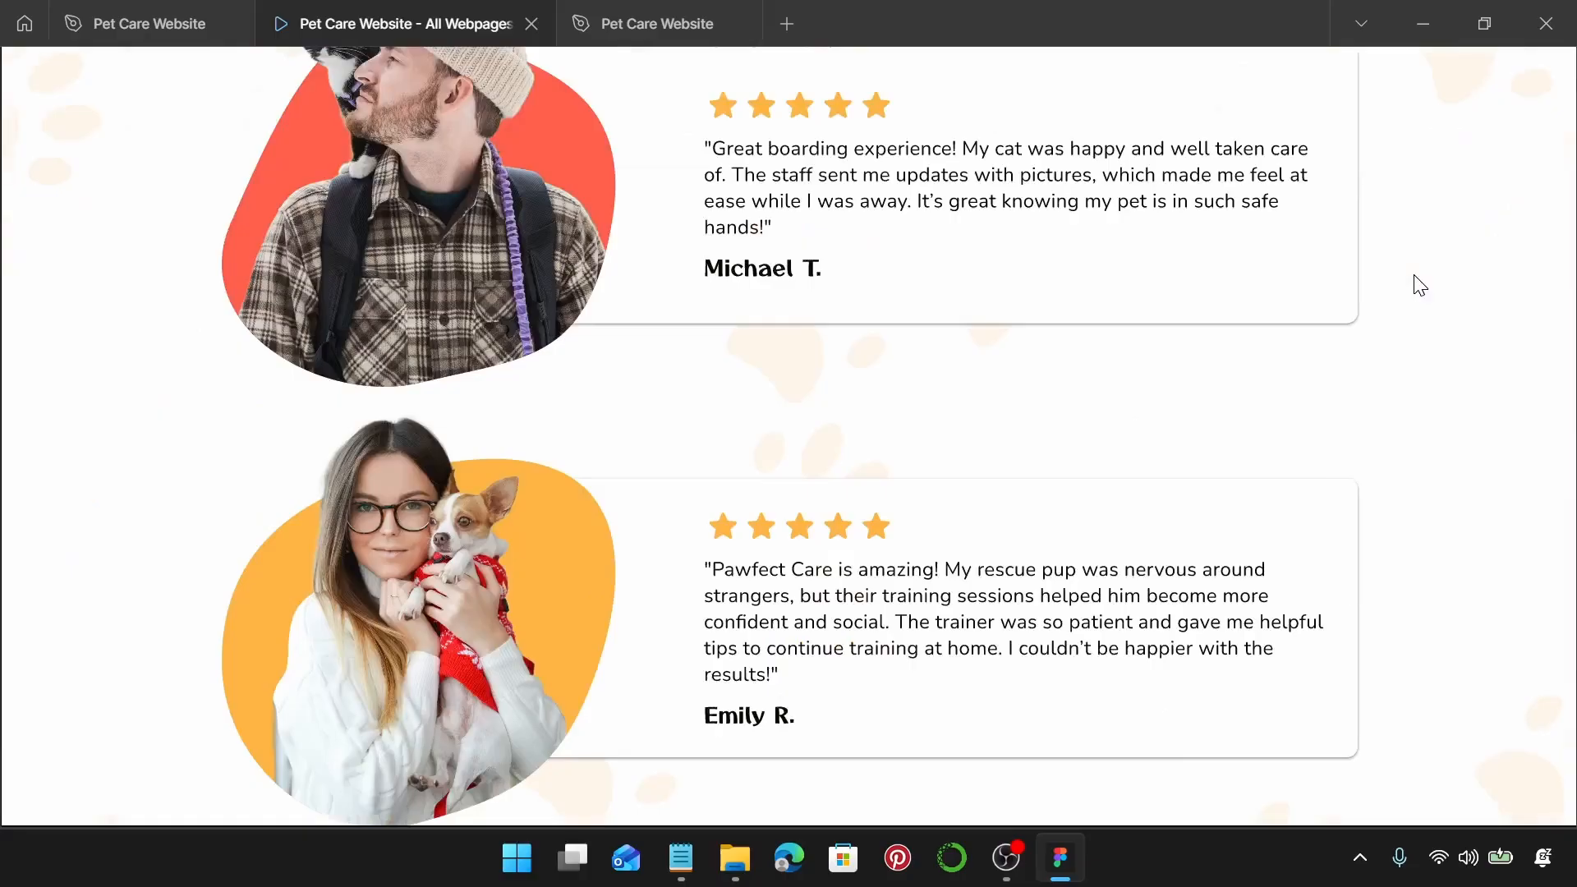
Step: Review the homepage prototype's testimonials, Instagram gallery, blog section and footer, and close the preview
scroll(1419, 285, "down", 5)
scroll(1419, 285, "down", 8)
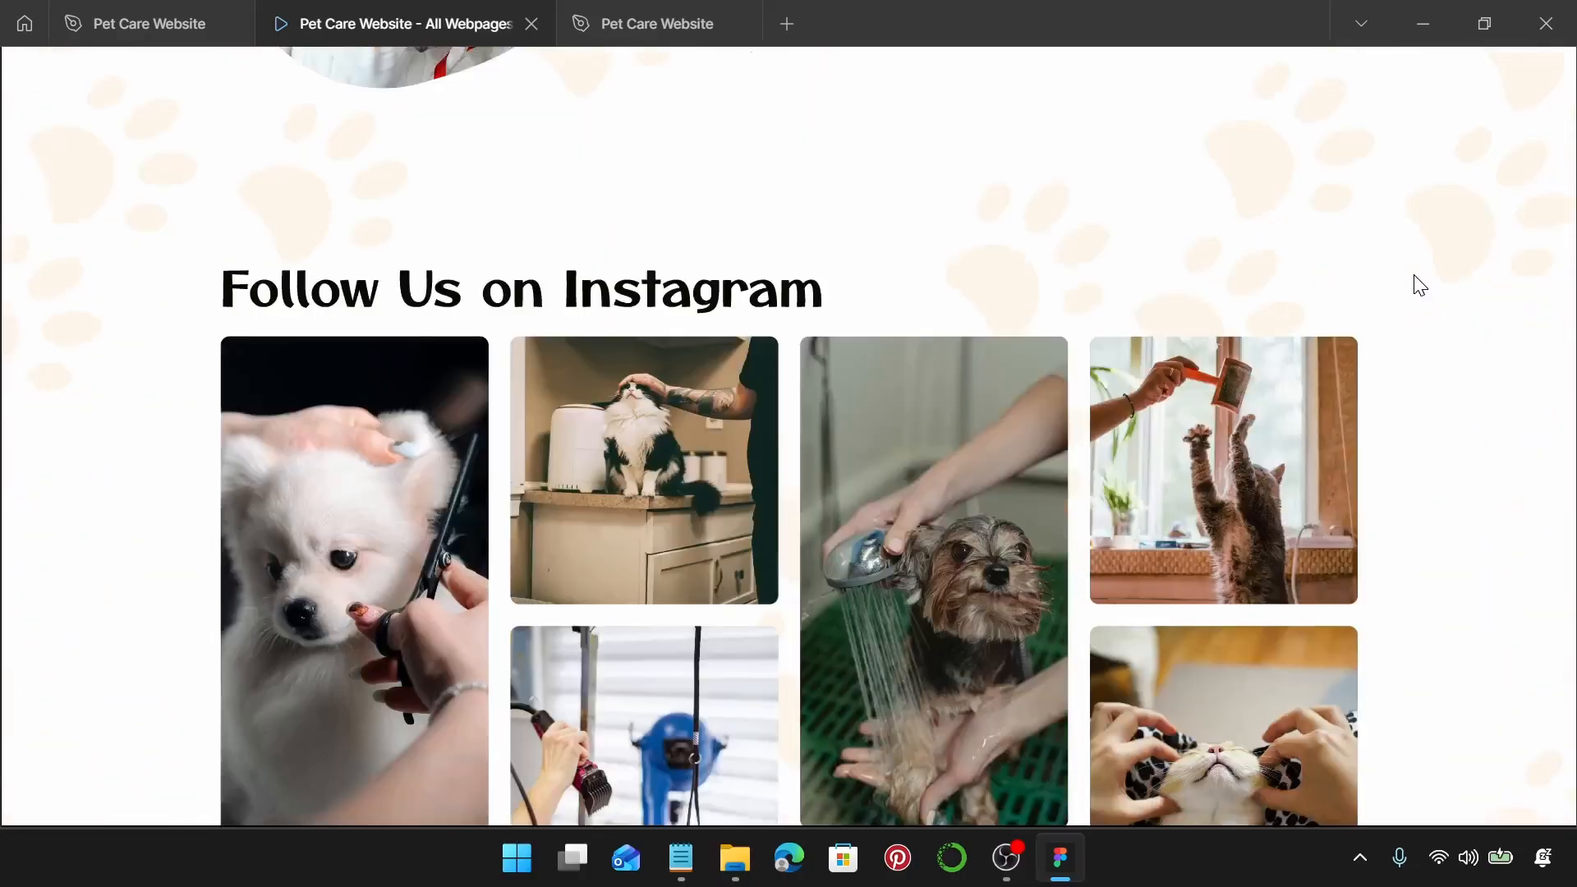
scroll(1419, 285, "down", 5)
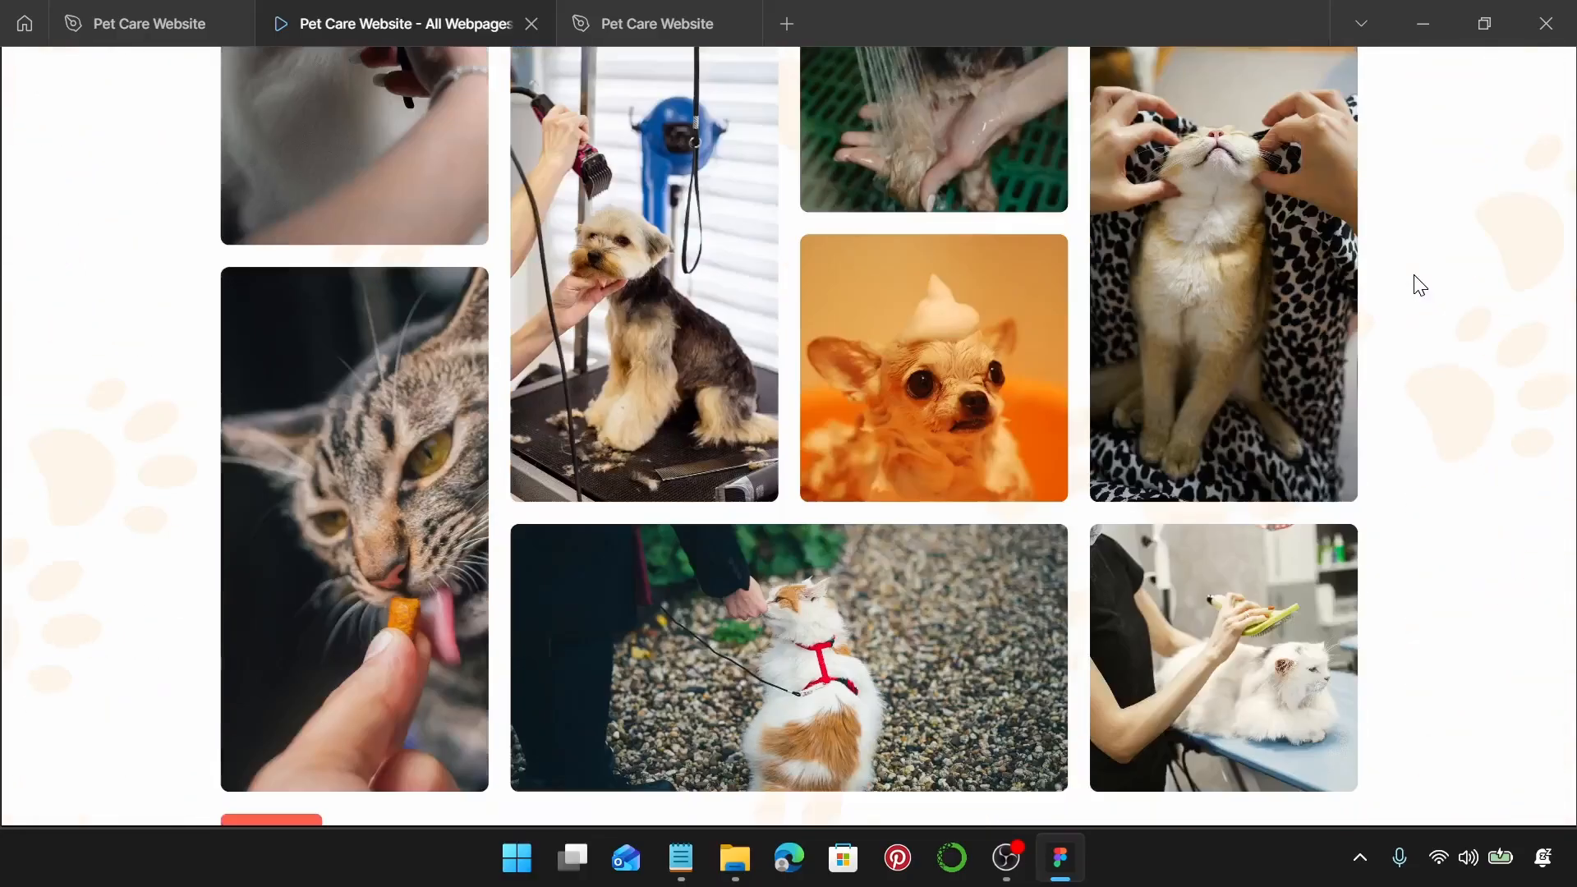
scroll(1419, 285, "down", 17)
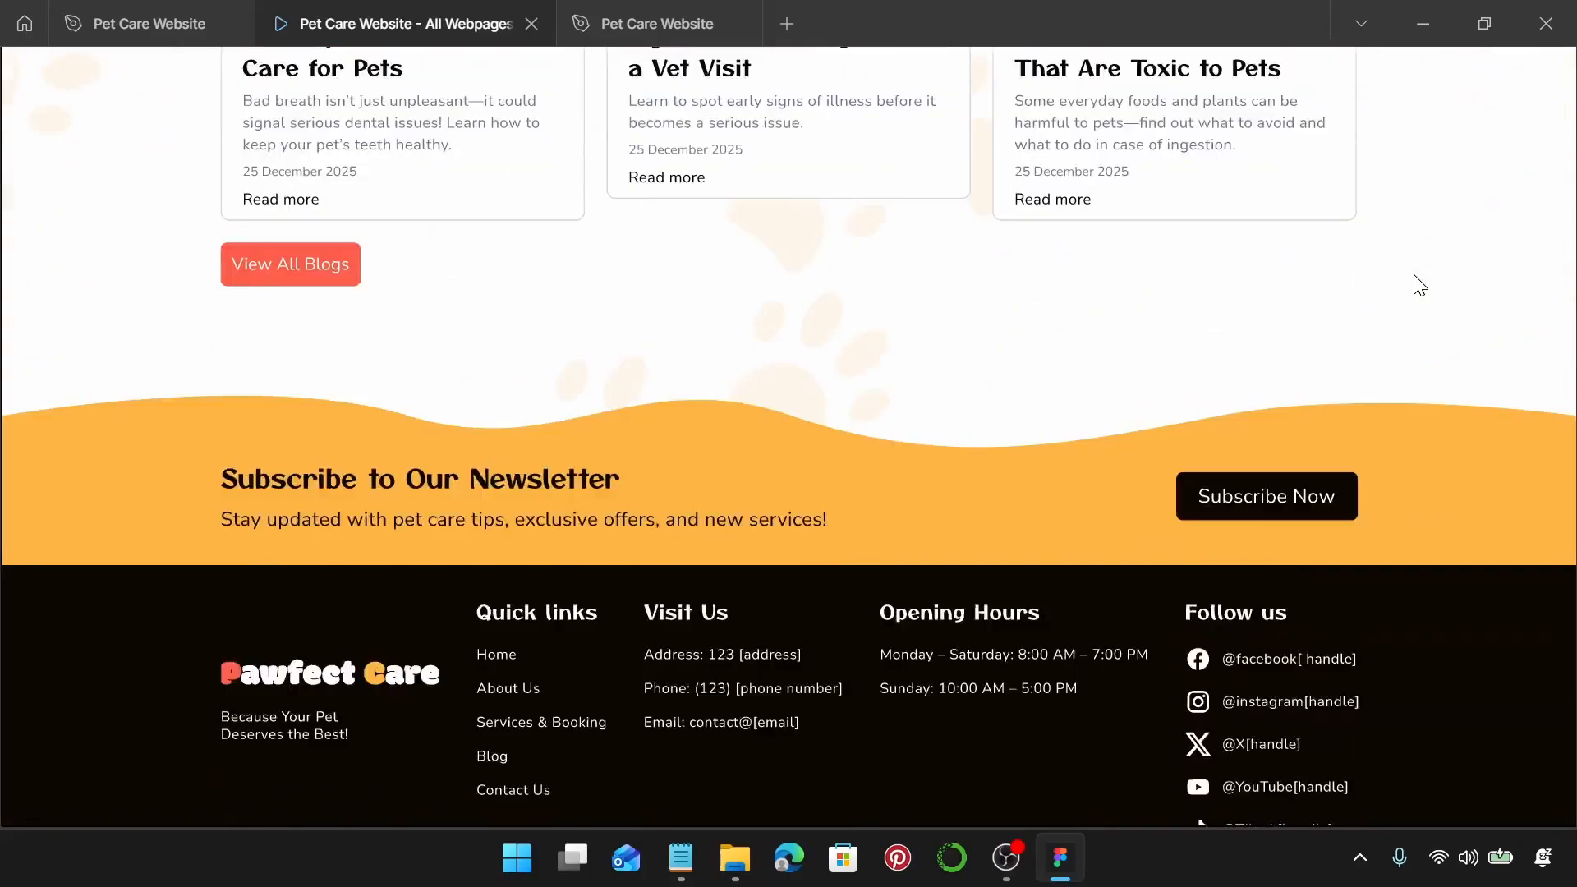
scroll(1418, 285, "down", 2)
scroll(1419, 285, "up", 20)
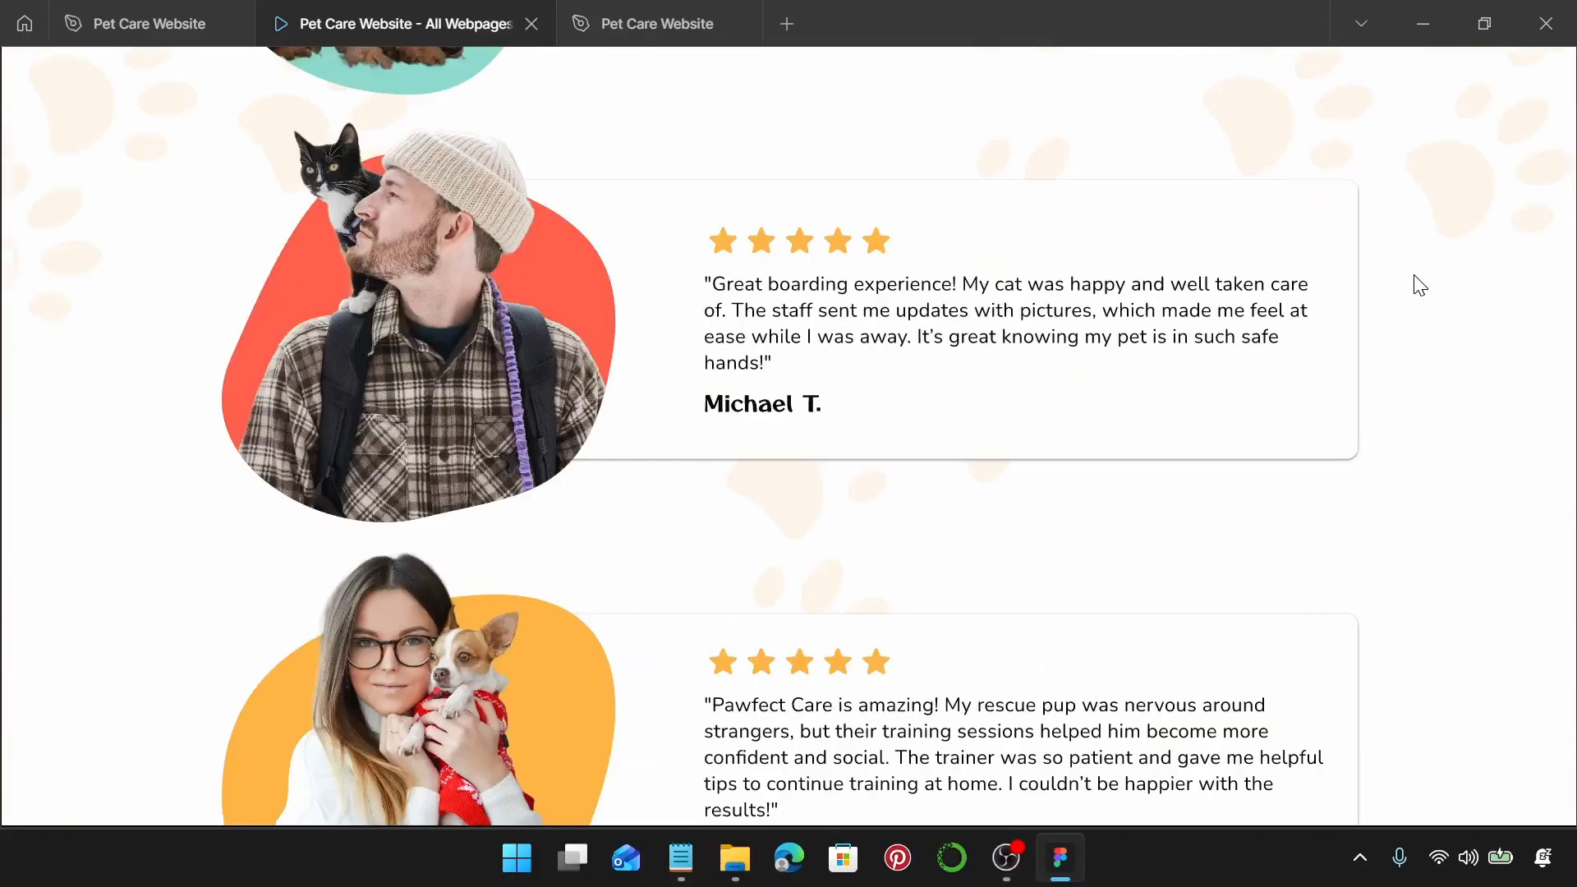
scroll(1419, 285, "up", 12)
key("ctrl+w")
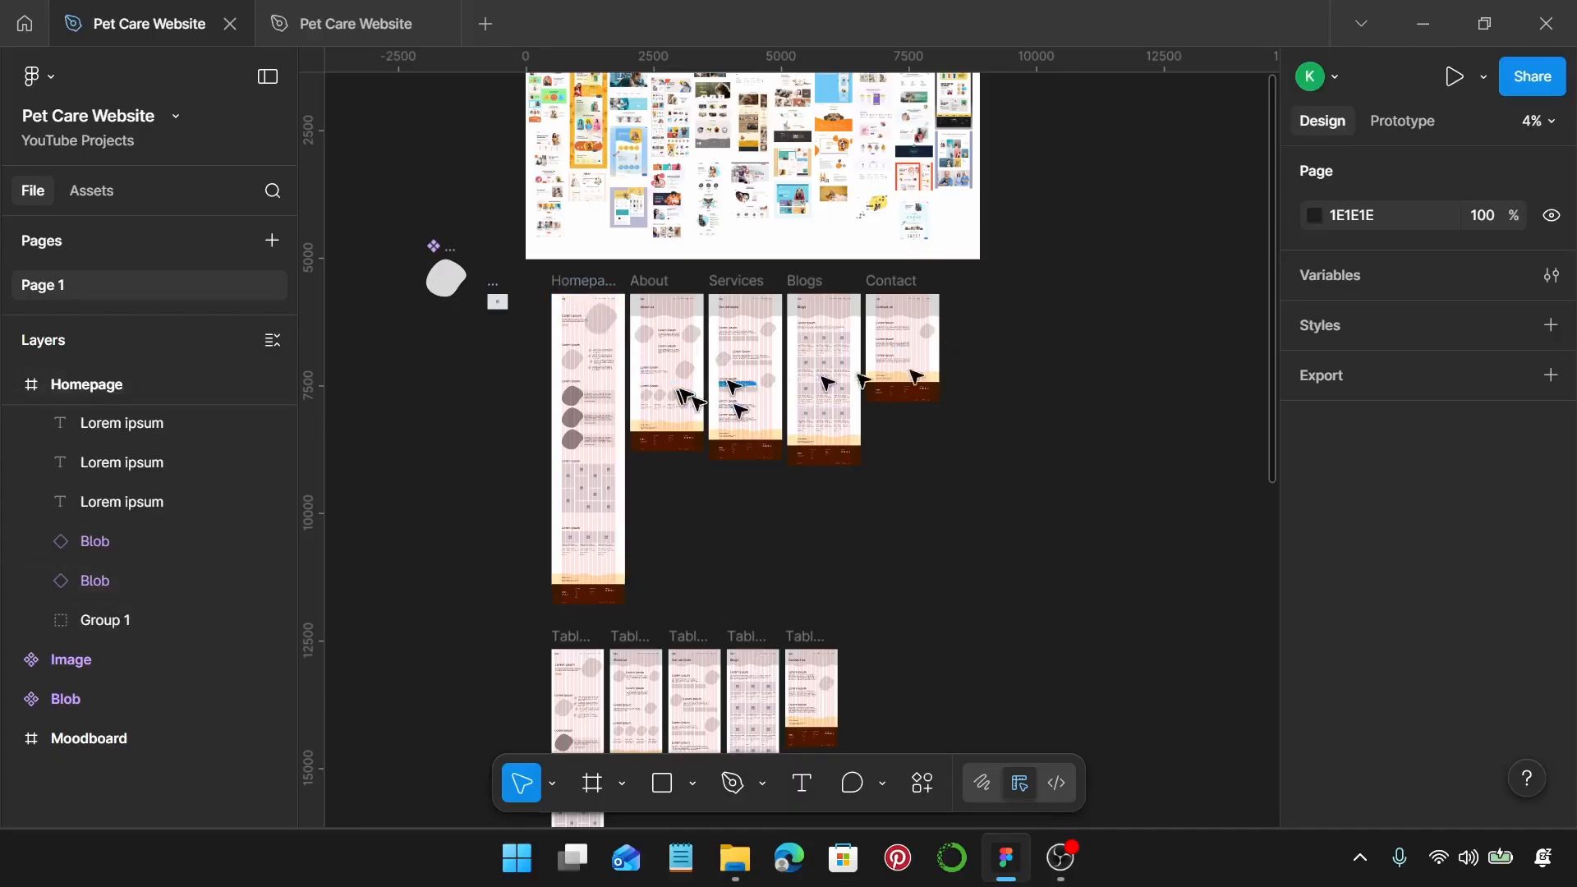
Step: Duplicate Page 1 and rename the original page "Moodboard and Wireframe"
scroll(1041, 329, "right", 1)
scroll(1021, 328, "right", 5)
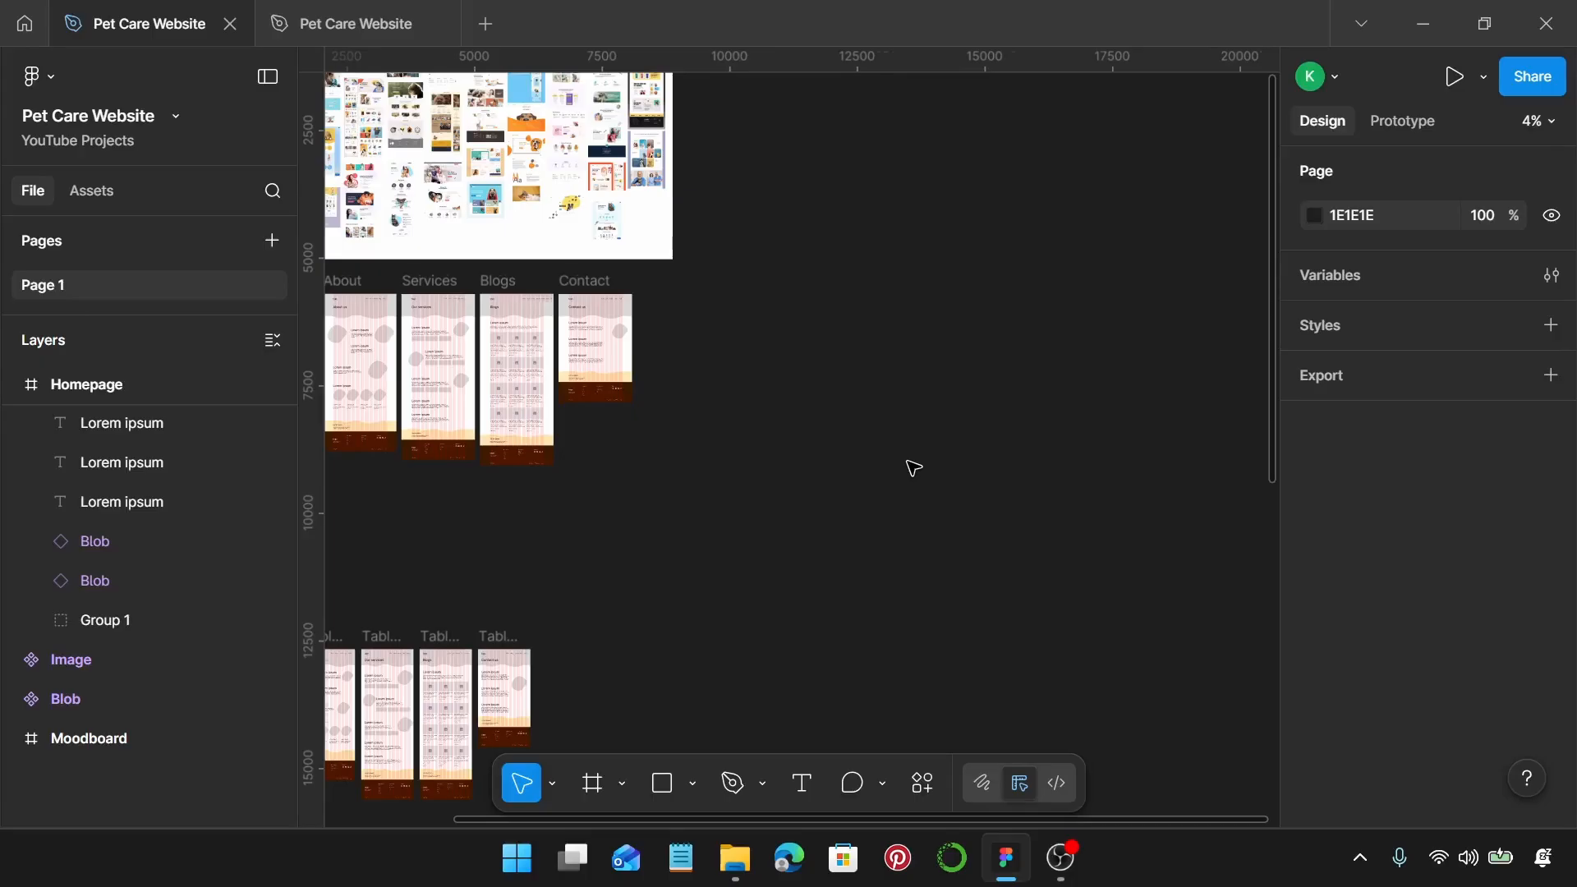
scroll(914, 468, "left", 5)
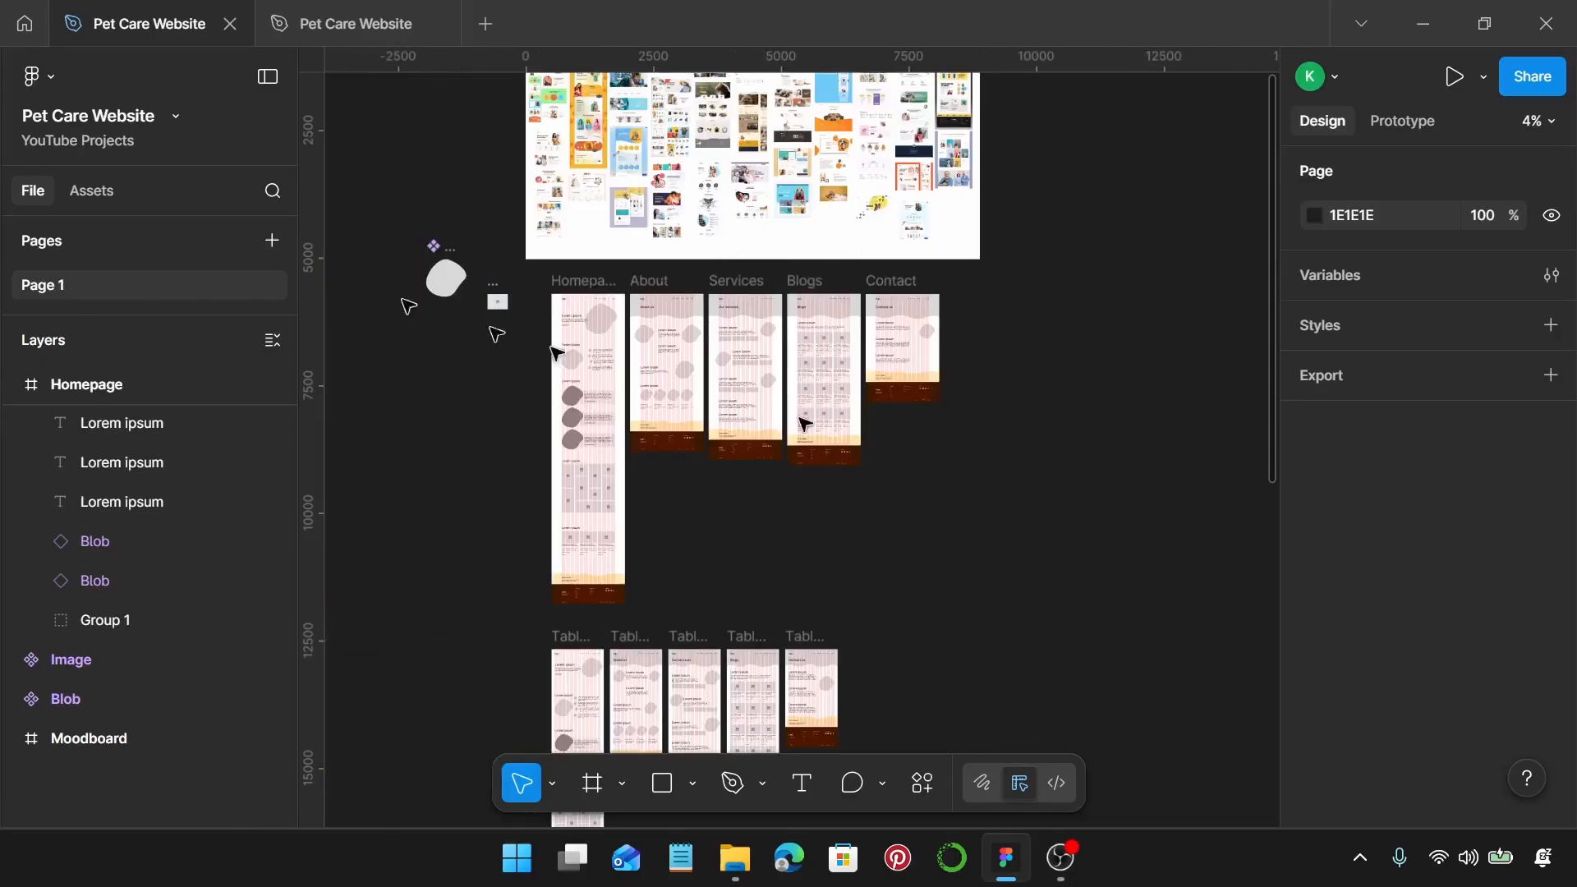
right_click(57, 284)
left_click(156, 388)
double_click(52, 287)
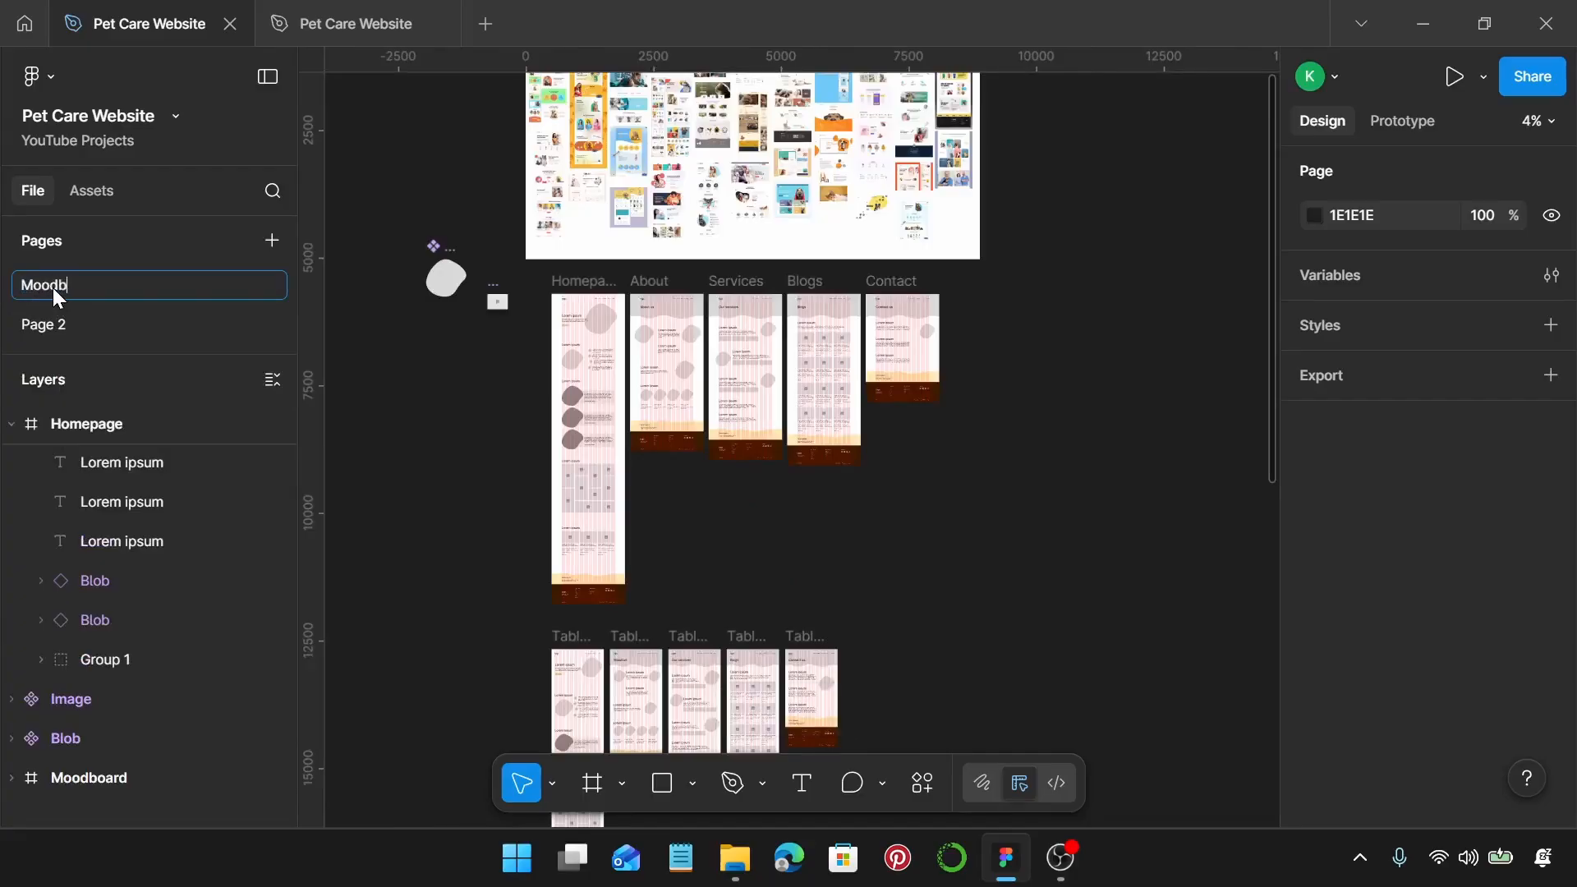
type("Moodboard and Wireframe")
key("Return")
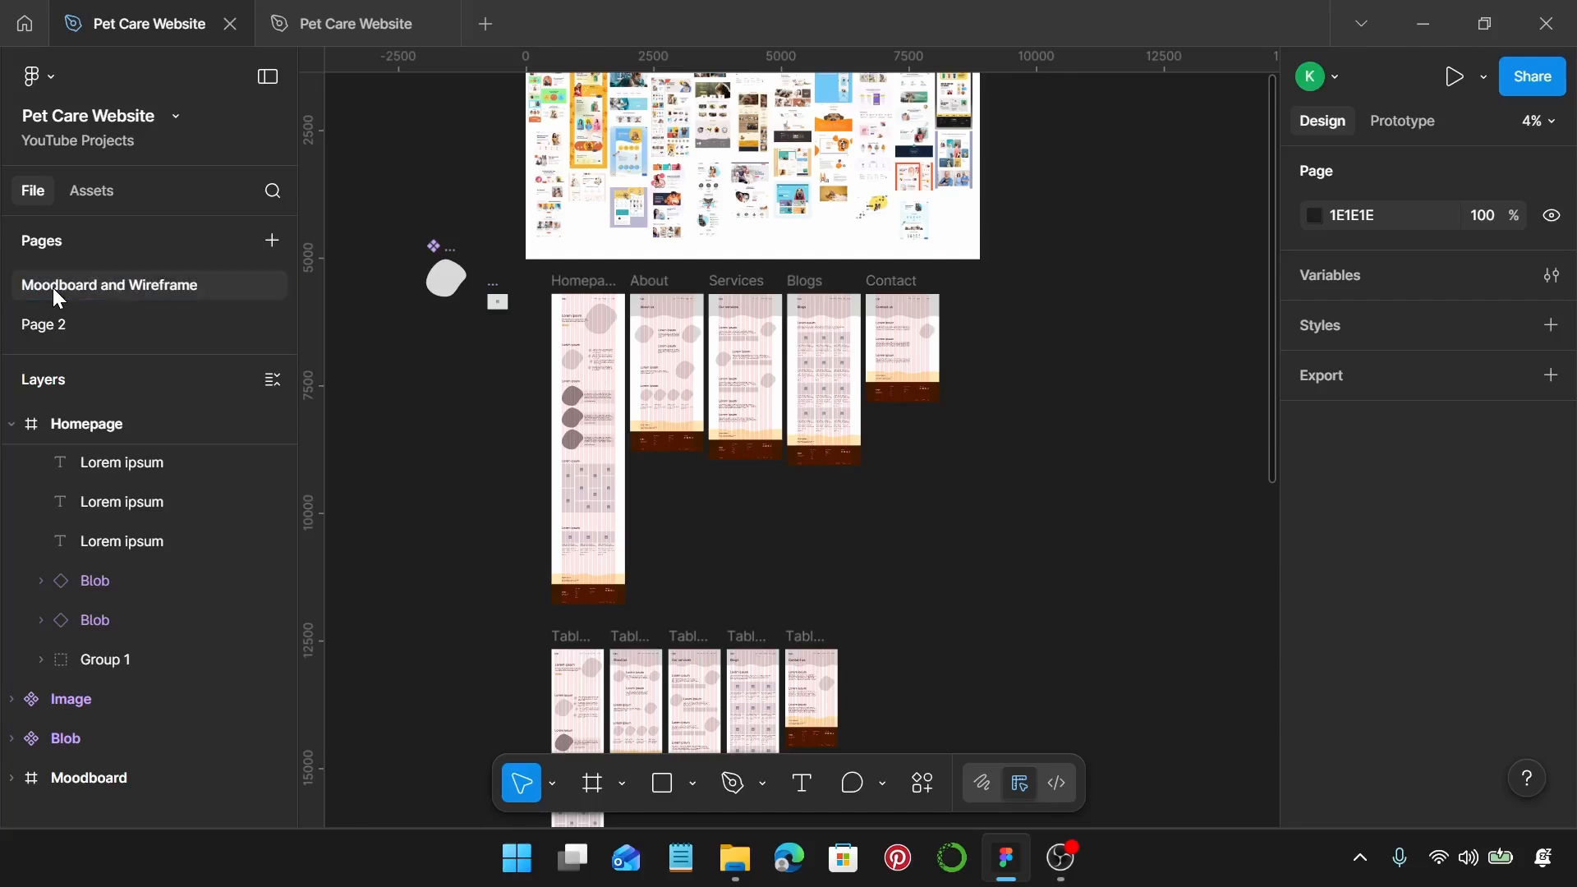
Step: Open the duplicated page and rename it "All Webpages"
left_click(55, 321)
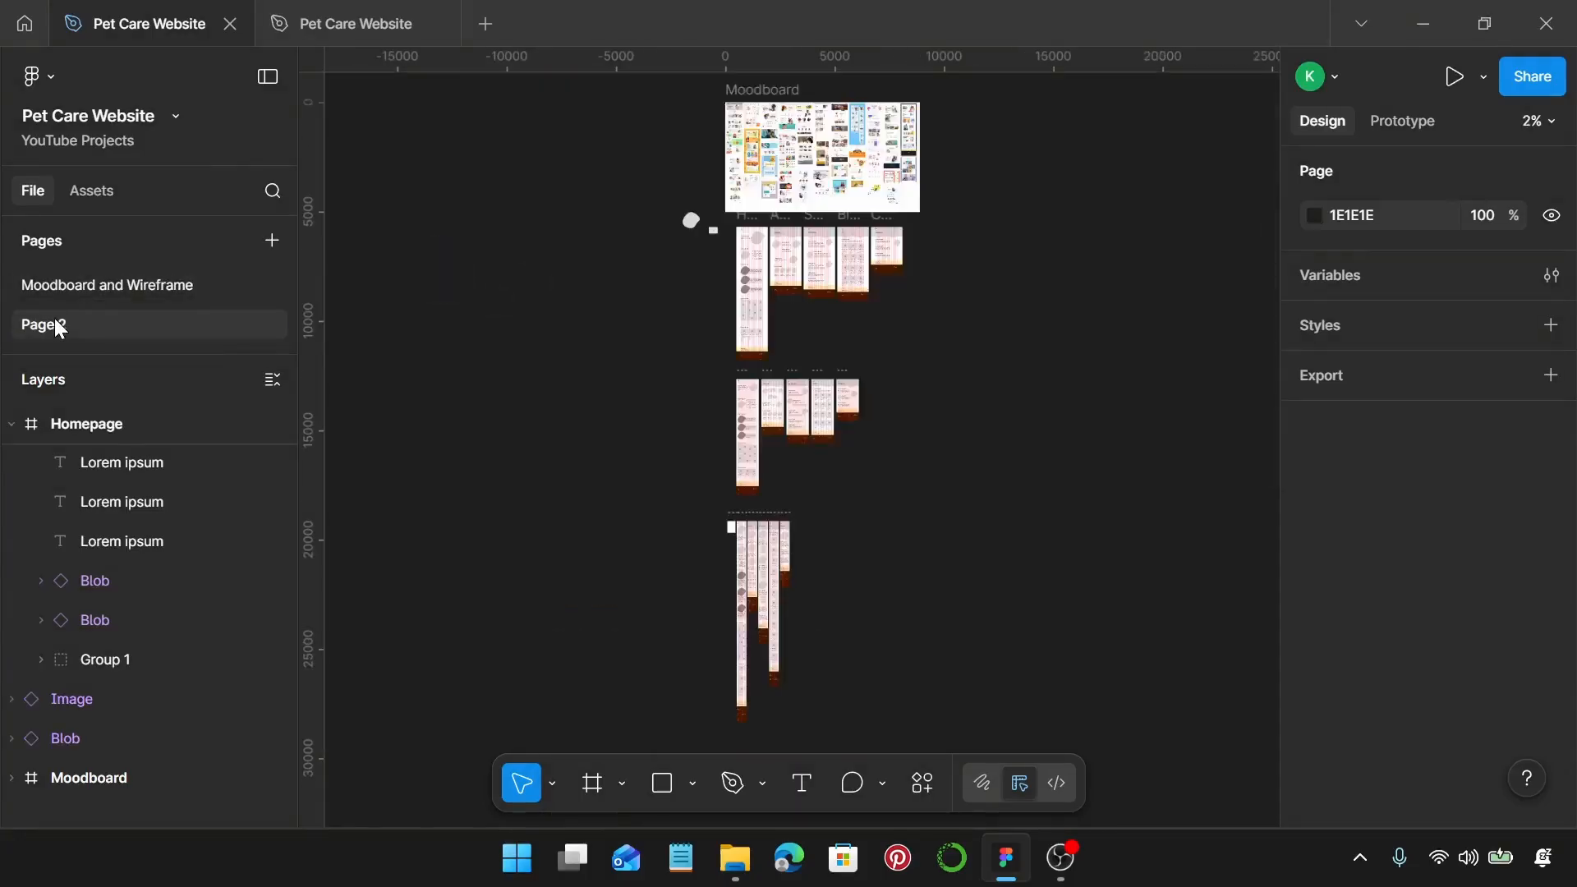
double_click(54, 320)
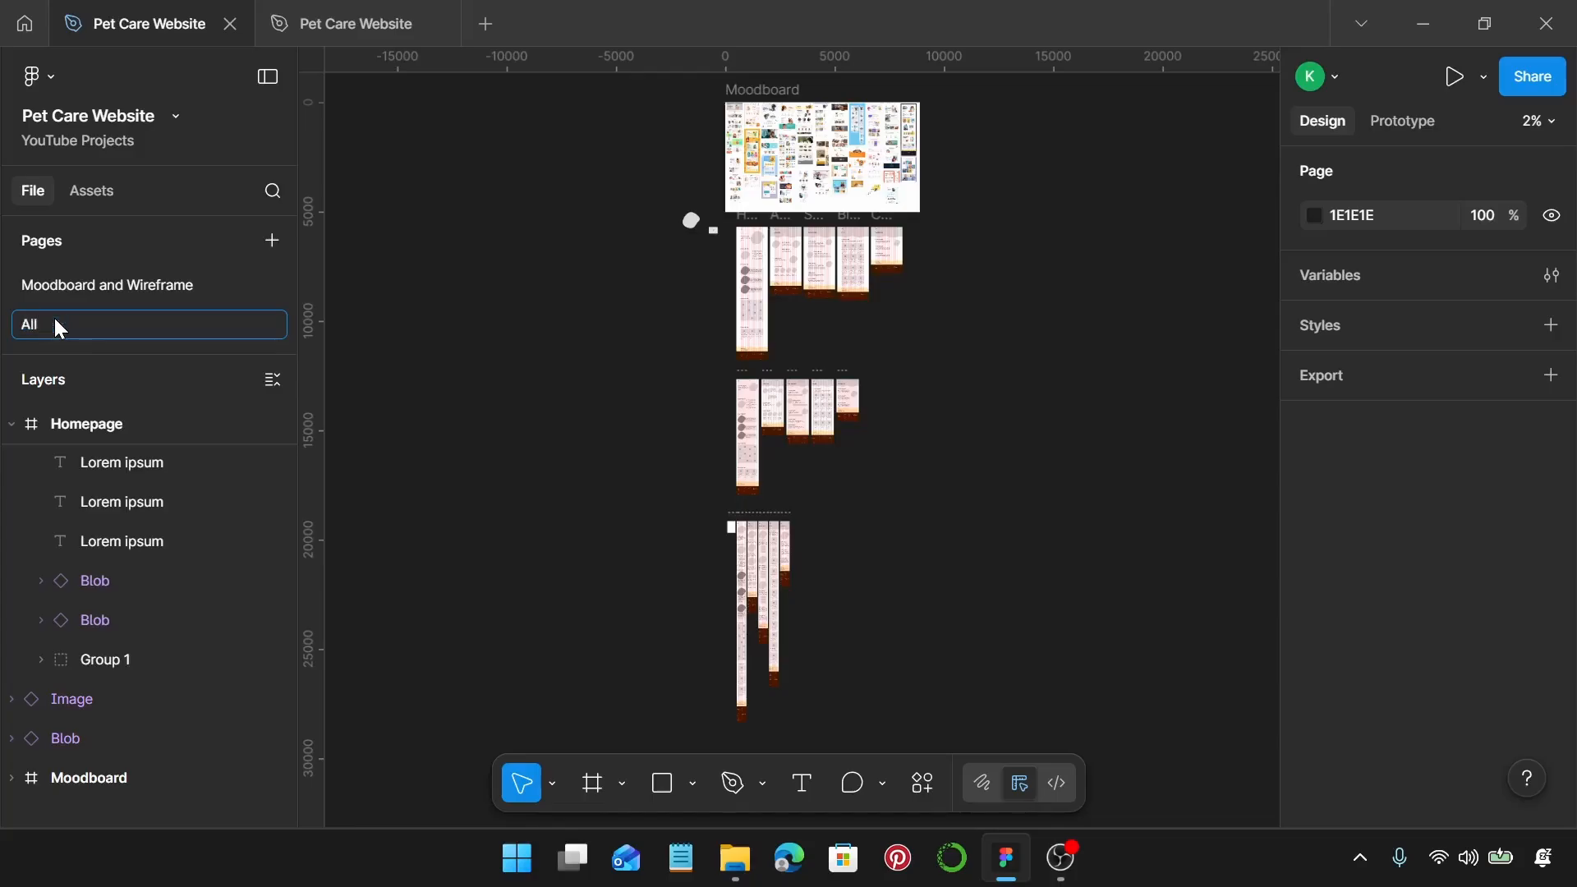
type("All Webpages")
key("Return")
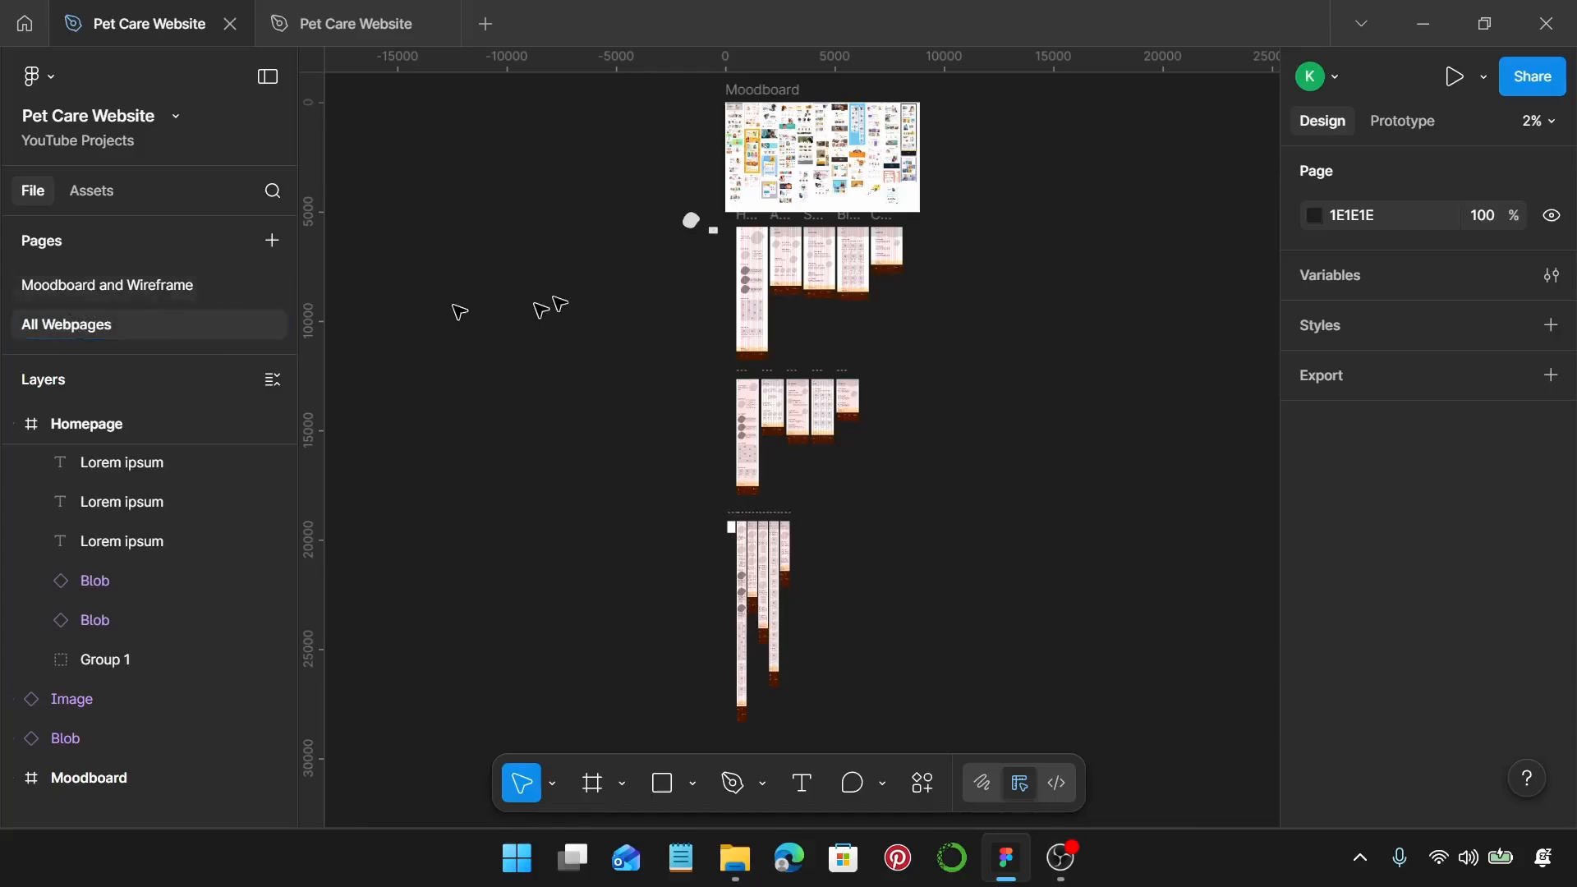
Step: Delete the Moodboard frame and the loose Image and Blob elements beside the Homepage frame from the All Webpages page
scroll(871, 264, "up", 3)
scroll(866, 263, "up", 5)
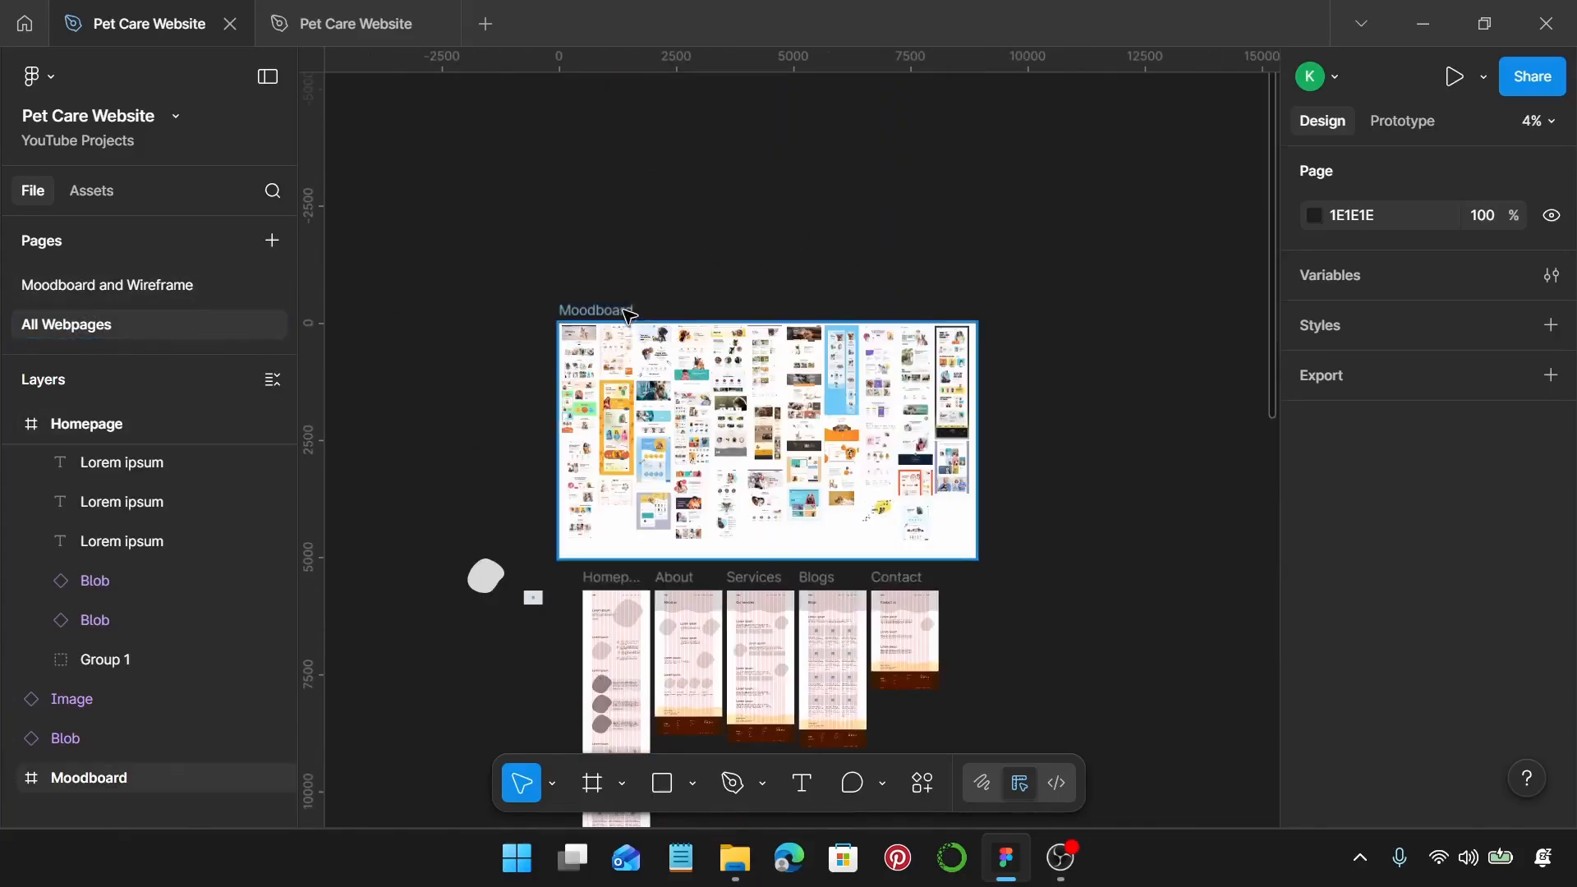
left_click(628, 316)
key("Delete")
scroll(627, 317, "down", 5)
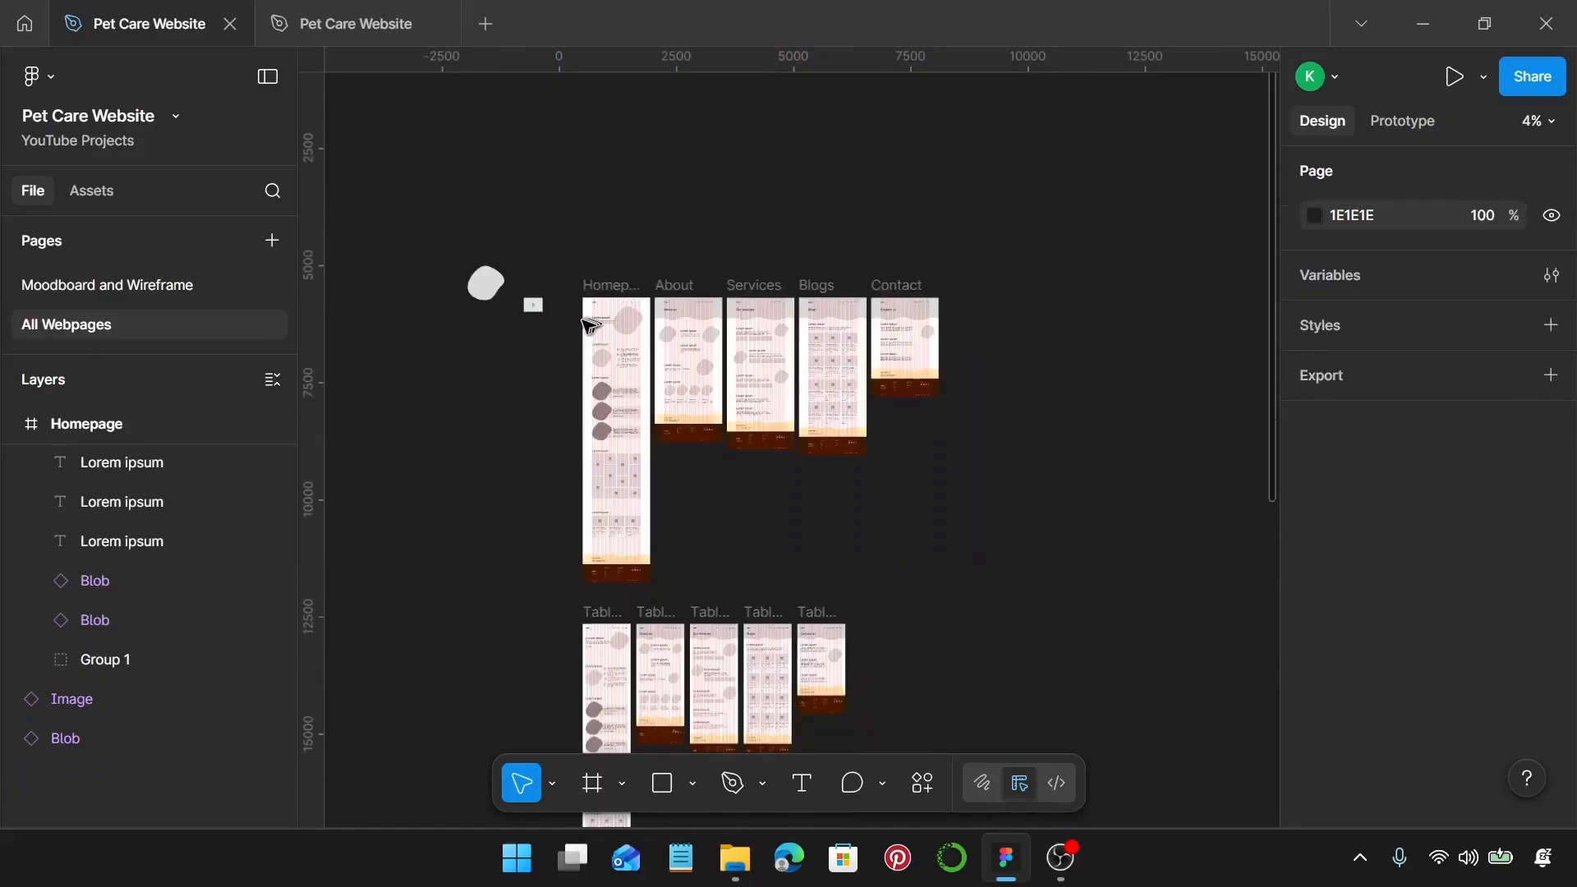
left_click_drag(418, 187, 472, 281)
left_click_drag(547, 403, 557, 411)
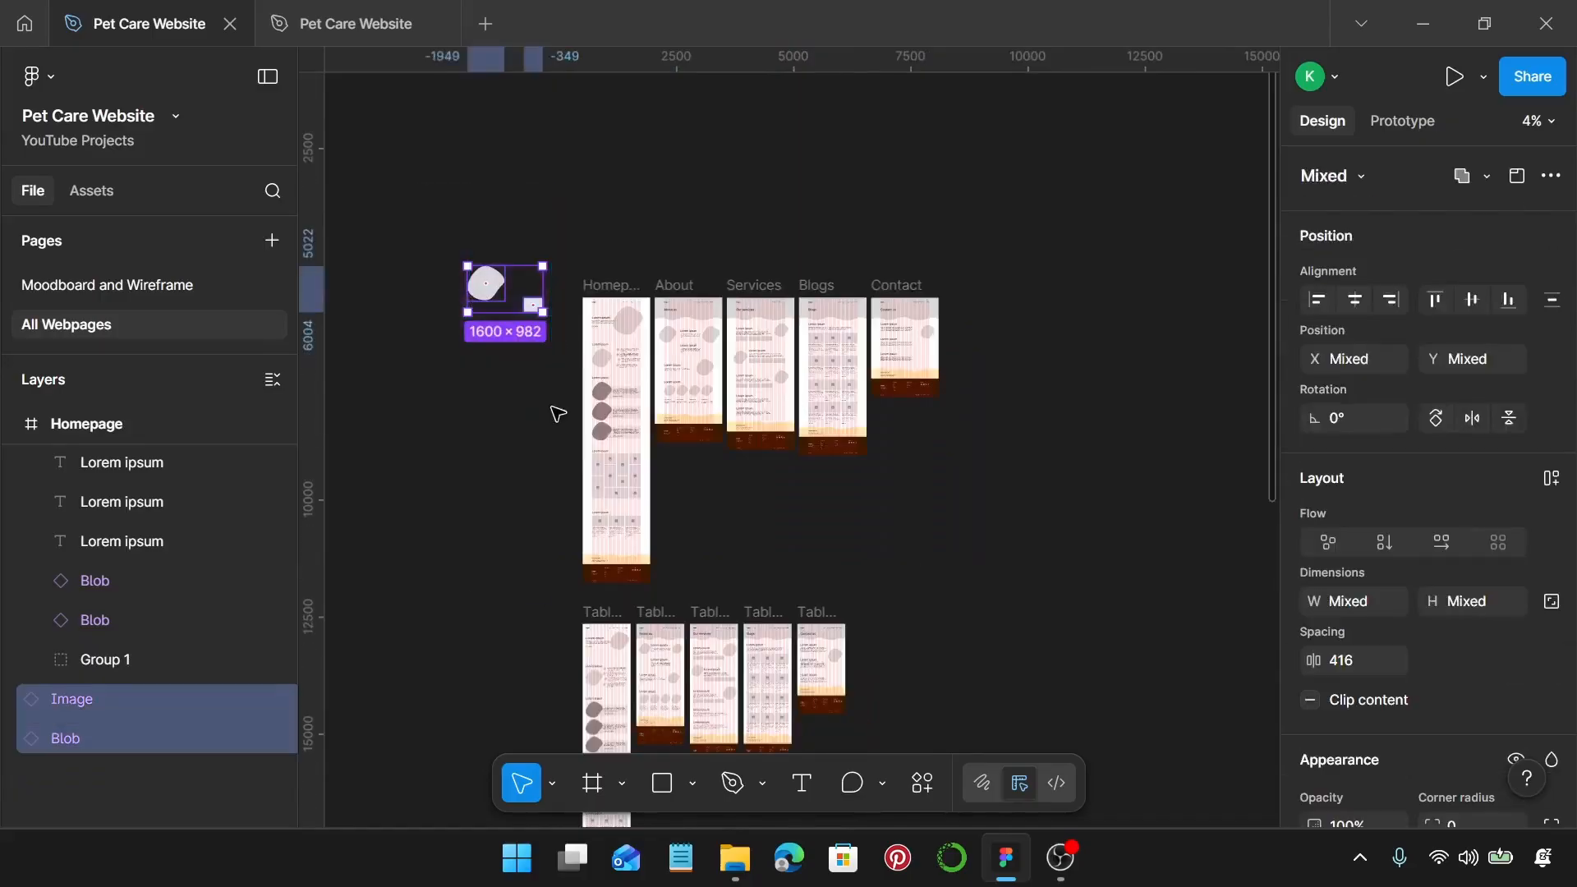
key("Delete")
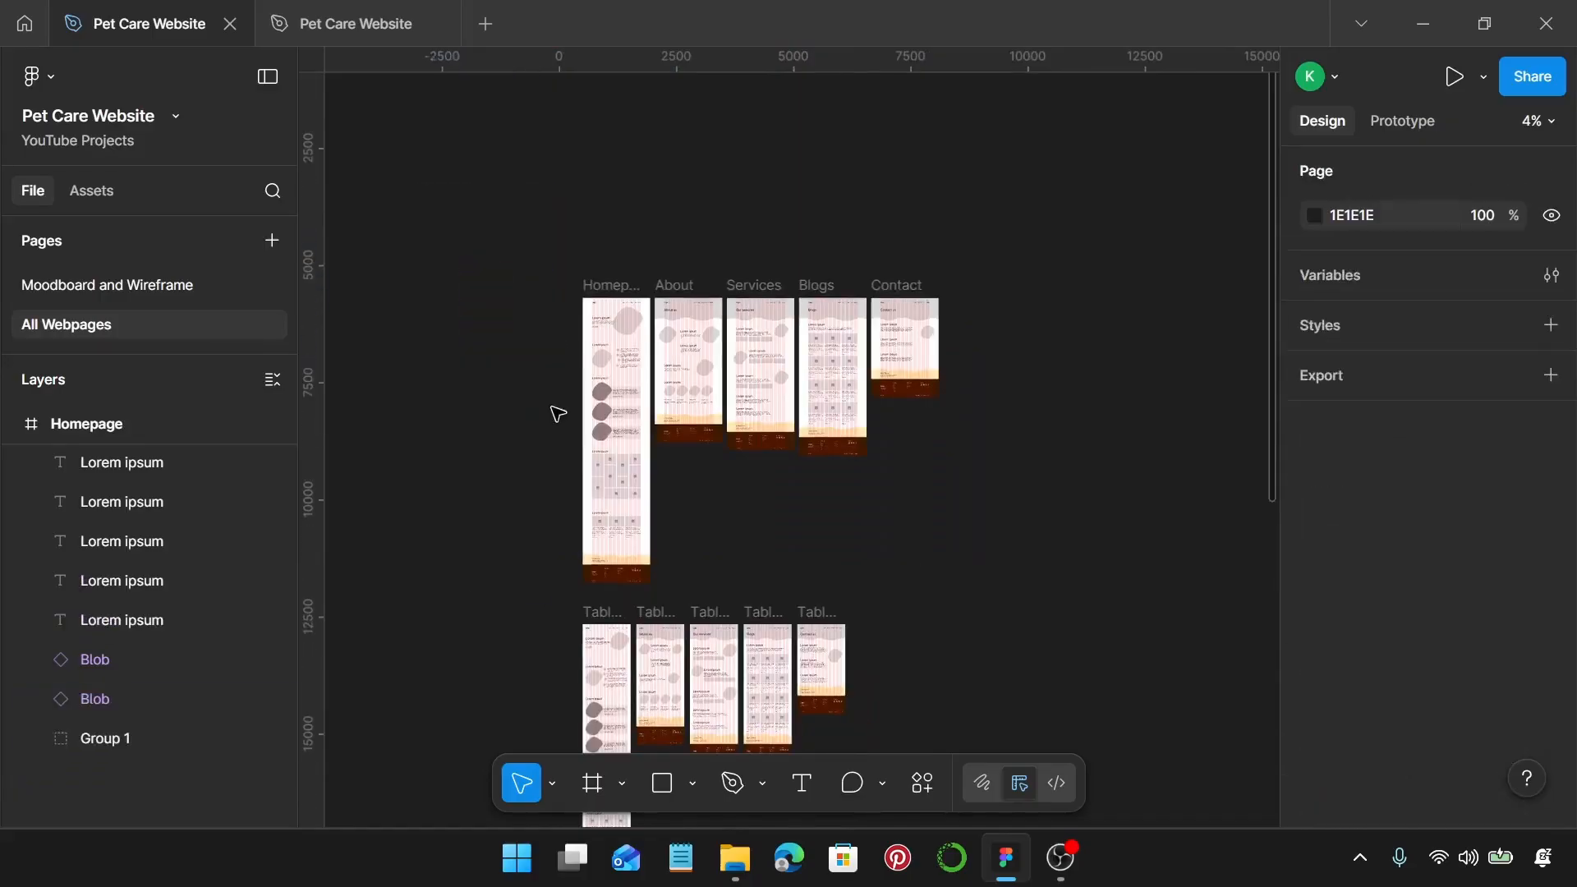
scroll(558, 413, "up", 5)
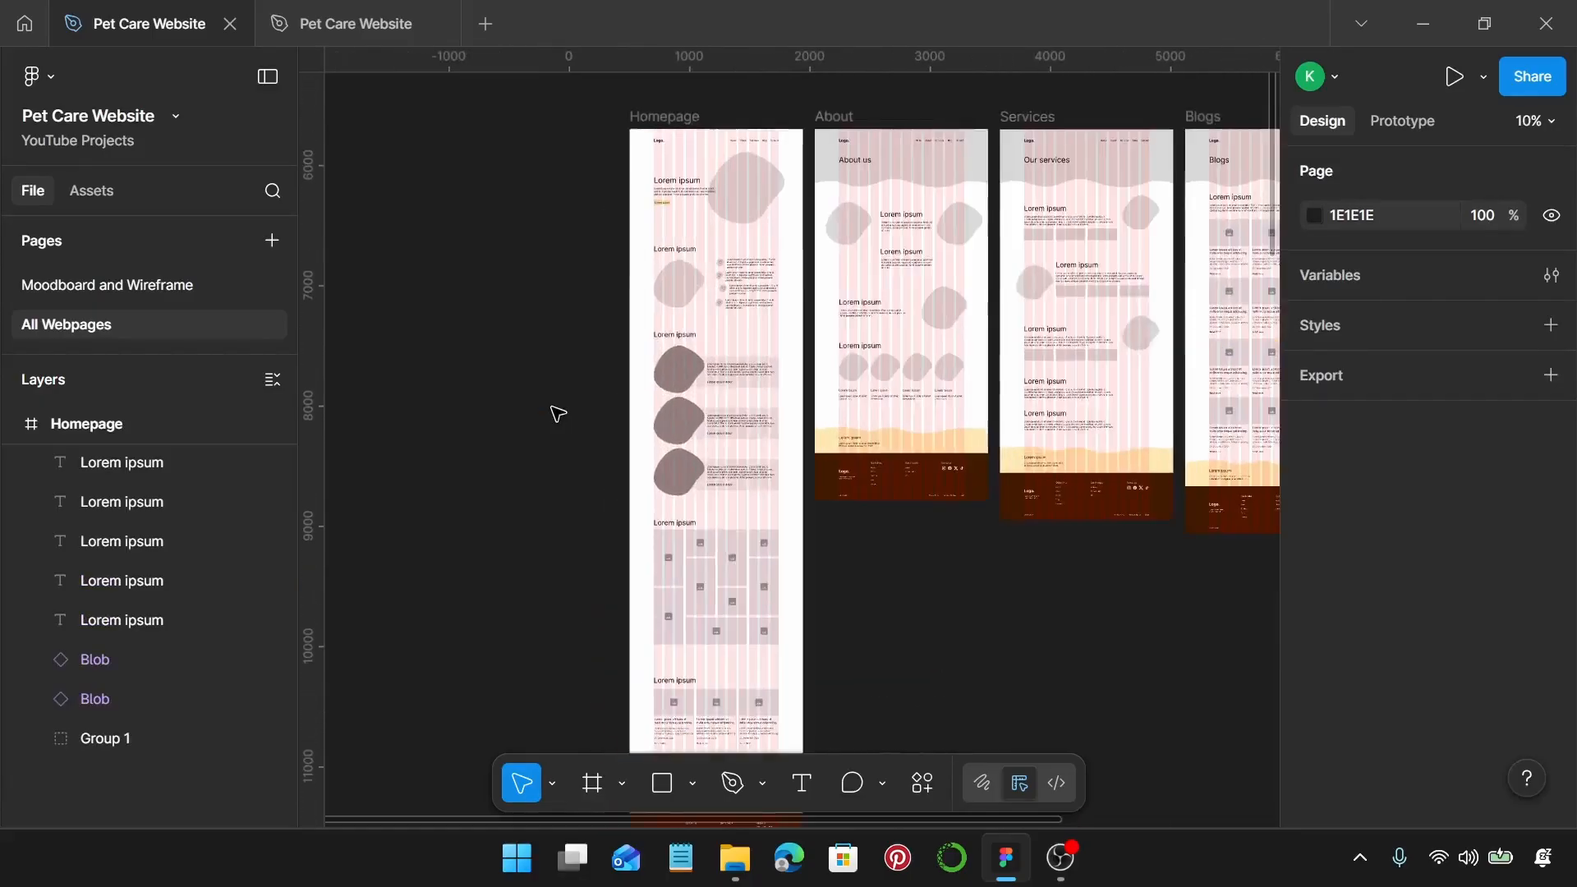
scroll(555, 410, "down", 2)
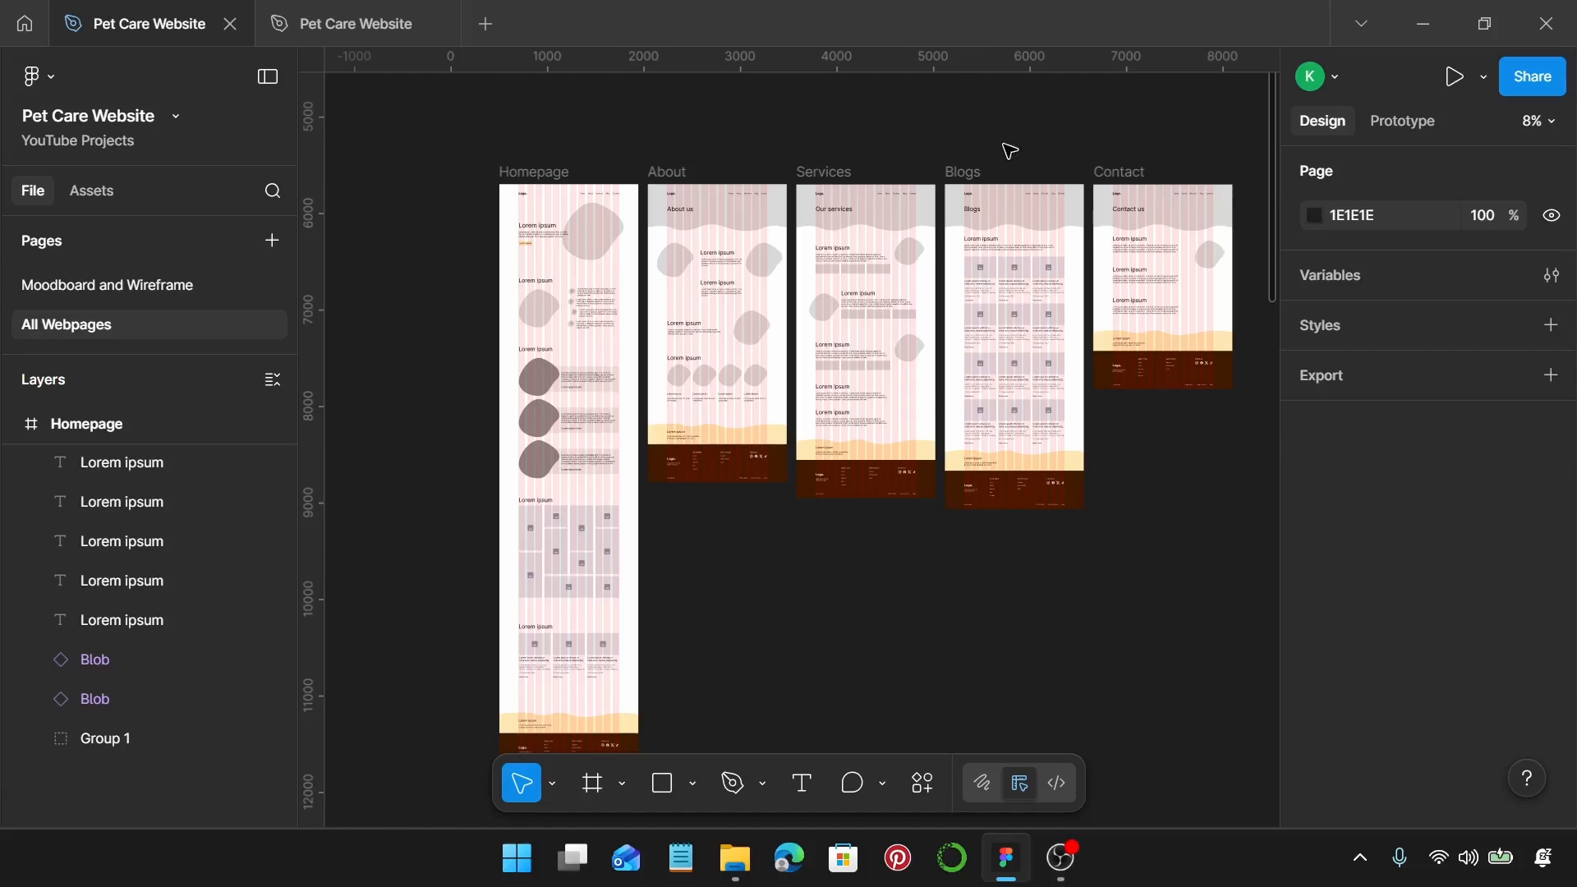
scroll(1010, 150, "left", 2)
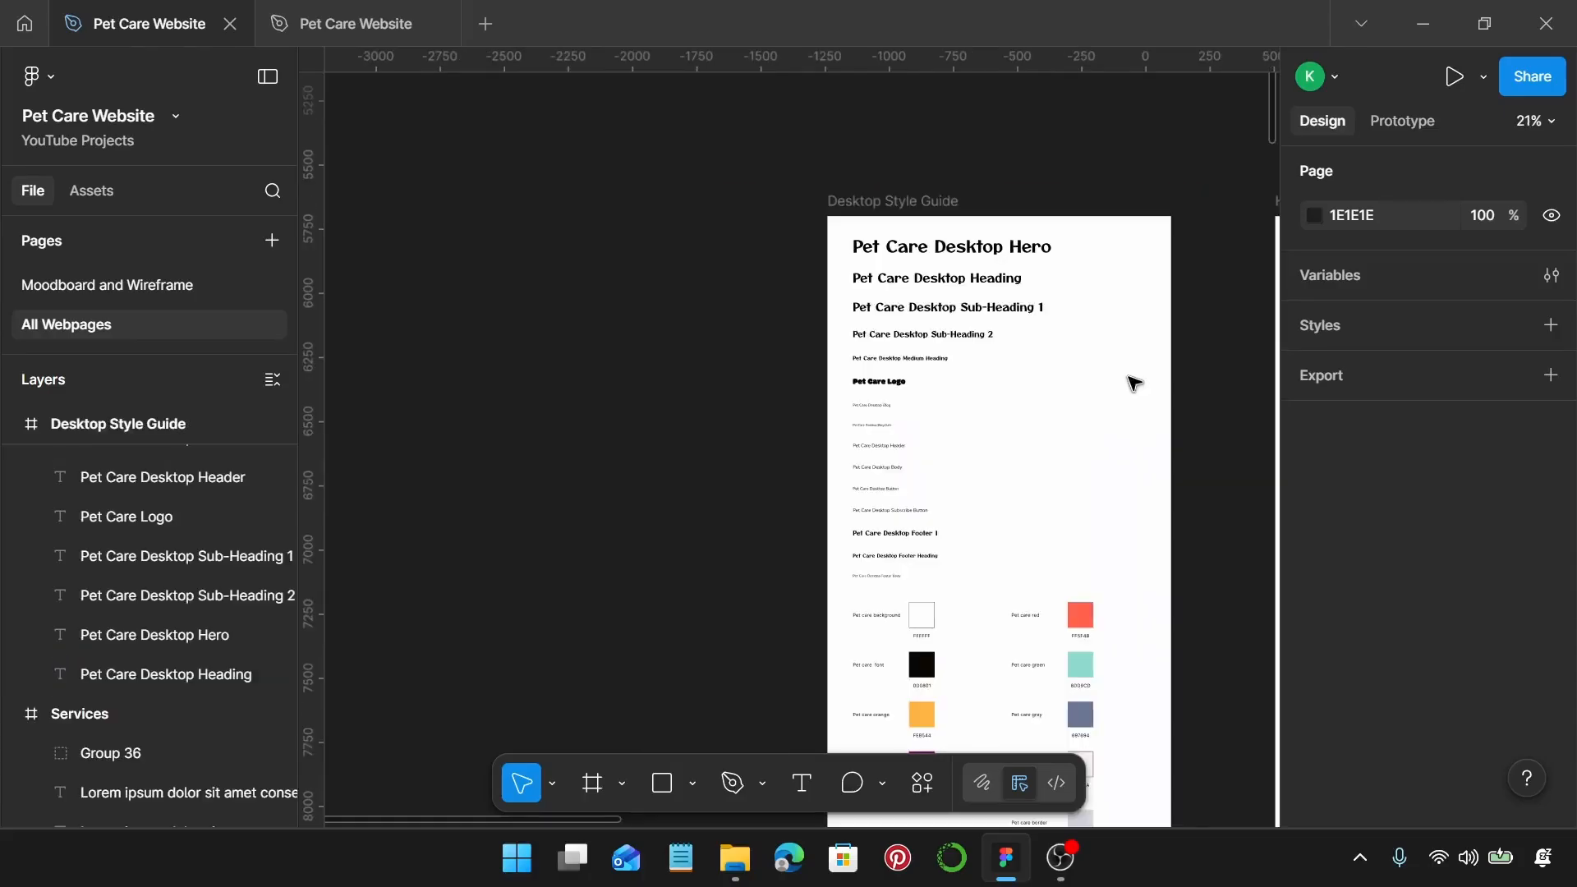
scroll(1131, 379, "right", 2)
scroll(1132, 380, "left", 2)
scroll(1130, 377, "right", 1)
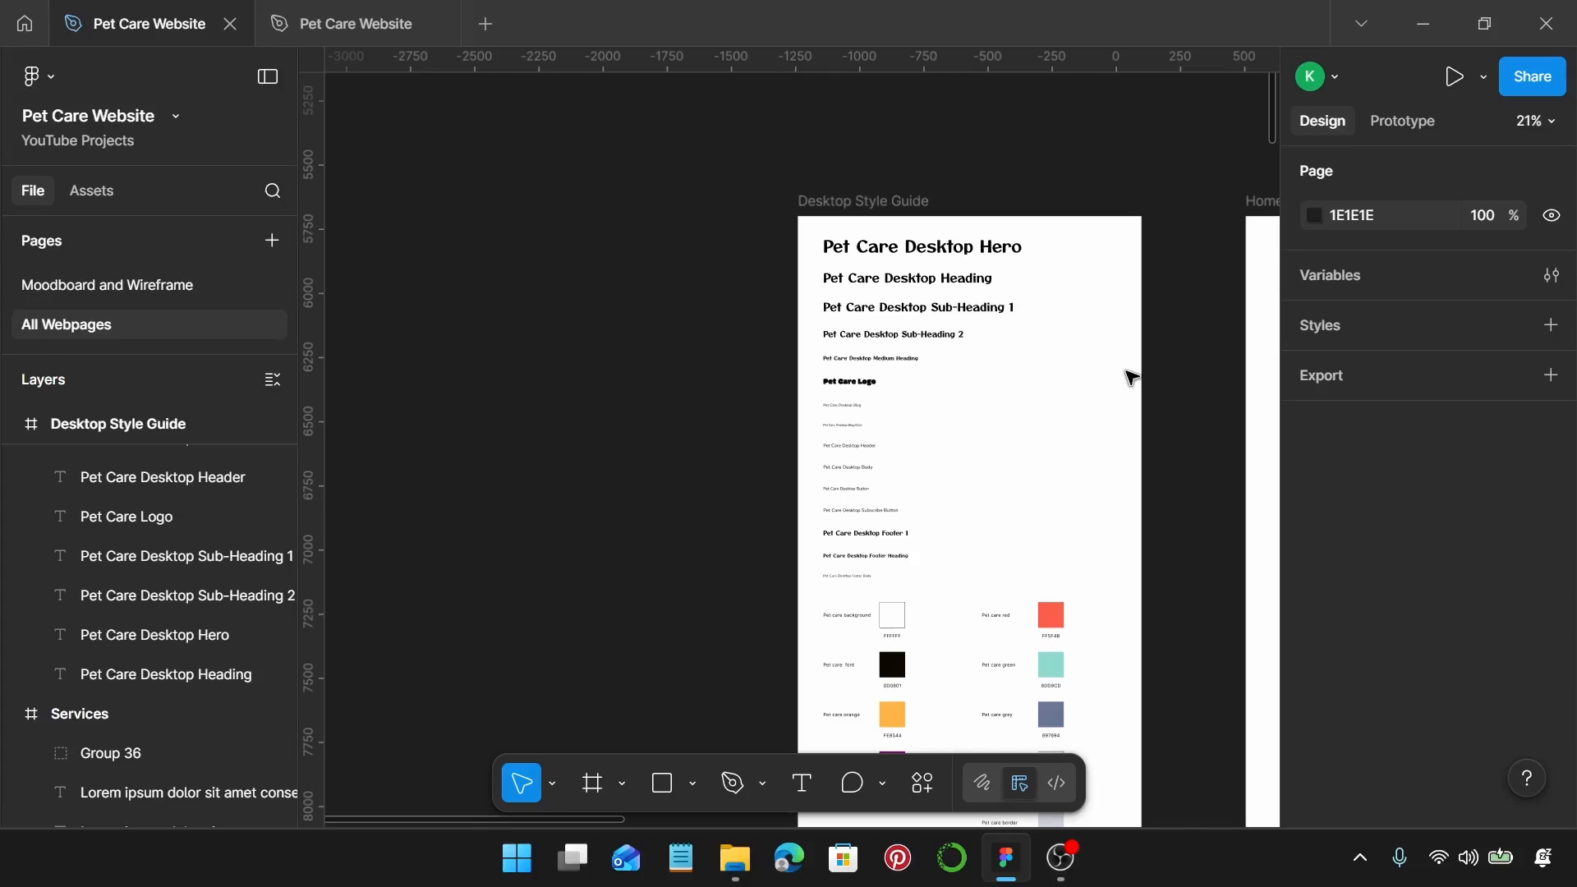
Step: Examine the typography settings of the Desktop Hero, Heading, Sub-Heading 1 and Sub-Heading 2 texts in the Desktop Style Guide
scroll(1130, 377, "up", 5)
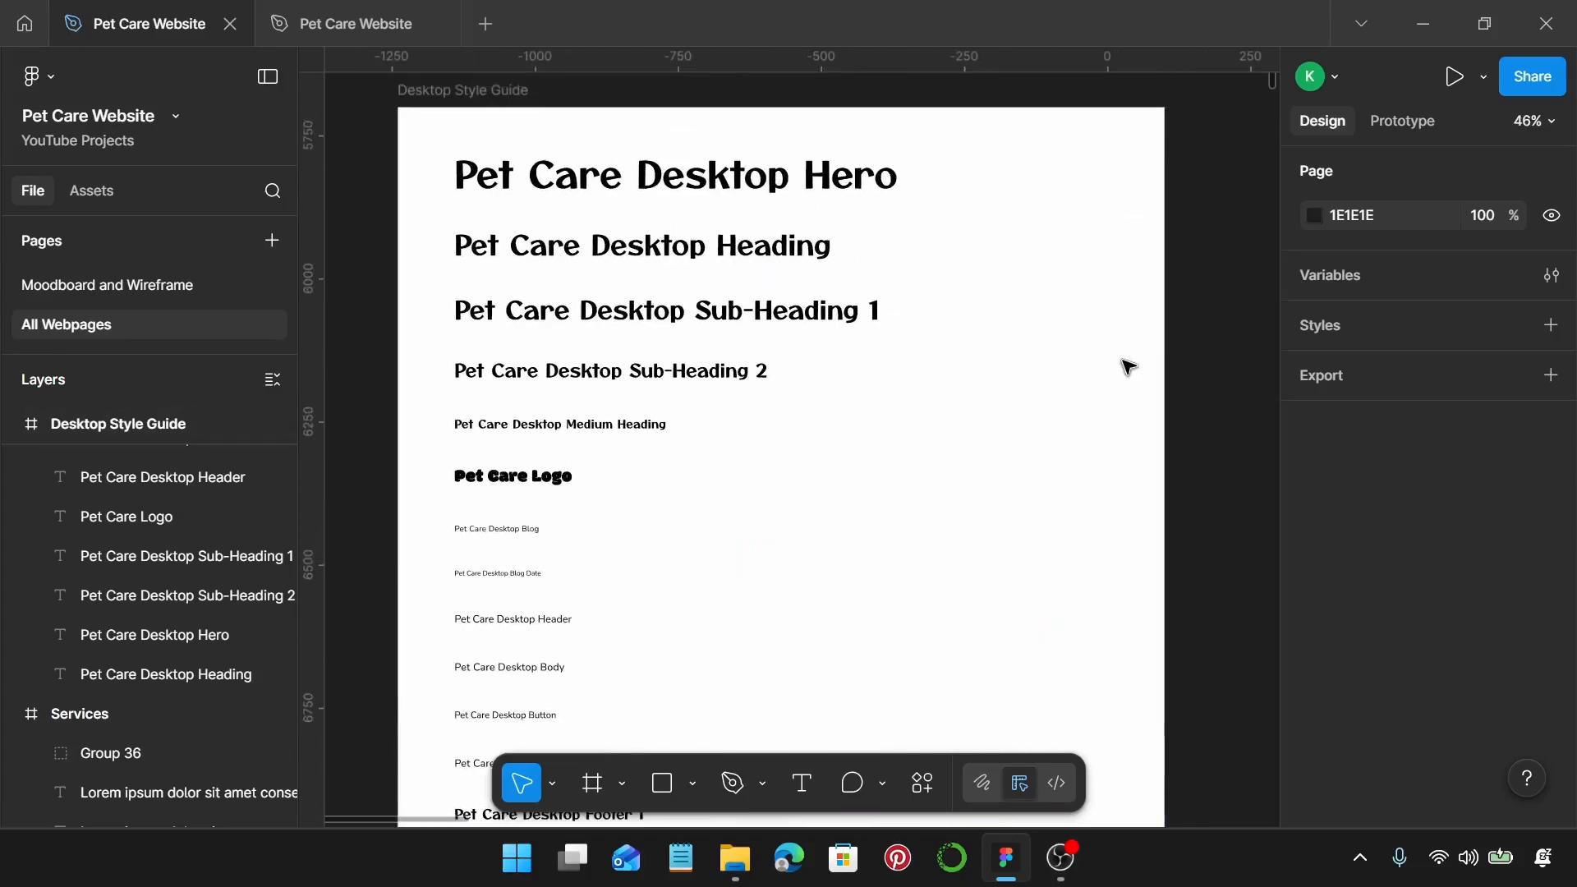
left_click(721, 167)
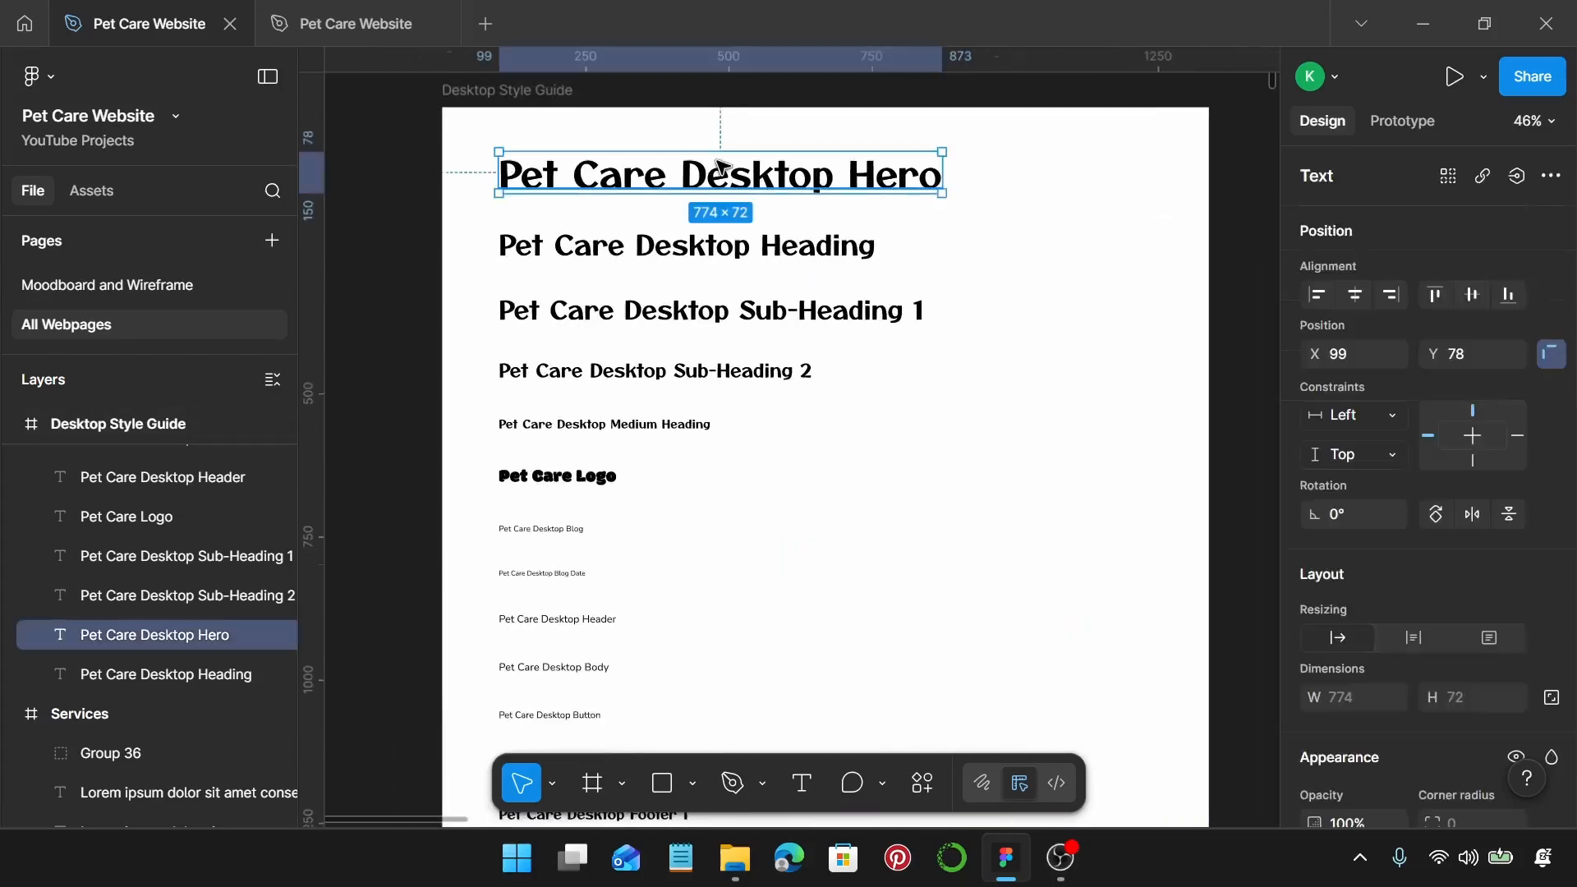
scroll(1359, 404, "down", 6)
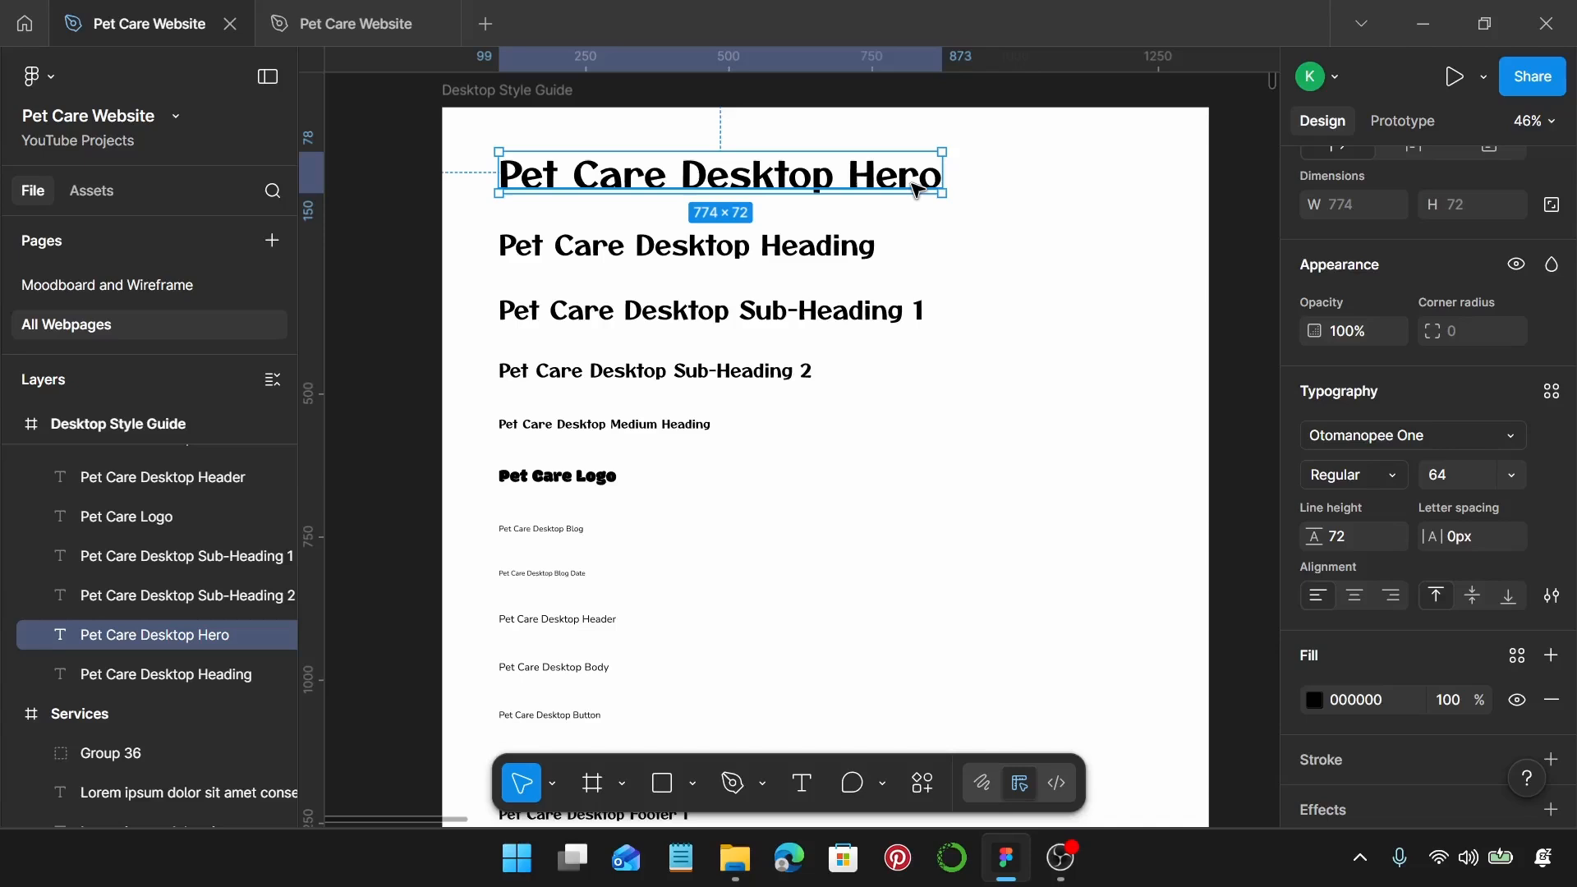
left_click(842, 258)
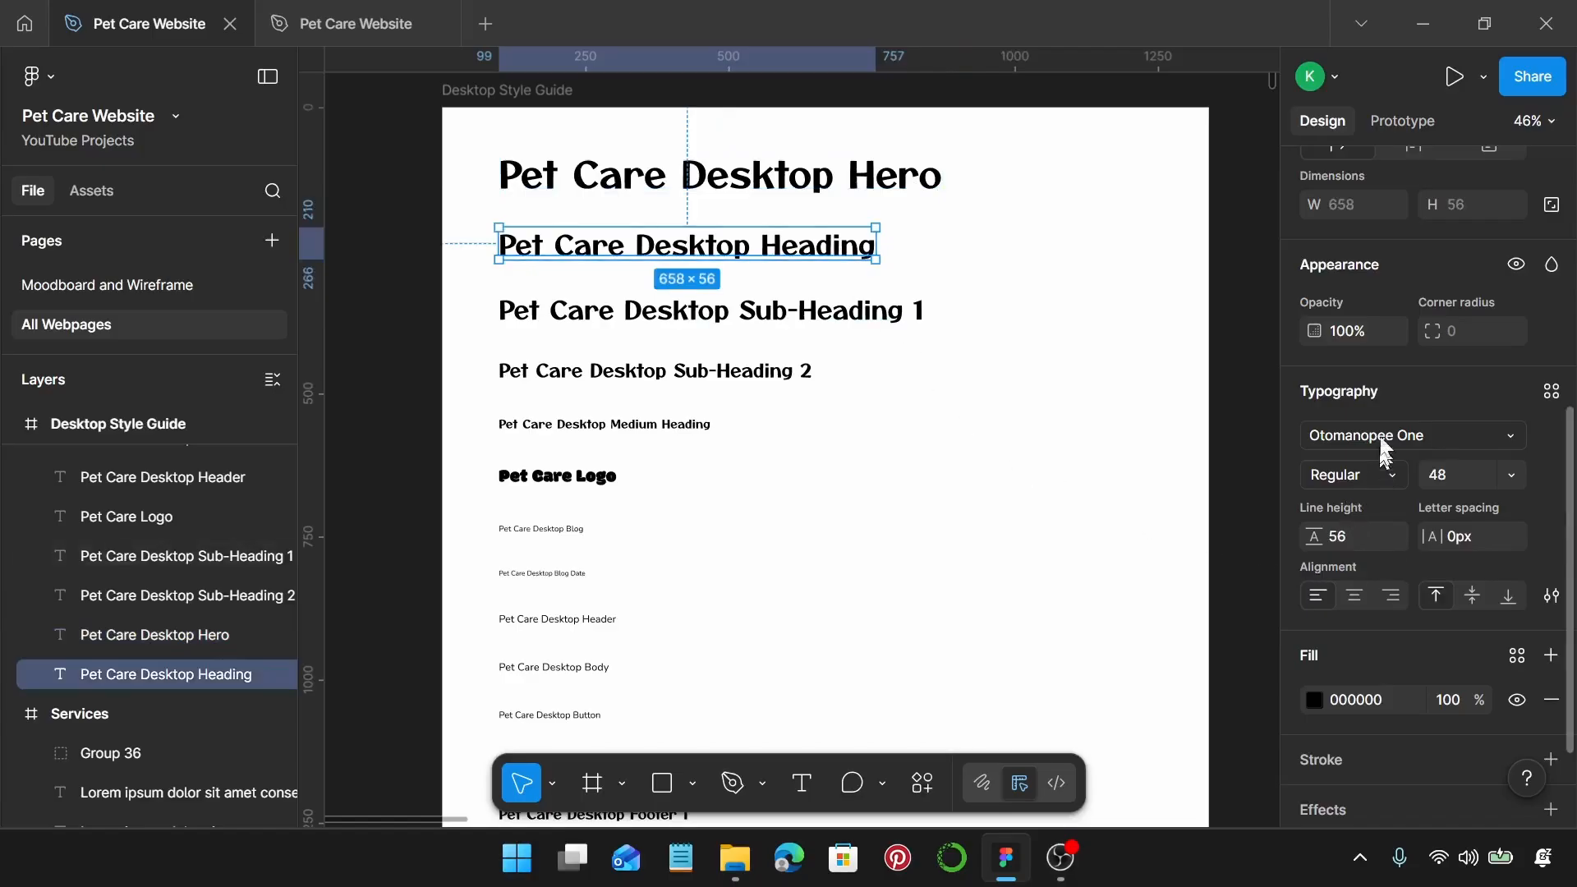
scroll(1388, 427, "down", 3)
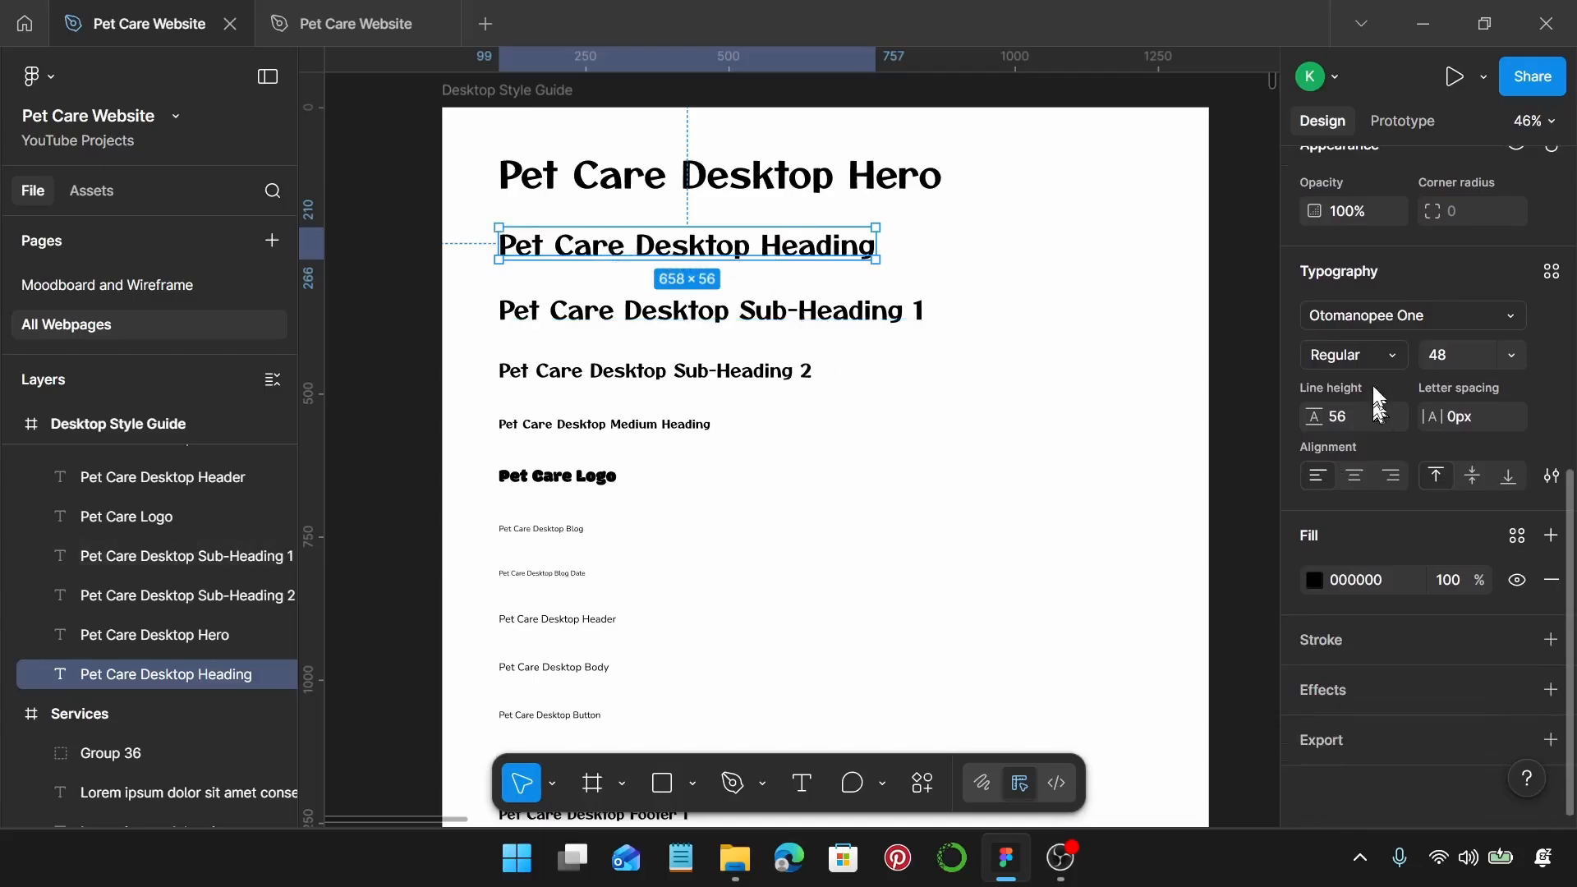
left_click(710, 182)
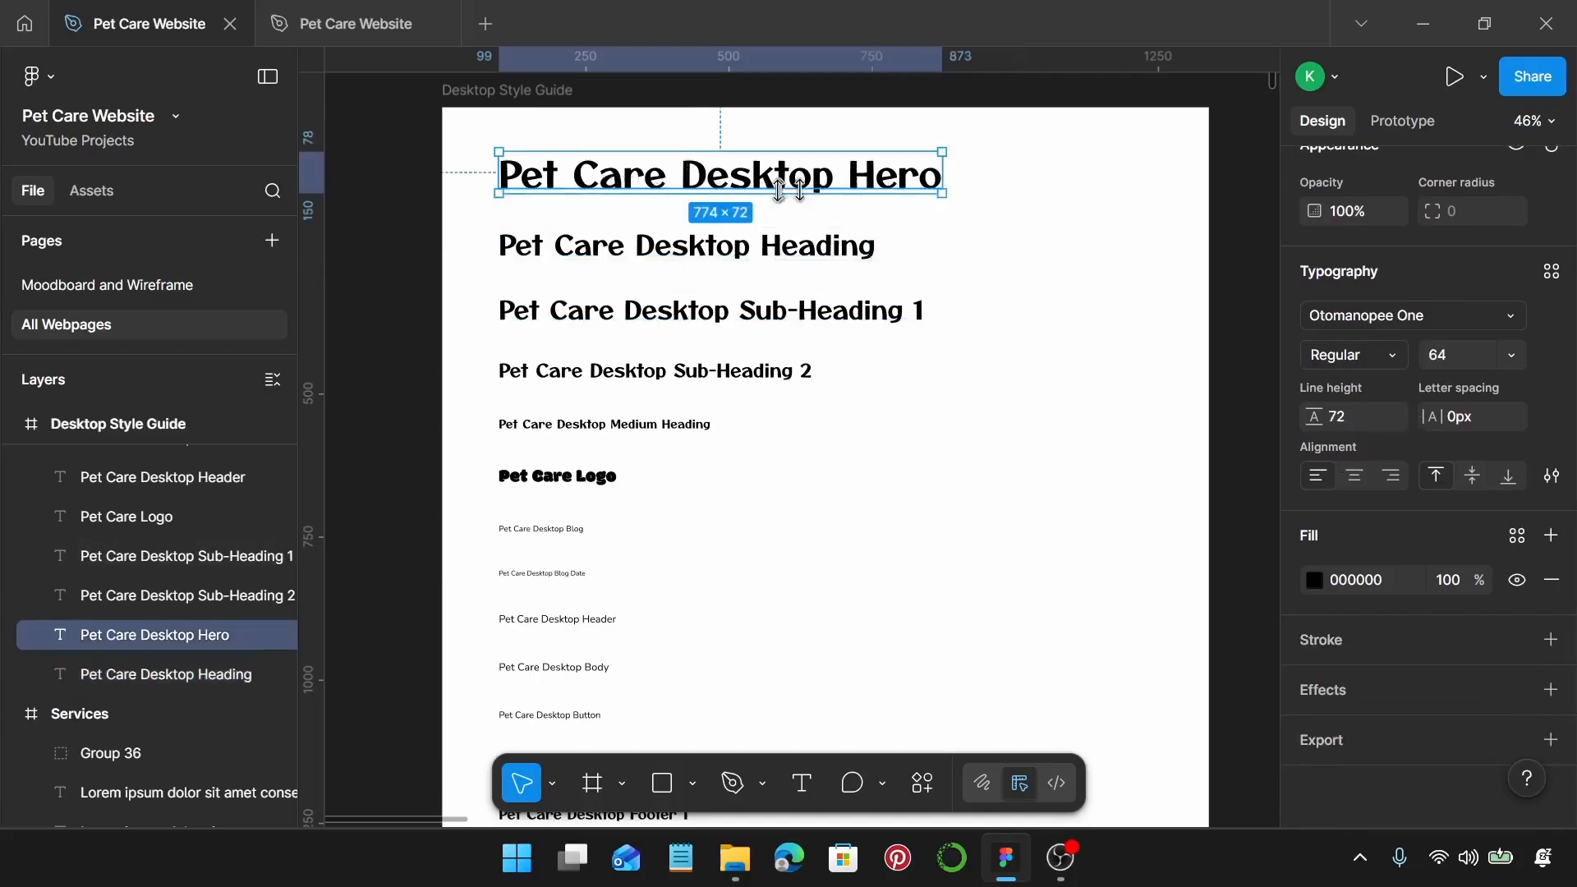
left_click(841, 255)
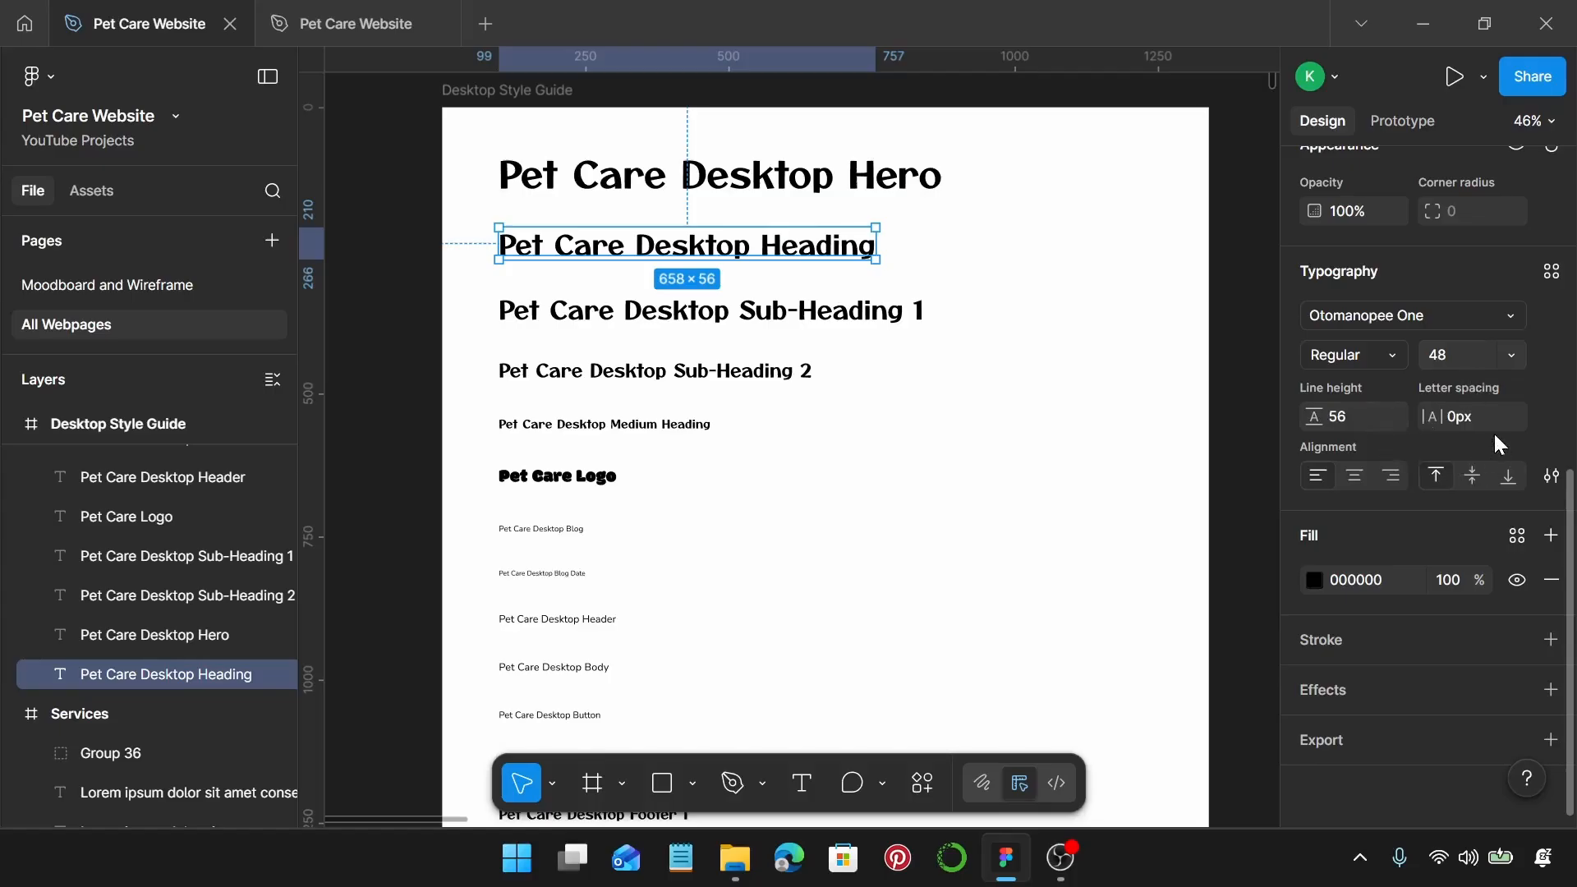
left_click(838, 319)
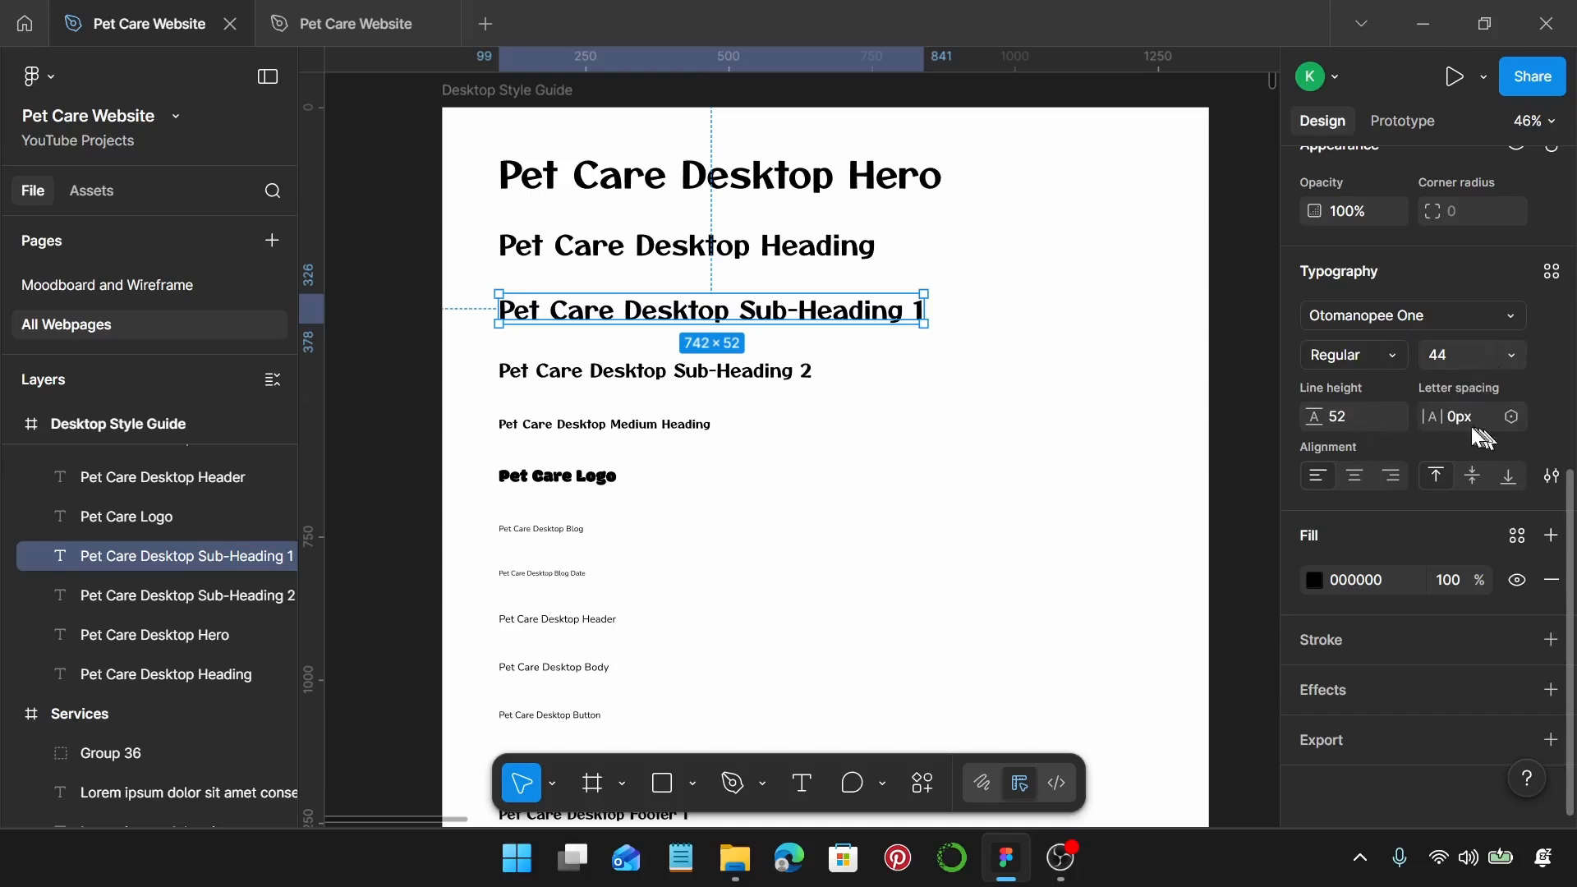
left_click(741, 382)
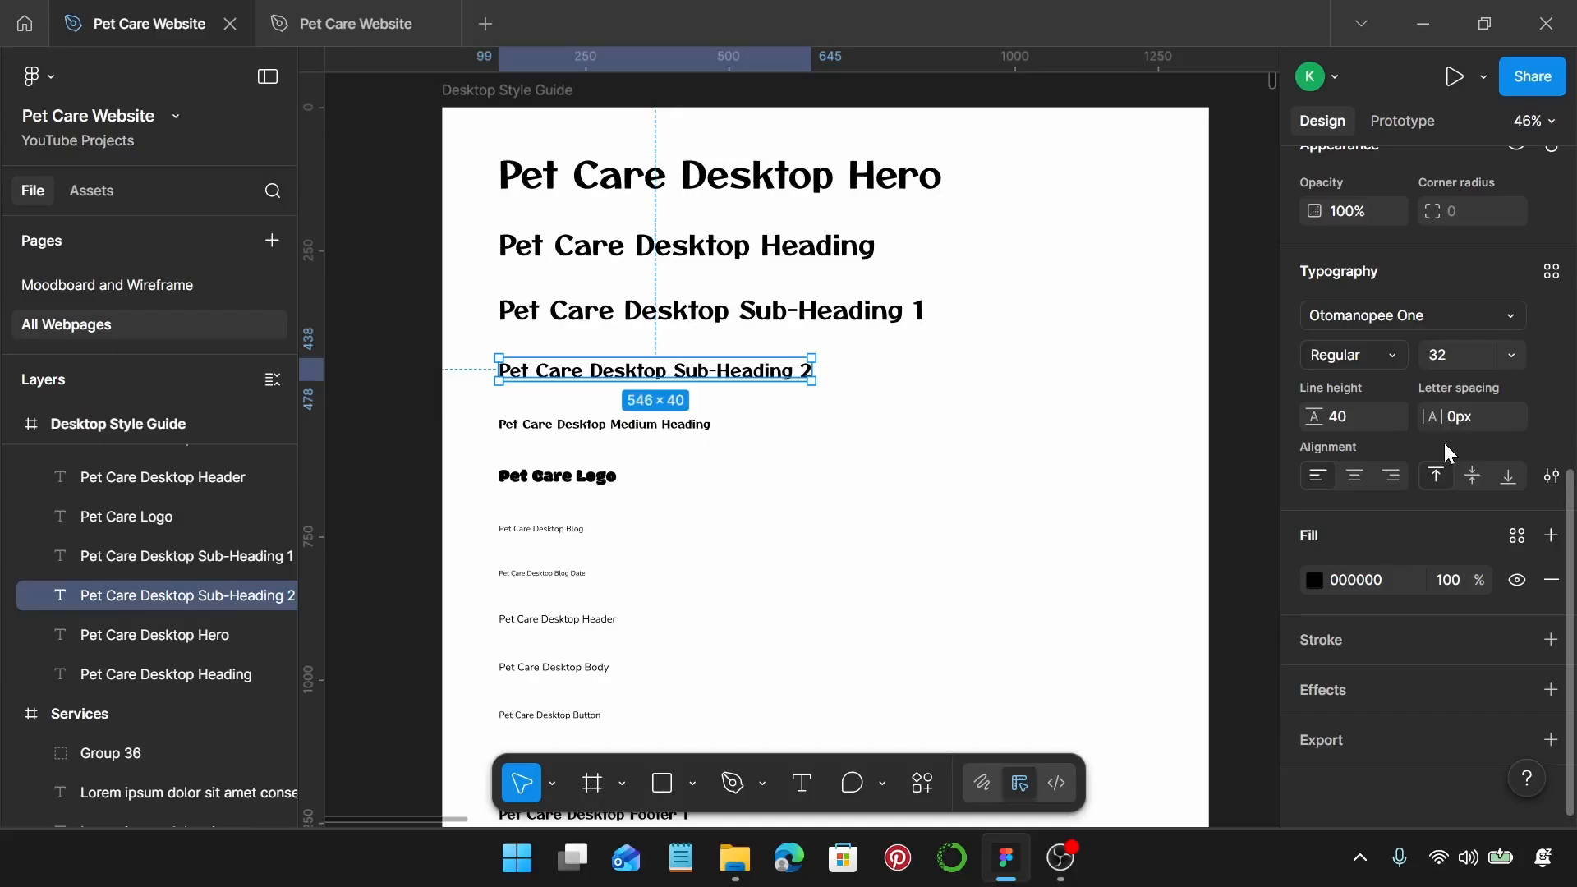
Step: Examine the typography settings of the Medium Heading, Logo, Blog and Blog Date texts in the Desktop Style Guide
scroll(795, 444, "down", 3)
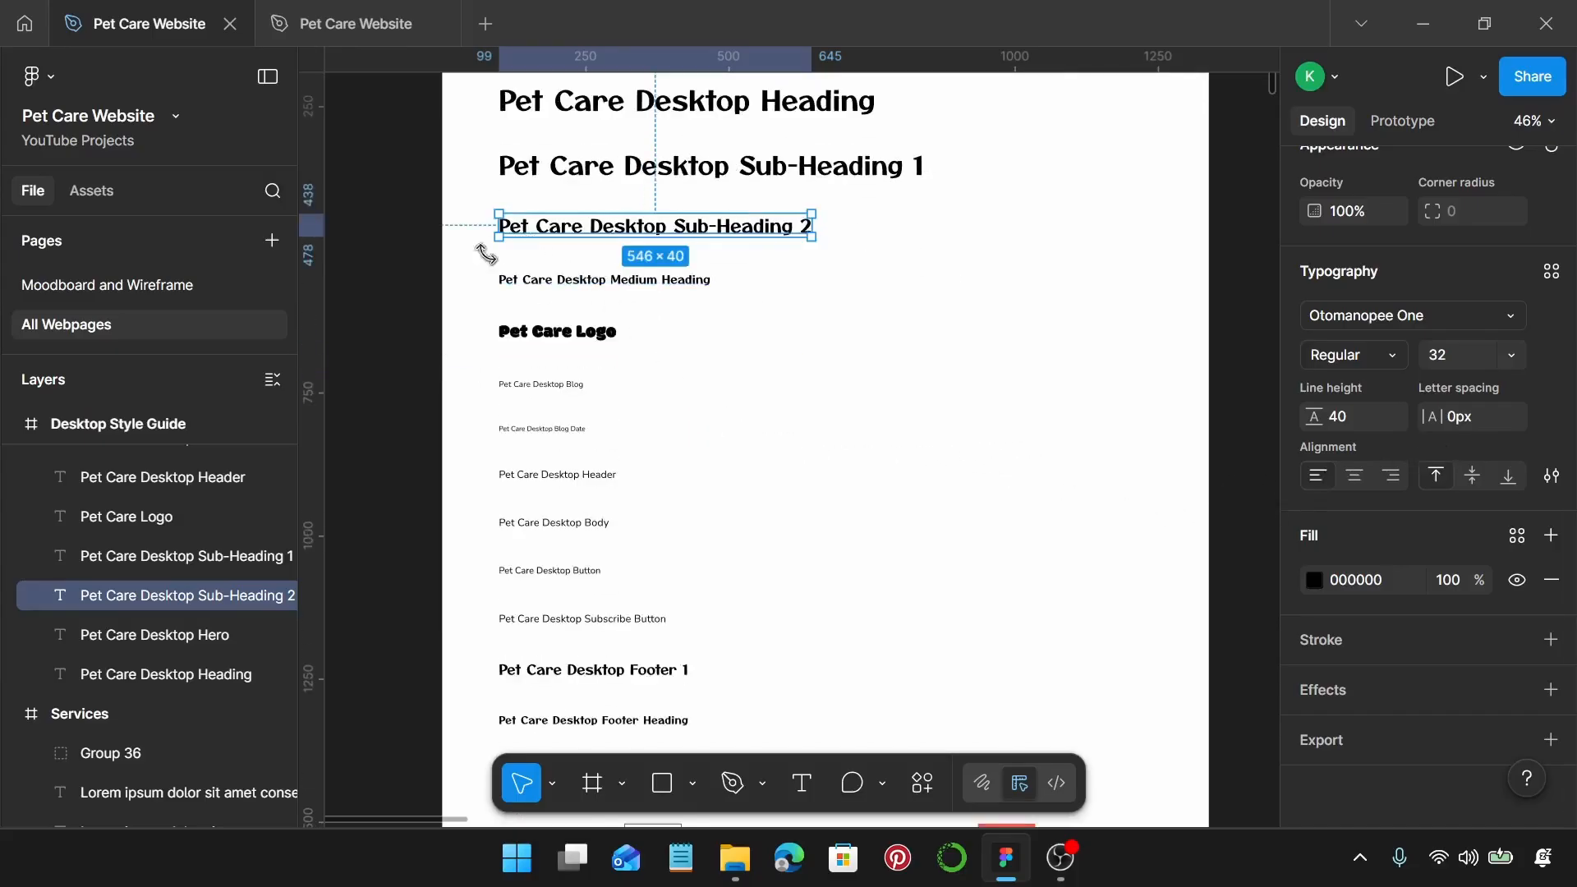
scroll(764, 279, "up", 5)
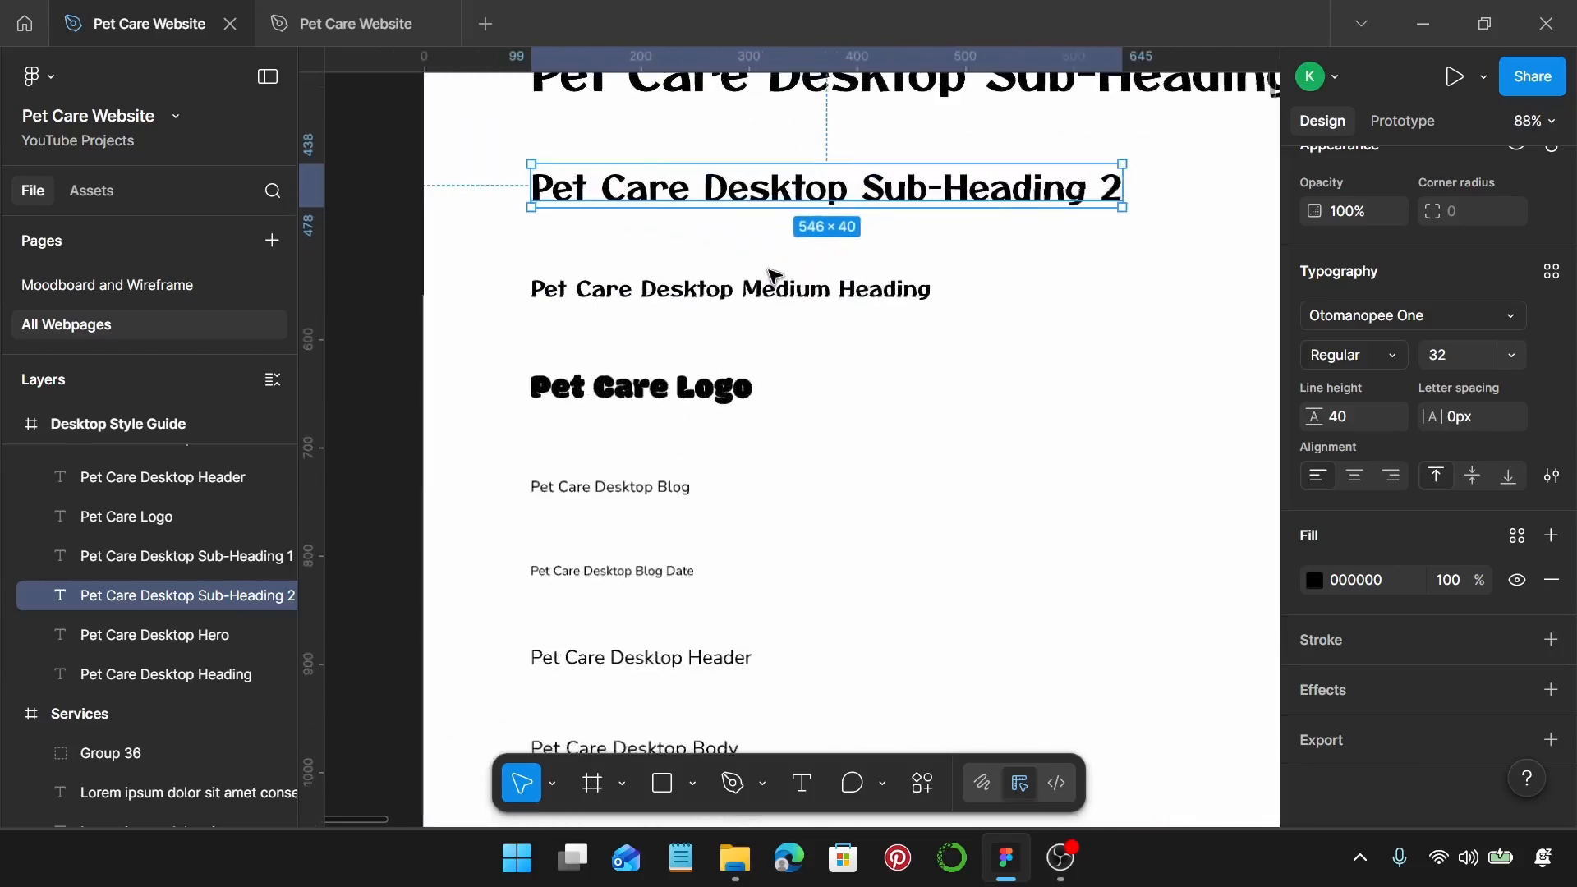
left_click(791, 304)
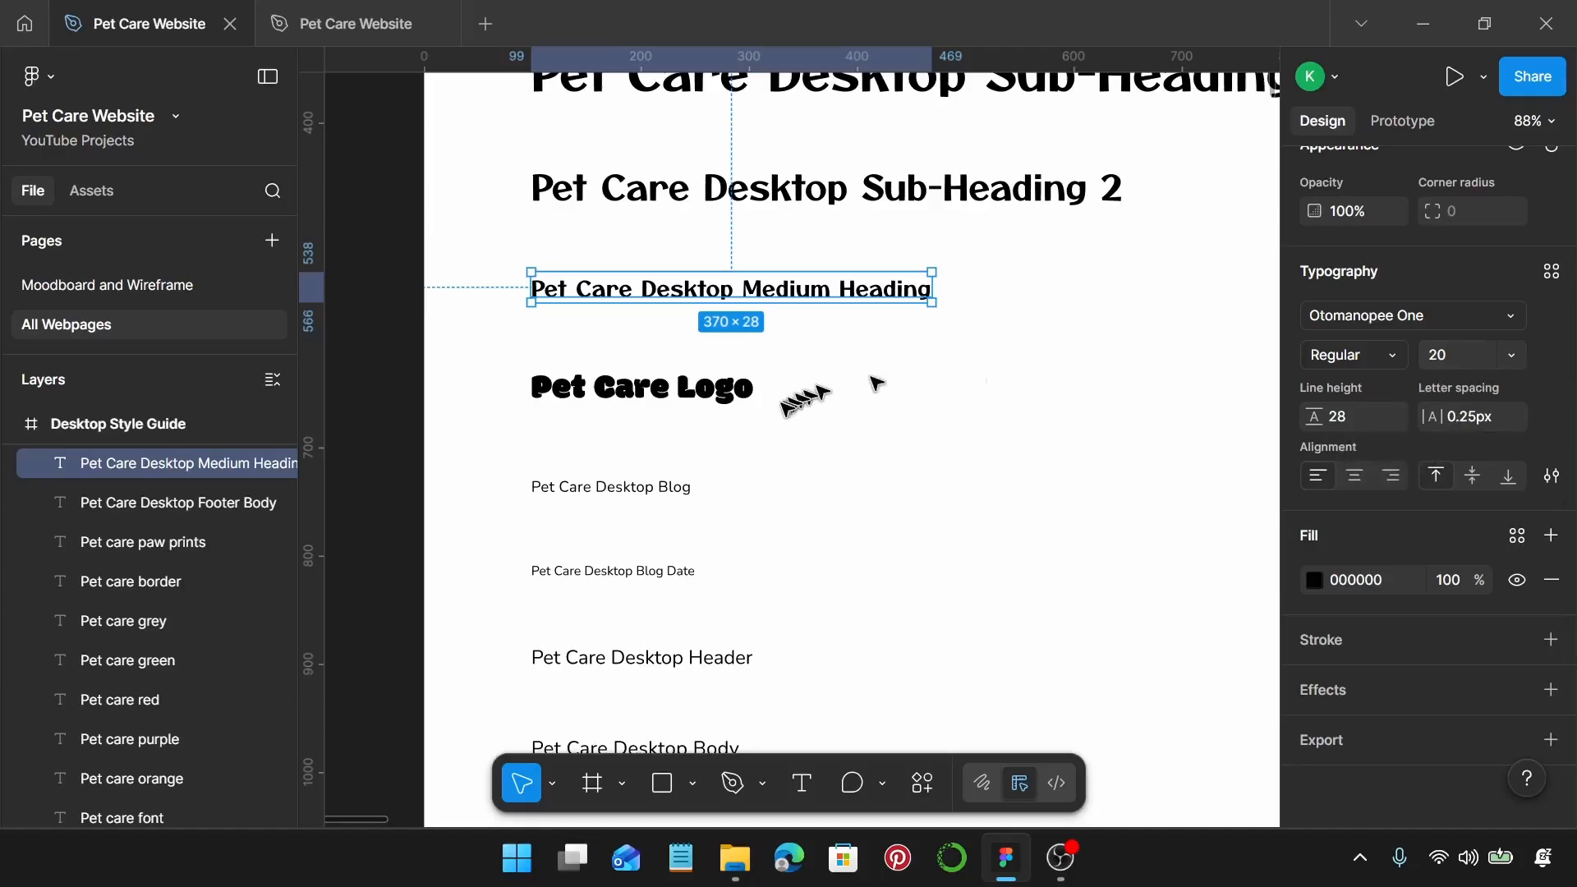
left_click(745, 408)
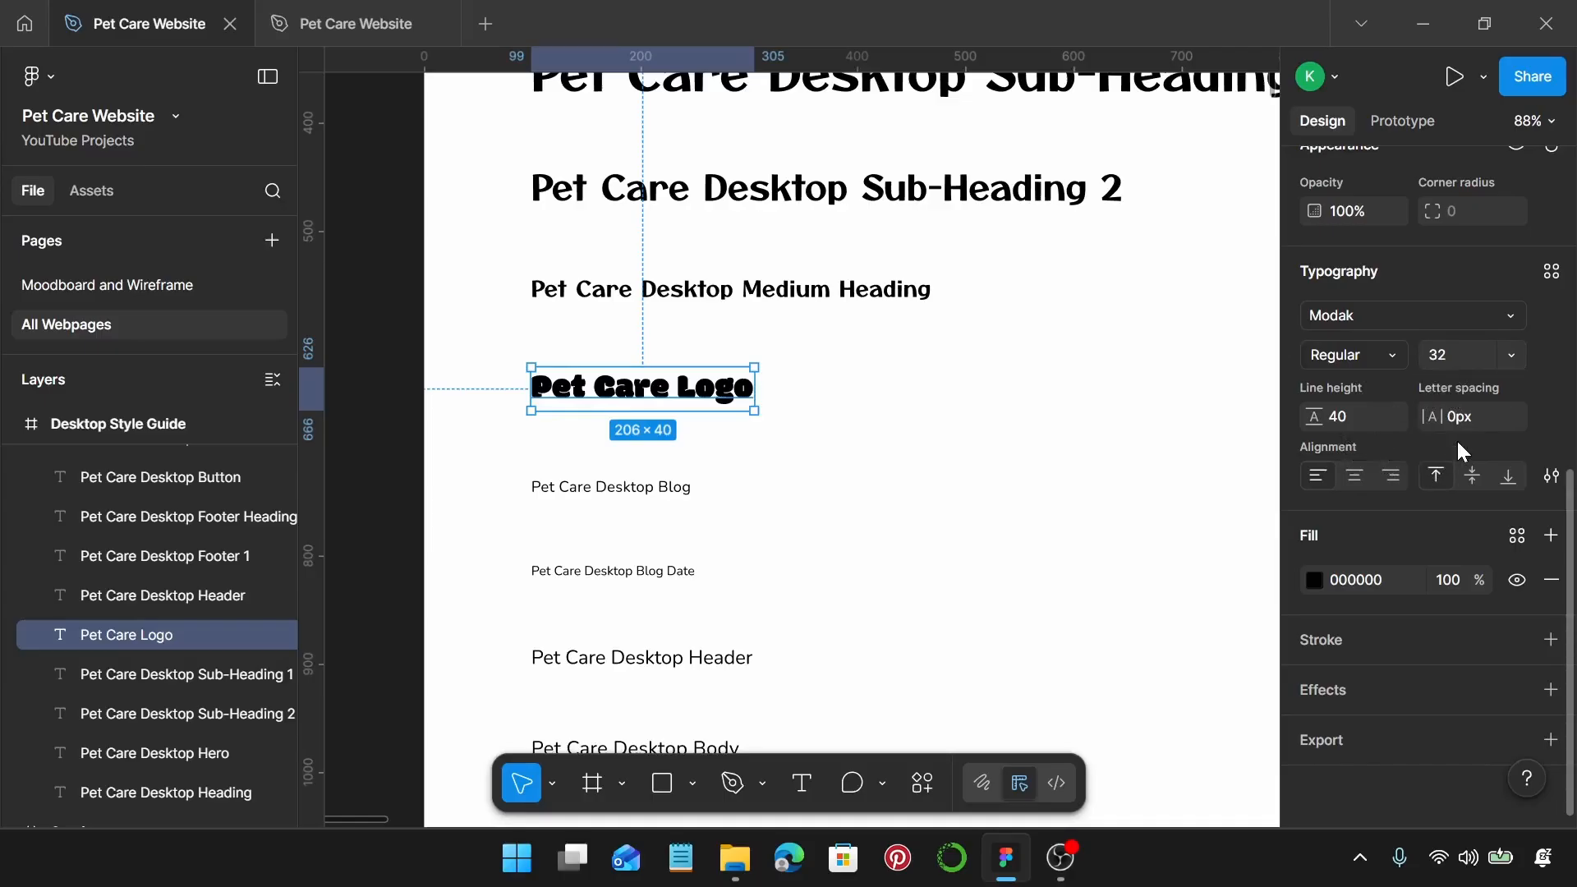
scroll(781, 291, "down", 1)
left_click(598, 422)
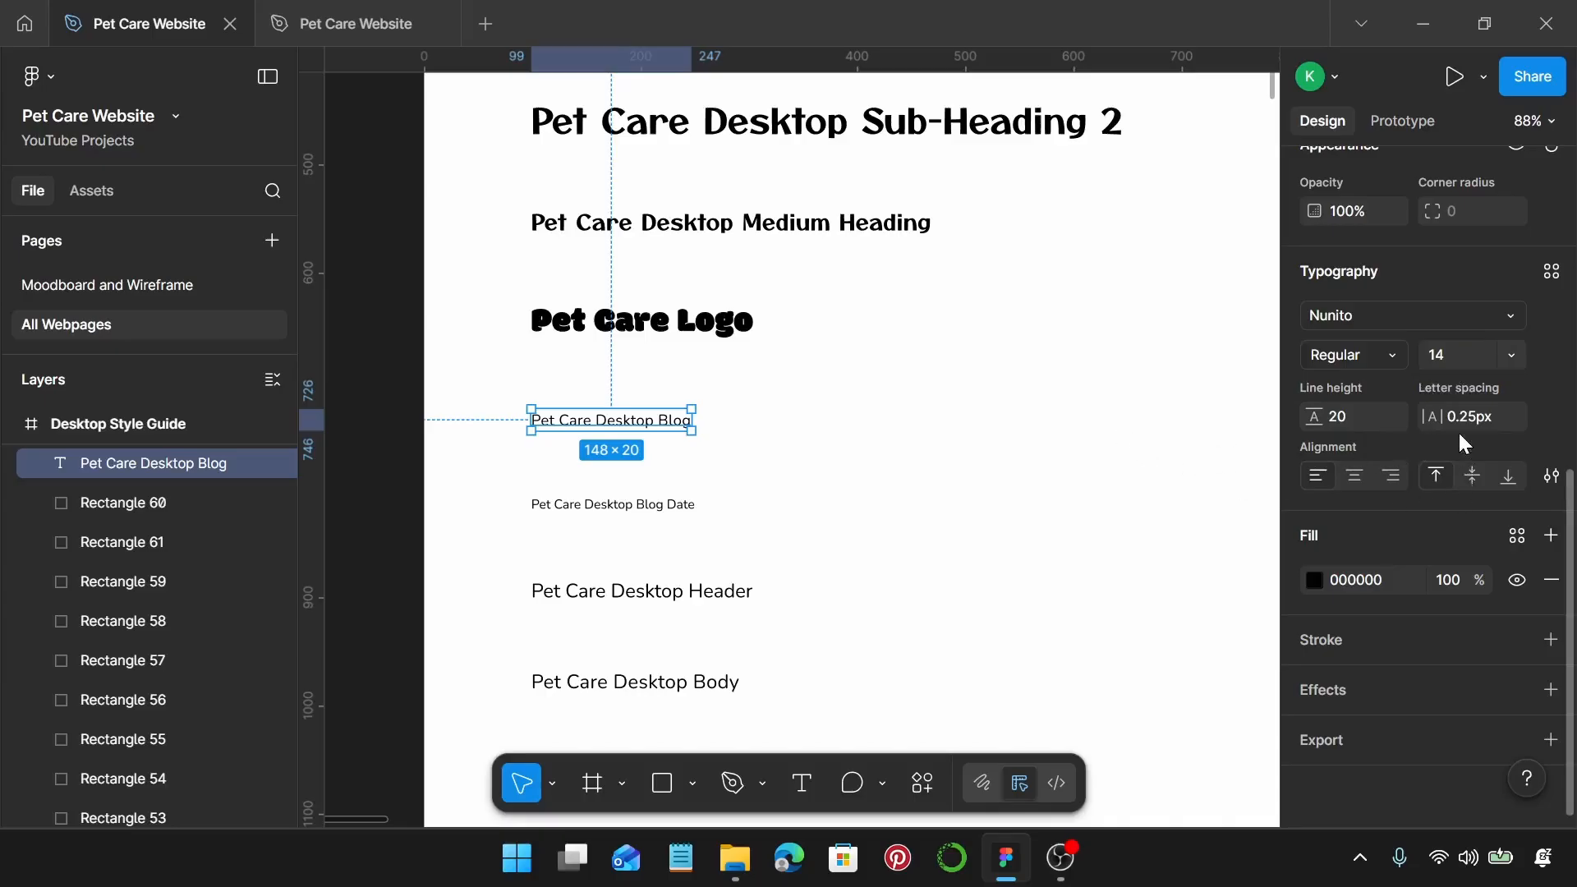
scroll(704, 381, "down", 3)
left_click(630, 363)
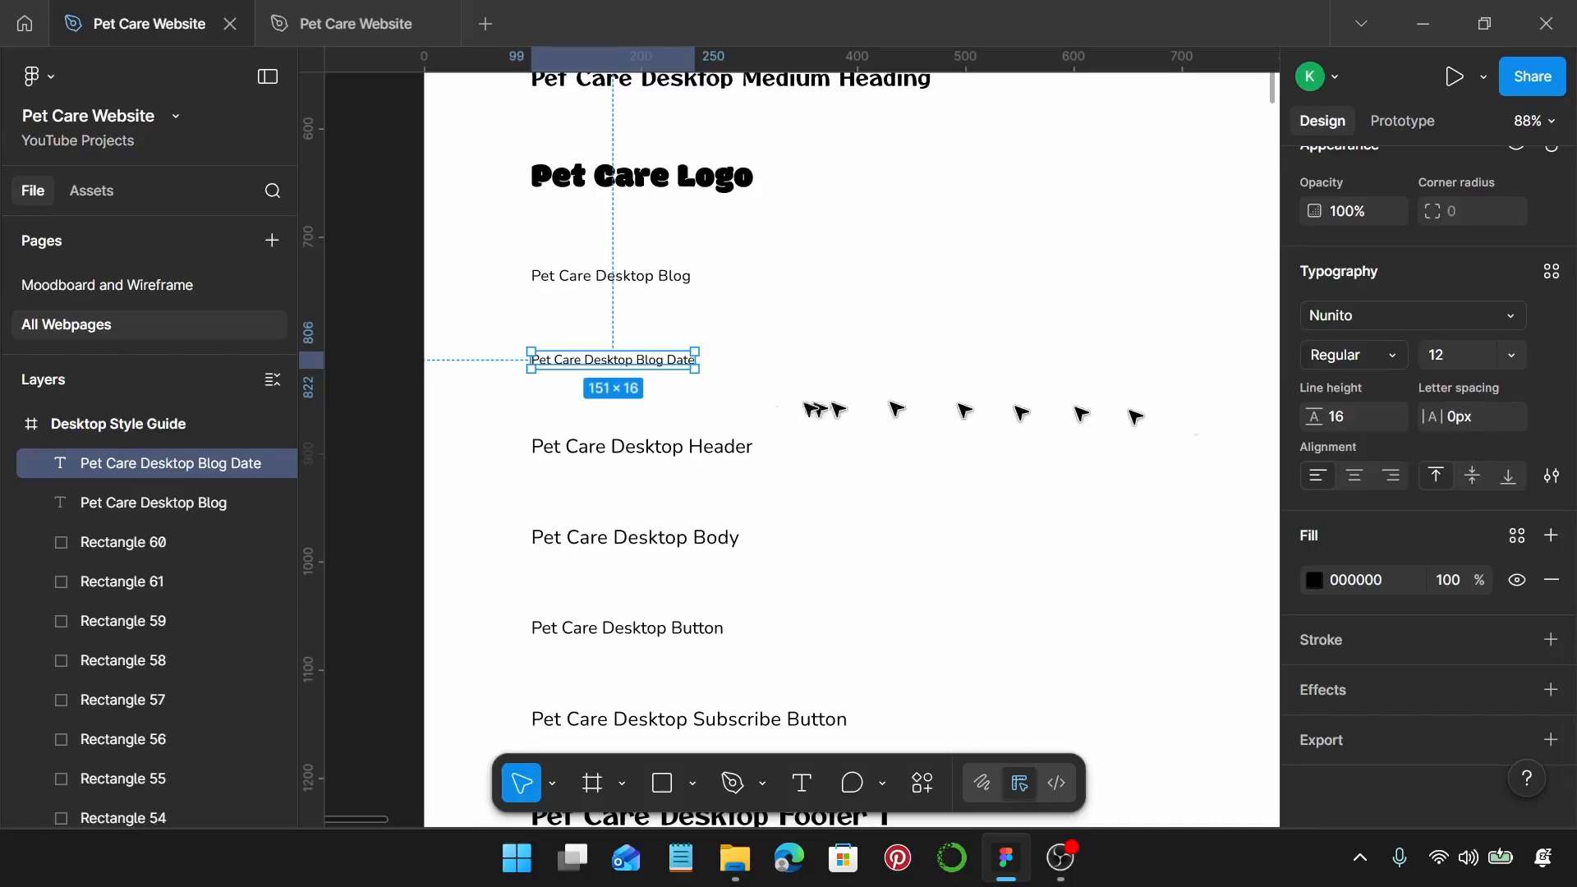
Step: Examine the typography settings of the Header, Body, Button and Subscribe Button texts in the Desktop Style Guide
left_click(692, 447)
scroll(834, 503, "down", 2)
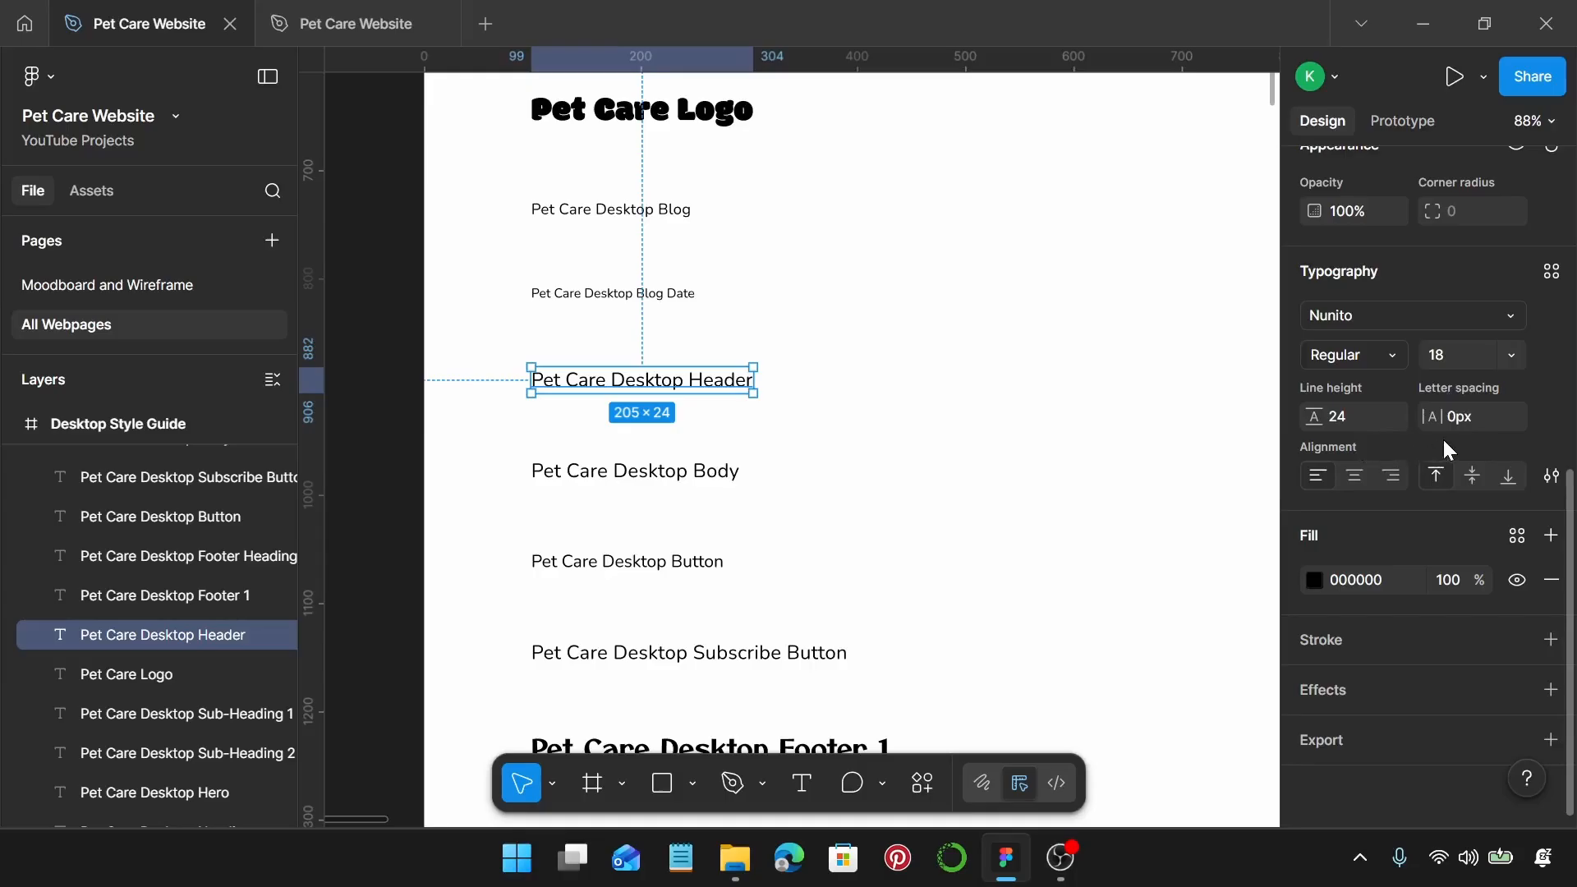
left_click(710, 472)
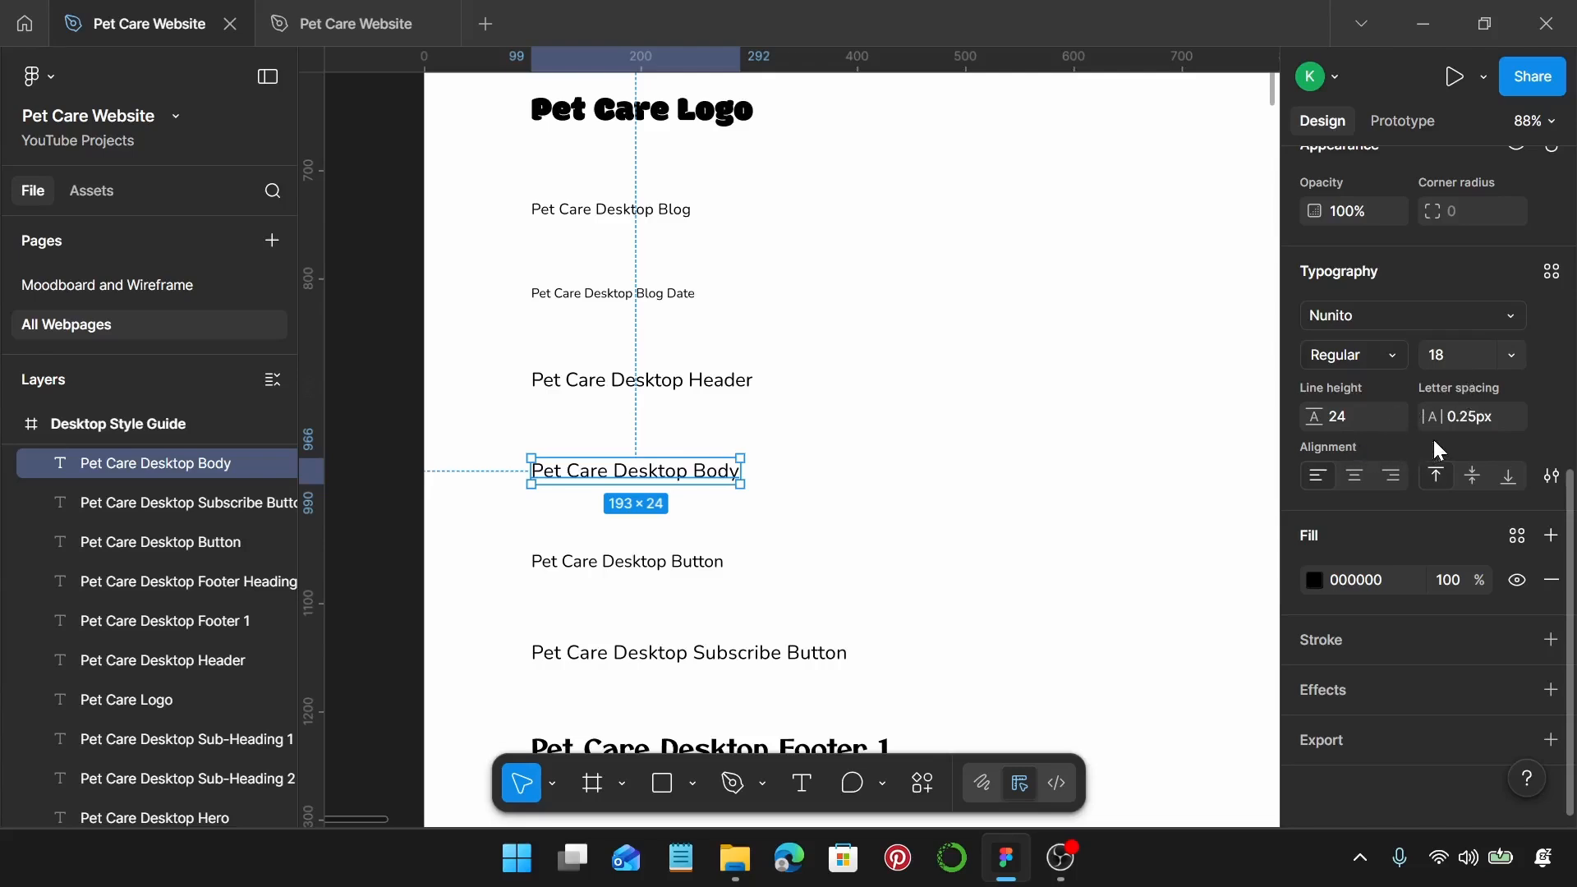
scroll(816, 386, "down", 5)
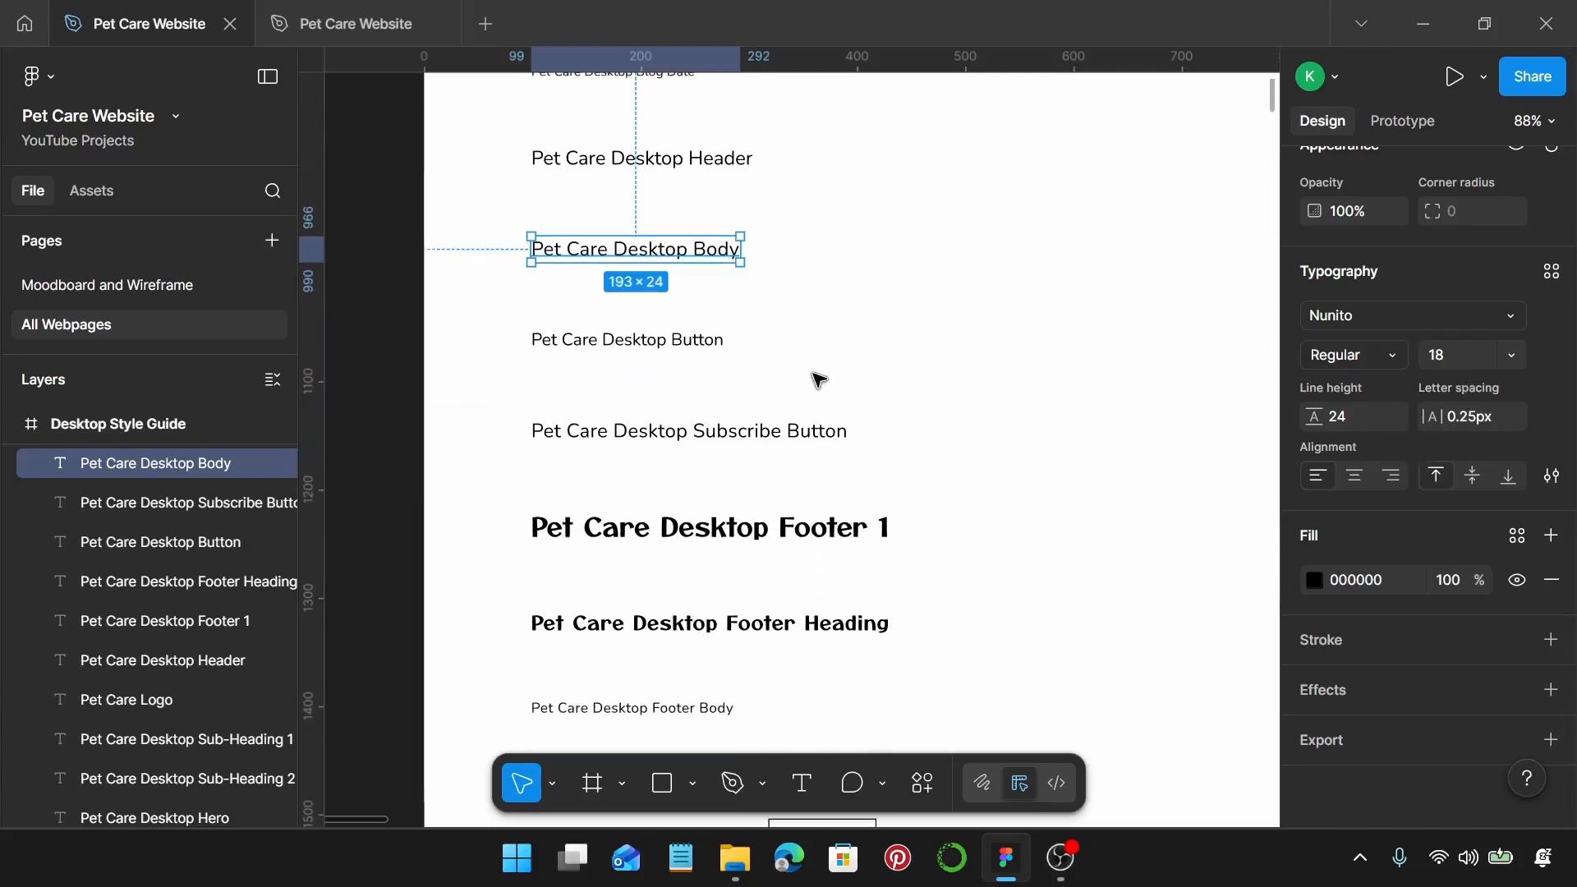
left_click(636, 341)
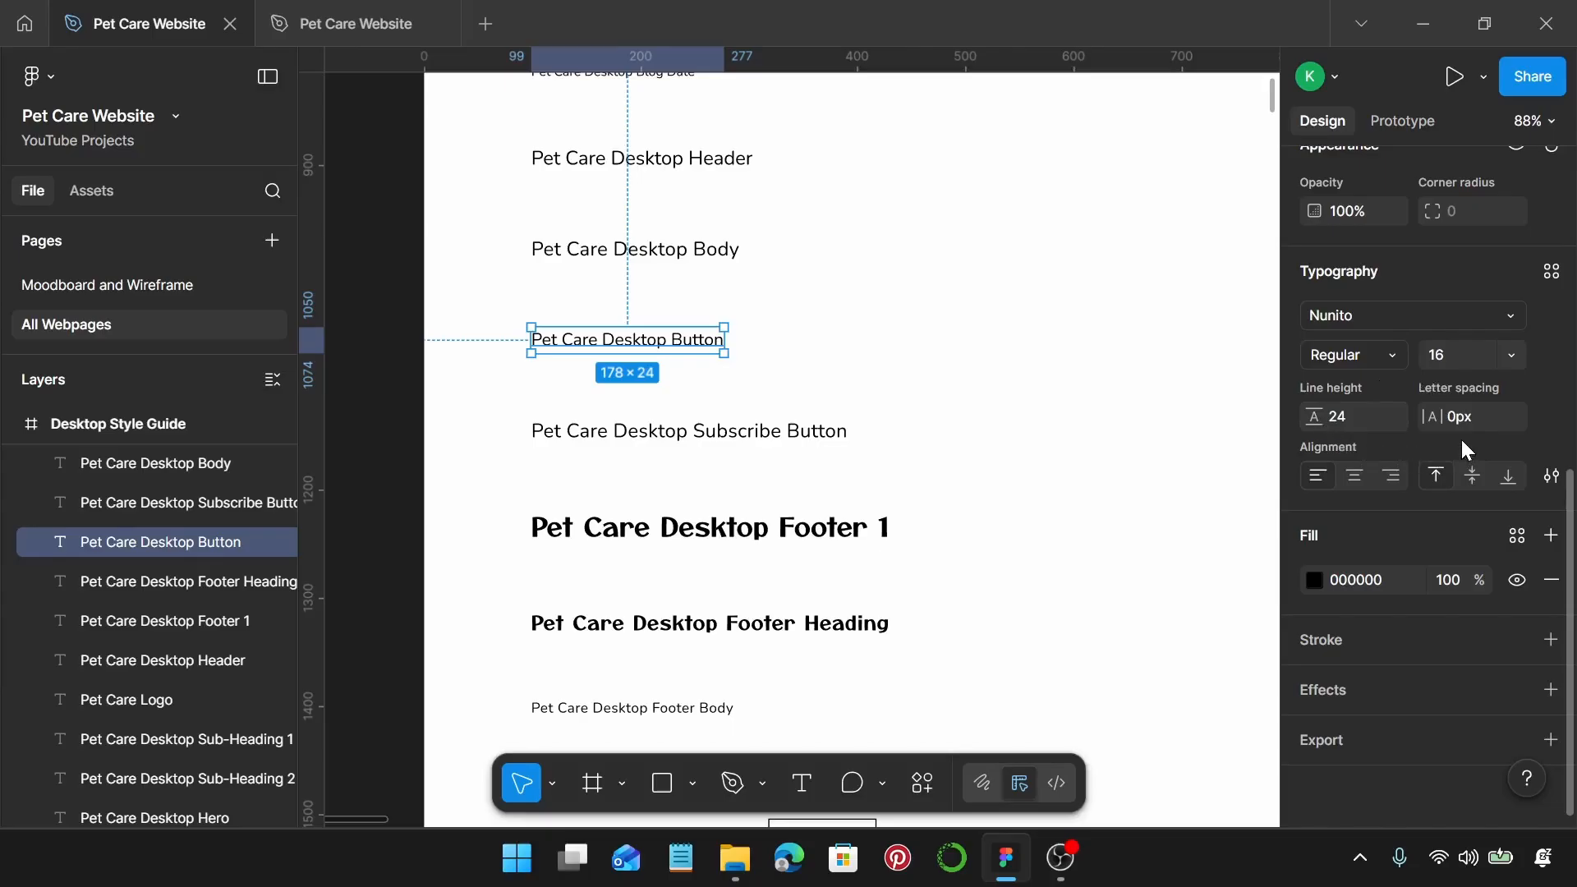
scroll(880, 353, "down", 2)
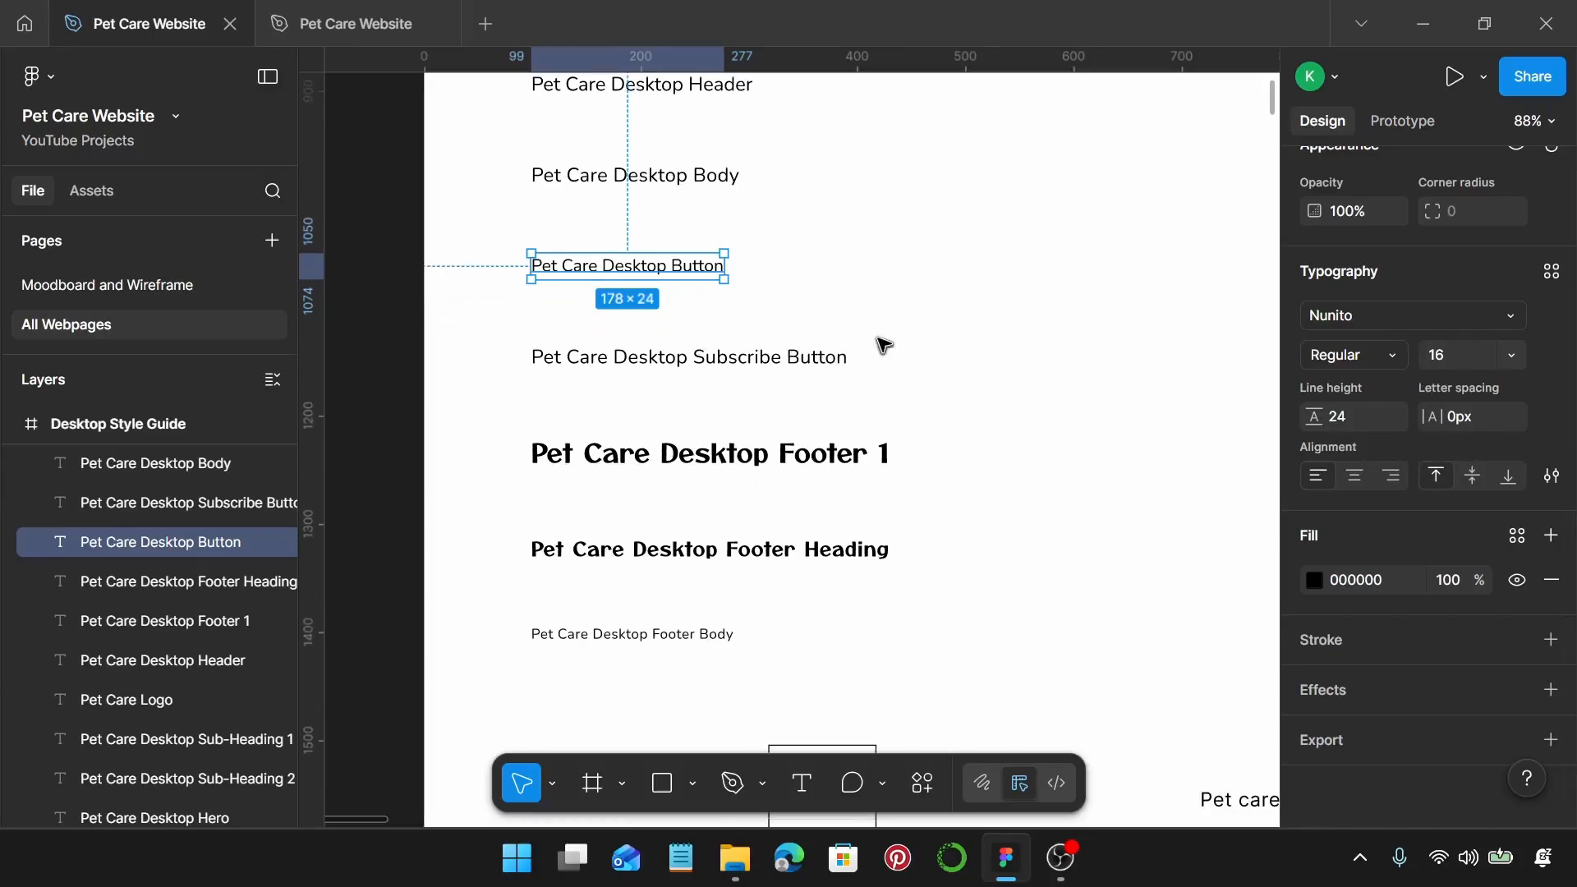
left_click(769, 355)
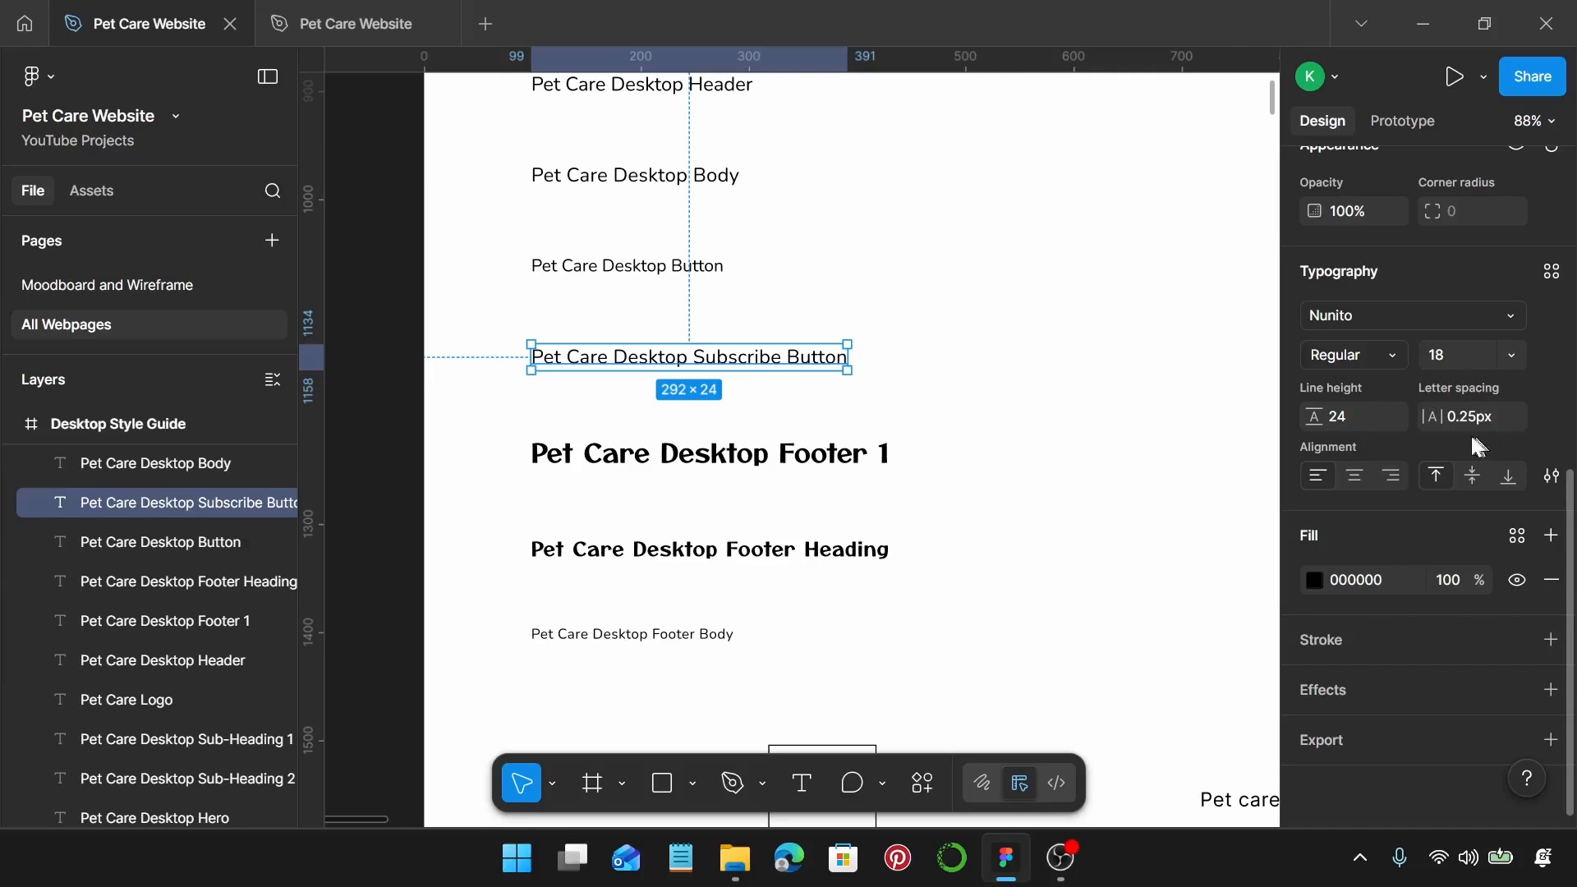
Step: Examine the typography settings of the Footer 1, Footer Heading and Footer Body texts in the Desktop Style Guide
scroll(925, 397, "down", 2)
left_click(861, 420)
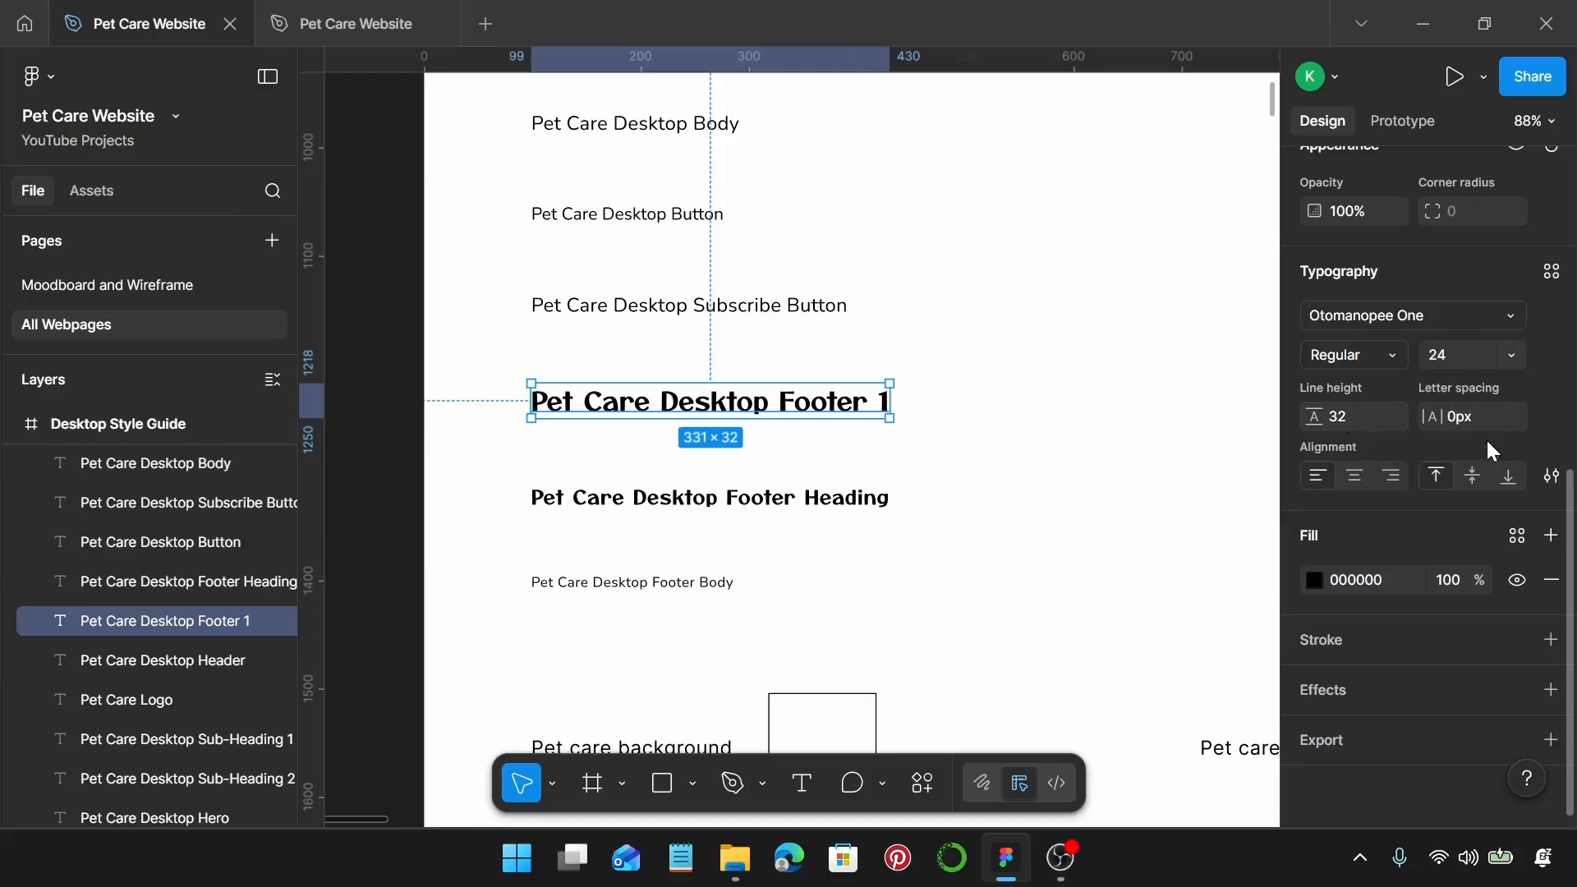
scroll(822, 386, "down", 2)
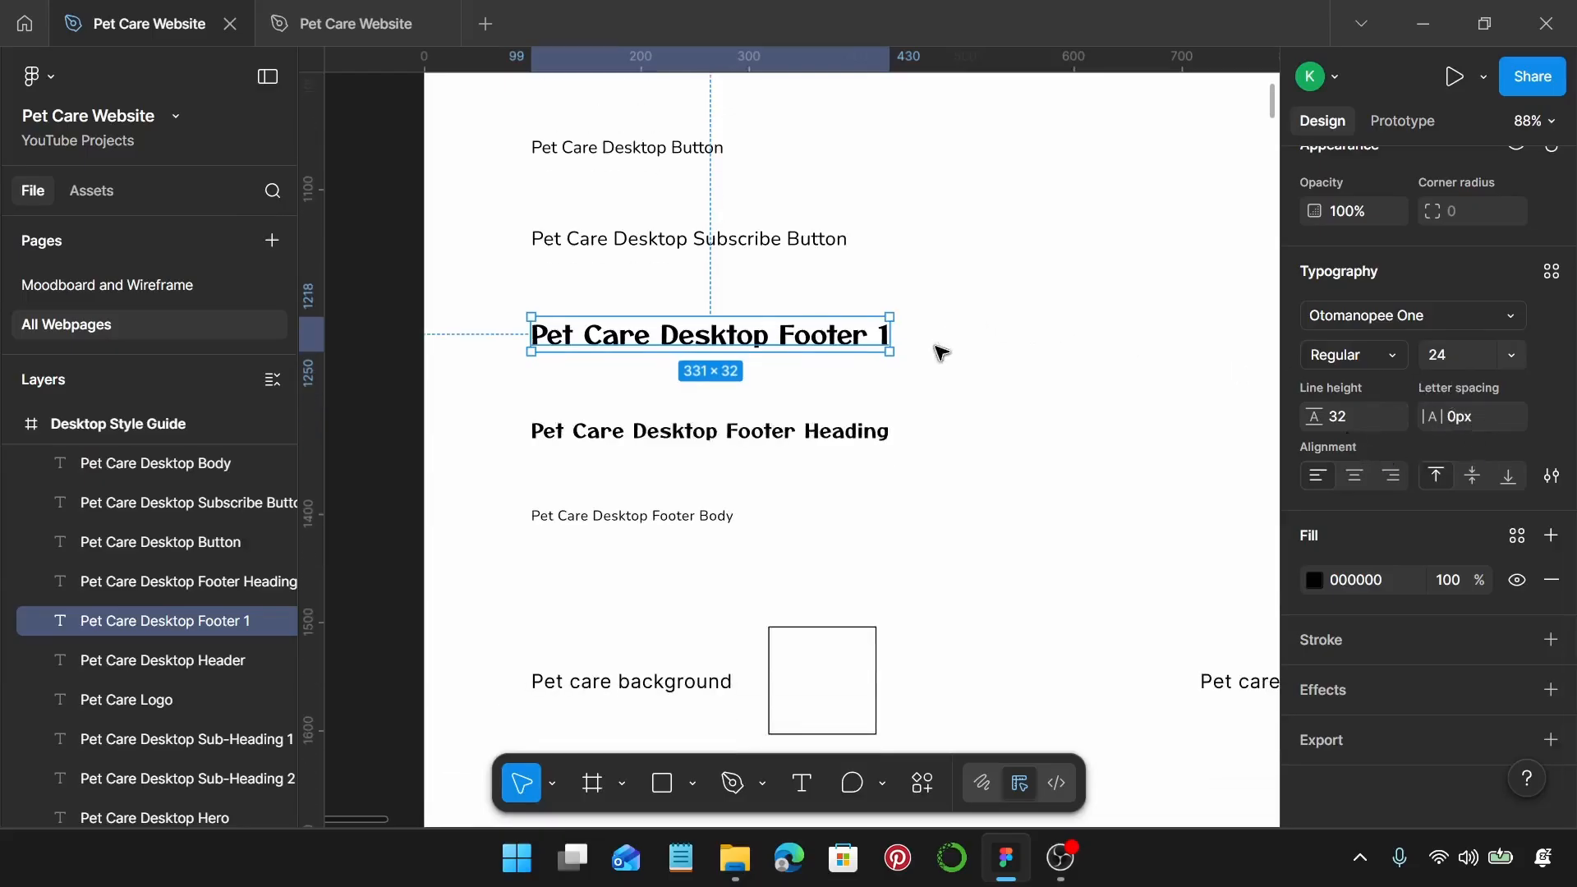
left_click(733, 433)
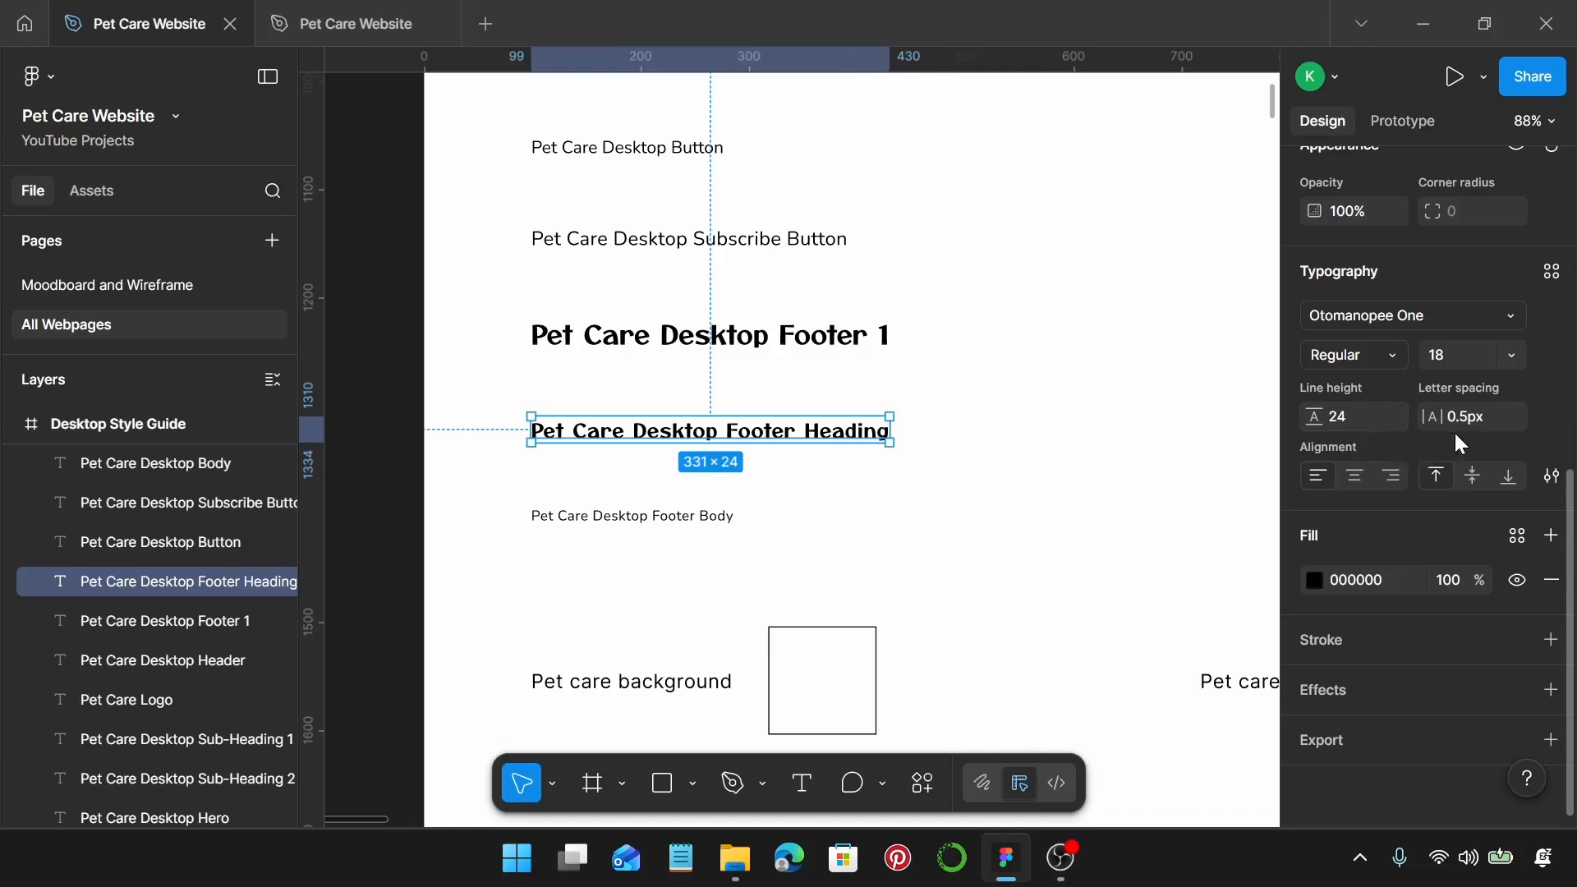
scroll(662, 312, "down", 3)
left_click(642, 376)
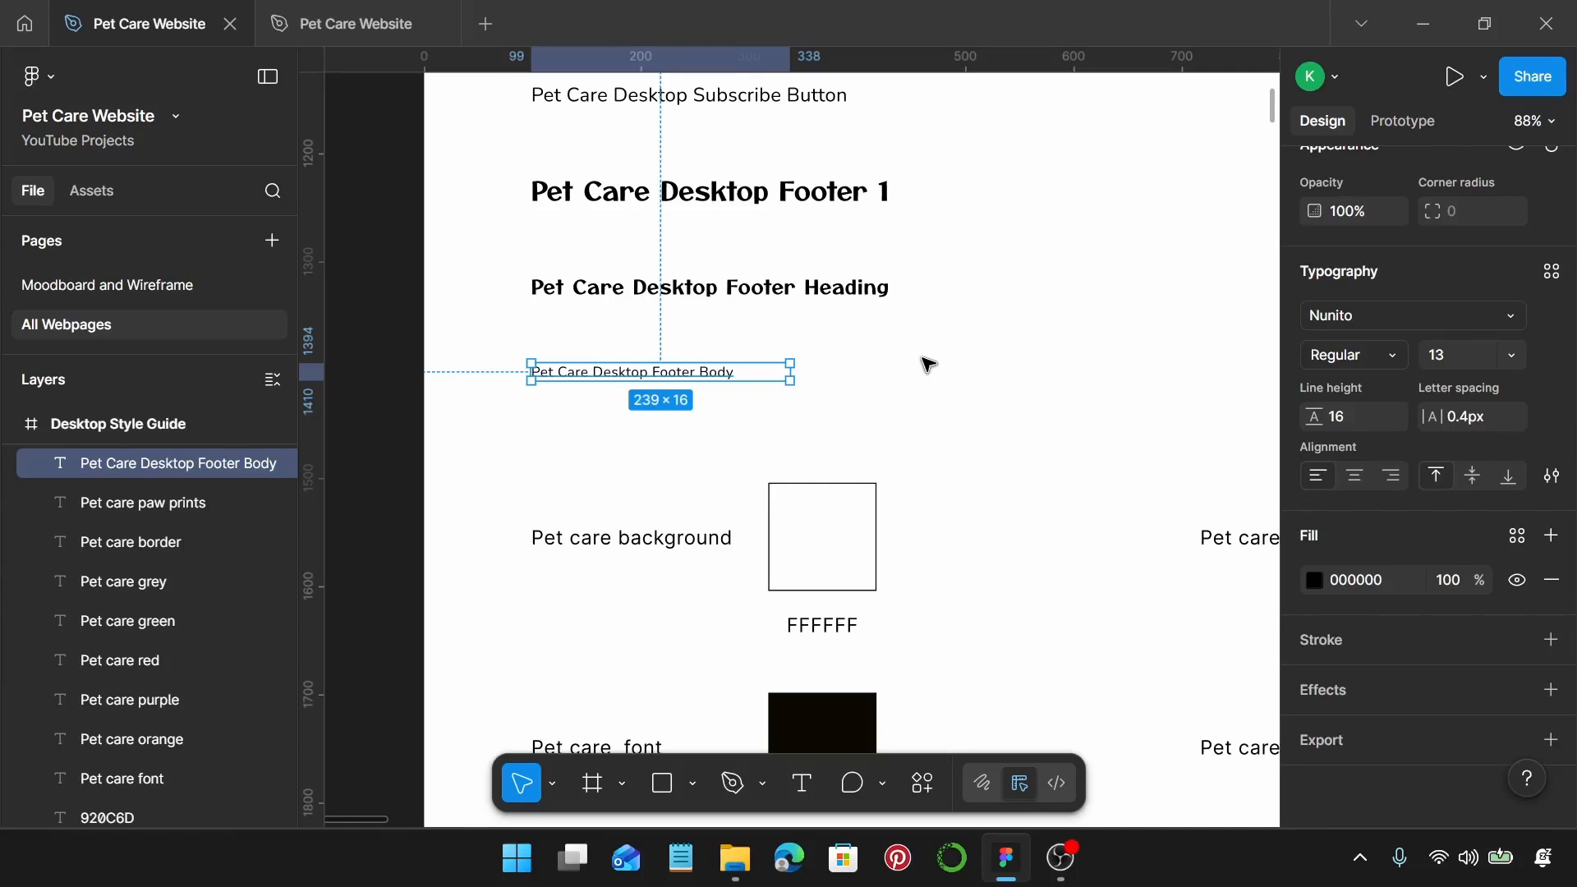
Step: Examine the colour swatches and their hex codes in the Desktop Style Guide, from Pet care background to Pet care border
scroll(926, 364, "down", 5)
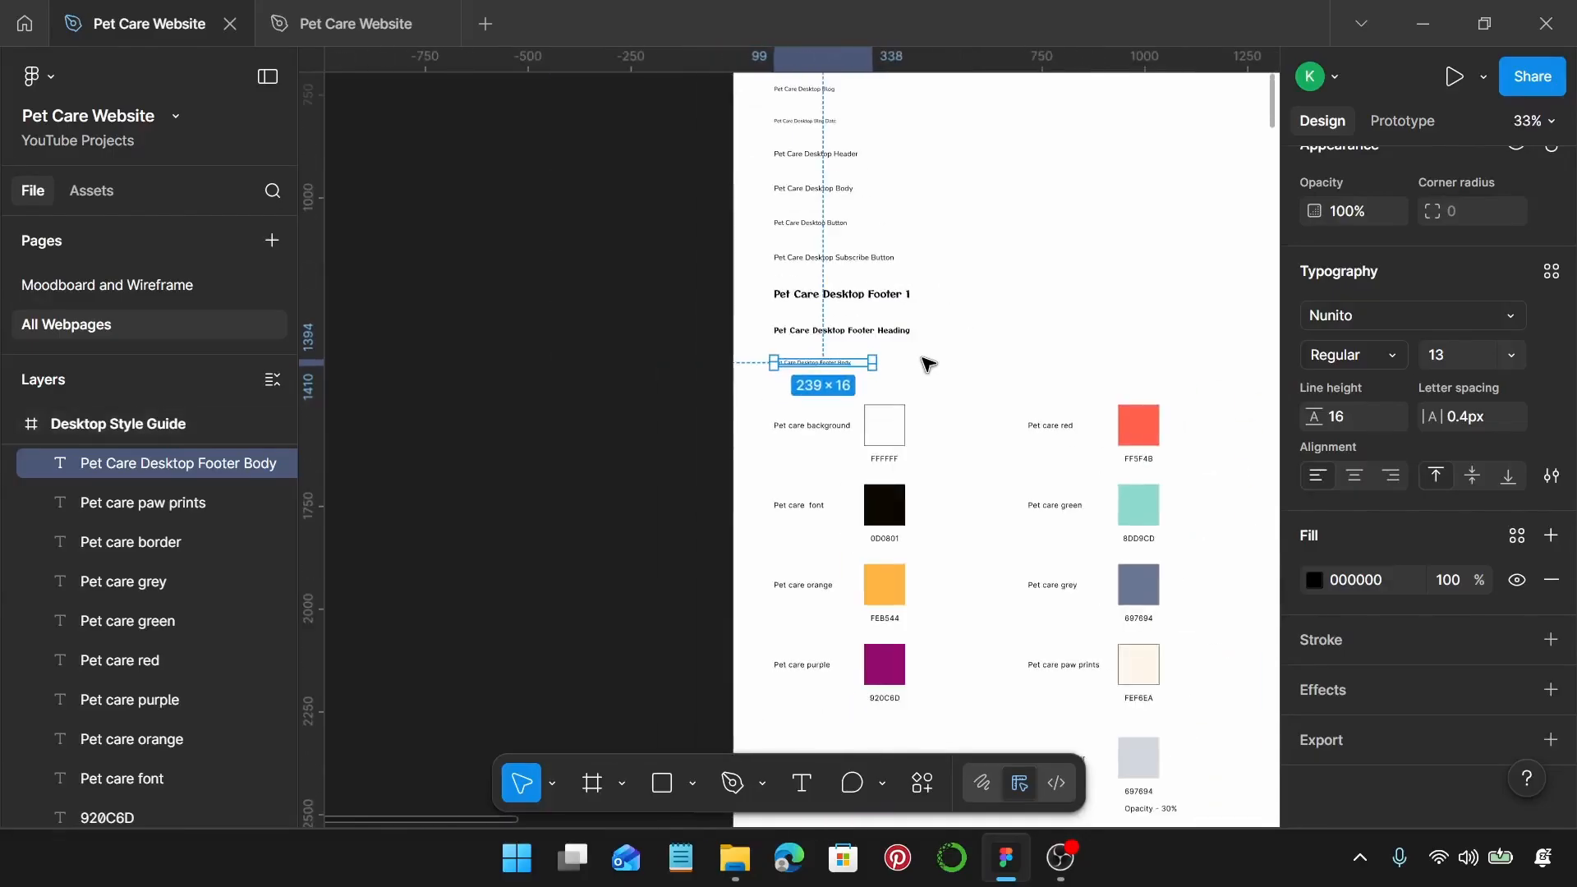
scroll(926, 364, "up", 4)
scroll(926, 364, "down", 3)
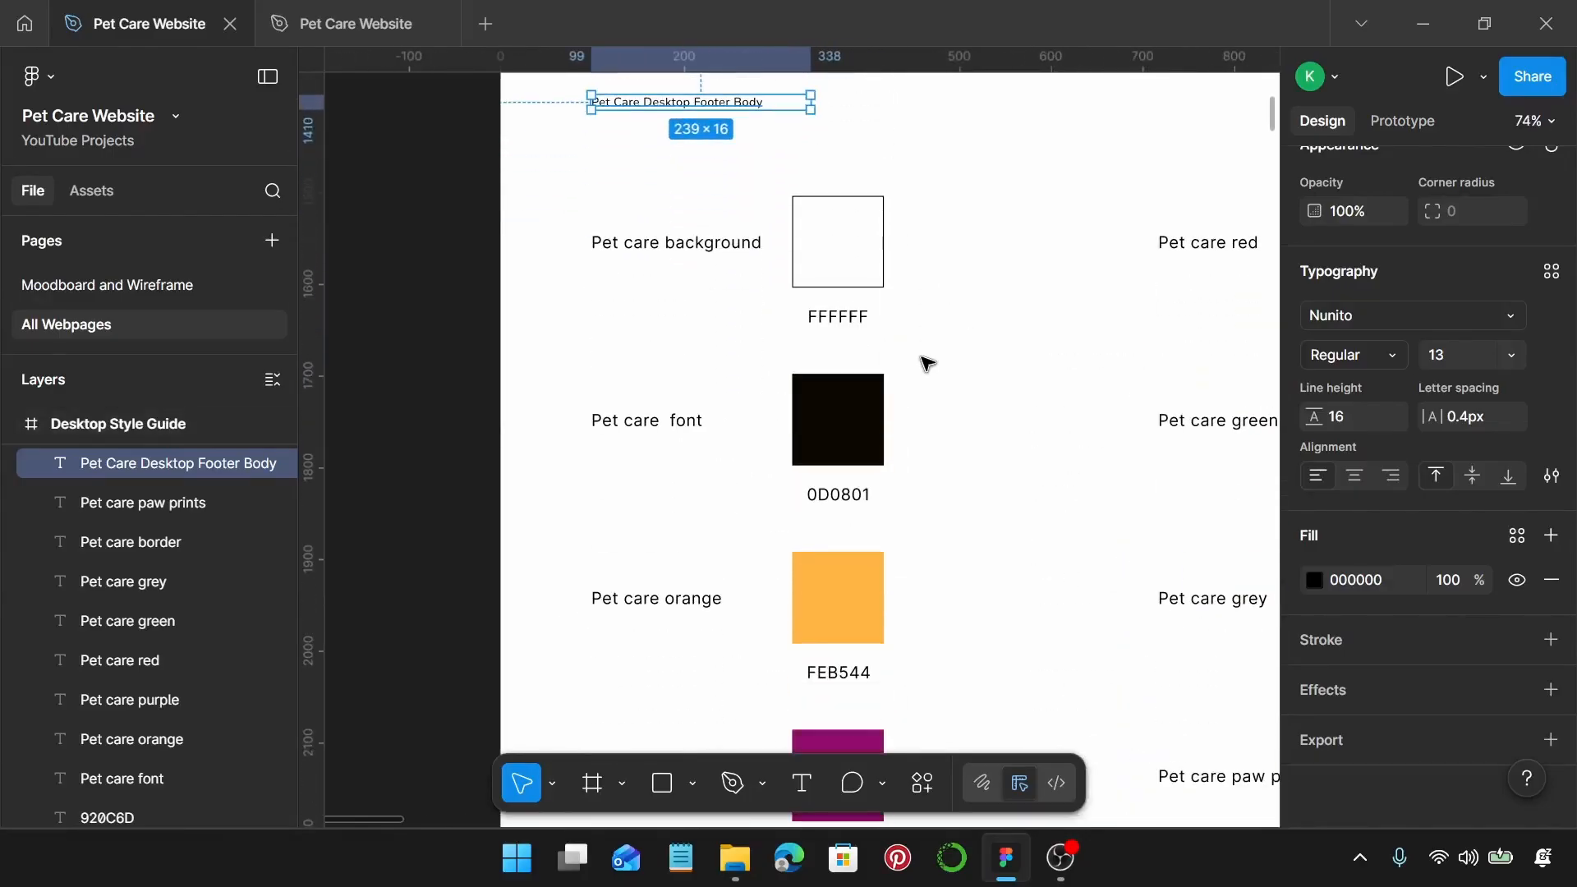
left_click(862, 246)
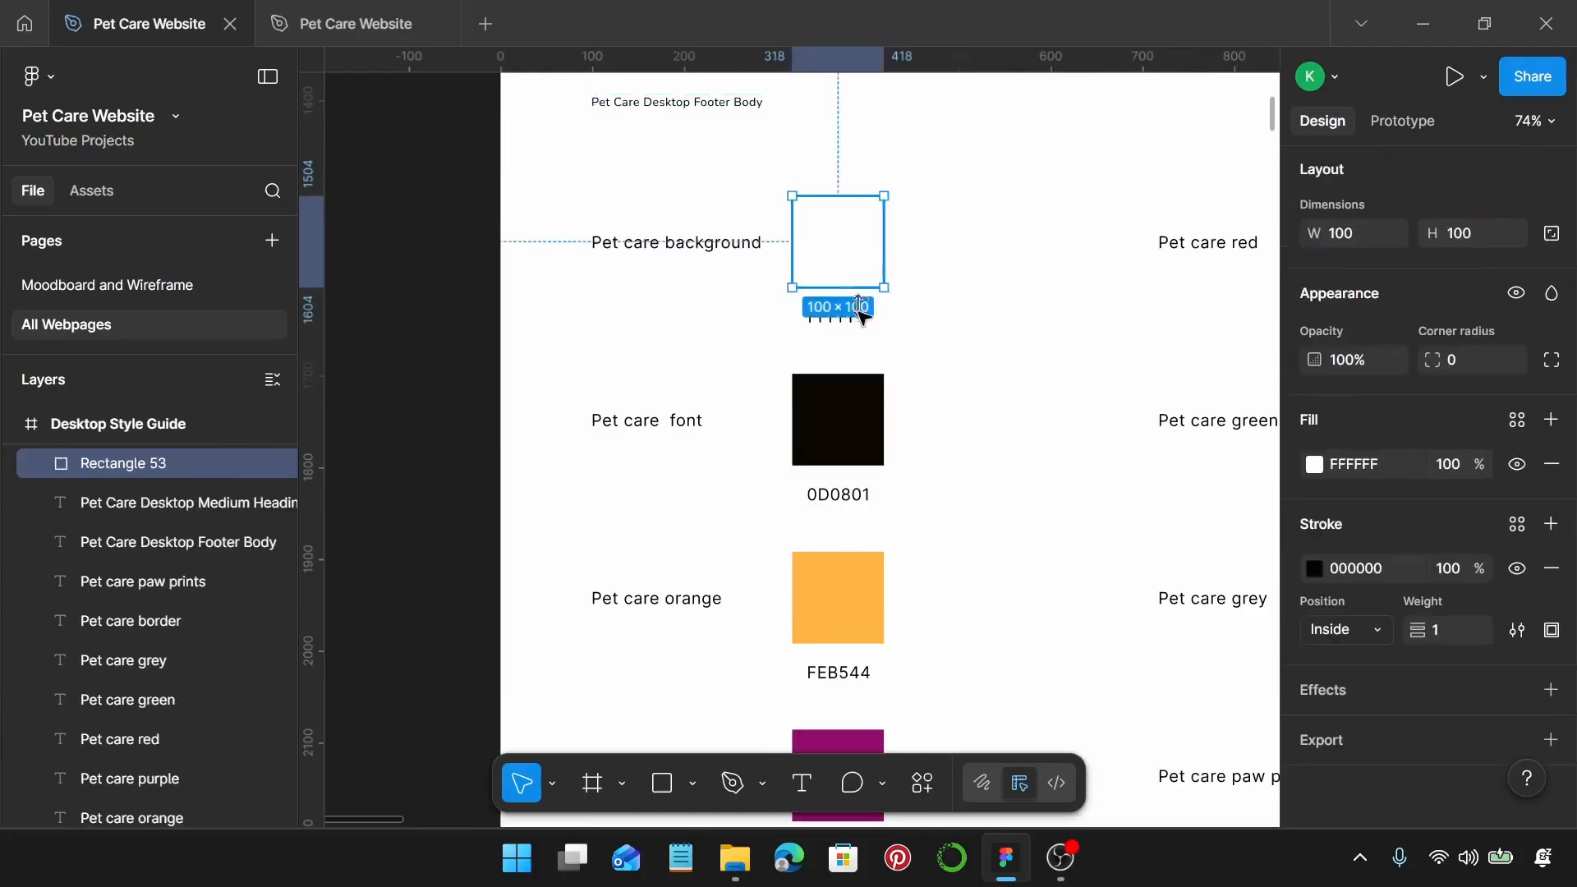
left_click(862, 340)
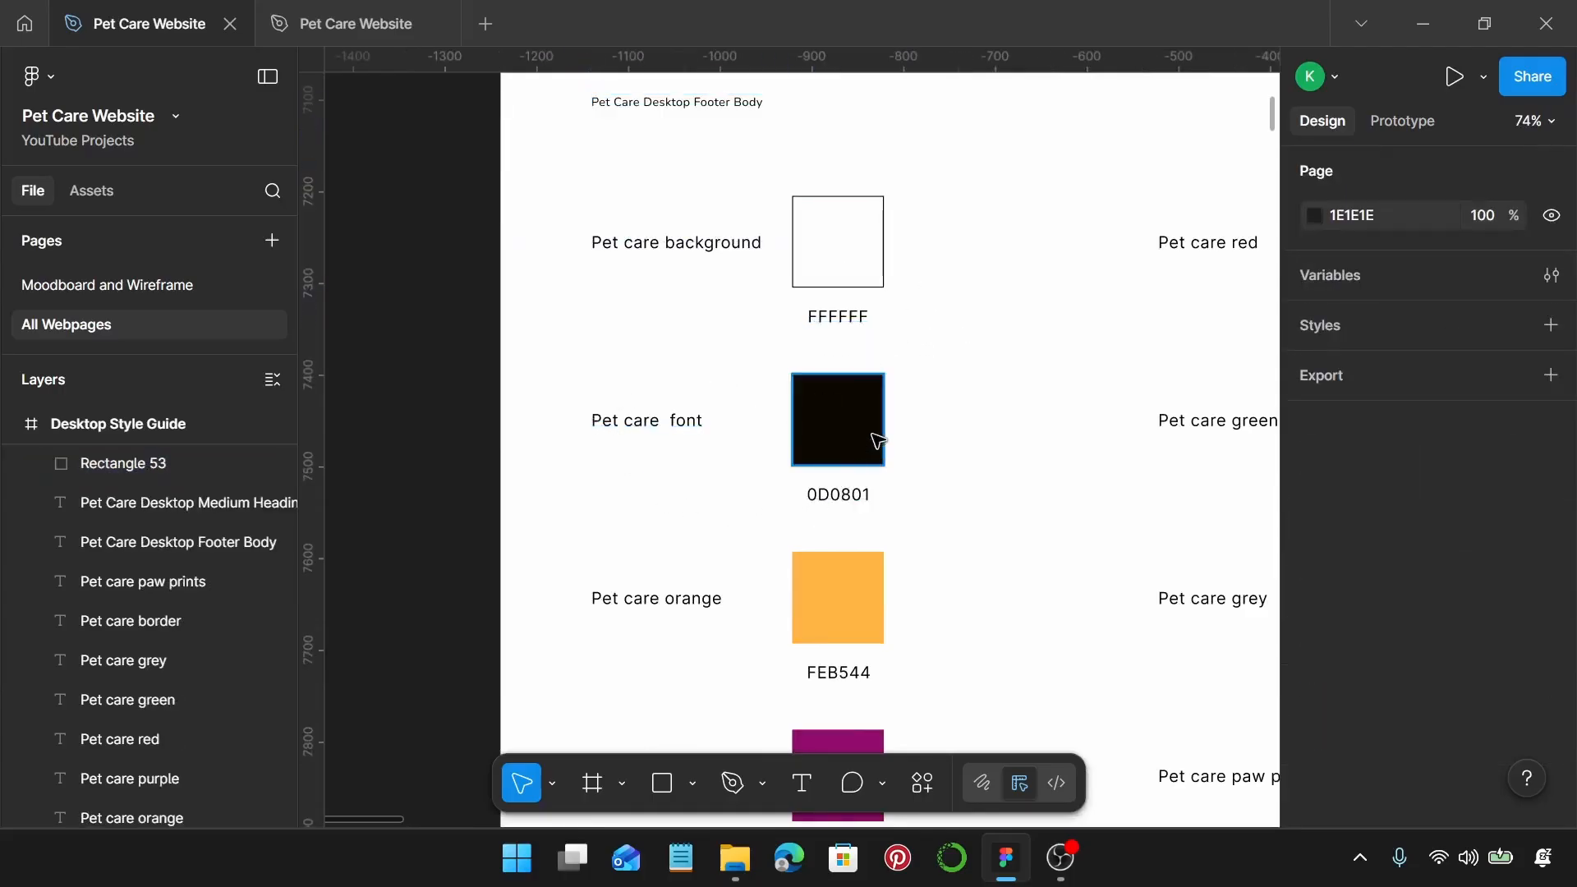
scroll(961, 481, "down", 1)
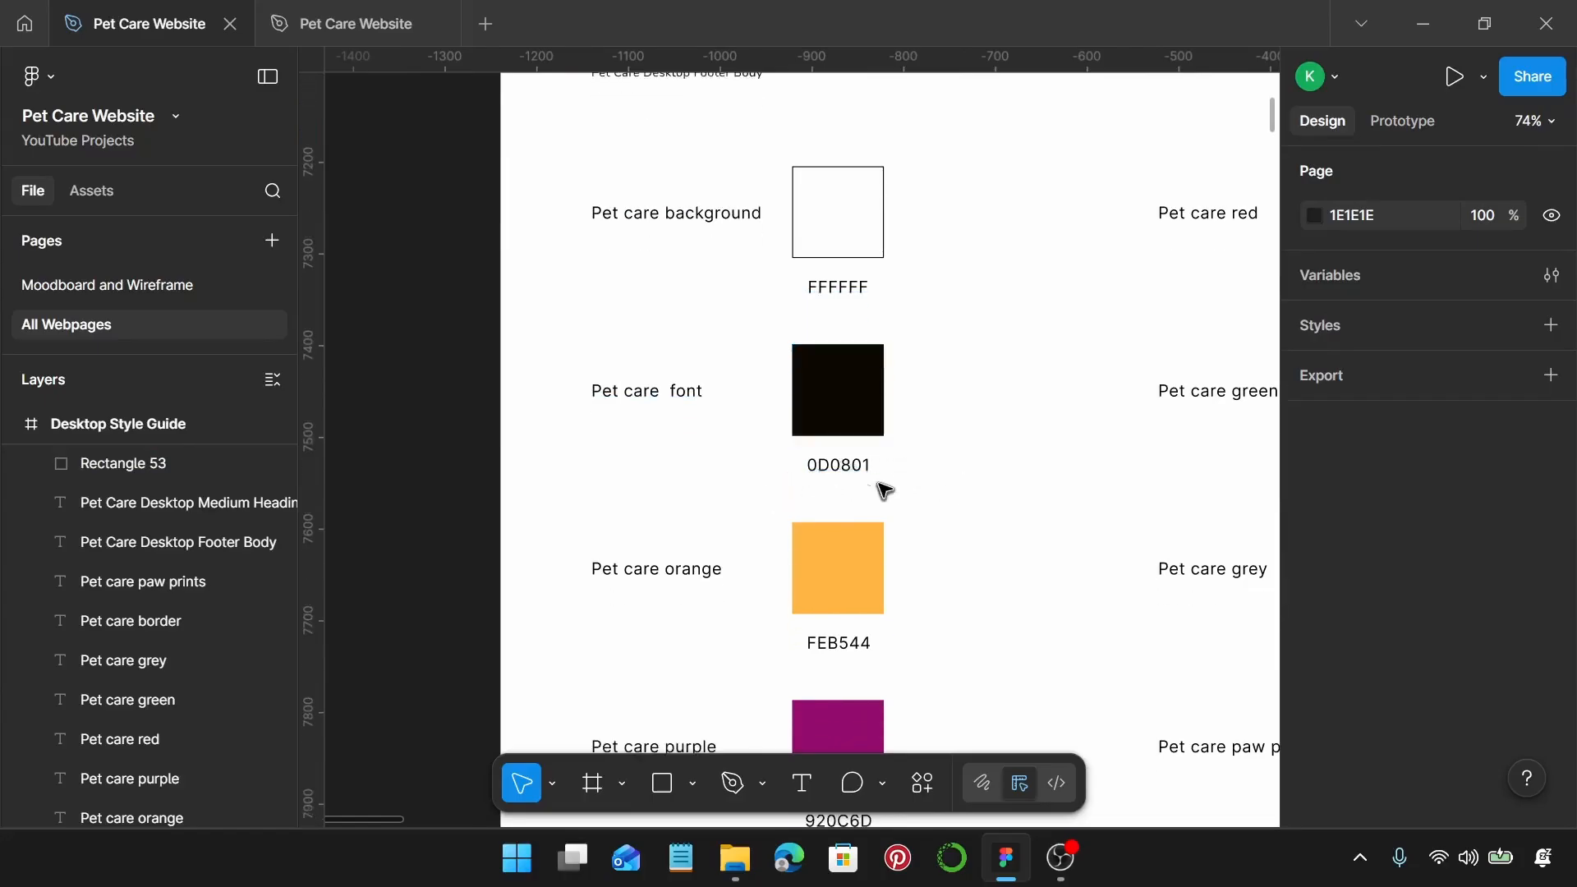
scroll(842, 457, "down", 3)
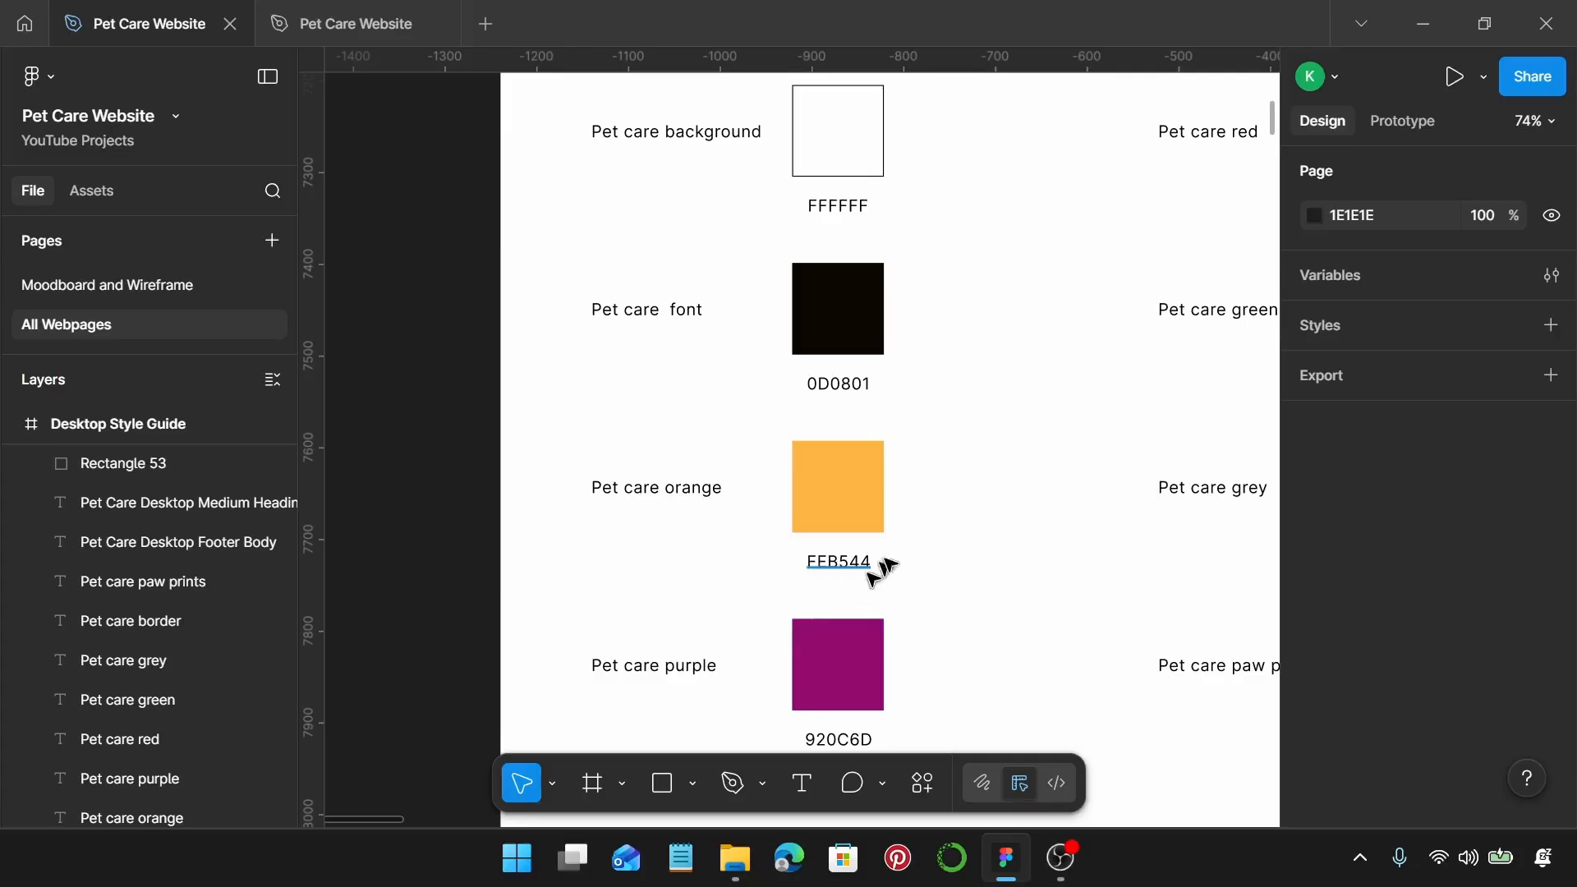
scroll(886, 563, "down", 5)
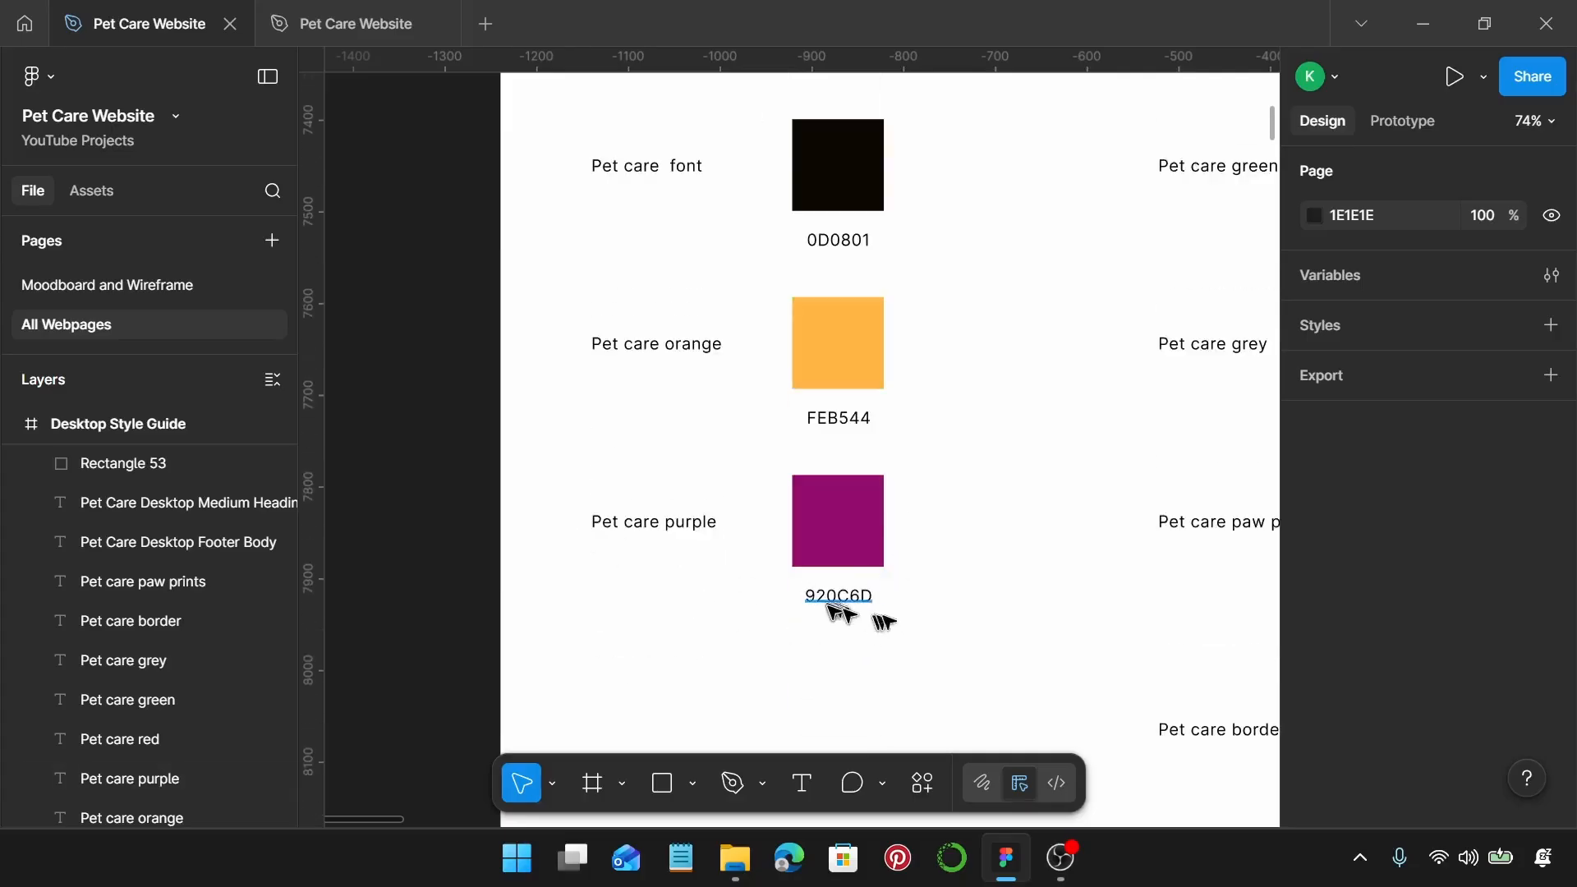
scroll(879, 619, "down", 3)
scroll(859, 616, "right", 4)
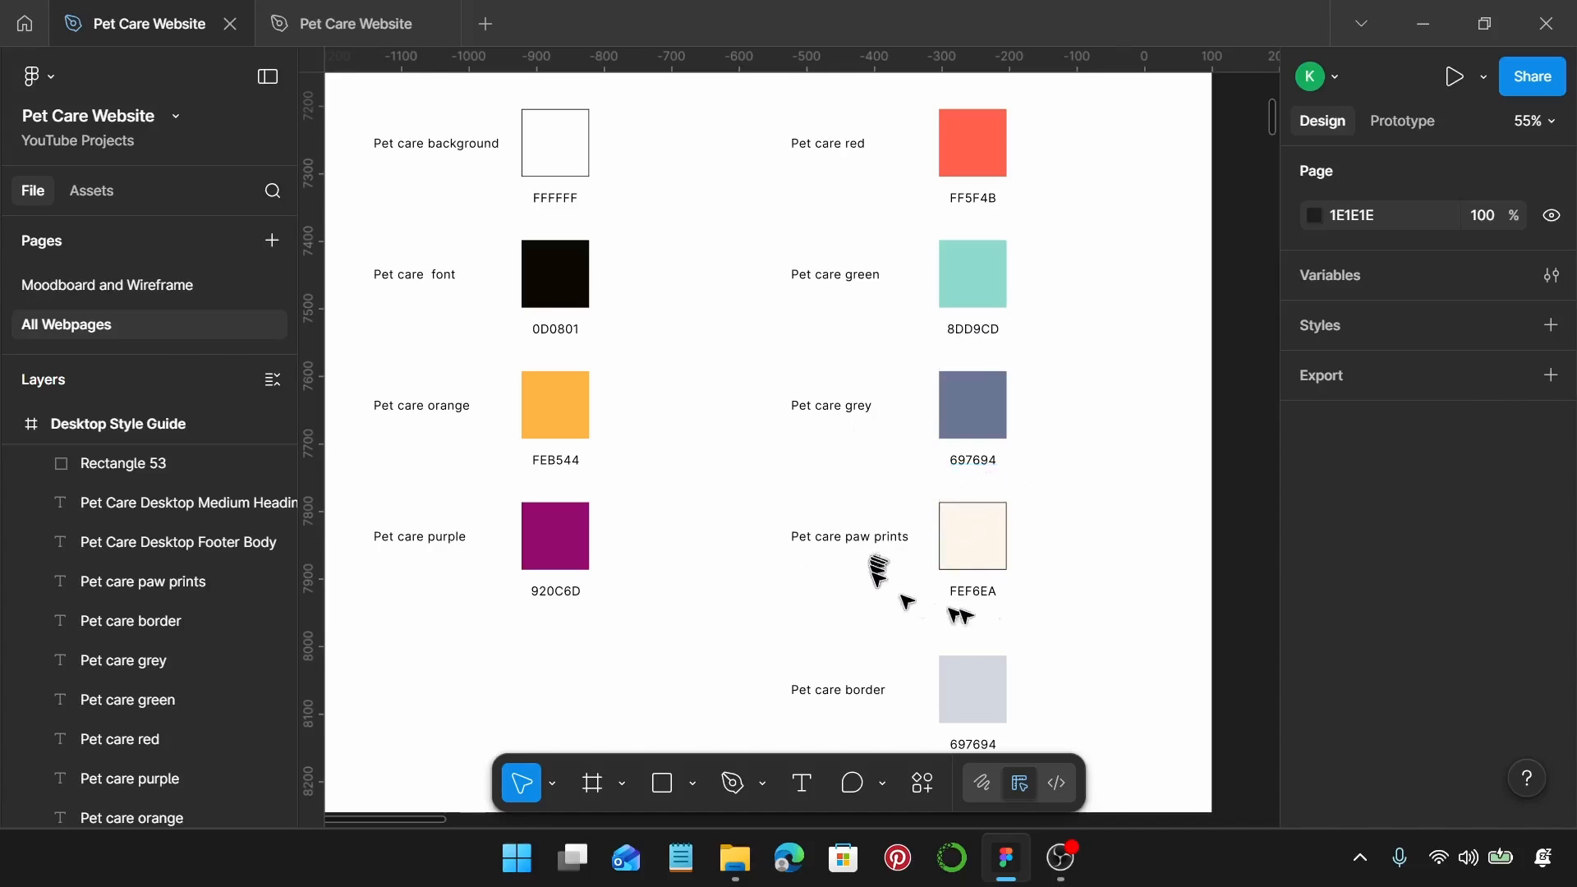
scroll(873, 599, "down", 1)
scroll(859, 645, "down", 1)
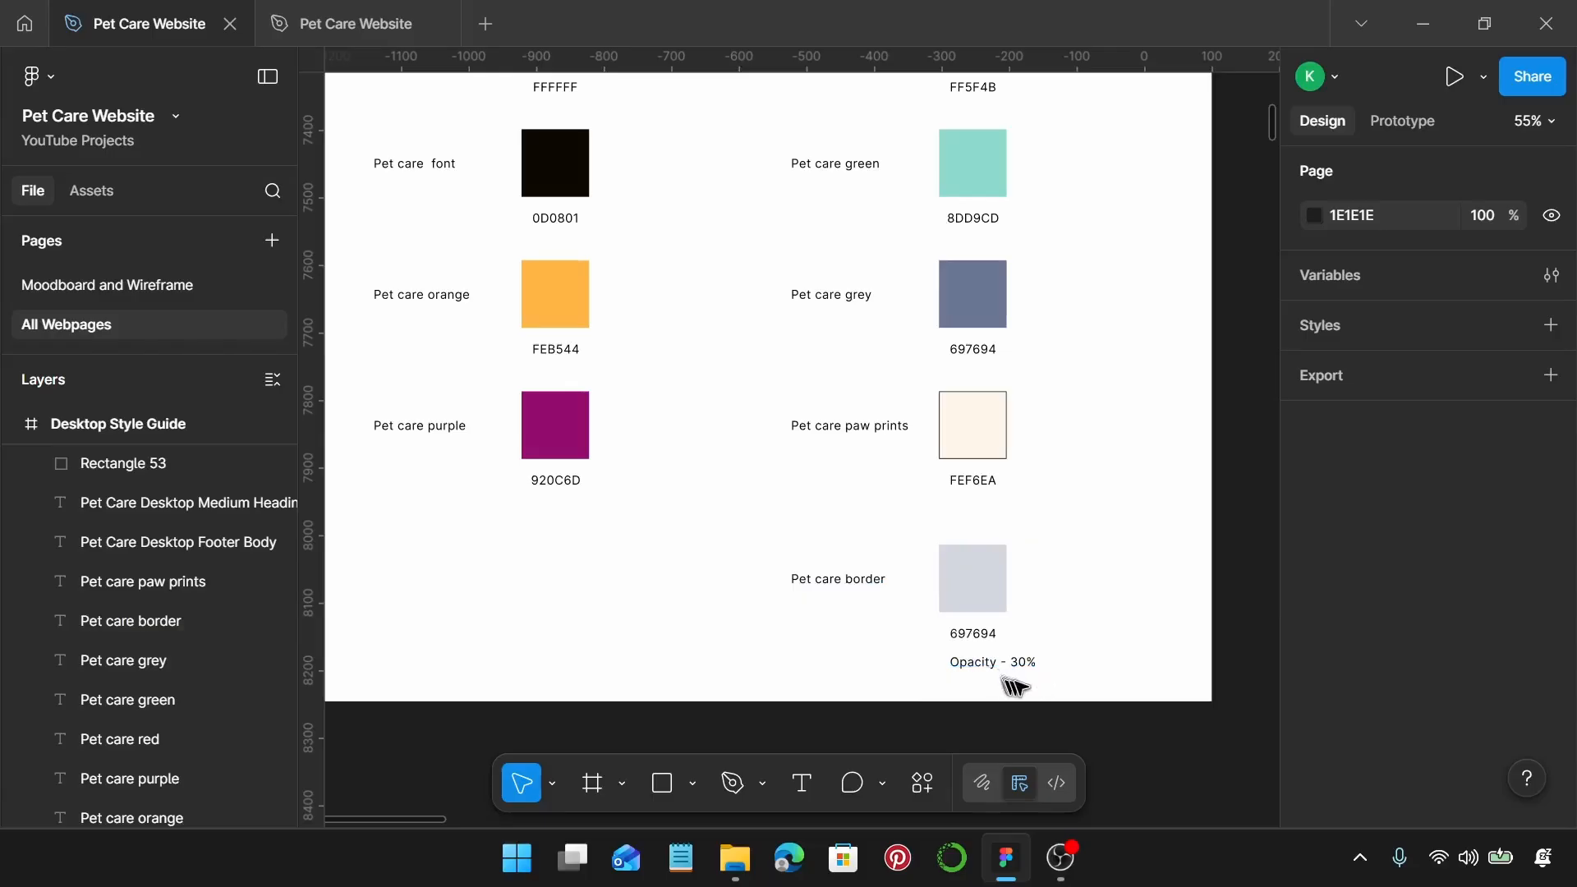
Step: Examine the fill colour and fill opacity of the Pet care border swatch
left_click(977, 605)
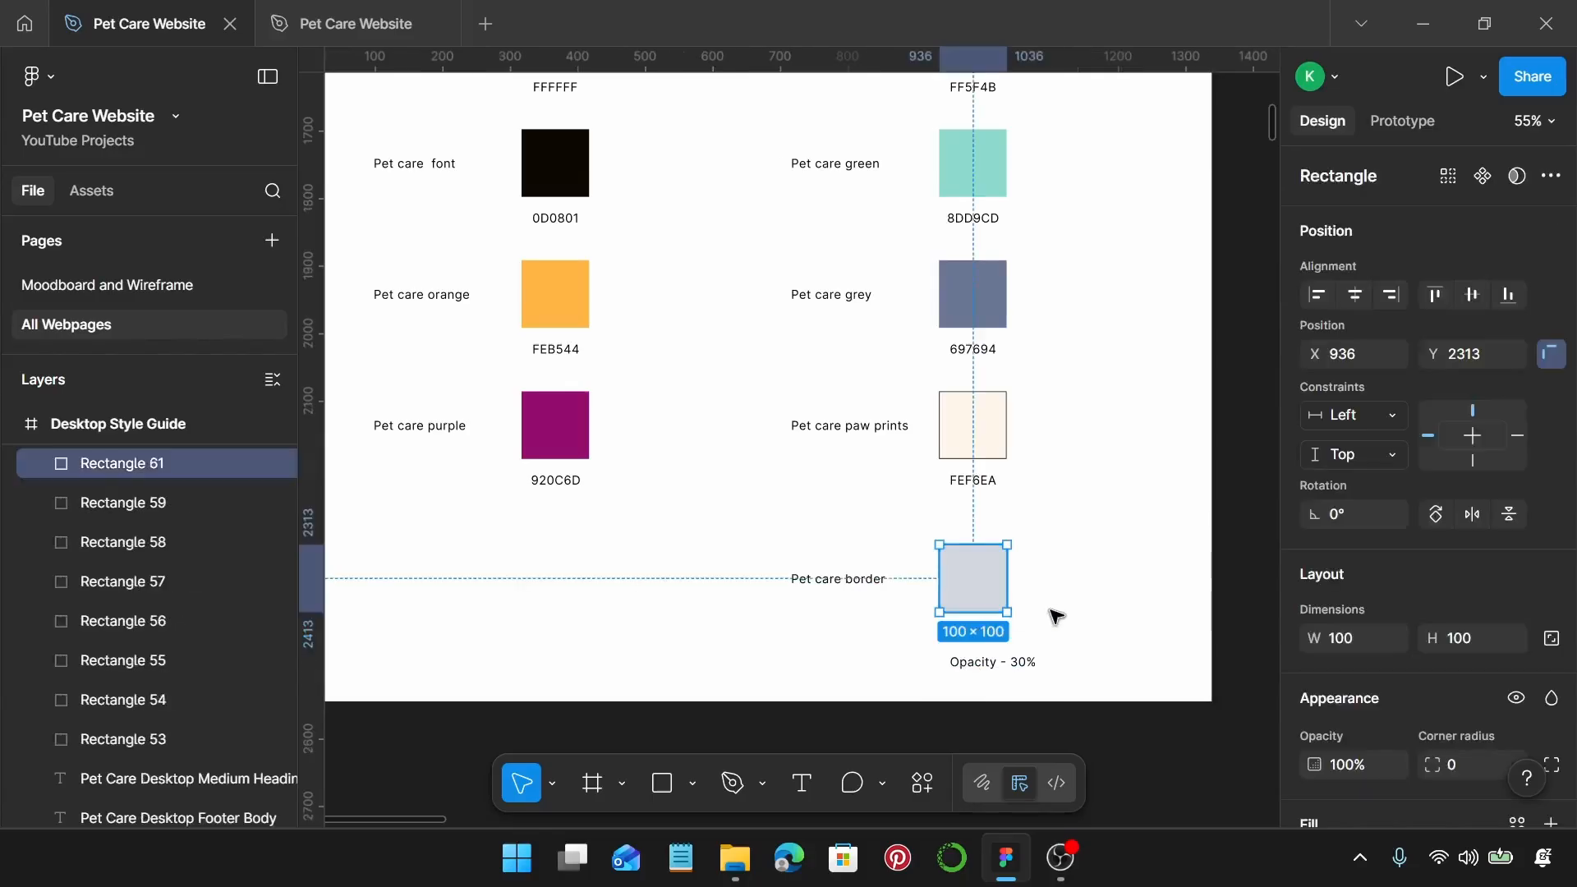
scroll(1549, 563, "down", 4)
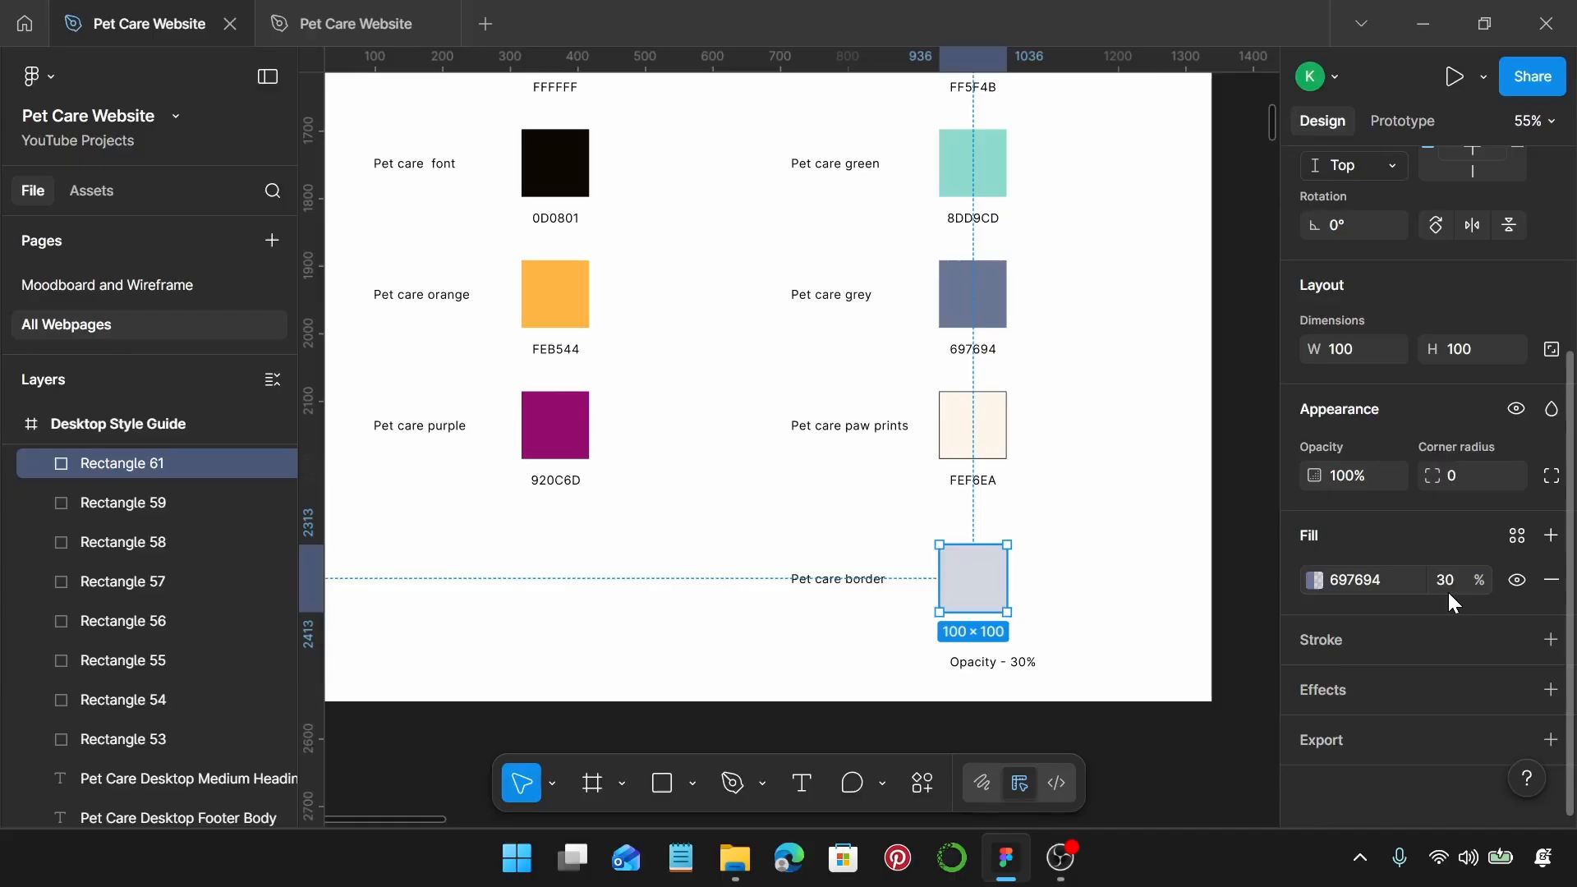
left_click(1058, 614)
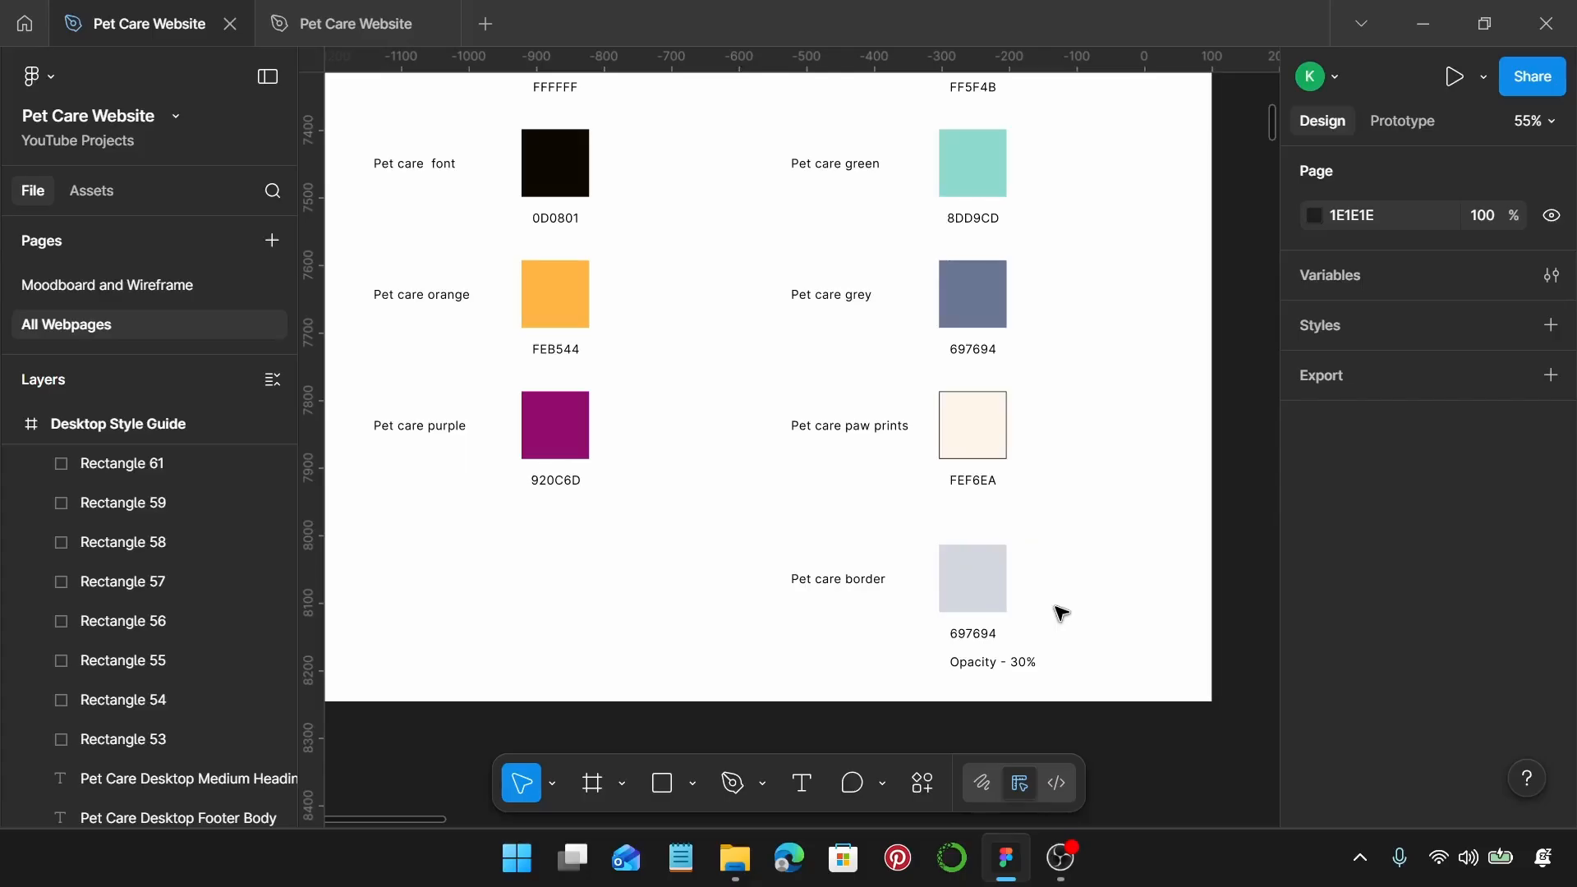
Step: Create a text style named "Pet Care Desktop Hero" from the typography of the Hero text in the Desktop Style Guide
scroll(1059, 612, "down", 3)
scroll(1056, 609, "up", 12)
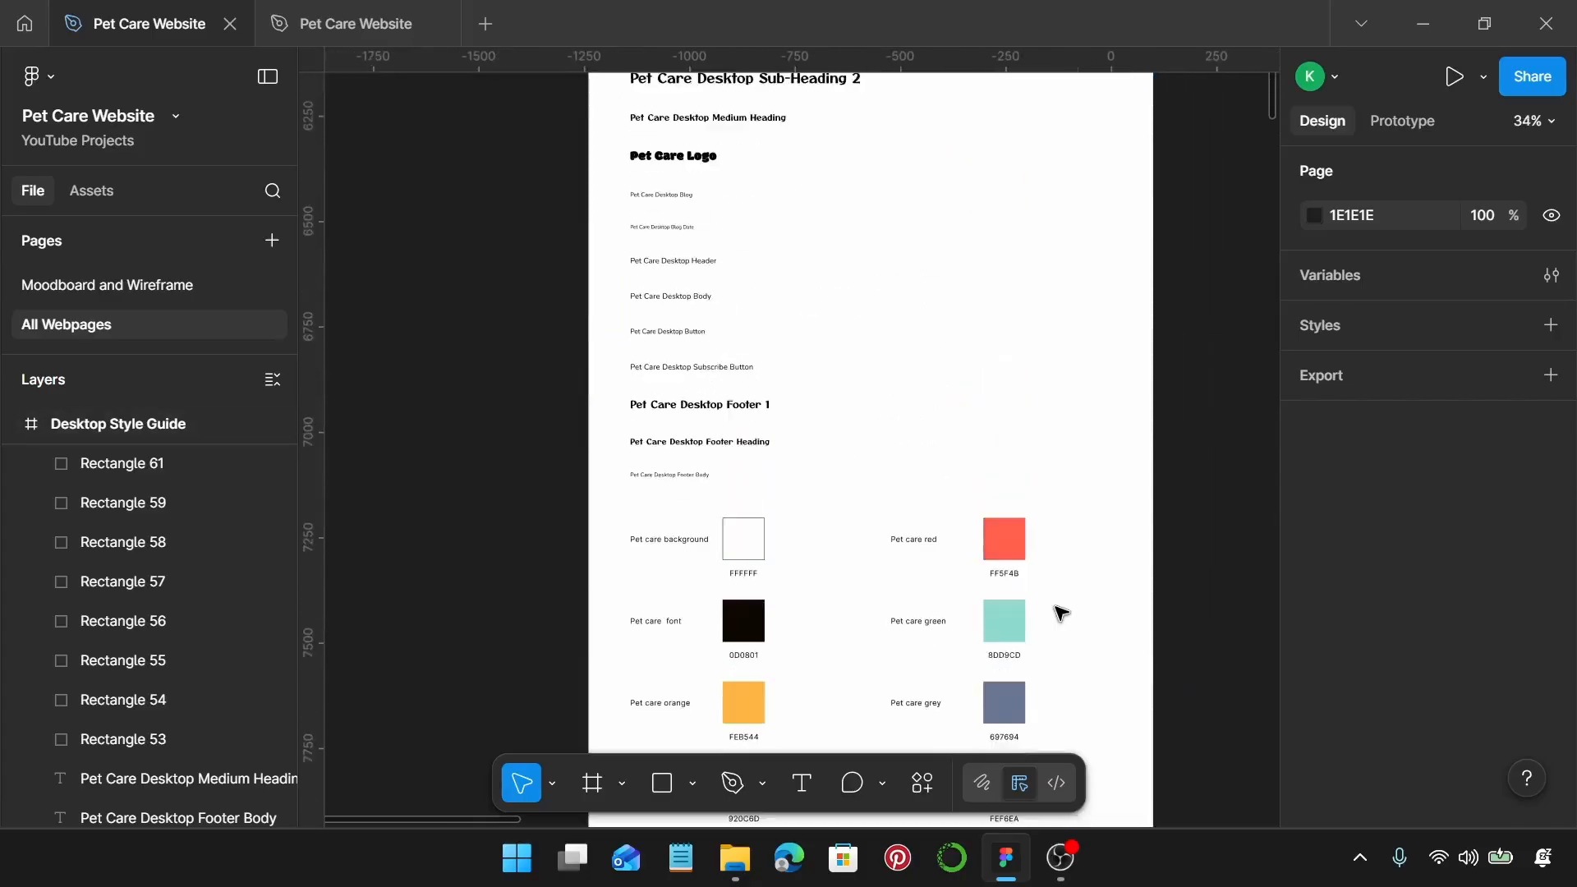
scroll(739, 254, "up", 5)
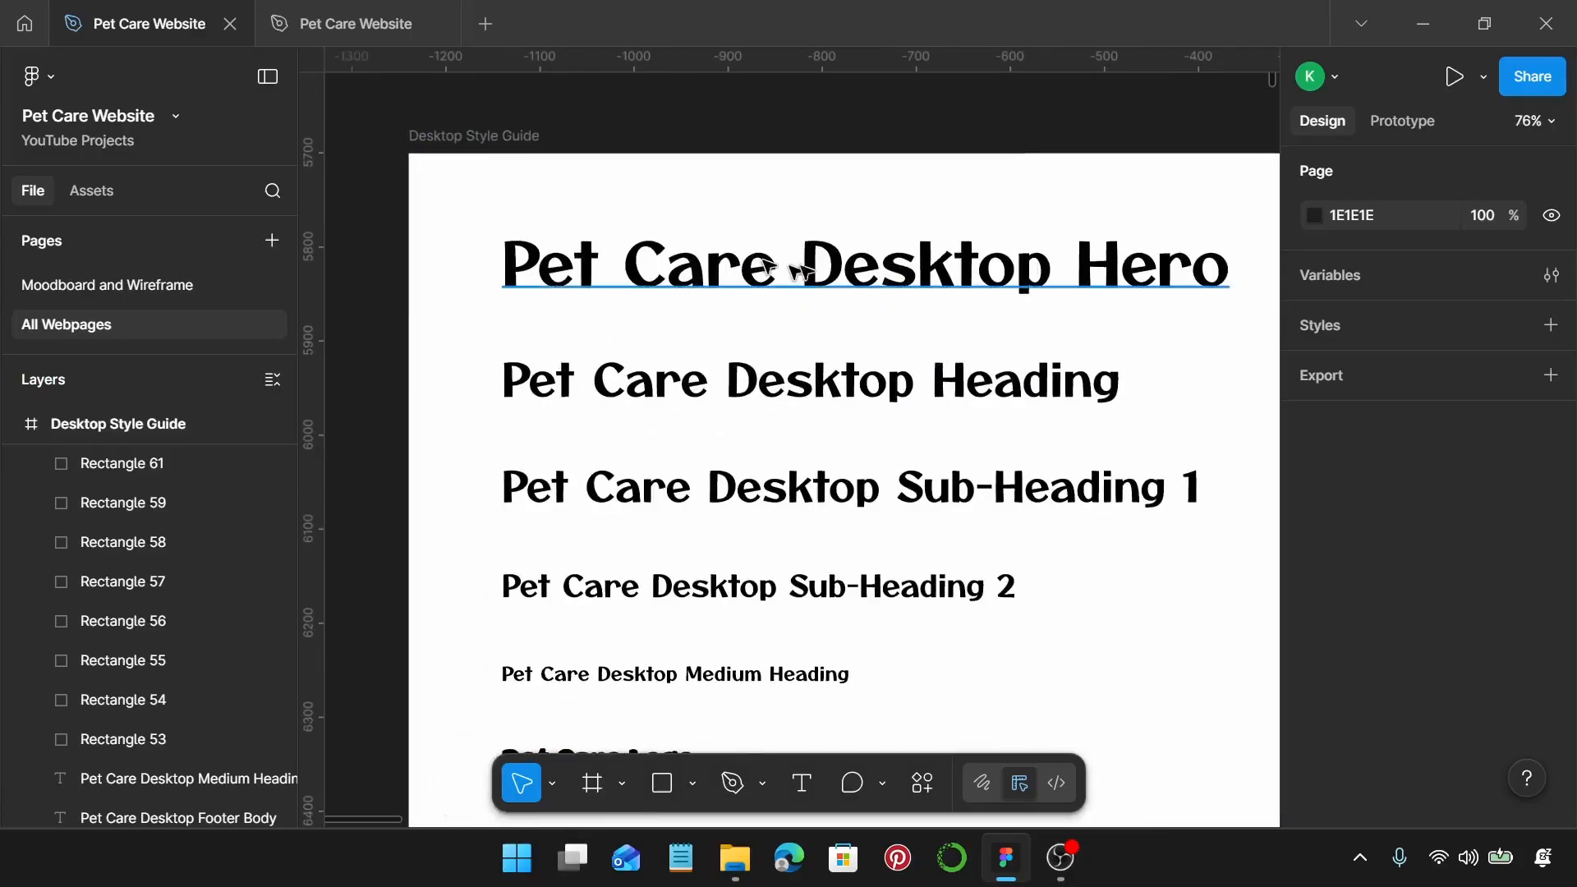
left_click(809, 271)
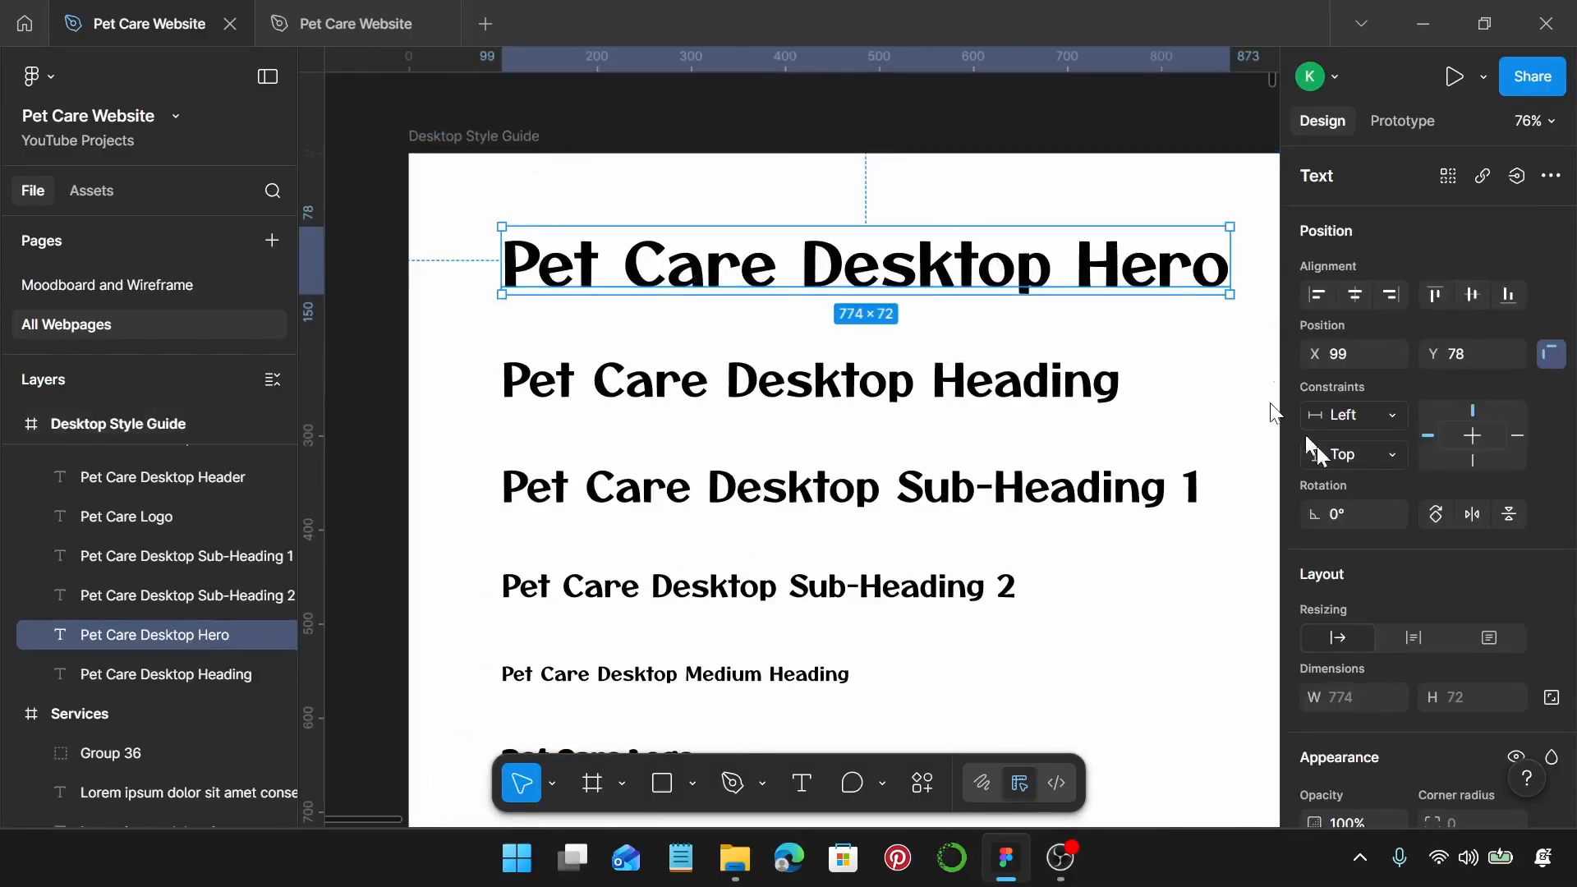
scroll(1458, 433, "down", 3)
scroll(1445, 431, "up", 3)
scroll(1445, 431, "down", 7)
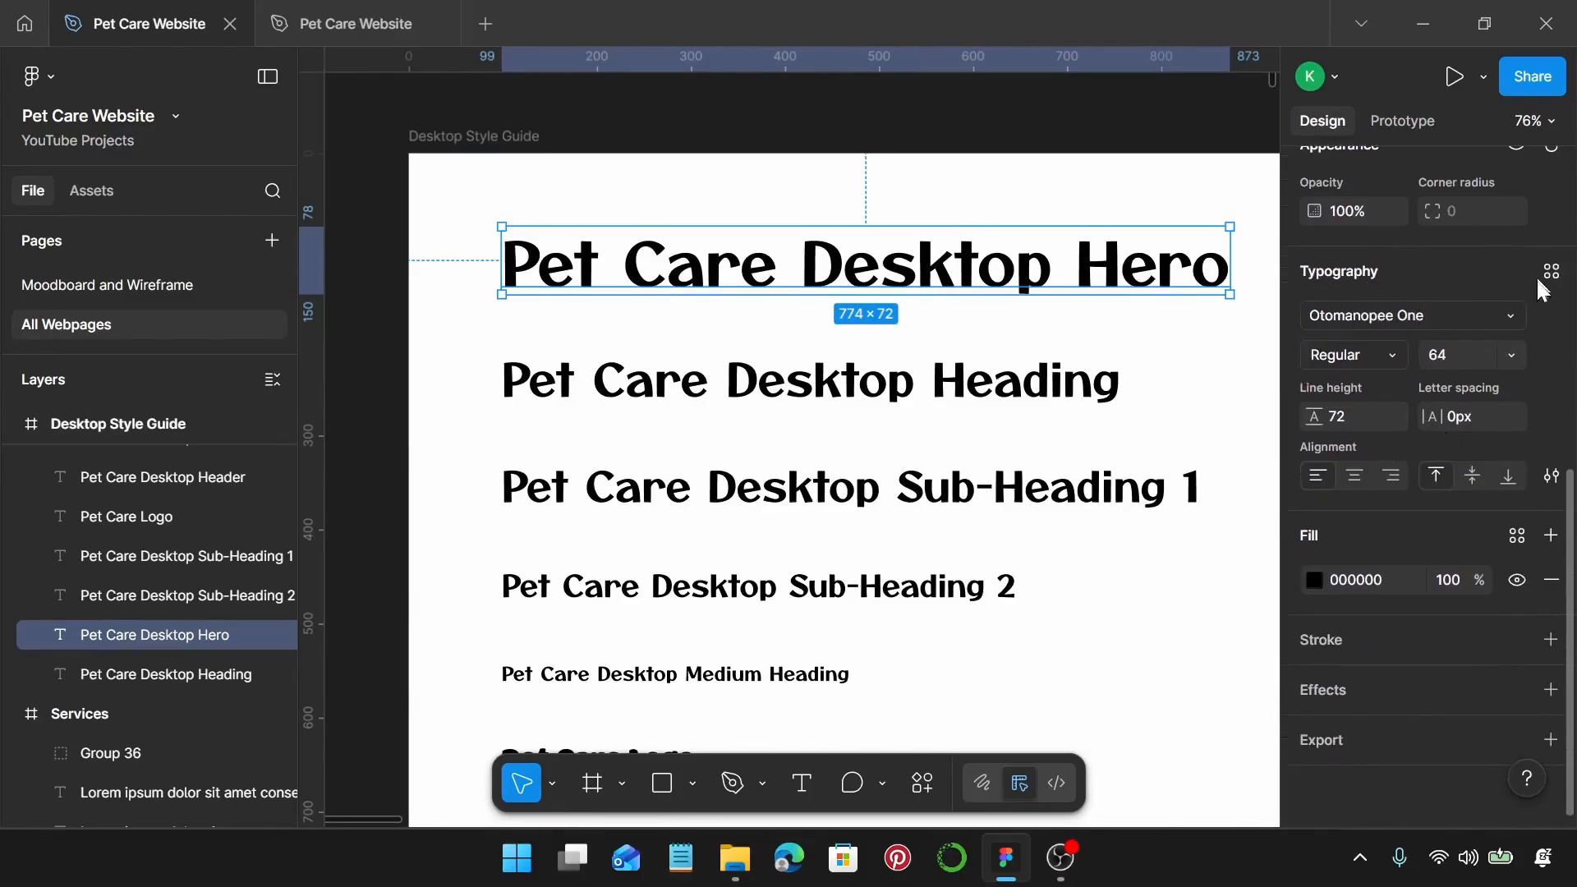
left_click(1551, 274)
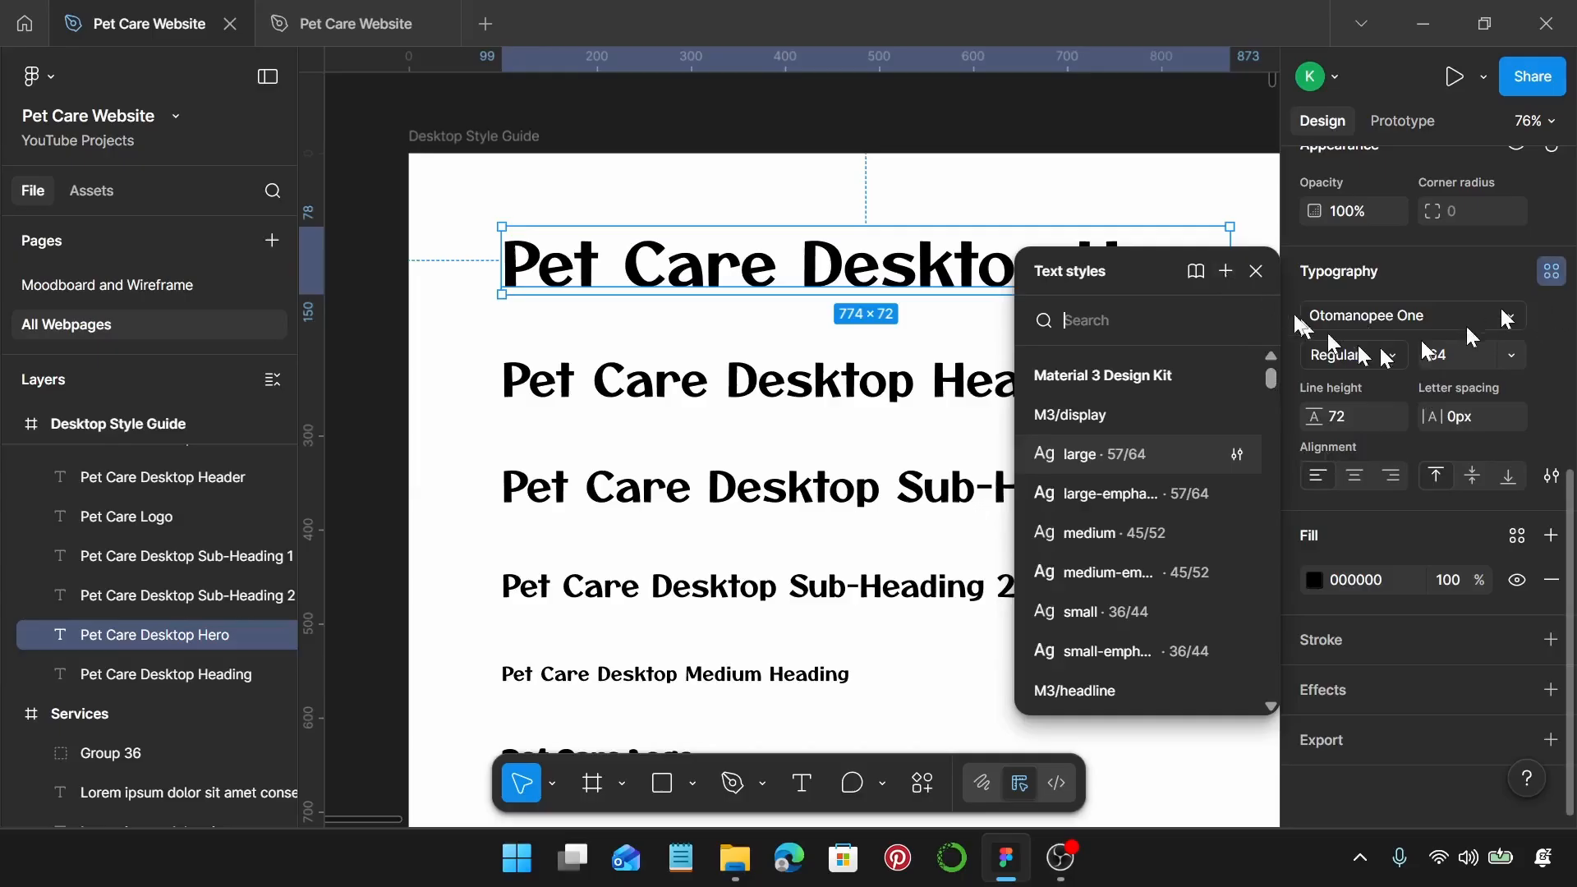
left_click(1232, 272)
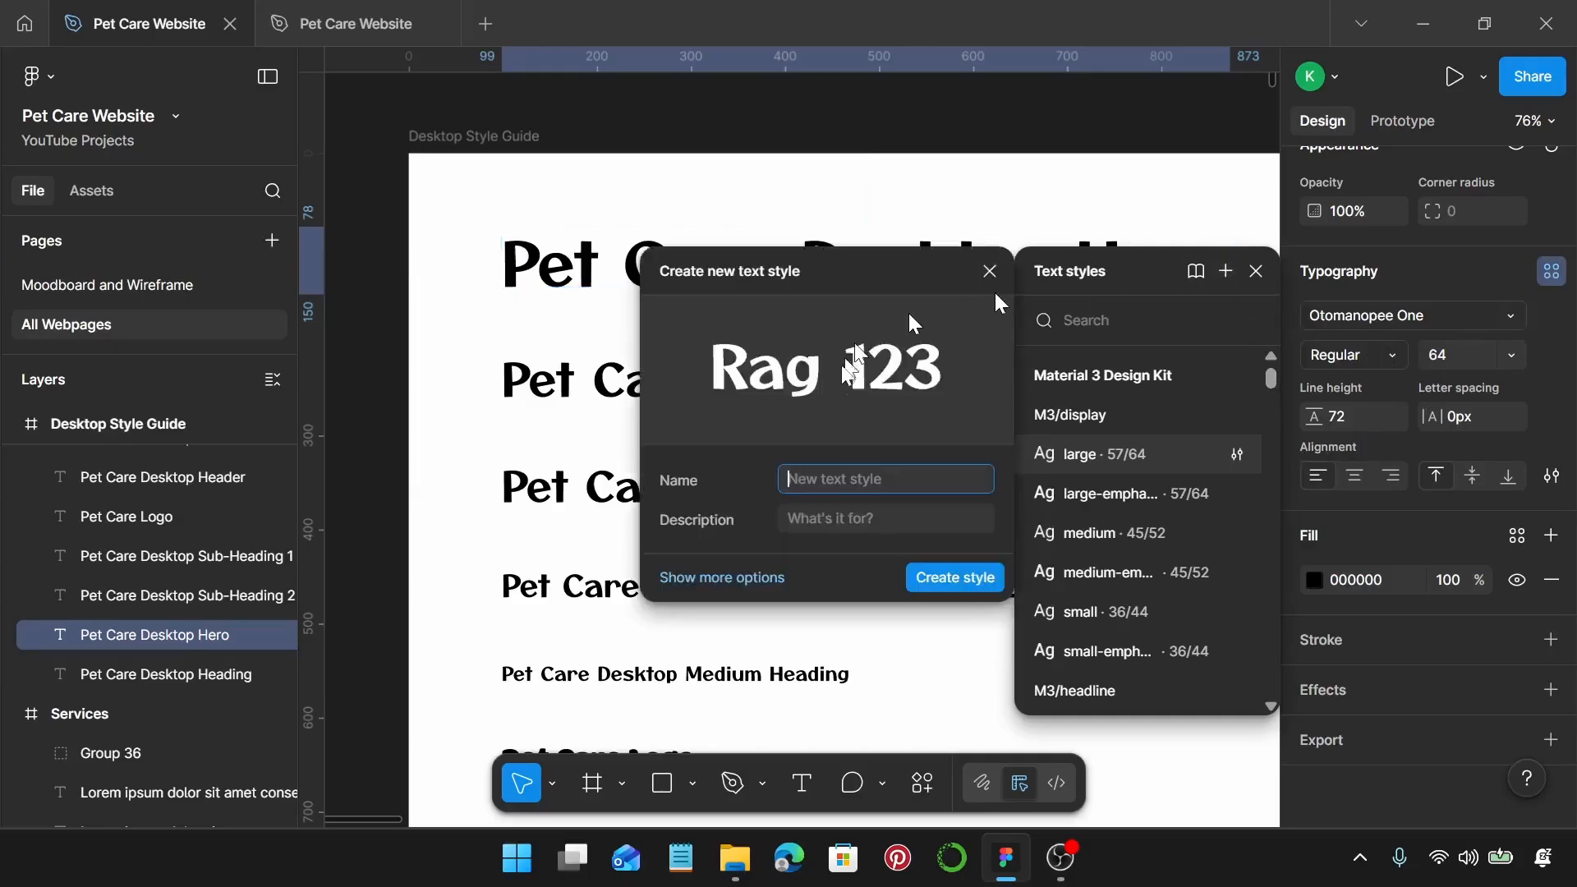
scroll(593, 398, "right", 1)
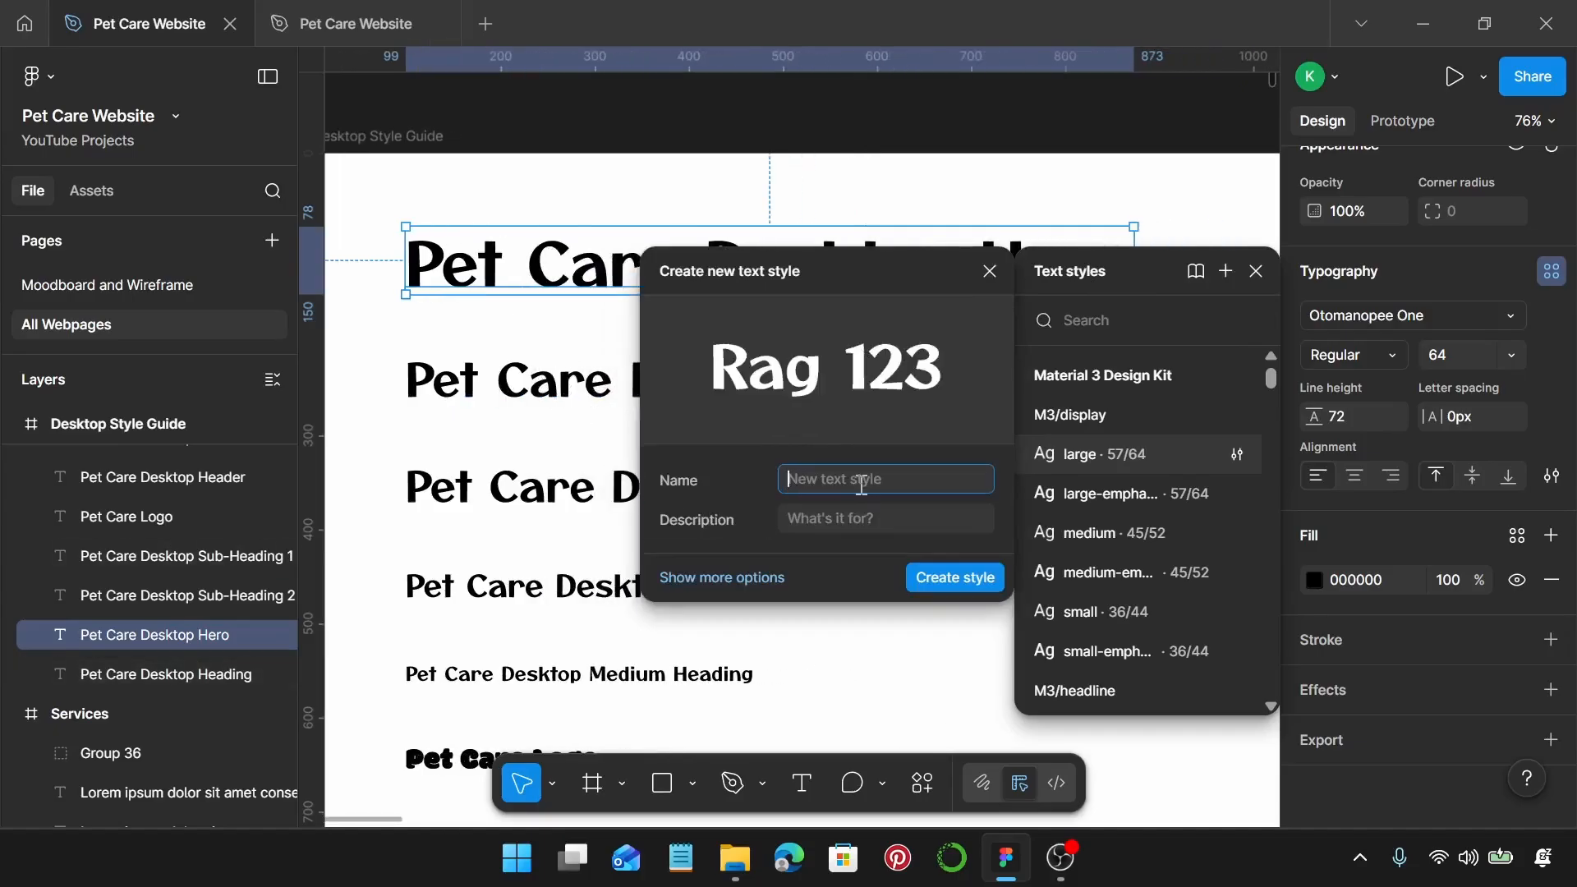
type("Pet Care")
scroll(517, 402, "right", 5)
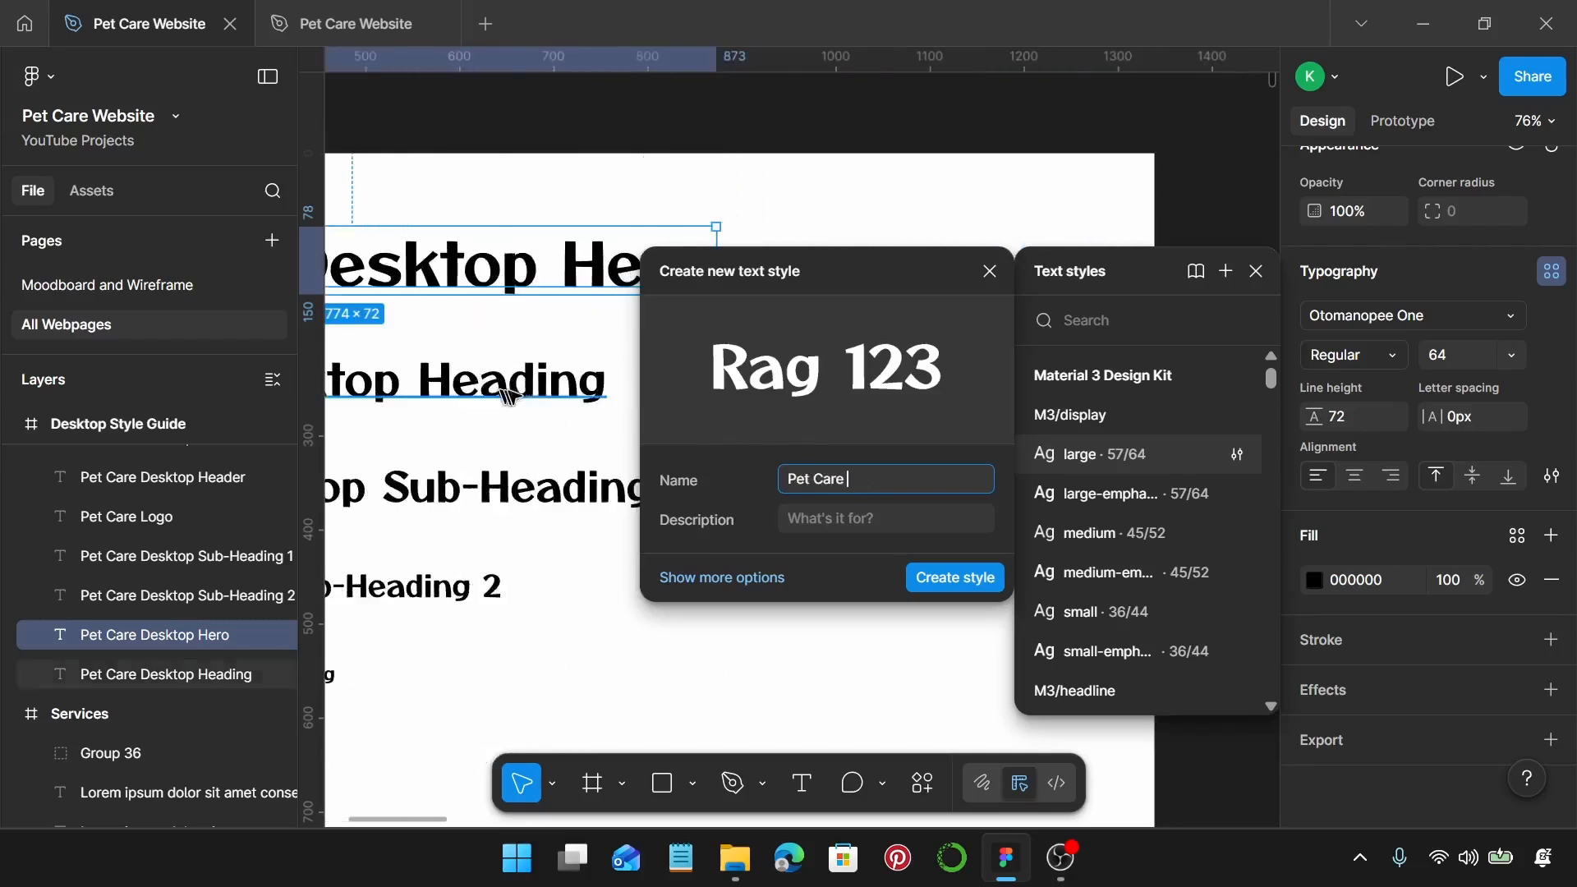
scroll(509, 397, "left", 2)
type("D")
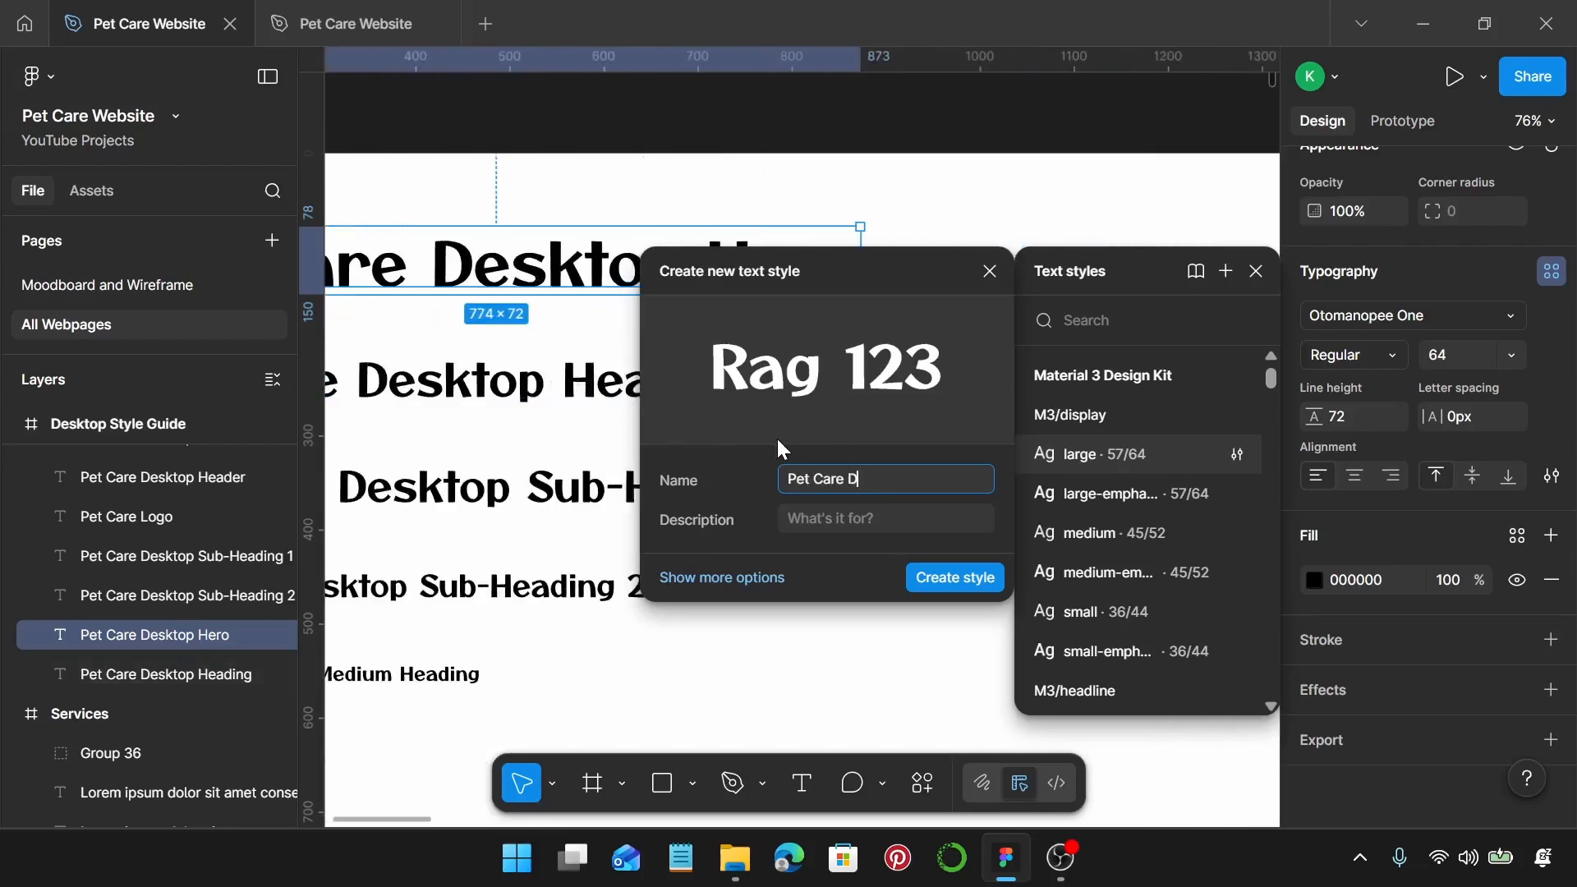
type("esktop Hero")
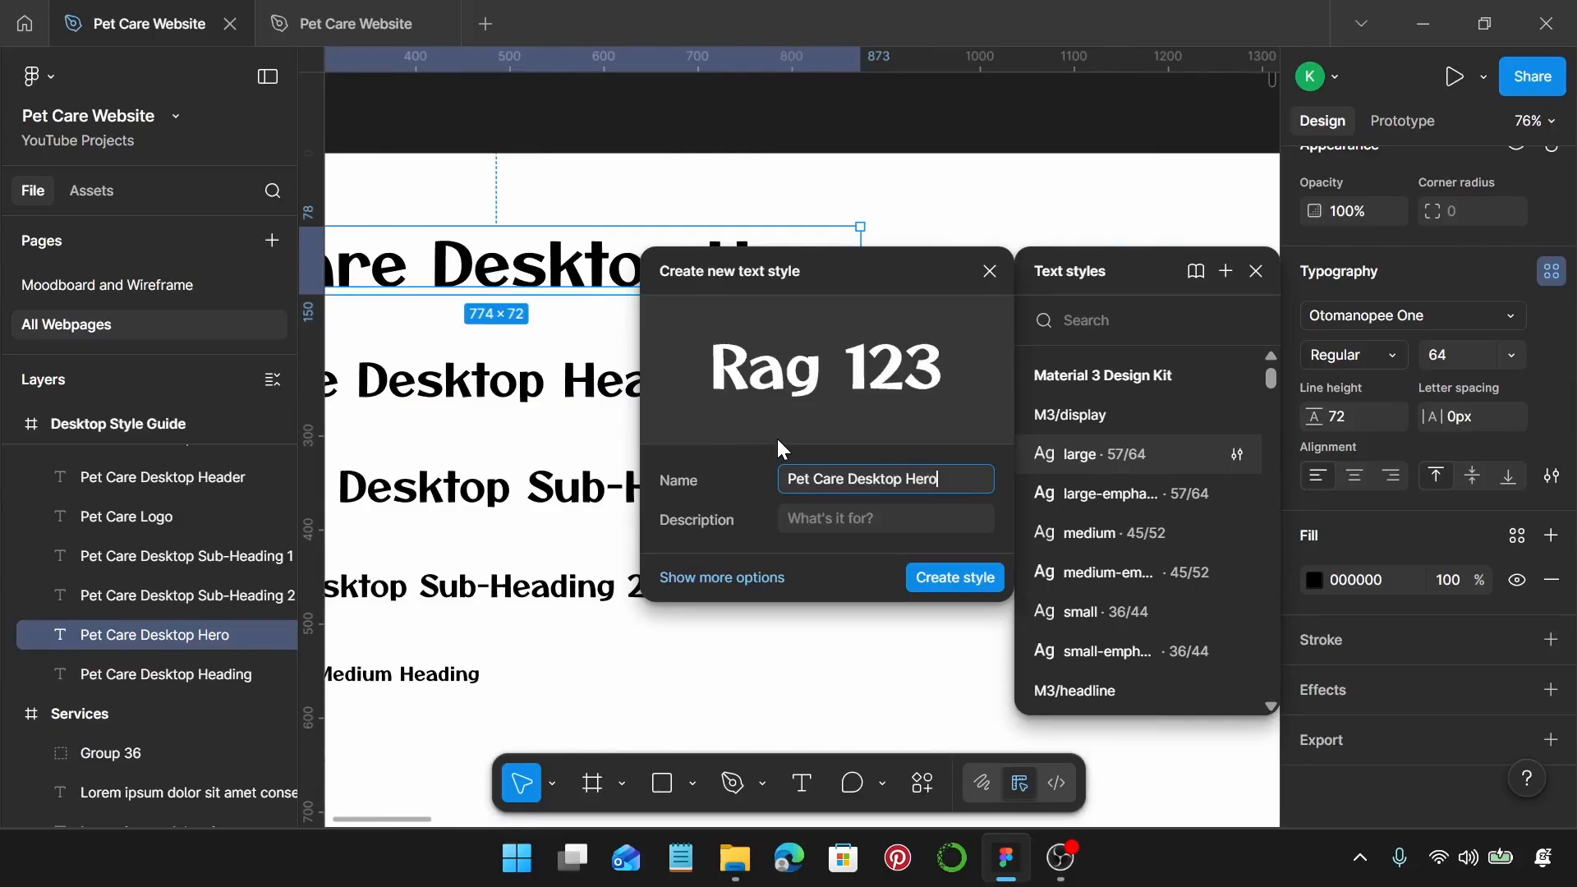
left_click(936, 575)
scroll(1216, 567, "down", 1)
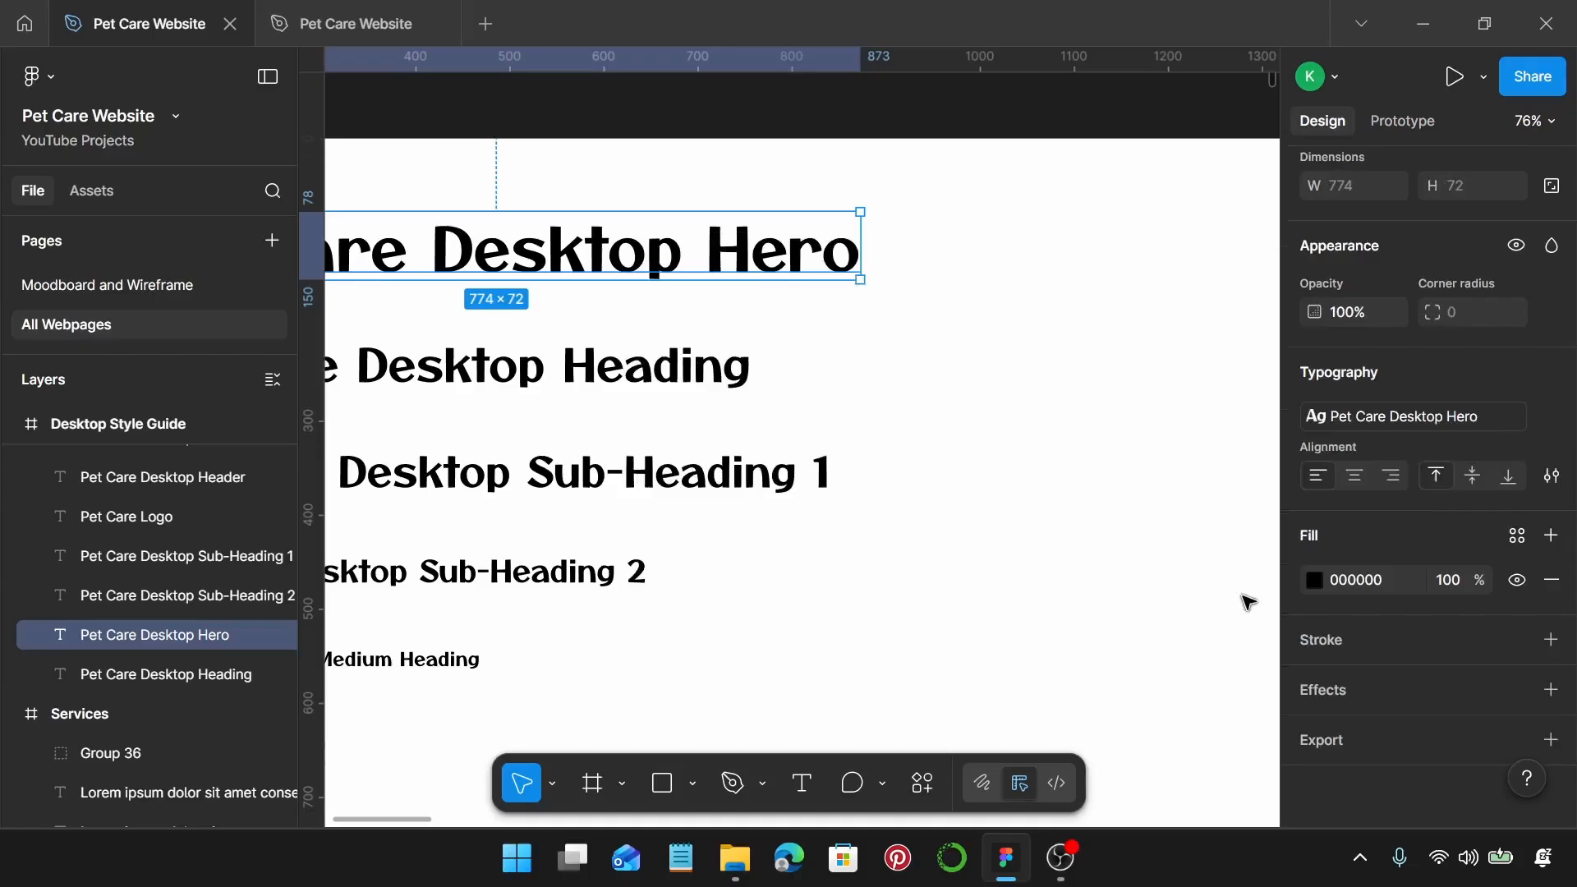
Step: Create a colour style named "Pet Care Background" from the fill of the Pet care background swatch in the Desktop Style Guide
scroll(739, 329, "left", 5)
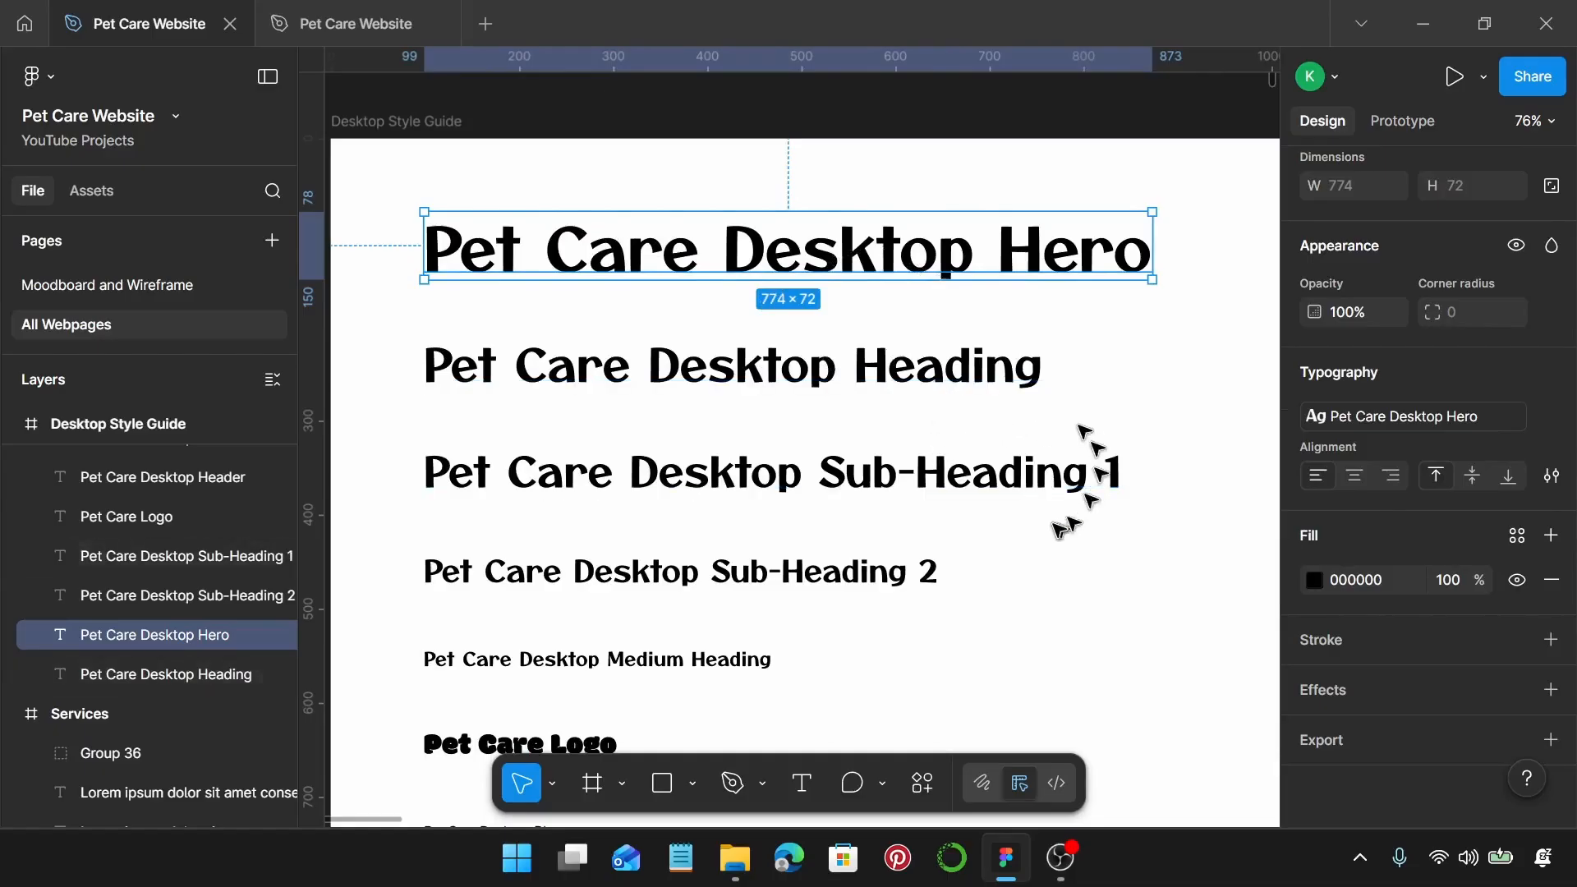
scroll(1056, 528, "down", 3)
scroll(1056, 528, "down", 10)
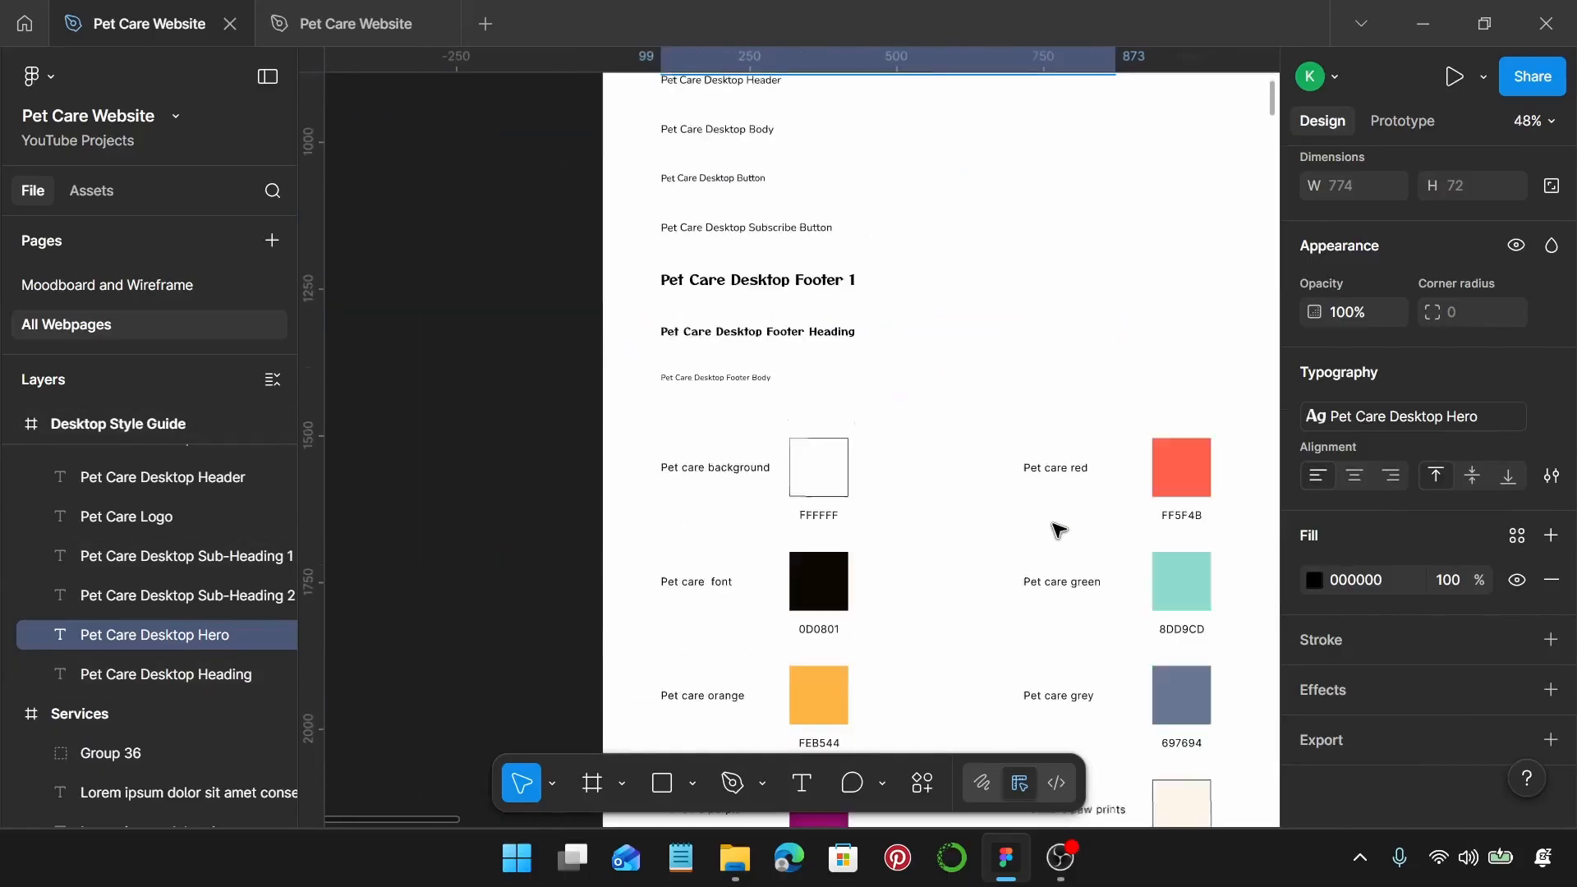
scroll(925, 583, "up", 3)
left_click(757, 415)
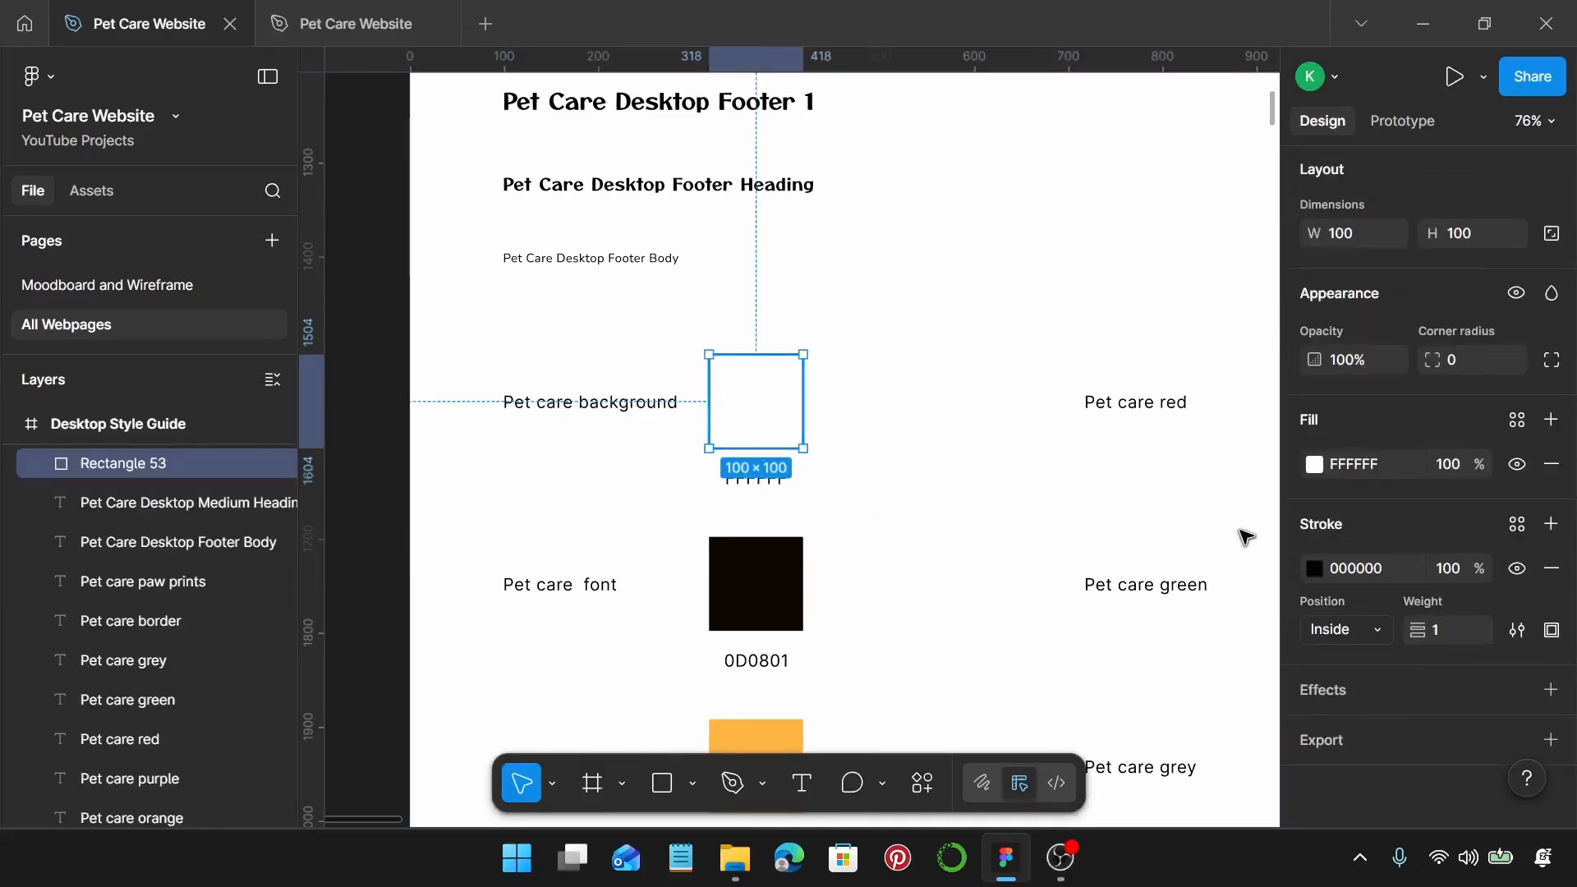
left_click(1517, 422)
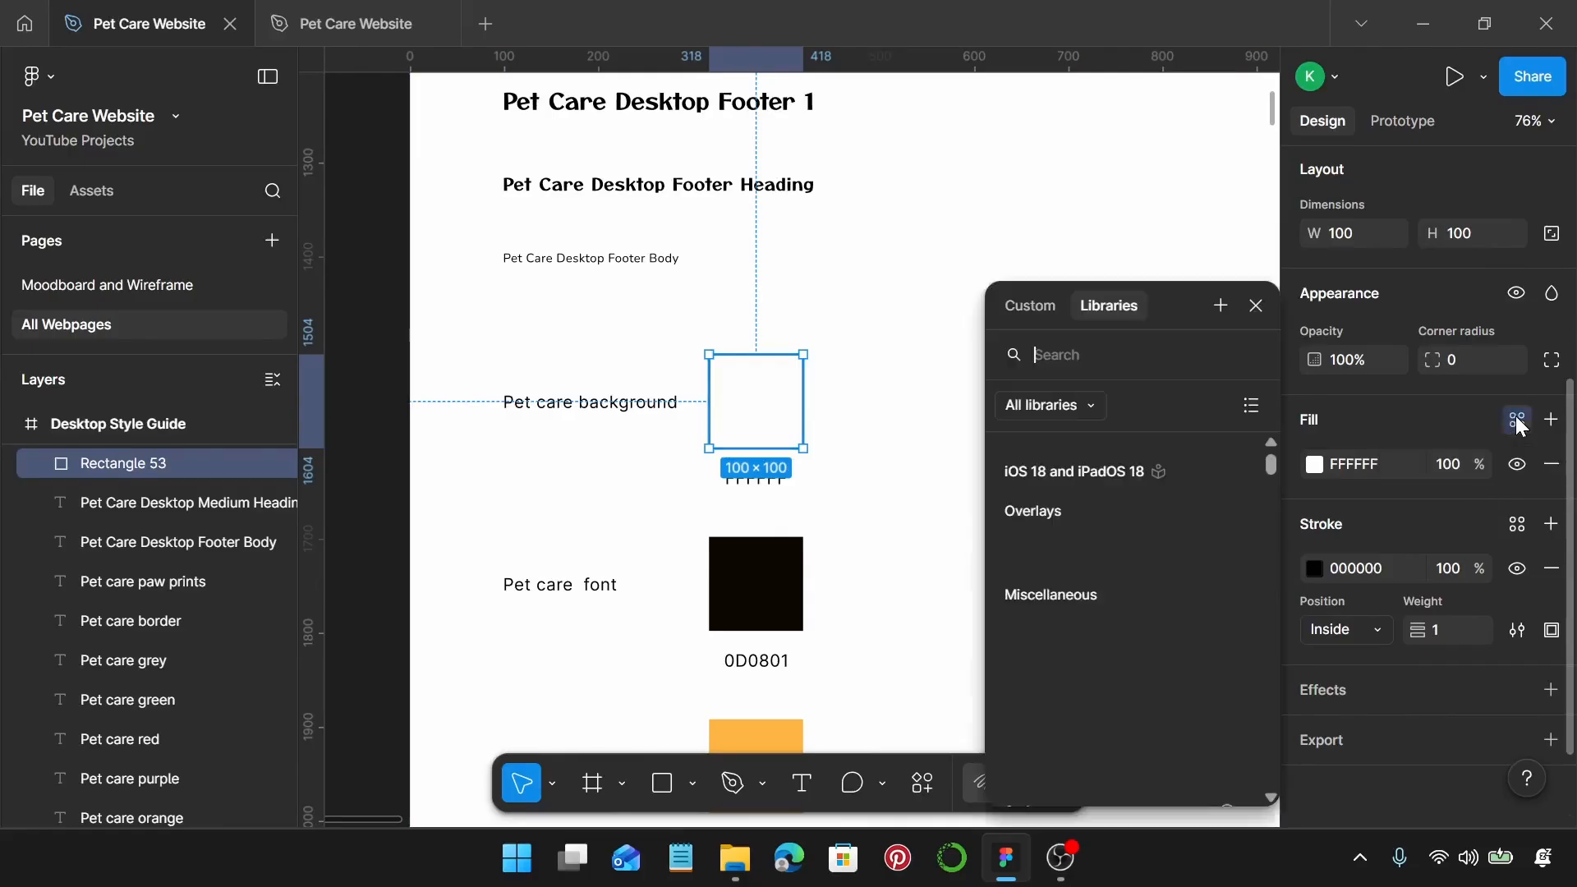
left_click(1223, 309)
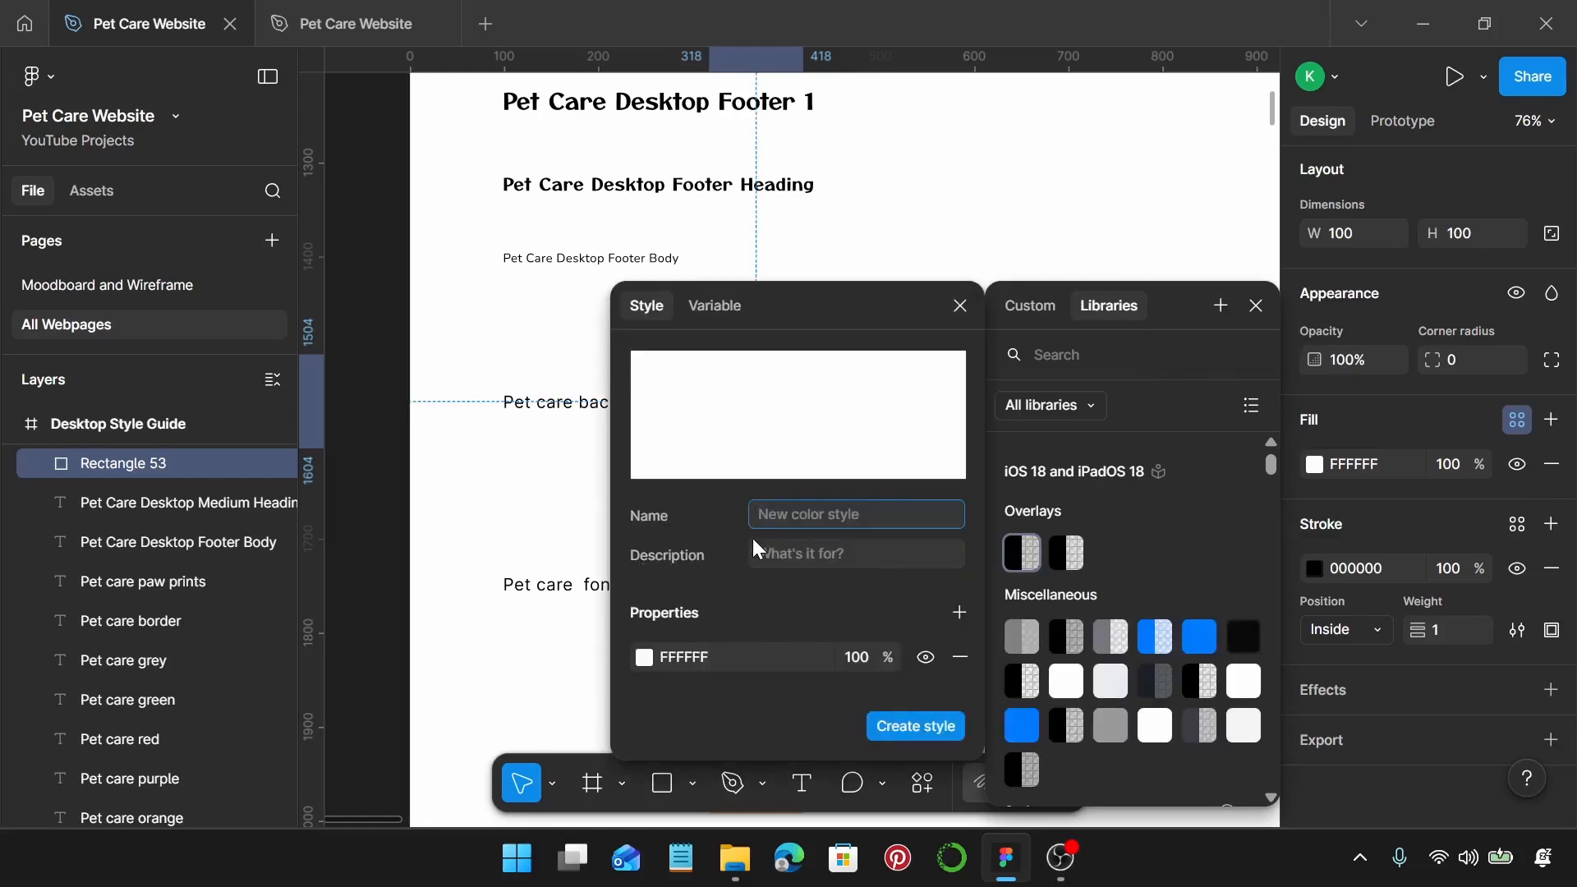
scroll(575, 491, "right", 3)
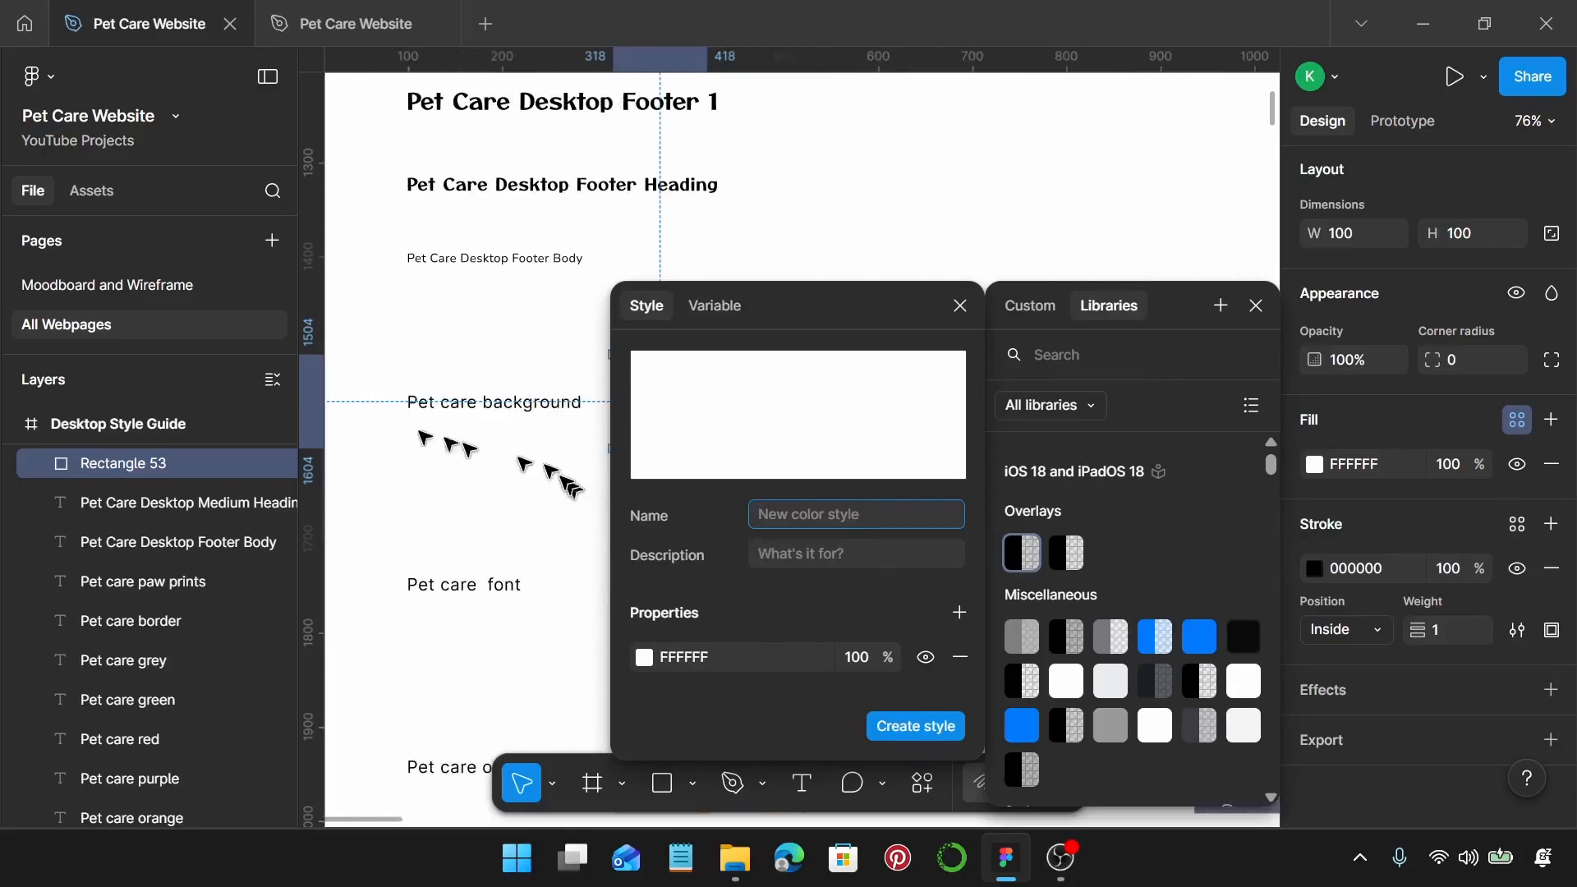
type("P")
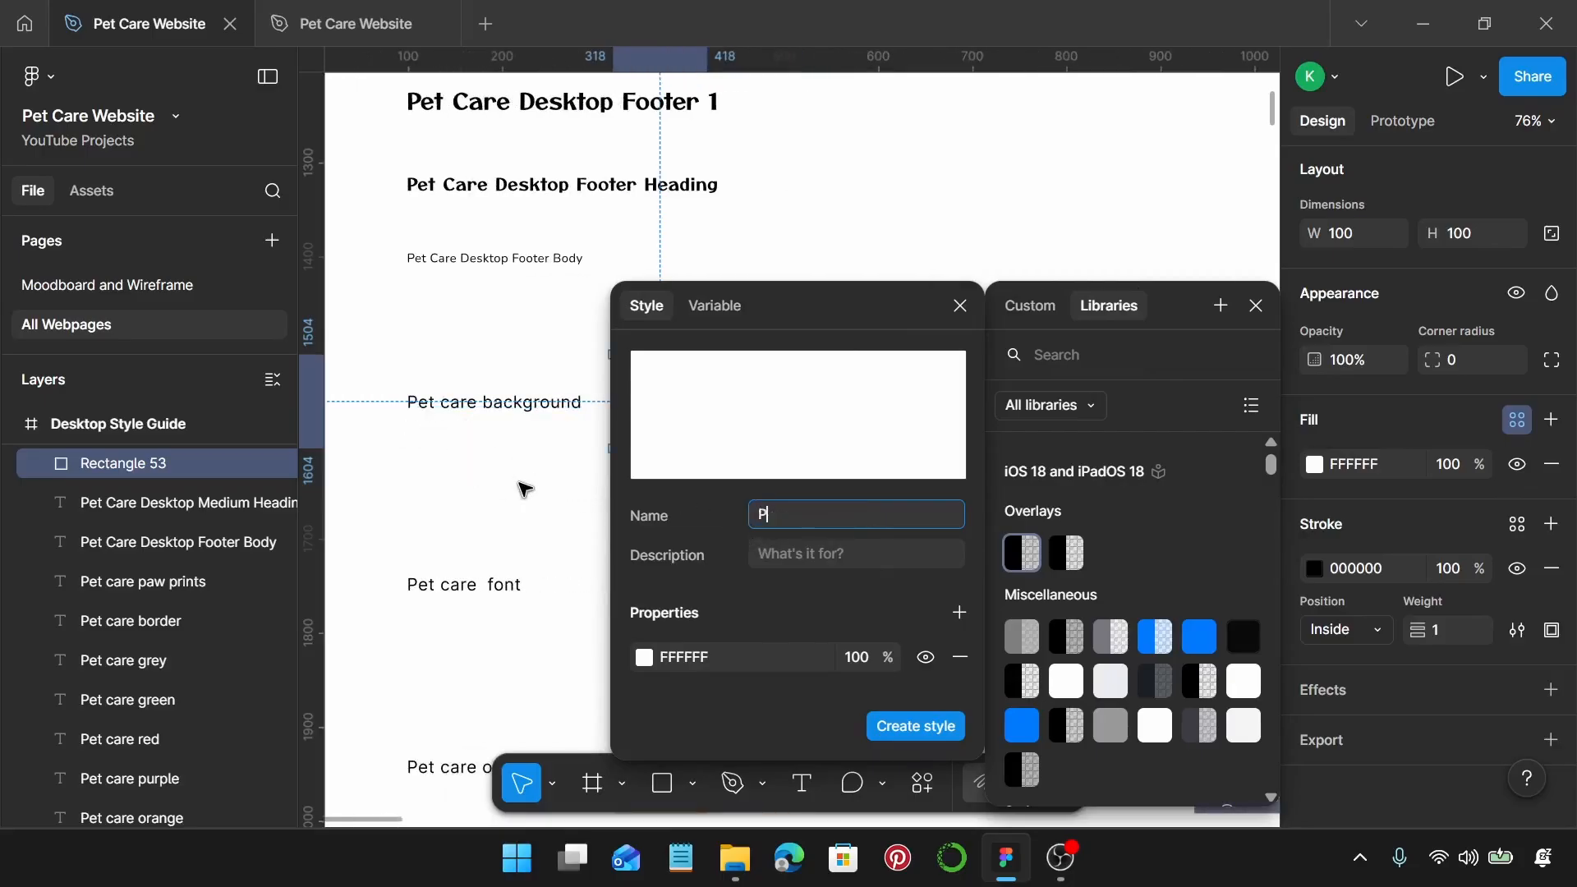
type("et Care Background")
left_click(883, 728)
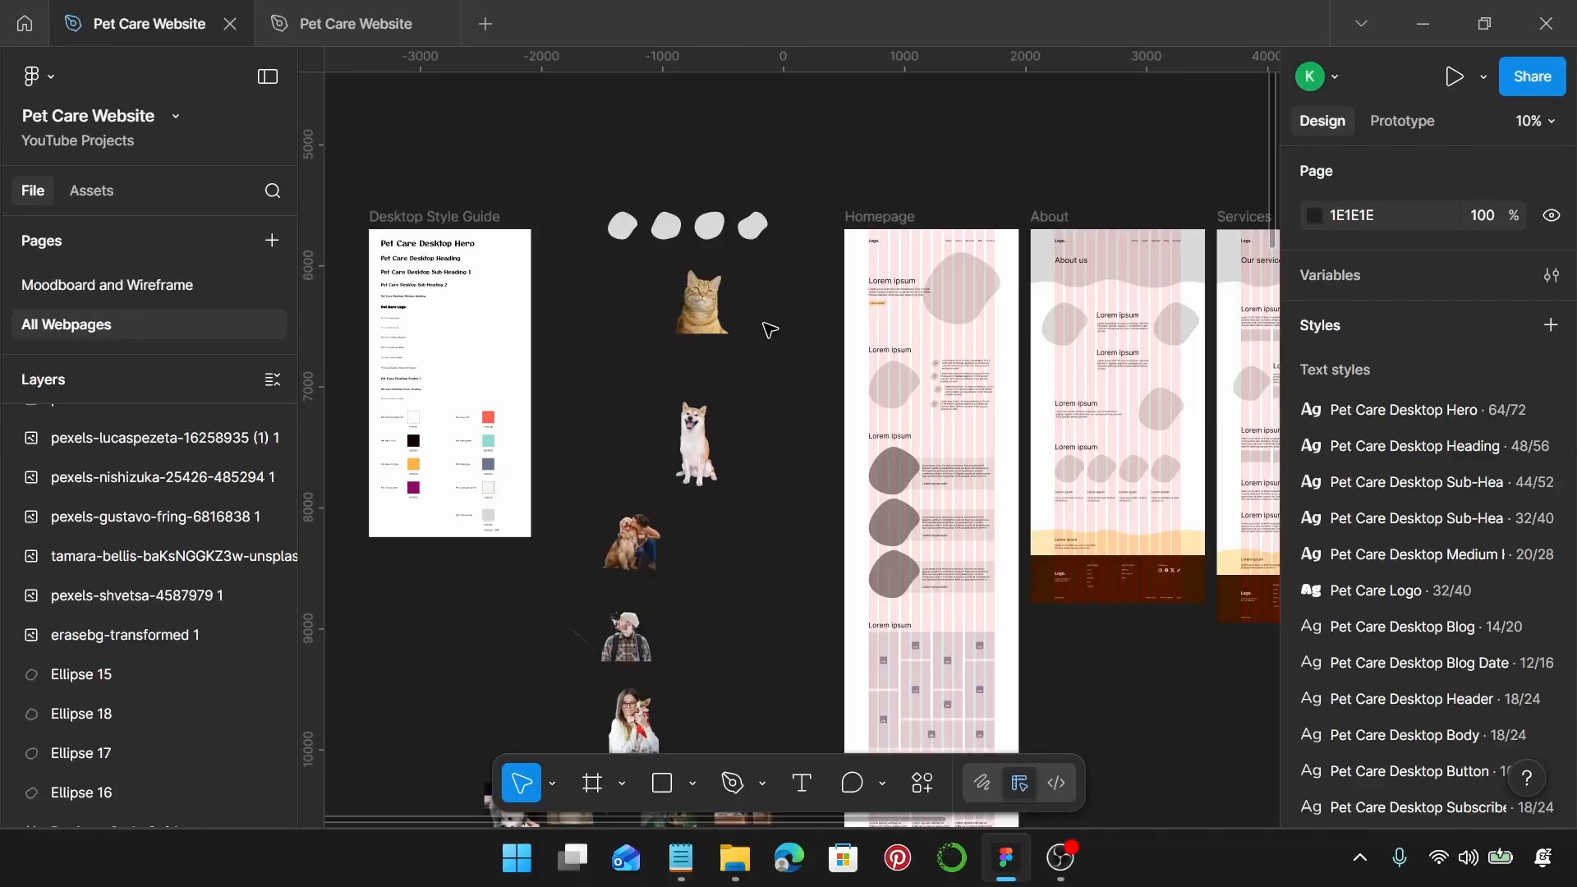
Step: Look through the page's saved text styles and colour styles, from Pet Care Desktop Hero to the Pet Care colours
scroll(1398, 465, "down", 7)
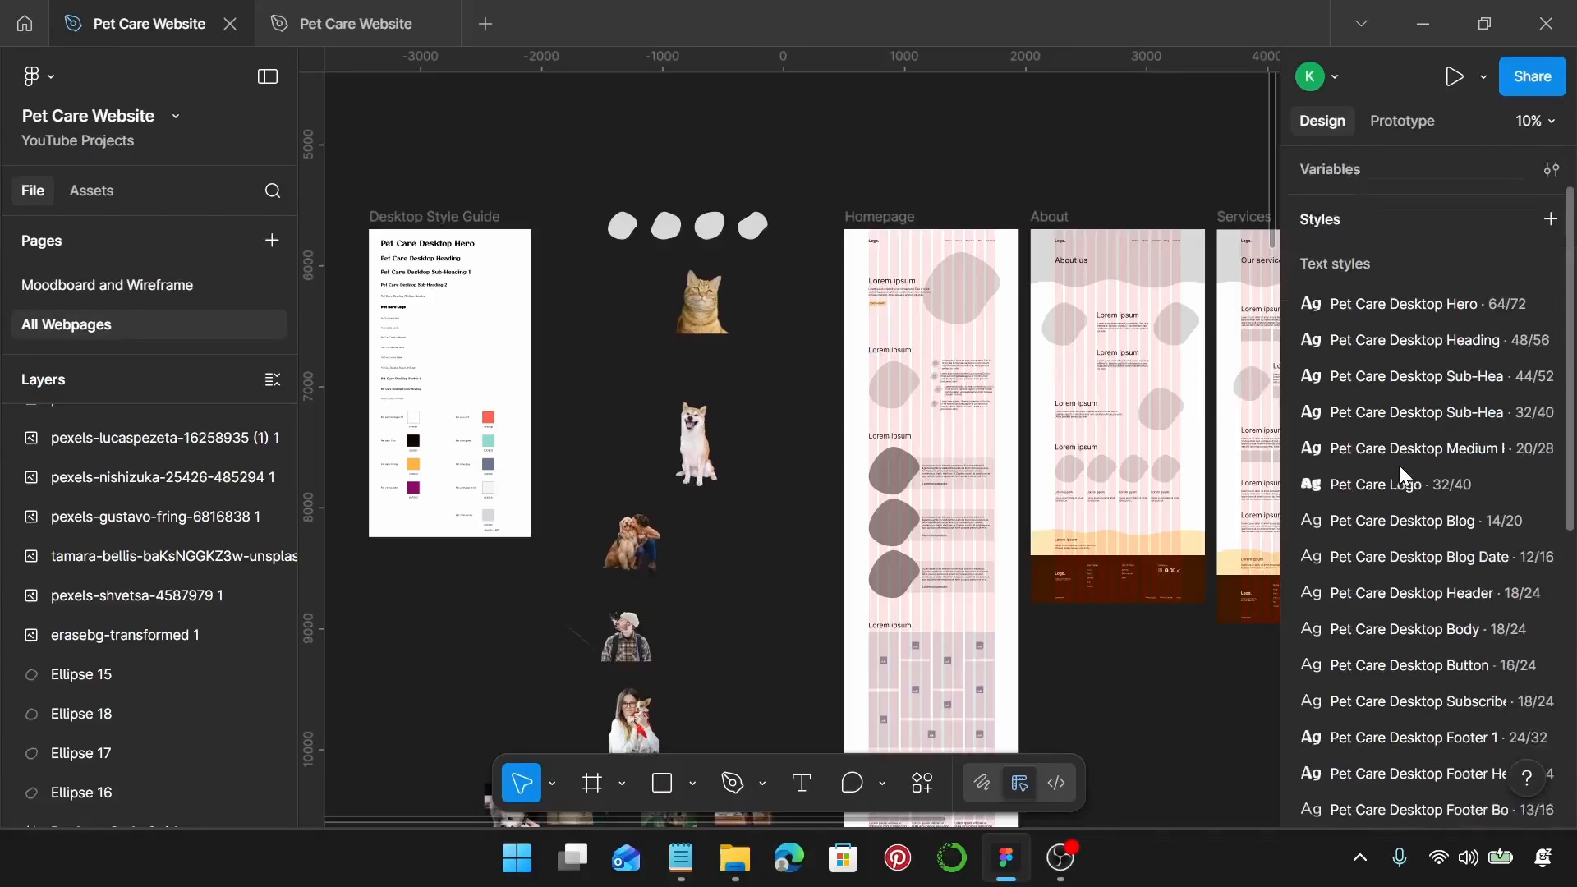
scroll(1398, 465, "up", 4)
scroll(1397, 464, "up", 2)
scroll(1400, 402, "down", 8)
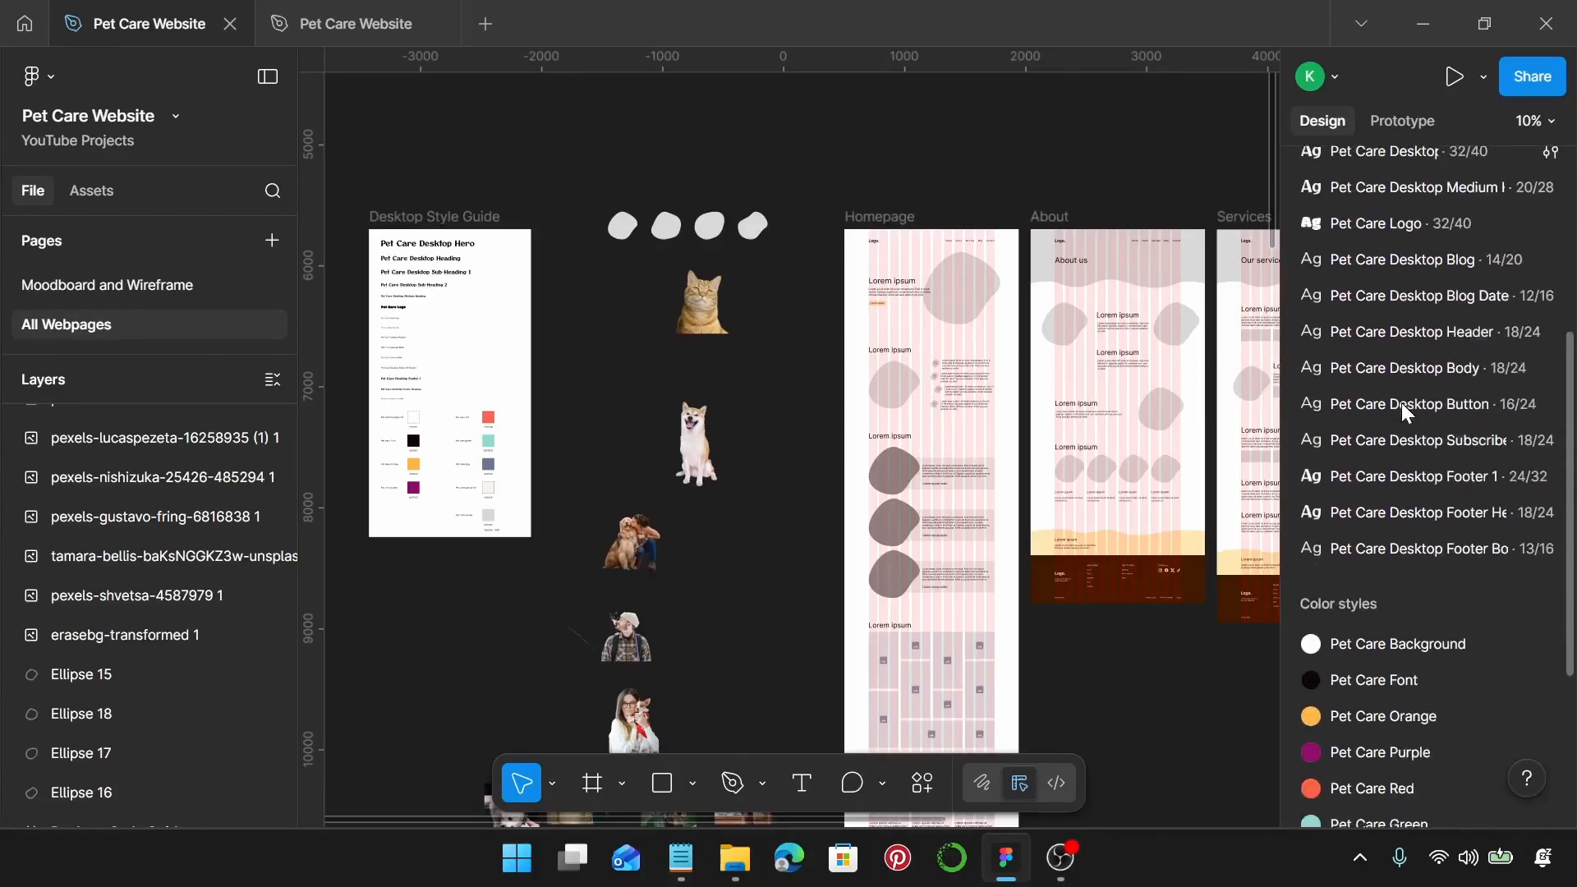
scroll(1382, 496, "up", 6)
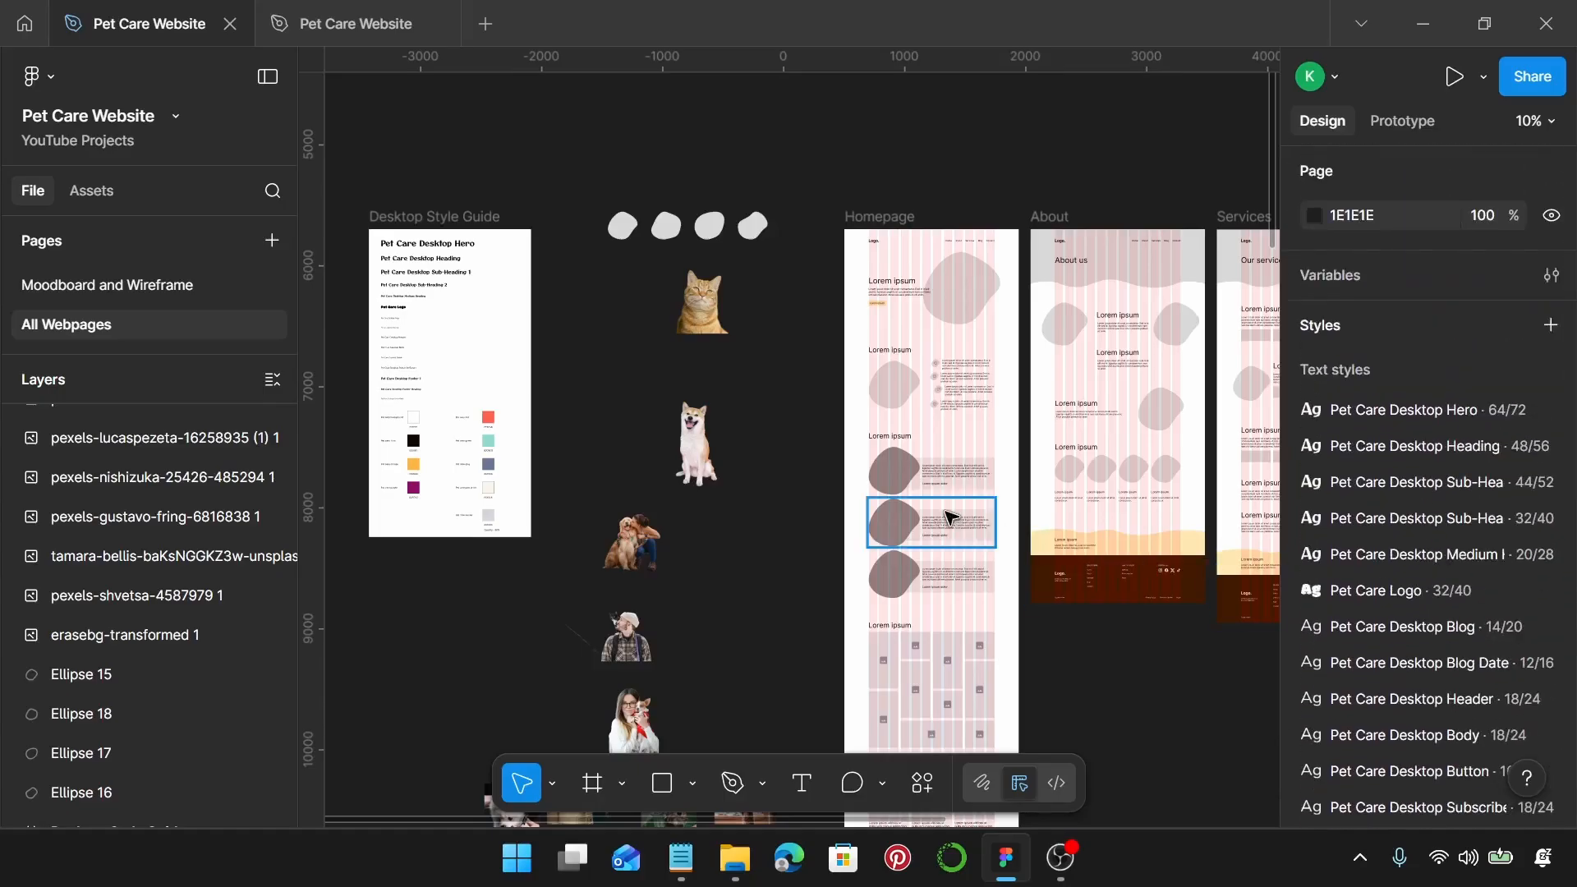
Step: Examine the blob shapes, cut-out pet images and photos placed between the Desktop Style Guide and the Homepage
scroll(734, 355, "down", 1)
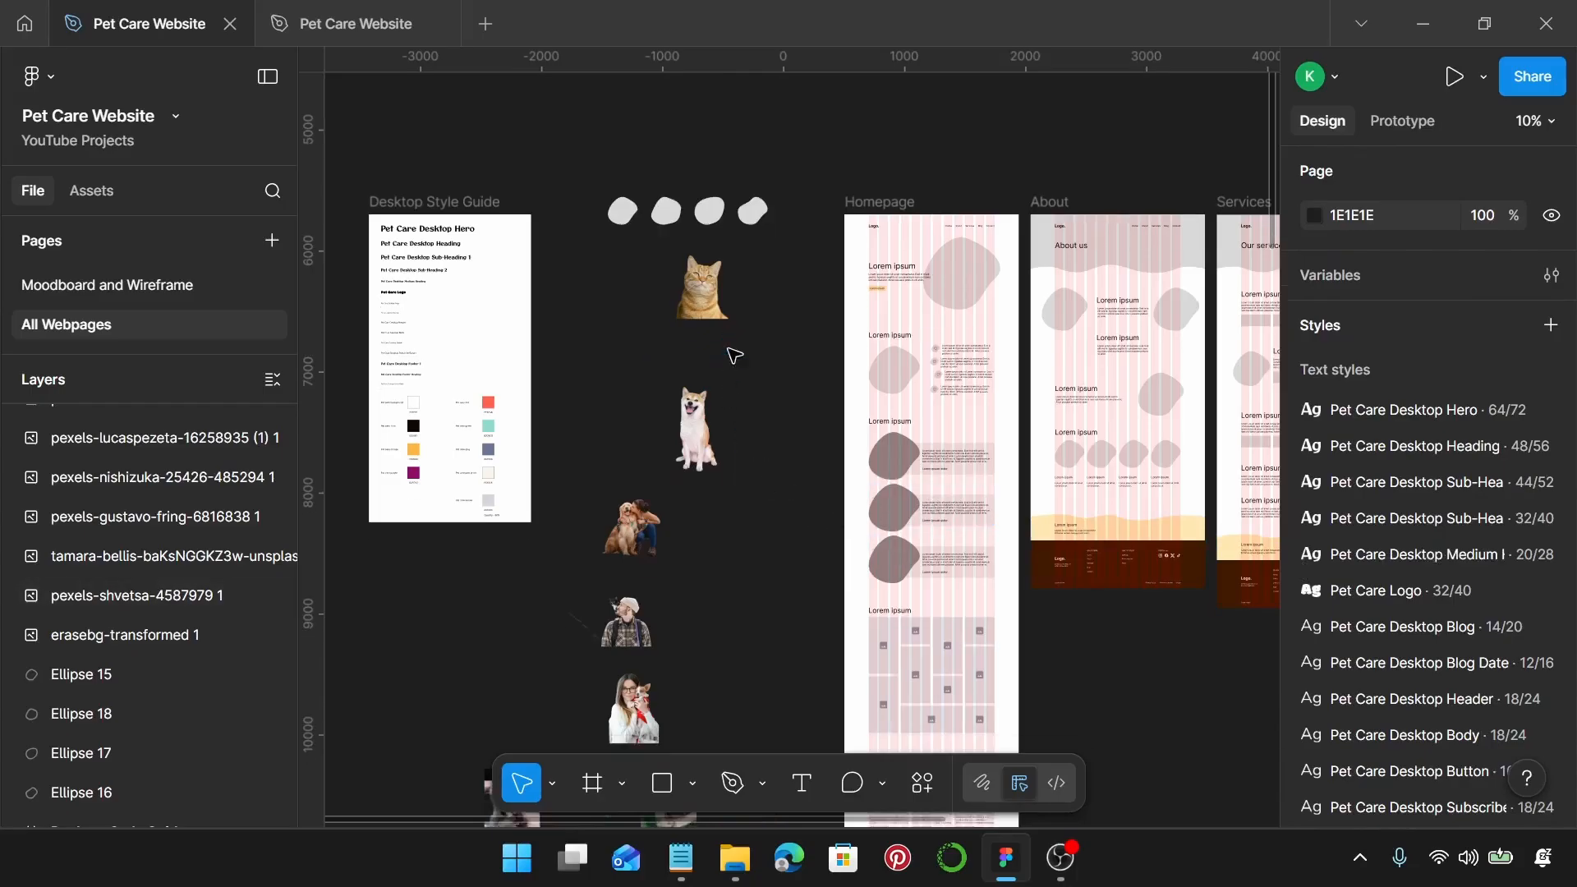
scroll(707, 320, "up", 1)
scroll(660, 263, "up", 4)
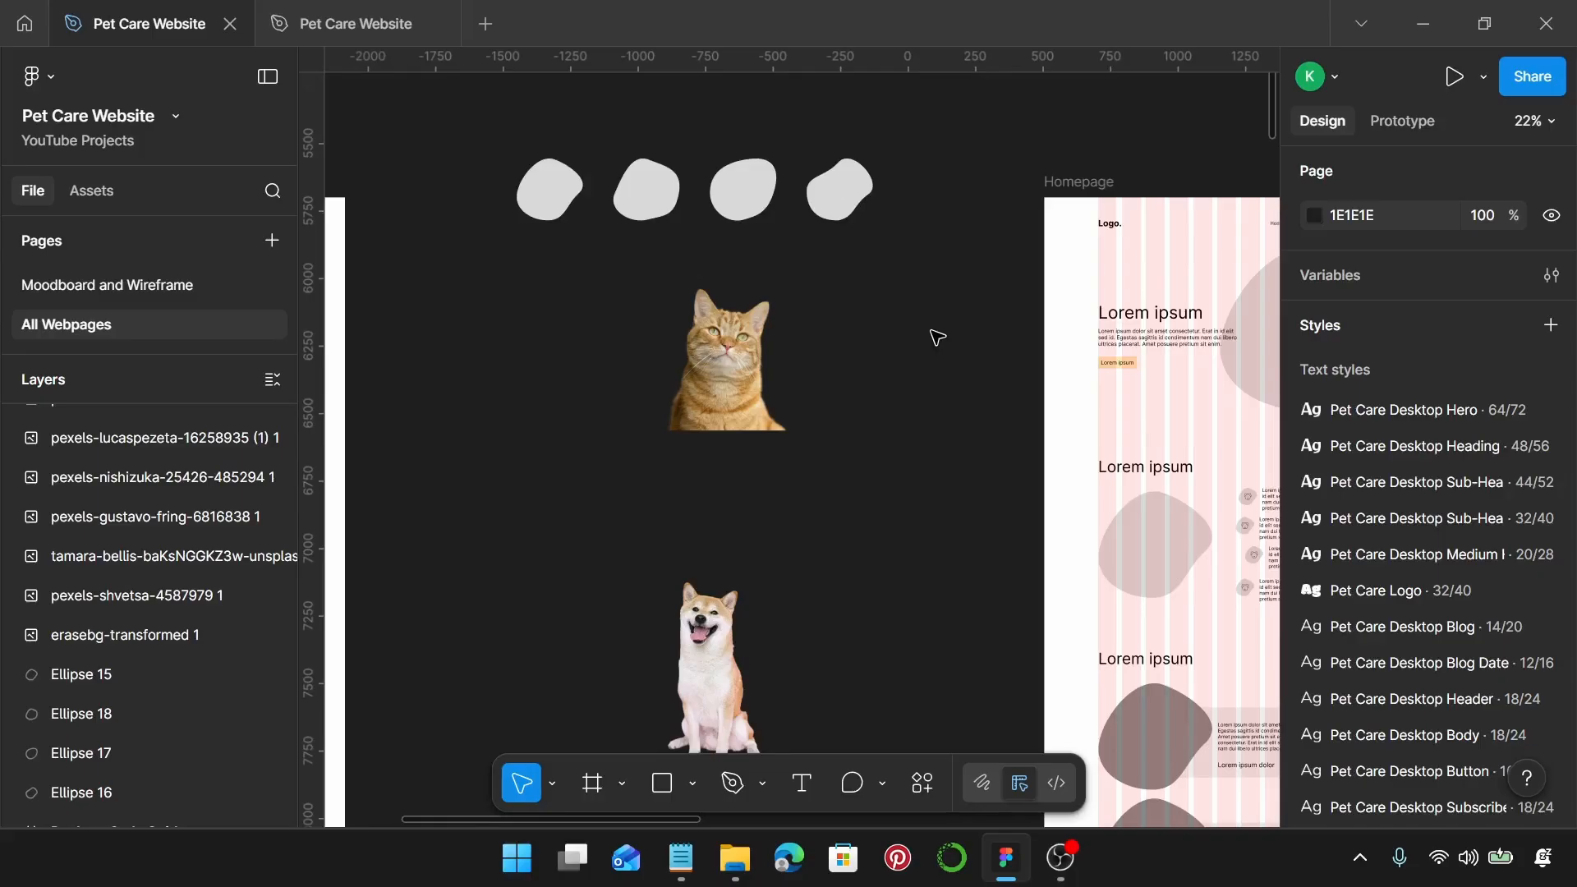
scroll(937, 337, "down", 1)
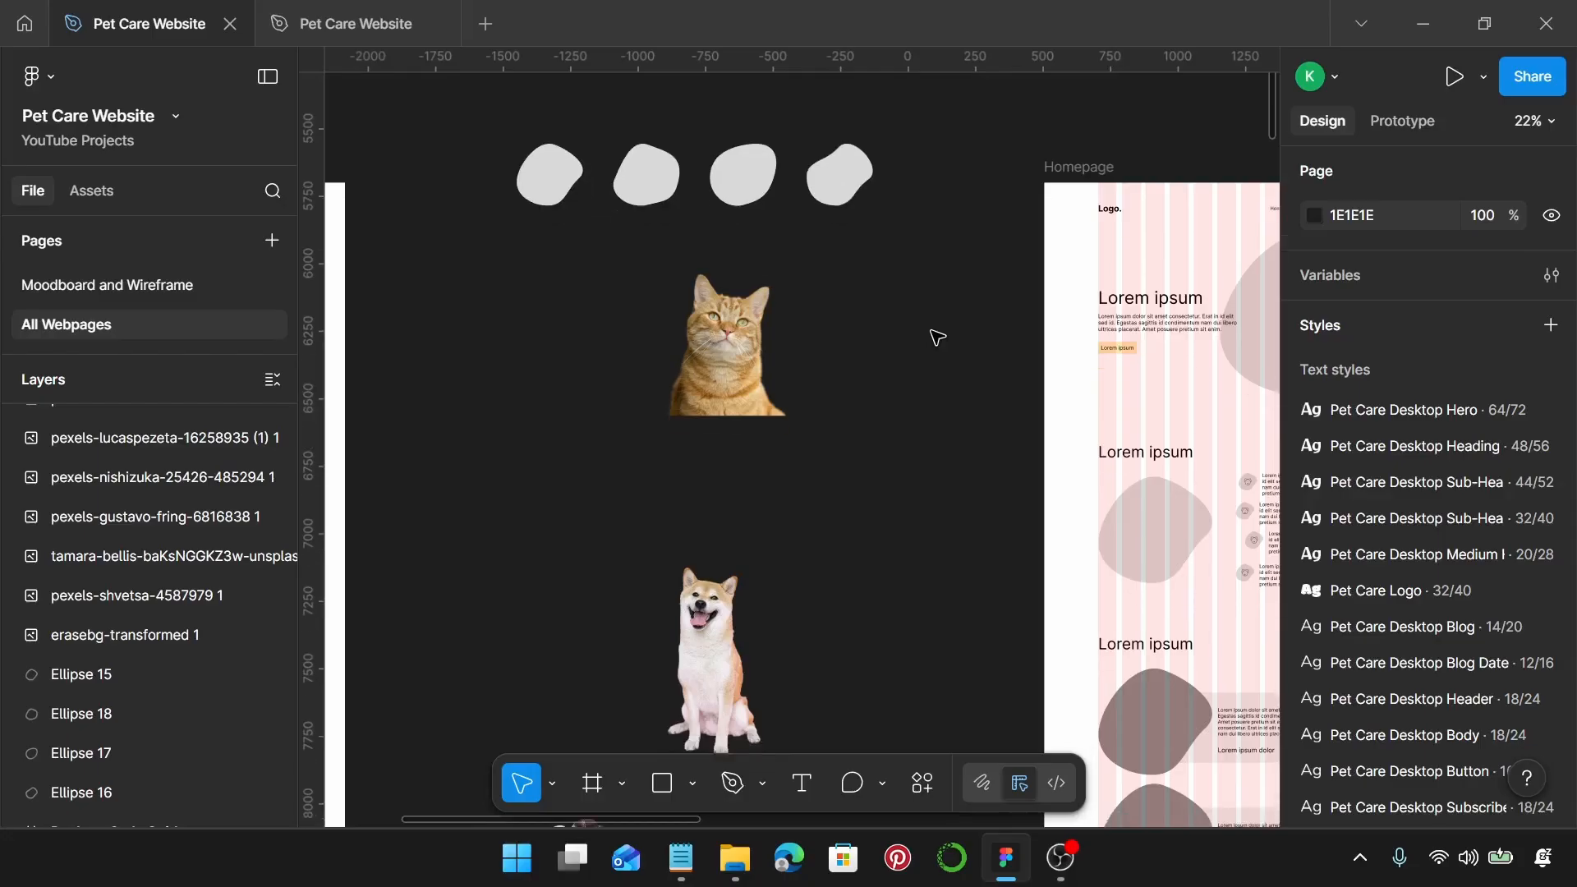
scroll(937, 338, "down", 2)
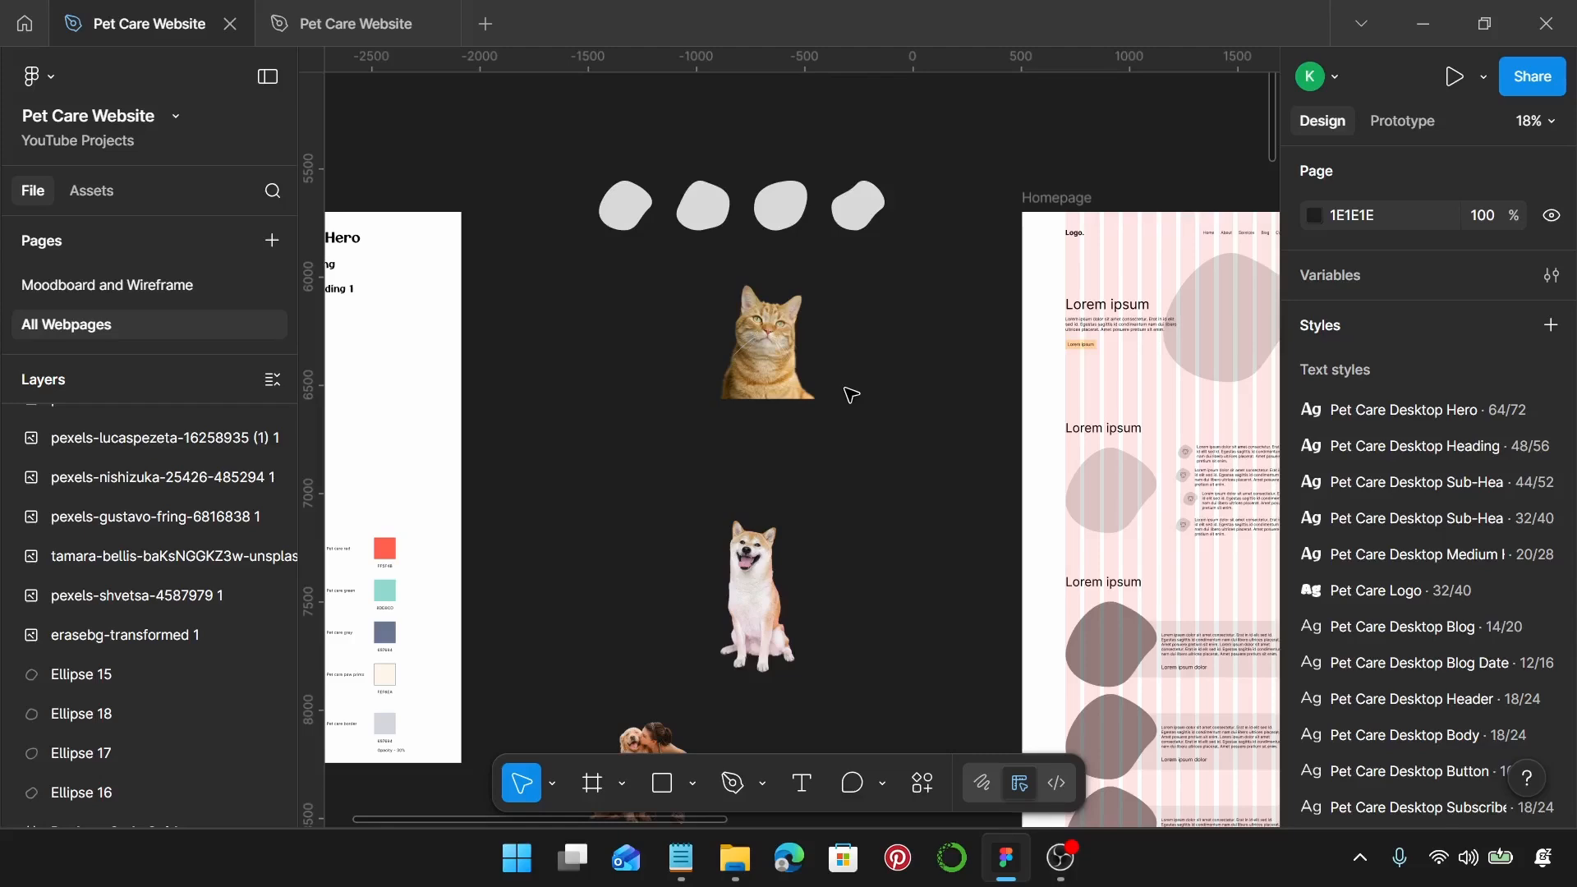
scroll(851, 395, "down", 10)
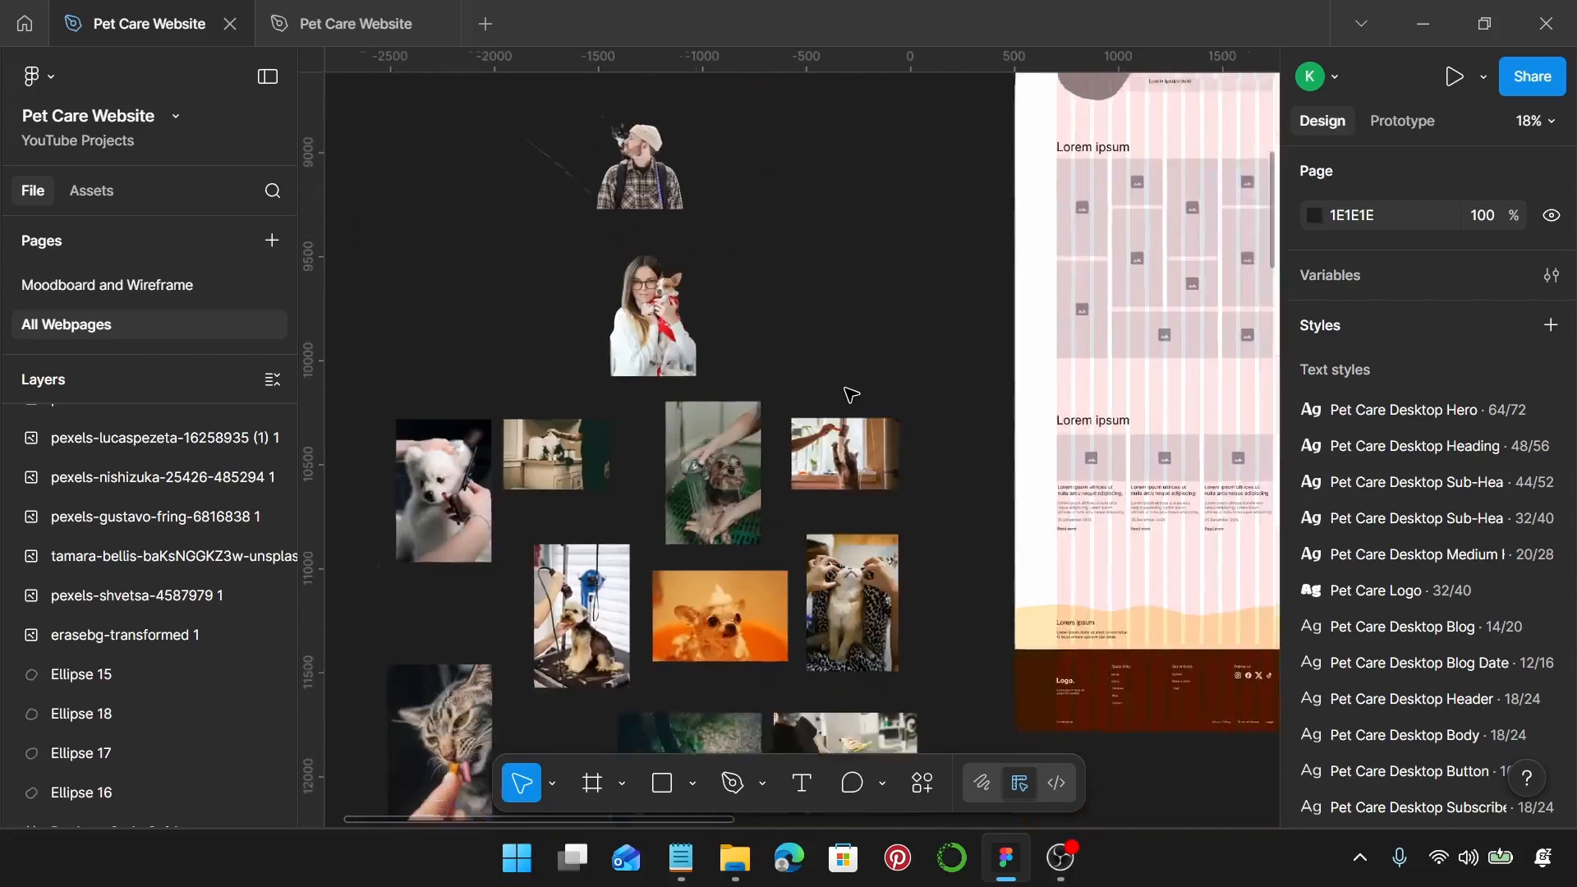
scroll(851, 395, "down", 3, "ctrl")
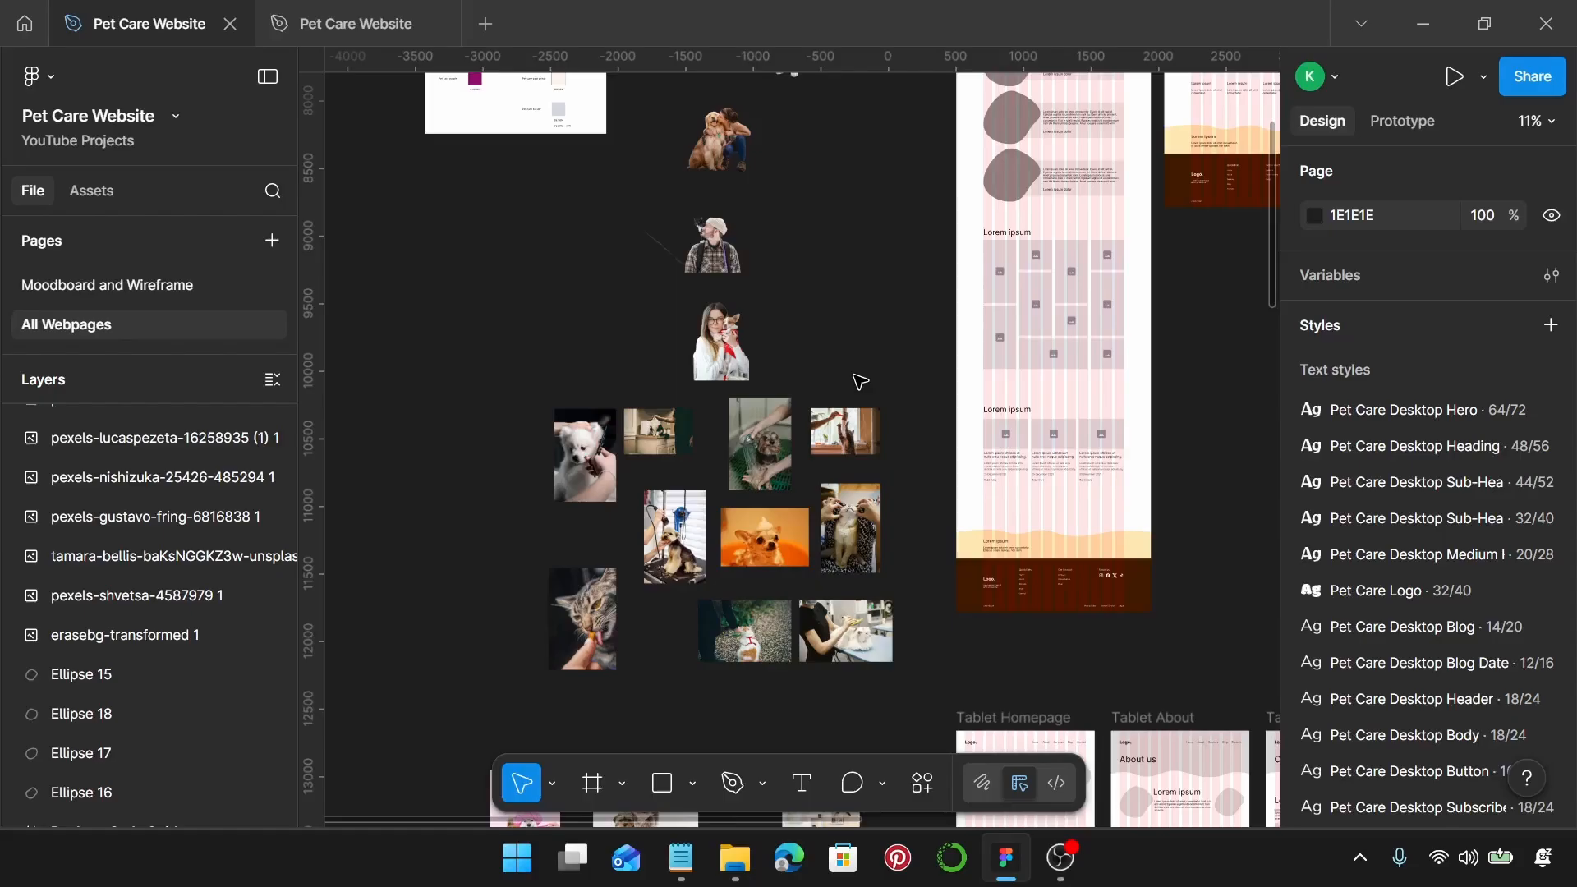
scroll(859, 381, "up", 7)
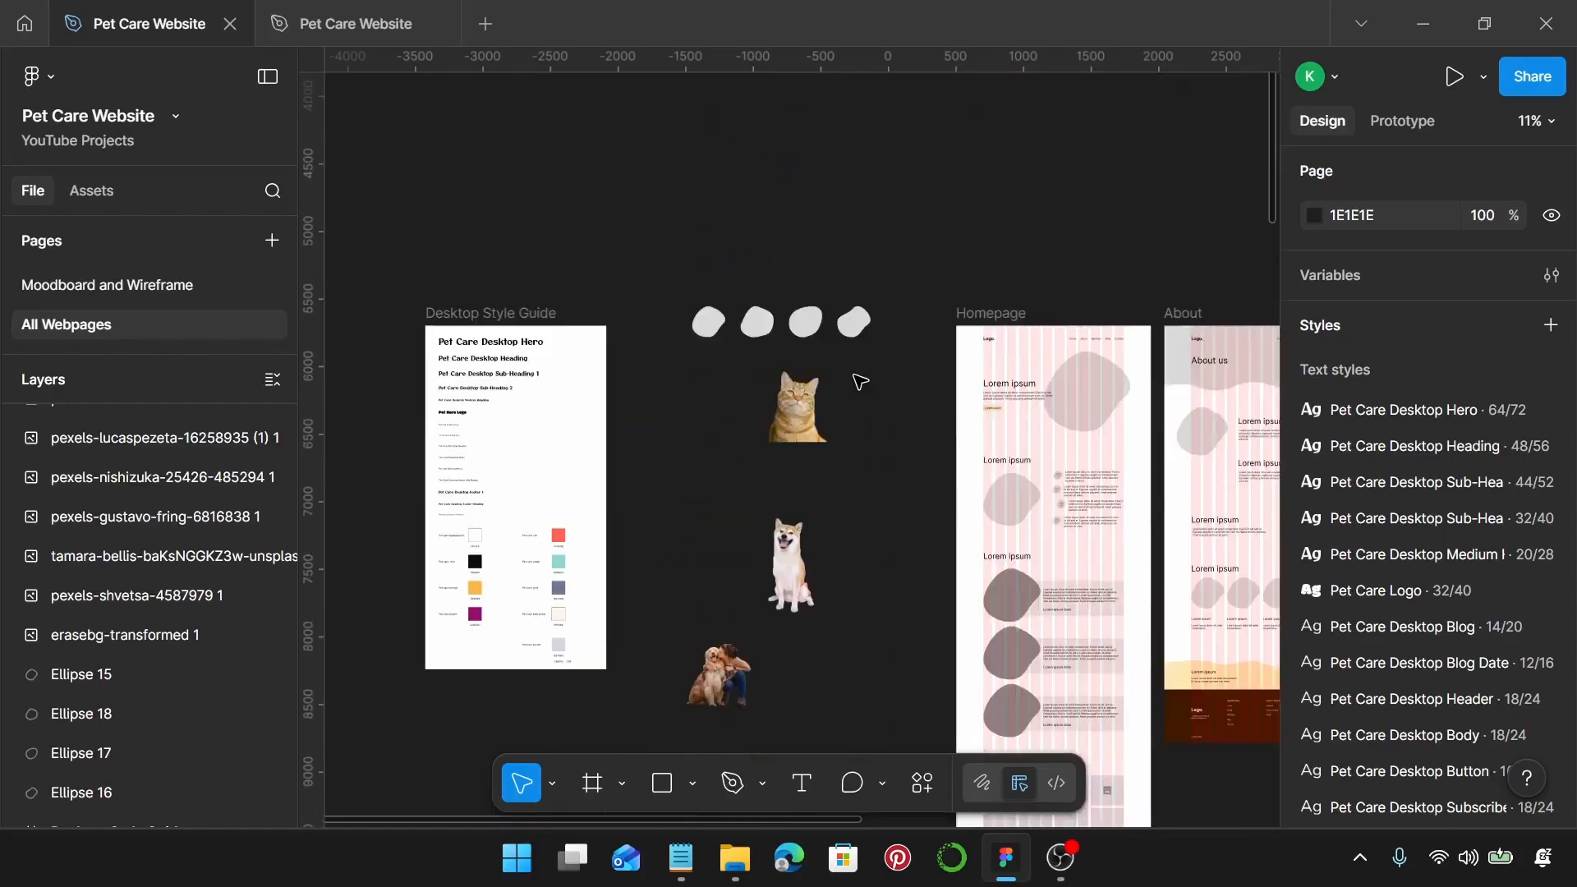
Step: Ungroup the logo and navigation links in the header of the Homepage frame, leaving none of them selected
scroll(858, 381, "up", 3)
scroll(859, 381, "right", 3)
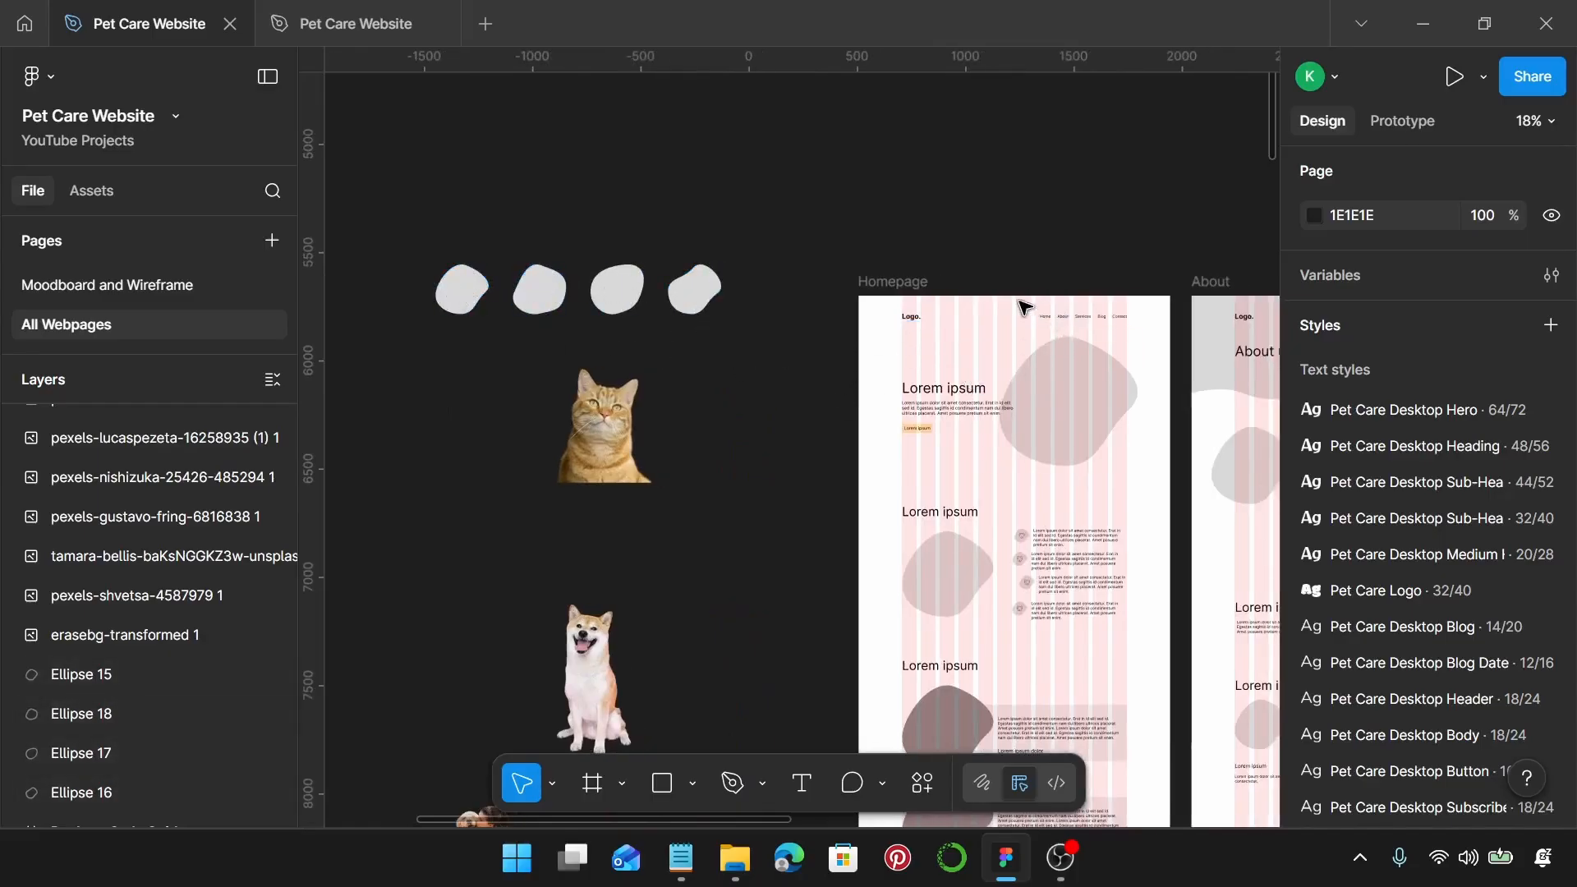
scroll(1024, 307, "right", 5)
scroll(579, 320, "up", 2)
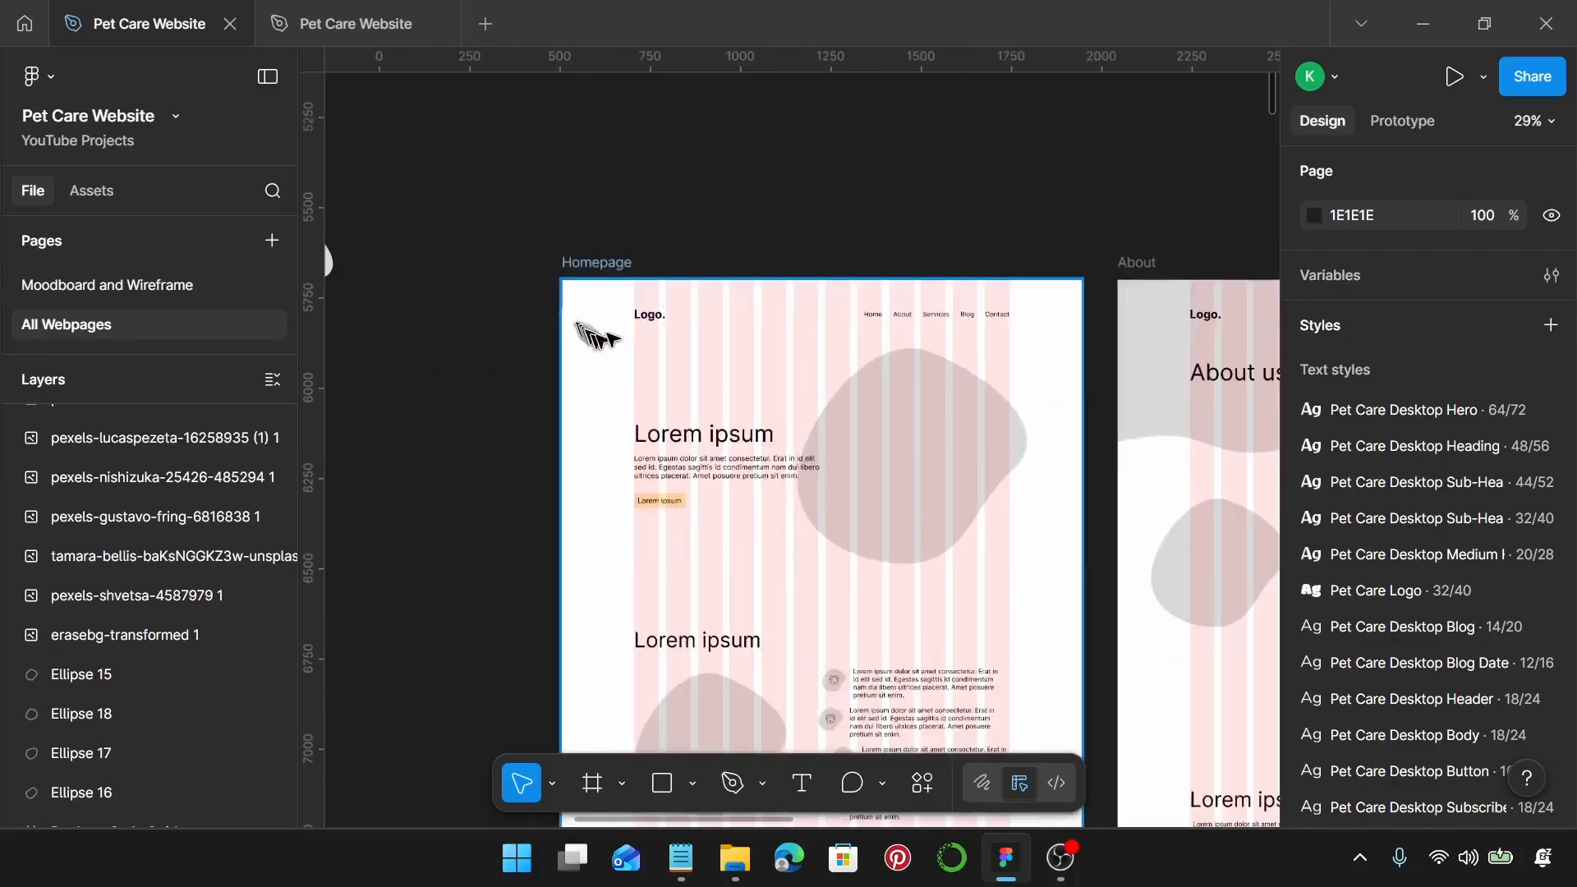
scroll(599, 328, "up", 4)
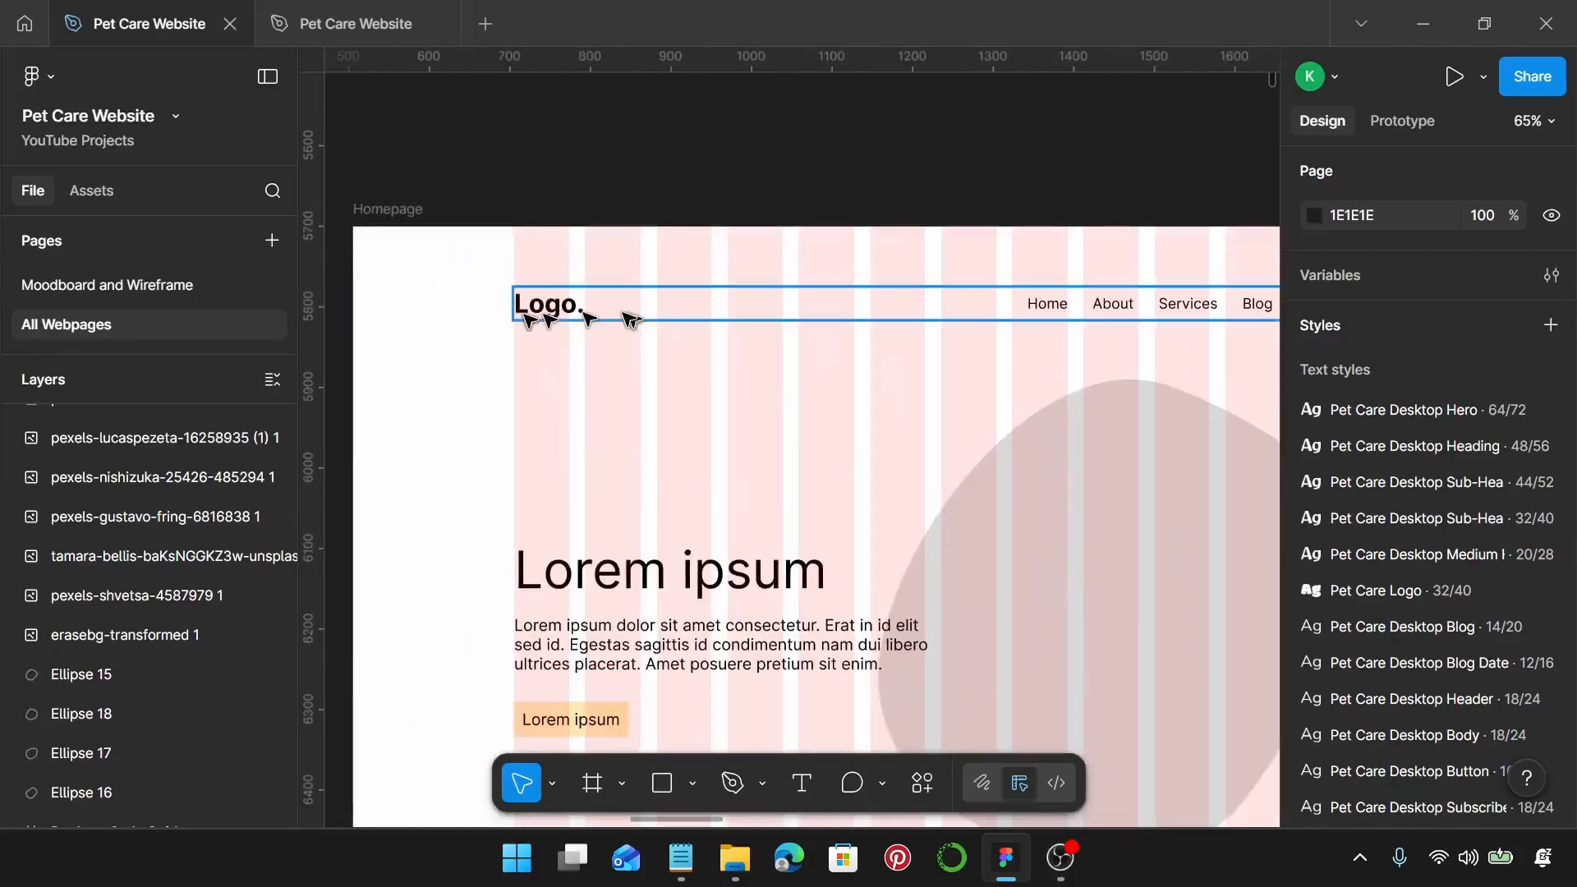
left_click(528, 320)
key("Return")
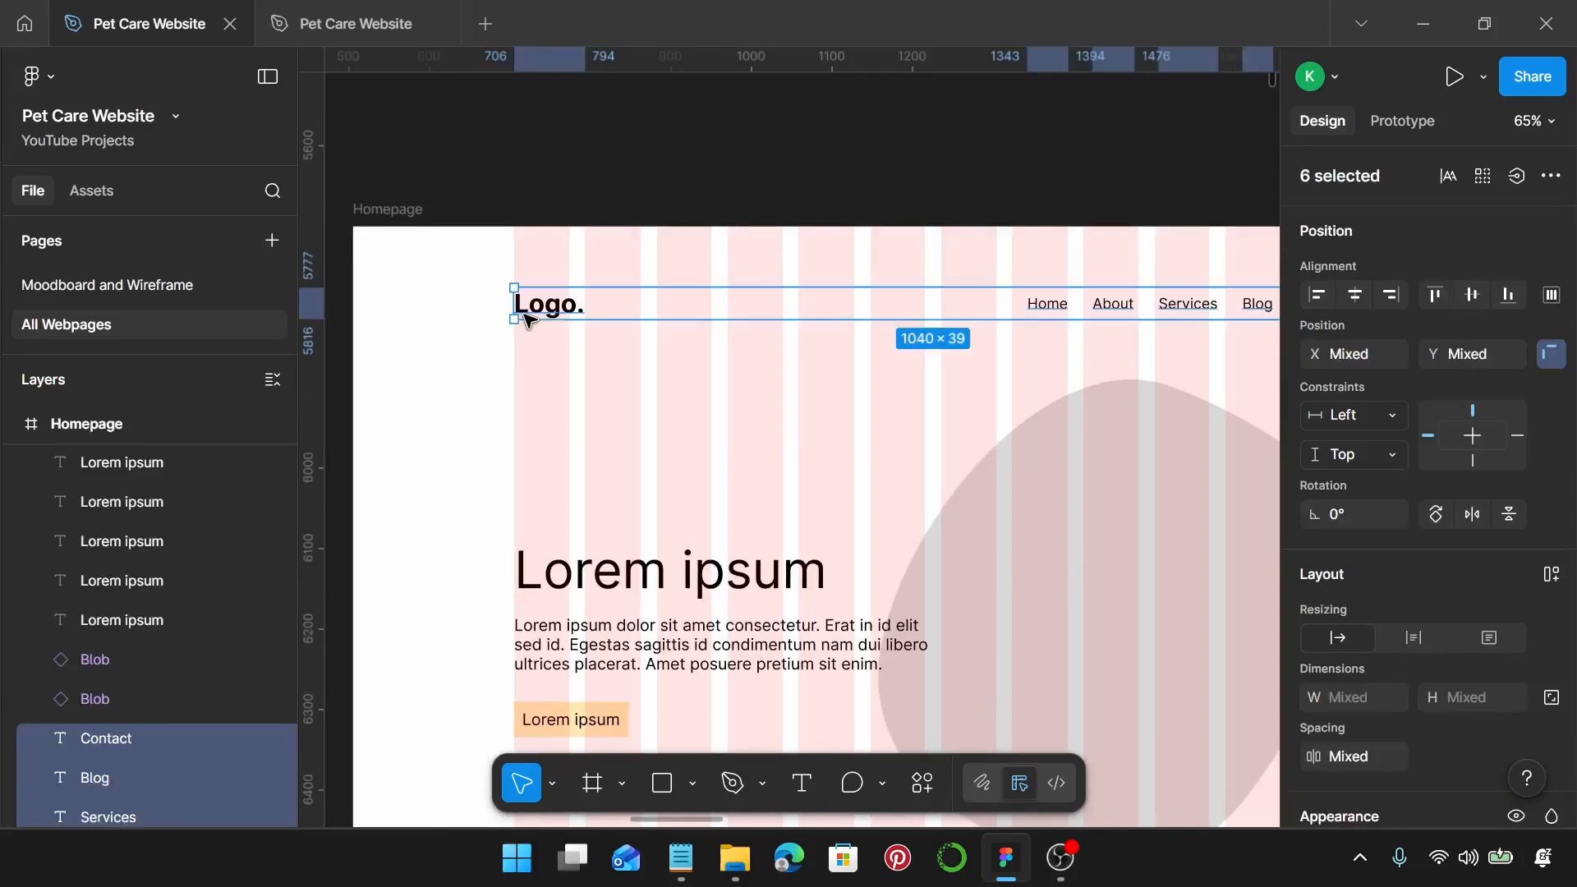
left_click(742, 370)
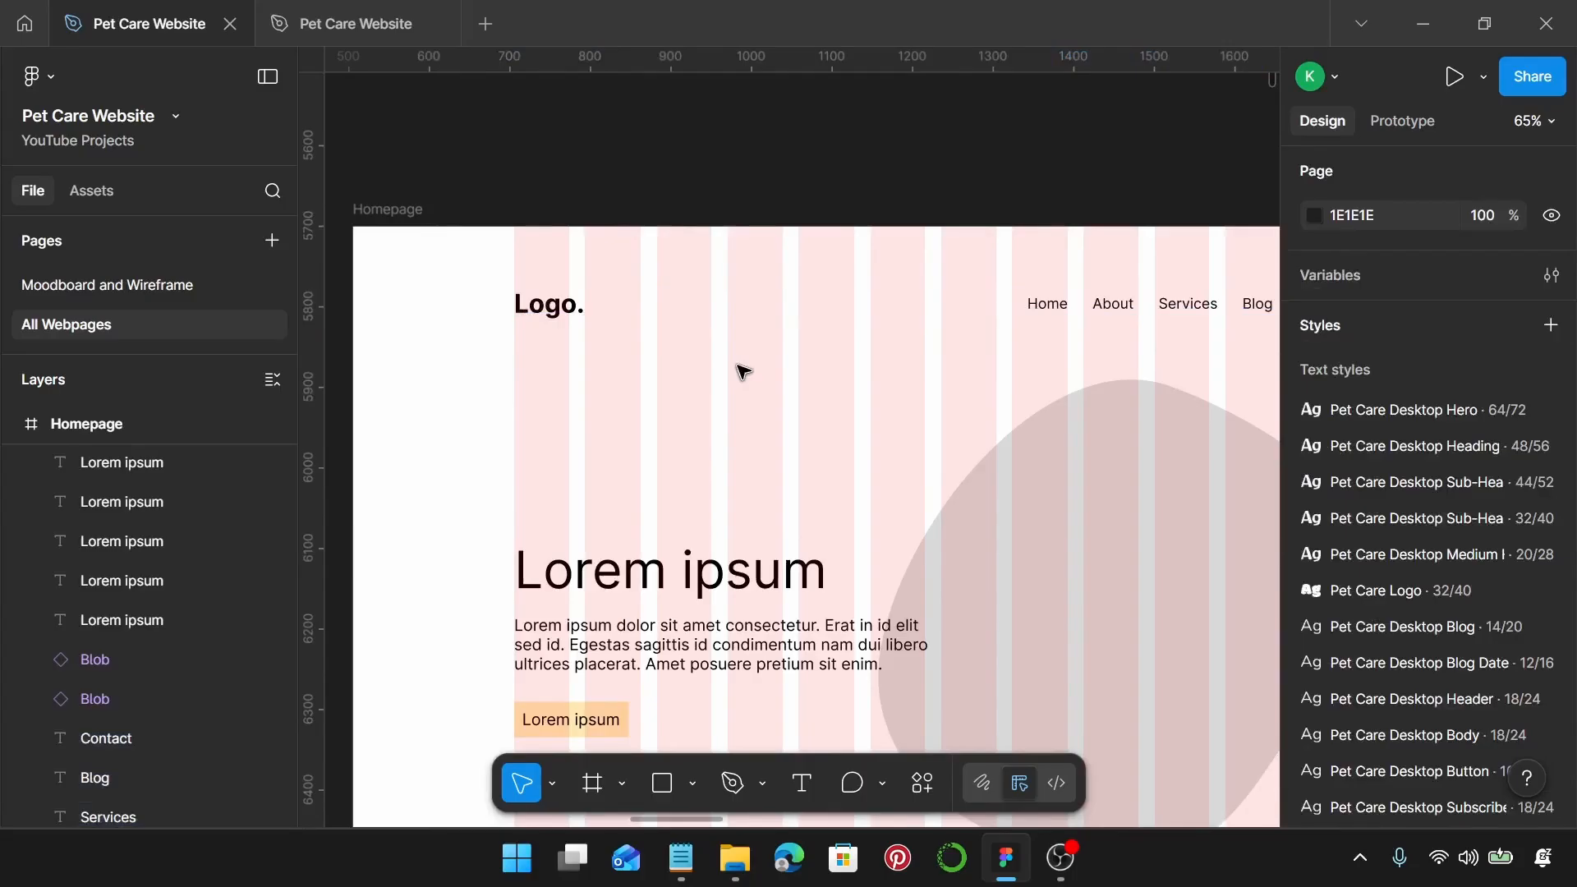
Step: Replace the logo placeholder text in the Homepage header with "Pawfect Care"
double_click(575, 294)
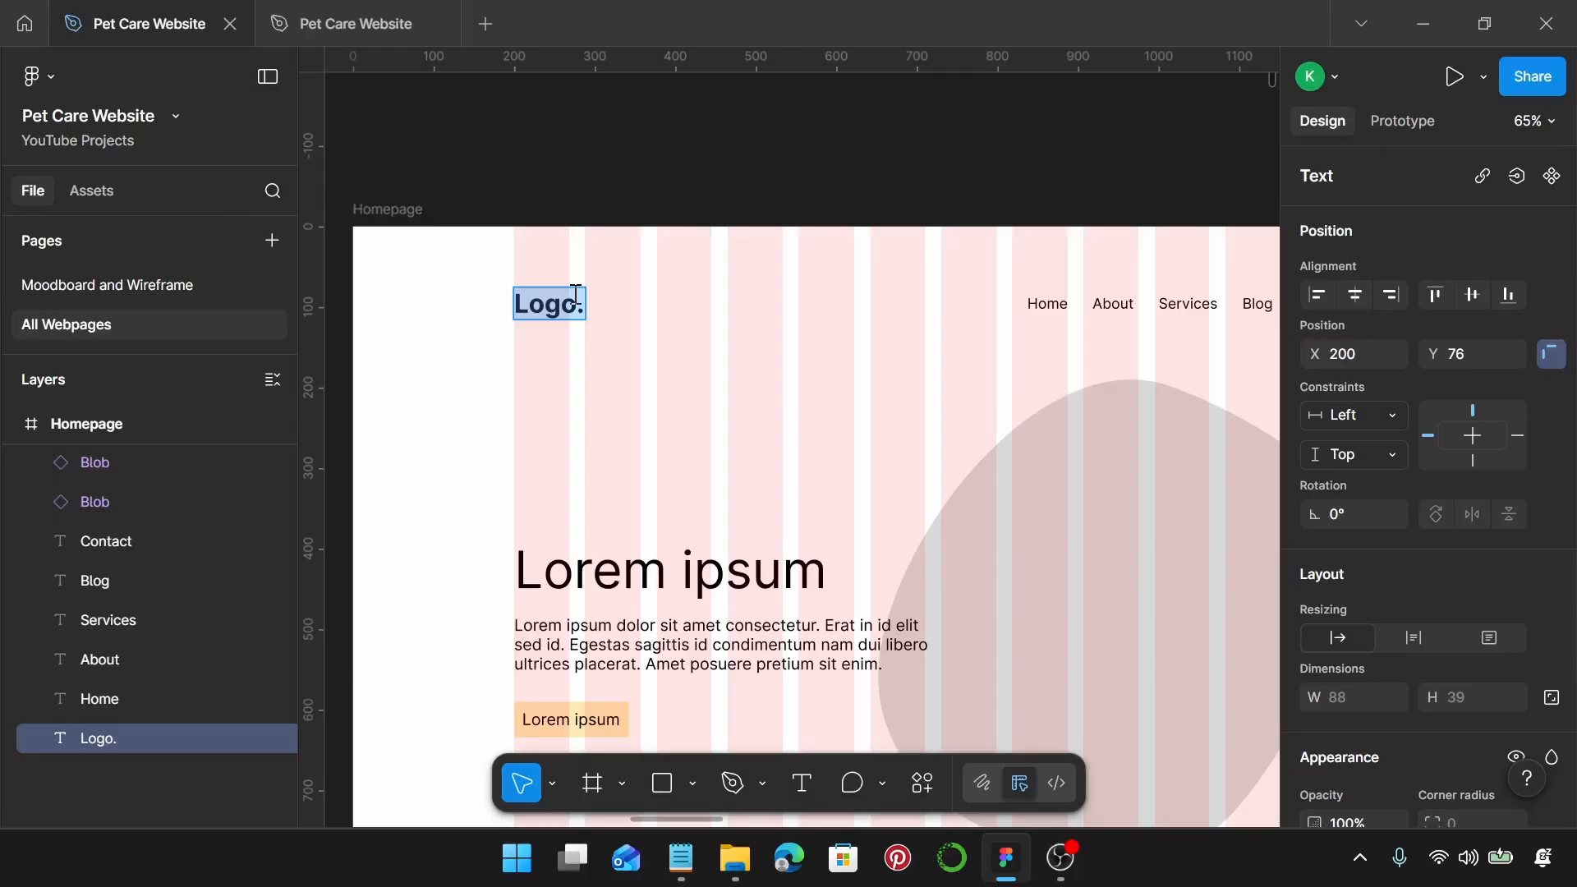
type("Pa")
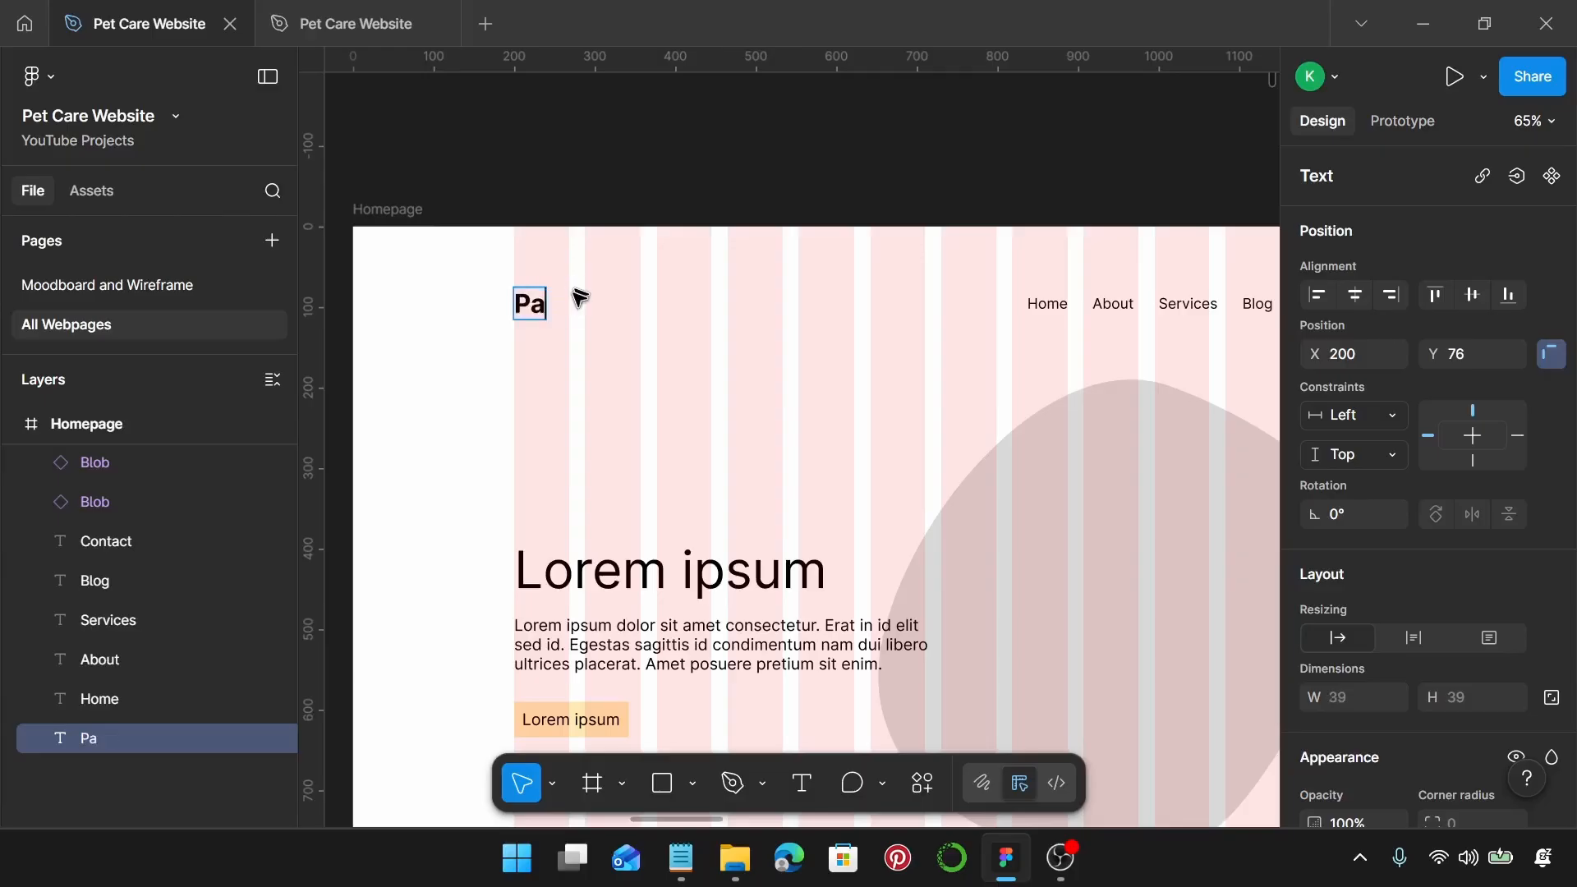
type("wfect")
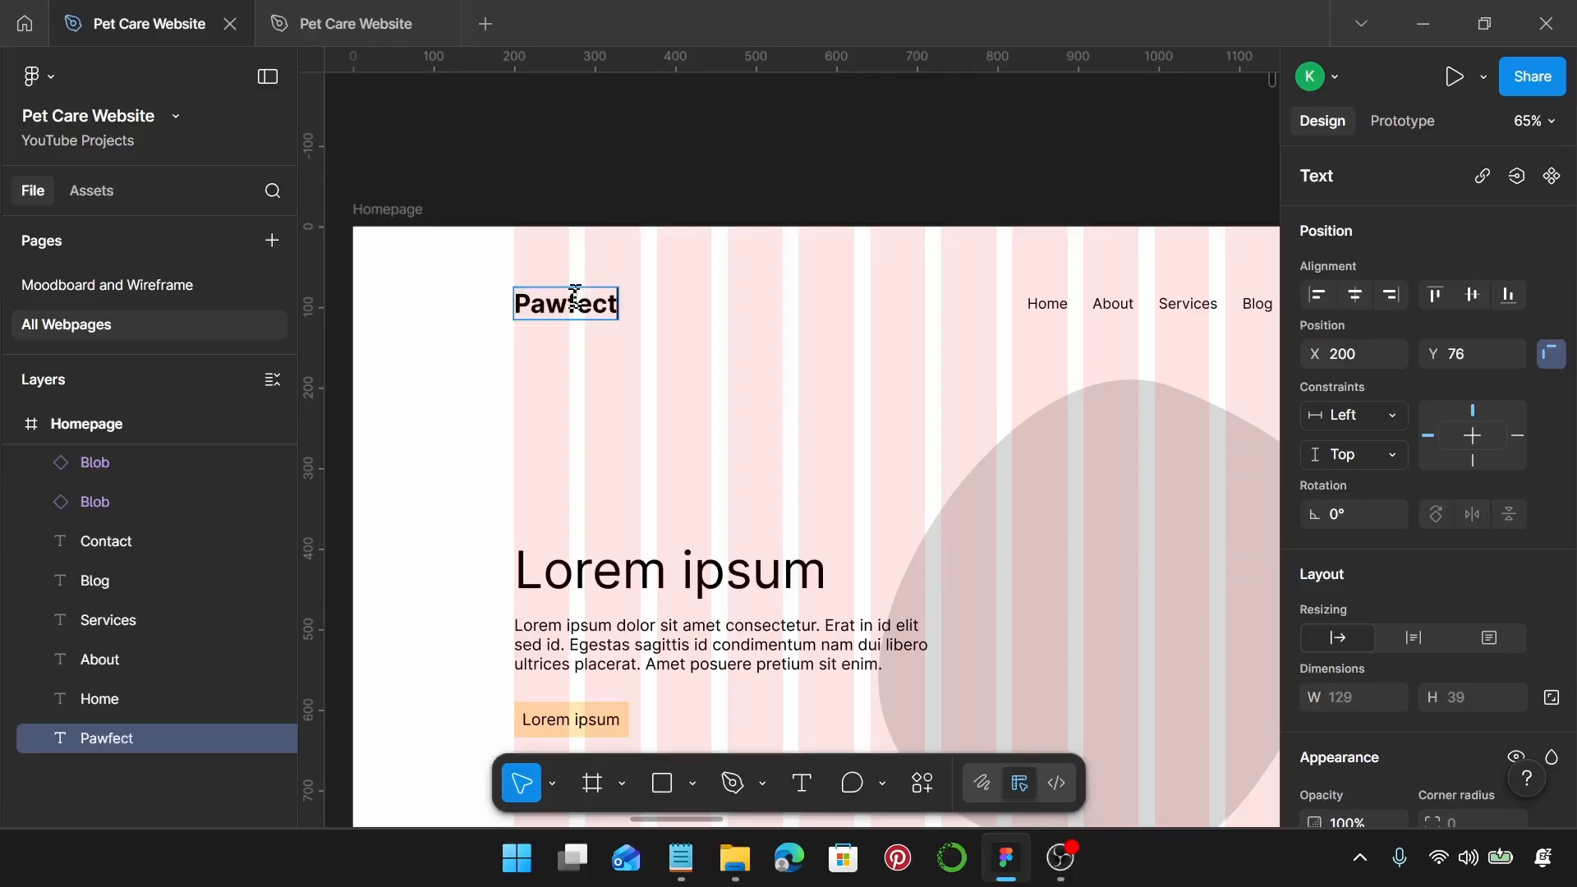
type(" Care")
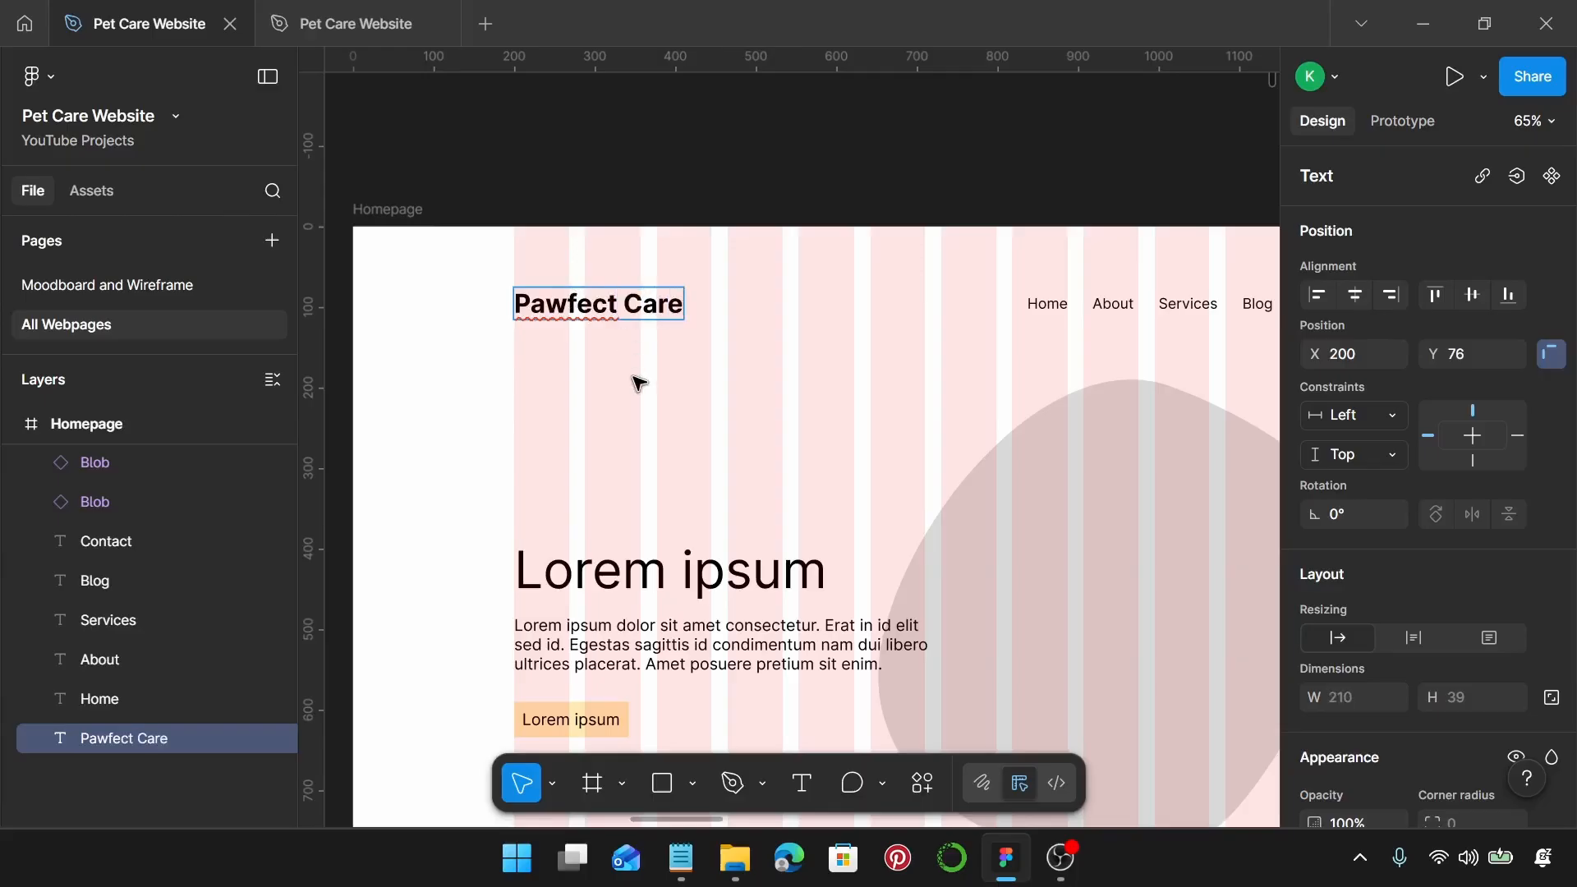
key("Escape")
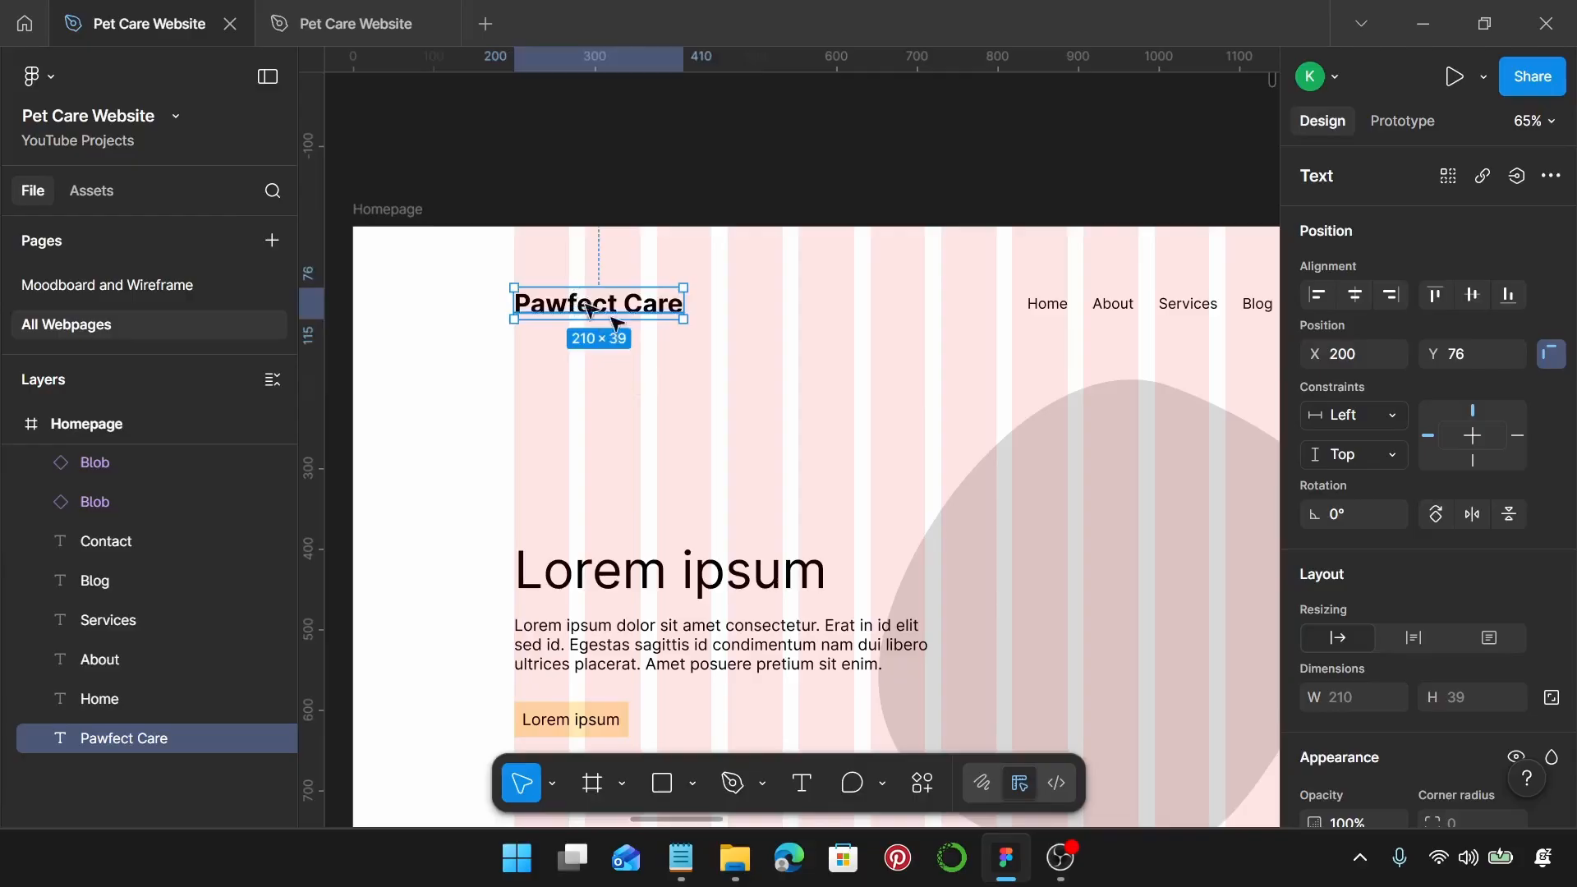
Step: Apply the Pet Care Logo text style to the "Pawfect Care" logo text in the Homepage header
scroll(1461, 436, "down", 1)
scroll(1457, 435, "down", 5)
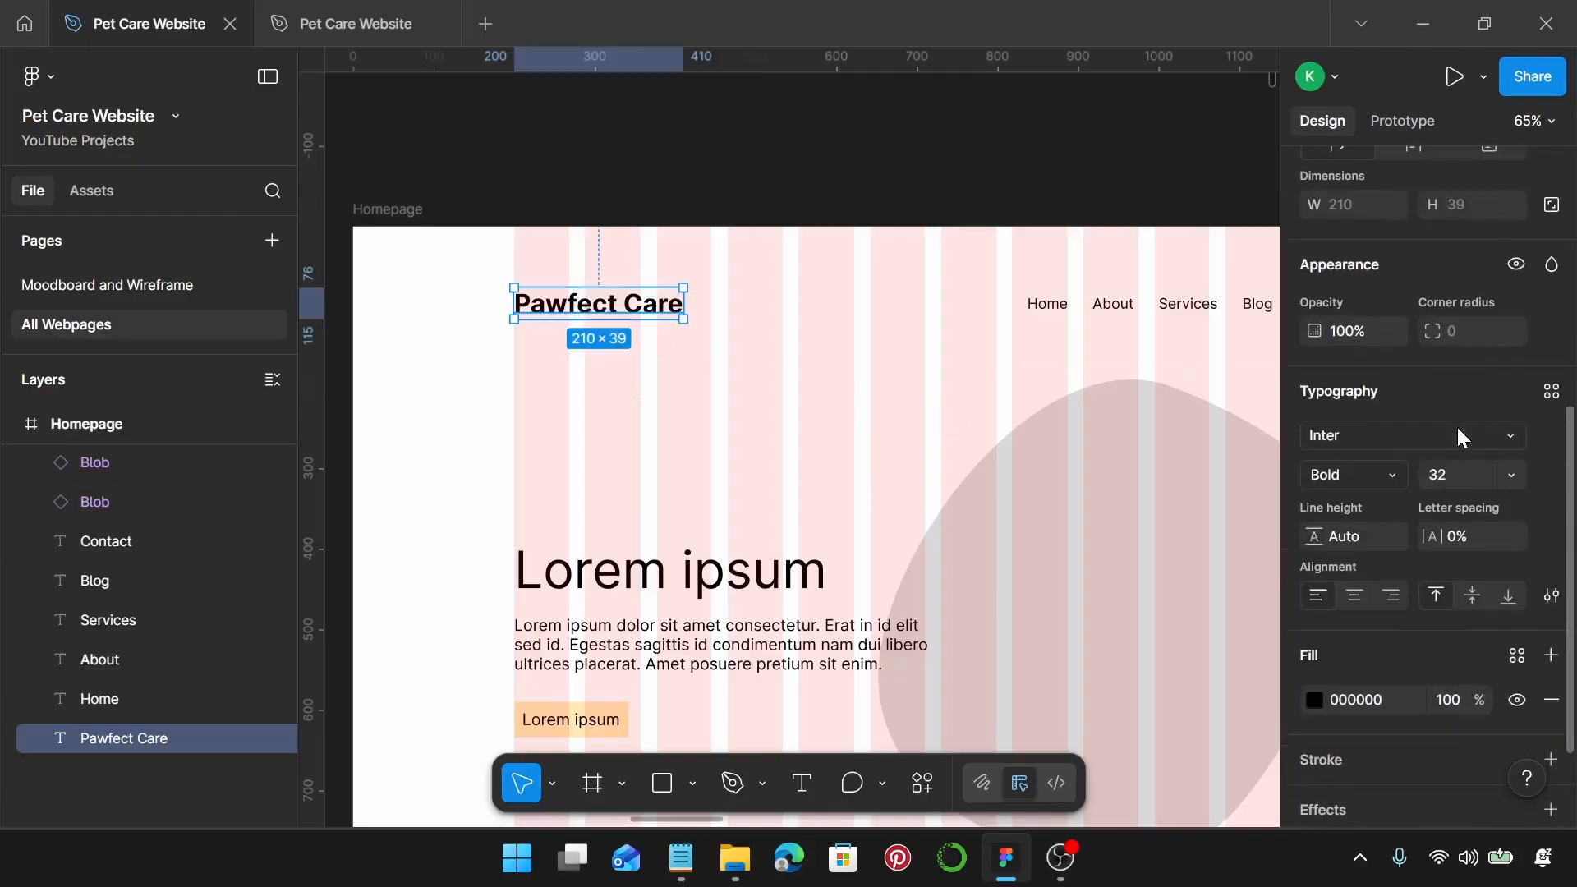
left_click(1549, 392)
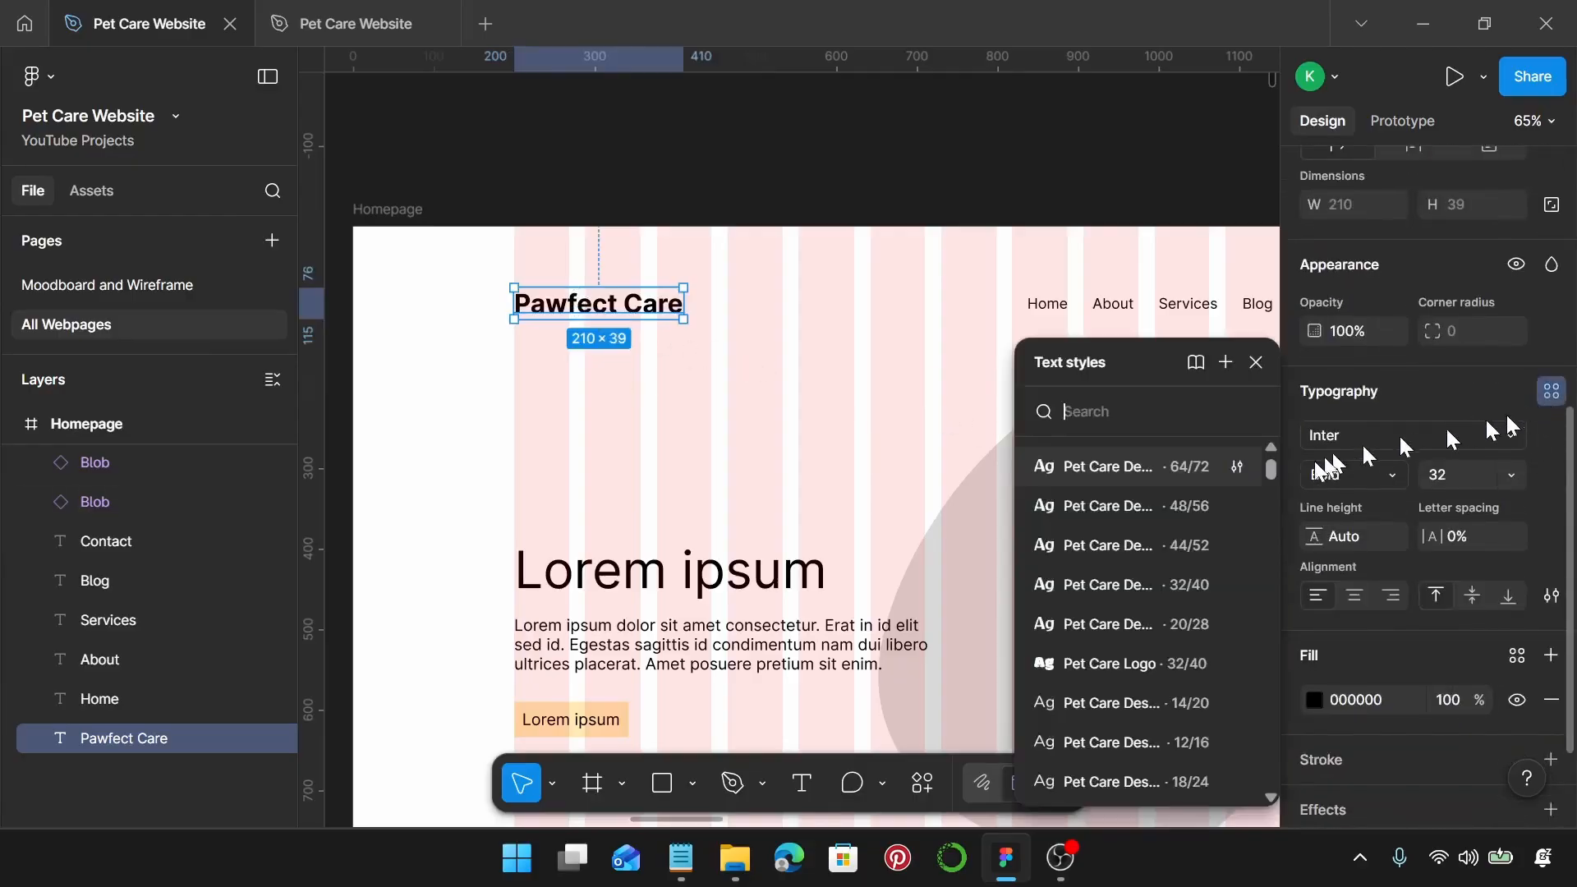
left_click(1108, 665)
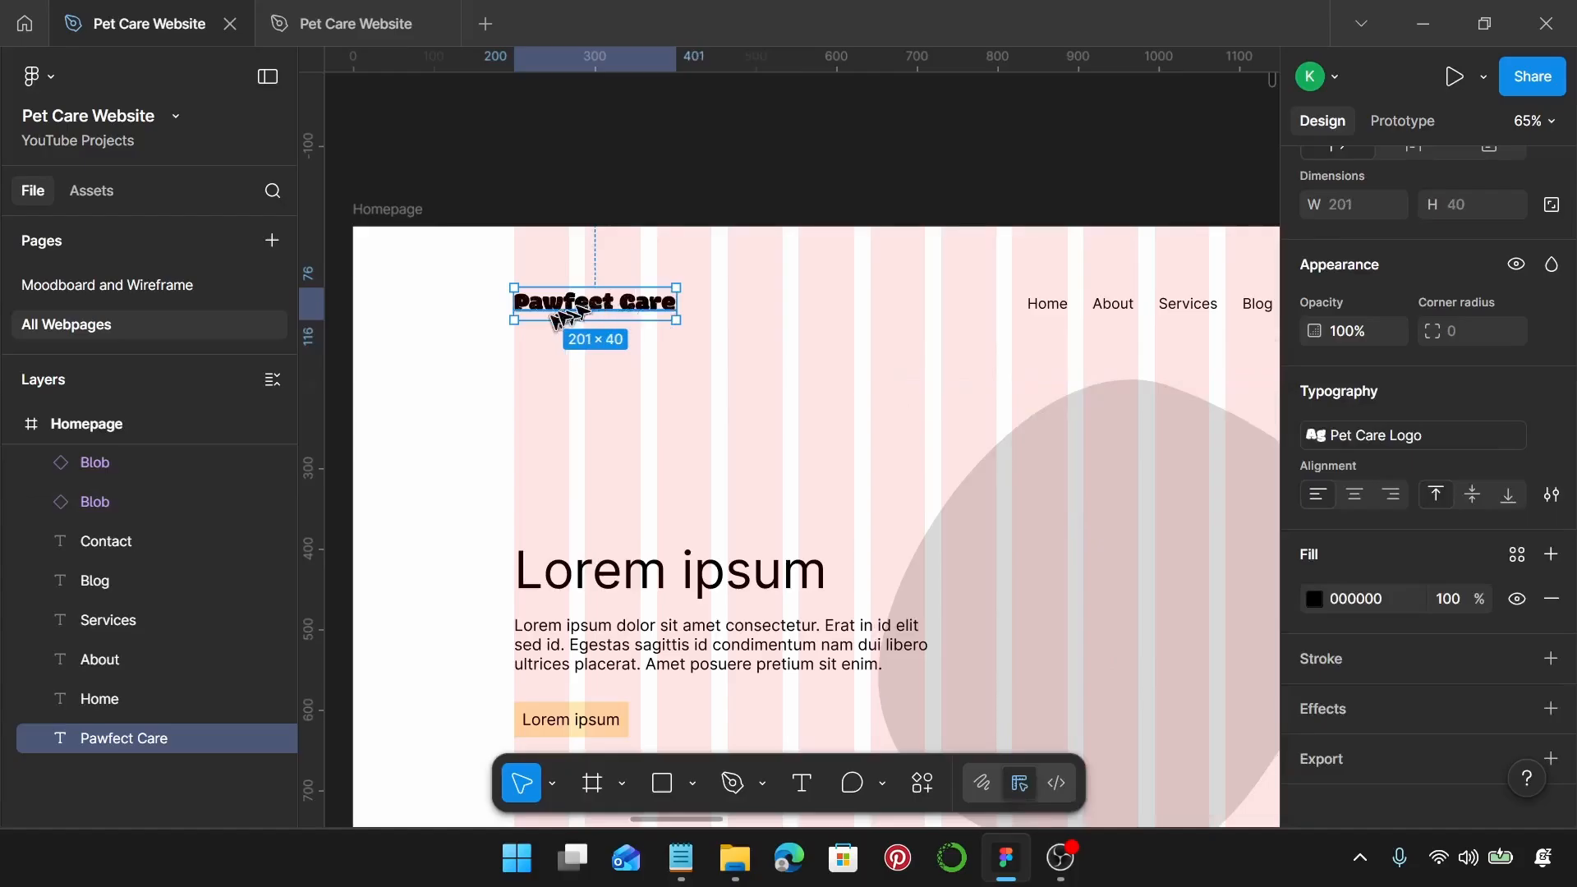
Step: Apply the Pet Care Font colour style to the fill of the "Pawfect Care" logo text
scroll(598, 305, "up", 5)
scroll(598, 306, "left", 3)
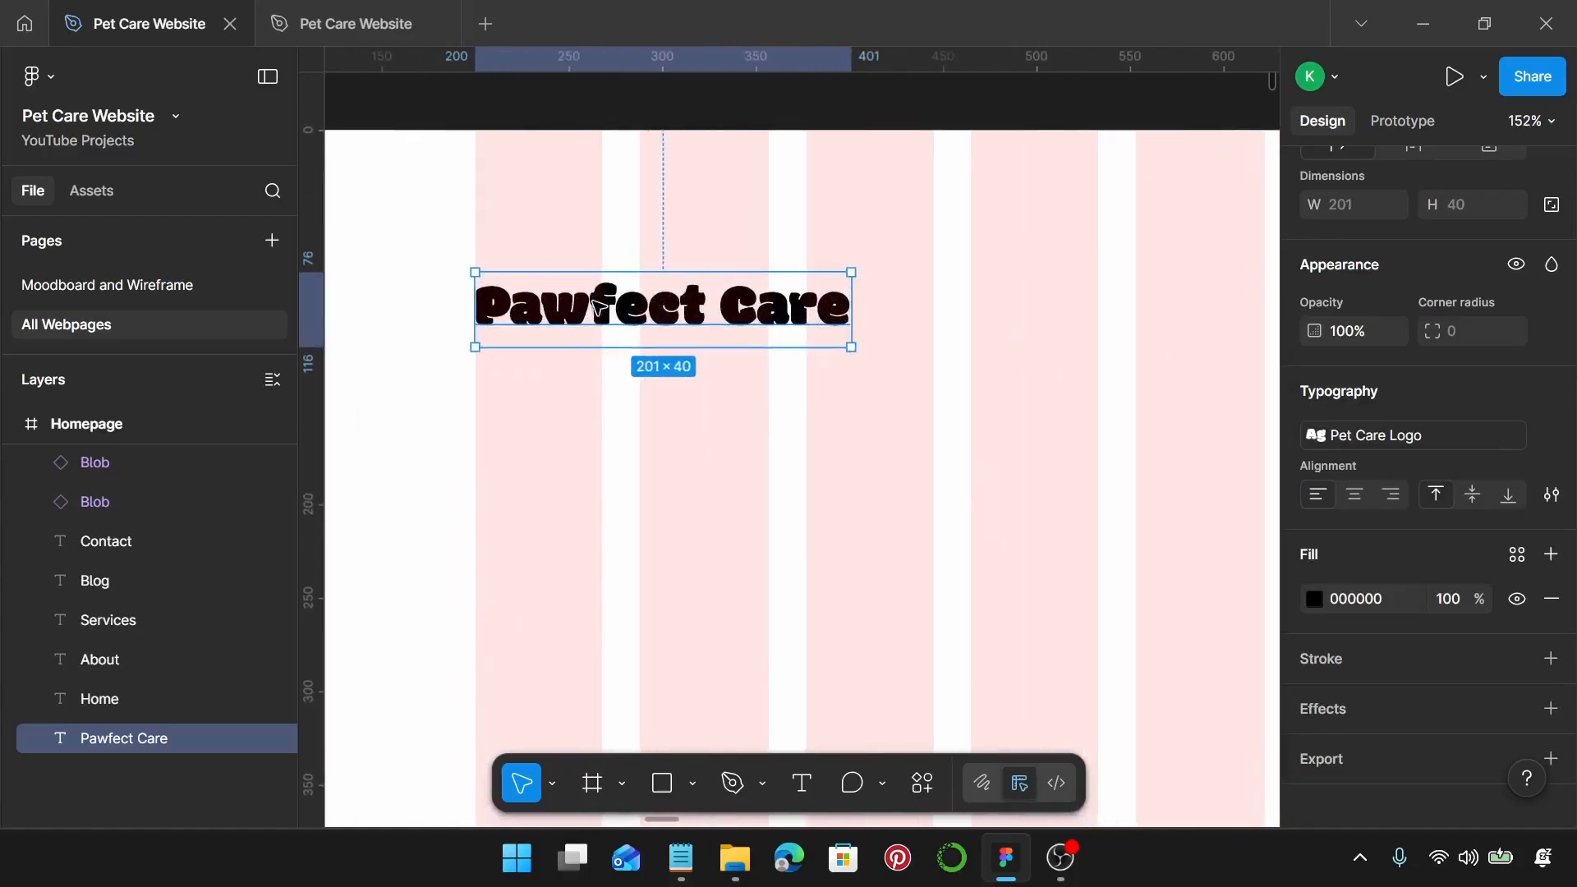
scroll(598, 306, "up", 3)
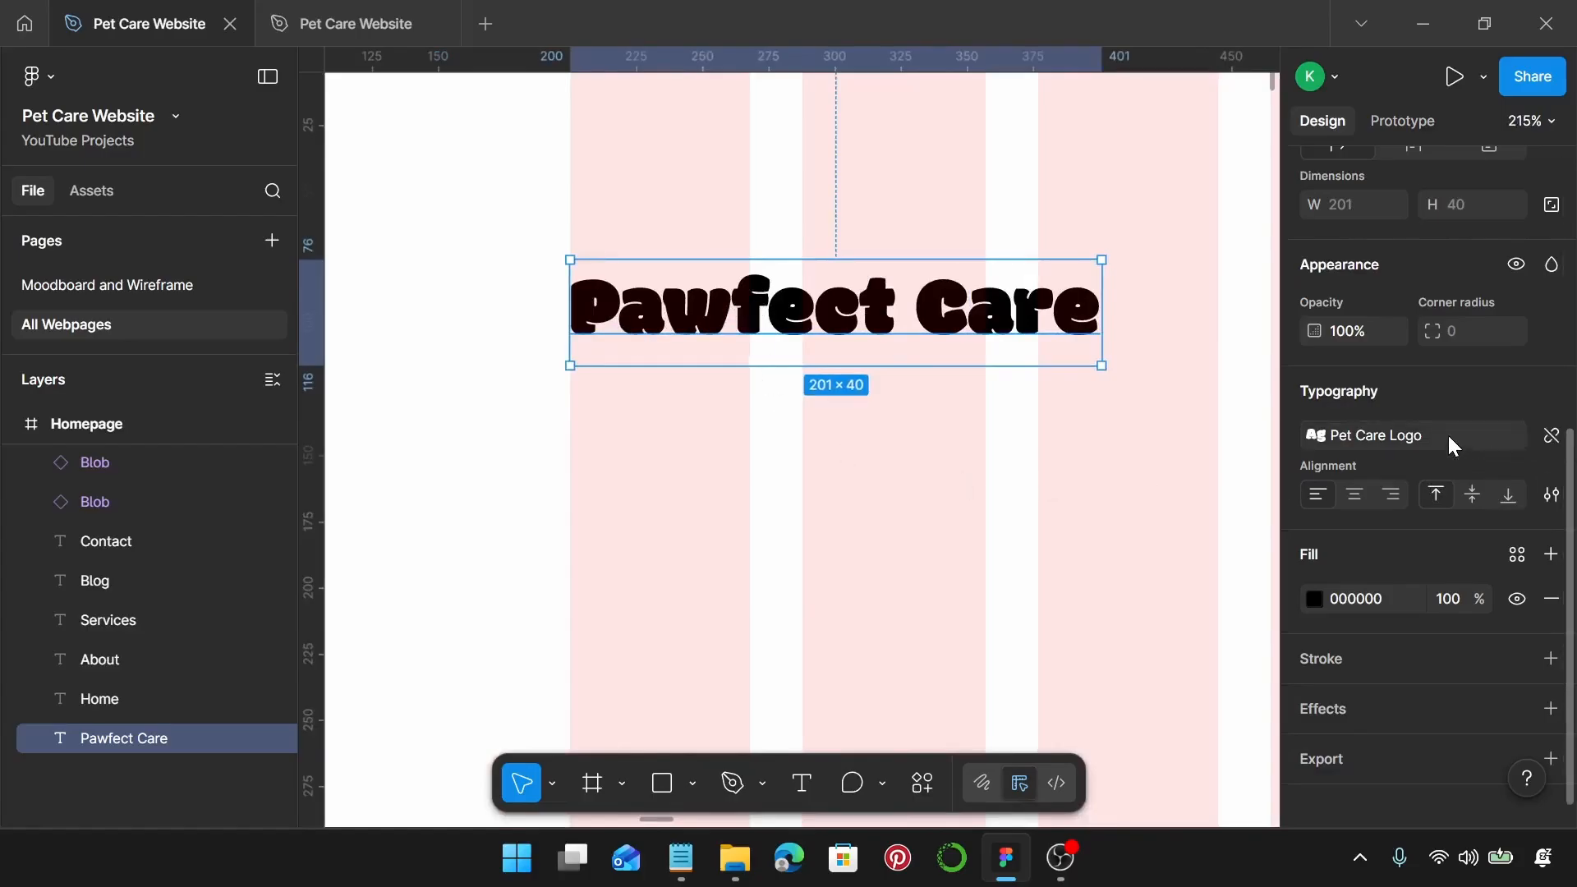
left_click(1516, 557)
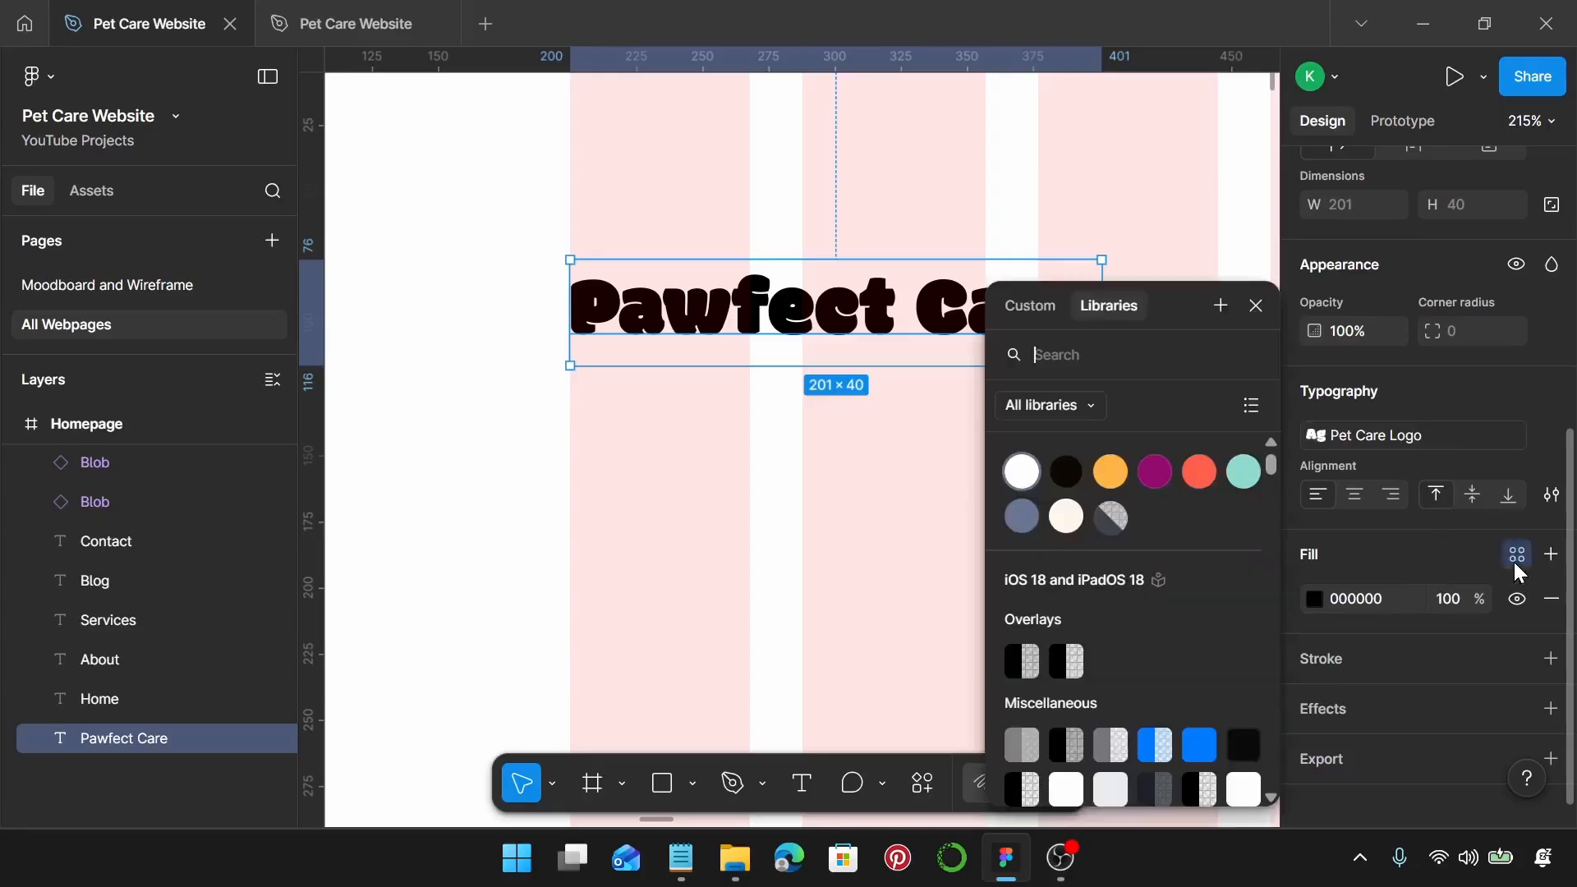
left_click(1066, 475)
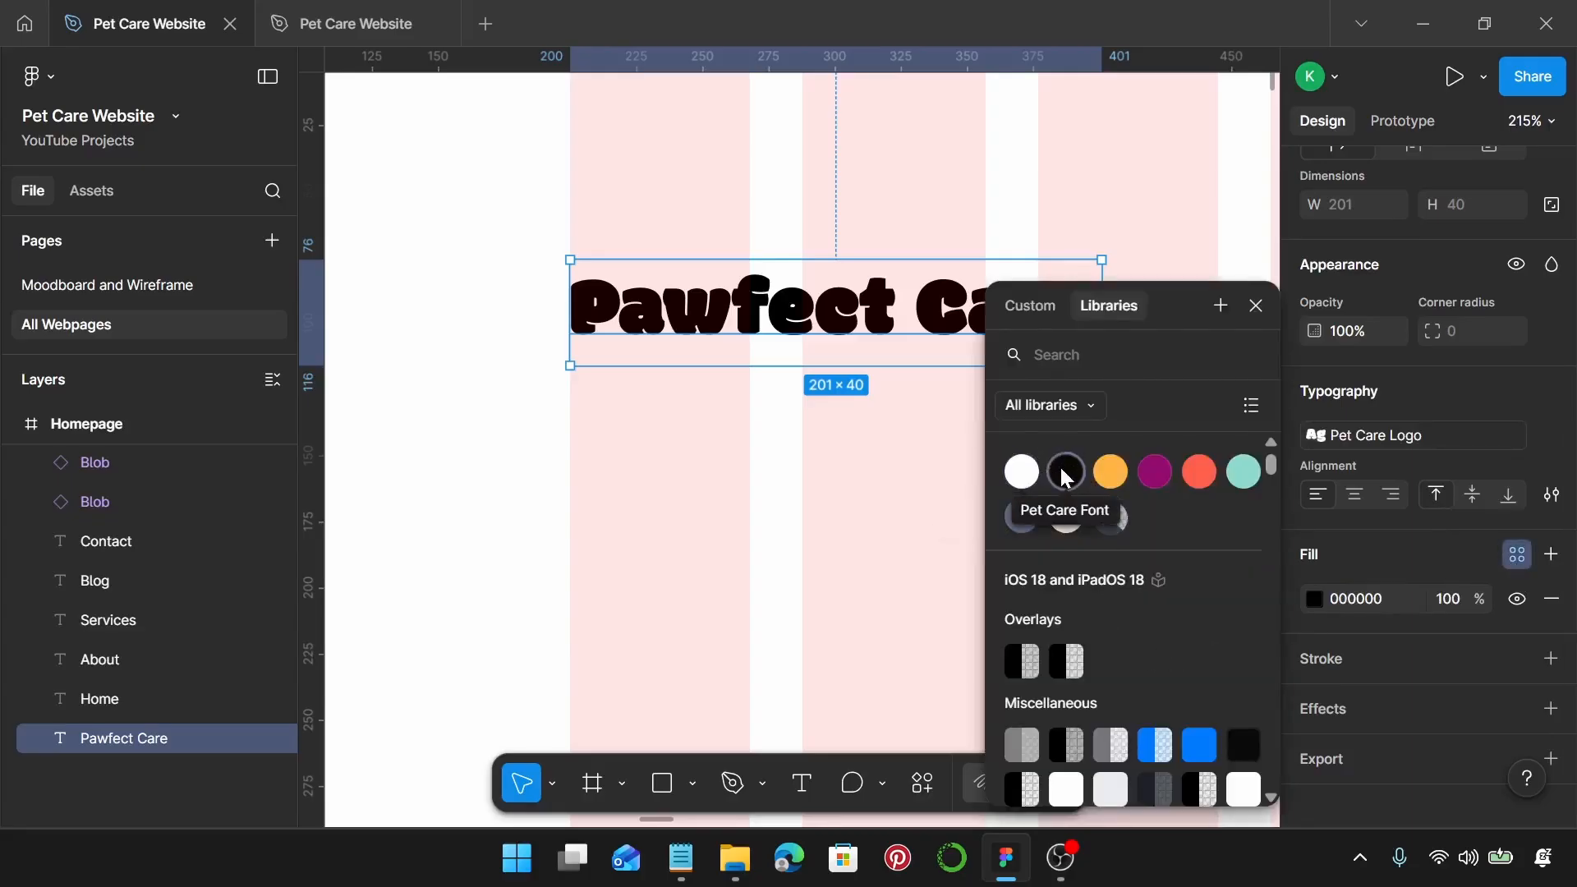
Step: Apply the Pet Care Font colour to the "Pawfect Care" logo and the Pet Care Red colour style to its initial "P"
left_click(1065, 474)
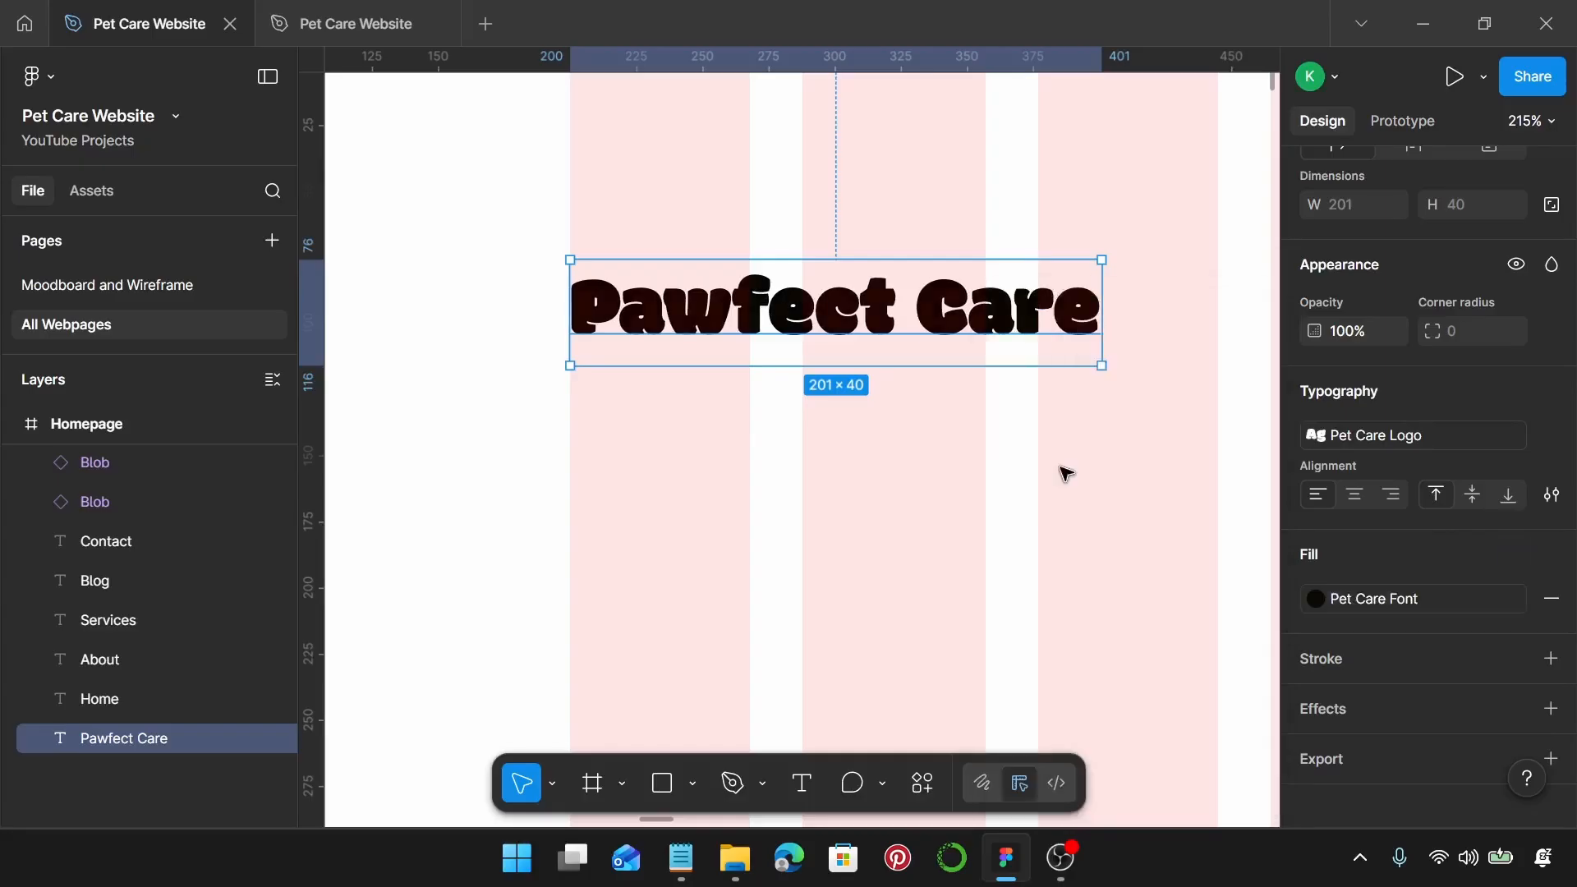
scroll(604, 332, "up", 4)
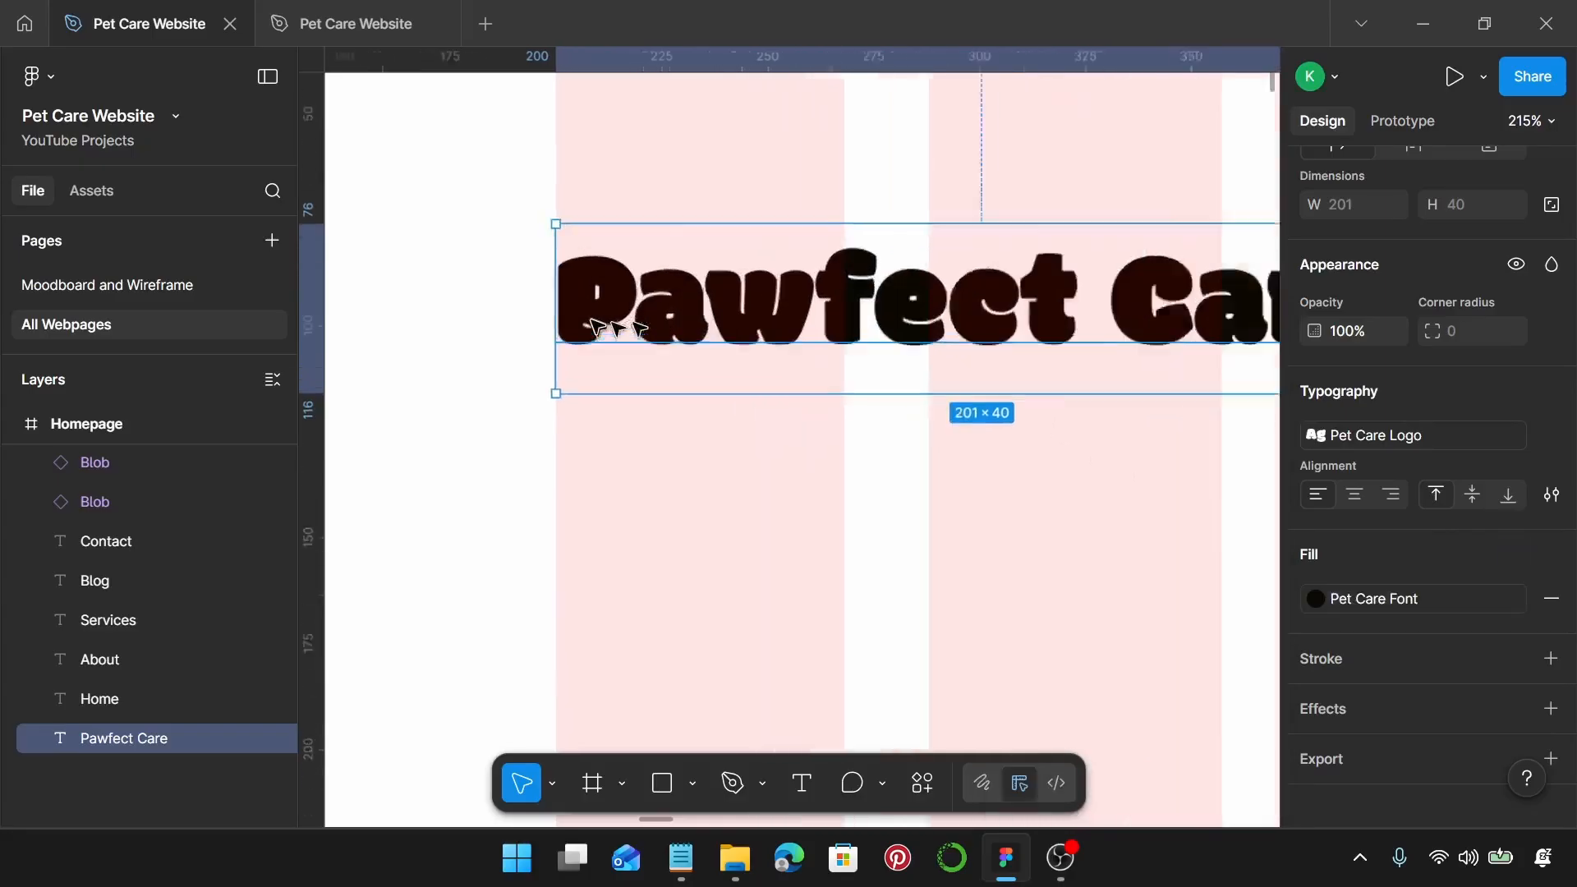
double_click(604, 332)
left_click(631, 314)
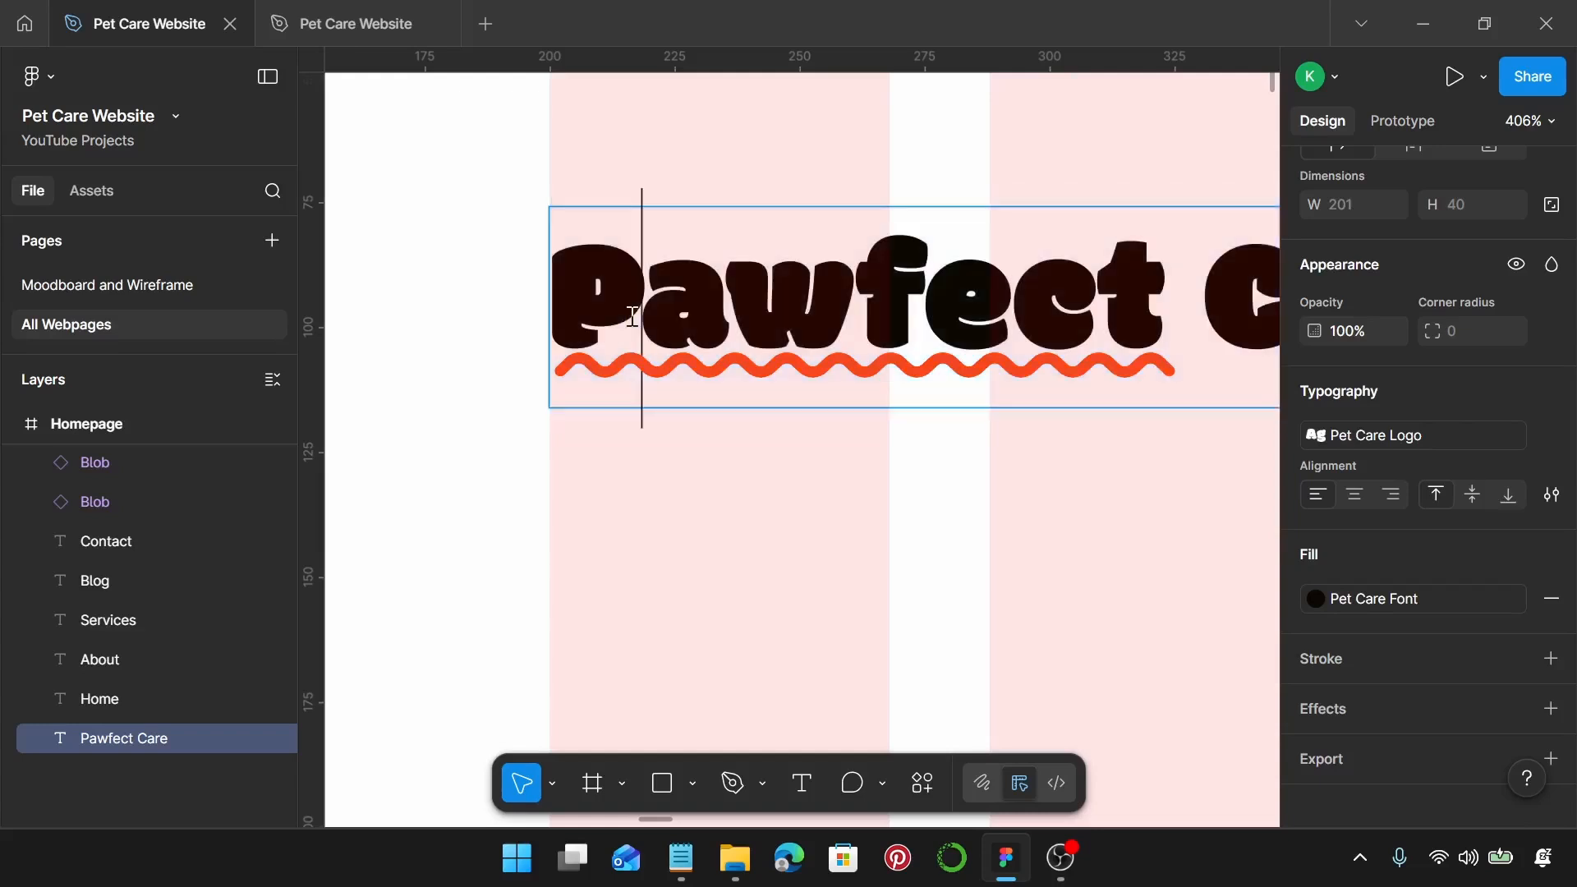
left_click_drag(633, 309, 579, 302)
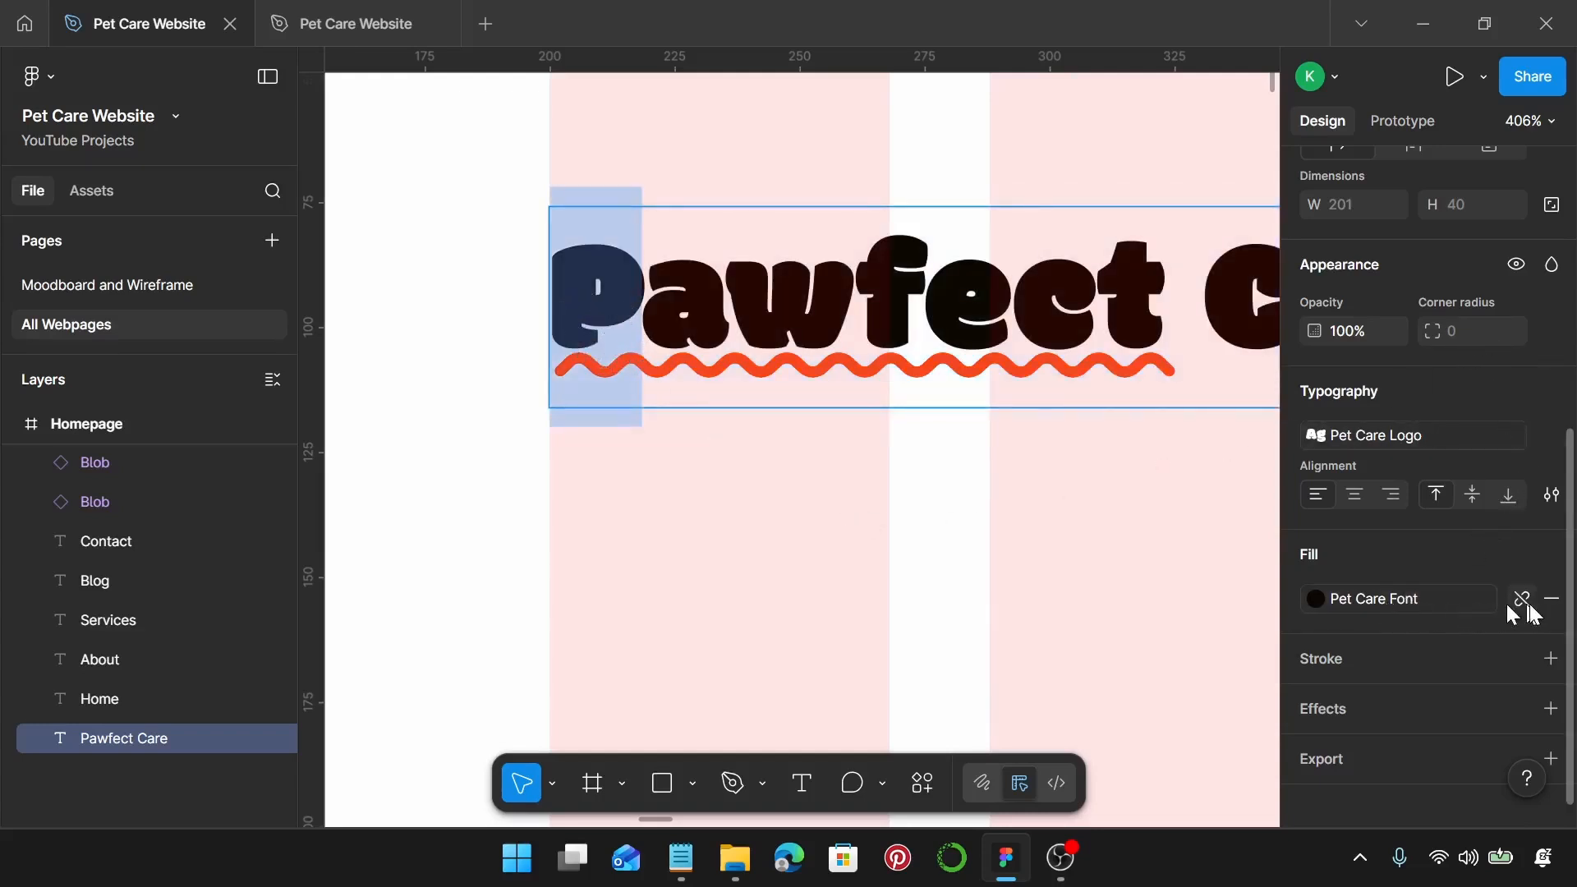
left_click(1455, 612)
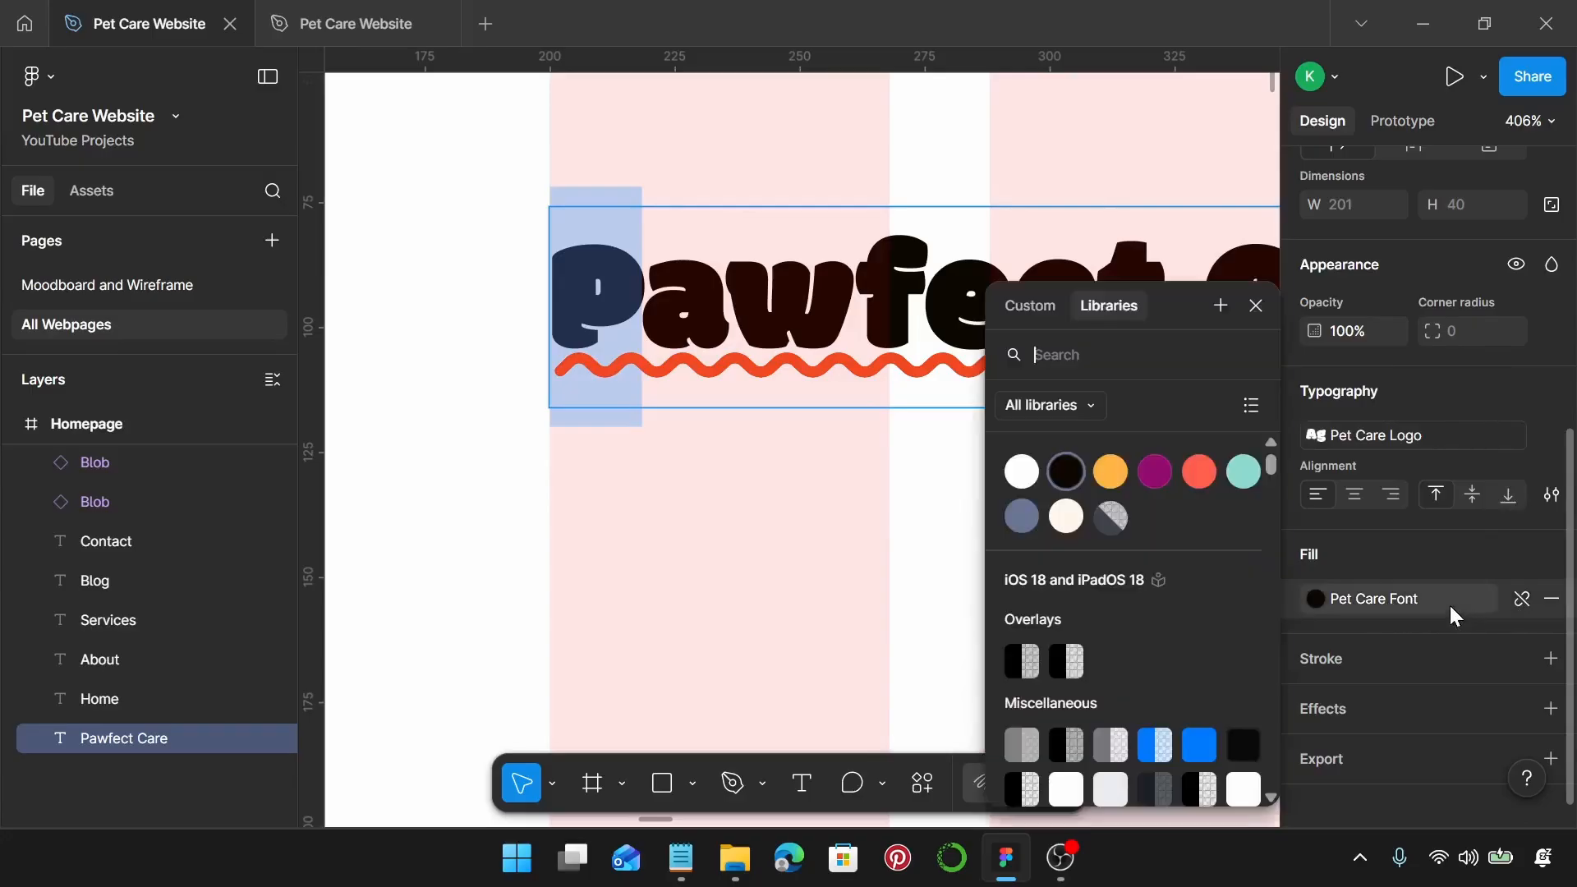
left_click(1197, 473)
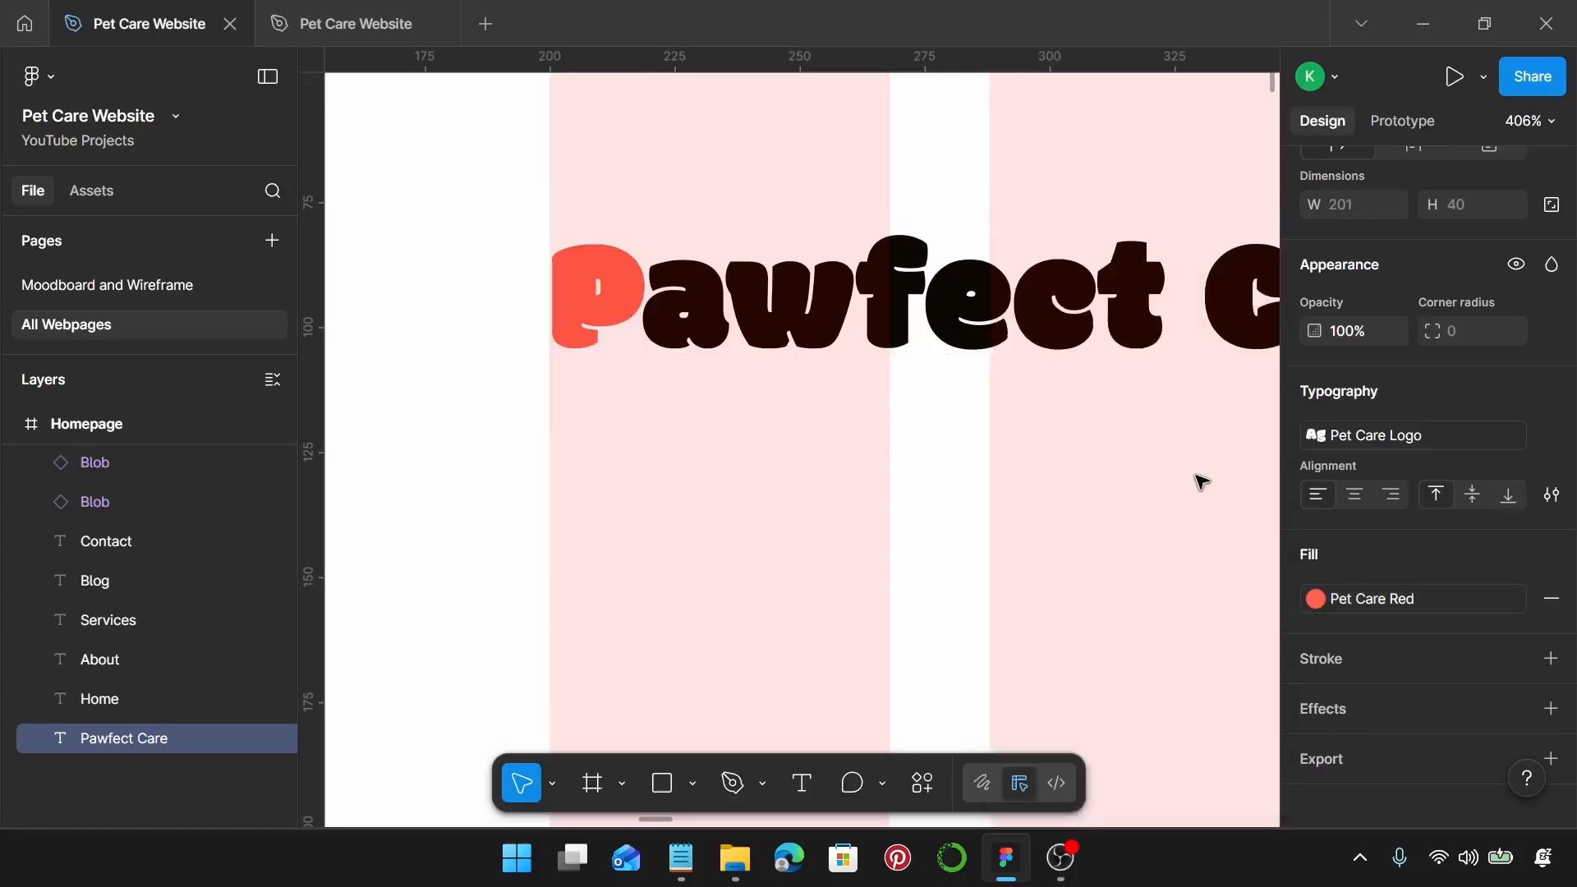
Step: Apply the Pet Care Orange colour style to the initial "C" of "Care" in the header logo
scroll(978, 342, "right", 5)
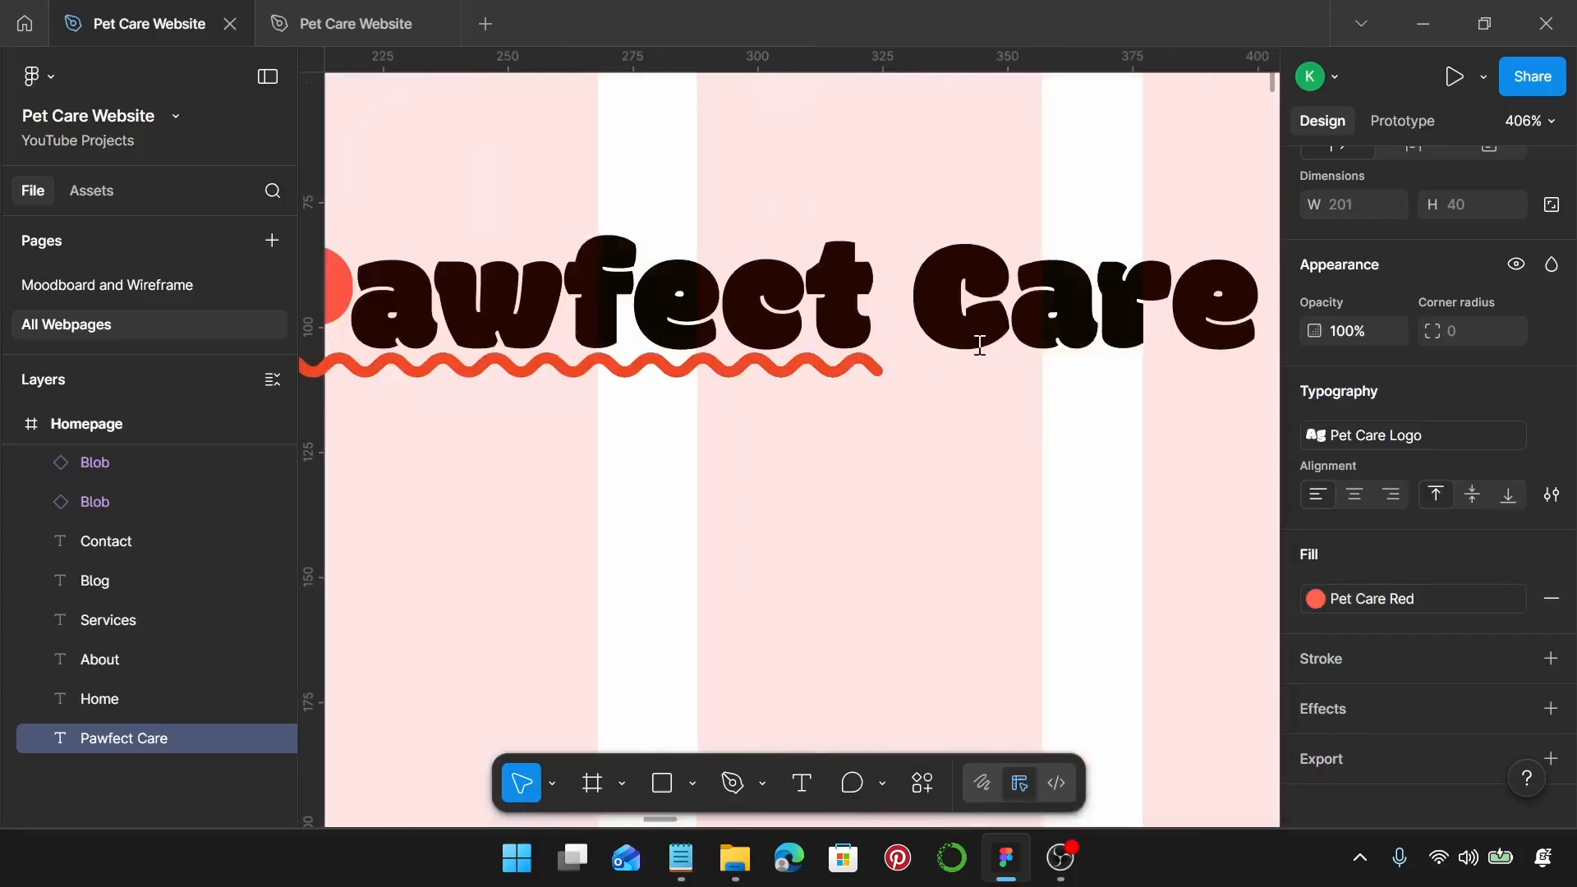
left_click(998, 302)
left_click_drag(998, 300, 952, 293)
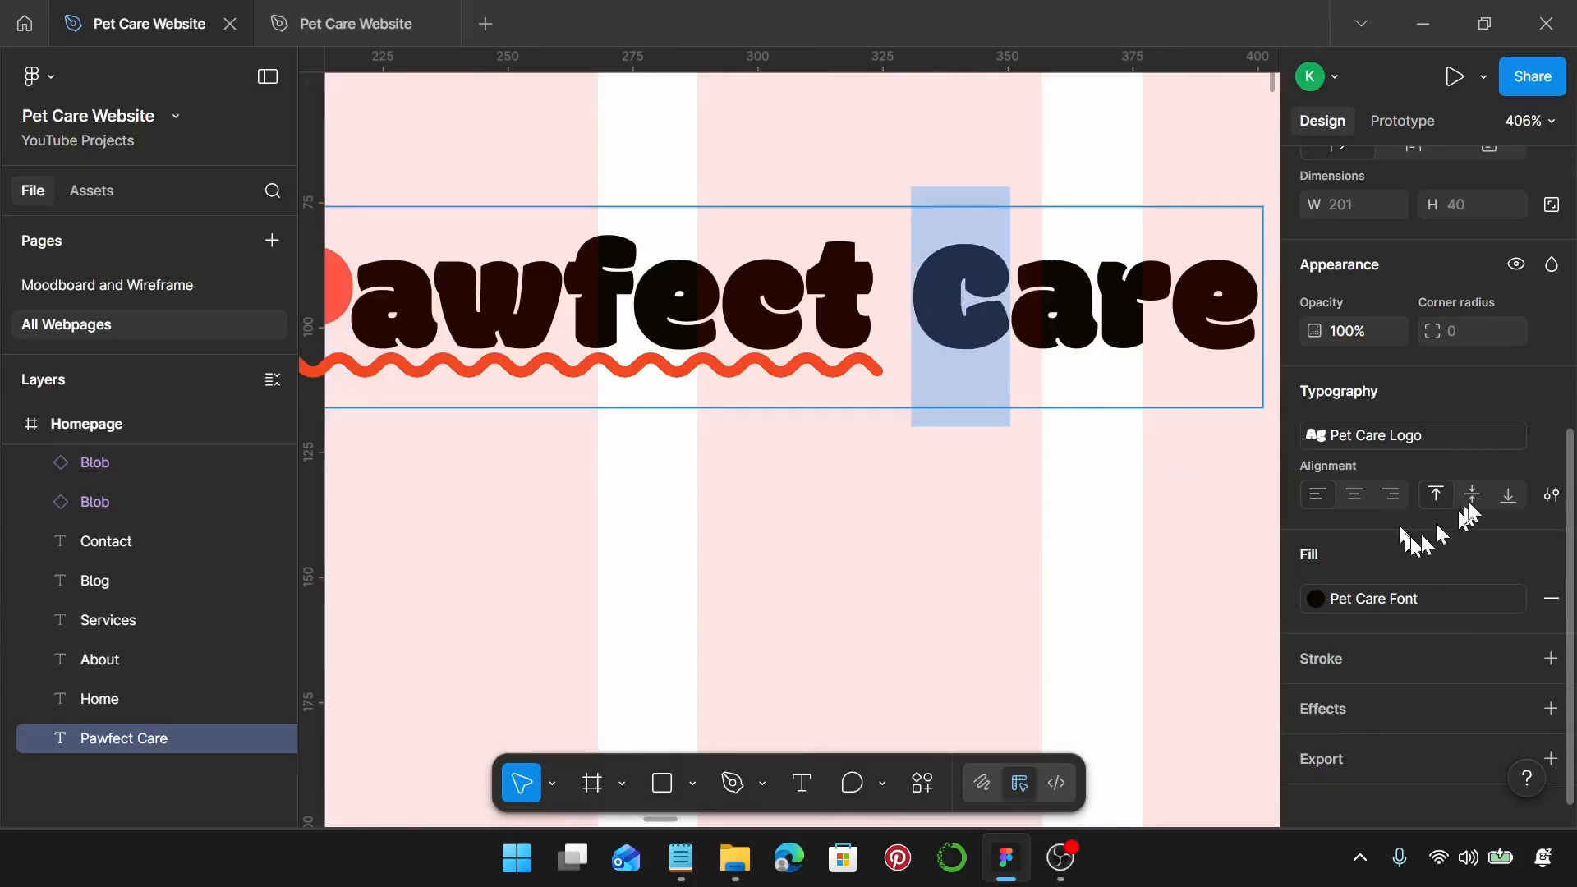
left_click(1373, 599)
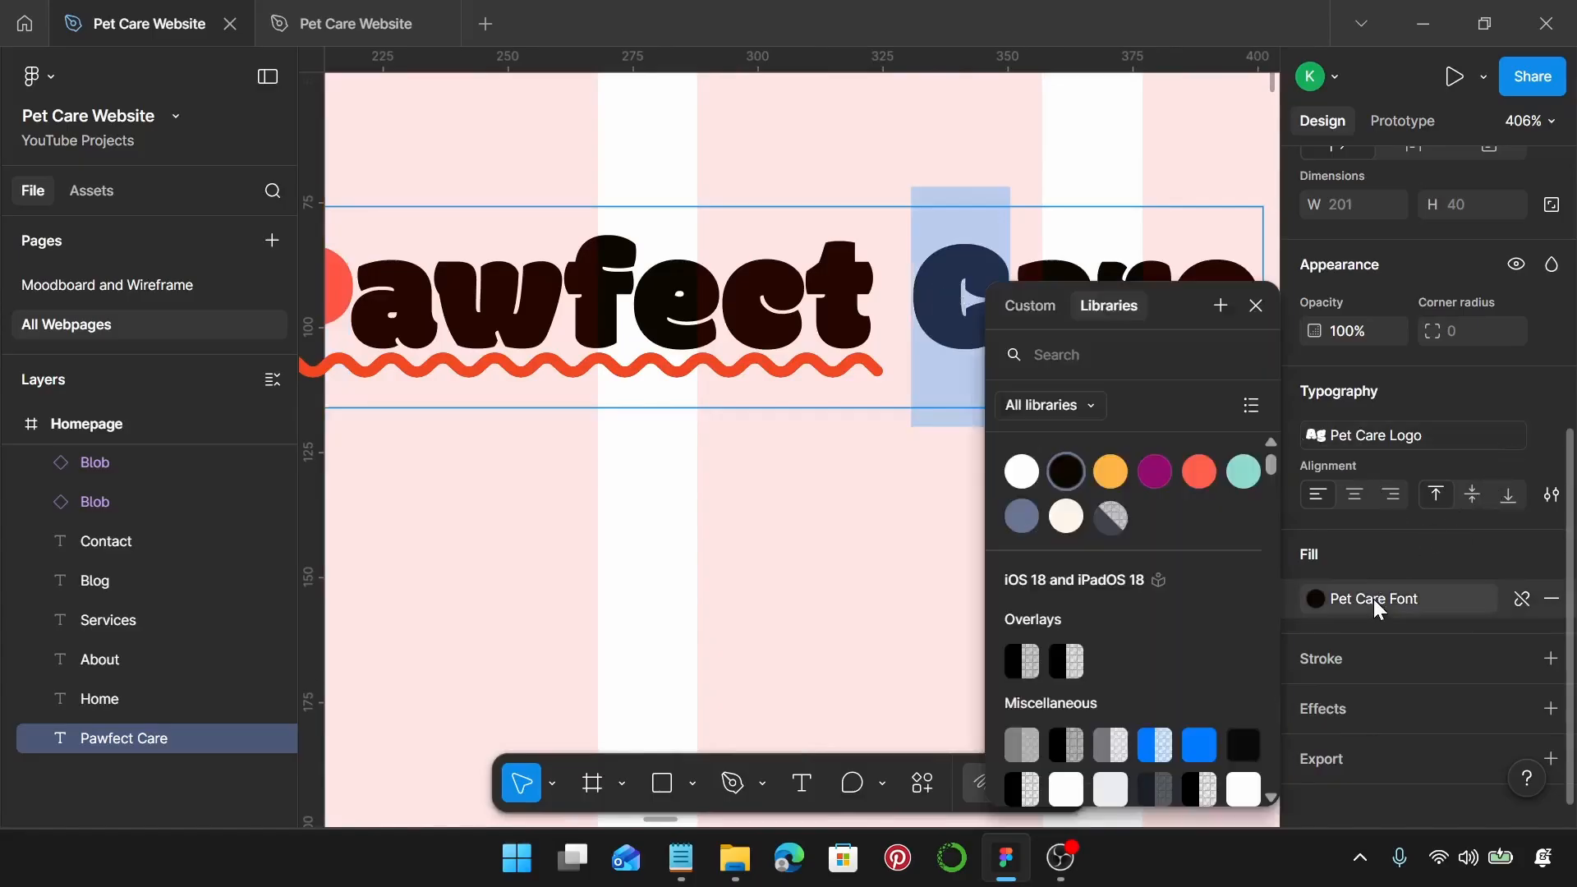
left_click(1109, 474)
key("Escape")
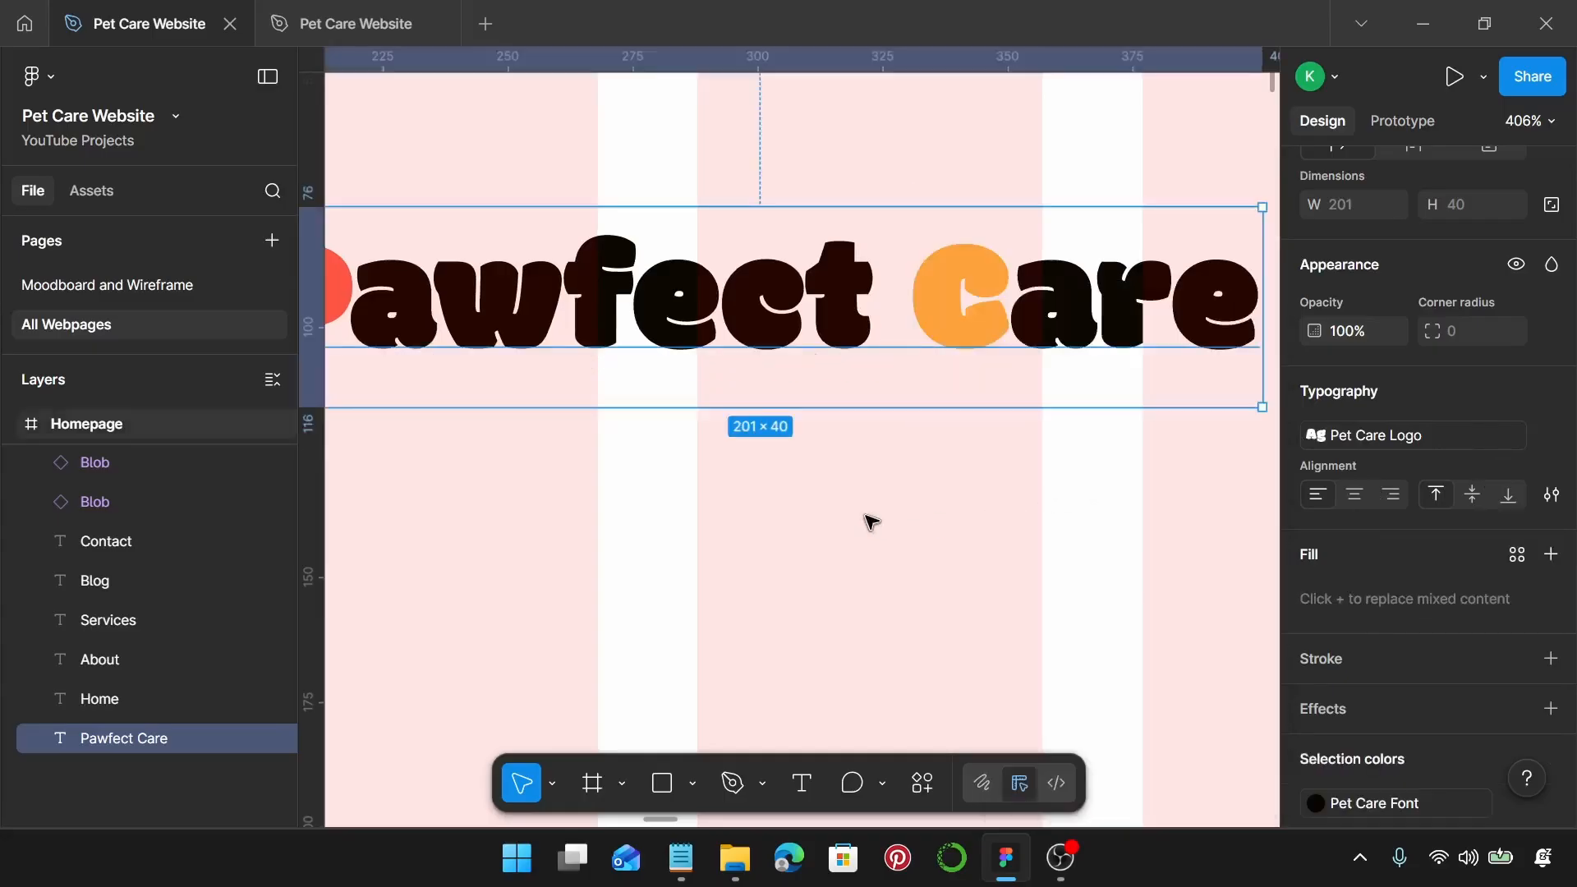
Step: Move the Home and About navigation links together toward the logo, leaving a gap before Services
scroll(873, 520, "down", 5)
scroll(873, 522, "down", 3)
scroll(845, 509, "down", 4)
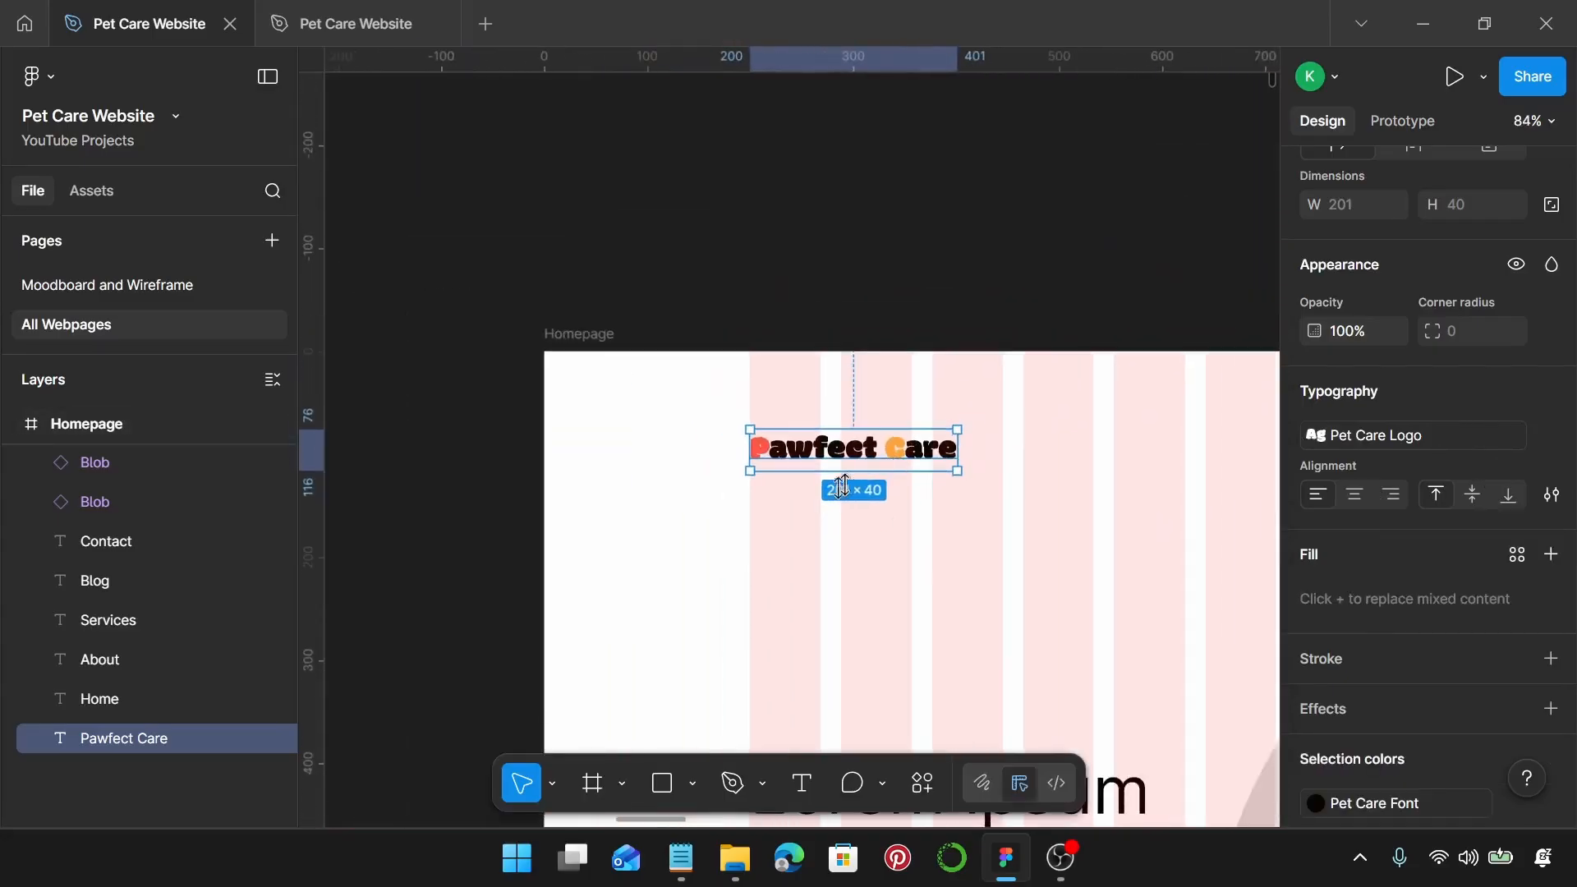
scroll(841, 478, "right", 5)
scroll(846, 480, "down", 1)
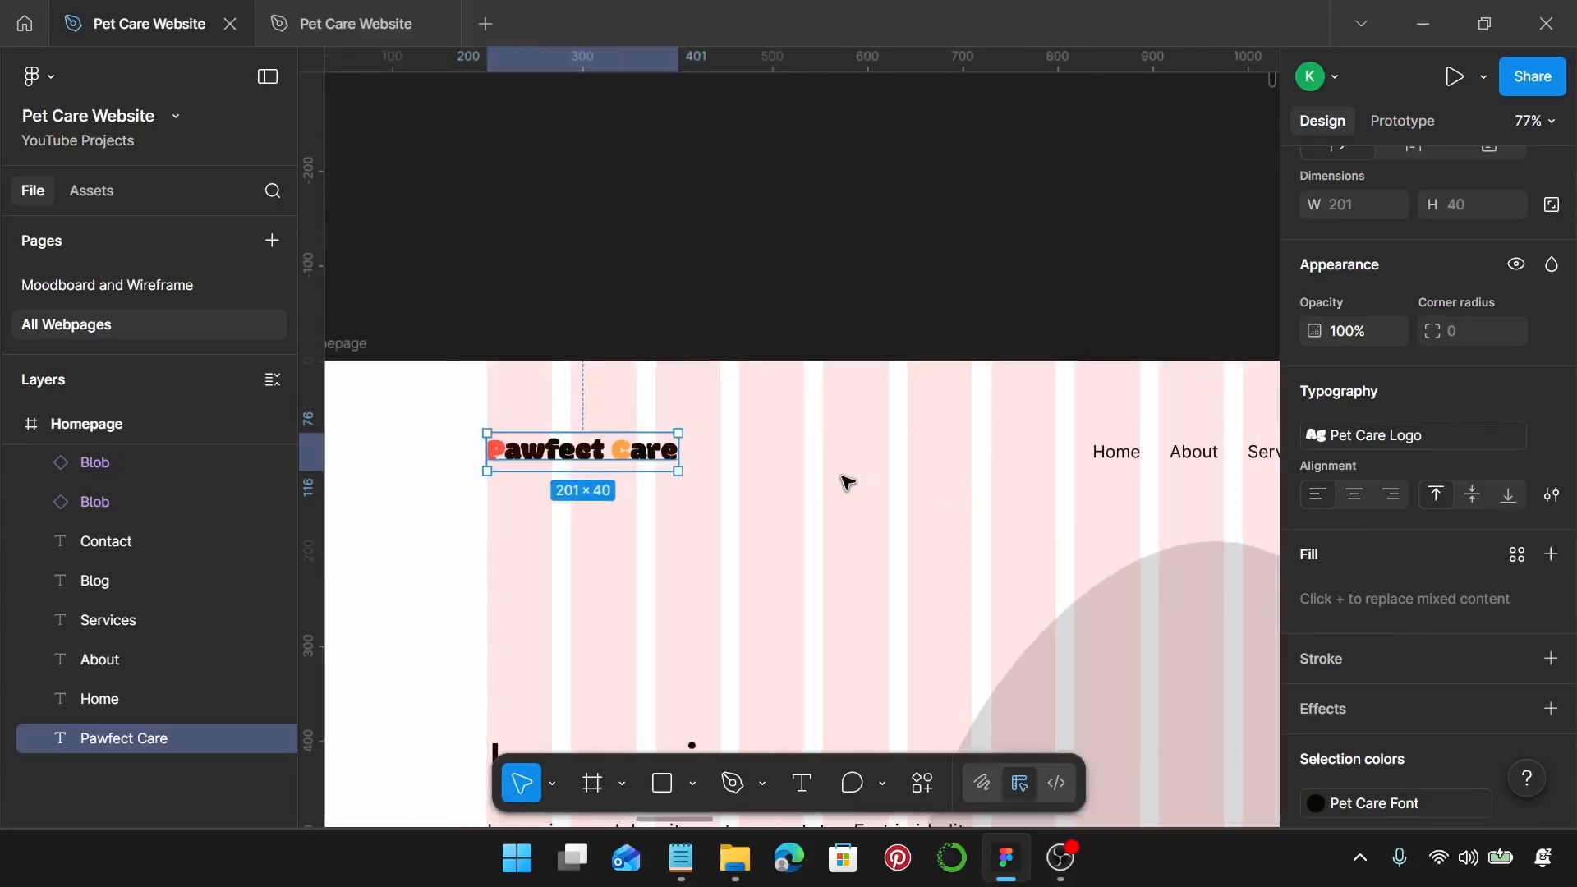
scroll(847, 482, "right", 1)
left_click(911, 493)
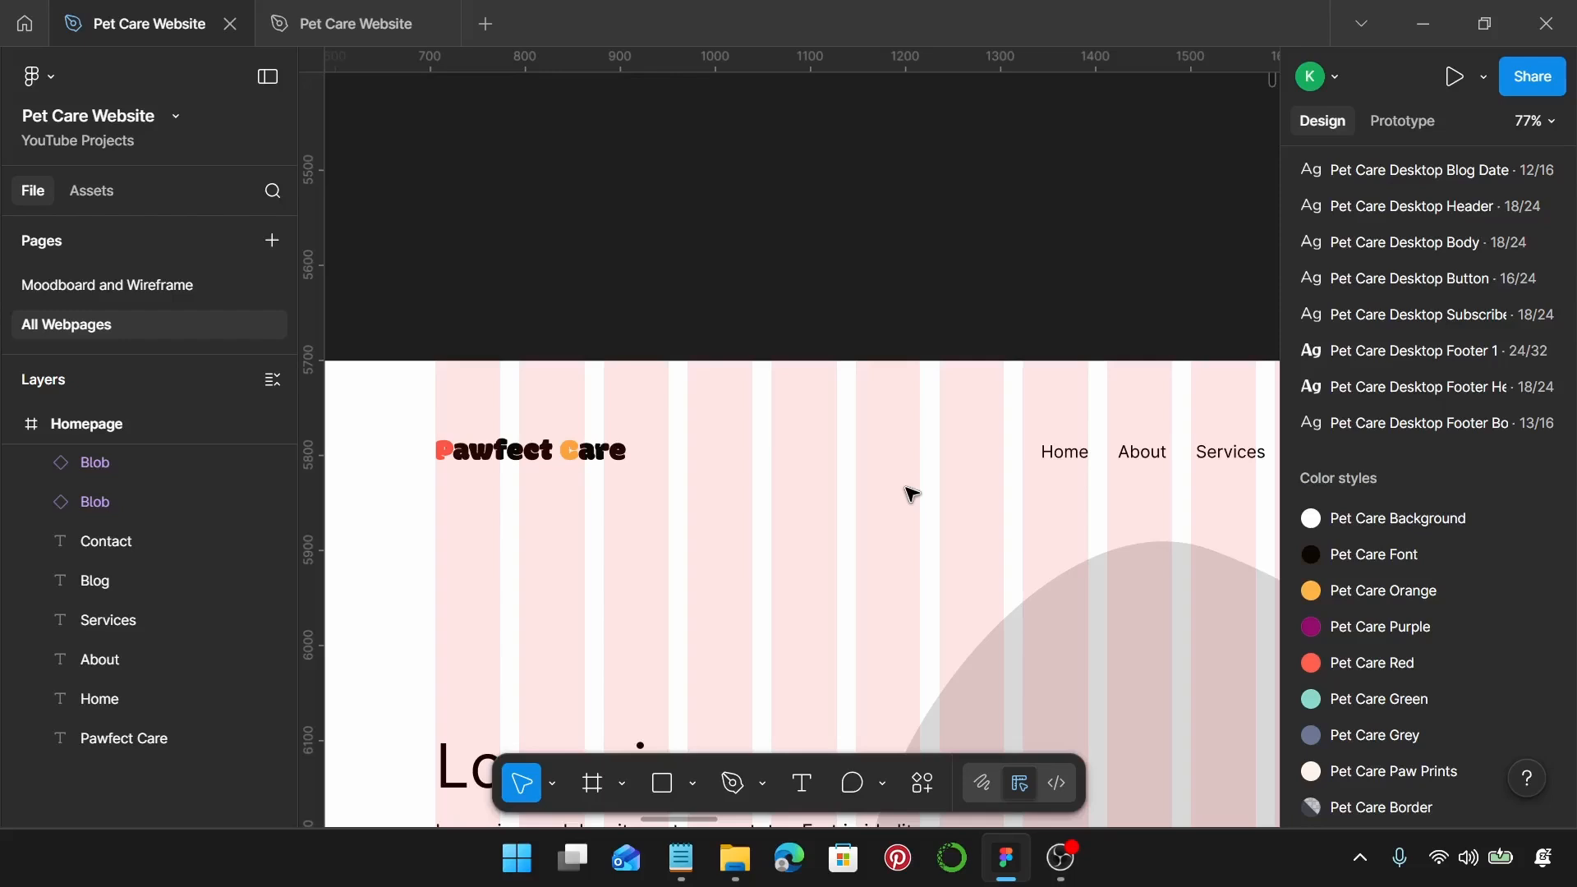
scroll(854, 456, "right", 7)
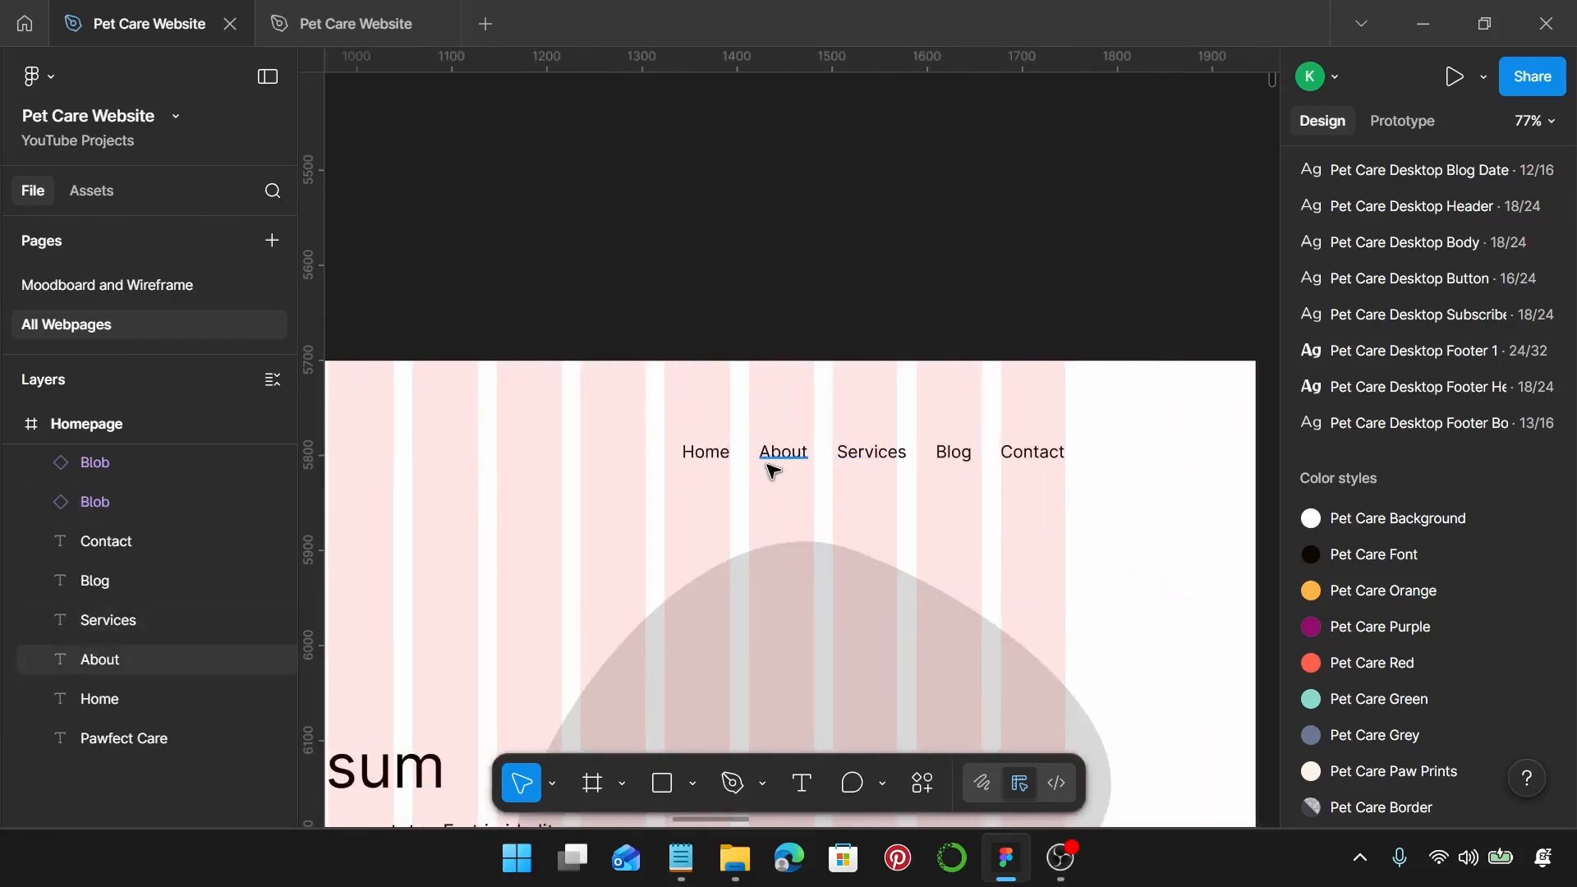
scroll(772, 470, "up", 3)
left_click(687, 460)
left_click(778, 451, "shift")
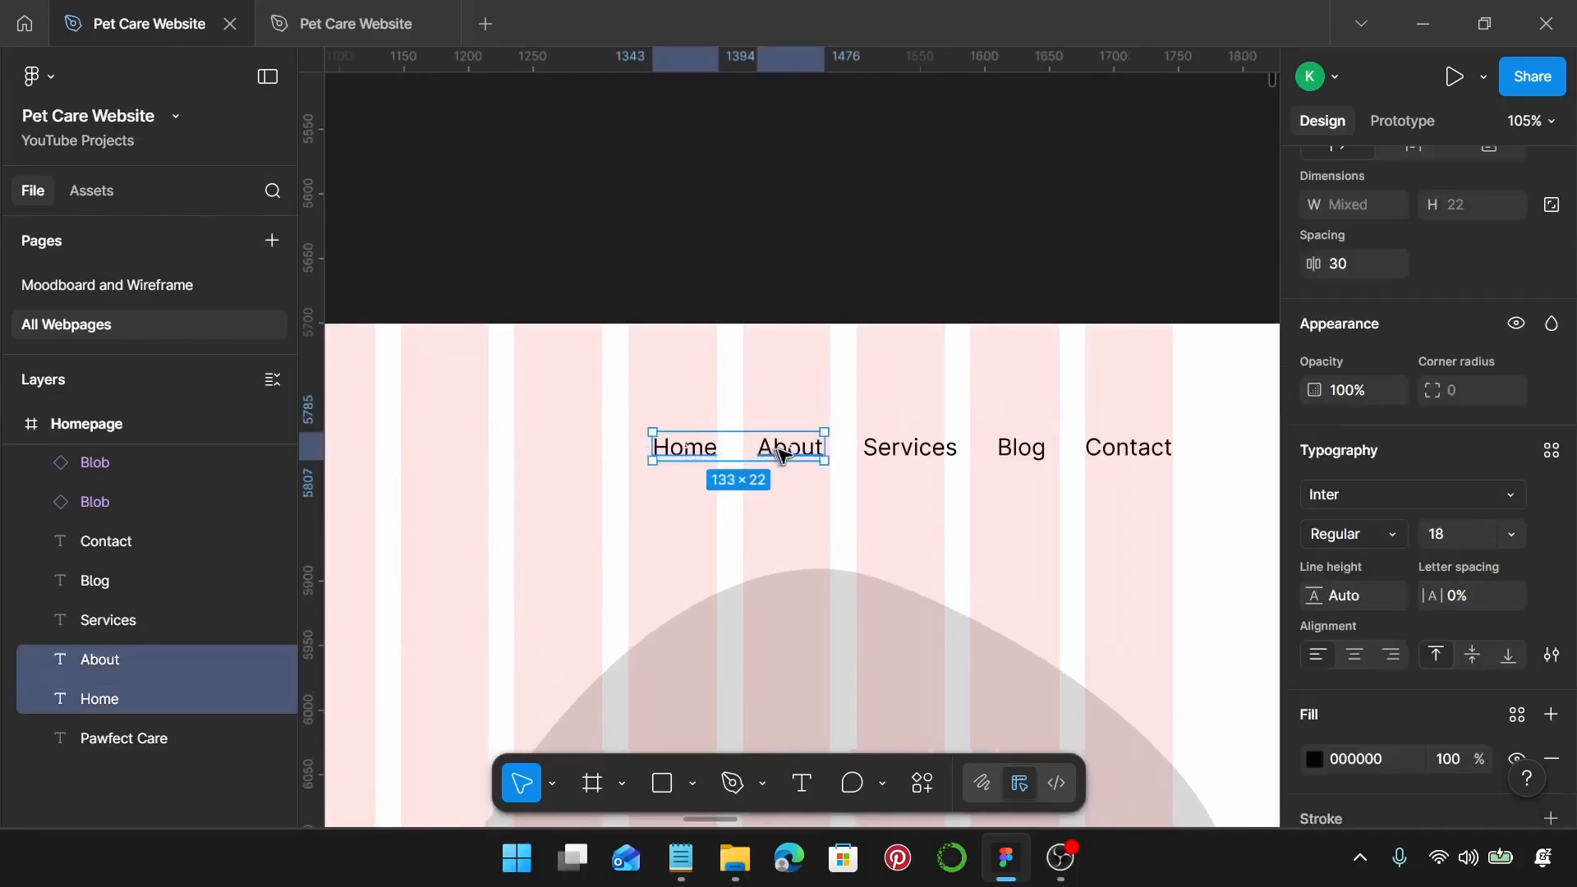
left_click_drag(780, 453, 700, 454)
Step: Change the About navigation link text to "About Us"
double_click(705, 454)
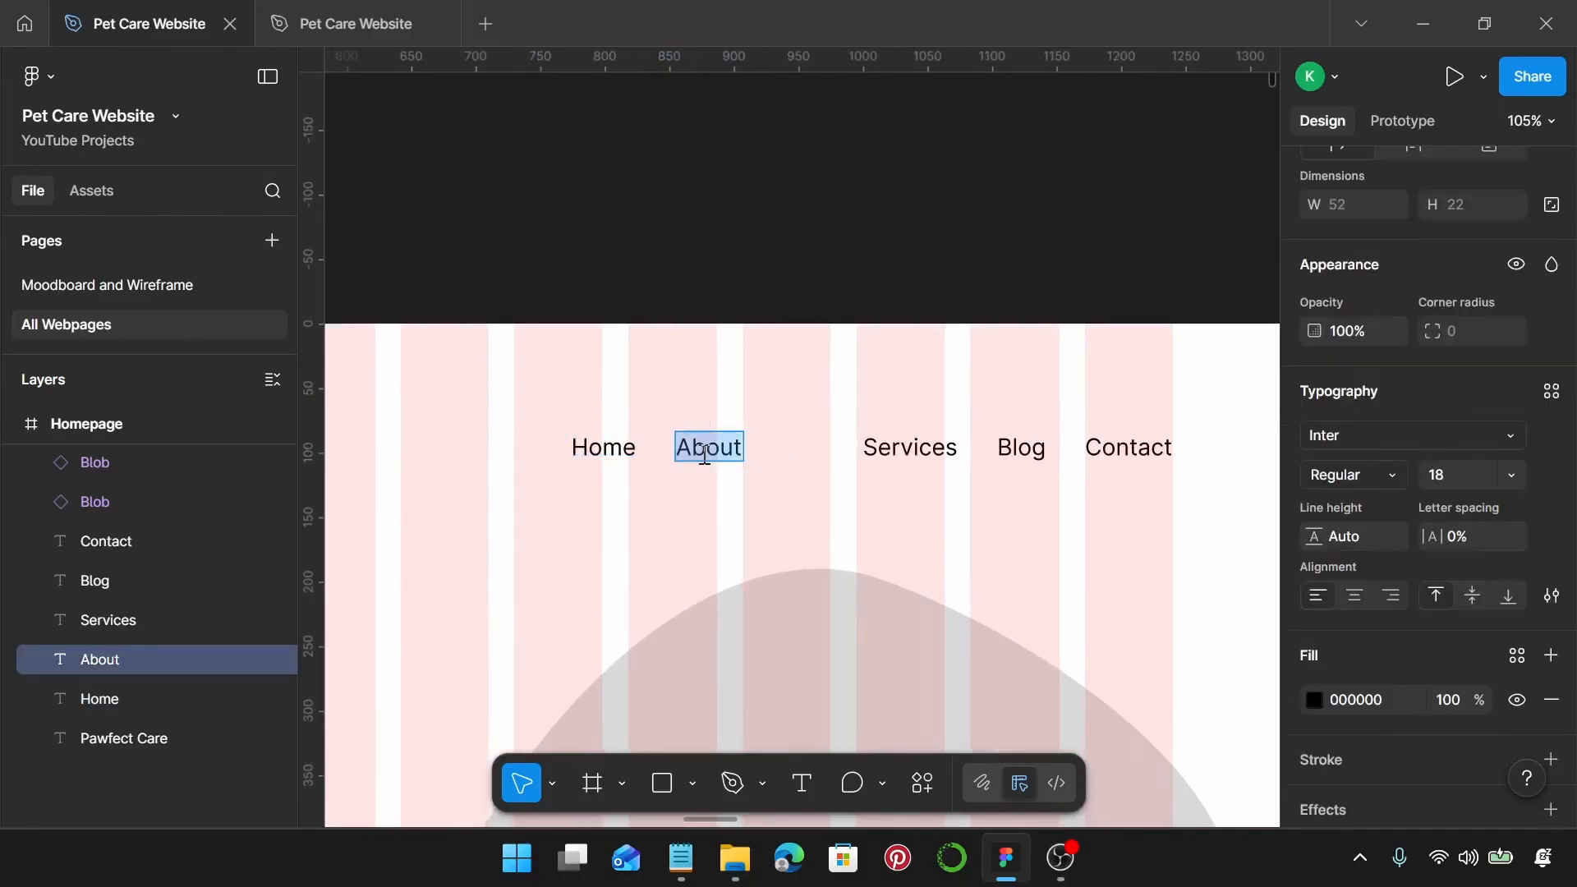
left_click(705, 454)
type("Us")
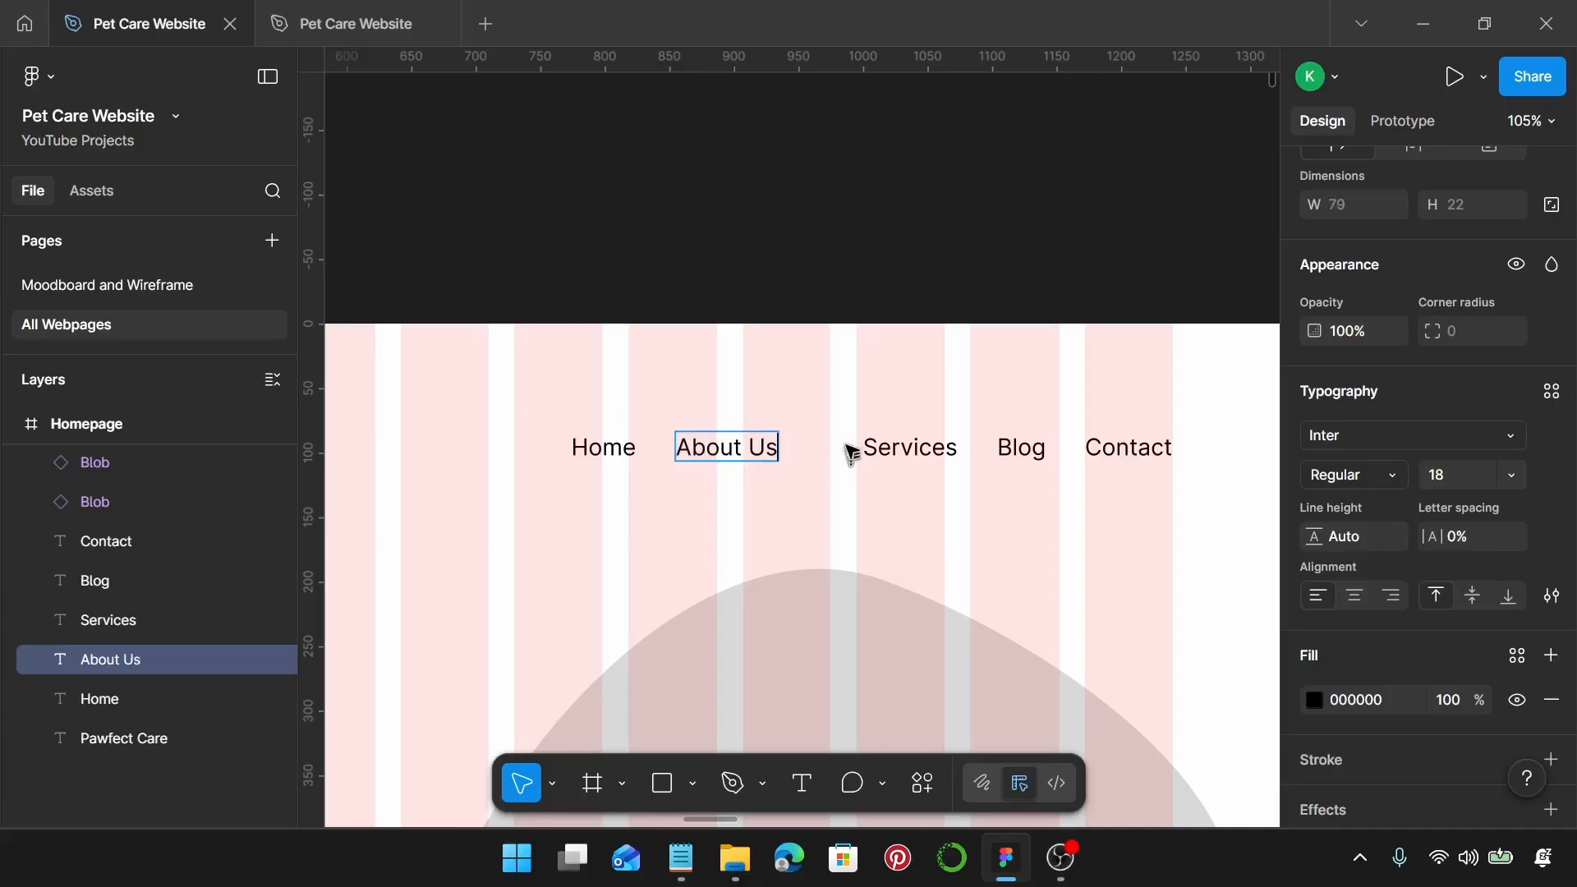
left_click(856, 447)
Step: Shift the Home and About Us links further toward the logo, and move Services the same way to free space before Blog
left_click(724, 450)
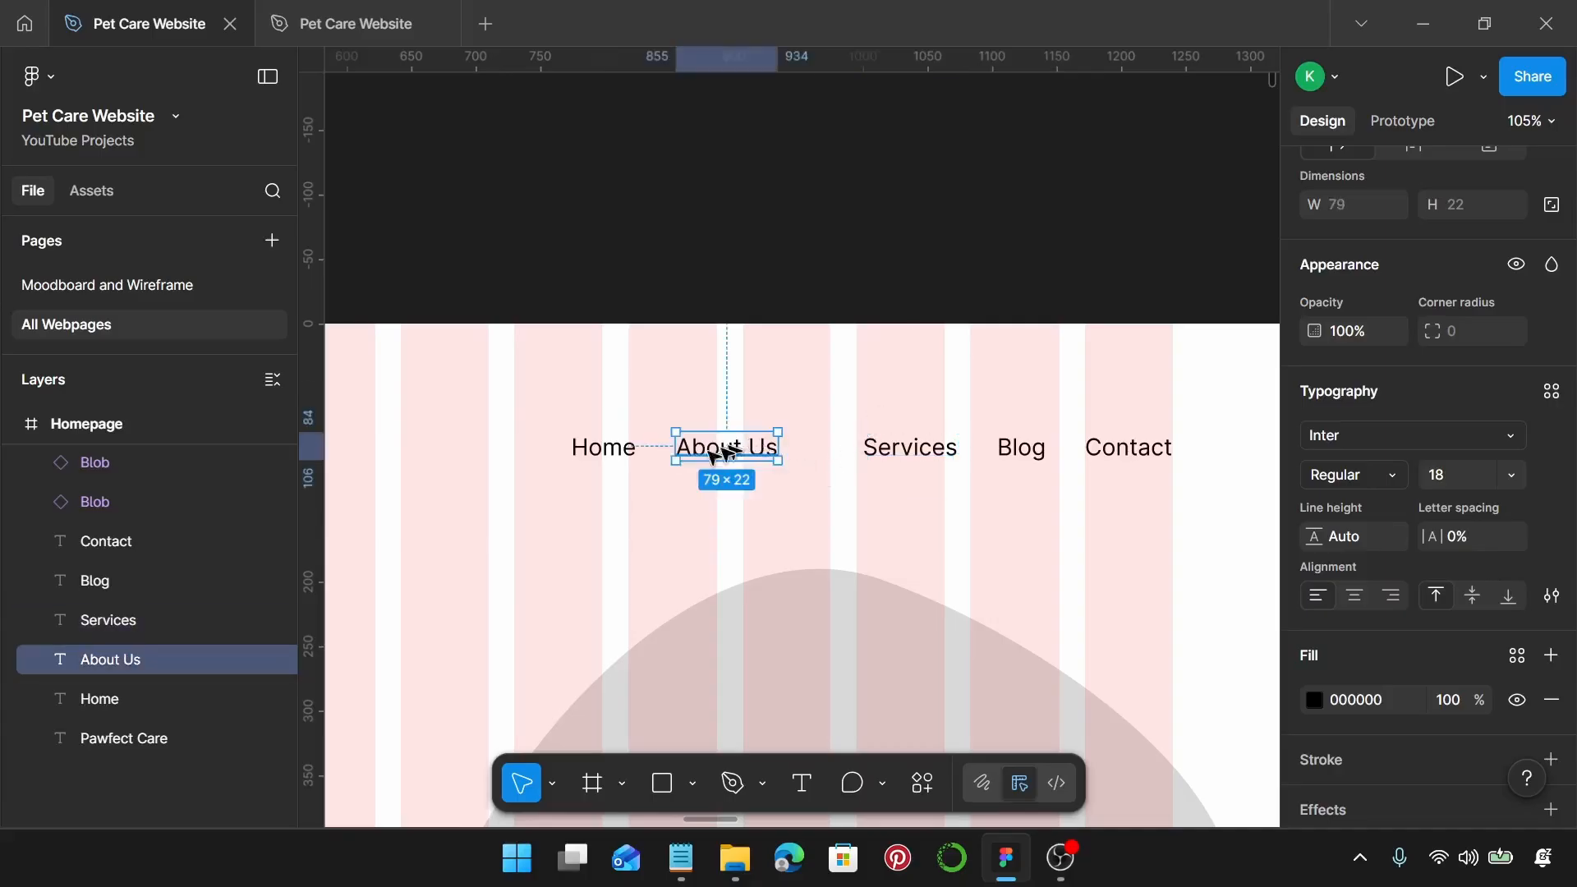
left_click(633, 459, "shift")
left_click_drag(630, 458, 504, 460)
left_click(829, 467)
left_click(910, 456)
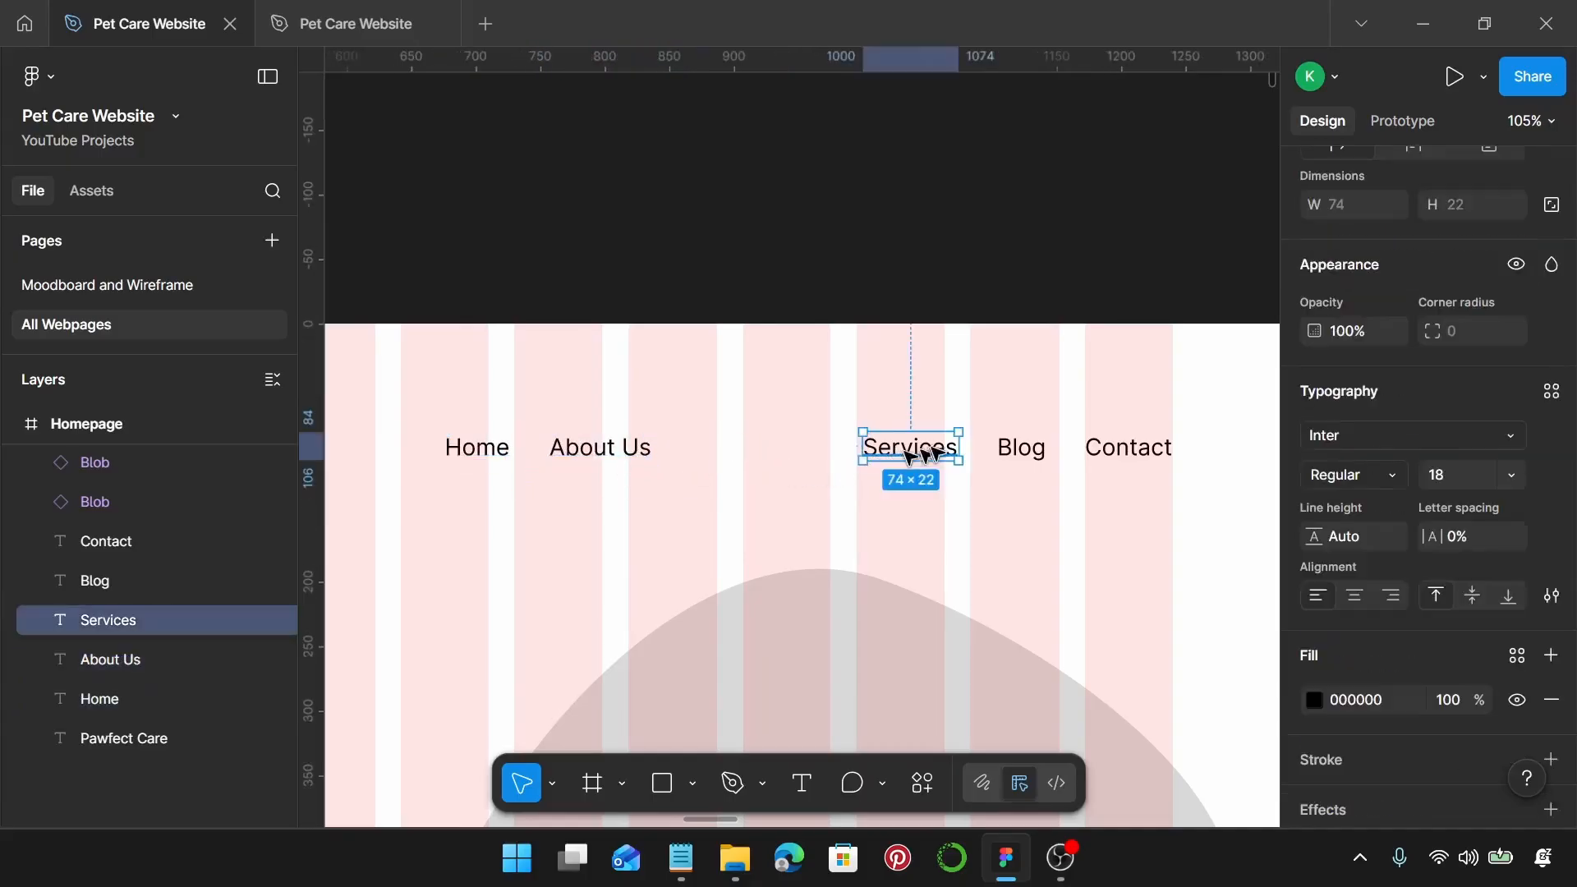
left_click_drag(910, 457, 784, 458)
Step: Extend the Services navigation link text to "Services & Booking"
double_click(808, 461)
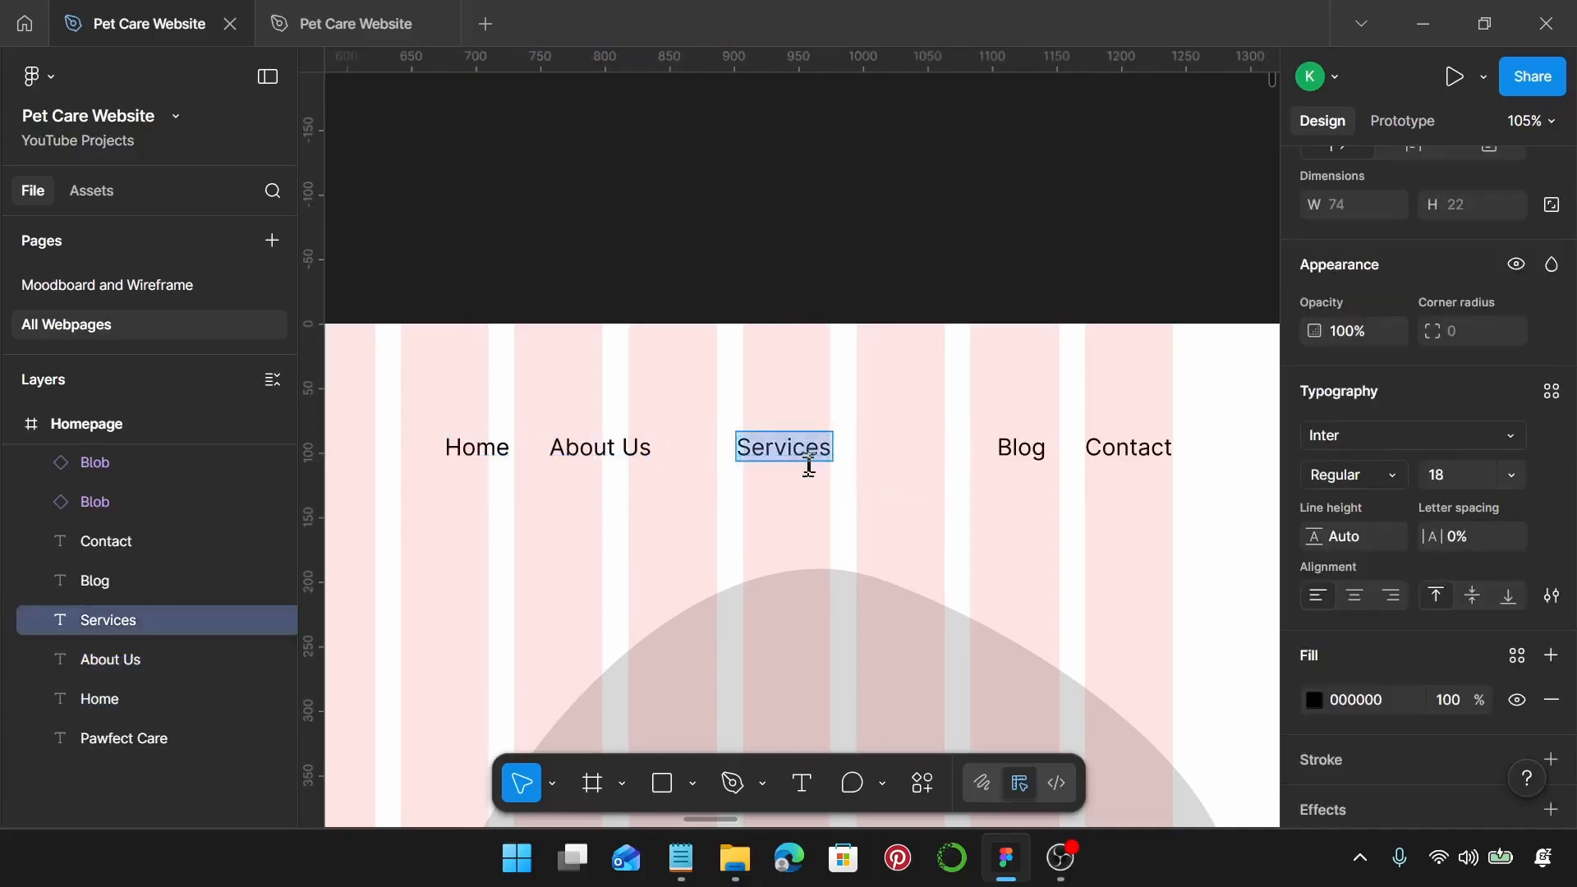
key("Right")
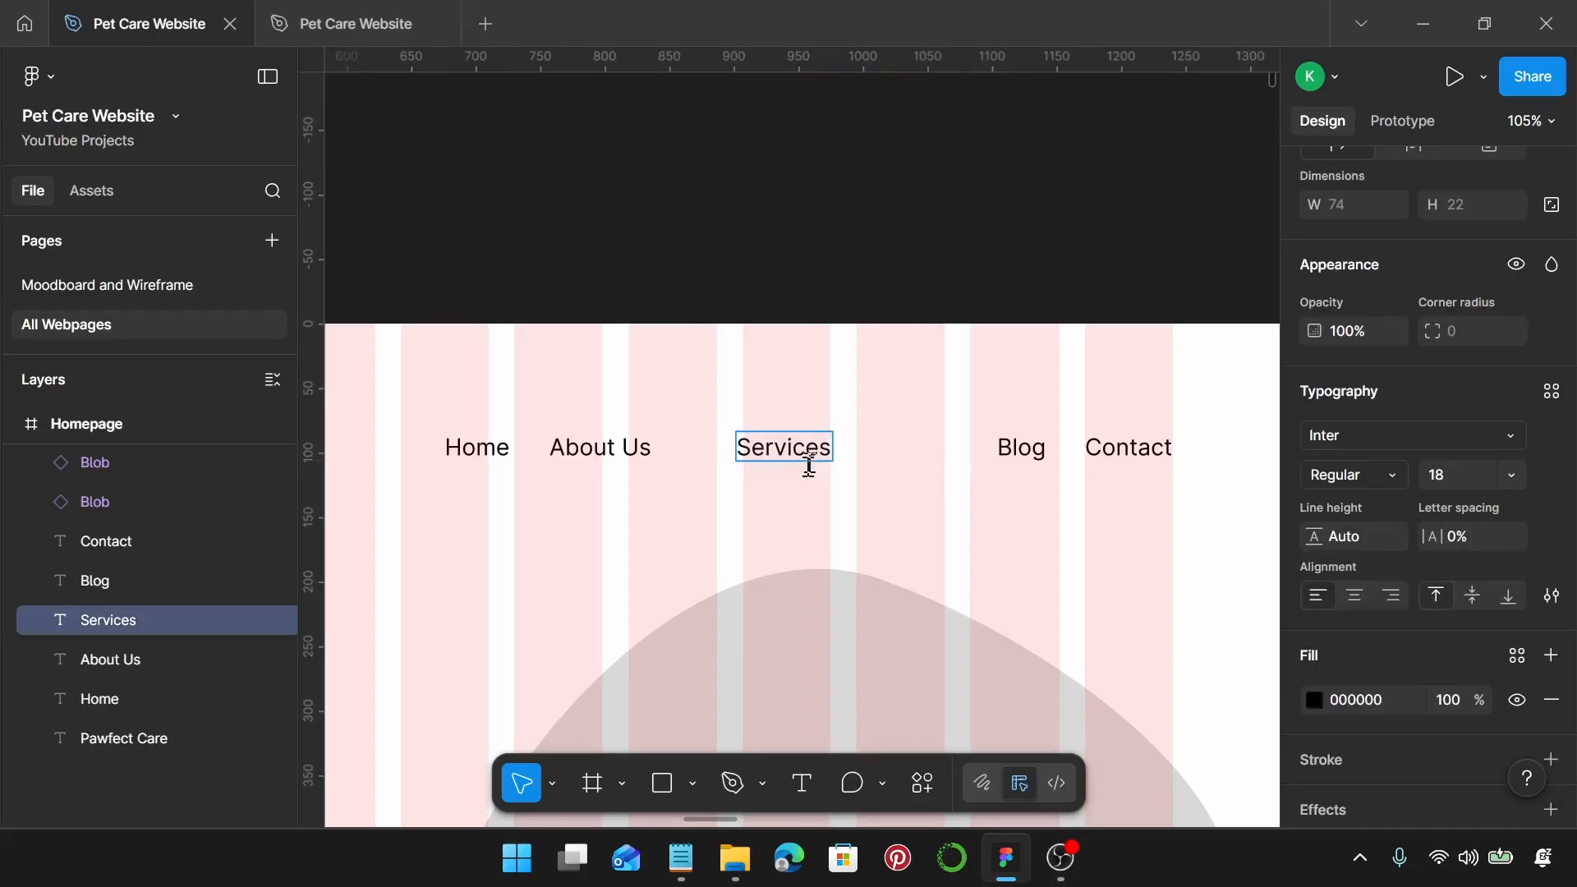
type("&m")
key("BackSpace")
type("Booking")
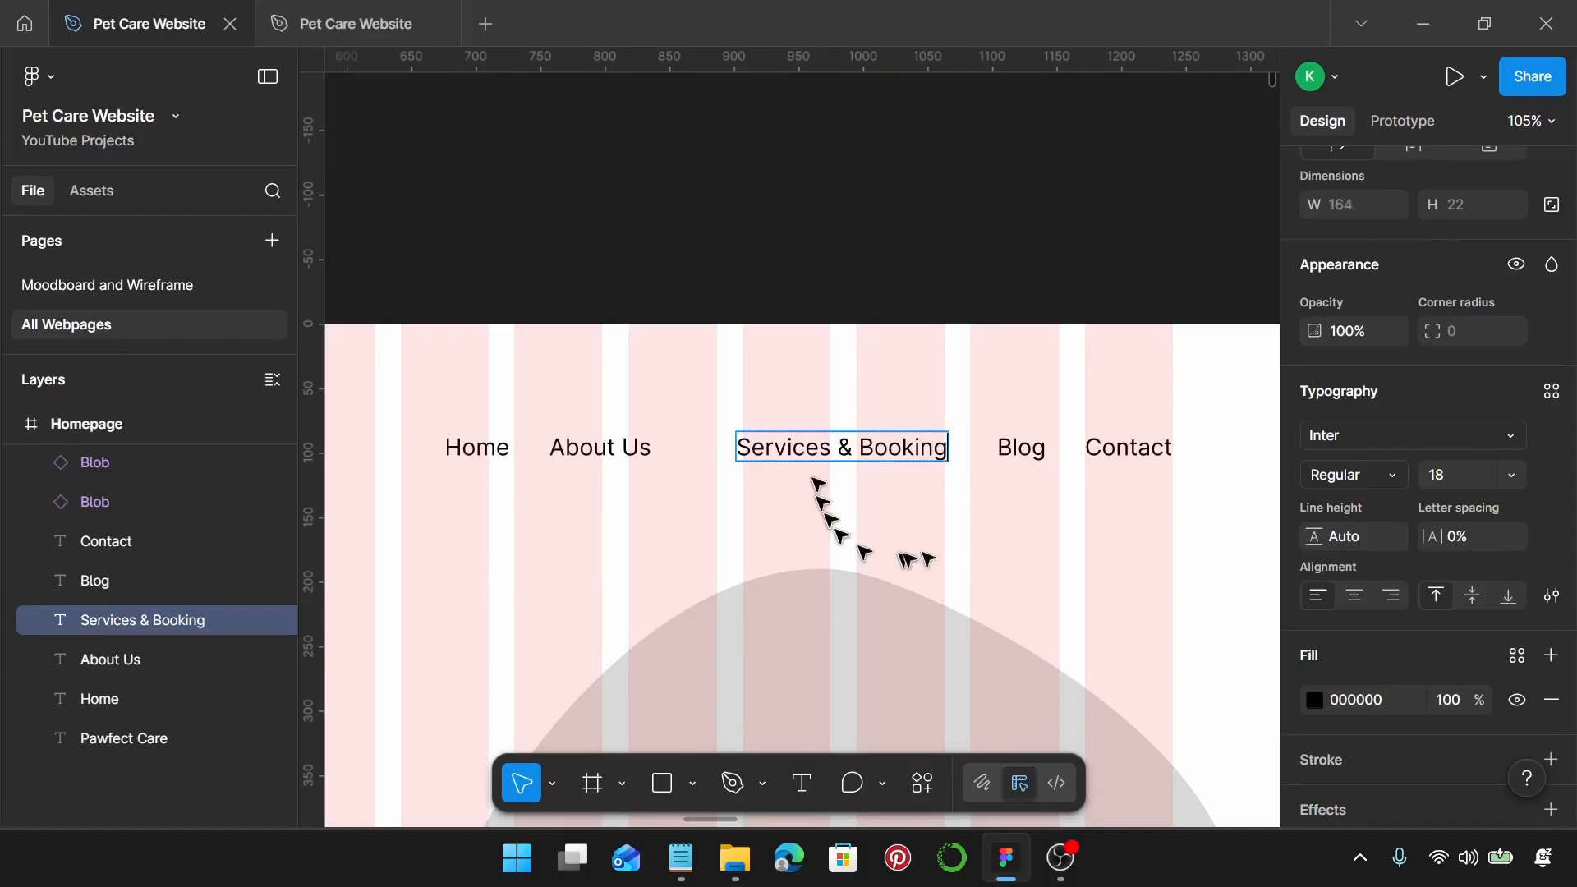
Step: Change the Blog link text to "Blogs" and the Contact link text to "Contact Us"
double_click(1038, 449)
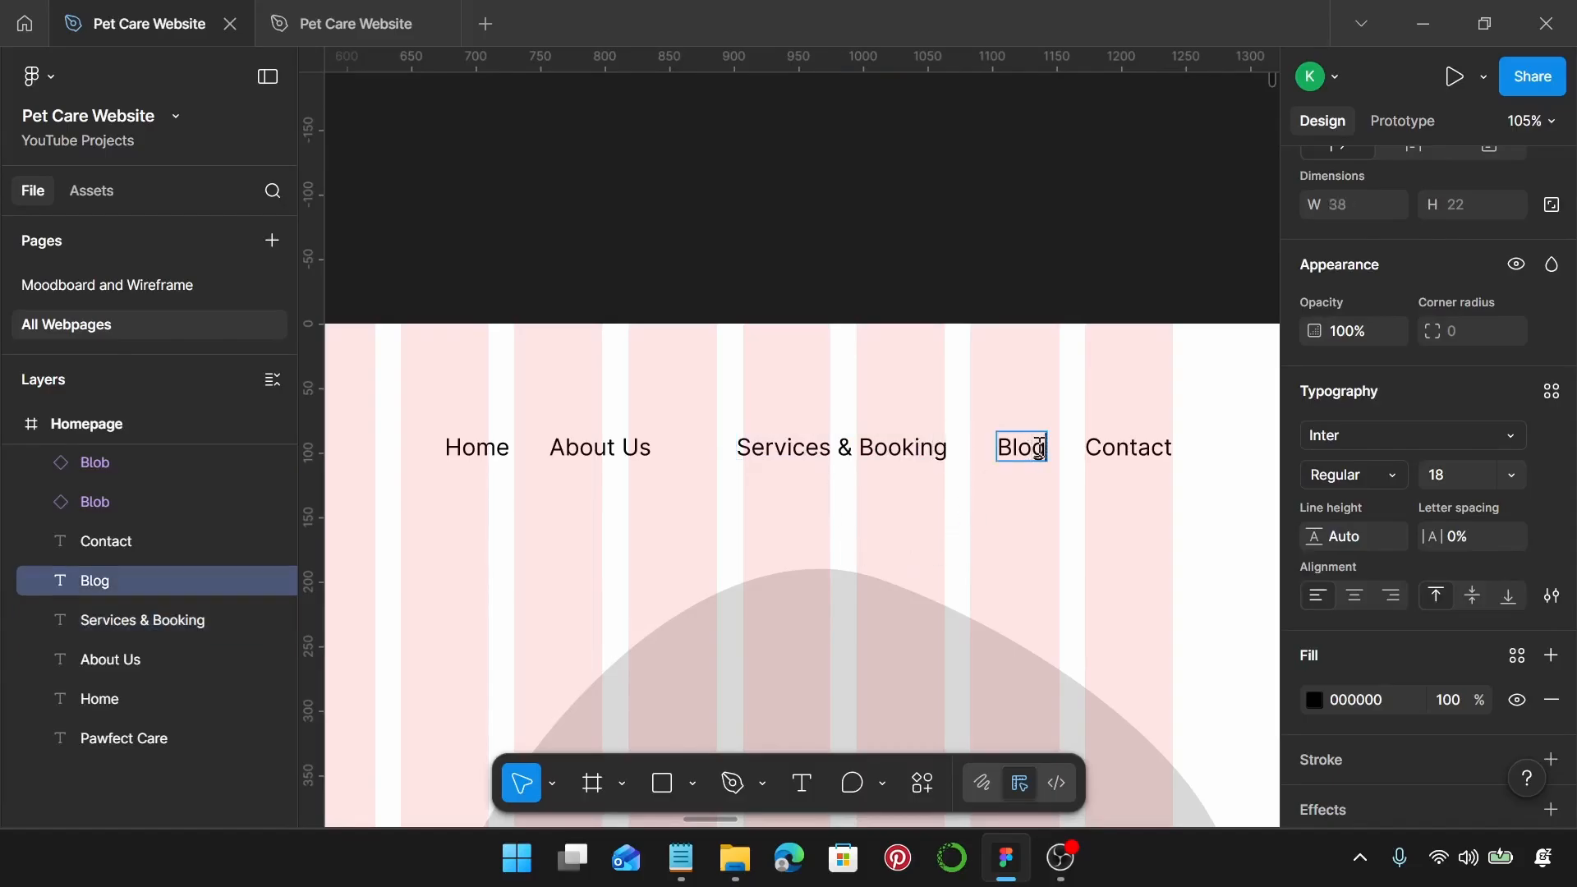
type("s")
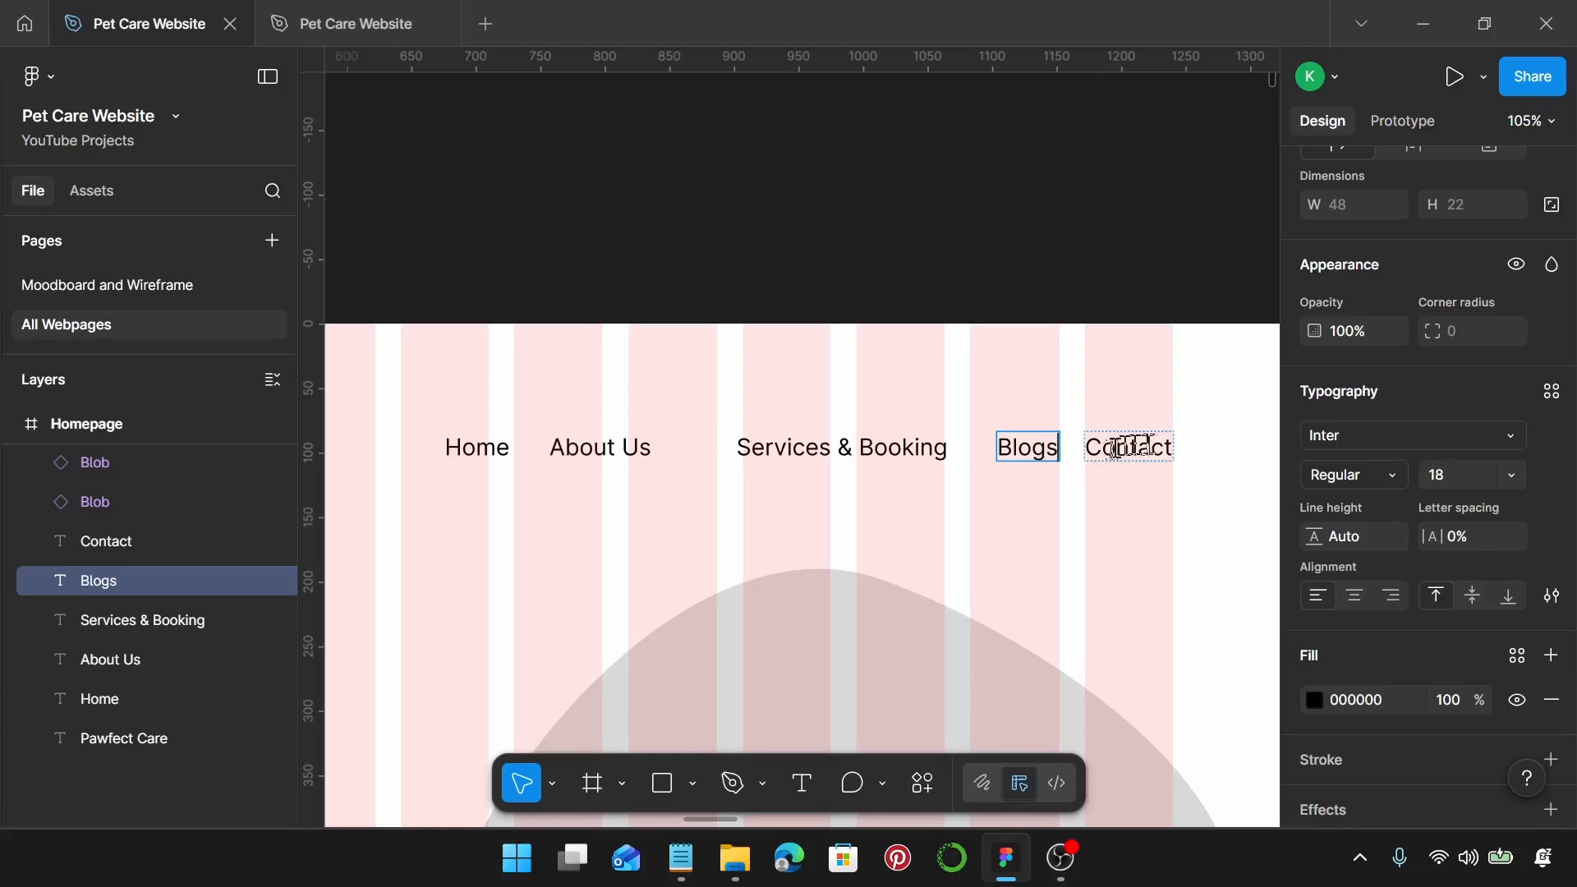
double_click(1164, 447)
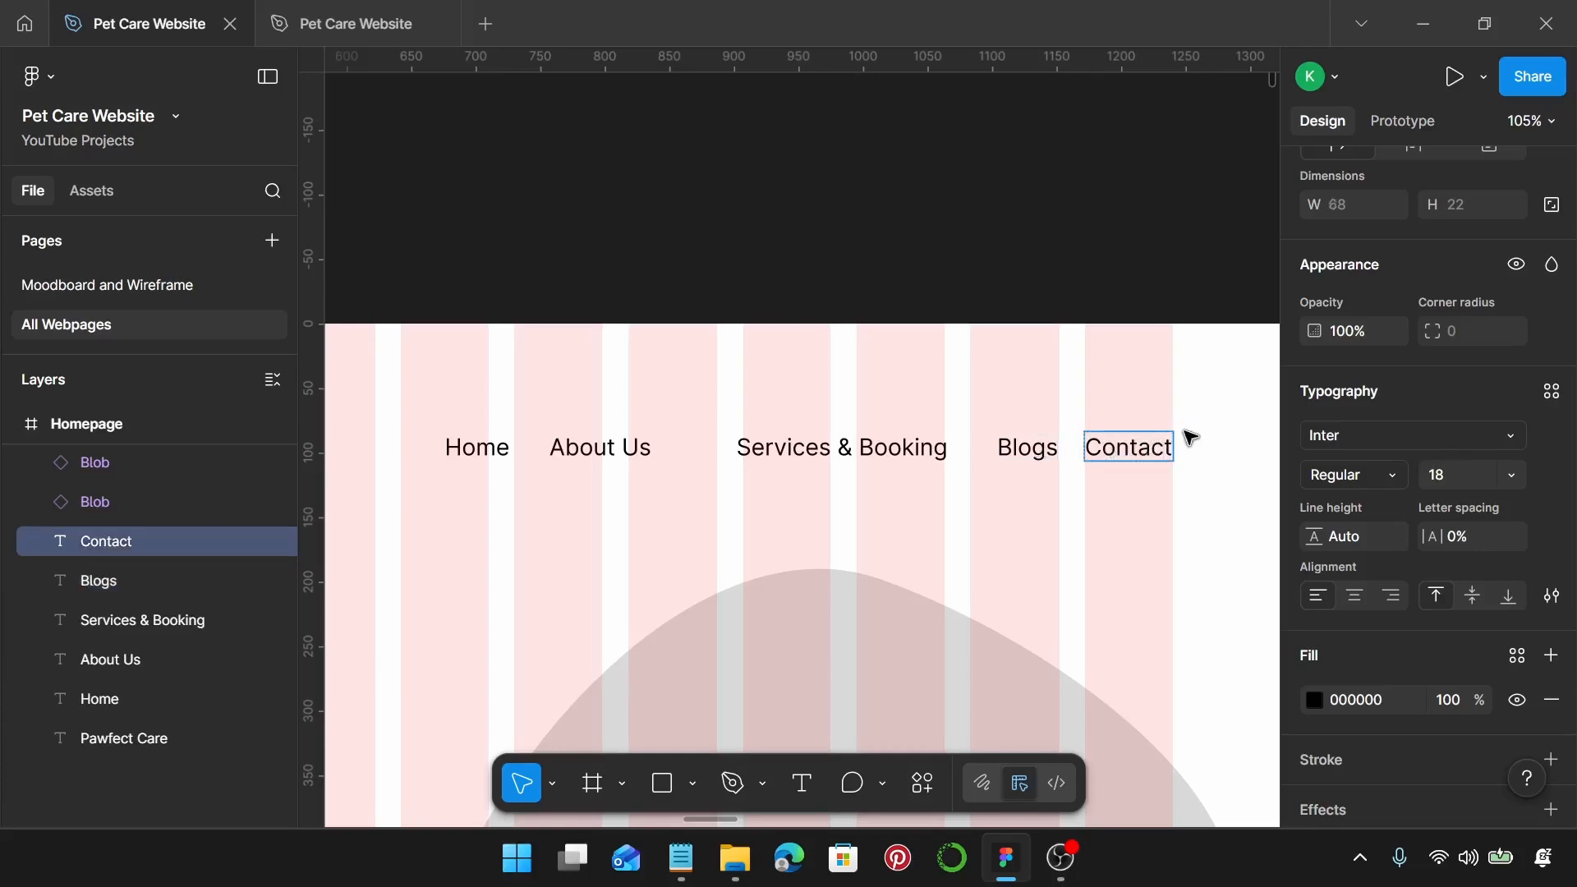
type("Us")
key("Escape")
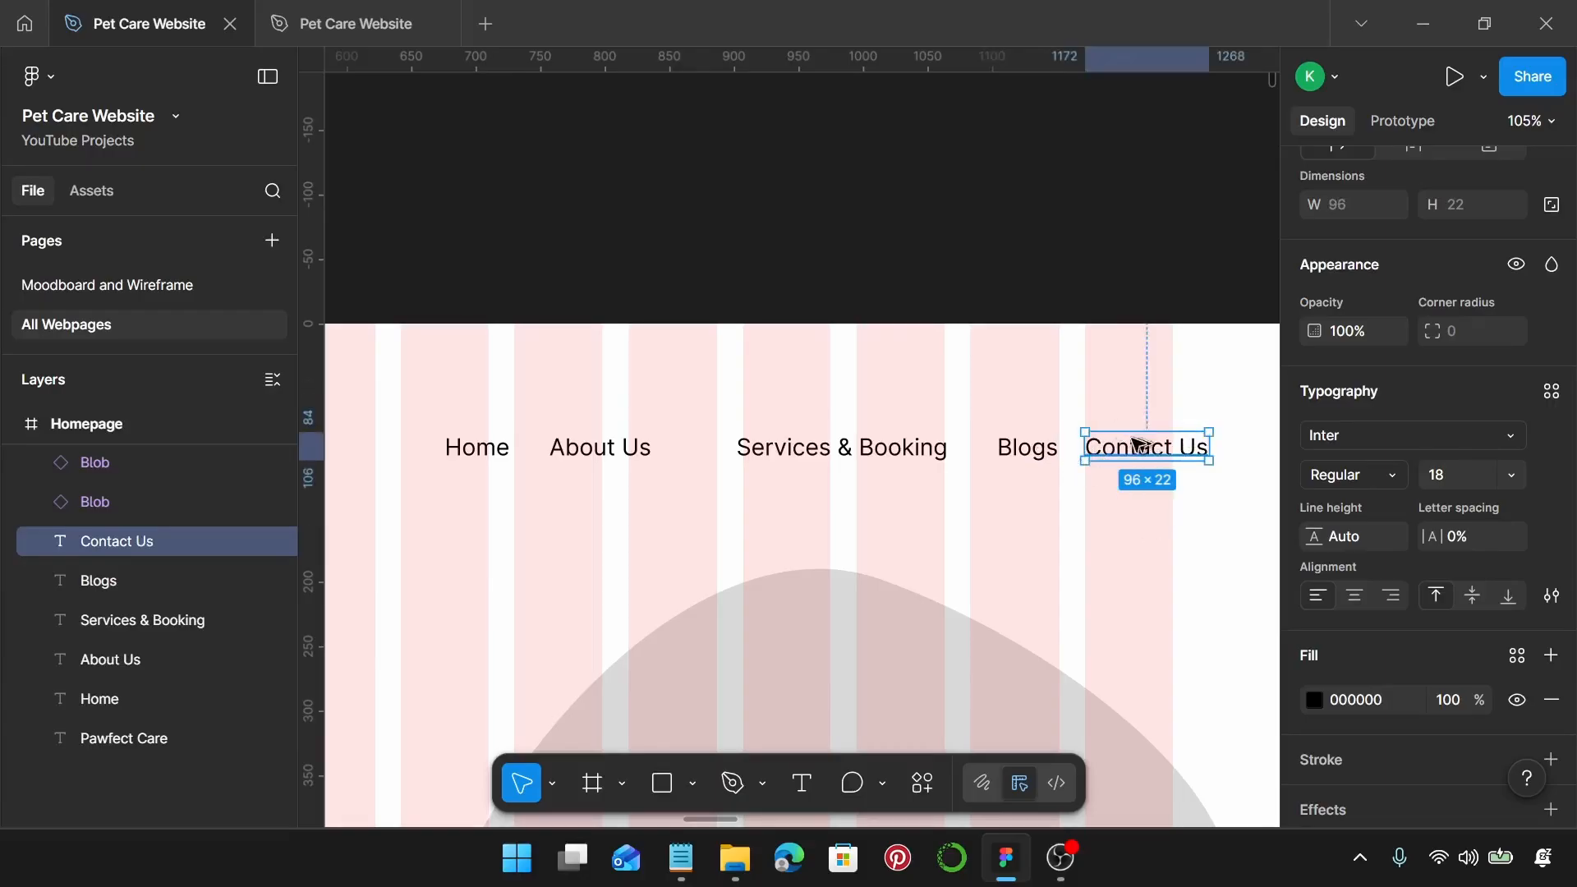
Step: Apply the Pet Care Desktop Header text style to all five navigation links, from Home to Contact Us
scroll(517, 451, "left", 2)
left_click(528, 450)
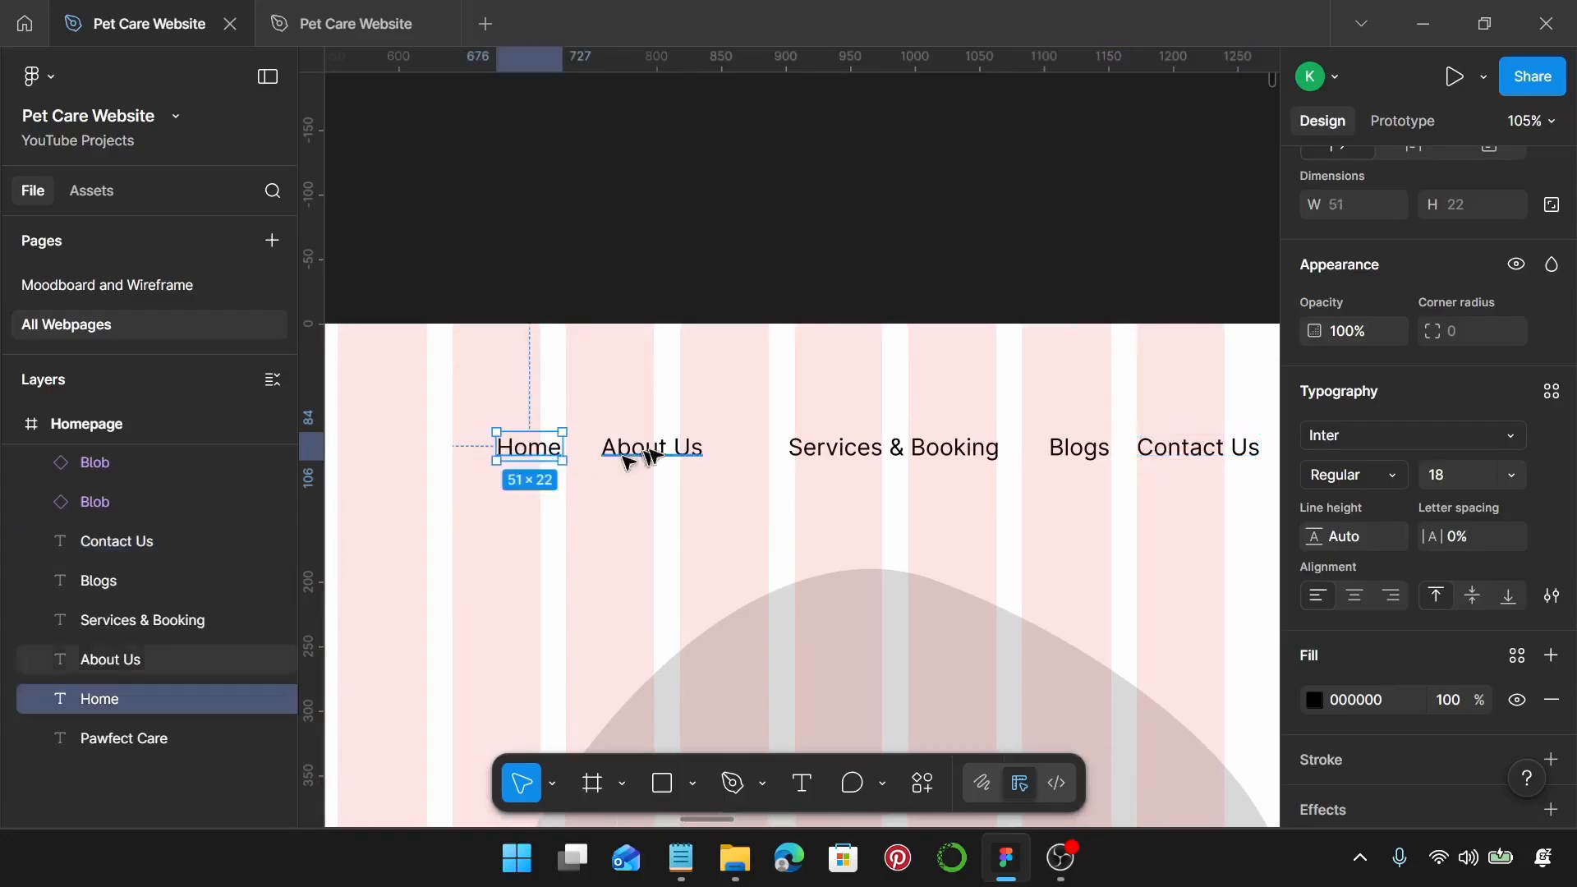
left_click(634, 453, "shift")
left_click(846, 448, "shift")
left_click(1077, 447, "shift")
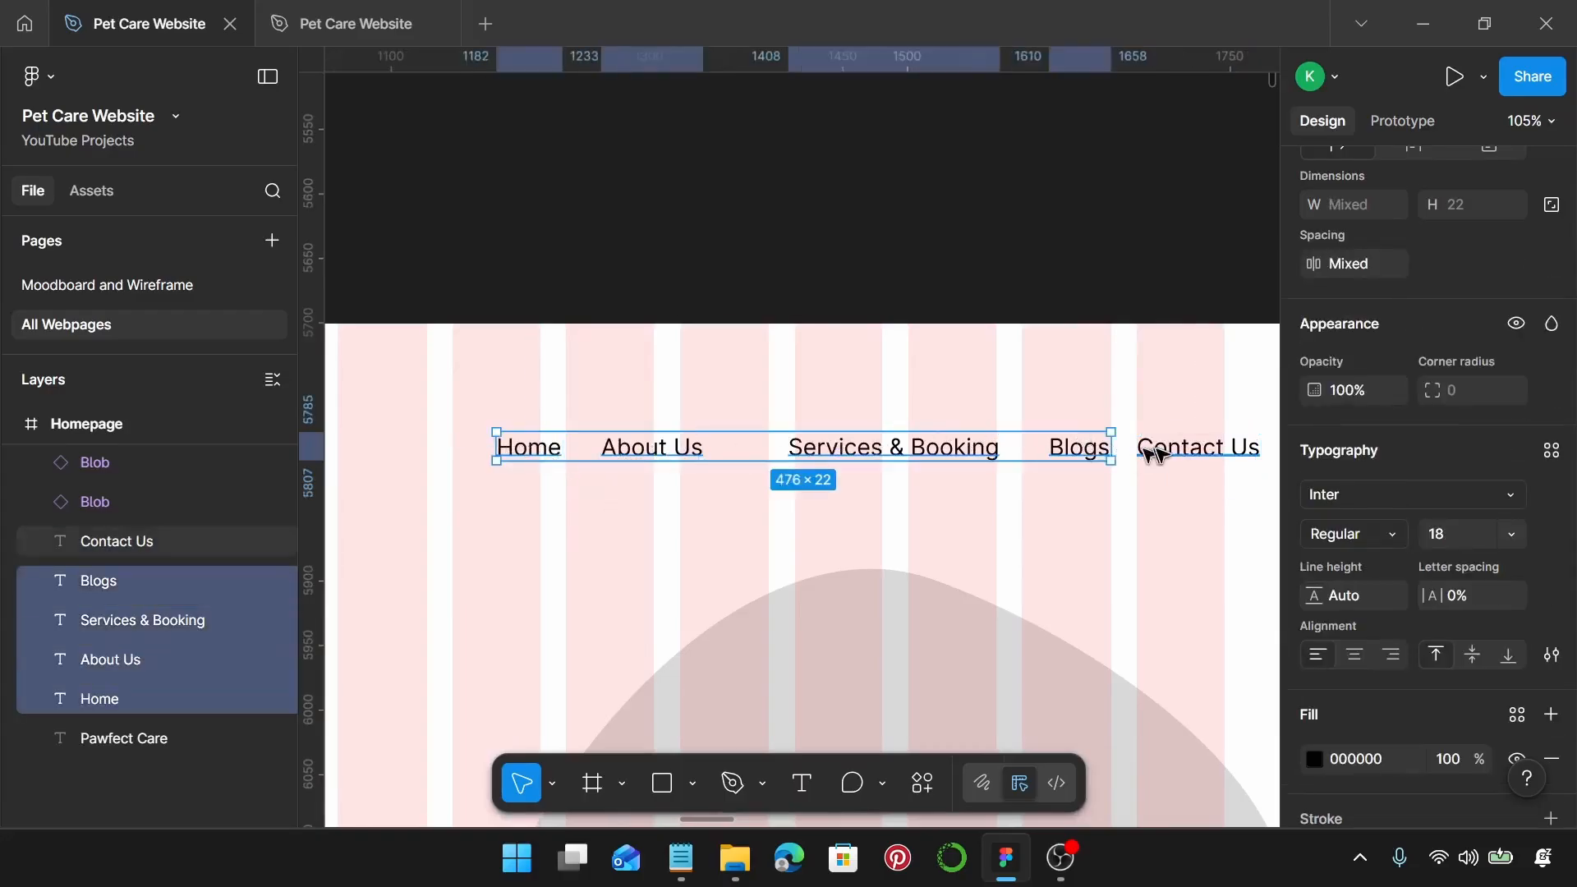
left_click(1150, 451, "shift")
scroll(973, 499, "down", 3)
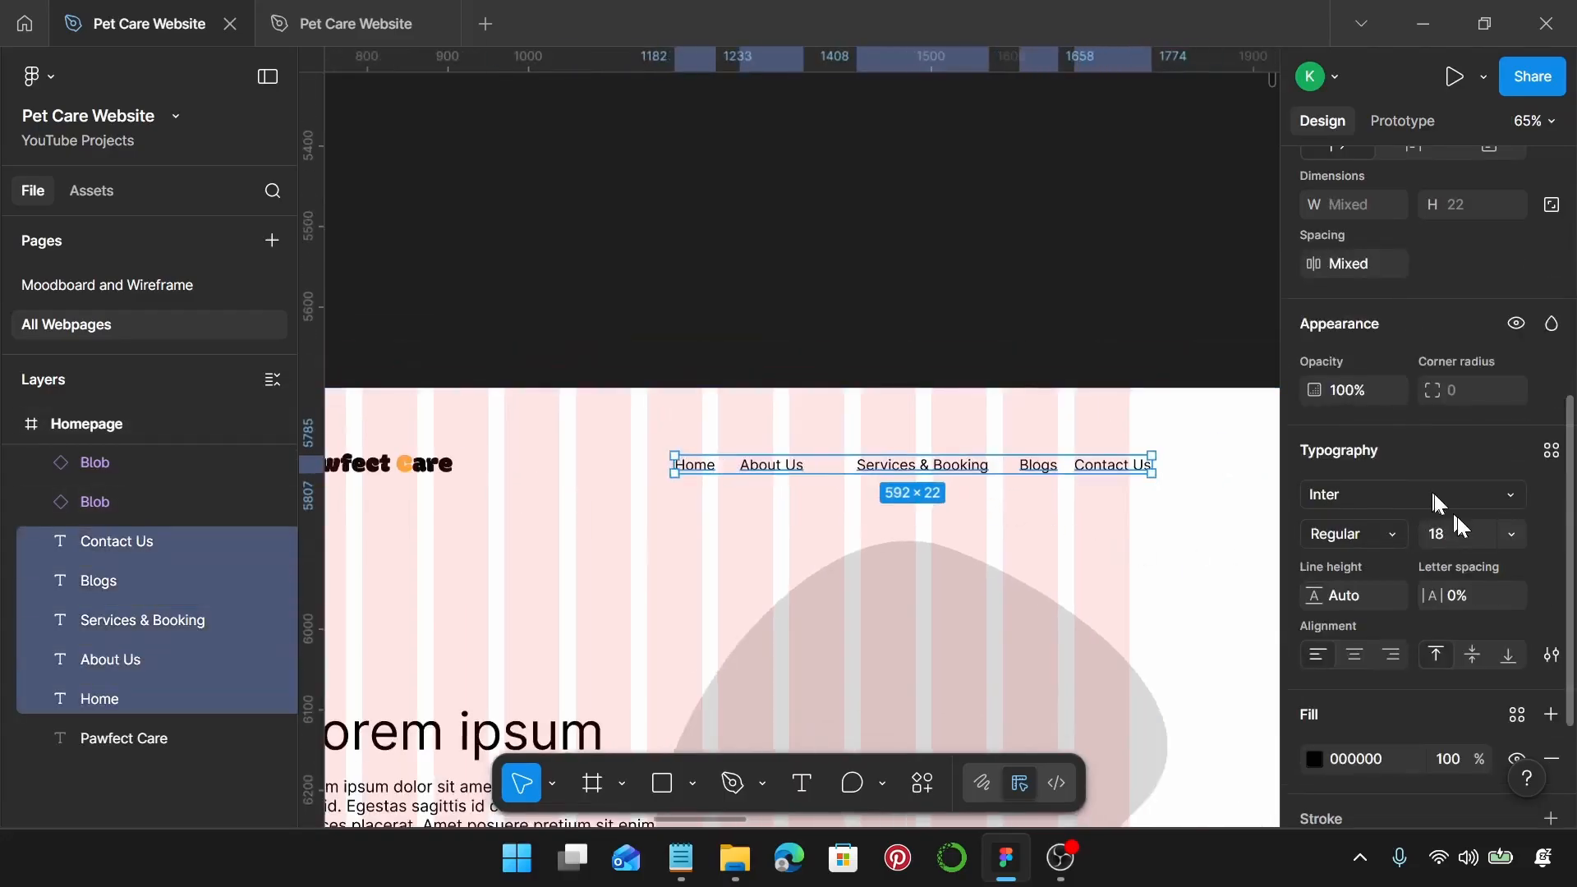
left_click(1549, 451)
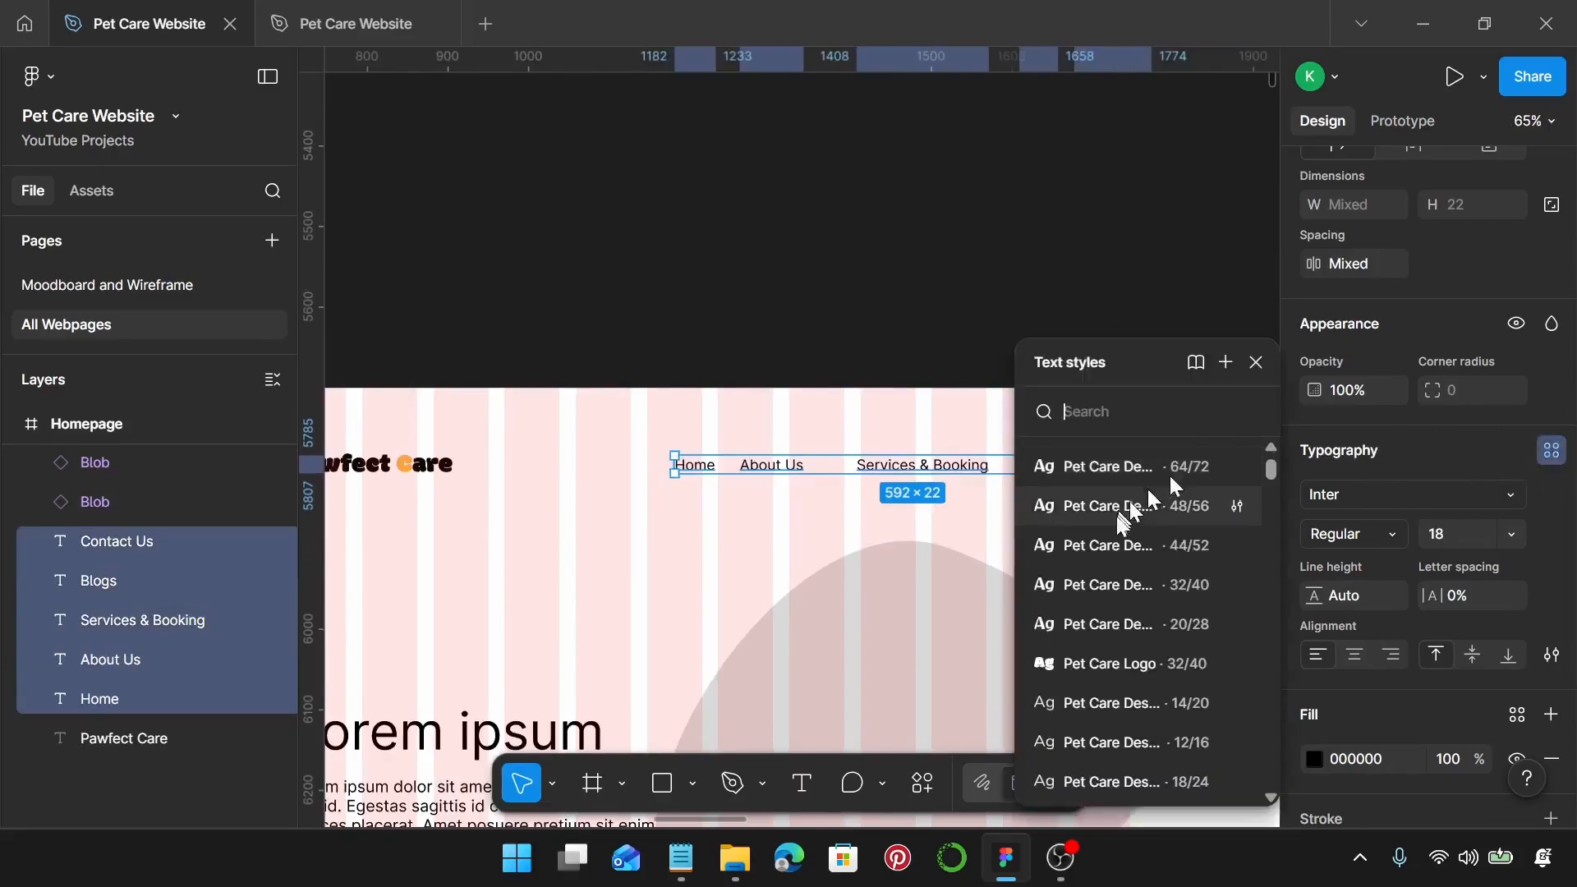
scroll(1137, 680, "down", 3)
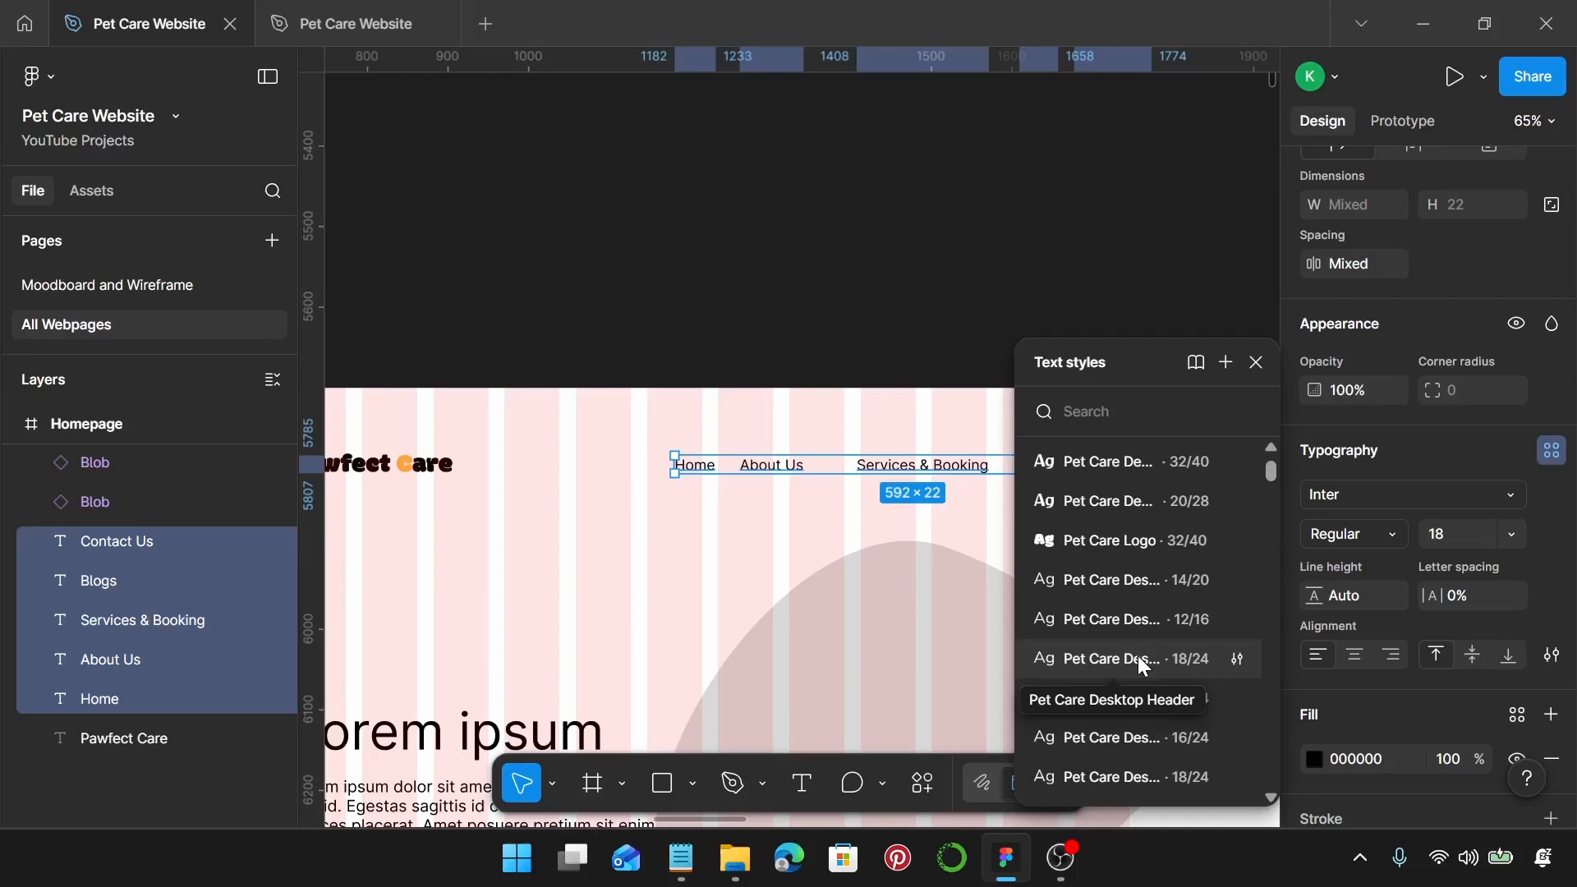
left_click(1139, 659)
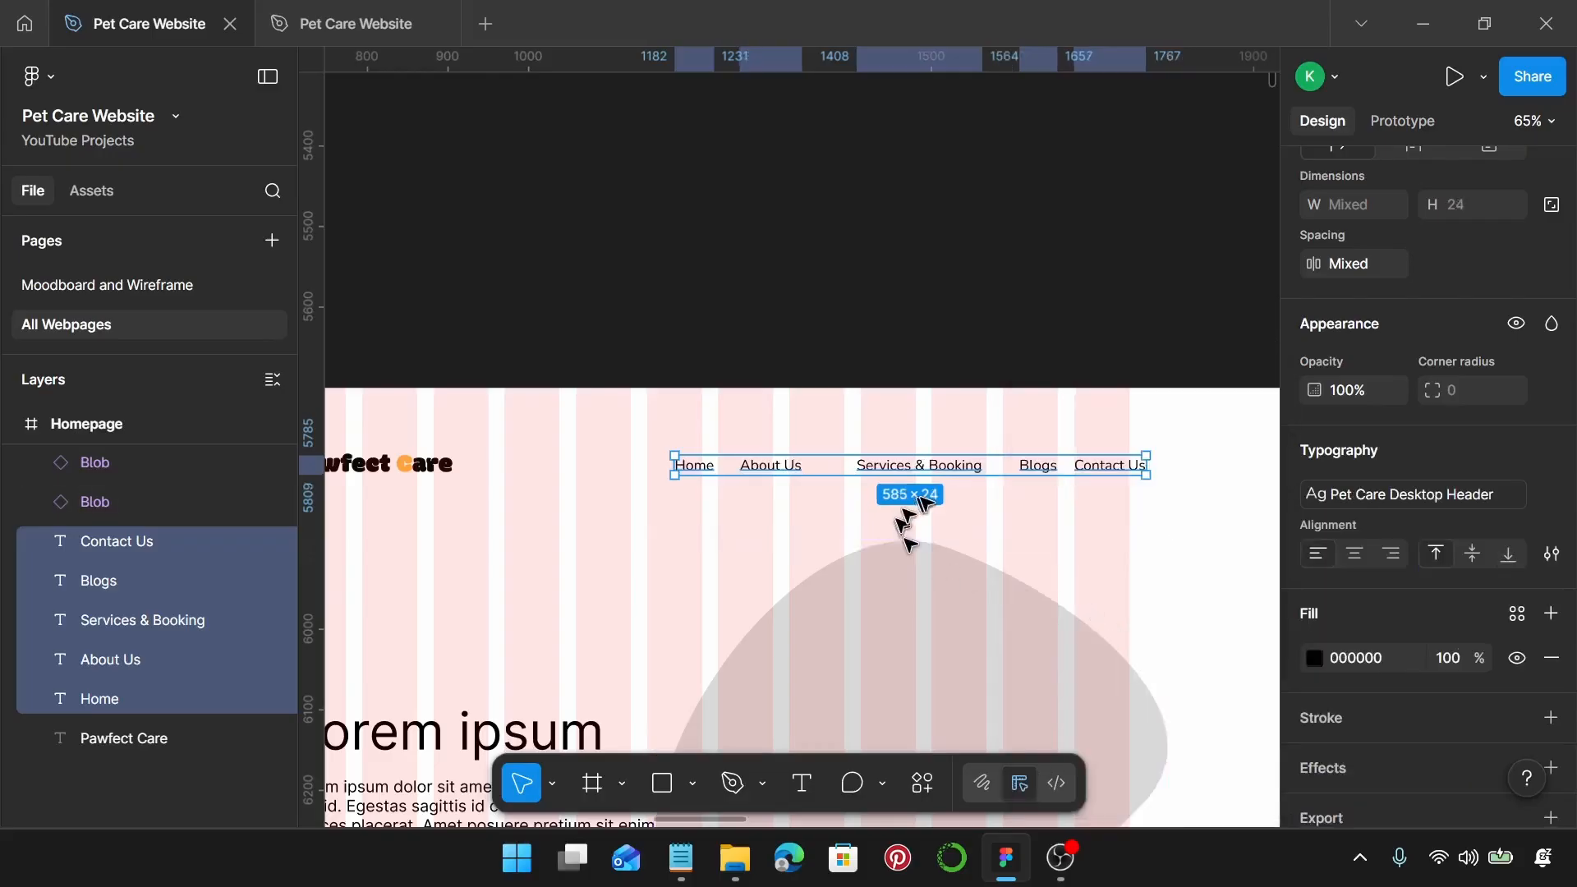
Step: Wrap the Home navigation link in its own auto layout frame
scroll(751, 518, "up", 5)
left_click(659, 441)
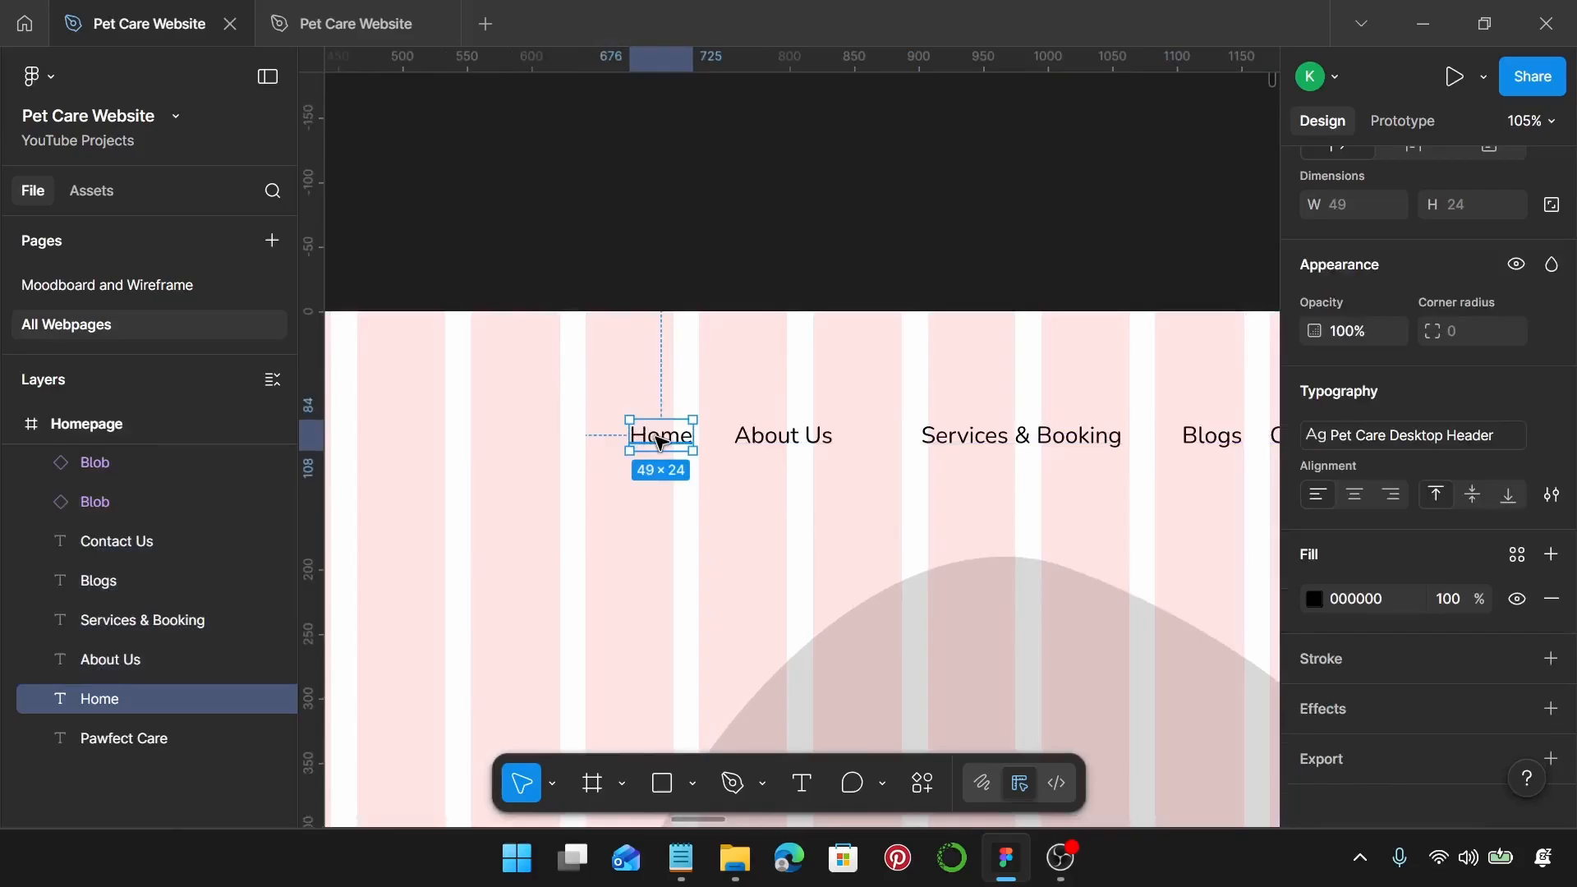
key("shift+a")
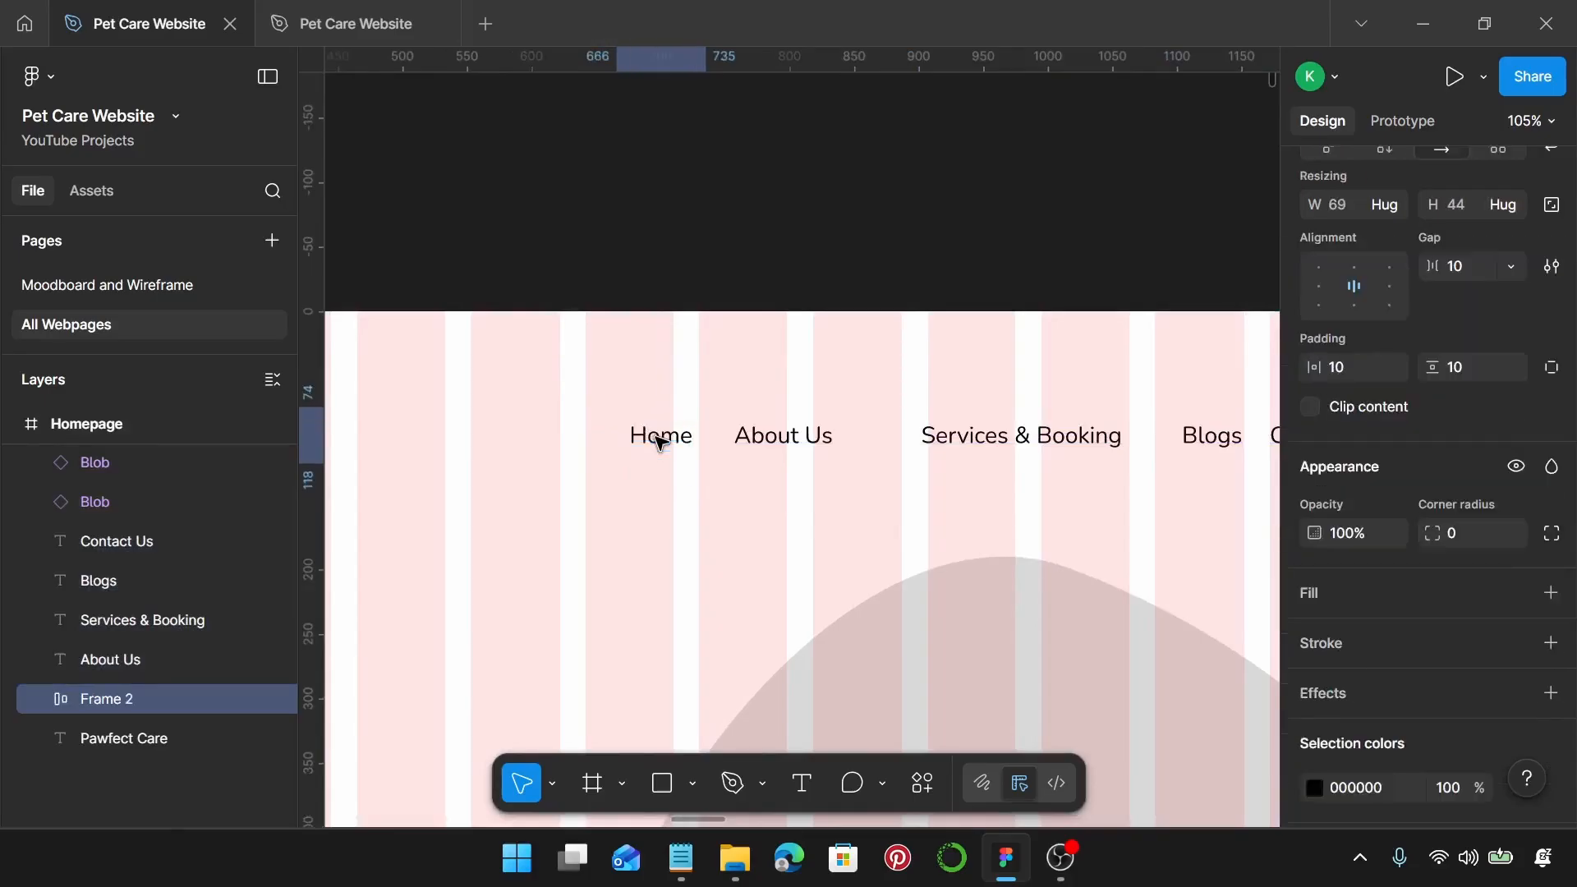
scroll(1485, 436, "up", 3)
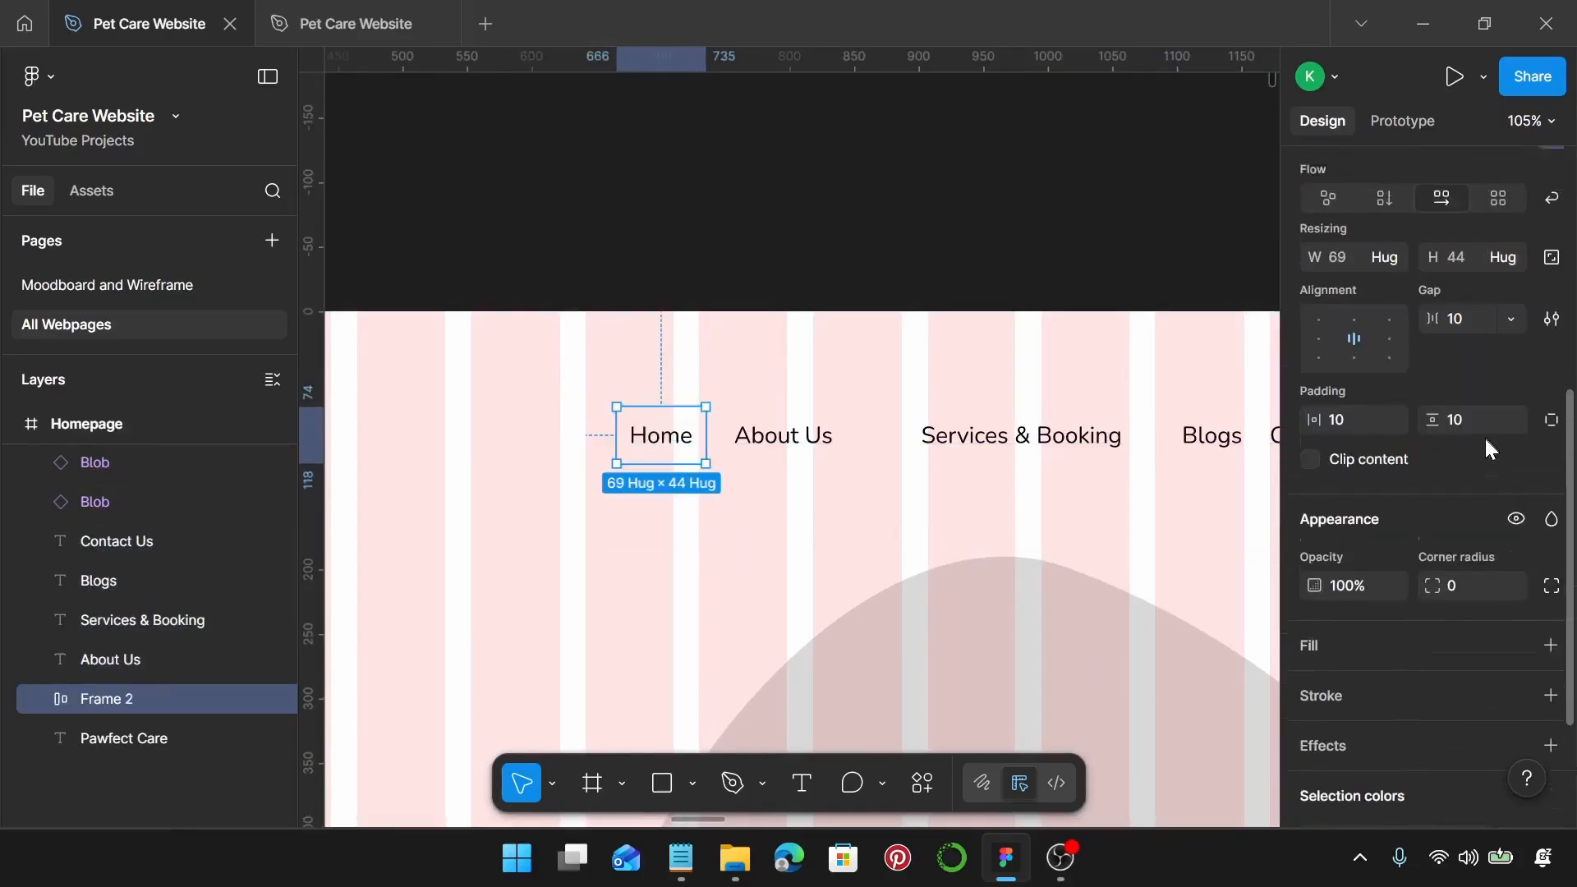
Step: Wrap the About Us, Services & Booking, Blogs and Contact Us links each in their own auto layout frame
left_click(784, 445)
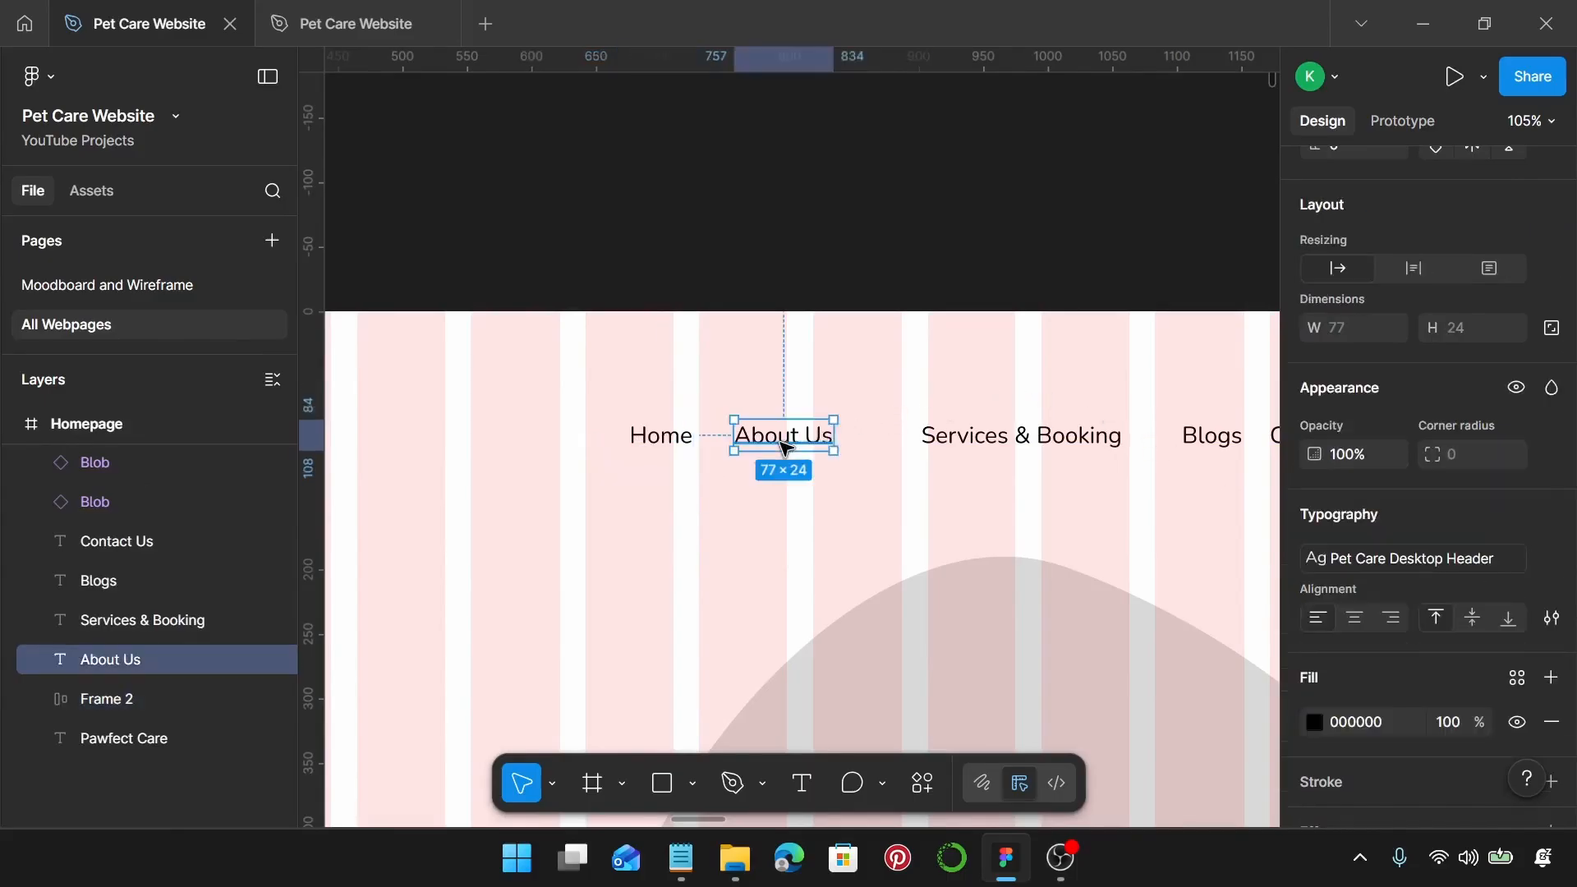
key("shift+a")
left_click(958, 442)
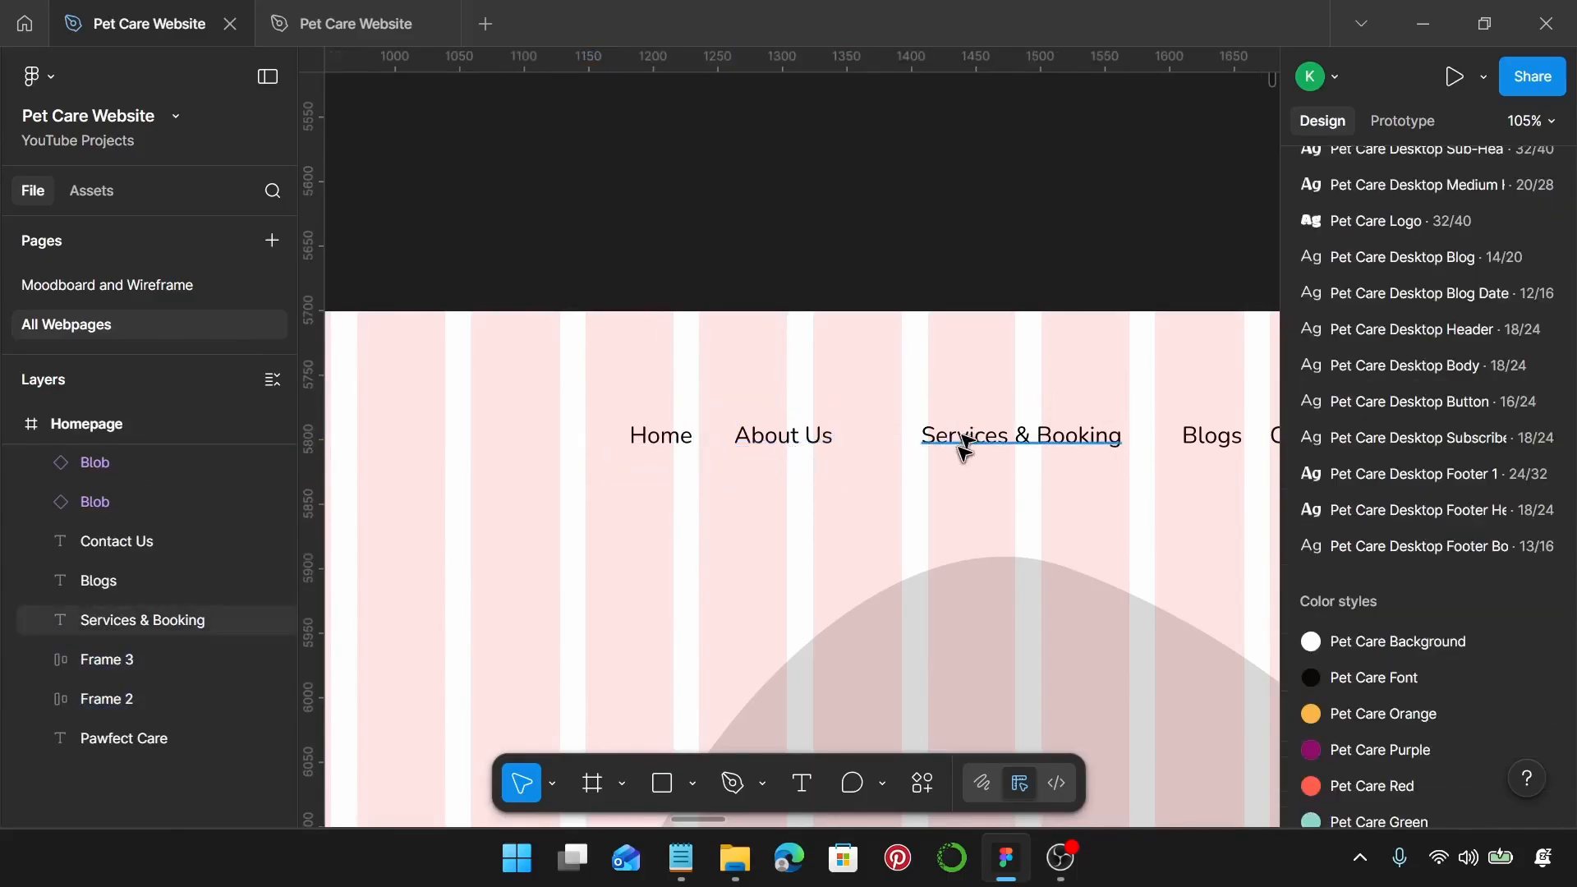
key("shift+a")
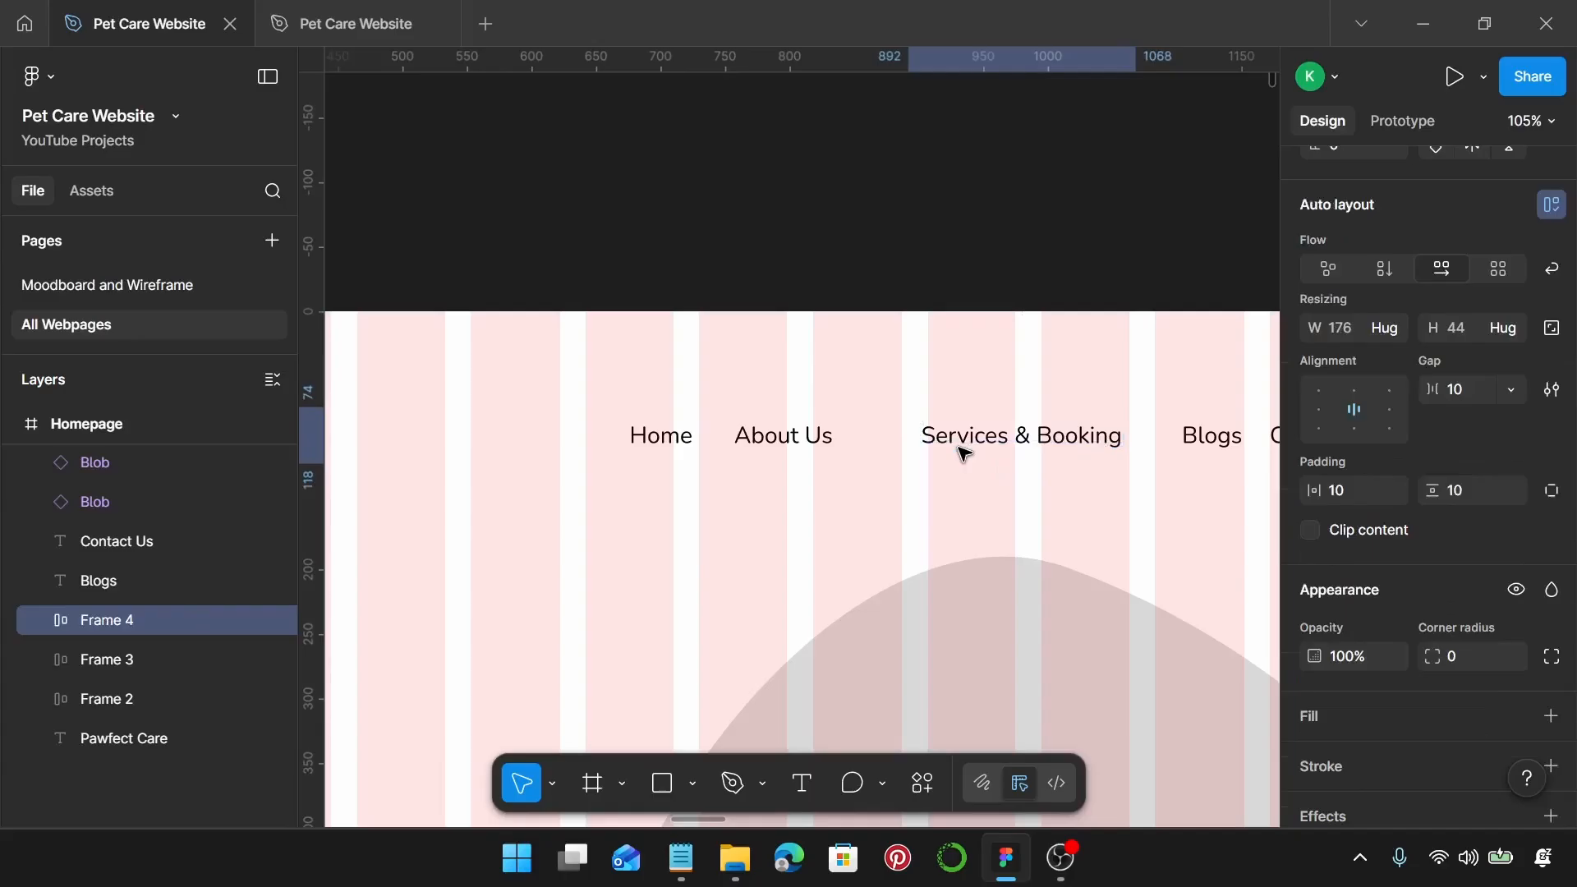
scroll(962, 451, "right", 2)
scroll(1074, 459, "right", 4)
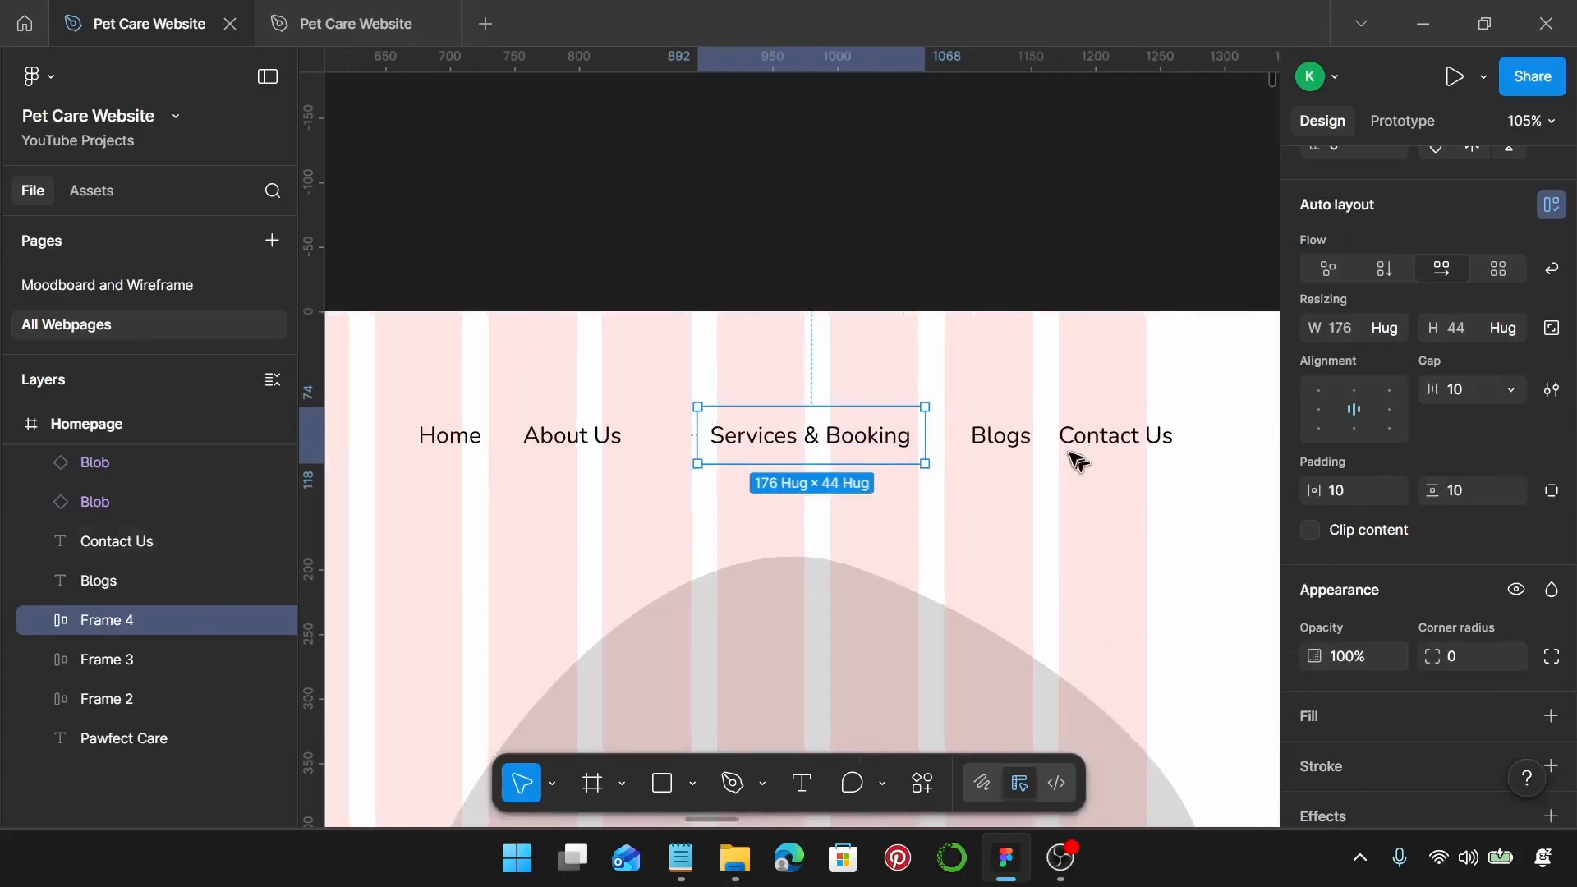
left_click(988, 448)
key("shift+a")
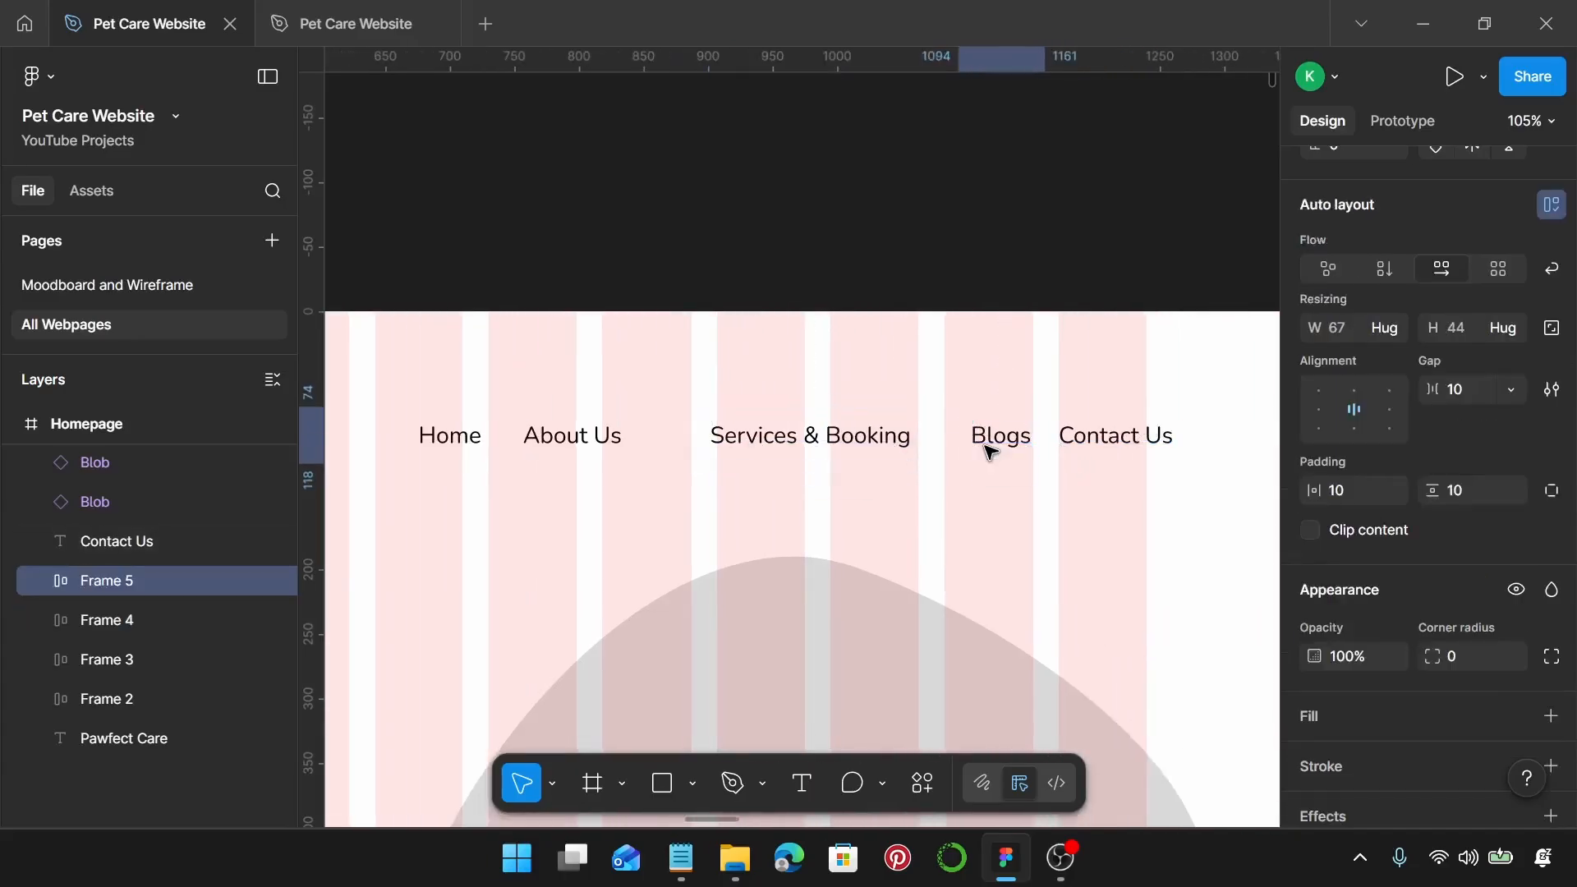
left_click(1094, 442)
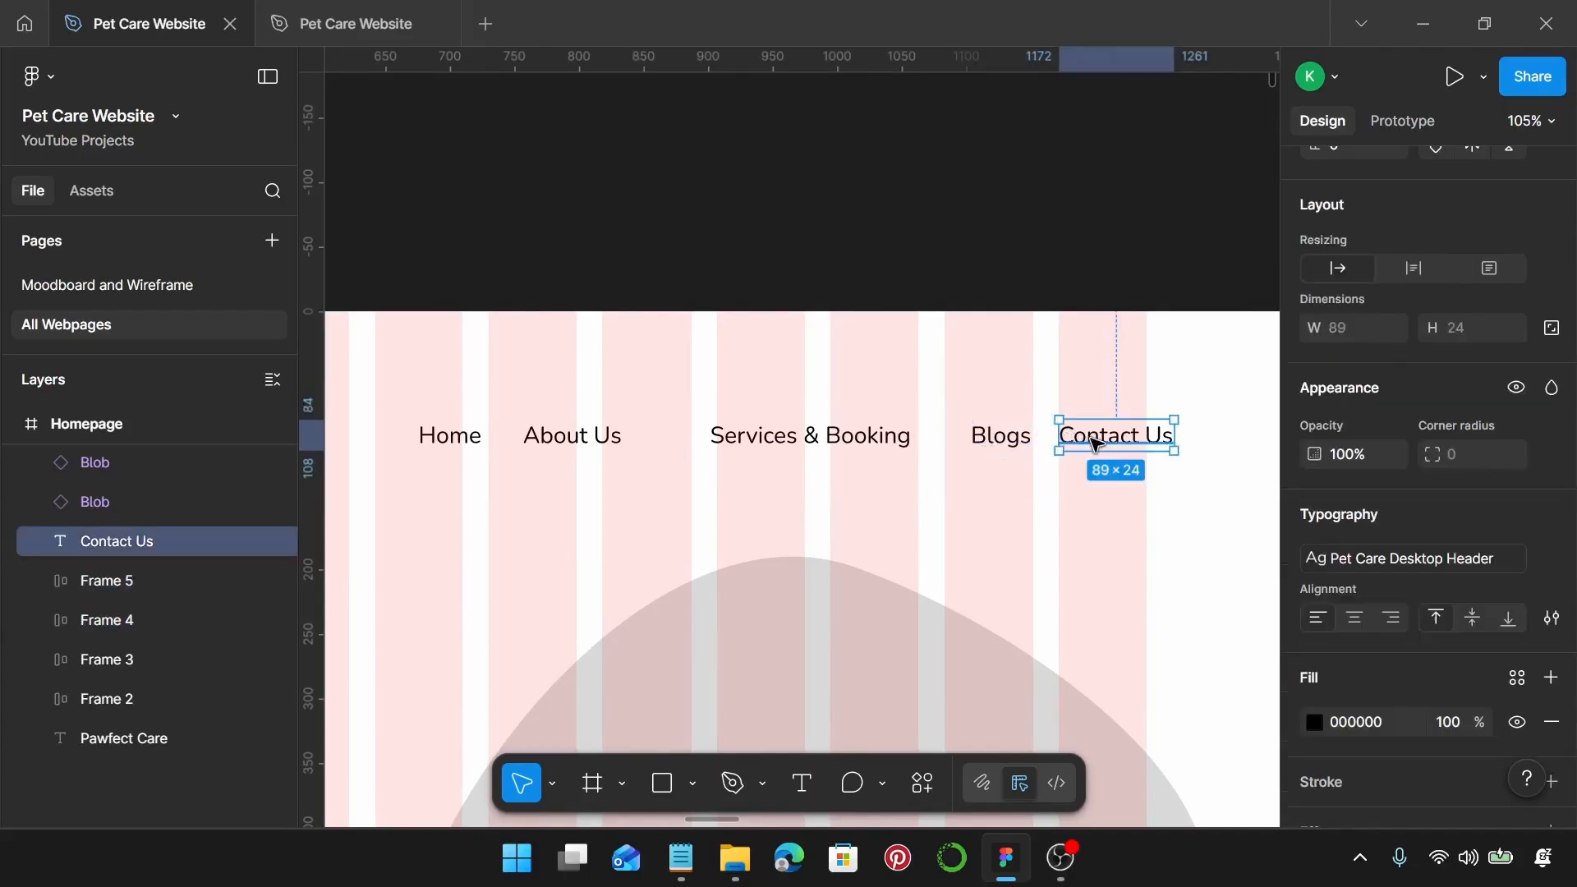
key("shift+a")
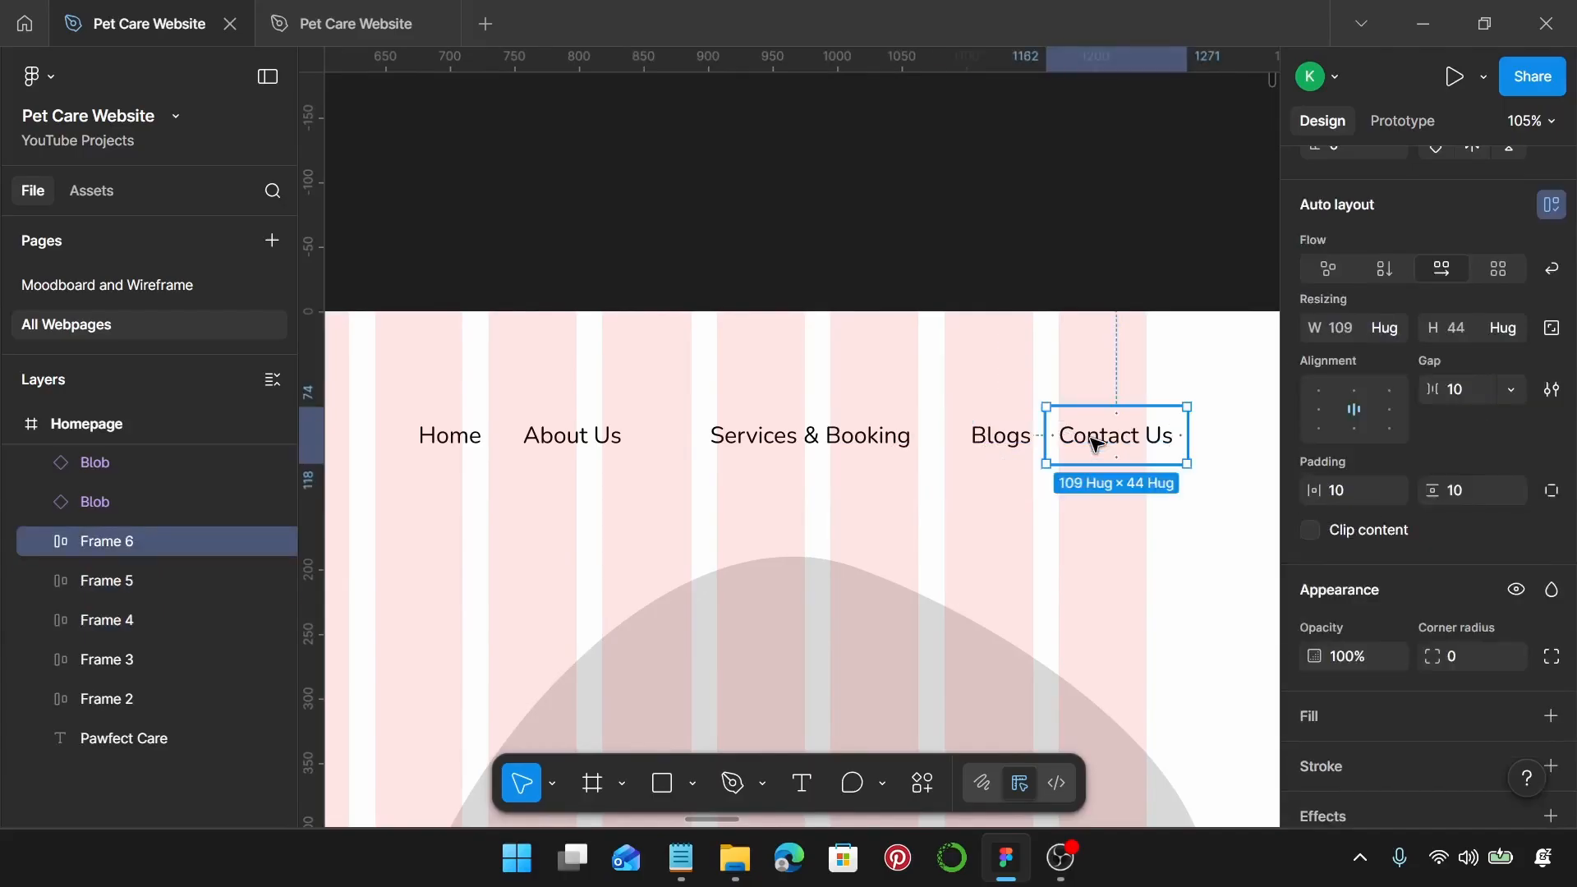
Step: Set the horizontal and vertical padding of all five navigation link frames to 0
left_click(978, 440, "shift")
left_click(887, 434, "shift")
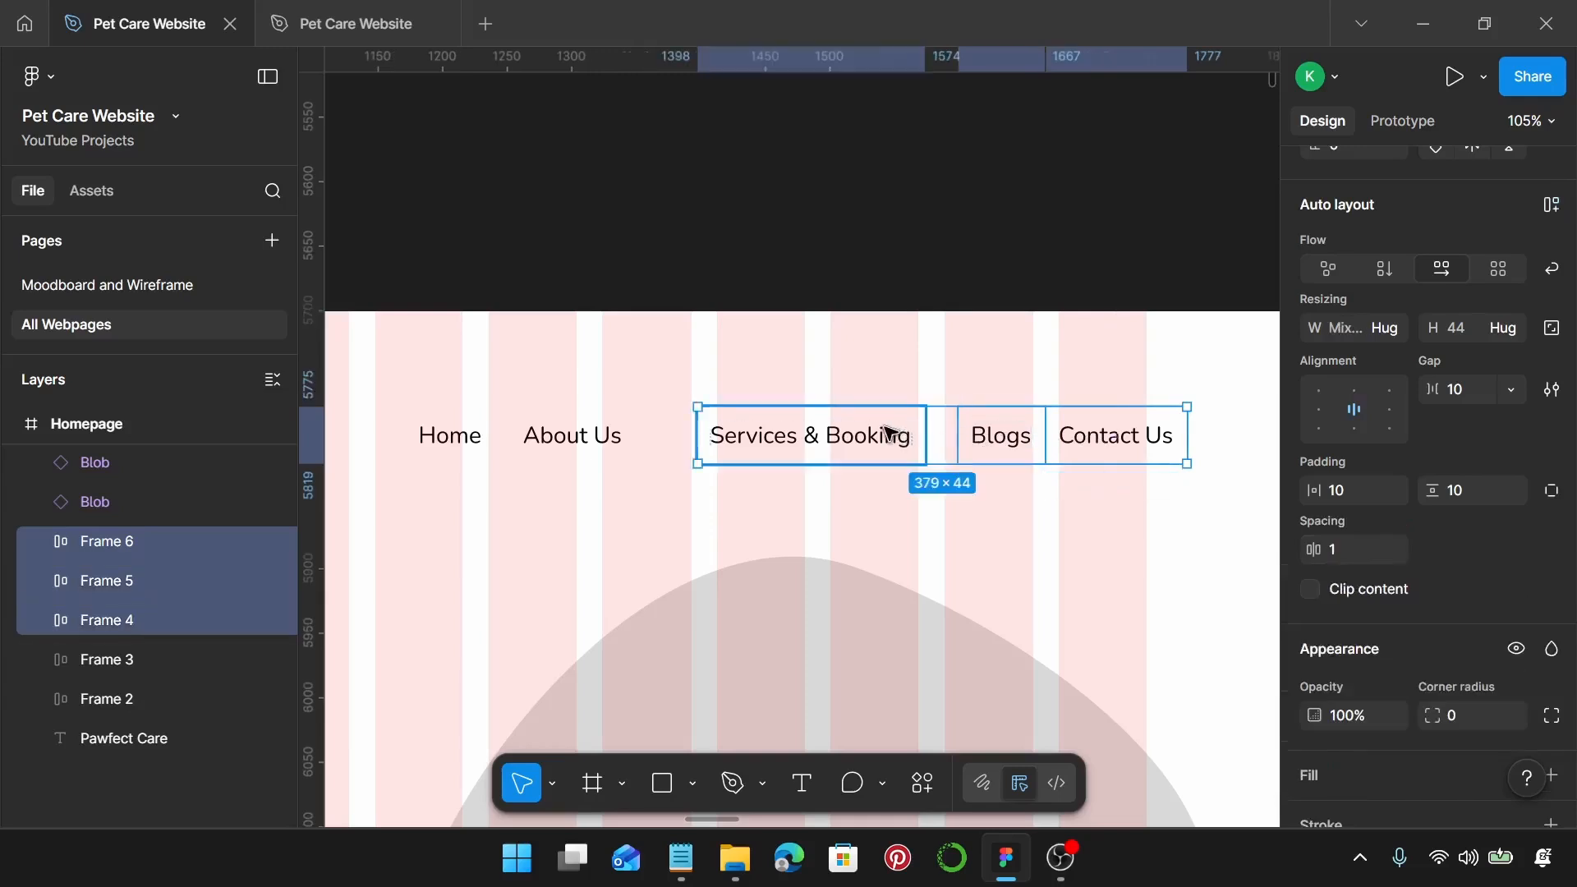
left_click(559, 436, "shift")
left_click(475, 436, "shift")
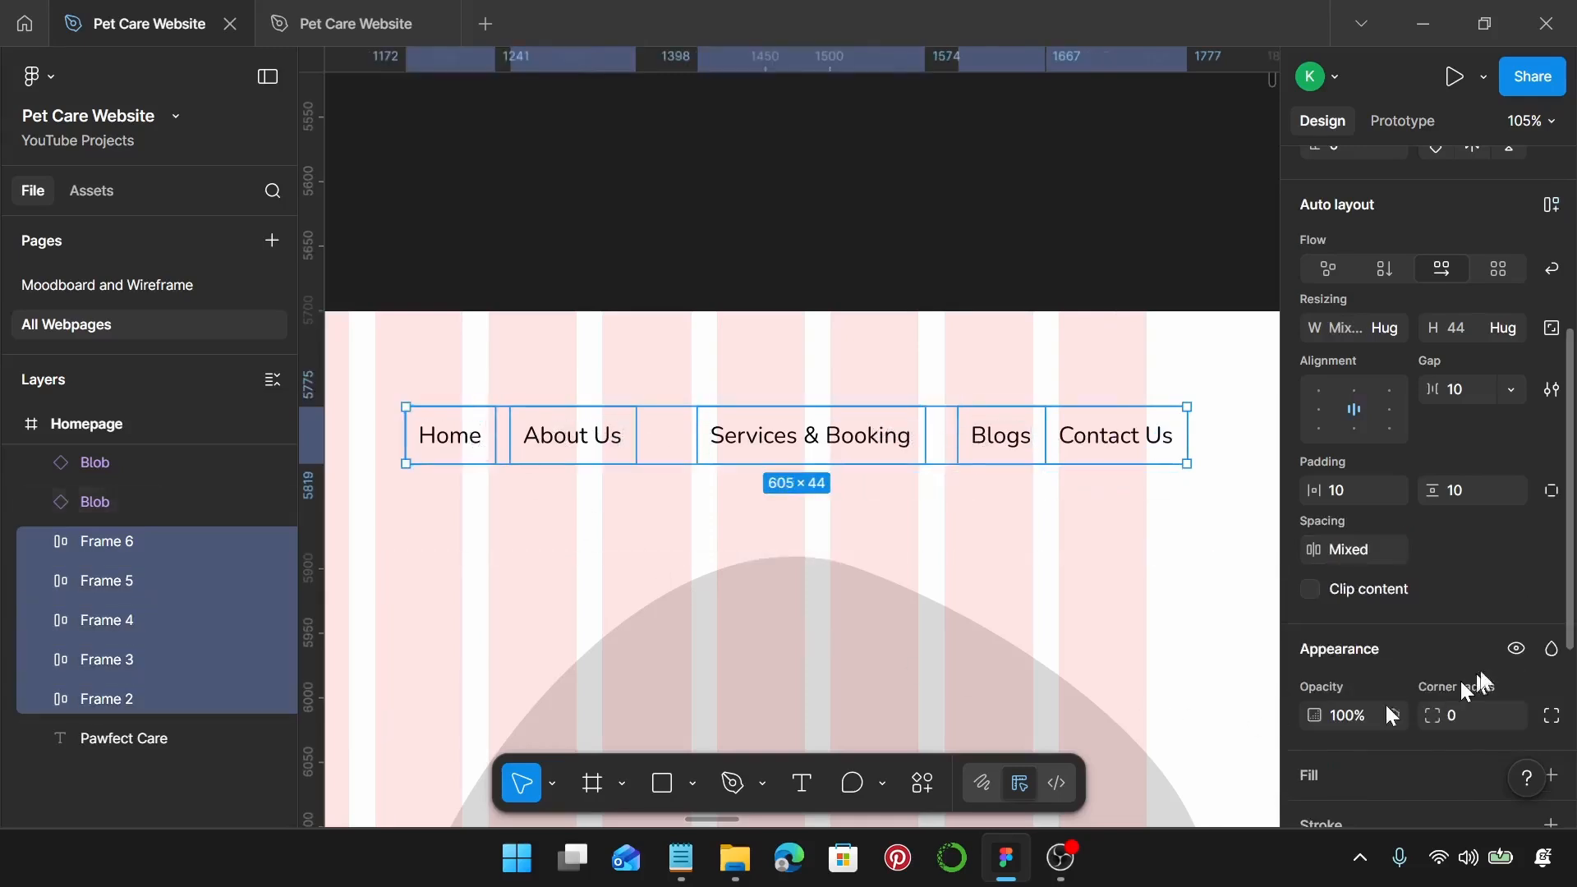
left_click(1361, 491)
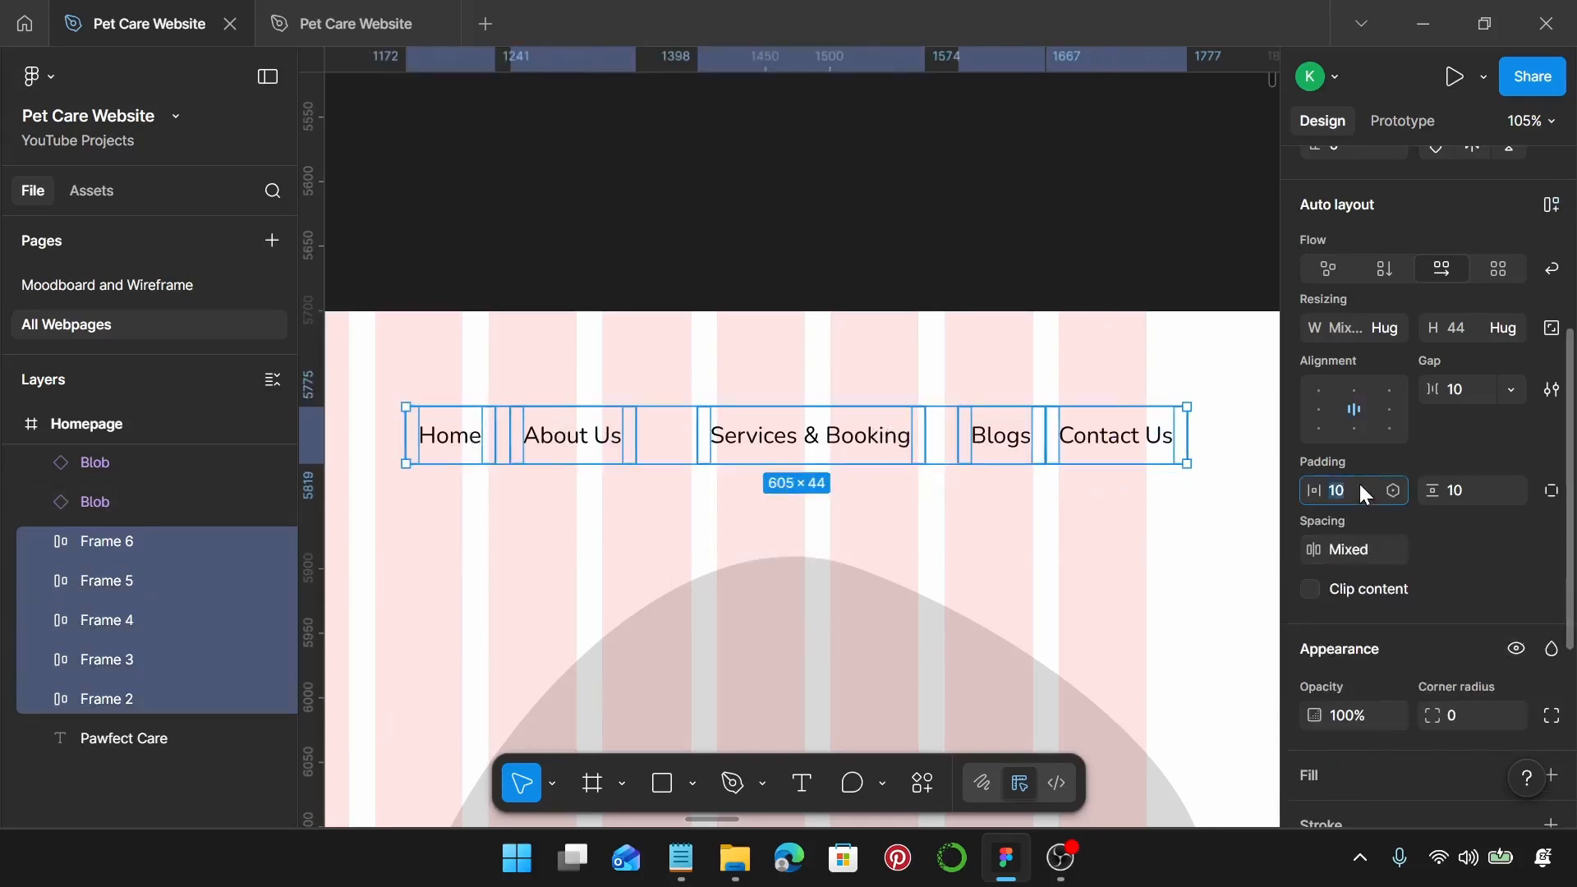
type("0")
key("Return")
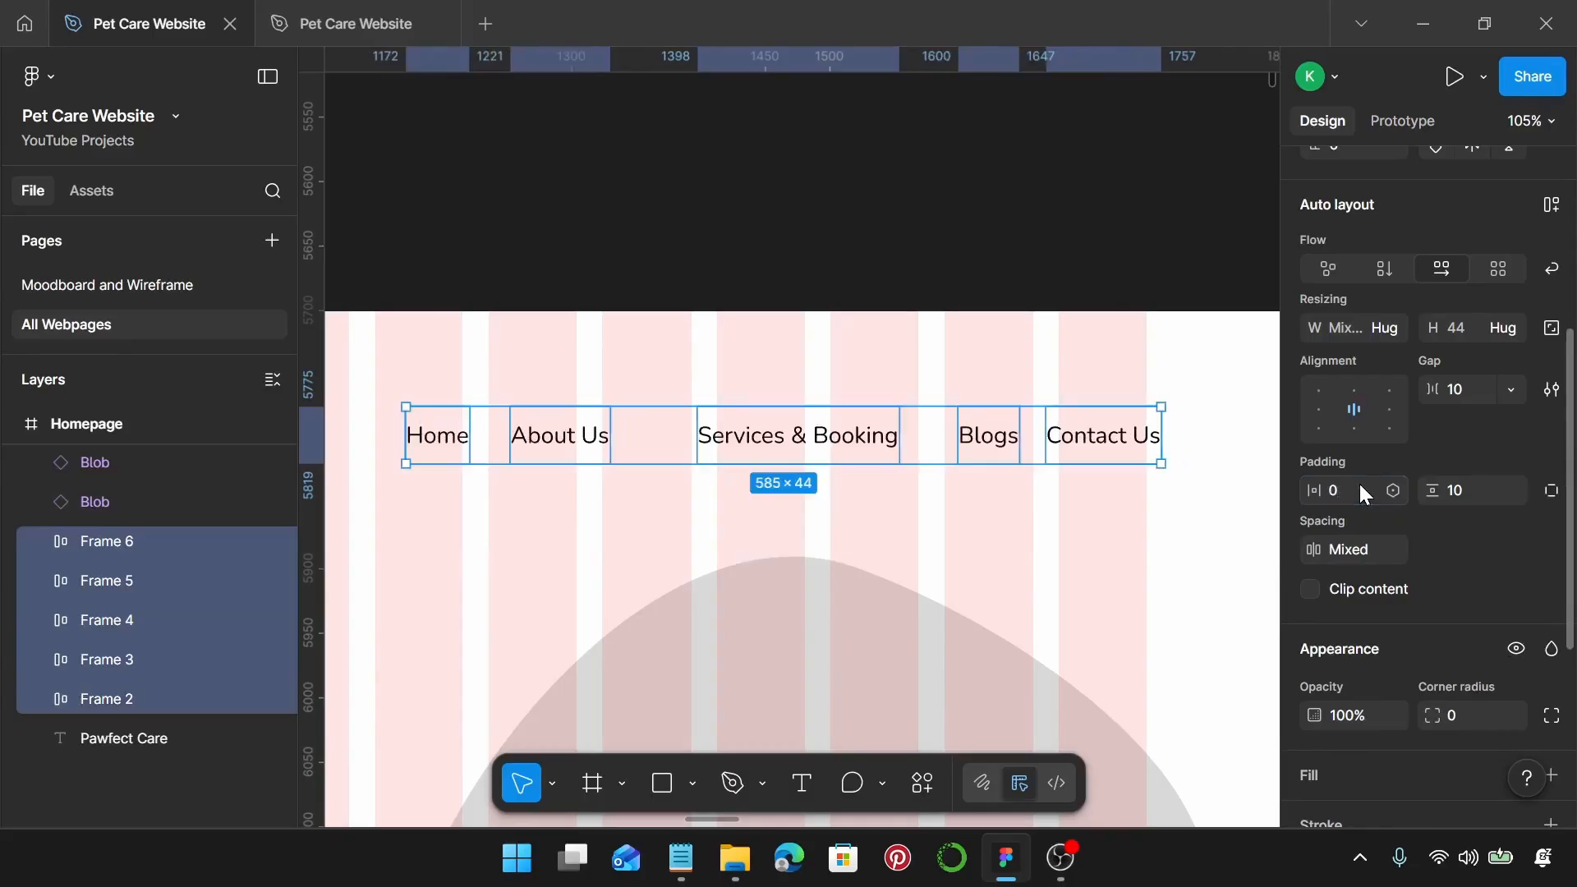
left_click(1490, 488)
key("Return")
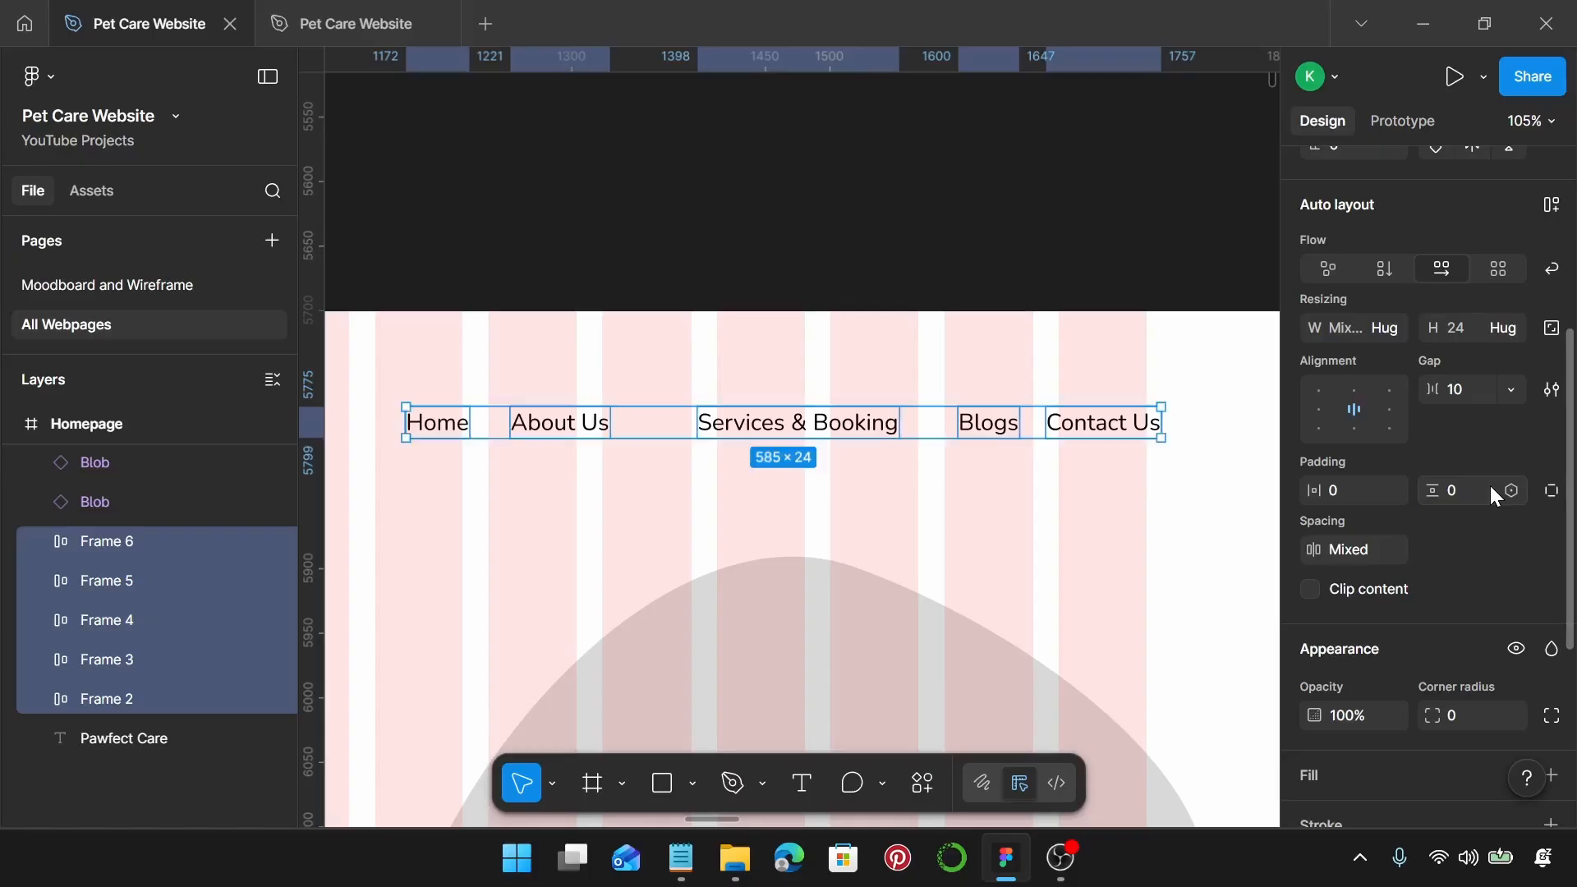
Step: Combine the five link frames in one horizontal auto layout with a gap of 30 and move it to the layout grid's right edge
key("shift+a")
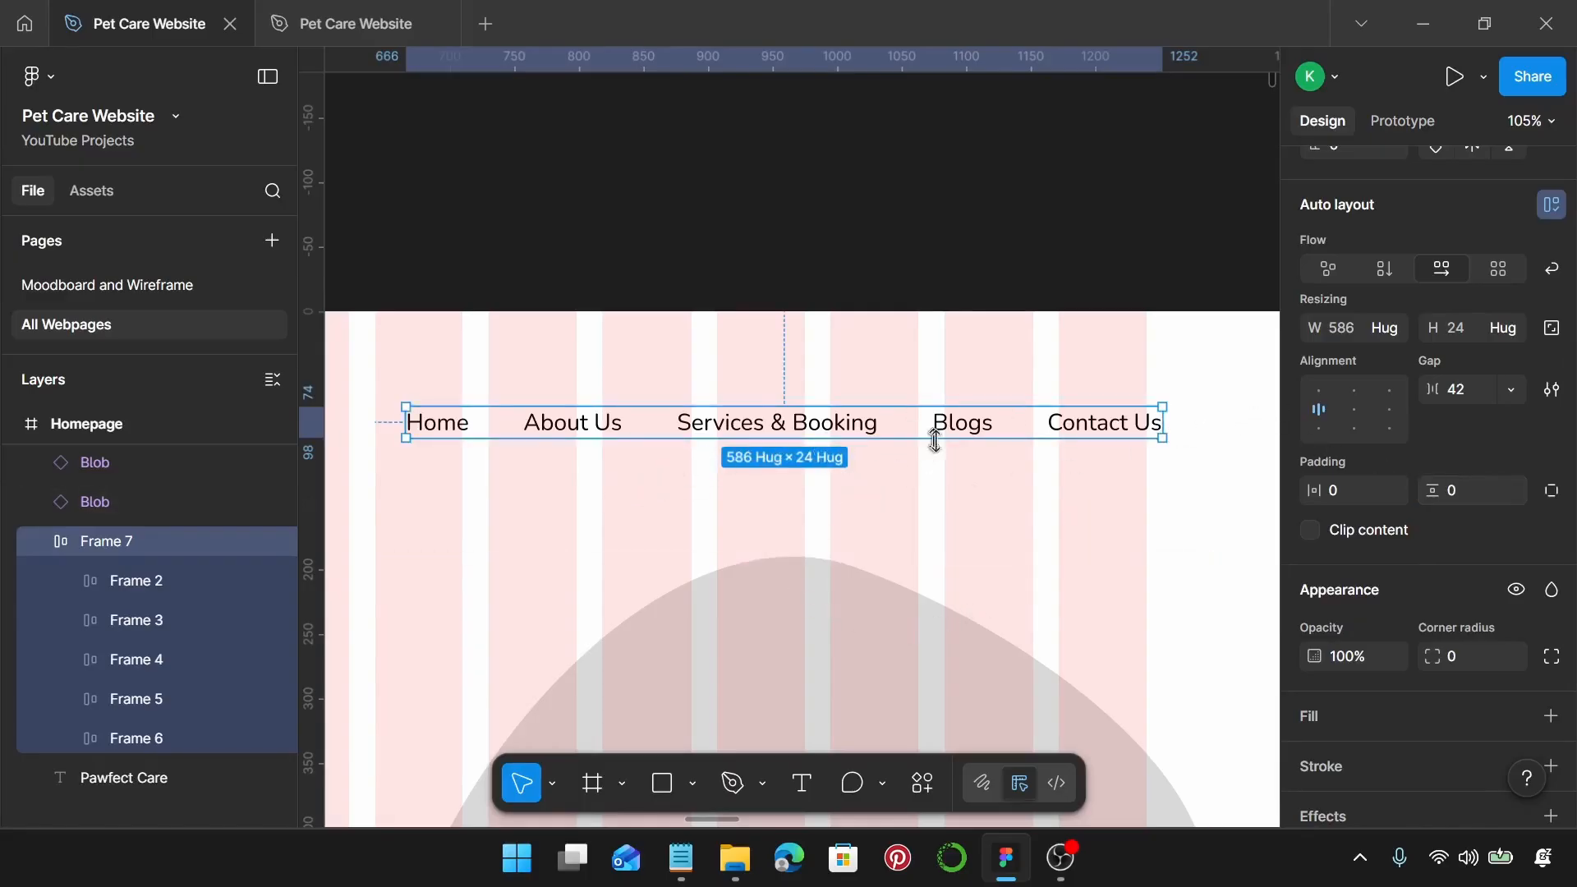
left_click(1468, 389)
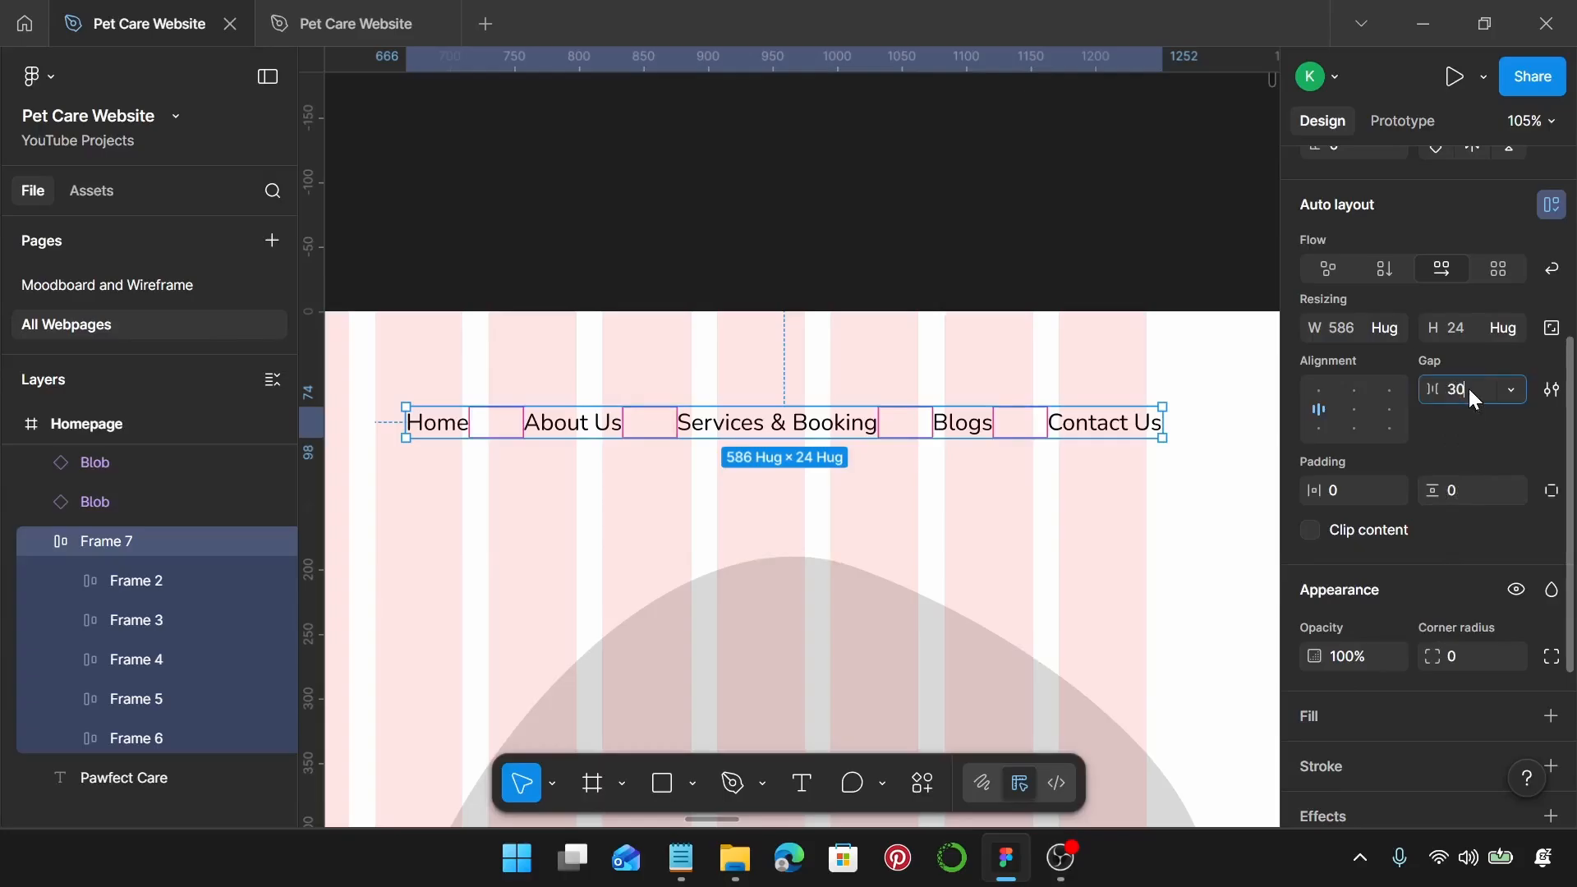
key("Return")
left_click(1039, 480)
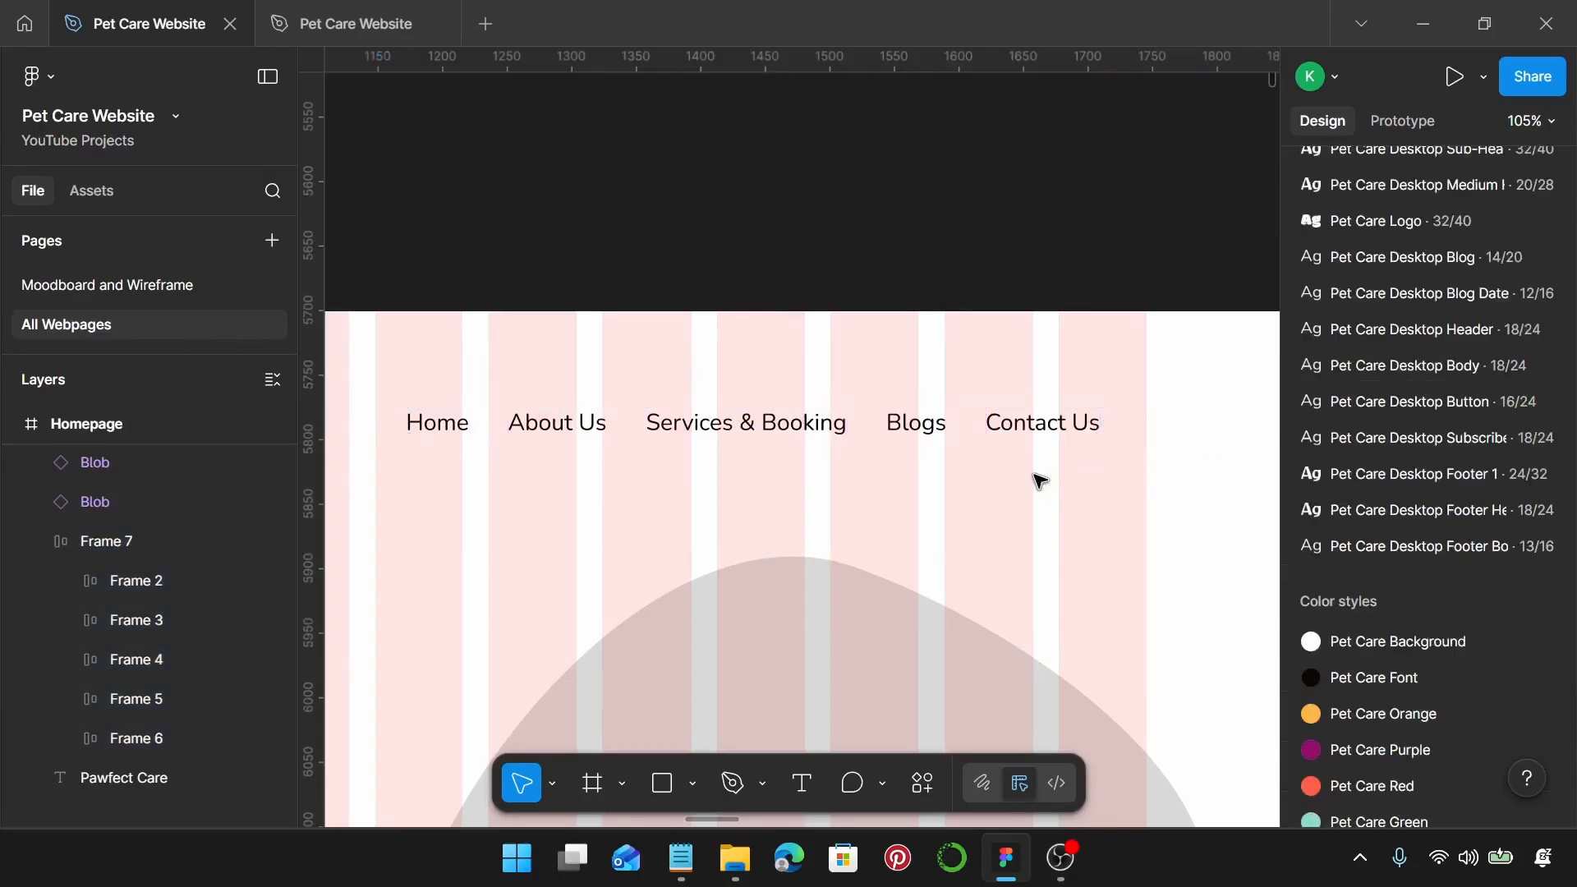
left_click(1045, 432)
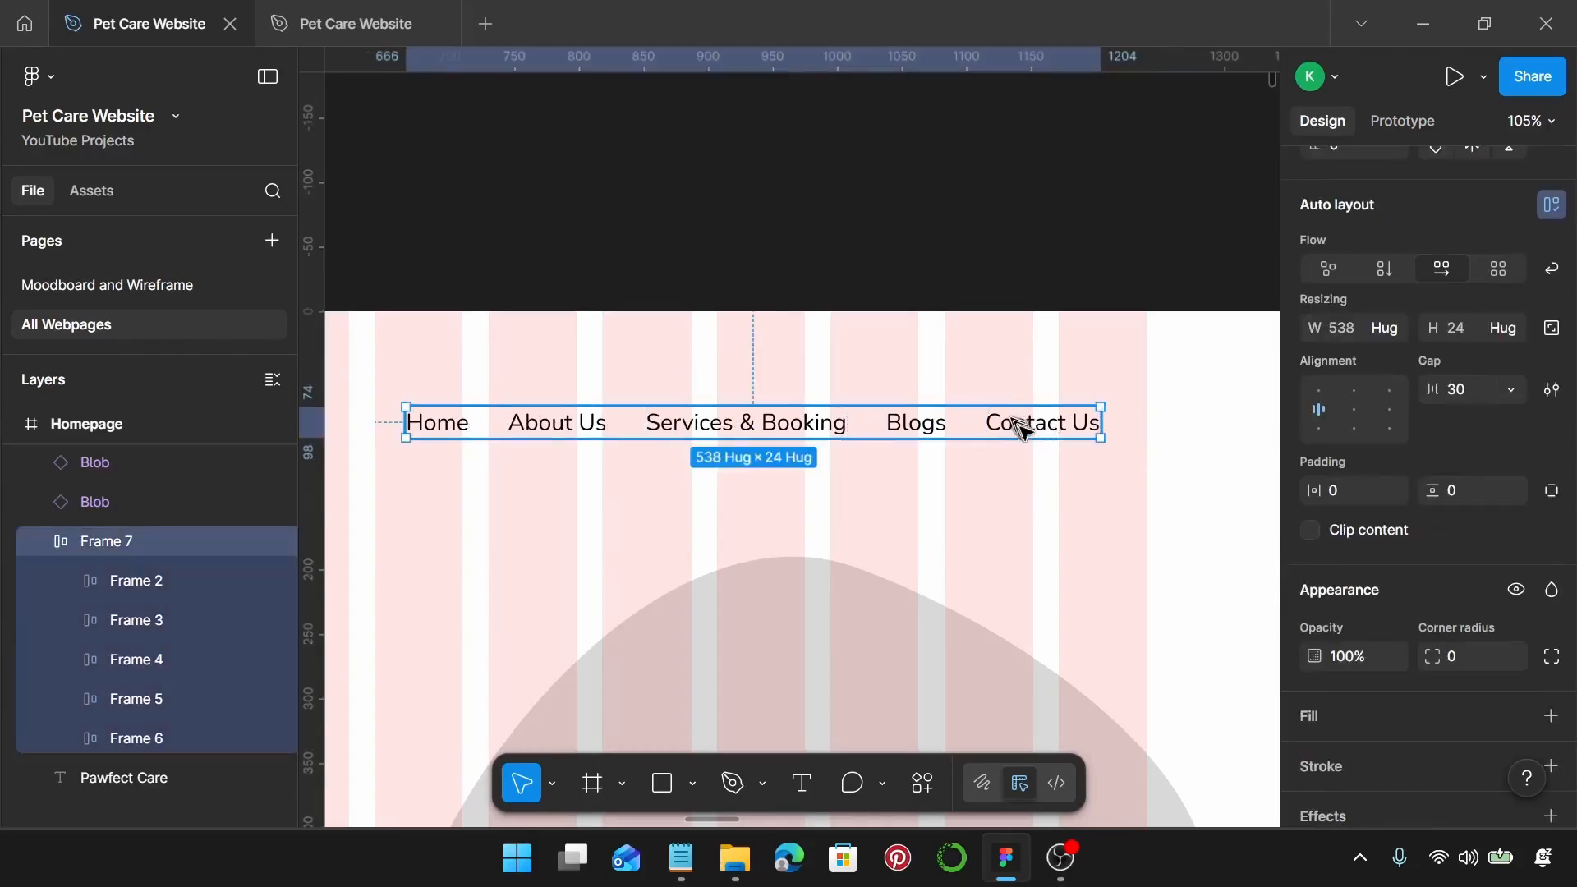
left_click_drag(1016, 426, 1063, 442)
Step: Wrap the Pawfect Care logo text in its own auto layout frame
scroll(1063, 442, "down", 5)
scroll(1059, 439, "left", 5)
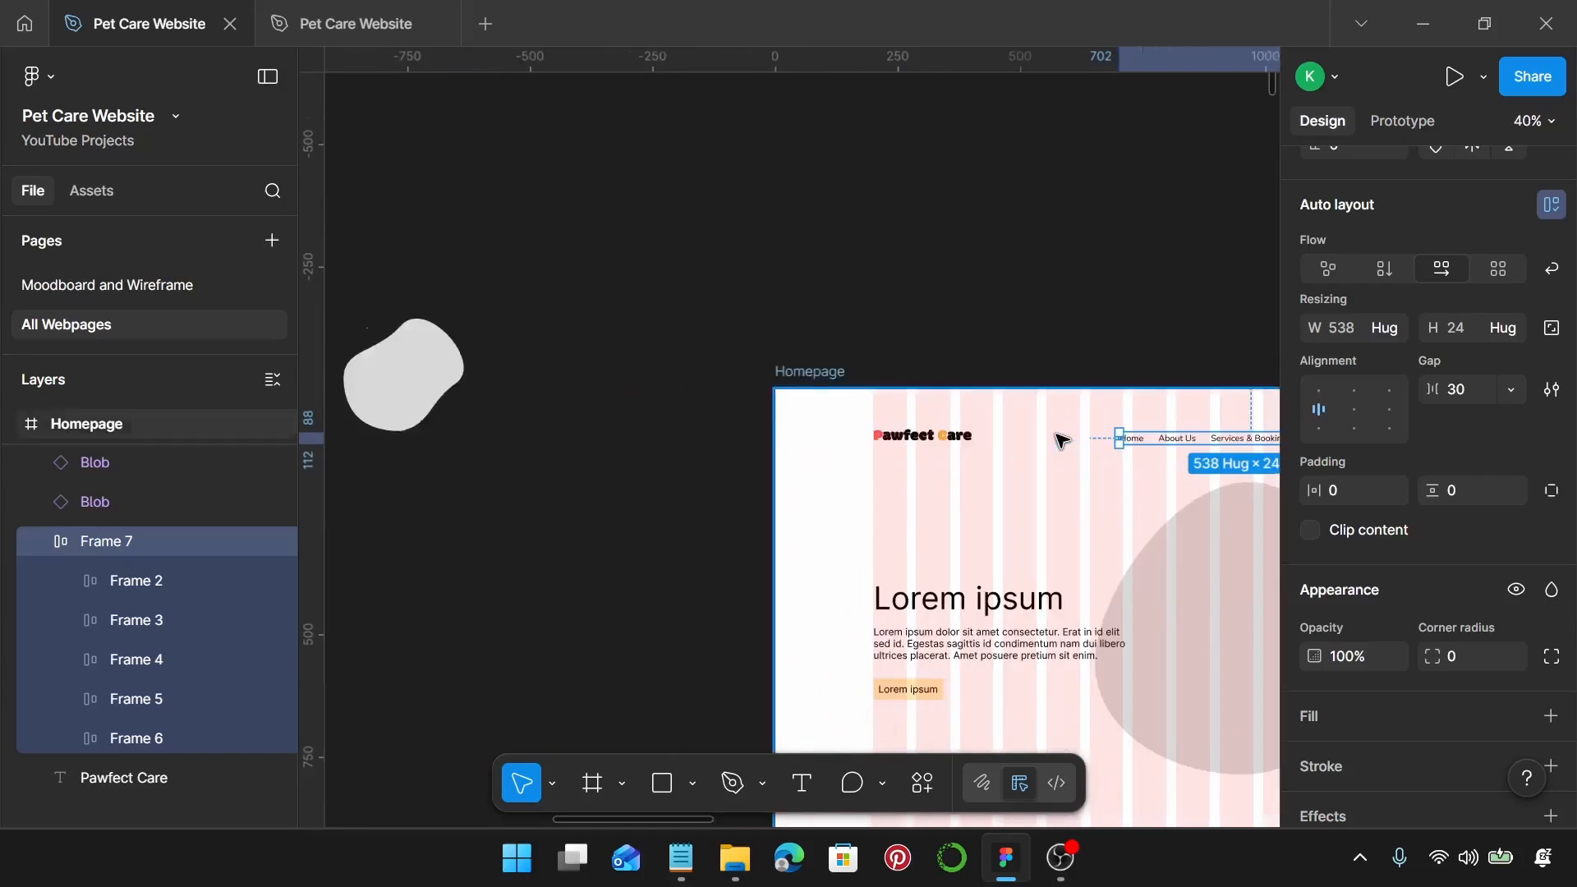
left_click(918, 435)
scroll(916, 437, "up", 4)
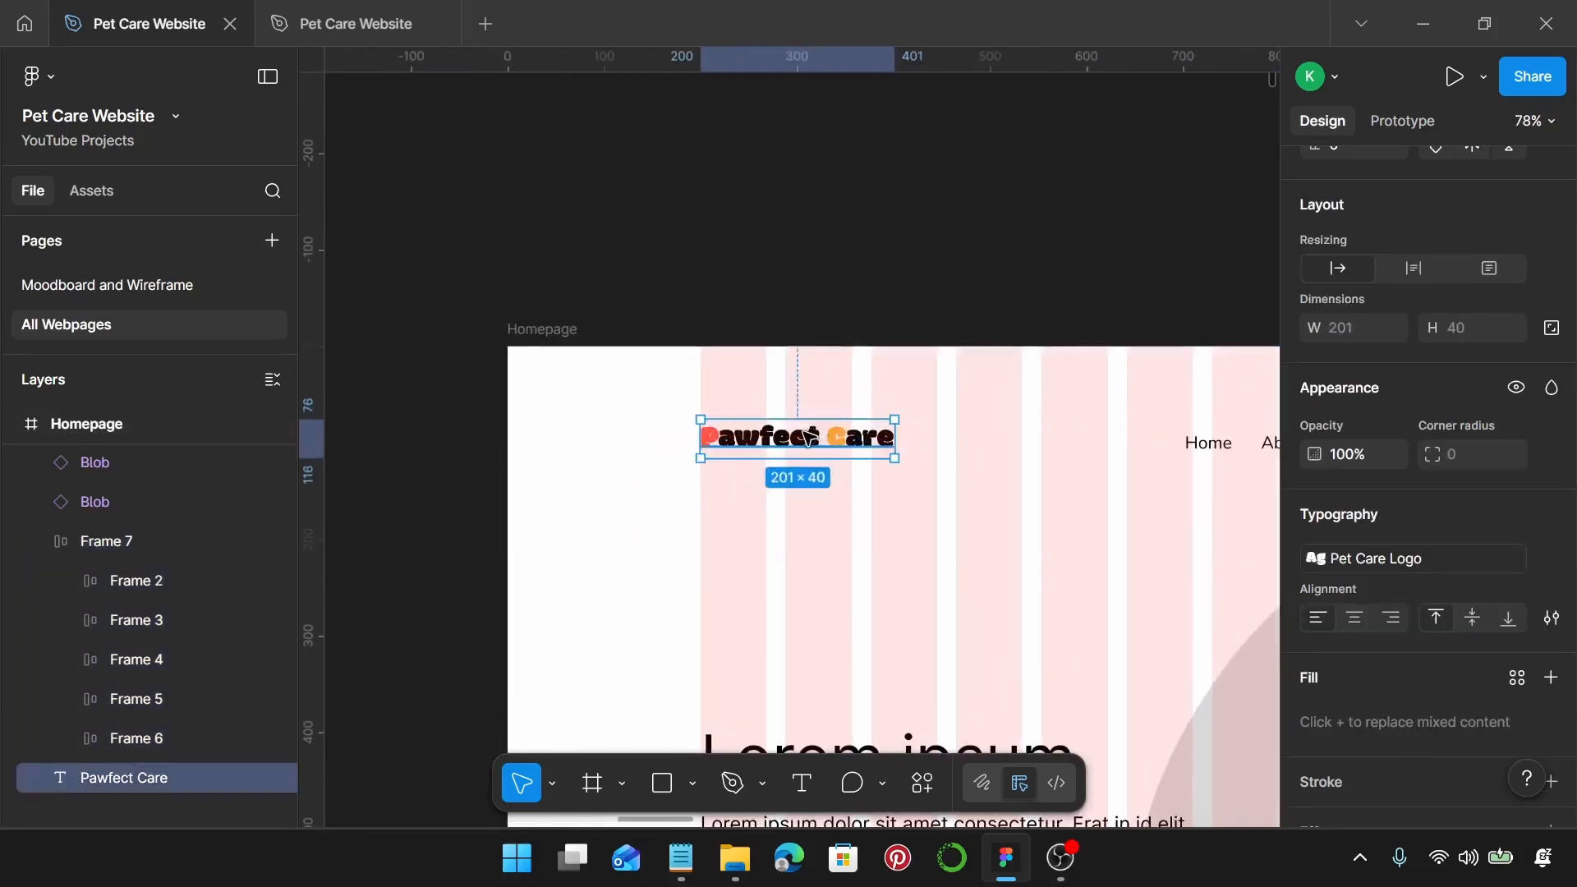
key("shift+a")
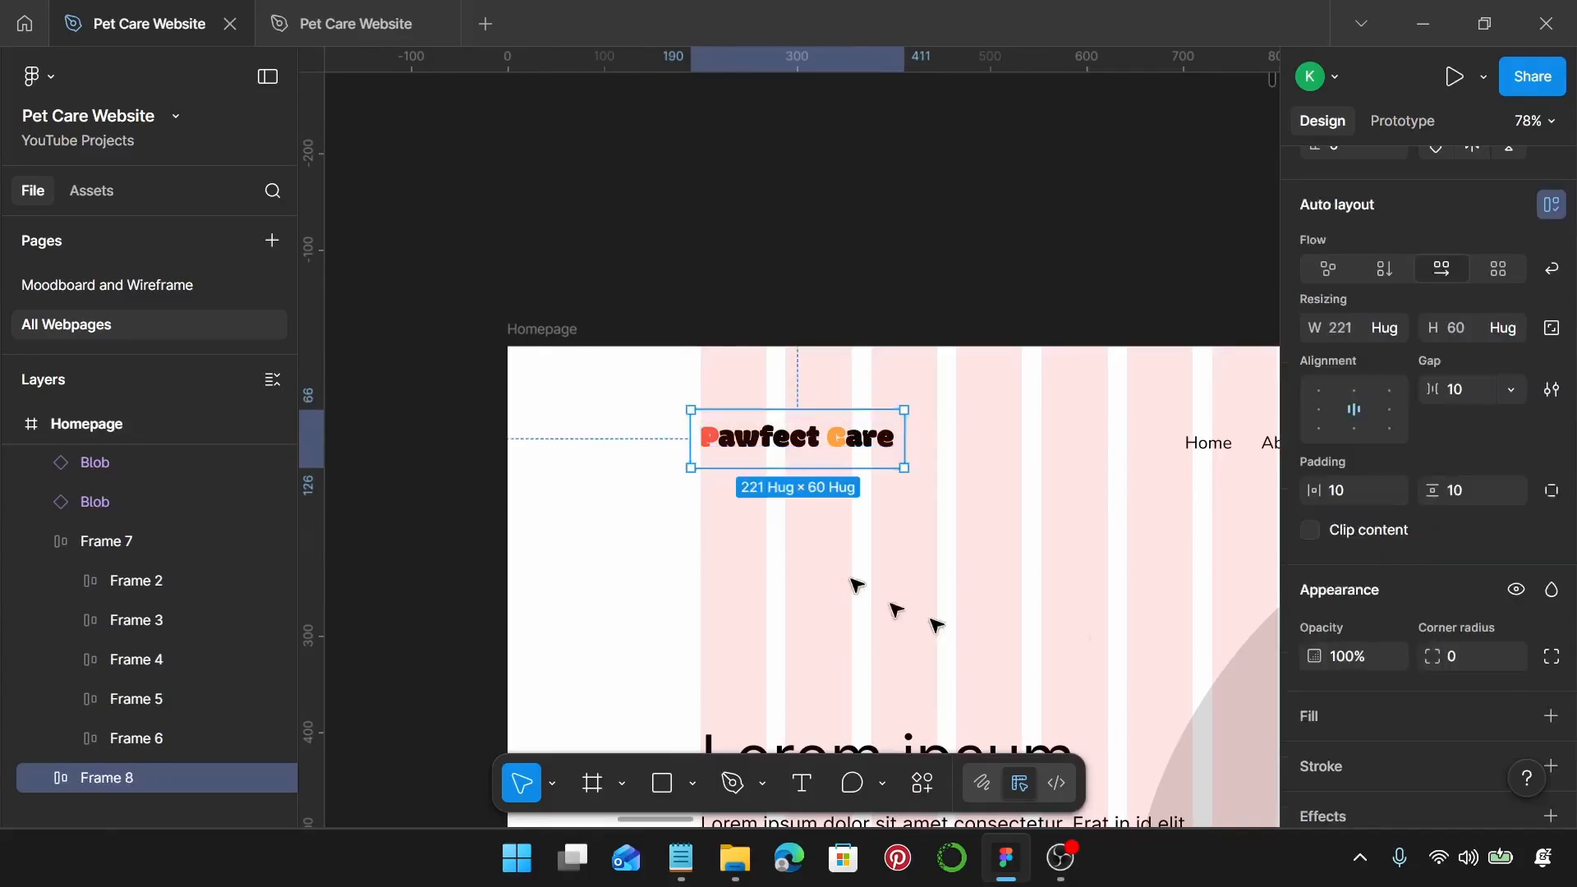
Step: Set the logo frame's horizontal and vertical padding to 0 and realign it with the first layout grid column
left_click(1365, 490)
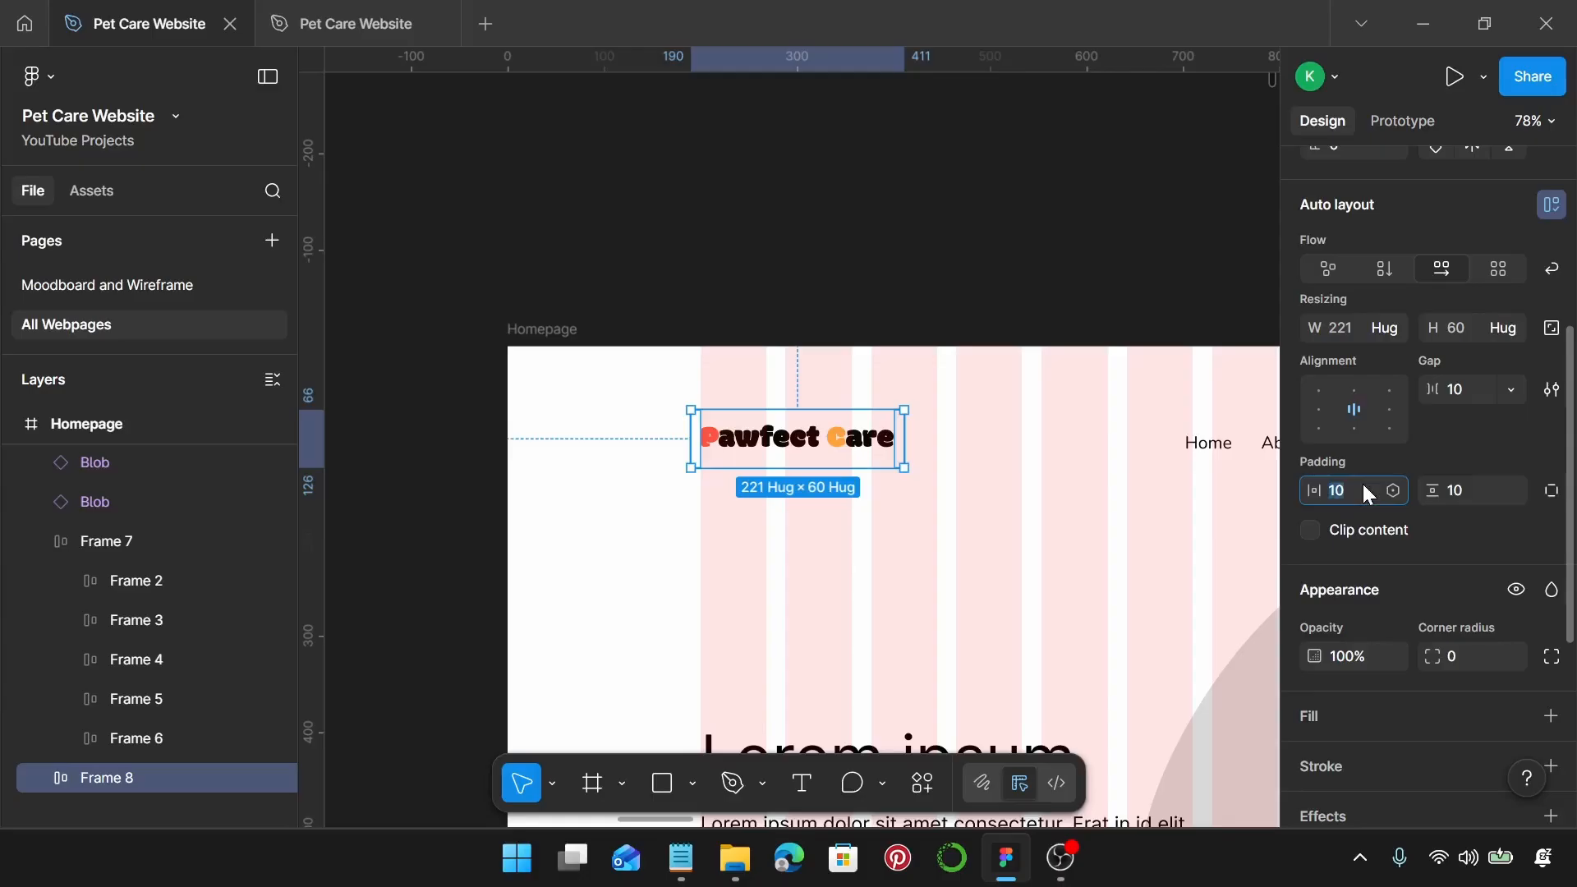
type("0")
key("Return")
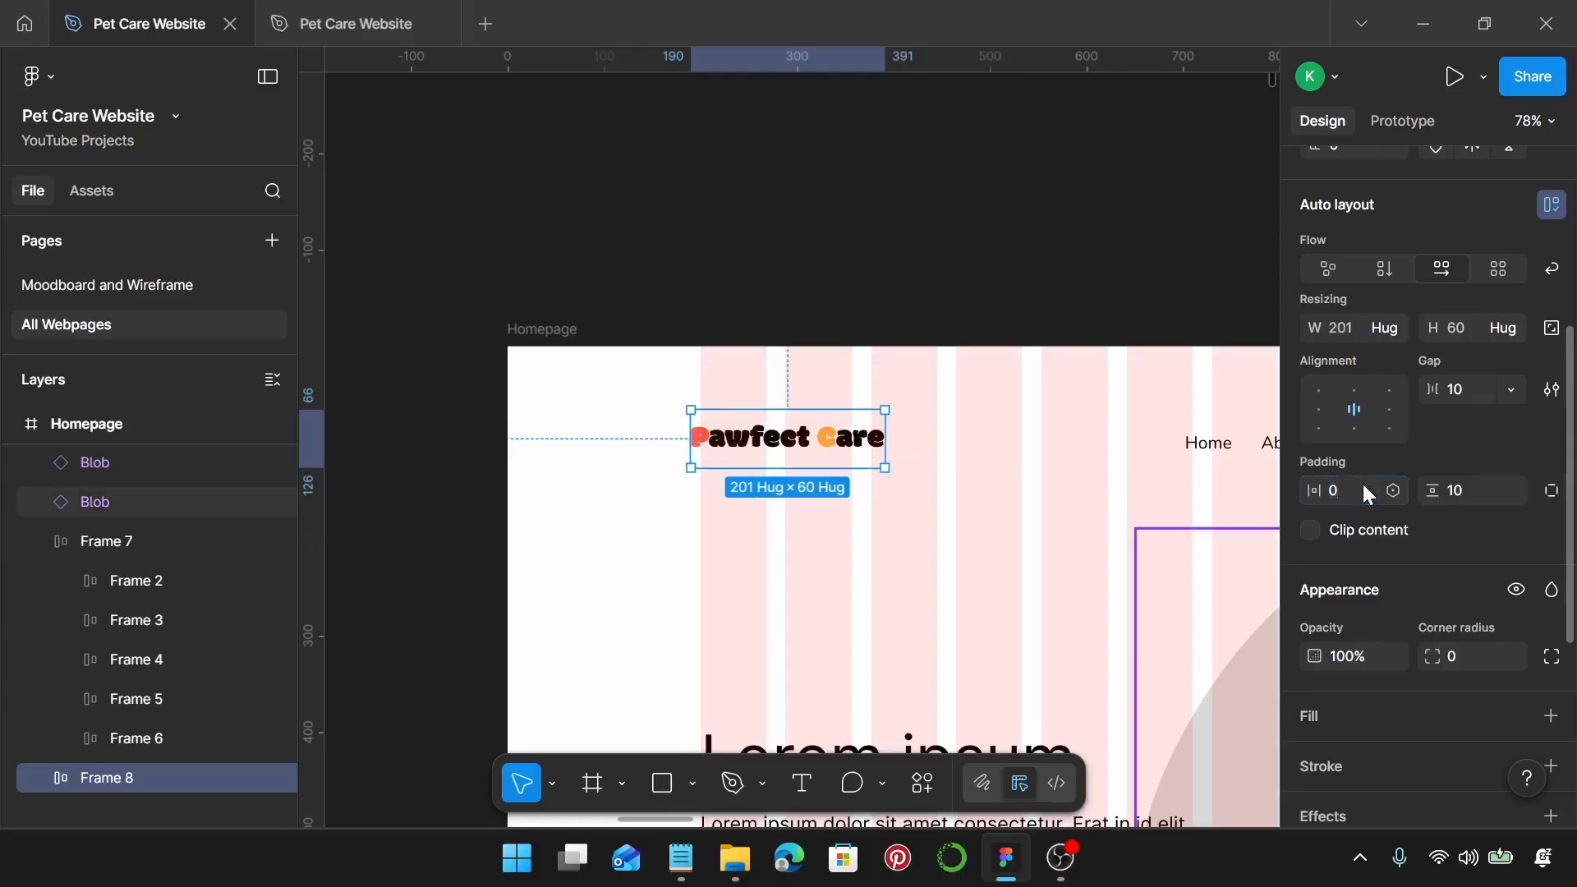
left_click(1475, 490)
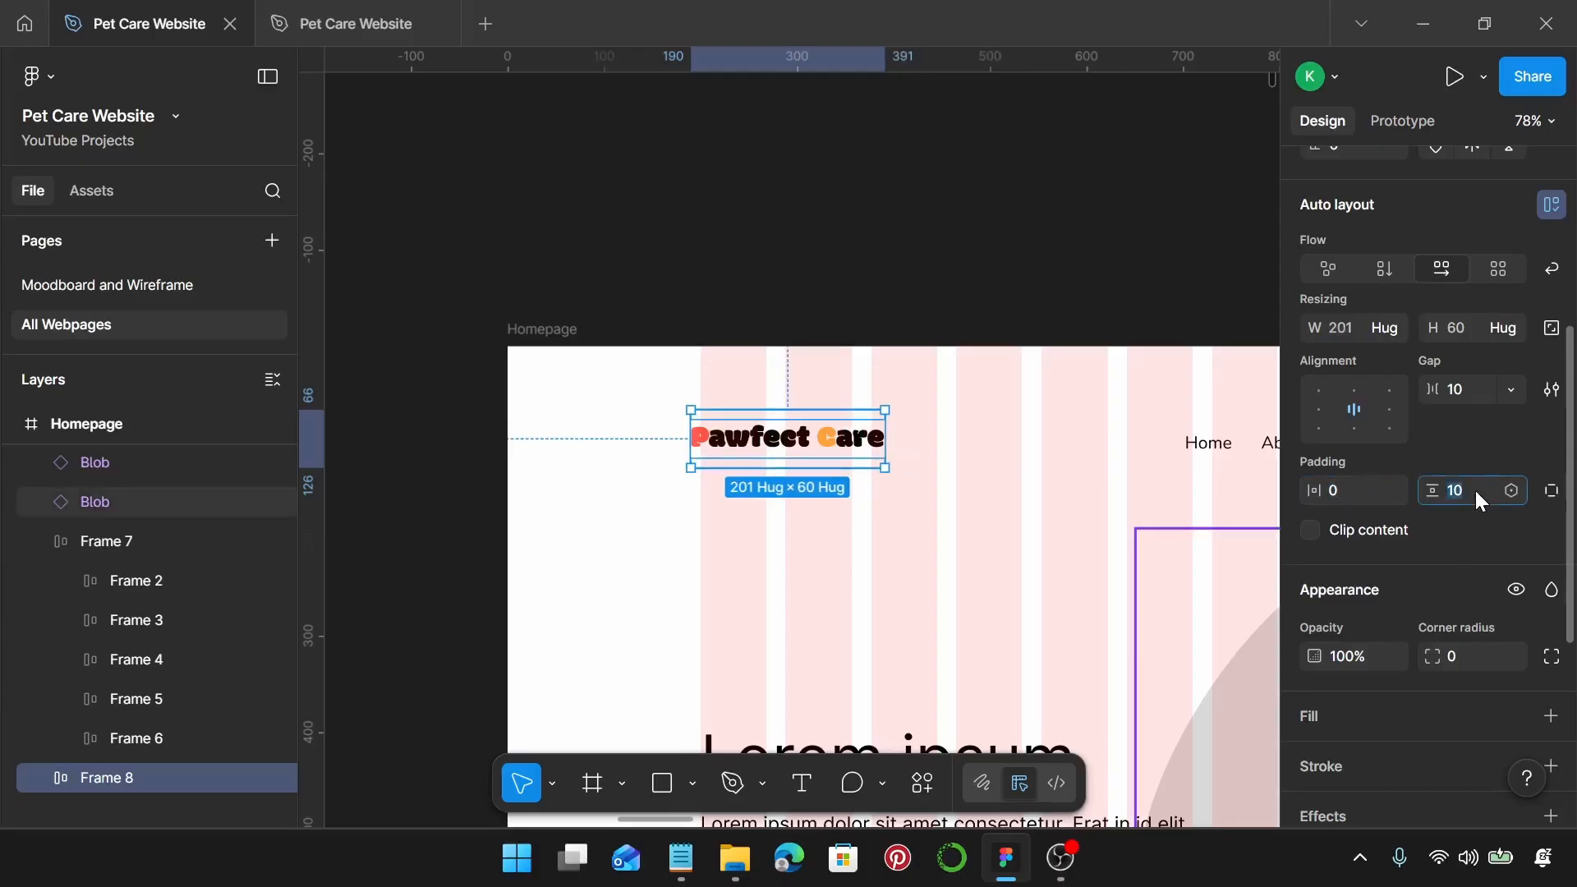
type("0")
key("Return")
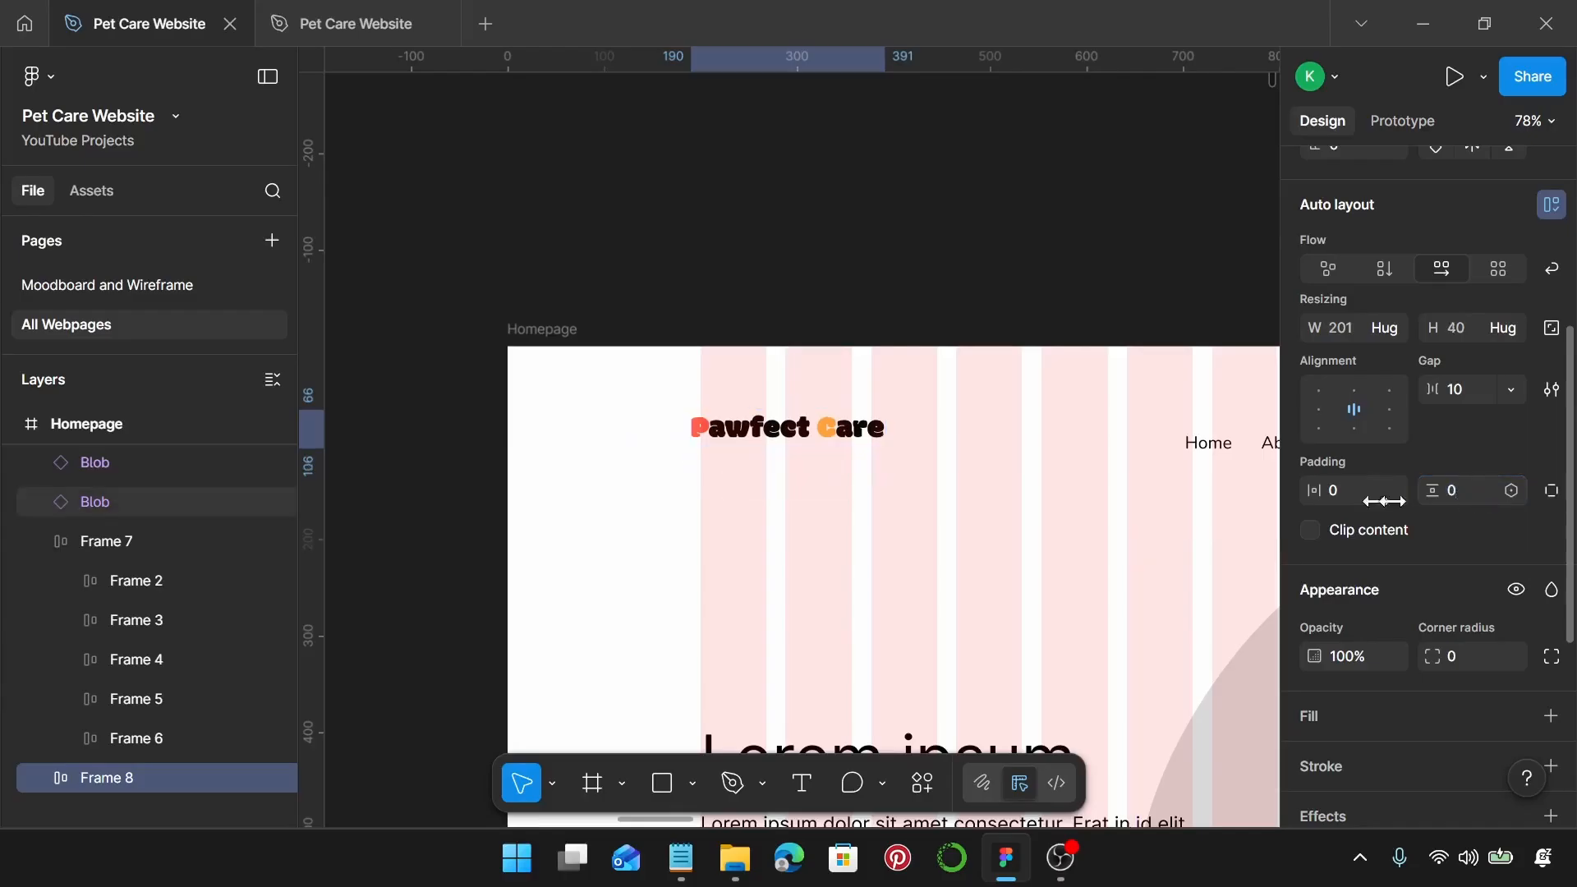
scroll(908, 499, "right", 2)
left_click_drag(754, 432, 764, 451)
Step: Combine the logo frame and the navigation frame in one horizontal auto layout header with left-centre alignment
scroll(764, 451, "right", 5)
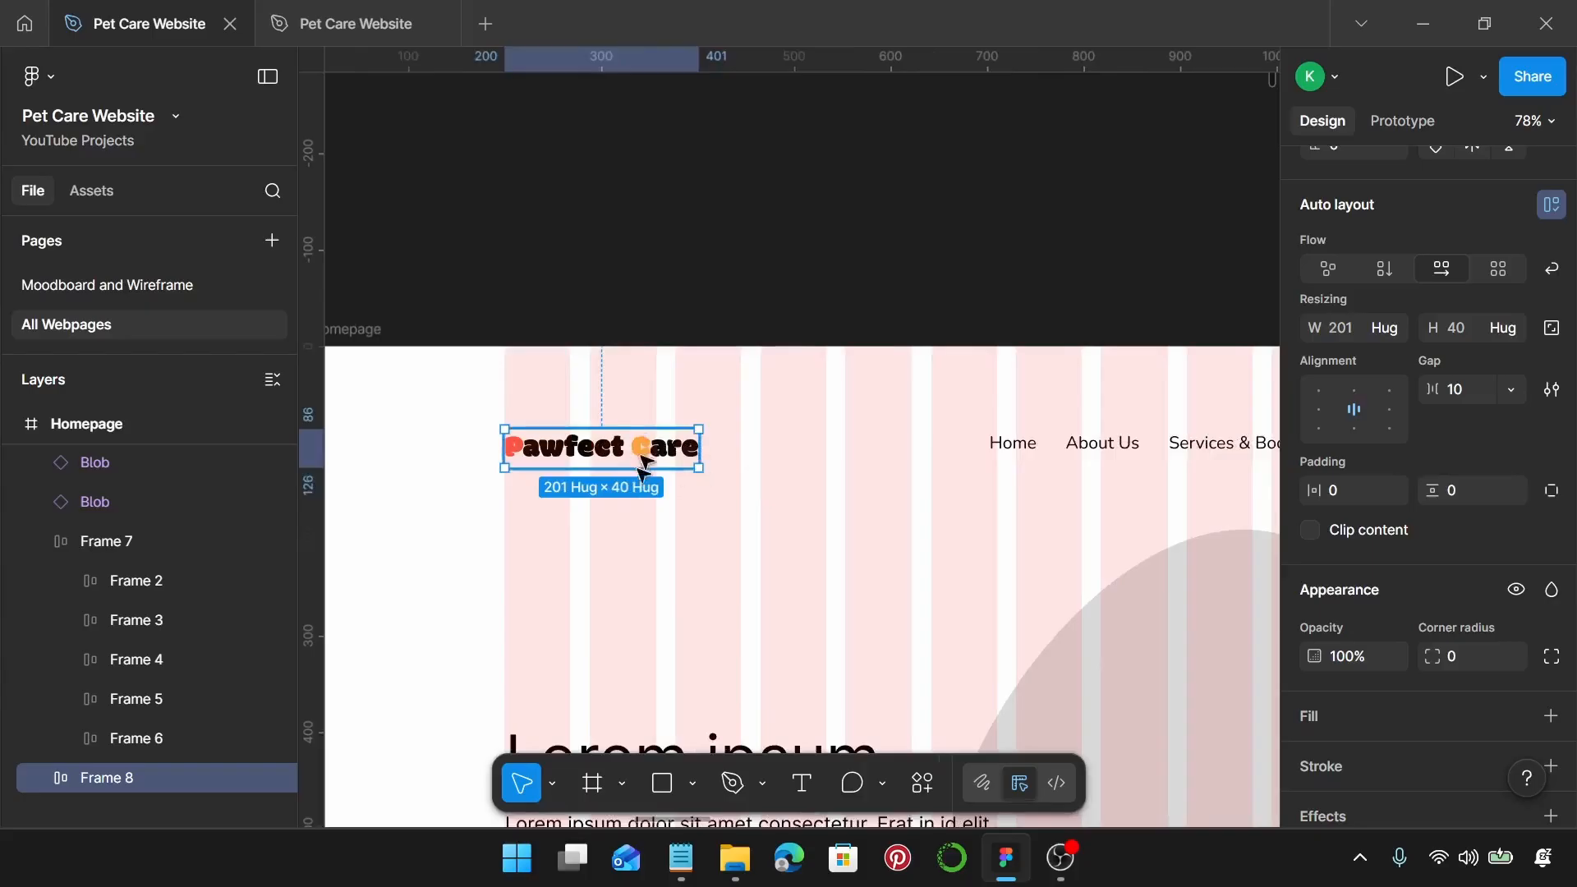
left_click(1050, 448, "shift")
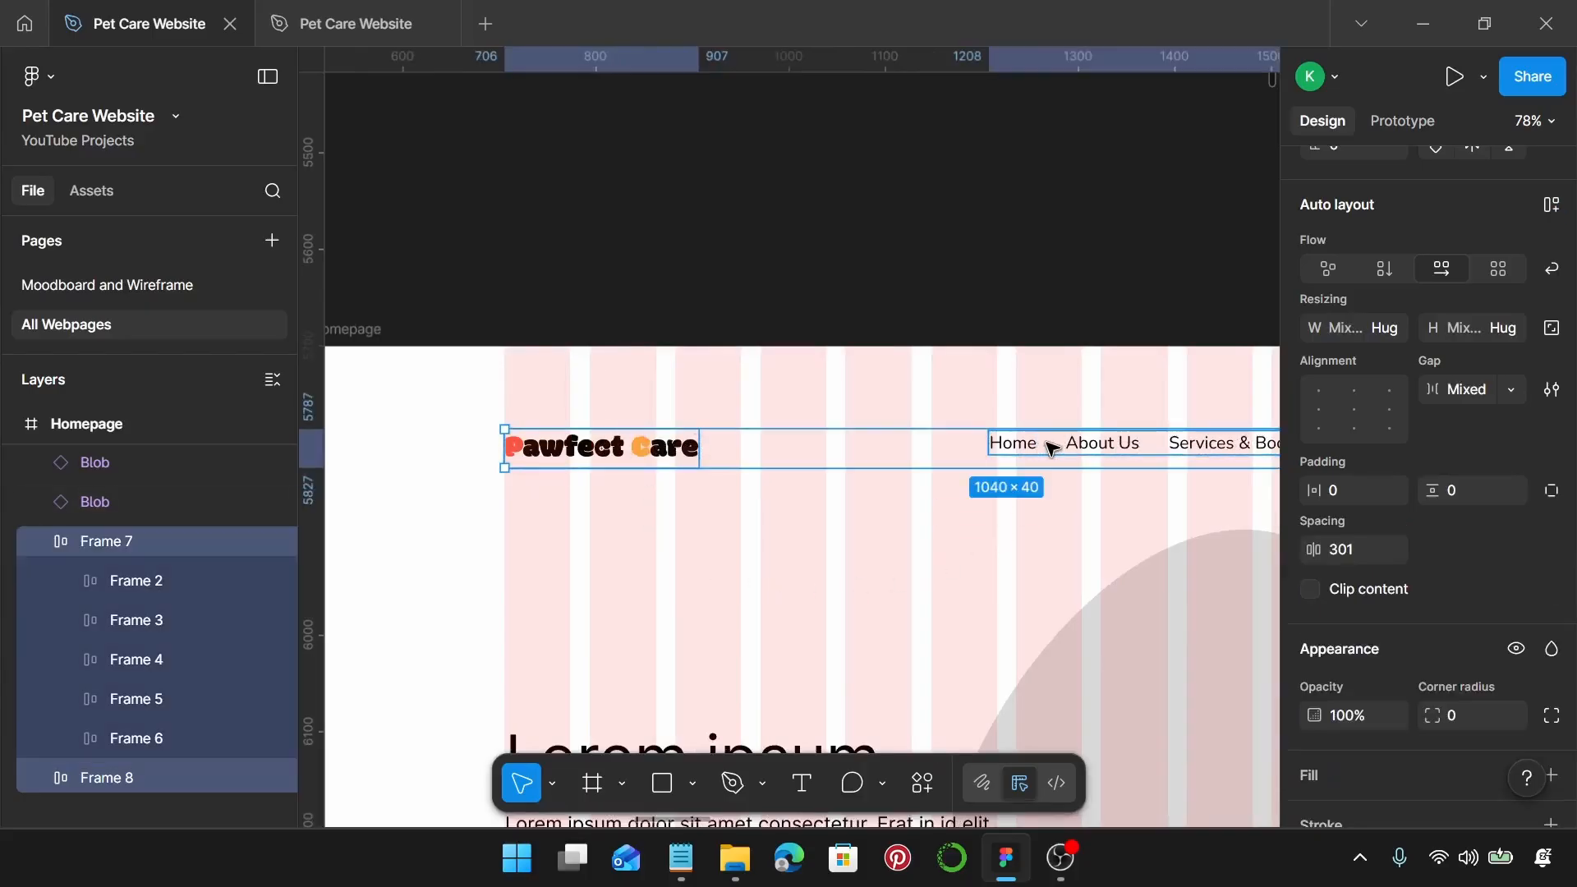
key("shift+a")
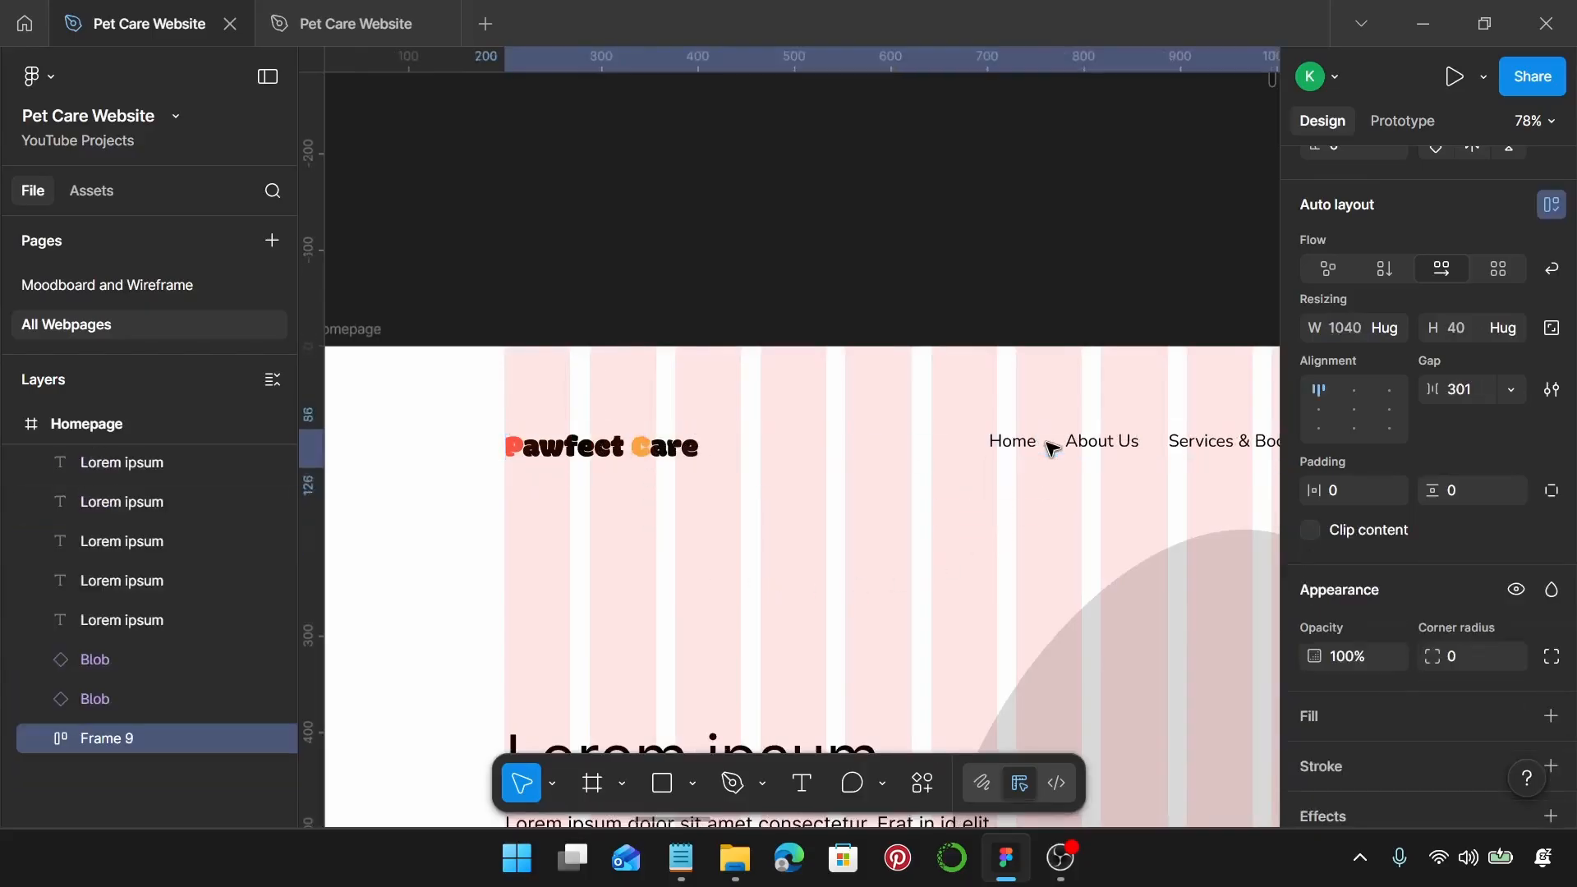
left_click(1320, 410)
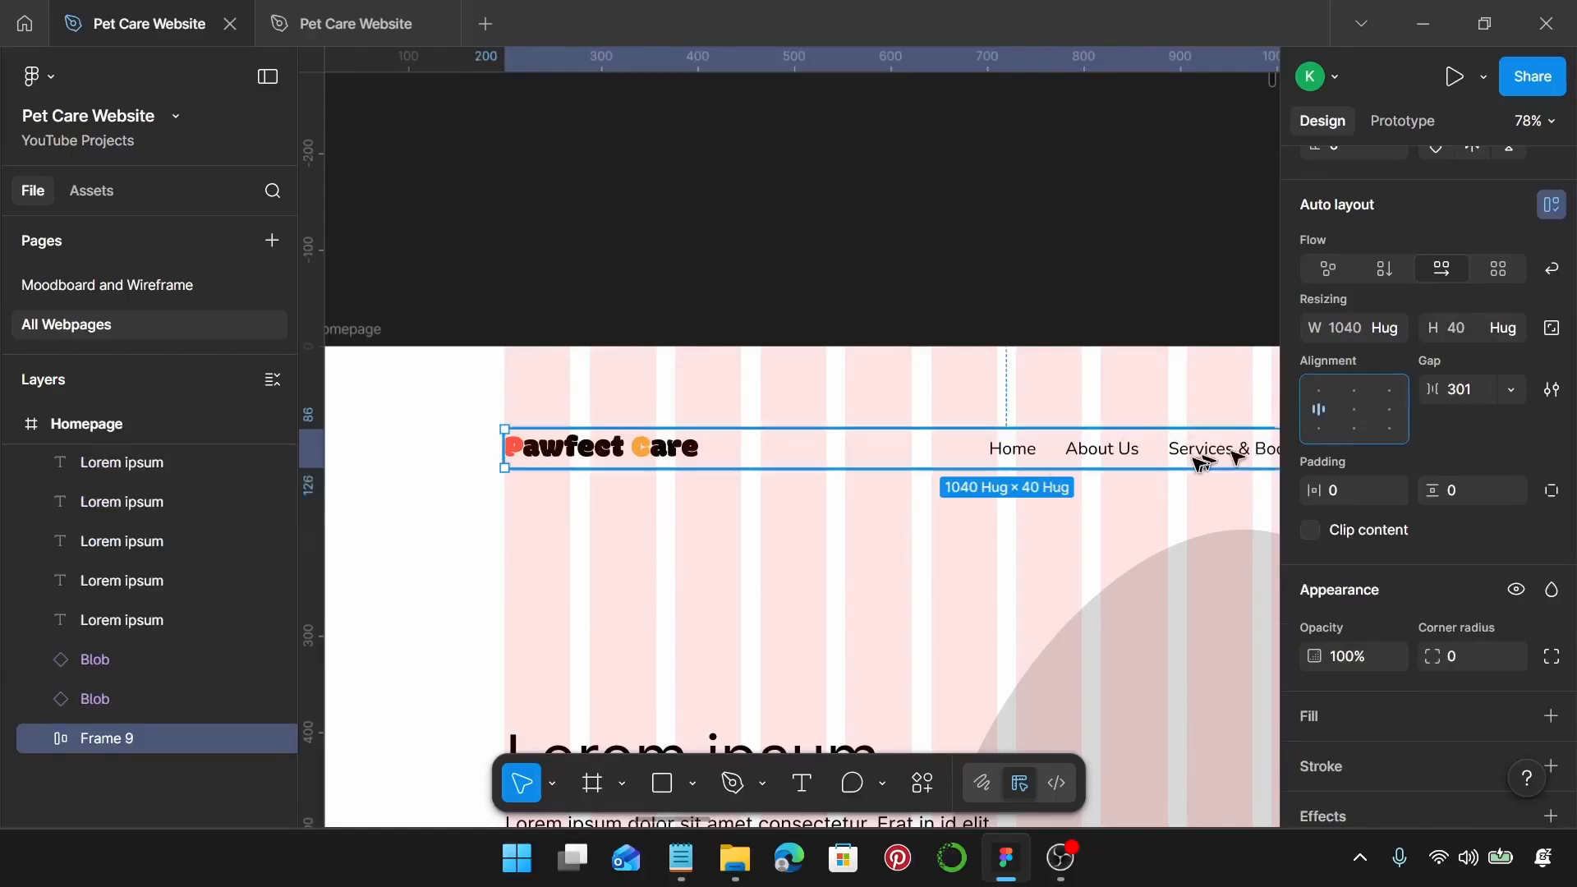
Step: Set the header auto layout's gap to Auto so the logo and navigation spread to opposite ends
scroll(1190, 462, "right", 1)
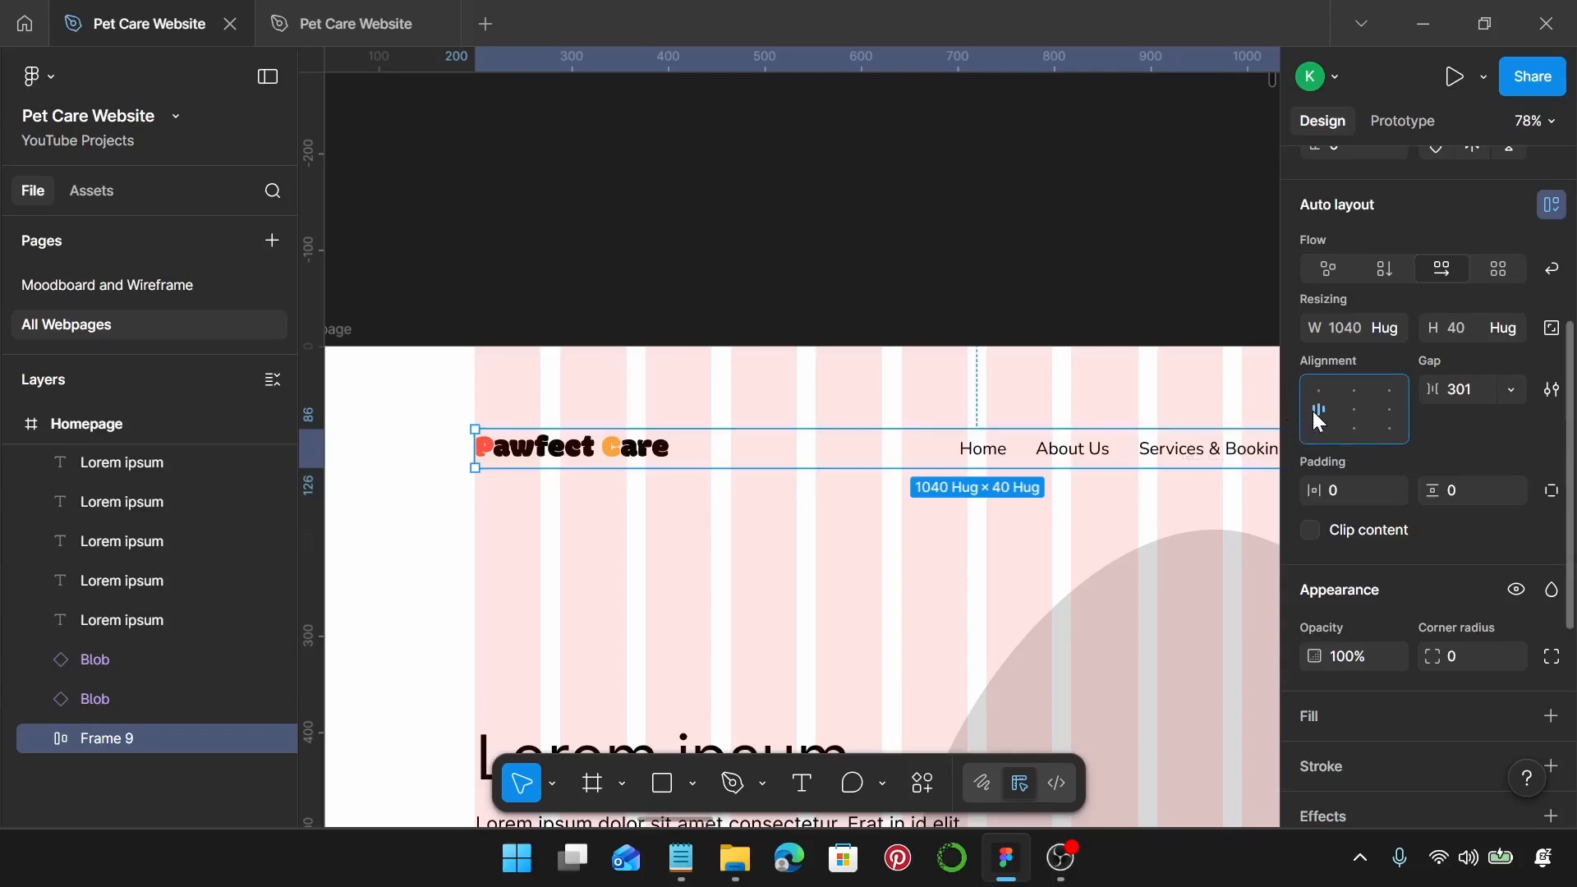
left_click(1512, 391)
left_click(1421, 423)
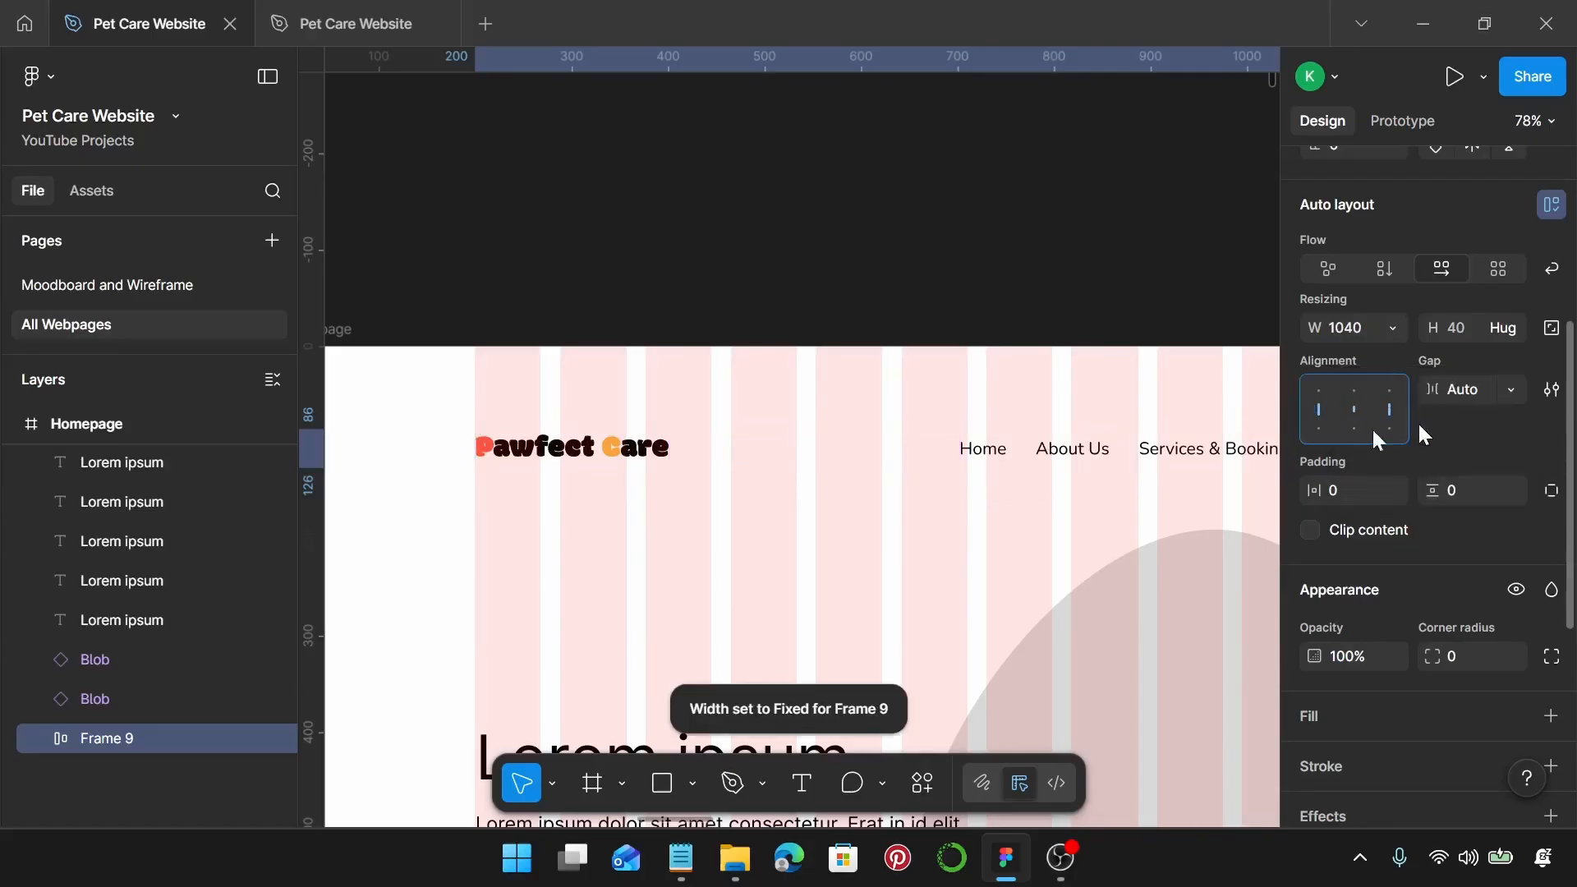
Step: Try narrowing the header frame from its right edge to test the automatic gap, and undo the resize
left_click(895, 599)
scroll(893, 598, "down", 3)
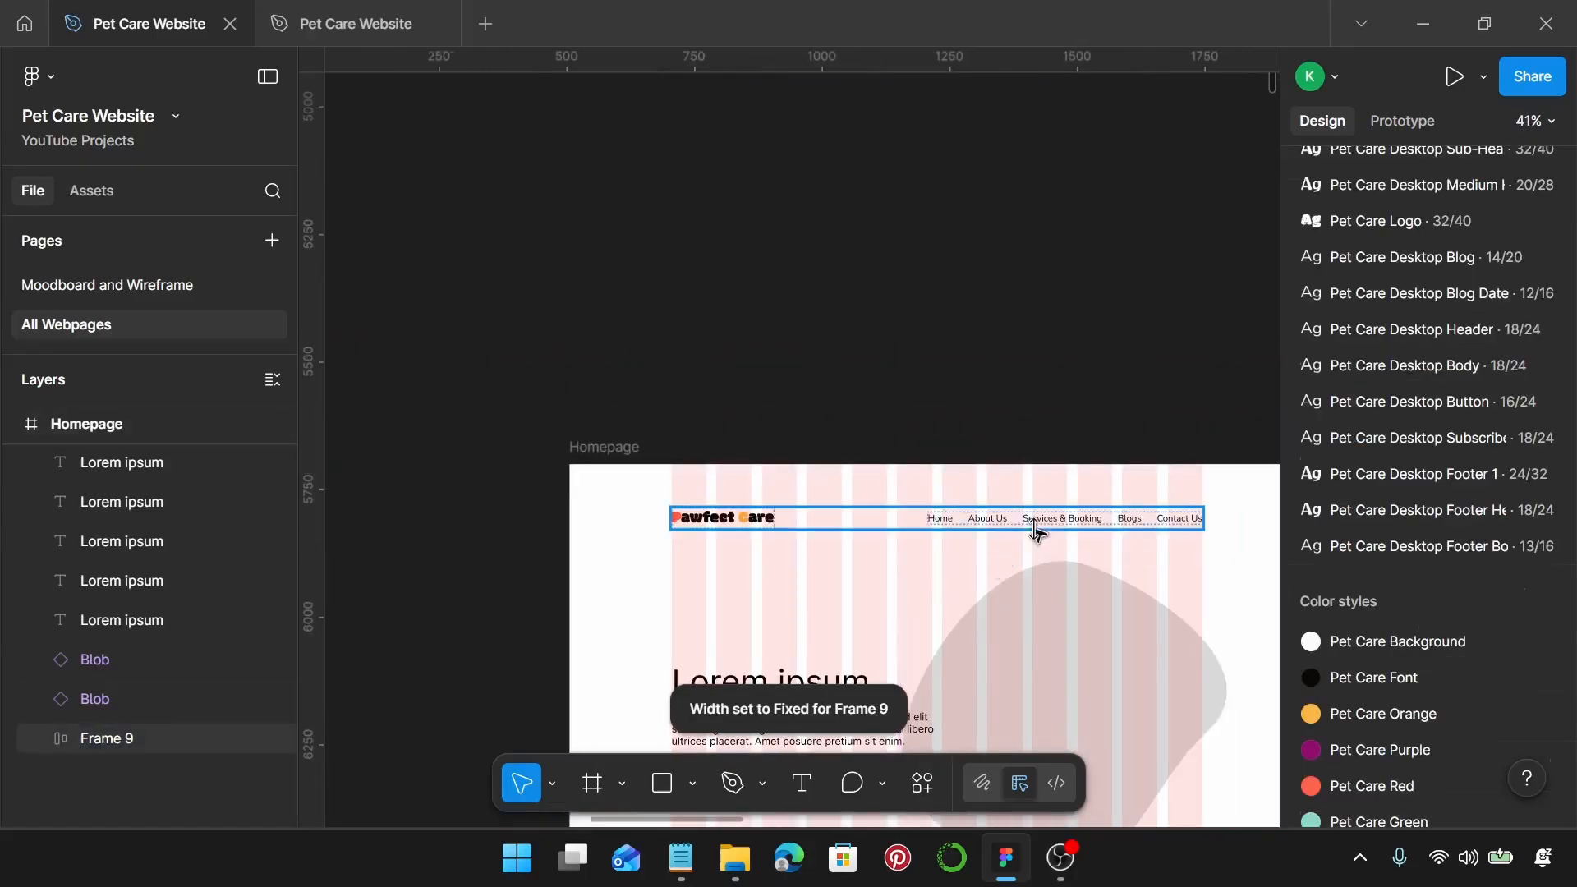
left_click(1033, 526)
left_click_drag(1202, 519, 1076, 533)
key("ctrl+z")
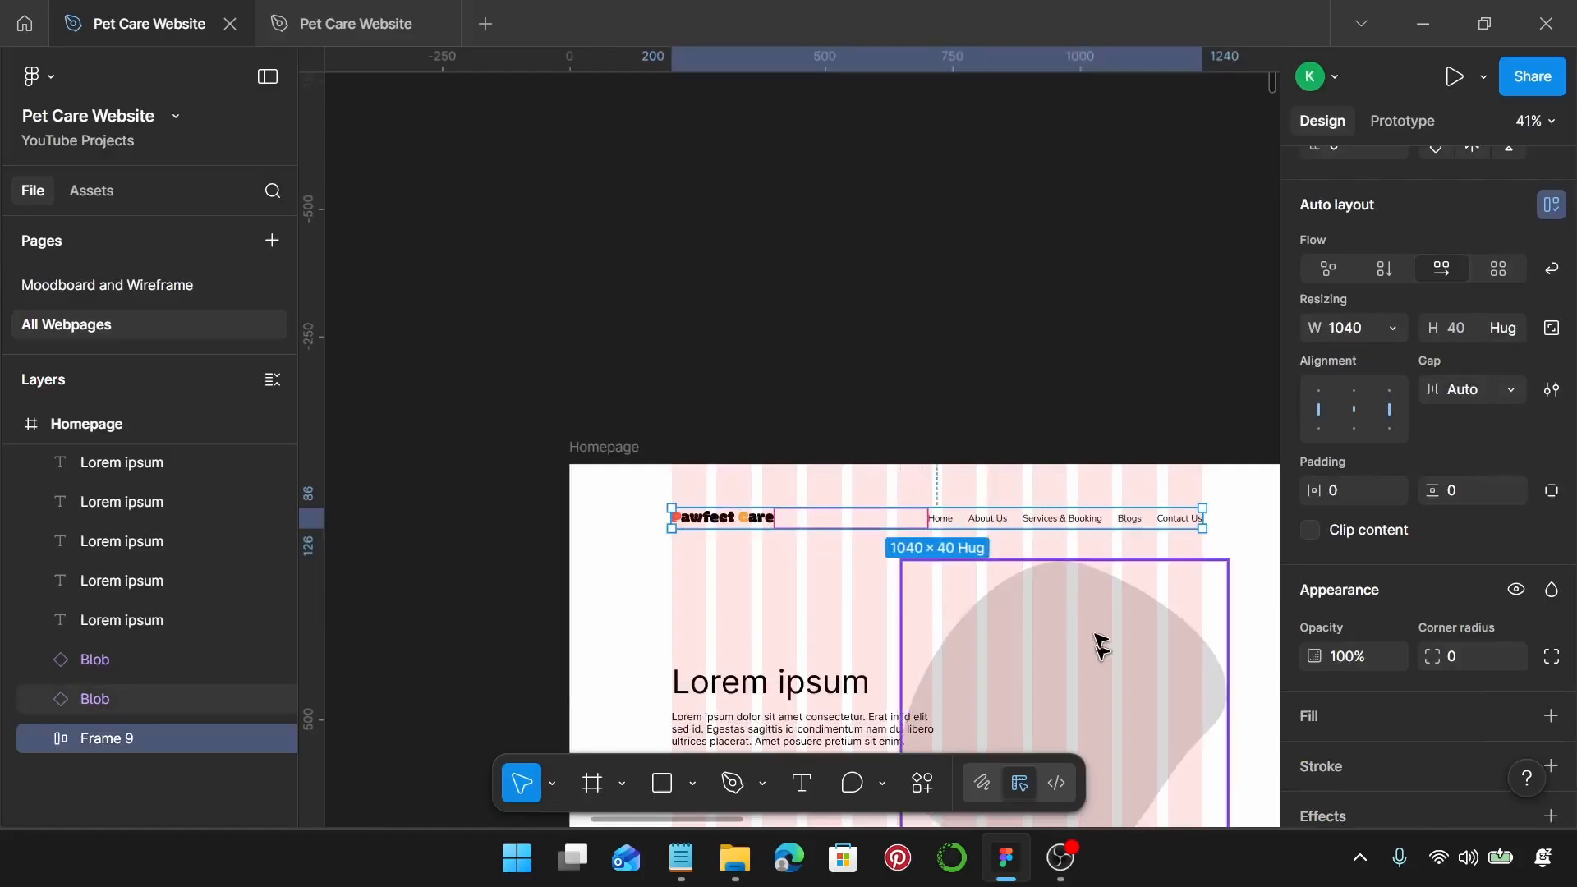
scroll(1092, 615, "down", 3)
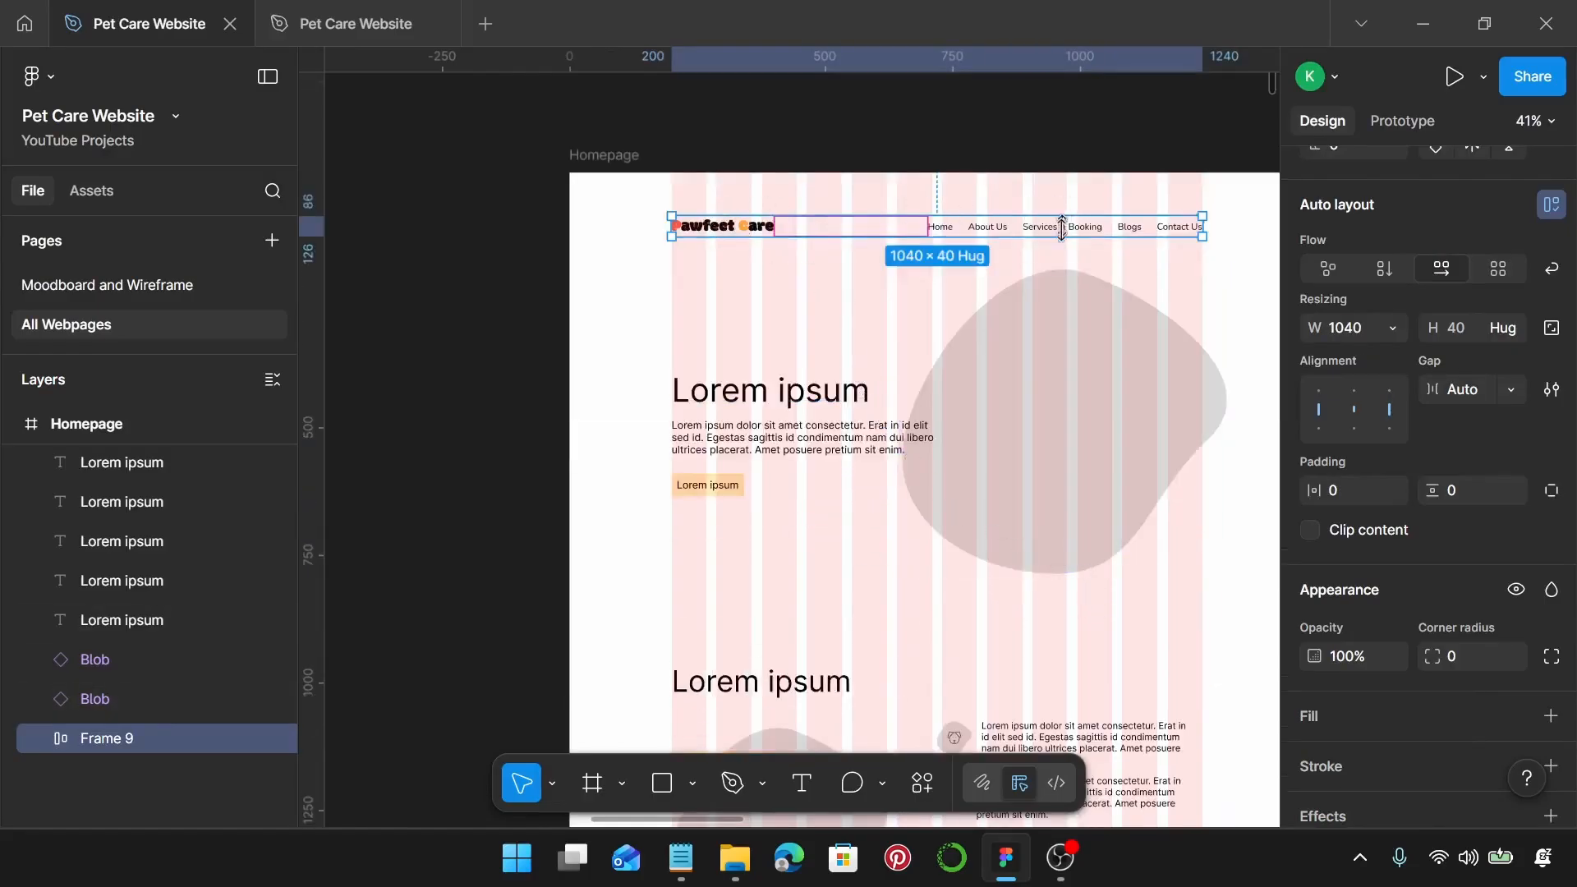
scroll(944, 247, "up", 2)
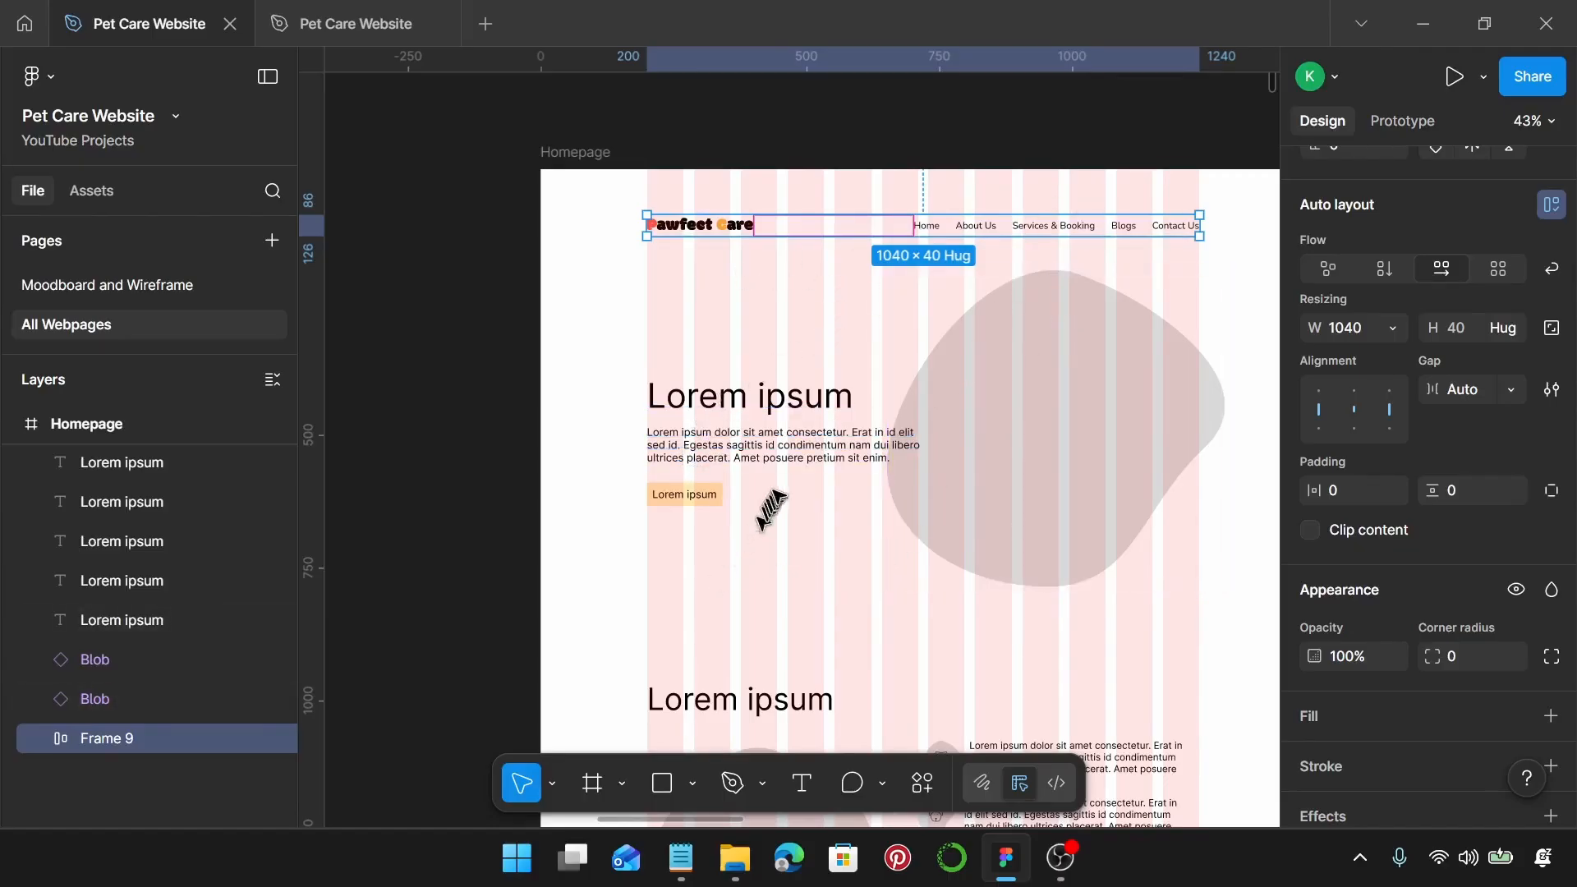
scroll(772, 575, "down", 3)
scroll(845, 377, "down", 2)
scroll(845, 377, "up", 2, "ctrl")
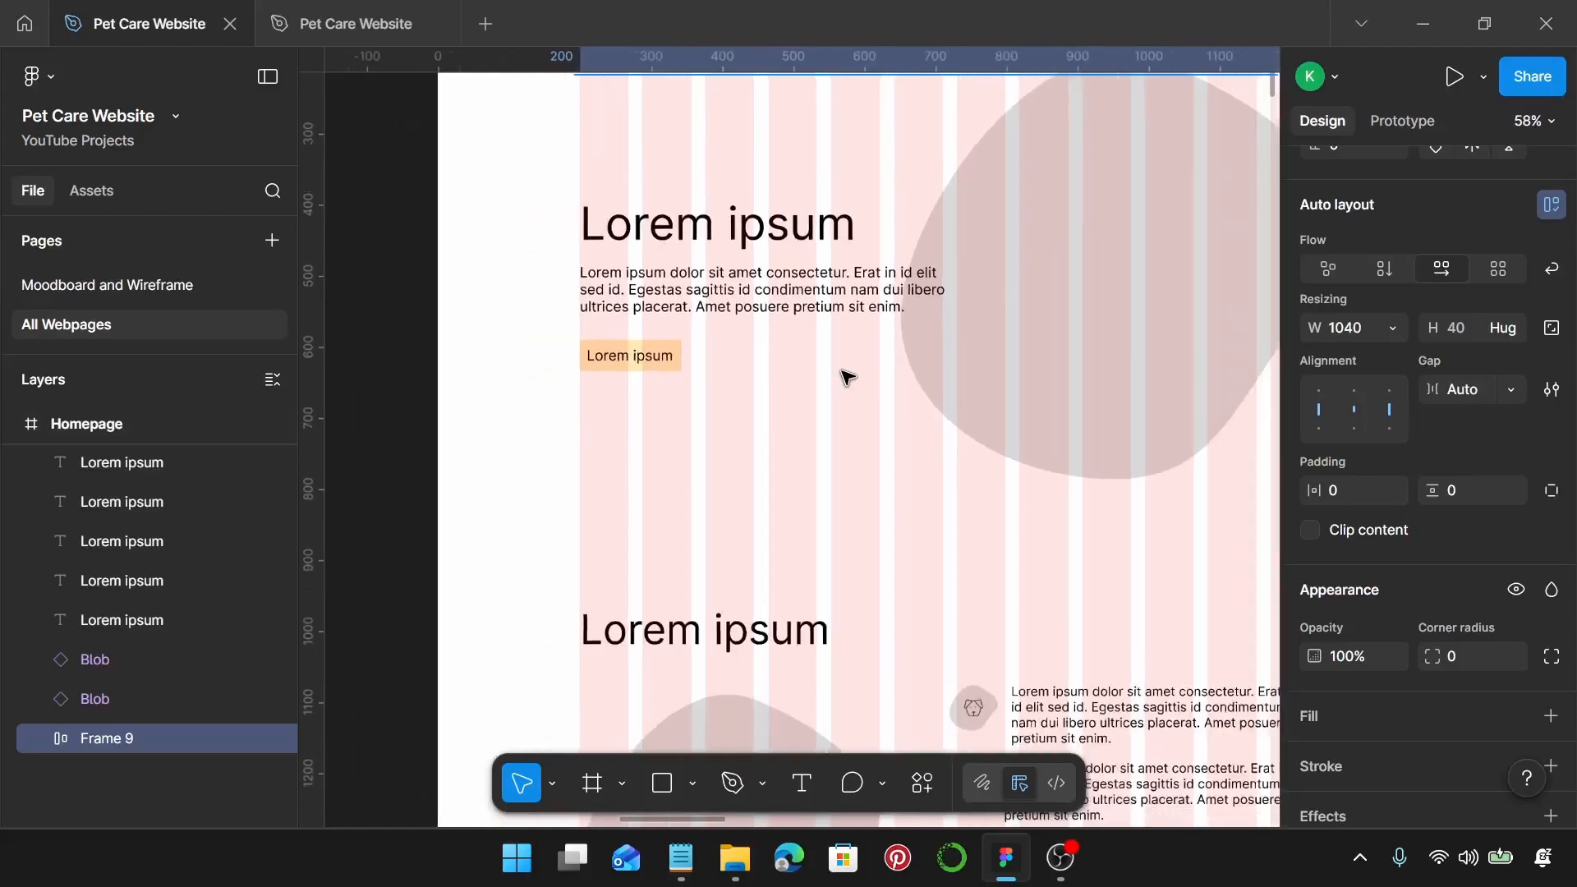
scroll(739, 312, "down", 2, "ctrl")
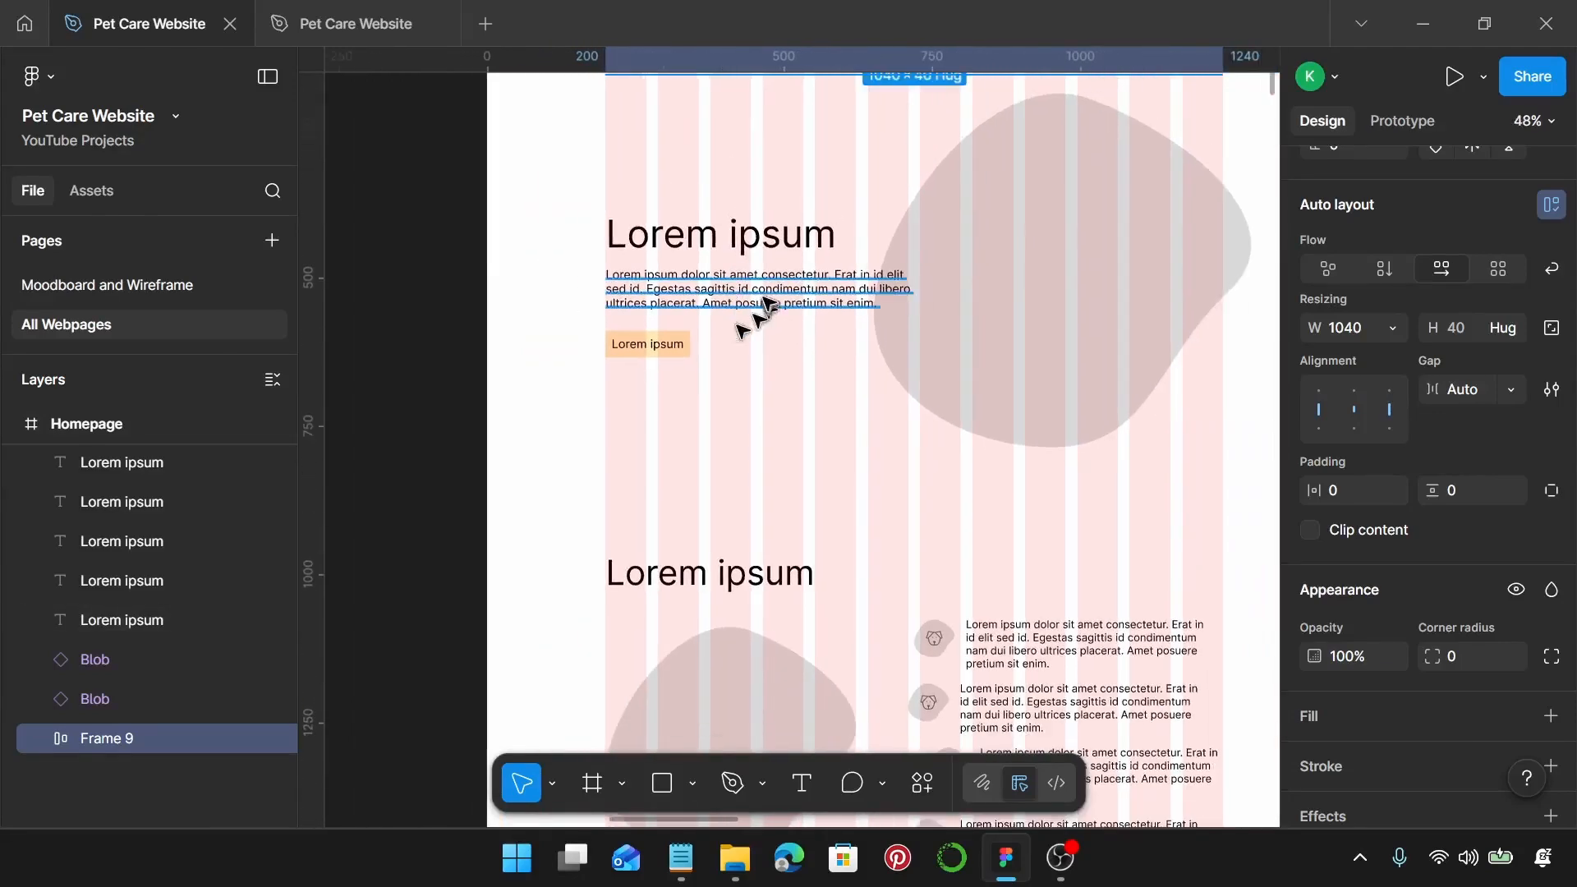
Step: Delete the hero section's placeholder paragraph and apply the Pet Care Desktop Hero text style to the heading above it
left_click(743, 308)
key("Delete")
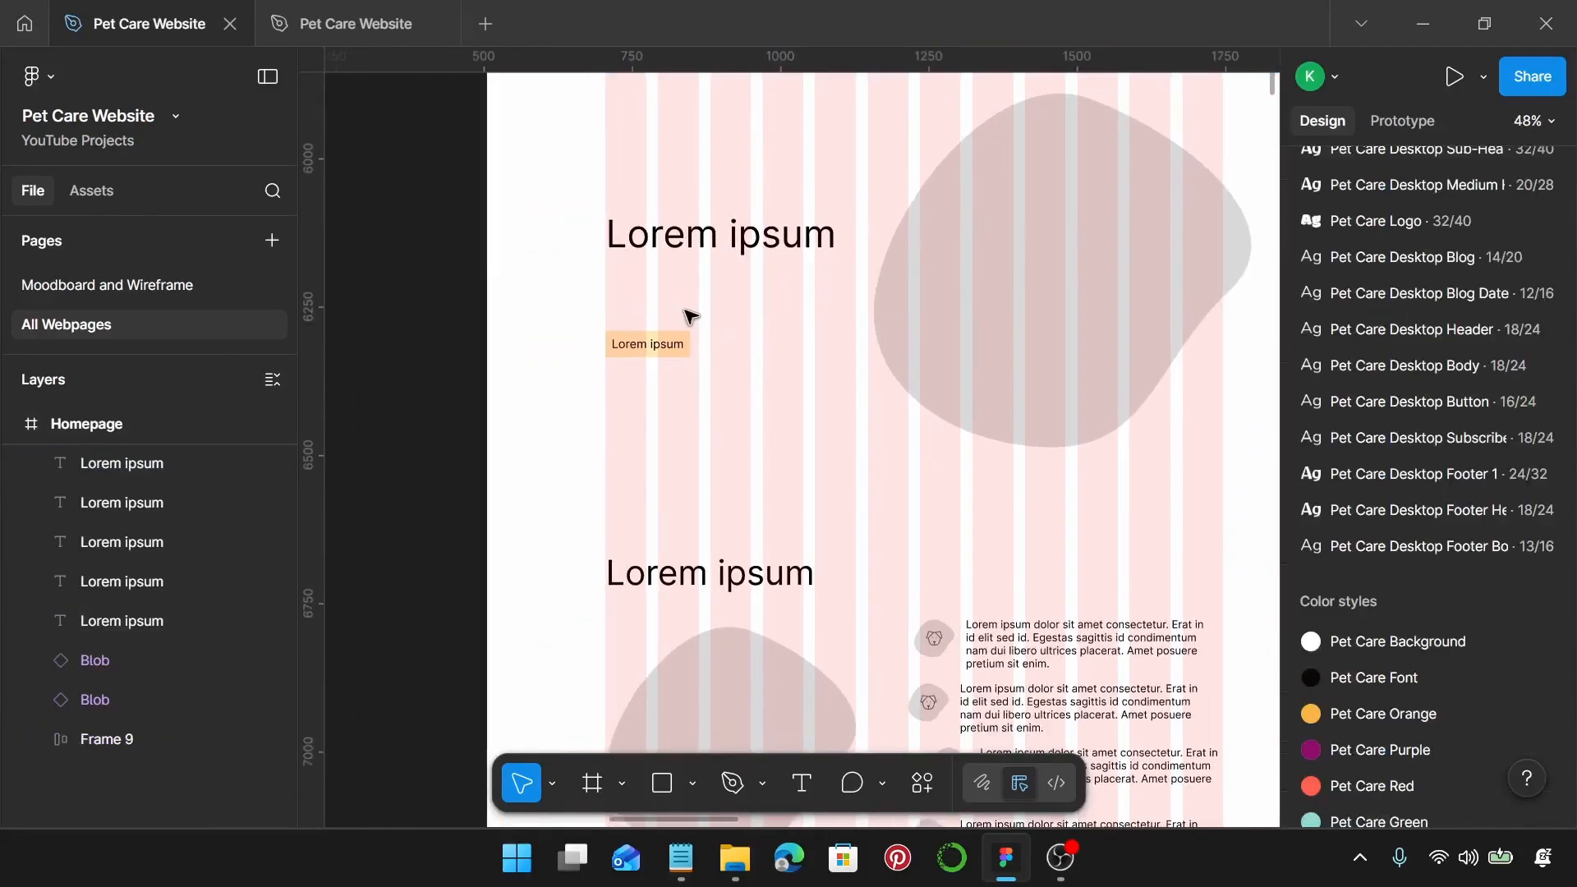
left_click(708, 248)
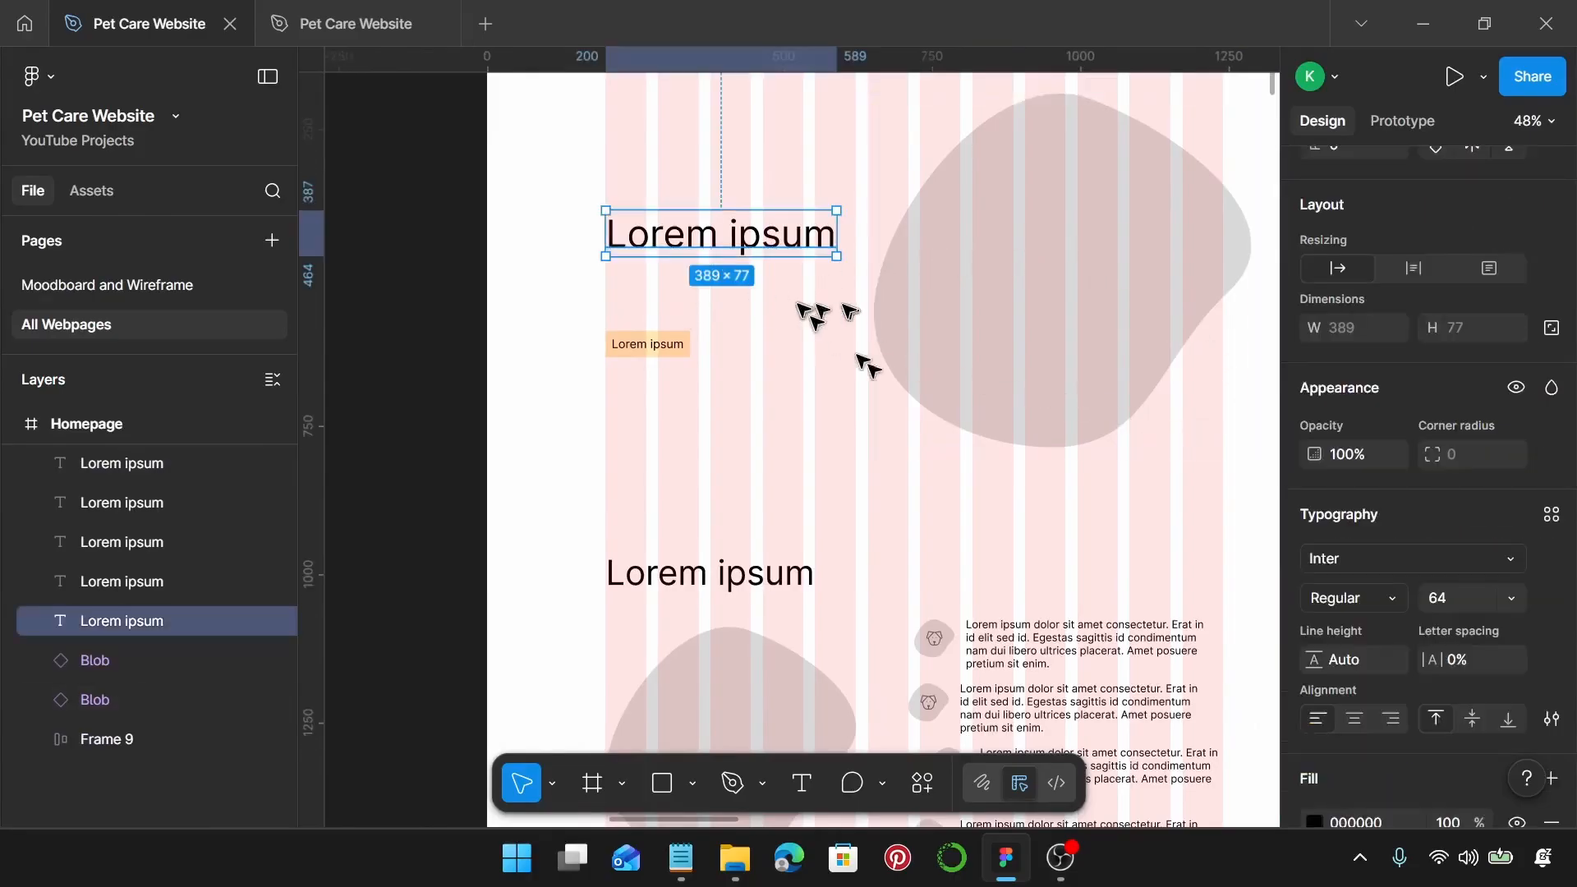
left_click(1553, 520)
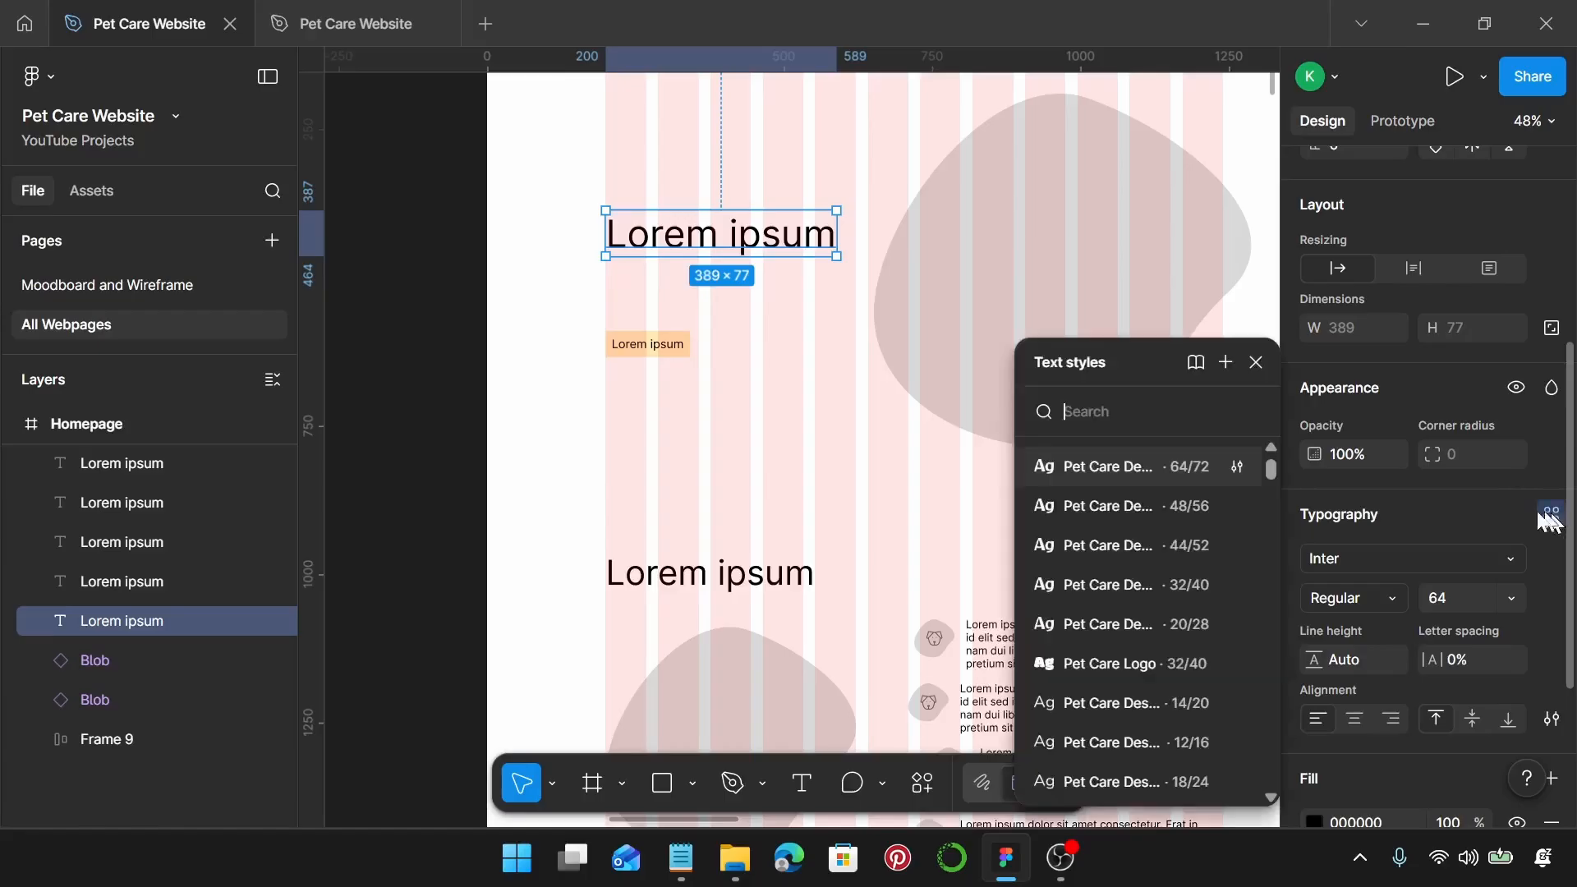
left_click(1163, 473)
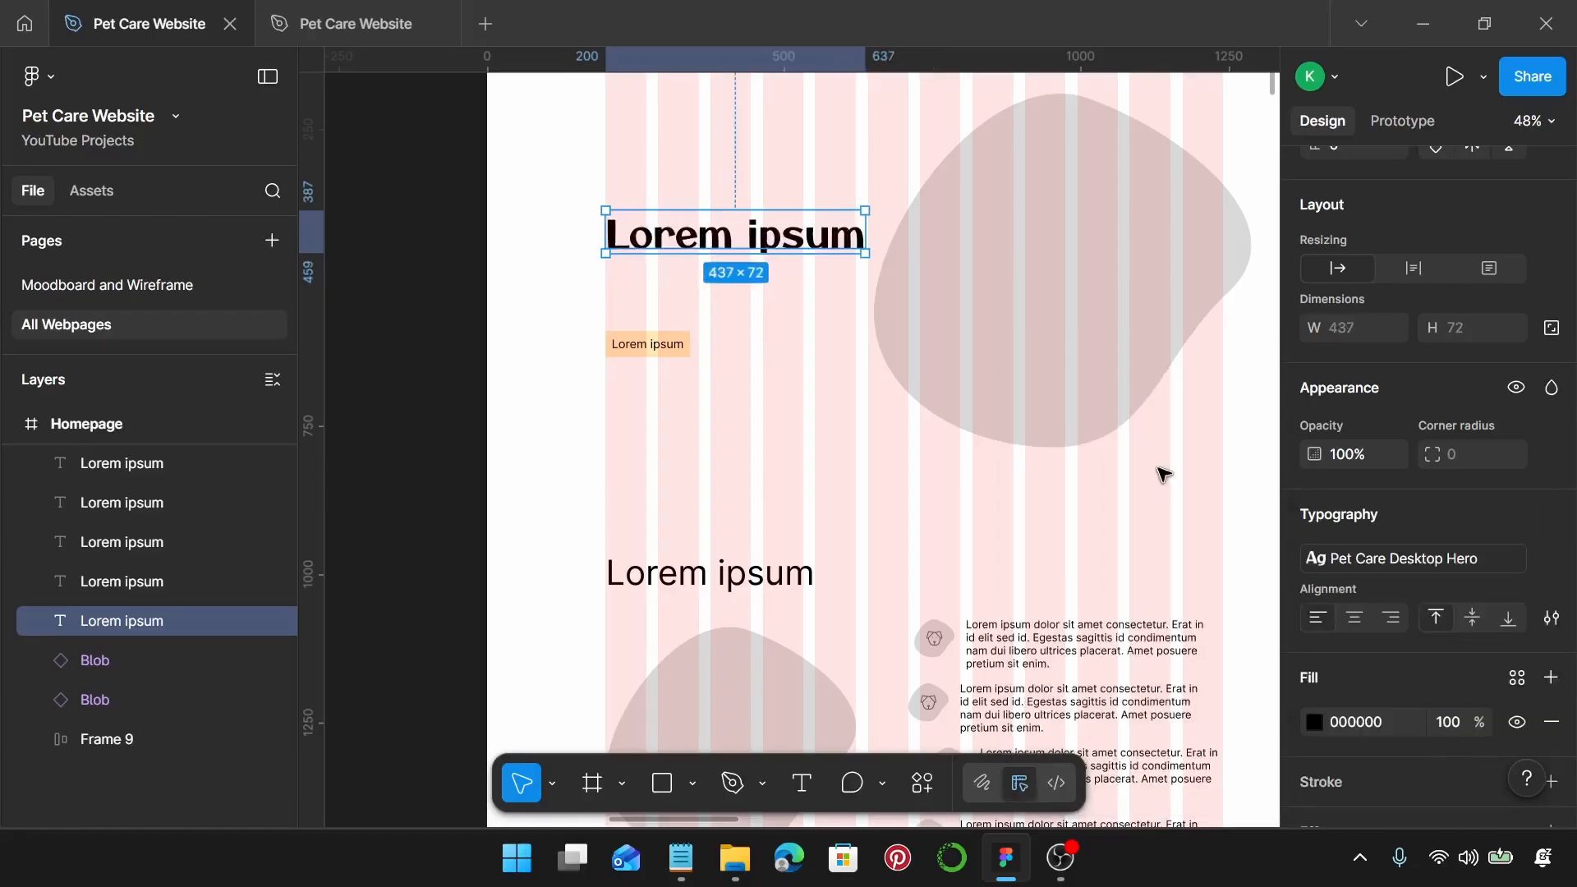
Step: Copy "Because Your Pet Deserves the Best!" from the Notepad content file and replace the hero heading's placeholder text with it in Figma
left_click(675, 862)
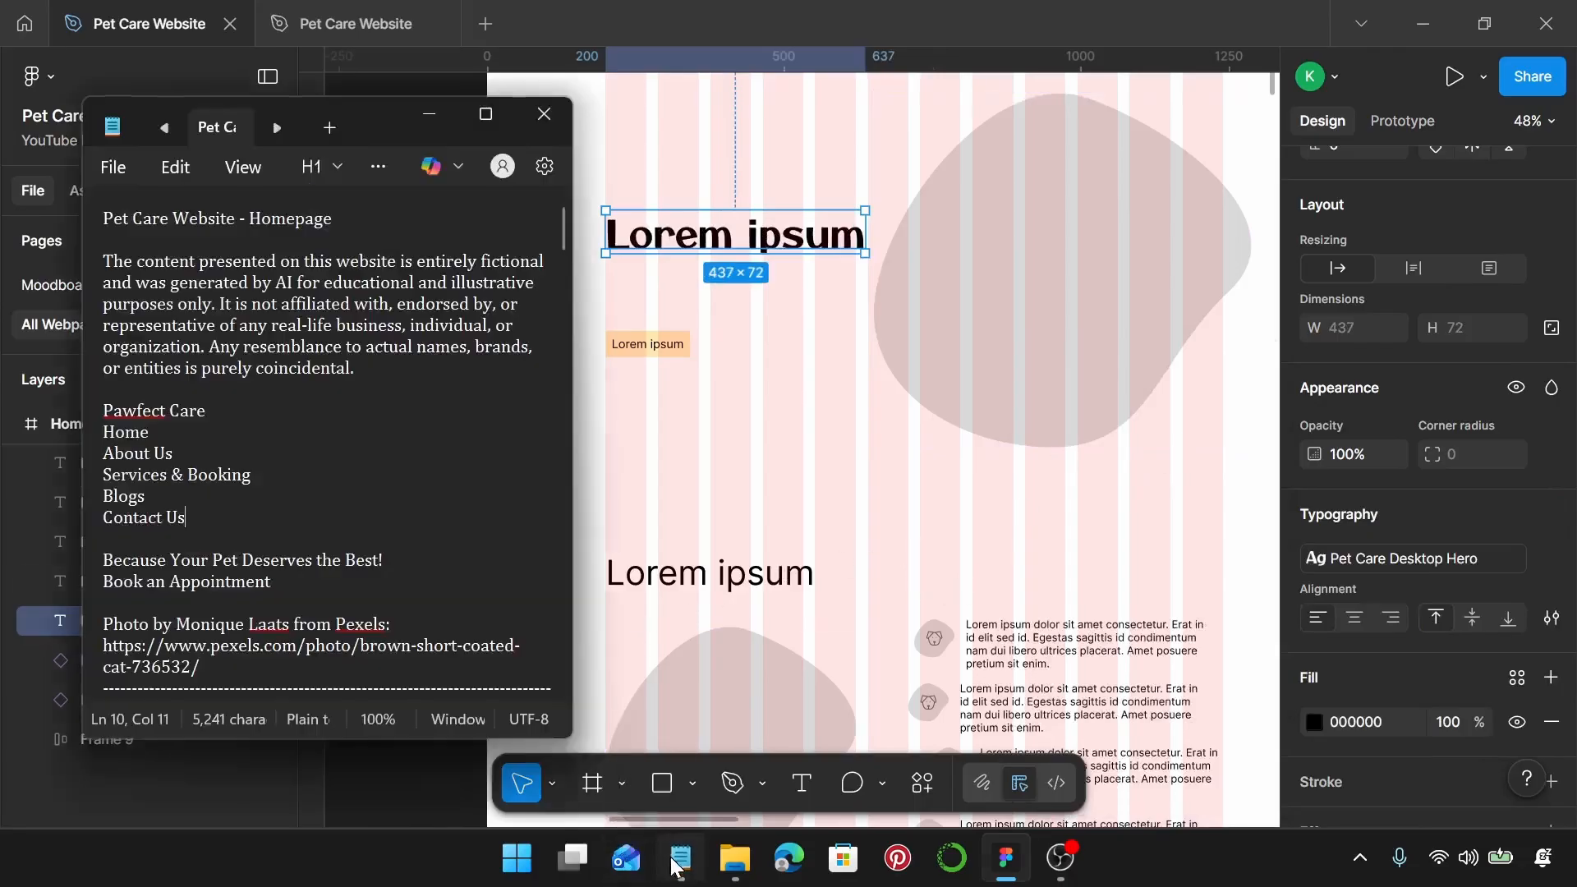
left_click_drag(381, 128, 1254, 125)
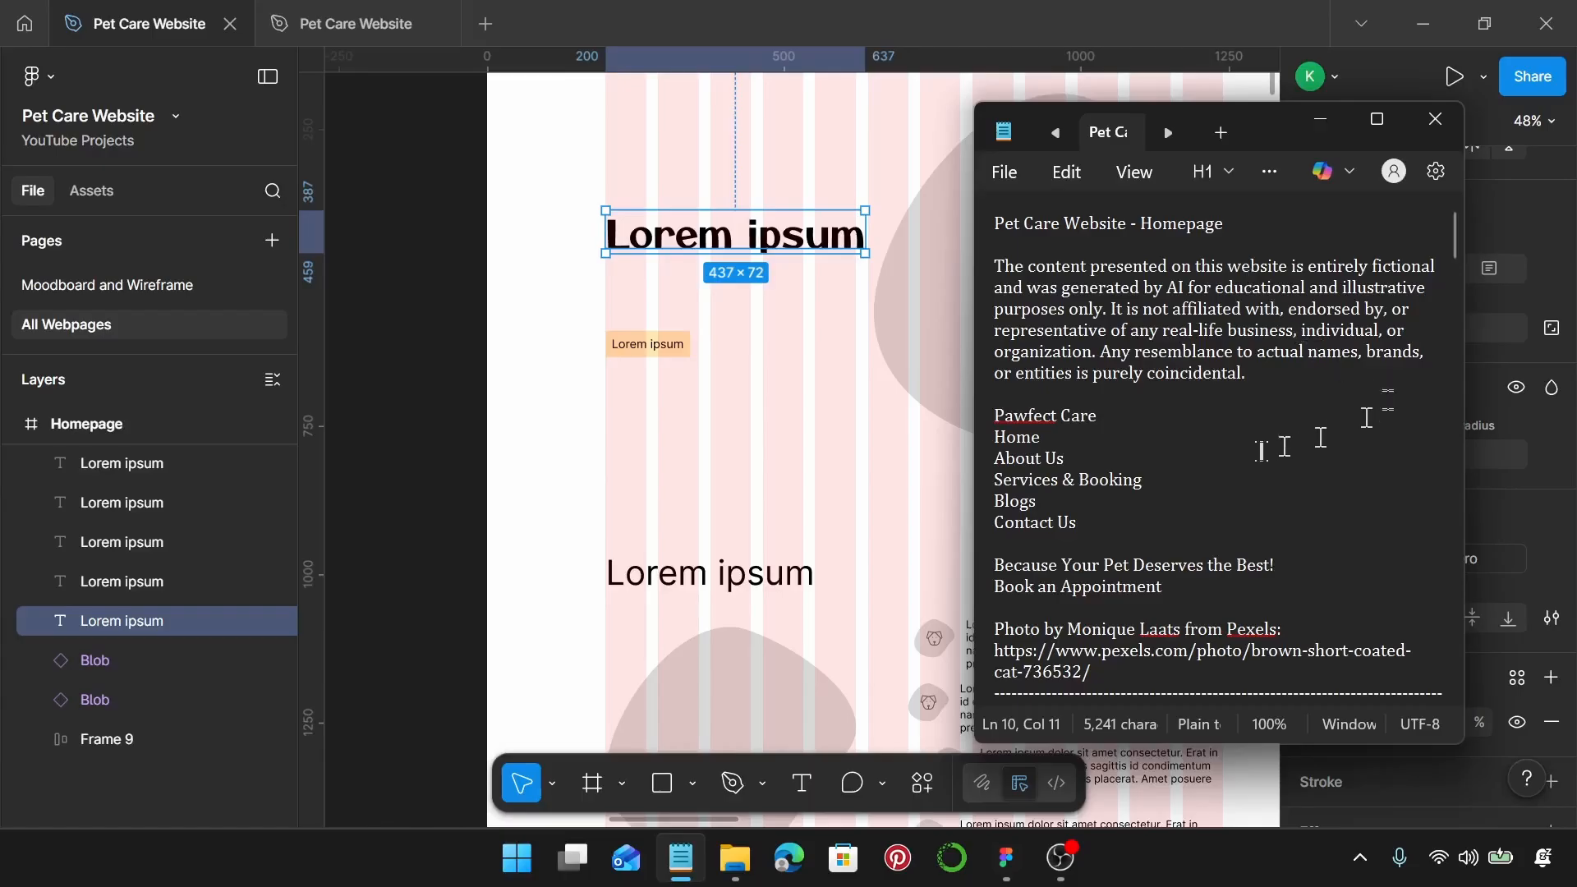
scroll(1259, 451, "down", 2)
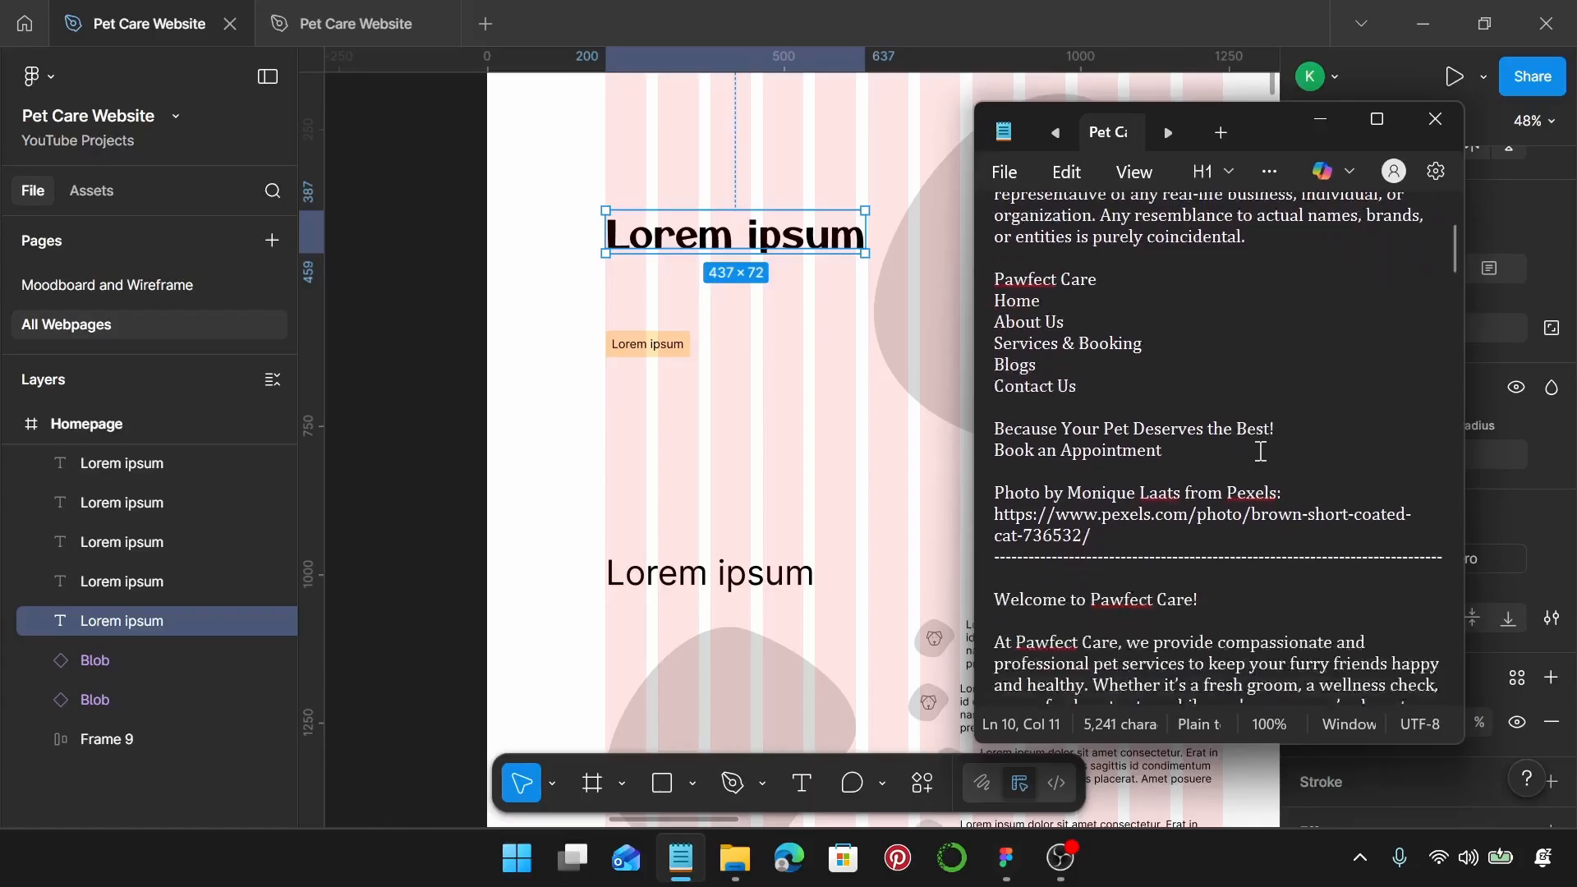
scroll(1240, 468, "up", 2)
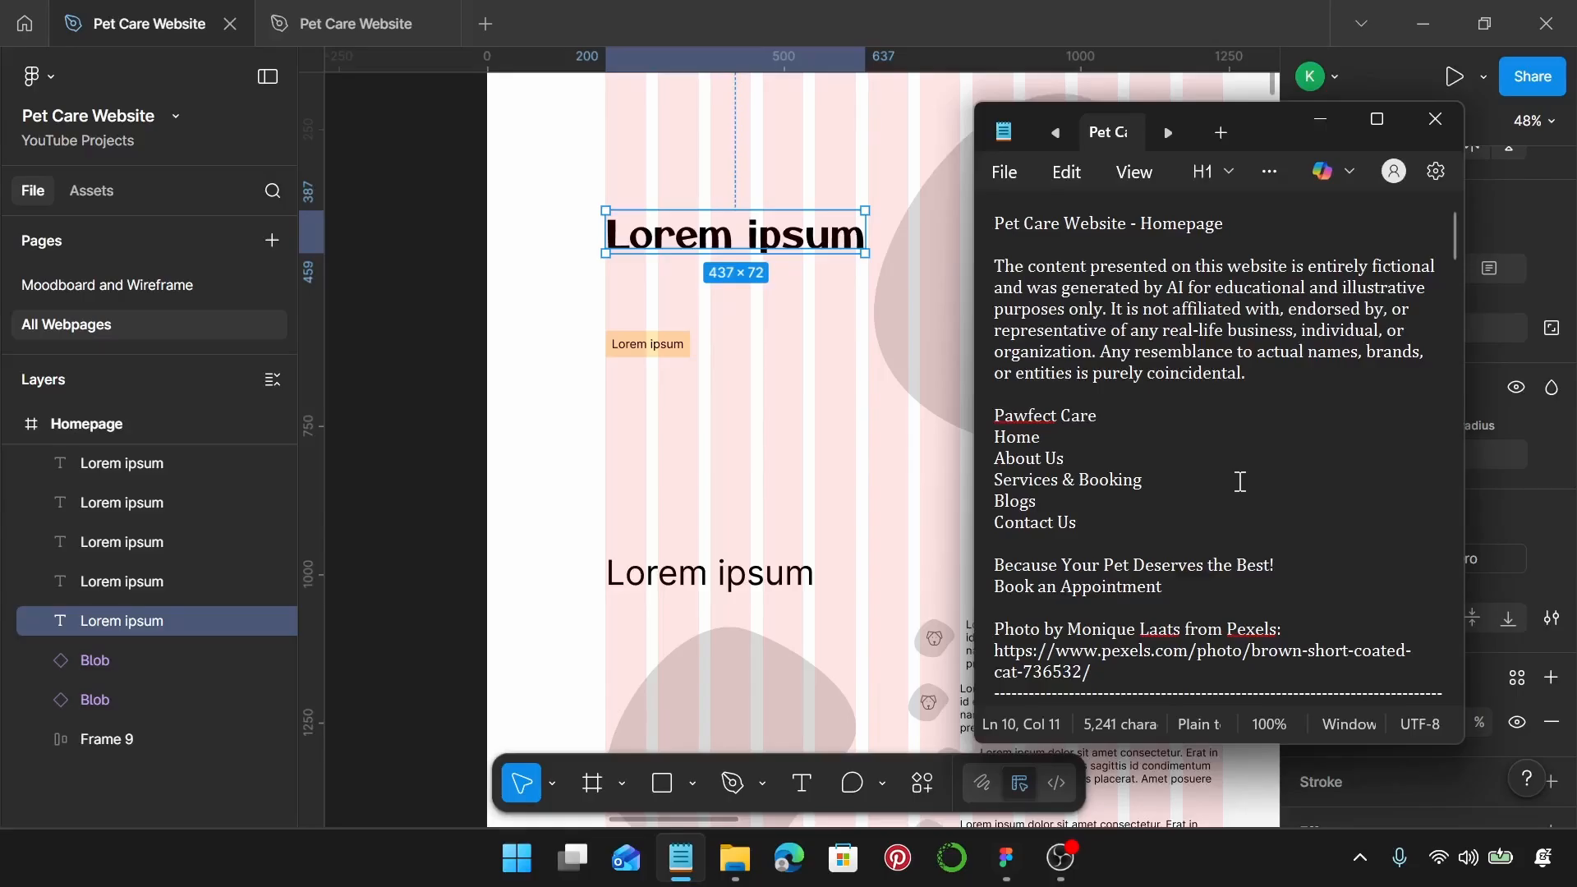
scroll(1239, 482, "down", 2)
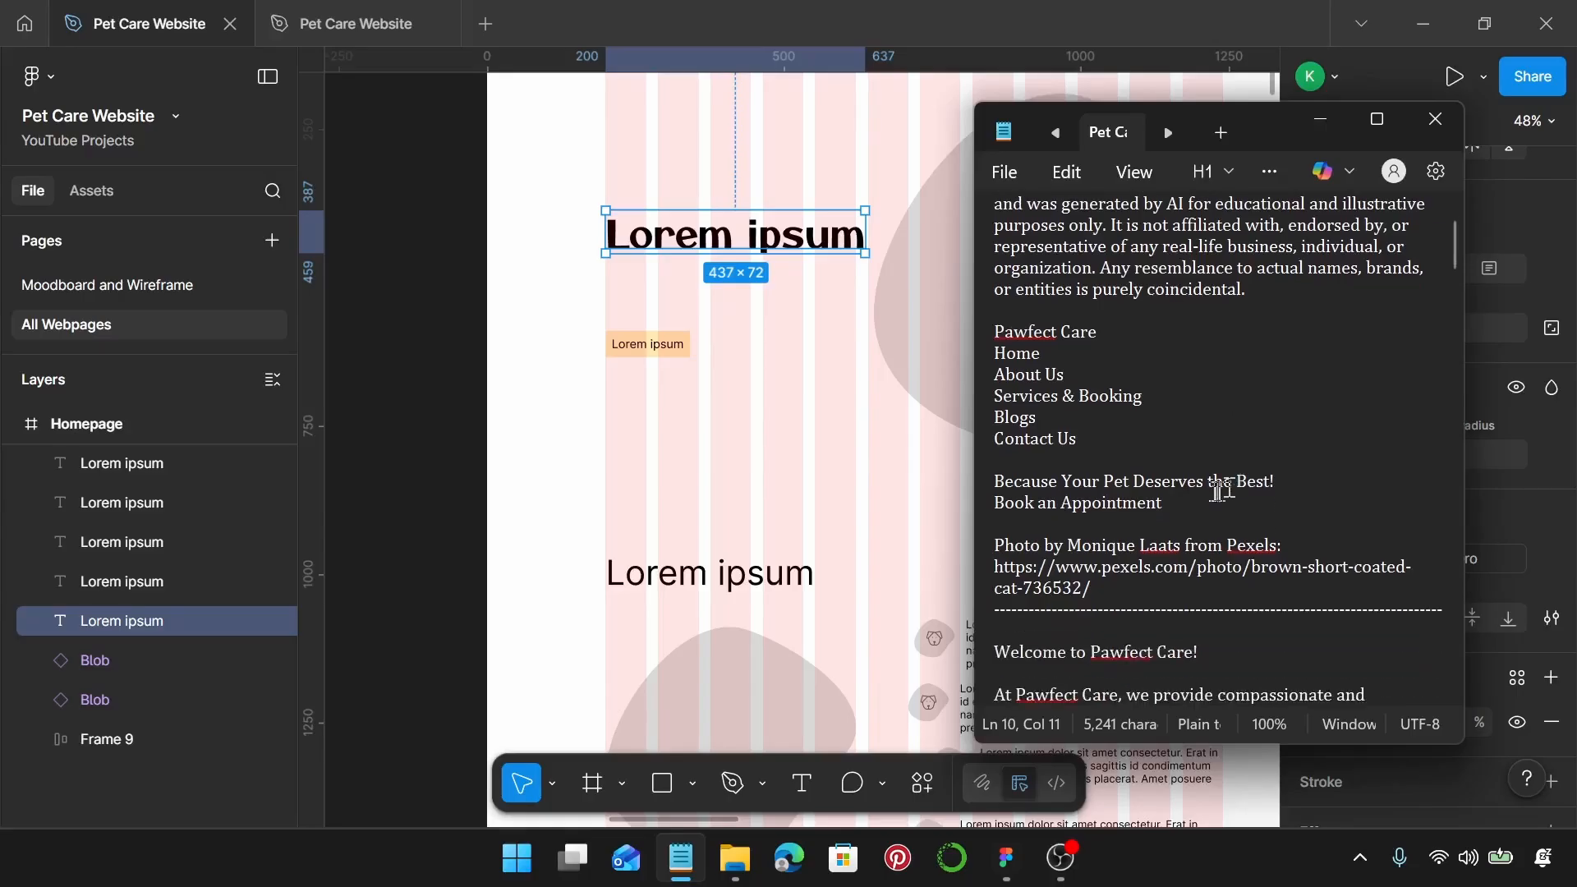
left_click_drag(1313, 481, 978, 478)
key("ctrl+c")
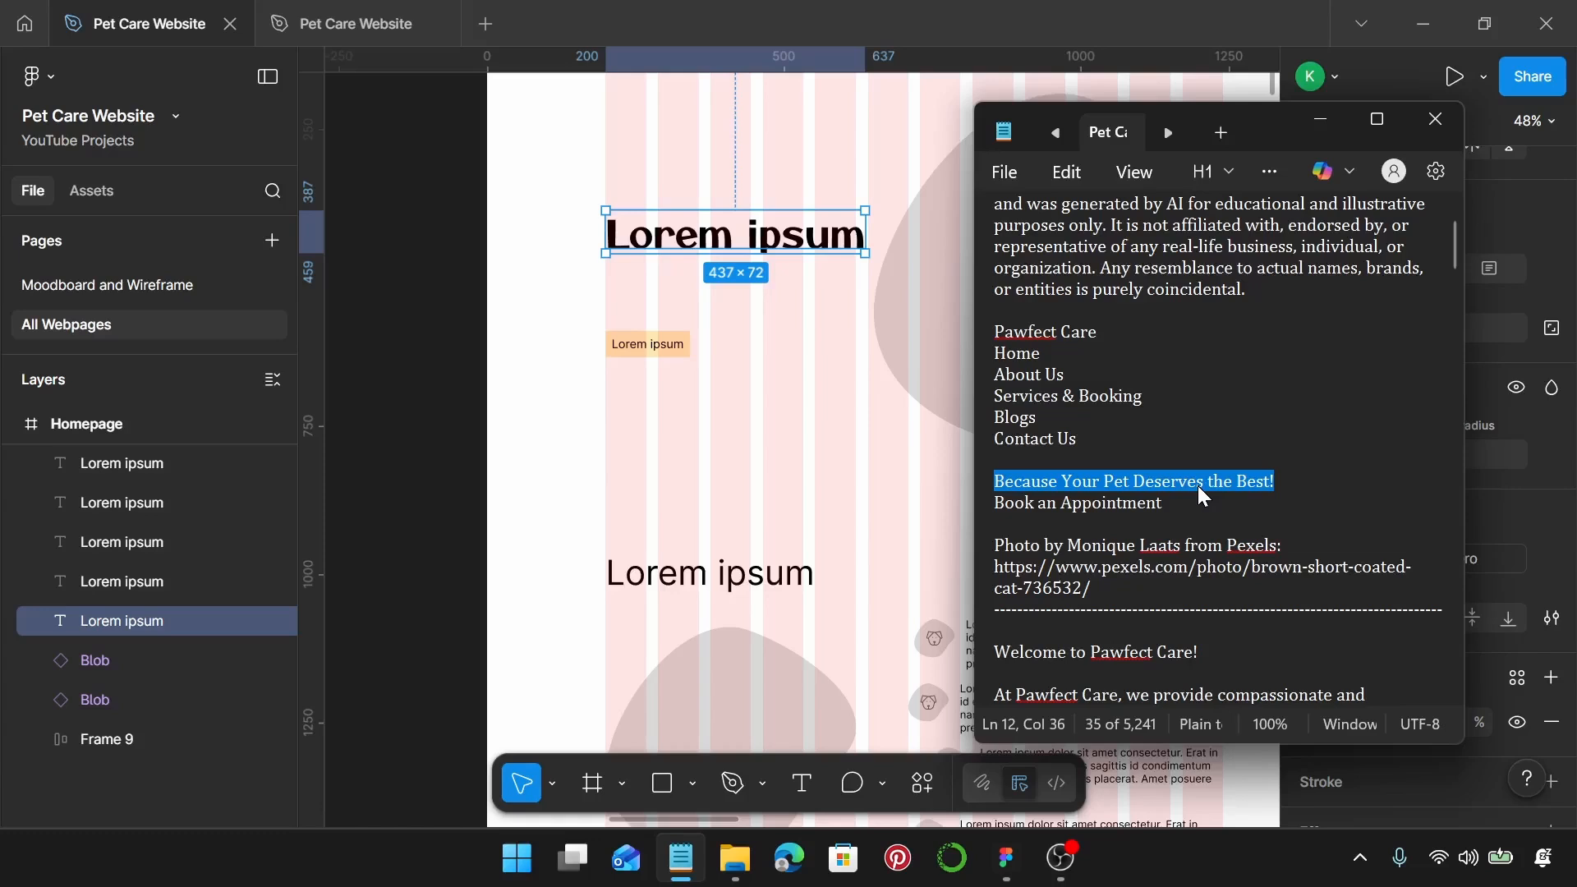
left_click(818, 243)
double_click(818, 243)
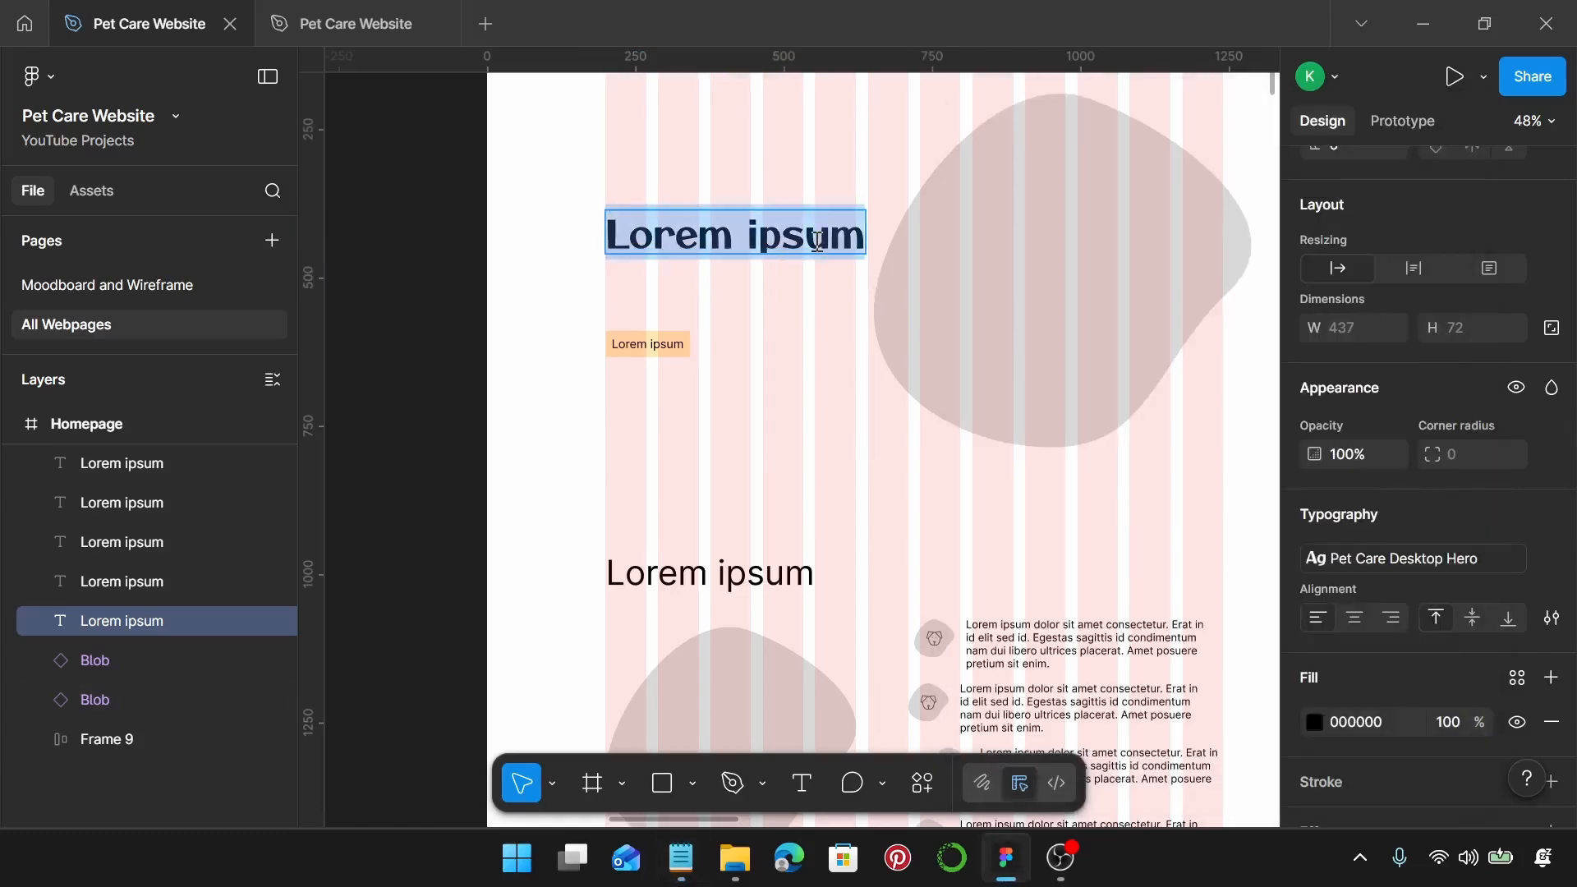
key("ctrl+v")
key("Escape")
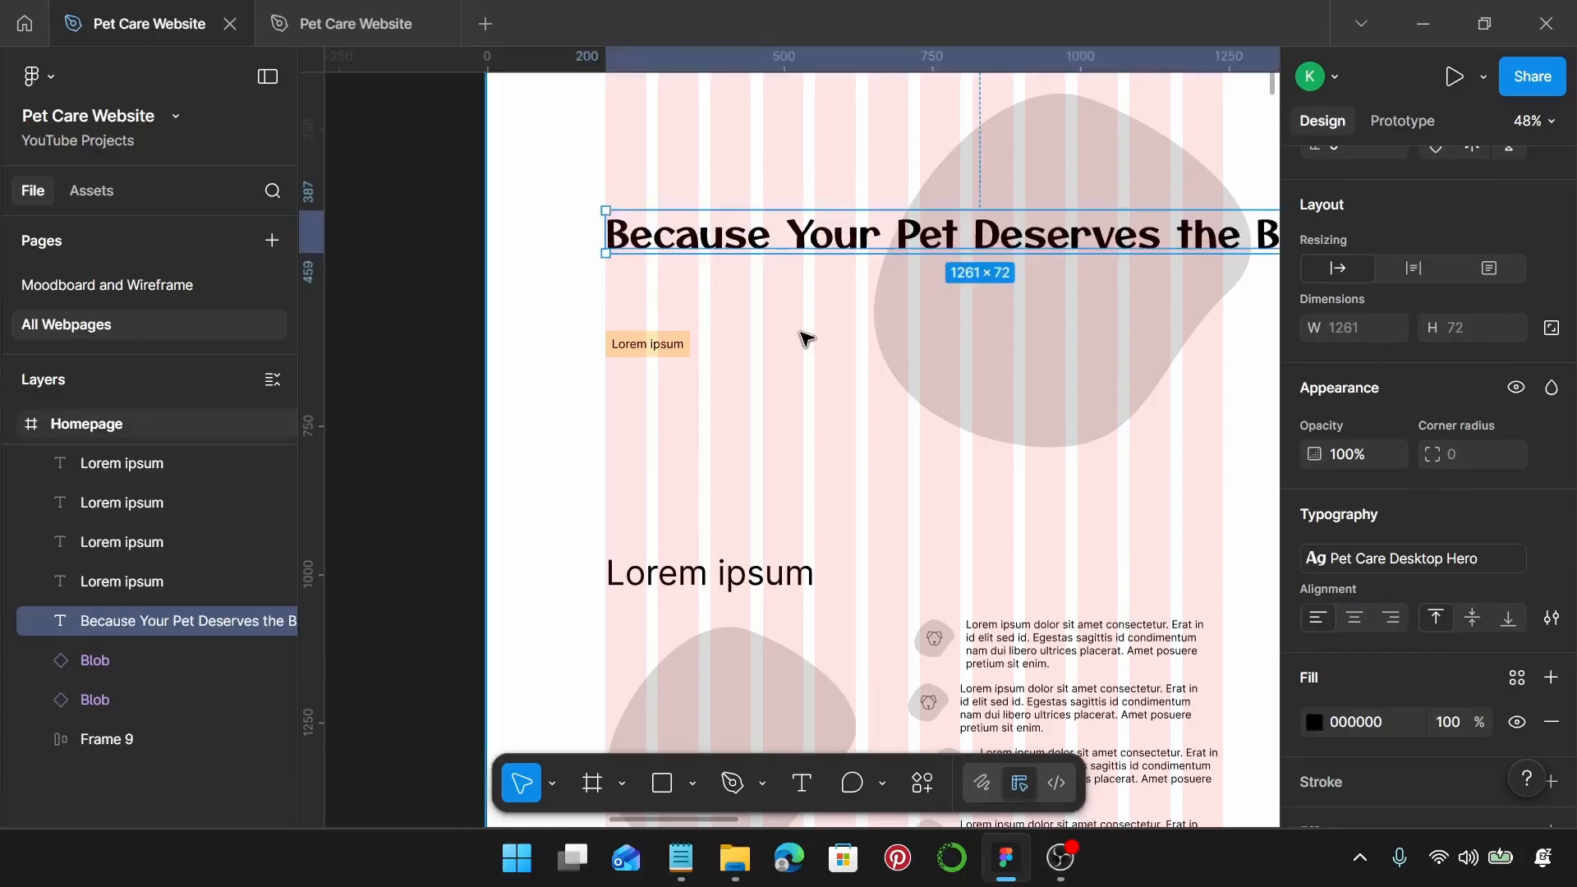
Step: Narrow the hero heading's text box to 510 wide so it wraps within the first six layout grid columns
scroll(806, 338, "down", 4)
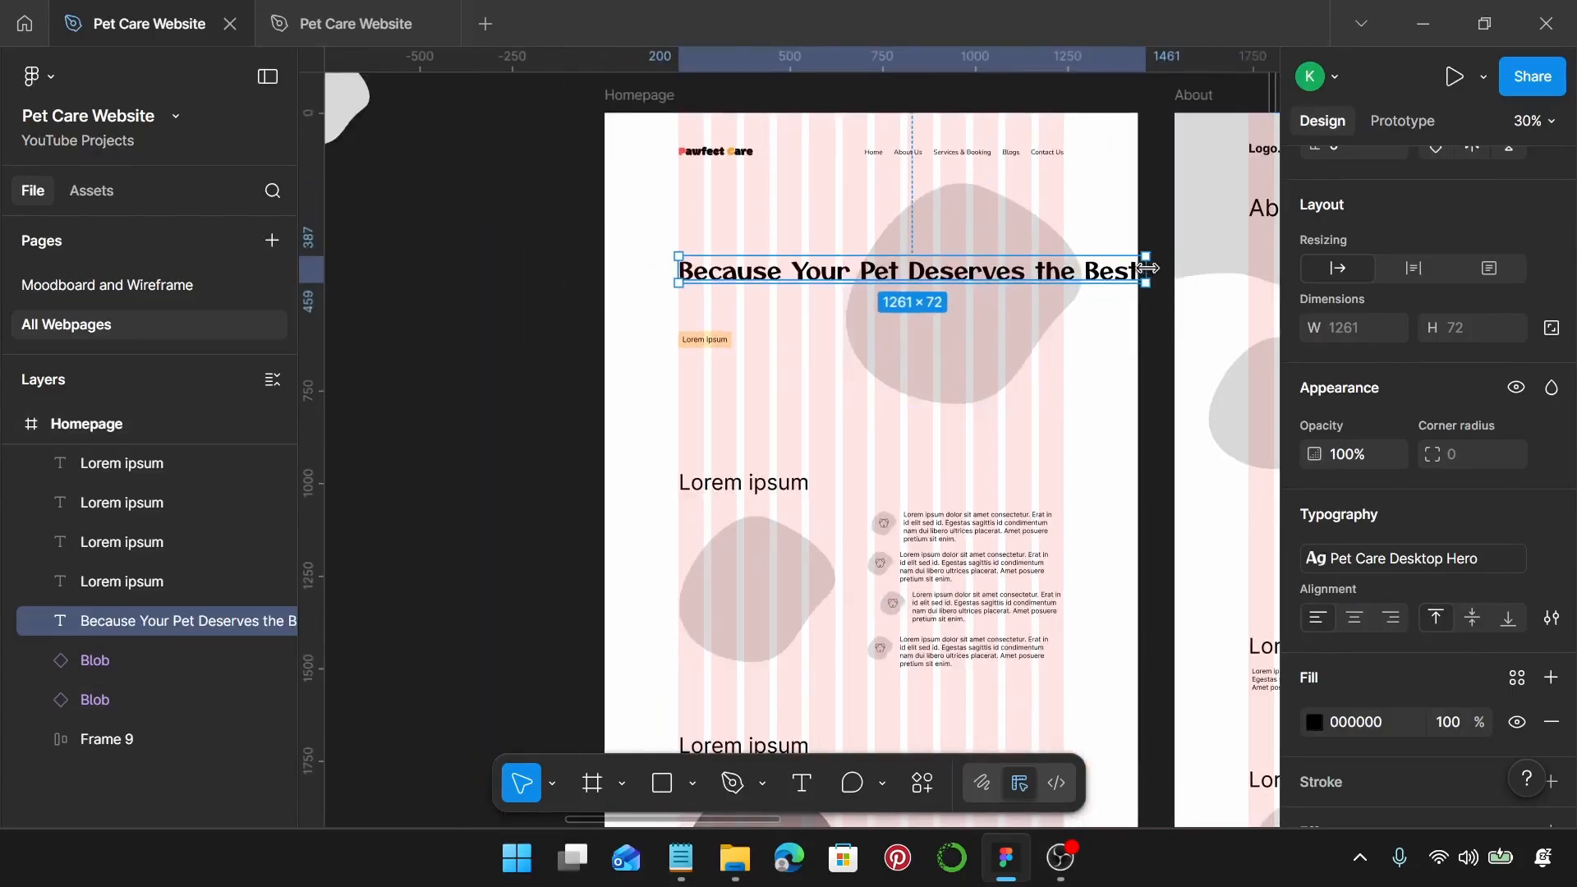
left_click_drag(1145, 271, 850, 281)
scroll(880, 282, "up", 4)
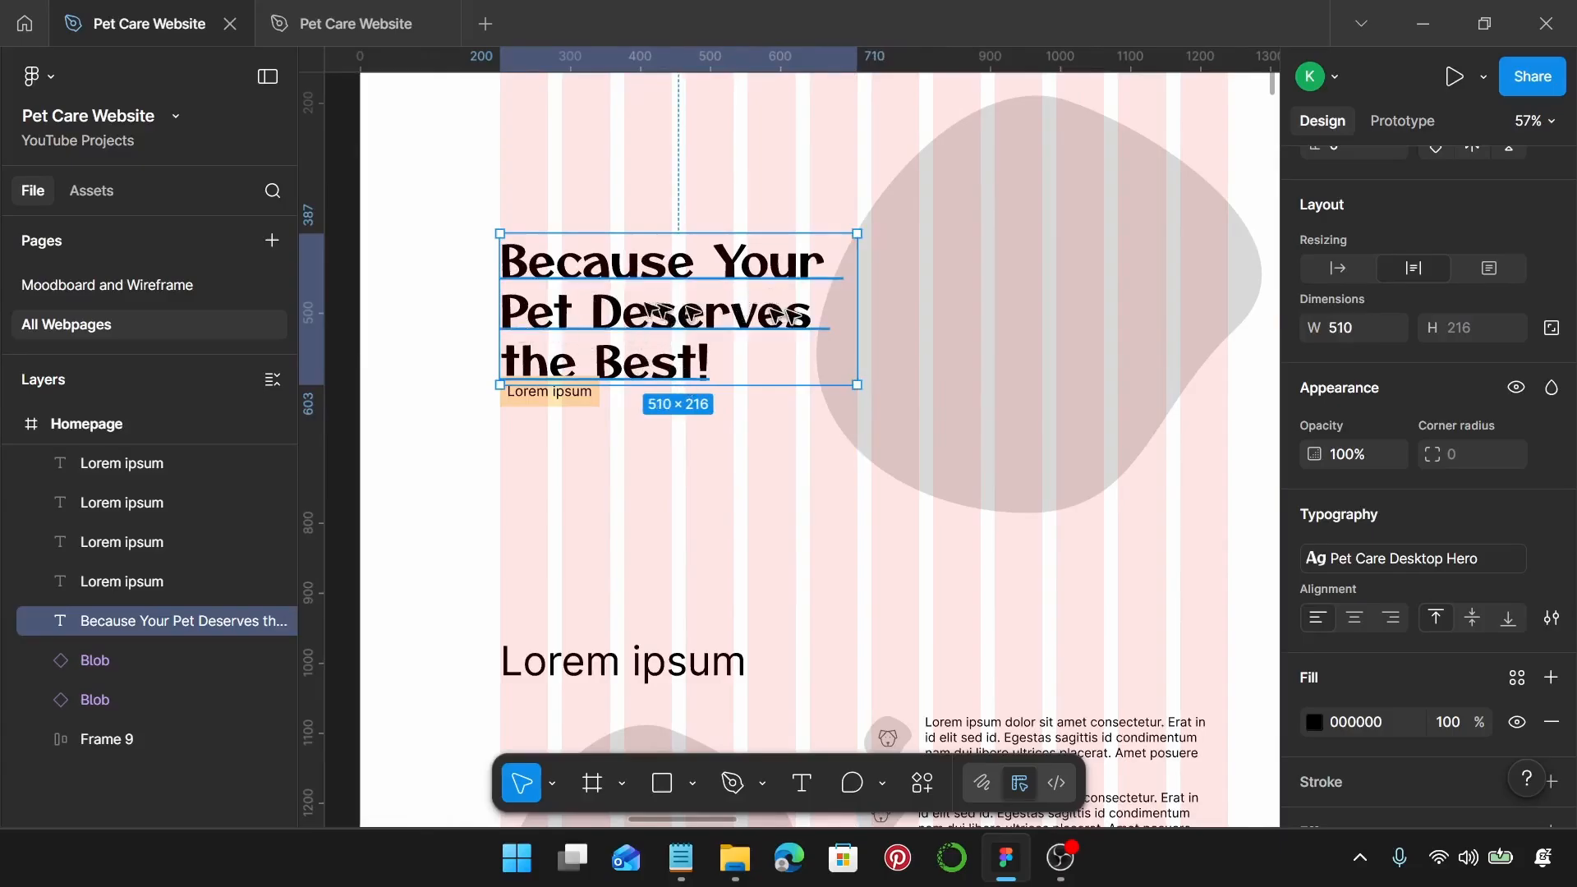
Step: Move the hero heading straight up to about Y 326, leaving a gap of about 48 above the button
scroll(705, 332, "up", 1)
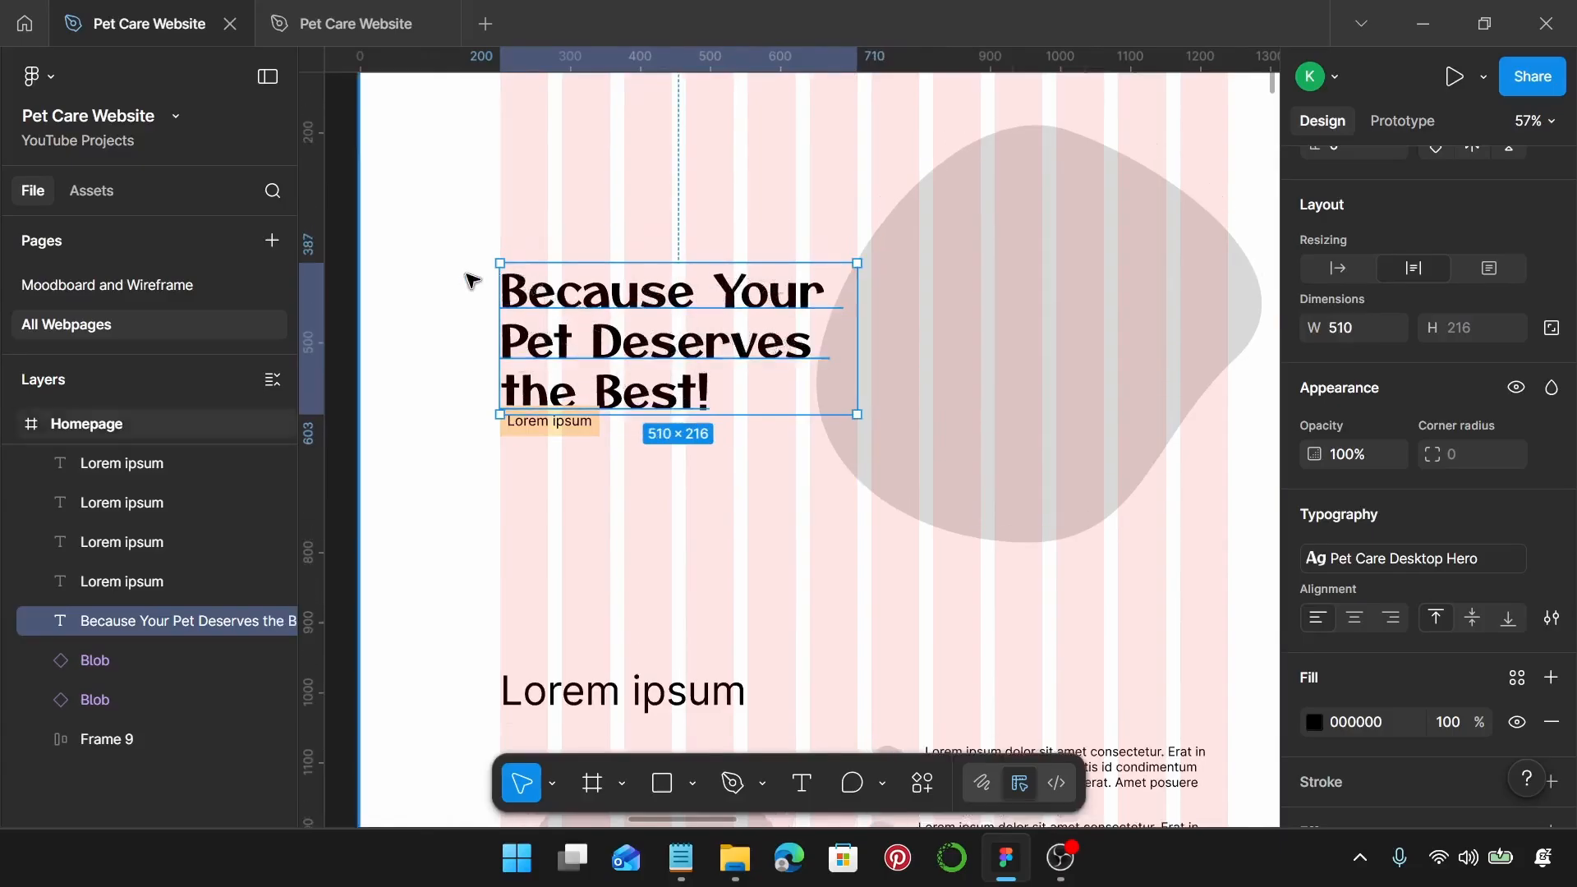
scroll(471, 278, "up", 5)
scroll(639, 355, "up", 8)
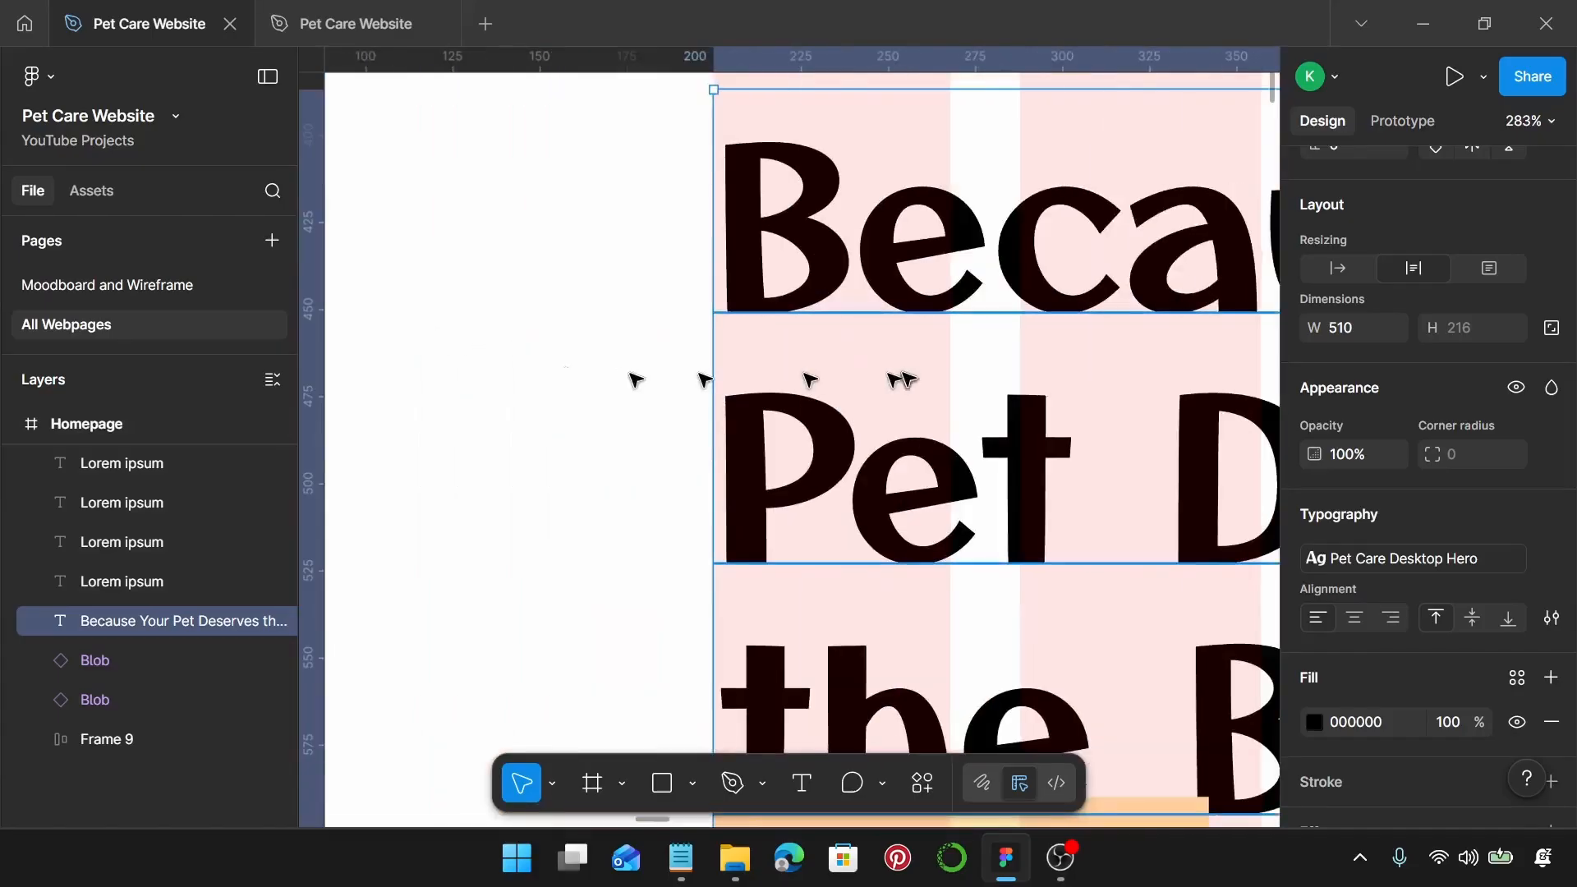
scroll(906, 378, "down", 5)
scroll(906, 378, "right", 3)
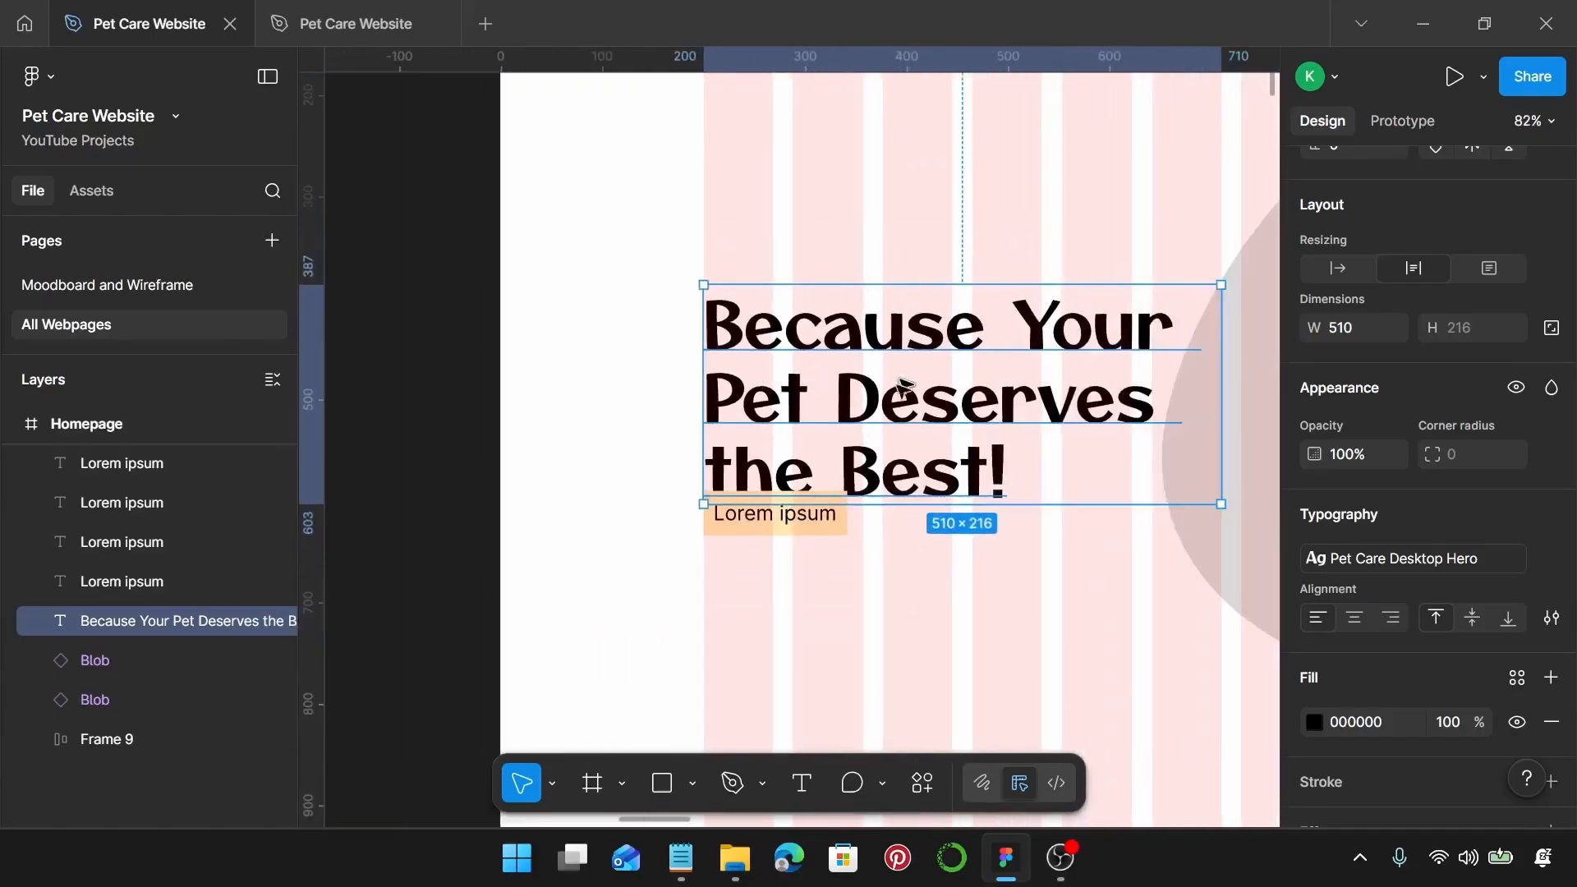
left_click_drag(873, 405, 872, 361)
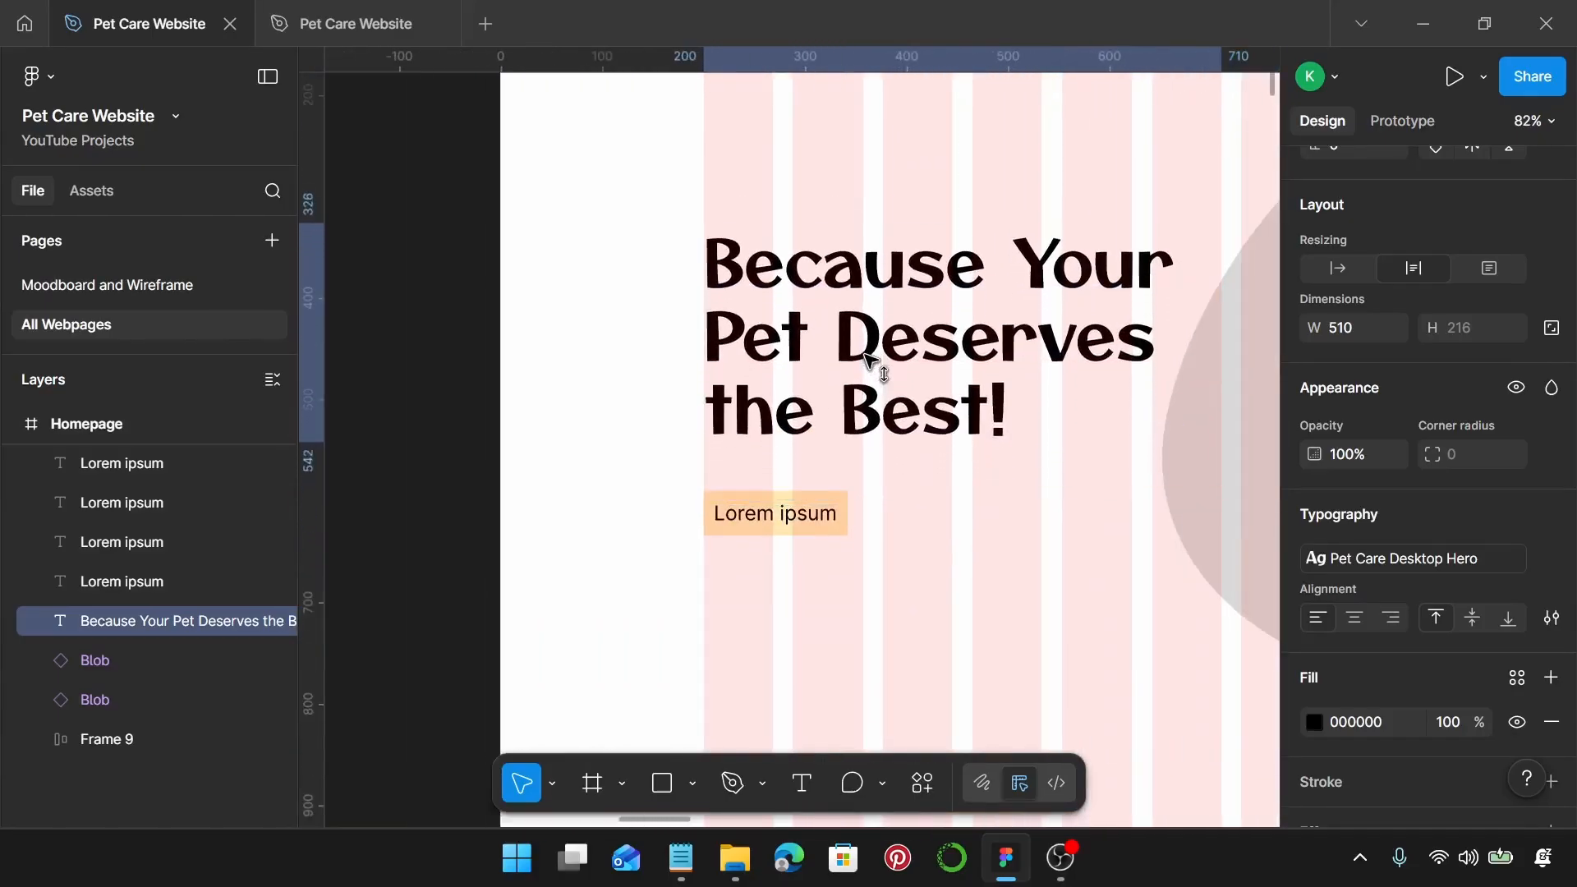
Step: Copy "Book an Appointment" from the Notepad content file and replace the hero button's placeholder label with it in Figma
scroll(879, 513, "down", 1)
scroll(874, 501, "up", 2)
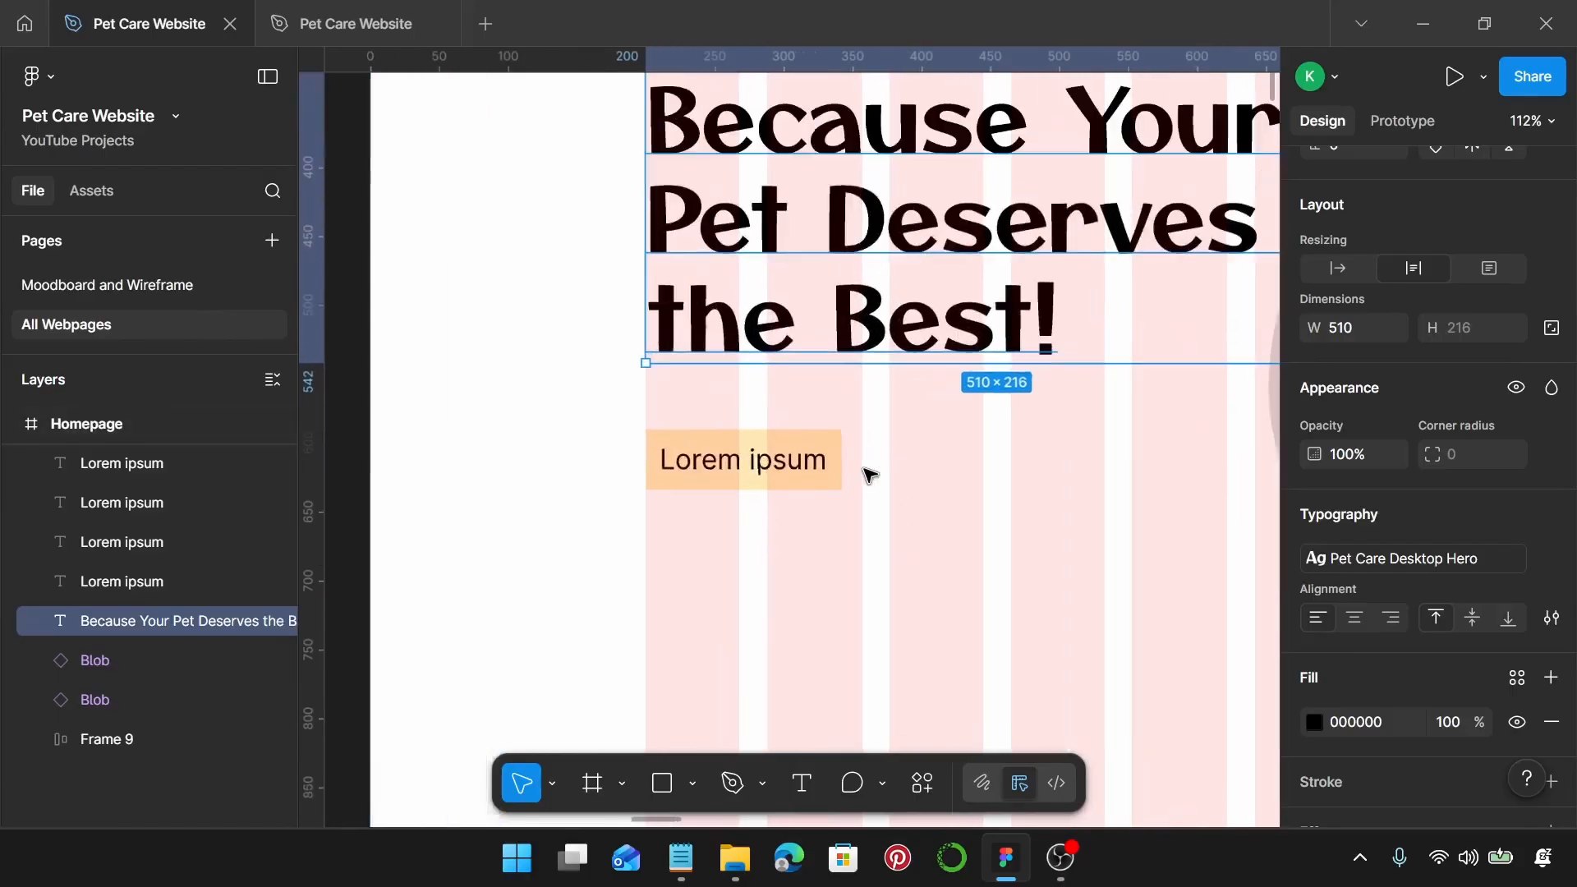
left_click(715, 476)
left_click(694, 864)
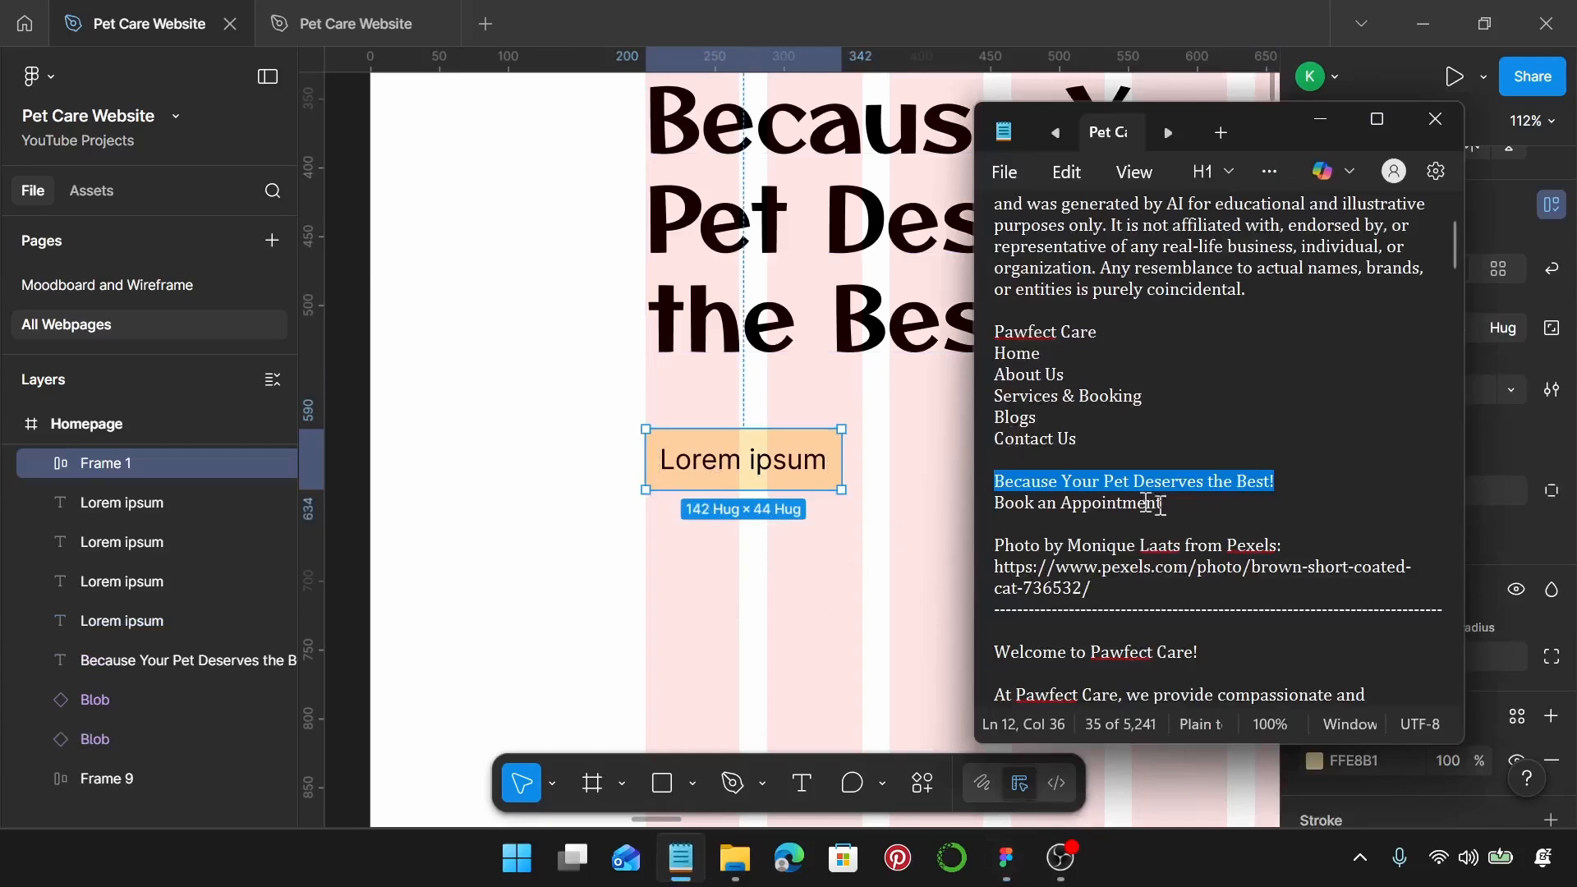
left_click_drag(1163, 503, 957, 503)
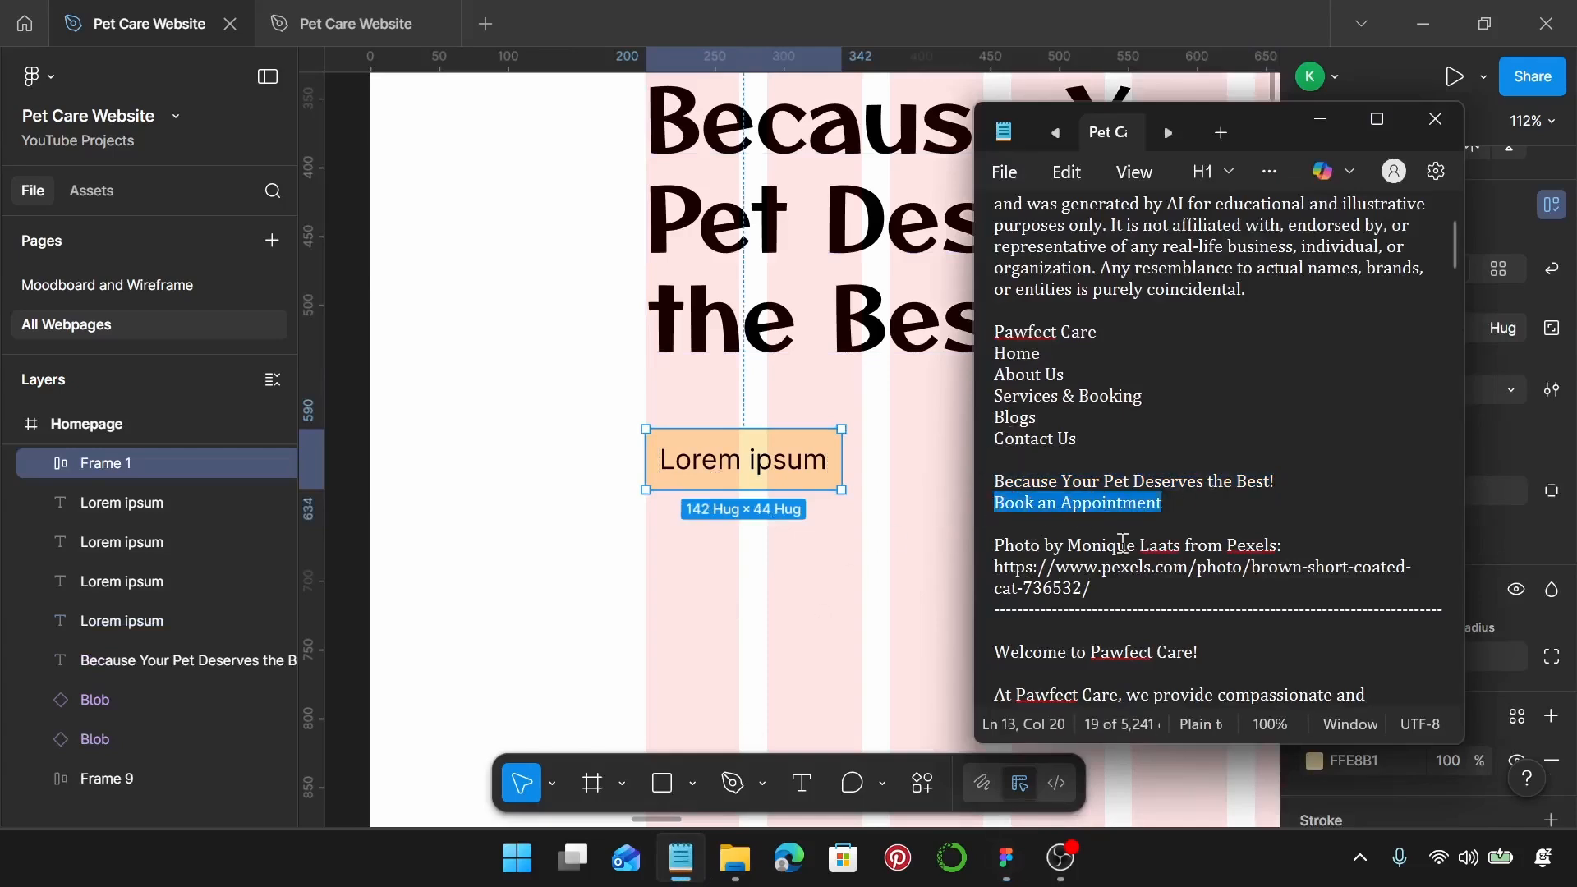
left_click(813, 468)
double_click(813, 468)
double_click(805, 459)
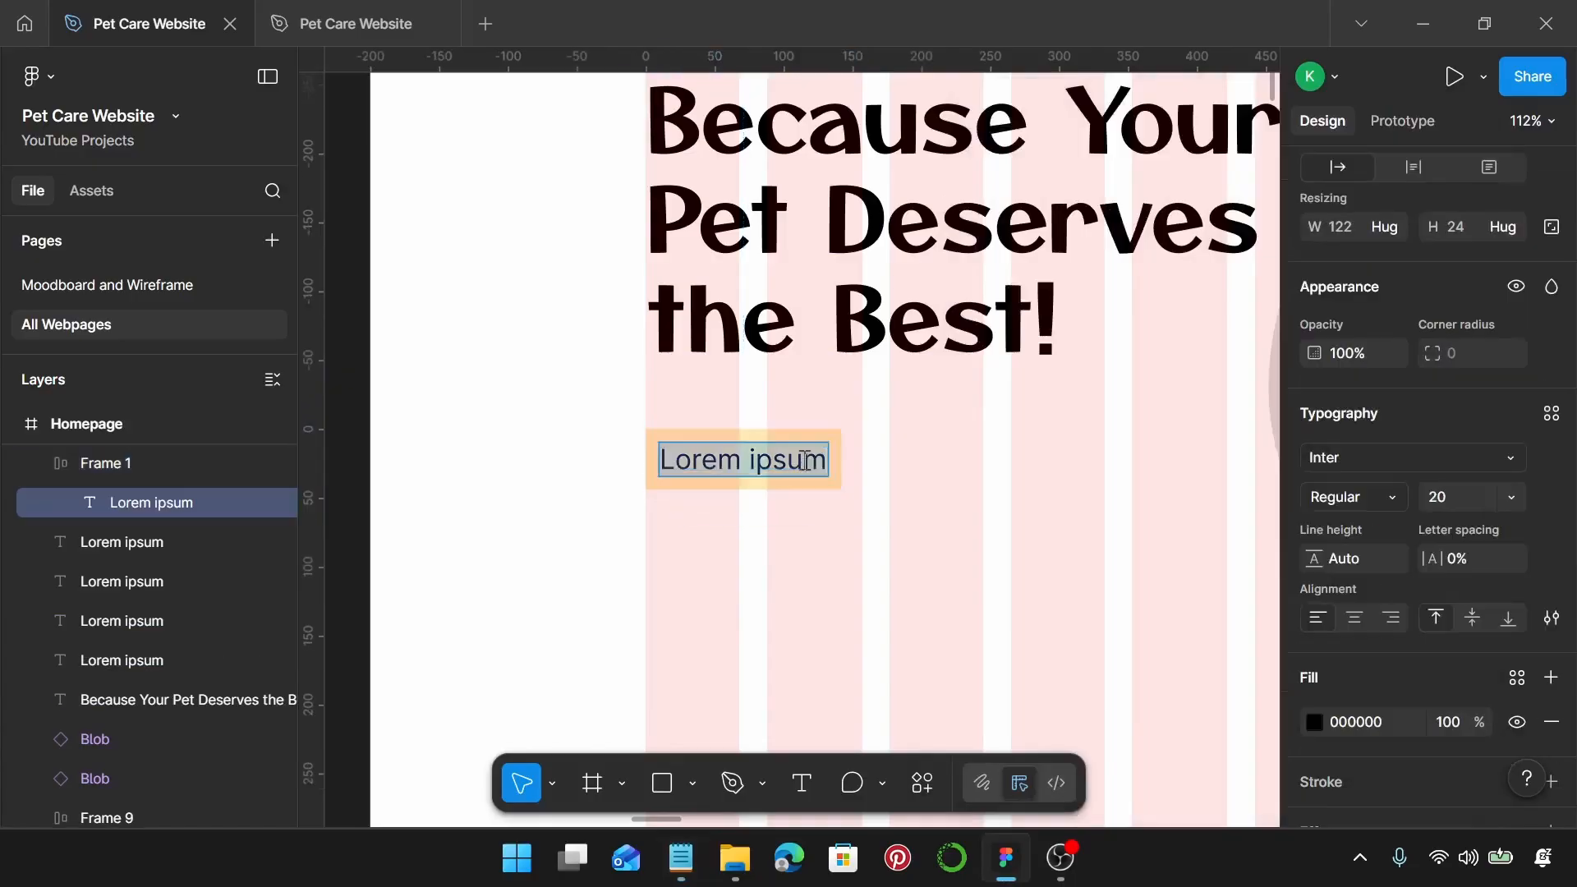
type("Book an Appointment")
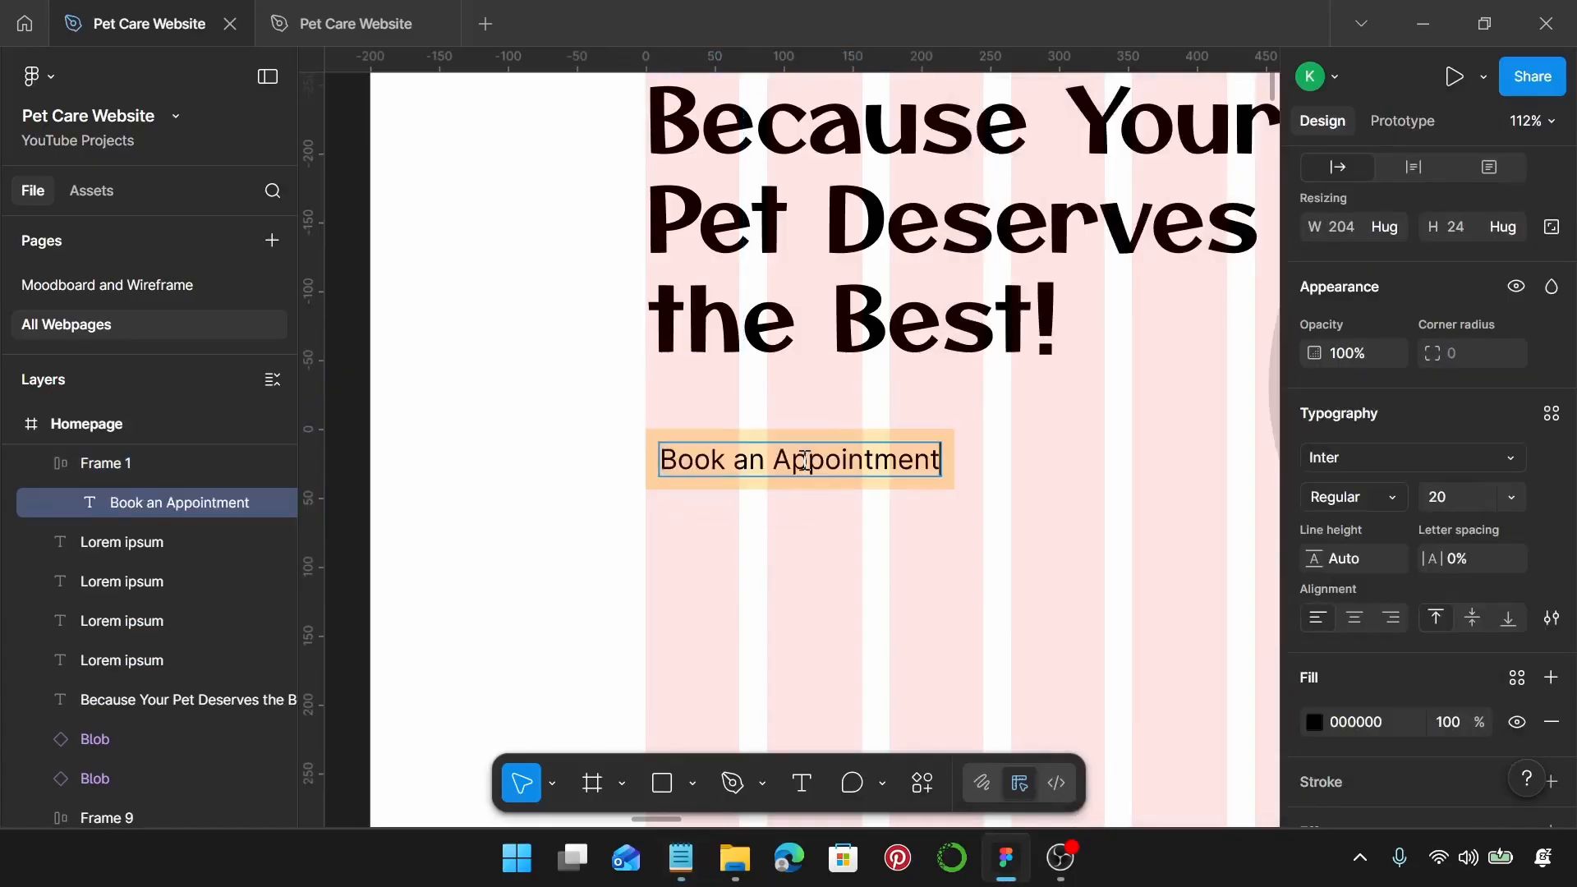
key("Escape")
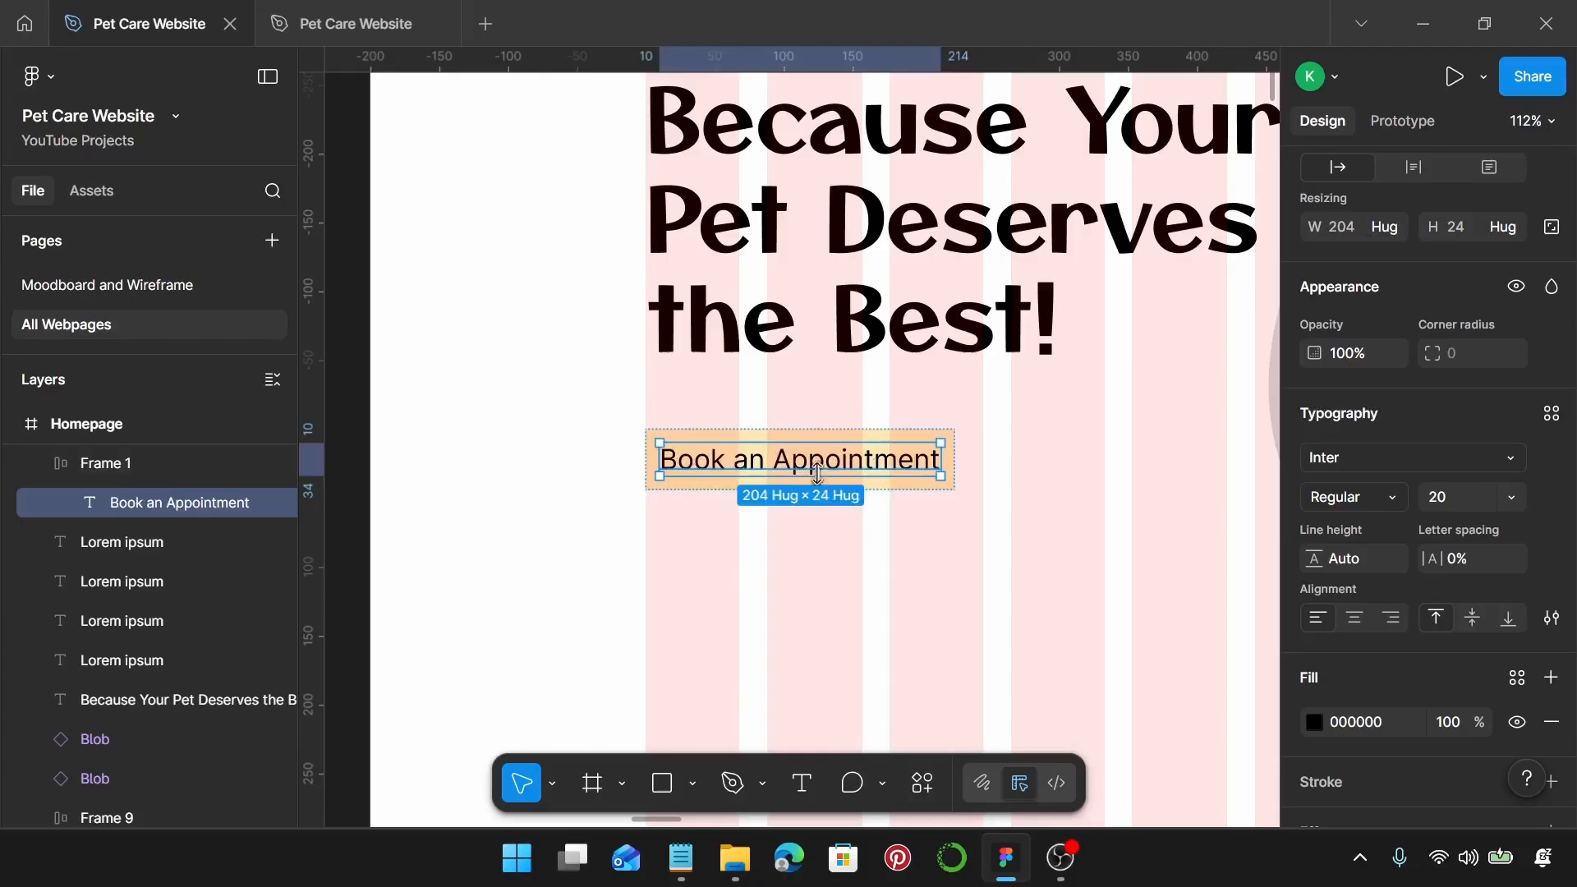
Step: Apply the Pet Care Desktop Button text style to the hero button's label
left_click(1554, 413)
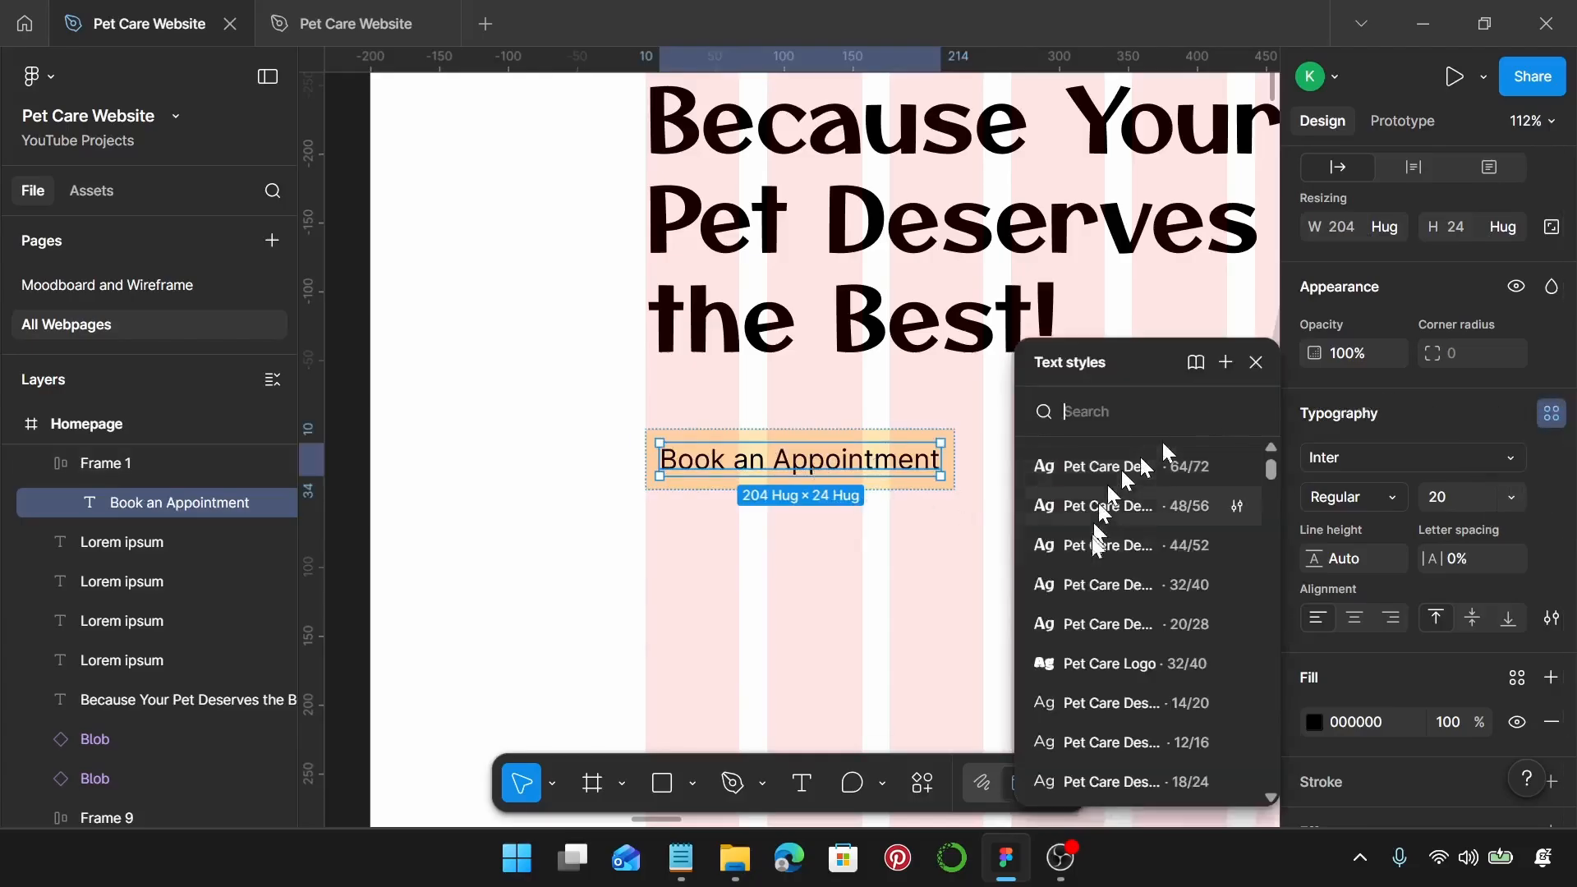
scroll(1118, 696, "down", 3)
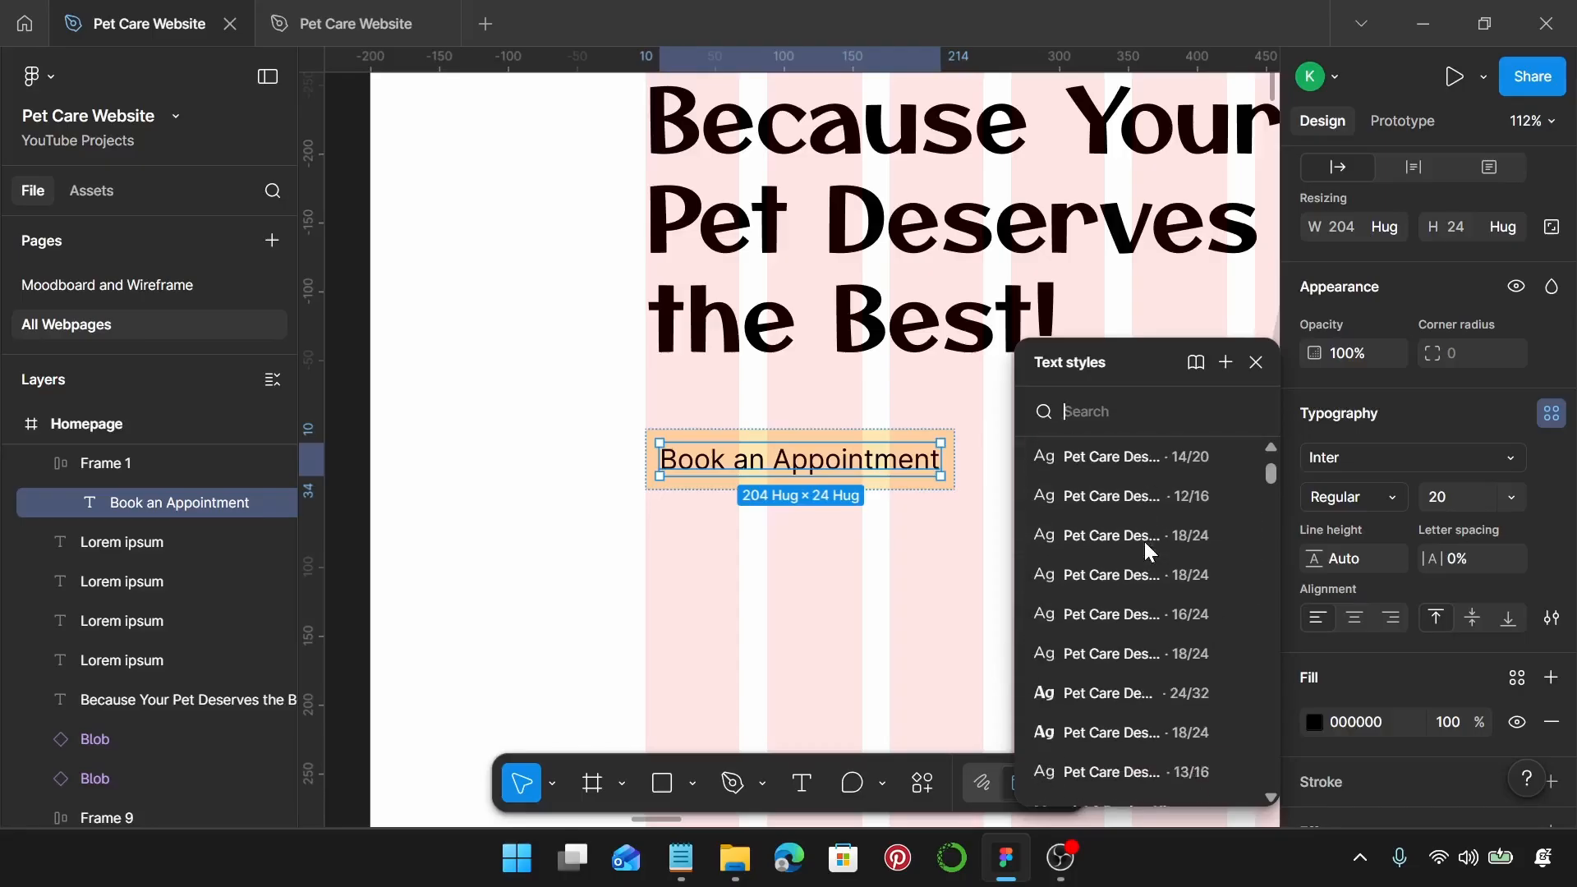
scroll(1145, 542, "down", 3)
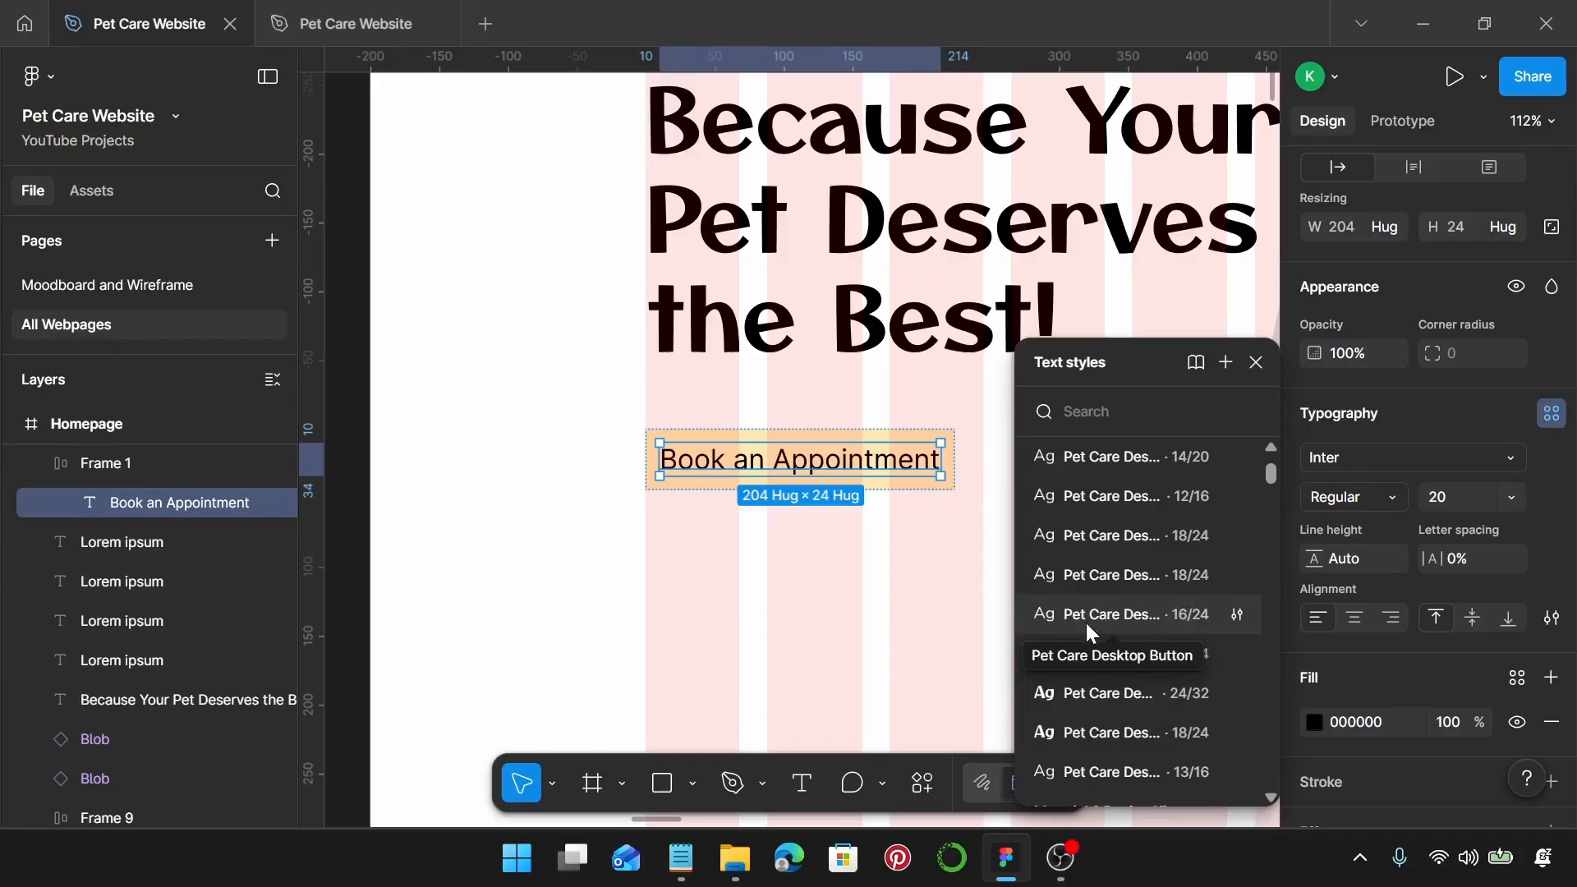
left_click(1135, 626)
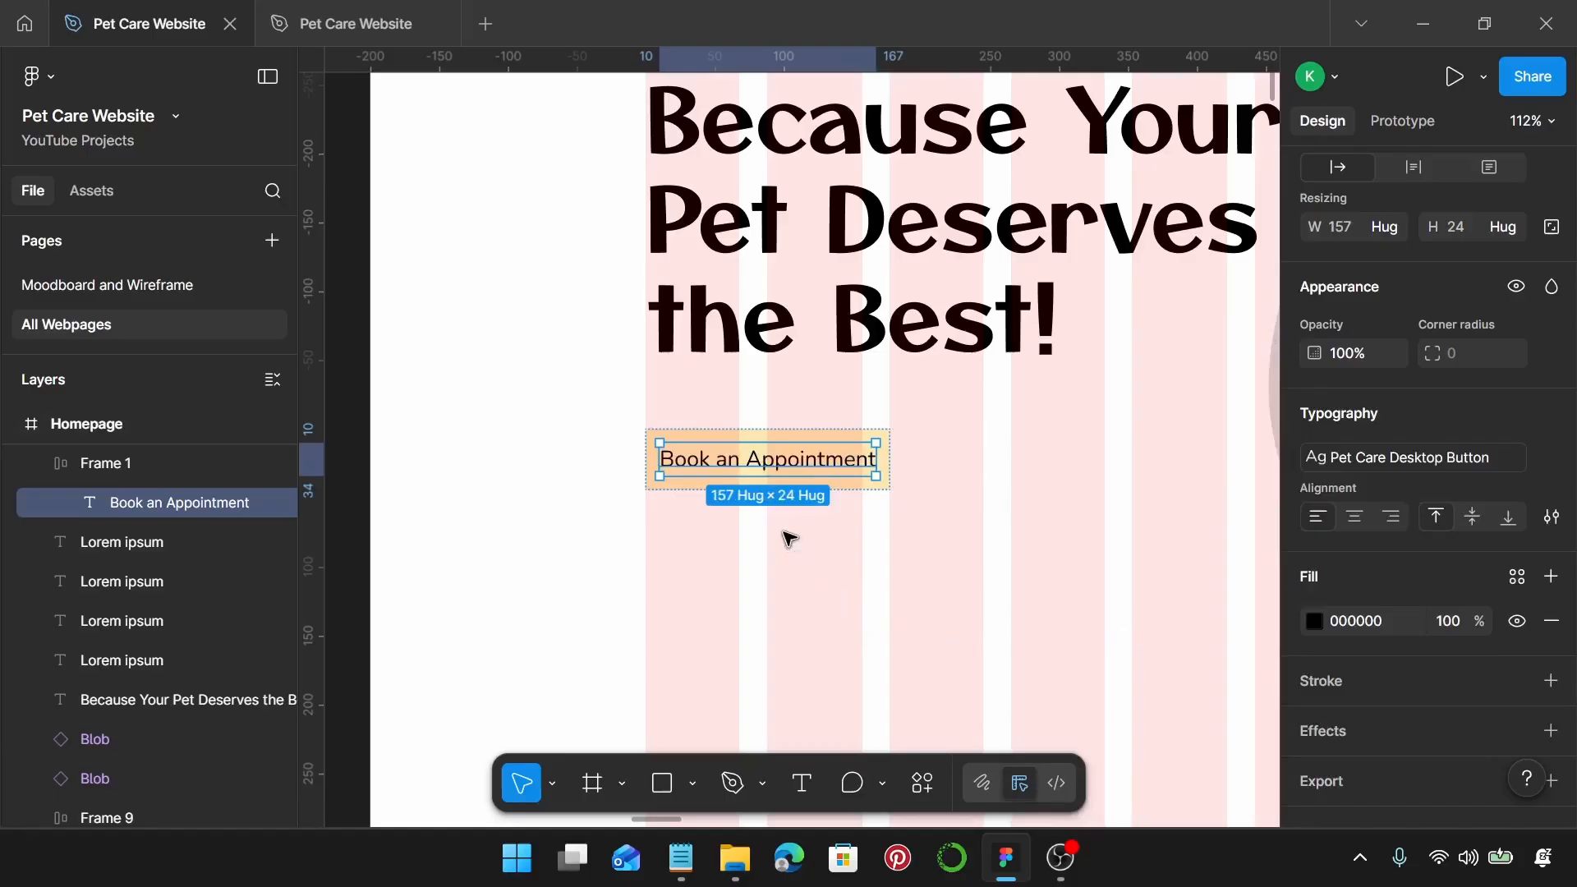
Step: Apply the white Pet Care Background colour style to the fill of the button's label
scroll(789, 534, "up", 3, "ctrl")
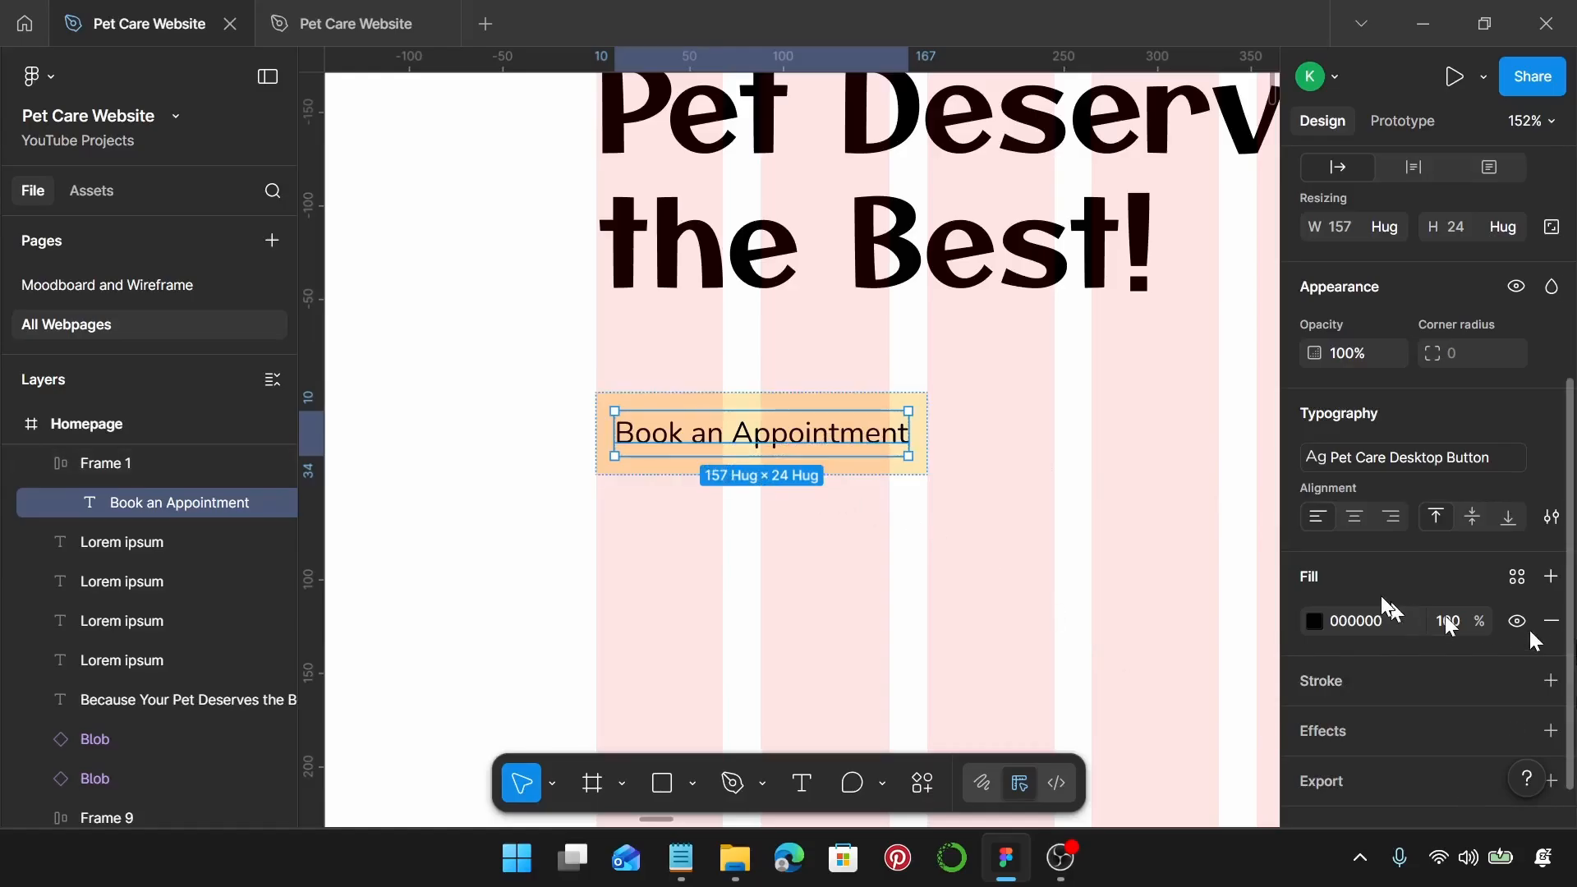
scroll(1511, 579, "down", 1)
left_click(1515, 542)
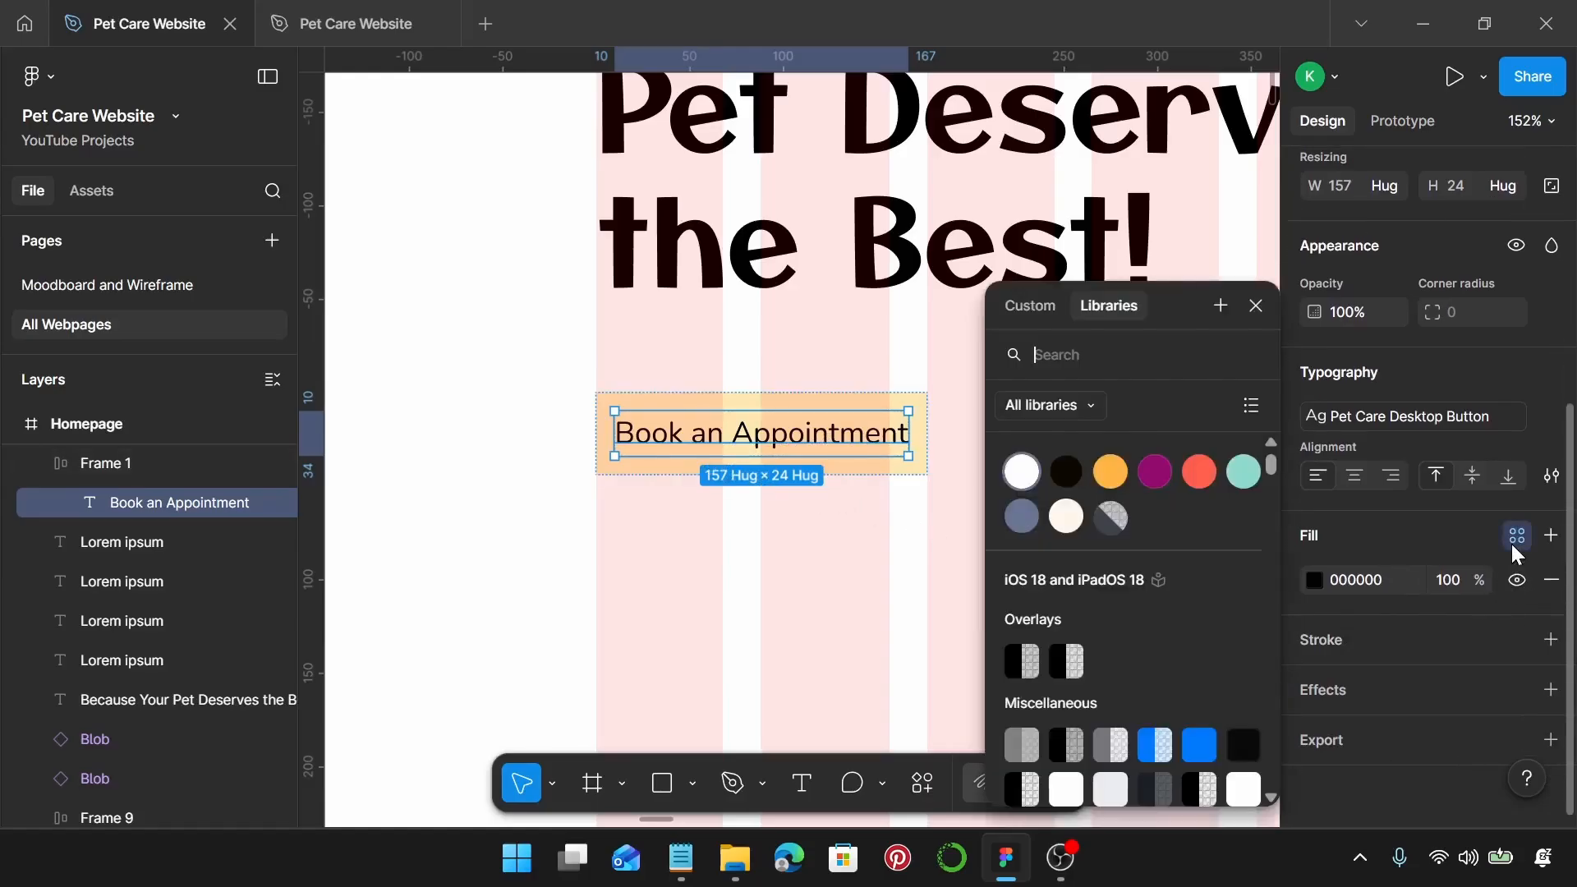
left_click(1025, 475)
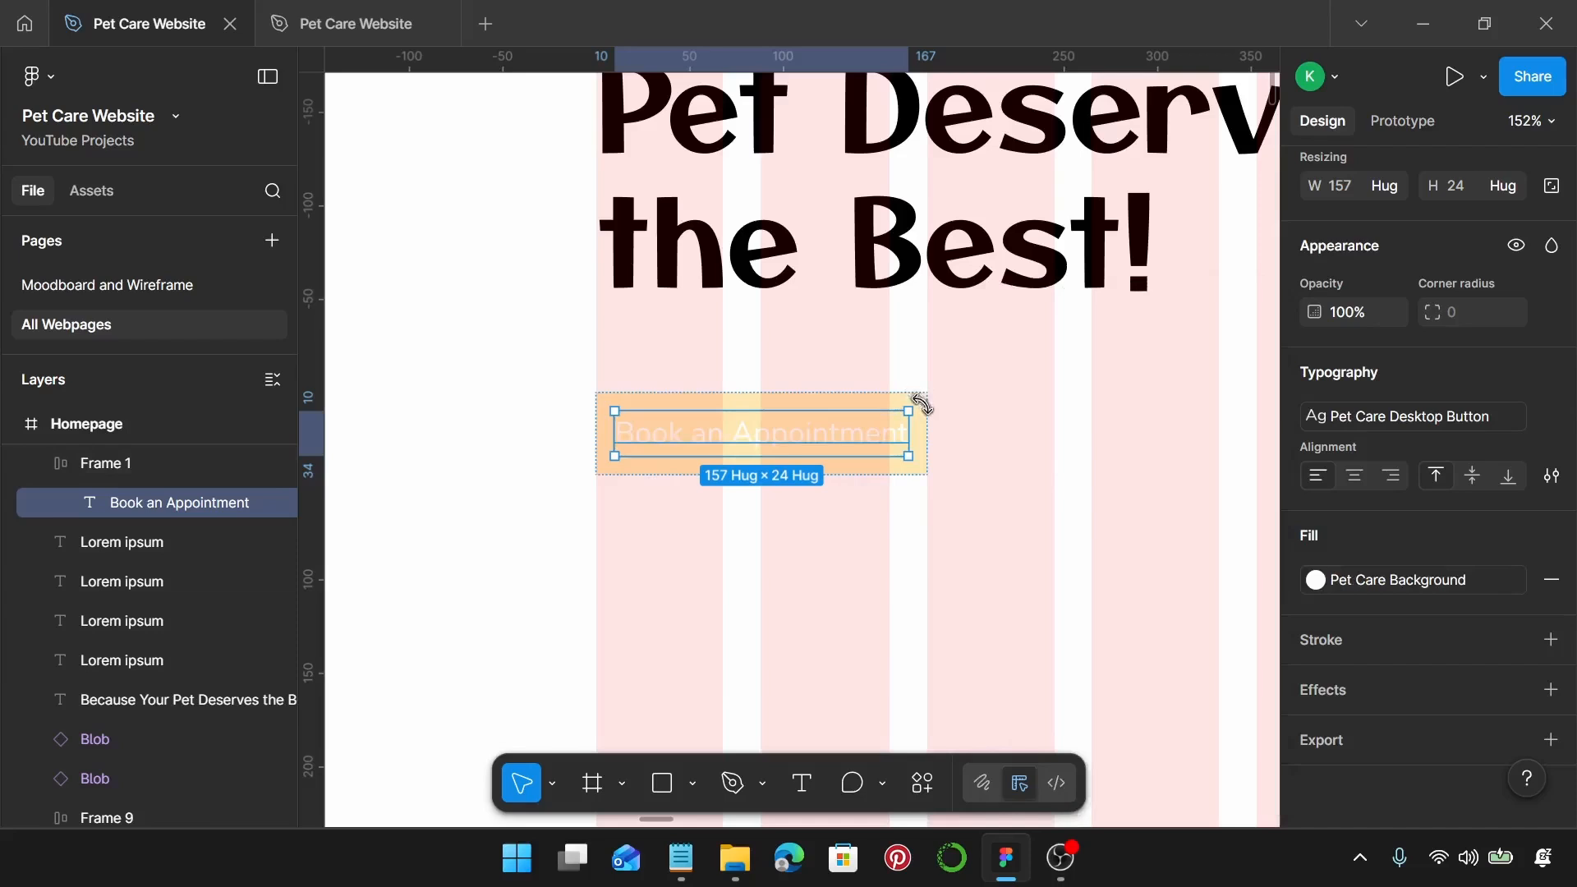
Step: Set the vertical padding of the "Book an Appointment" button frame to 8
scroll(907, 402, "up", 3, "ctrl")
left_click(864, 400)
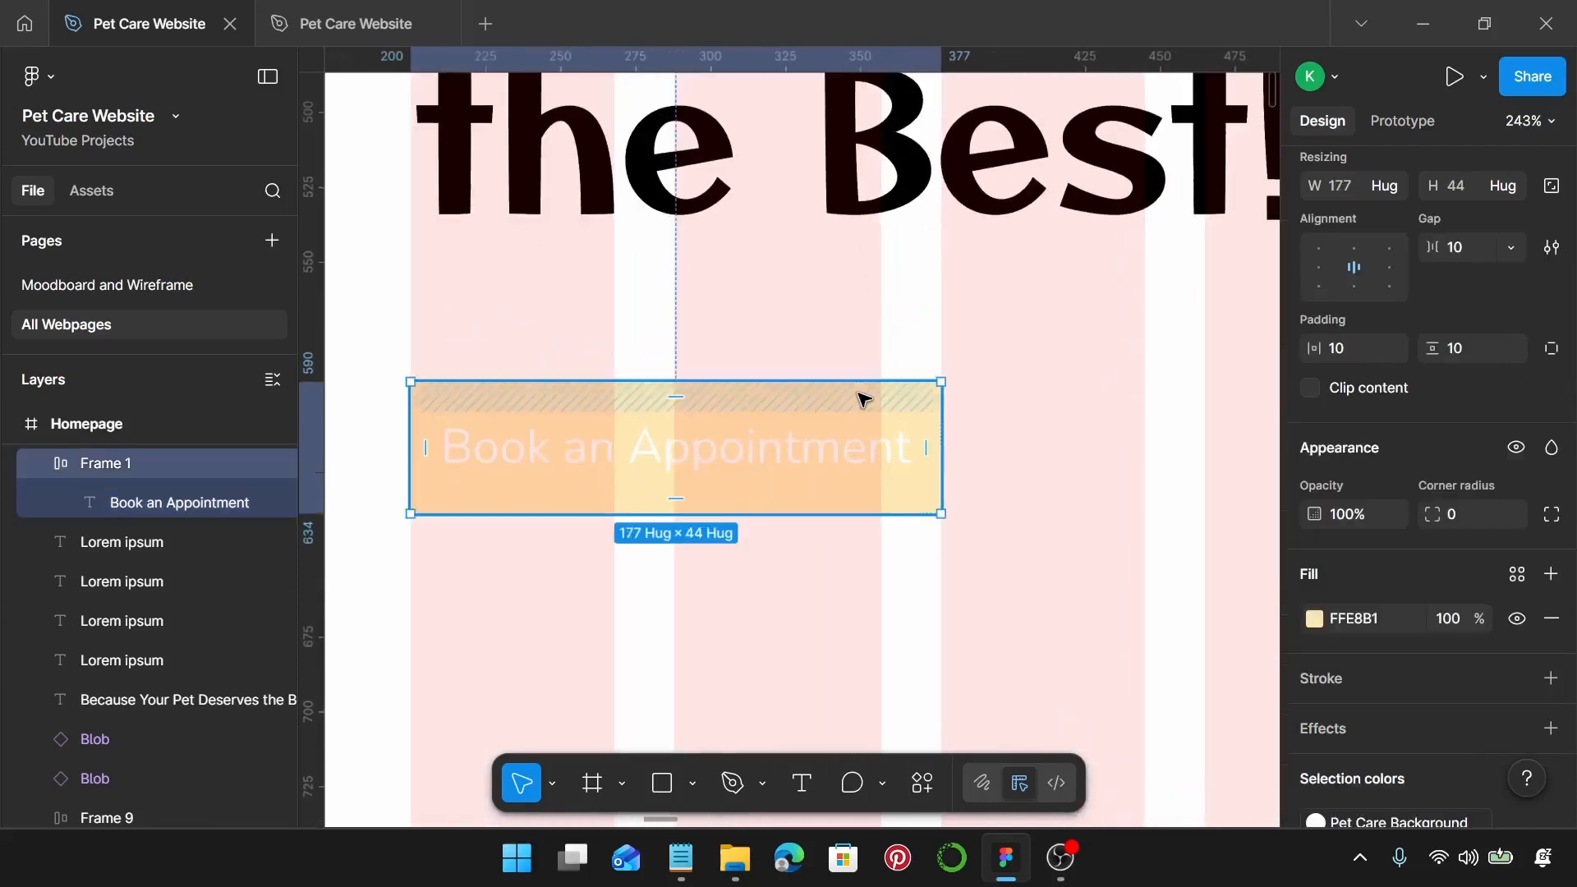
scroll(858, 396, "down", 2, "ctrl")
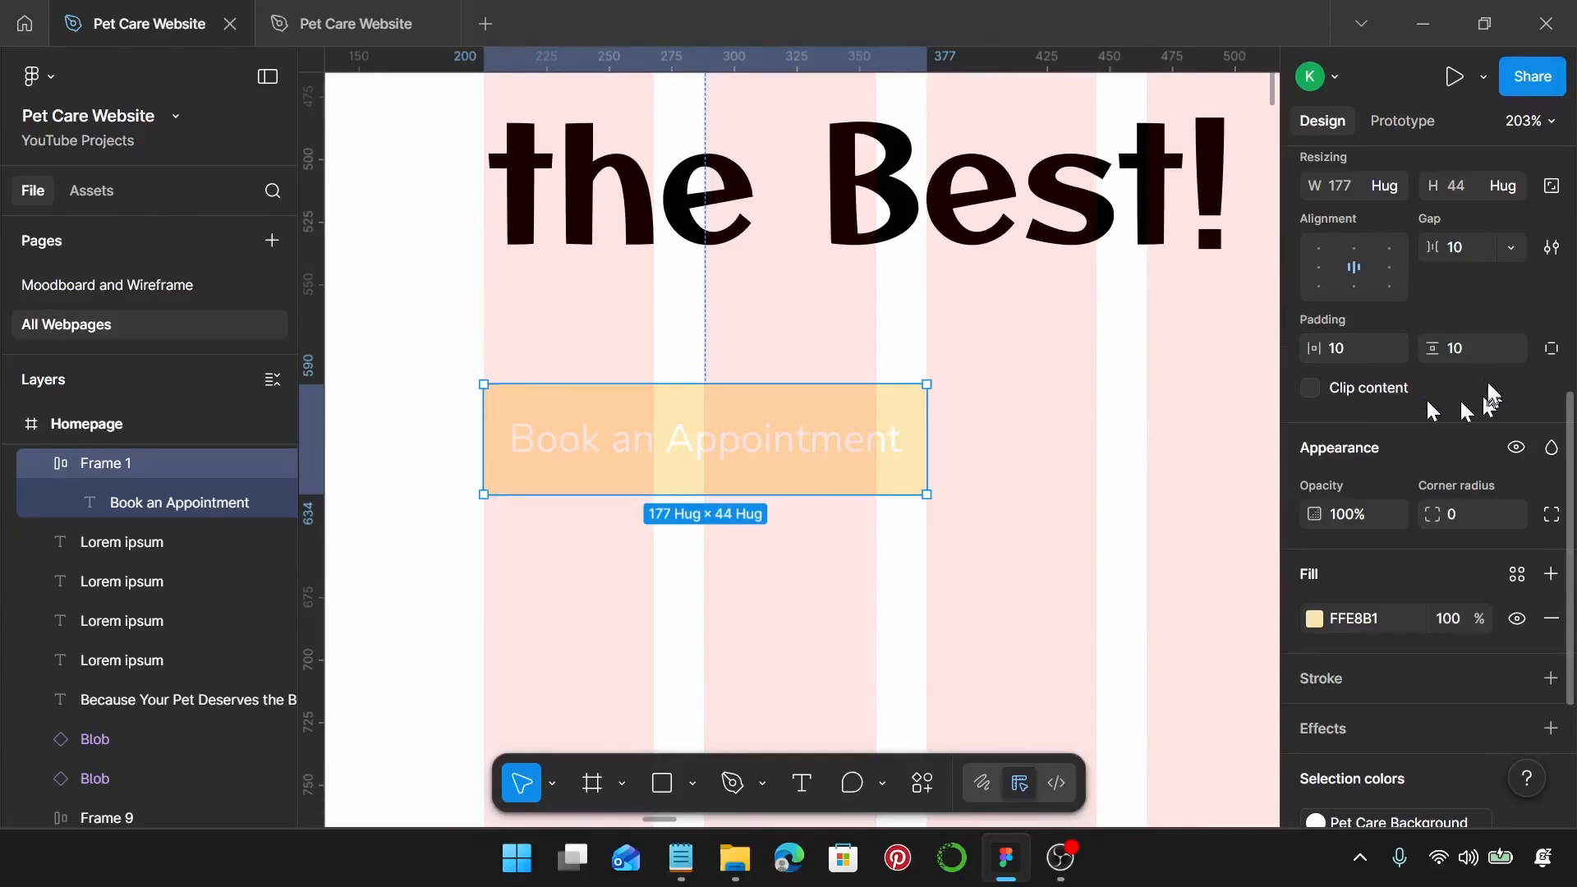
left_click(1480, 352)
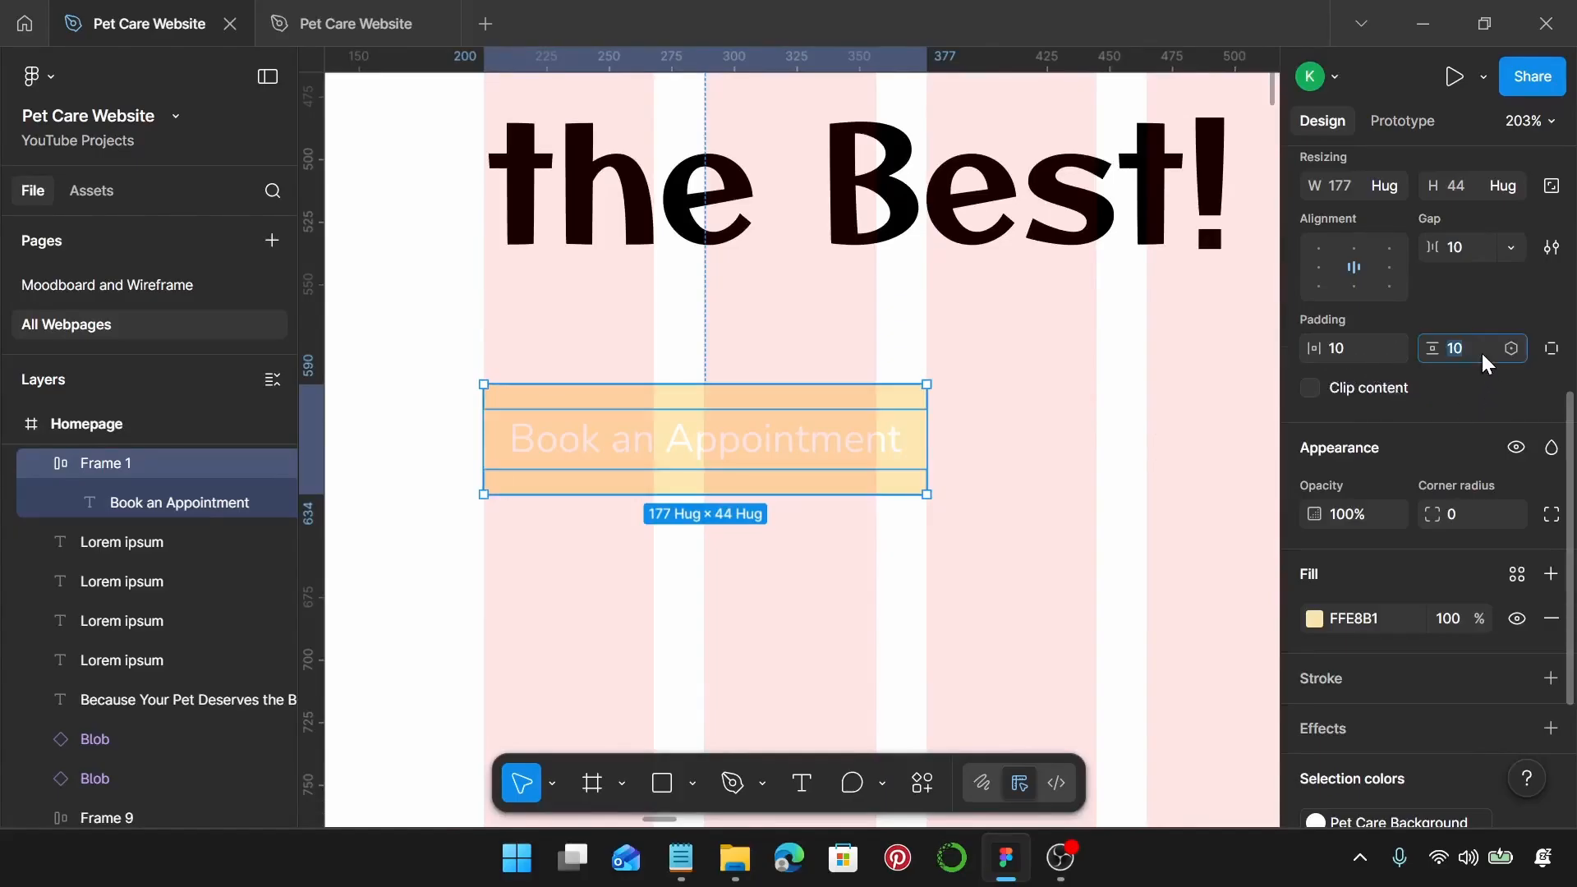
key("Return")
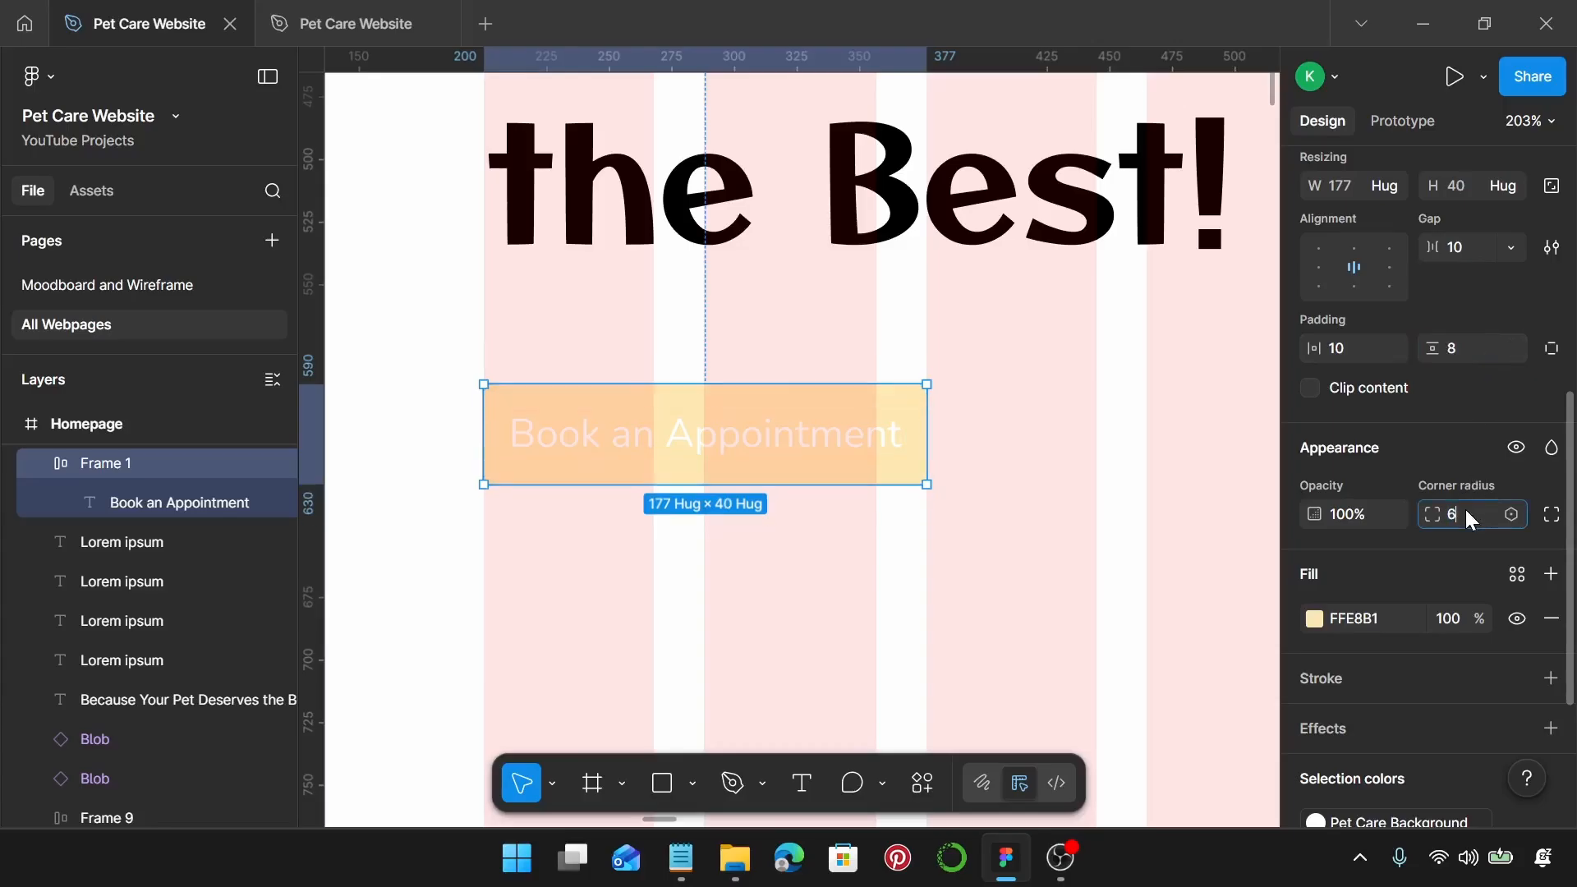
Step: Set the "Book an Appointment" button frame's corner radius to 6 and apply the Pet Care Red colour style to its fill
key("Return")
left_click(1516, 574)
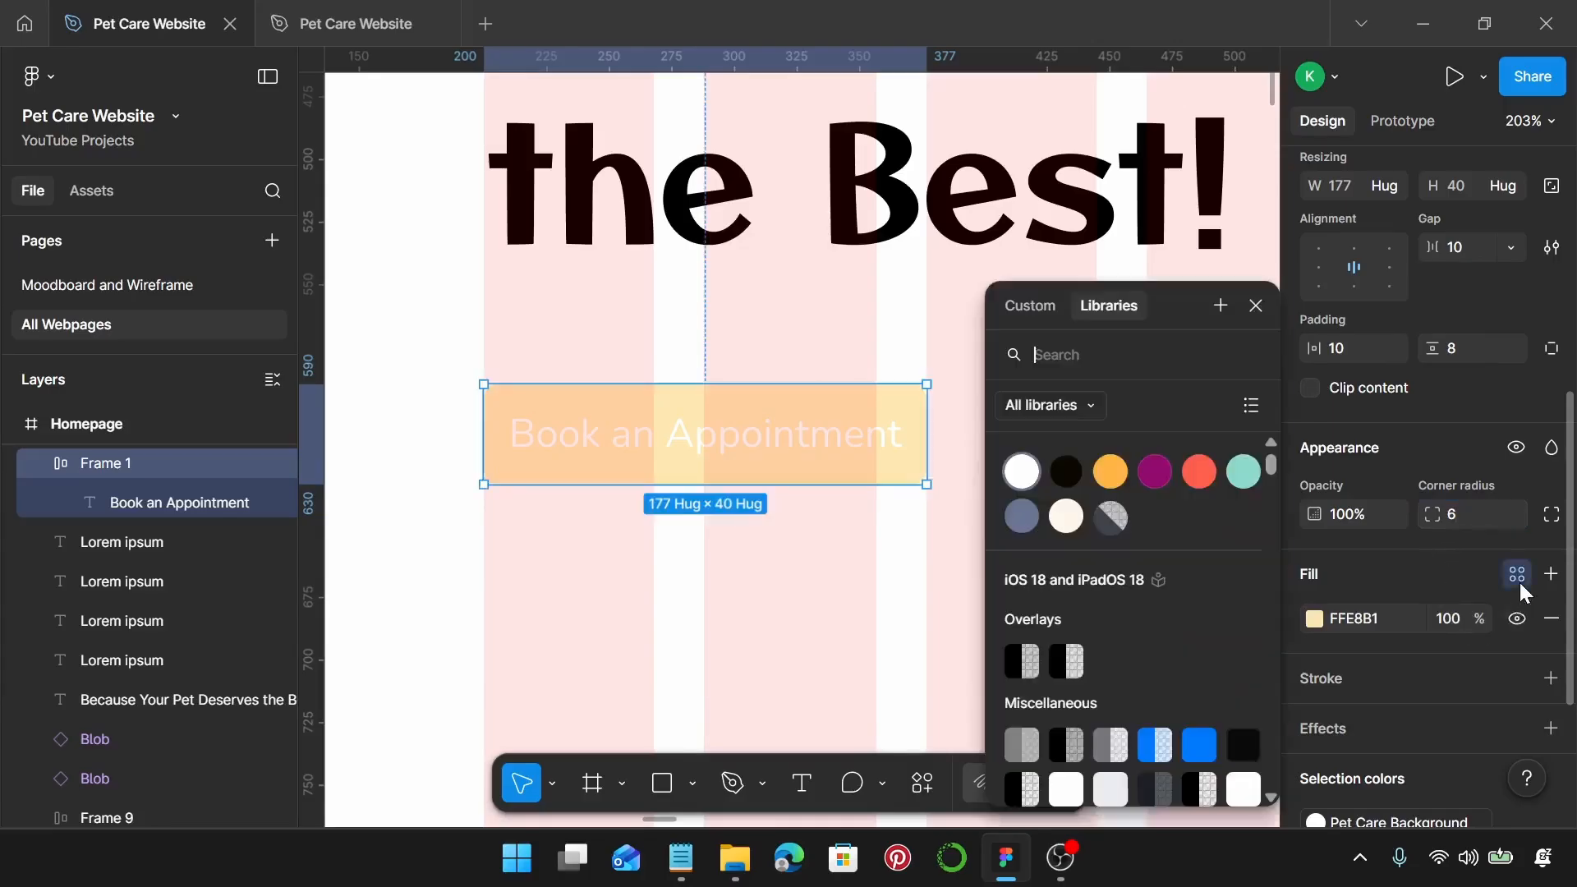
left_click(1199, 474)
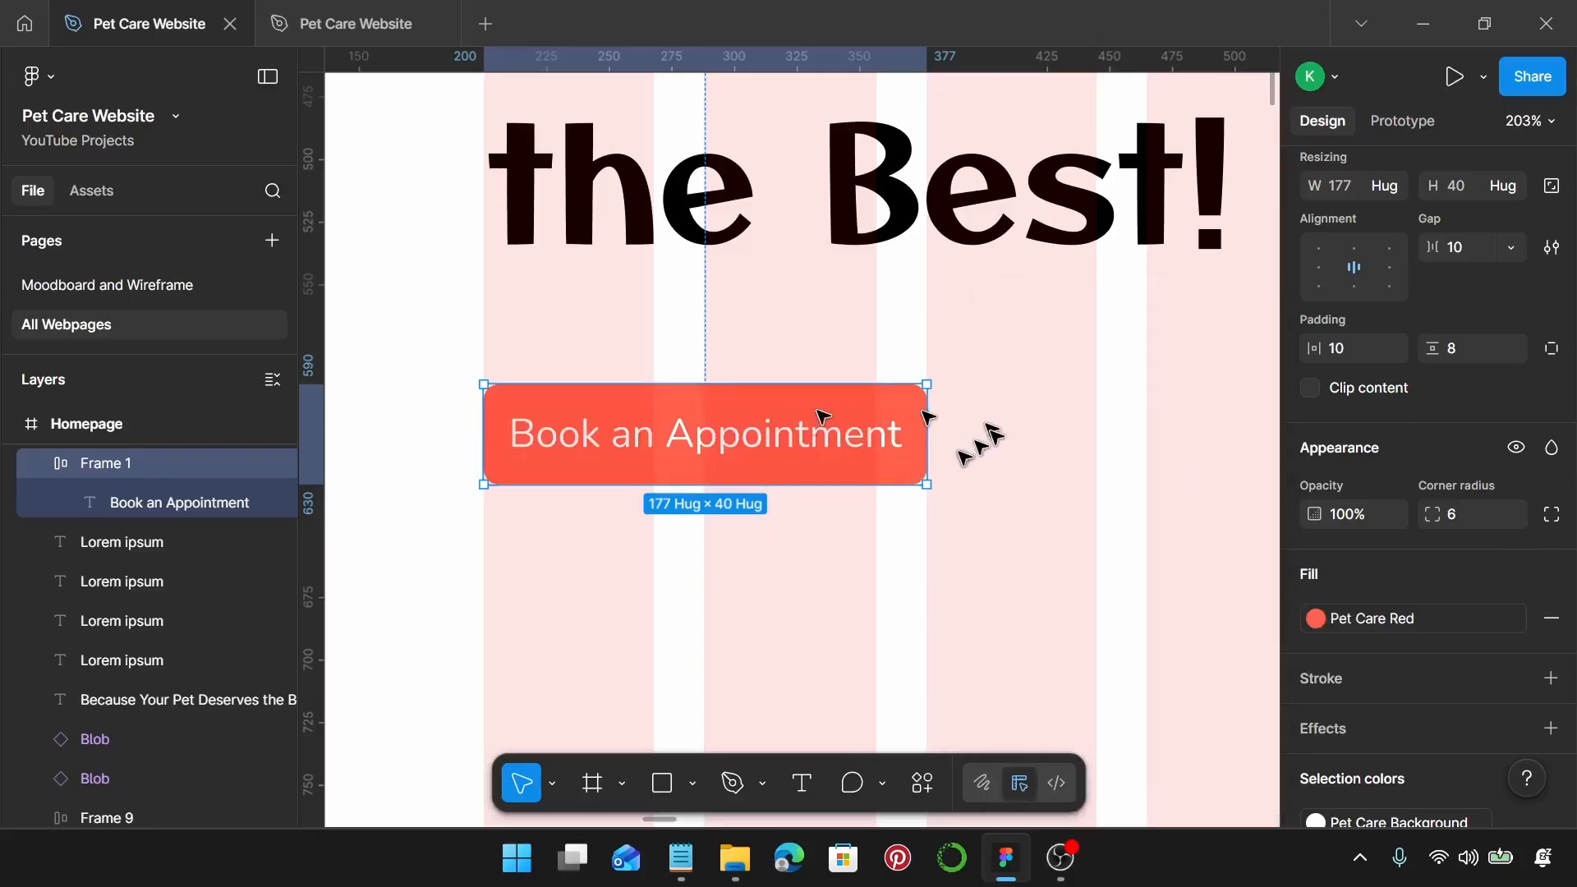
Step: Combine the hero heading and the "Book an Appointment" button in an auto layout frame with a vertical gap of 20
scroll(991, 447, "down", 5)
scroll(982, 431, "up", 1)
left_click(952, 386)
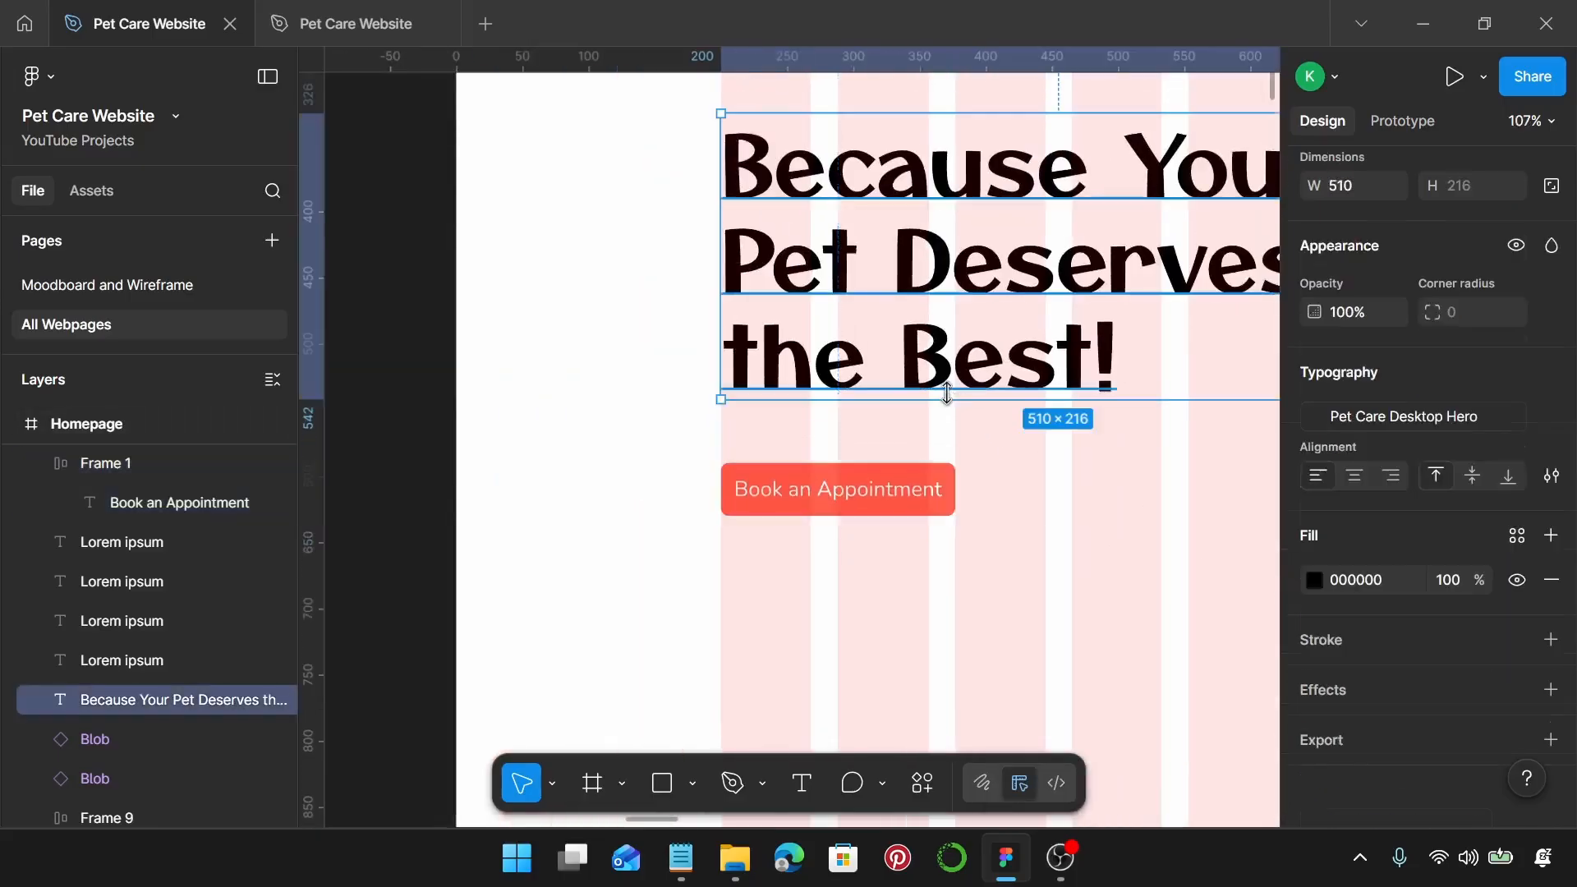
left_click(848, 508, "shift")
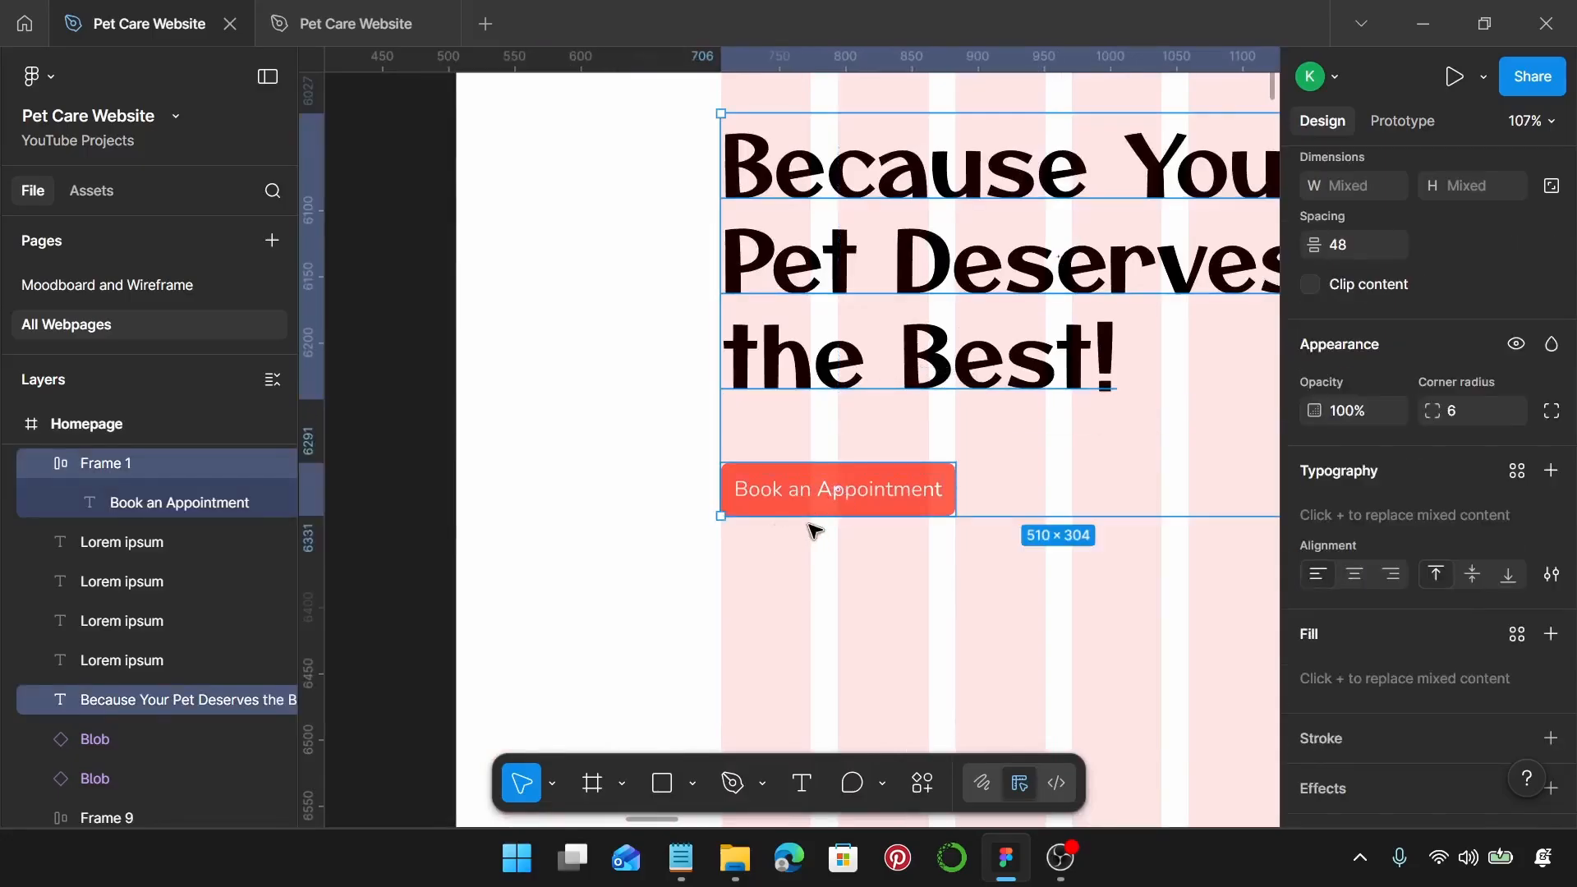
key("shift+a")
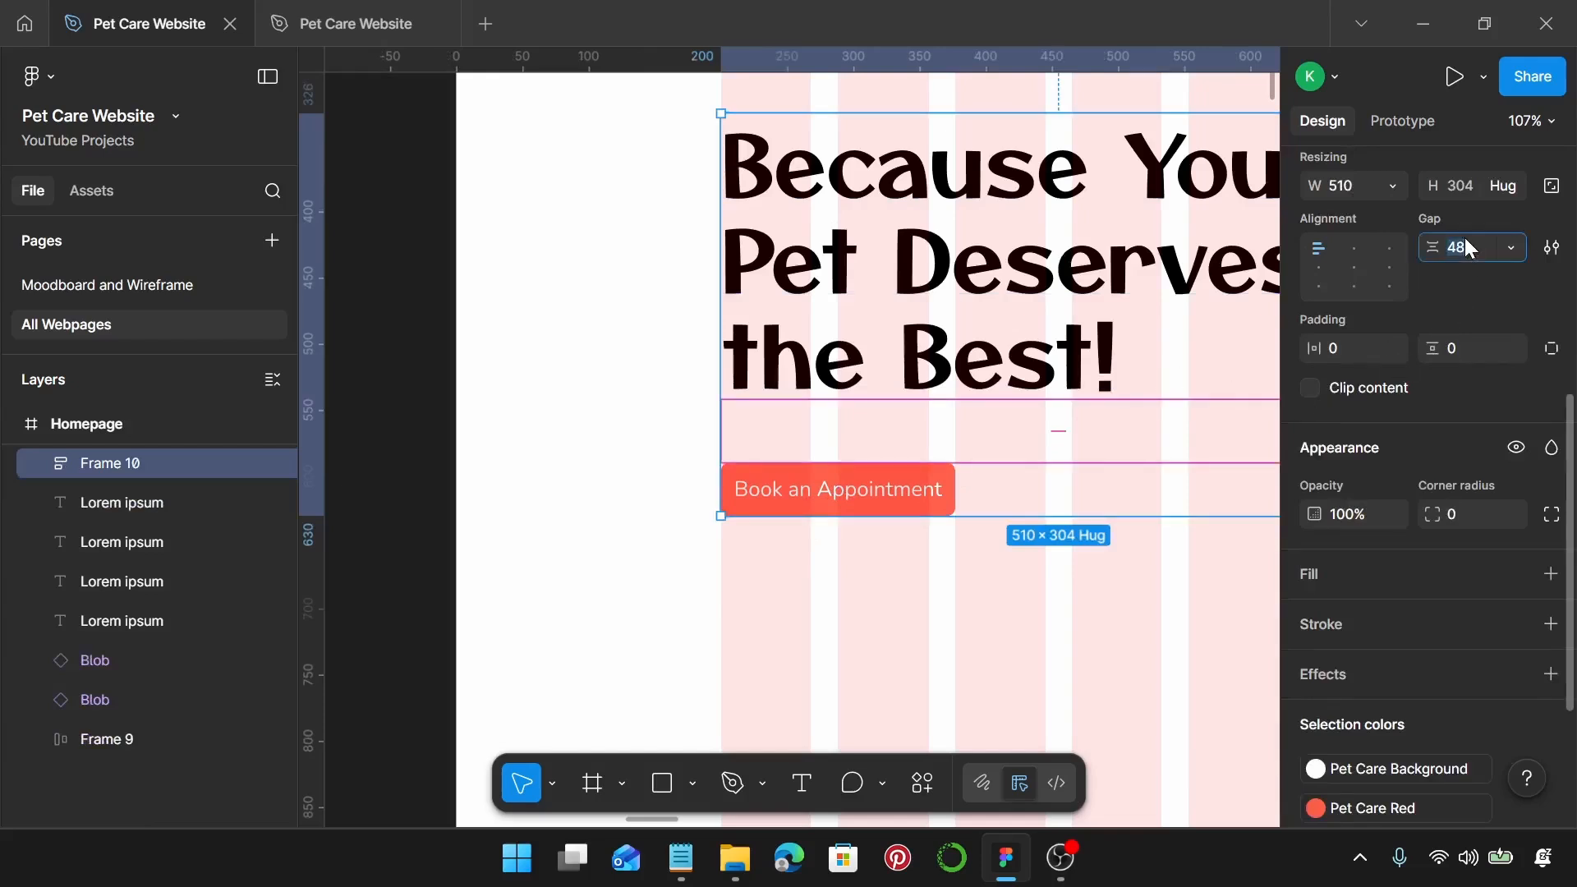
key("Return")
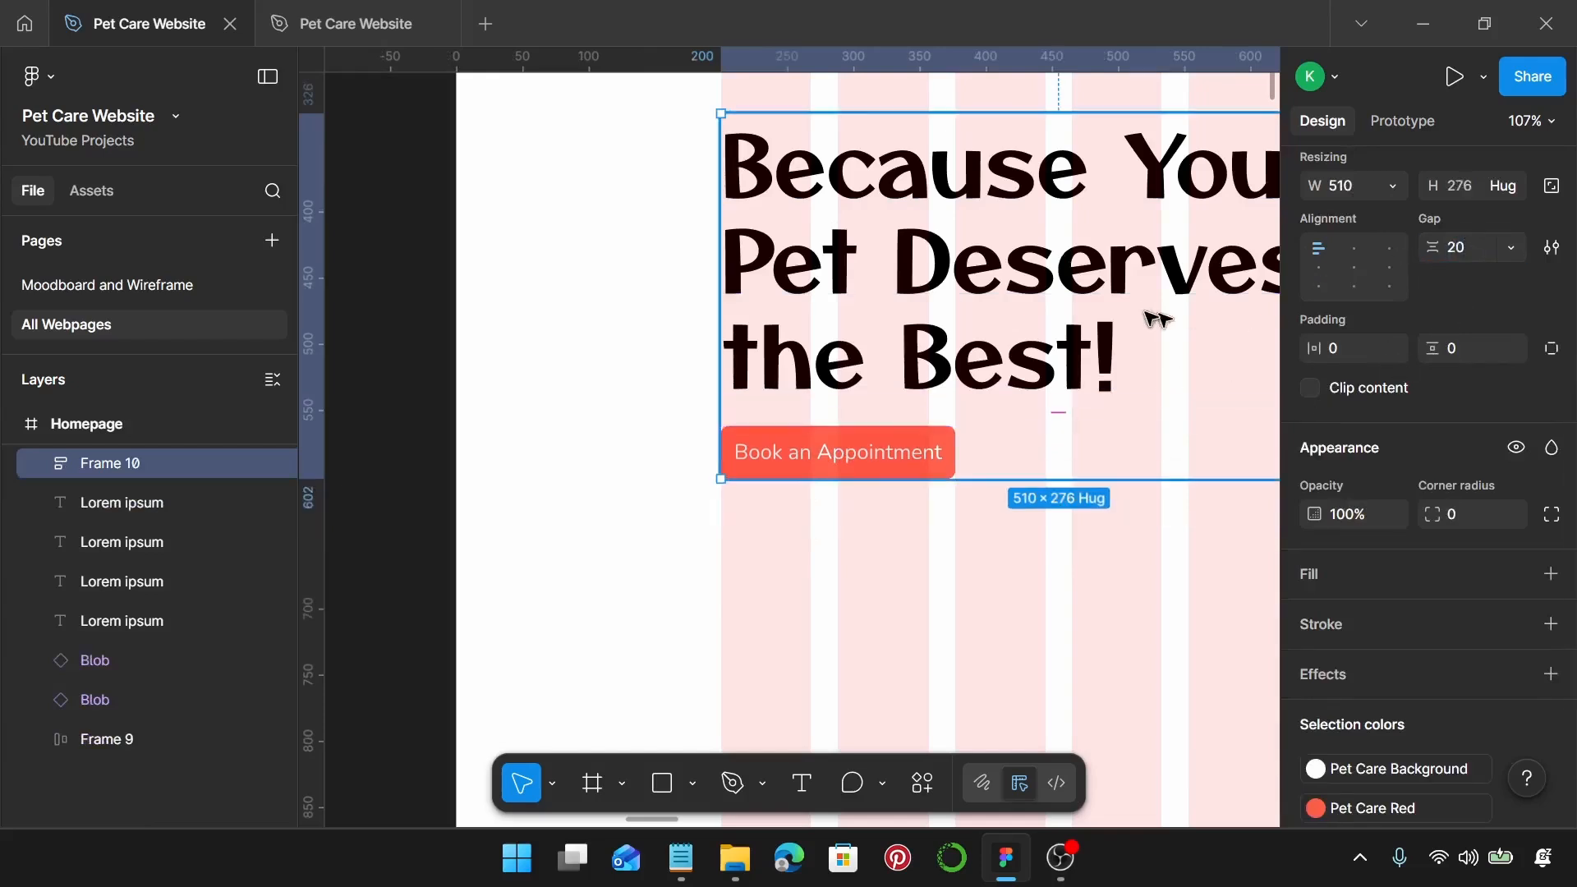
Step: Move the hero heading and button frame down to about Y 368, beside the large blob
scroll(1154, 312, "down", 2)
scroll(1153, 312, "down", 8)
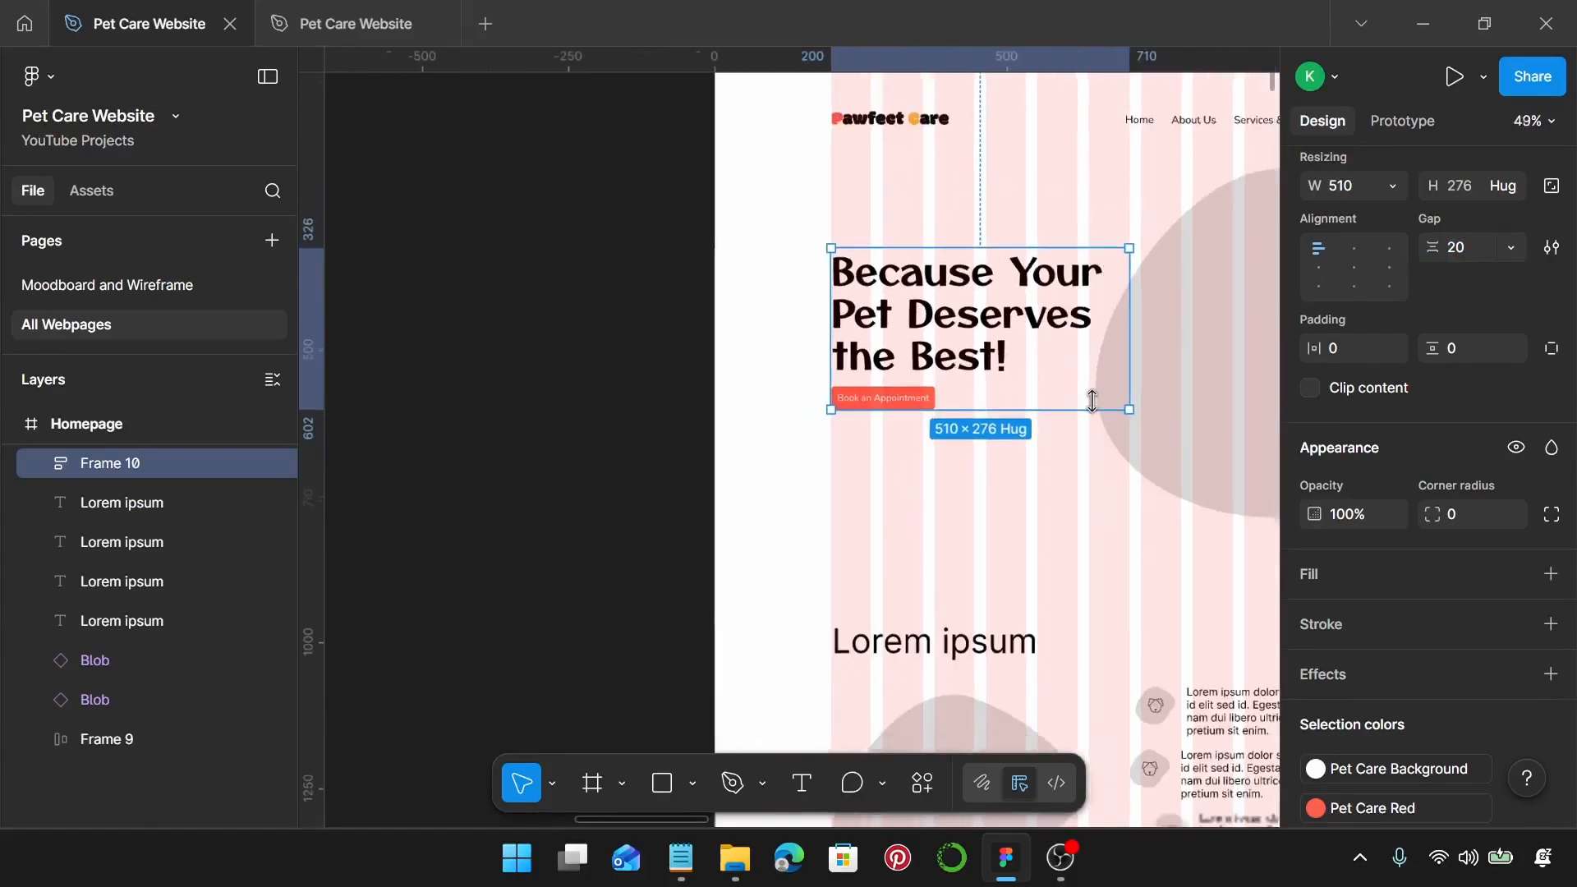
scroll(1091, 399, "right", 3)
scroll(844, 336, "up", 1)
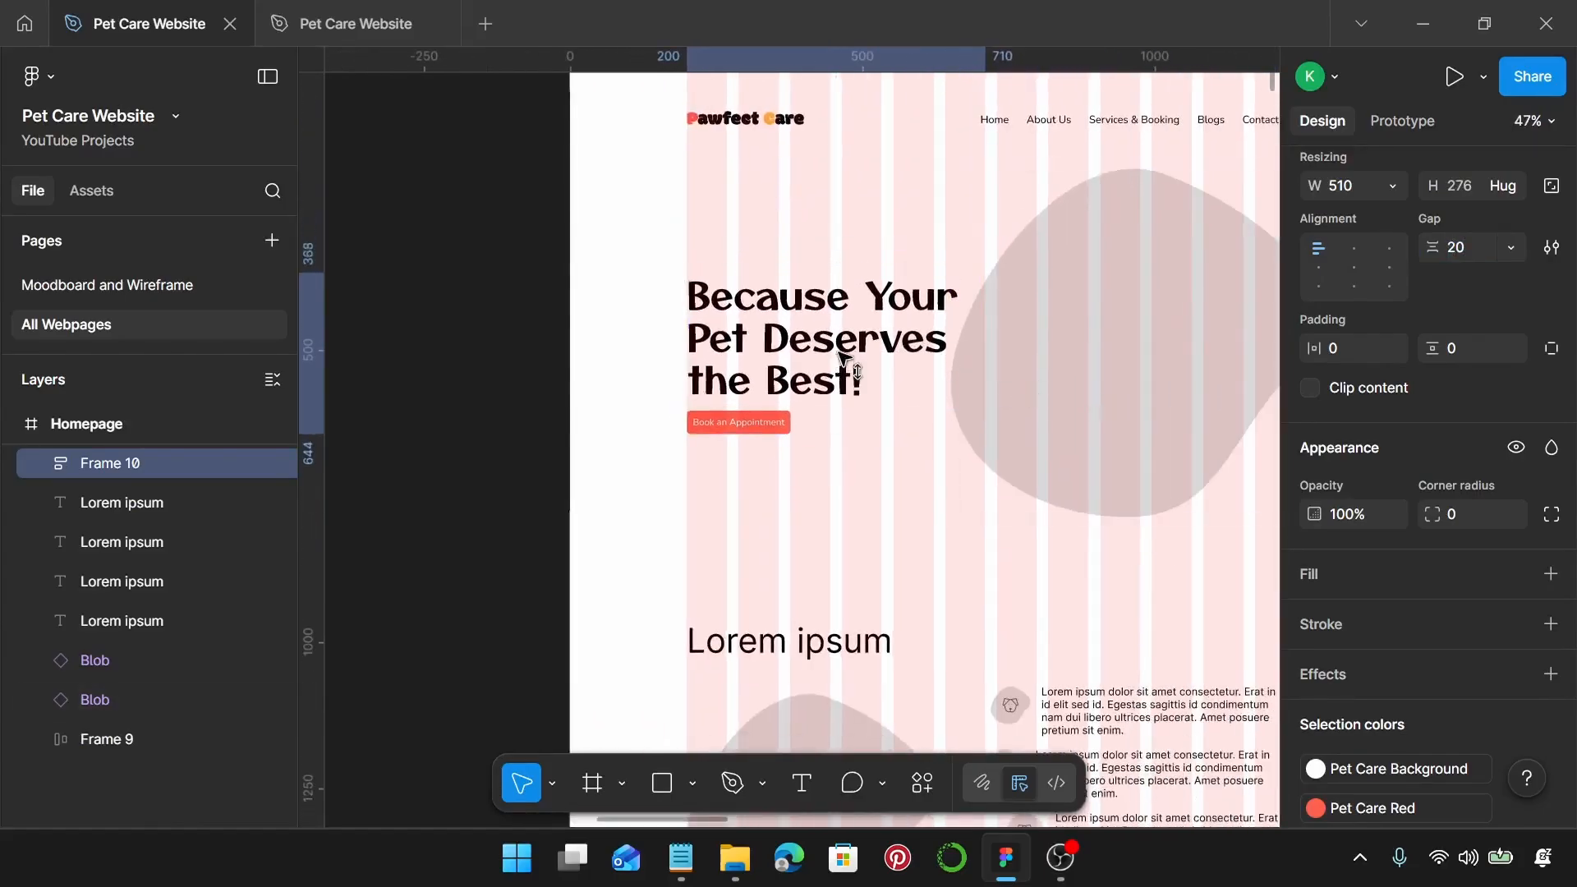
Step: Examine the hero's blob placeholder and the four grey blob shapes above the cat image outside the Homepage frame
left_click(1113, 353)
scroll(1166, 366, "down", 3)
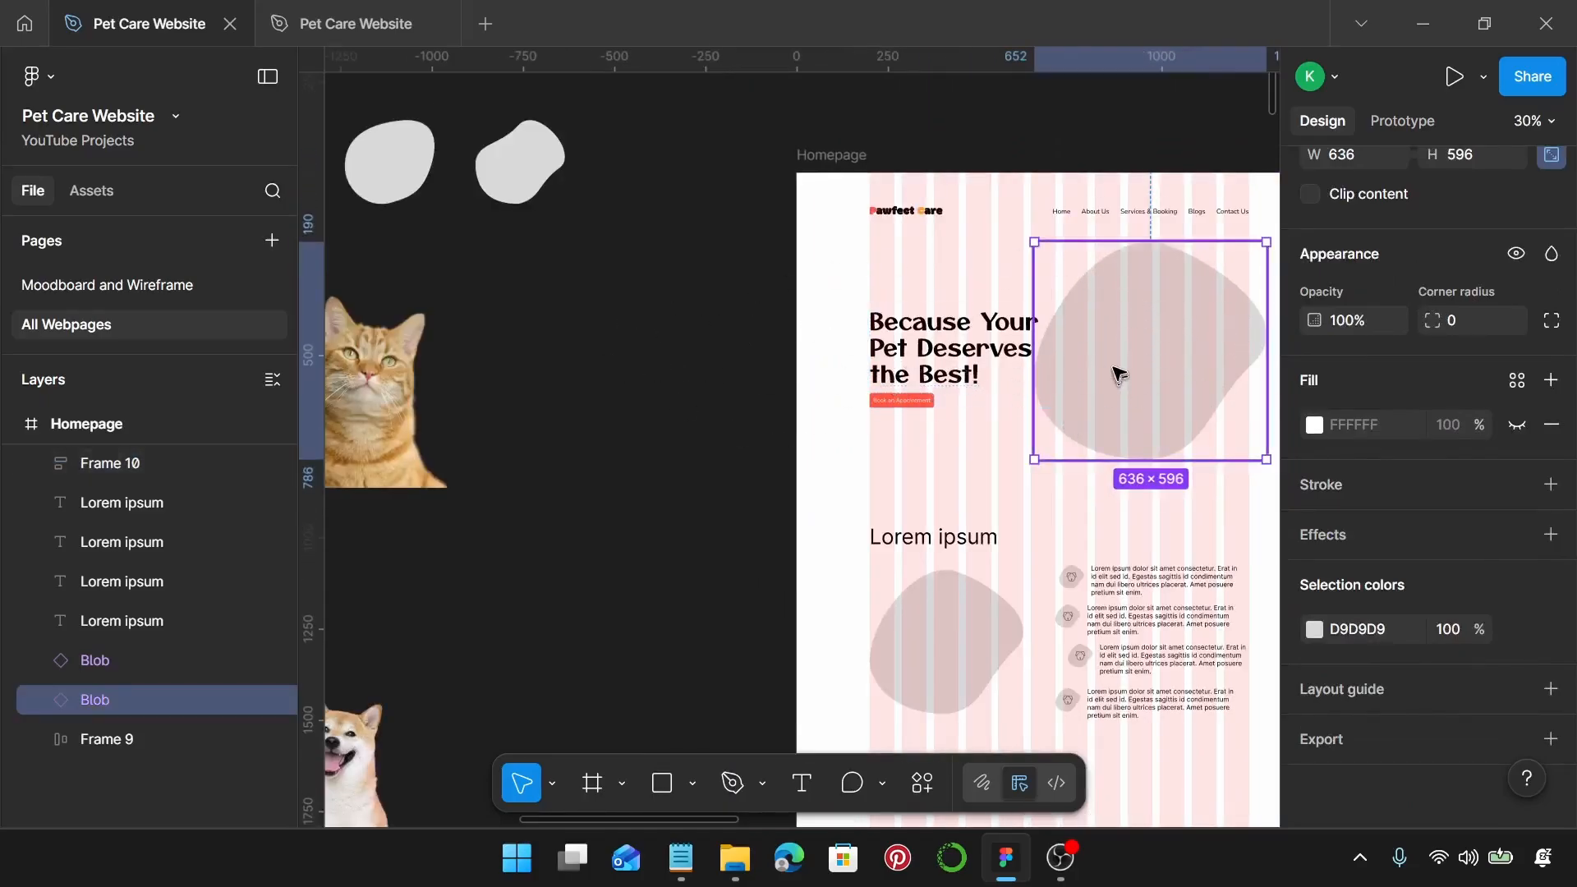
scroll(821, 446, "left", 5)
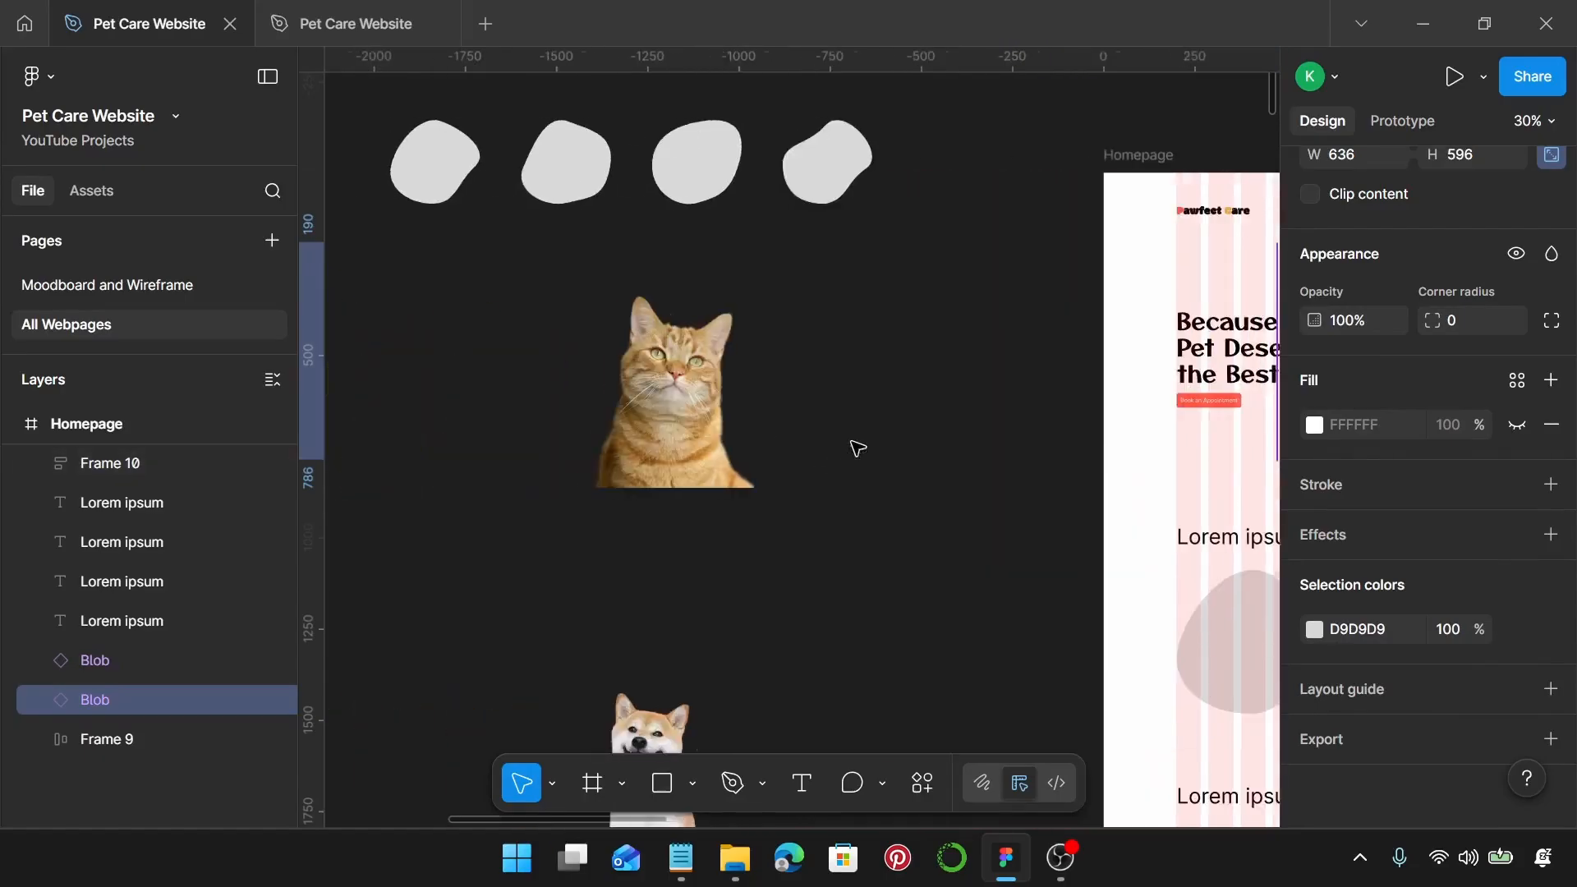
scroll(854, 443, "left", 1)
scroll(854, 444, "up", 1)
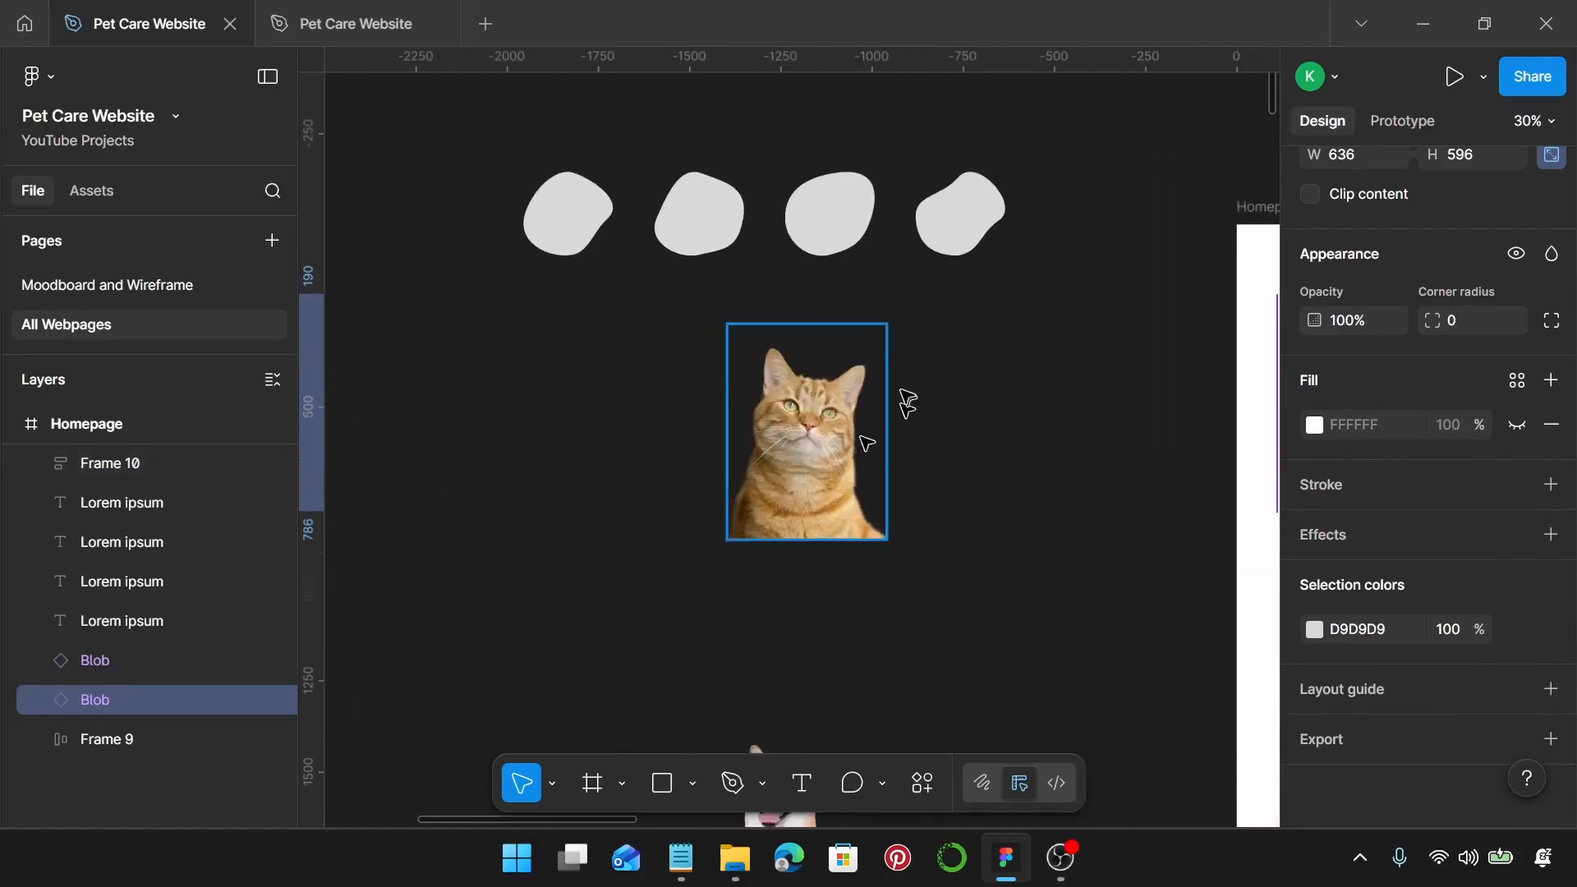
scroll(917, 257, "left", 1)
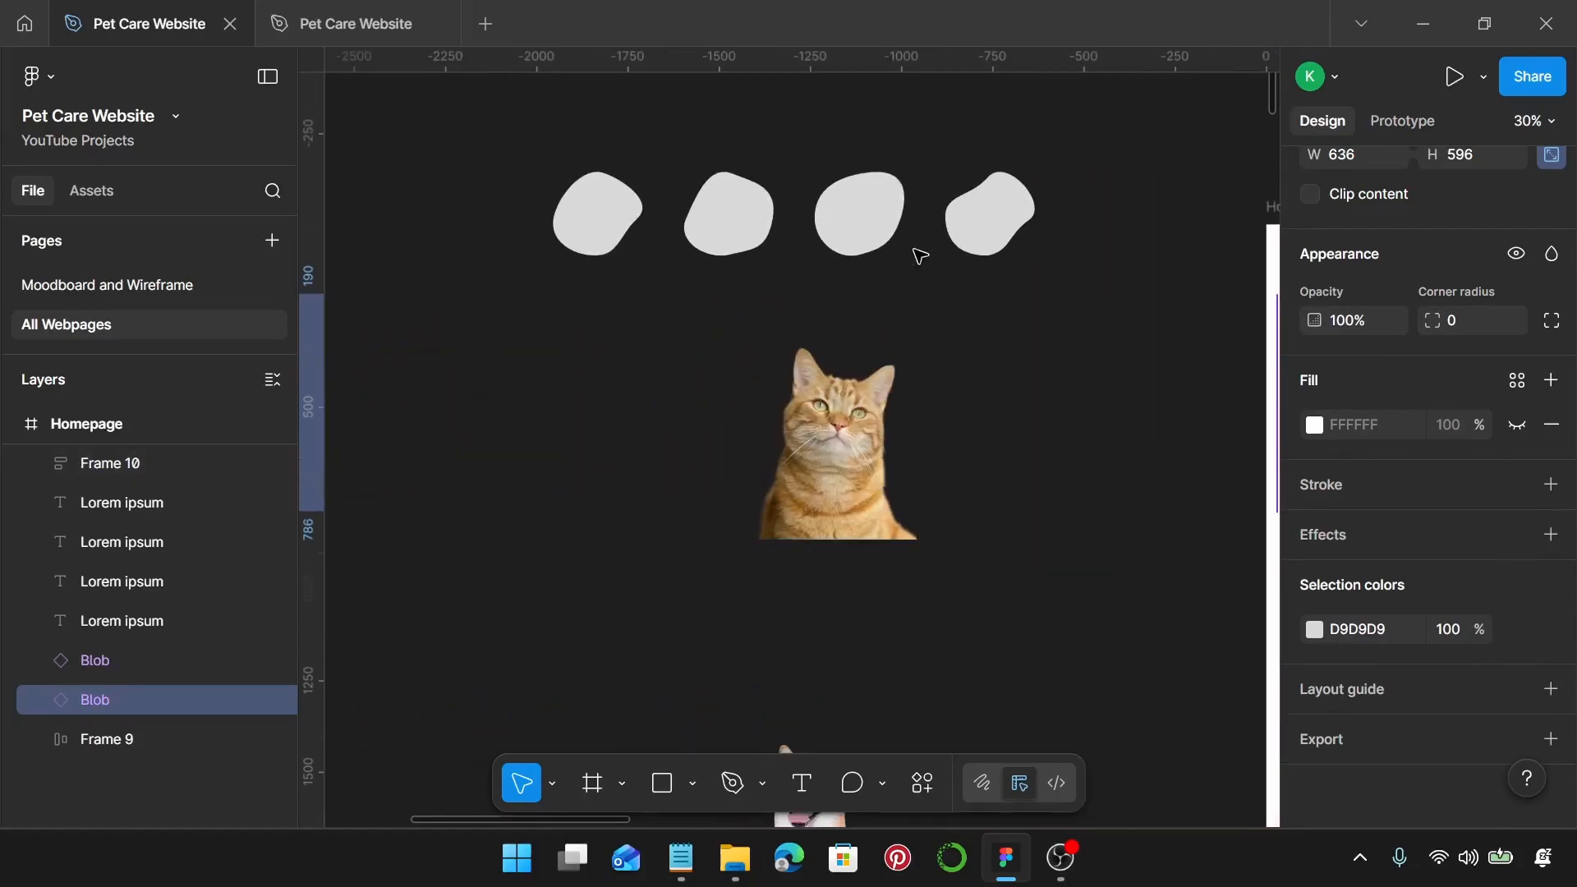
left_click(620, 209)
left_click(655, 404)
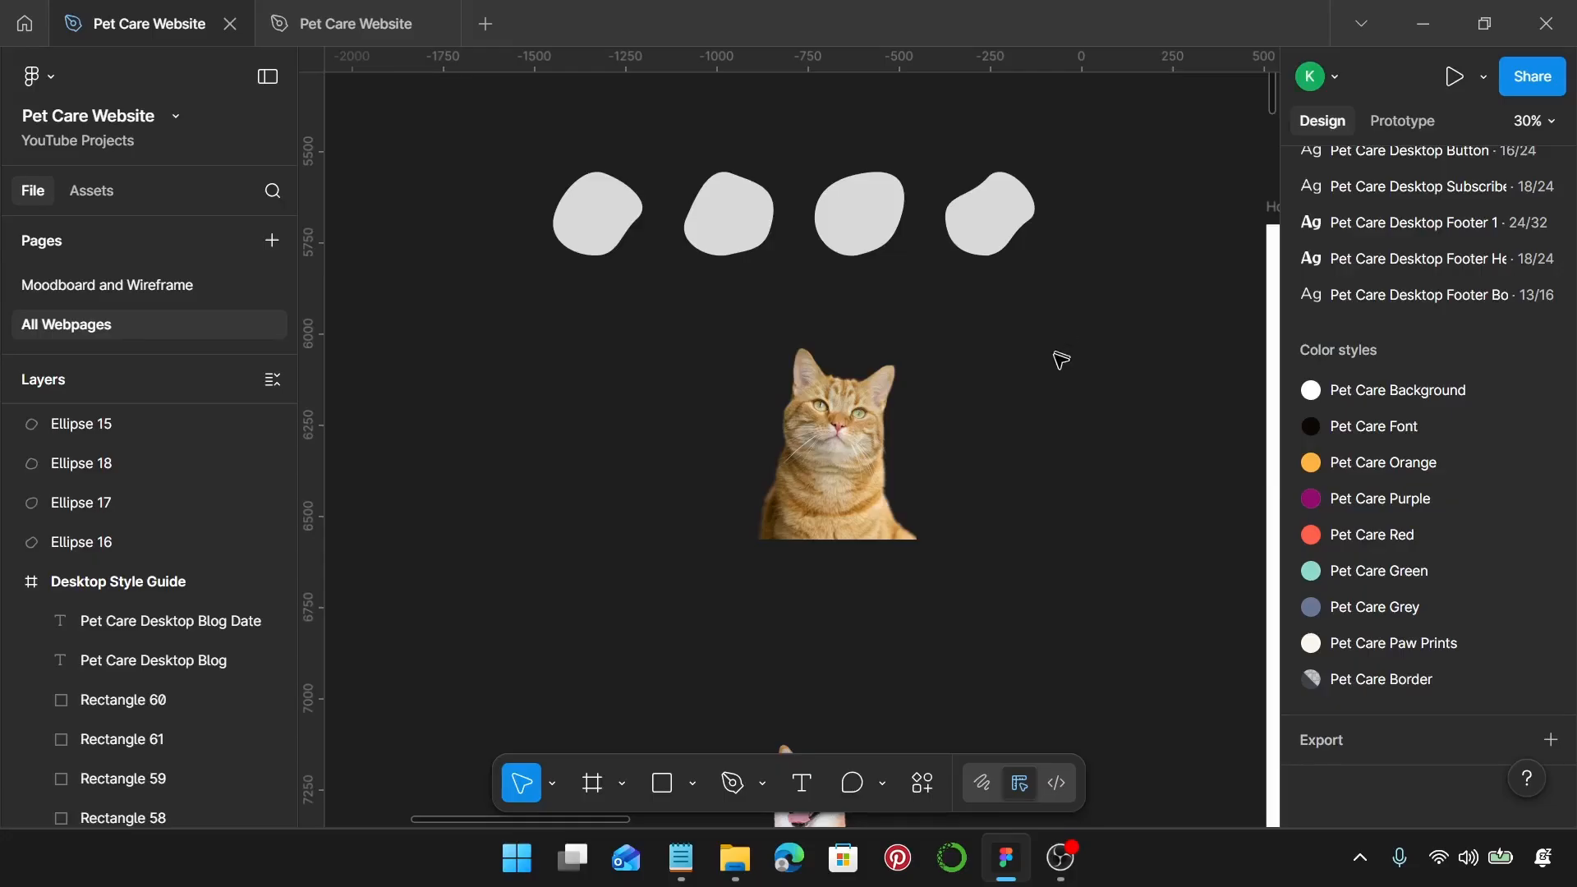
Step: Place a 100 × 100 circle on the empty canvas near the cat image and open it for vector editing
left_click(694, 785)
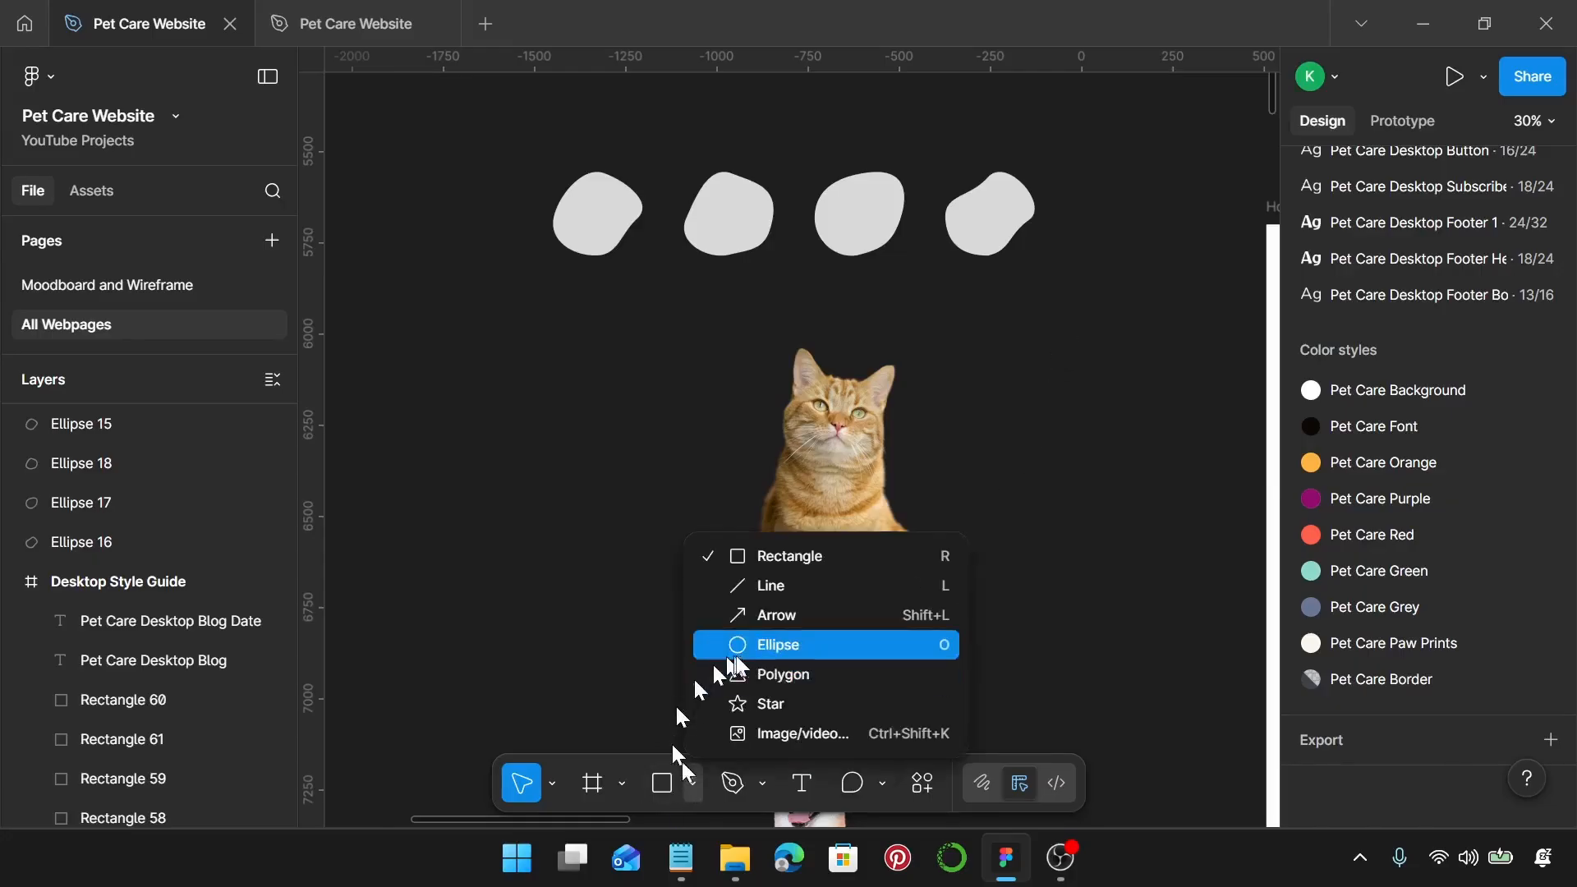
left_click(768, 644)
double_click(1141, 544)
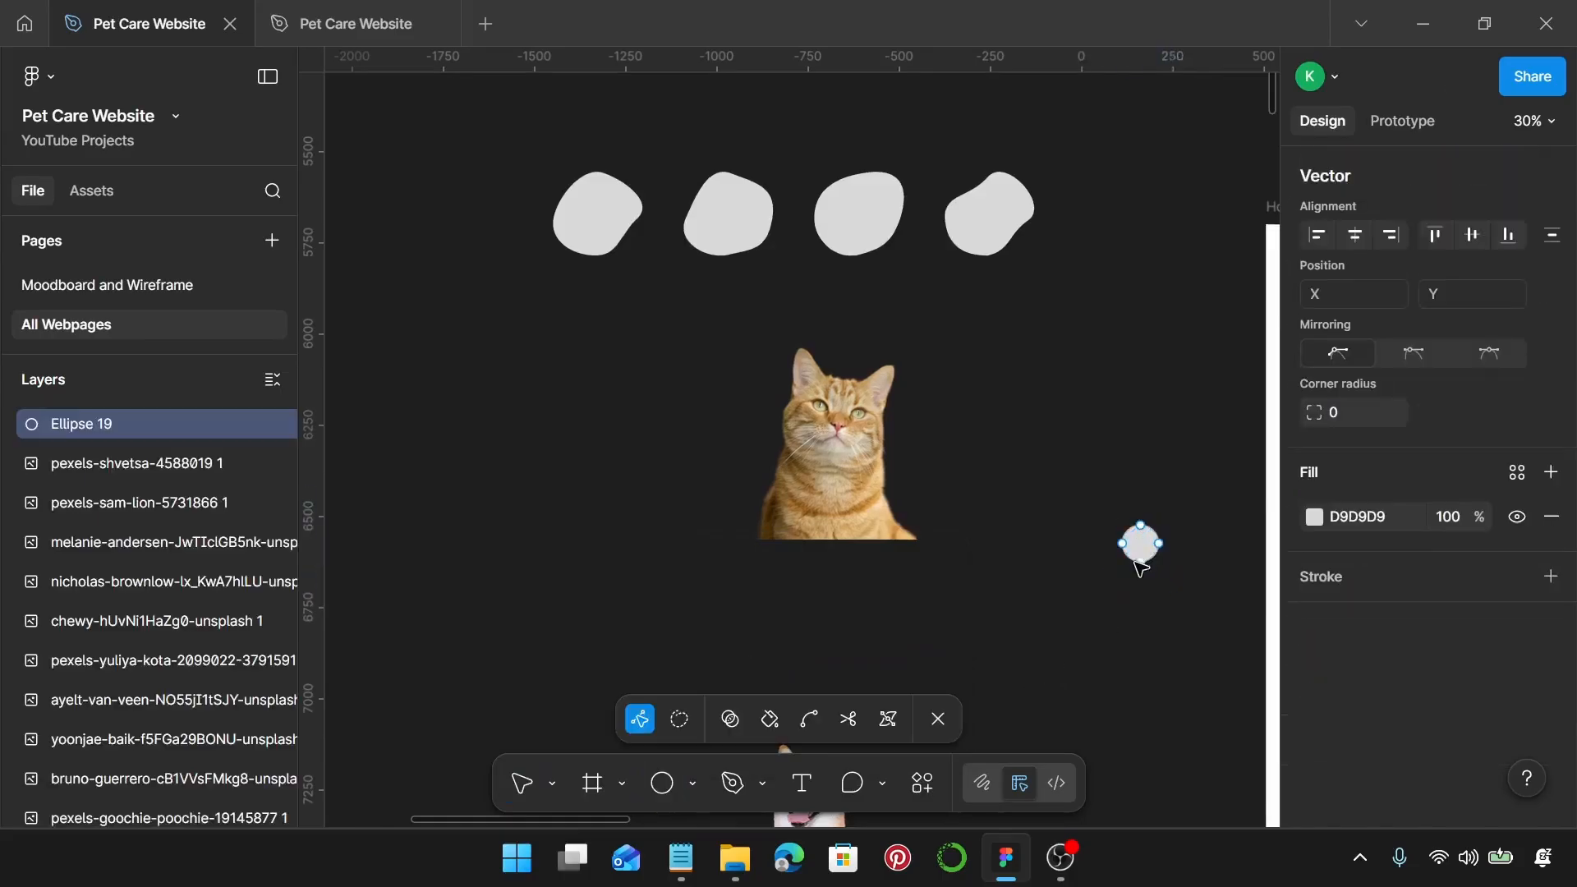
scroll(1145, 552, "up", 8)
scroll(1137, 487, "up", 4)
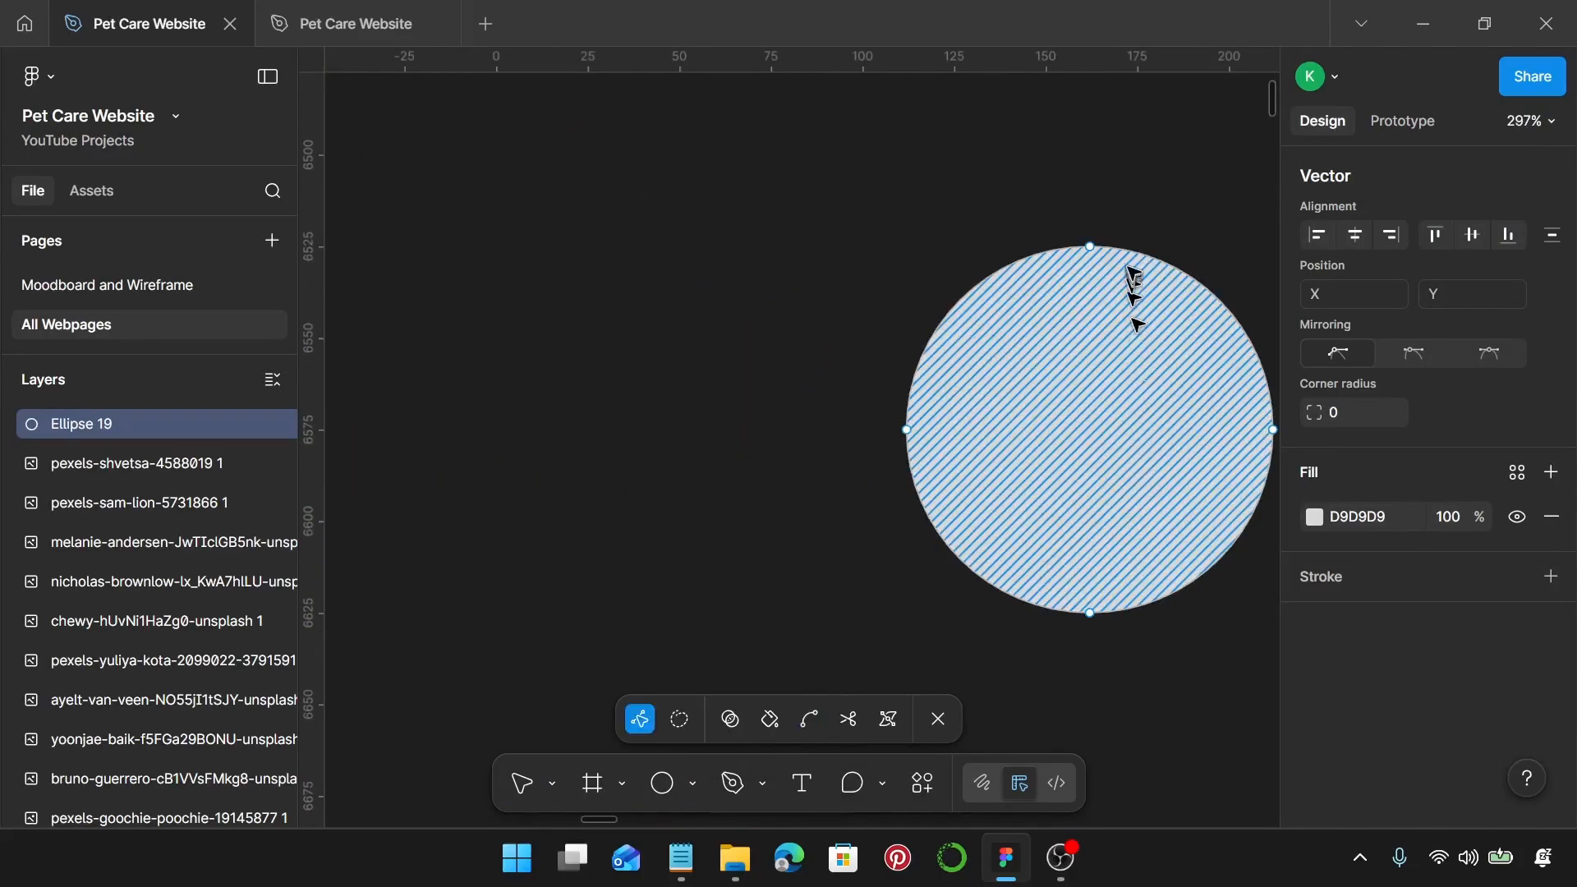
Step: Mirror the angle and length of the handles at the circle's top point and tilt them slightly clockwise
left_click(1090, 246)
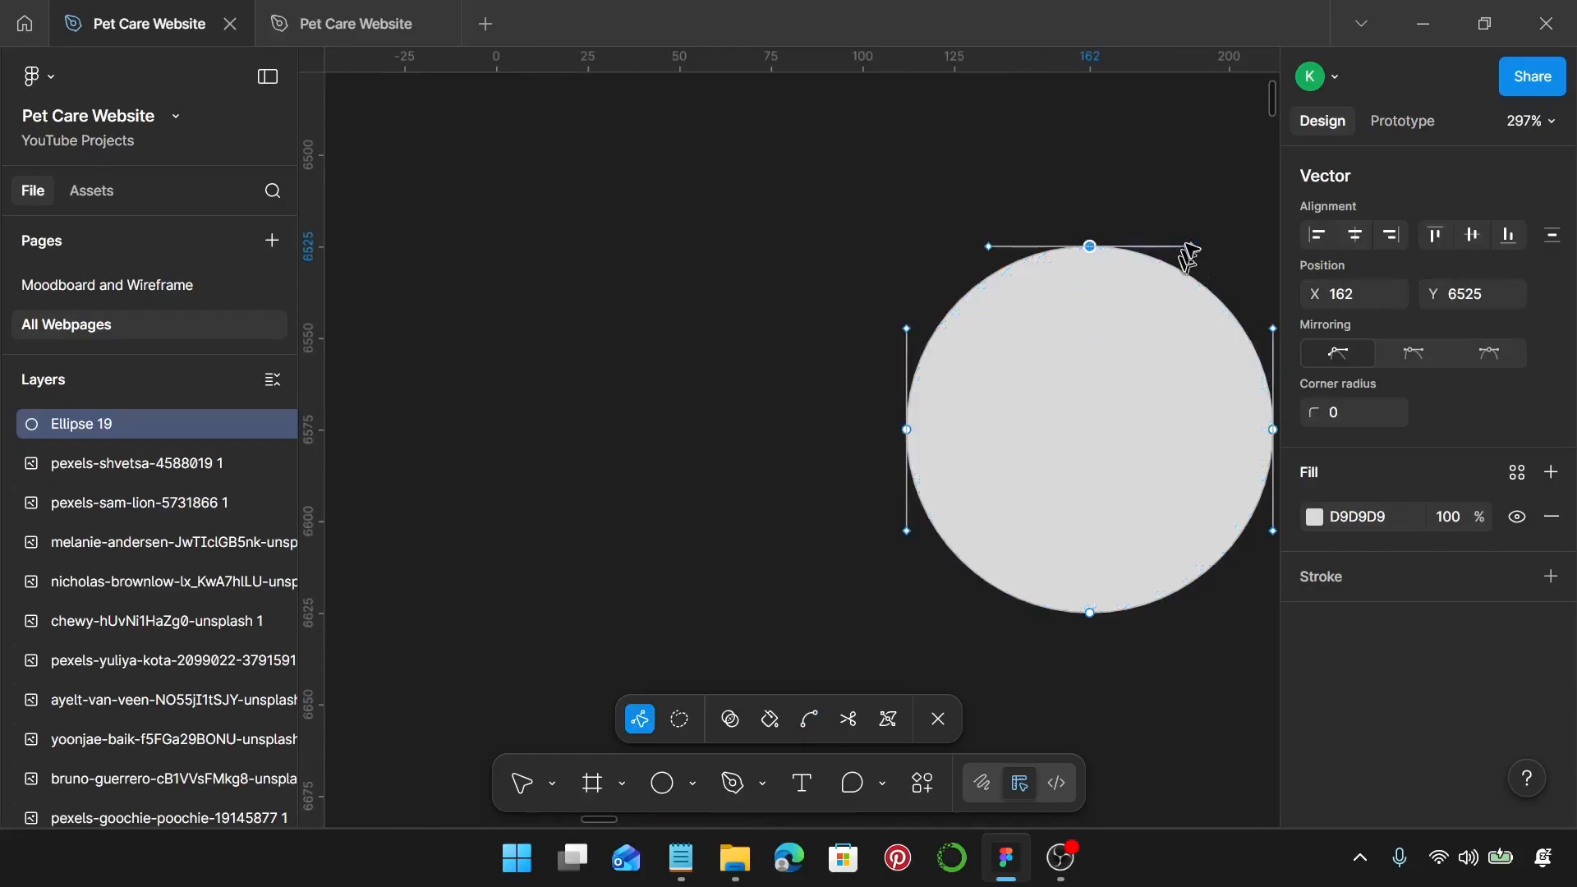
left_click_drag(1191, 246, 1184, 277)
key("ctrl+z")
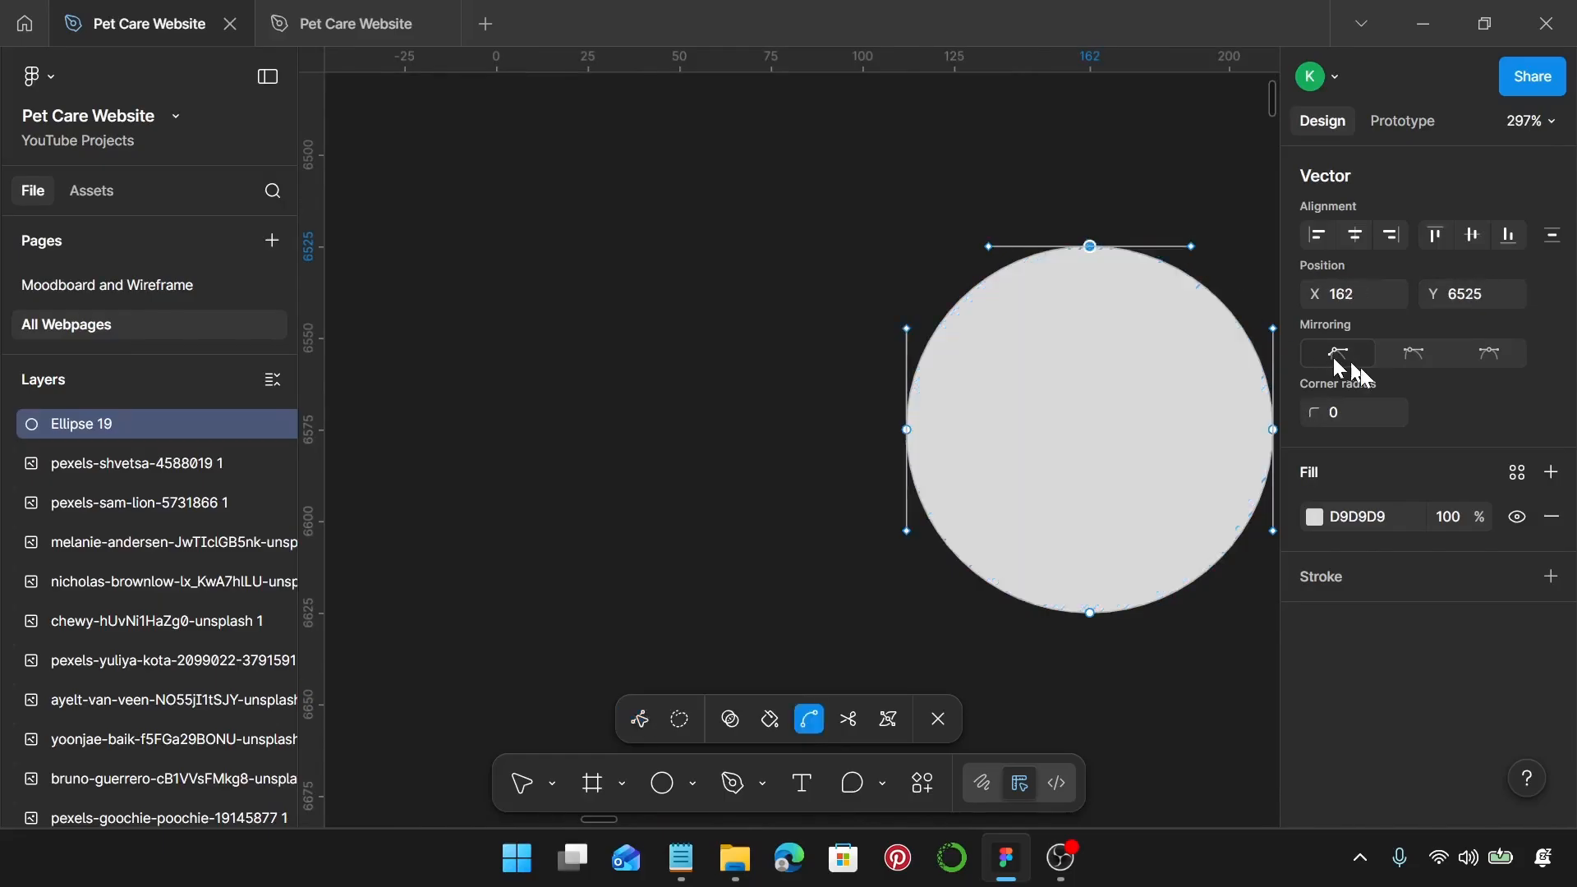
left_click(1491, 353)
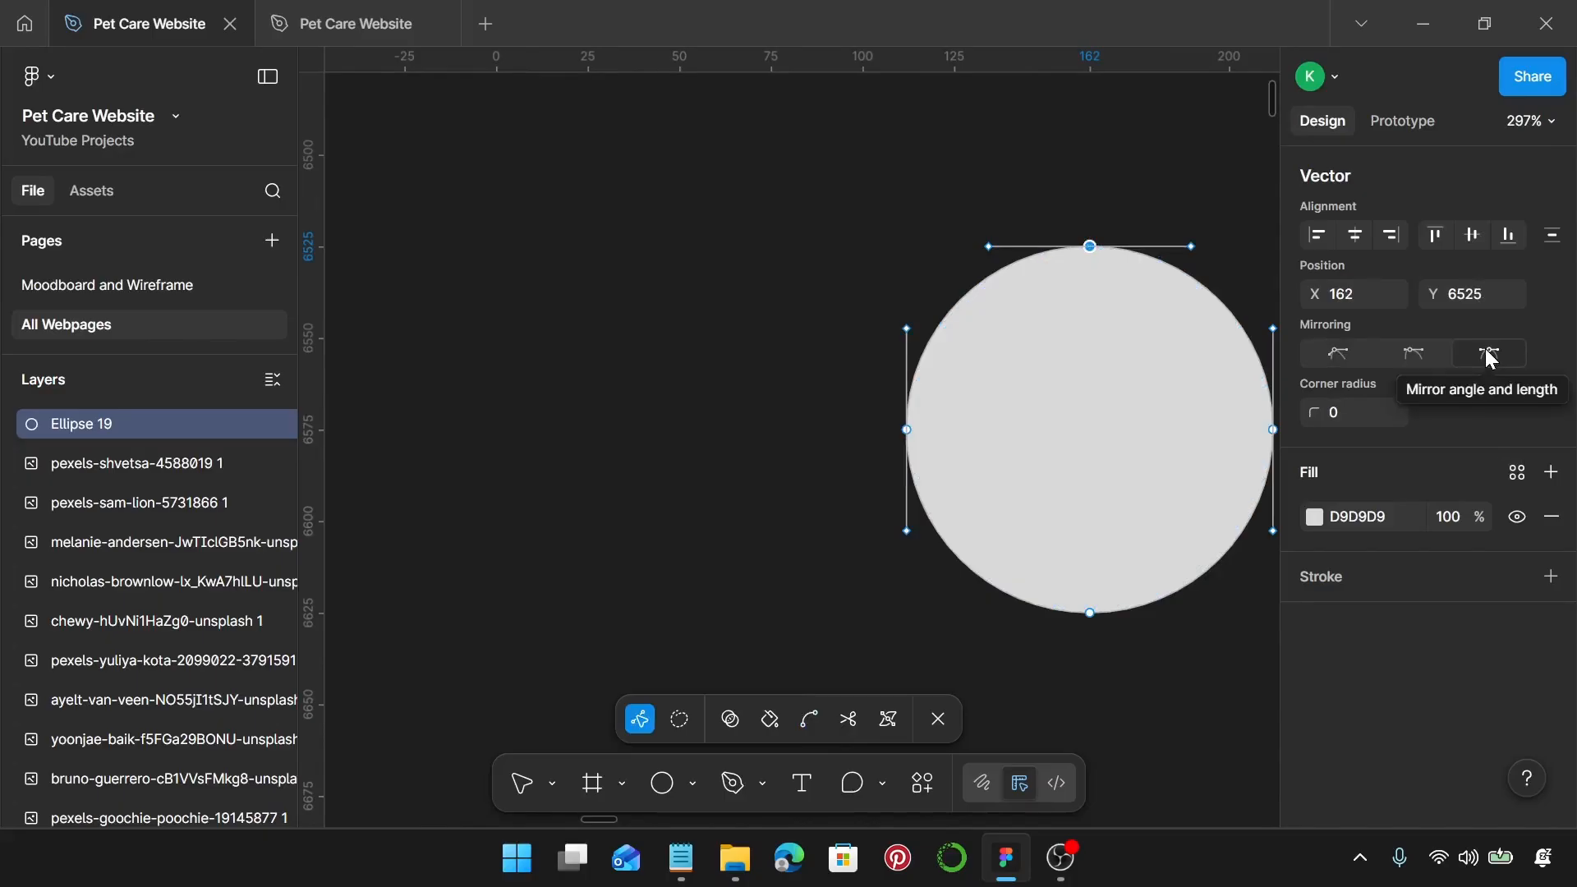
left_click_drag(1190, 246, 1185, 266)
Step: Bend the curve at the circle's left point by pulling mirrored handles outward at a slant
left_click(906, 429)
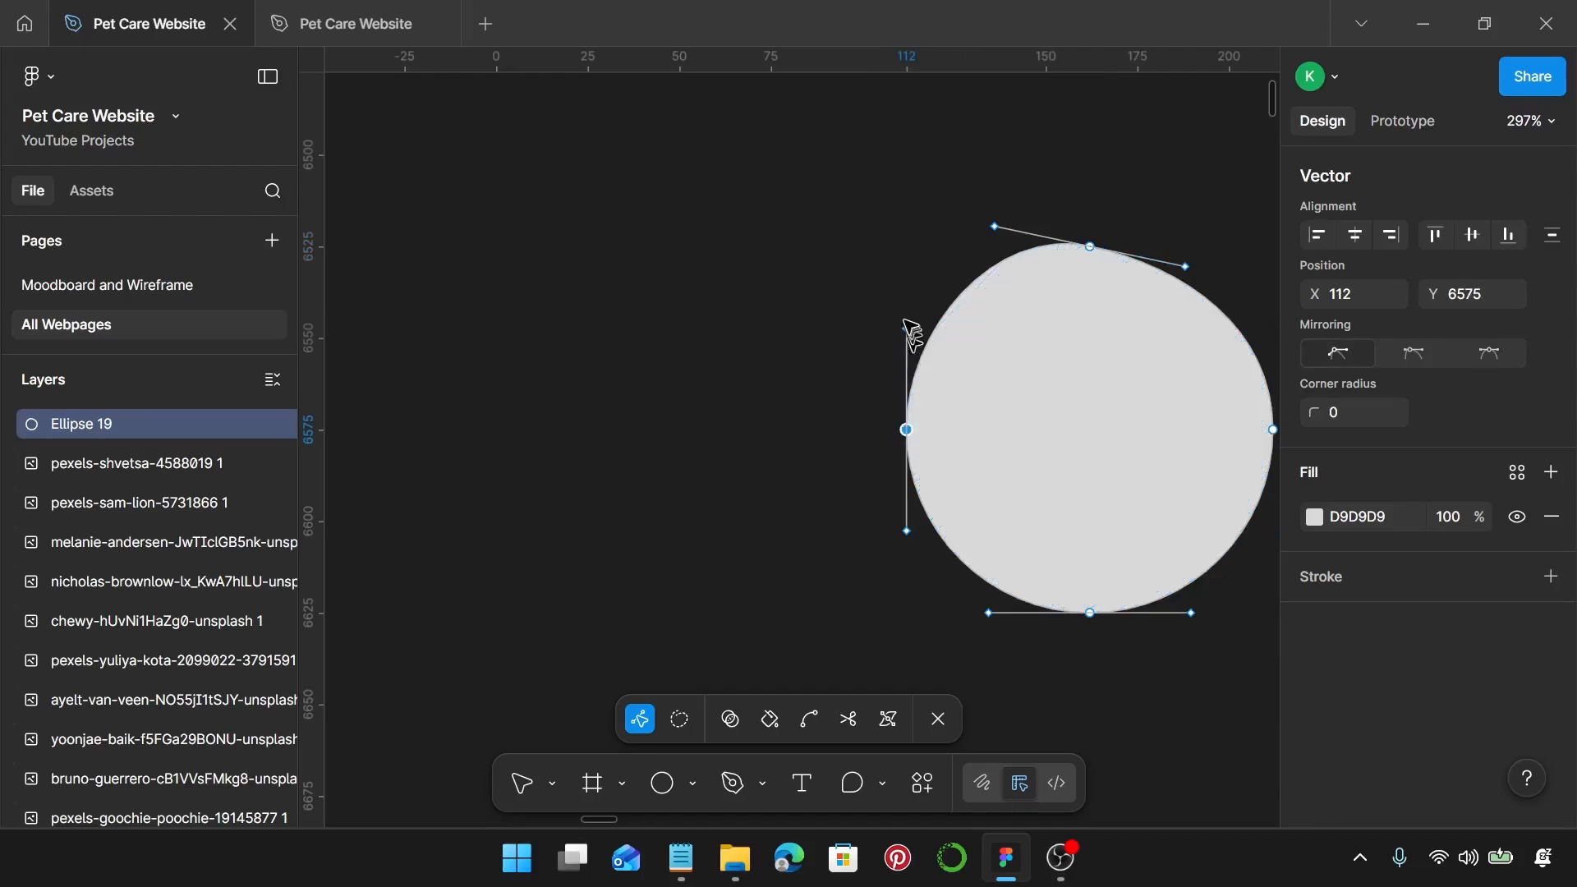
key("Escape")
double_click(986, 411)
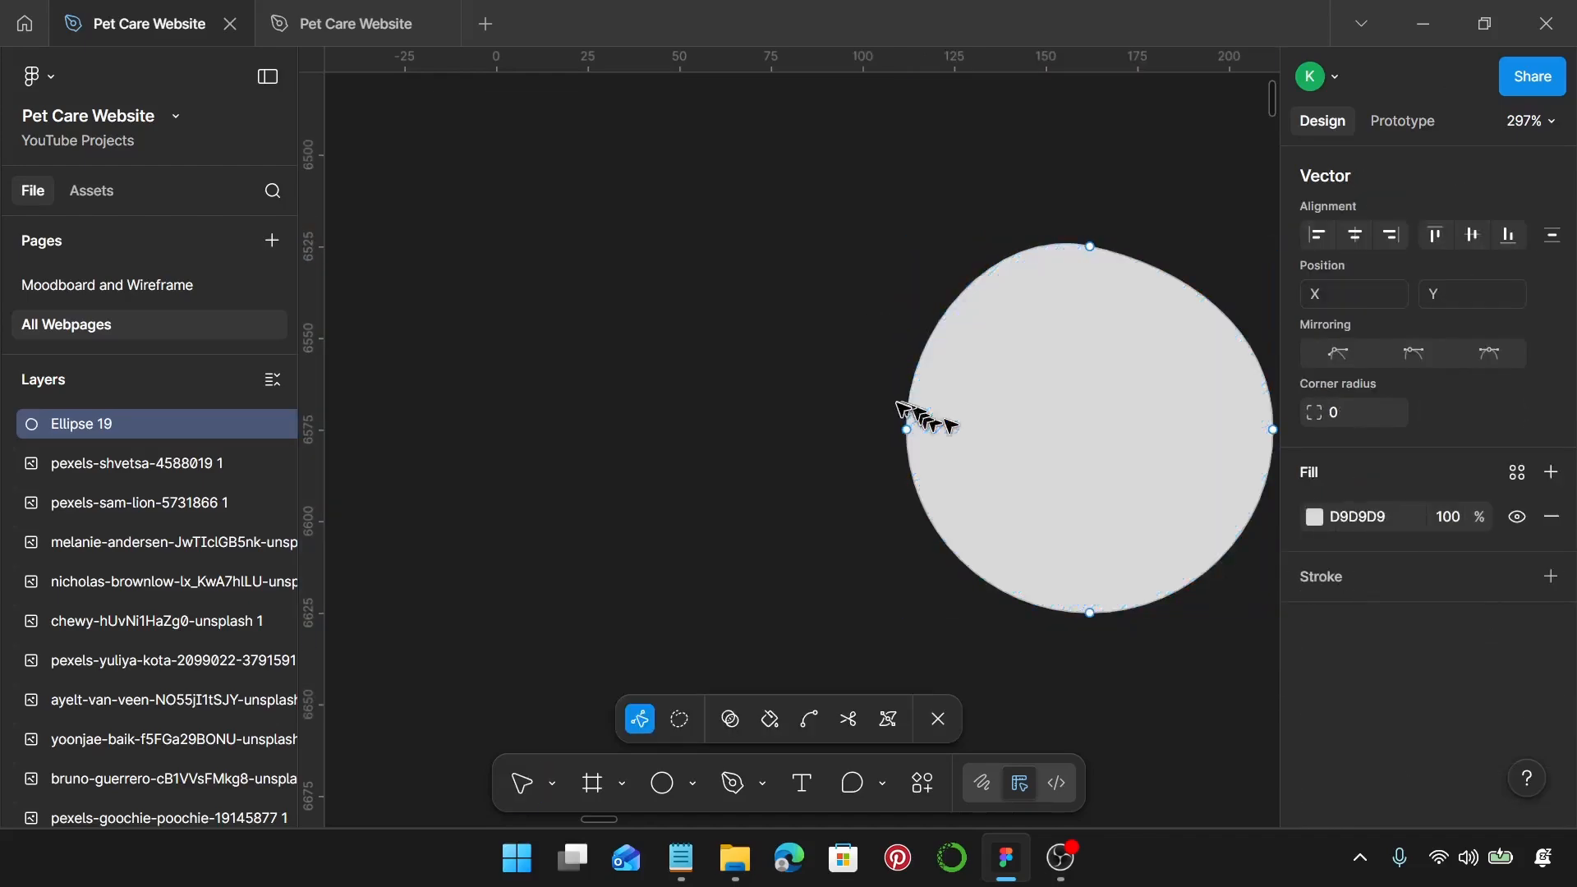
left_click(907, 430)
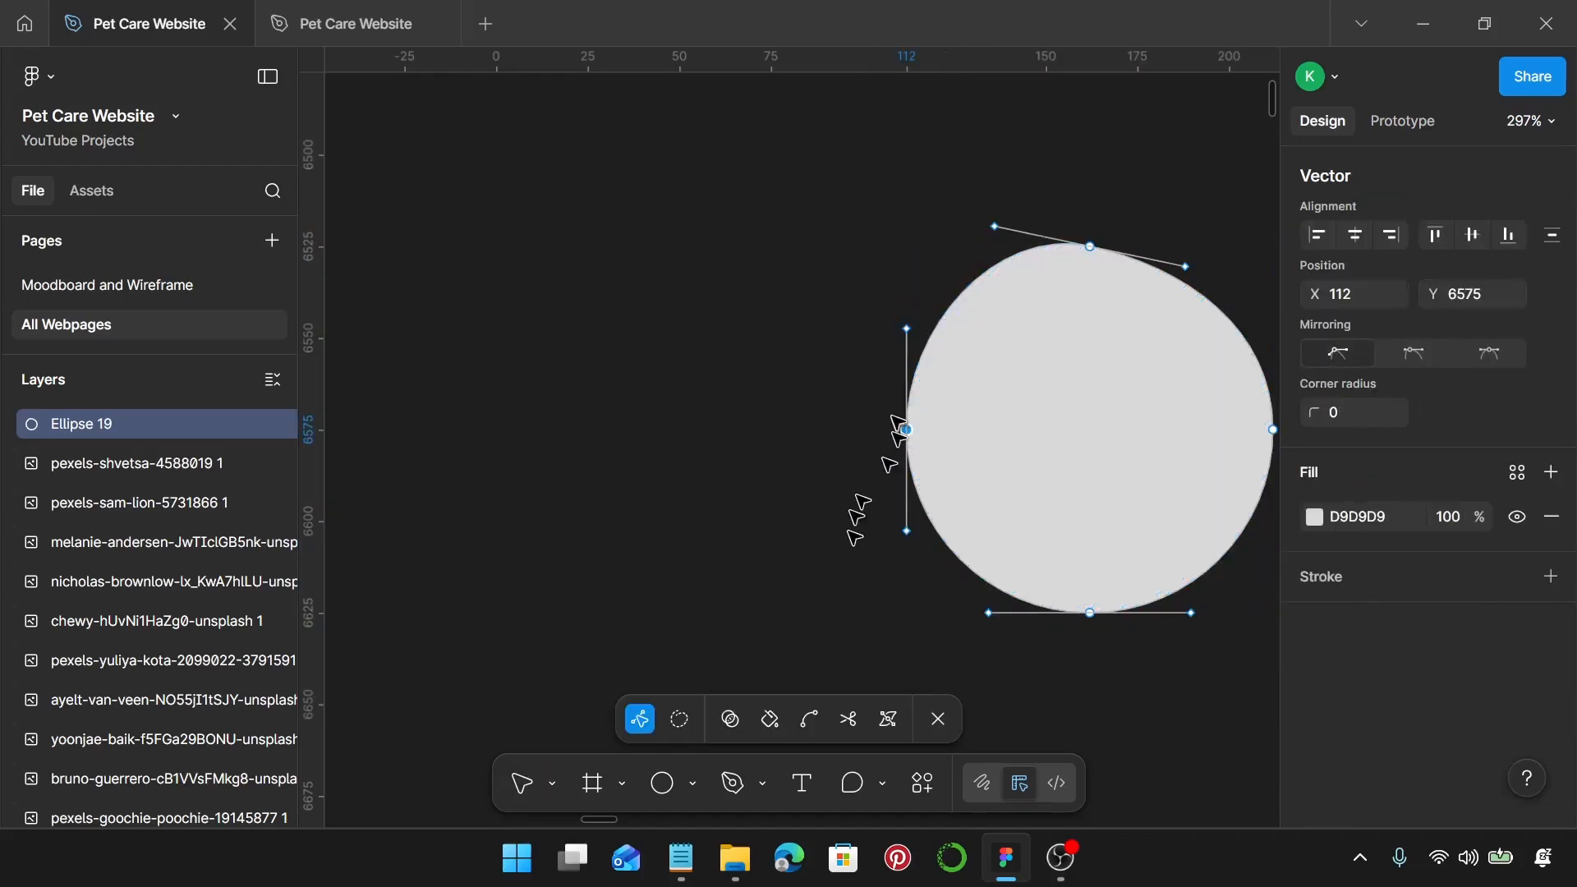
left_click(808, 719)
left_click_drag(906, 430, 866, 337)
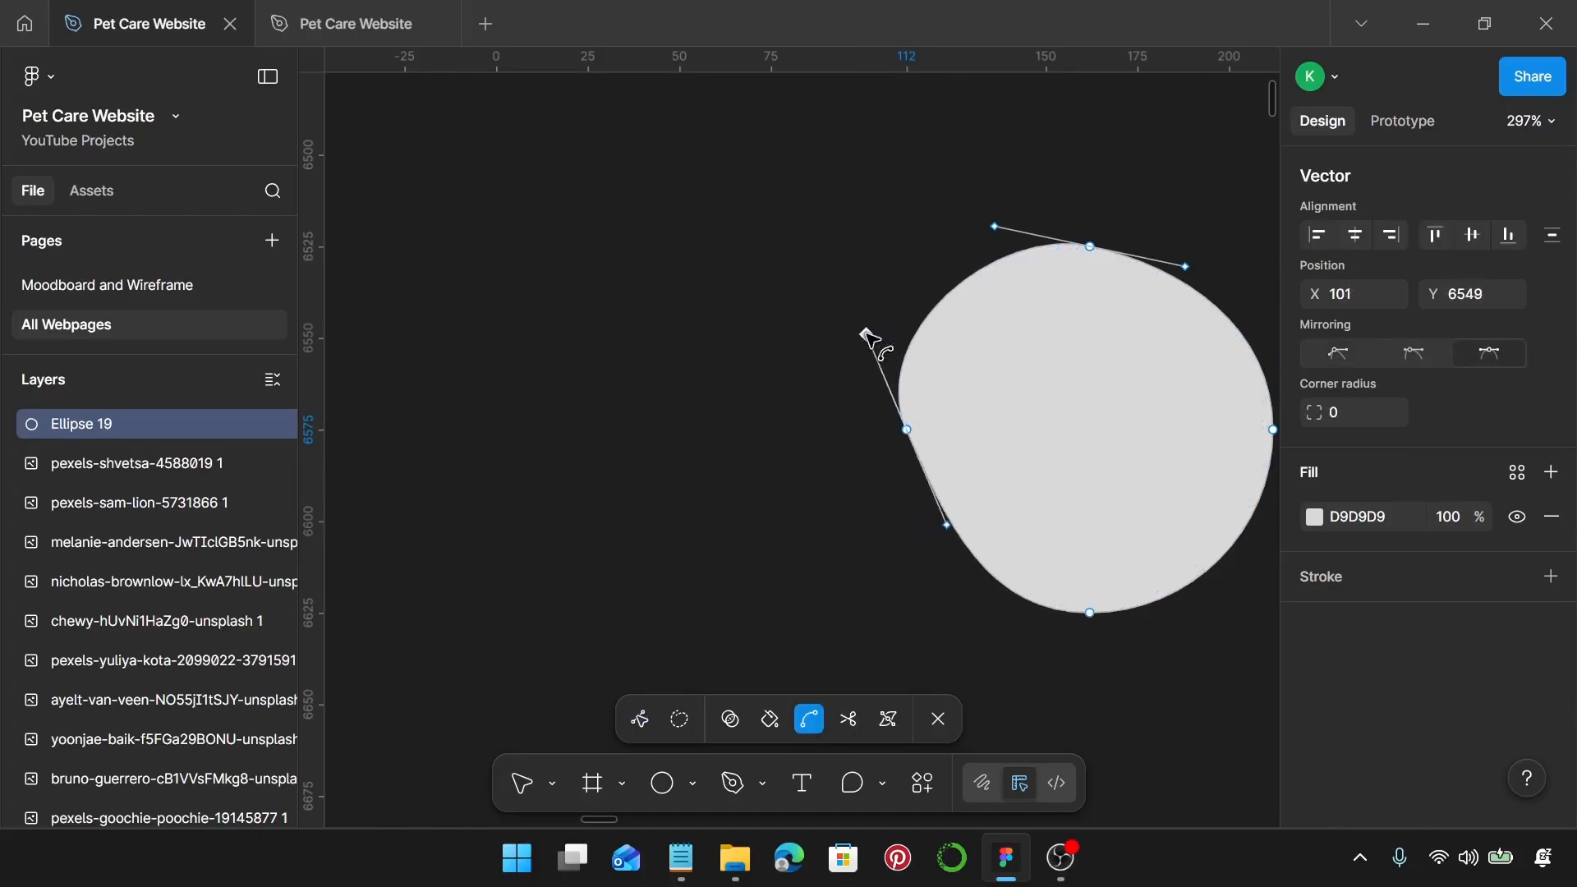
Step: Mirror the angle and length of the bottom point's handles and tilt them upward on the right for a blob outline
left_click(1090, 613)
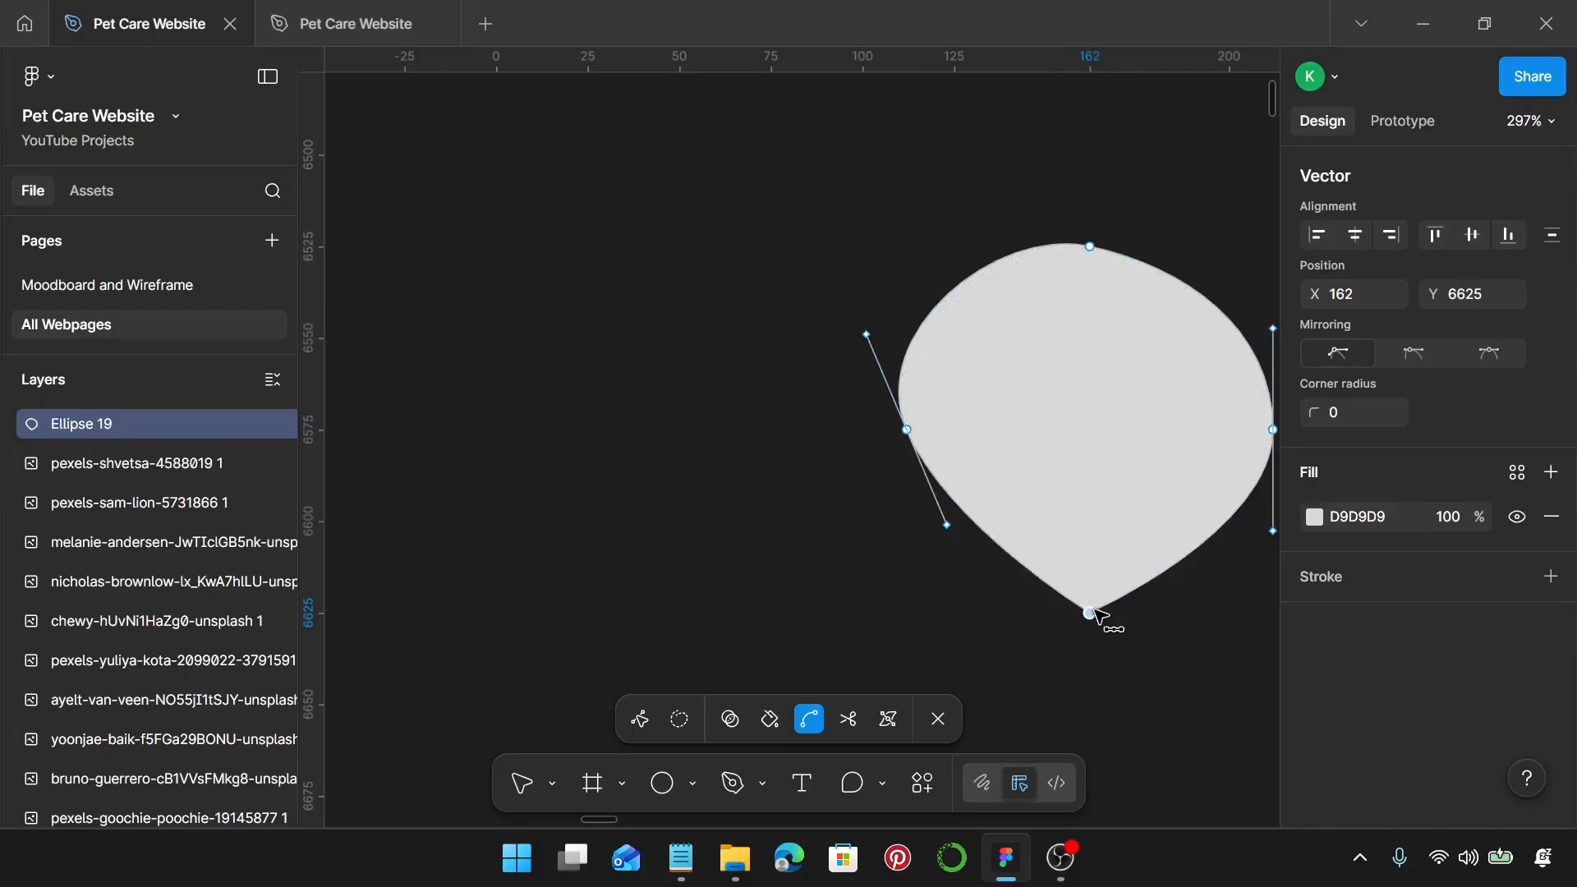
left_click(1490, 353)
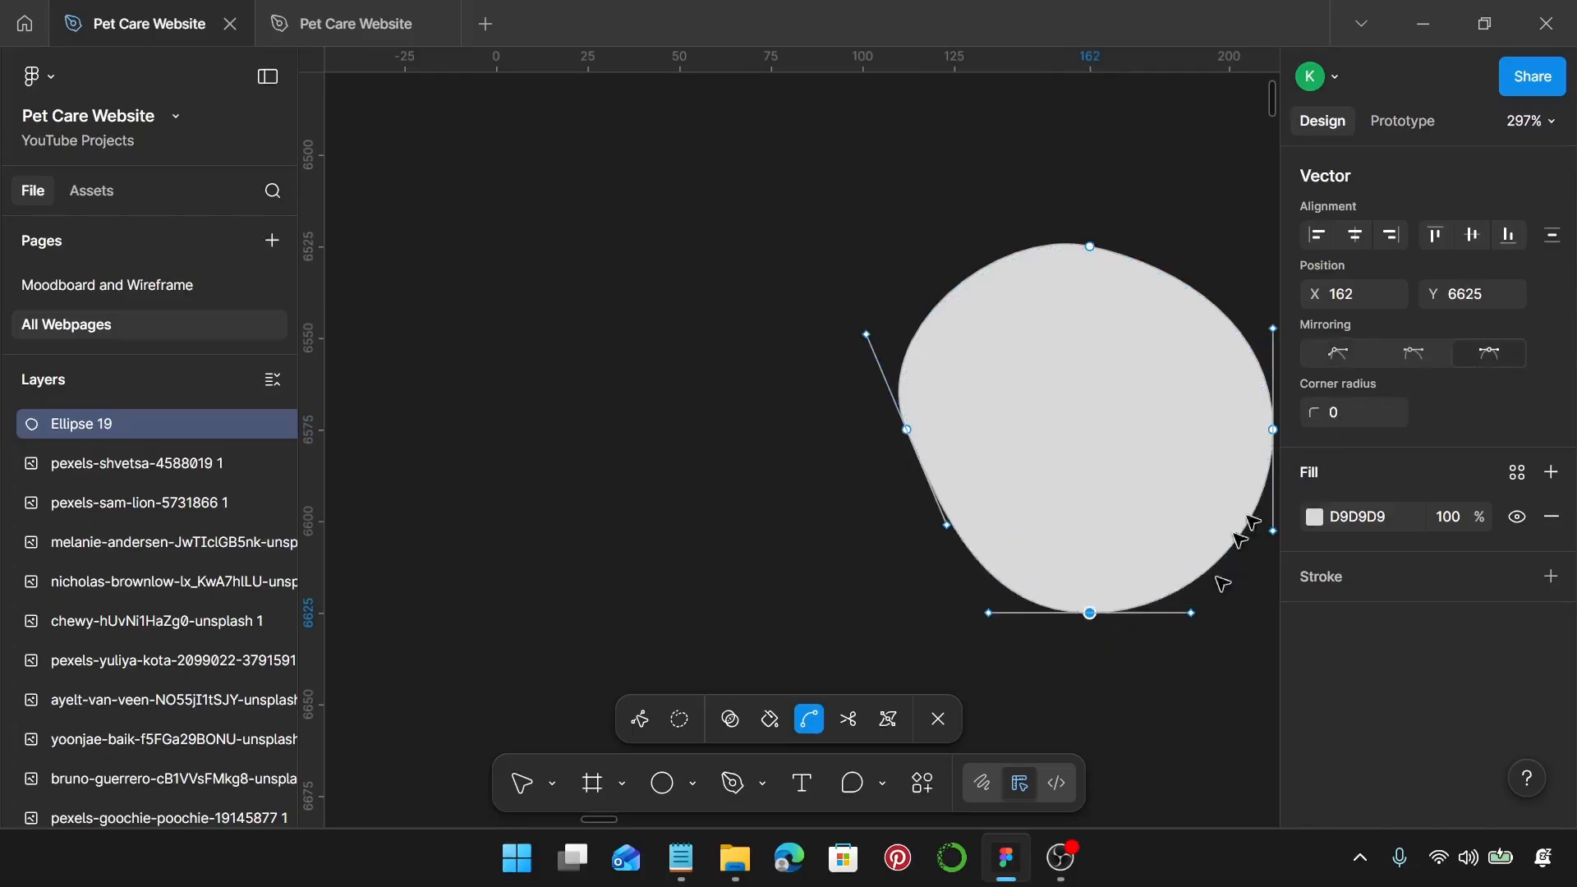
left_click_drag(1191, 613, 1185, 547)
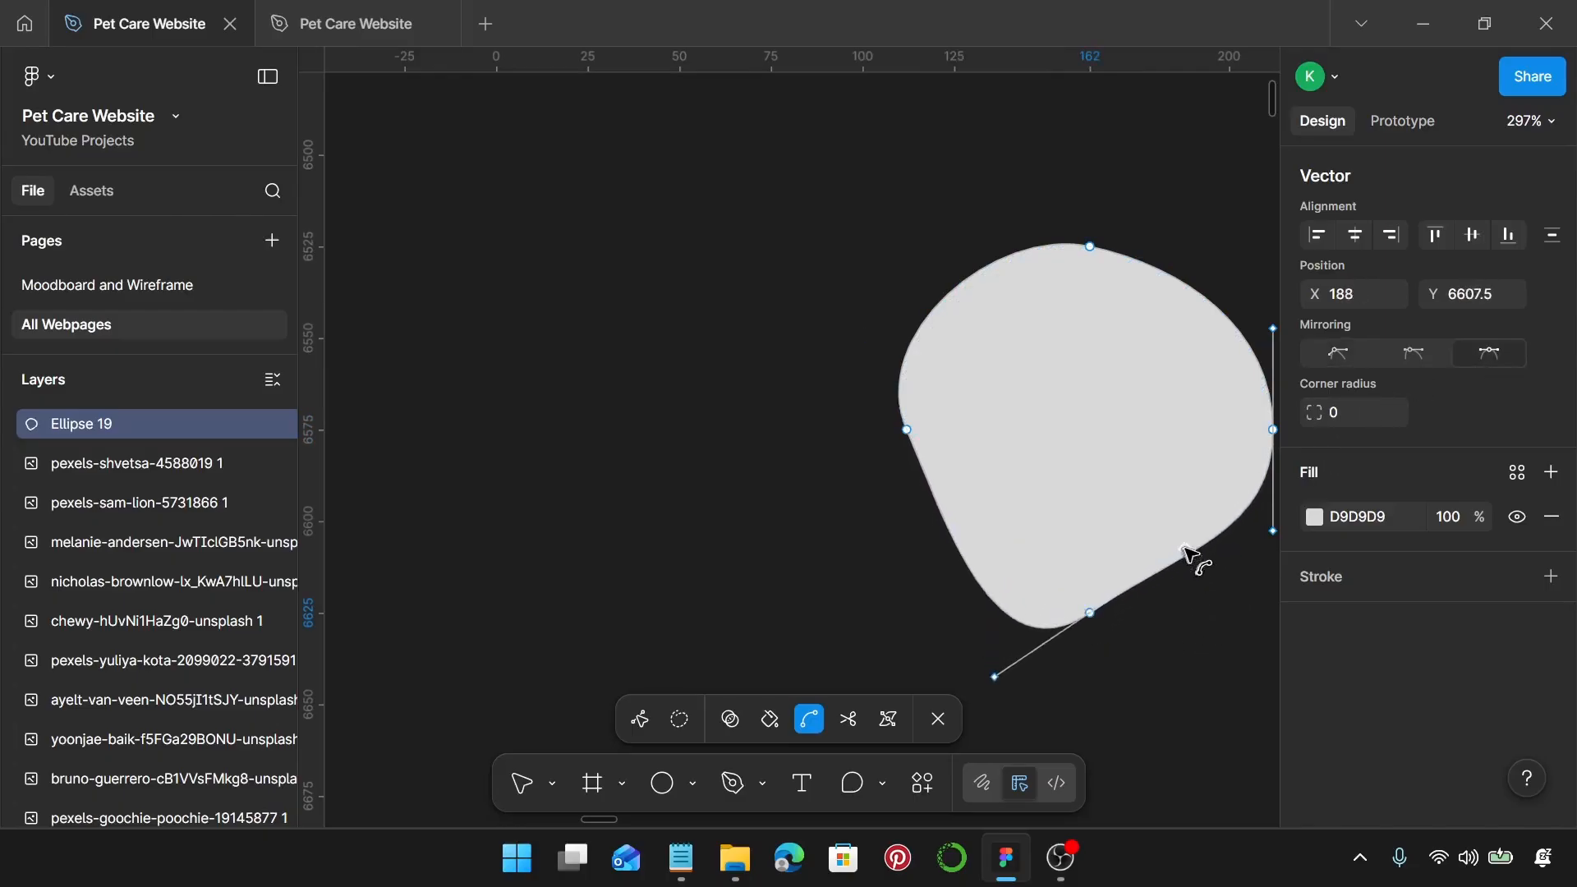
scroll(1126, 648, "down", 3, "ctrl")
Step: Leave vector editing and delete the hand-shaped blob from the canvas
left_click(1170, 636)
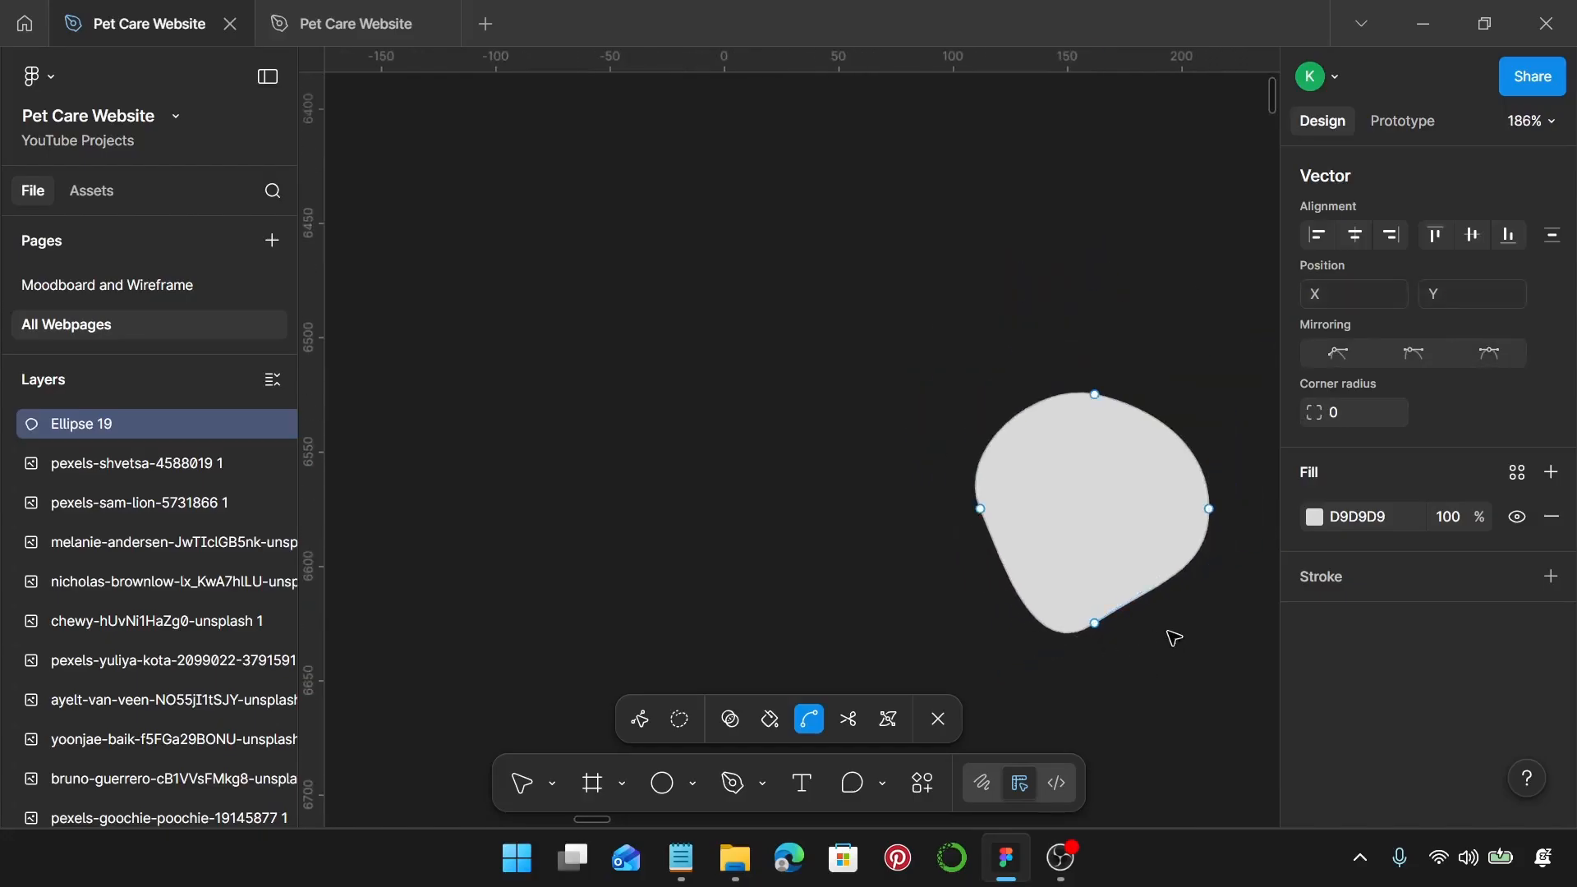
key("Escape")
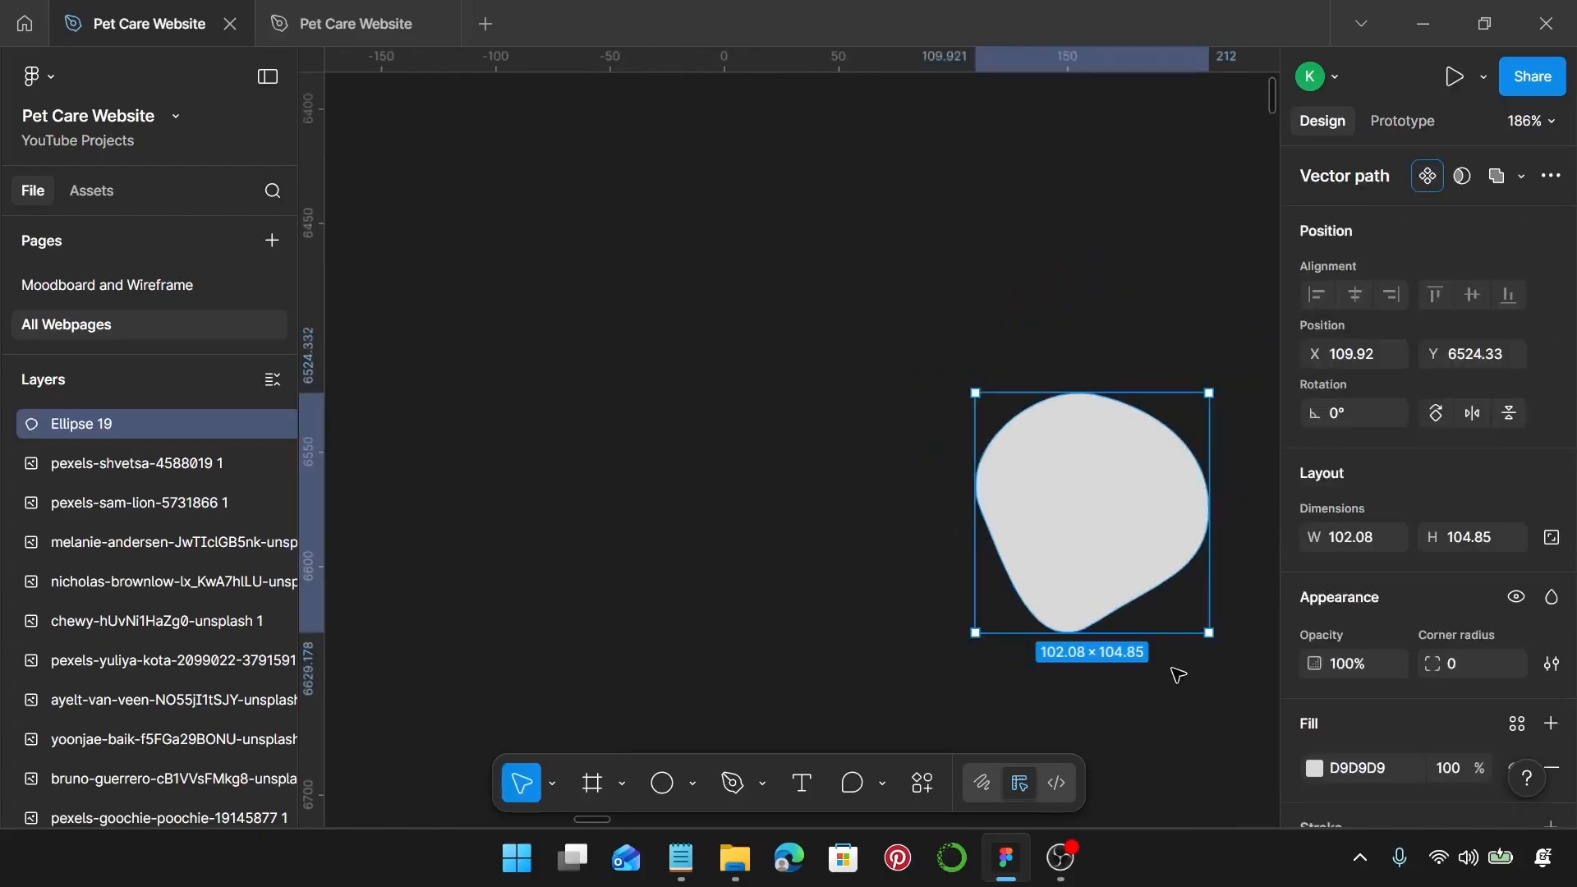
key("Delete")
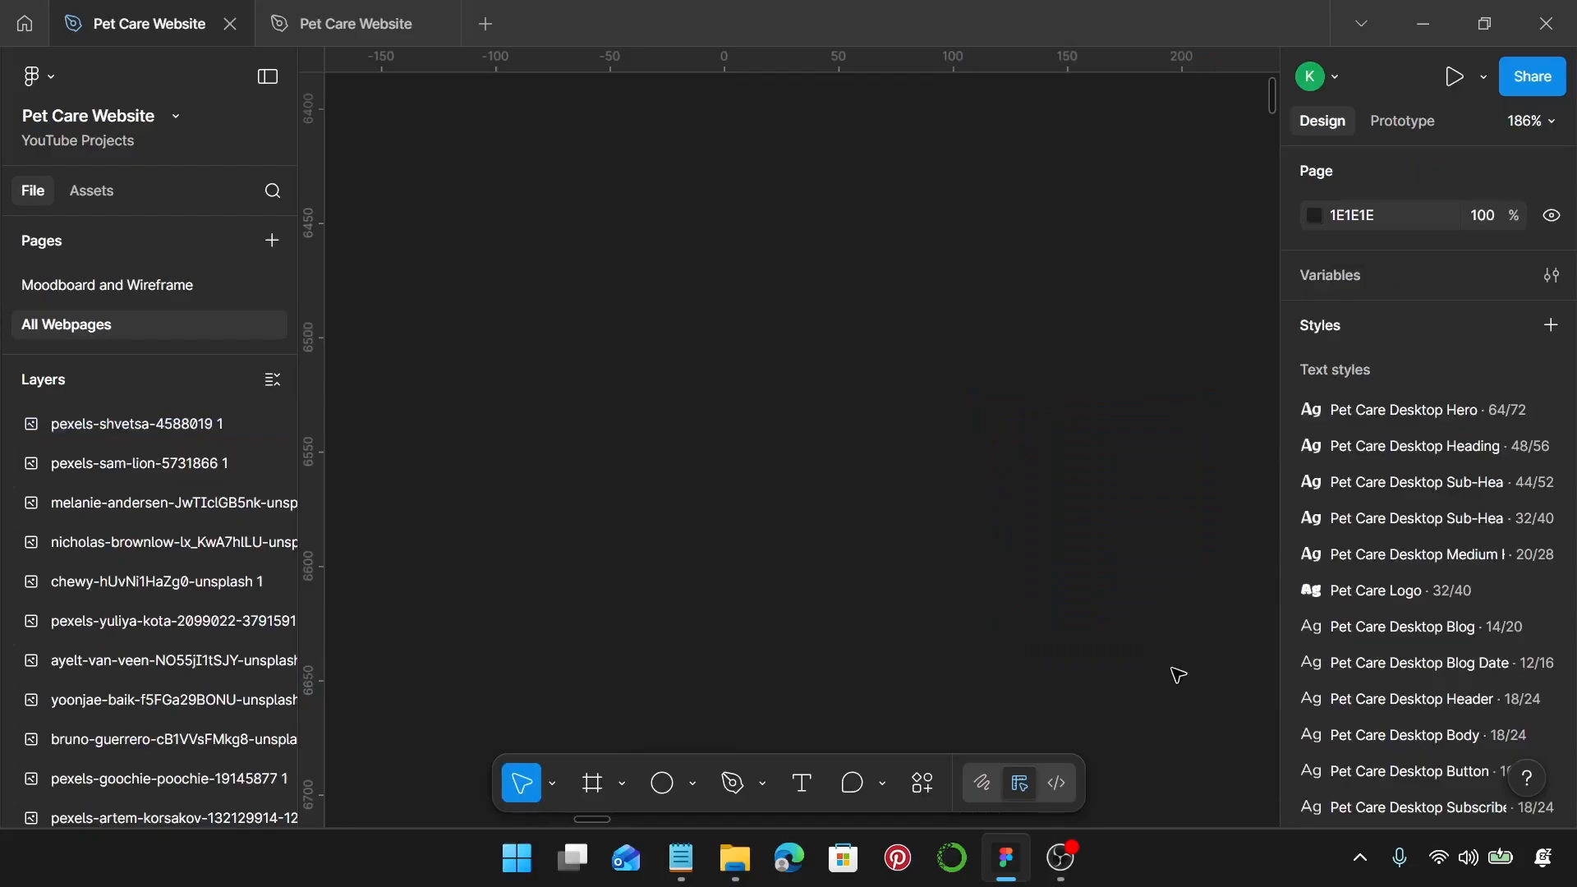
Step: Launch the Blobs plugin from the canvas area above the four grey blob shapes
scroll(1179, 675, "down", 5)
scroll(1112, 623, "up", 3)
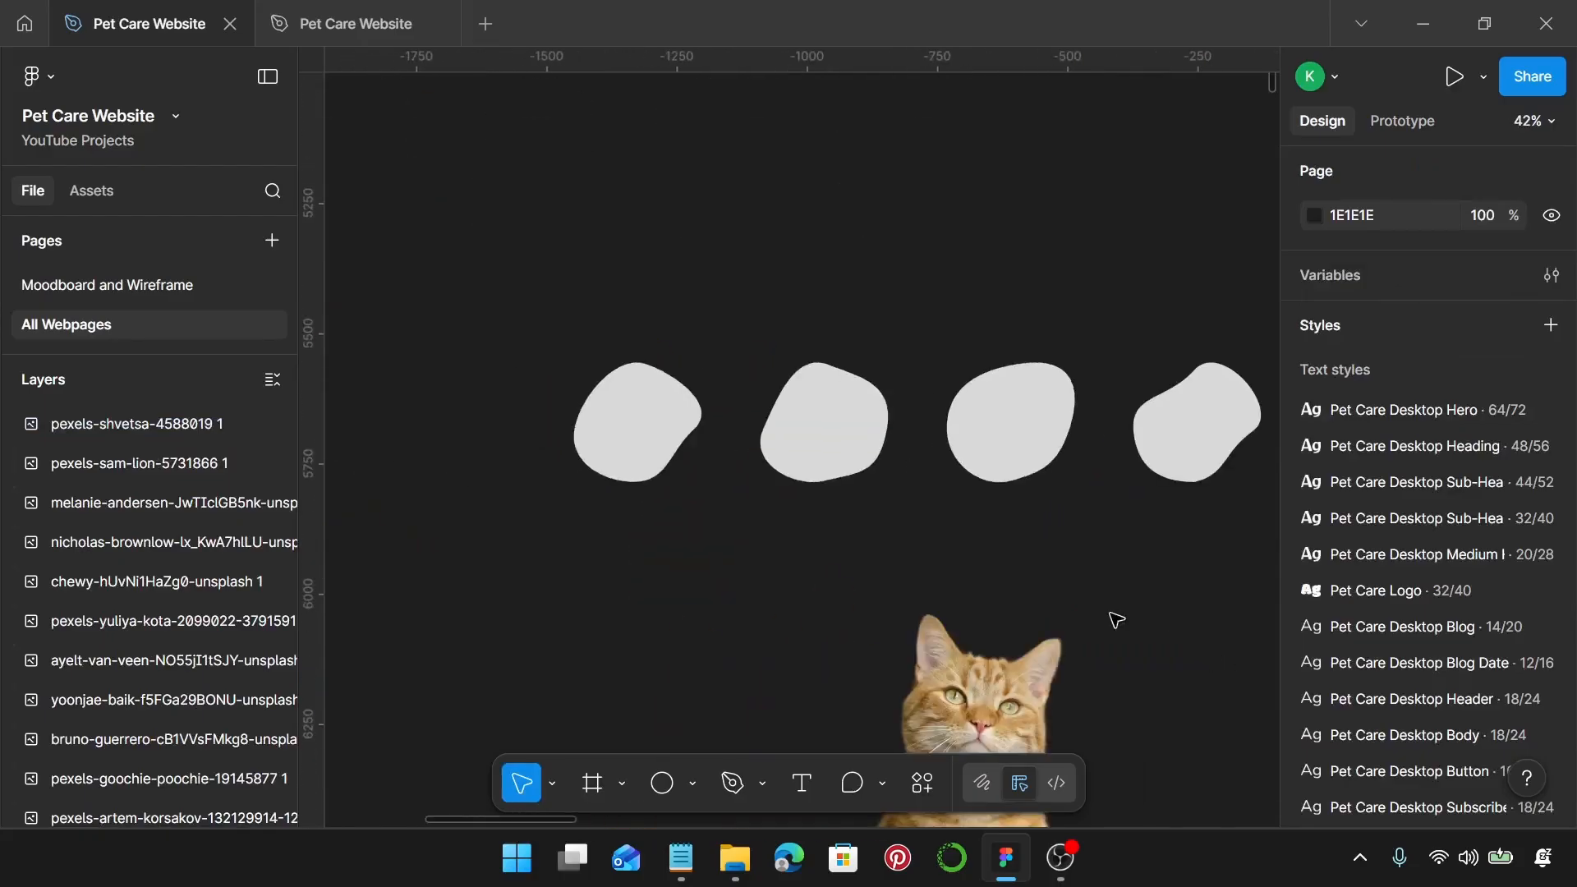
scroll(1115, 619, "right", 5)
scroll(911, 593, "down", 2)
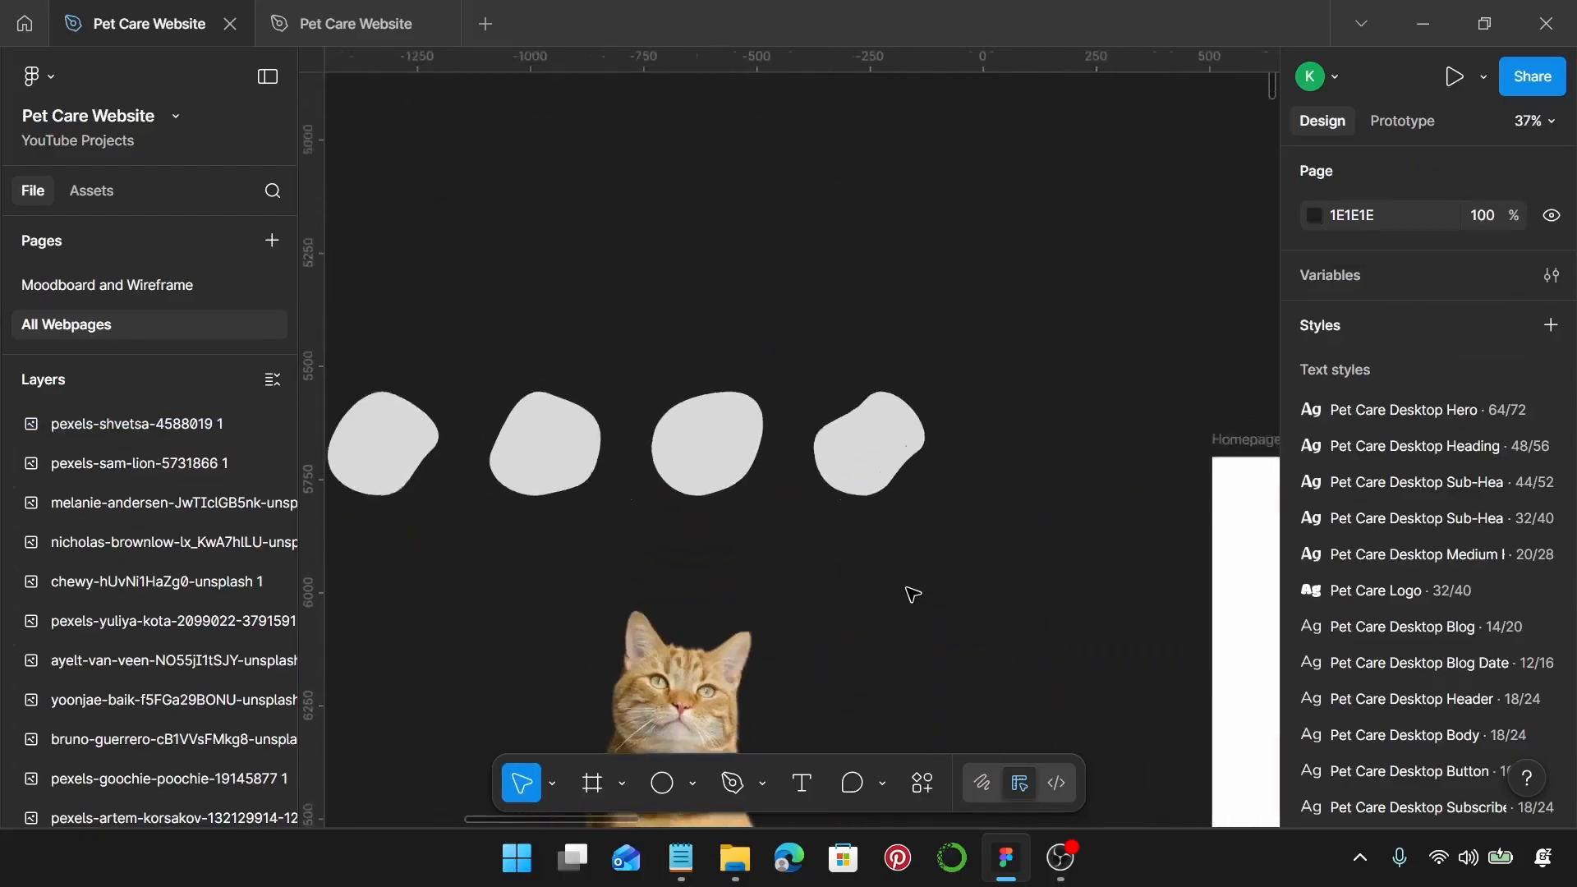
scroll(908, 583, "left", 1)
right_click(690, 215)
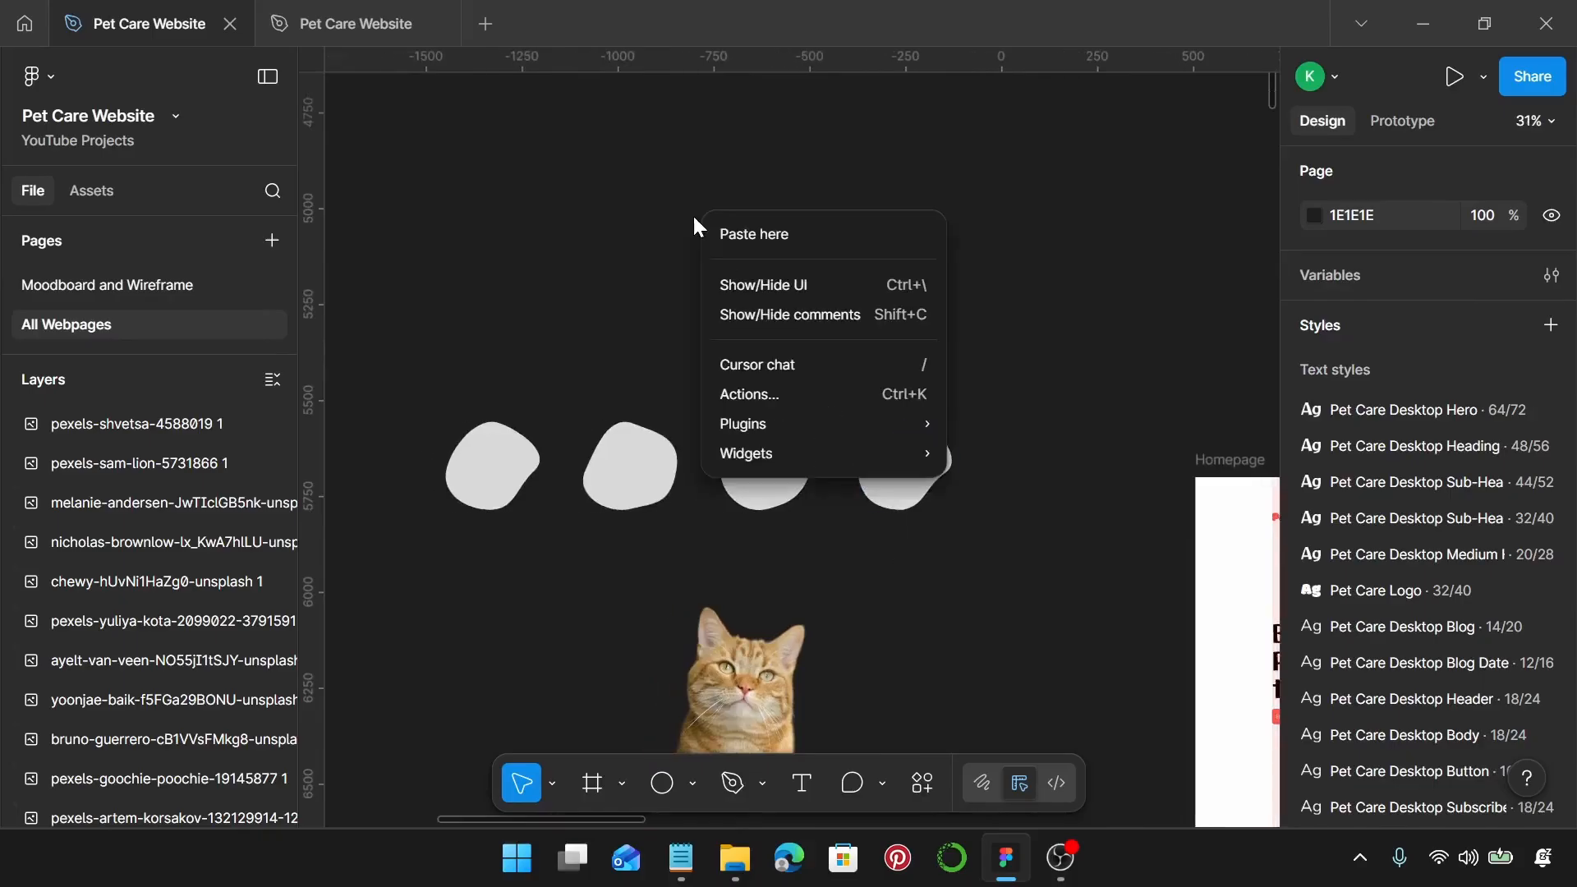
mouse_move(838, 422)
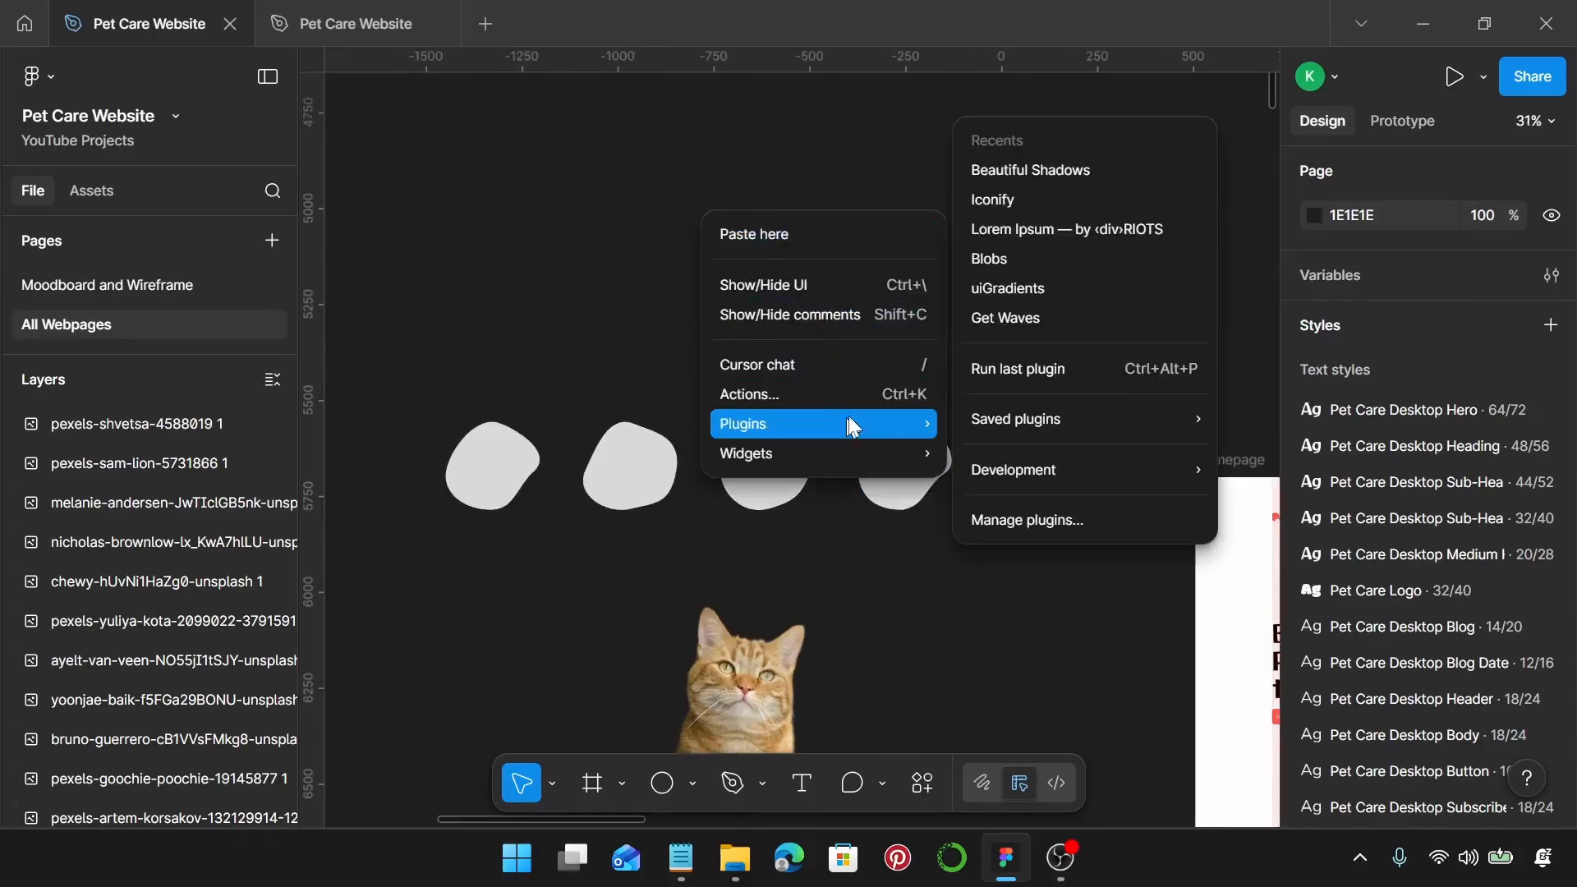
left_click(1073, 259)
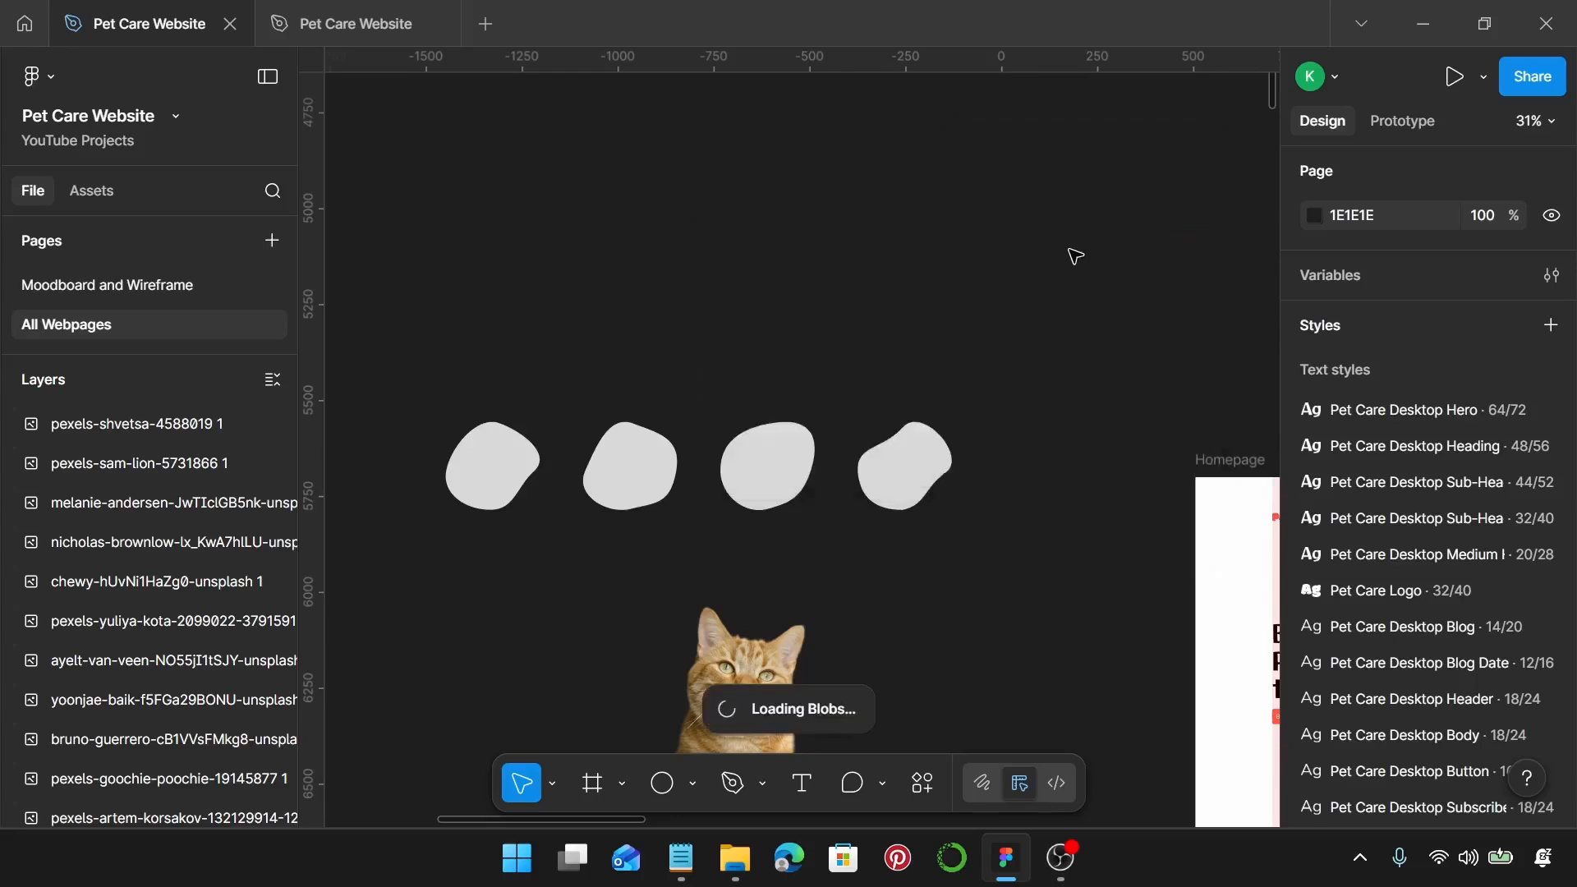
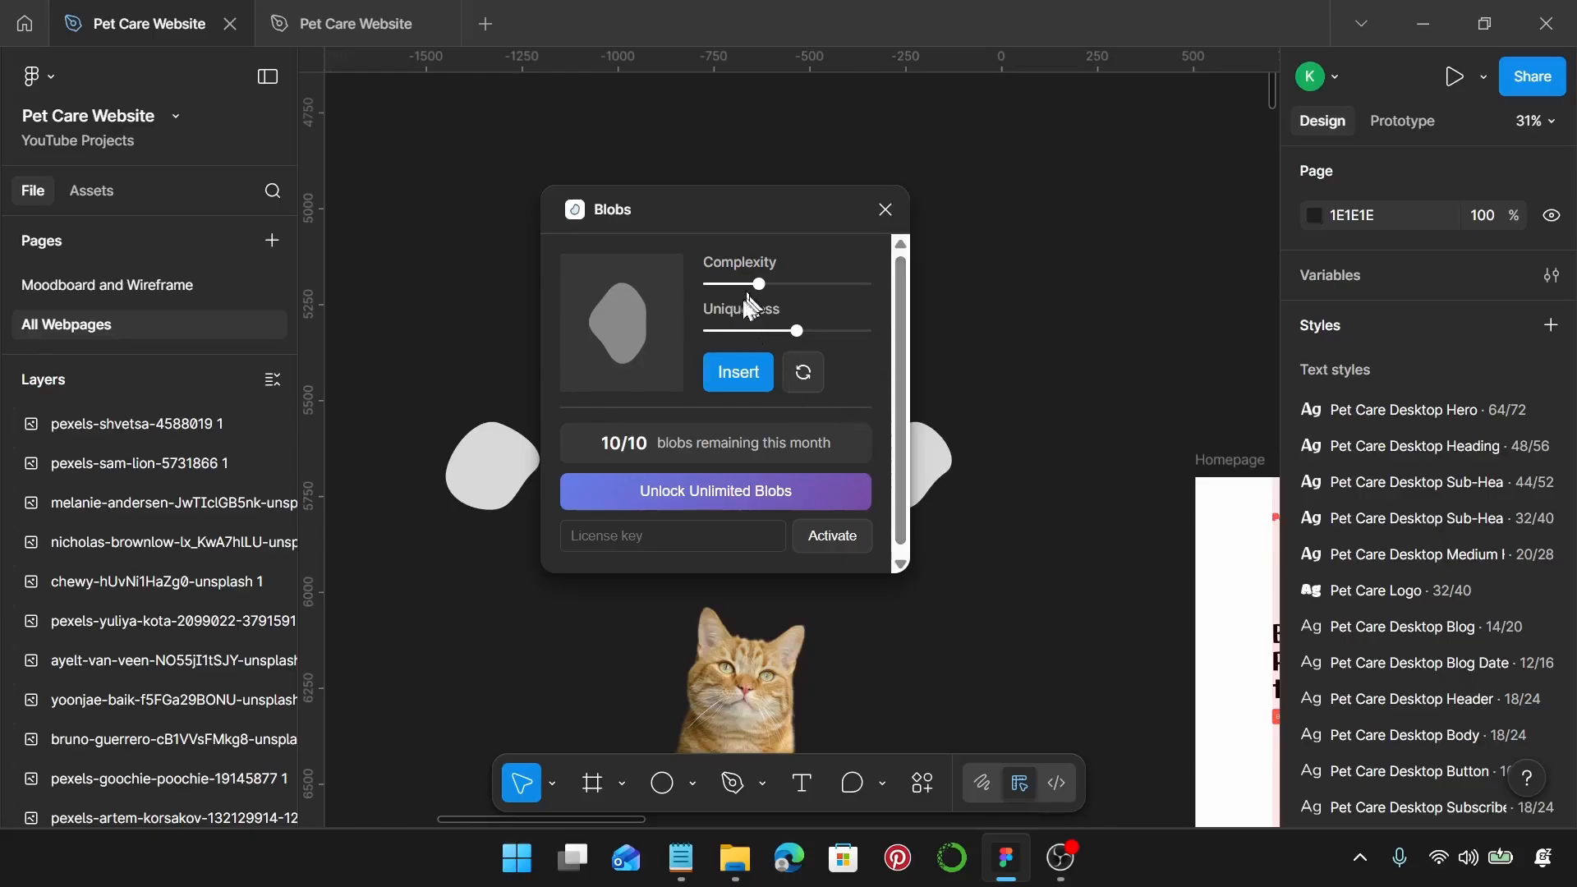
Step: Lower the Complexity in the Blobs plugin and regenerate the preview shape several times
mouse_move(762, 293)
left_mouse_down()
mouse_move(704, 294)
mouse_move(735, 293)
left_mouse_up()
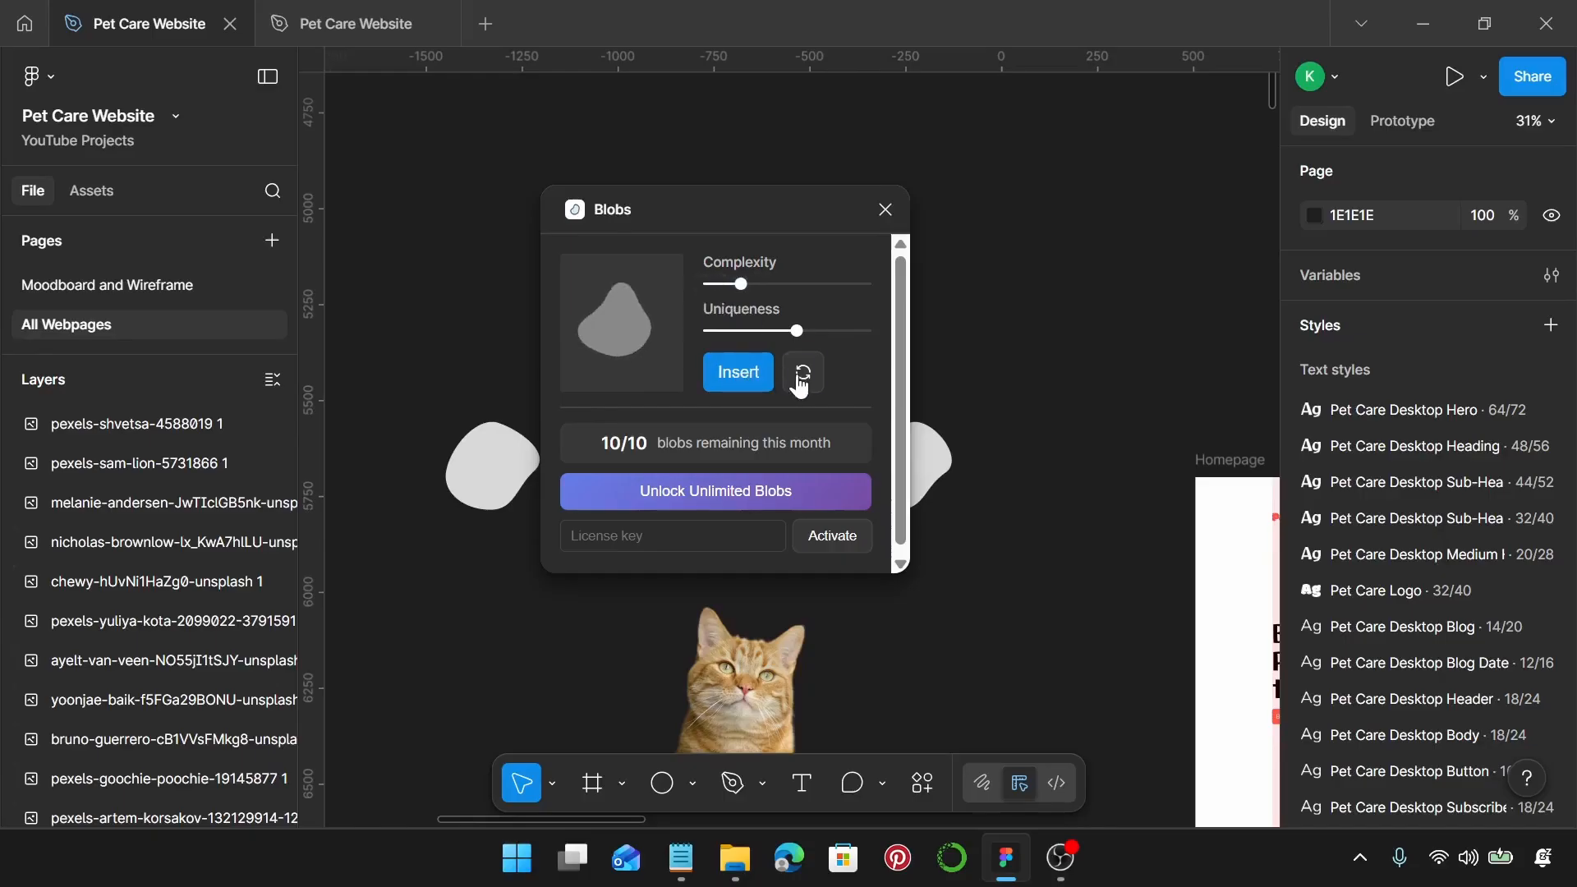
left_click(801, 382)
left_click(800, 383)
left_click(801, 382)
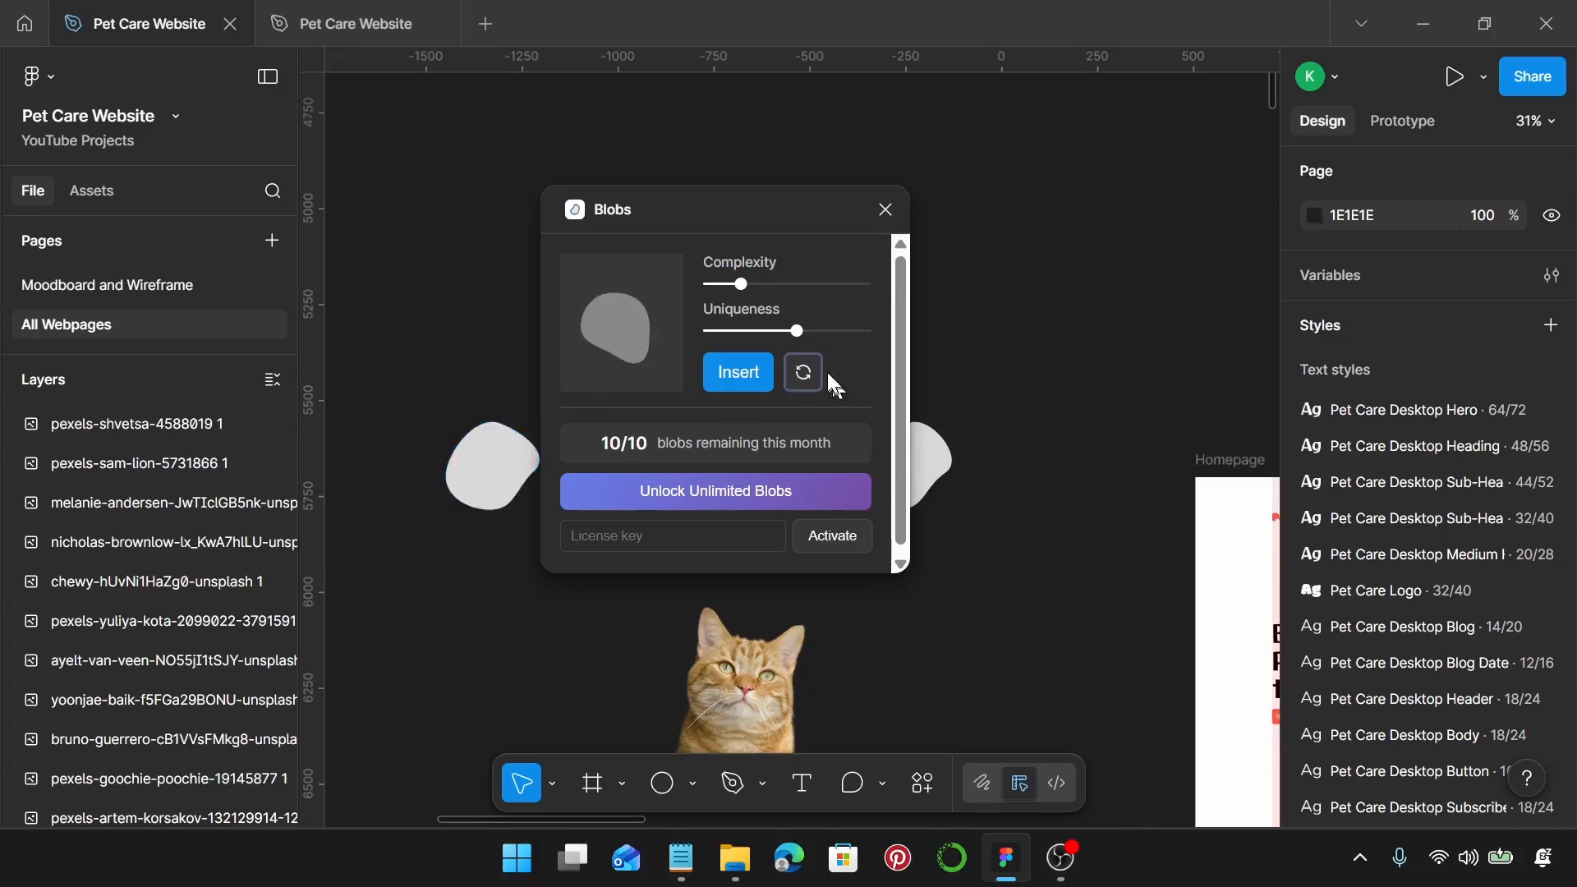
left_click(811, 378)
left_click(810, 377)
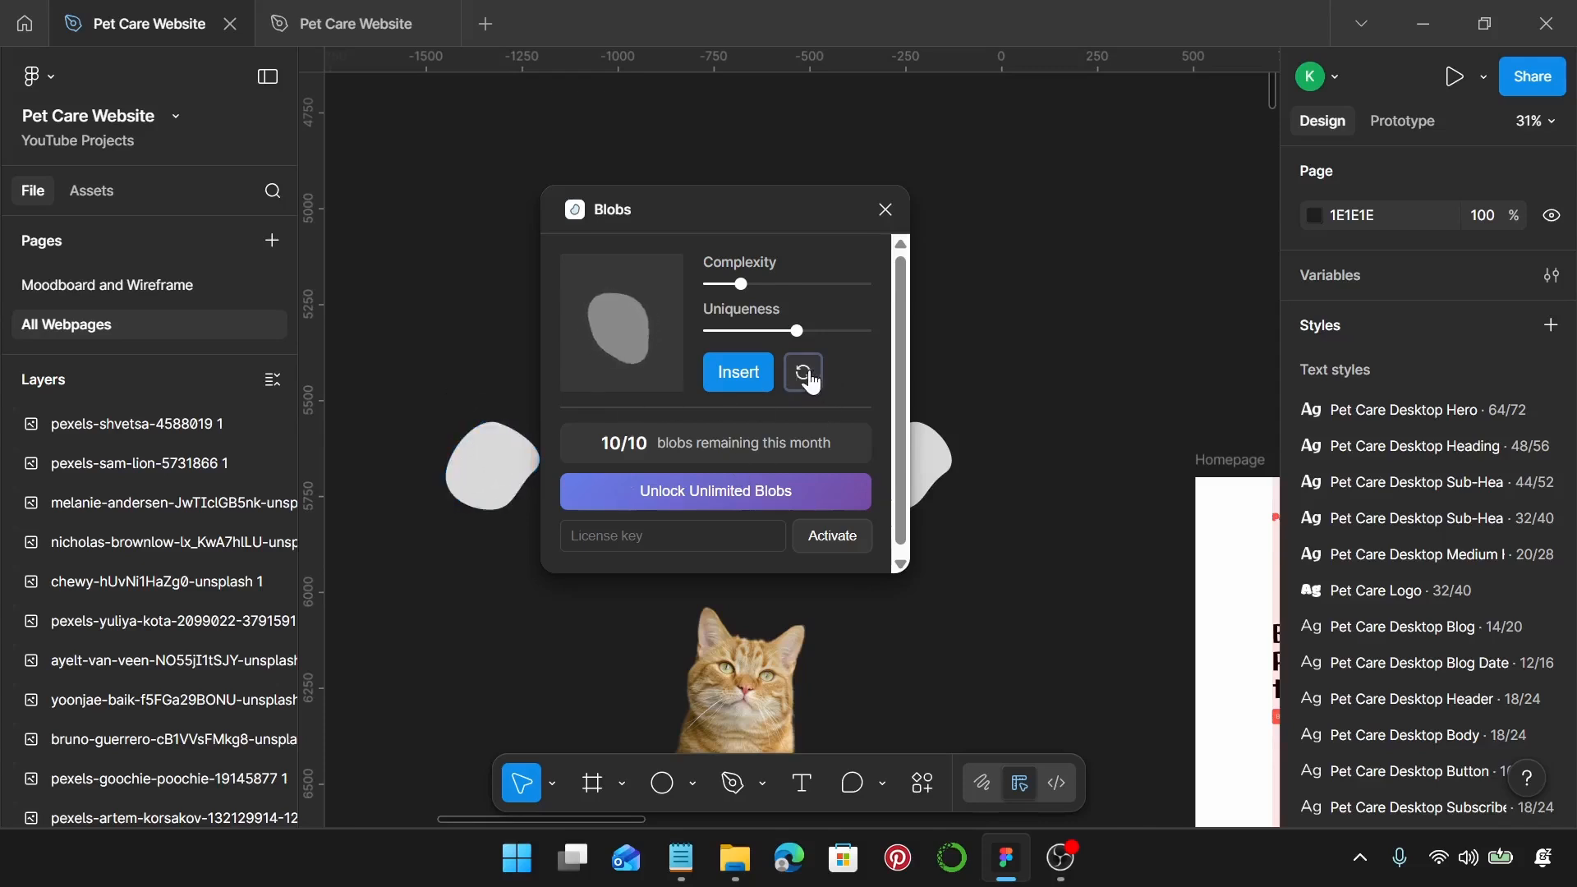
left_click(810, 376)
Step: Raise the Complexity one notch and regenerate the blob preview repeatedly to try more angular shapes
left_click_drag(741, 284, 752, 294)
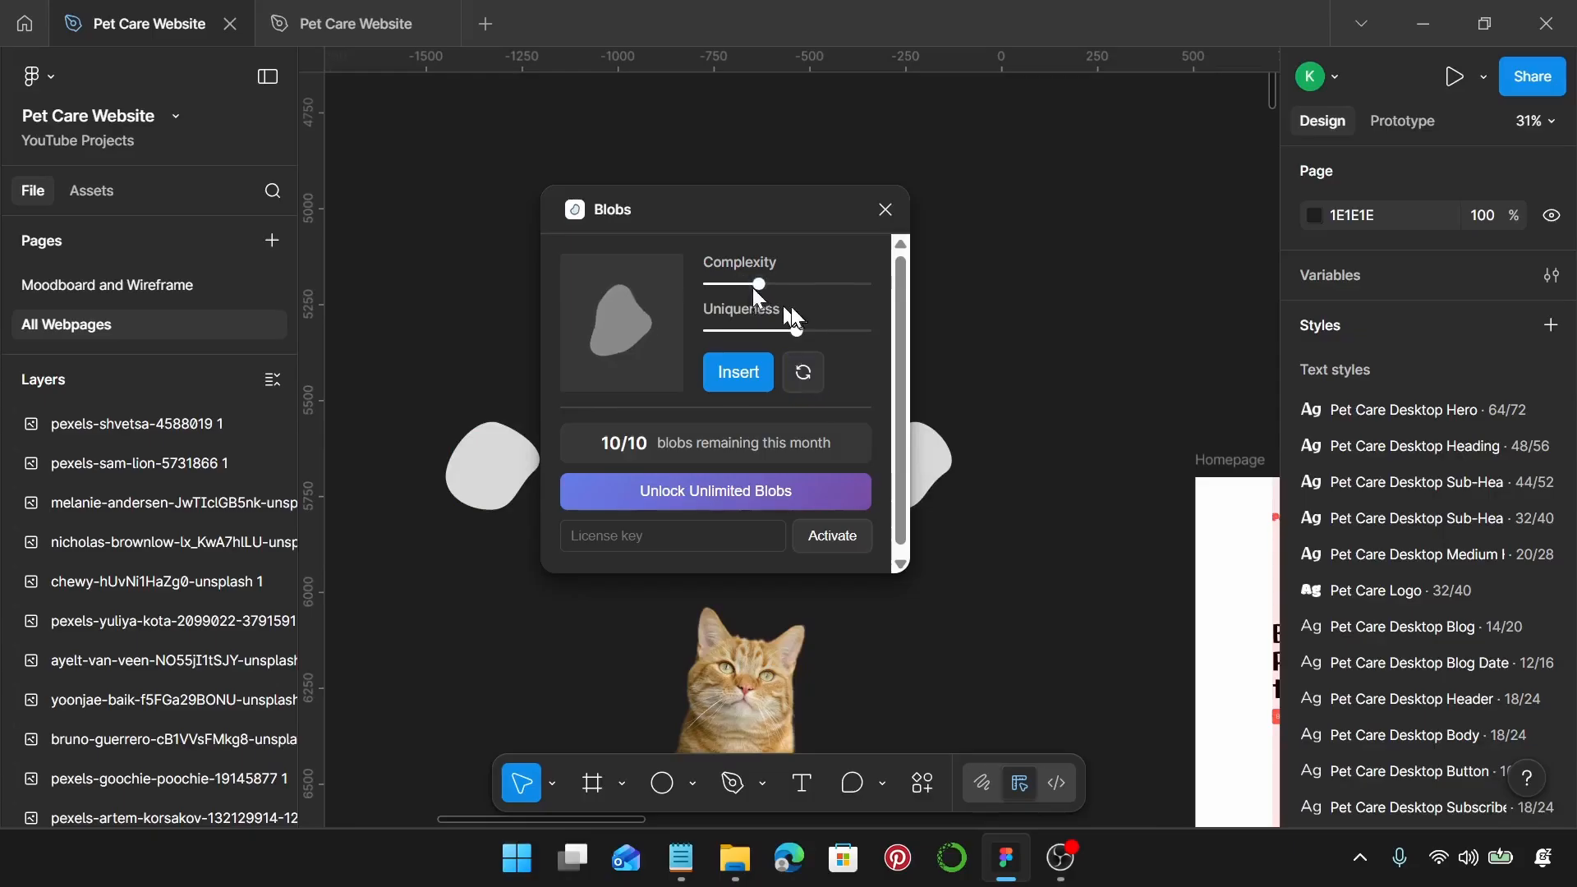
left_click(804, 397)
left_click(803, 395)
left_click(803, 393)
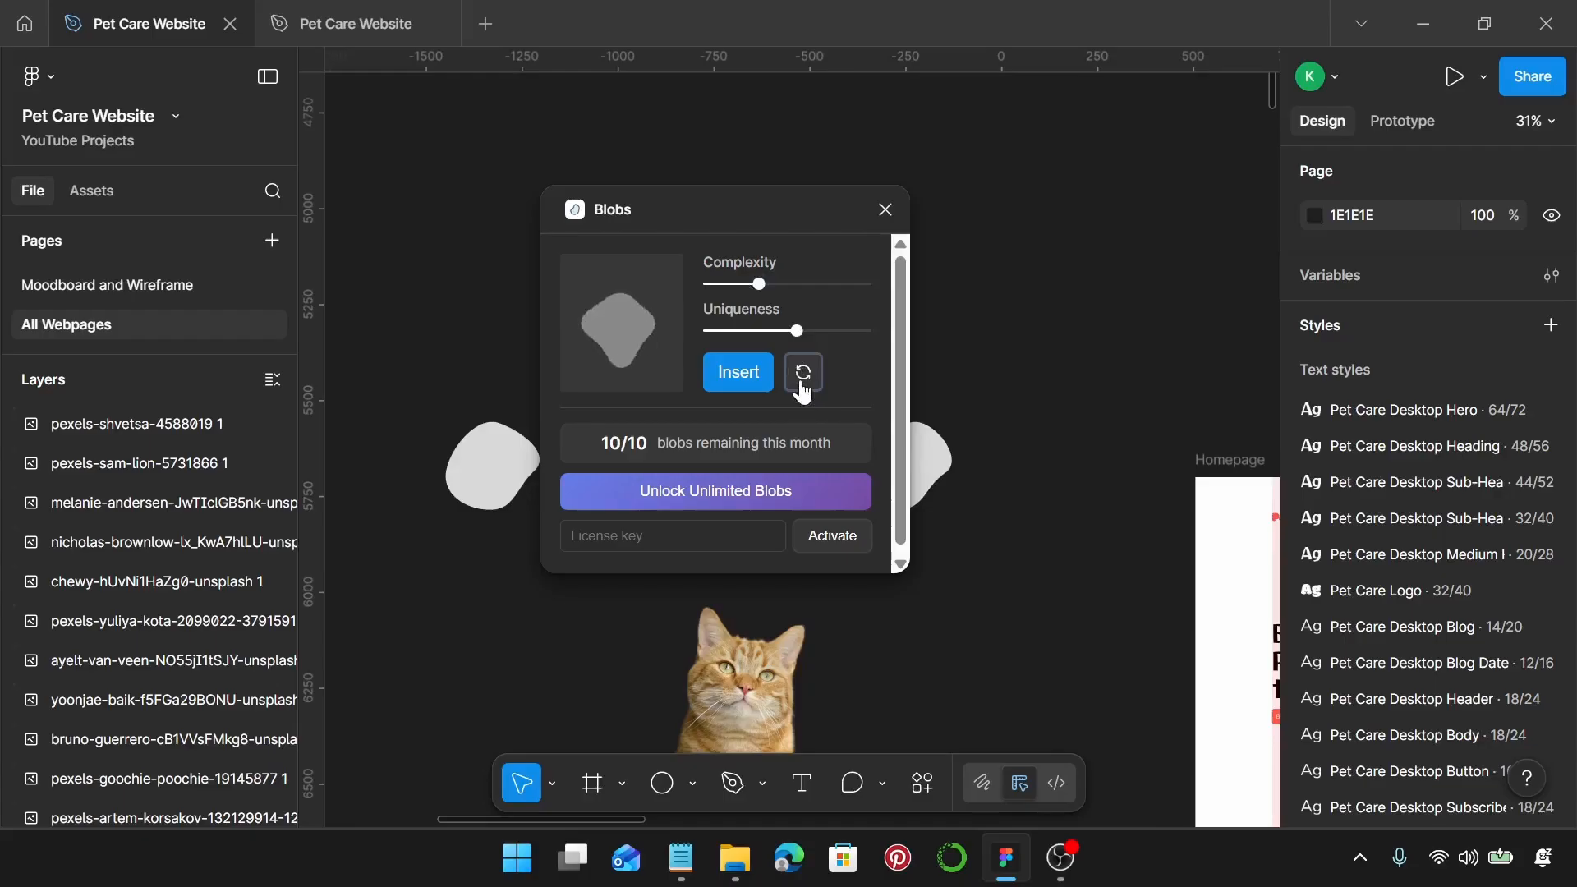
left_click(803, 393)
left_click(803, 392)
left_click(803, 393)
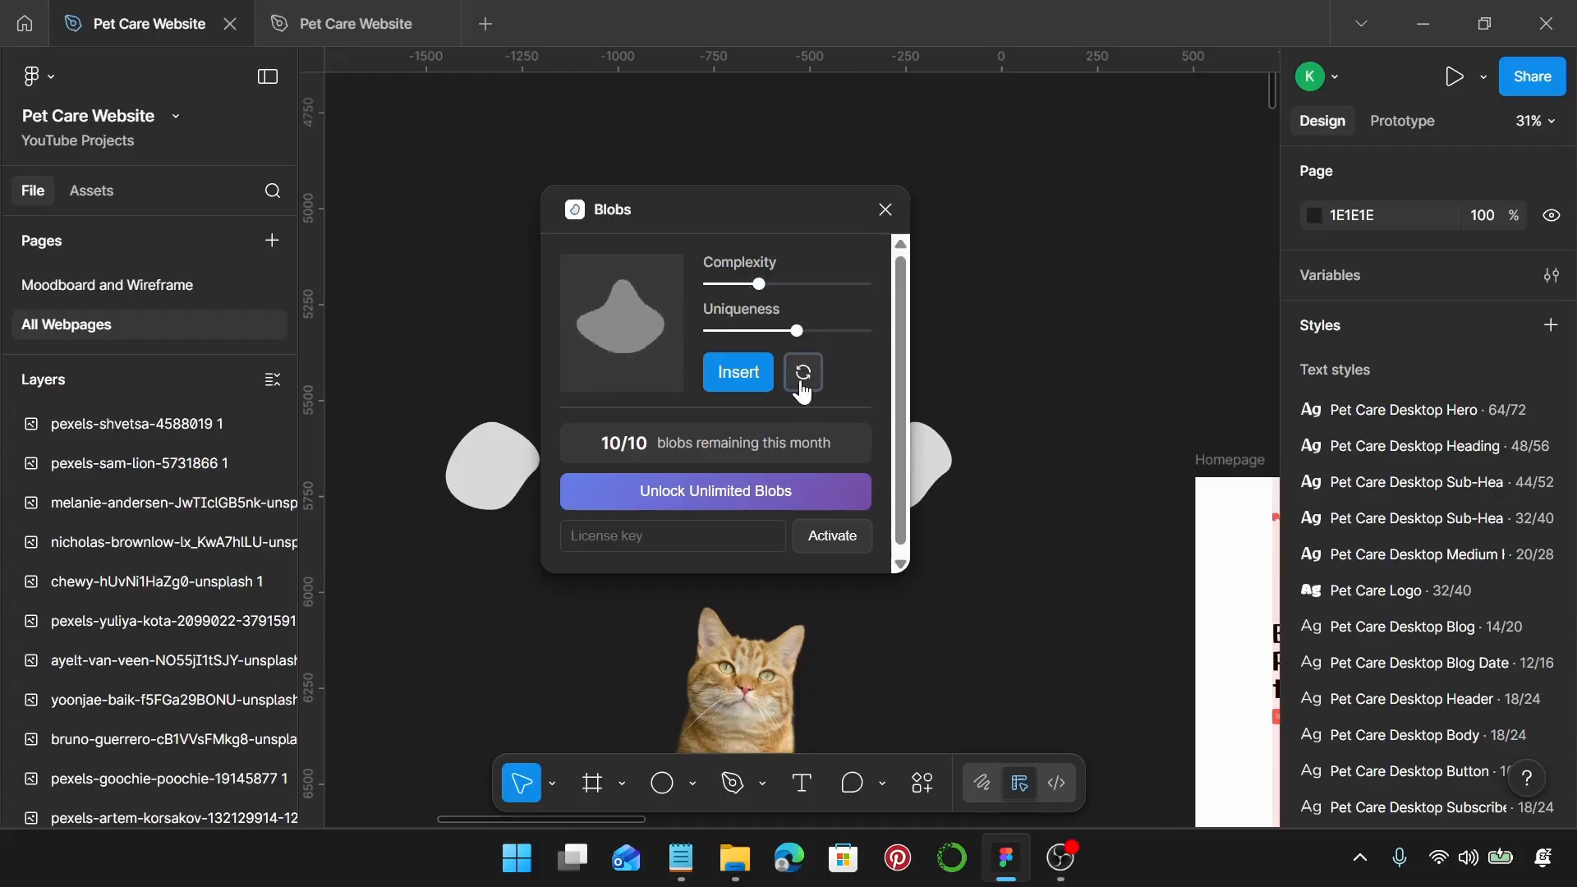
left_click(803, 392)
Step: Reduce the Complexity by one notch and generate new, smoother blob previews
left_click_drag(758, 283, 742, 285)
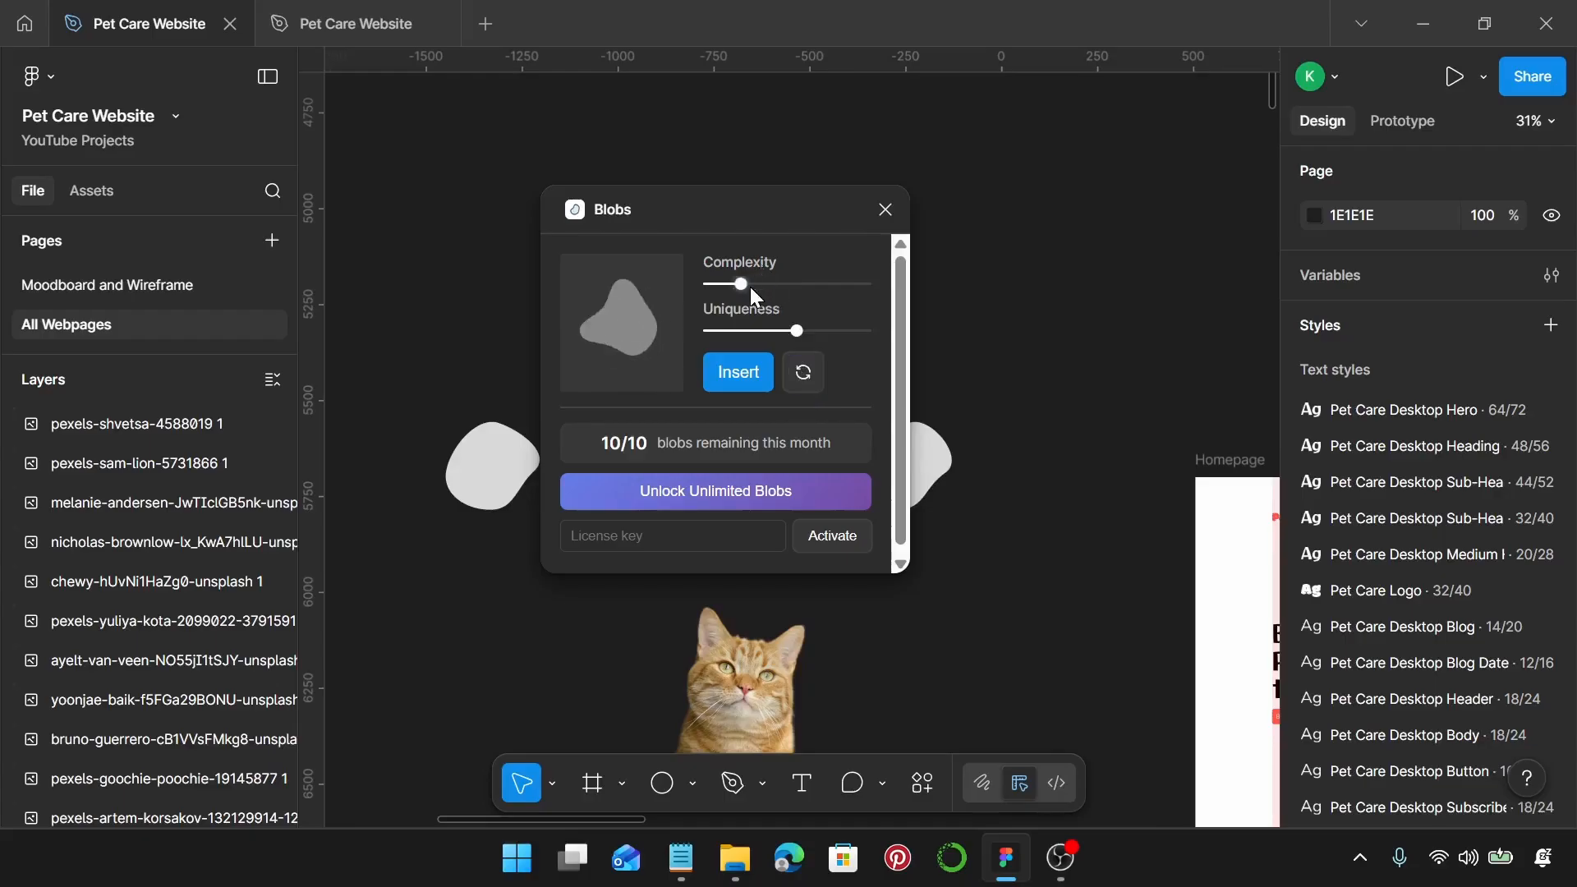
left_click(786, 380)
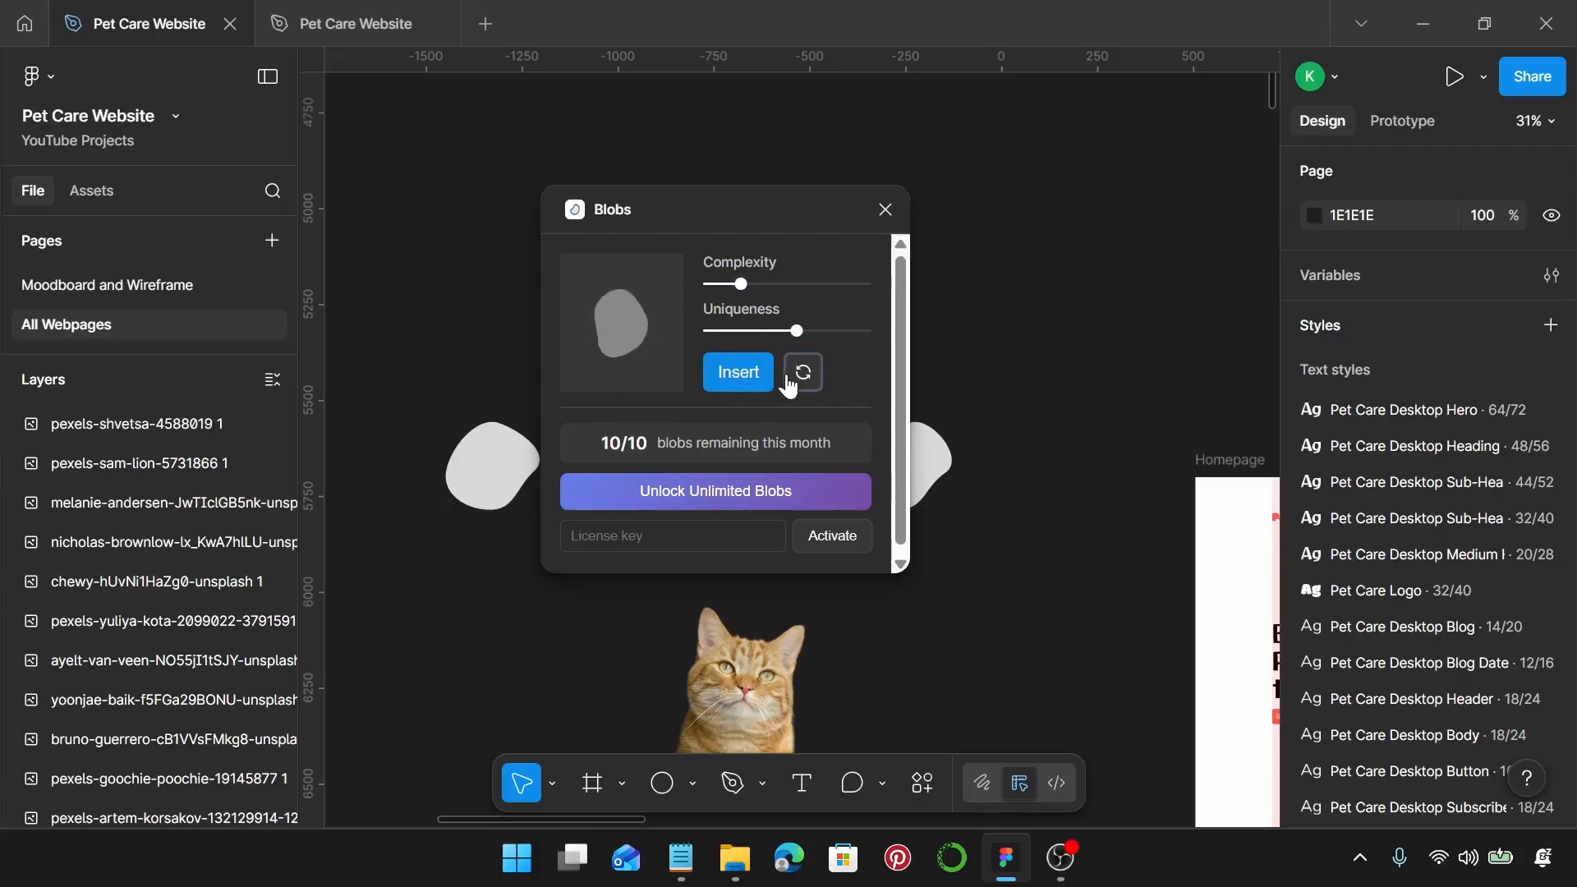
left_click(786, 379)
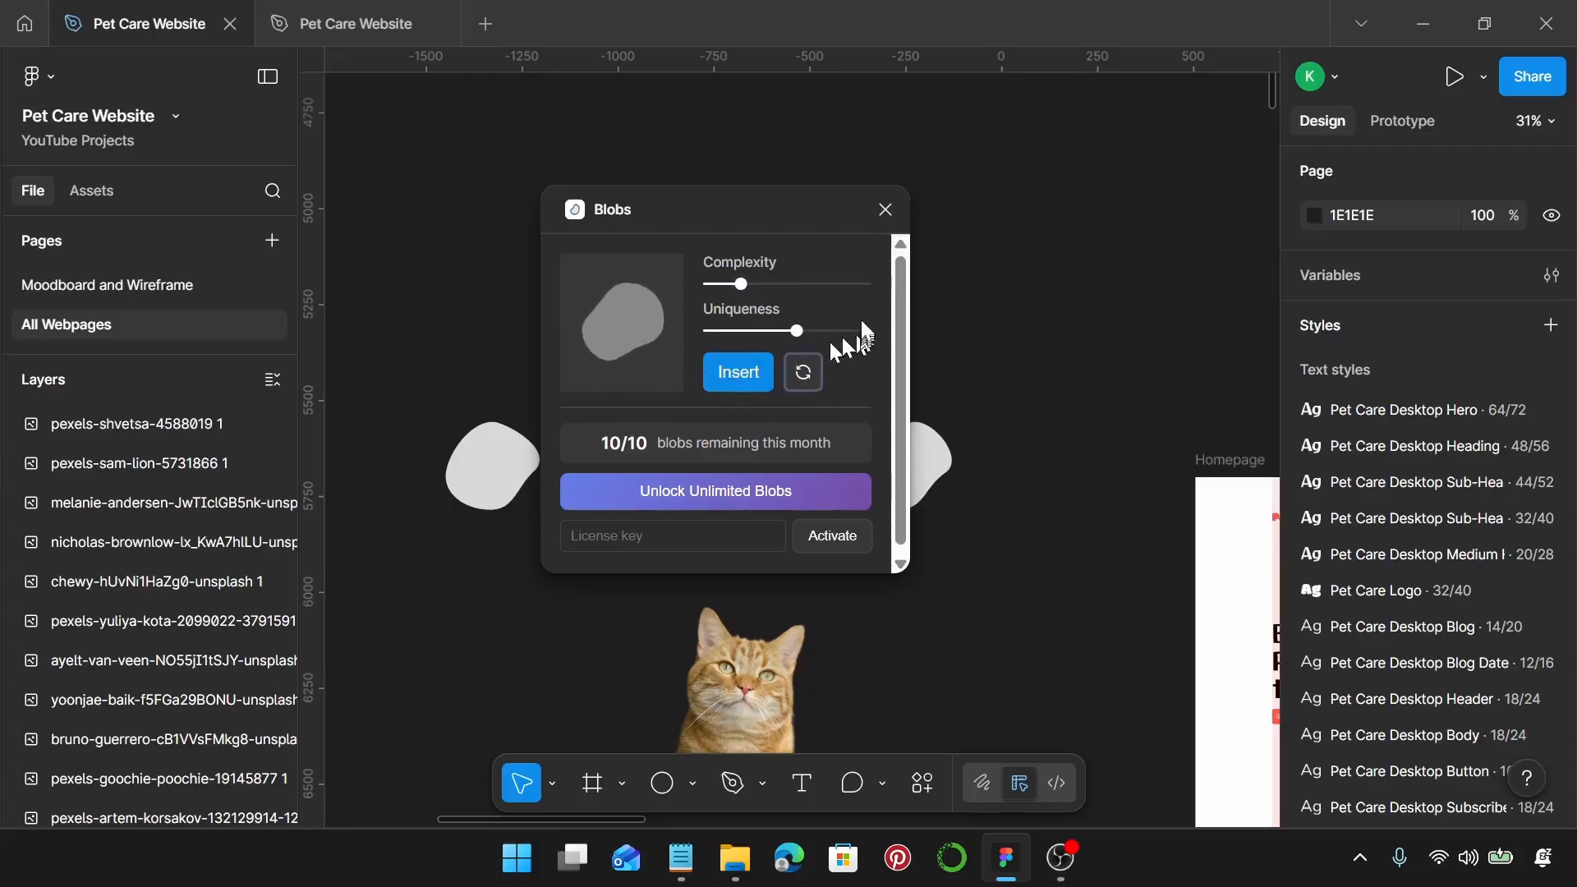
scroll(1020, 451, "left", 2)
scroll(1021, 450, "left", 1)
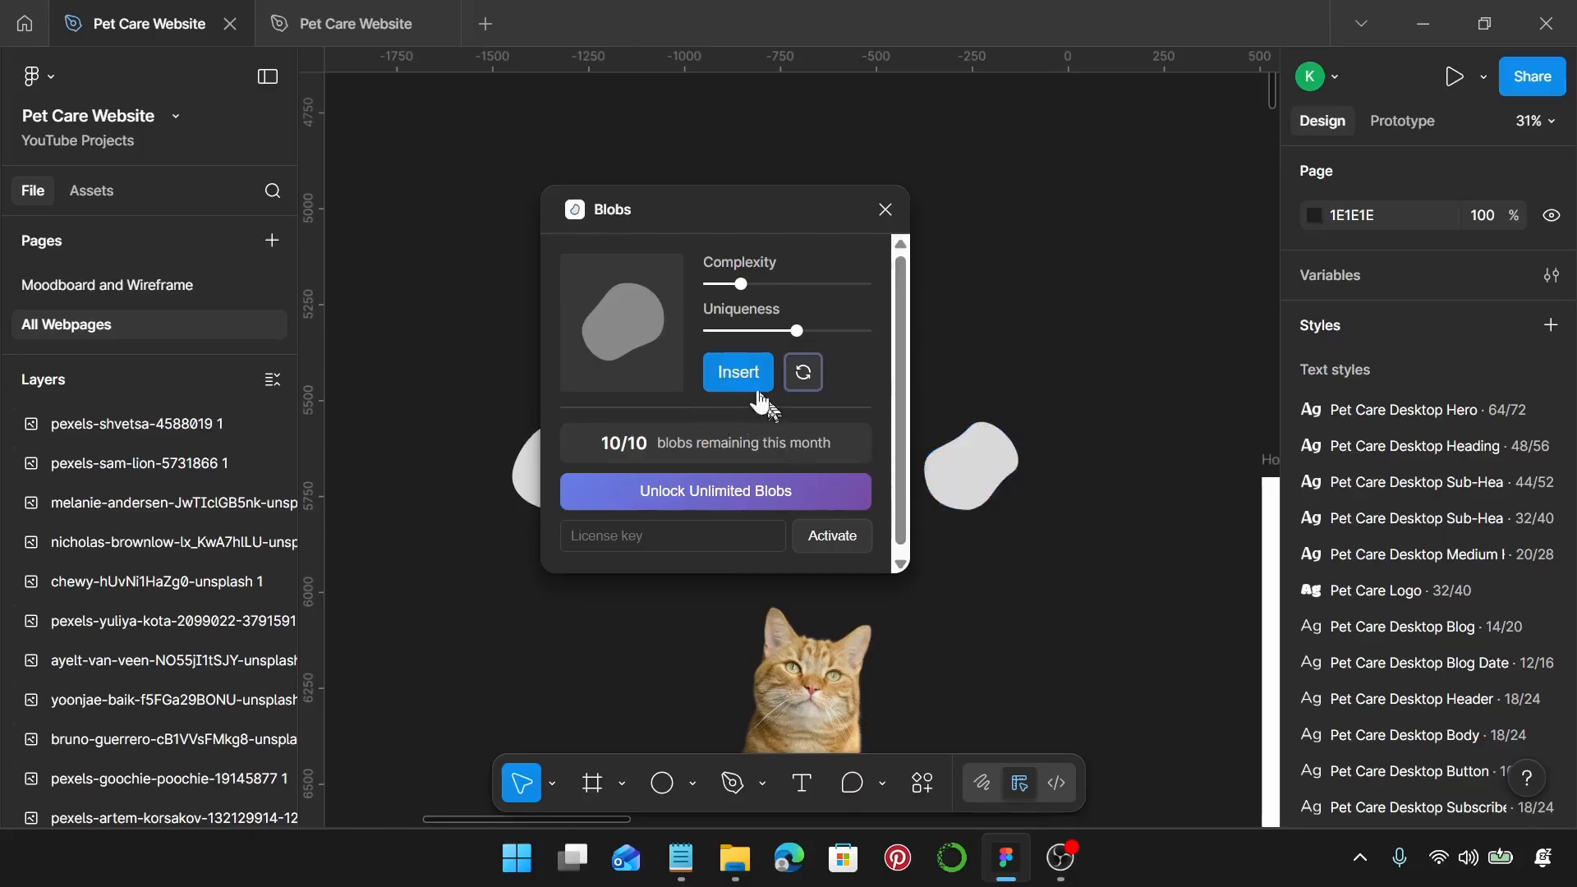
Step: Lower the Uniqueness slightly and regenerate the preview until a rounder, softly irregular blob comes up
mouse_move(797, 331)
left_mouse_down()
mouse_move(704, 330)
mouse_move(796, 331)
left_mouse_up()
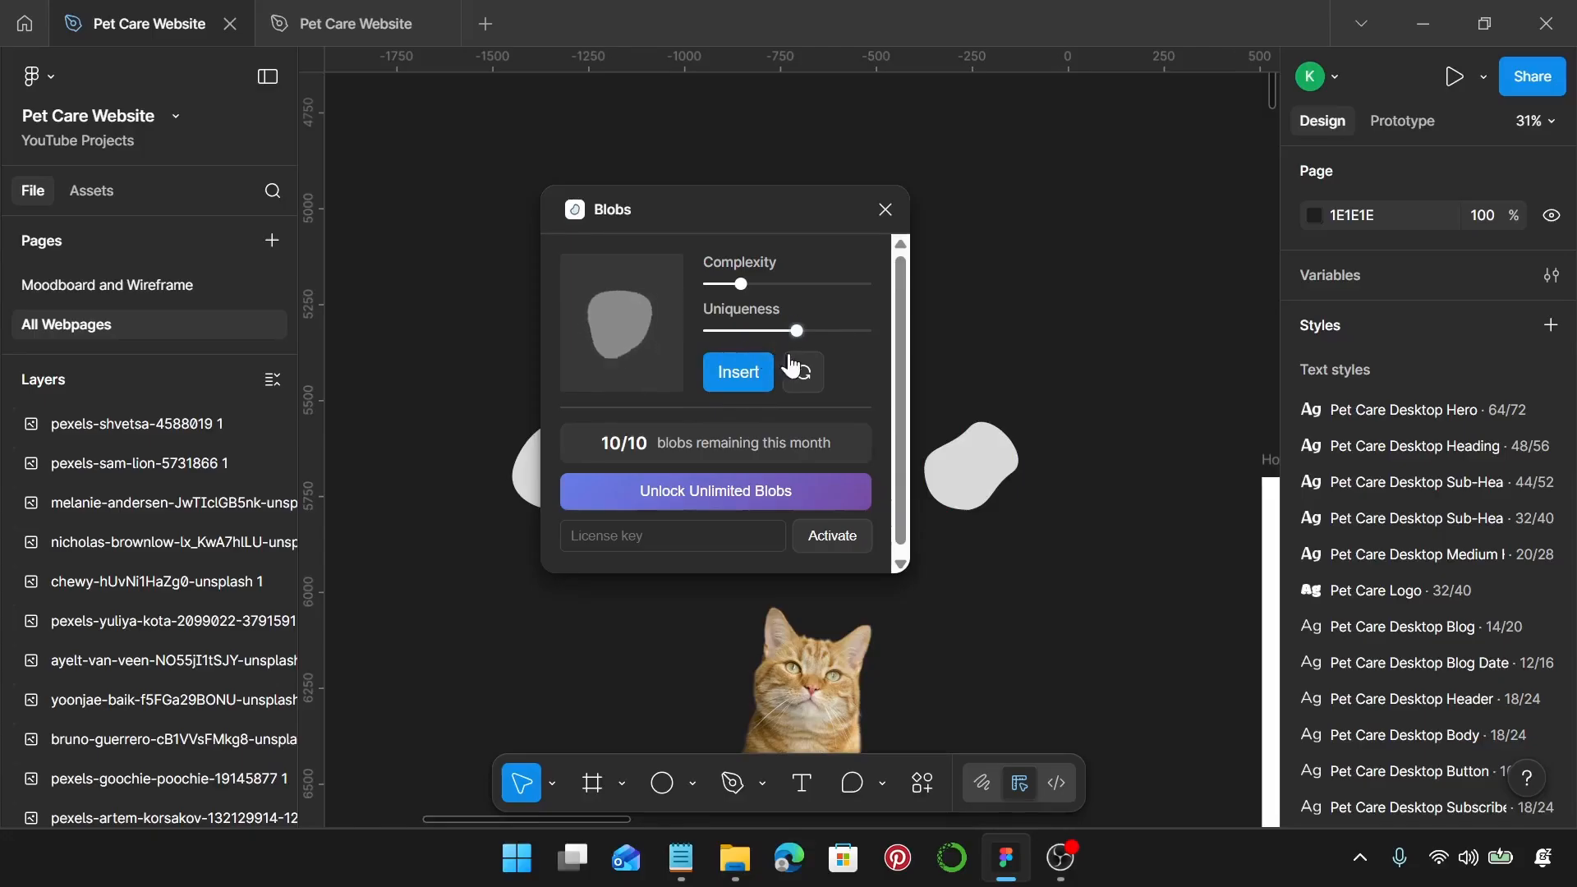
left_click_drag(733, 288, 770, 345)
left_click(792, 361)
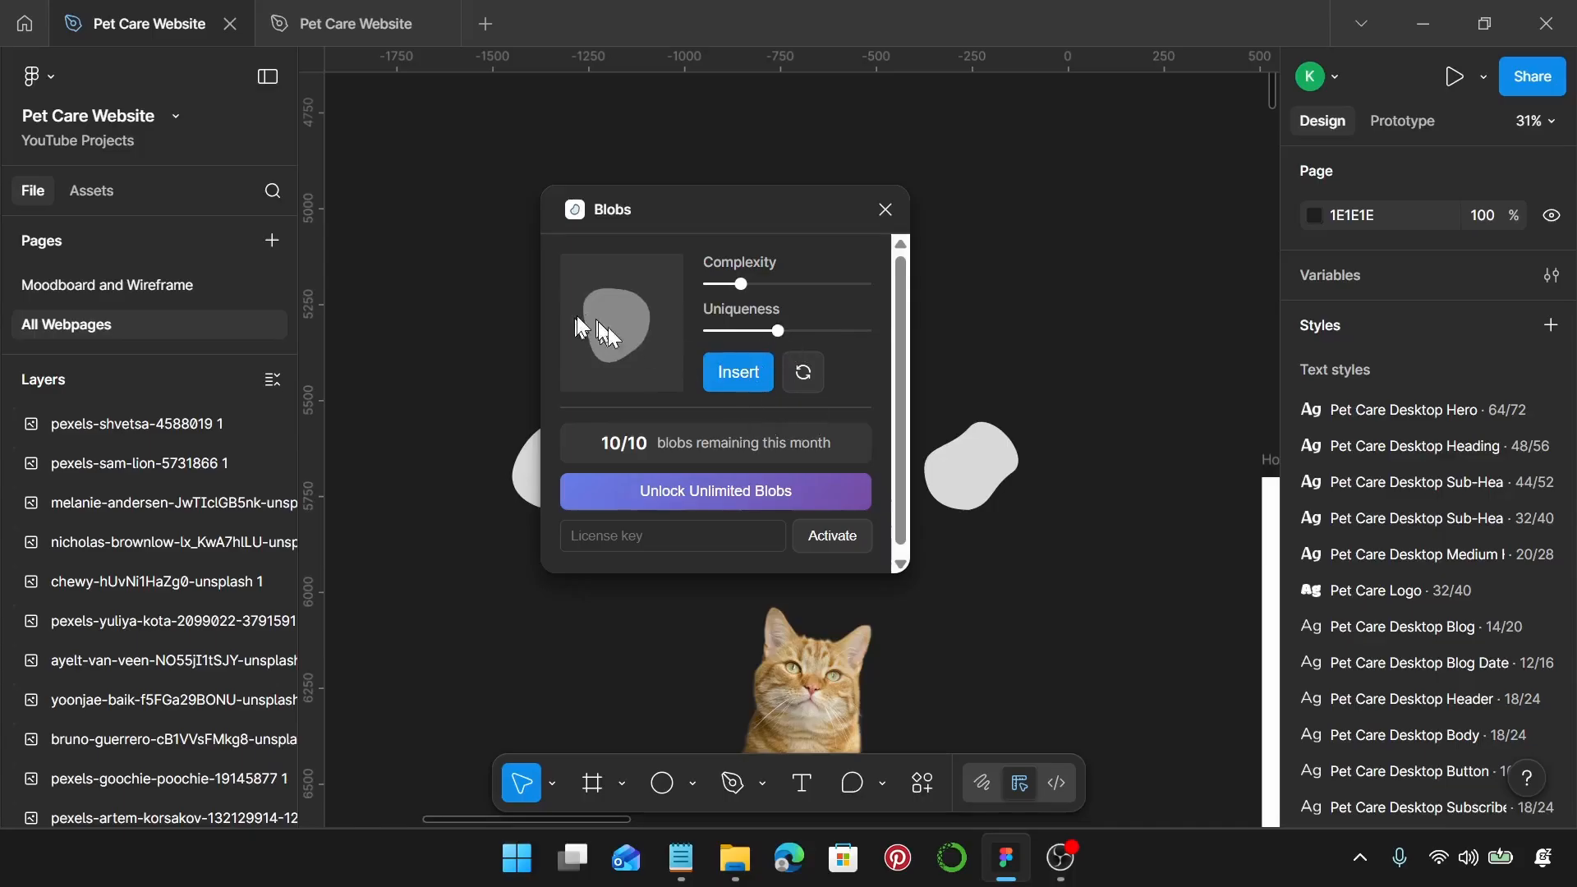
left_click(801, 376)
left_click(800, 376)
left_click(801, 376)
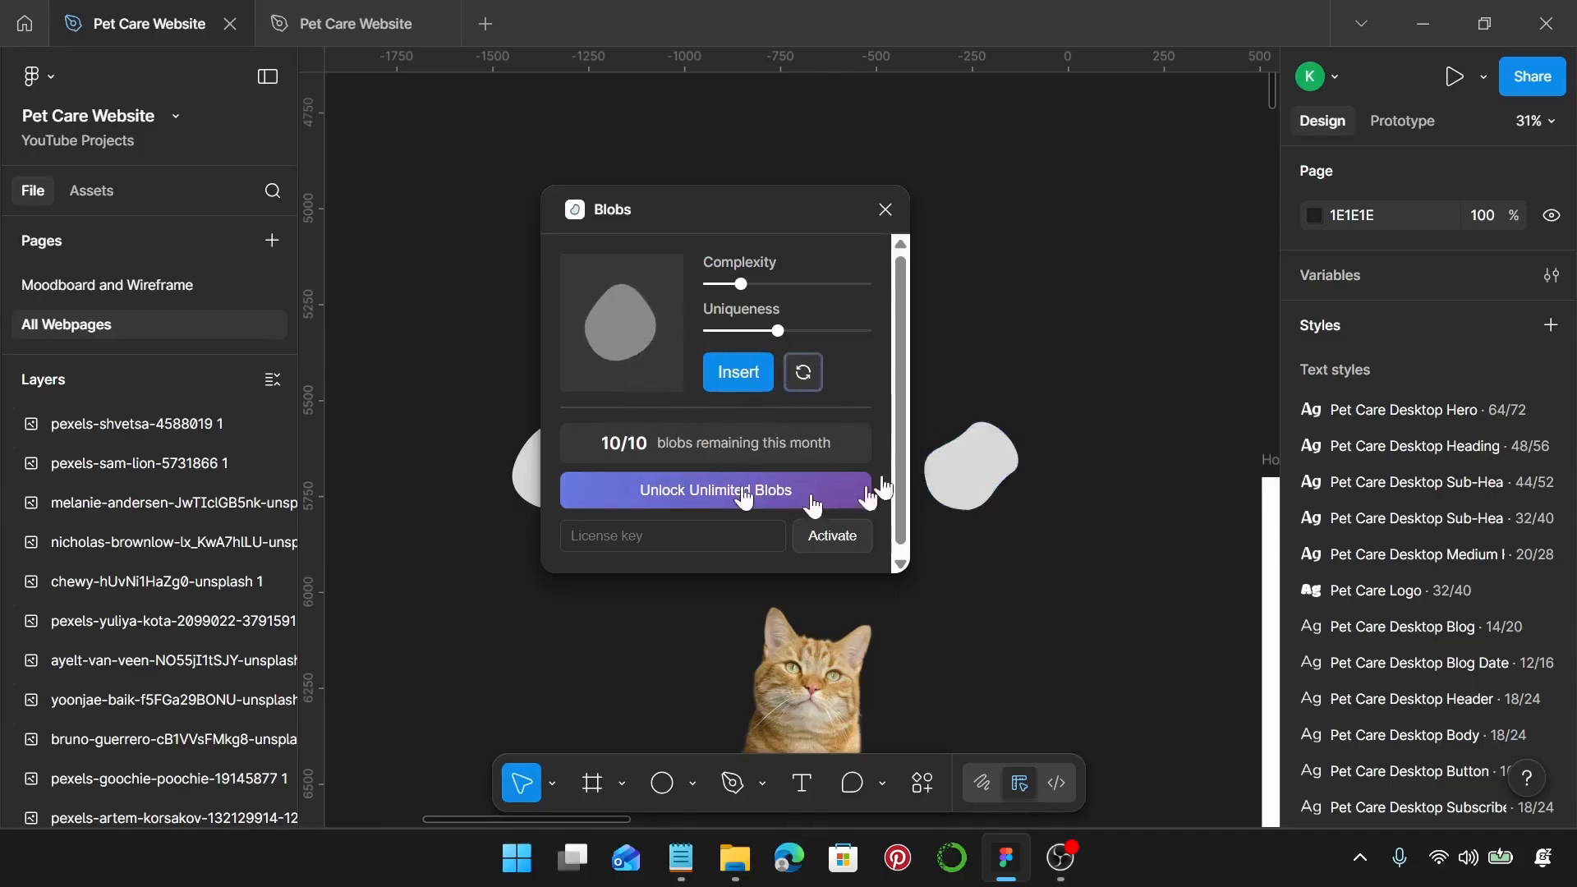
Step: Insert the generated blob onto the canvas near the row of grey blob shapes
scroll(996, 393, "left", 5)
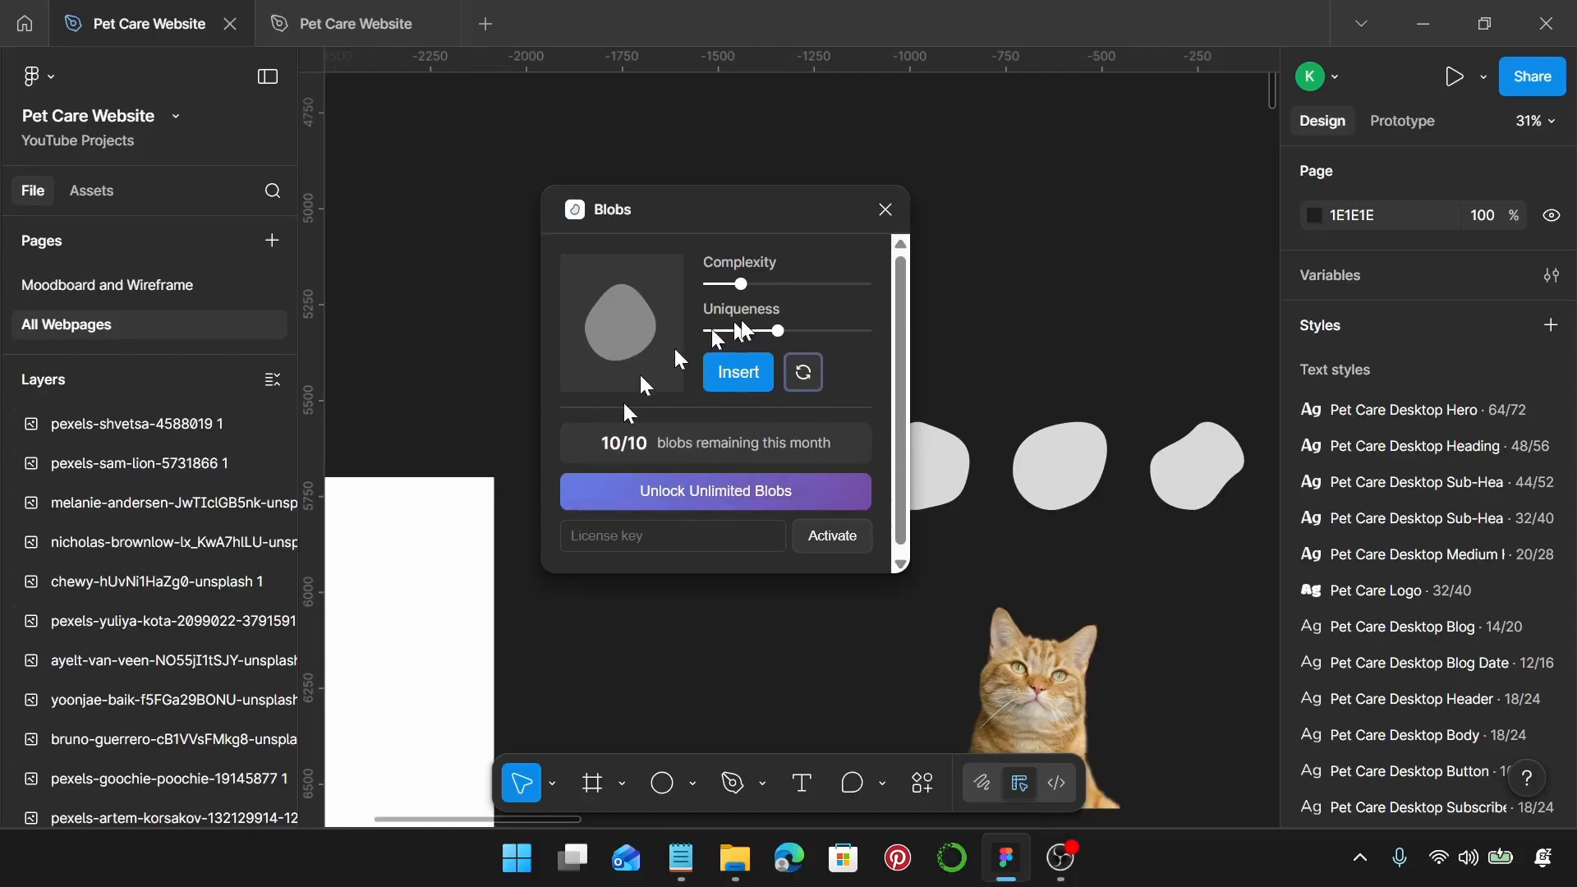
left_click(721, 379)
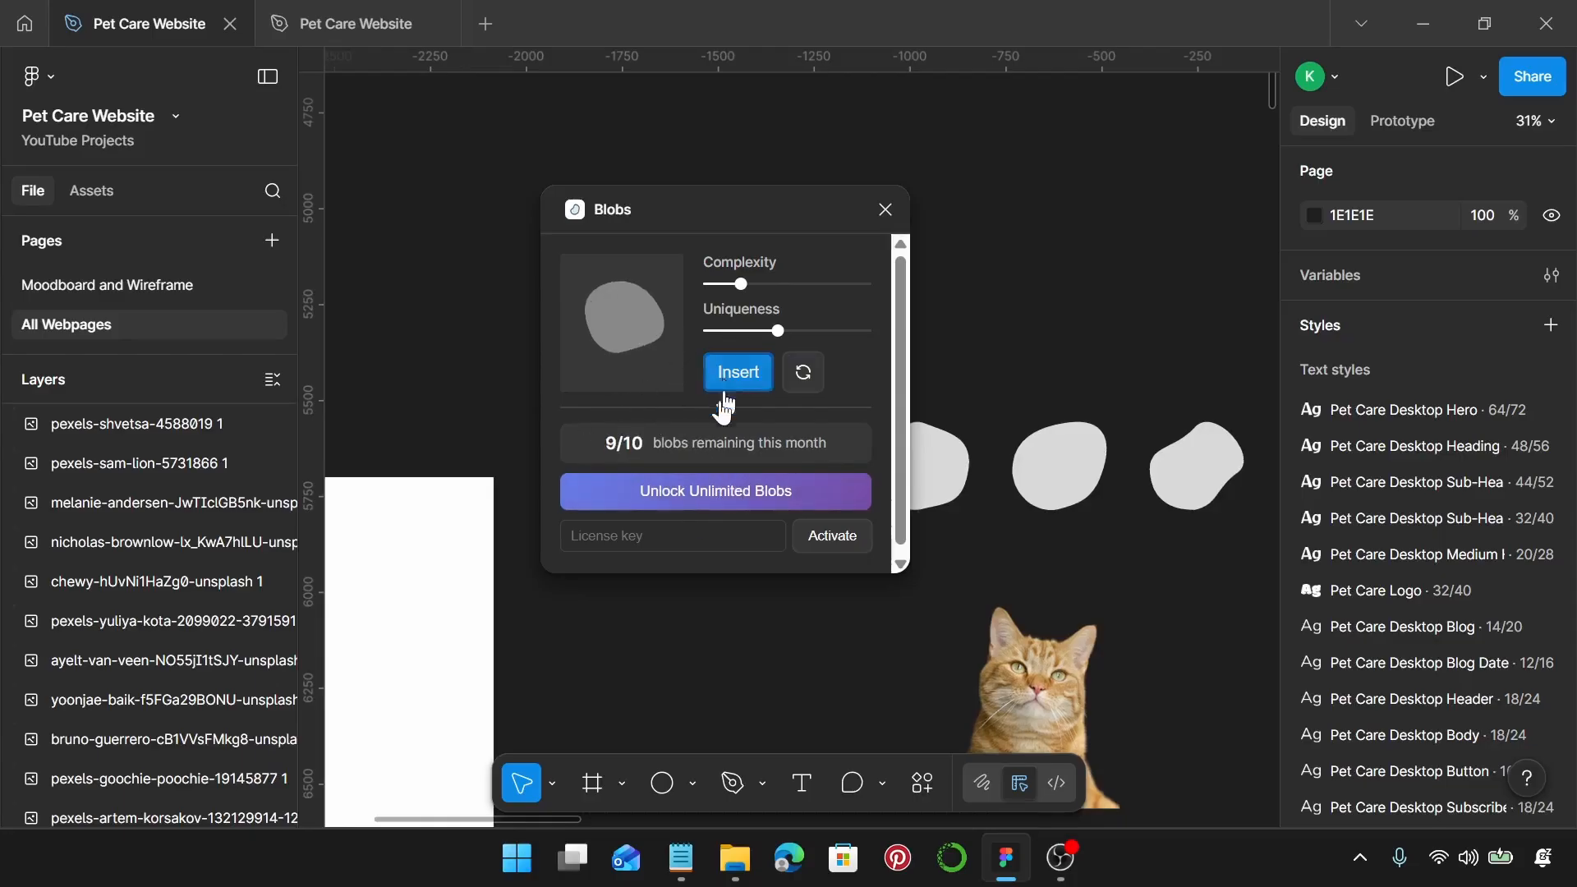
scroll(897, 528, "down", 1)
scroll(969, 505, "down", 4)
scroll(970, 507, "up", 4)
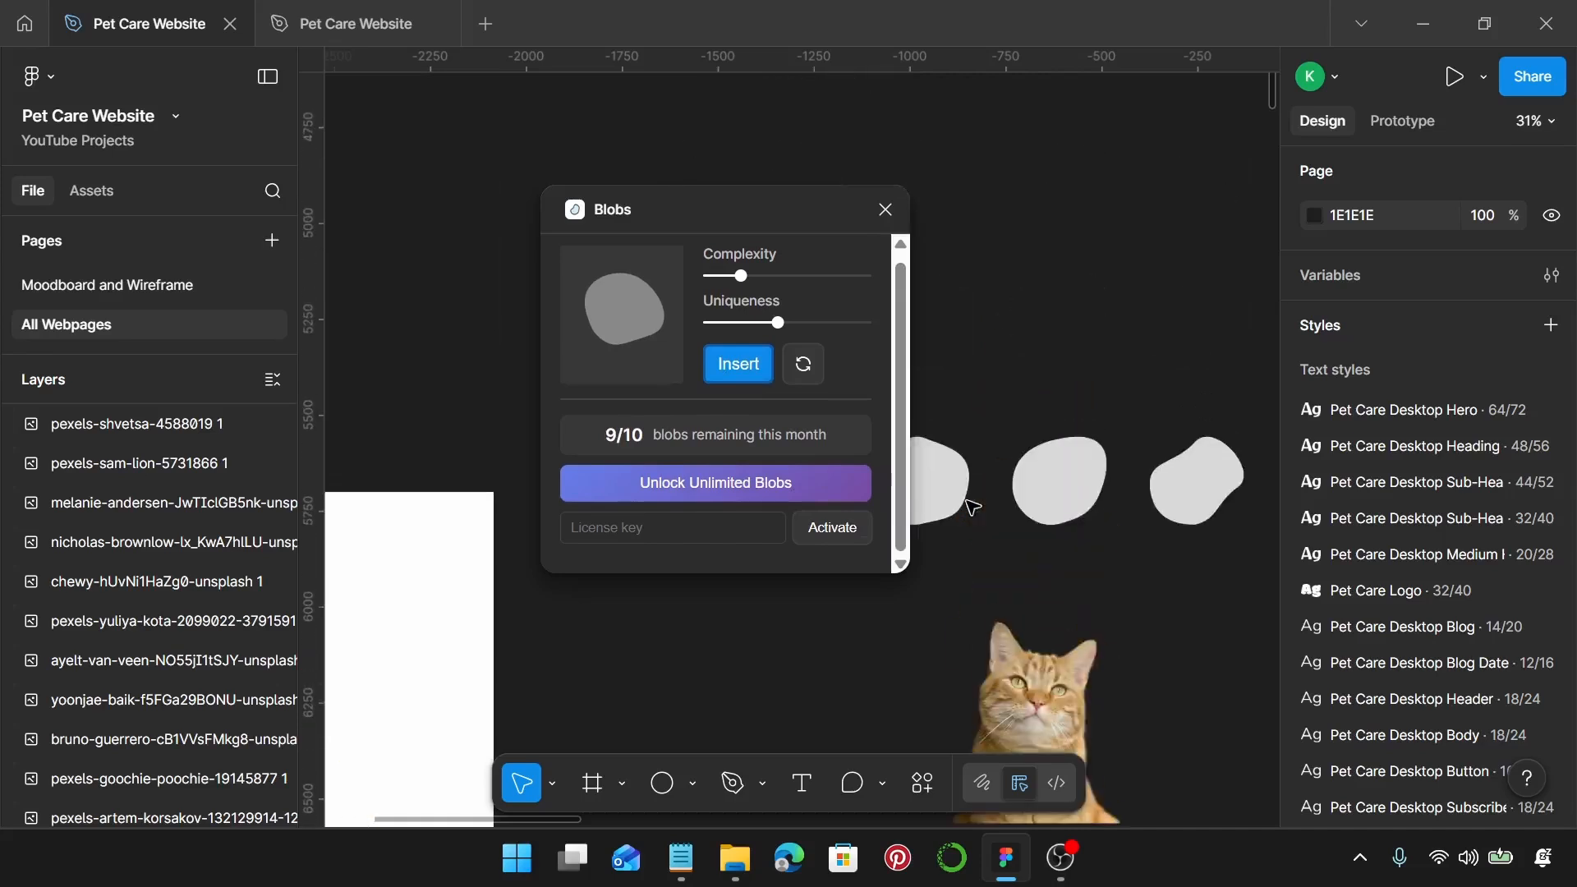
scroll(973, 509, "down", 2)
scroll(972, 507, "down", 2)
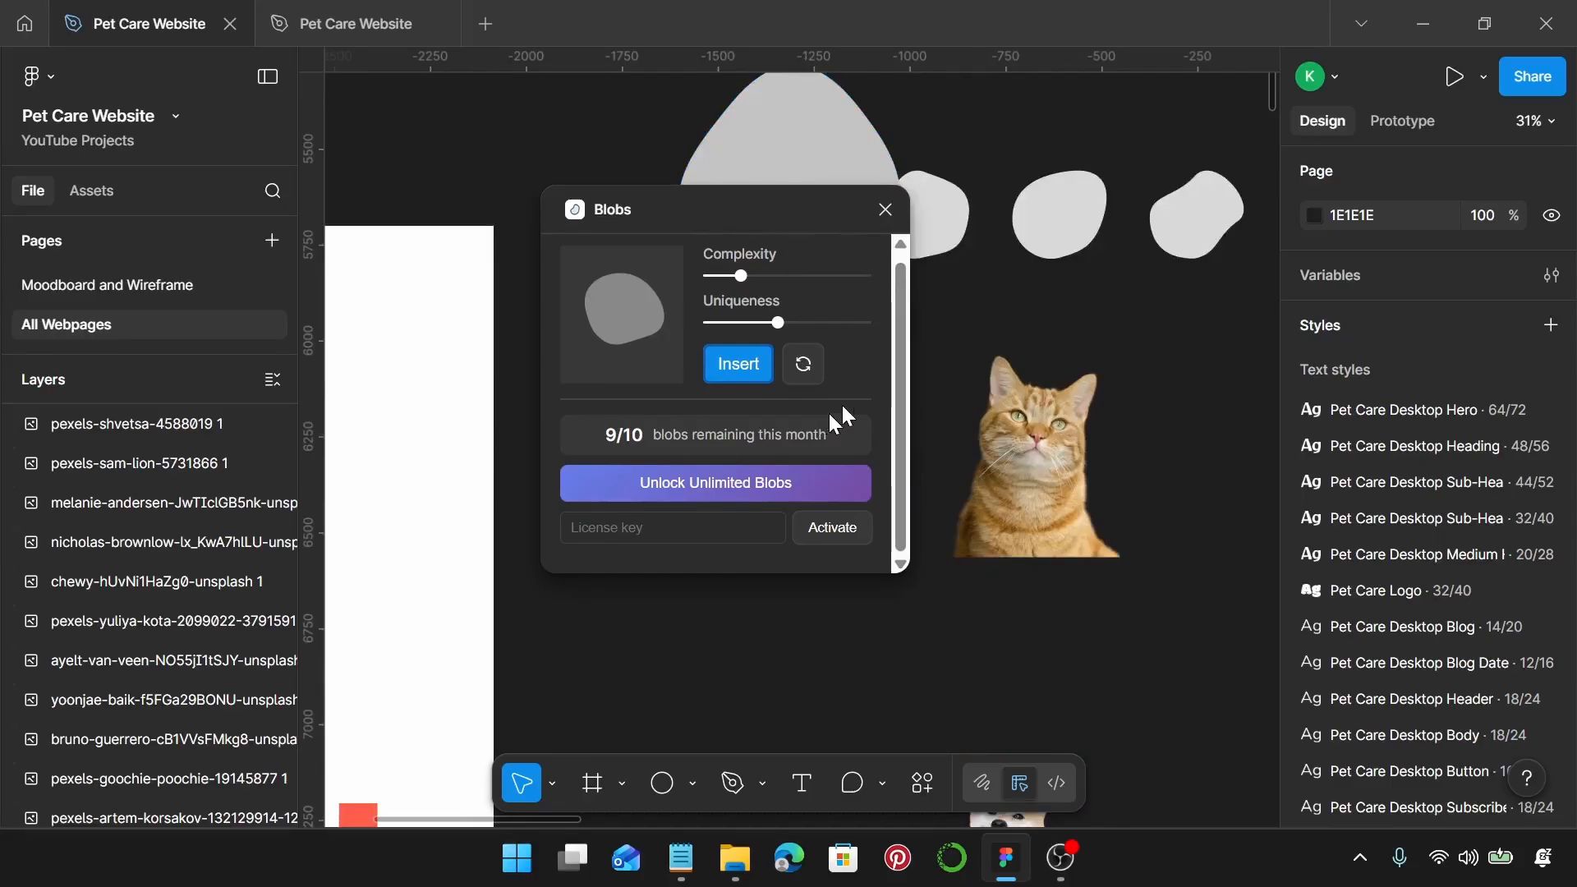
Step: Close the Blobs plugin and move the large inserted blob below the blob row, to the left of the cat image
left_click(886, 212)
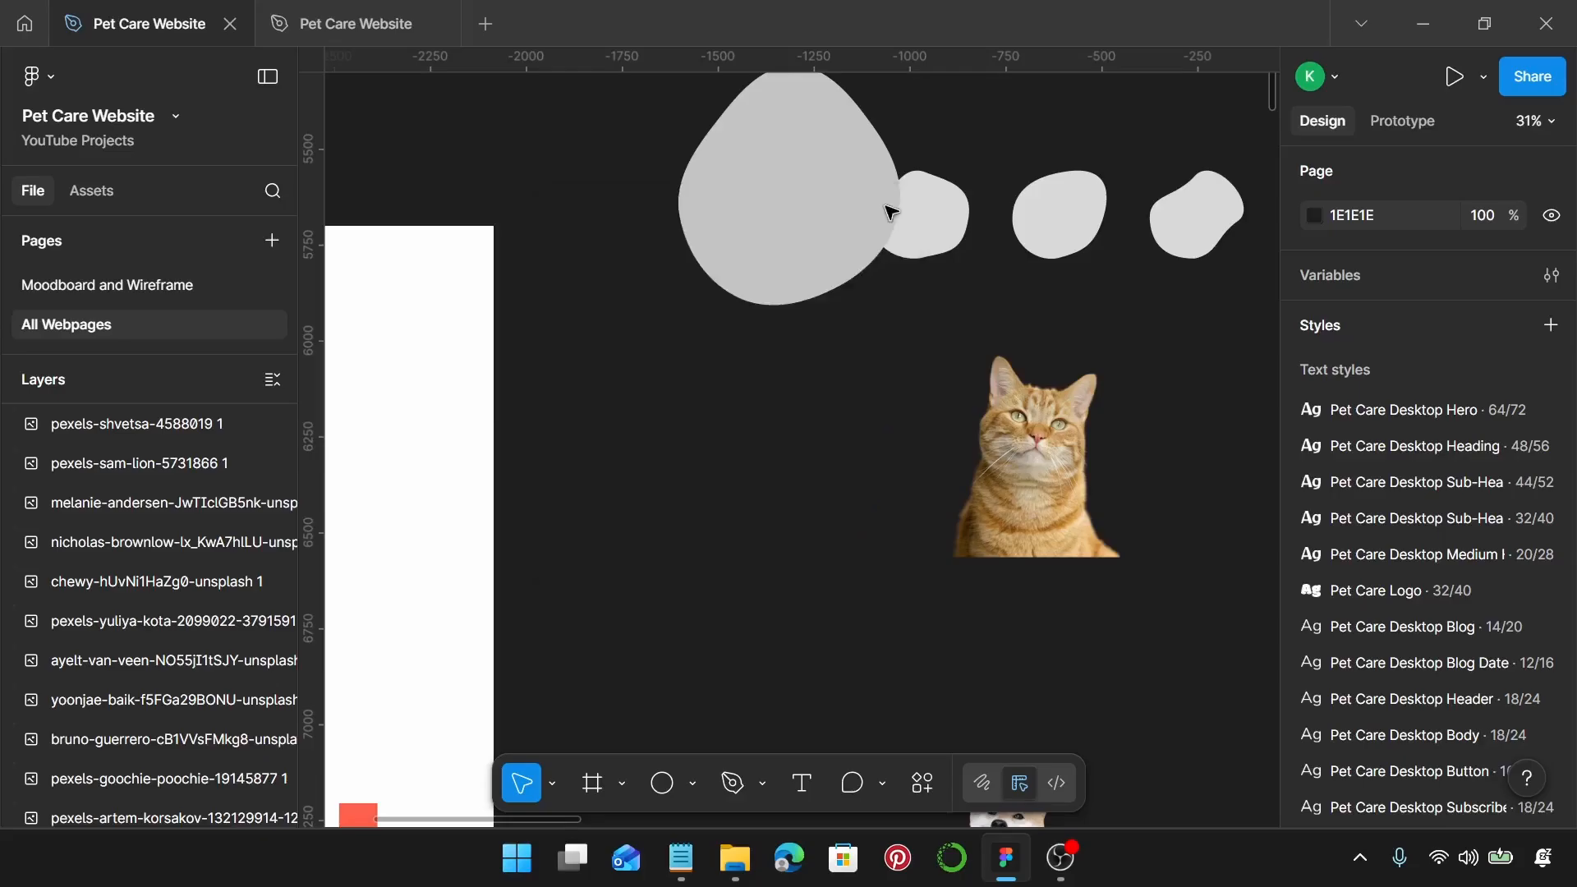
left_click(788, 229)
left_click_drag(791, 234, 719, 483)
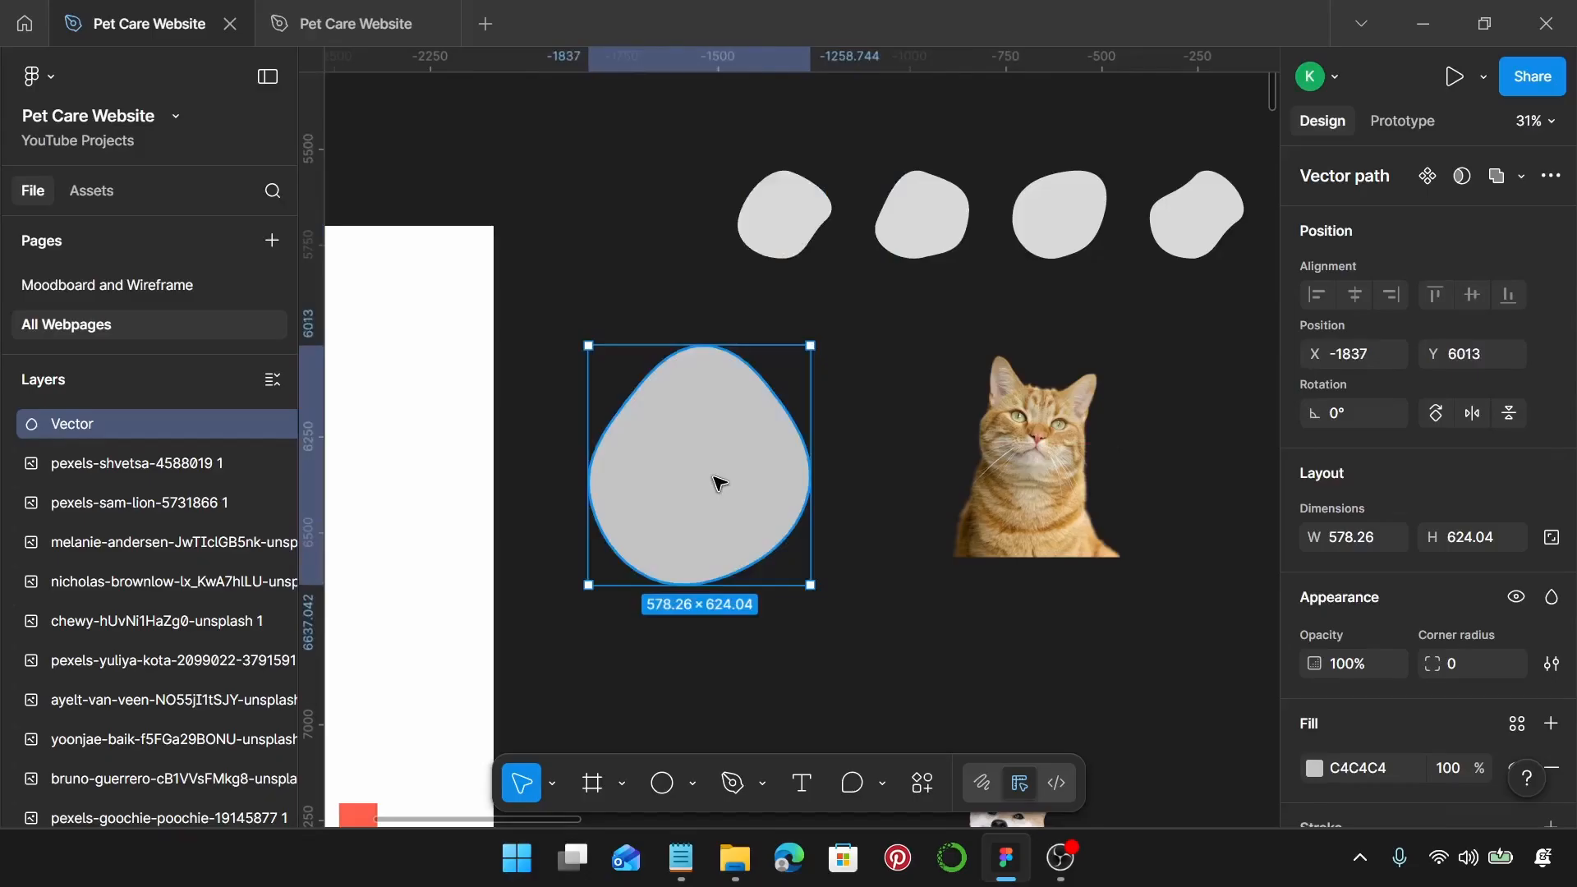
Step: Draw a 611 × 611 circle below the inserted blob, to the left of the dog image
scroll(719, 482, "down", 5)
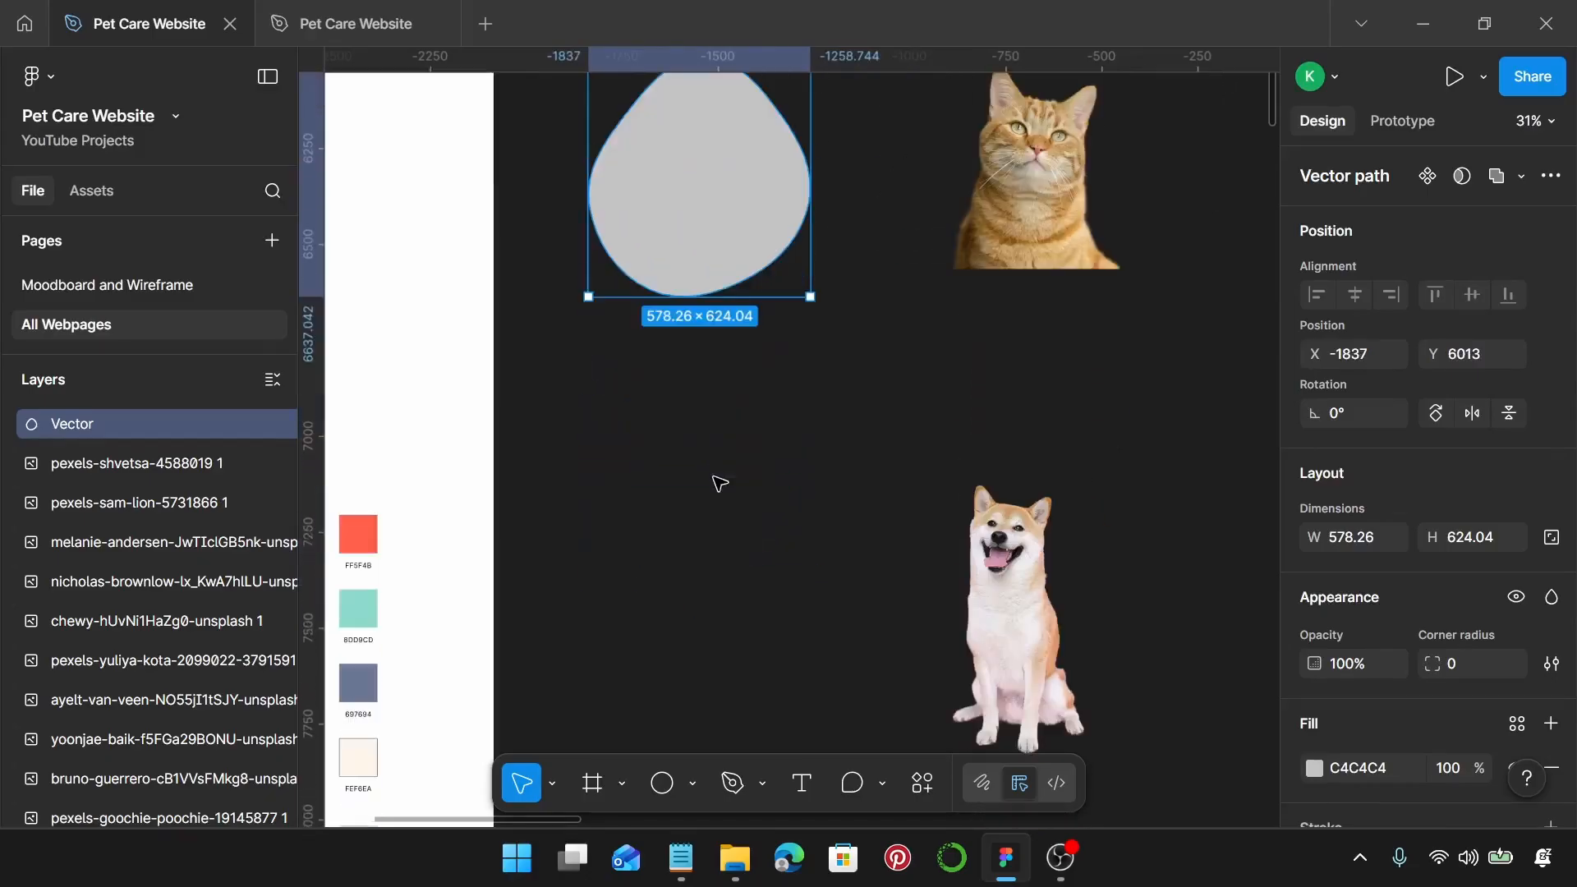
left_click(661, 795)
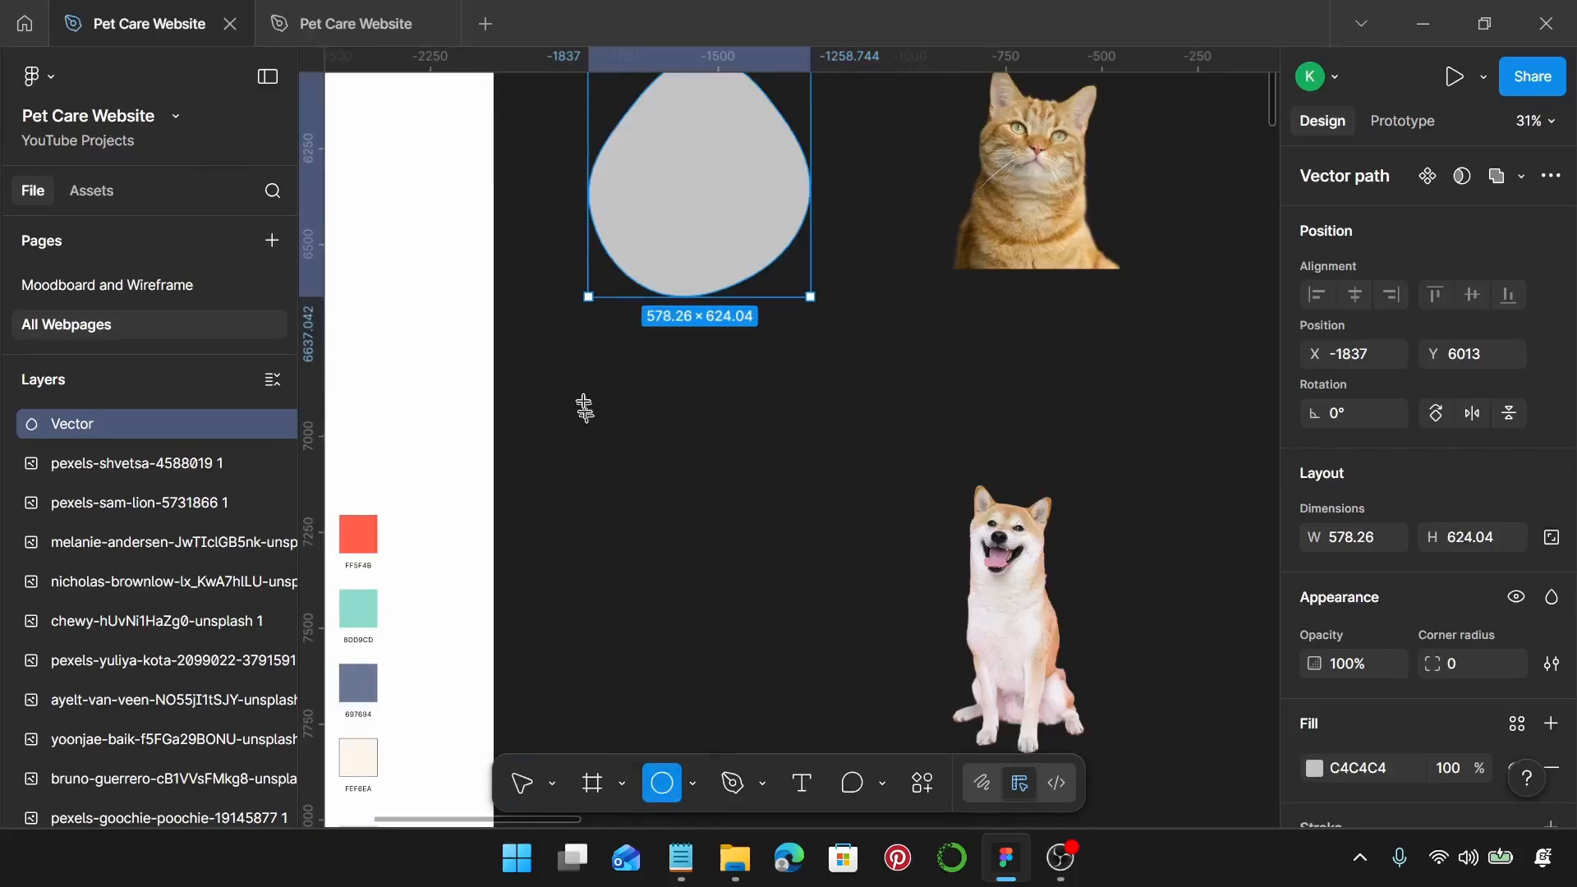
mouse_move(586, 401)
left_mouse_down()
mouse_move(728, 574)
mouse_move(823, 635)
left_mouse_up()
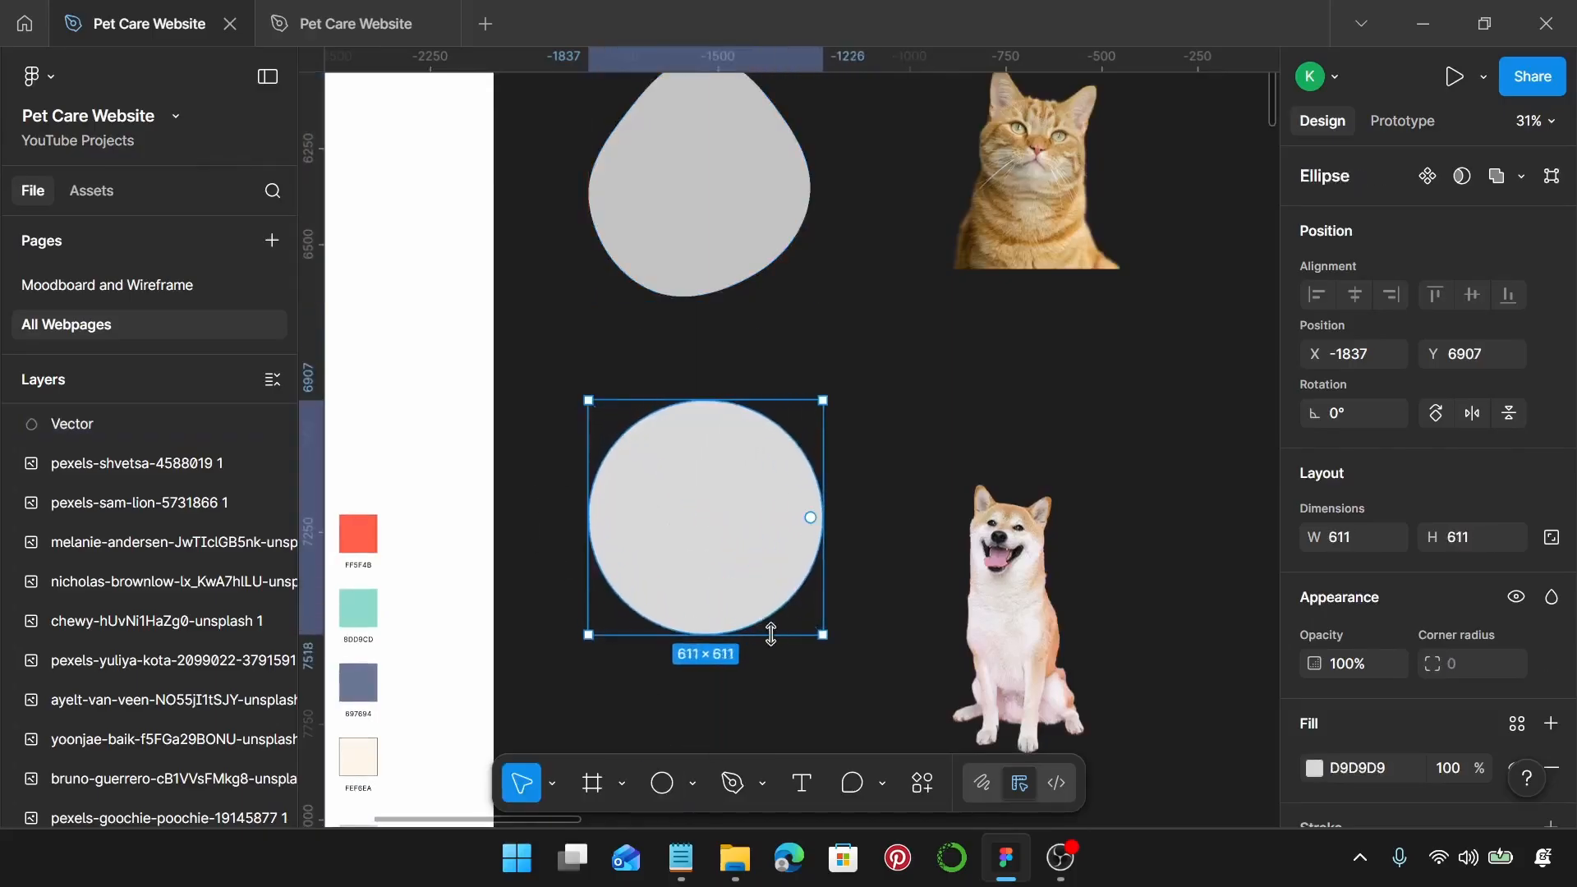
Step: Open the circle for vector editing and use the Bend tool on its top point with angle and length mirroring
scroll(714, 550, "up", 2)
double_click(690, 489)
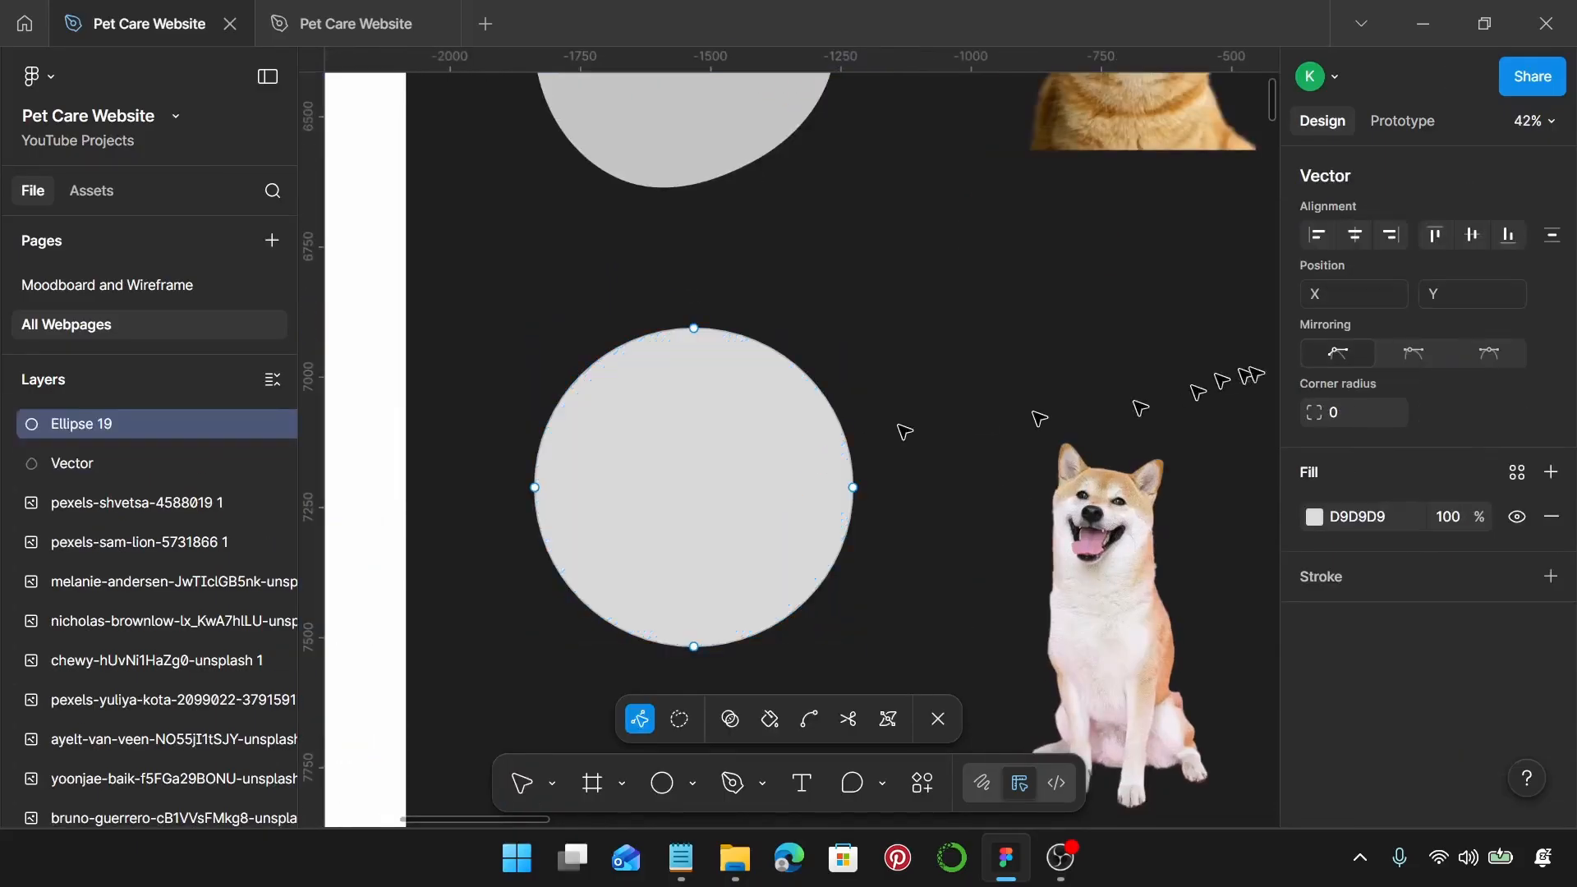
left_click(1485, 353)
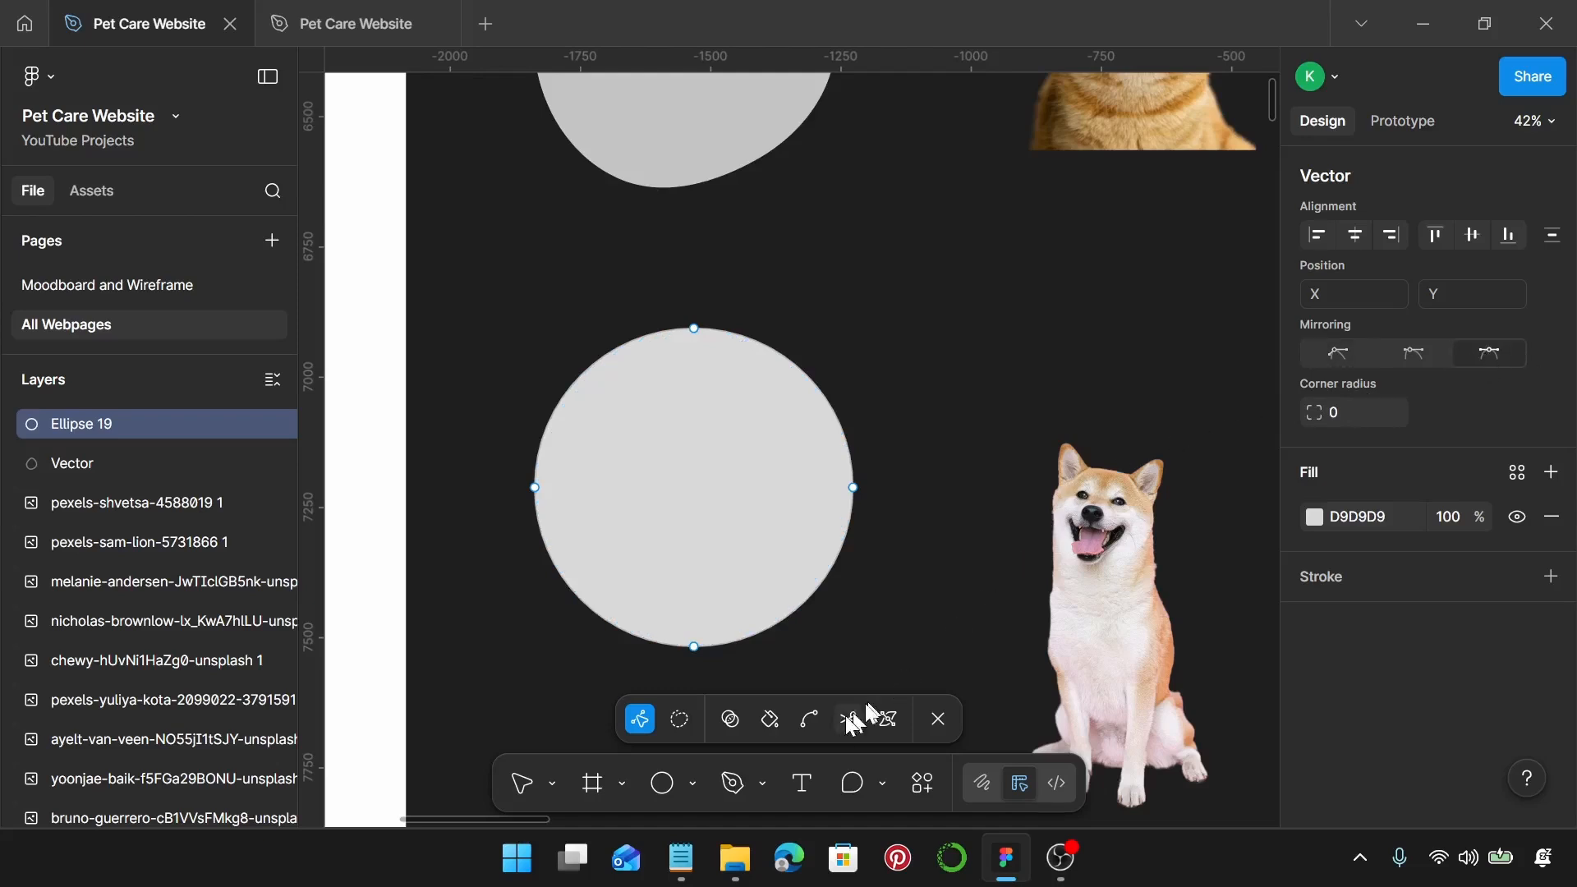
left_click(811, 721)
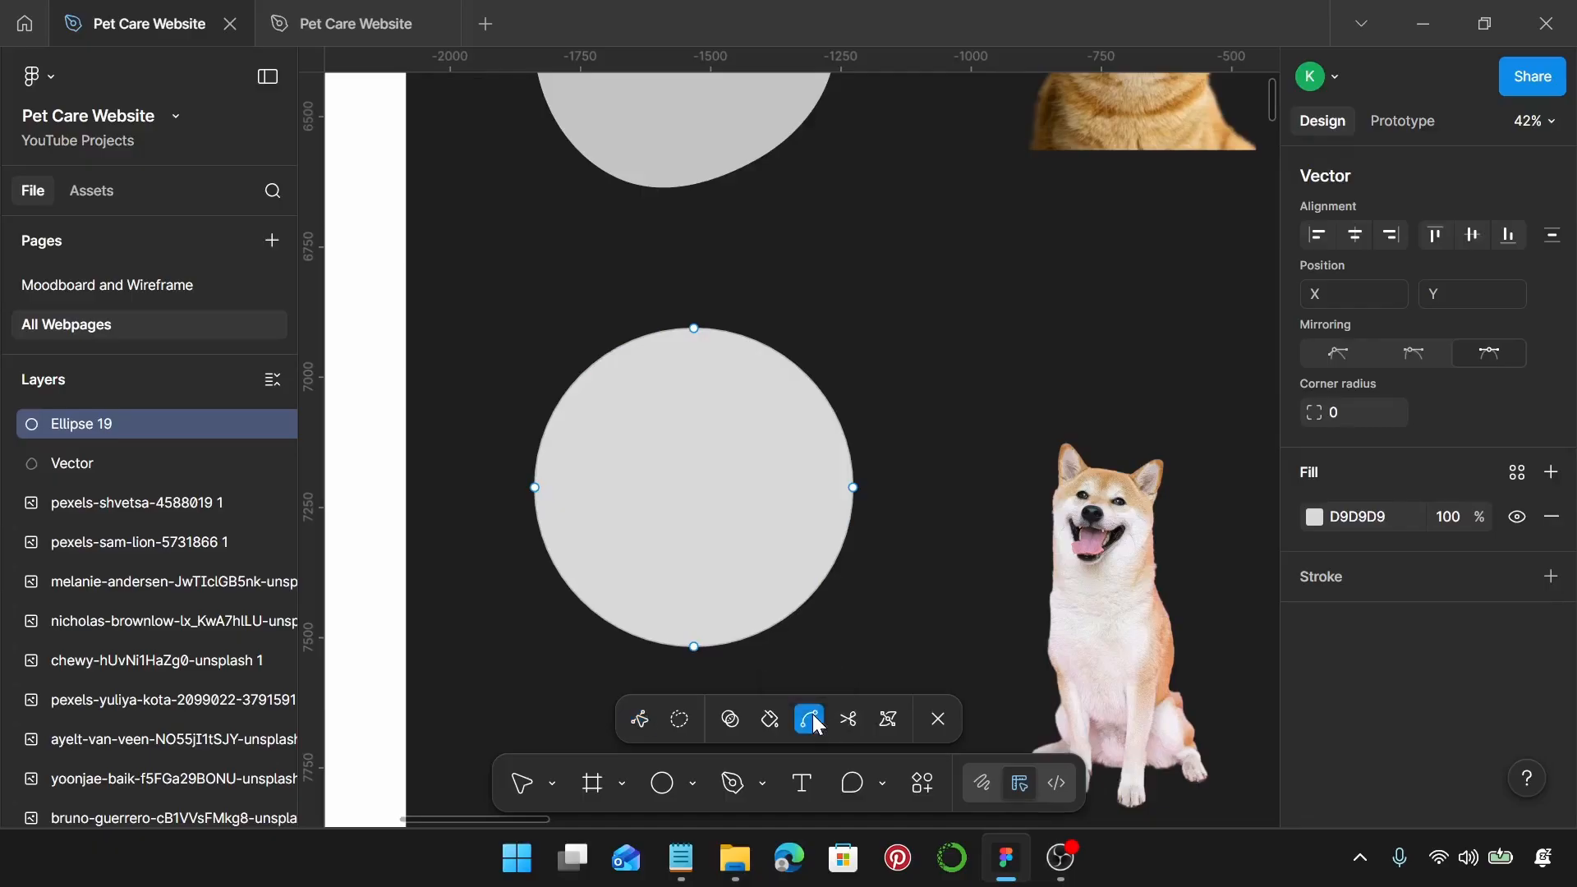
scroll(708, 348, "up", 1)
scroll(708, 348, "up", 1)
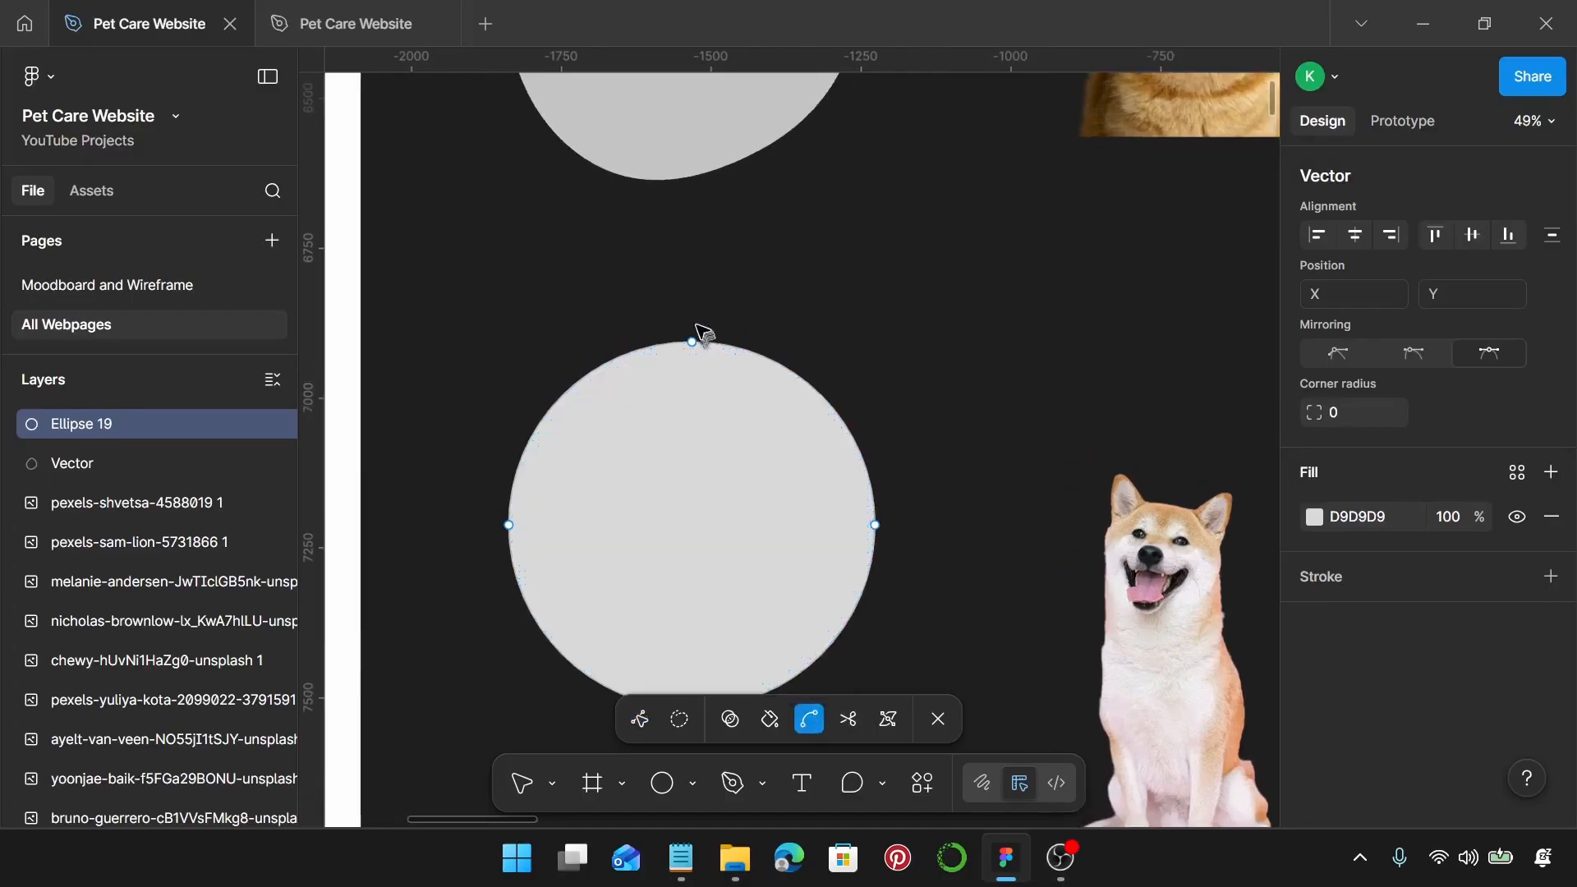
left_click(693, 315)
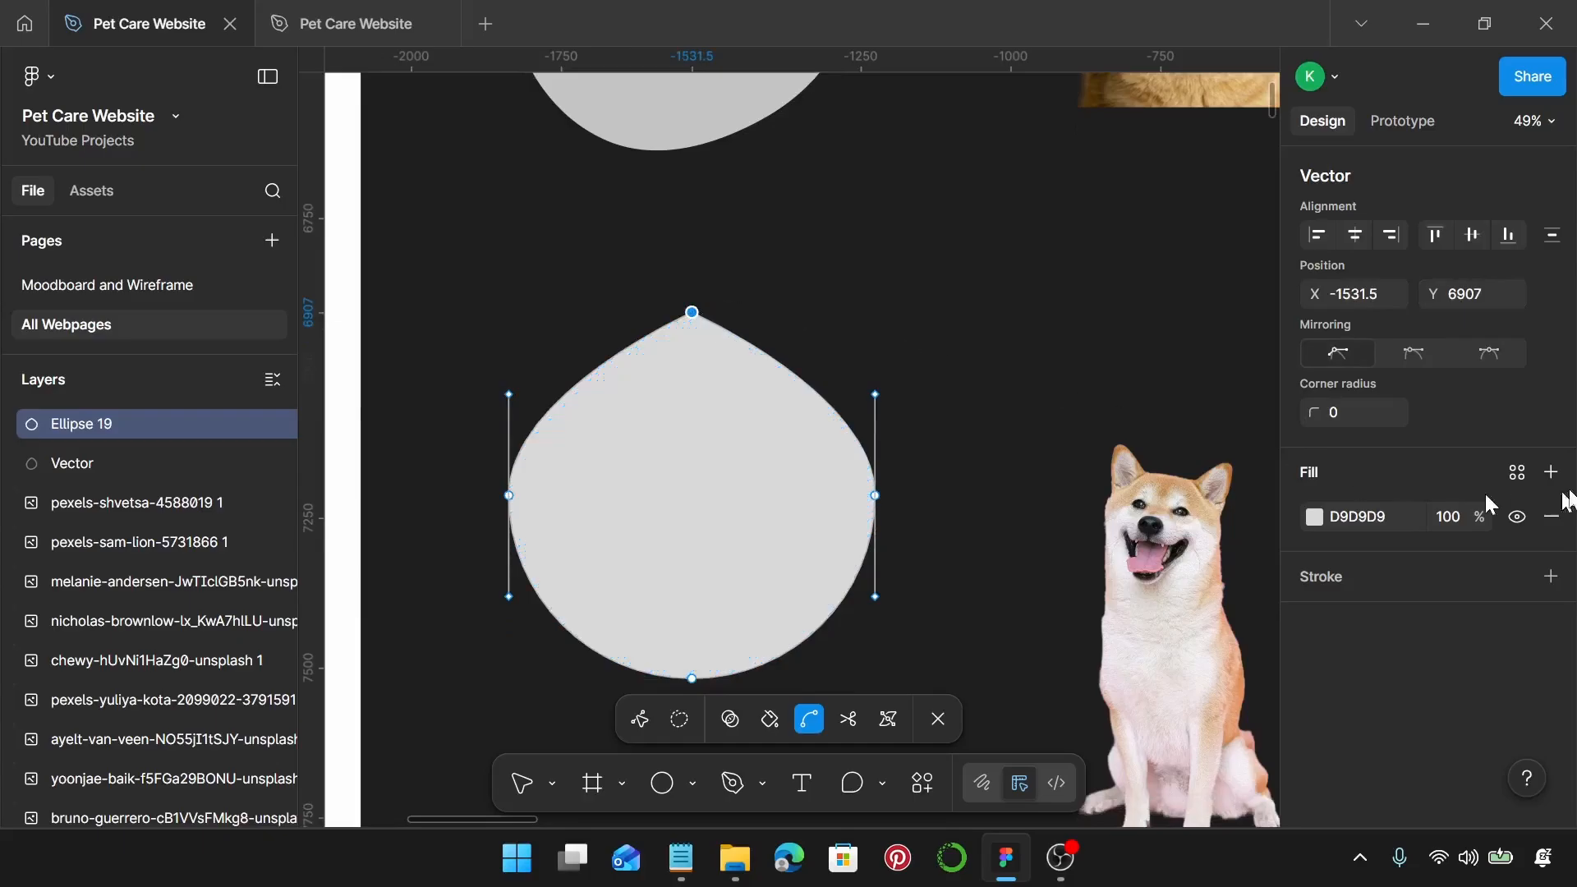
left_click(1489, 354)
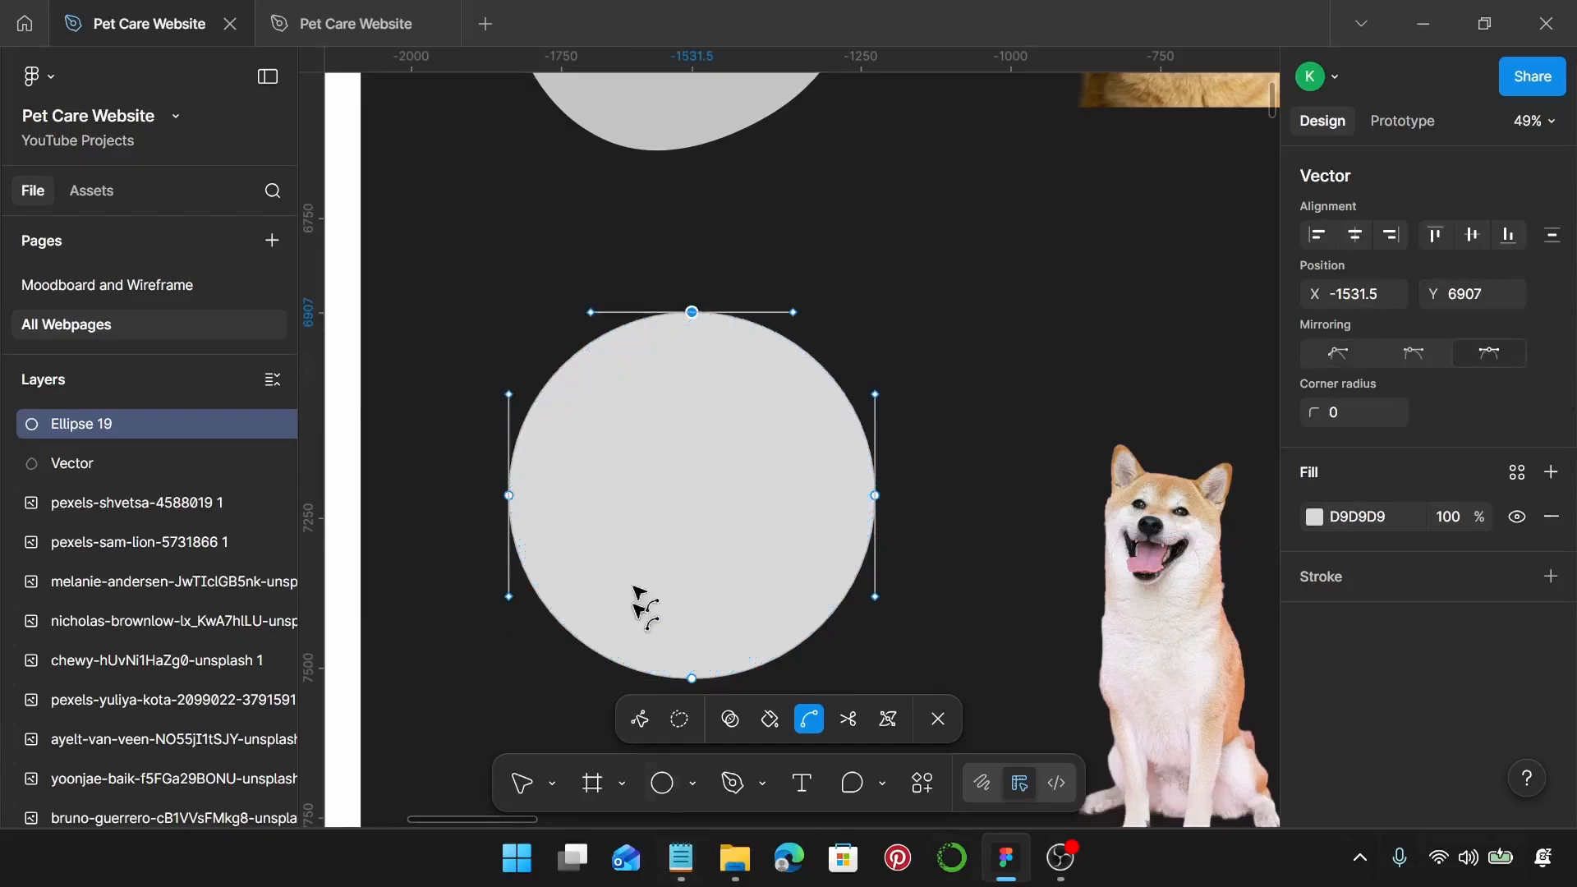
Step: Tilt the top point's handles downward on the right and slant the right point's upper handle inward
left_click(794, 313)
mouse_move(794, 313)
left_mouse_down()
mouse_move(802, 257)
mouse_move(806, 366)
mouse_move(795, 337)
left_mouse_up()
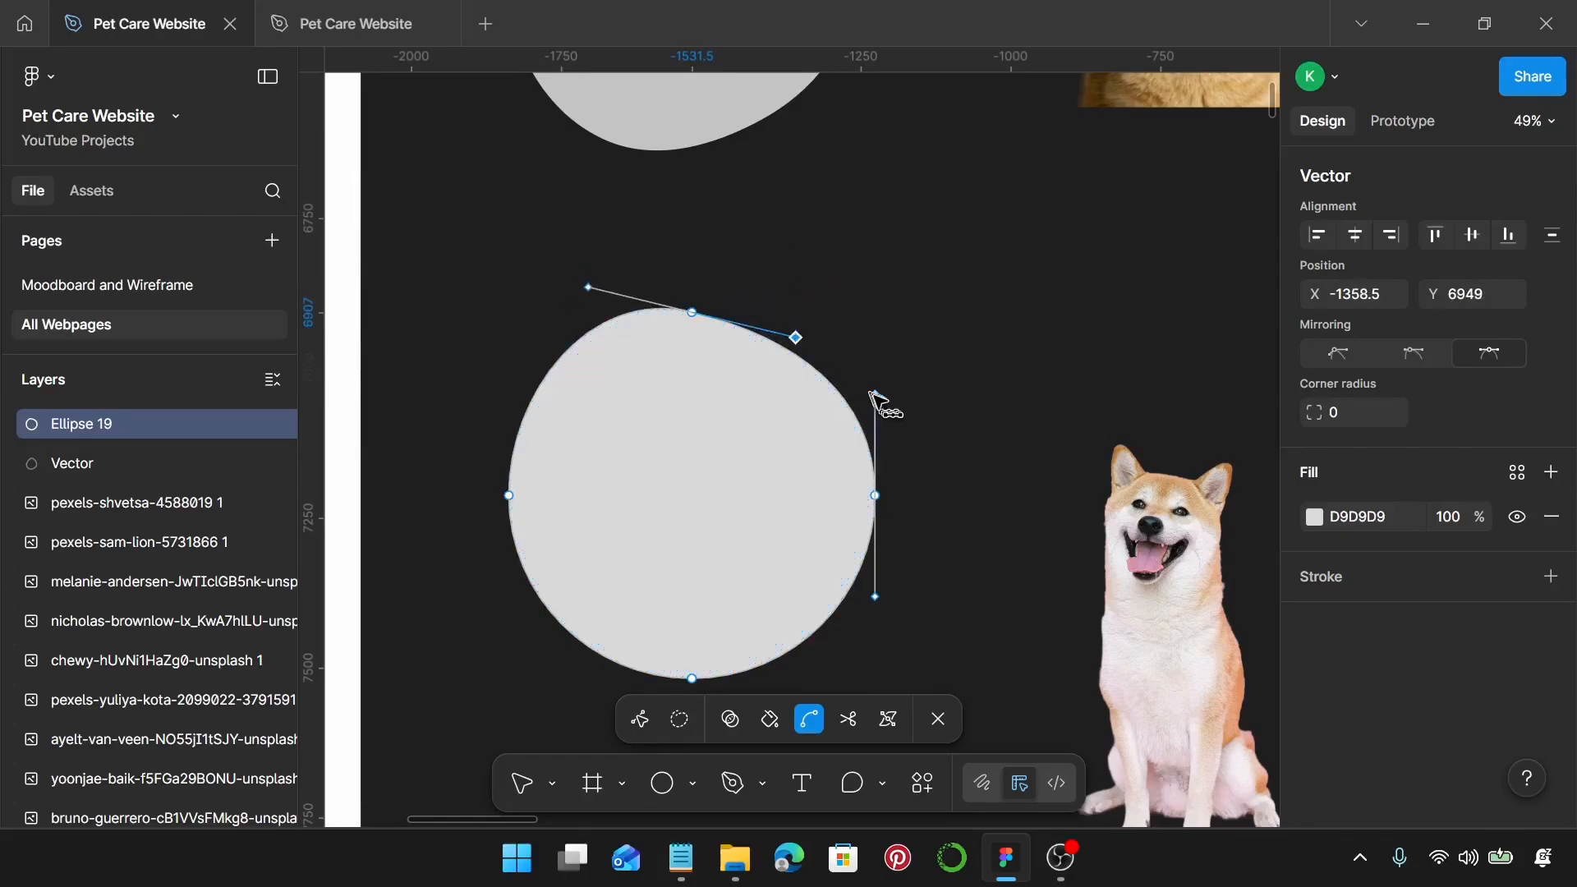
left_click_drag(874, 397, 848, 393)
Step: Mirror the angle and length of the bottom point's handles and slant them steeply downward on the right
scroll(730, 624, "down", 2)
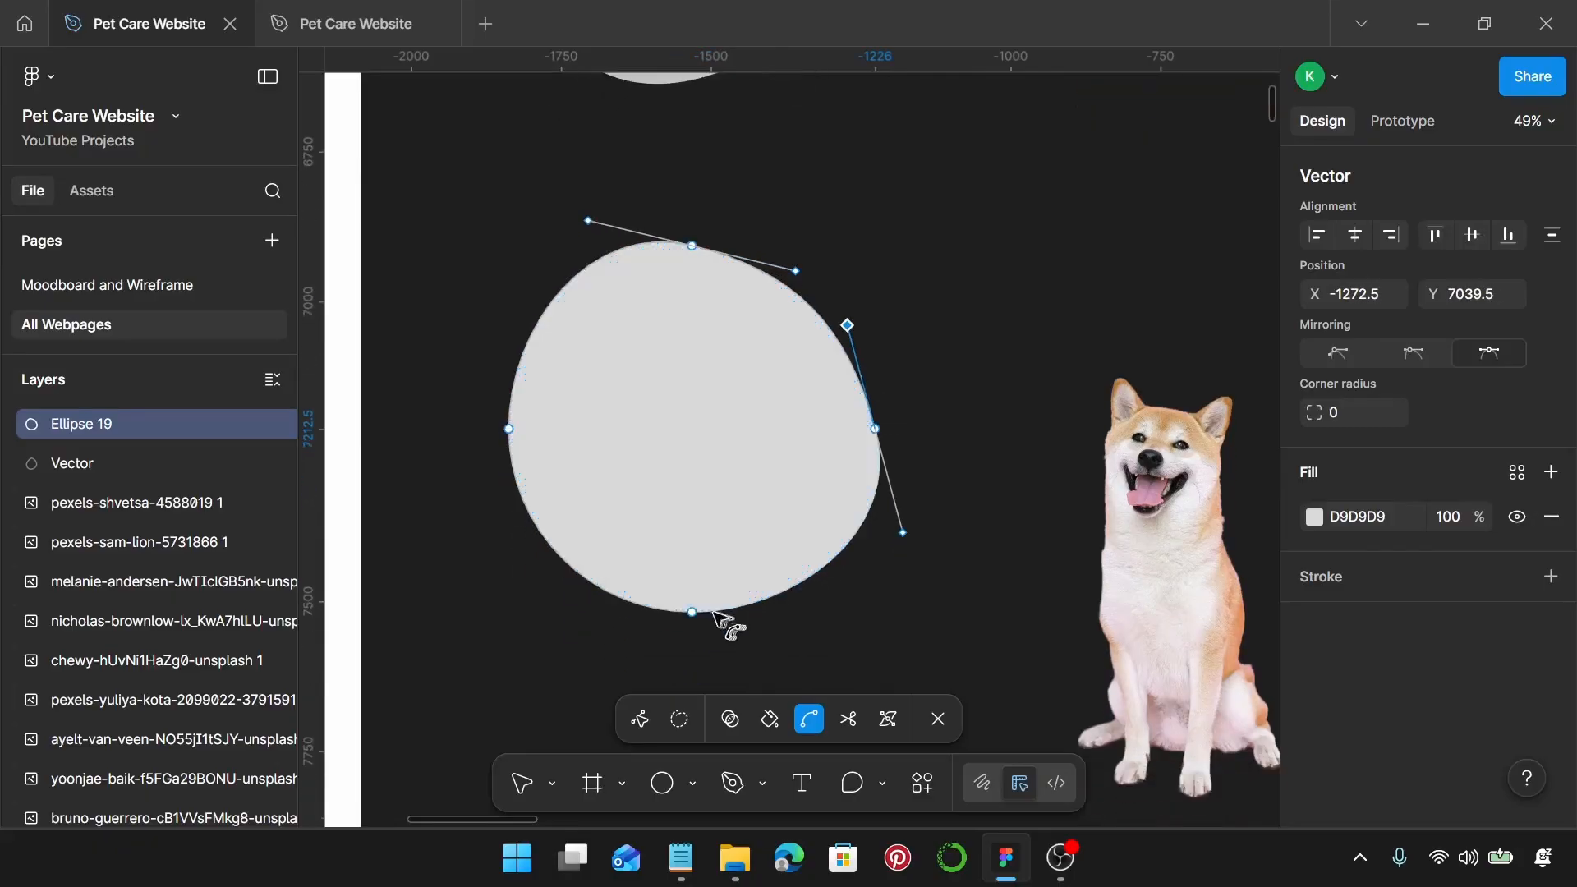
left_click(692, 612)
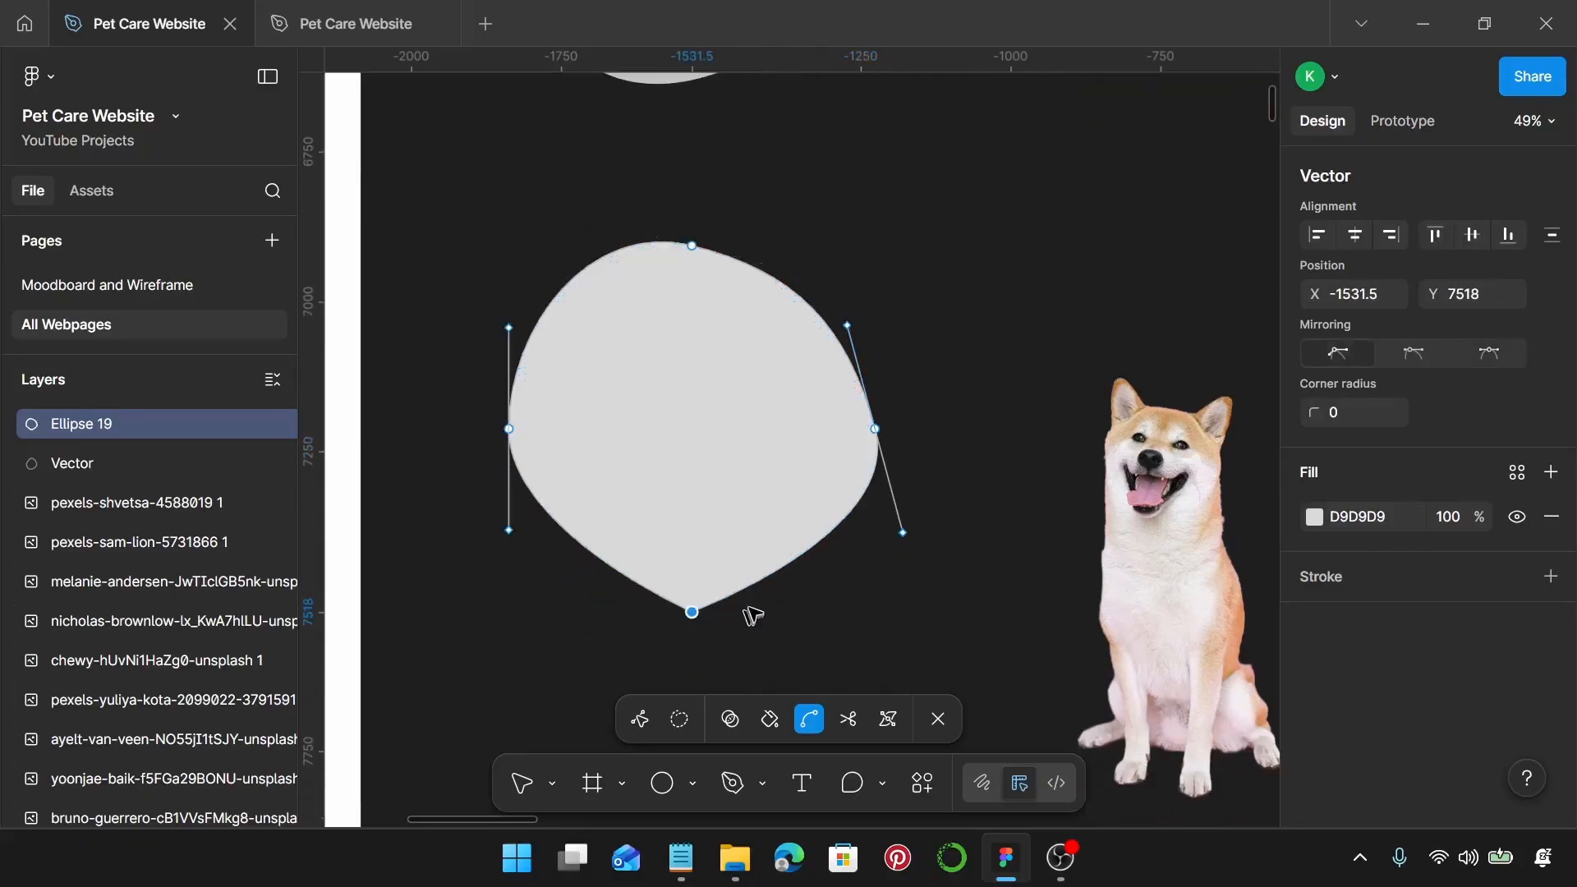
left_click(1506, 351)
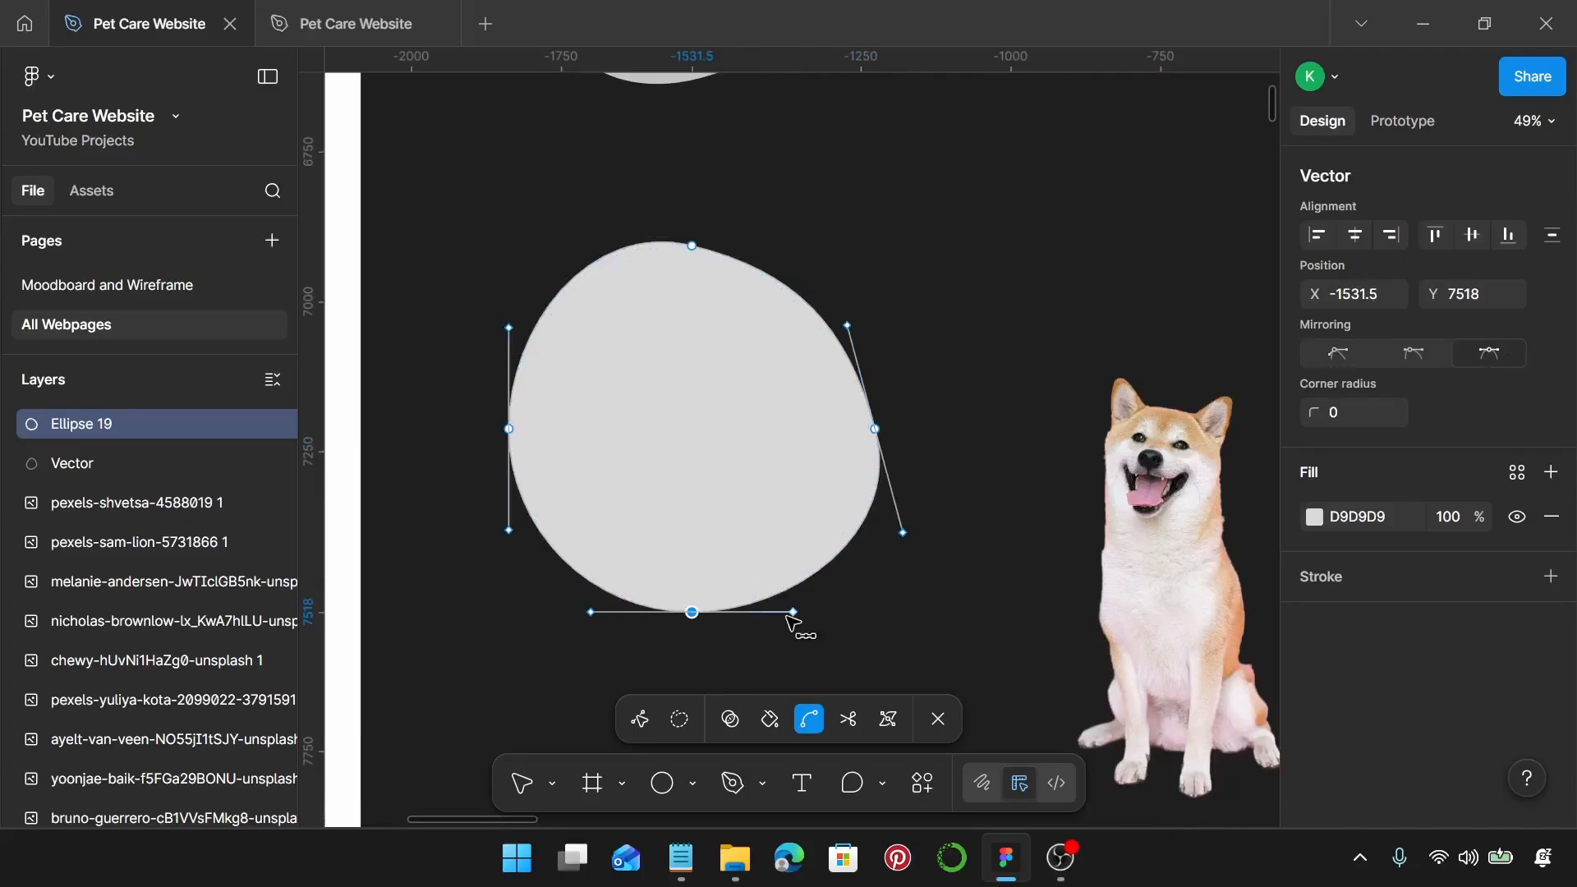
left_click_drag(793, 612, 742, 669)
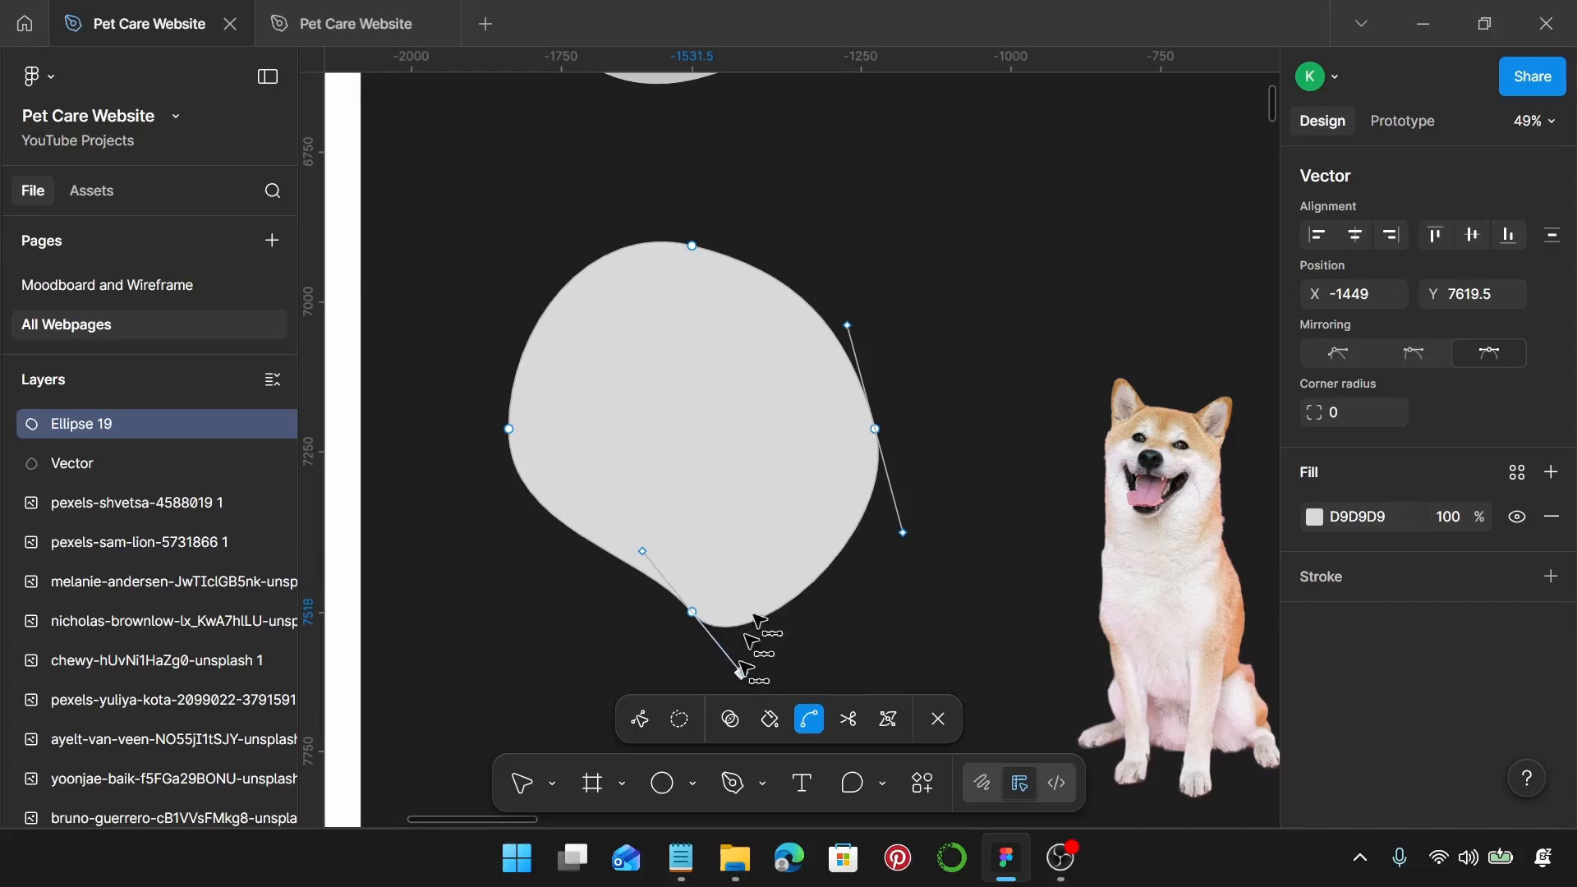
Step: Mirror the angle and length of the left point's handles, slant the upper handle up and outward to the left, and finish vector editing
left_click(509, 428)
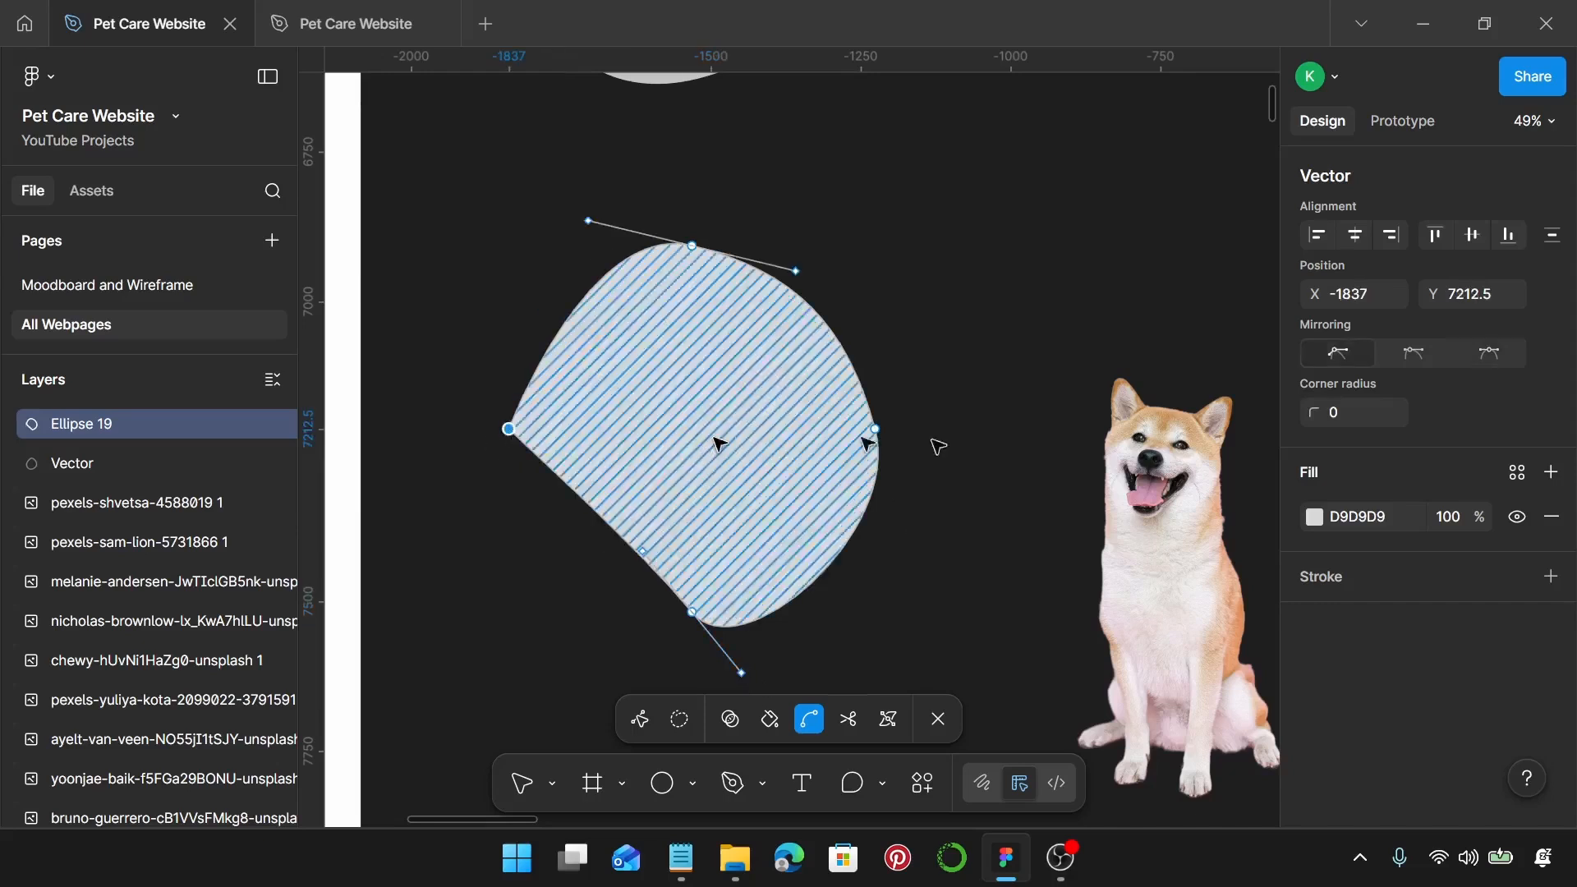
left_click(1487, 353)
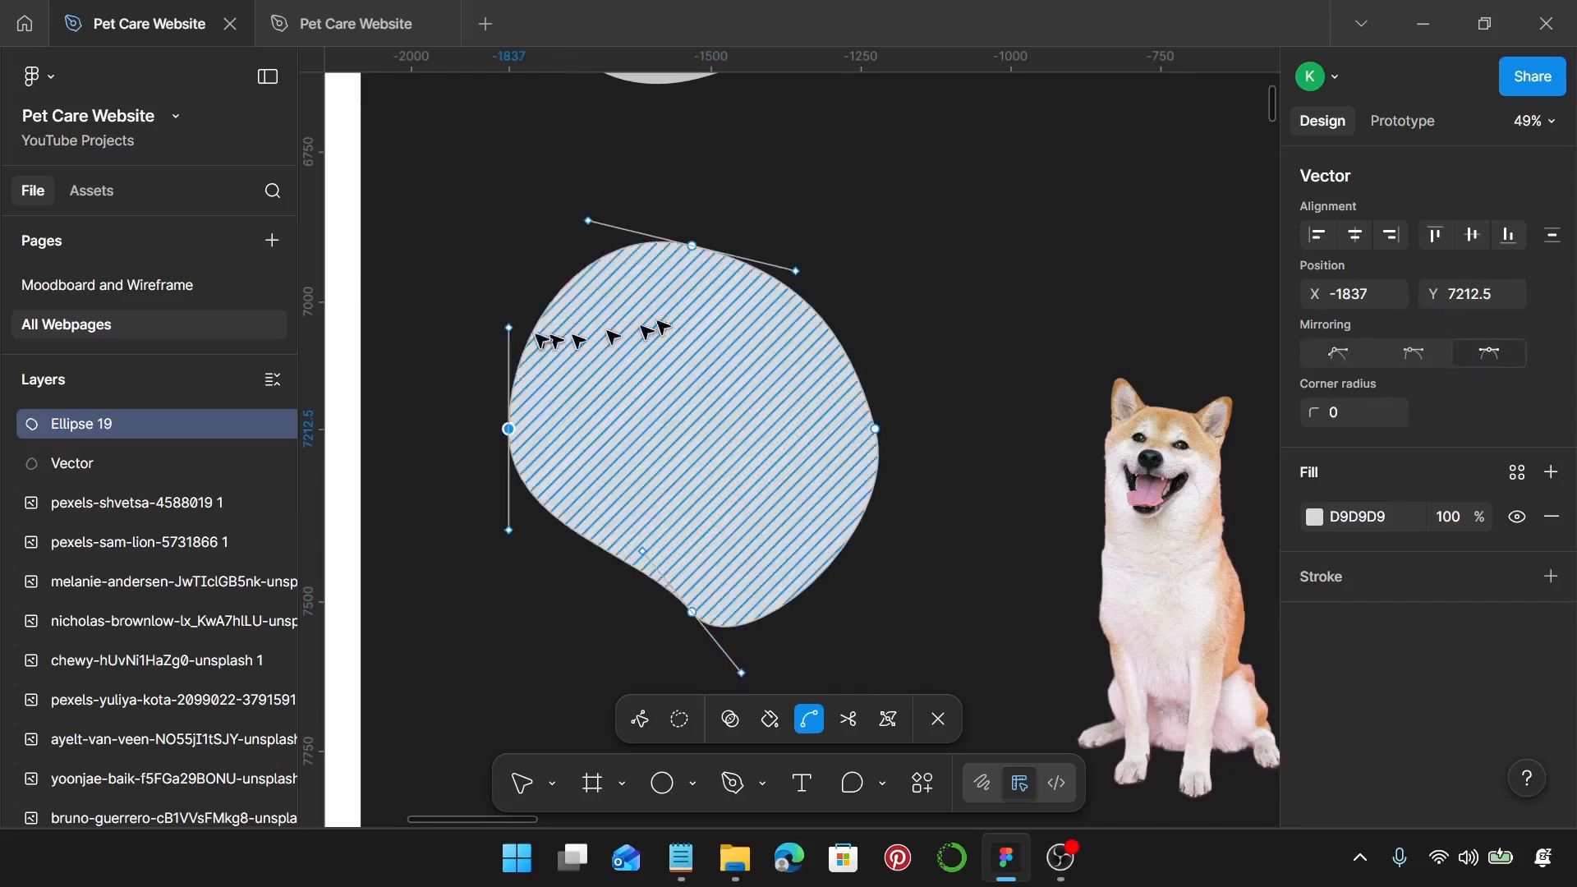
left_click_drag(510, 332, 441, 323)
scroll(763, 331, "down", 2)
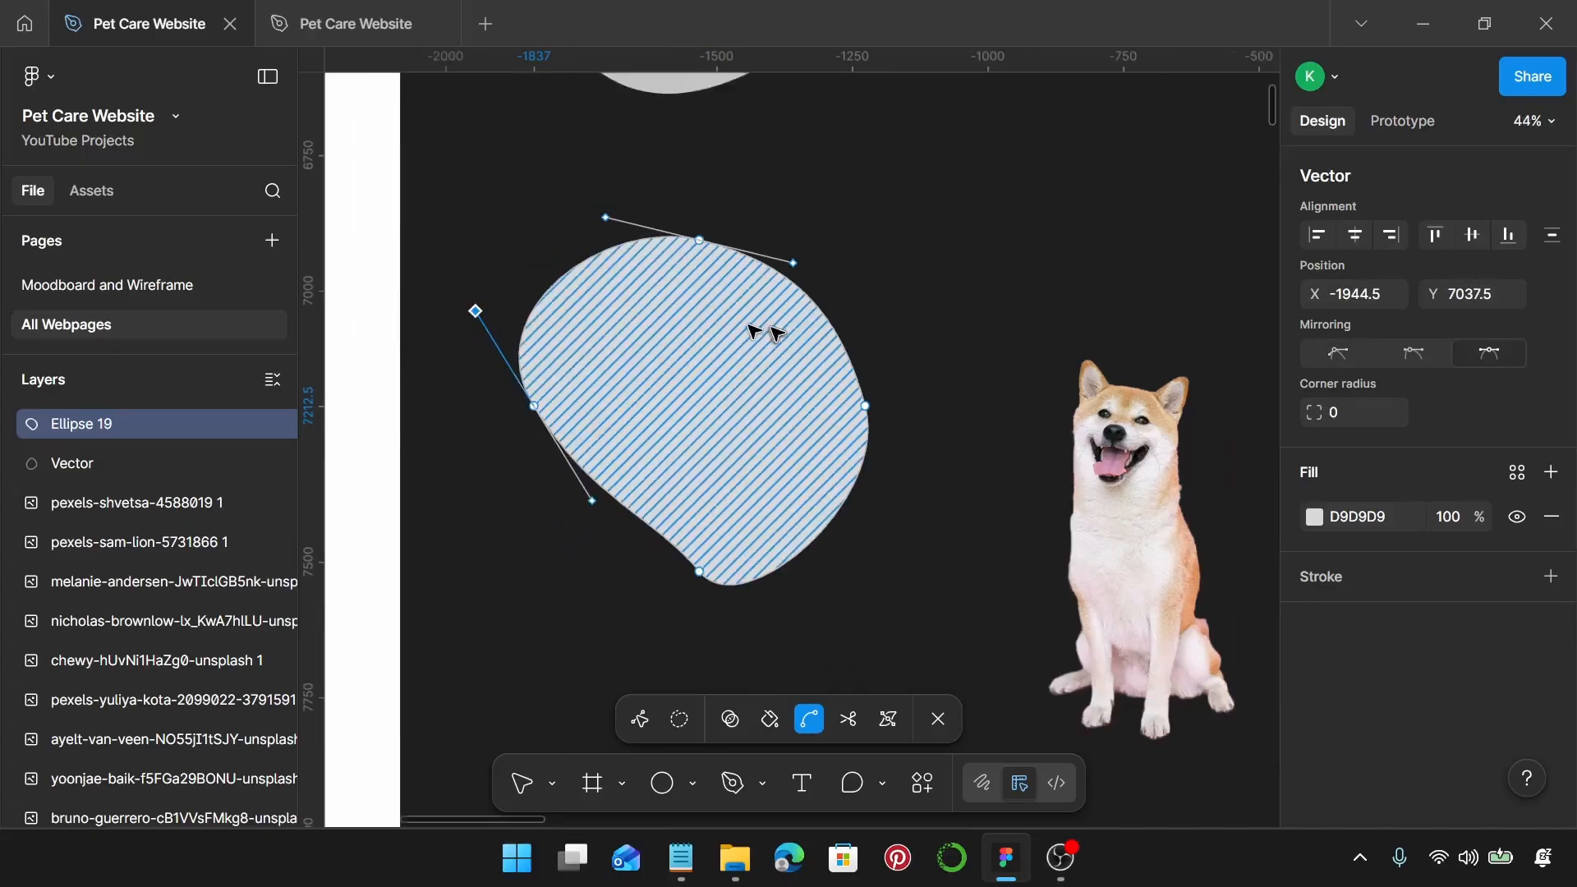
double_click(941, 353)
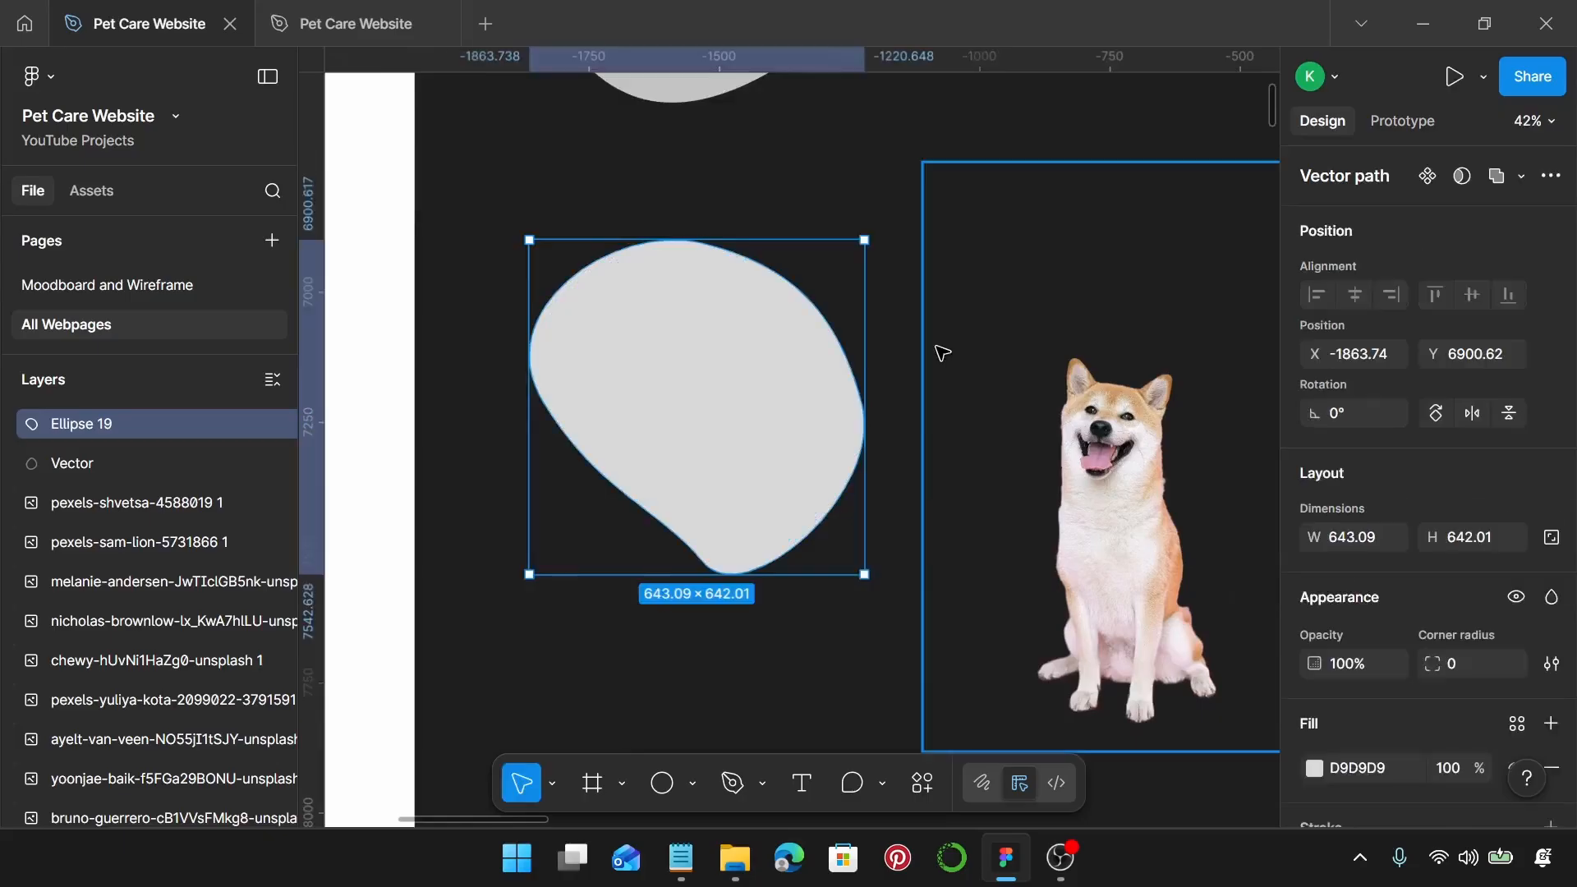
scroll(941, 354, "down", 5)
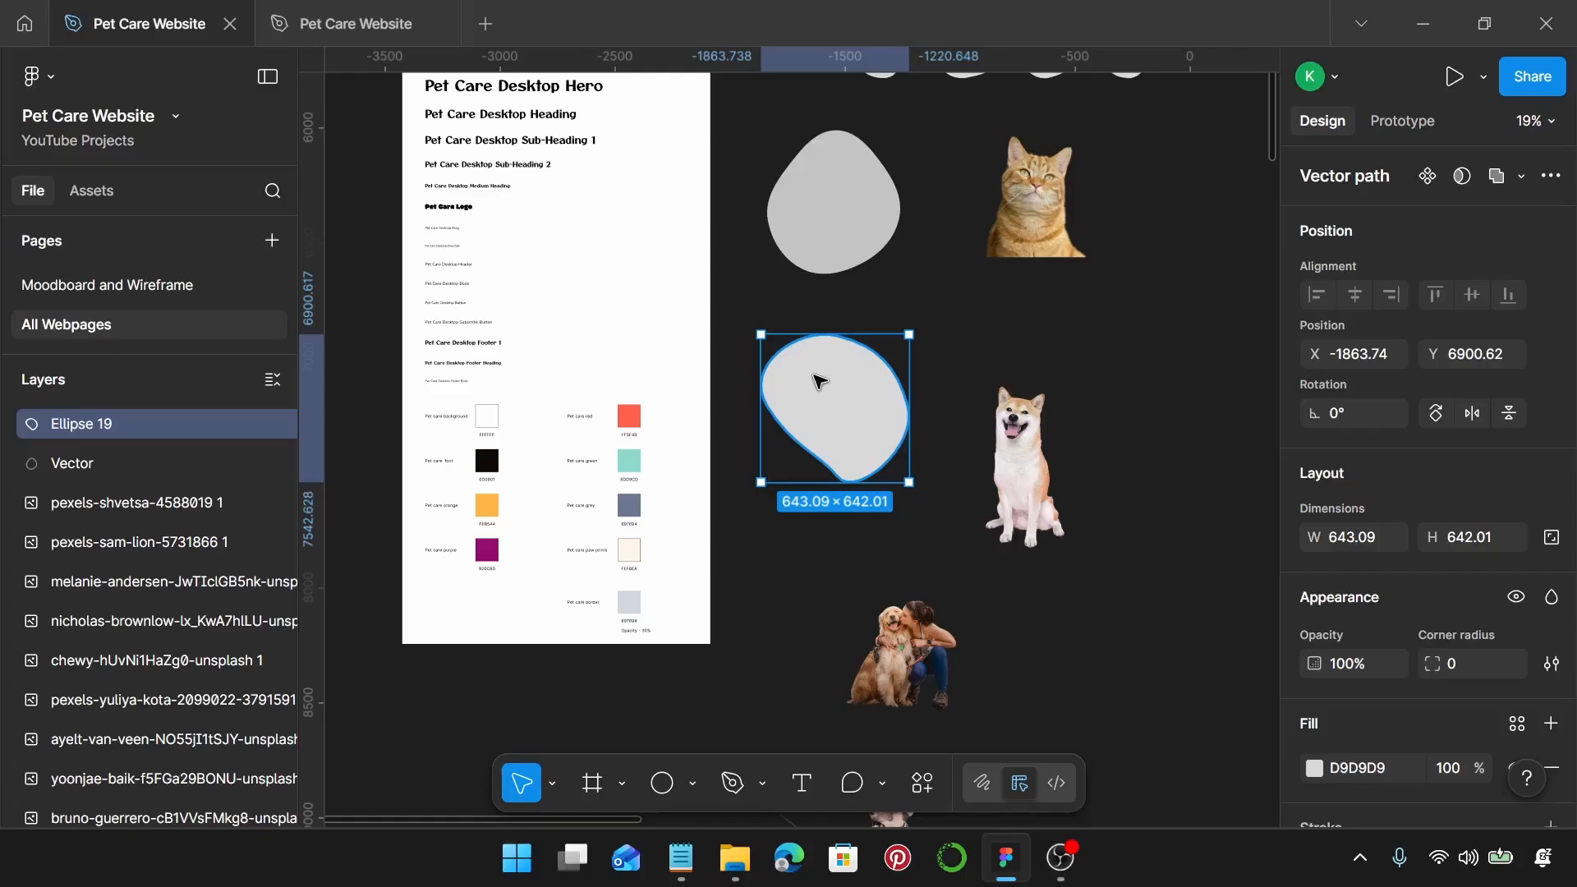
scroll(818, 380, "up", 2)
left_click(854, 349)
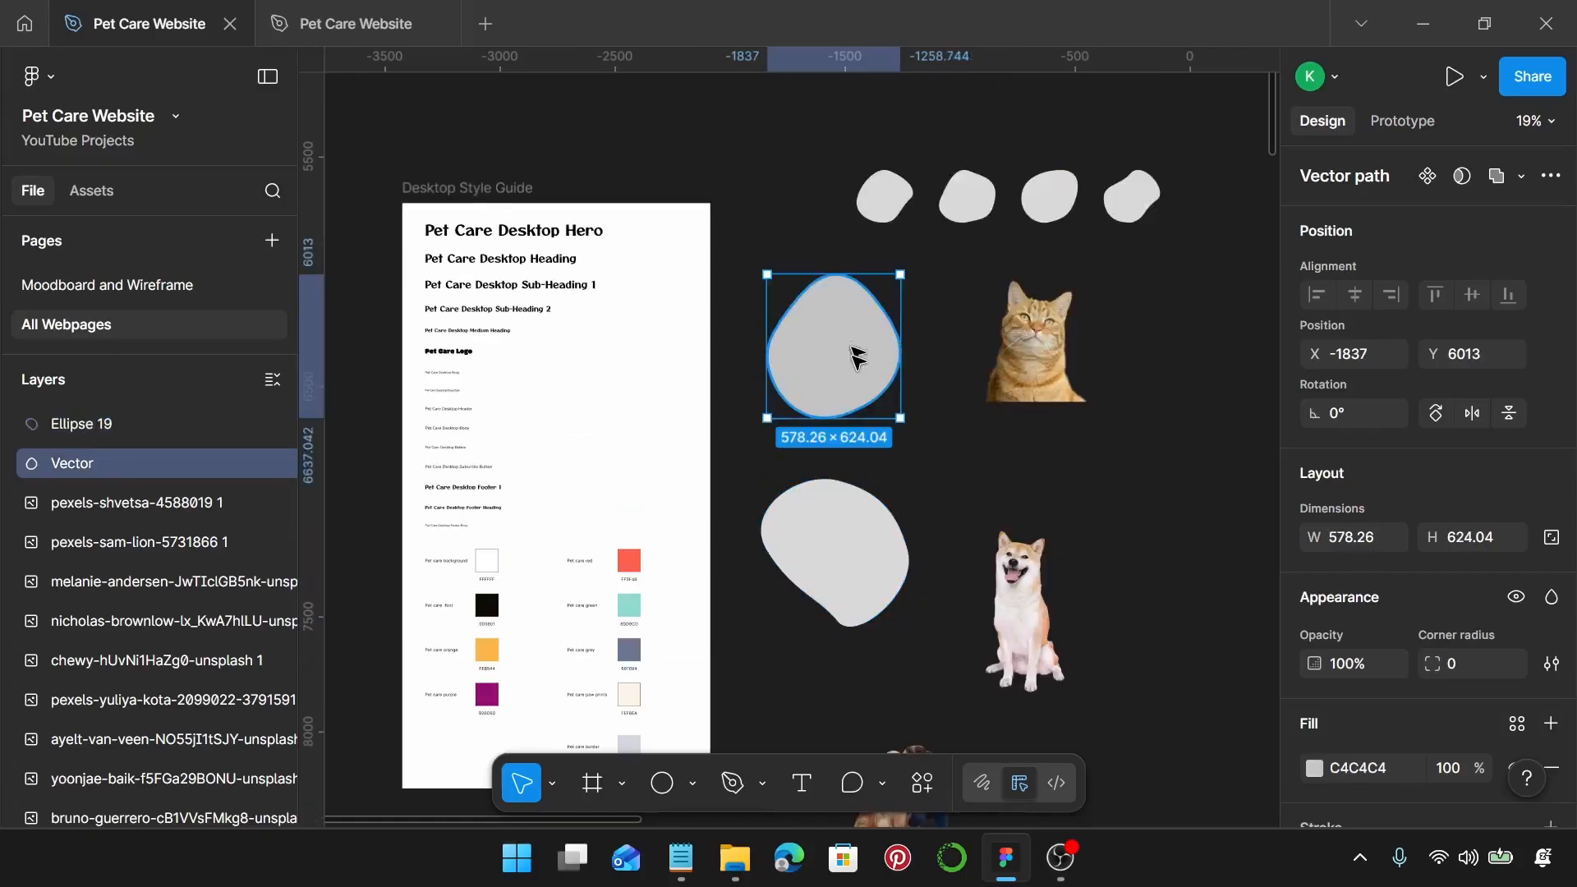
left_click(823, 546)
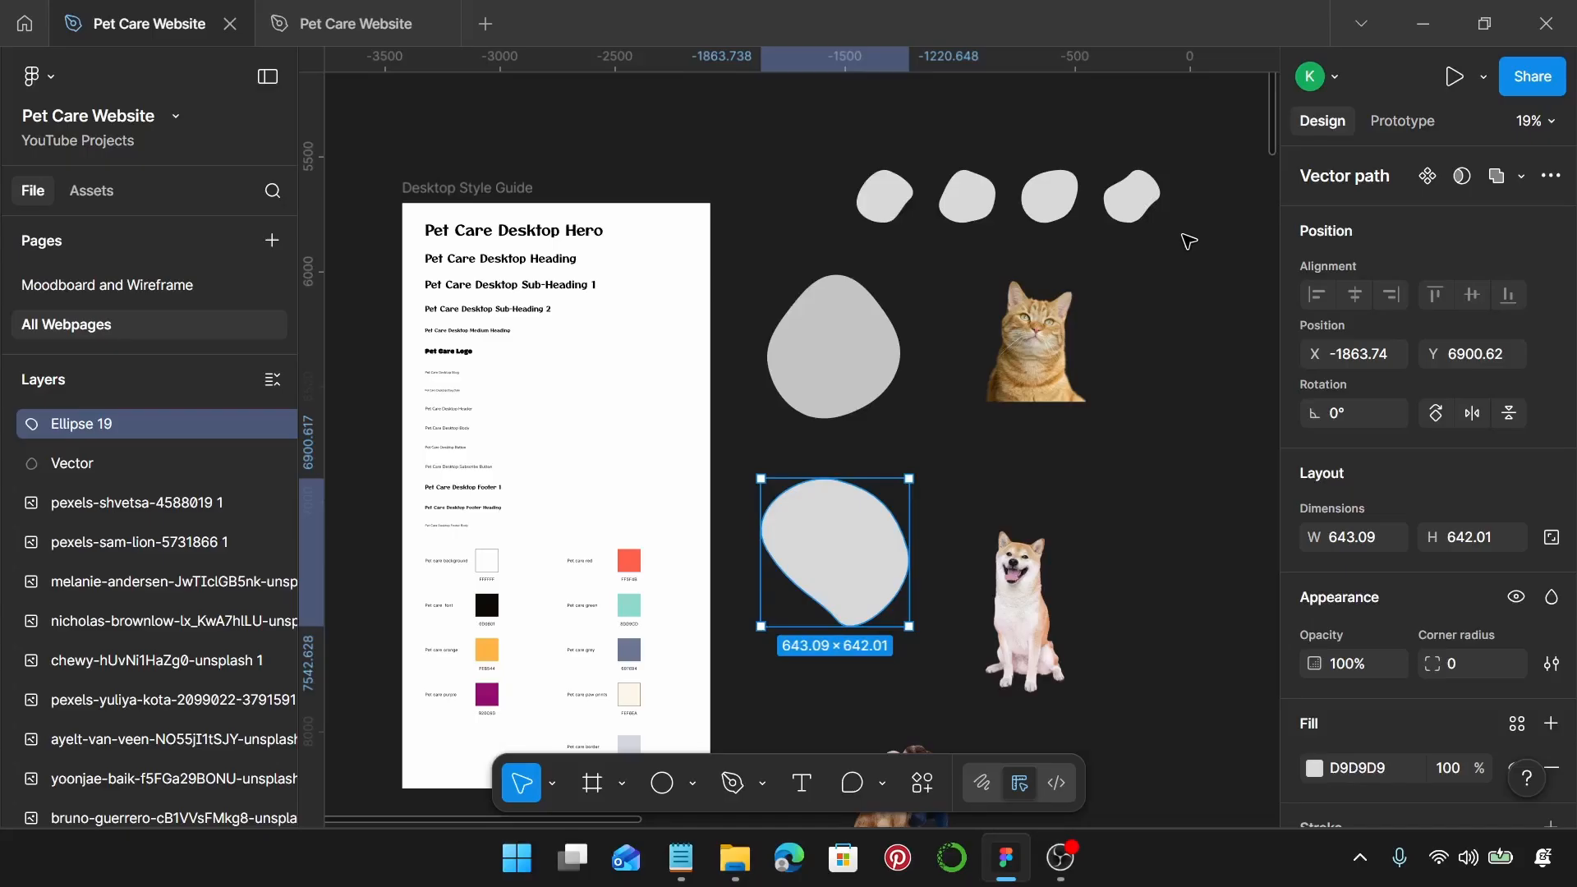
Step: Rename the leftmost of the four small blobs above the cat image as "Blob no. 1"
scroll(1188, 240, "up", 5)
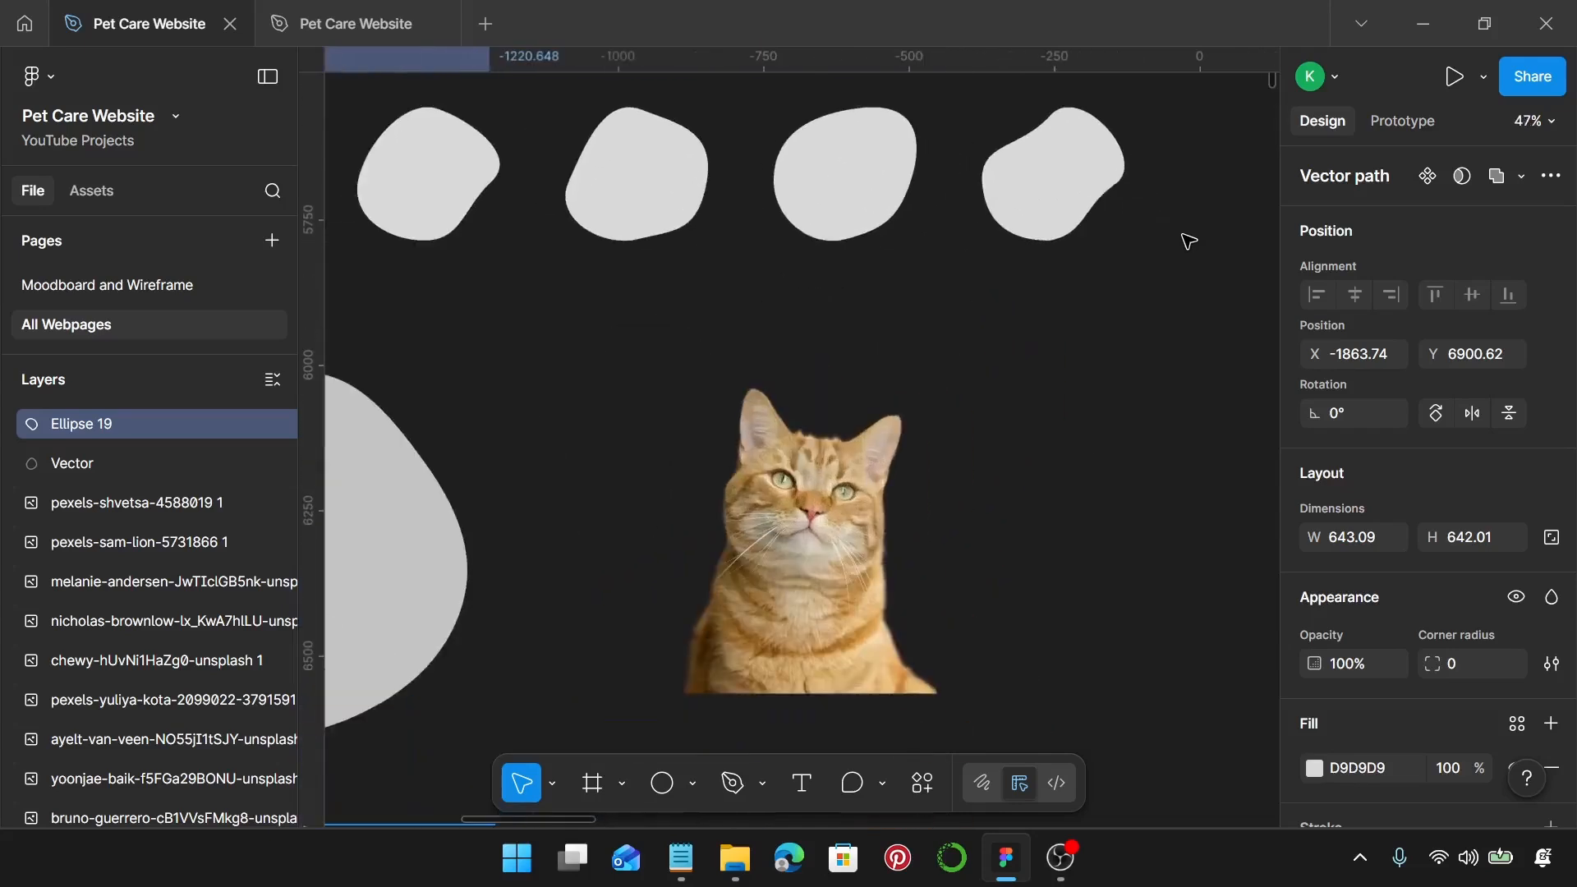
scroll(1065, 327, "right", 3)
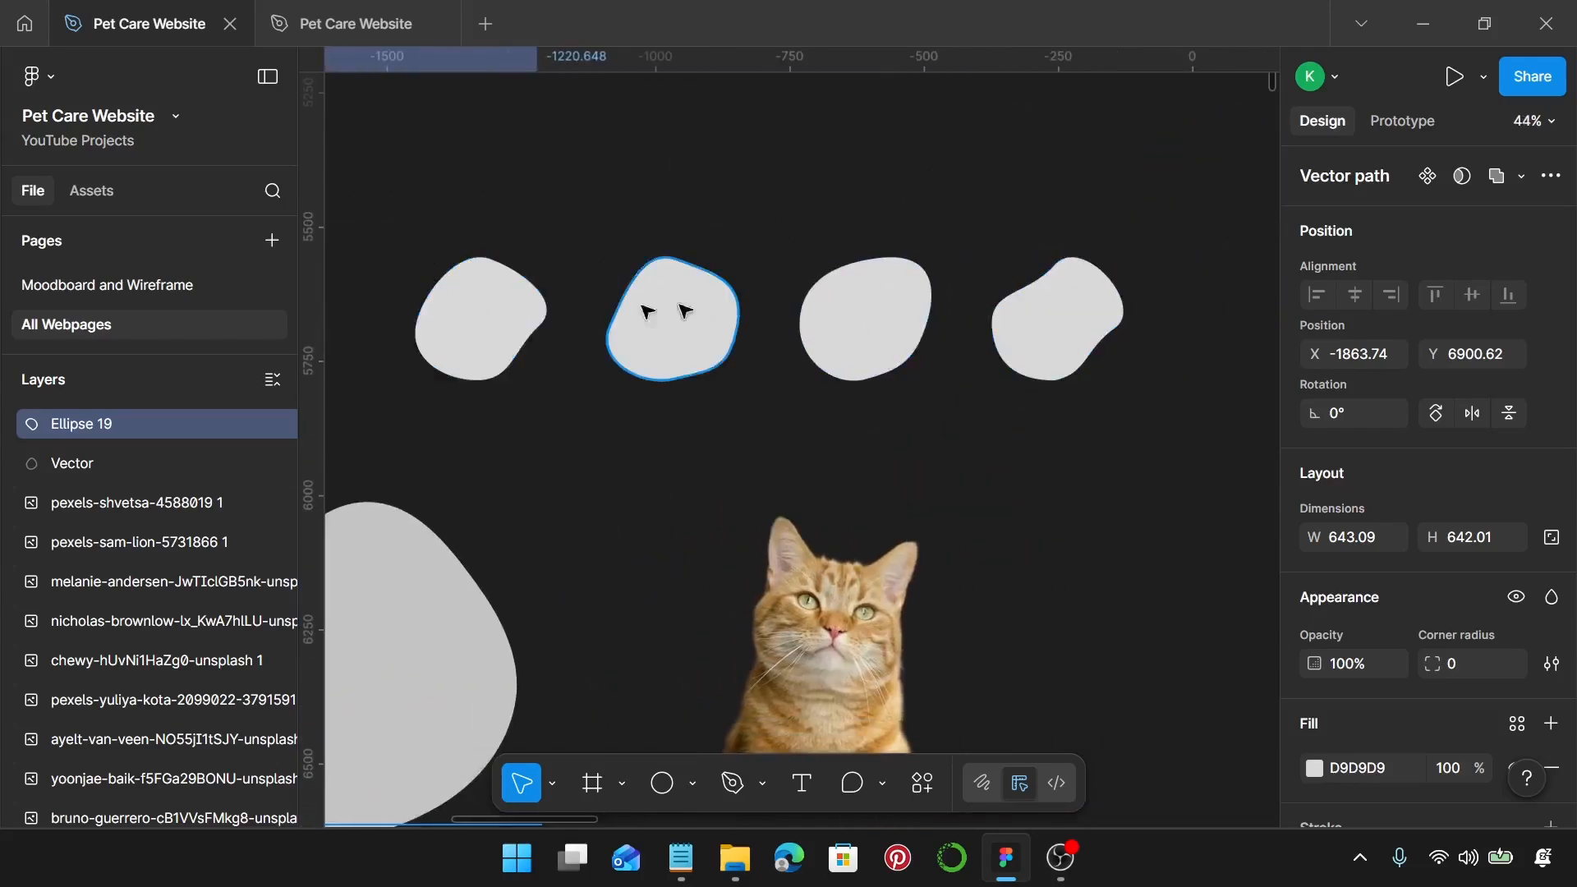
left_click(483, 330)
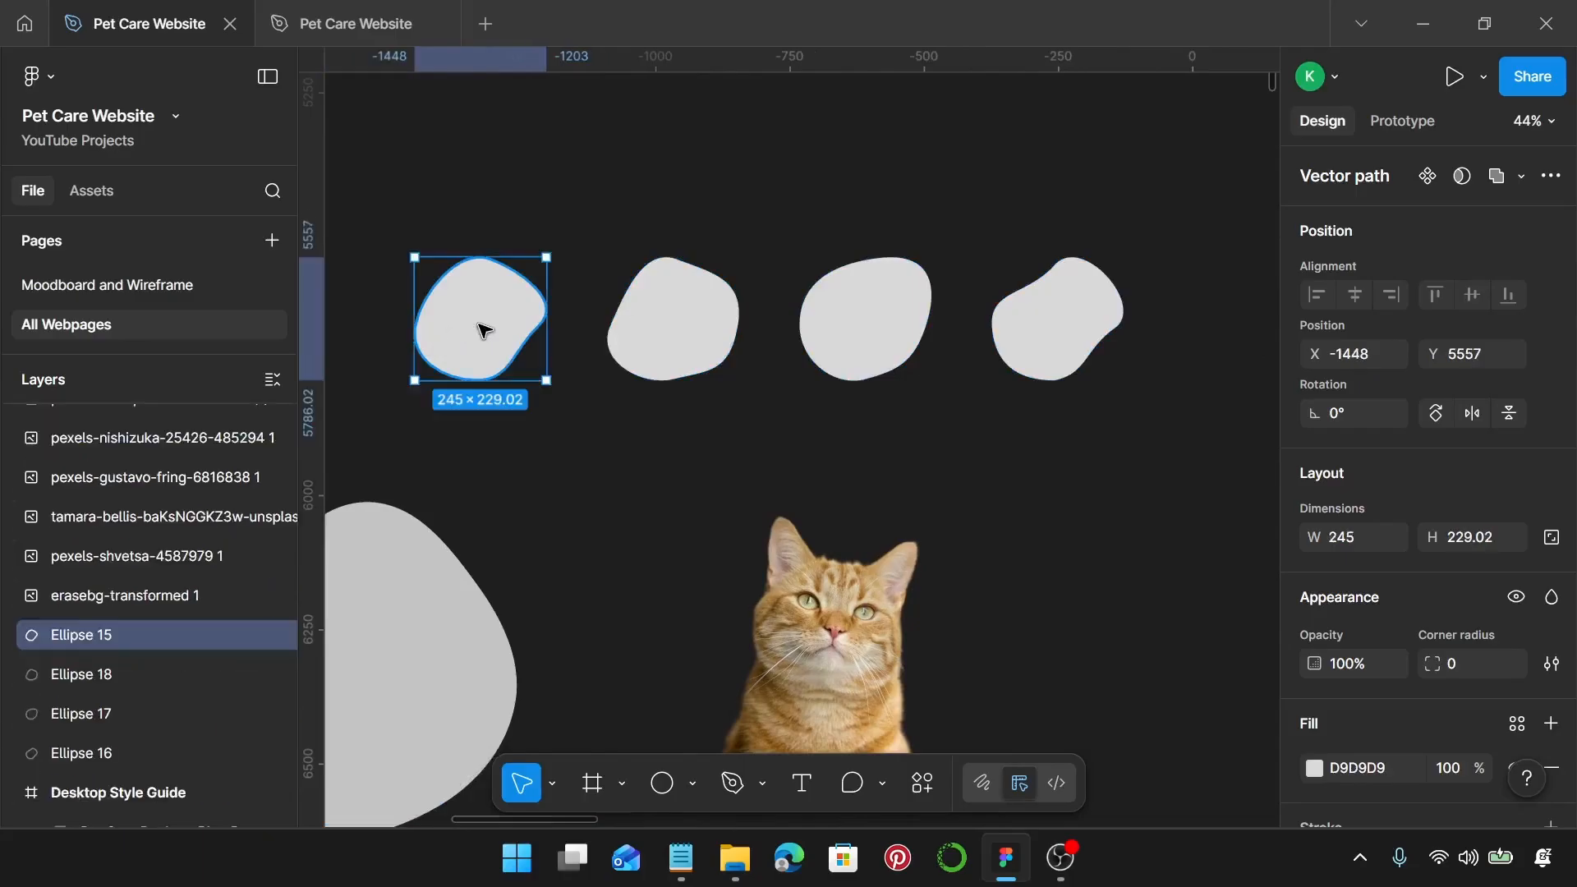
double_click(101, 635)
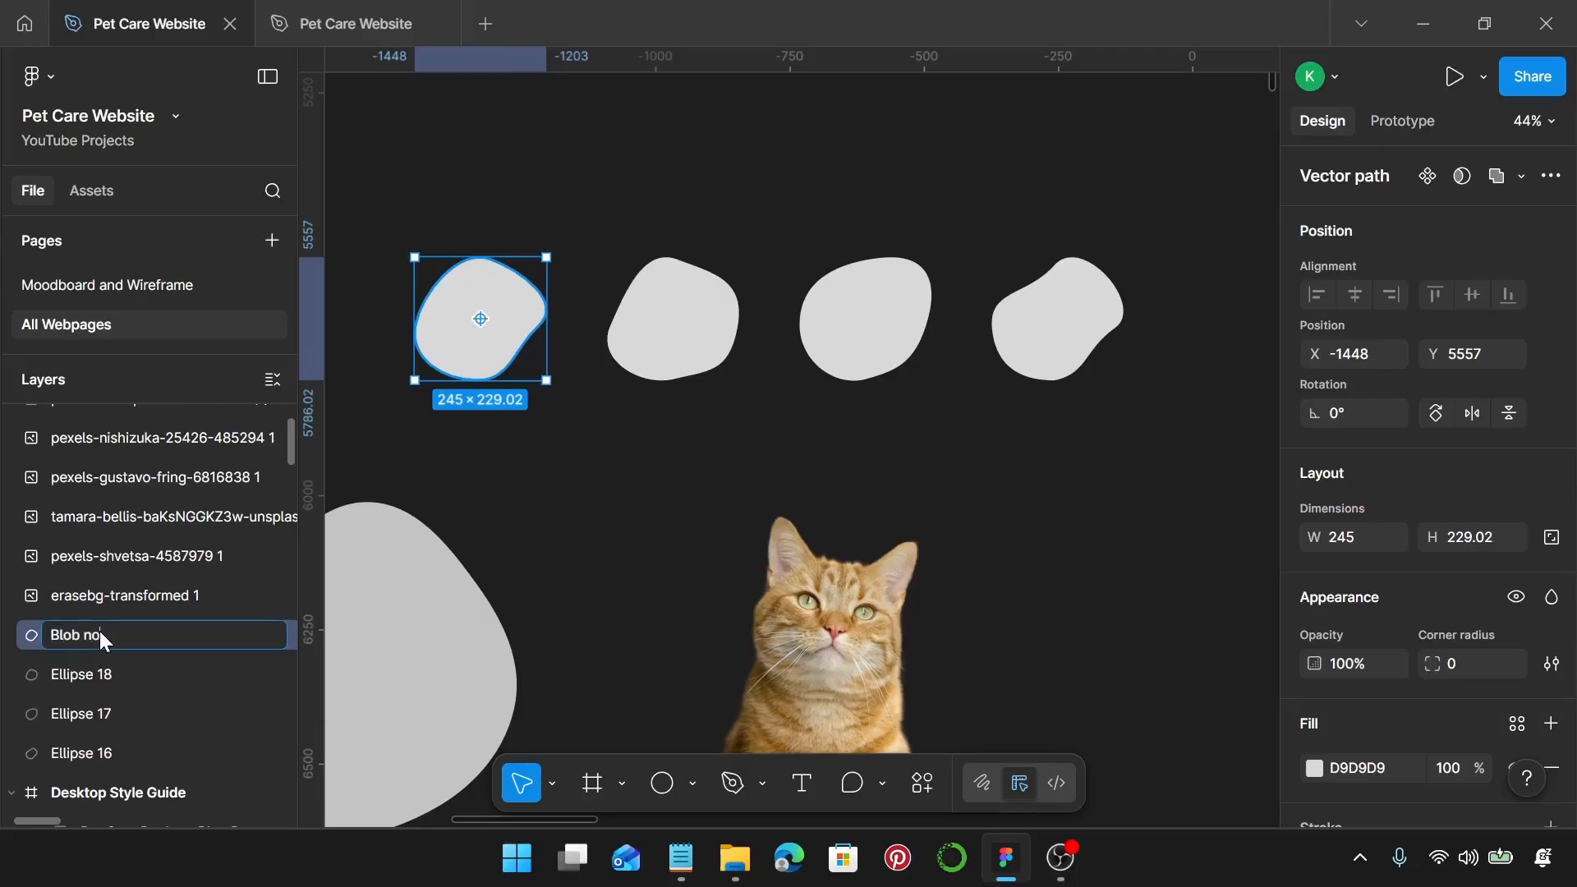
type("Blob no. 1")
key("Return")
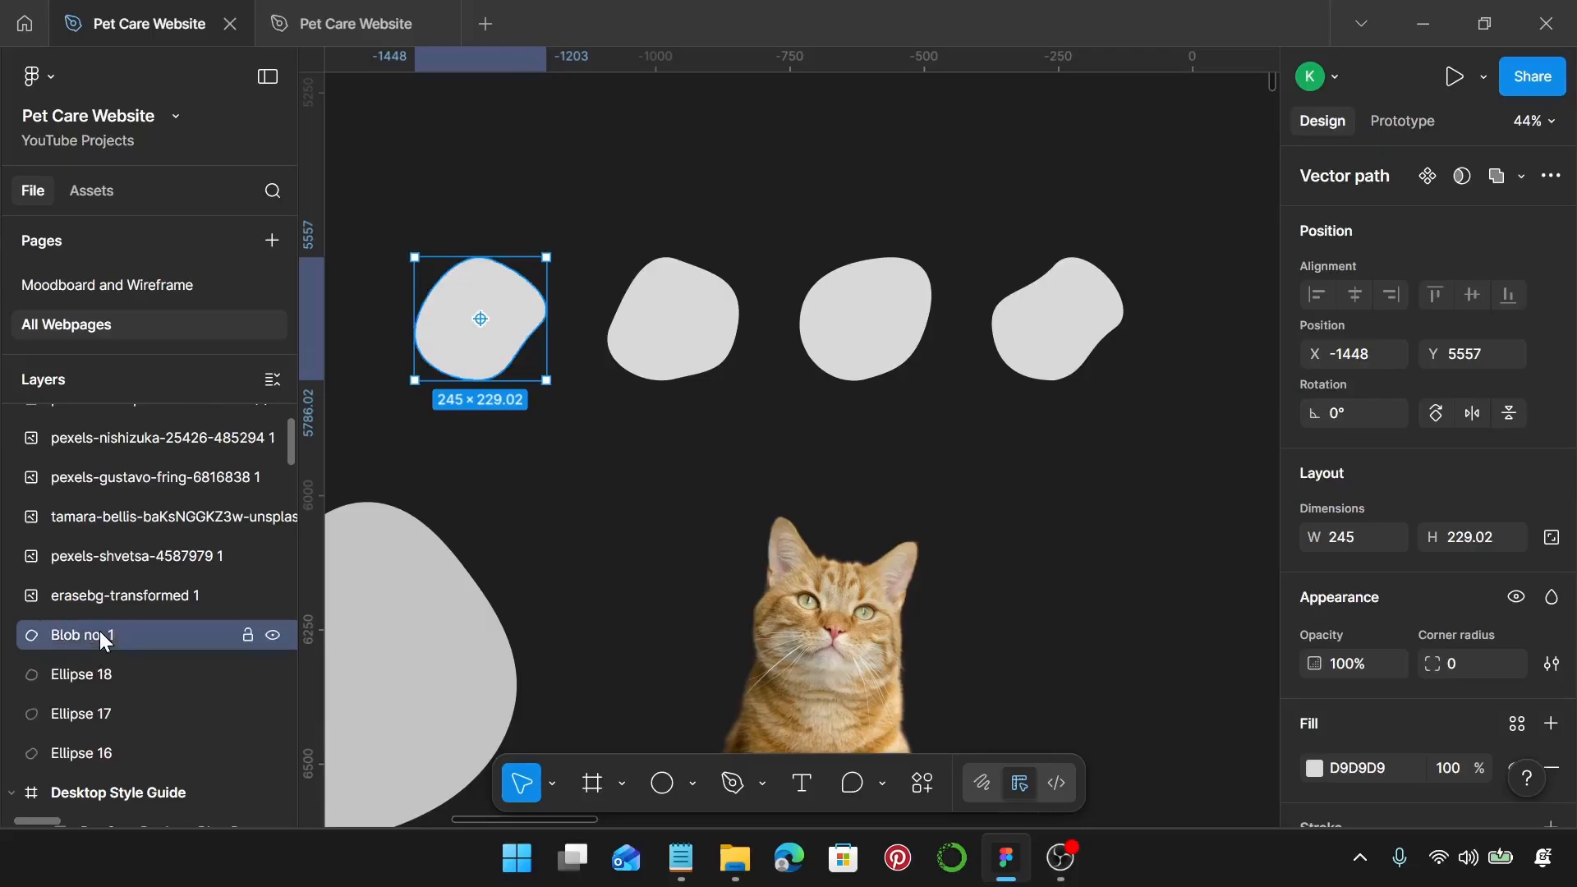
Step: Rename the second small blob from the left as "Blob no. 2"
left_click(105, 676)
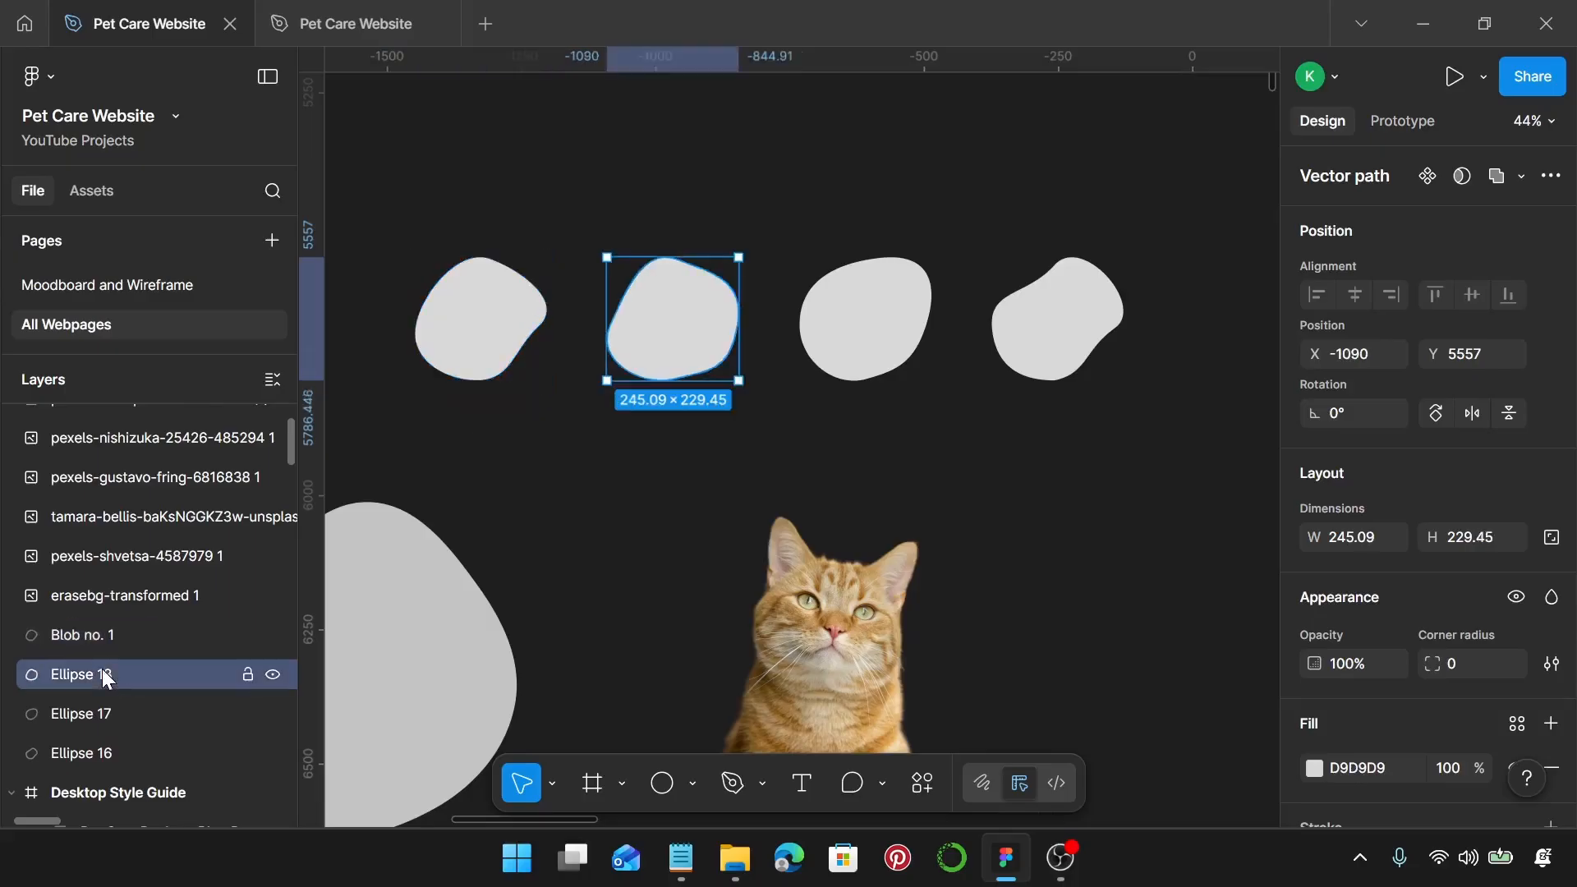
double_click(102, 668)
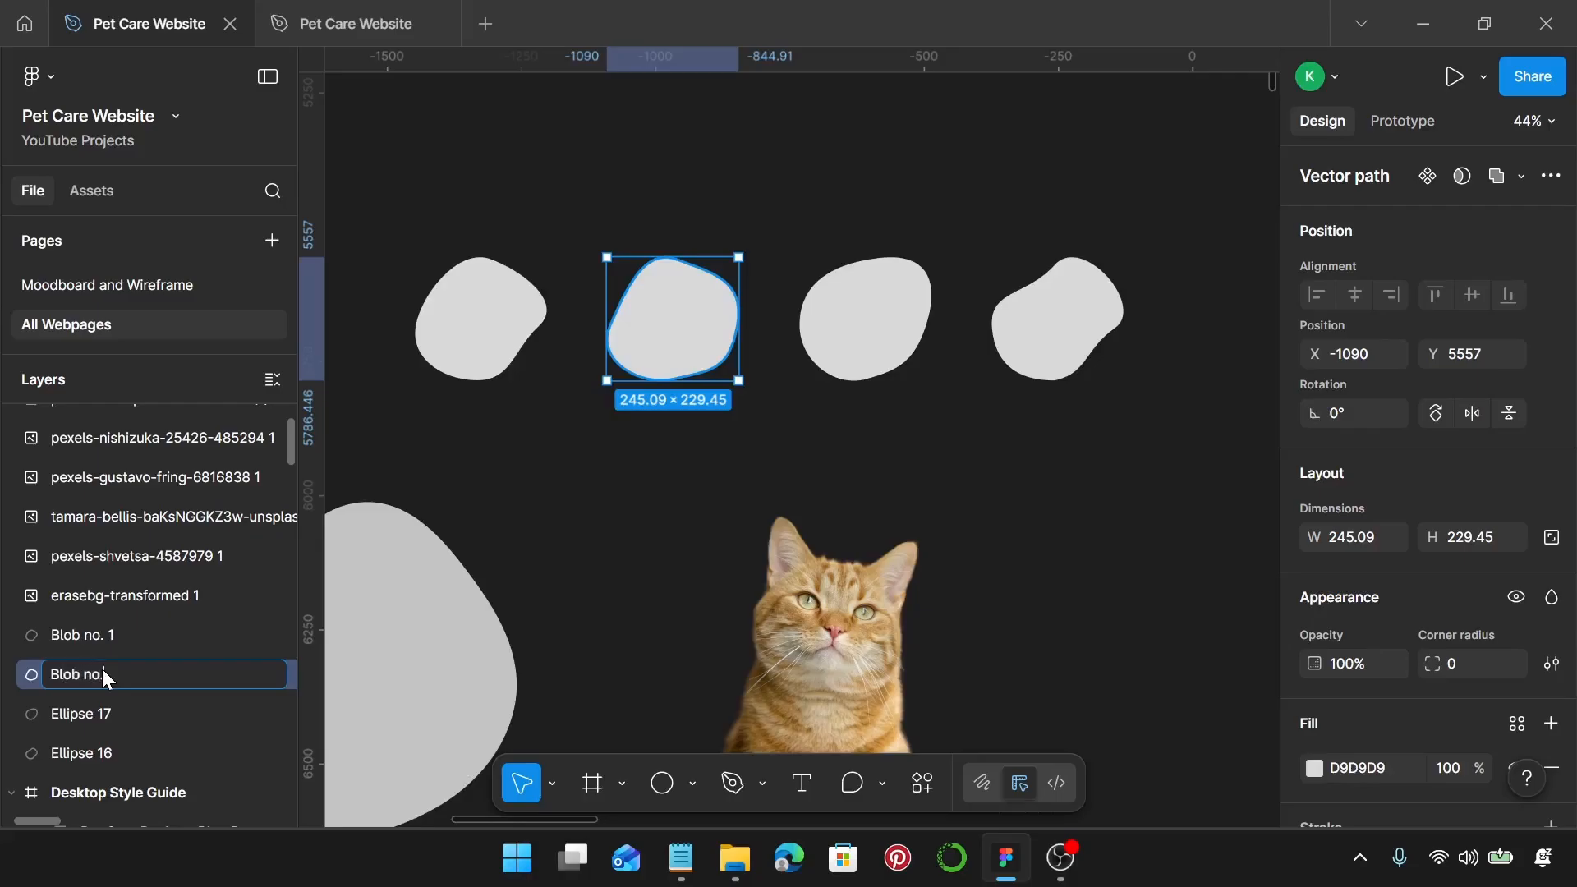
type("Blob no. 2")
key("Return")
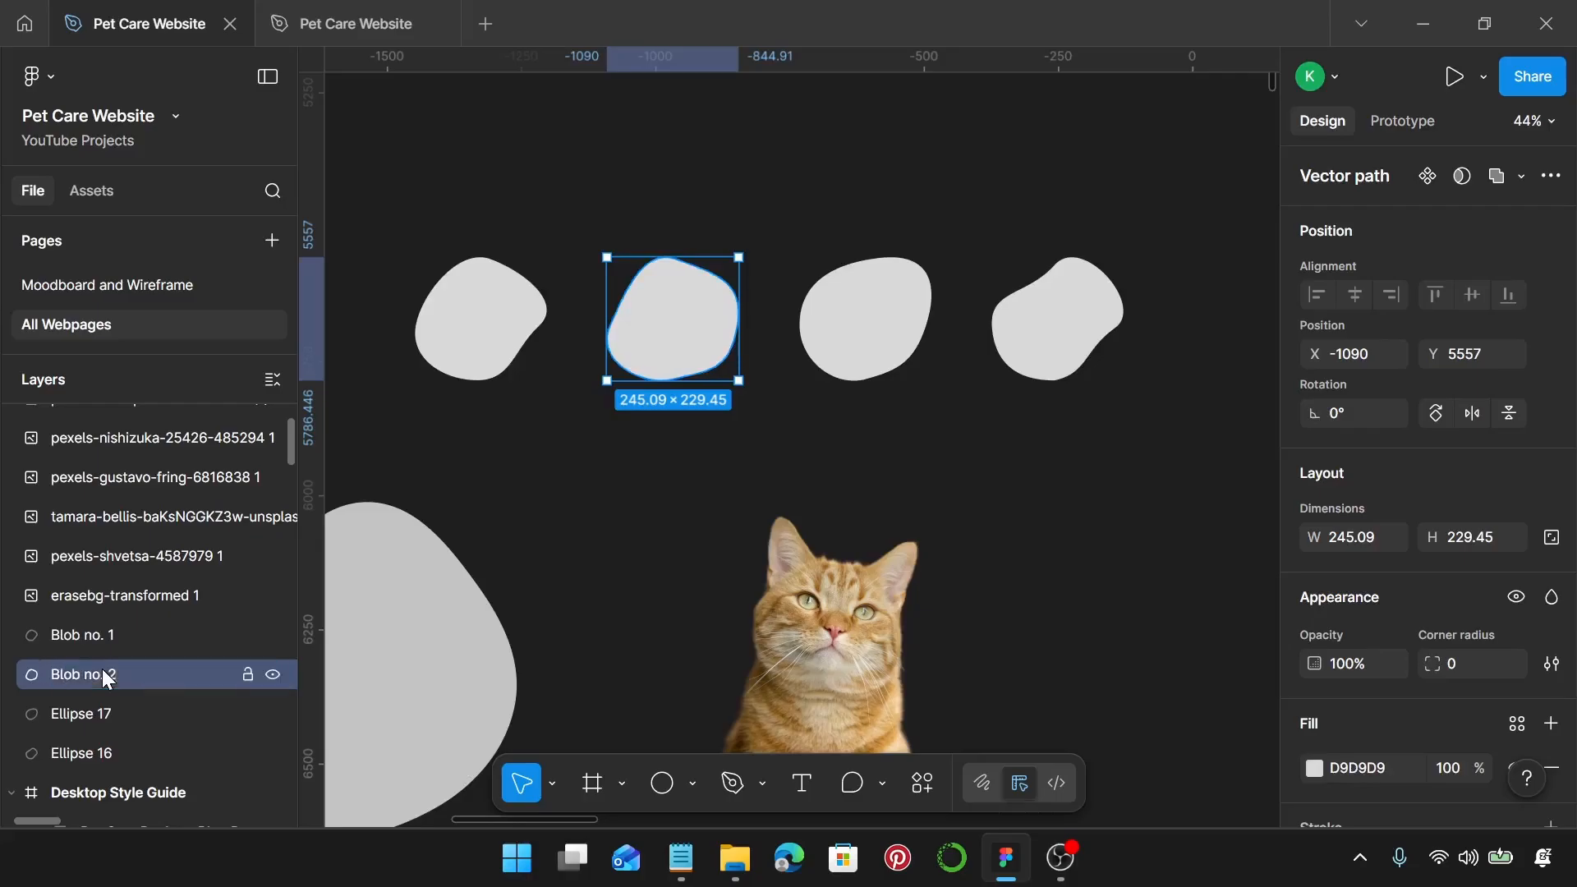
Step: Rename the third small blob as "Blob no. 3" and the rightmost one as "Blob no. 4"
left_click(825, 360)
double_click(106, 714)
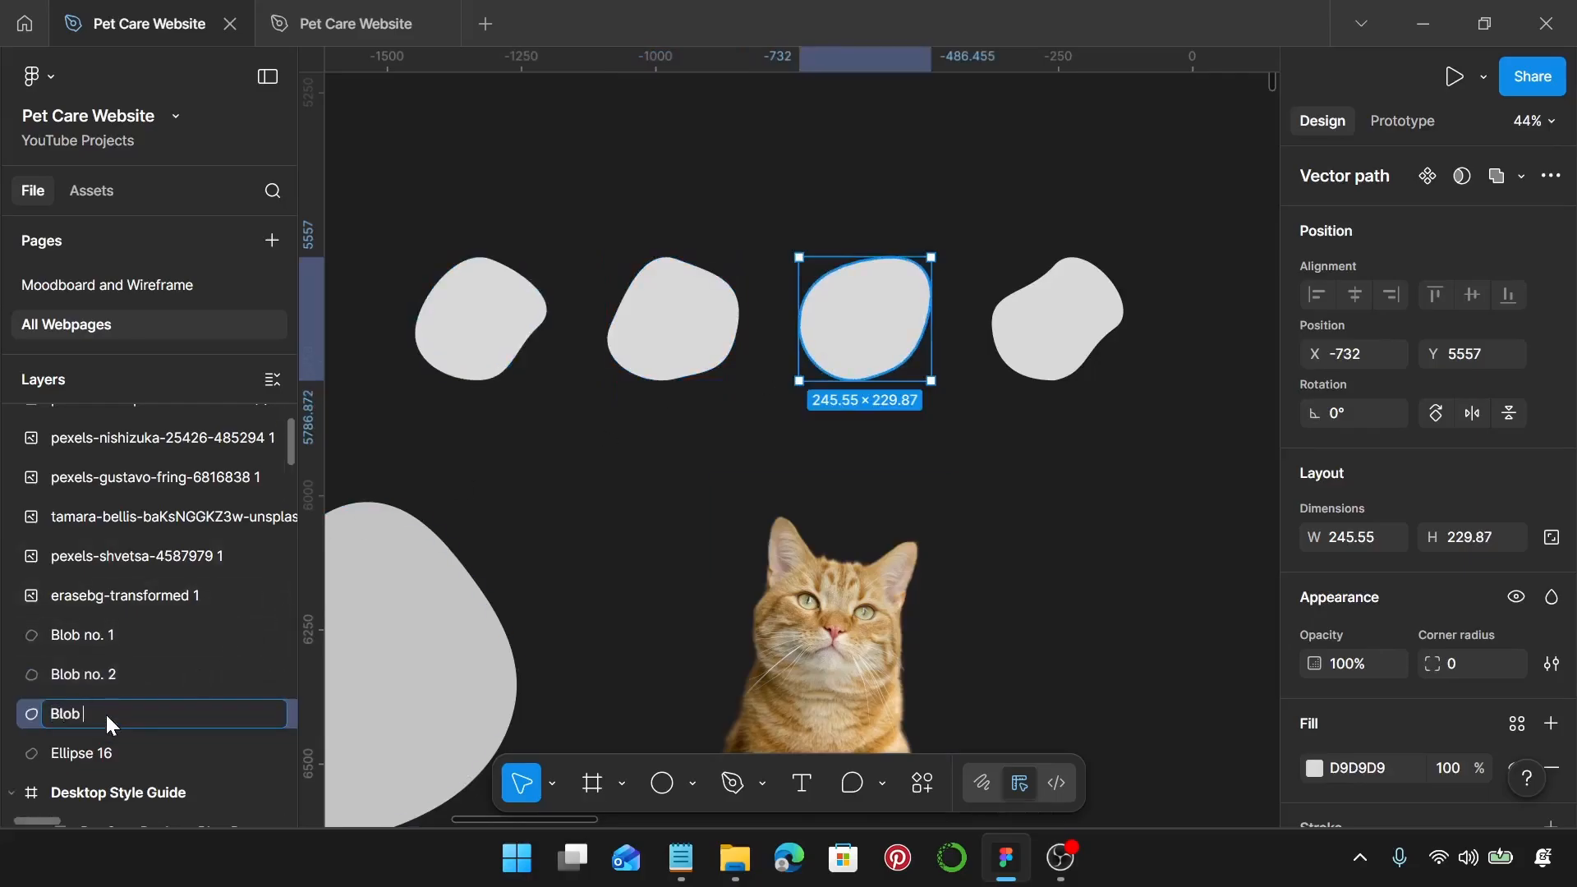
key("Return")
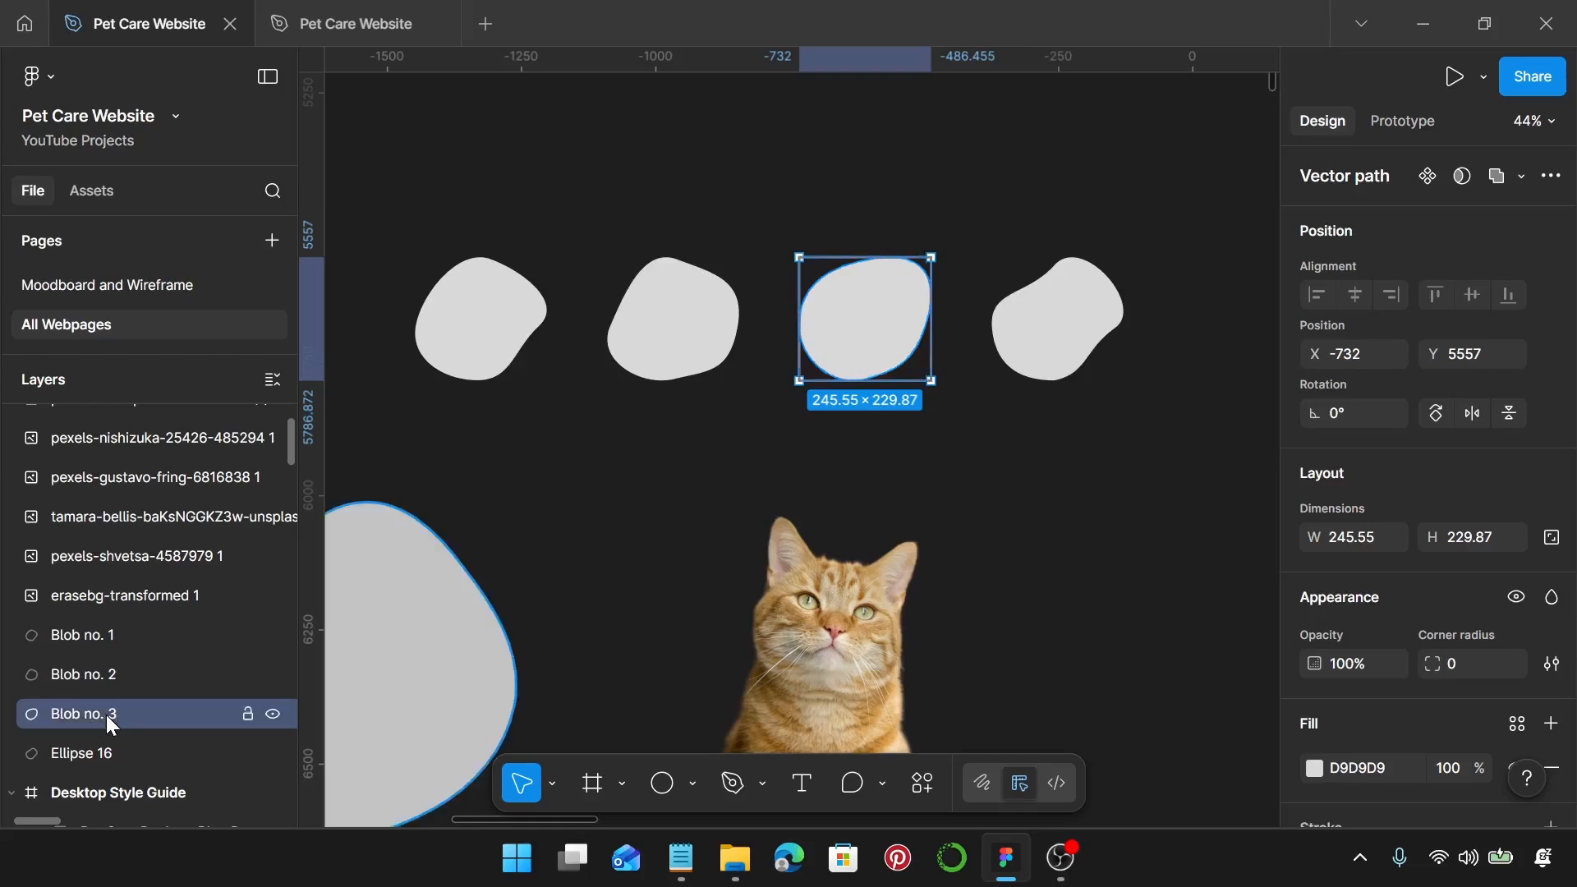
left_click(1115, 327)
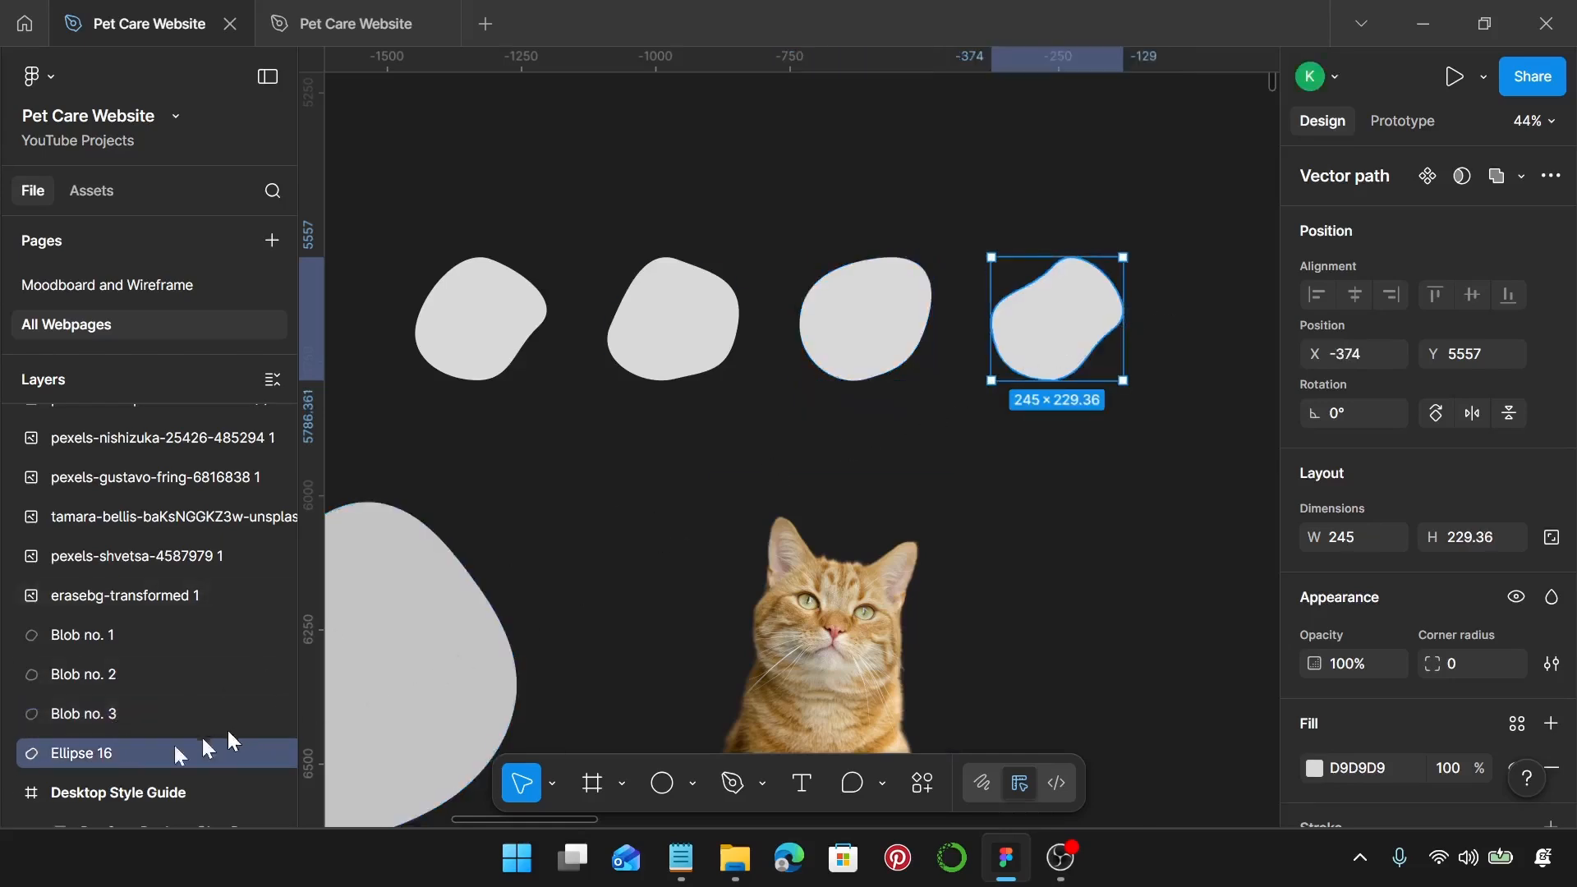
double_click(83, 762)
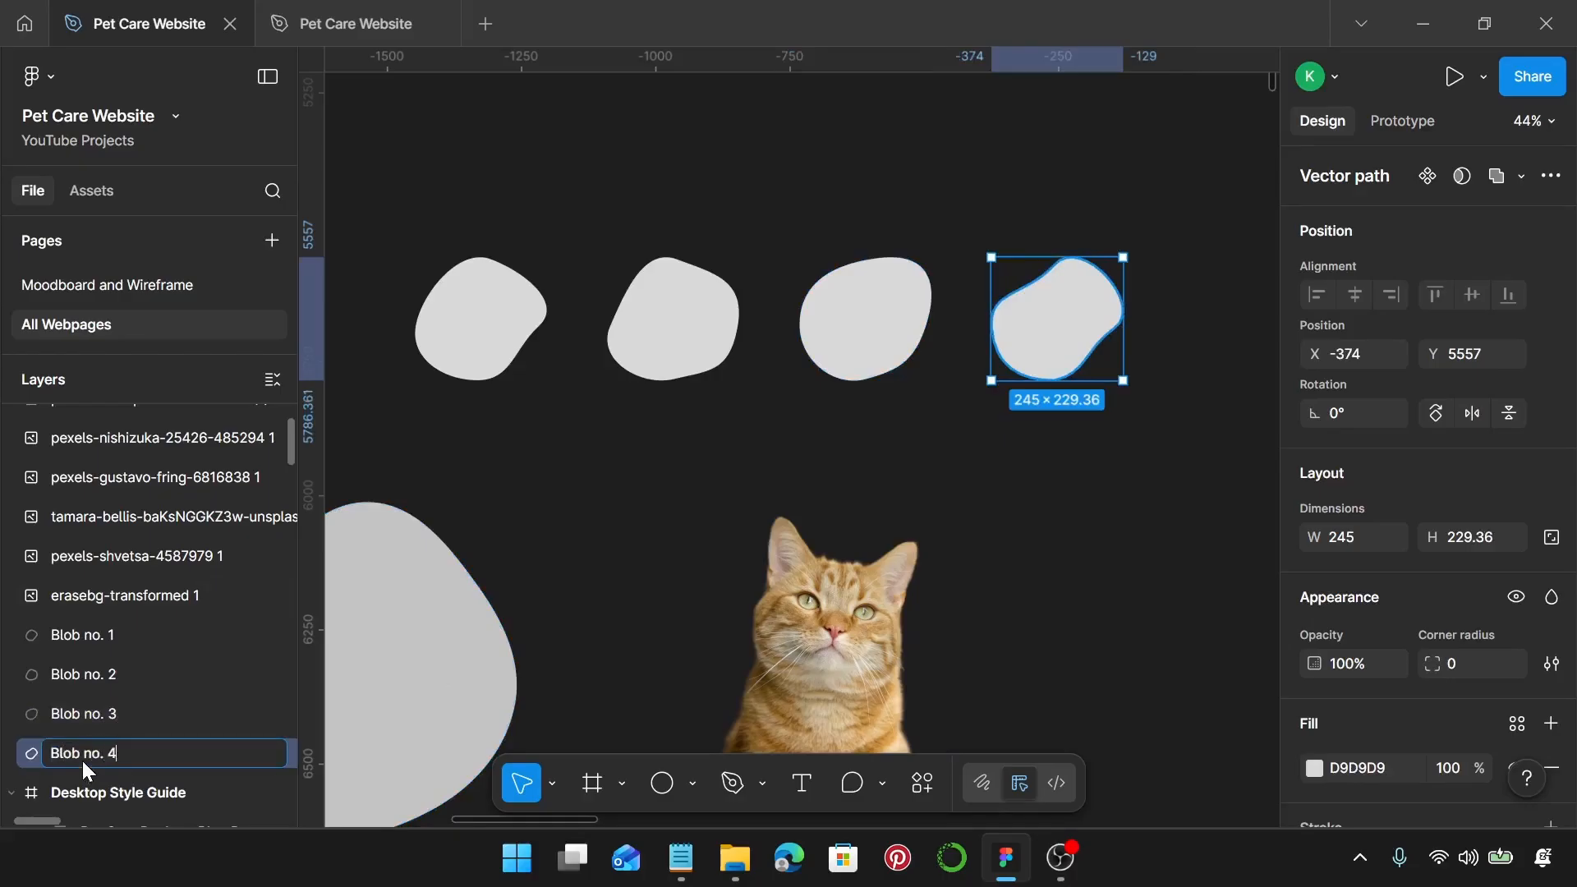
key("Return")
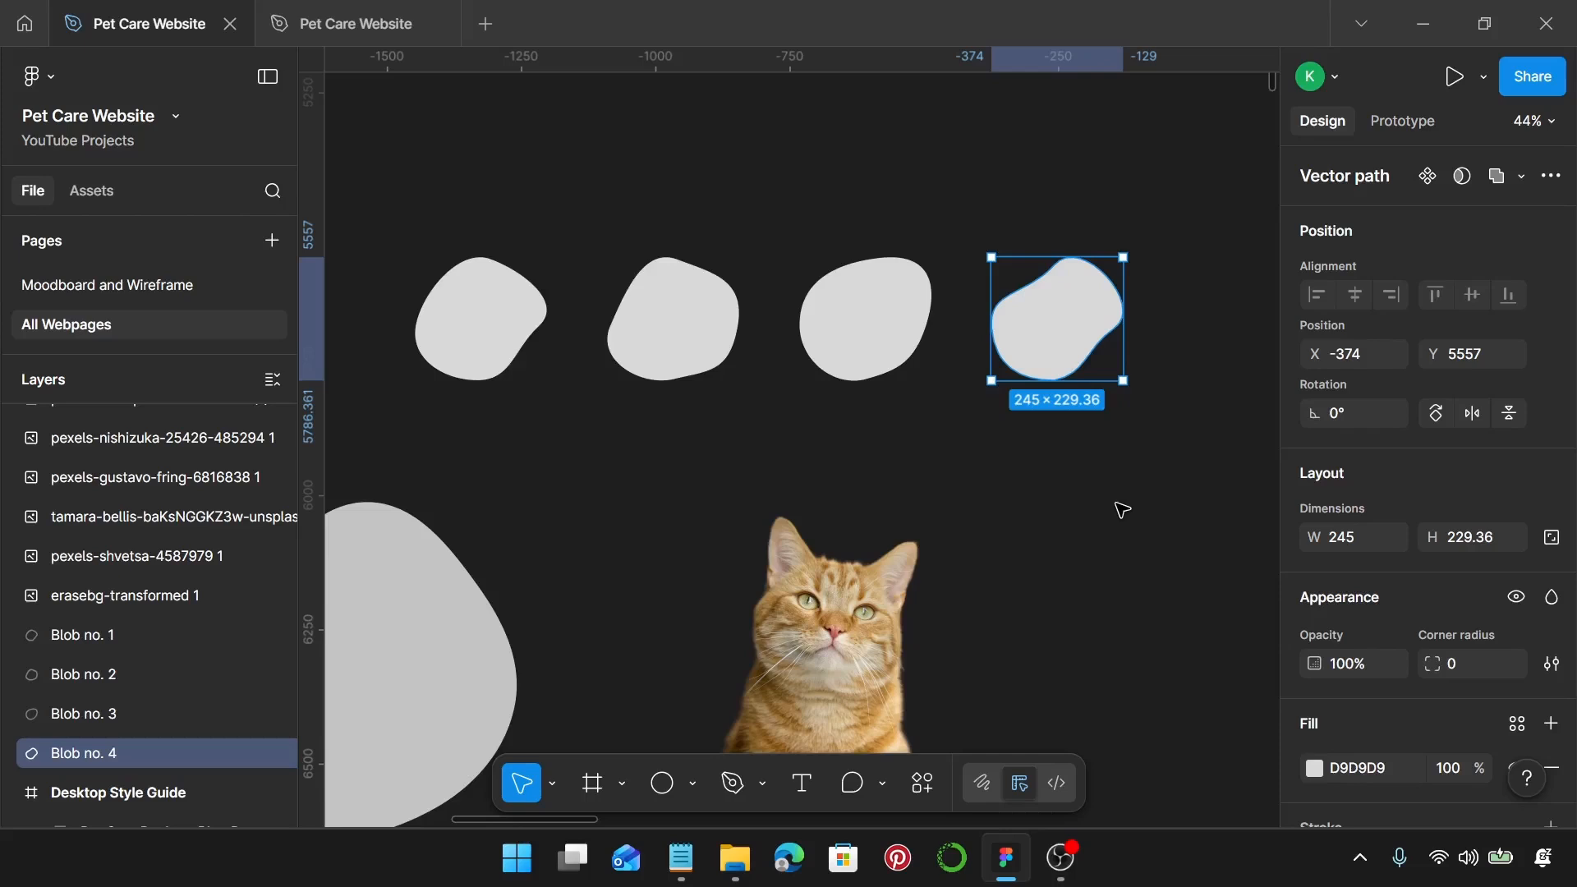
Step: Place a duplicate of Blob no. 1 to the right of the cat image, at about X -252, Y 6154
scroll(1122, 510, "down", 5)
scroll(1122, 509, "down", 3)
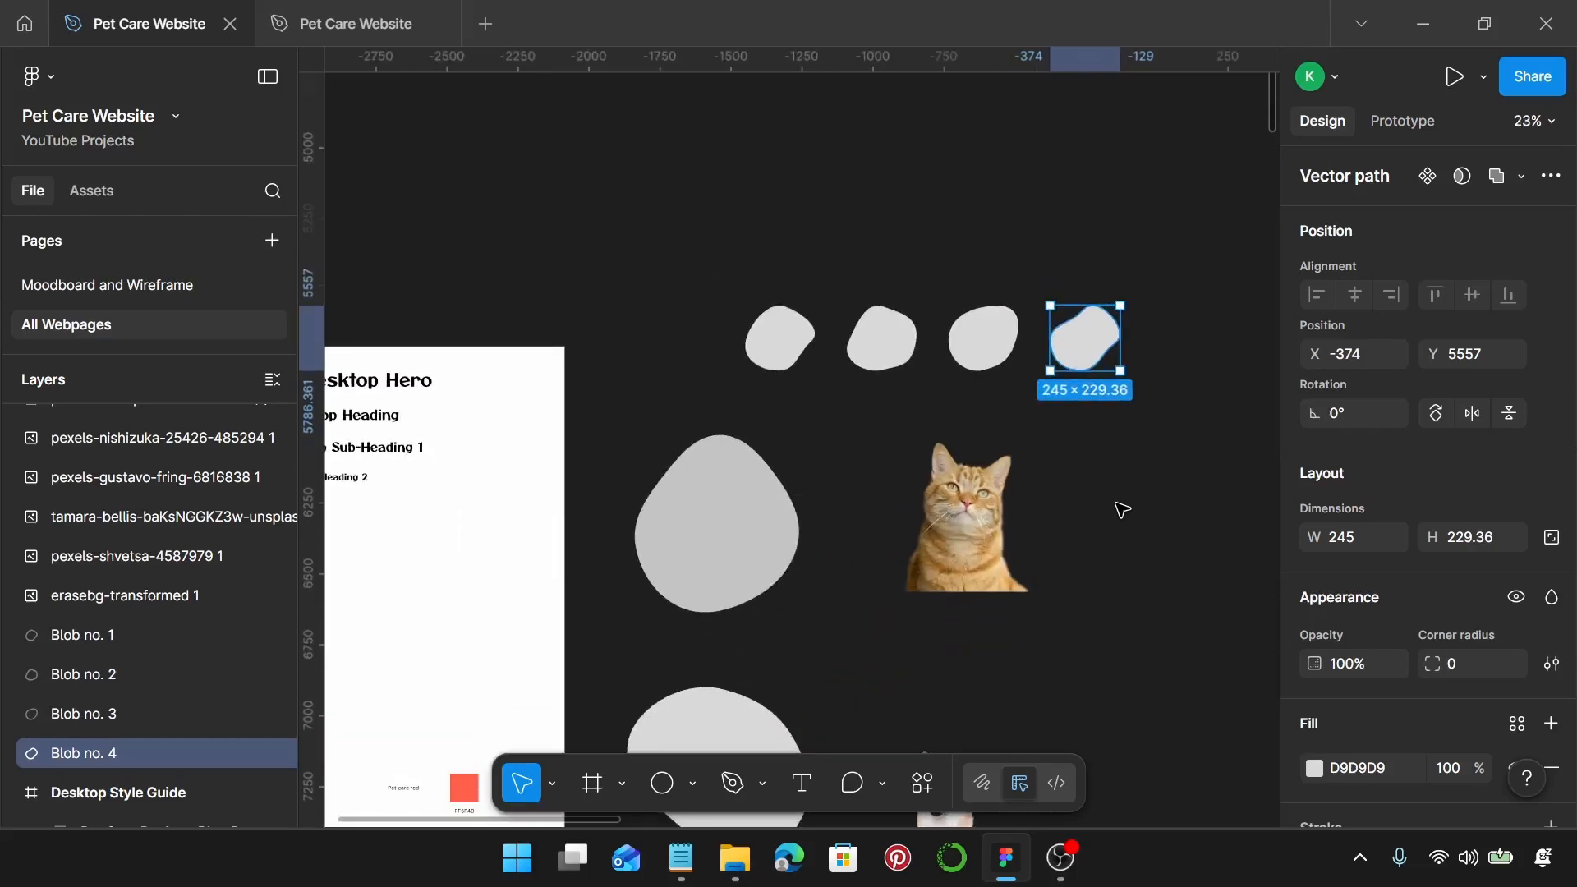
left_click(780, 275)
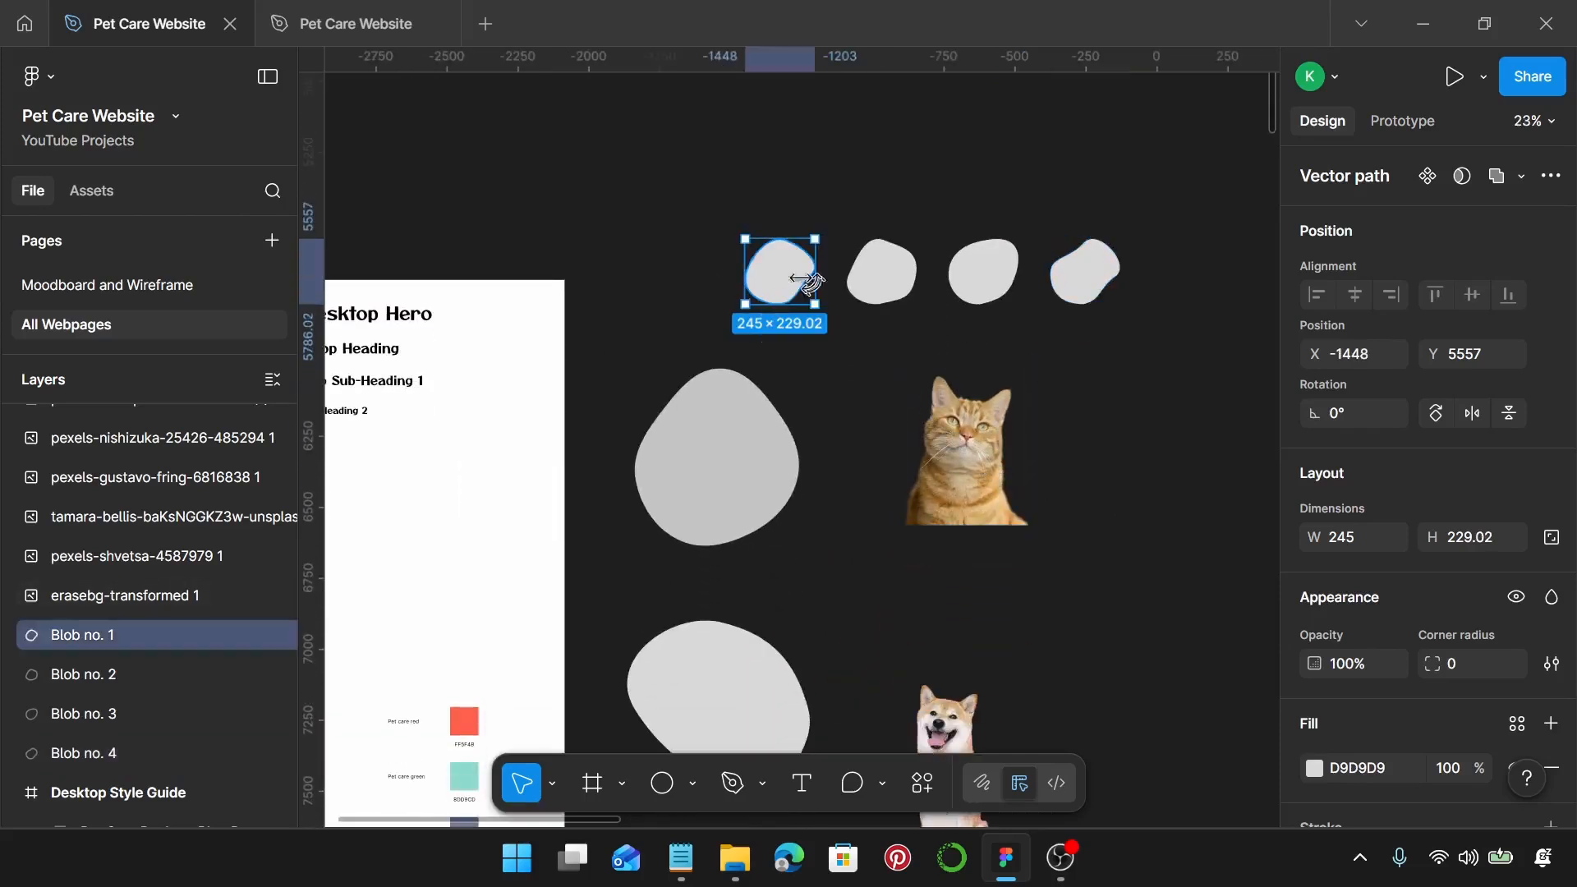
left_click(985, 279)
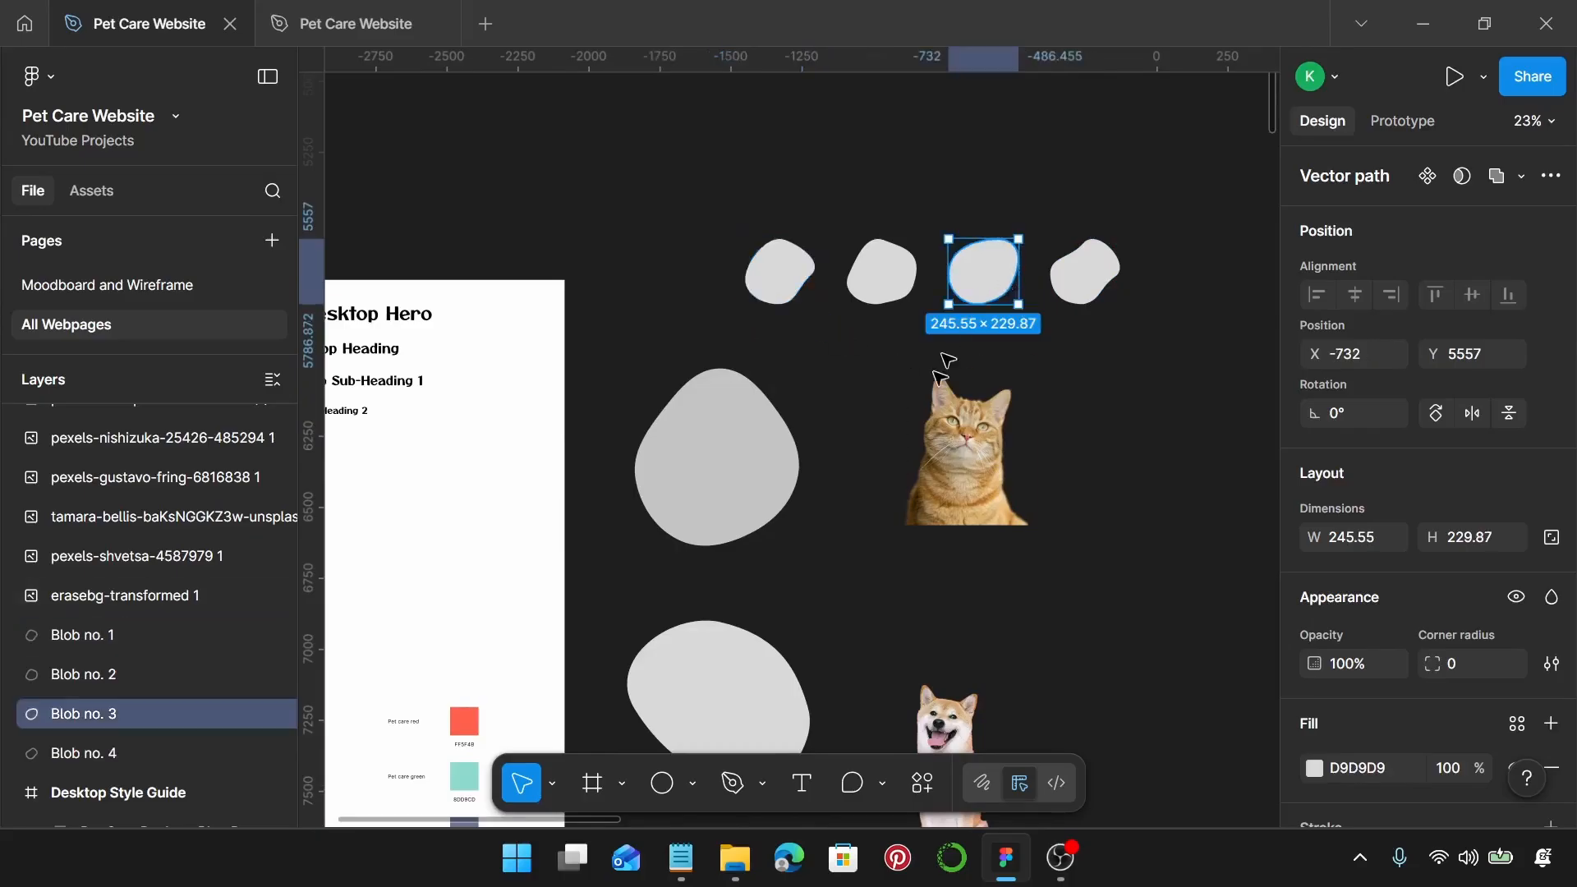
left_click(793, 276)
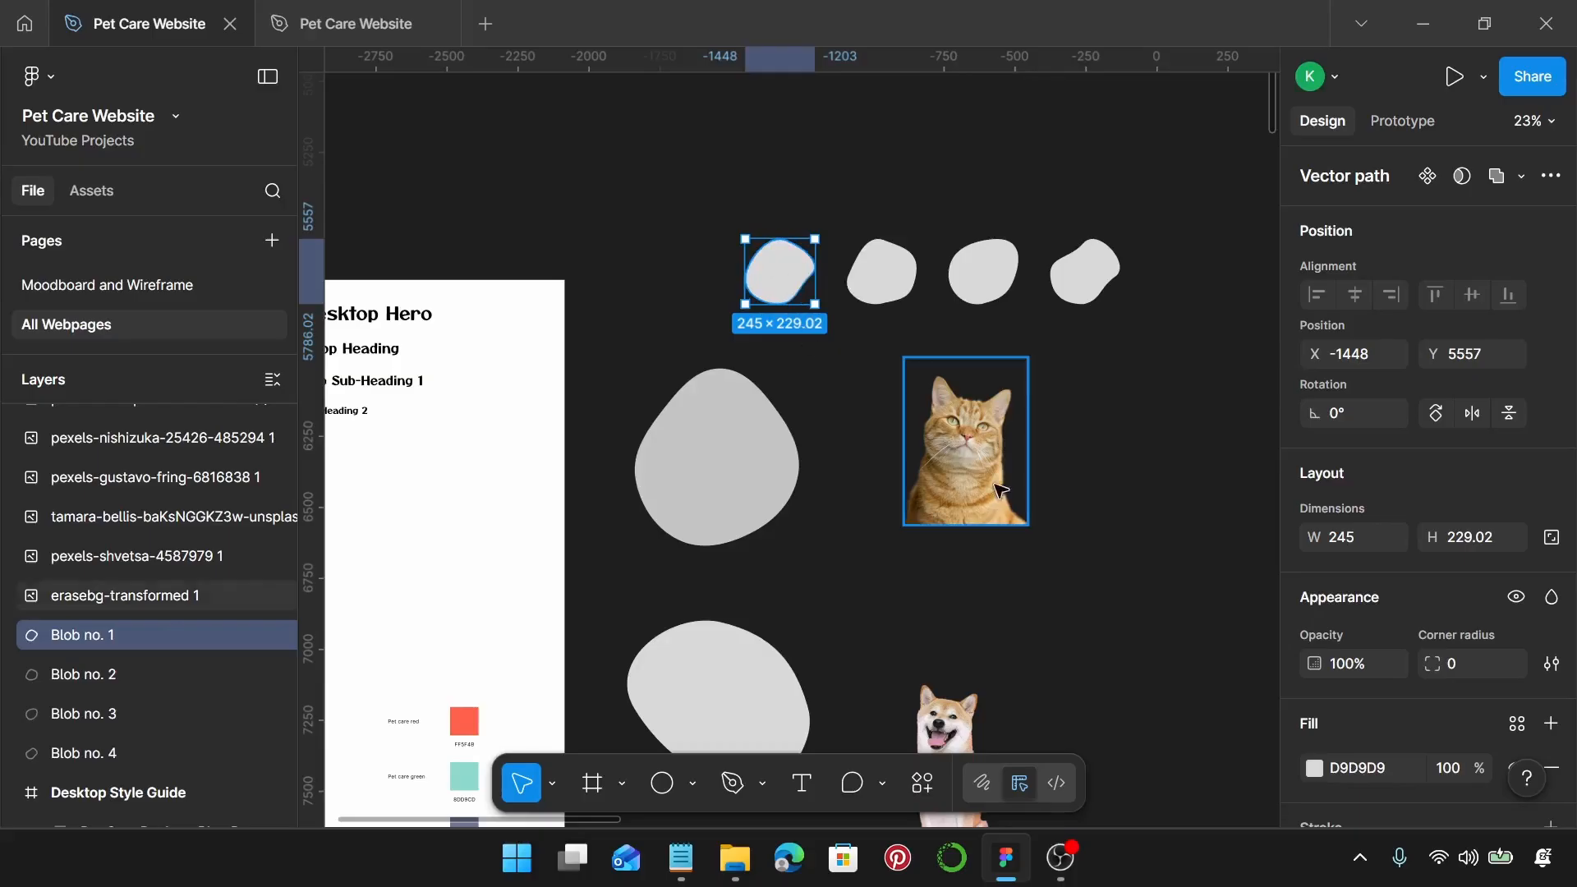
scroll(862, 443, "right", 2)
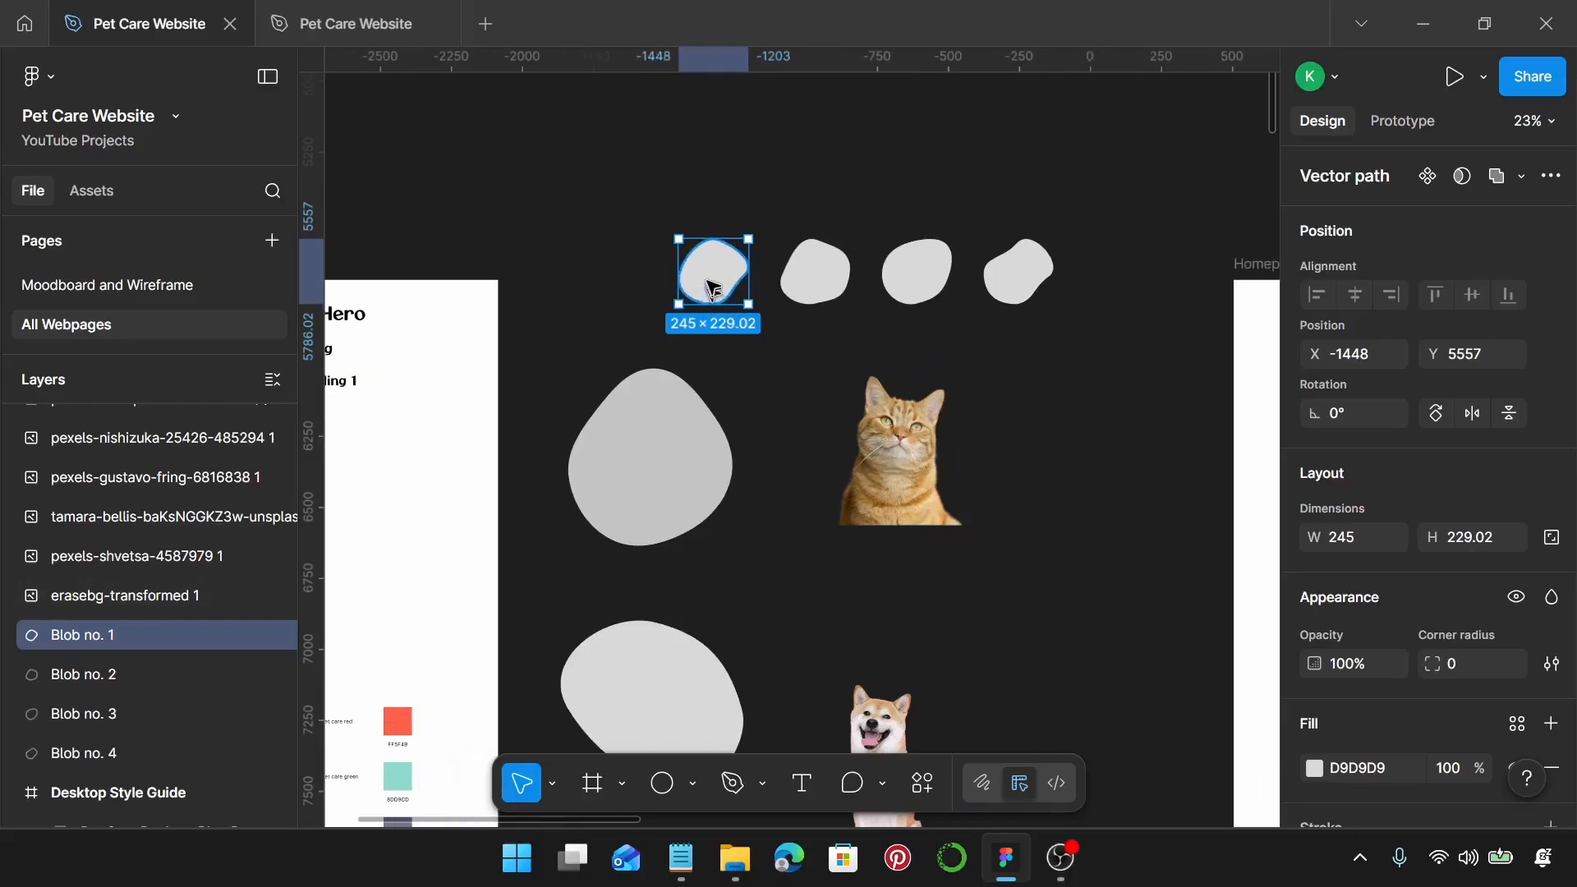
left_click_drag(713, 279, 1051, 444)
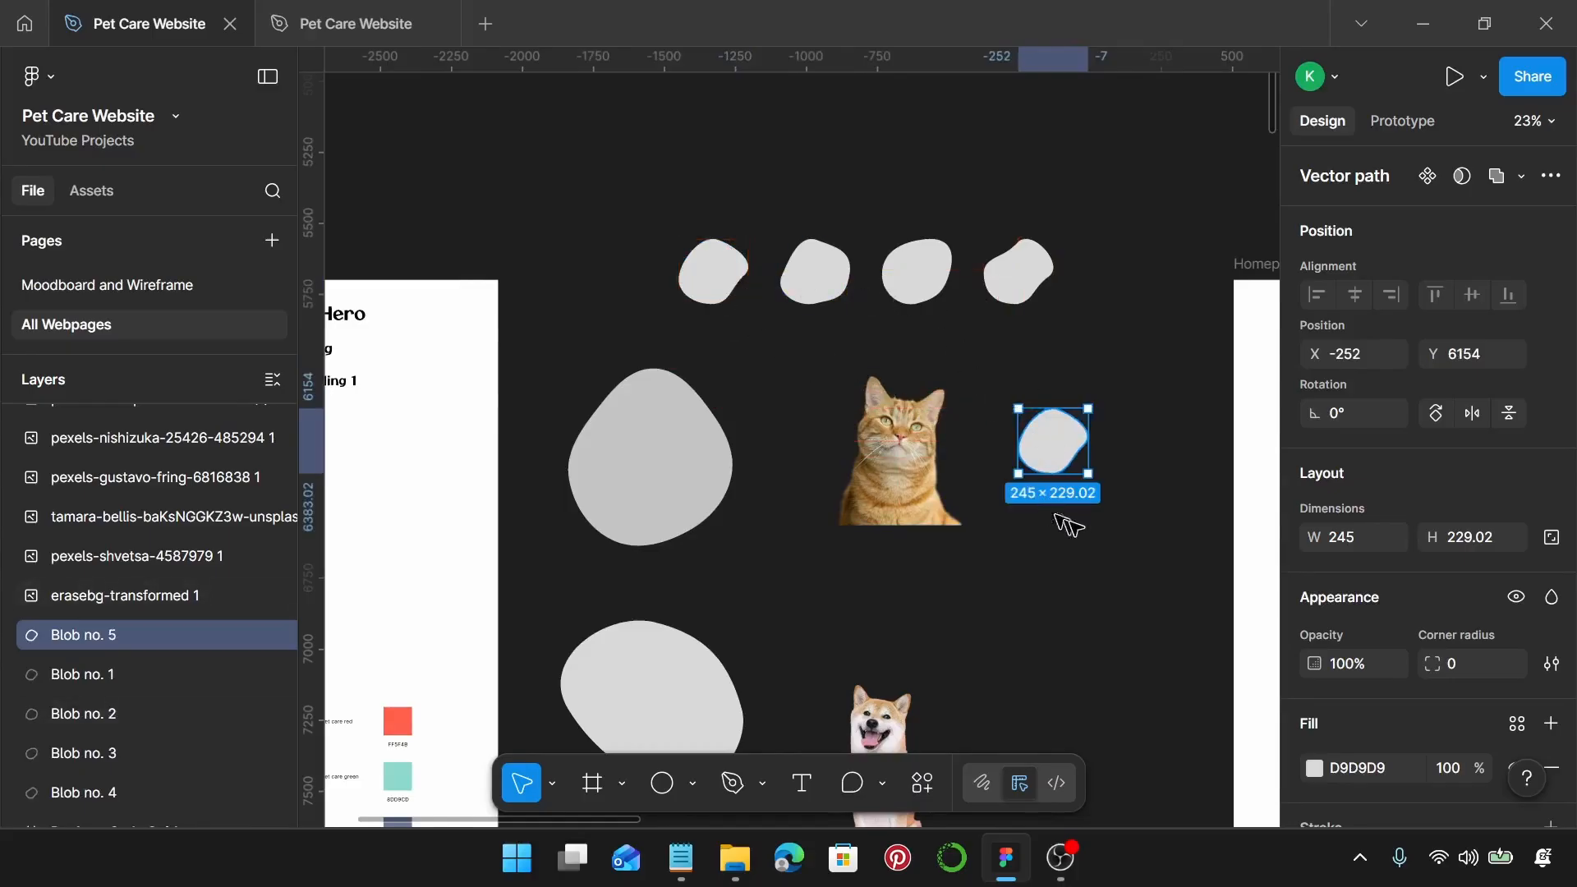
Step: Flip the cat image and the duplicated blob beside it horizontally as one selection
scroll(1068, 517, "up", 3)
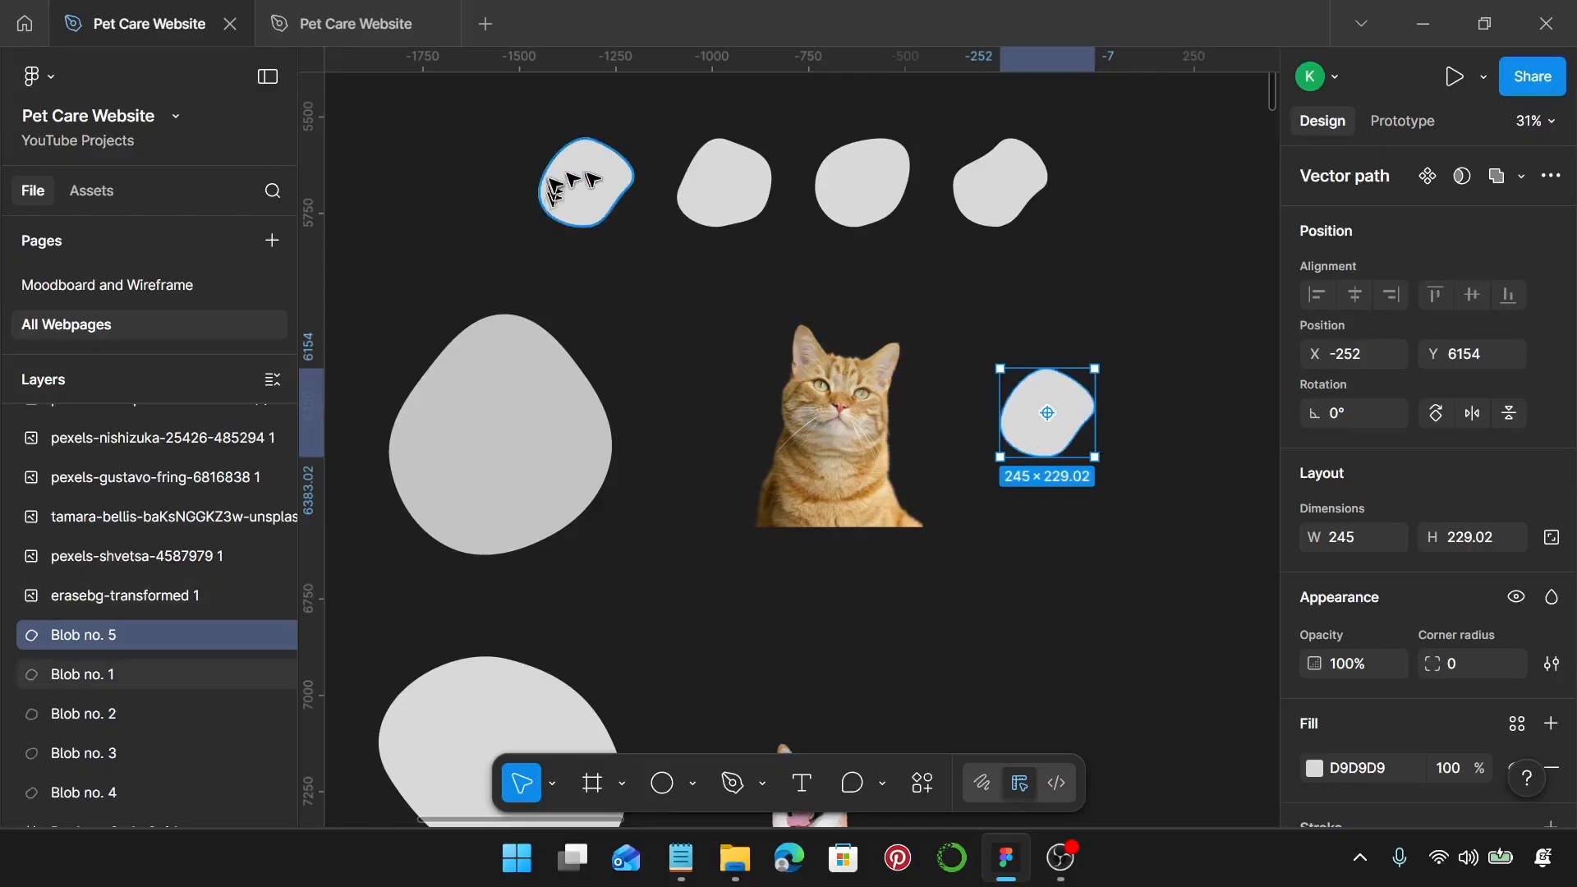
scroll(1072, 452, "up", 3)
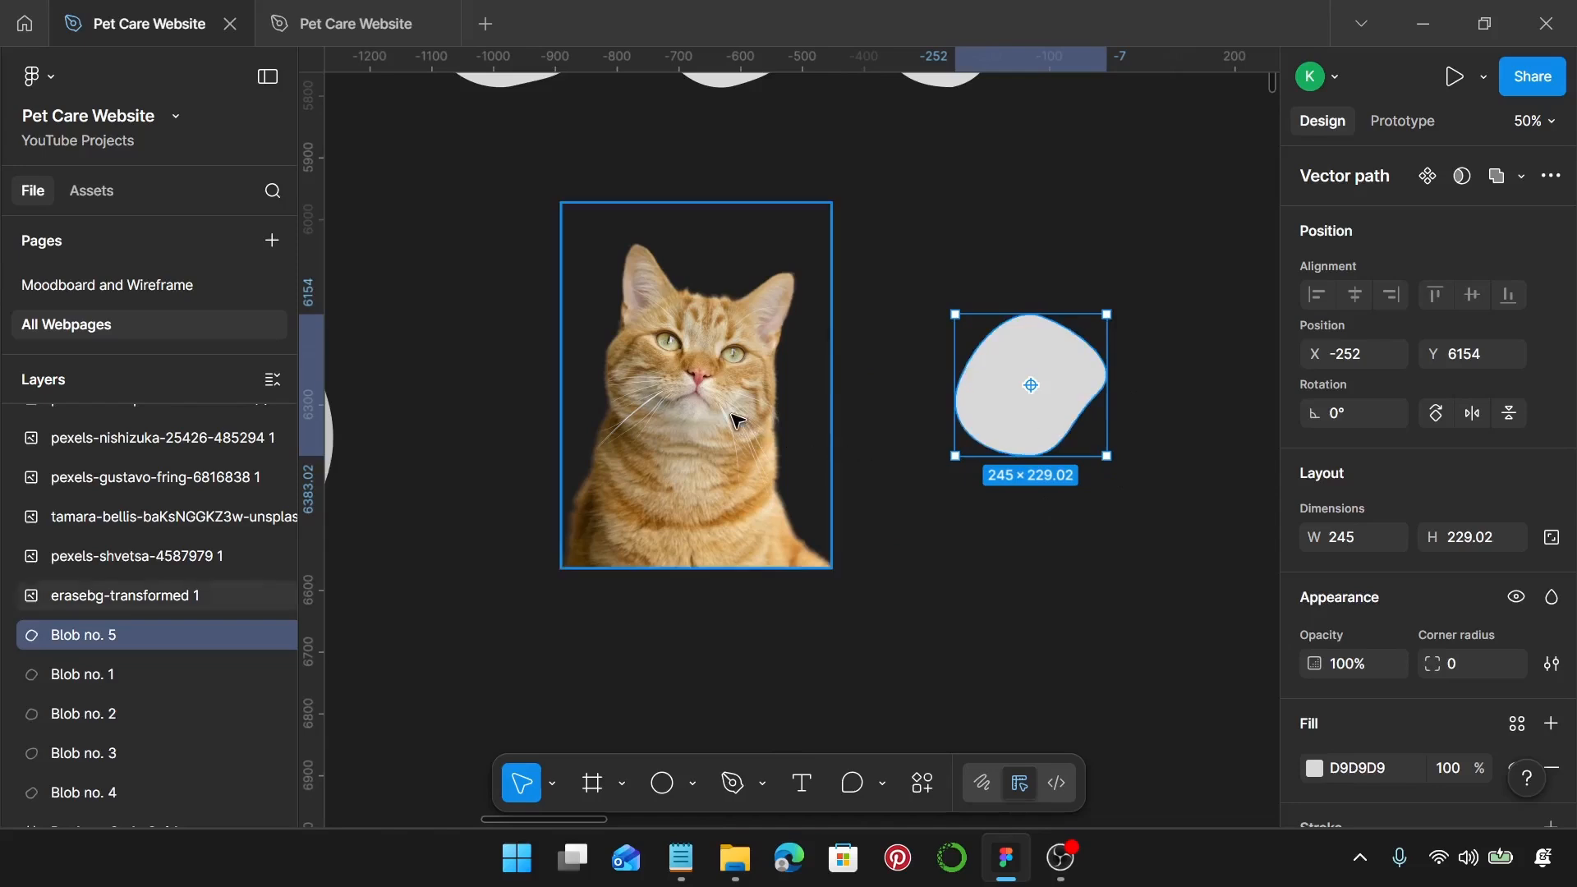
left_click(764, 452, "shift")
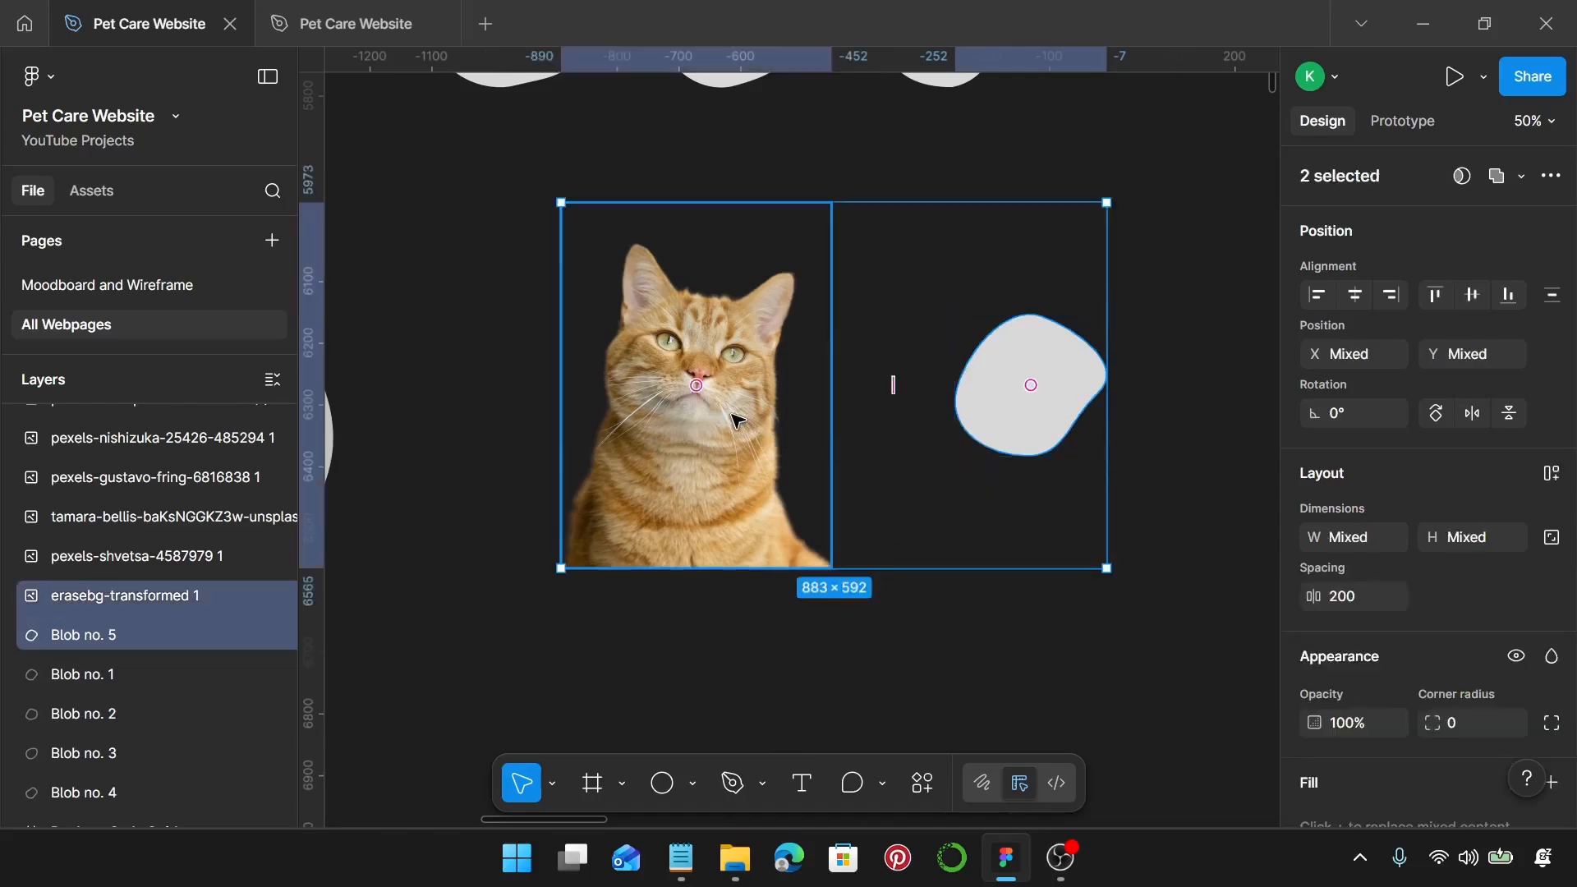
left_click(1466, 416)
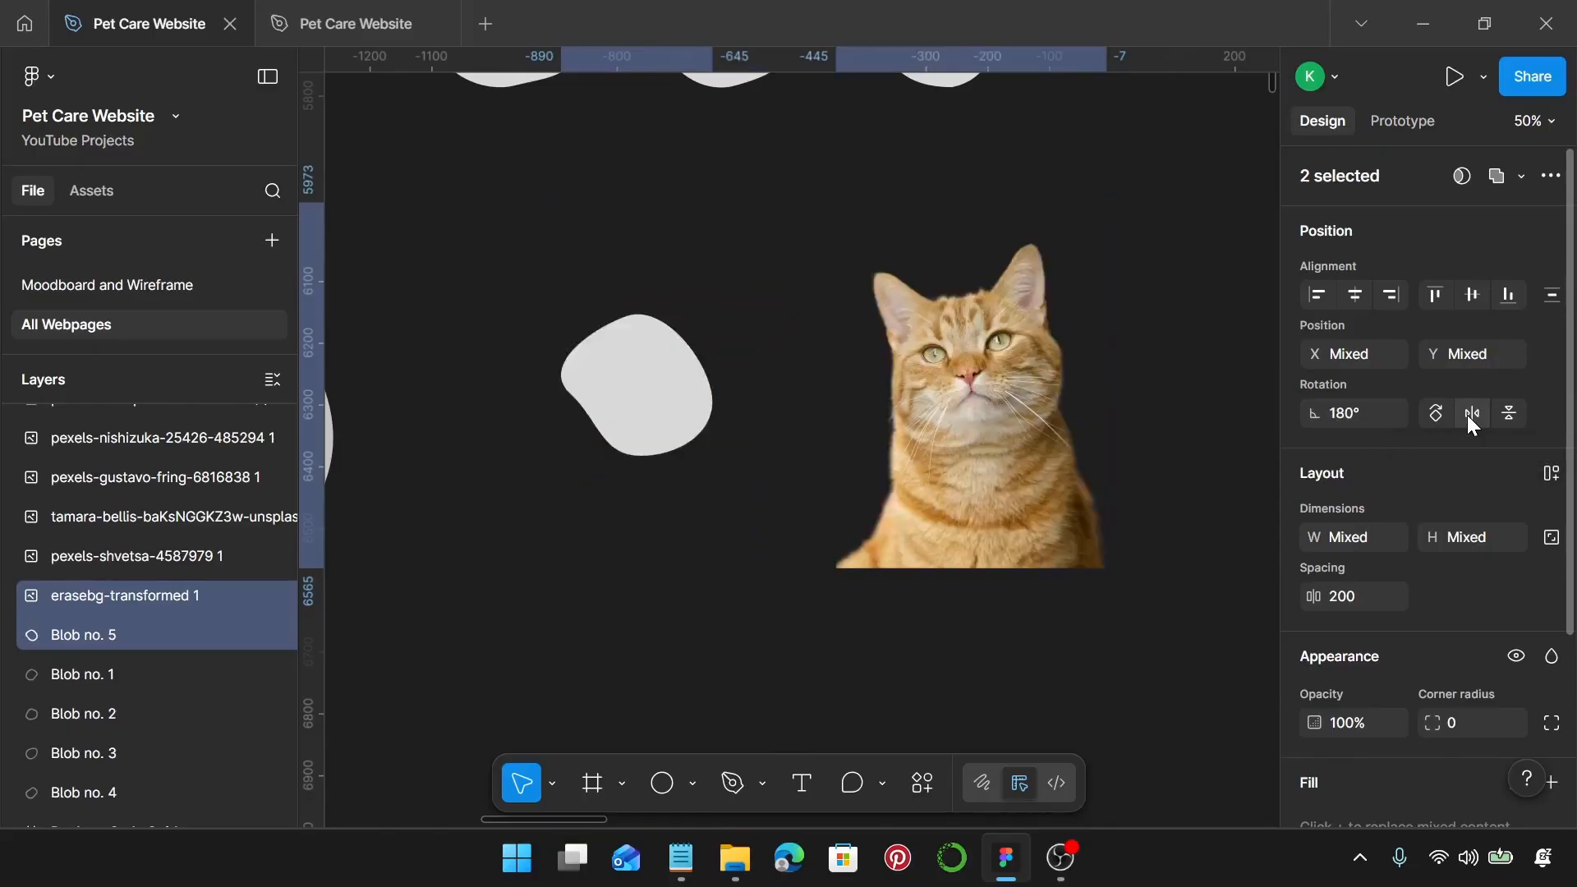
left_click(647, 413)
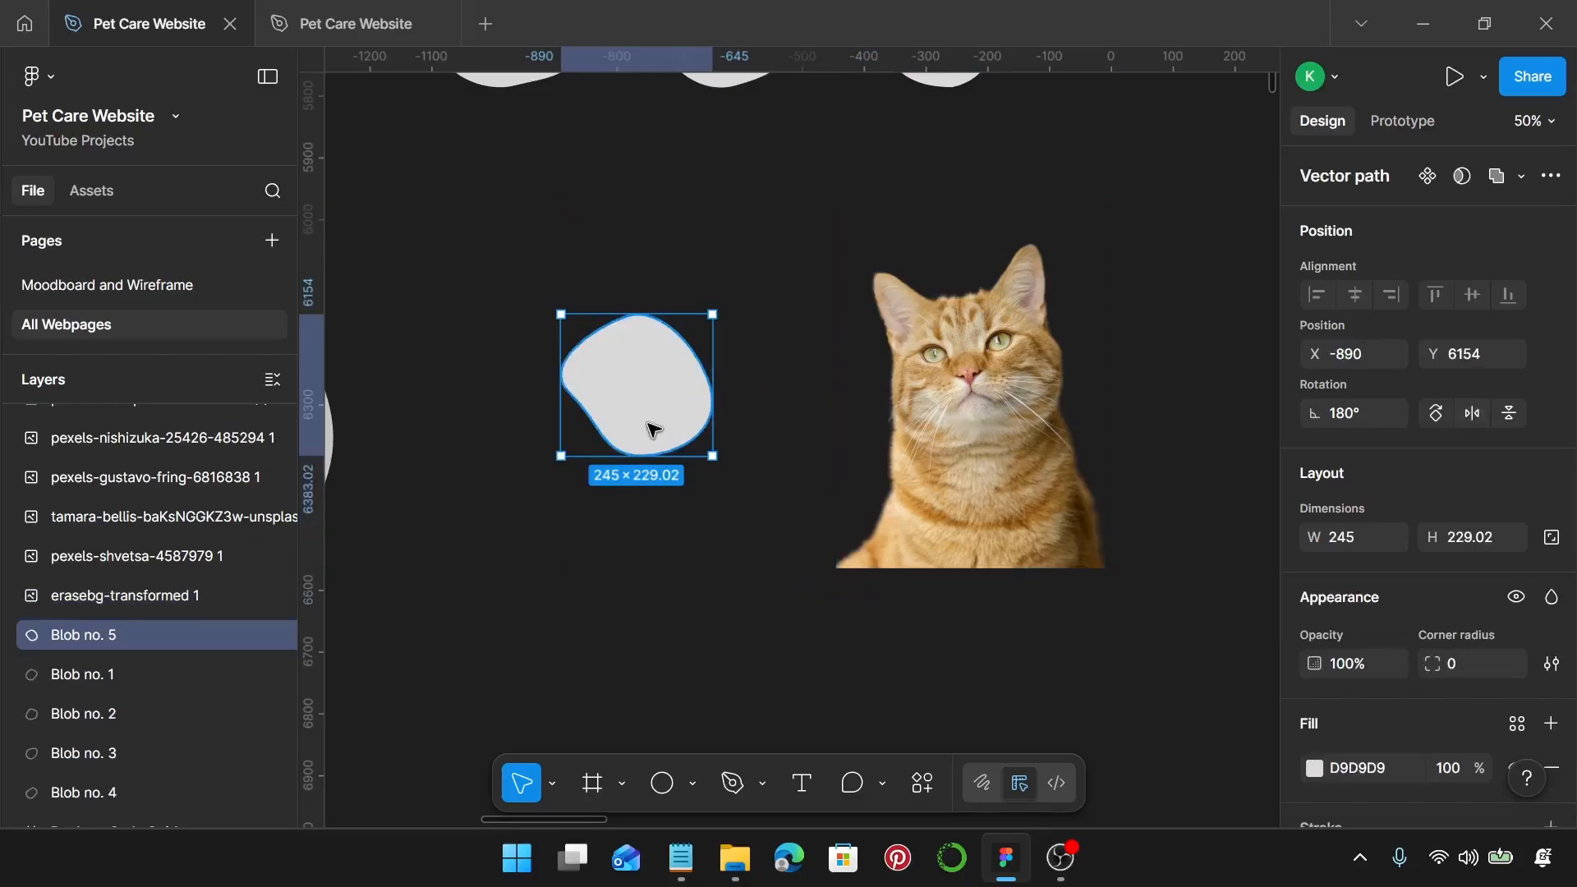
scroll(653, 428, "down", 1)
left_click(883, 472)
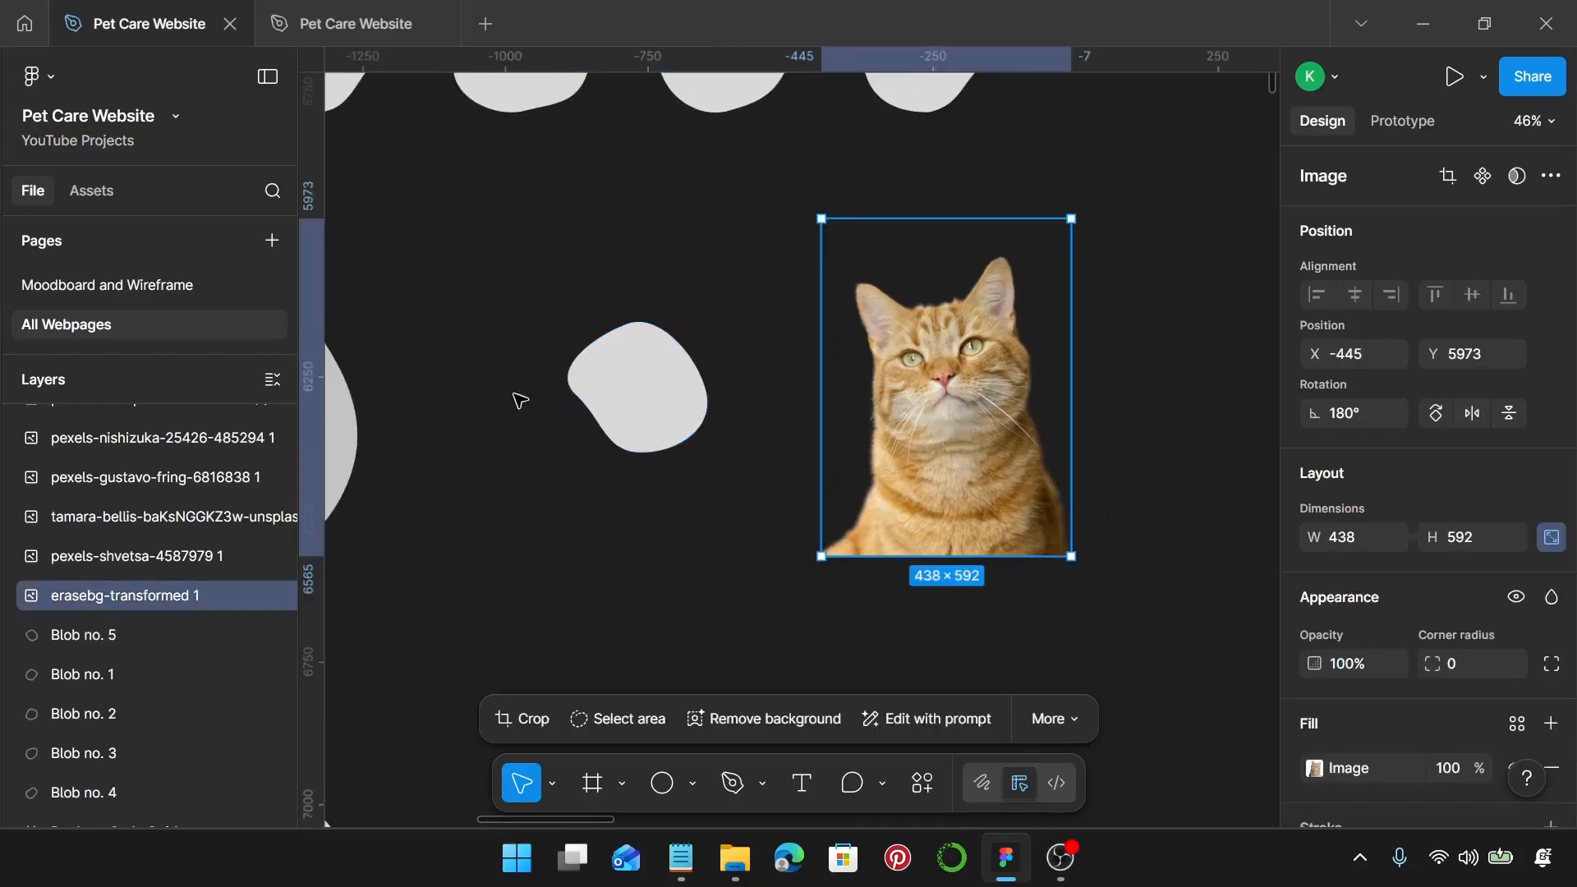
scroll(750, 427, "down", 3)
scroll(731, 414, "left", 3)
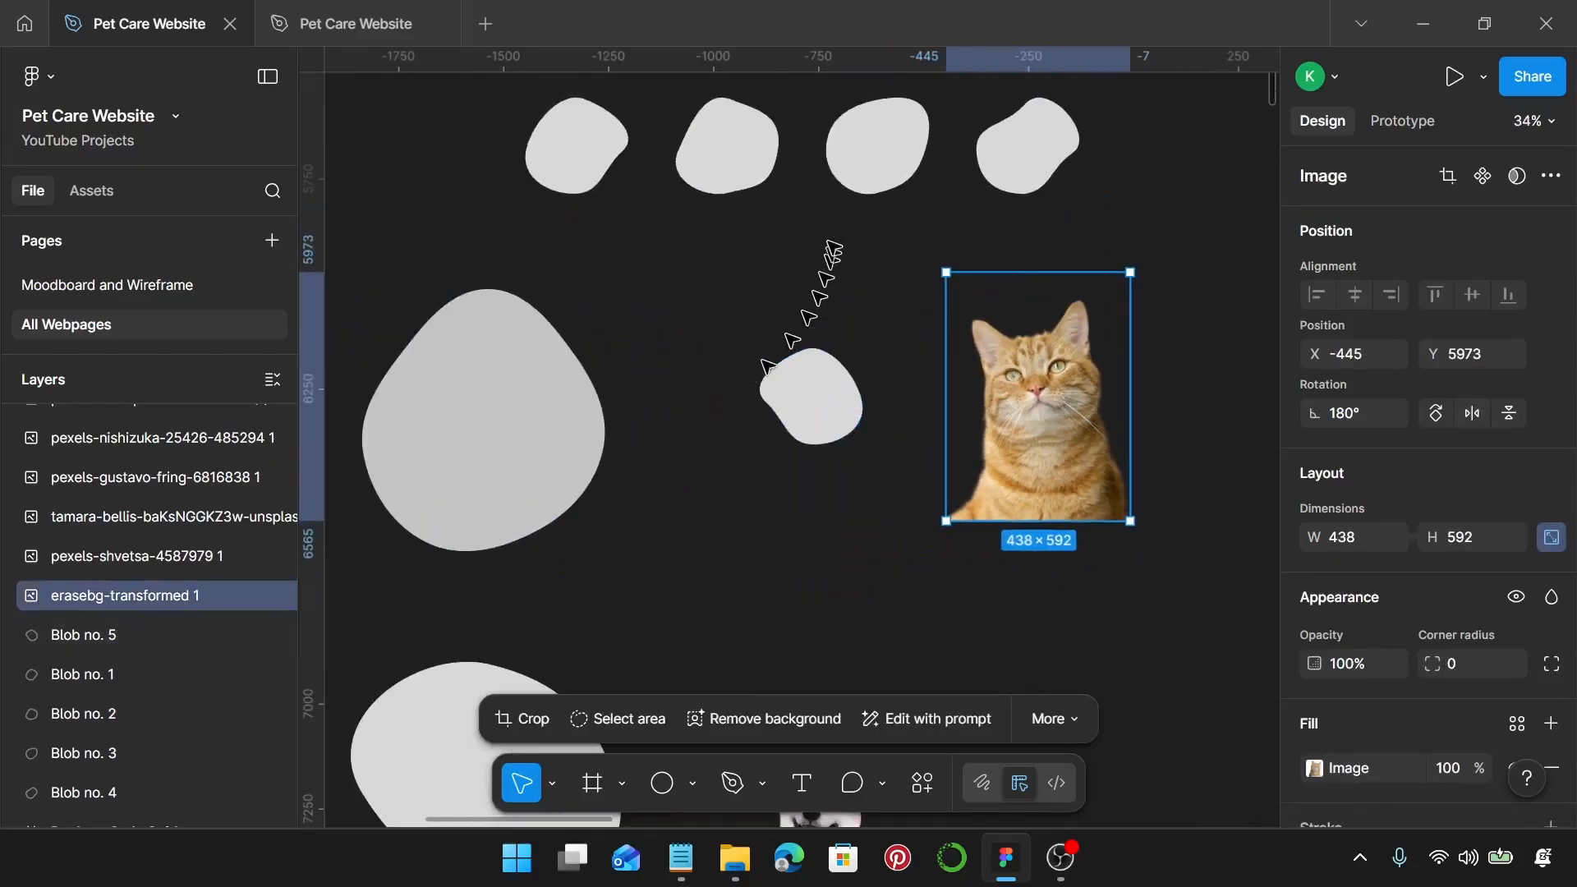
scroll(823, 413, "up", 1)
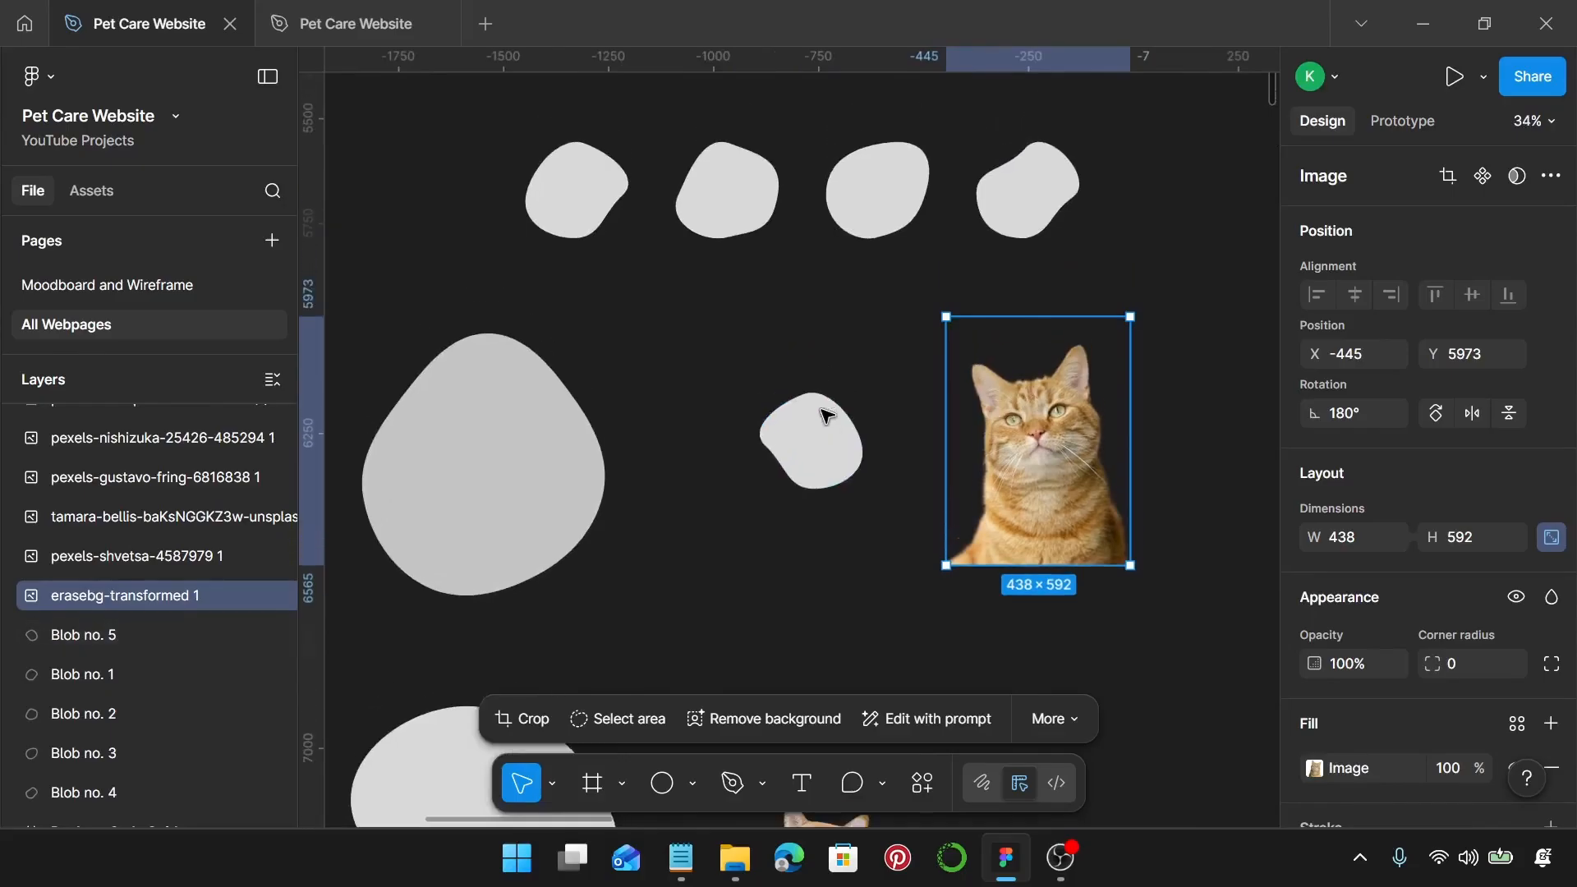
left_click(821, 431)
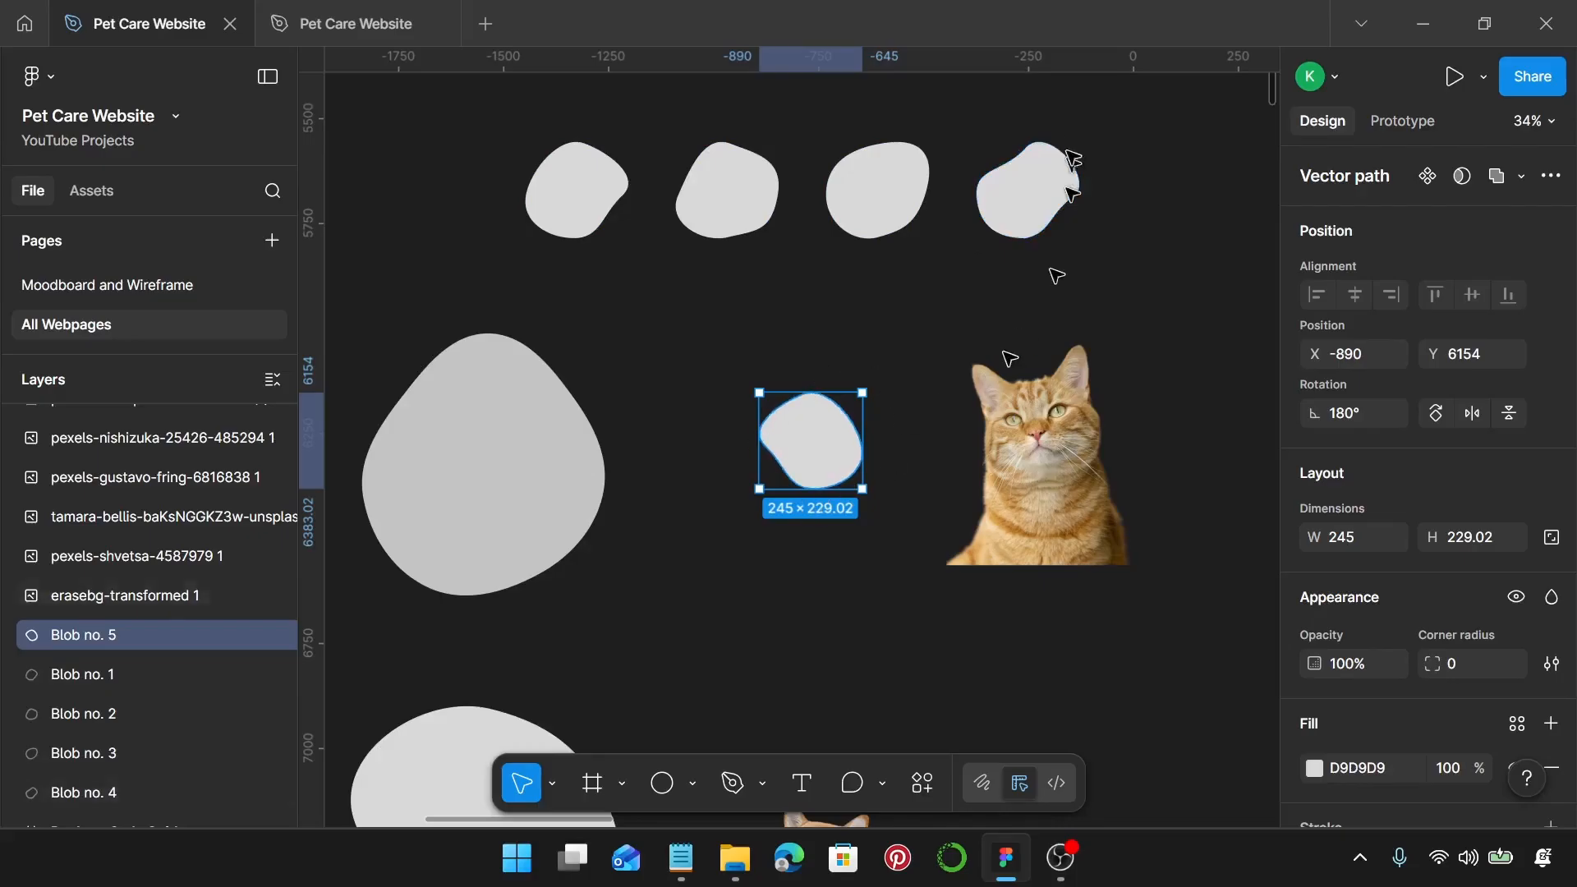
Step: Place a duplicate of Blob no. 4 above the cat image's right shoulder, around X -57, Y 5898, and add a Pet Care Orange stroke
left_click(1013, 211)
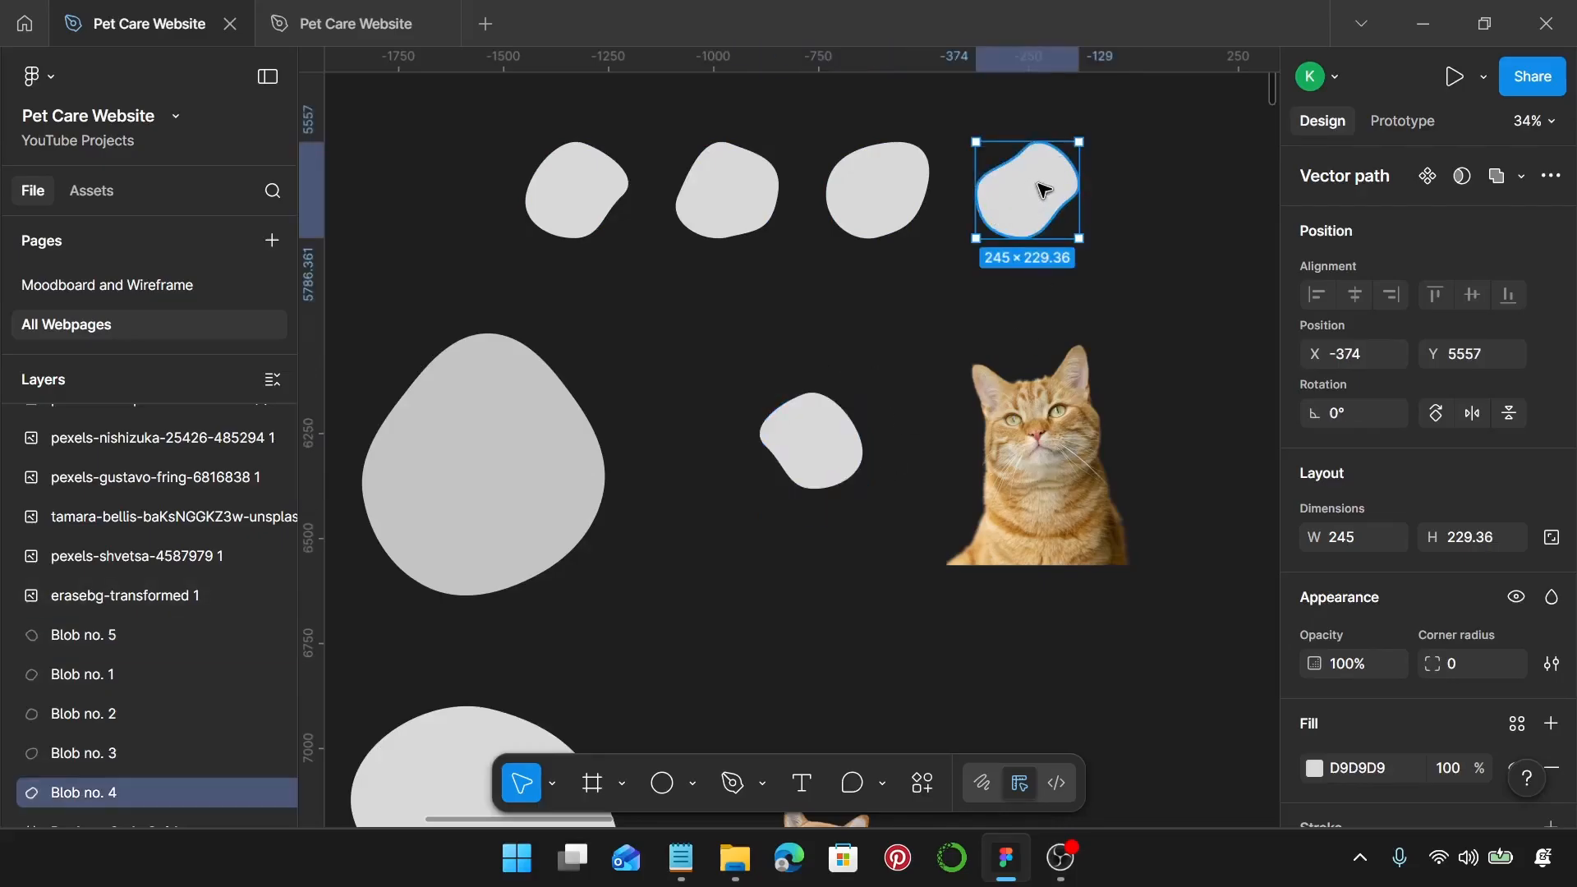
scroll(1478, 506, "down", 3)
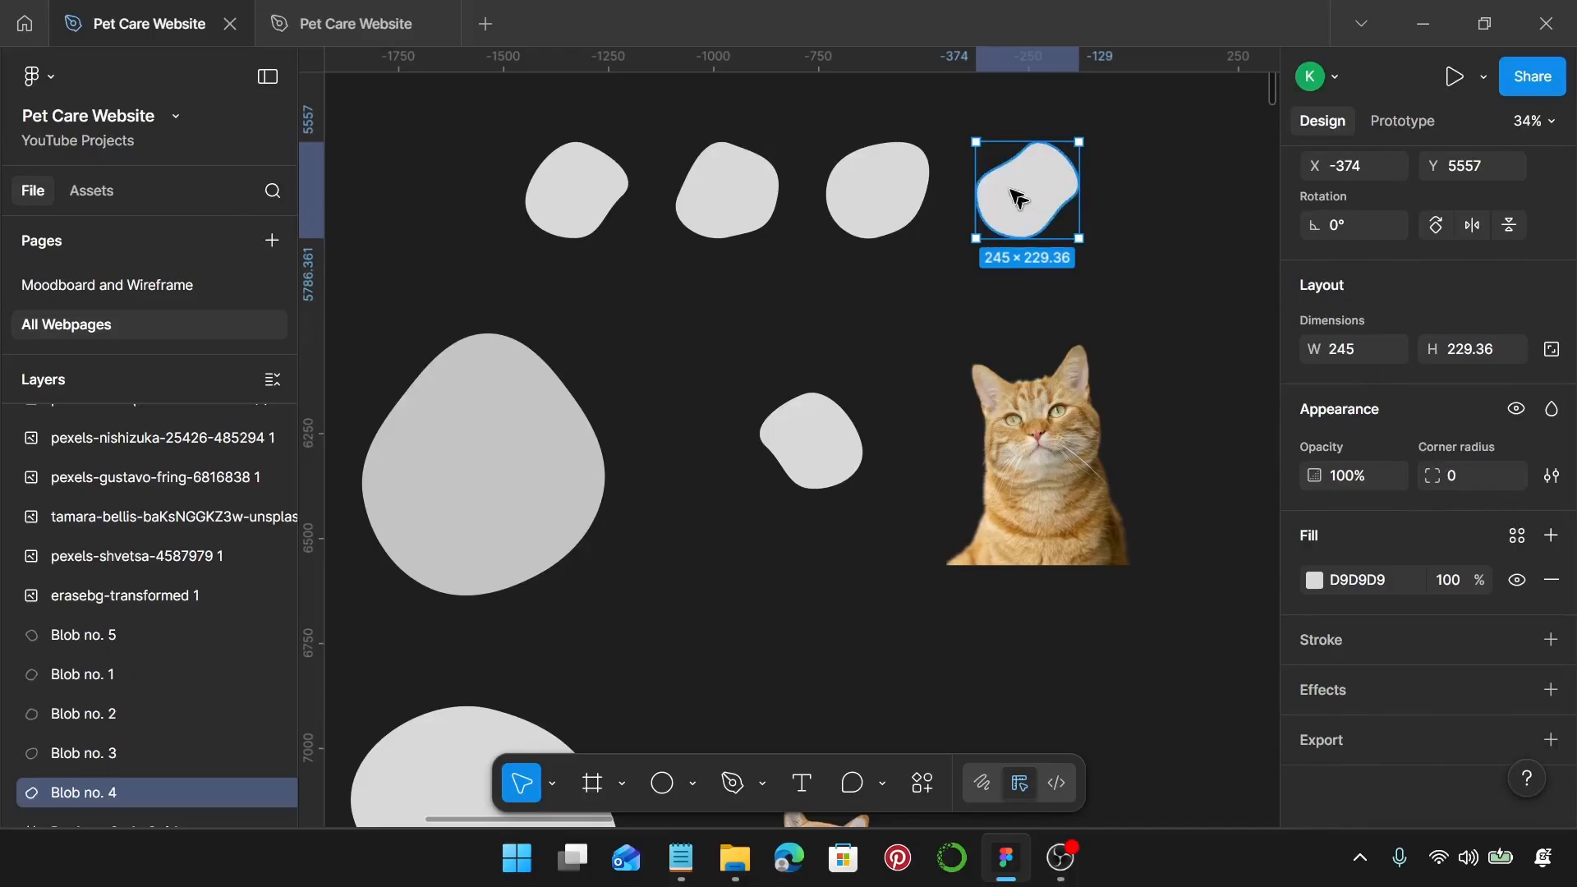
left_click_drag(1025, 189, 1153, 331)
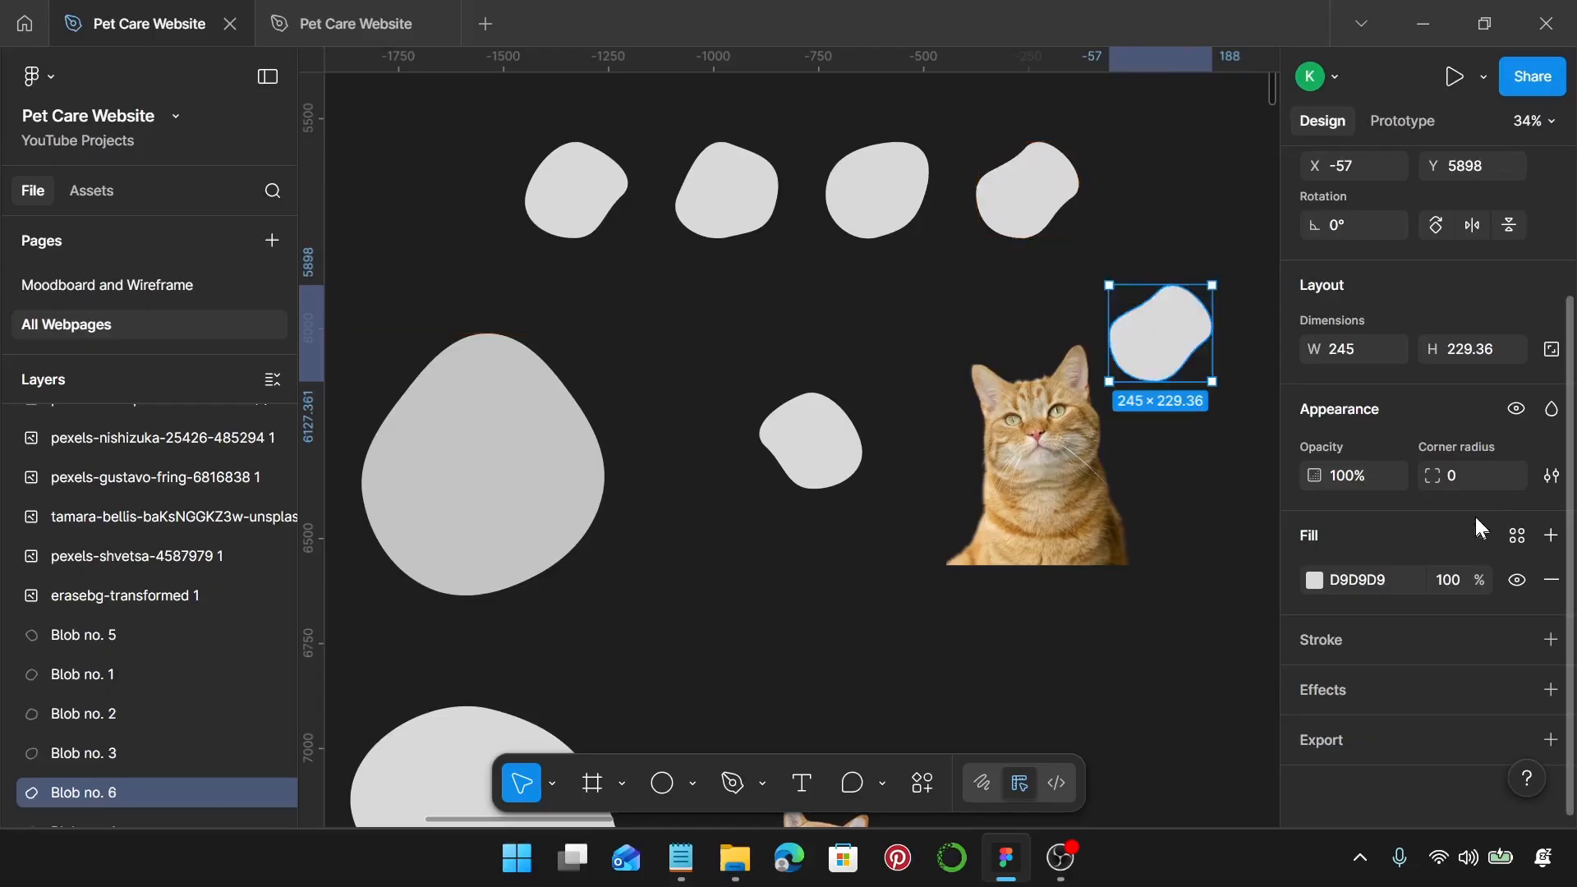
left_click(1551, 640)
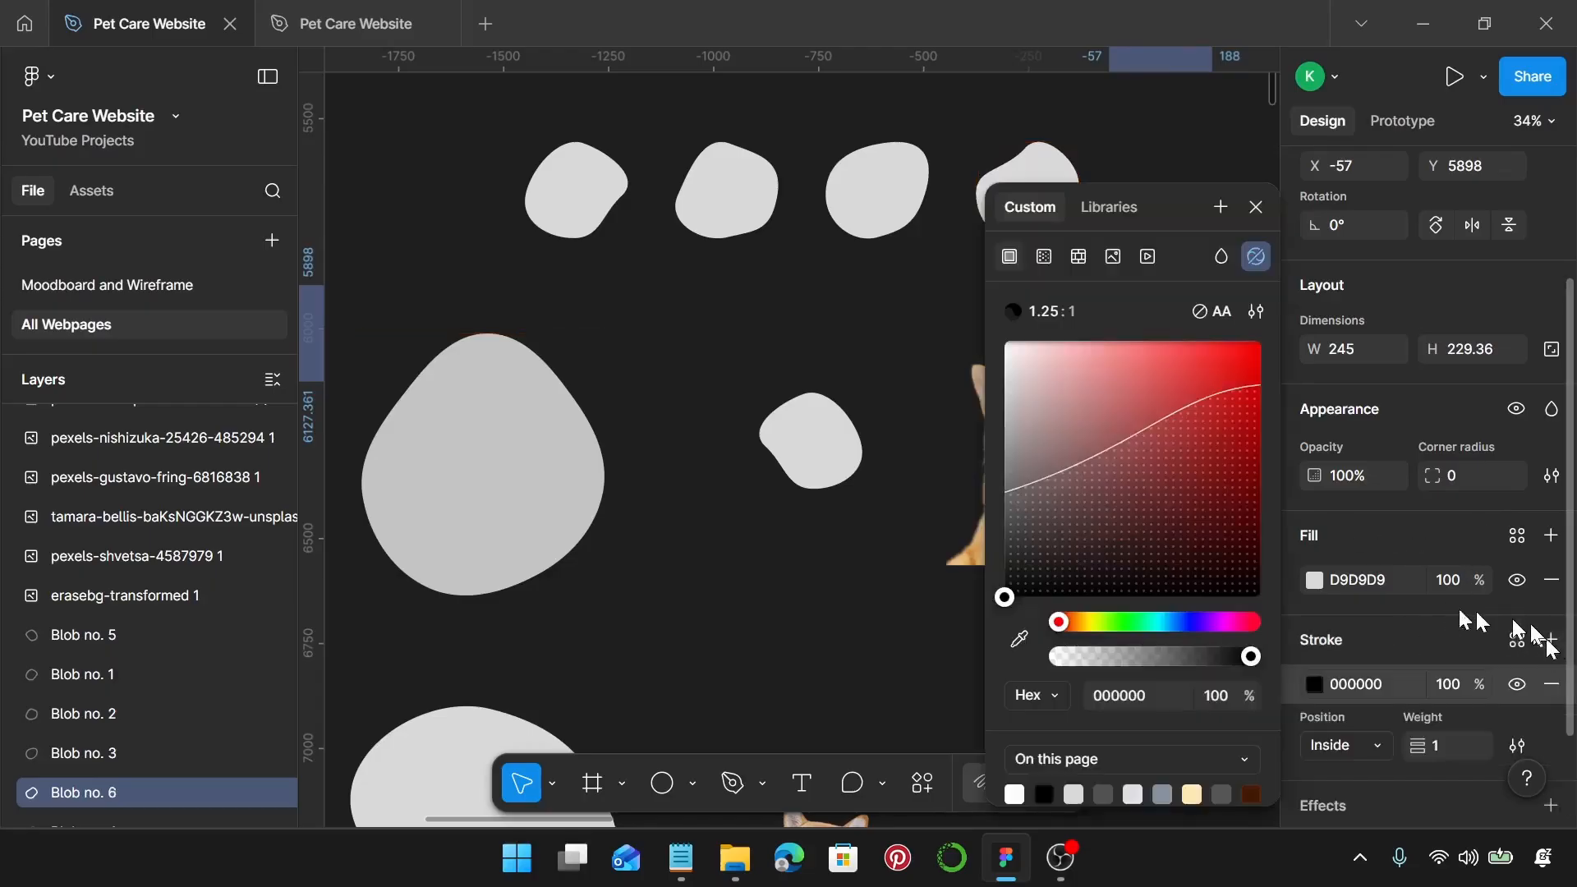
left_click(1513, 642)
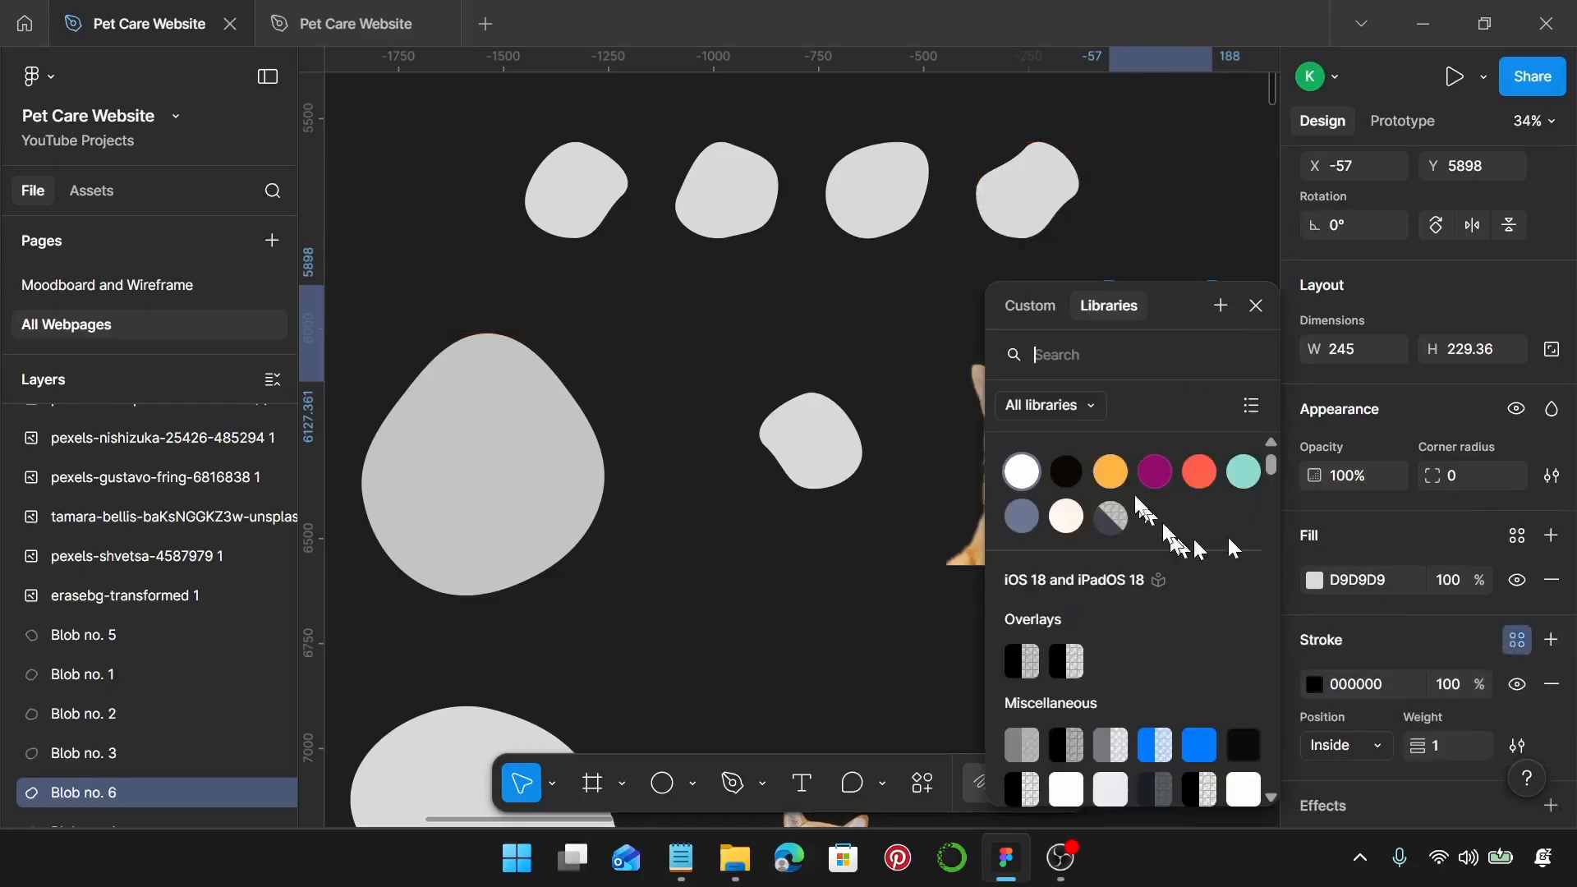
left_click(1122, 474)
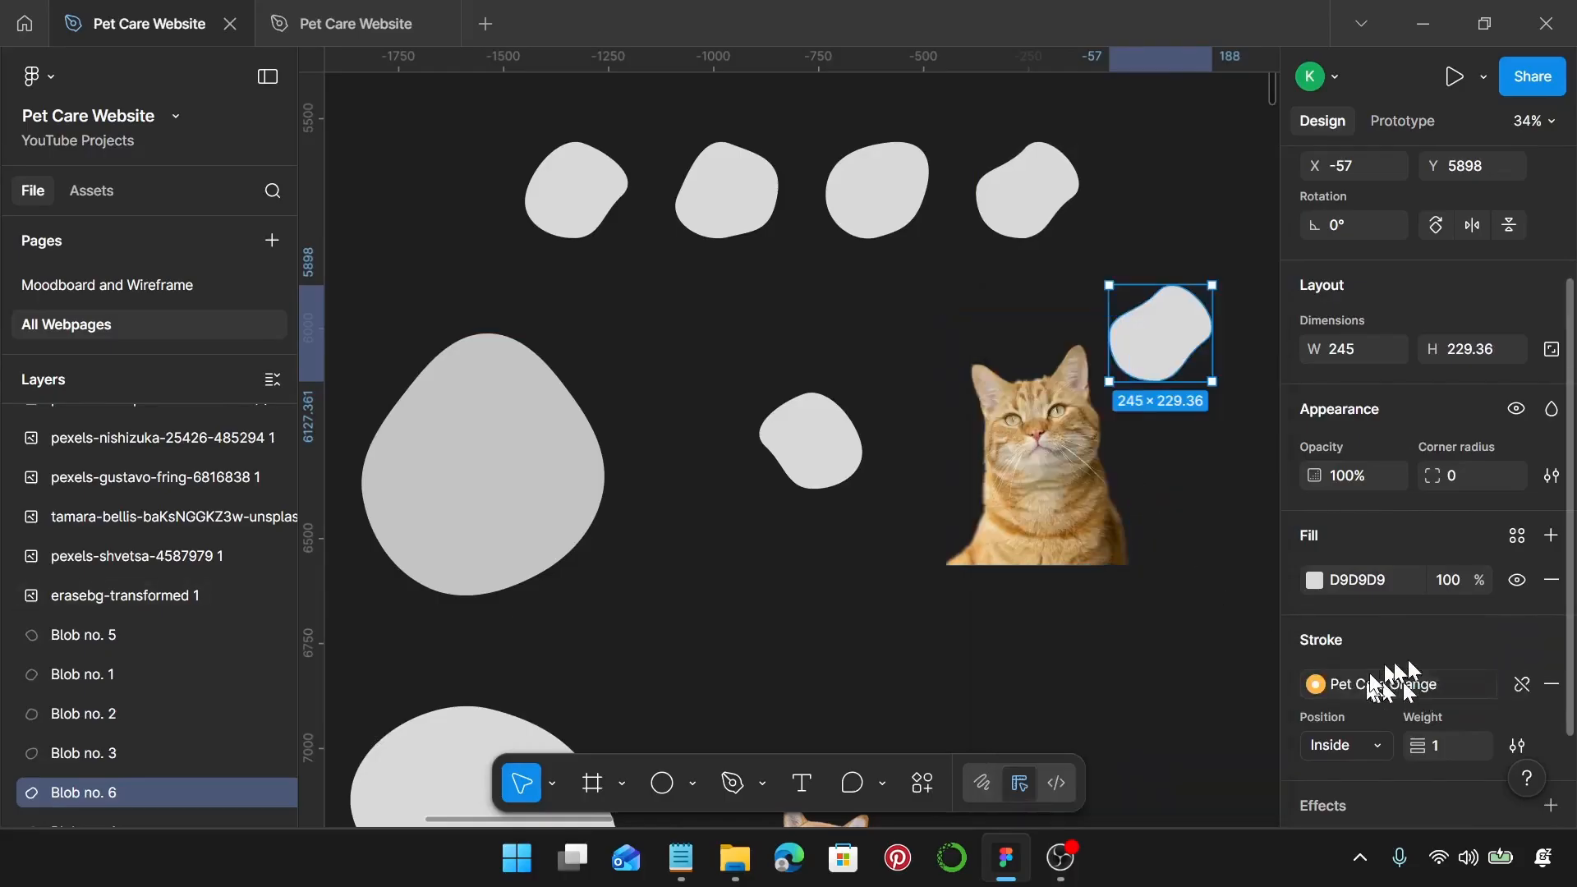
scroll(1456, 657, "down", 2)
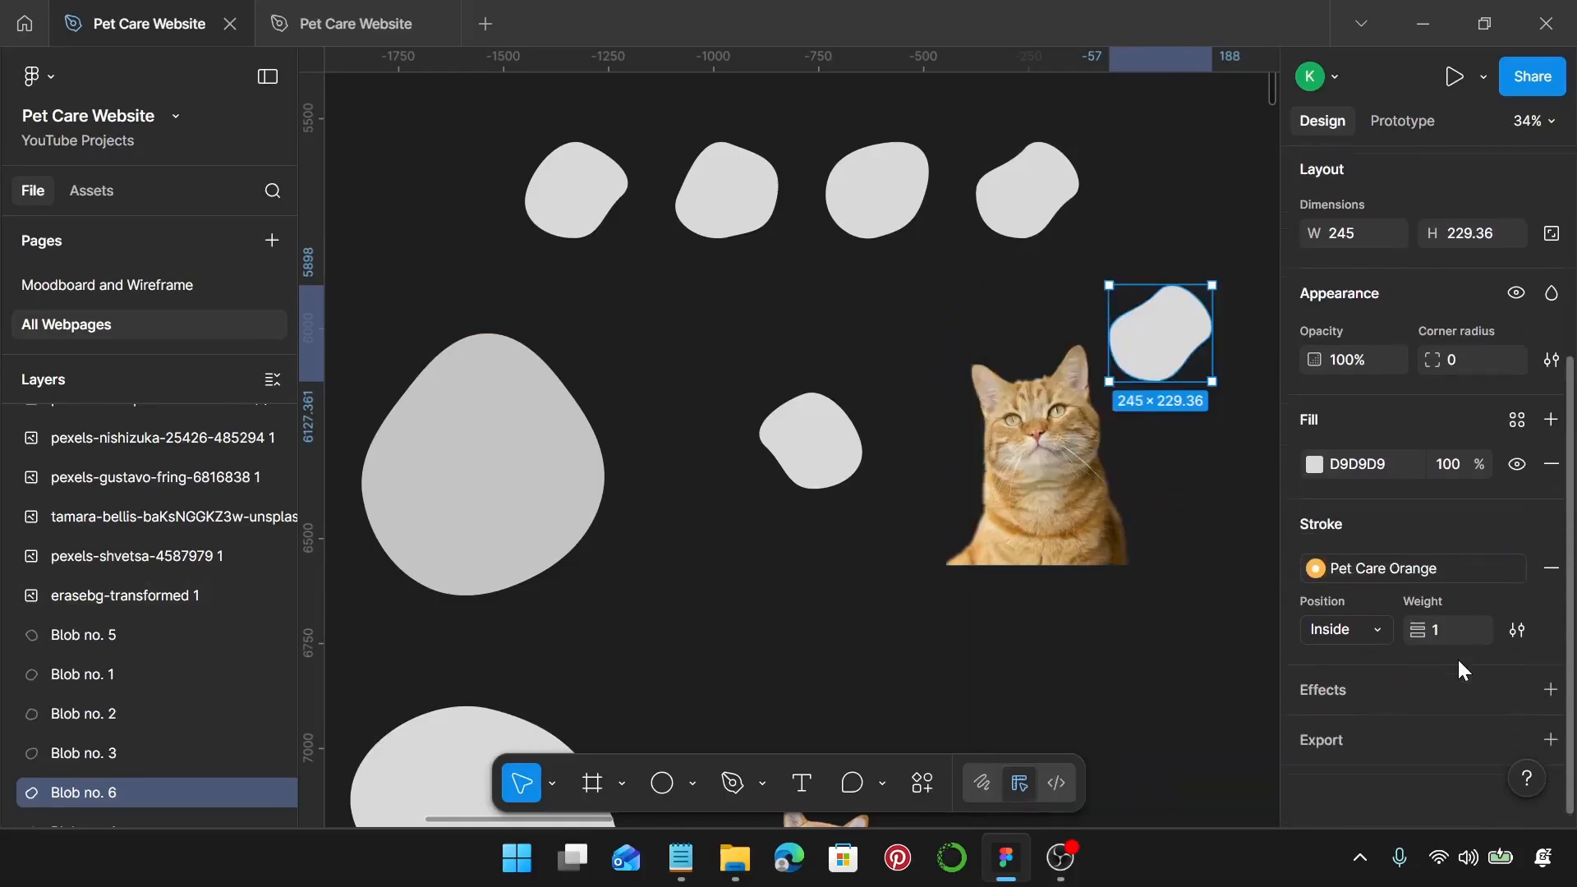
Step: Make the duplicated blob's stroke dashed with a weight of 5 and remove its fill
left_click(1515, 632)
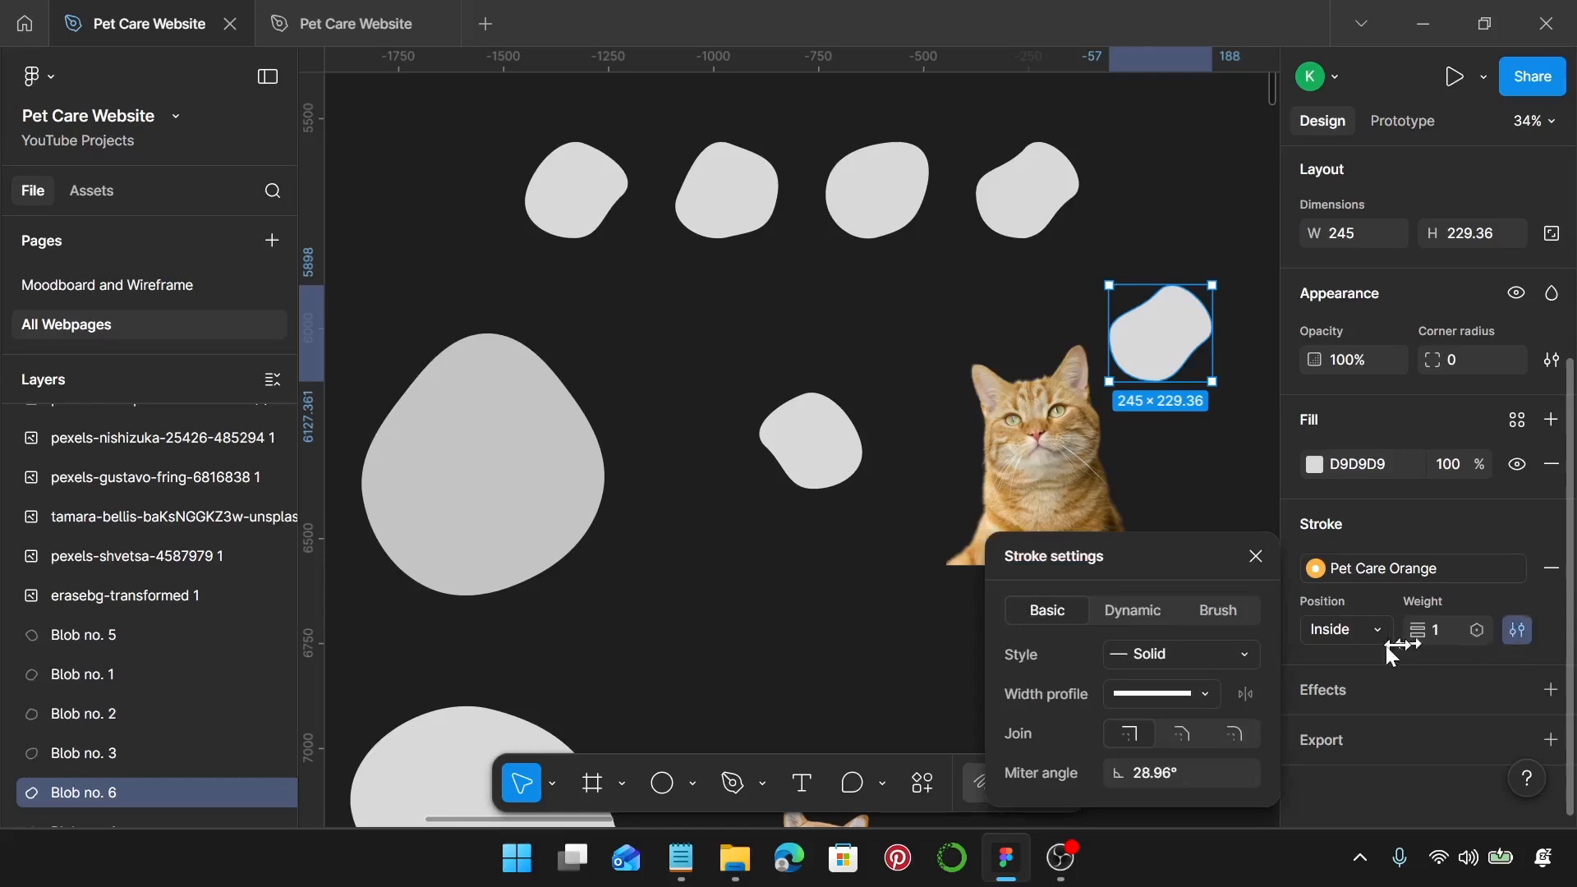
left_click(1243, 654)
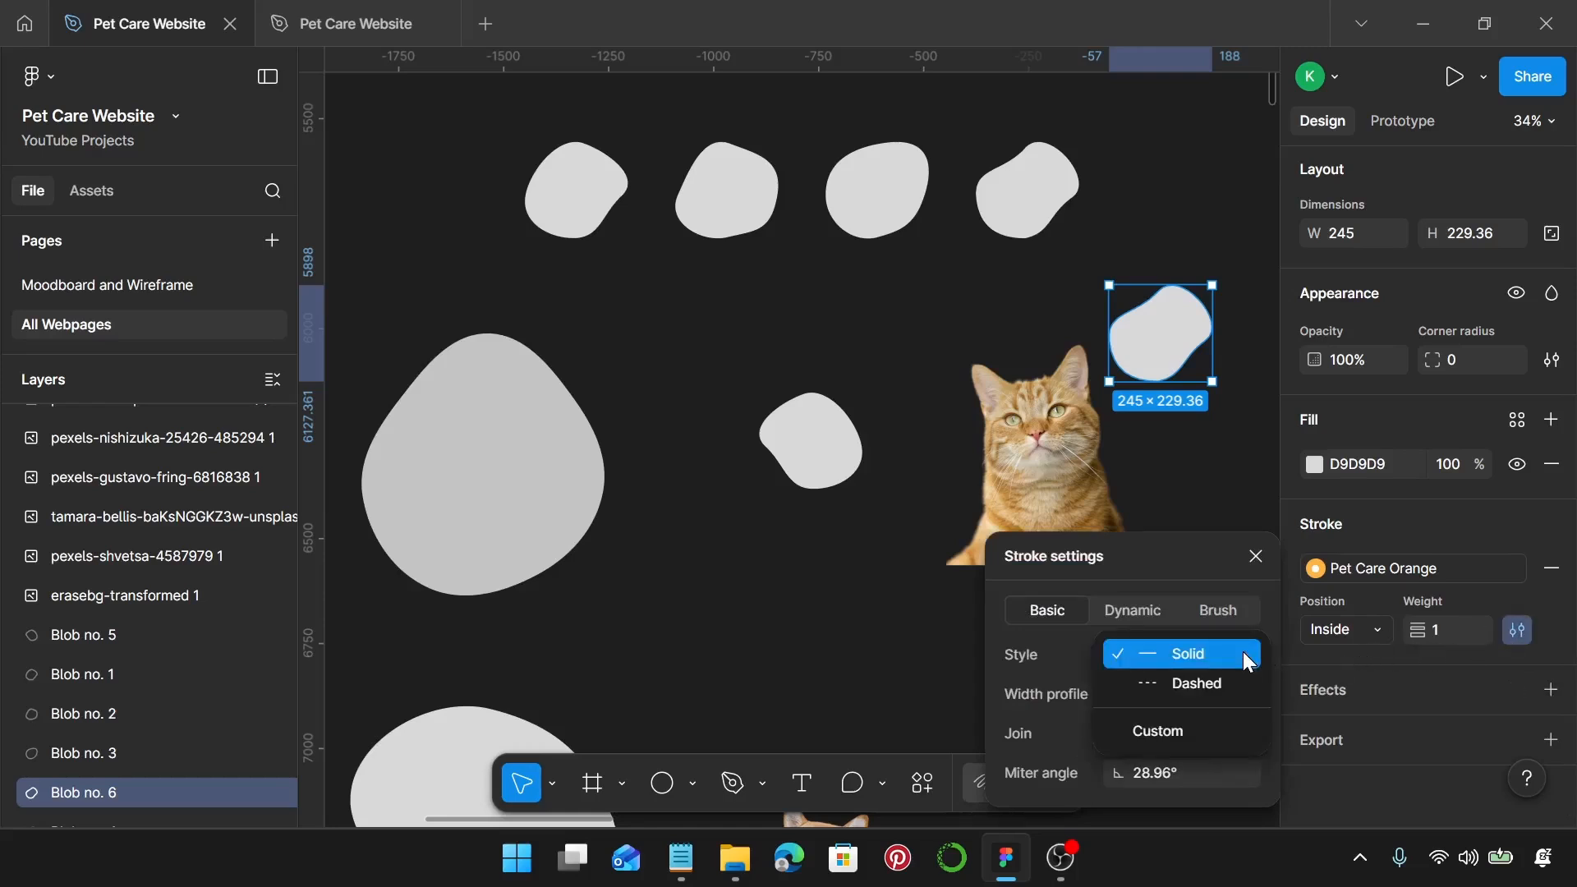
left_click(1243, 681)
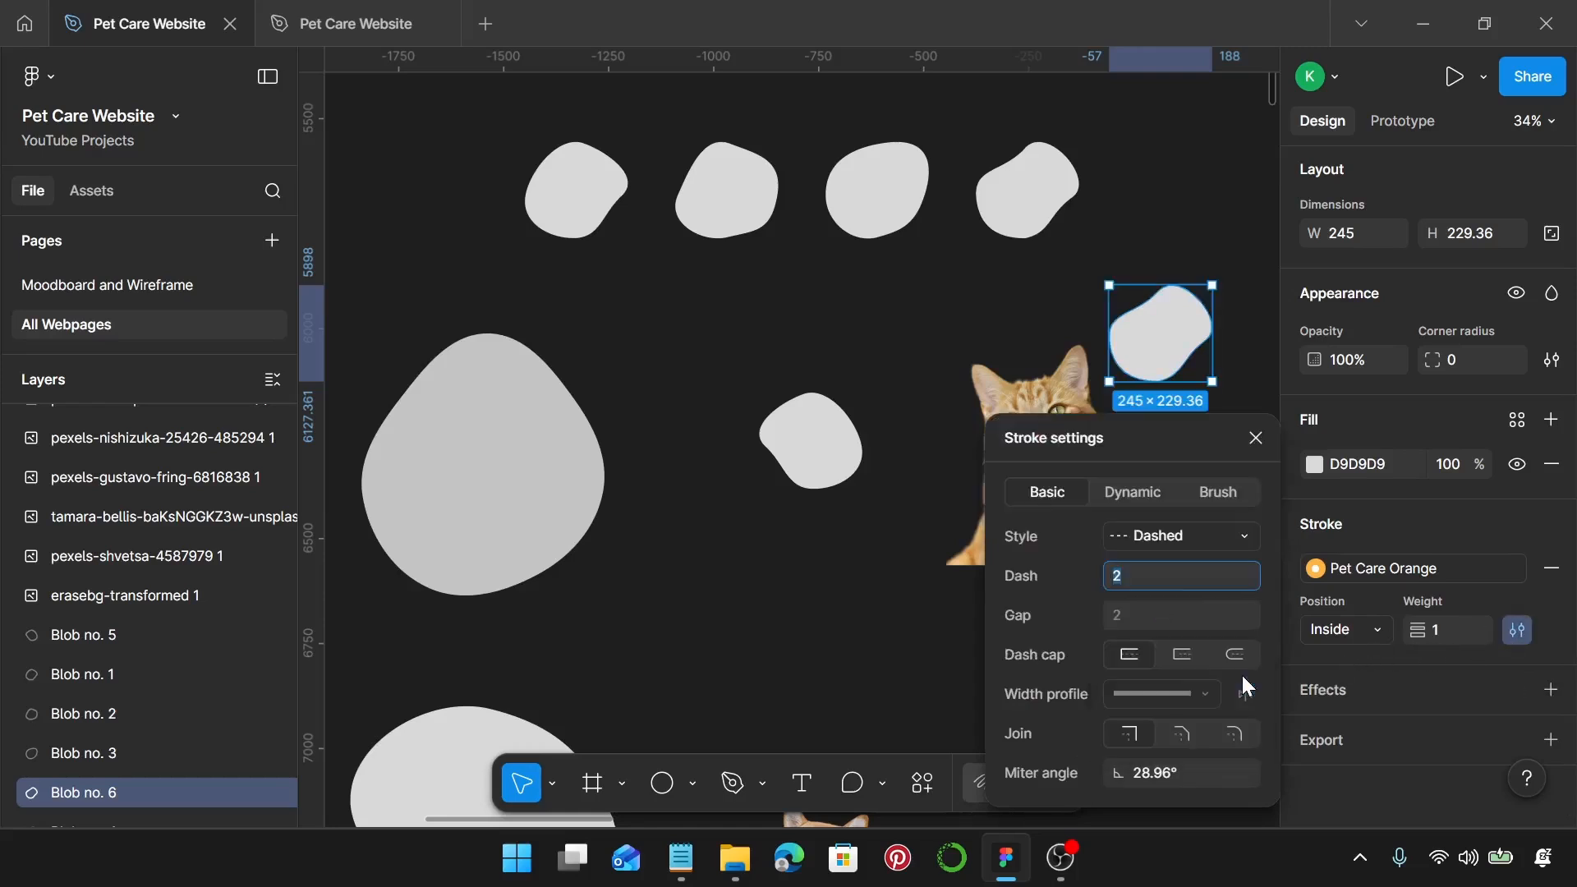
left_click(1456, 636)
type("5")
key("Return")
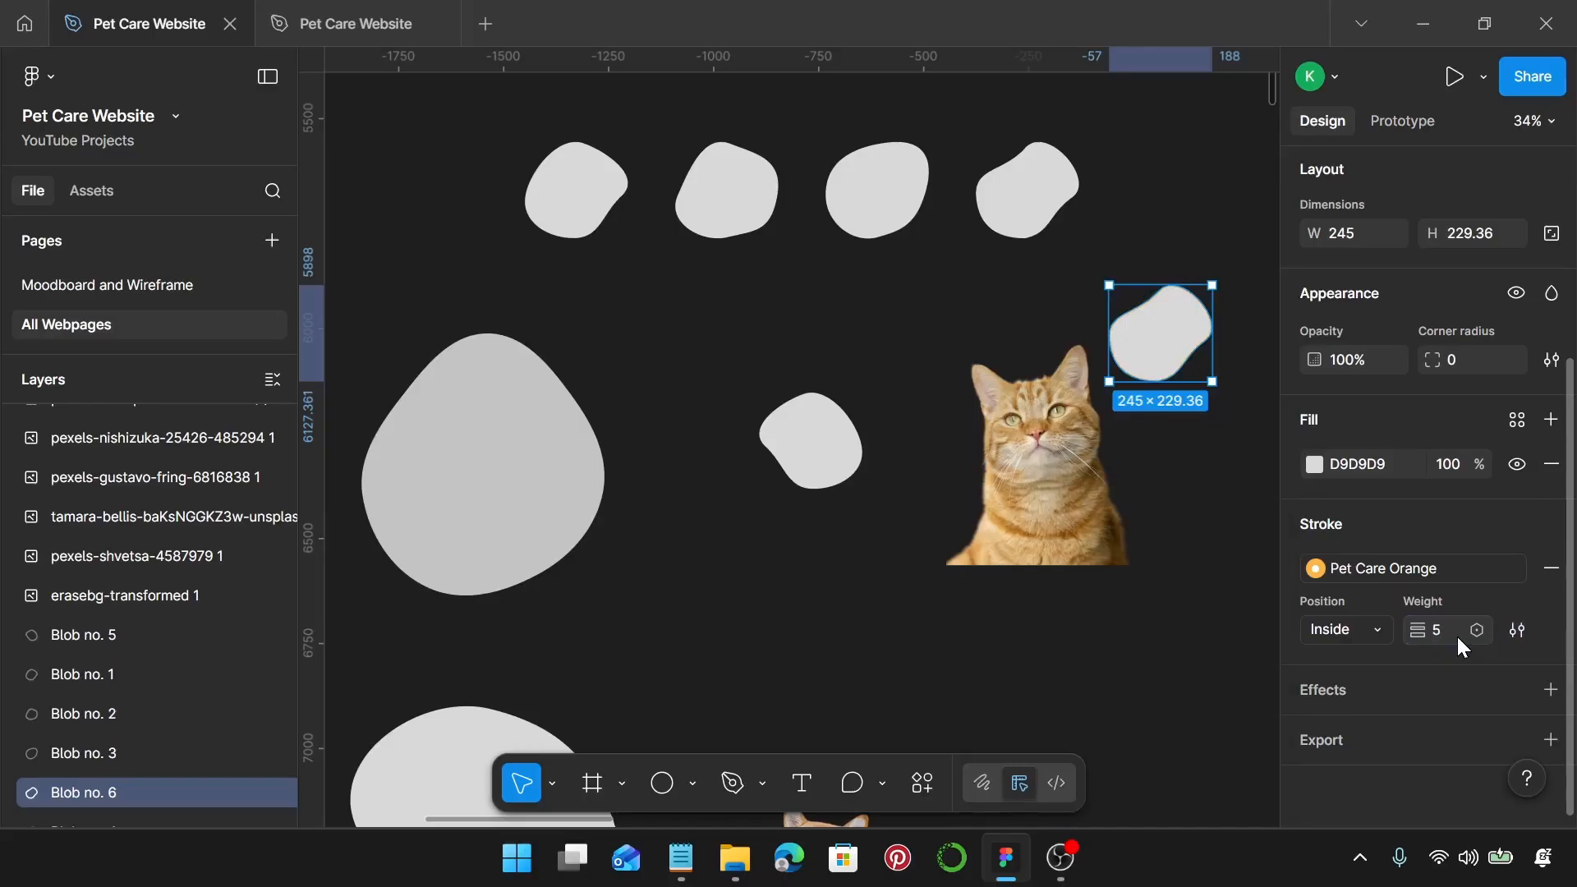
left_click(1551, 464)
scroll(1146, 345, "up", 5)
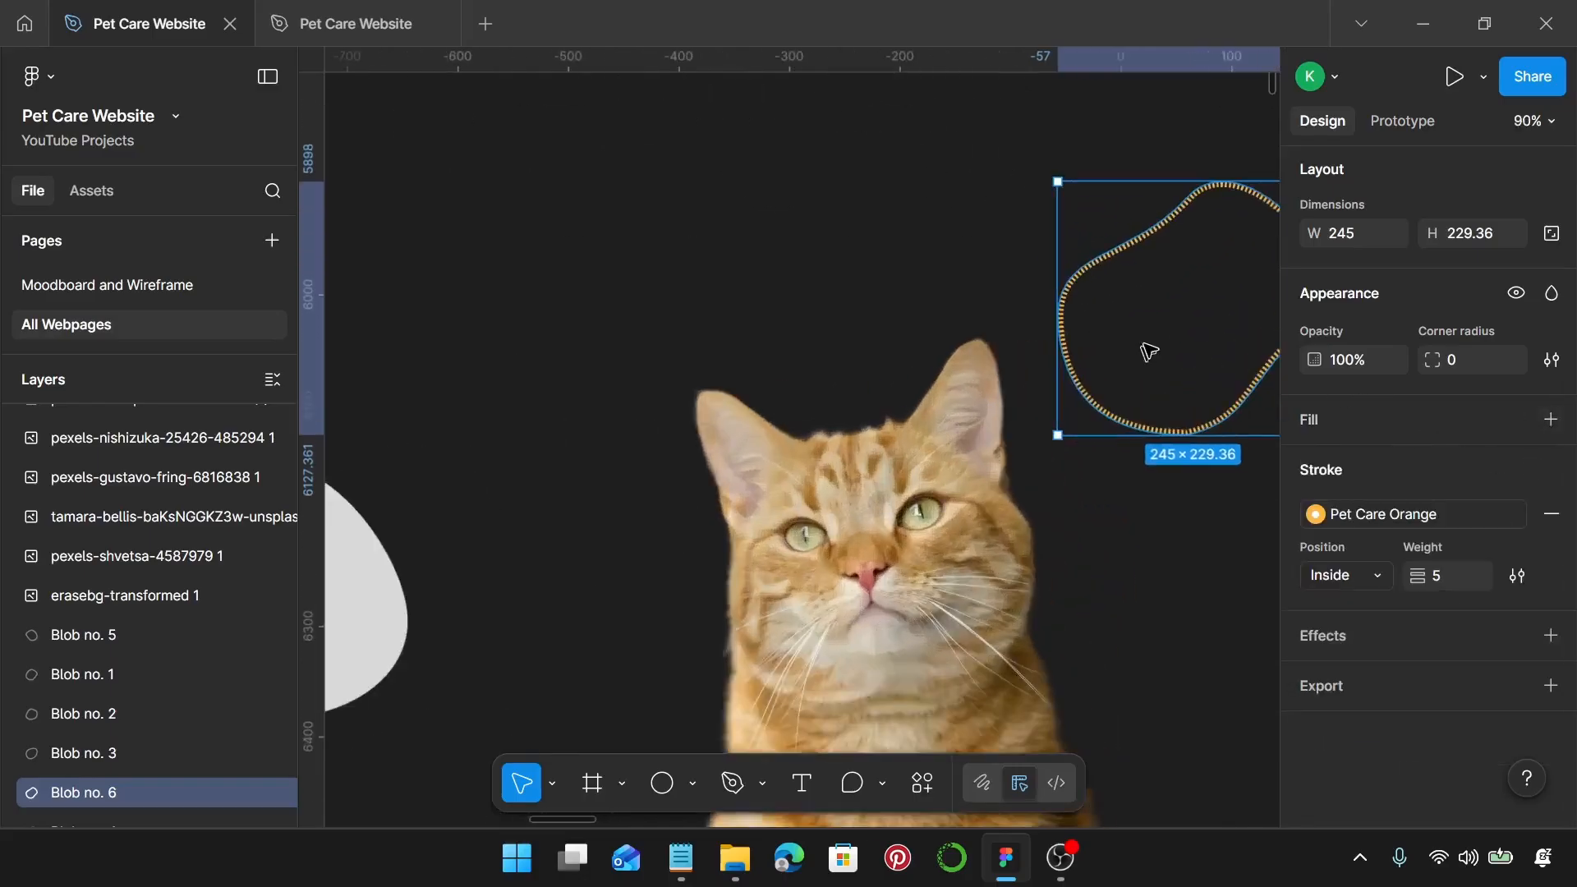
Step: Try enlarging the dashed blob outline proportionally to about 513 × 480, and undo the resize
scroll(1145, 346, "down", 3)
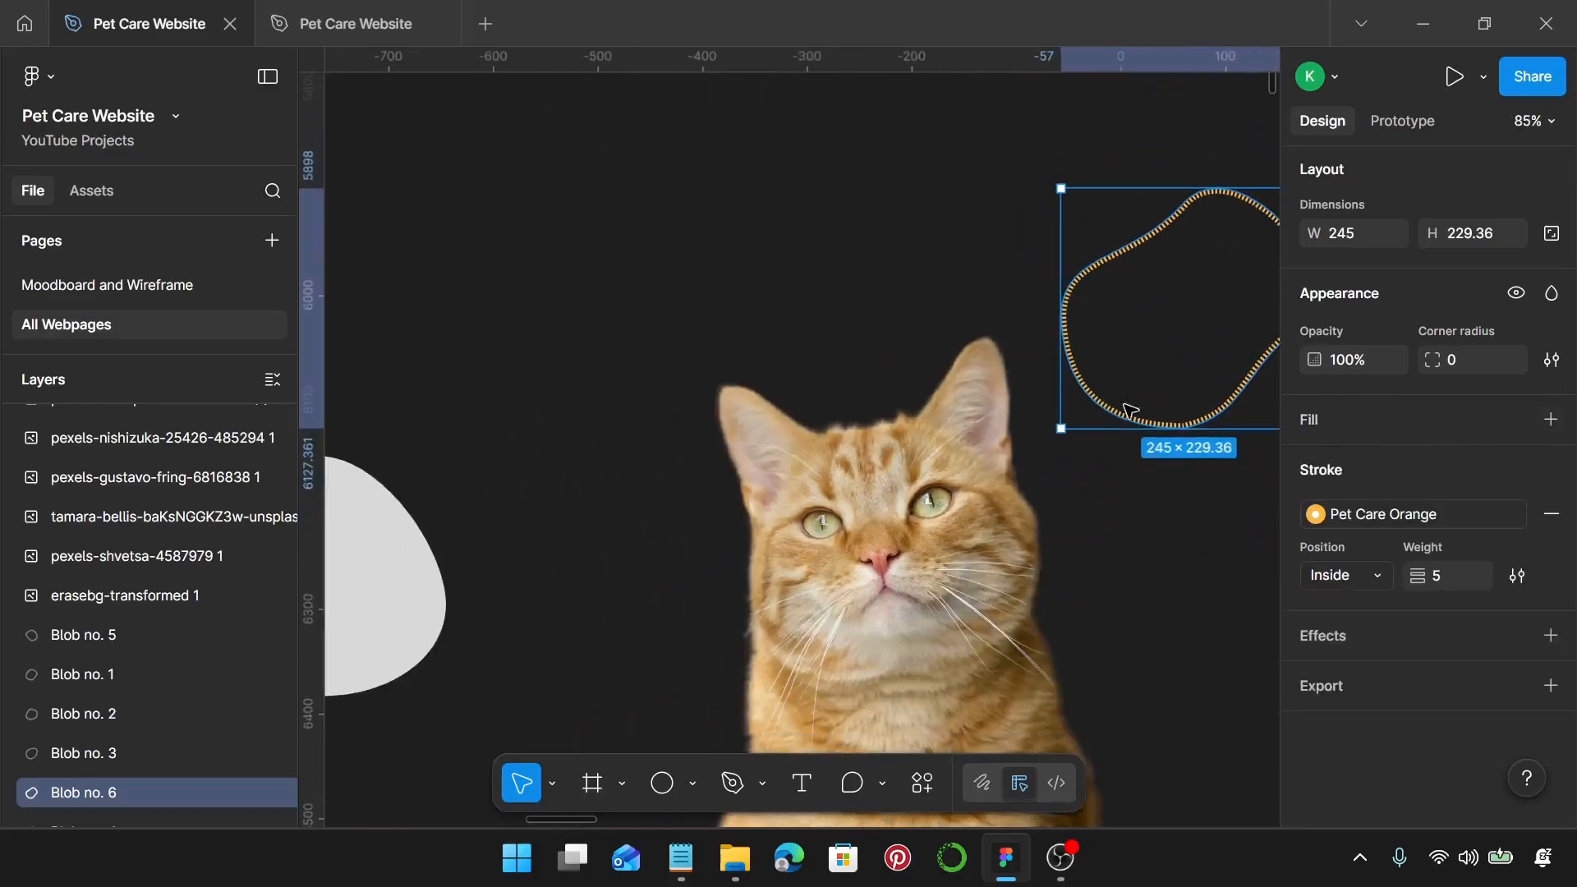
scroll(1125, 408, "down", 3)
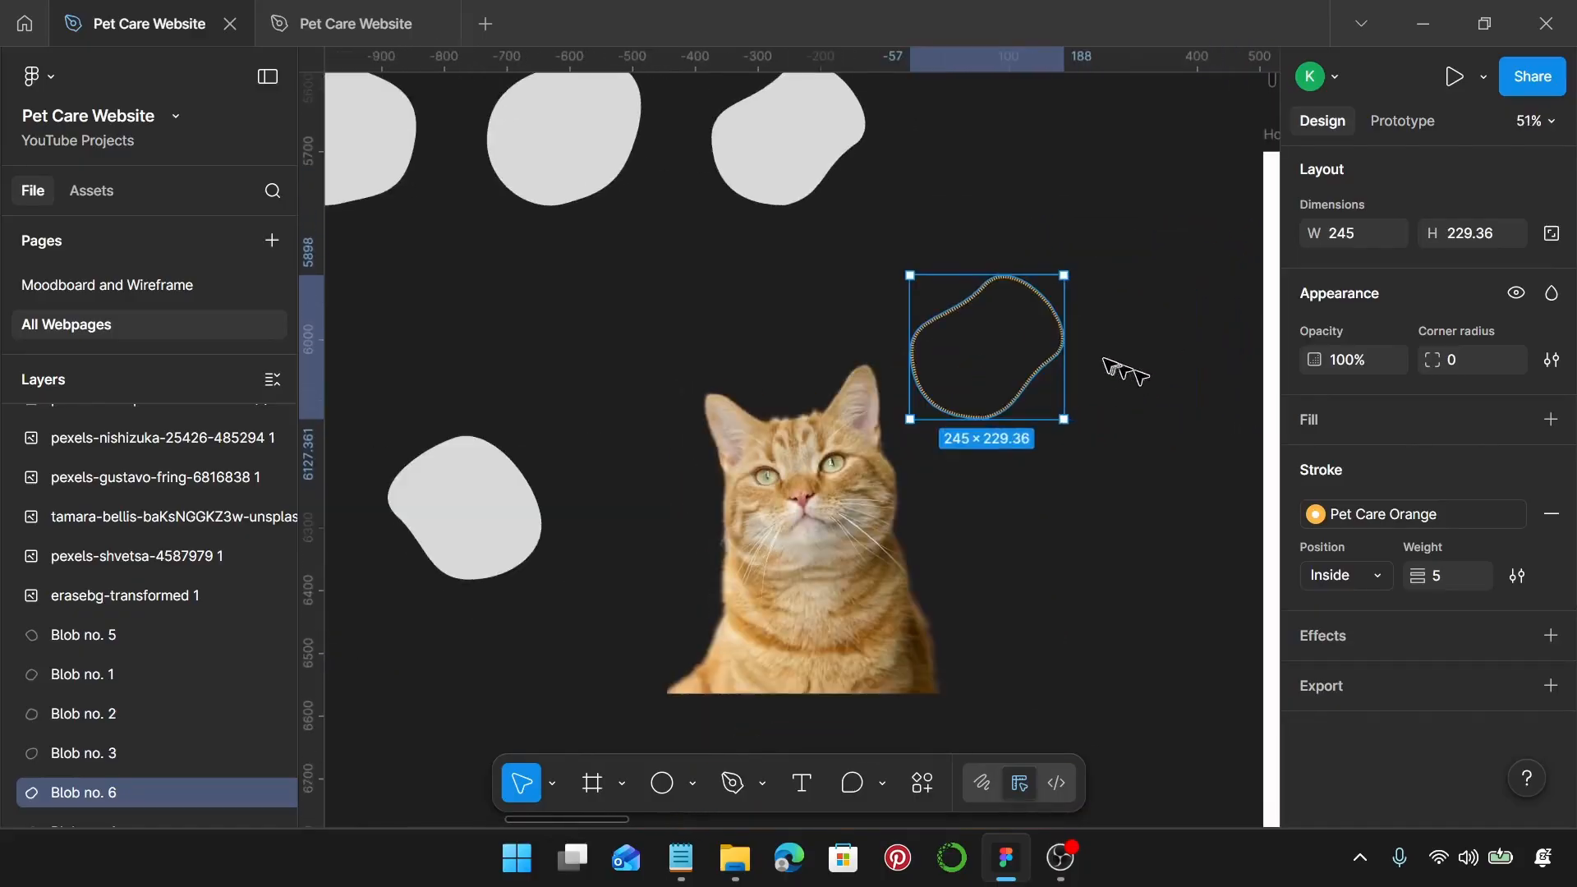
left_click_drag(1064, 356, 1229, 394)
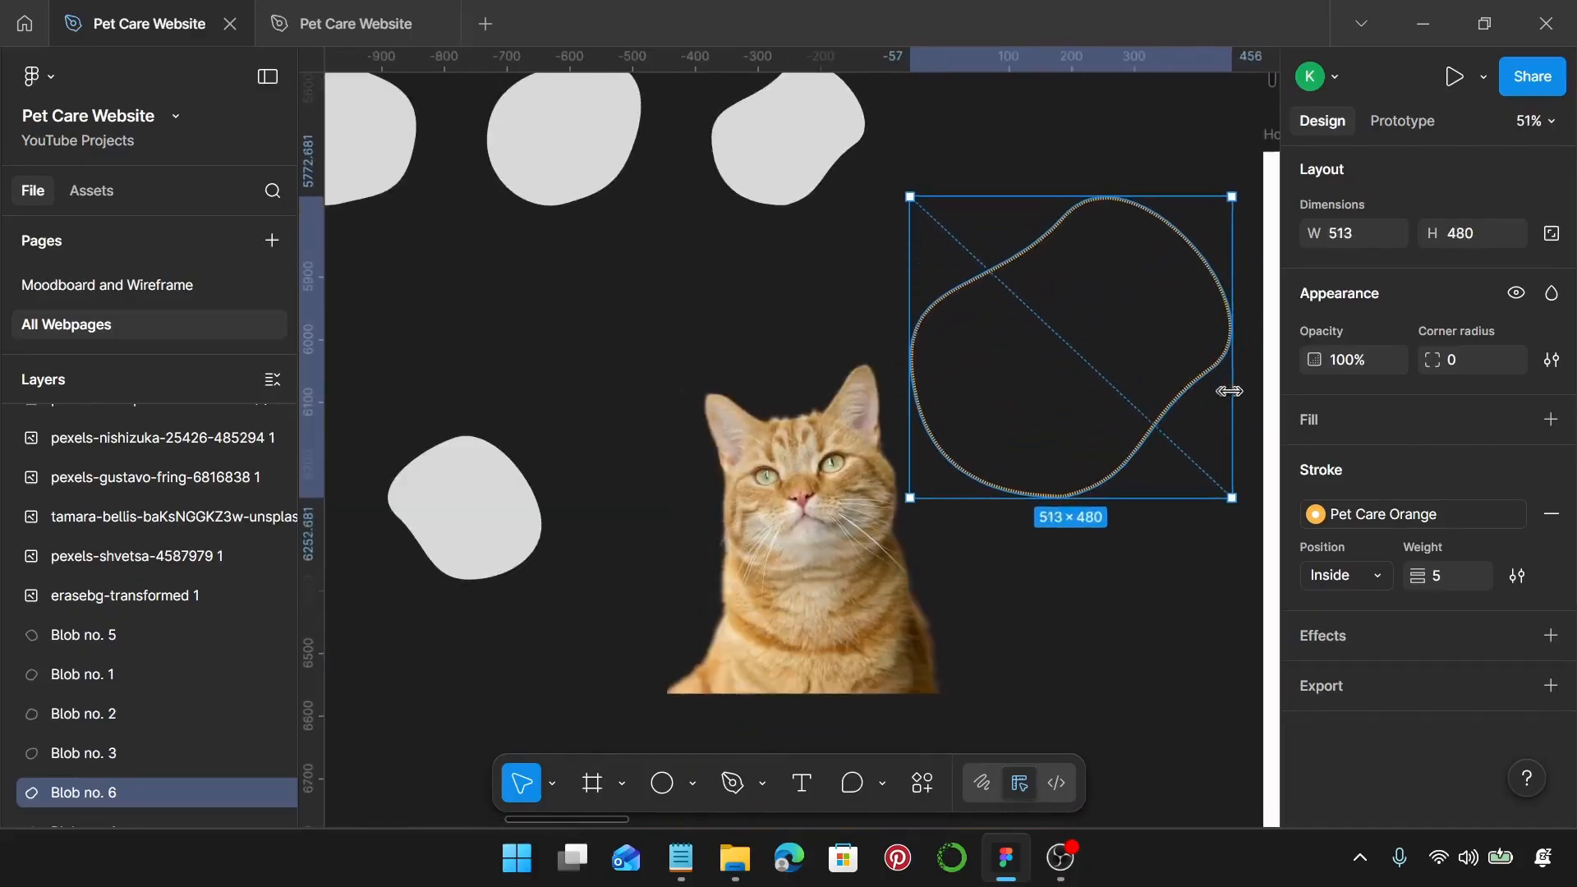
scroll(1174, 384, "down", 3)
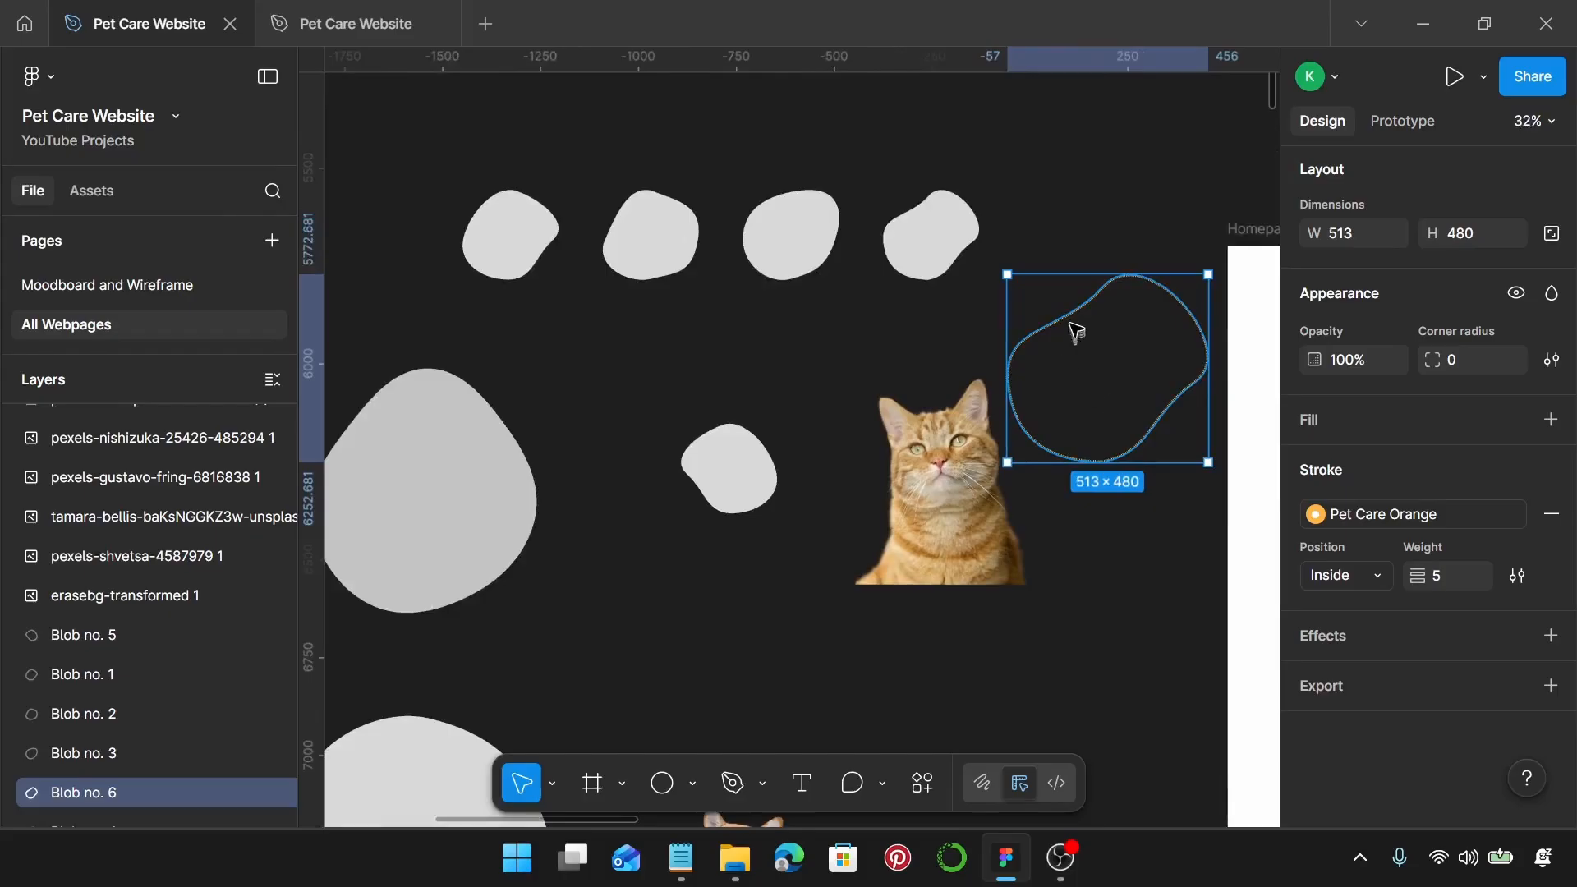
key("ctrl+z")
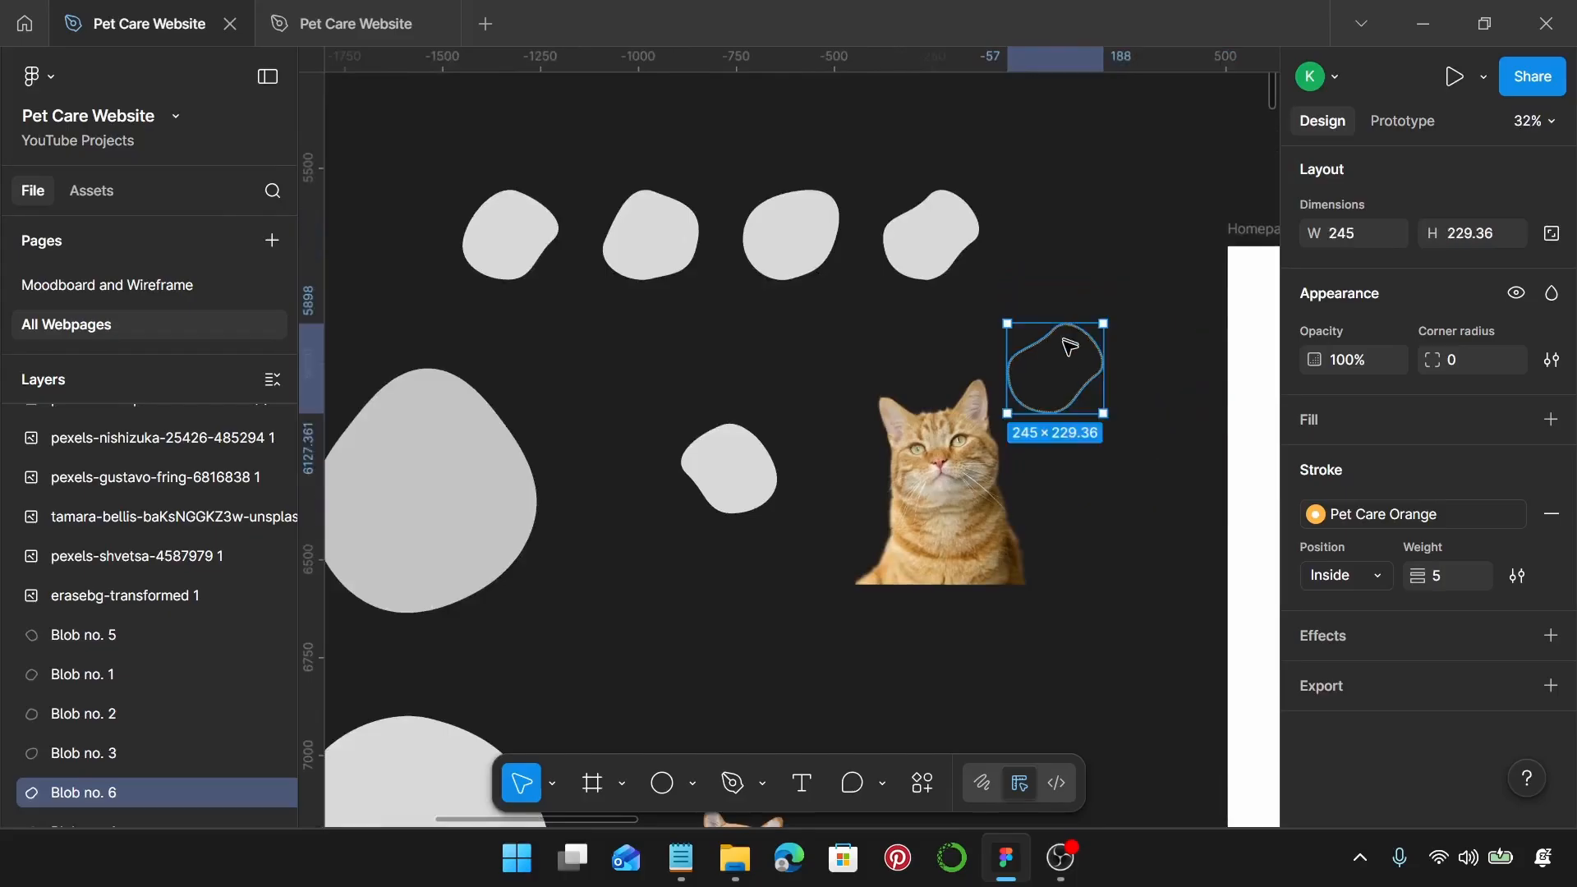
Step: Centre the dashed outline over Blob no. 5 beside the cat image and enlarge it proportionally to about 288 × 269
left_click_drag(1044, 349, 727, 447)
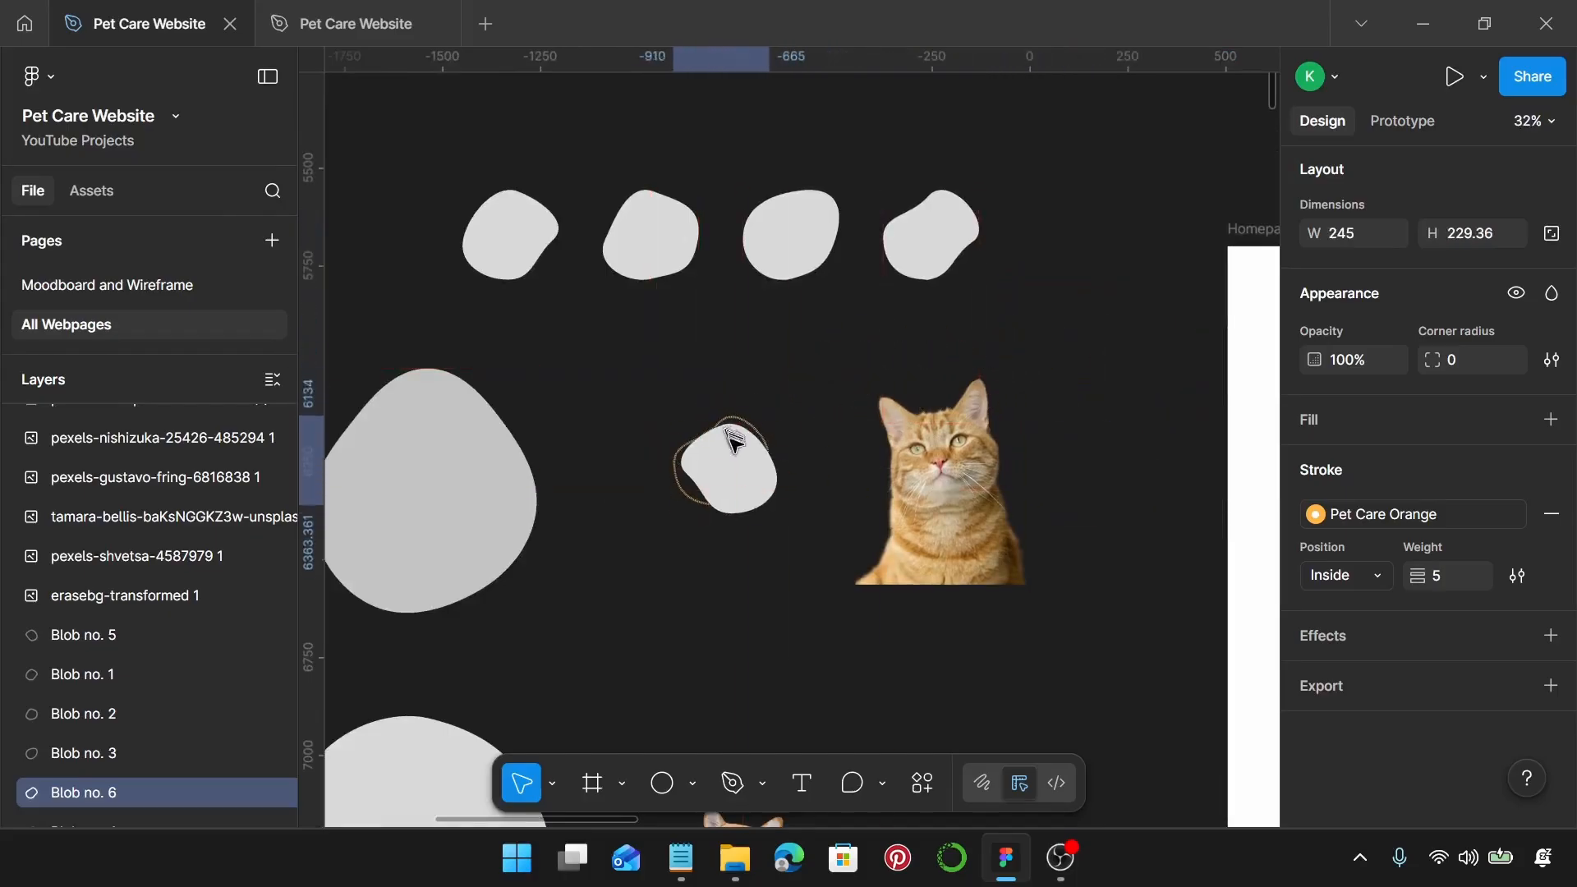
scroll(745, 456, "up", 3)
scroll(772, 444, "up", 3)
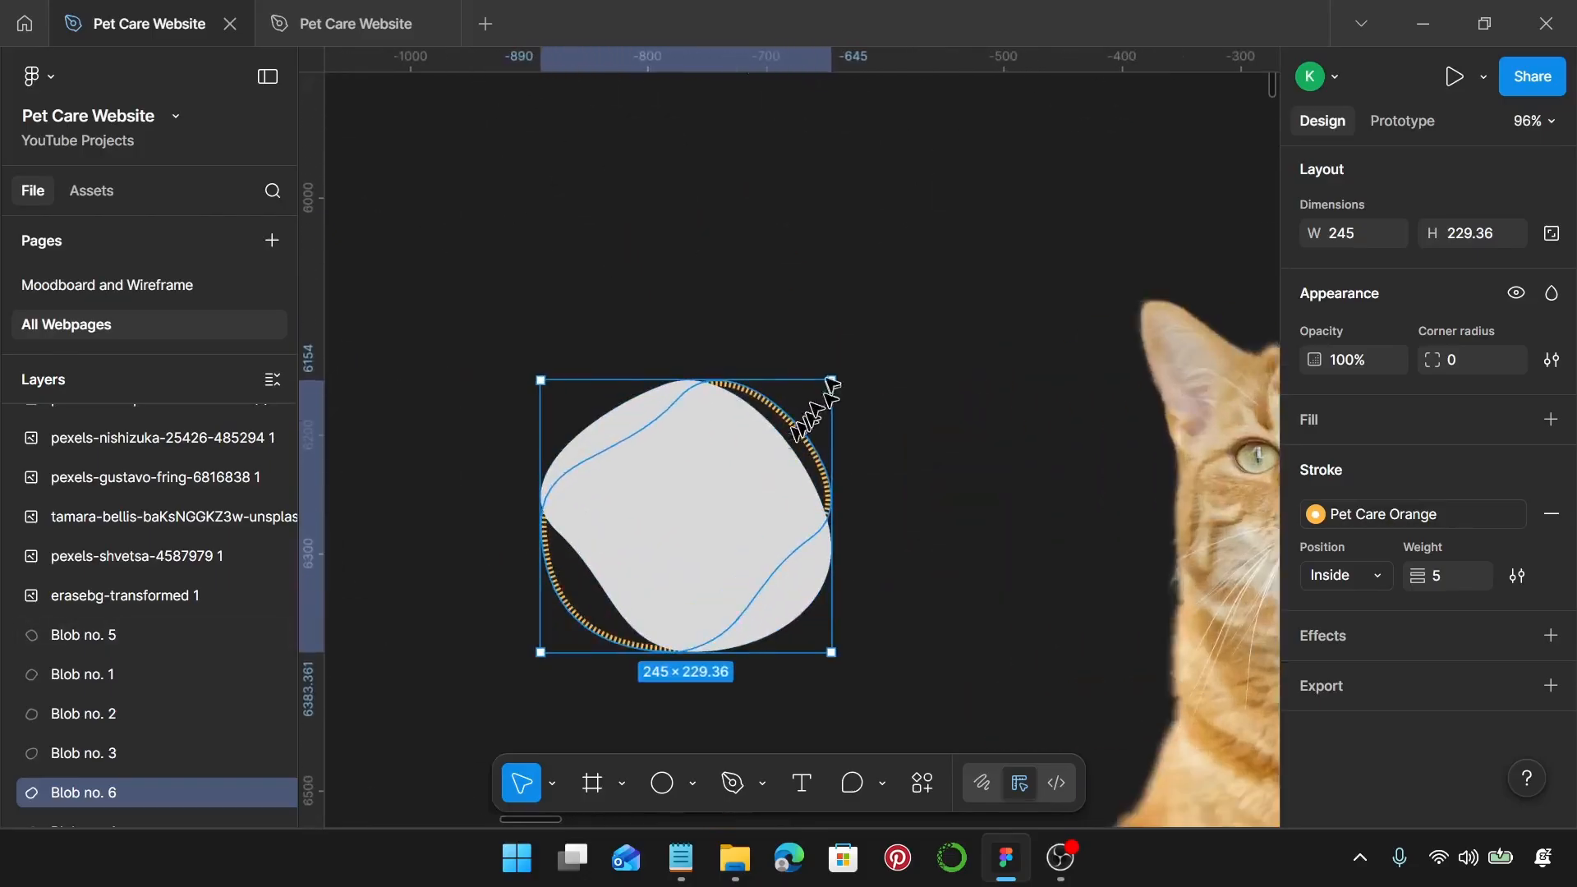
left_click_drag(832, 423, 881, 429)
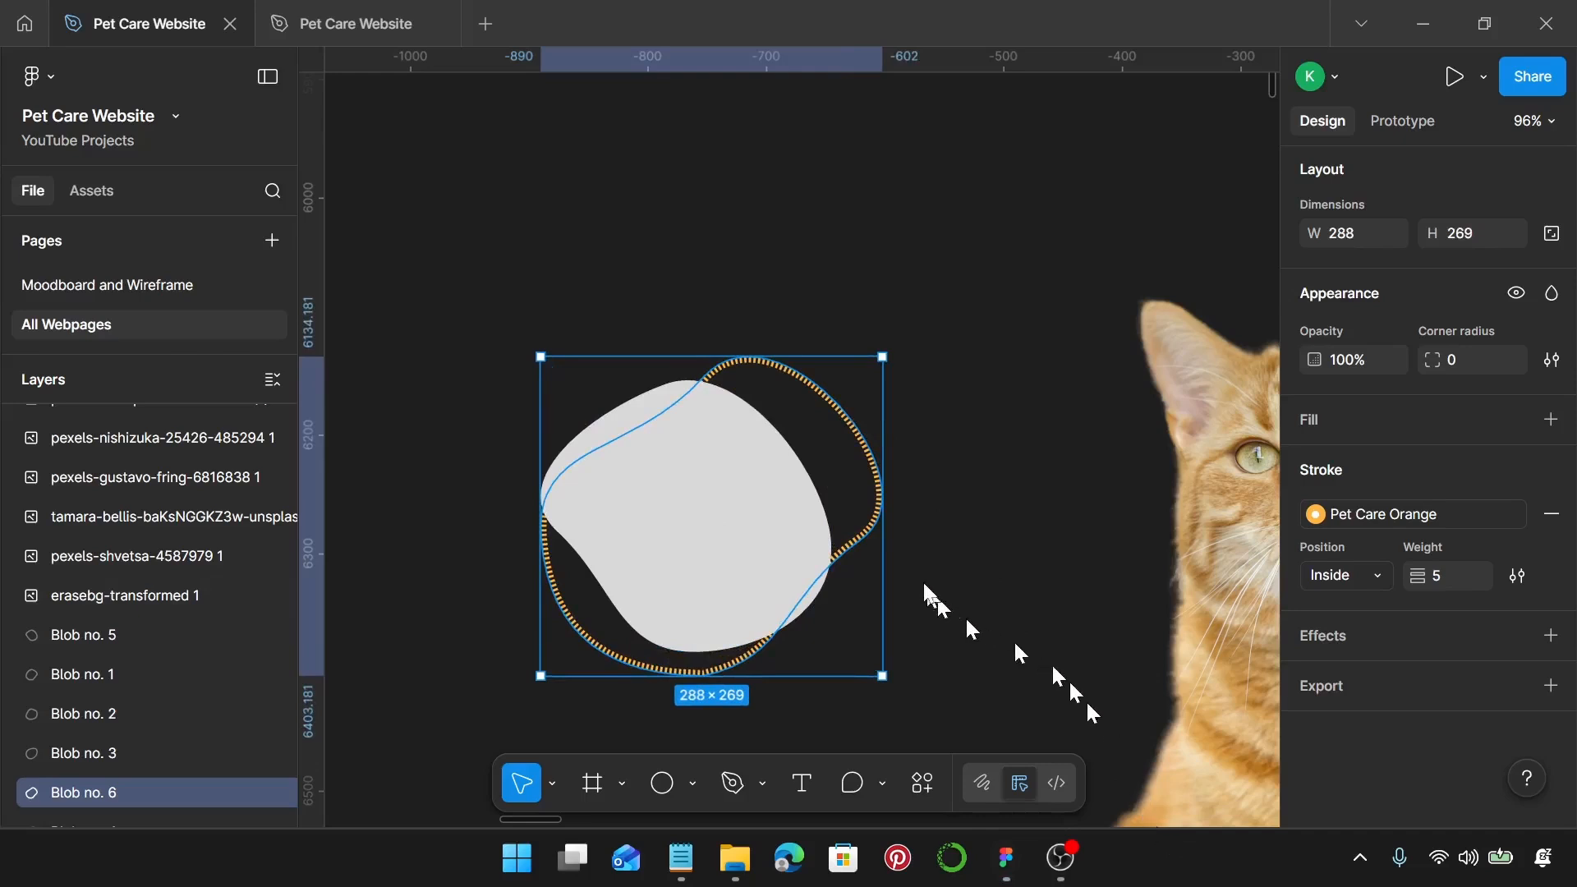
mouse_move(854, 436)
left_mouse_down()
mouse_move(831, 429)
mouse_move(836, 452)
left_mouse_up()
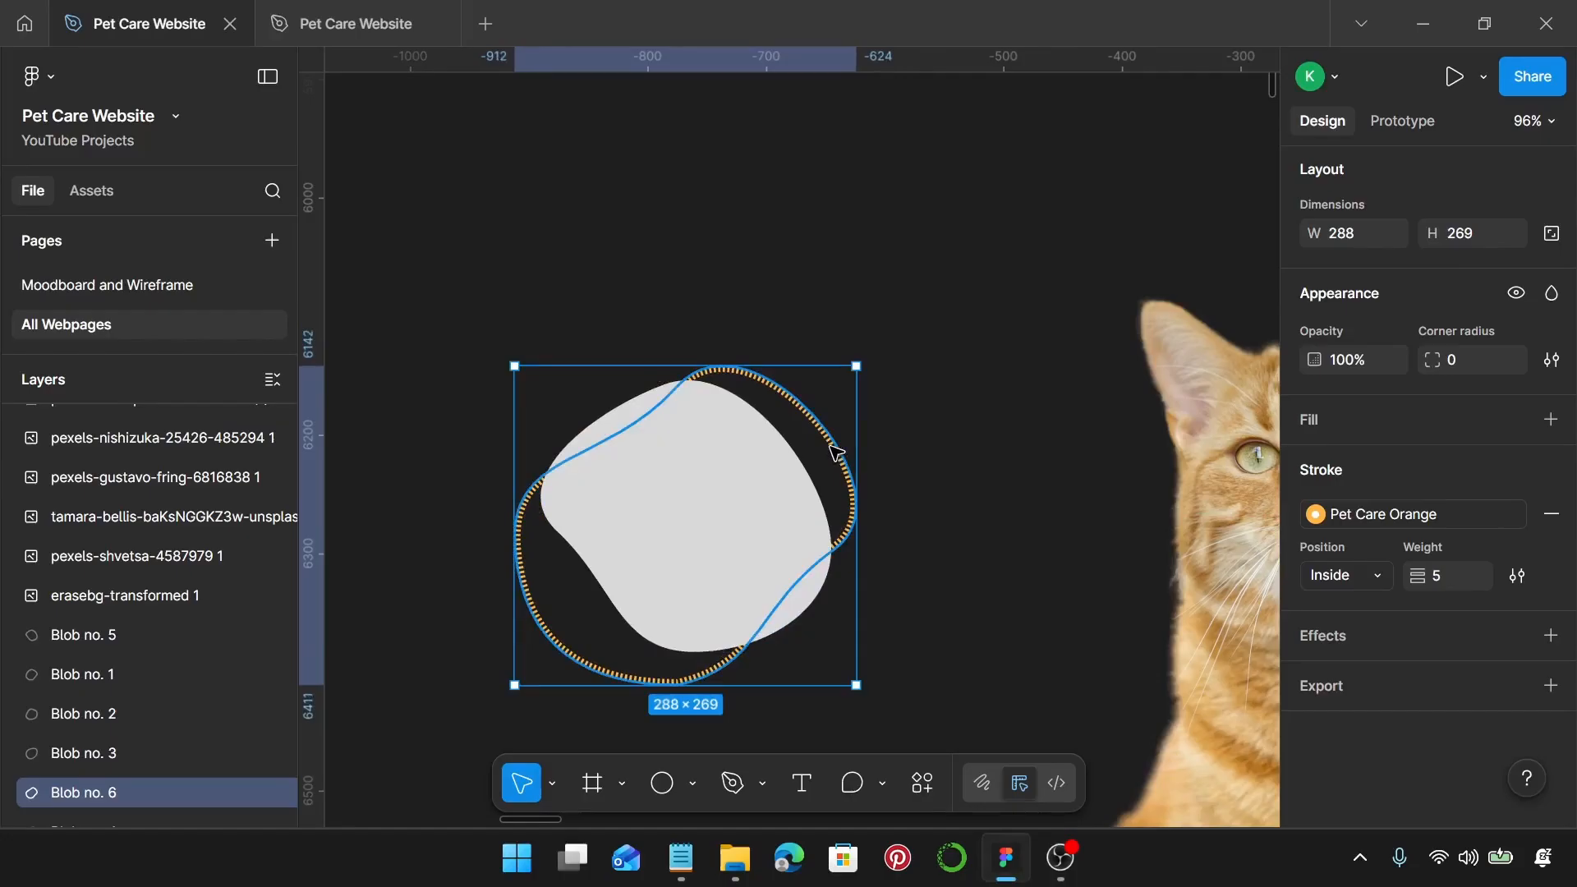
scroll(835, 452, "down", 5)
left_click(946, 455)
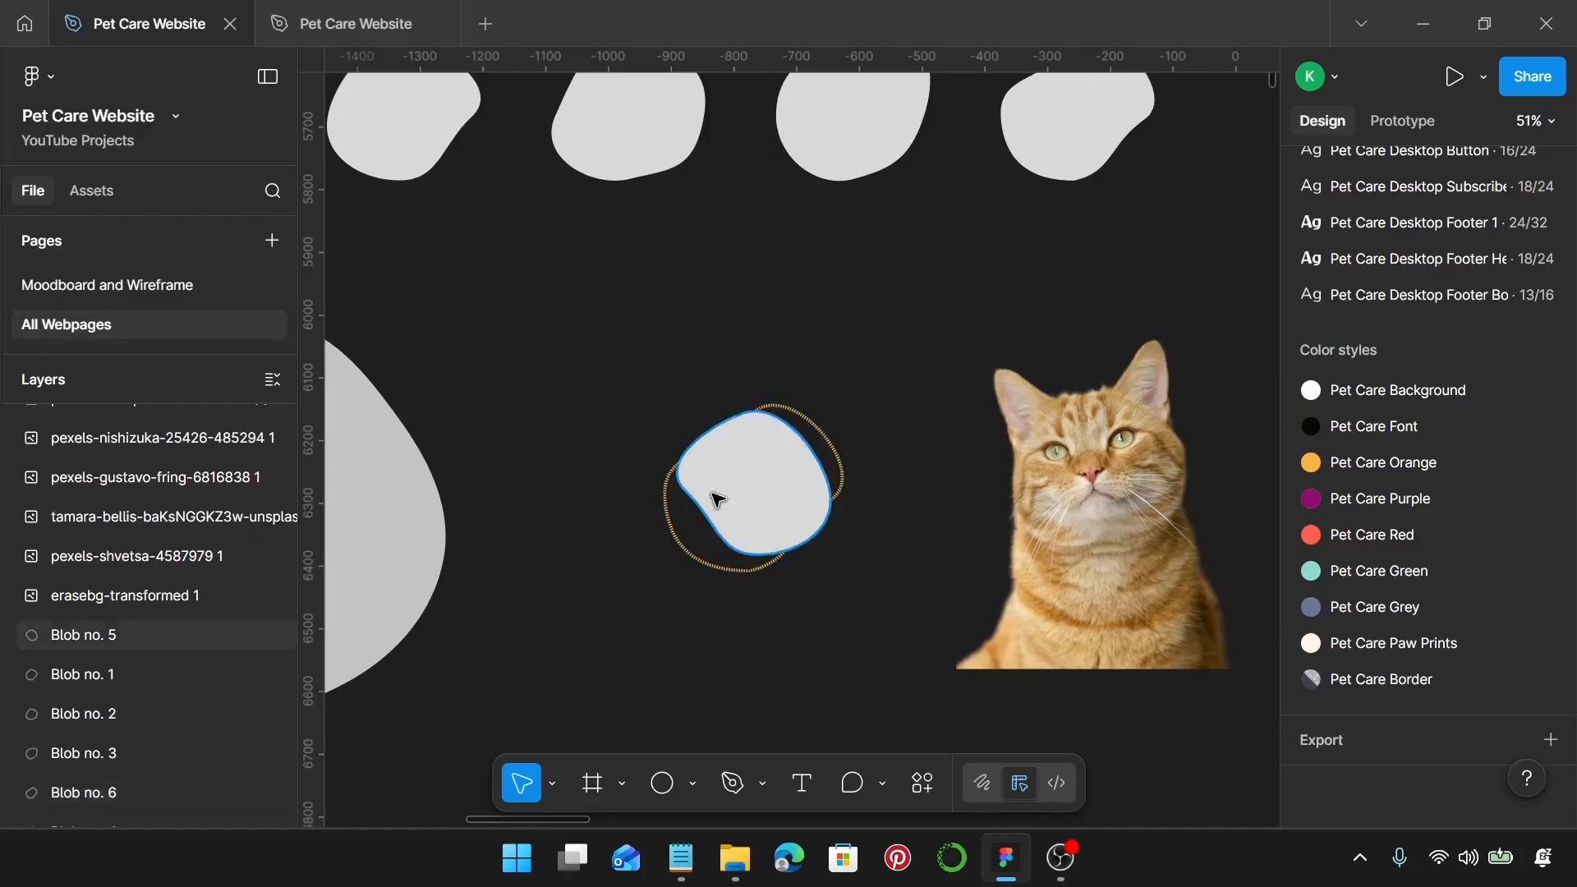
Step: Delete the dashed orange outline surrounding Blob no. 5
left_click(750, 466)
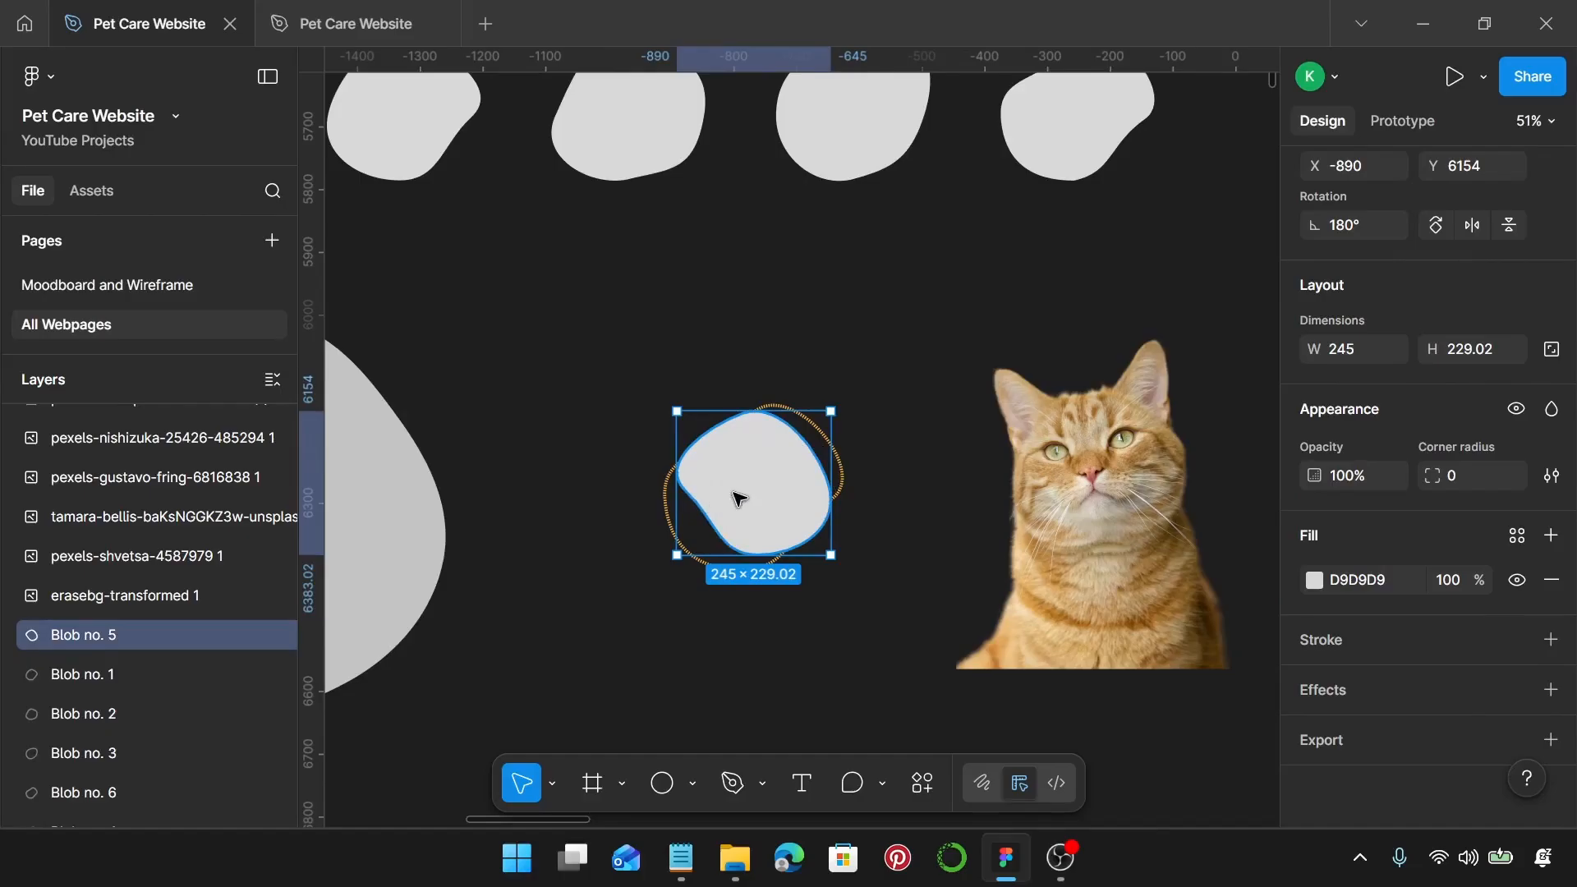
left_click(843, 463)
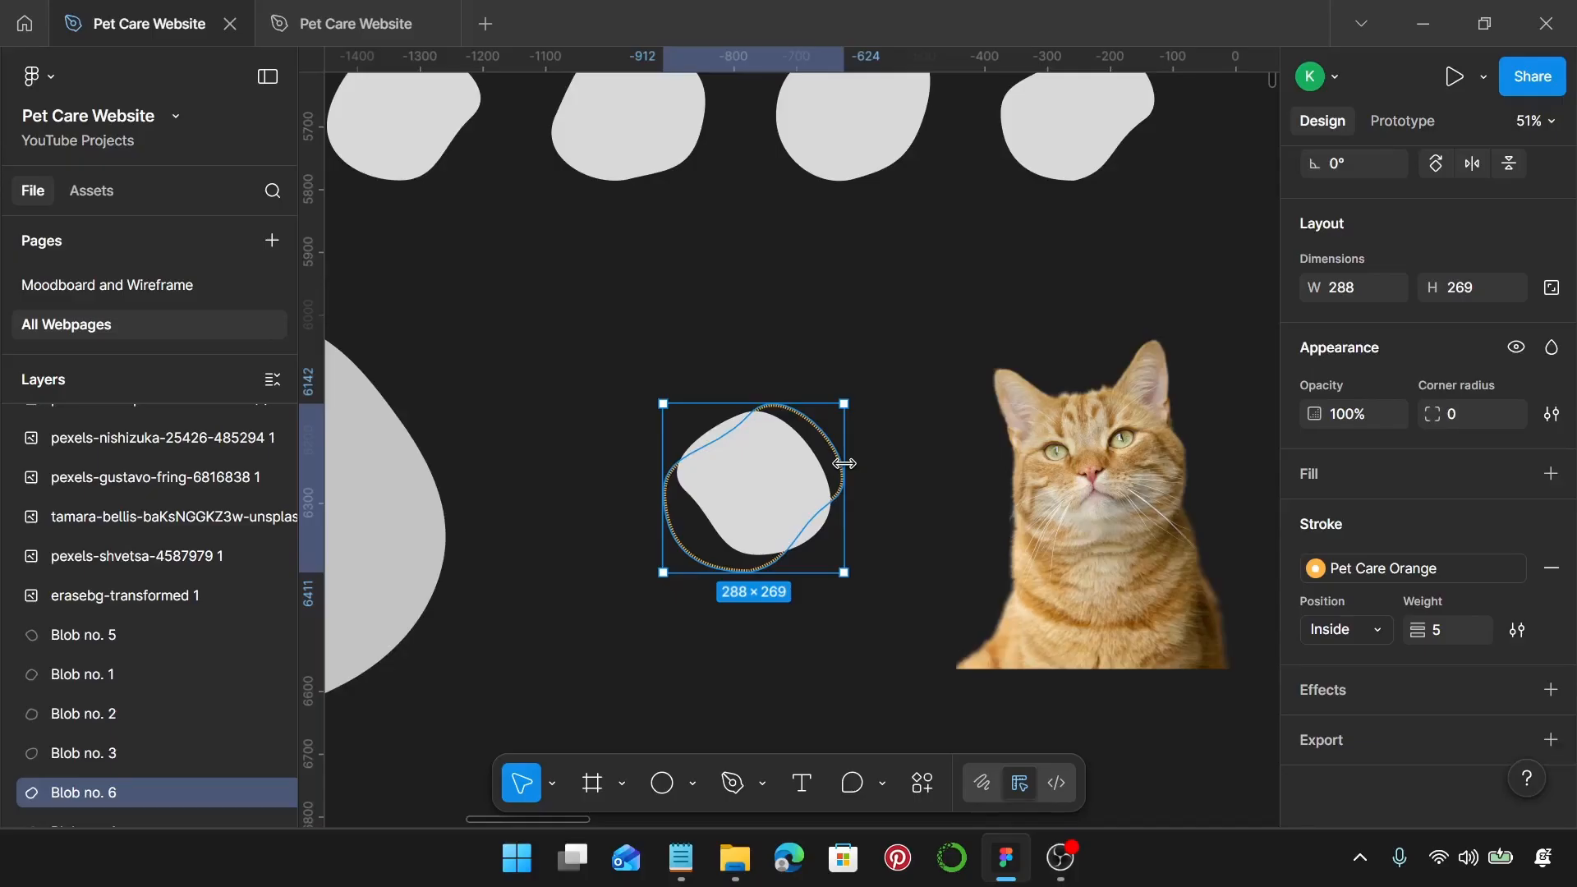
key("Delete")
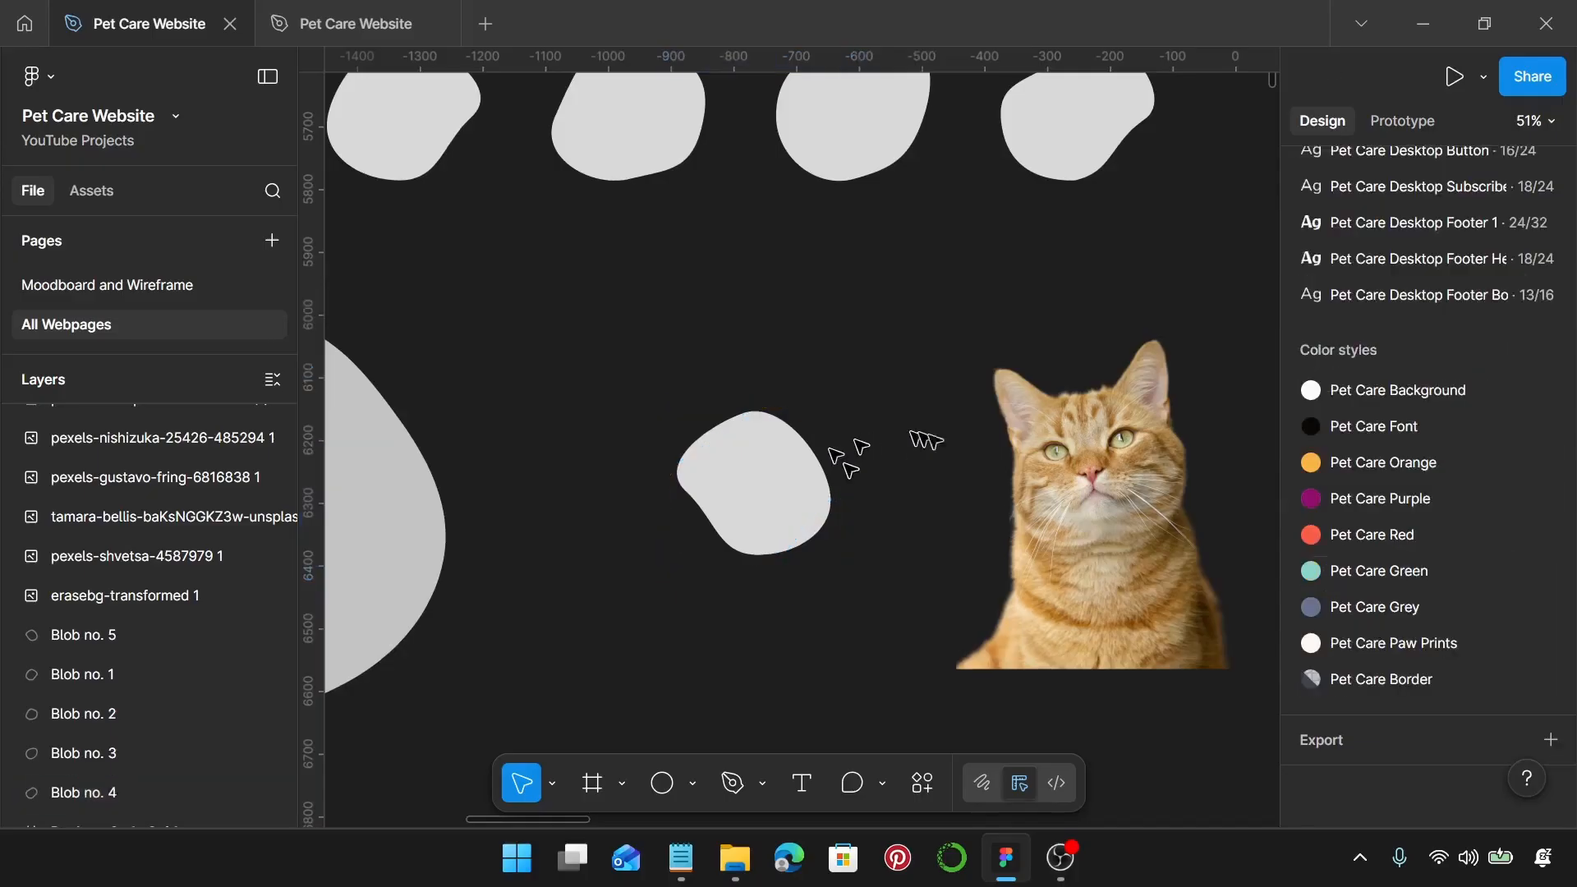
Step: Delete the two large grey blobs beside the cat and dog images
scroll(834, 377, "down", 5)
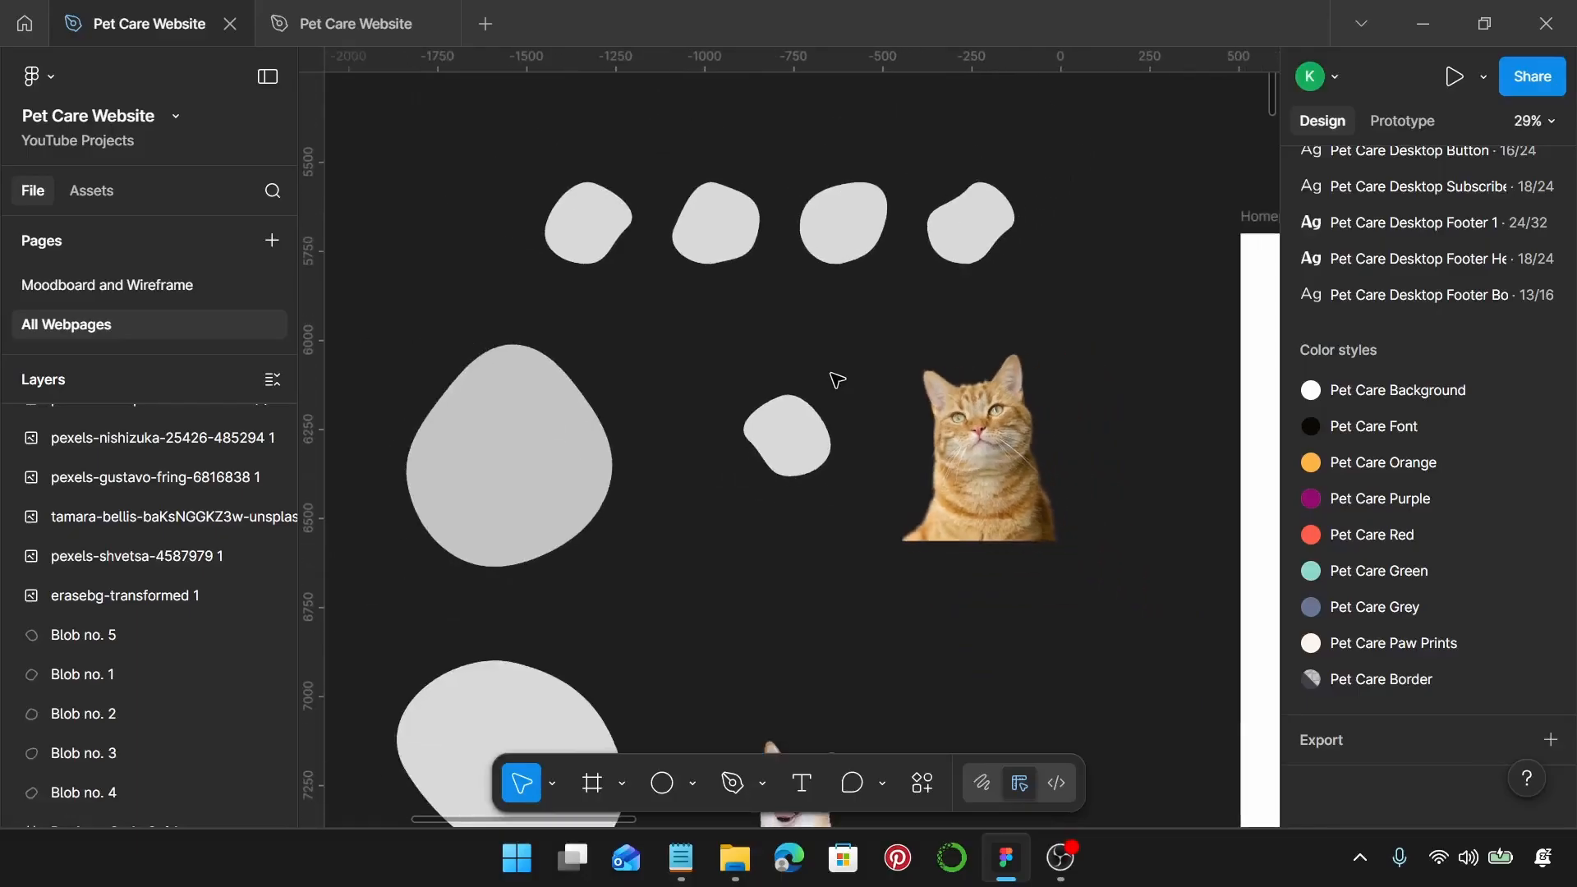
scroll(538, 450, "down", 2)
left_click(565, 460)
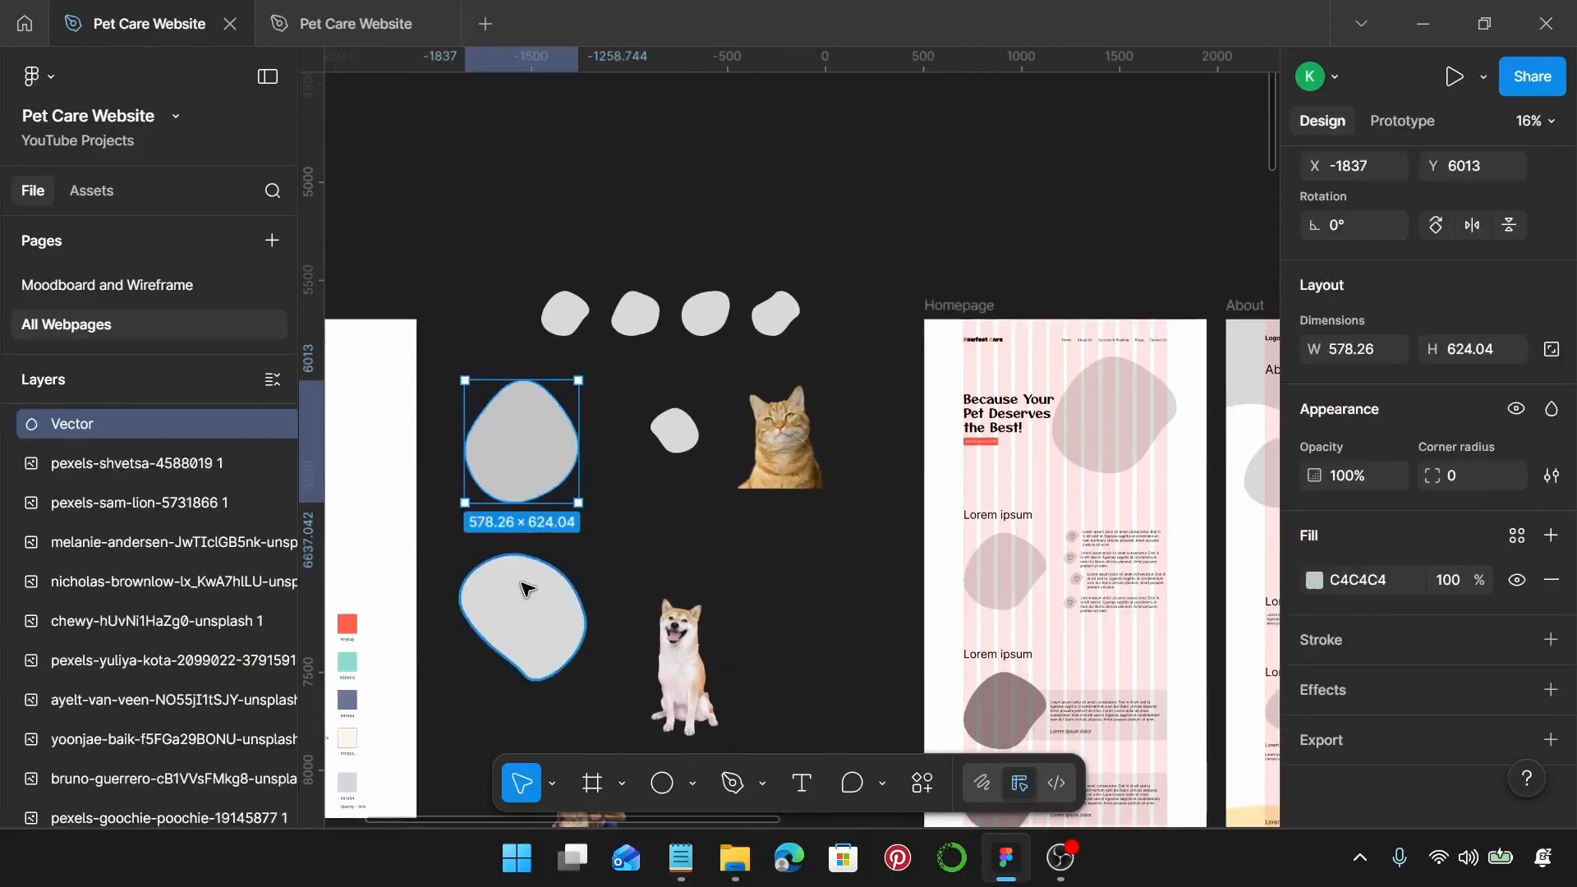
left_click(525, 589, "shift")
key("Delete")
scroll(522, 588, "up", 3)
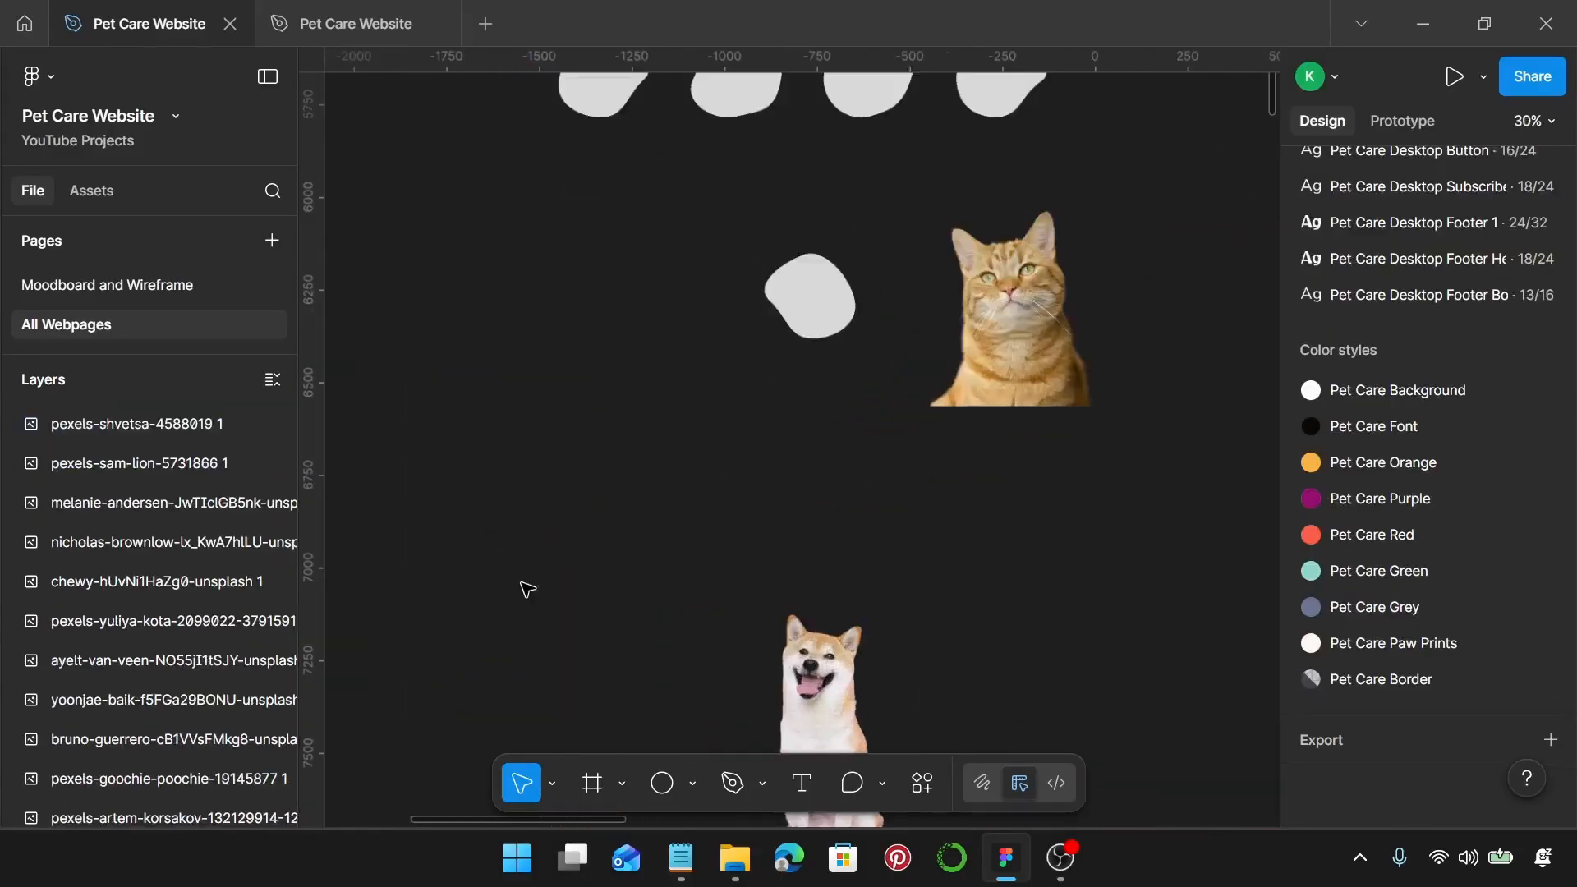
Step: Lock the aspect ratio of Blob no. 5 and set its width to 656
scroll(819, 321, "down", 2)
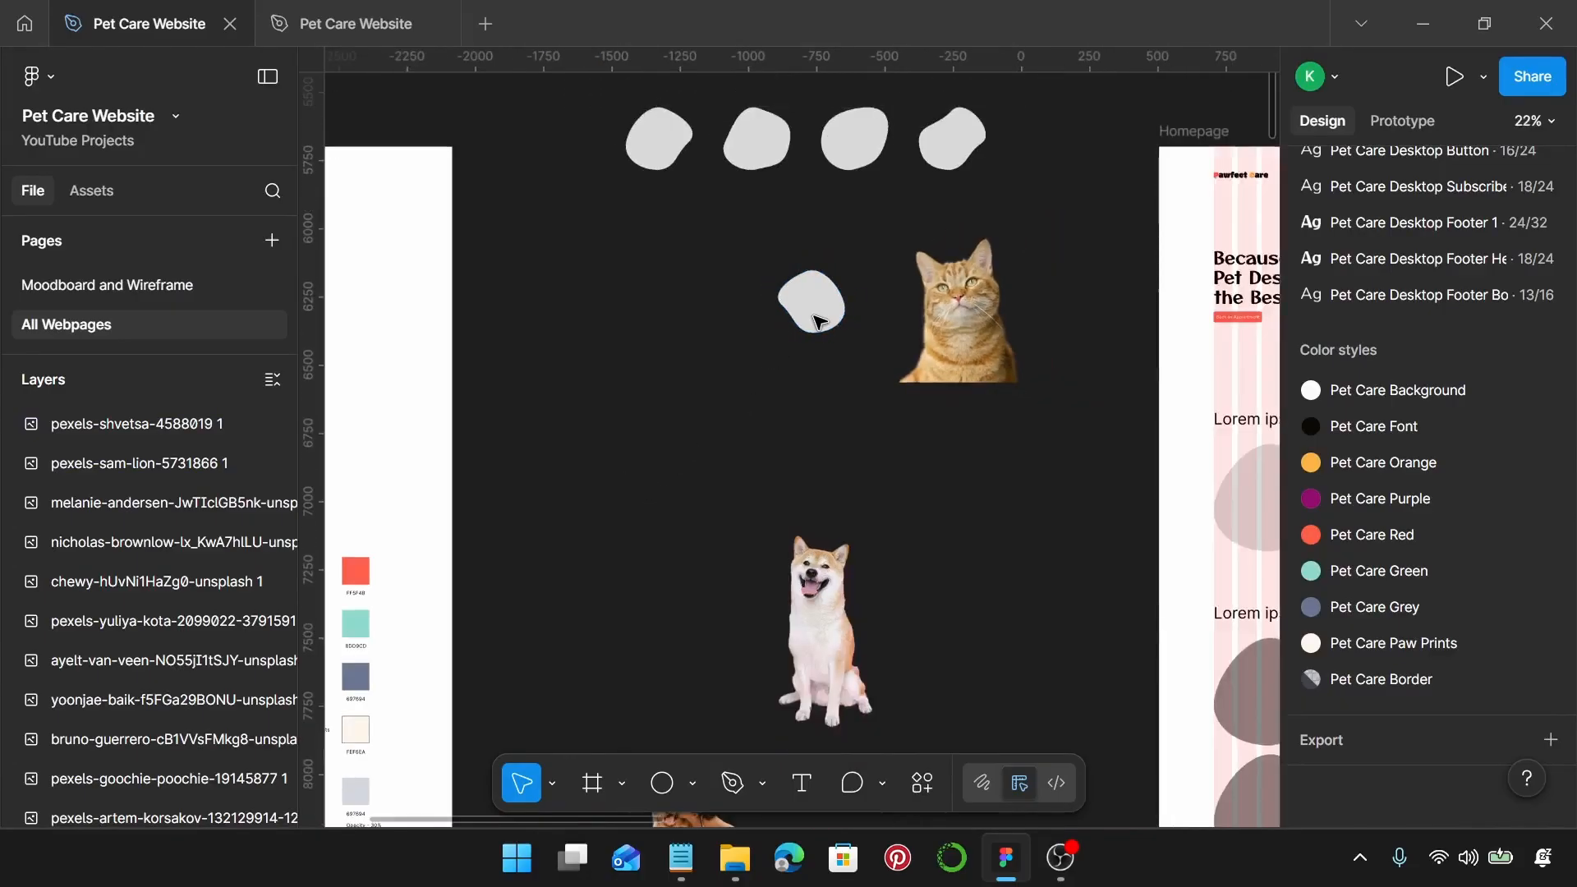
left_click(819, 321)
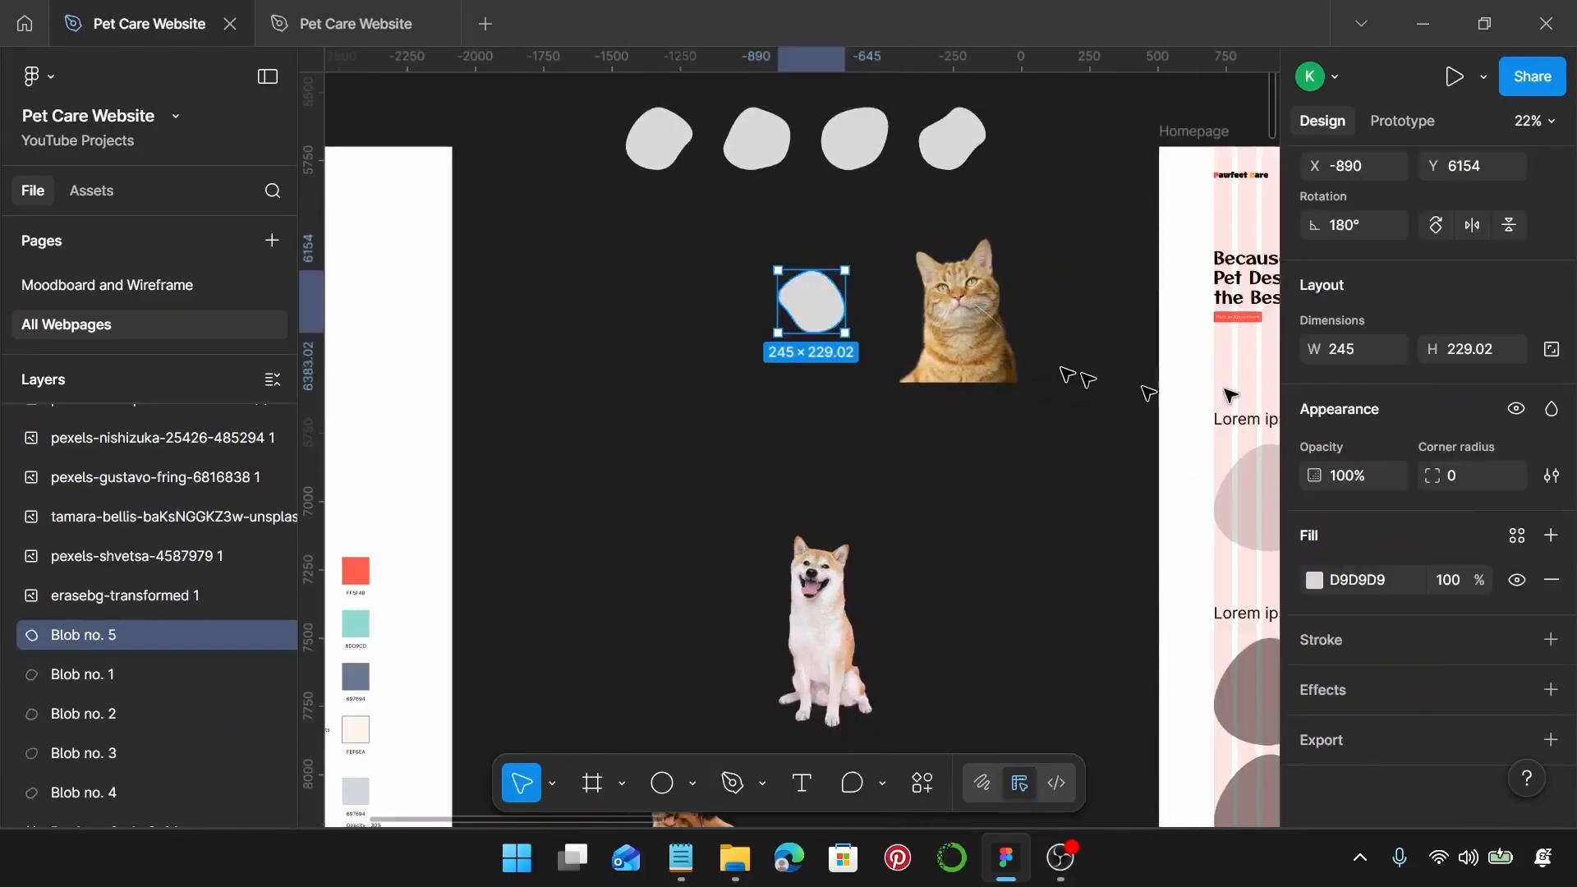
left_click(1551, 350)
left_click(1551, 354)
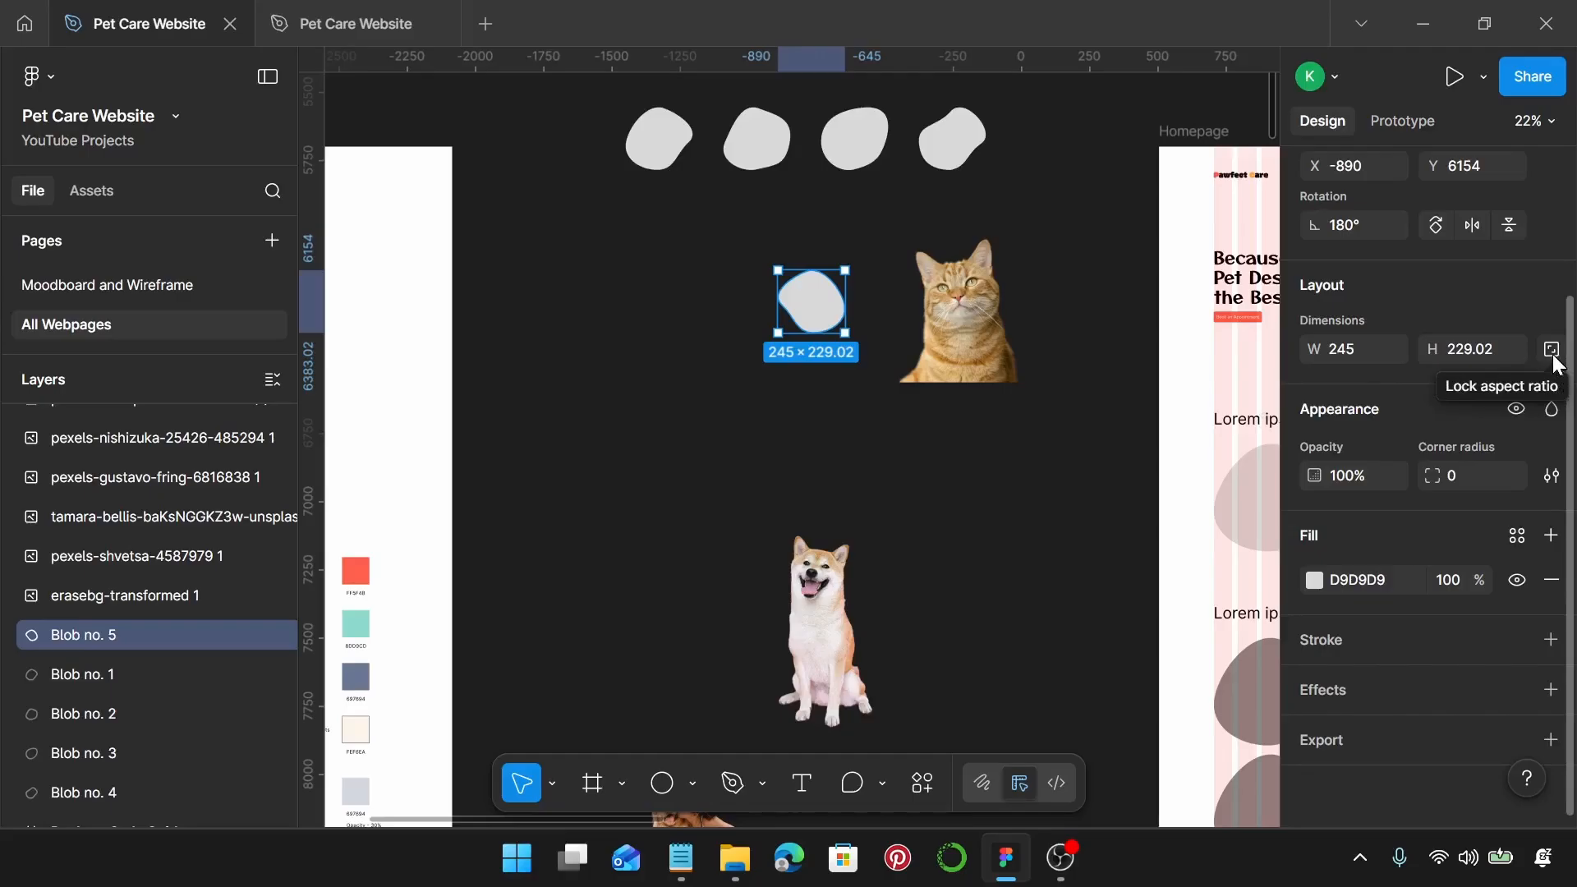
left_click(1552, 353)
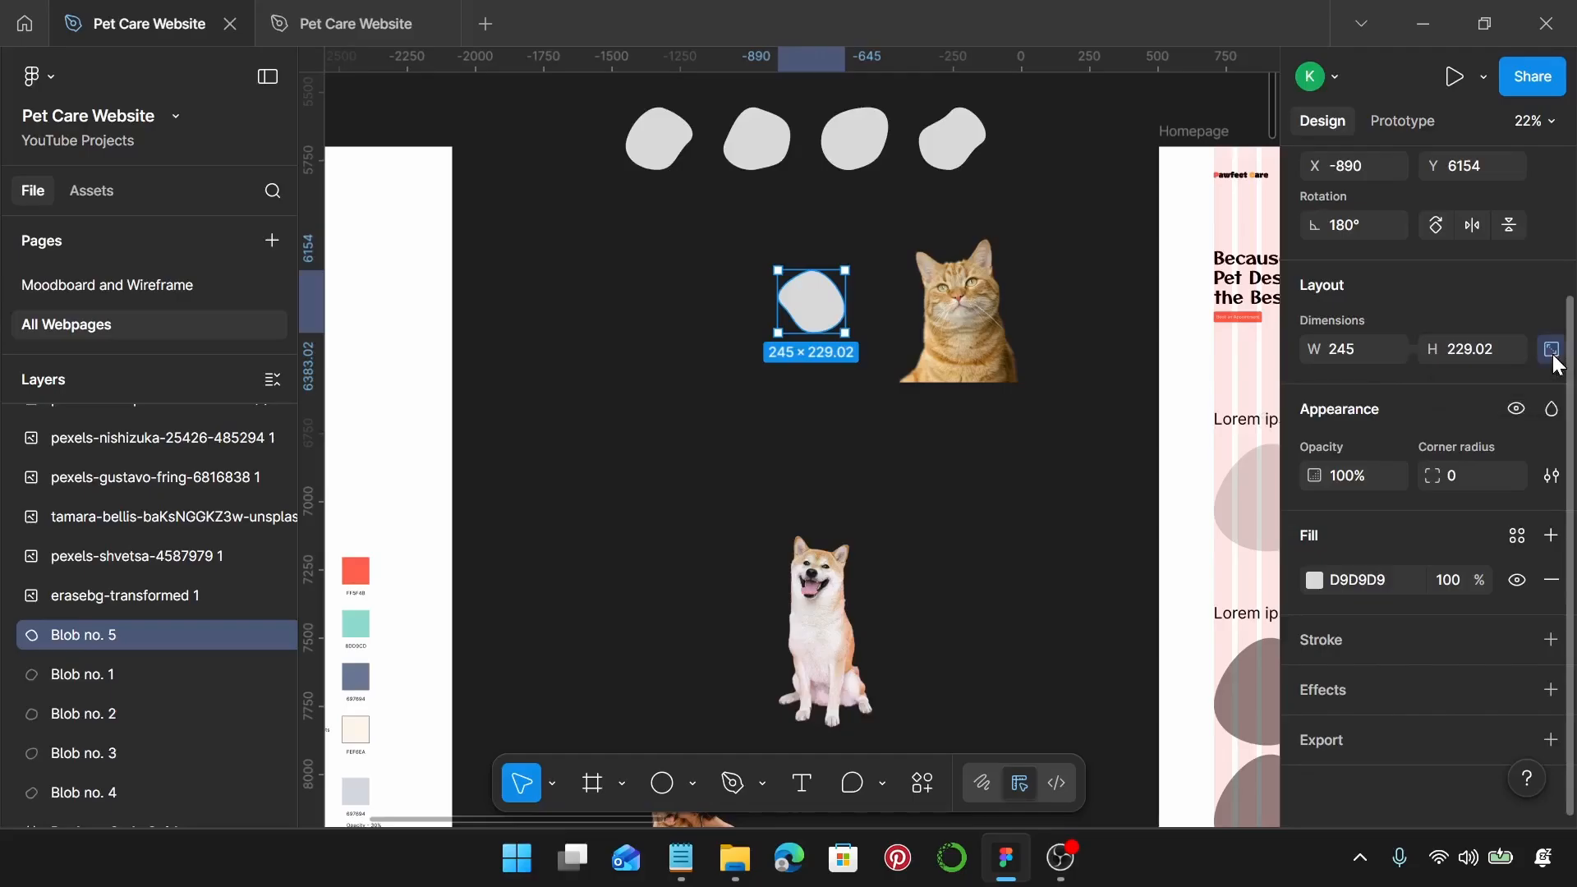
left_click(1361, 348)
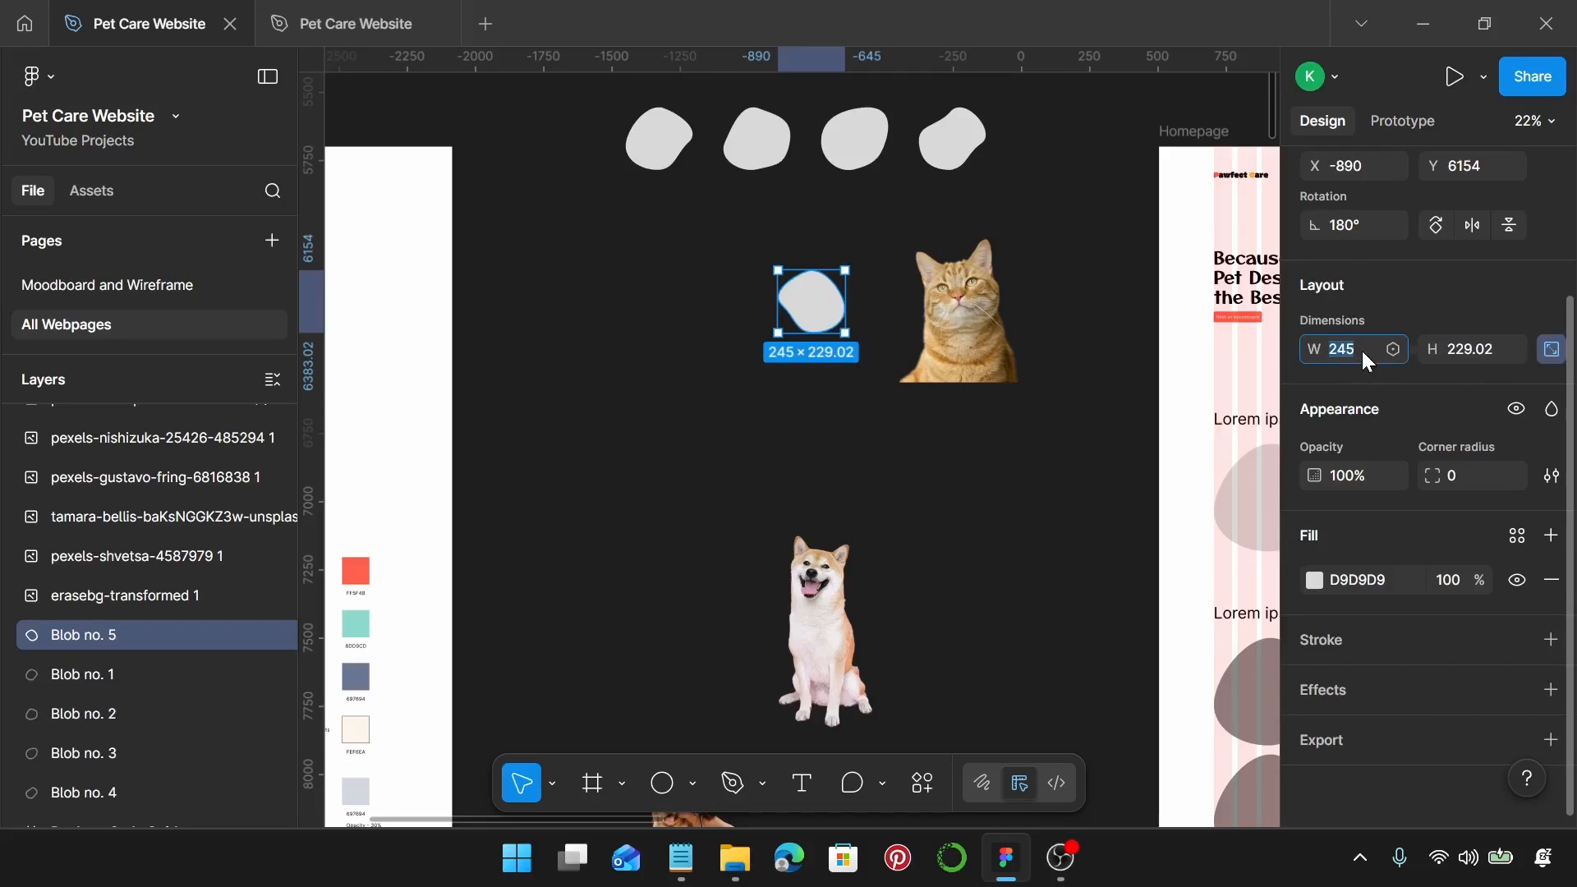
key("Return")
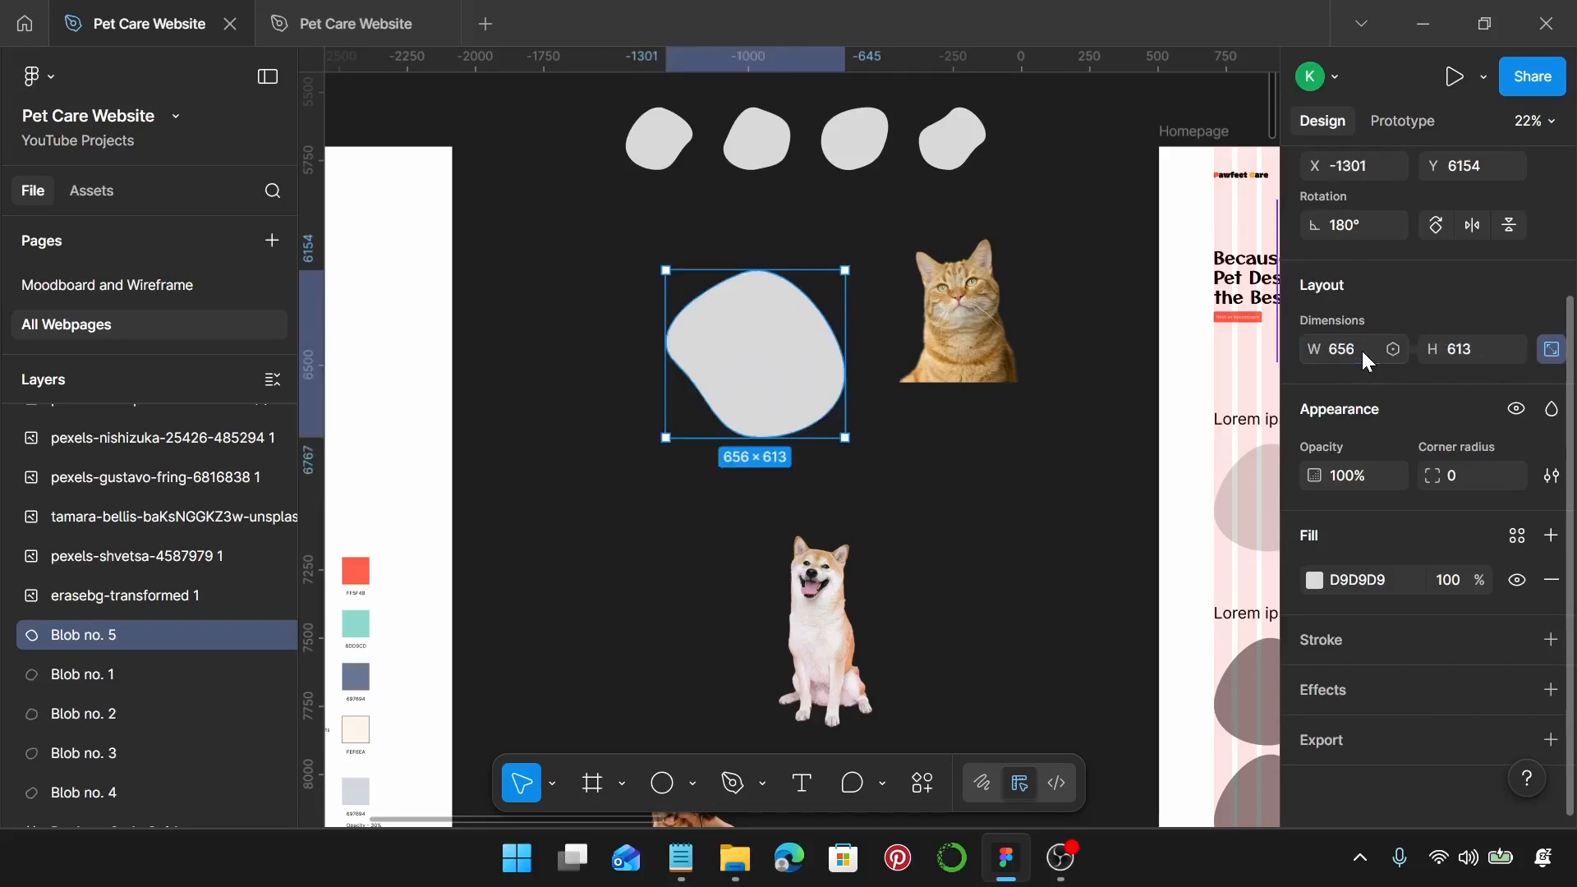
Step: Set the cat image's width to 640 while keeping its proportions locked
left_click(970, 355)
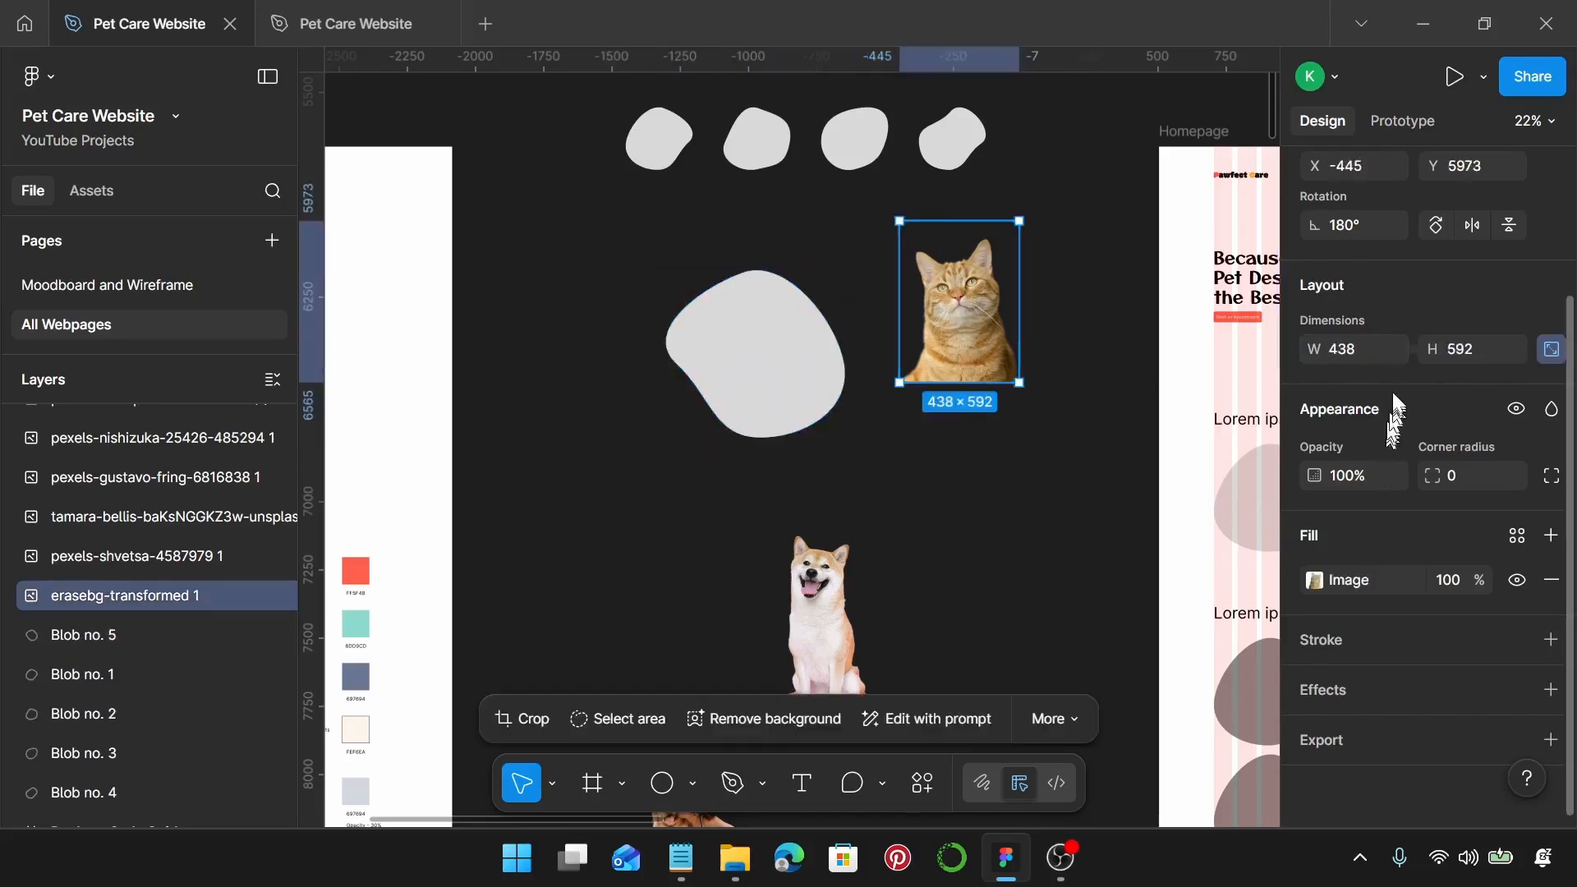
left_click(1373, 348)
key("Return")
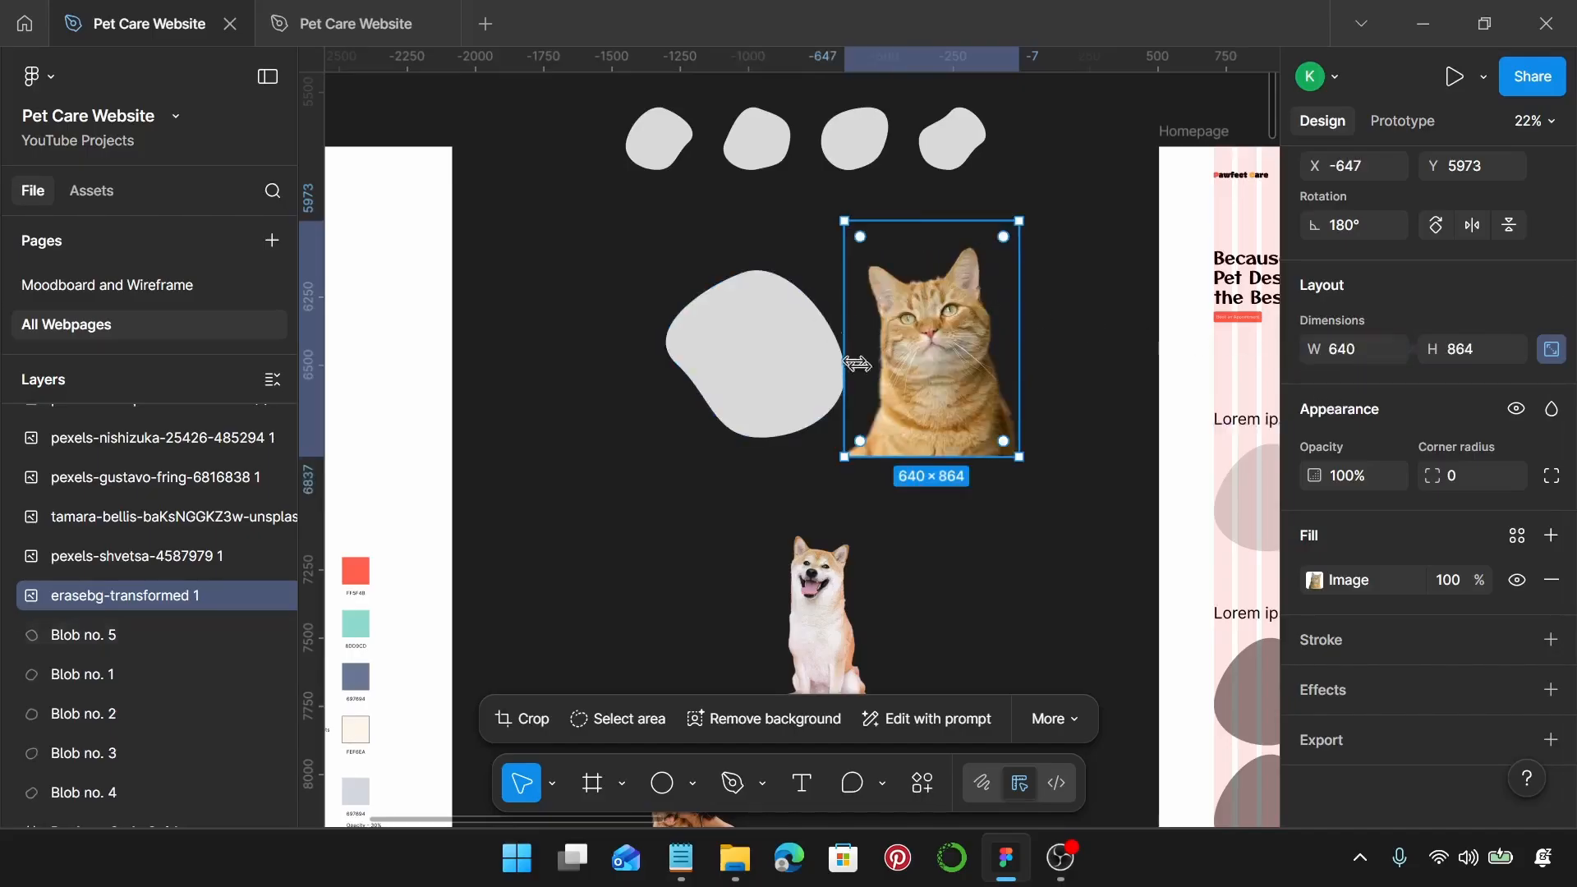
Step: Bring Blob no. 5 to the front of the layer order and place the cat image in front of it
scroll(882, 386, "up", 3)
scroll(883, 386, "left", 2)
scroll(898, 385, "down", 1)
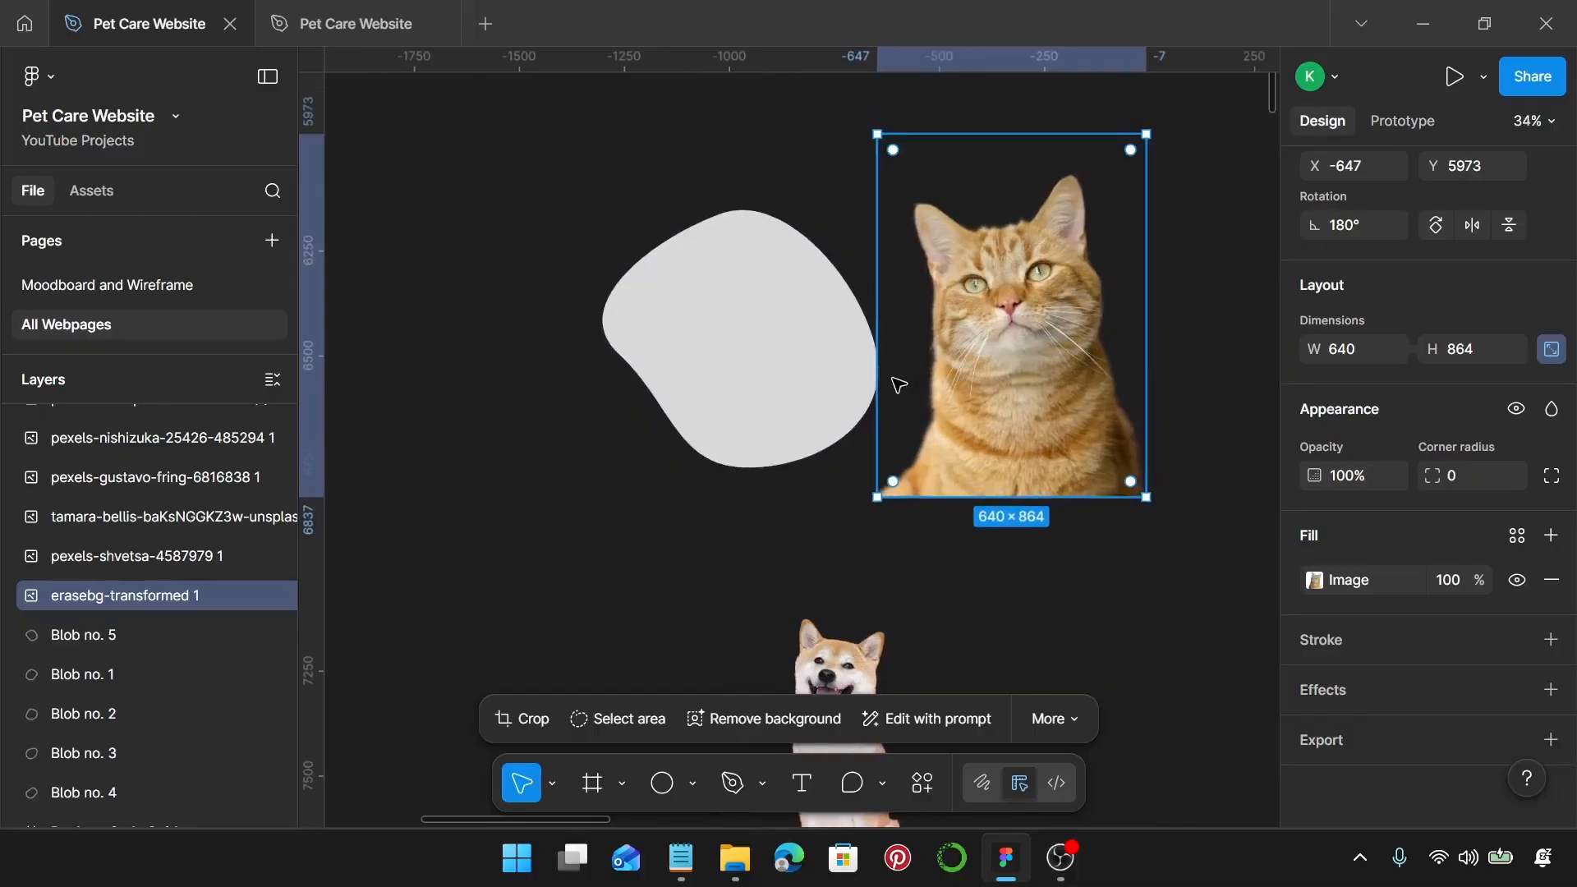
scroll(745, 281, "down", 1)
left_click(616, 194)
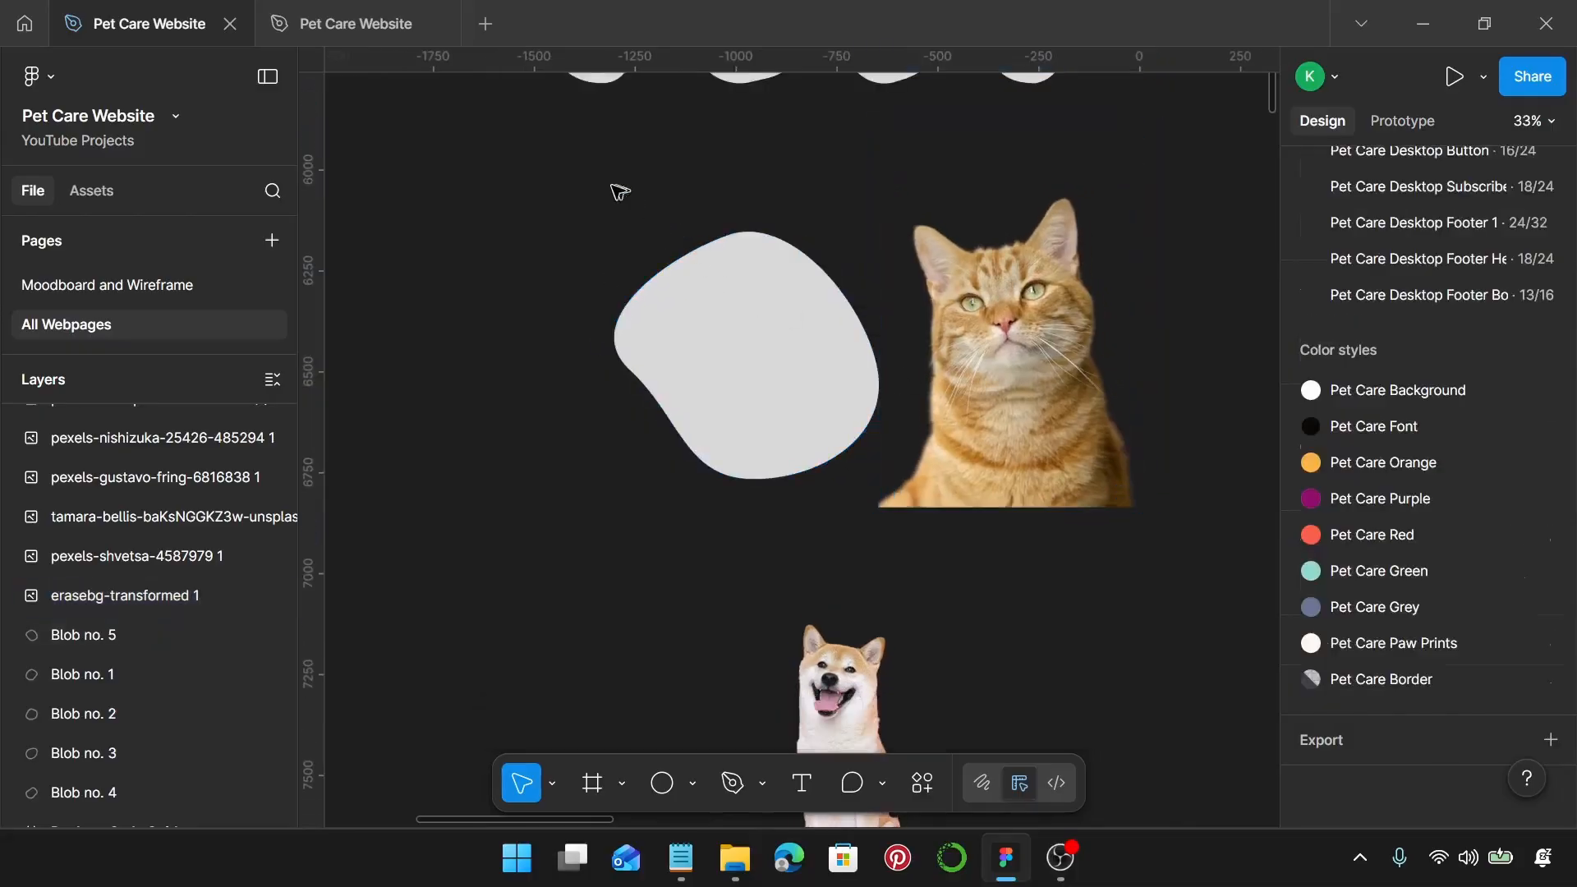
mouse_move(1210, 458)
left_mouse_down()
mouse_move(1228, 545)
mouse_move(1203, 443)
left_mouse_up()
left_click(1014, 411)
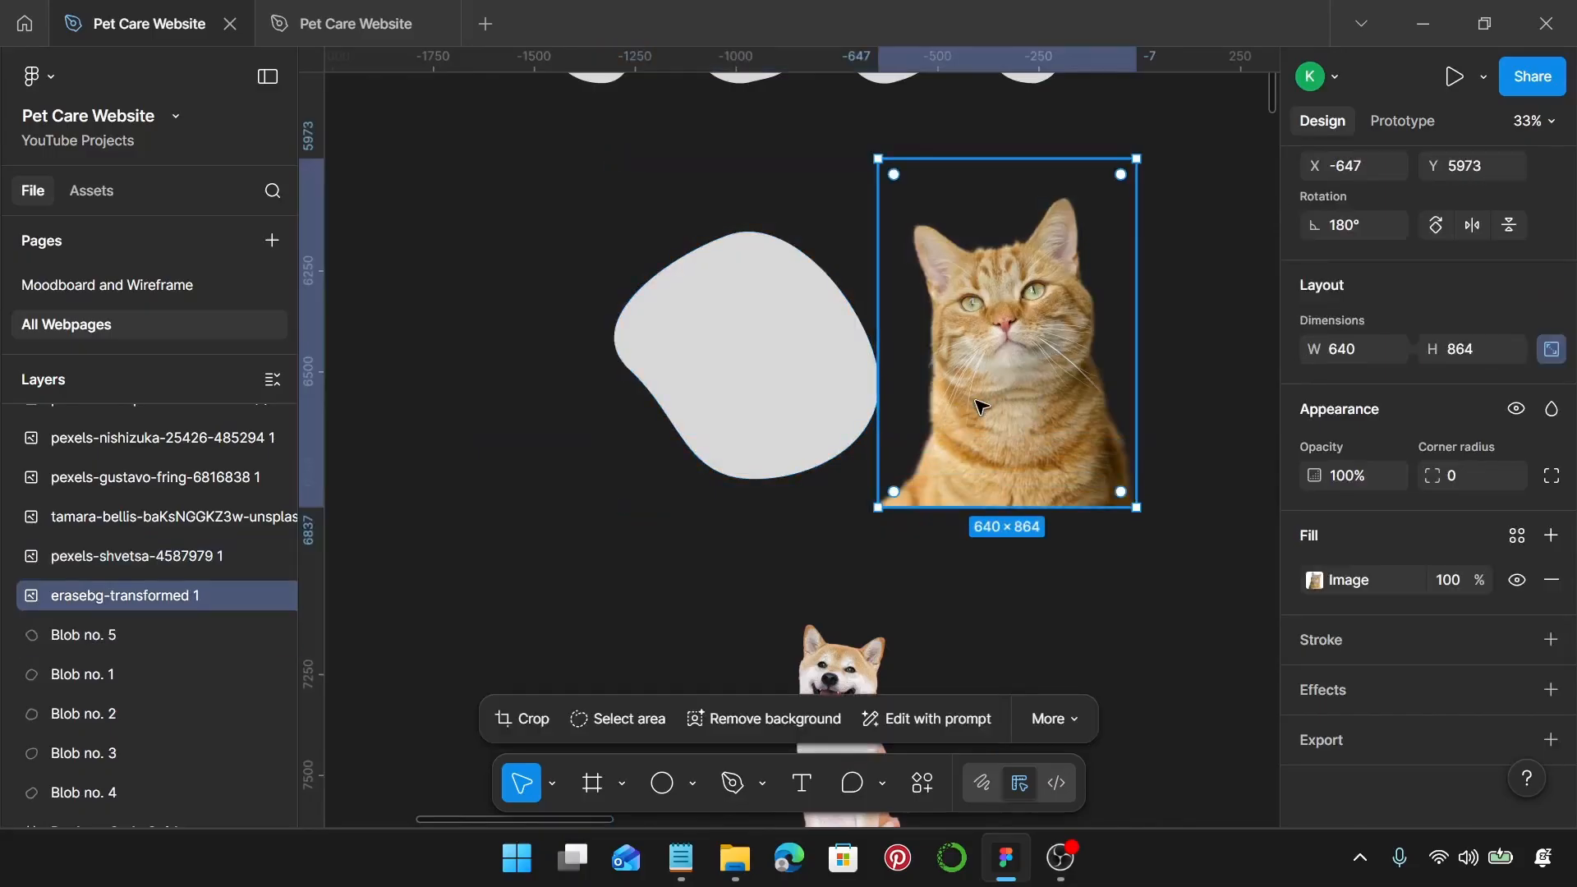
left_click(747, 364)
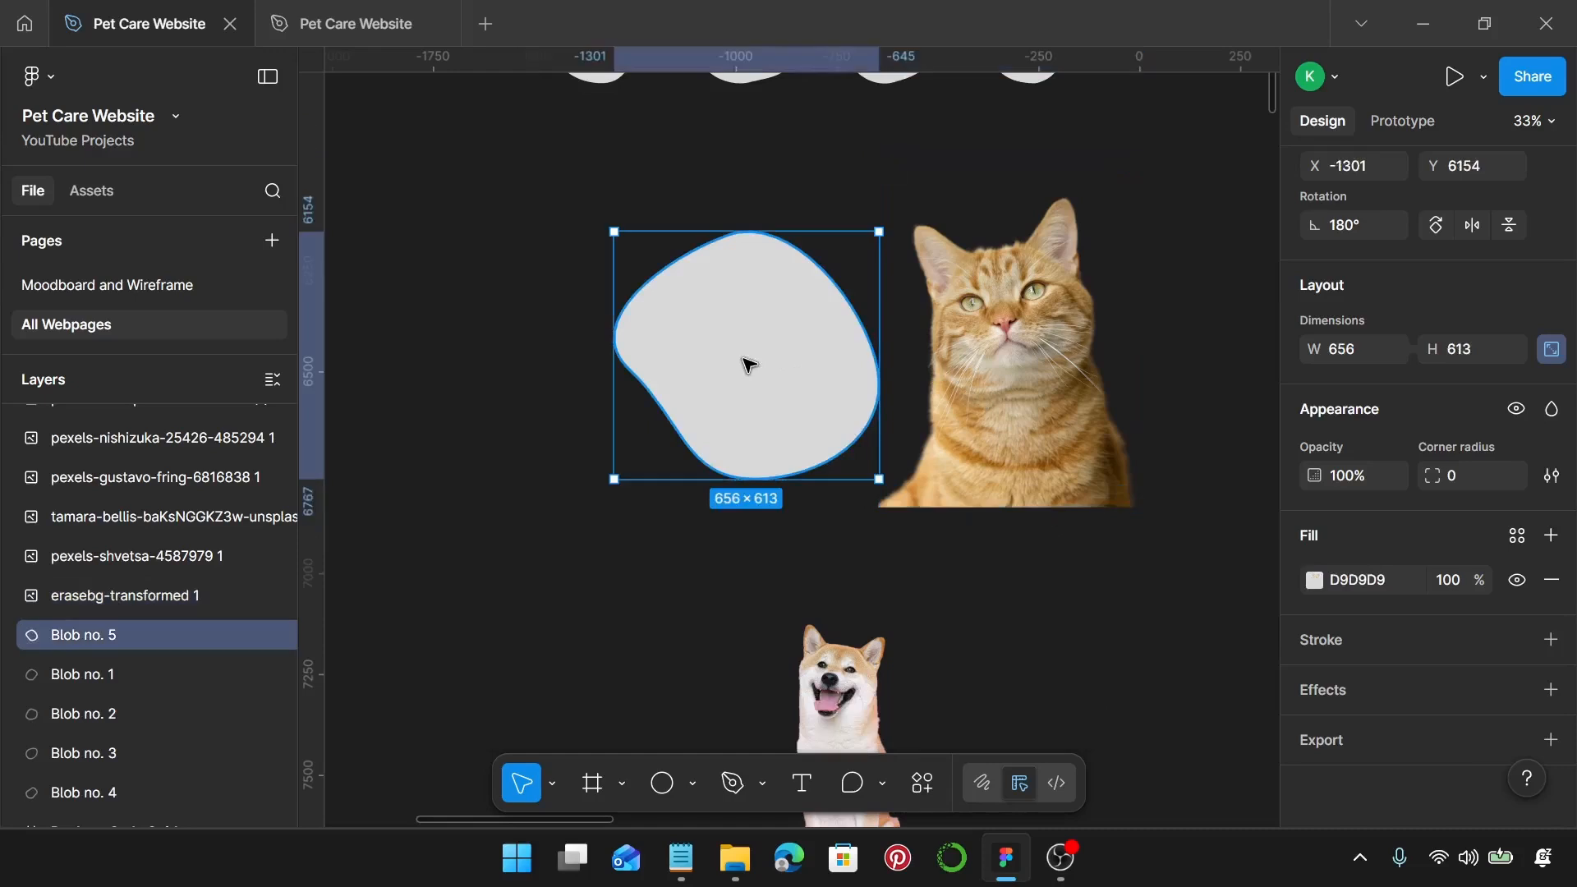
key("bracketright")
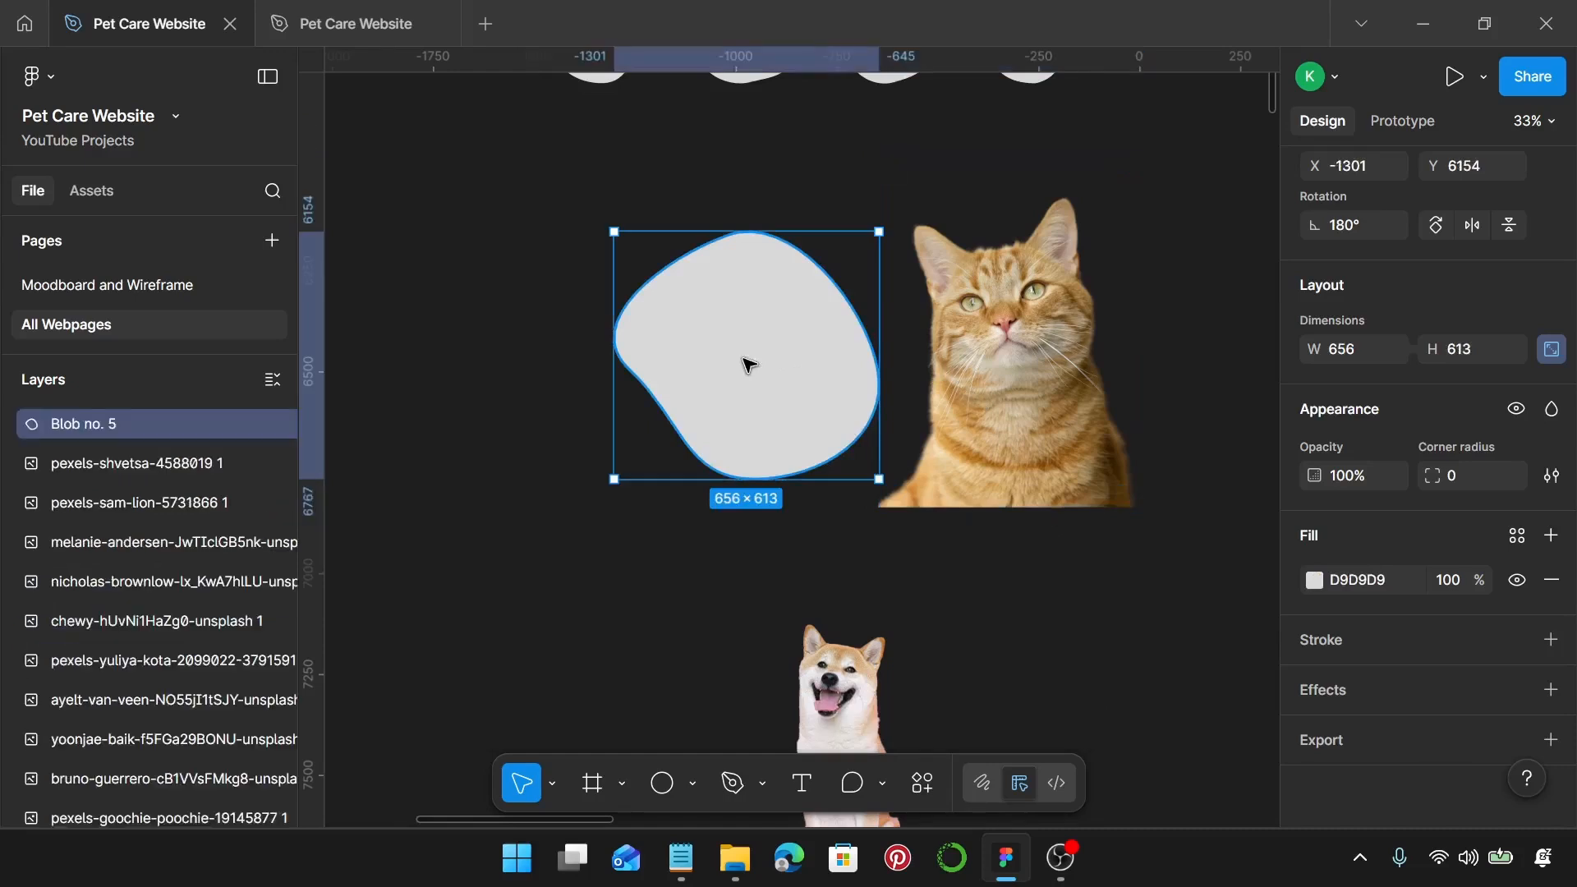
left_click(1012, 340)
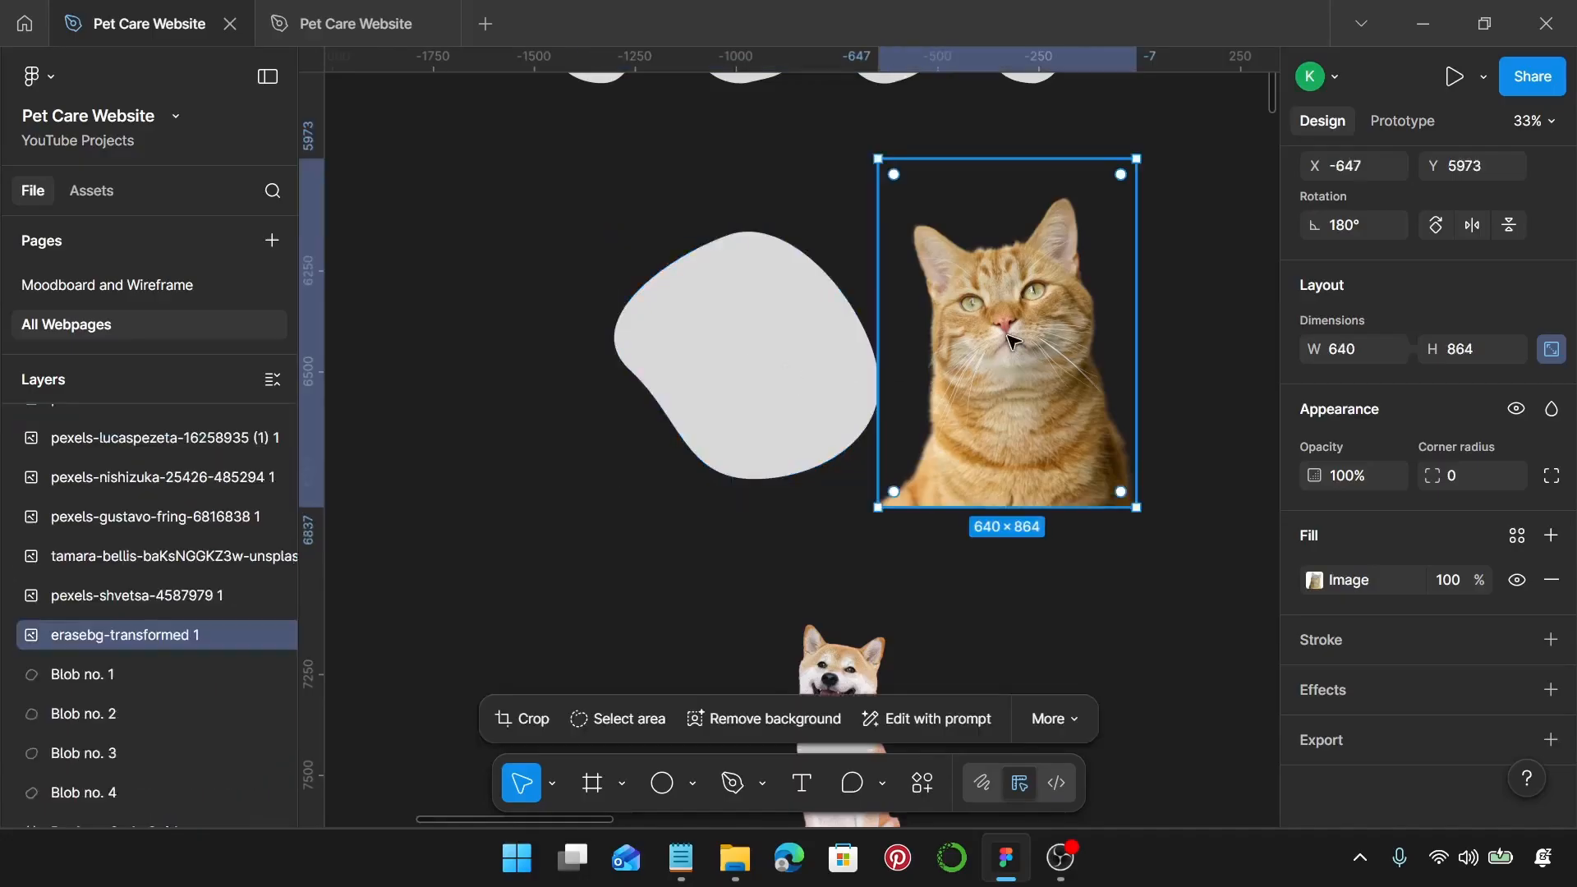
key("bracketright")
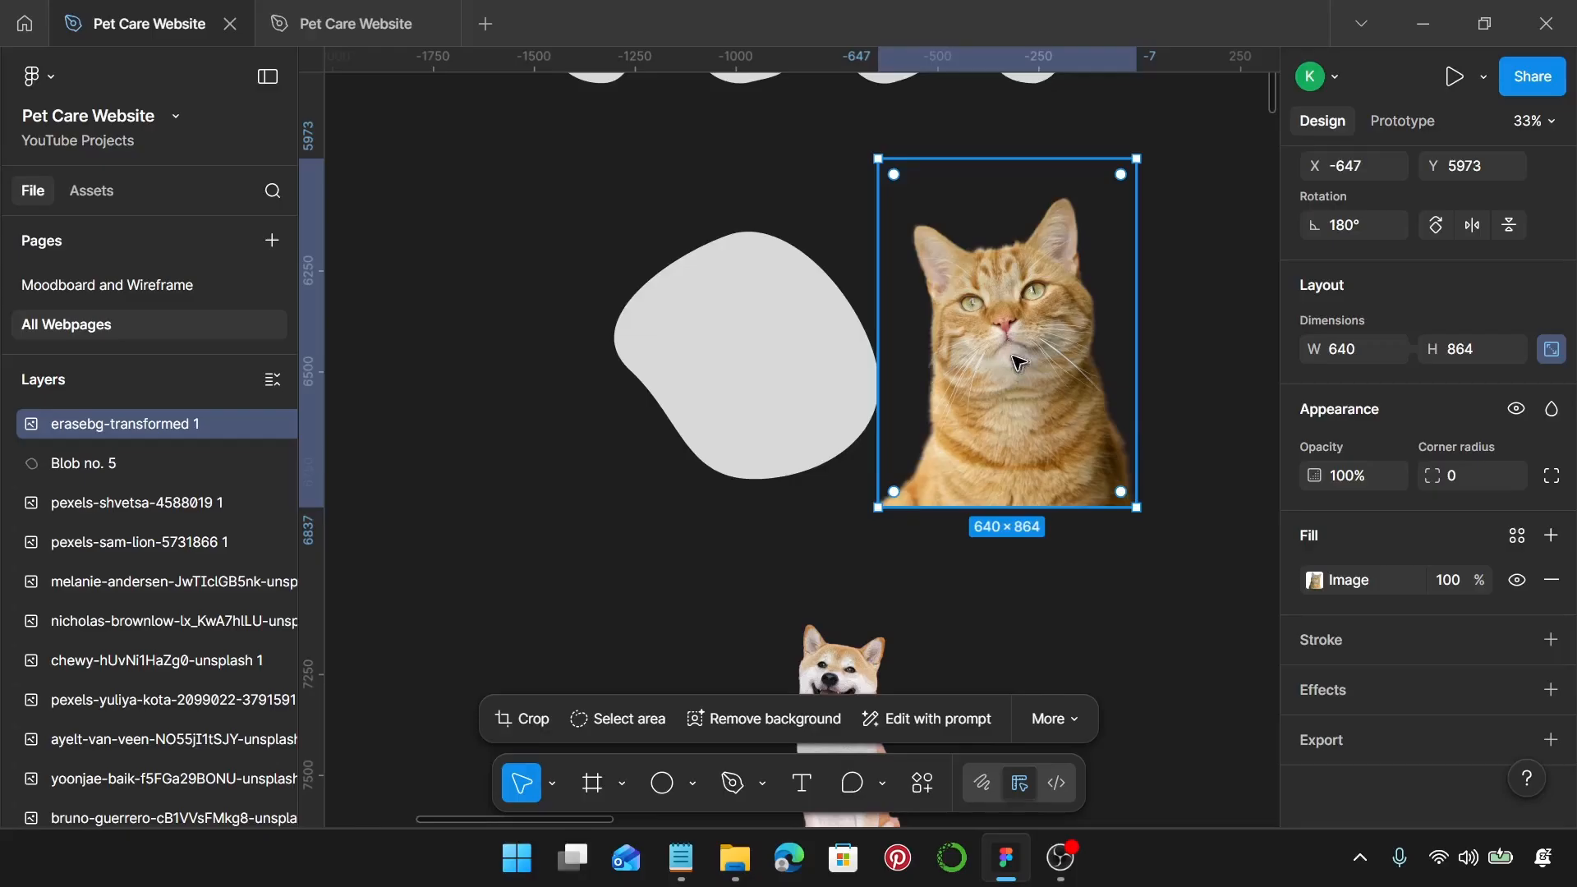
Step: Duplicate Blob no. 5 in place, directly beneath the cat image's layer
left_click(810, 380)
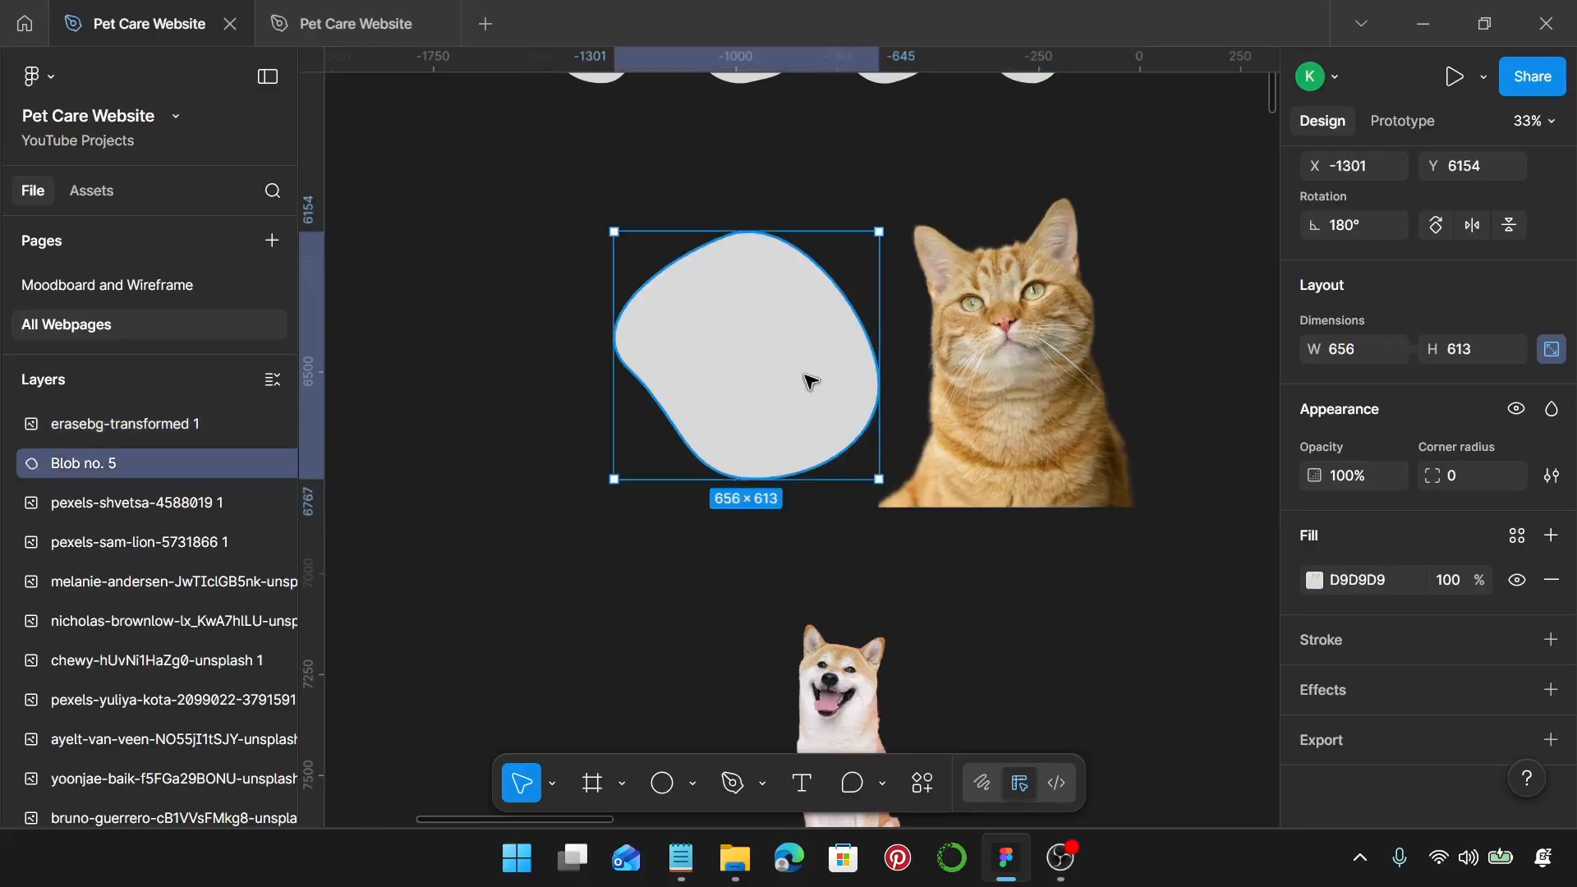
key("ctrl+d")
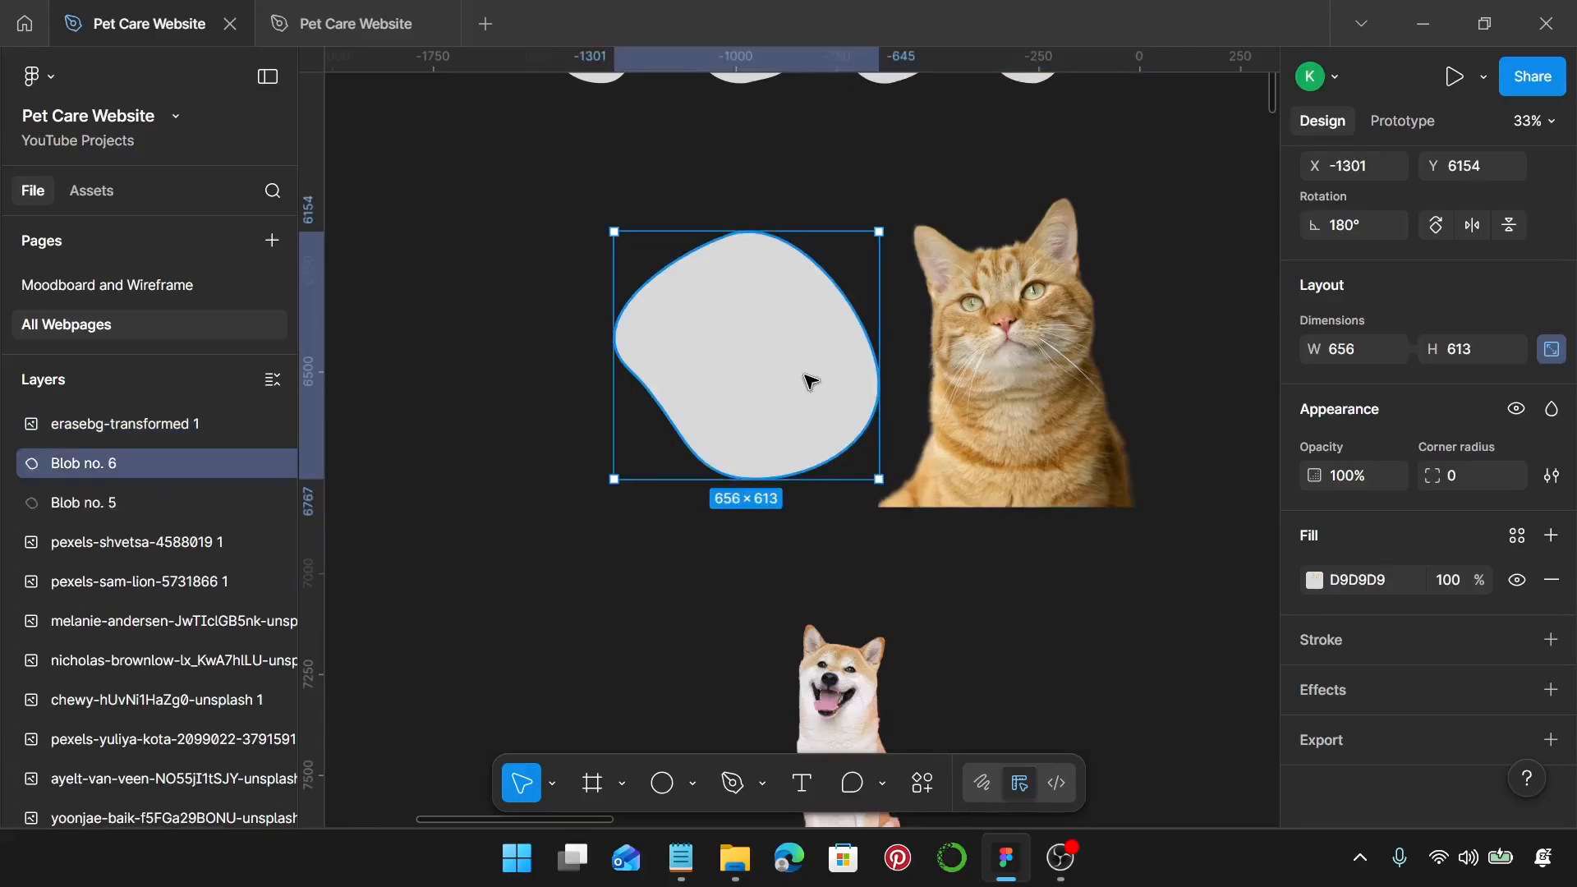
left_click(172, 502)
left_click(167, 465)
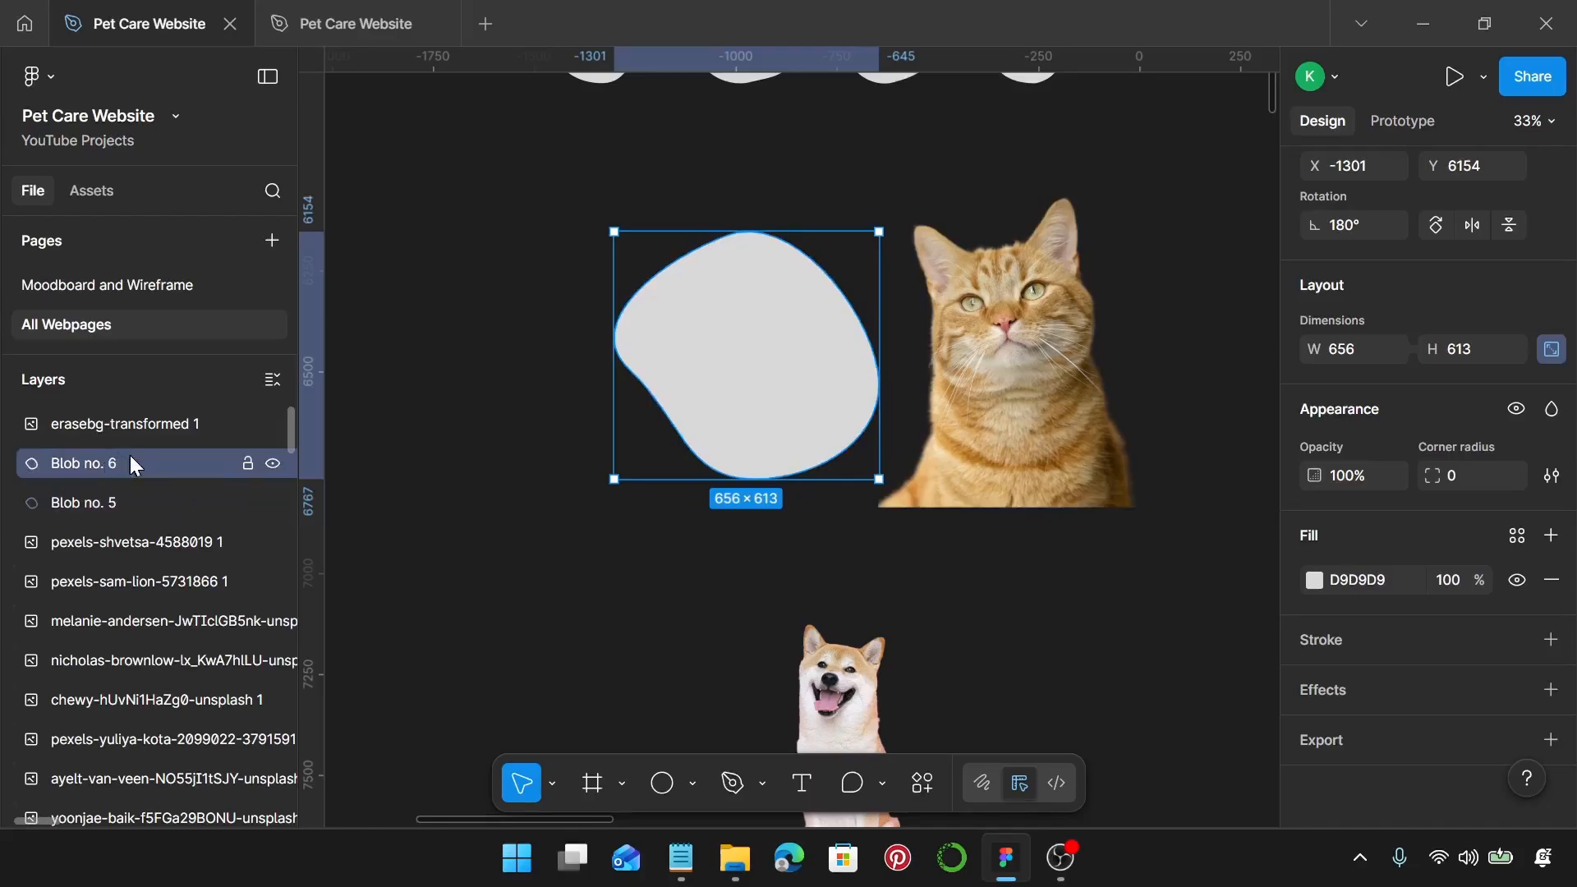
left_click(103, 502)
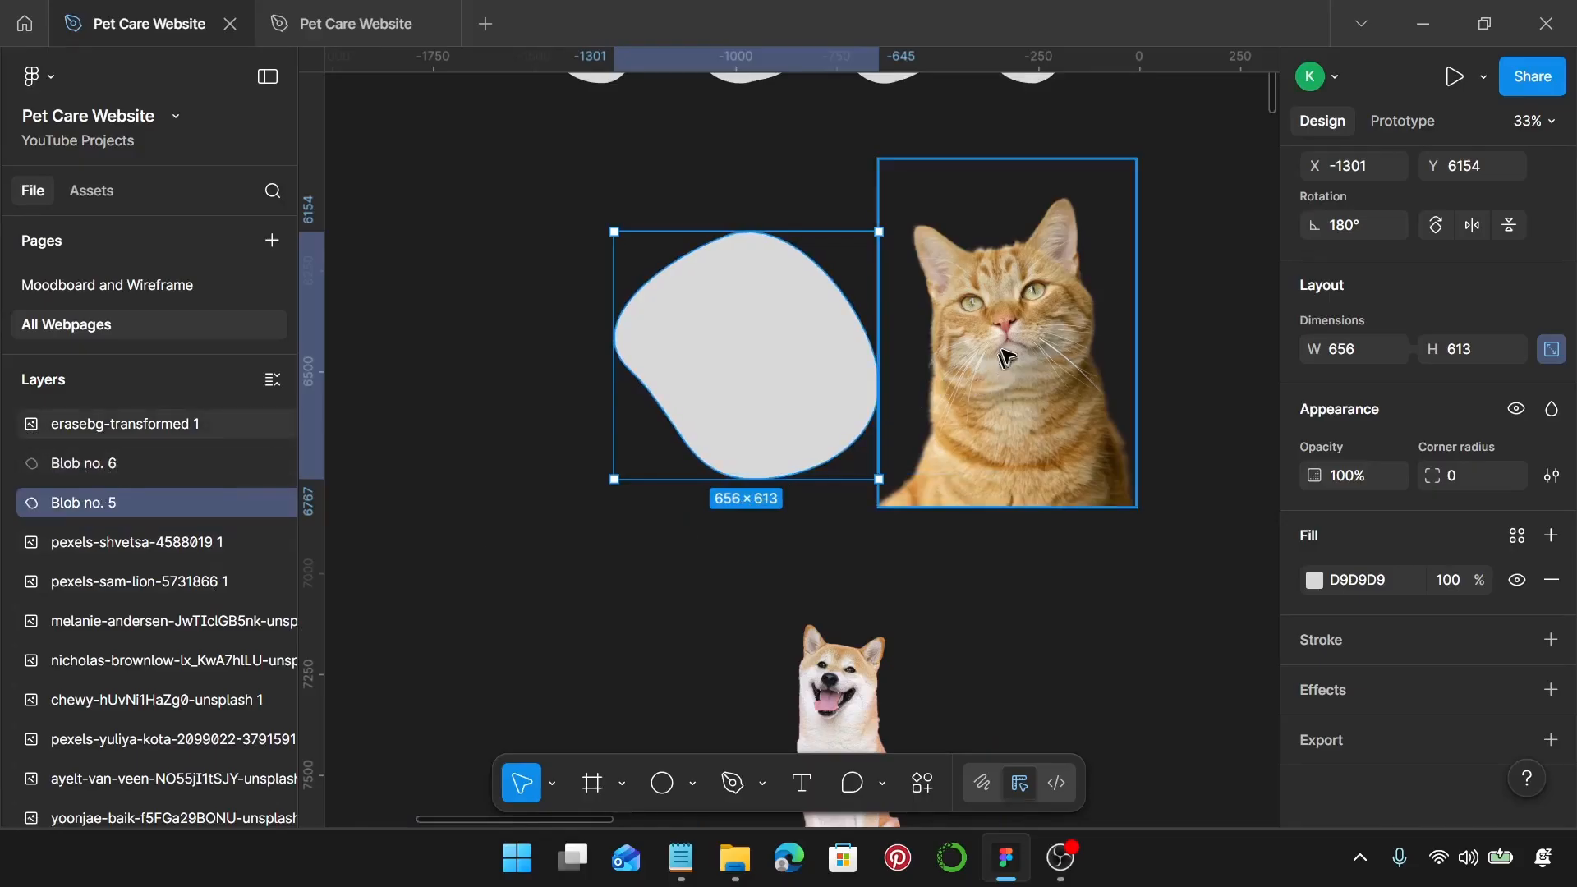
Step: Move the cat image over the stacked blobs, centred horizontally and with its bottom edge aligned to theirs
mouse_move(1007, 356)
left_mouse_down()
mouse_move(1018, 378)
mouse_move(1064, 378)
mouse_move(792, 343)
mouse_move(788, 379)
mouse_move(813, 412)
mouse_move(780, 413)
left_mouse_up()
scroll(788, 376, "up", 5)
scroll(780, 413, "down", 5)
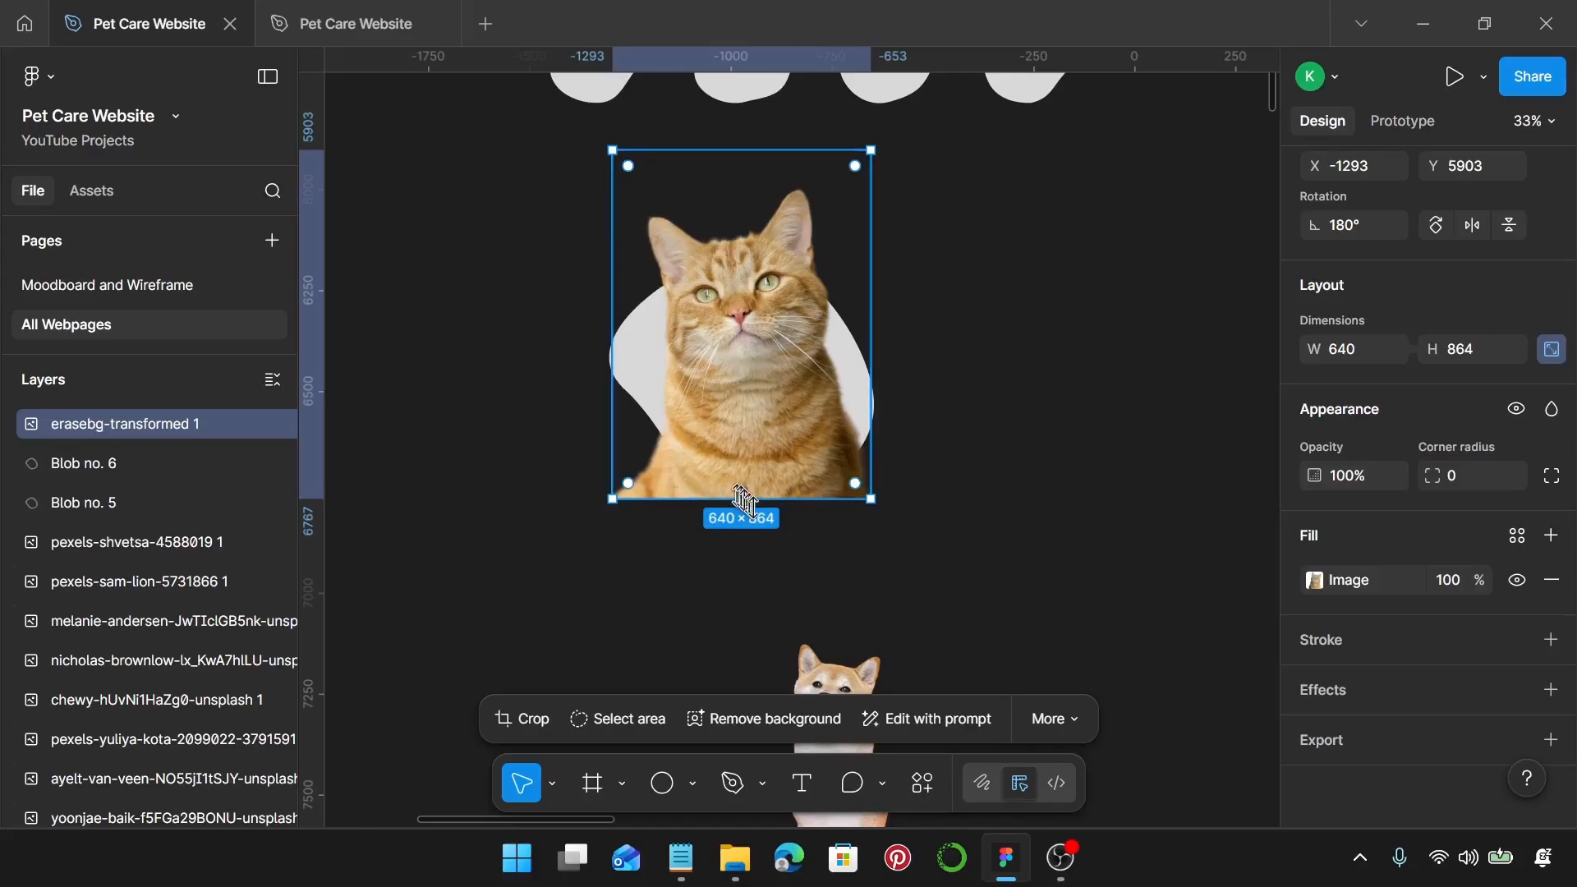
Step: Duplicate the cat image in place over the blobs
scroll(905, 475, "down", 4)
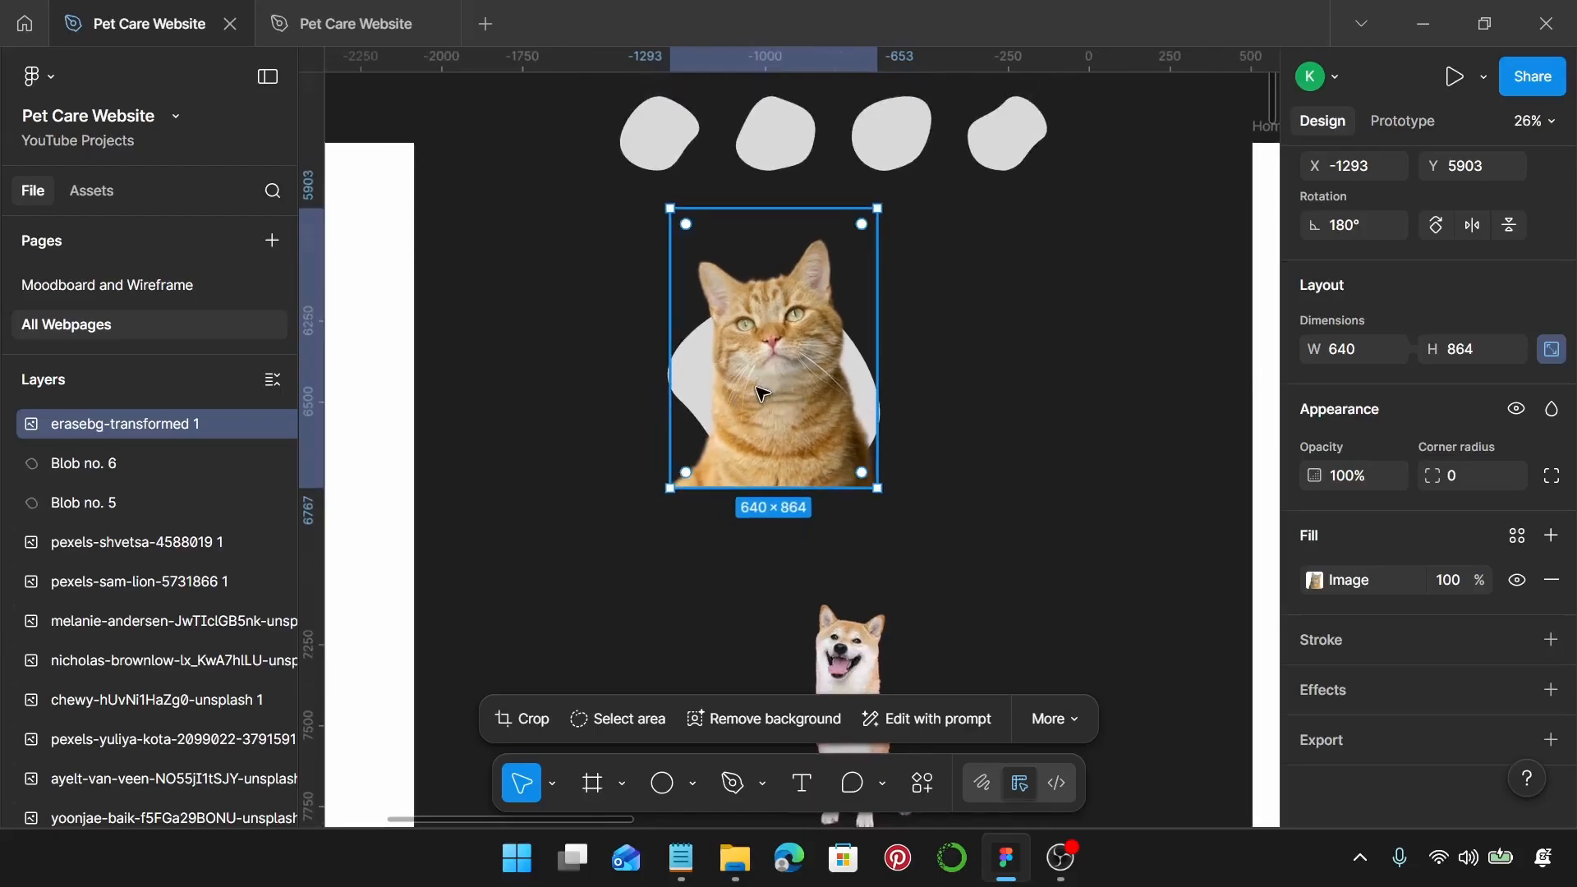
key("ctrl+d")
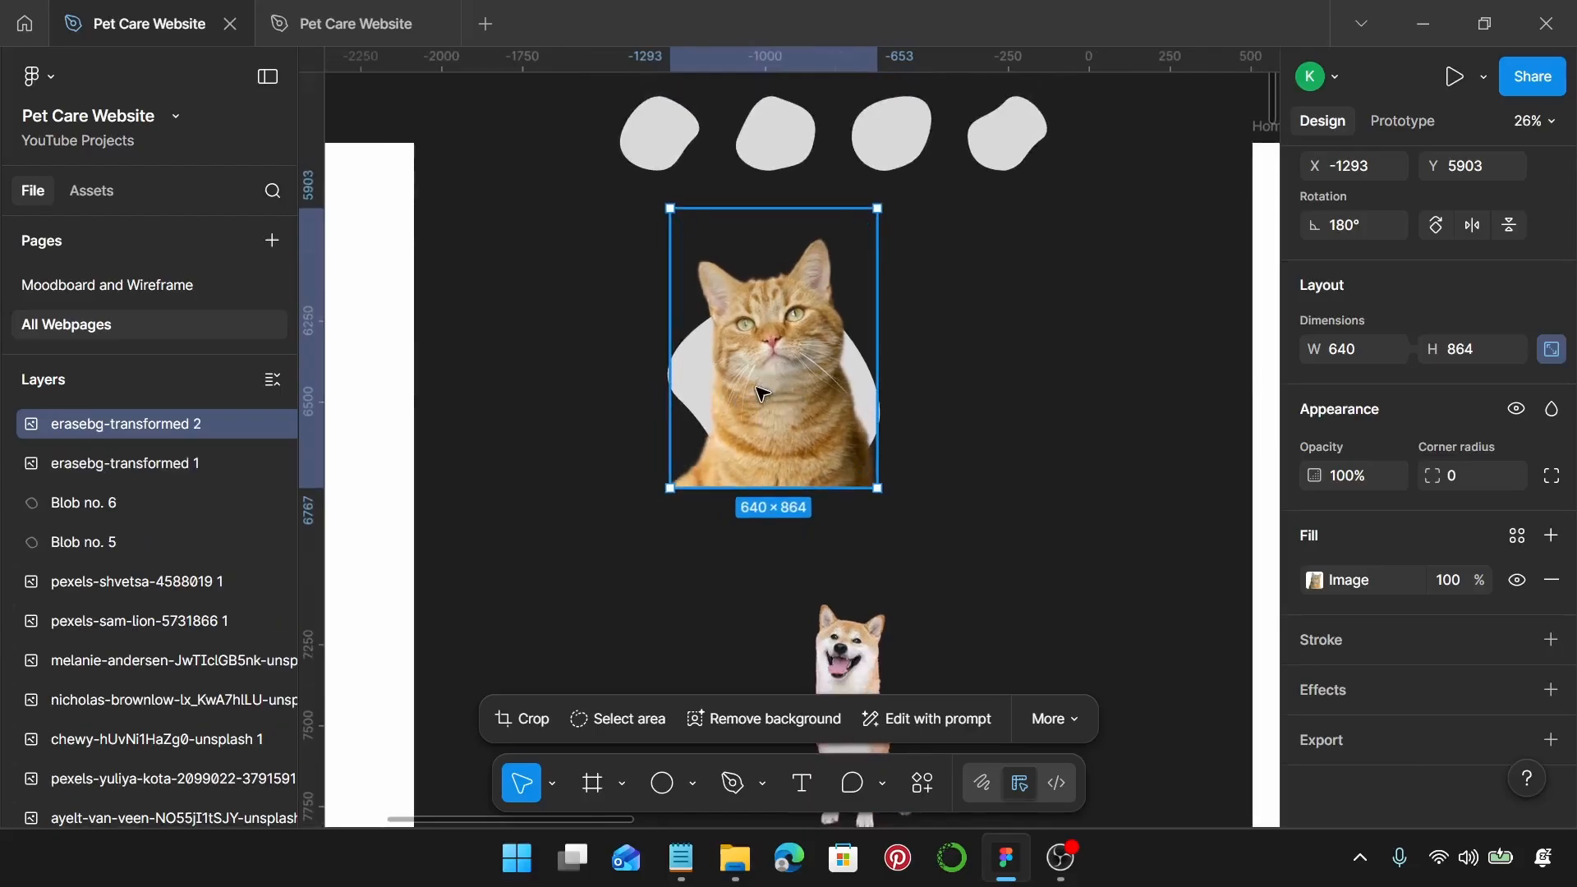
left_click(143, 457)
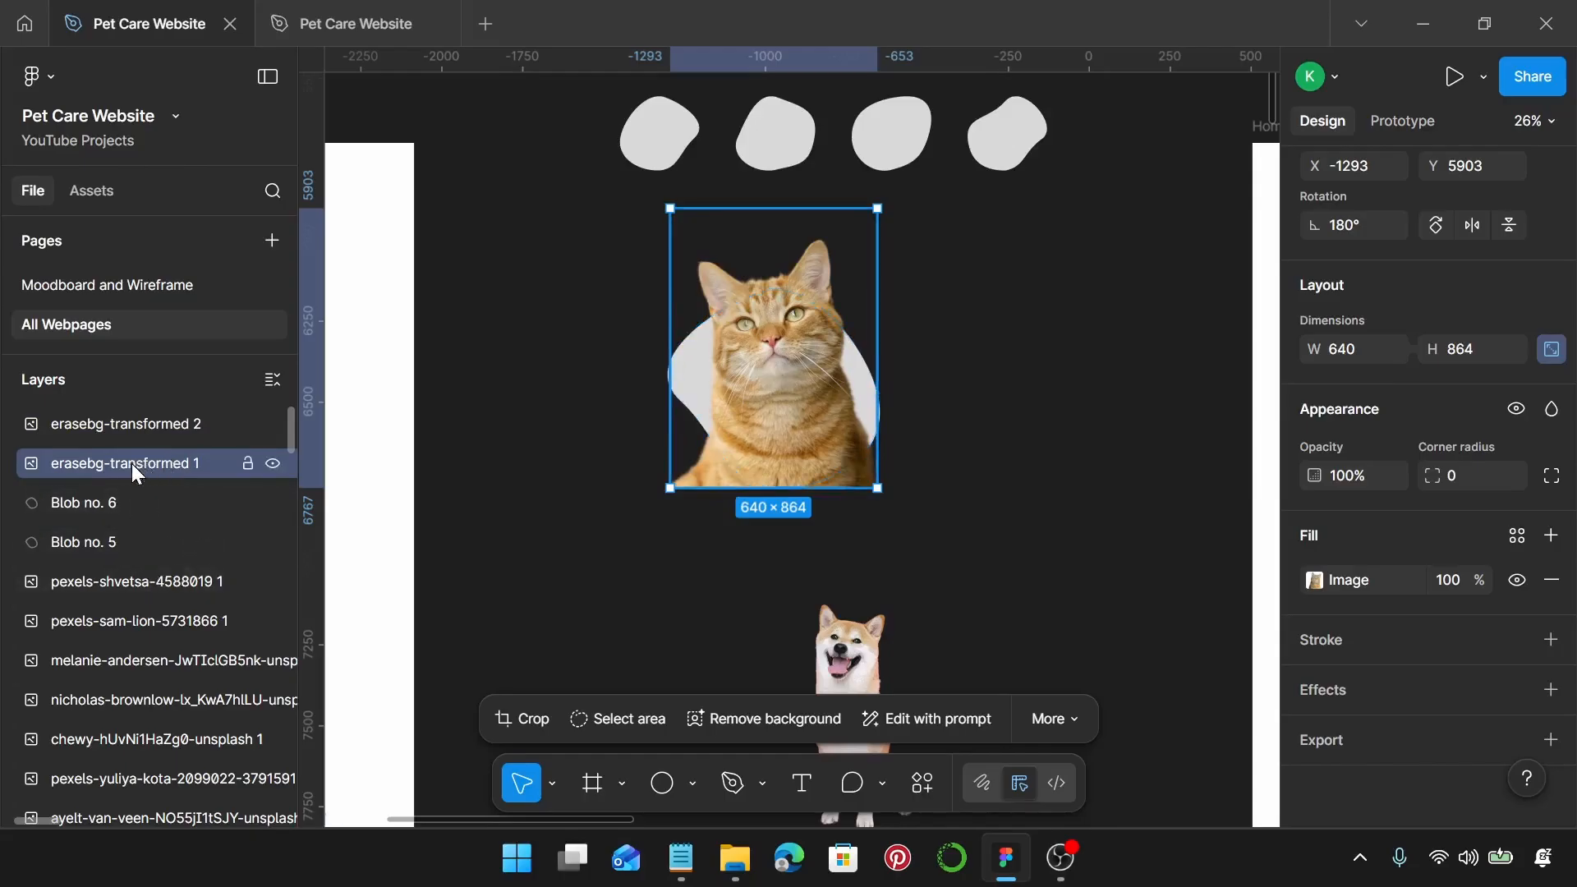
left_click(165, 428)
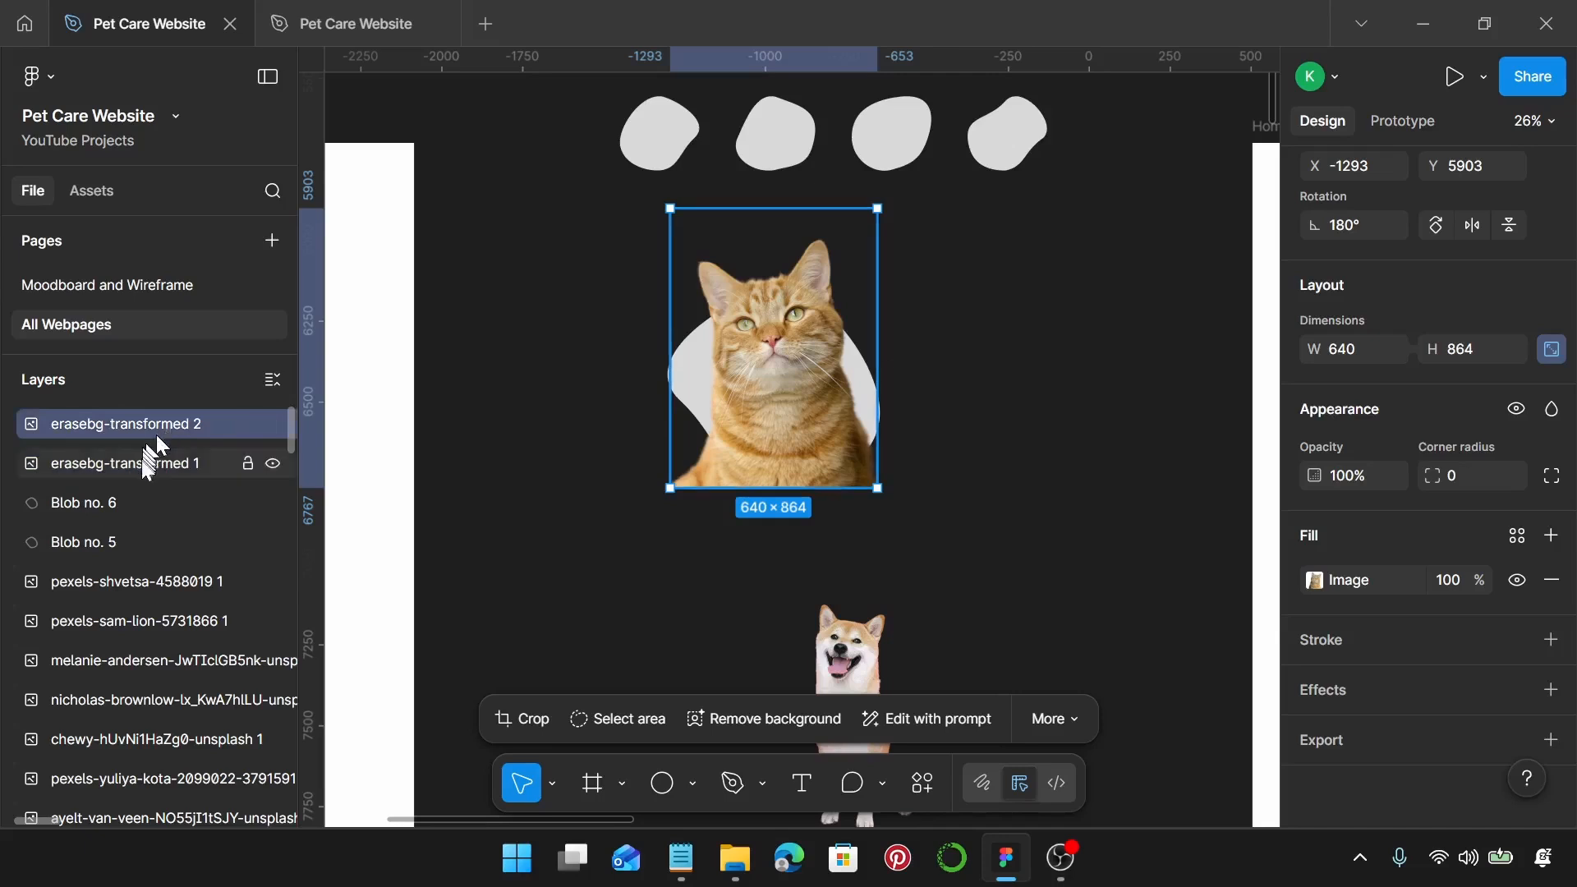
Step: Mask the lower cat image, erasebg-transformed 1, with the shape of Blob no. 6
left_click(142, 462)
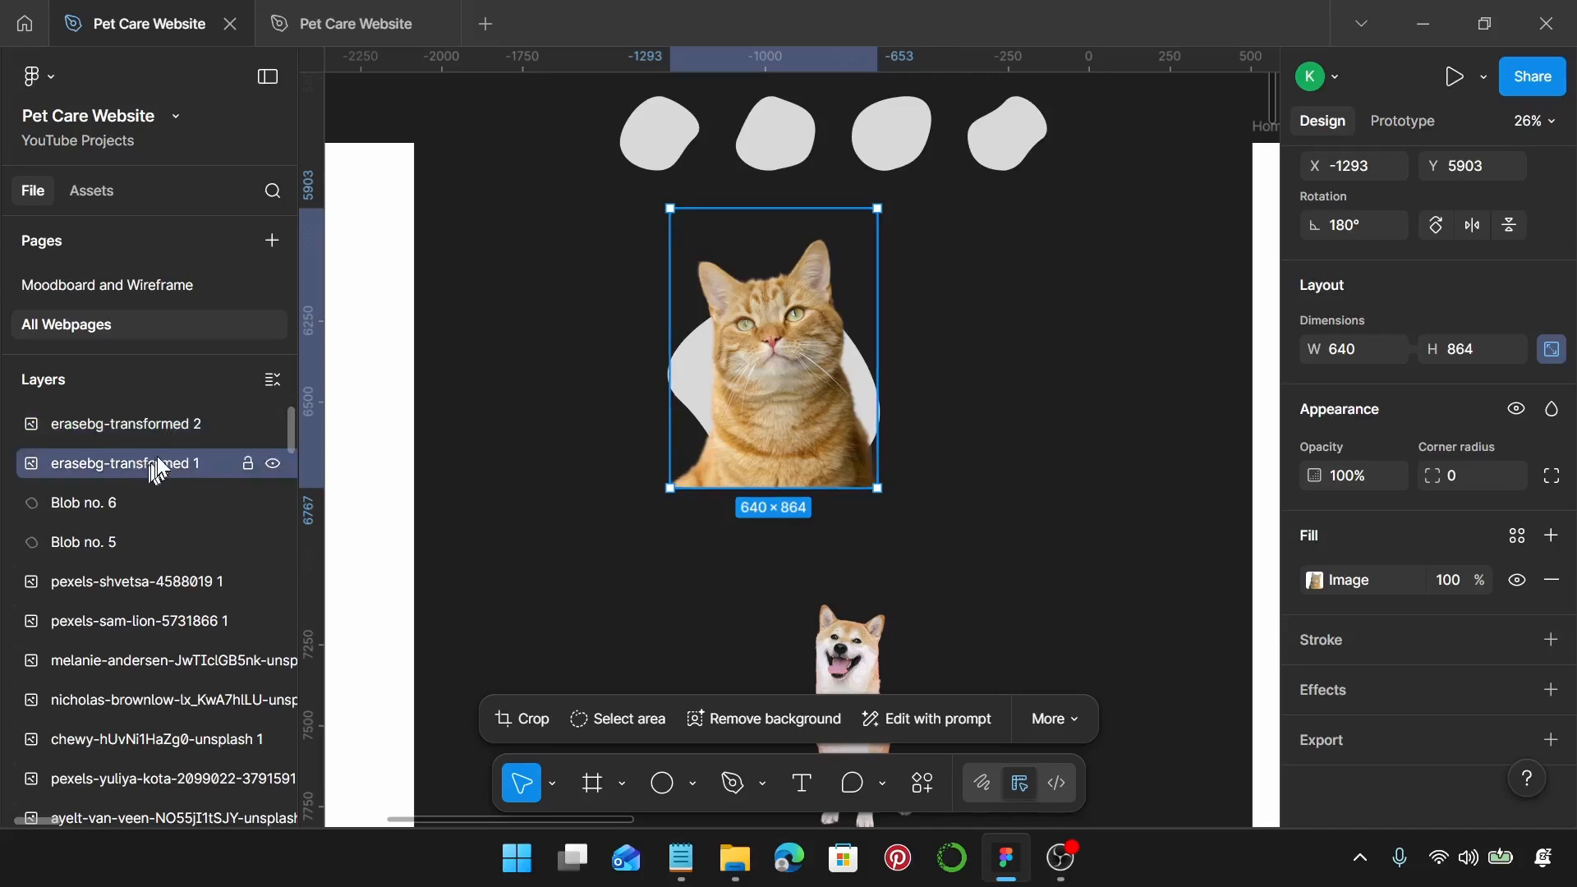
left_click(79, 496, "shift")
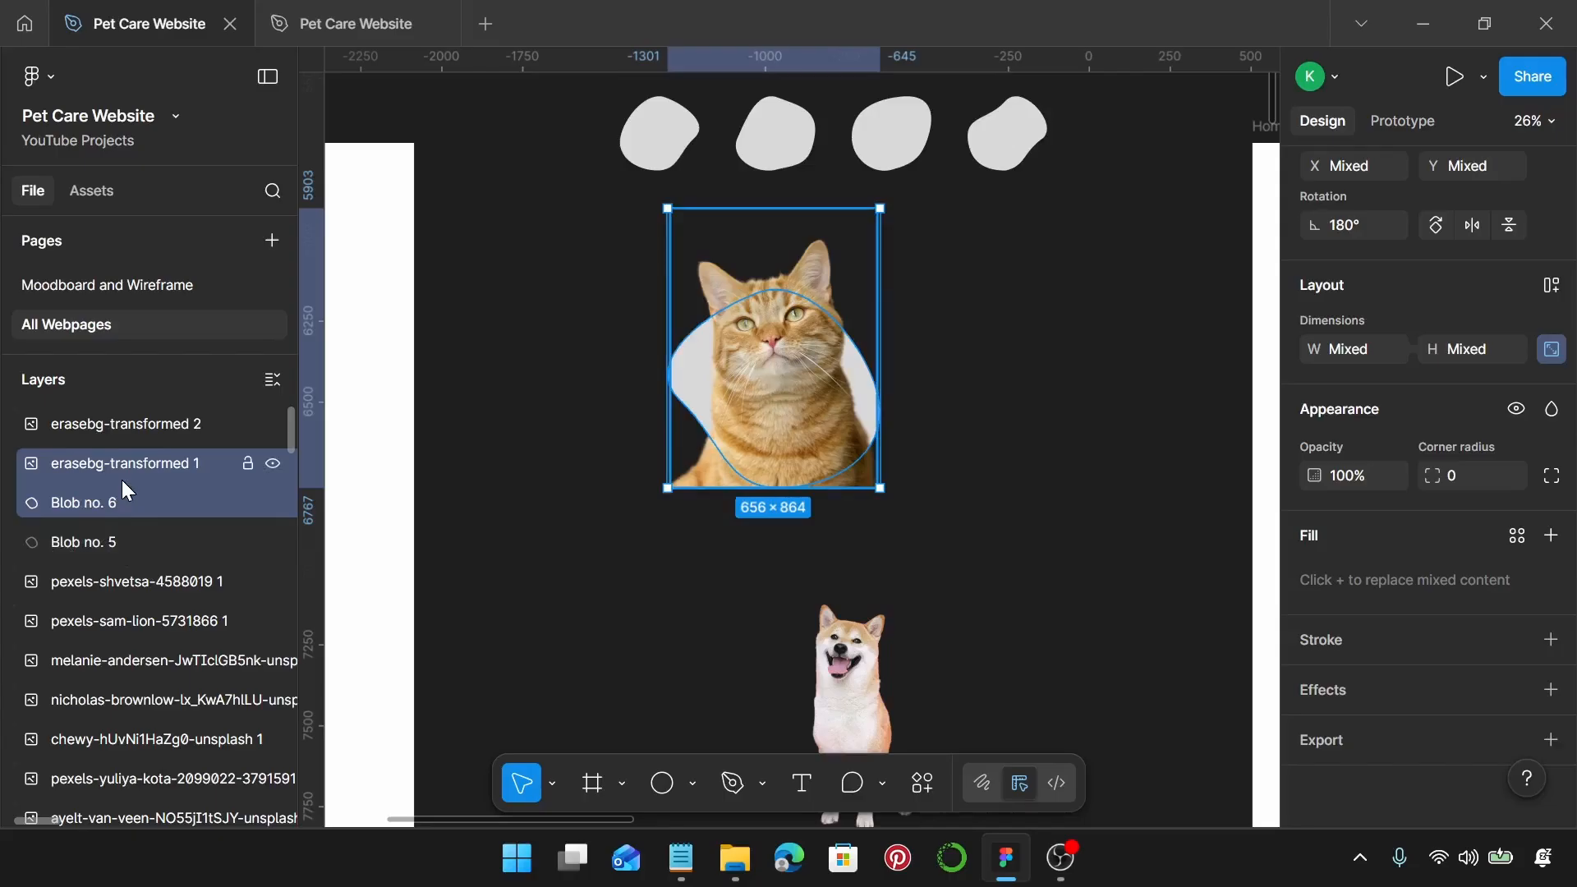
right_click(145, 464)
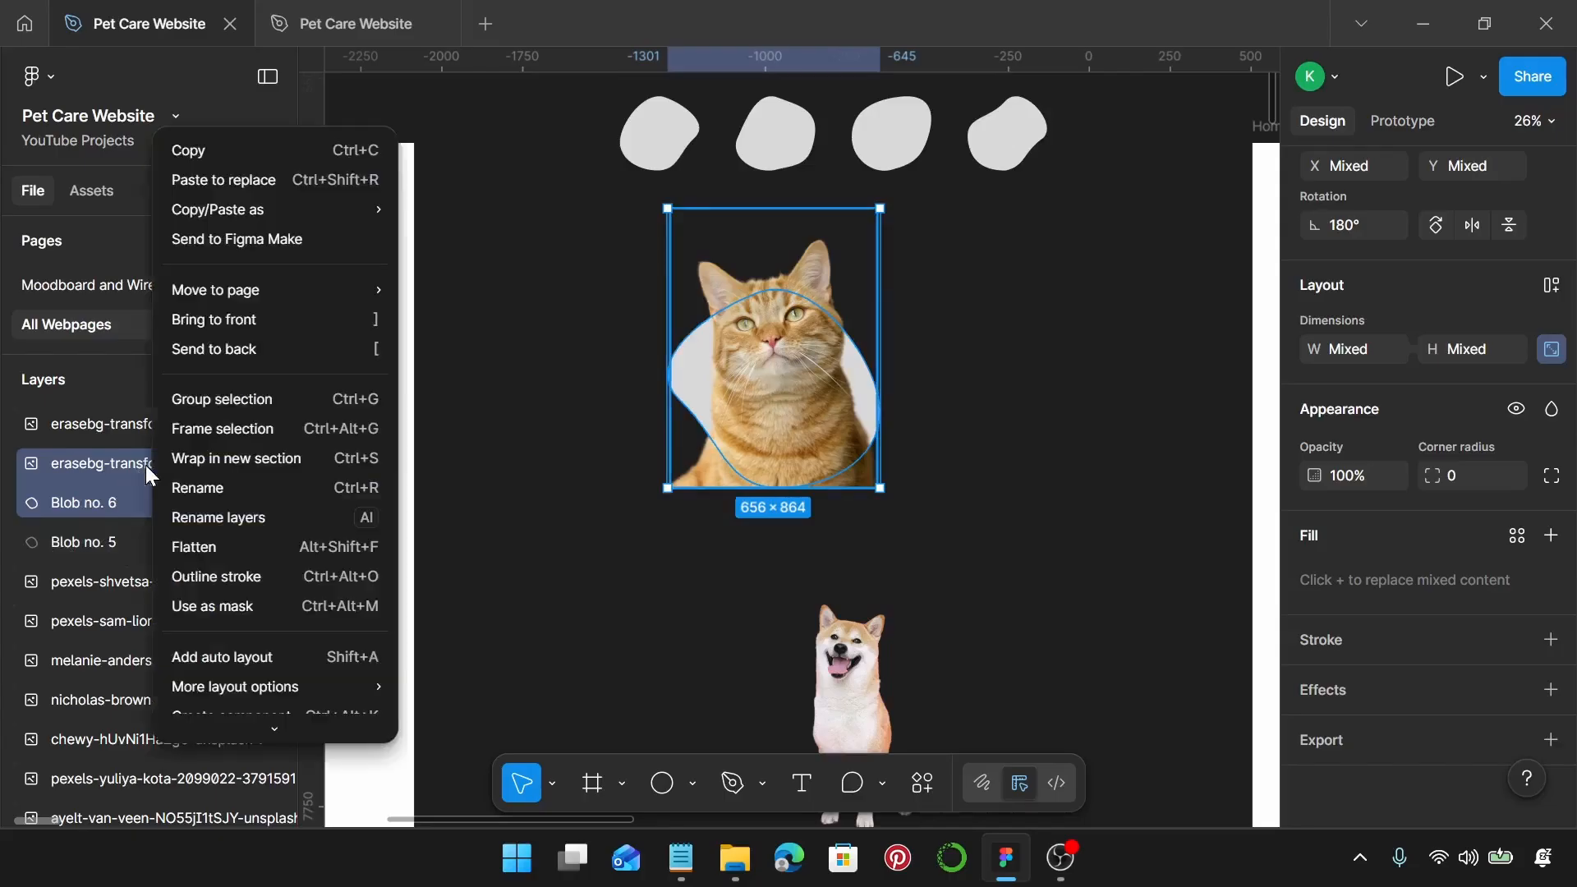
left_click(298, 606)
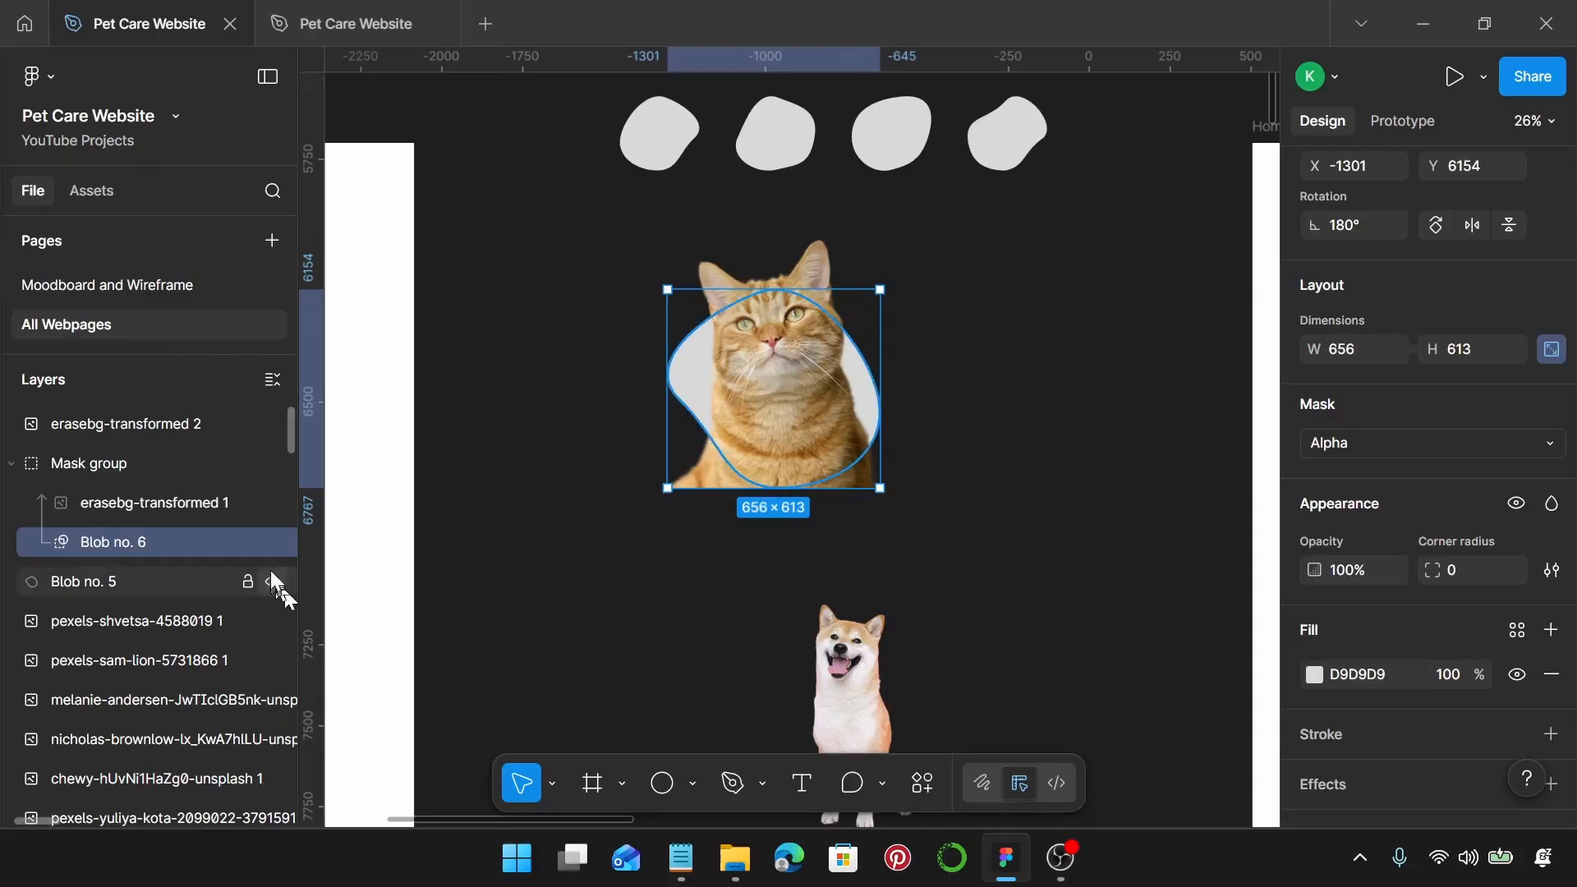
Step: Crop the upper cat image, erasebg-transformed 2, from its bottom edge to about 640 × 518
left_click(169, 422)
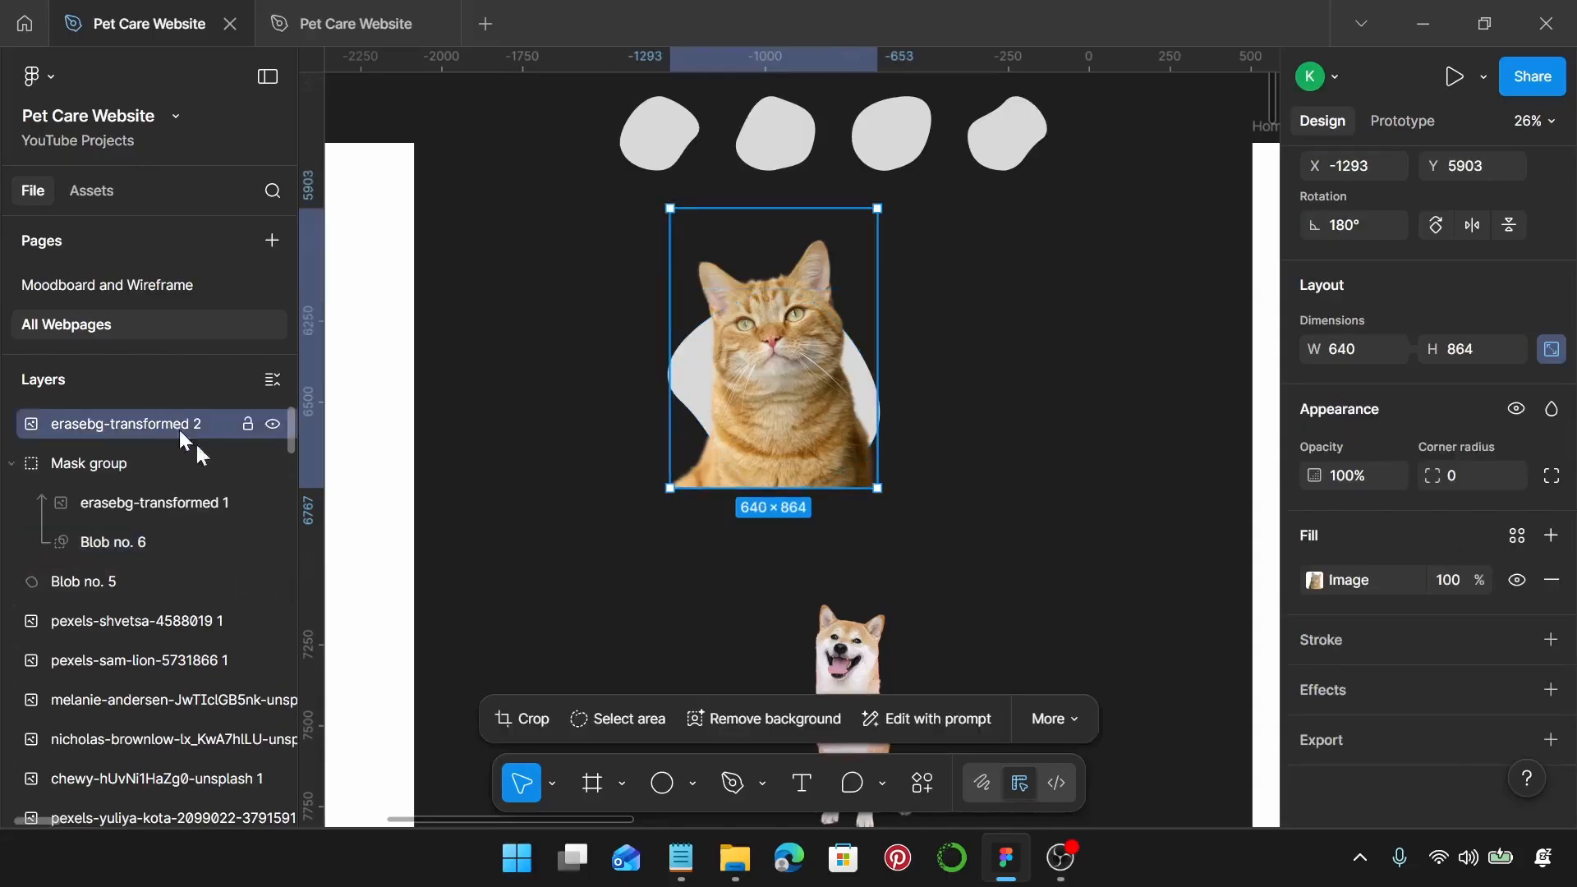
double_click(773, 370)
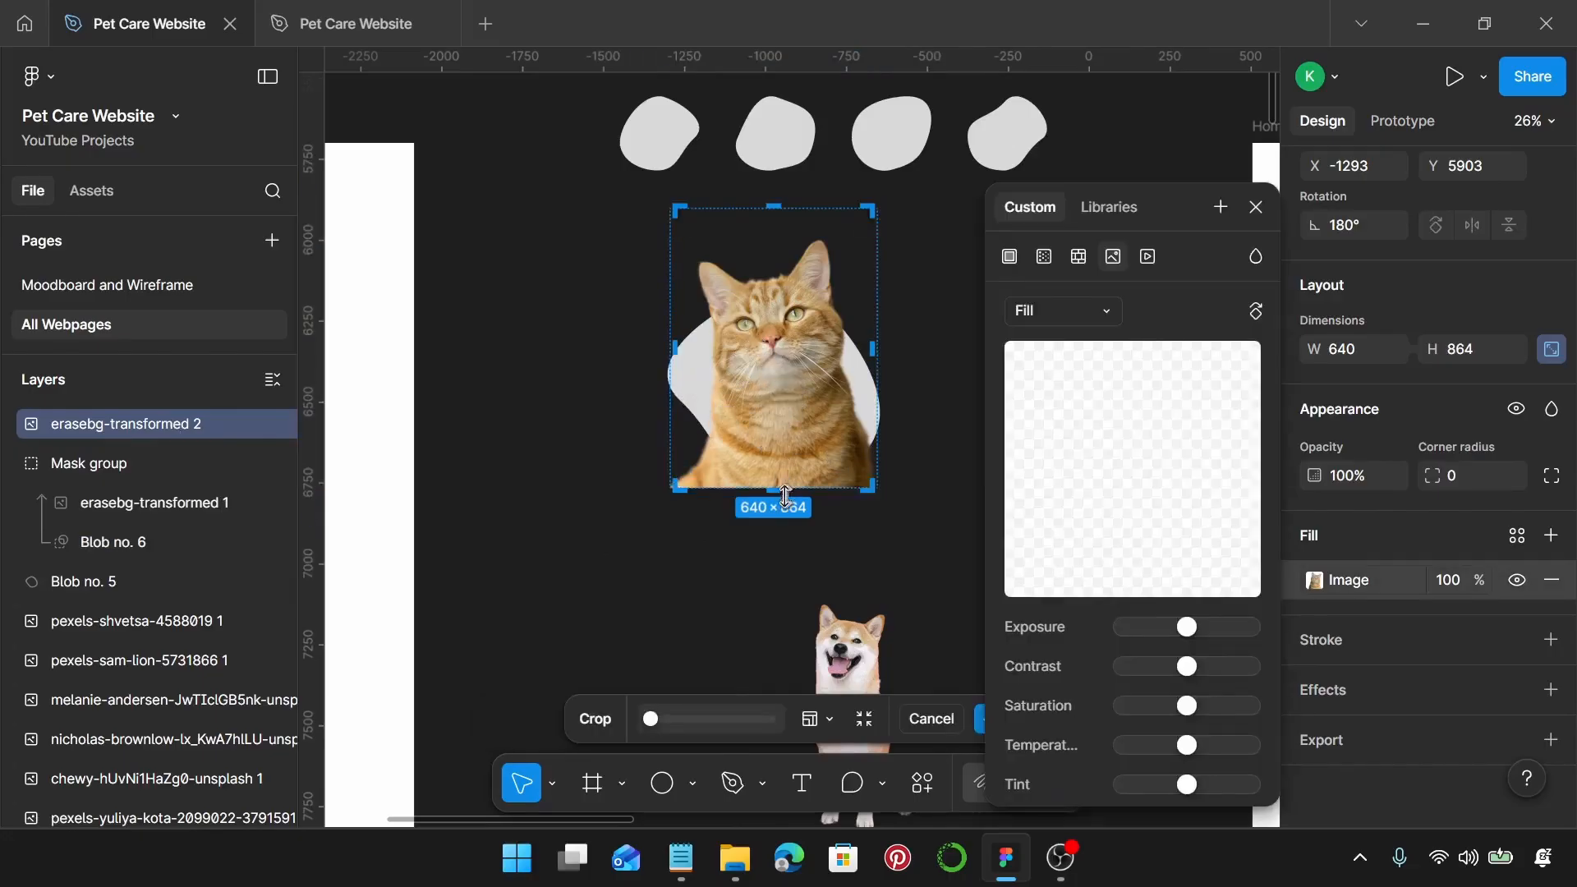
left_click_drag(776, 488, 801, 388)
scroll(801, 388, "up", 3)
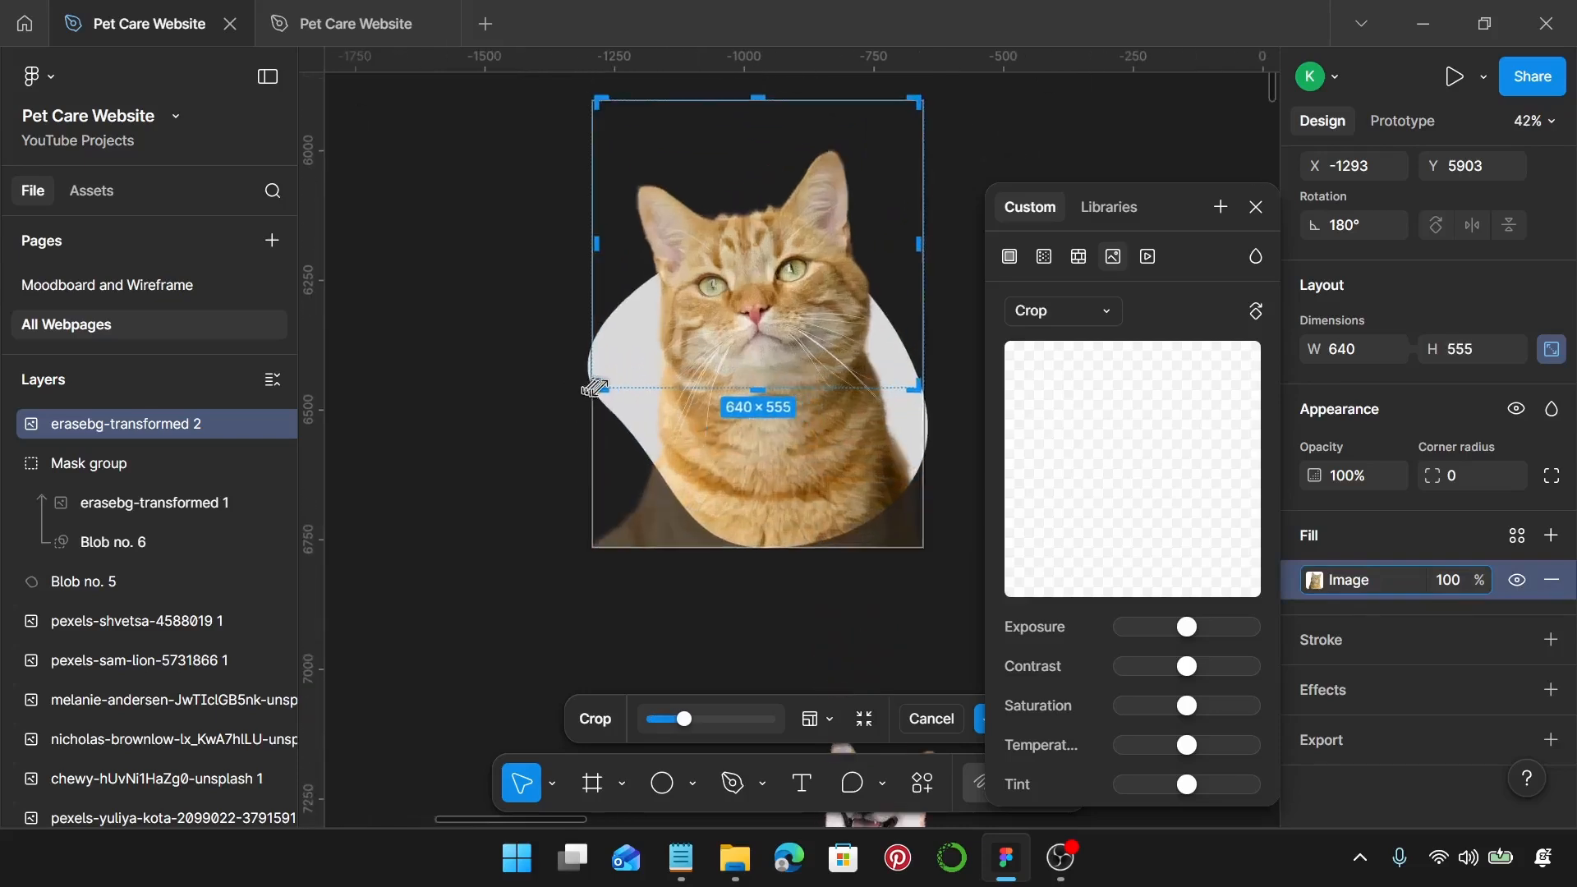
left_click_drag(767, 388, 763, 369)
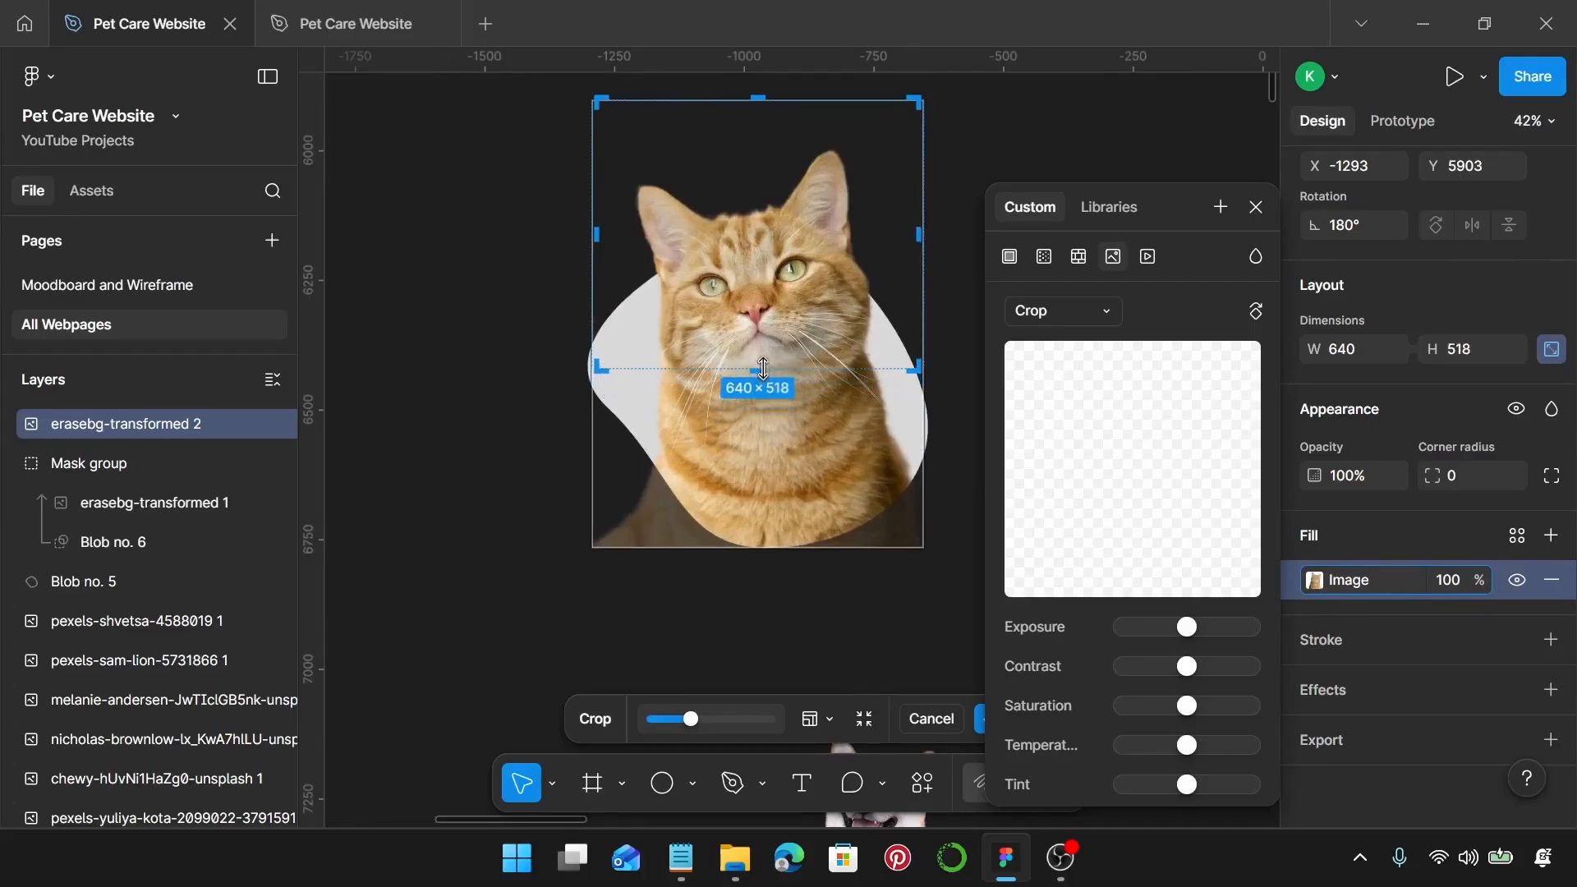
key("Return")
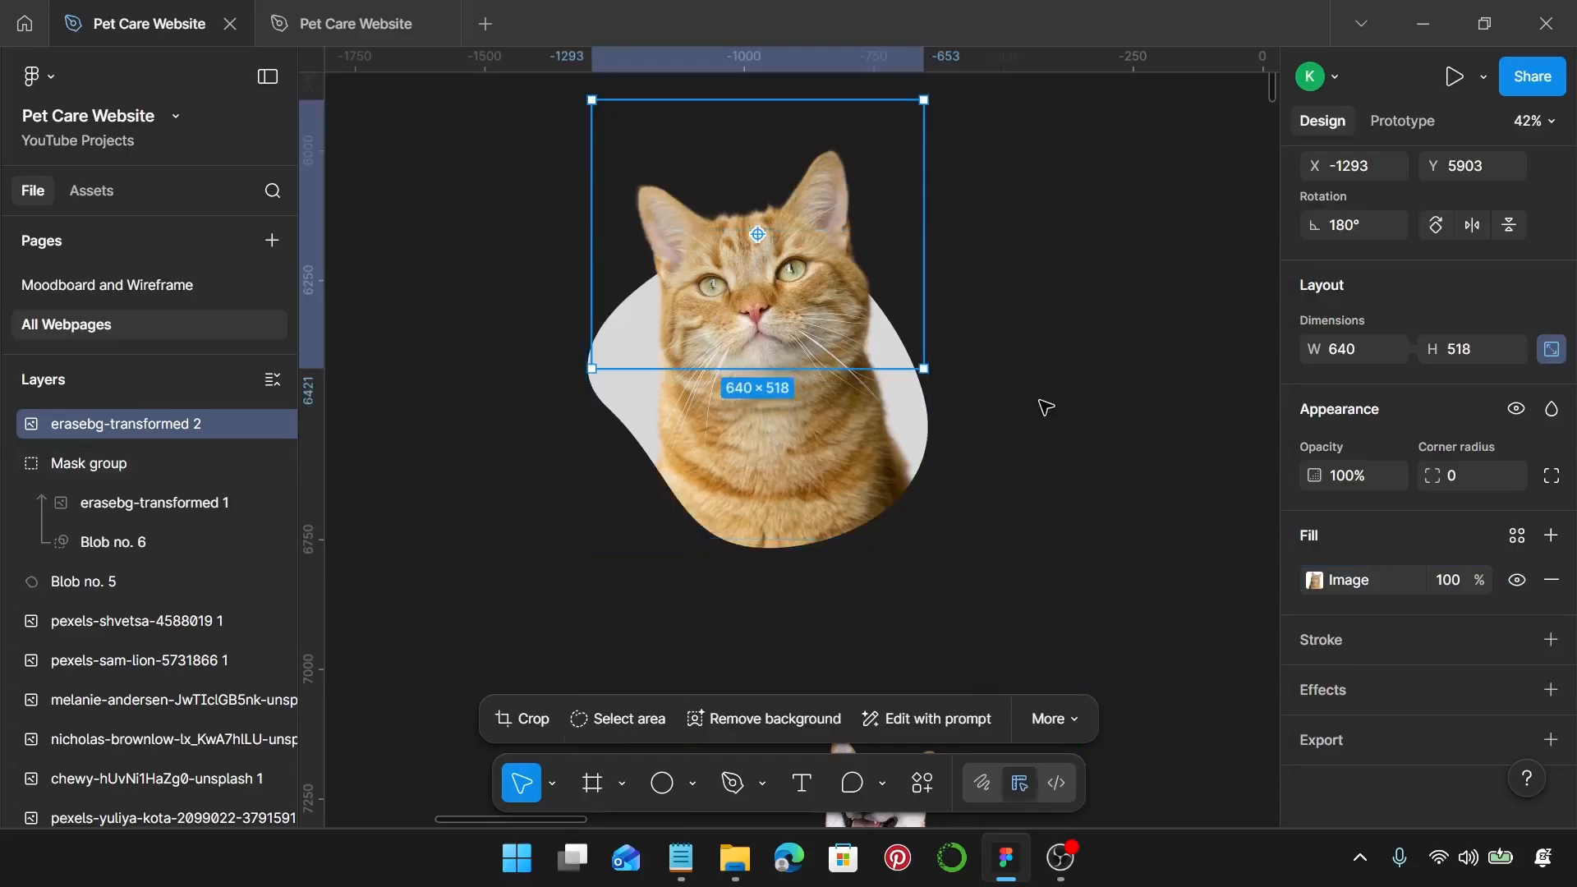
left_click(1045, 408)
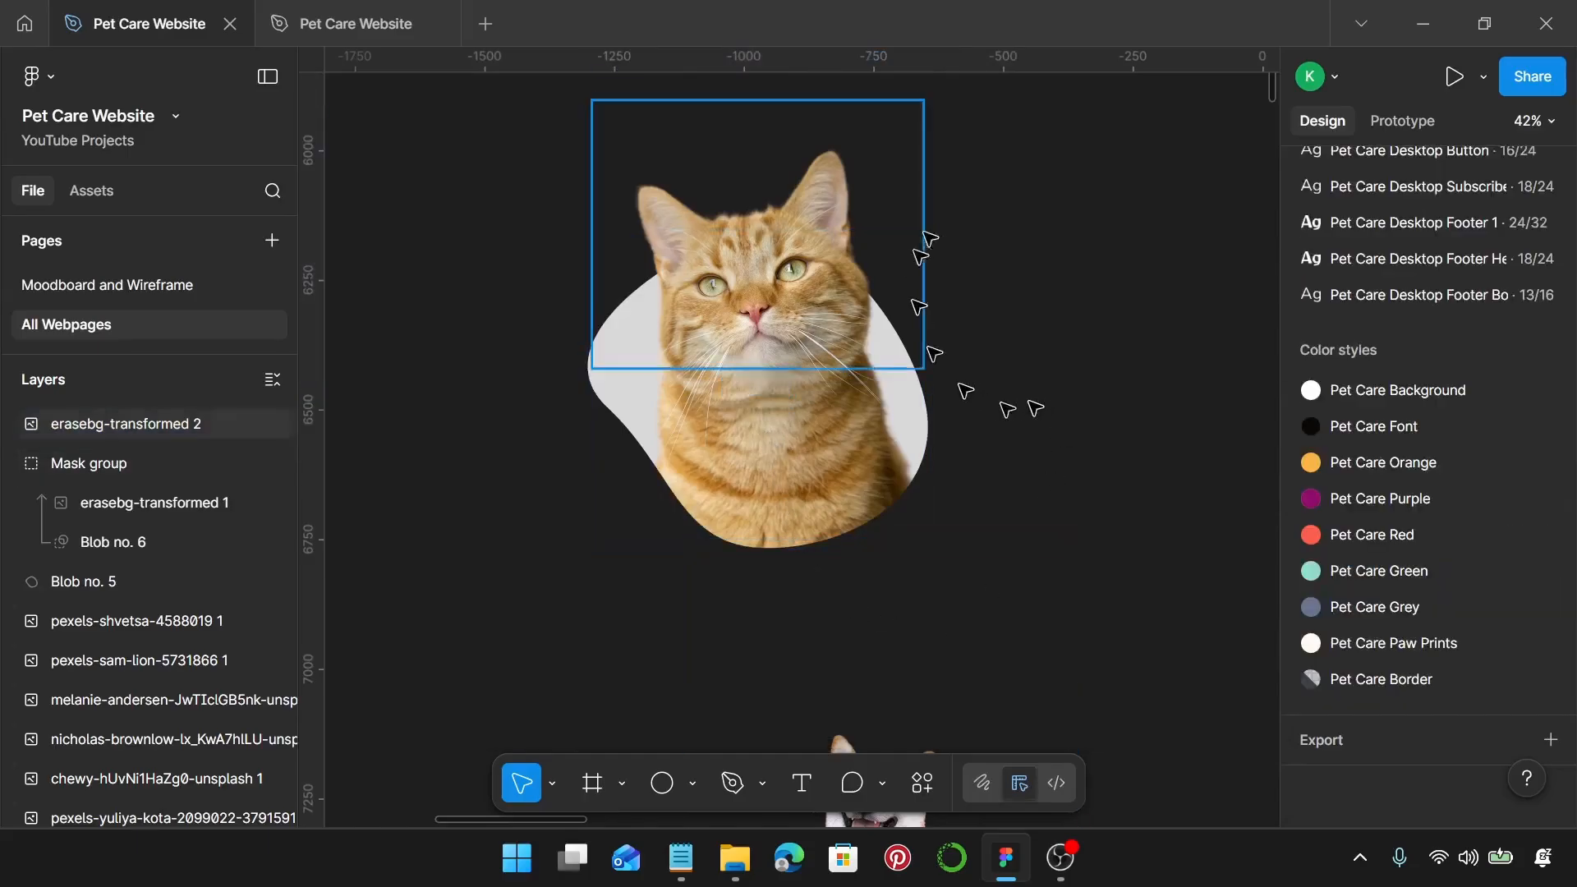
Step: Apply the Pet Care Green colour style to the fill of Blob no. 5 behind the cat
left_click(133, 578)
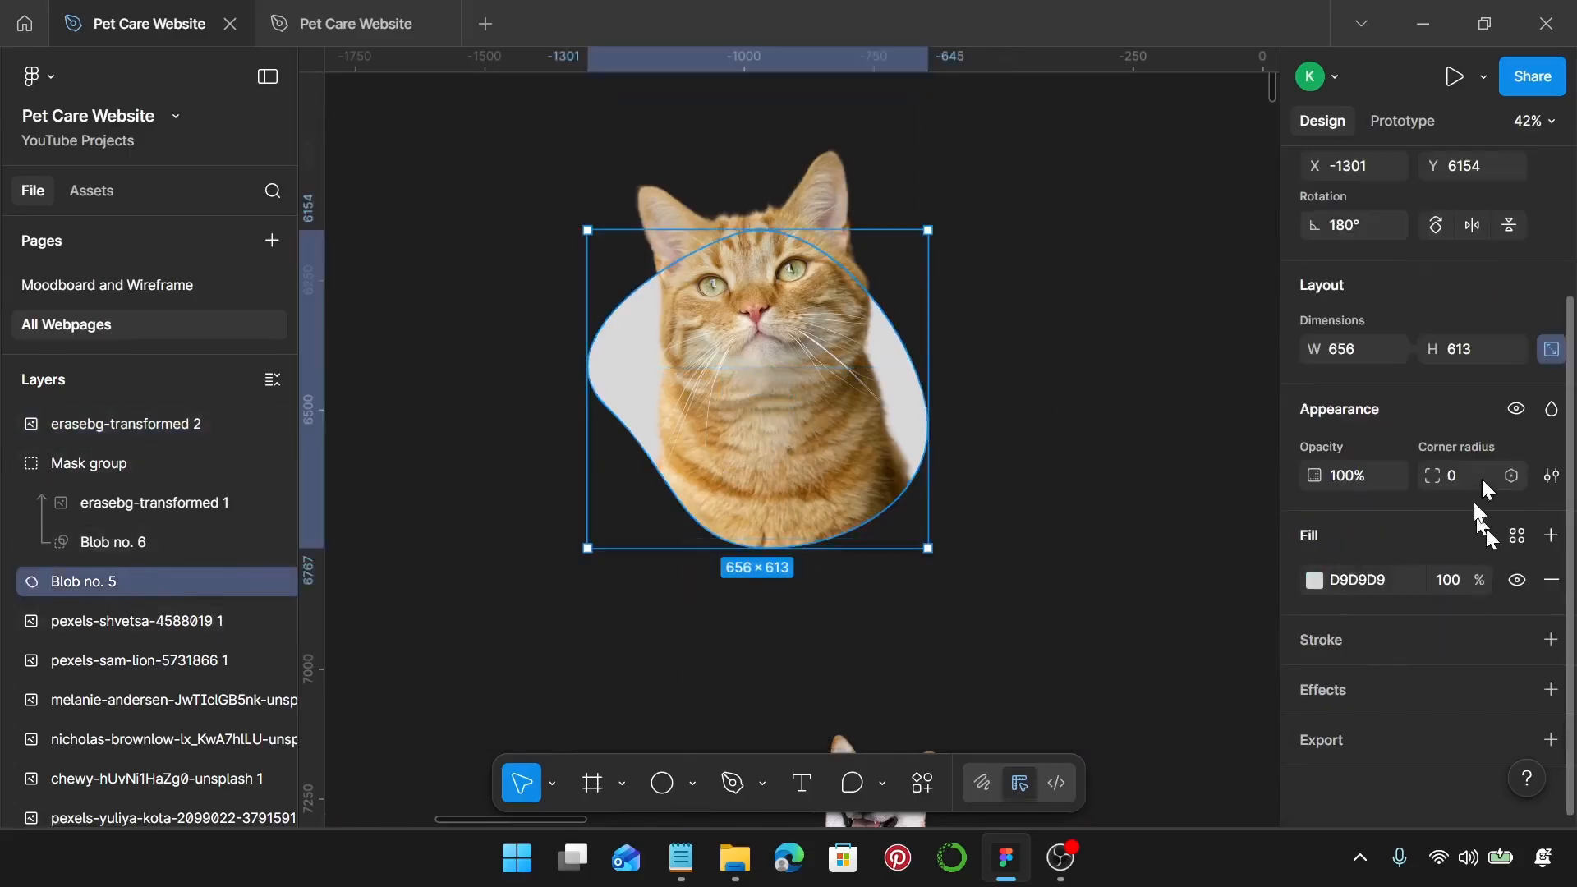
left_click(1516, 536)
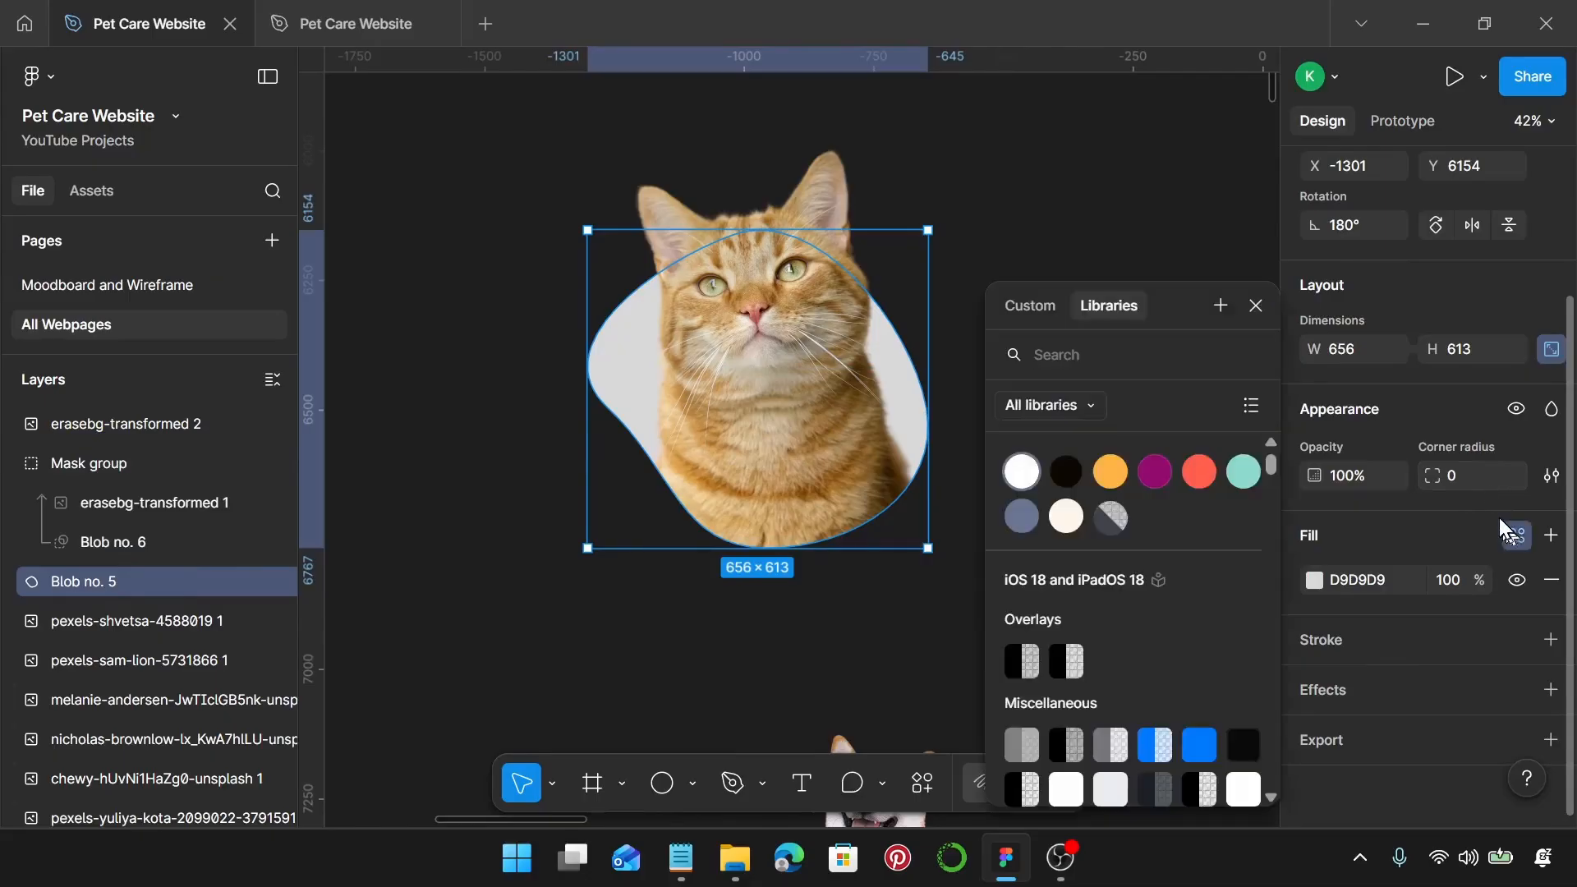
left_click(1247, 475)
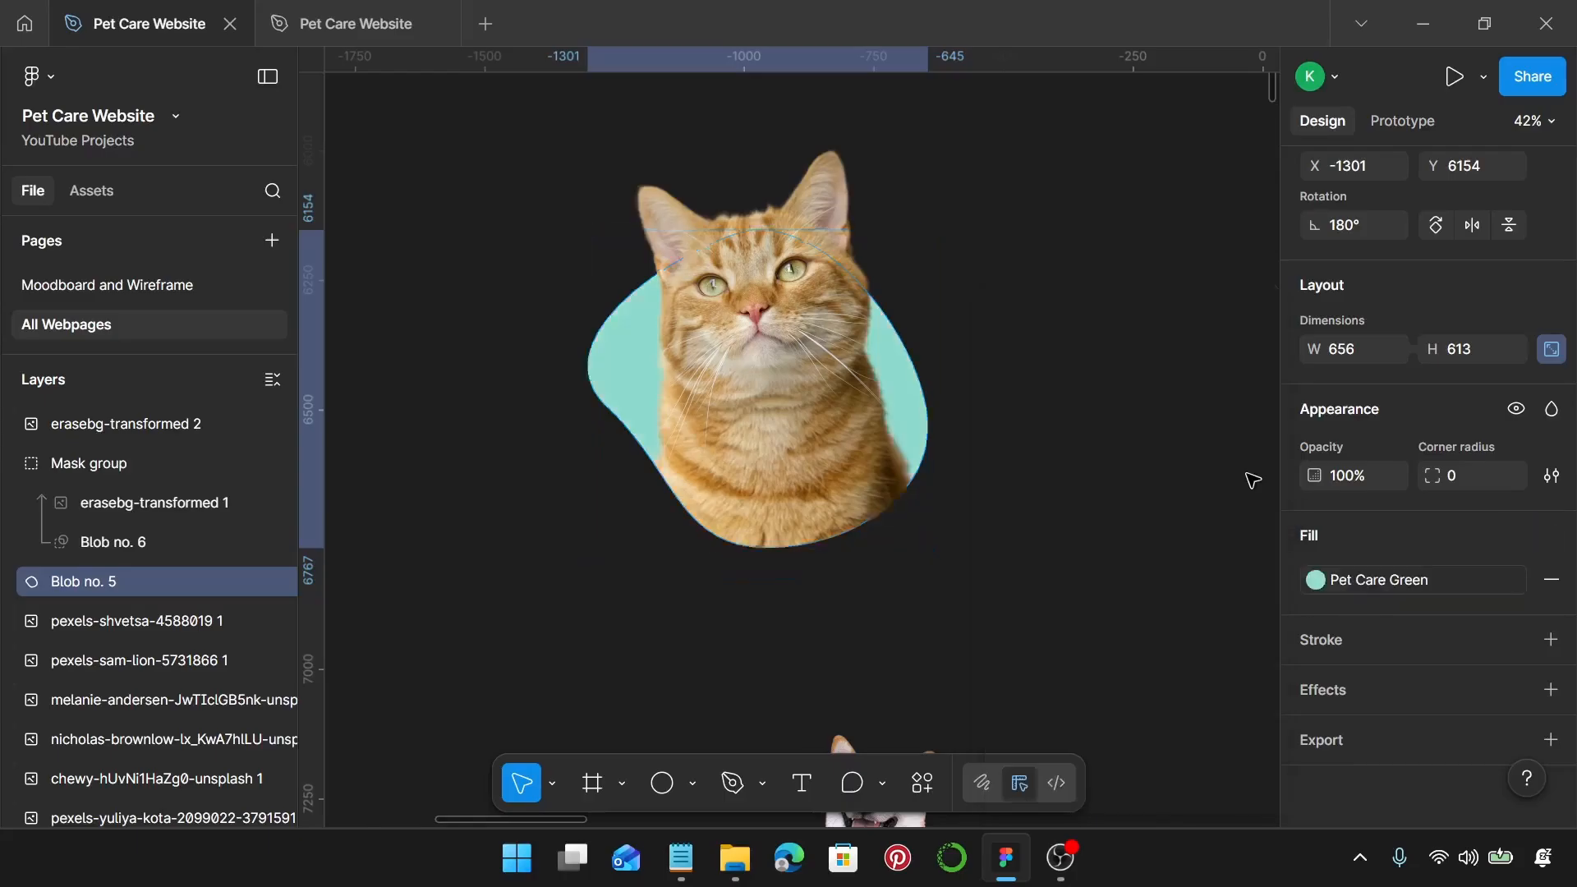
left_click(1054, 333)
Step: Group the cropped cat image, the mask group and the green Blob no. 5
scroll(1054, 332, "down", 5)
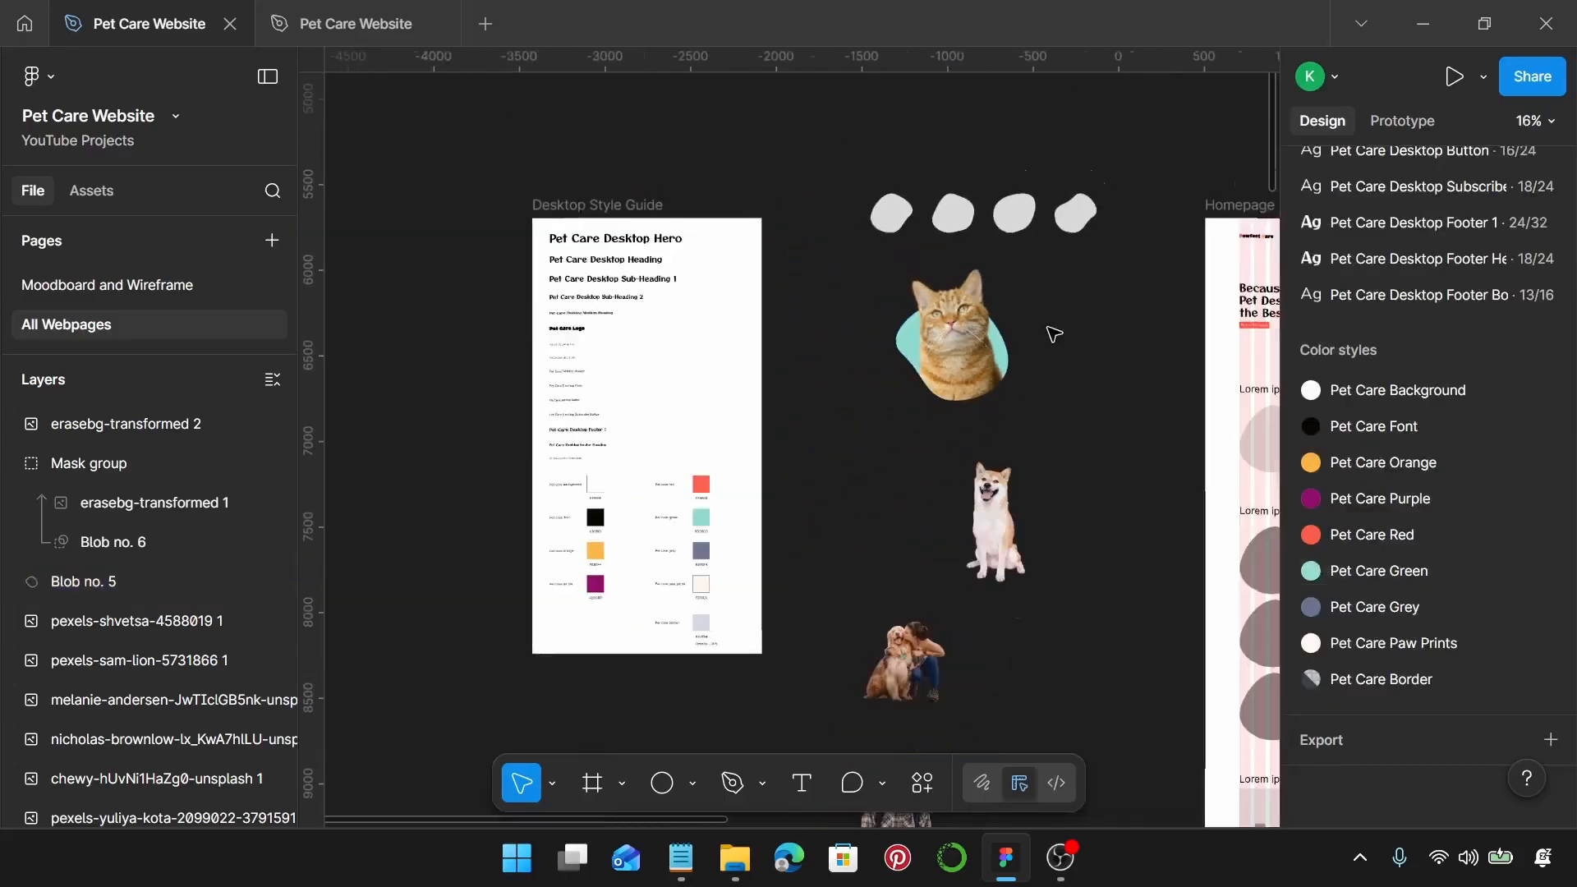
scroll(1051, 337, "right", 3)
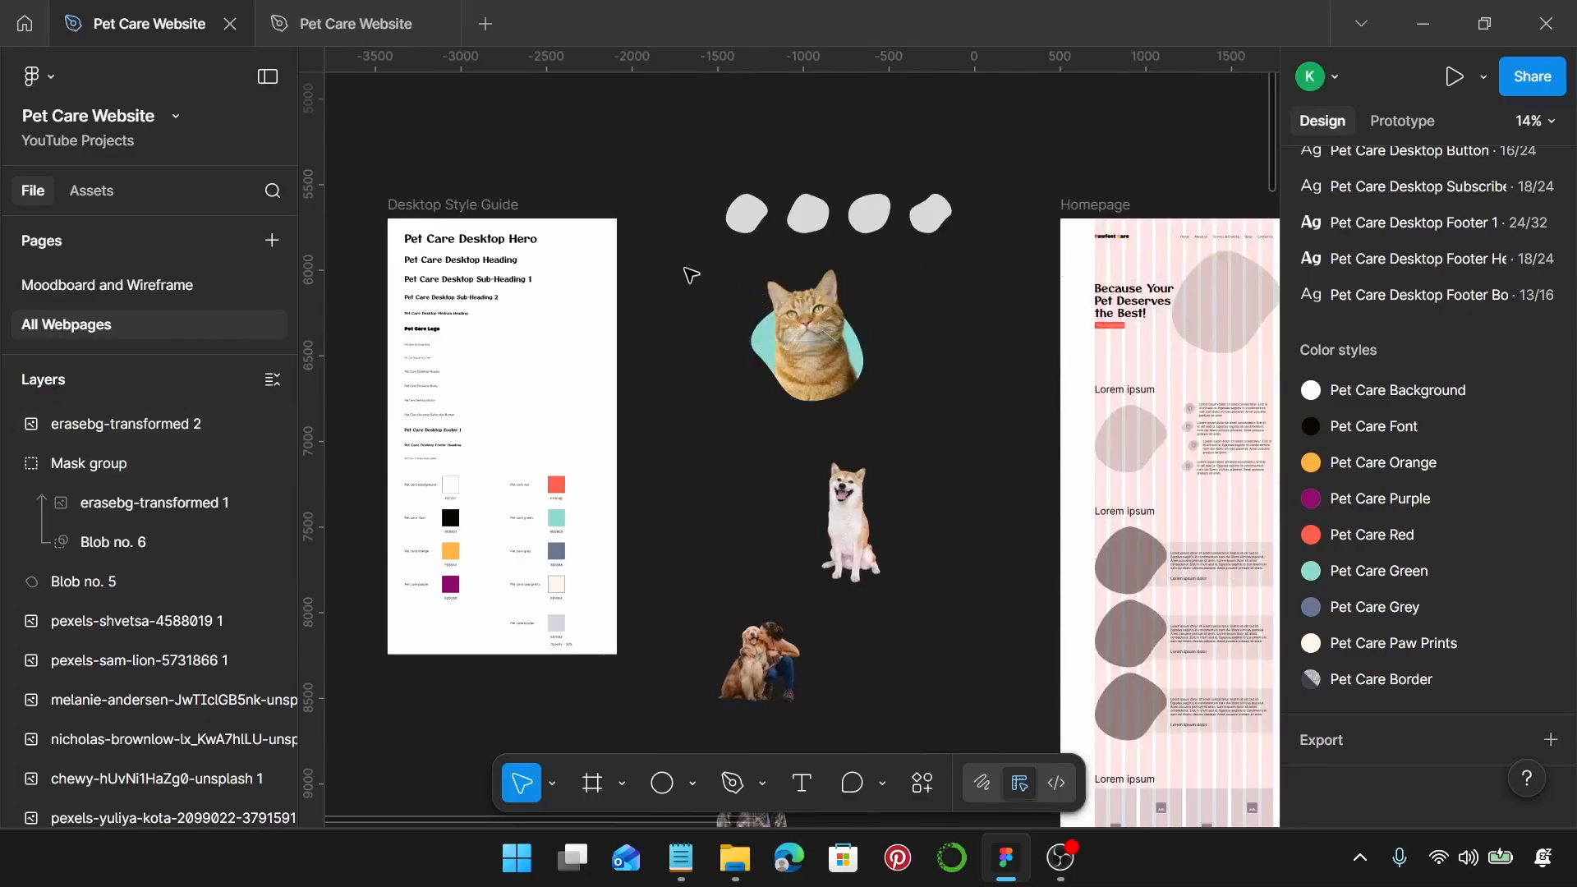
left_click_drag(682, 254, 922, 395)
scroll(911, 370, "up", 3)
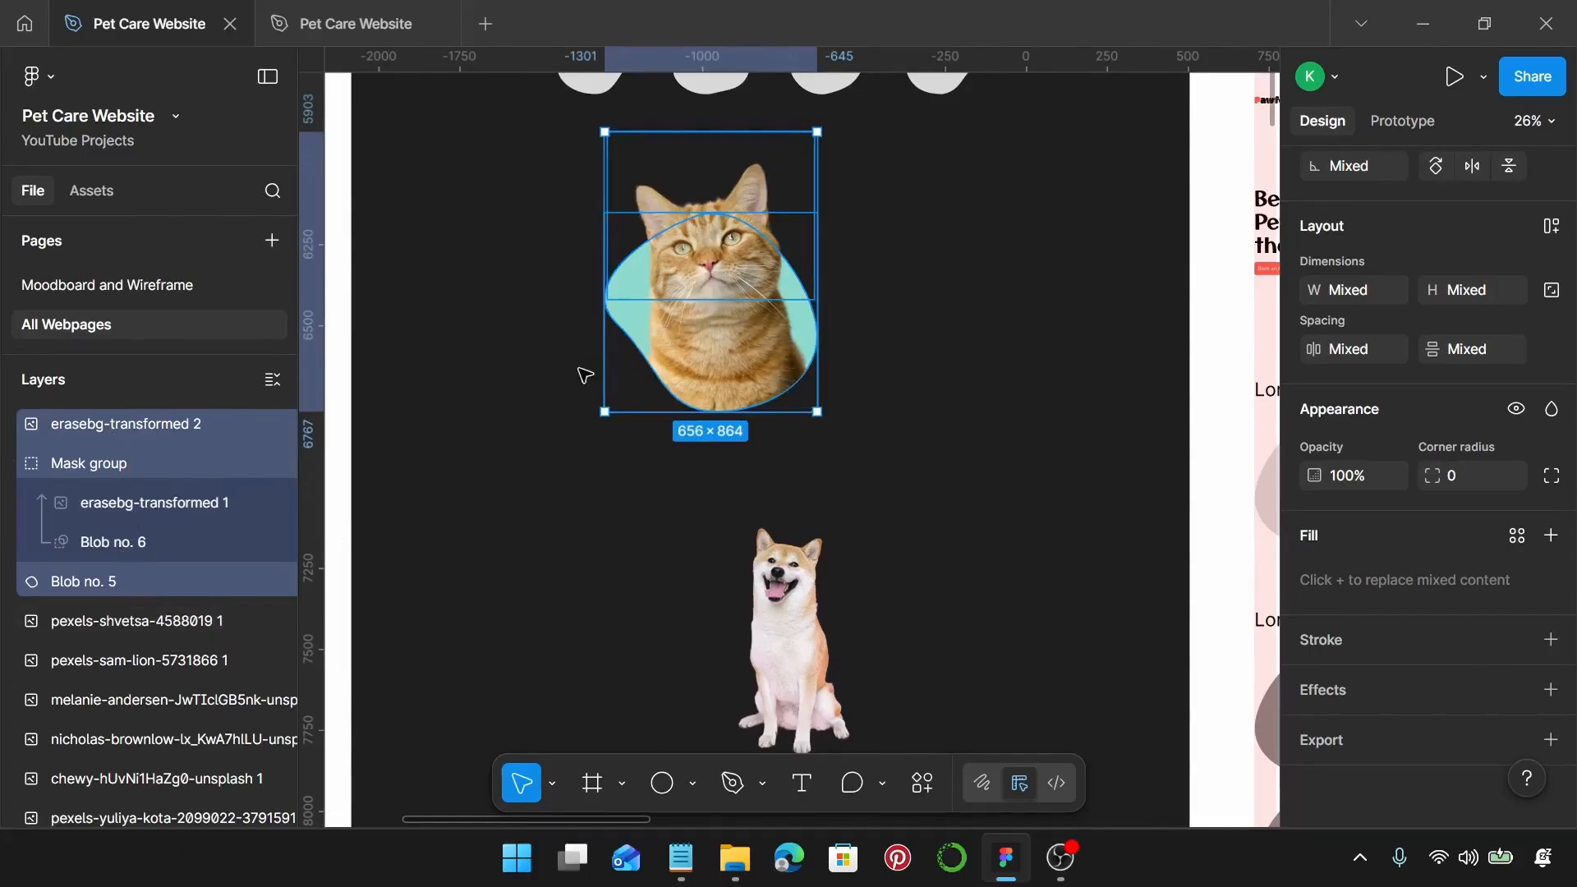
key("ctrl+g")
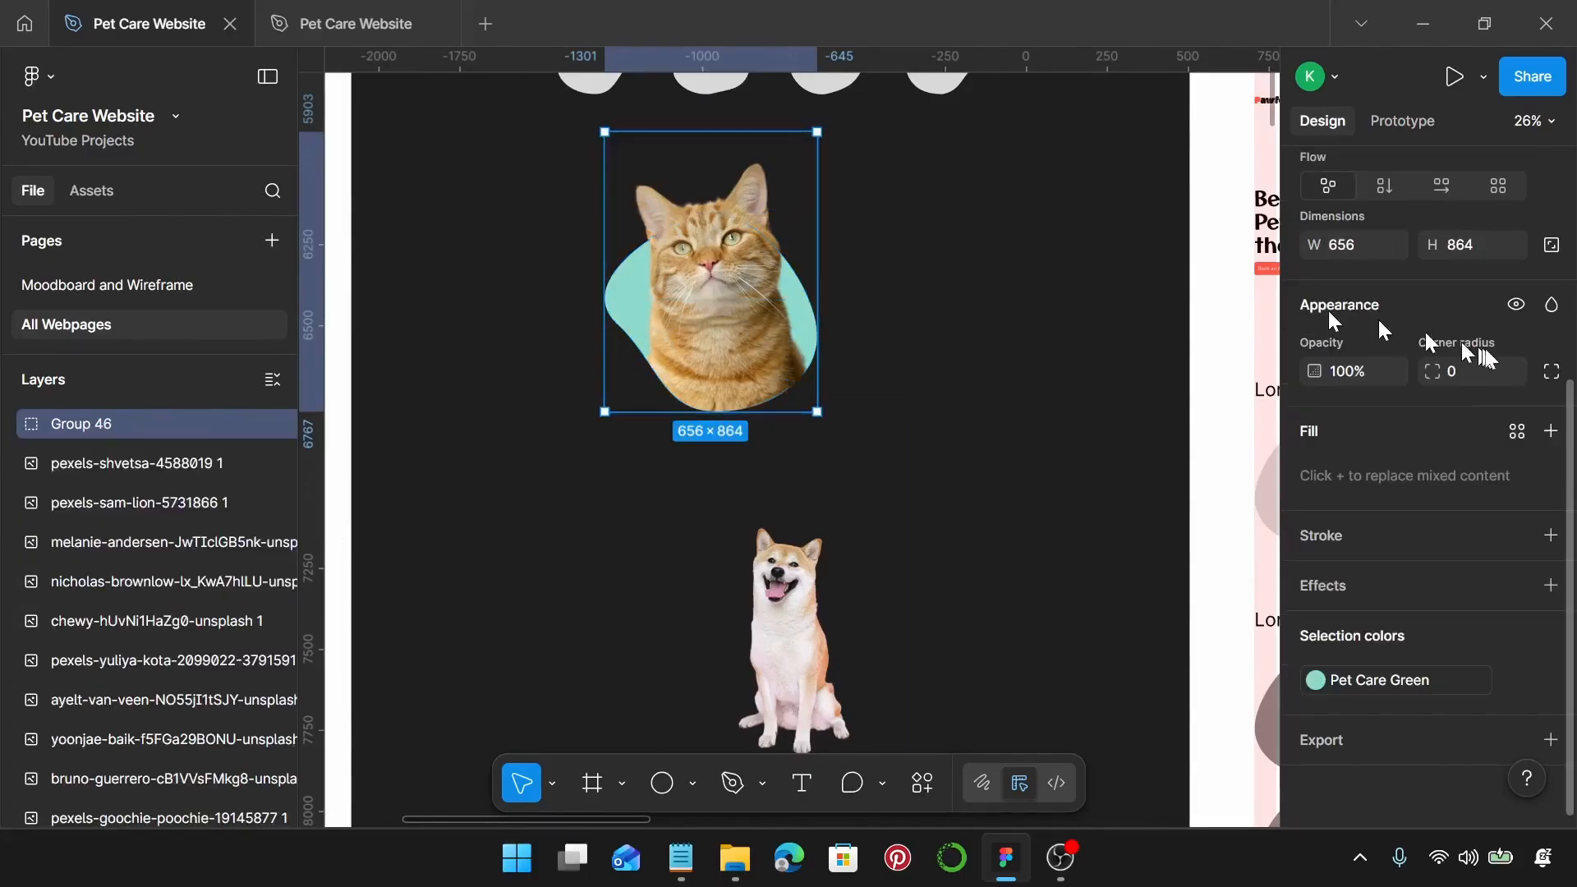
scroll(1549, 357, "up", 3)
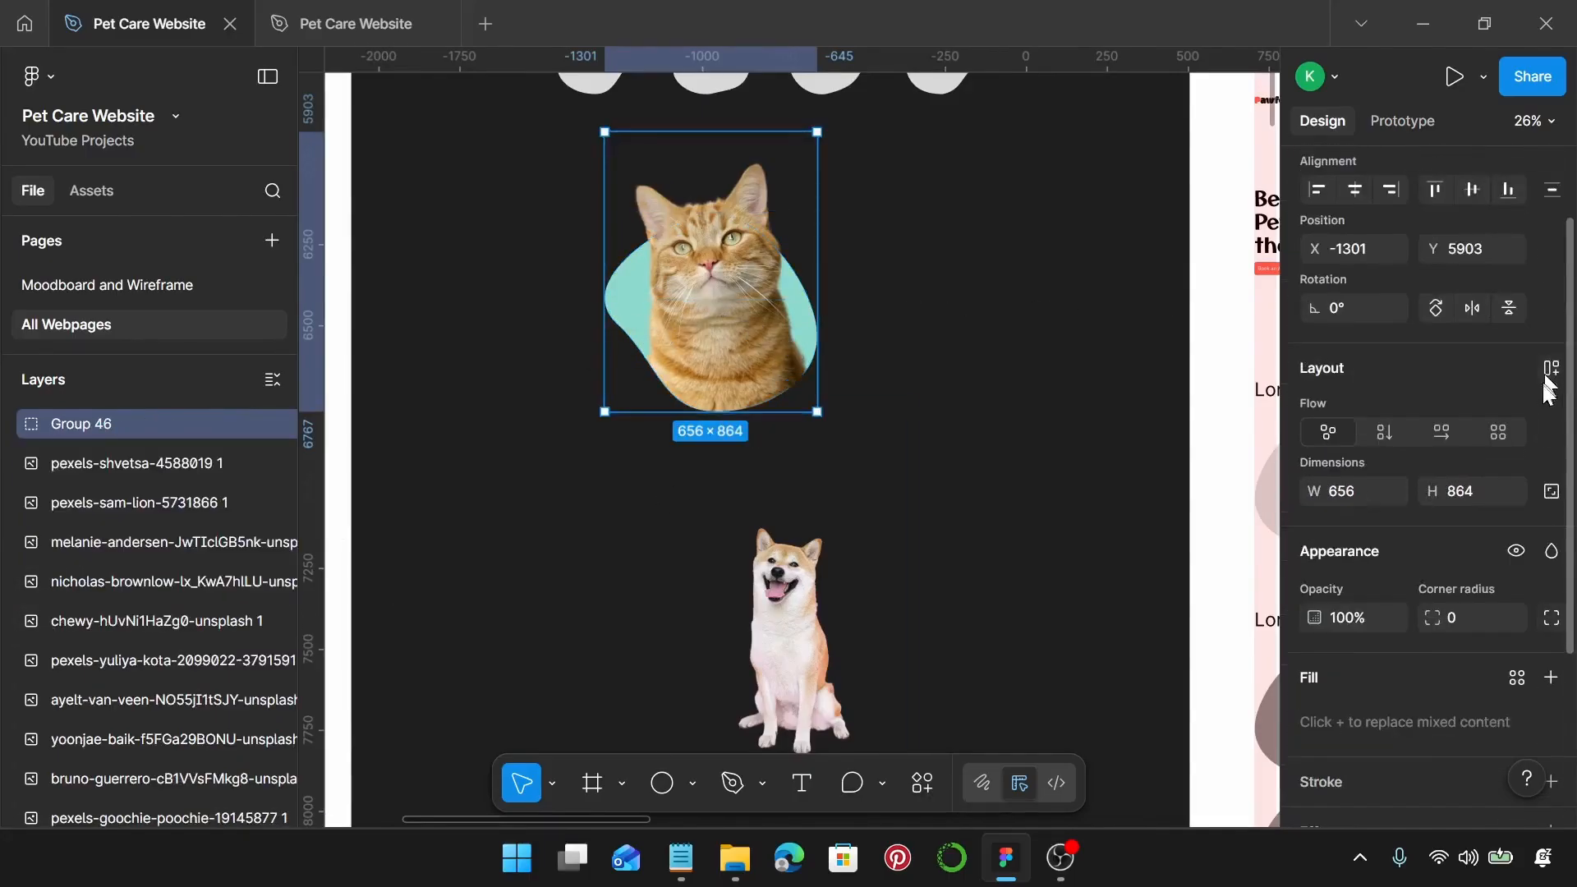
left_click(1554, 496)
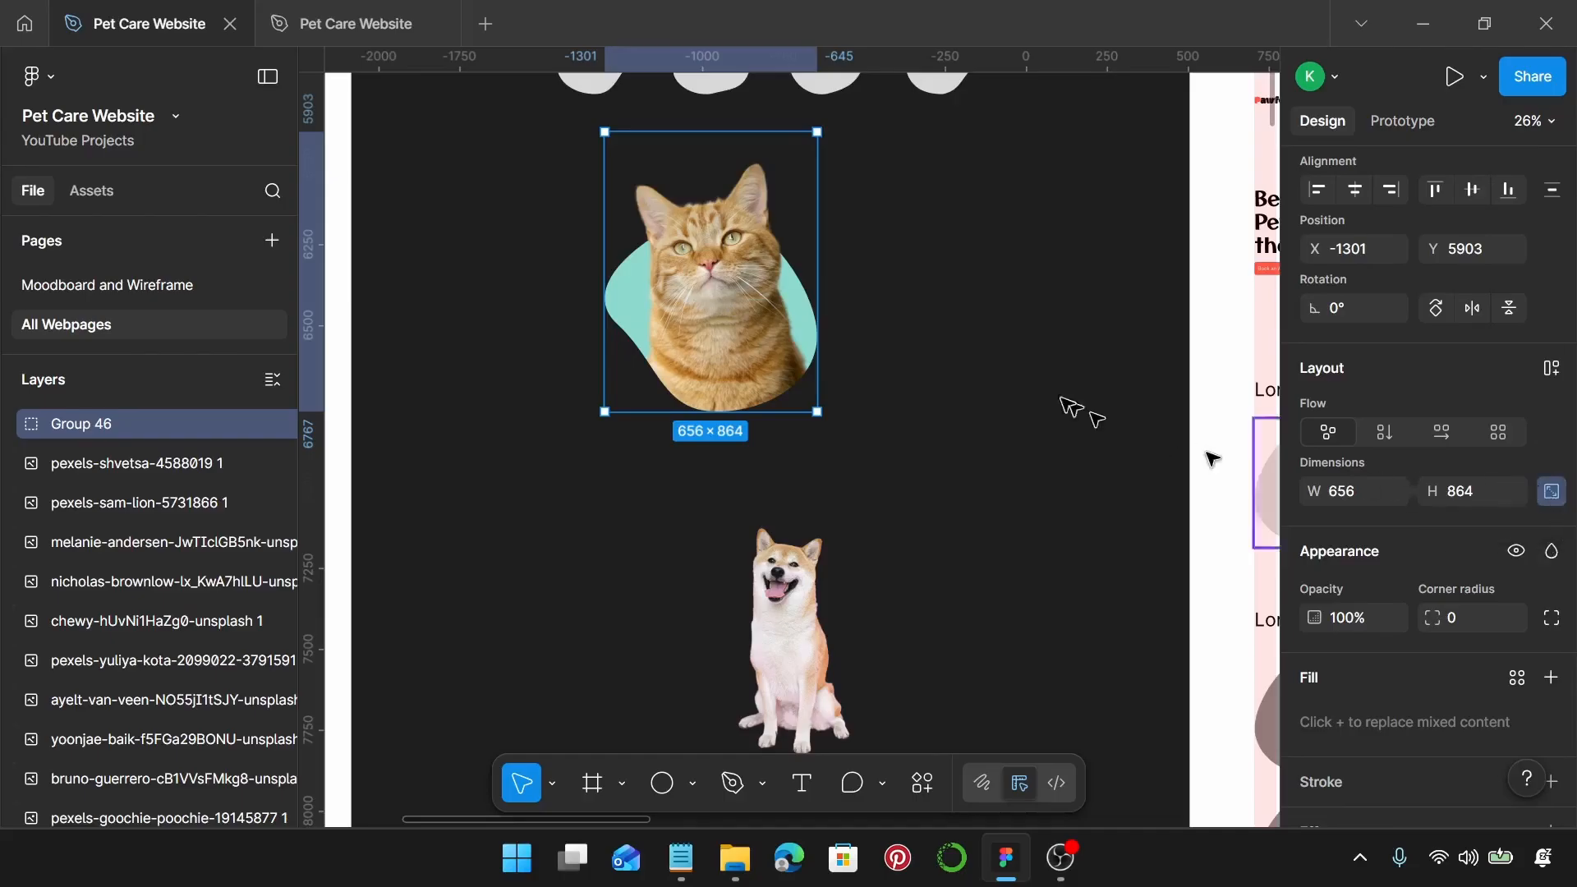
left_click_drag(819, 254, 1027, 351)
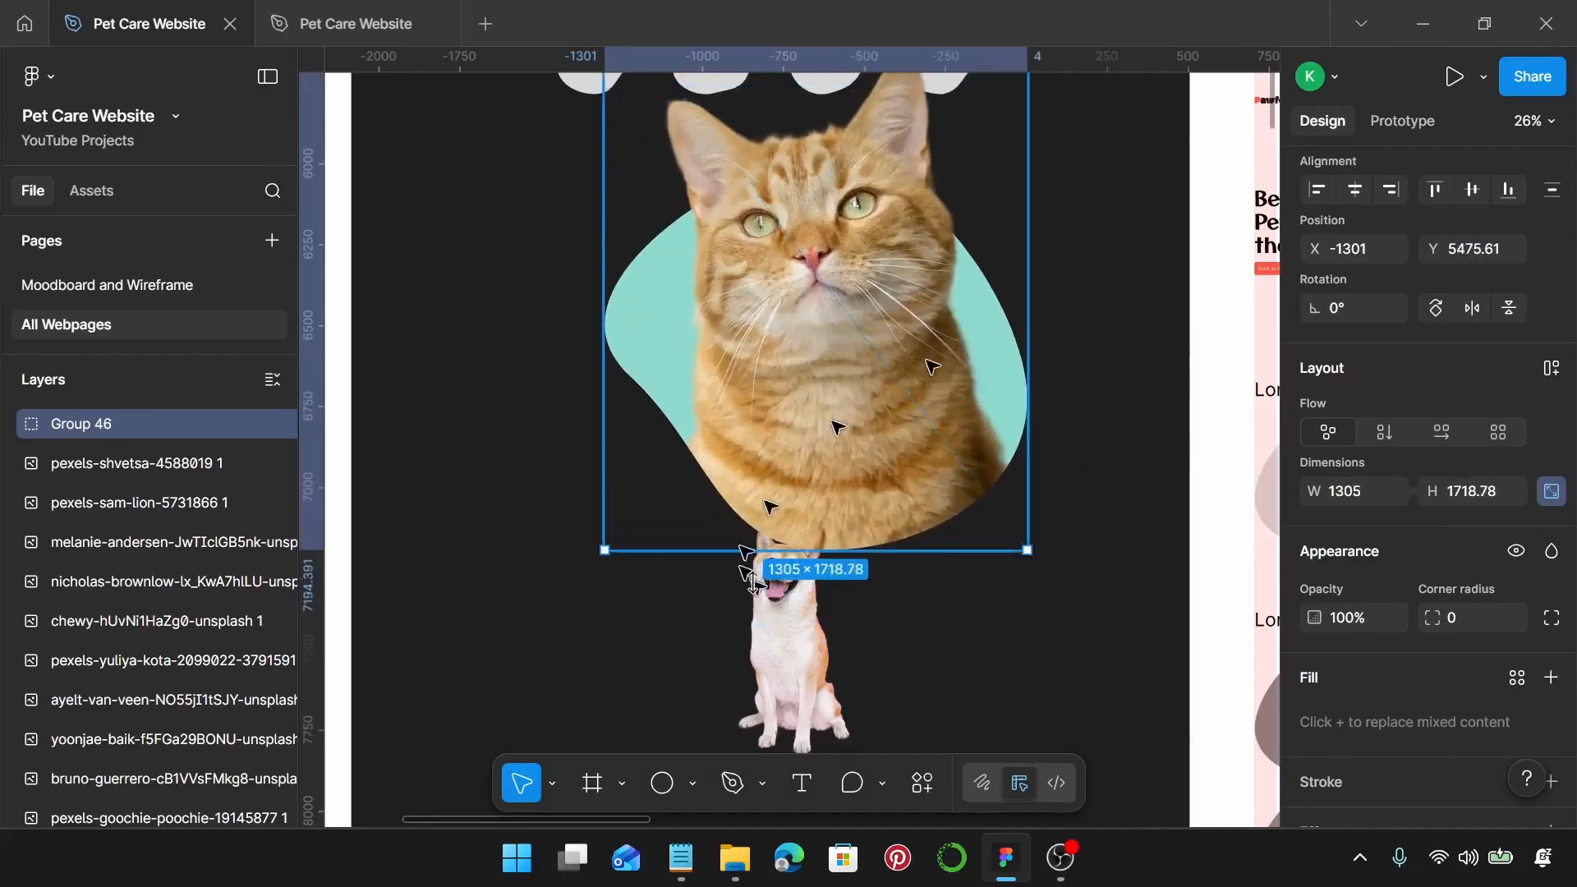
key("ctrl+z")
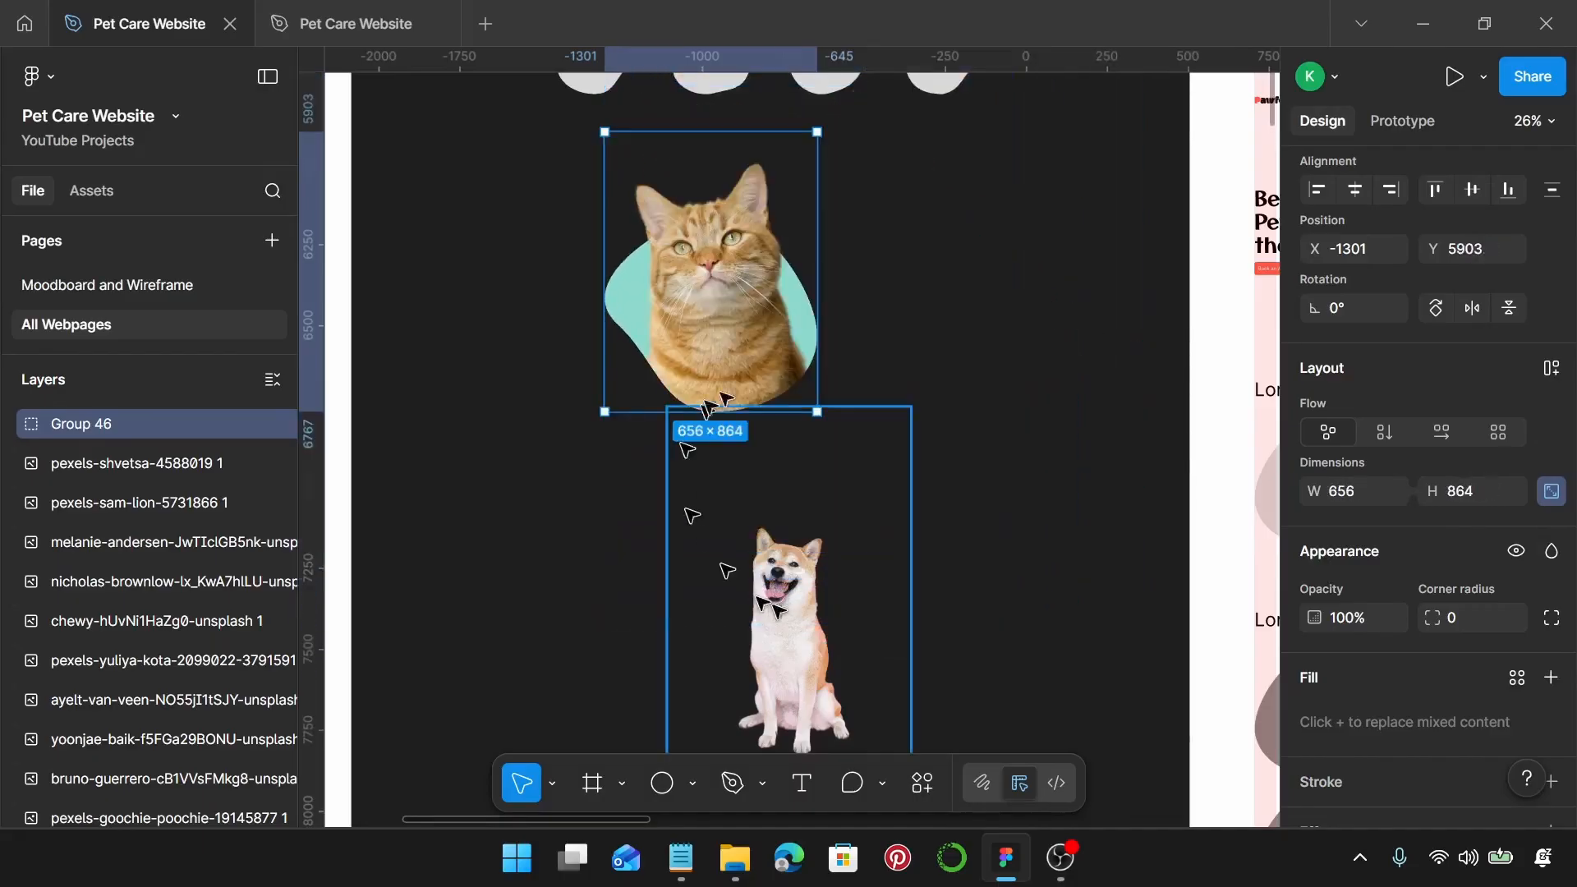
left_click(1551, 493)
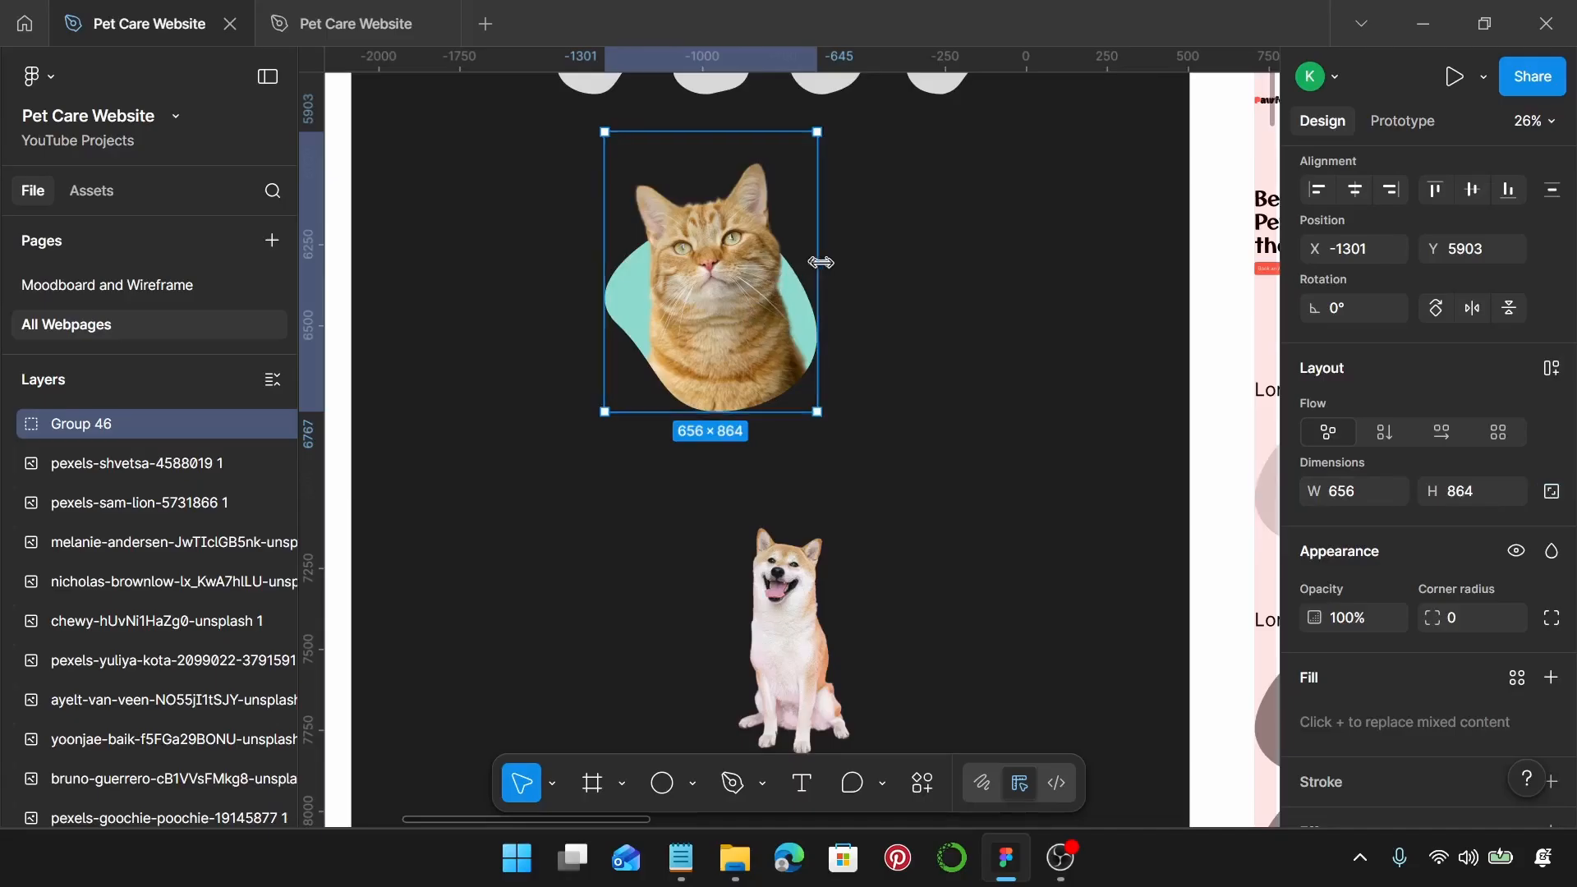
left_click_drag(820, 257, 943, 306)
key("ctrl+z")
Step: Enlarge the grouped cat image and green blob proportionally to about 1461 × 1924
left_click_drag(820, 243, 1077, 345)
scroll(1076, 345, "up", 3)
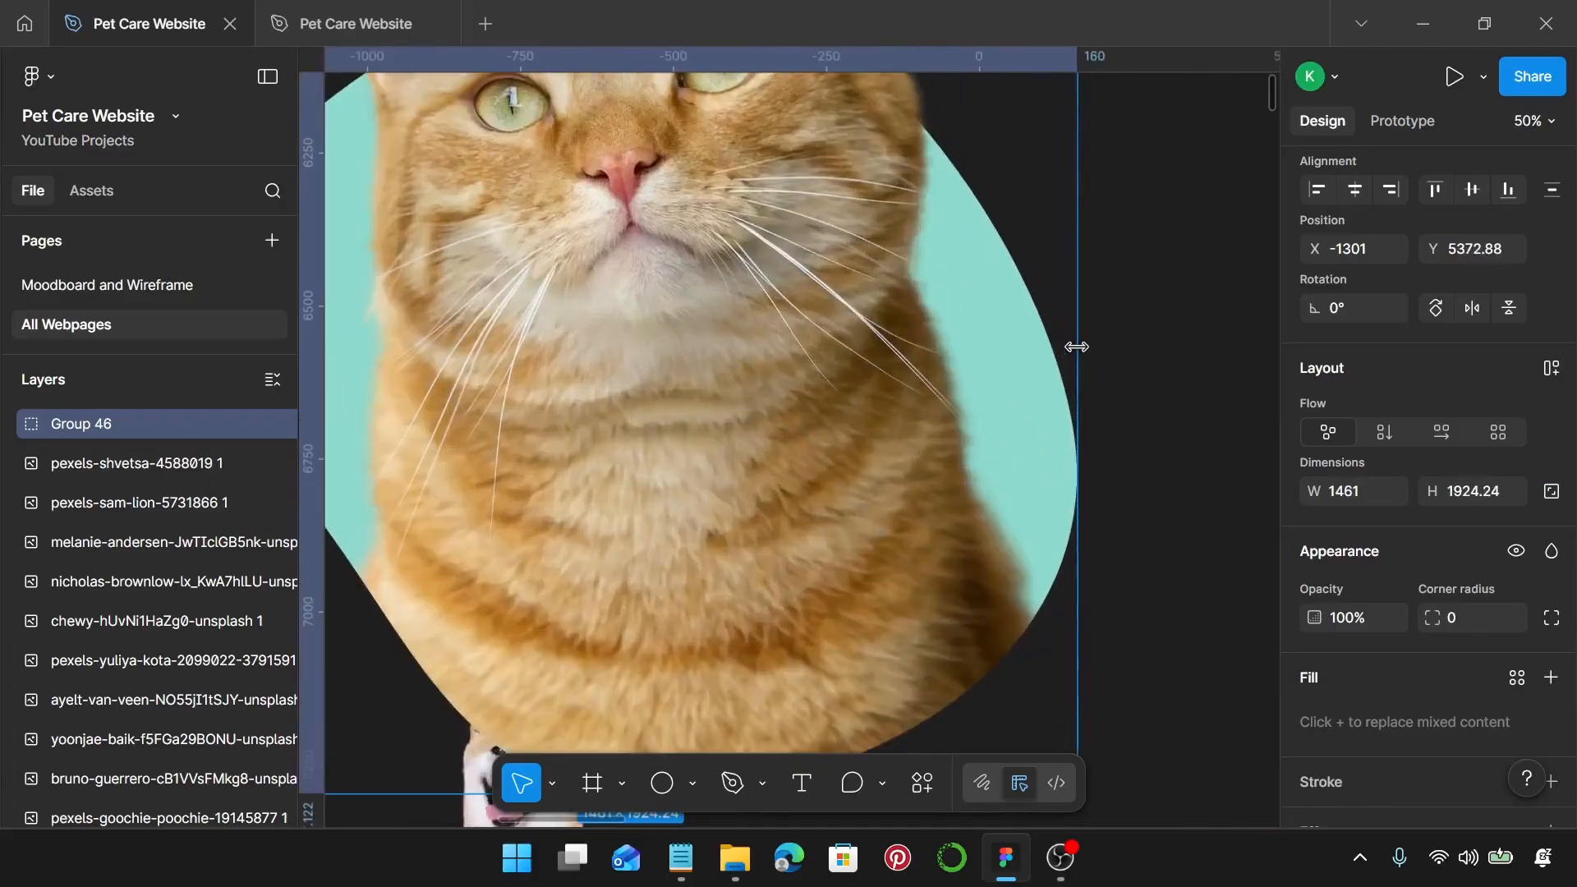
scroll(1075, 345, "down", 2)
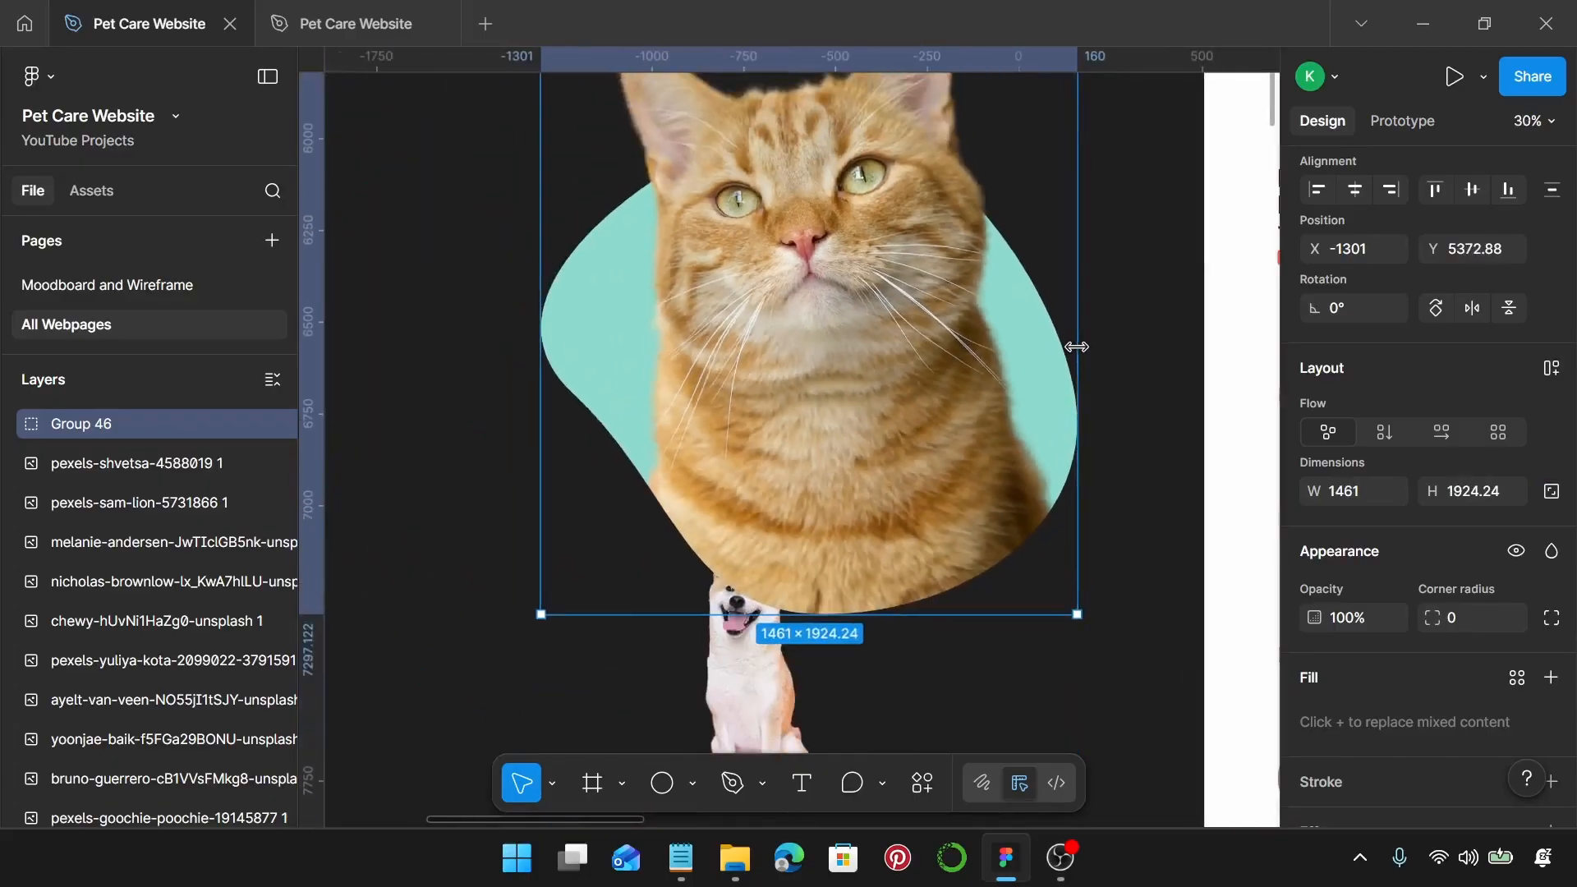
Step: Undo the last enlargement of the cat group and lock the group's aspect ratio
key("ctrl+z")
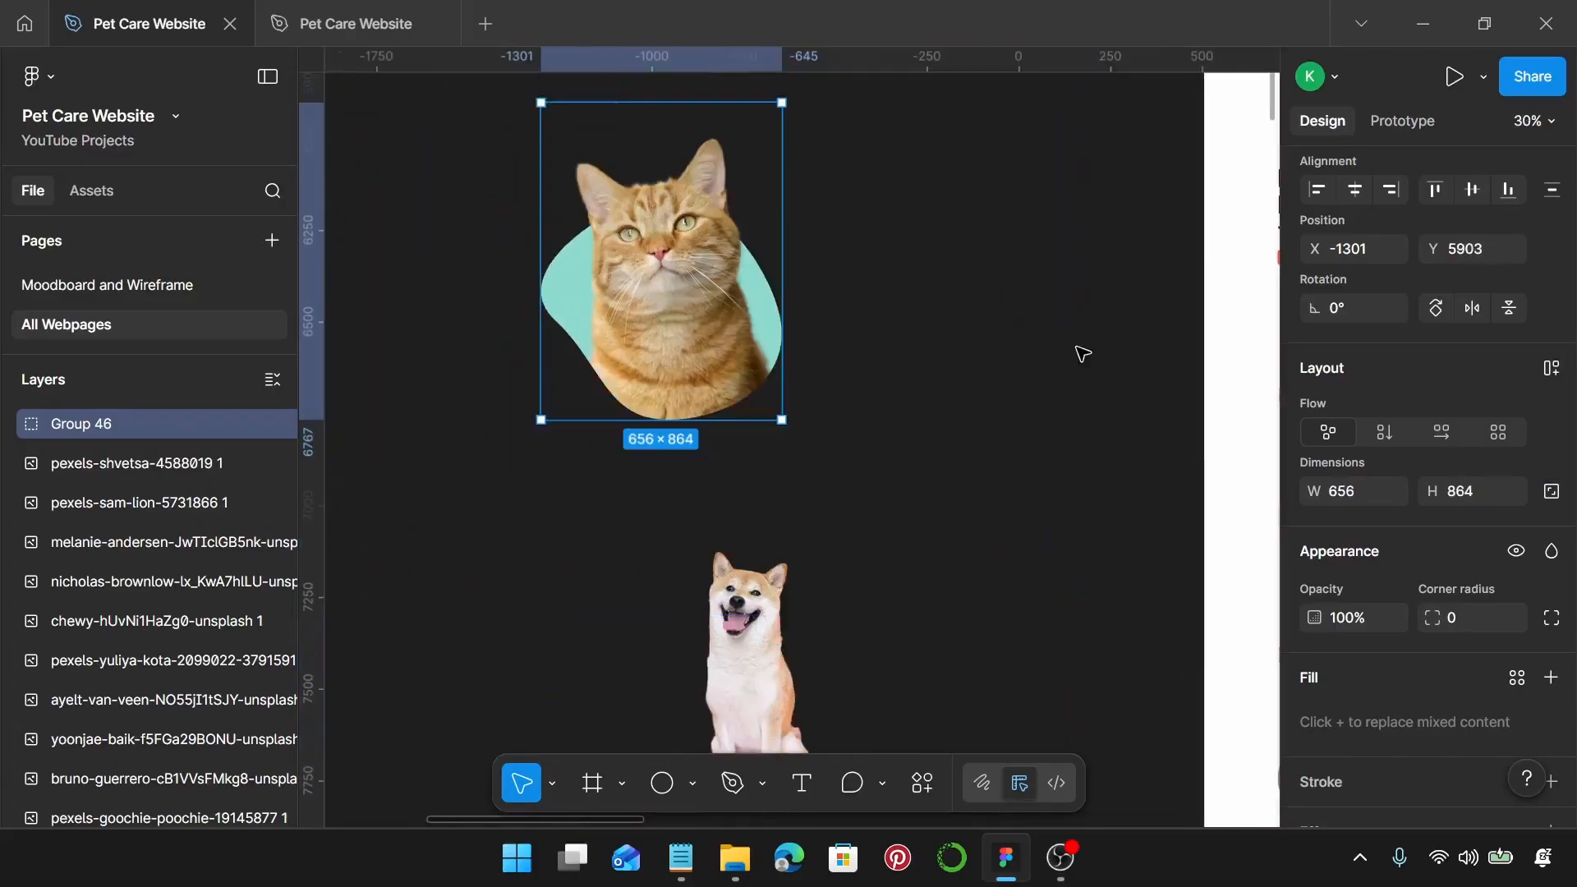
left_click(1551, 491)
left_click_drag(772, 299, 908, 342)
key("ctrl+z")
left_click_drag(791, 296, 920, 334)
key("ctrl+z")
Step: Cut the cat group from the canvas and paste it to replace the grey blob placeholder in the Homepage hero
scroll(865, 450, "down", 3)
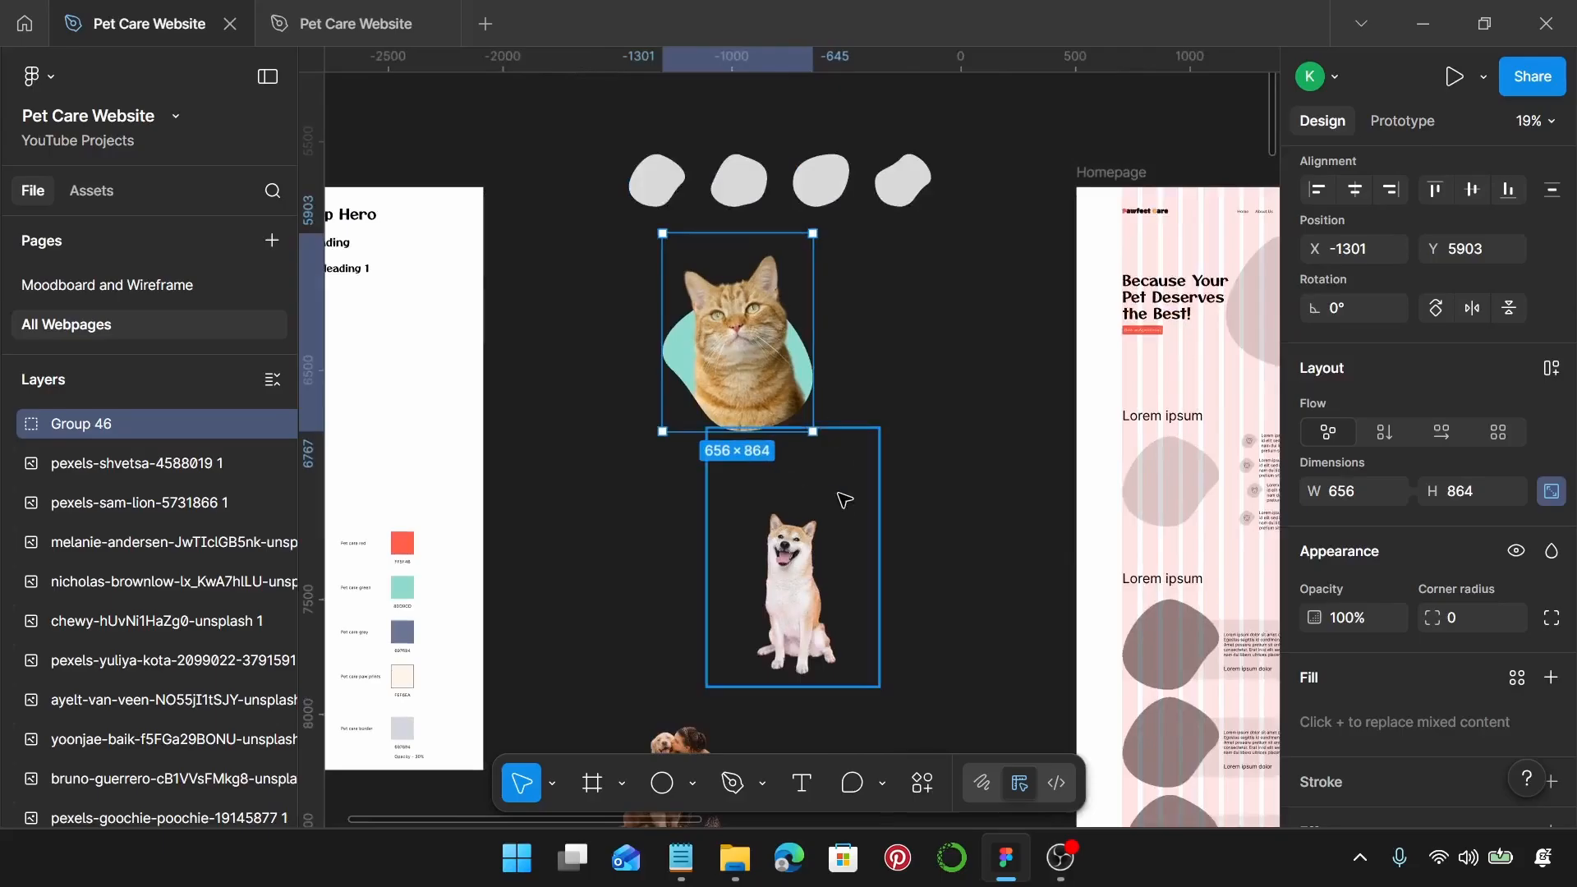
key("Delete")
scroll(835, 427, "right", 5)
left_click(845, 344)
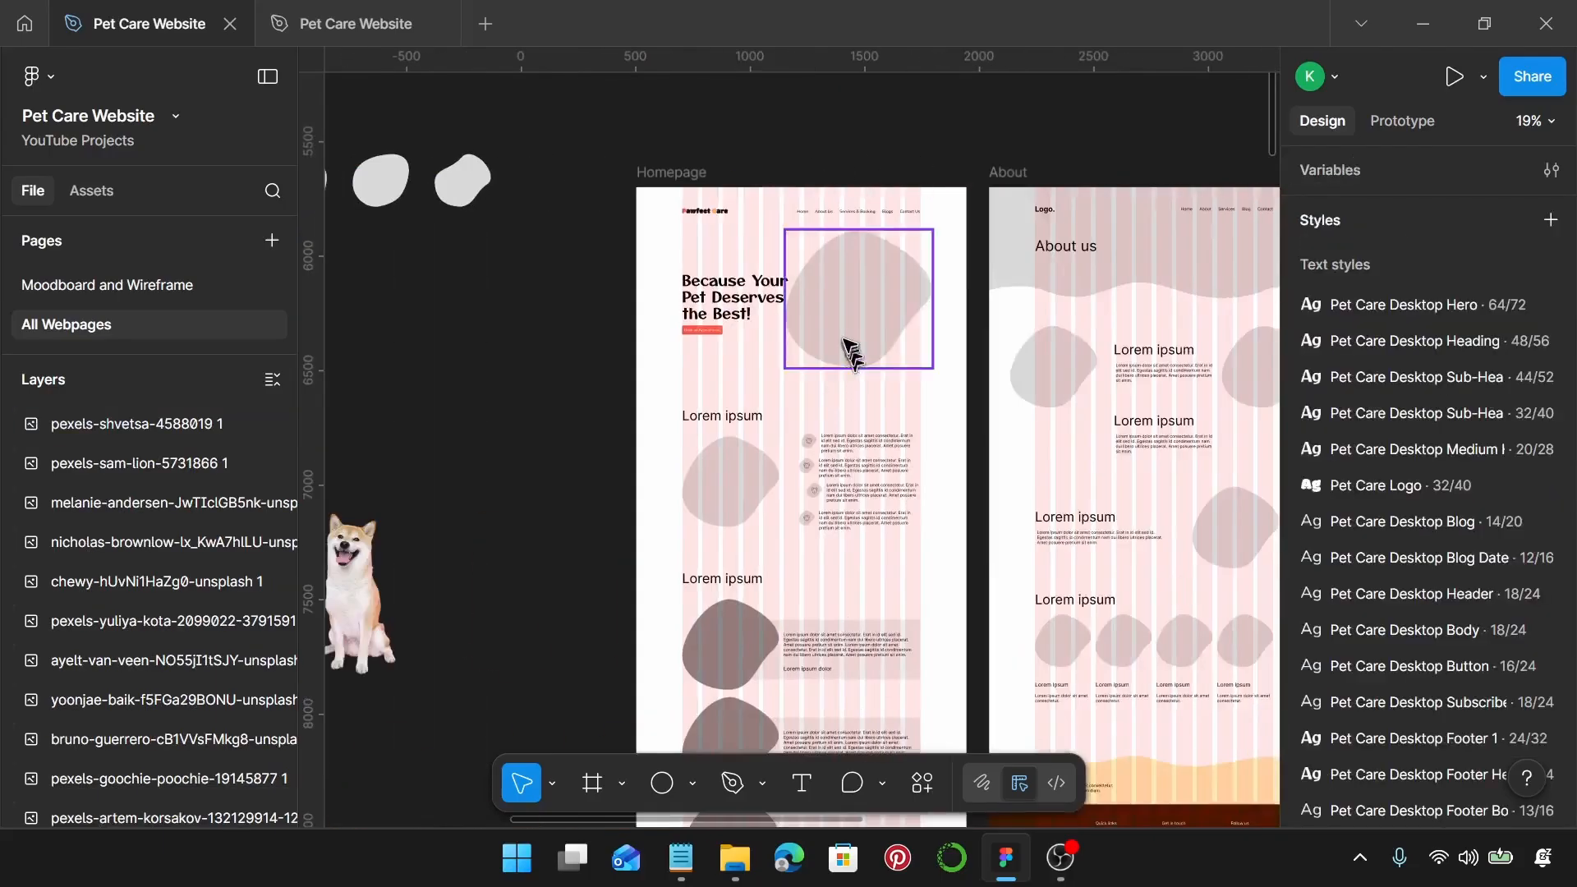
key("ctrl+shift+r")
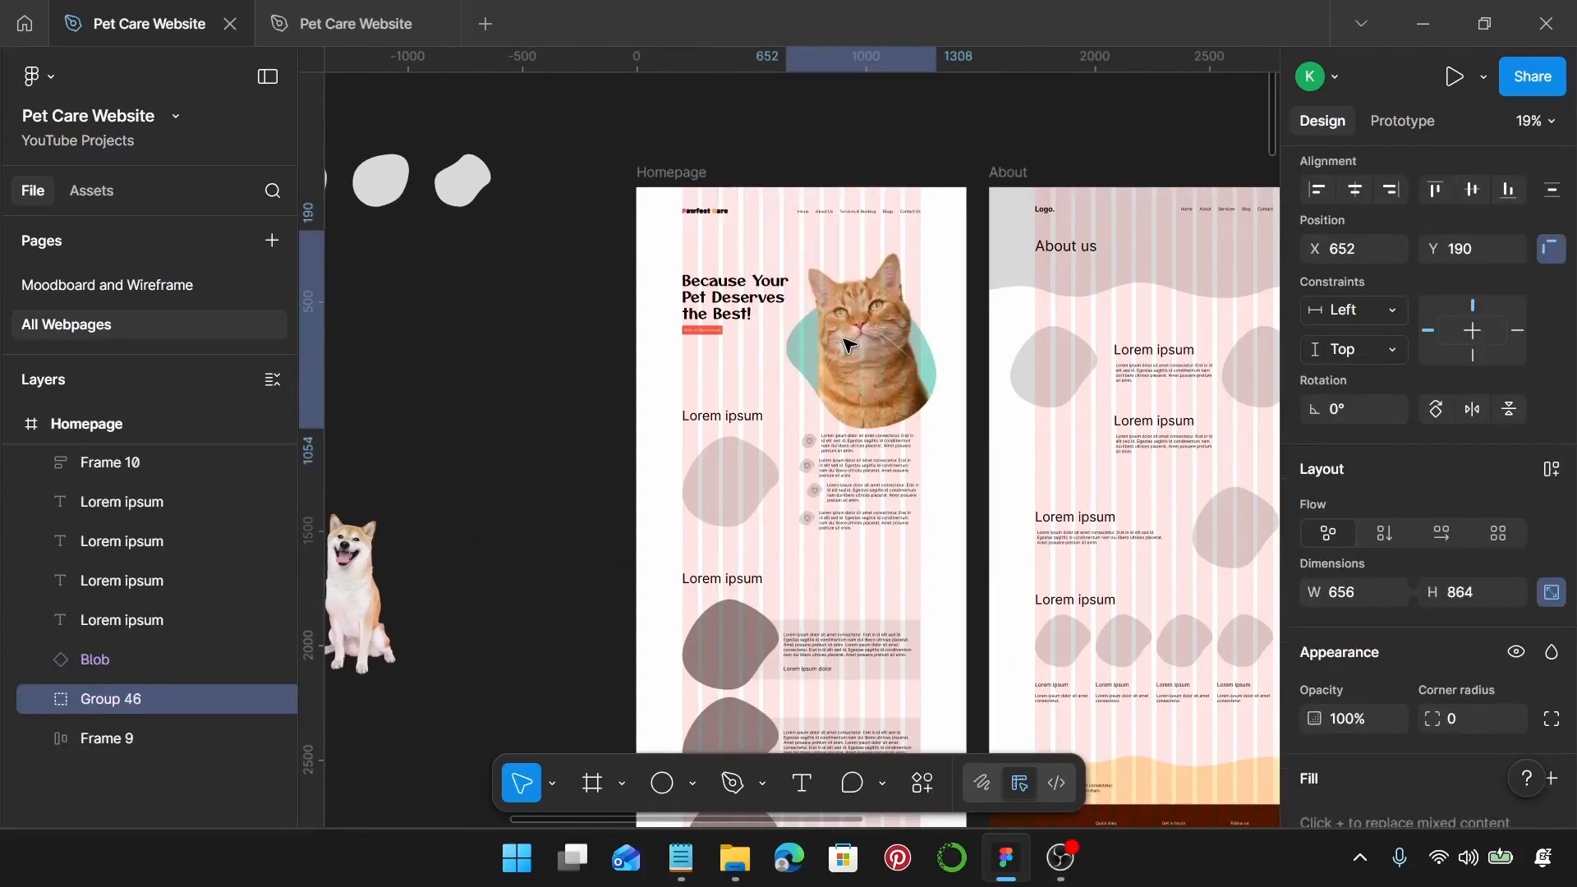
Step: Move the cat group up in the Homepage hero to about X 638, Y 81
scroll(848, 344, "up", 3)
mouse_move(891, 396)
left_mouse_down()
mouse_move(893, 353)
mouse_move(901, 373)
left_mouse_up()
scroll(891, 361, "up", 2)
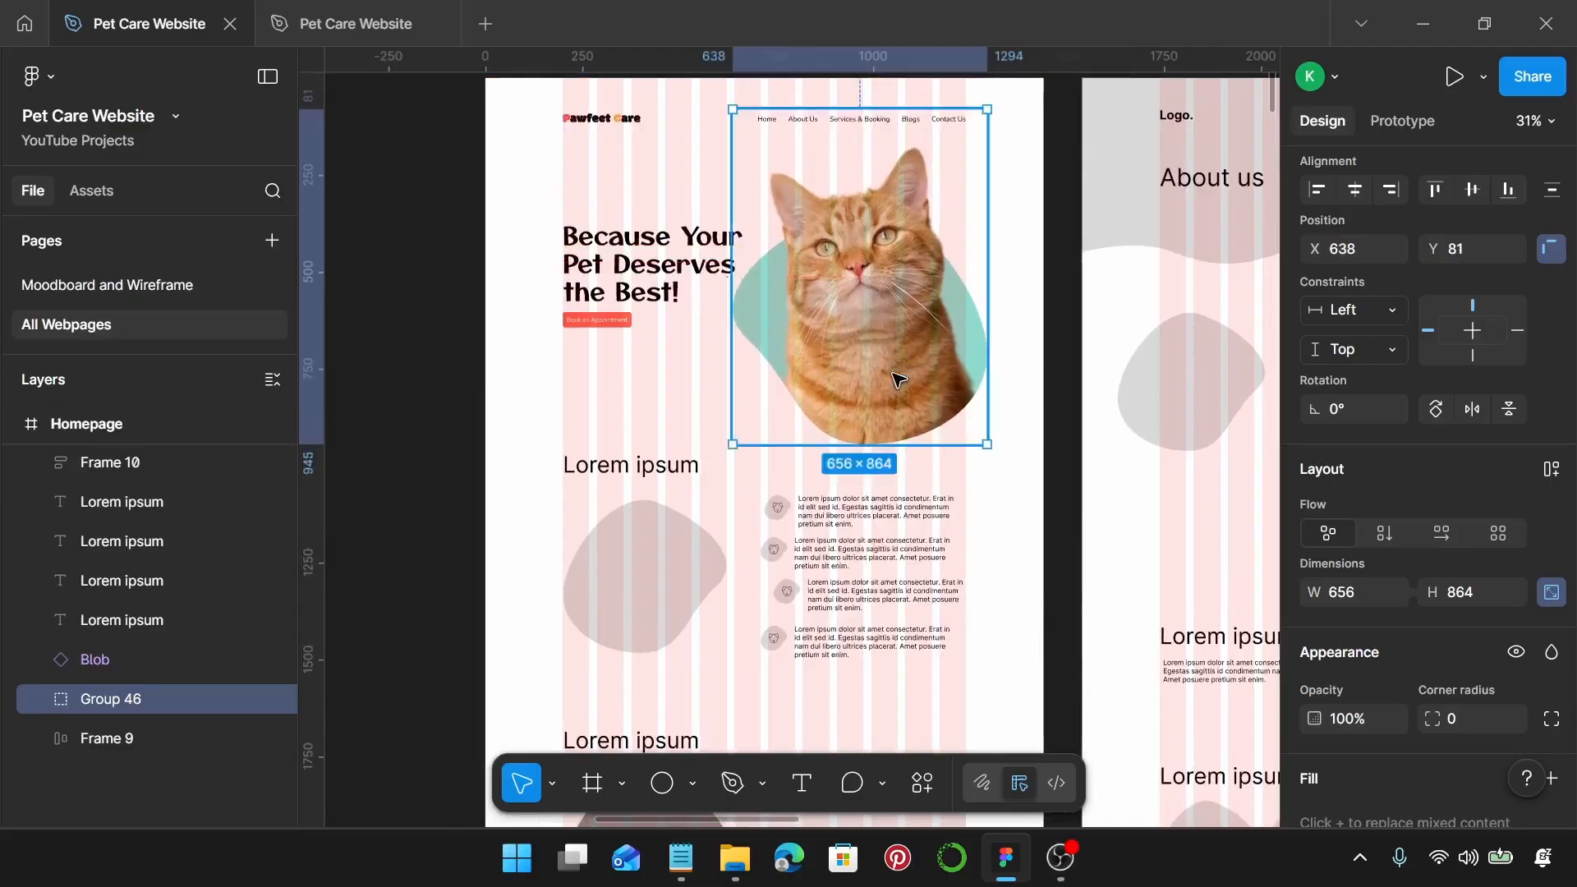
scroll(897, 370, "left", 3)
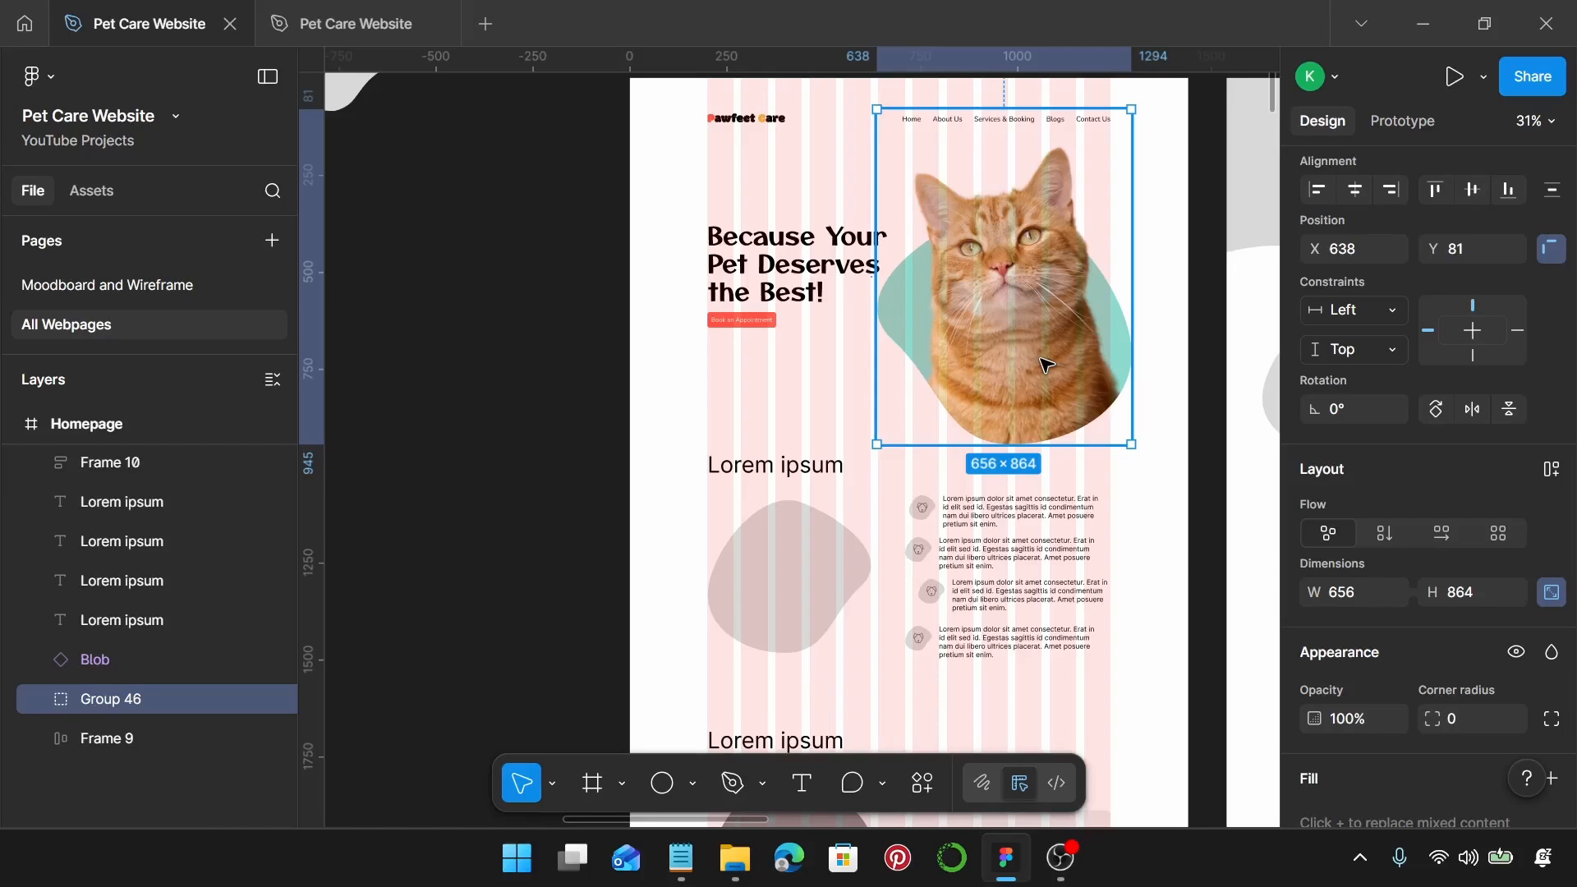
Step: Place a copy of Blob no. 3 over the cat in the Homepage hero at about X 795, Y 484
scroll(1153, 319, "down", 2)
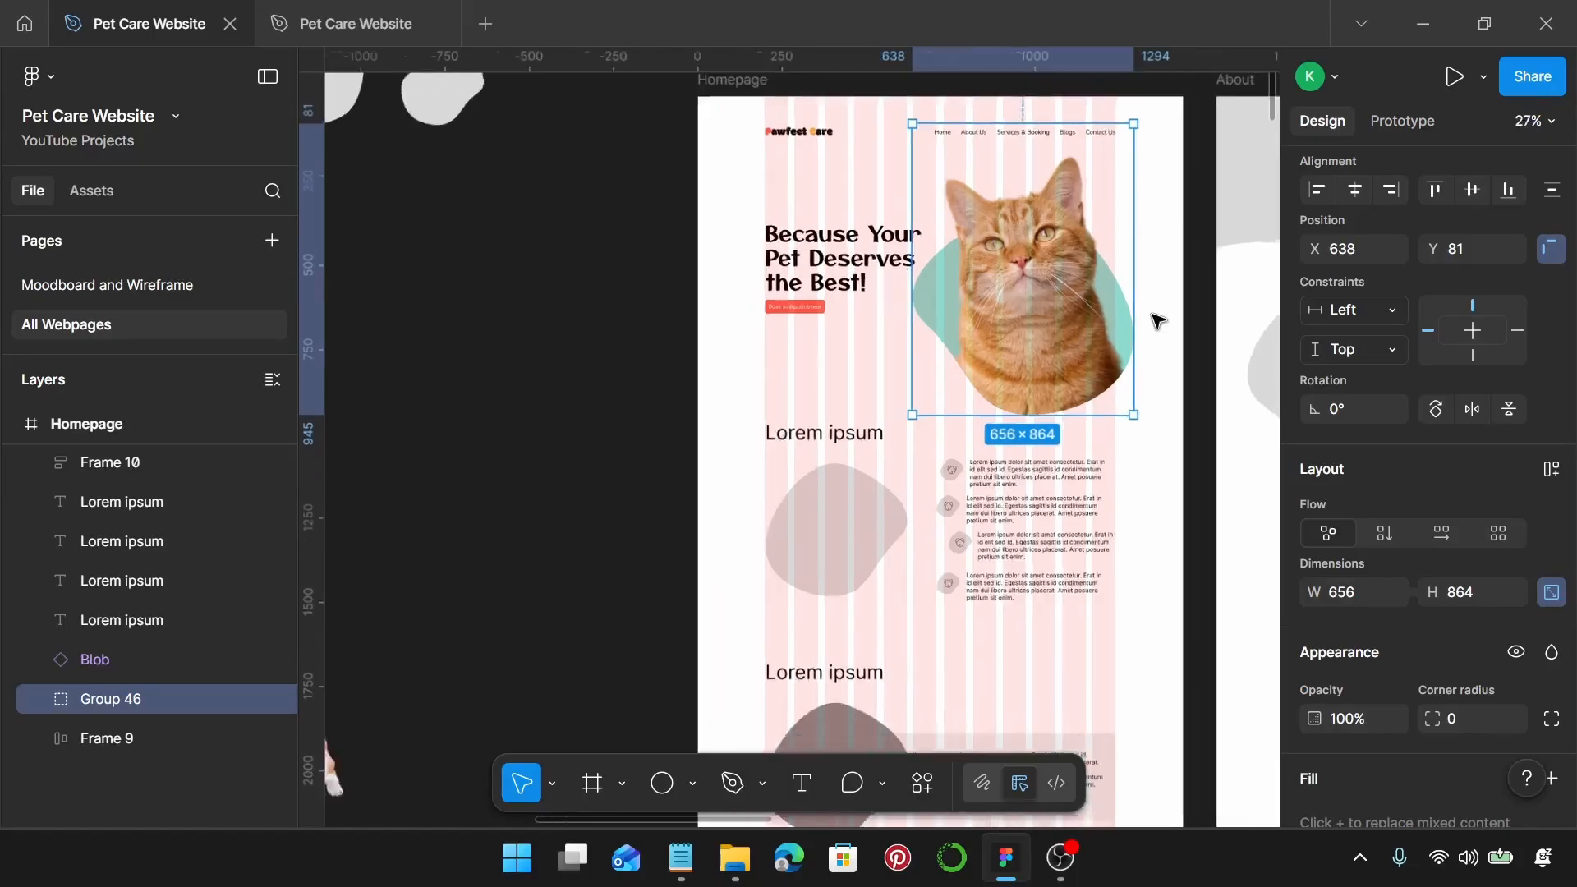
scroll(688, 258, "left", 1)
left_click(414, 111)
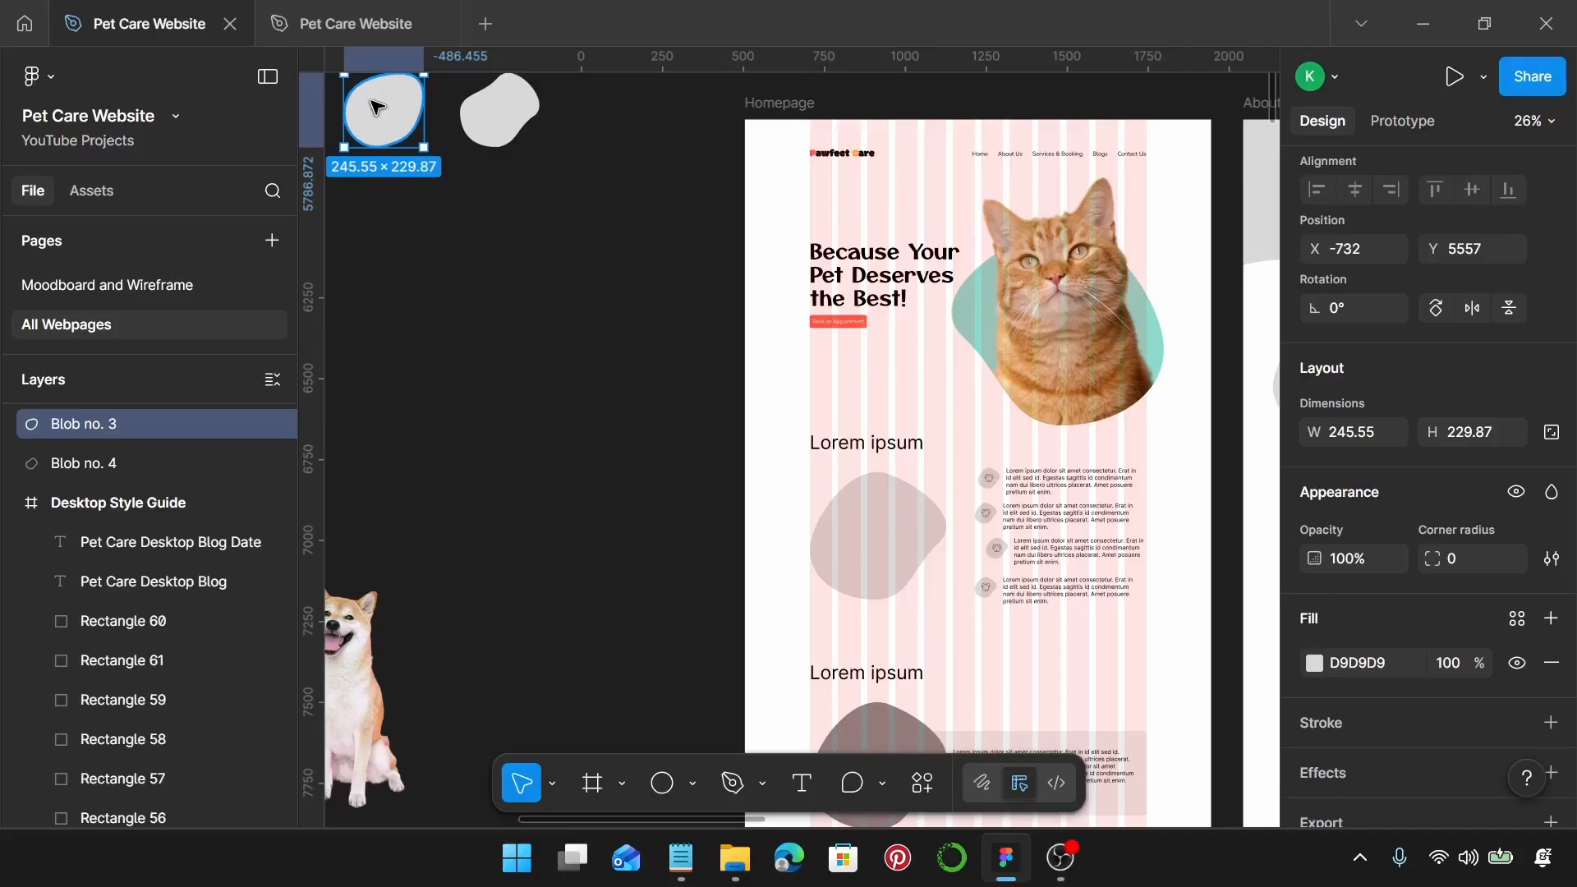
left_click_drag(377, 104, 1036, 307)
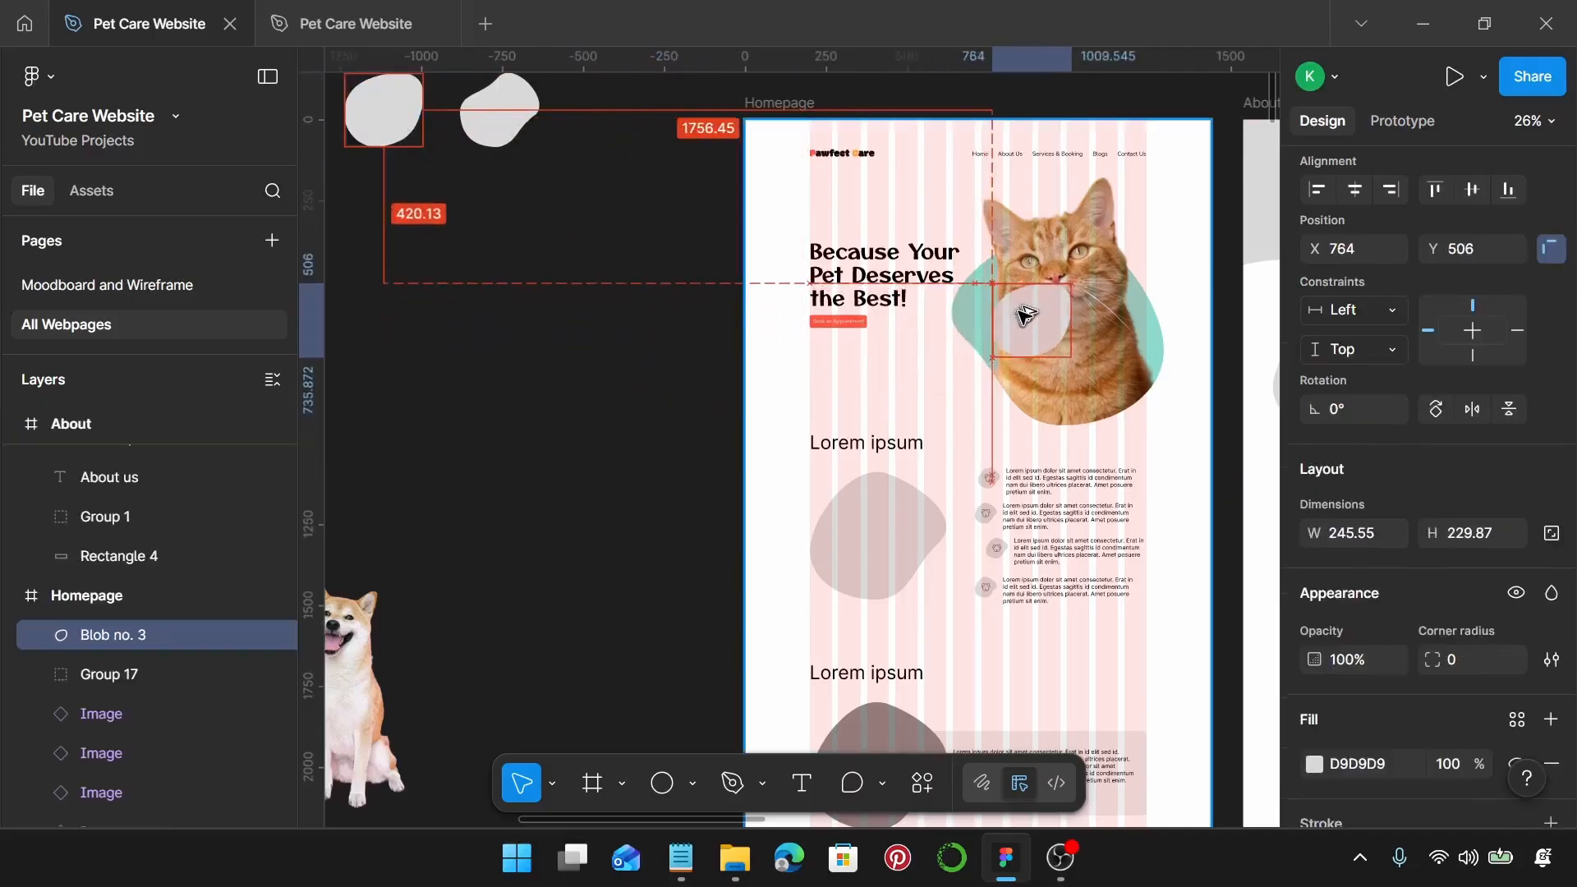
scroll(1036, 308, "up", 5)
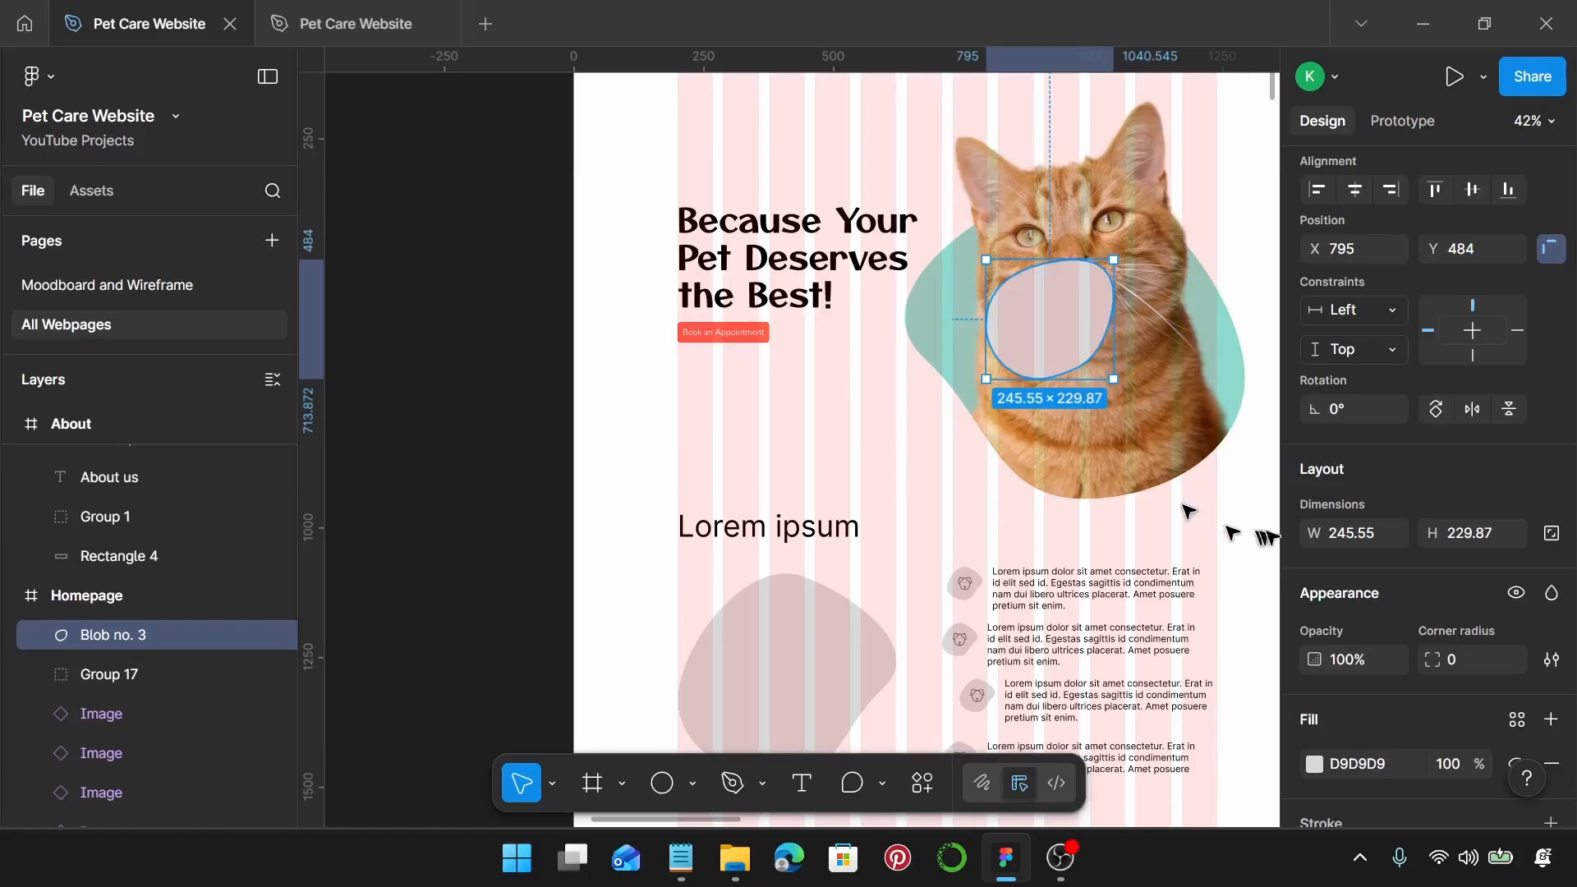
Step: Set the copied blob's width to 716 with locked proportions and position it over the cat at about X 608, Y 277
left_click(1550, 535)
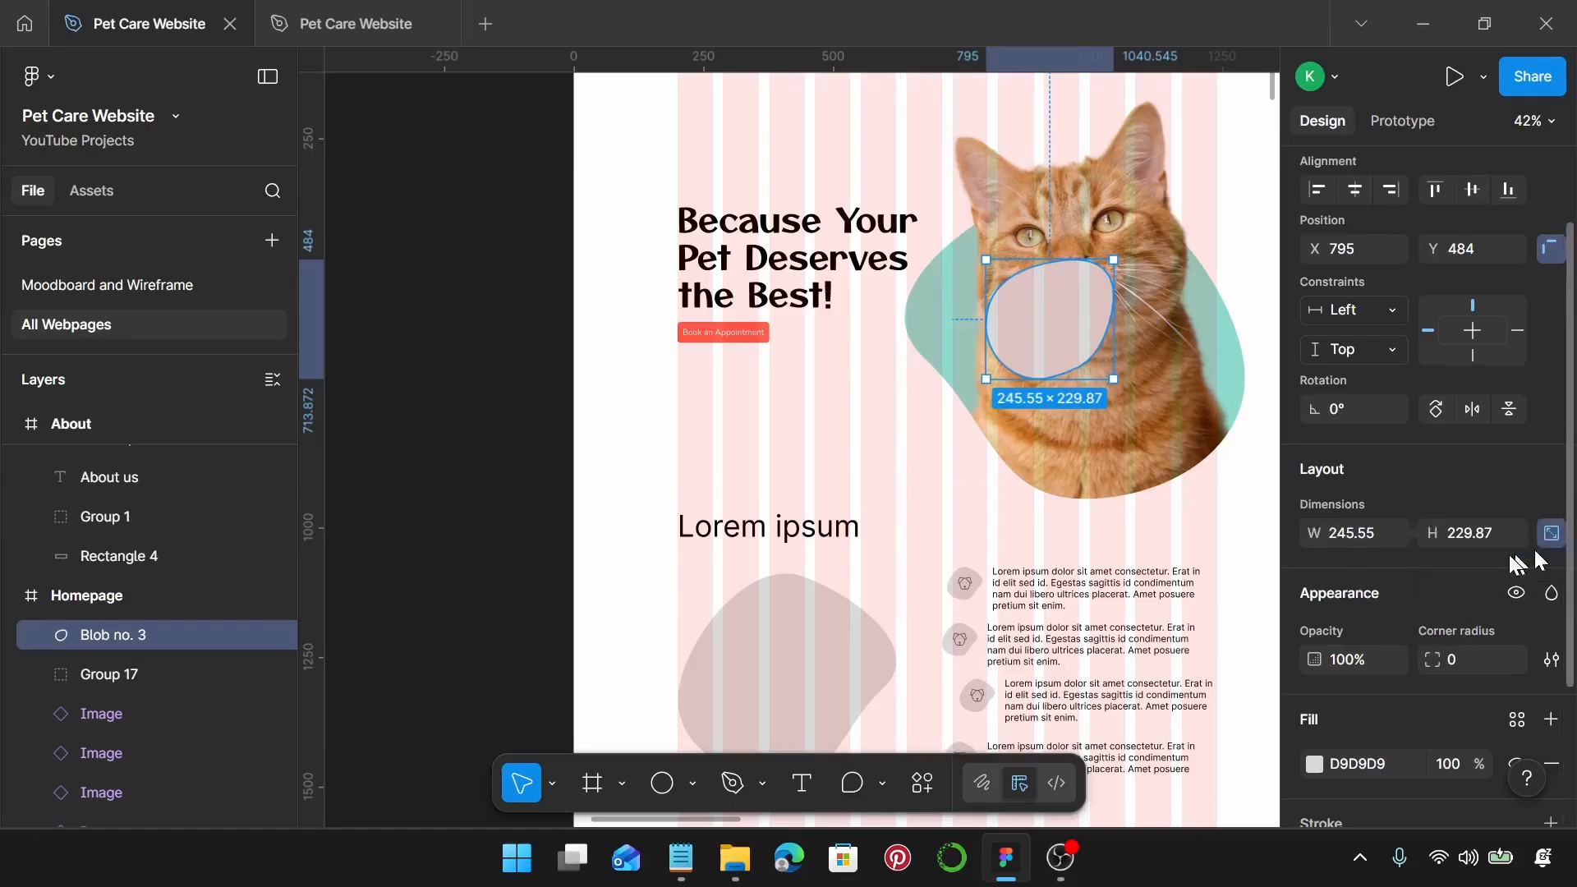
left_click(1337, 535)
type("716")
key("Return")
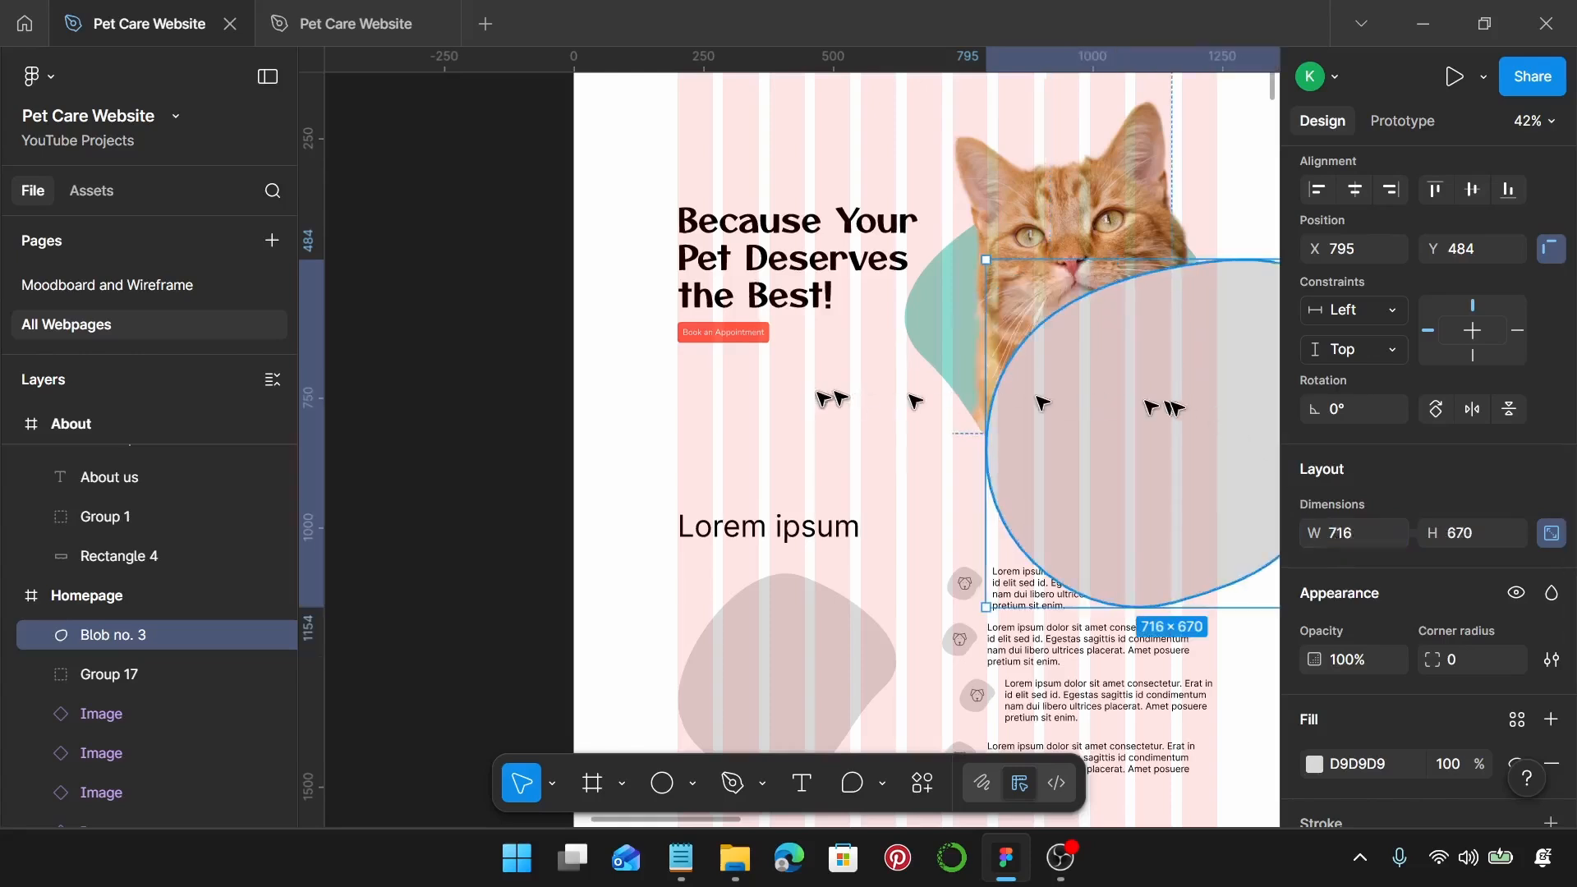
left_click_drag(1141, 406, 1080, 303)
Step: Add a Pet Care Orange stroke with a weight of 5 to the blob
scroll(1458, 549, "down", 3)
scroll(1460, 552, "down", 1)
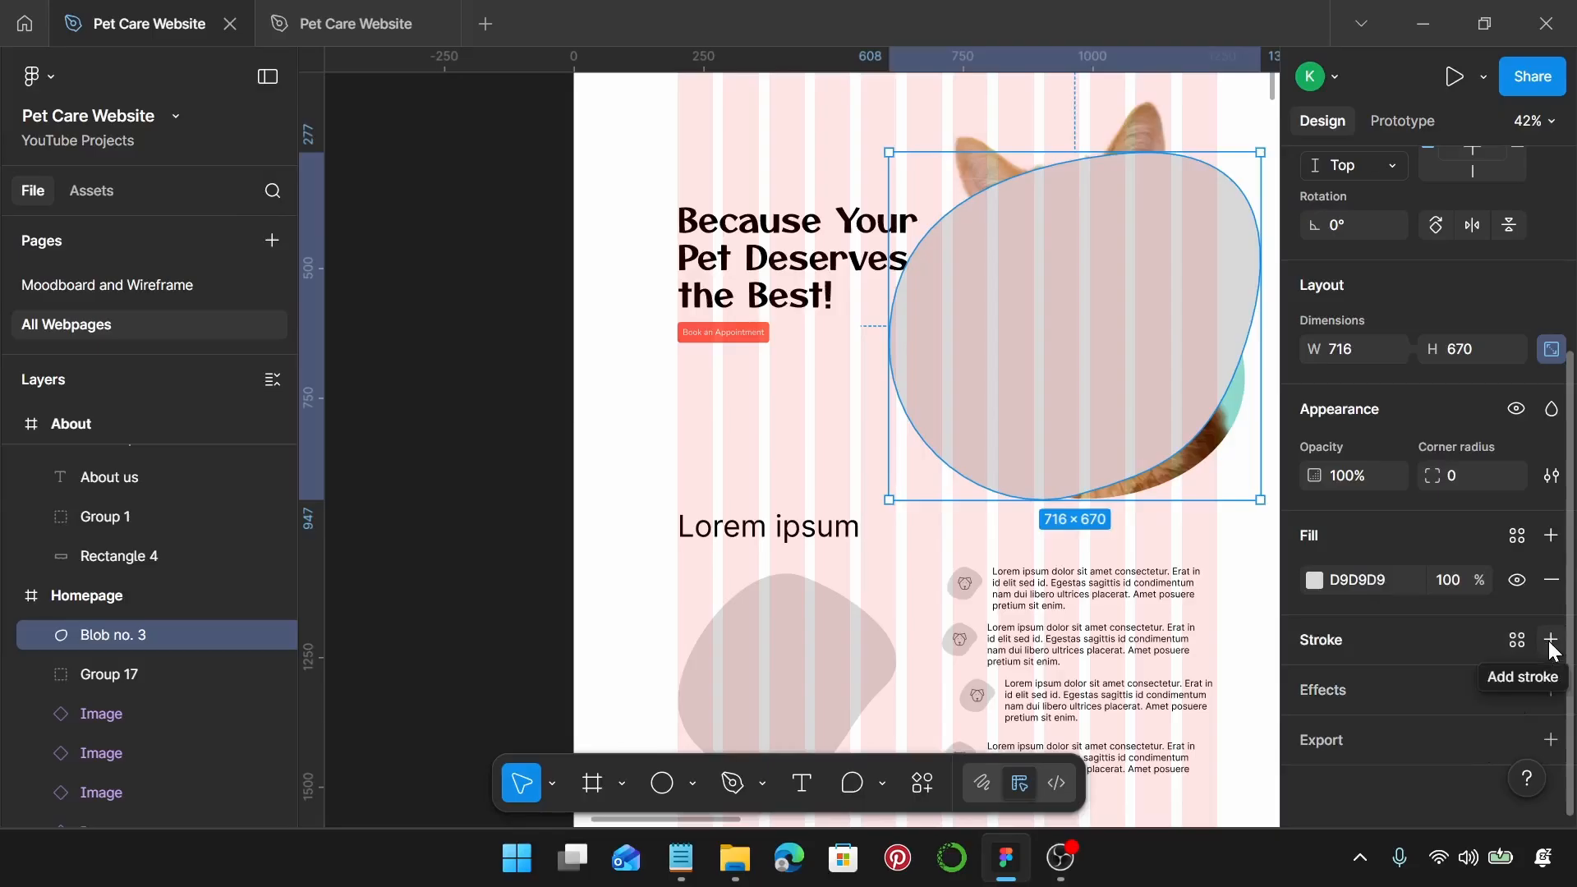
left_click(1550, 640)
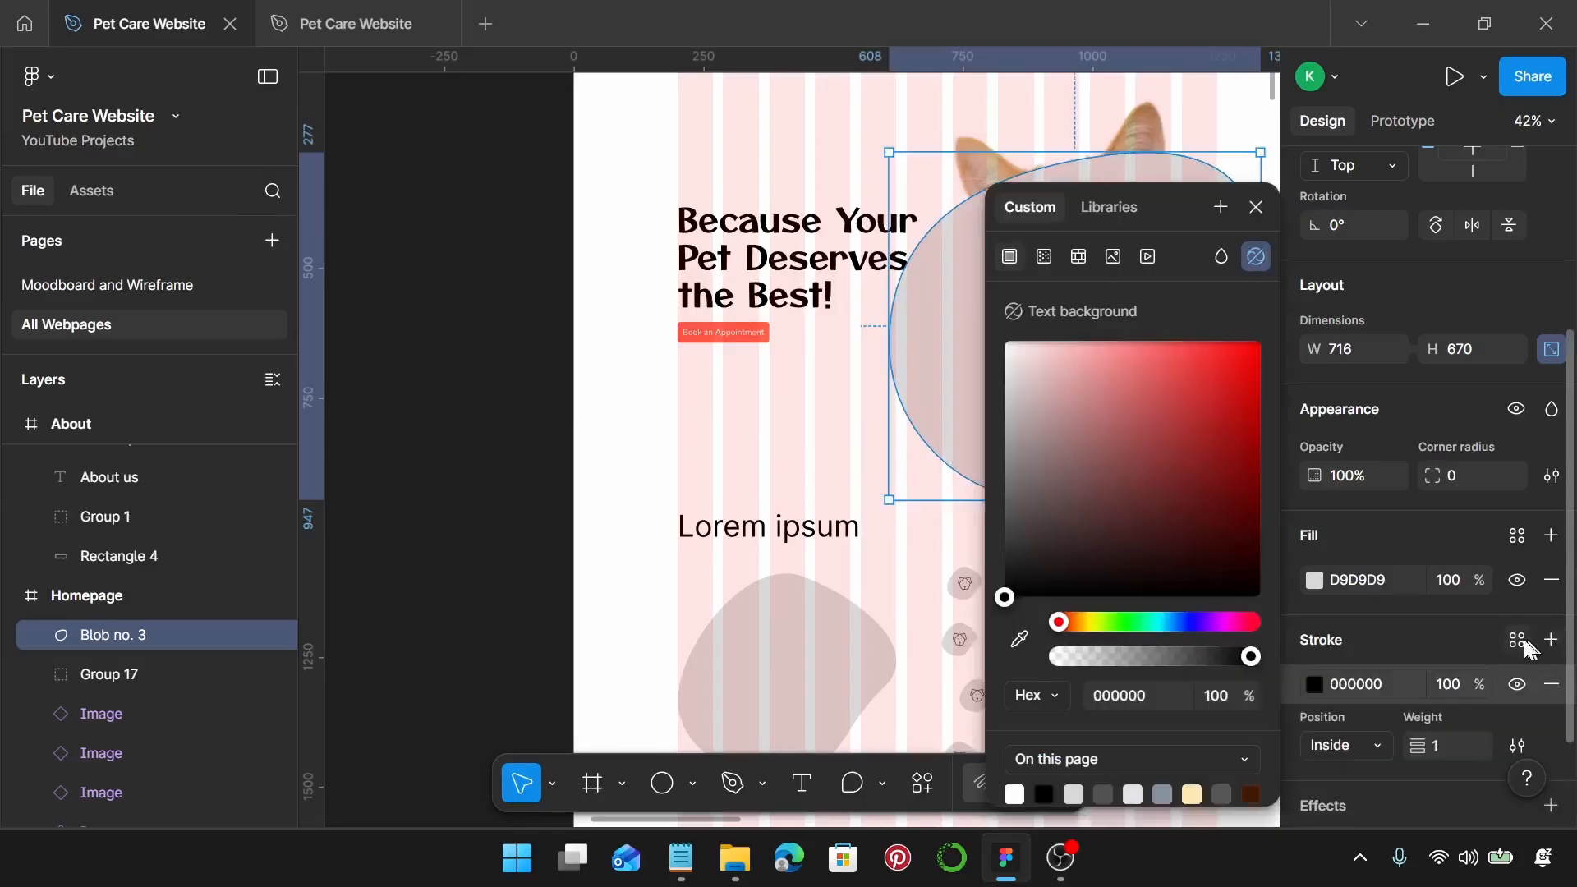
left_click(1517, 640)
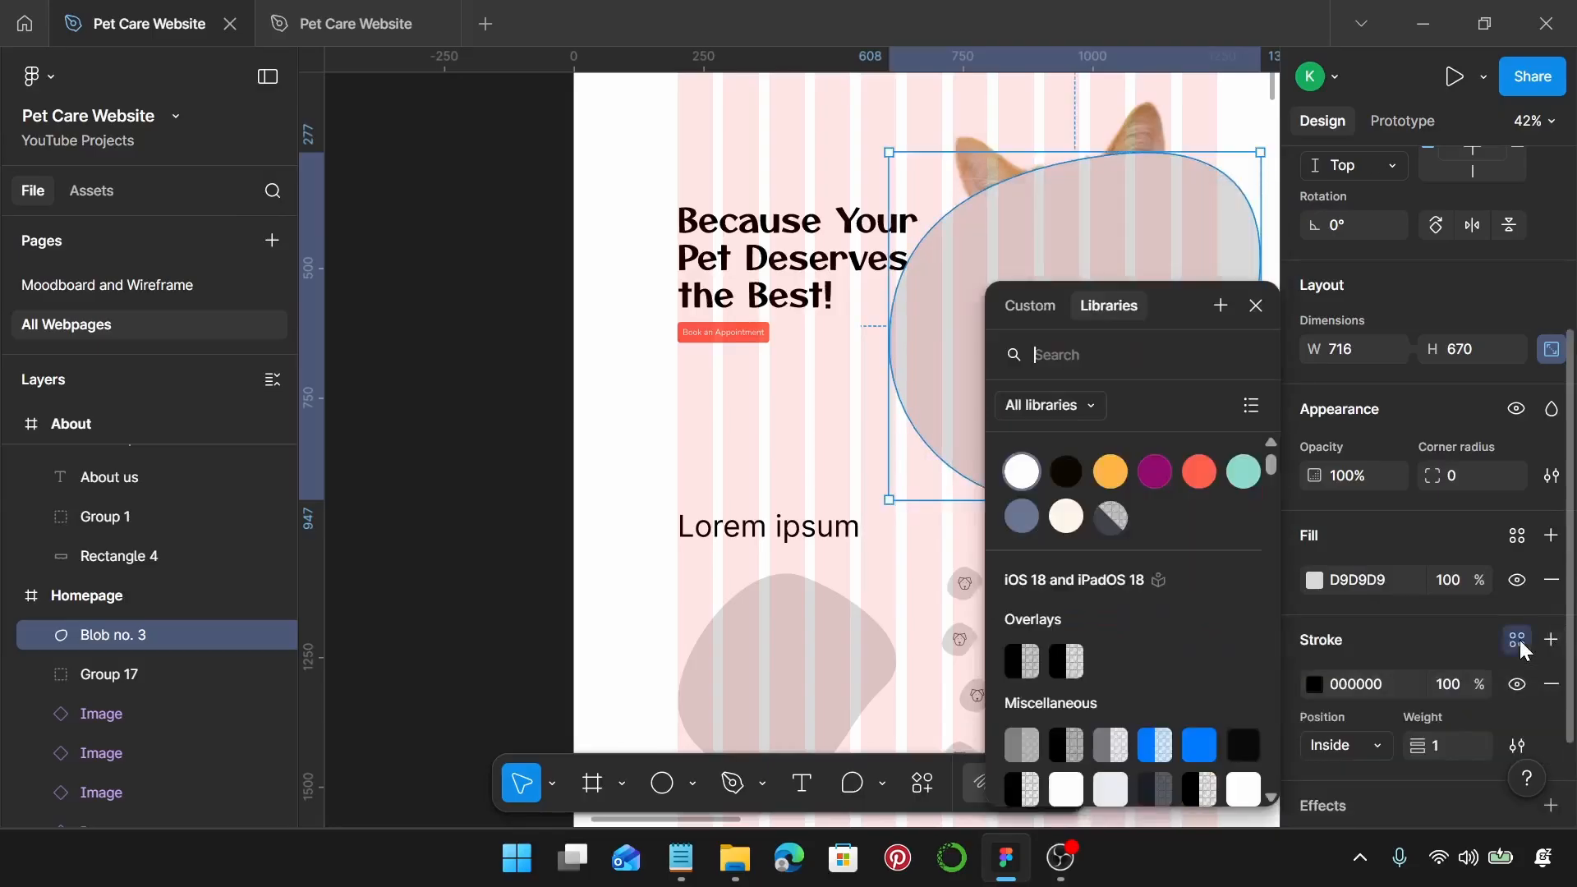
left_click(1110, 472)
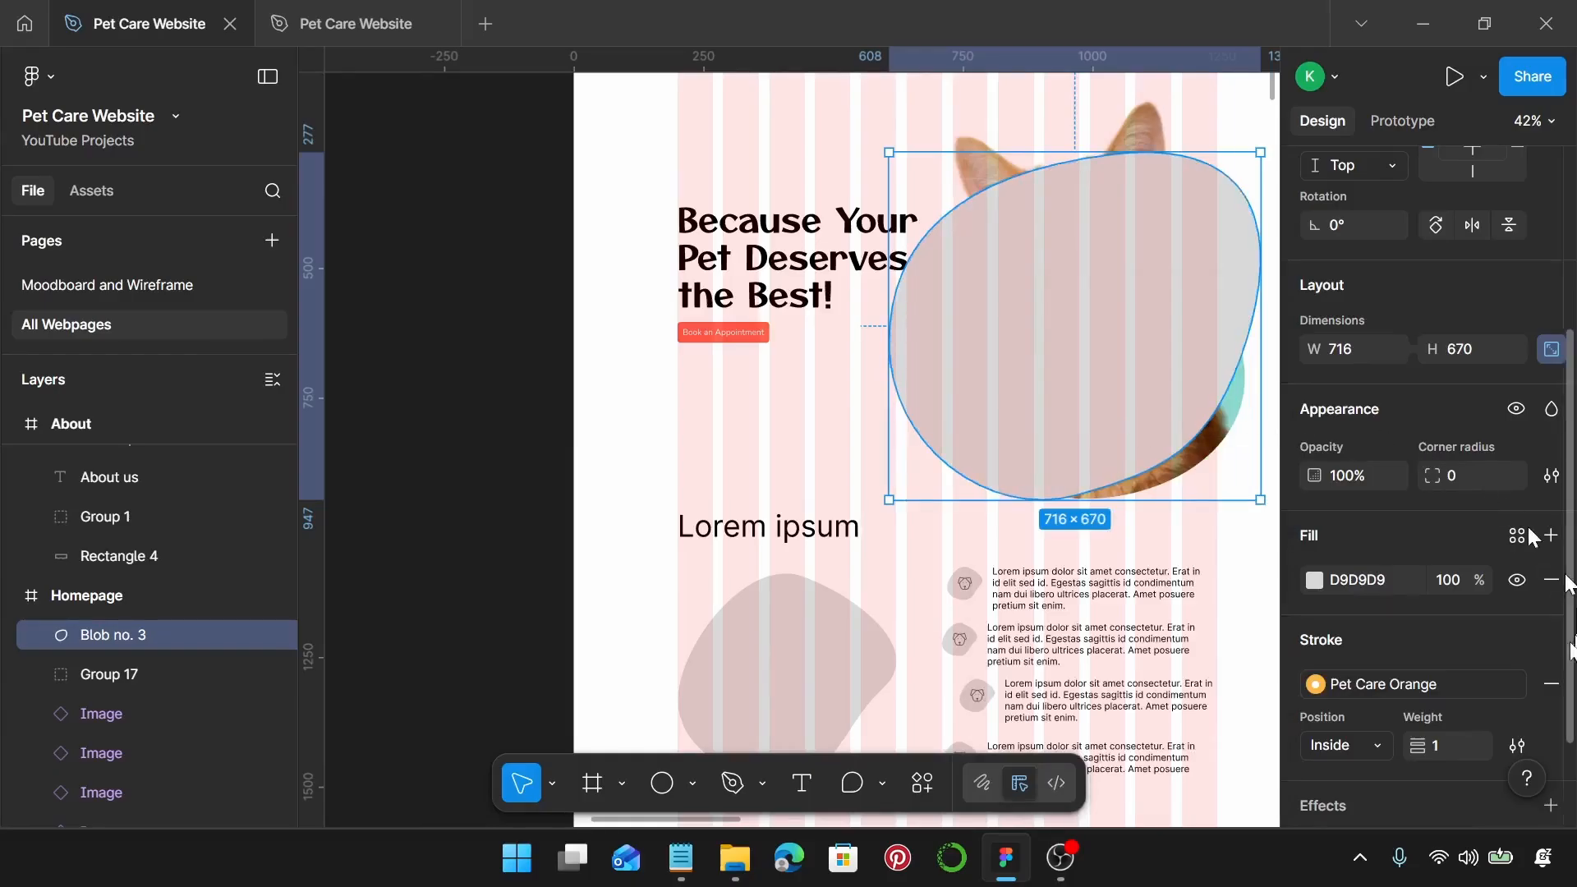
left_click(1456, 741)
type("5")
key("Return")
Step: Make the blob's stroke dashed with a dash length of 20
scroll(1535, 692, "down", 3)
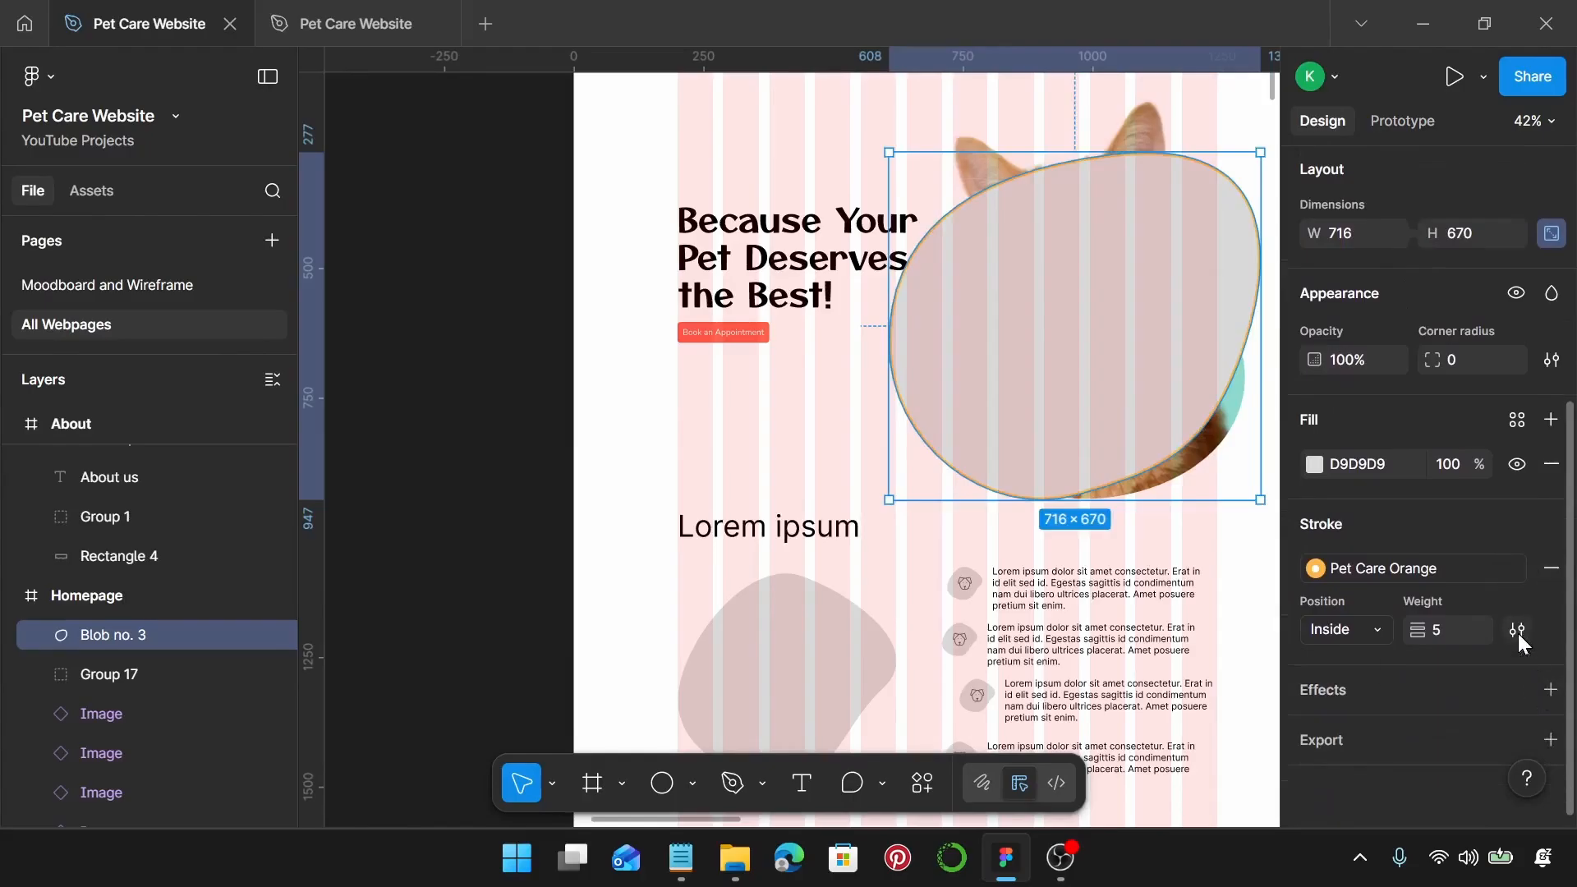
left_click(1517, 632)
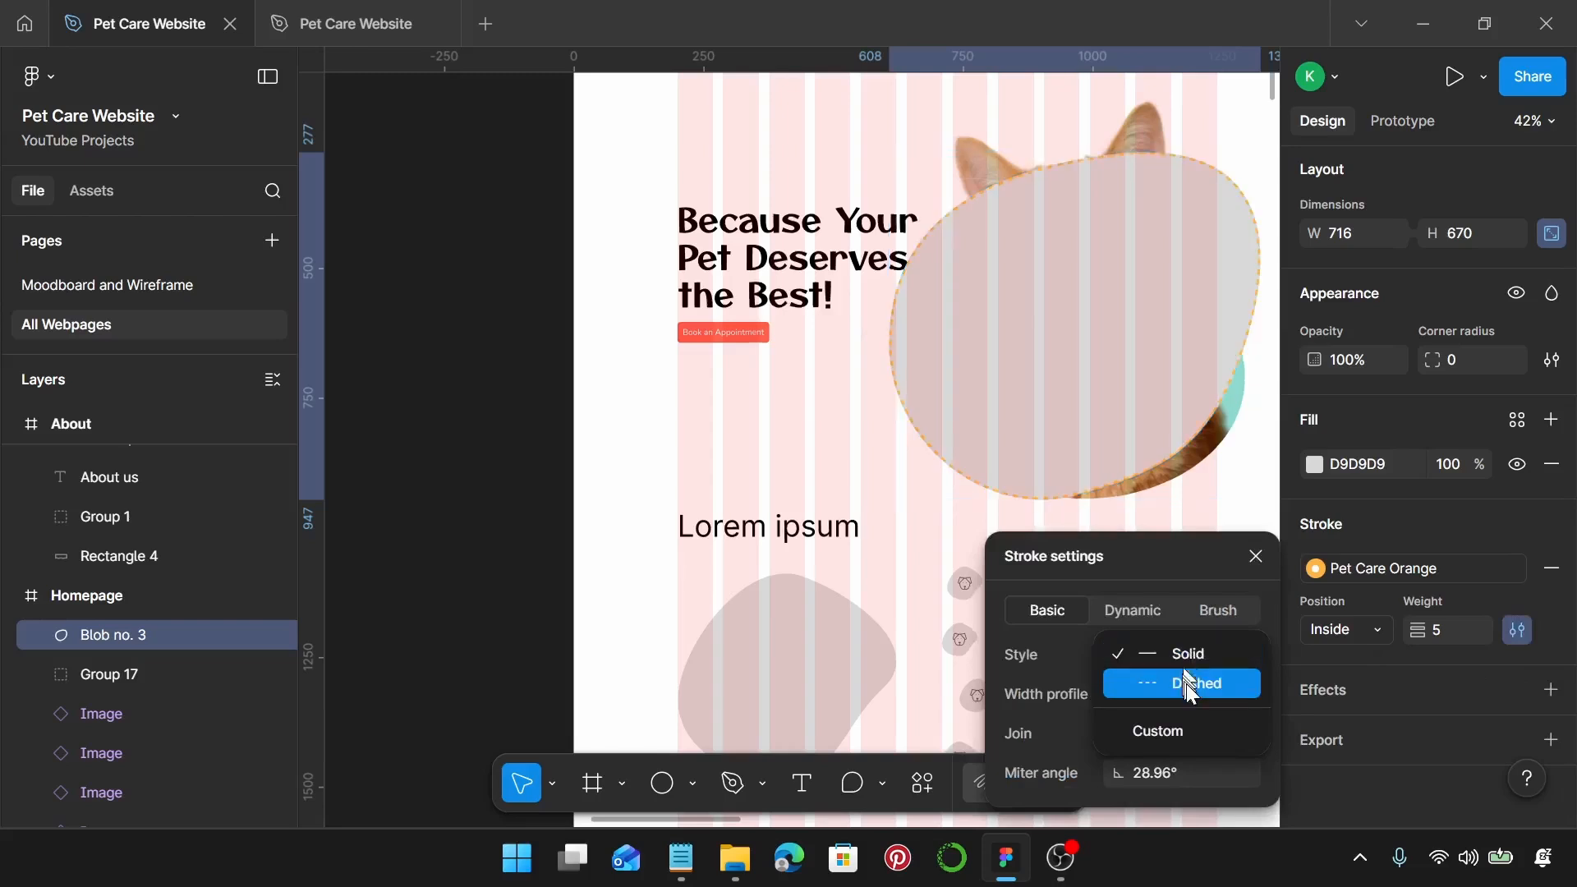
left_click(1185, 683)
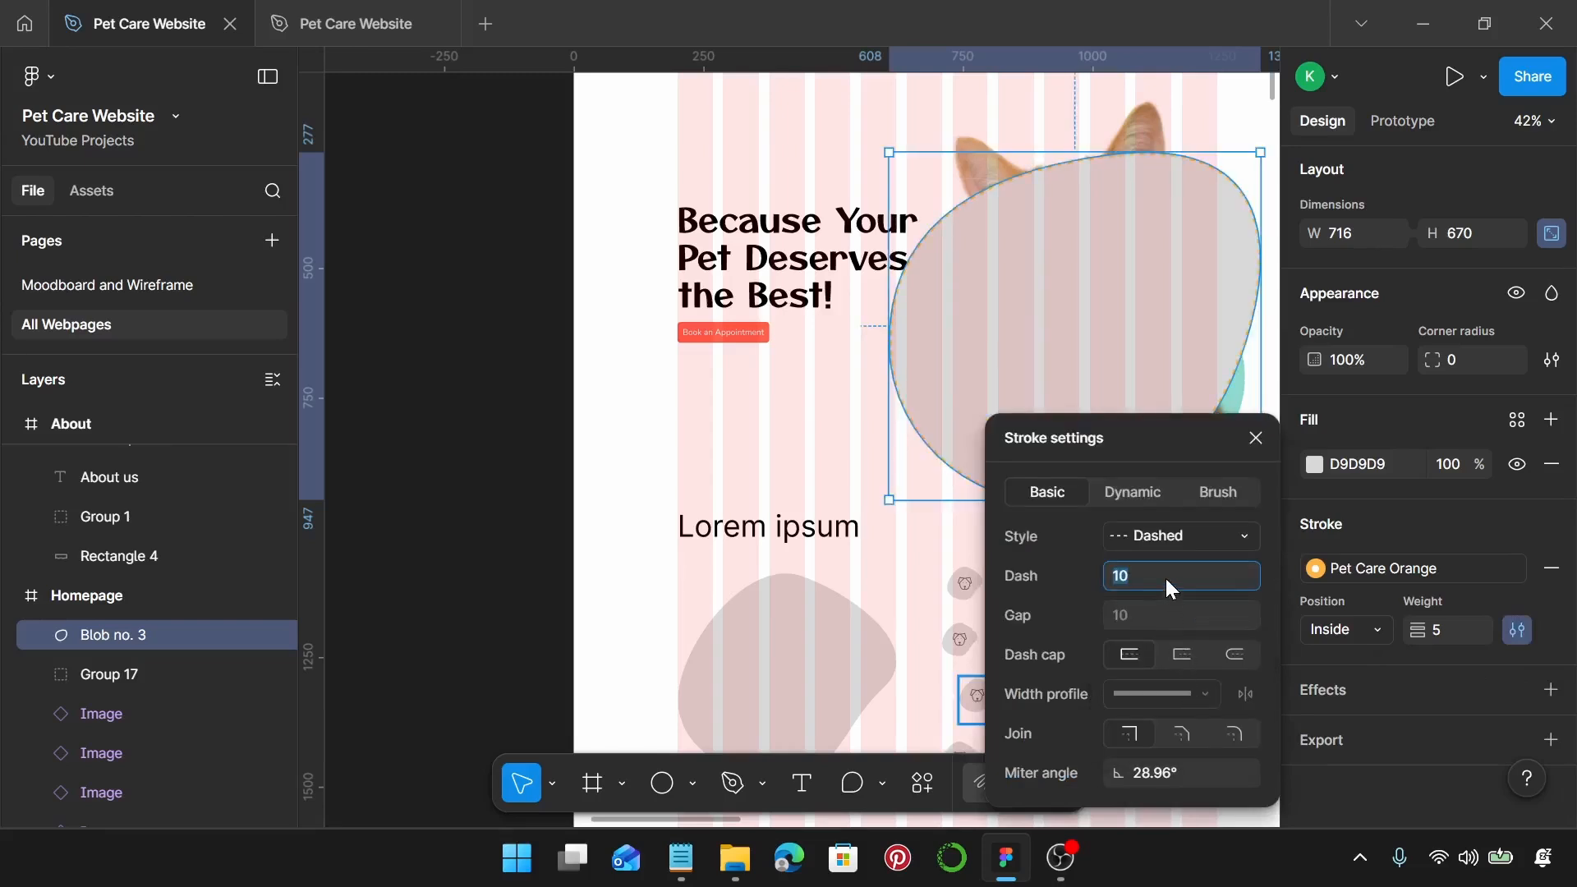
type("20")
key("Return")
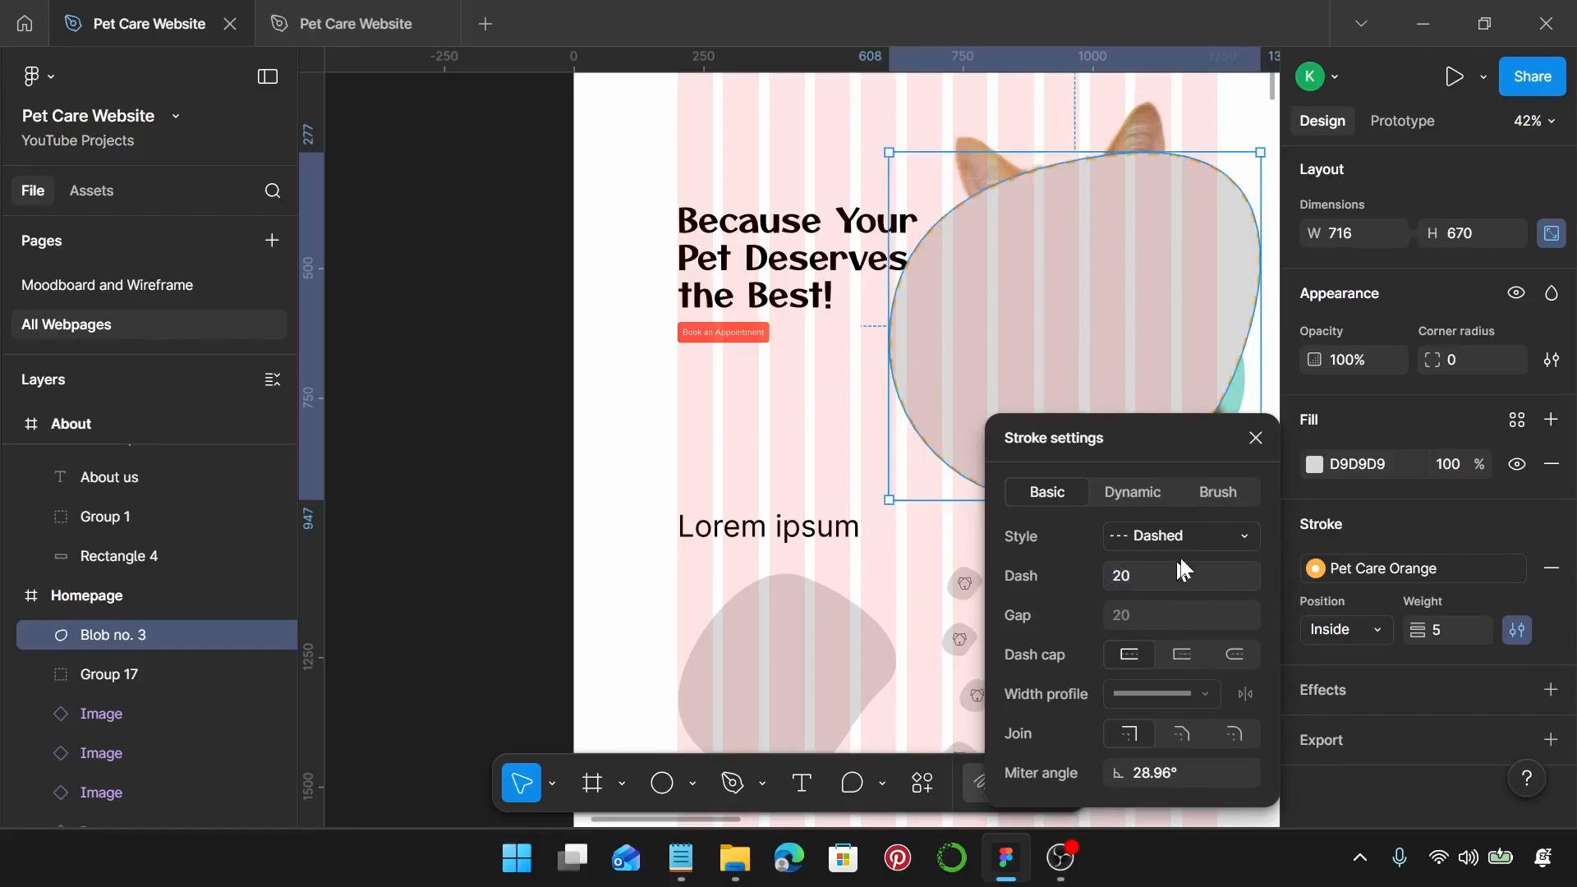
left_click(1255, 438)
Step: Remove the blob's grey fill and send the dashed outline to the back, behind the cat group
left_click(1551, 464)
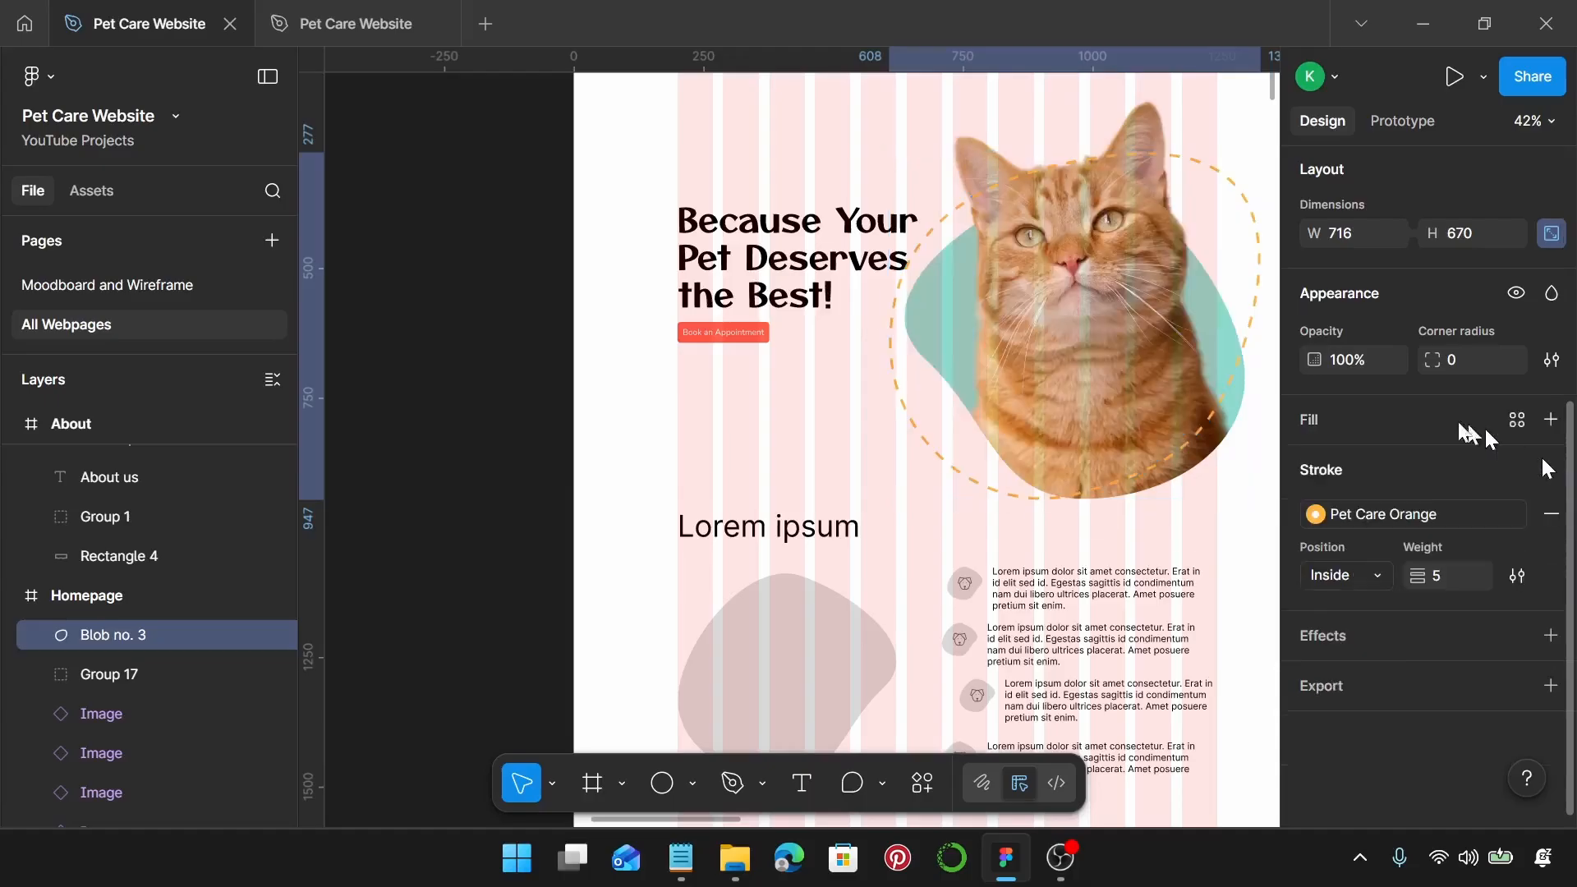
scroll(1166, 307, "right", 1)
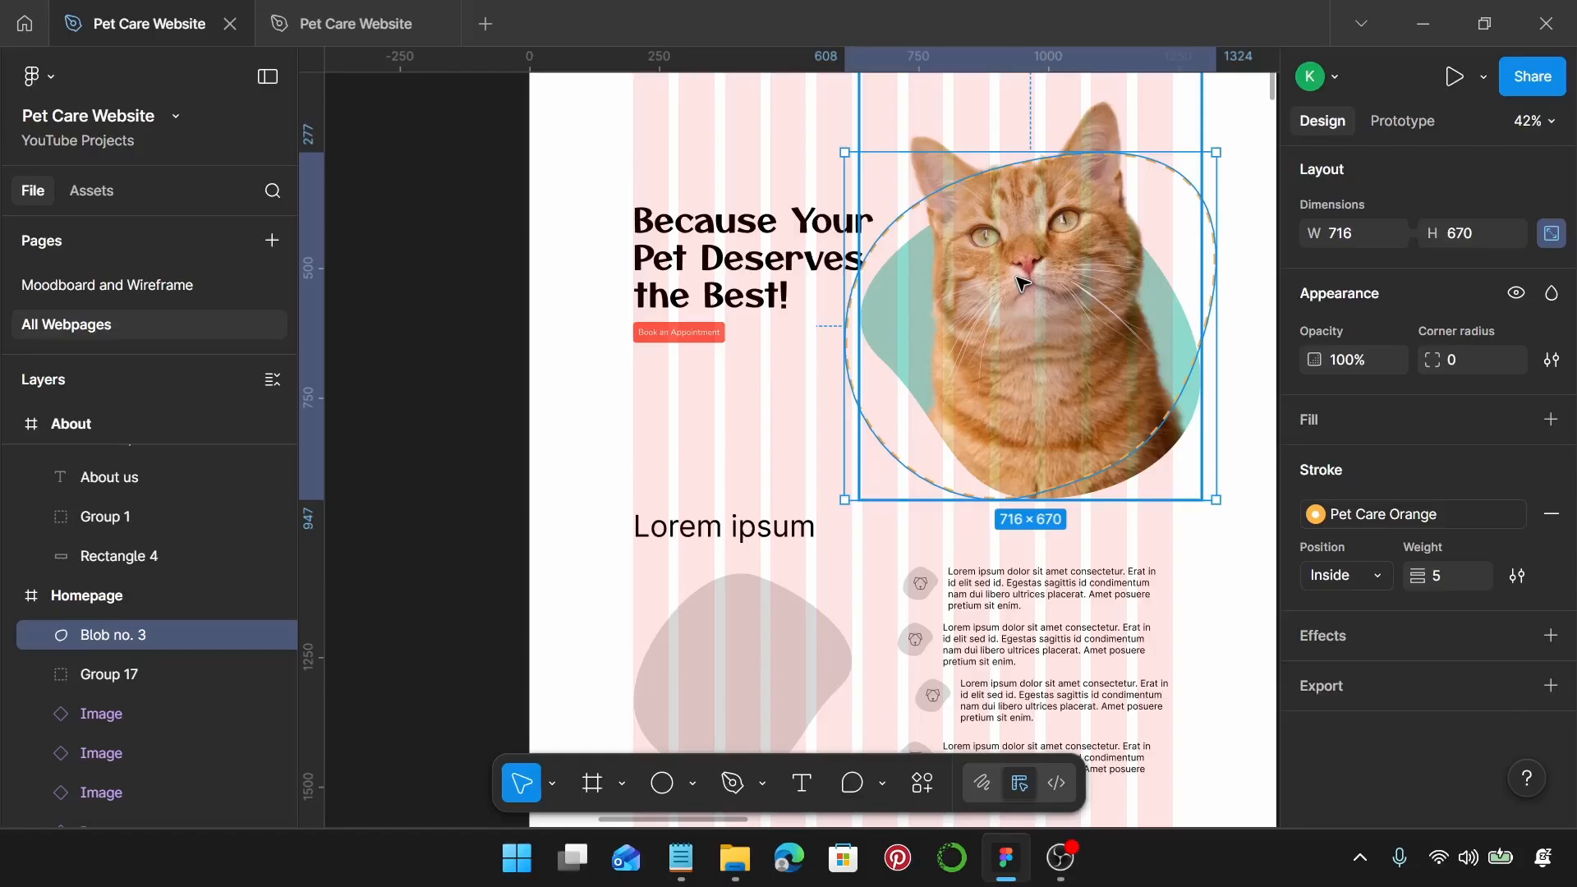
key("ctrl+shift+bracketleft")
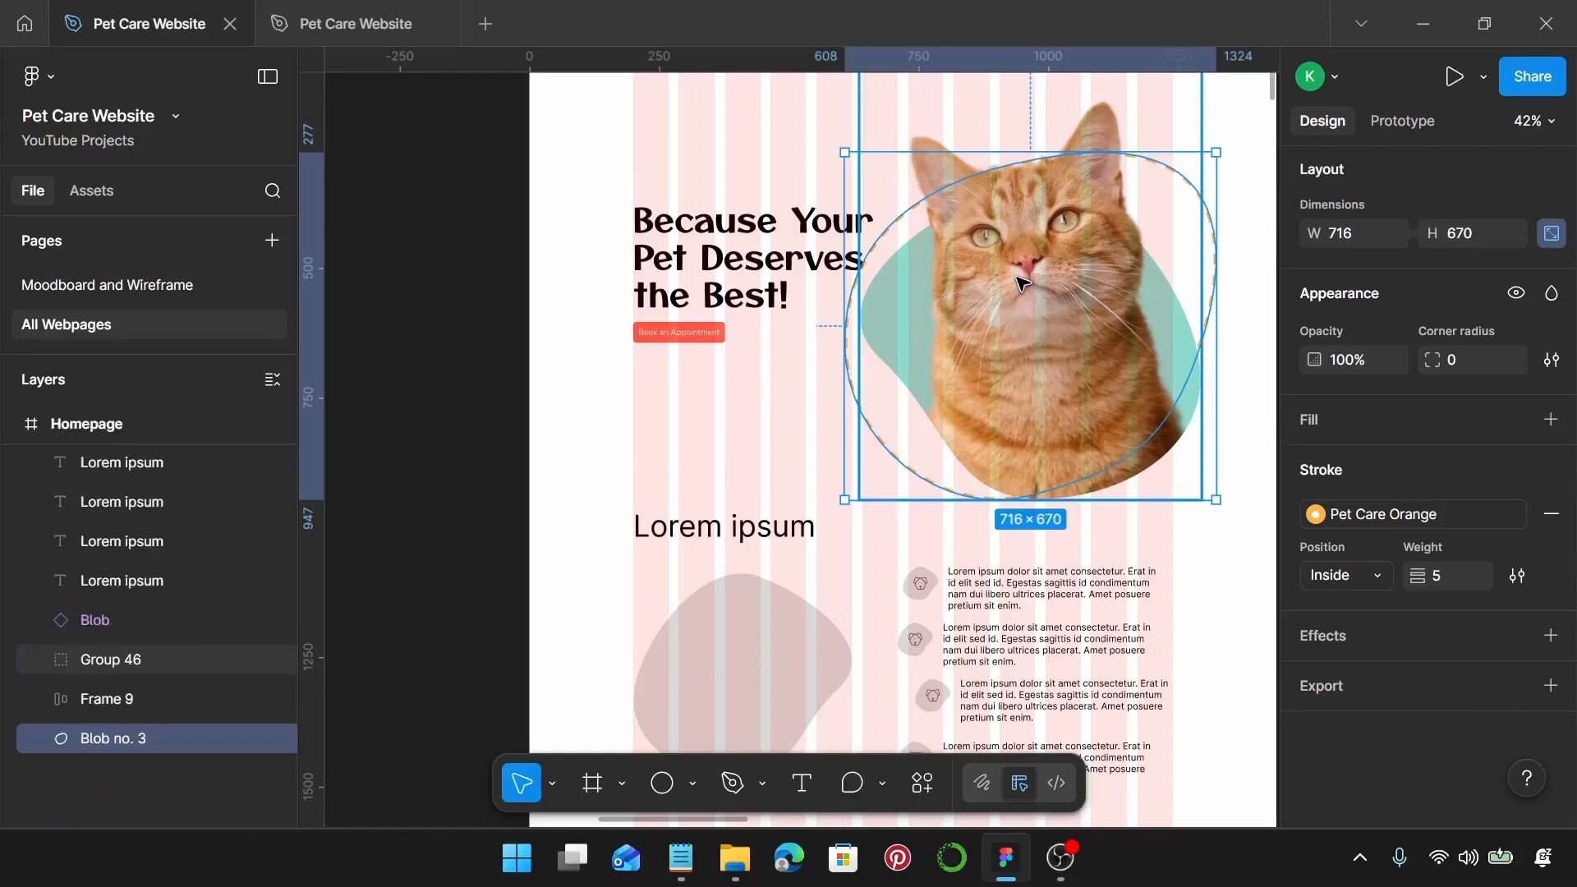
scroll(1211, 386, "right", 1)
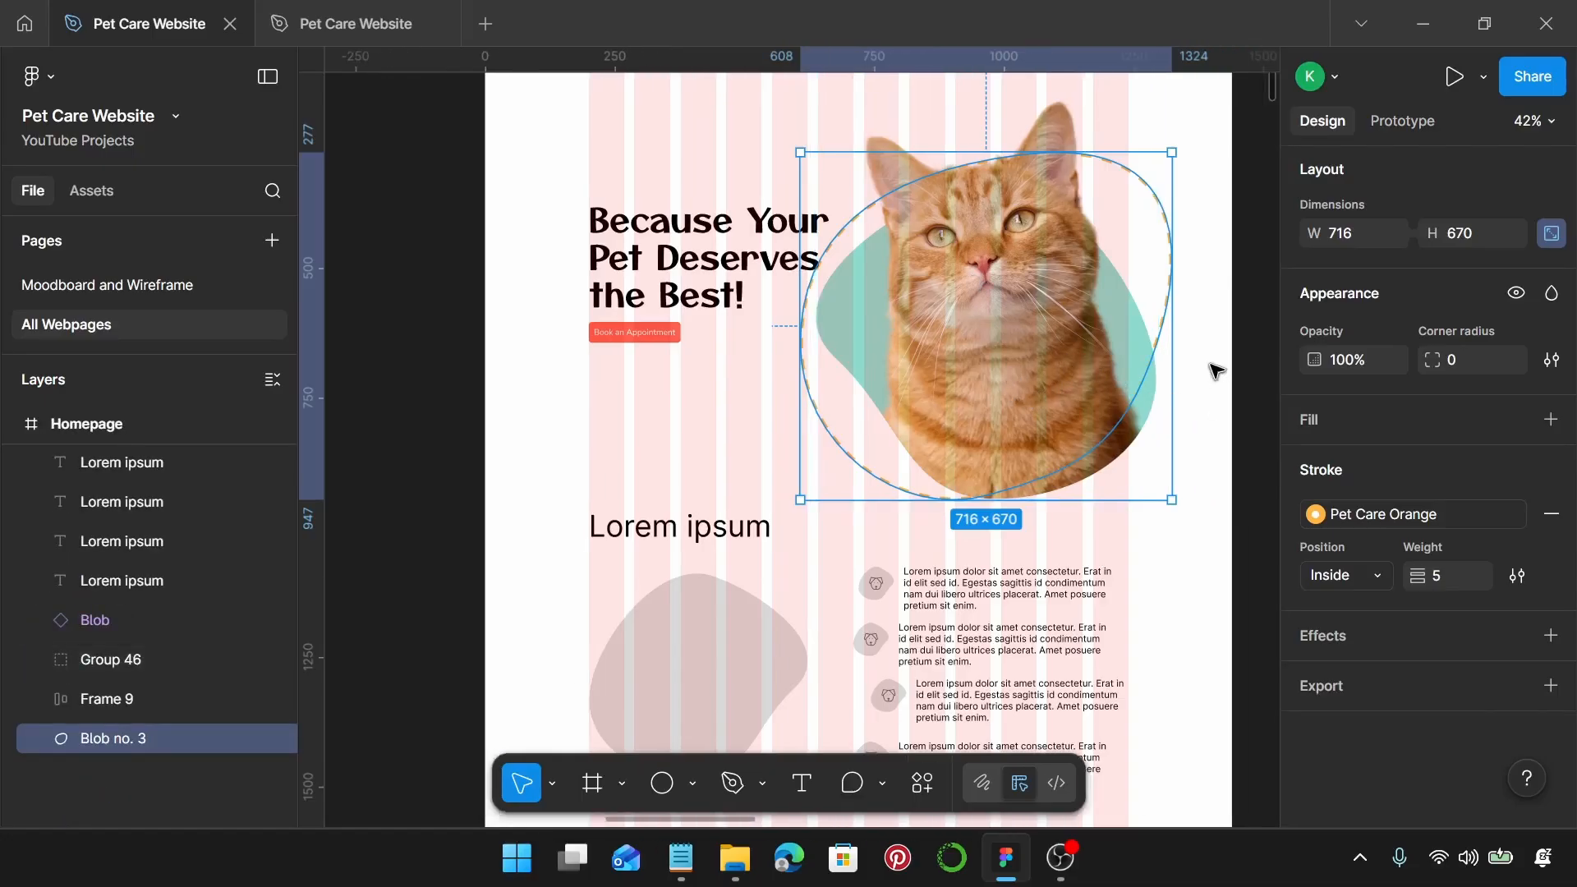
left_click(1216, 371)
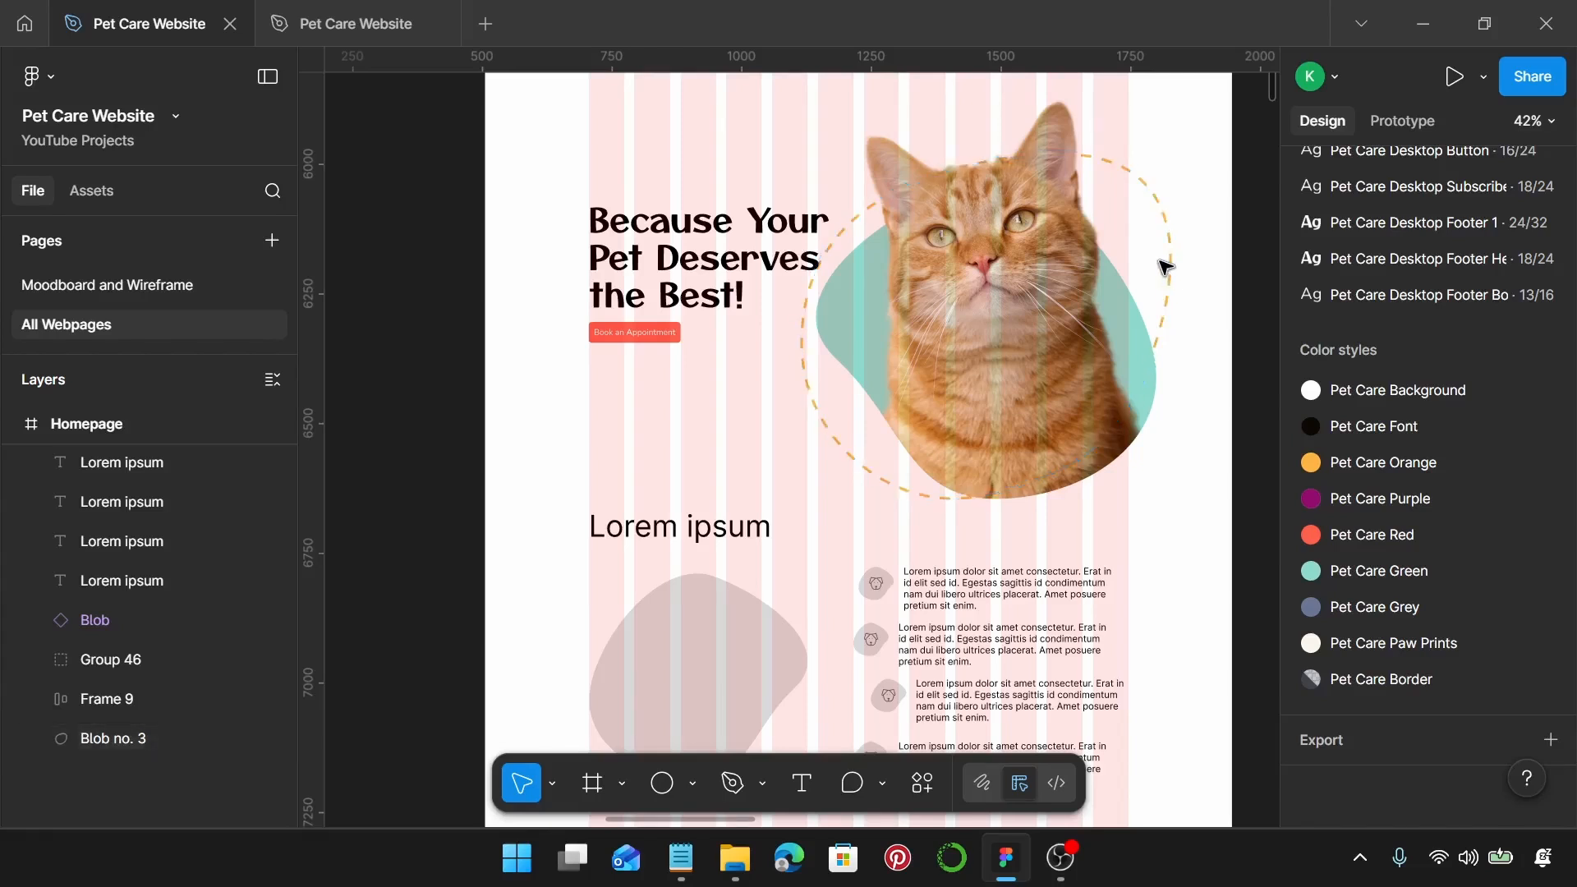
Step: Shift the dashed outline slightly down and left around the cat to about X 603, Y 303
left_click(1170, 272)
left_click_drag(1170, 273, 1162, 273)
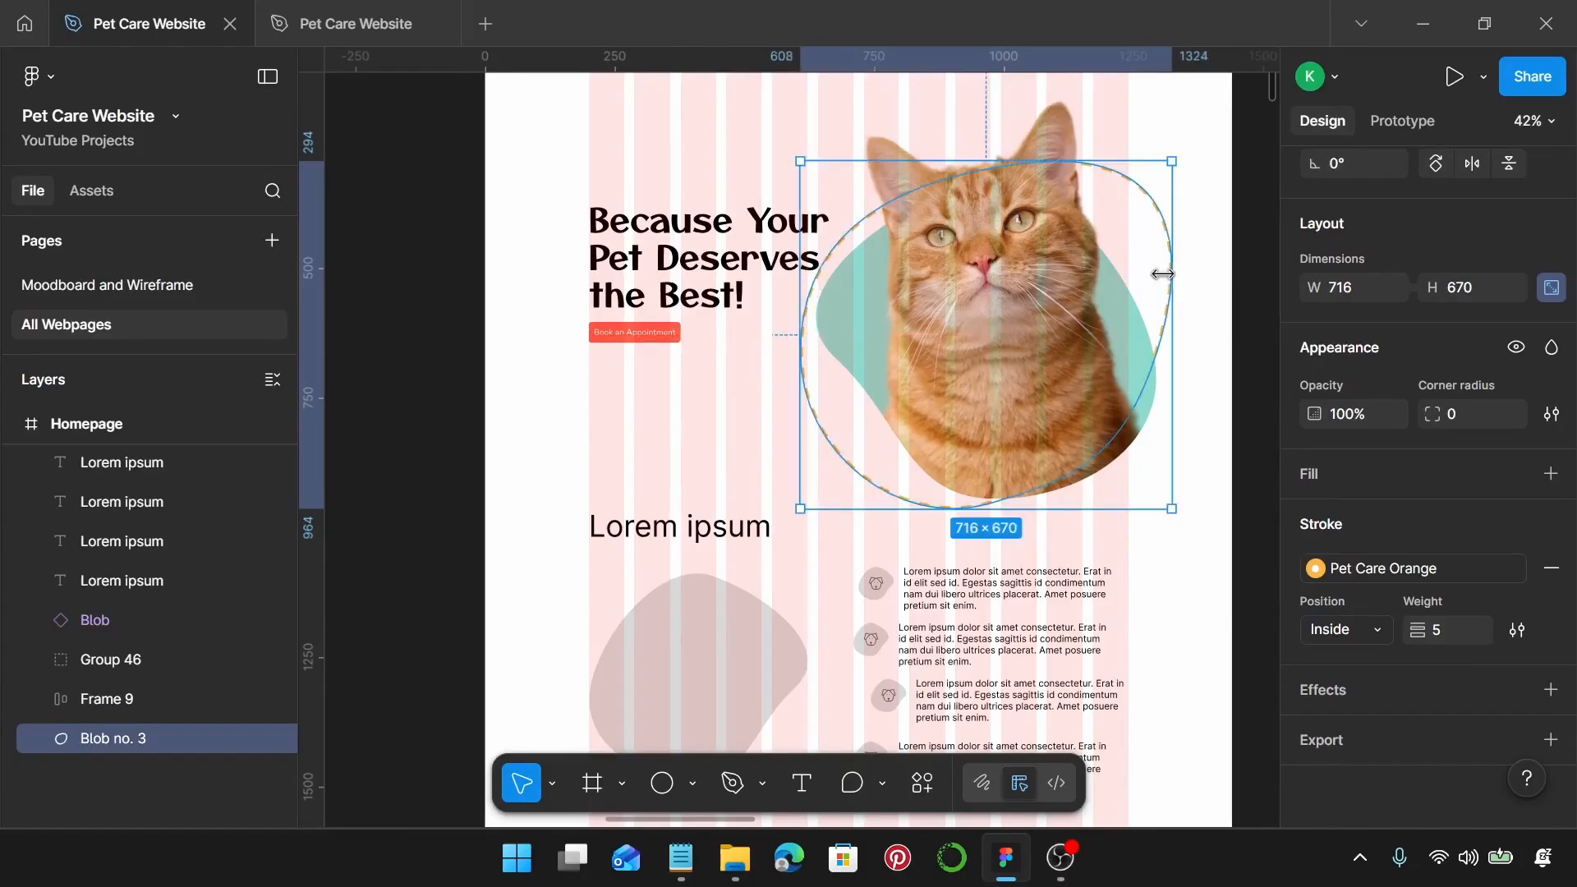
left_click_drag(1162, 274, 1161, 274)
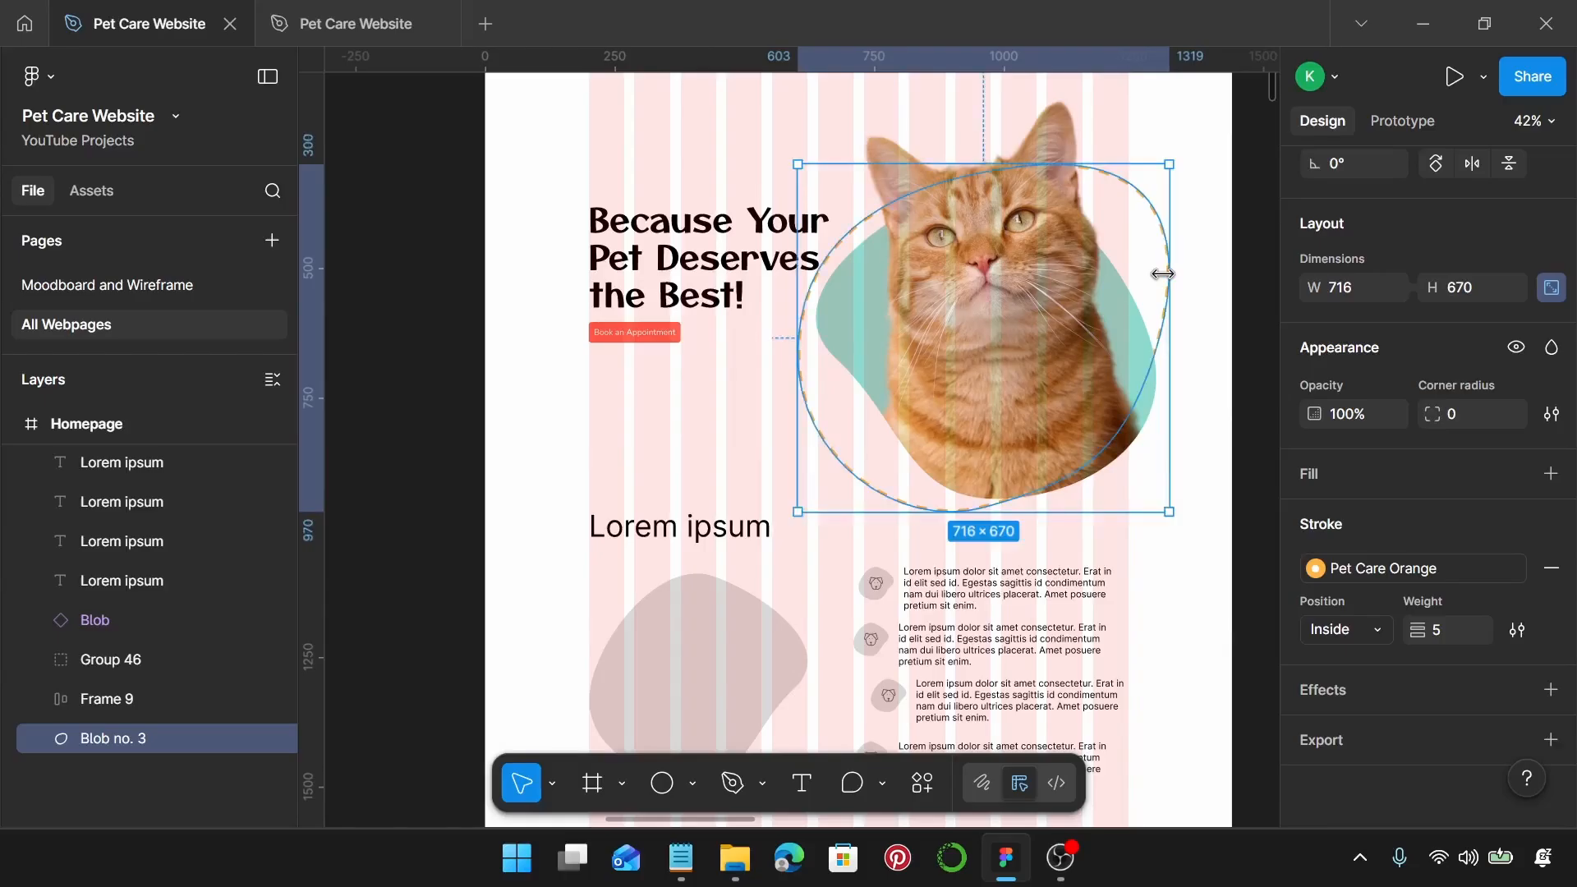
left_click_drag(1161, 273, 1162, 273)
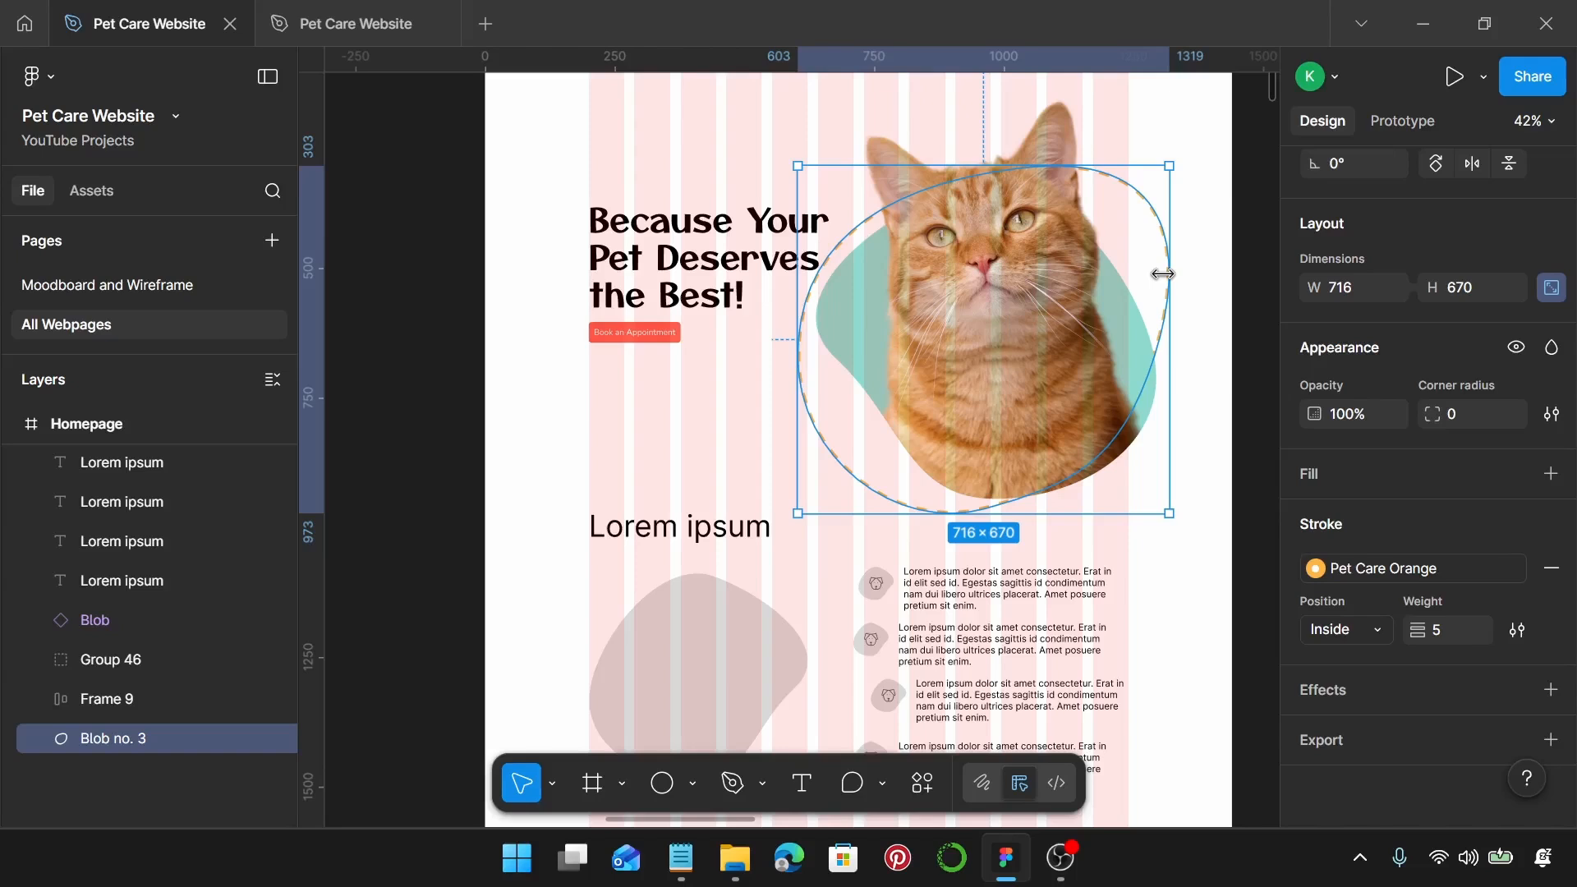
Step: Group the cat group with the dashed outline and lock the new group's aspect ratio
left_click(846, 340)
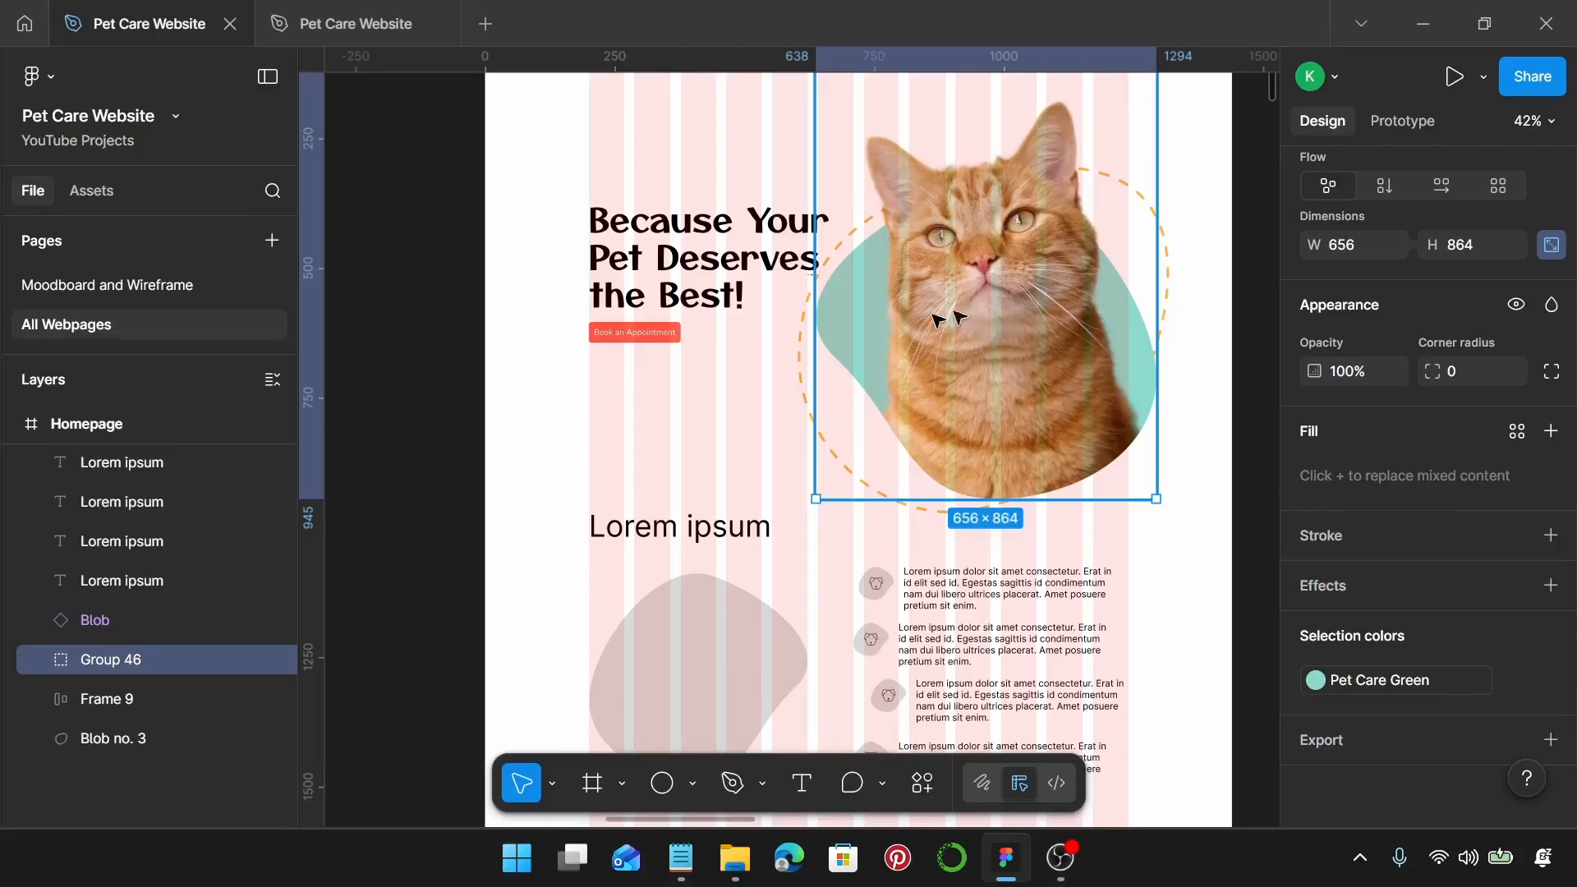
left_click(1170, 271, "shift")
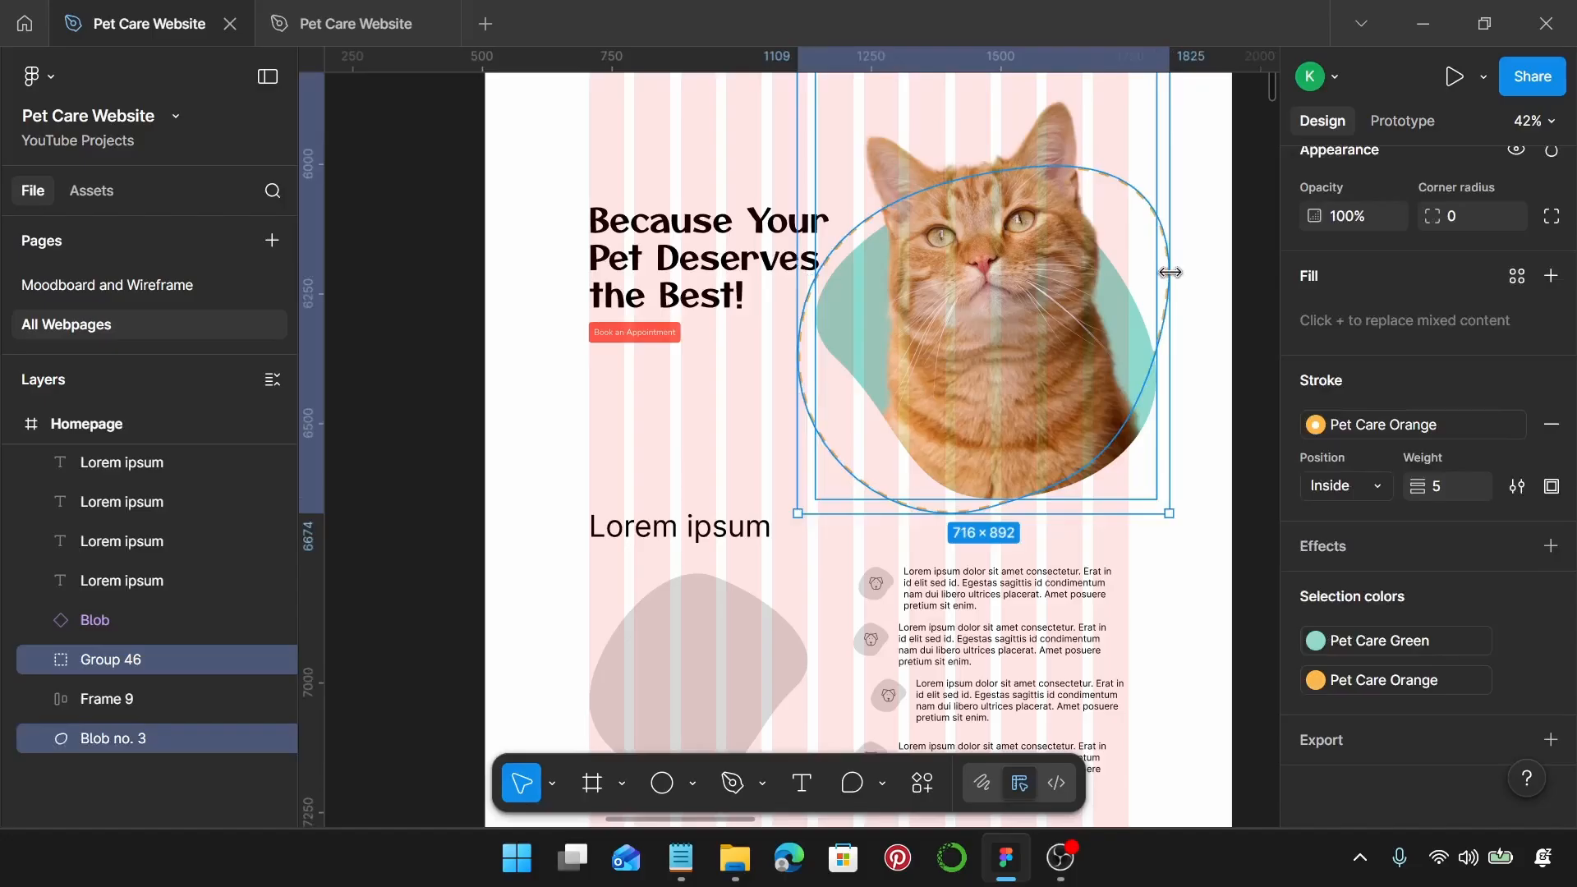
key("ctrl+g")
scroll(1556, 291, "up", 8)
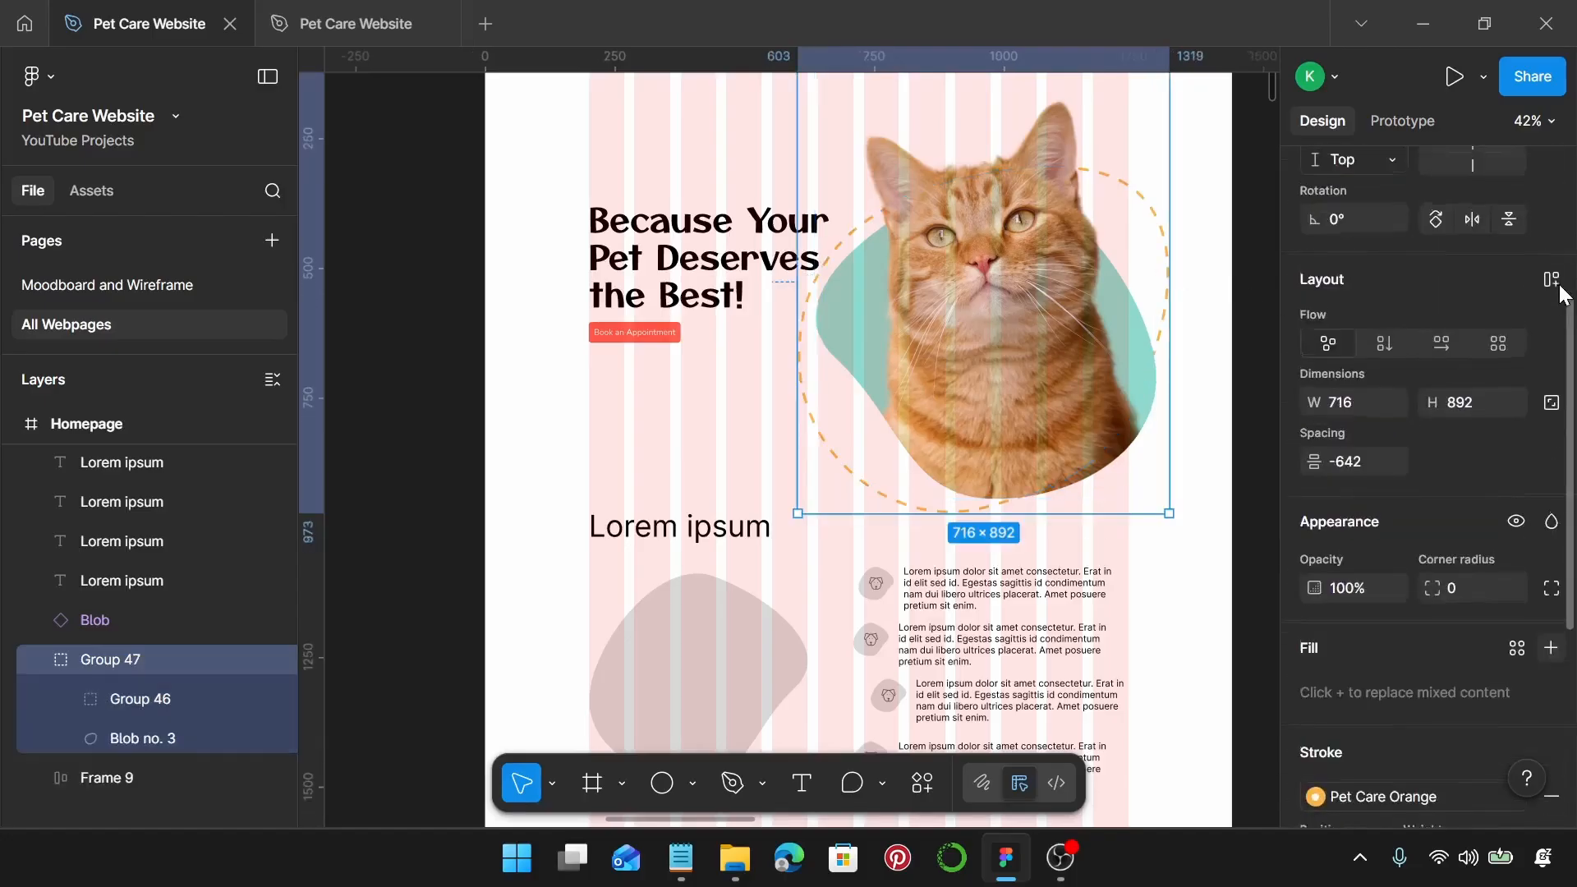
scroll(1542, 371, "down", 3)
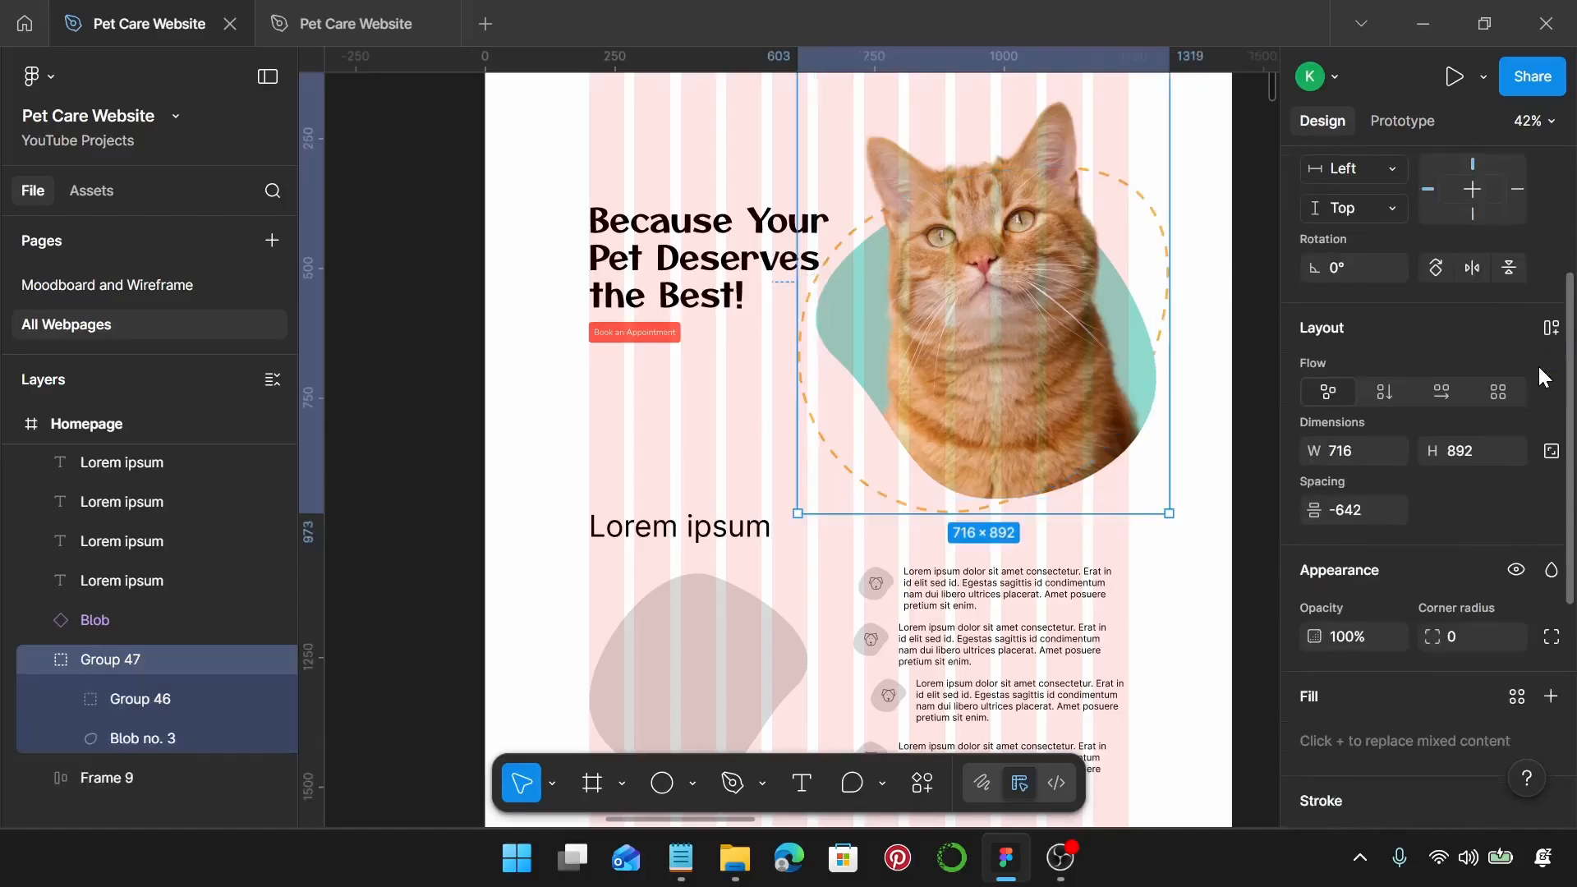
left_click(1551, 453)
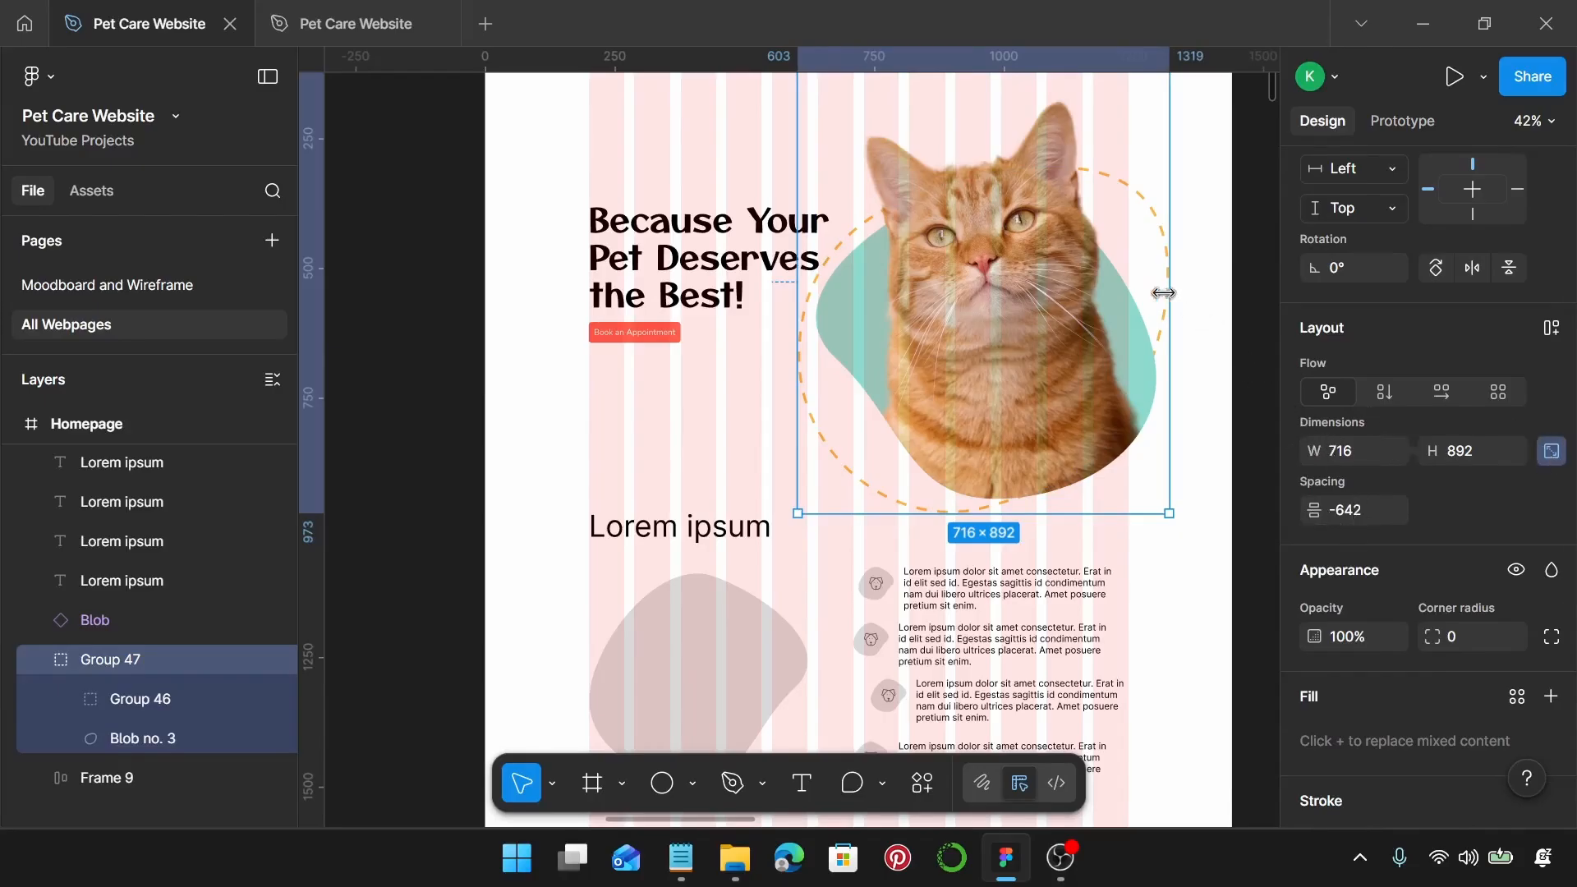
left_click_drag(1169, 294, 1173, 365)
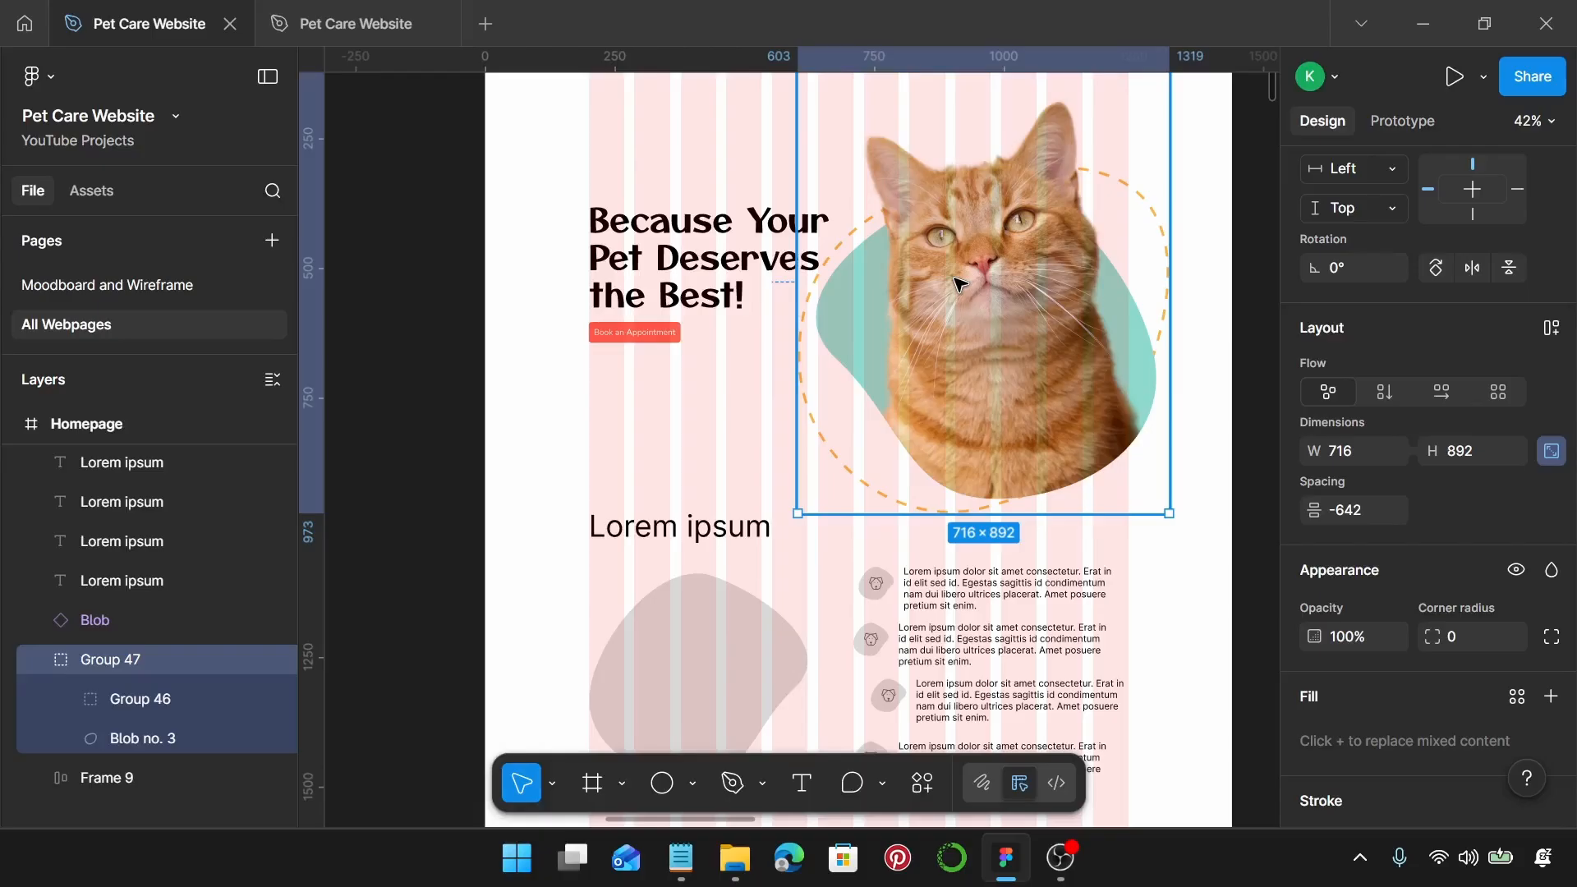
Step: Move the hero cat group slightly right and up to about X 645, Y 60
left_click(624, 678)
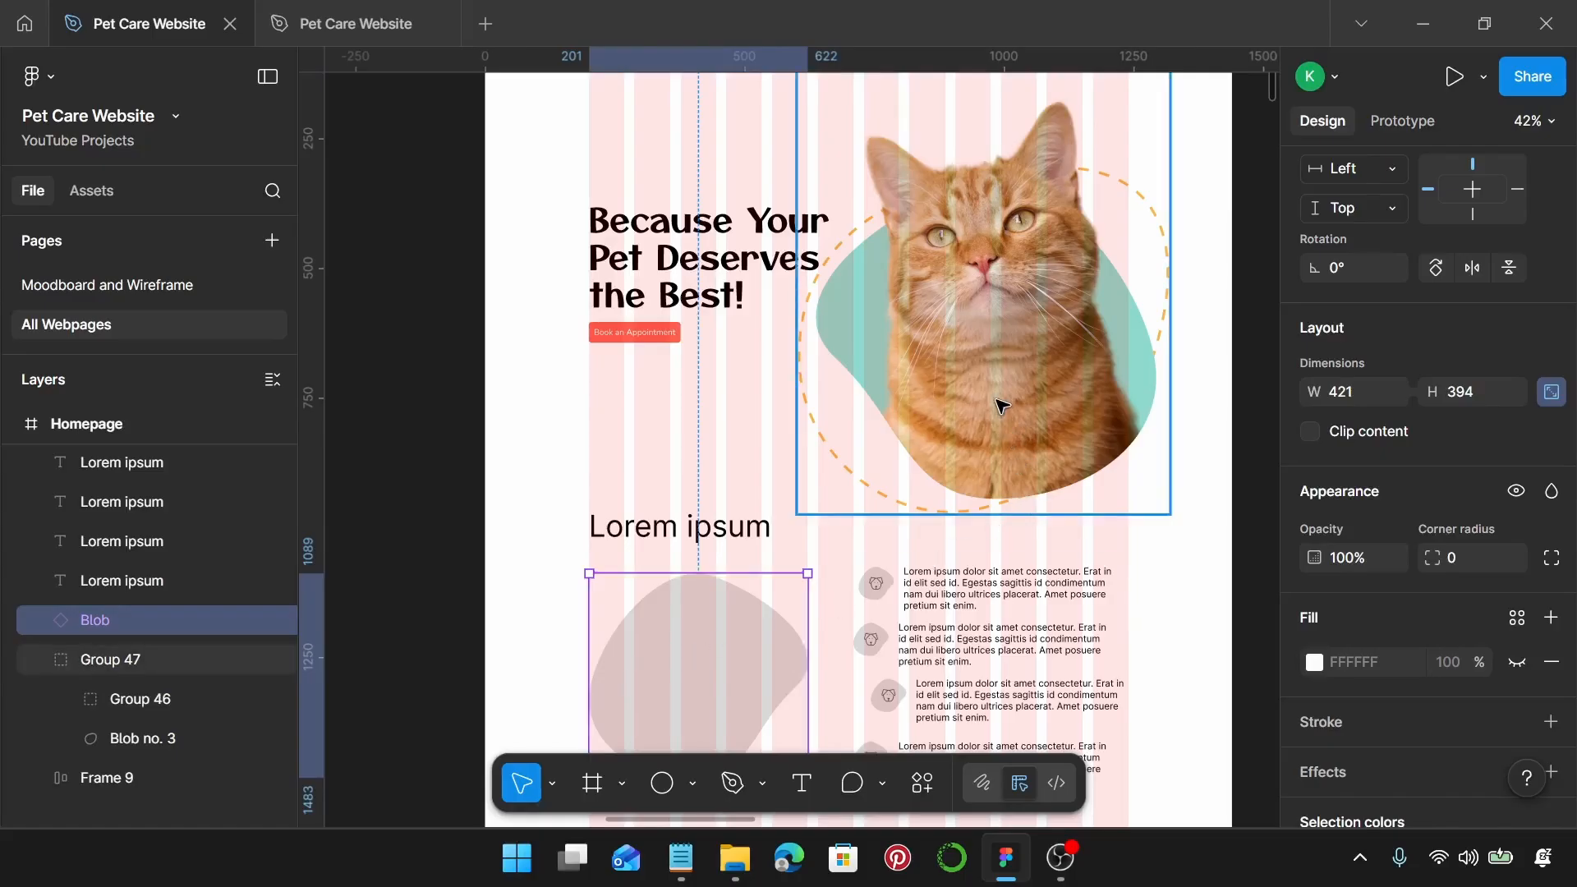
scroll(1001, 406, "up", 6)
scroll(998, 410, "down", 1)
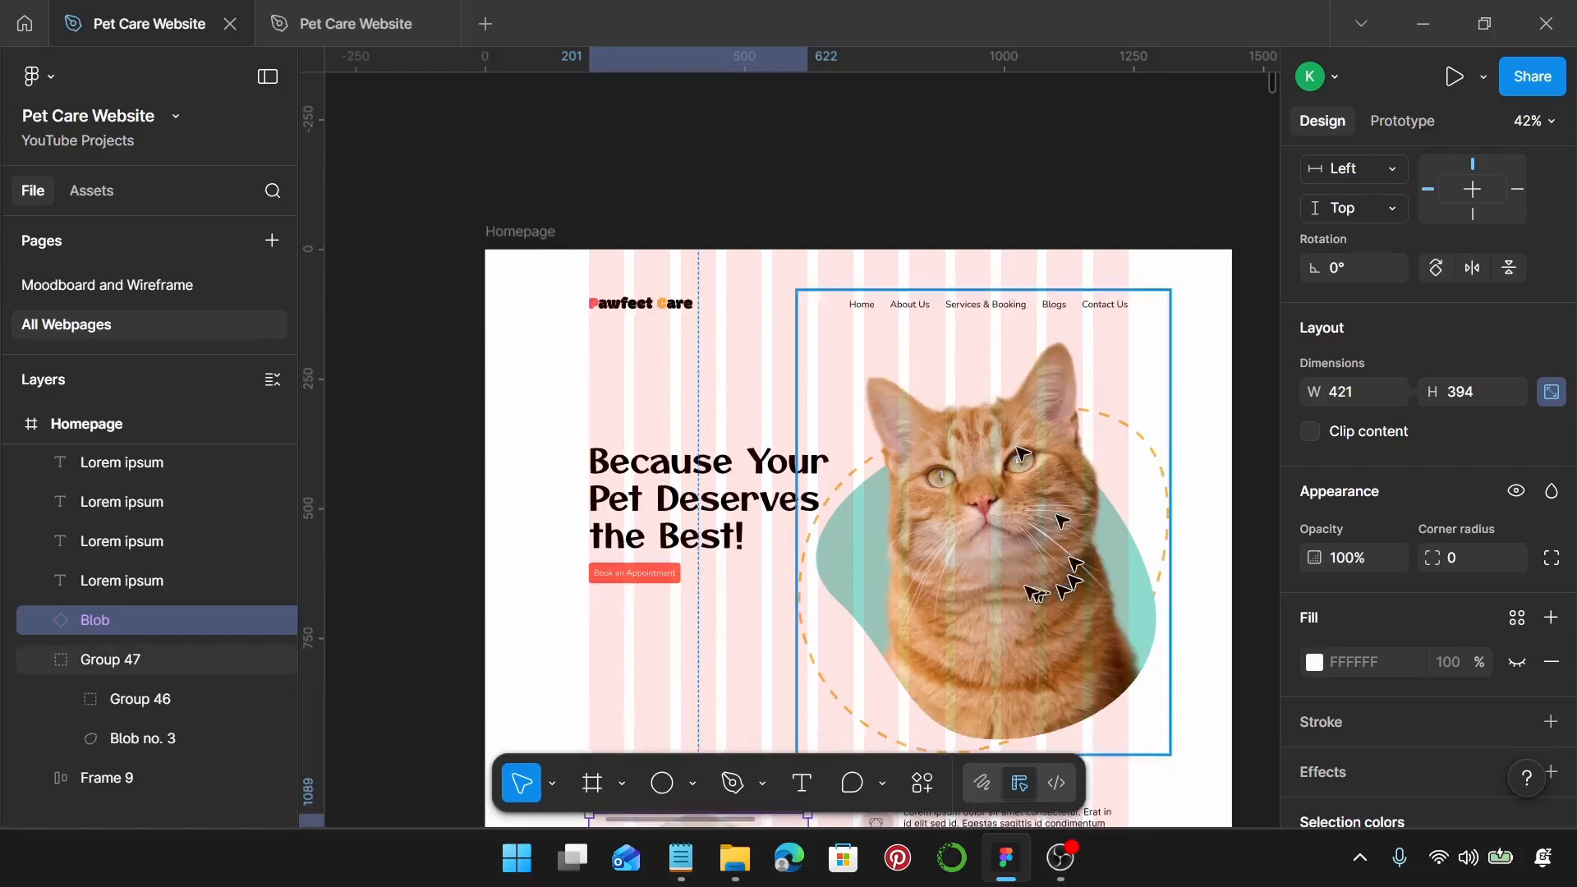
scroll(989, 554, "down", 1)
mouse_move(1023, 567)
left_mouse_down()
mouse_move(1014, 587)
mouse_move(1018, 558)
mouse_move(1035, 575)
left_mouse_up()
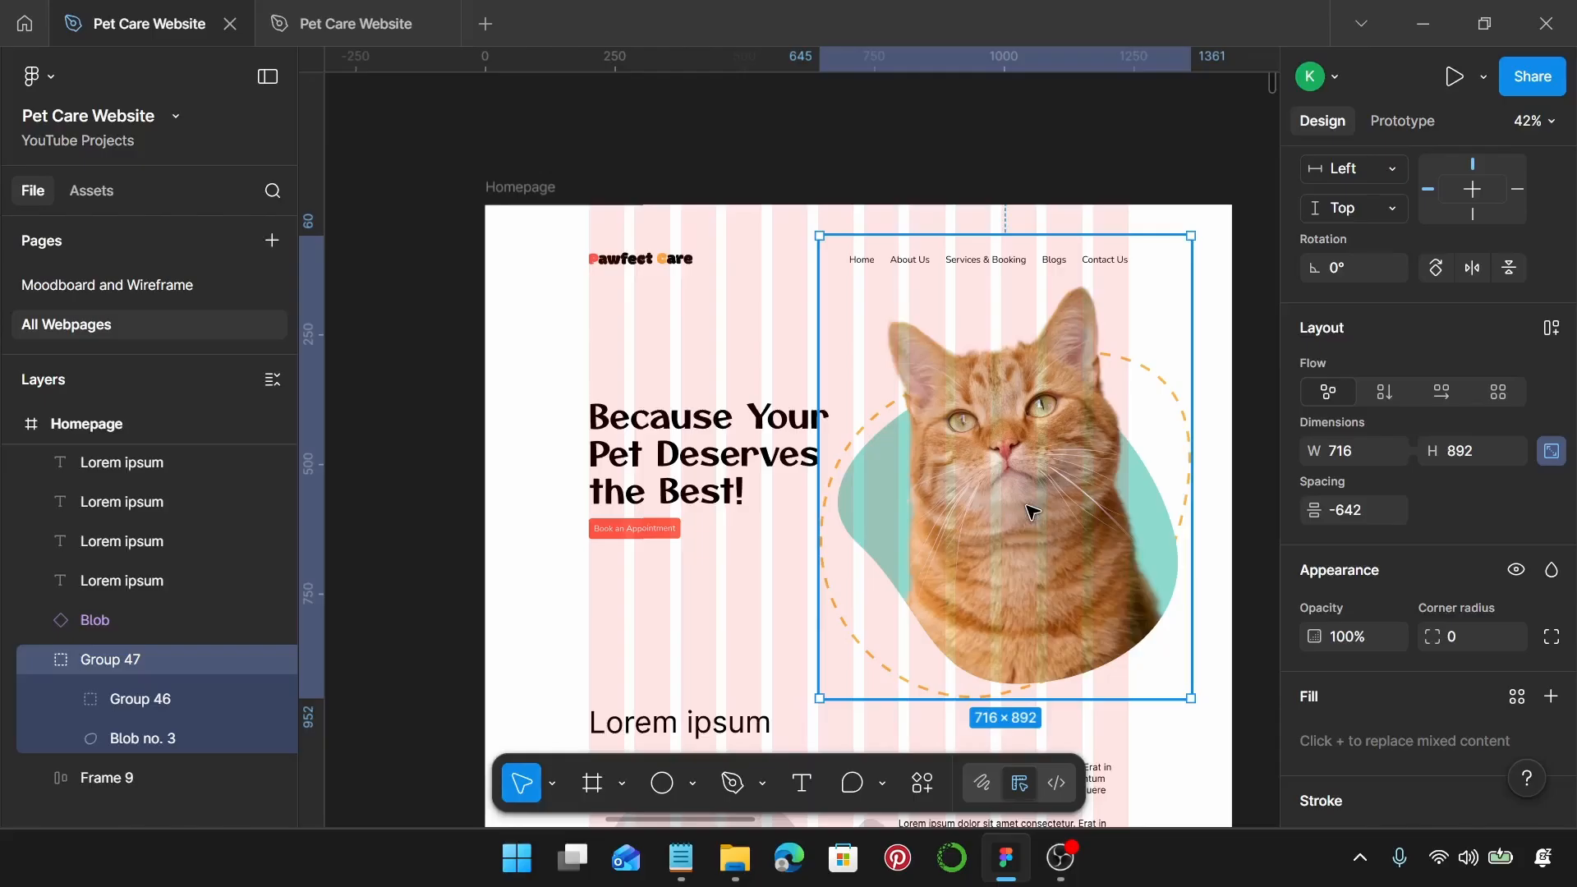
Step: Move the first Lorem ipsum section, with its heading, grey blob and four icon-and-text groups, down so the heading sits at about Y 1045
scroll(1032, 511, "down", 5)
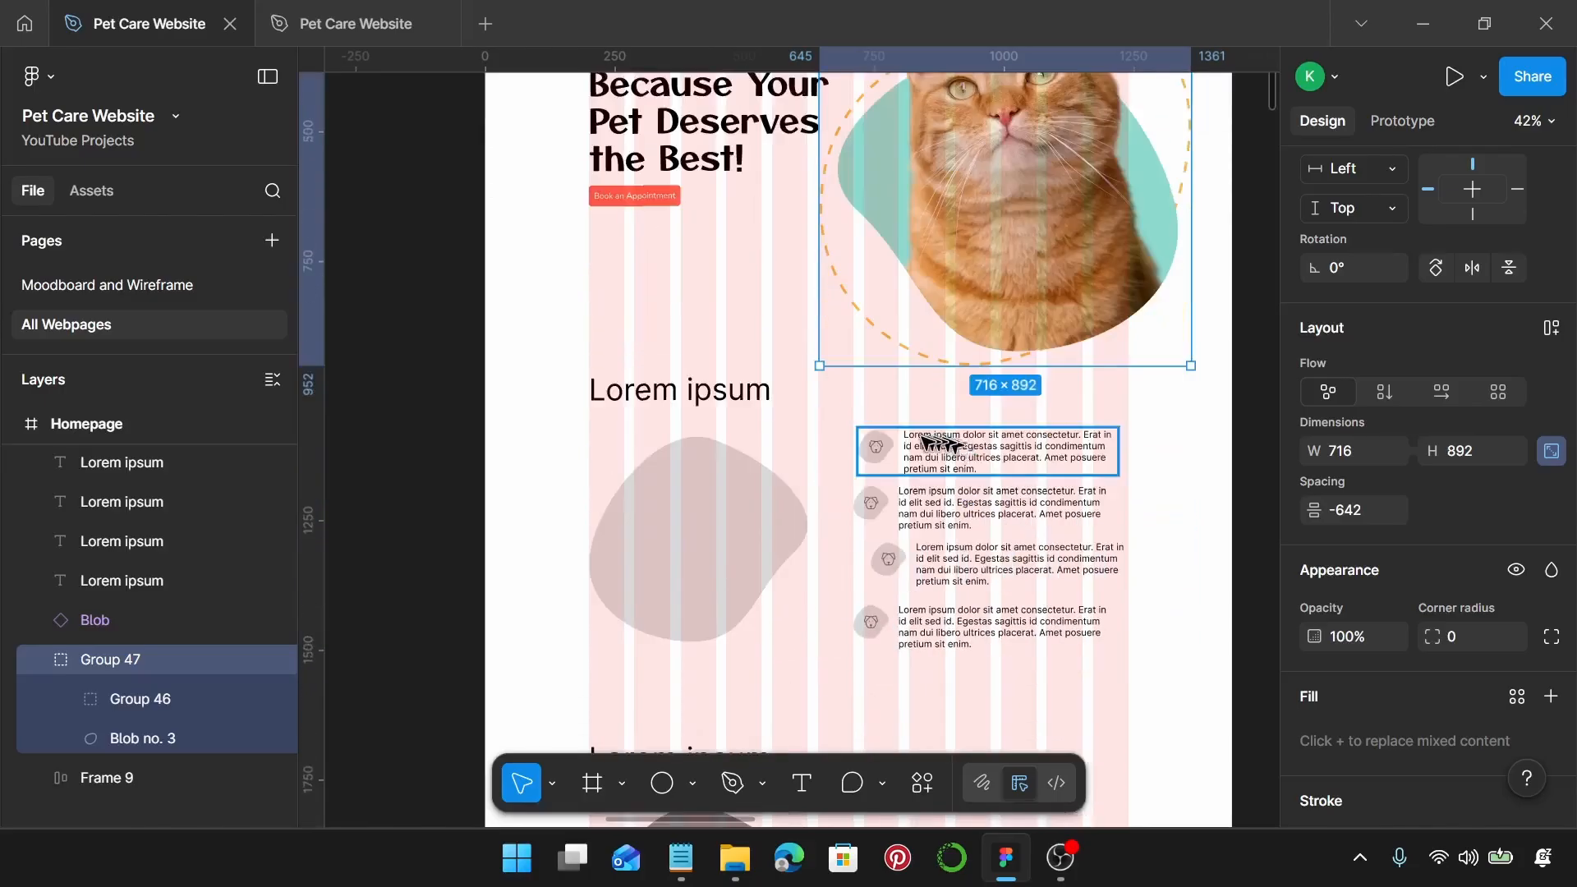
scroll(928, 443, "down", 1)
left_click(633, 324)
left_click(658, 394, "shift")
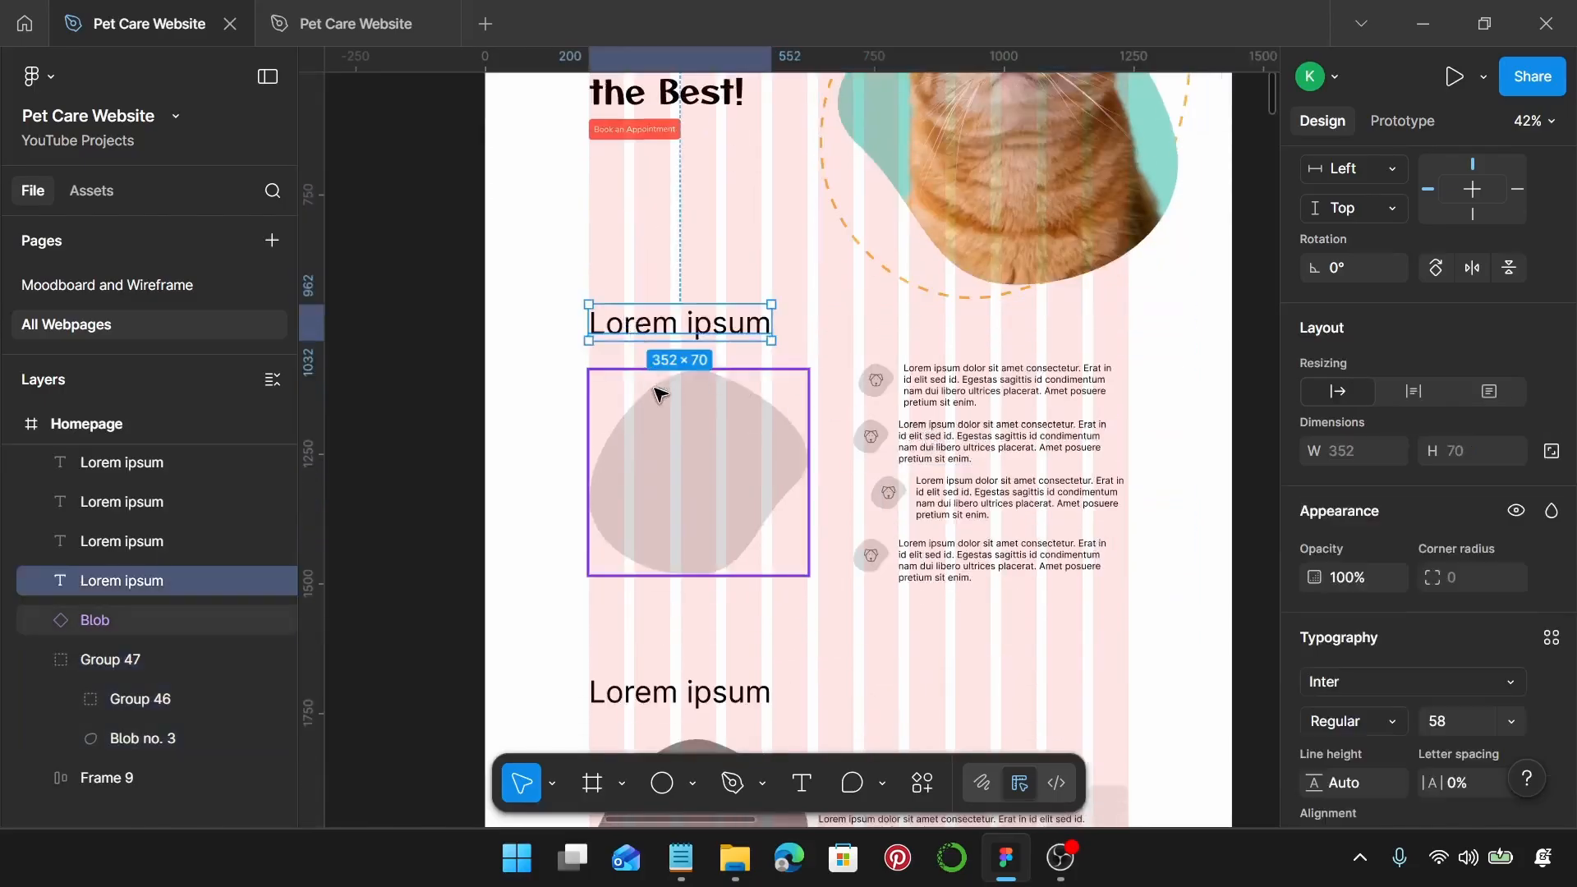
left_click(995, 396, "shift")
left_click(967, 439, "shift")
left_click(955, 501, "shift")
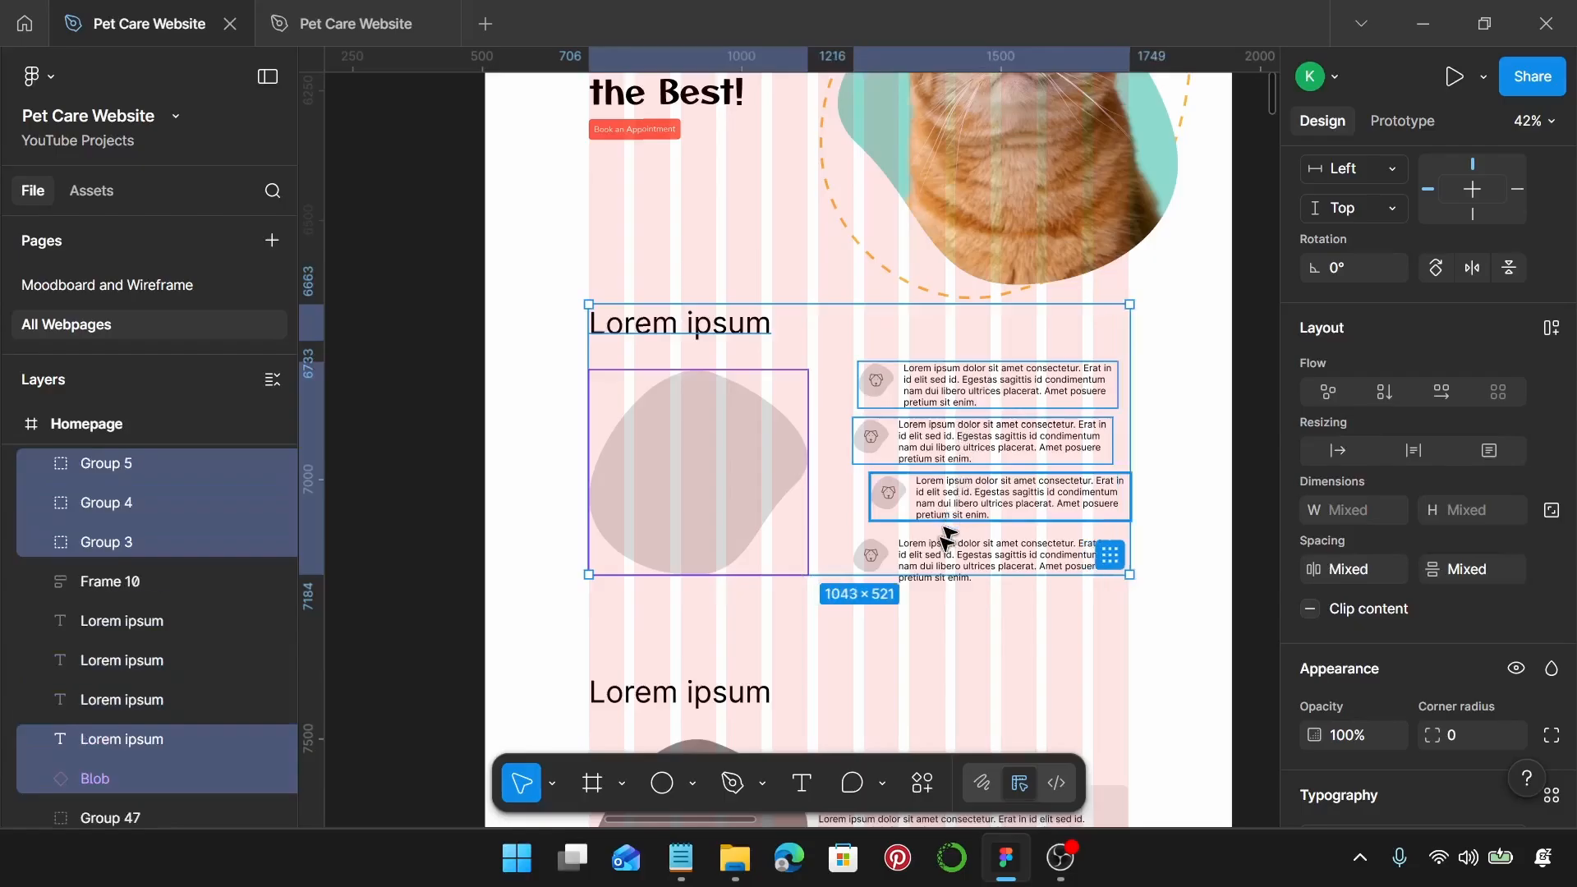
left_click(944, 550, "shift")
scroll(973, 460, "up", 1)
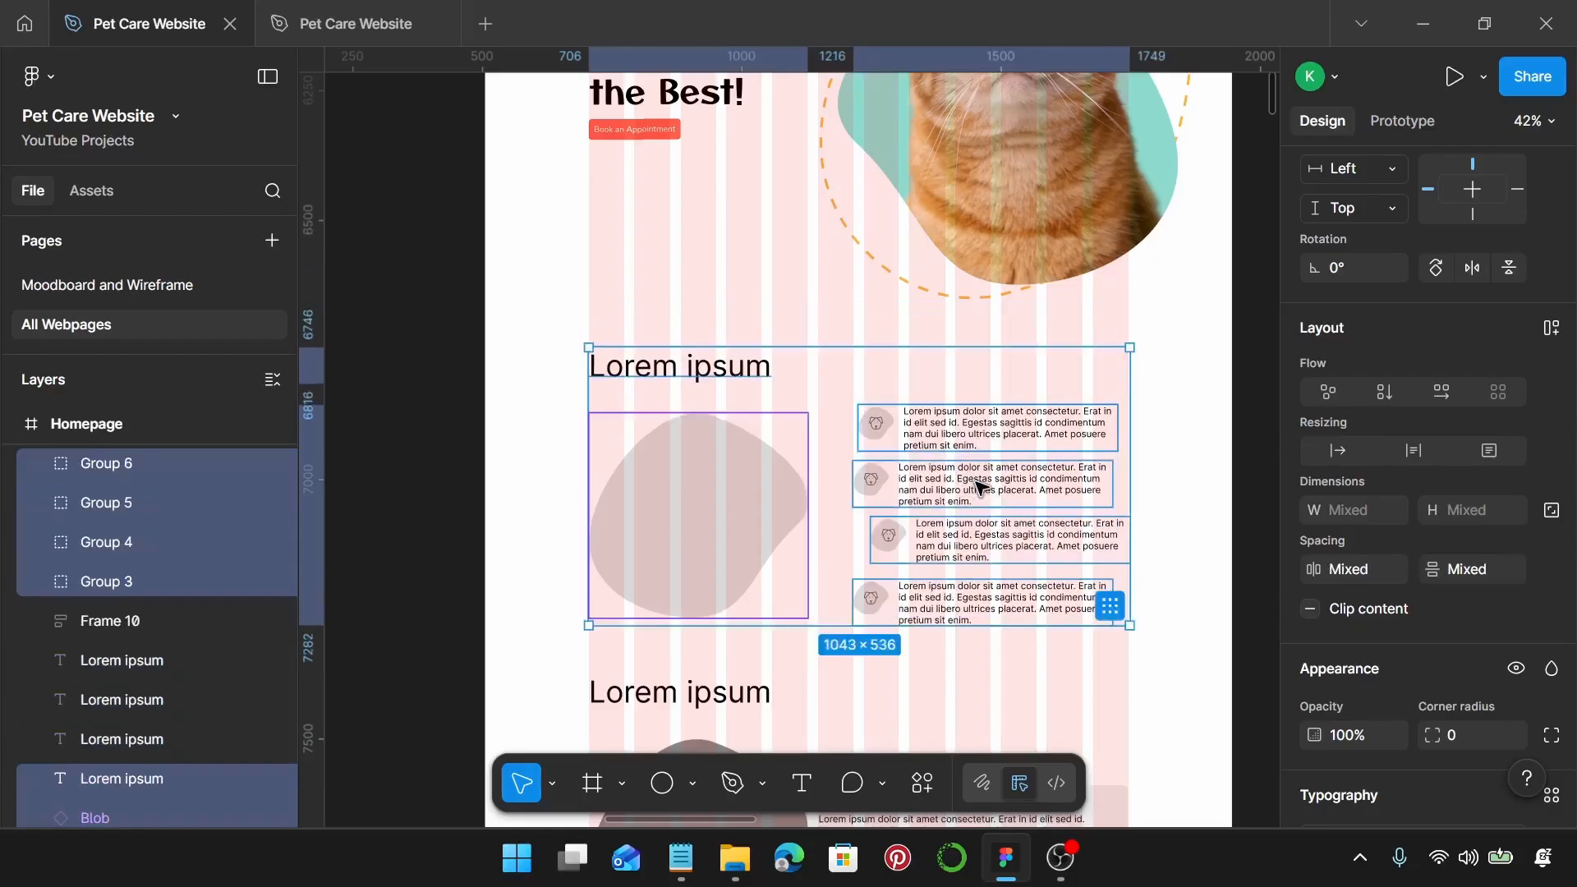
Step: Examine the spacing beneath the hero and the section heading's alignment with the first layout grid column
scroll(980, 486, "up", 5)
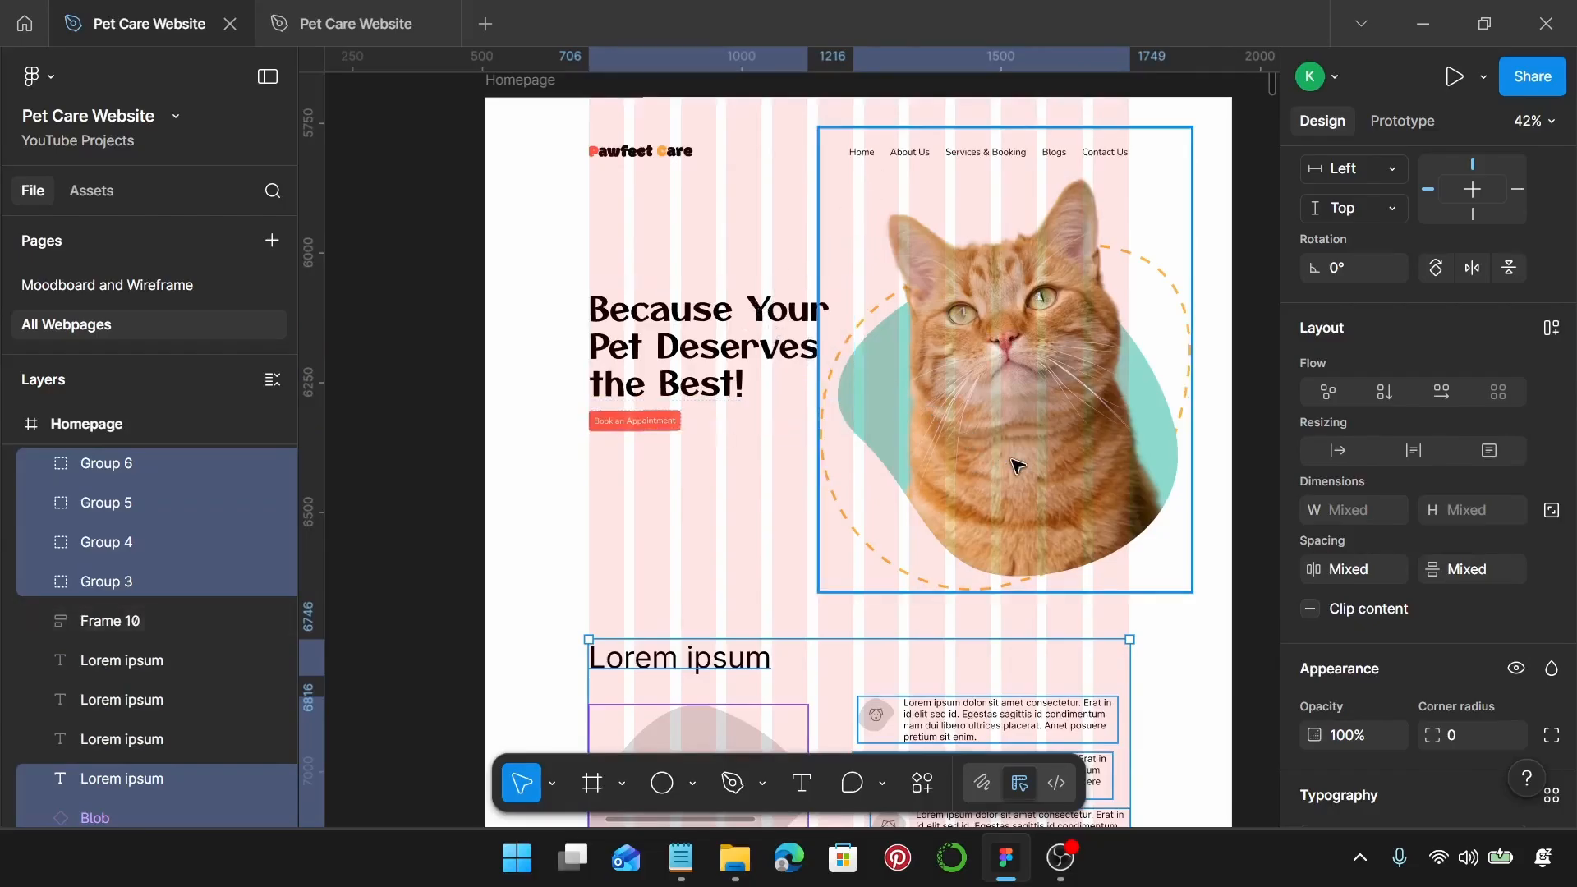
scroll(1016, 465, "down", 6)
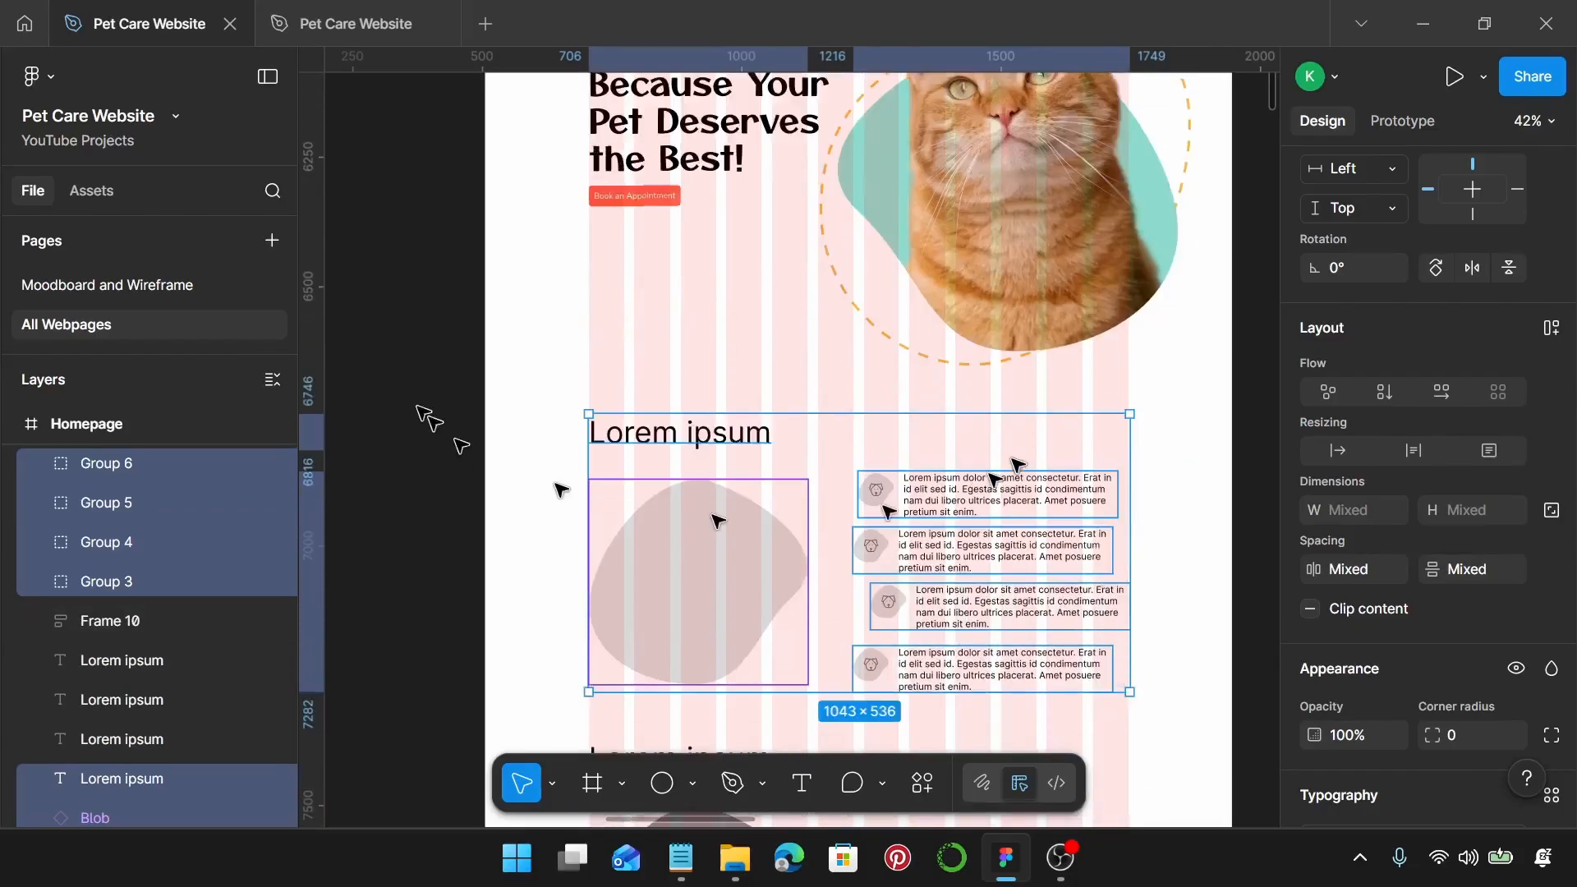
scroll(854, 490, "up", 2)
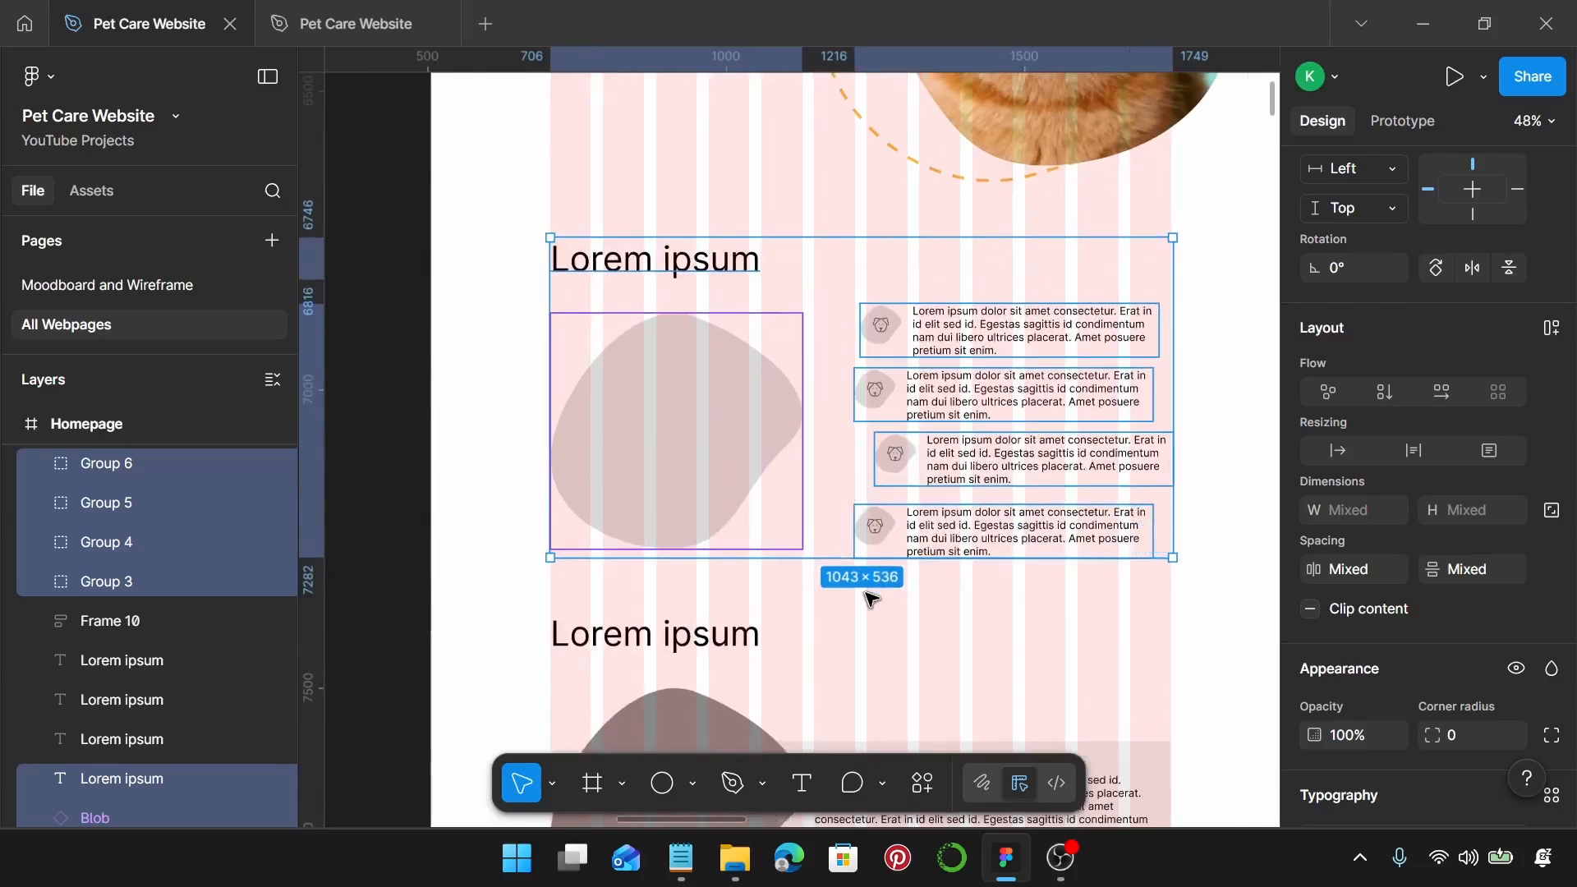
left_click(856, 542)
left_click(713, 258)
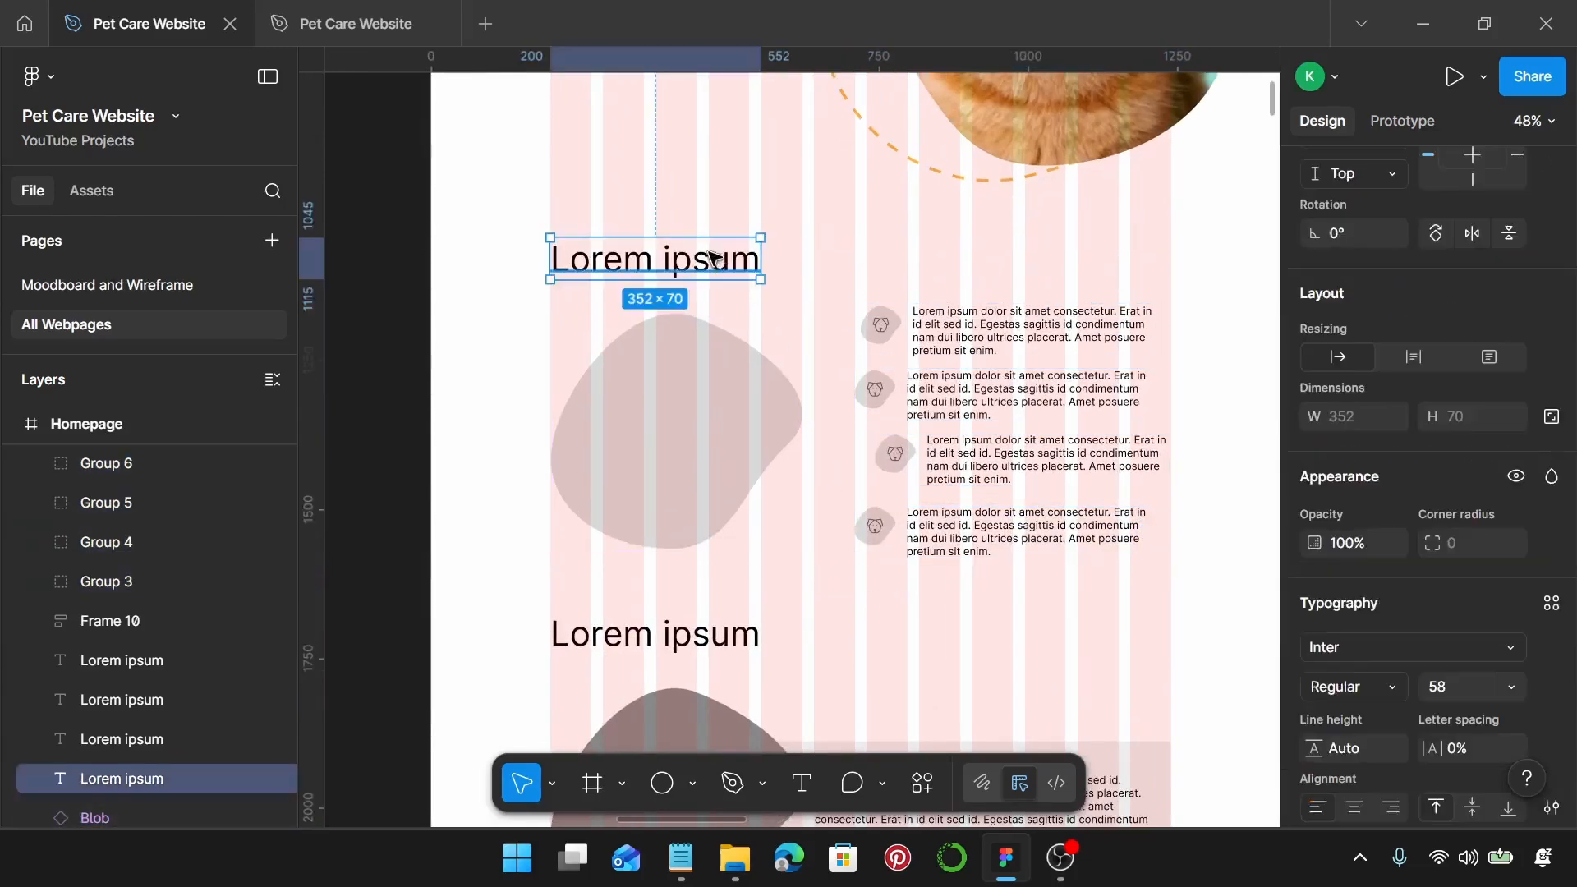
scroll(556, 257, "up", 8)
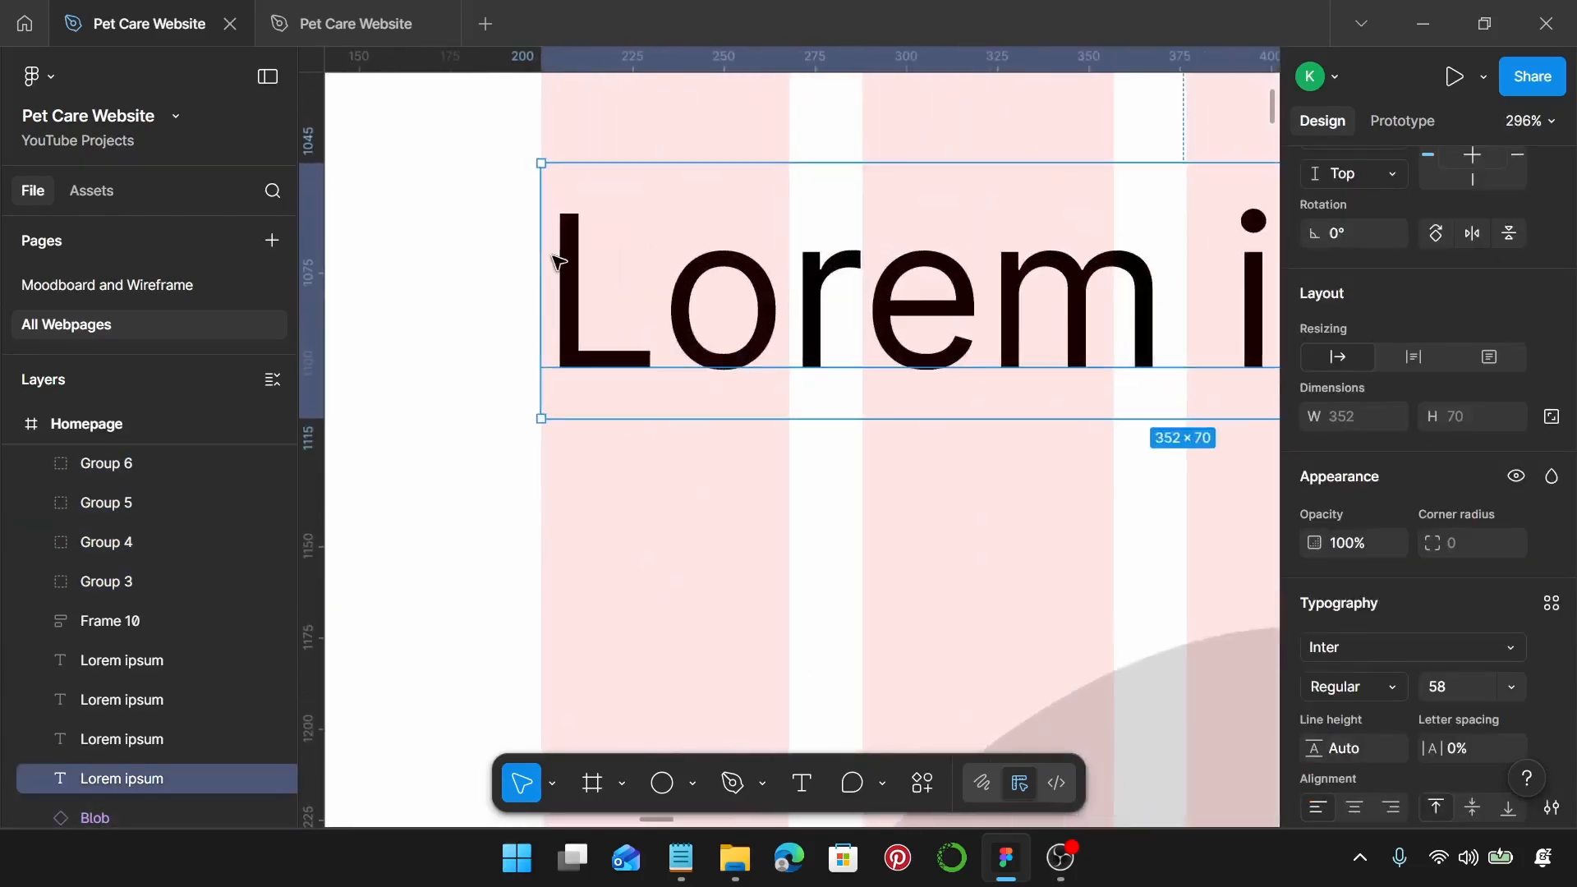
scroll(551, 258, "down", 5)
scroll(551, 257, "down", 4)
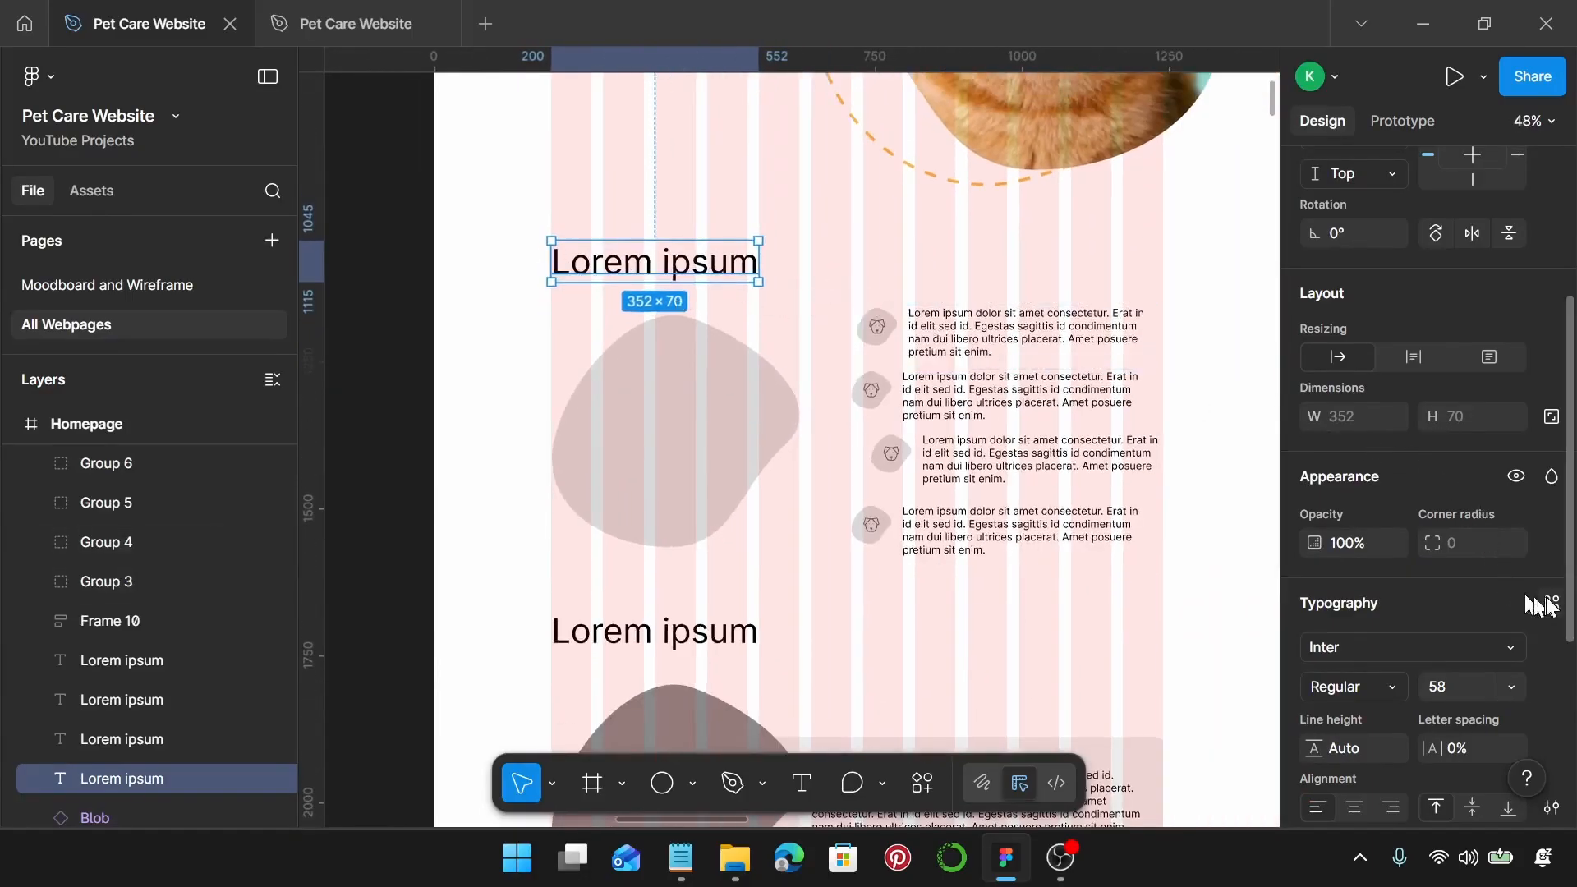
left_click(885, 277)
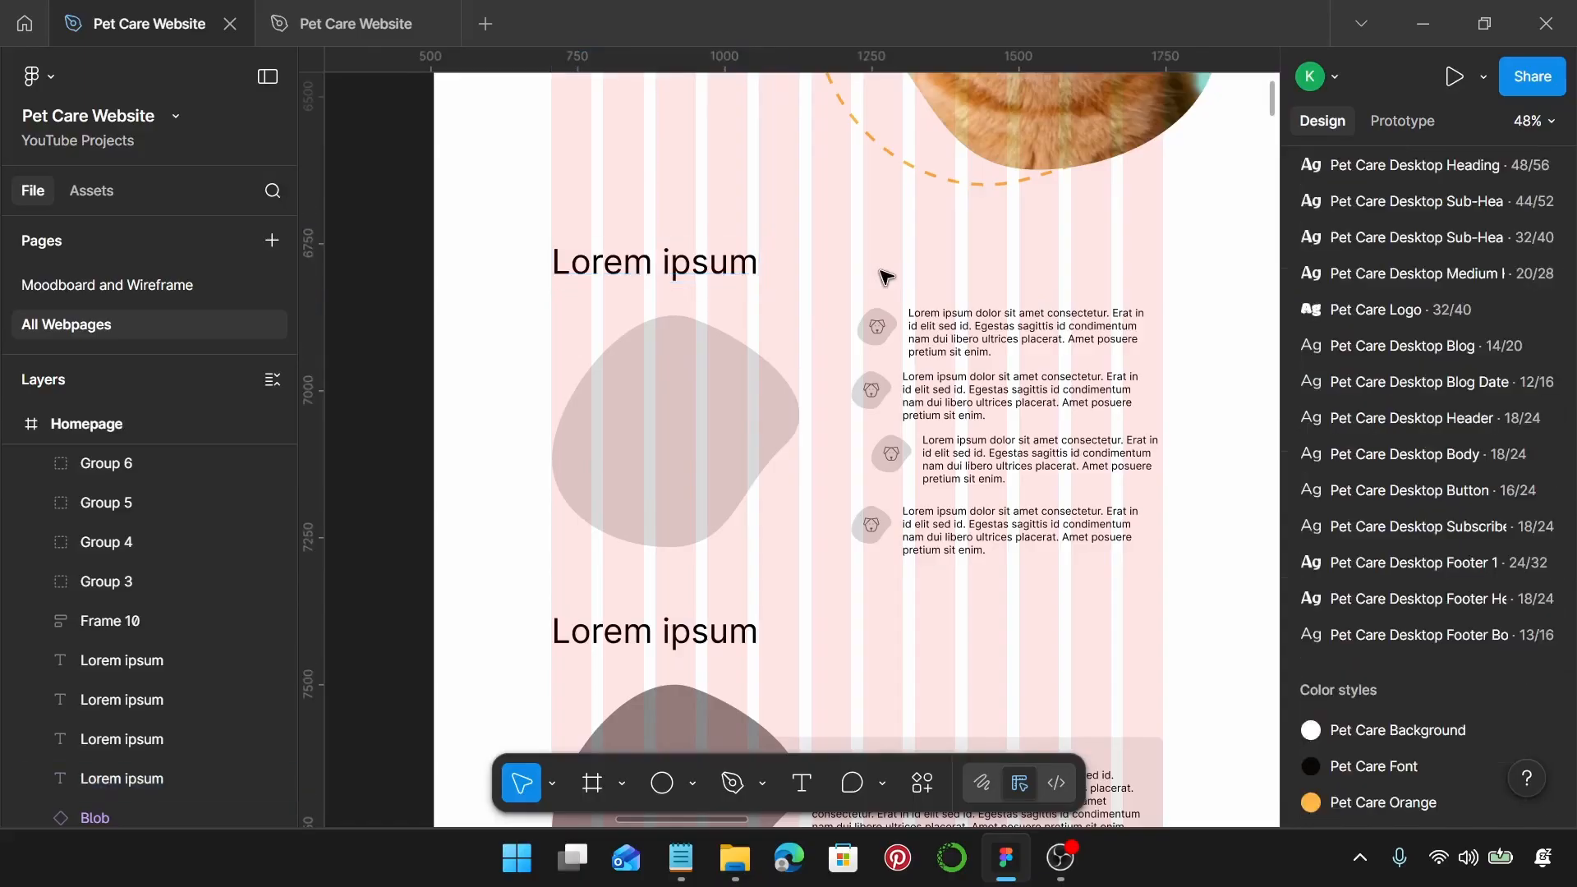
Step: Extend the Homepage frame to a height of 6607 and move the footer group down to its new bottom edge
scroll(885, 277, "down", 6)
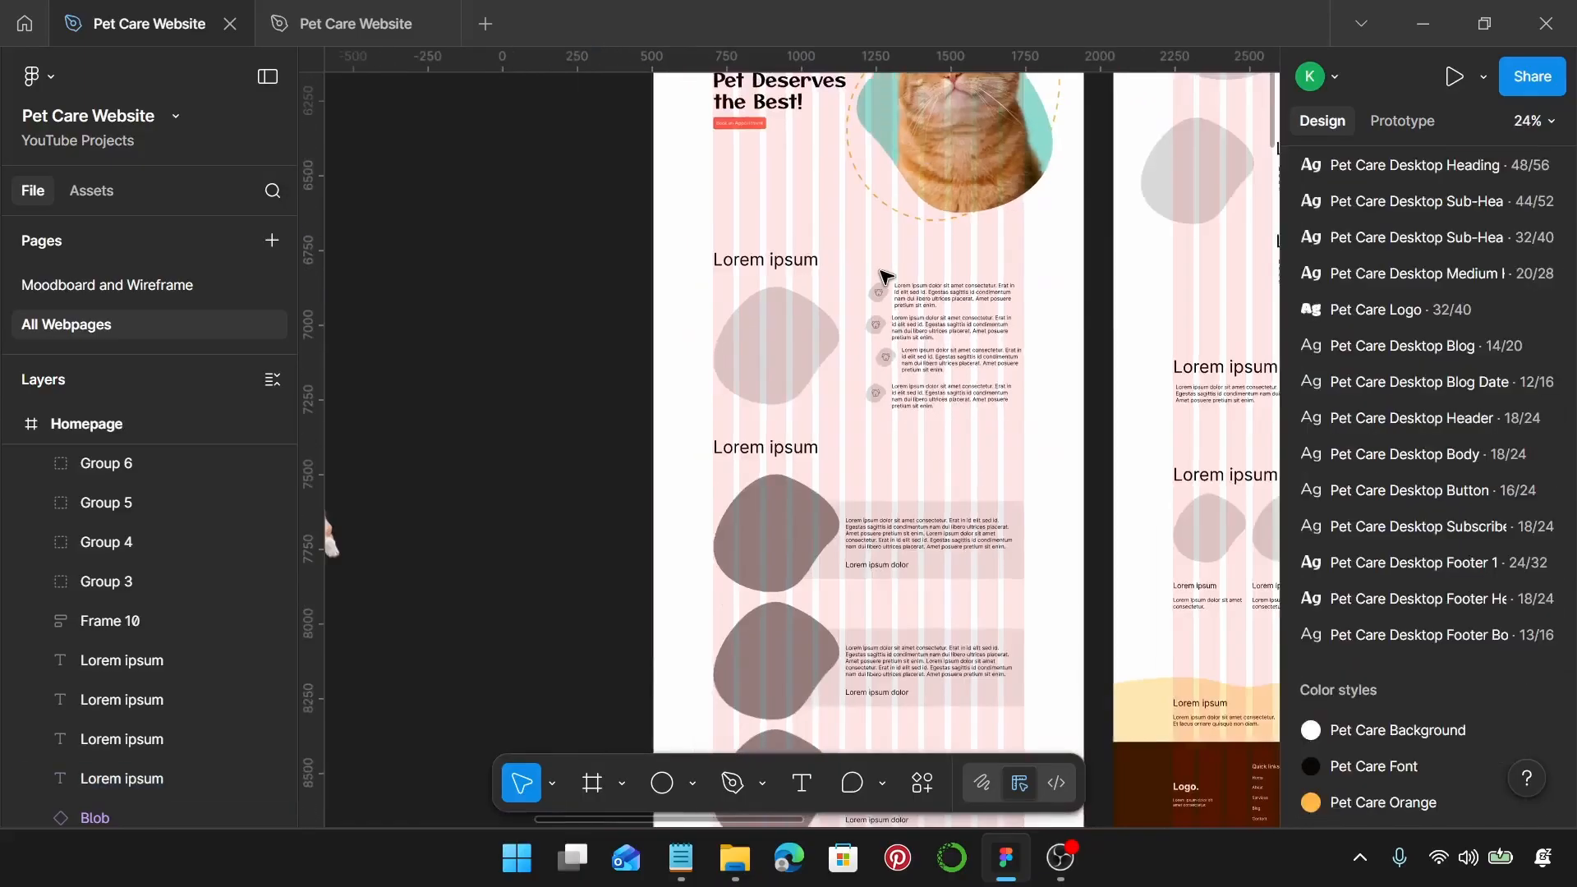
left_click(784, 102)
scroll(944, 435, "down", 8)
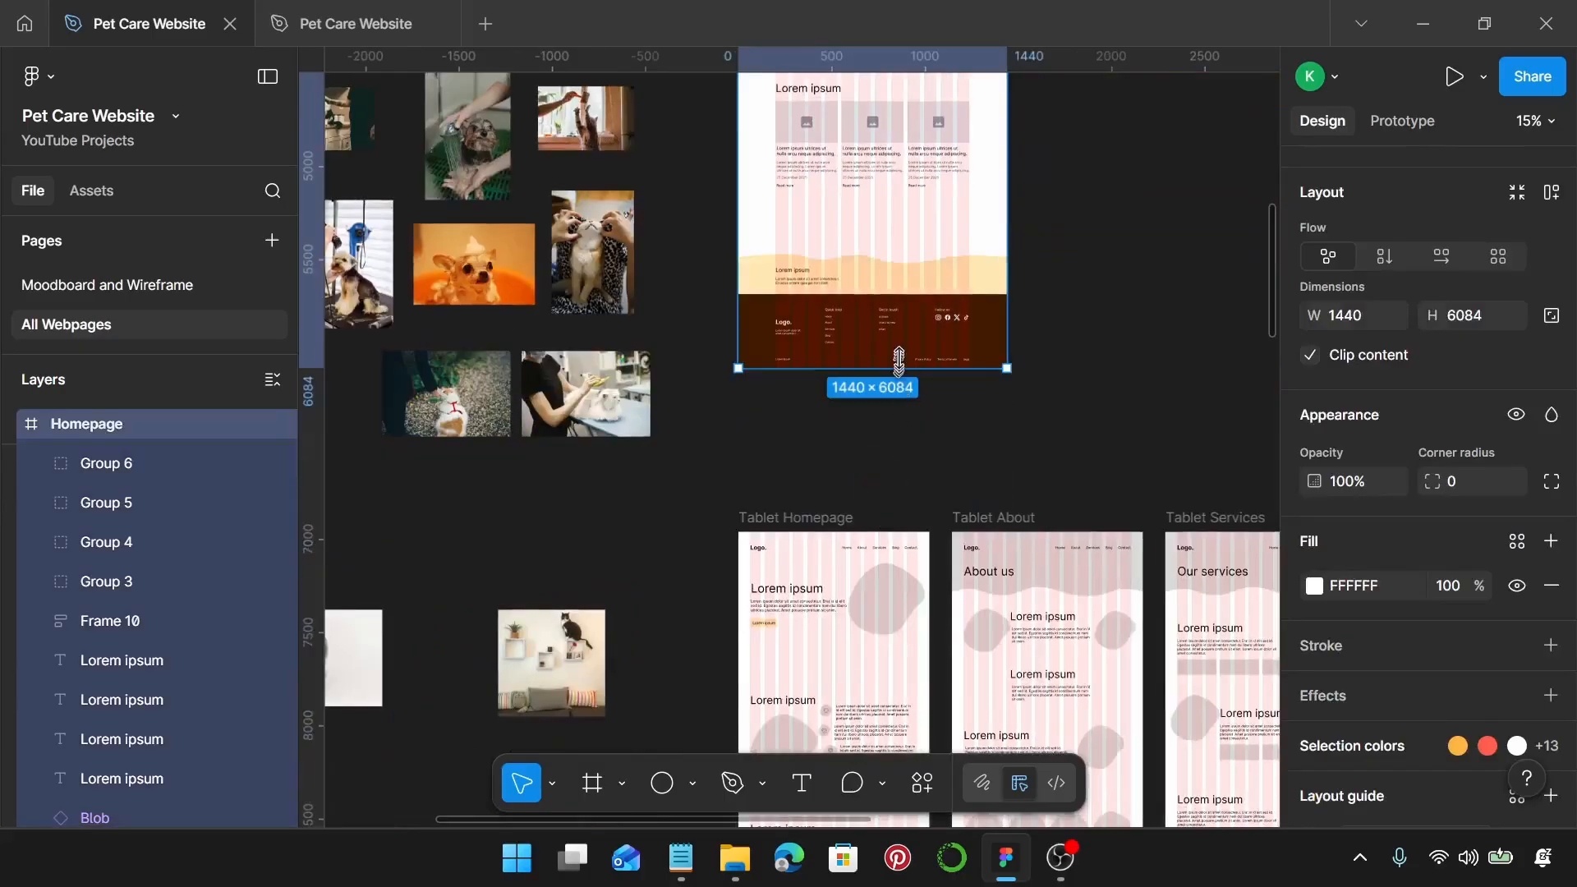
left_click_drag(898, 368, 897, 464)
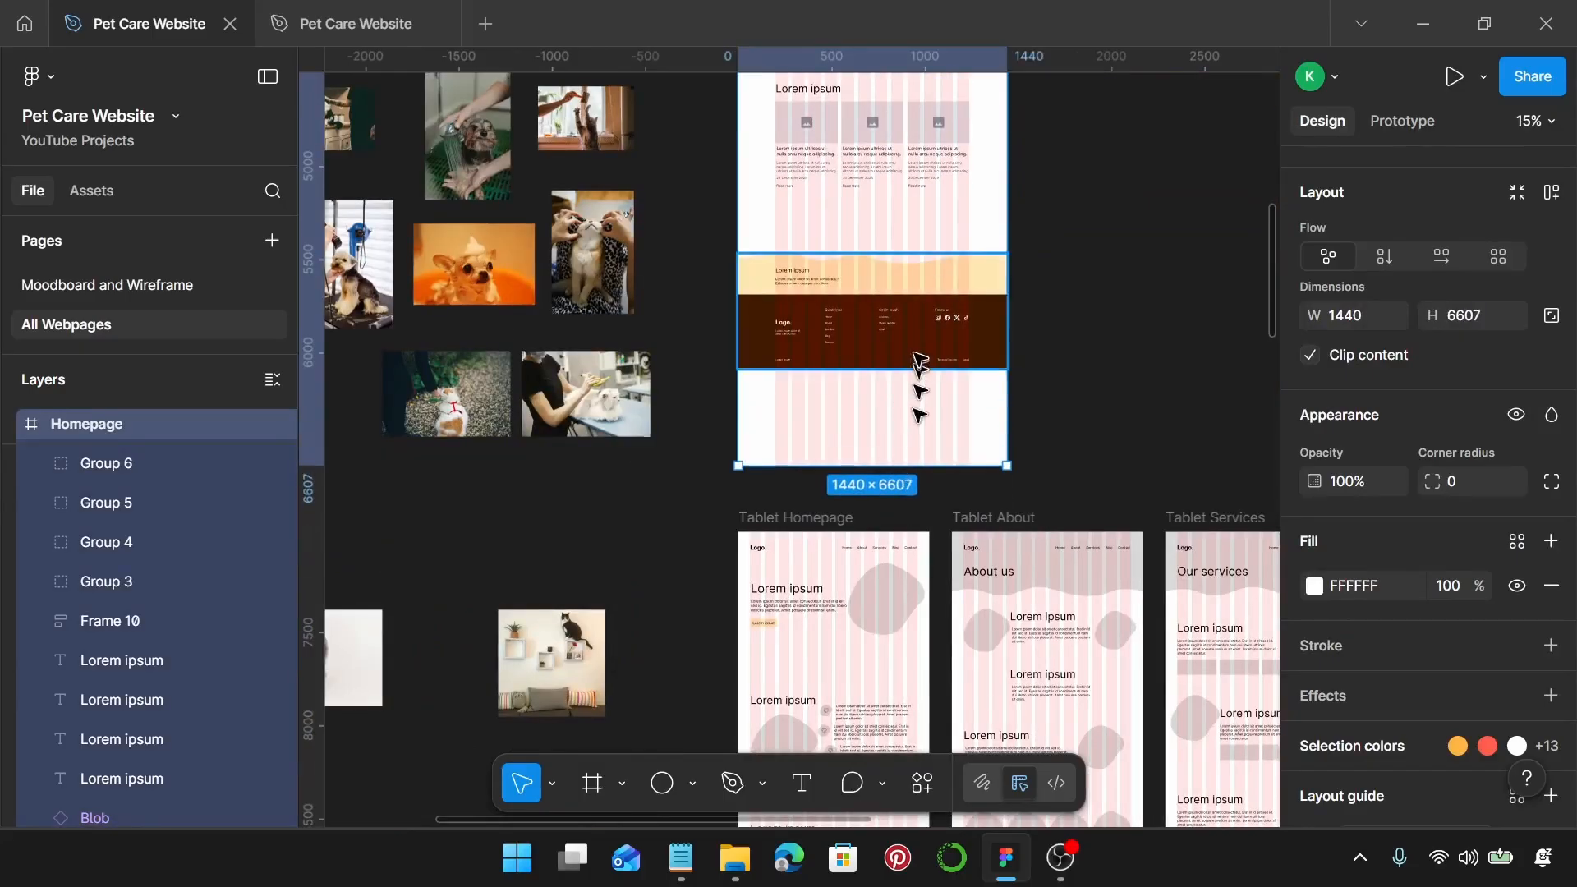
left_click(923, 312)
left_click_drag(923, 310, 943, 401)
Step: Move all homepage sections between the hero and the footer down together, leaving a wide empty gap beneath the hero
scroll(936, 394, "up", 5)
scroll(919, 373, "up", 5)
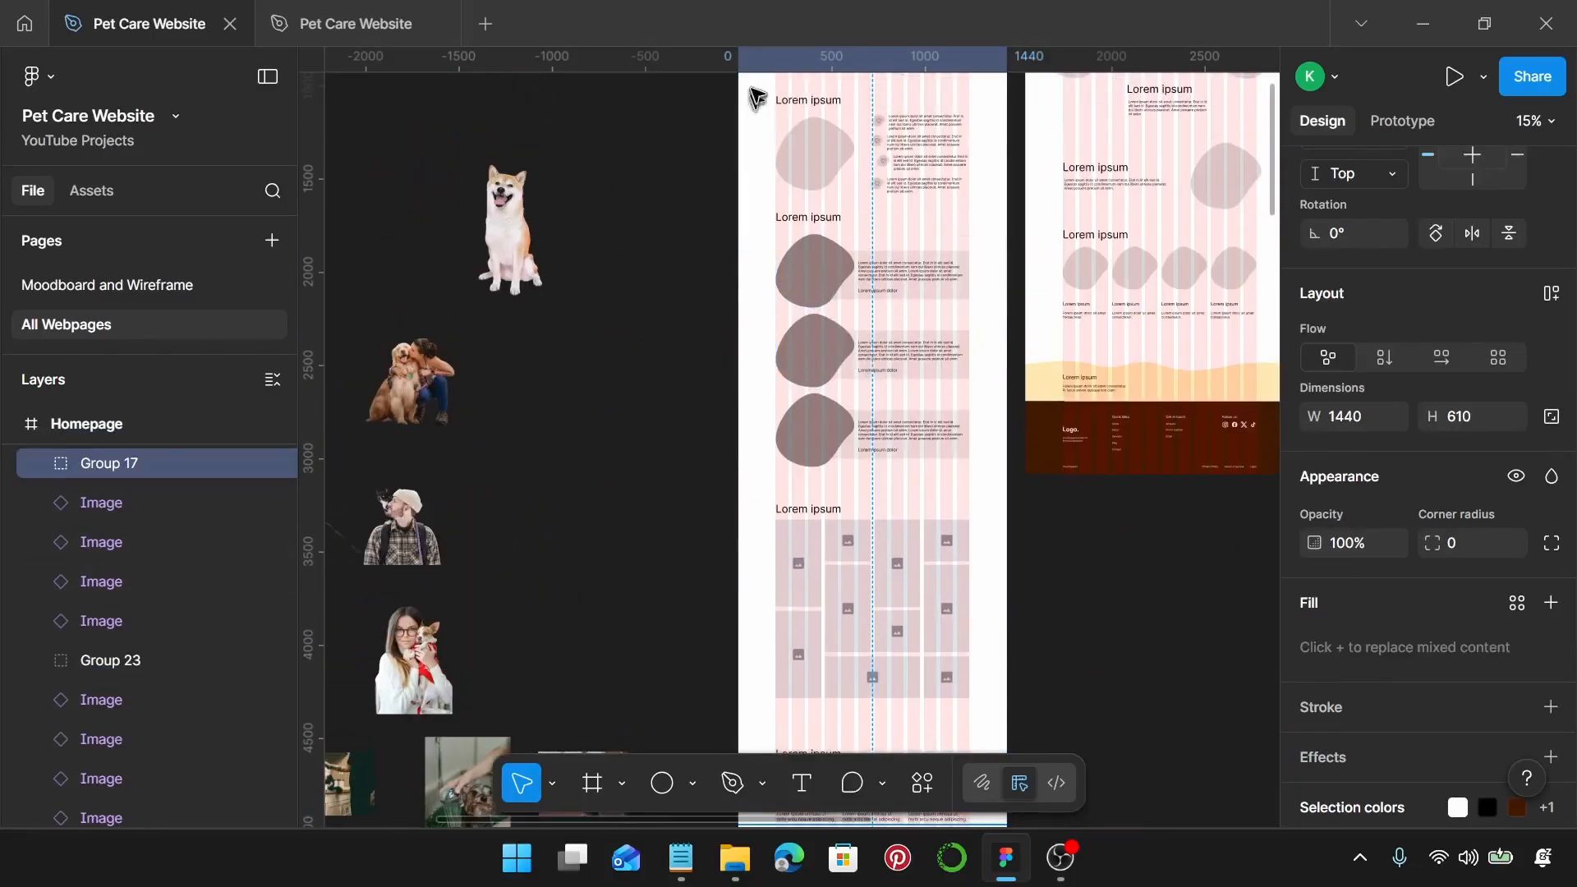
left_click_drag(752, 92, 971, 519)
left_click_drag(982, 640, 989, 760)
scroll(946, 612, "up", 3)
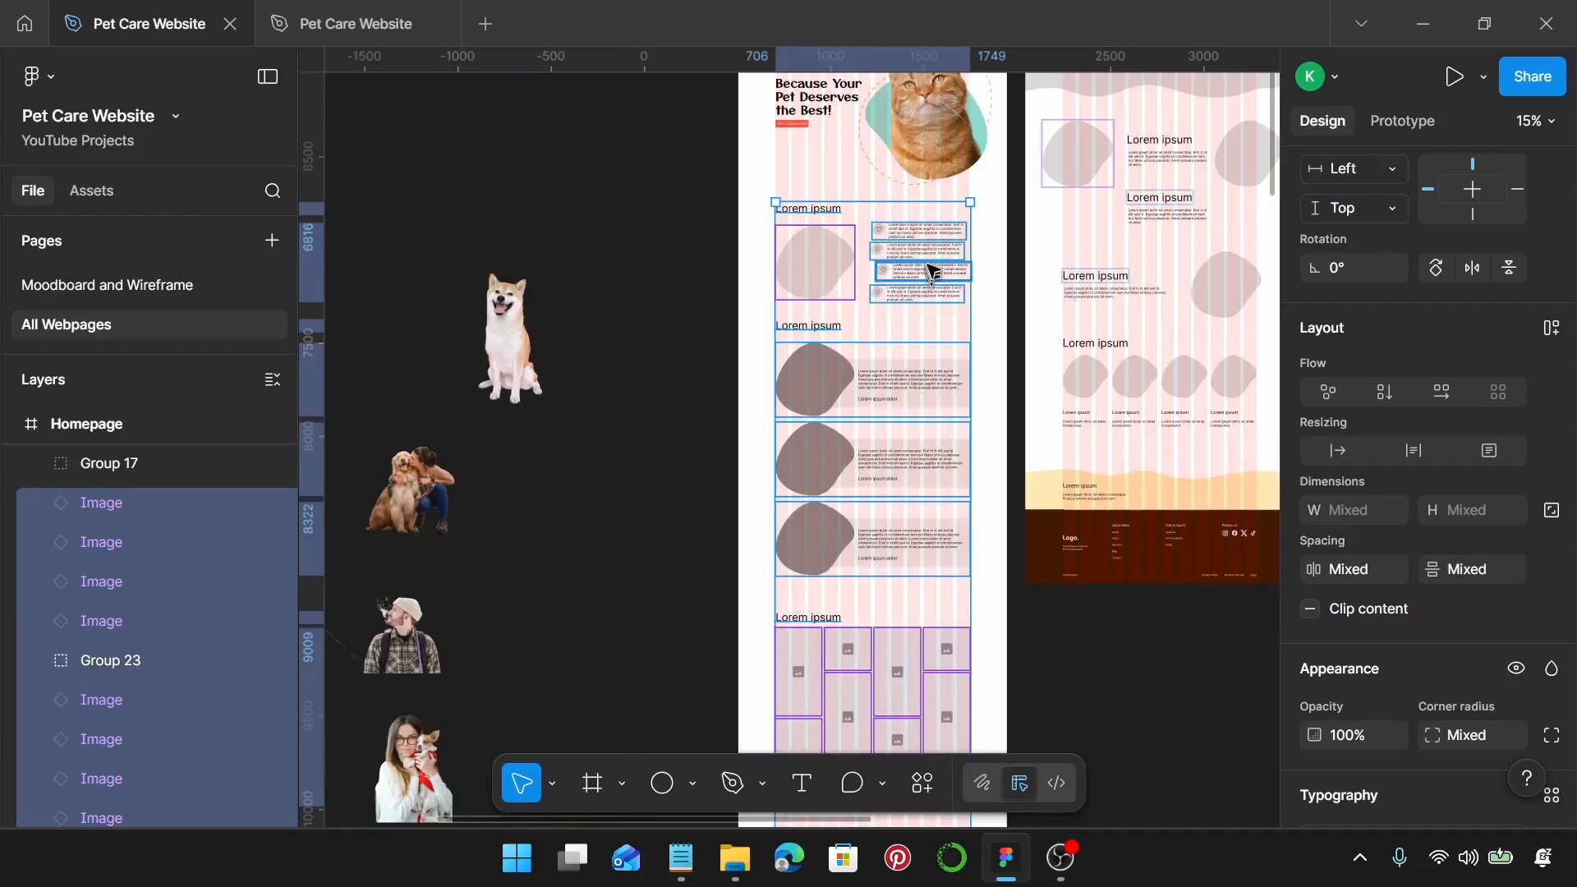
left_click_drag(932, 254, 928, 324)
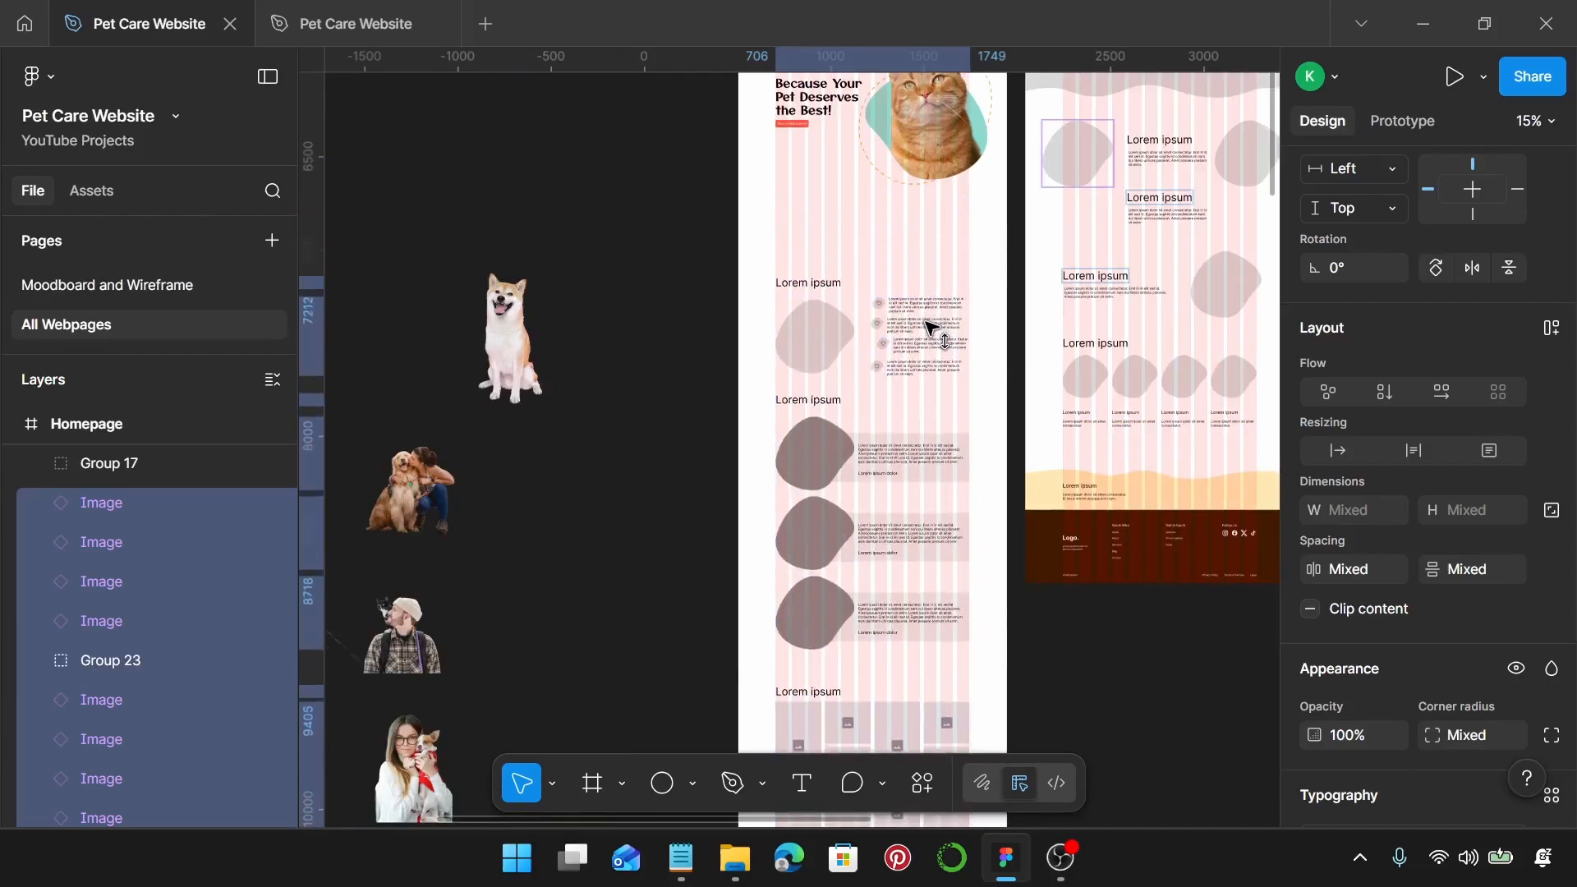
scroll(929, 325, "down", 5)
scroll(925, 322, "up", 5)
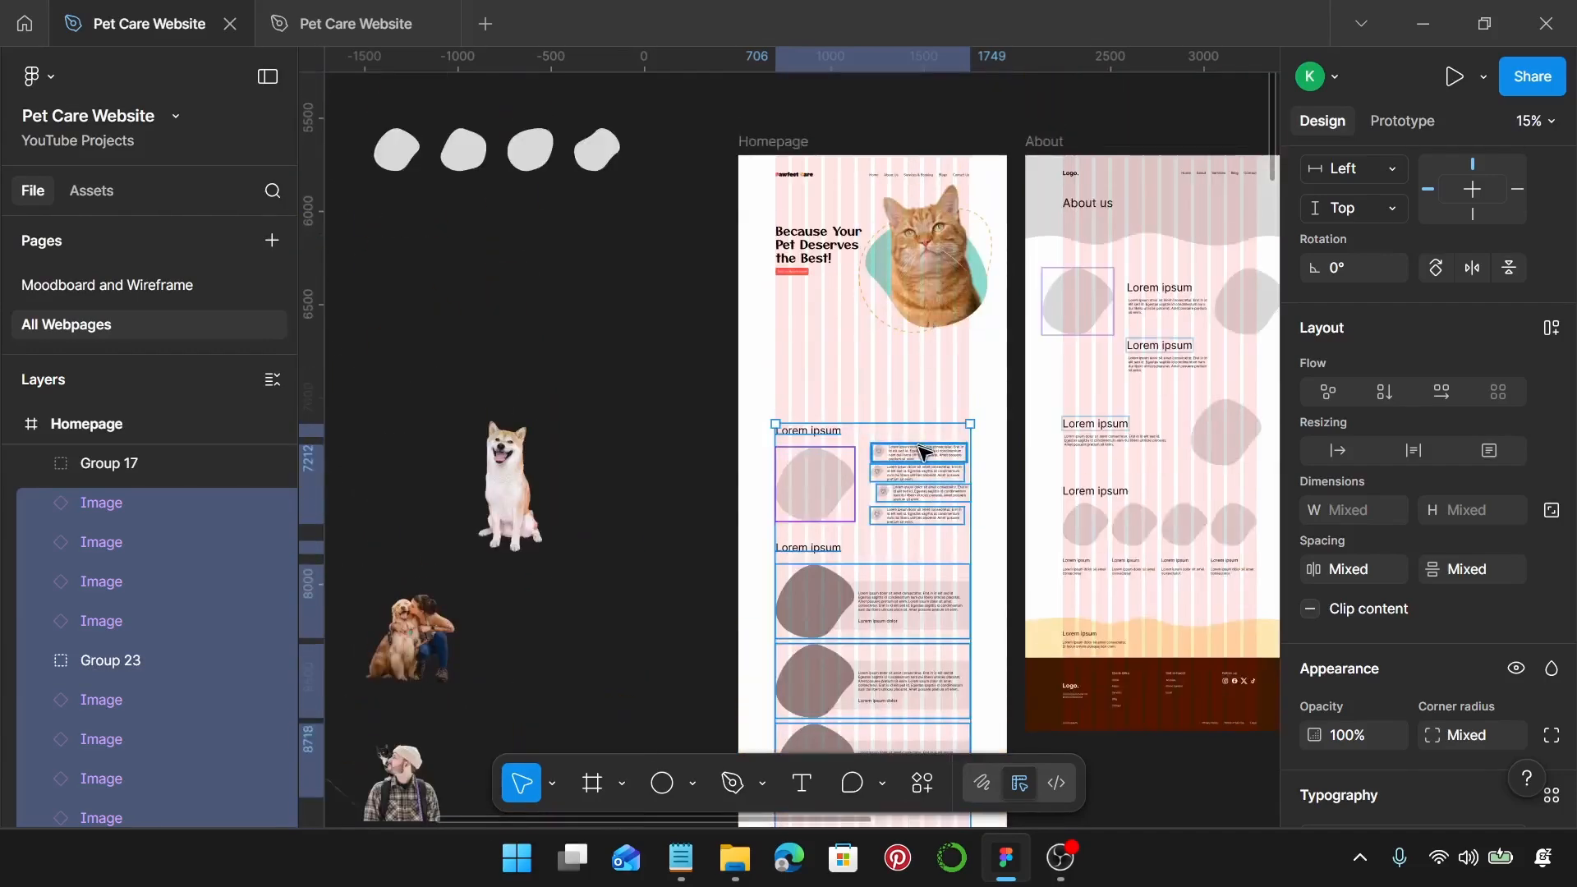
left_click_drag(924, 450, 924, 489)
Step: Duplicate the first Lorem ipsum heading into the gap at about X 544, Y 1066, and apply the Pet Care Desktop Heading style
scroll(749, 416, "up", 3)
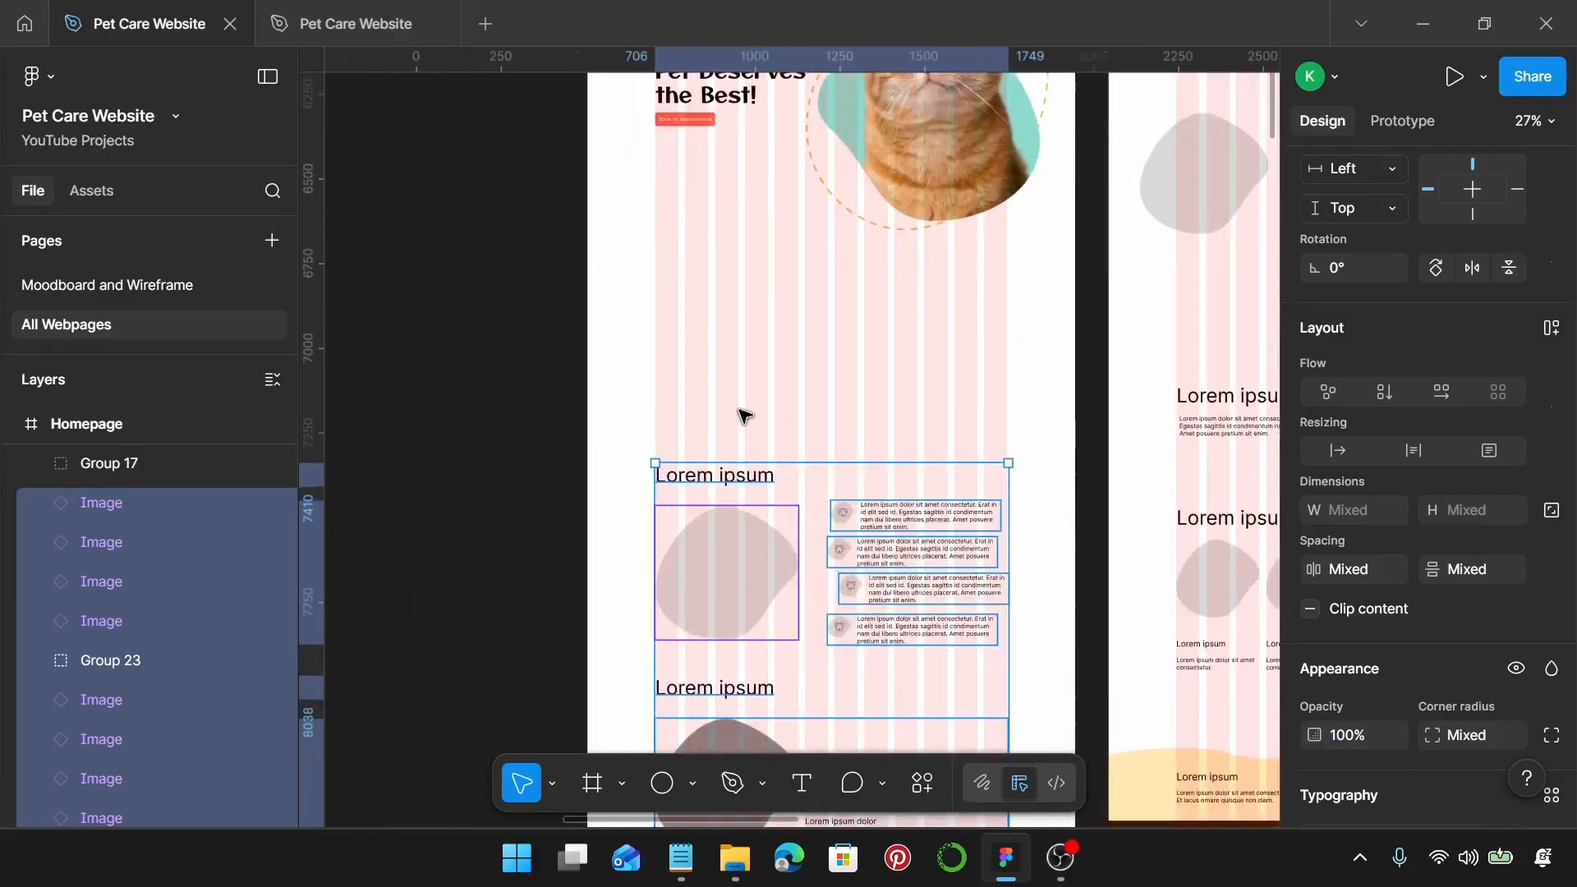
key("Escape")
left_click(696, 482)
left_click_drag(696, 482, 813, 299, "alt")
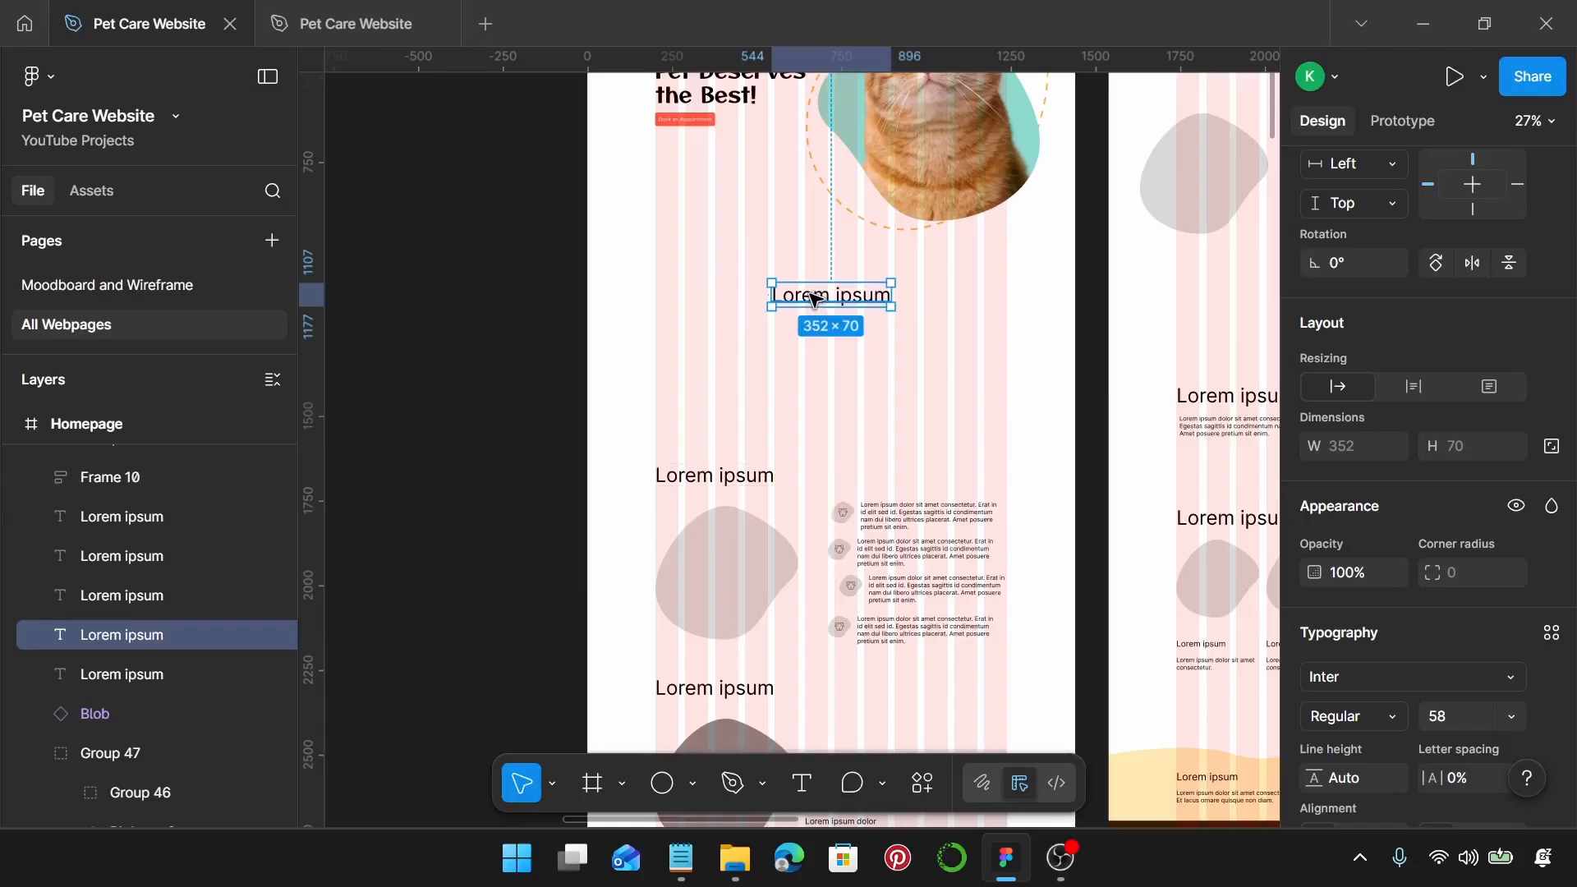
scroll(813, 299, "up", 2)
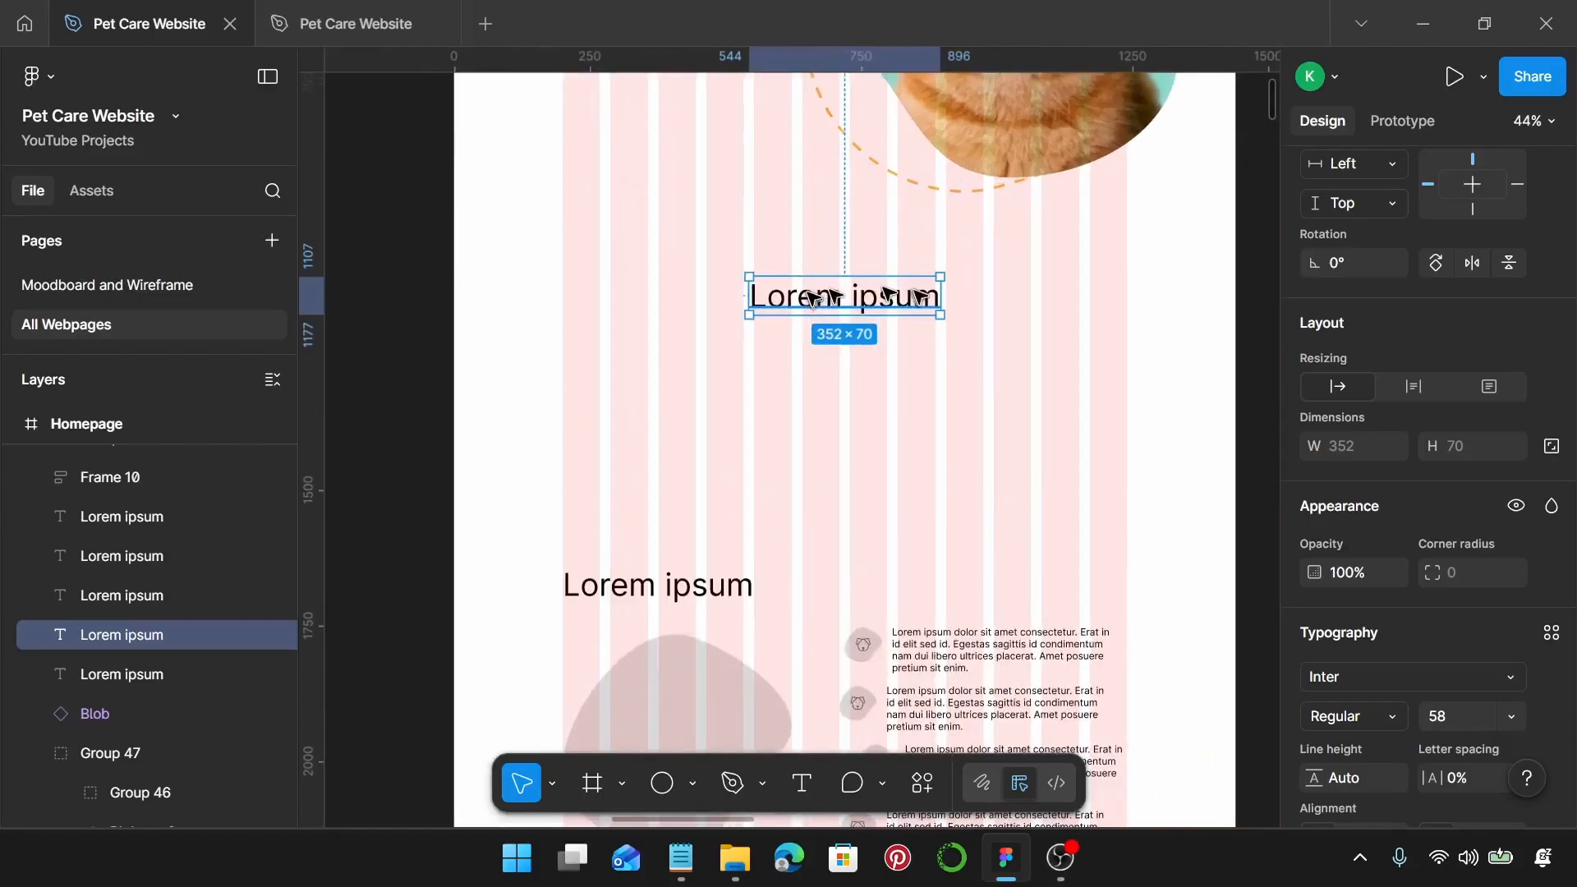
left_click_drag(914, 295, 914, 277)
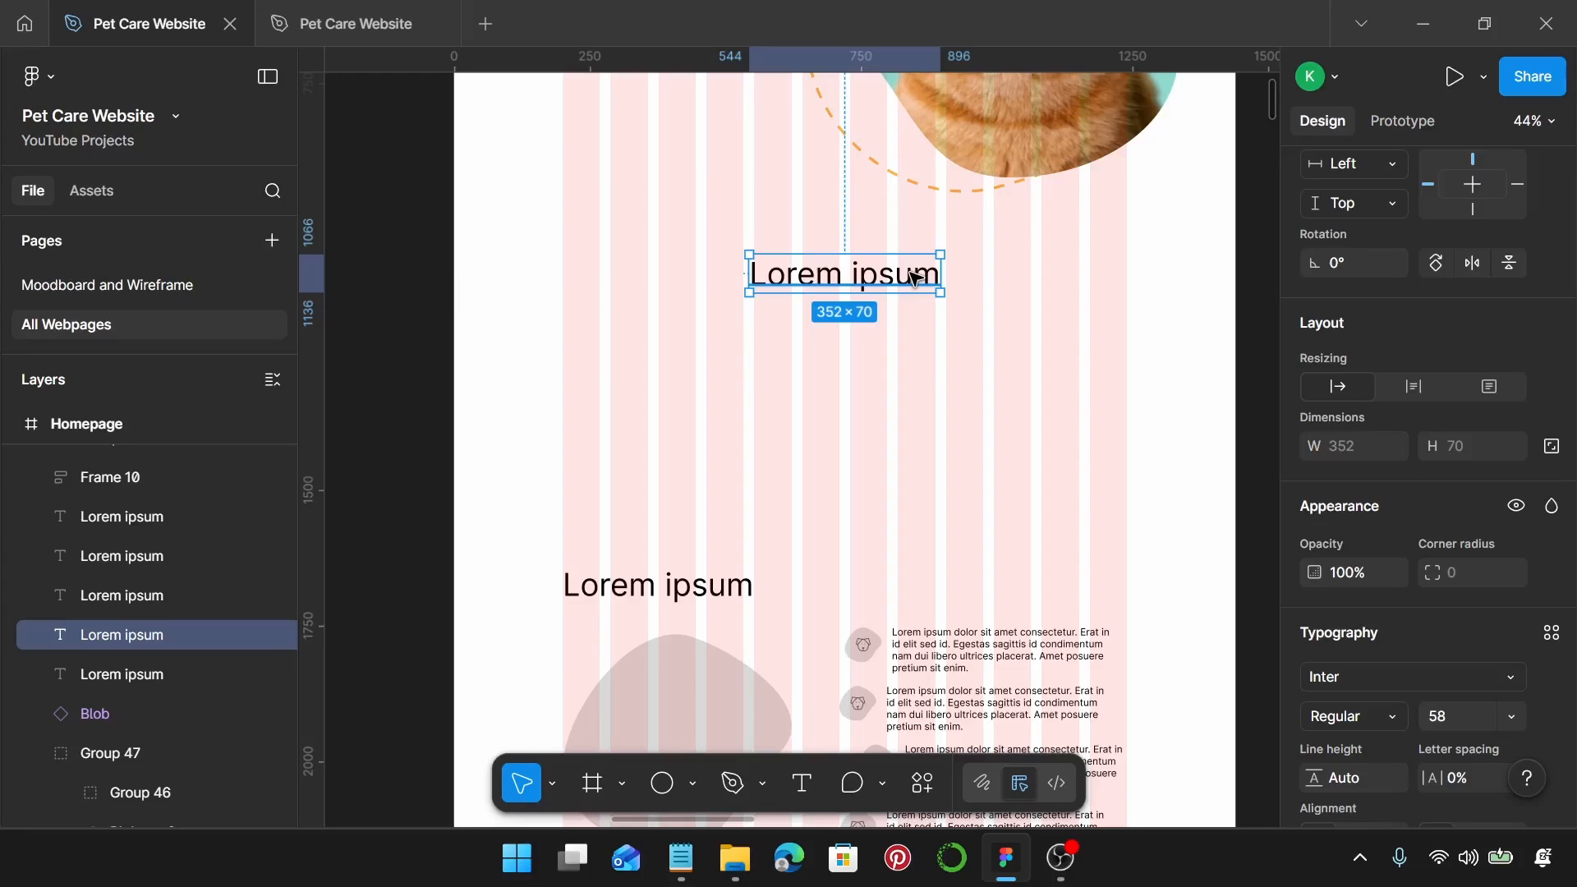
left_click(1549, 636)
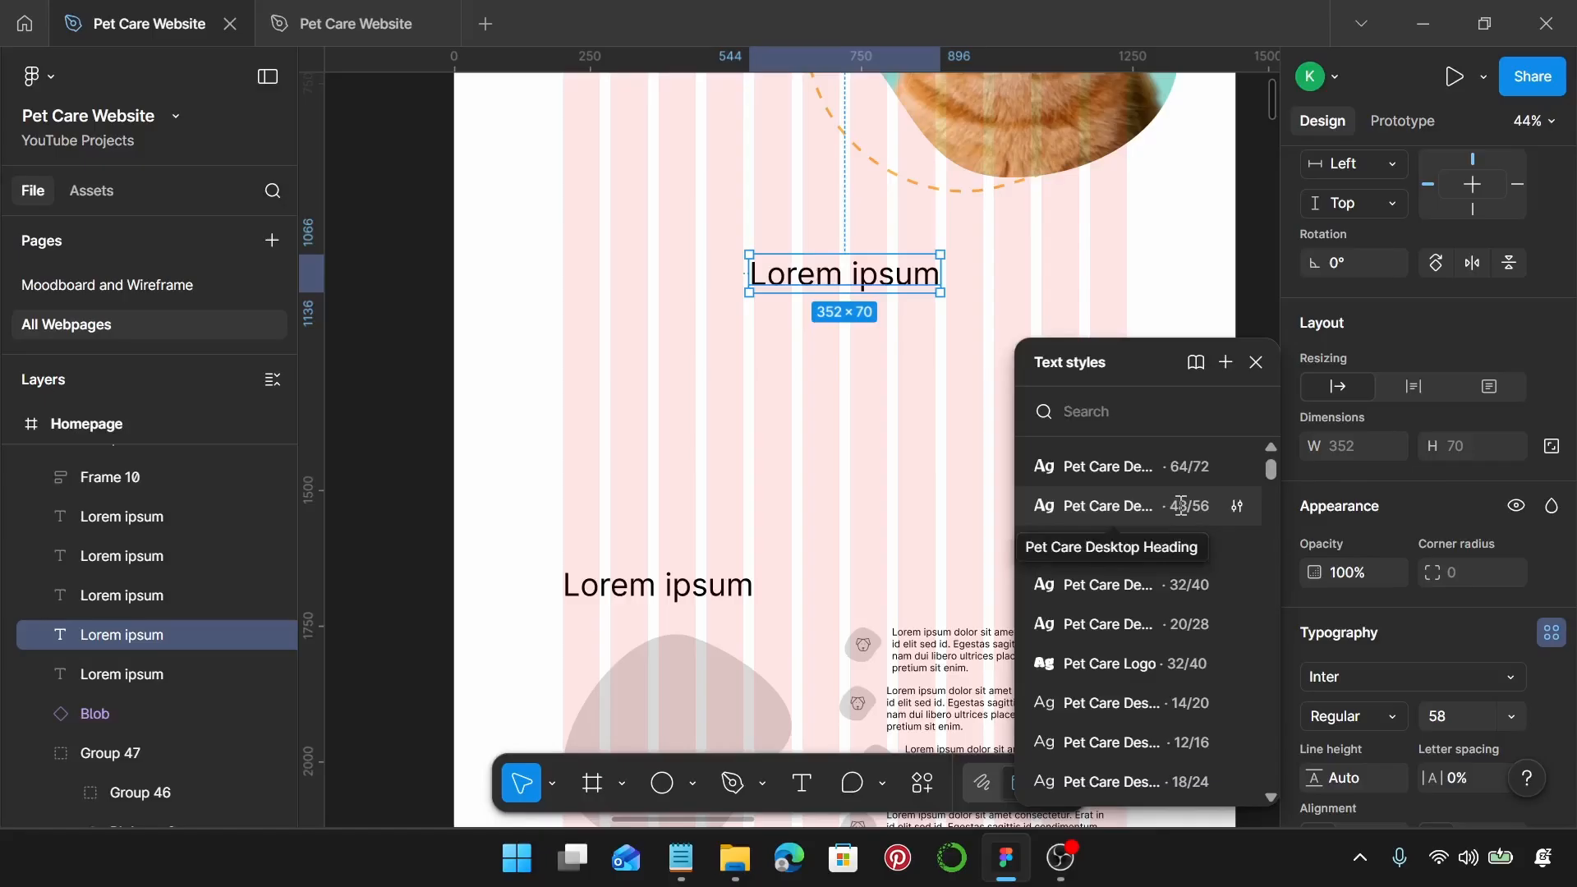
left_click(1181, 505)
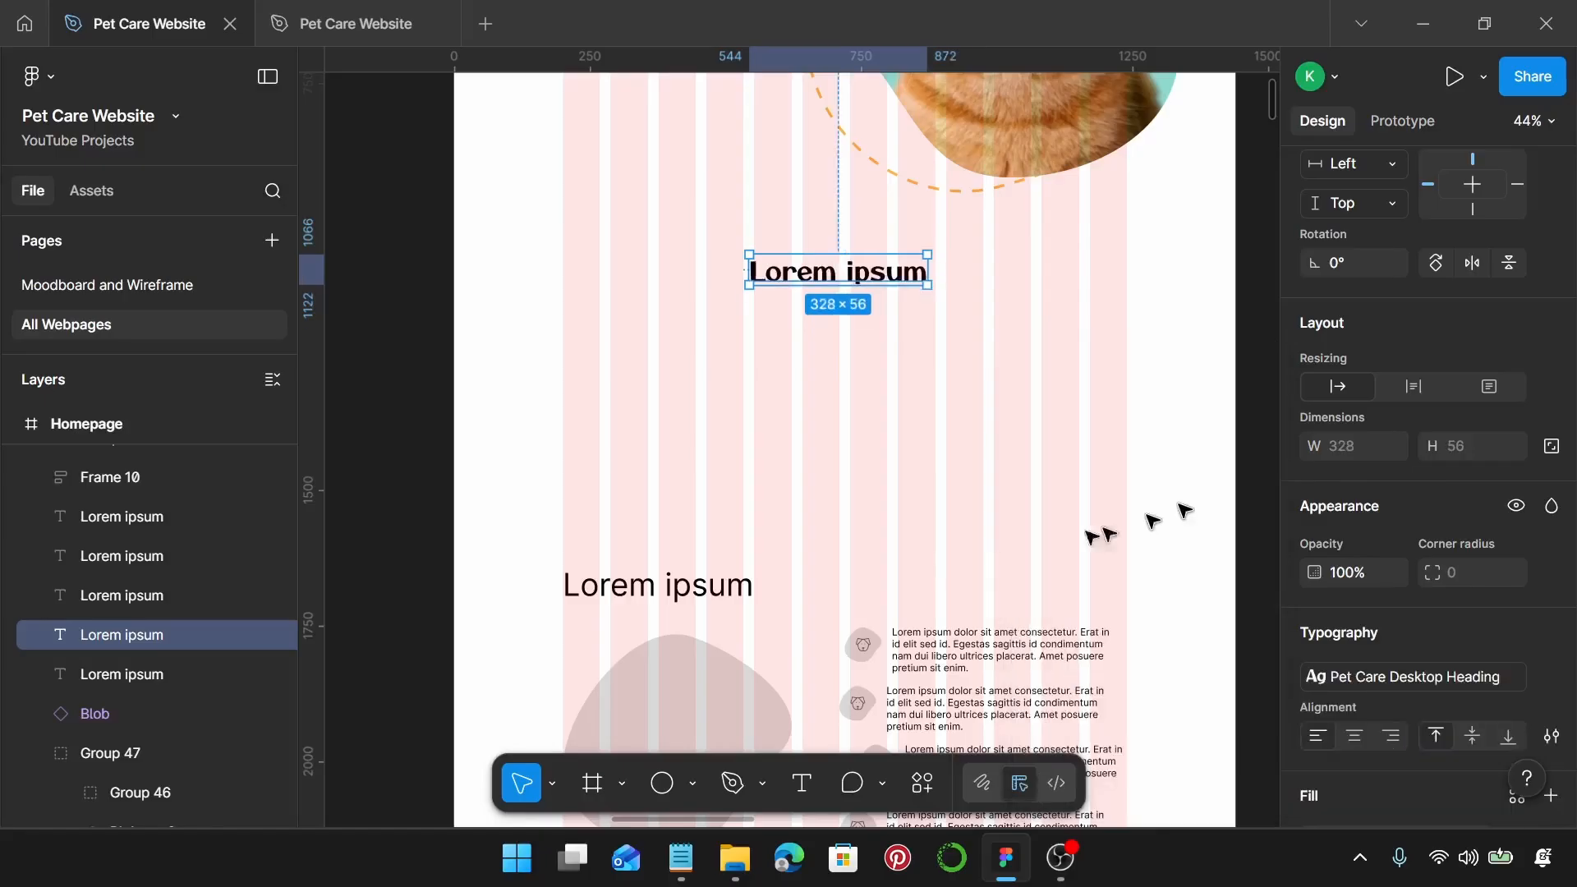
Step: Replace the duplicated heading's text with "Welcome to Pawfect Care!" from the Notepad document and centre it at about X 389, Y 1052
left_click(680, 858)
scroll(1183, 443, "down", 5)
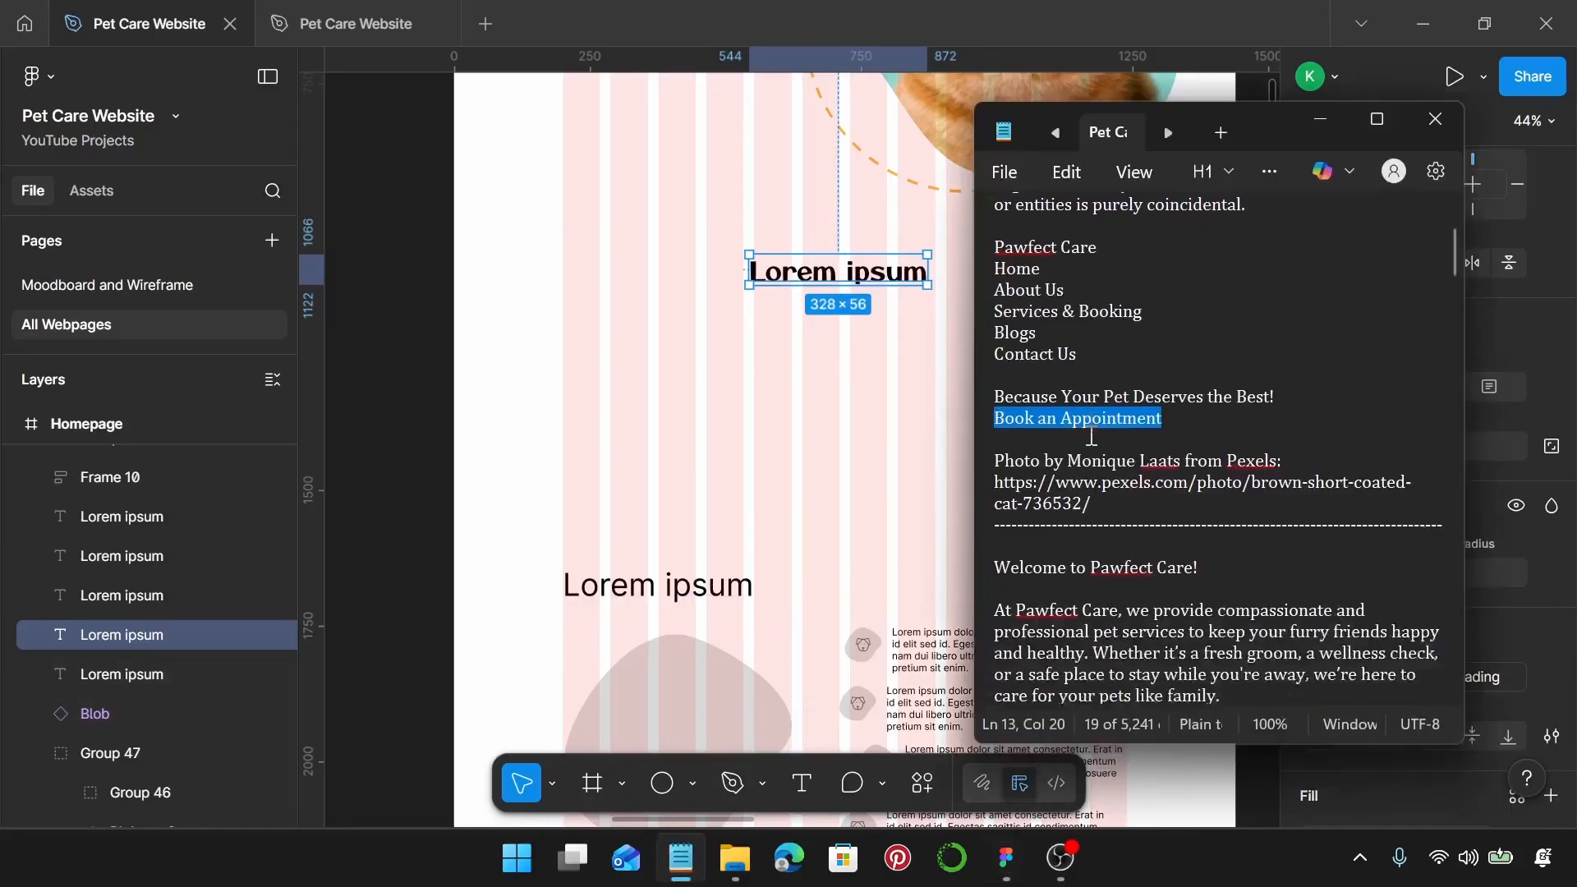
left_click_drag(1221, 463, 985, 463)
key("ctrl+c")
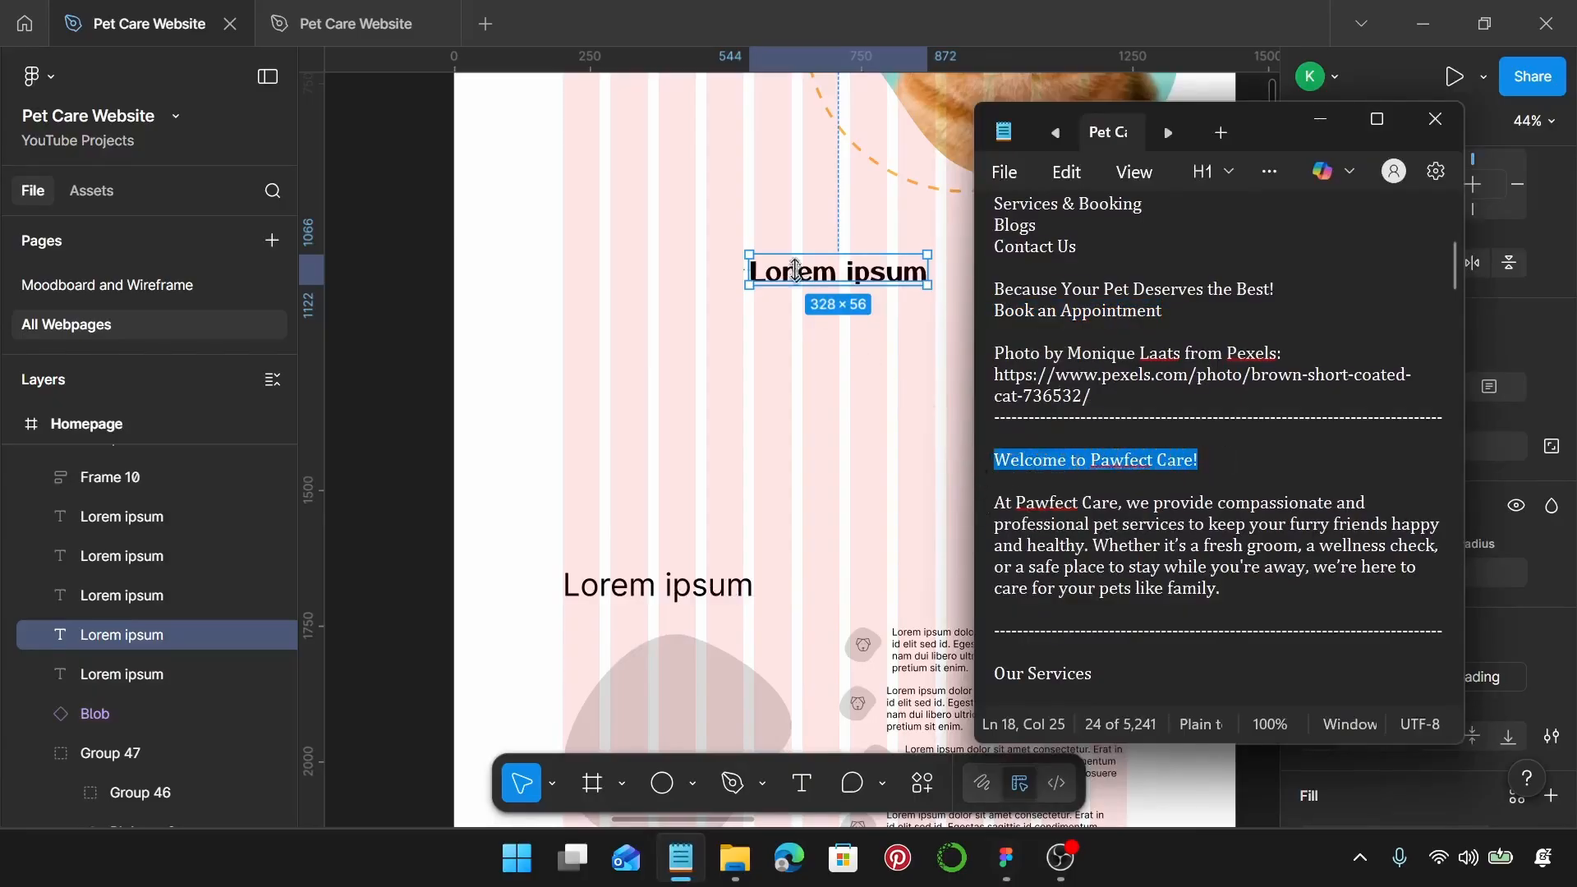
double_click(831, 278)
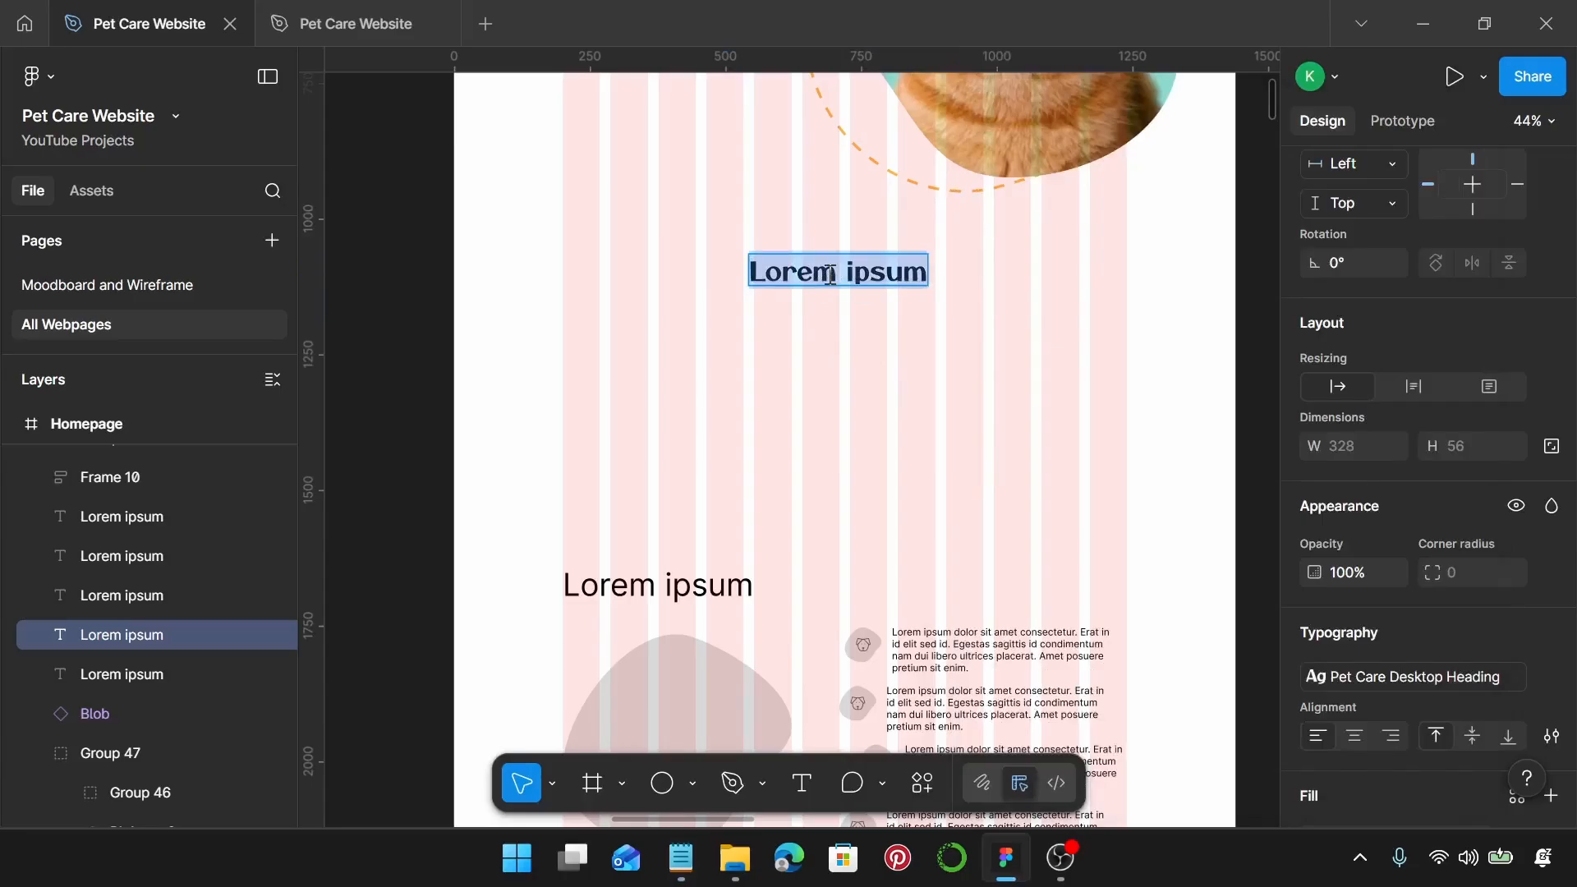
key("ctrl+v")
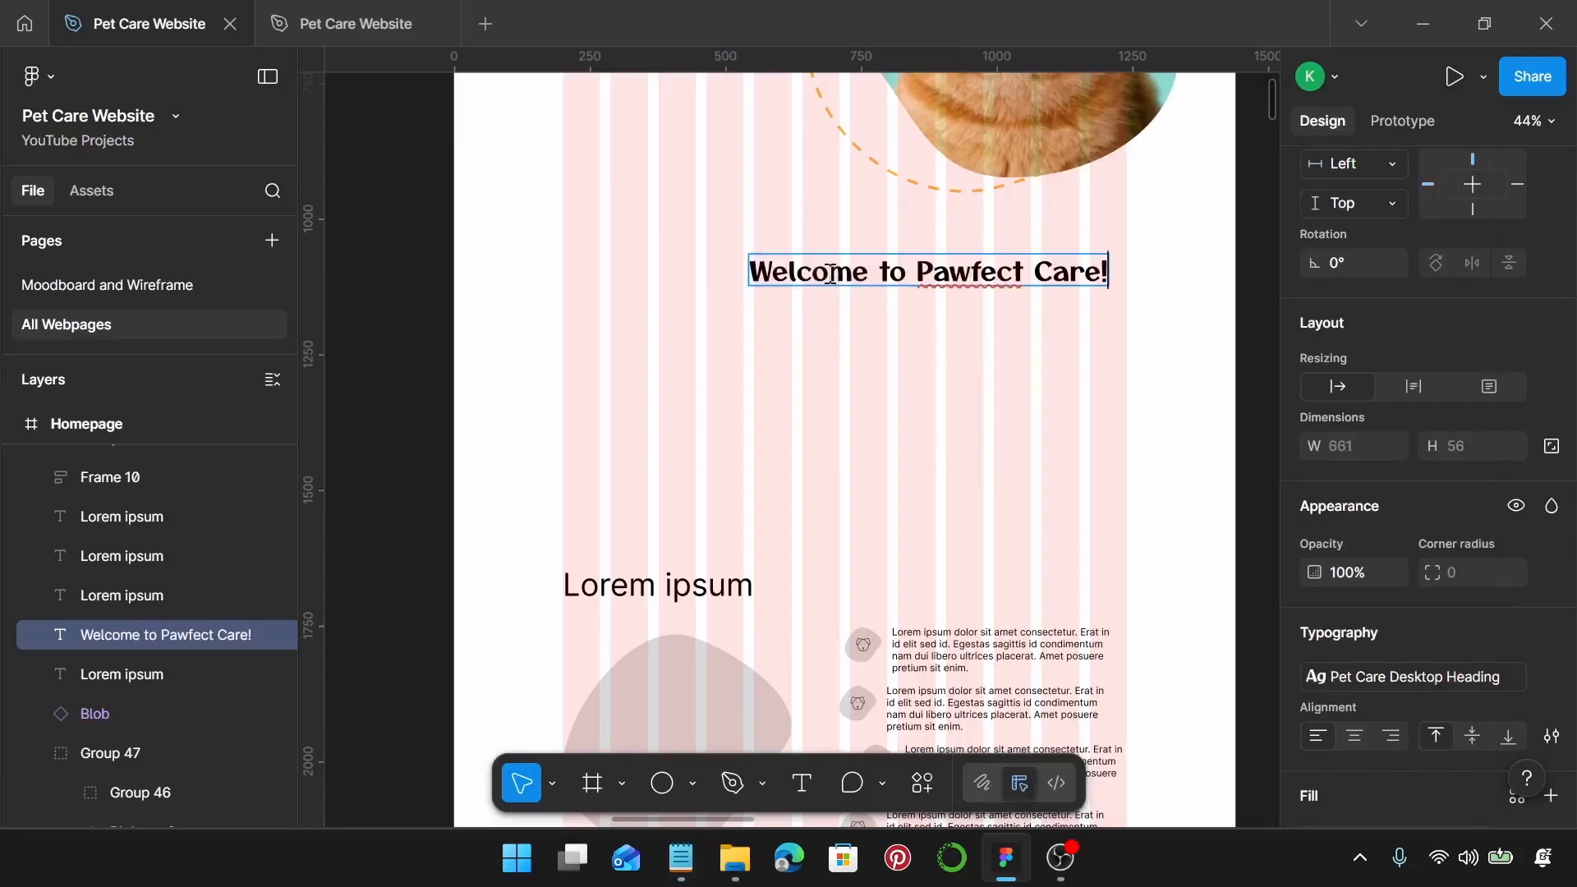
key("Escape")
left_click_drag(985, 269, 904, 261)
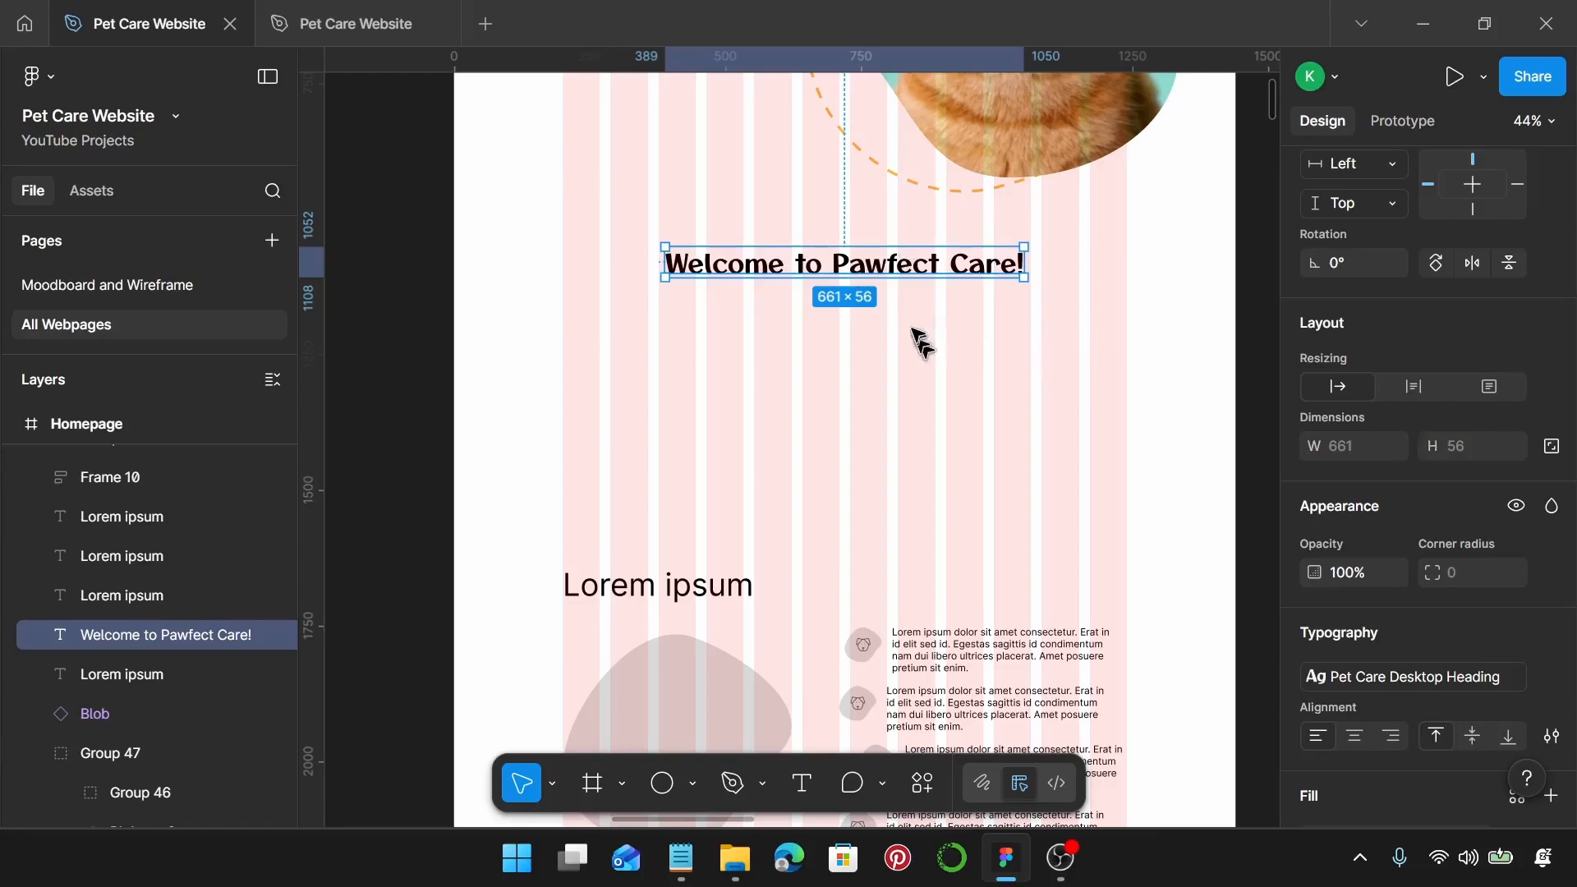
Step: Copy the paragraph text from the first icon-and-text group and paste it directly into the Homepage frame
left_click(963, 662)
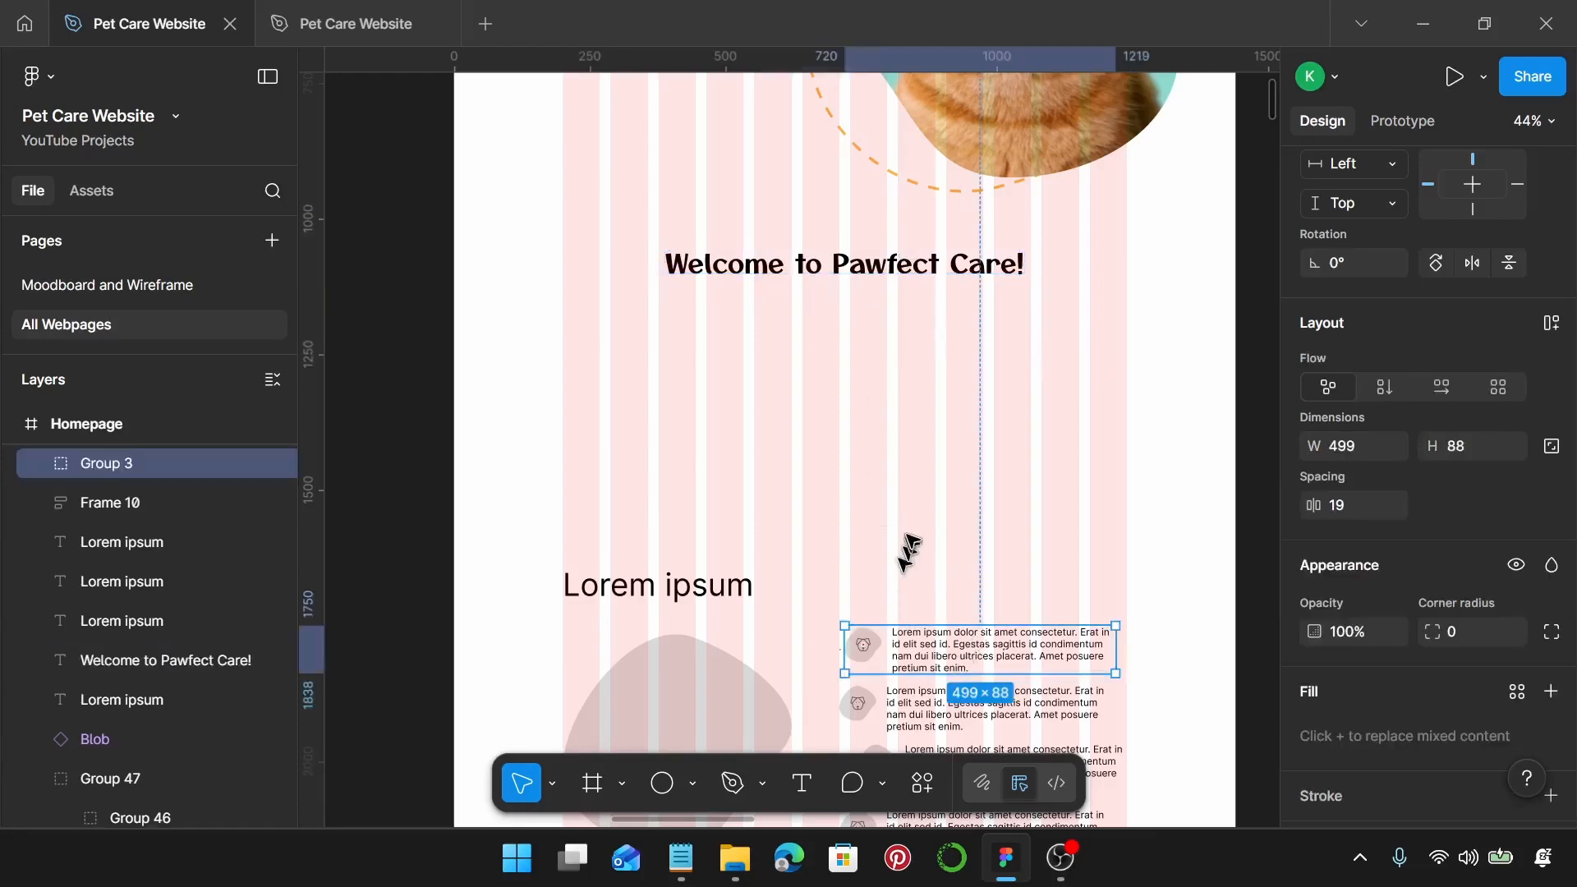
double_click(923, 661)
left_click(868, 451)
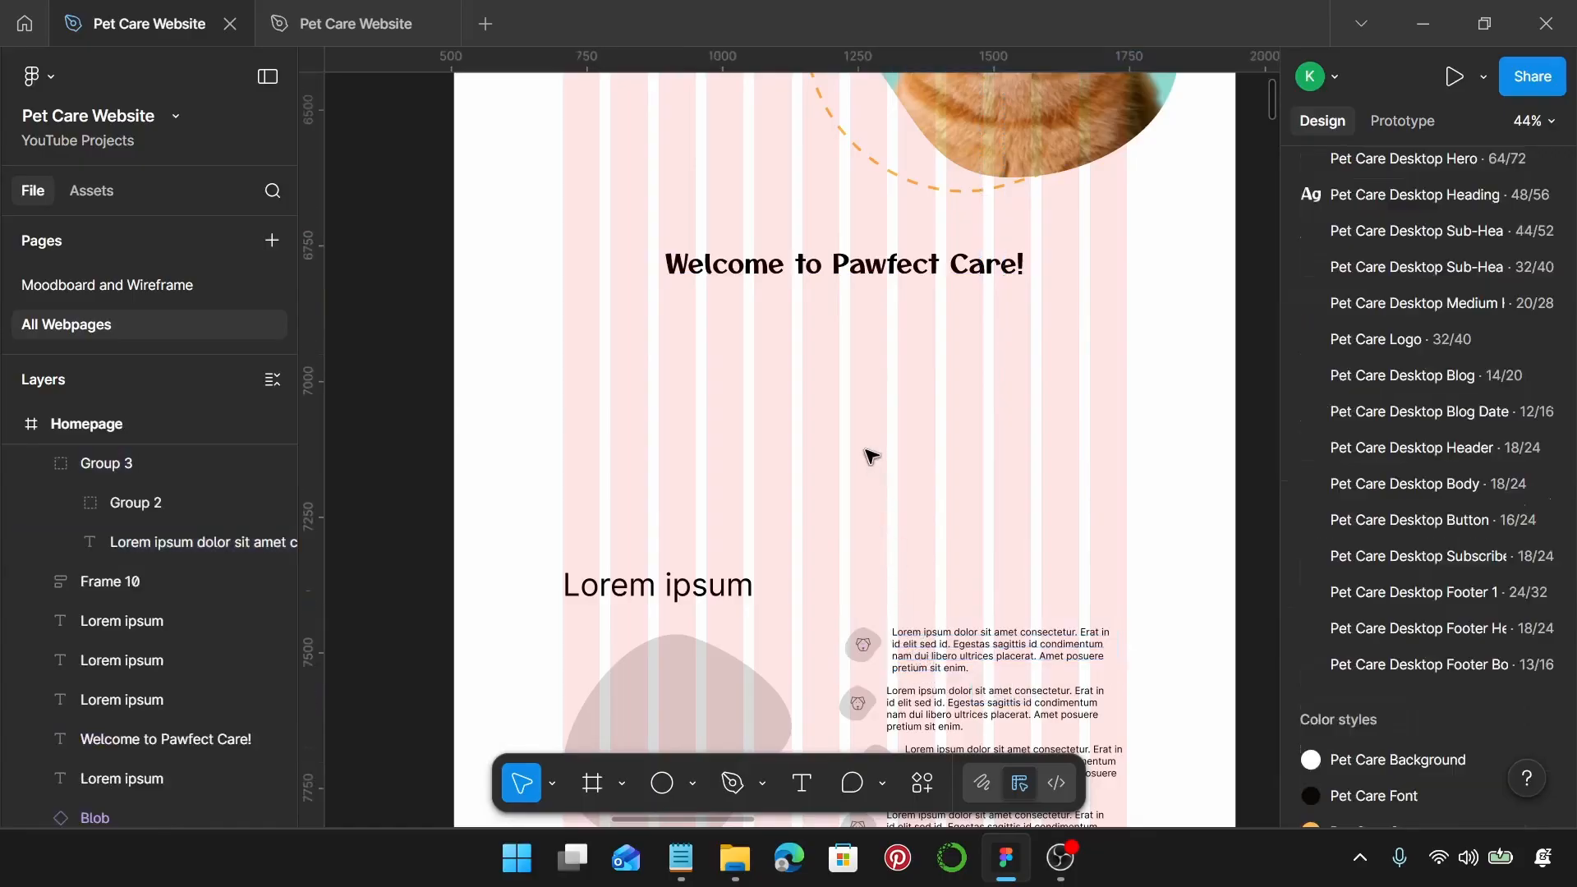
key("ctrl+v")
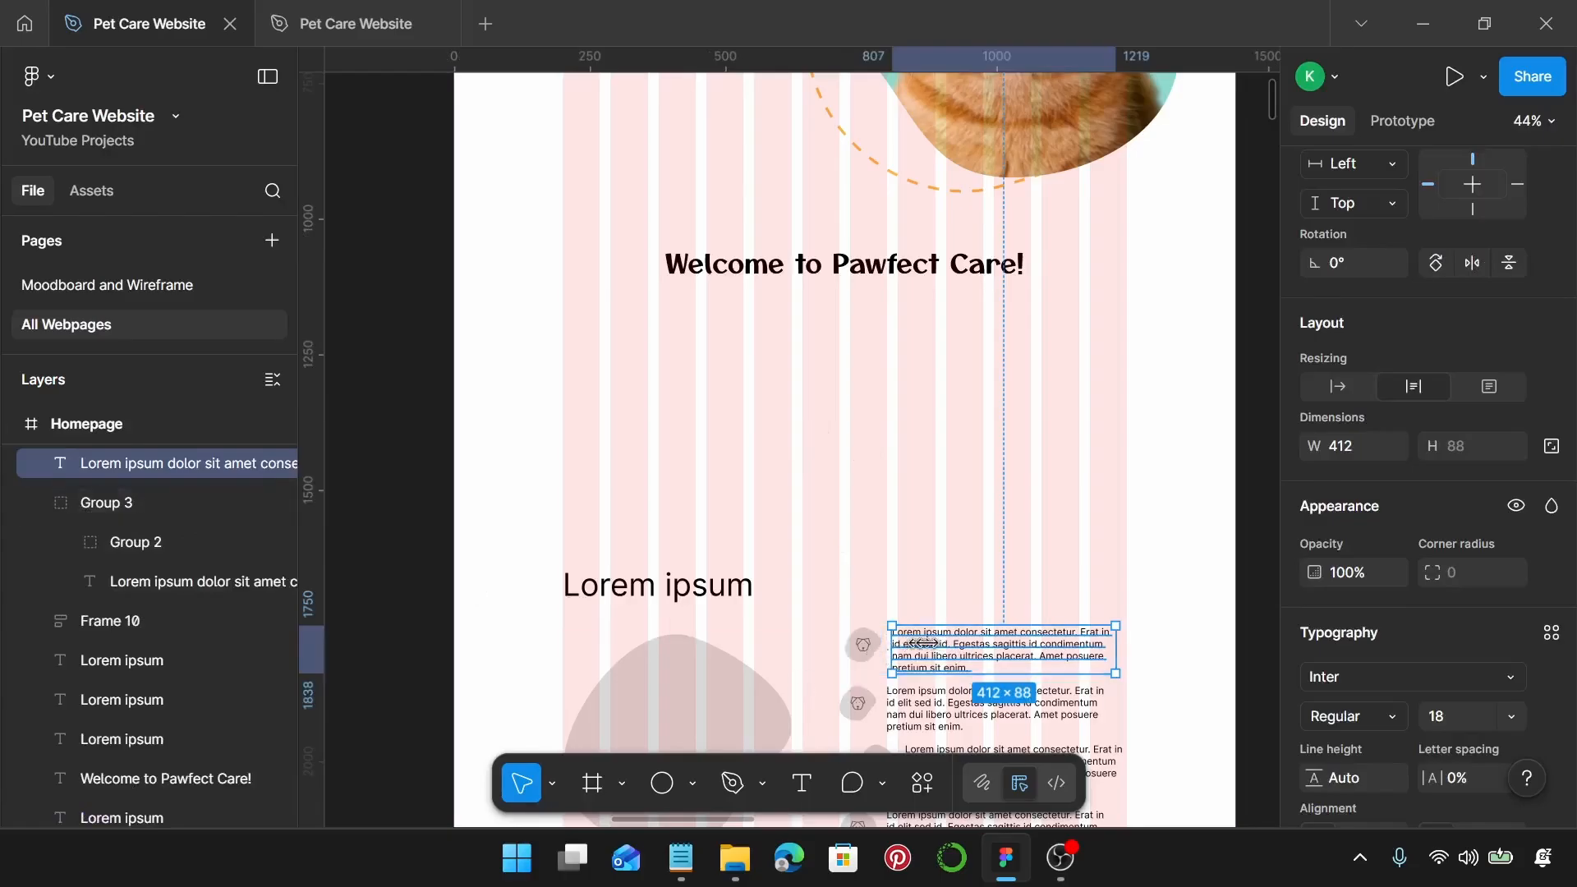
Step: Position the pasted paragraph beneath the welcome heading at about X 521, Y 1142, and apply the Pet Care Desktop Body style
left_click_drag(903, 645, 767, 403)
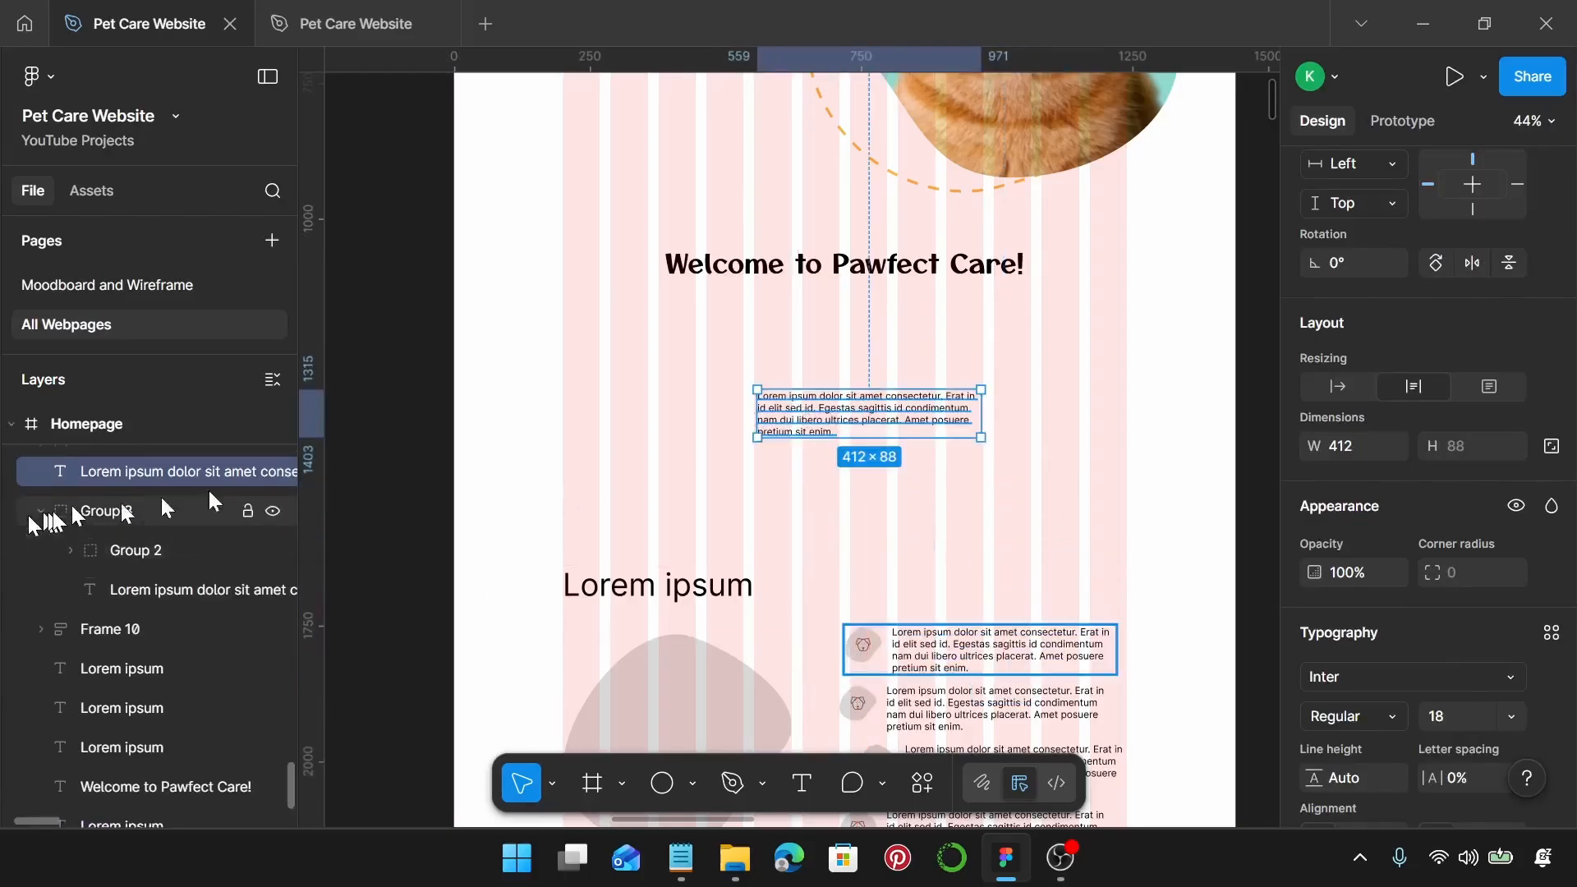
scroll(211, 503, "up", 3)
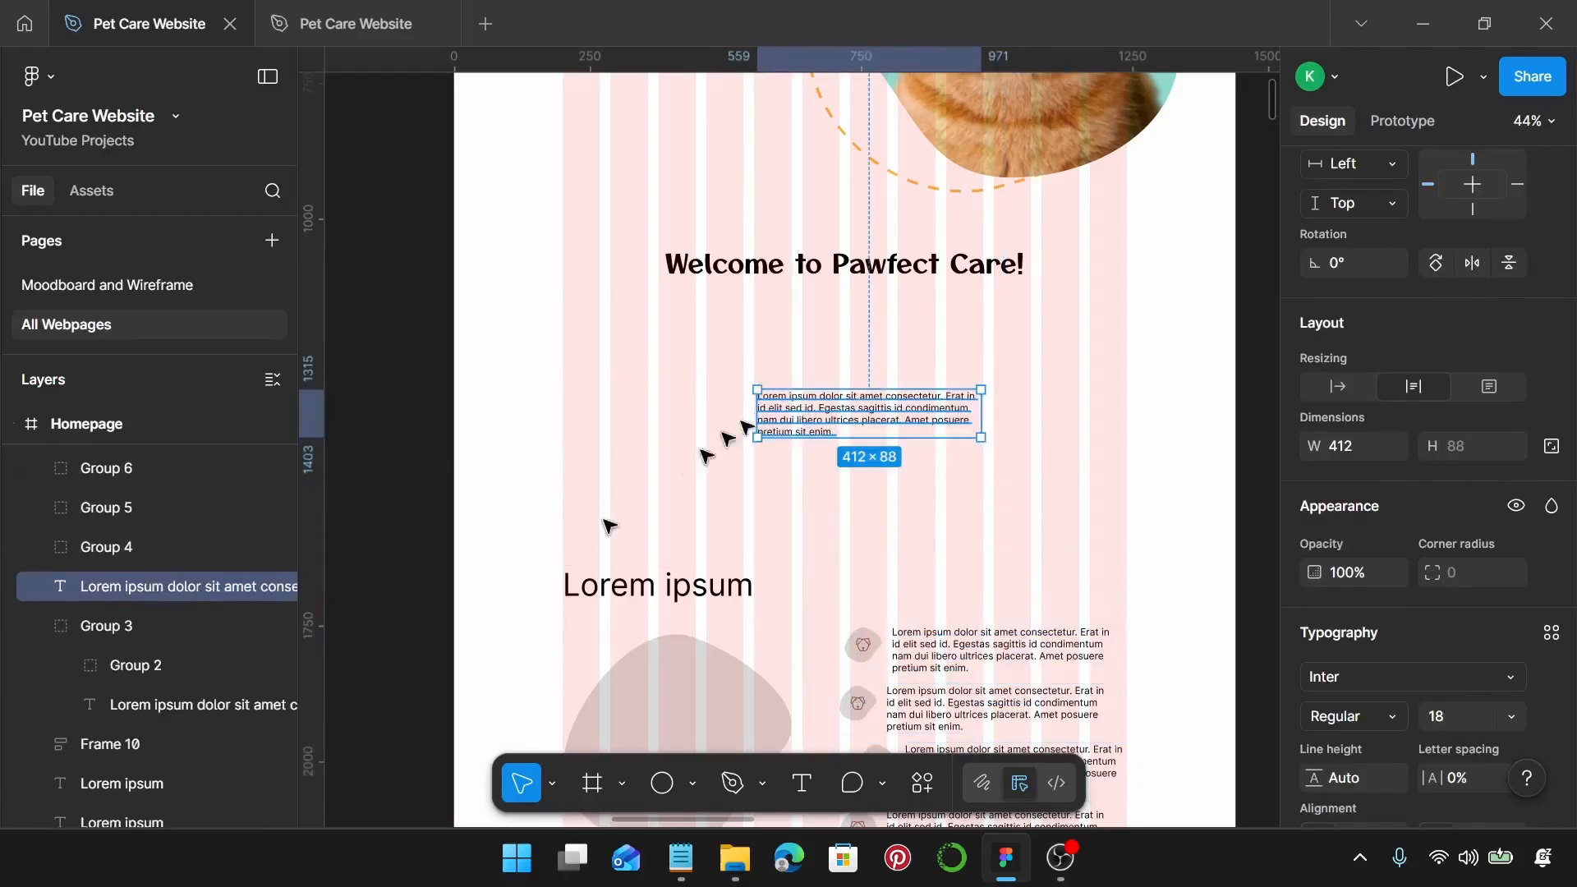
left_click_drag(806, 405, 782, 319)
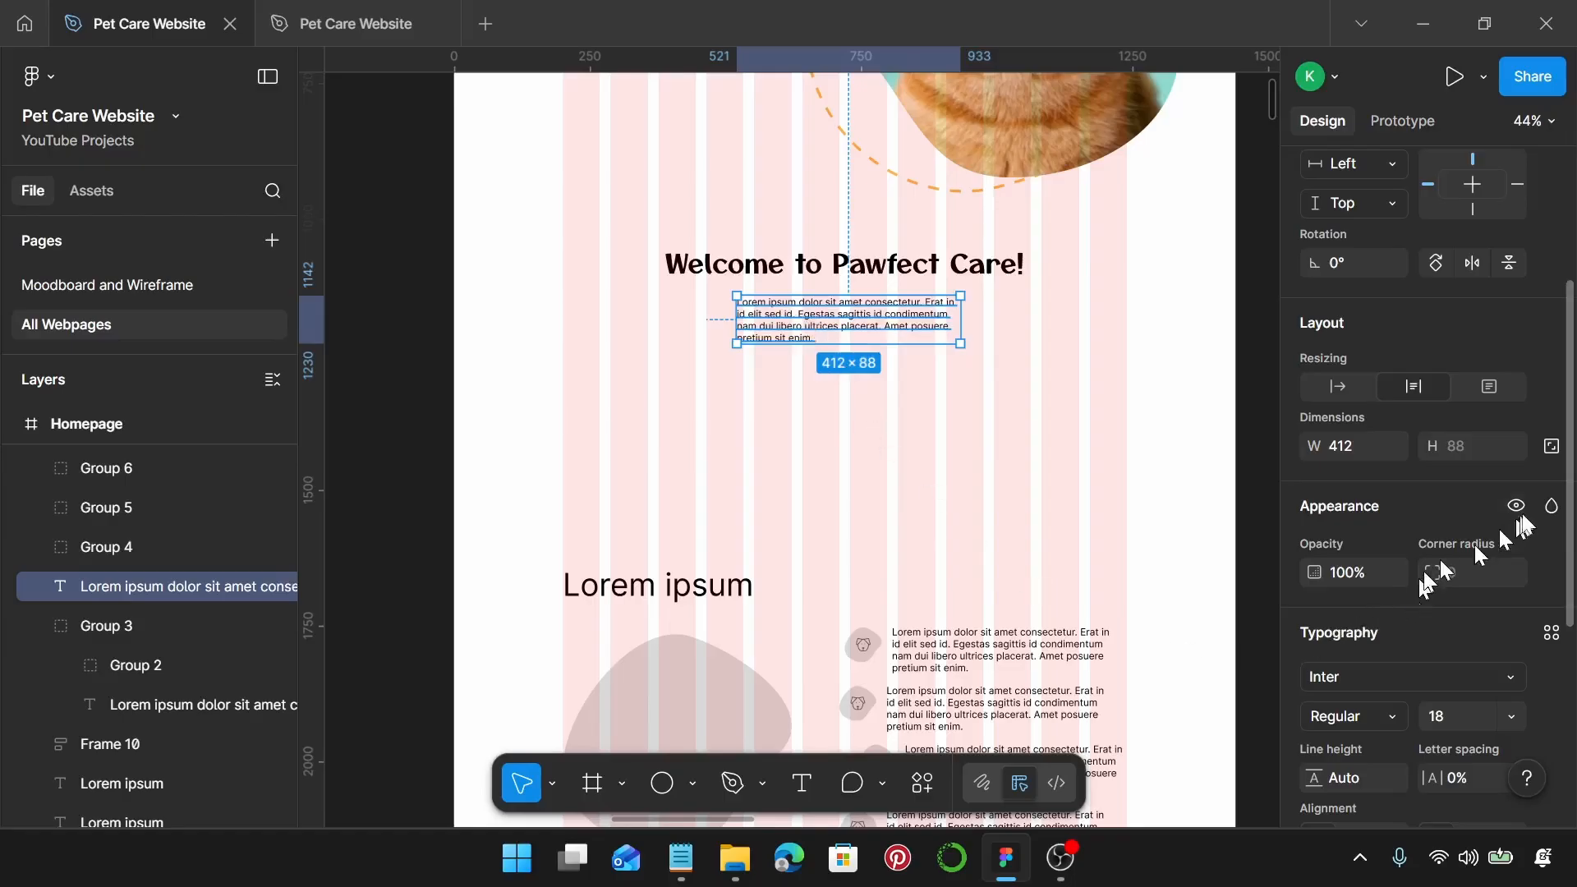
left_click(1550, 633)
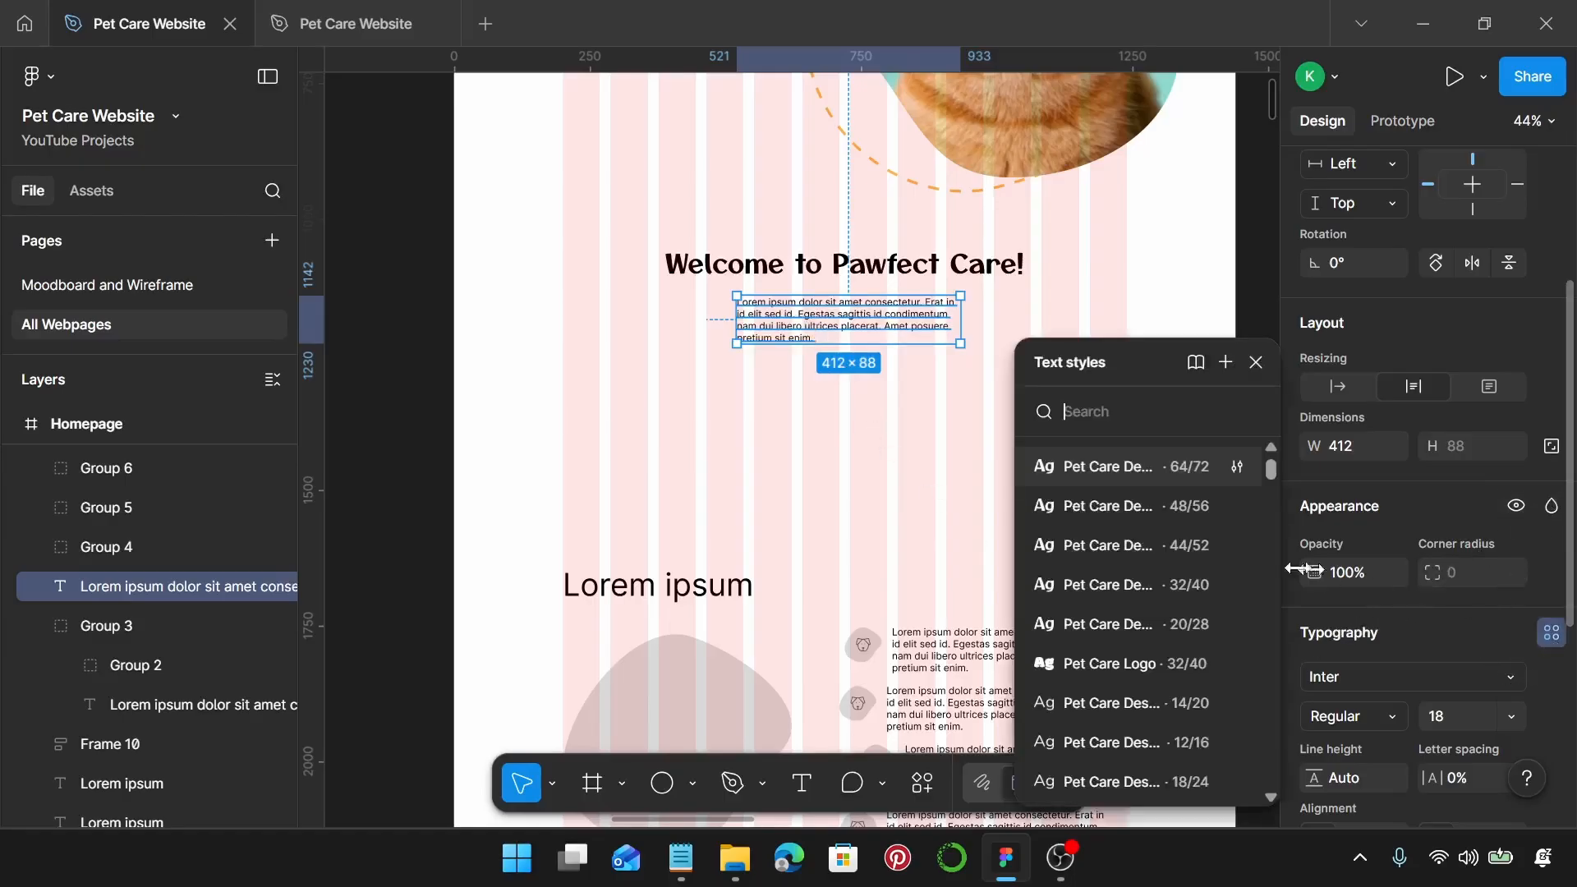
scroll(1144, 599, "down", 3)
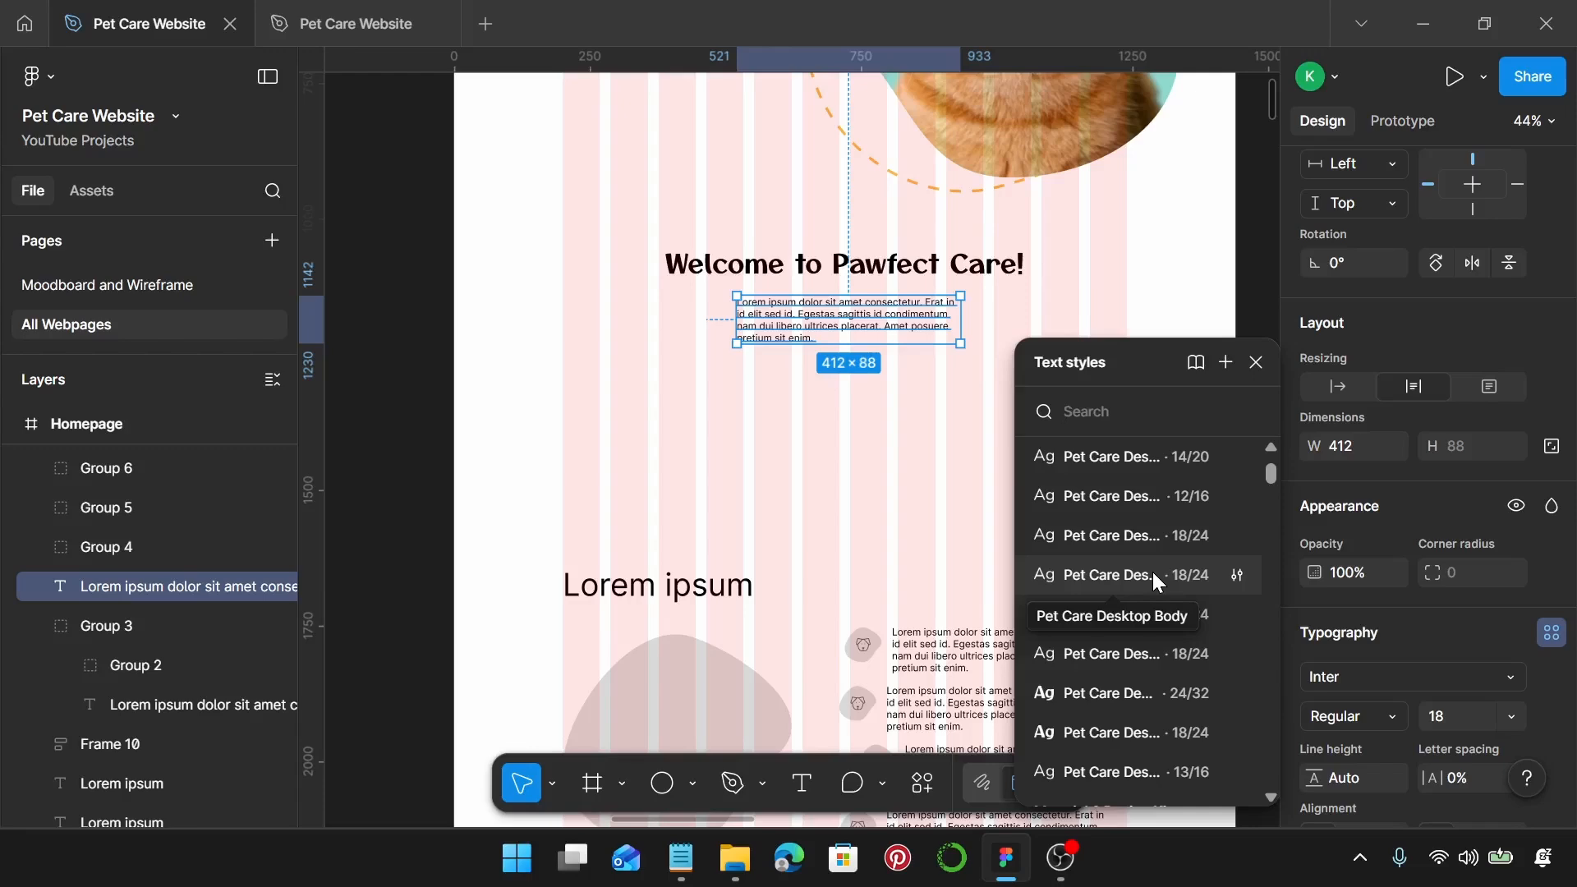
left_click(1152, 572)
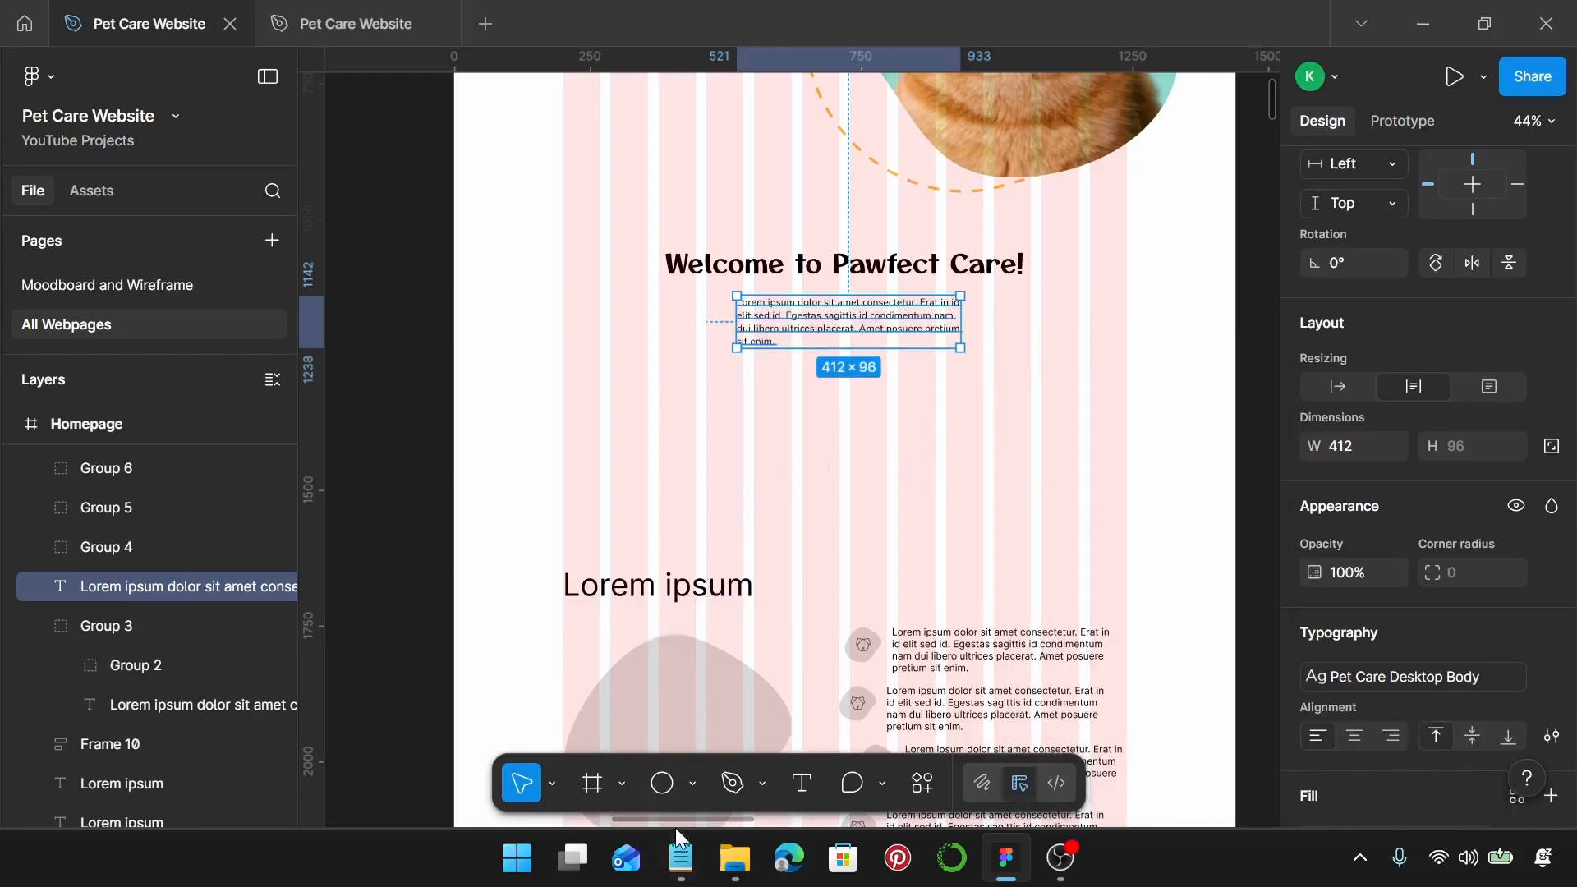
Step: Replace the paragraph's placeholder text with the "At Pawfect Care, we provide compassionate and professional pet services..." copy from the Notepad document
left_click(681, 858)
left_click_drag(1298, 588, 973, 519)
key("ctrl+c")
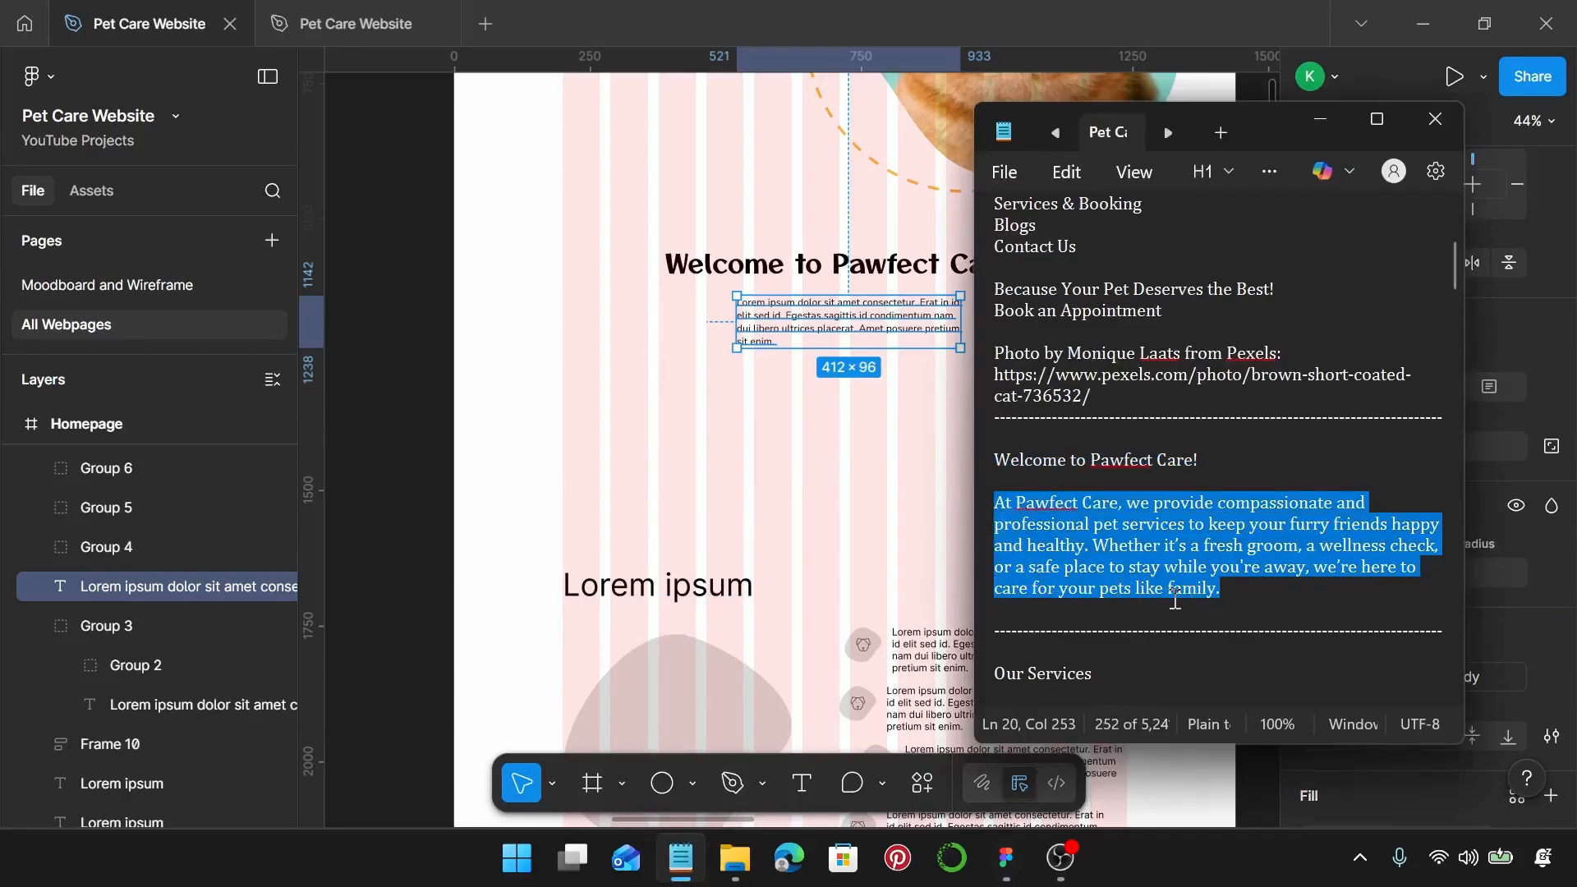
double_click(855, 324)
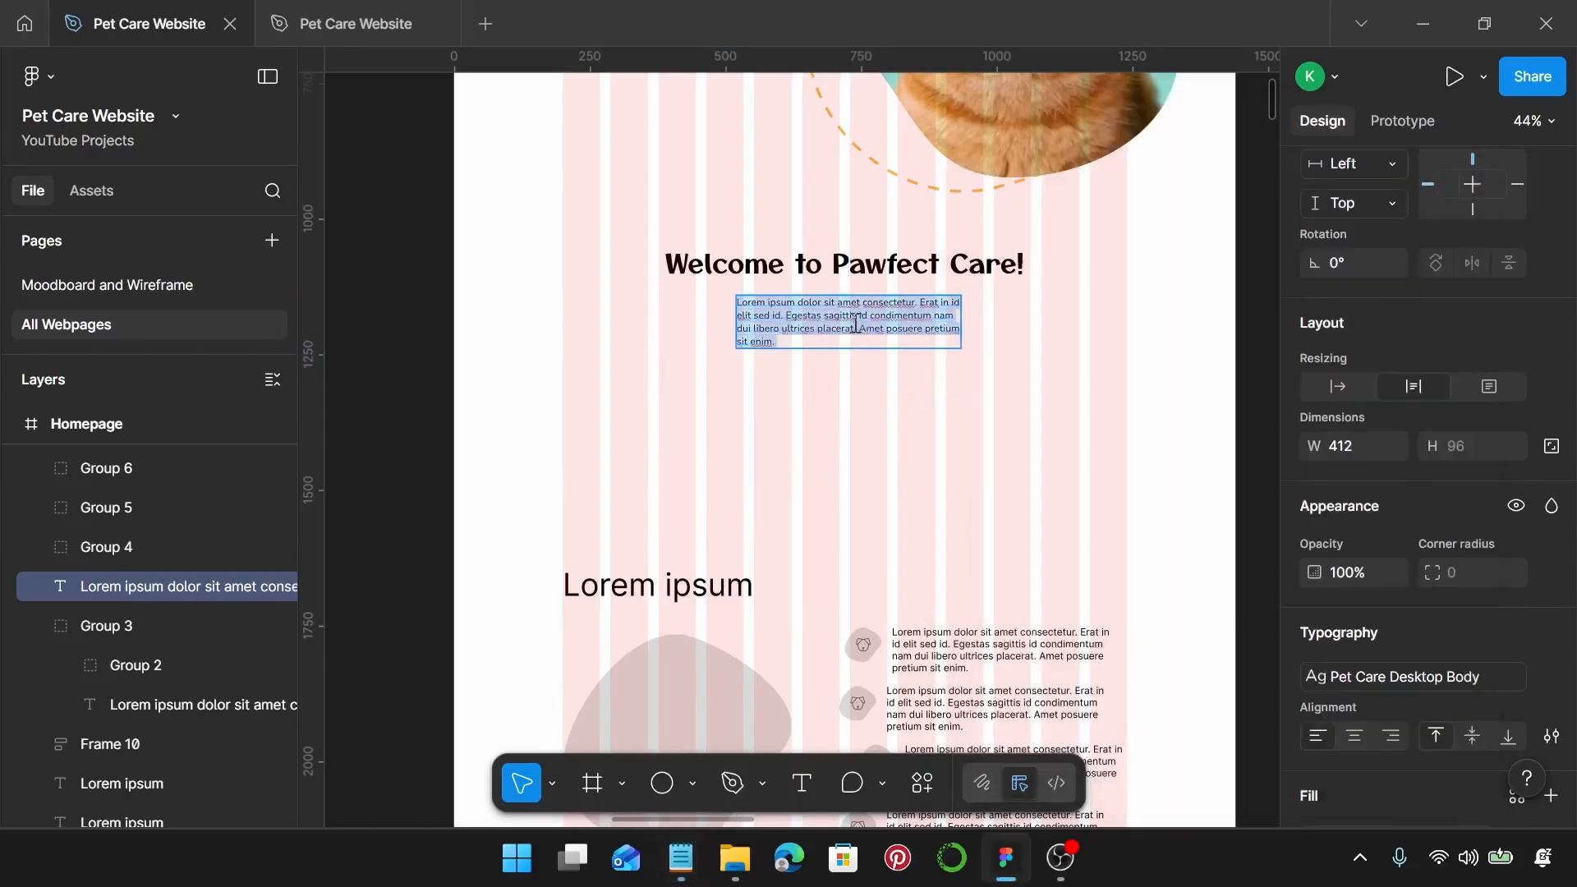
key("ctrl+v")
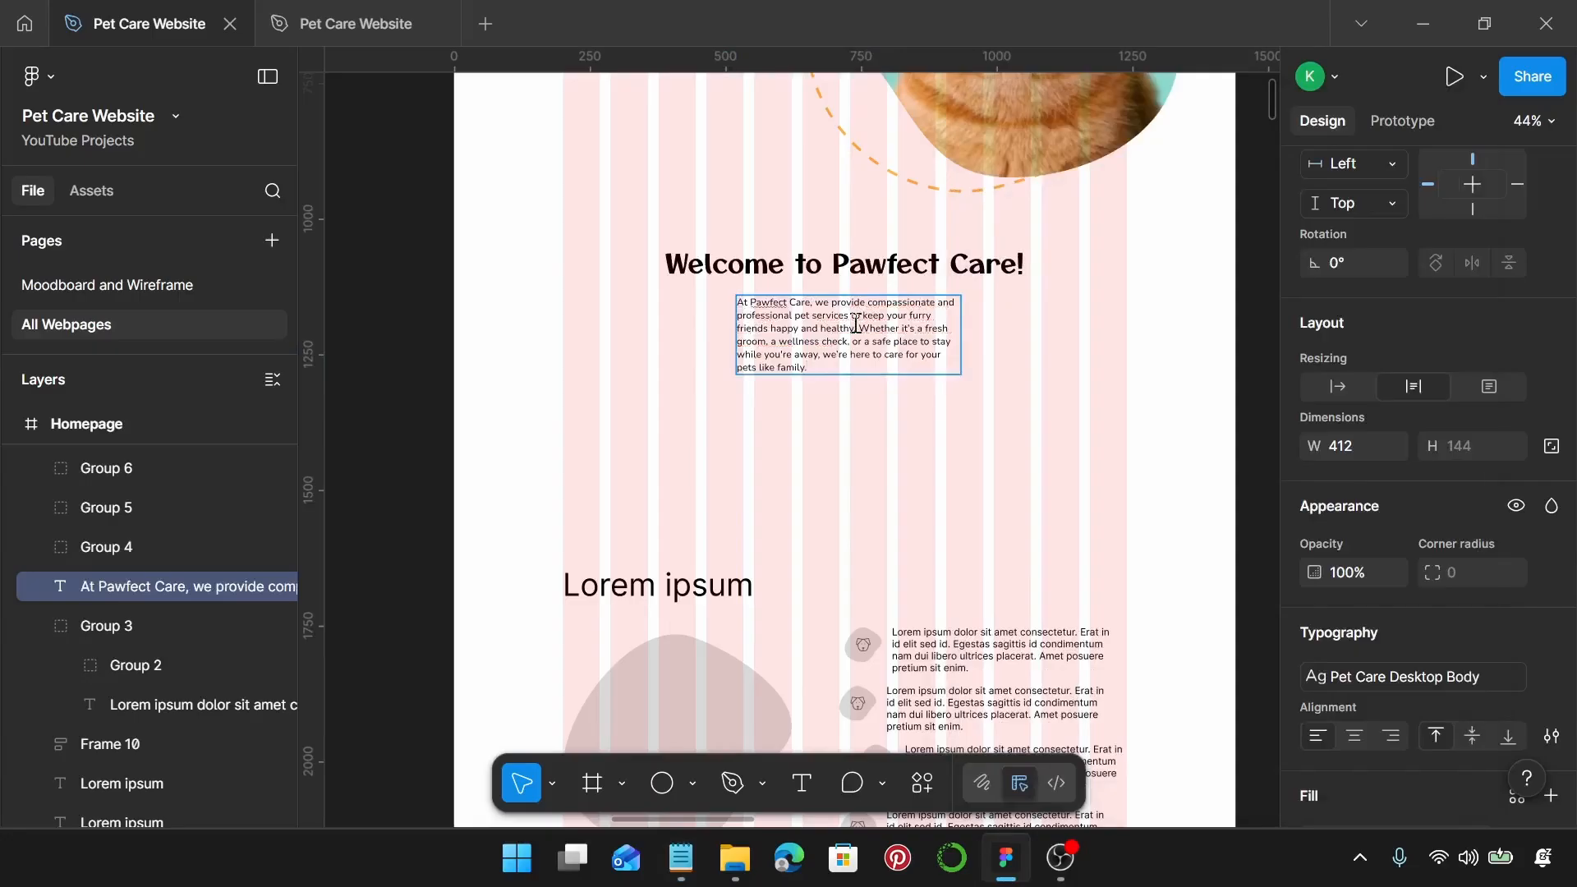
key("Escape")
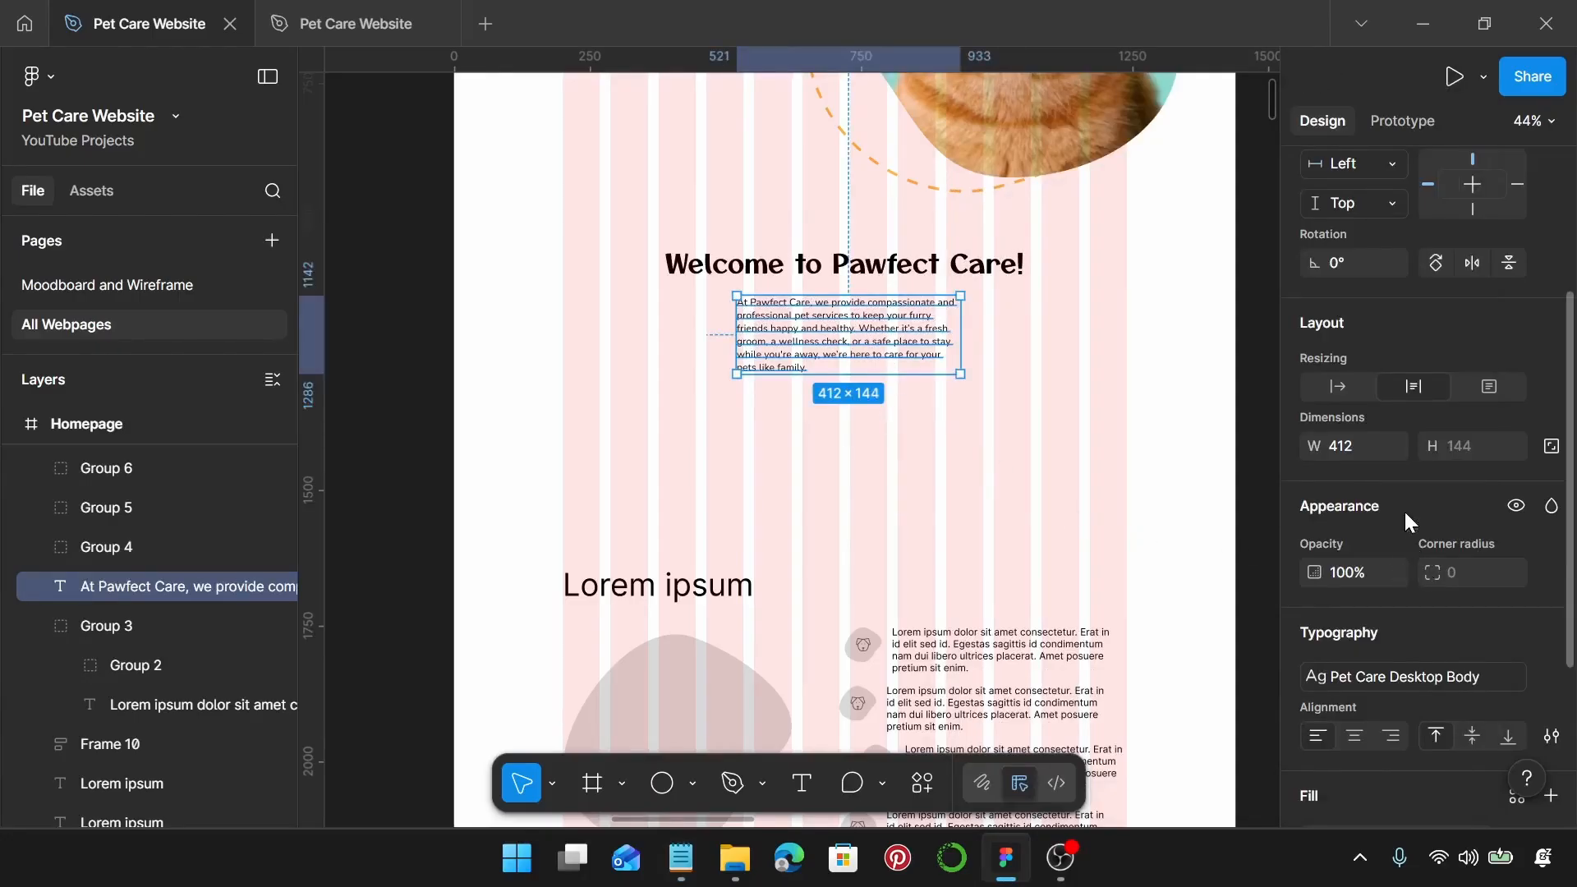
Step: Widen the intro paragraph on both sides to 864 wide, spanning X 288 to 1152, and centre-align its text and the heading's
scroll(1403, 509, "down", 3)
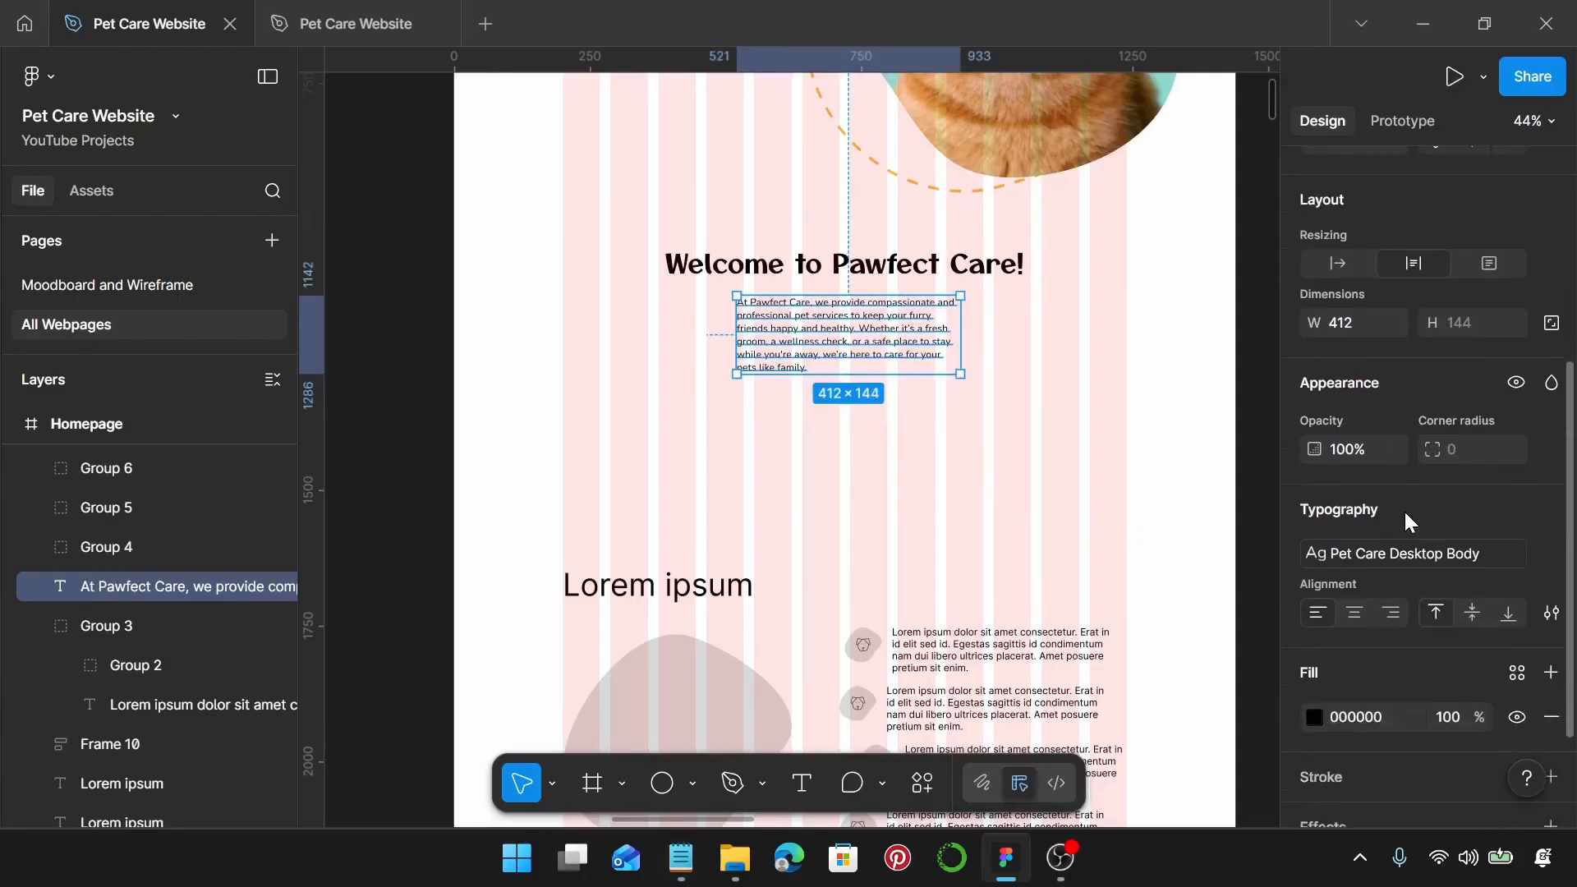
left_click(1351, 615)
left_click_drag(737, 338, 609, 333)
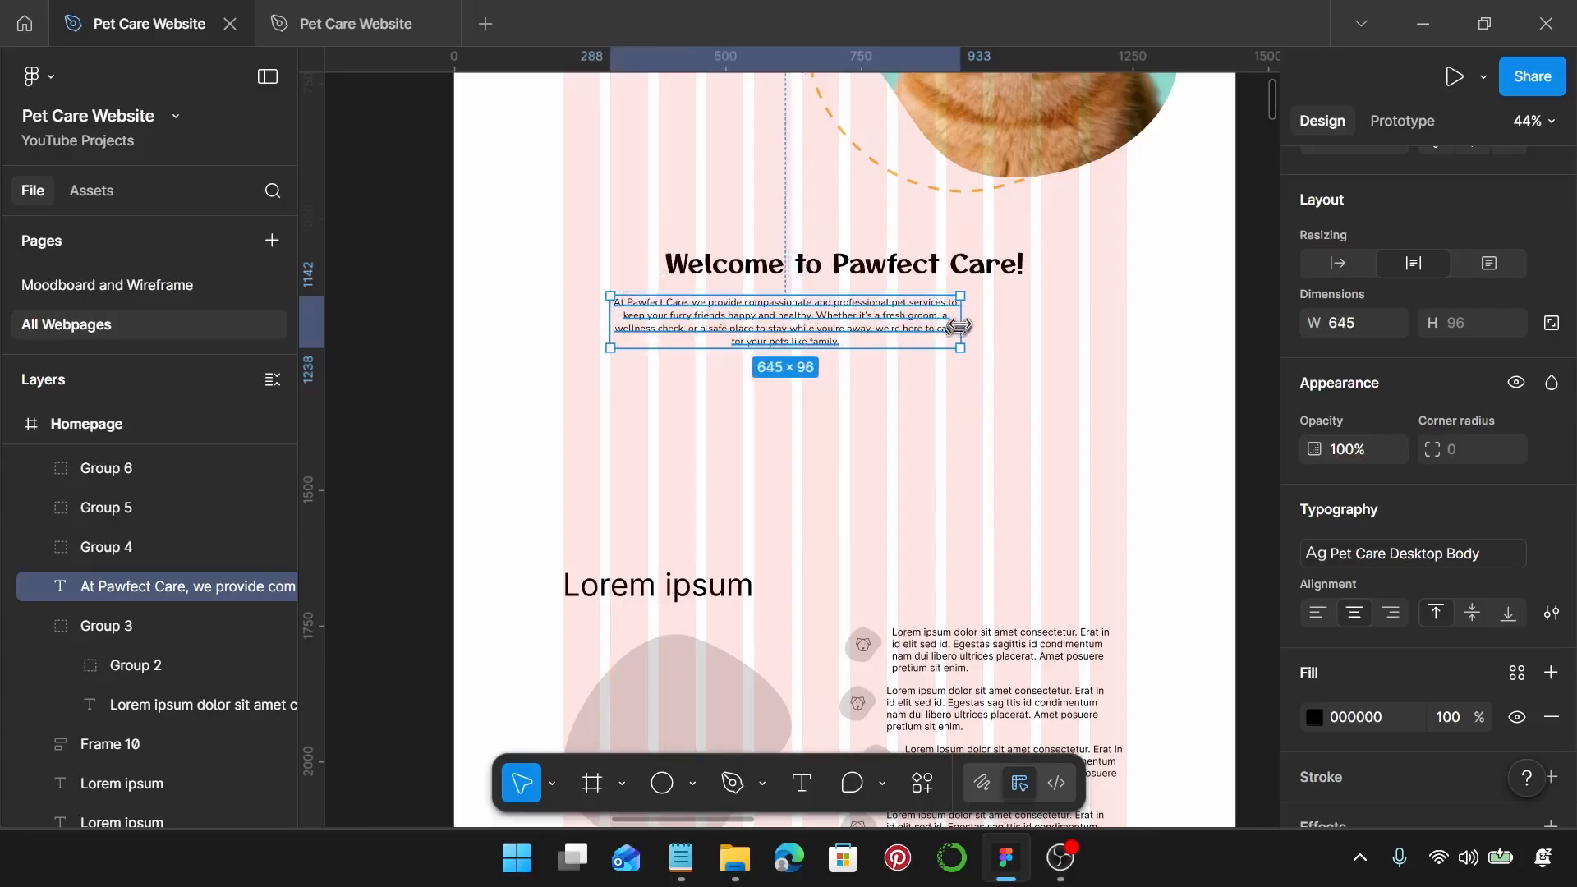
left_click_drag(957, 328, 1079, 330)
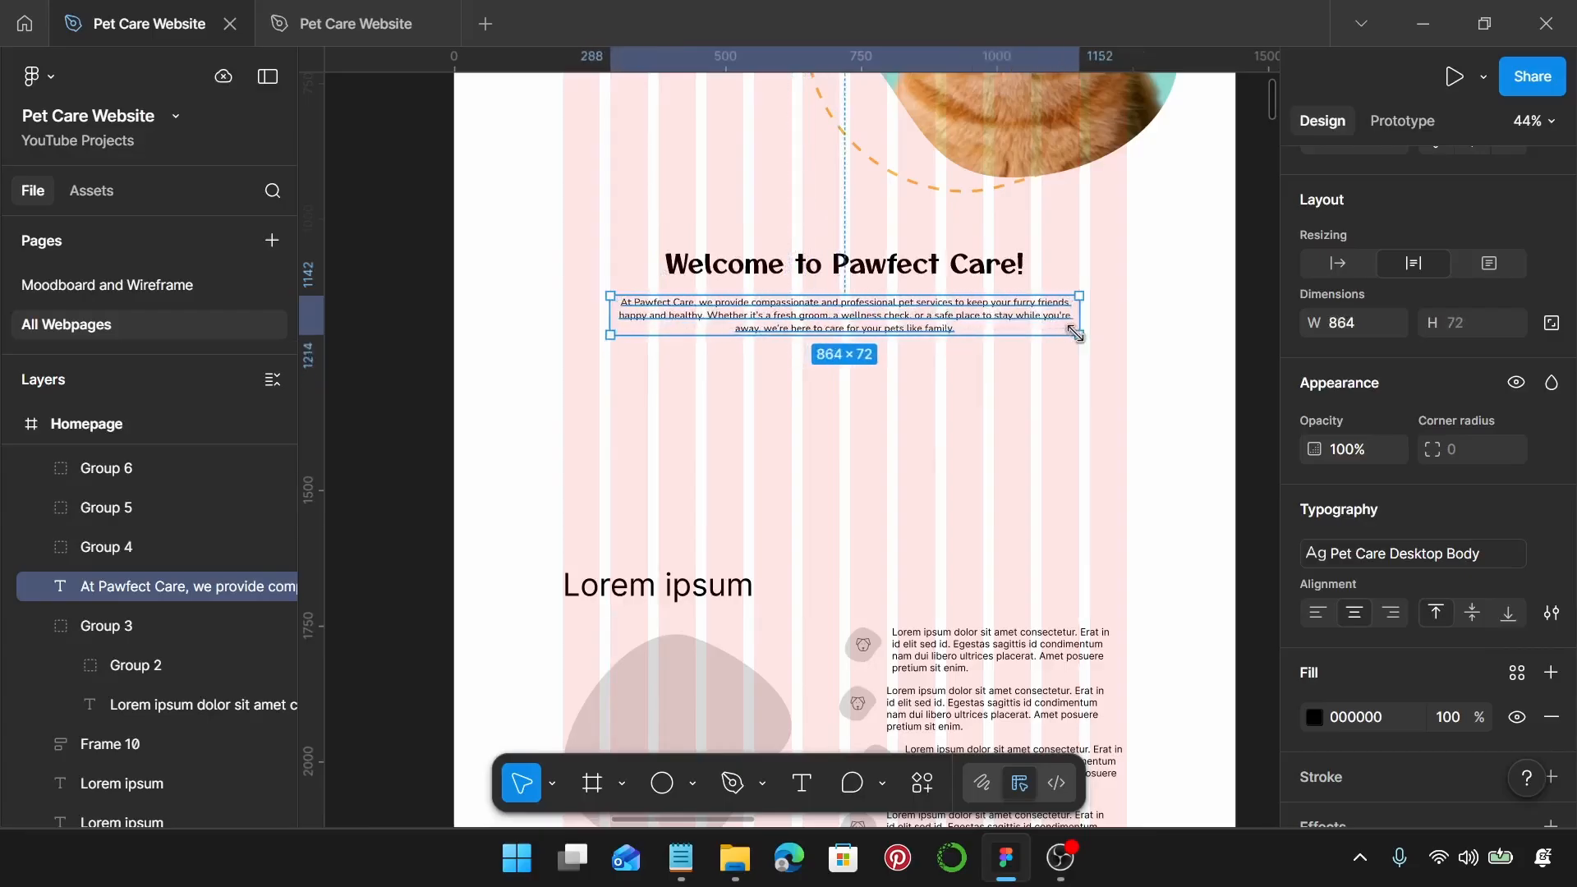
left_click(897, 261)
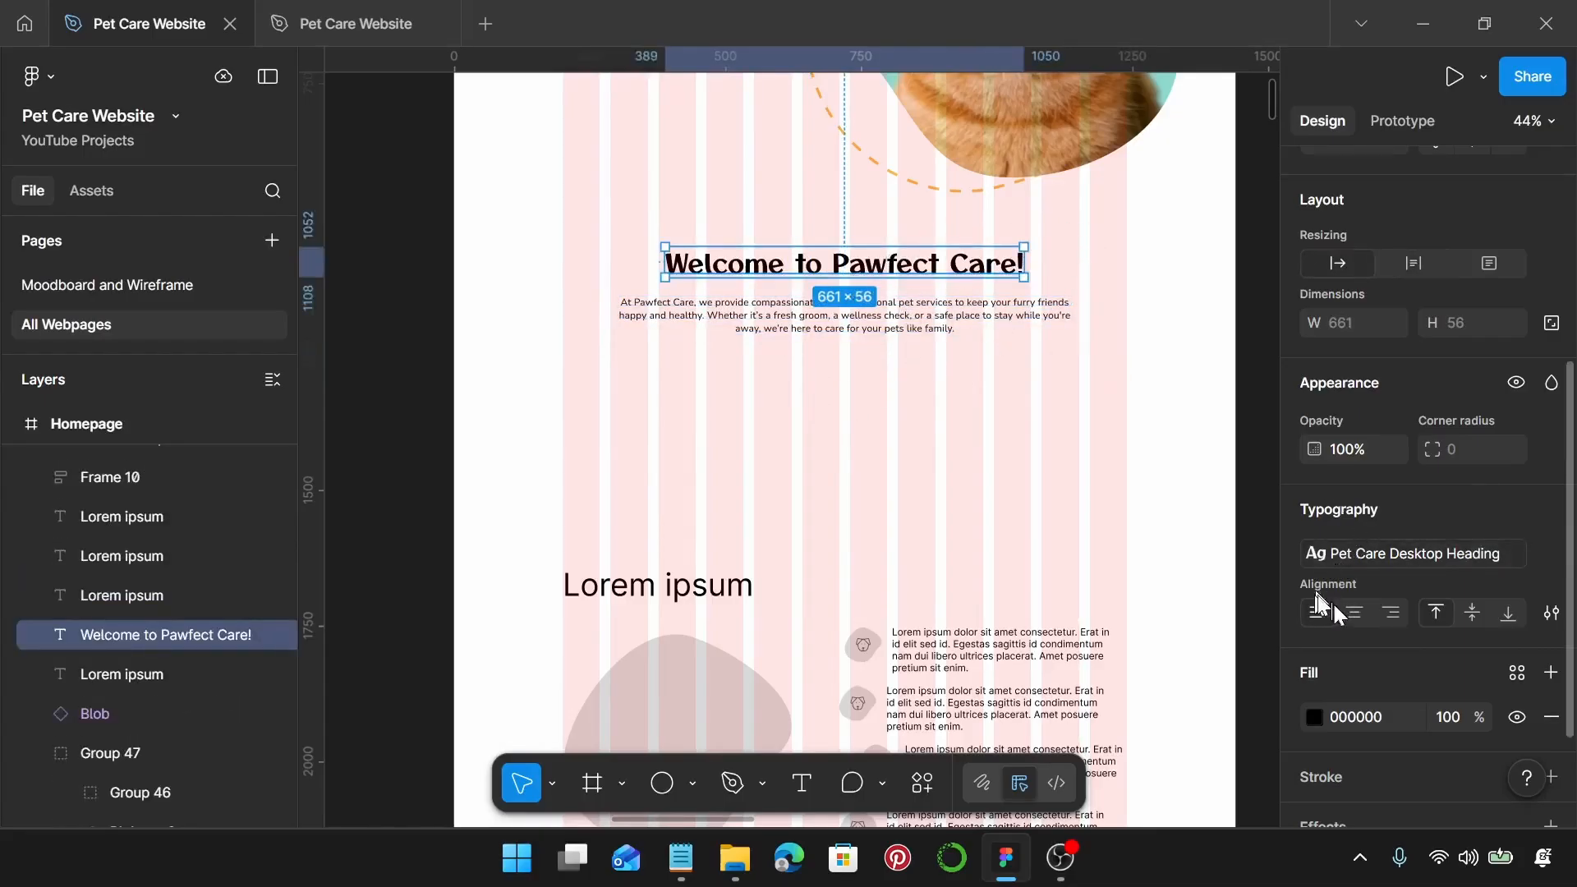
left_click(1357, 617)
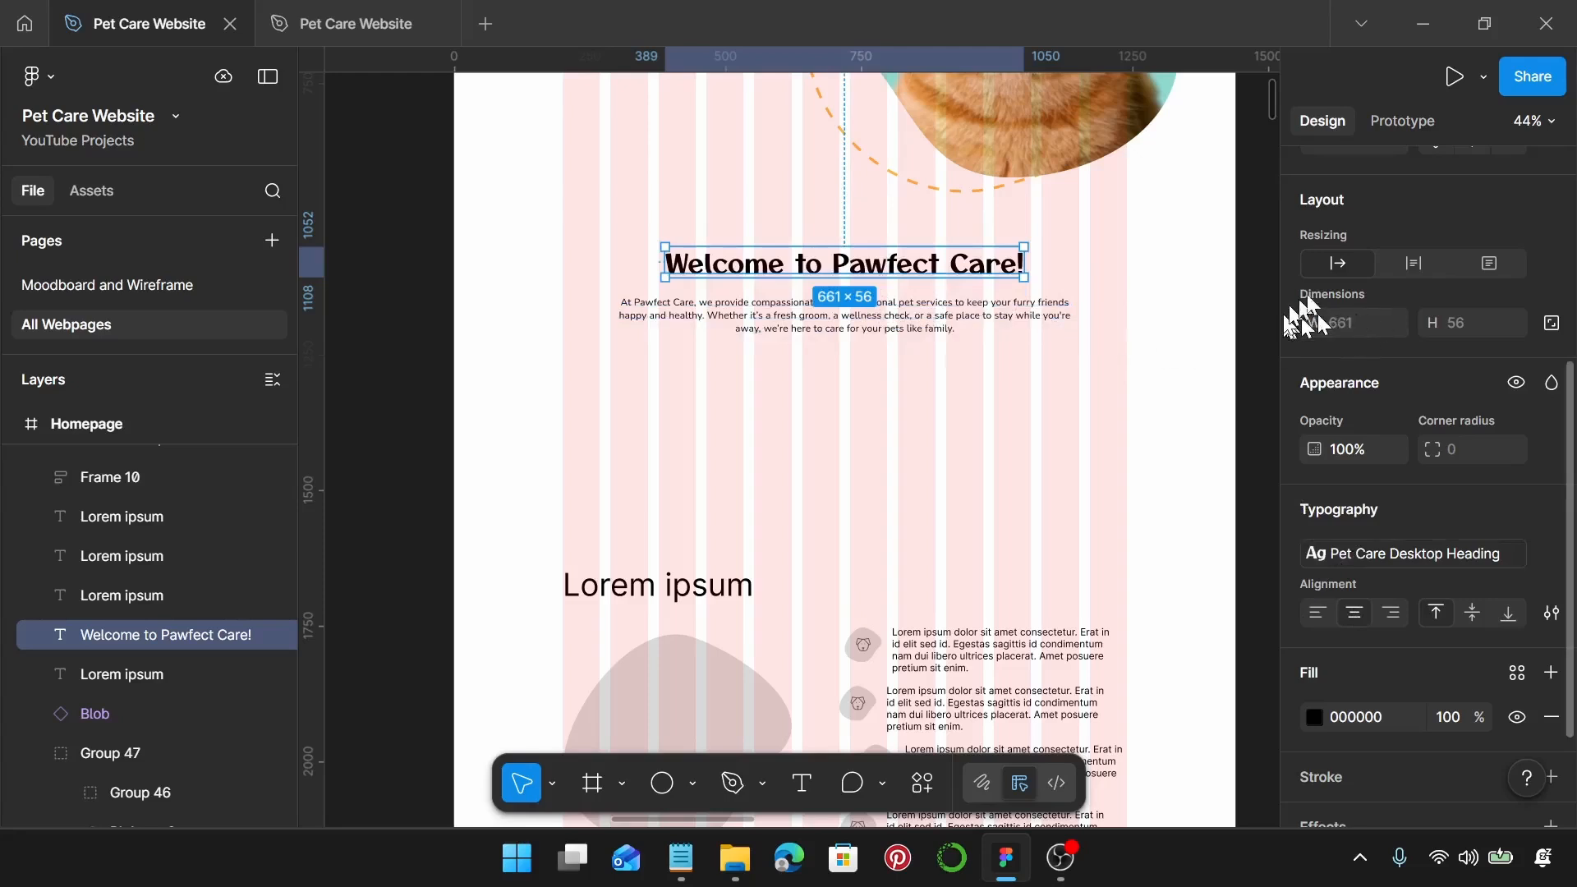
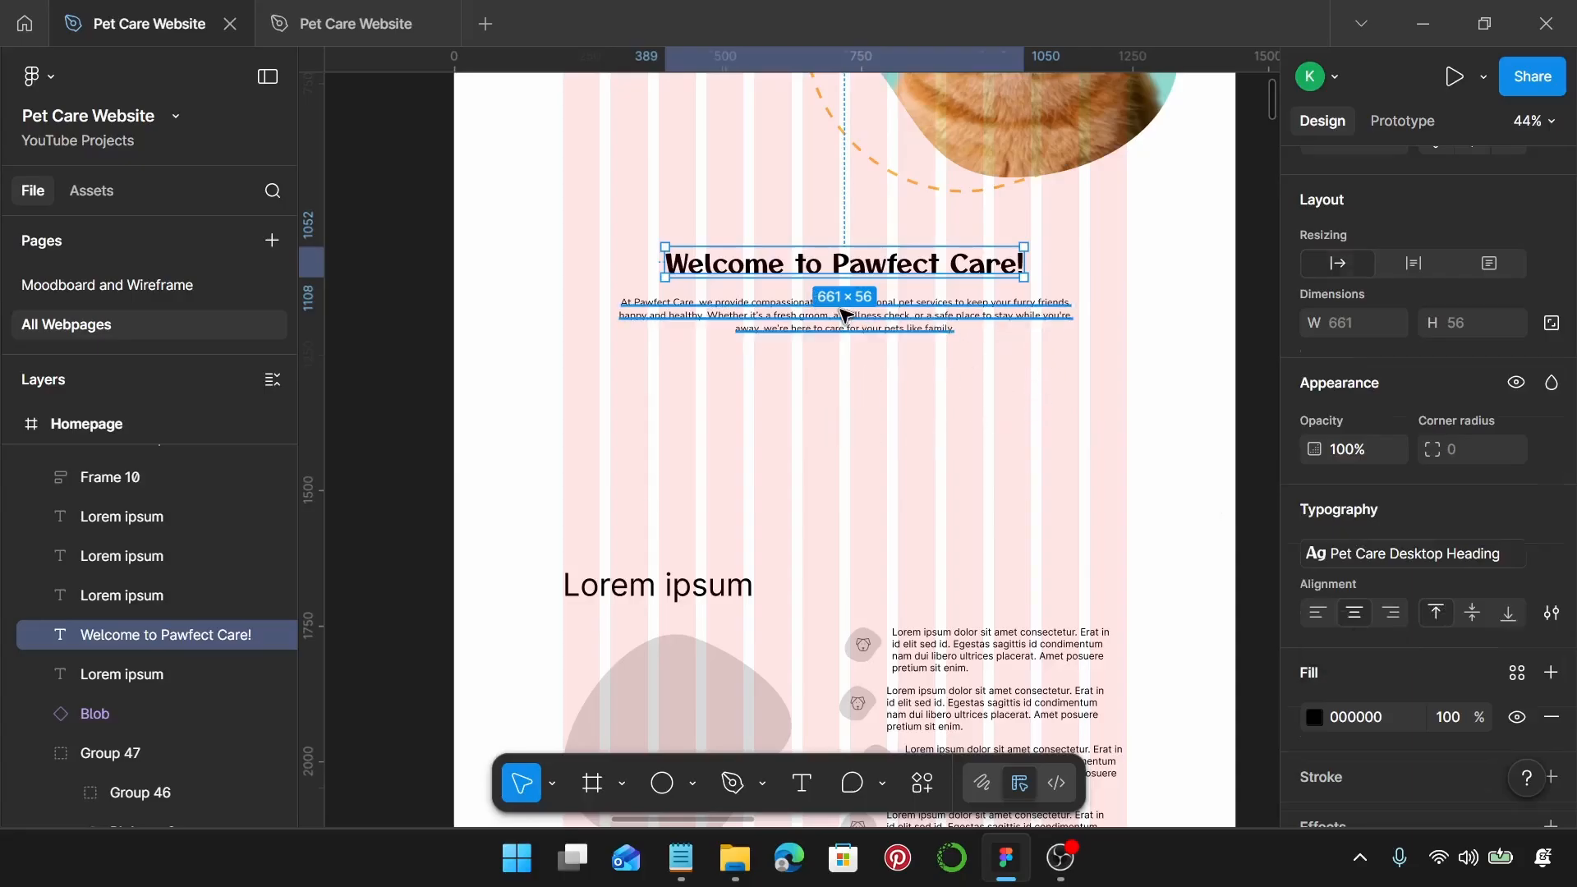
Step: Combine the welcome heading and intro paragraph into a vertical auto layout frame with a gap of 20
left_click(844, 315, "shift")
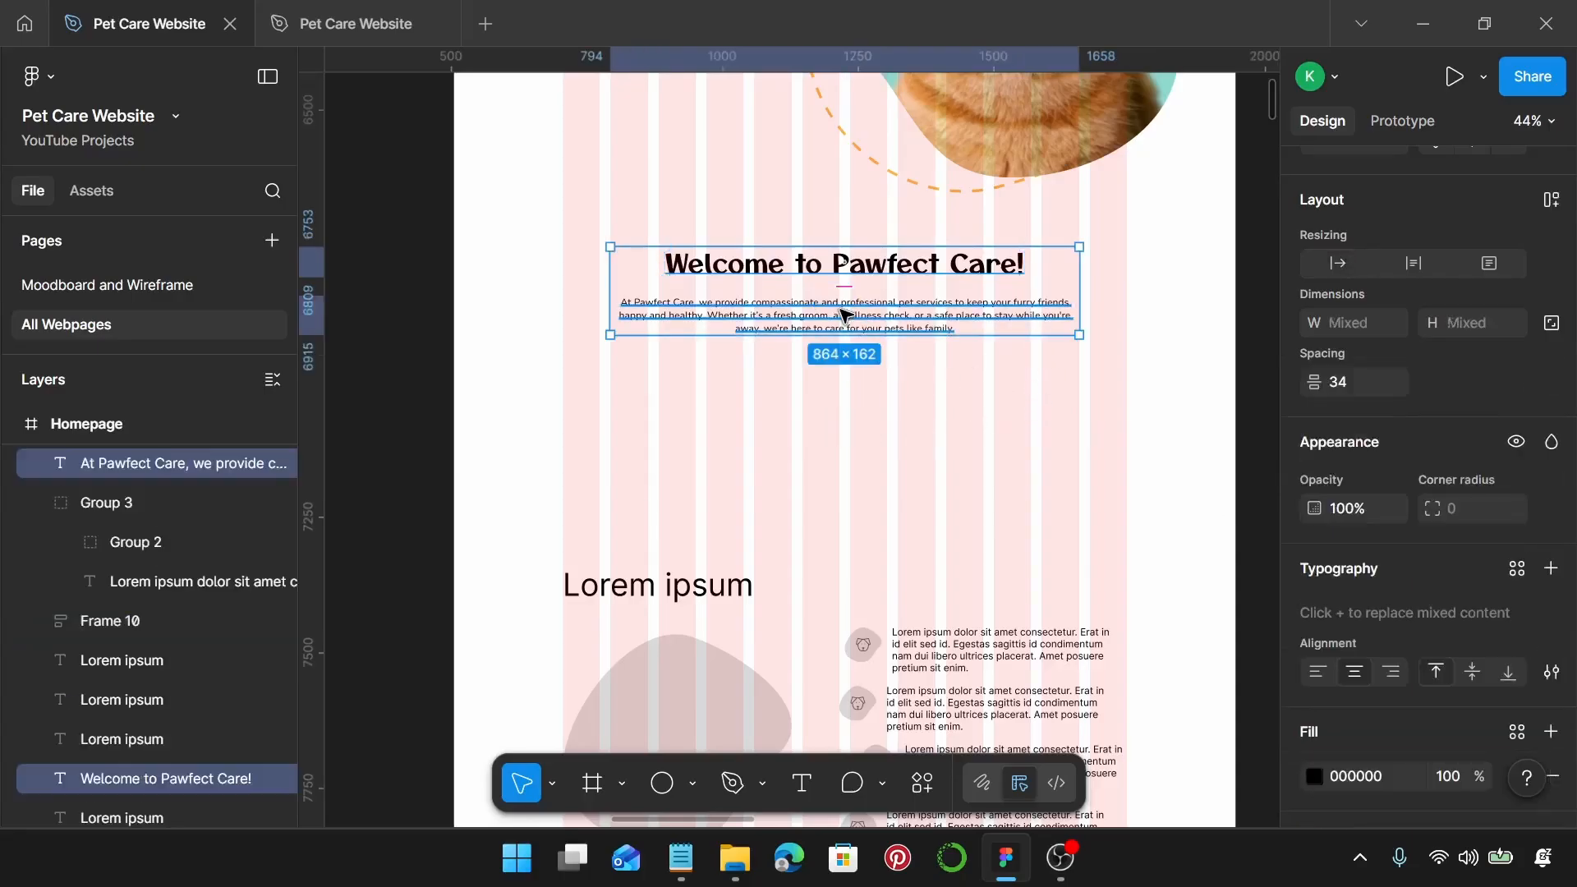
key("shift+a")
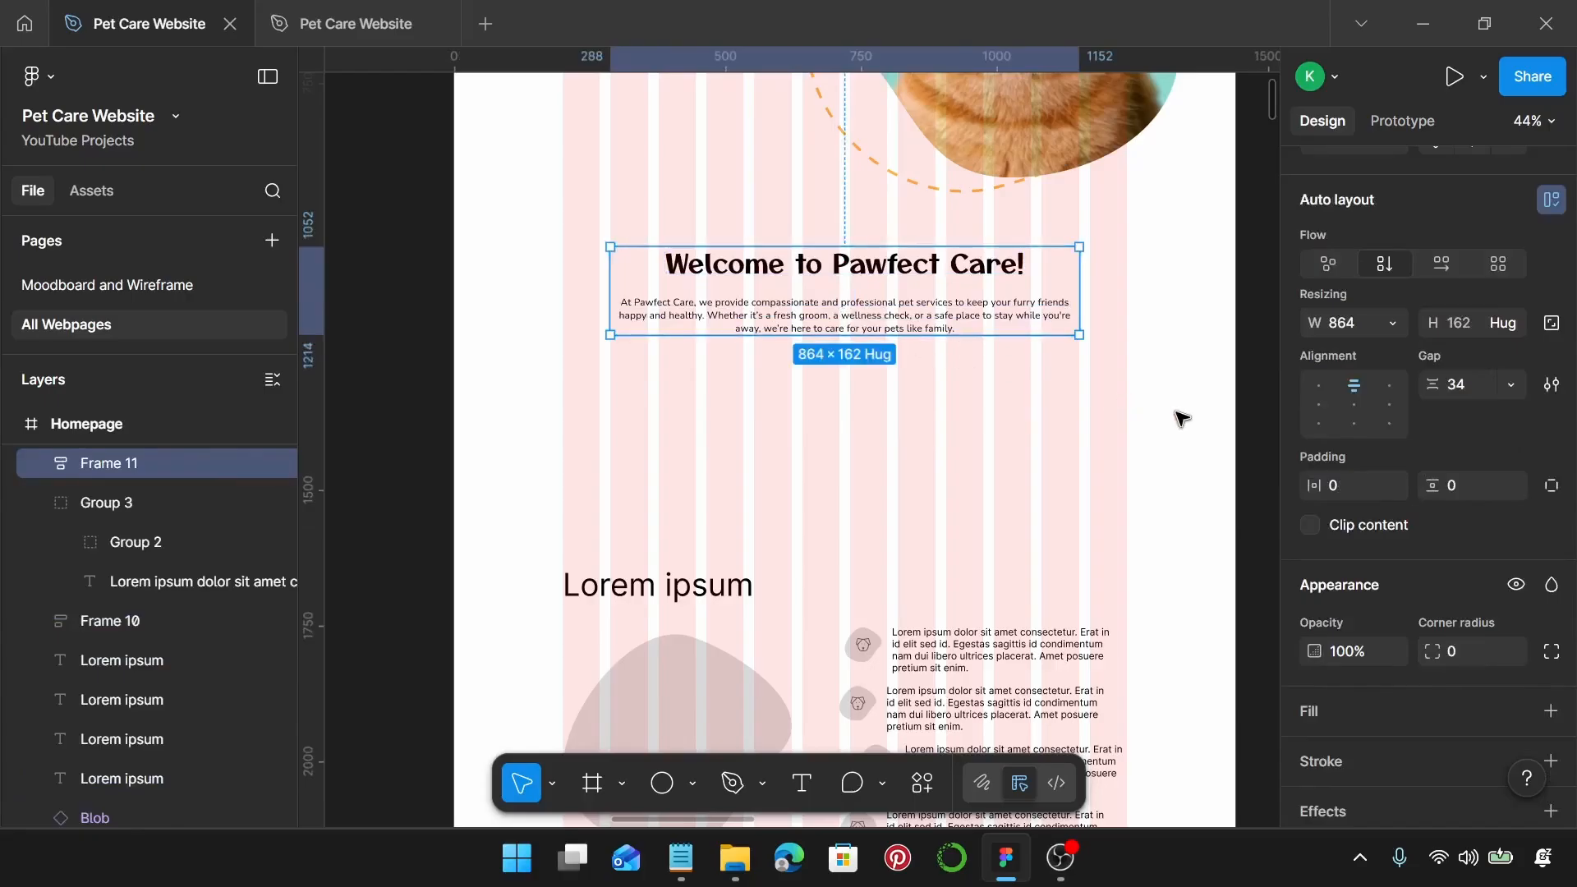
left_click(1481, 391)
type("20")
key("Return")
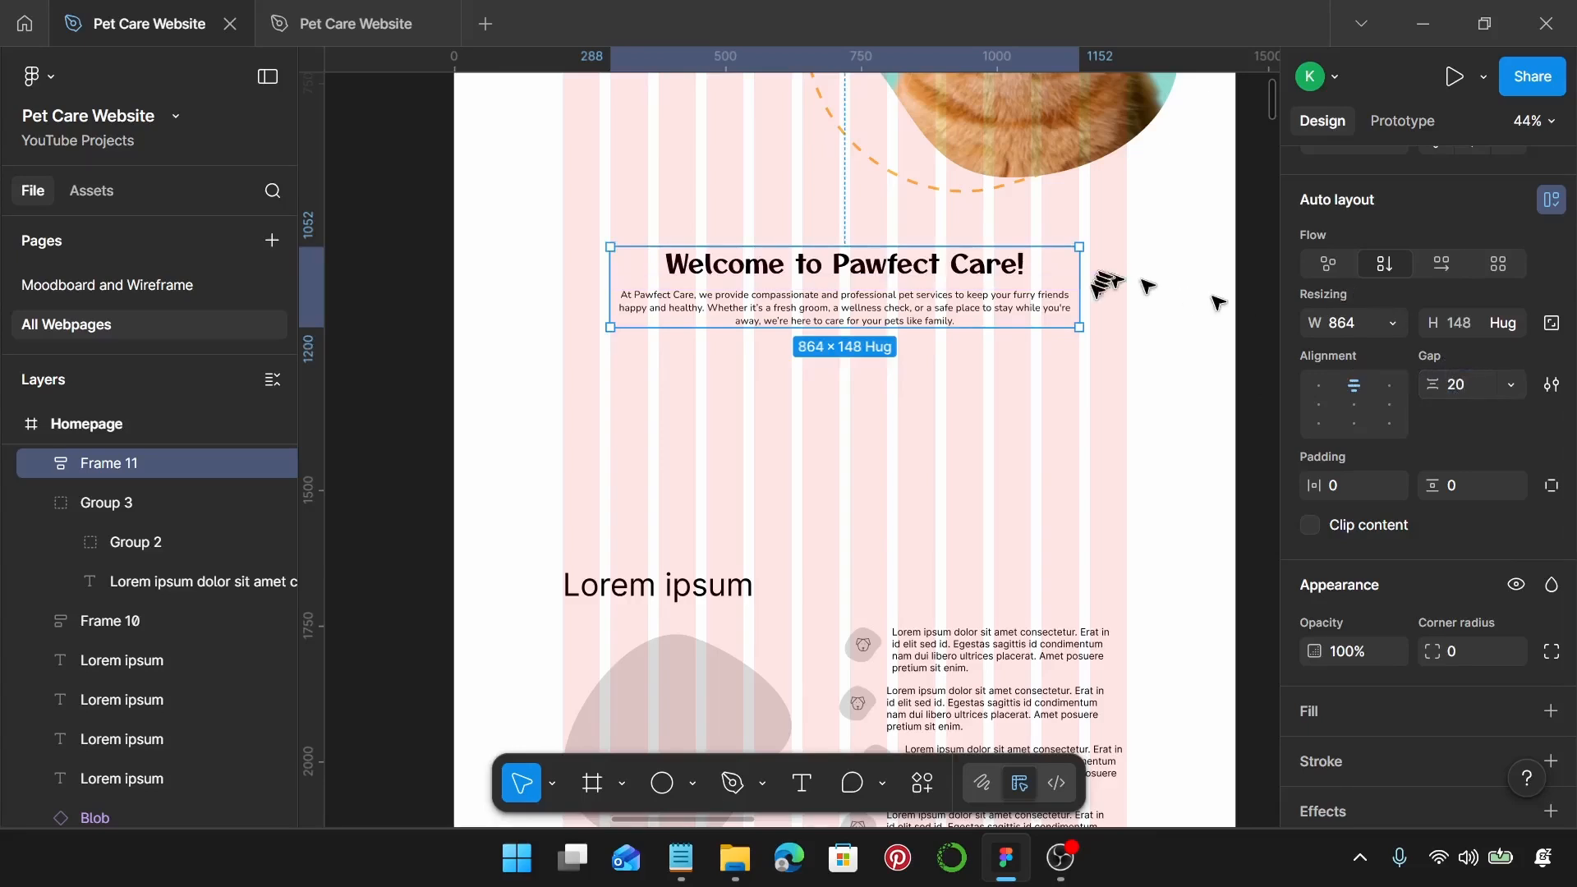
left_click_drag(1071, 307, 848, 312)
key("ctrl+z")
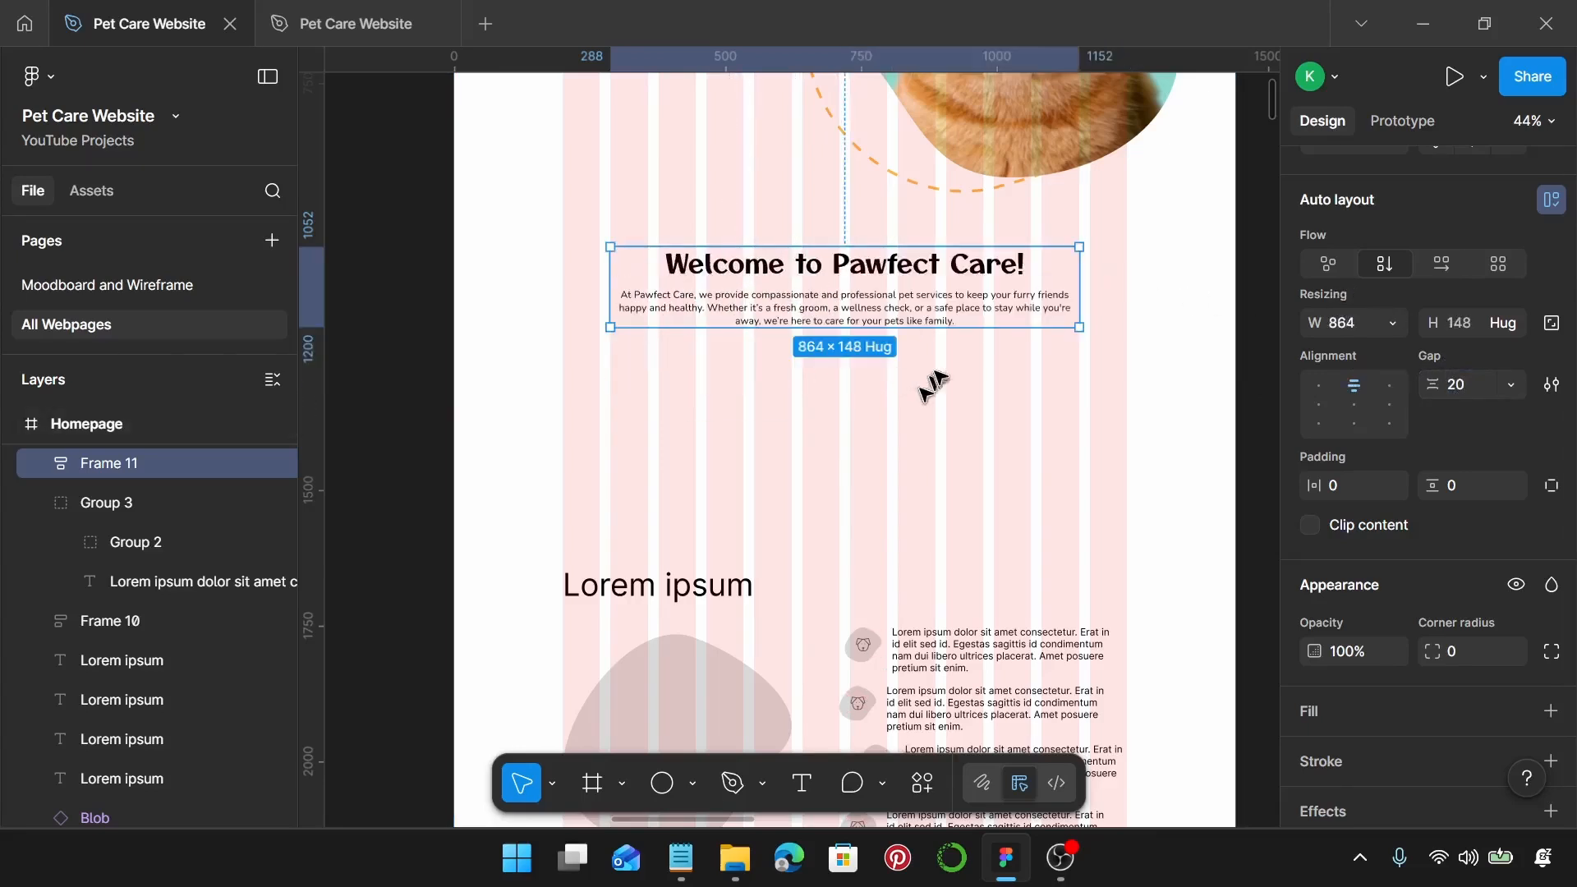
Step: Apply the 44/52 Pet Care Desktop Sub-Heading text style to the Lorem ipsum heading above the first blob
scroll(964, 337, "down", 3)
scroll(827, 298, "up", 1)
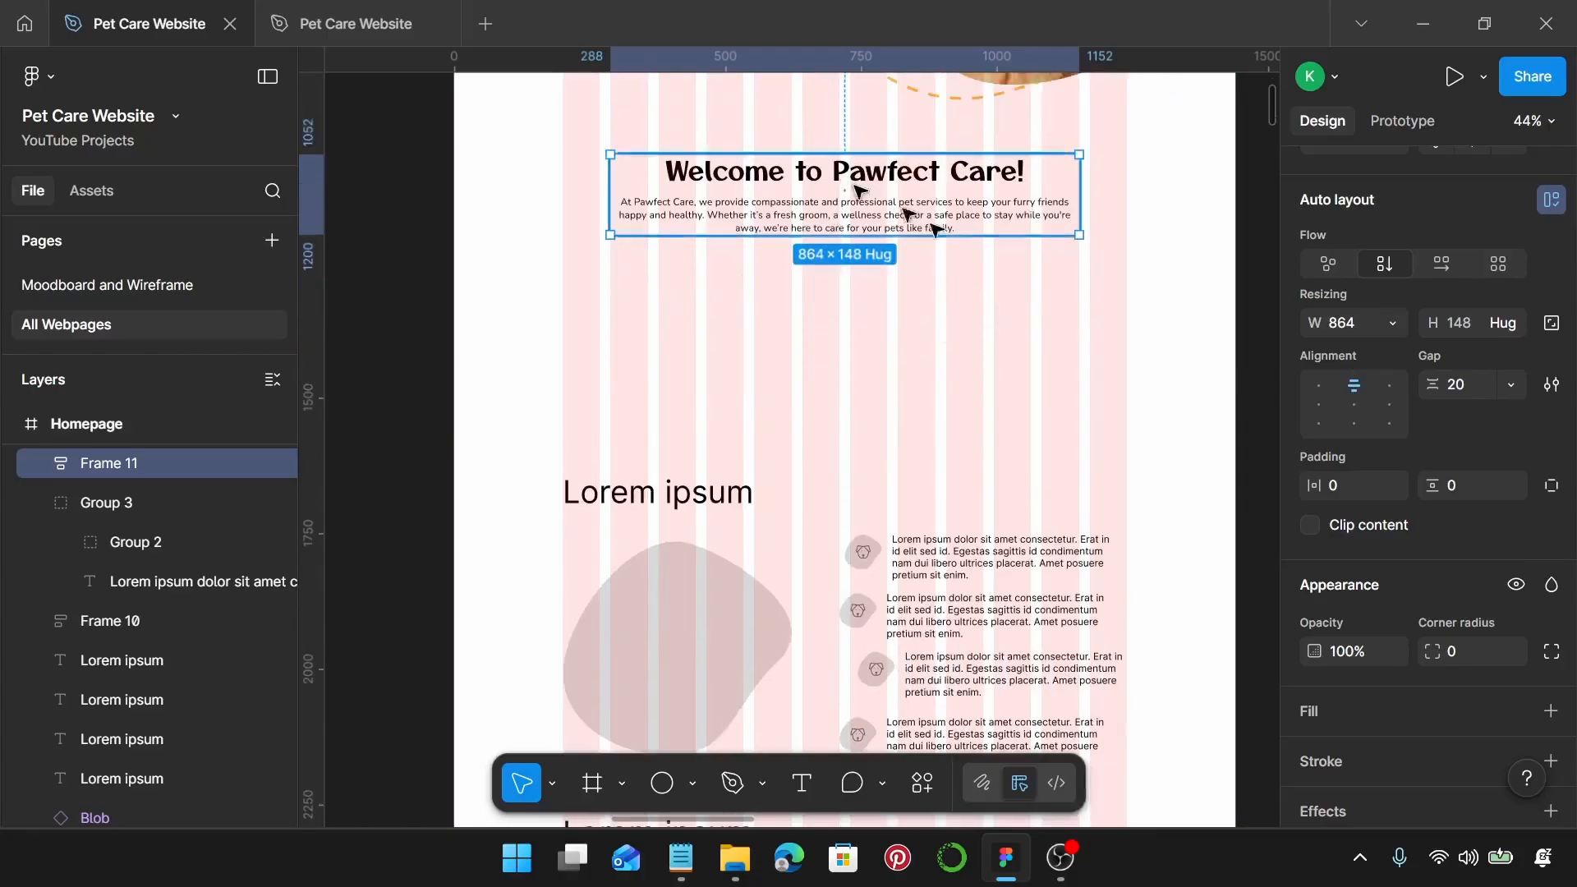
scroll(969, 304, "down", 2)
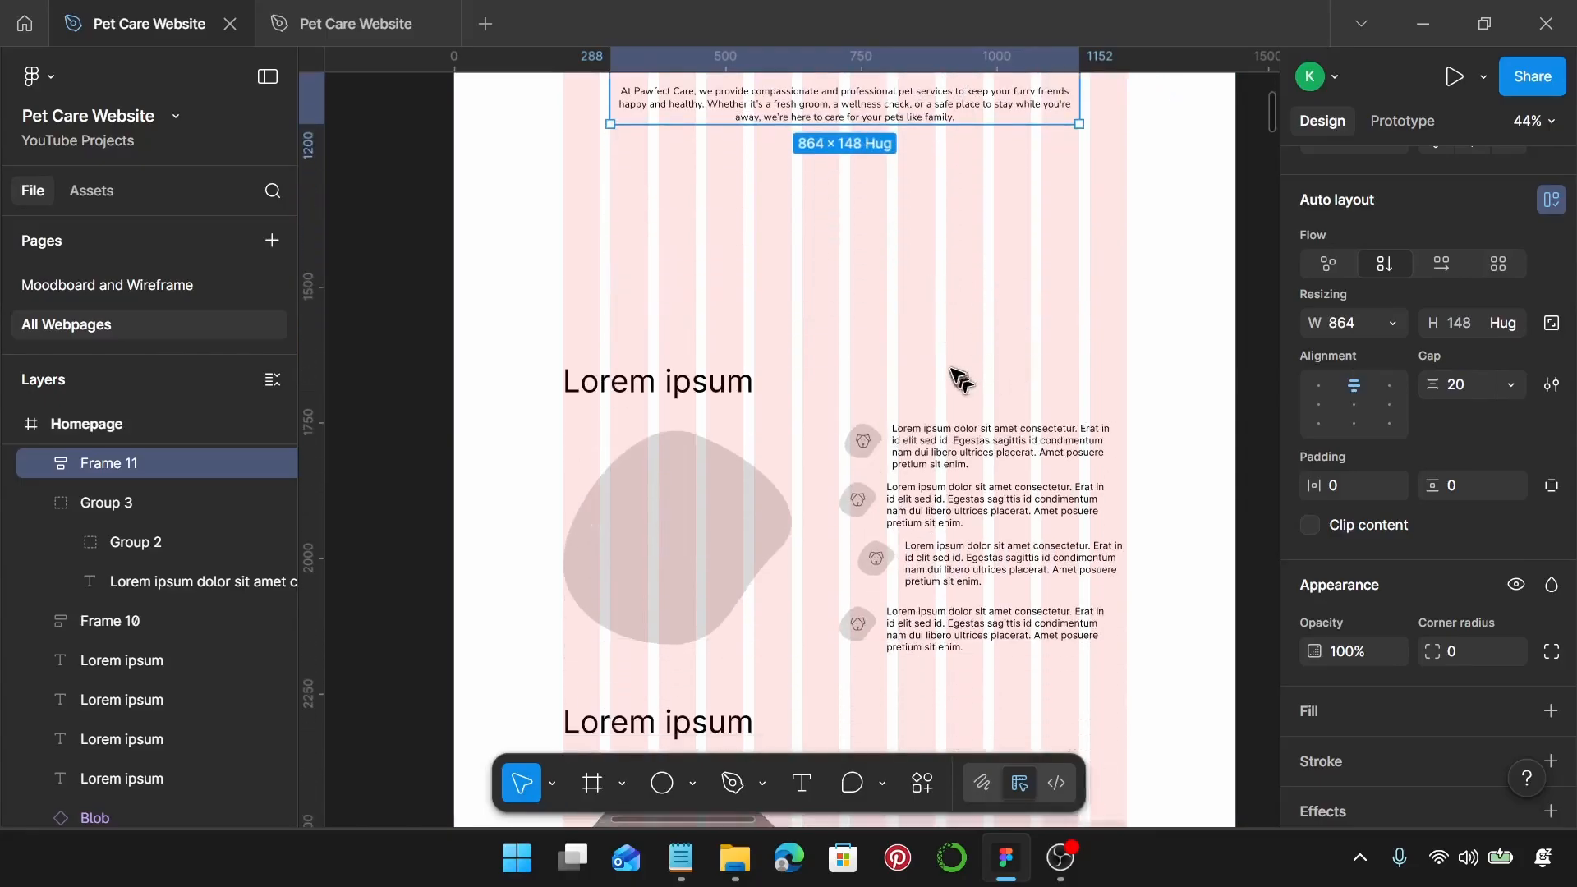
left_click(976, 351)
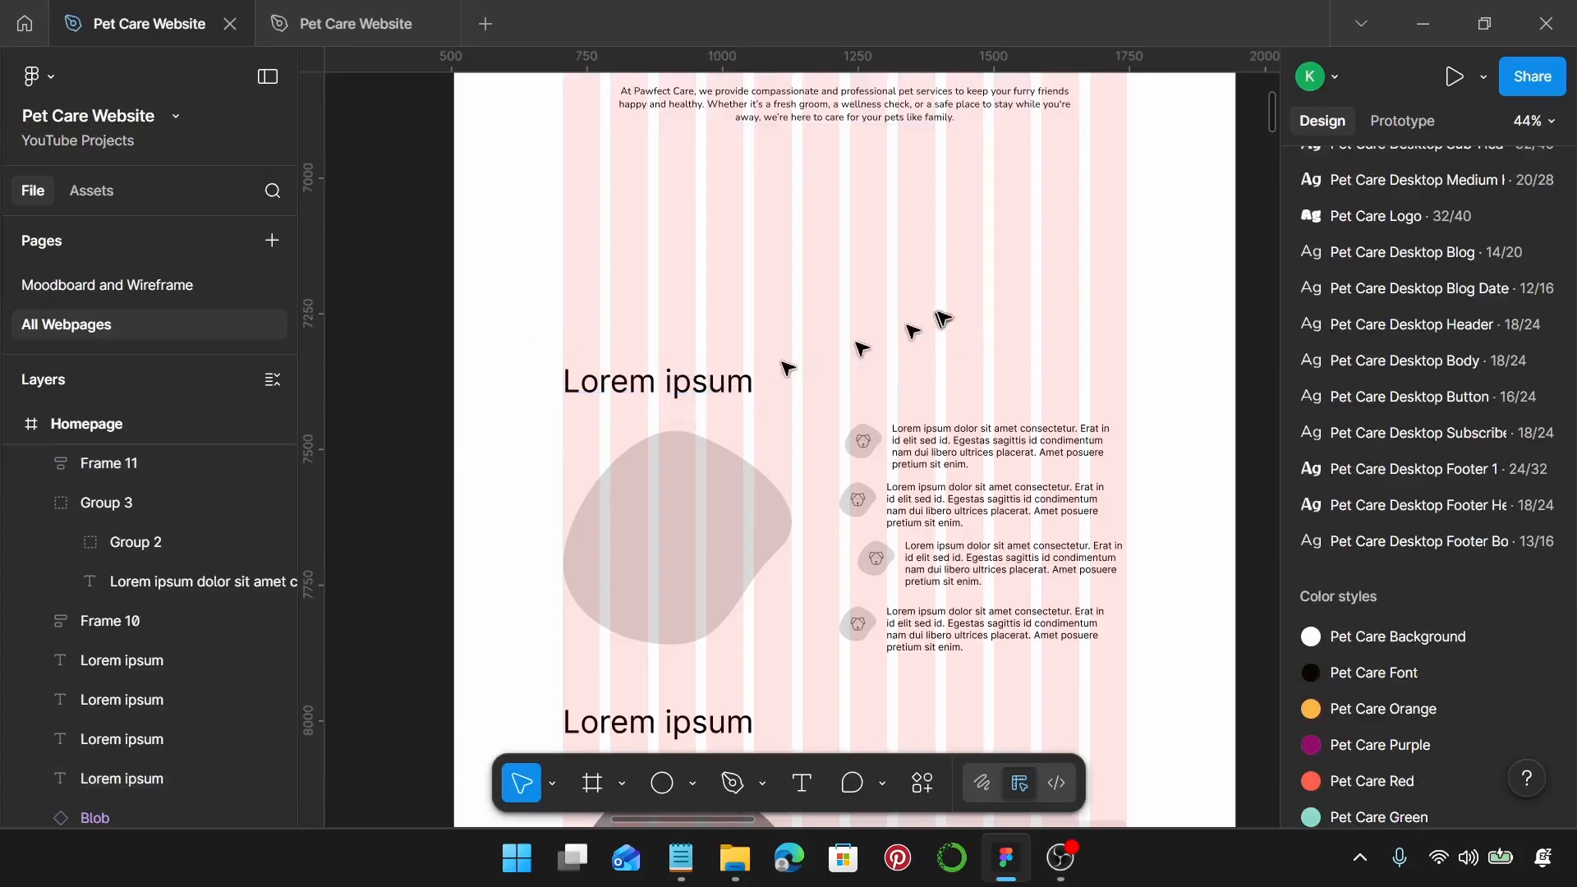
left_click(728, 386)
scroll(566, 386, "up", 5)
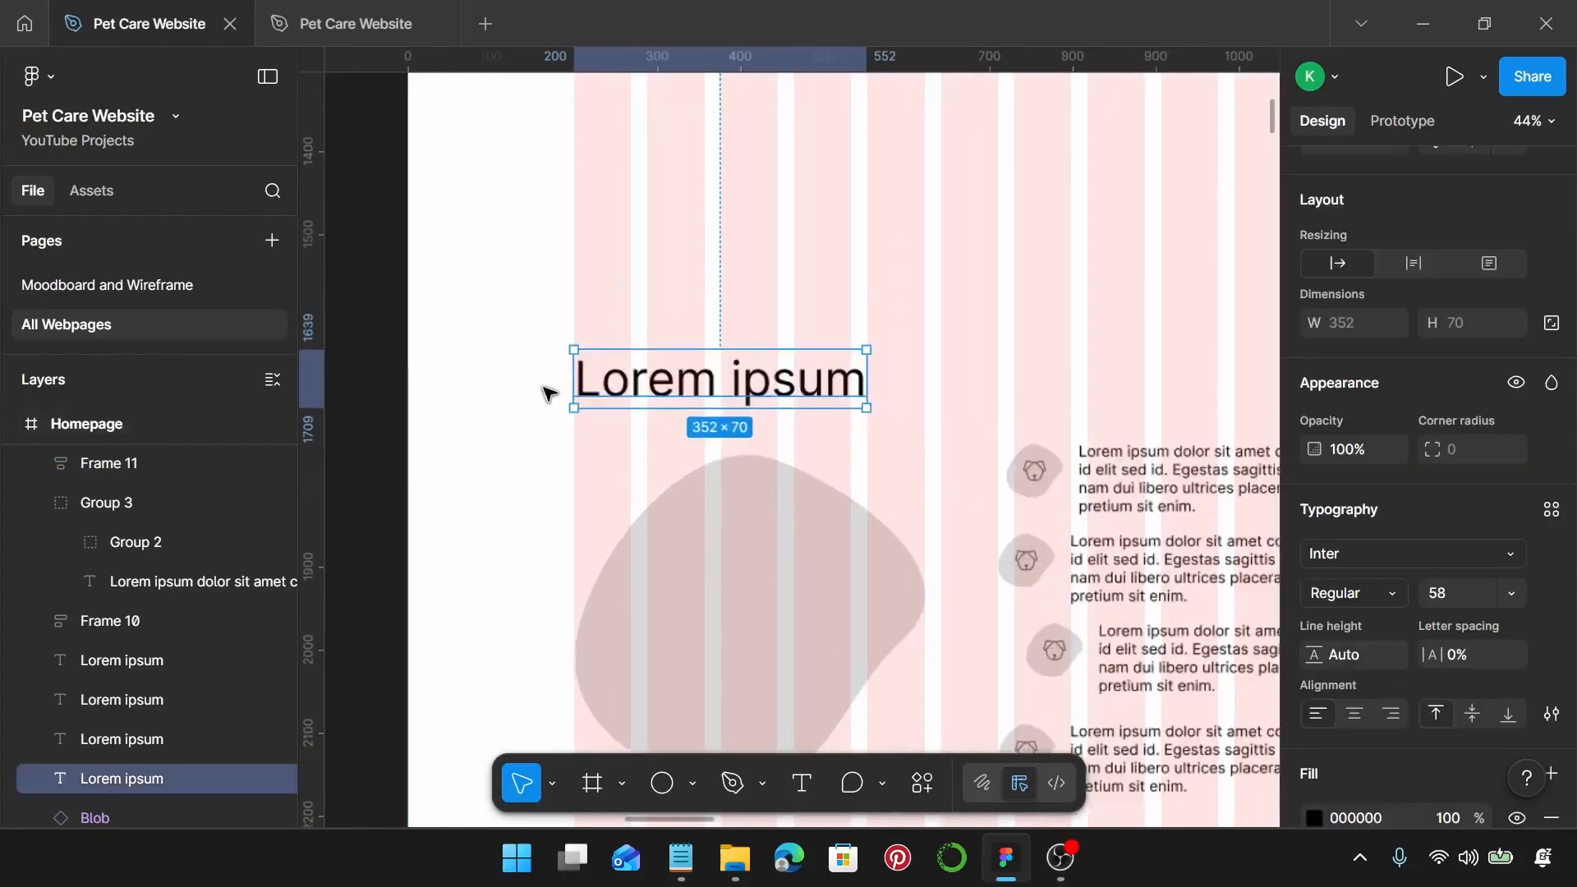
scroll(589, 379, "up", 4)
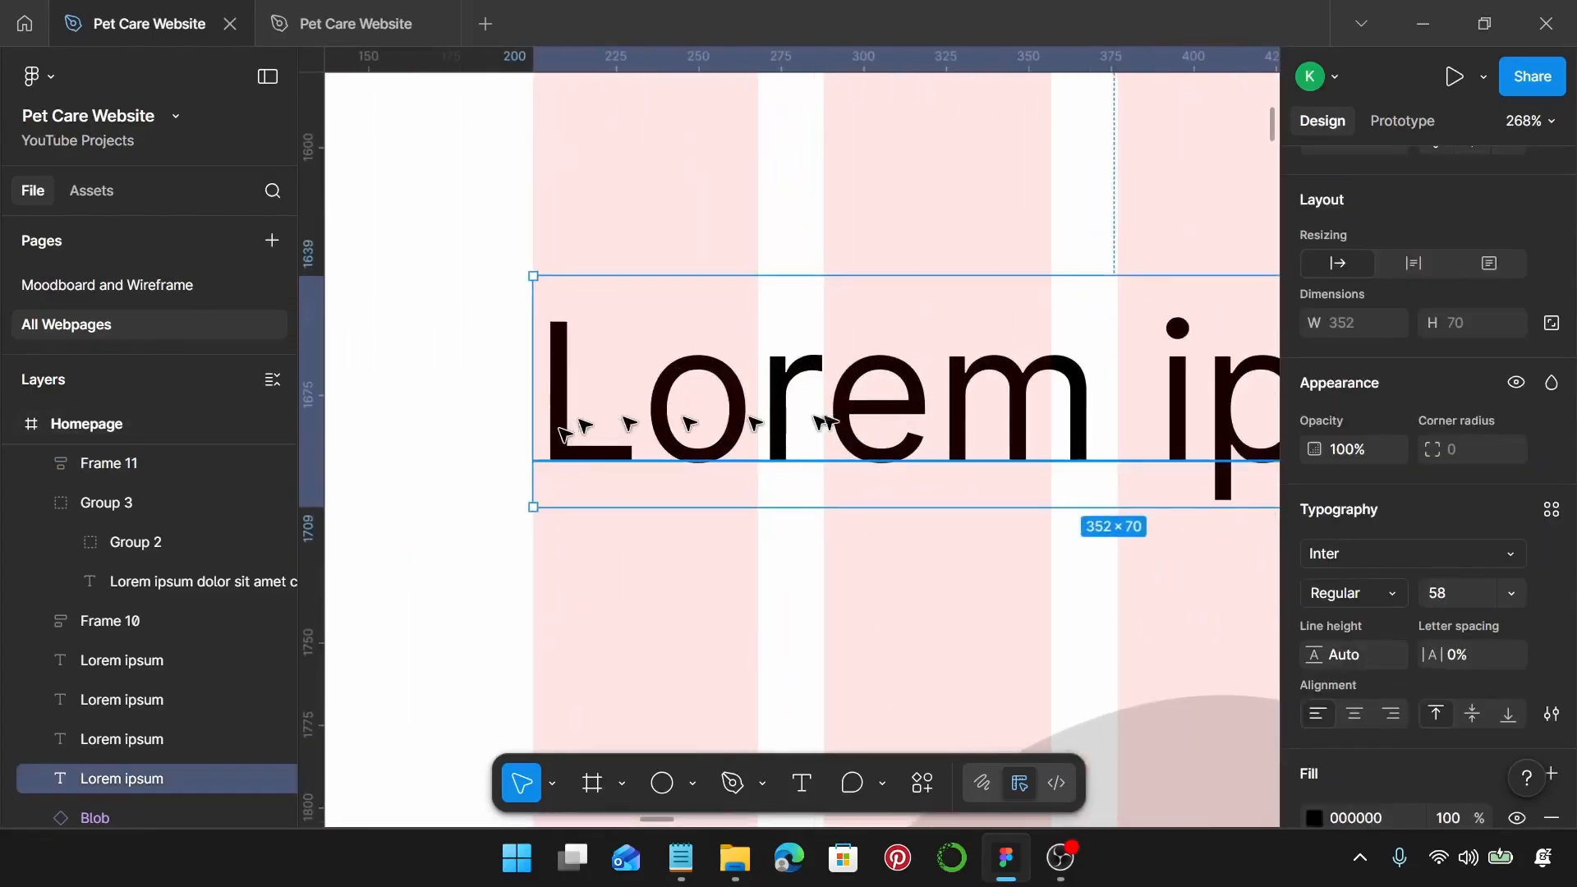
scroll(854, 417, "down", 5)
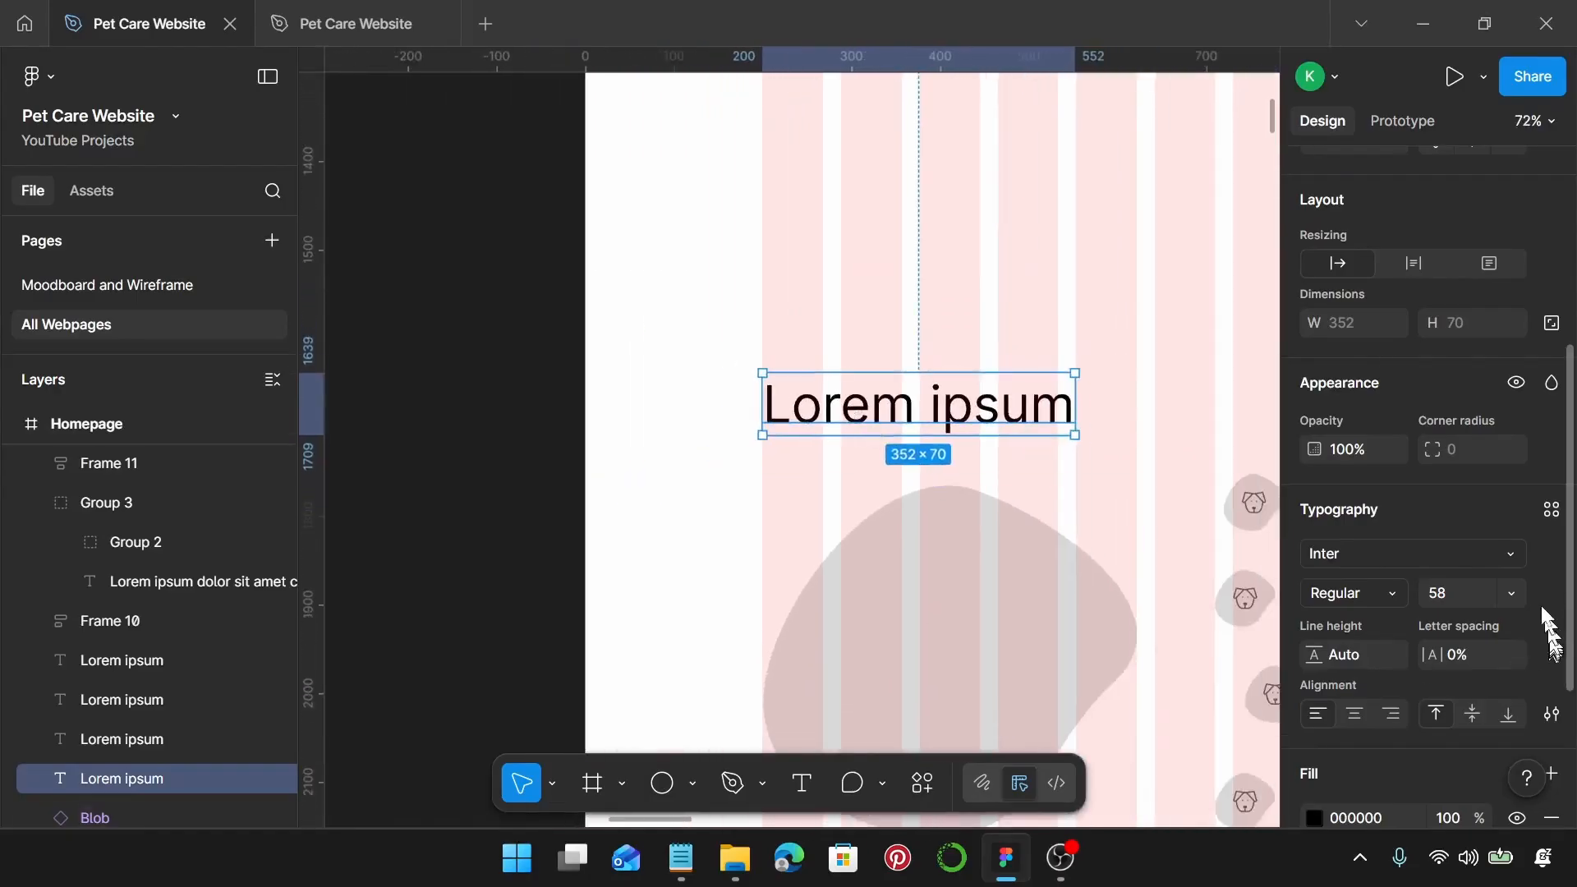
left_click(1550, 510)
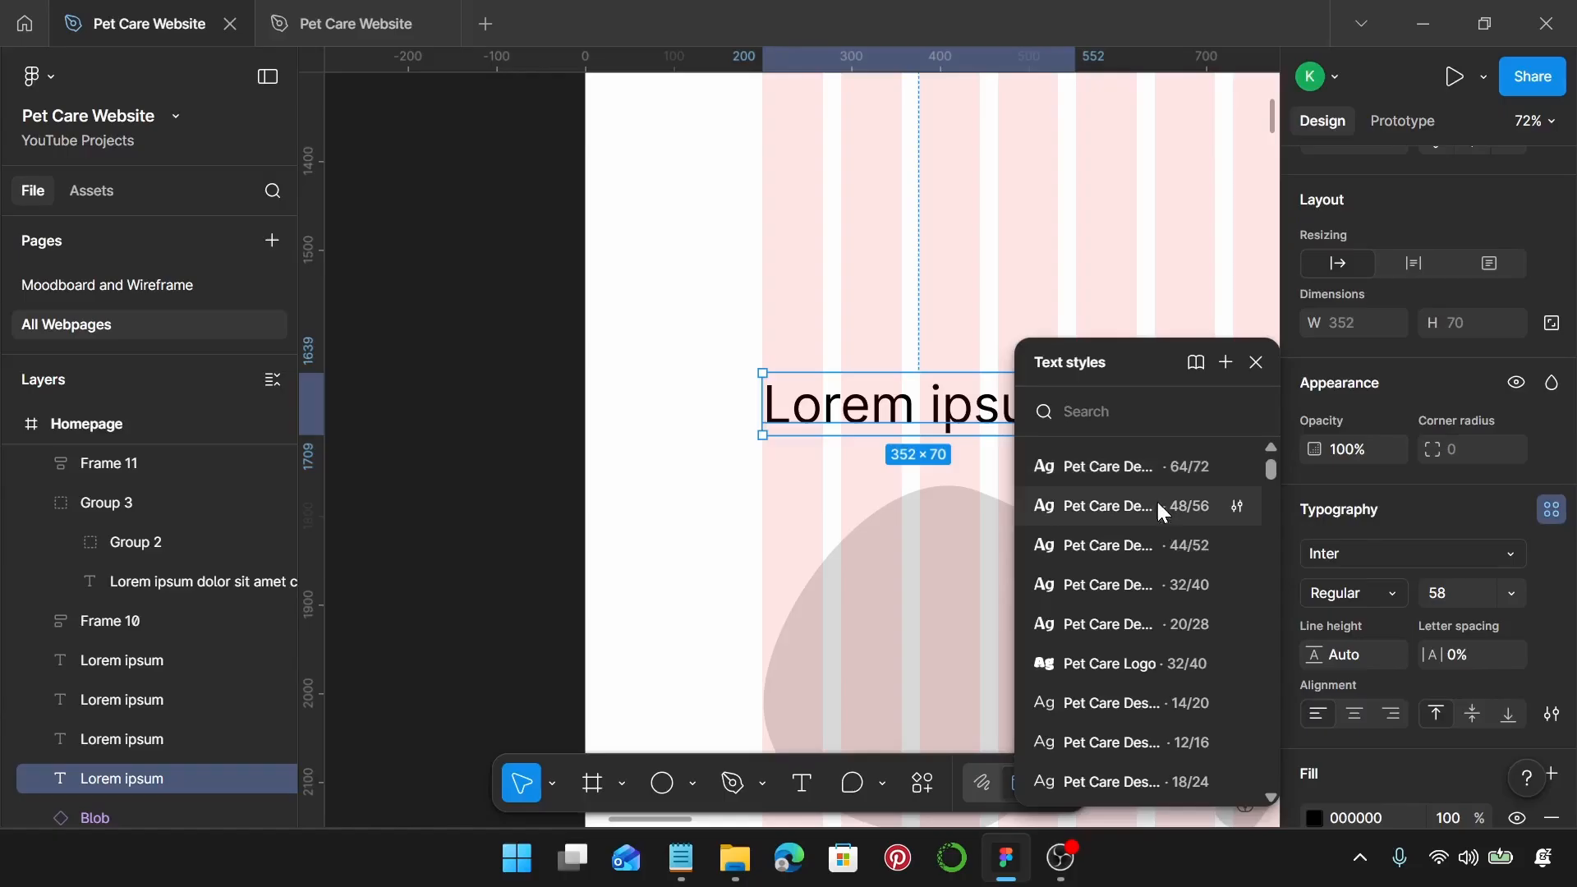
left_click(1157, 546)
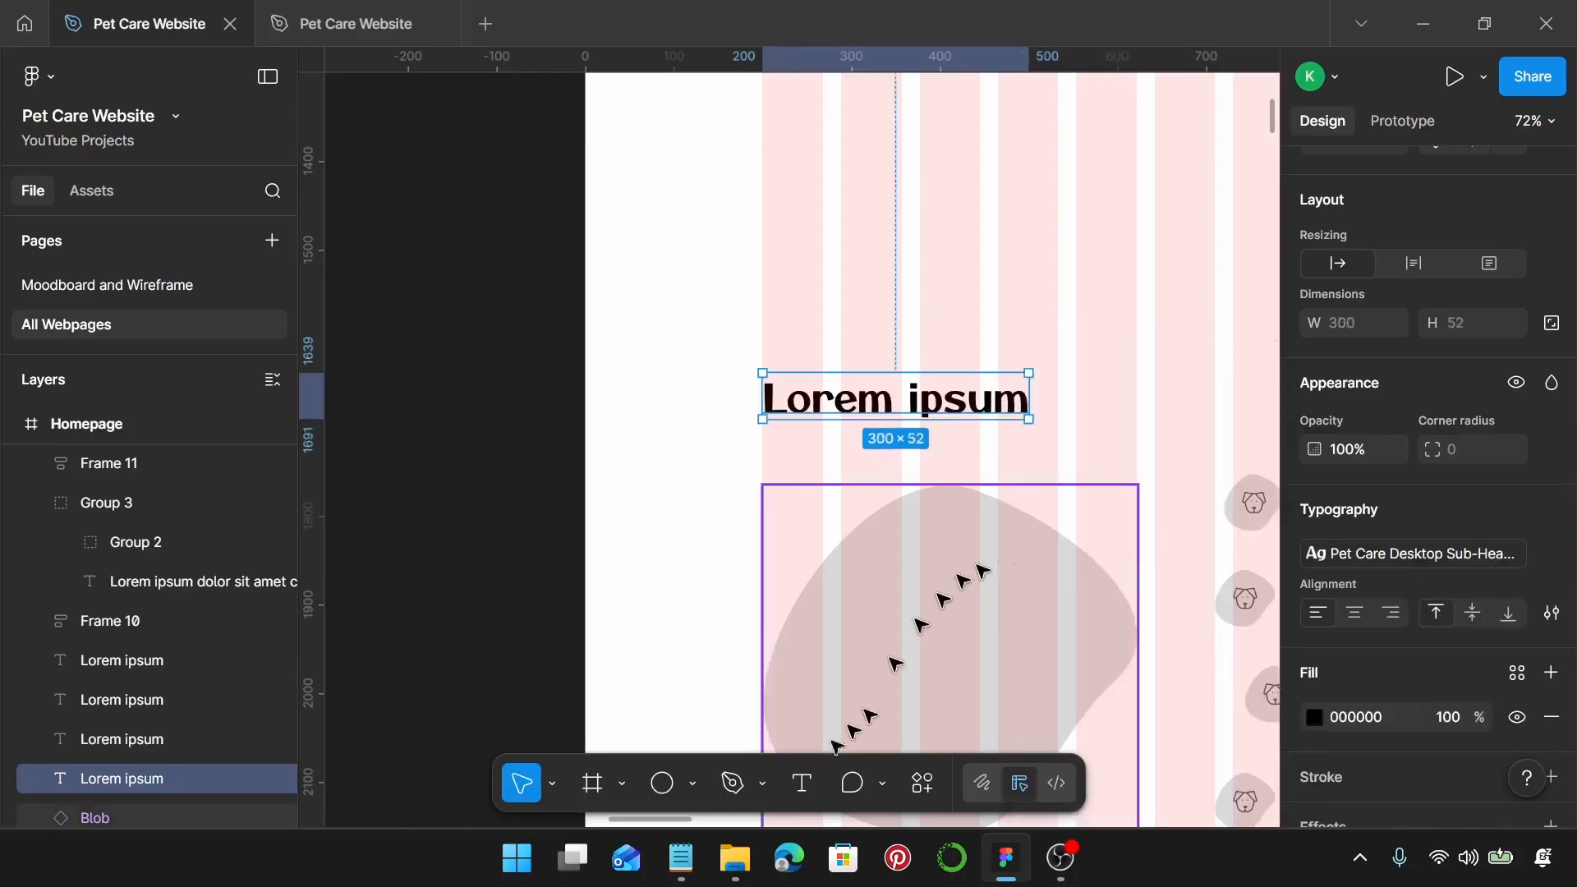
Step: Replace the restyled Lorem ipsum heading's text with "Our Services" copied from the Notepad document
left_click(680, 858)
scroll(1130, 620, "down", 4)
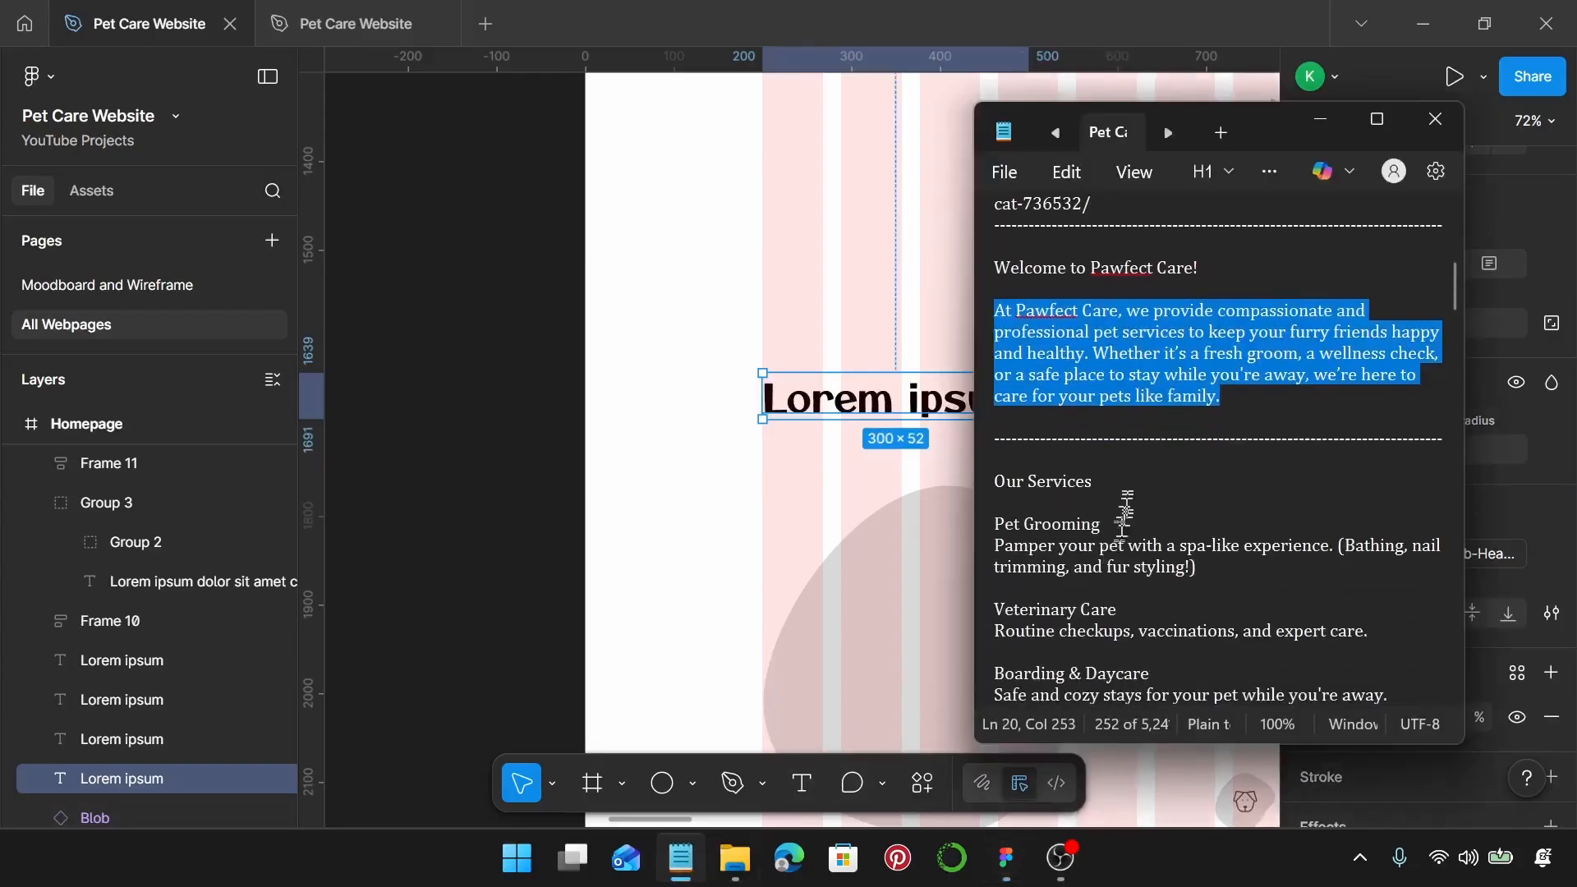
left_click_drag(981, 481, 1101, 482)
key("ctrl+c")
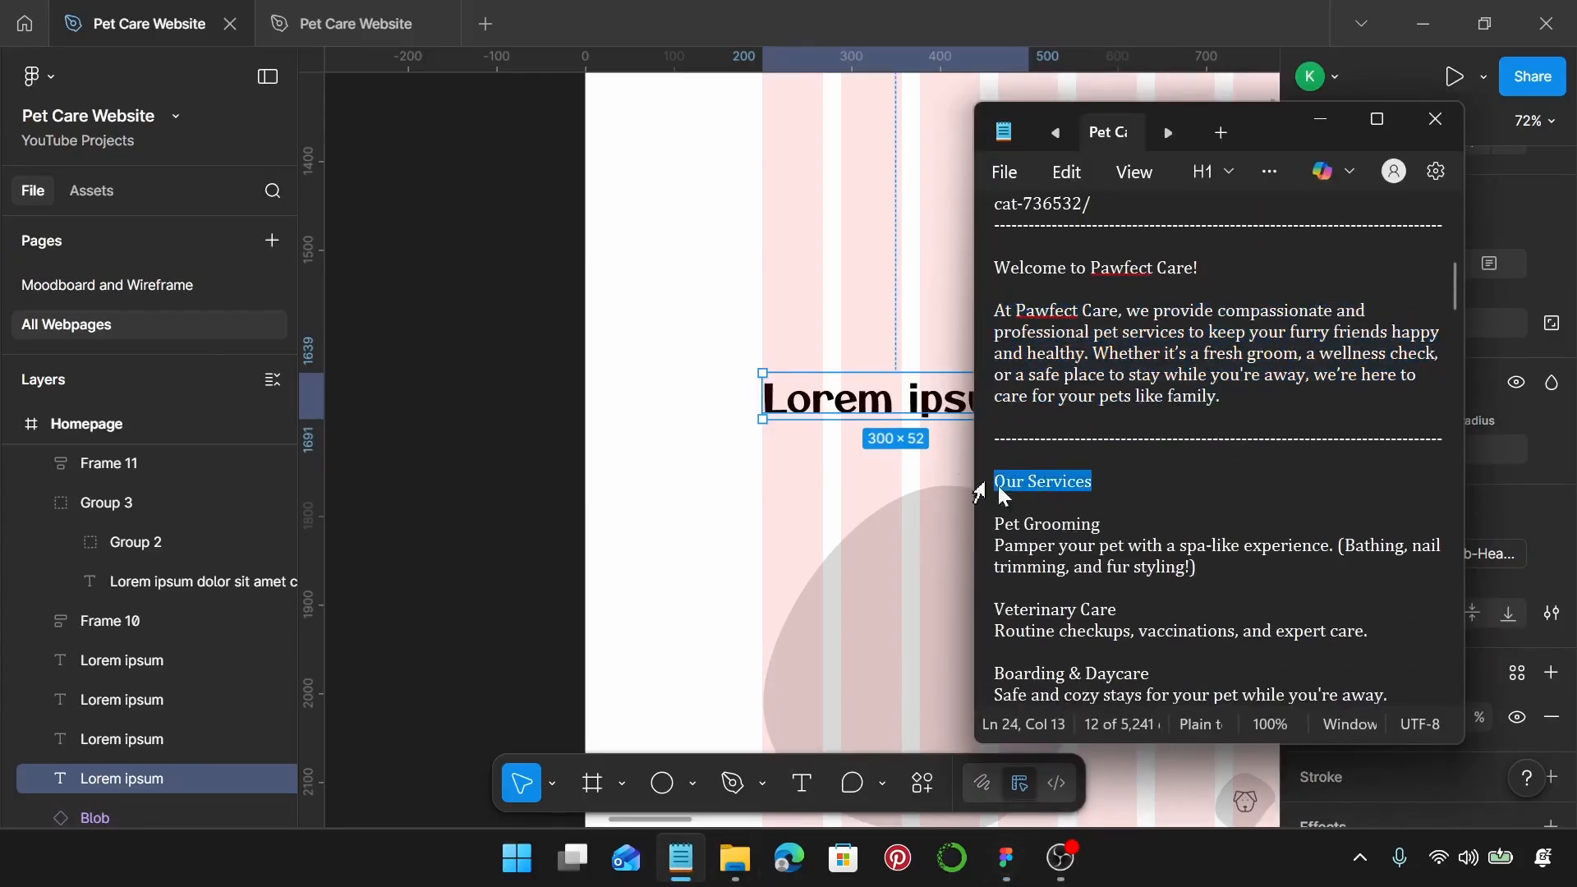
double_click(905, 392)
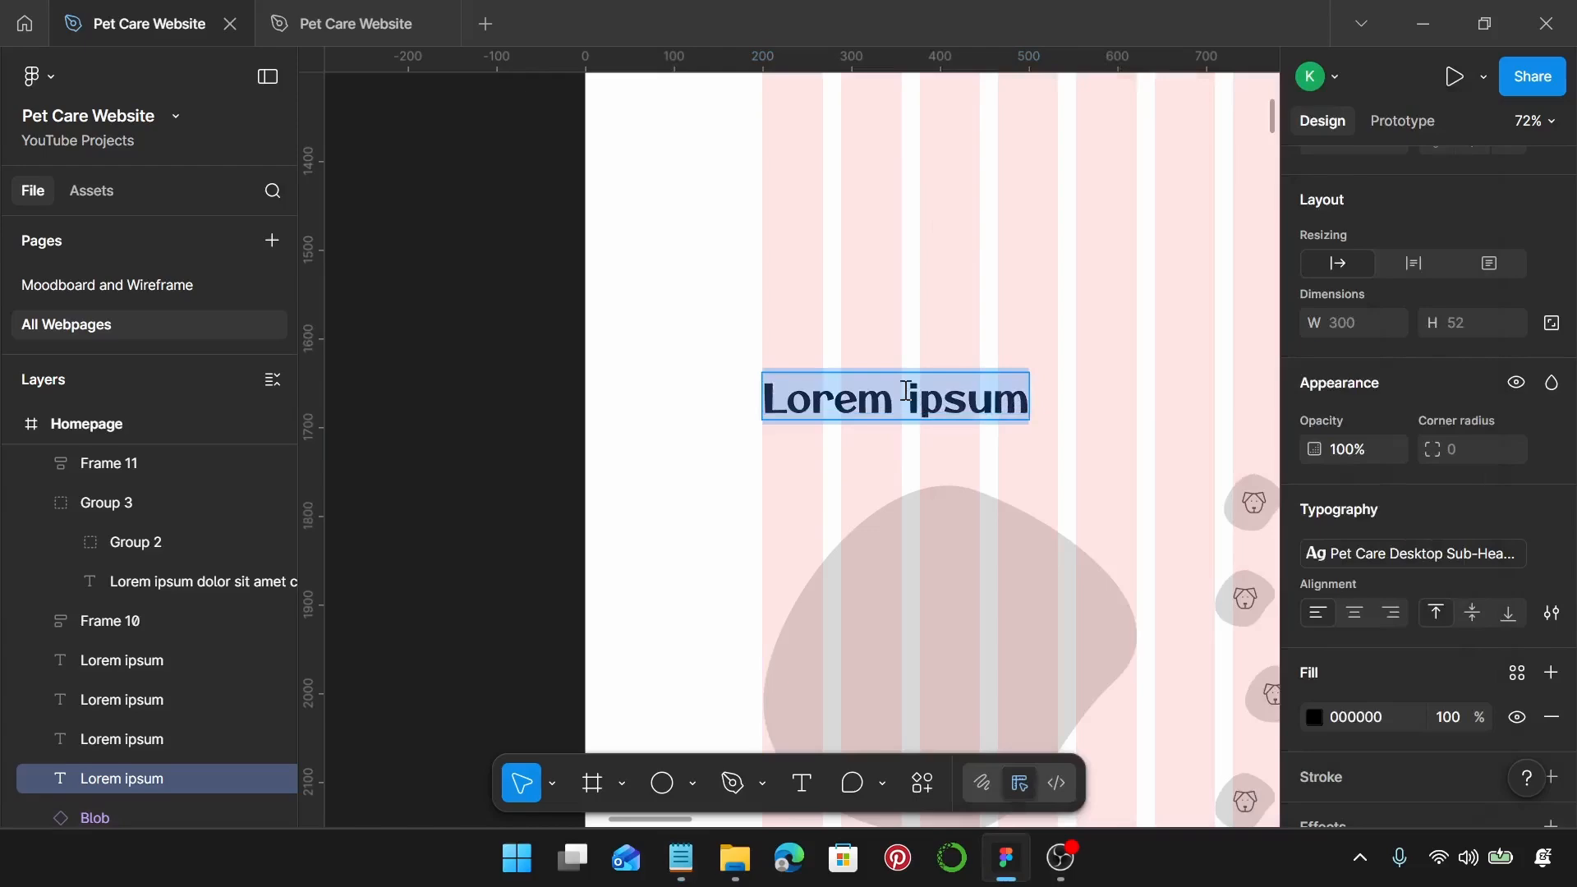
key("ctrl+v")
key("Escape")
Step: Duplicate the second grey blob from the row above the pet photos and place the copy beside the sitting Shiba dog
scroll(944, 295, "down", 3)
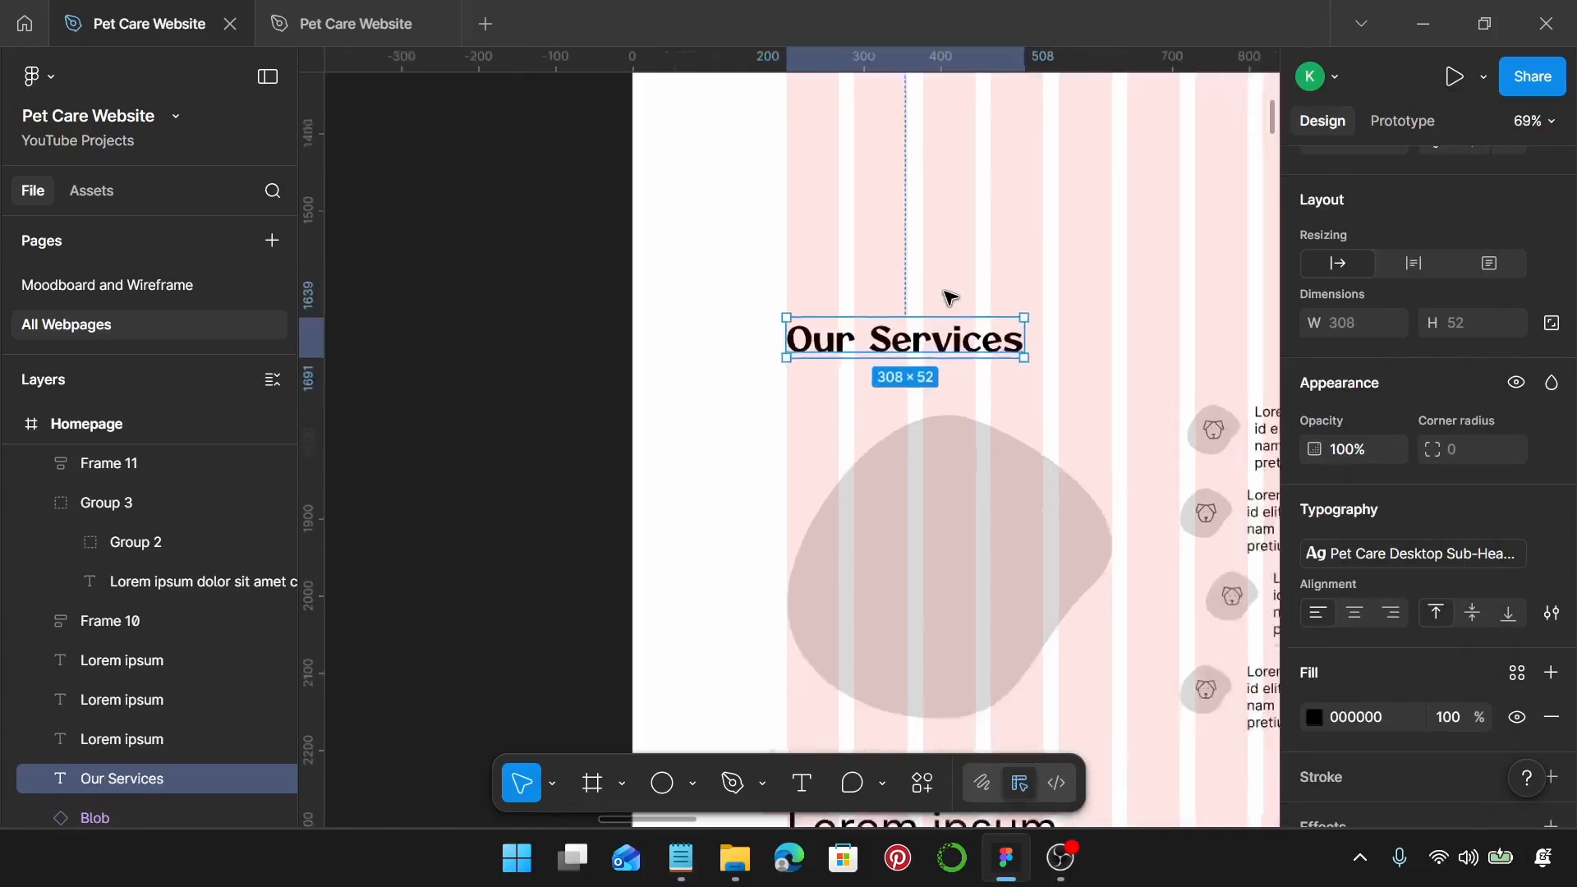
scroll(953, 436, "down", 2)
scroll(957, 446, "down", 3)
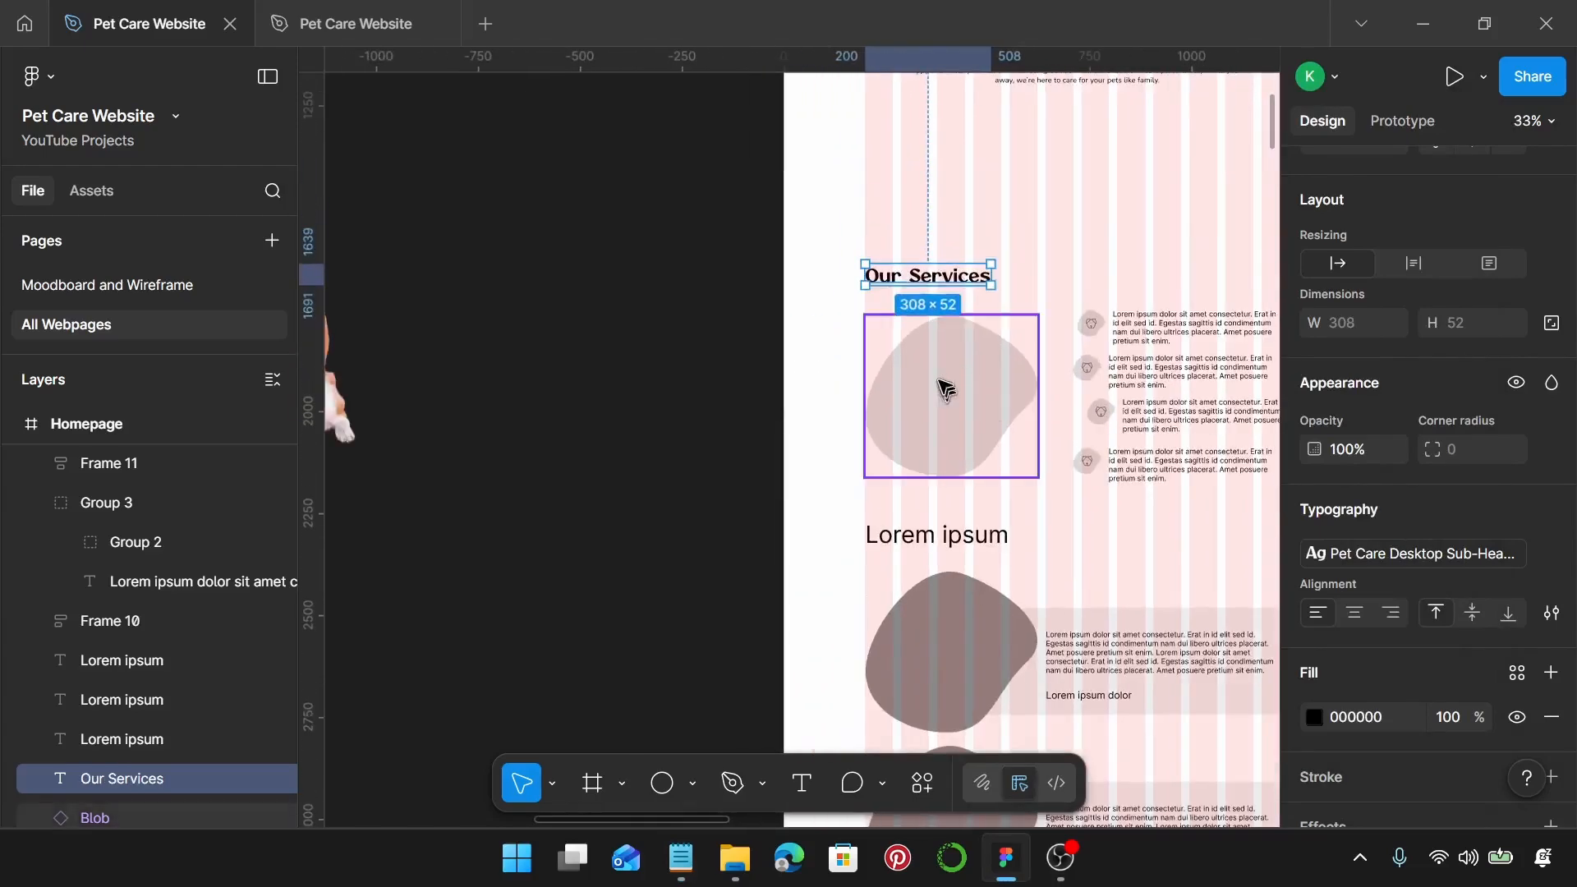
scroll(907, 414, "left", 3)
scroll(756, 329, "down", 3)
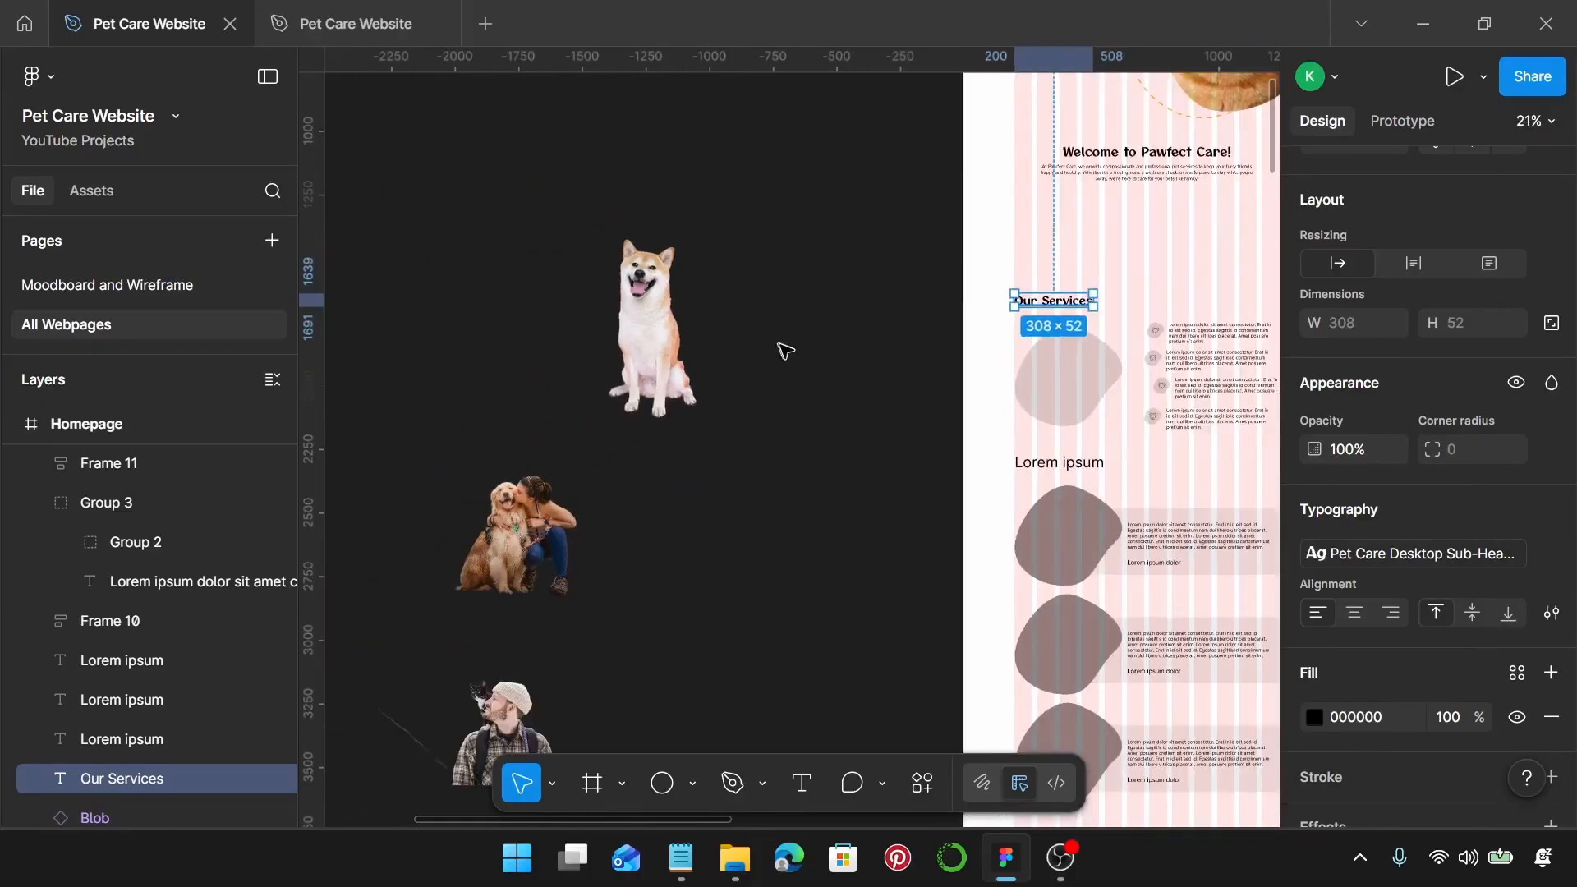
scroll(813, 302, "left", 3)
scroll(817, 353, "up", 1)
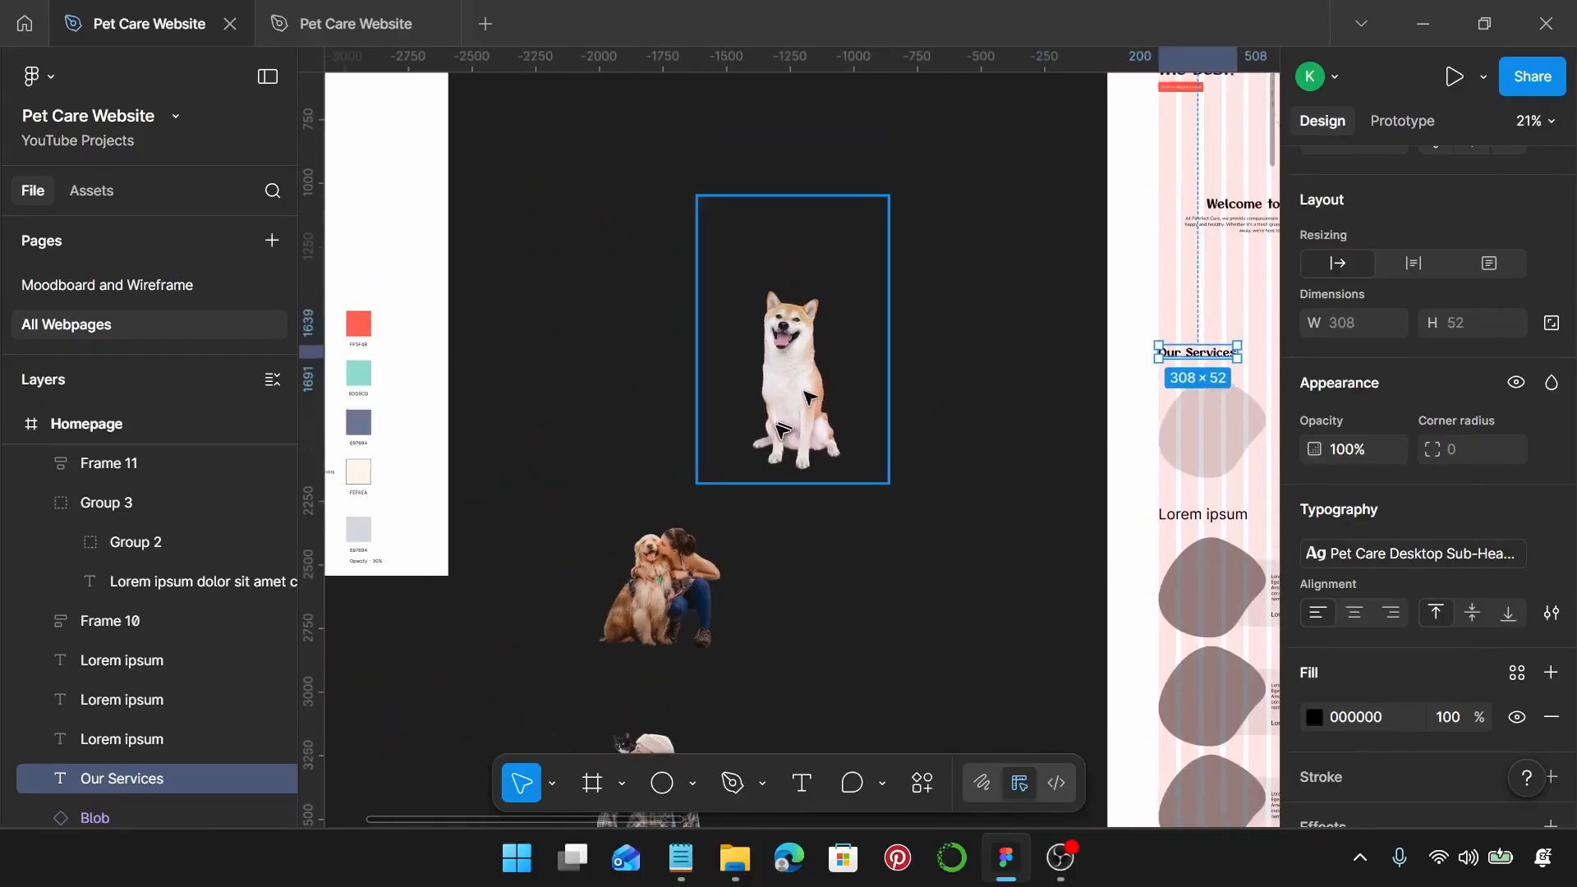
left_click(782, 423)
scroll(800, 378, "down", 1)
scroll(805, 370, "up", 4)
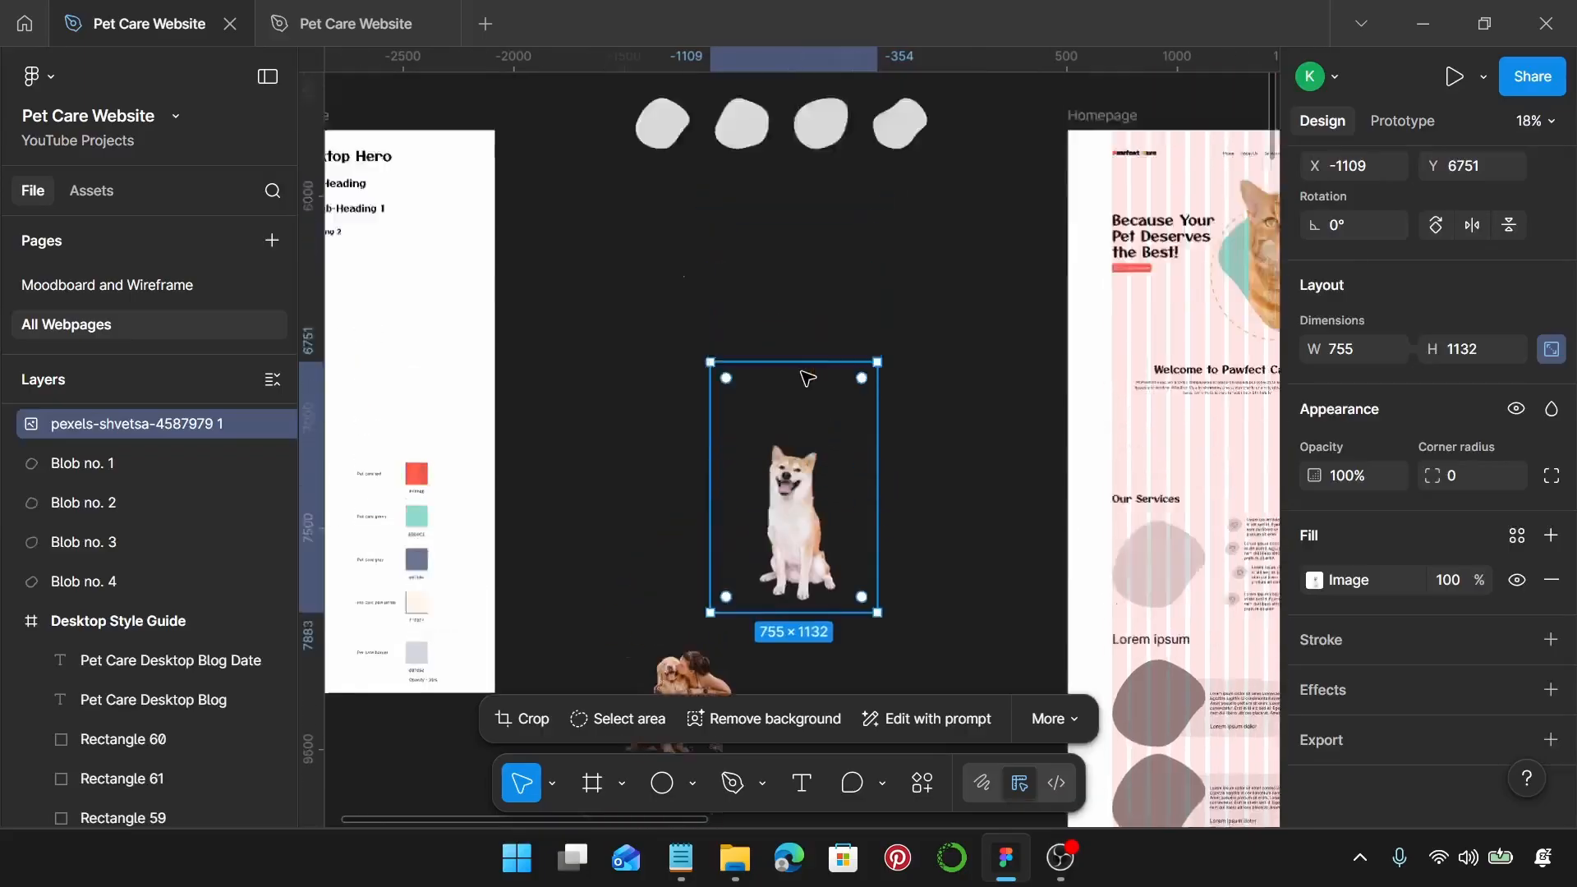
left_click(744, 277)
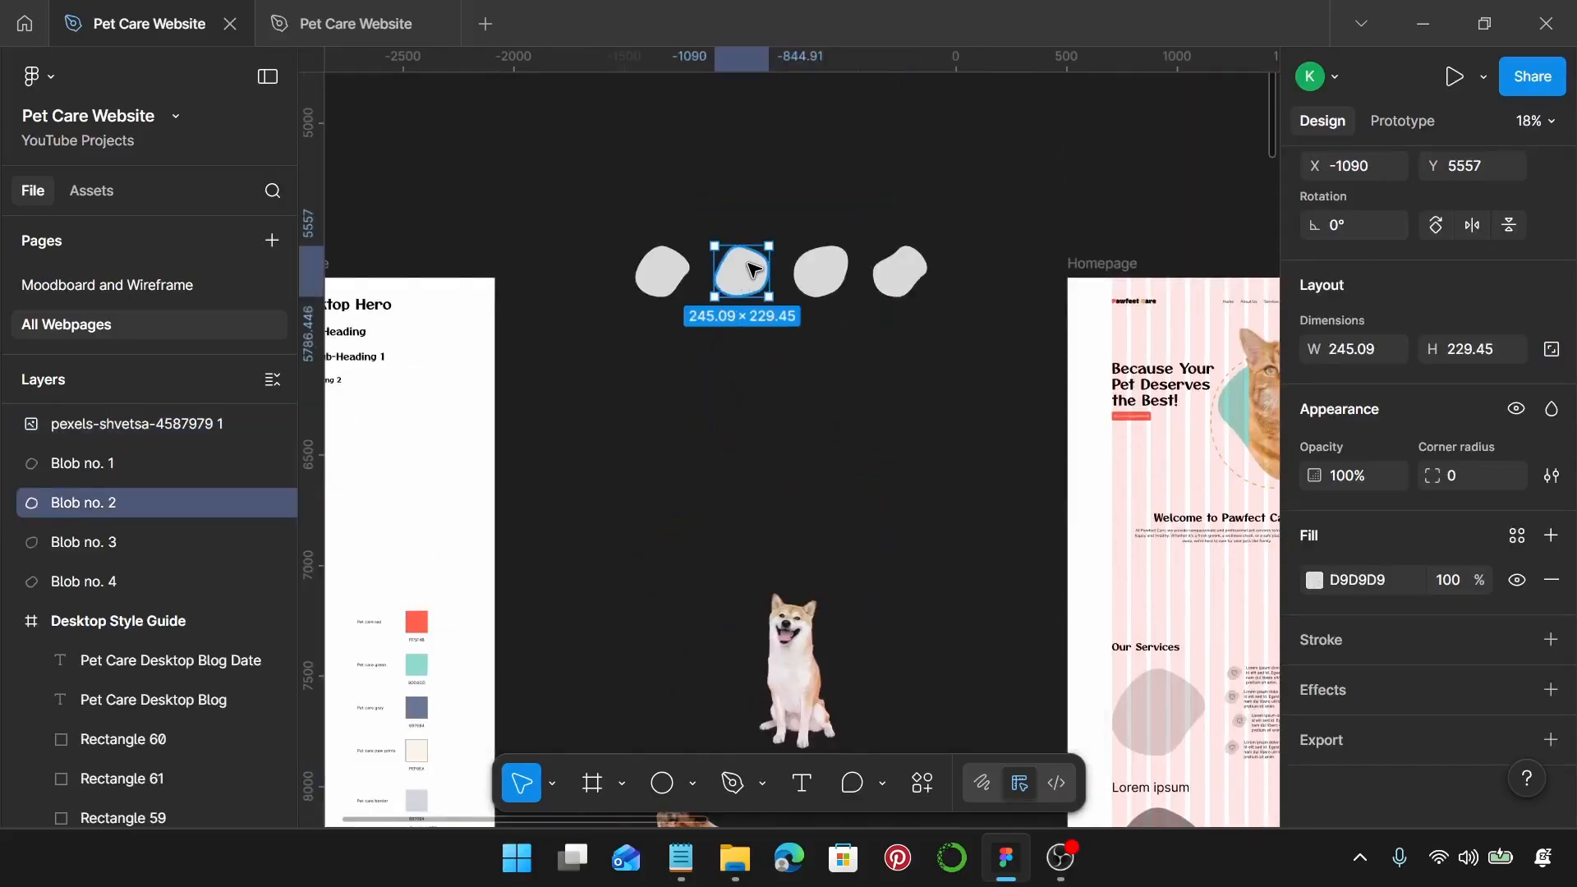
left_click_drag(750, 270, 698, 647)
scroll(701, 648, "down", 5)
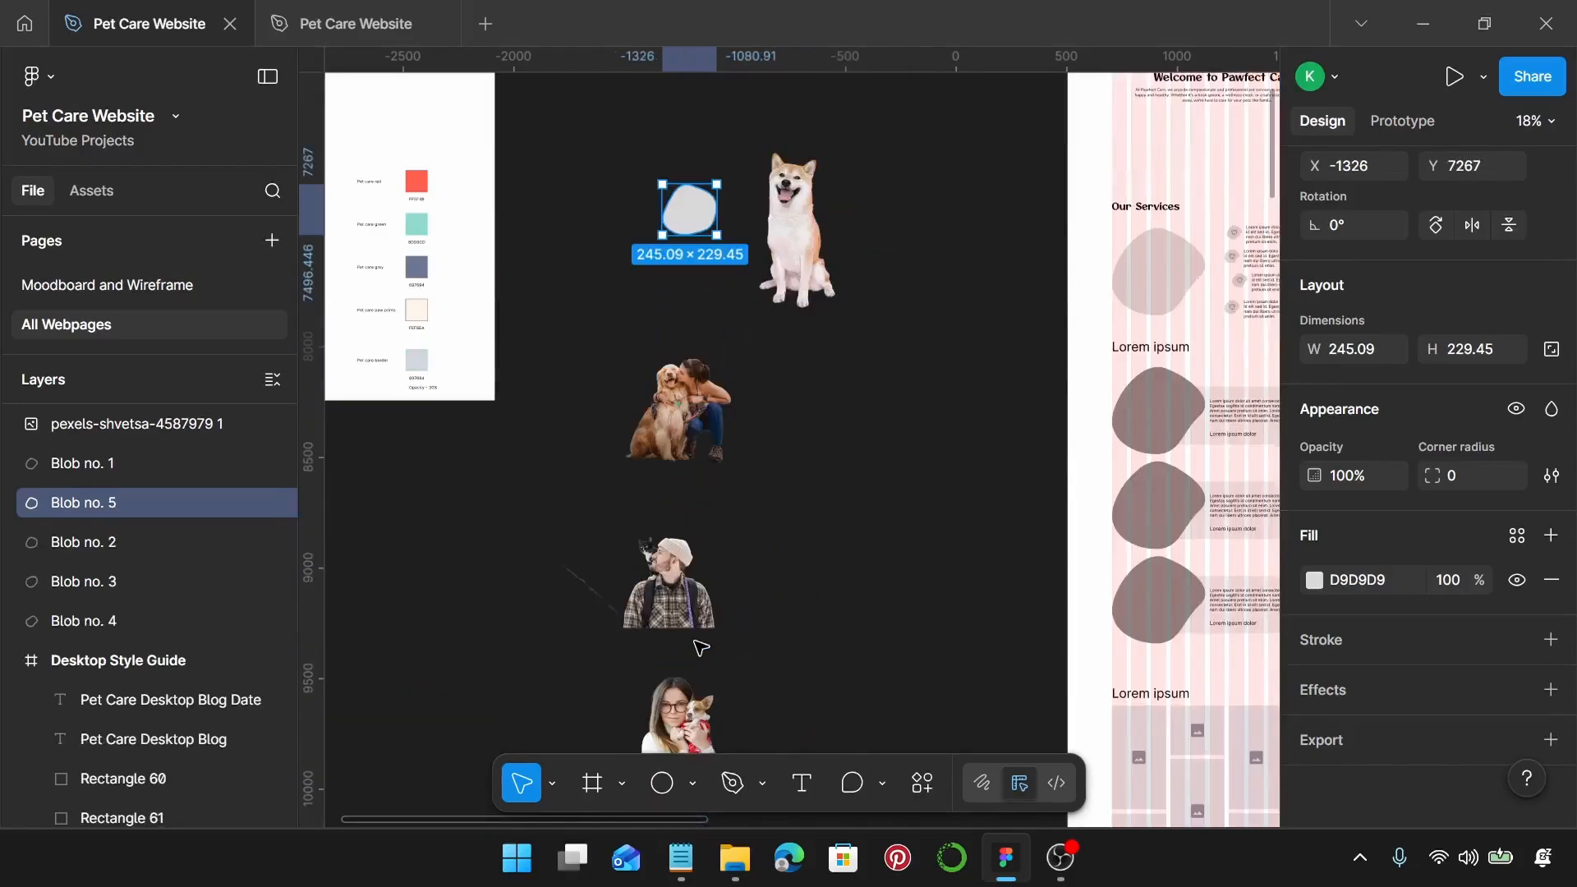
Step: Move the copied blob farther from the dog, lock its aspect ratio and set its width to 423
scroll(678, 230, "up", 3)
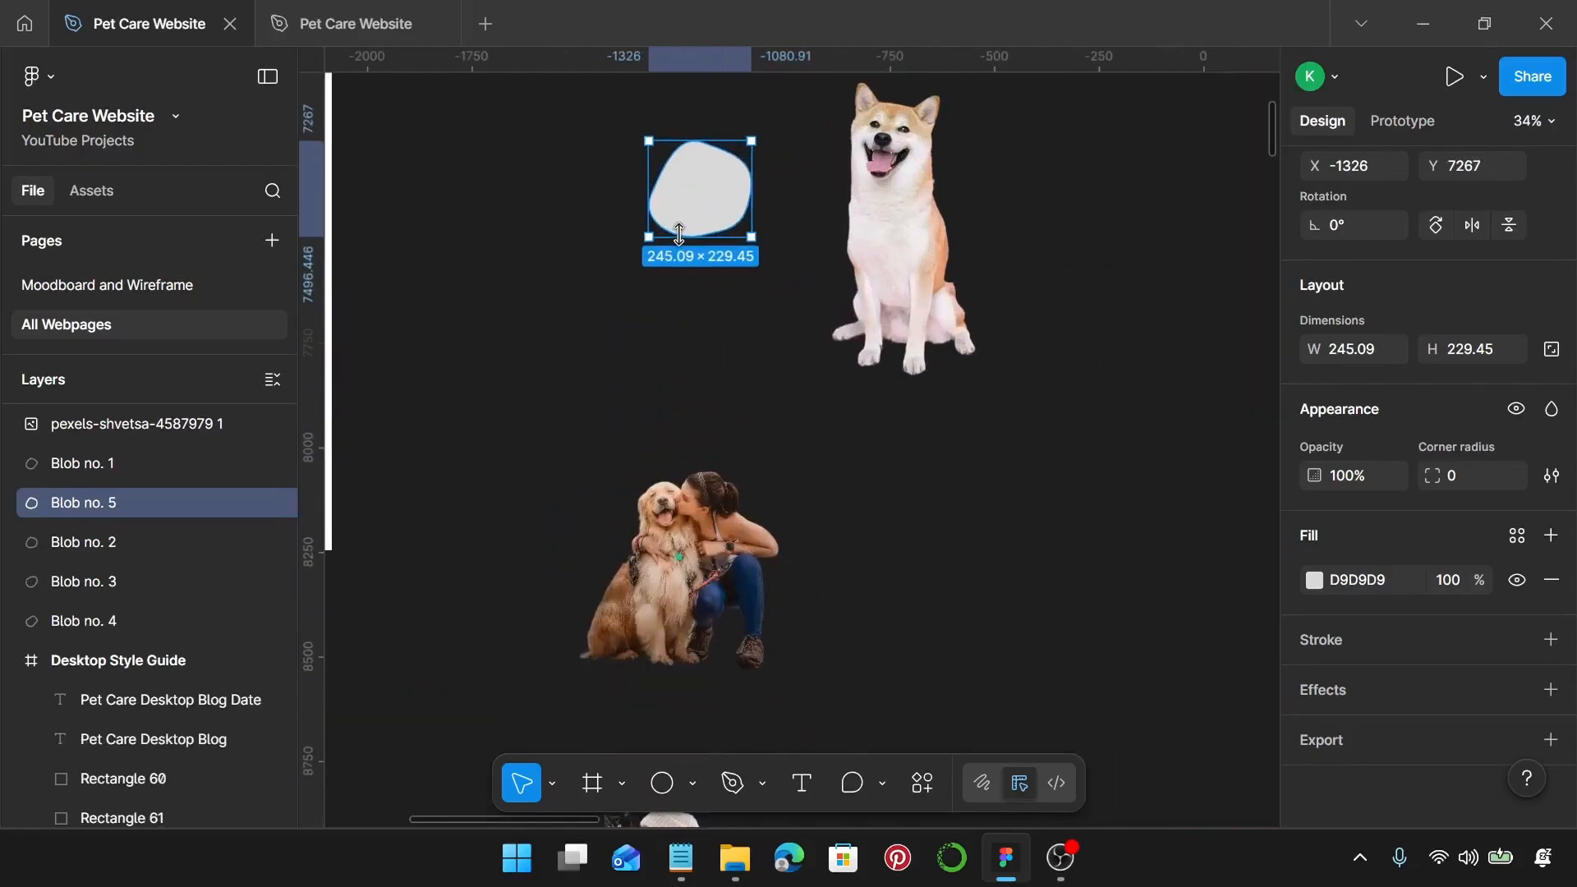
left_click(1548, 350)
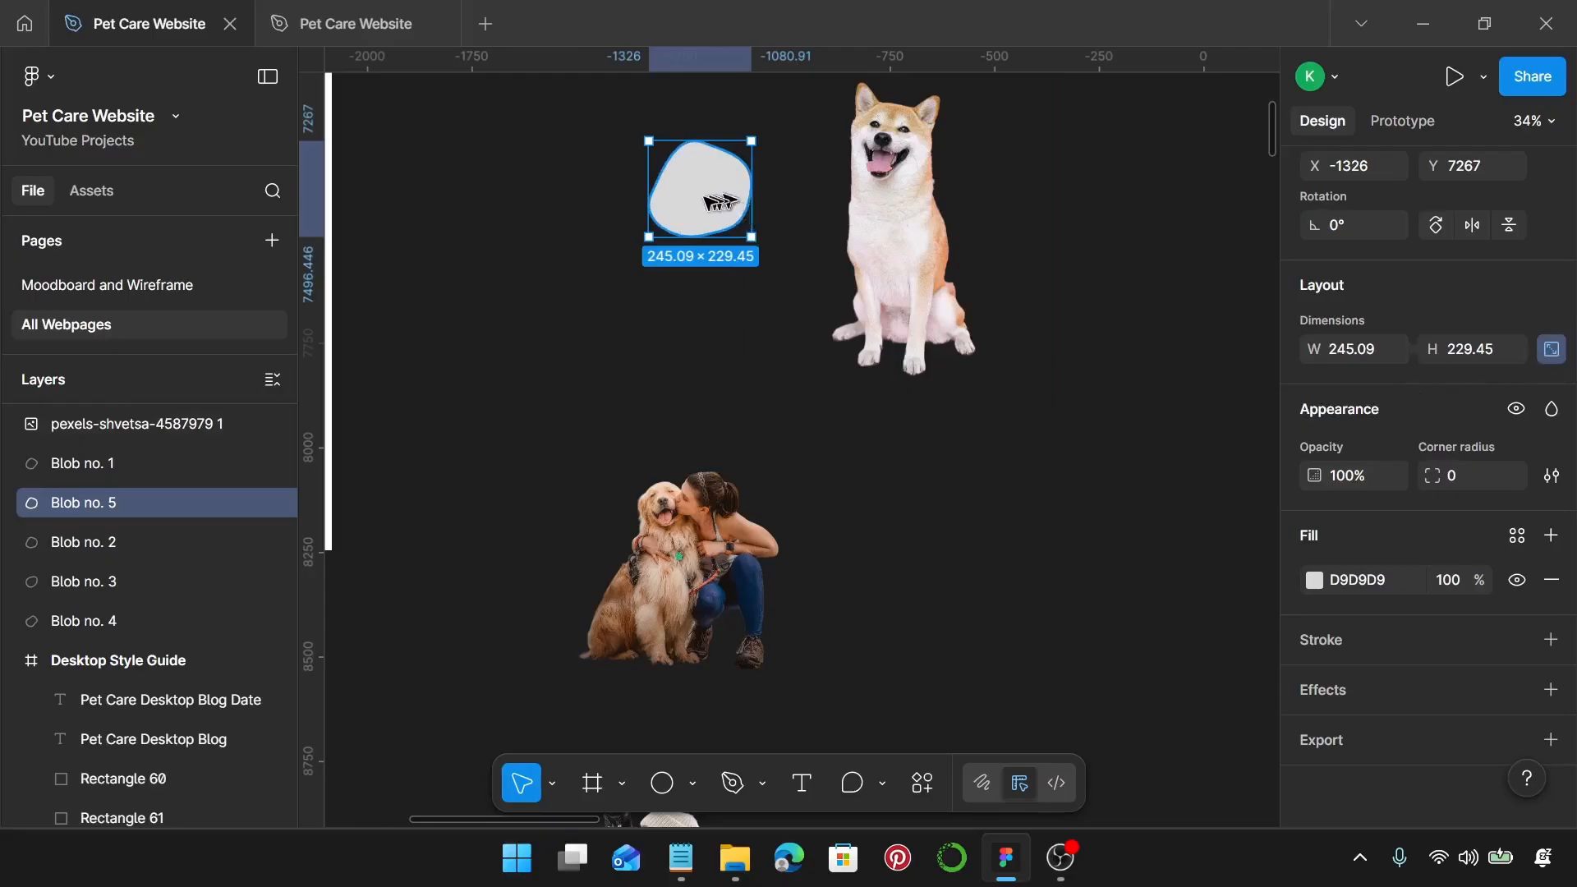
left_click_drag(718, 201, 589, 212)
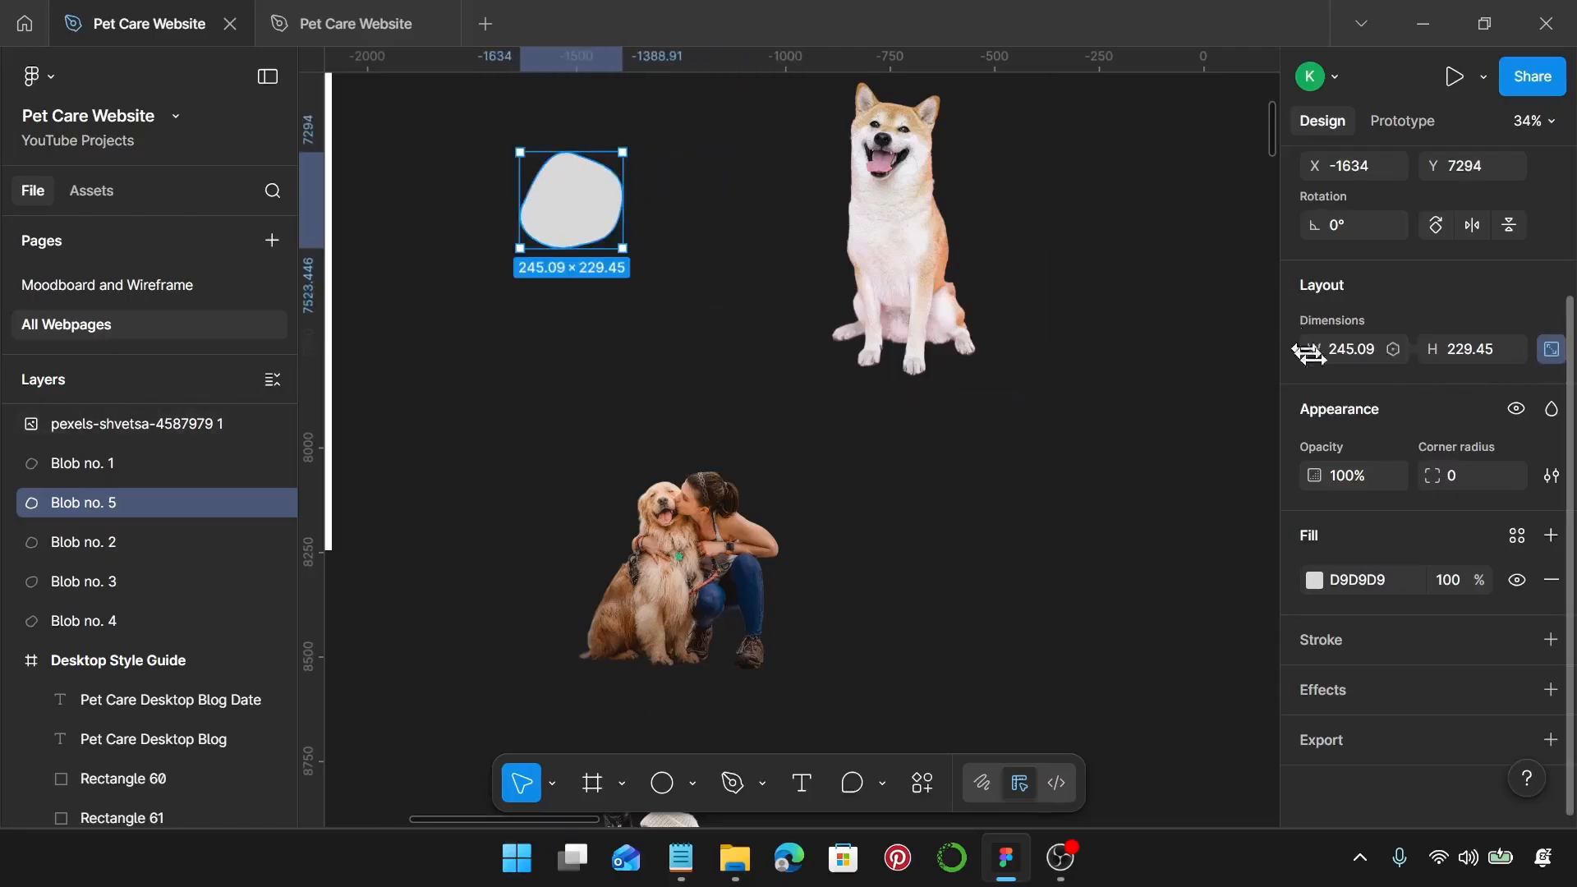
left_click(1342, 355)
key("Return")
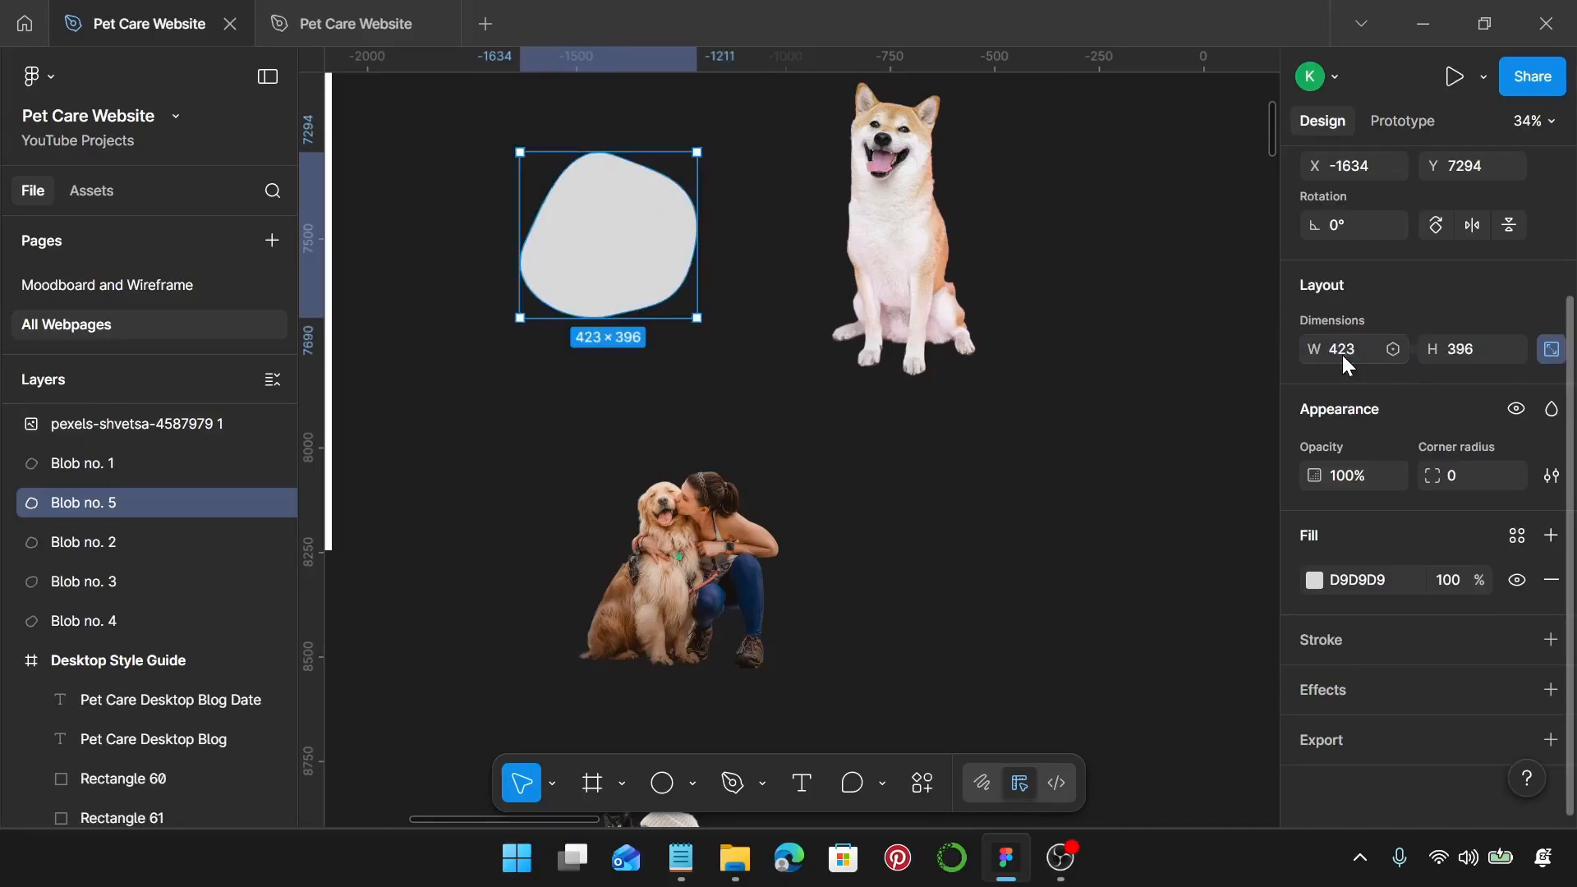
Step: Scale the sitting Shiba dog photo proportionally to a width of 678
left_click(1022, 275)
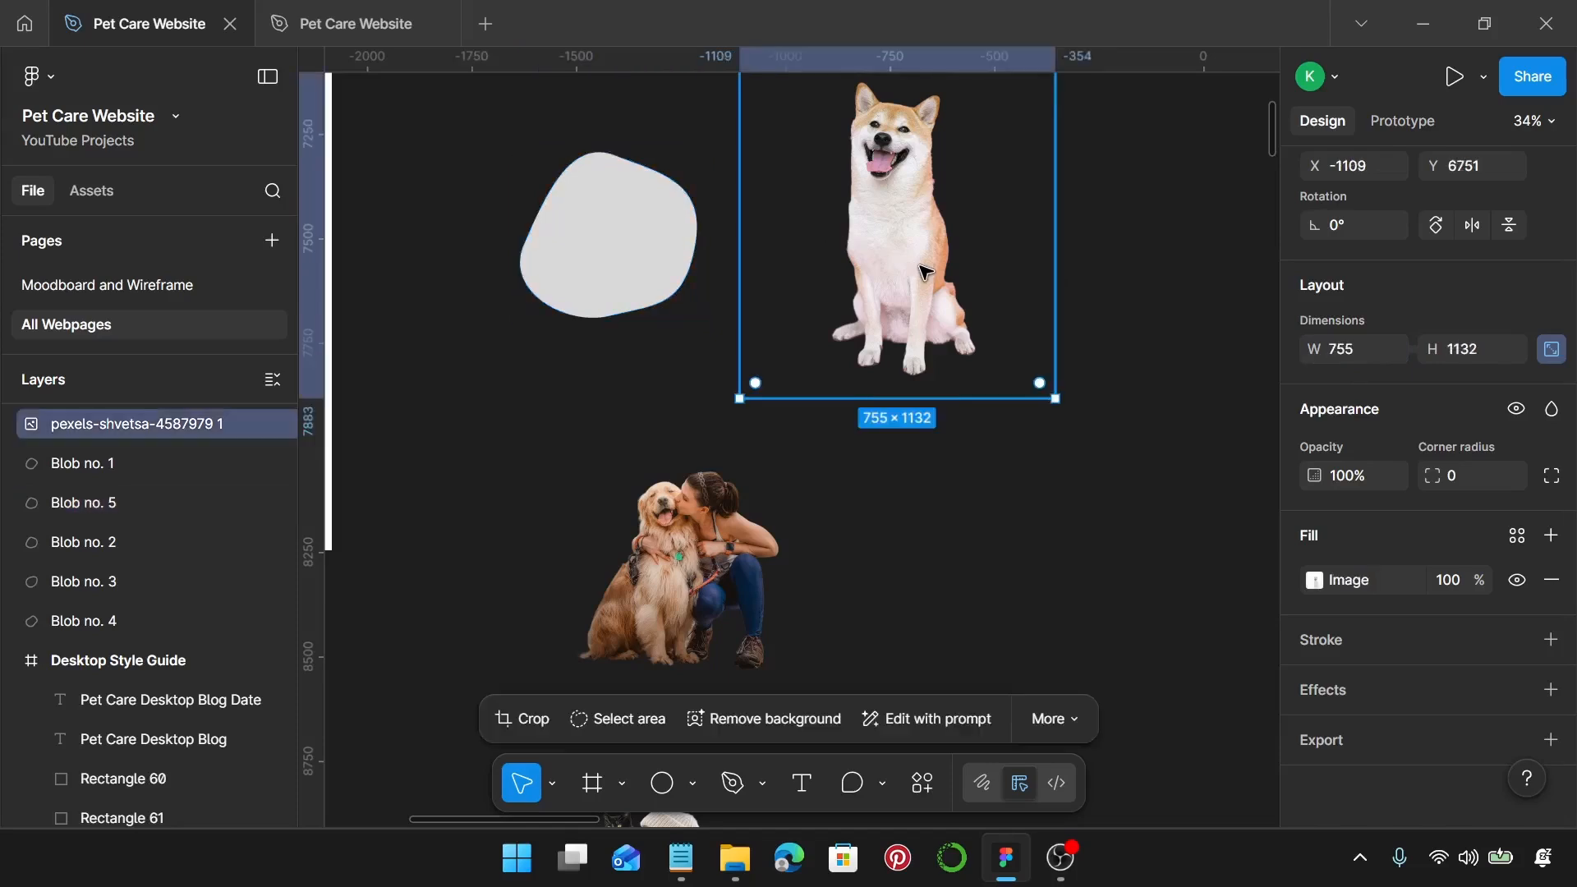
left_click(1353, 350)
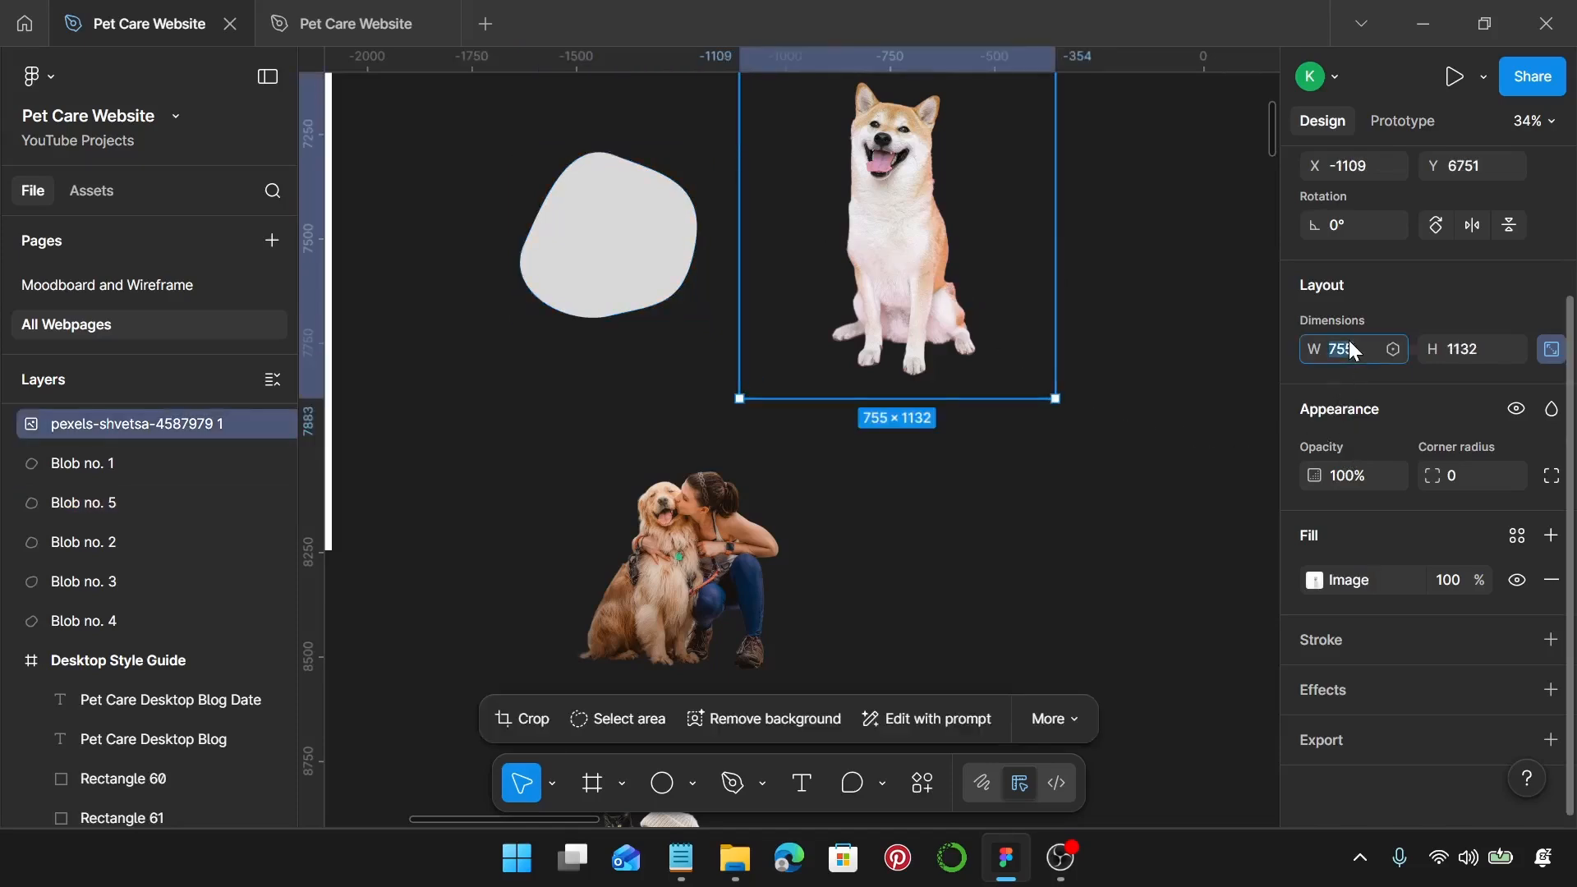
key("Return")
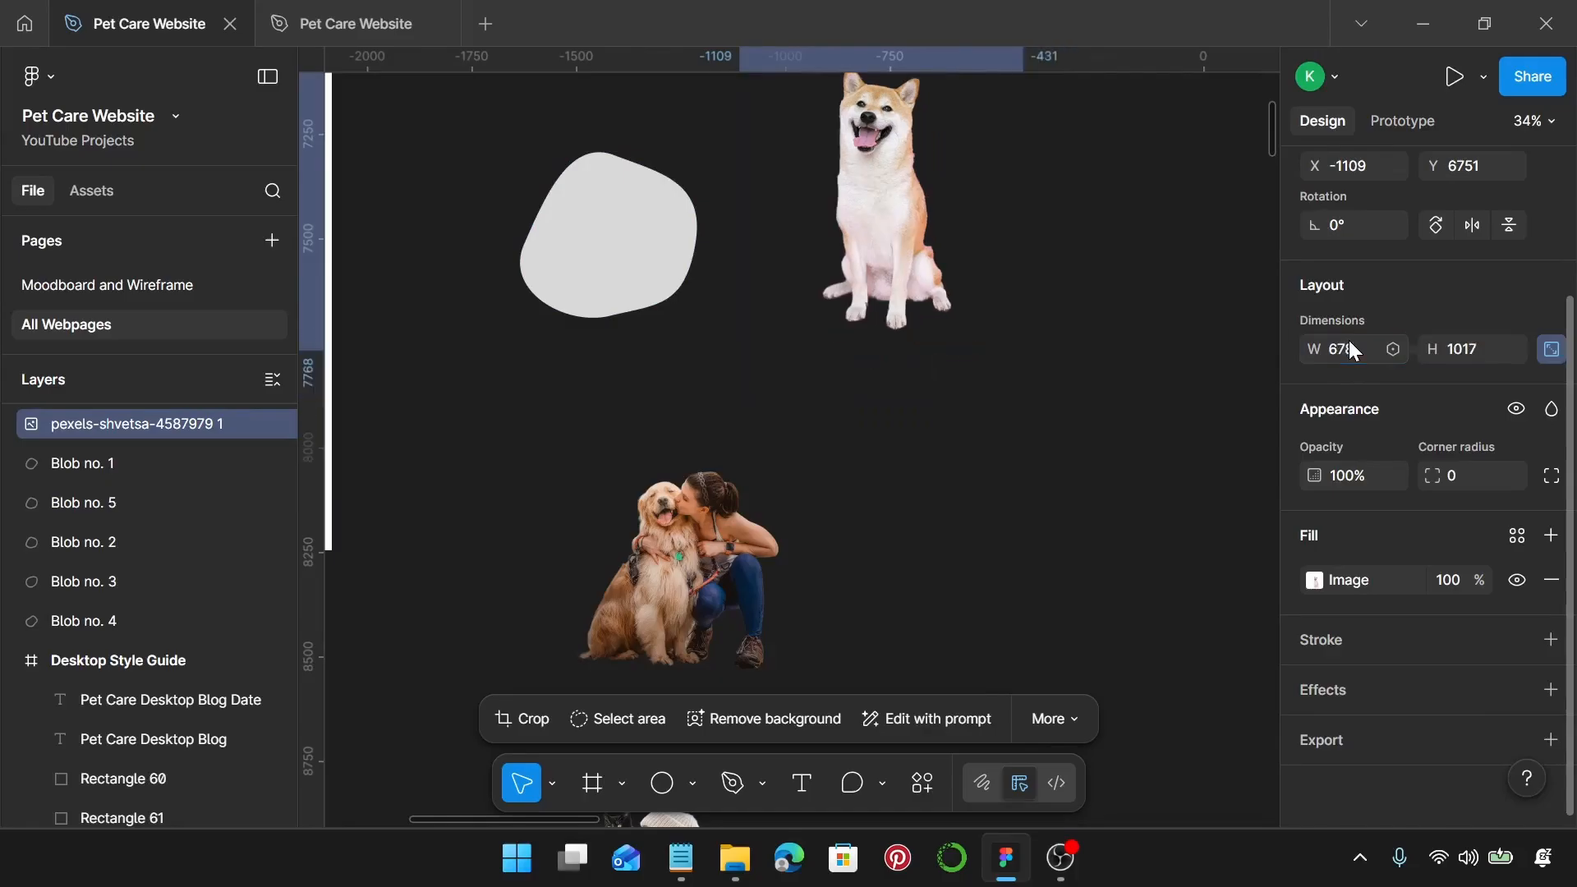
Step: Centre the dog photo over the enlarged grey blob at X -1762, Y 6785, with its paws overhanging the blob's lower edge
scroll(856, 312, "up", 5)
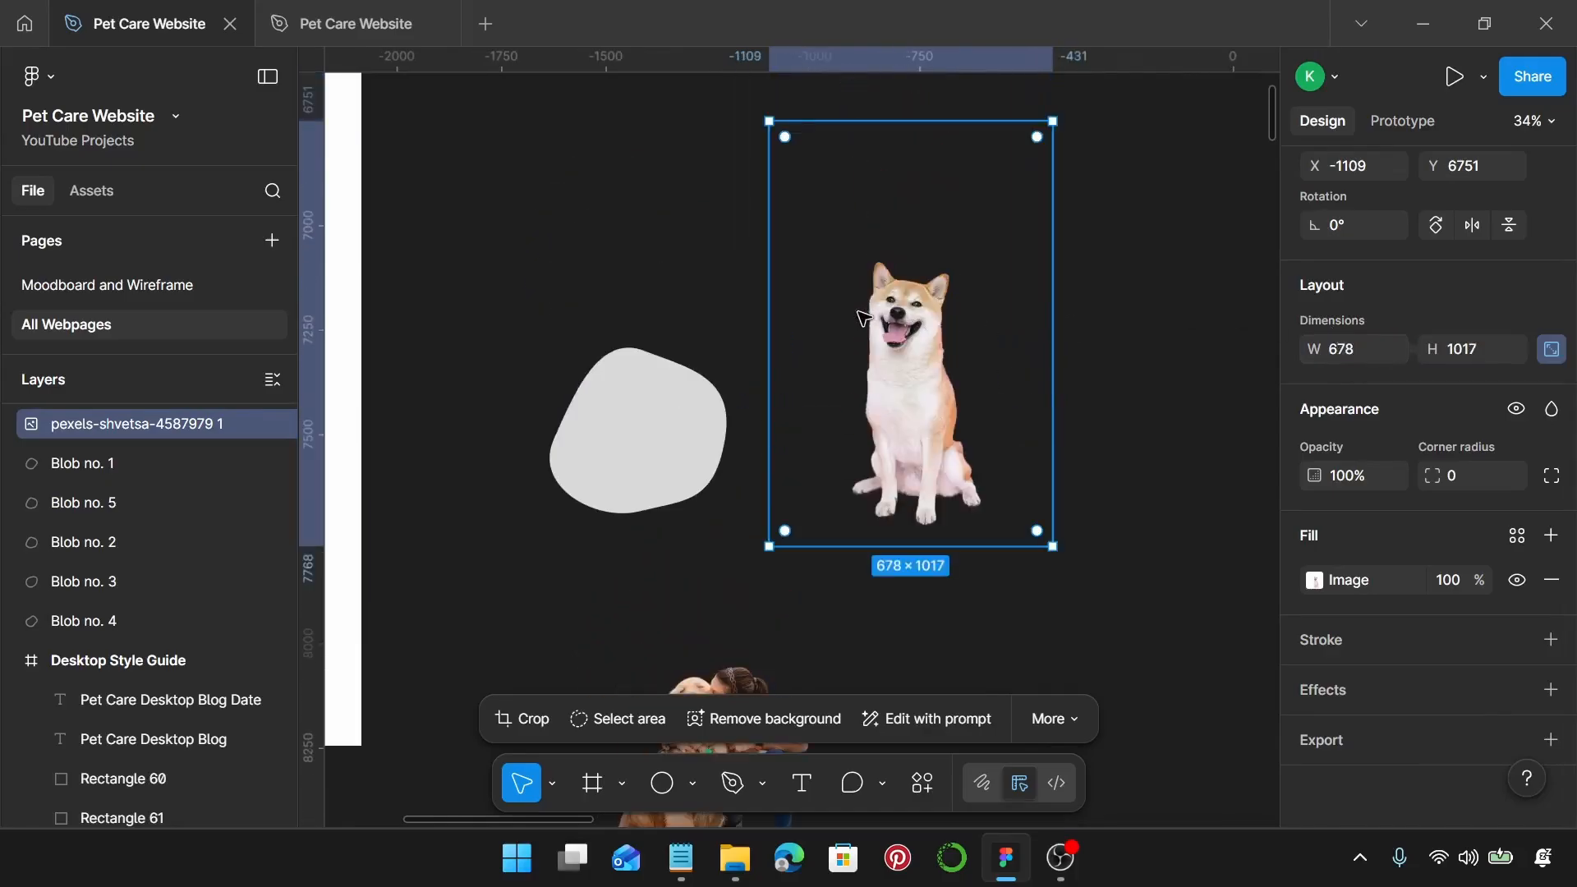
scroll(850, 436, "left", 3)
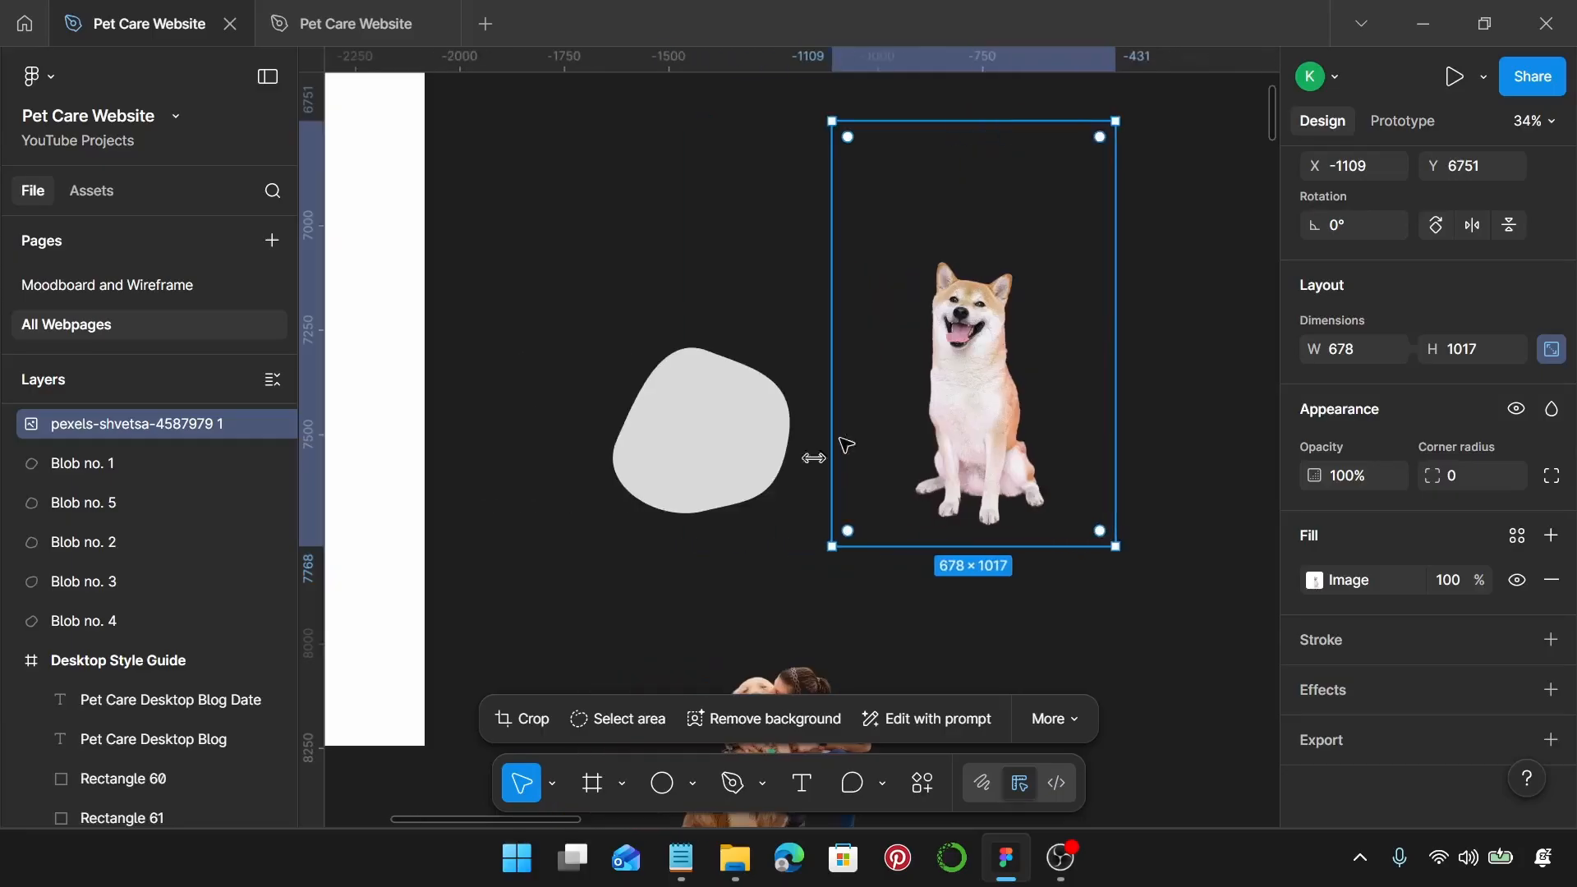
left_click(749, 443)
left_click_drag(983, 436, 754, 407)
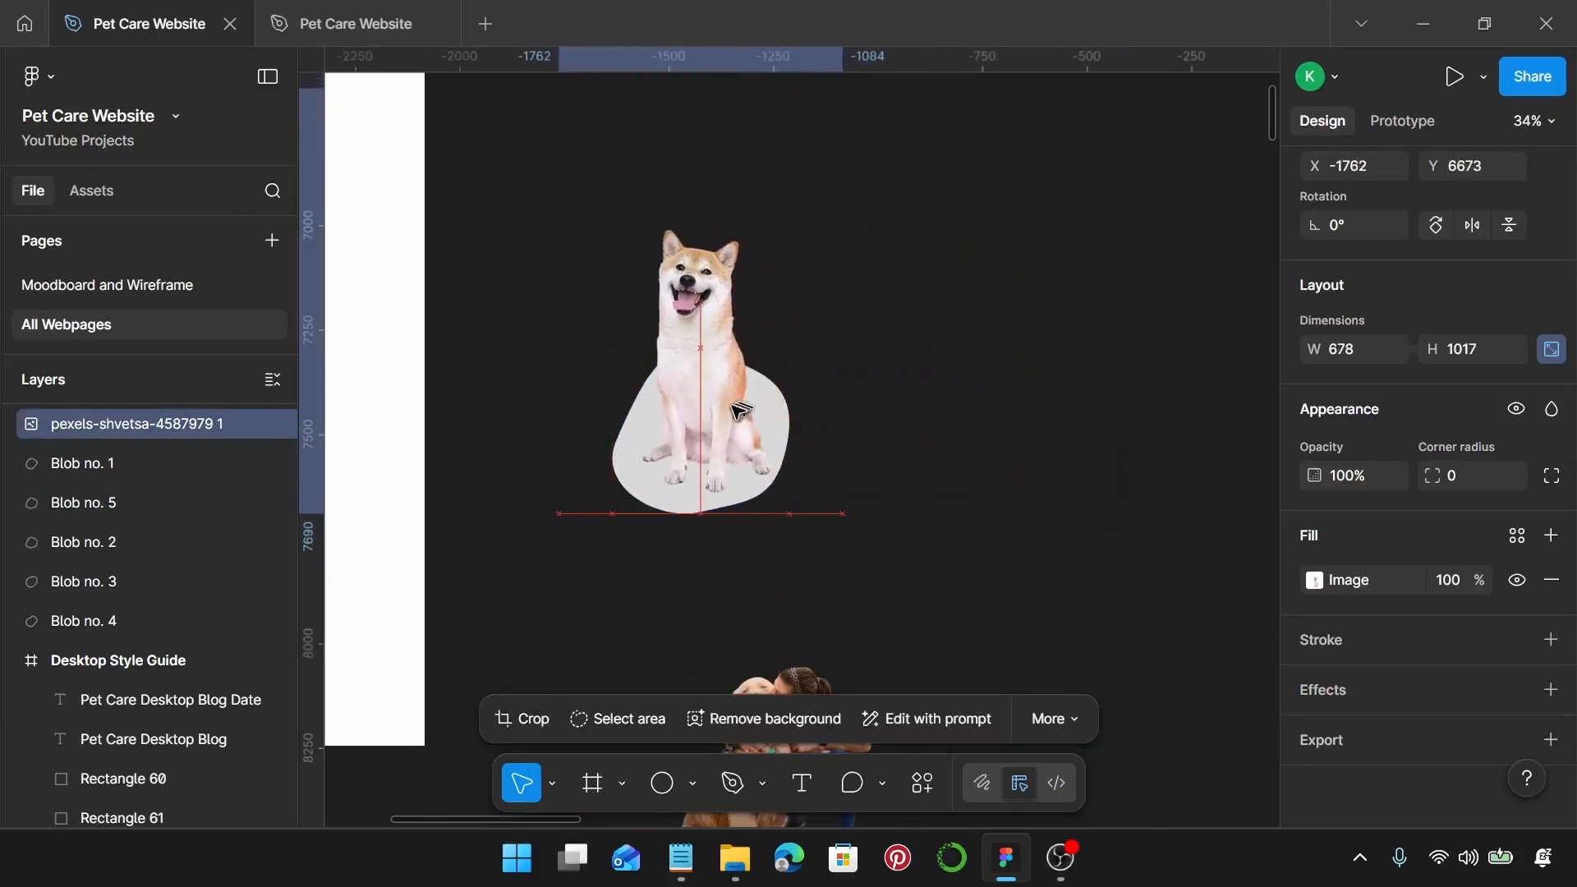
scroll(743, 415, "up", 5)
scroll(850, 428, "down", 1)
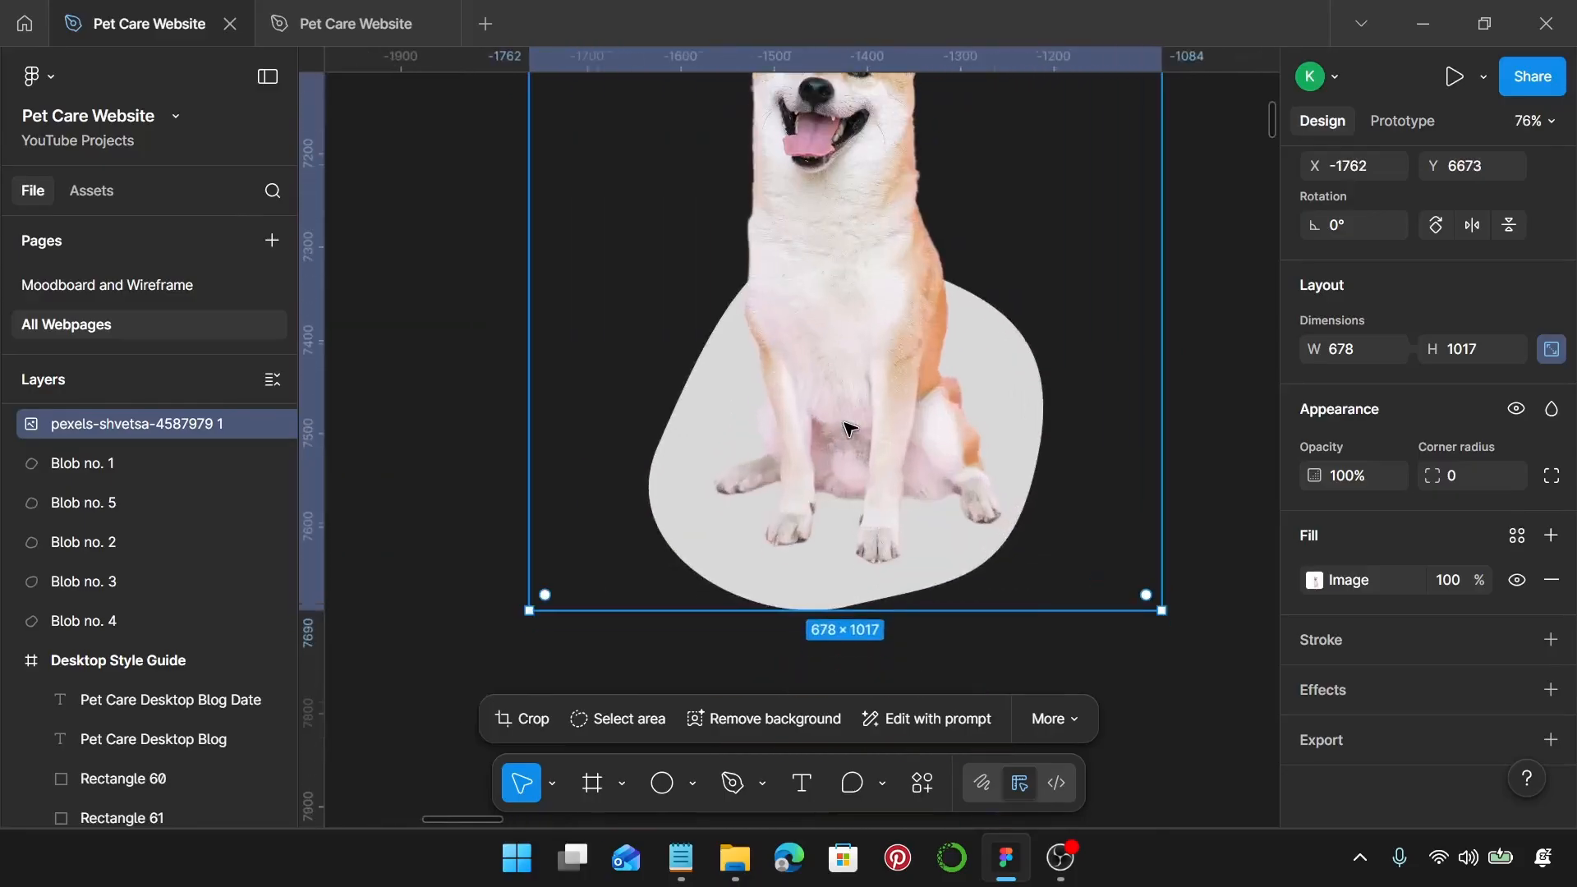
scroll(870, 415, "down", 2)
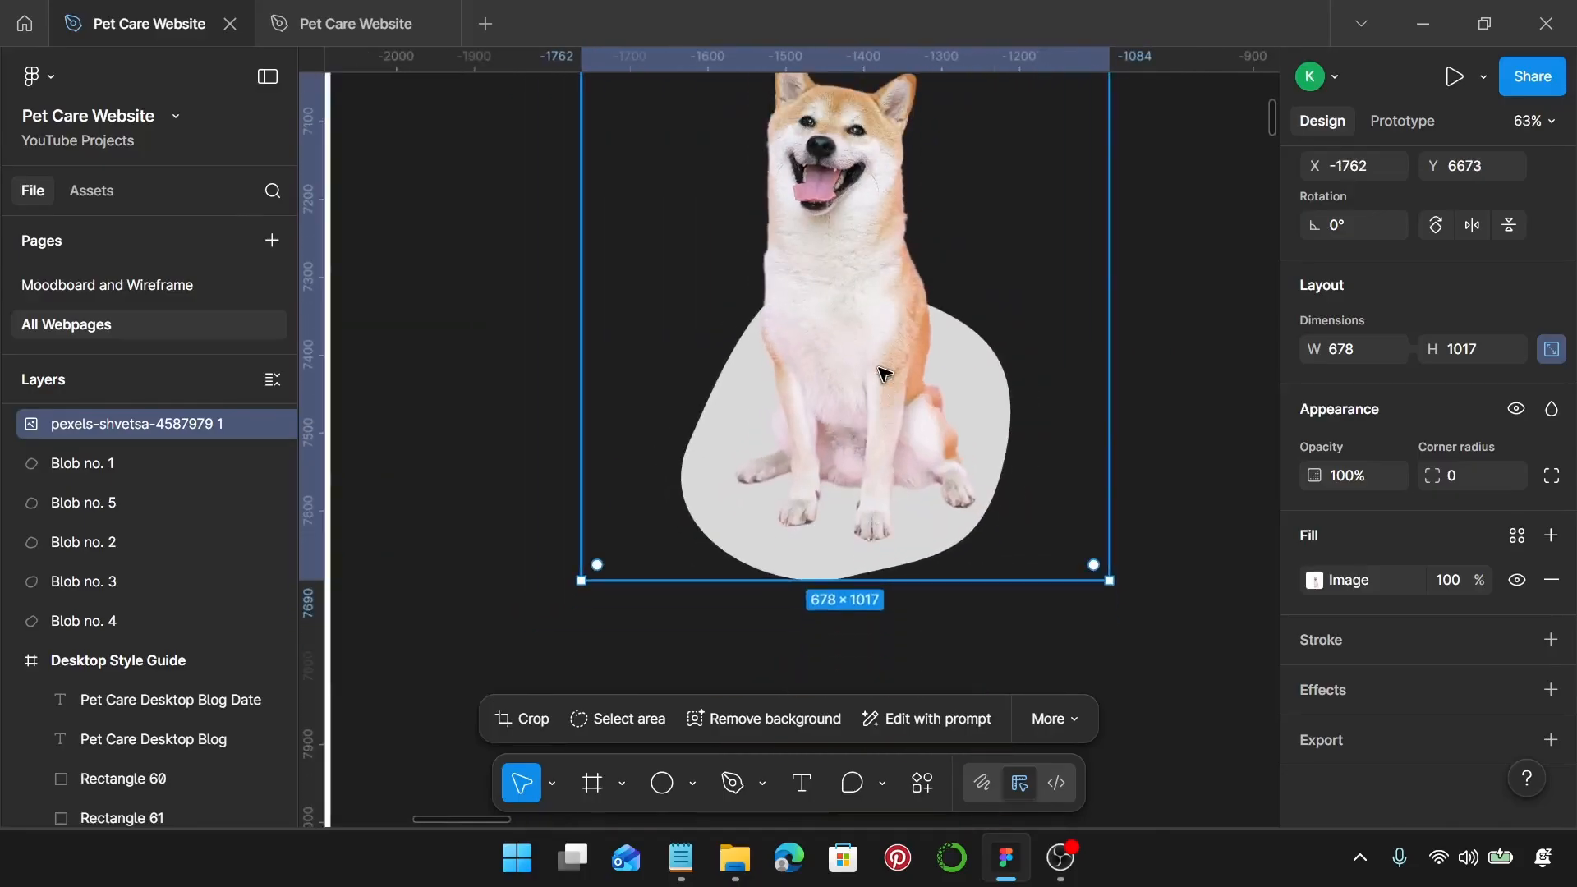
left_click_drag(885, 375, 883, 461)
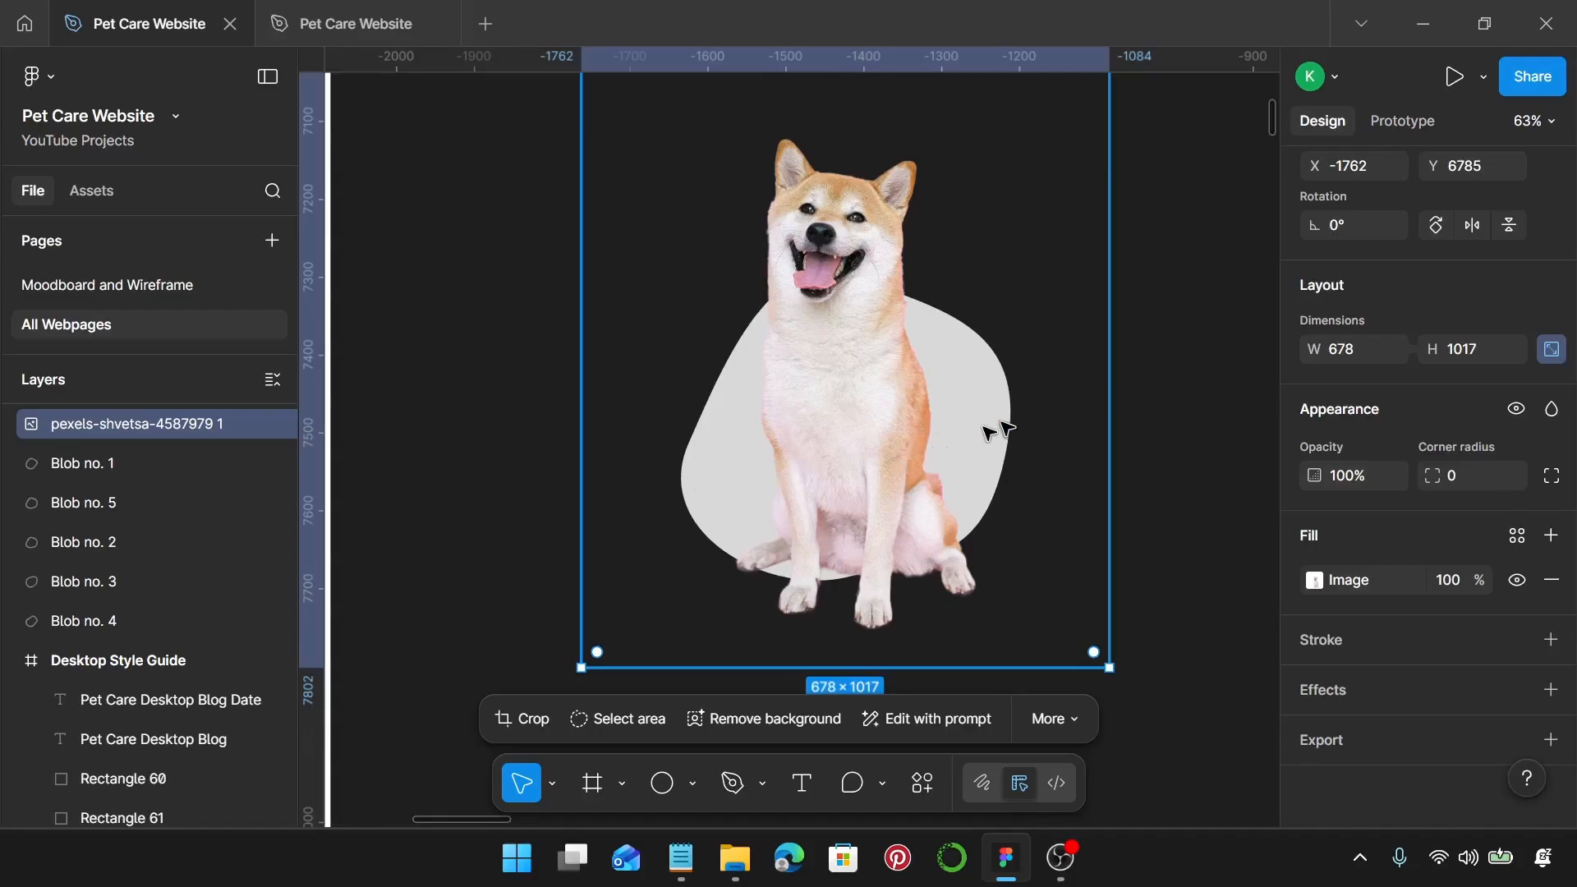
Step: Reorder the Blob no. 5 layer to sit directly beneath the pexels-shvetsa-4587979 1 dog photo
scroll(1006, 426, "down", 5)
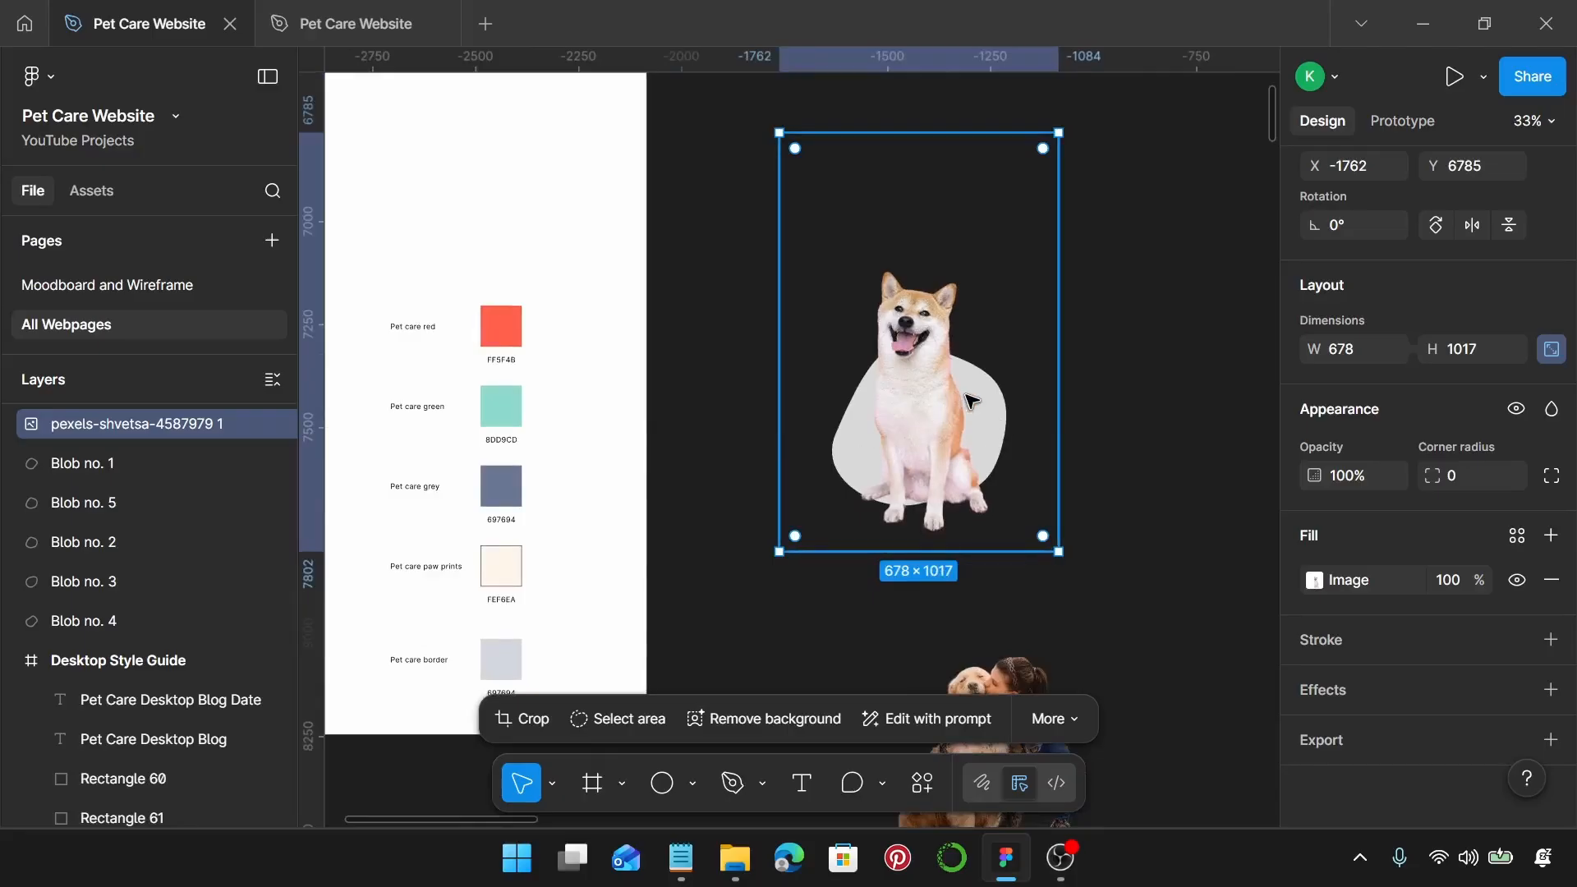
scroll(1027, 425, "up", 1)
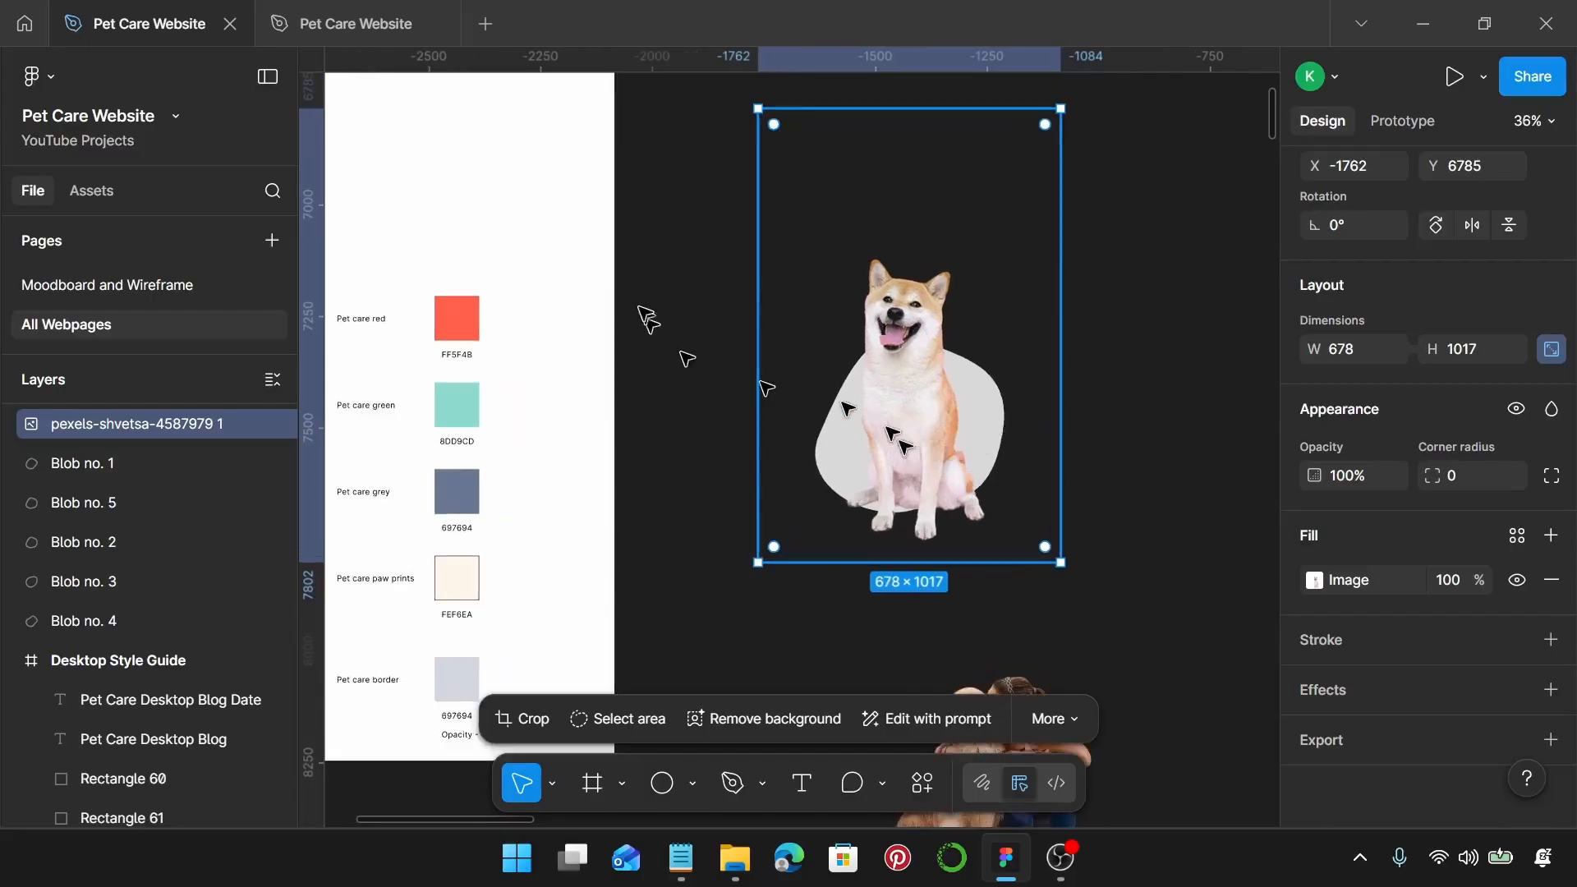
scroll(747, 341, "down", 3)
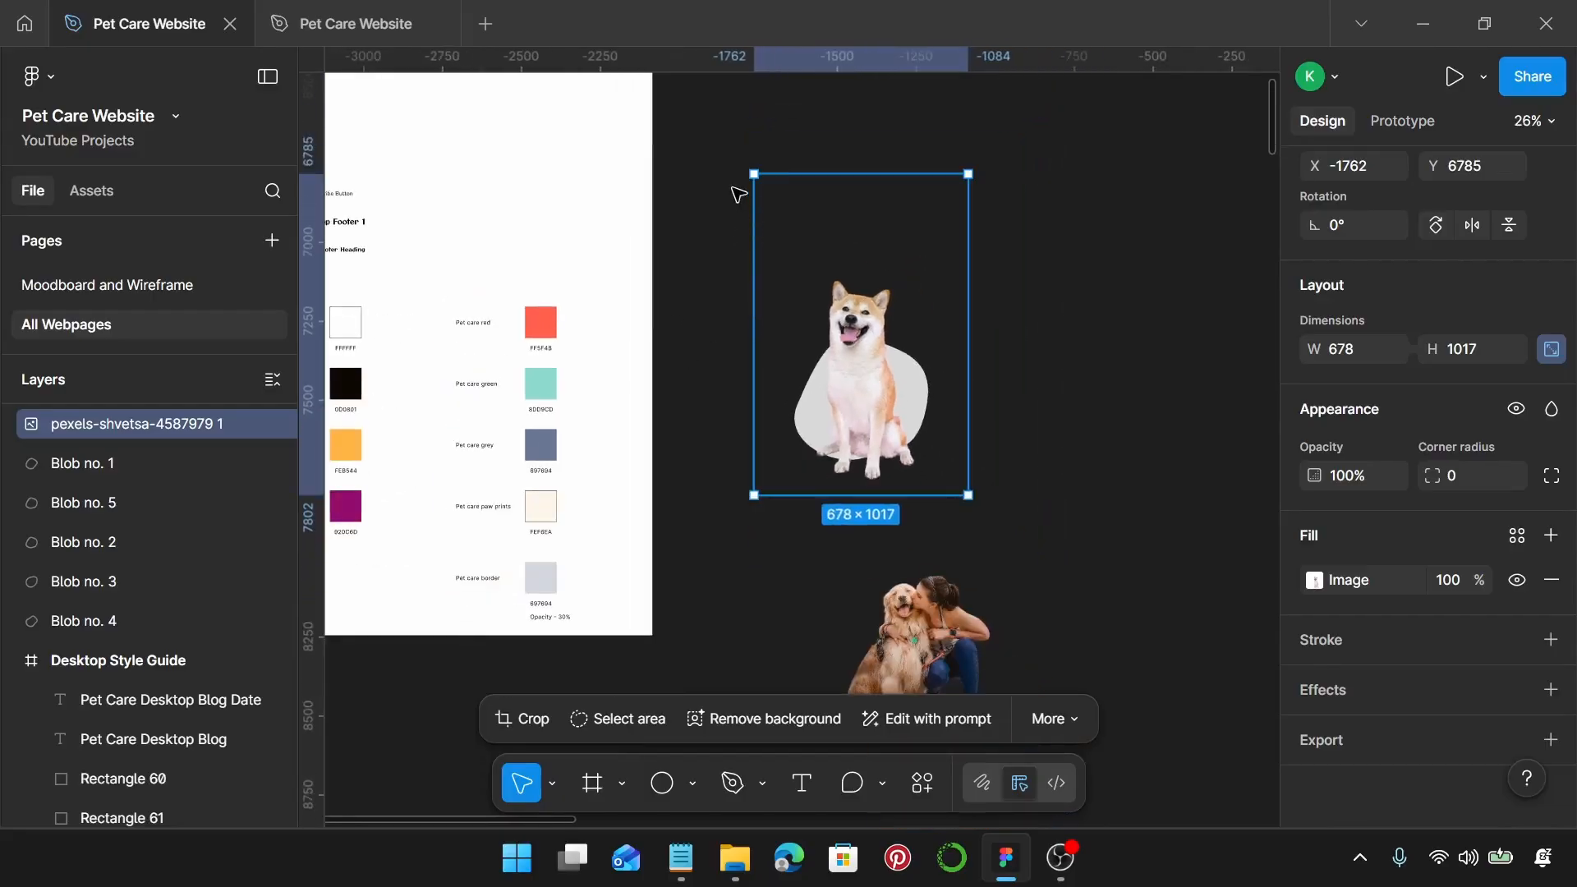
left_click_drag(695, 125, 1027, 493)
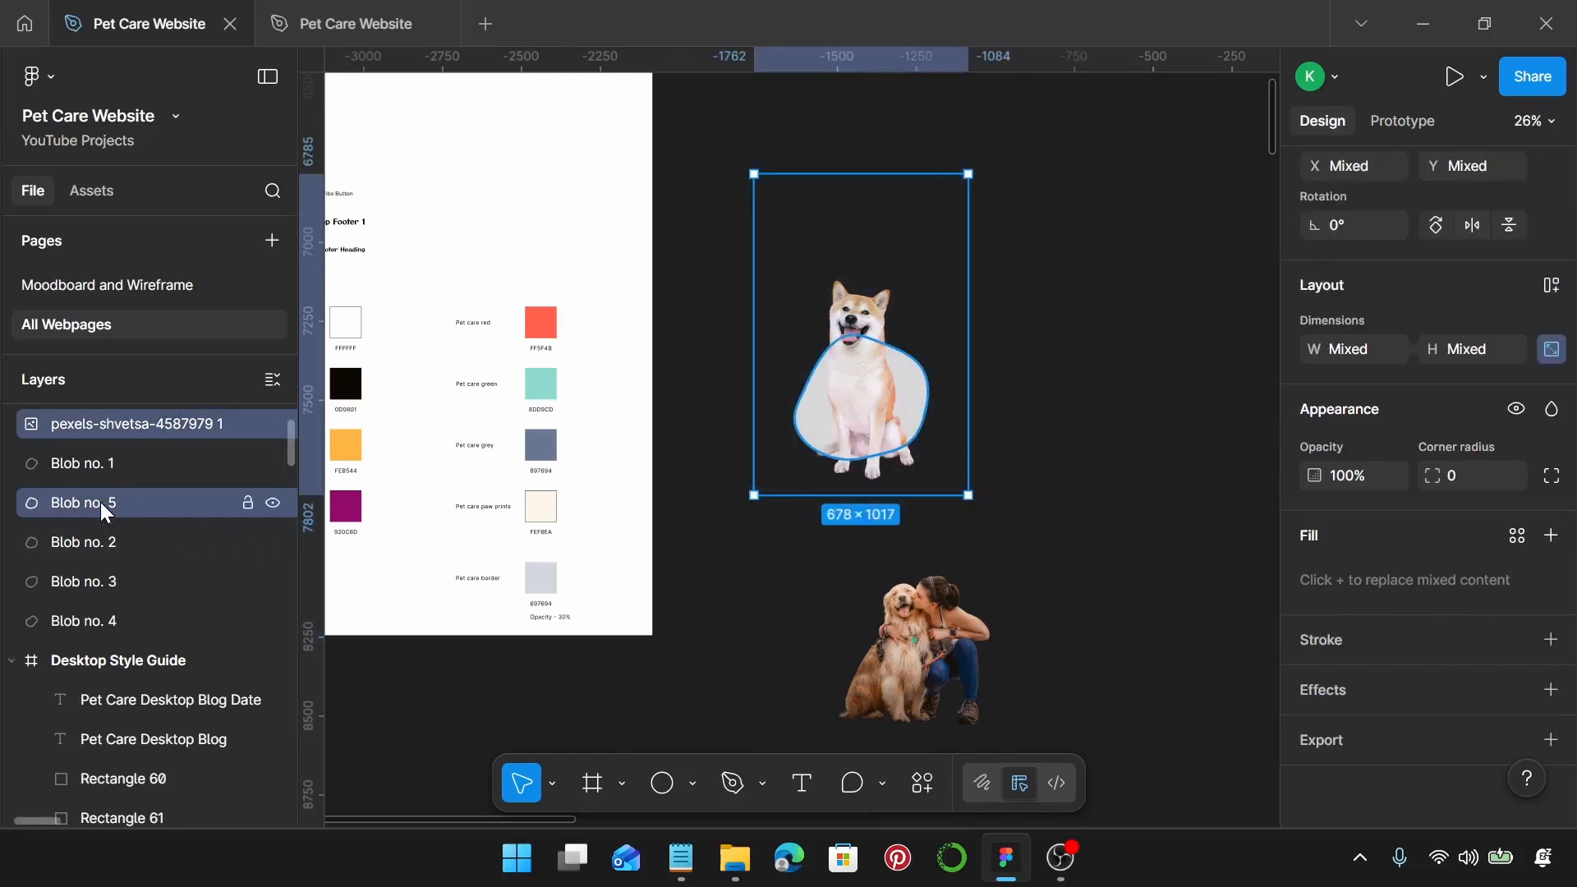
left_click(142, 502)
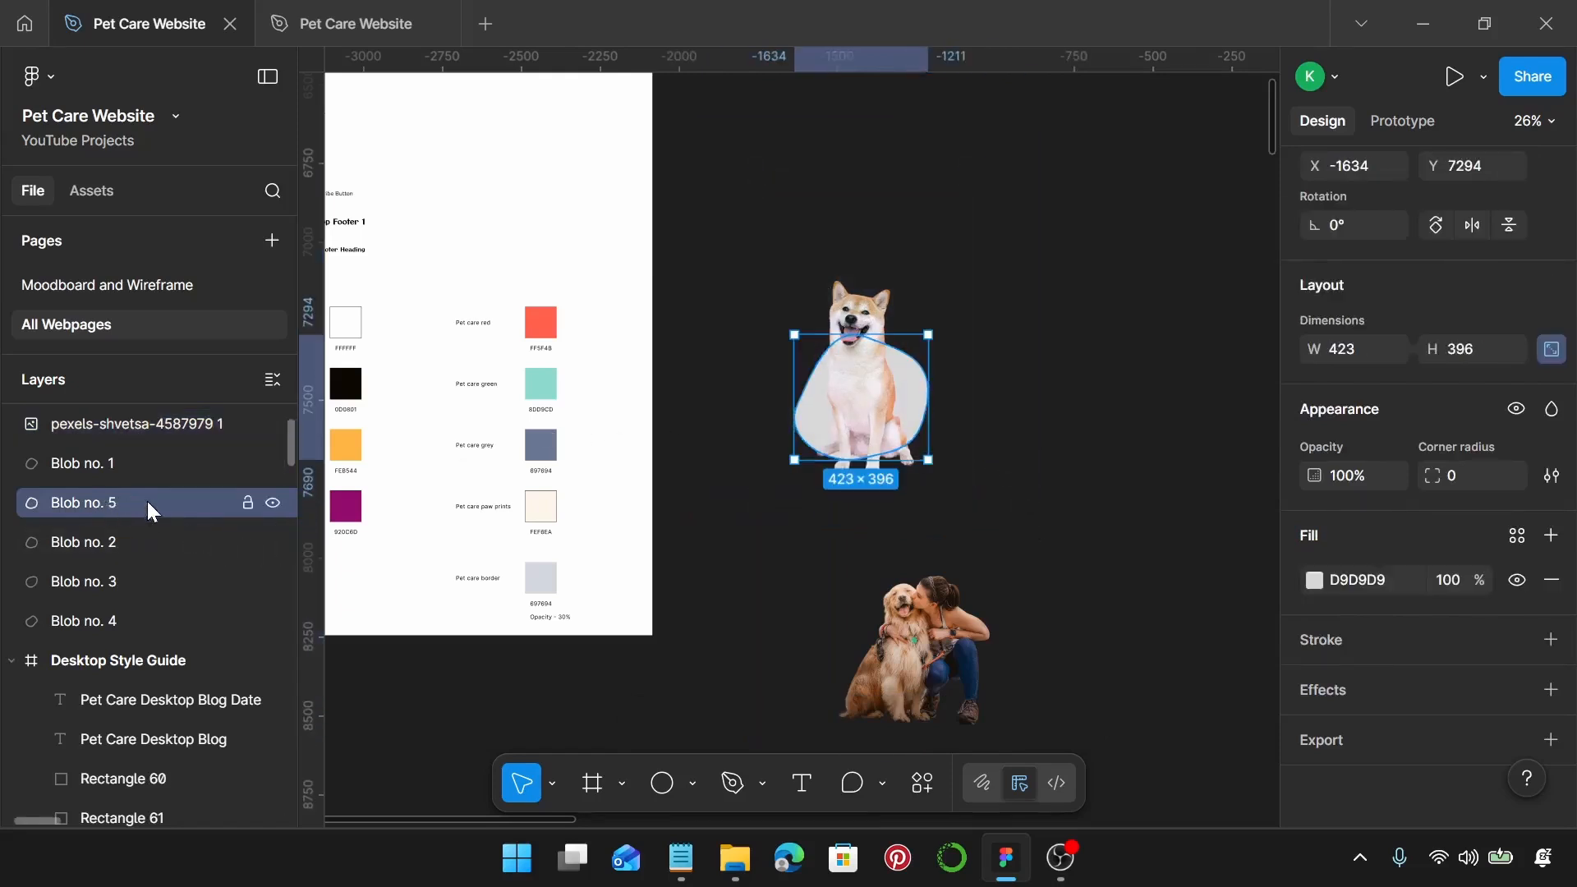
left_click_drag(147, 491, 145, 452)
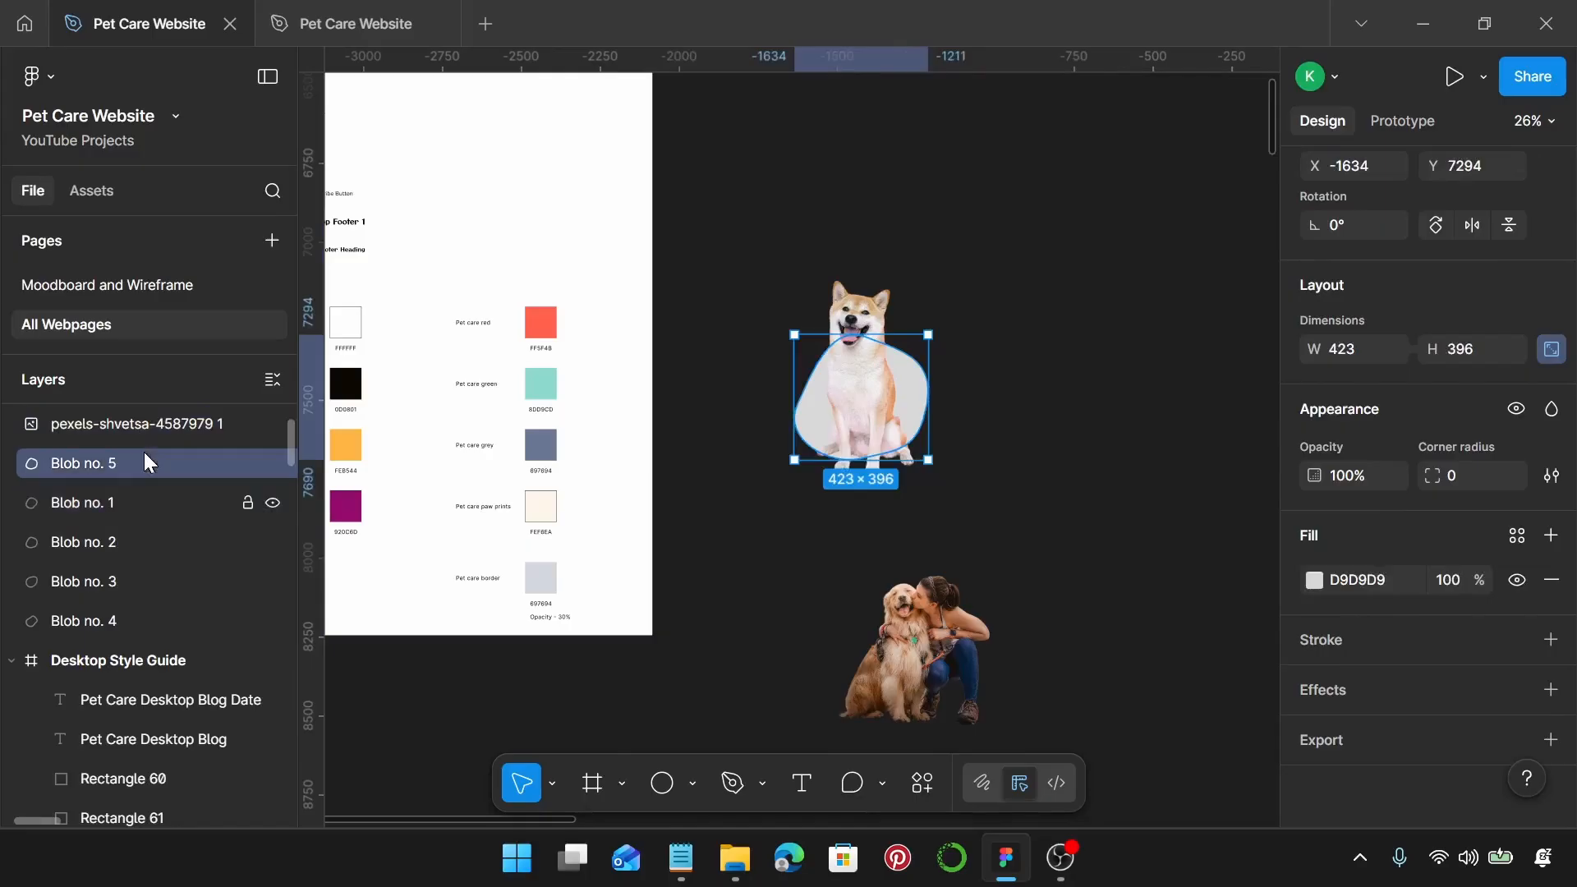
Step: Bring Blob no. 5 to the front of the layer stack, followed by the dog photo so it sits above the blob
scroll(140, 486, "up", 3)
left_click(161, 673)
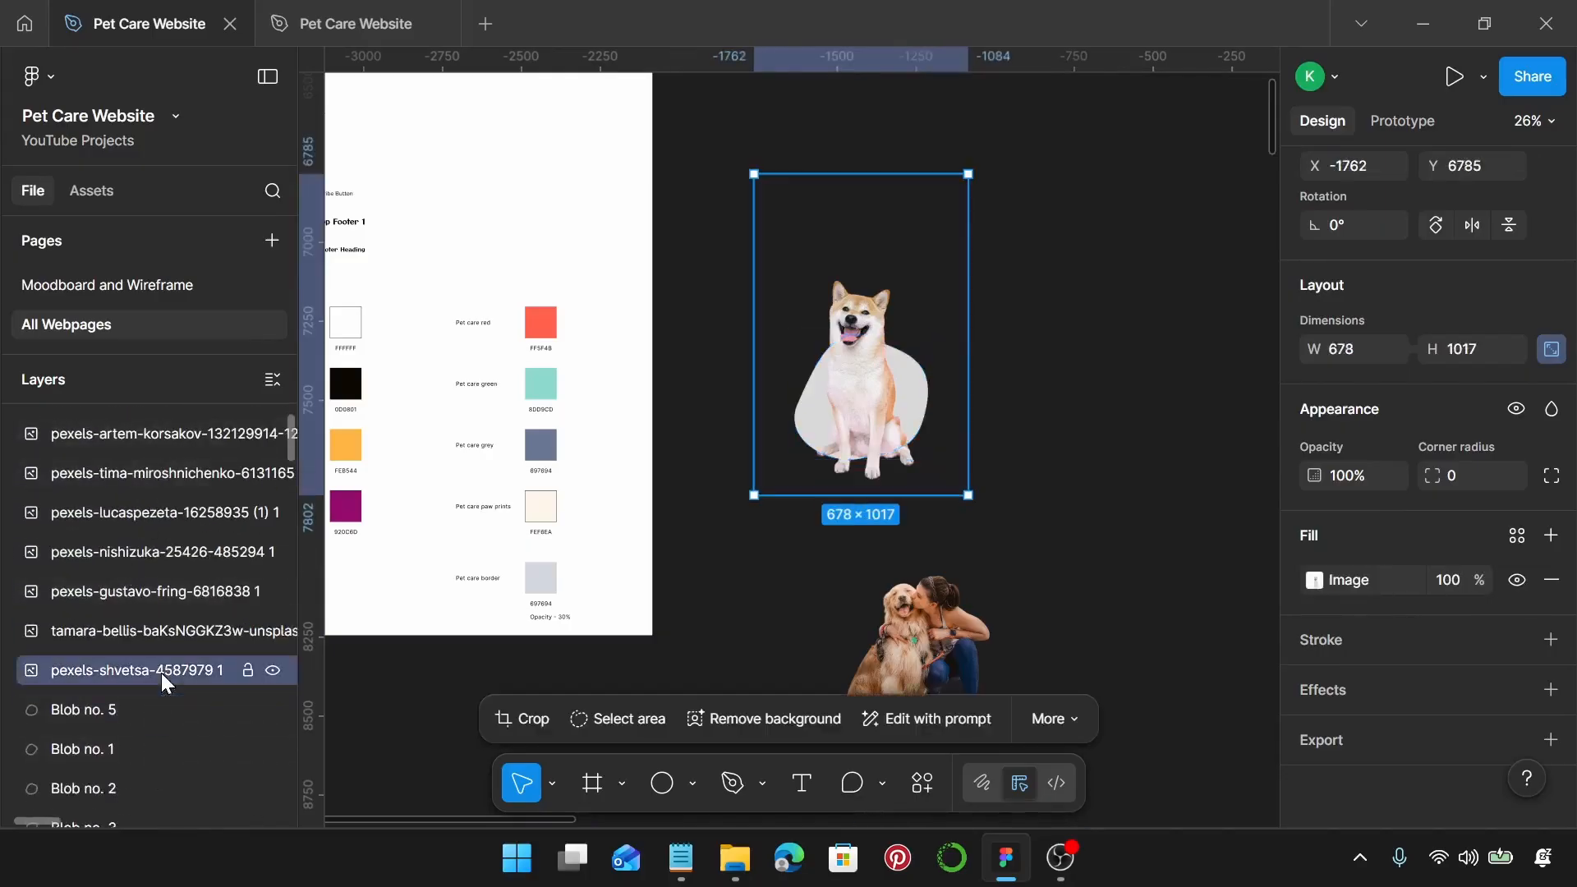
left_click(151, 708)
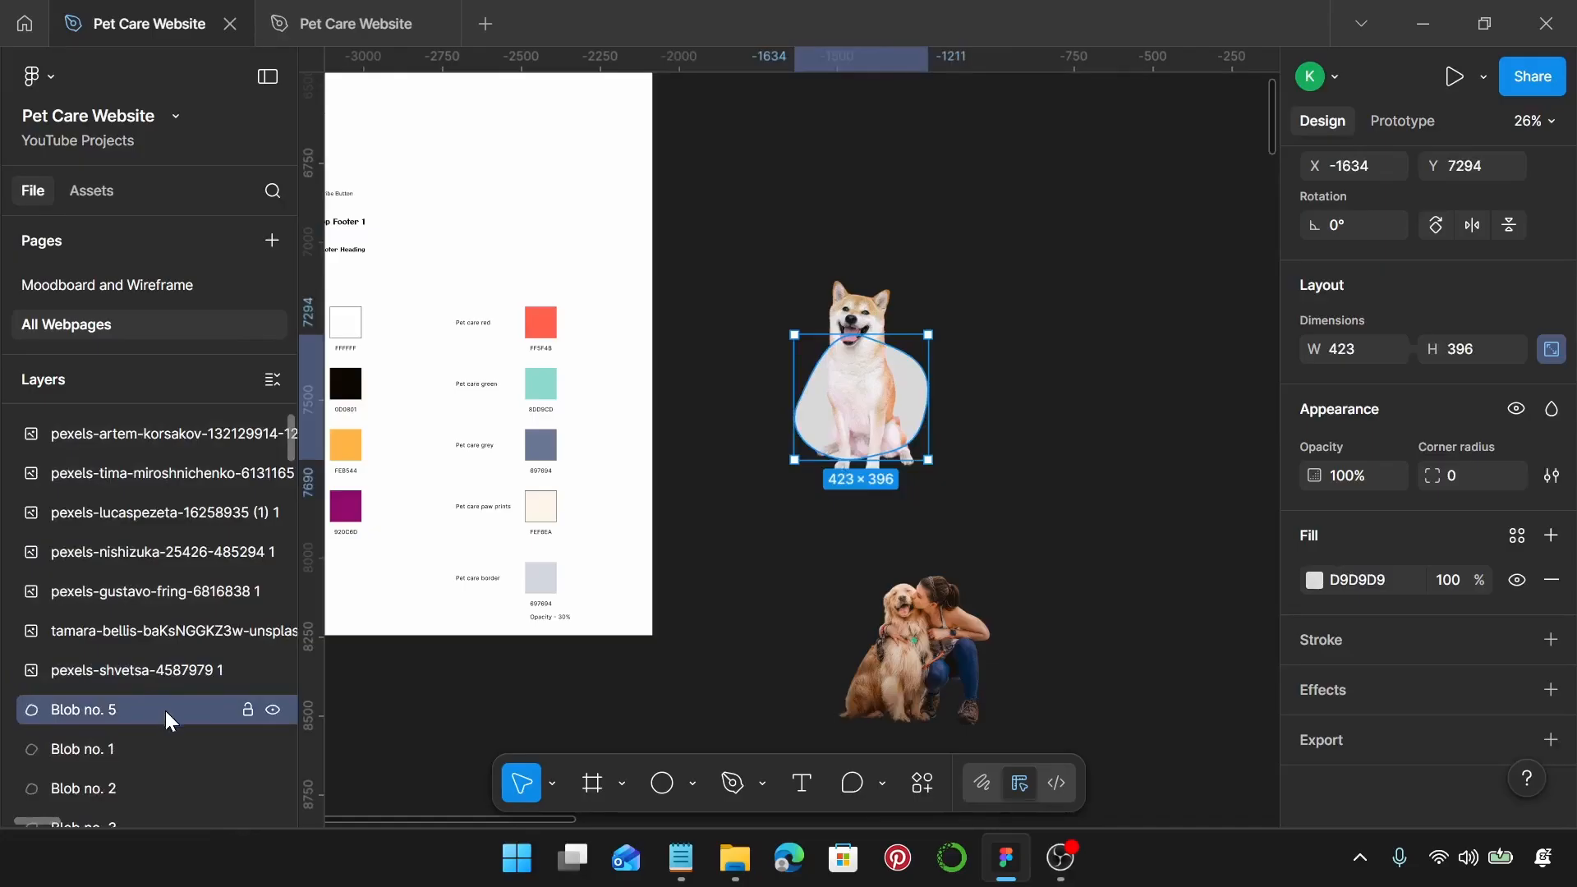
key("ctrl+shift+bracketright")
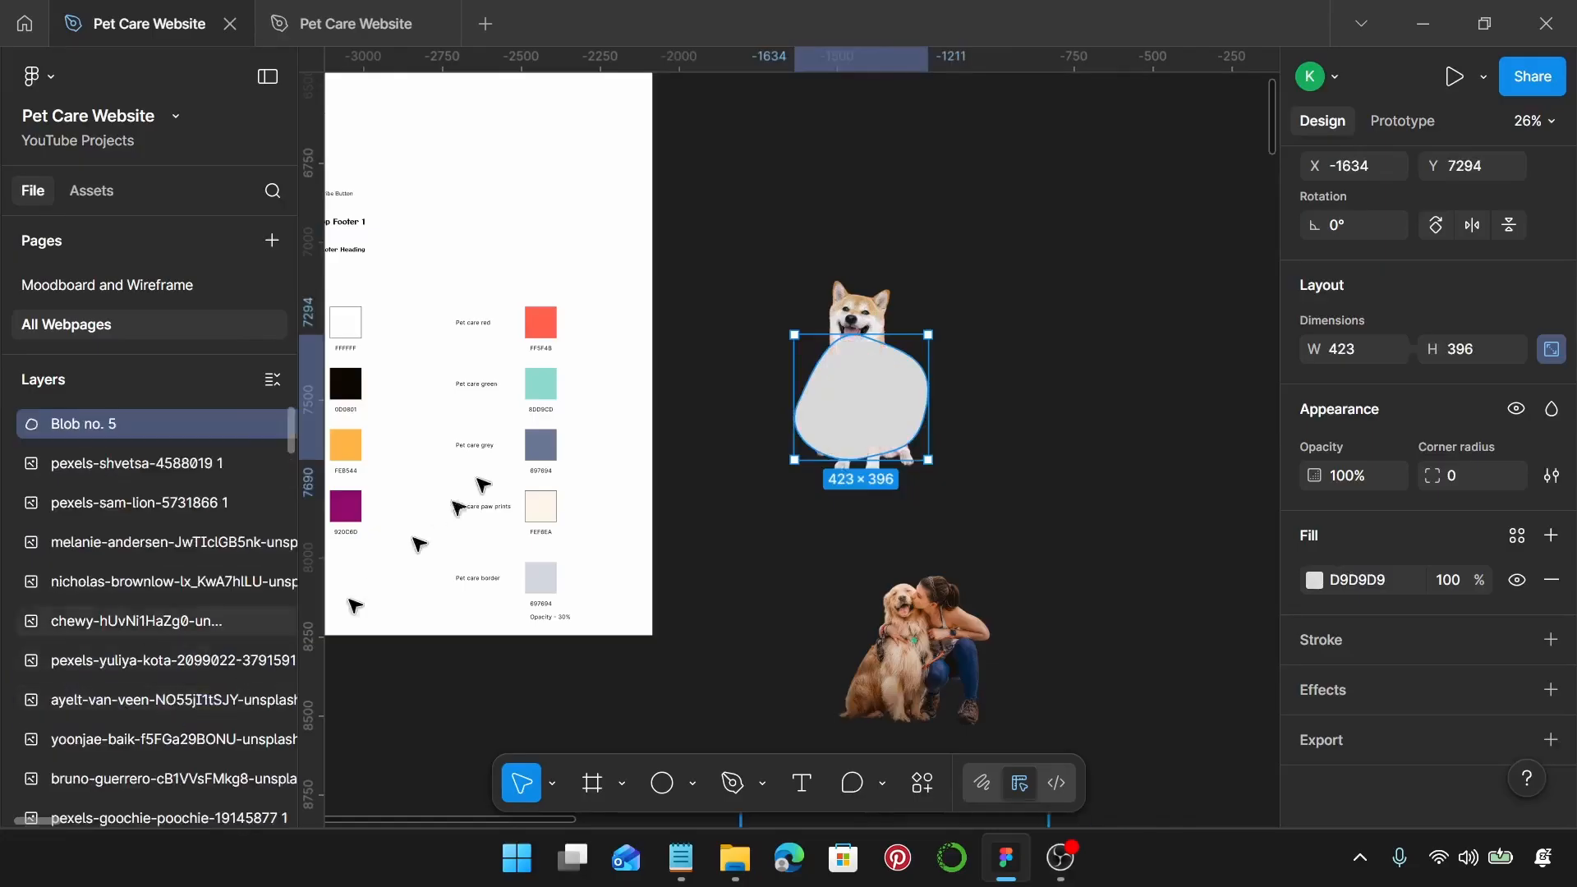
left_click(869, 302)
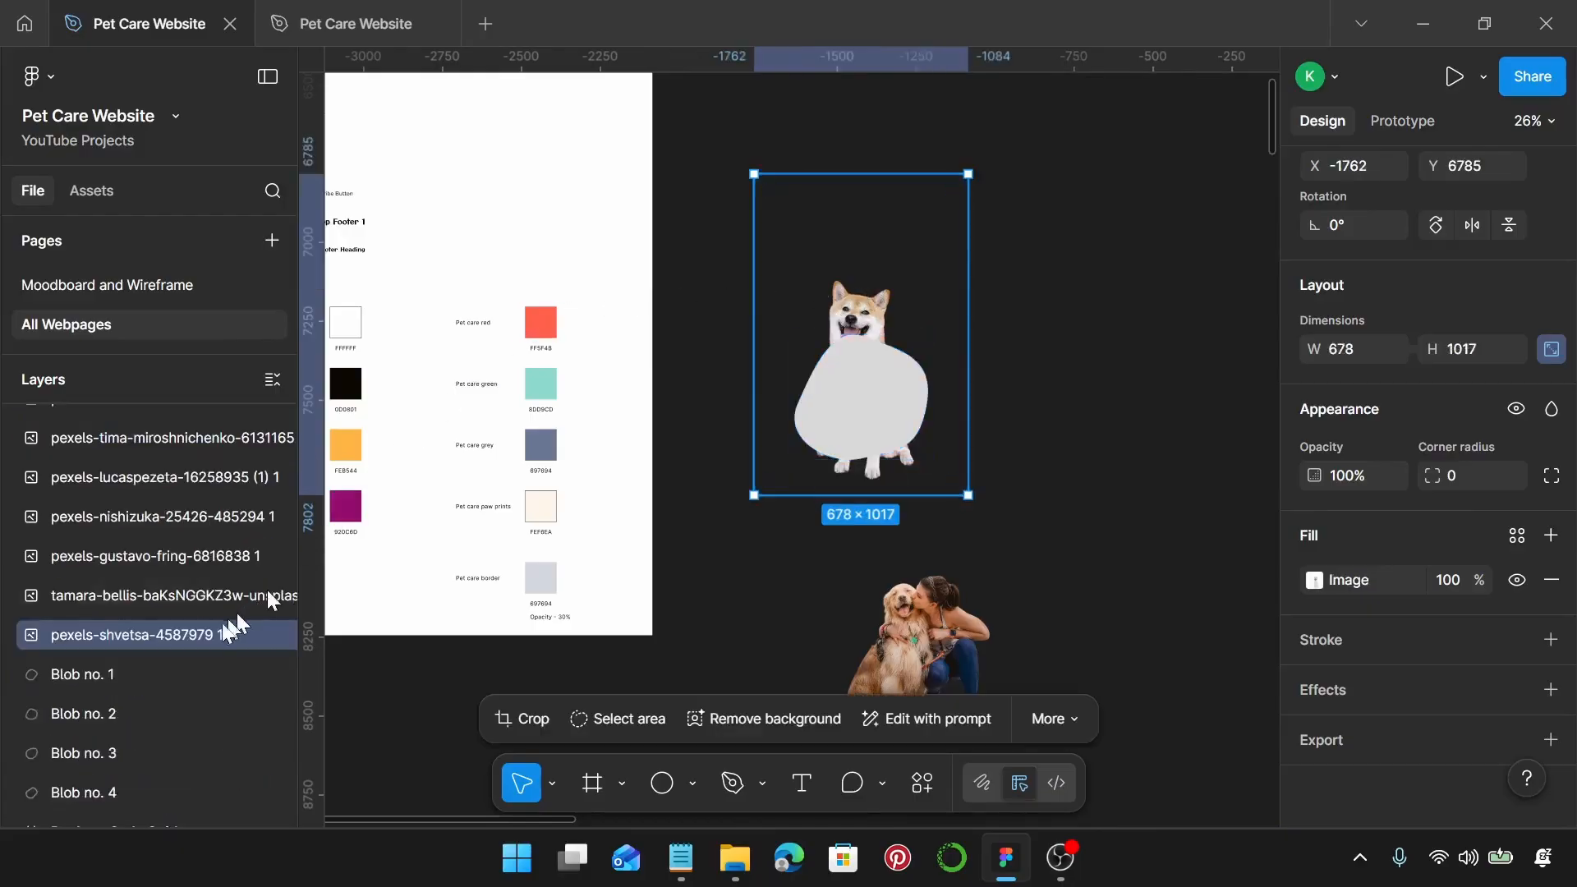
key("ctrl+shift+bracketright")
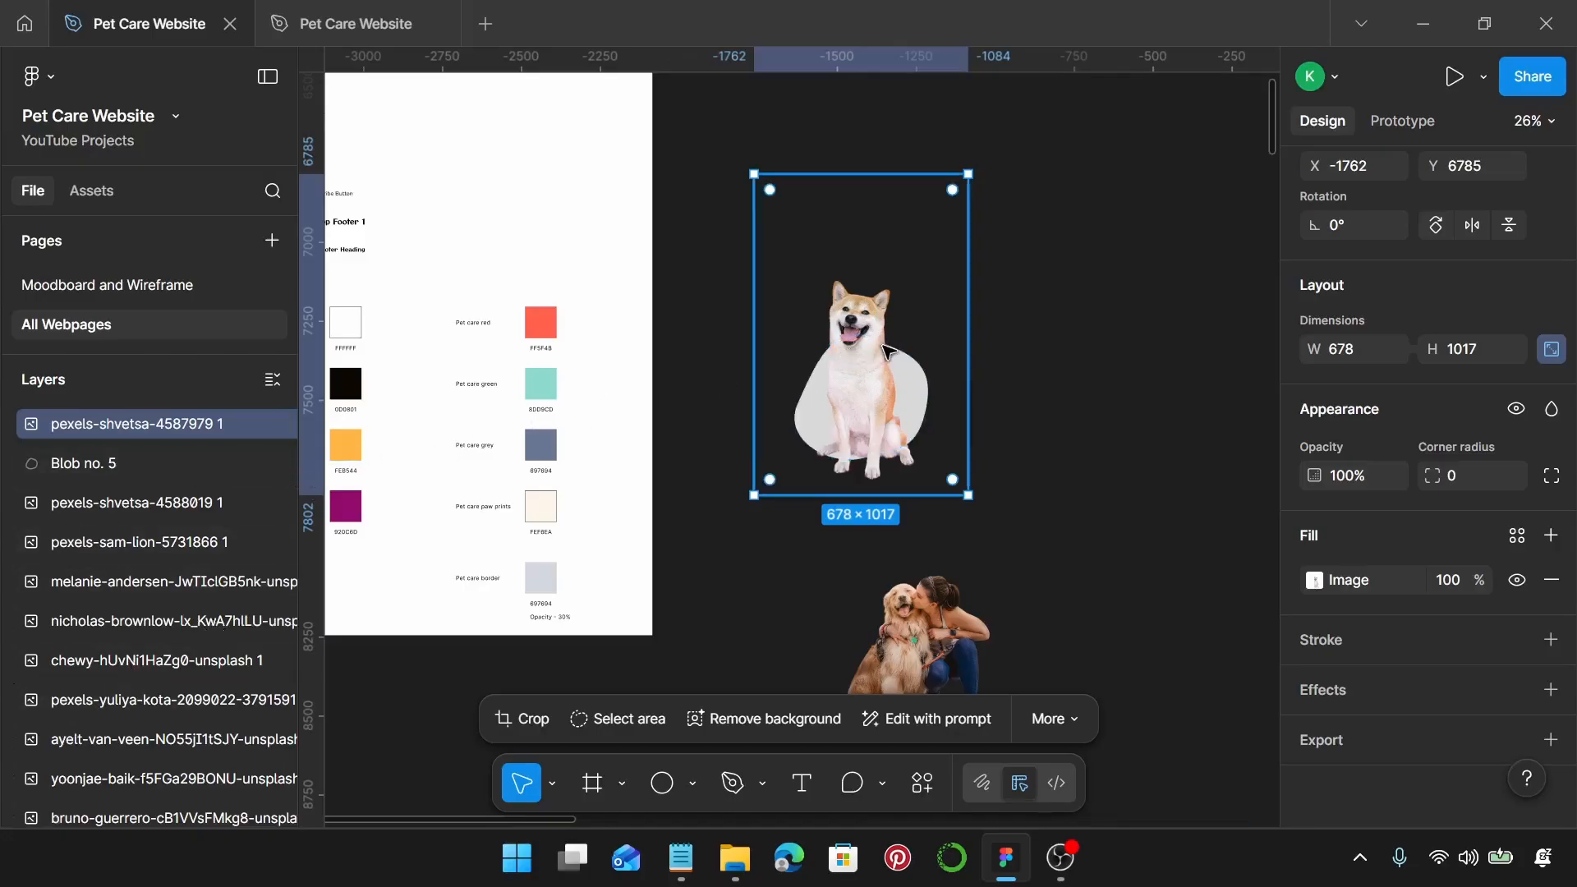
Step: Duplicate Blob no. 5 and the sitting Shiba dog photo in place, leaving each copy directly above its original
scroll(887, 352, "left", 3)
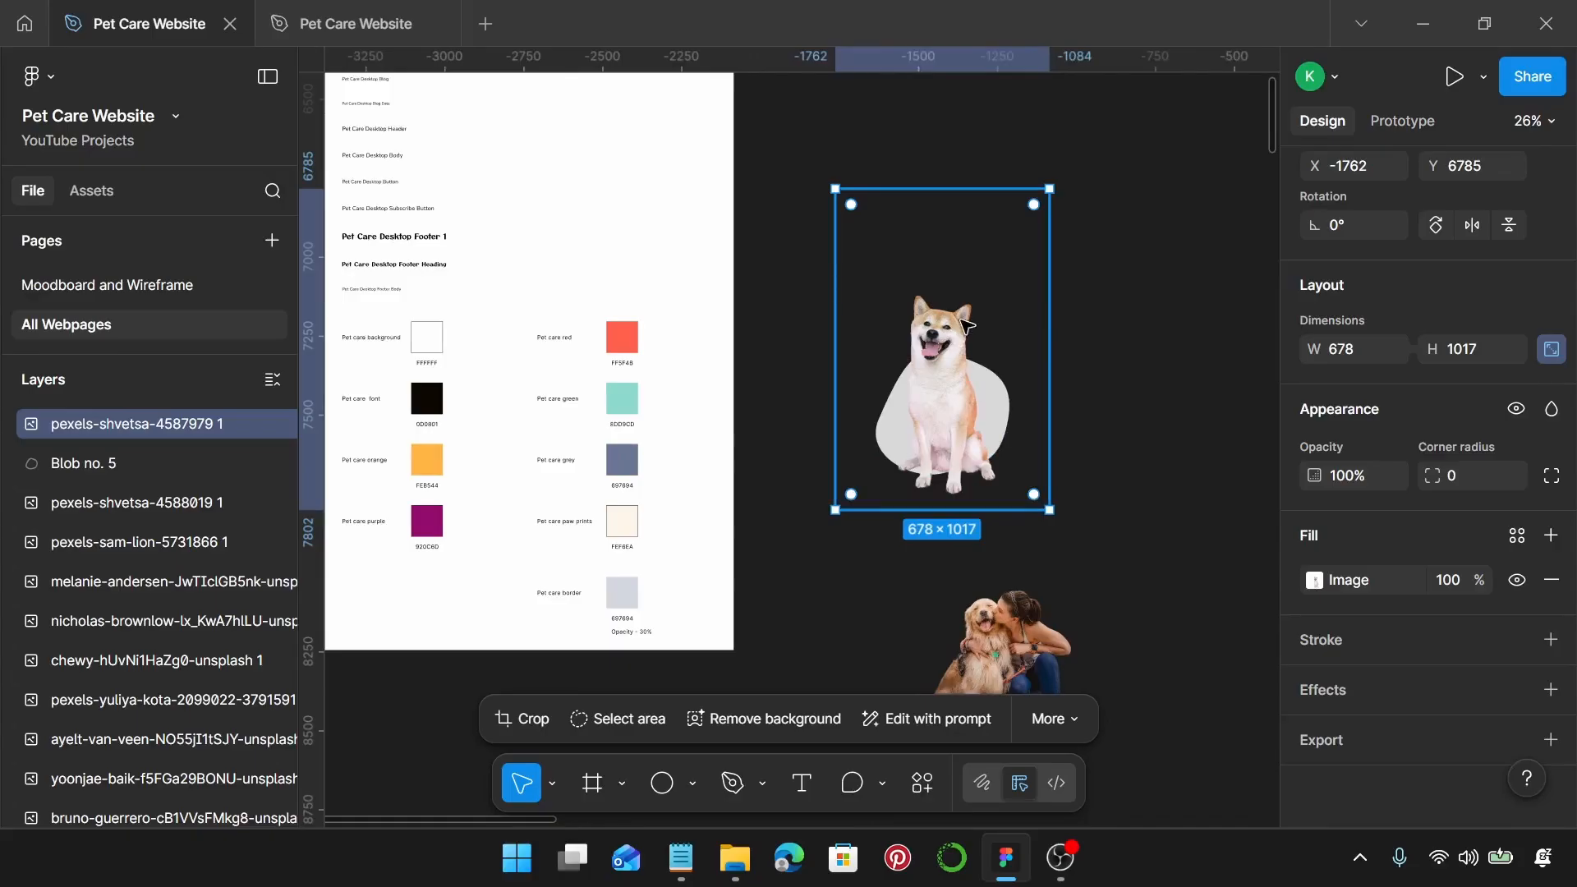
scroll(965, 324, "down", 2)
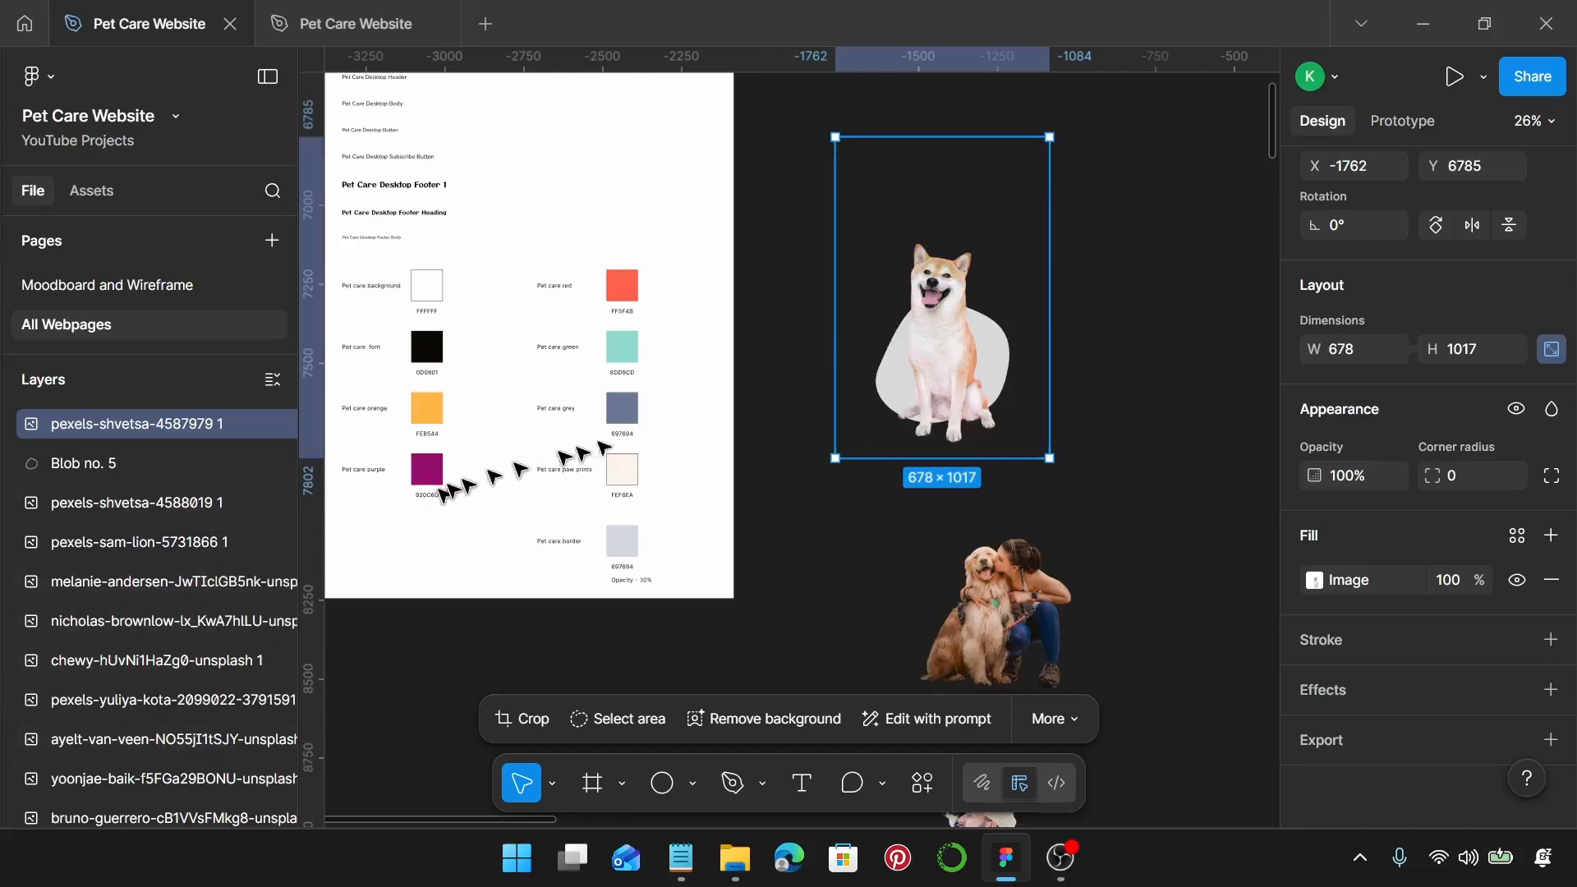
scroll(869, 348, "down", 1)
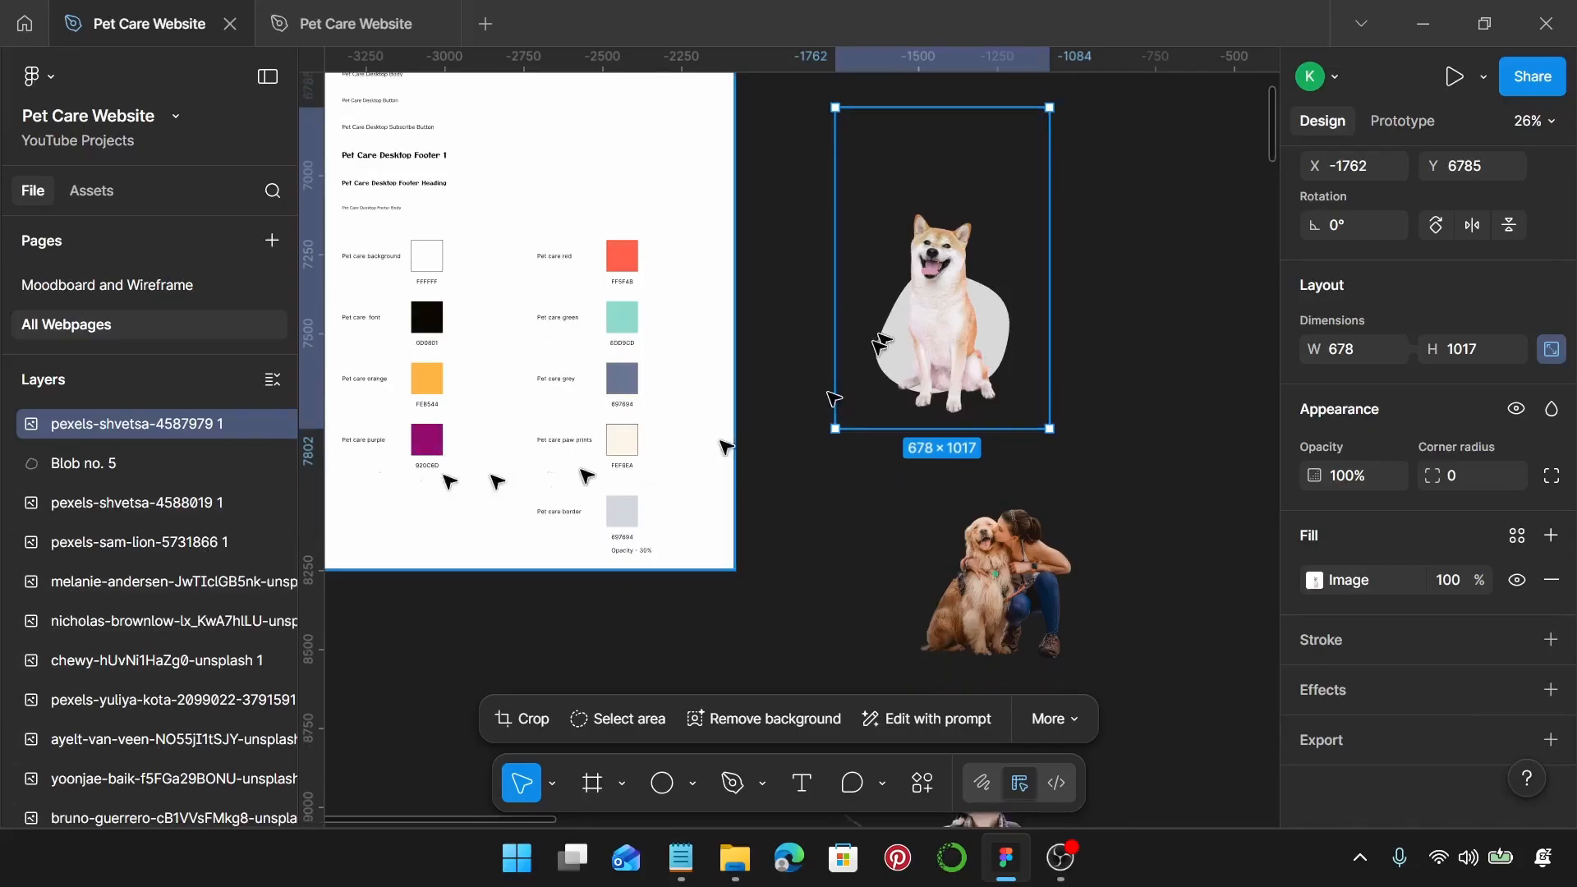
left_click(122, 471)
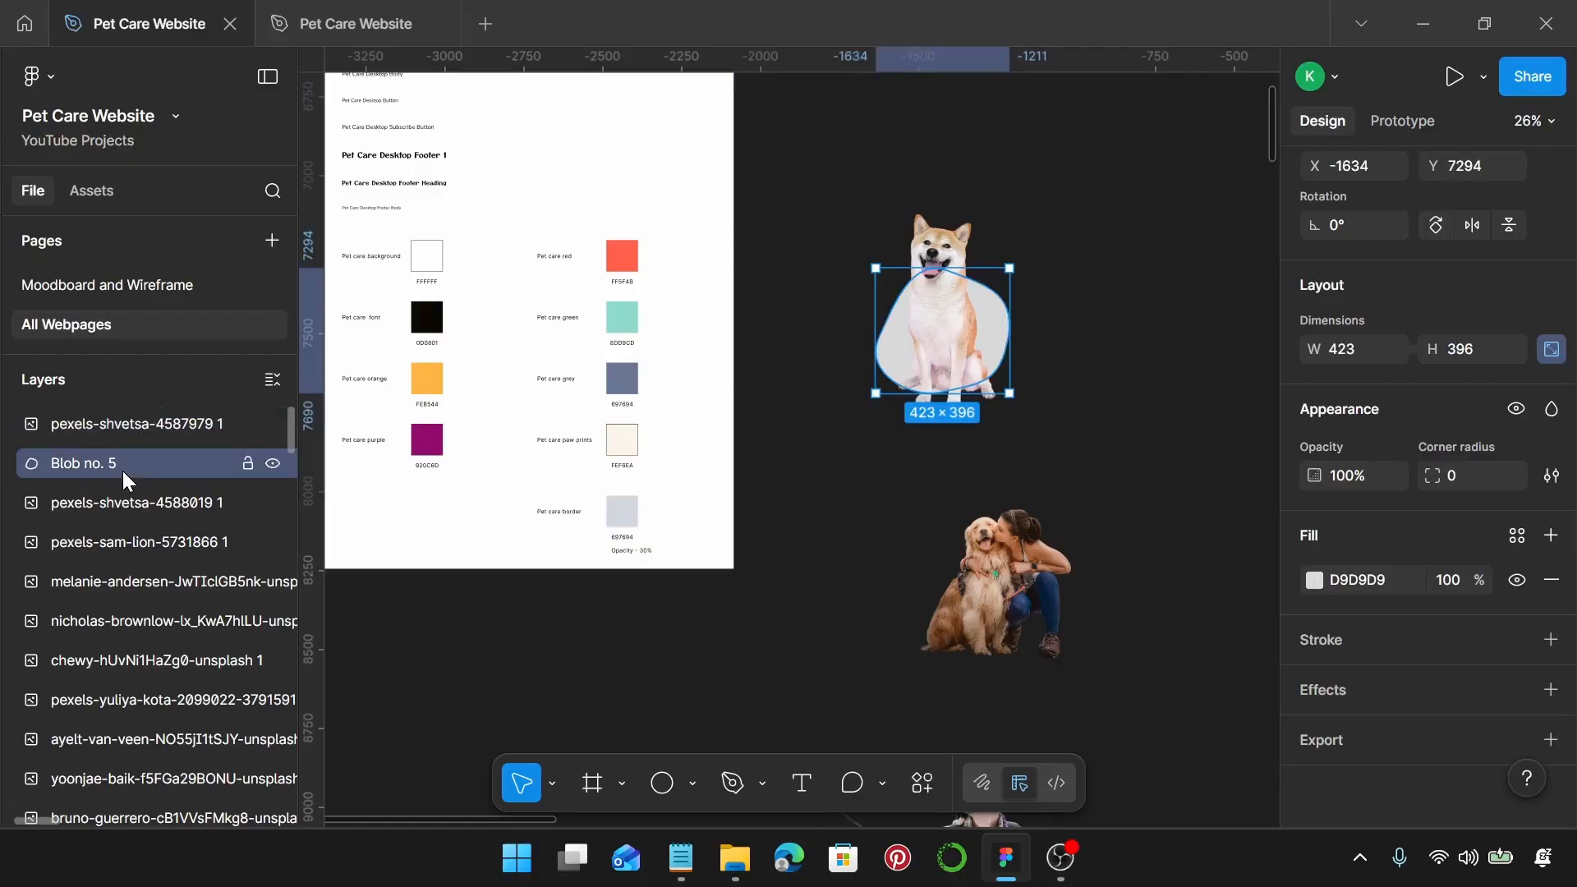
key("ctrl+d")
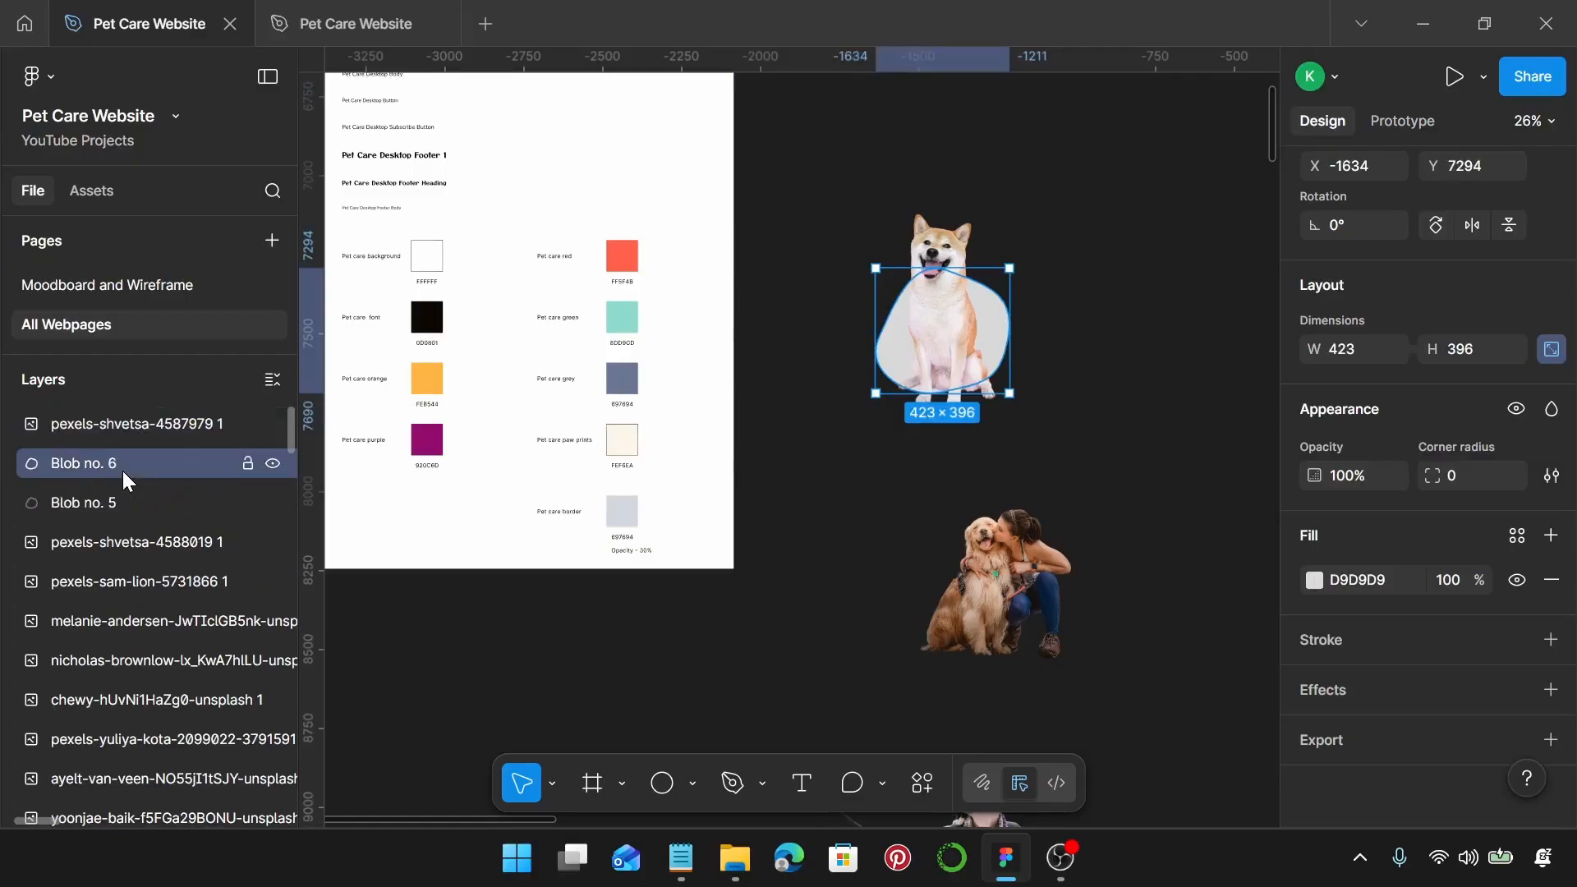
left_click(154, 426)
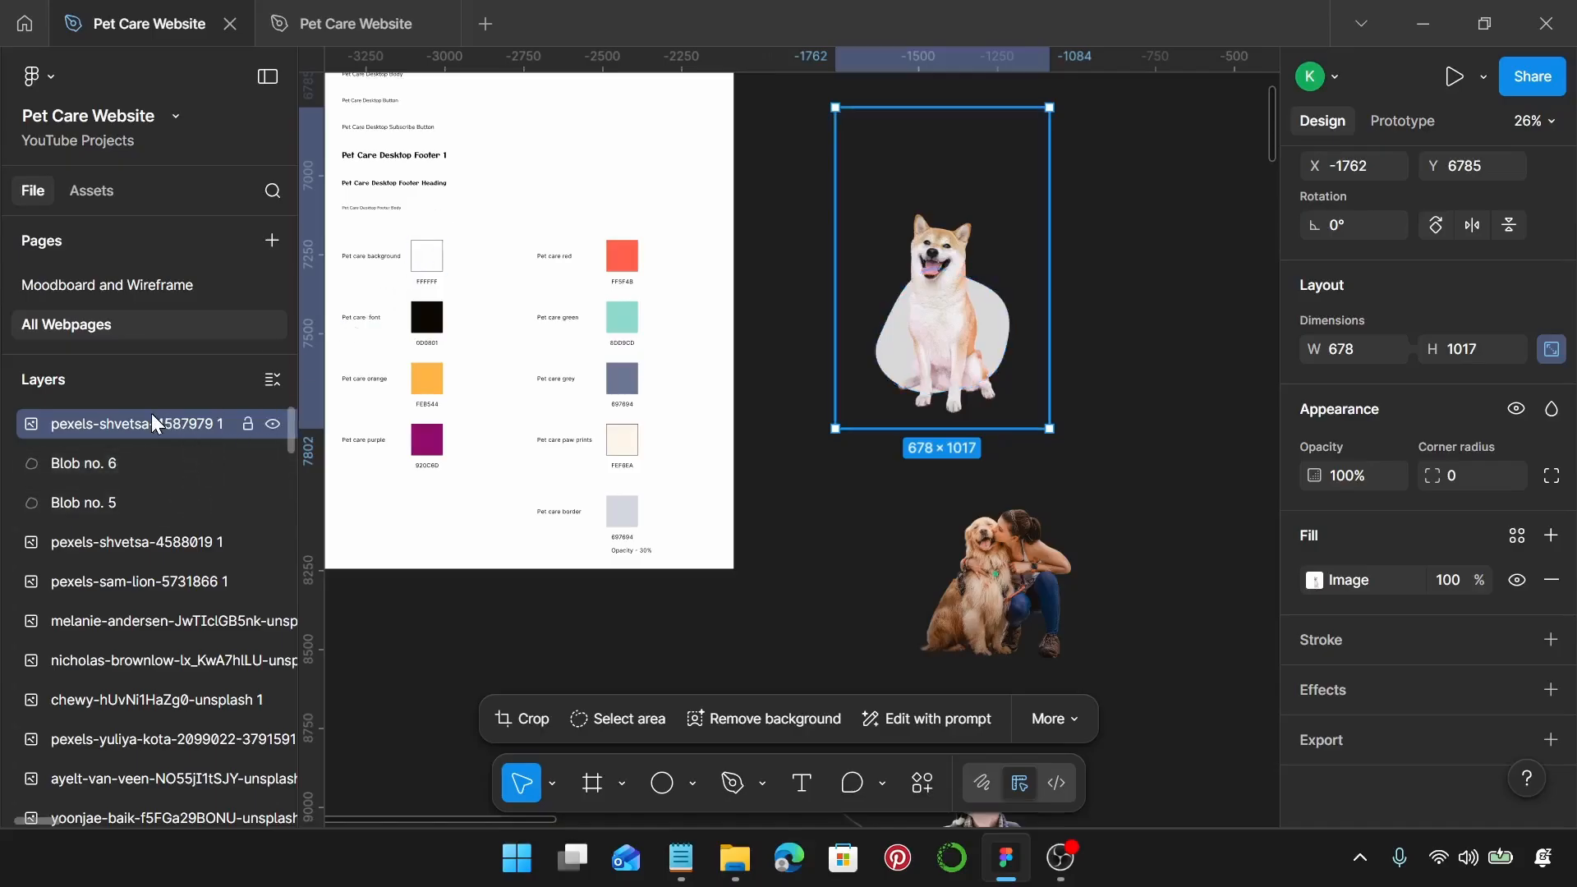
key("ctrl+d")
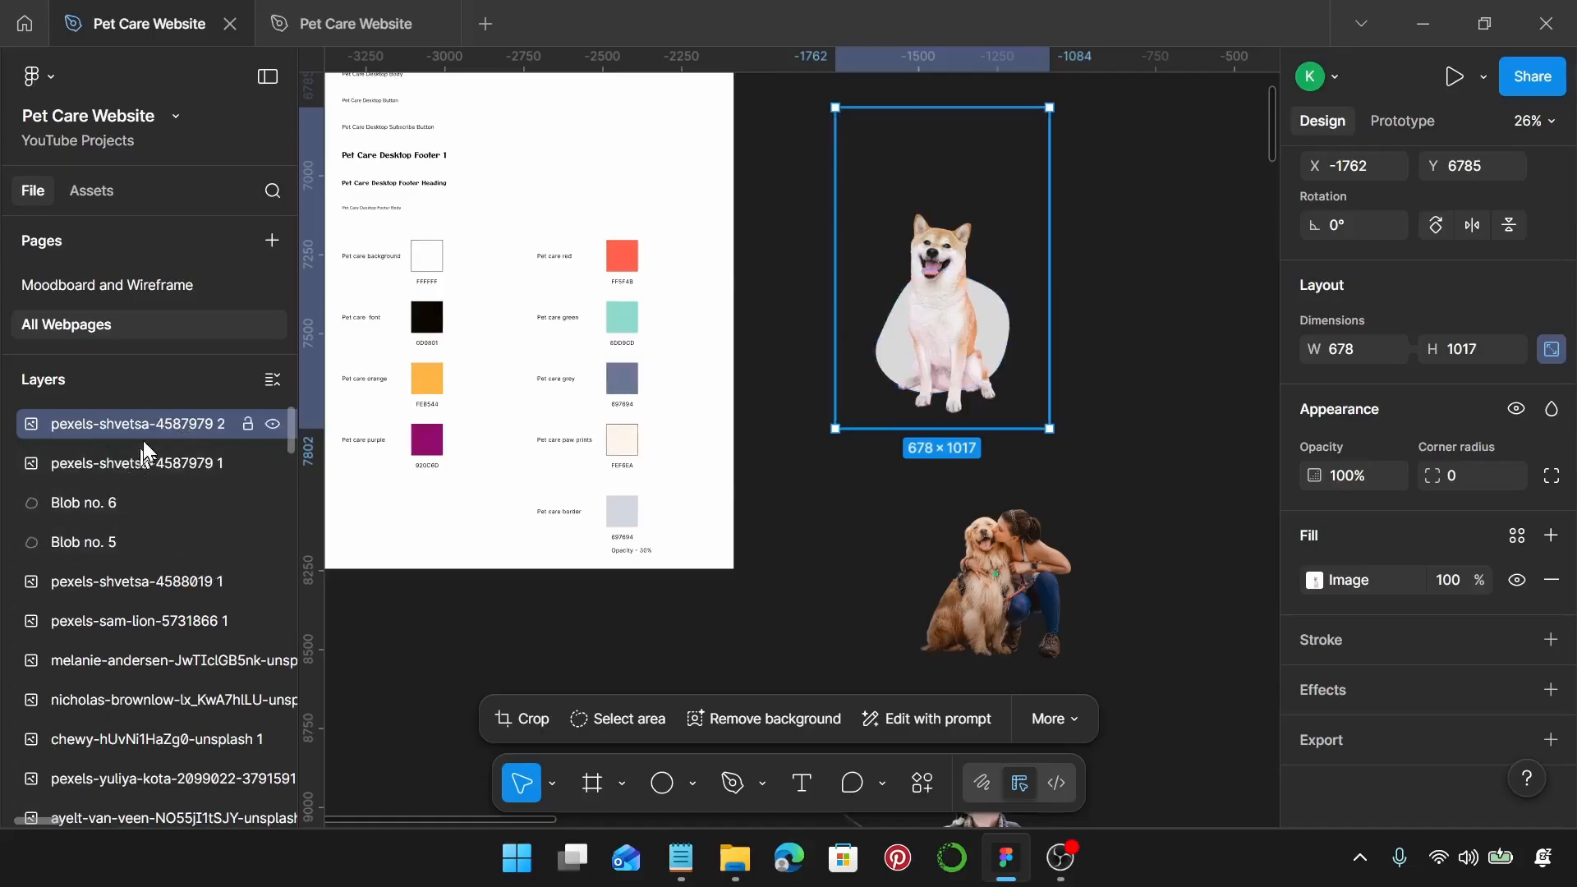
Step: Mask the original dog photo with the duplicated Blob no. 6, leaving the photo copy above and Blob no. 5 below unmasked
left_click(151, 465)
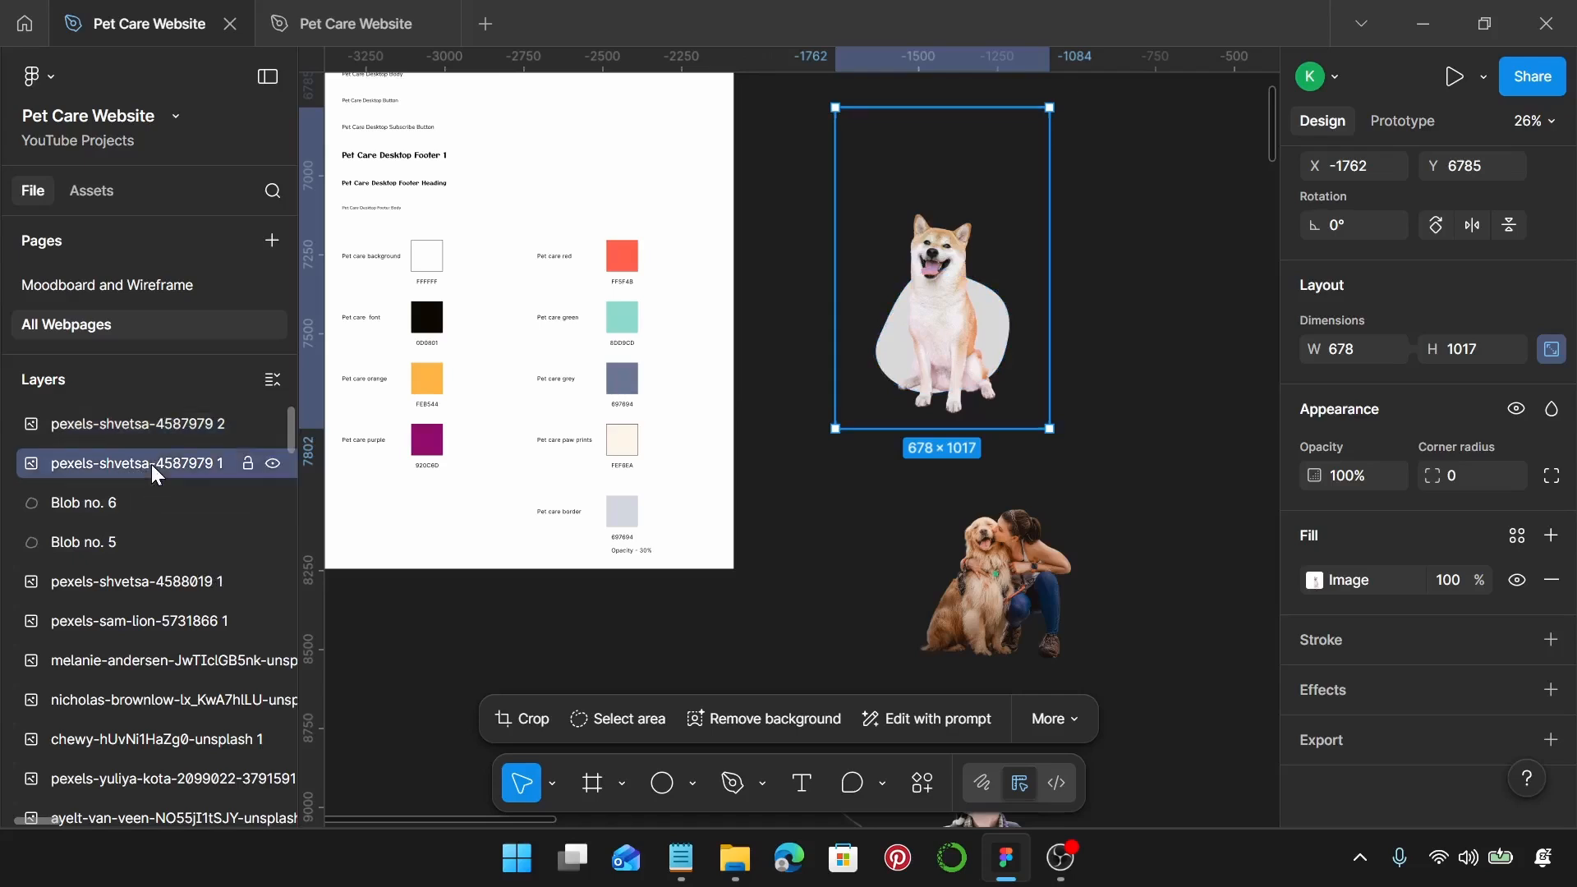
left_click(146, 492, "shift")
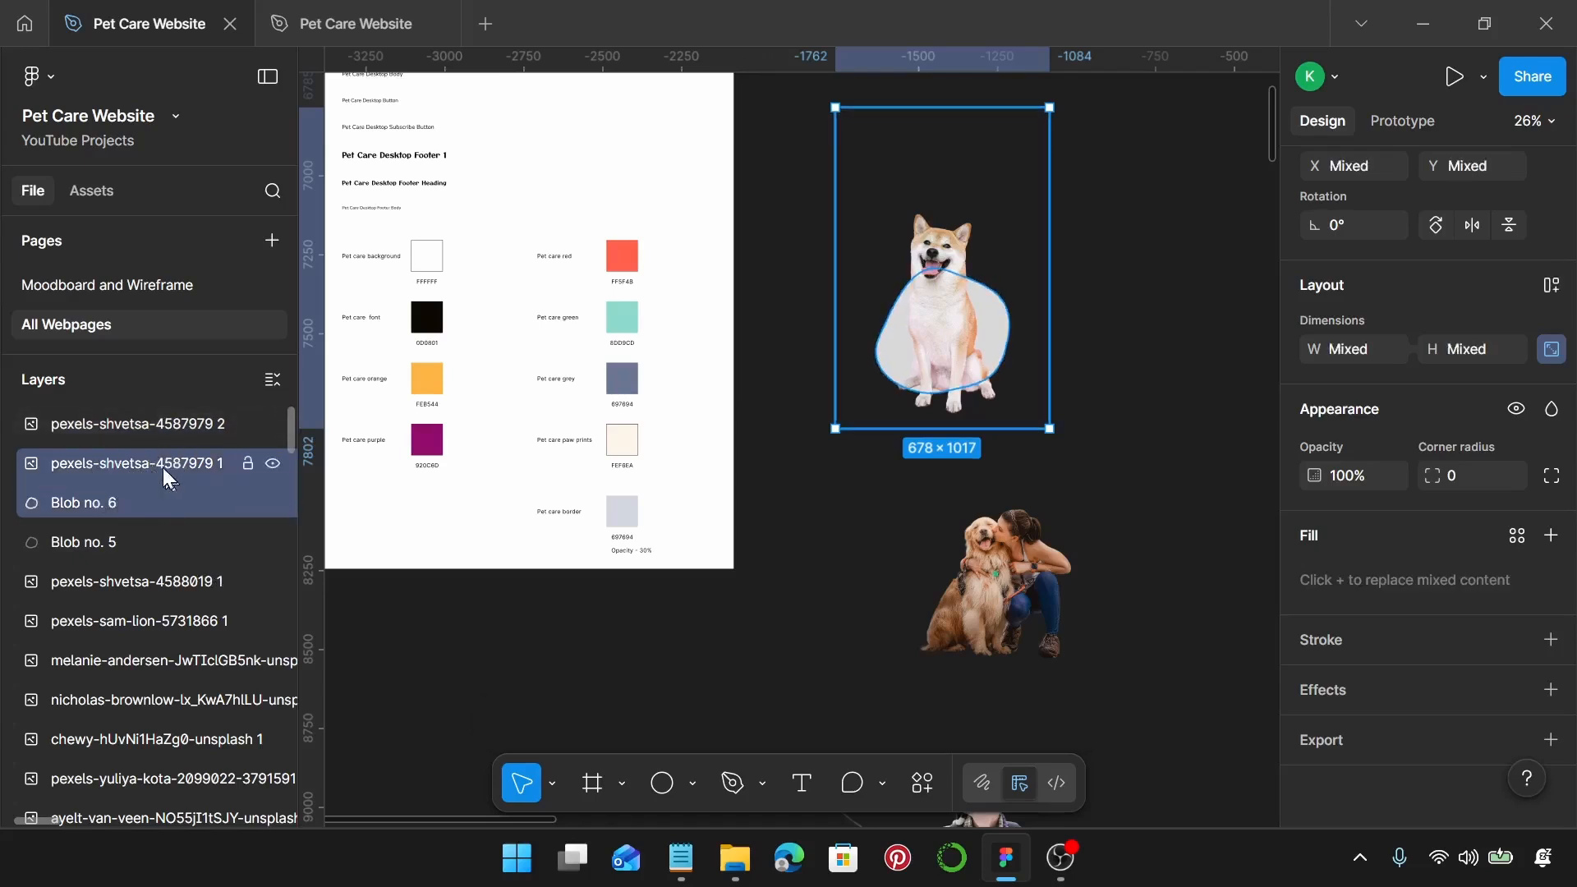
right_click(163, 468)
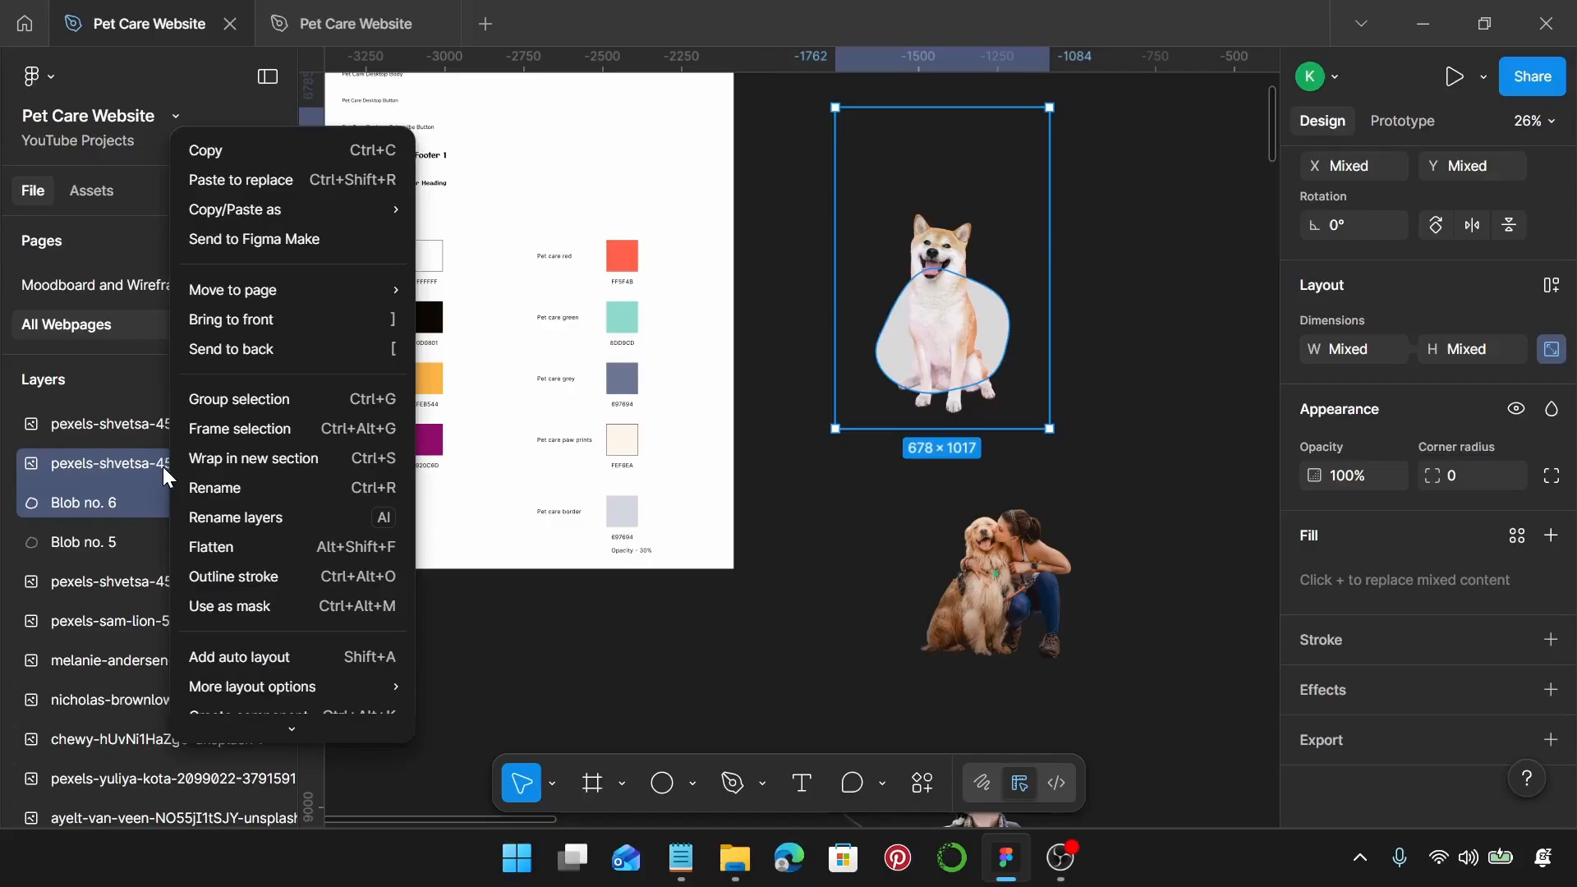
left_click(313, 602)
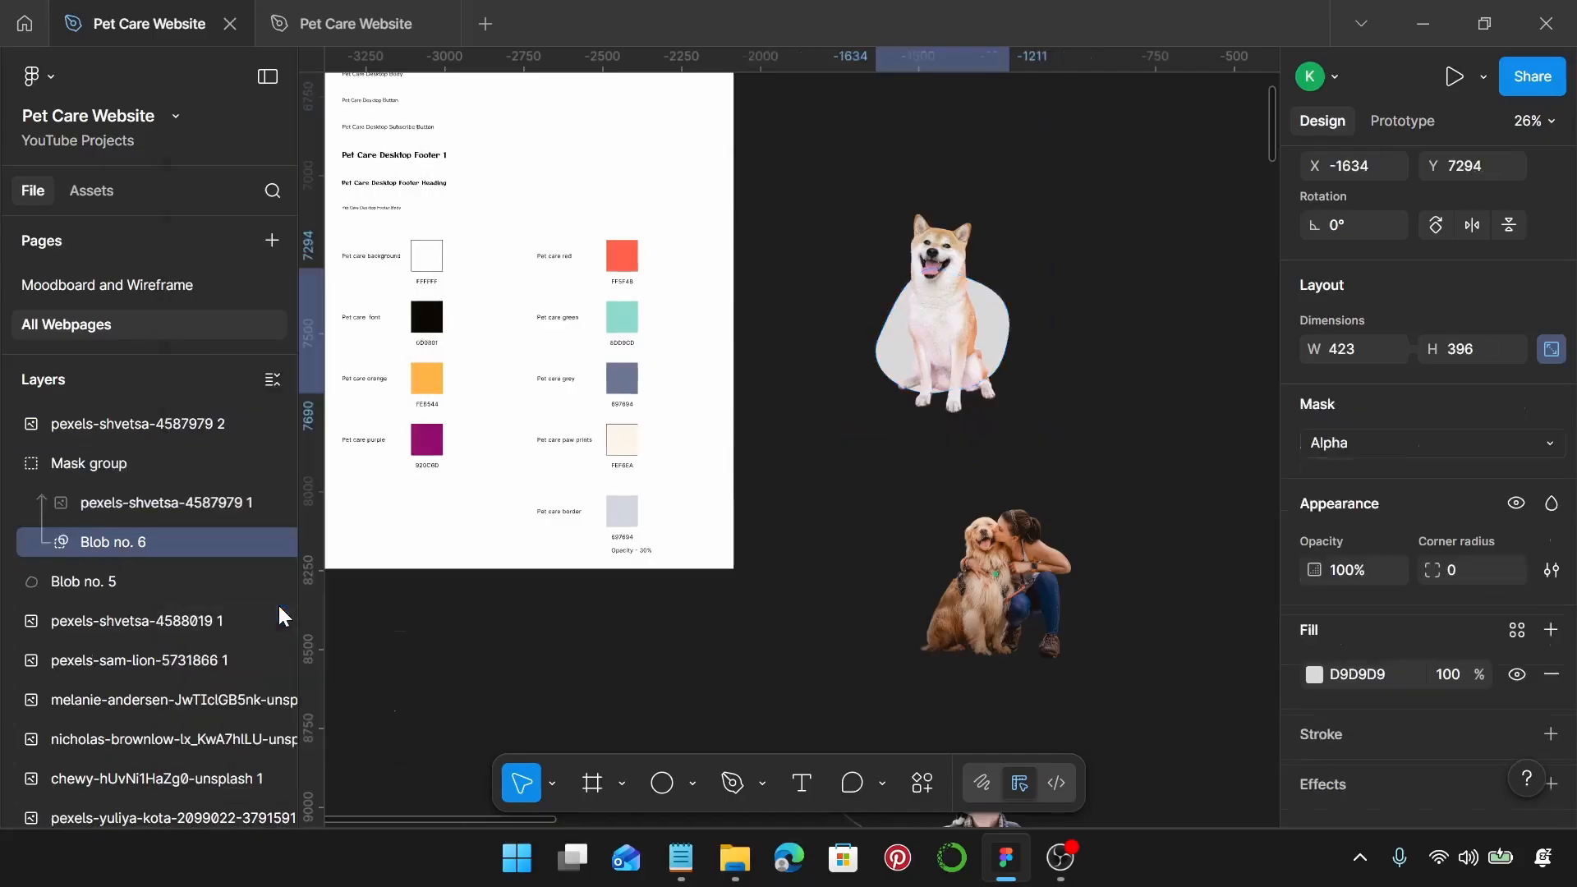
Step: Crop both sides of the topmost dog photo copy closer to the dog, to a width of about 349
left_click(152, 433)
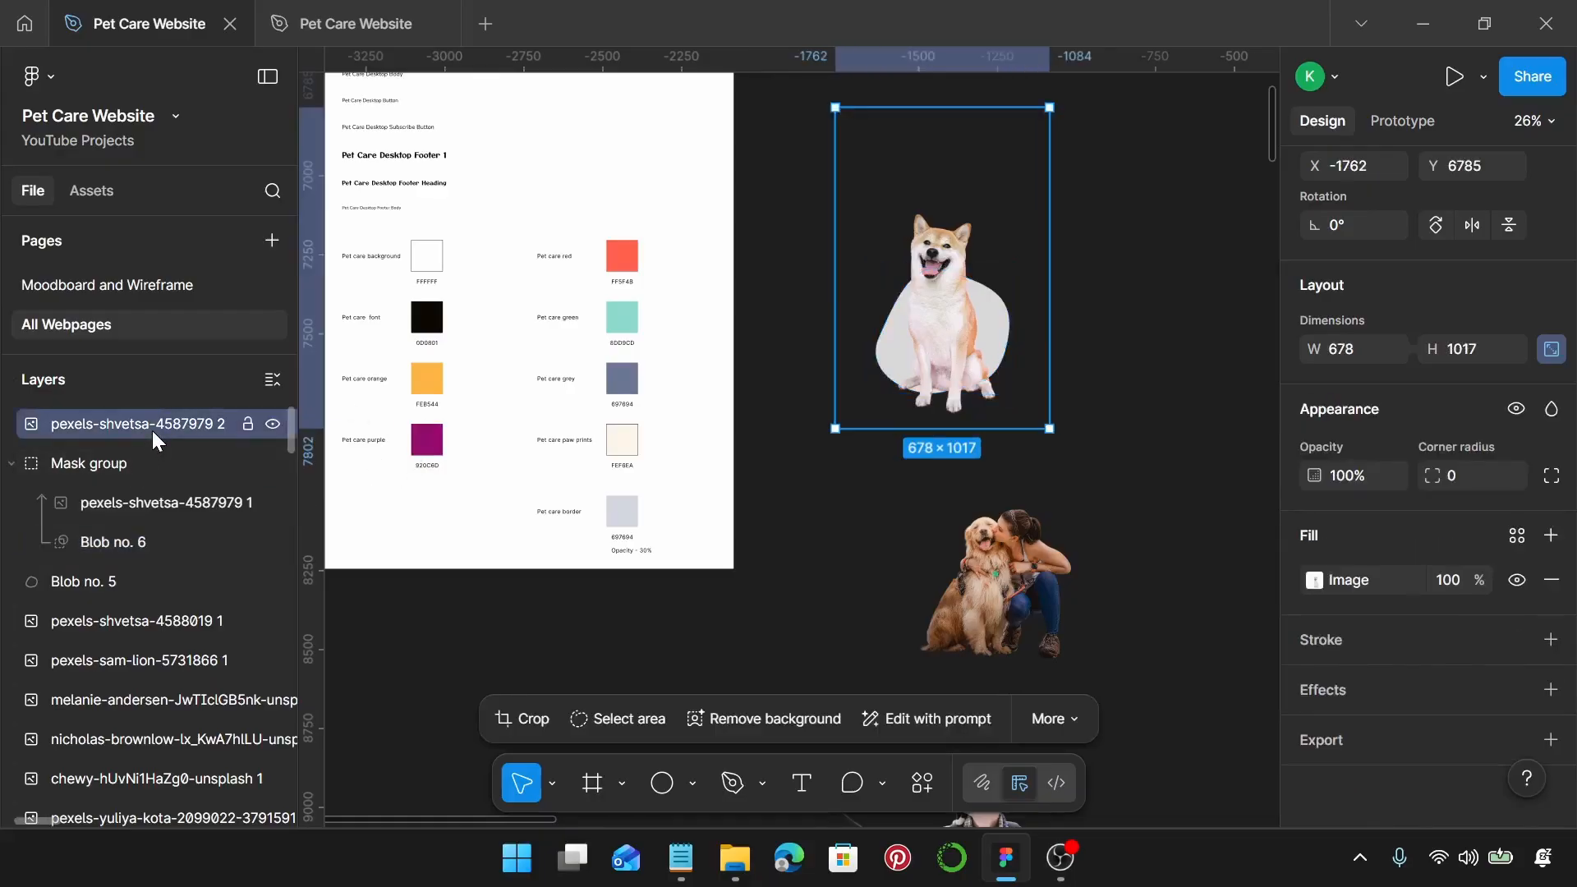
double_click(949, 341)
scroll(942, 336, "right", 2)
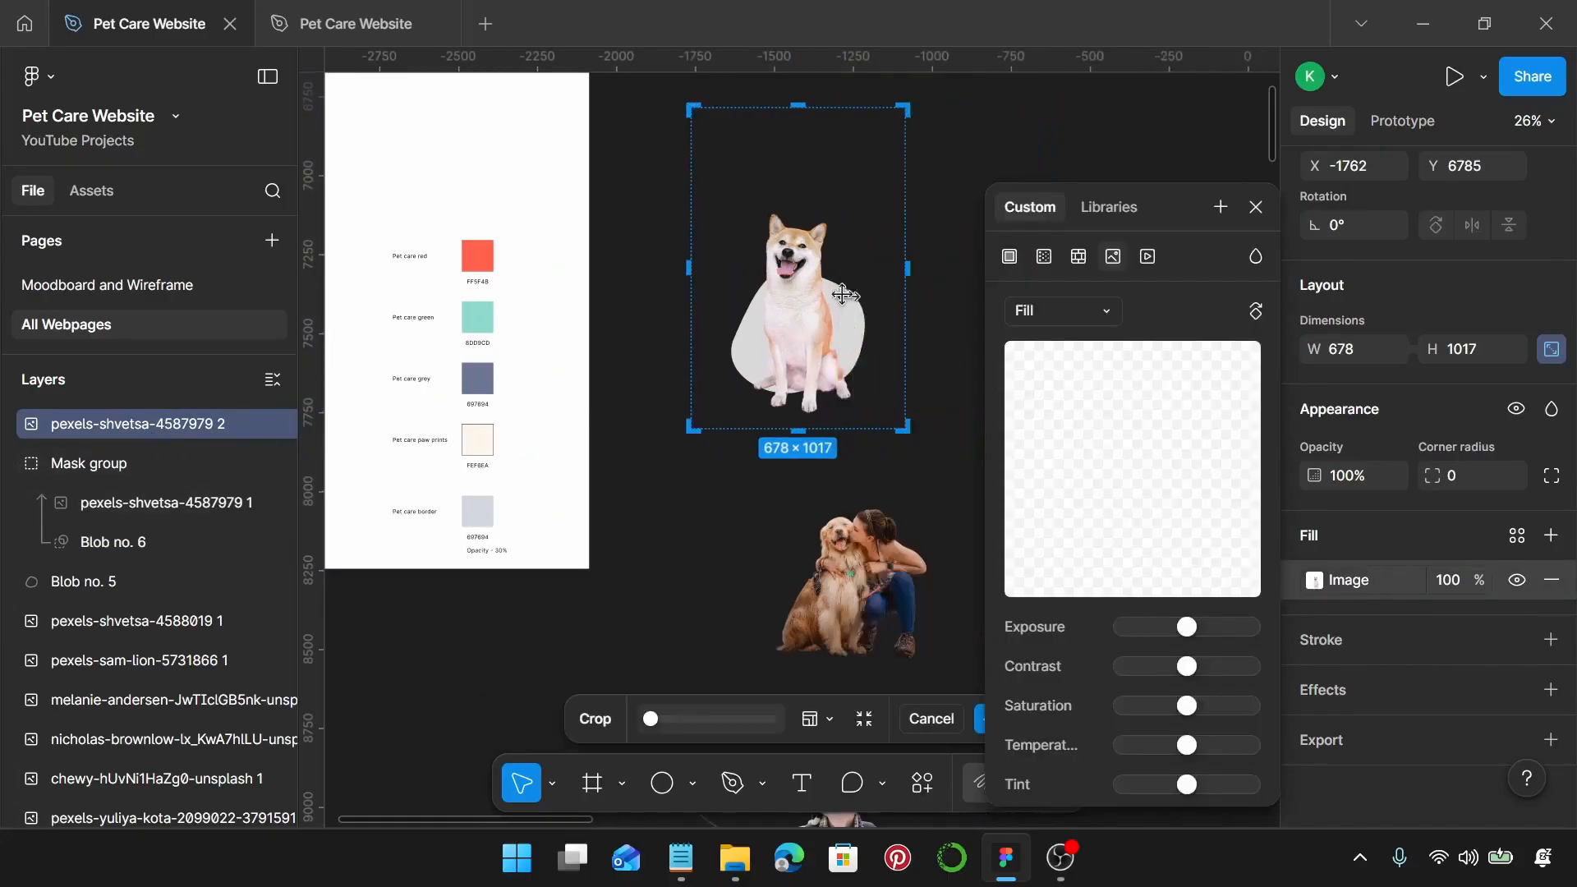
scroll(823, 288, "up", 1)
scroll(824, 288, "up", 3)
left_click_drag(609, 263, 700, 271)
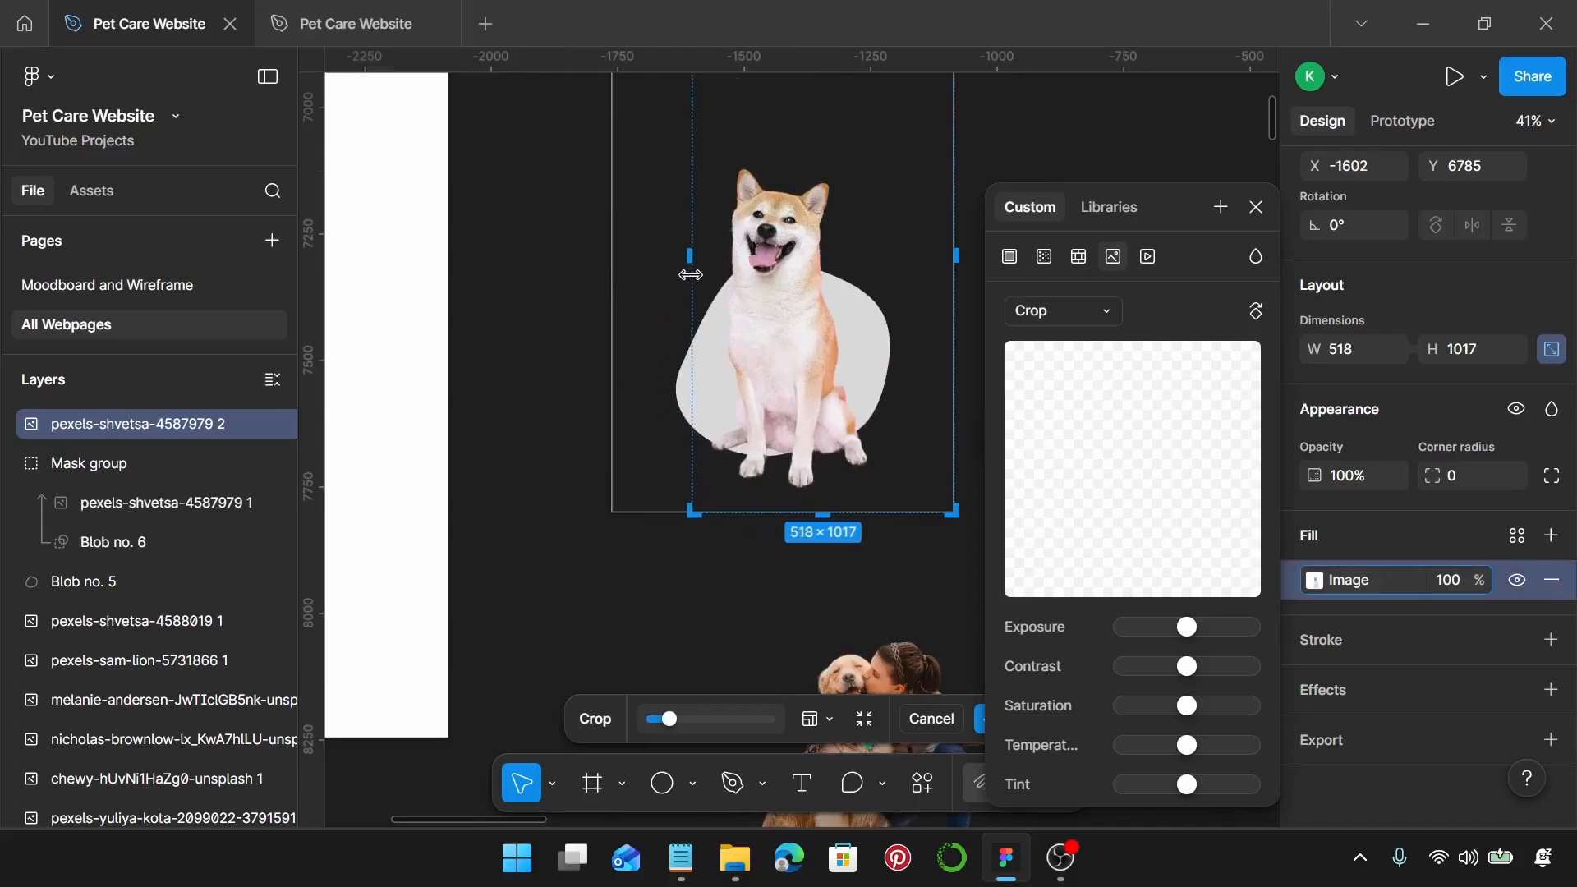
scroll(714, 365, "up", 2)
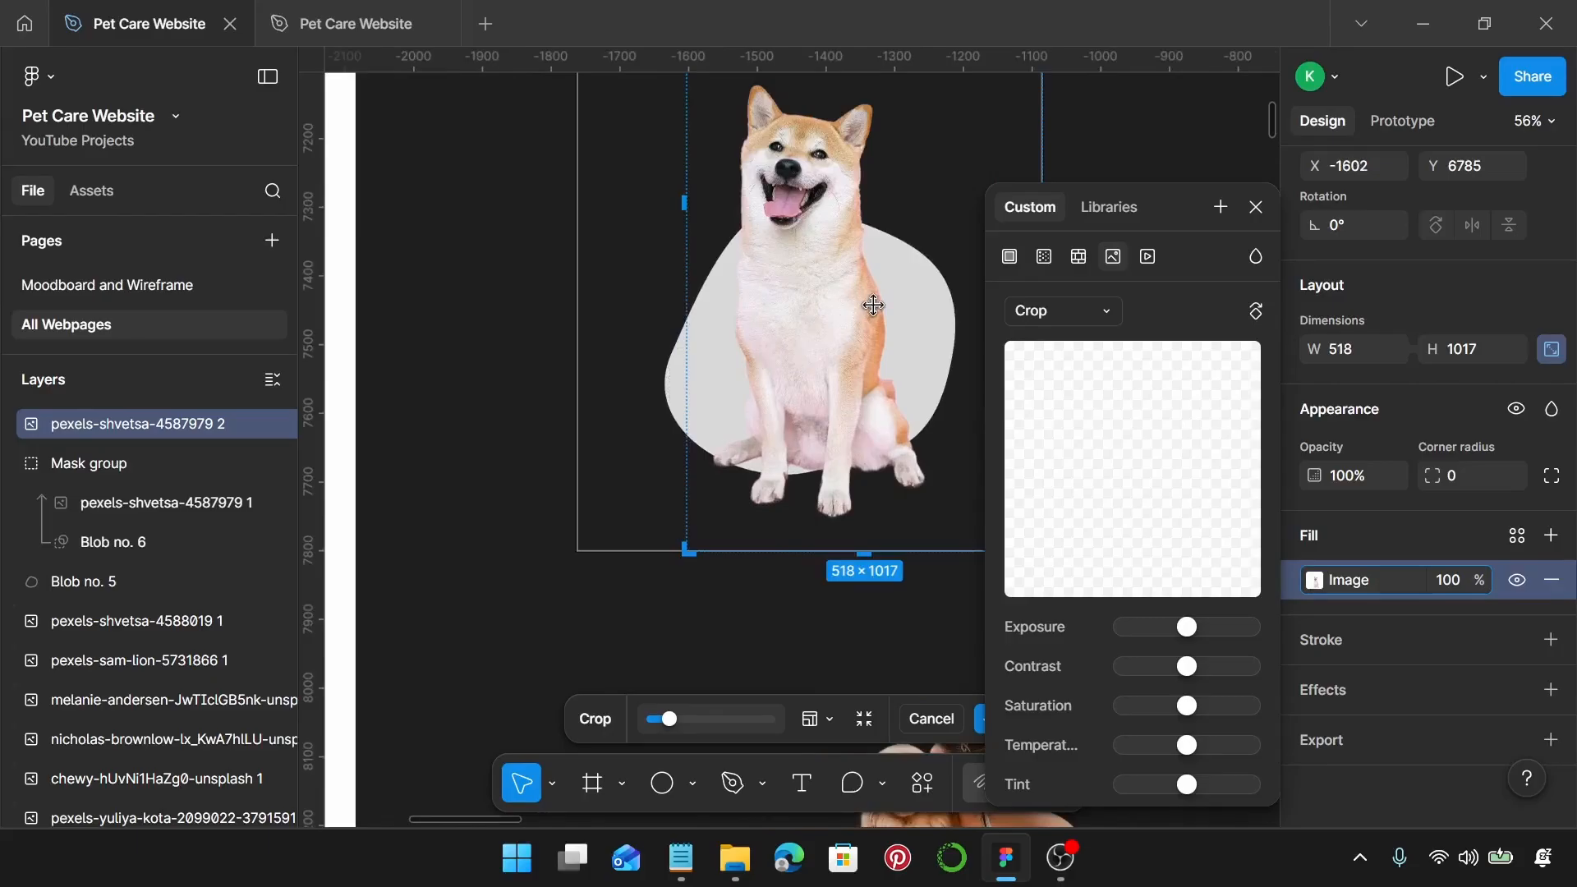
scroll(831, 264, "right", 3)
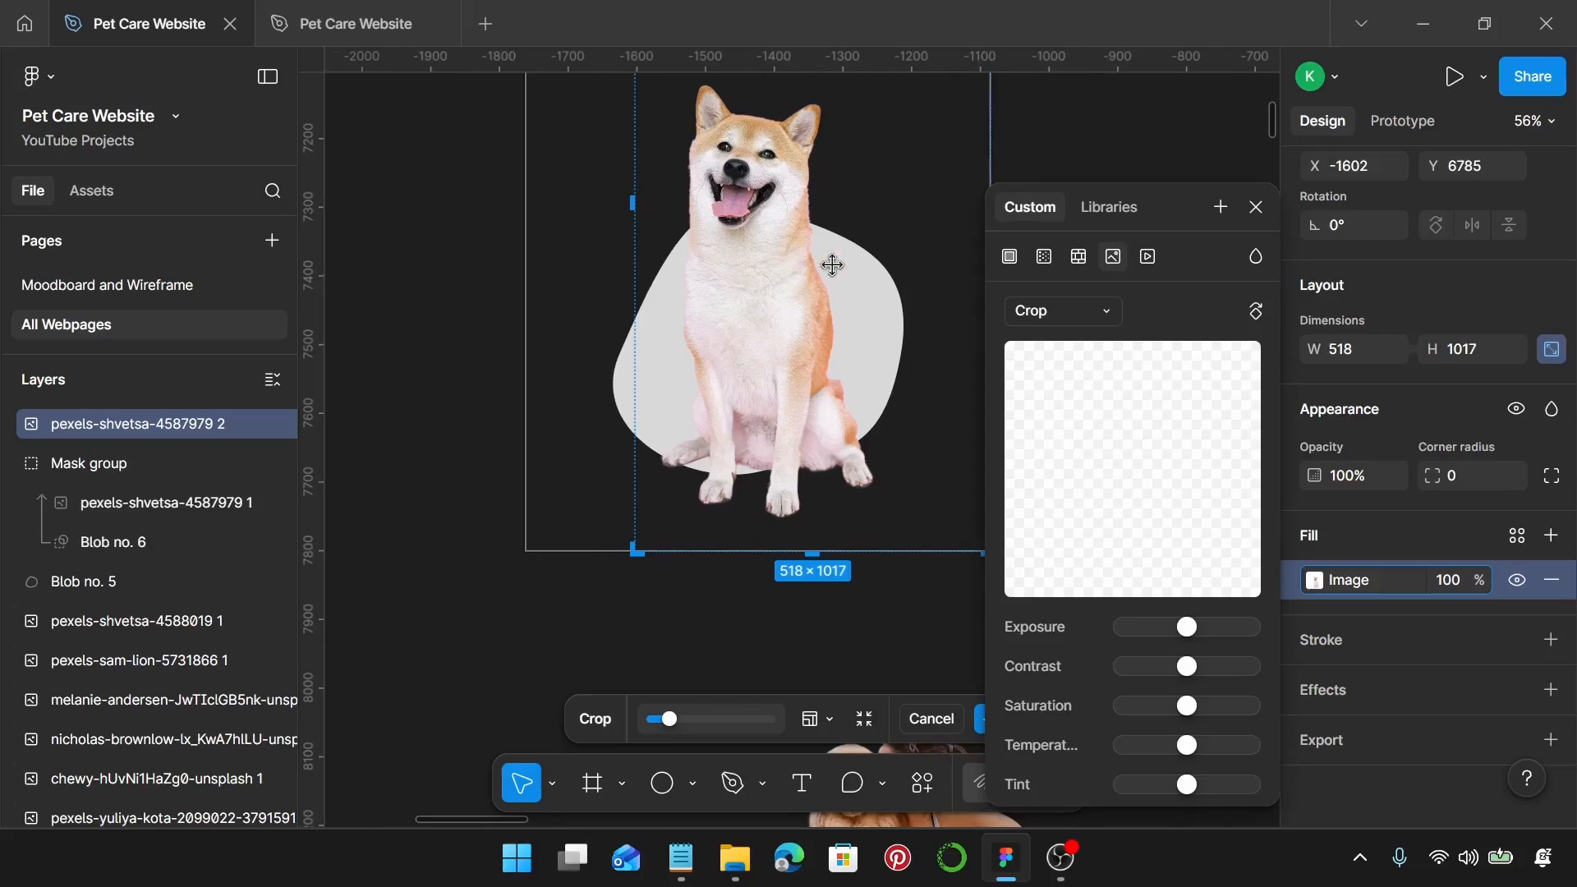
scroll(831, 265, "down", 1)
left_click_drag(839, 216, 744, 232)
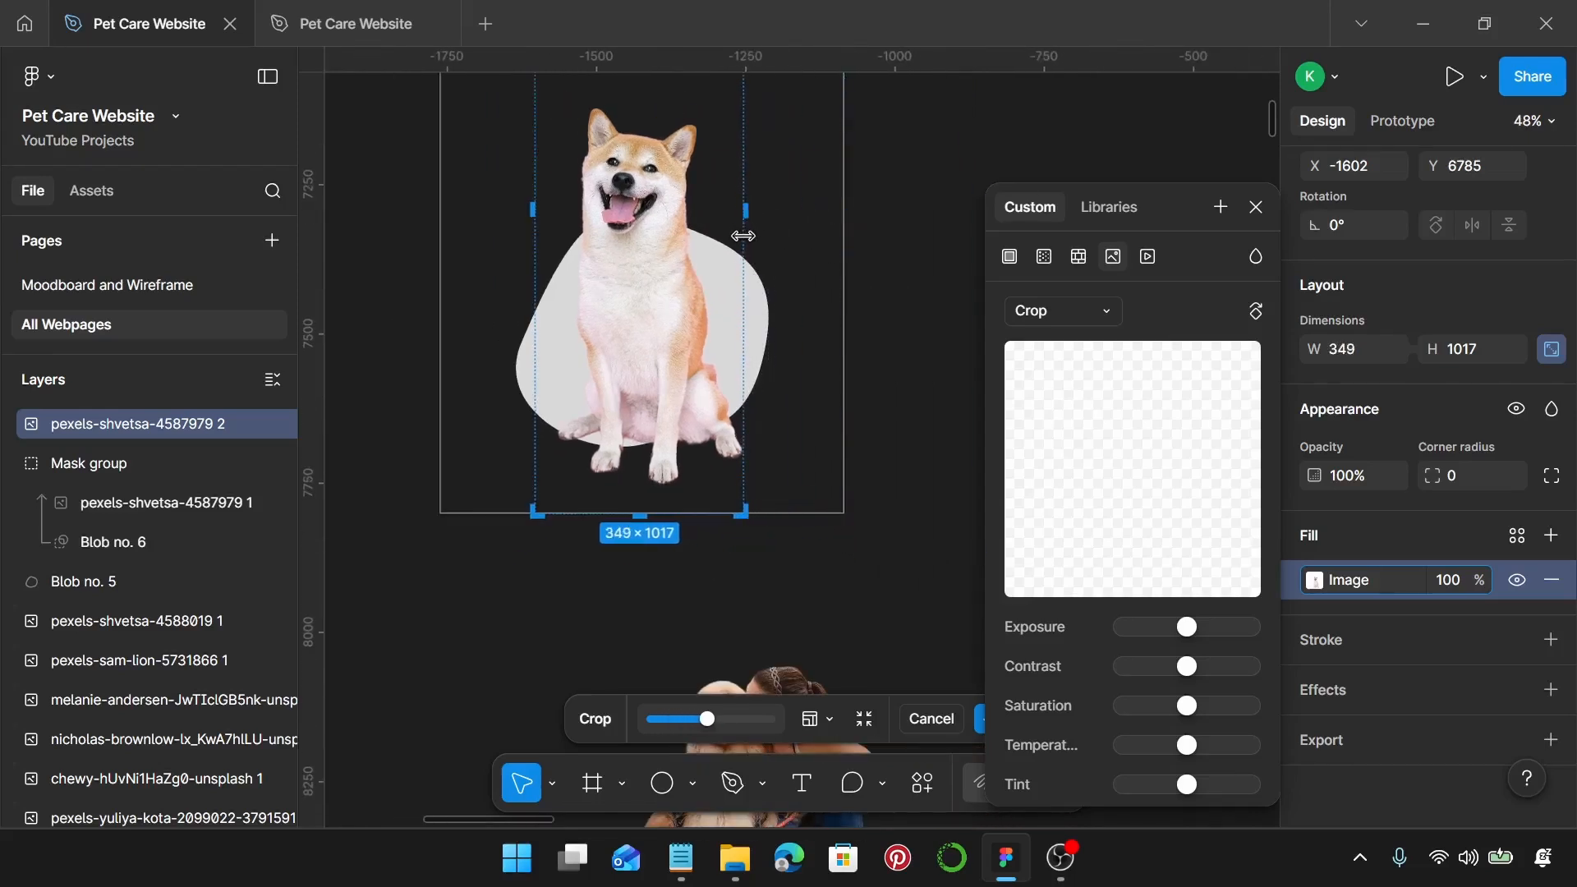
Step: Crop the dog photo copy's height to about 455, from just above the ears to above the blob's lower edge, and apply the crop
scroll(706, 385, "up", 3)
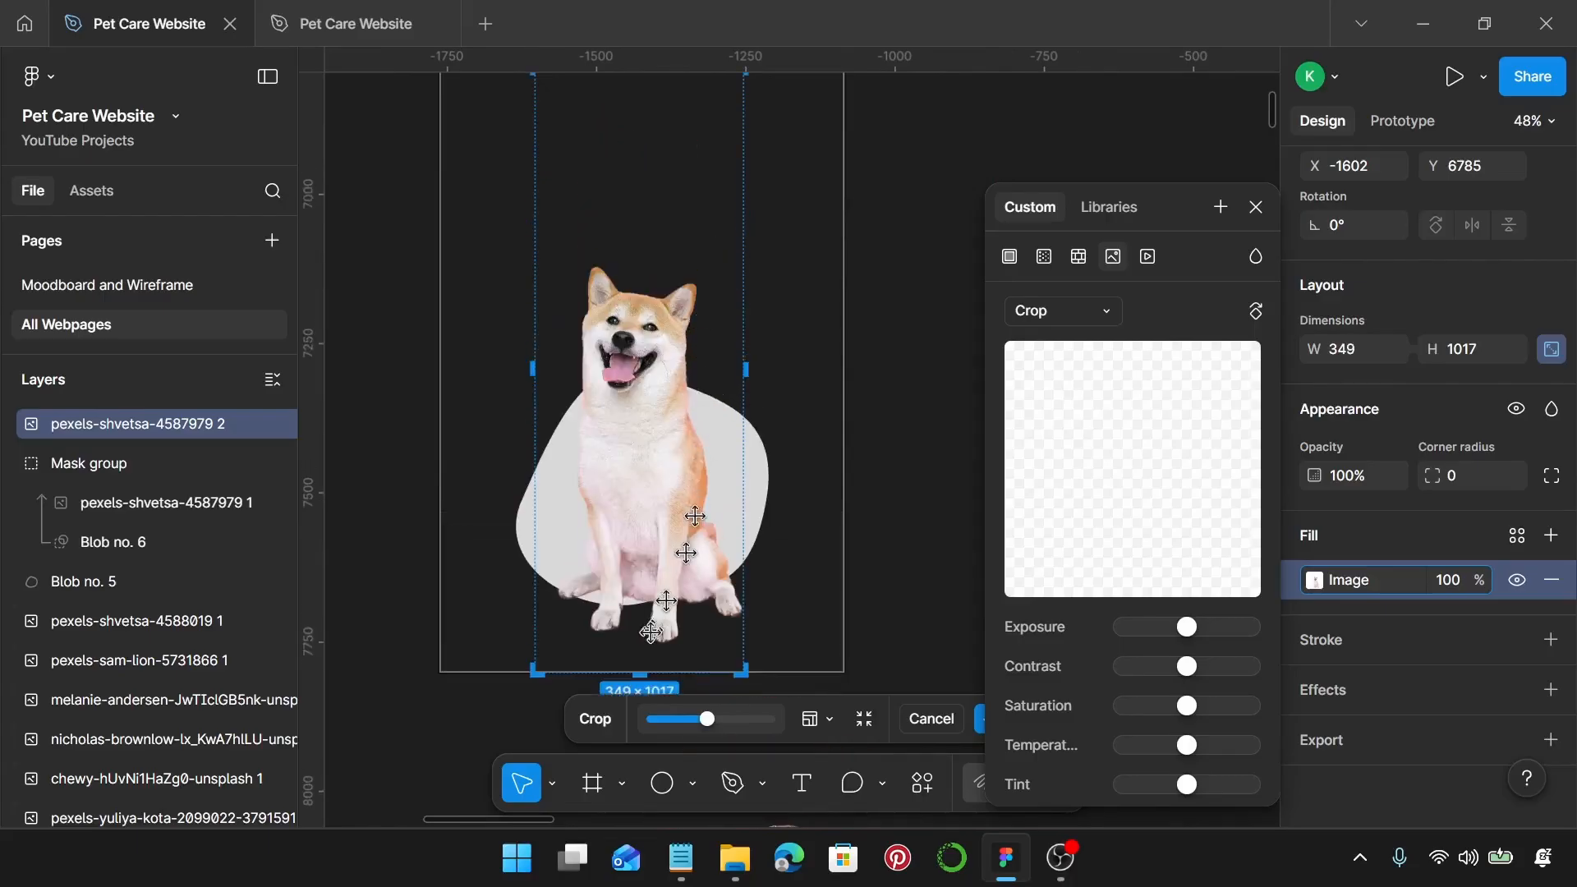
scroll(651, 628, "down", 1)
left_click_drag(650, 618, 650, 478)
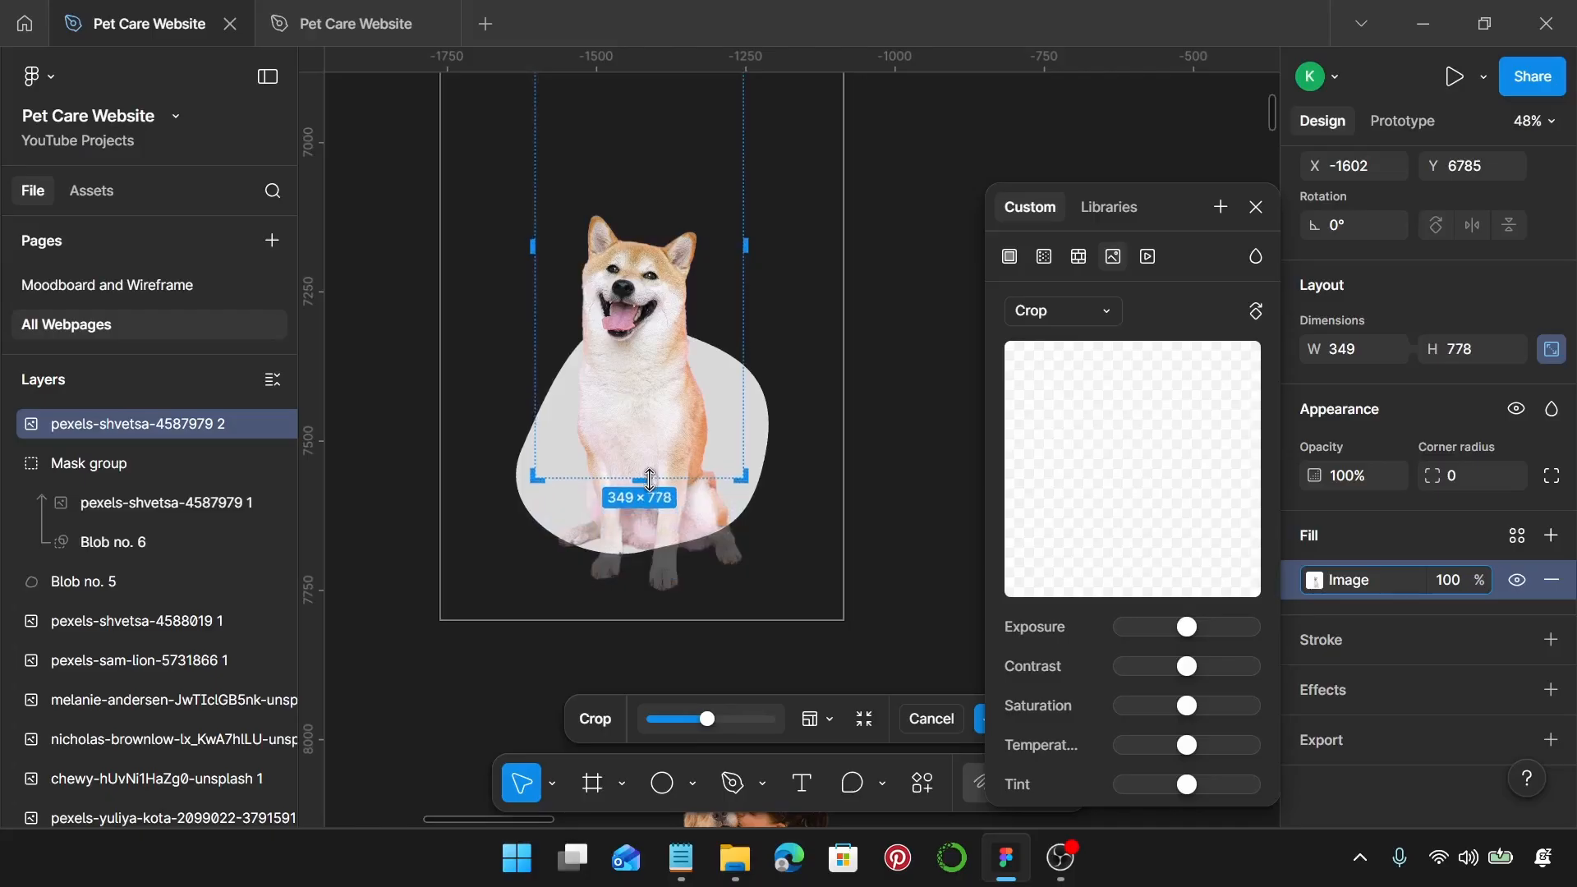
scroll(649, 480, "down", 3)
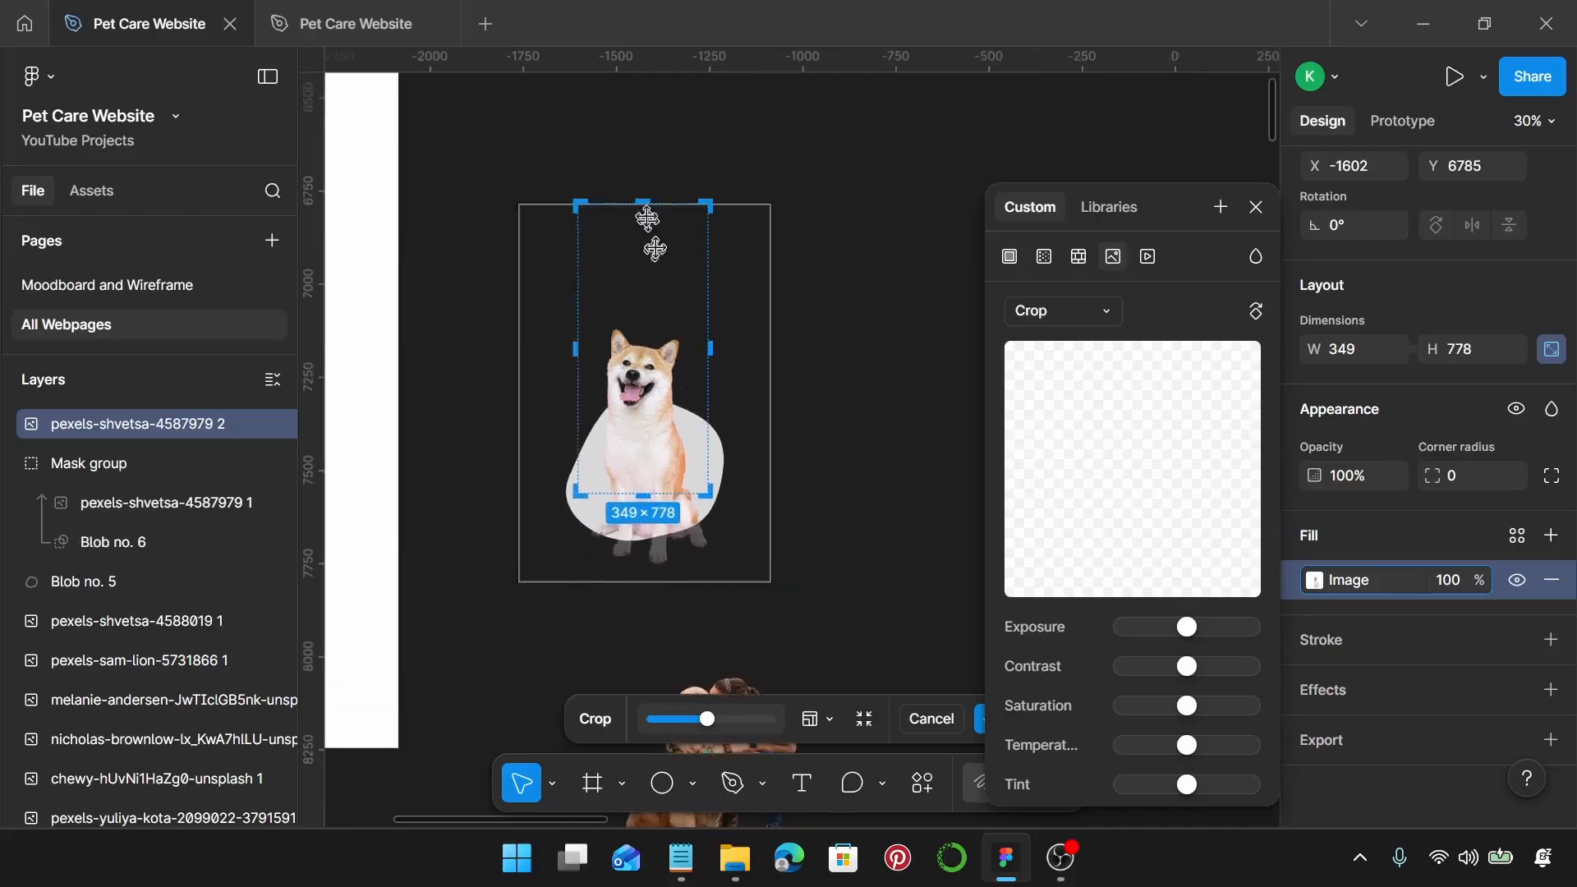
left_click_drag(644, 201, 645, 328)
scroll(643, 320, "up", 4)
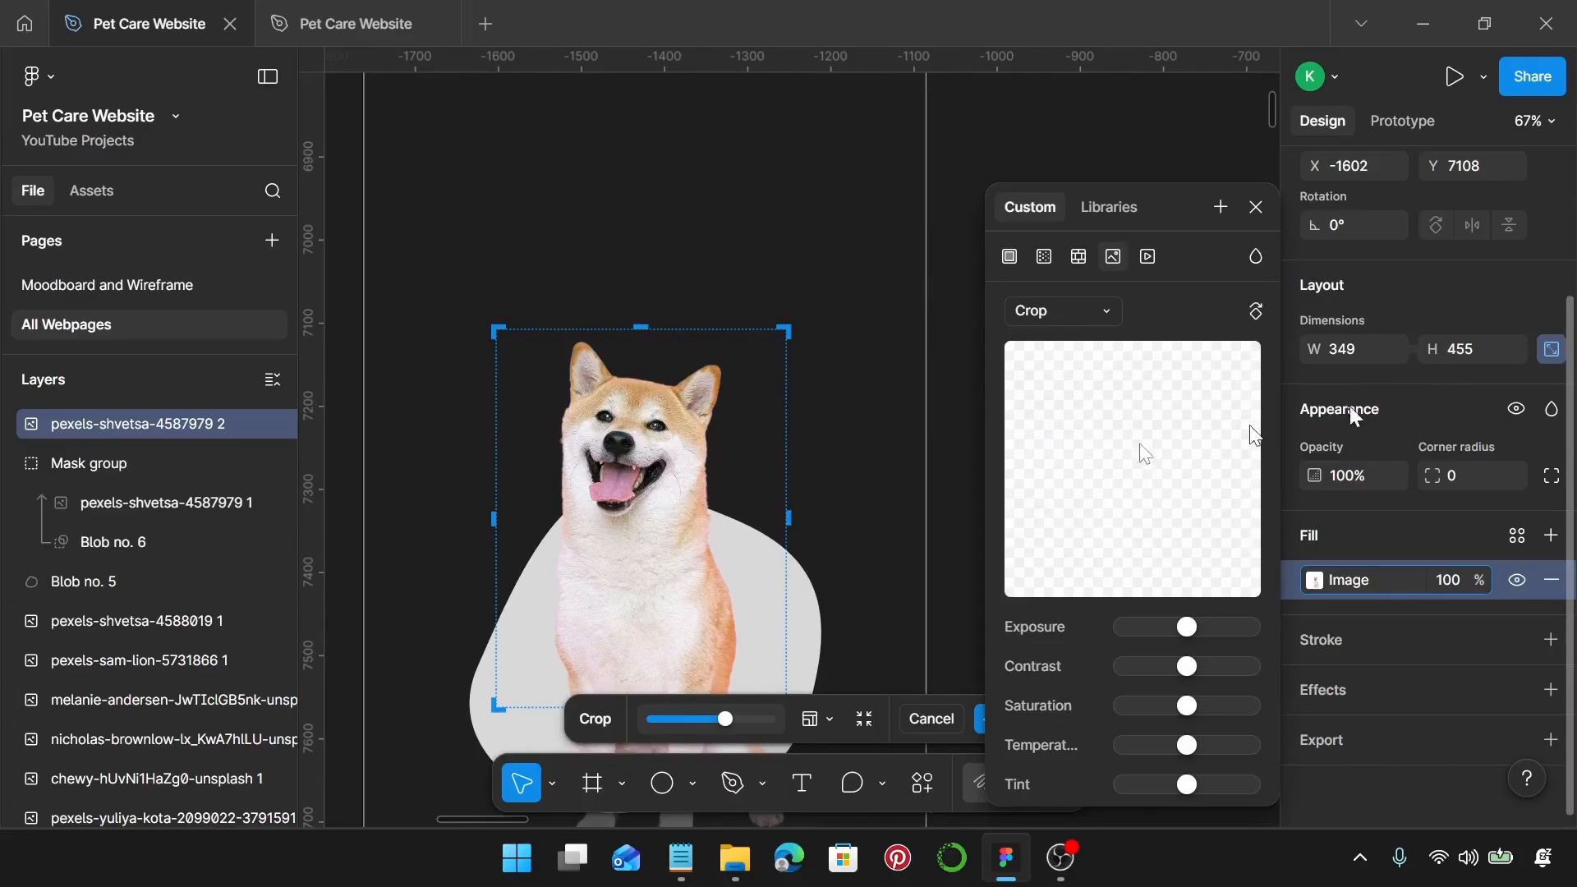
scroll(712, 346, "down", 1)
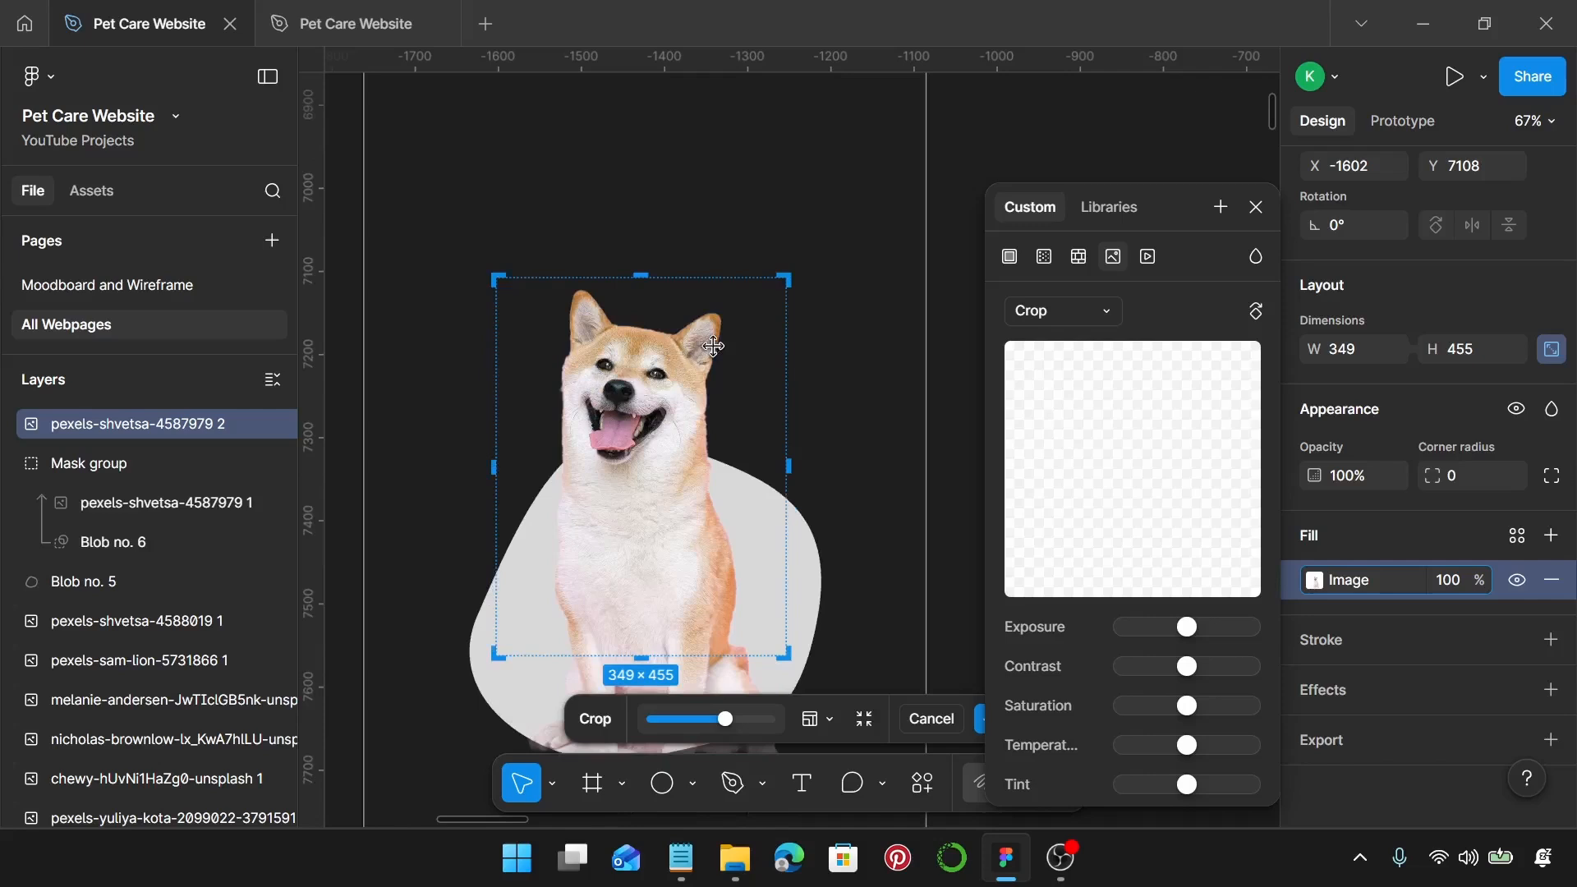
key("Return")
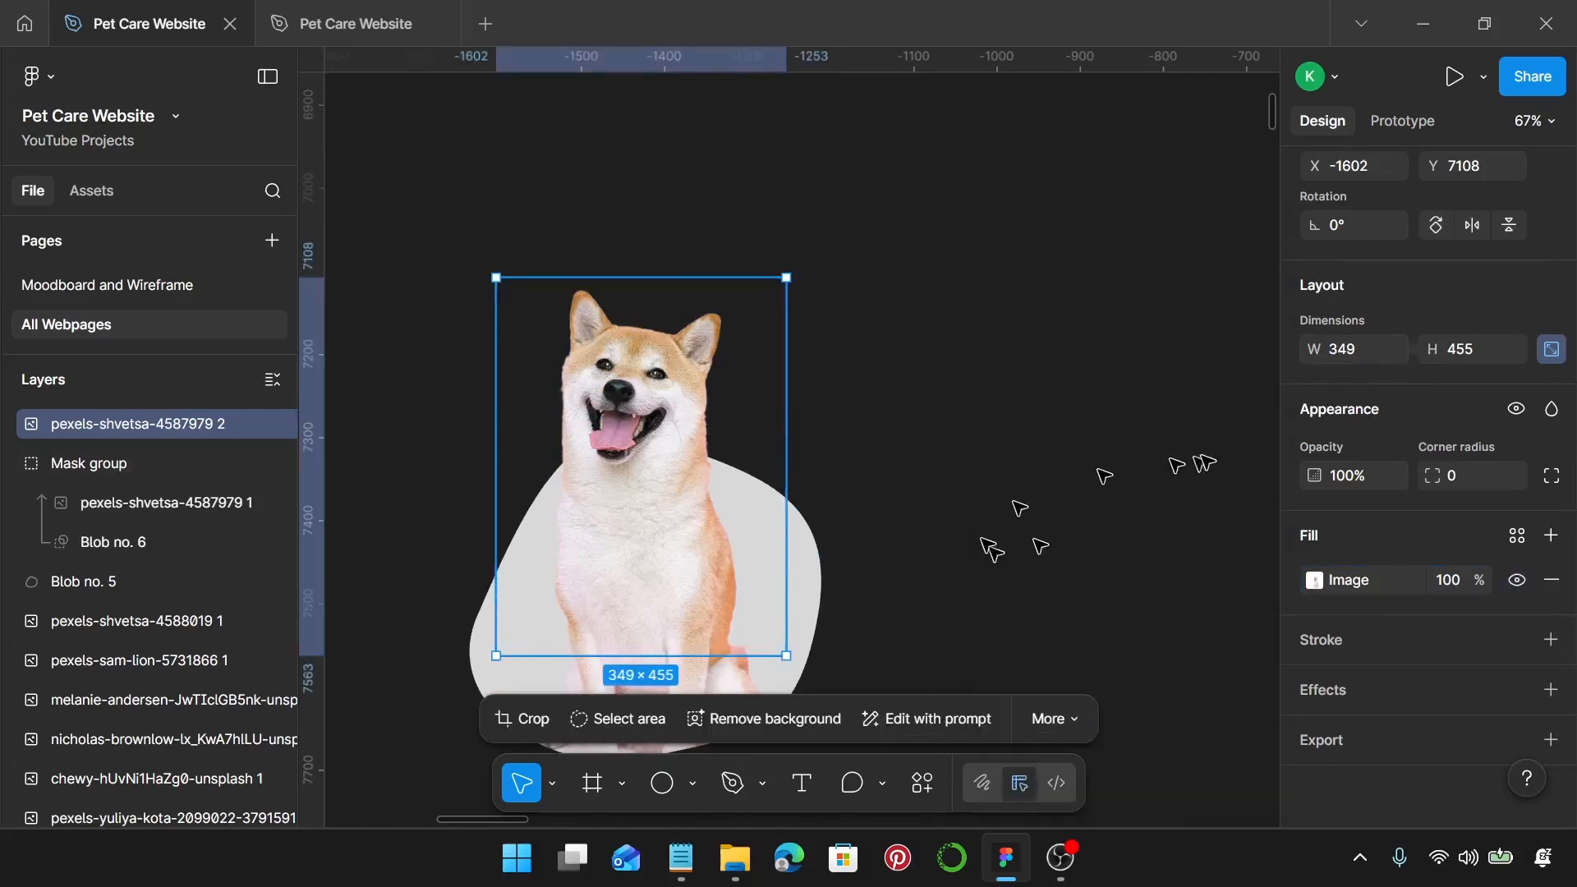
scroll(816, 567, "down", 1)
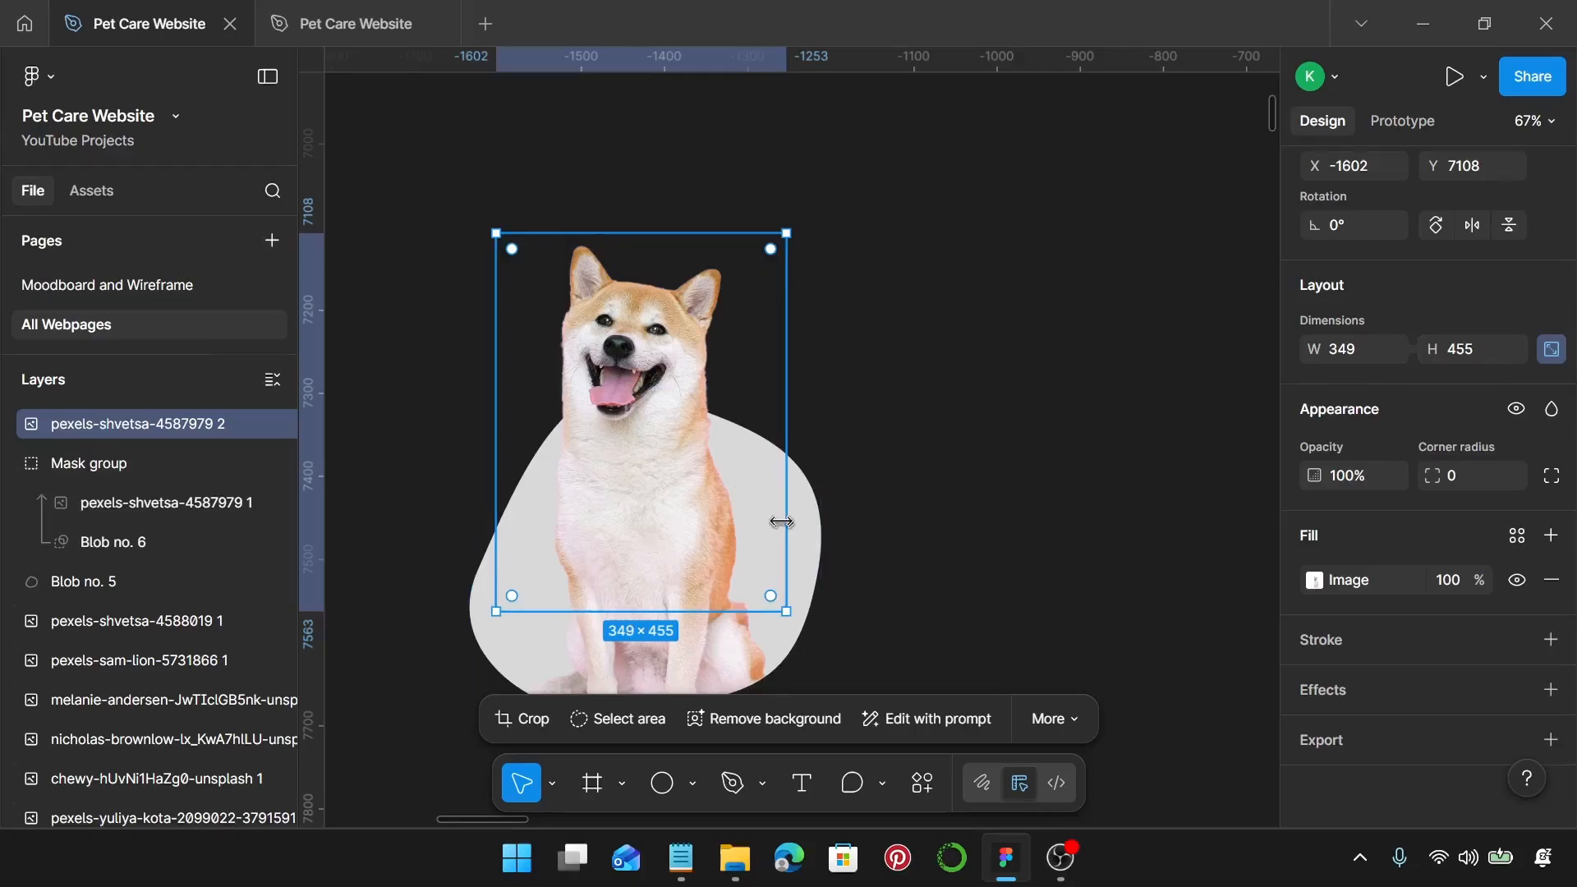
Step: Fill Blob no. 5 behind the dog with the Pet Care Orange colour style
left_click(809, 558)
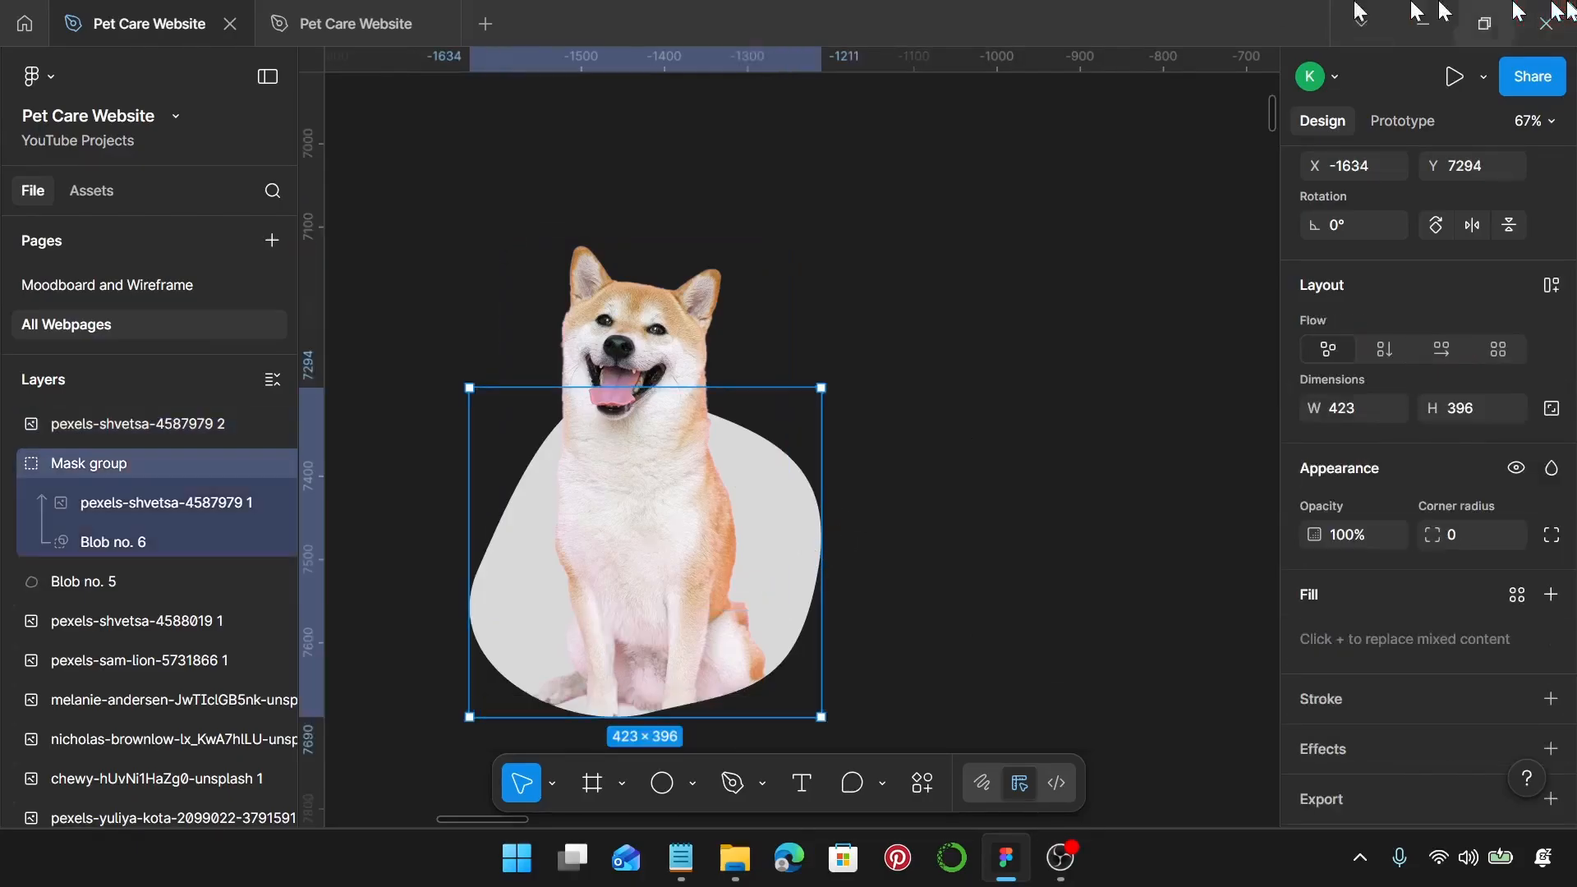
left_click(89, 585)
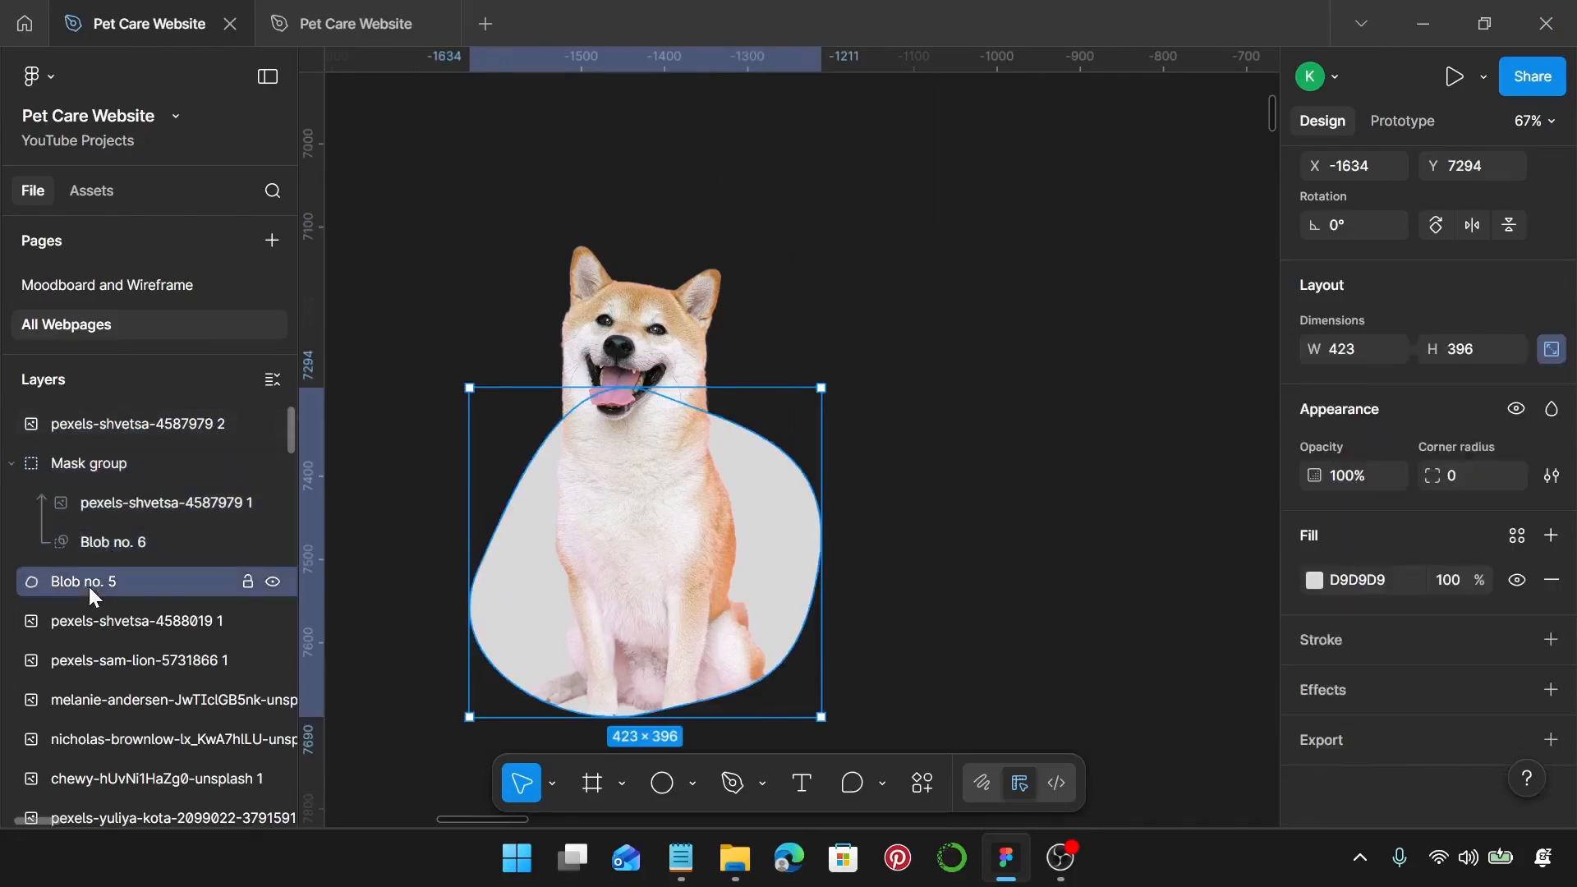
left_click(474, 287)
left_click_drag(416, 156, 914, 669)
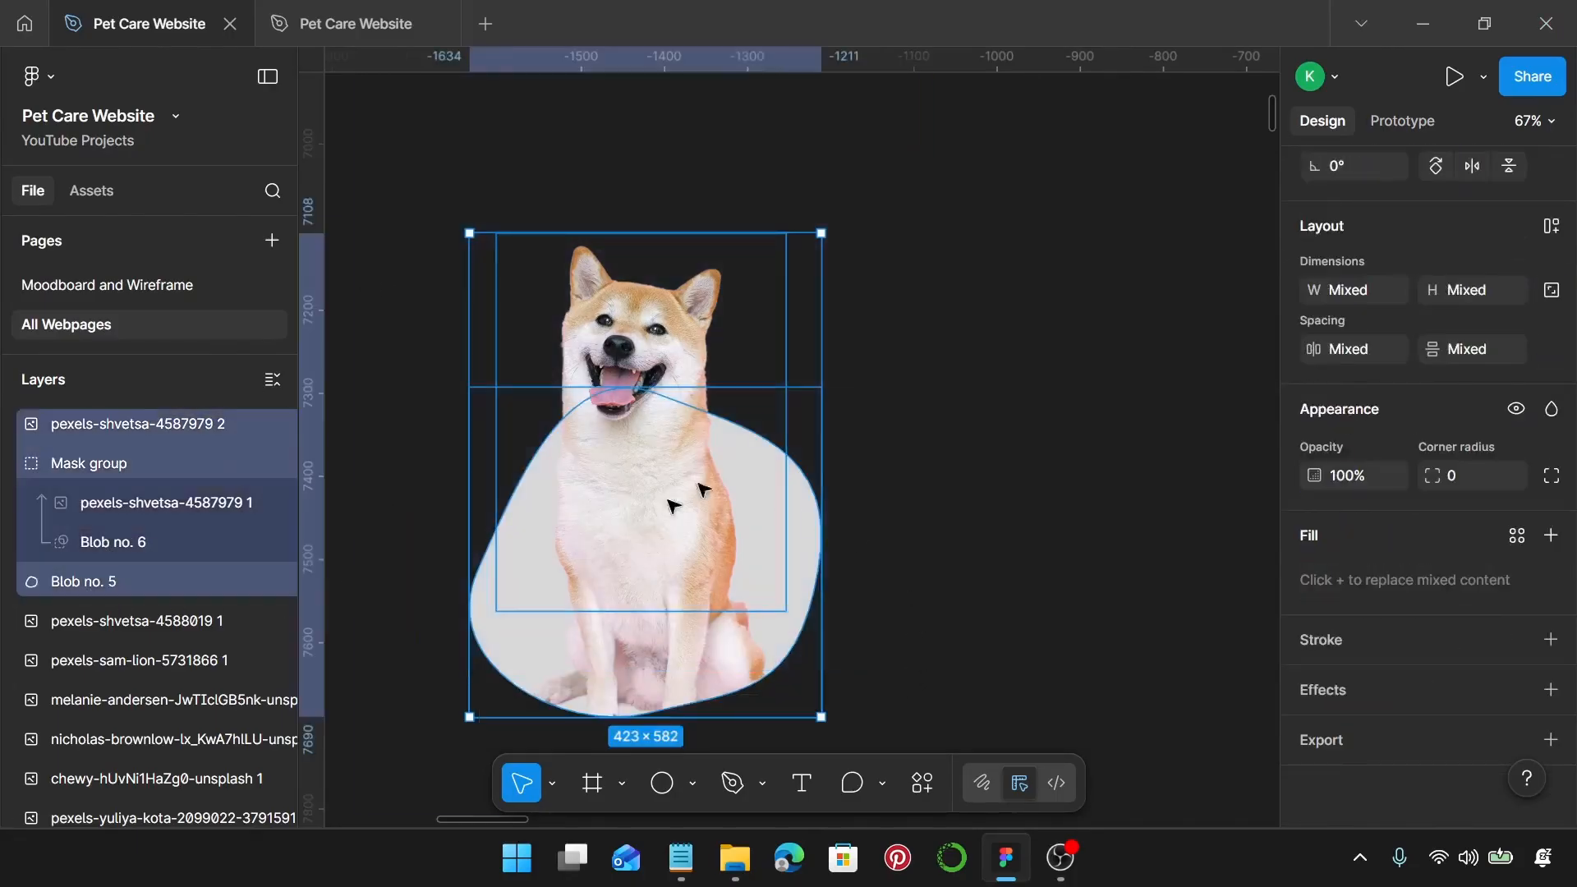
left_click(123, 579)
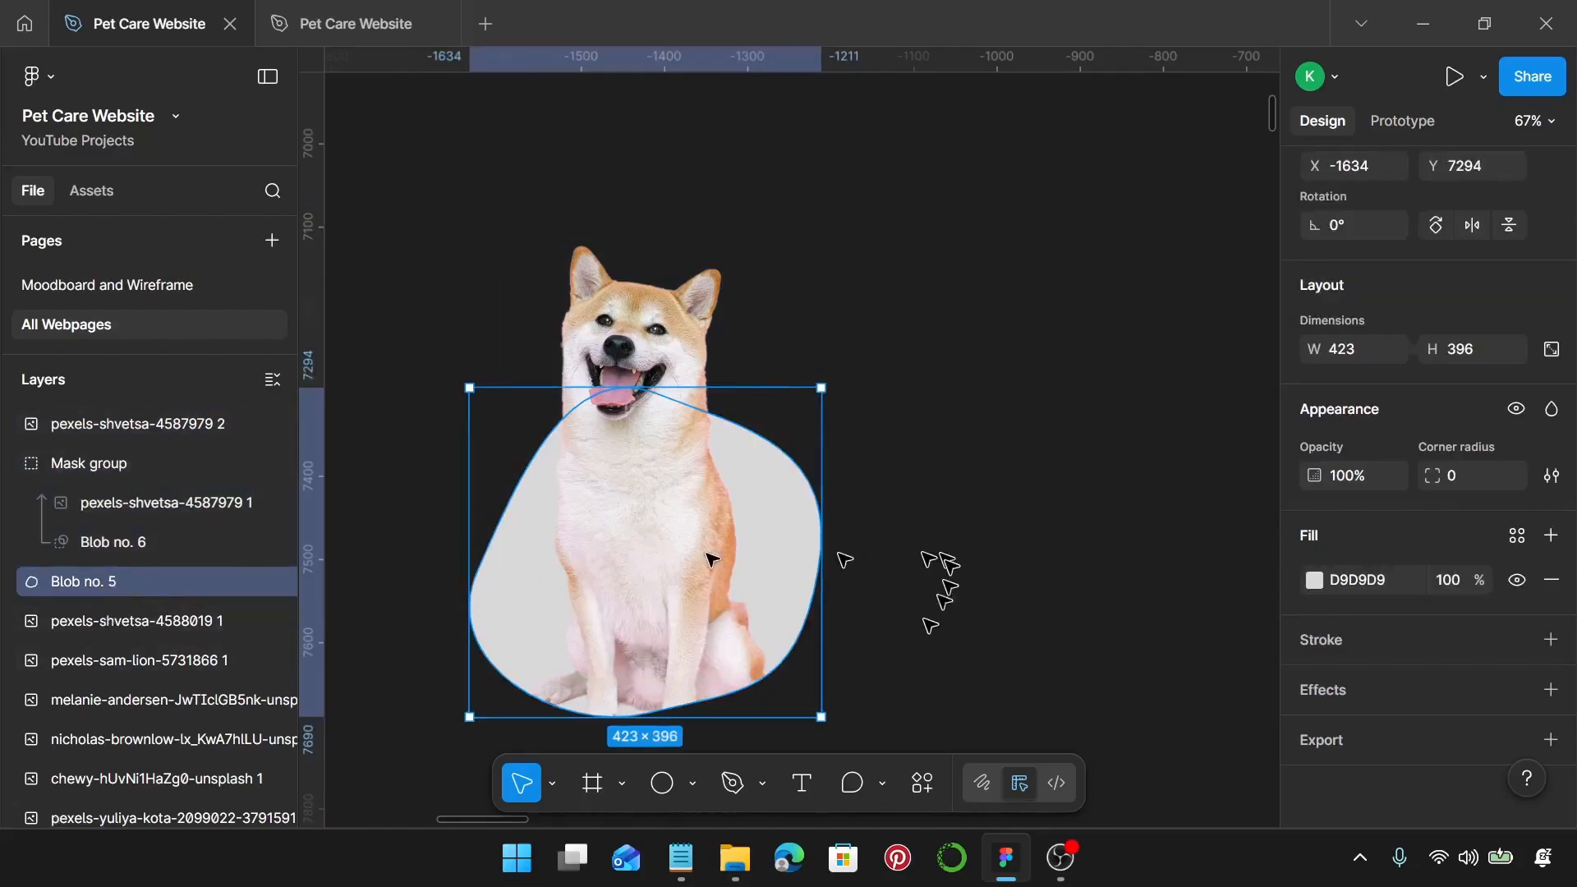
left_click(1515, 535)
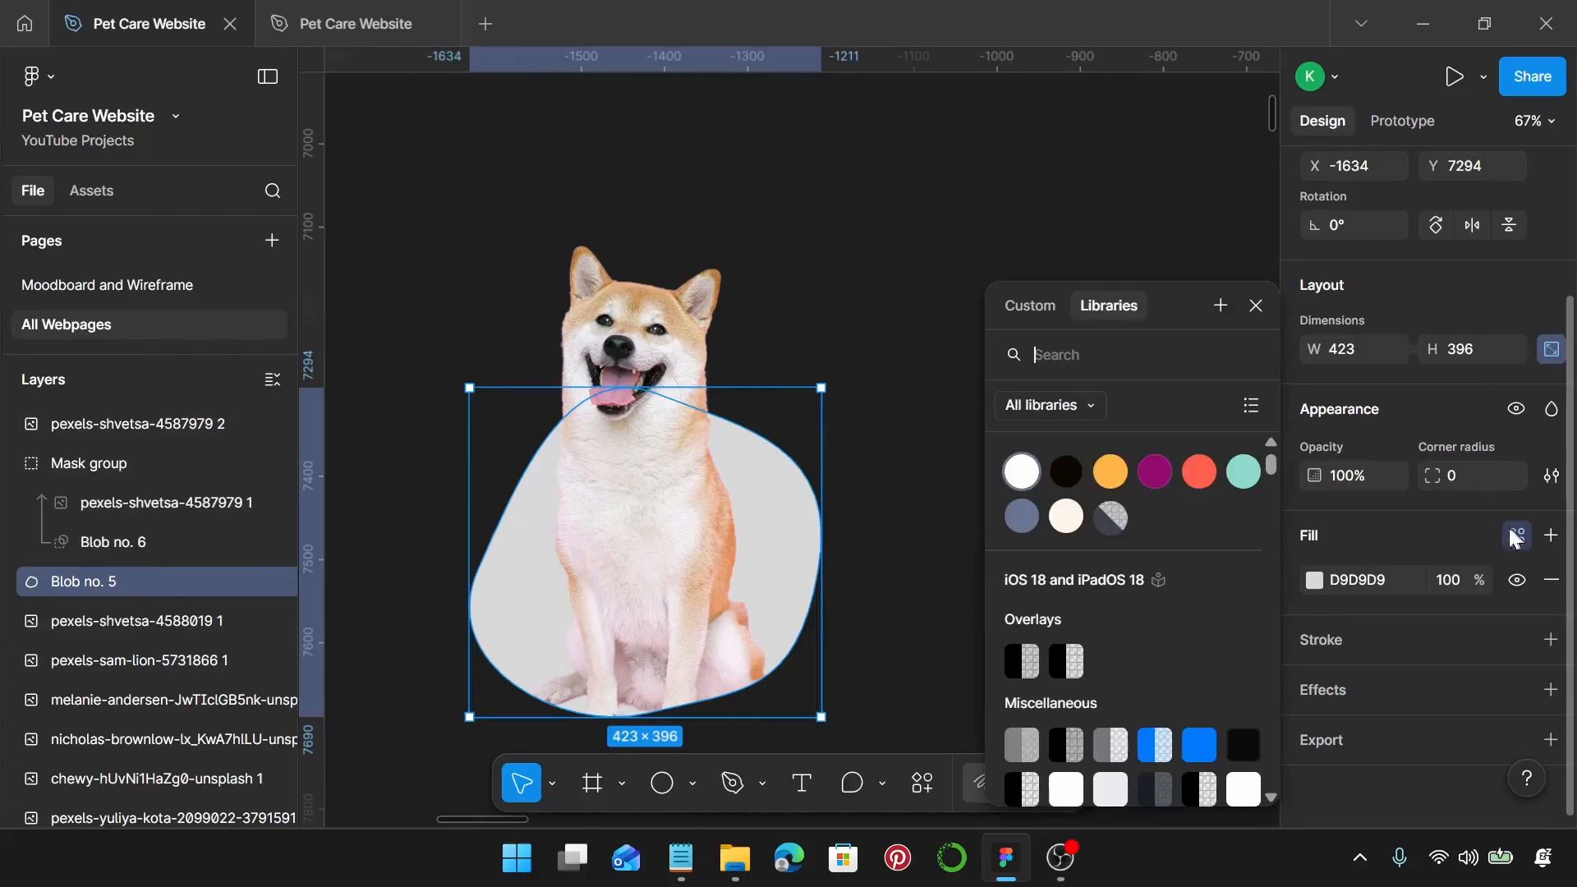
left_click(1108, 471)
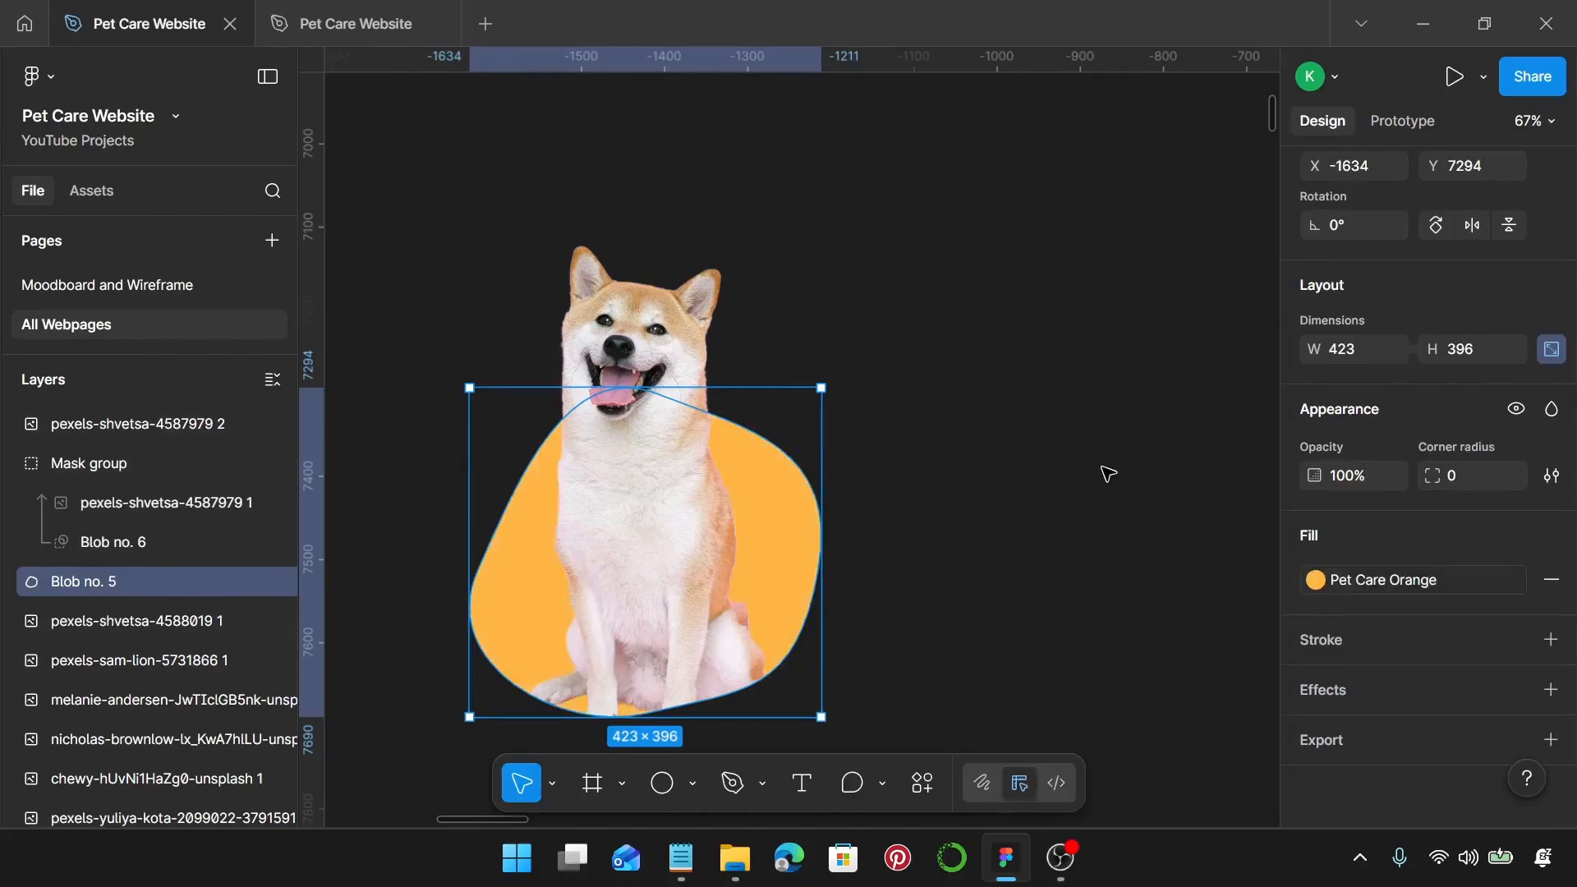
left_click(1107, 474)
Step: Group the cropped dog photo, mask group and orange blob, and lock the group's aspect ratio
scroll(1107, 474, "down", 5)
scroll(1100, 485, "right", 2)
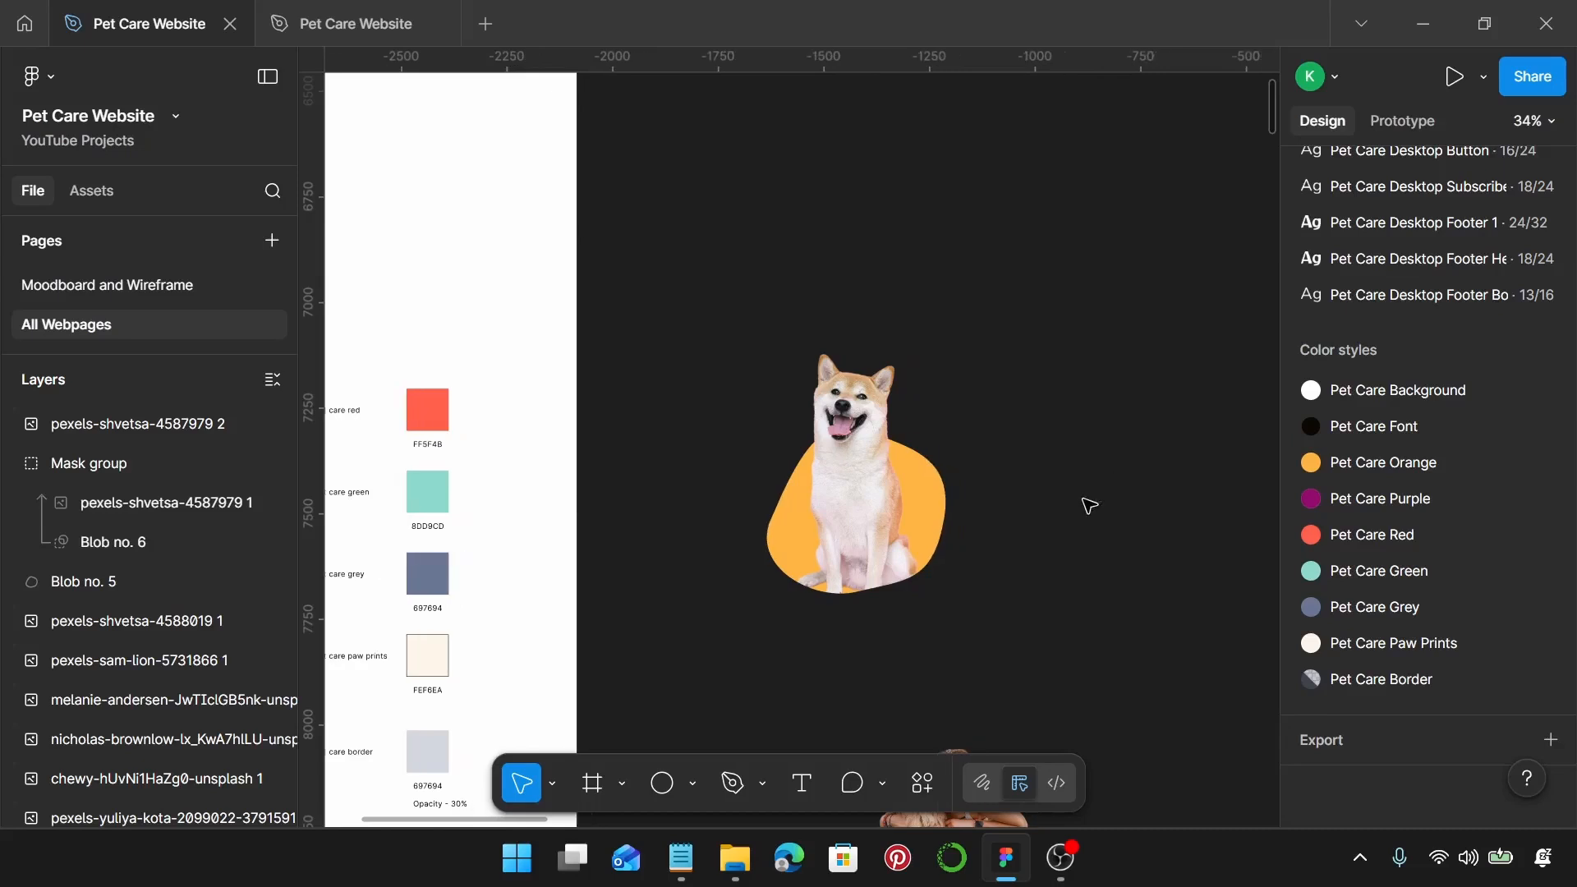
left_click_drag(760, 402, 1002, 669)
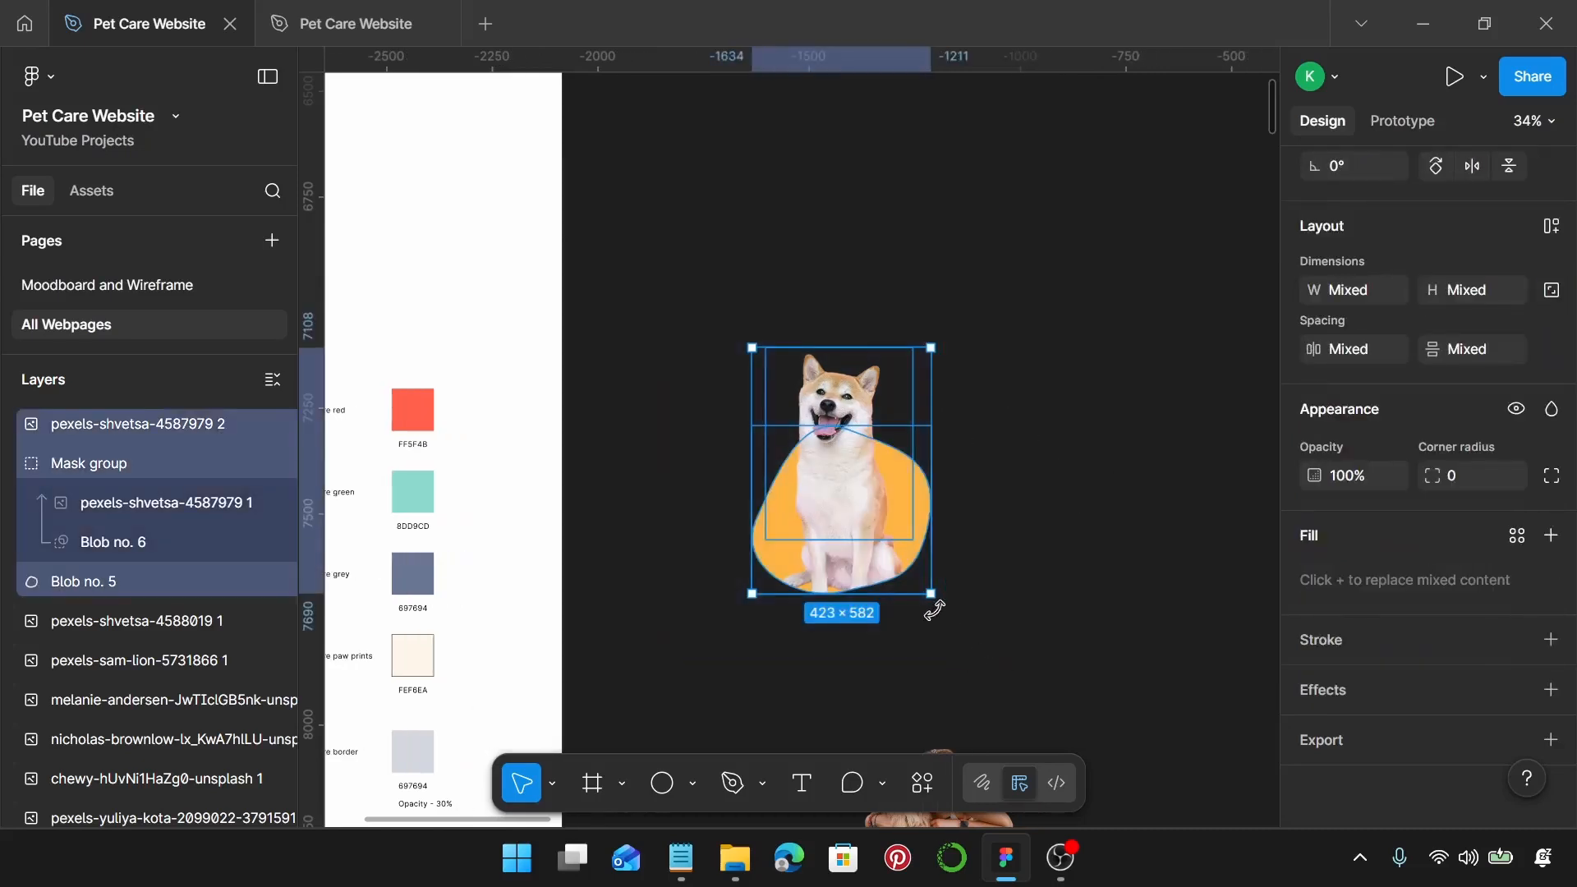
key("ctrl+g")
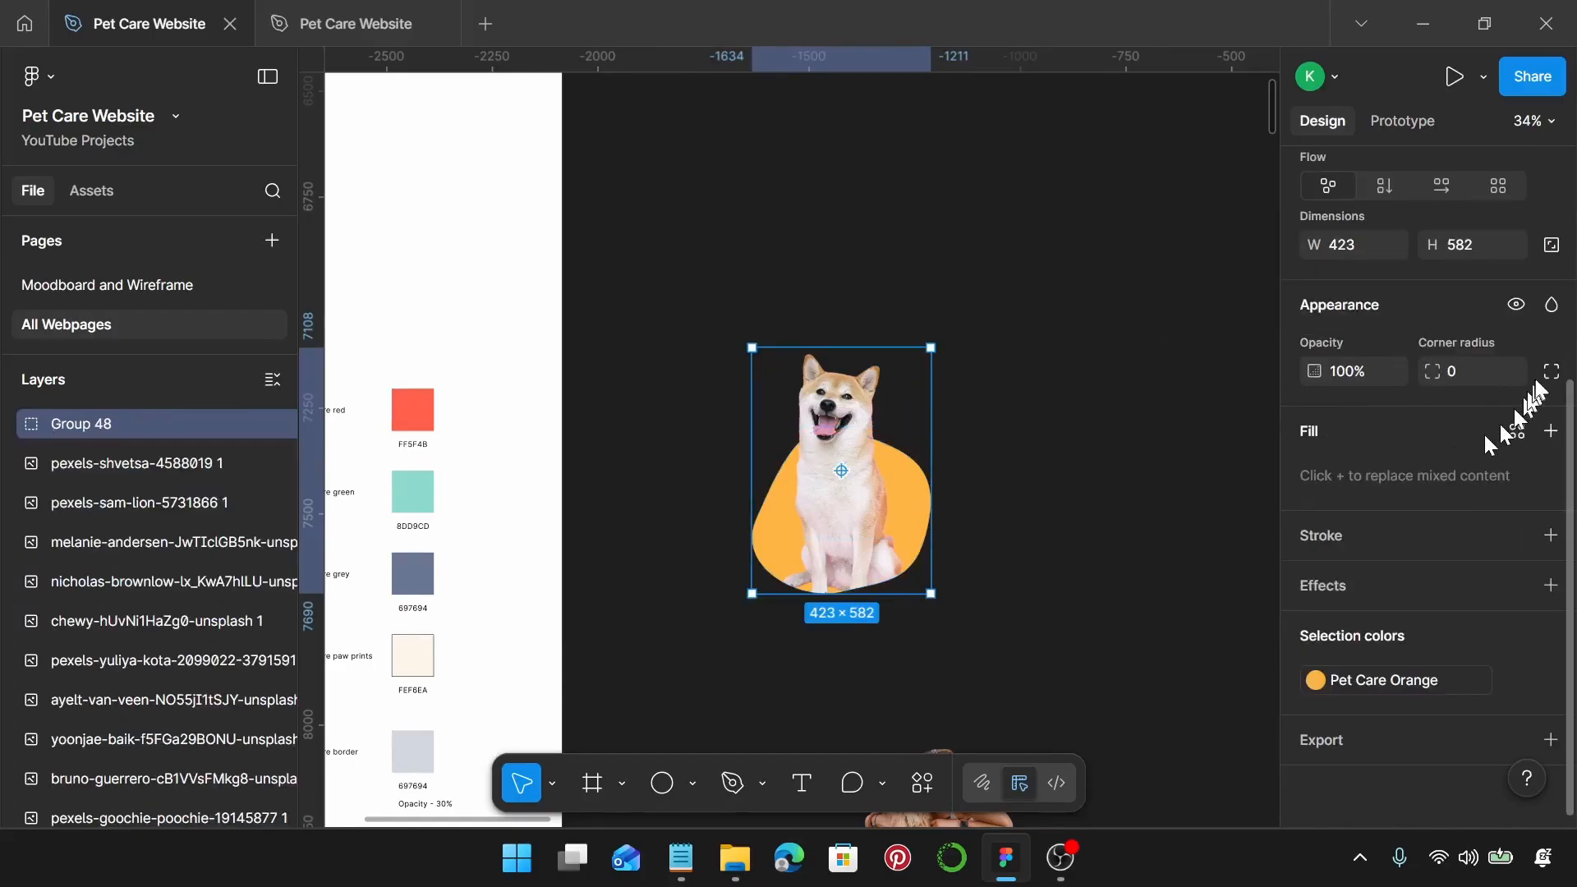
left_click(1552, 248)
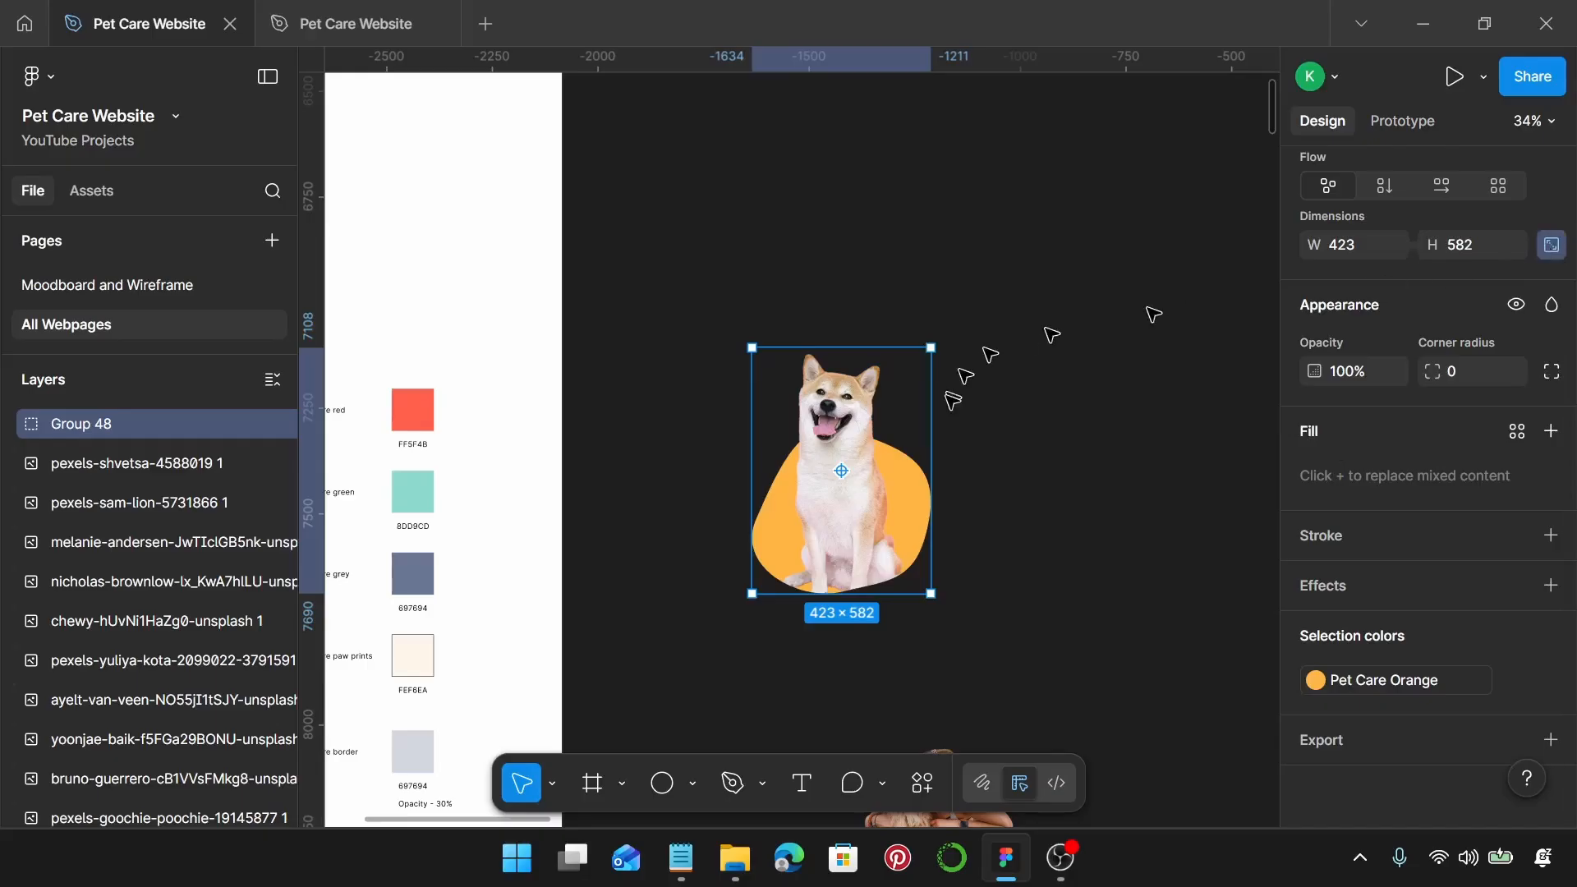
left_click_drag(933, 436, 979, 464)
key("ctrl+z")
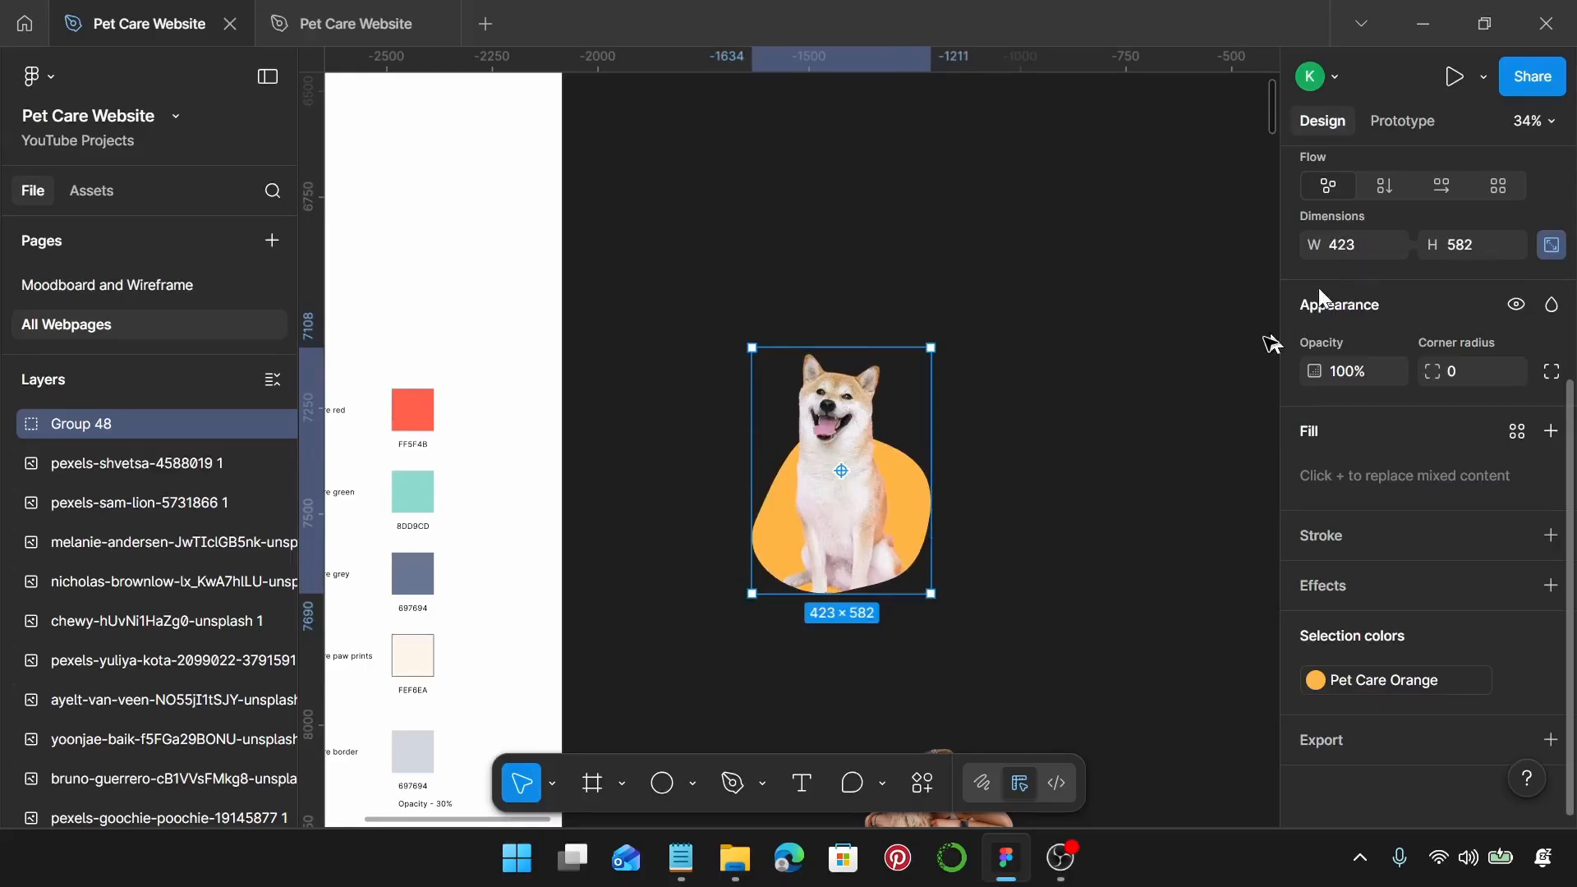
Step: Replace the placeholder blob under the Our Services heading on the Homepage with the dog and orange blob group
scroll(1030, 478, "down", 3)
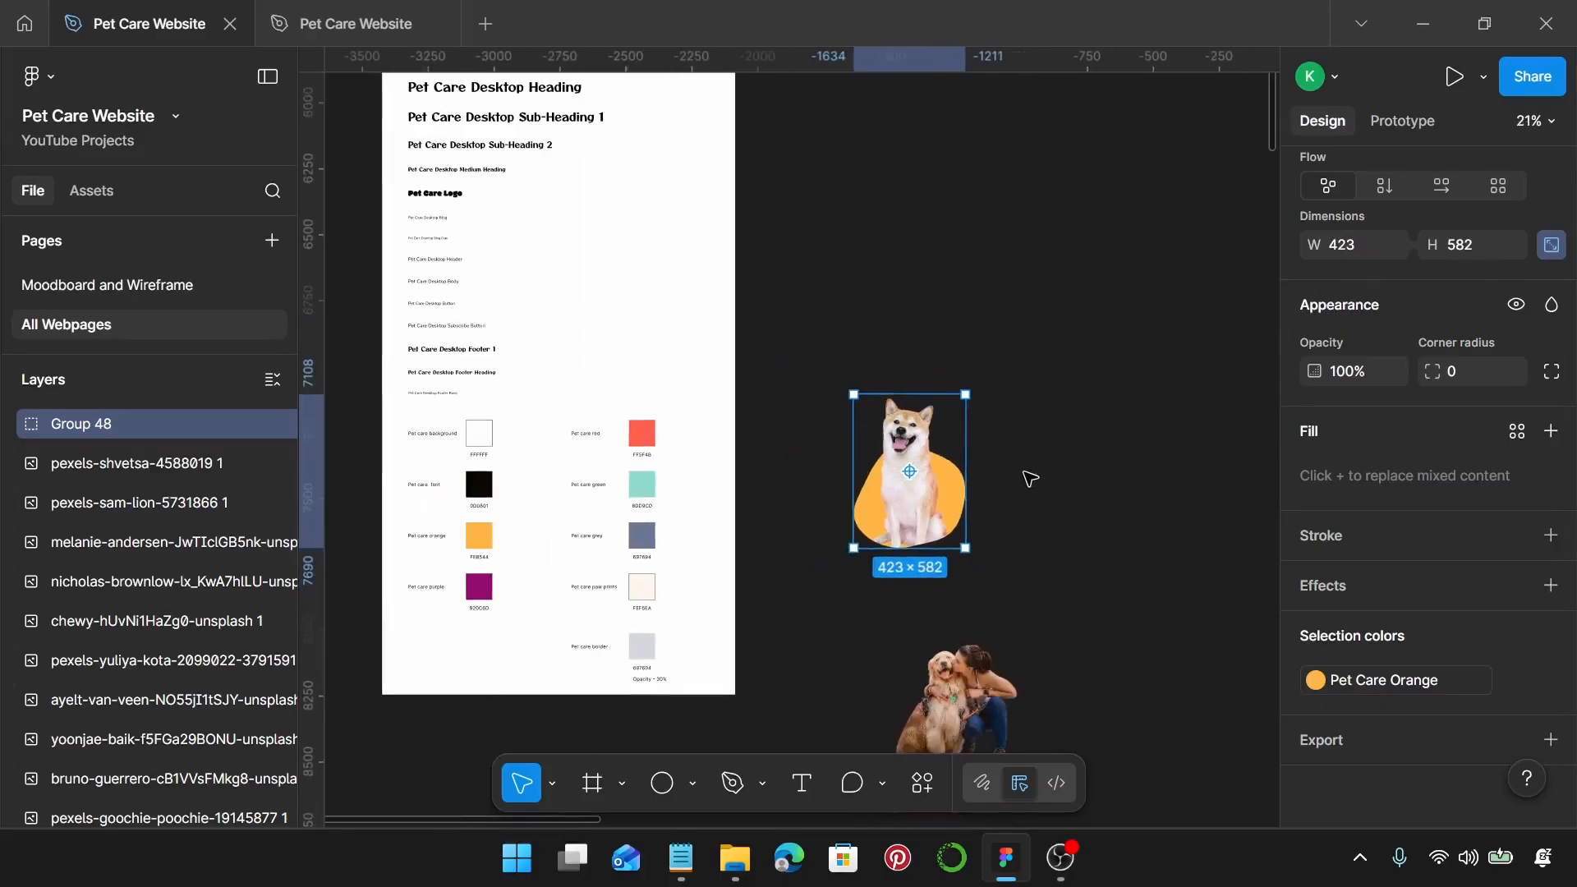
left_click(1031, 478)
scroll(1028, 478, "right", 8)
scroll(1018, 468, "down", 2)
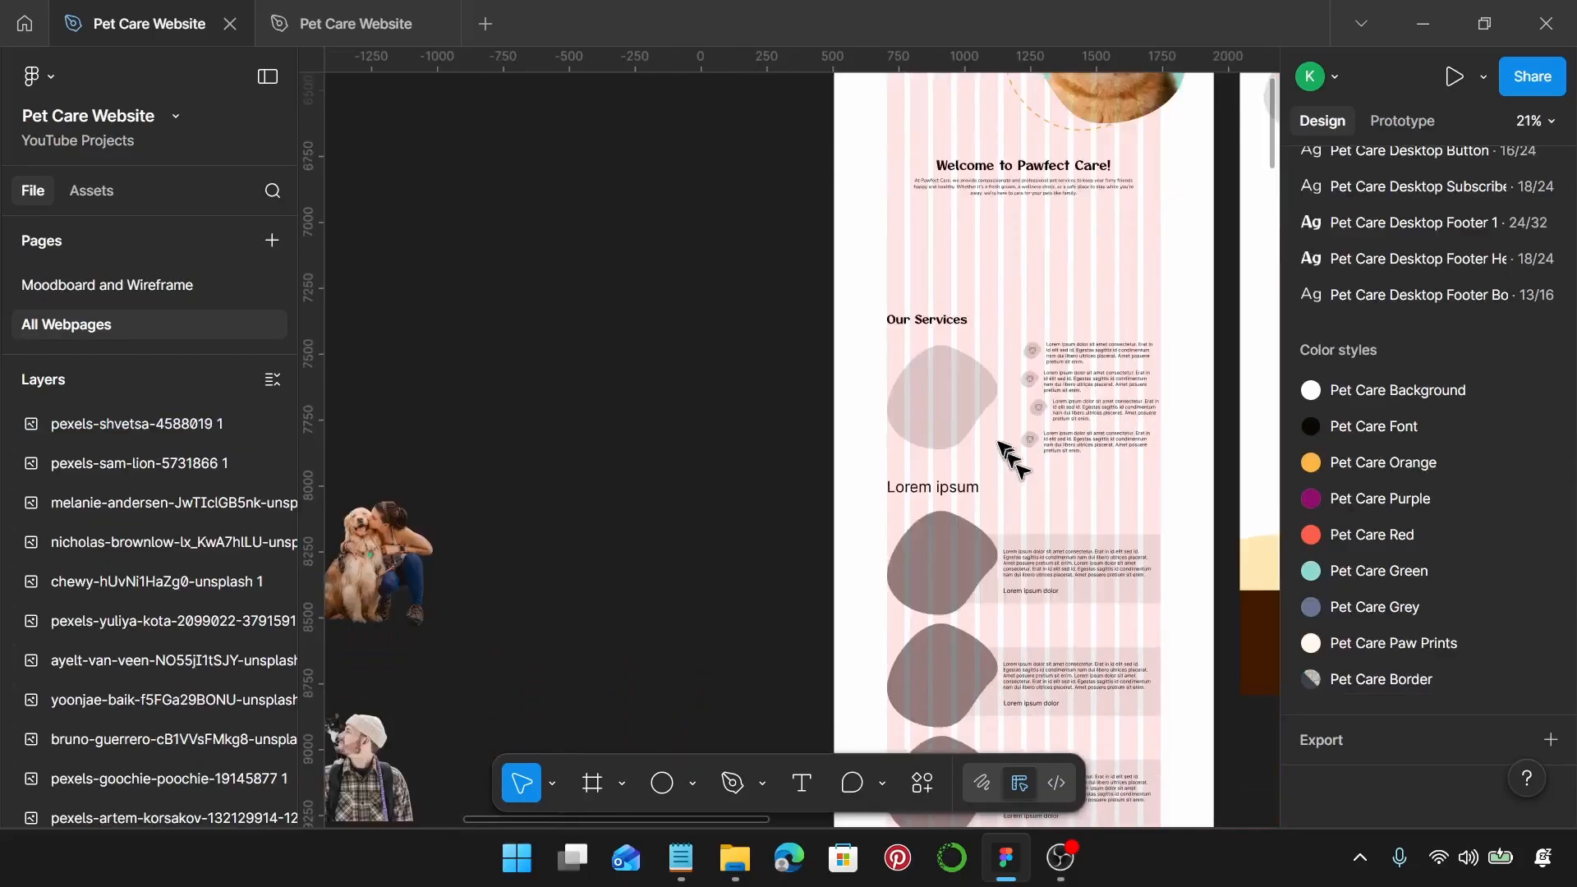
scroll(1011, 459, "up", 5)
left_click(865, 380)
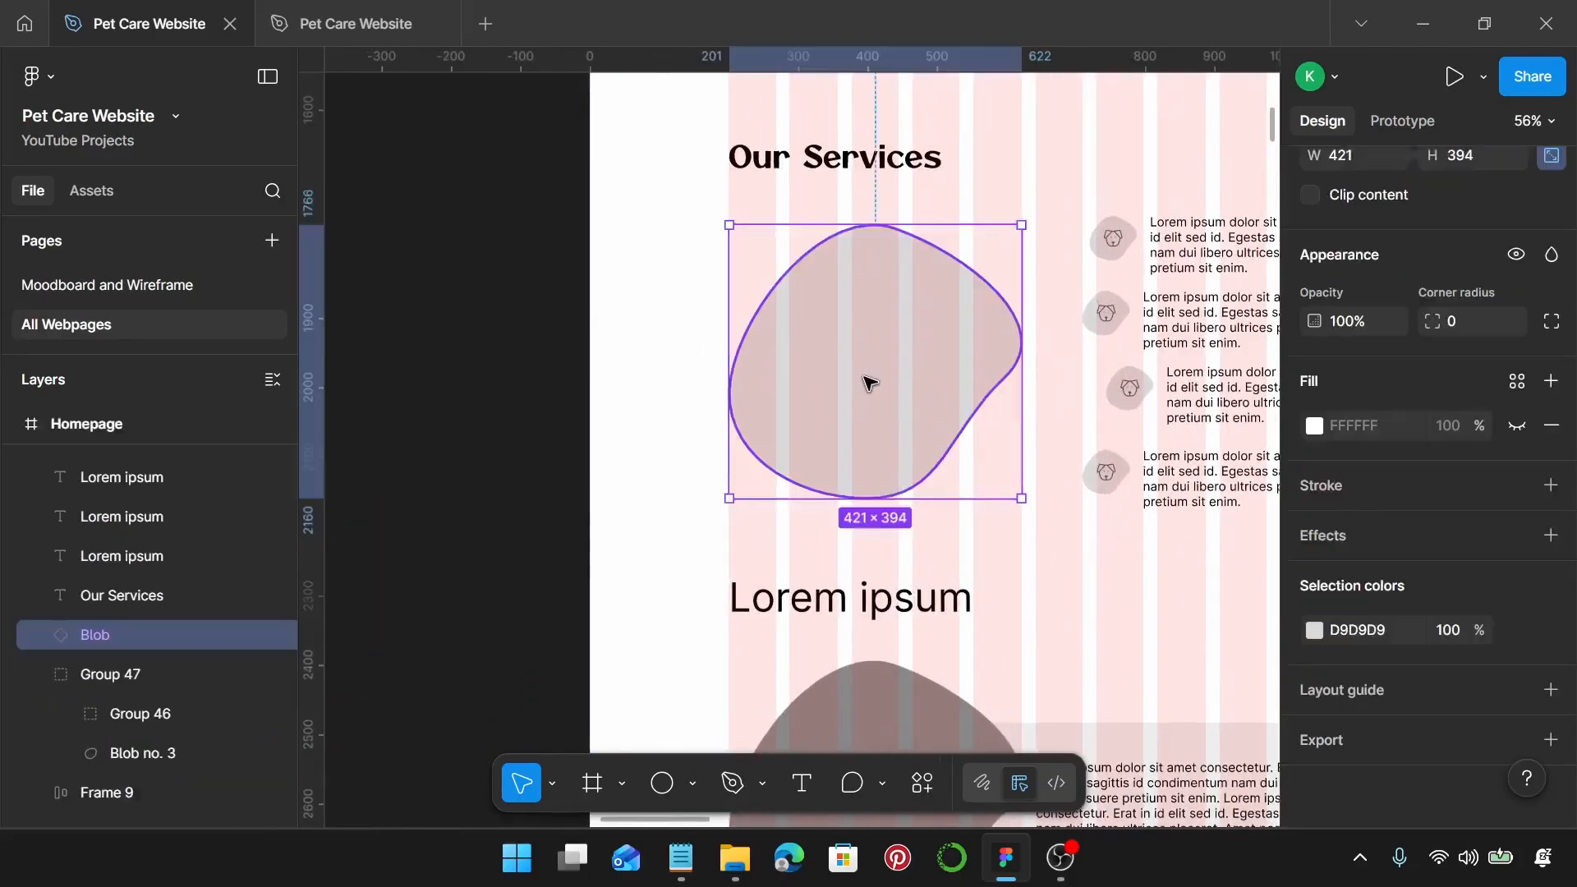
key("ctrl+shift+r")
scroll(869, 382, "down", 3)
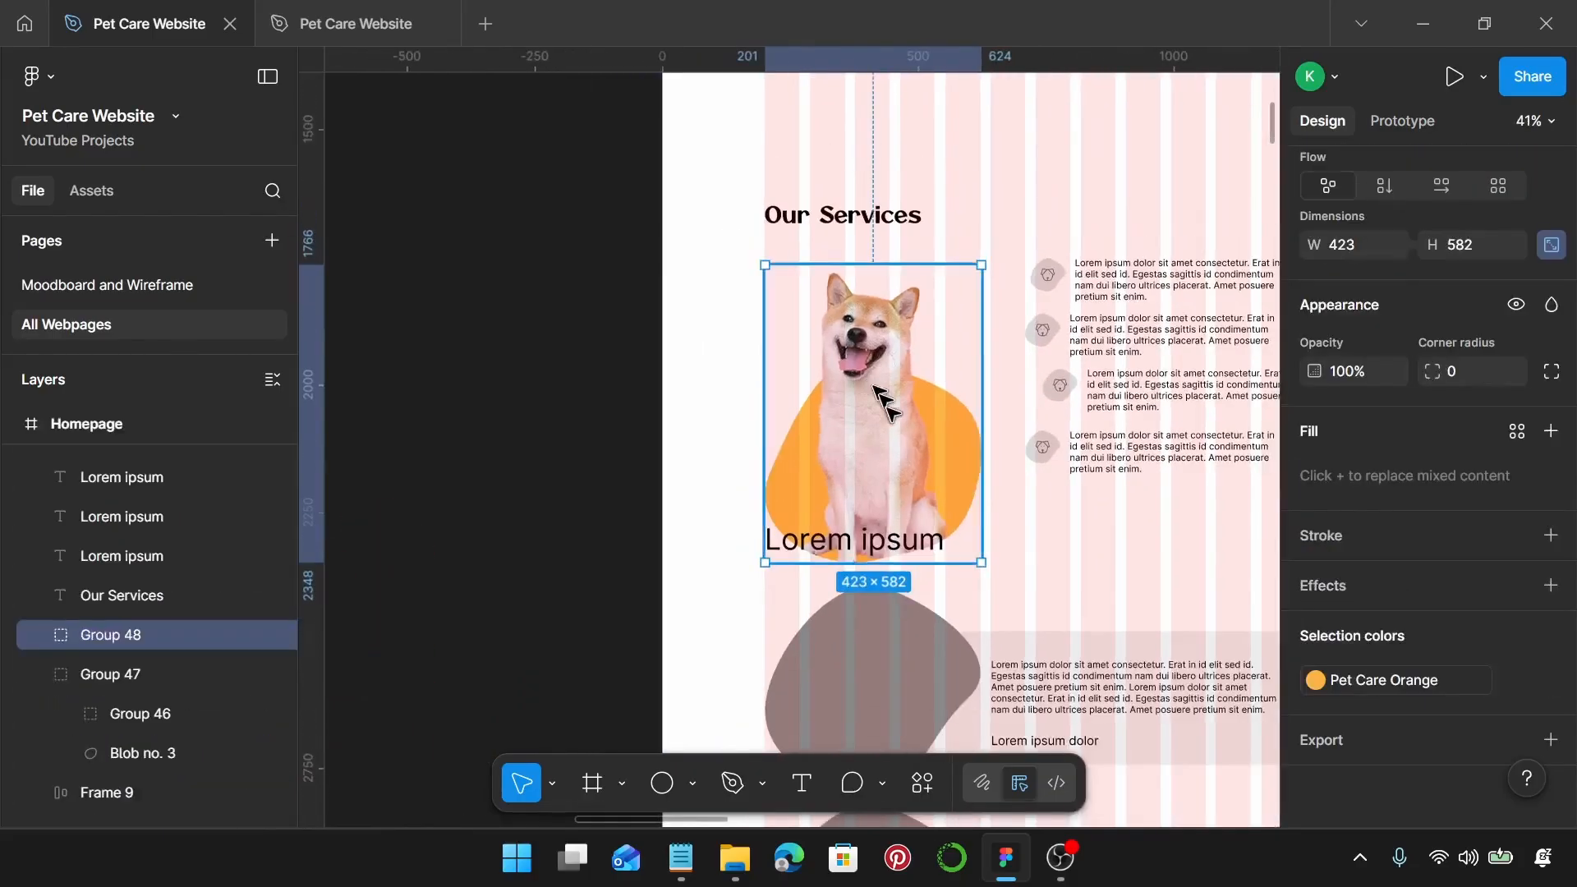
Step: Move the Our Services heading and dog image up together, and shift the four service text rows up to match
left_click(872, 241, "shift")
left_click_drag(888, 413, 887, 343)
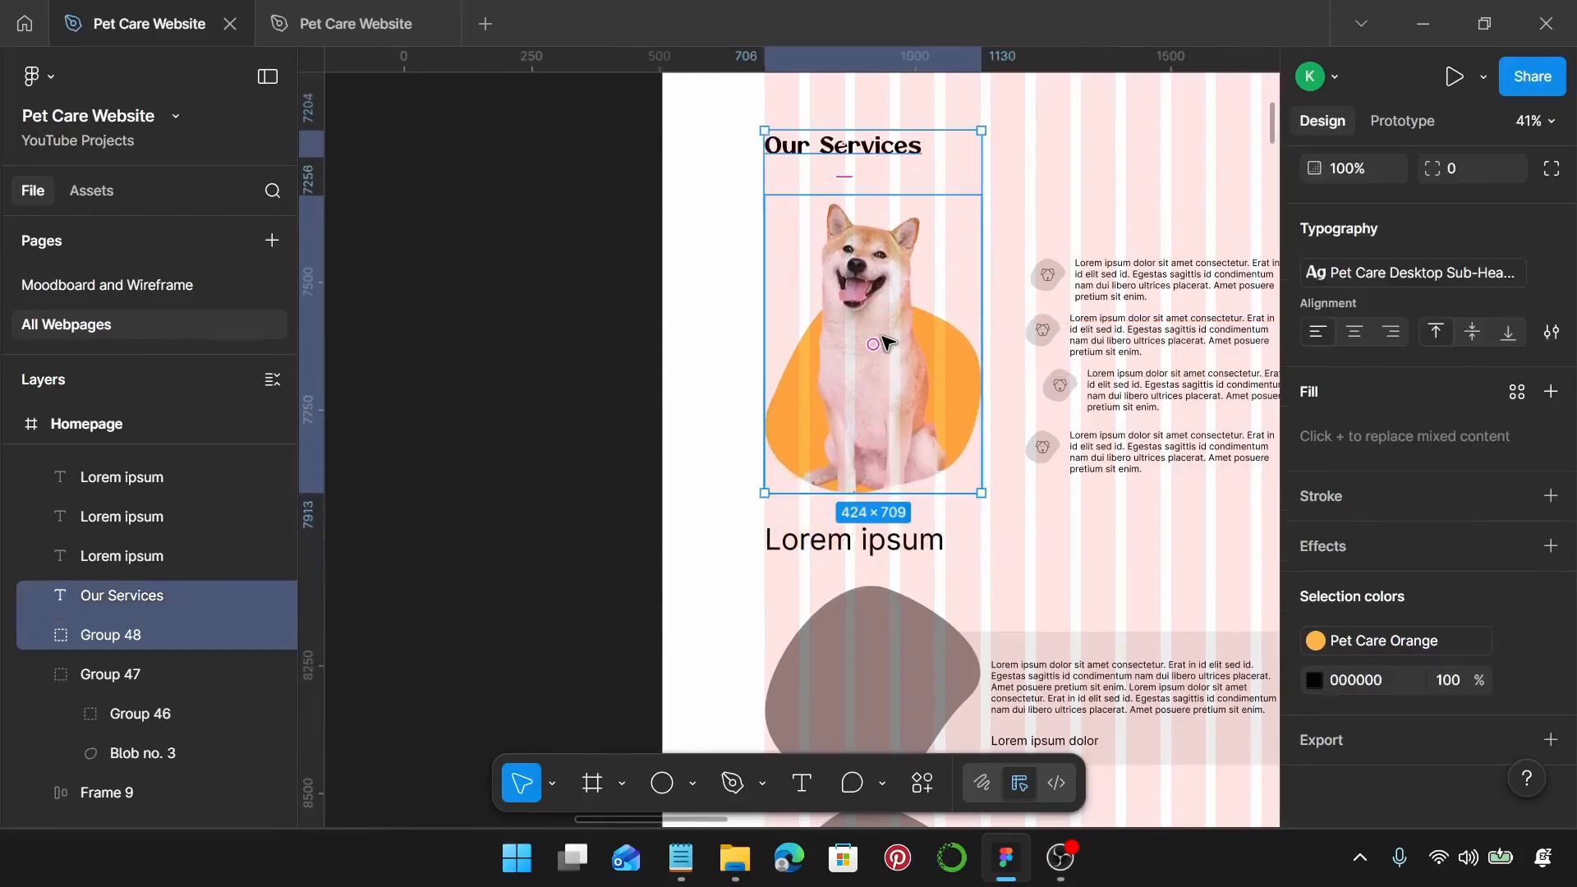
scroll(882, 337, "right", 1)
scroll(1007, 207, "right", 5)
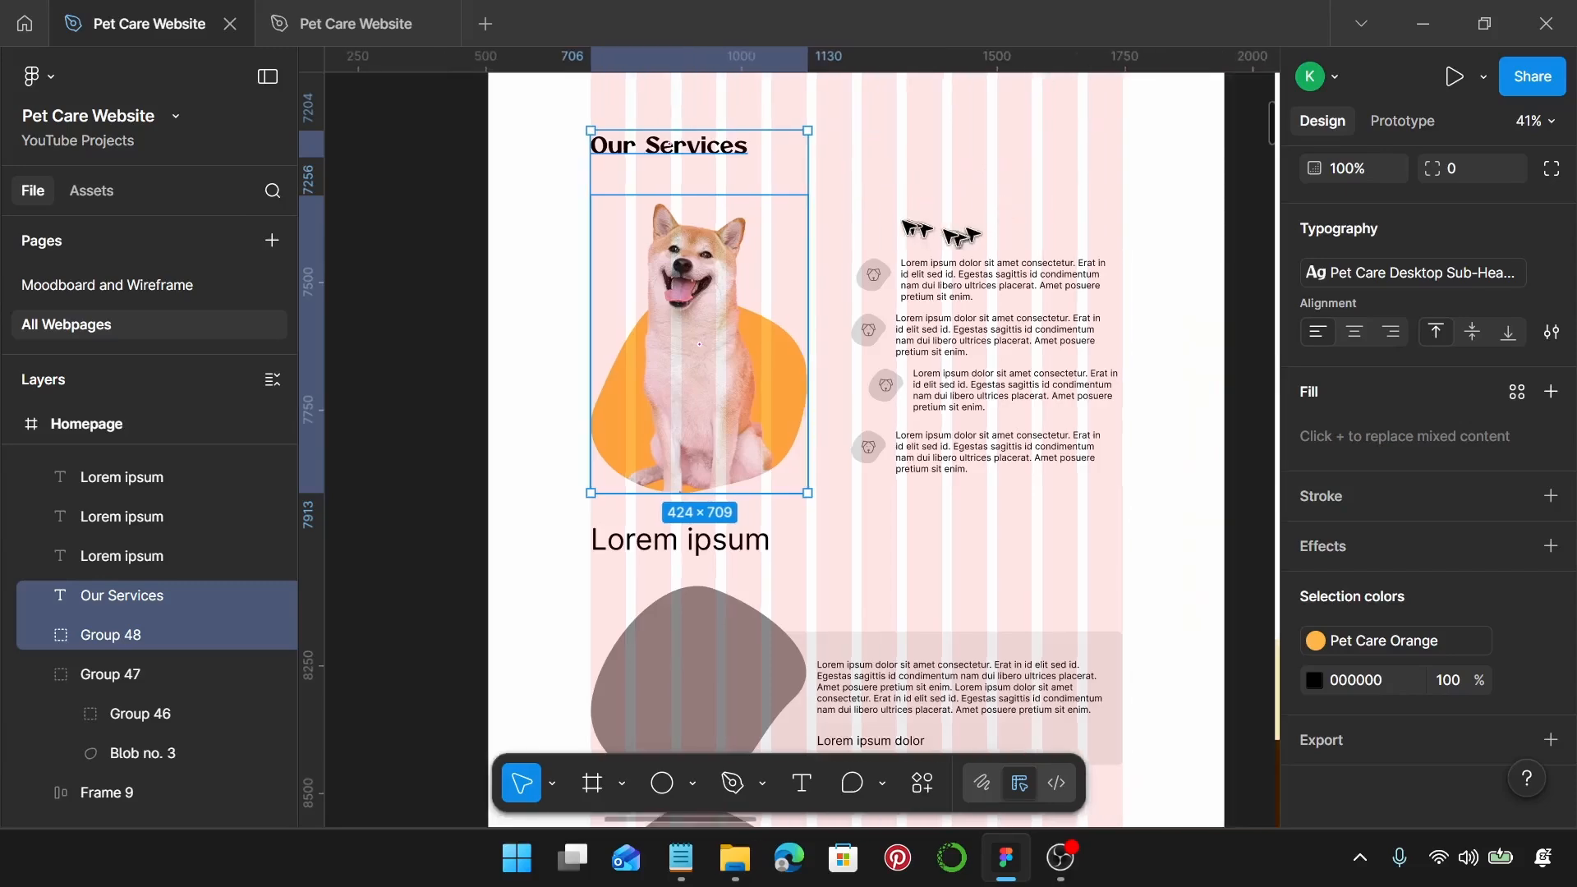
left_click(873, 224)
left_click_drag(837, 219, 1125, 478)
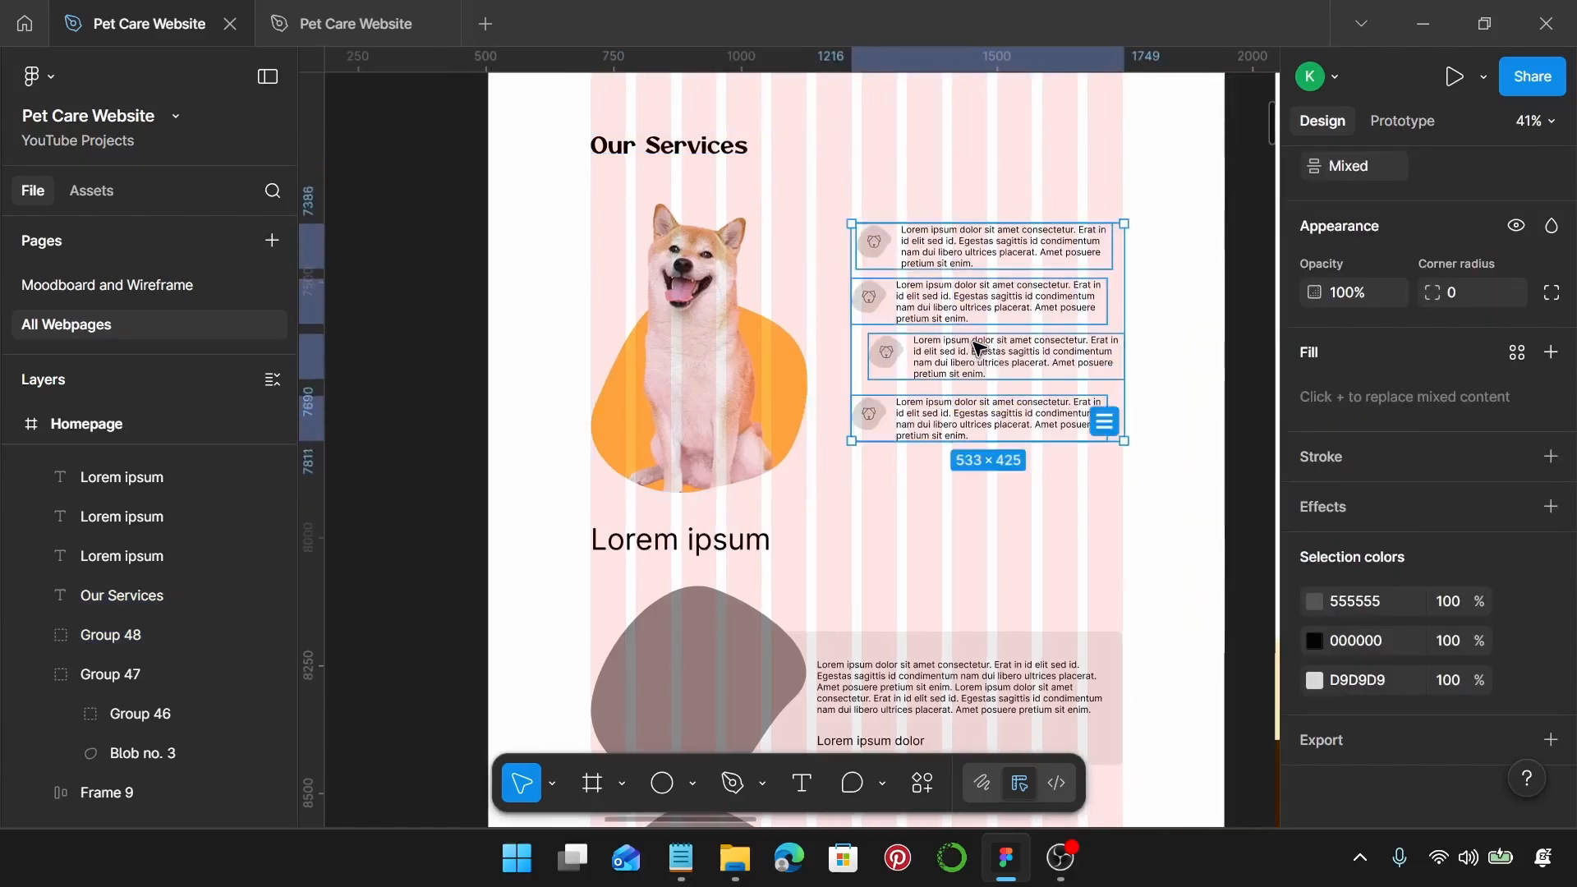
Step: Ungroup the four service rows into separate icons and text blocks
scroll(973, 369, "up", 3)
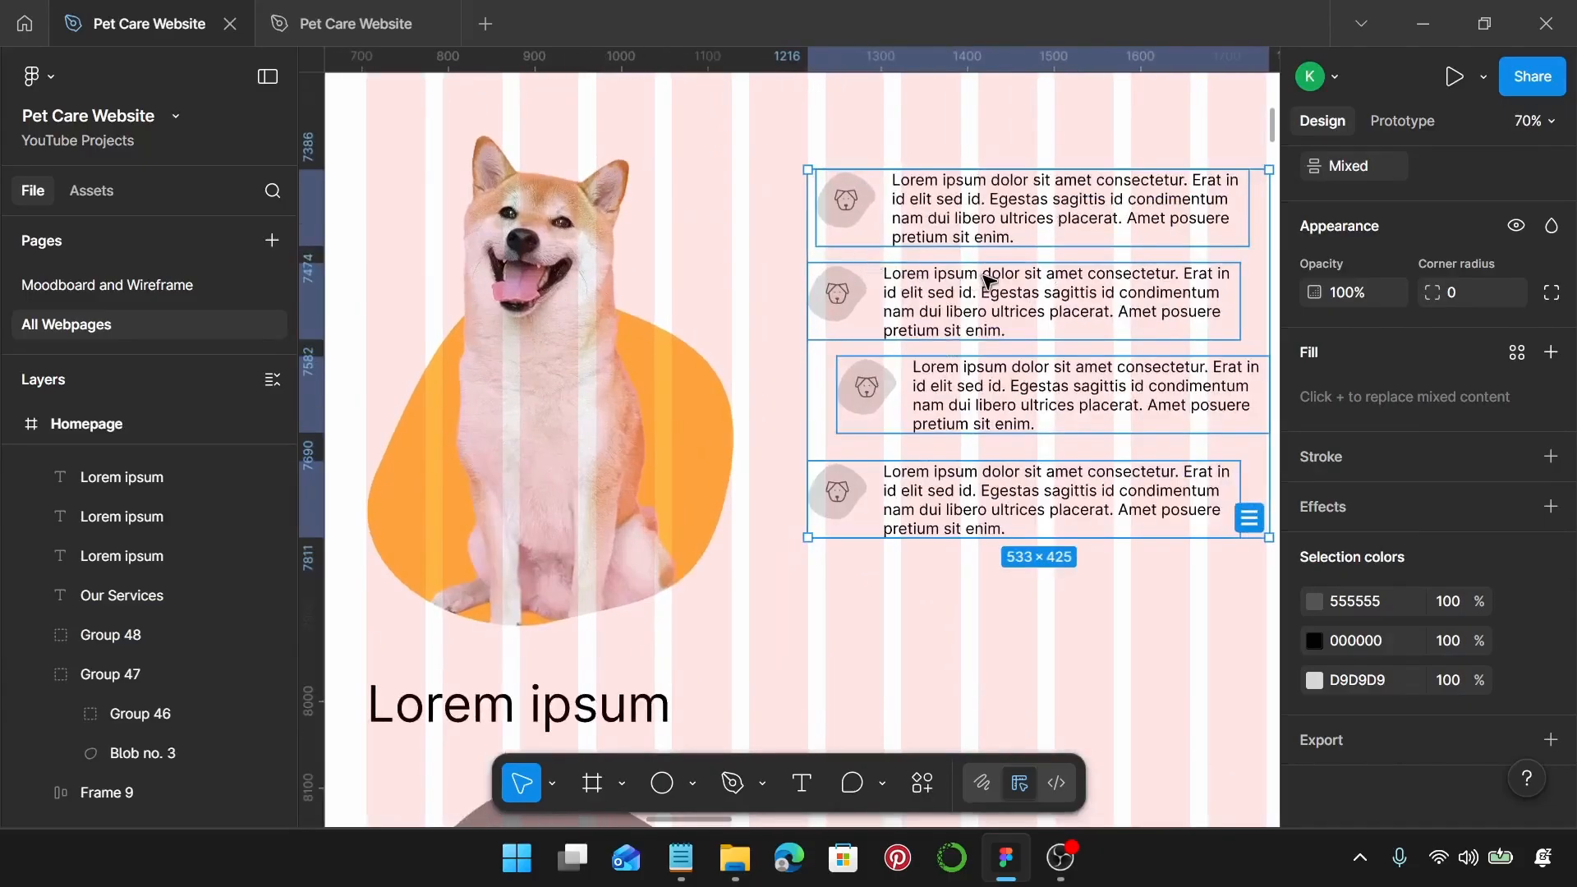
scroll(1154, 542, "down", 3)
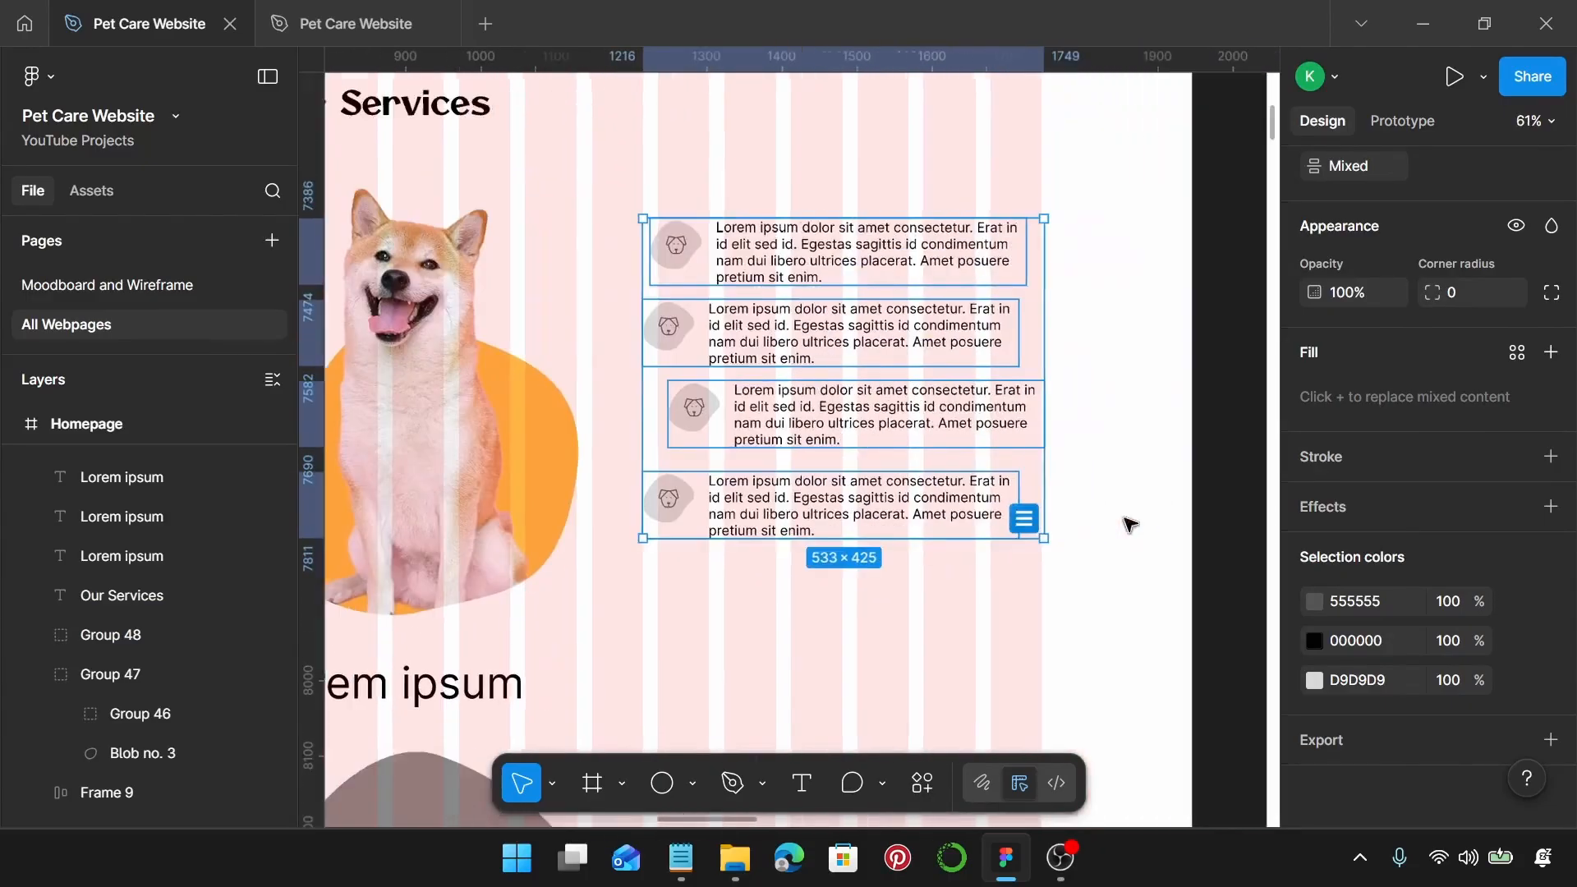
double_click(895, 359)
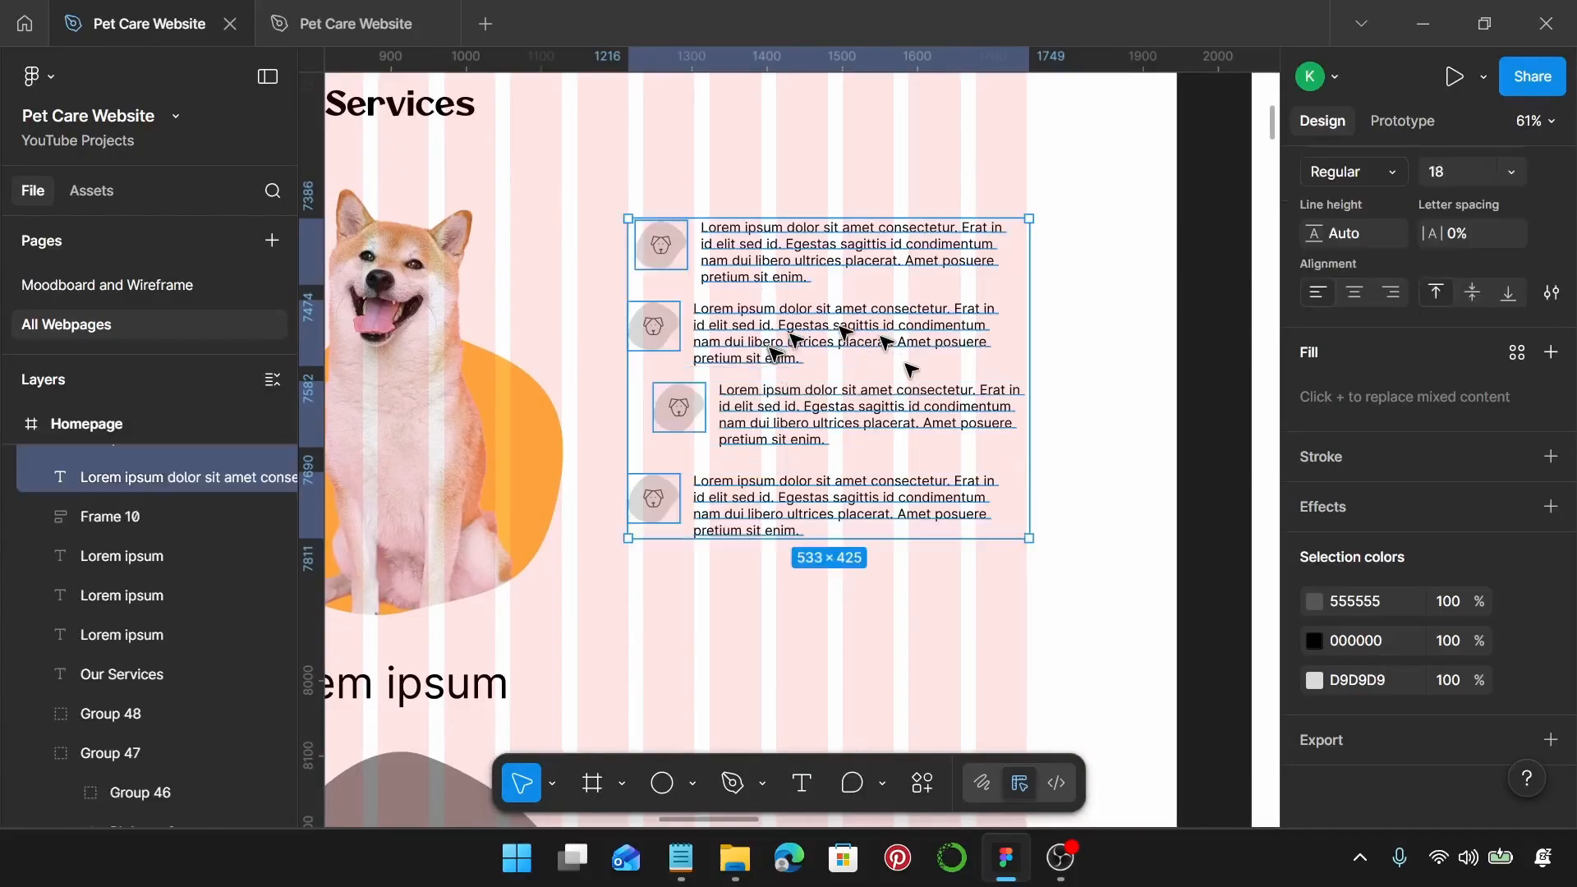
left_click(767, 263)
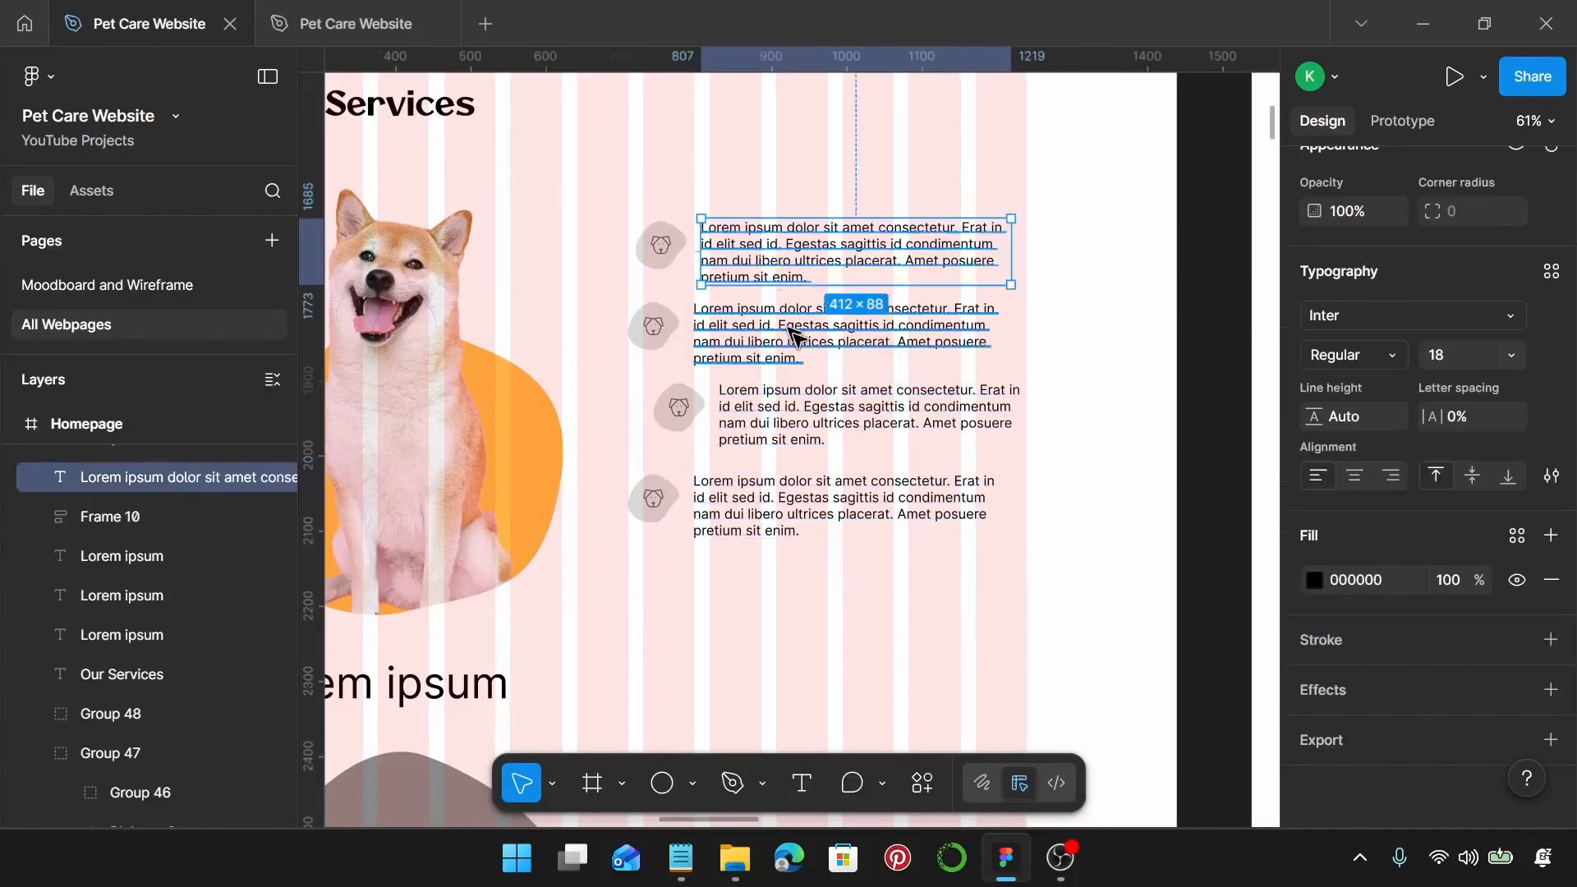
Step: Duplicate each of the four grey blobs beside the style guide, placing the copies in a row beneath the originals
scroll(801, 346, "down", 5)
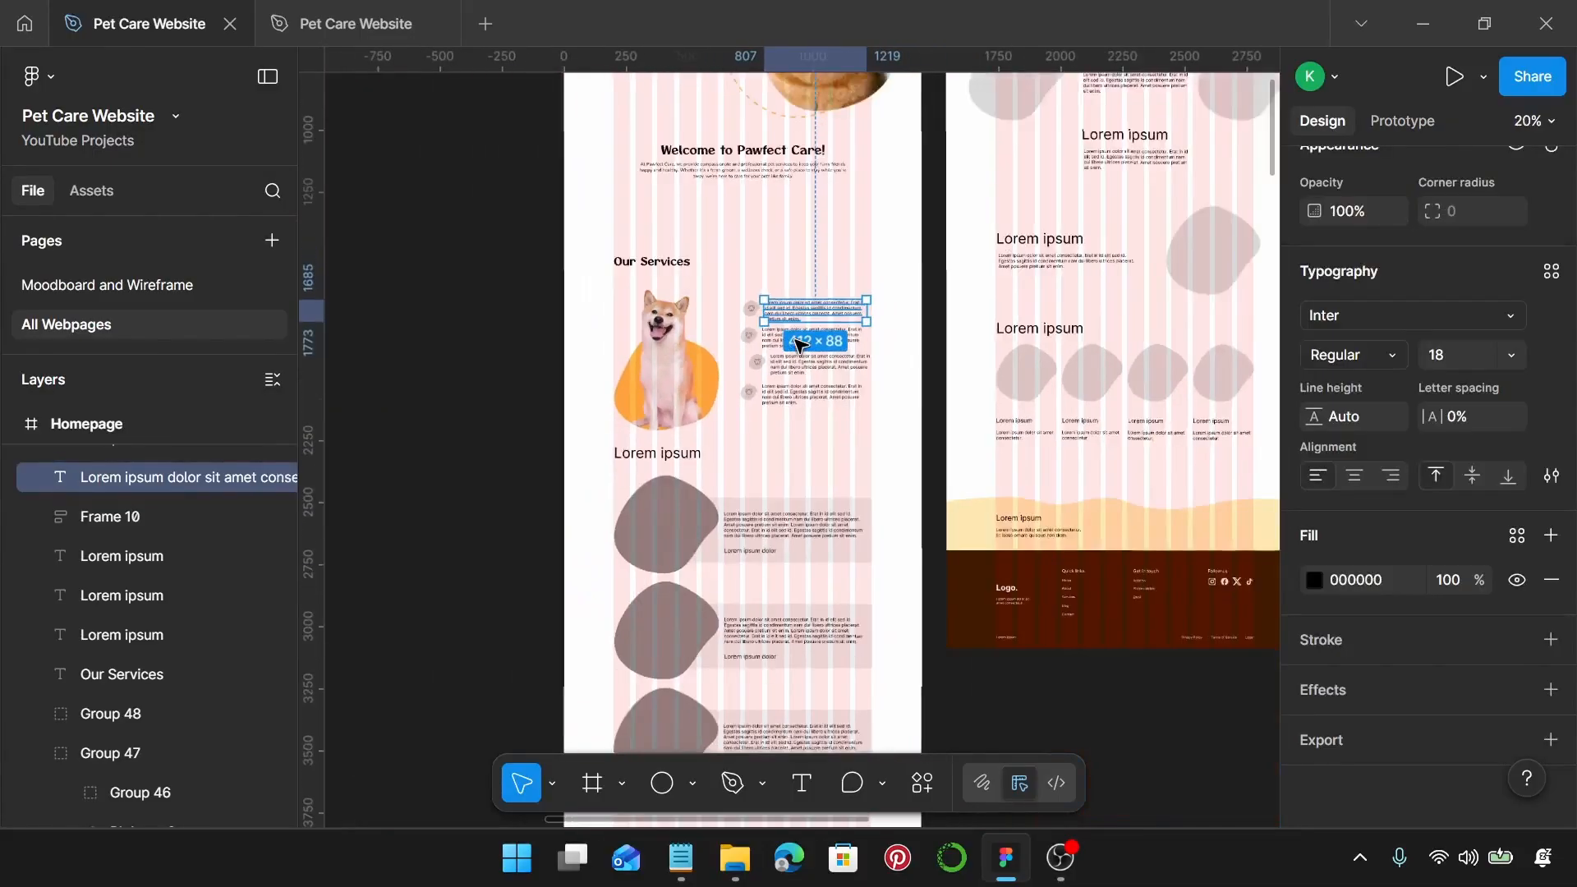
scroll(801, 346, "up", 5)
scroll(801, 346, "left", 5)
left_click(502, 228)
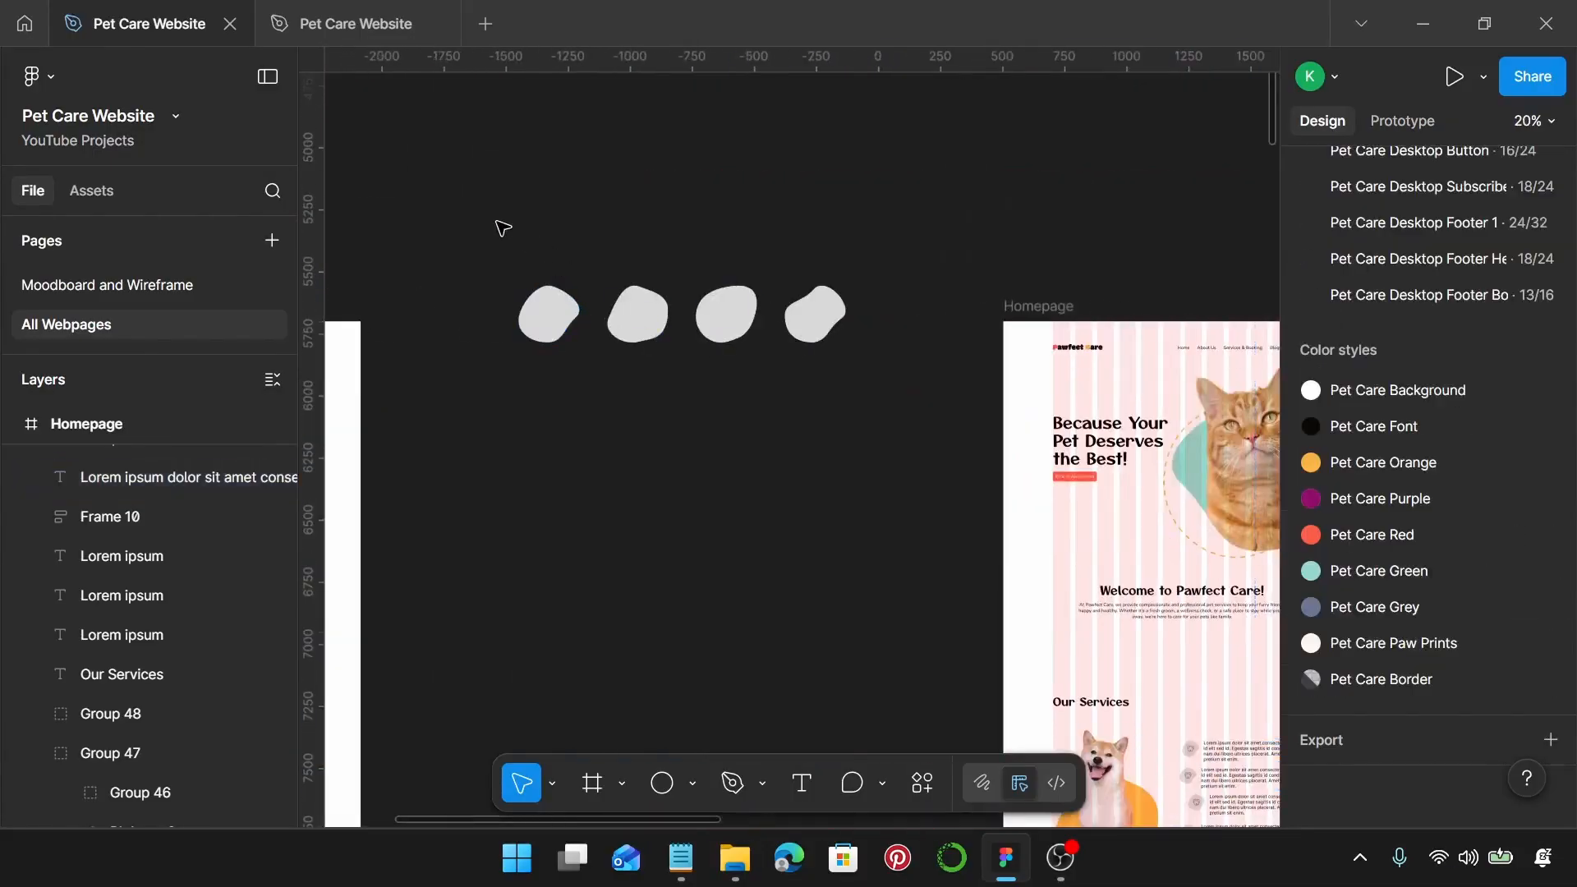
left_click(537, 311)
scroll(542, 316, "up", 3)
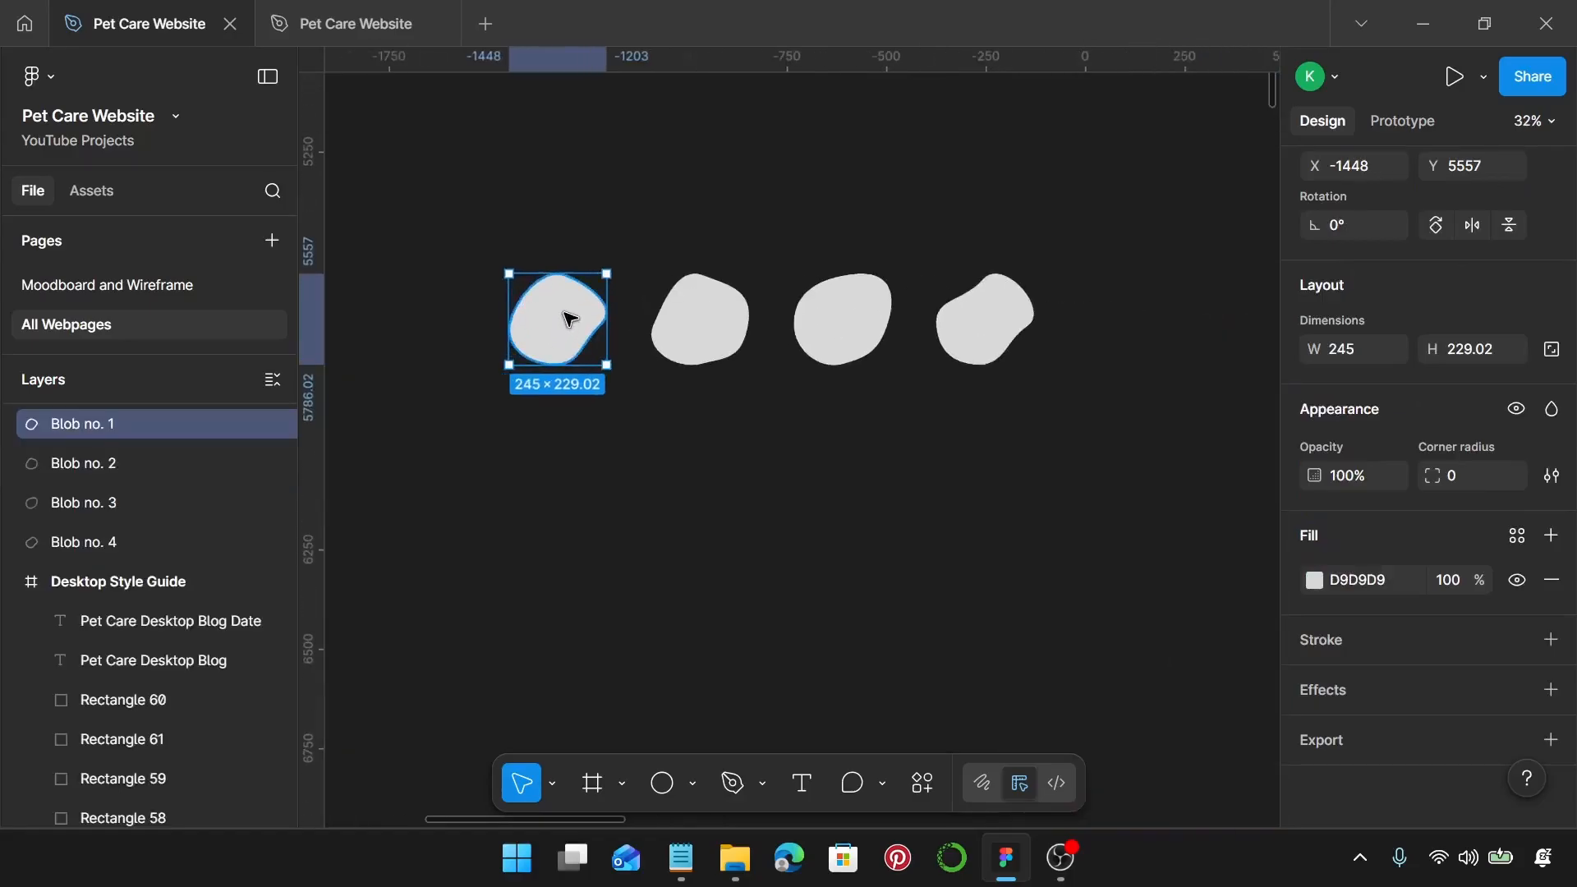
left_click_drag(571, 324, 591, 458)
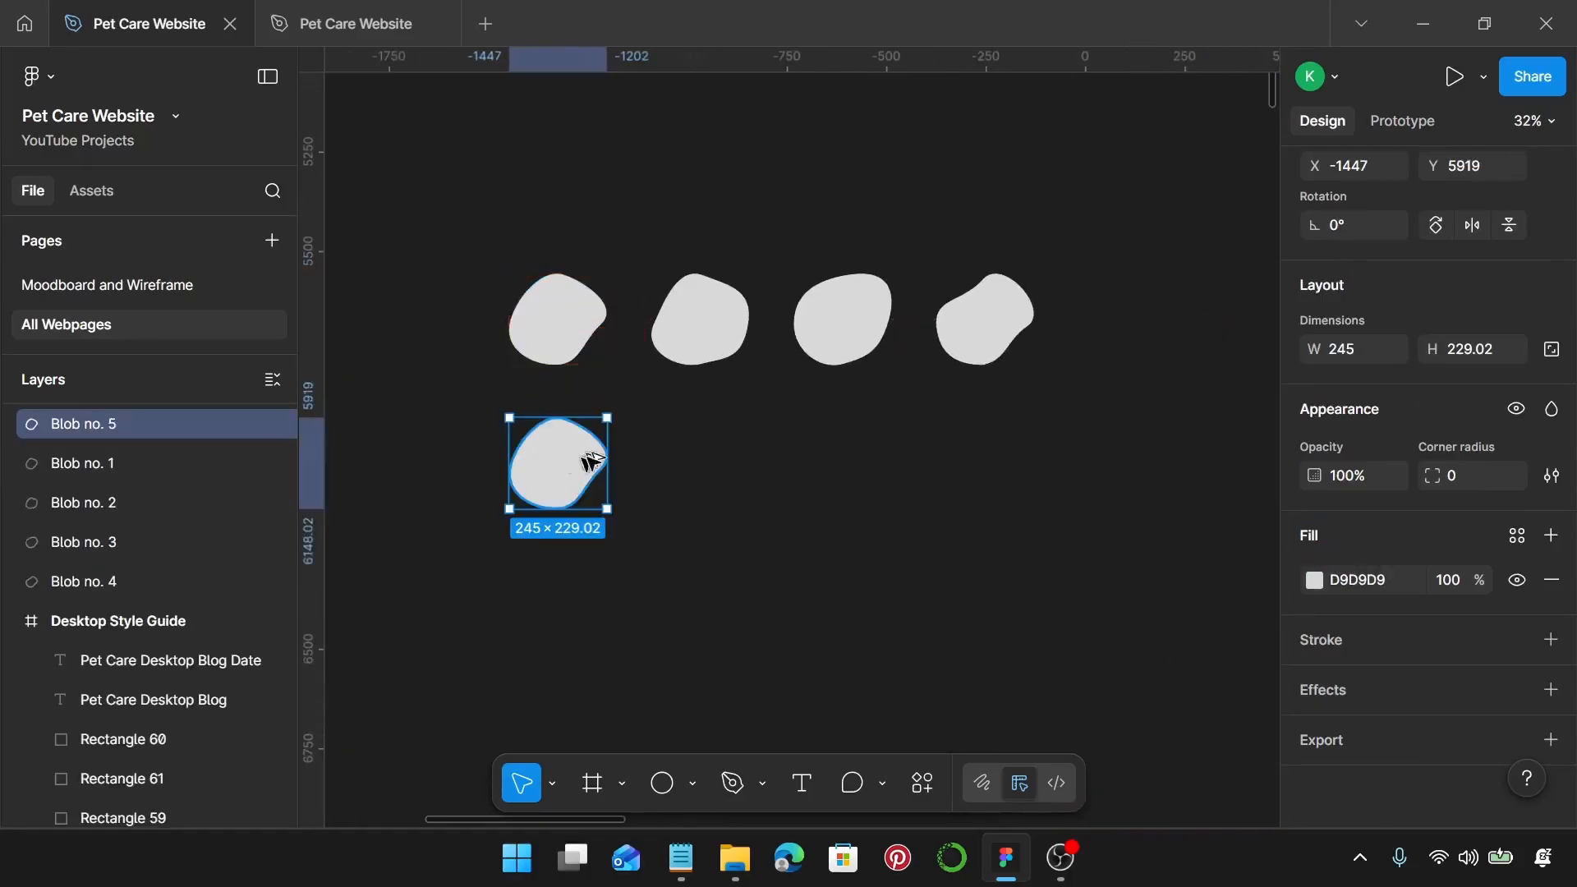
left_click(711, 300)
left_click_drag(711, 300, 707, 423)
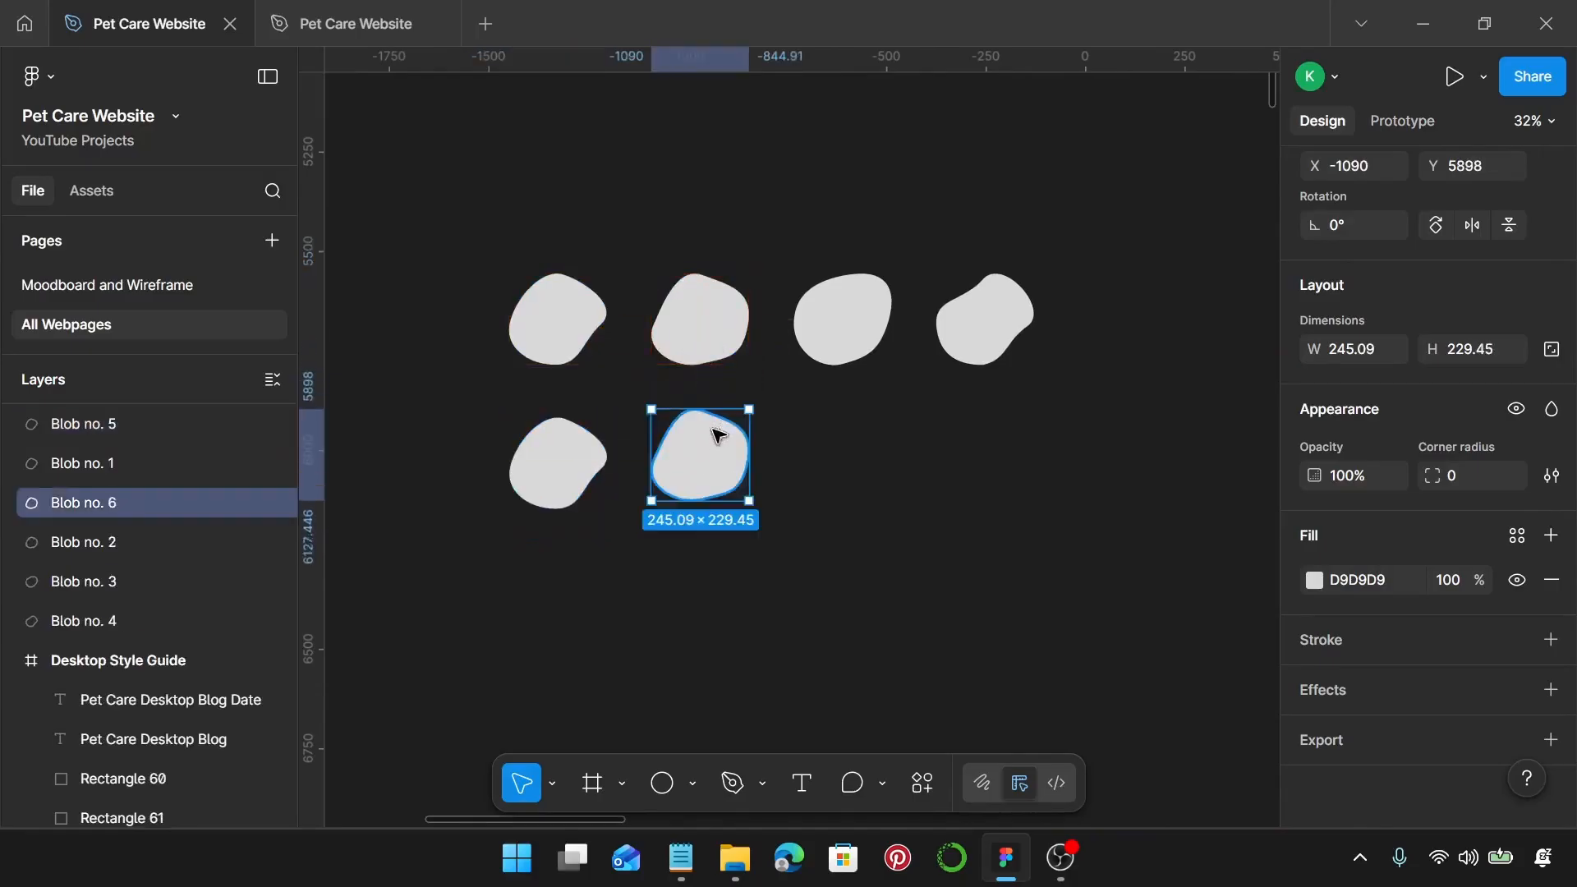
left_click(857, 325)
left_click_drag(857, 324, 860, 468)
left_click(975, 327)
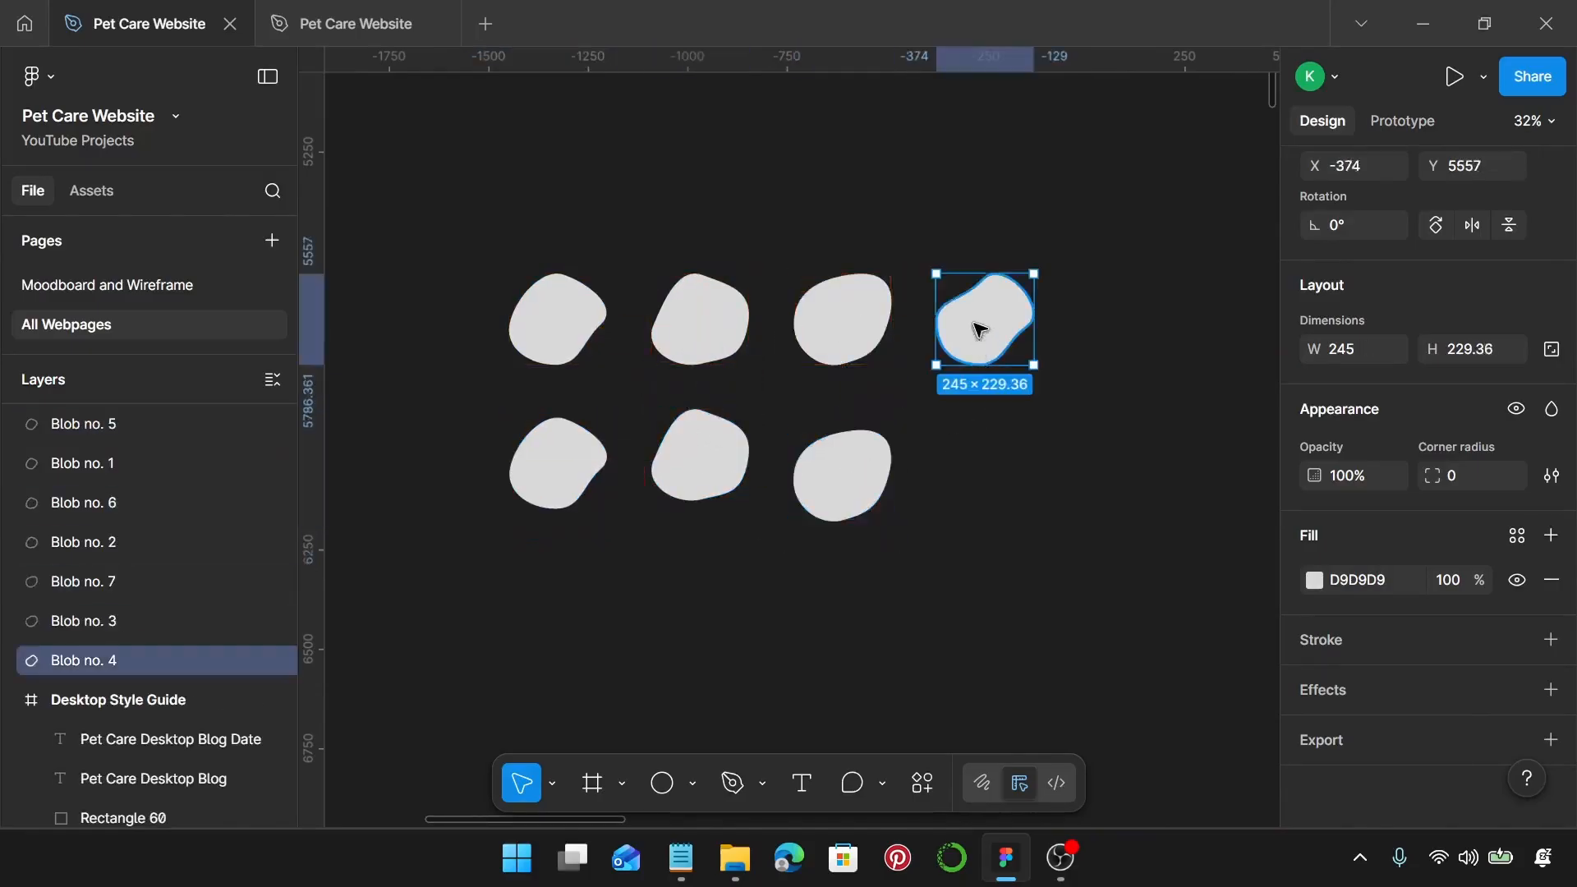
left_click_drag(1003, 317, 1018, 469)
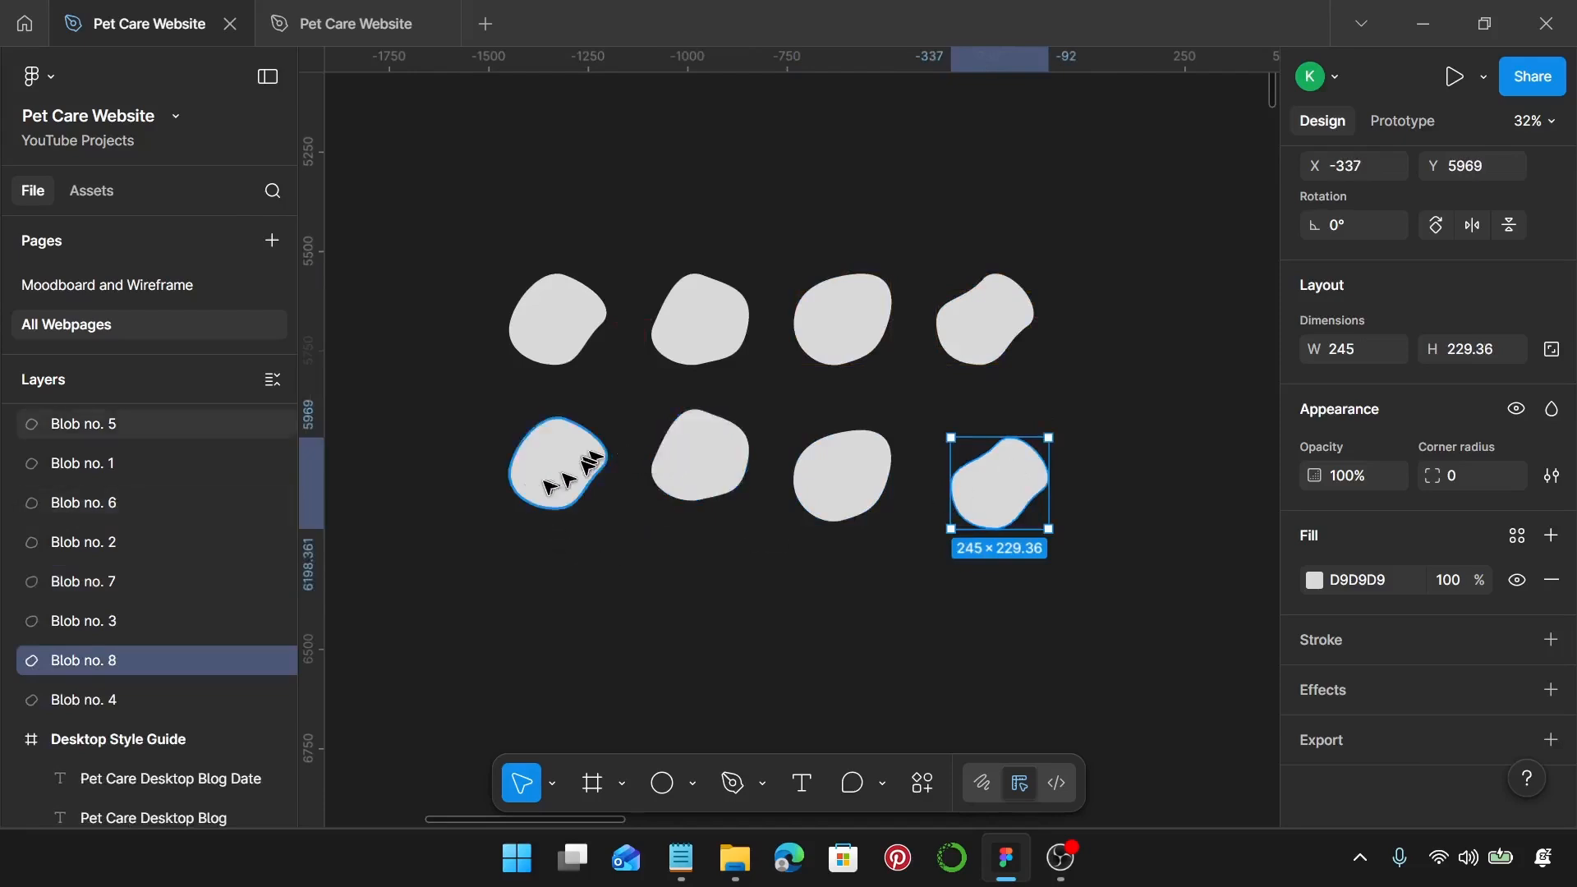
Step: Lock the aspect ratio of the four duplicated blobs and set their width to 77
left_click(432, 405)
left_click_drag(837, 529, 1076, 653)
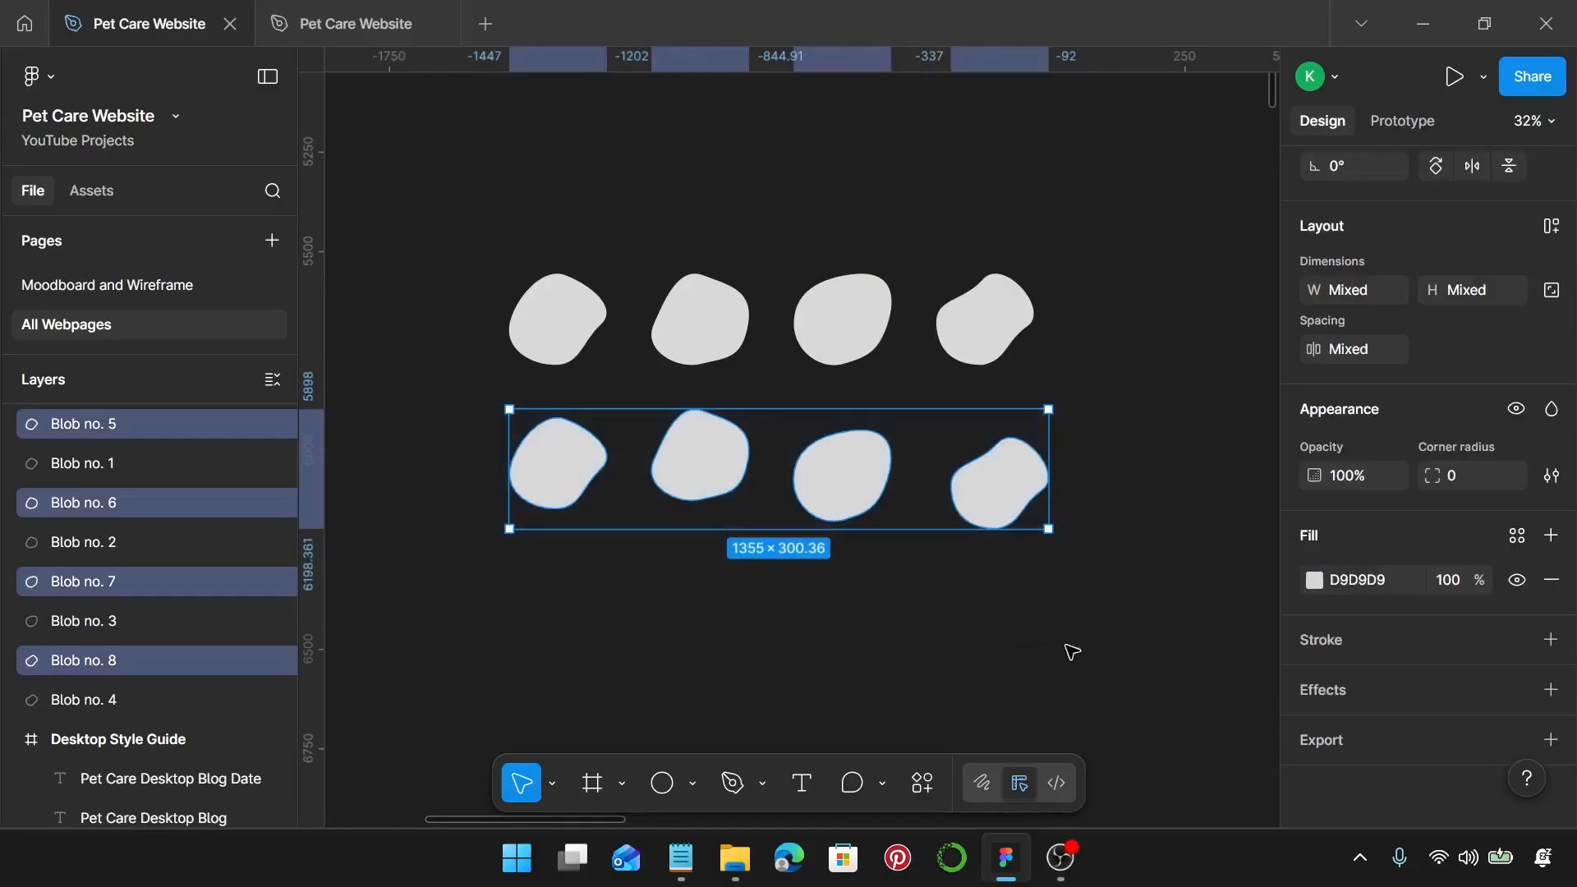
left_click(1552, 296)
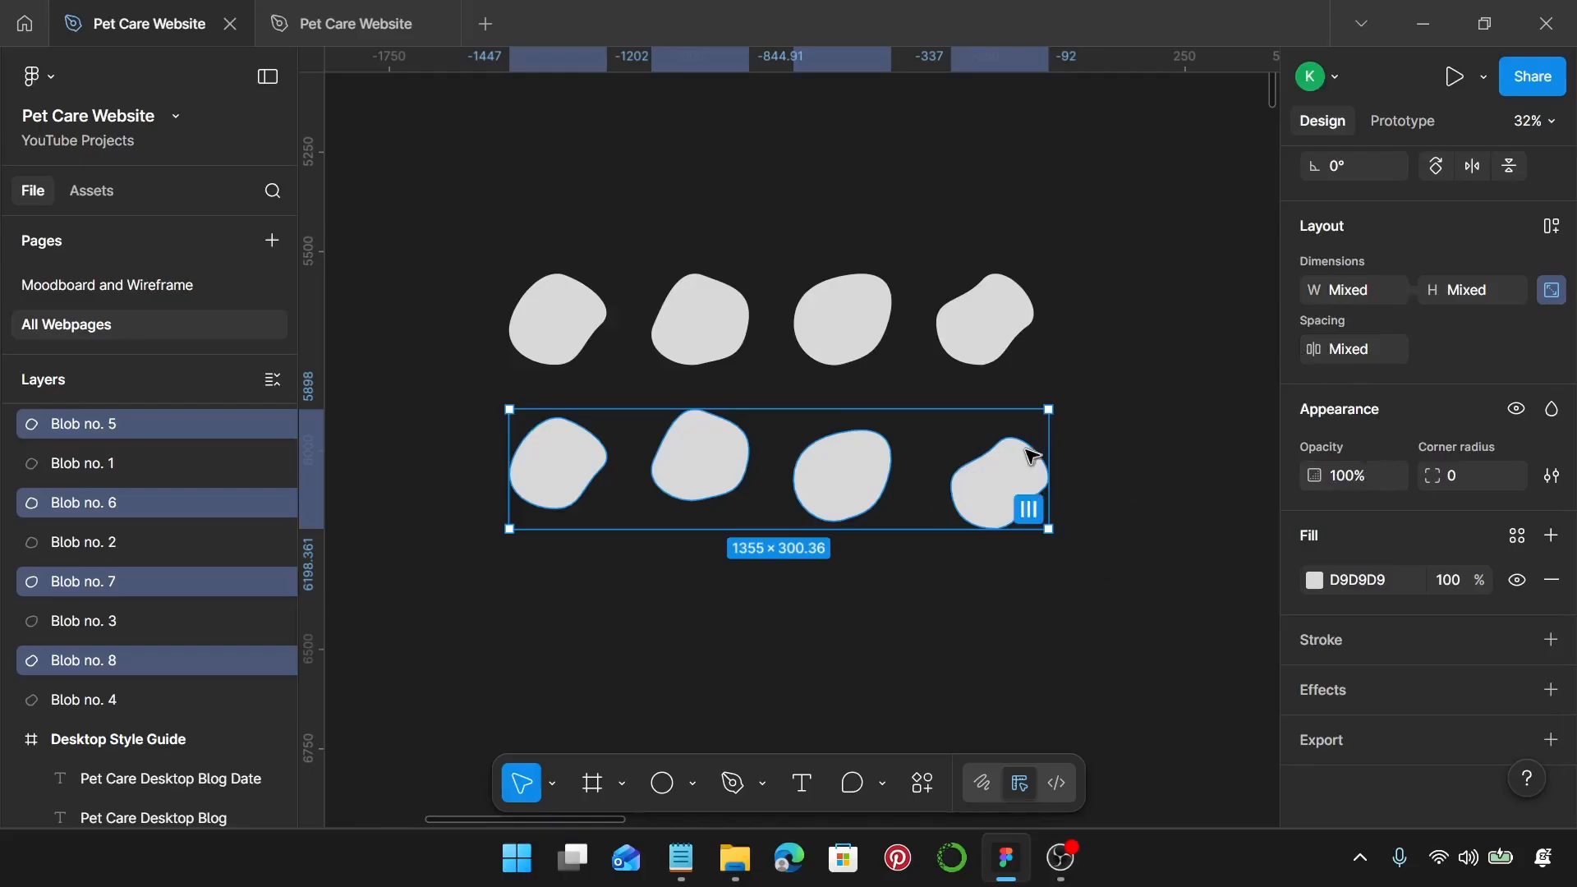
left_click(1346, 302)
type("77")
key("Return")
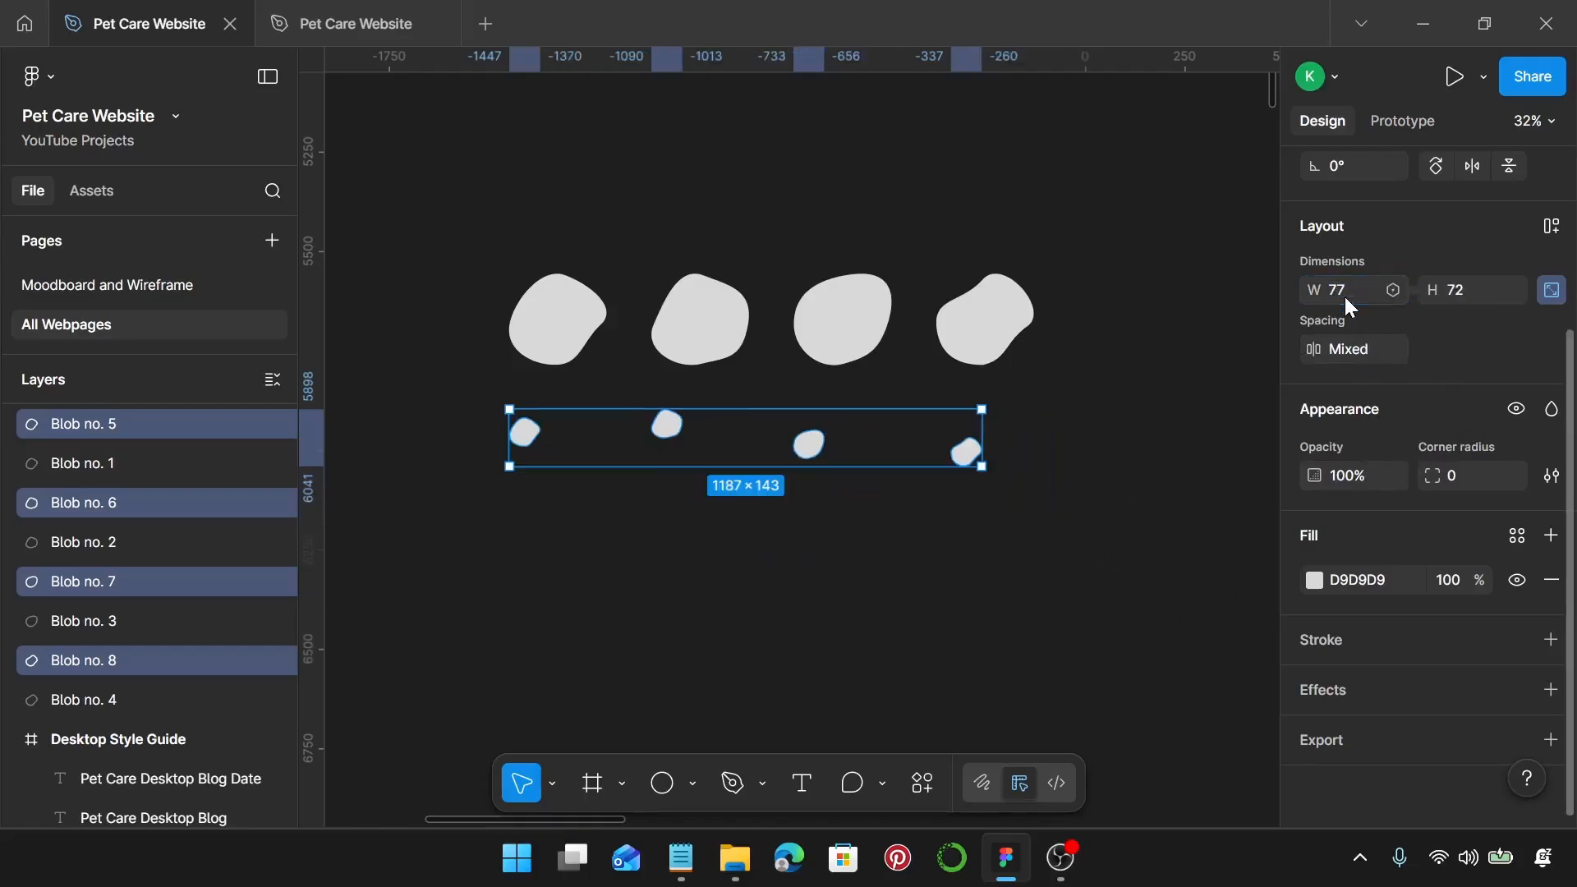
Step: Set the horizontal spacing between the four small blobs to 40
scroll(830, 553, "down", 5)
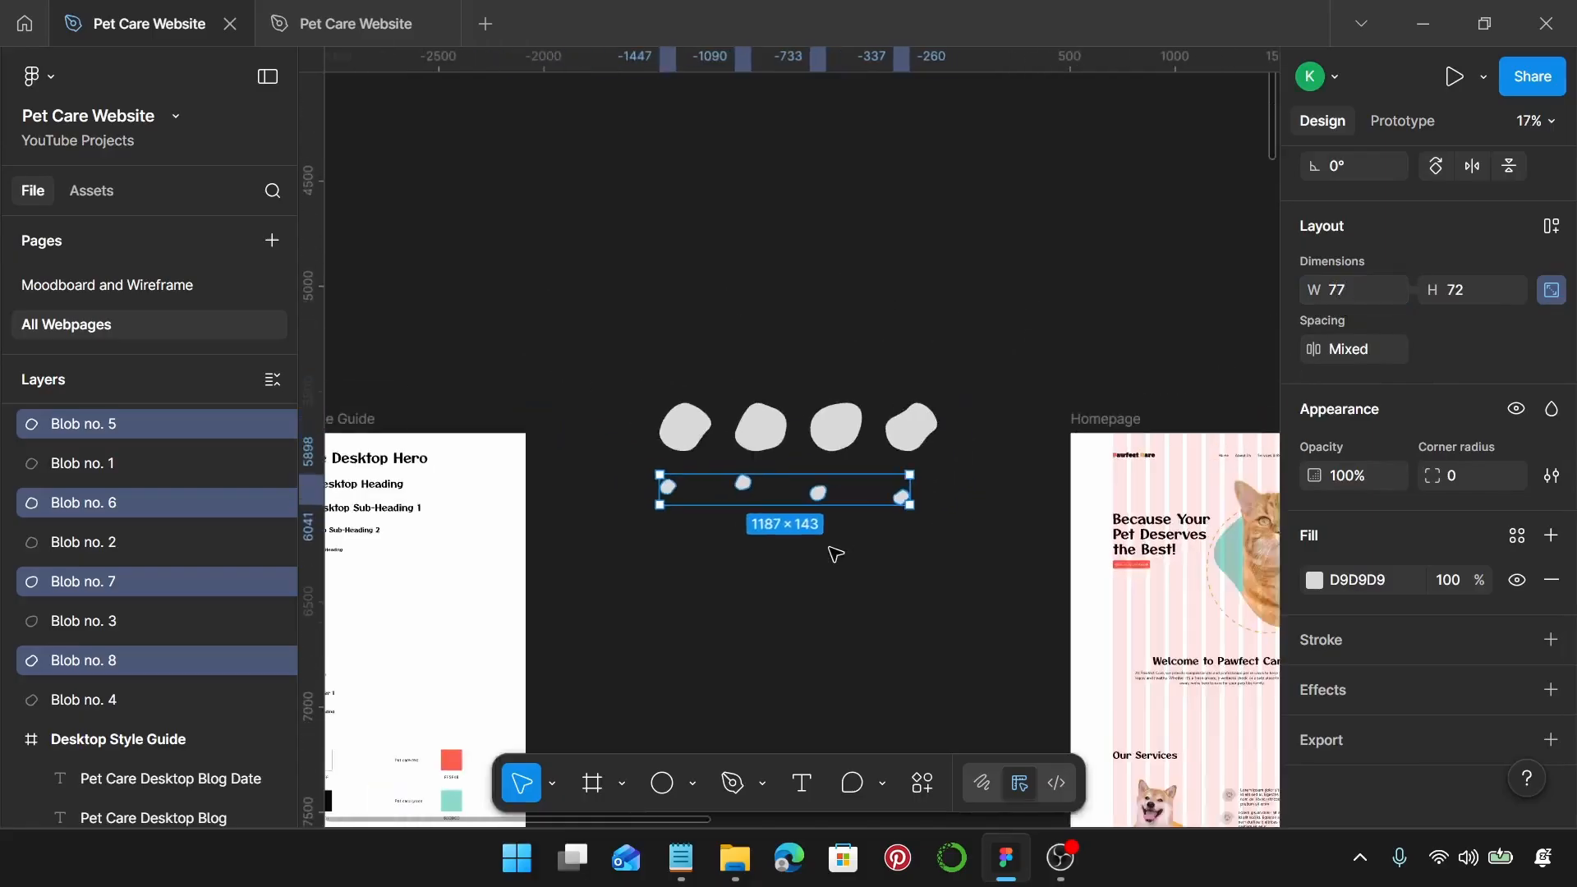
scroll(834, 553, "down", 4)
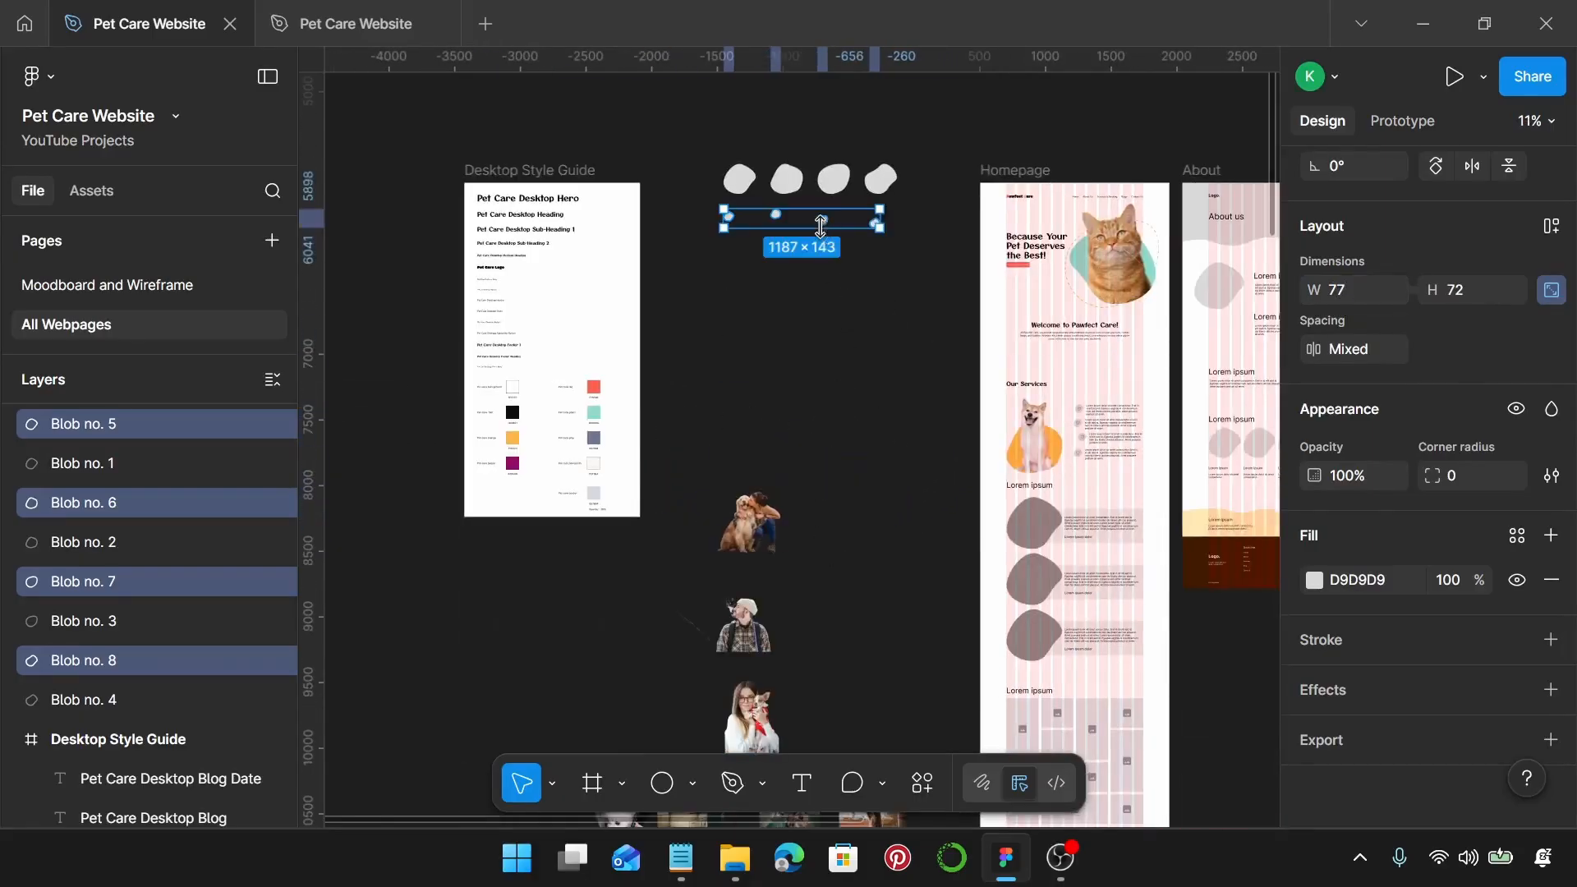
left_click(1379, 352)
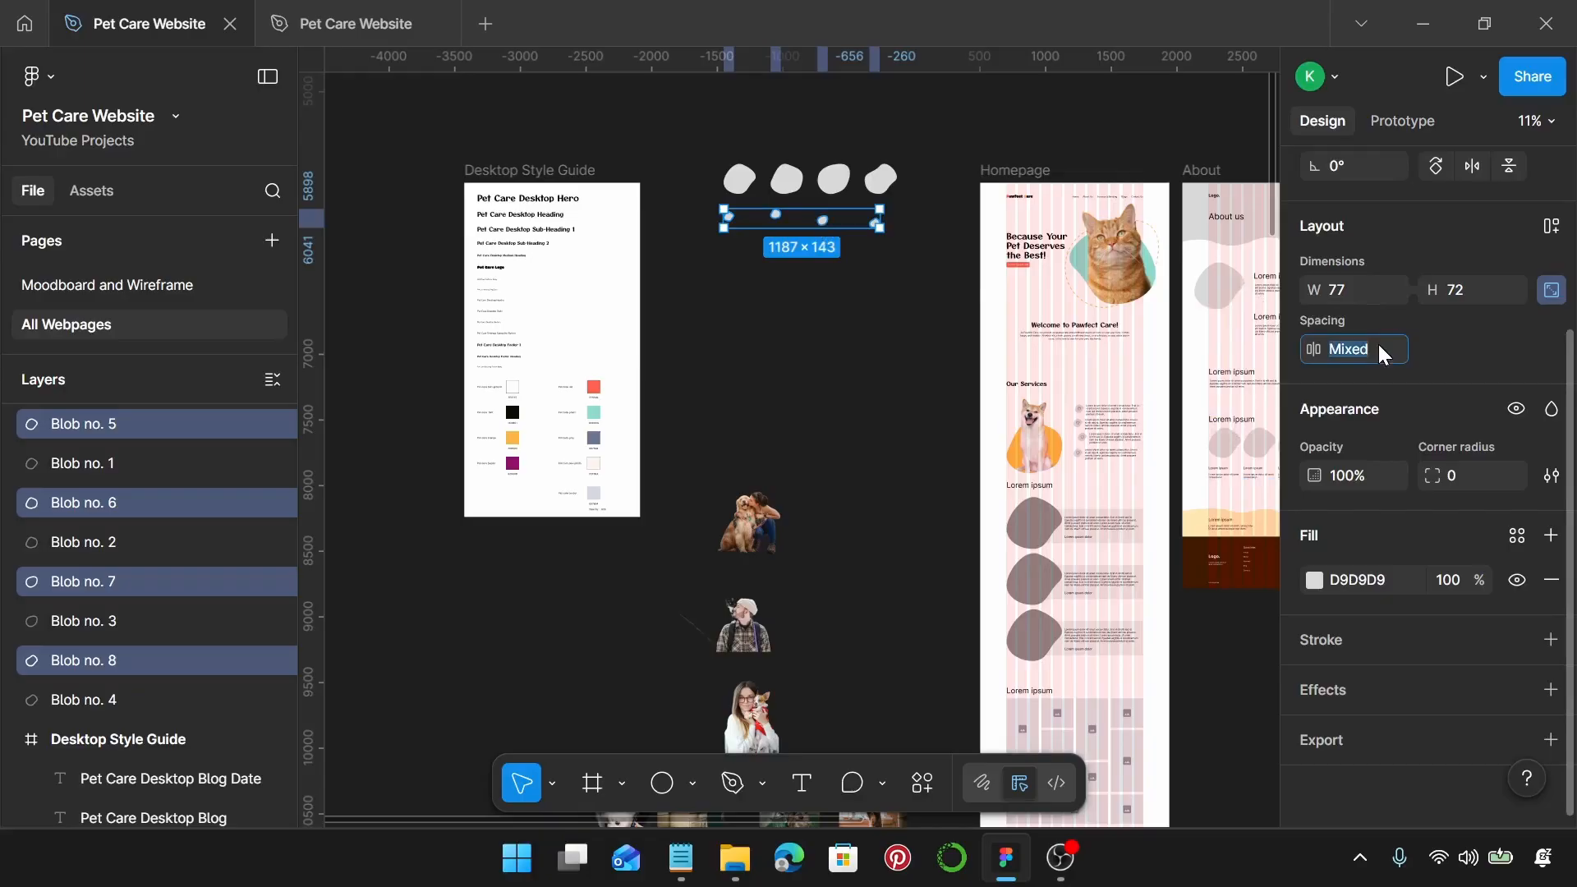
key("Return")
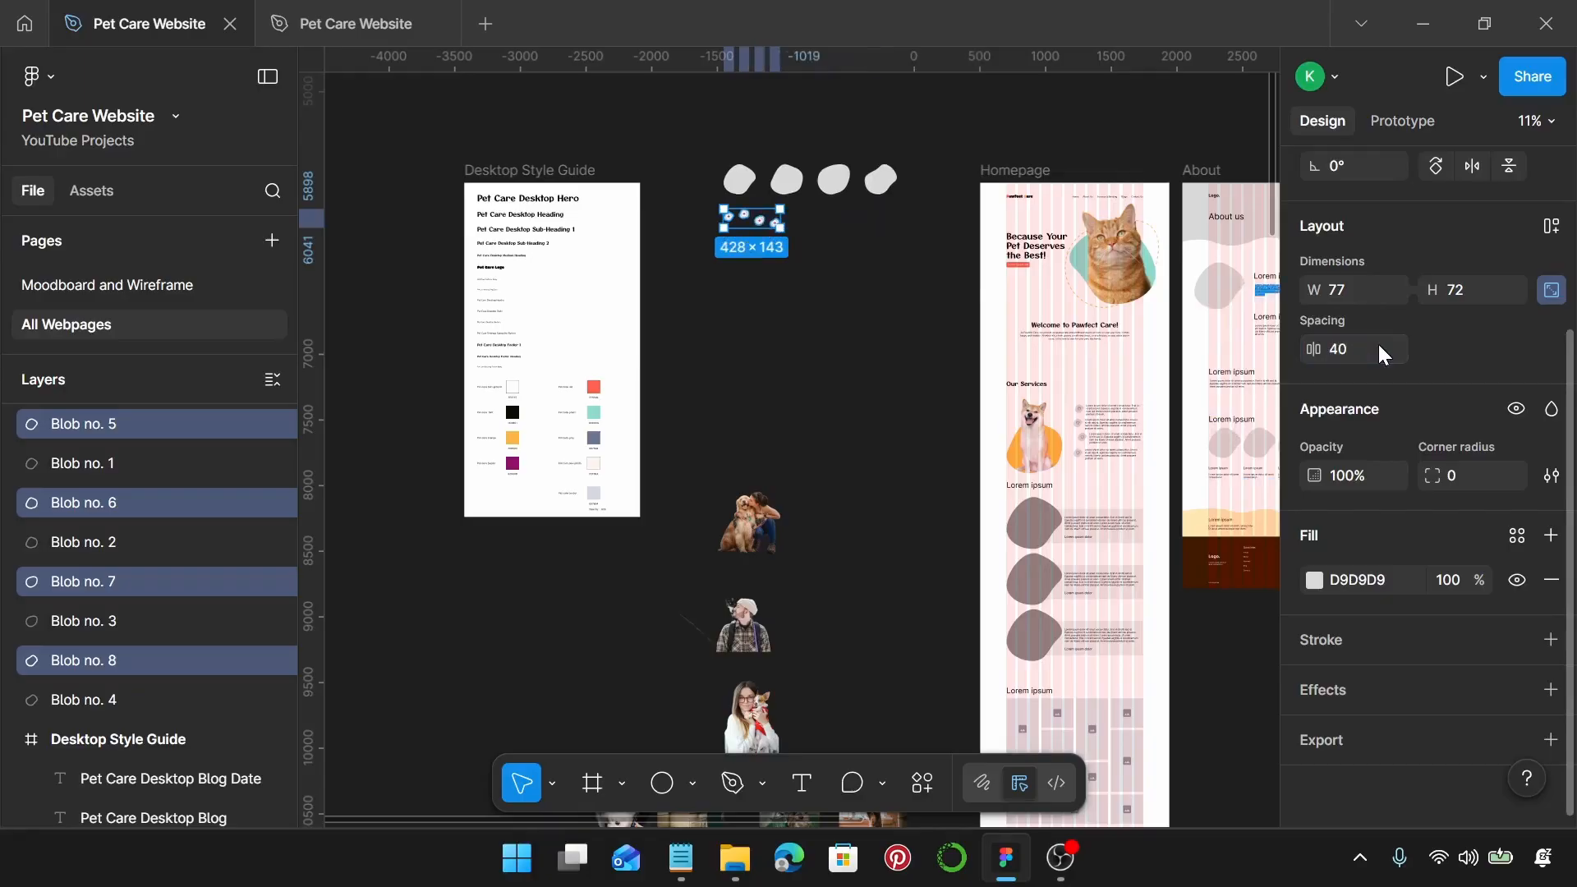
Step: Move the four small blobs onto the Homepage, into the empty space beneath the service text rows
scroll(821, 320, "up", 2)
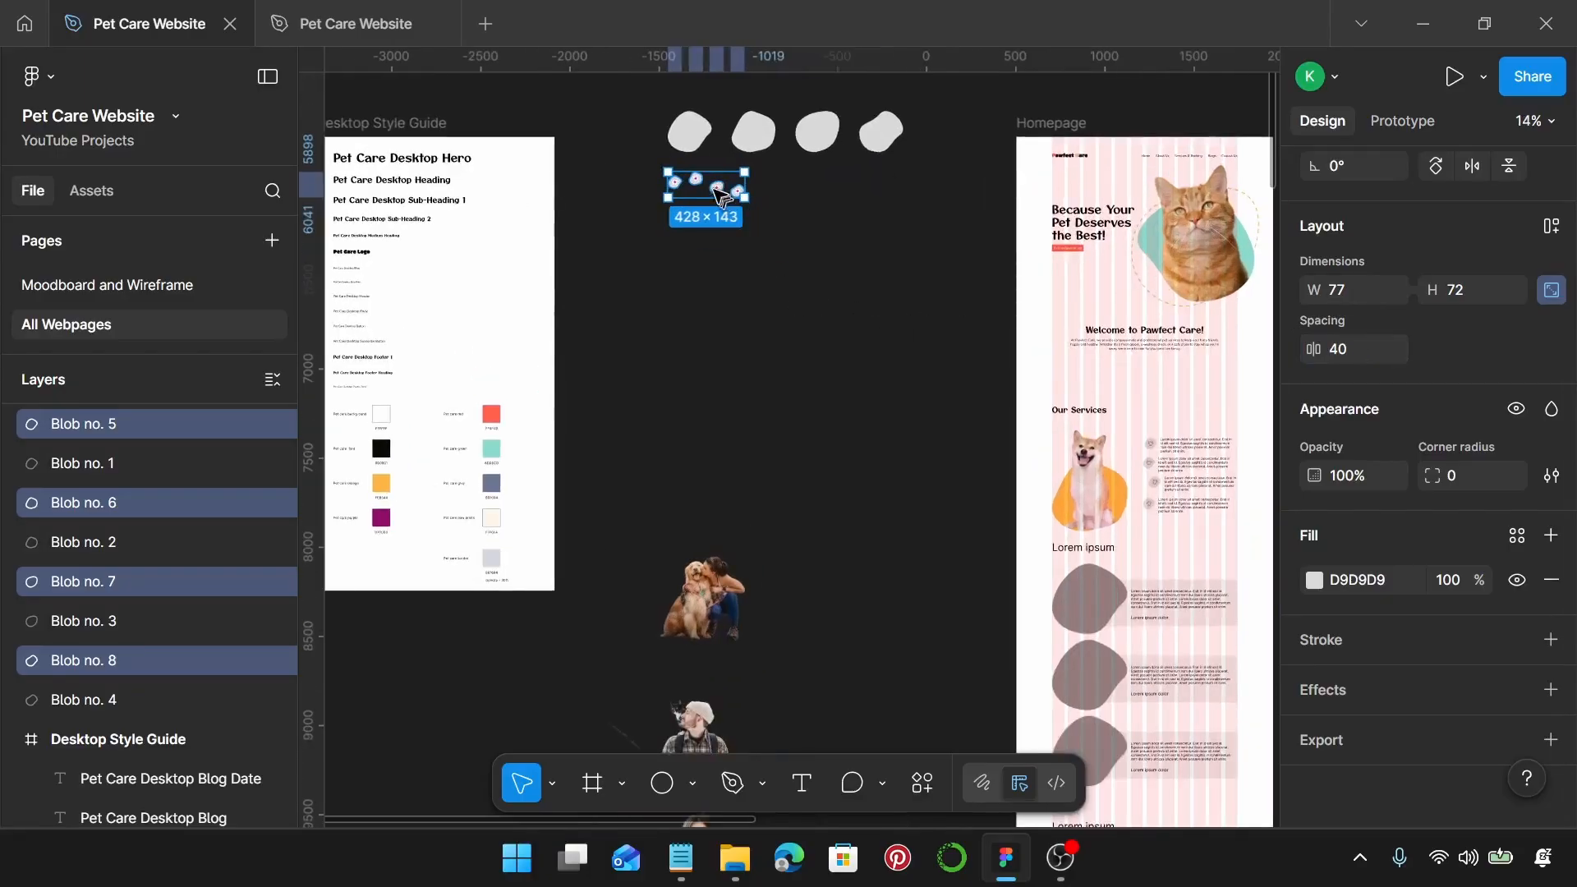
left_click_drag(721, 197, 1190, 560)
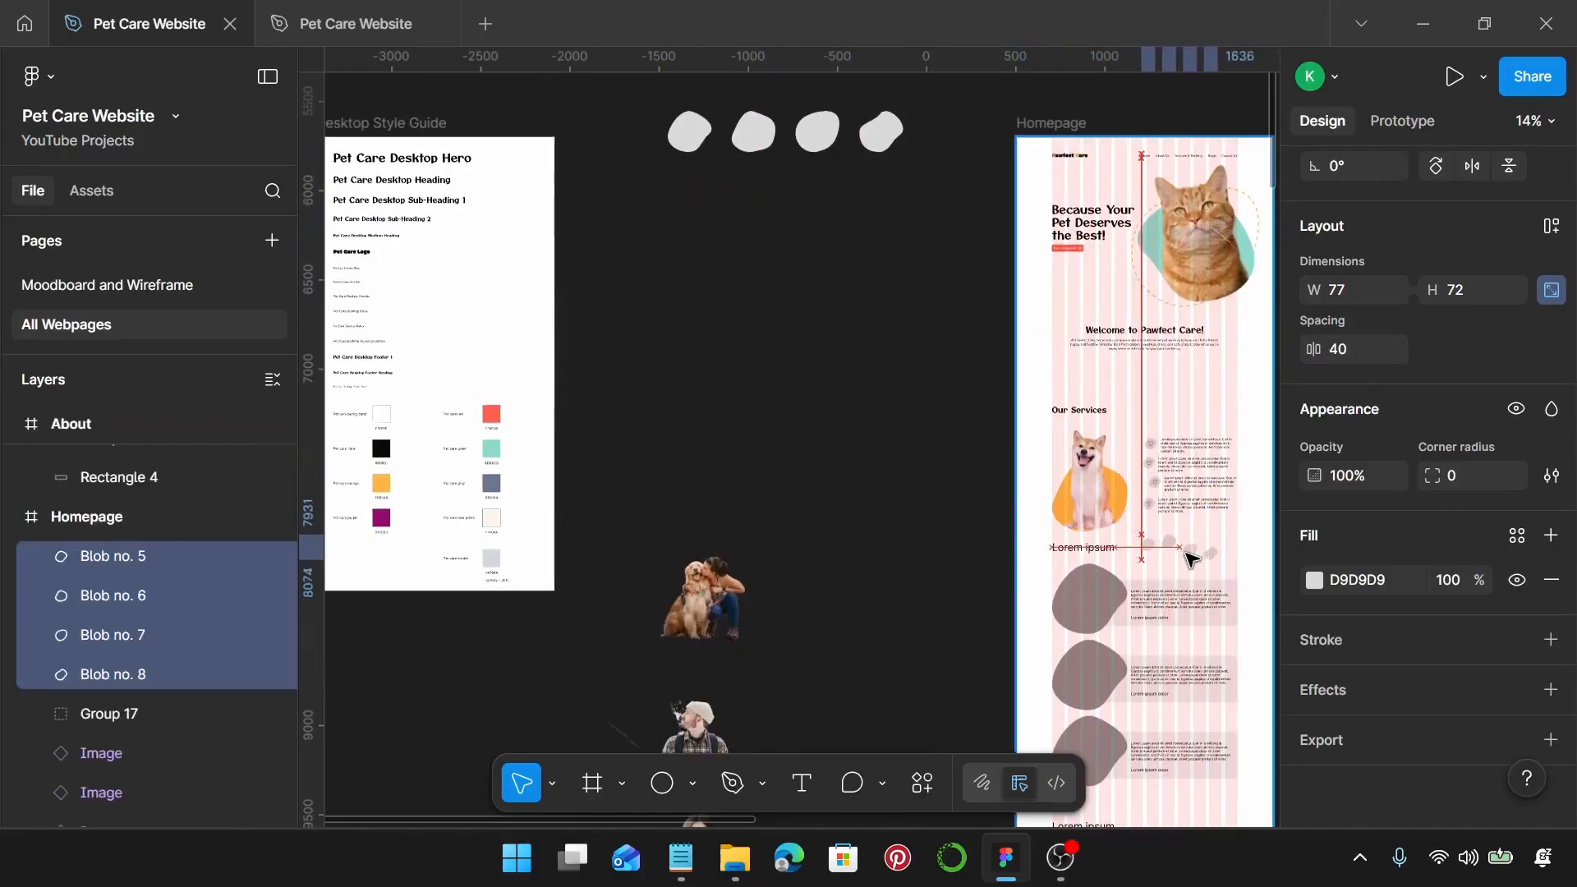
scroll(1182, 559, "right", 3)
scroll(1100, 565, "up", 5)
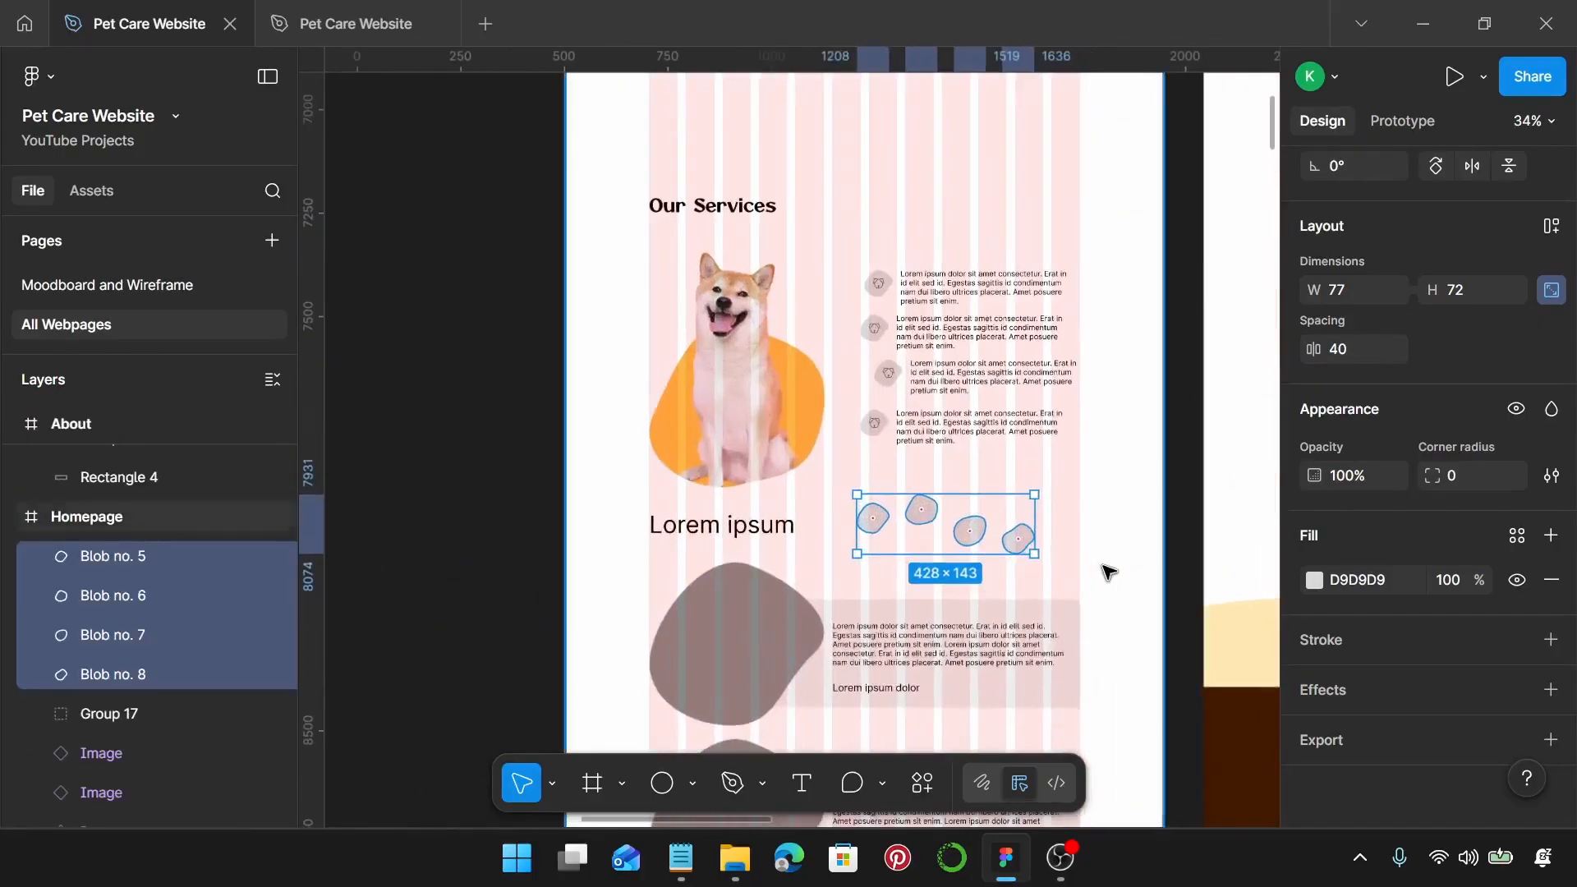
scroll(1108, 571, "up", 3)
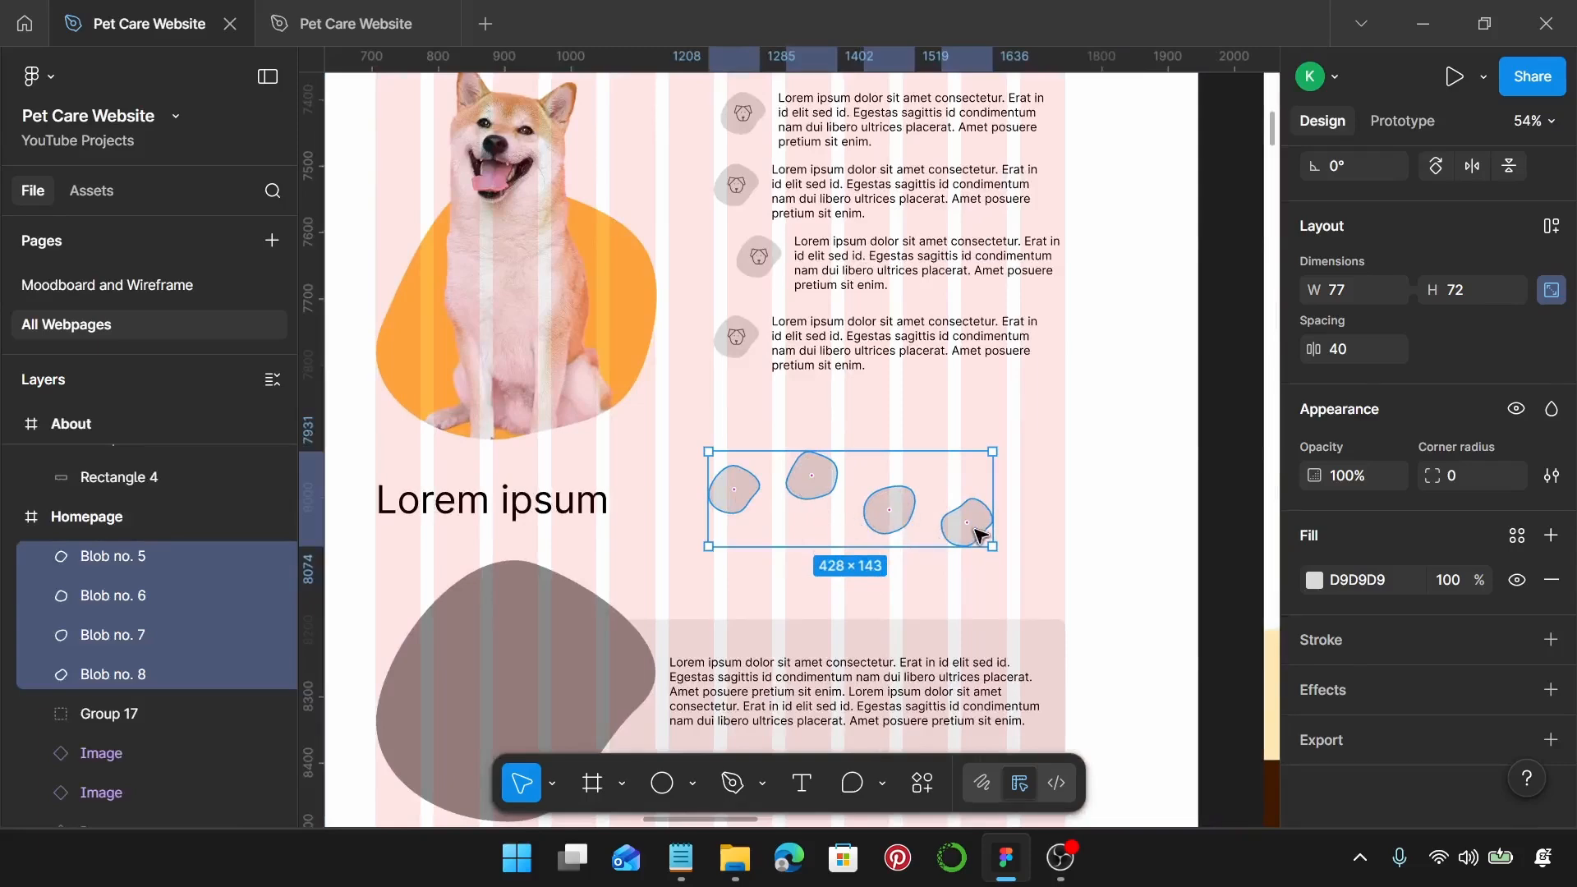
scroll(960, 554, "up", 3)
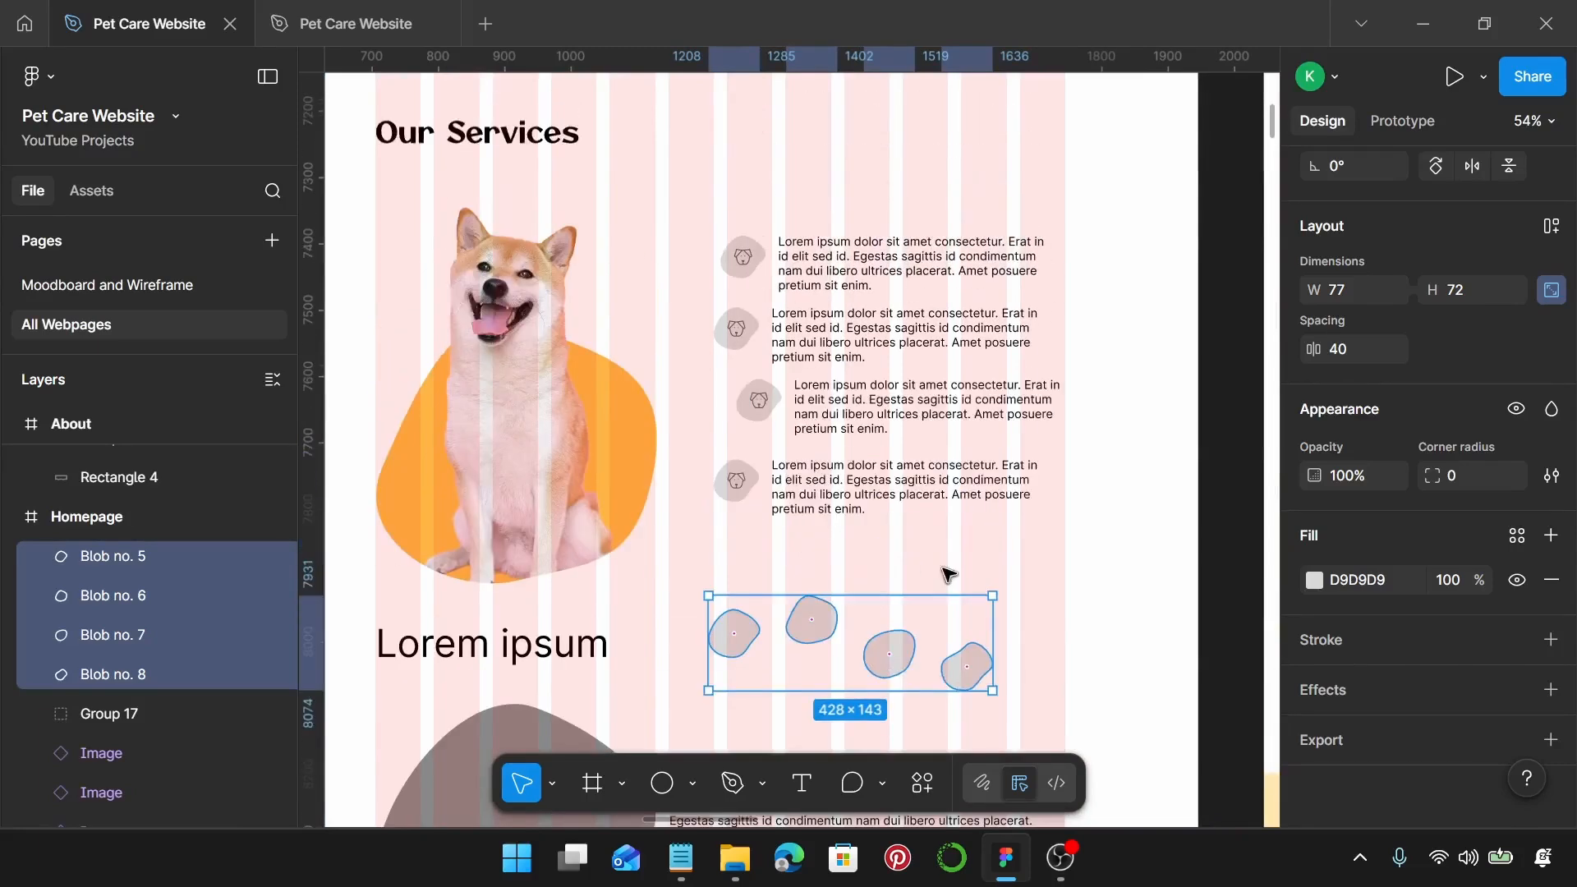
Step: Replace the first service row's dog-face icon with the first of the small blobs, cut from the row below
left_click(744, 261)
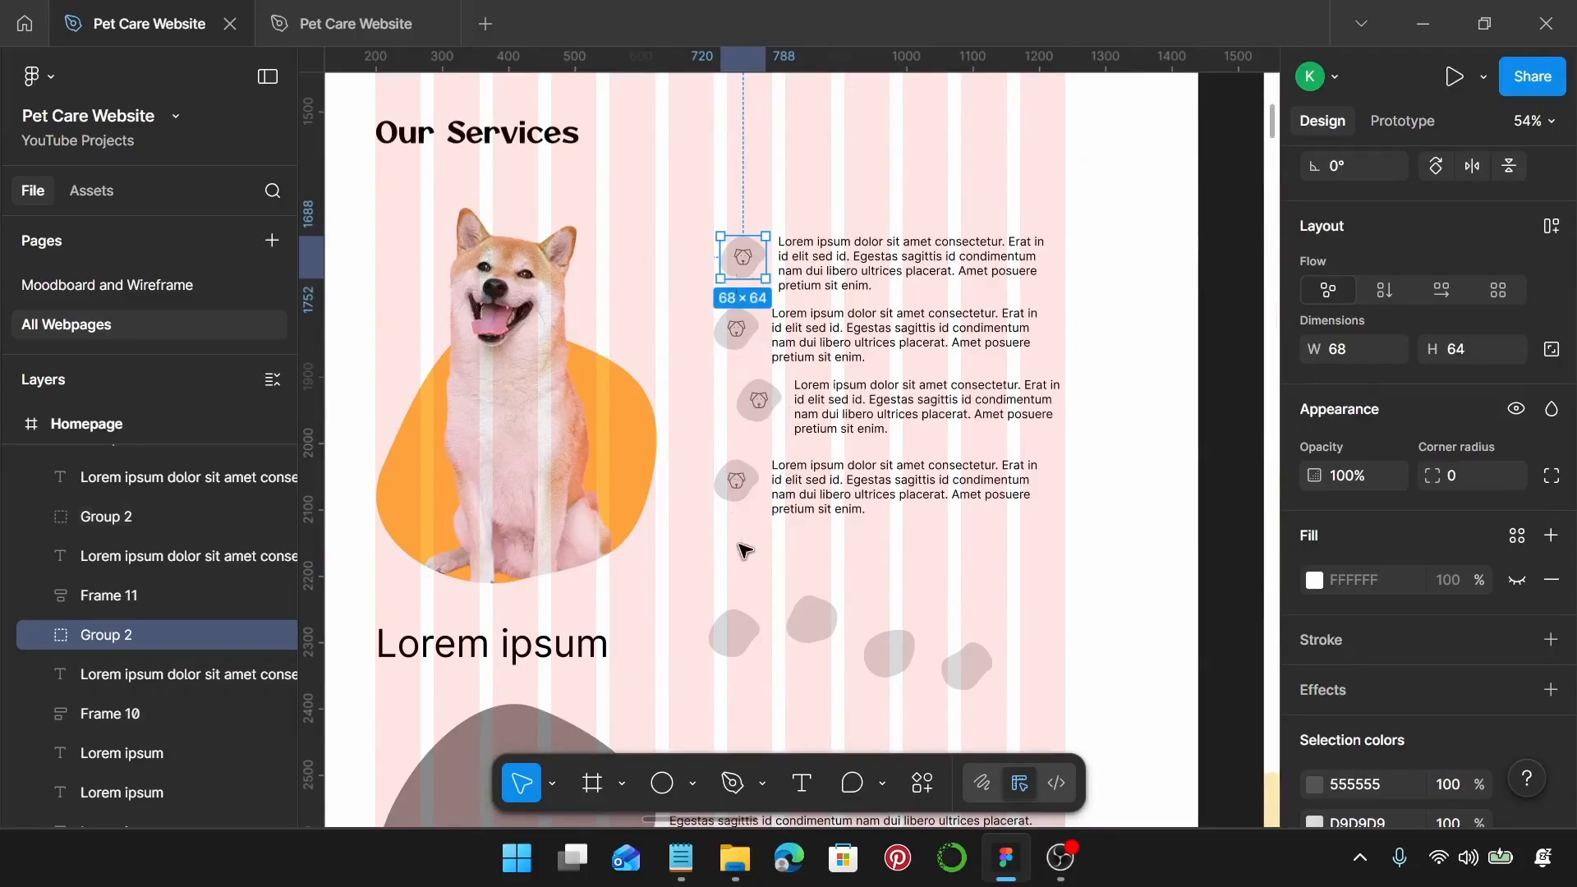
left_click(722, 629)
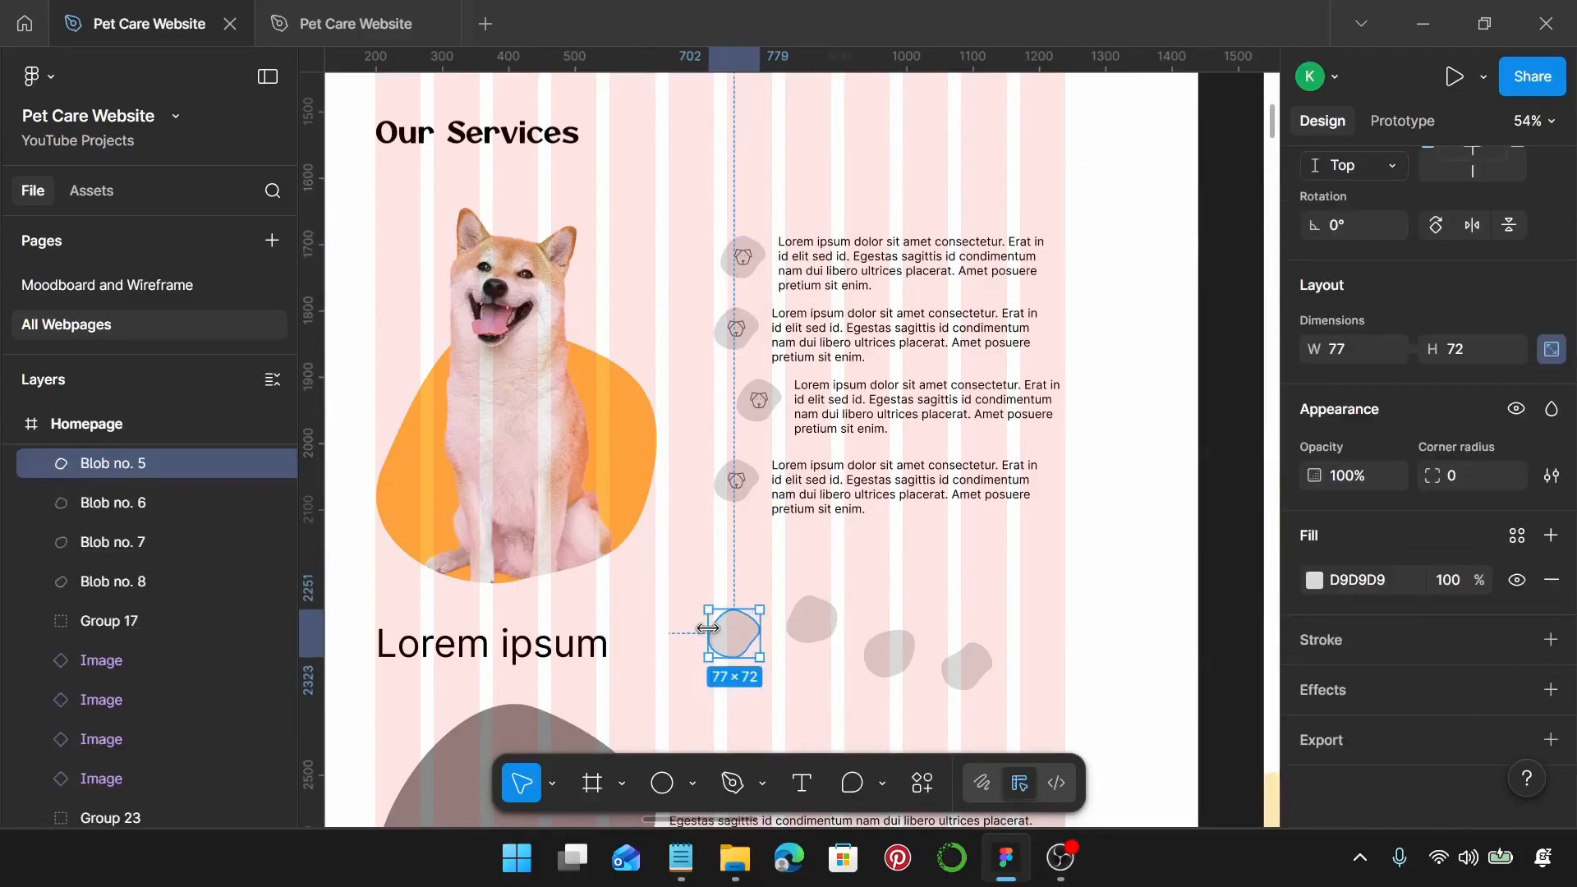
left_click(731, 551)
left_click(750, 253)
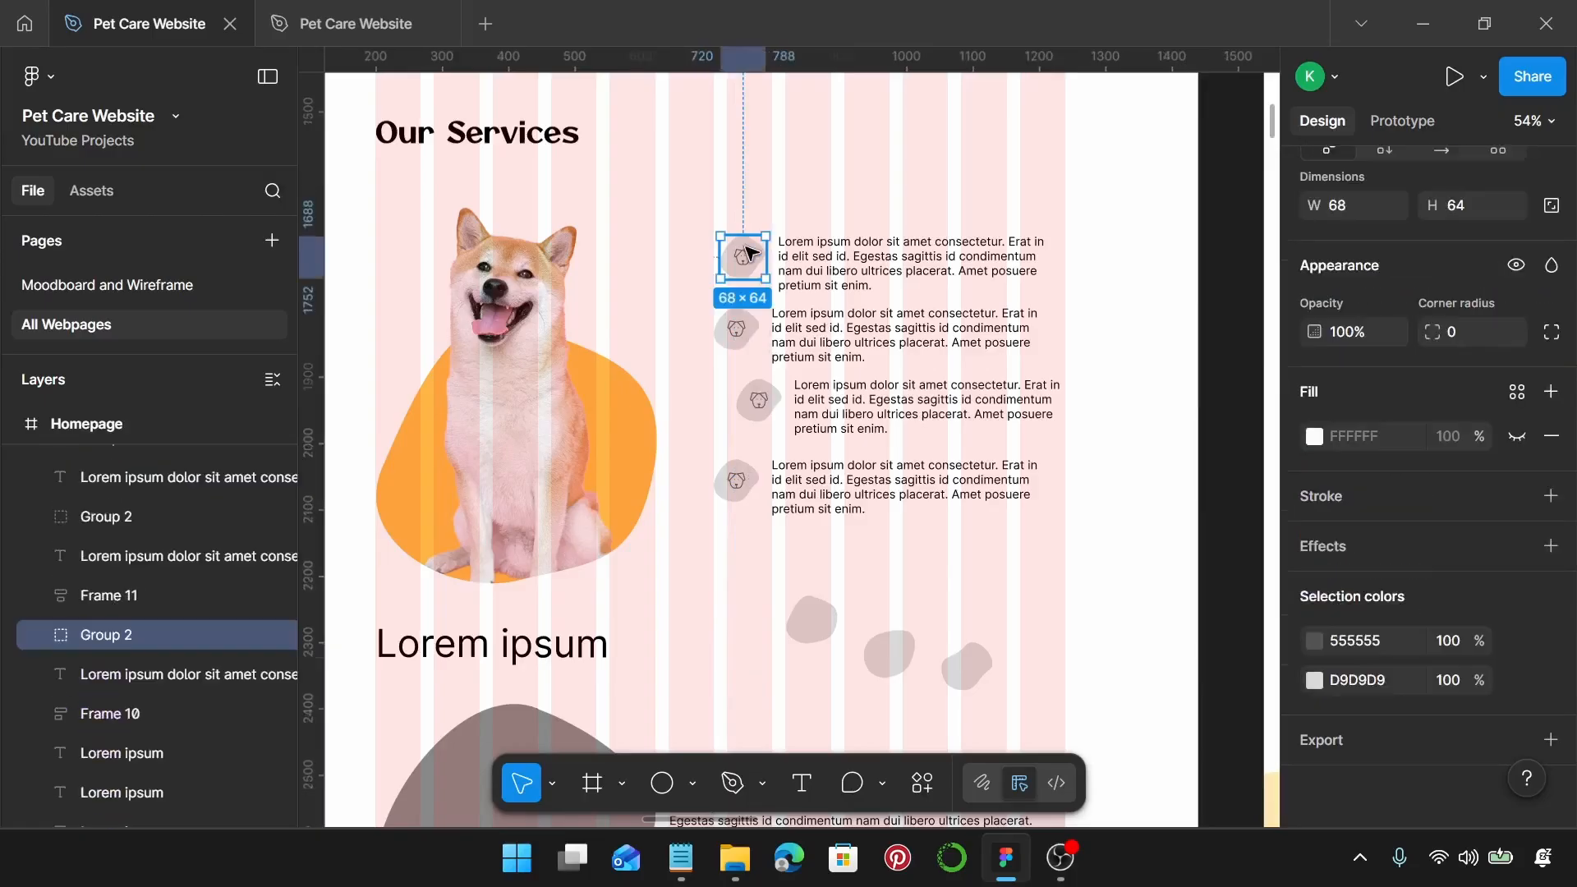
double_click(749, 253)
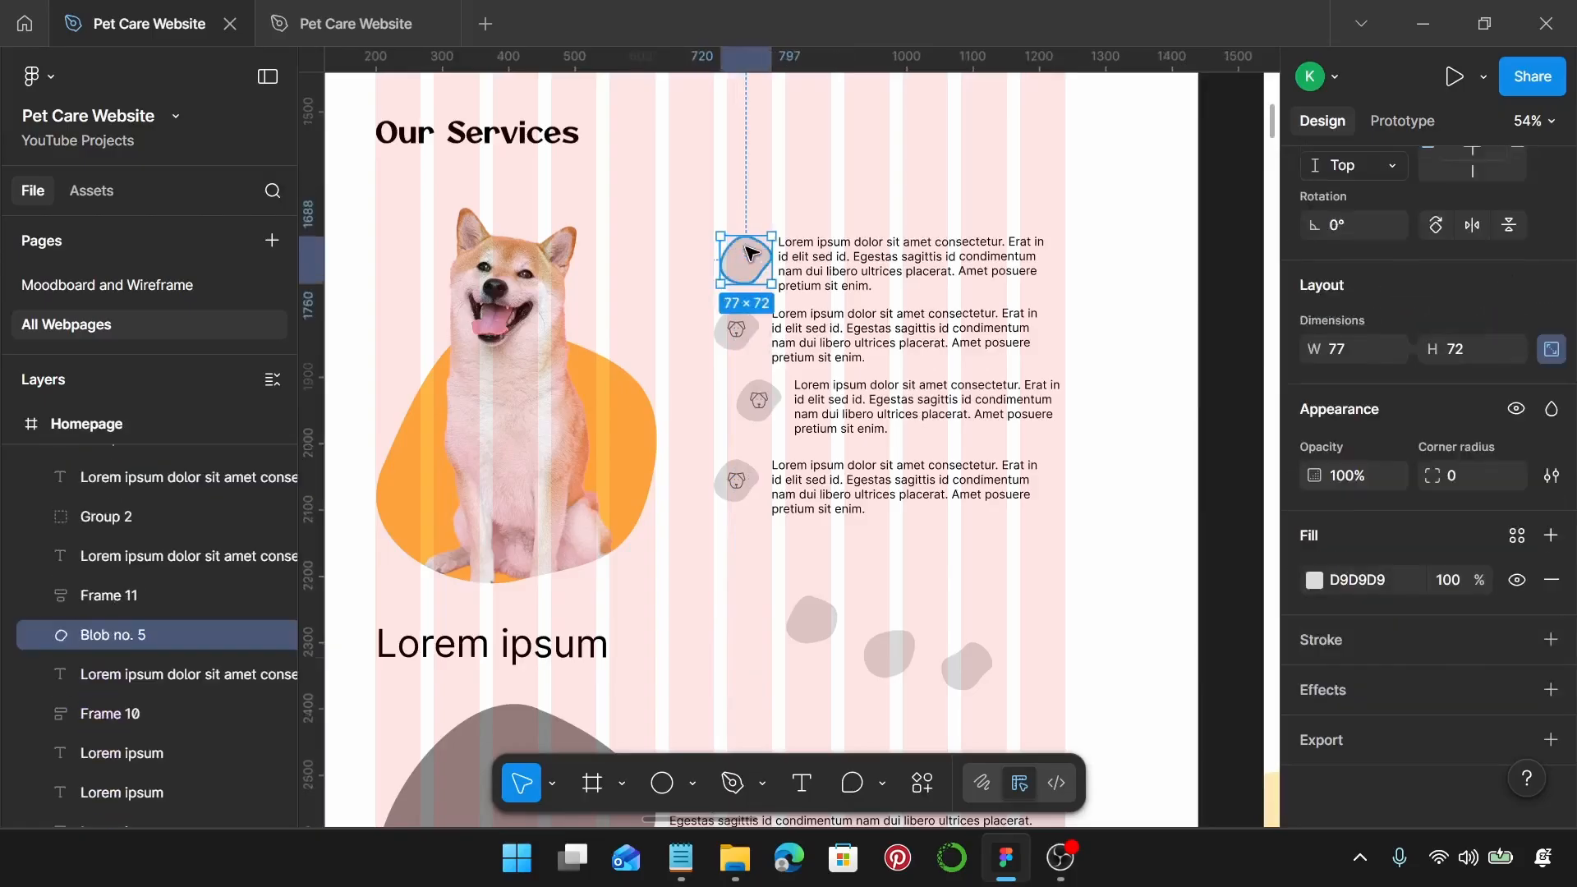
Step: Replace the second service row's dog-face icon with the first of the three remaining small blobs, cut from below the text rows
left_click(808, 622)
key("Delete")
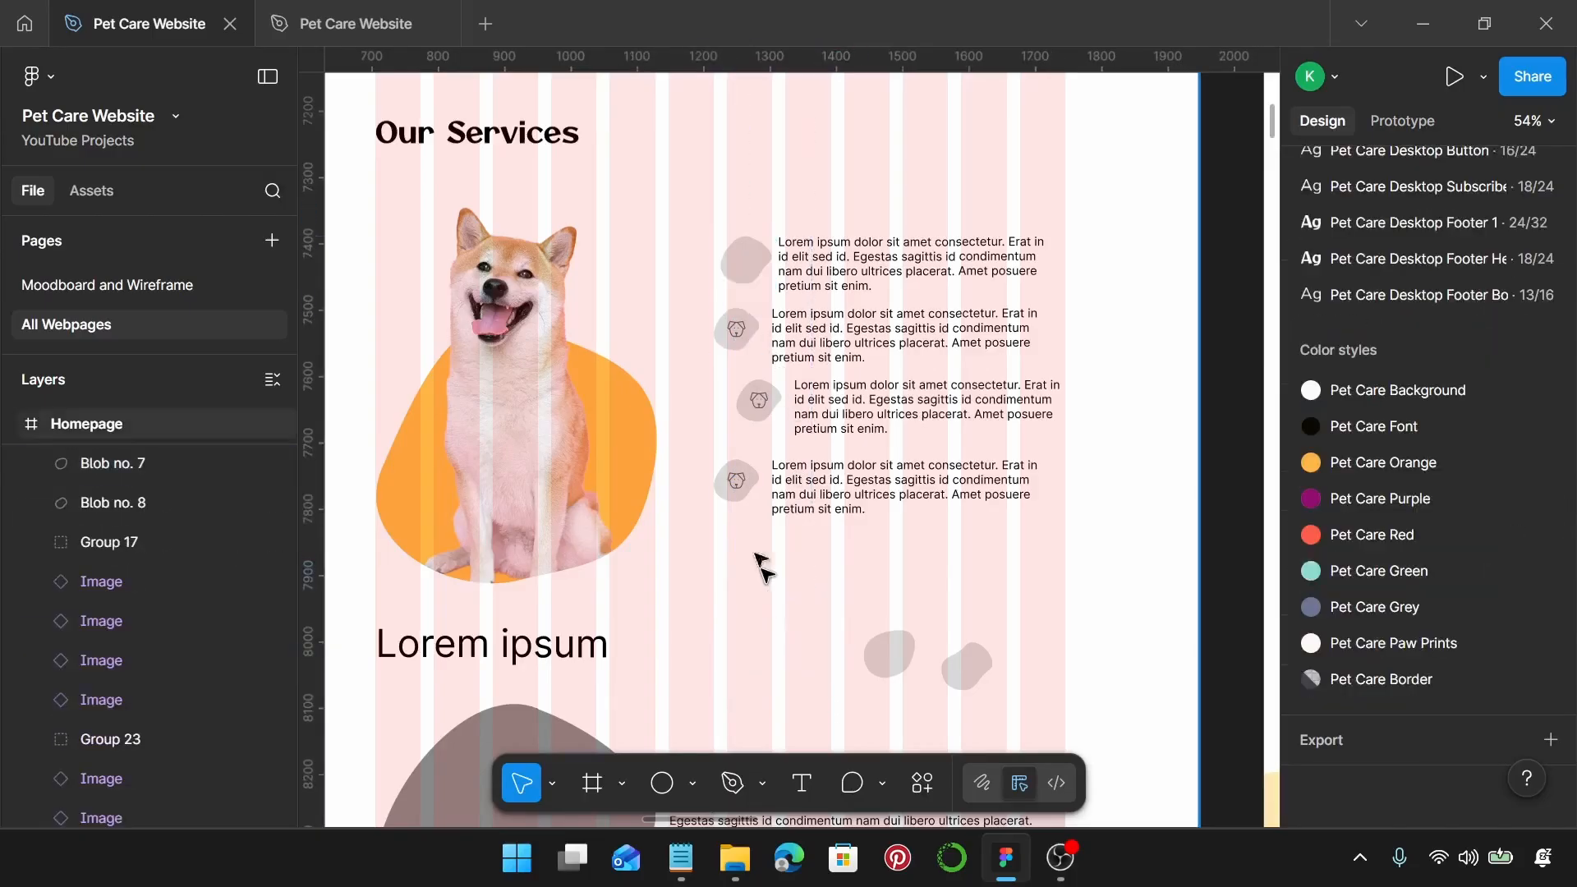
left_click(730, 347)
double_click(730, 347)
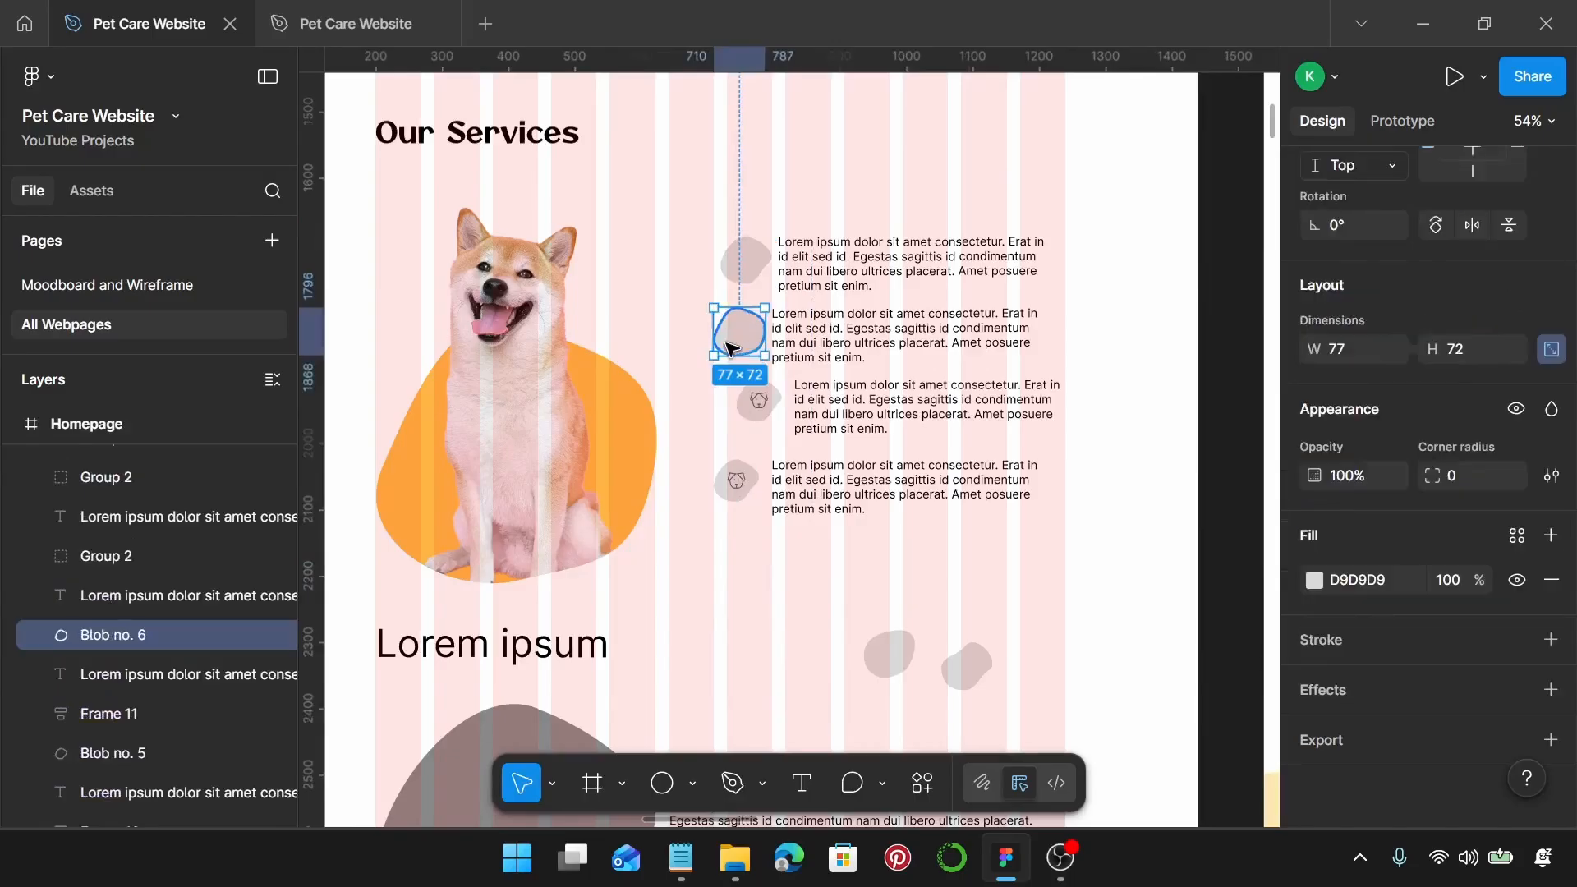
Step: Replace the third service row's dog-face icon with the nearer of the two remaining small blobs, cut from below
left_click(887, 650)
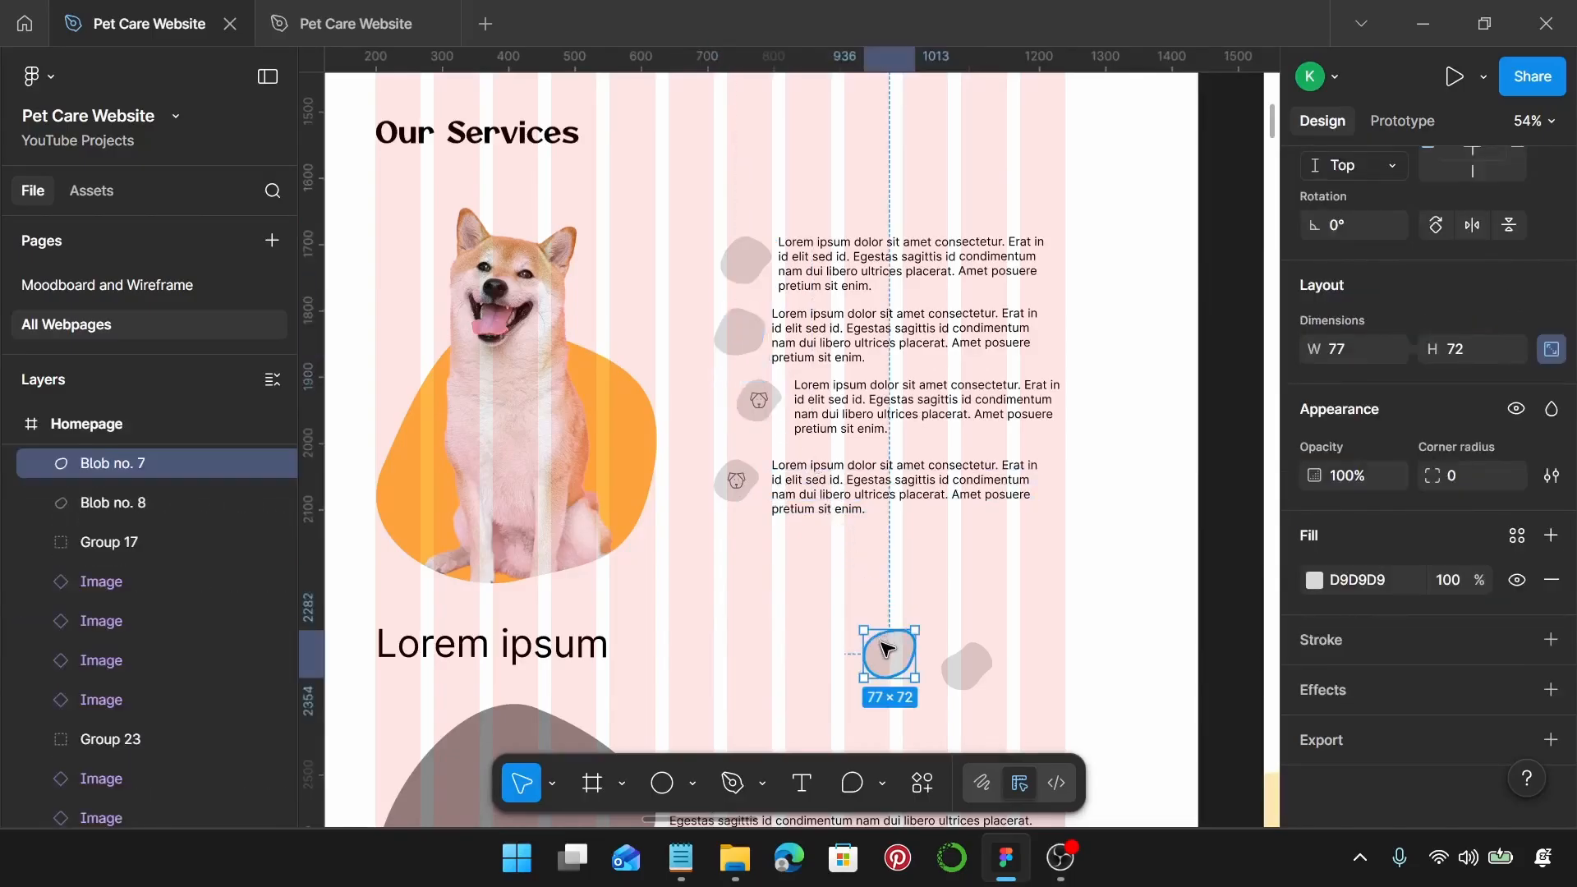
key("Delete")
left_click(743, 381)
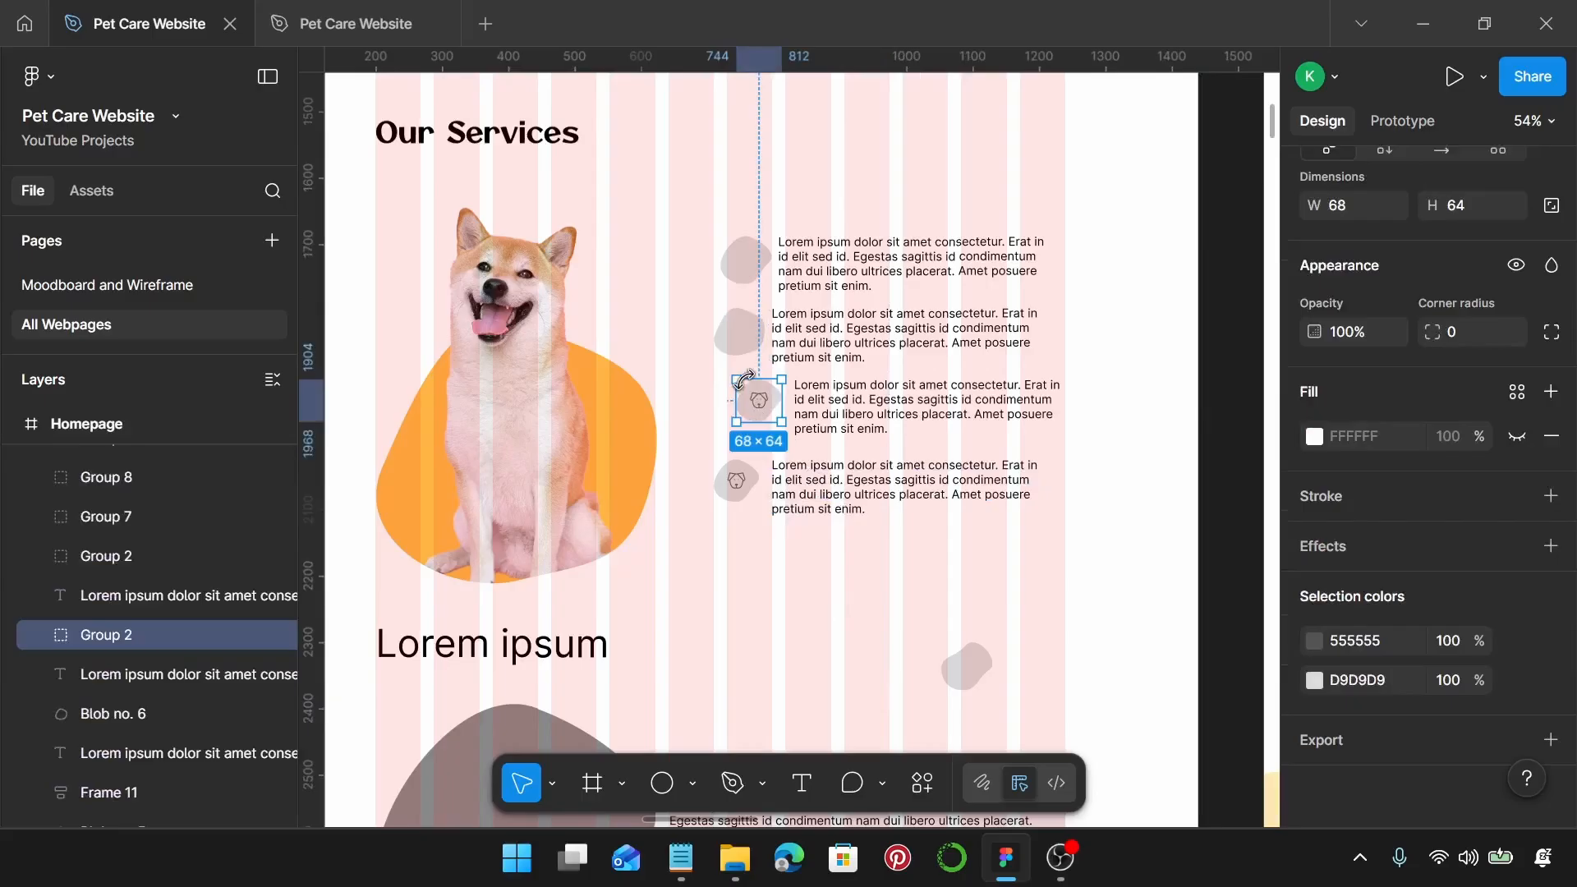
double_click(743, 381)
Step: Replace the fourth service row's dog-face icon with the last small blob, cut from below the text rows
left_click(962, 686)
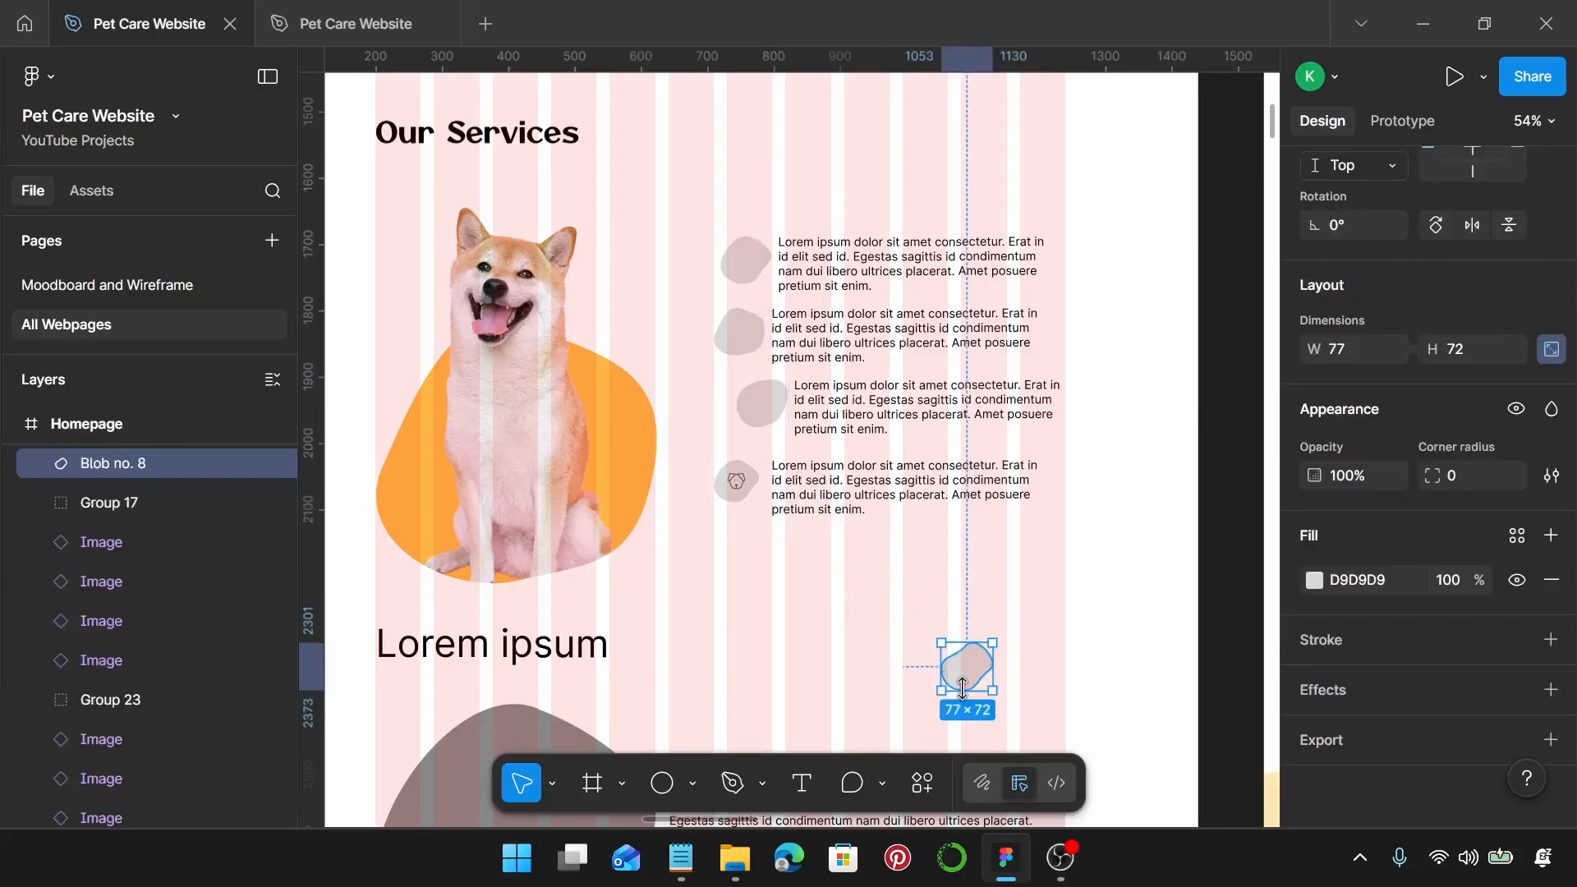
key("Delete")
left_click(727, 489)
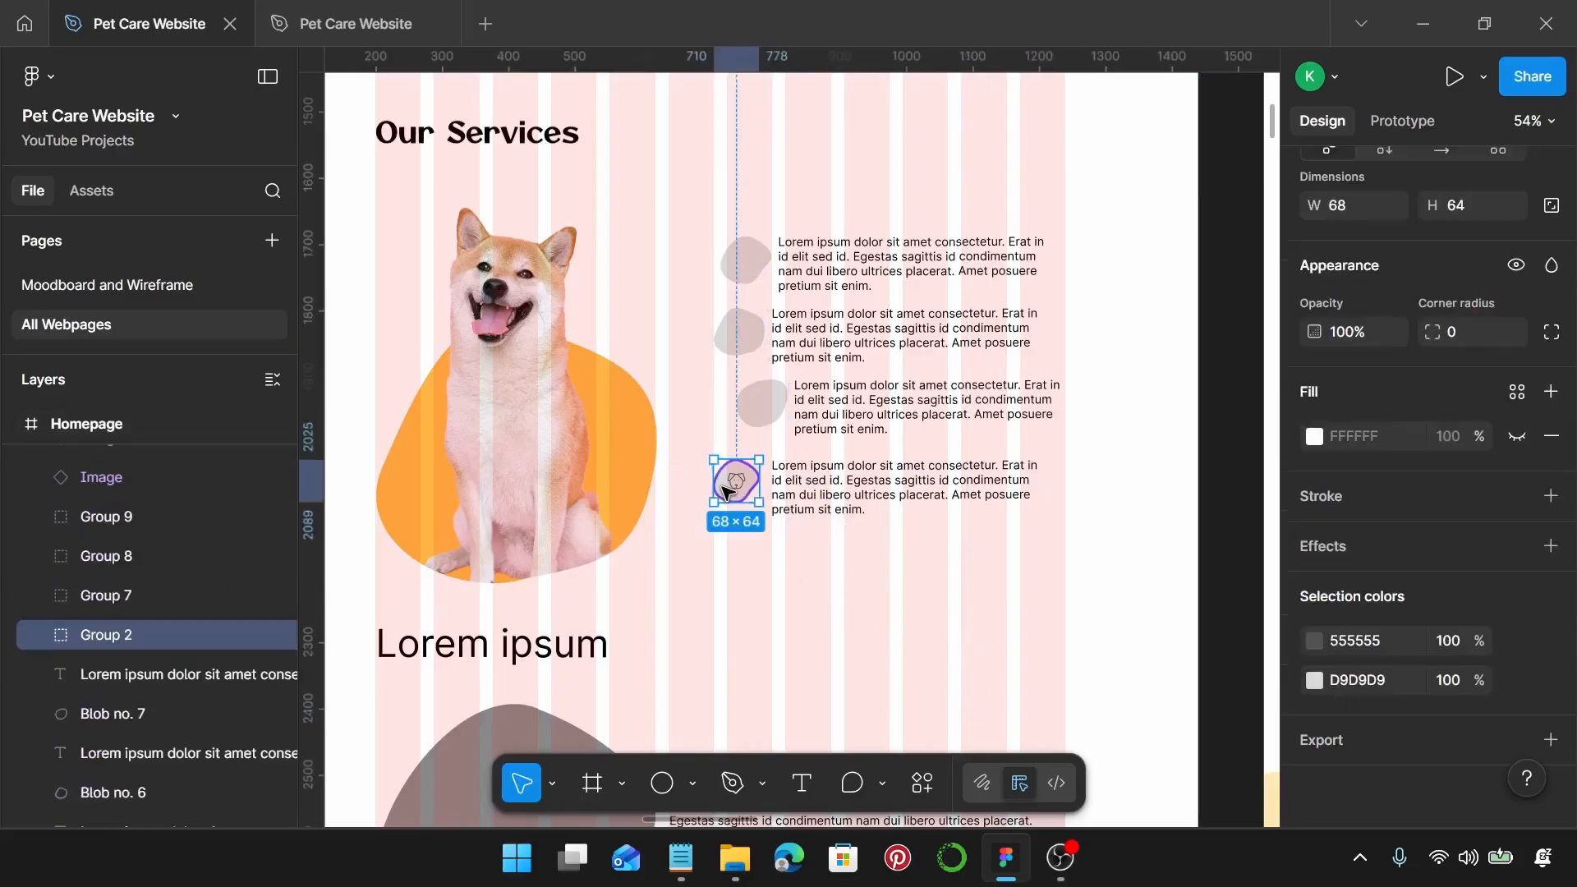
double_click(727, 491)
Step: Apply the Pet Care Purple color style to the fill of all four service-row blobs
scroll(727, 491, "up", 3)
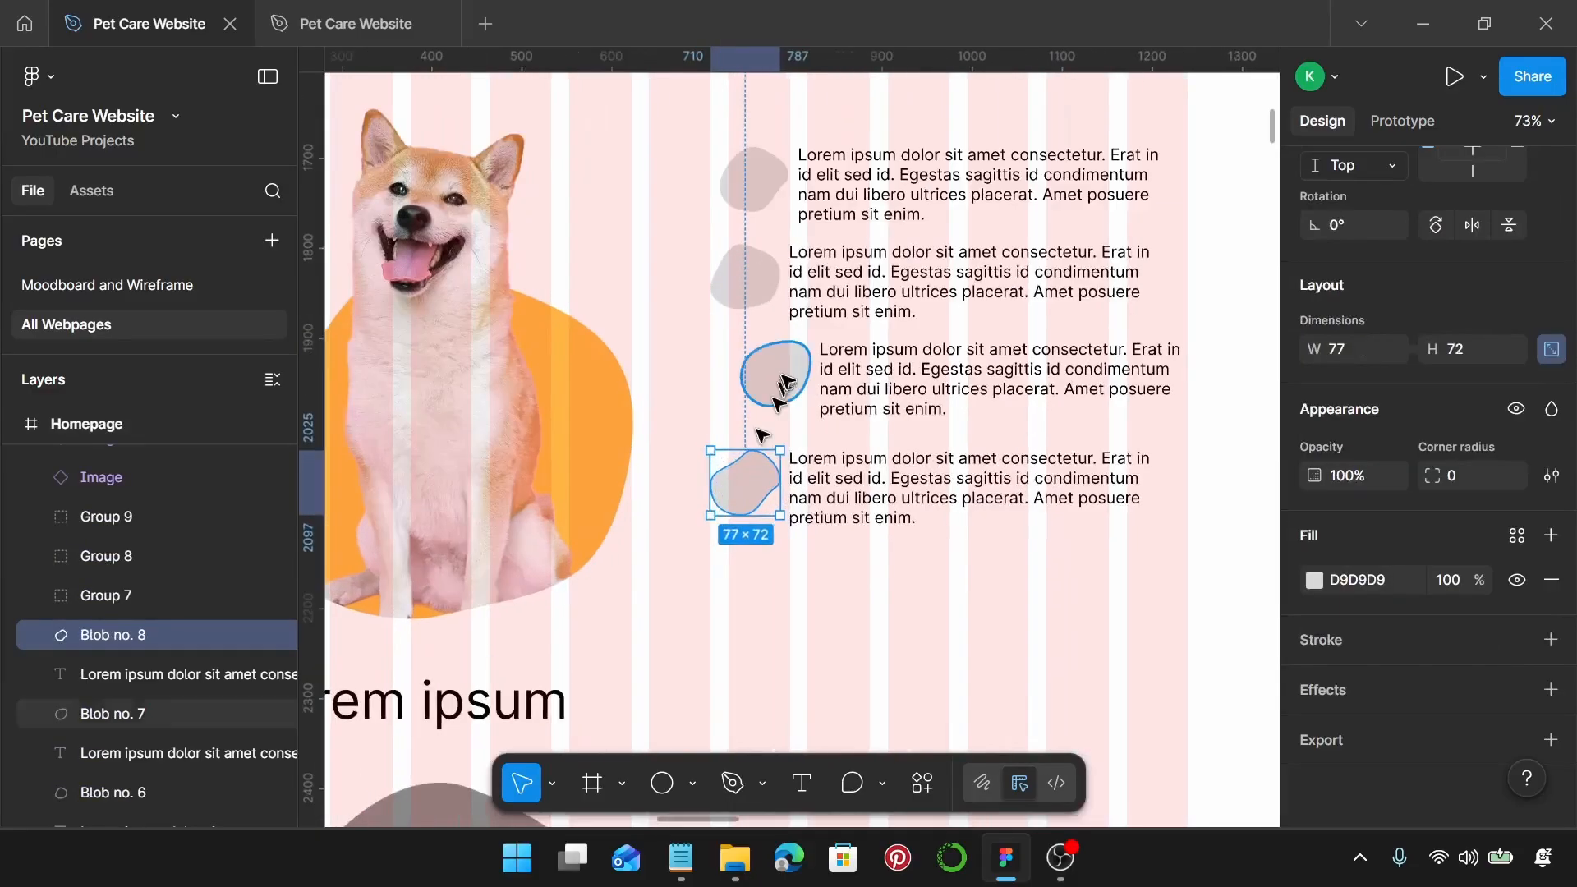
left_click(766, 374, "shift")
left_click(745, 271, "shift")
left_click(749, 209, "shift")
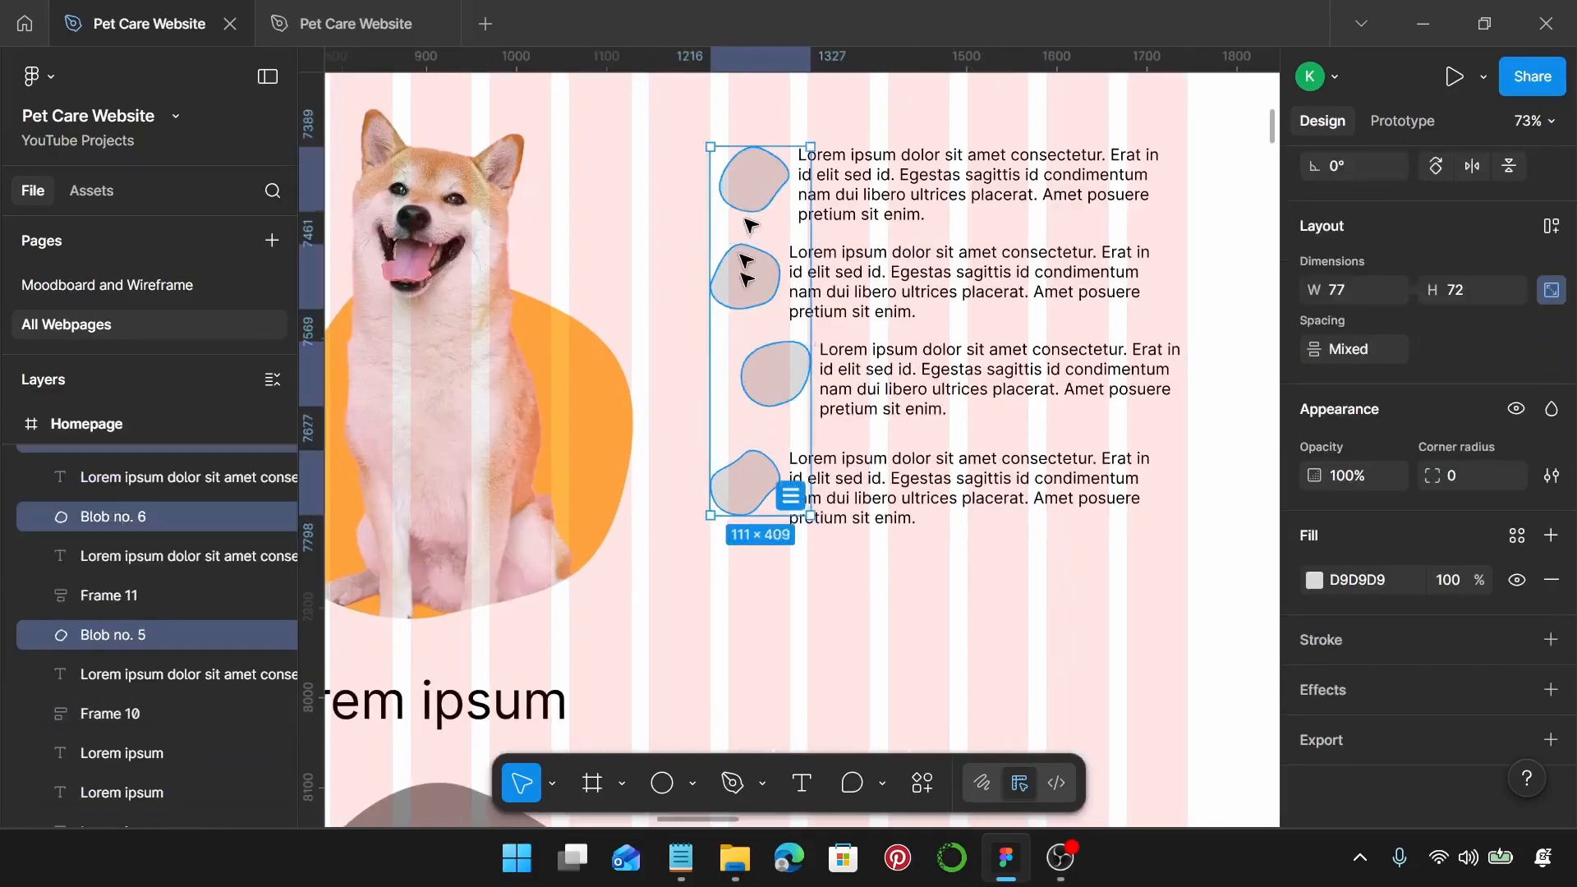
left_click(1516, 532)
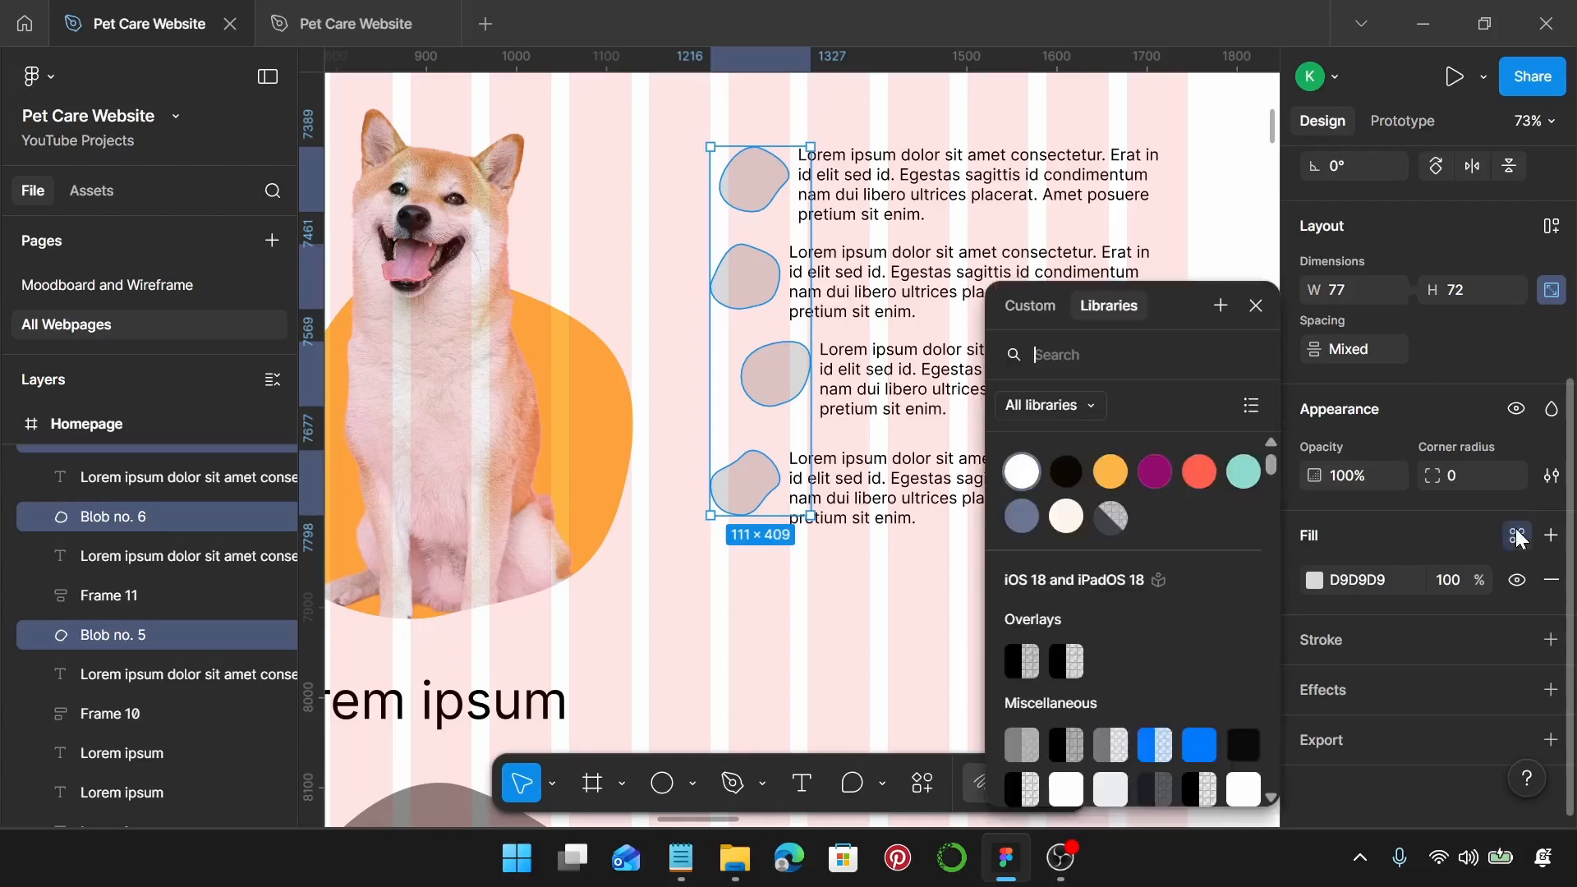
left_click(1154, 473)
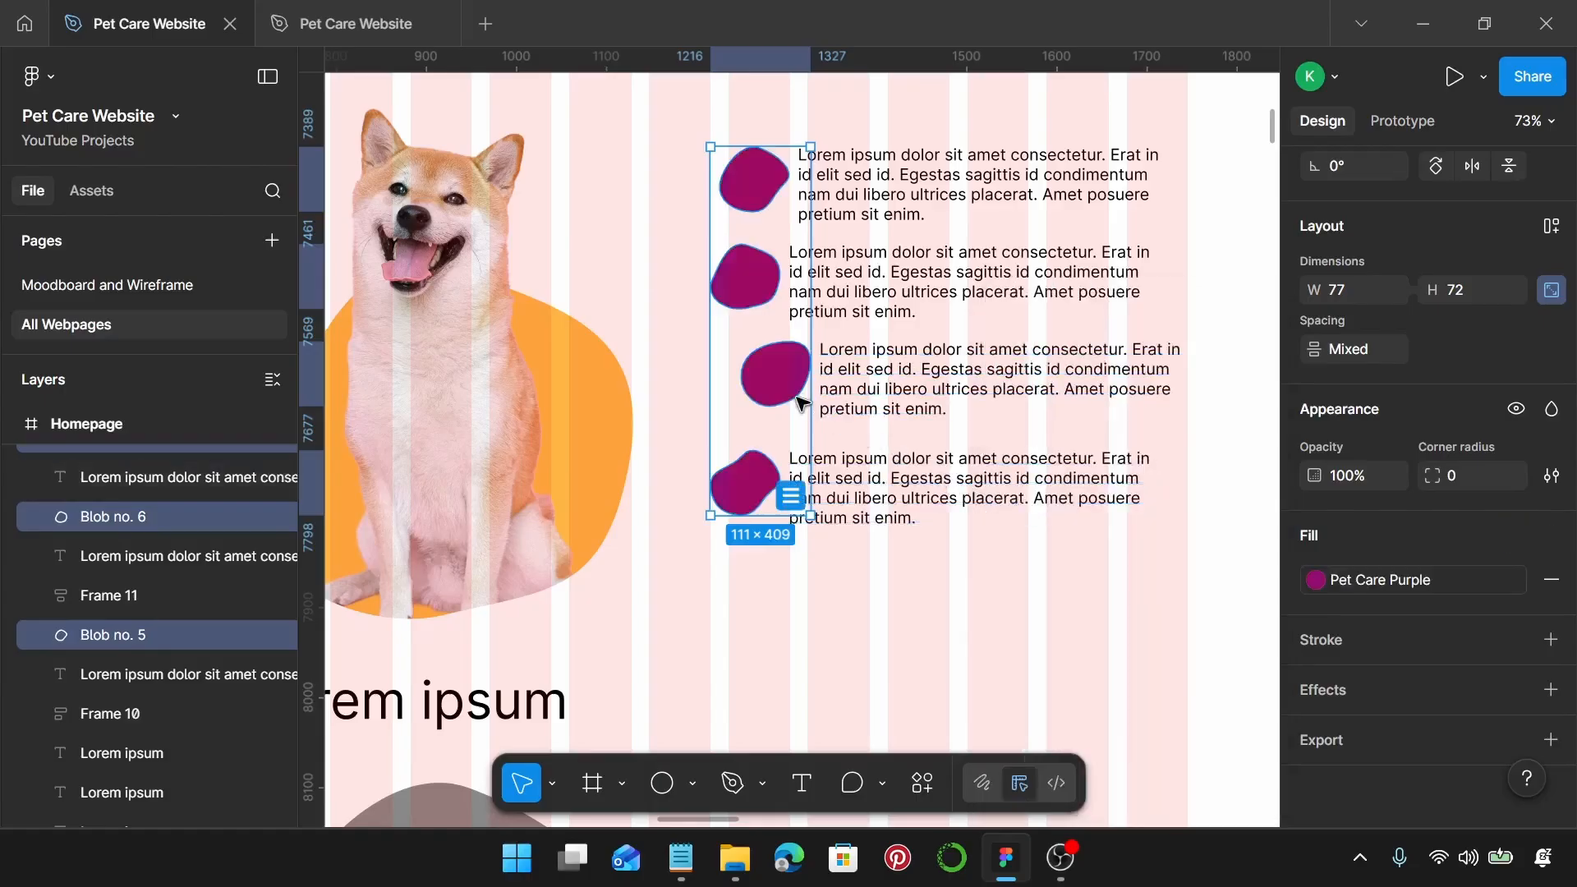
Step: Move the four purple blobs together away from the service texts, toward the dog image, leaving a gap of about 48
left_click_drag(785, 397, 752, 386)
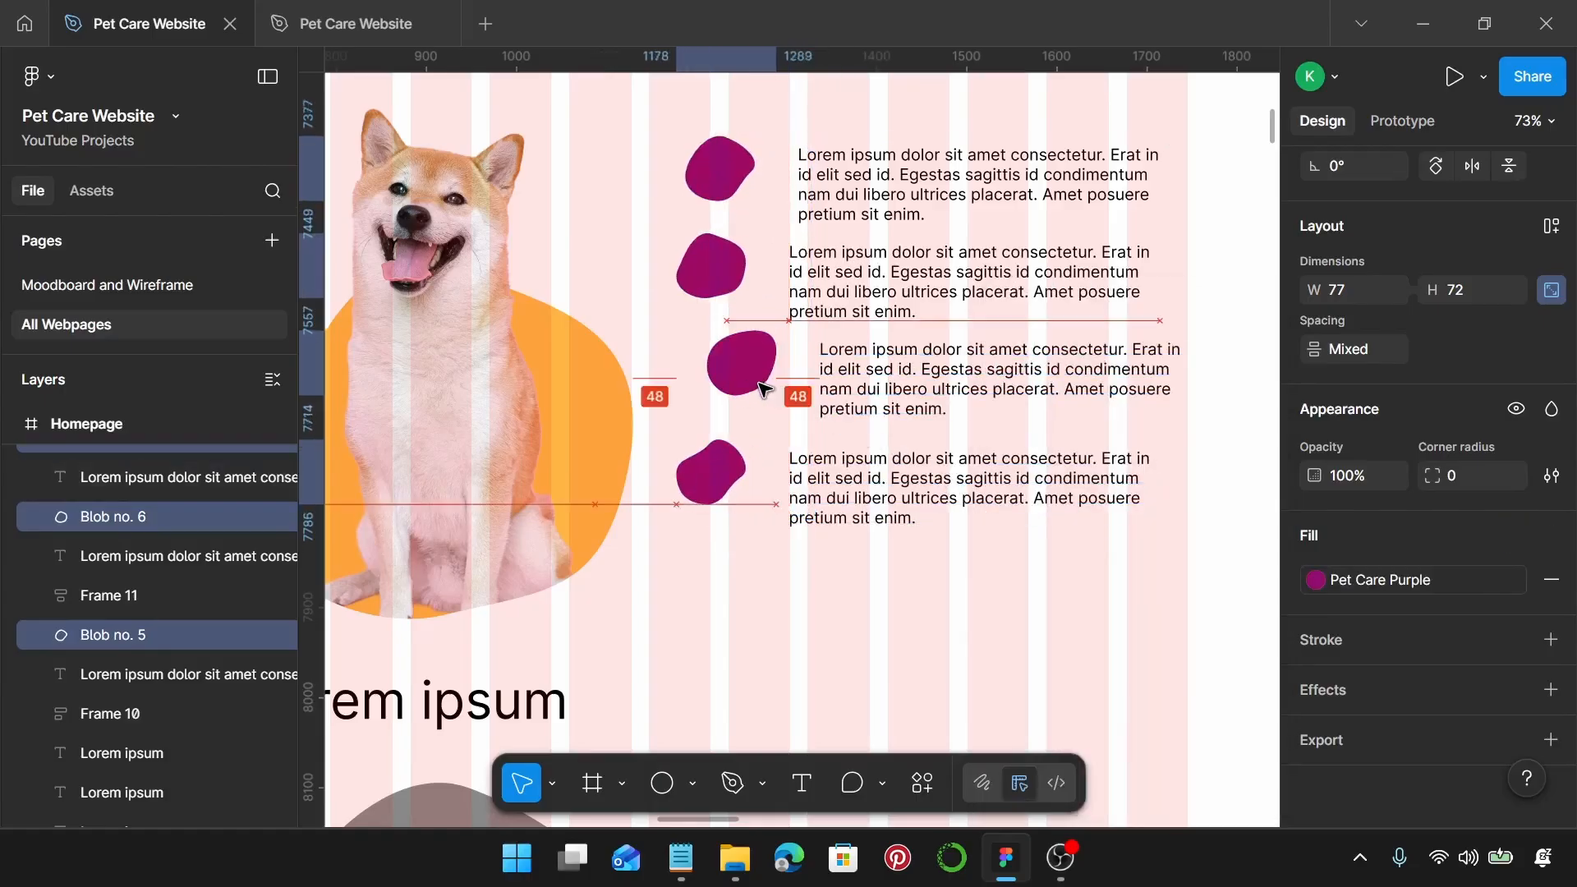
scroll(761, 383, "up", 2)
left_click(813, 591)
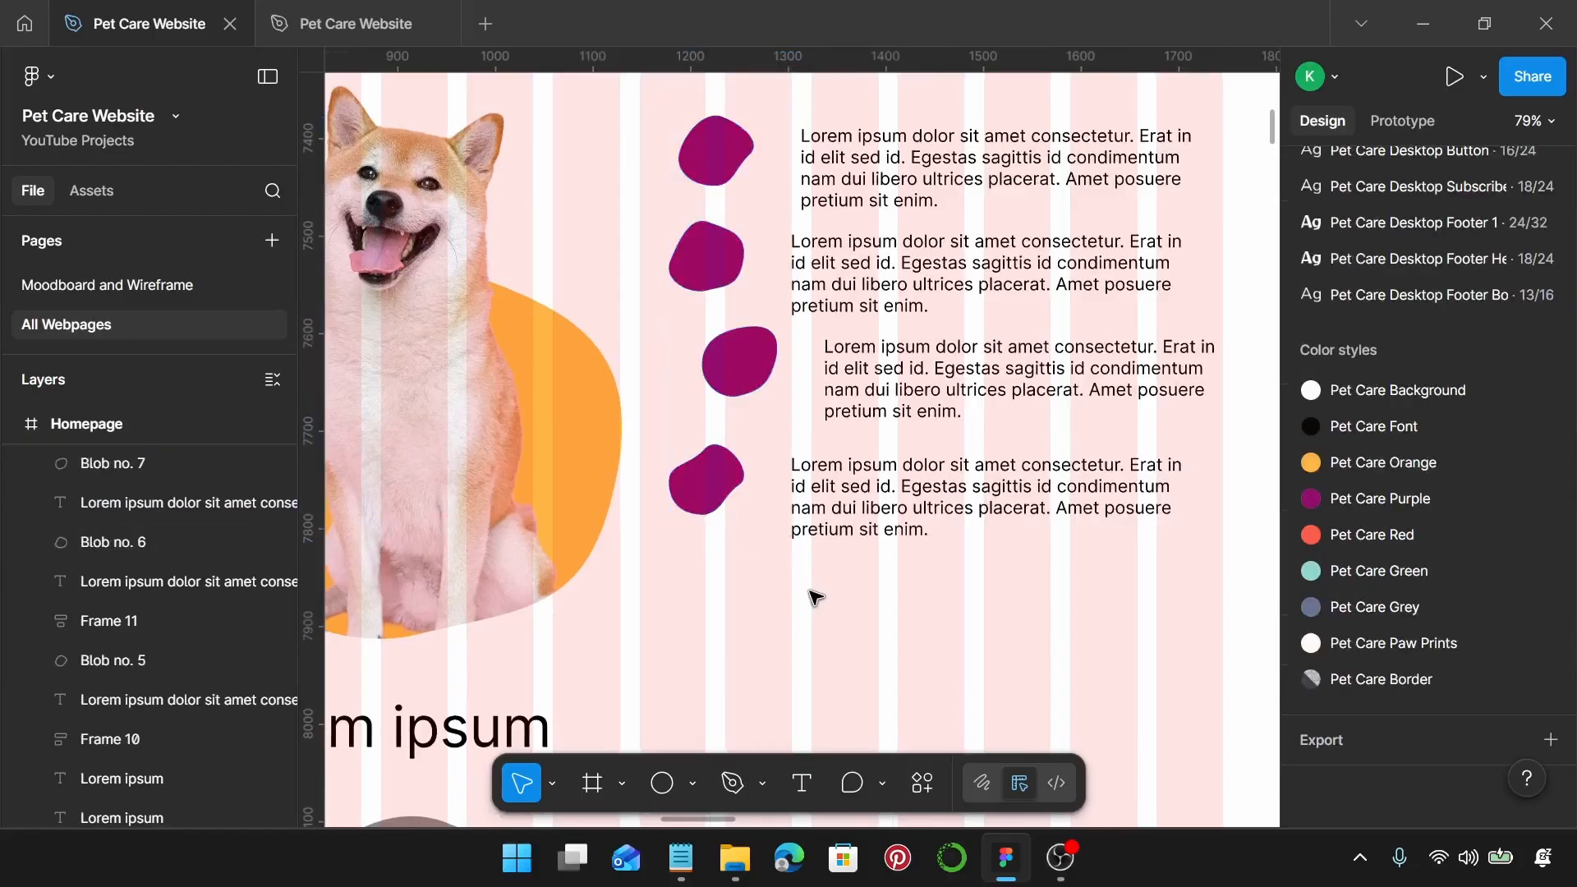
Step: Run the Iconify plugin on the Homepage and search its icons for "dog"
scroll(813, 607, "up", 2)
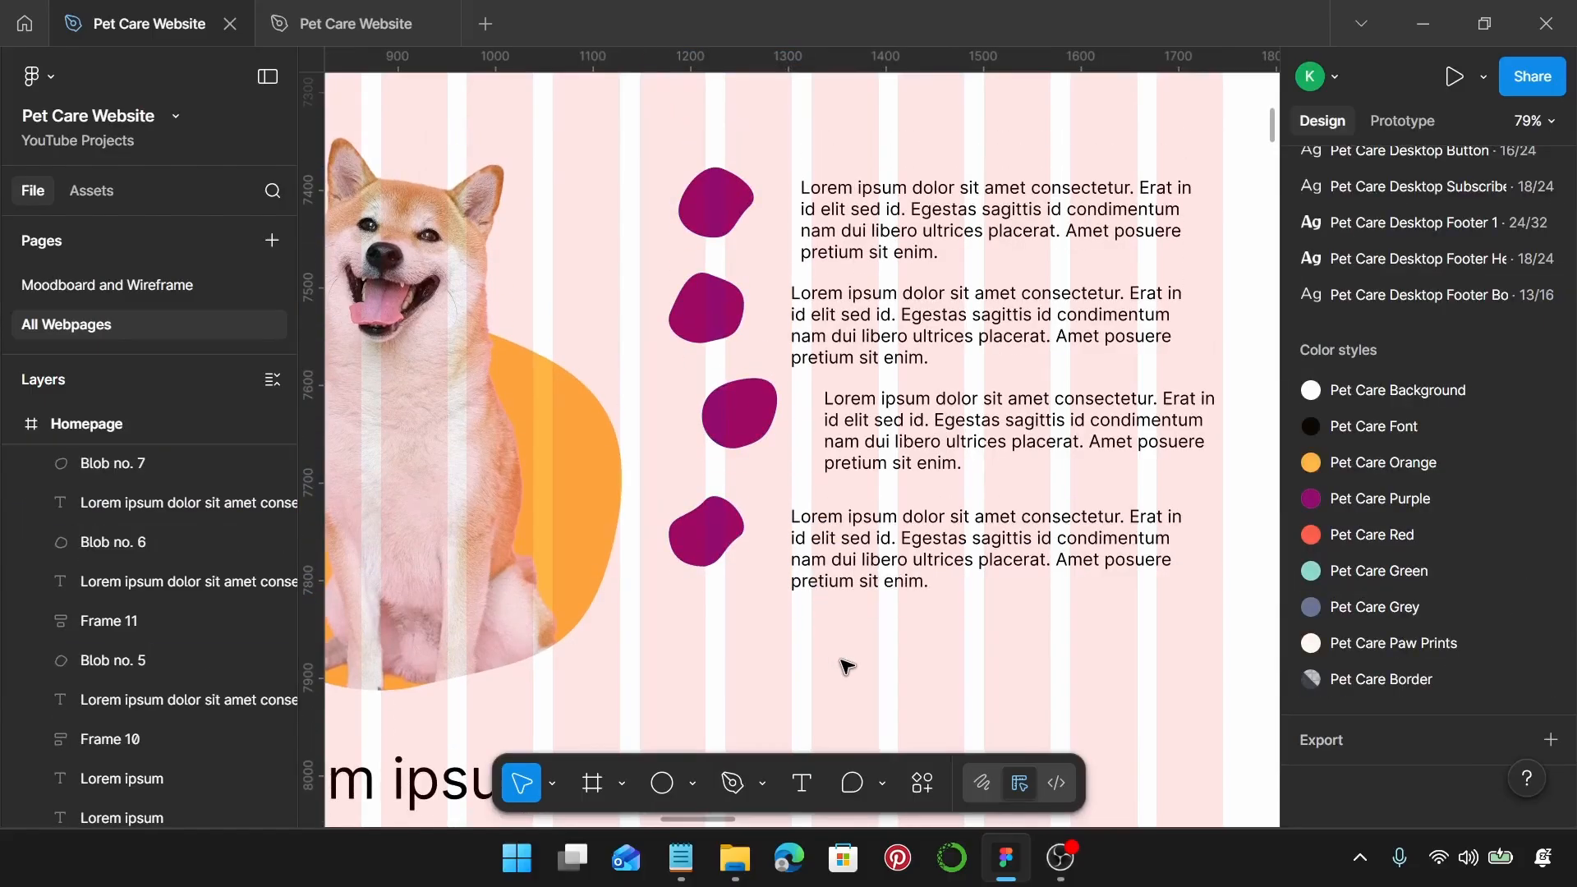
right_click(846, 665)
scroll(895, 703, "down", 5)
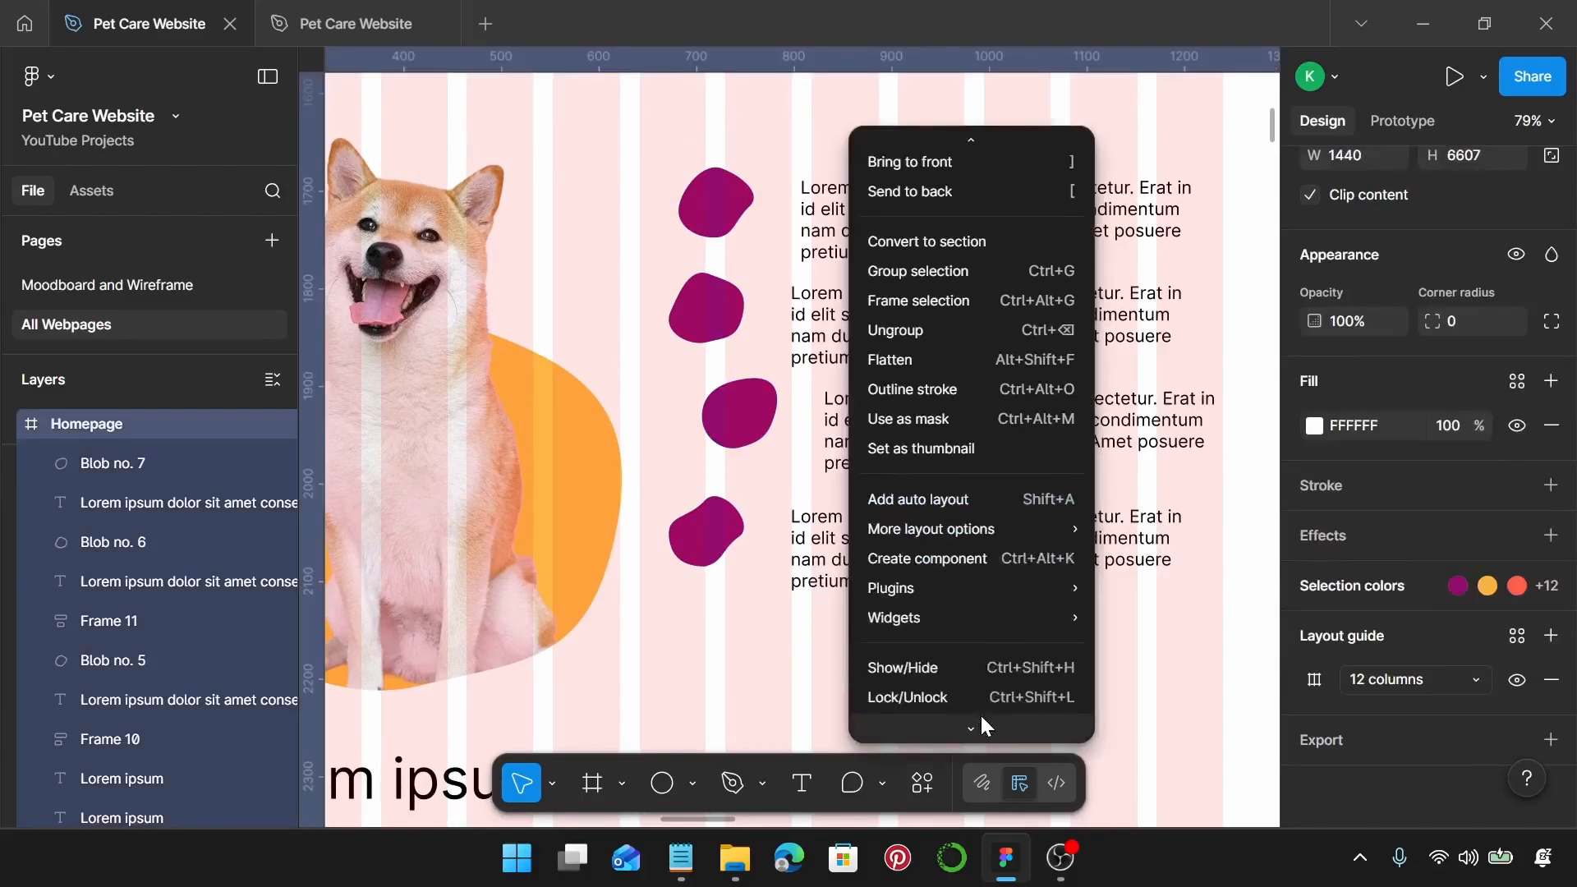
mouse_move(1006, 590)
mouse_move(1019, 562)
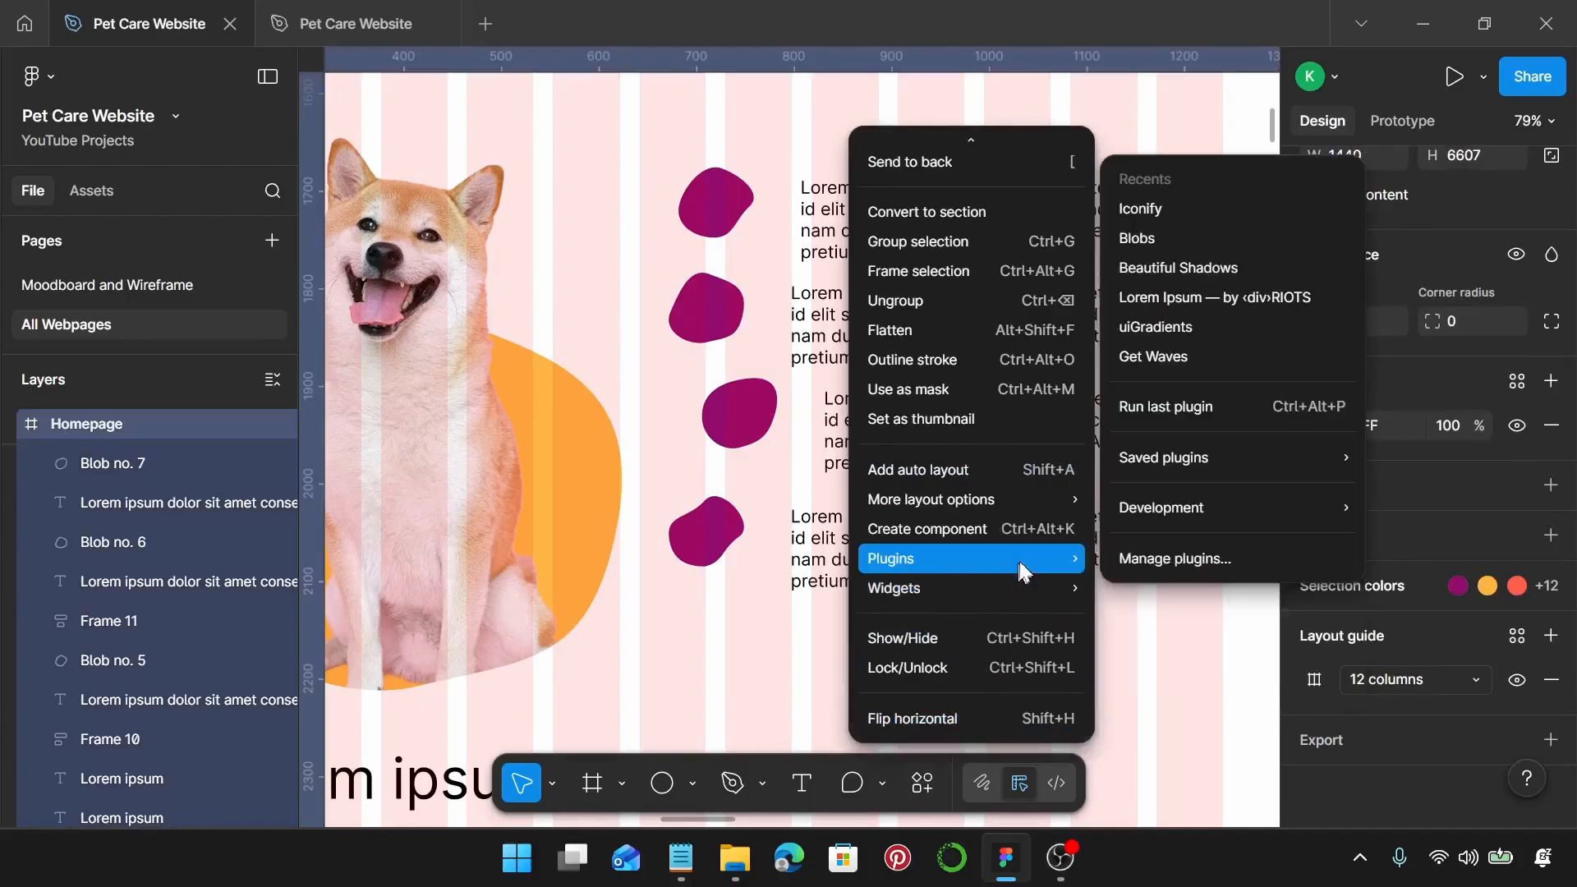
left_click(1199, 215)
scroll(627, 352, "right", 3)
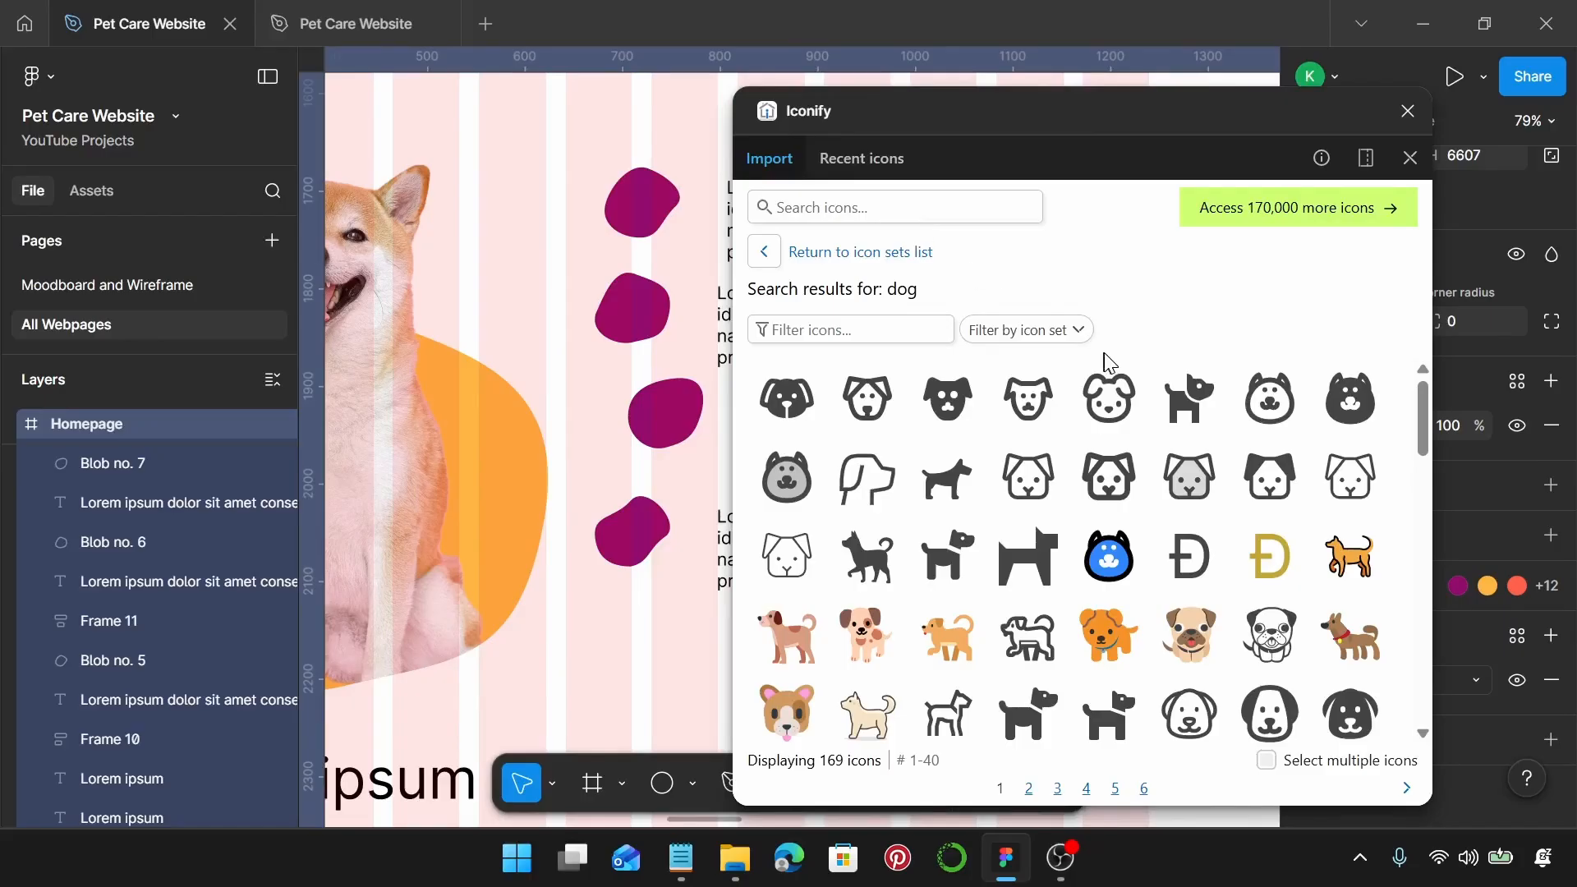
Step: Place the high-contrast dog-face icon, size 16 and color #fff, on the first service row's purple blob
scroll(1096, 460, "down", 5)
scroll(1085, 545, "down", 3)
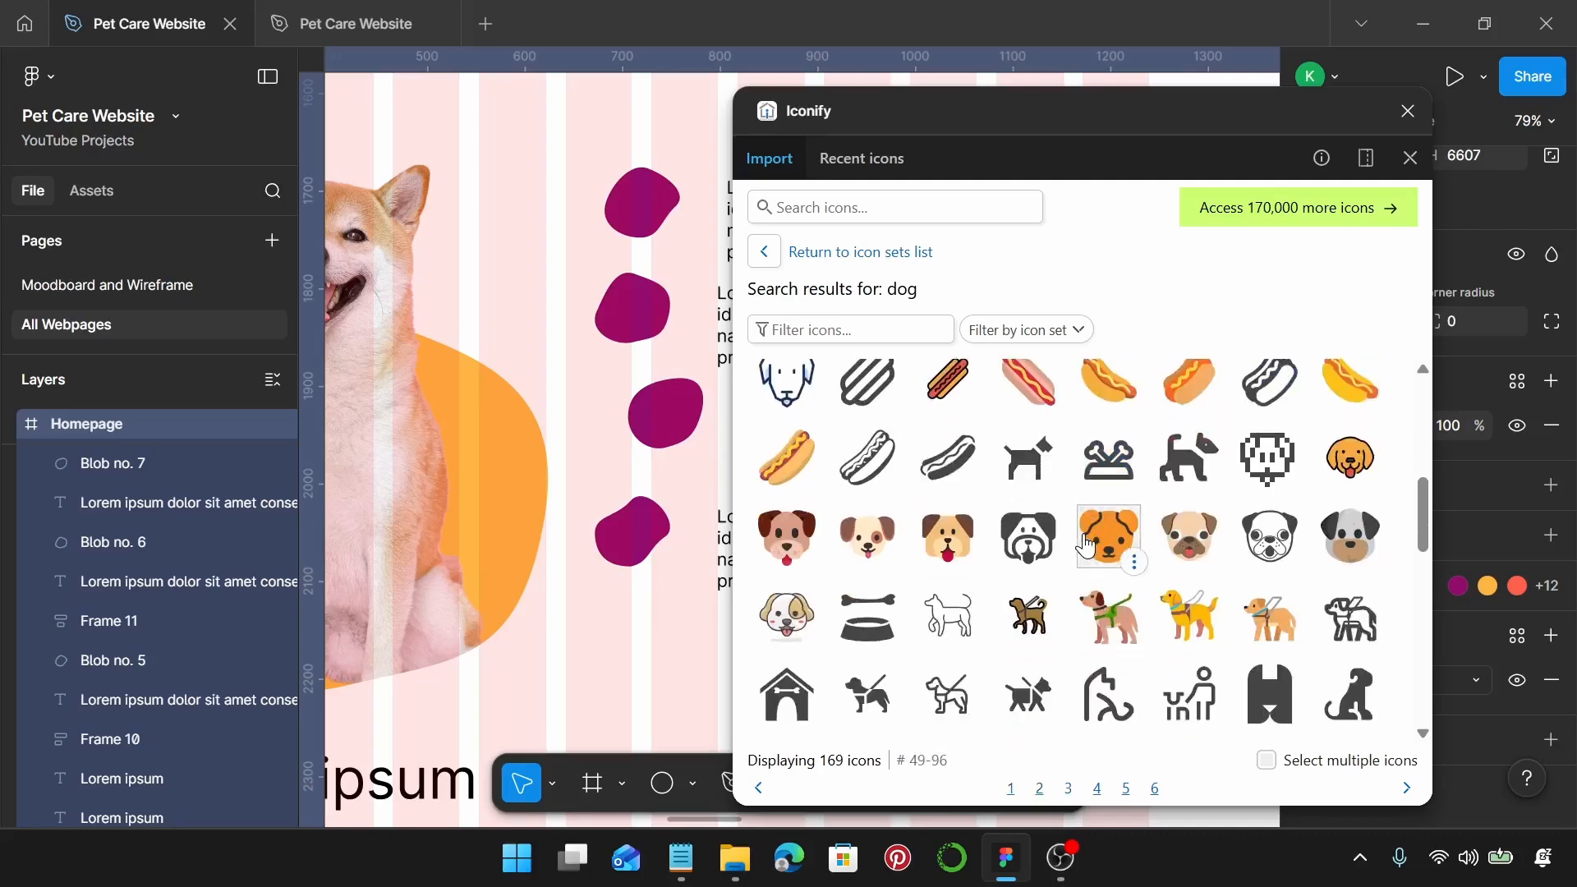
left_click(1018, 433)
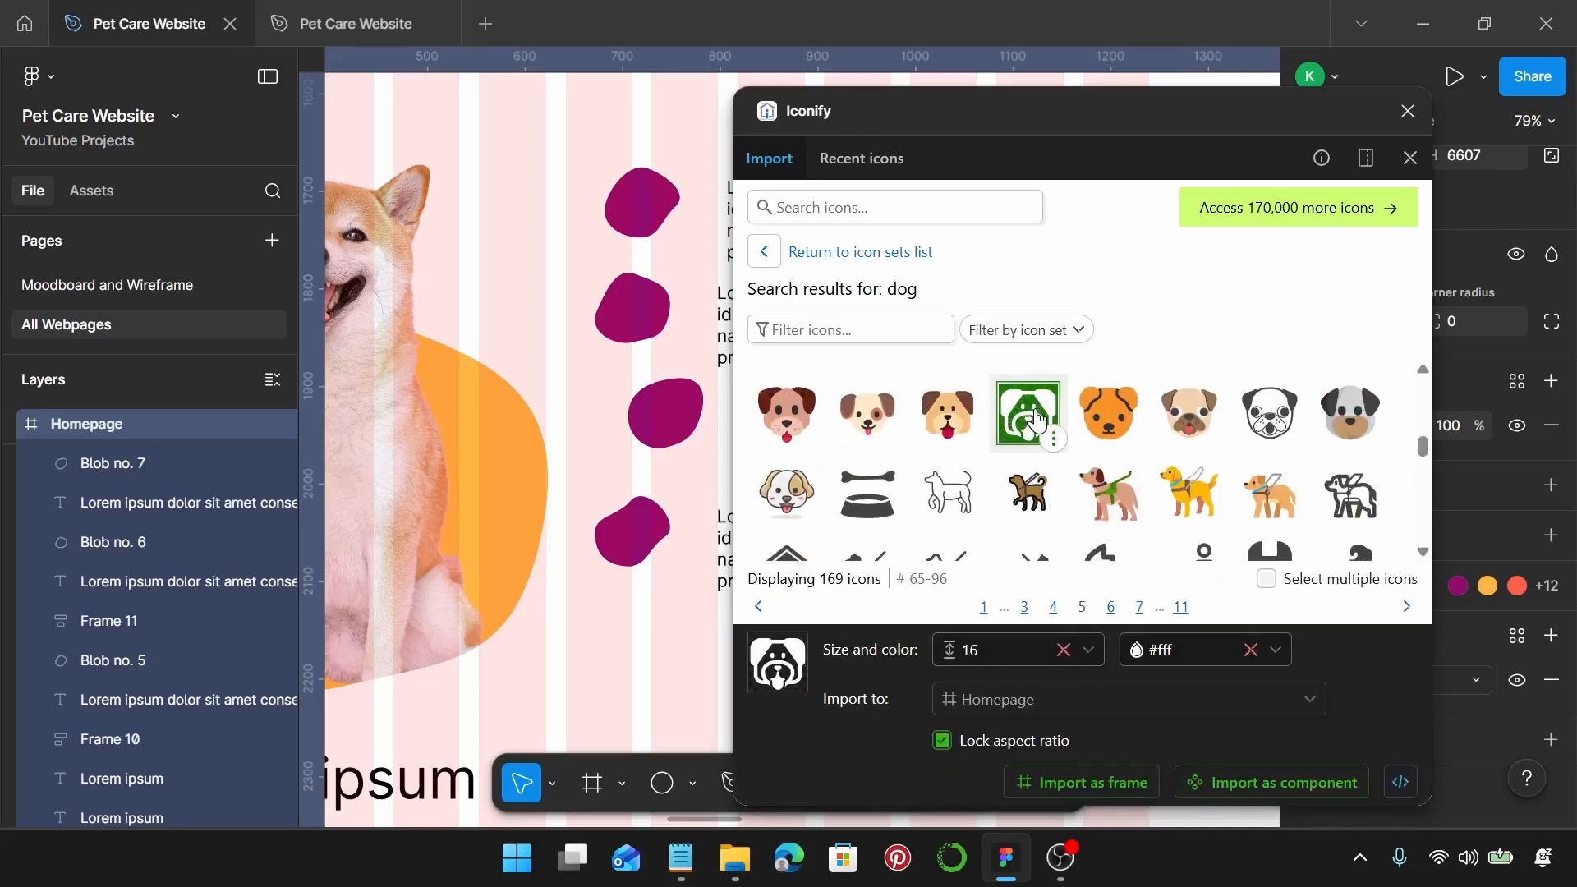
left_click_drag(1036, 418, 641, 201)
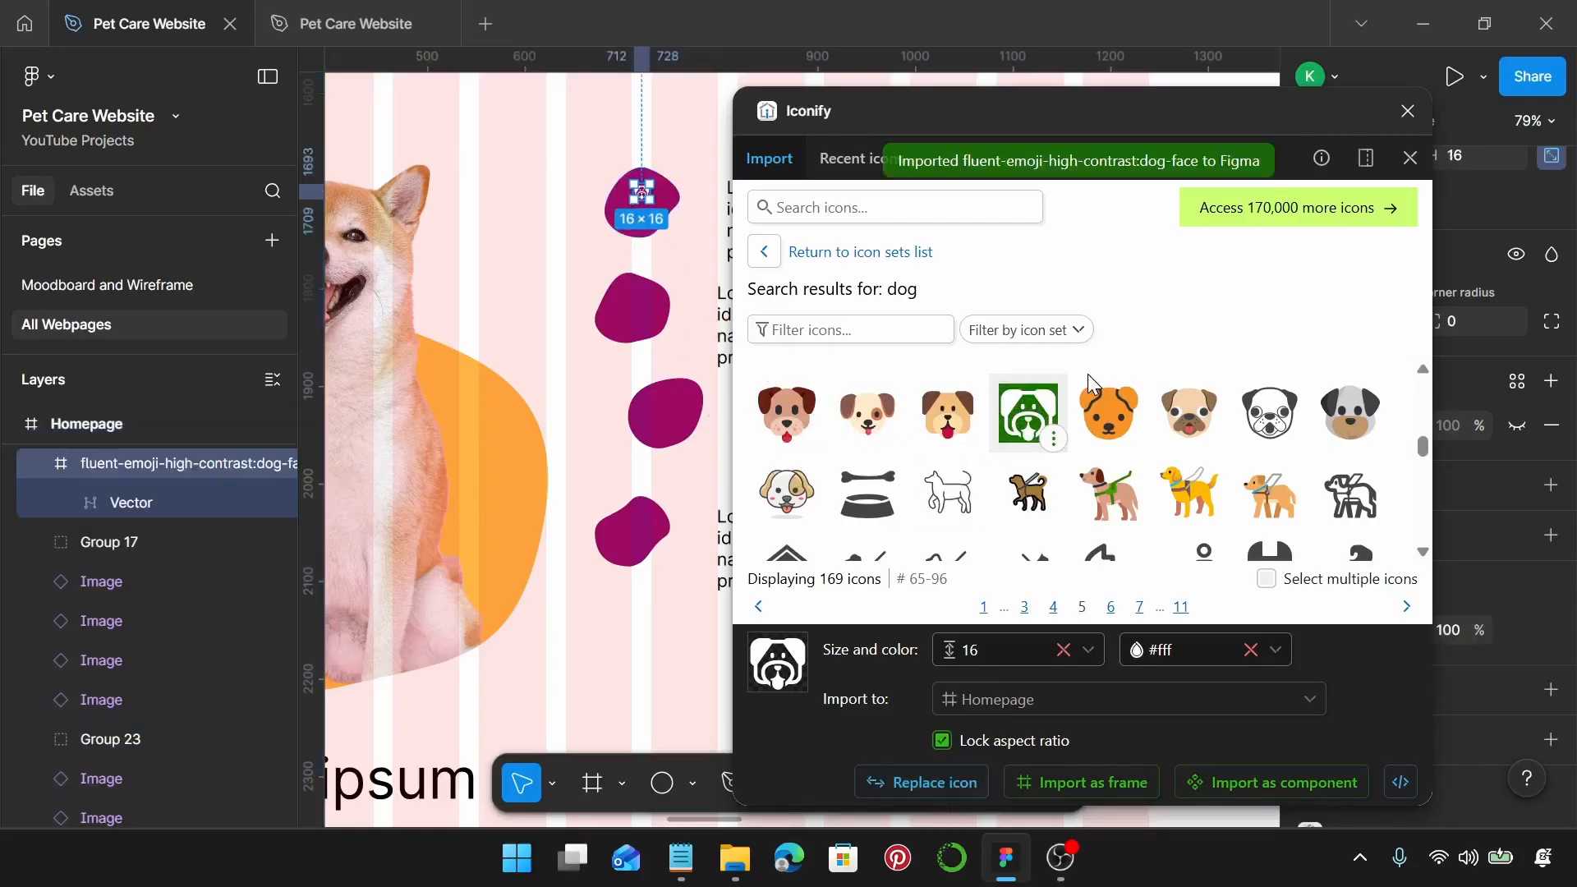
Step: Place the solid guide-dog icon, size 16 in white, on the fourth service row's purple blob
scroll(1287, 484, "down", 2)
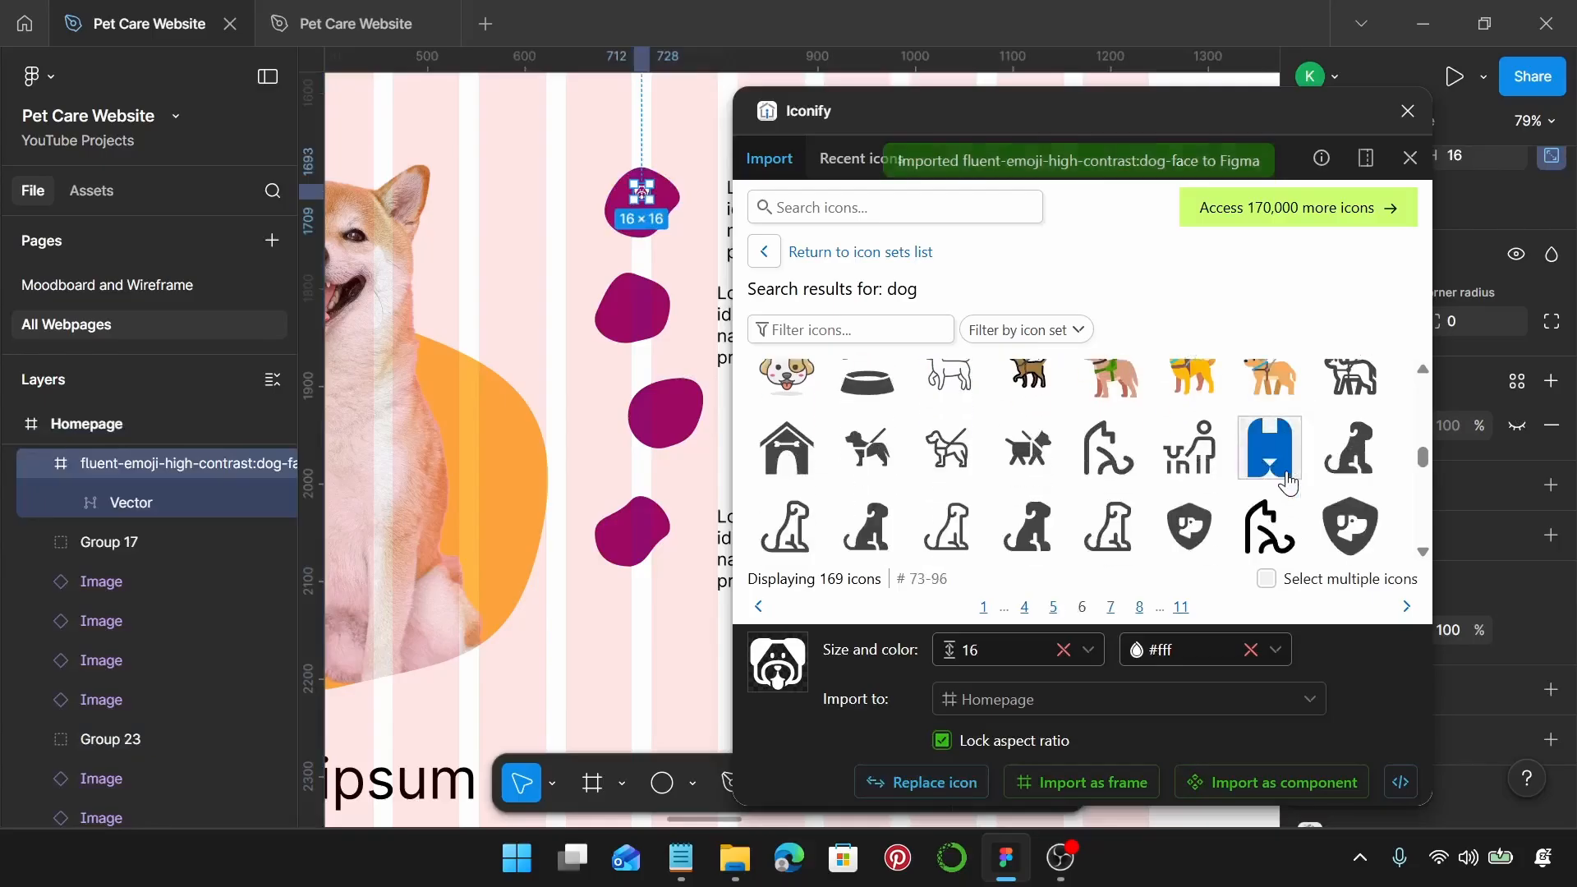
left_click(872, 457)
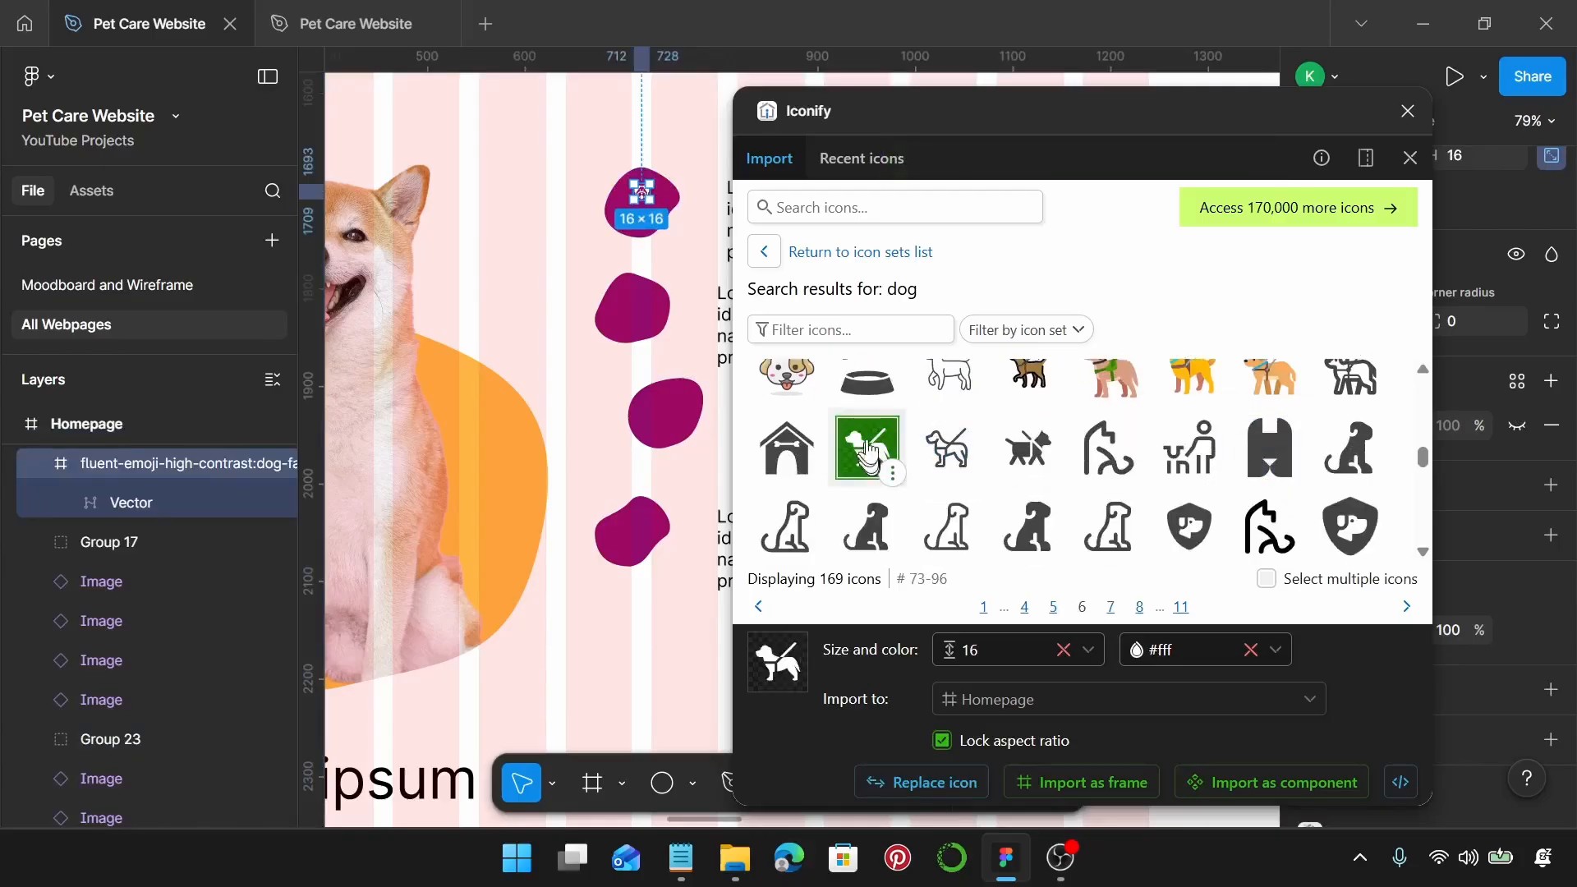
left_click_drag(870, 436, 636, 540)
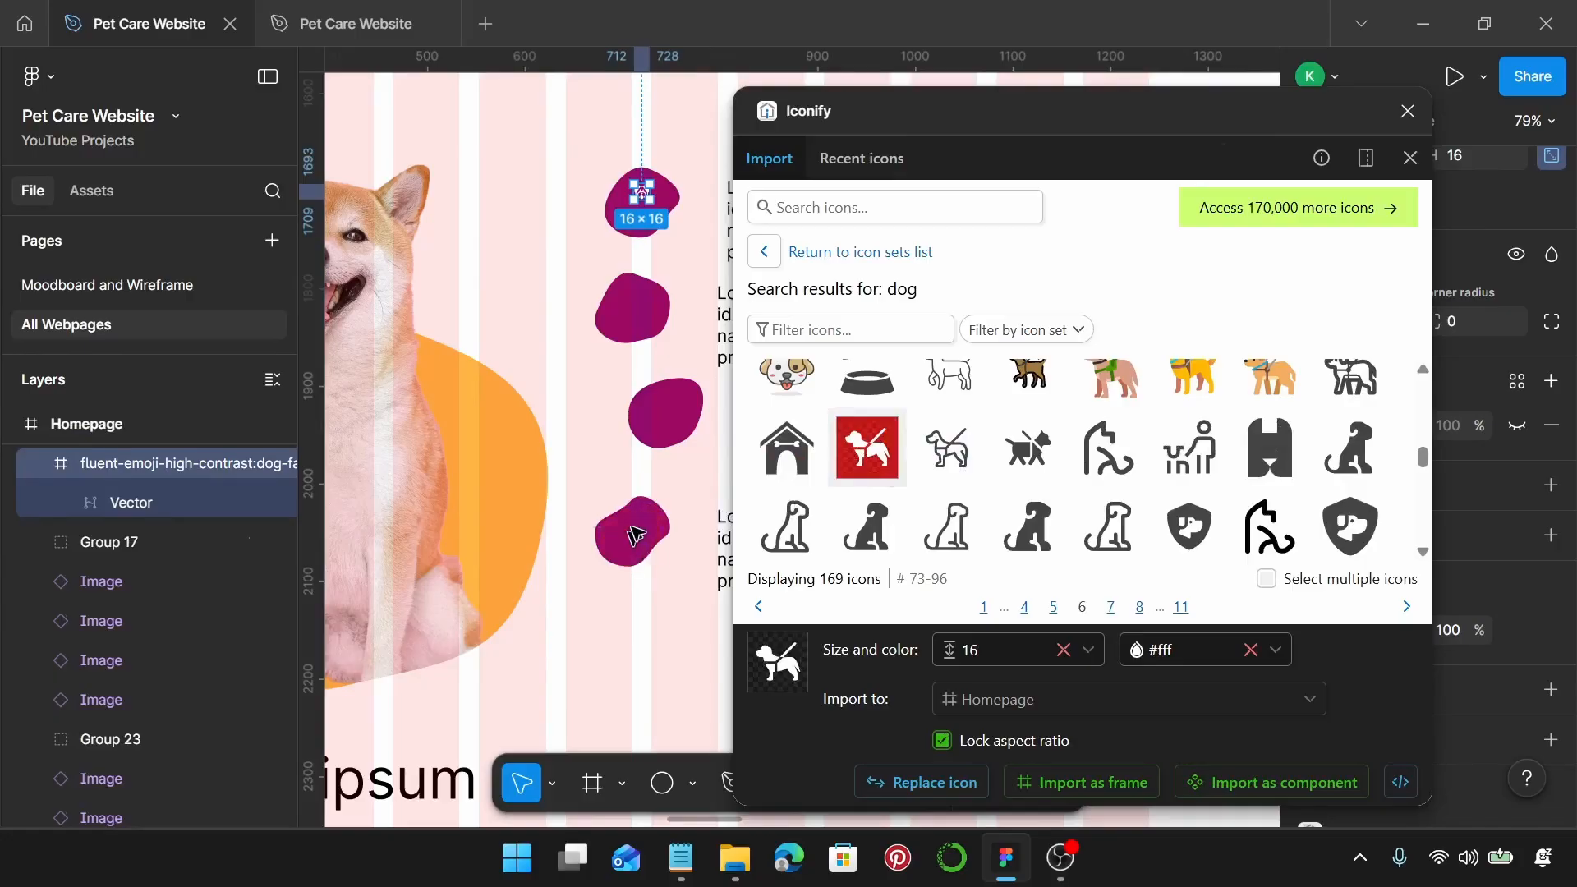
Step: Search the icons for "hospital" and place the white ph:hospital-bold icon on the second service row's purple blob
left_click(903, 217)
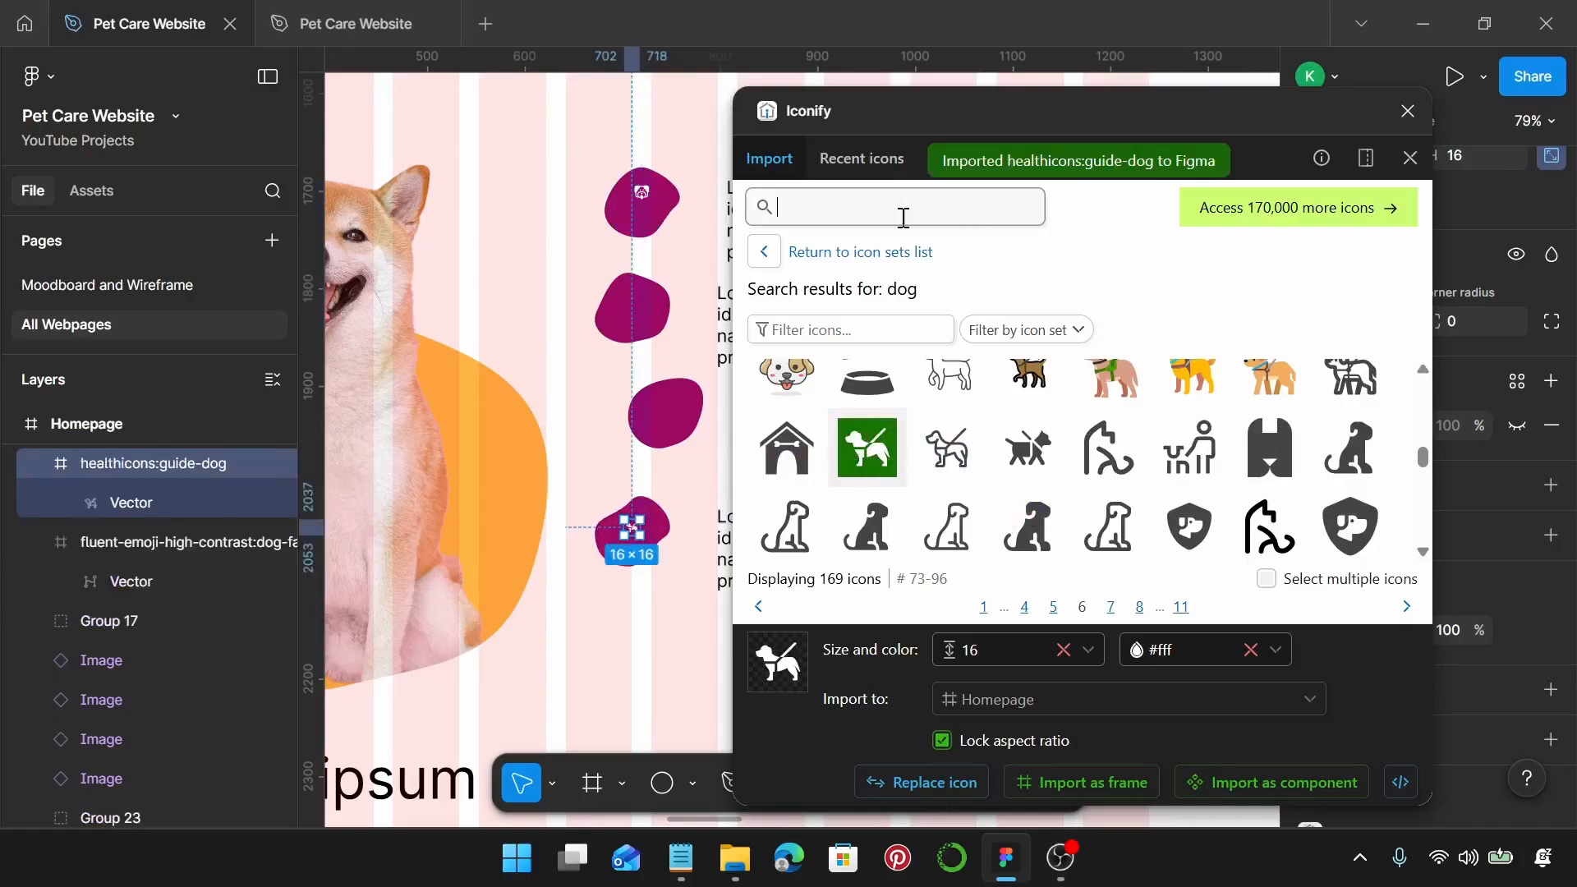
type("hospital")
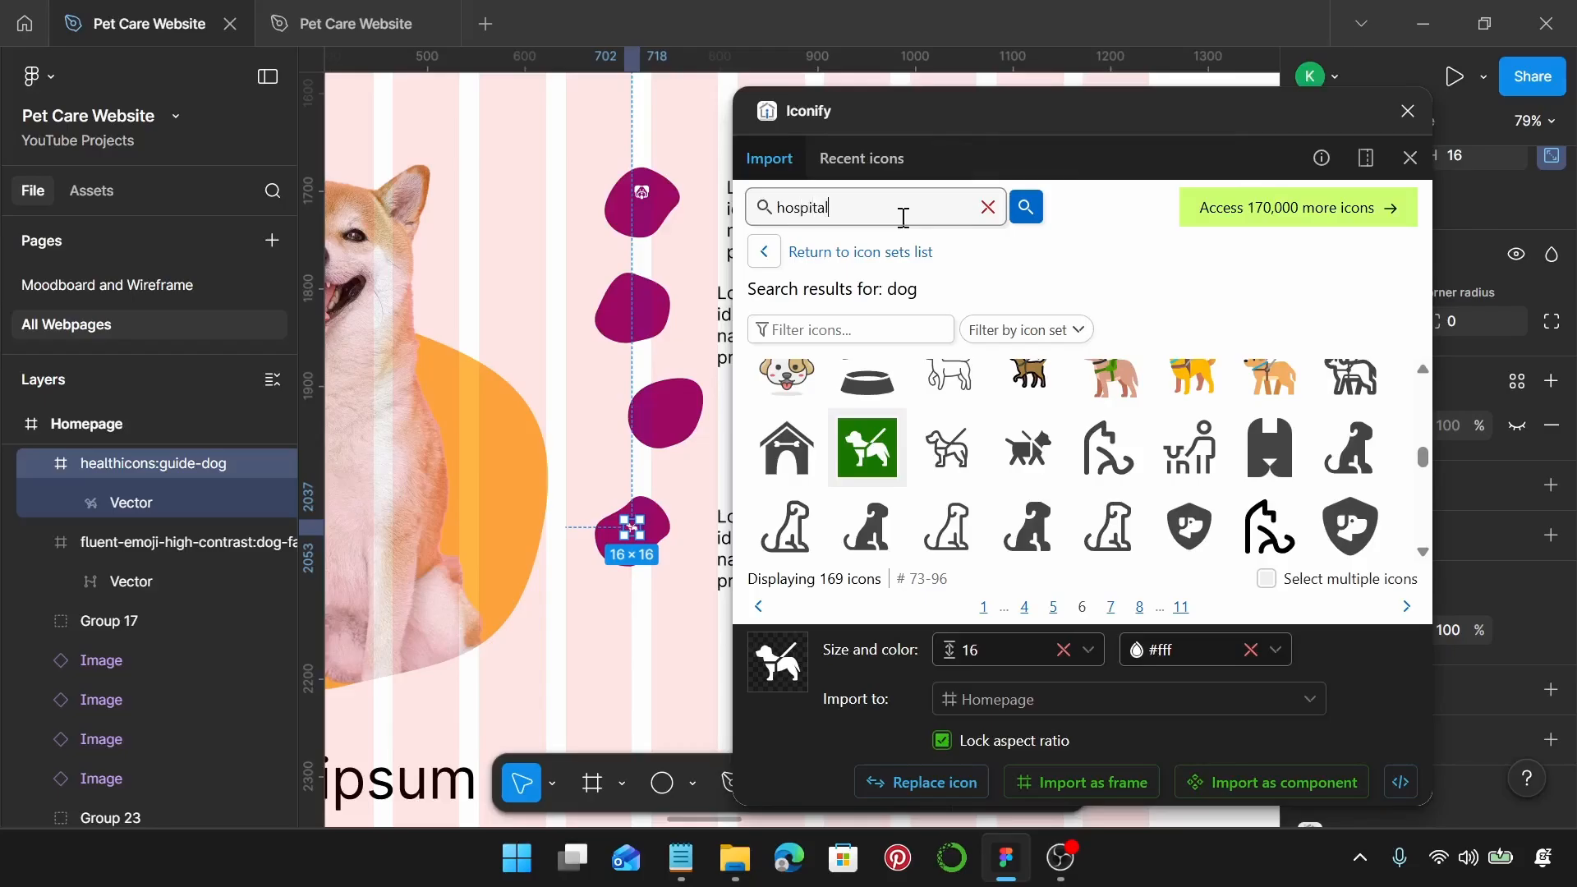
key("Return")
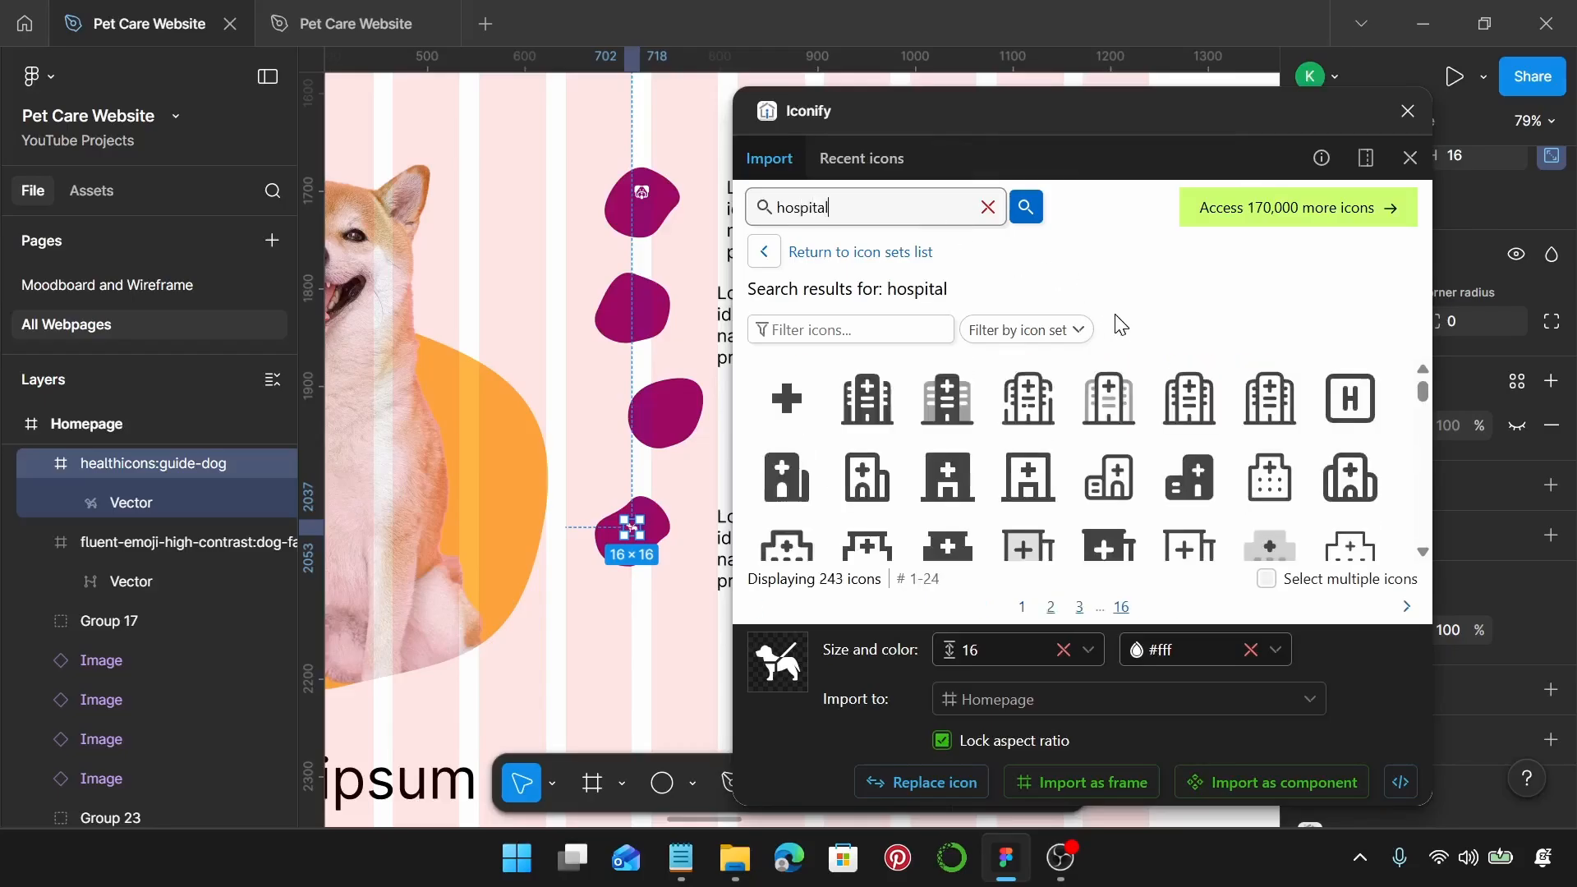
scroll(1166, 509, "down", 3)
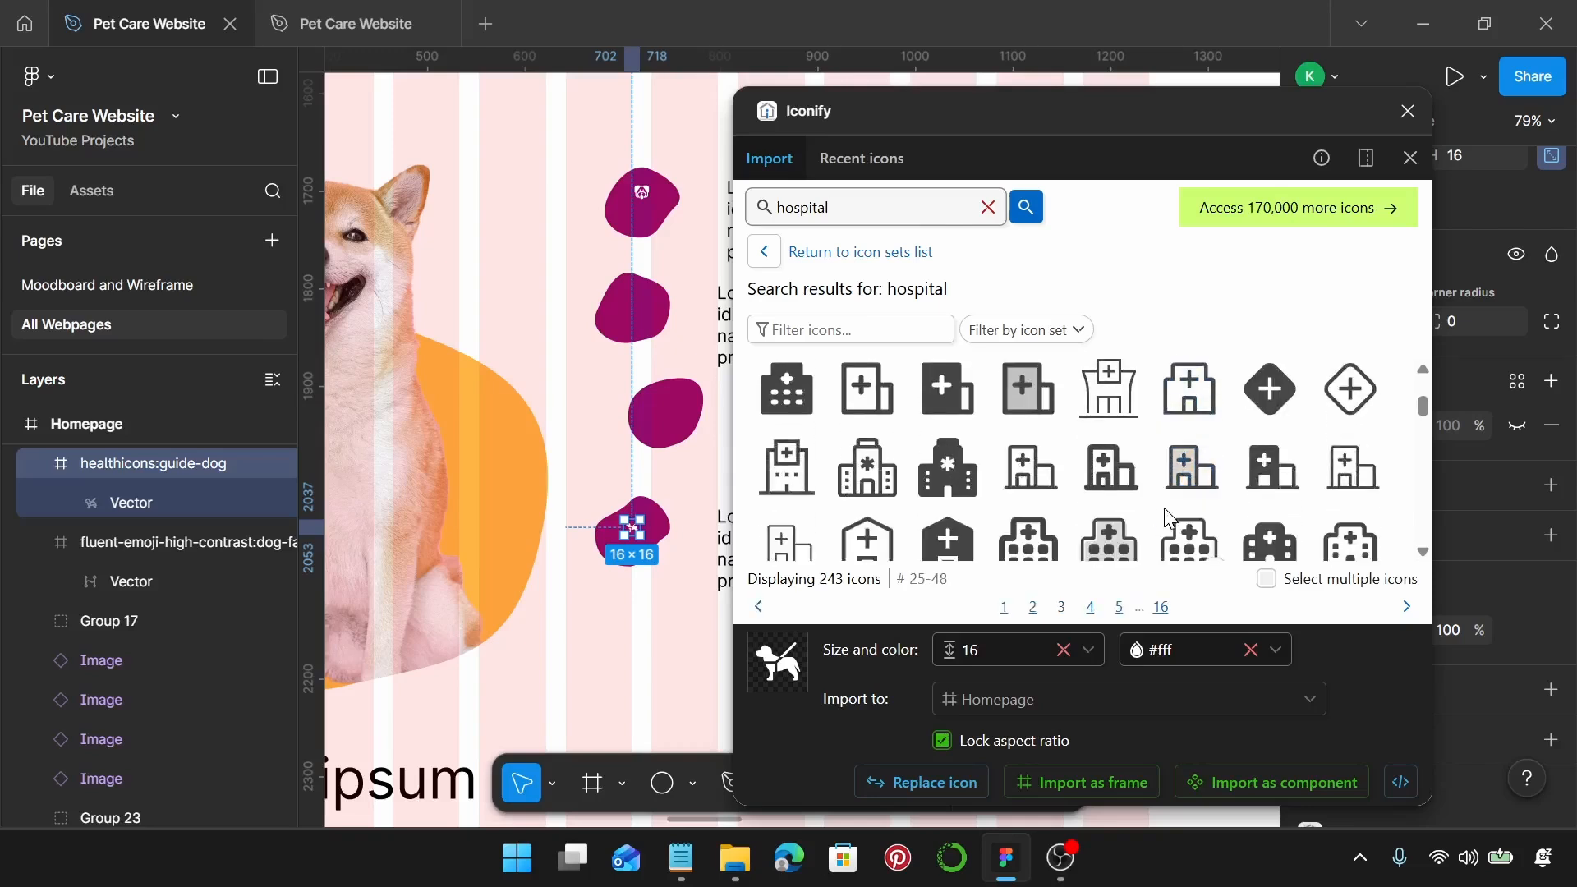
left_click(1109, 472)
left_click_drag(1108, 475, 630, 306)
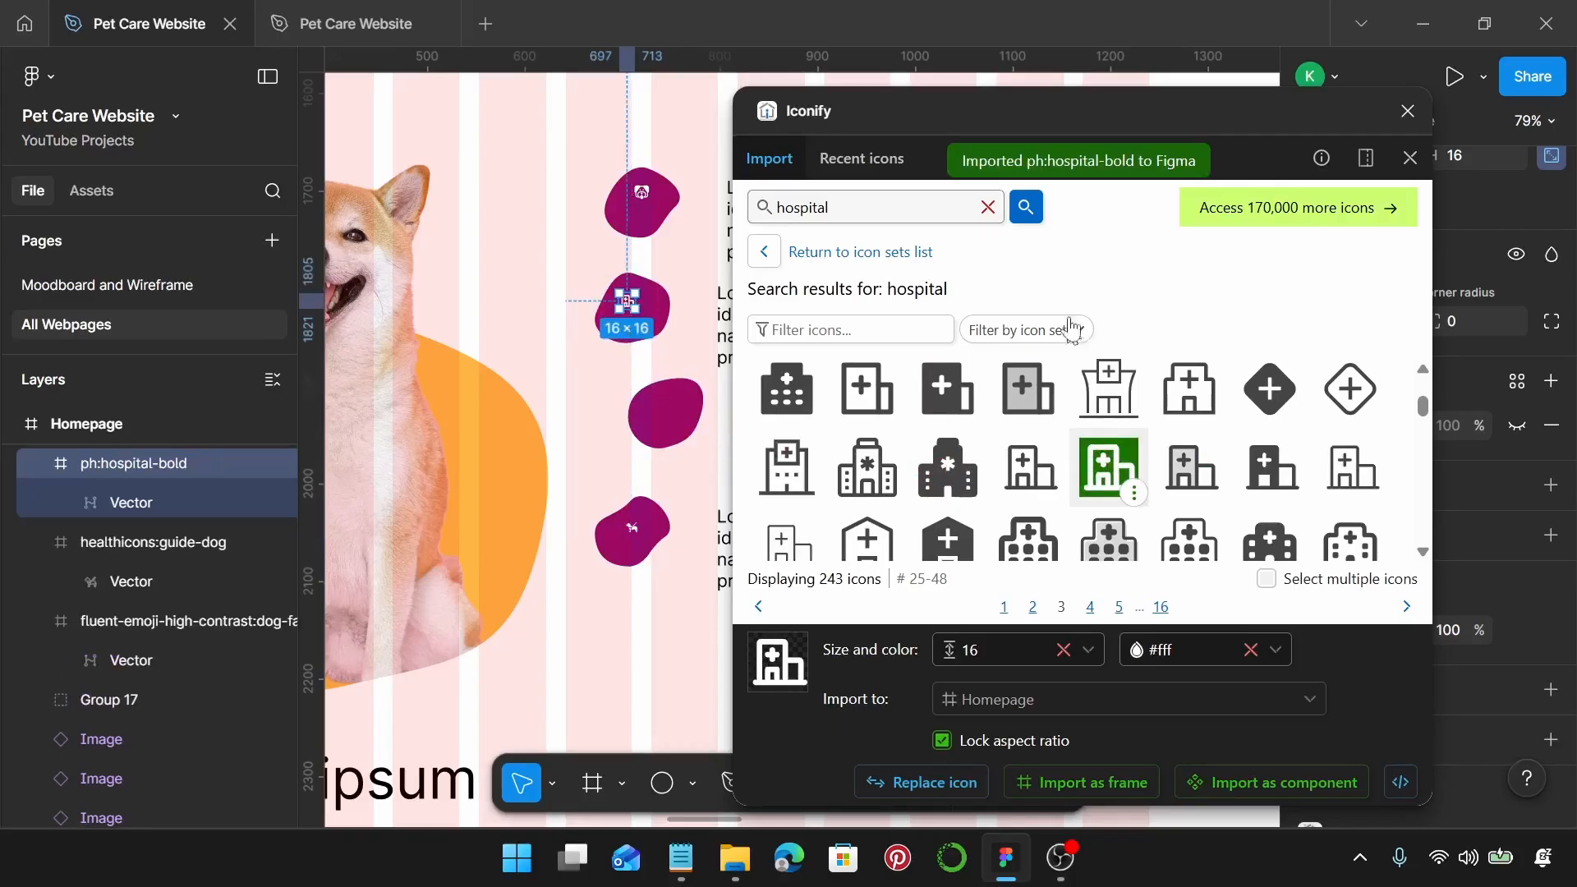
Step: Search the icons for "house", place the white f7:house-fill icon on the third row's purple blob, and close Iconify
left_click(988, 211)
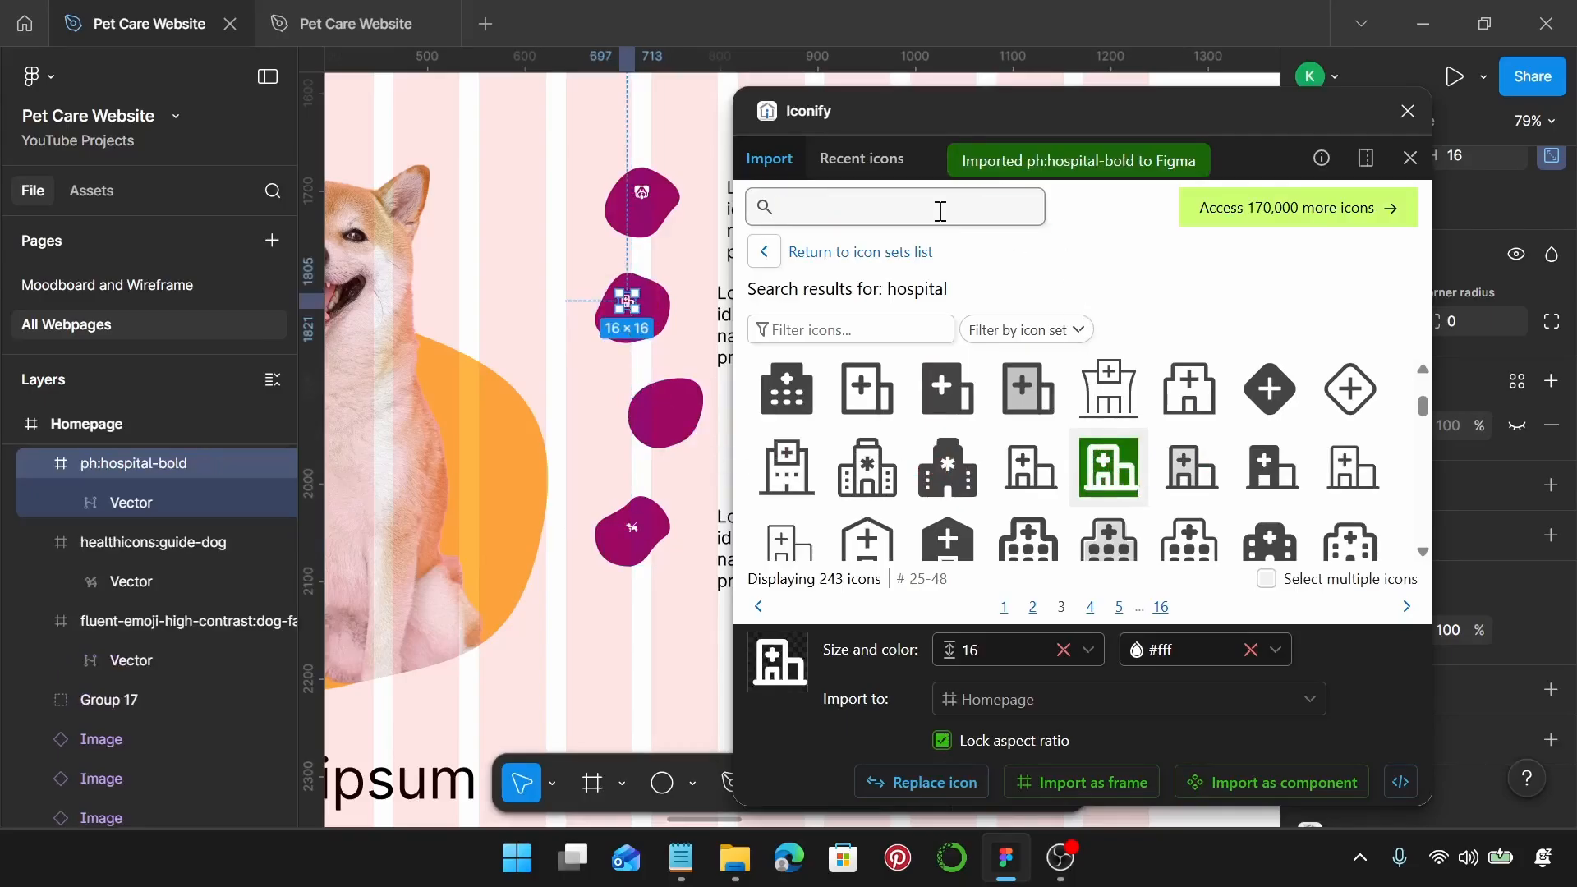
type("house")
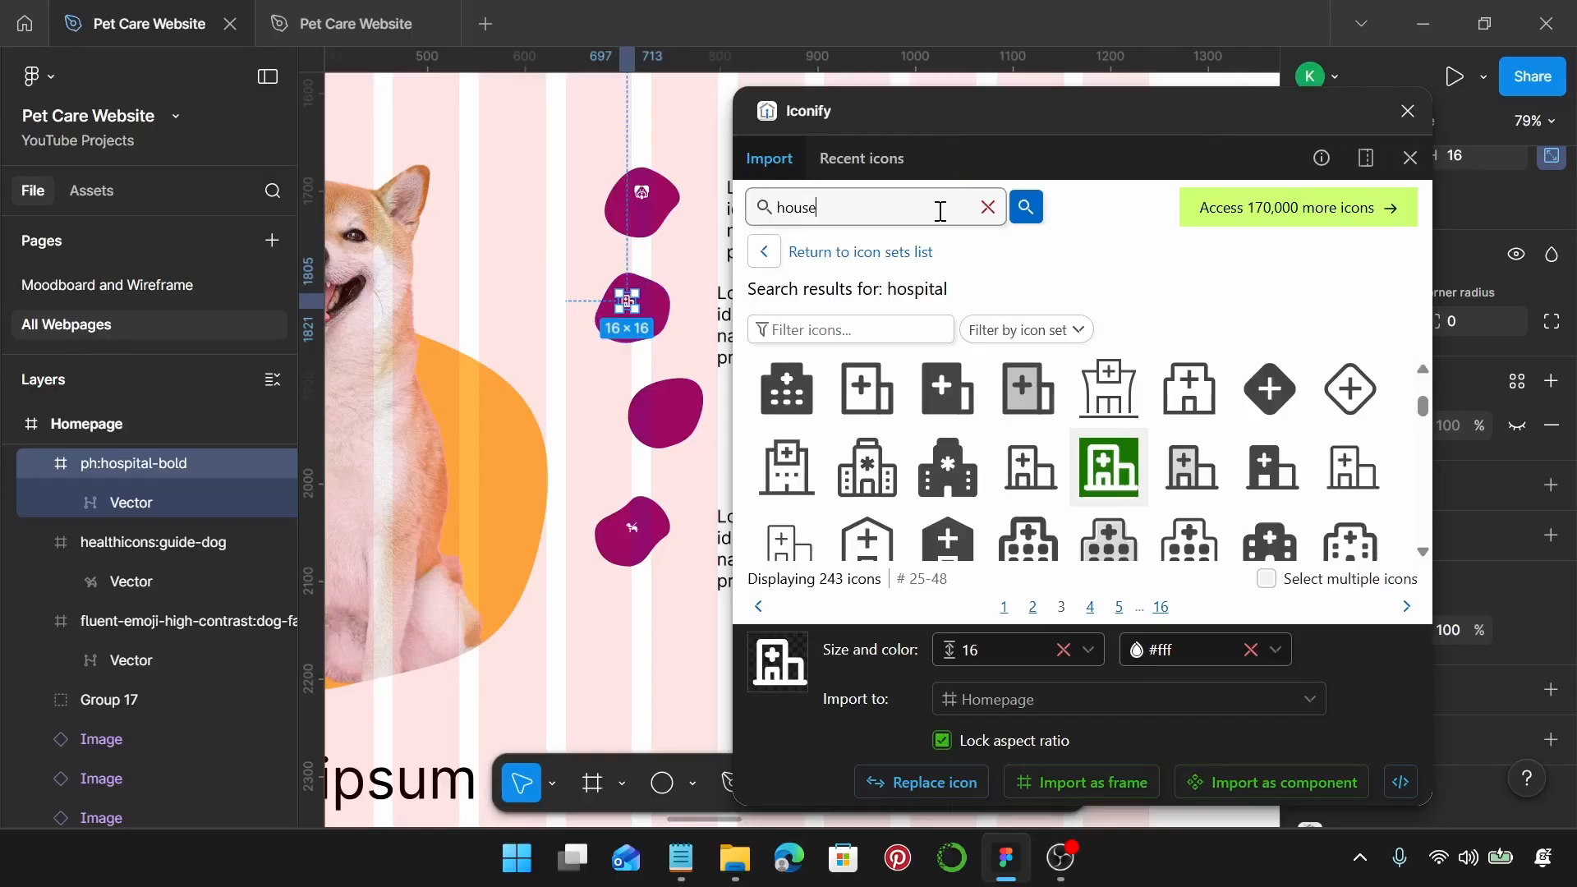
key("Return")
scroll(1096, 419, "down", 5)
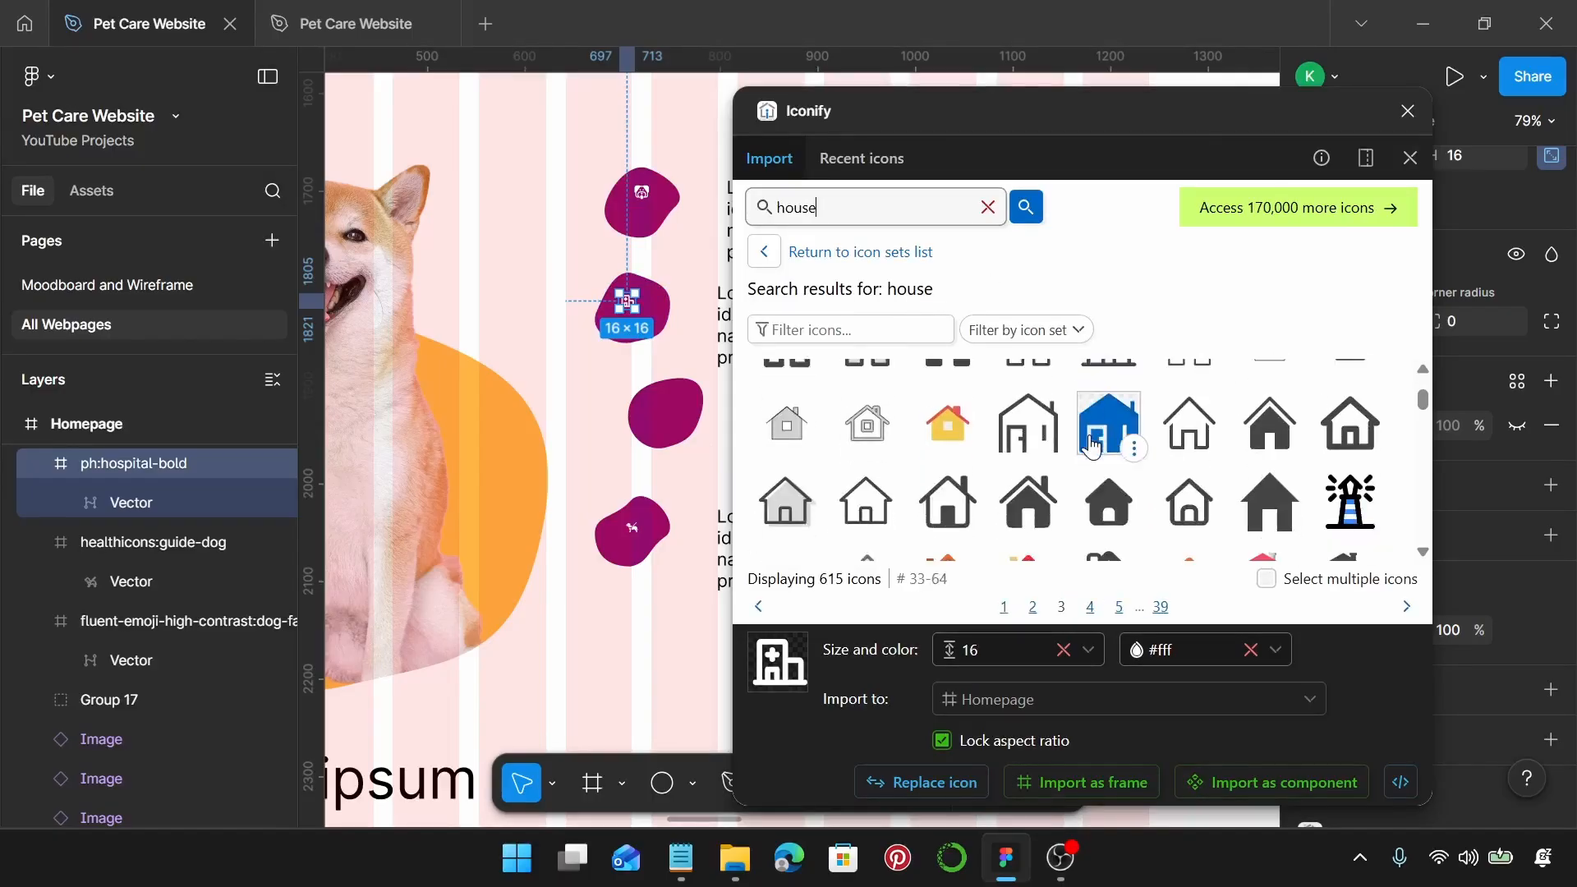
left_click(1028, 501)
left_click_drag(1028, 501, 665, 408)
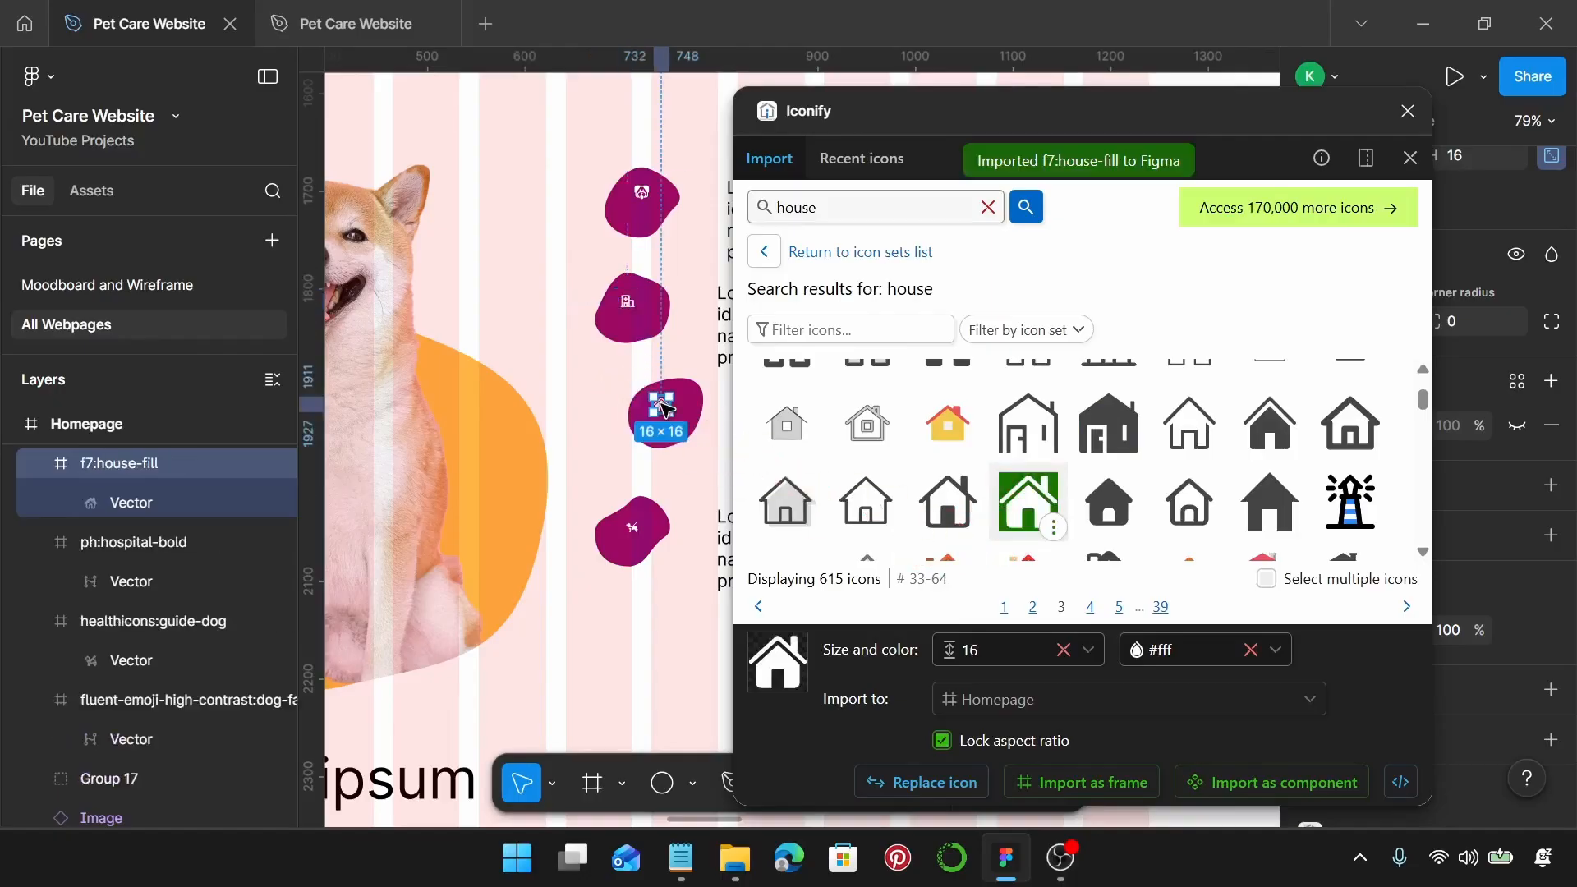
left_click(1408, 111)
Step: Resize all four white service icons together to 35 × 35
scroll(673, 263, "left", 3)
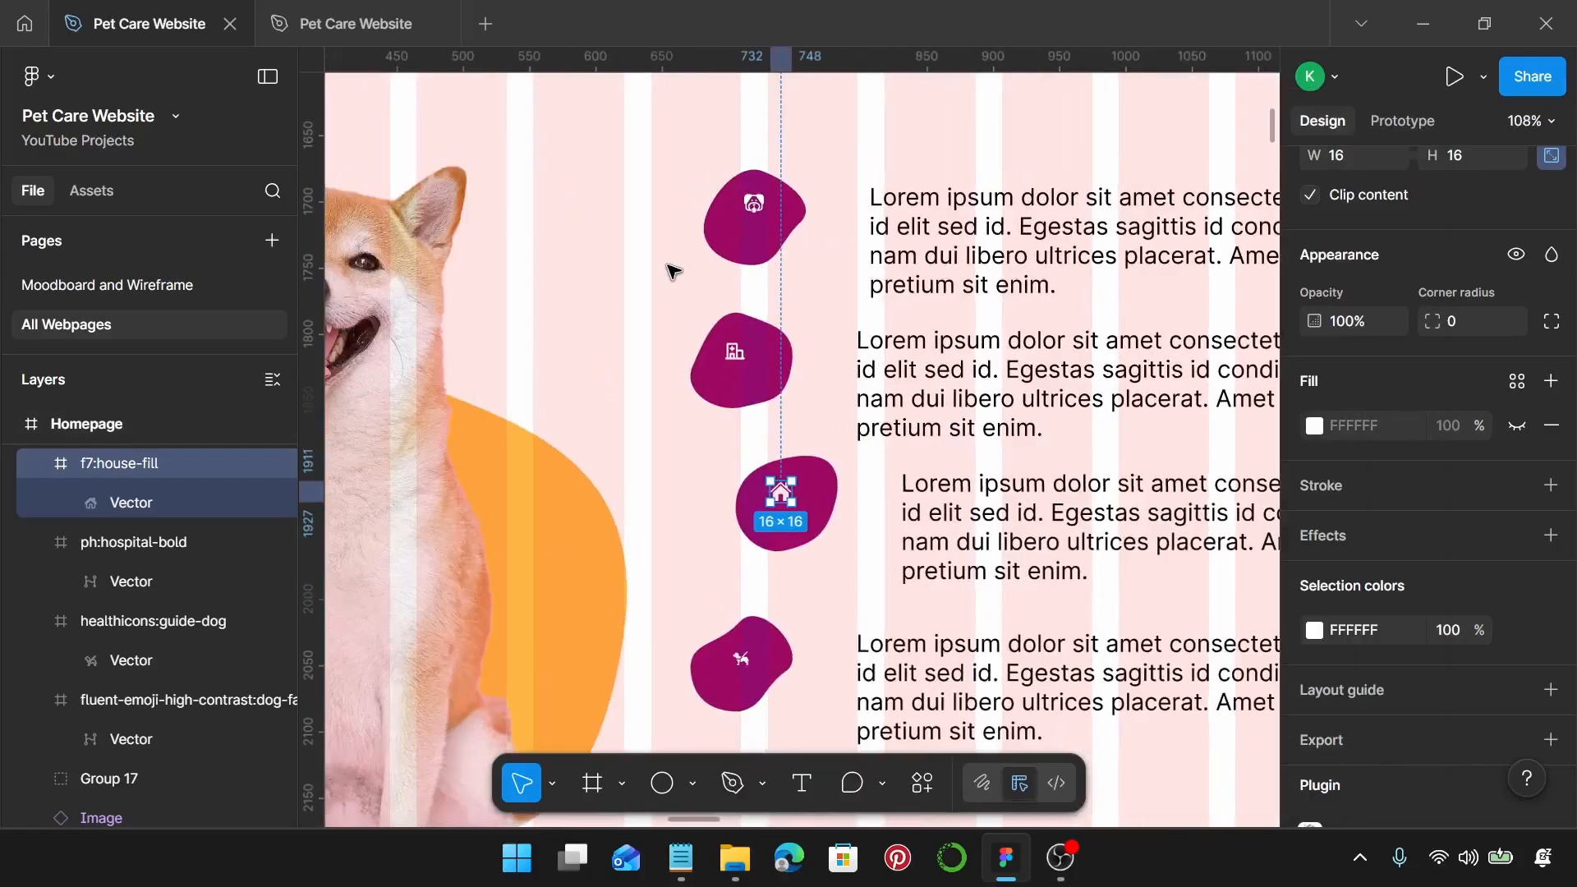
left_click(757, 203)
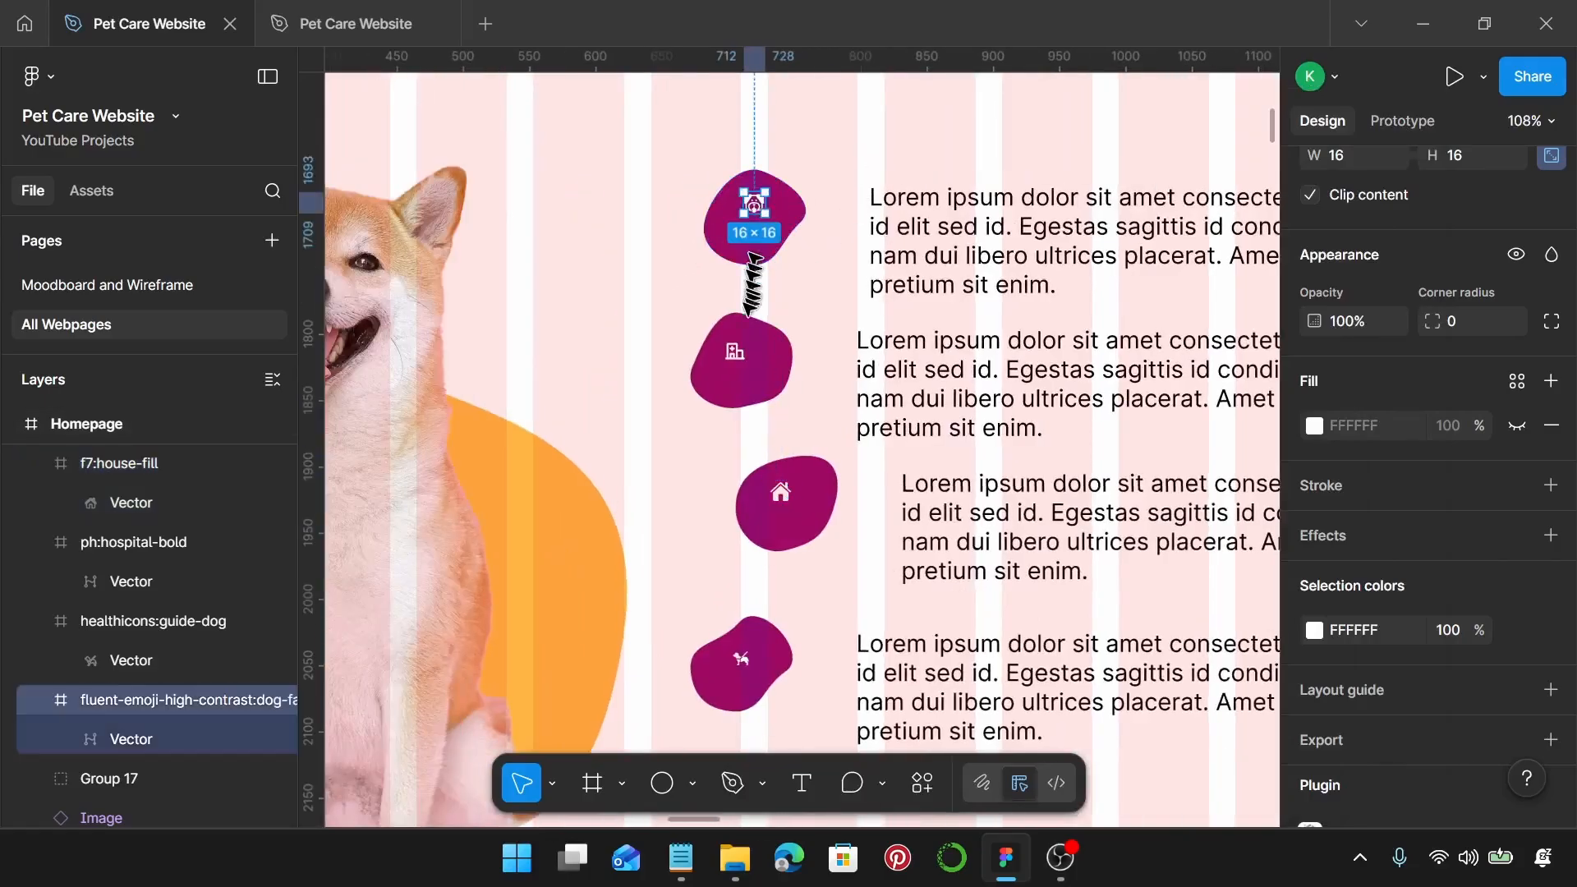
left_click(735, 351, "shift")
left_click(781, 489, "shift")
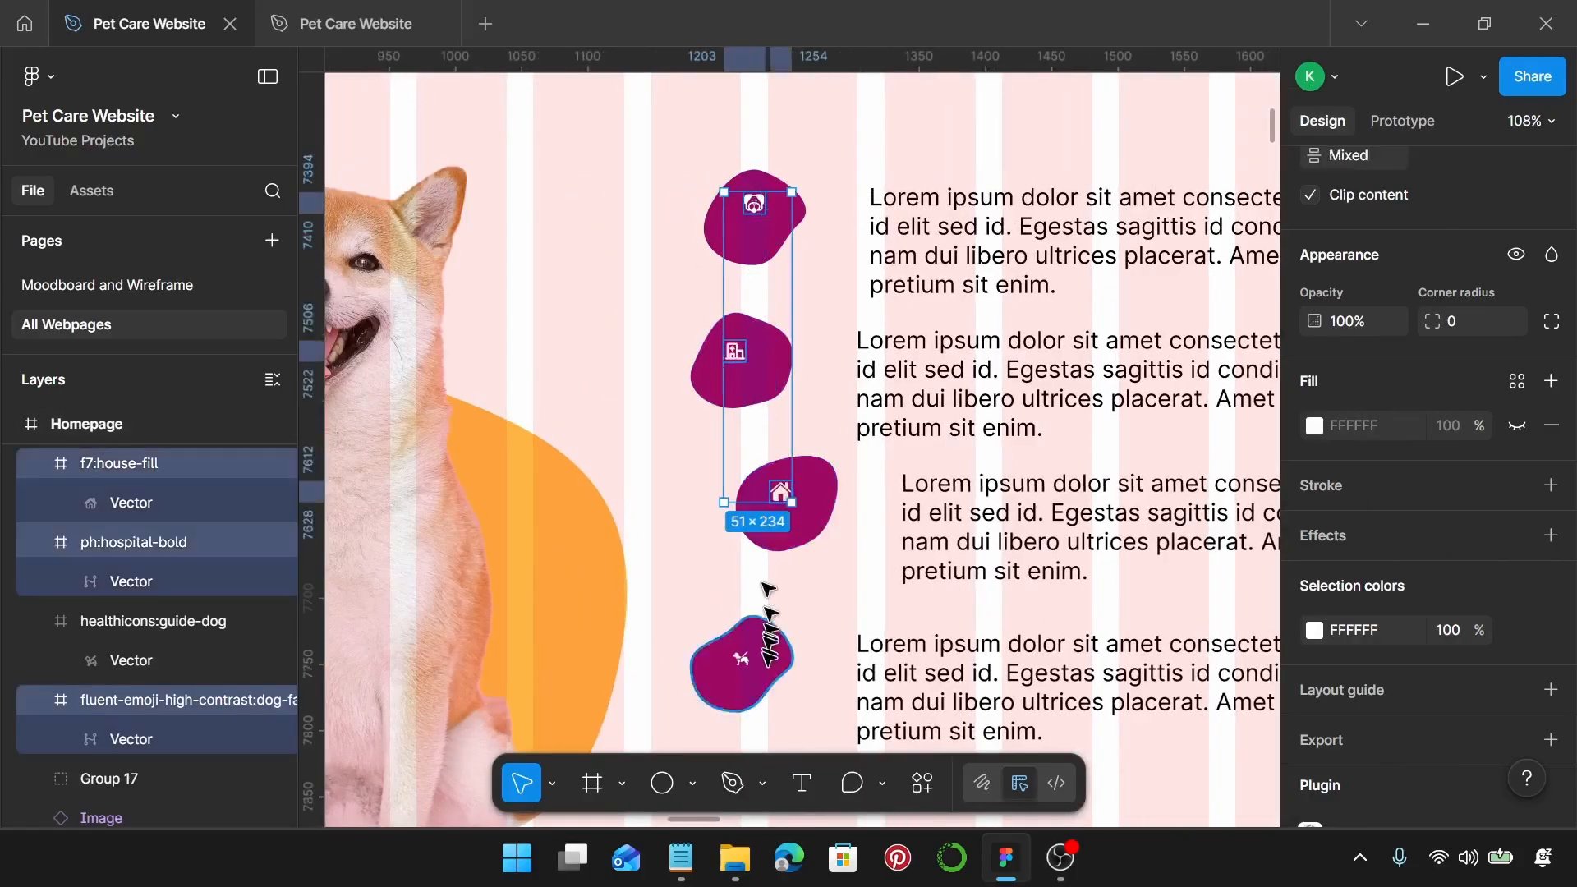
left_click(742, 658, "shift")
scroll(1432, 410, "up", 2)
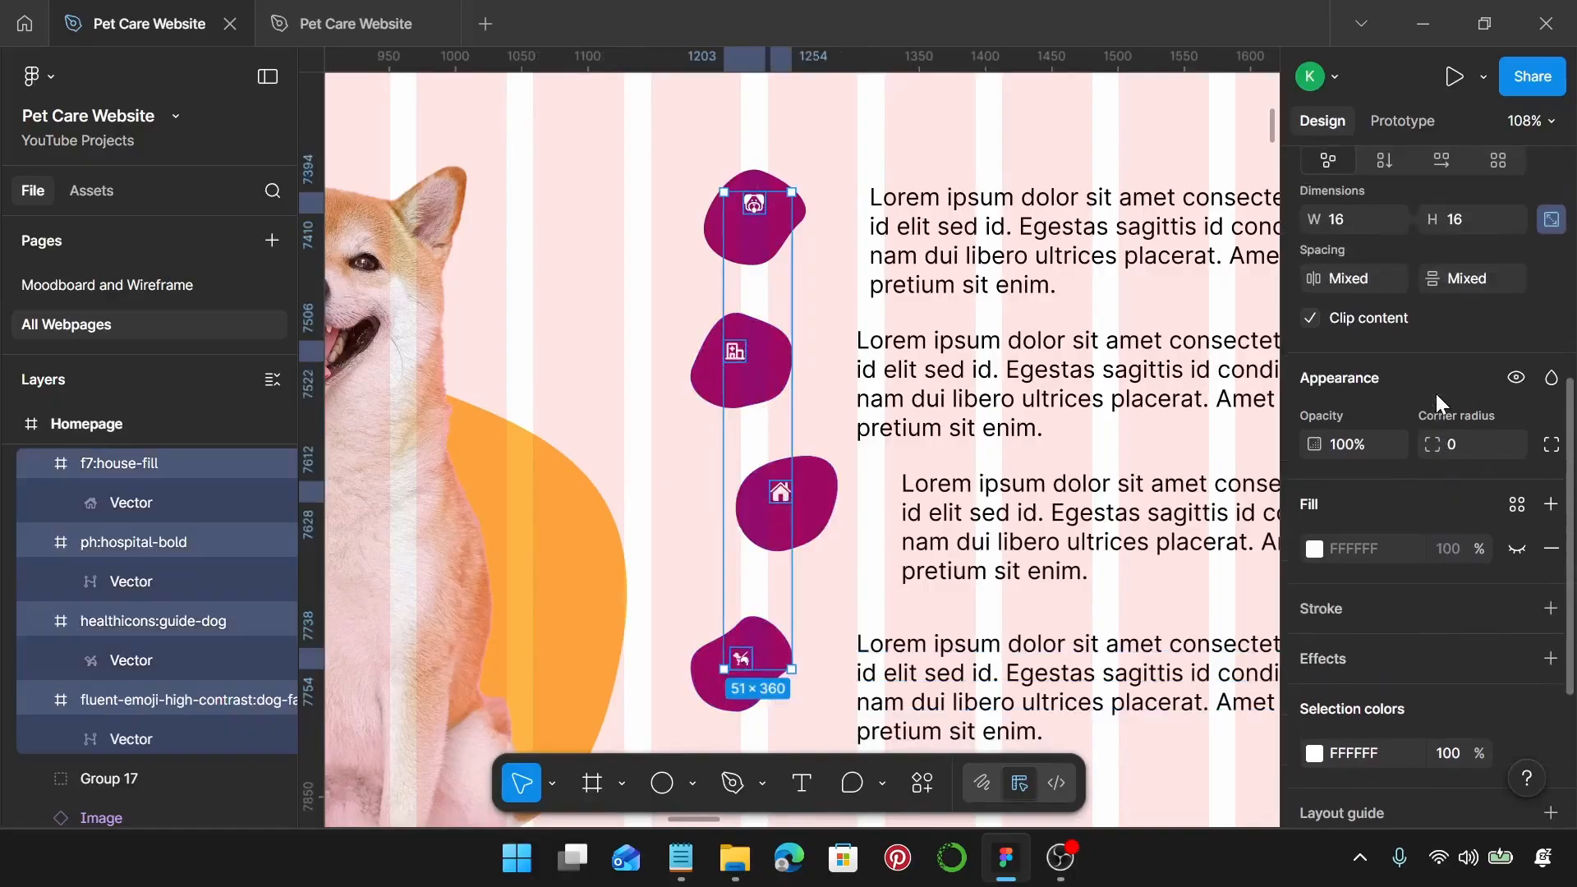
scroll(1350, 308, "up", 2)
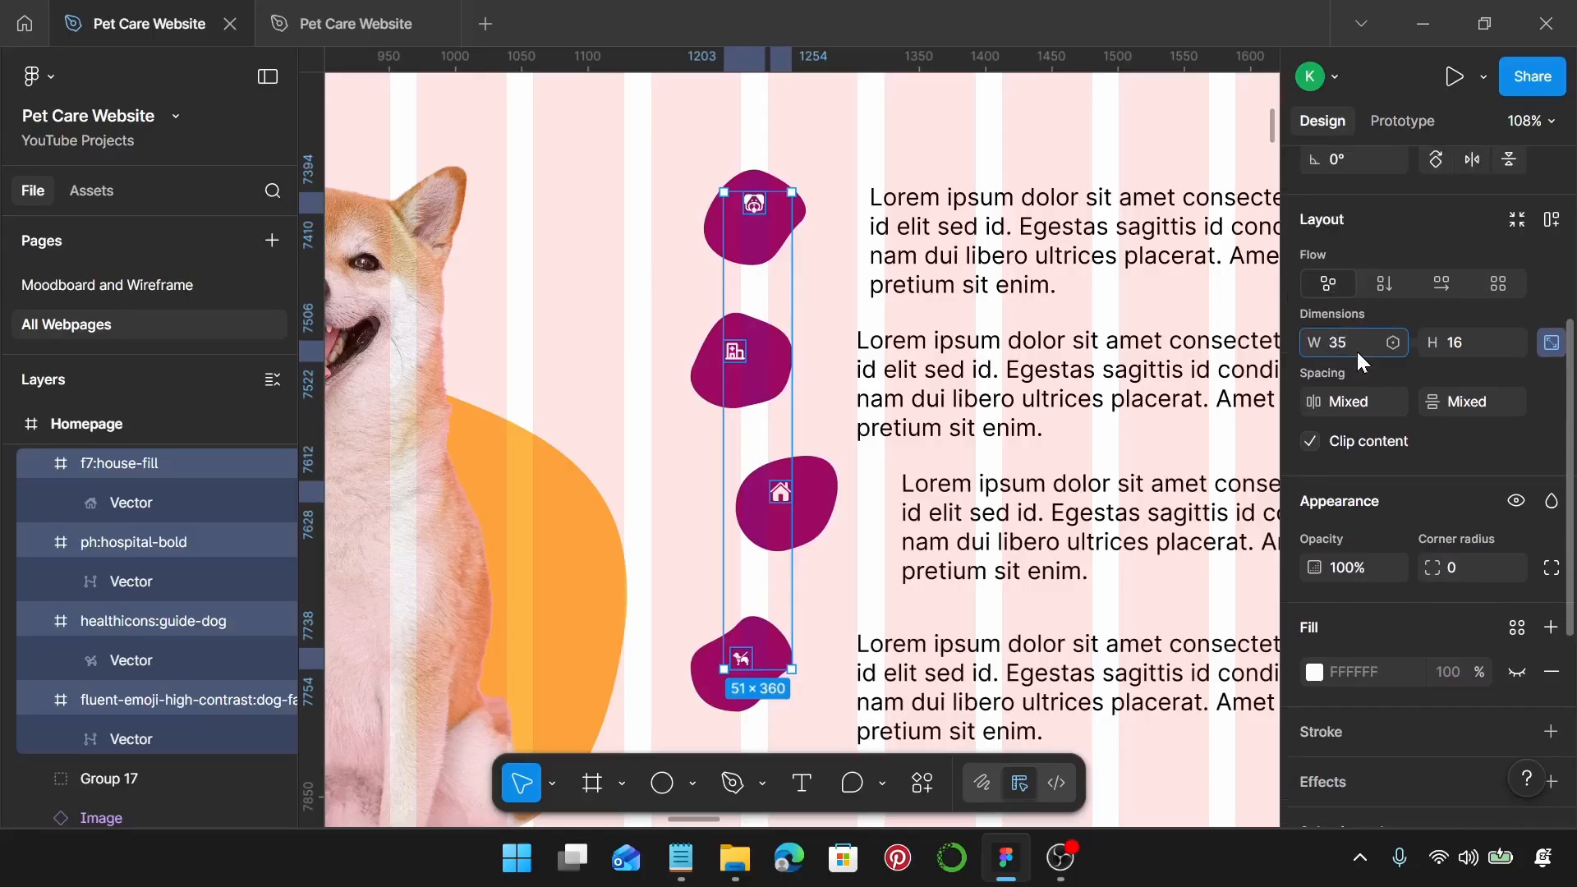
key("Return")
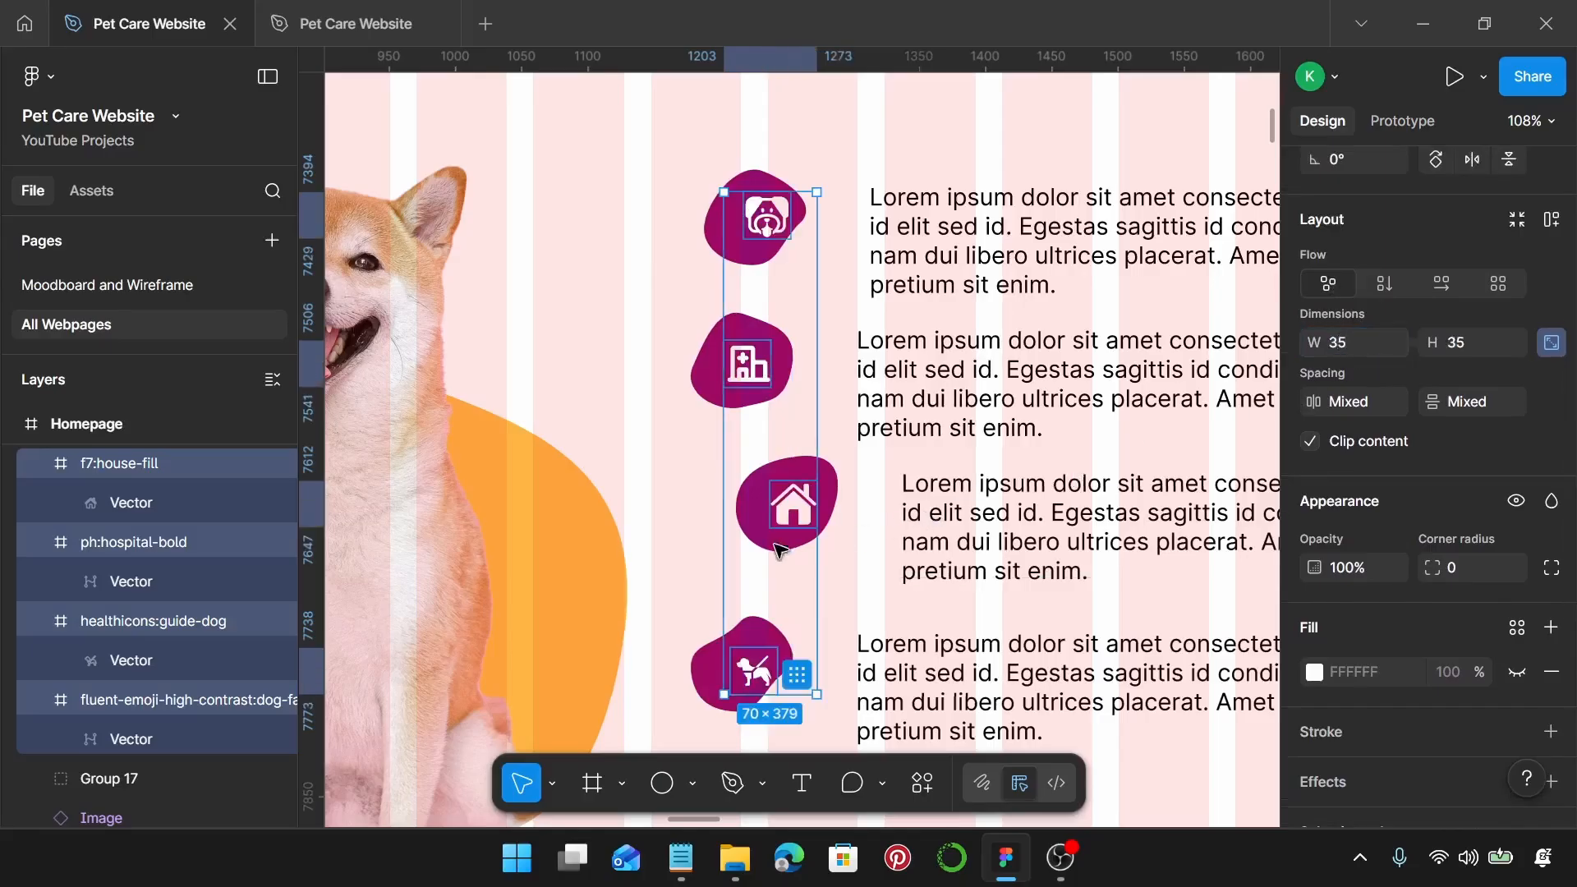
Step: Move the guide-dog icon to the centre of the fourth service row's purple blob
scroll(749, 584, "down", 1)
scroll(749, 584, "down", 1)
scroll(749, 585, "left", 1)
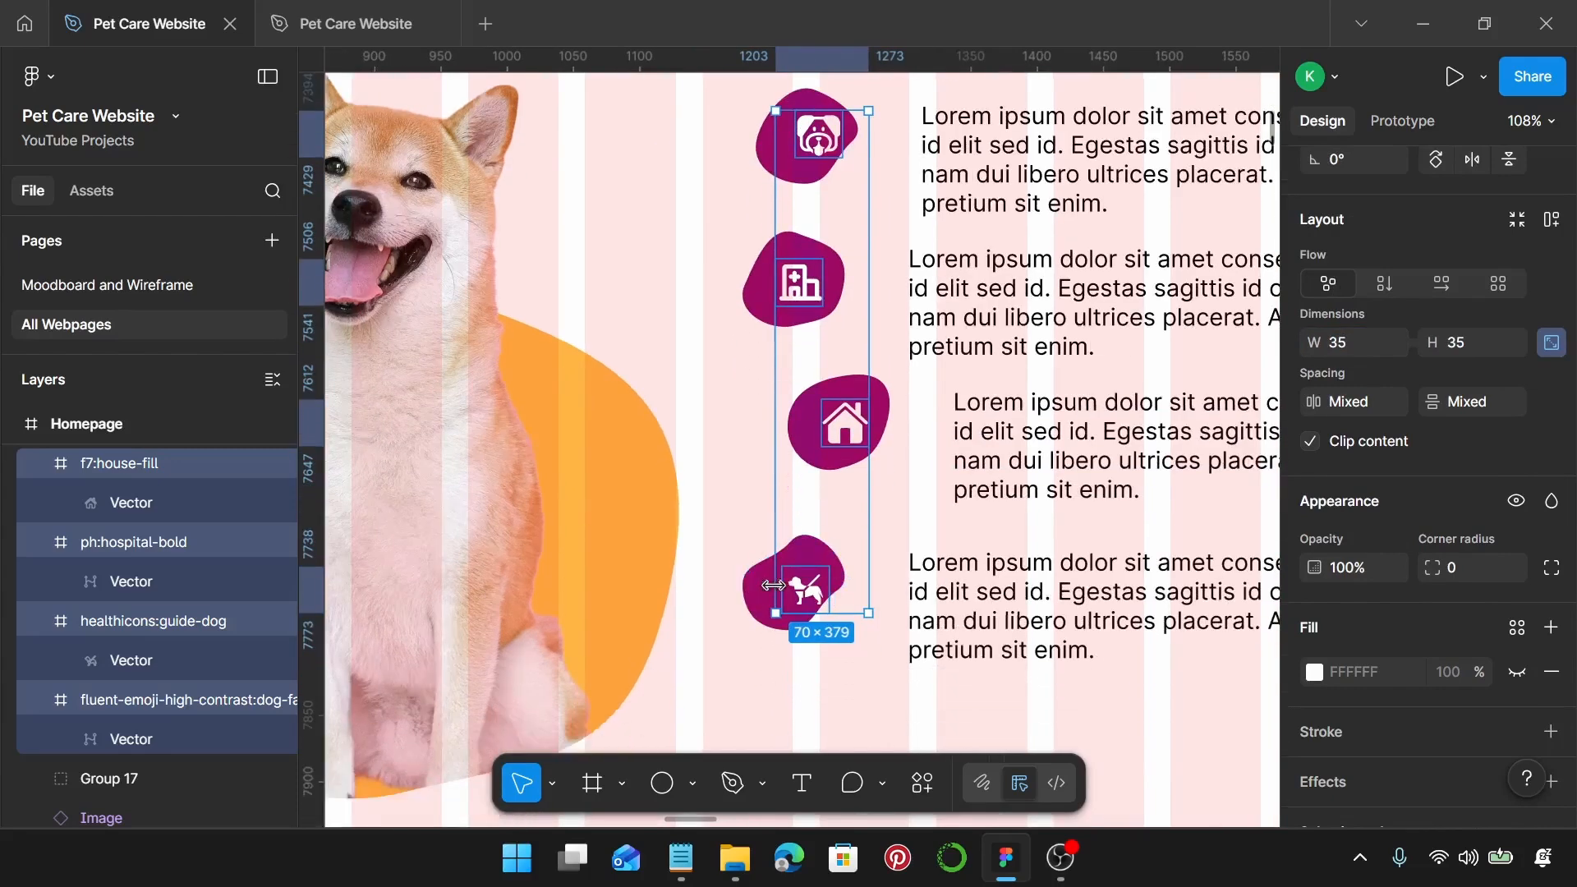
left_click(801, 589)
left_click_drag(800, 589, 789, 581)
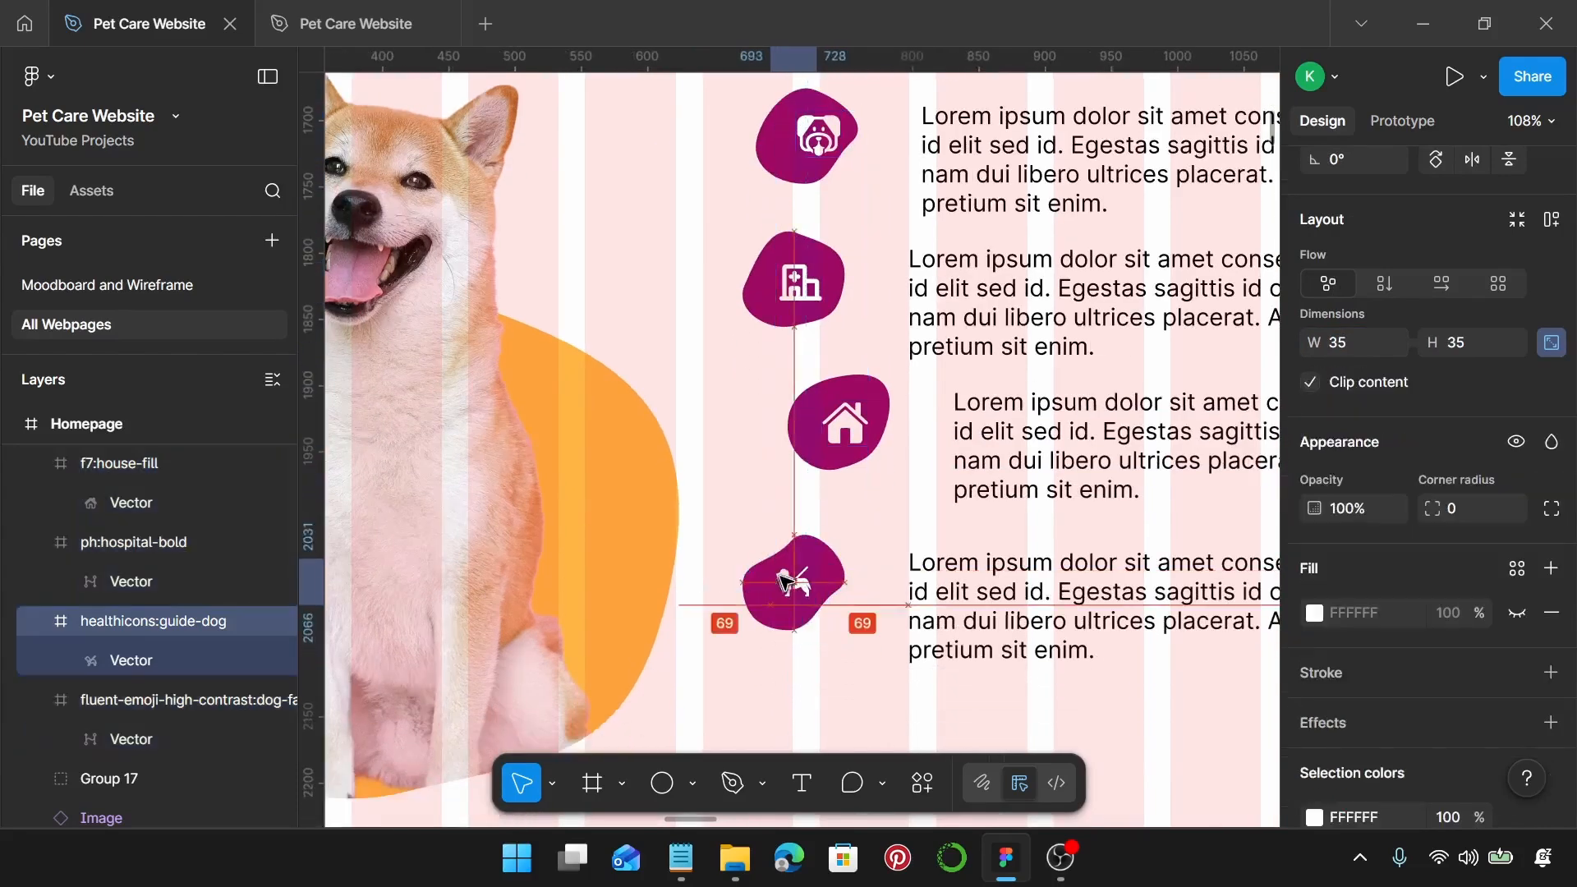
scroll(898, 654, "up", 1)
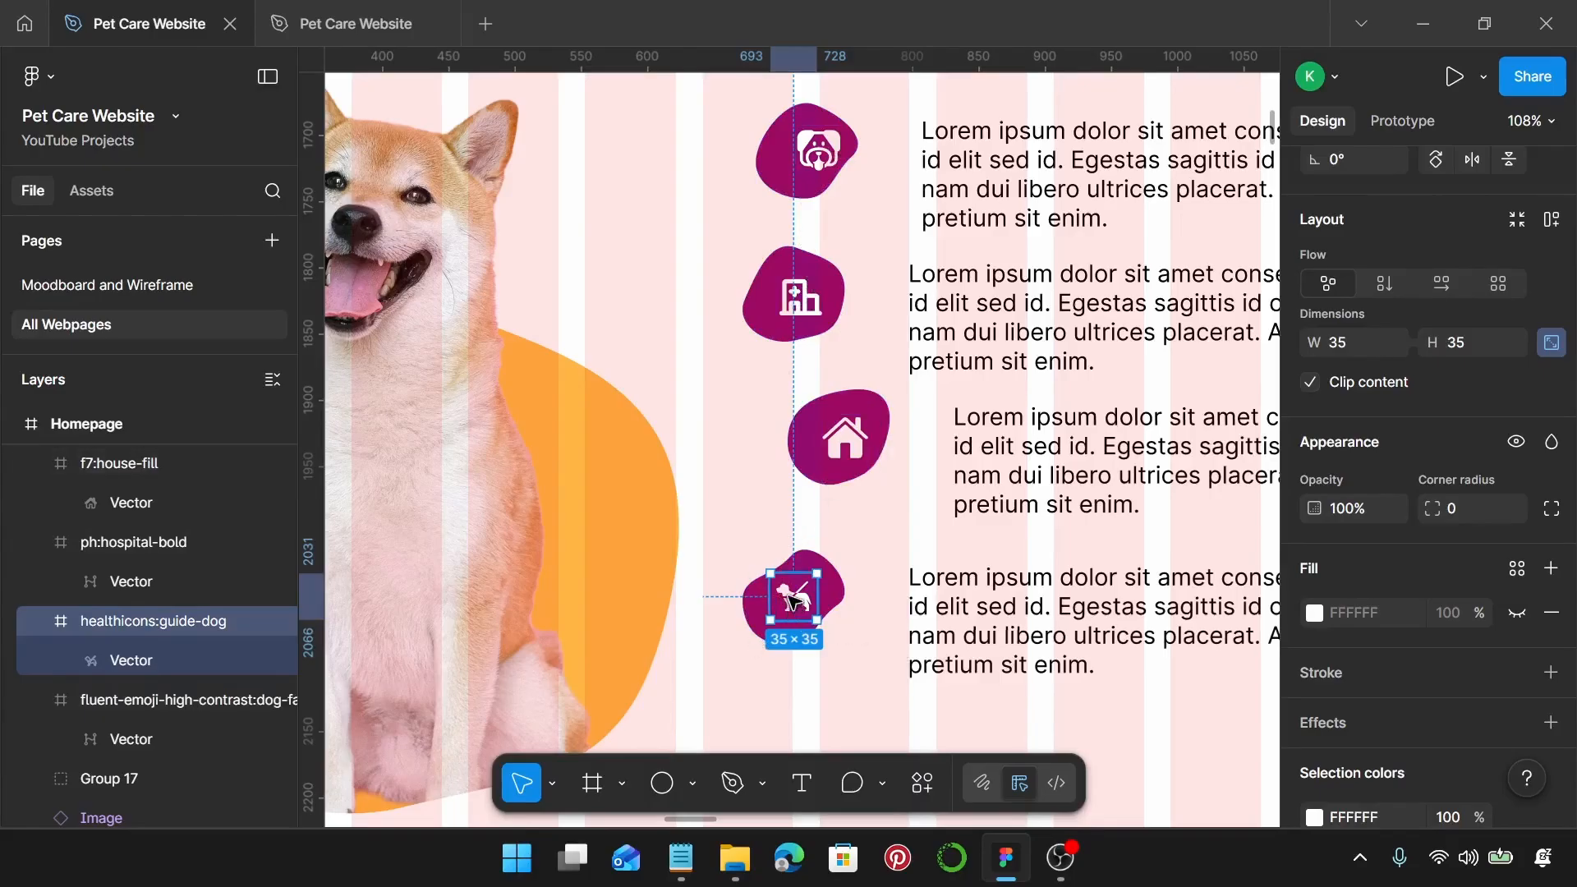
left_click(843, 443)
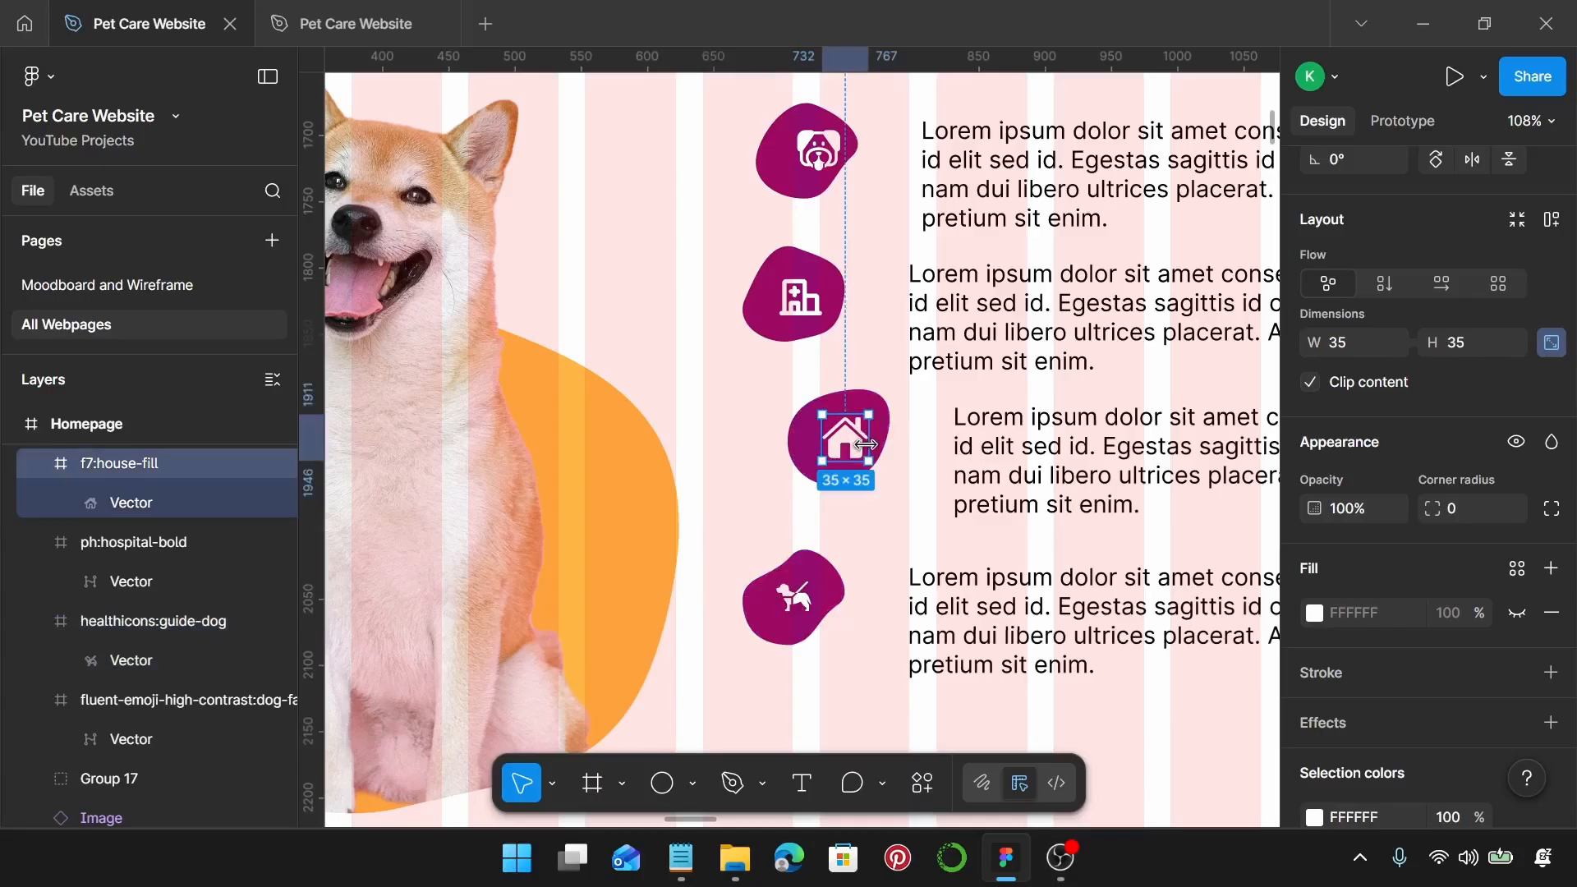
left_click(788, 304)
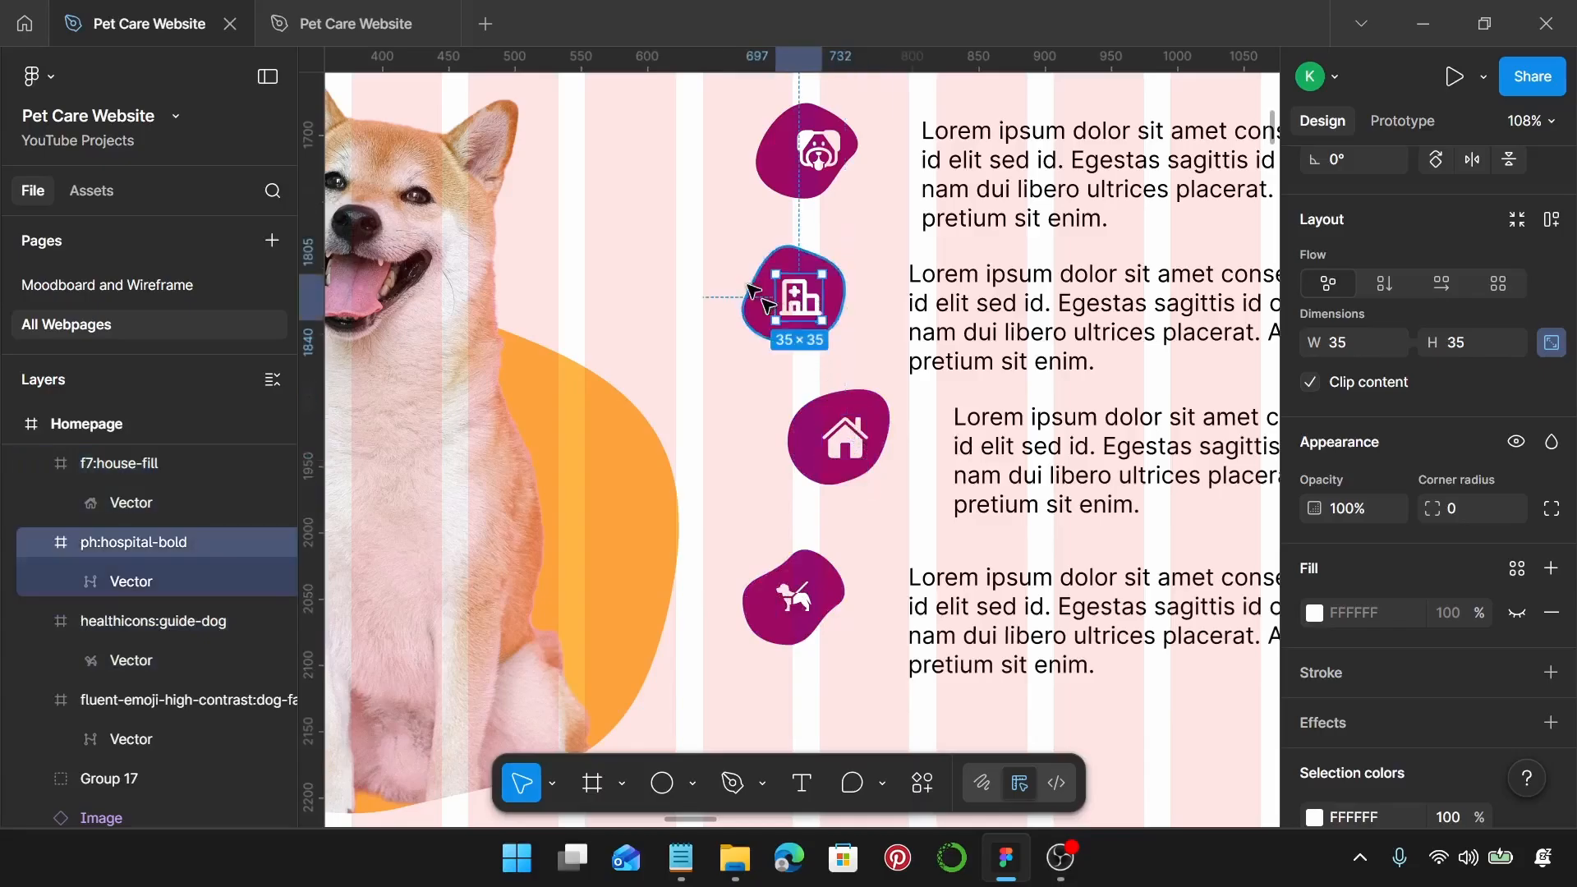
left_click(813, 149)
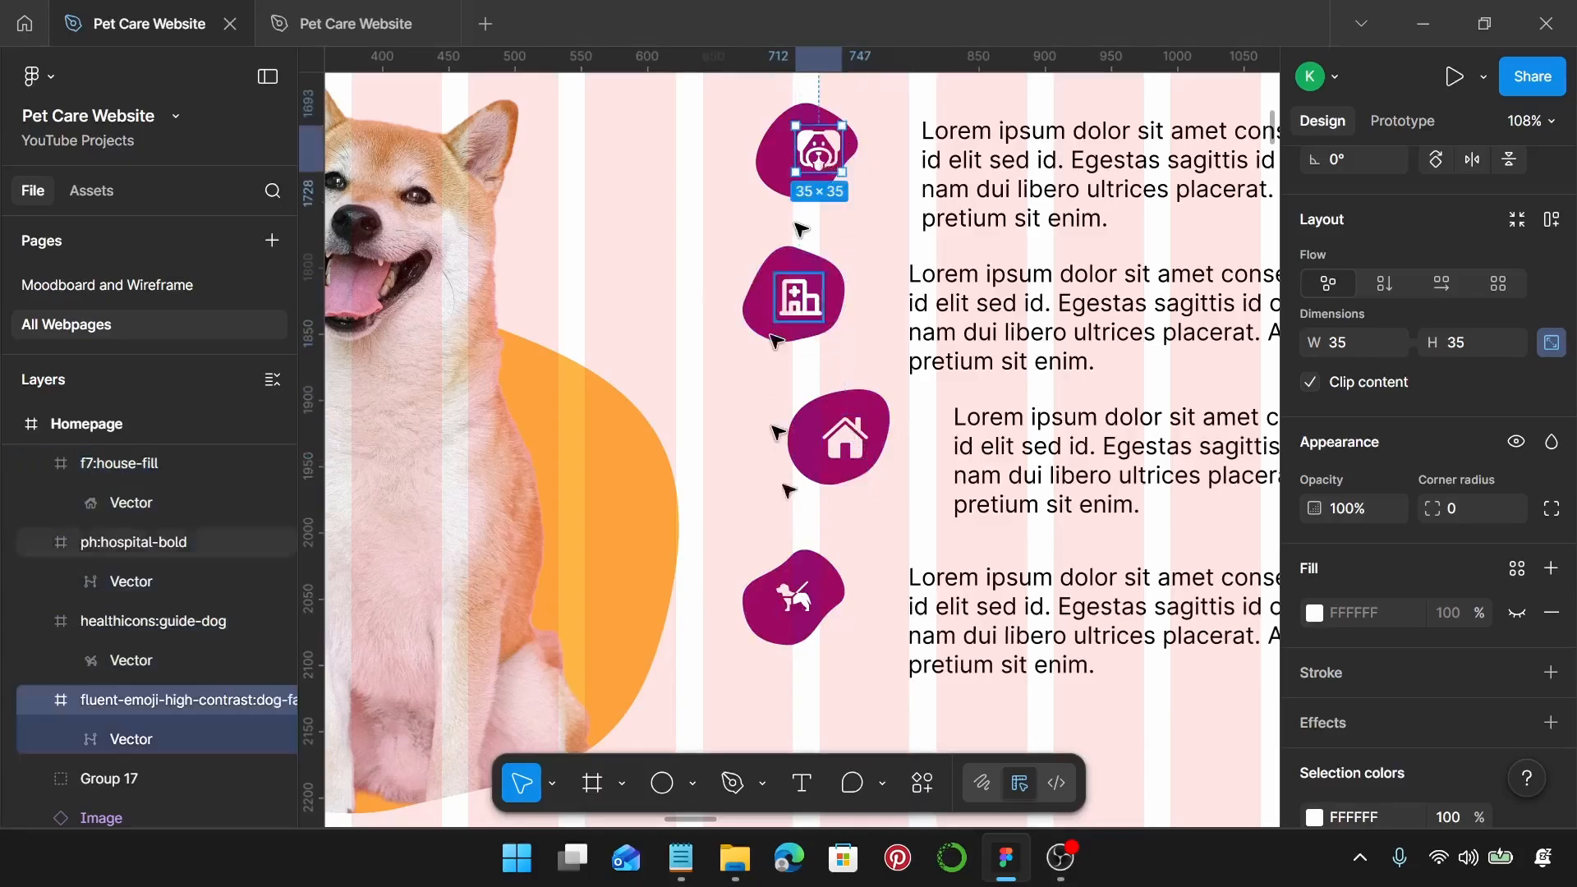
Step: Enlarge the guide-dog icon to 45 × 45 and shift it back onto the middle of its blob
left_click(813, 604)
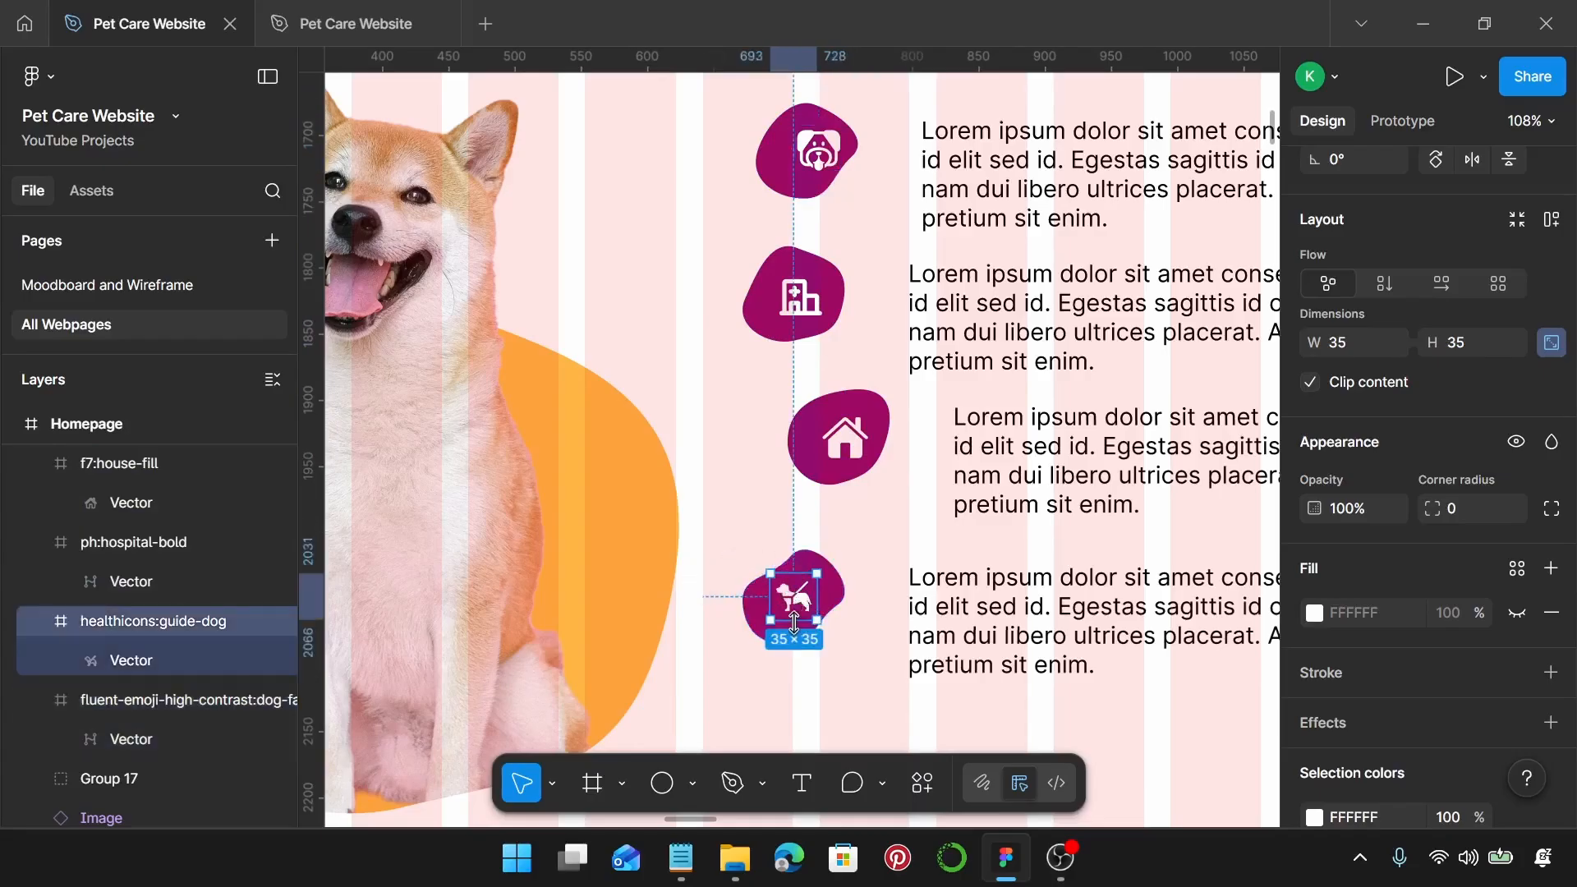
left_click(1361, 345)
type("45")
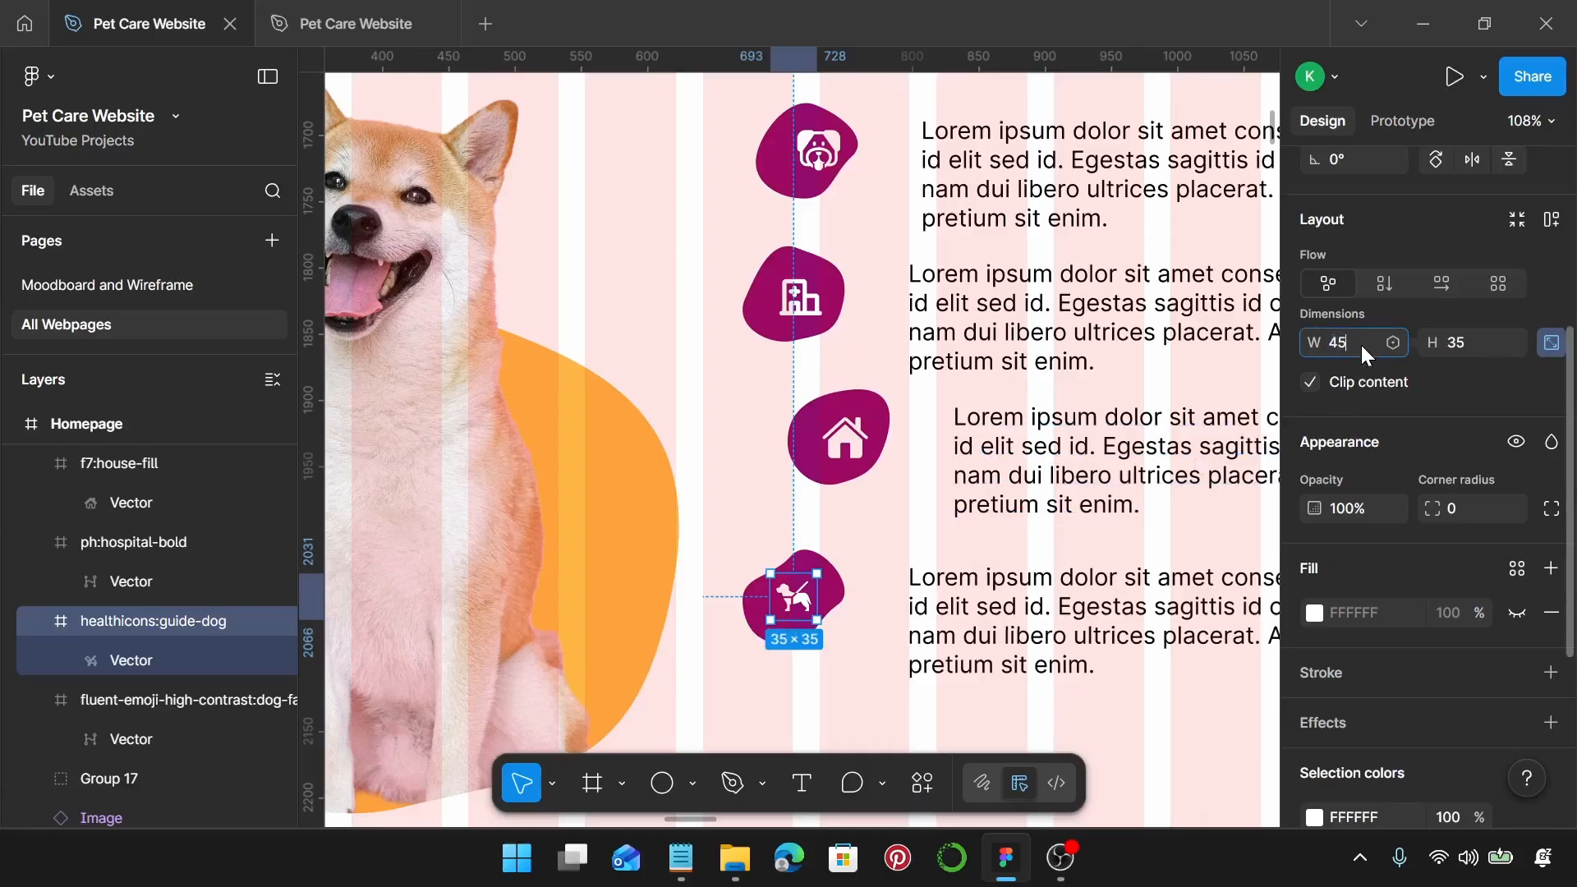
key("Return")
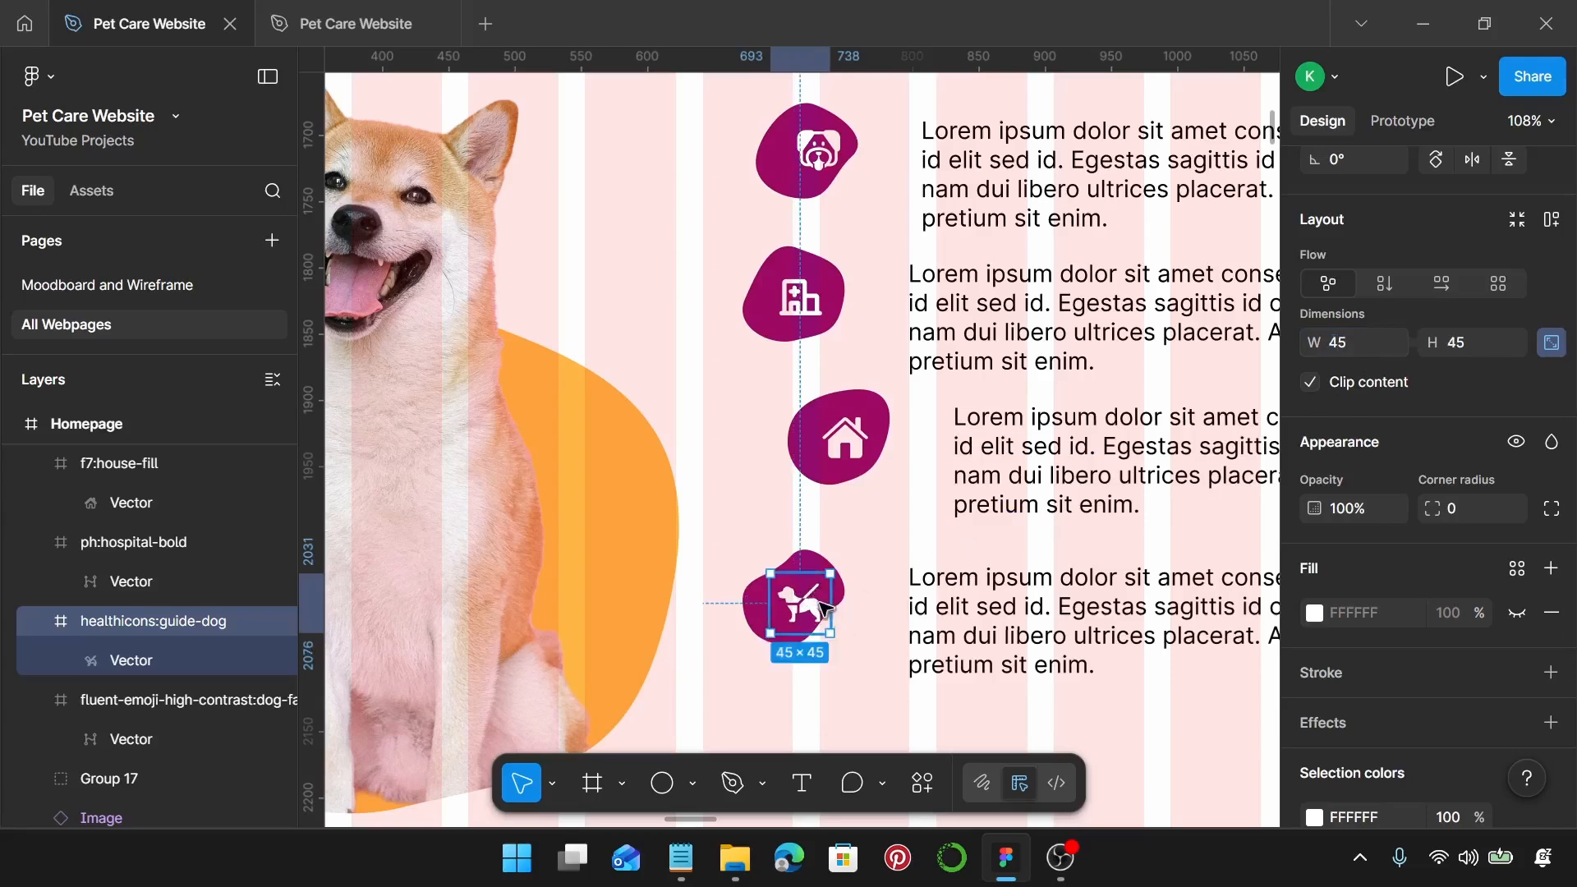
left_click_drag(811, 593, 807, 605)
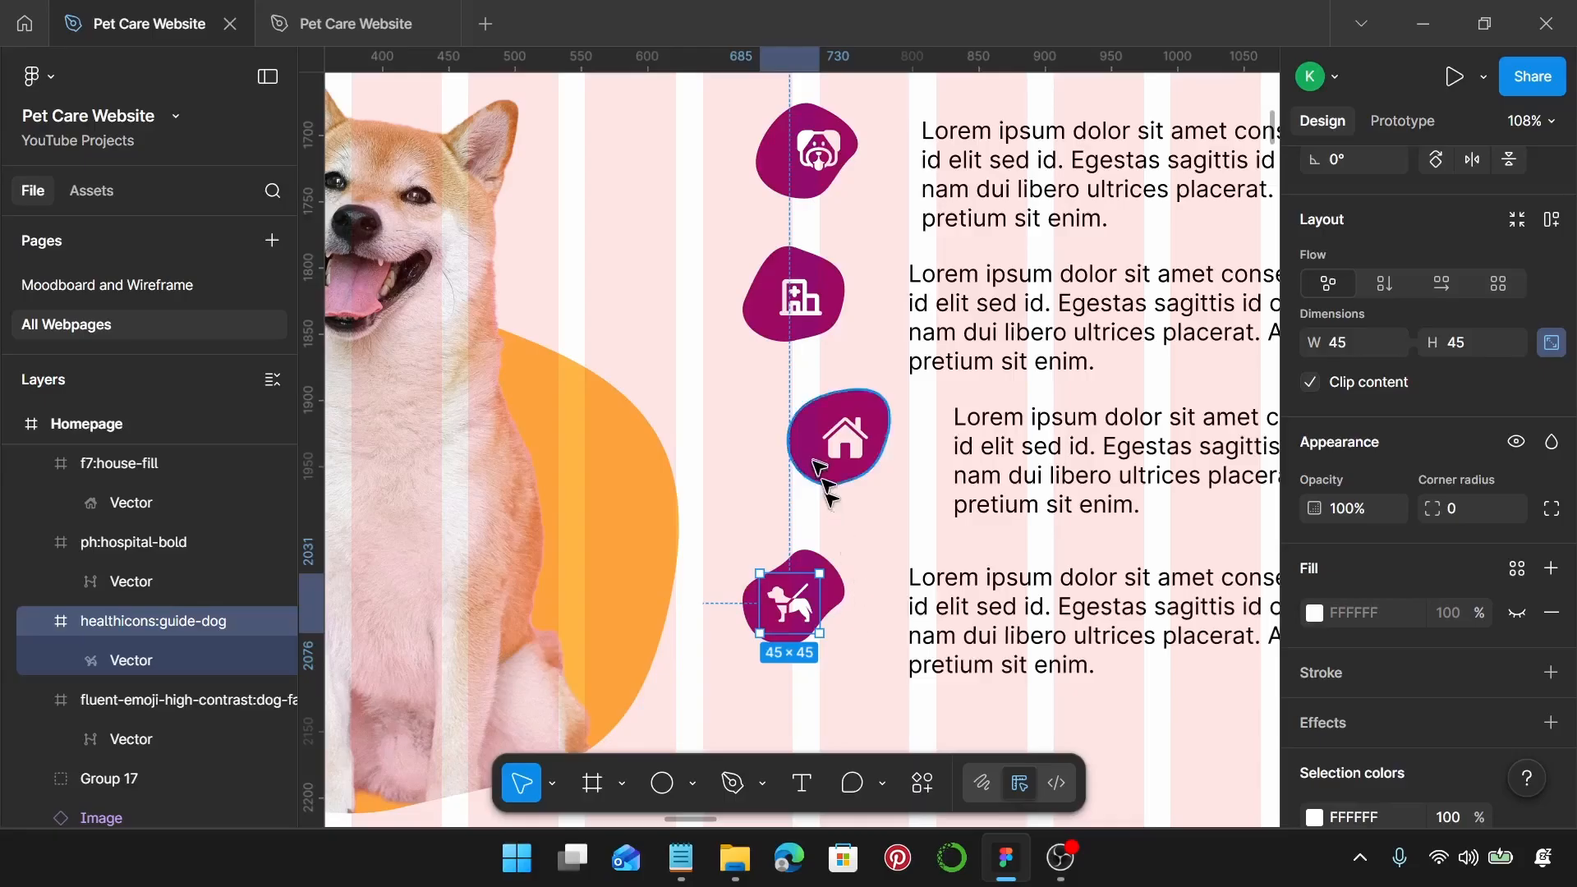
Step: Align the dog-face icon and its purple blob by horizontal and vertical centers, and group them
scroll(817, 466, "up", 3)
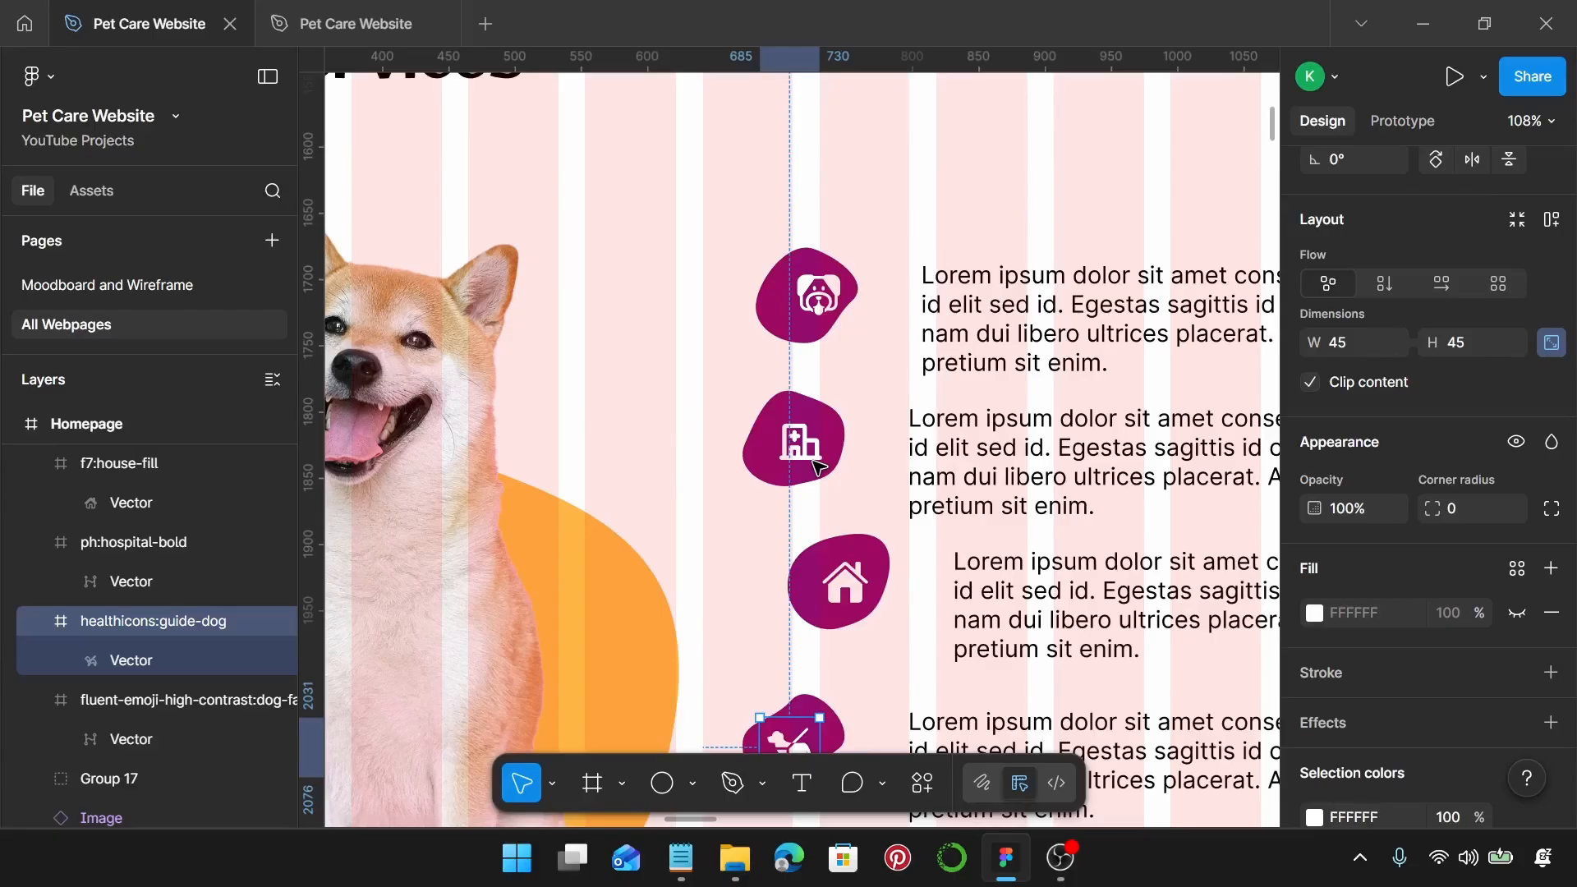
left_click(762, 204)
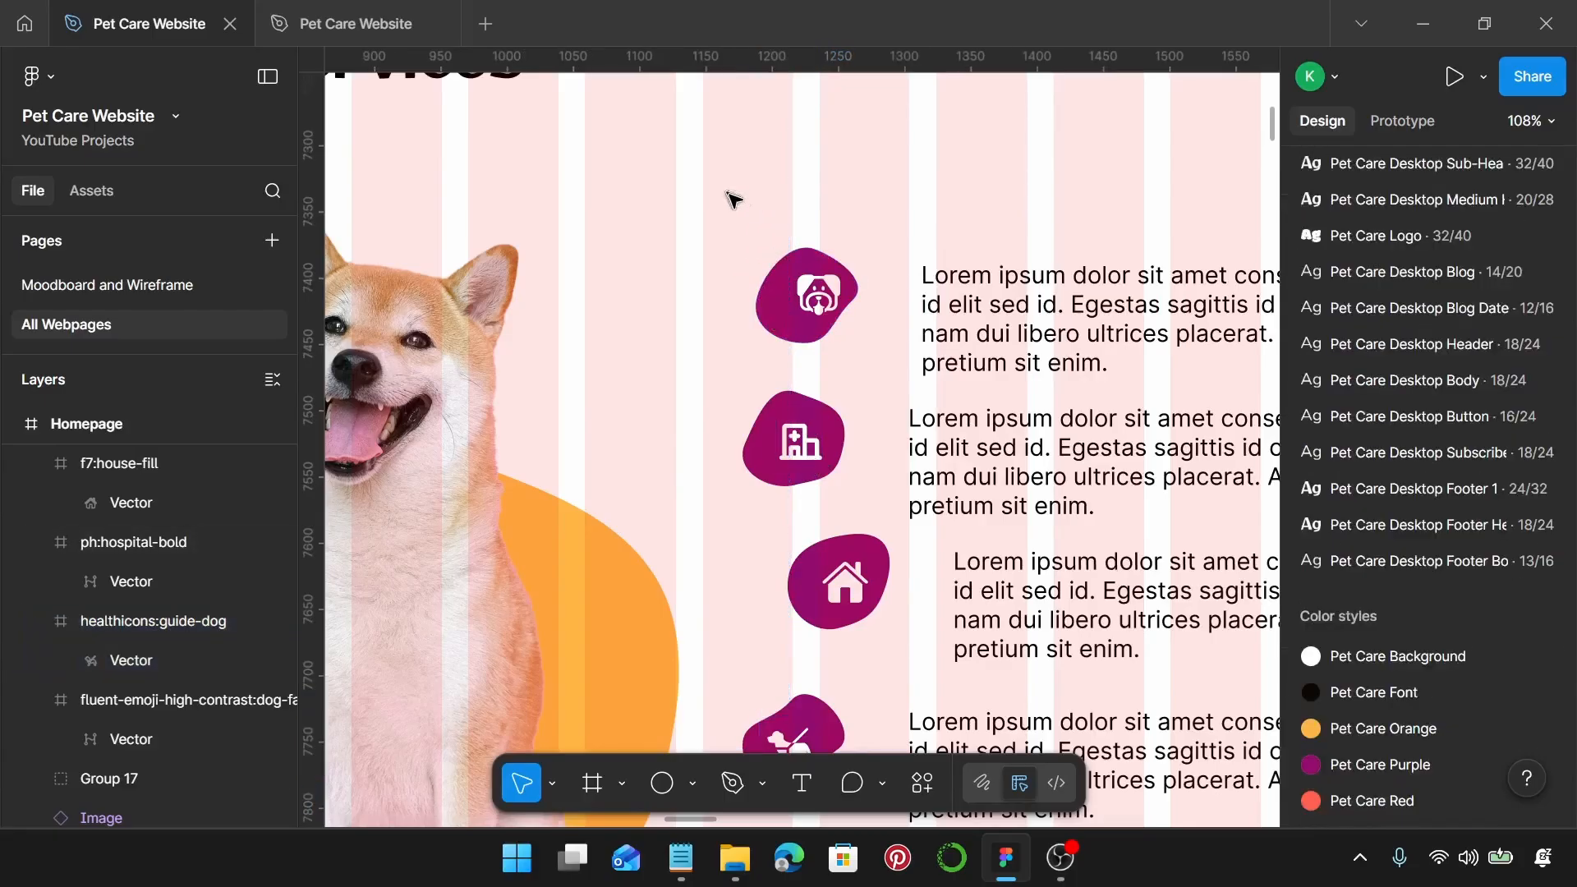
left_click_drag(727, 193, 862, 357)
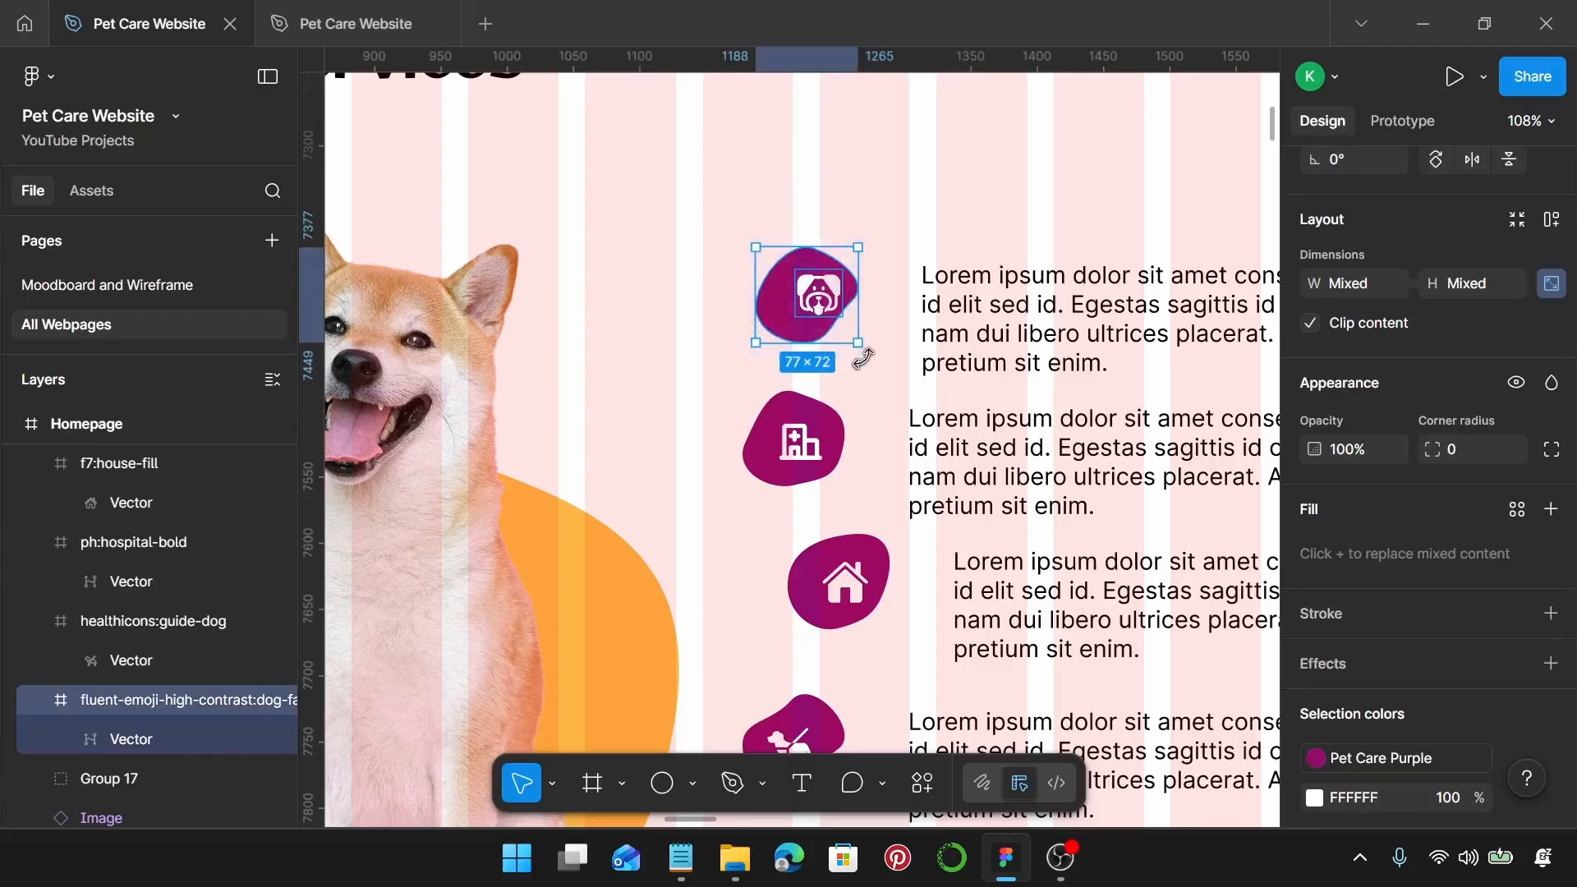
key("alt")
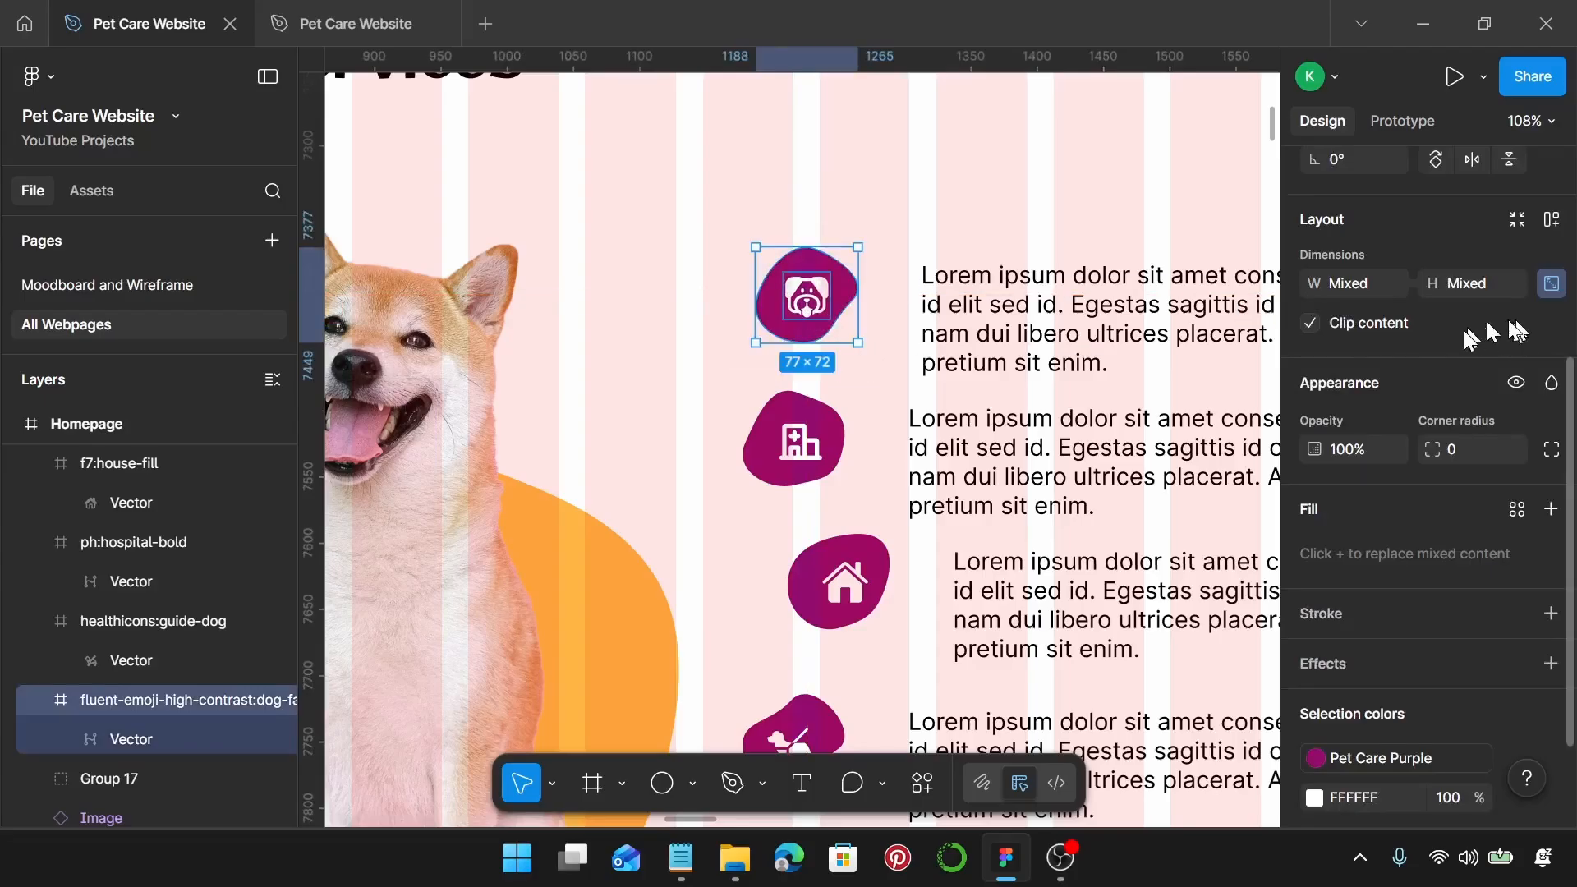
scroll(1469, 337, "up", 5)
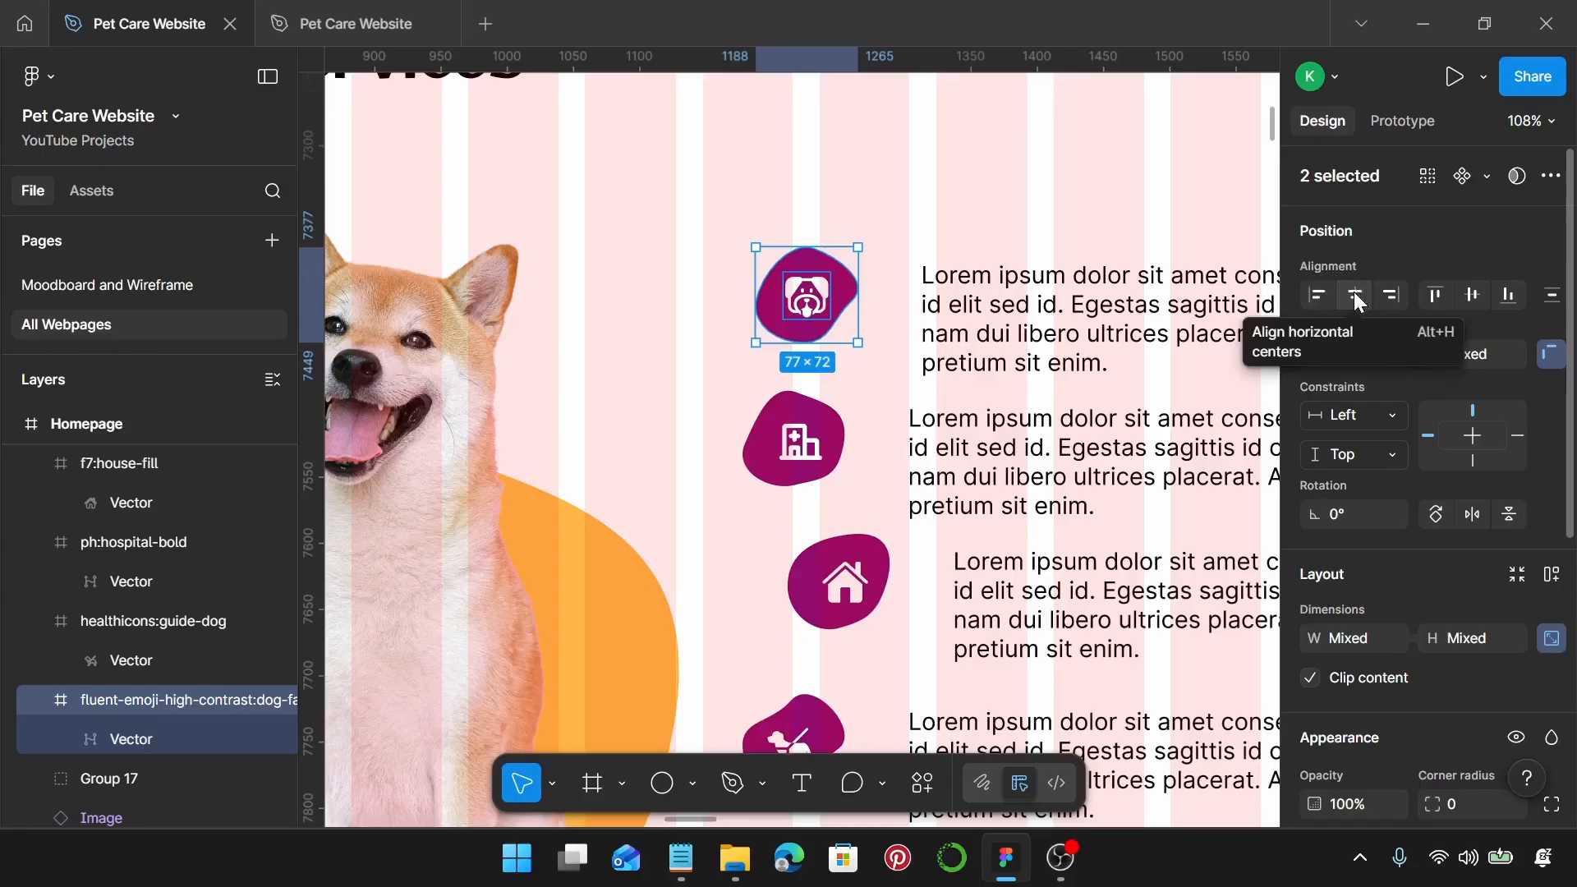
left_click(1353, 293)
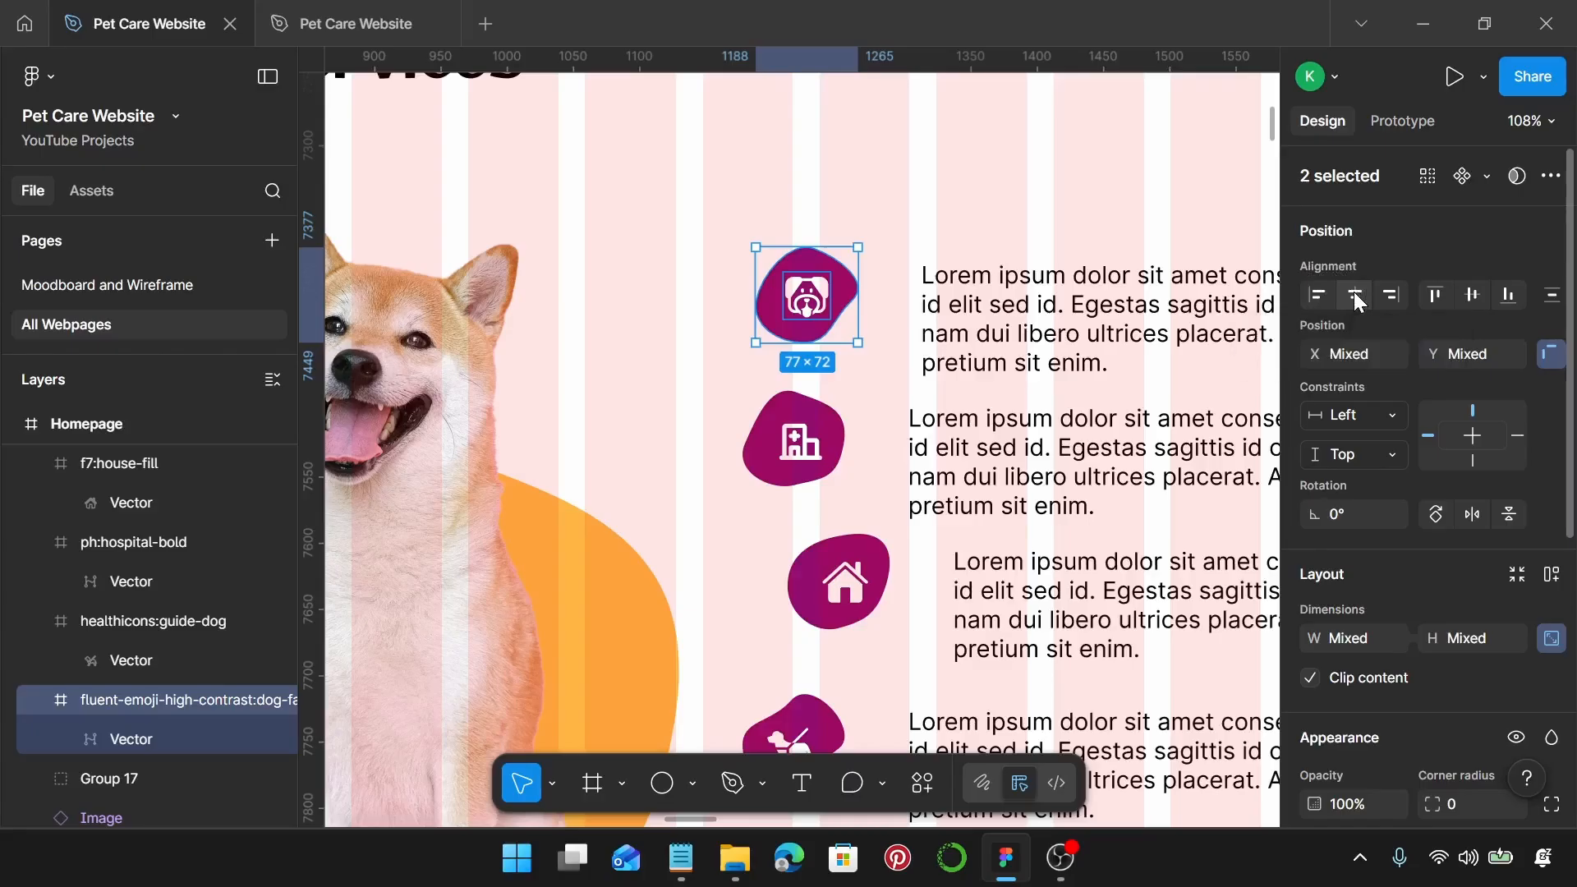
left_click(1466, 301)
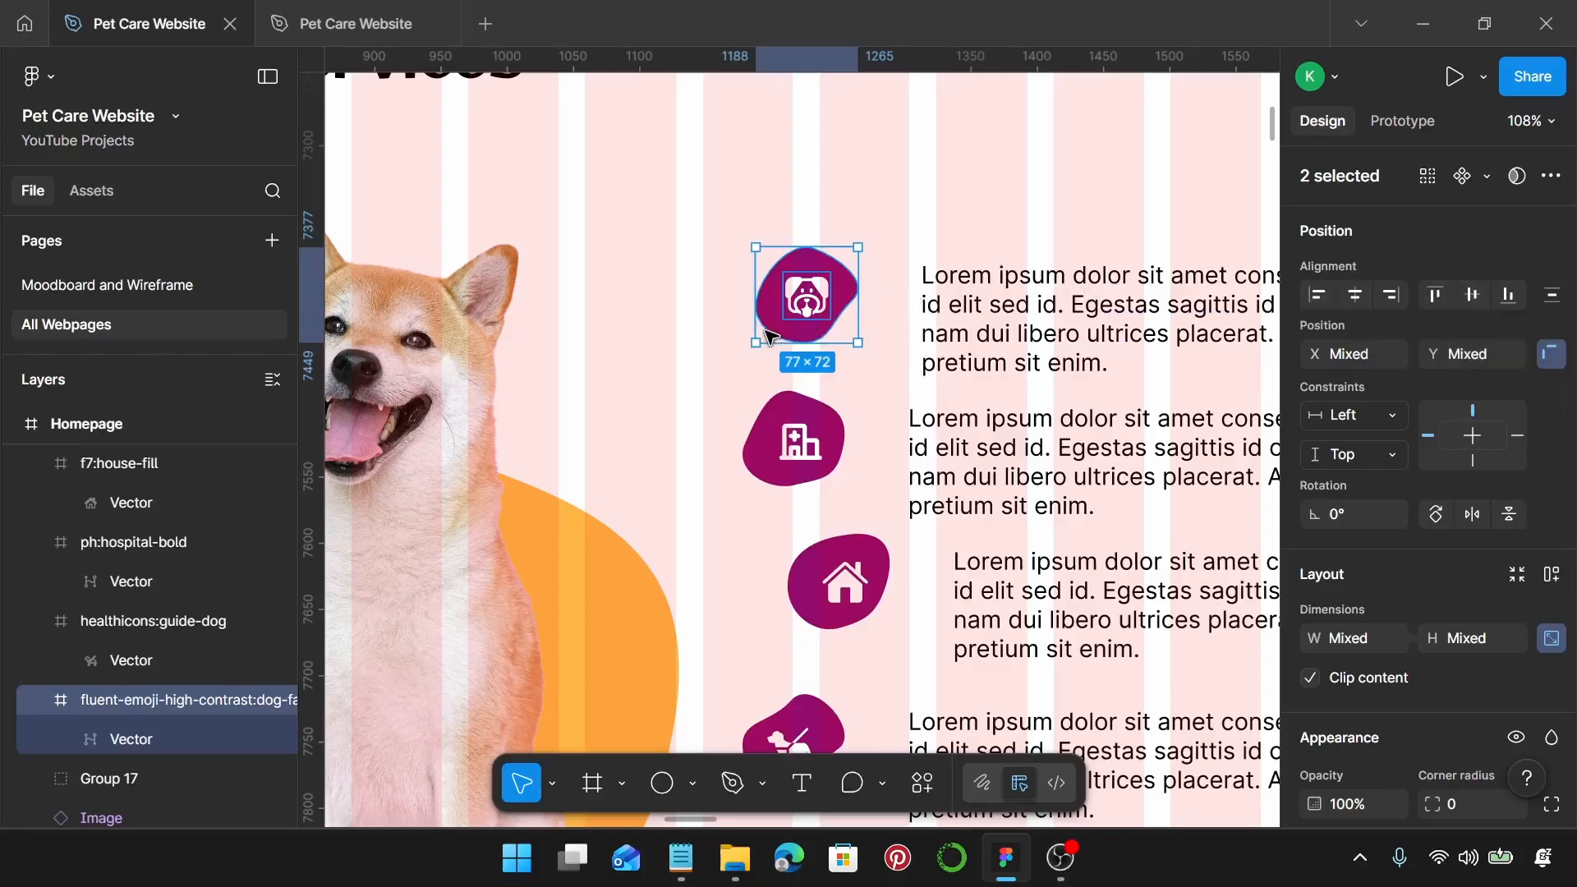
key("ctrl+g")
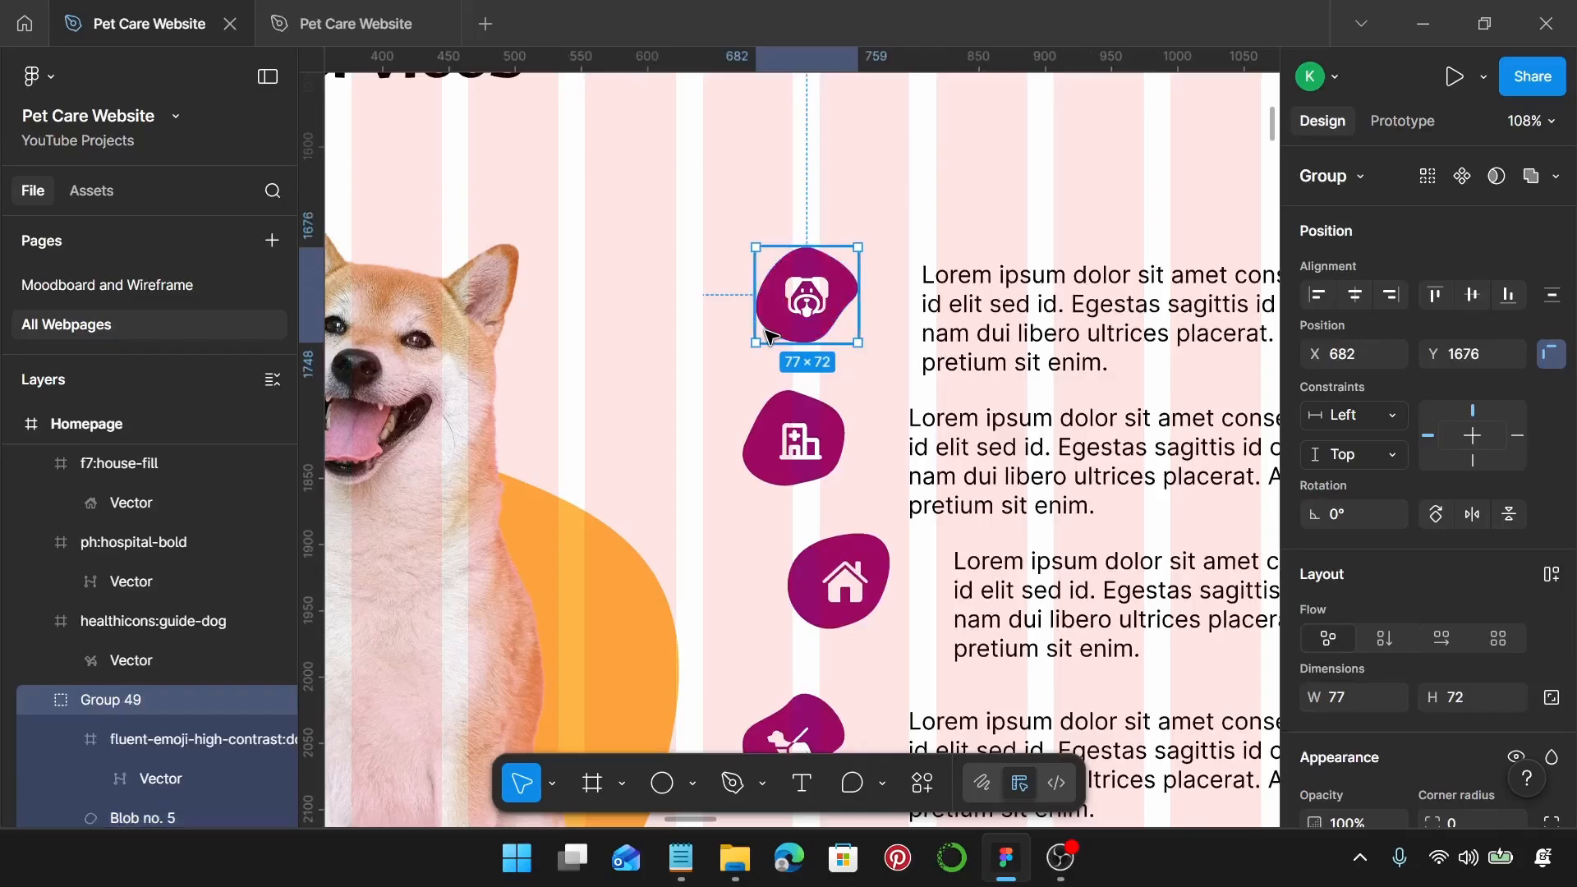
Step: Align the hospital icon and the second row's blob by horizontal and vertical centers, and group them
scroll(813, 344, "down", 2)
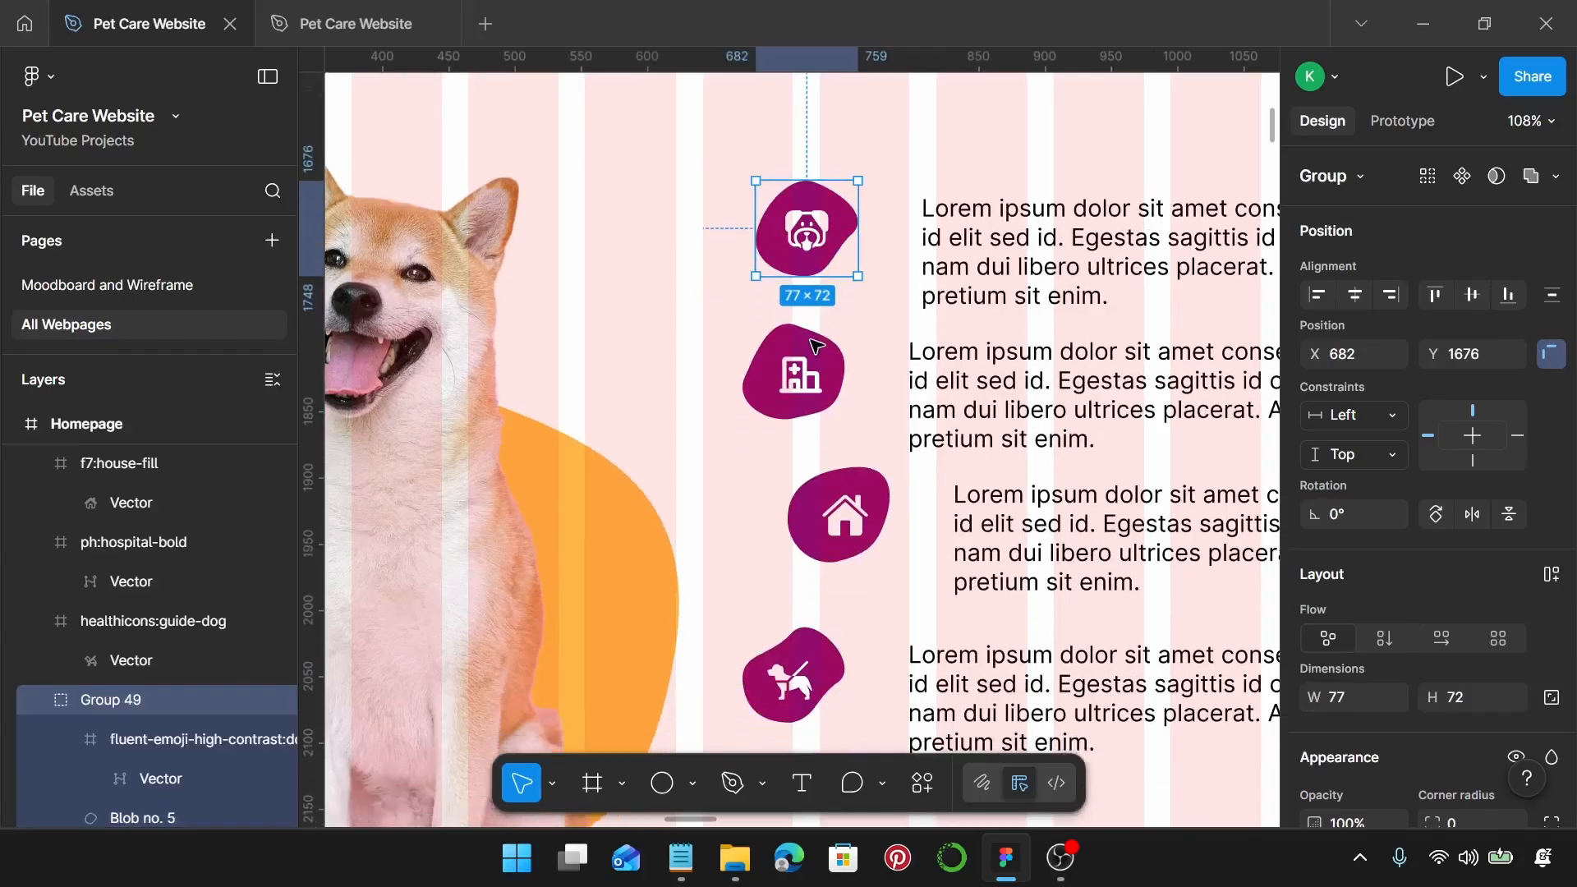
left_click(767, 379)
left_click(641, 310)
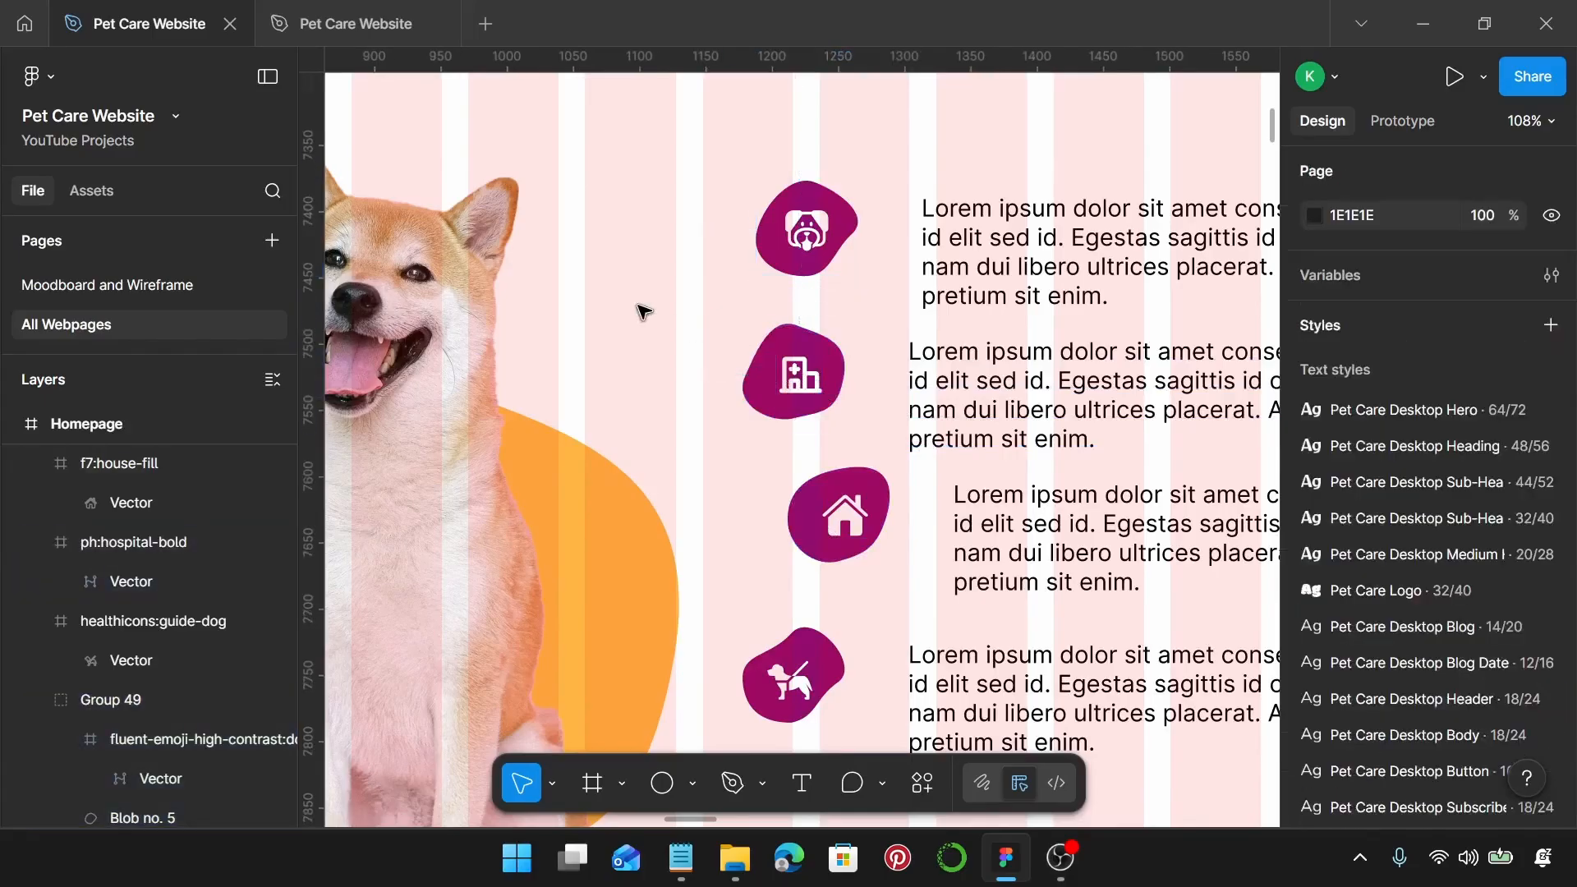
left_click_drag(667, 293, 780, 391)
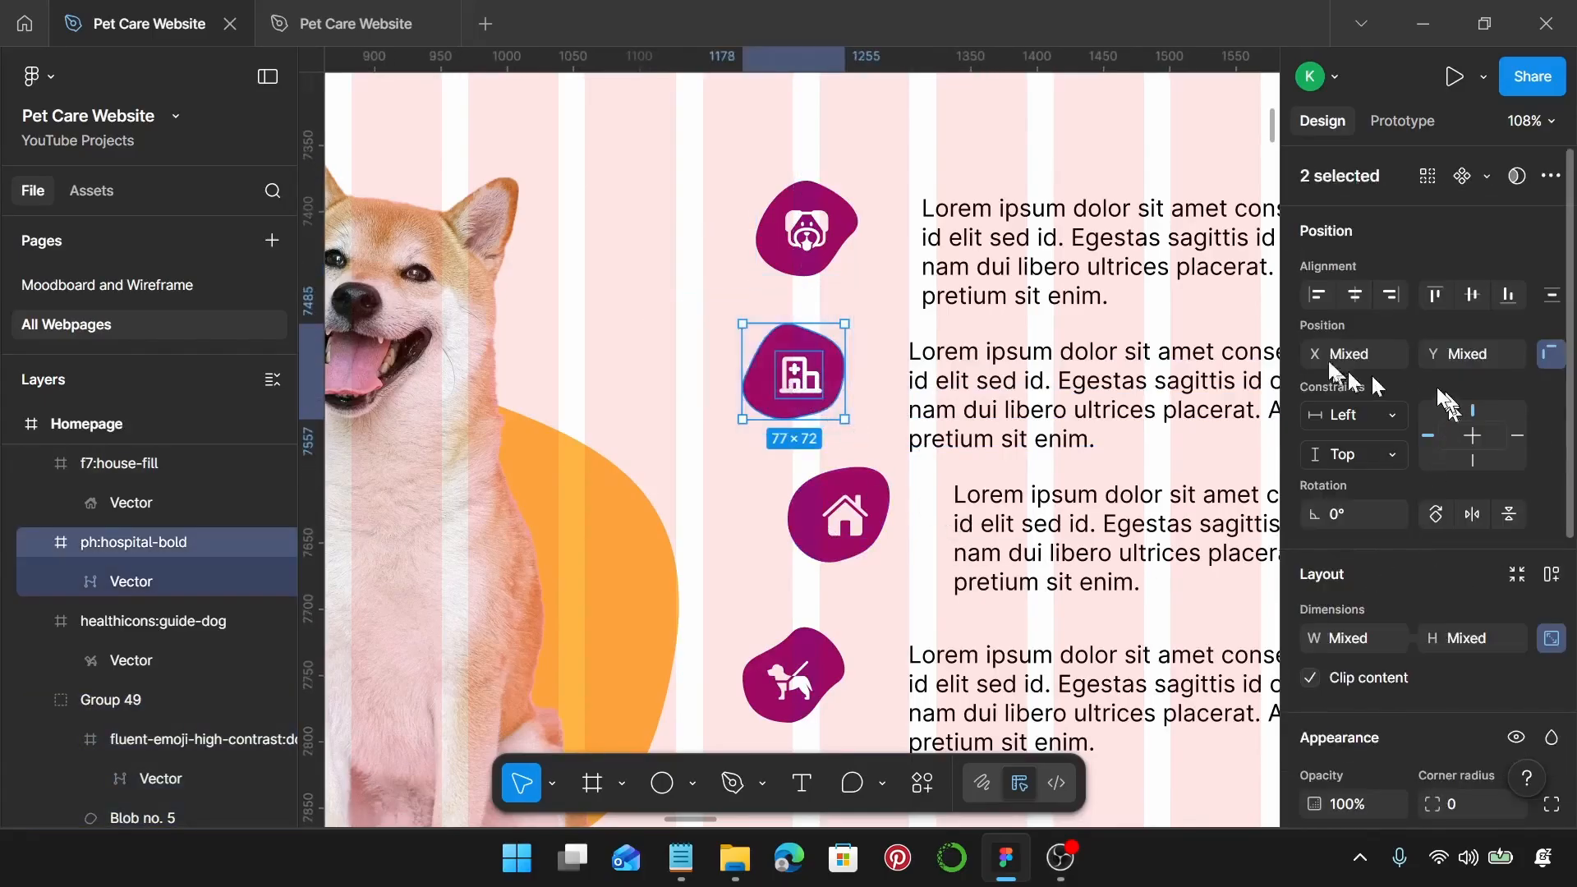
left_click(1352, 294)
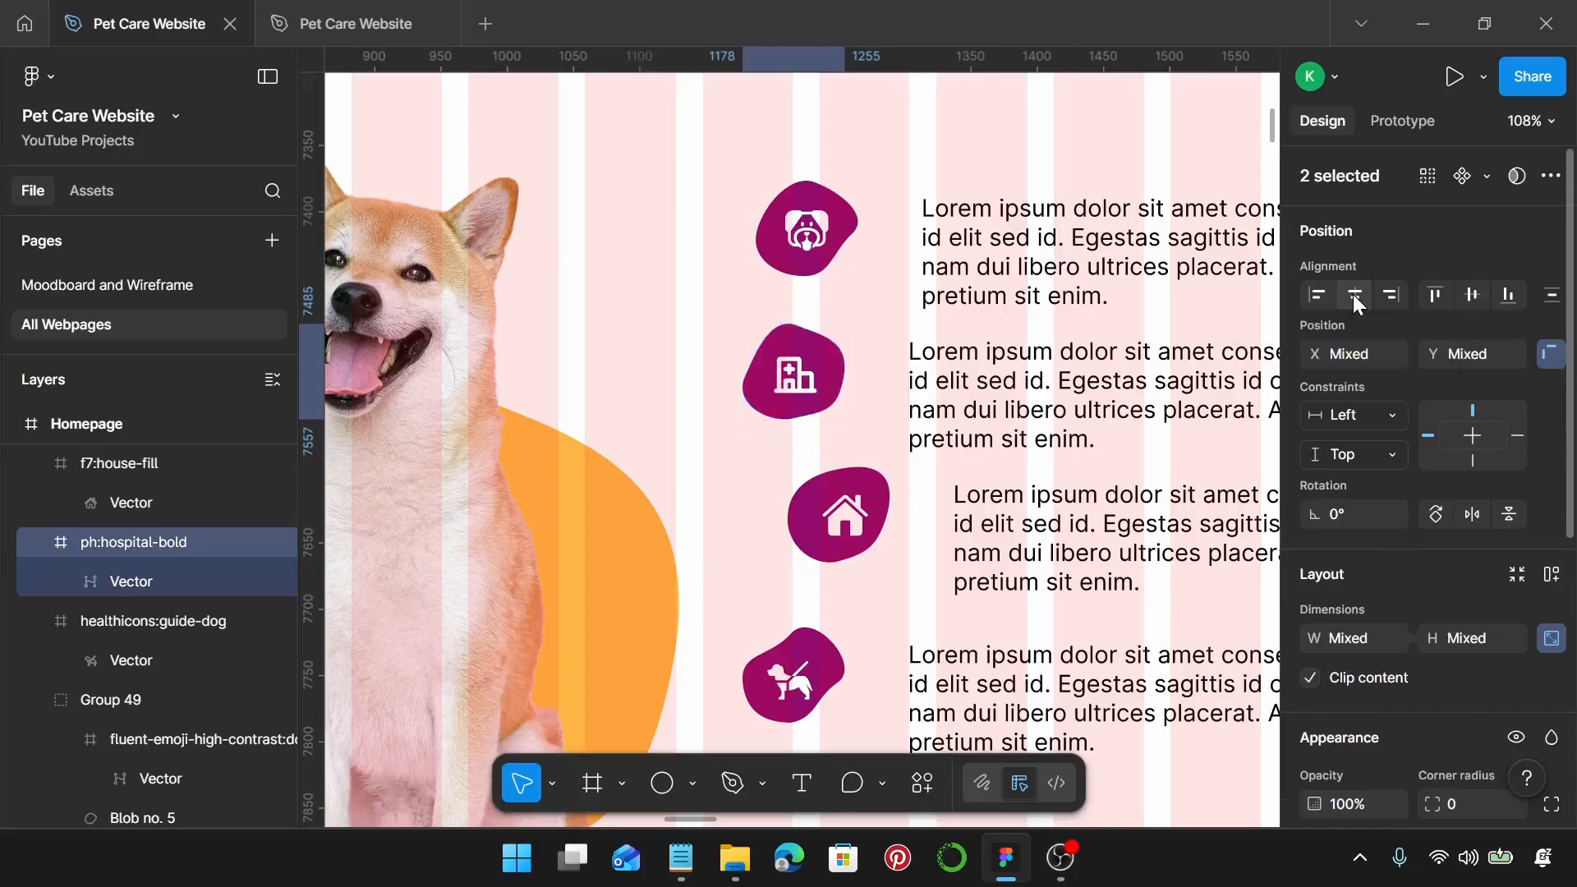
left_click(1469, 294)
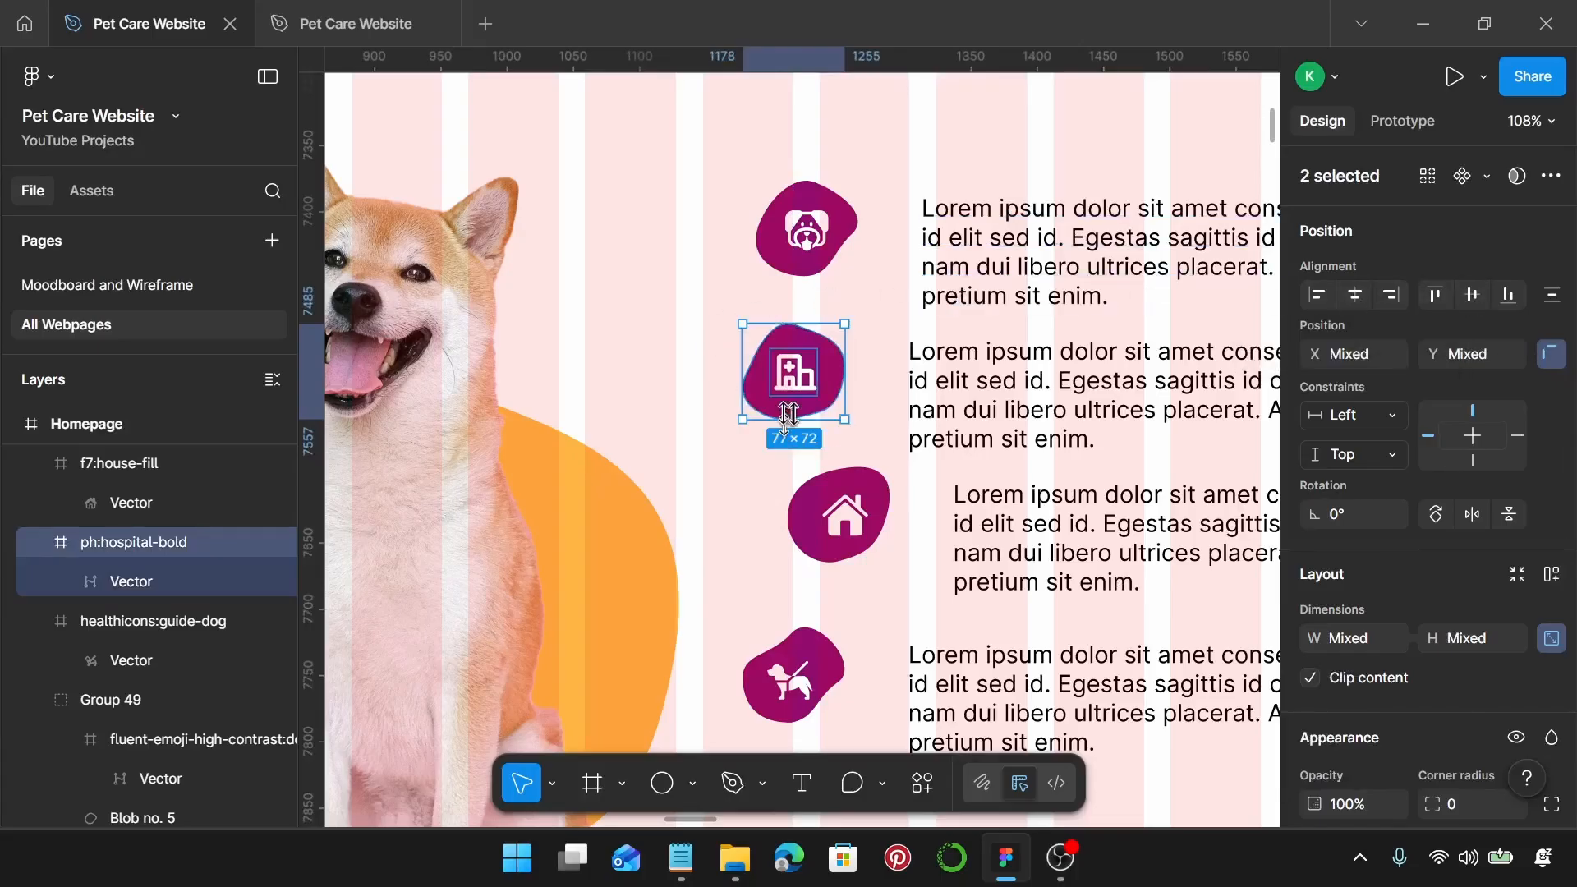
key("ctrl+g")
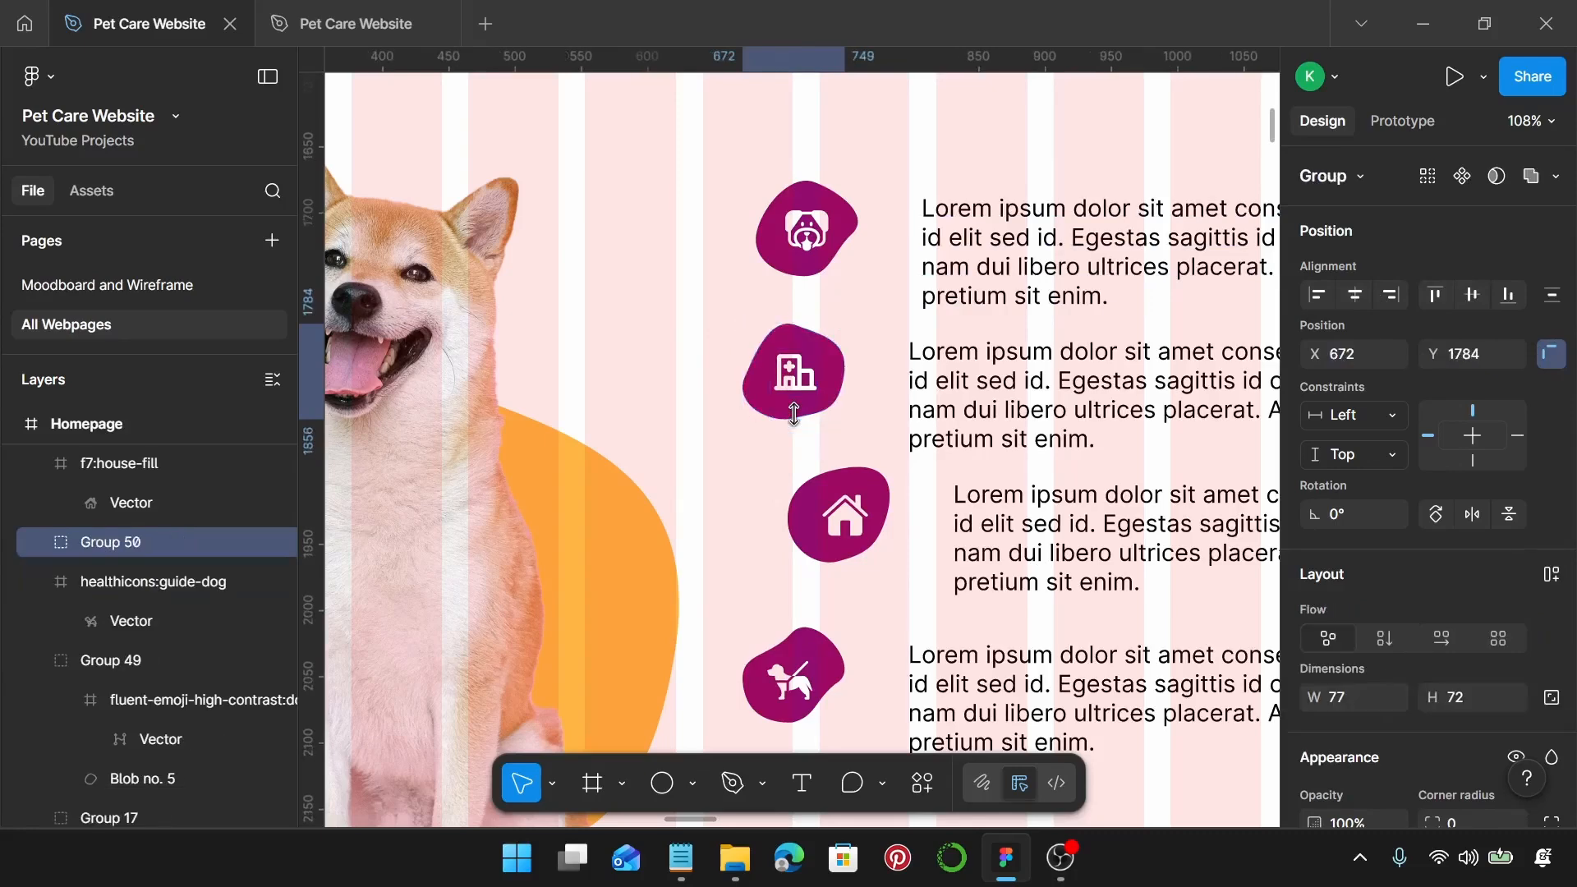
Step: Lock the aspect ratio of the dog-face icon group, try widening the group, and undo that resize
left_click(811, 256)
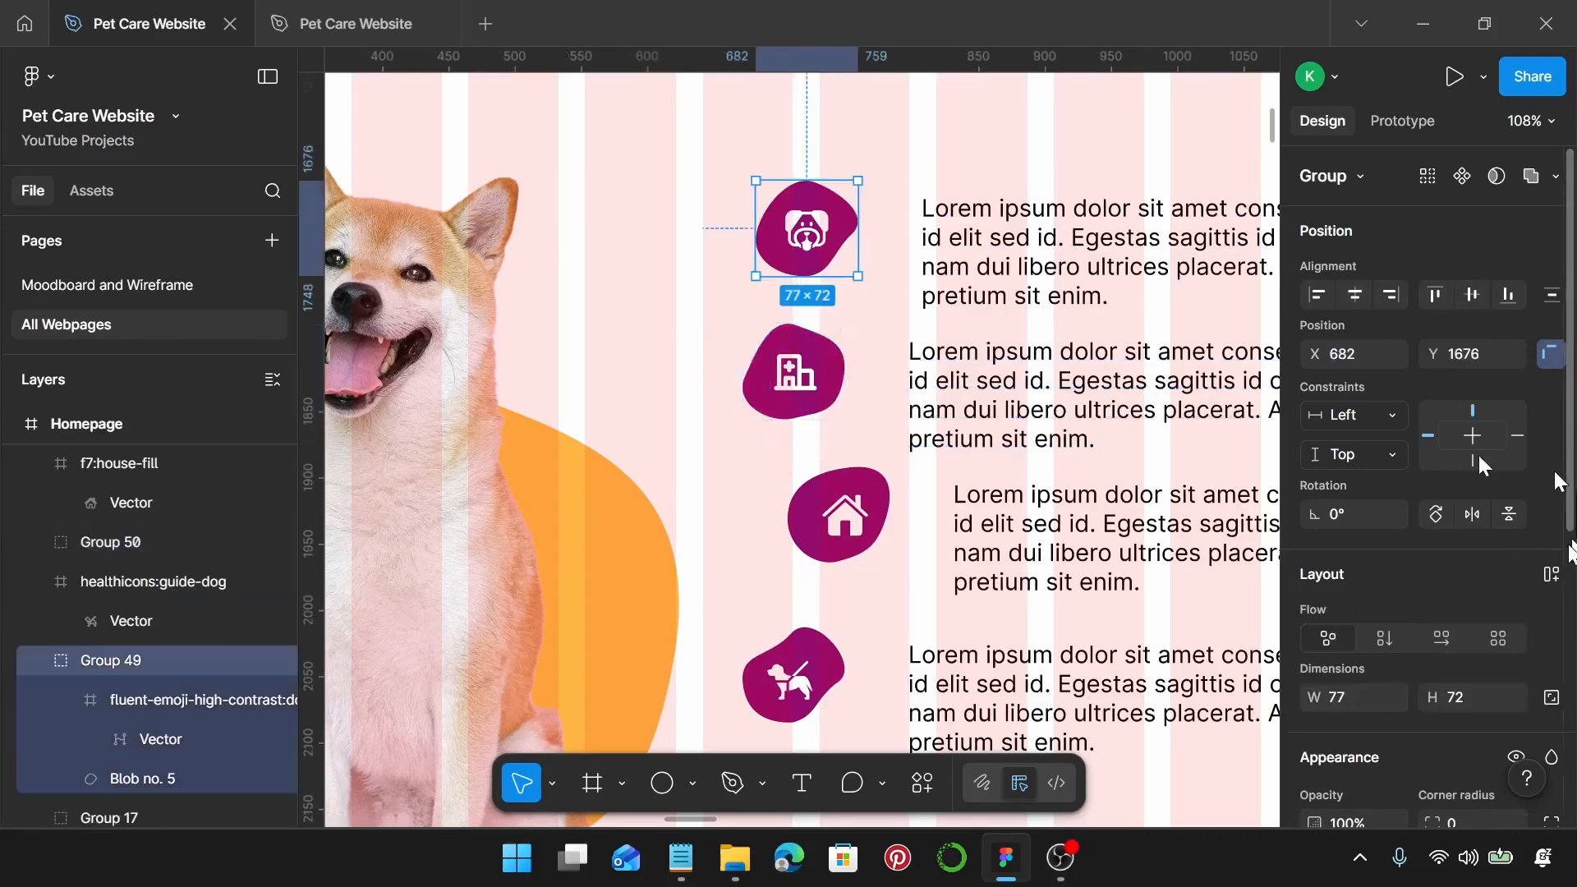
scroll(1545, 582, "down", 2)
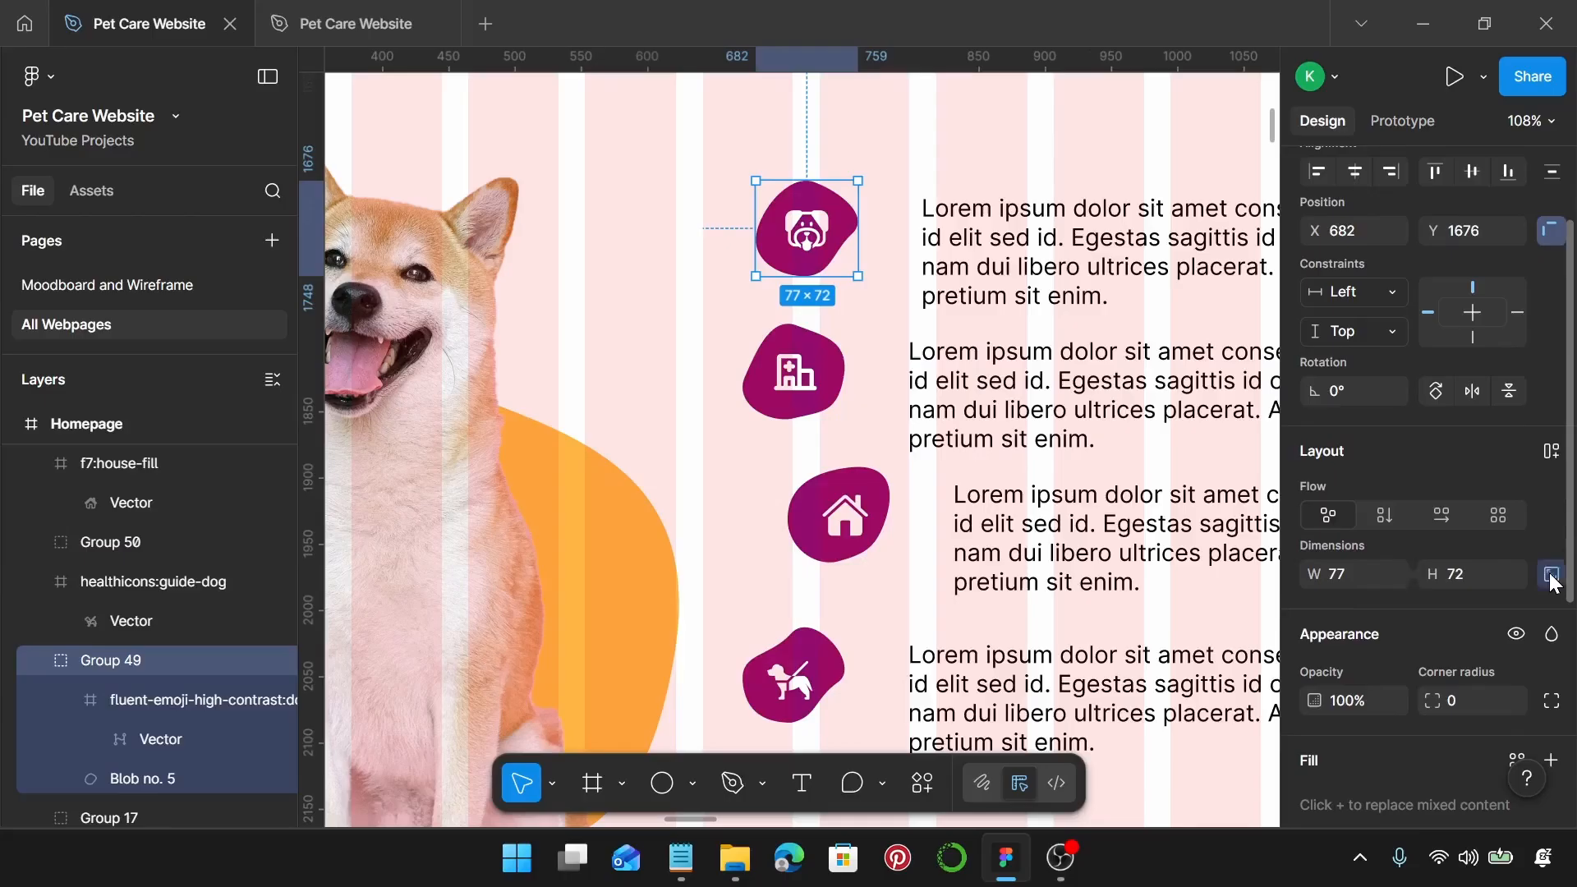
left_click(809, 396)
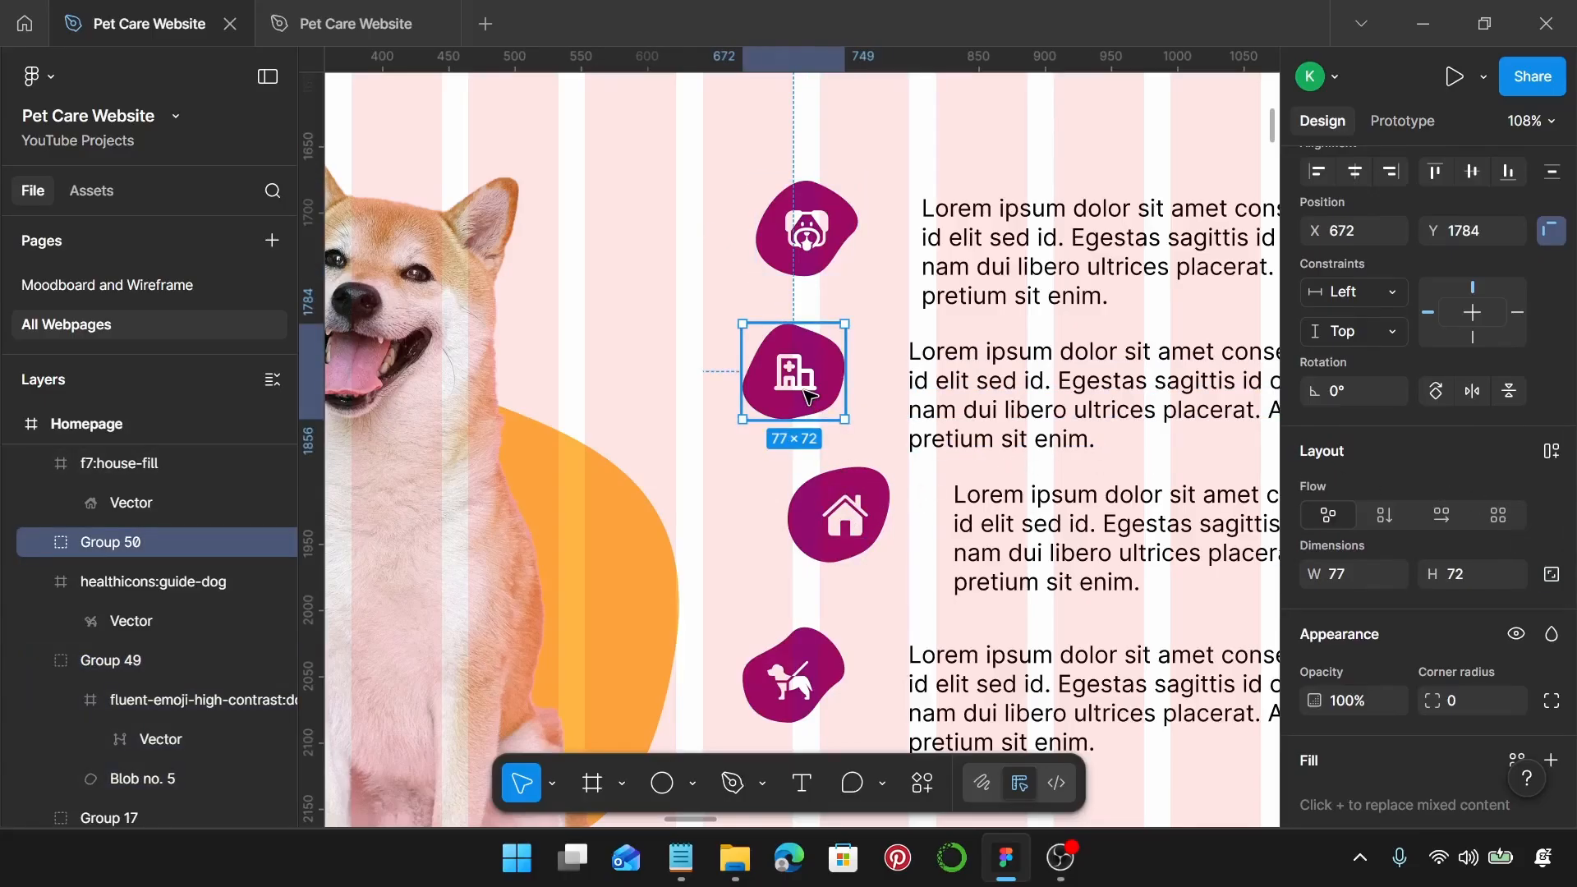
left_click(809, 234)
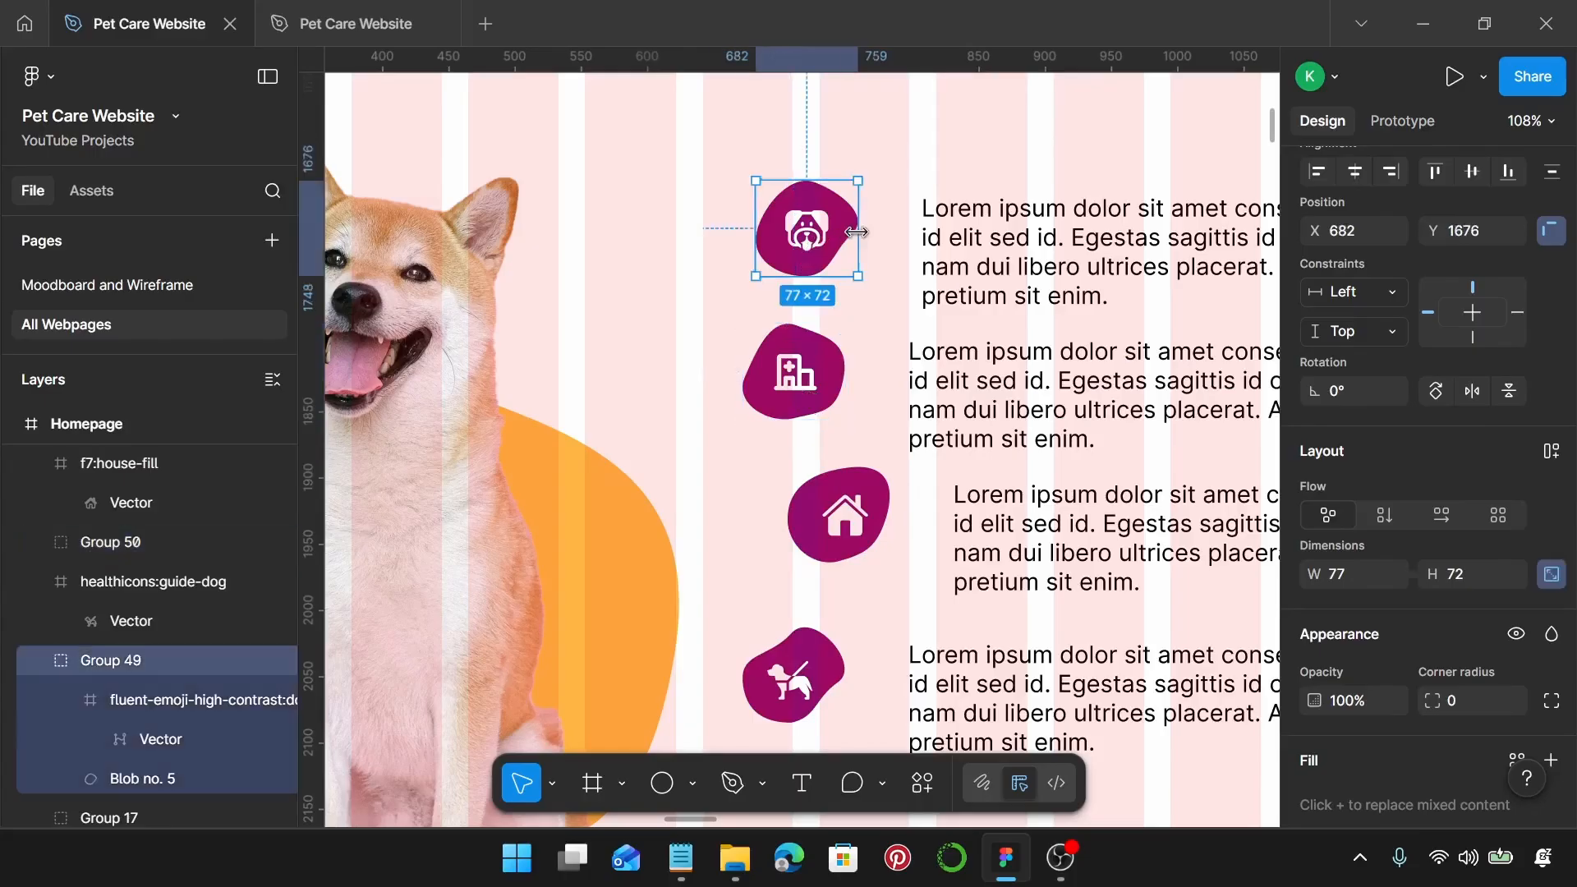
left_click_drag(858, 234, 890, 238)
key("ctrl+z")
Step: Lock the aspect ratio of the hospital icon group in the second service row
left_click(792, 394)
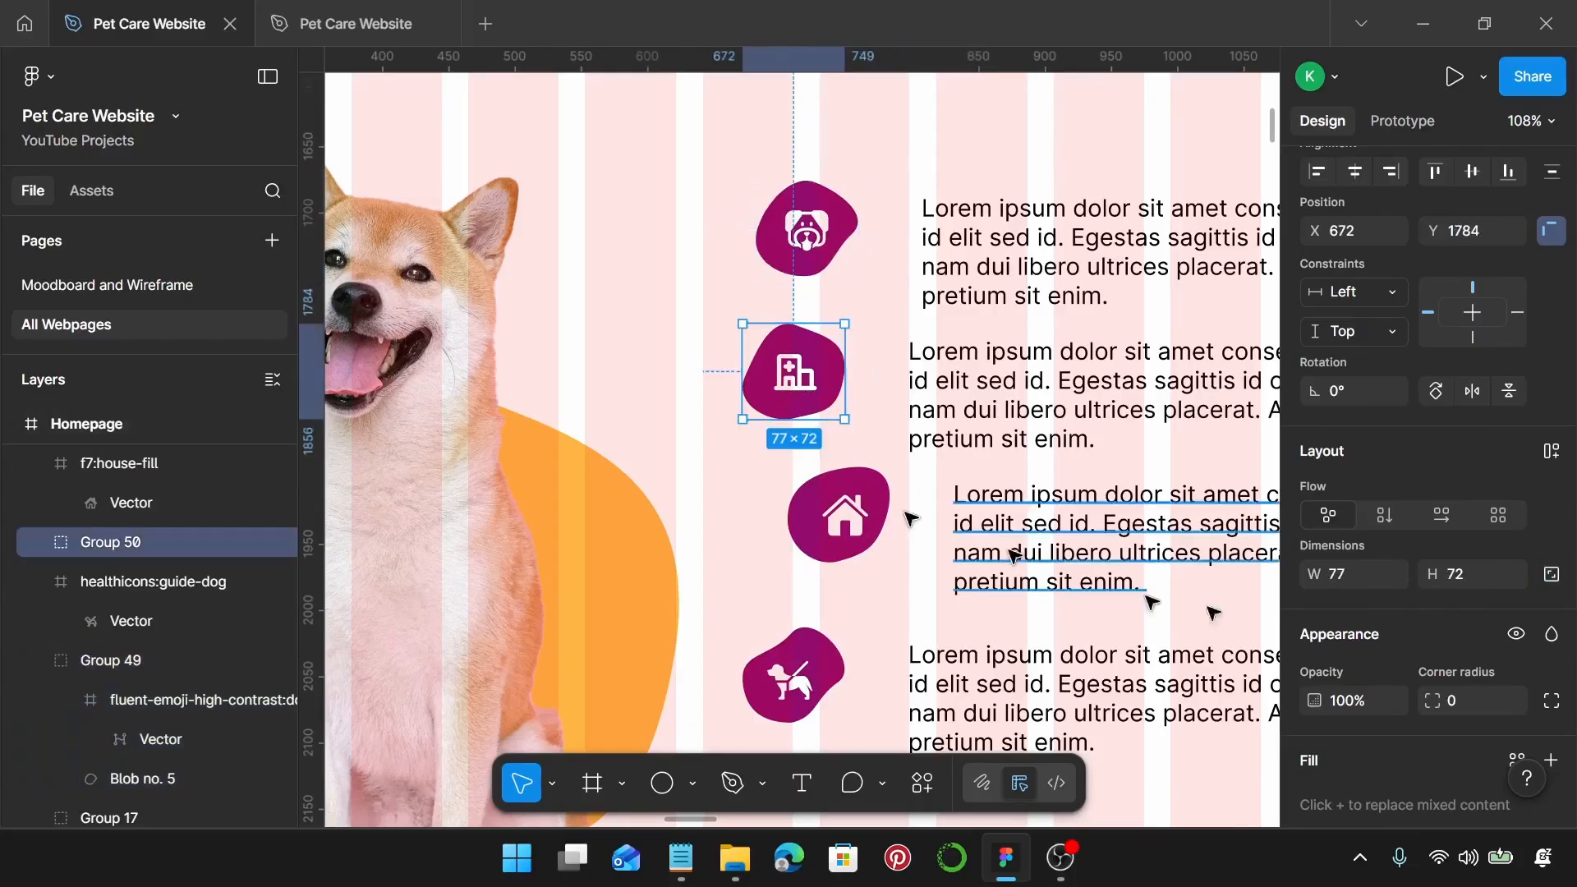
left_click(1551, 574)
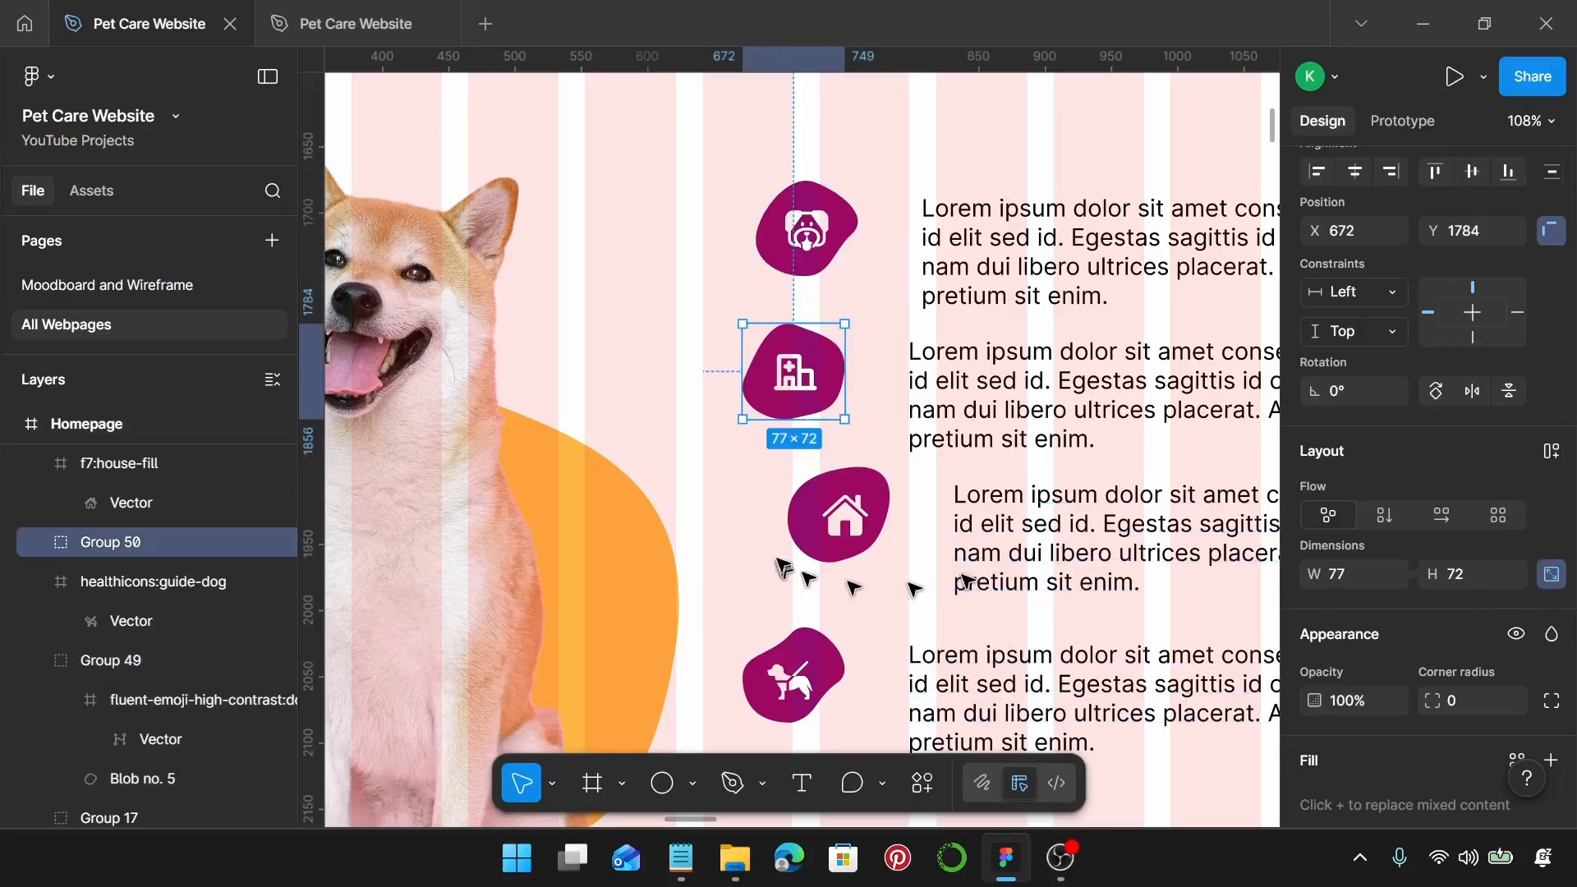
Step: Group the house icon, centred on its purple blob, and lock the group's aspect ratio
scroll(813, 534, "down", 2)
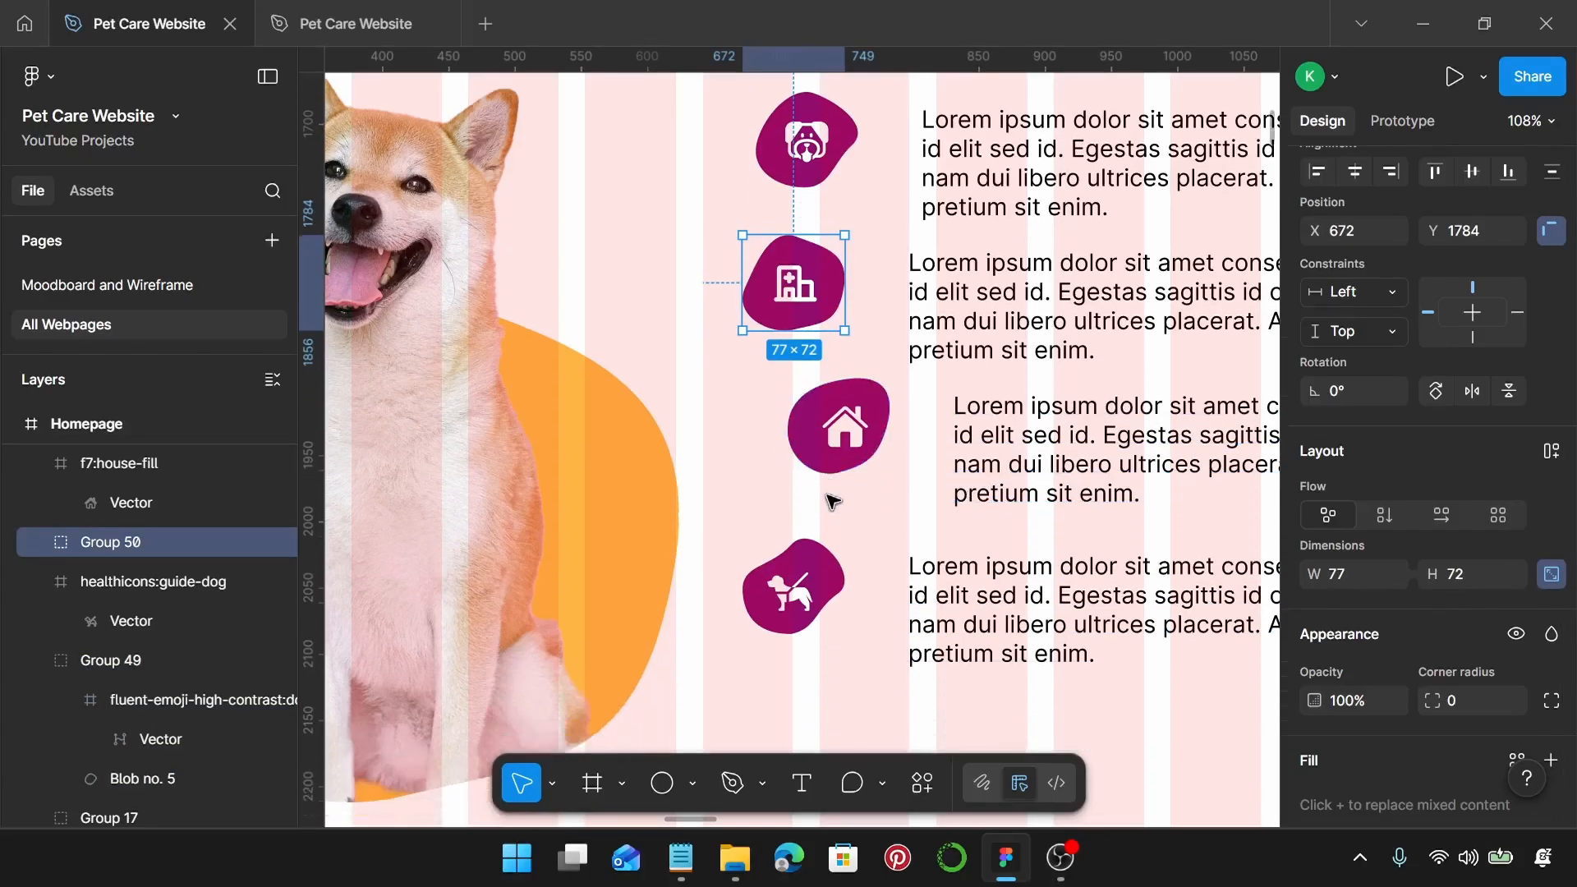
left_click(789, 386)
left_click_drag(903, 447, 883, 482)
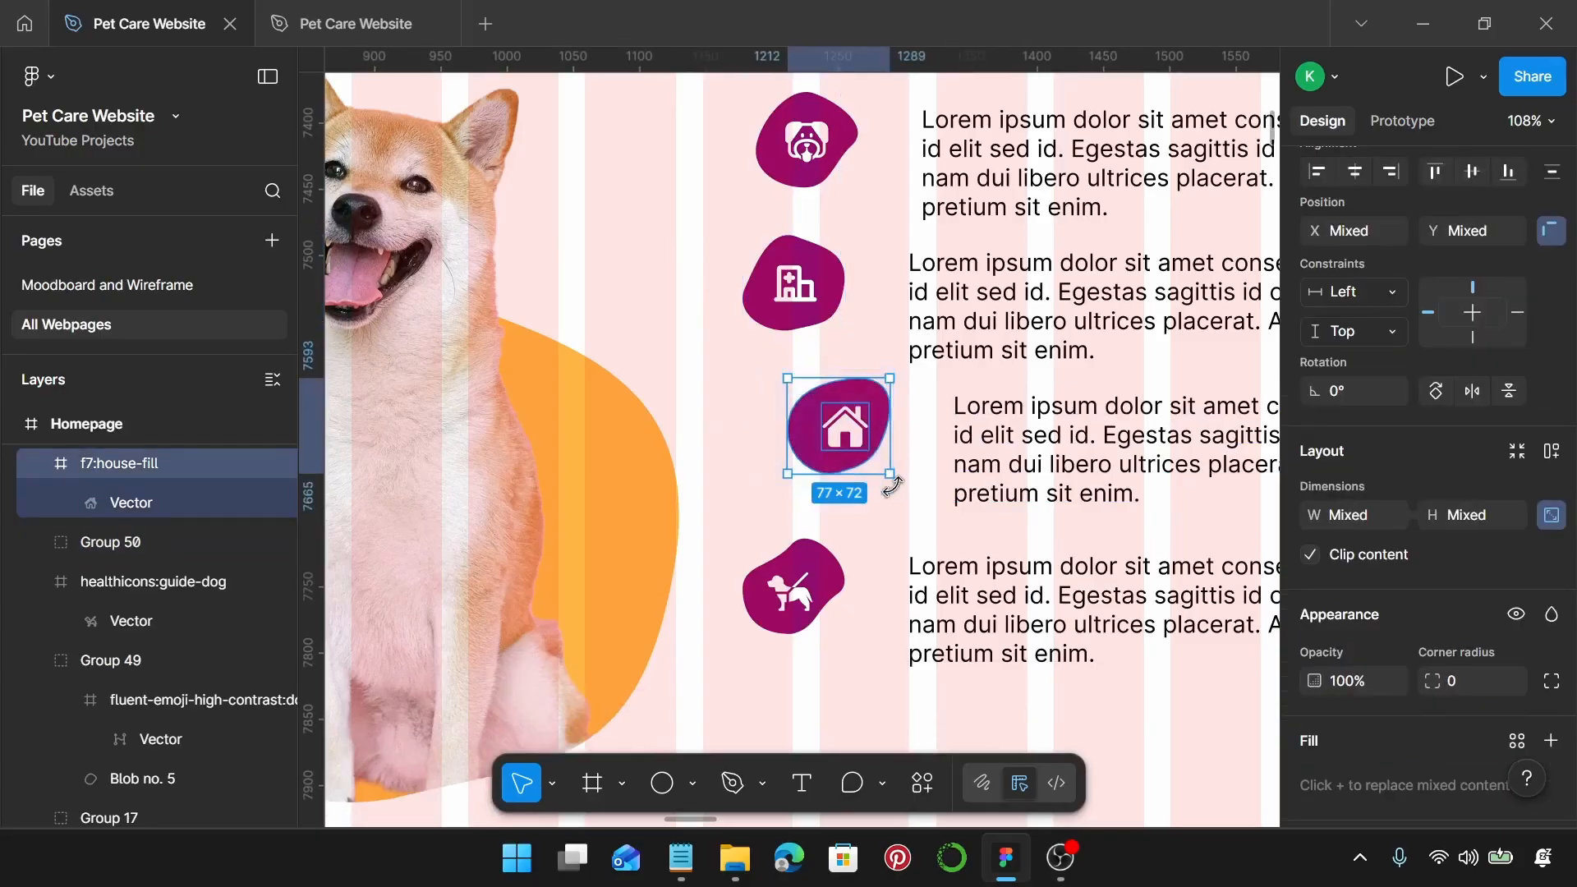
key("alt")
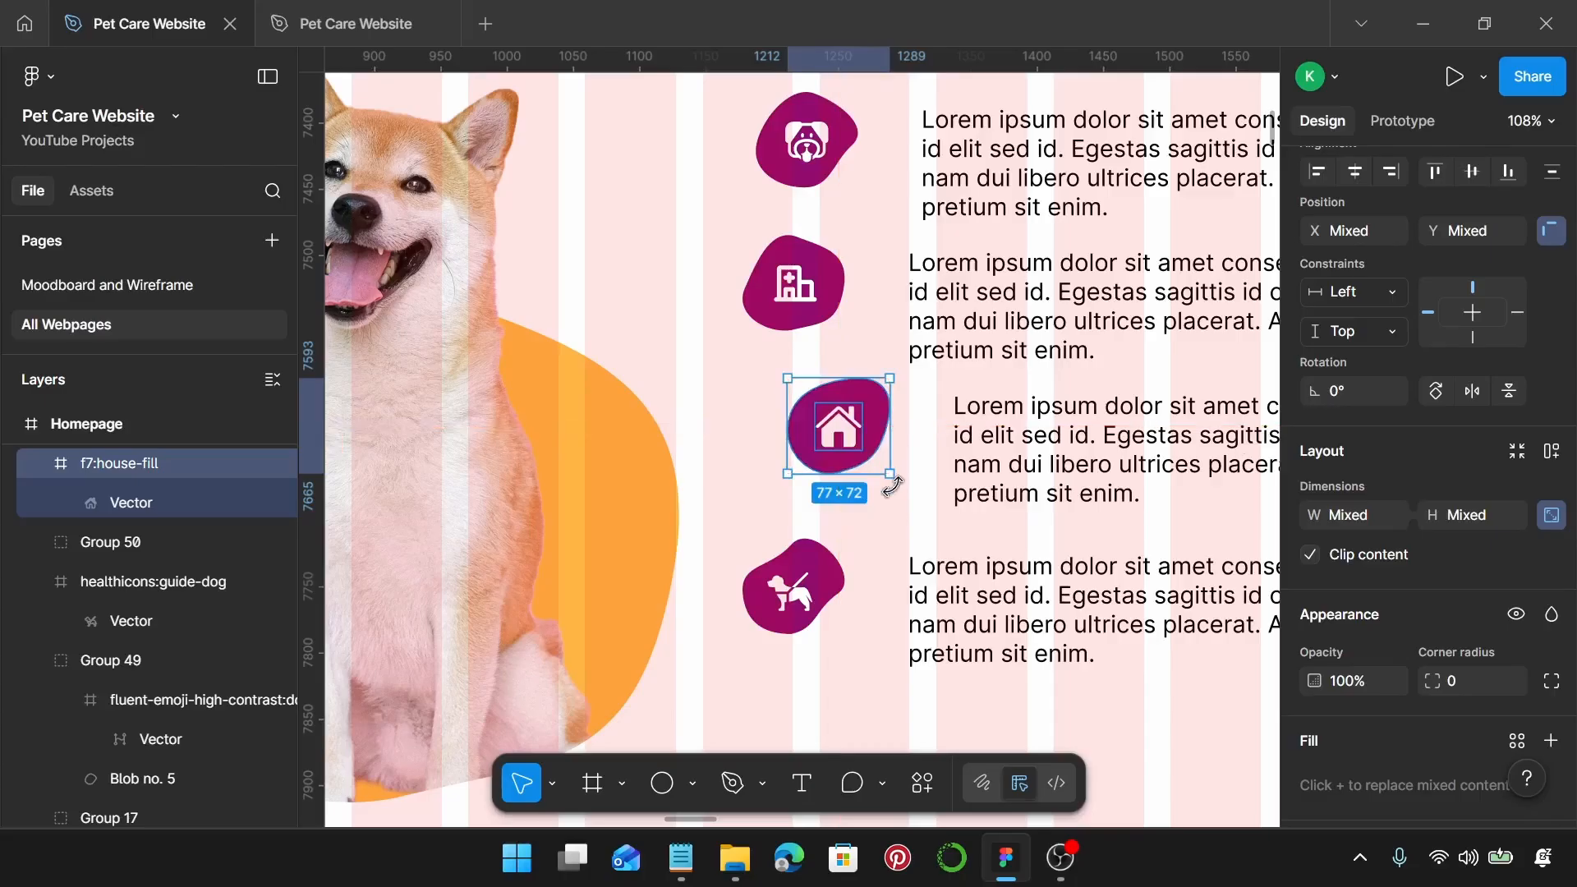
key("ctrl+g")
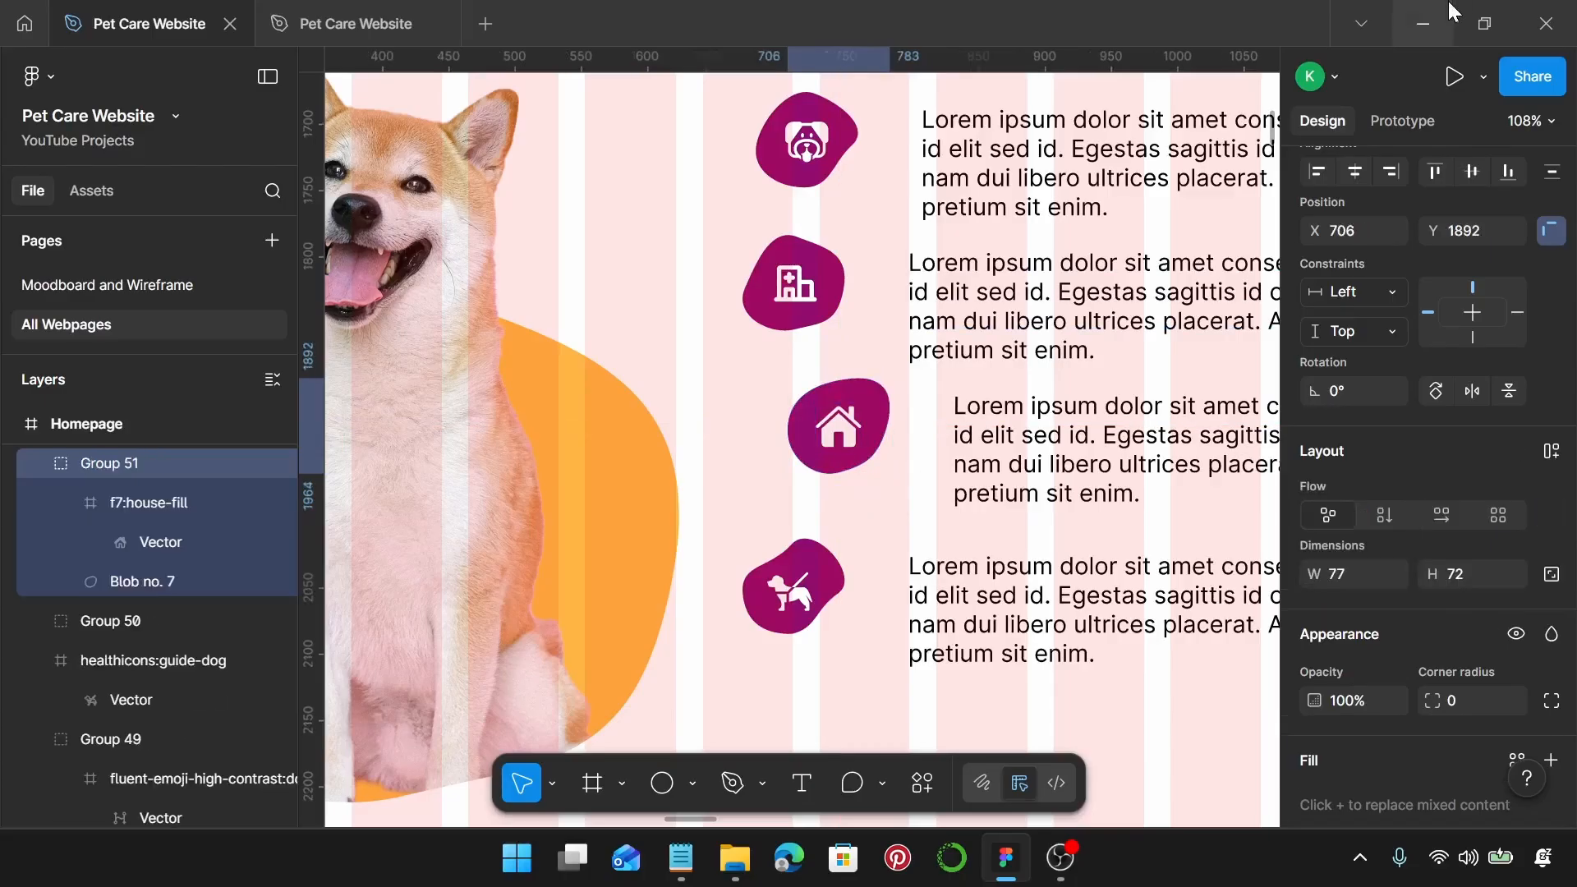
scroll(1523, 618, "down", 3)
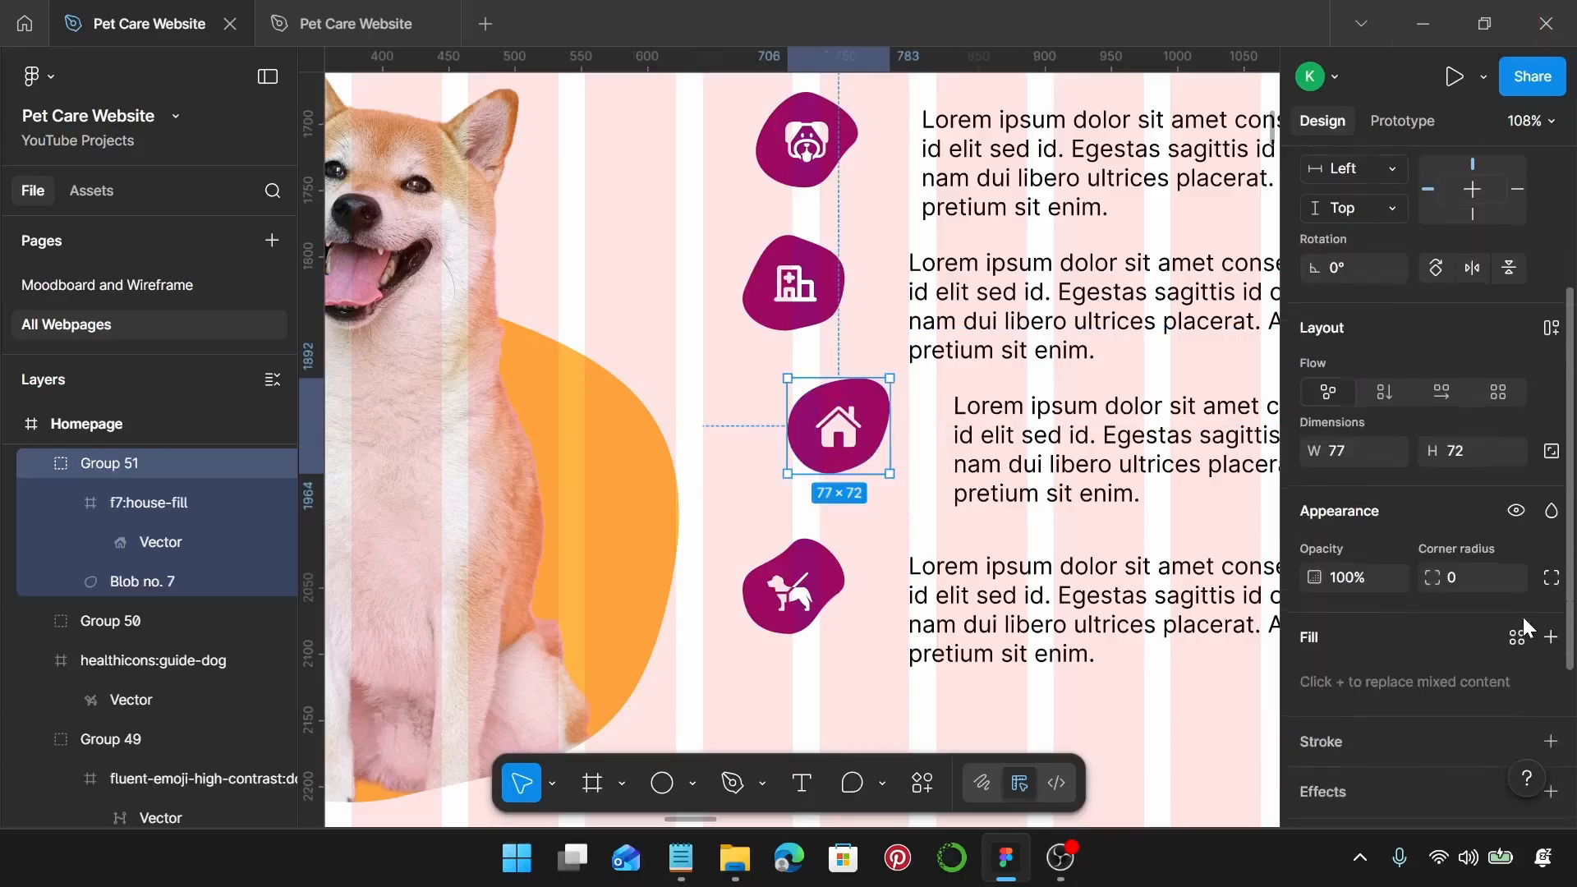
left_click(1551, 451)
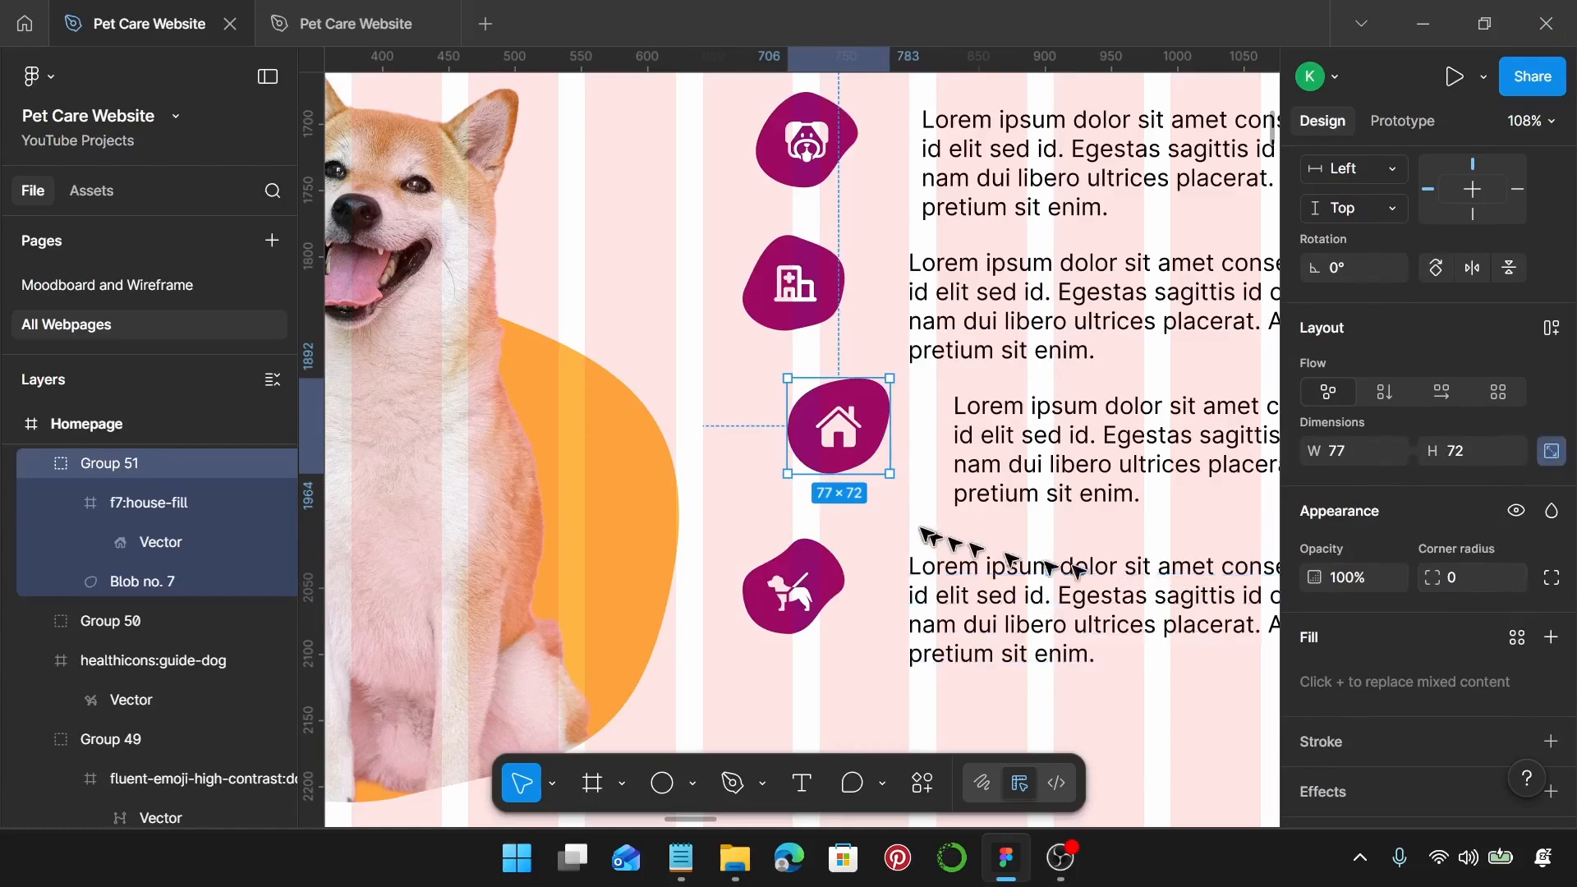
Step: Group the guide-dog icon, centred on its purple blob, and lock the group's aspect ratio
left_click_drag(744, 520, 856, 658)
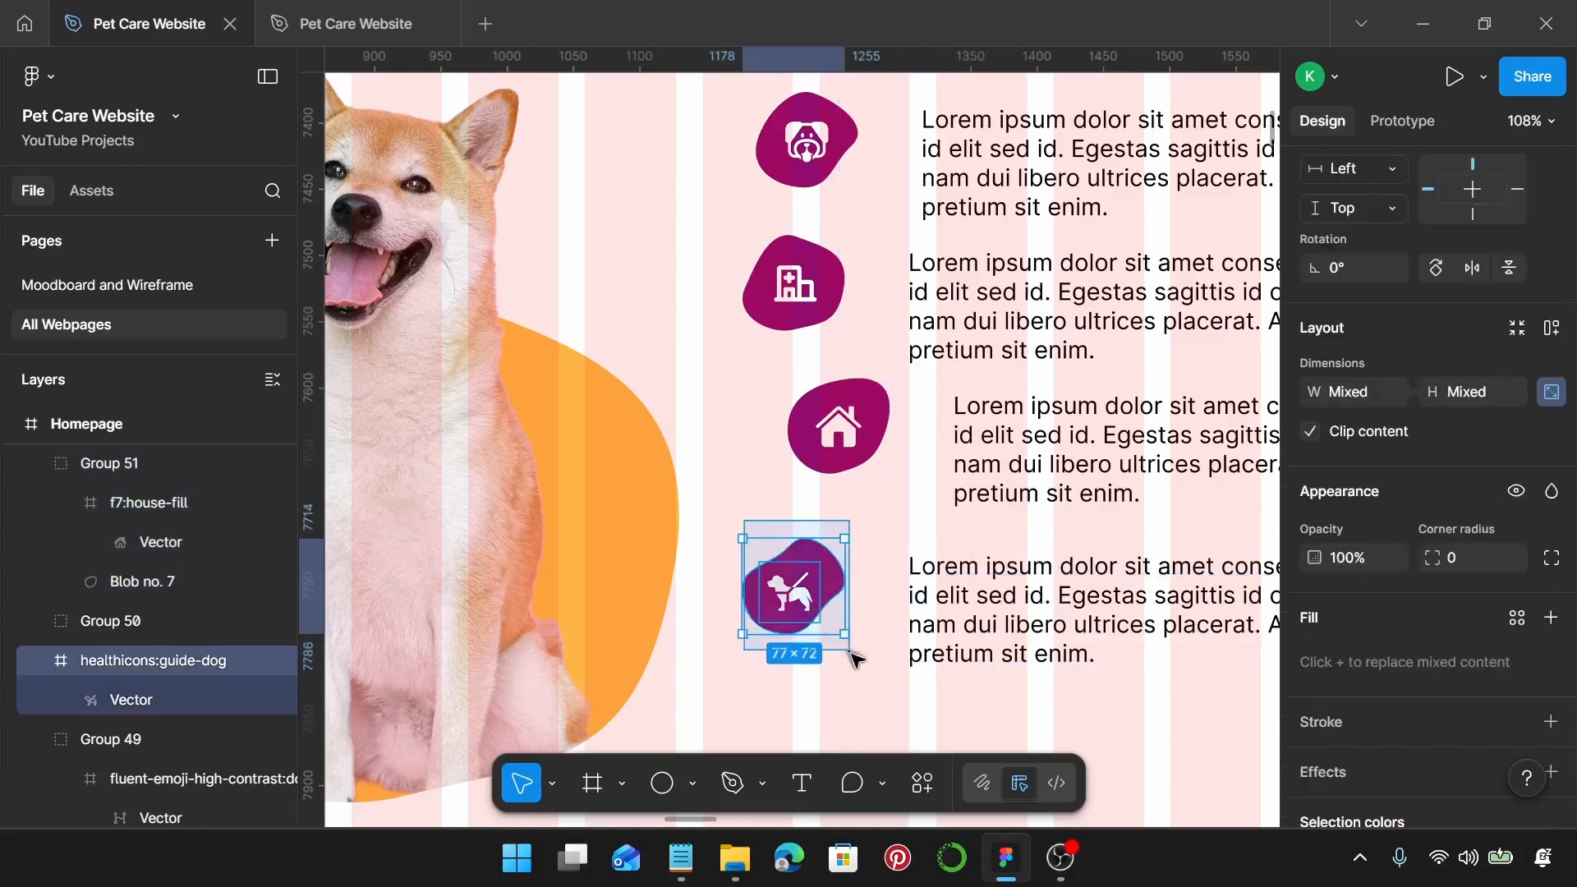
key("alt")
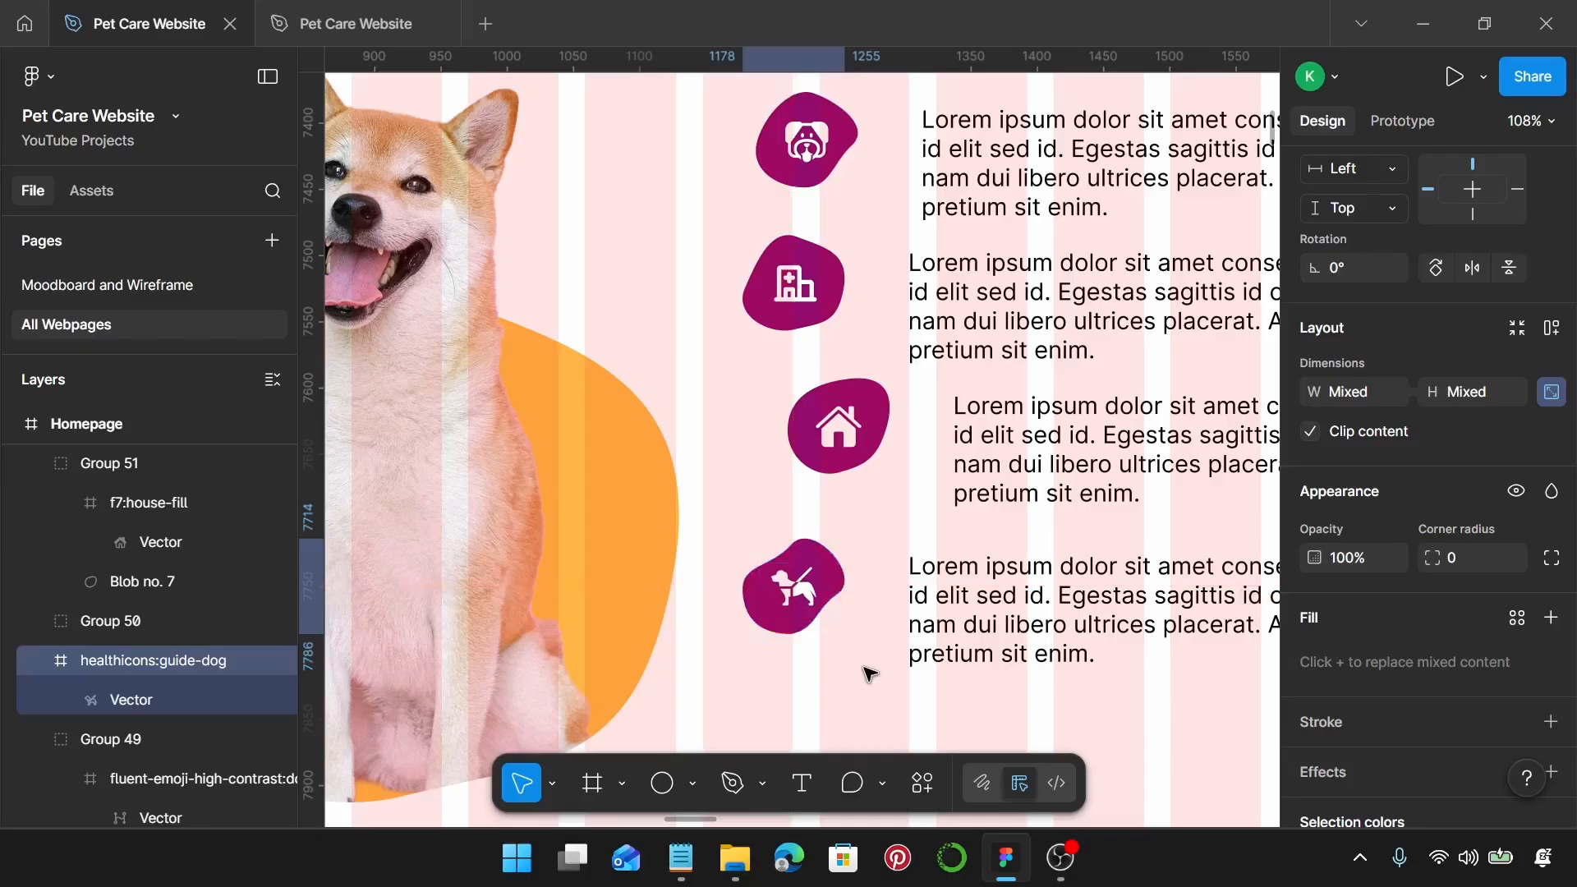
key("ctrl+g")
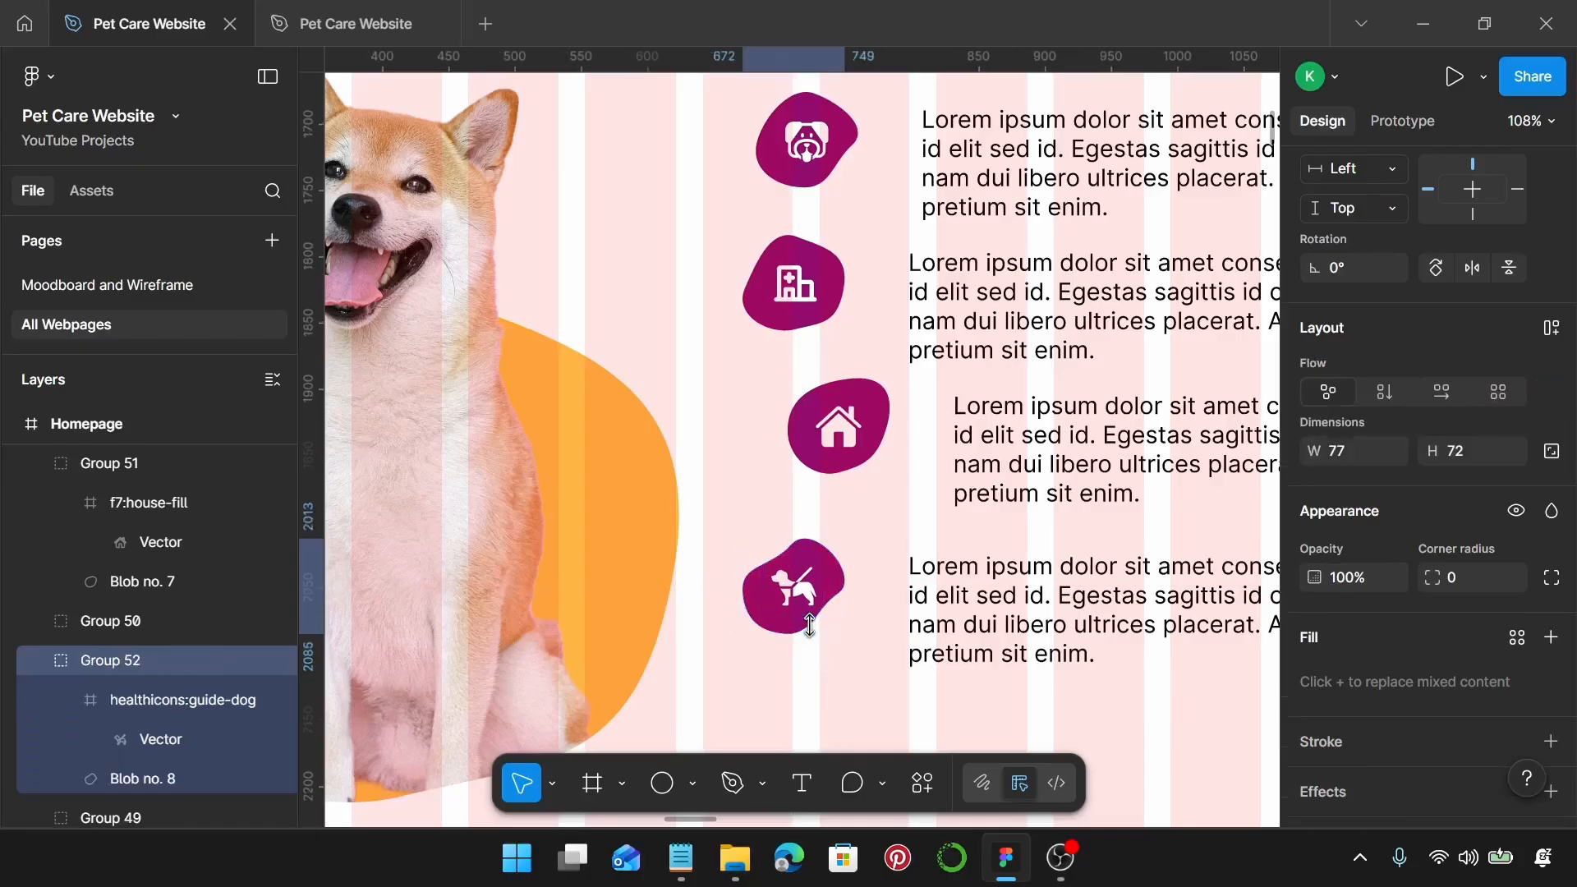
left_click(1551, 453)
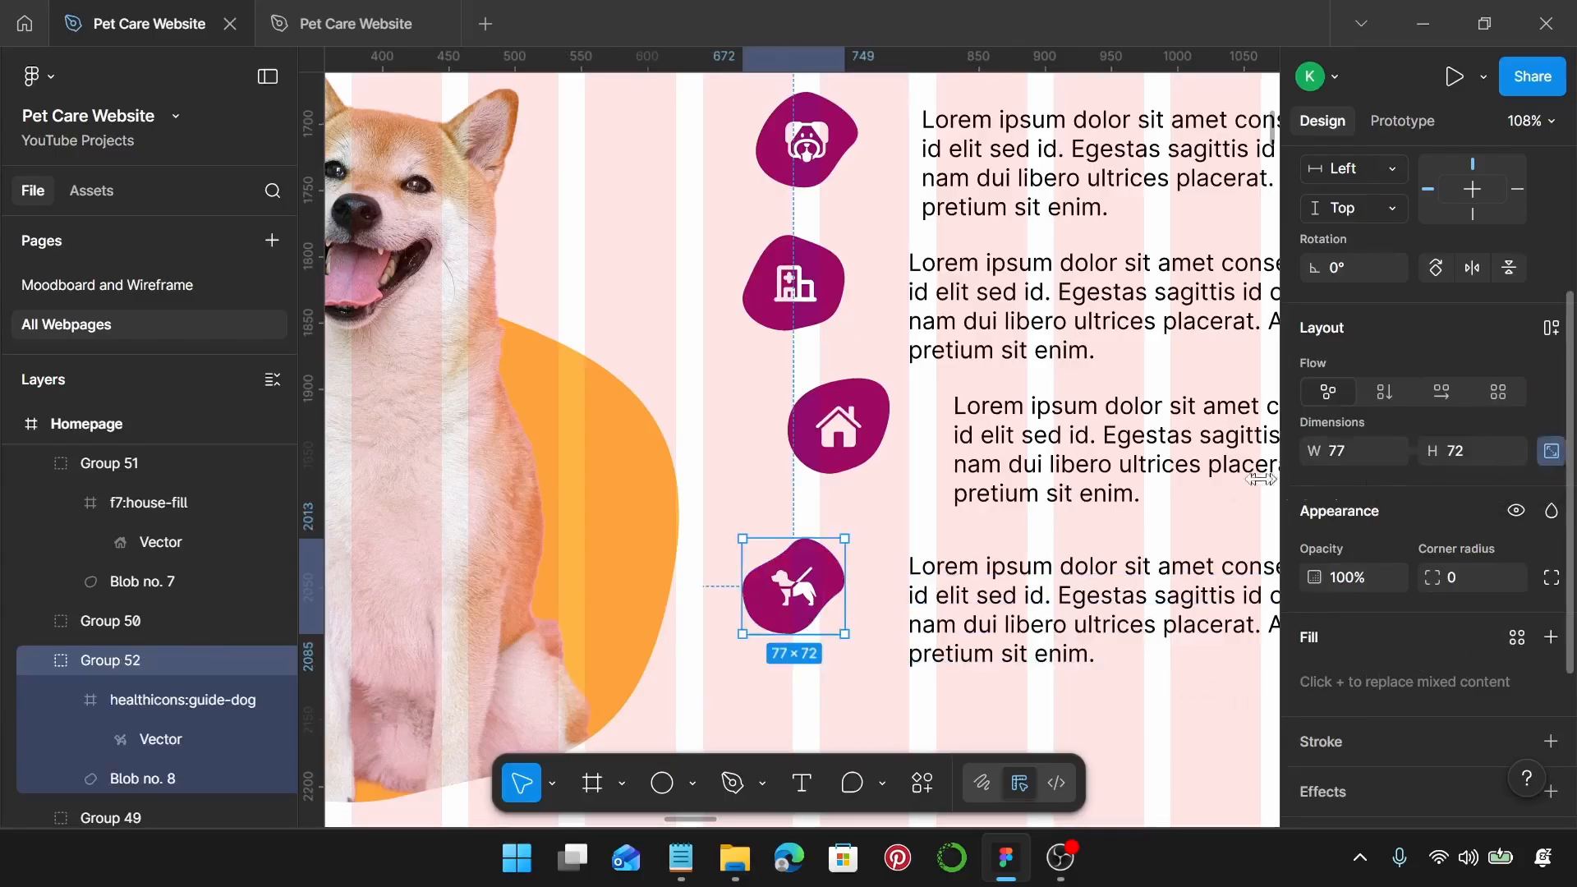
Step: Delete the three lower placeholder paragraphs beside the hospital, house and guide-dog icons
scroll(1117, 532, "down", 5)
scroll(977, 492, "right", 5)
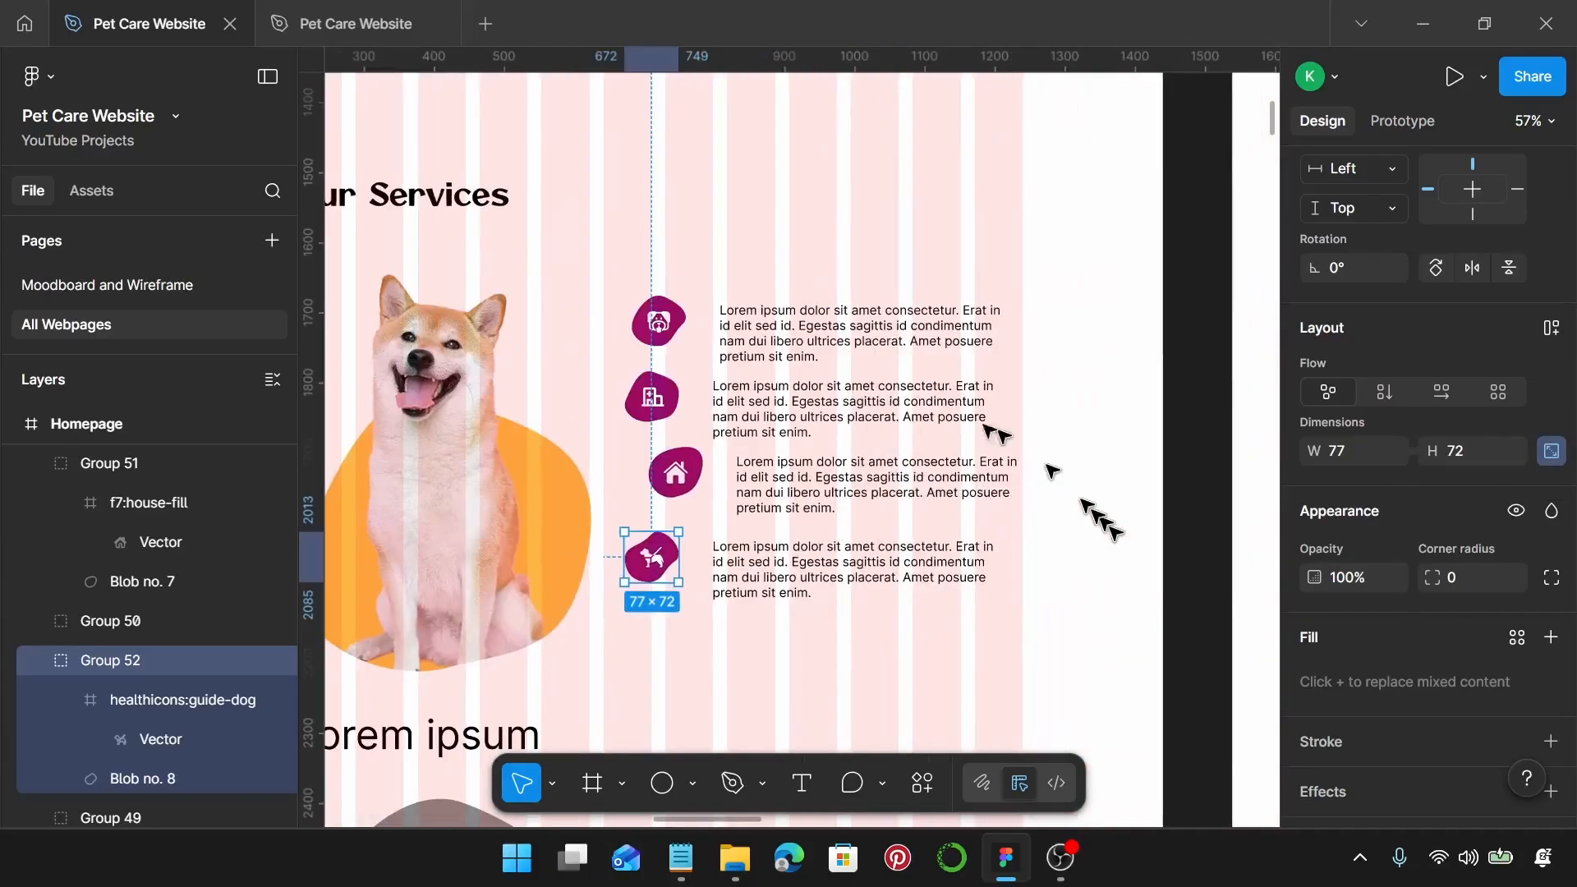
left_click(871, 357)
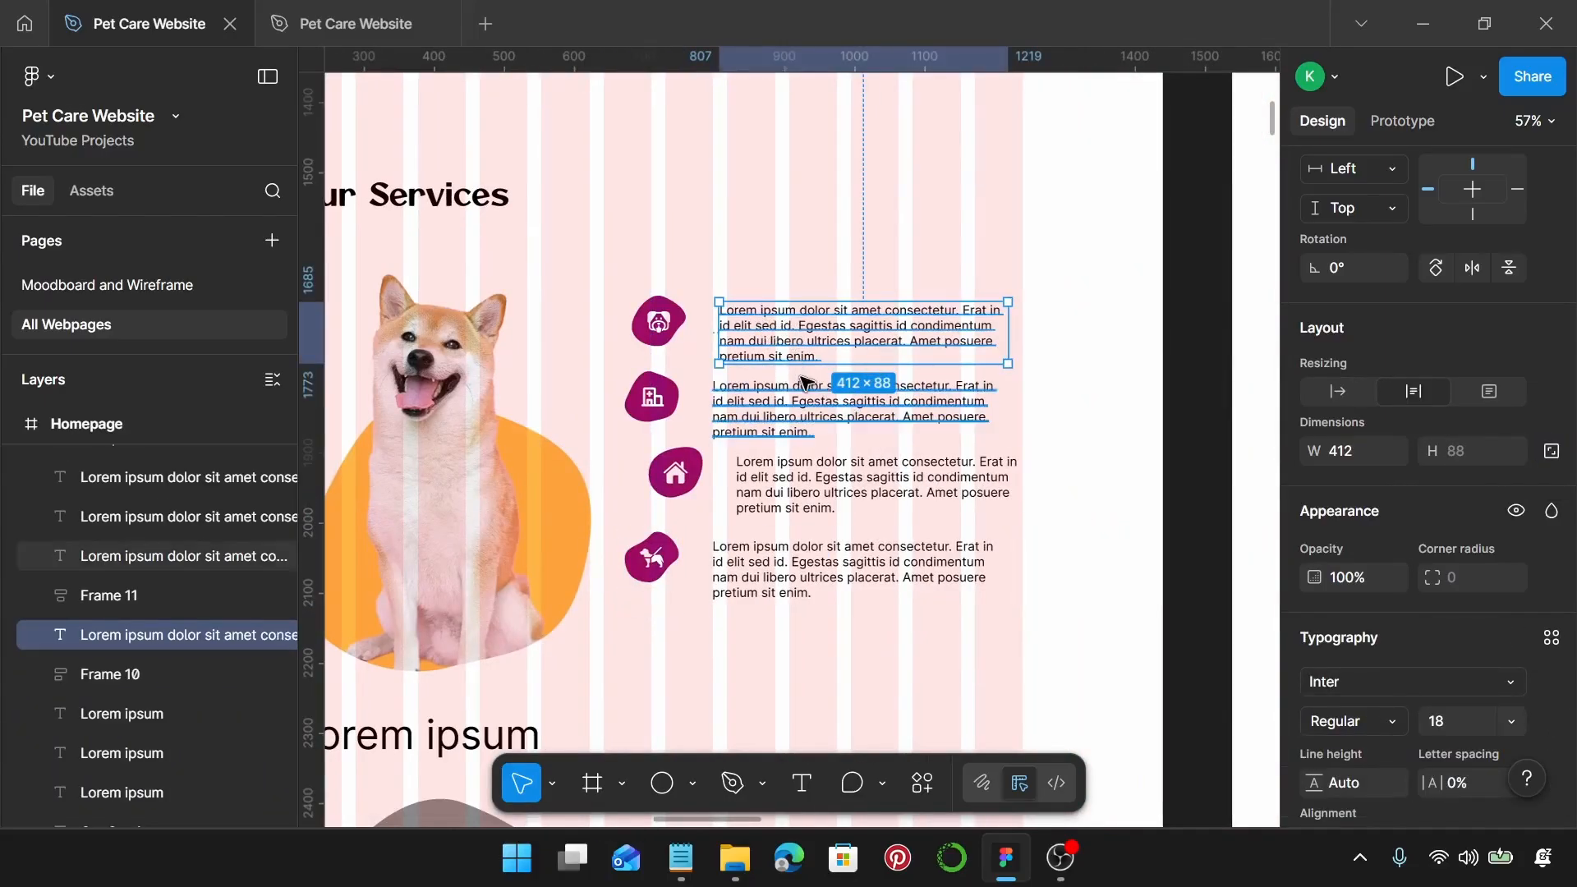
left_click(793, 408)
left_click(793, 492, "shift")
left_click(795, 544, "shift")
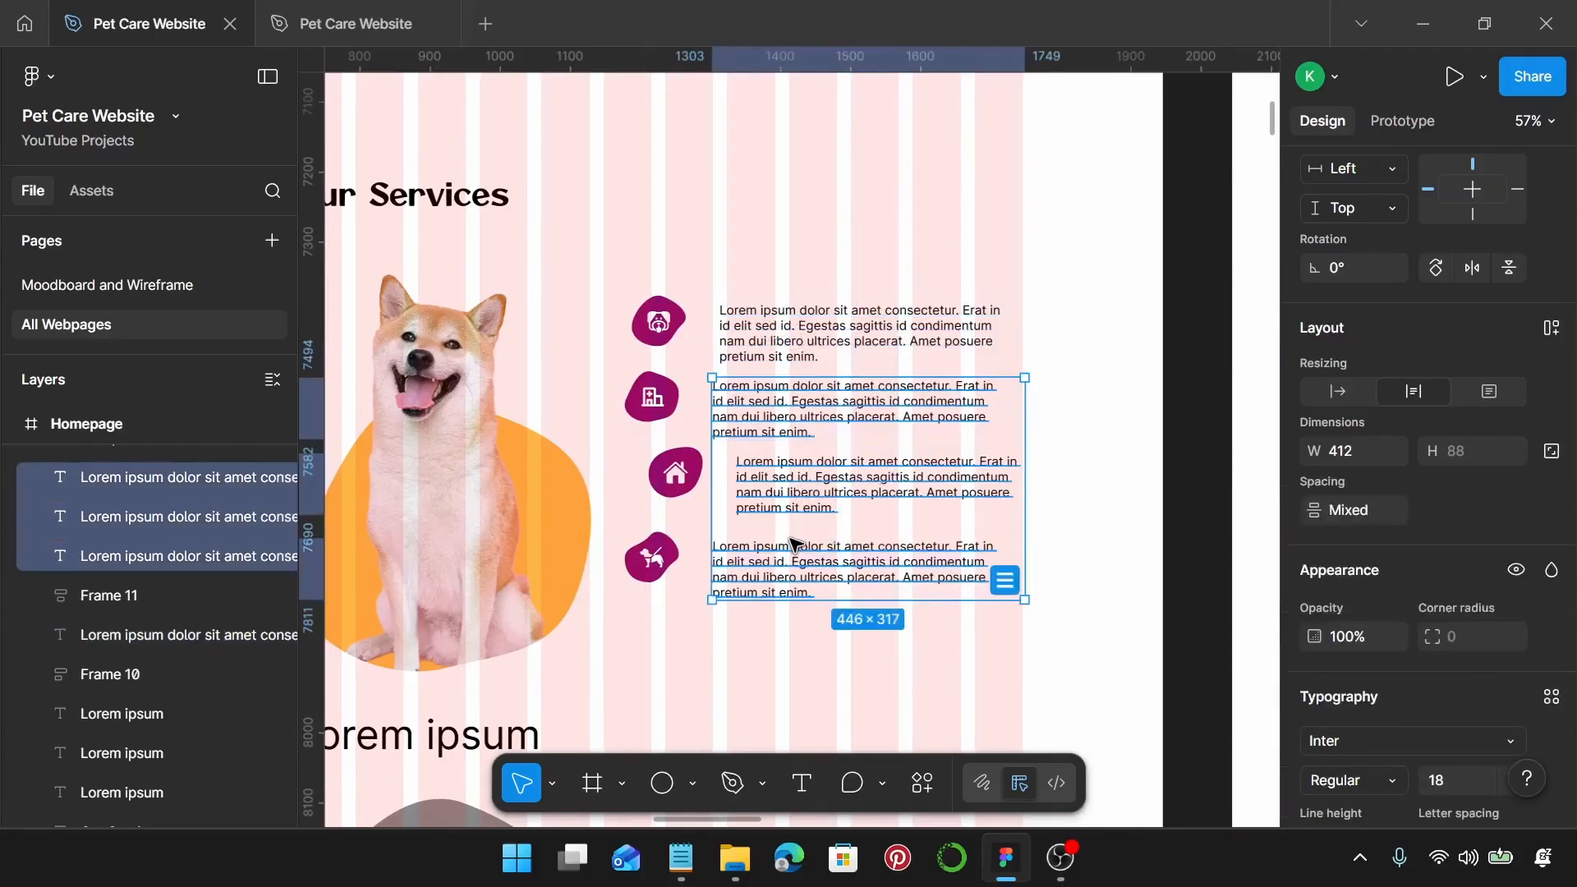
key("Delete")
Step: Duplicate the remaining paragraph just below itself, and cut the upper copy down to an auto-width "Lorem ipsum dolo" heading
left_click_drag(760, 336, 1101, 359)
double_click(763, 321)
scroll(763, 321, "up", 3)
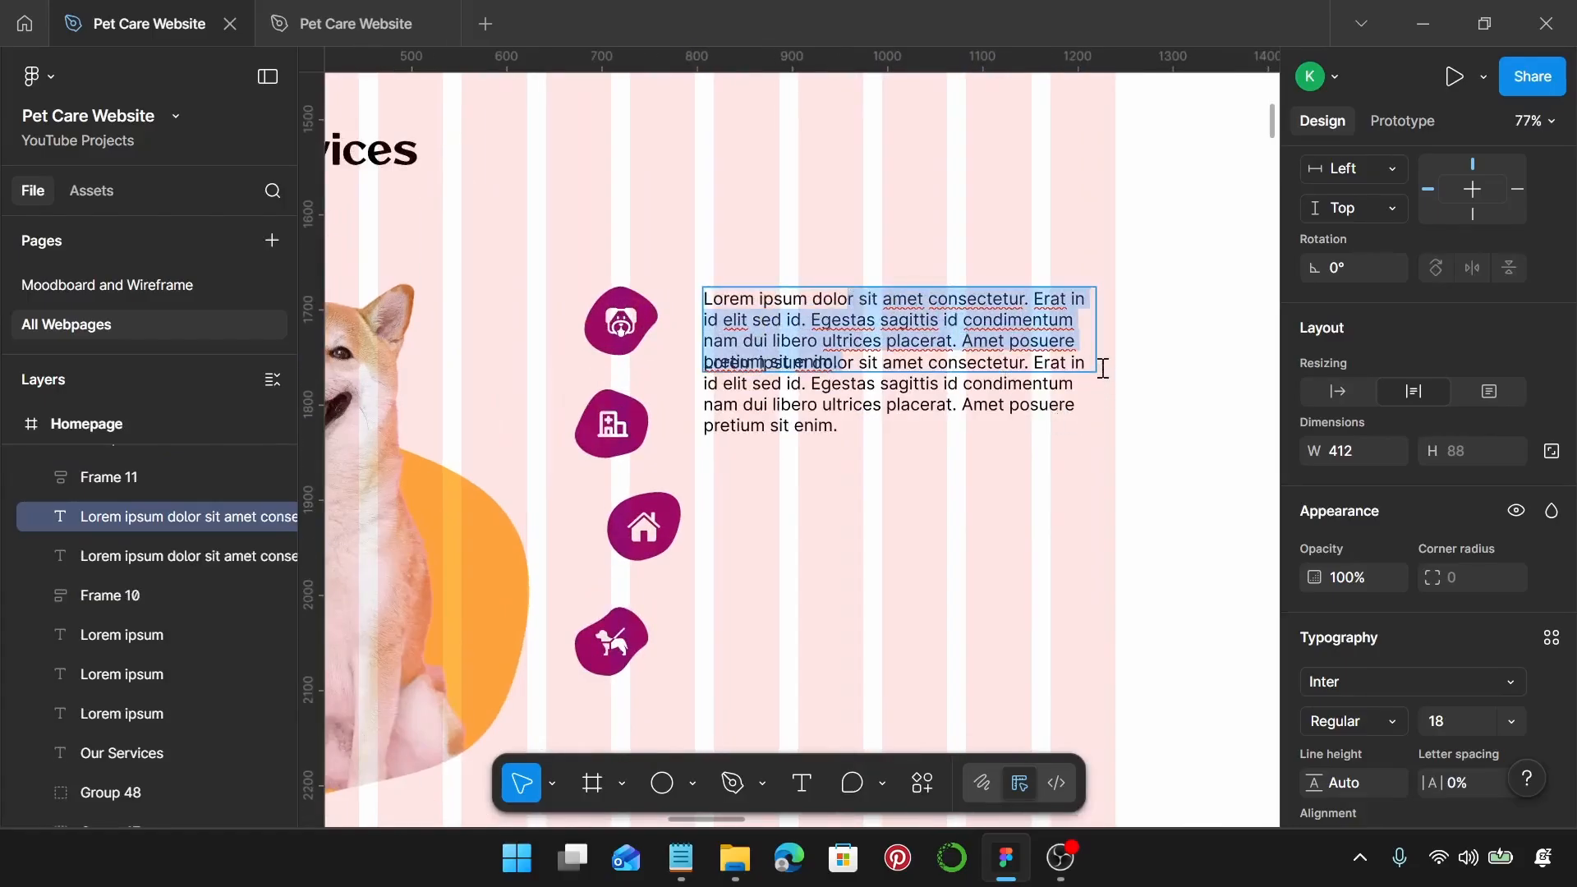
key("BackSpace")
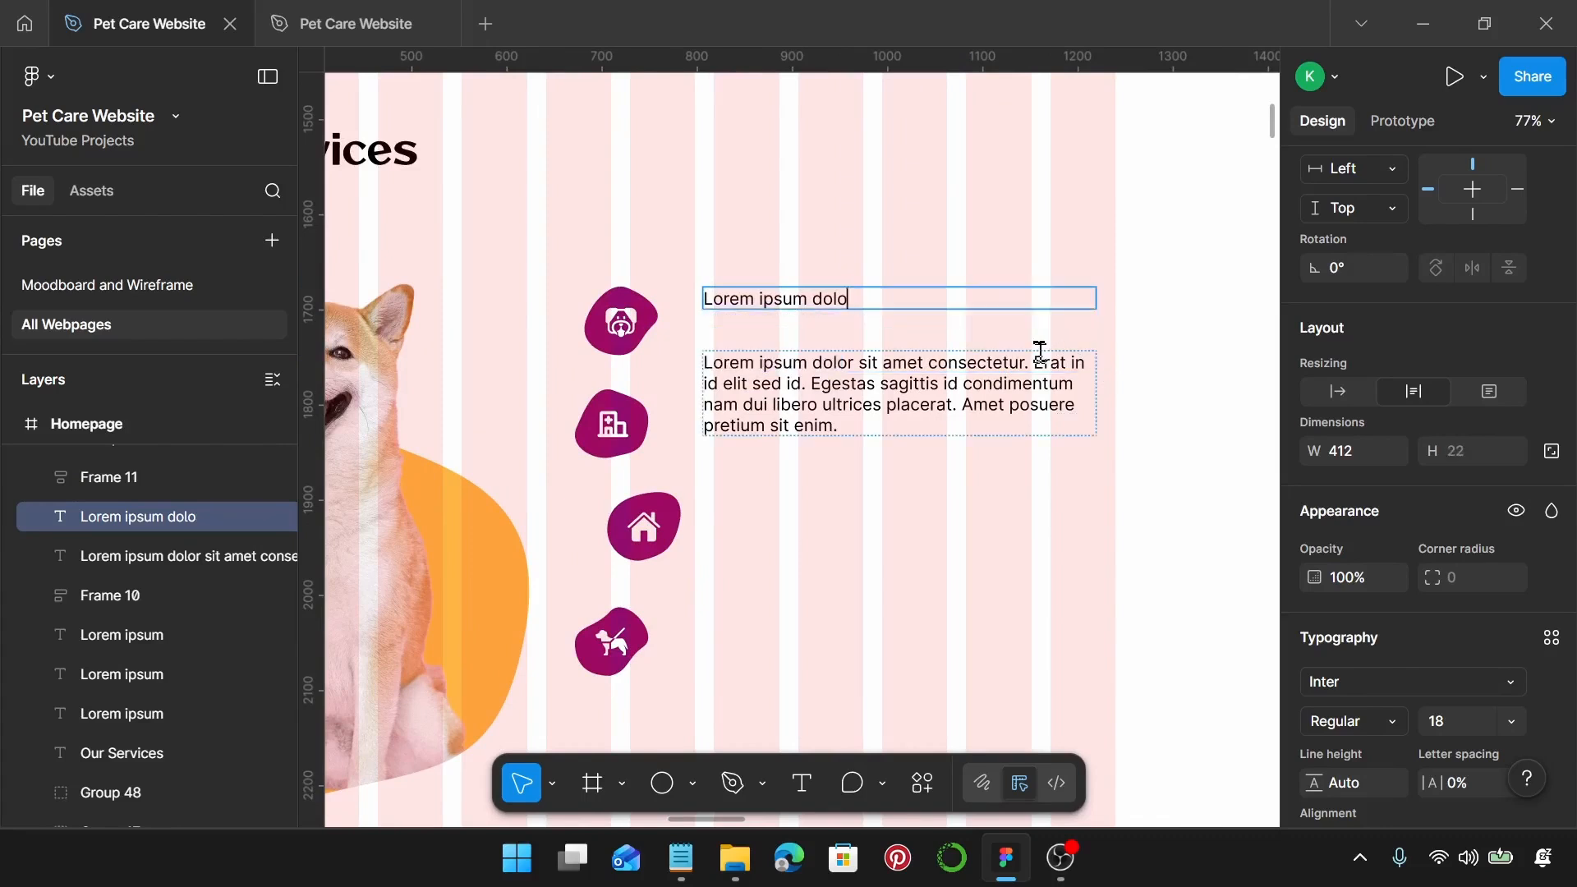
key("Escape")
left_click(1337, 396)
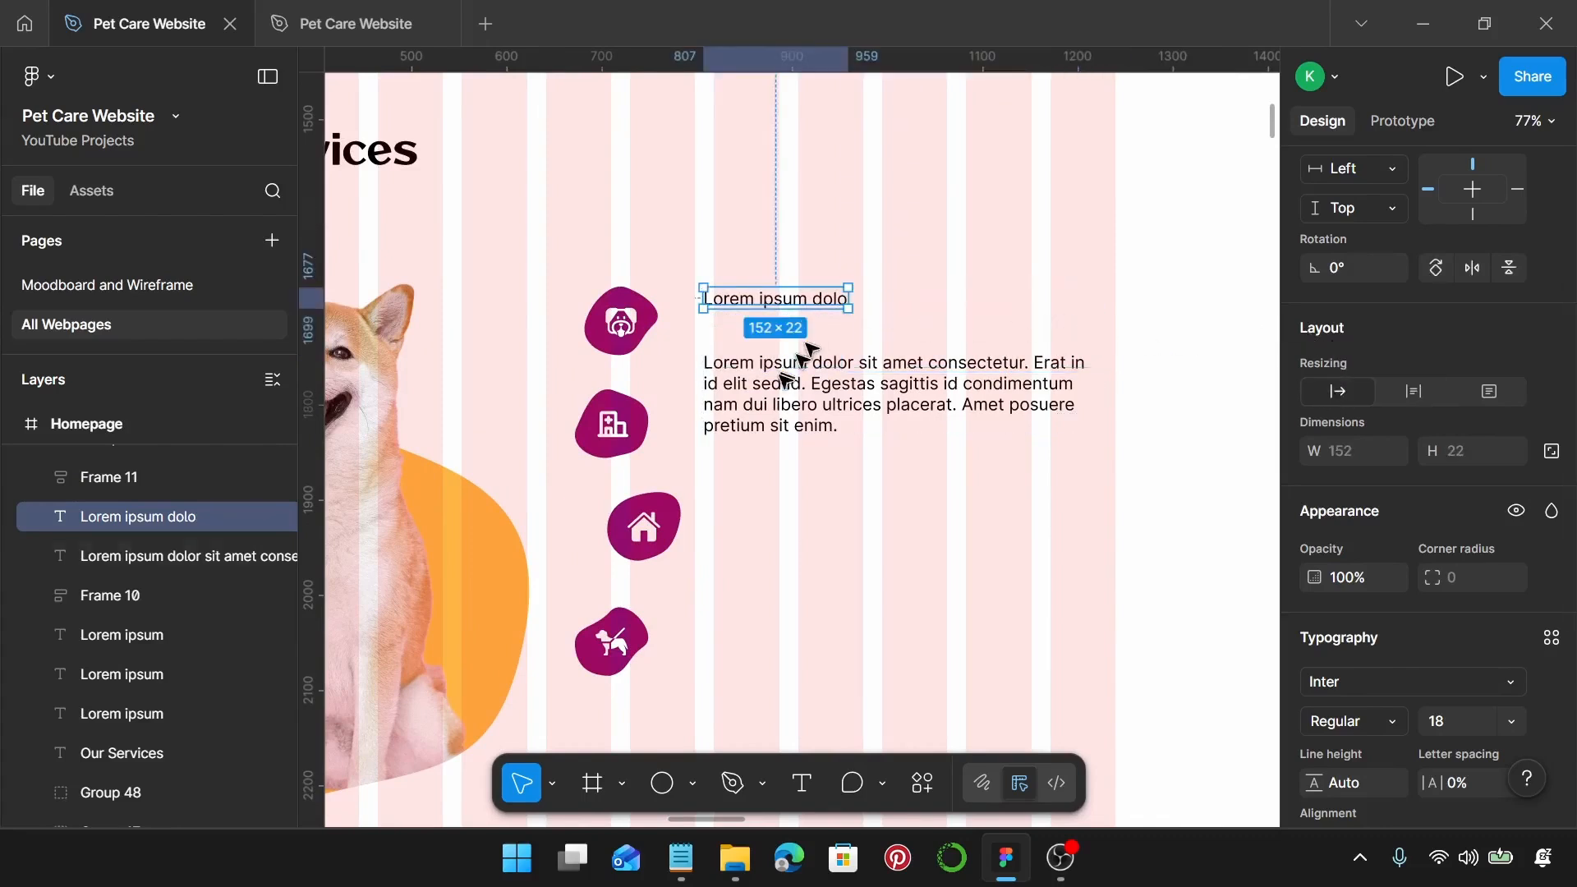
Step: Apply the Pet Care Desktop Medium Heading text style (20/28) to the "Lorem ipsum dolo" heading
left_click(759, 402)
left_click(777, 308)
left_click(764, 367)
left_click(760, 296)
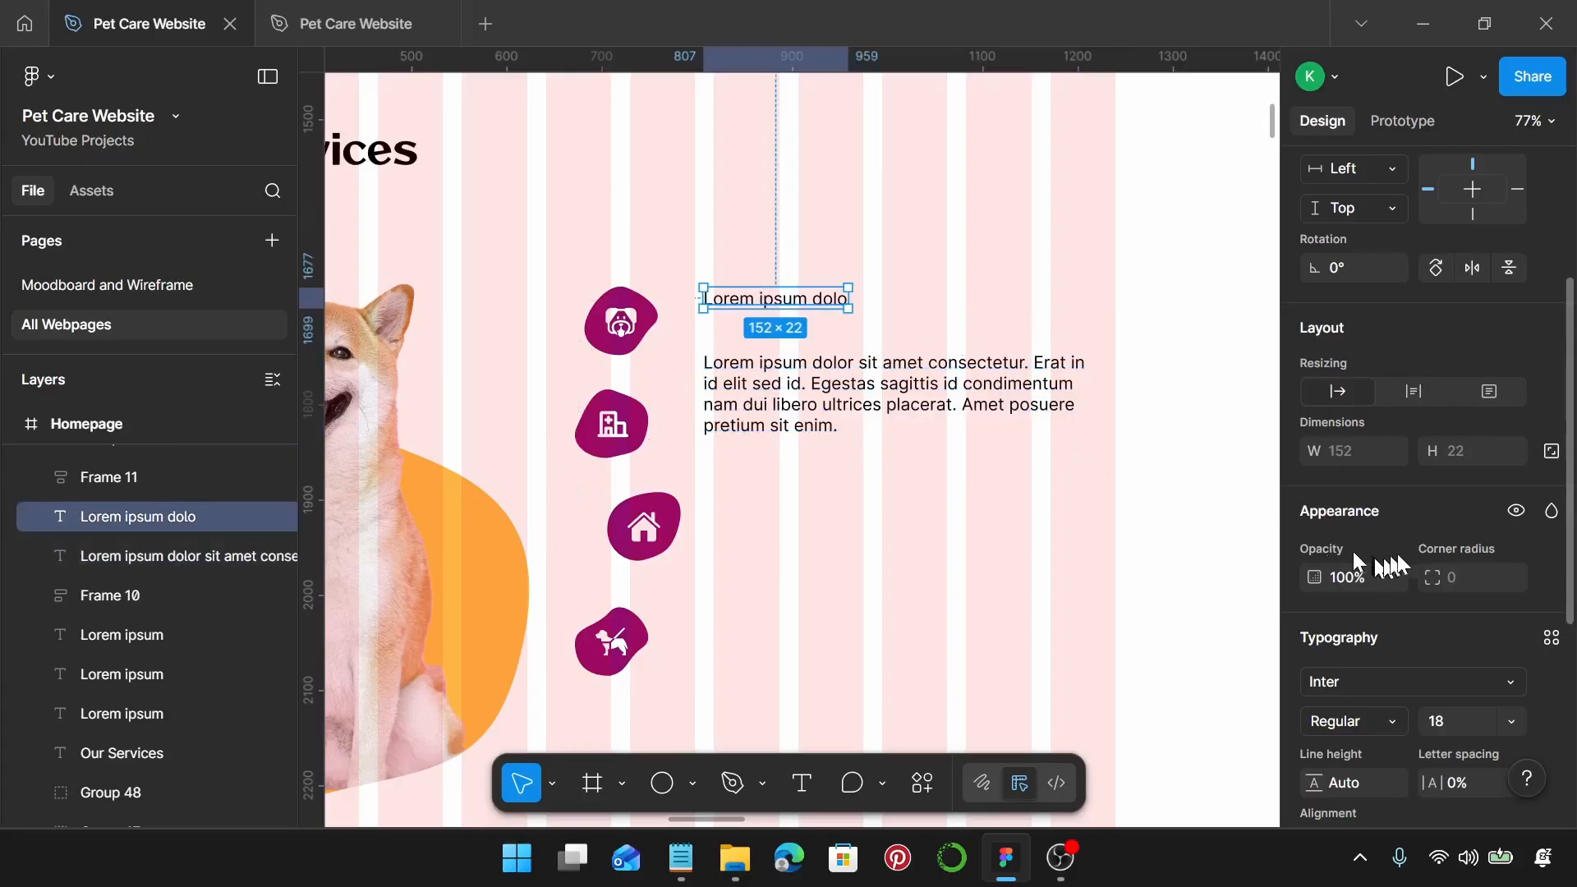
scroll(1480, 493, "down", 3)
left_click(1550, 391)
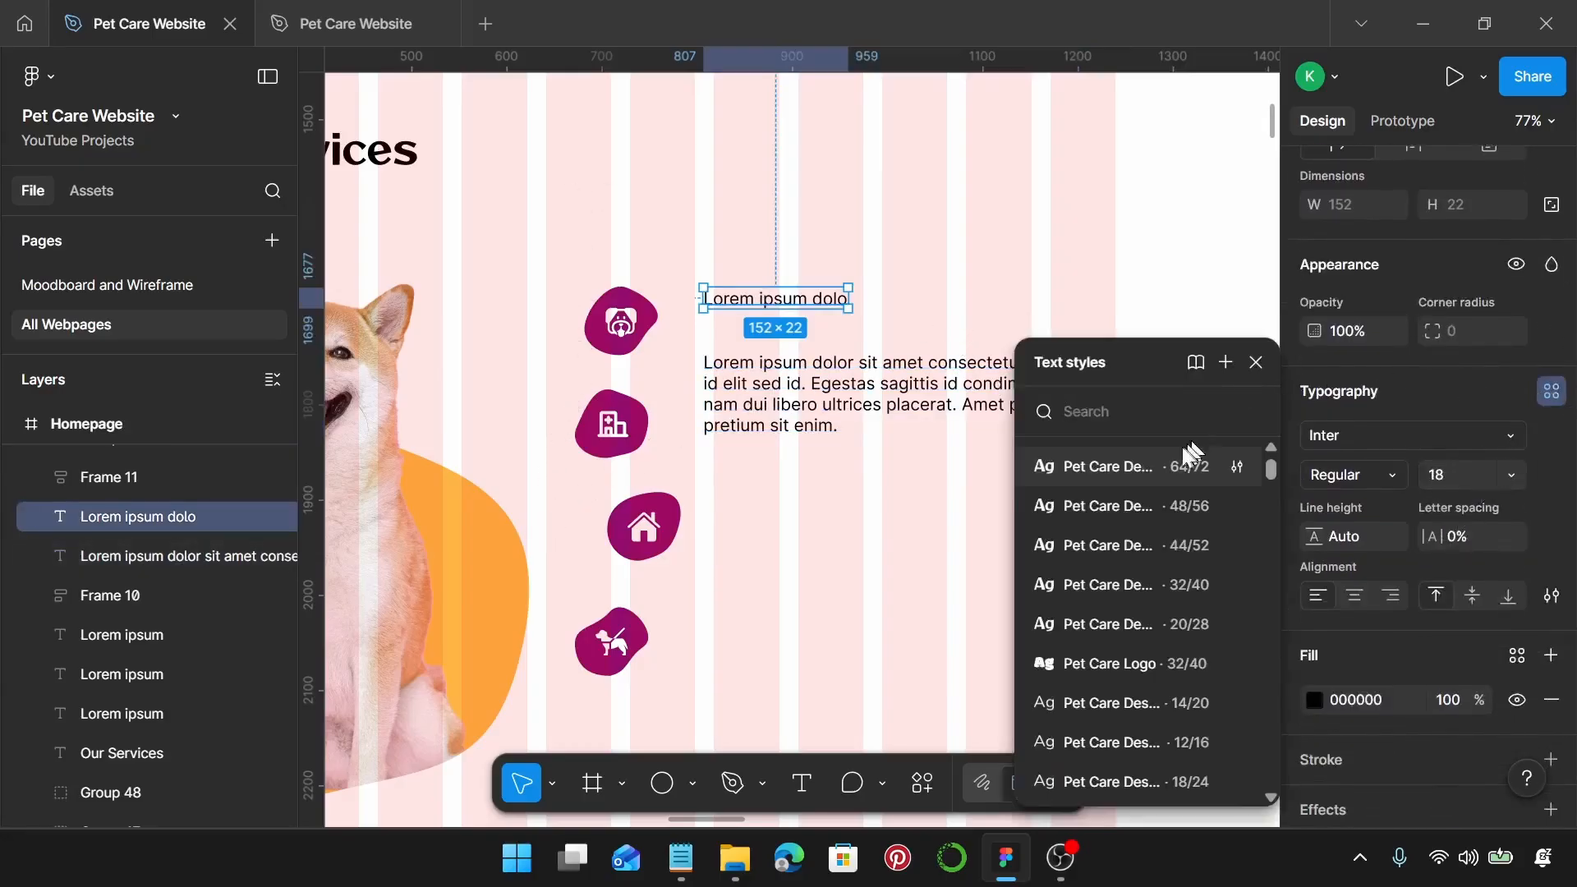
scroll(1166, 602, "down", 3)
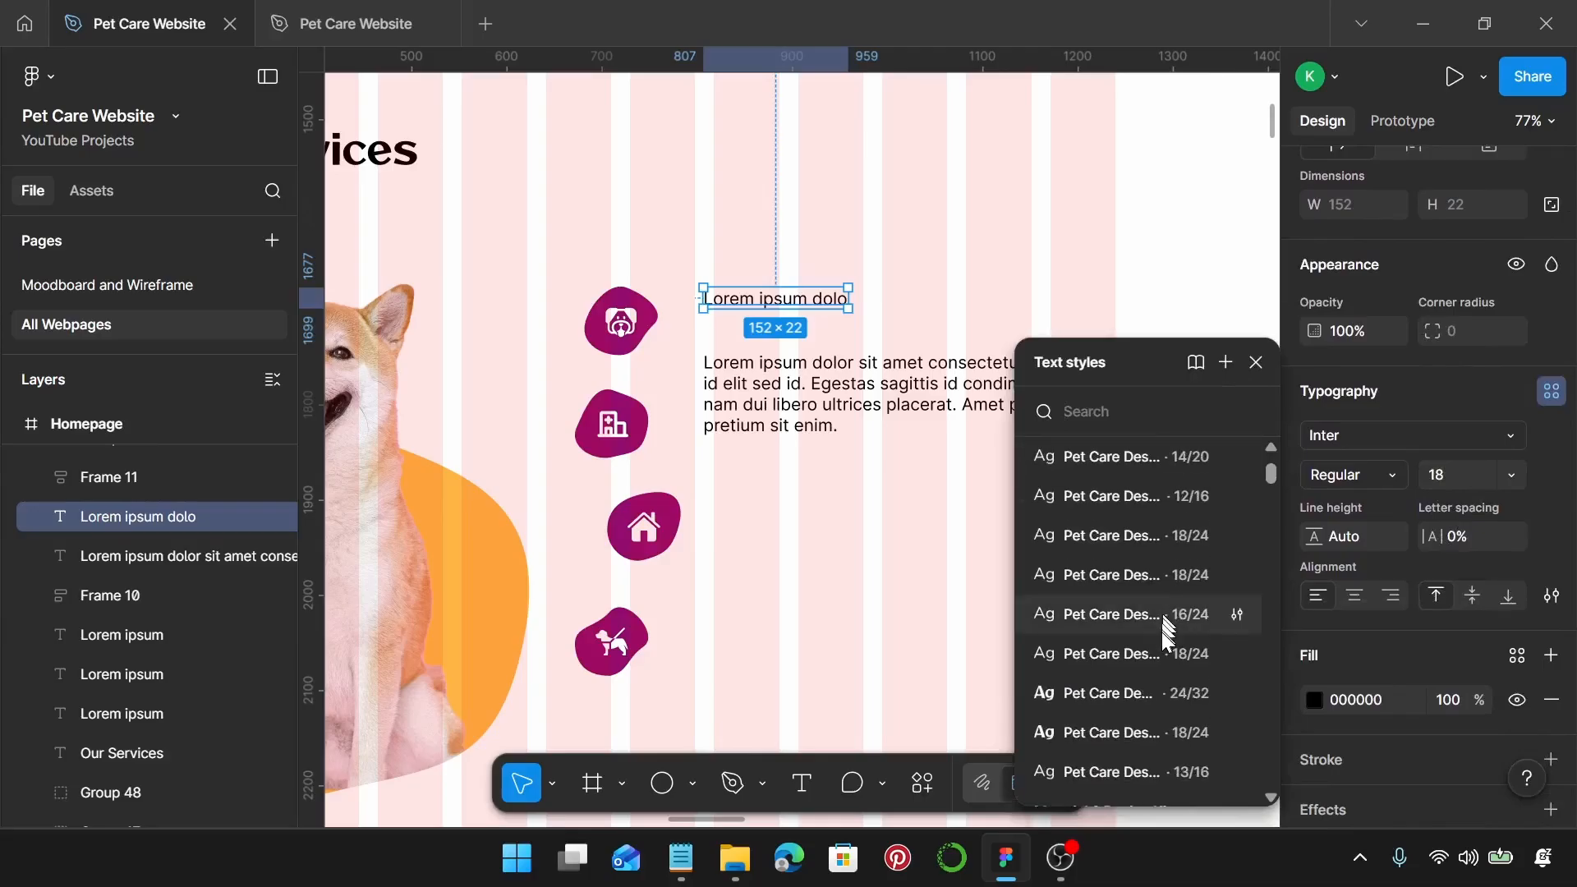
scroll(1179, 565, "down", 1)
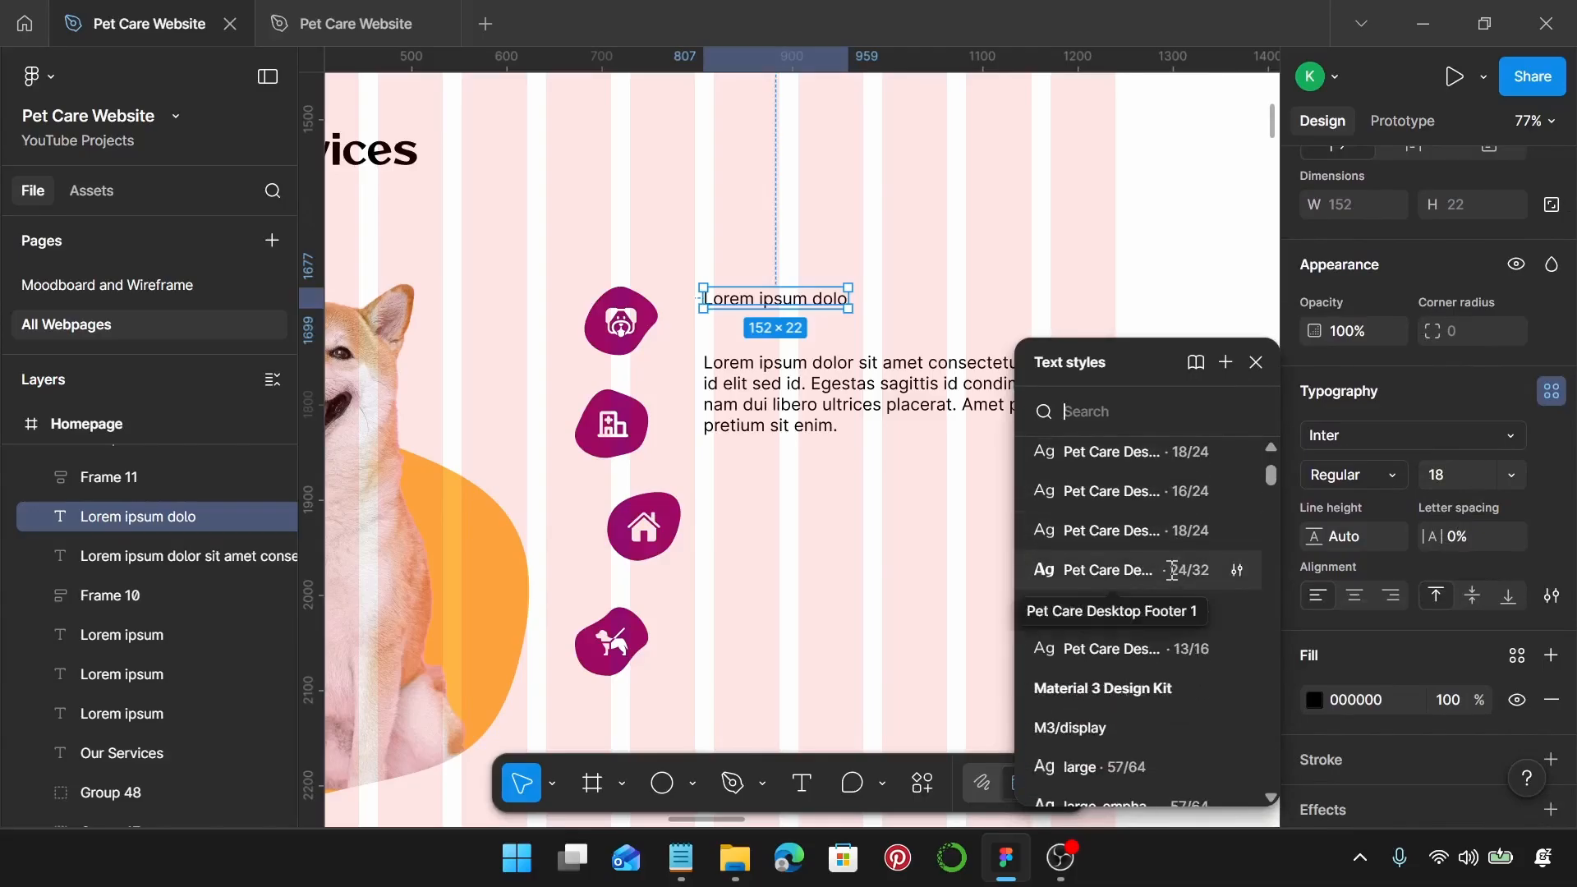
scroll(1156, 593, "up", 2)
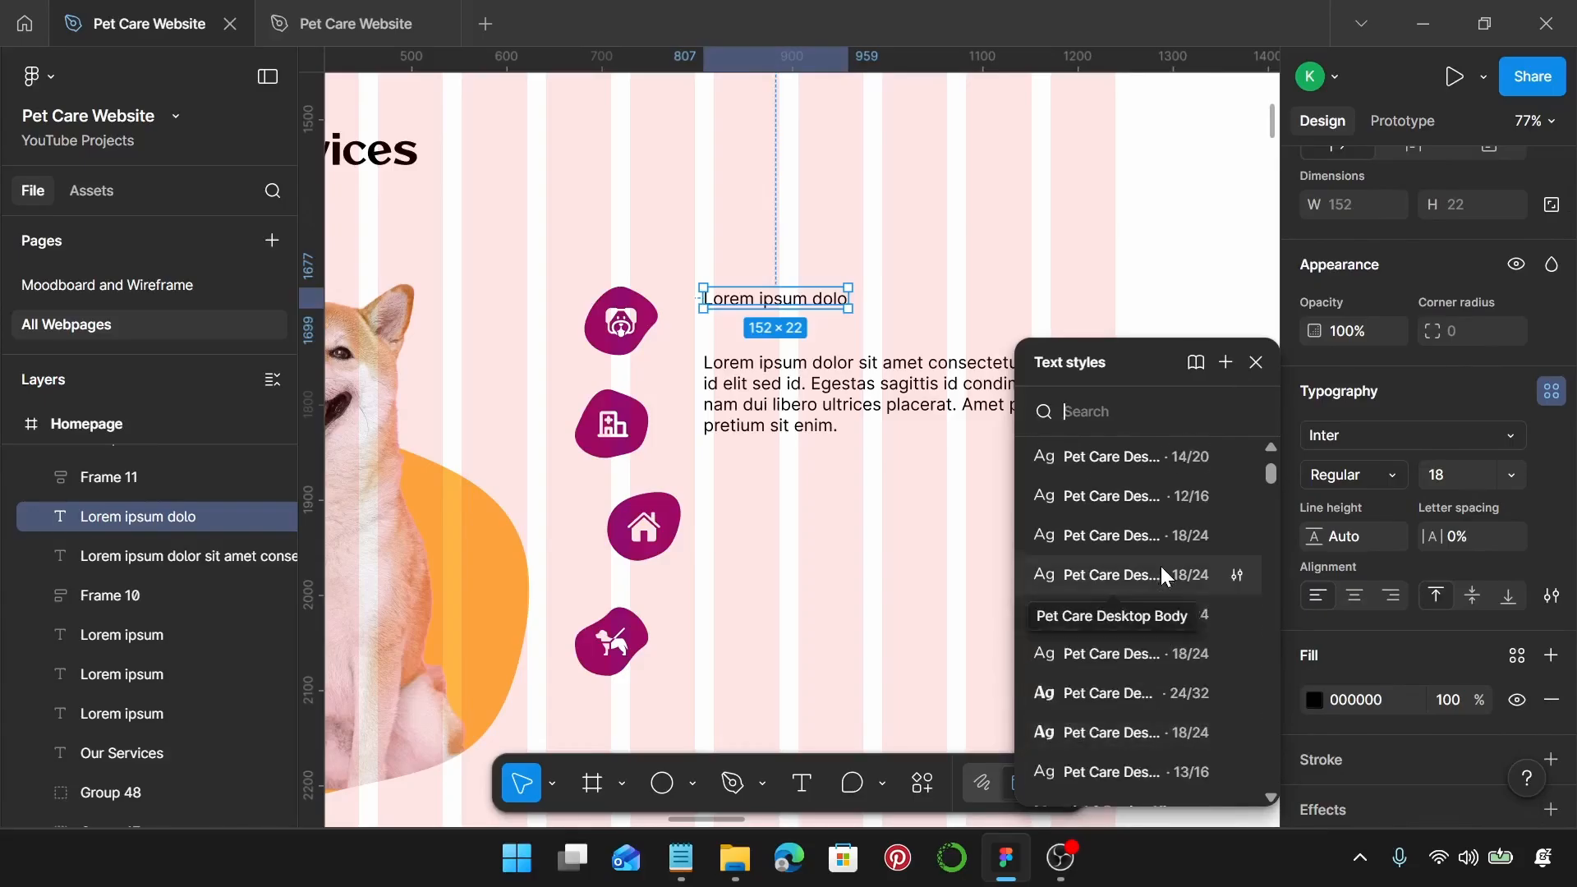
scroll(1162, 567, "up", 2)
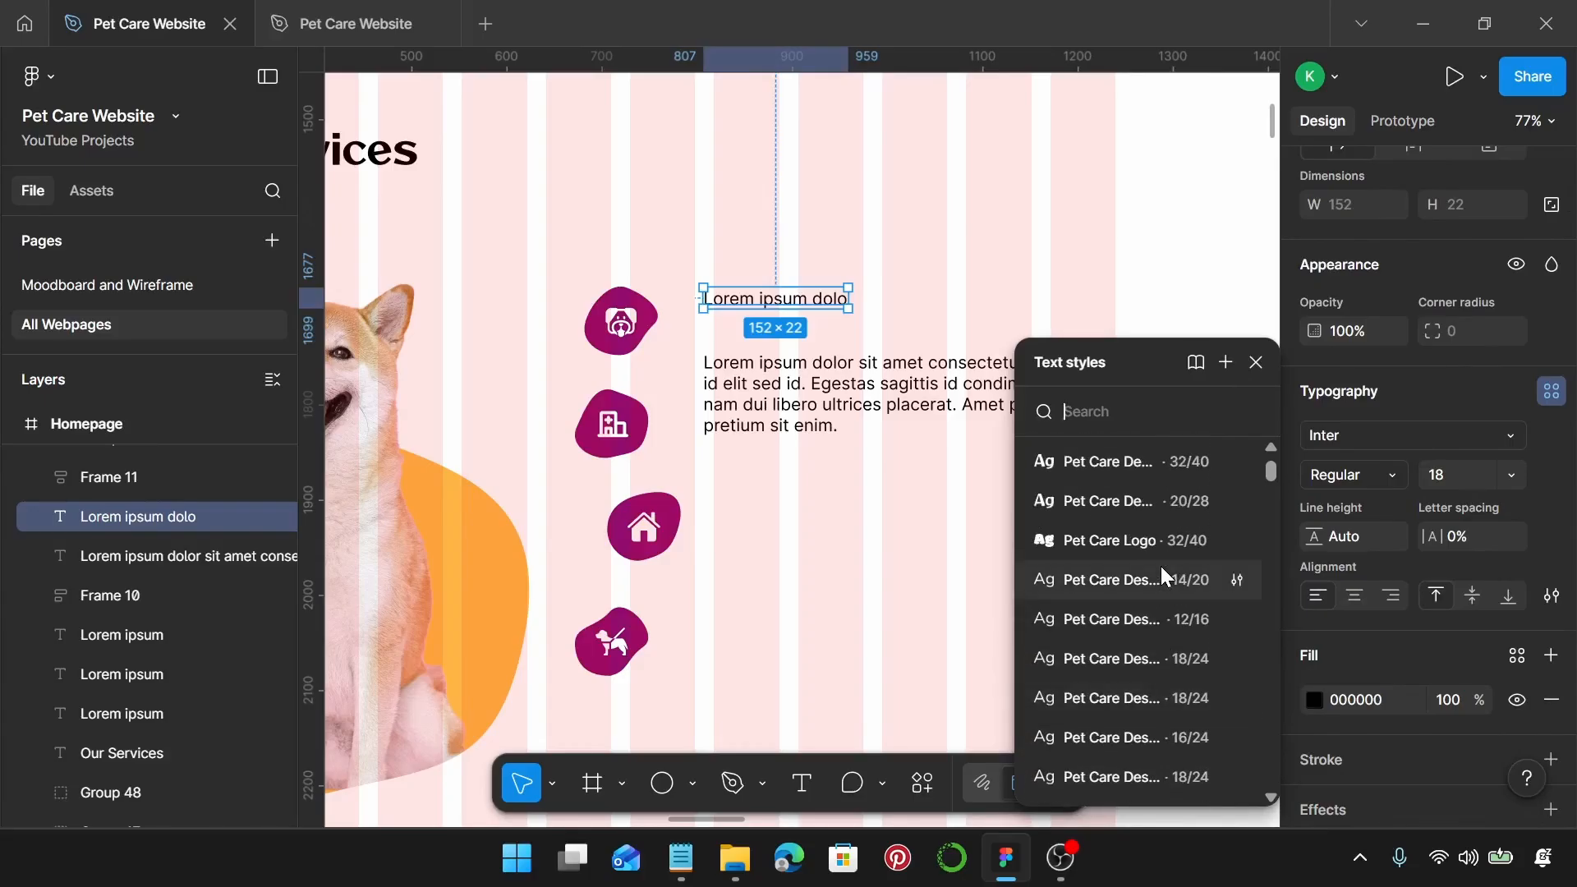
left_click(1165, 507)
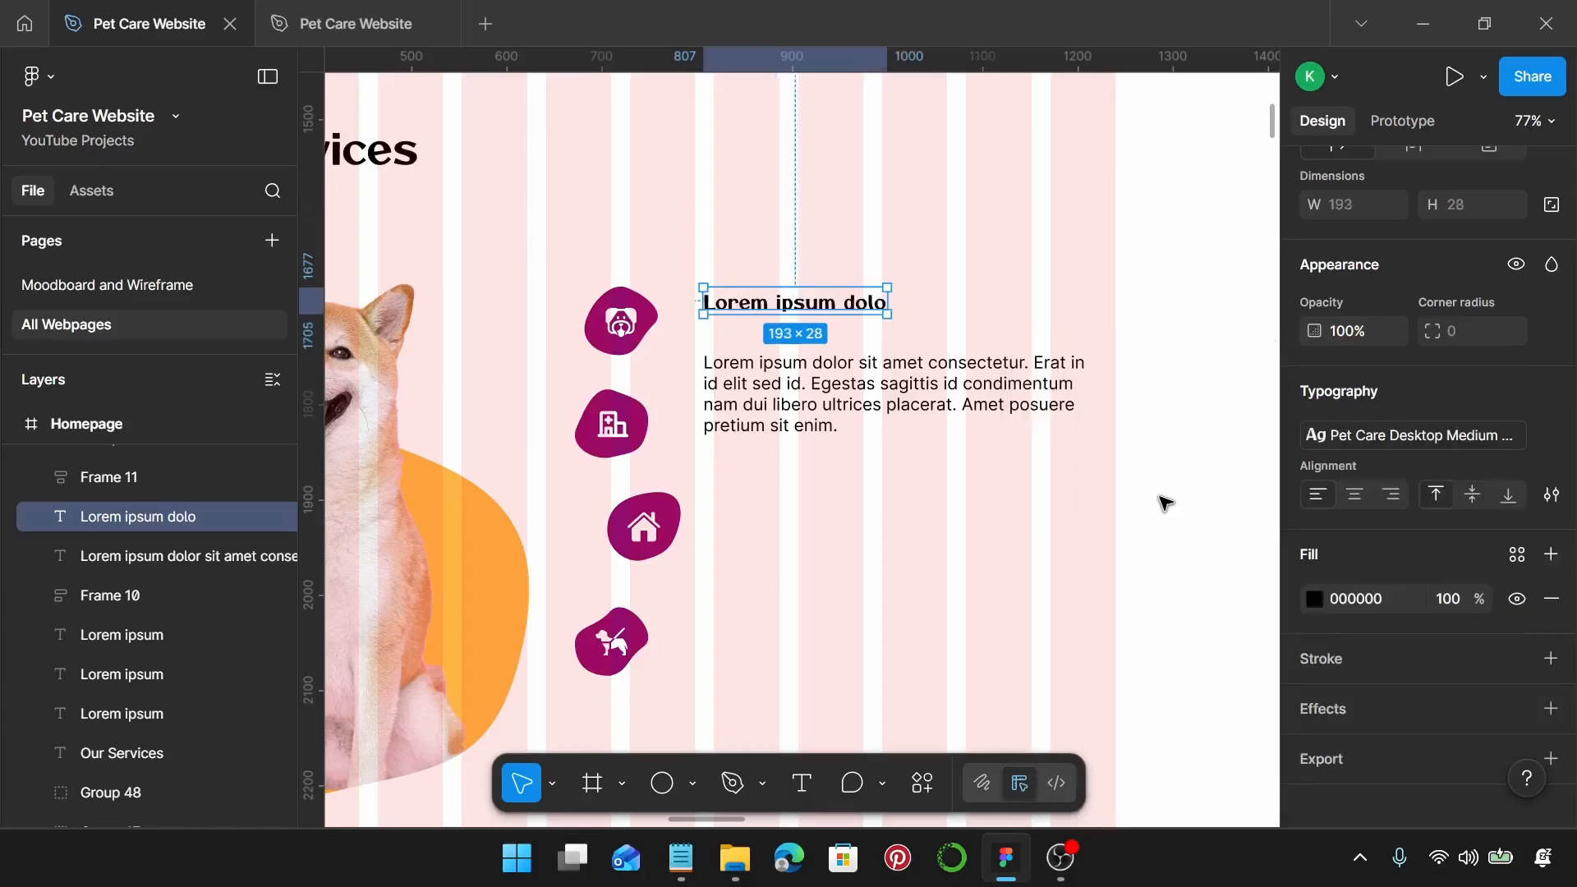
Step: Apply the Pet Care Desktop Body text style (18/24) to the placeholder paragraph under the heading
left_click(920, 390)
left_click(1549, 391)
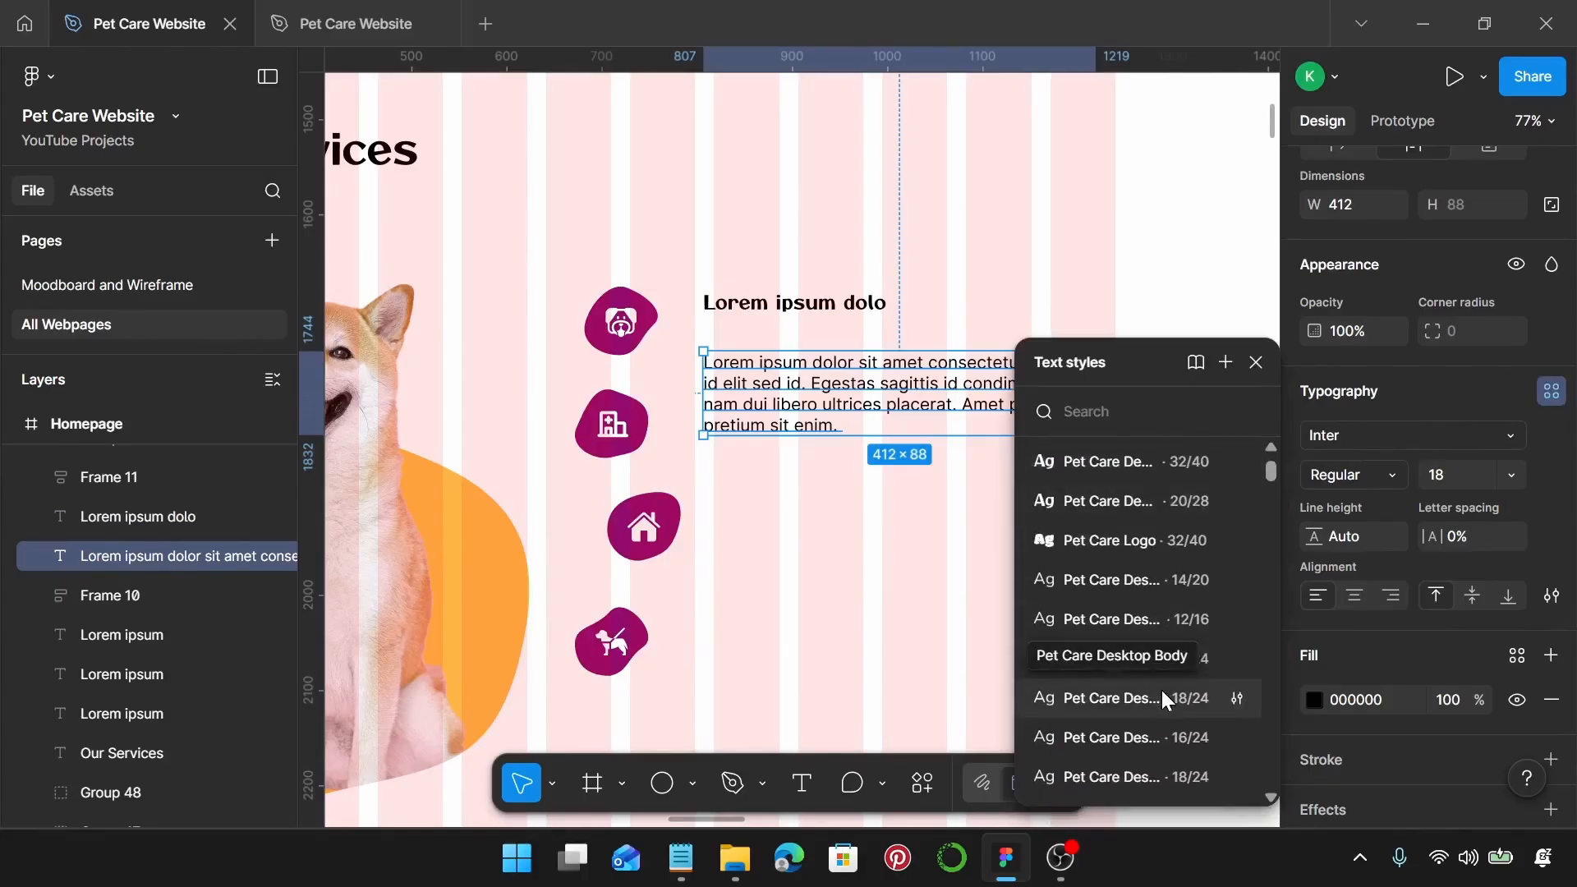
left_click(1163, 694)
Step: Move the body paragraph up about 20 px so it sits closer beneath its heading
left_click(886, 311)
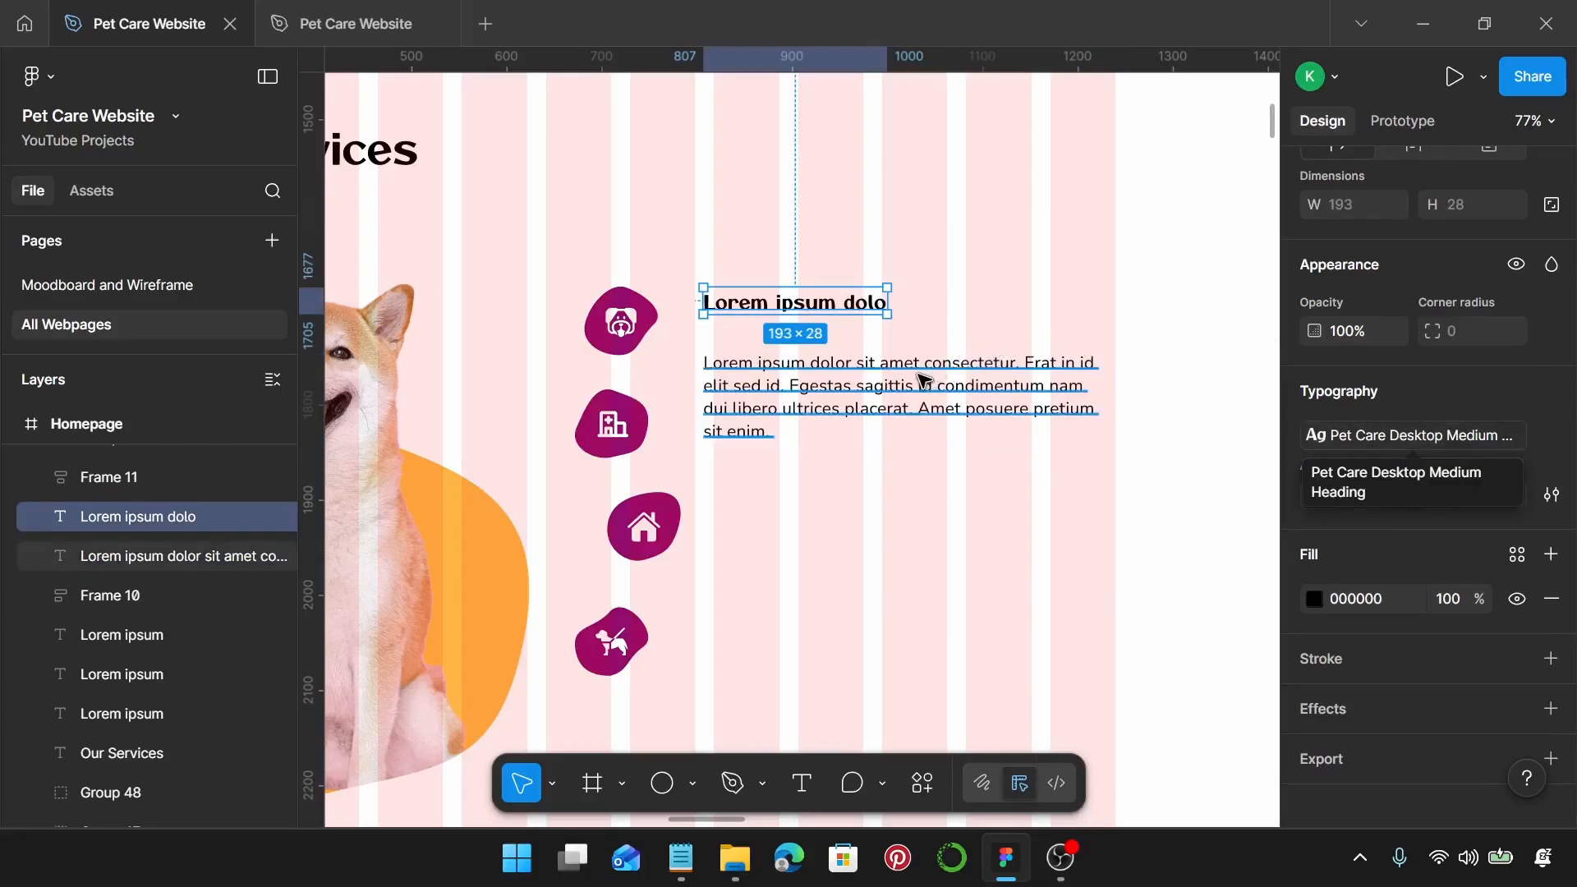
left_click(943, 401)
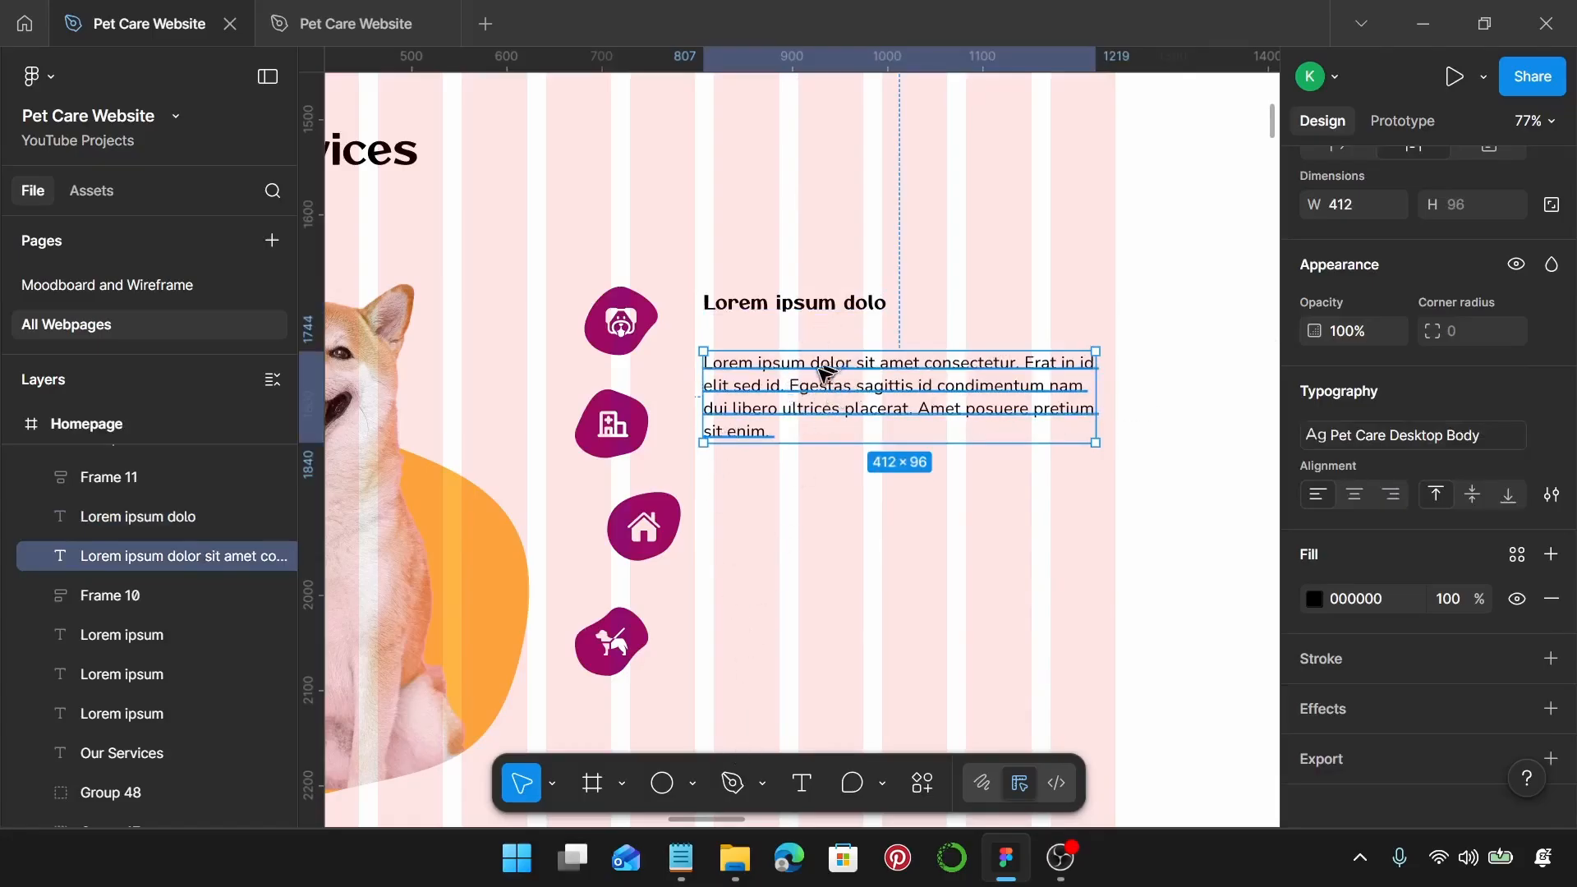
left_click_drag(827, 374, 826, 355)
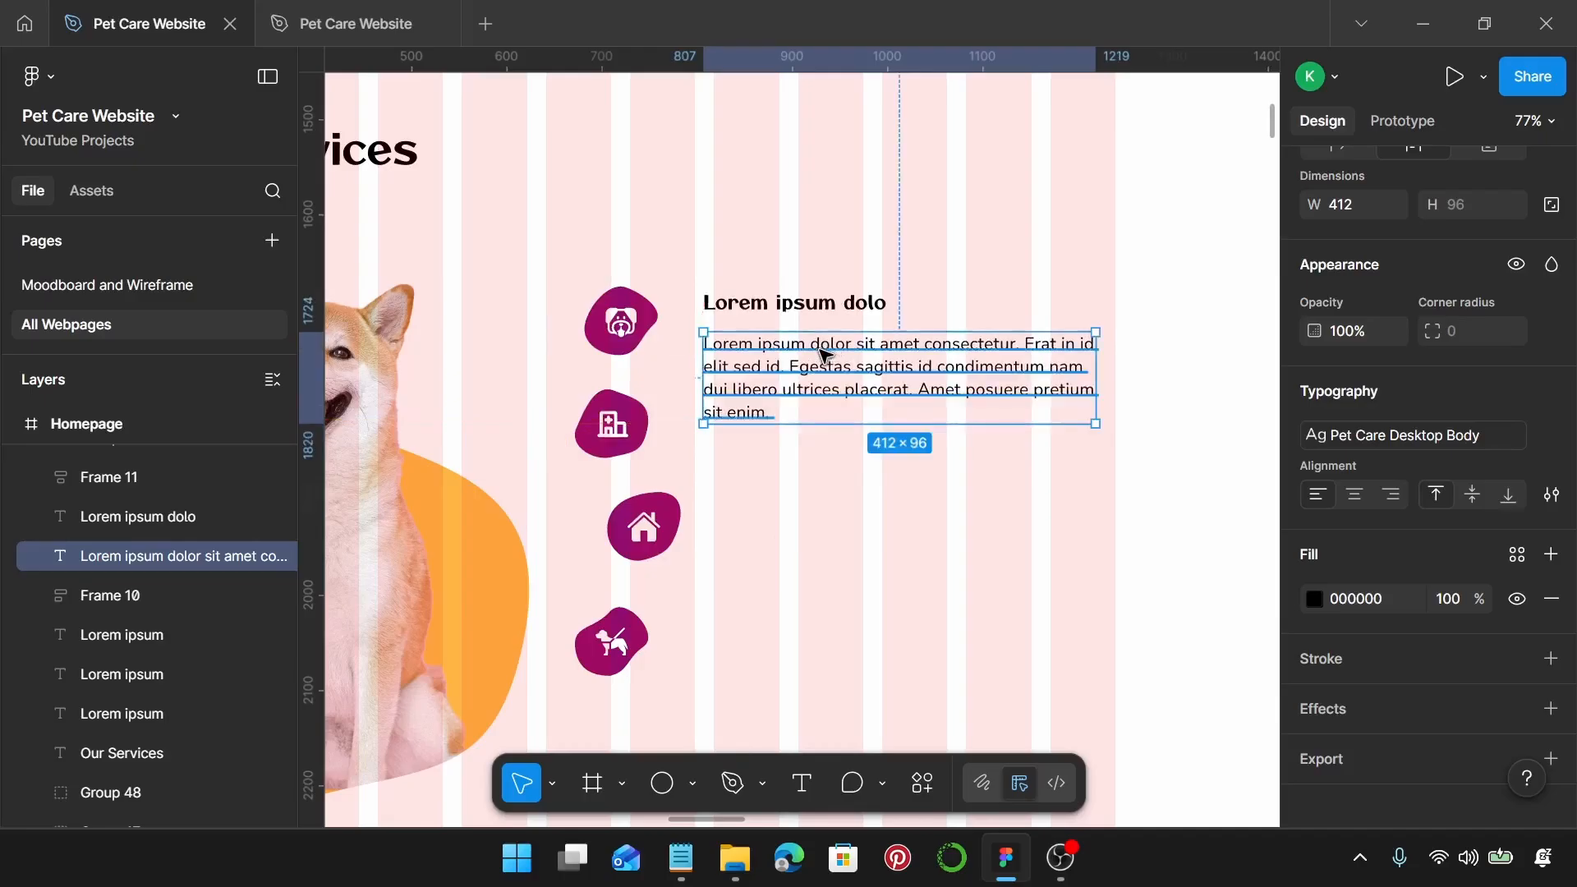
Step: Replace the "Lorem ipsum dolo" heading with "Pet Grooming" copied from the Notepad content file
left_click(681, 858)
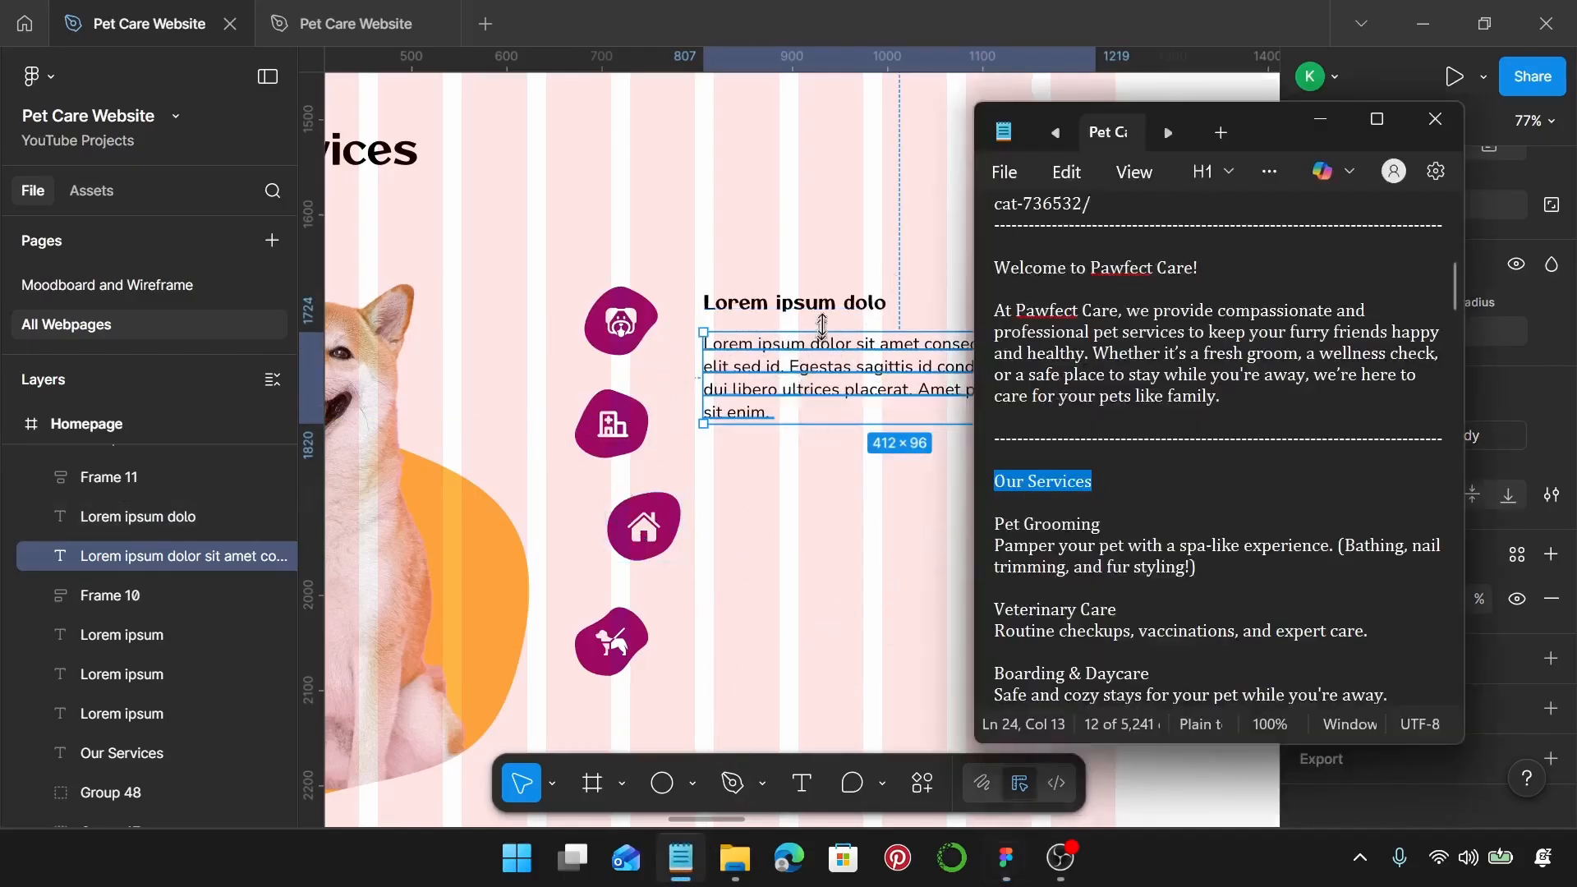
scroll(1067, 427, "down", 1)
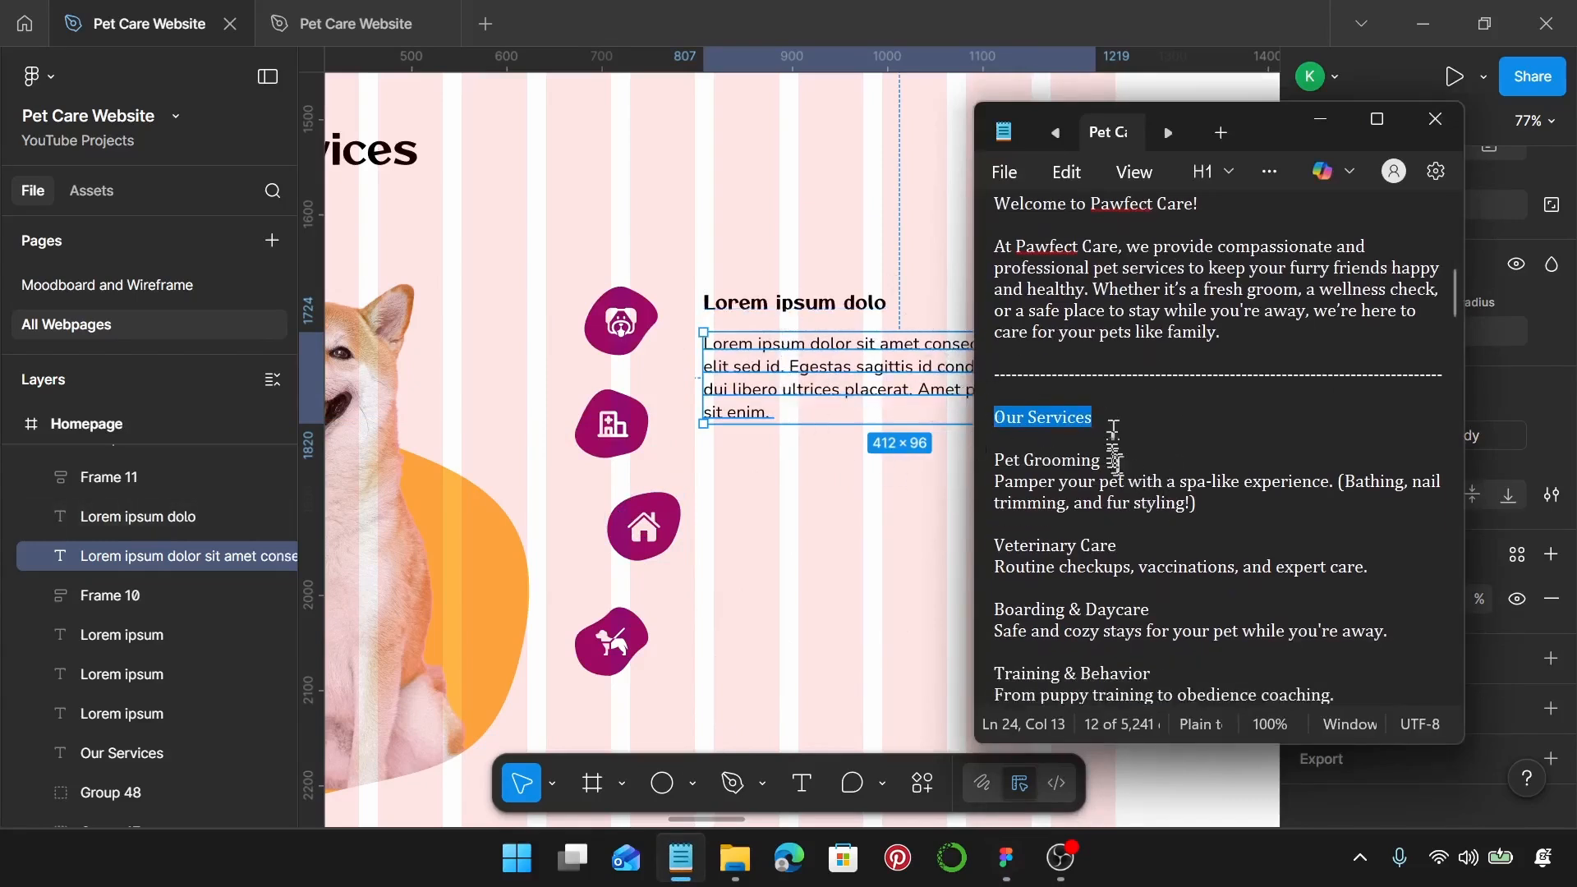
scroll(1113, 448, "down", 1)
left_click(1113, 395)
left_click_drag(1113, 396, 992, 397)
key("ctrl+c")
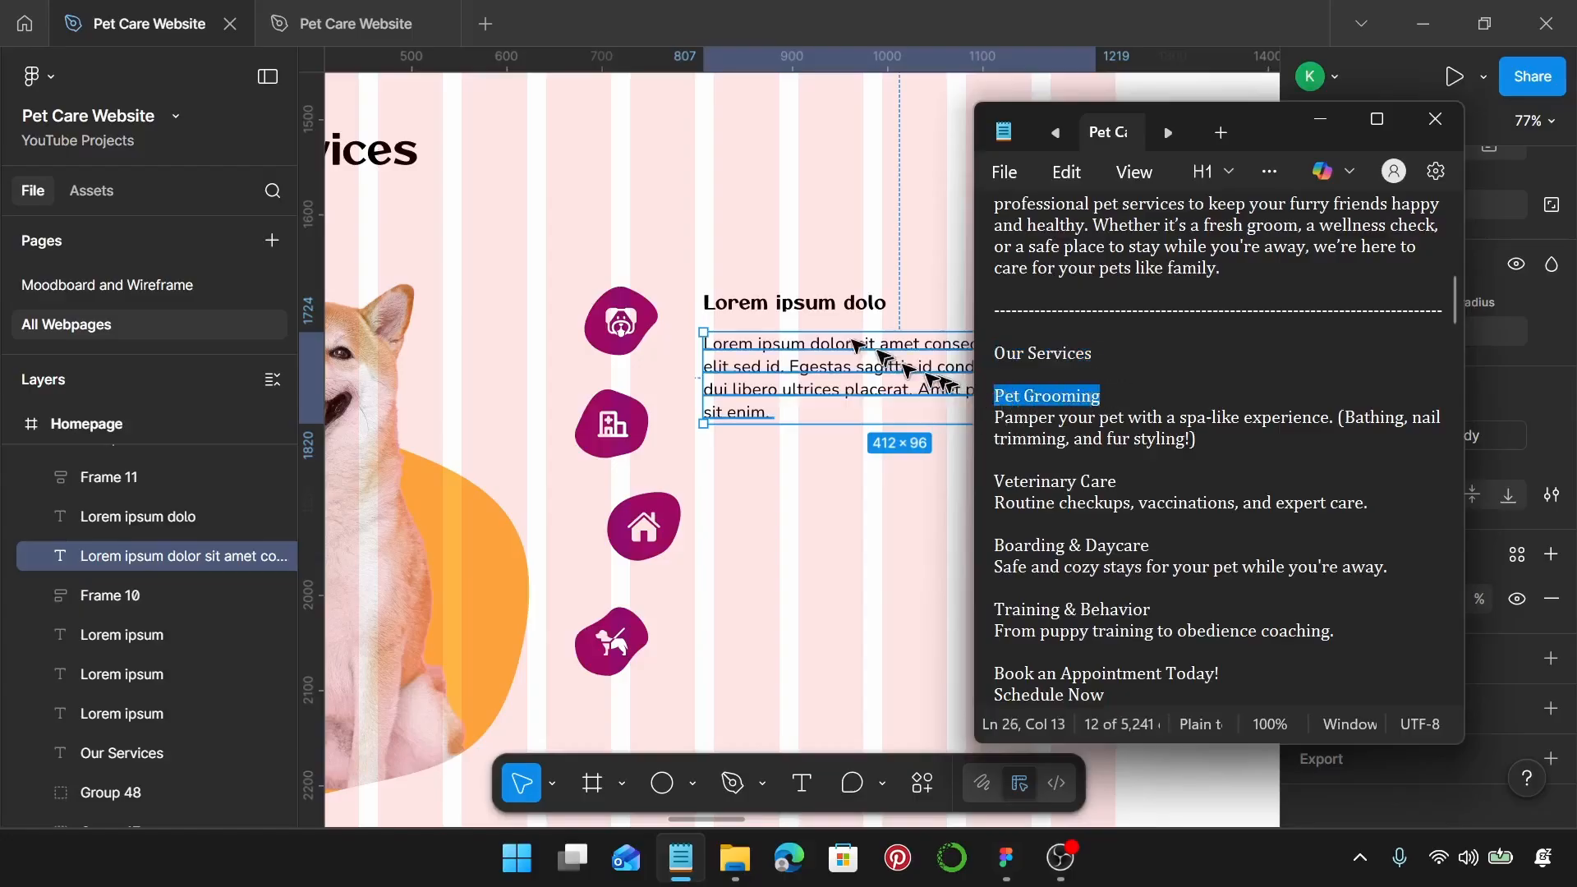
left_click(821, 308)
double_click(821, 308)
key("ctrl+v")
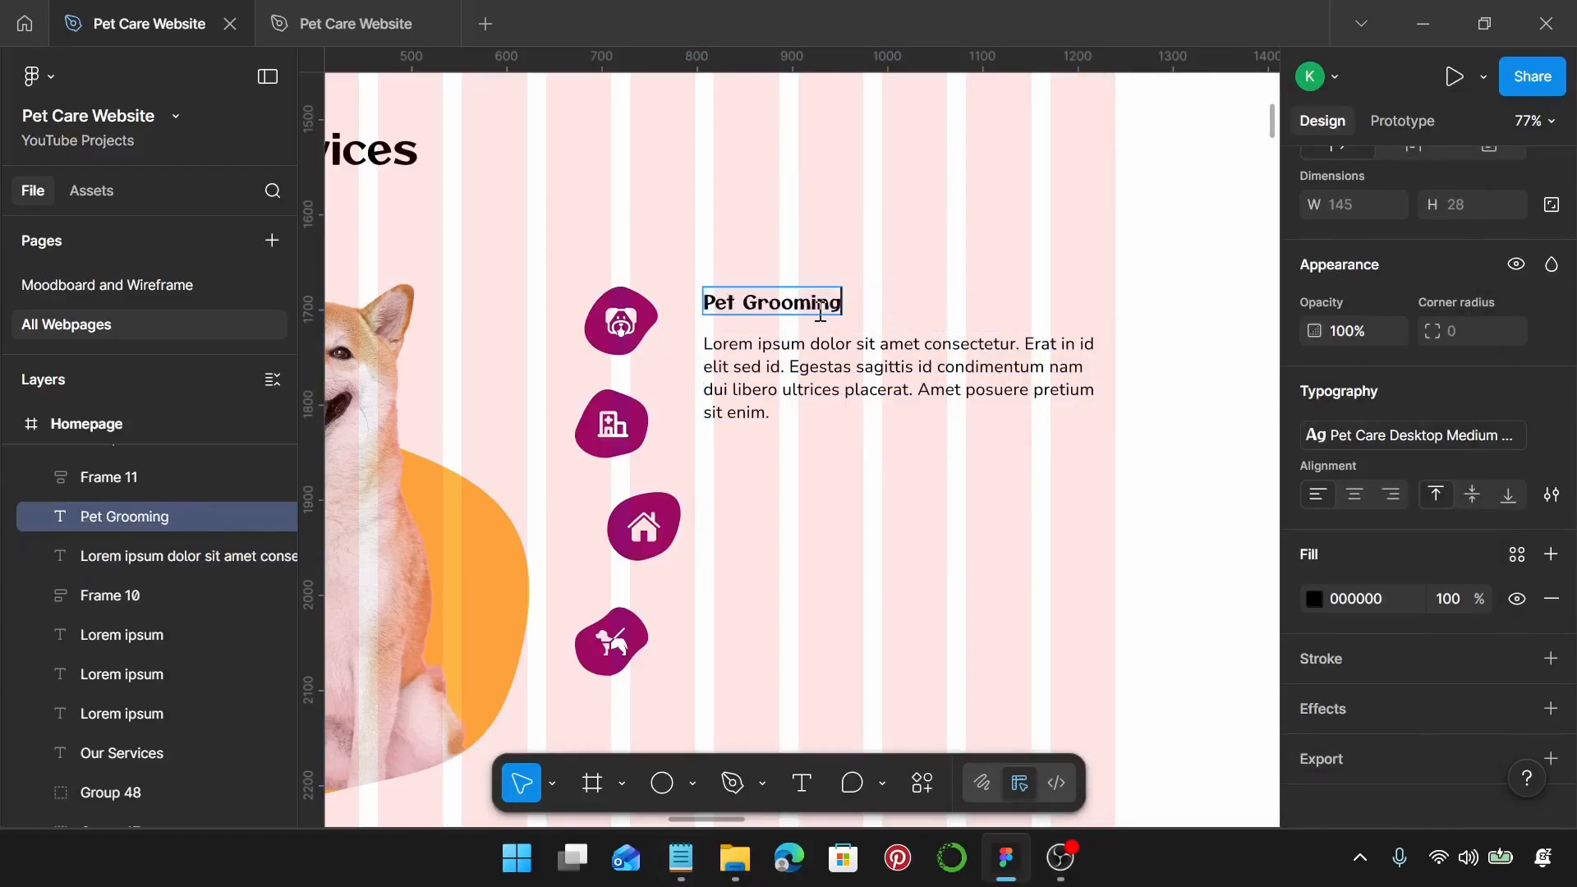
Step: Replace the placeholder paragraph with the Pet Grooming description copied from the Notepad content file, and set its text box width to 415
left_click(682, 856)
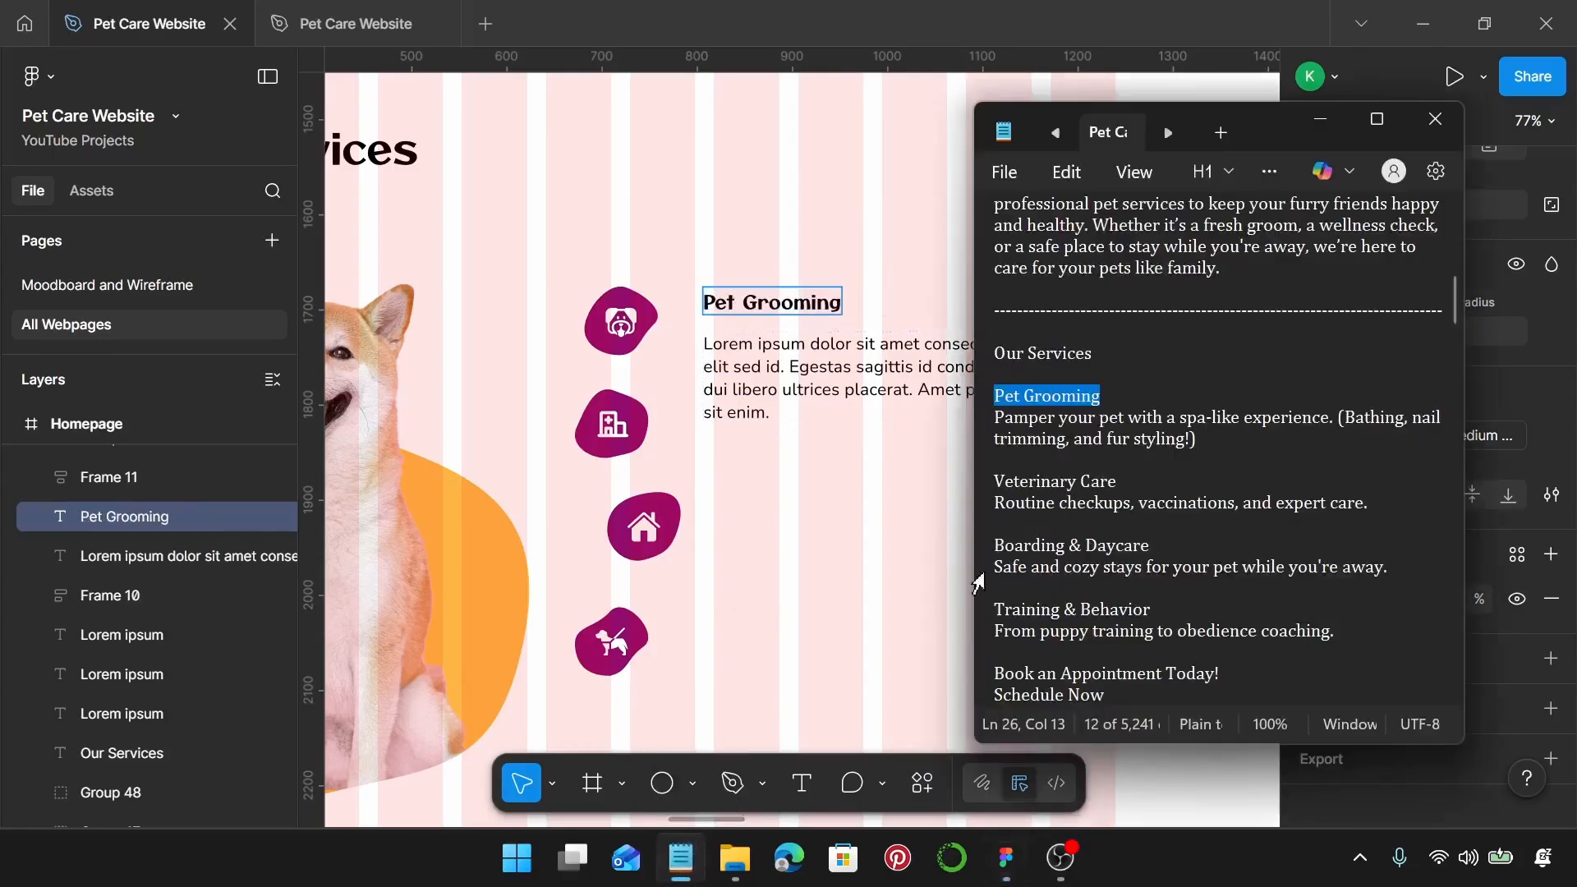
left_click_drag(1199, 441, 999, 420)
key("ctrl+c")
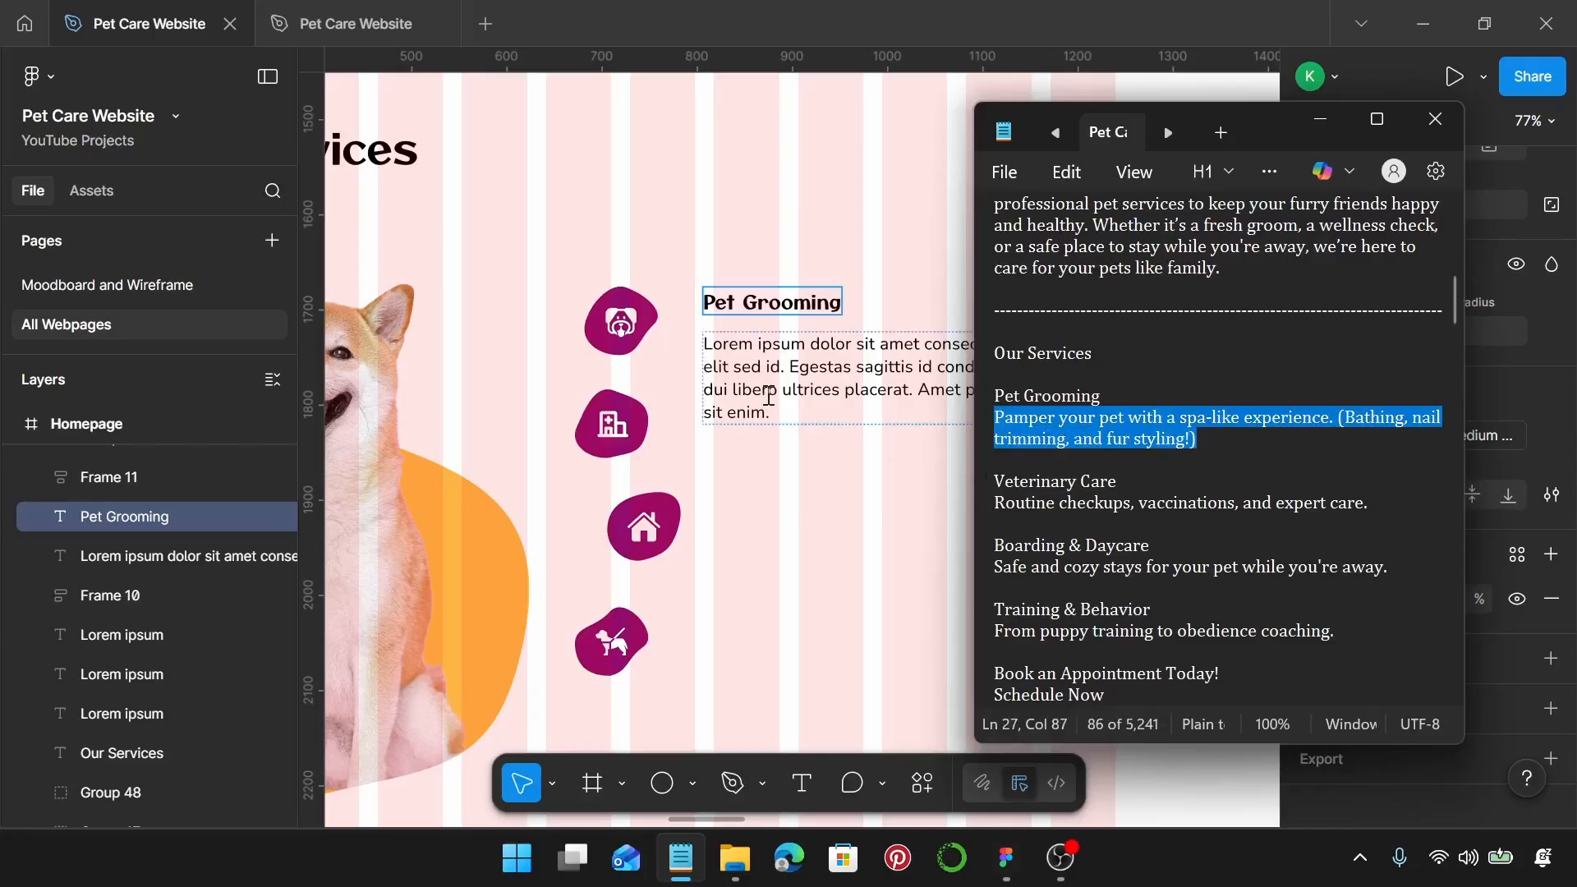
double_click(768, 395)
key("ctrl+a")
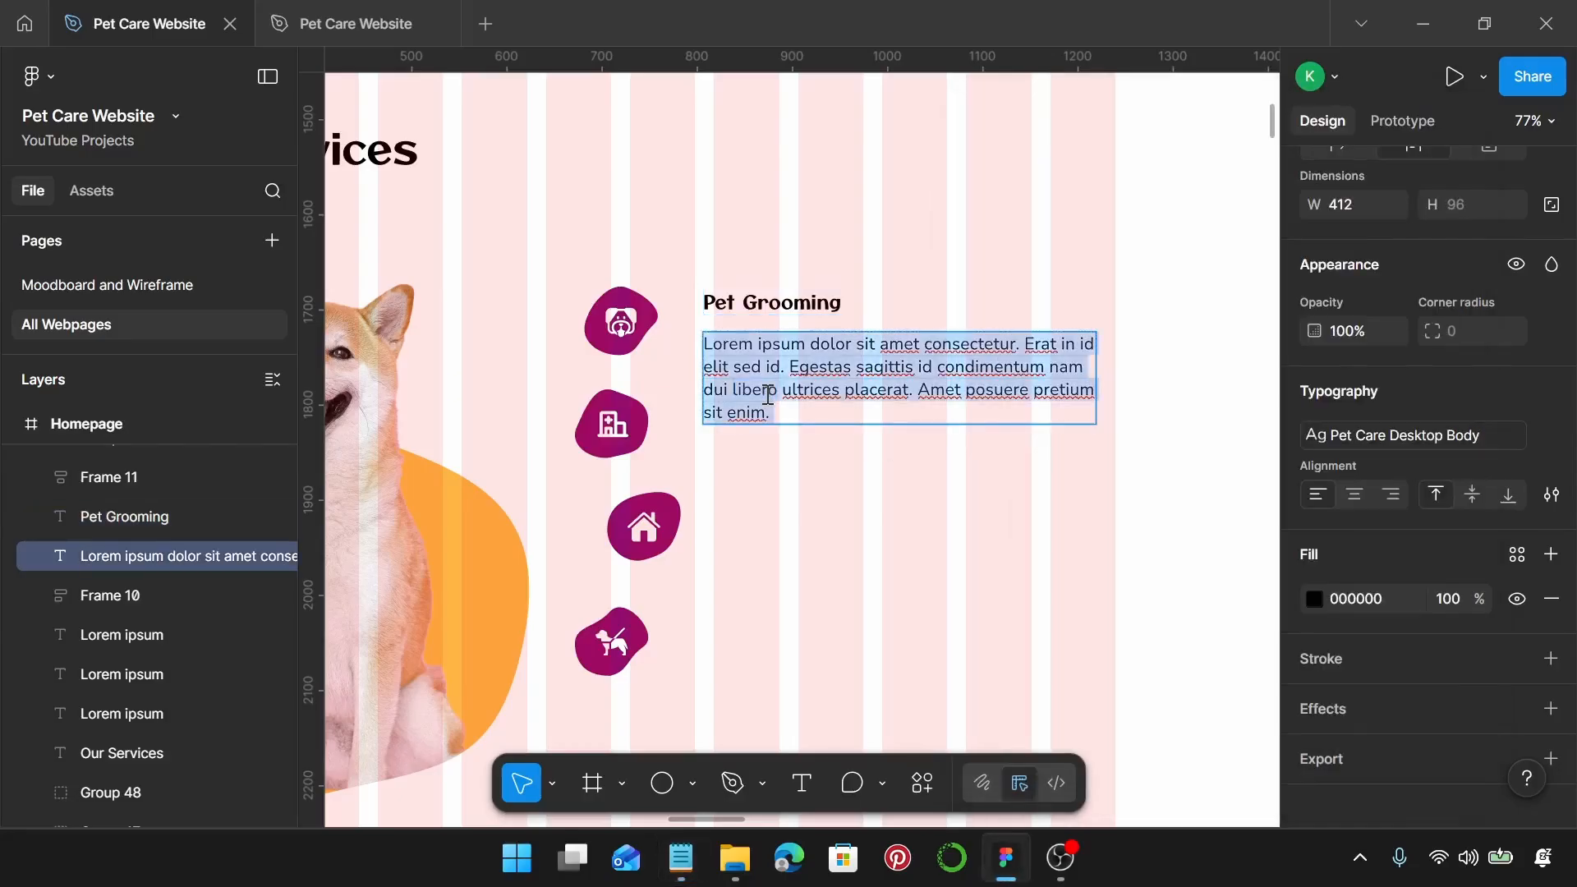
key("ctrl+v")
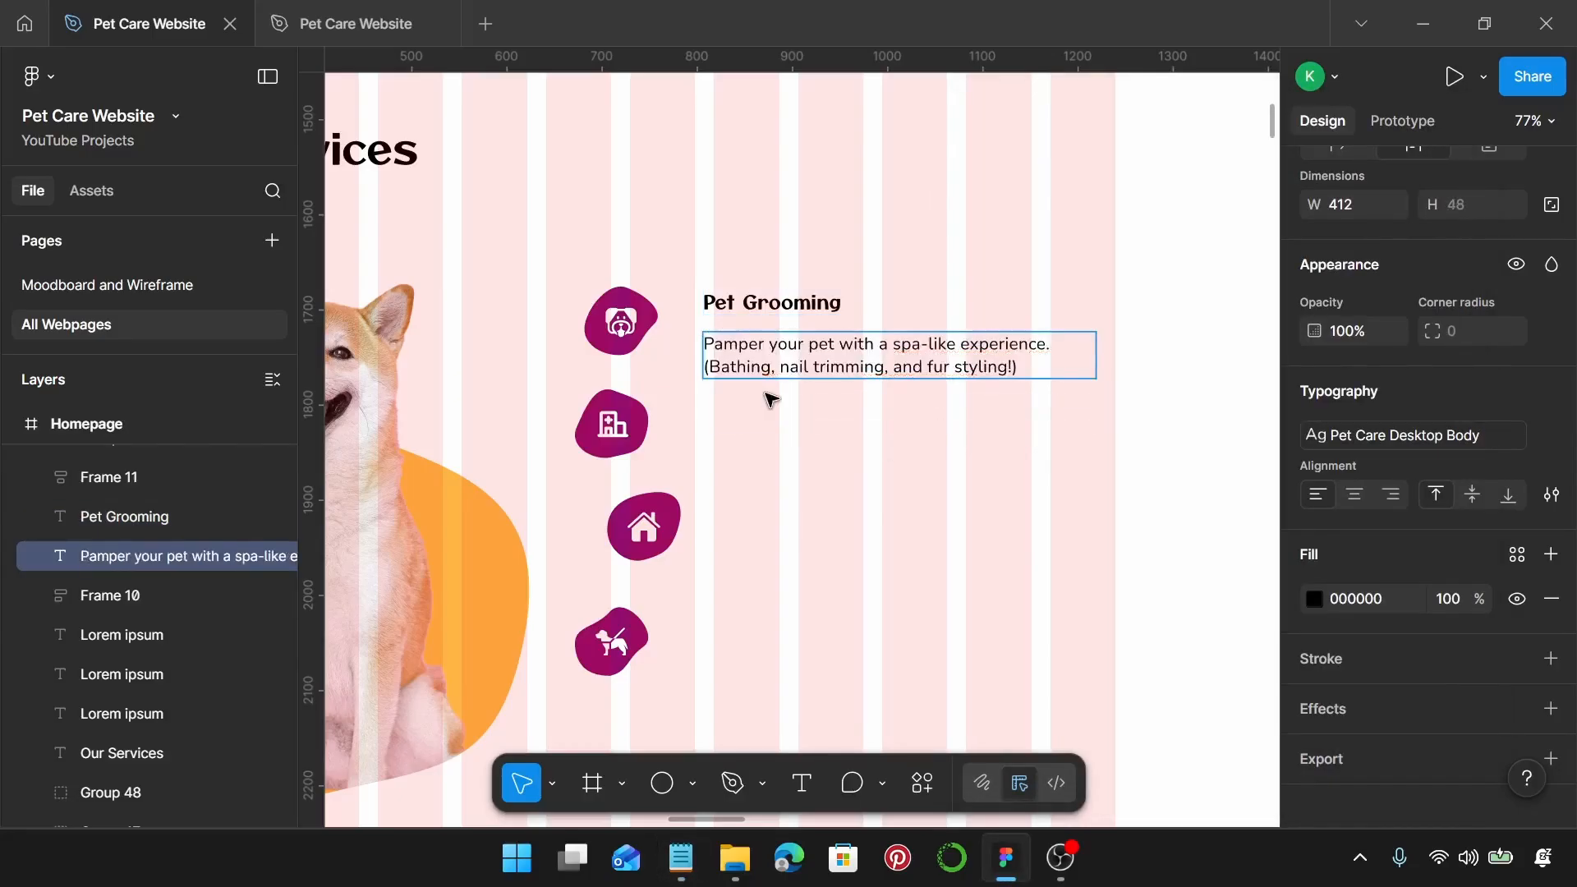
key("Escape")
scroll(1340, 311, "up", 2)
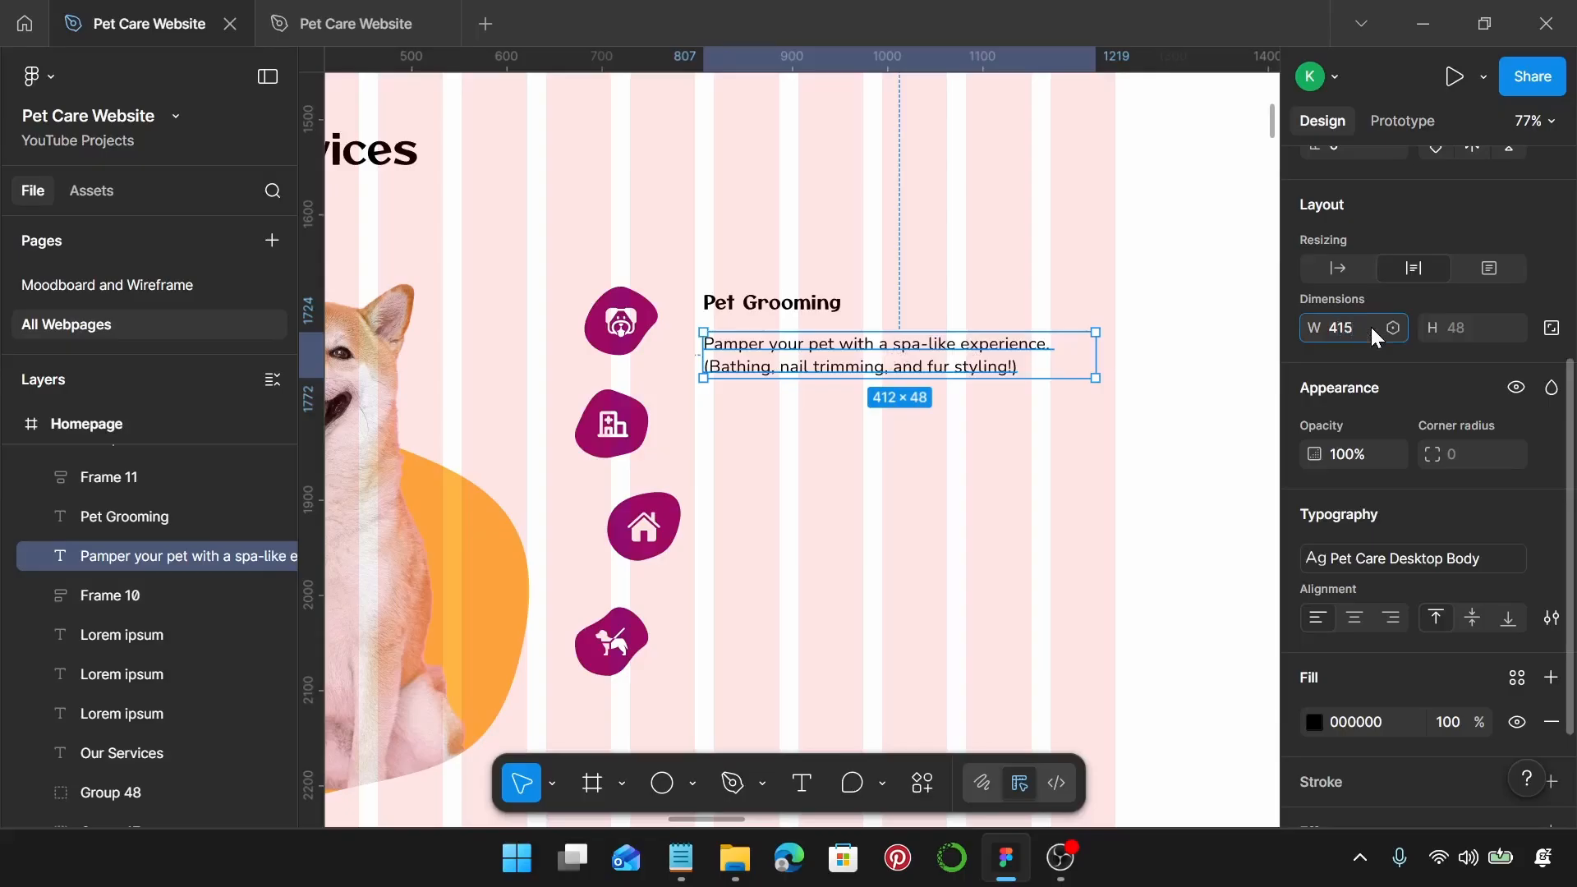
key("Return")
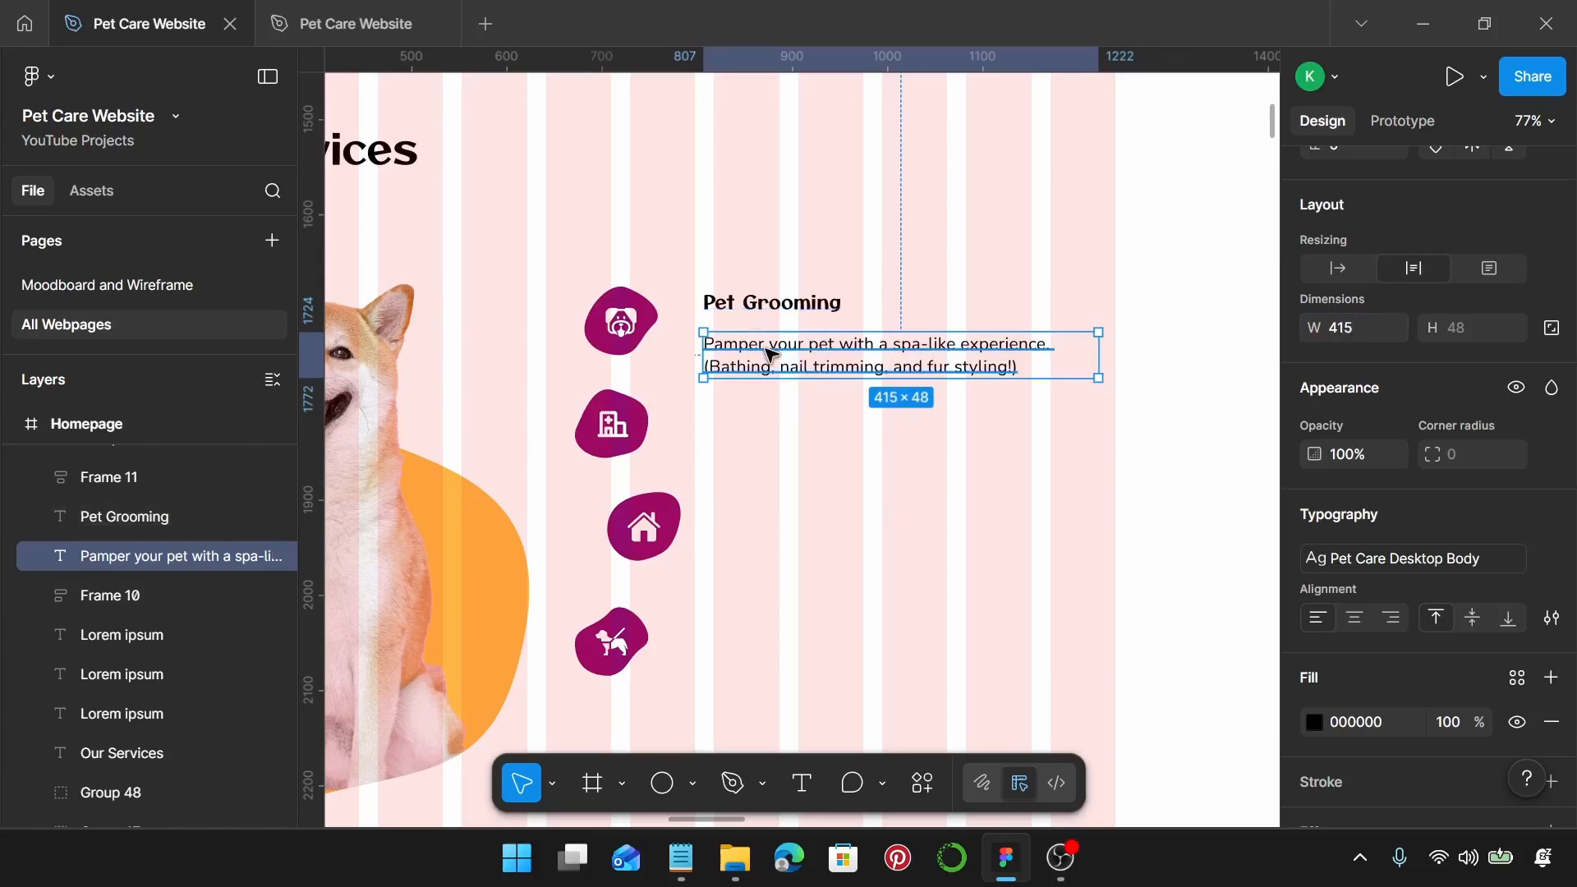
Step: Combine the Pet Grooming heading and its description into a vertical auto layout with a gap of 10
mouse_move(772, 353)
left_mouse_down()
mouse_move(772, 335)
mouse_move(772, 350)
left_mouse_up()
left_click(796, 311, "shift")
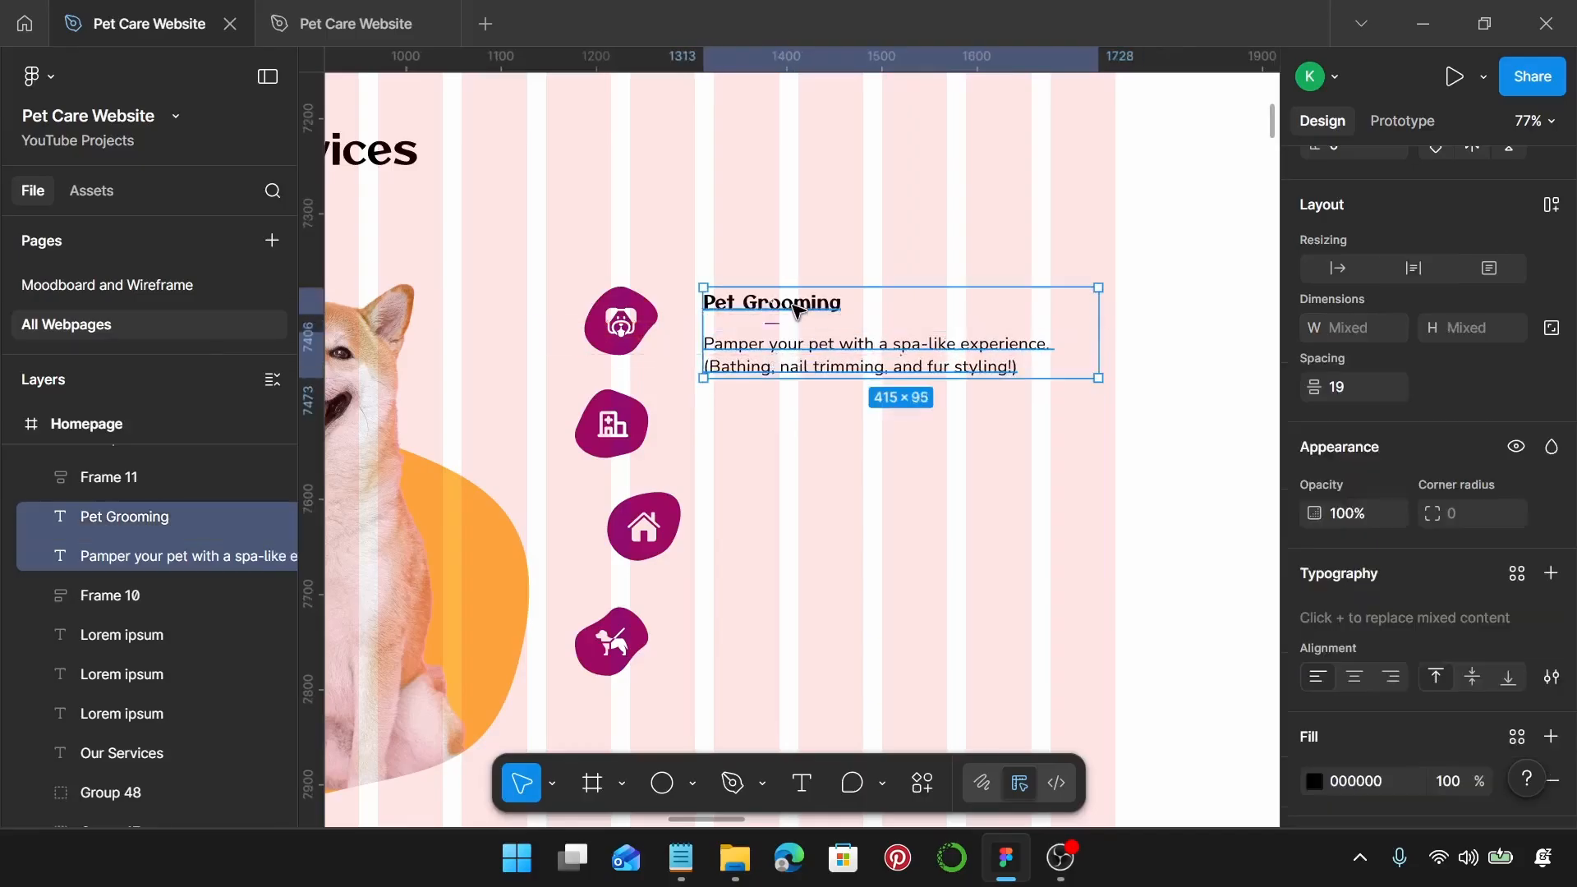
key("shift+a")
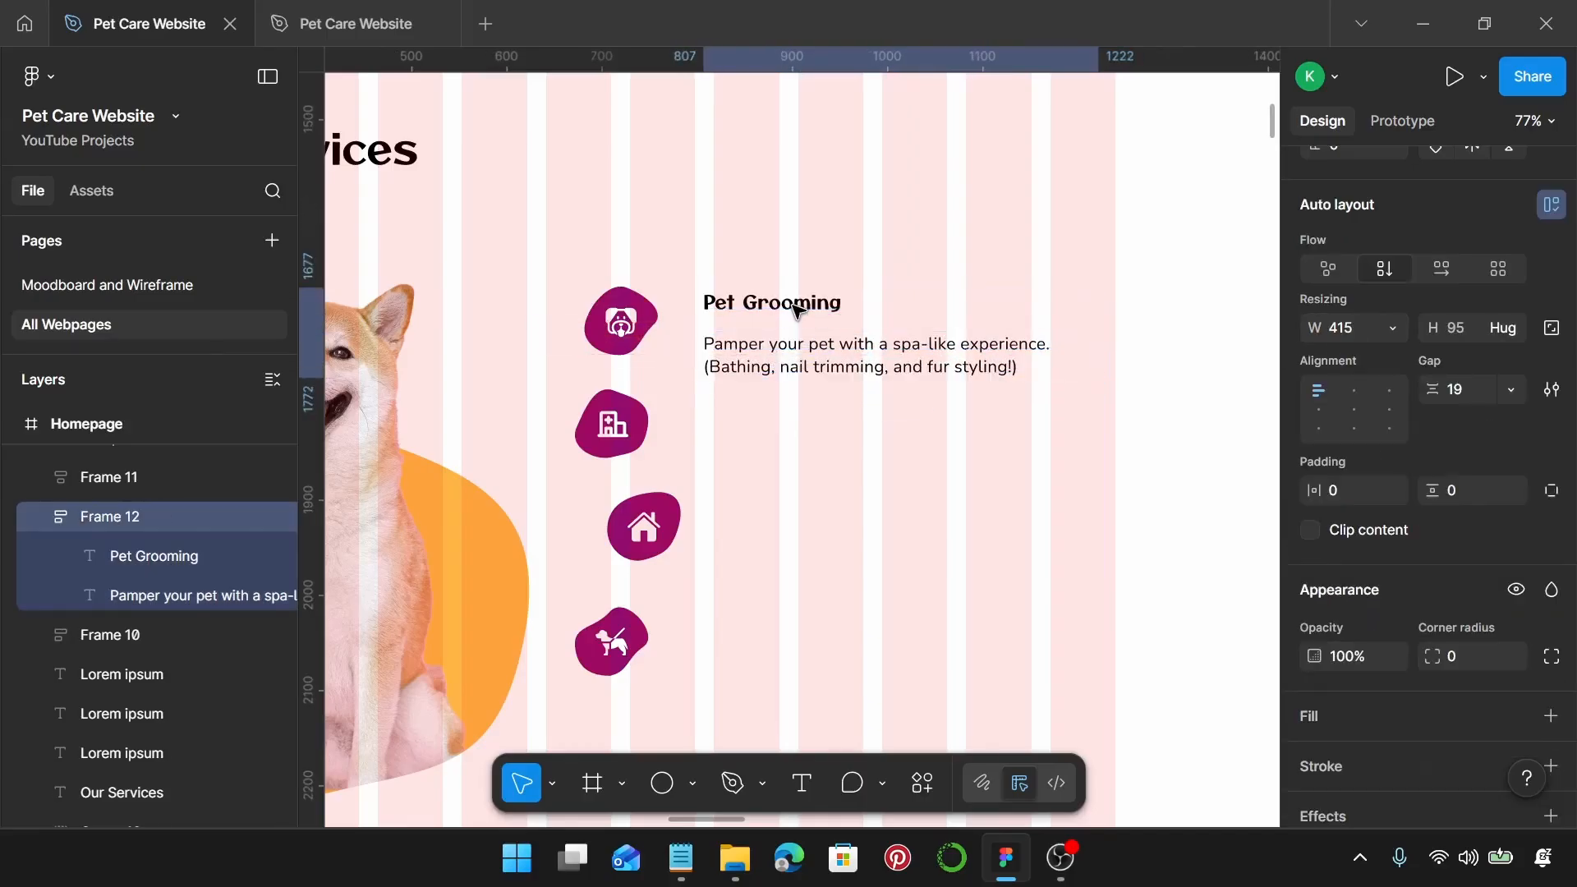
left_click(1478, 391)
type("10")
key("Return")
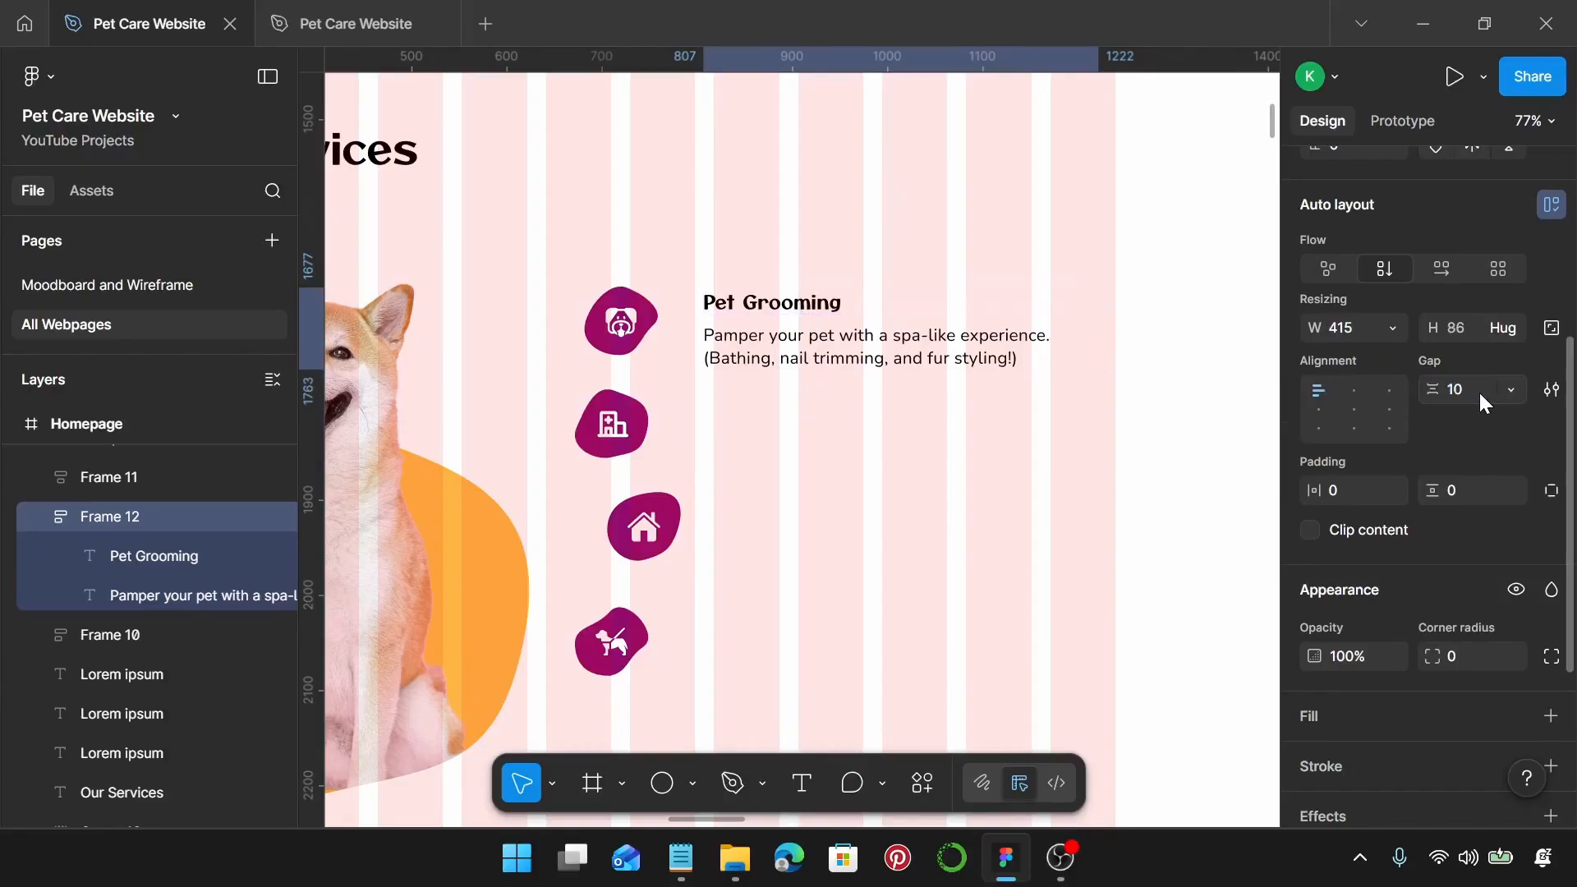
Step: Duplicate the Pet Grooming text block three times, placing one copy beside each of the three lower service icons
mouse_move(873, 353)
left_mouse_down()
mouse_move(834, 415)
mouse_move(846, 660)
left_mouse_up()
scroll(856, 595, "down", 1)
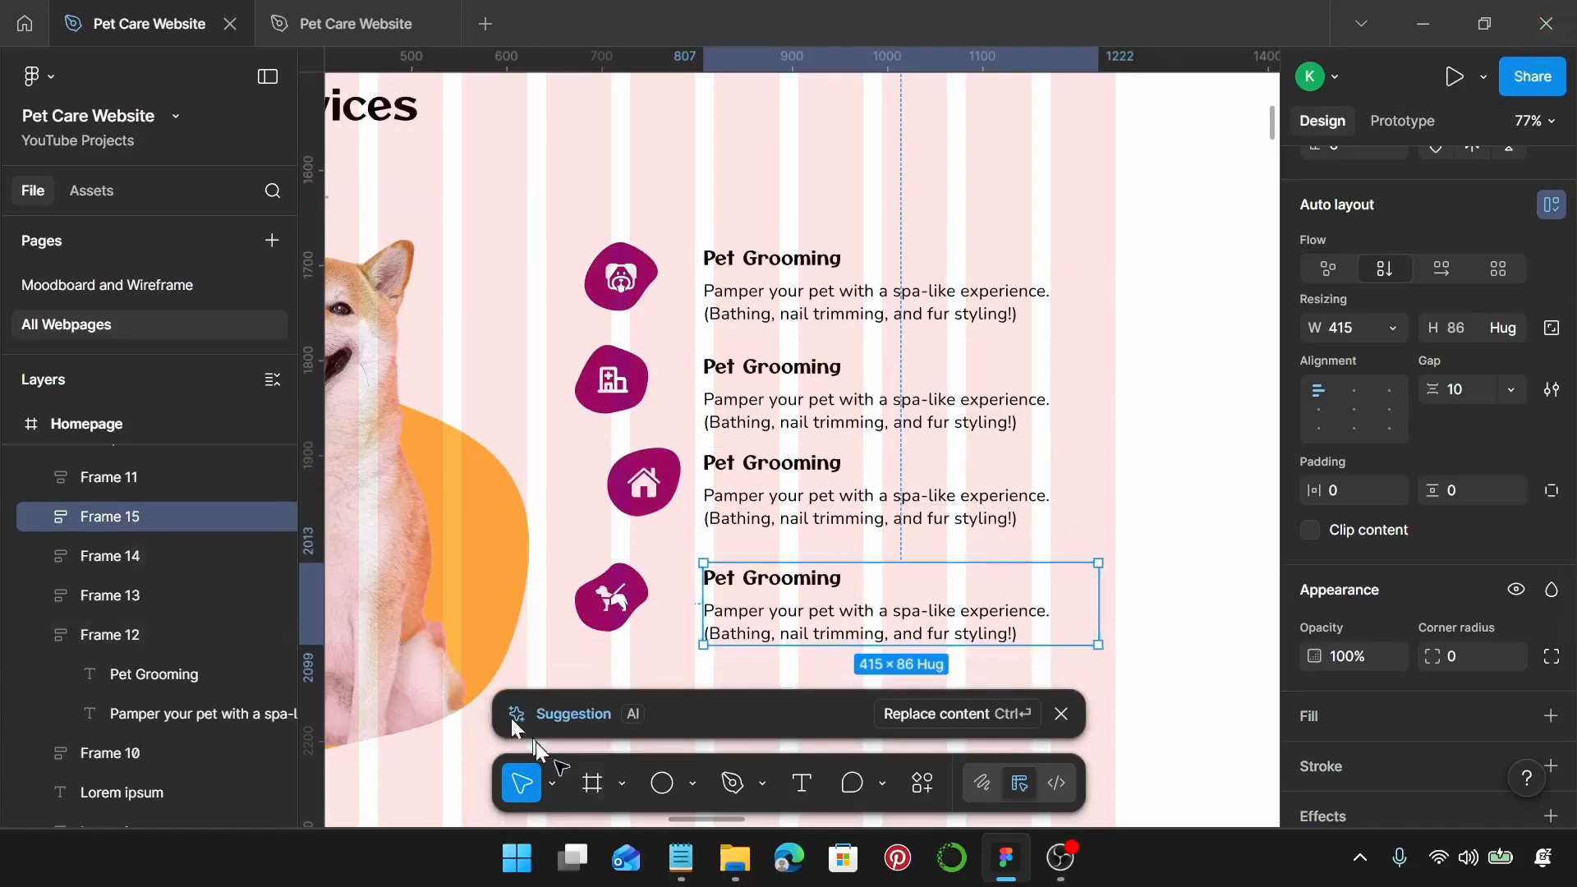
Step: Replace the heading beside the hospital icon with "Veterinary Care" copied from the Notepad content file
left_click(681, 858)
scroll(1141, 419, "down", 1)
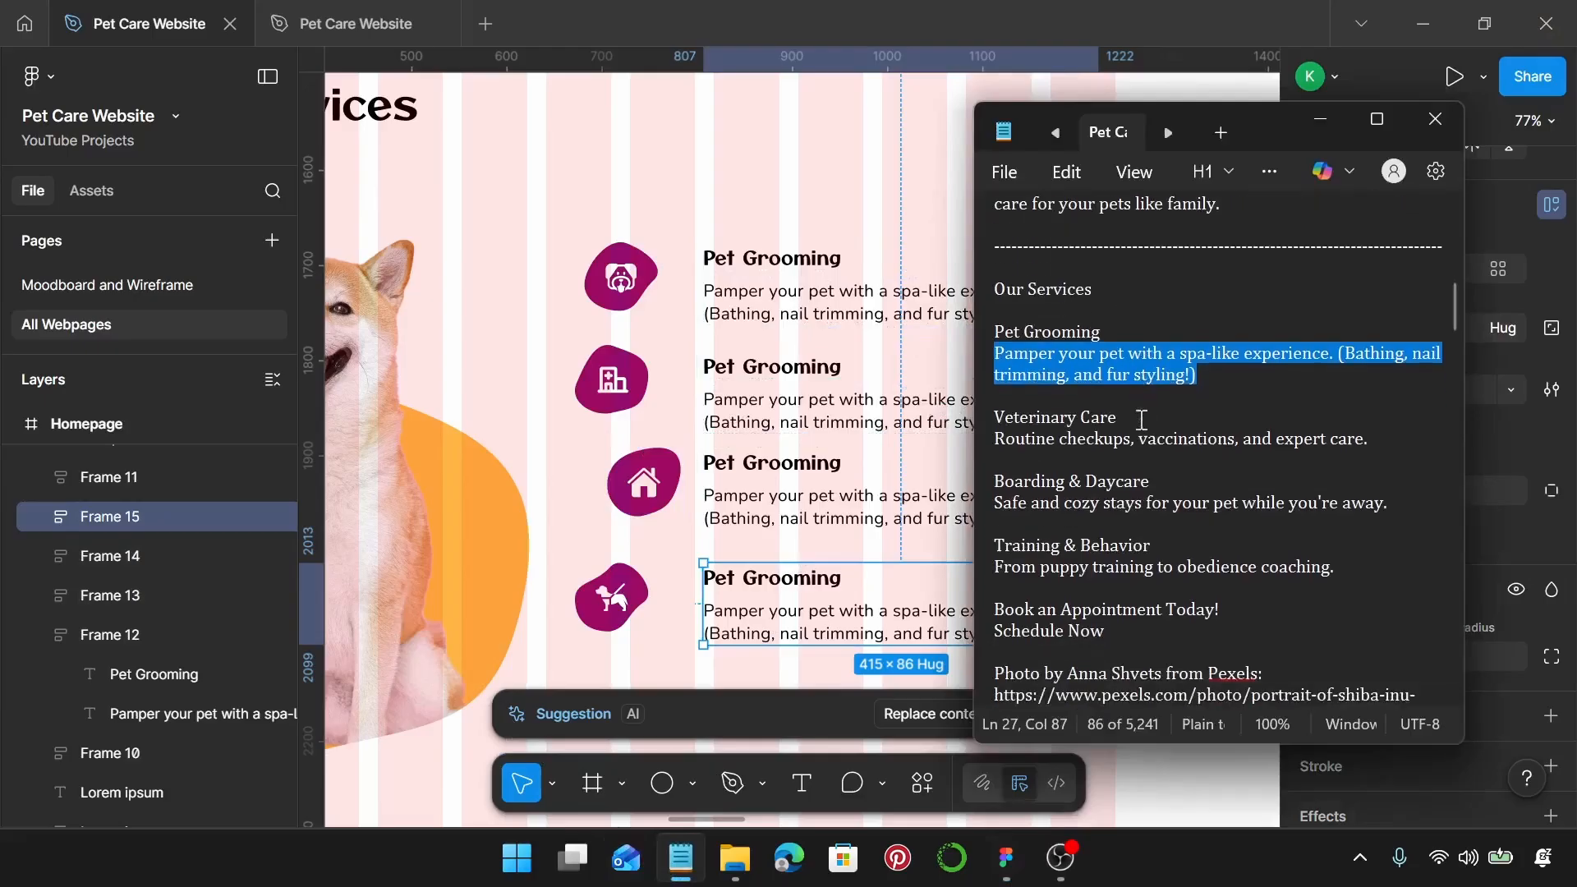
left_click_drag(1141, 419, 995, 423)
key("ctrl+c")
left_click(908, 362)
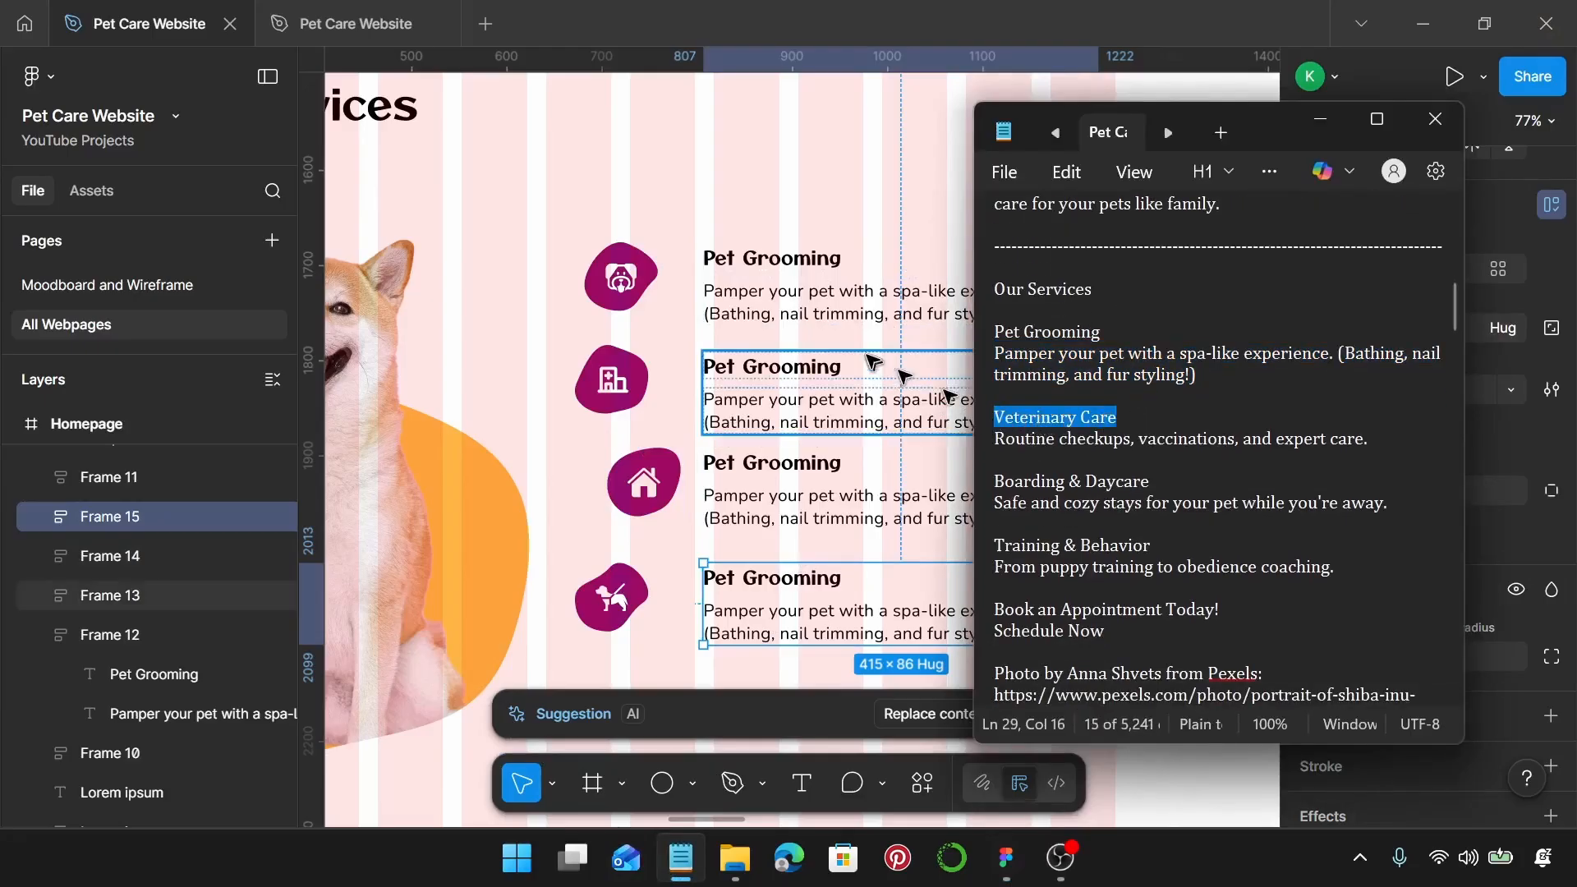
double_click(820, 366)
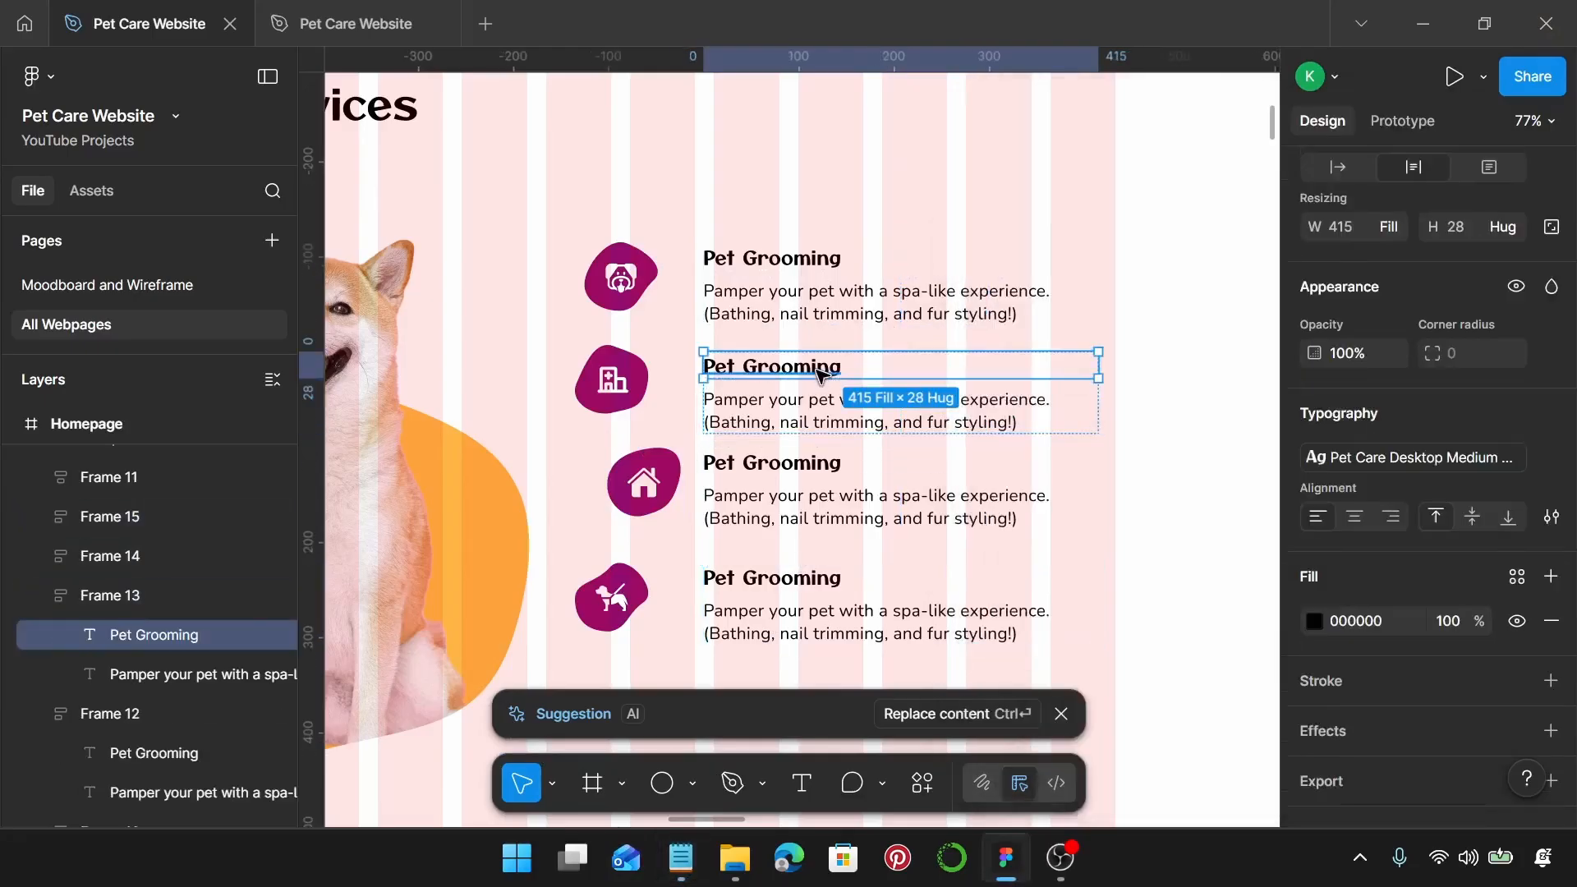
double_click(820, 371)
key("ctrl+v")
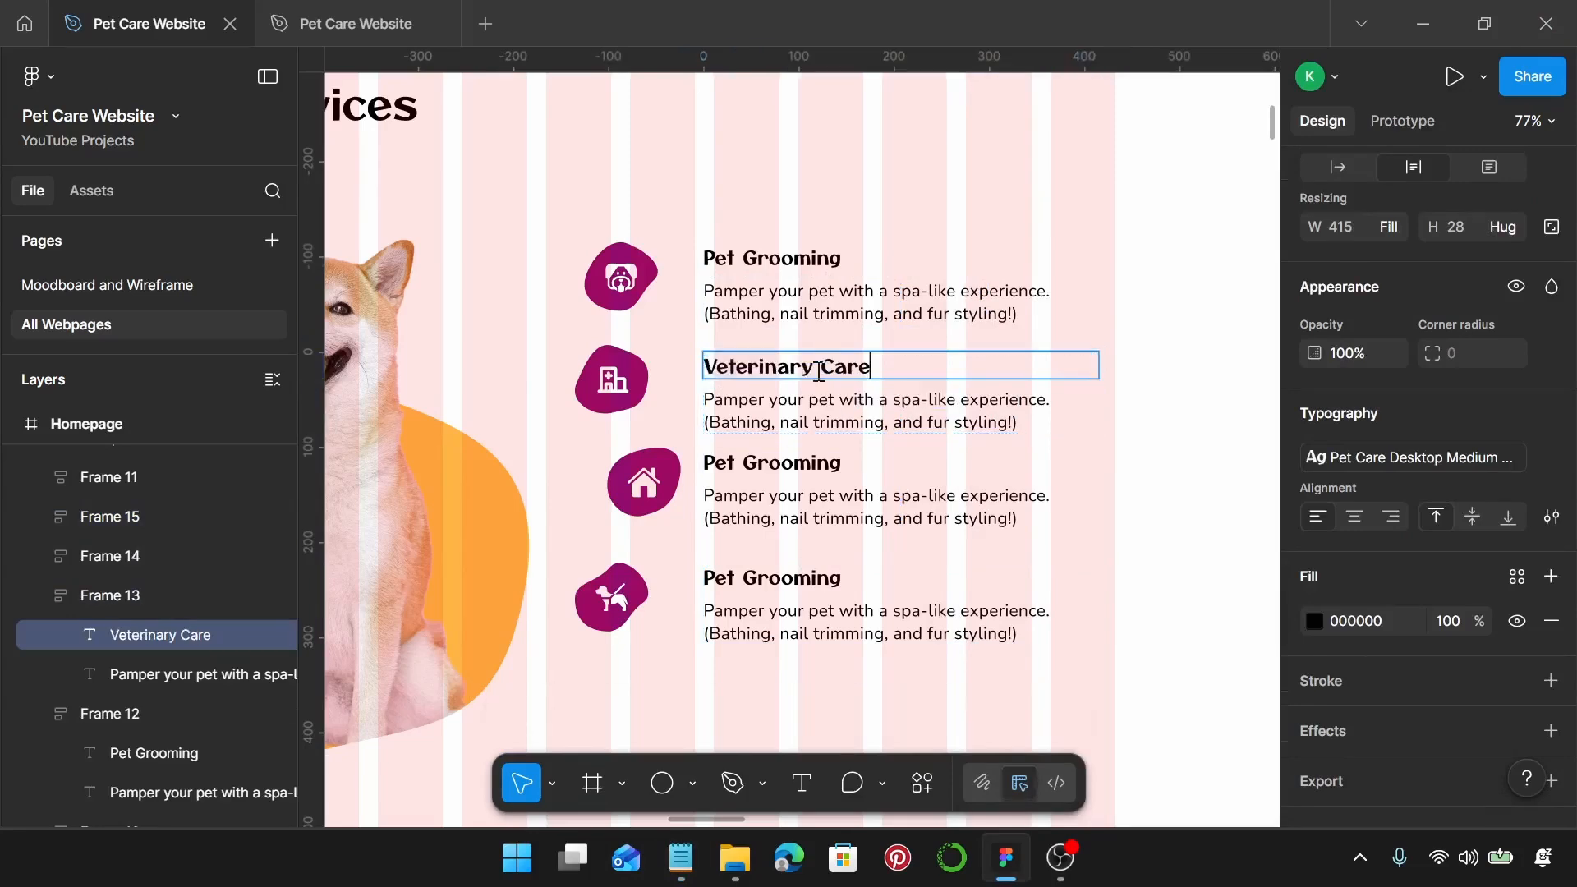
Step: Replace the Veterinary Care description with "Routine checkups, vaccinations, and expert care." copied from Notepad
left_click(681, 858)
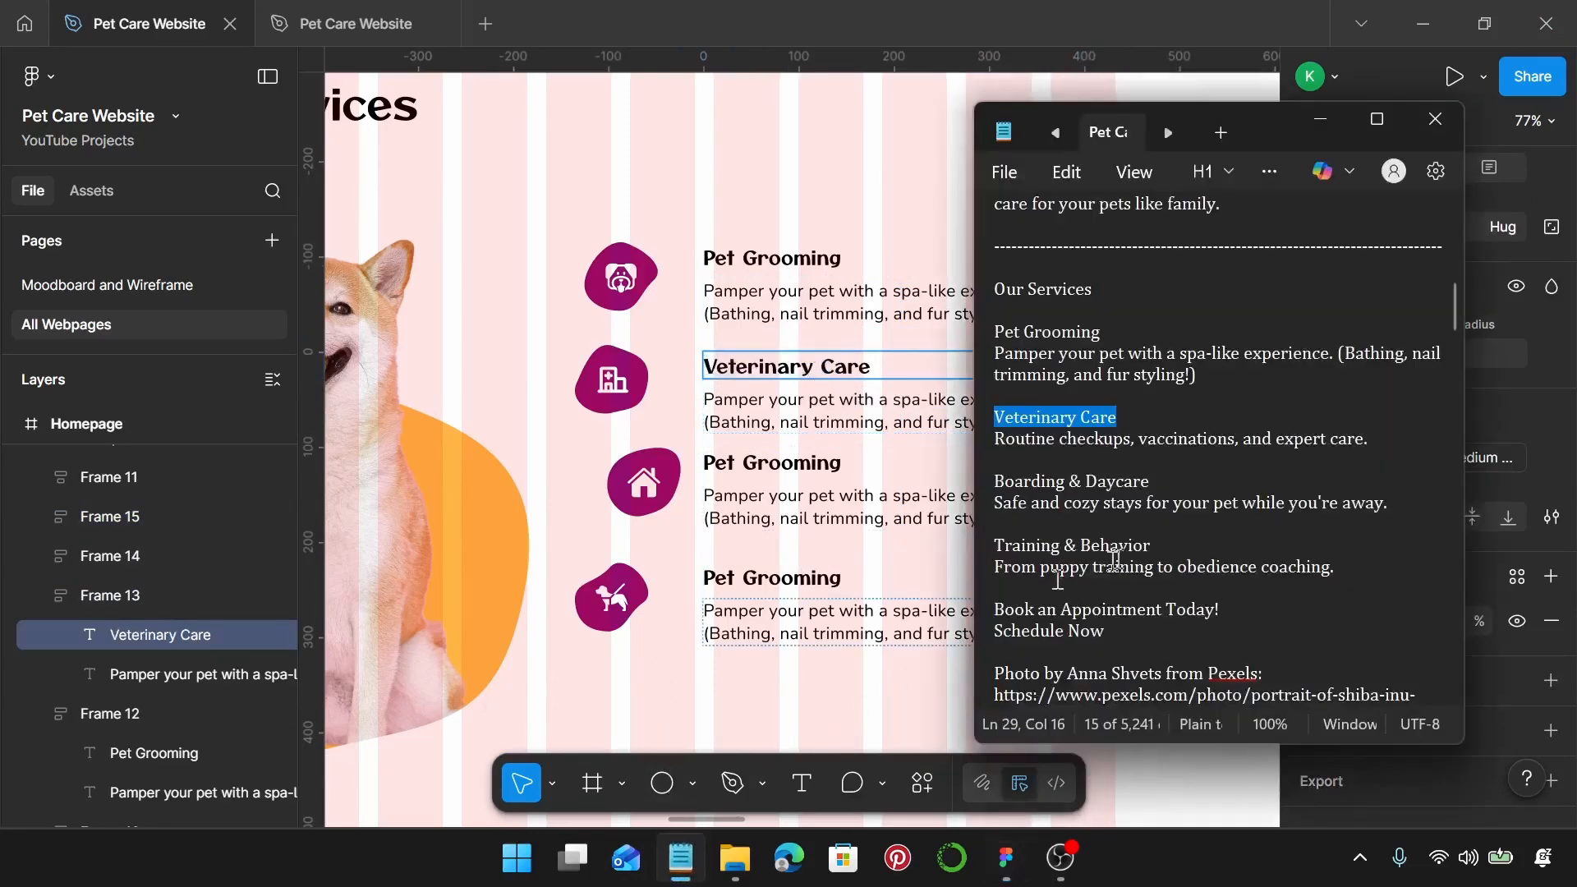
left_click_drag(1370, 438, 981, 444)
key("ctrl+c")
left_click(804, 418)
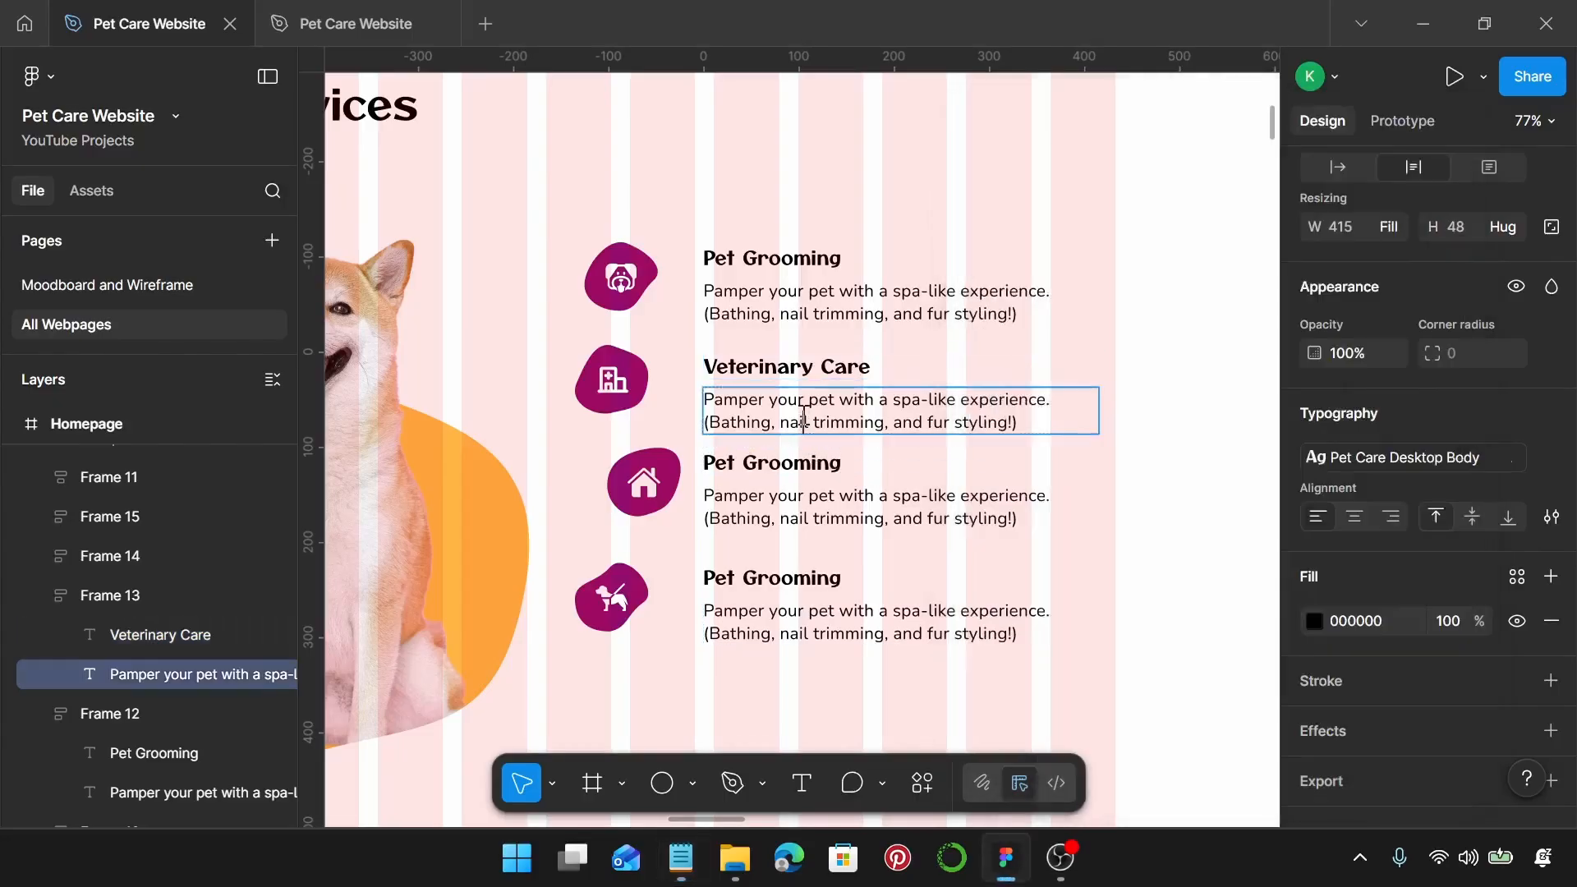
double_click(804, 417)
key("ctrl+v")
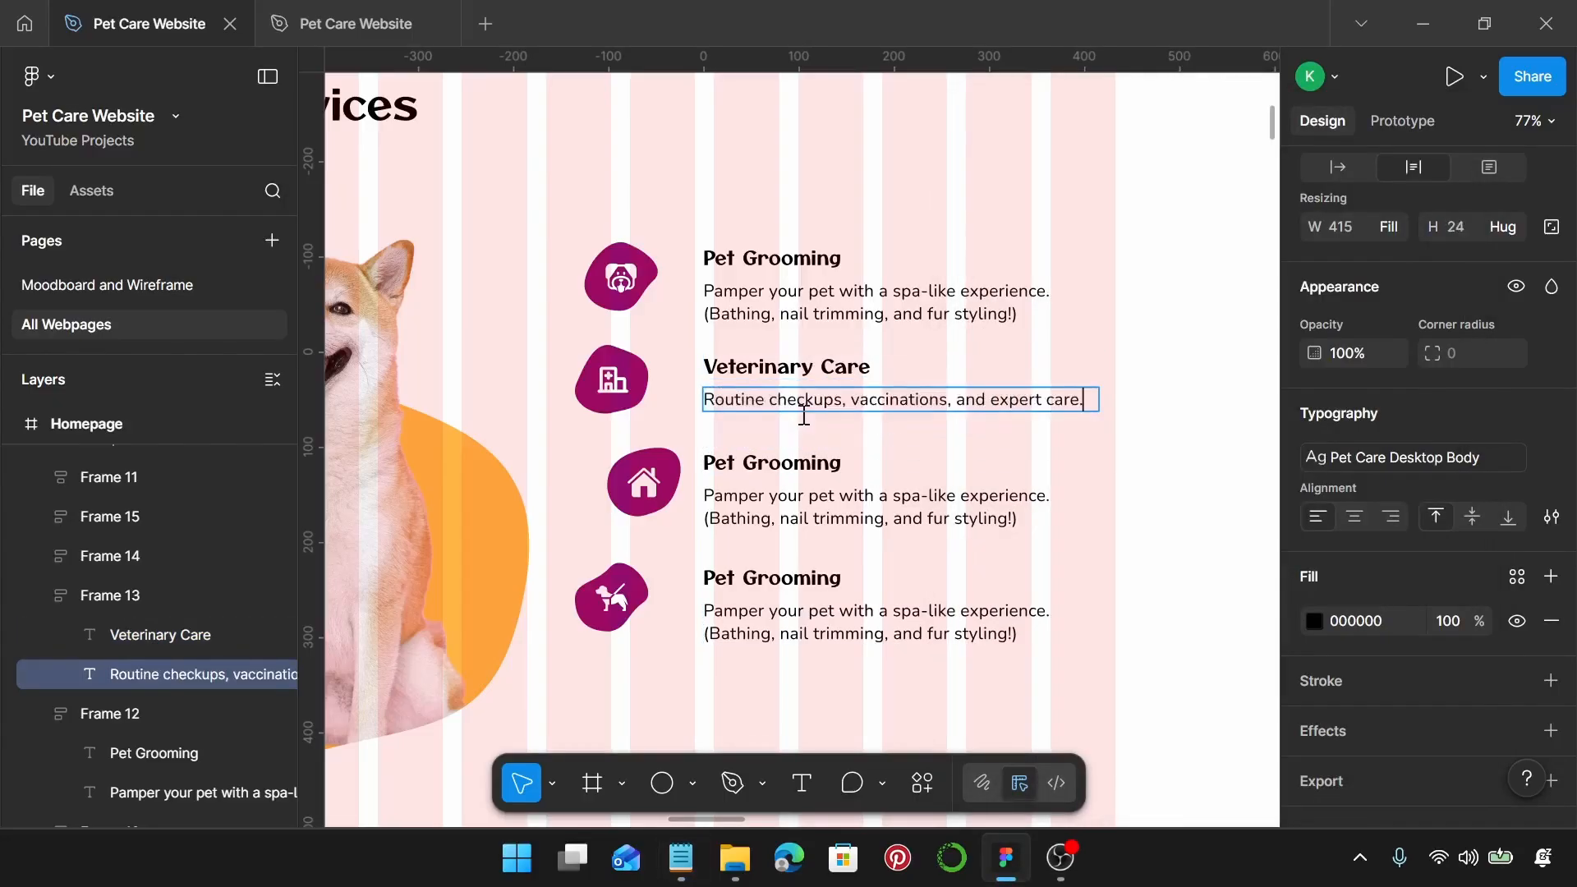
Step: Replace the heading beside the house icon with "Boarding & Daycare" from the Notepad content file
left_click(681, 857)
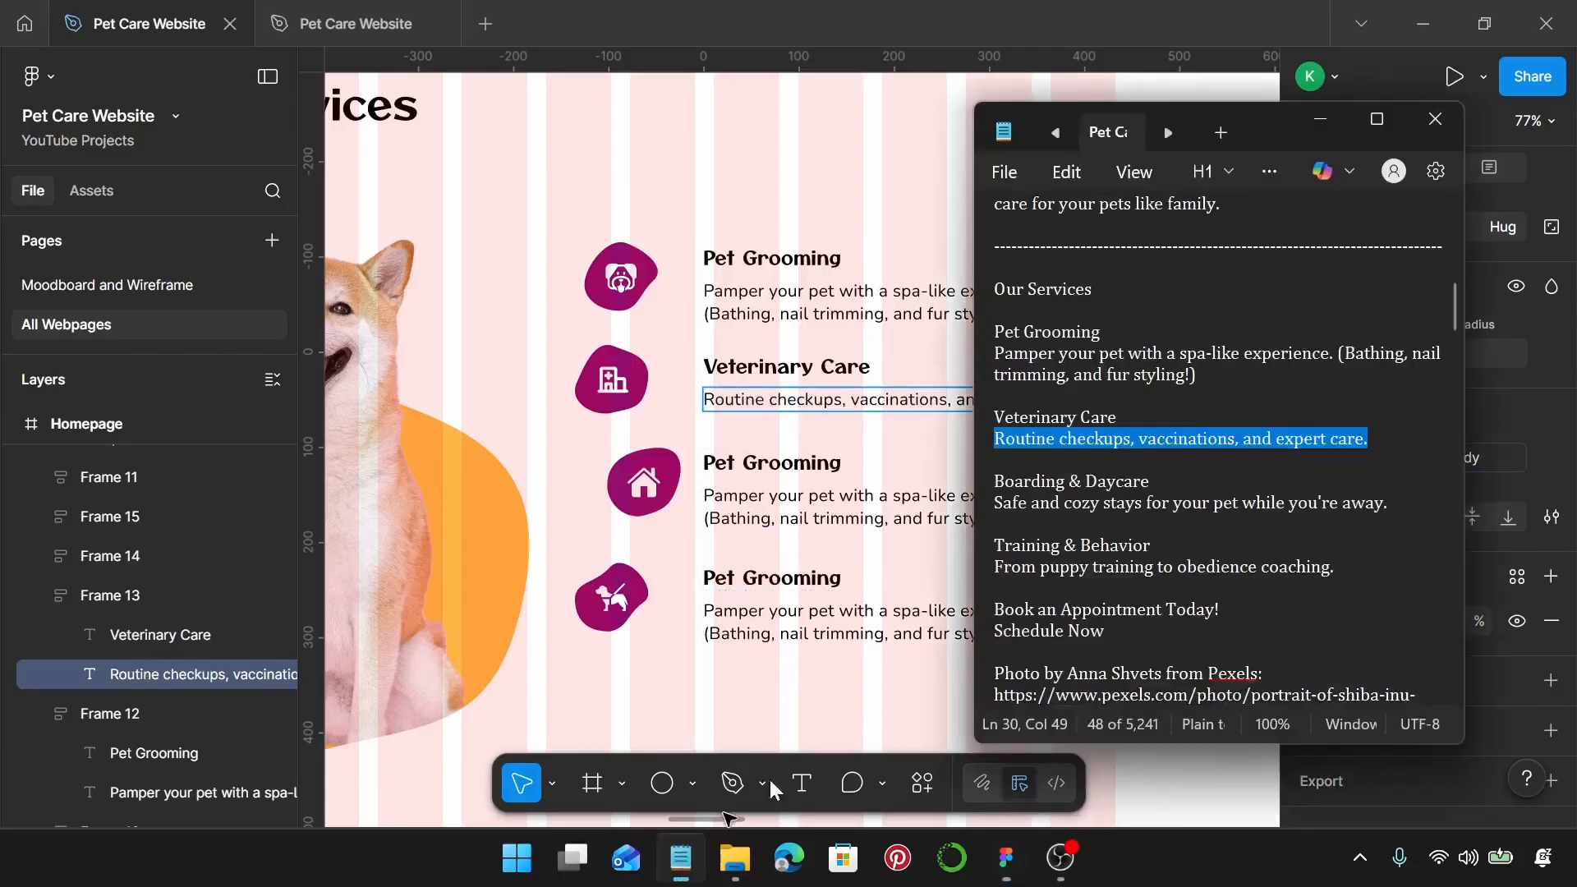
left_click_drag(1150, 482, 1015, 485)
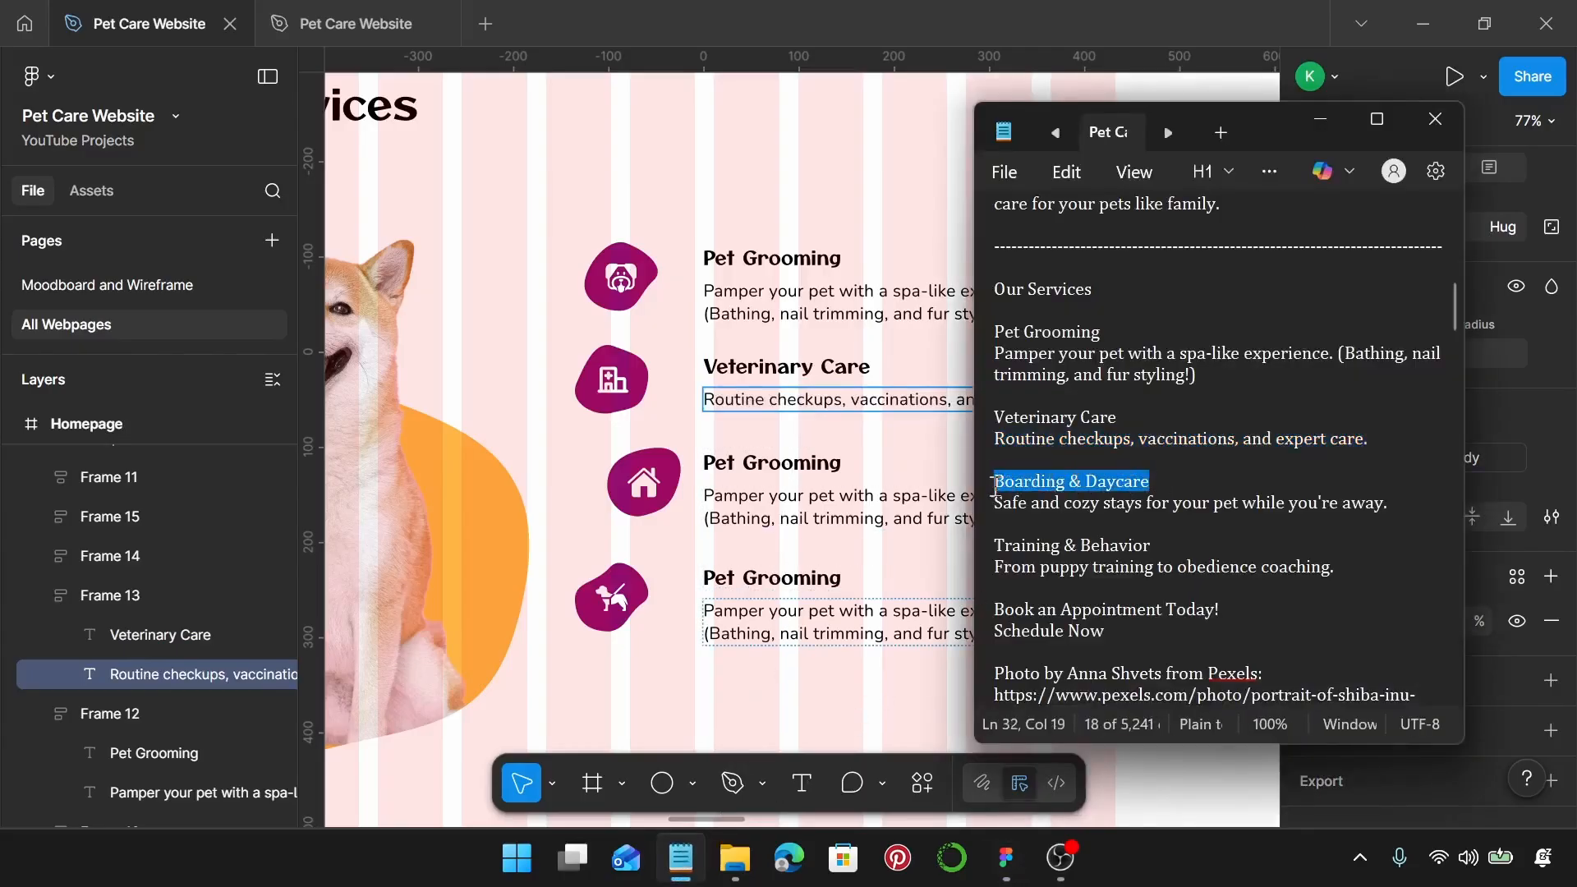
left_click(825, 475)
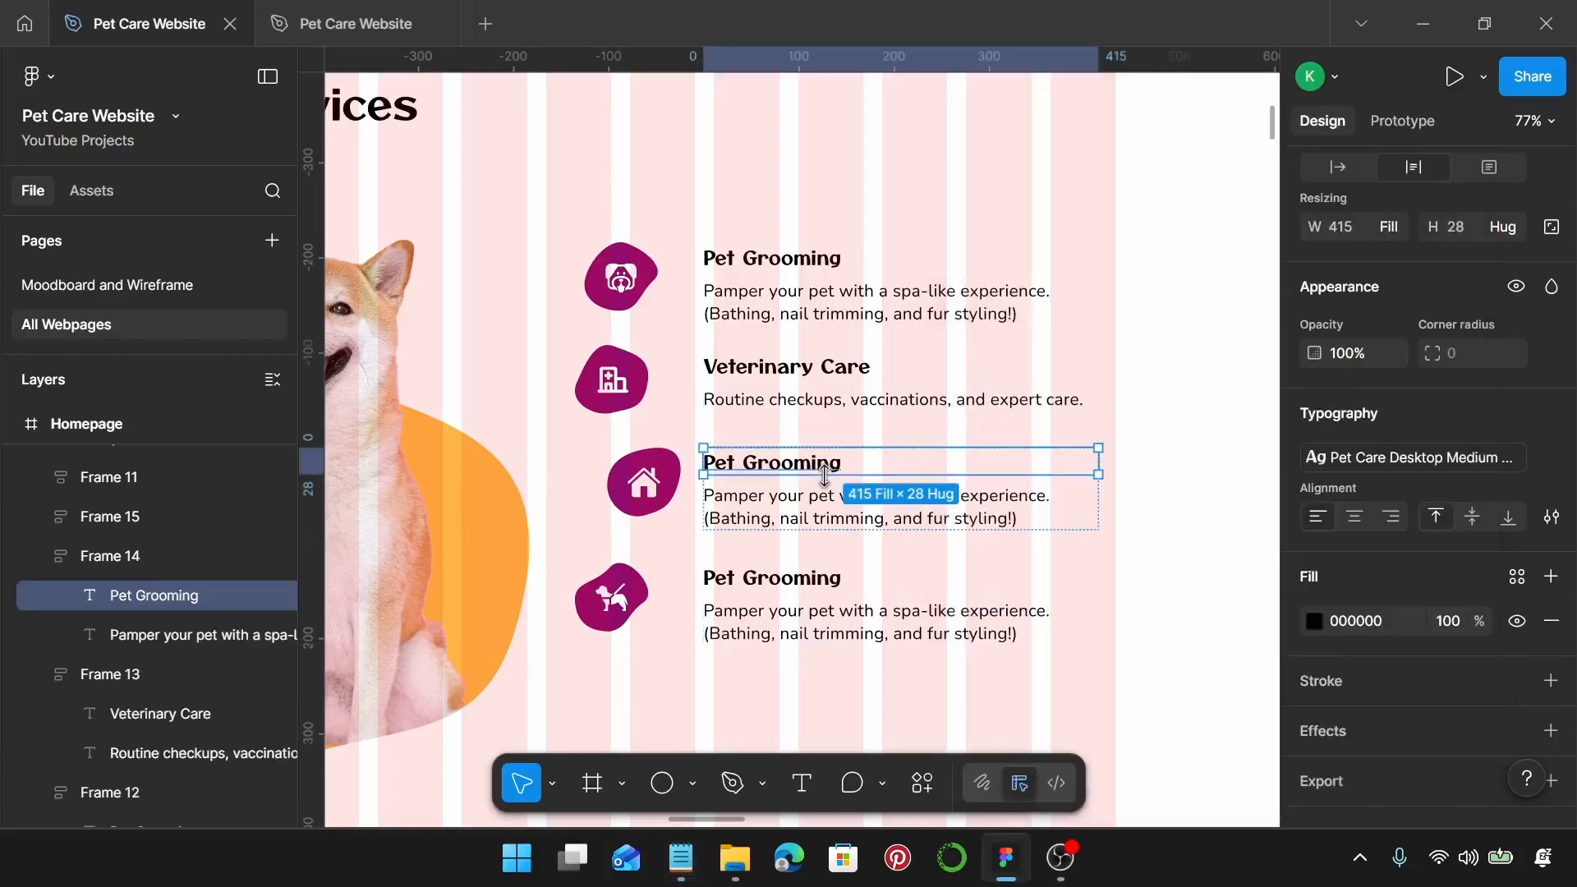
double_click(789, 466)
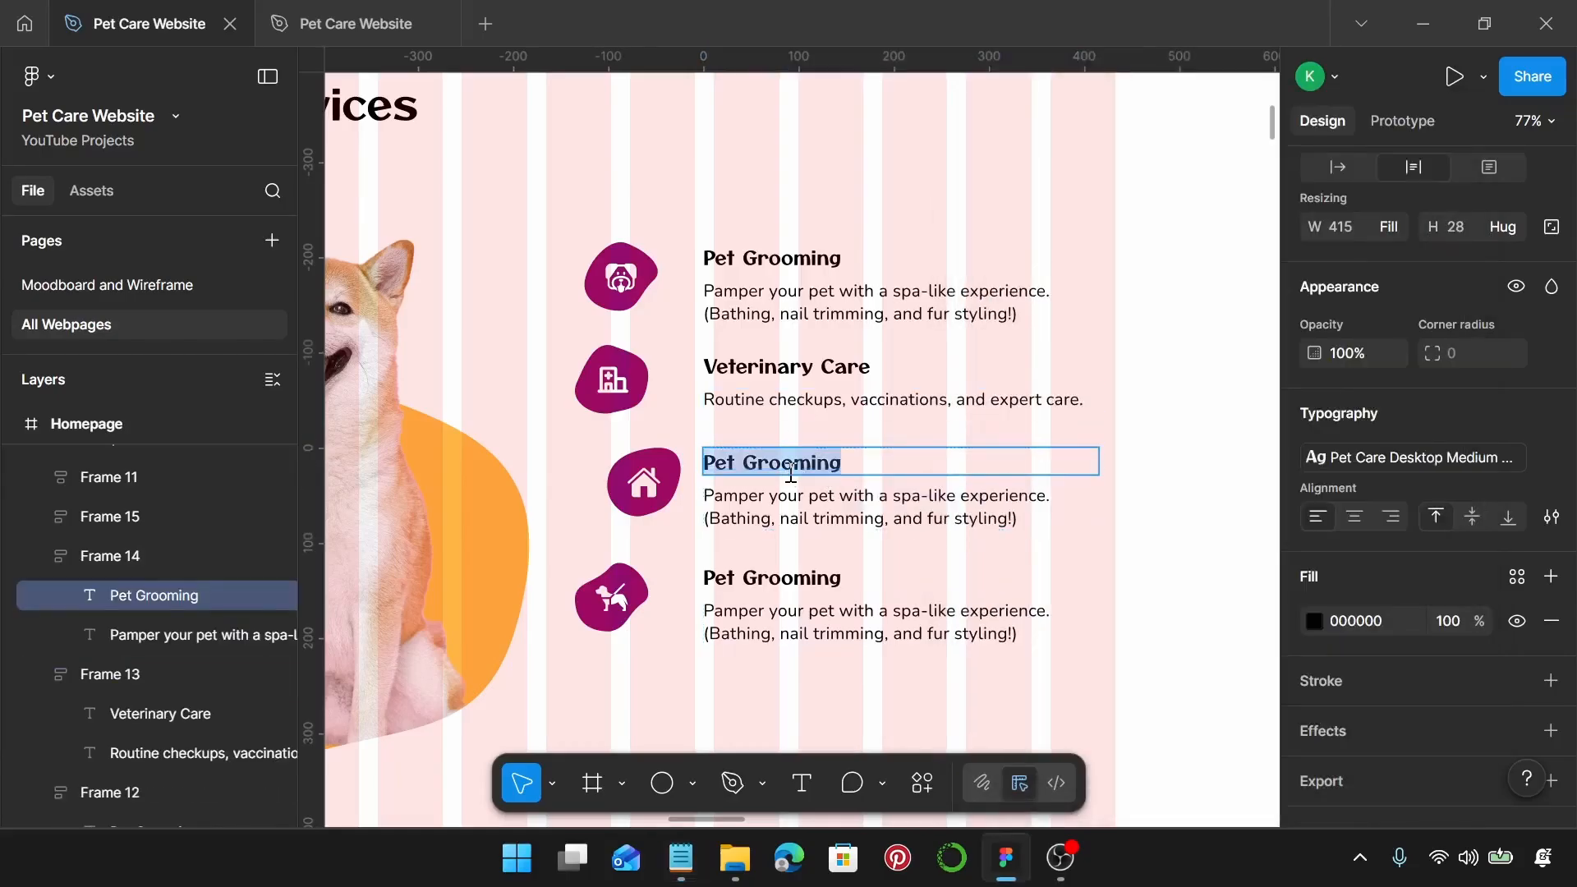
type("Boarding & Daycare")
Step: Replace the Boarding & Daycare description with "Safe and cozy stays for your pet while you're away." copied from Notepad
left_click(681, 857)
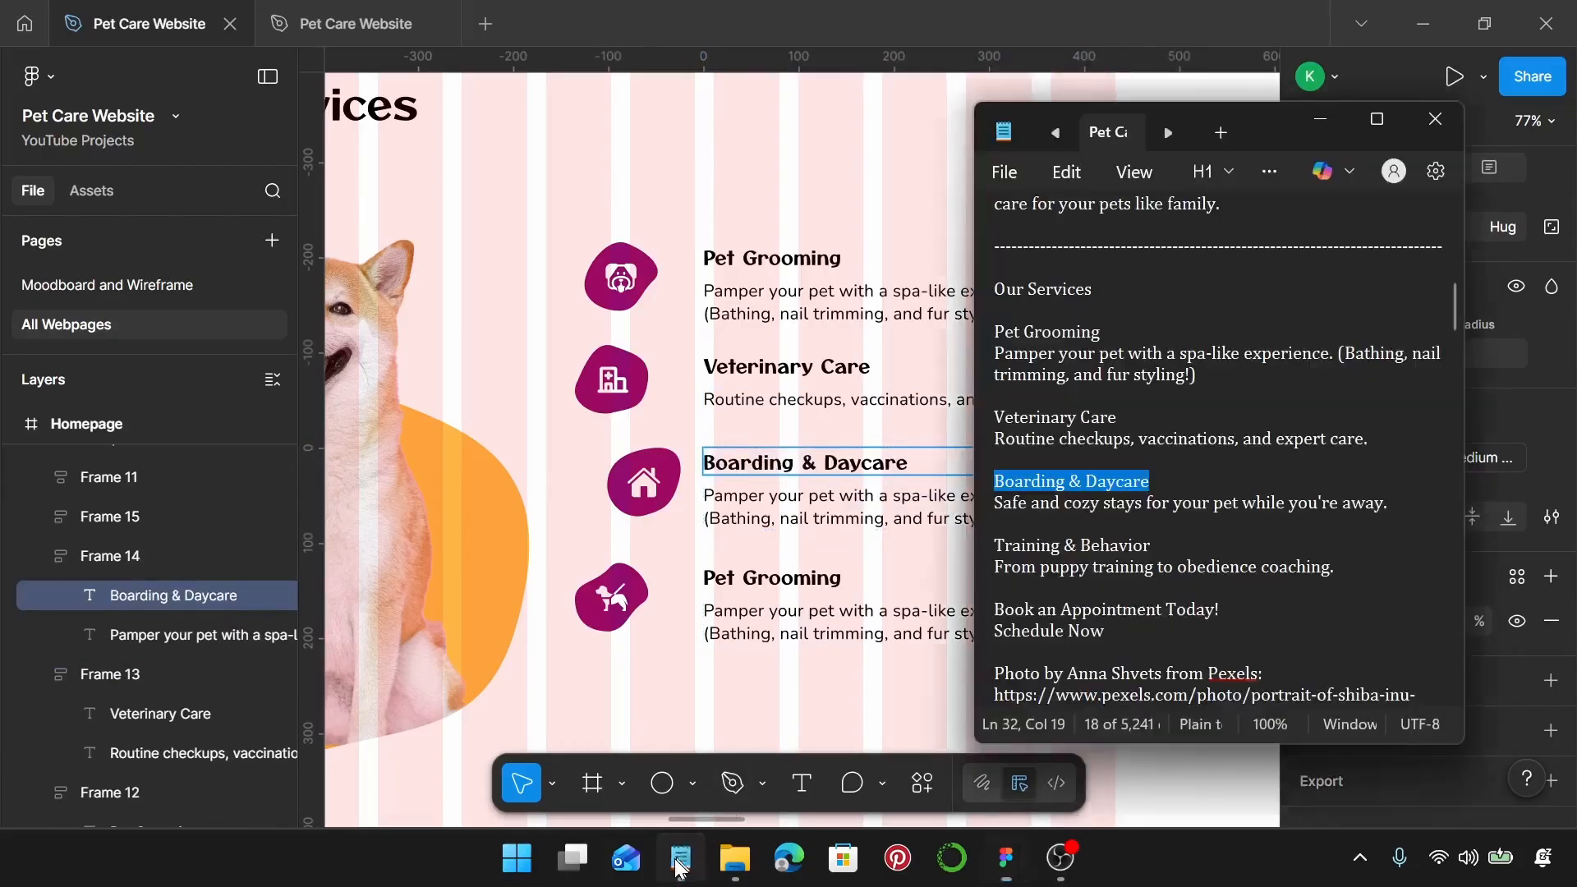
left_click_drag(1419, 505, 1033, 505)
key("ctrl+c")
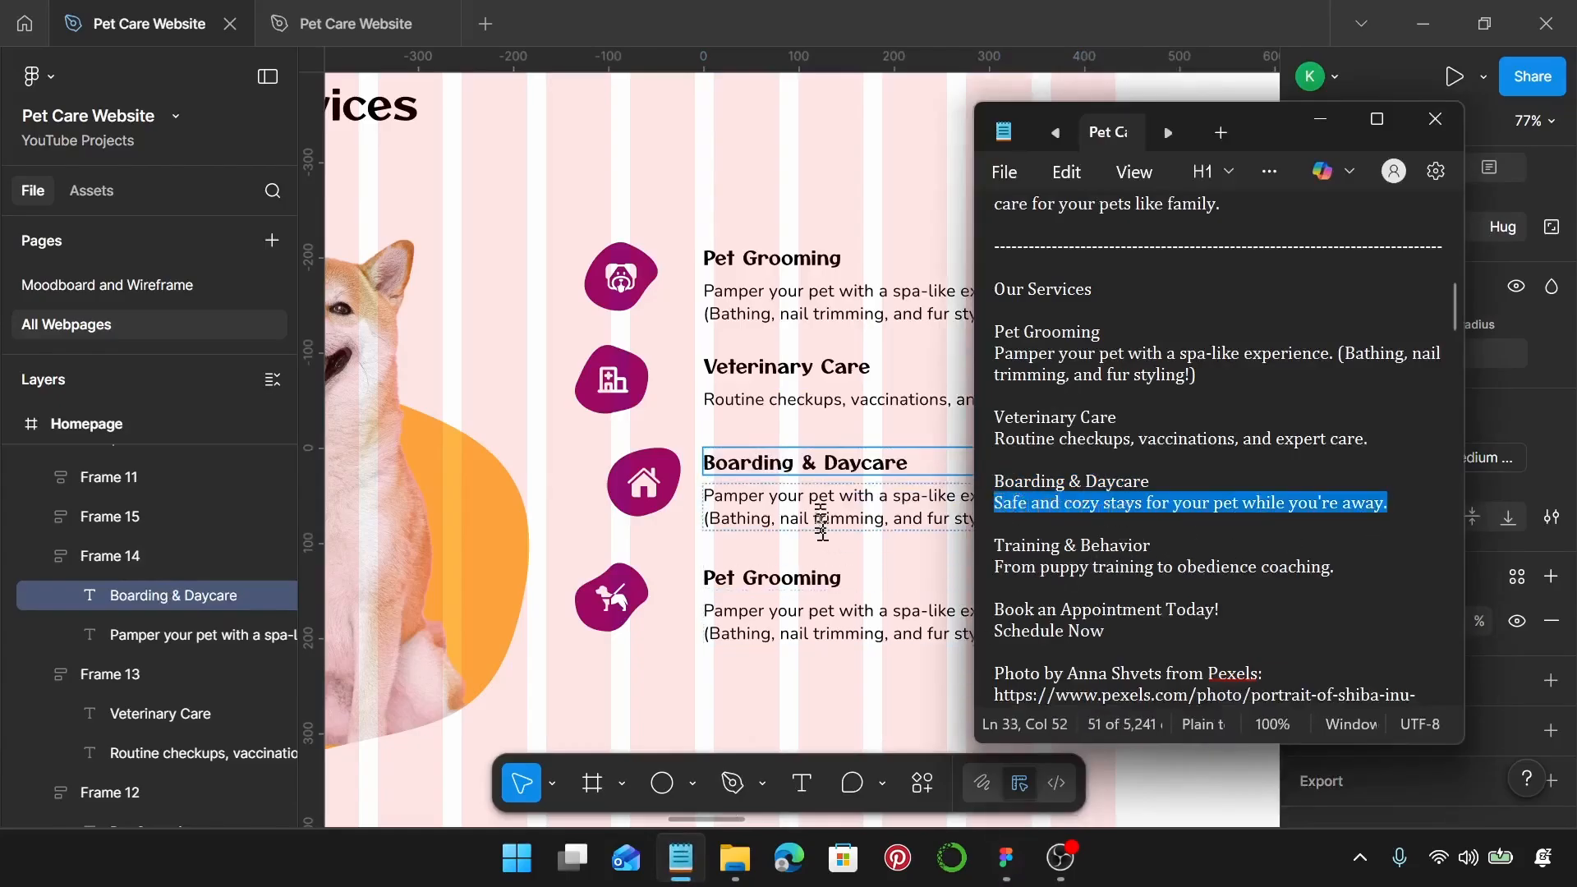
double_click(819, 510)
key("ctrl+a")
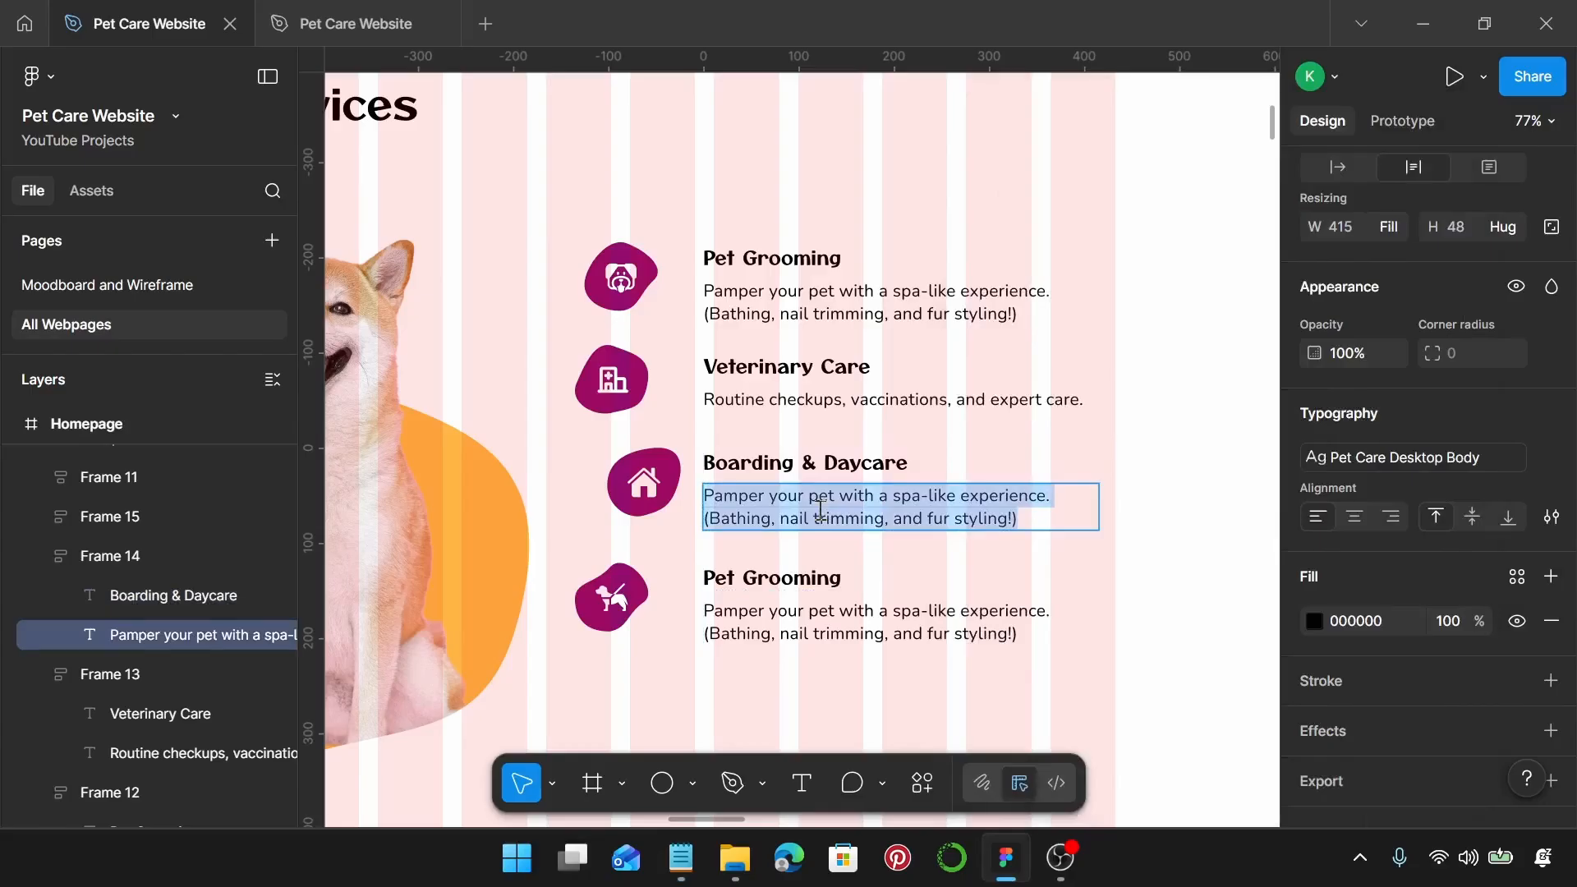
key("ctrl+v")
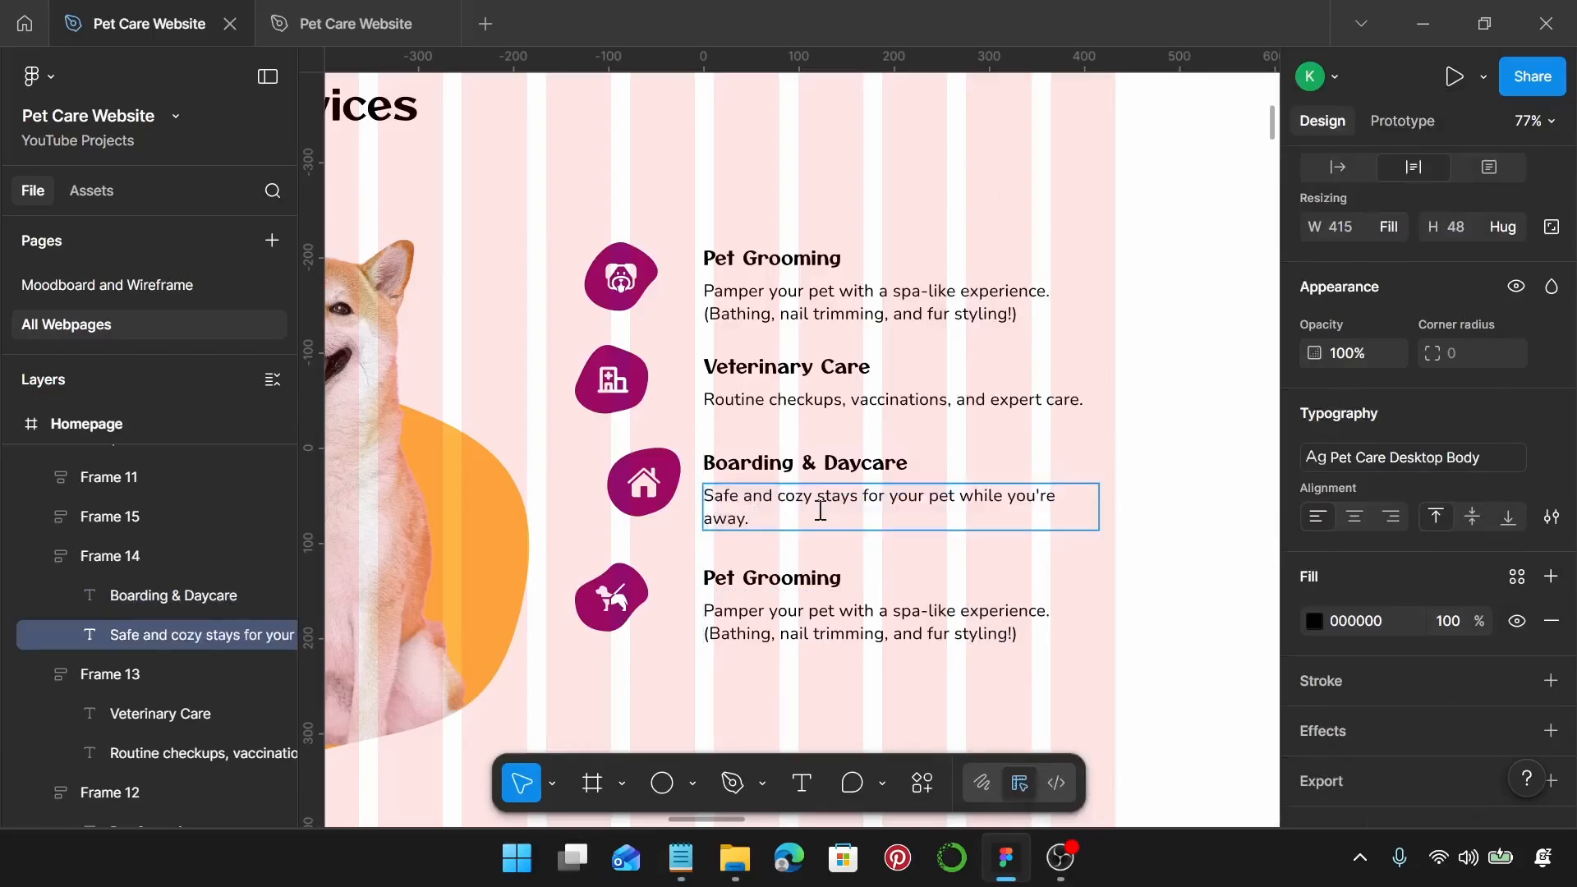
Step: Replace the heading beside the walking dog icon with "Training & Behavior" copied from the Notepad content file
left_click(684, 855)
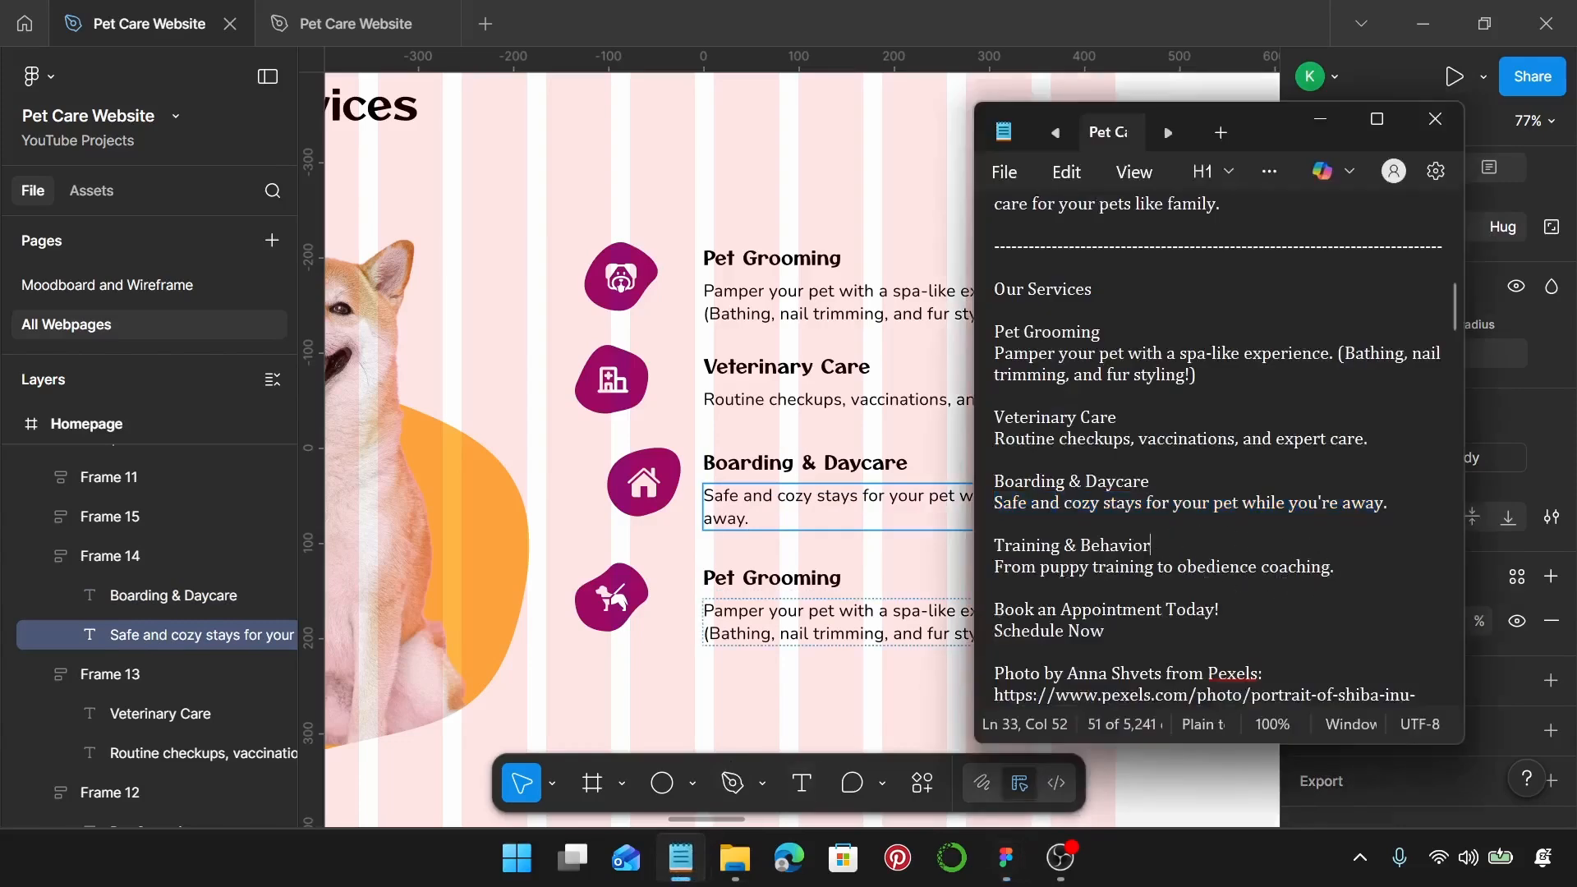
left_click_drag(1152, 546, 989, 545)
key("ctrl+c")
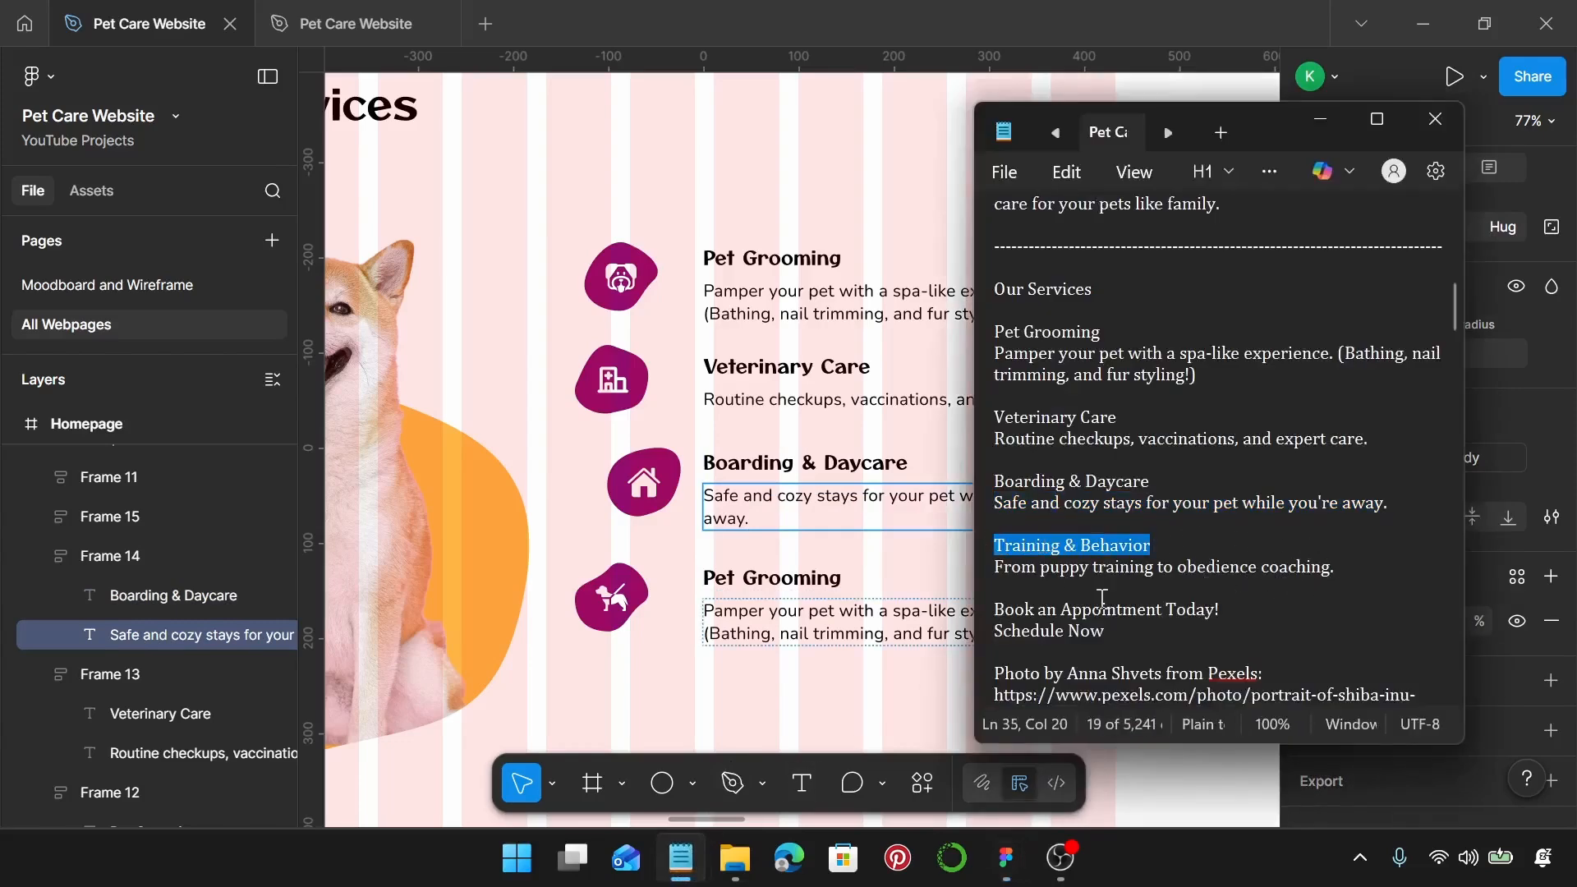
double_click(786, 586)
key("ctrl+v")
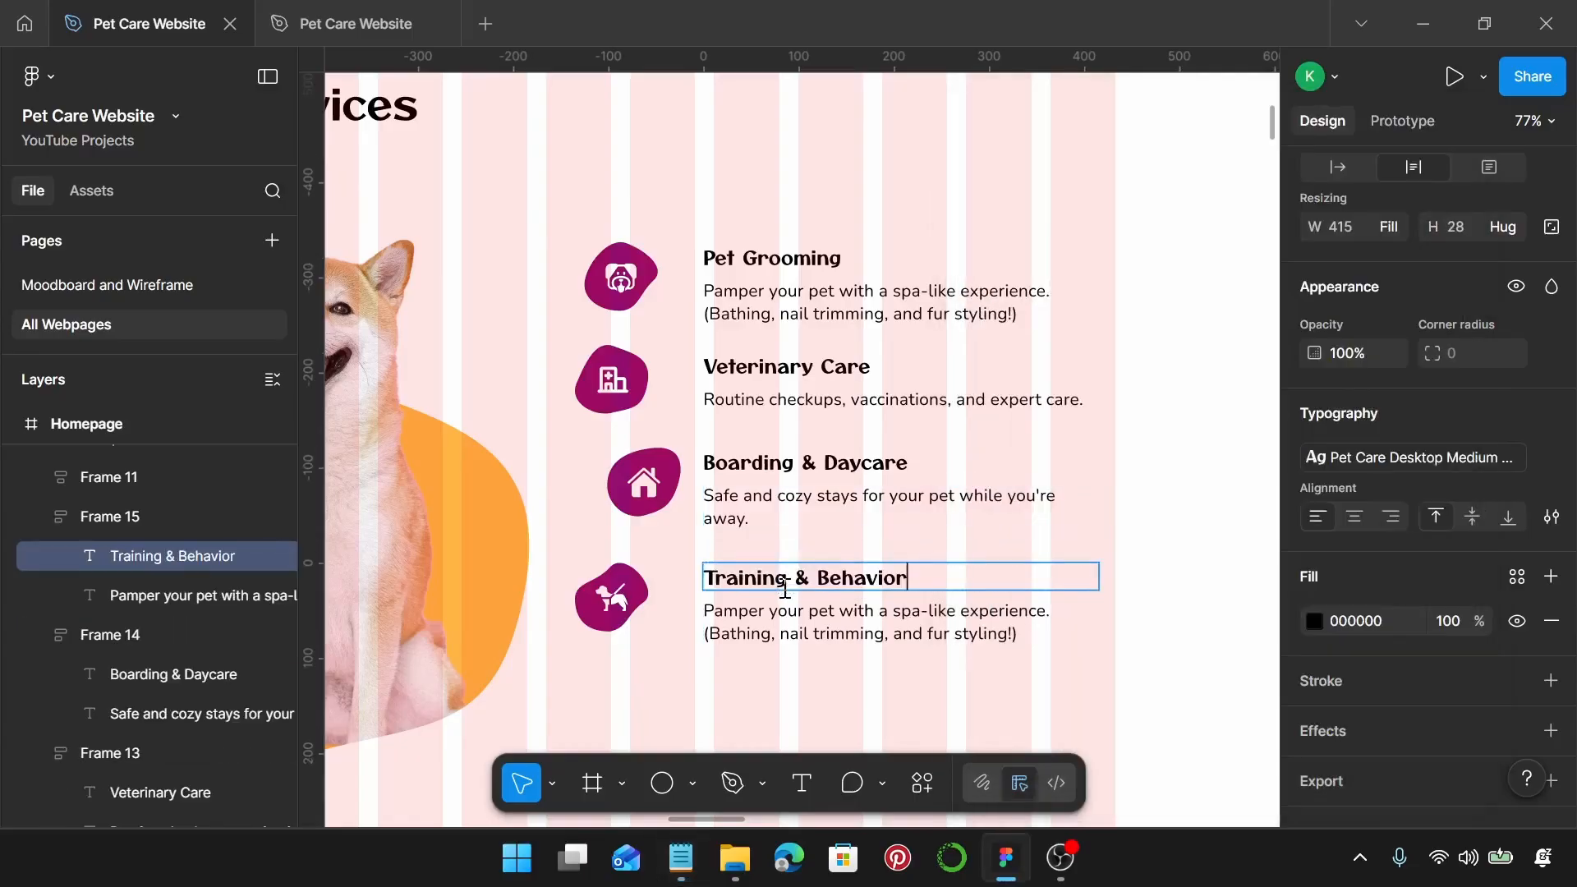
Step: Replace the Training & Behavior description with "From puppy training to obedience coaching." copied from Notepad, and deselect the text
left_click(681, 857)
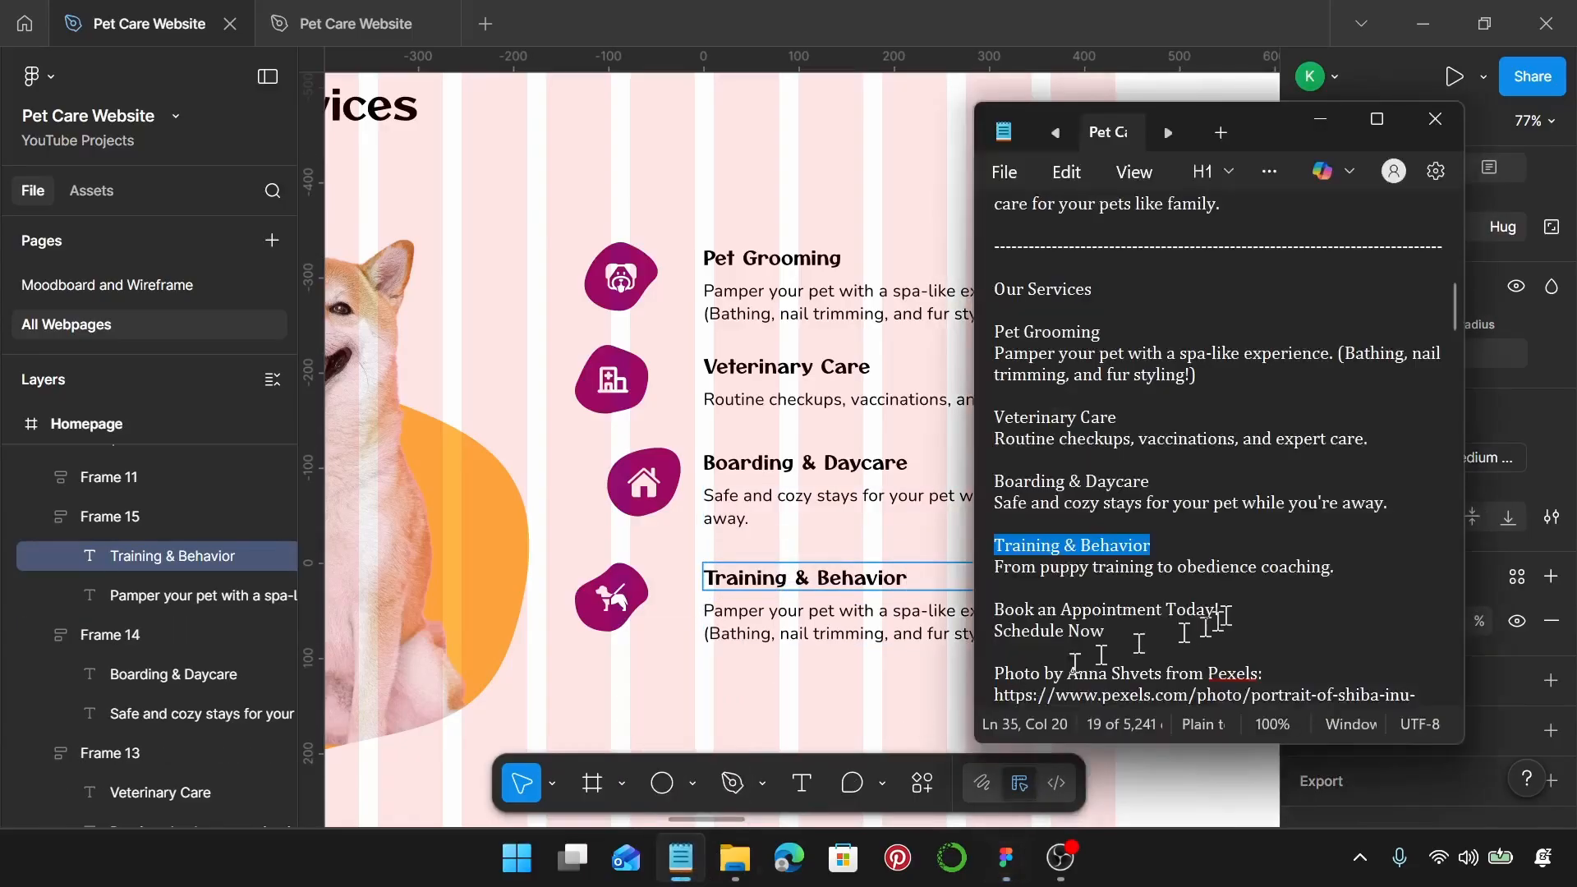
left_click_drag(1341, 571, 994, 572)
key("ctrl+c")
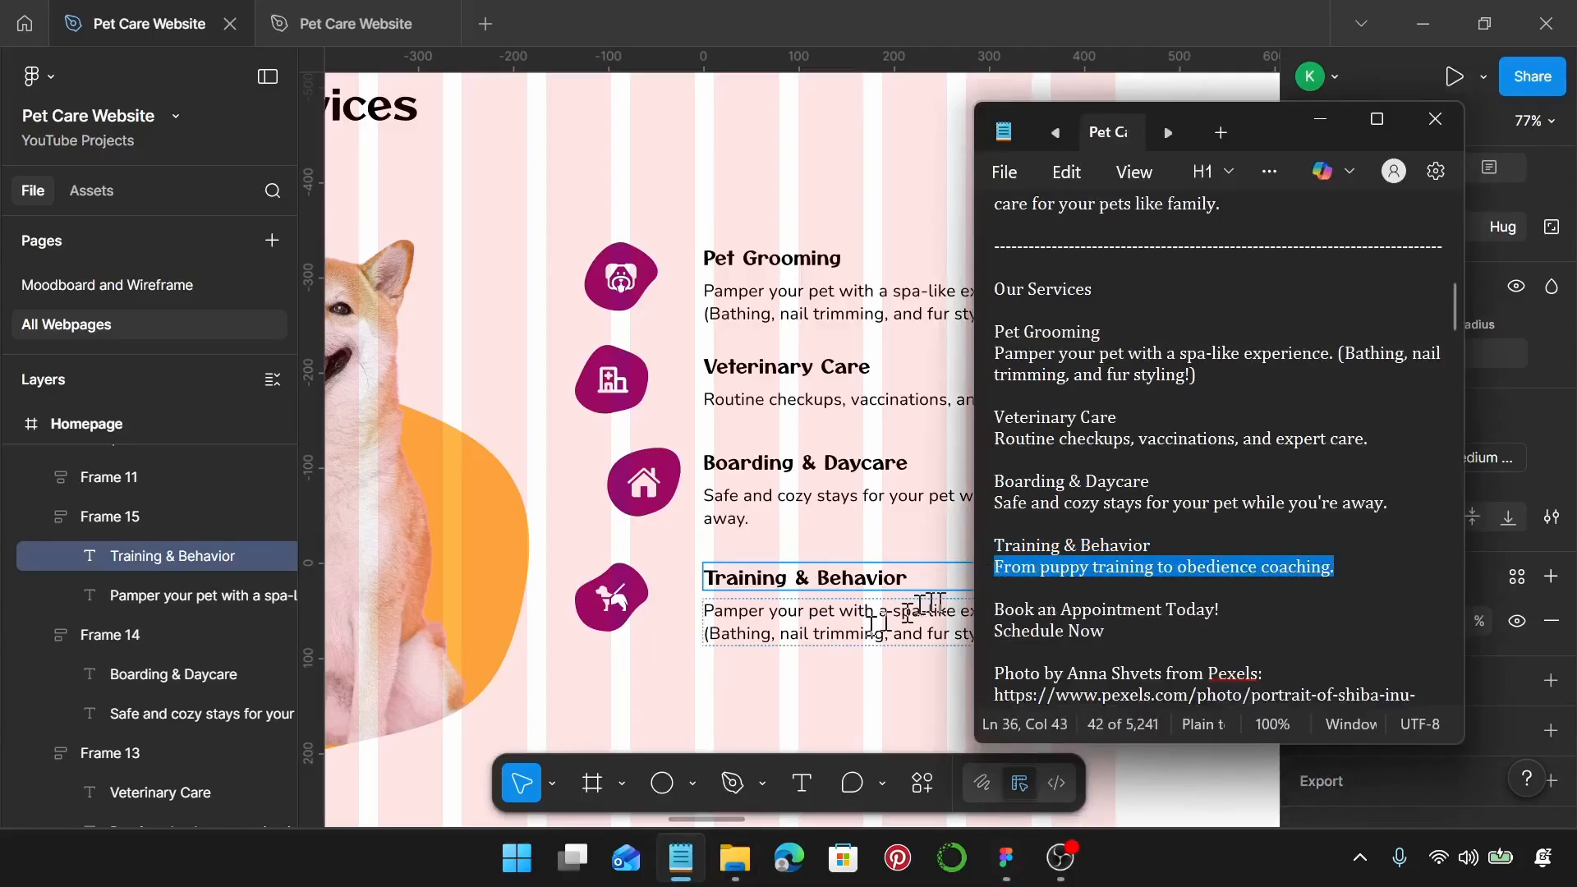
left_click(861, 628)
double_click(862, 626)
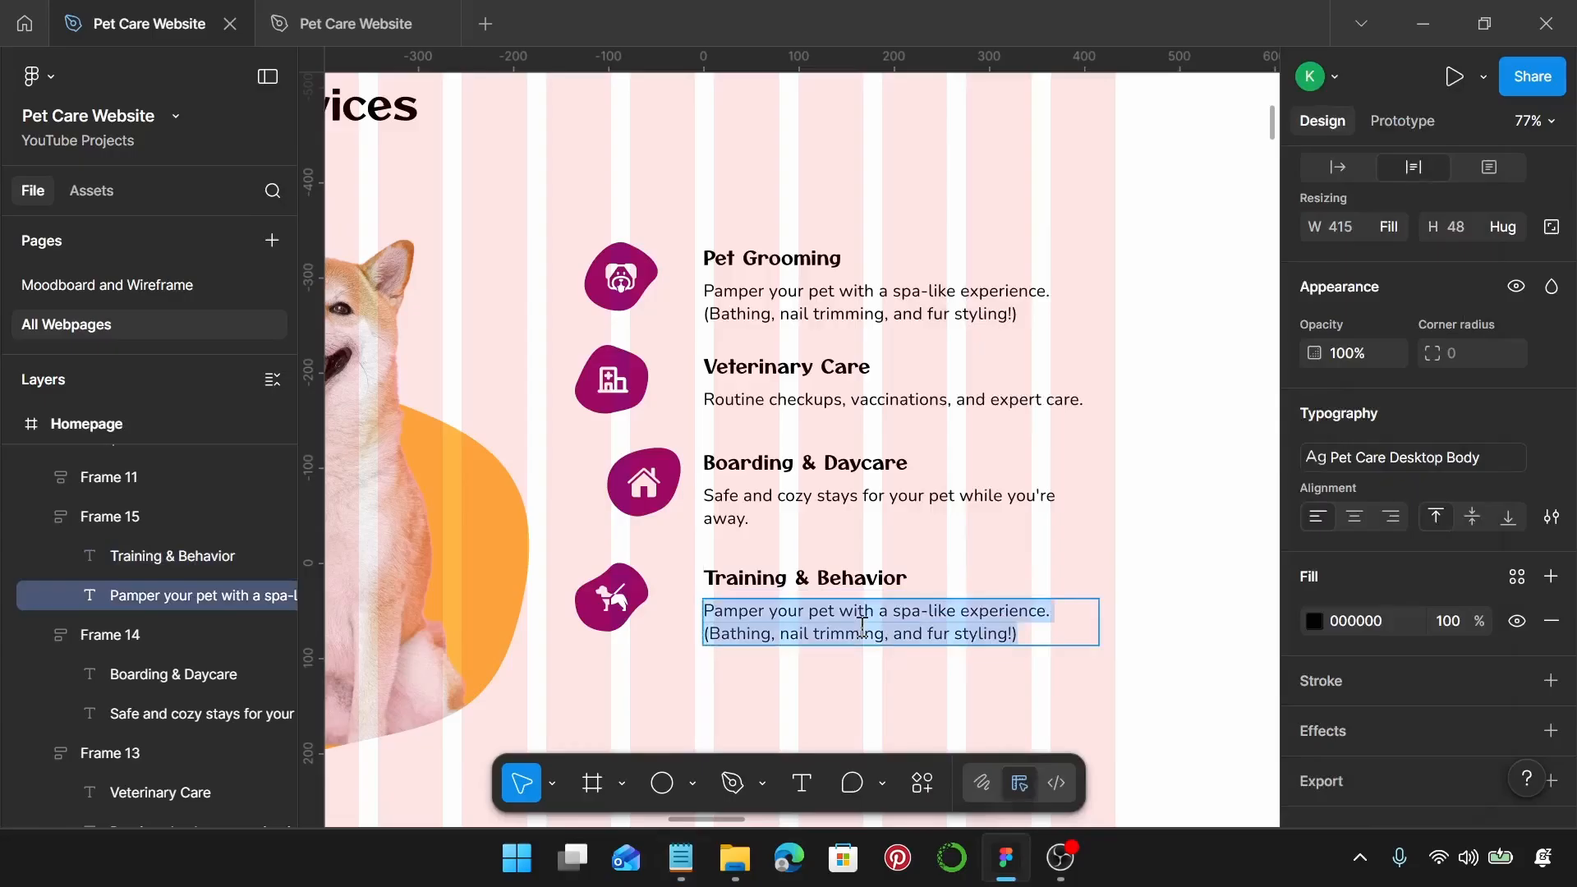
key("ctrl+v")
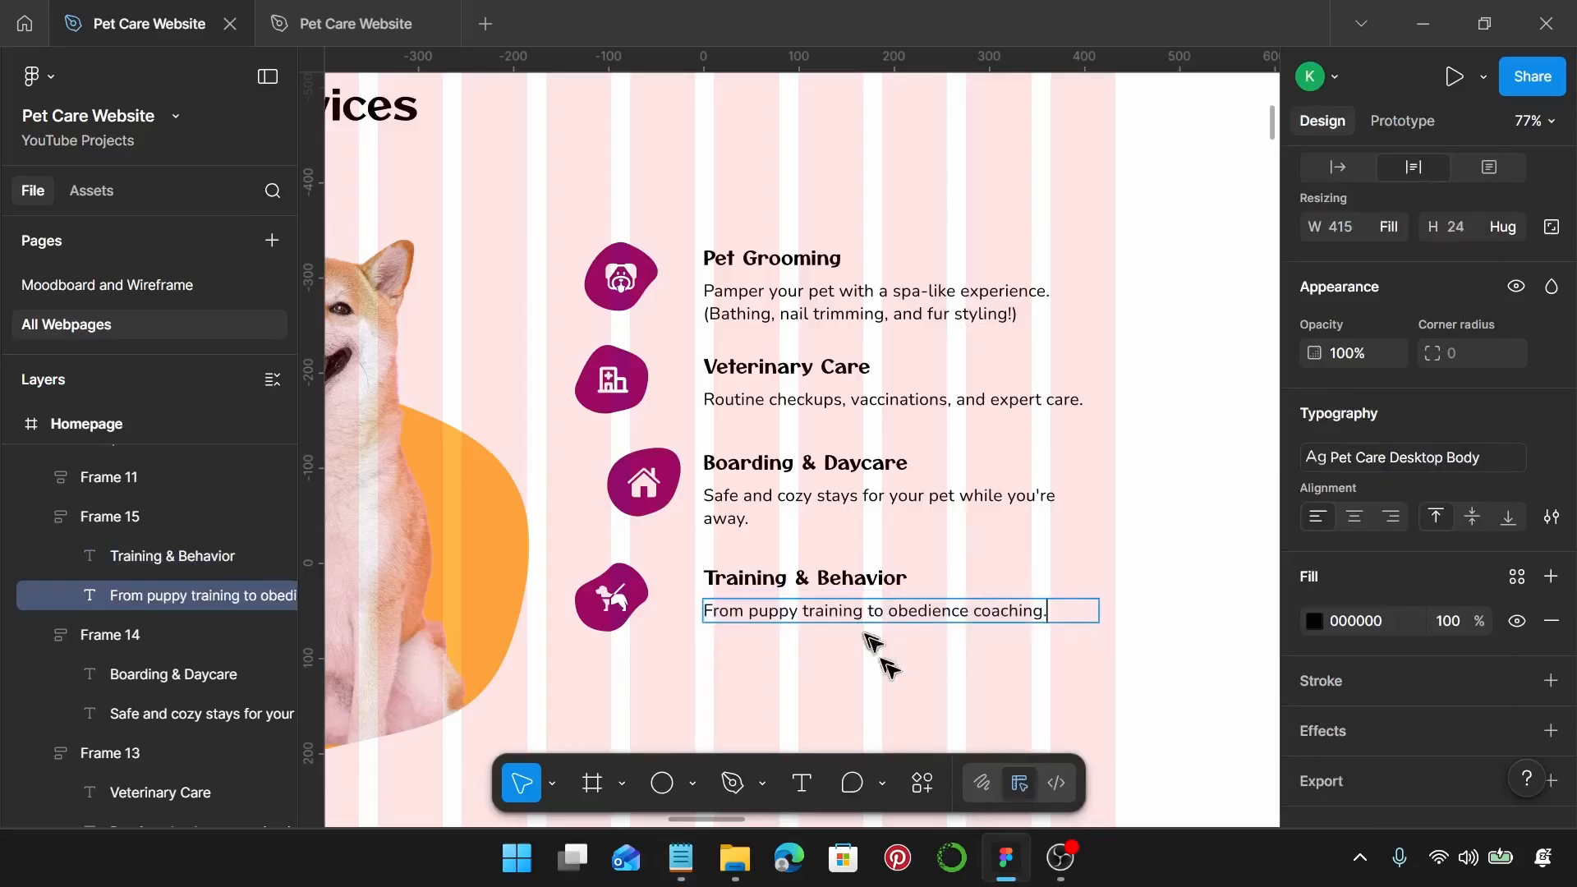
key("Escape")
key("Escape")
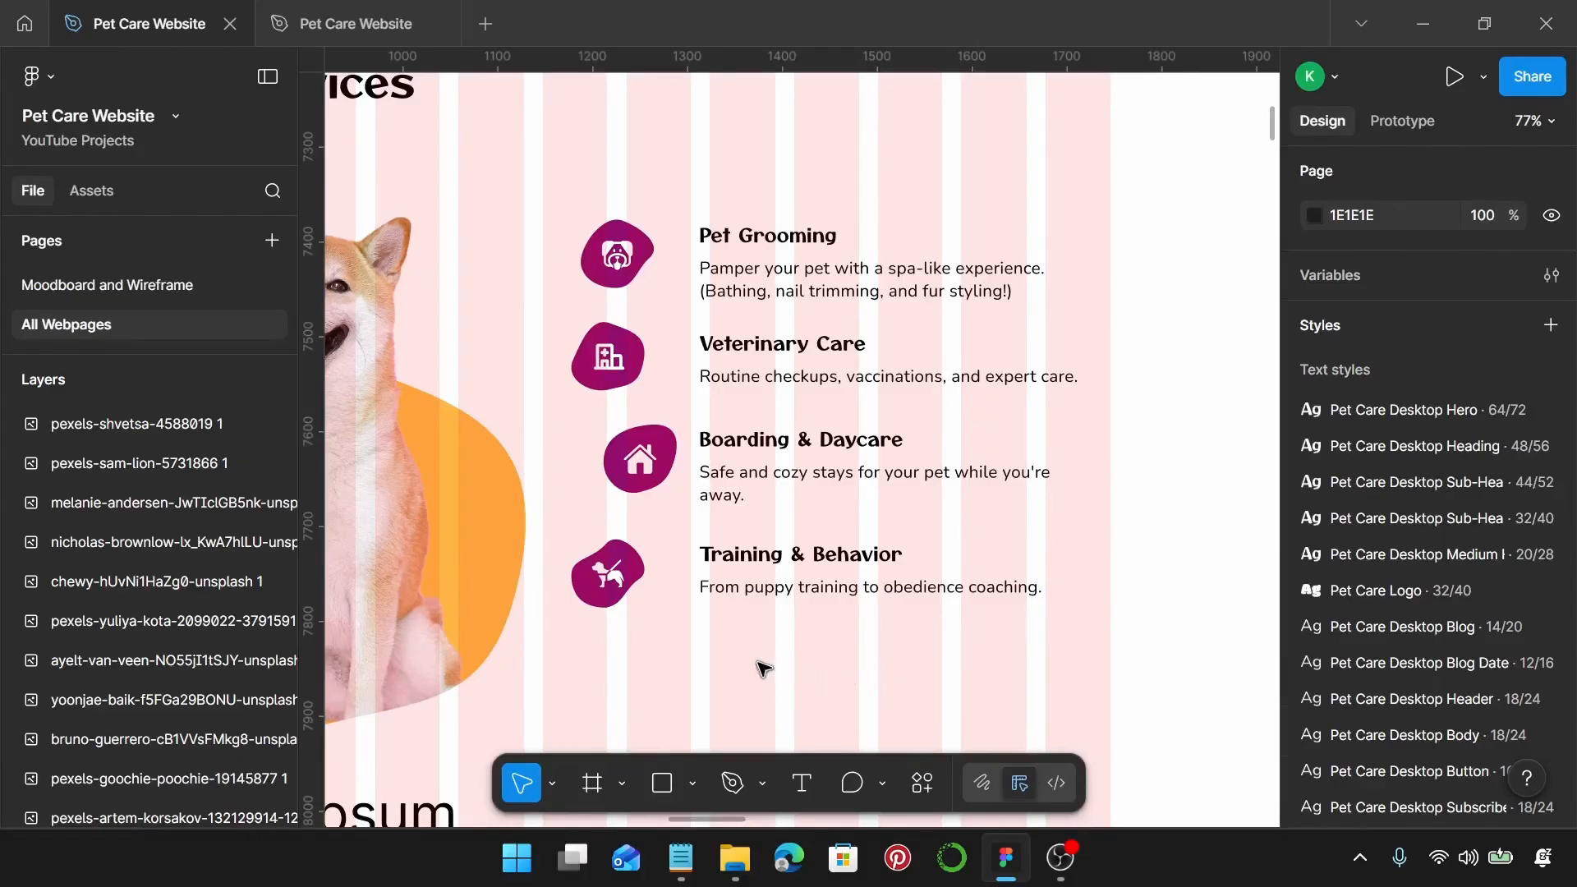
Step: Select the line "Book an Appointment Today!" in the Notepad content file and return to the Figma design
left_click(681, 857)
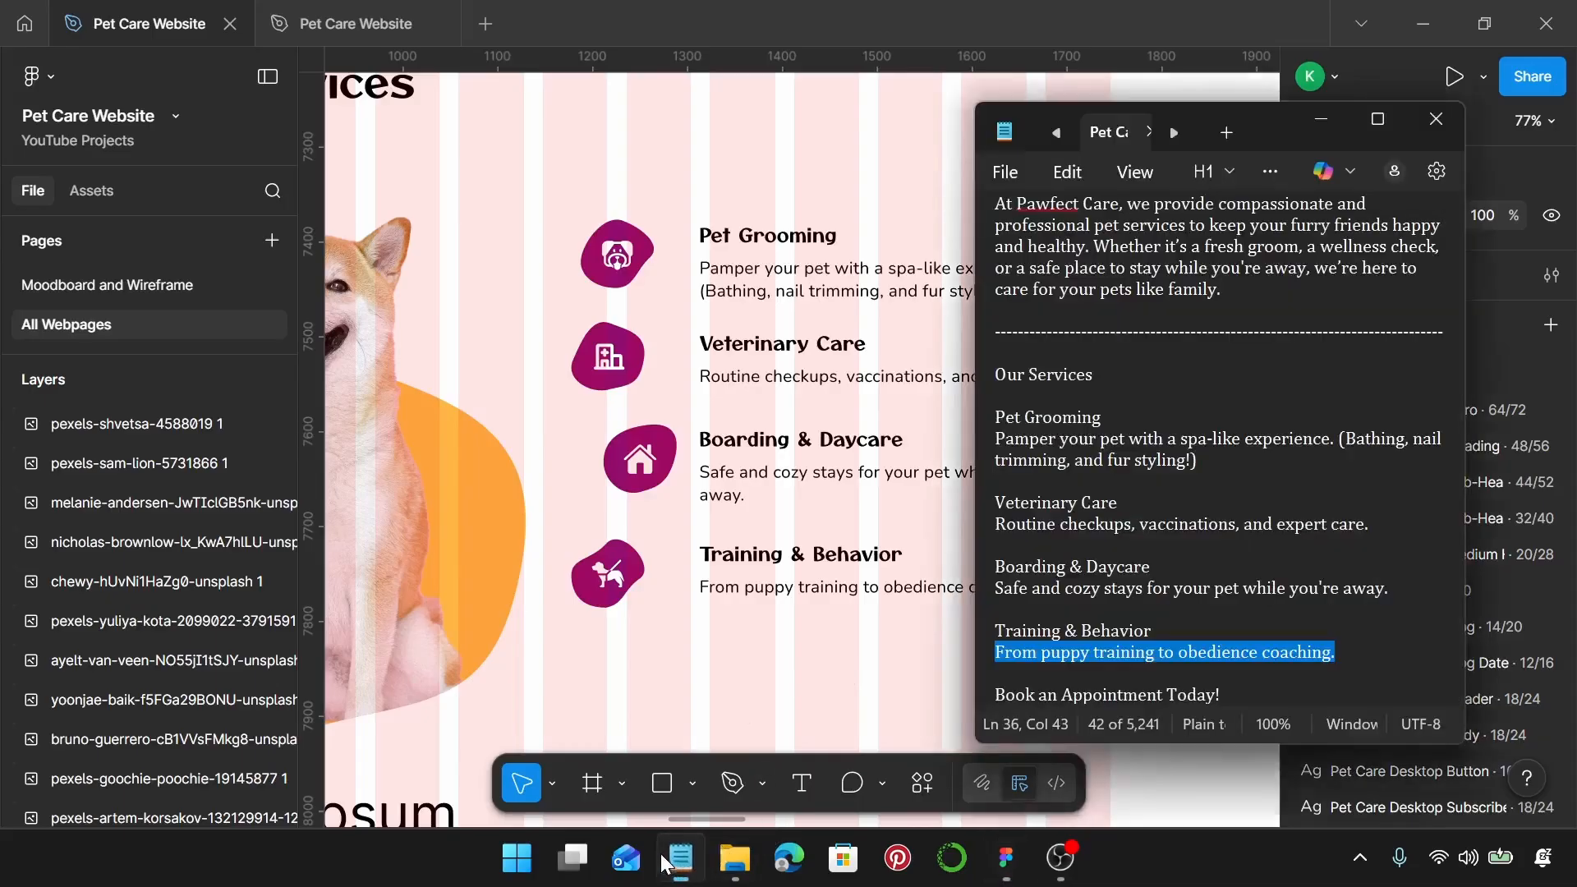
scroll(1233, 533, "down", 2)
scroll(1232, 543, "down", 2)
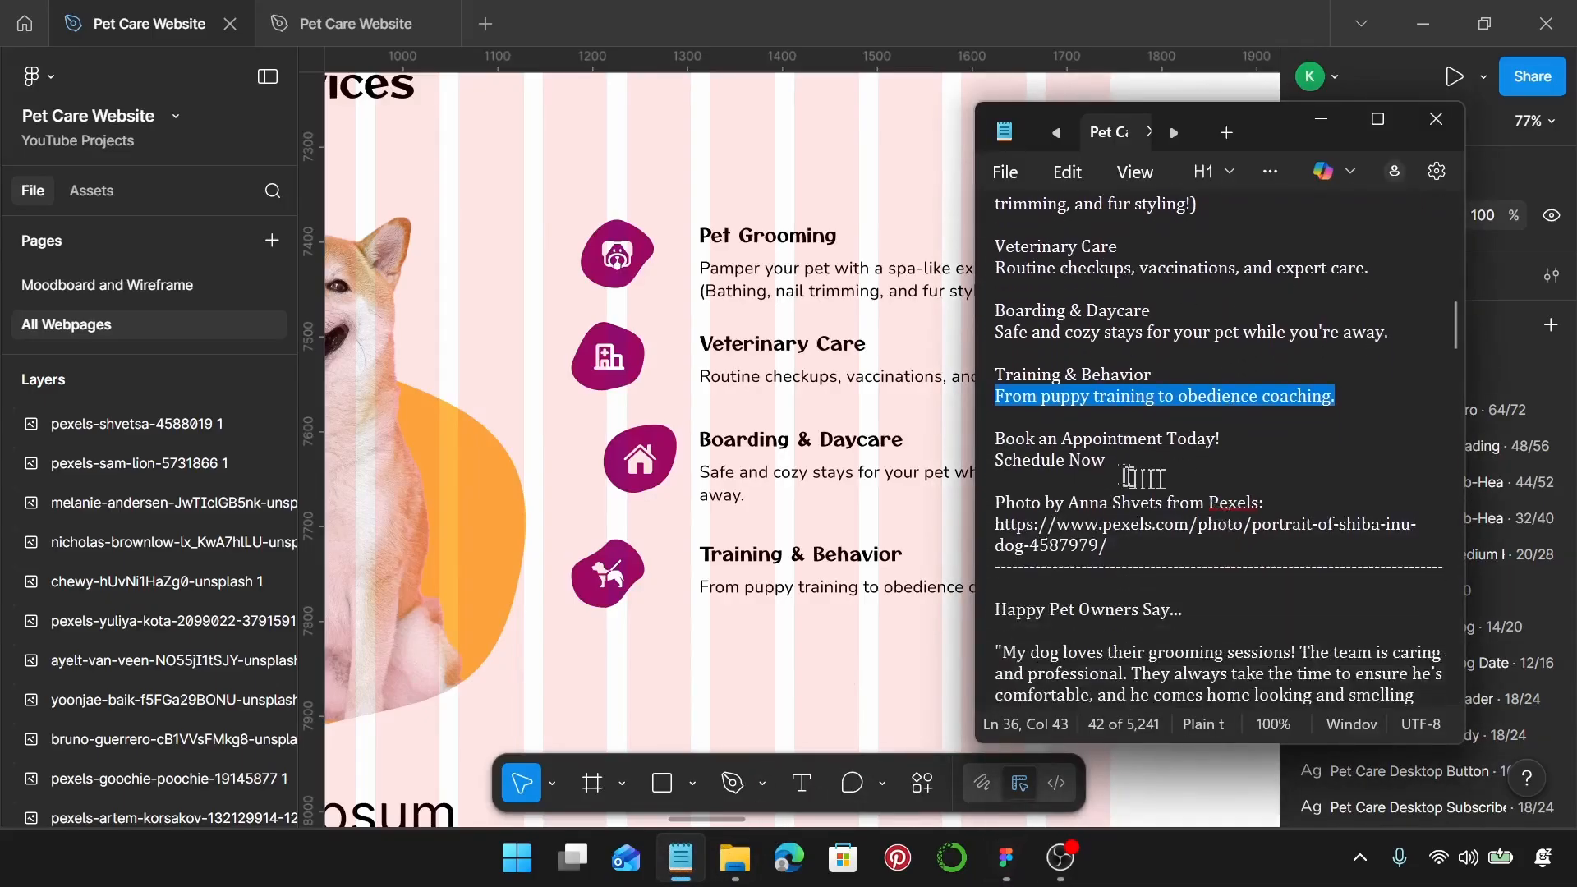
left_click_drag(1222, 439, 991, 441)
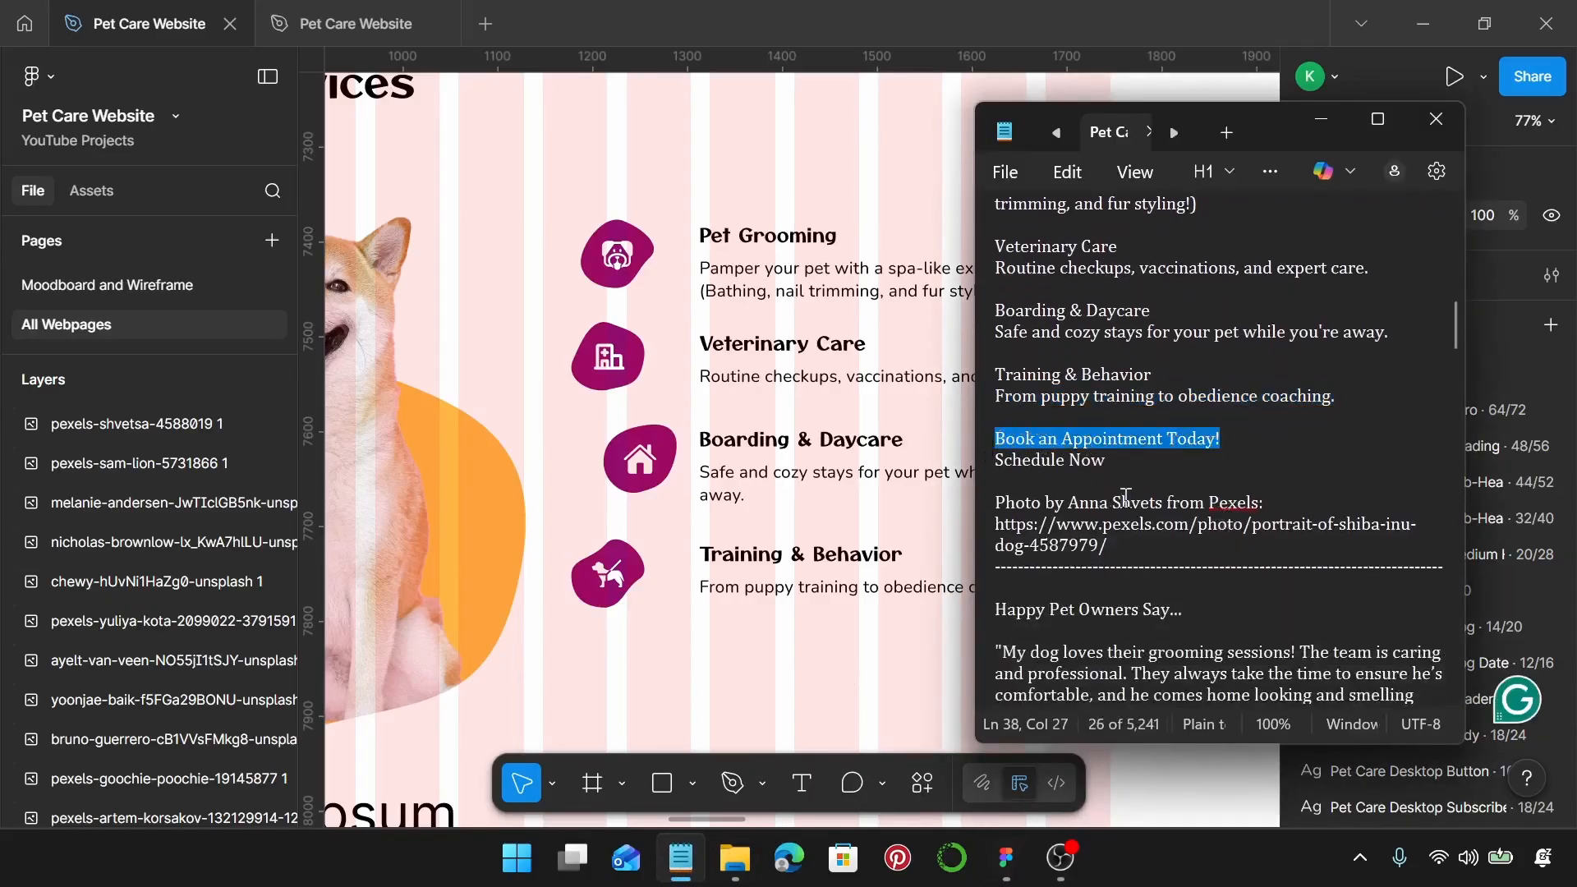
left_click(1321, 119)
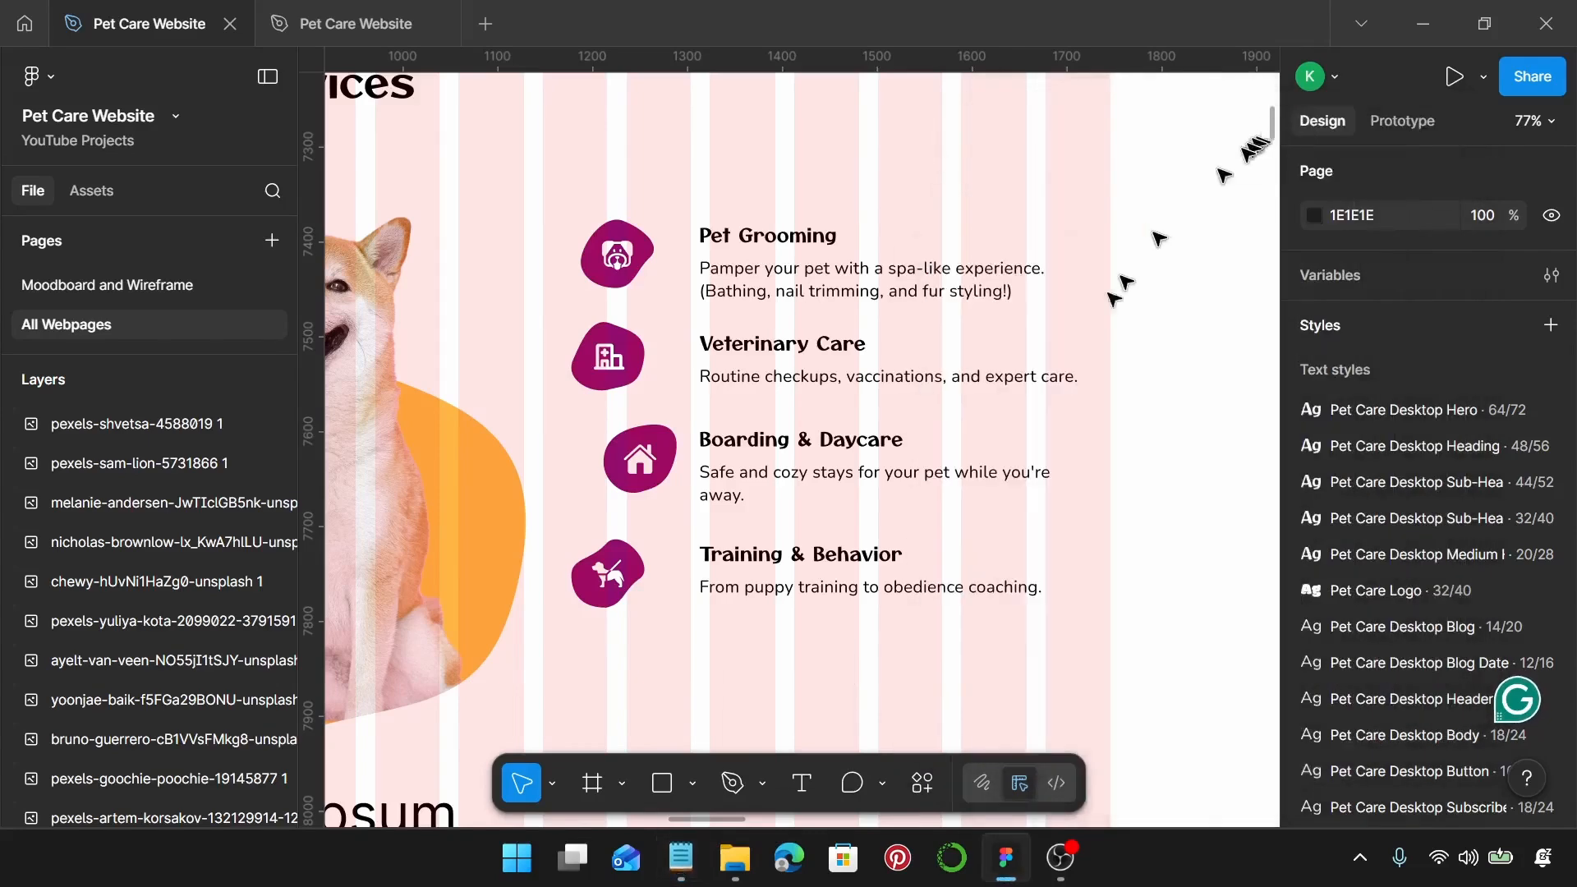
Step: Review the hero, welcome, services and testimonial copy in the Notepad content file against the homepage design
left_click(681, 856)
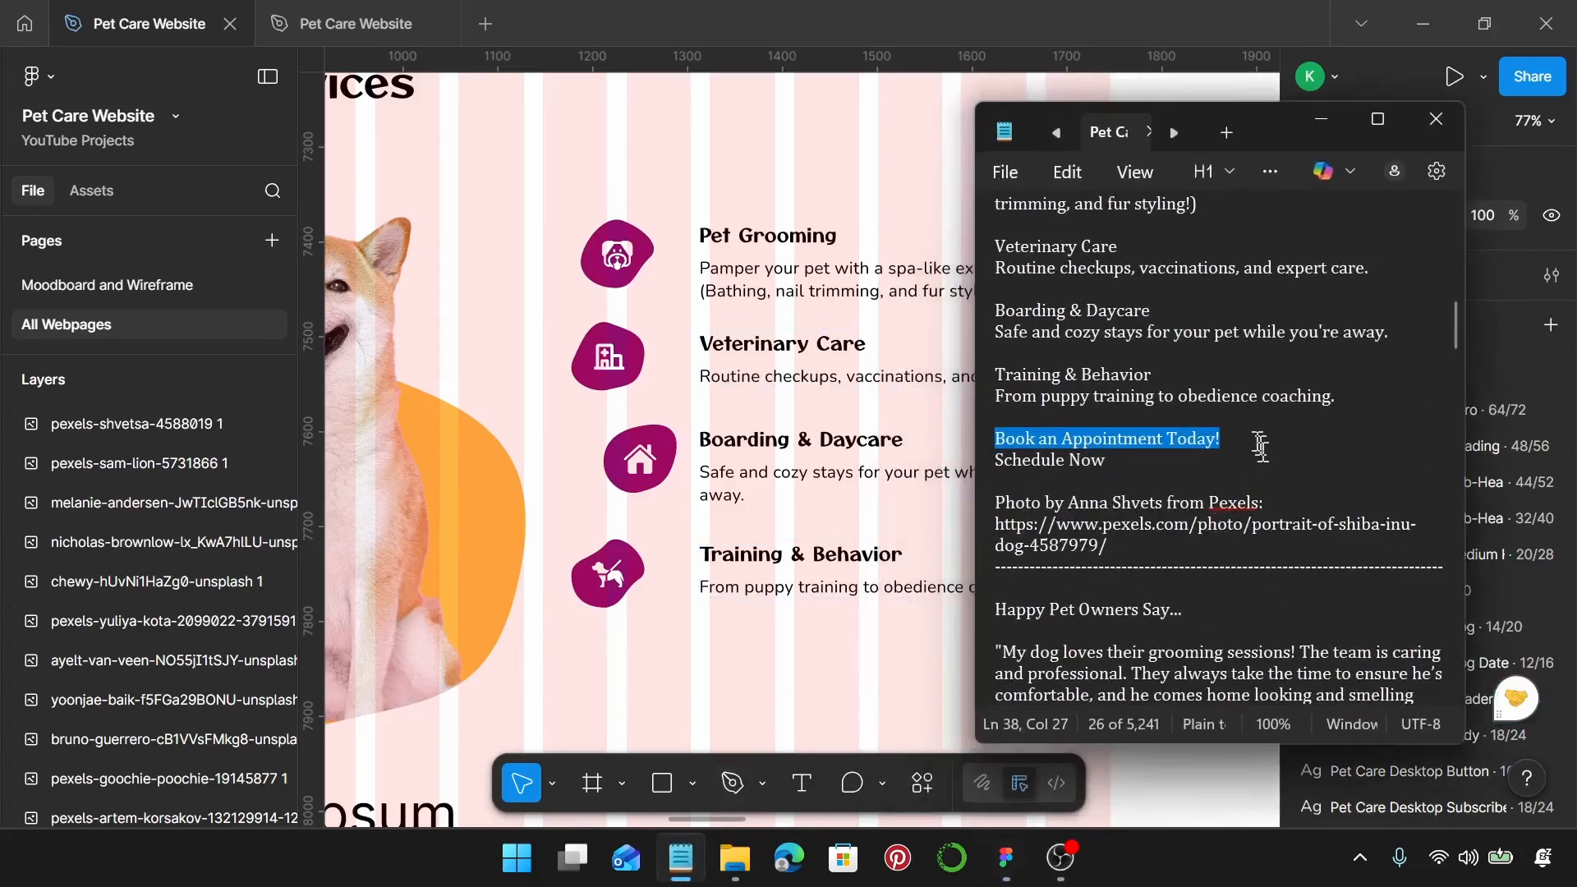
scroll(1254, 441, "up", 4)
scroll(1253, 441, "up", 4)
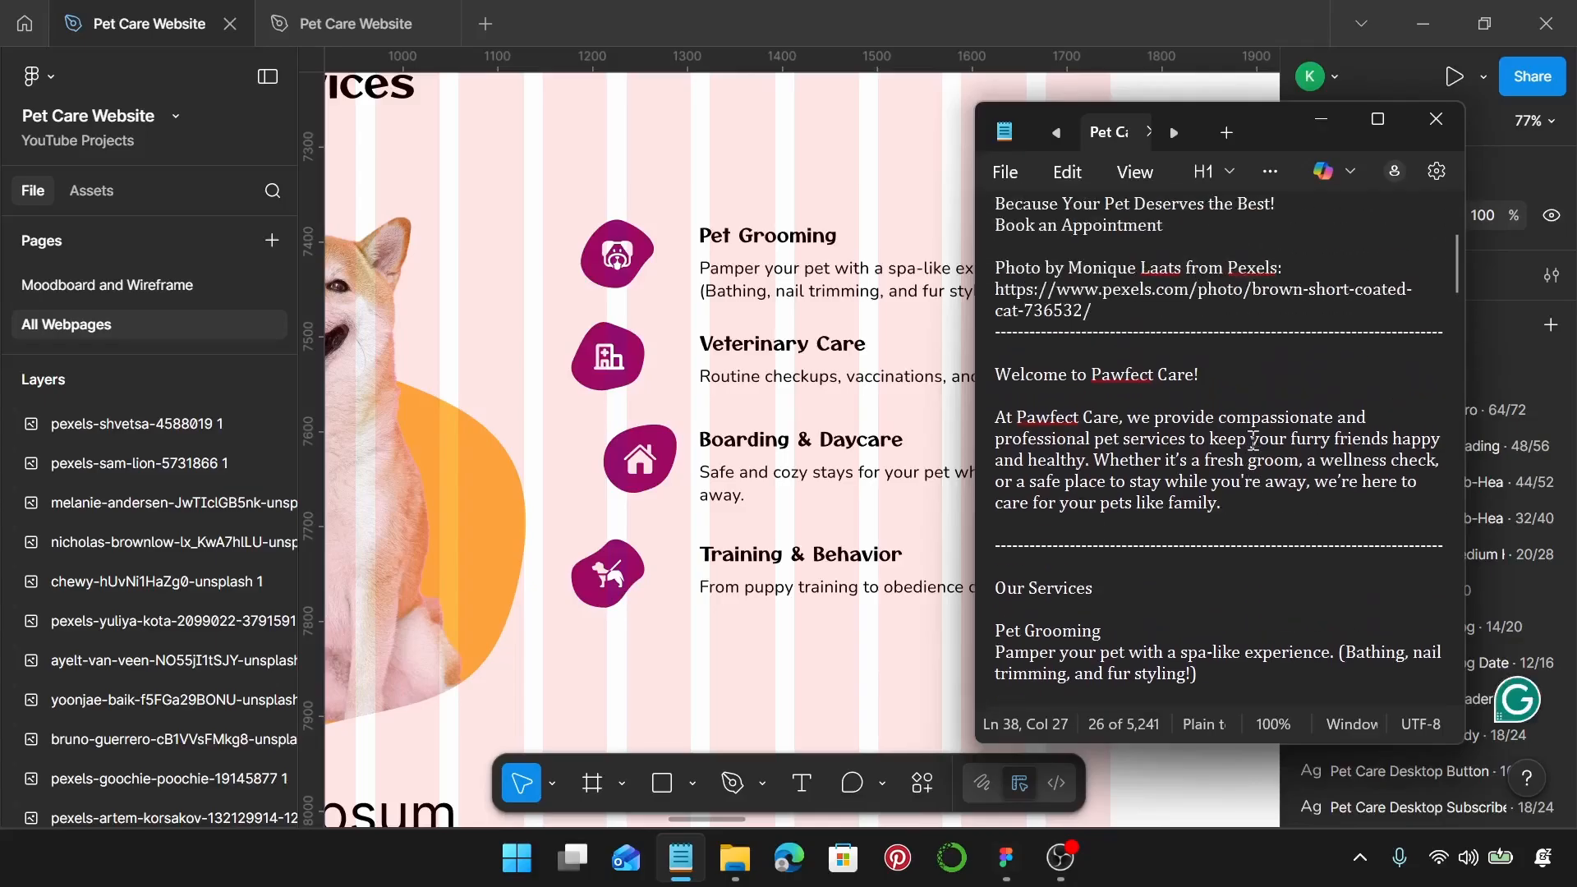
scroll(1253, 441, "up", 2)
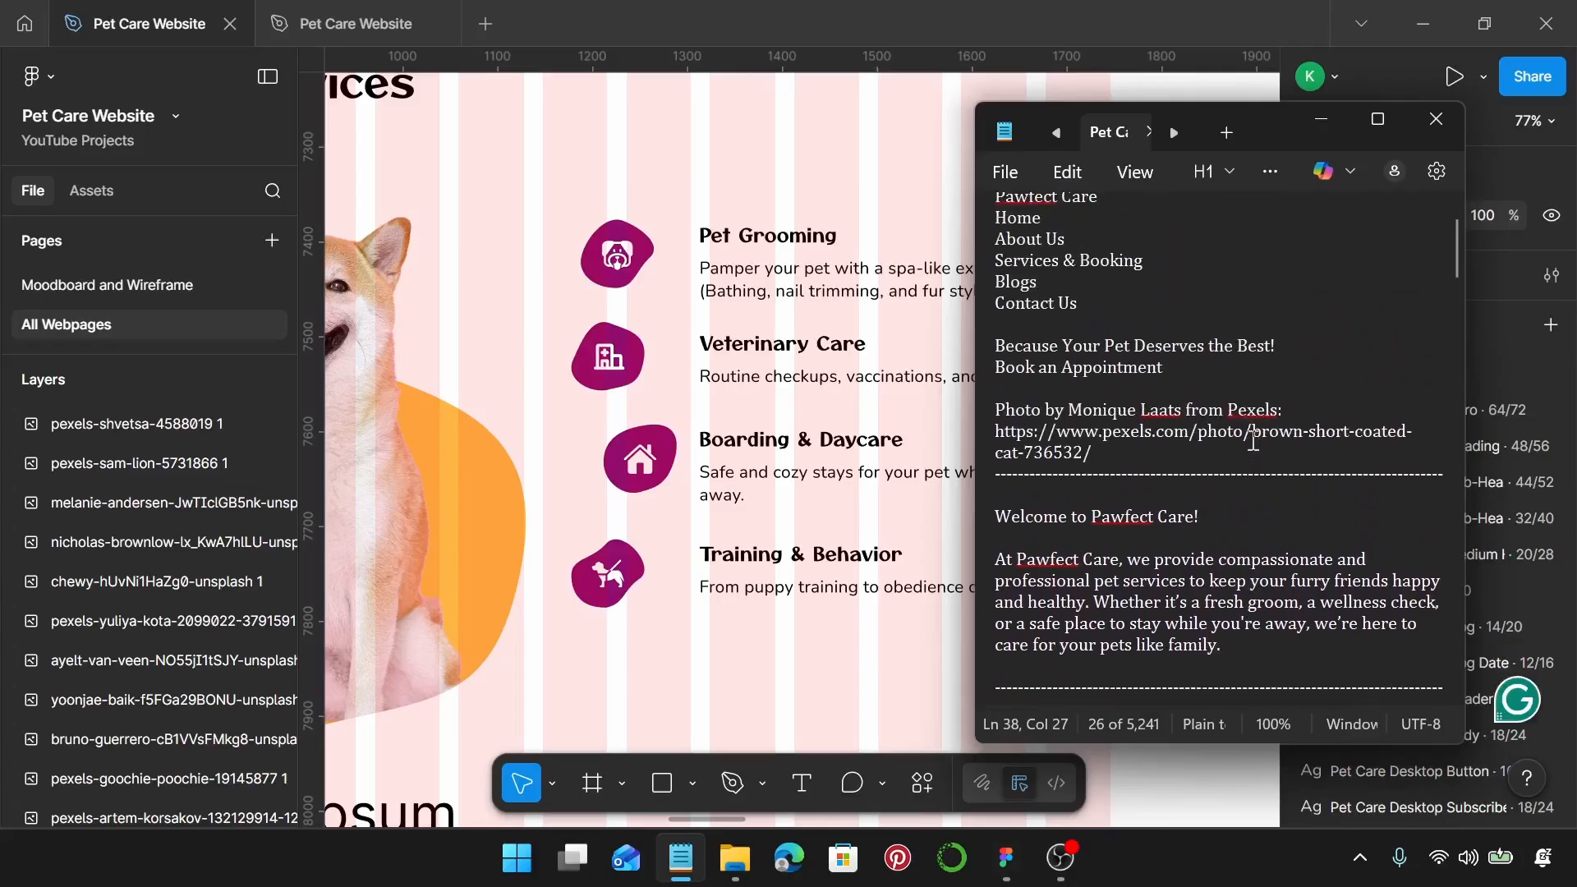
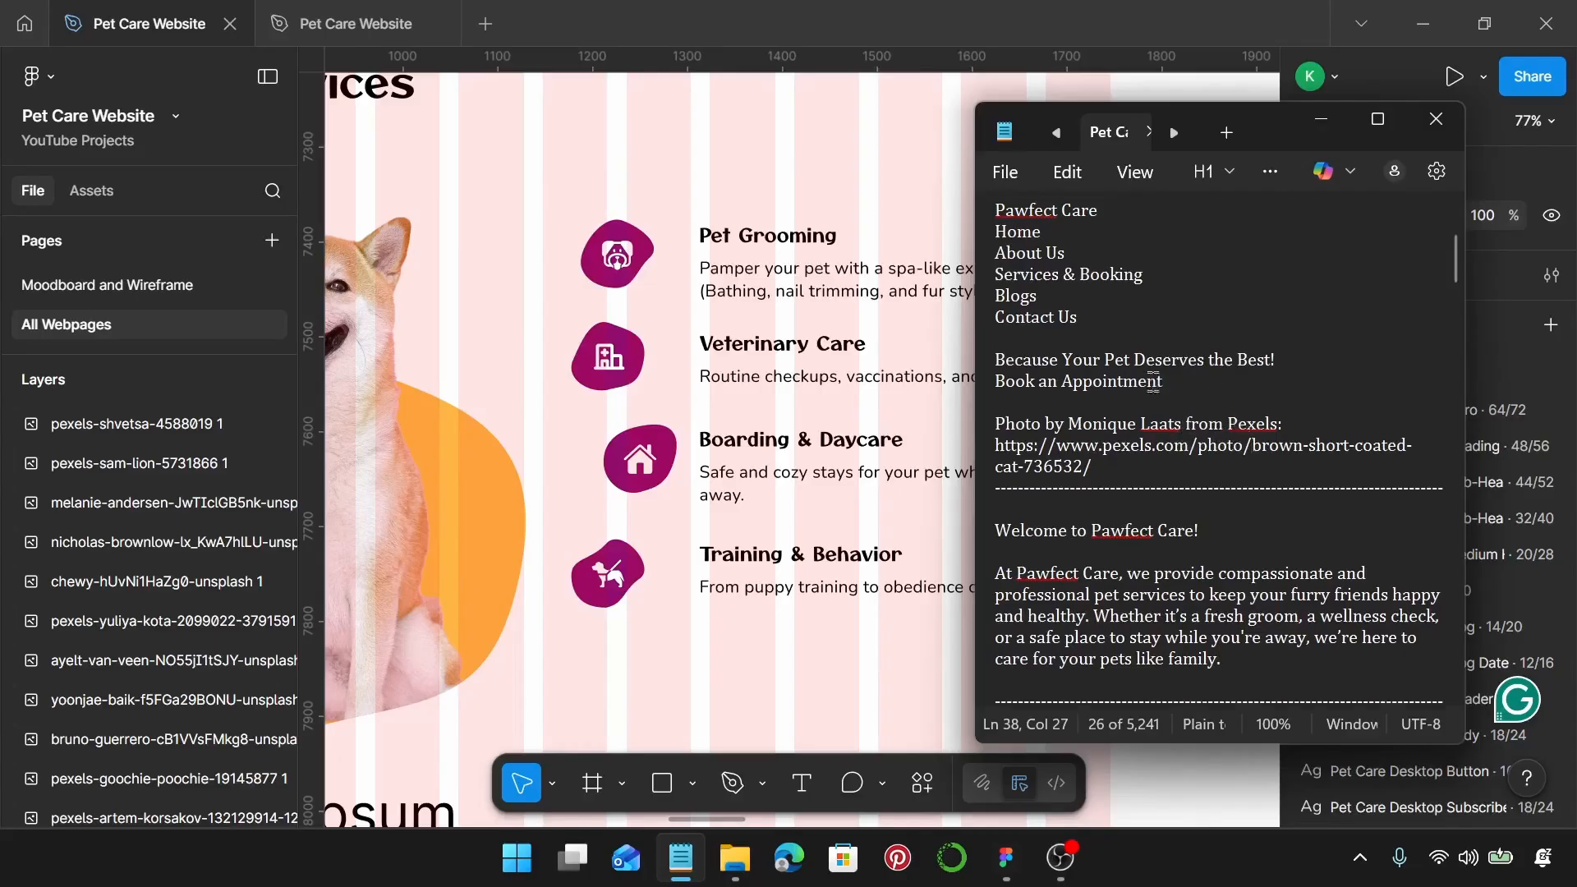
scroll(1166, 374, "up", 2)
scroll(1150, 386, "down", 2)
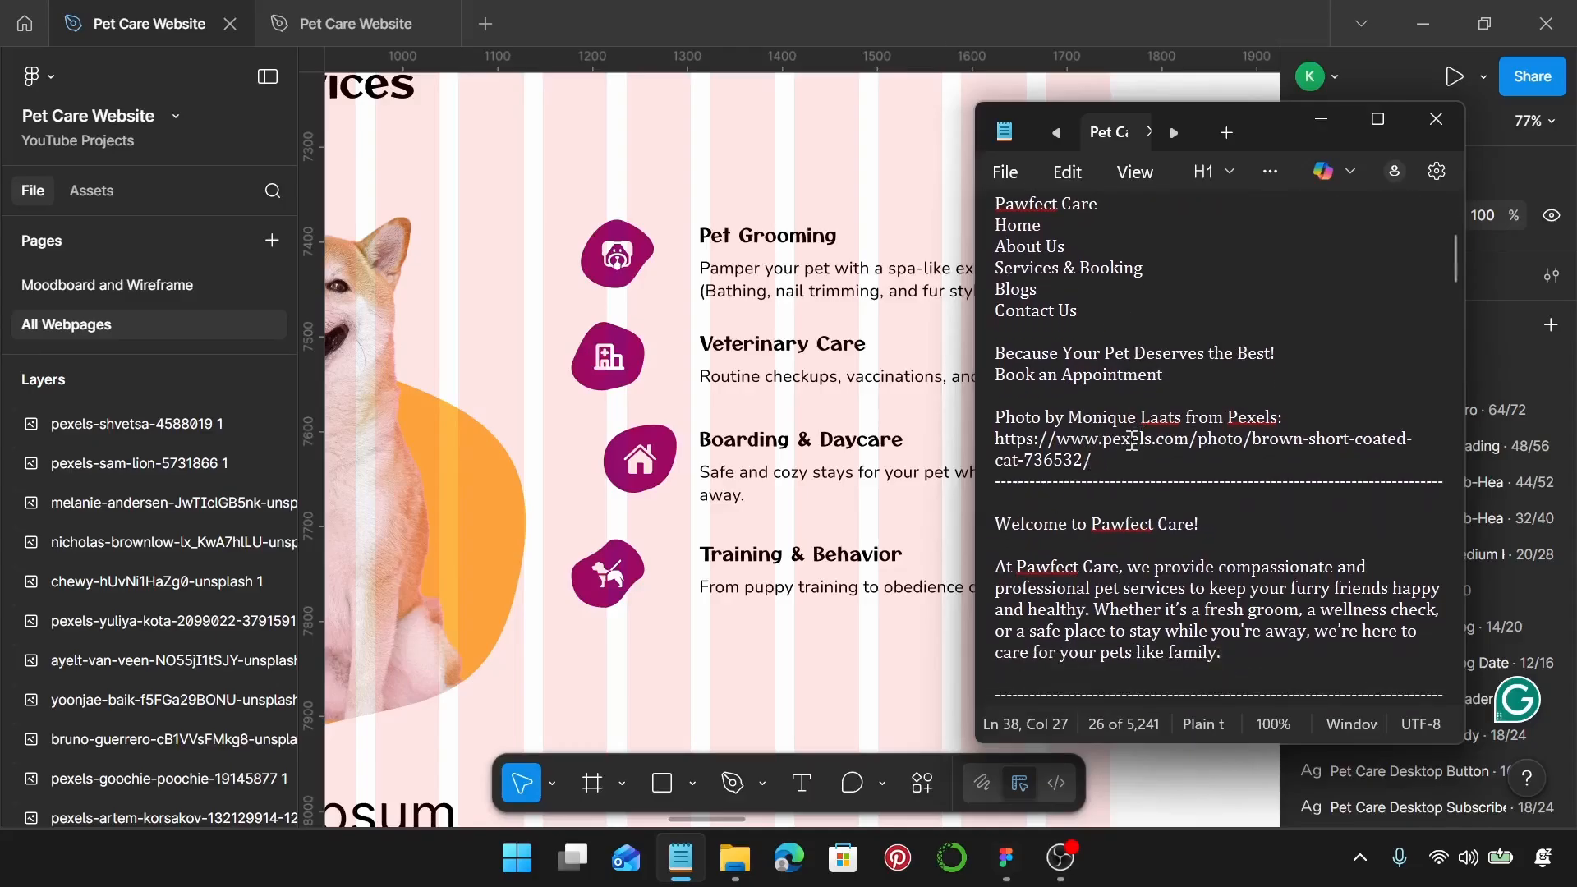
left_click(1129, 442)
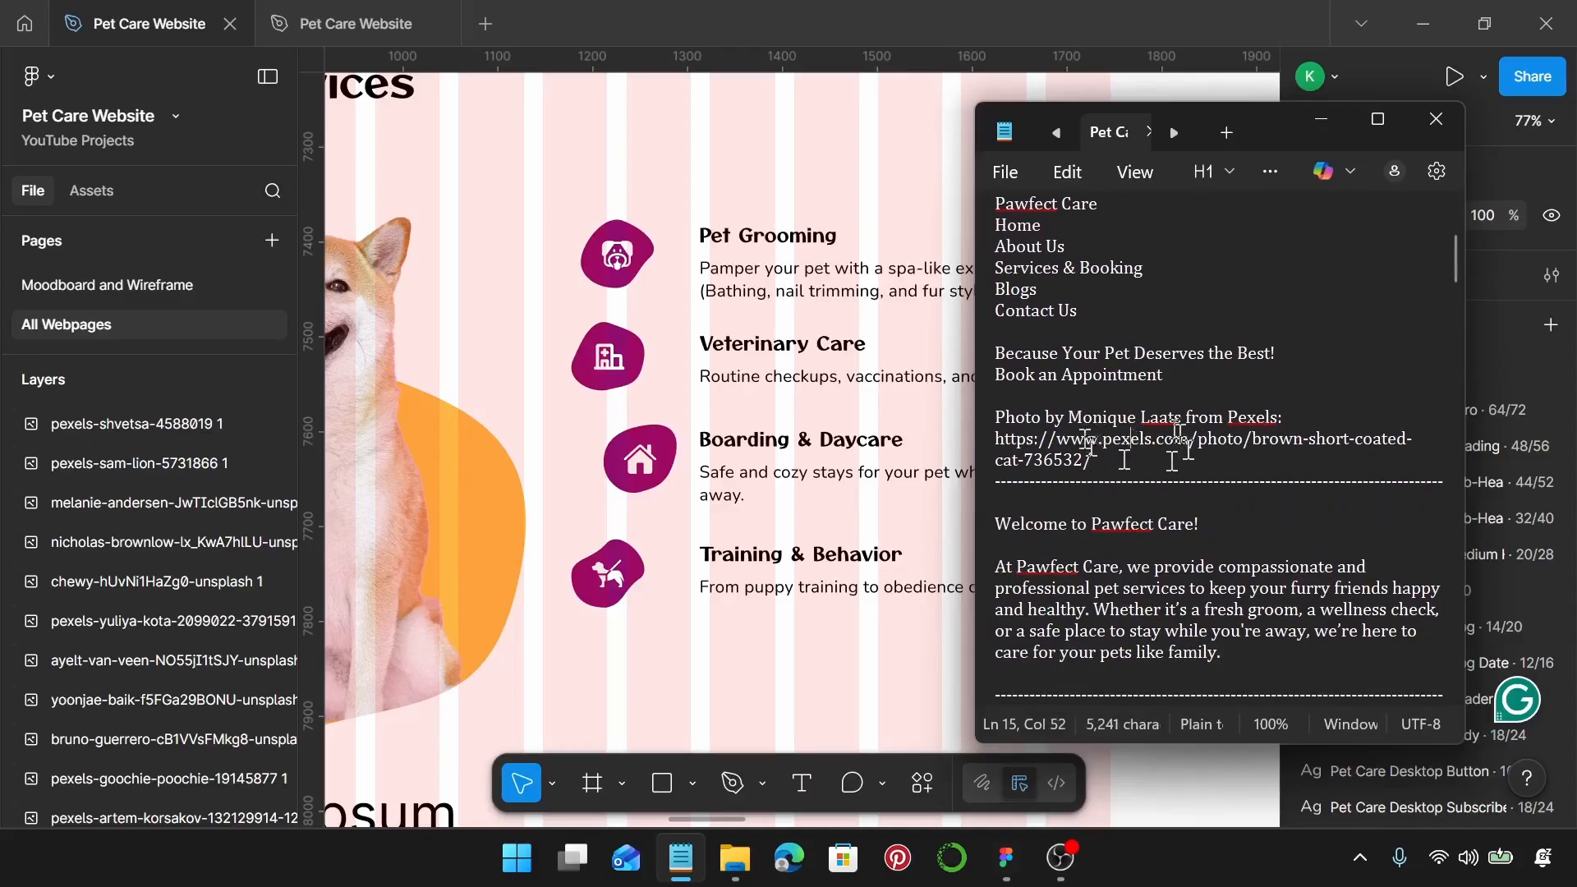
scroll(821, 361, "up", 10)
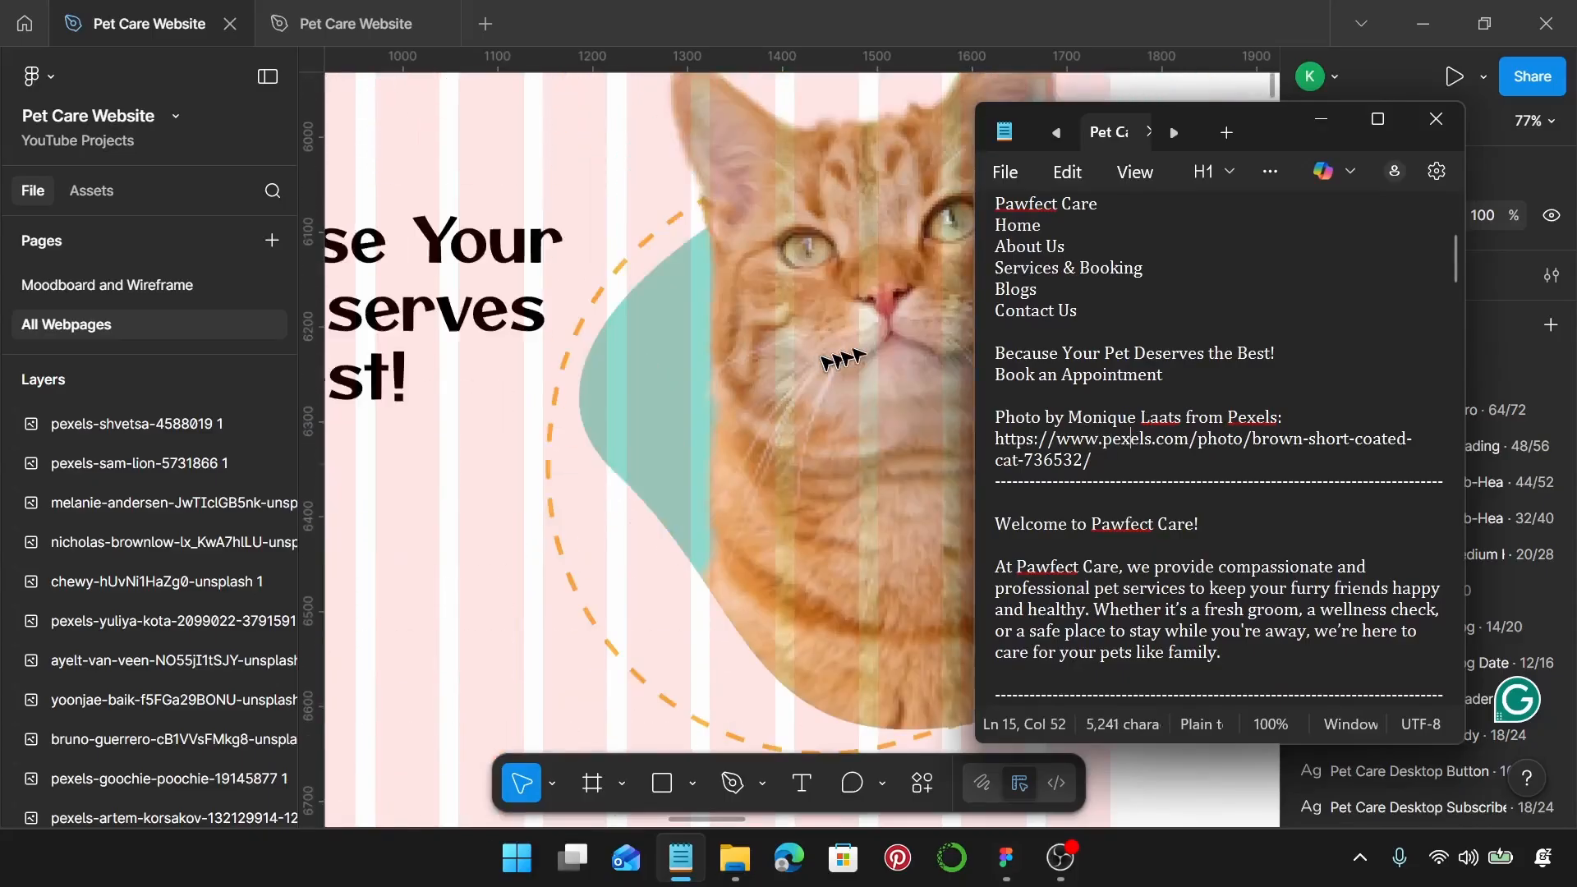
scroll(722, 476, "down", 6)
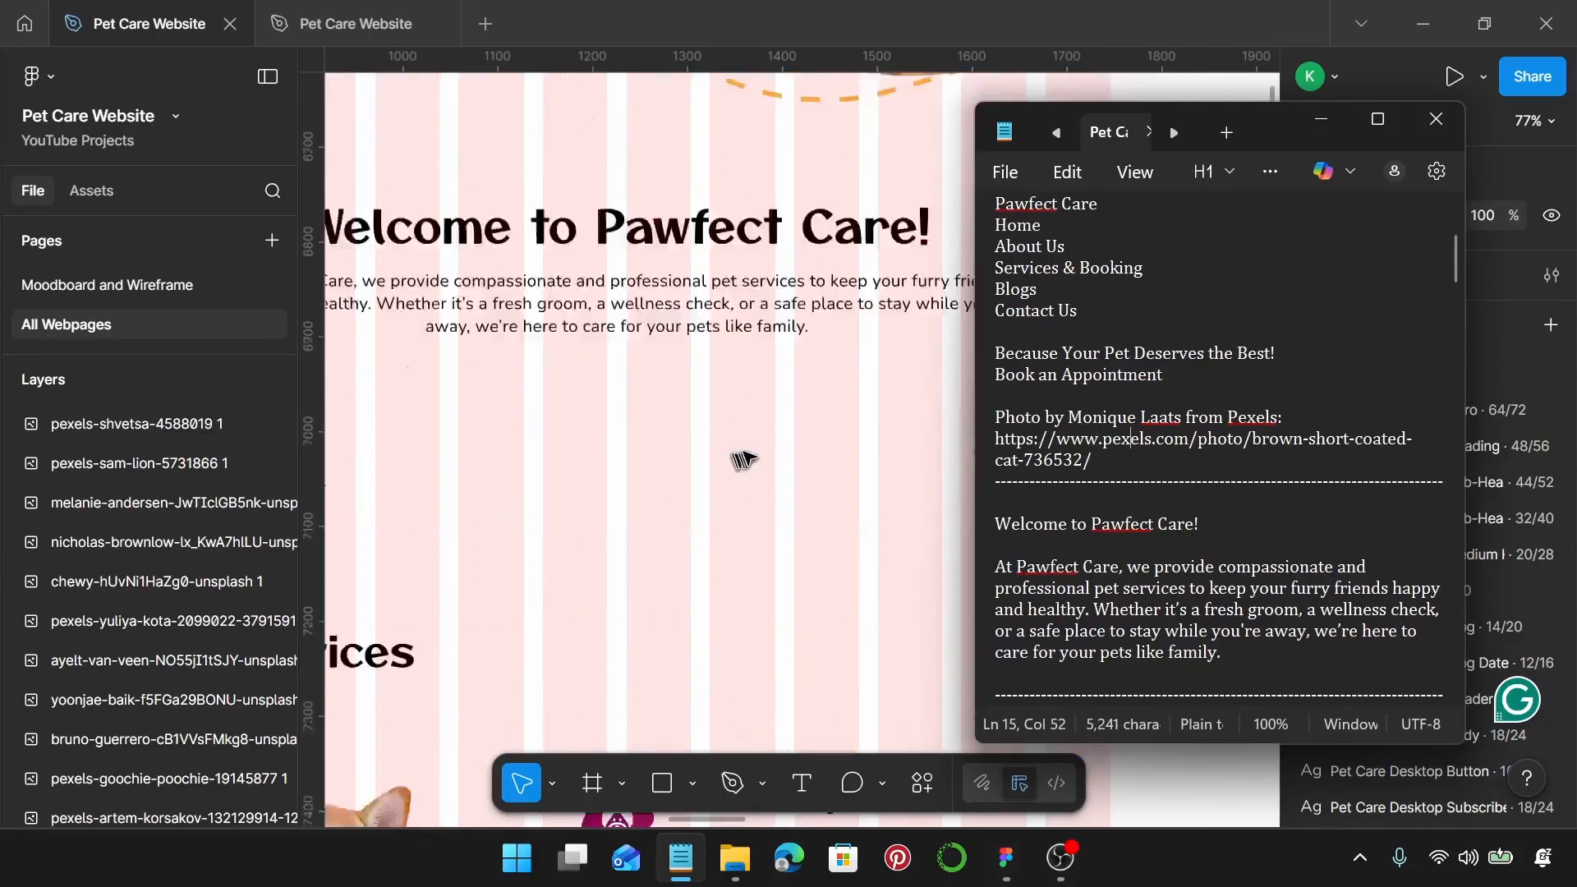
scroll(1119, 553, "down", 5)
scroll(1155, 517, "down", 5)
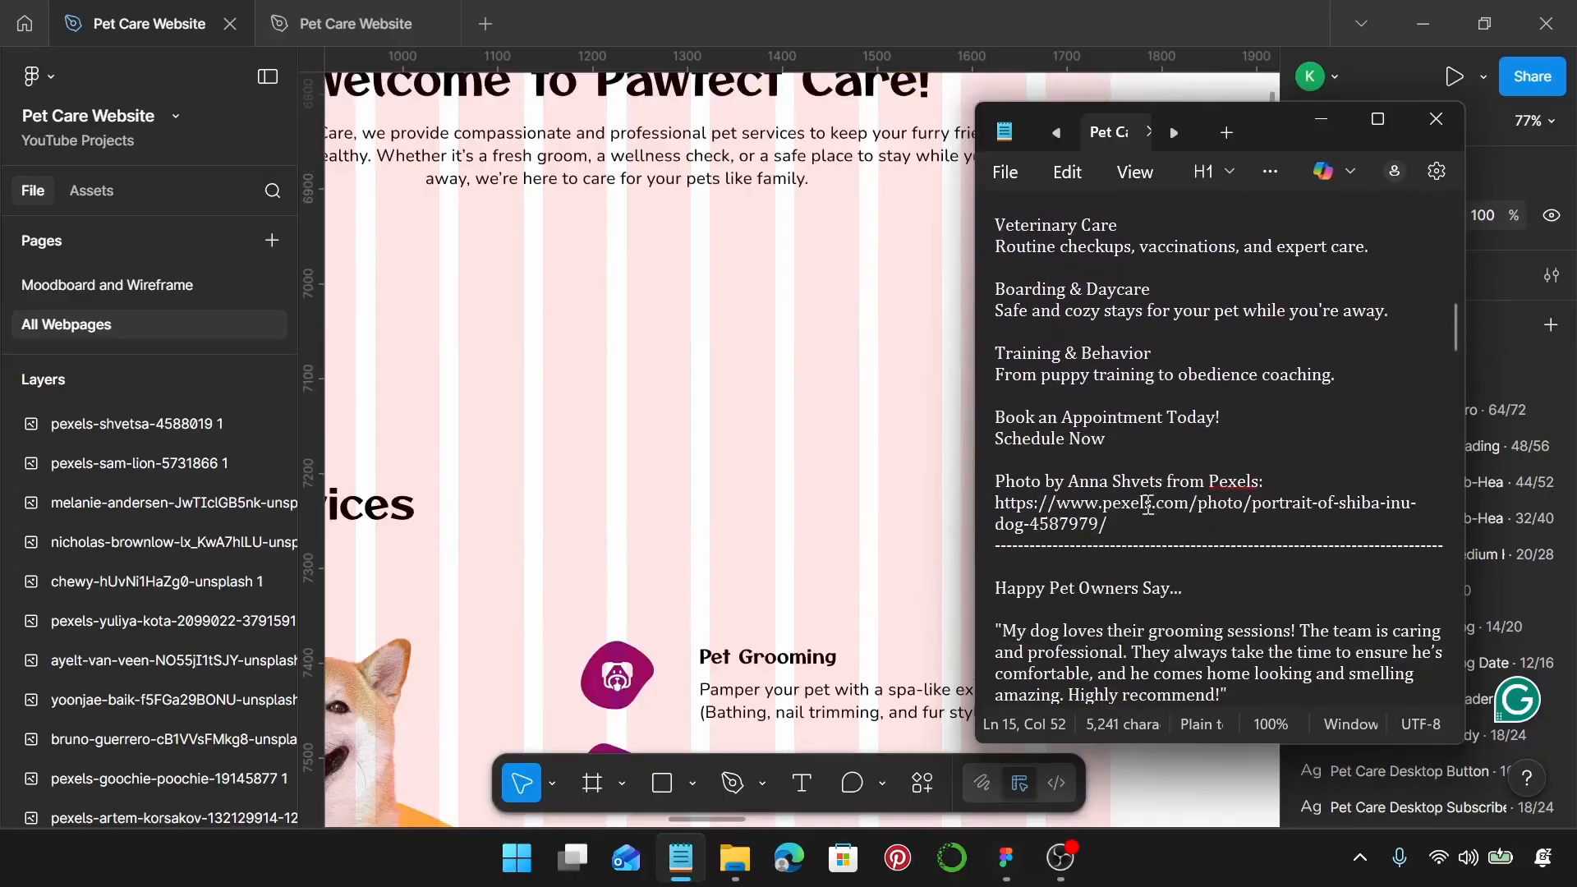
scroll(649, 575, "down", 2)
scroll(643, 542, "down", 4)
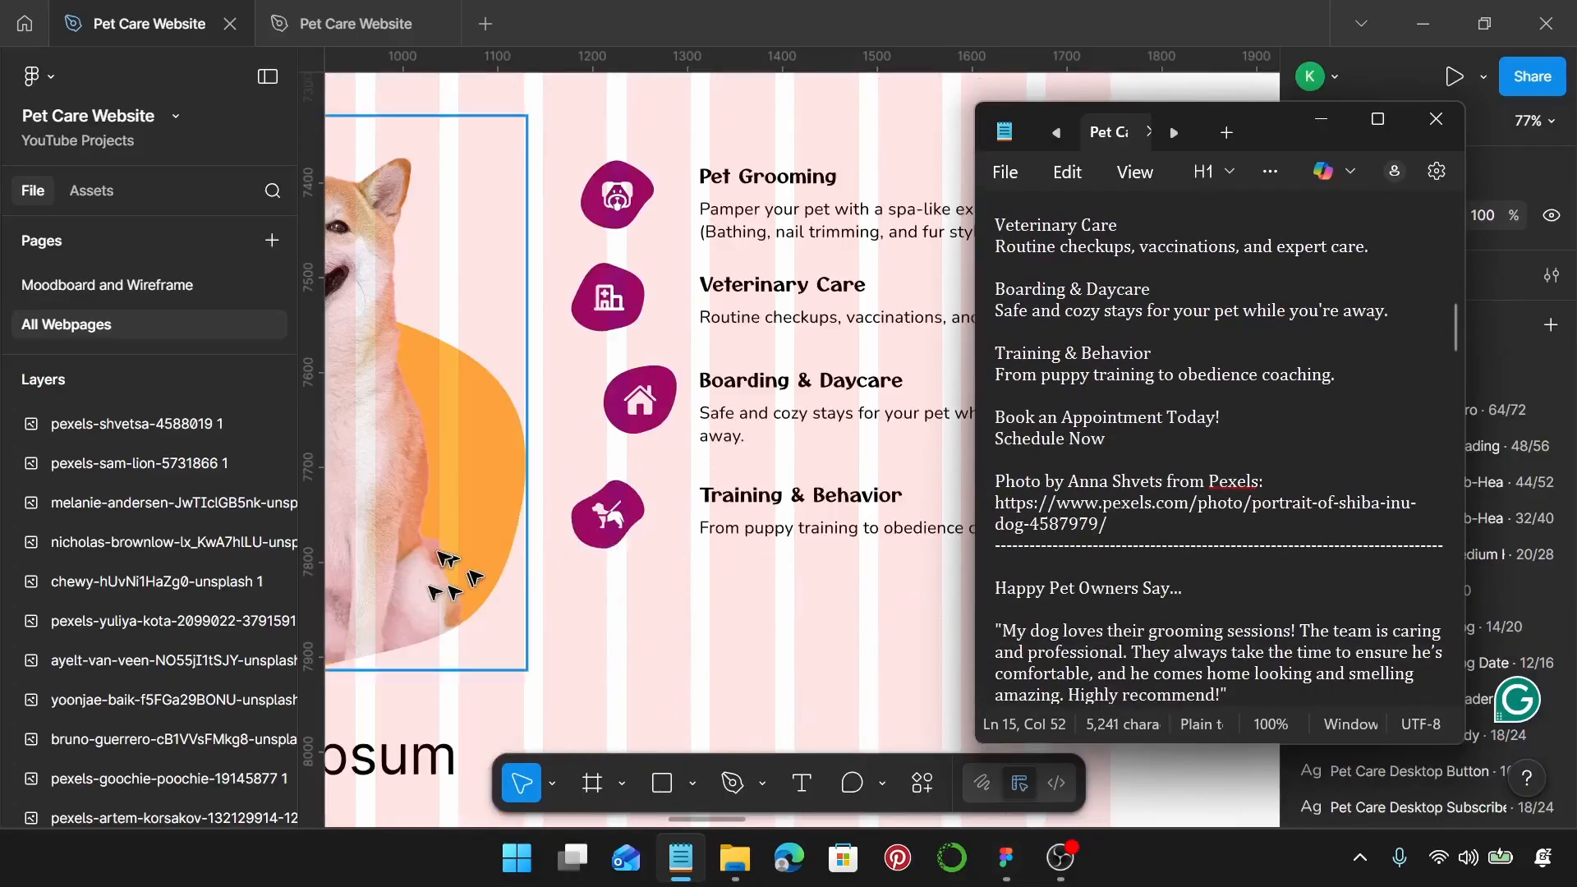
scroll(1198, 511, "down", 4)
scroll(1197, 510, "down", 6)
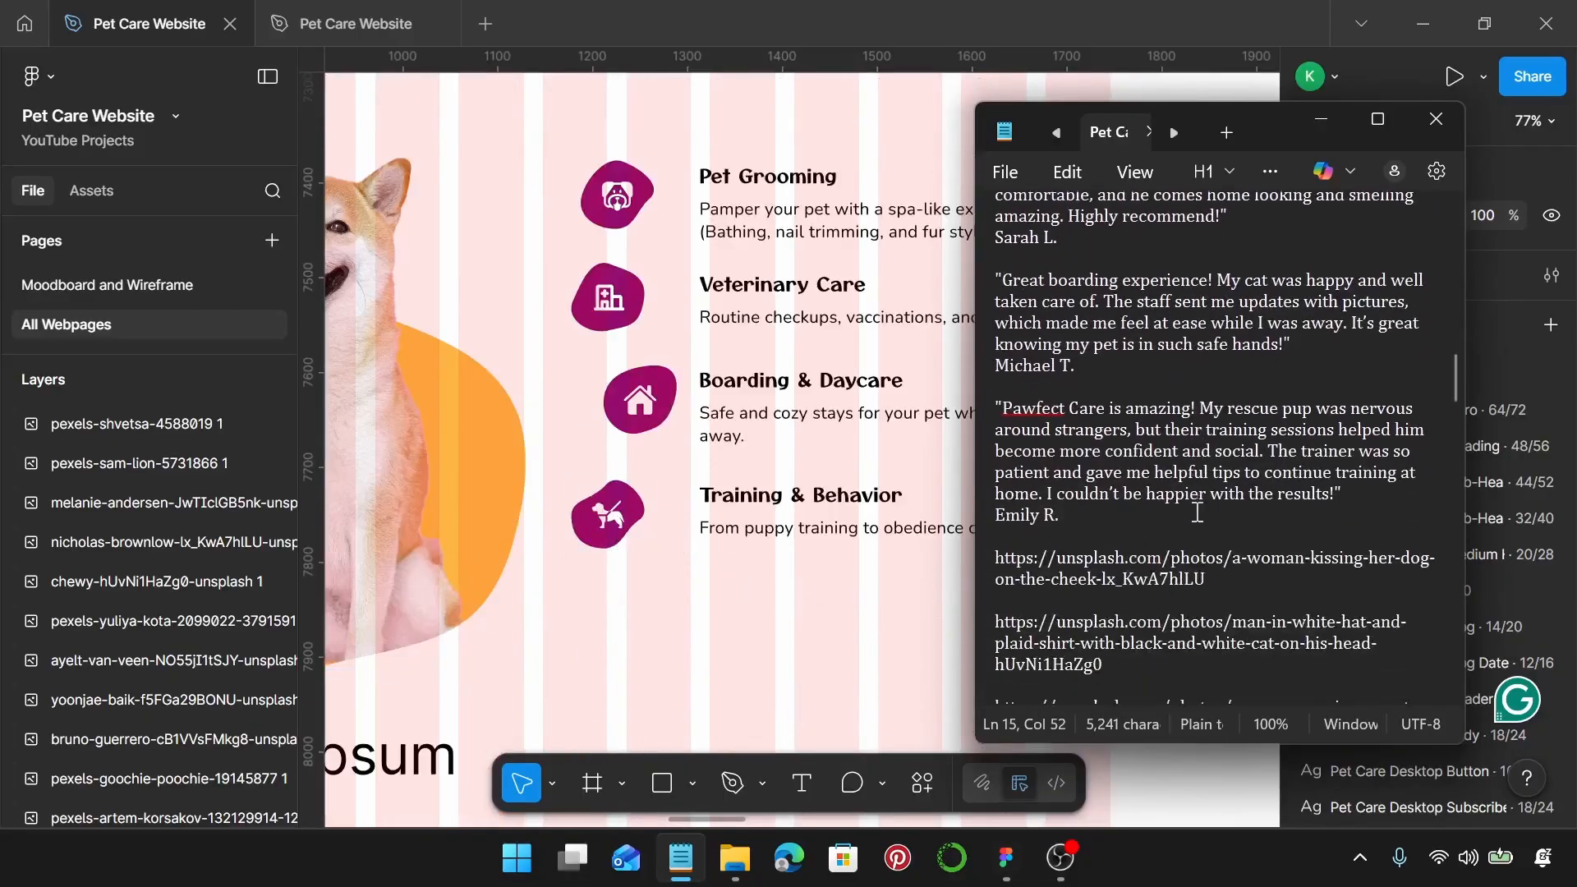
scroll(1118, 492, "up", 5)
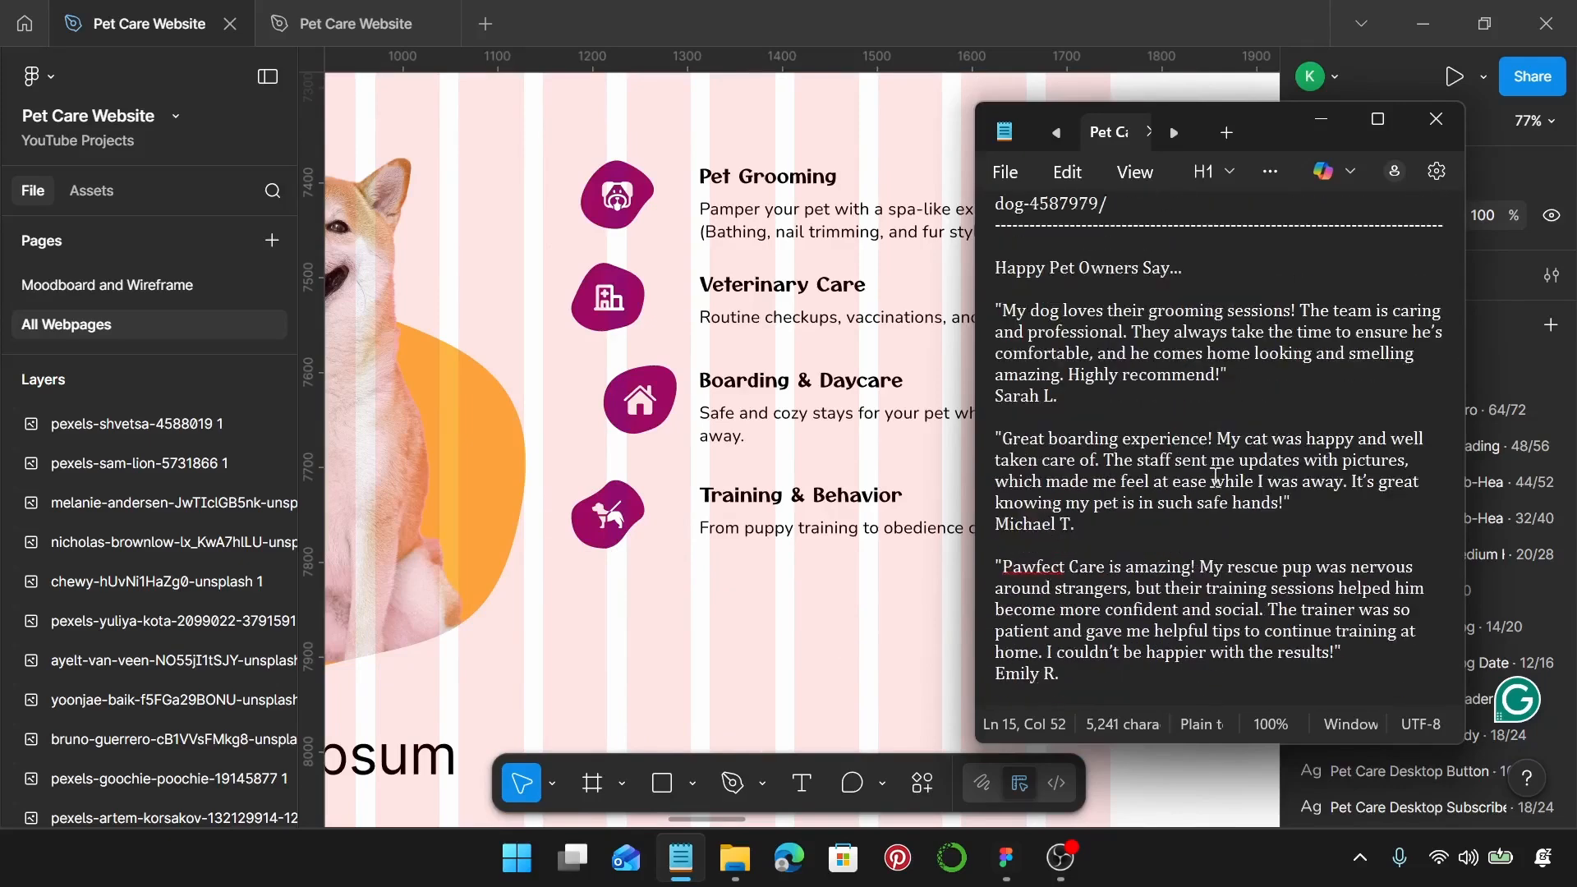
scroll(1214, 475, "up", 5)
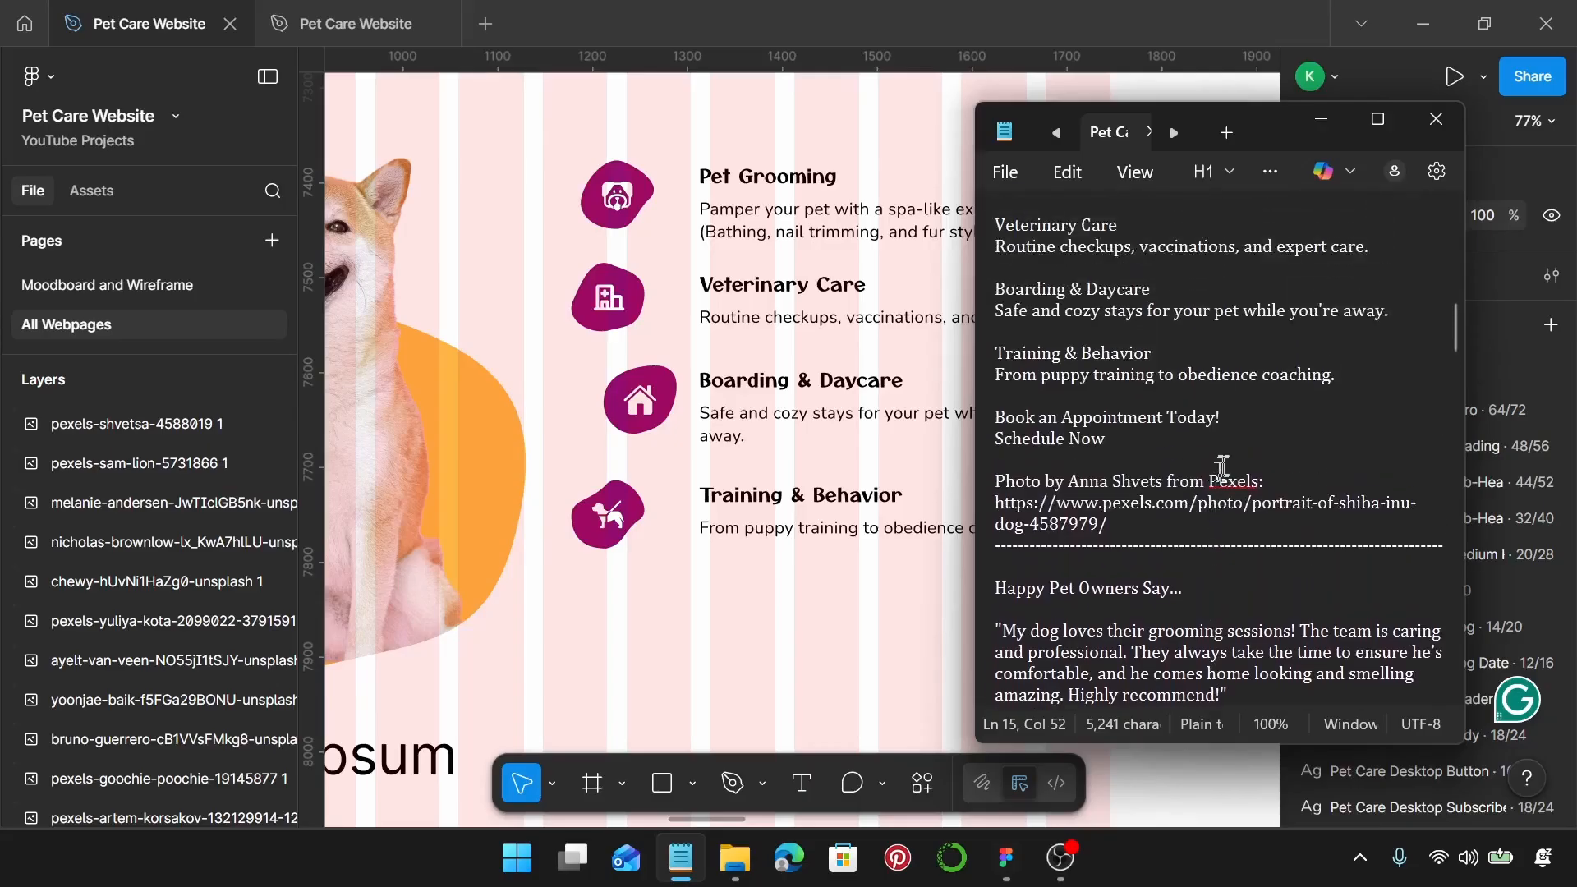
Step: Add the text "Book an Appointment Today!" from the Notepad content file below the Training & Behavior description on the homepage
scroll(1222, 467, "up", 2)
scroll(1222, 467, "down", 1)
left_click_drag(1222, 481, 1016, 485)
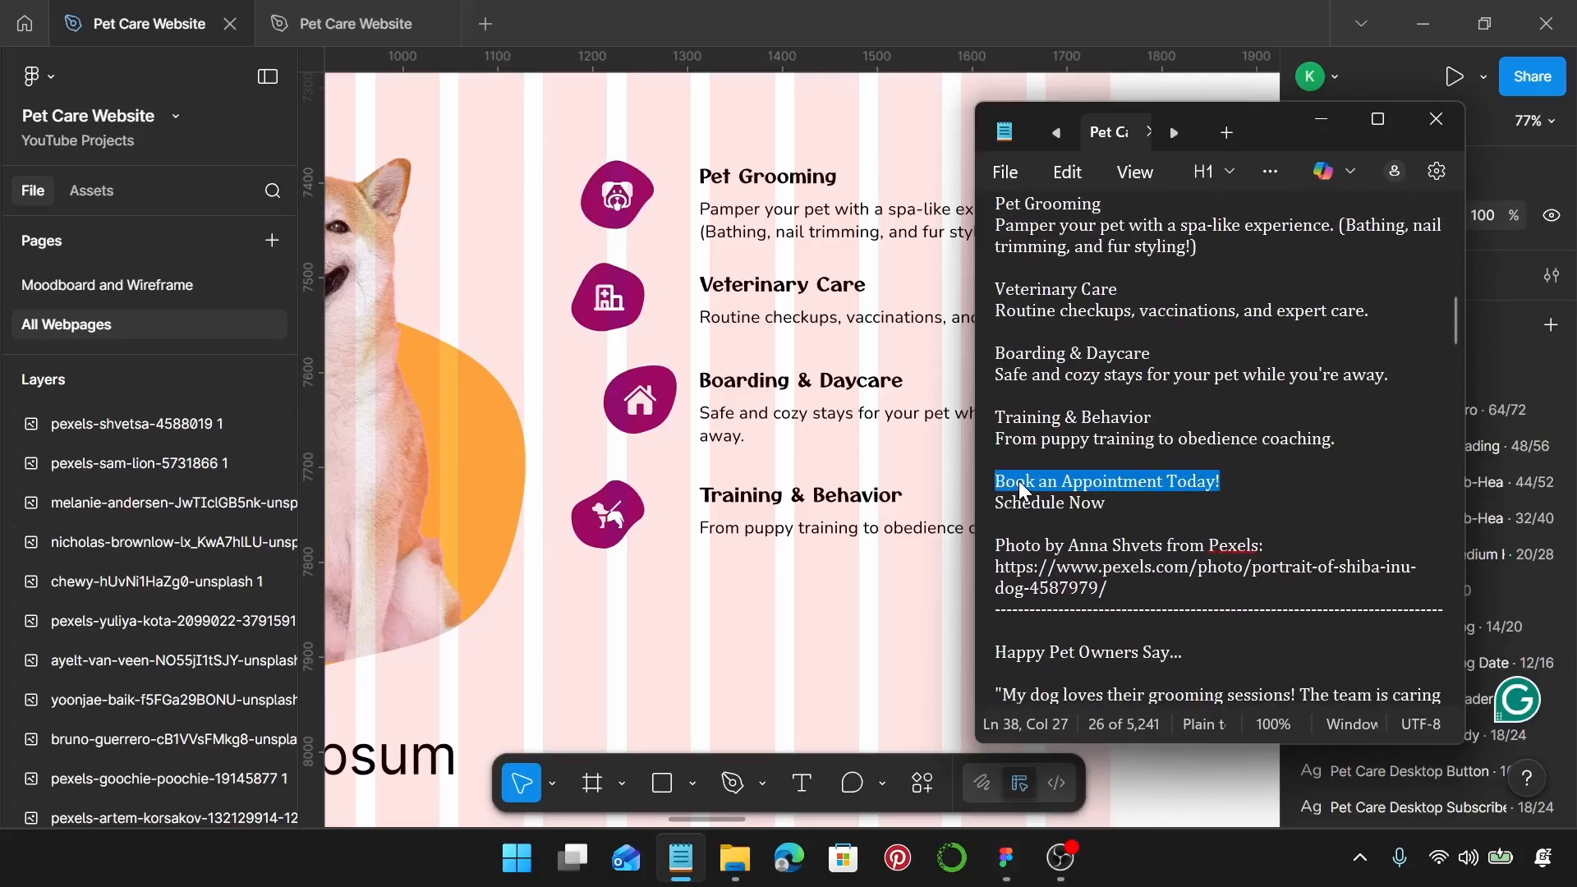
left_click(1320, 119)
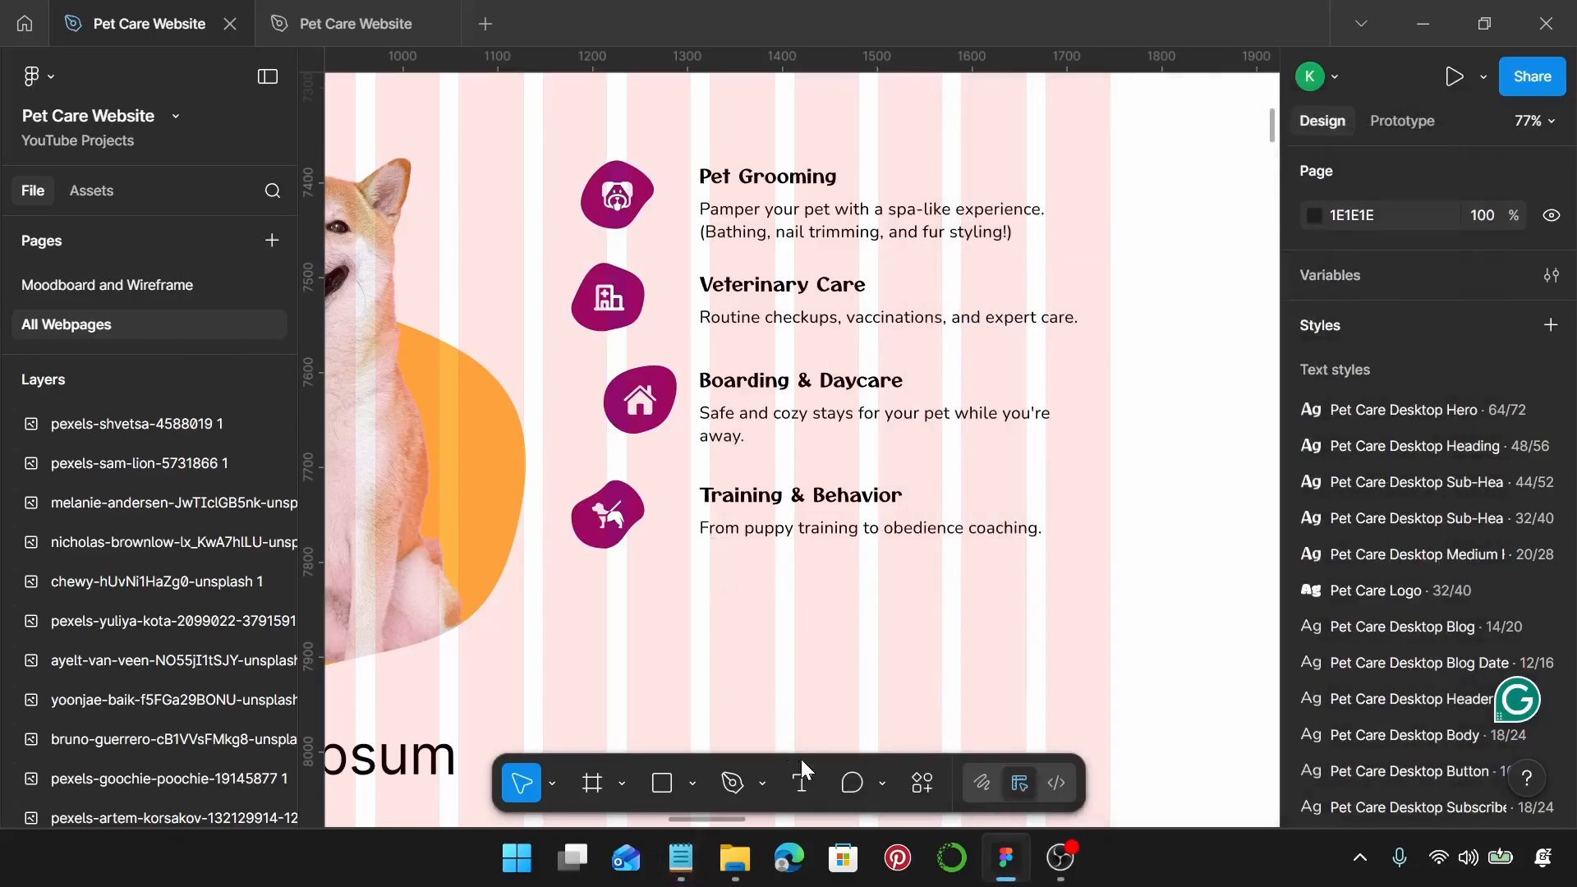
left_click(800, 780)
left_click(692, 629)
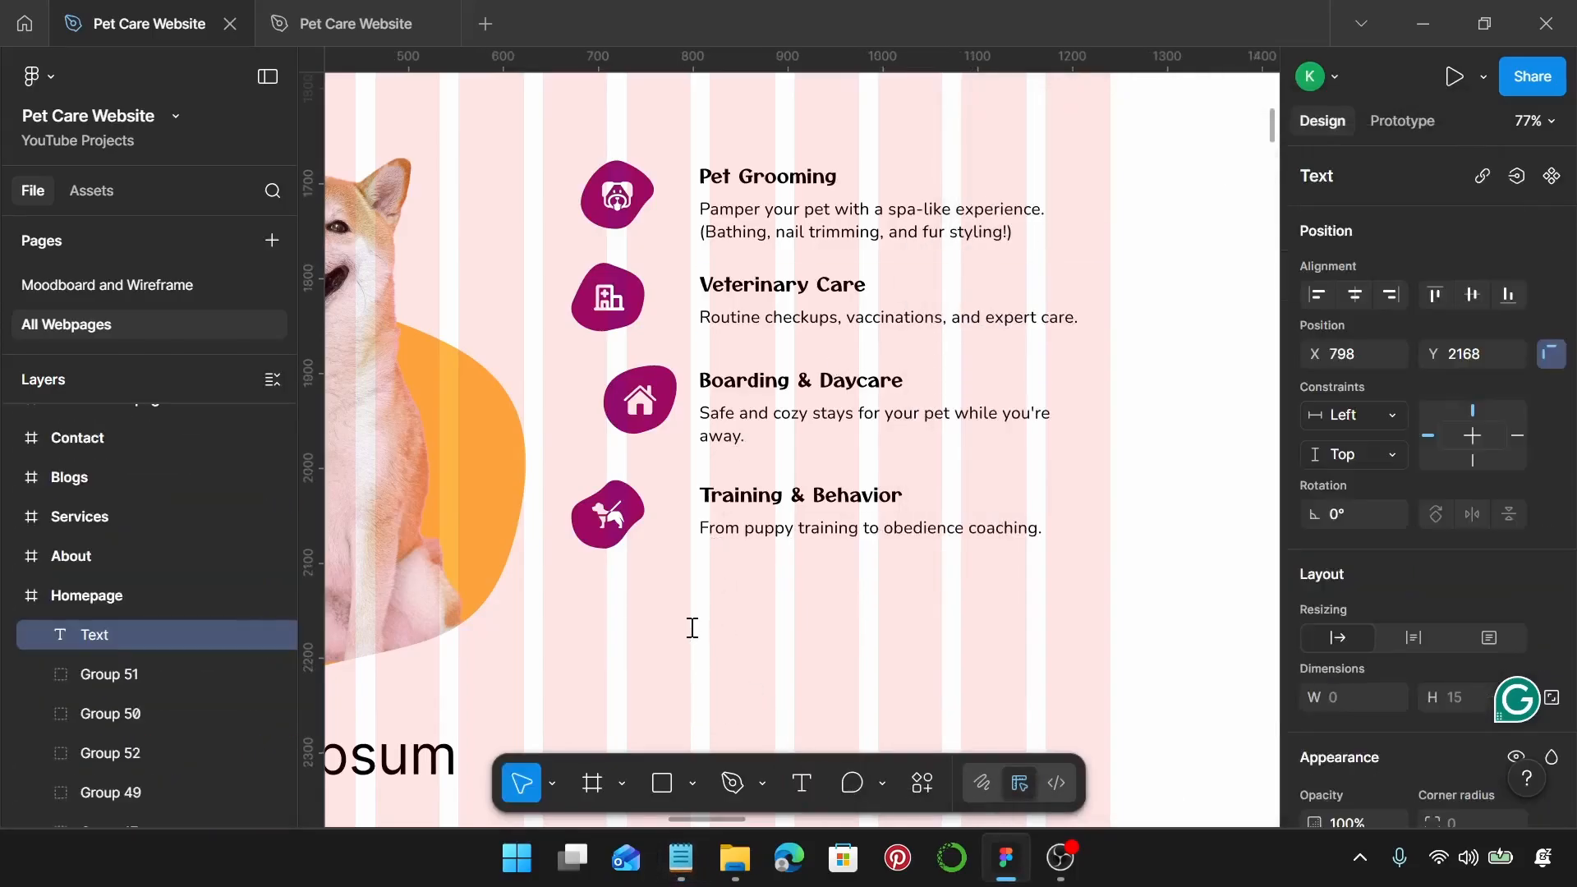
type("Book an Appointment Today!")
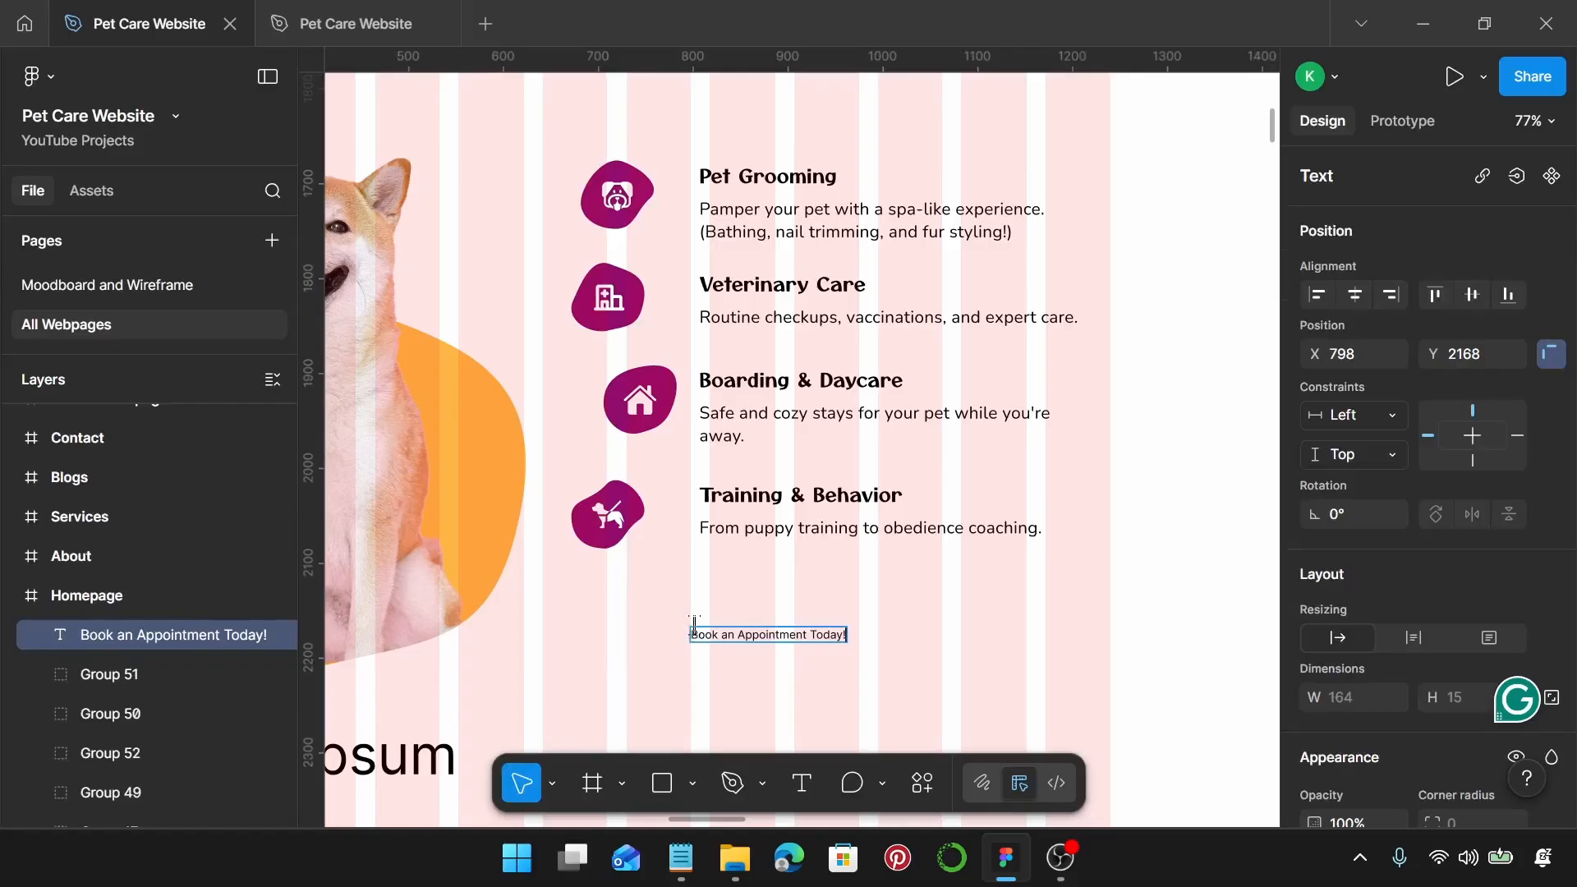
scroll(694, 624, "down", 1)
key("Escape")
Step: Apply the Pet Care Desktop Body text style to "Book an Appointment Today!" and move the text up to Y 2155
scroll(1445, 624, "down", 2)
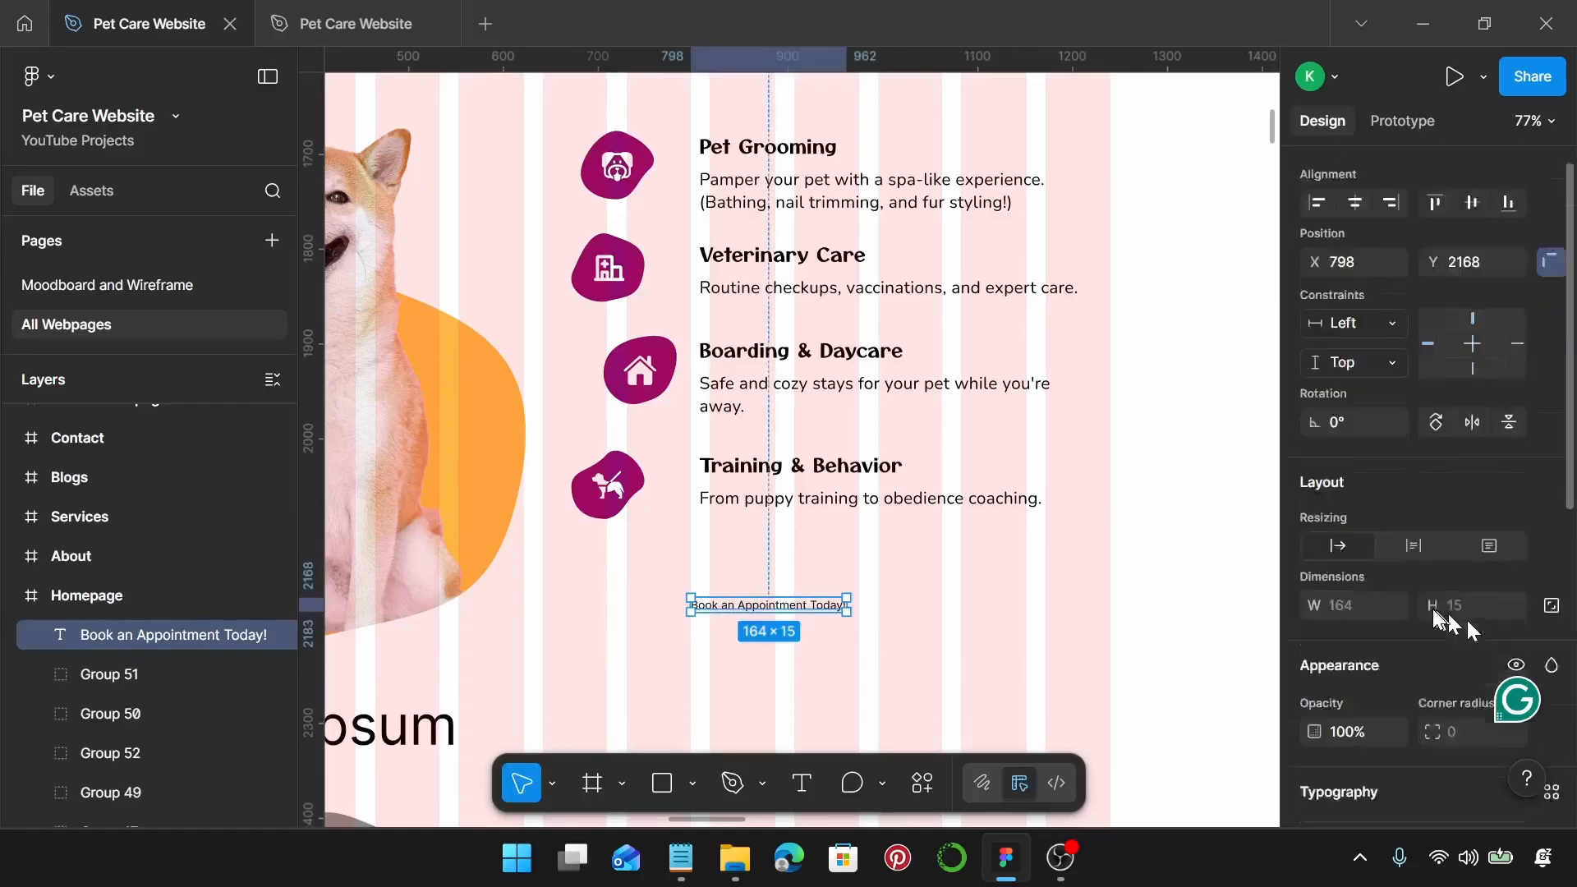
scroll(1446, 607, "down", 5)
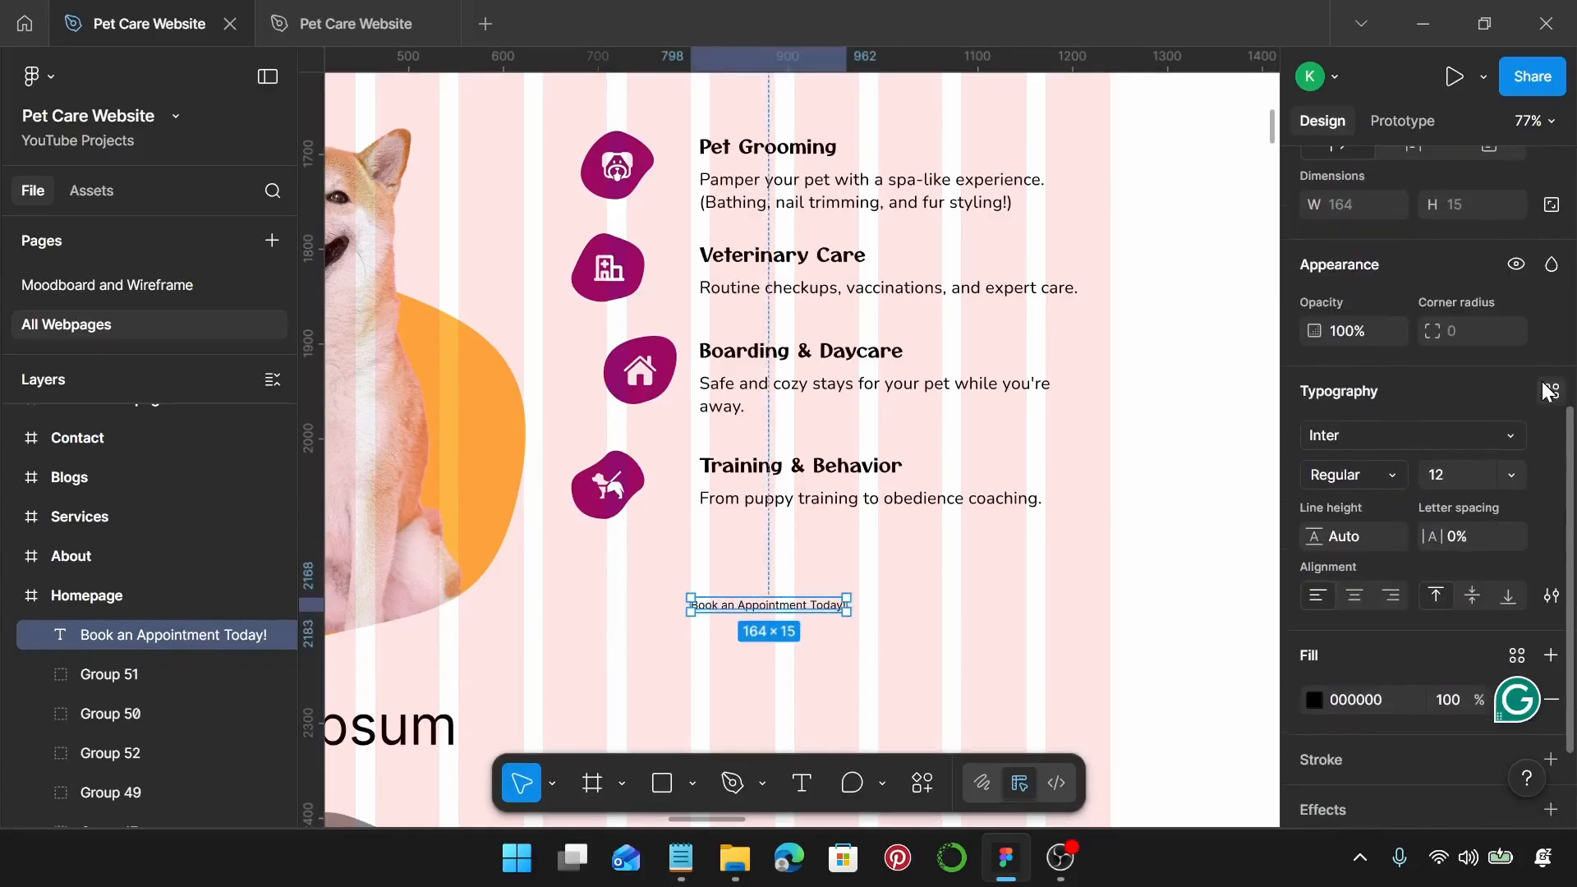
left_click(1549, 391)
scroll(1101, 500, "down", 3)
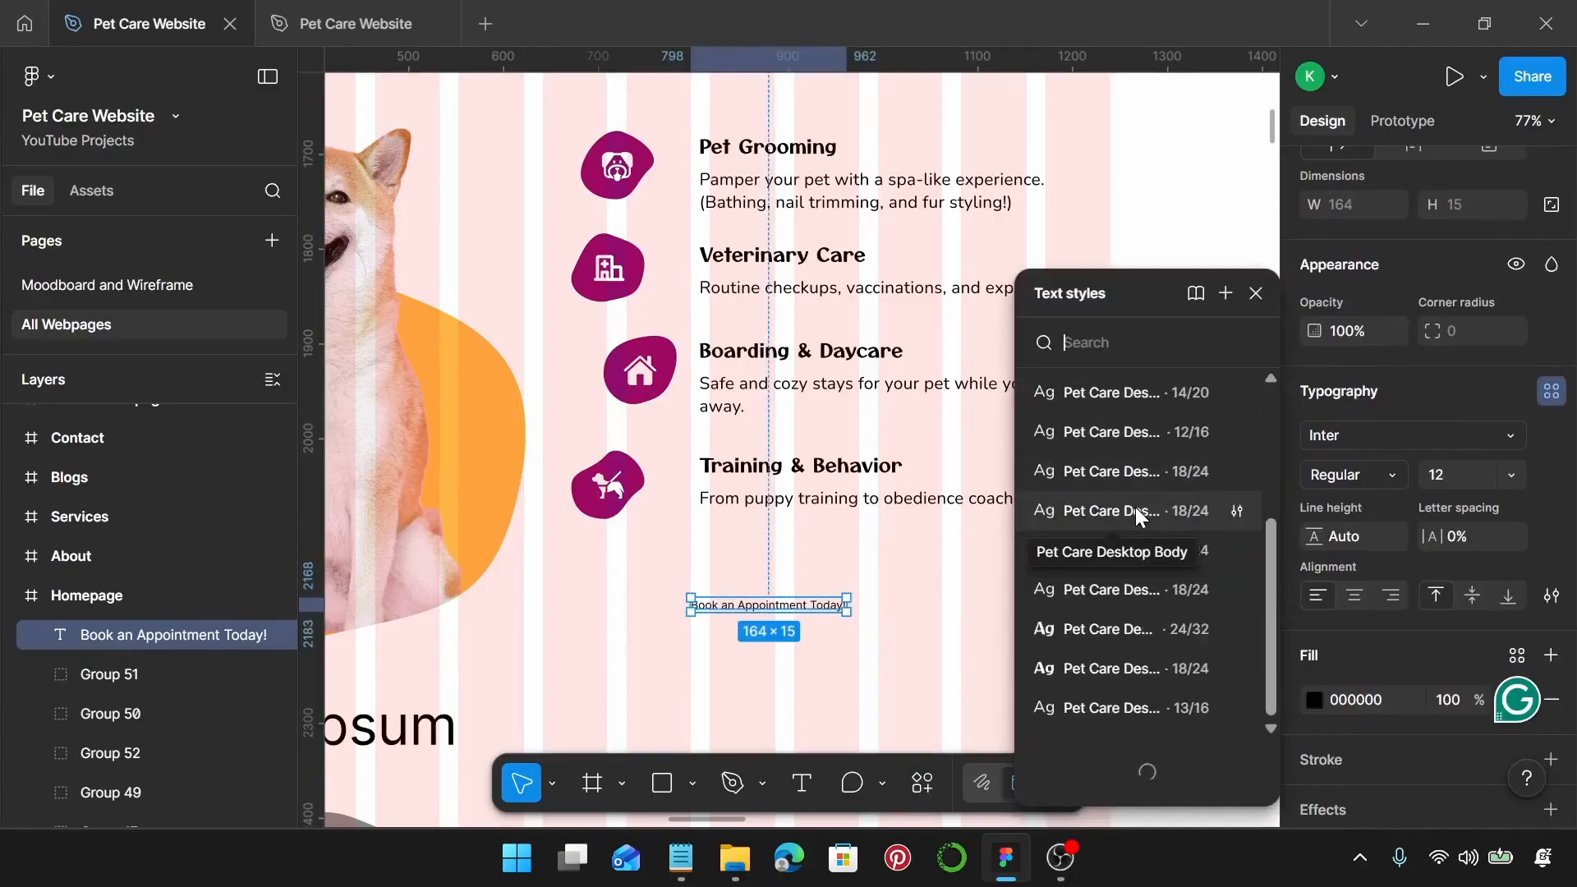
left_click(1137, 513)
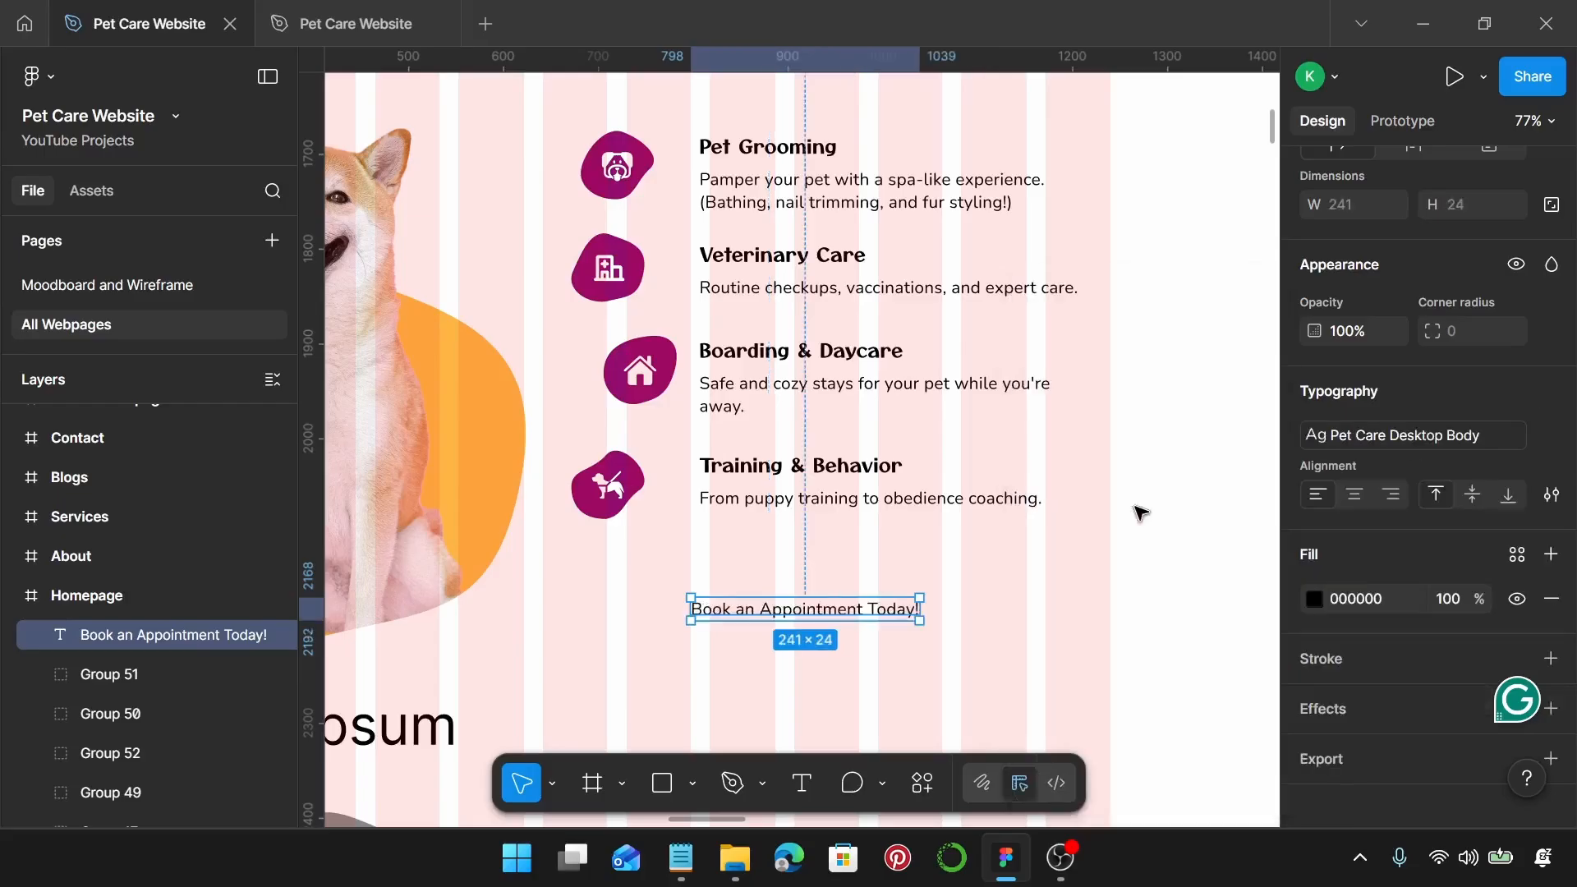
left_click_drag(768, 596, 768, 583)
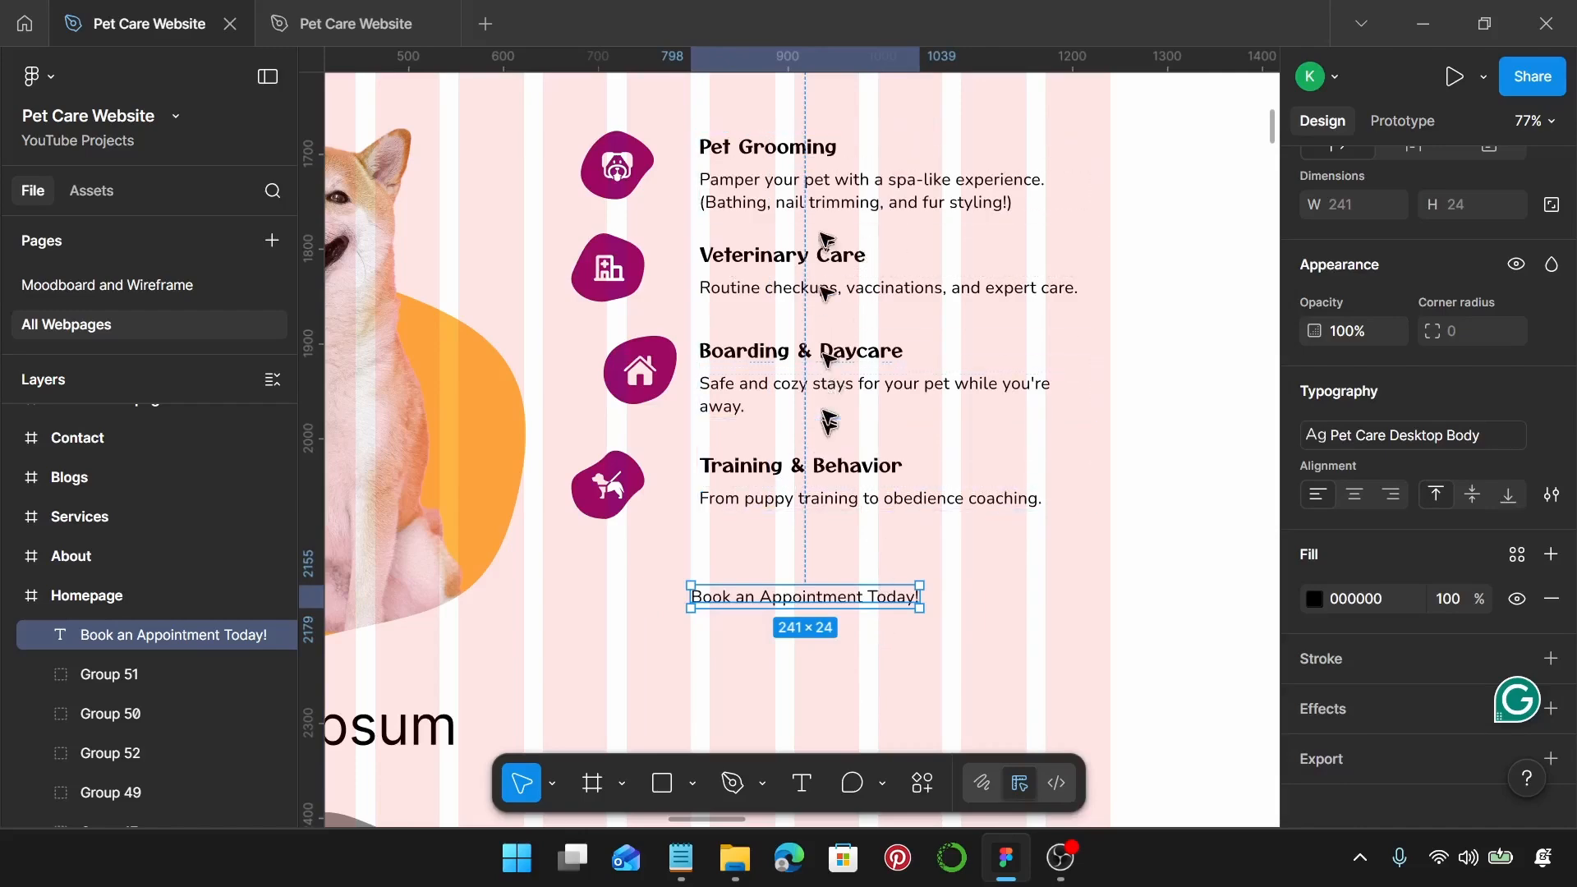
Step: Duplicate the hero's red "Book an Appointment" button, shift the call-to-action text left, and place the copy to its right at about X 971, Y 2132
scroll(932, 535, "down", 6)
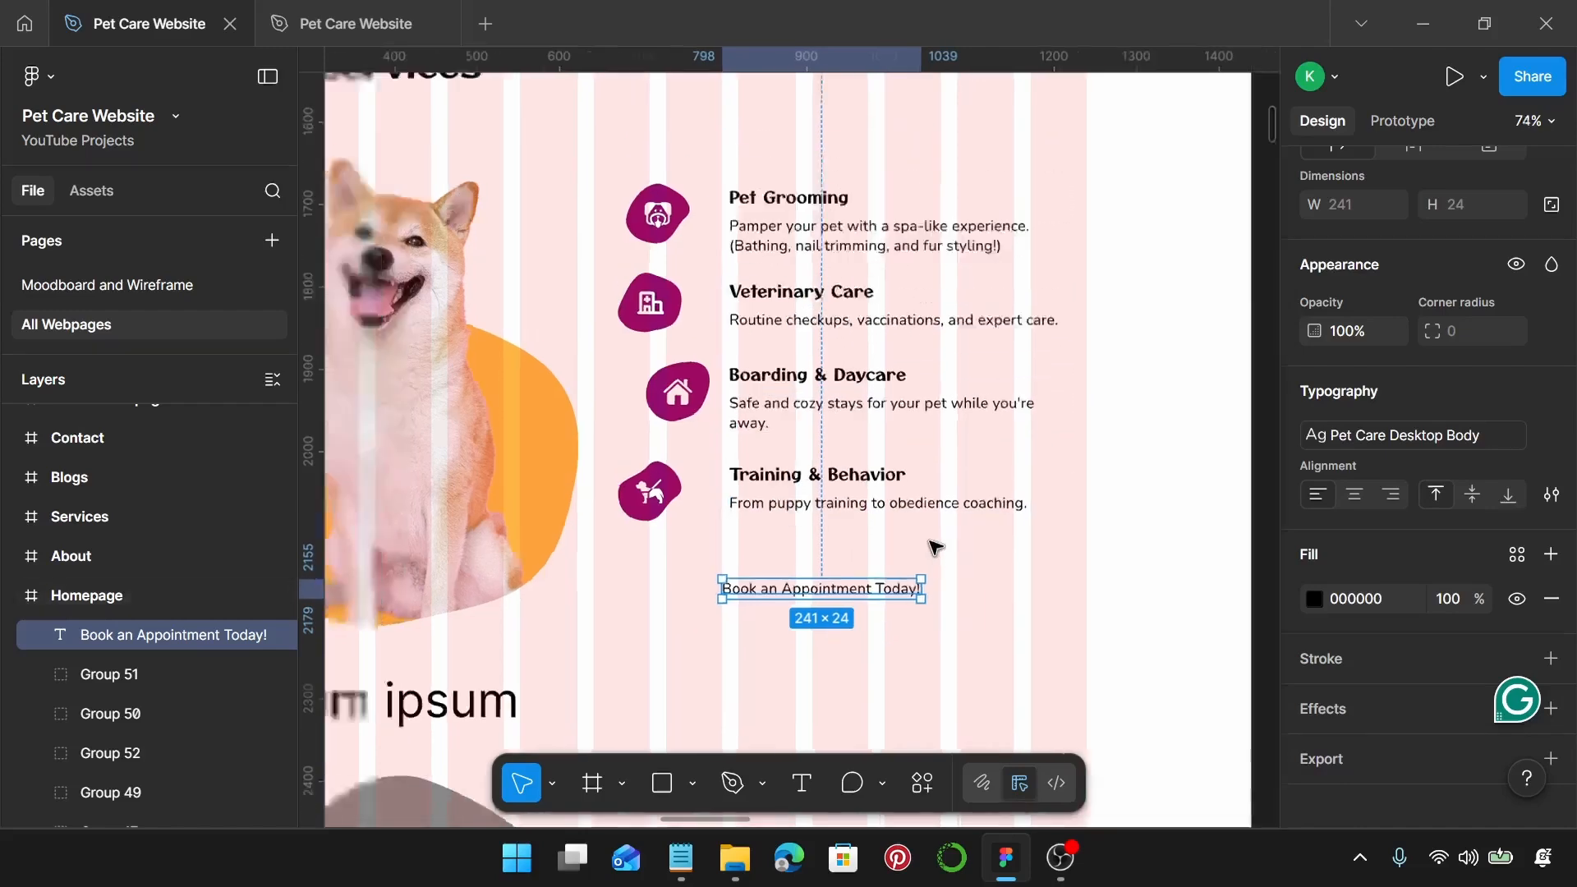
scroll(658, 249, "up", 5)
double_click(617, 203)
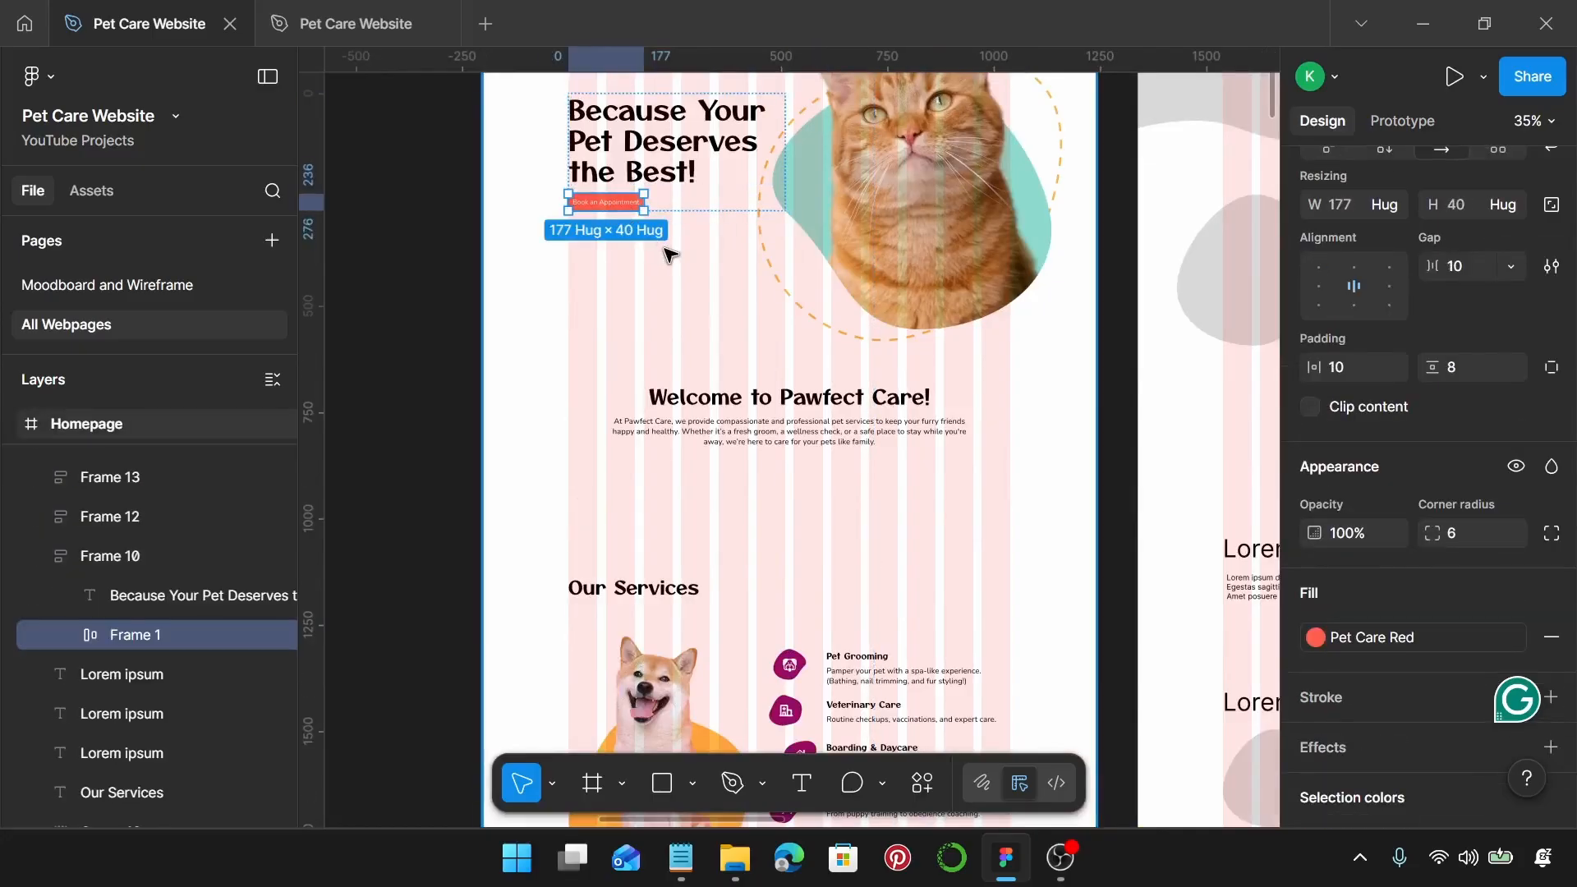
left_click(945, 574)
scroll(948, 577, "down", 1)
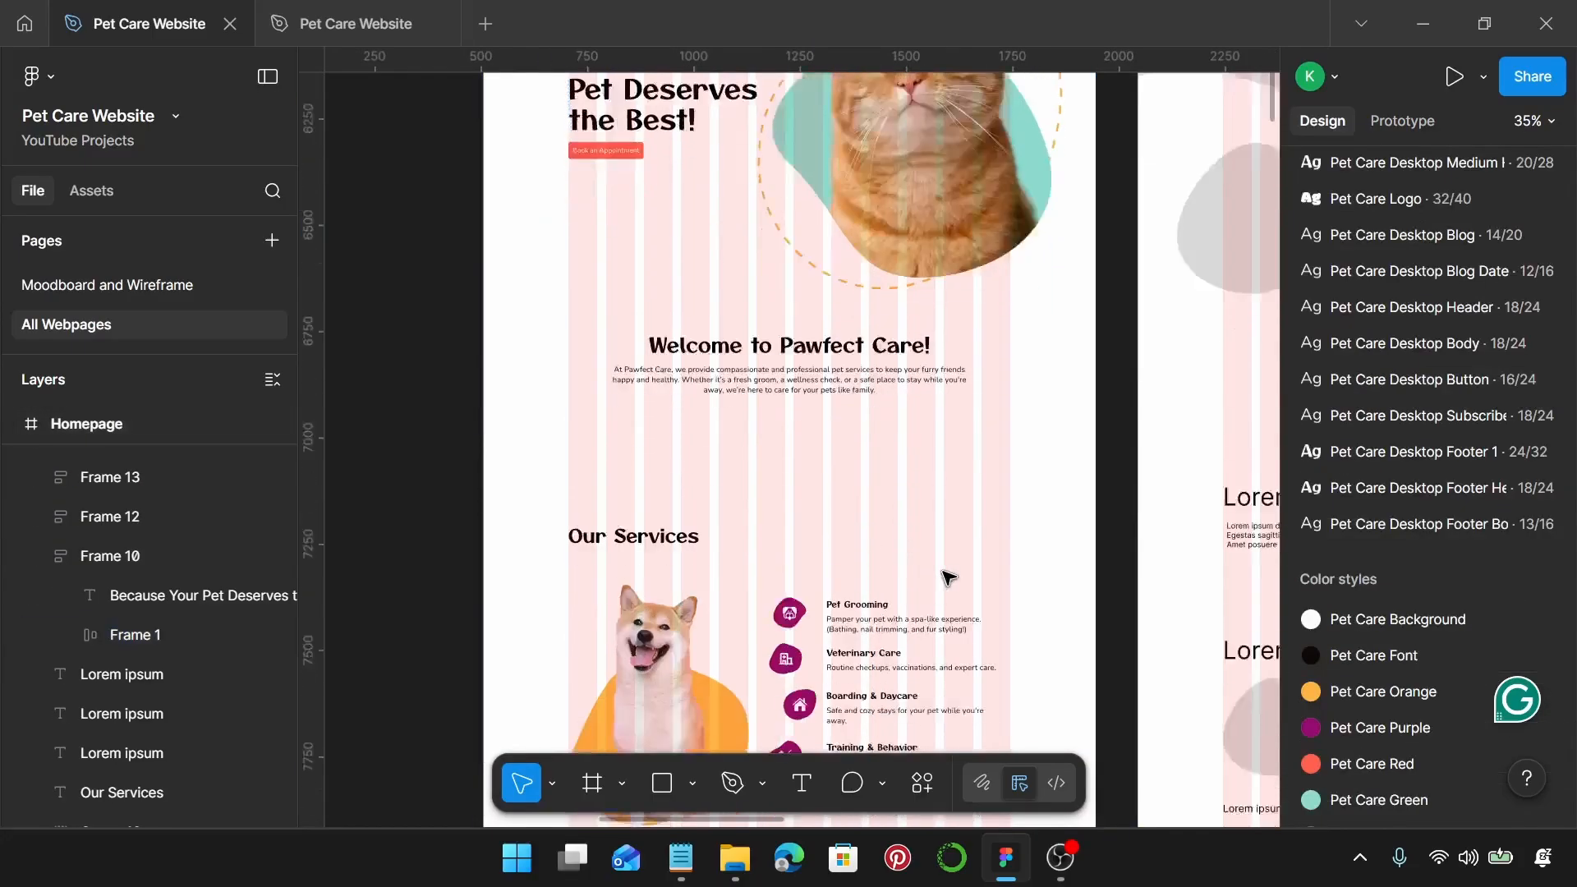
scroll(945, 567, "down", 5)
scroll(920, 469, "up", 4)
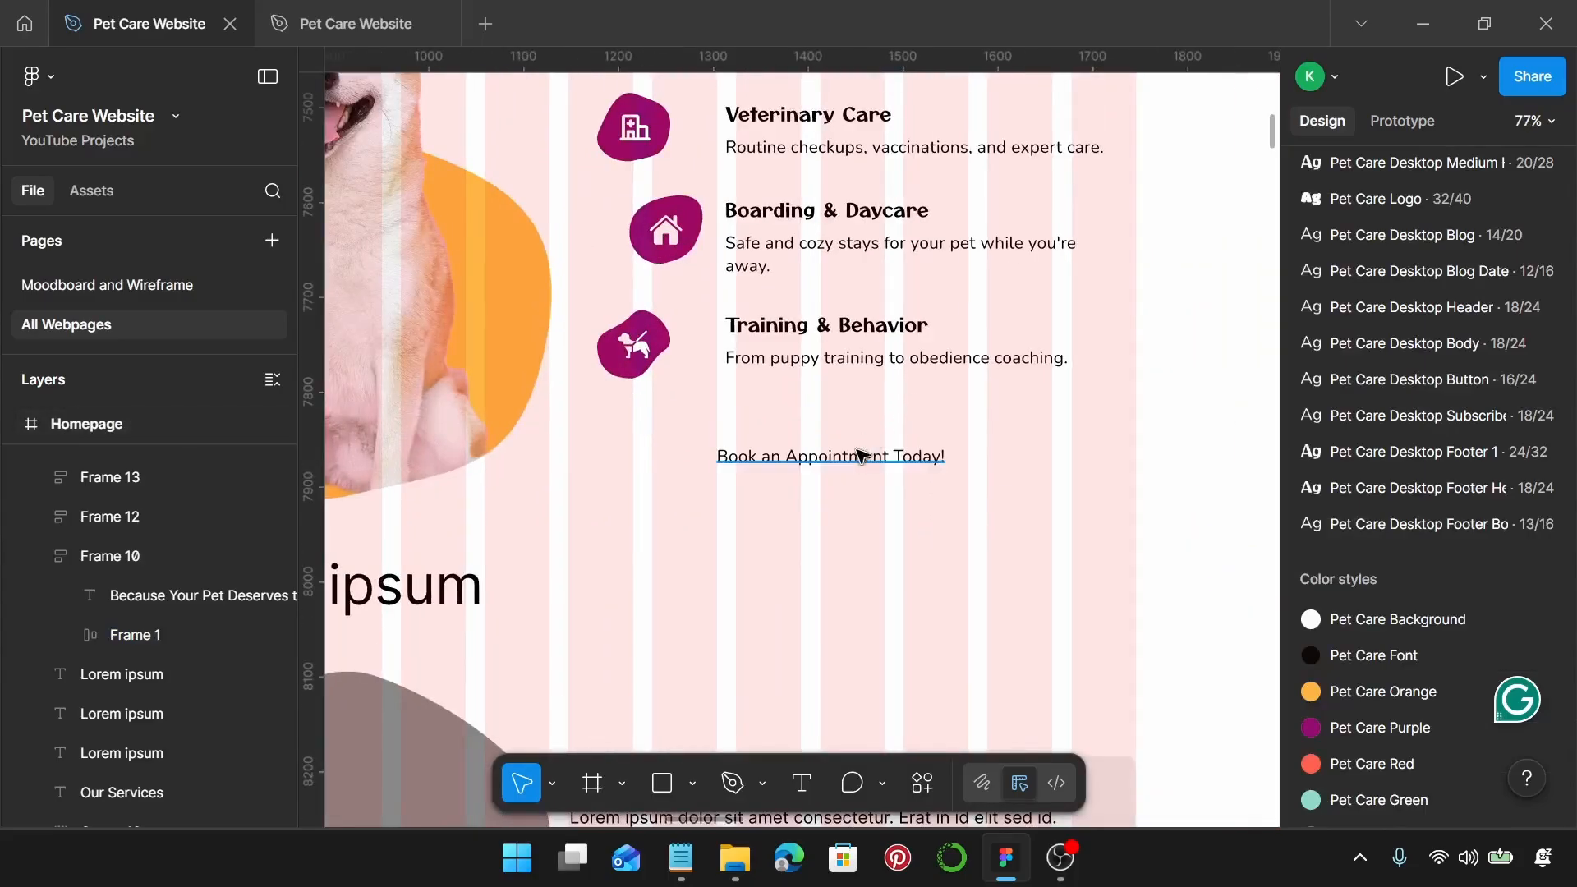
left_click_drag(860, 456, 914, 467)
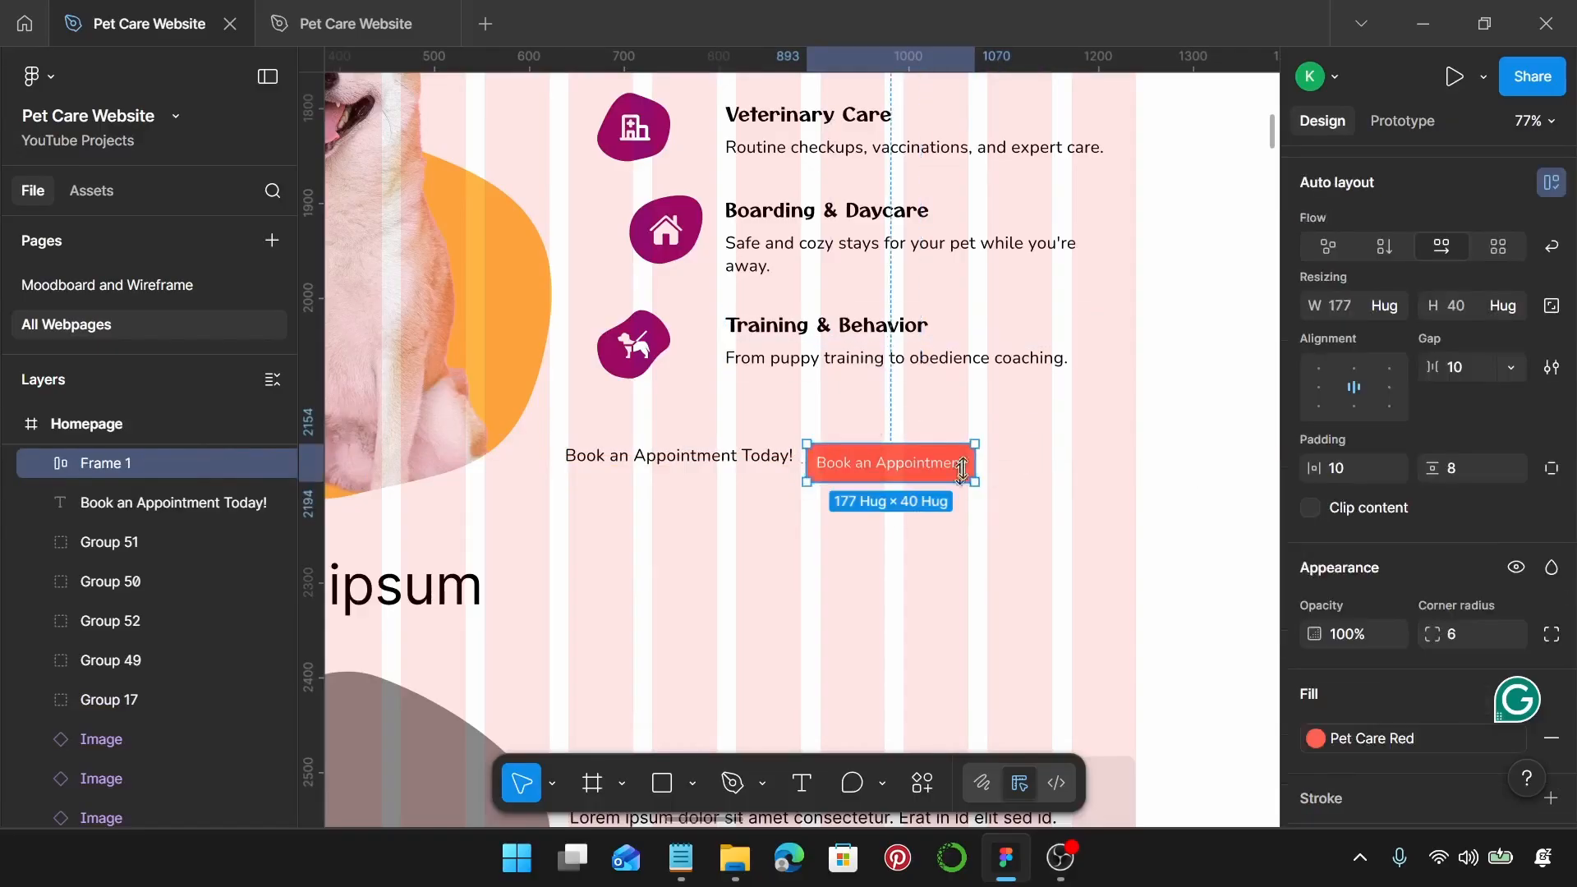
left_click_drag(911, 463, 983, 442)
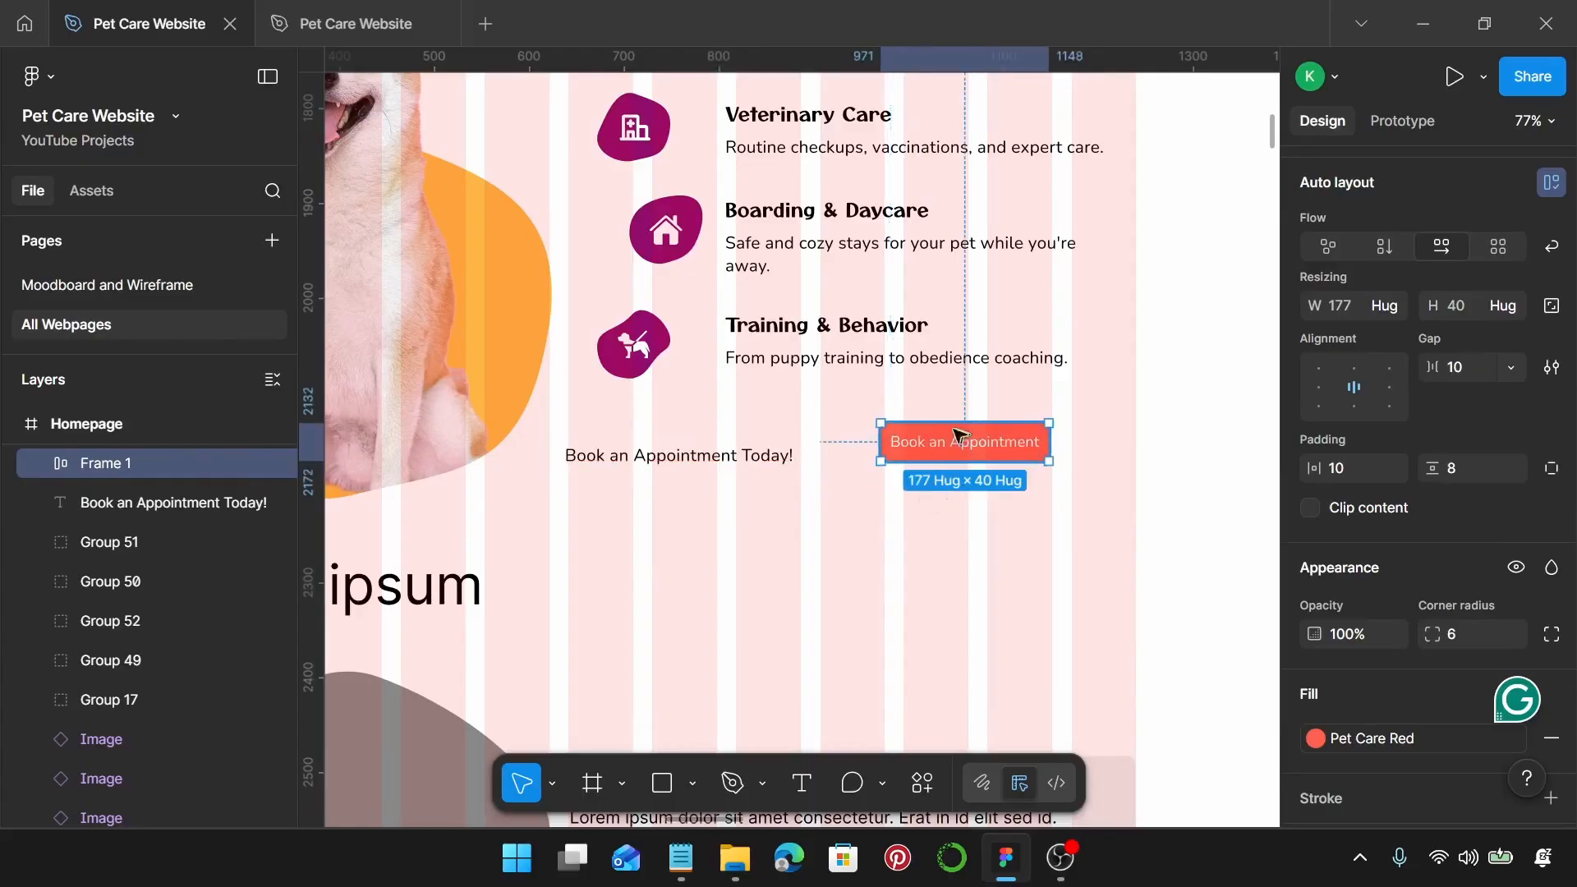
Step: Replace the label of the copied red button with "Schedule Now" from the Notepad content file
scroll(993, 459, "up", 3)
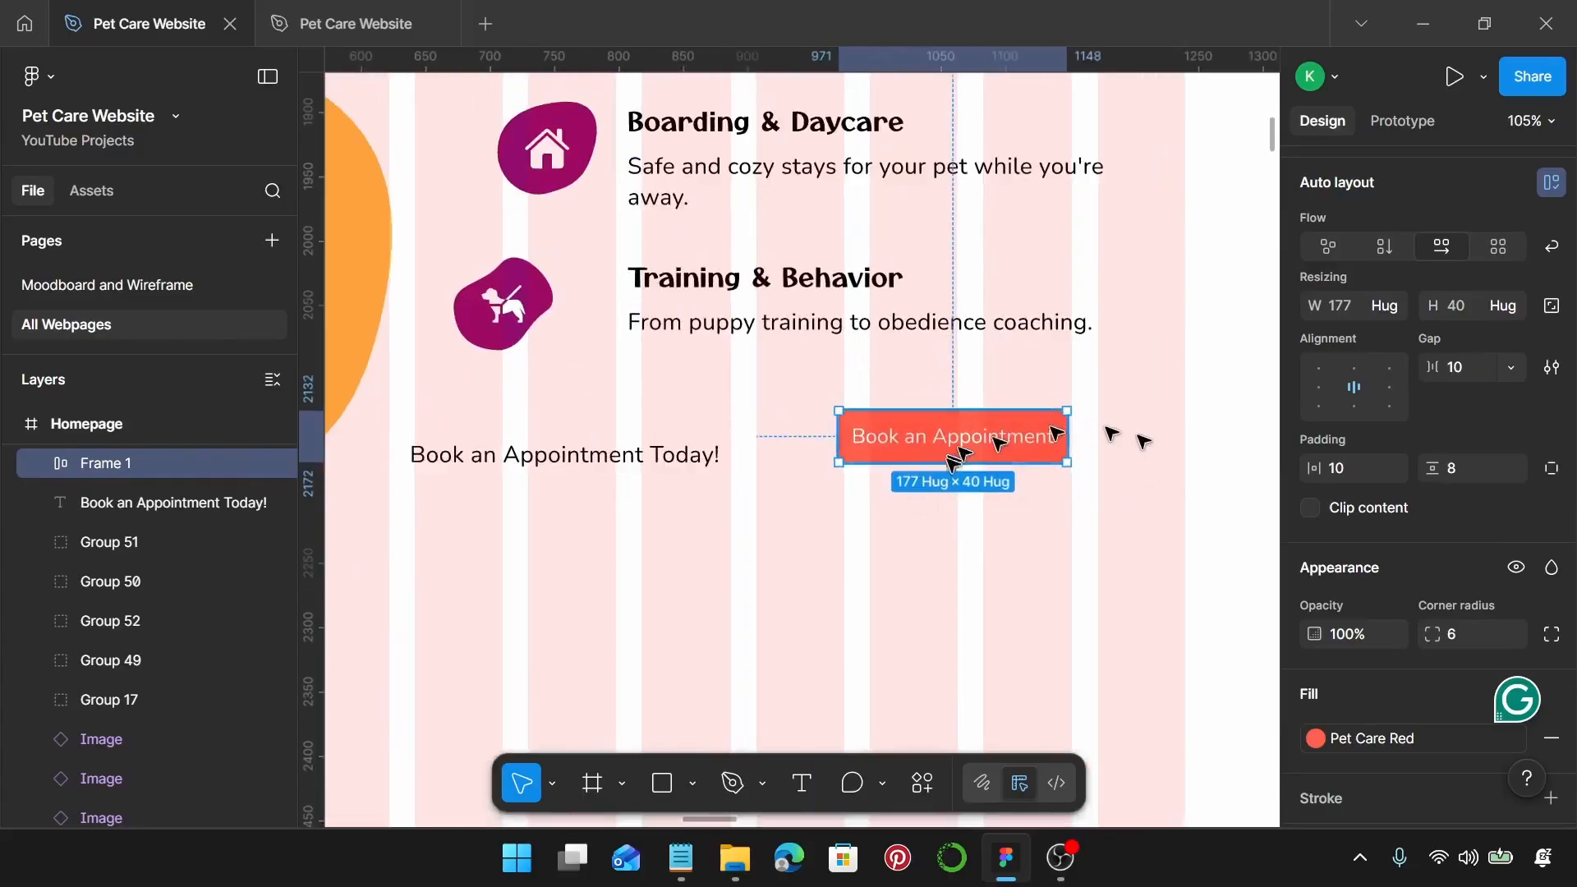
left_click(681, 857)
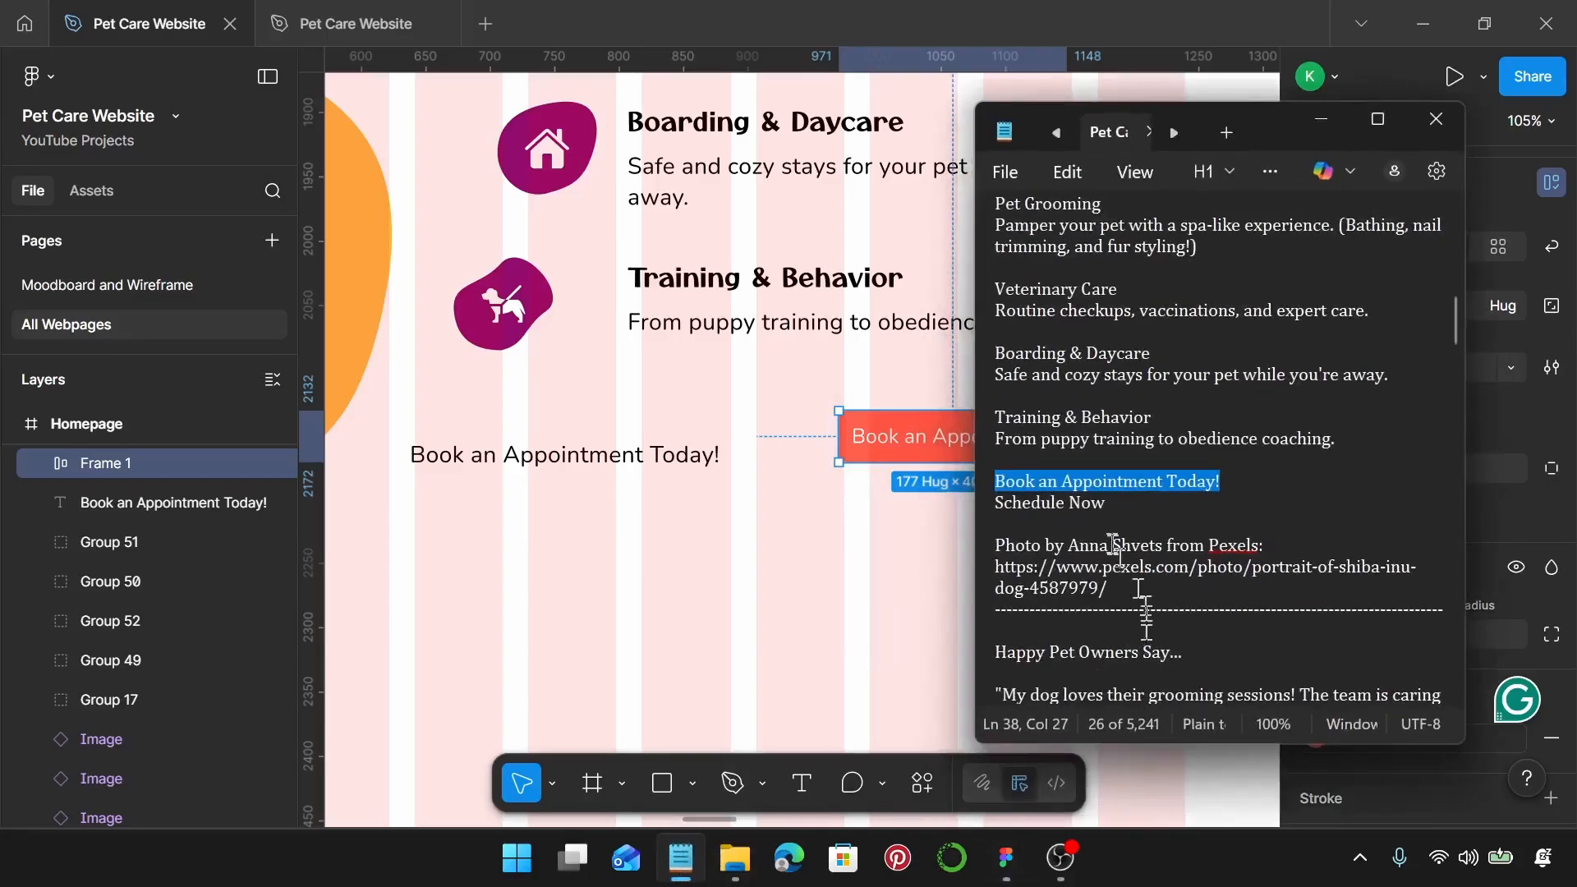
triple_click(1120, 504)
key("ctrl+c")
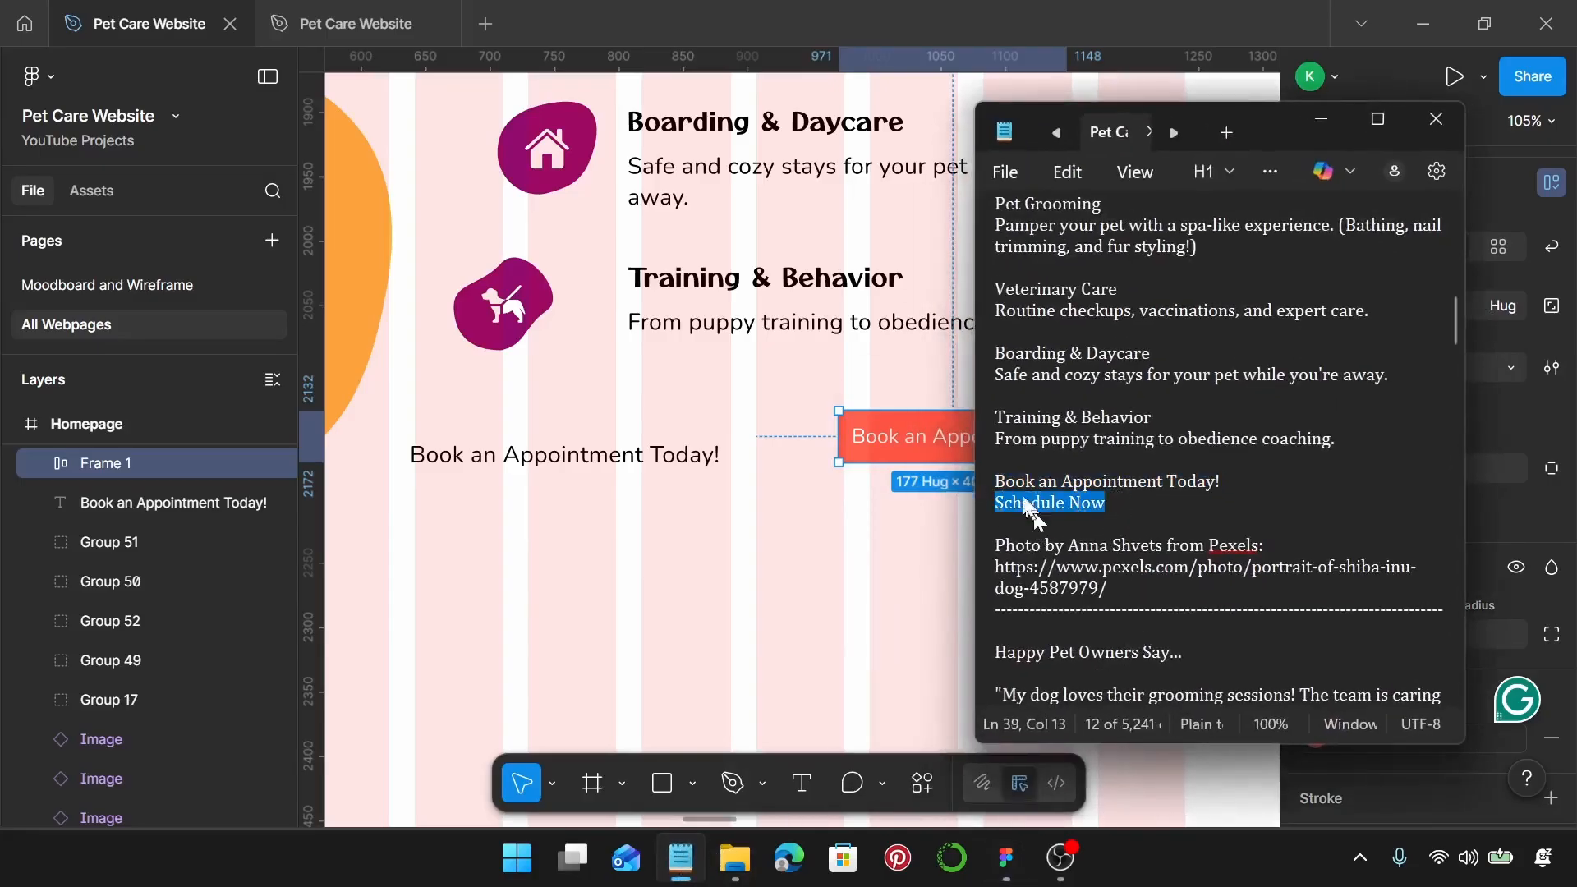
left_click(947, 441)
left_click(946, 441)
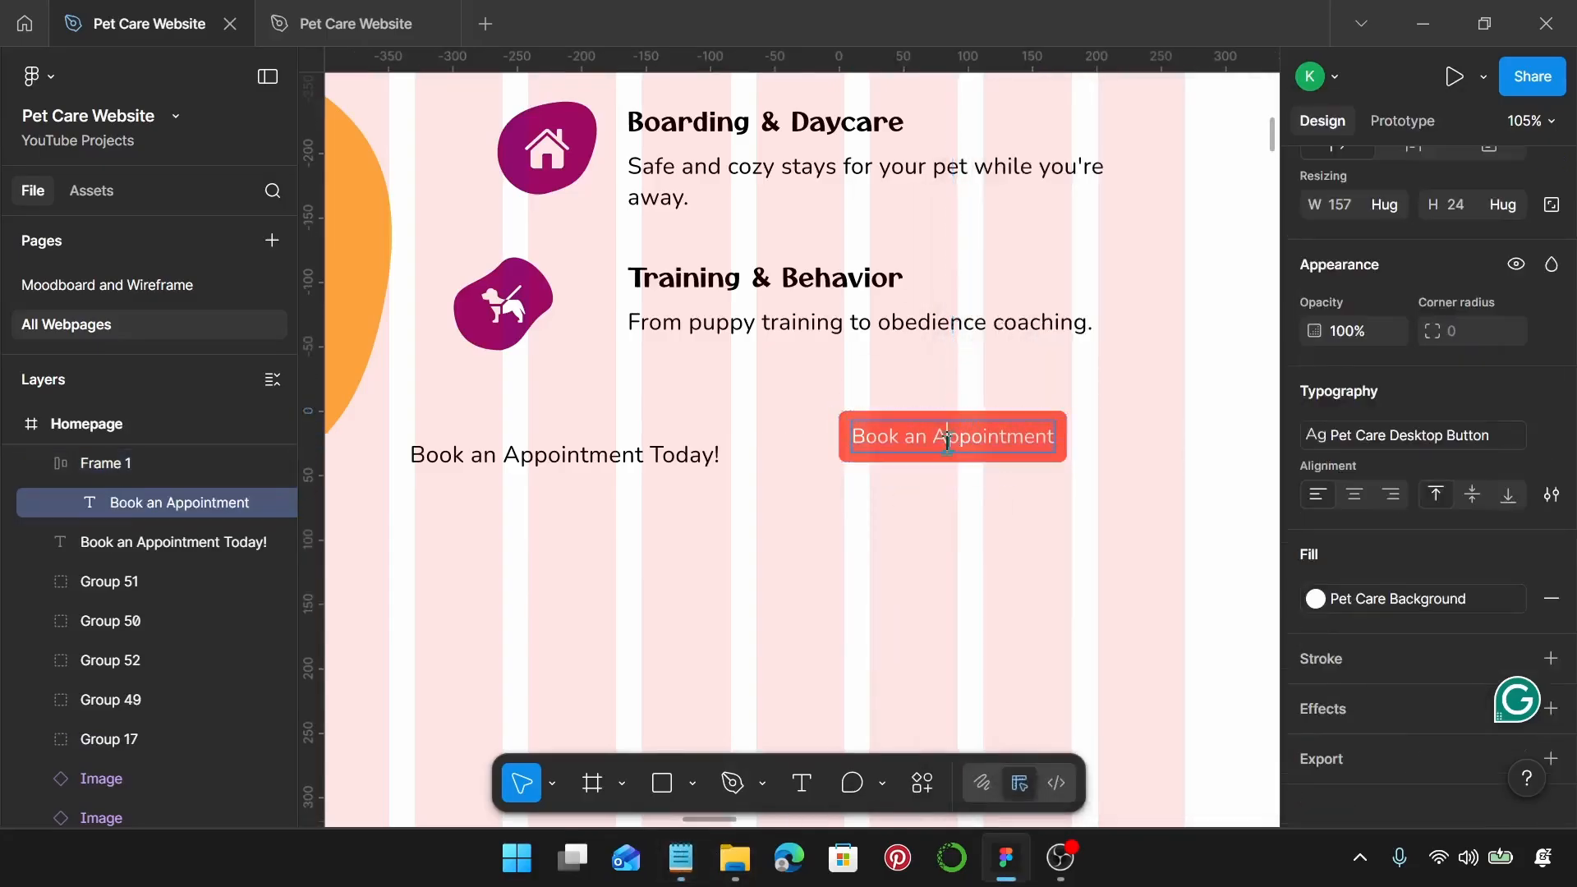
key("ctrl+v")
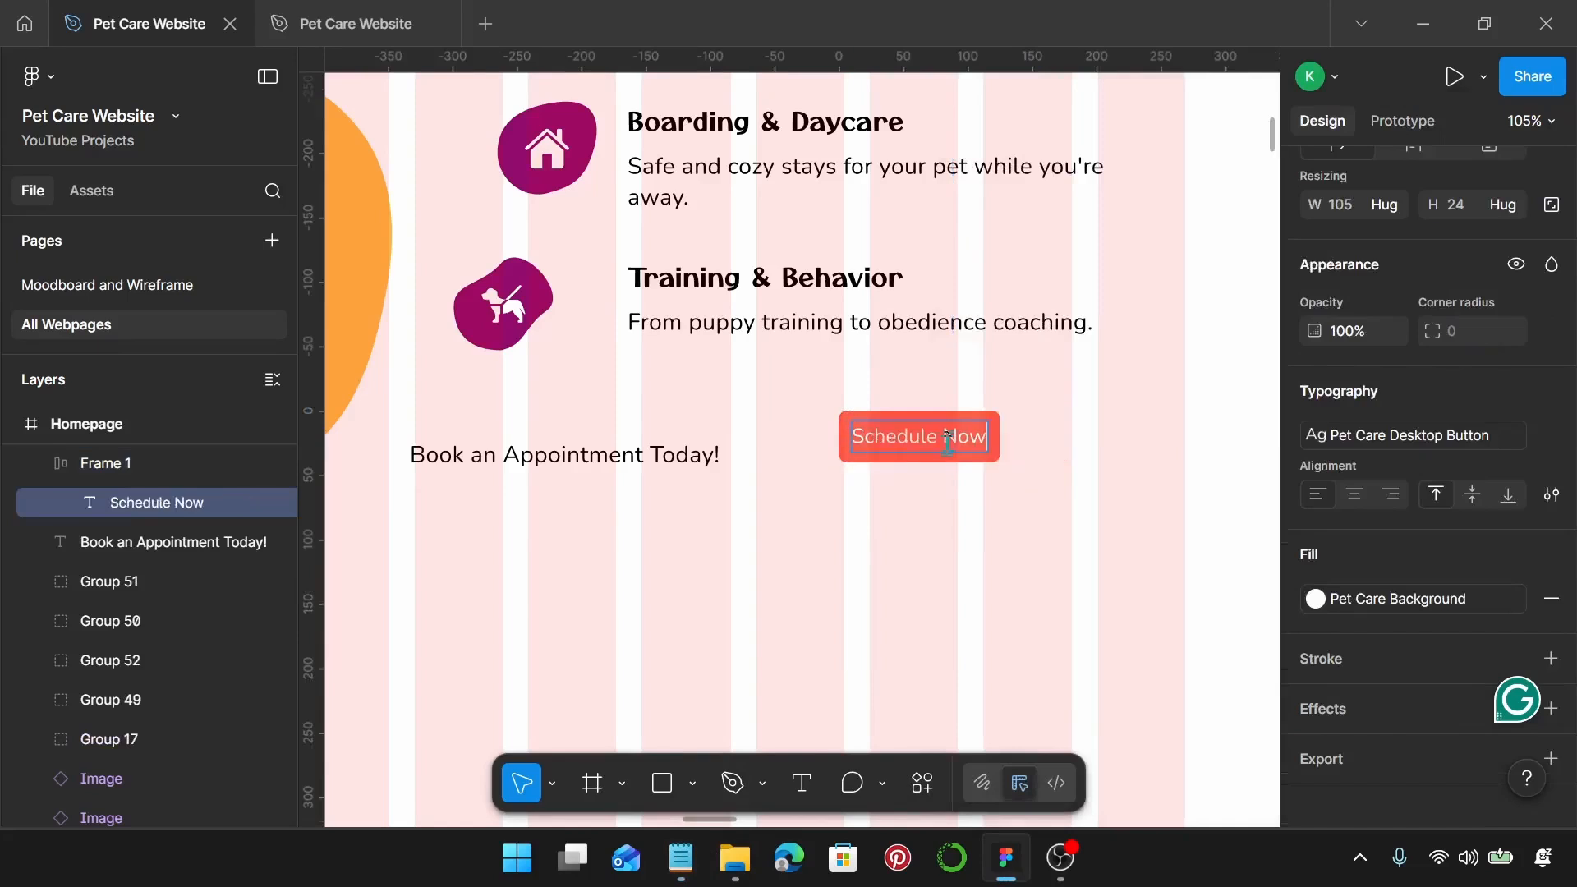
key("Escape")
Step: Move "Book an Appointment Today!" next to the Schedule Now button and combine both in a horizontal auto layout with a gap of 20
left_click(657, 457)
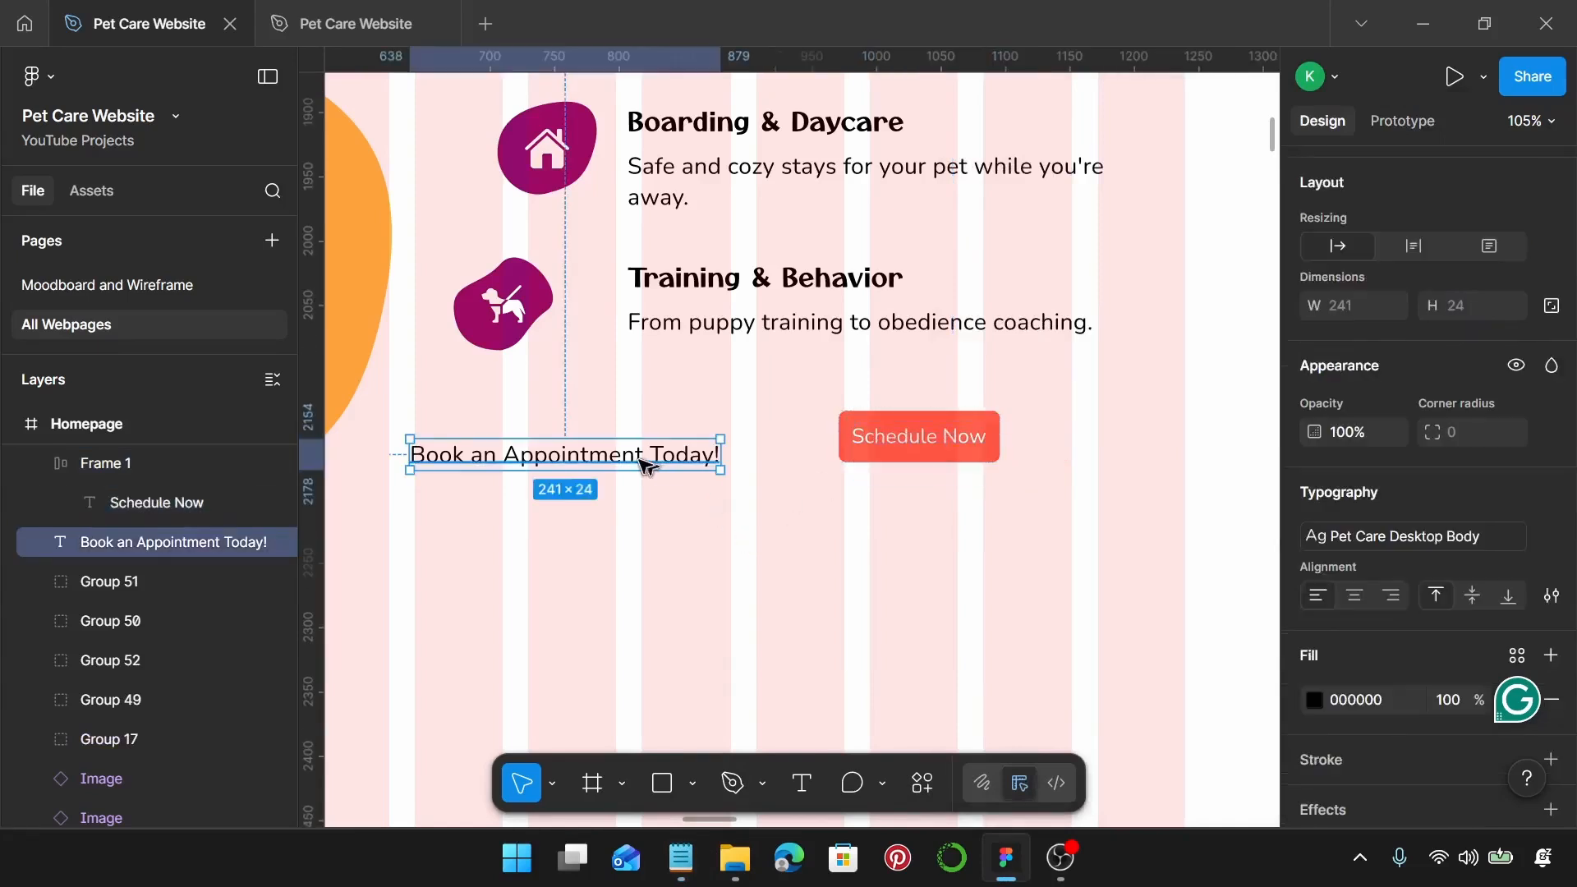
left_click_drag(657, 458, 752, 458)
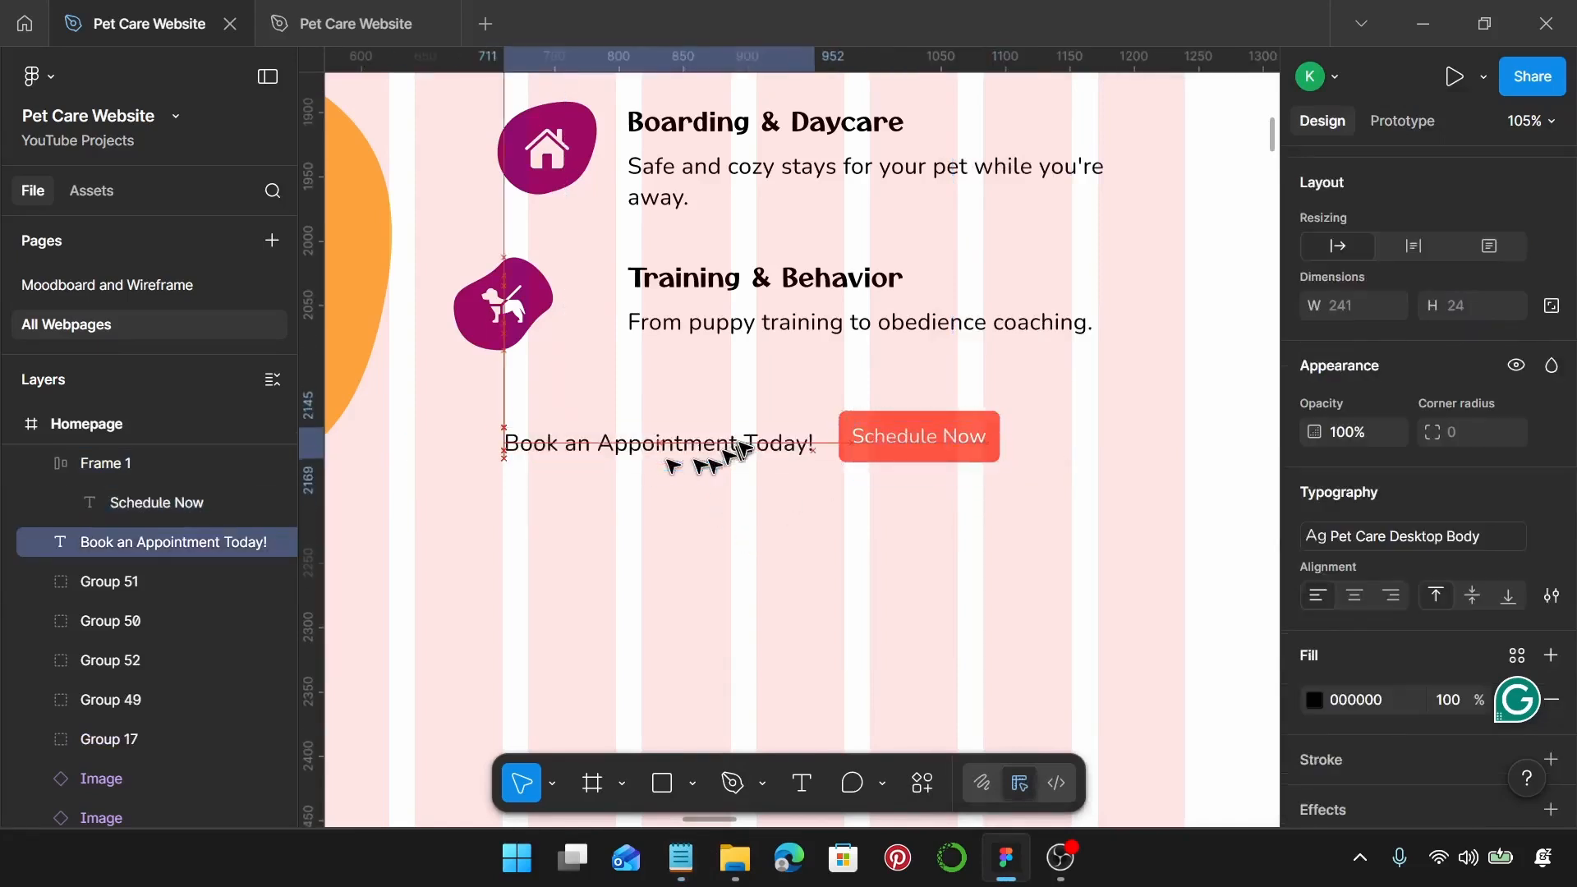
left_click(879, 454, "shift")
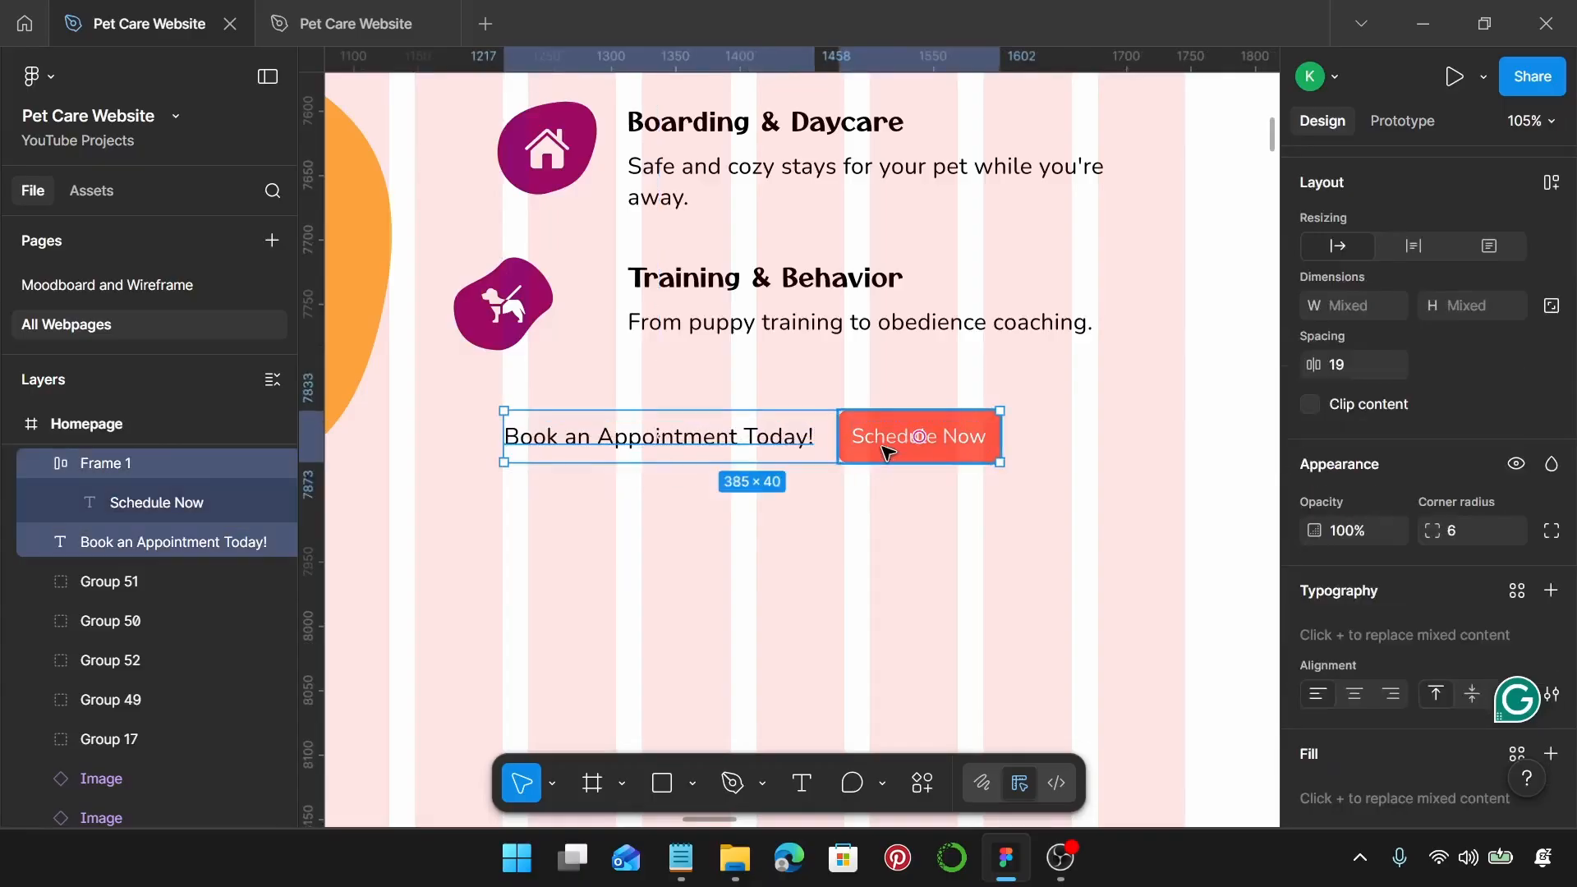
key("shift+a")
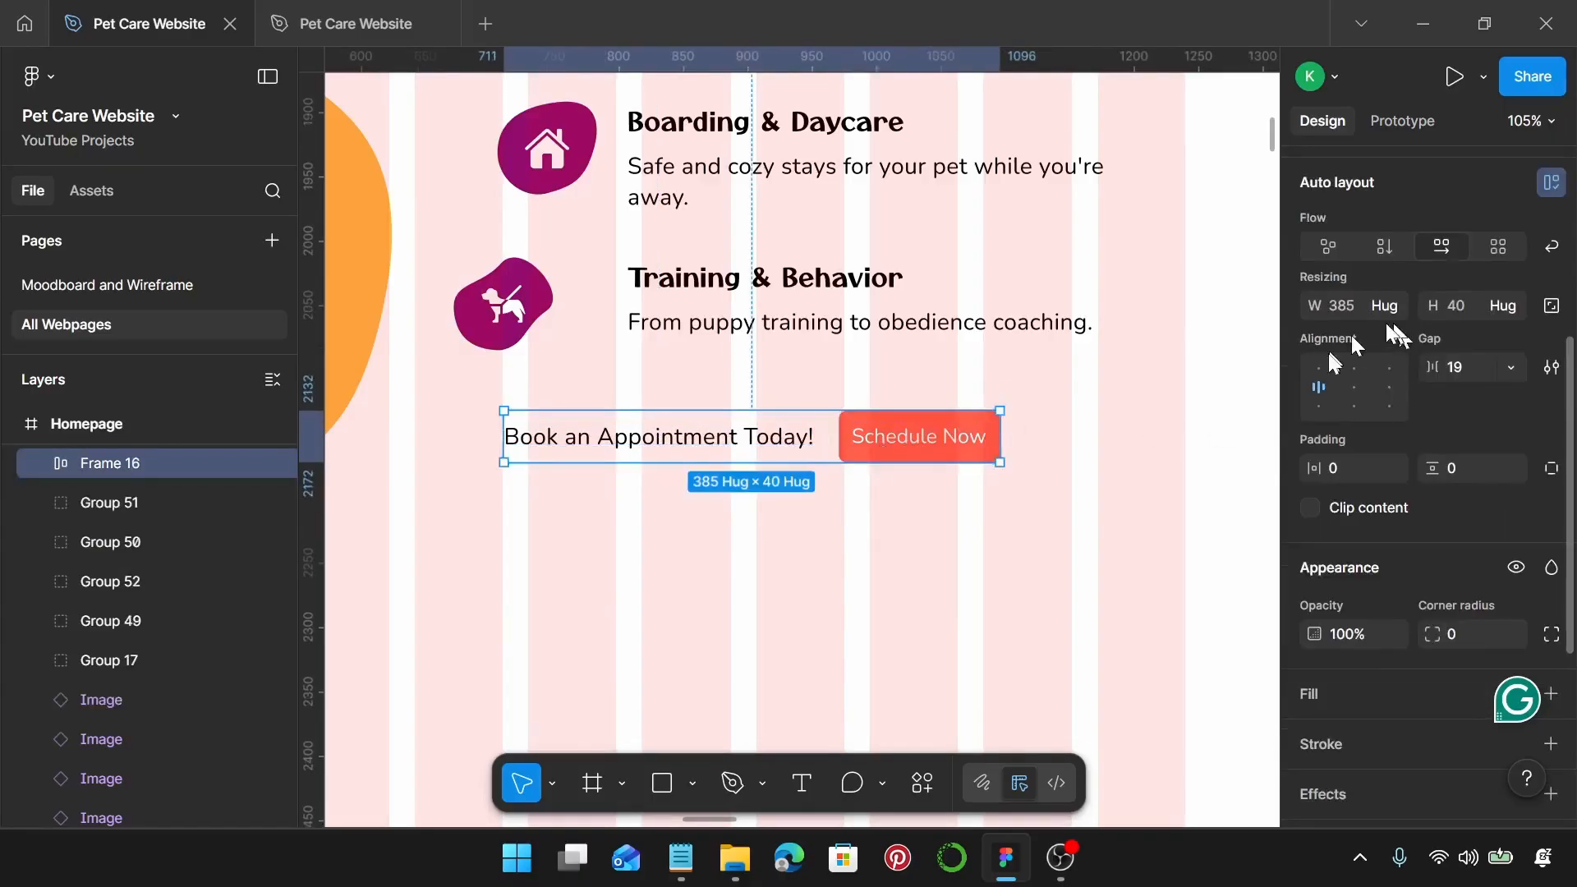
left_click(1463, 362)
type("20")
key("Return")
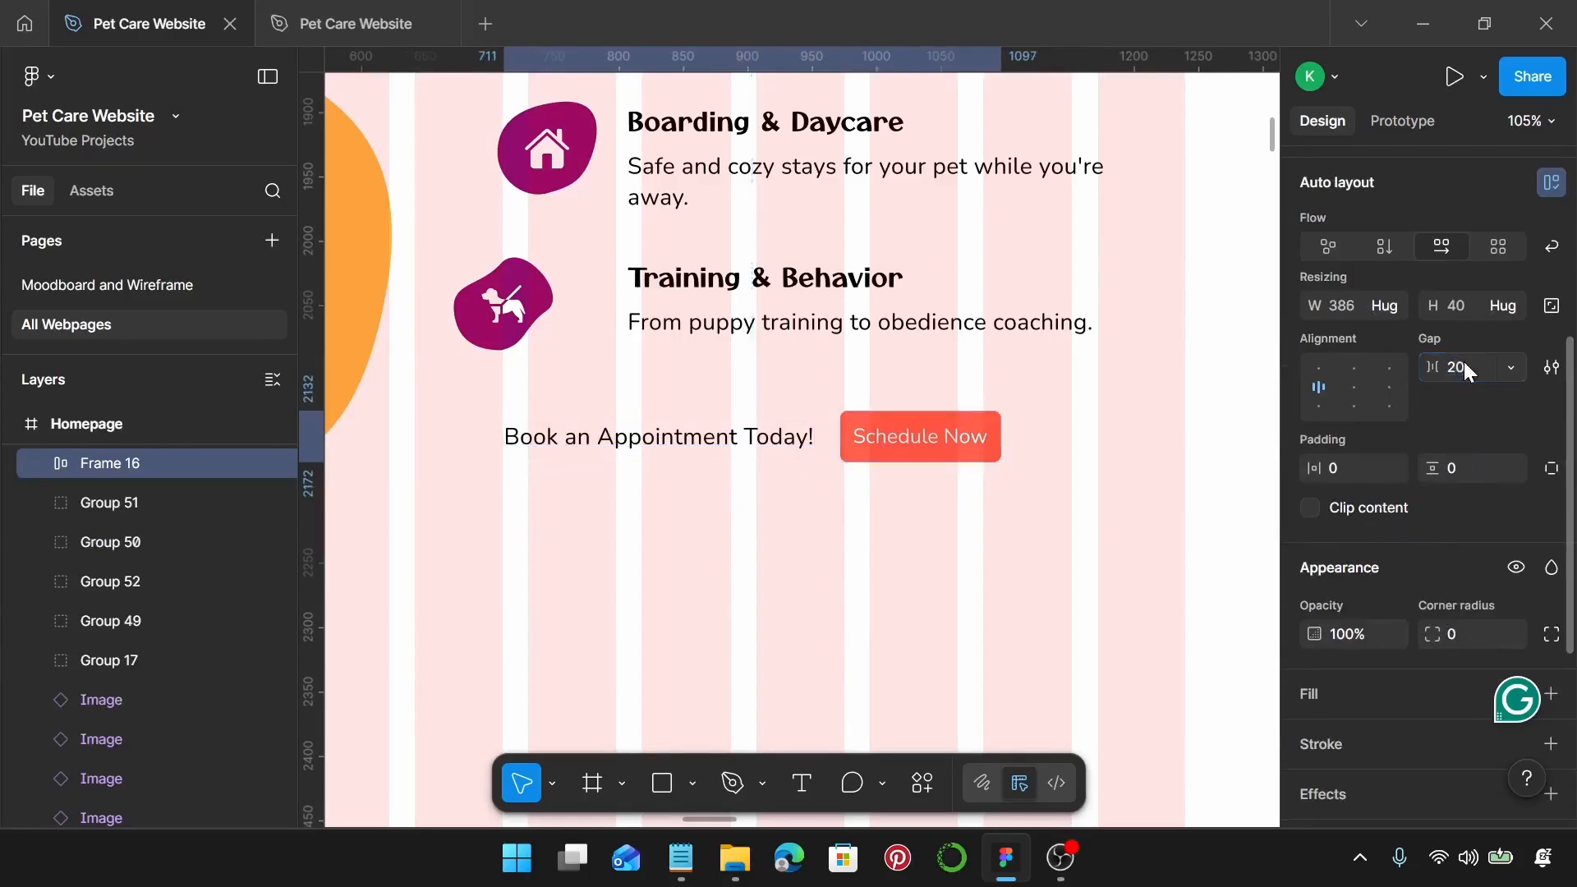
Step: Move the Pet Grooming text closer to its icon and combine both in a horizontal auto layout with a gap of 15
scroll(673, 511, "down", 2)
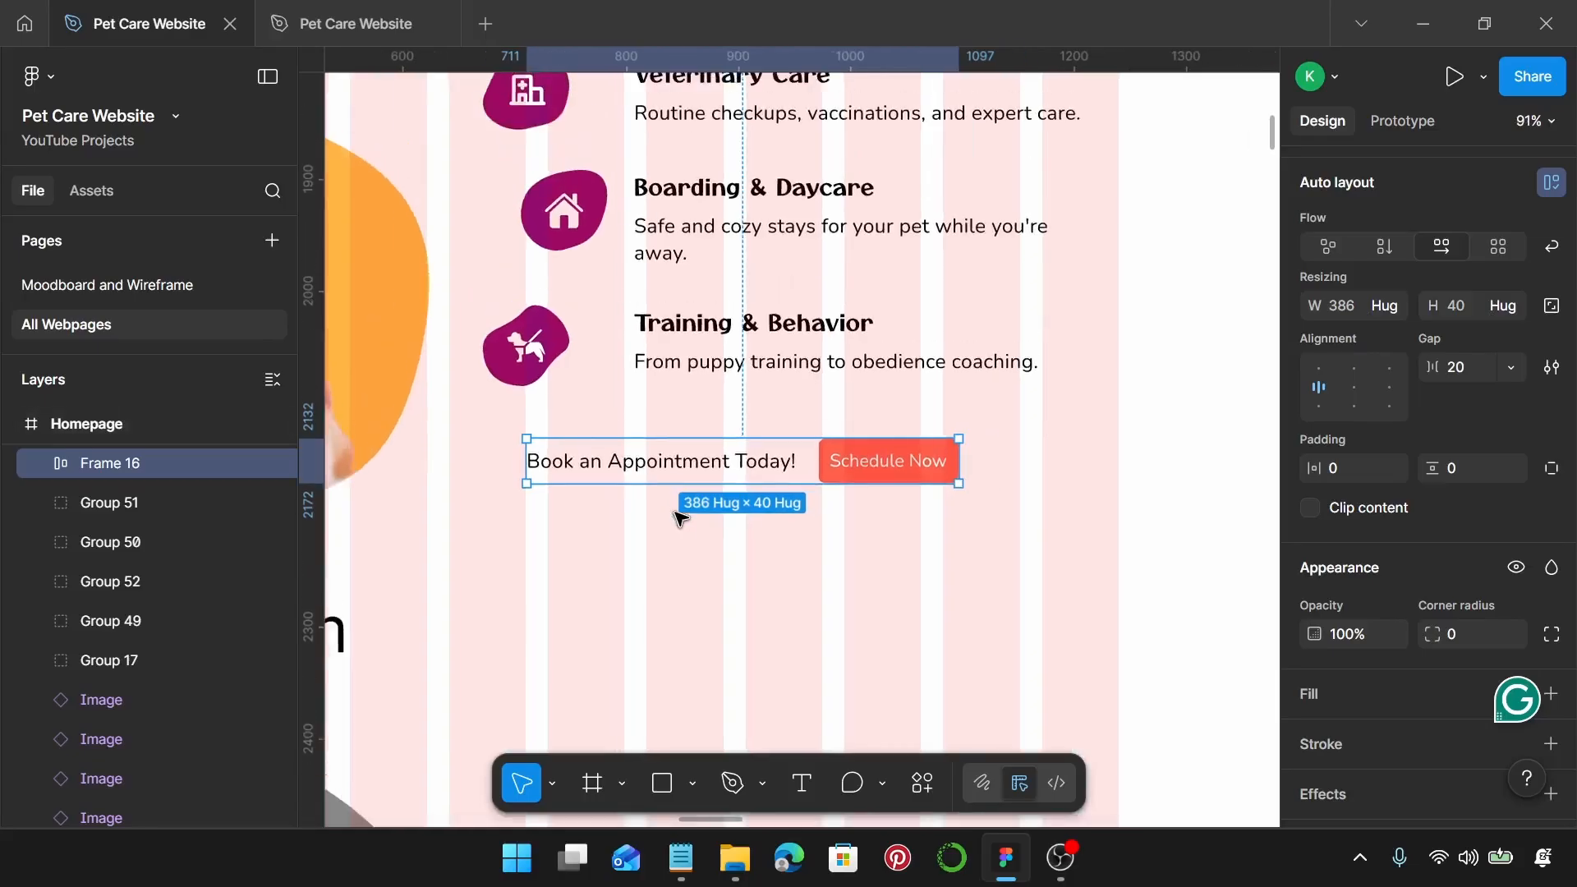
scroll(680, 518, "down", 3)
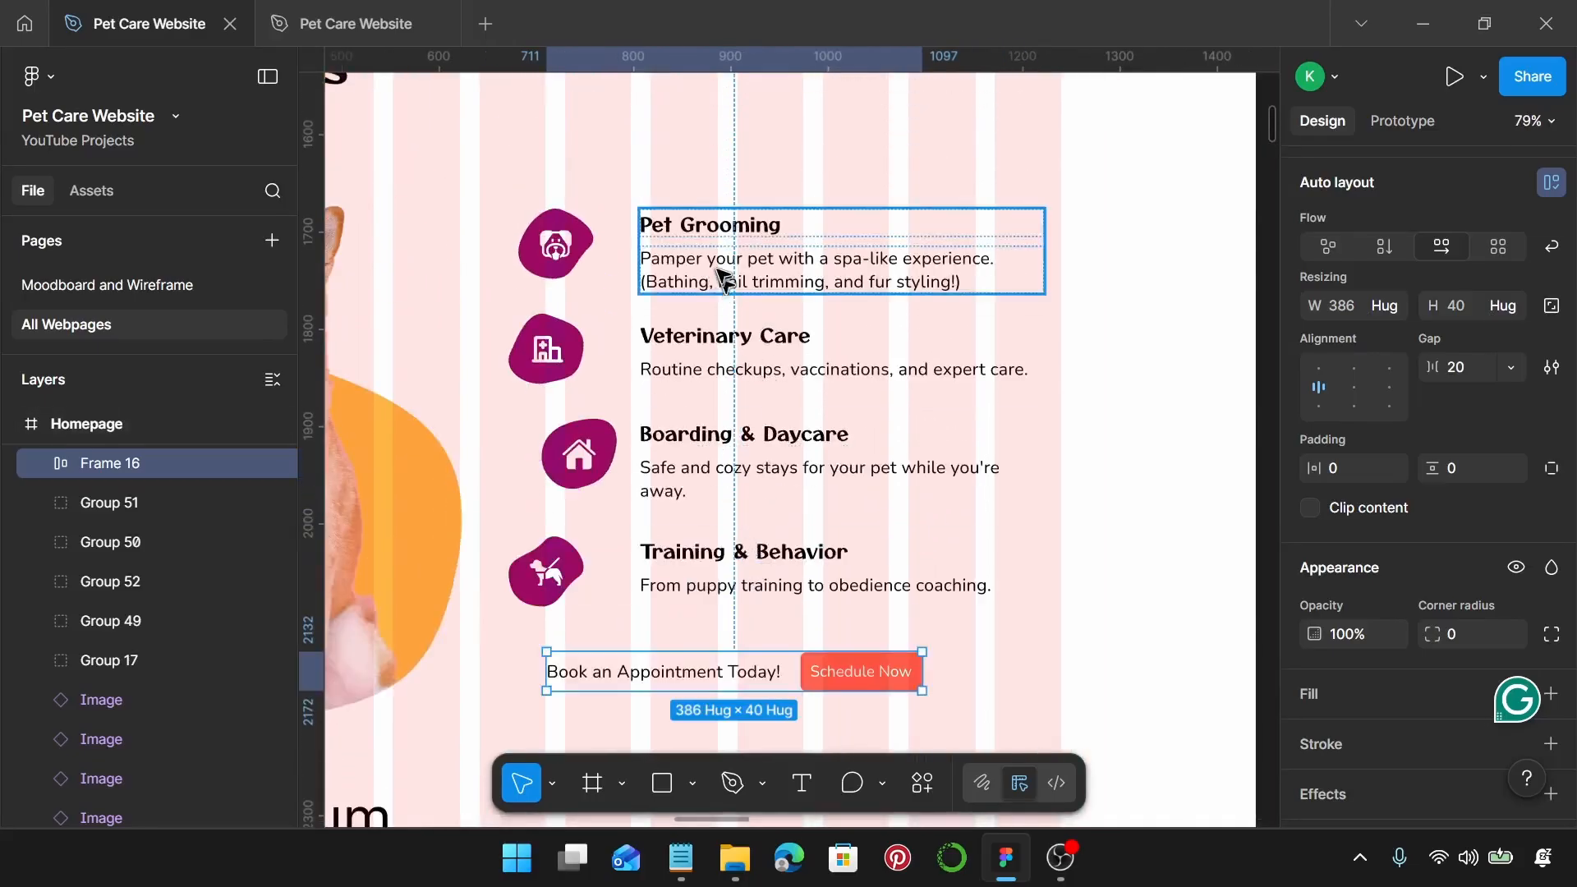
left_click(699, 277)
left_click_drag(688, 260, 665, 257)
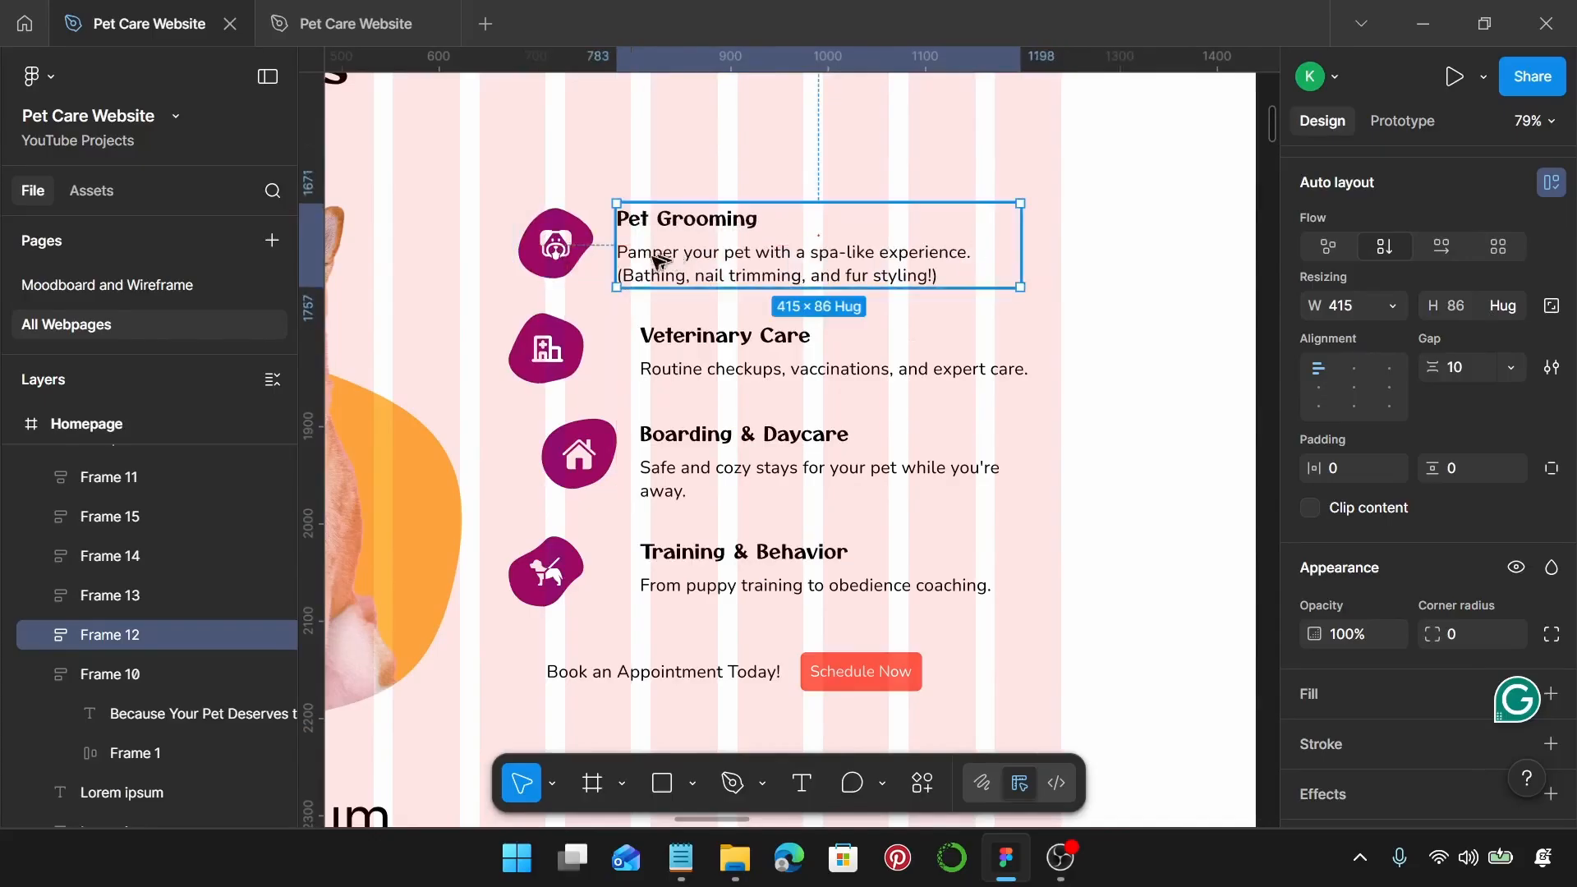
left_click(580, 247, "shift")
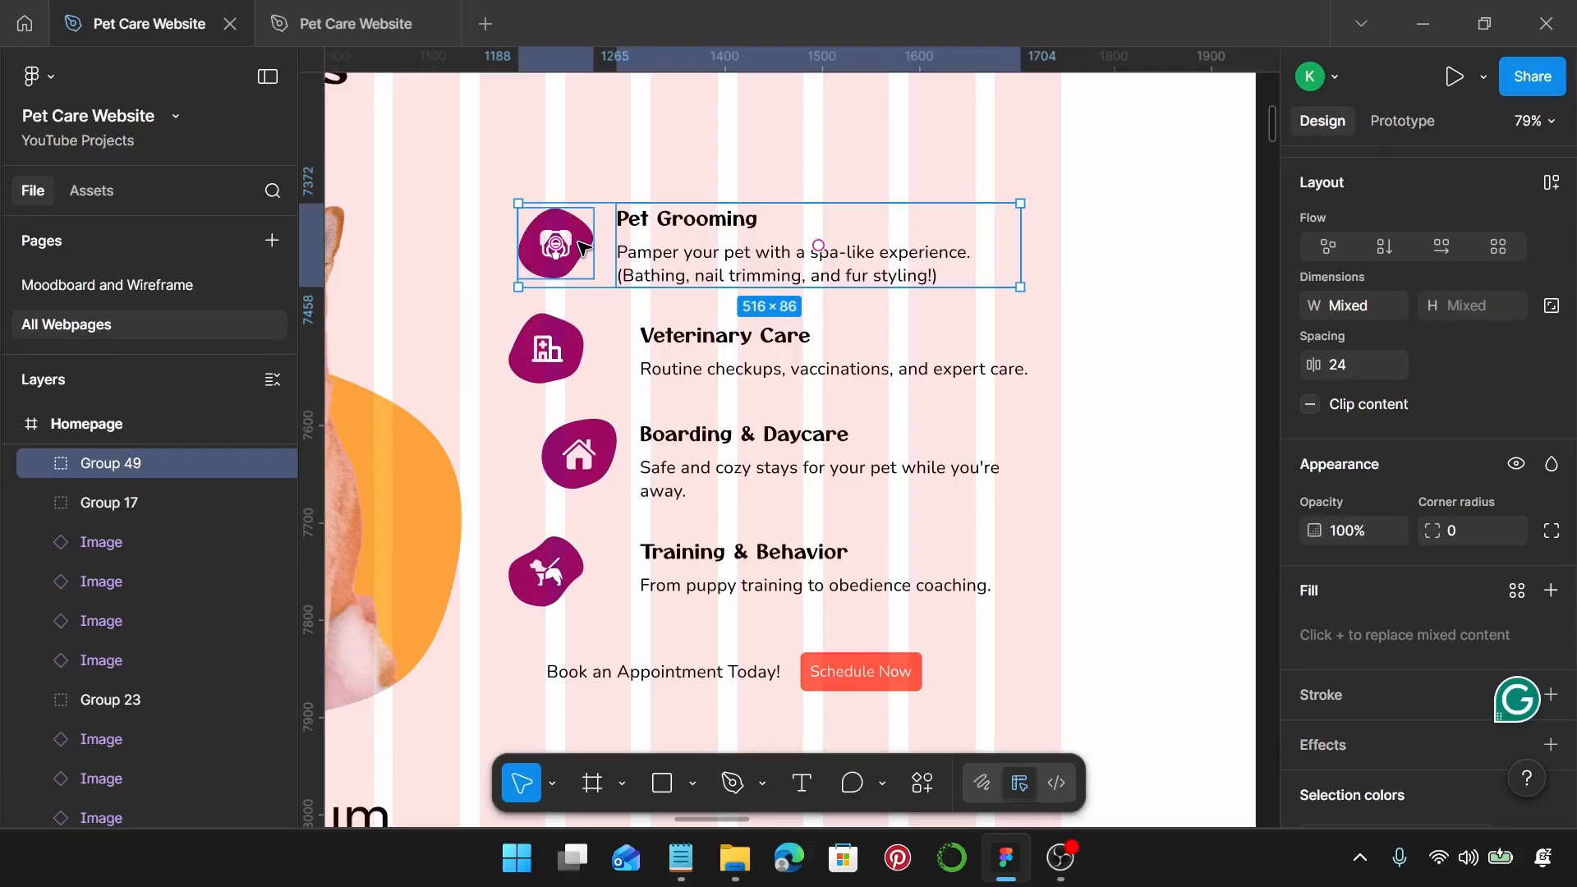
key("shift+a")
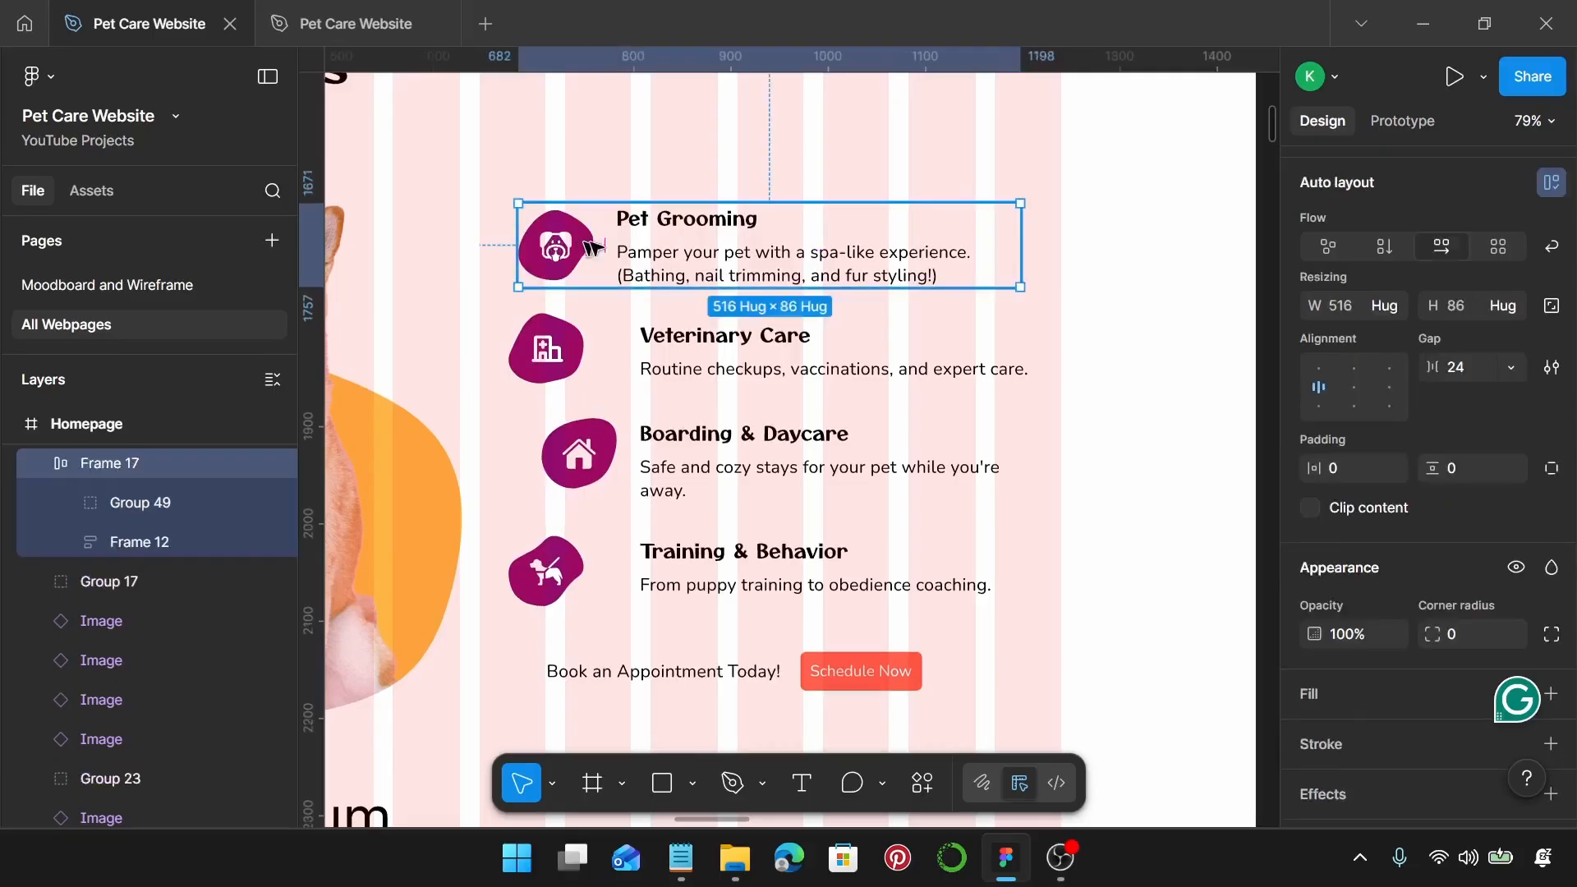
left_click(1481, 368)
type("15")
key("Return")
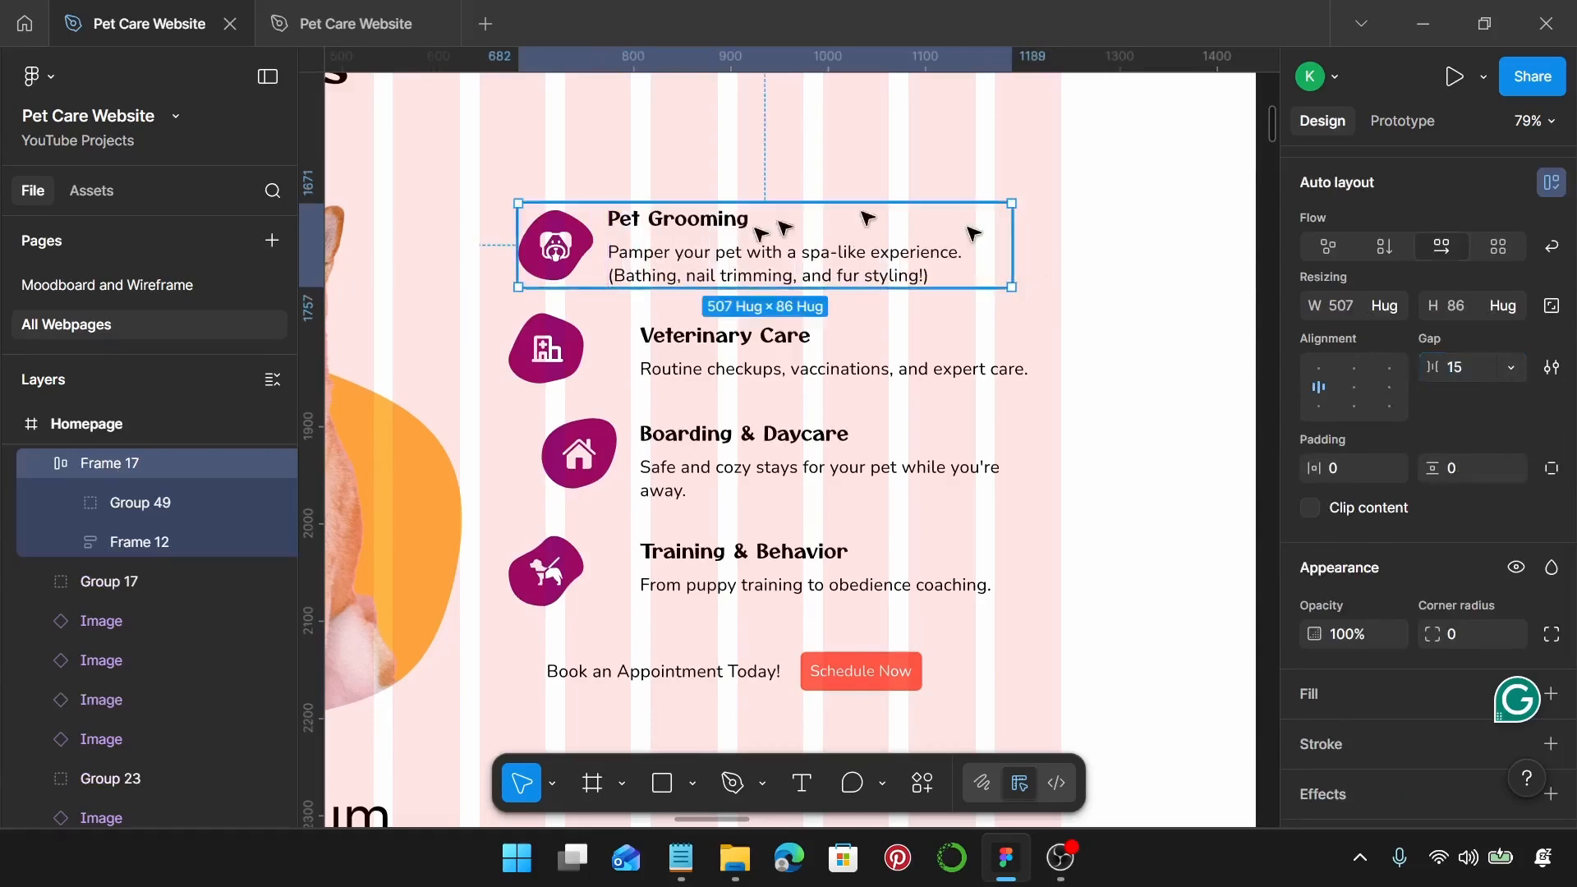
Step: Combine the Veterinary Care icon and text in a horizontal auto layout with a gap of 15
left_click(549, 353)
left_click(669, 334, "shift")
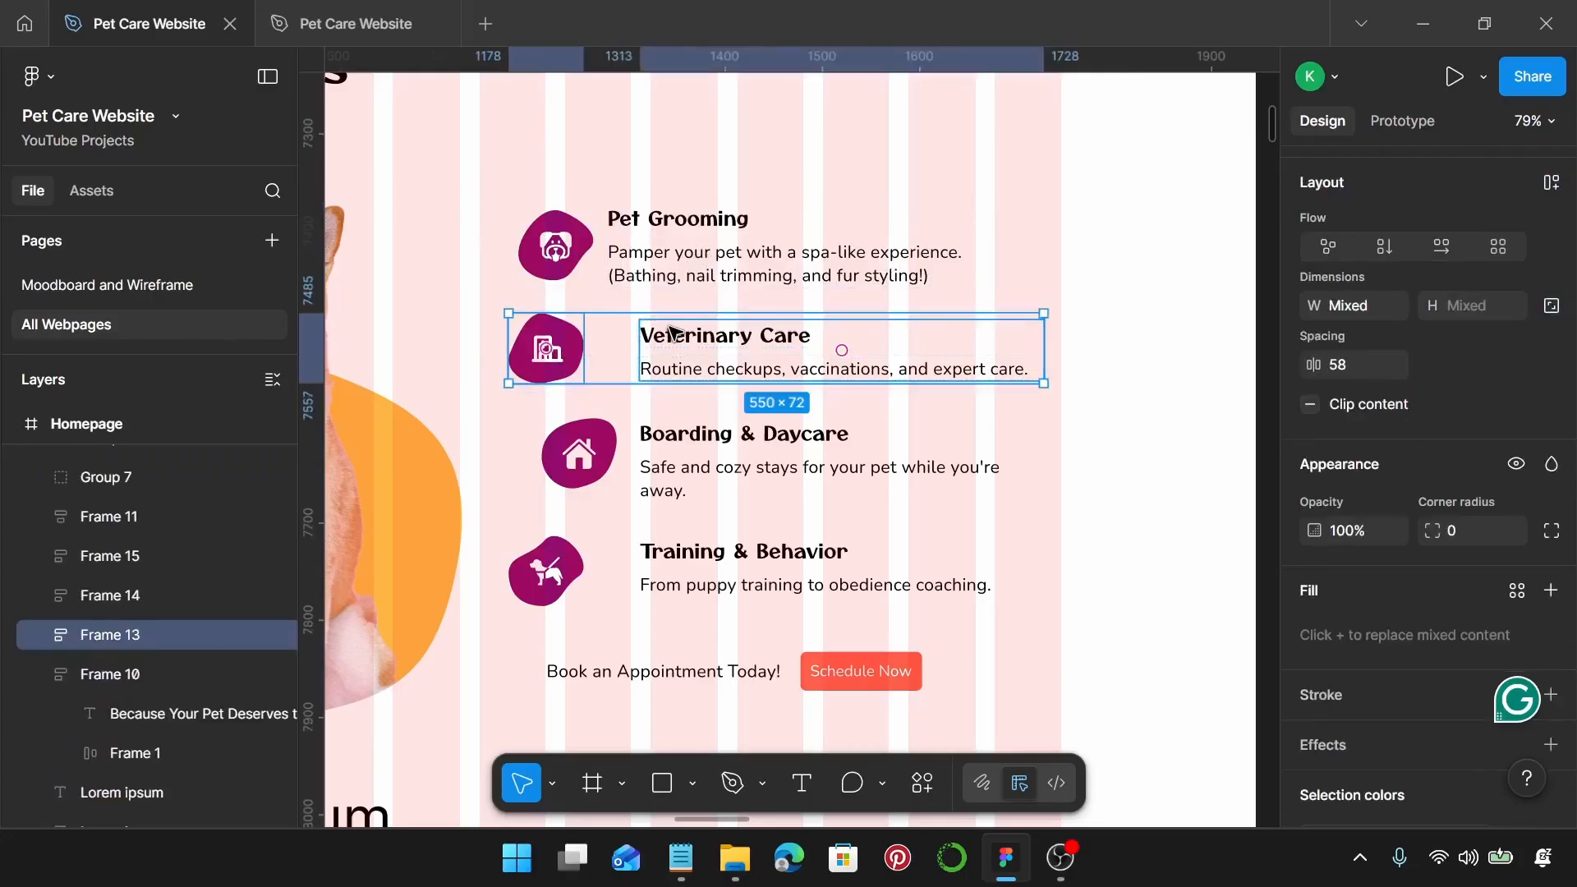
key("shift+a")
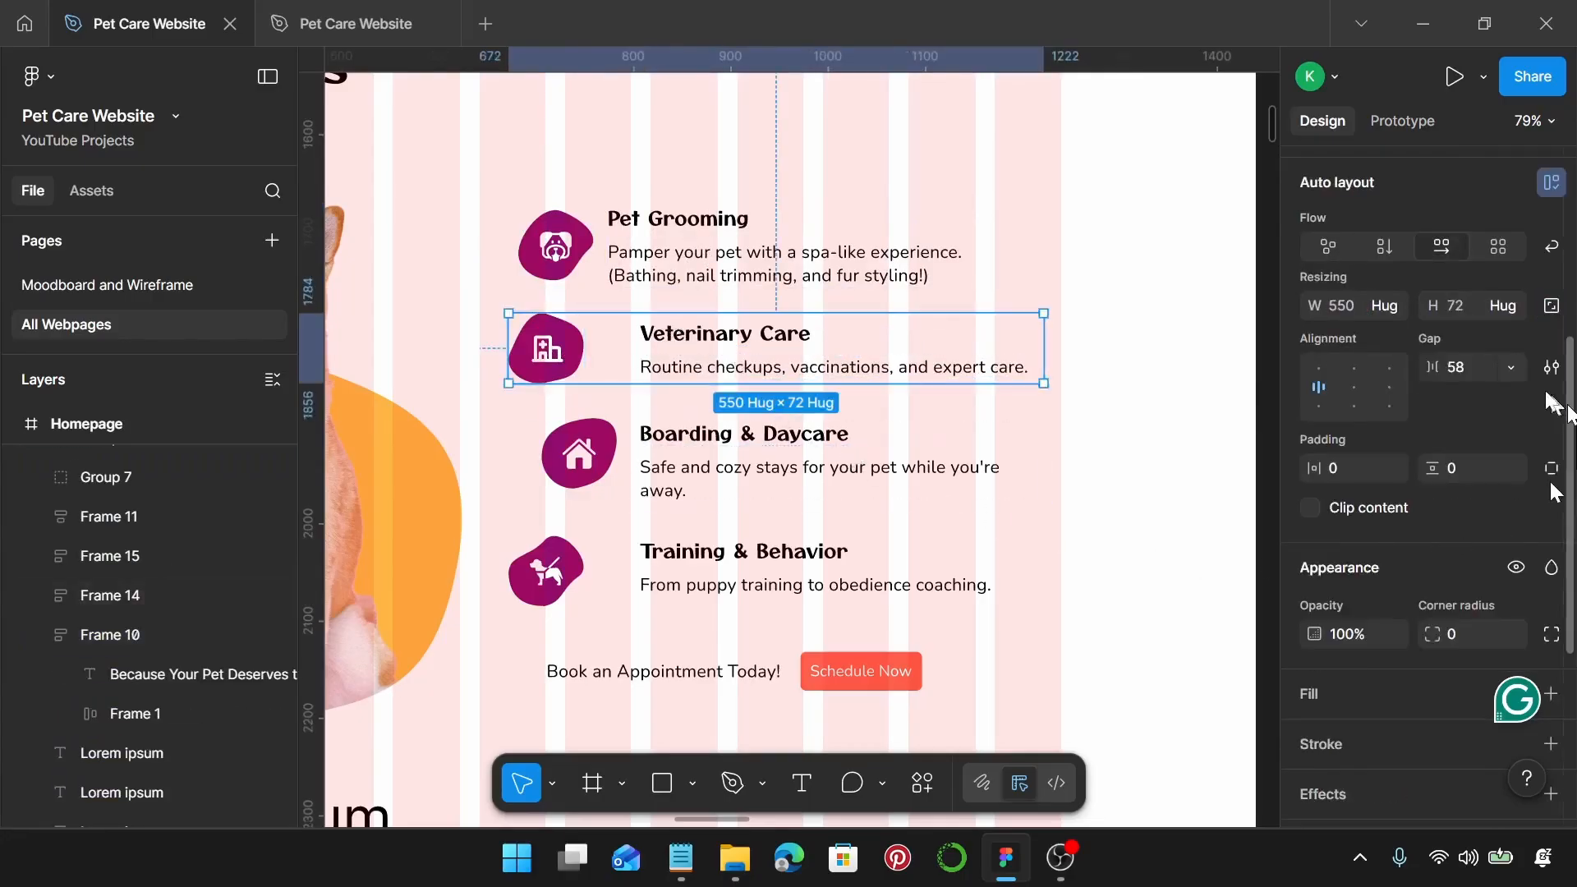
left_click(1485, 369)
type("1")
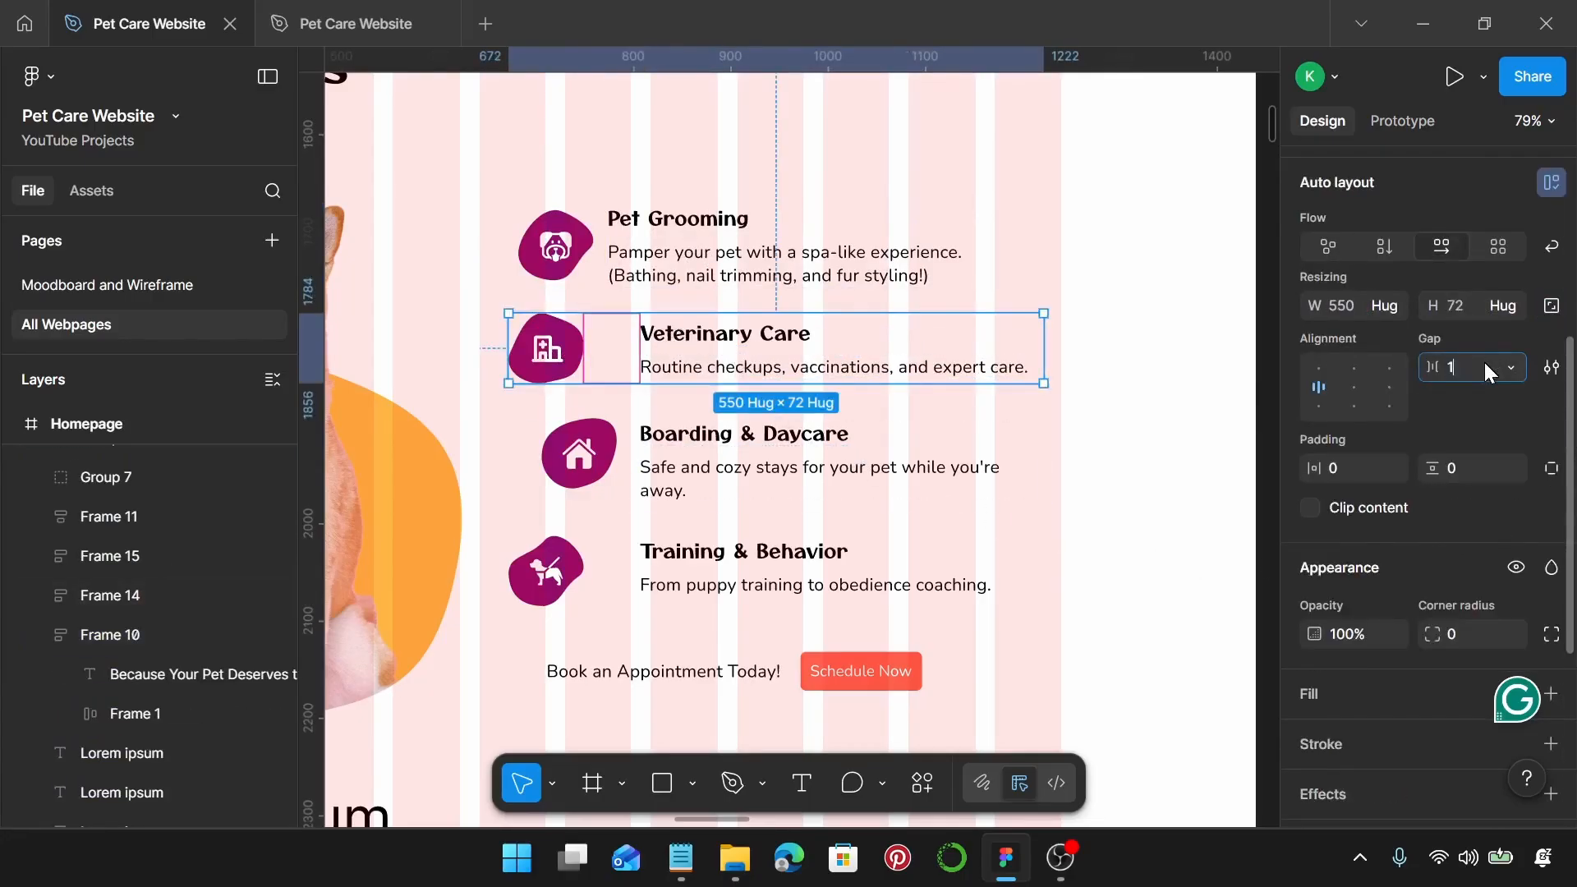
type("5")
key("Return")
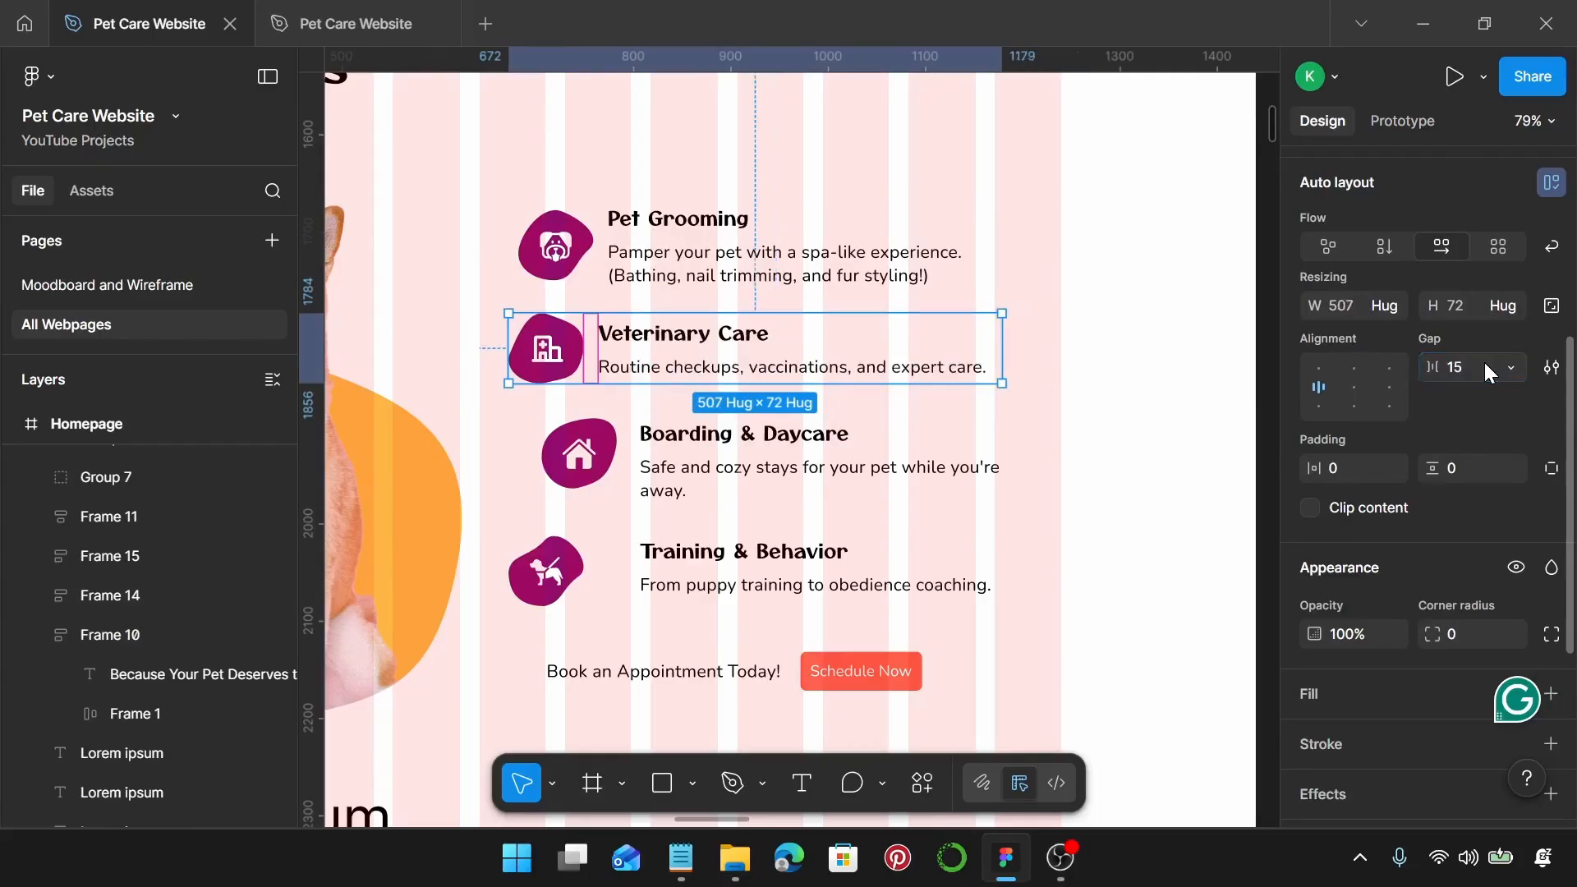
Step: Combine the Boarding & Daycare icon and text in an auto layout, left-aligned and vertically centred, with a gap of 15
left_click(614, 486)
left_click(728, 457, "shift")
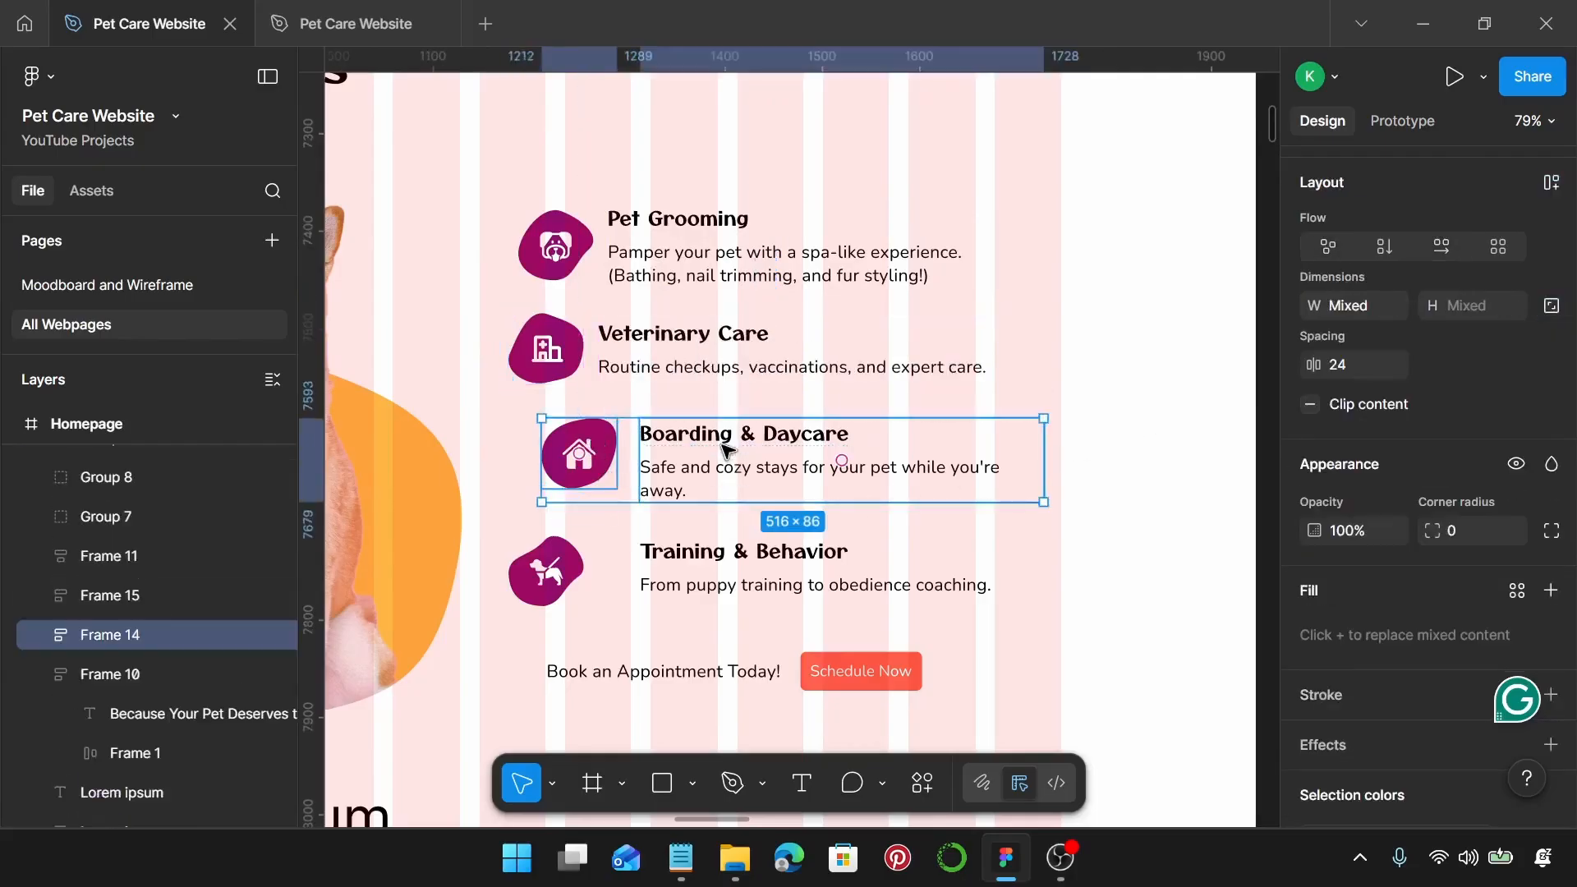
key("shift+a")
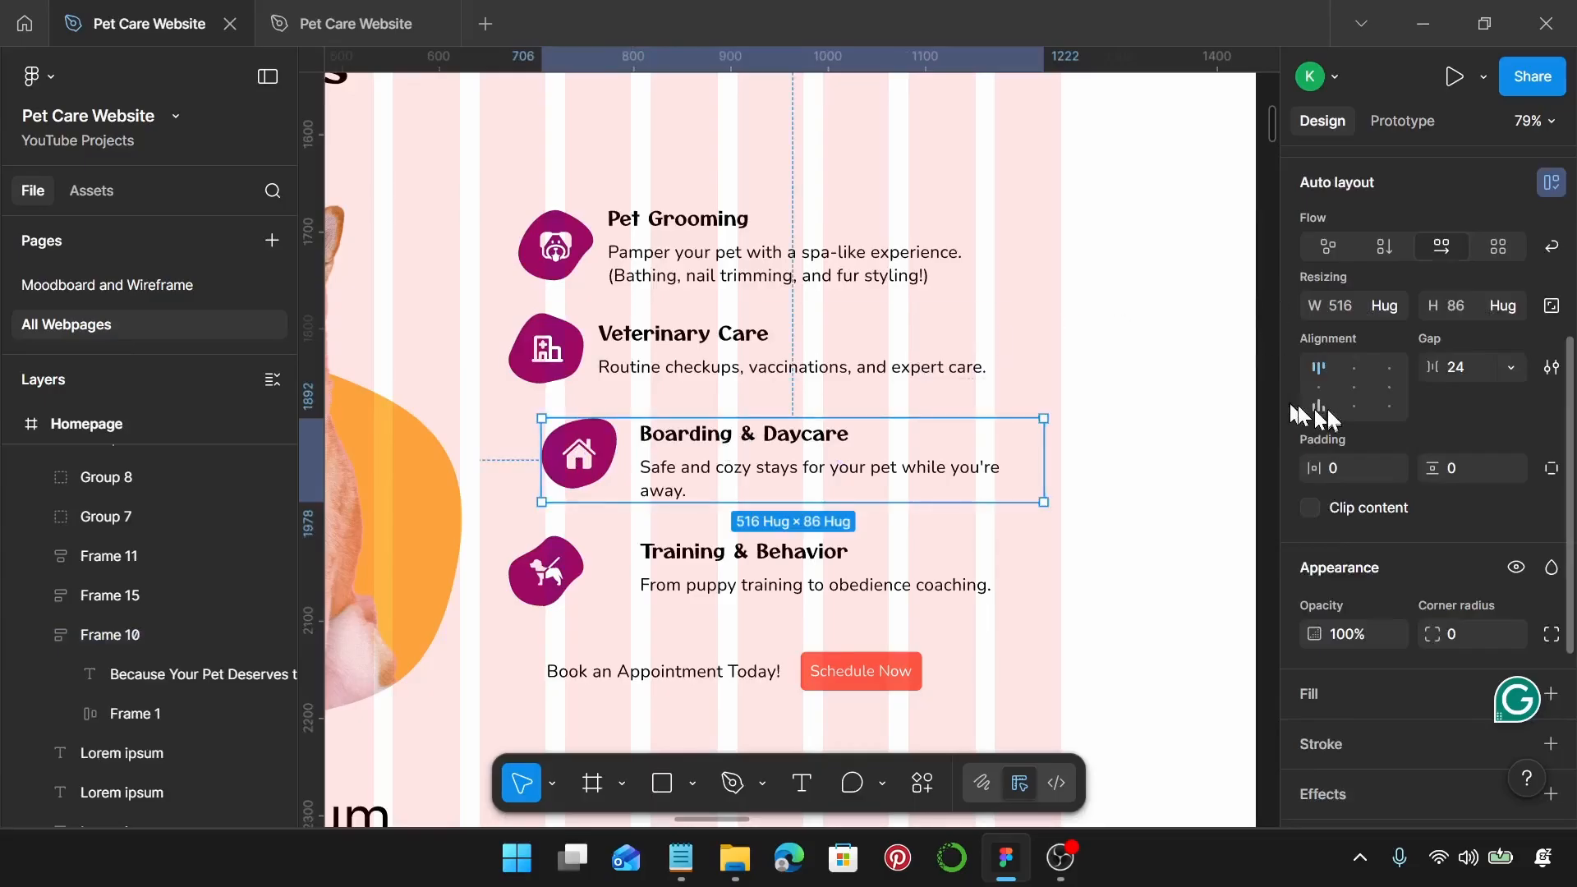
left_click(1327, 389)
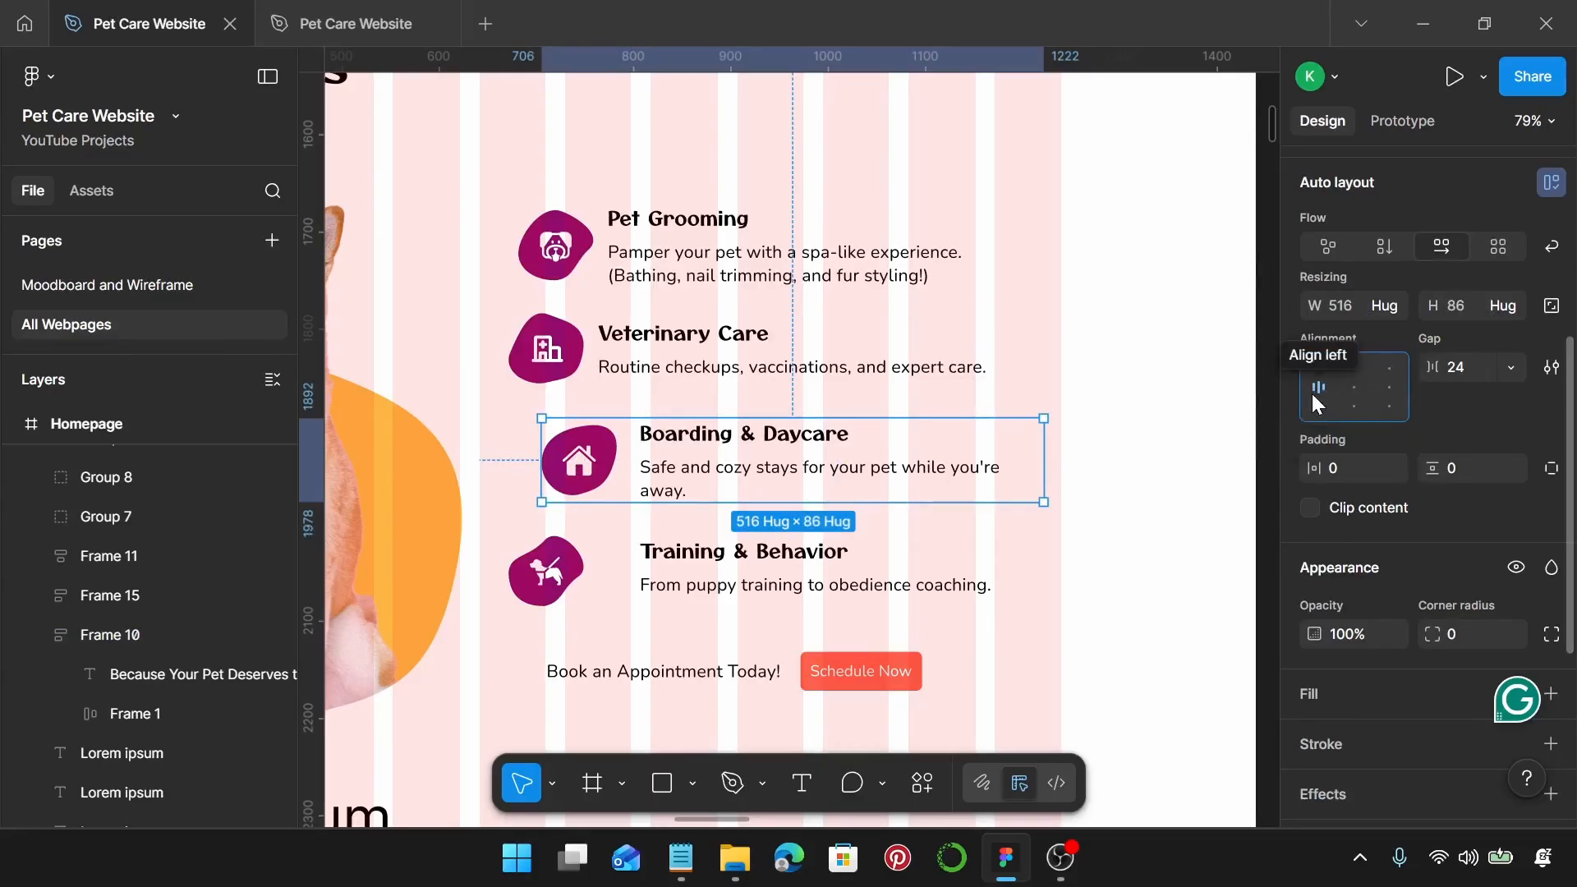
left_click(1470, 370)
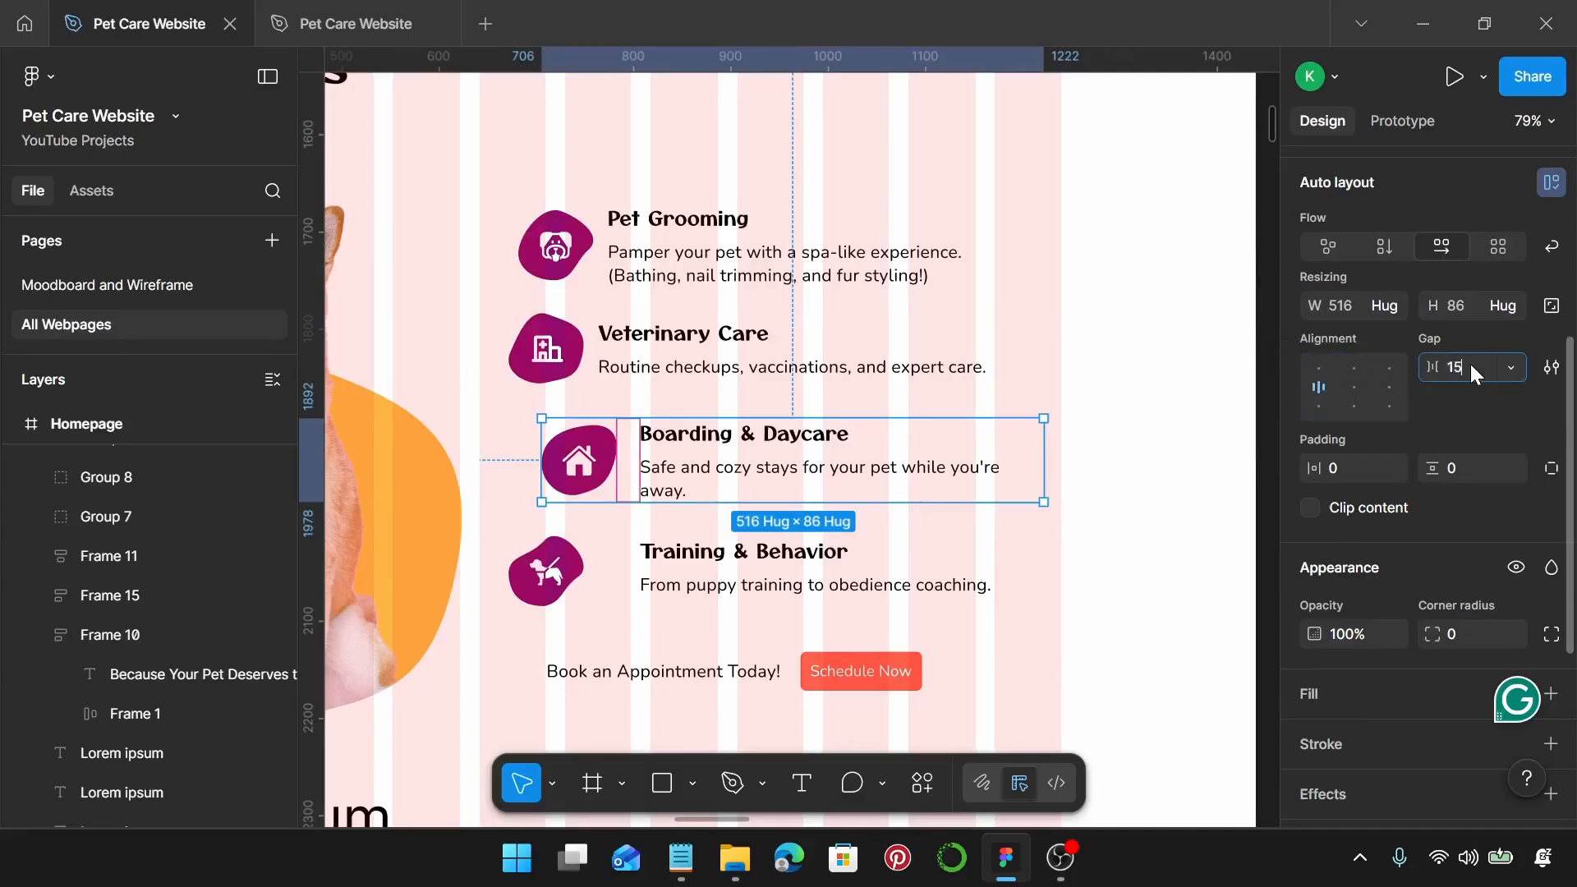
Step: Set the gap of the Boarding & Daycare row to 15
type("15")
key("Return")
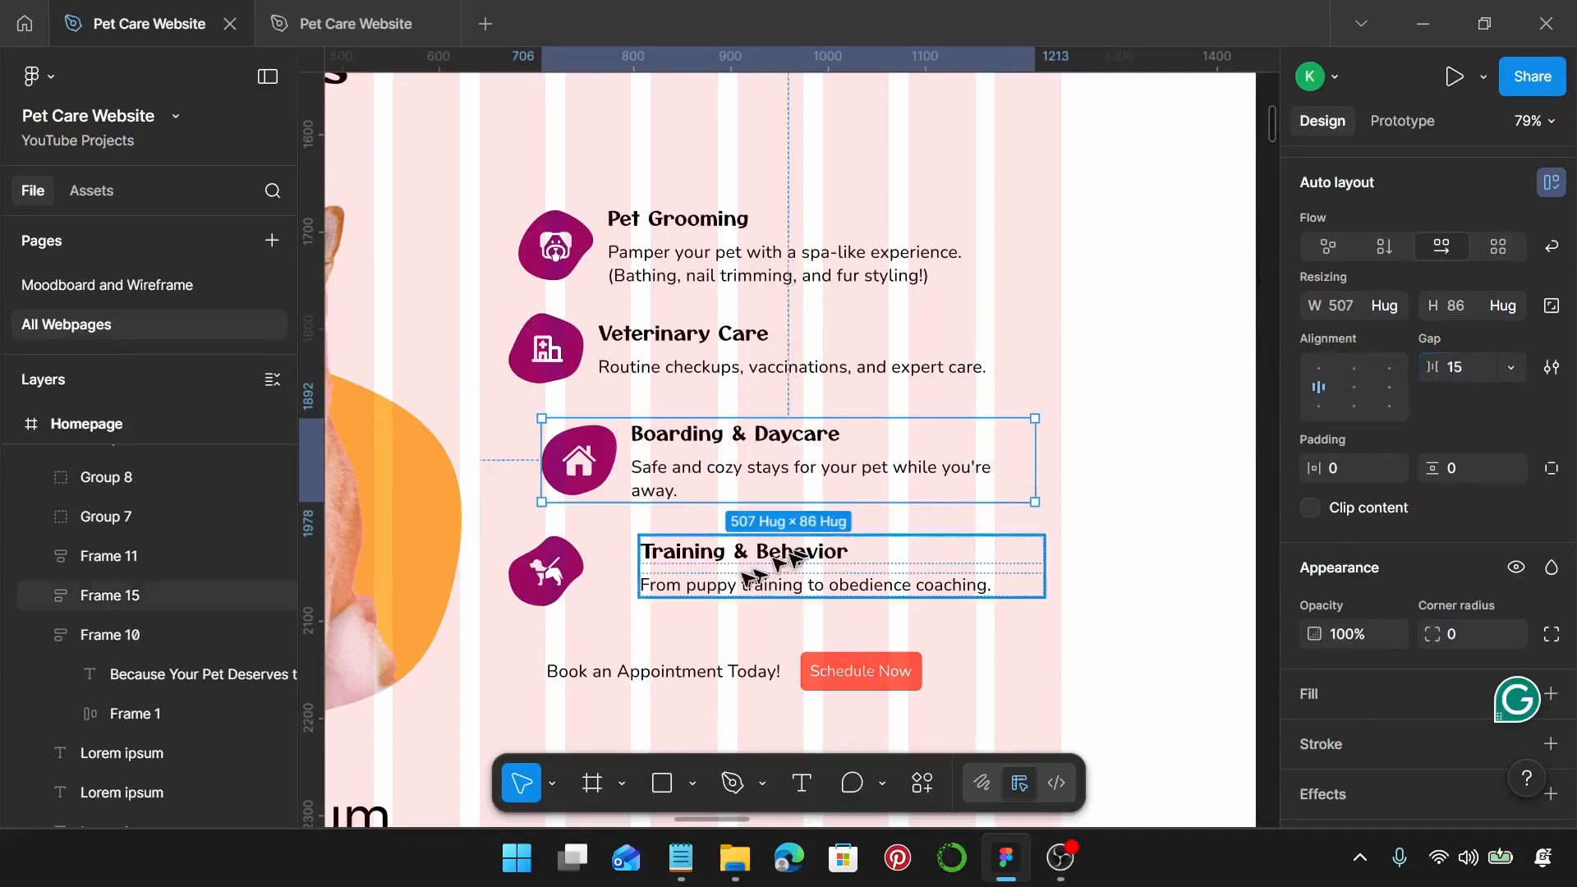
Step: Combine the Training & Behavior icon and text into a horizontal auto layout, aligned left and vertically centred, with a gap of 15
left_click(537, 567)
left_click(675, 565, "shift")
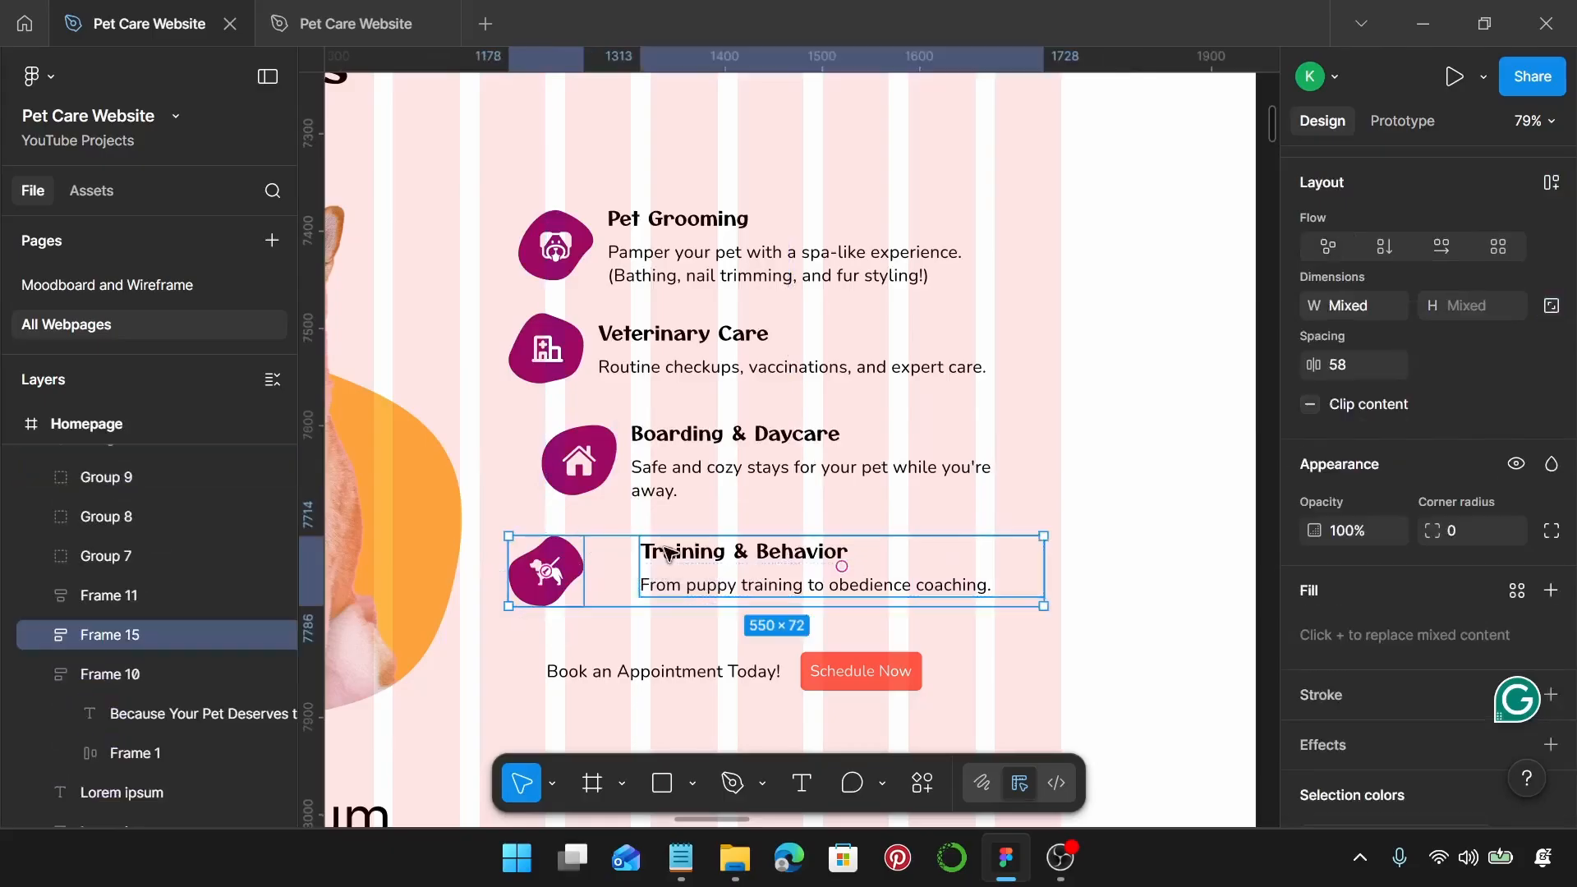
key("shift+a")
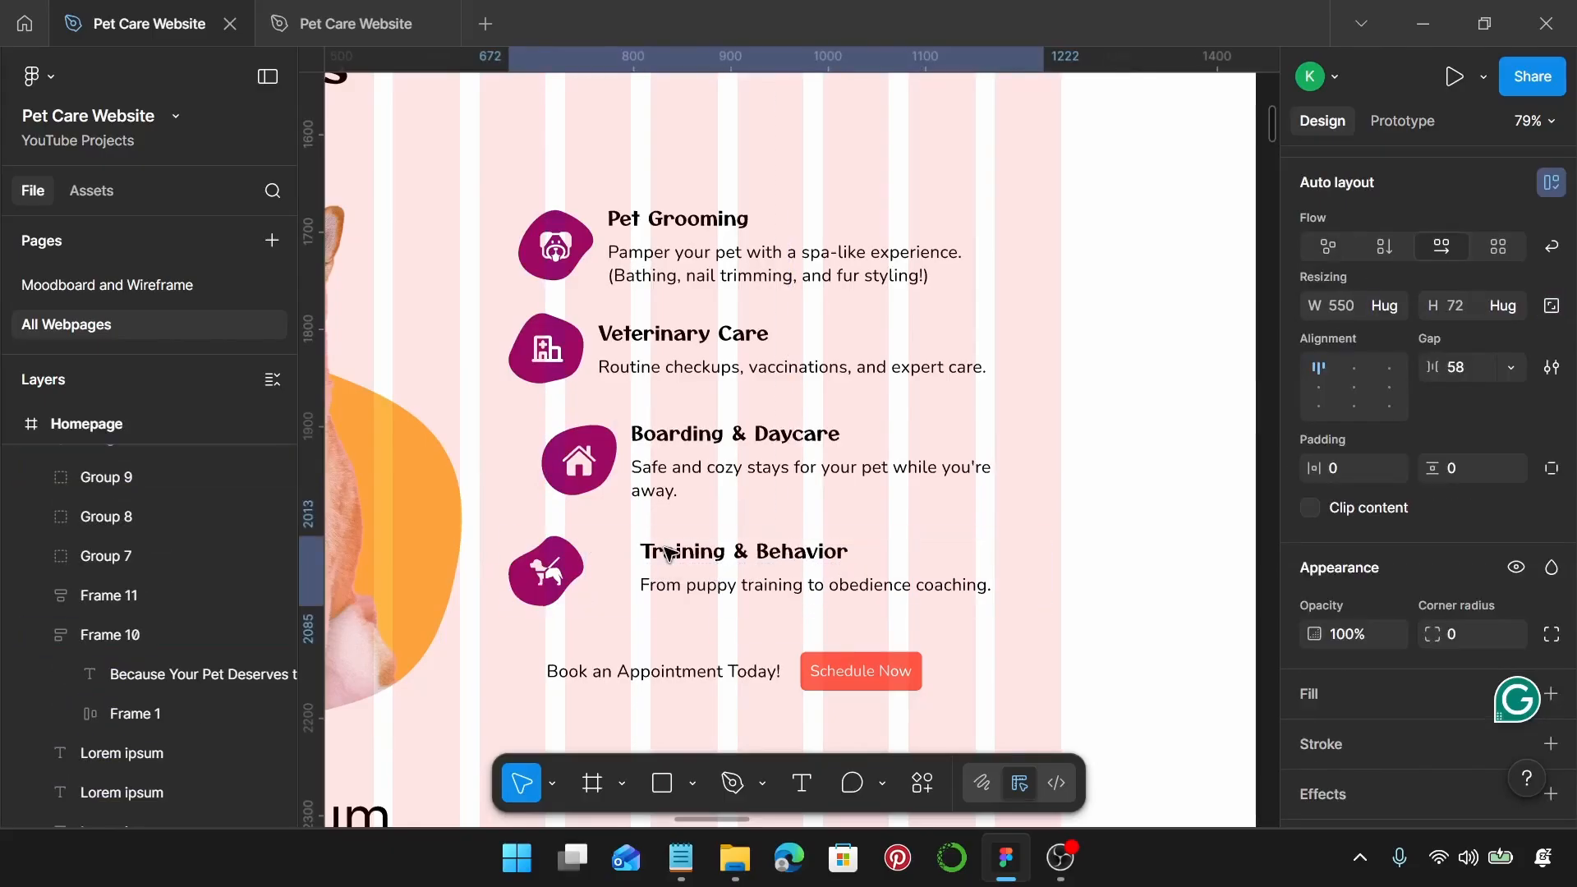
left_click(1317, 384)
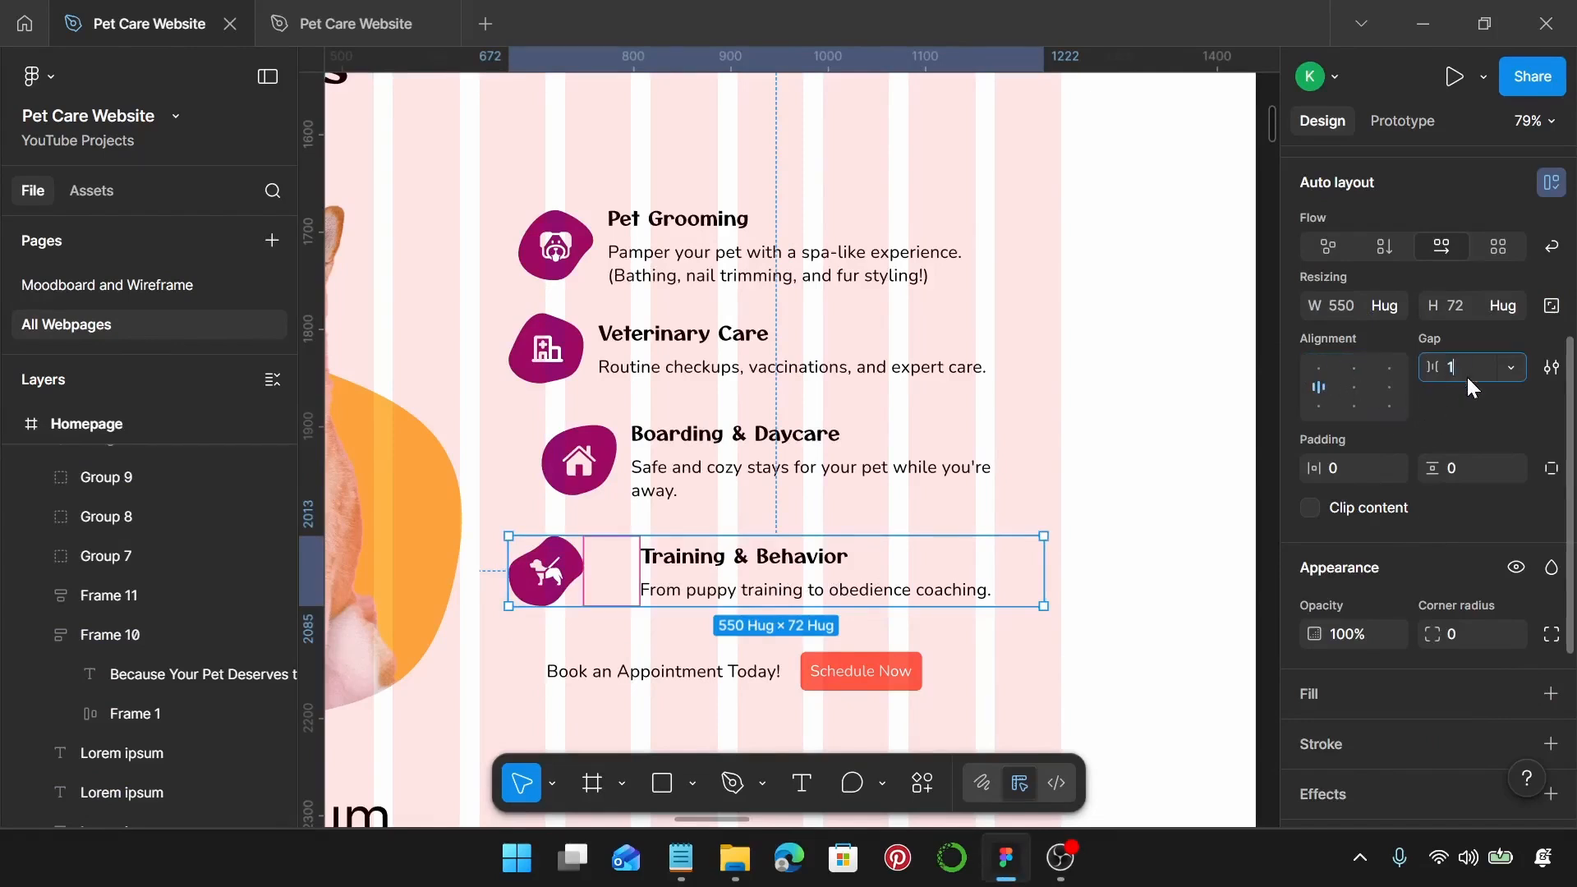
key("Return")
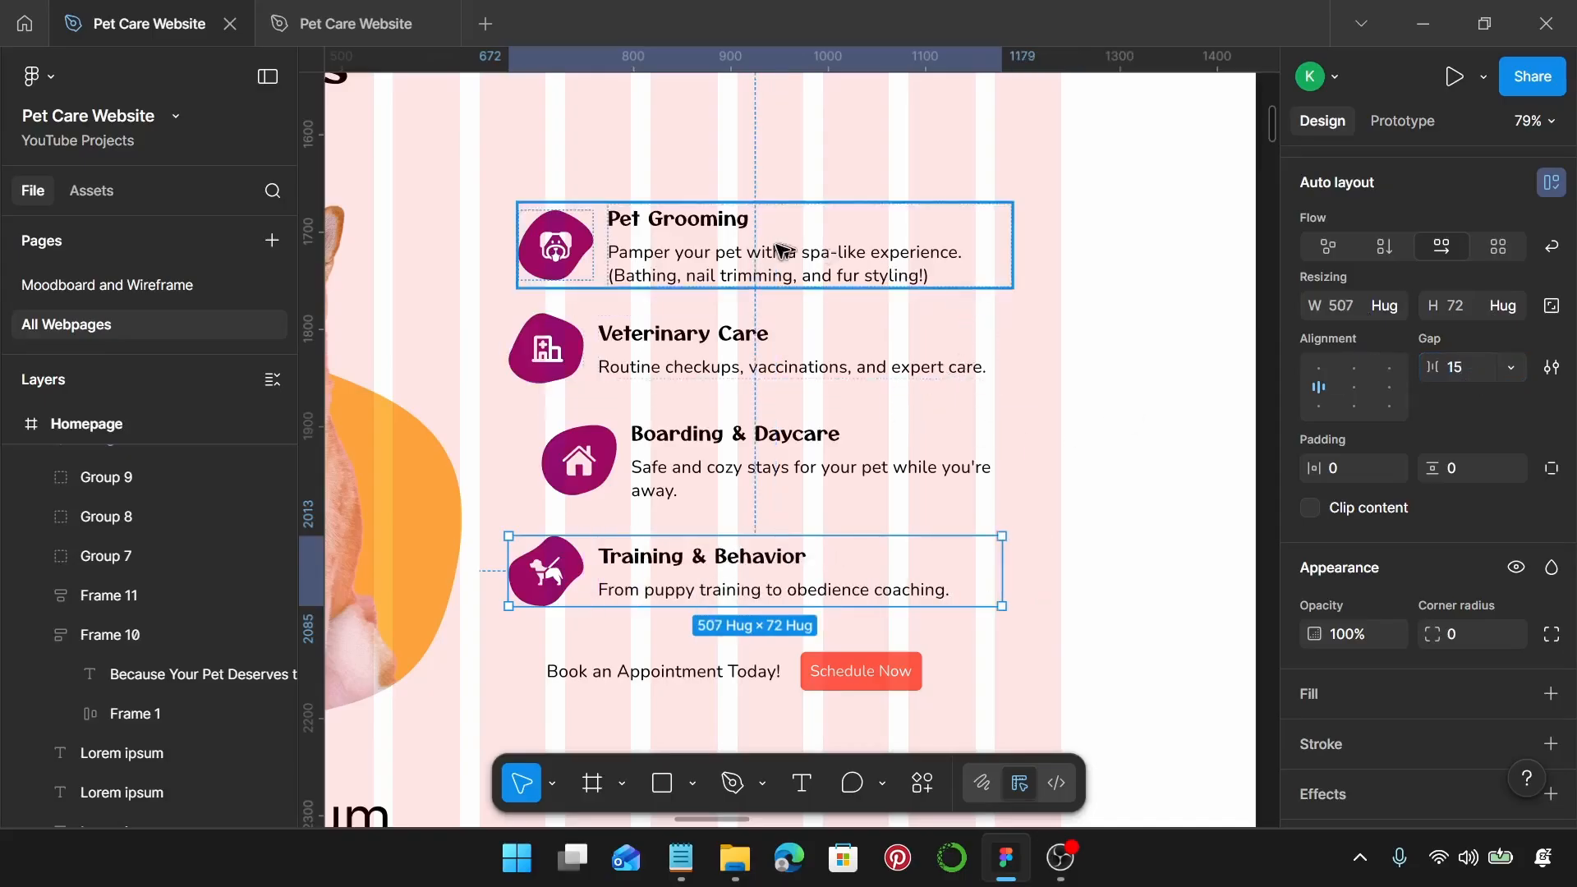
Step: Try narrowing the Pet Grooming row to a width of 348
left_click(998, 267)
left_click_drag(1002, 262, 858, 263)
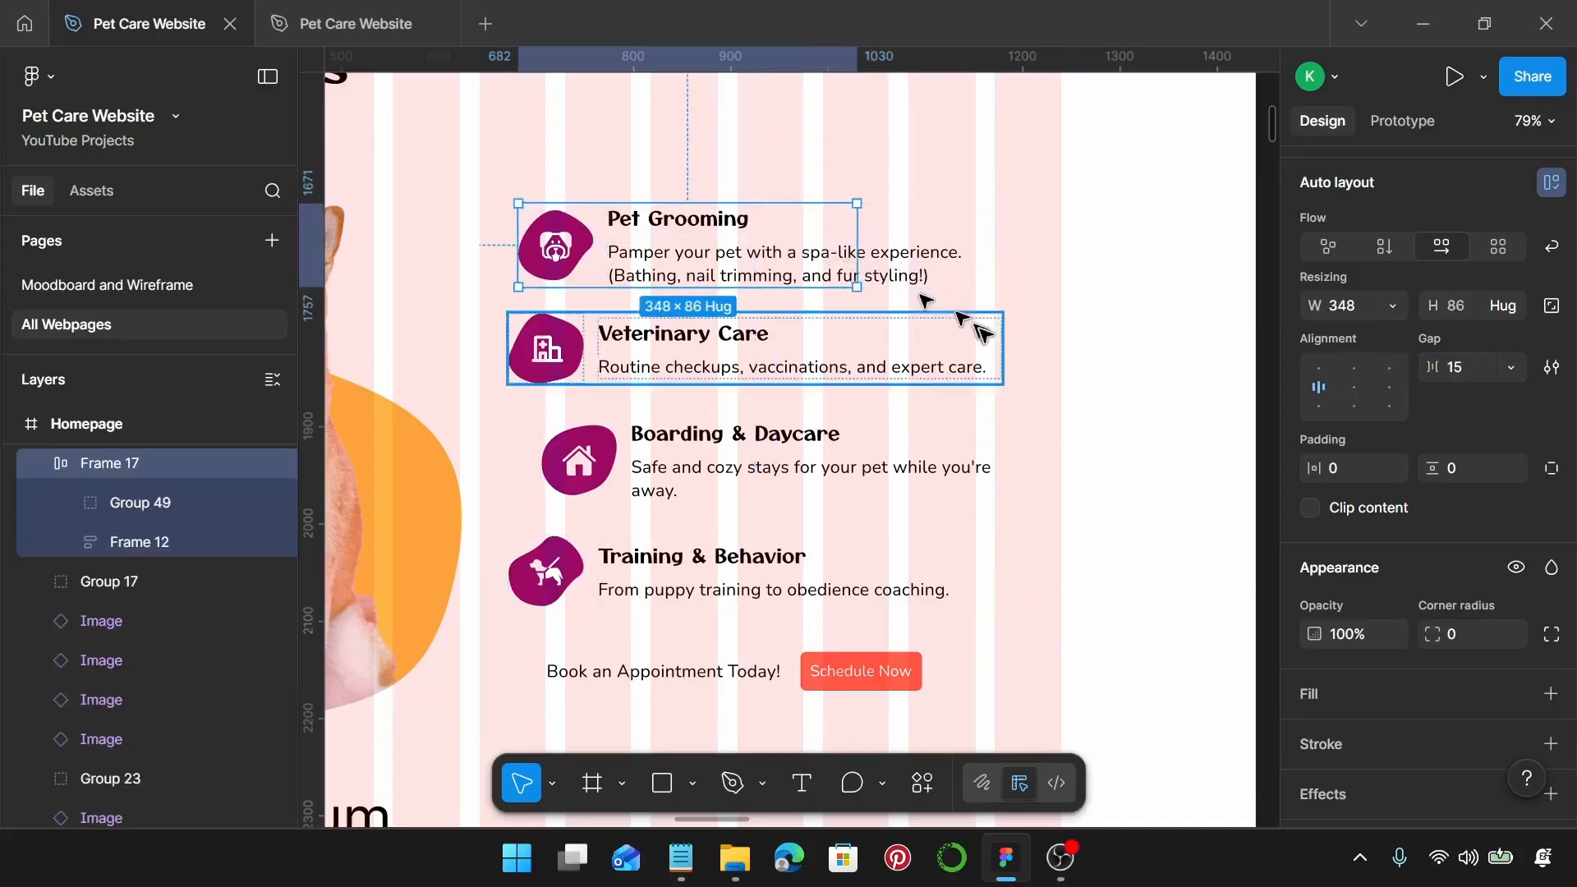
Step: Set the width of the Pet Grooming row's text frame to Fill container
left_click(605, 266)
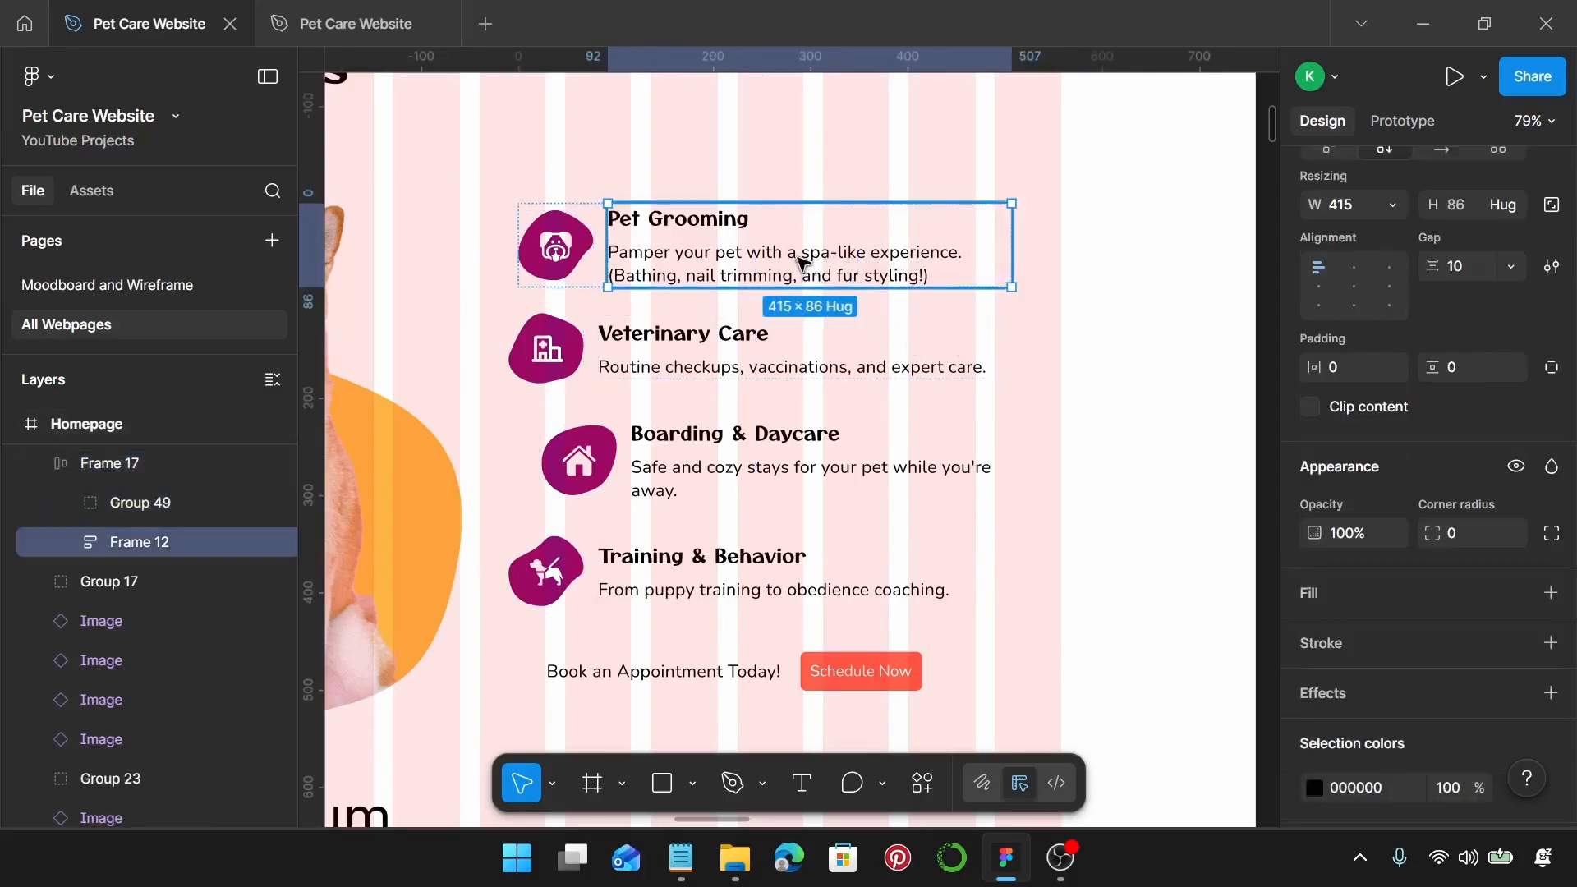
scroll(1408, 328, "up", 3)
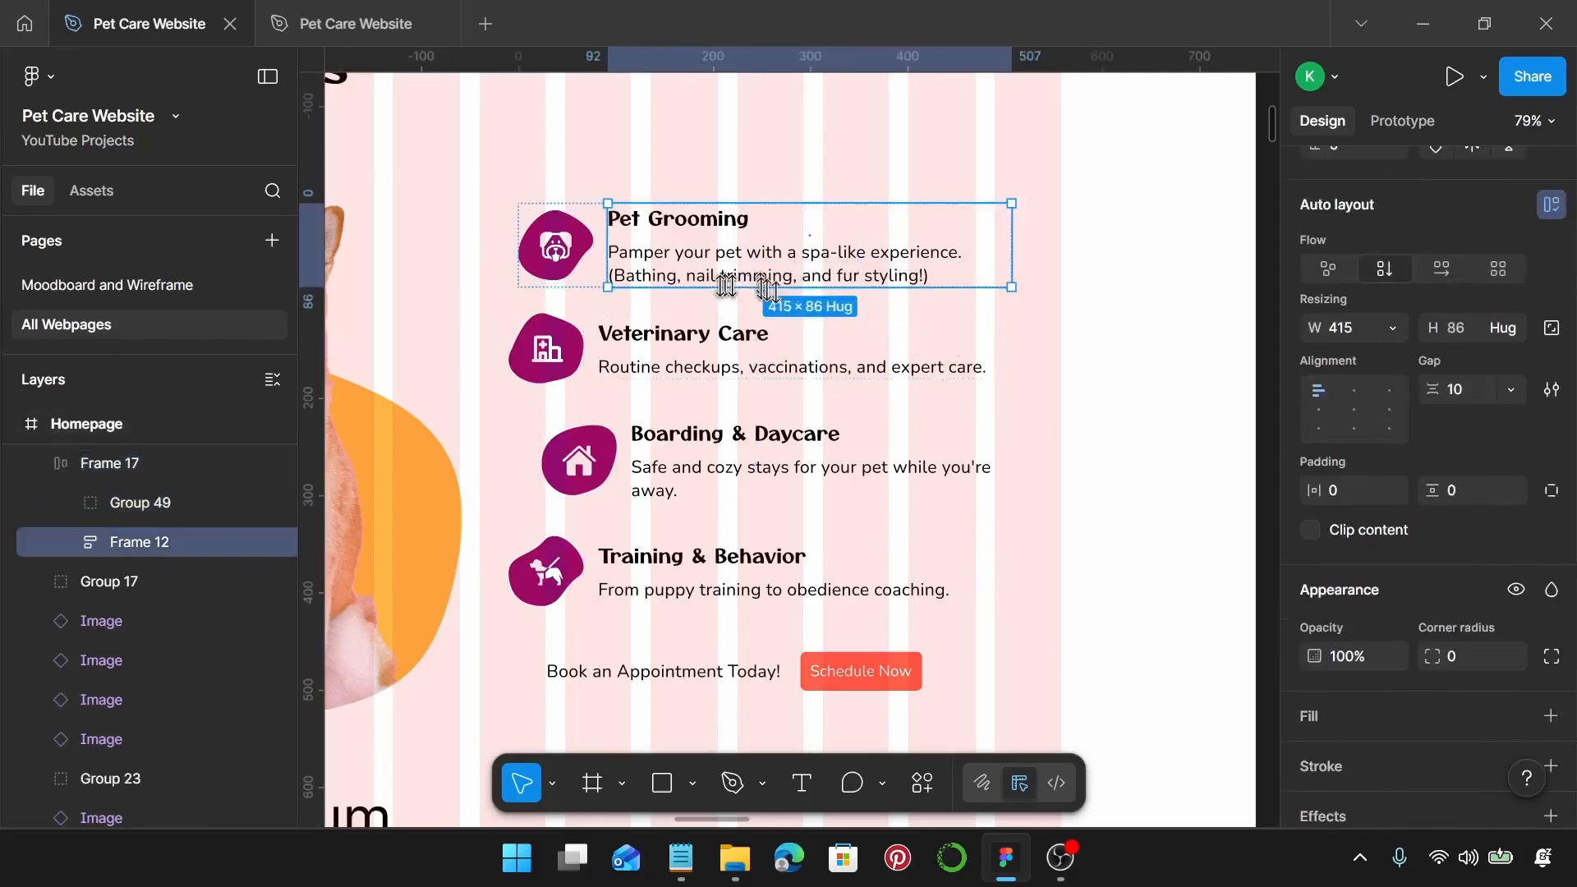
left_click(1392, 328)
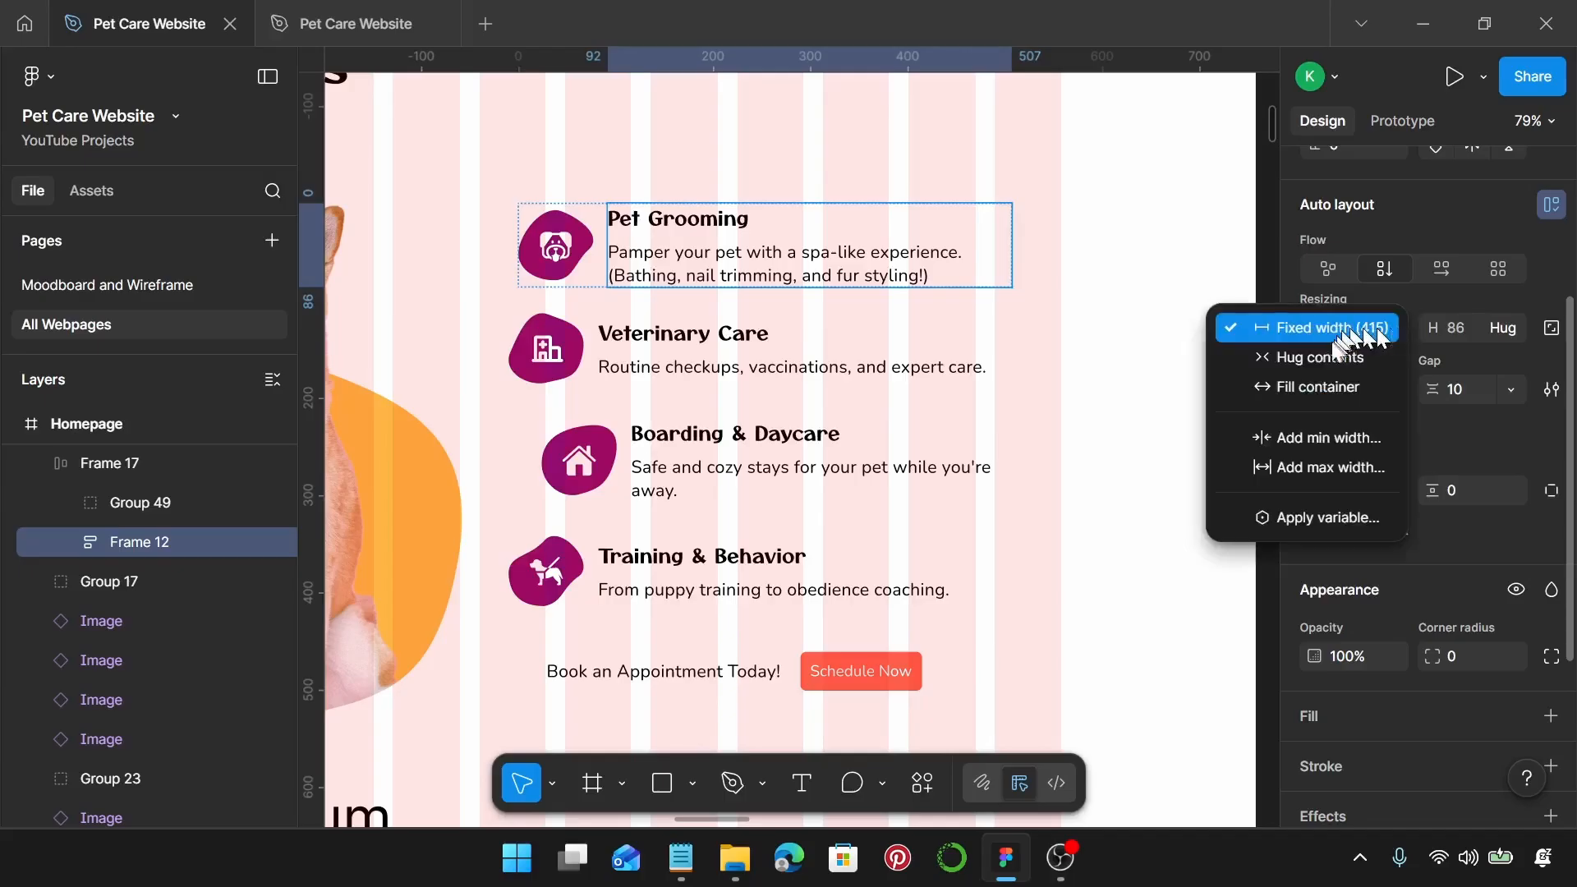
left_click(1331, 388)
left_click(1087, 324)
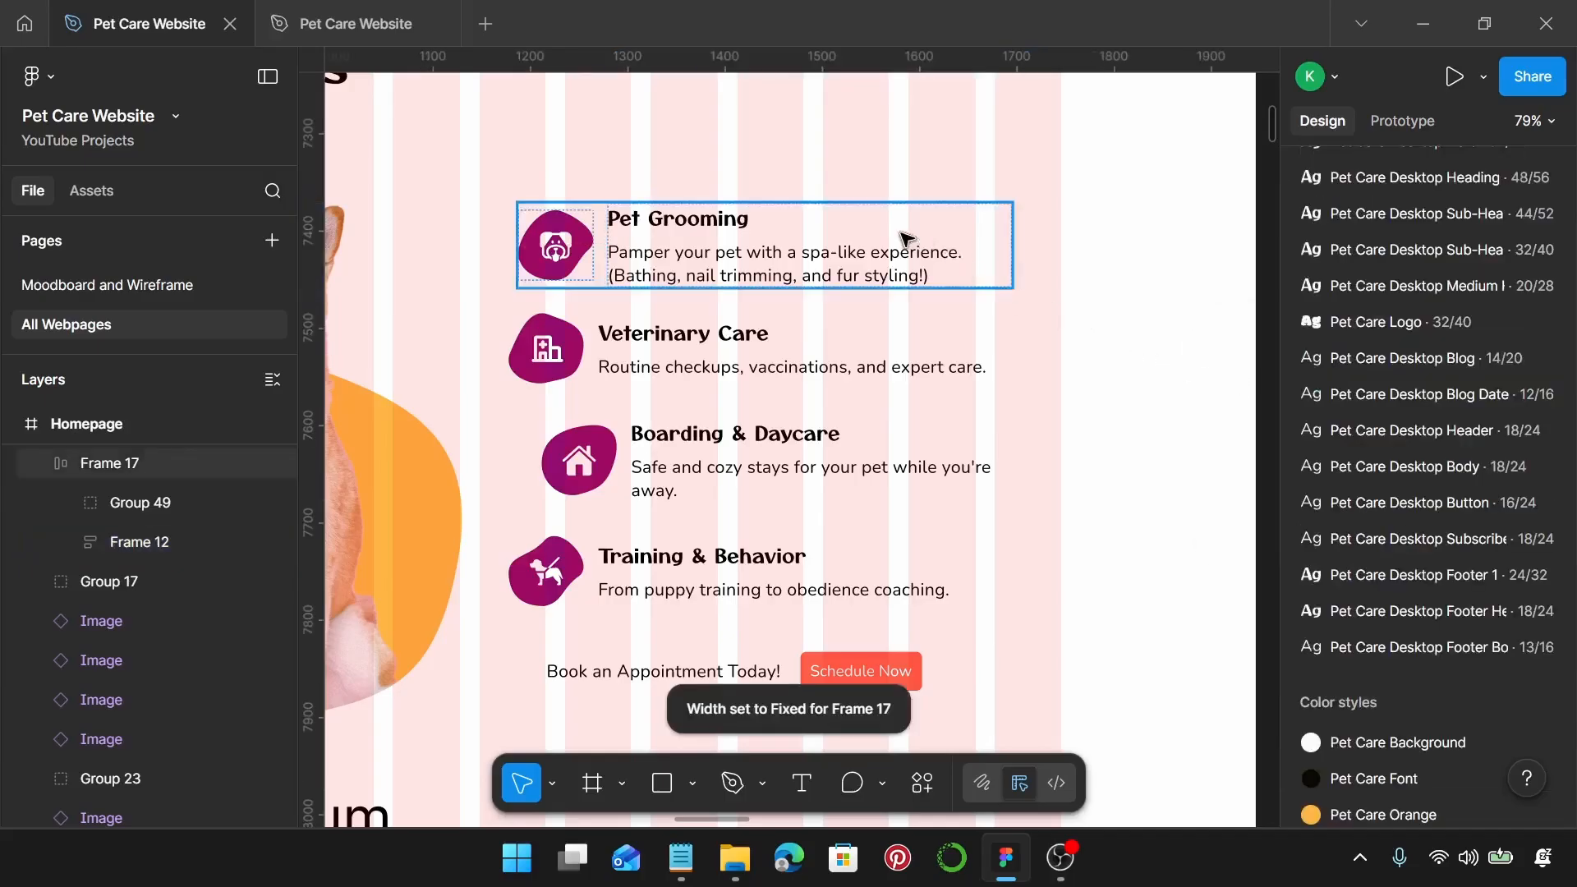
Step: Test the Pet Grooming row's text wrapping by narrowing the row to 311 wide, and undo the resize
left_click(909, 240)
left_click_drag(1011, 246, 825, 247)
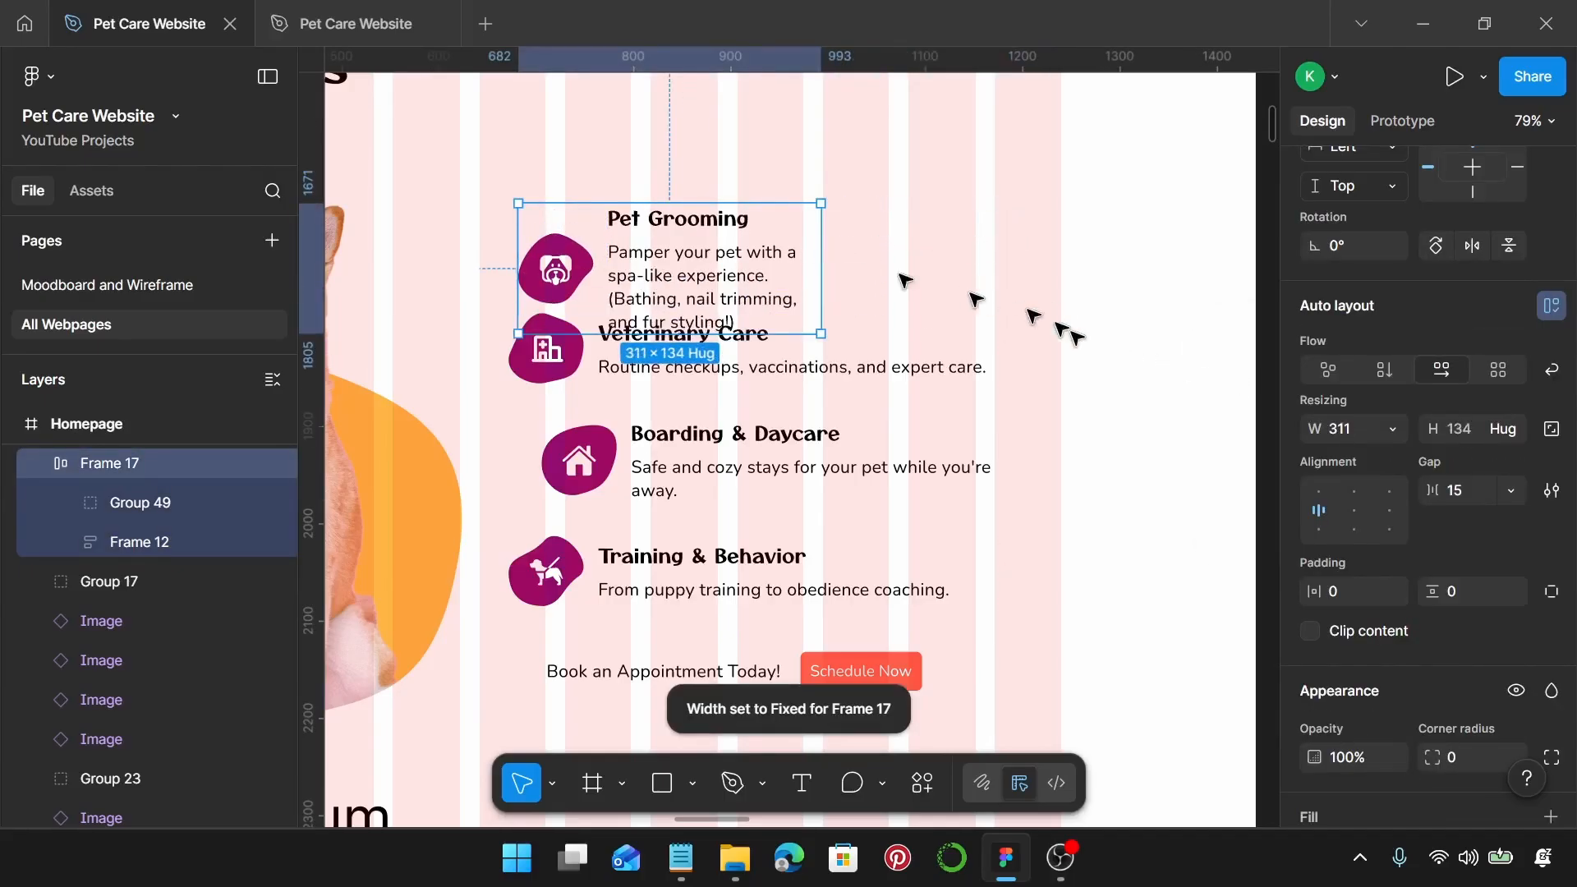
key("ctrl+z")
Step: Set the width of the Veterinary Care row's text frame to Fill container
left_click(858, 346)
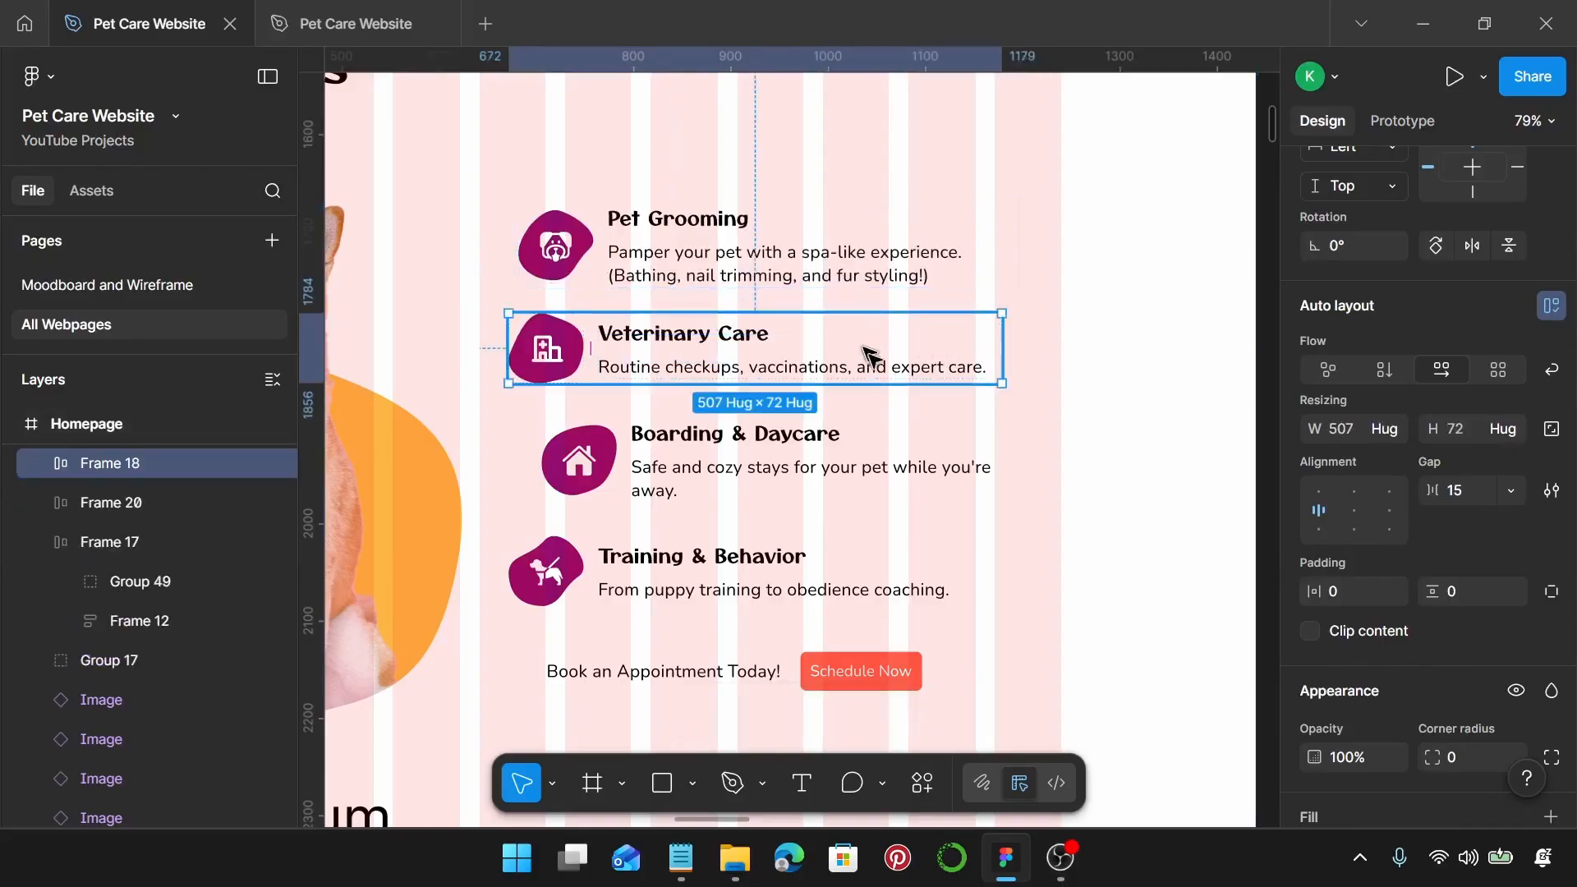
double_click(743, 367)
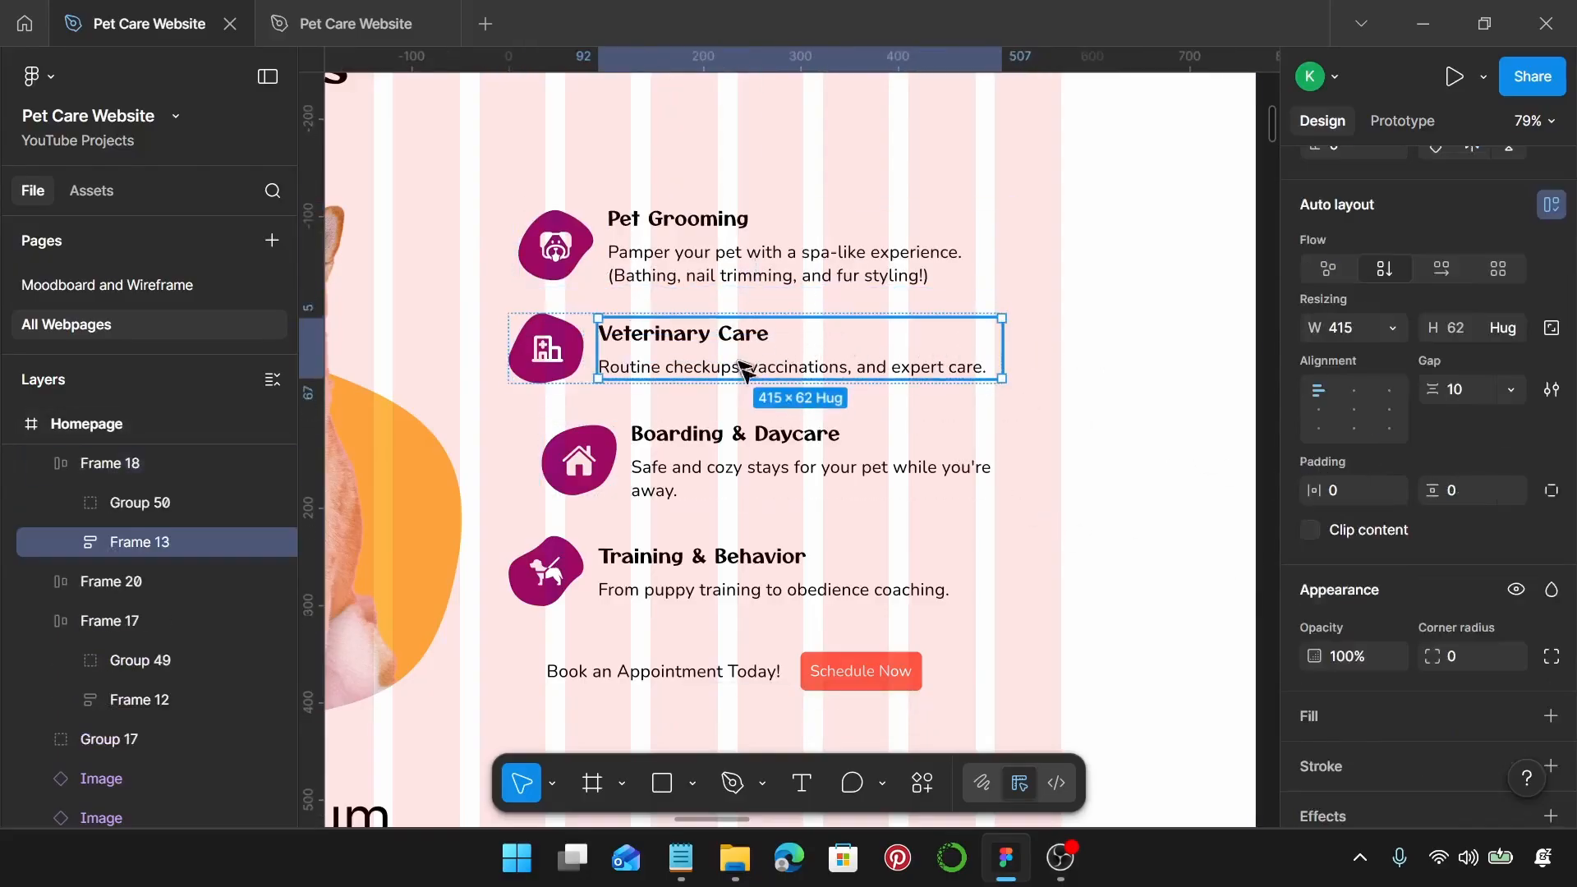
left_click(1387, 328)
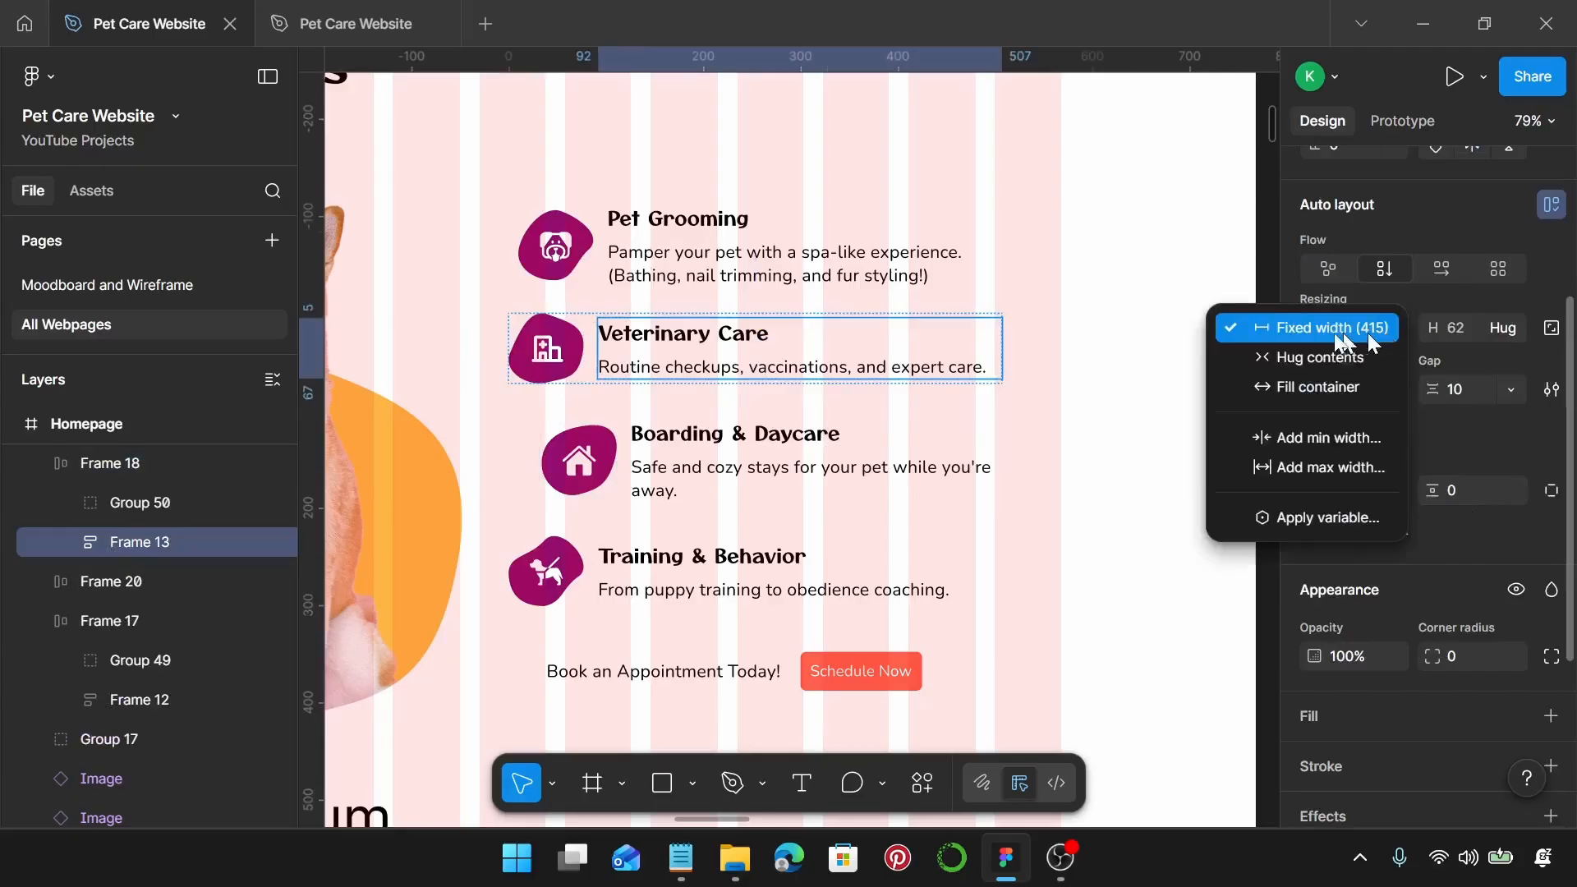
left_click(1314, 387)
Step: Set the text frames of the Boarding & Daycare and Training & Behavior rows to Fill container width
double_click(830, 451)
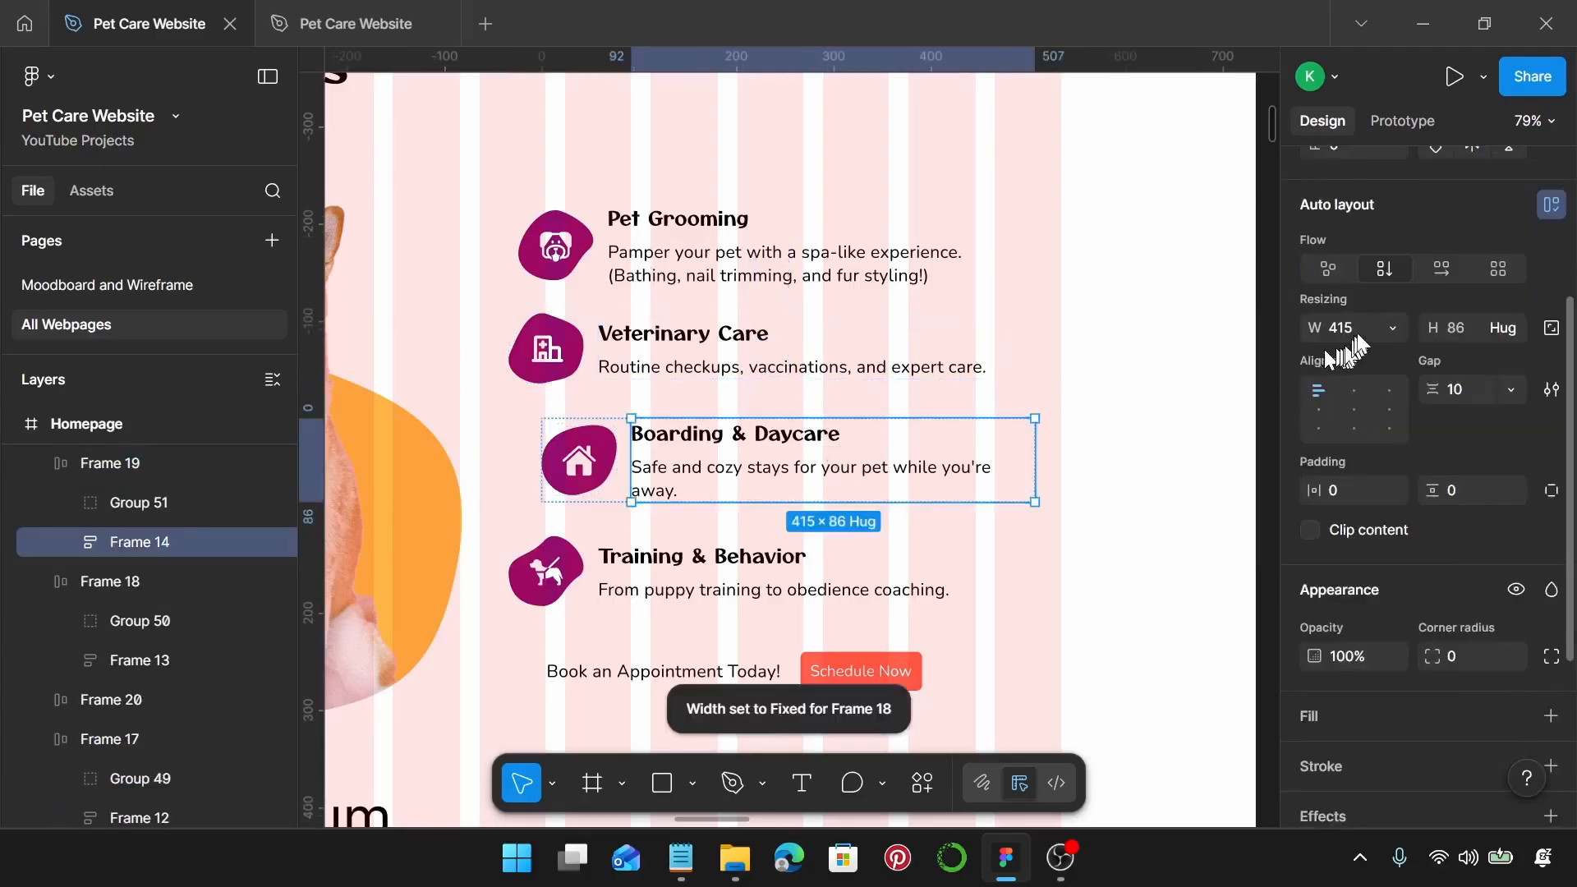
left_click(1392, 328)
left_click(1306, 387)
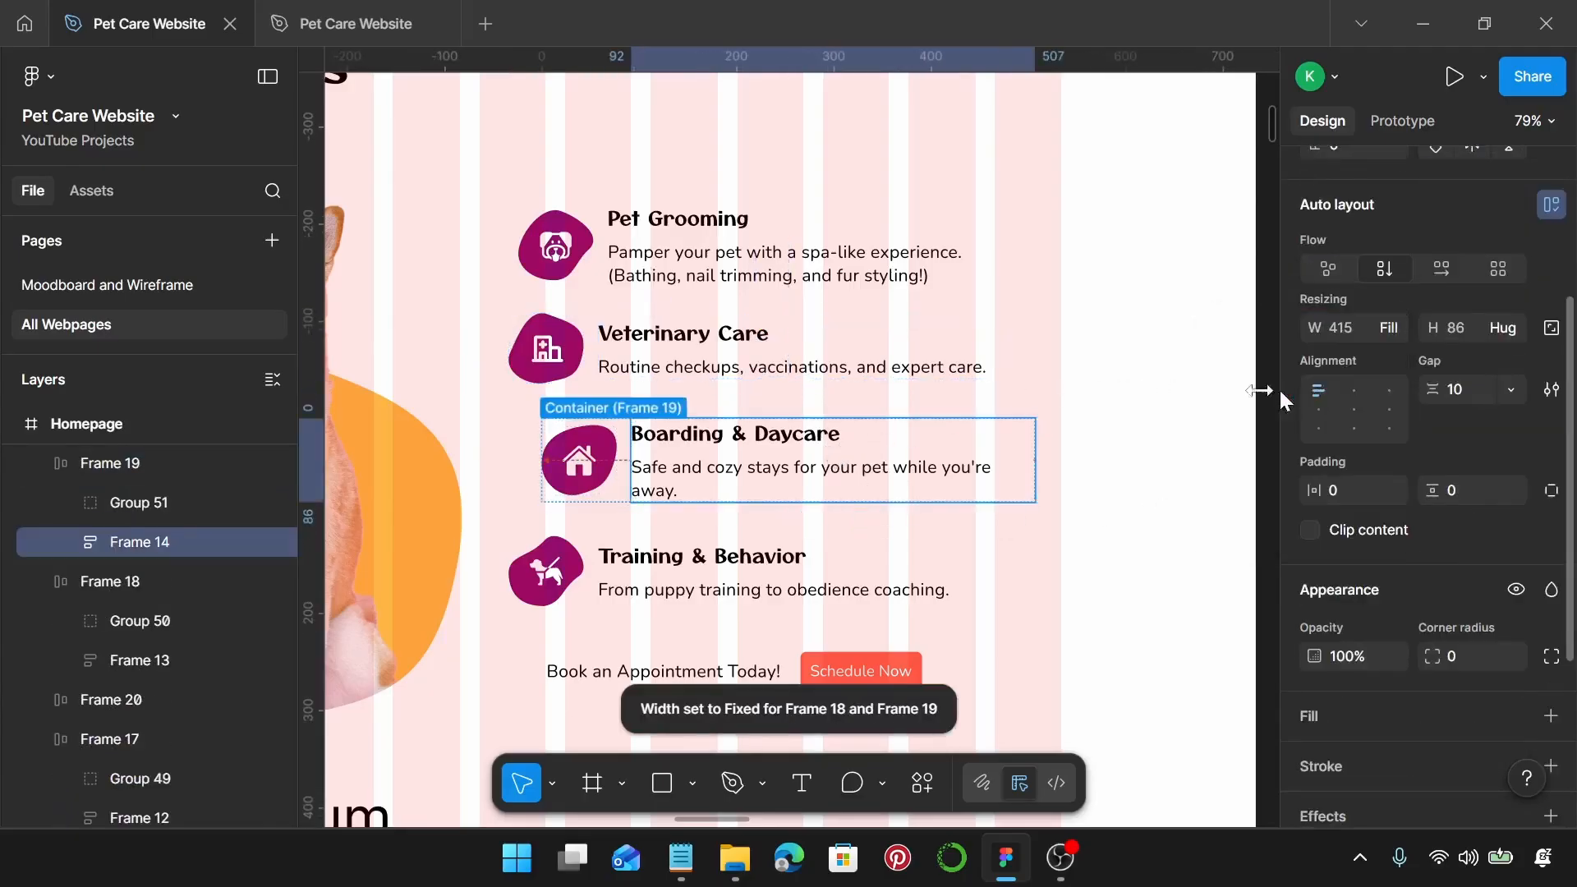
double_click(838, 570)
left_click(1392, 328)
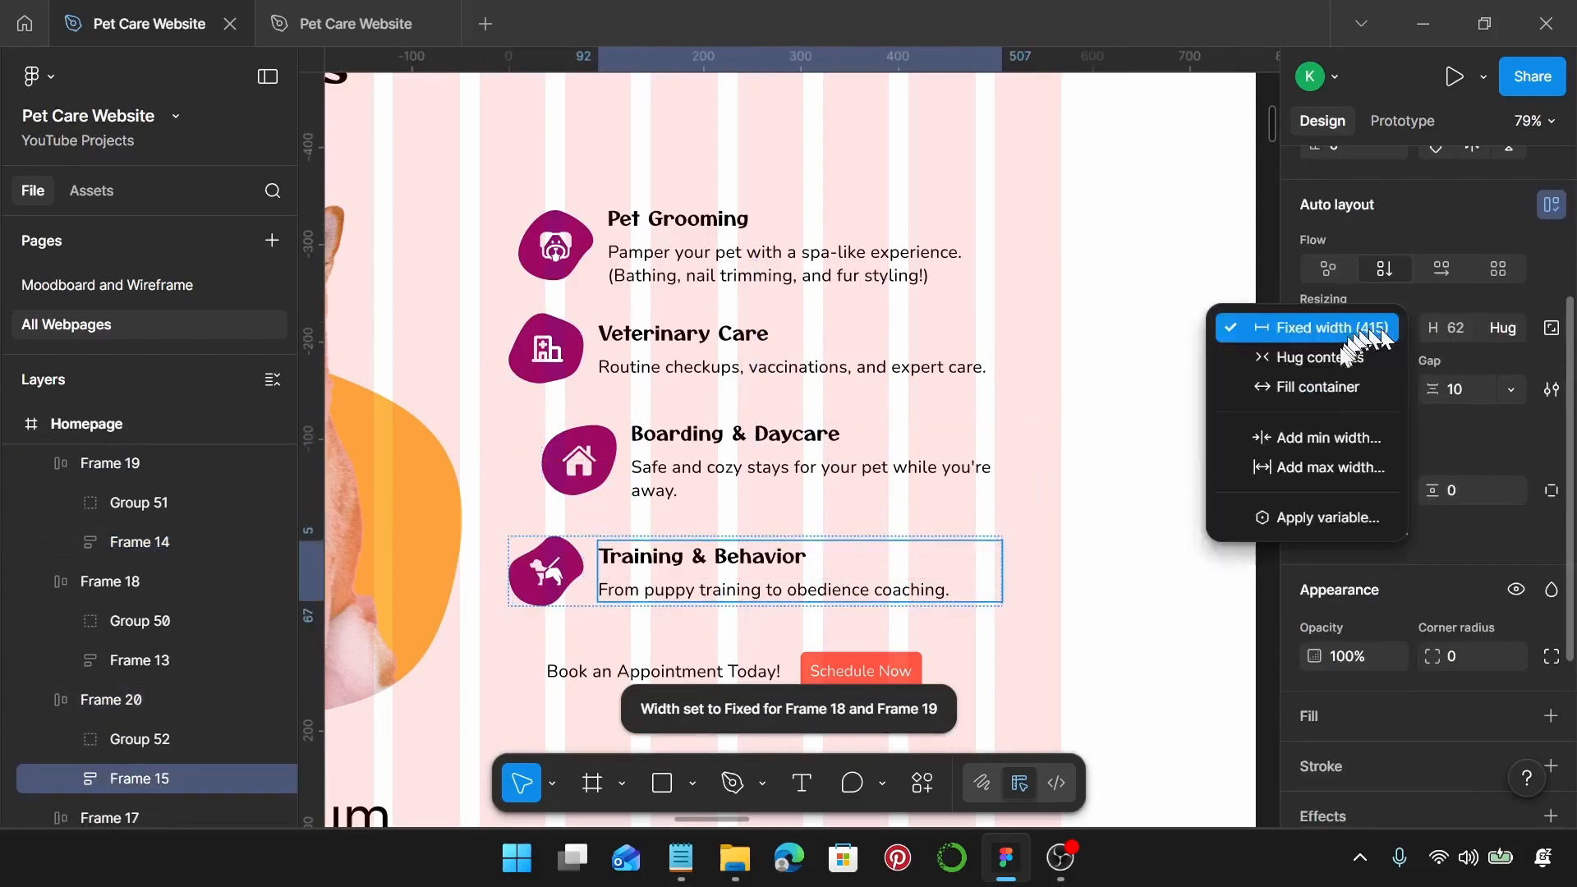
left_click(1269, 387)
left_click(1080, 481)
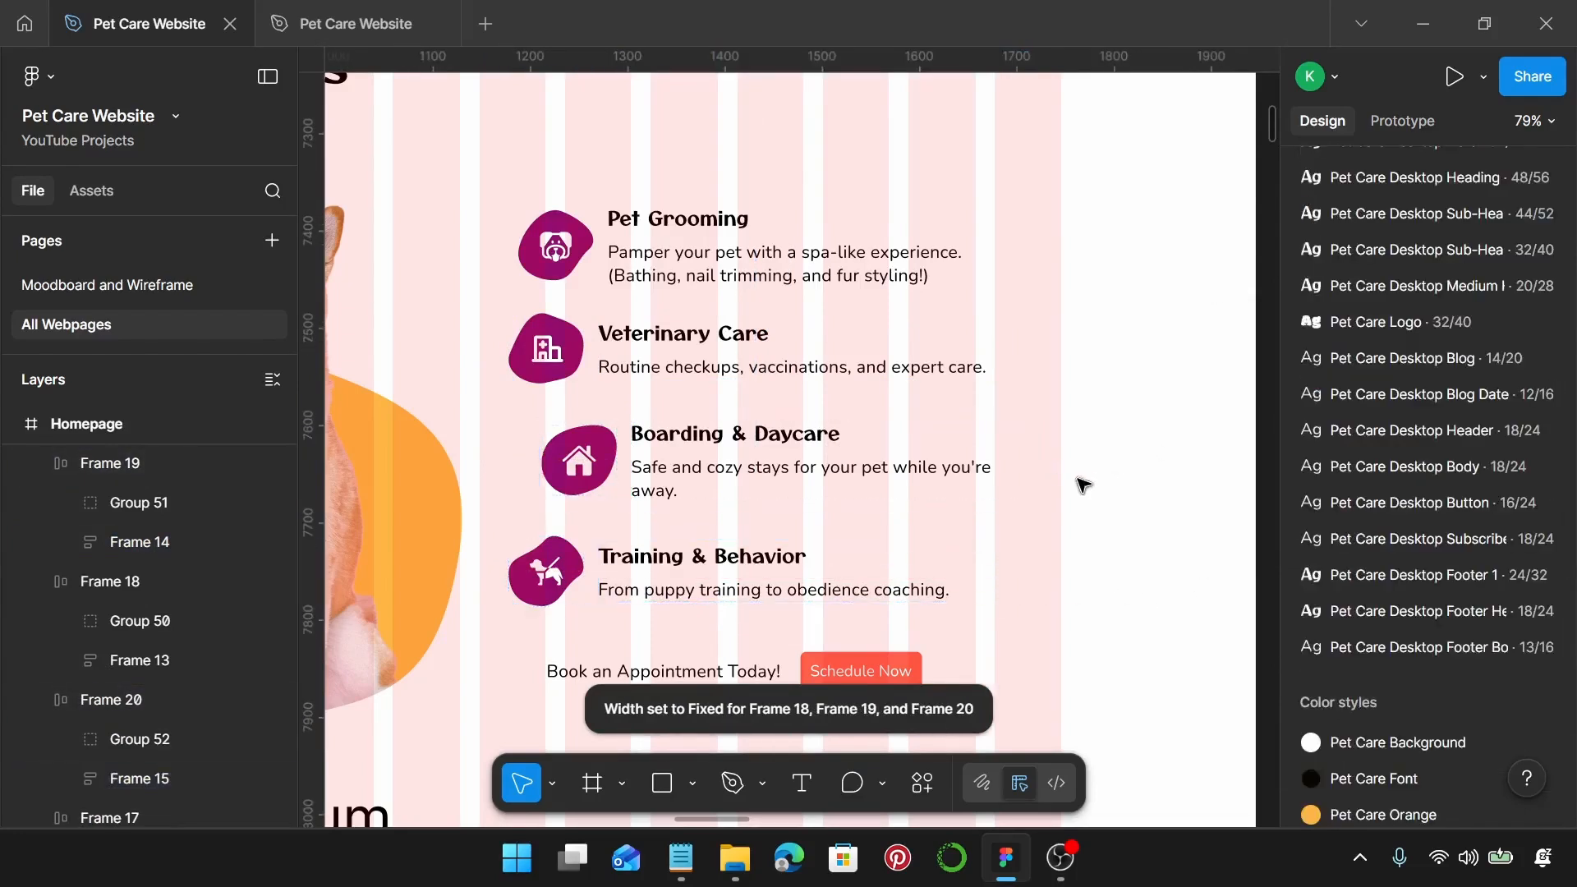
Step: Move the Pet Grooming row to the right and up, to about X 730 and Y 1644 on the layout grid
scroll(1075, 483, "down", 1)
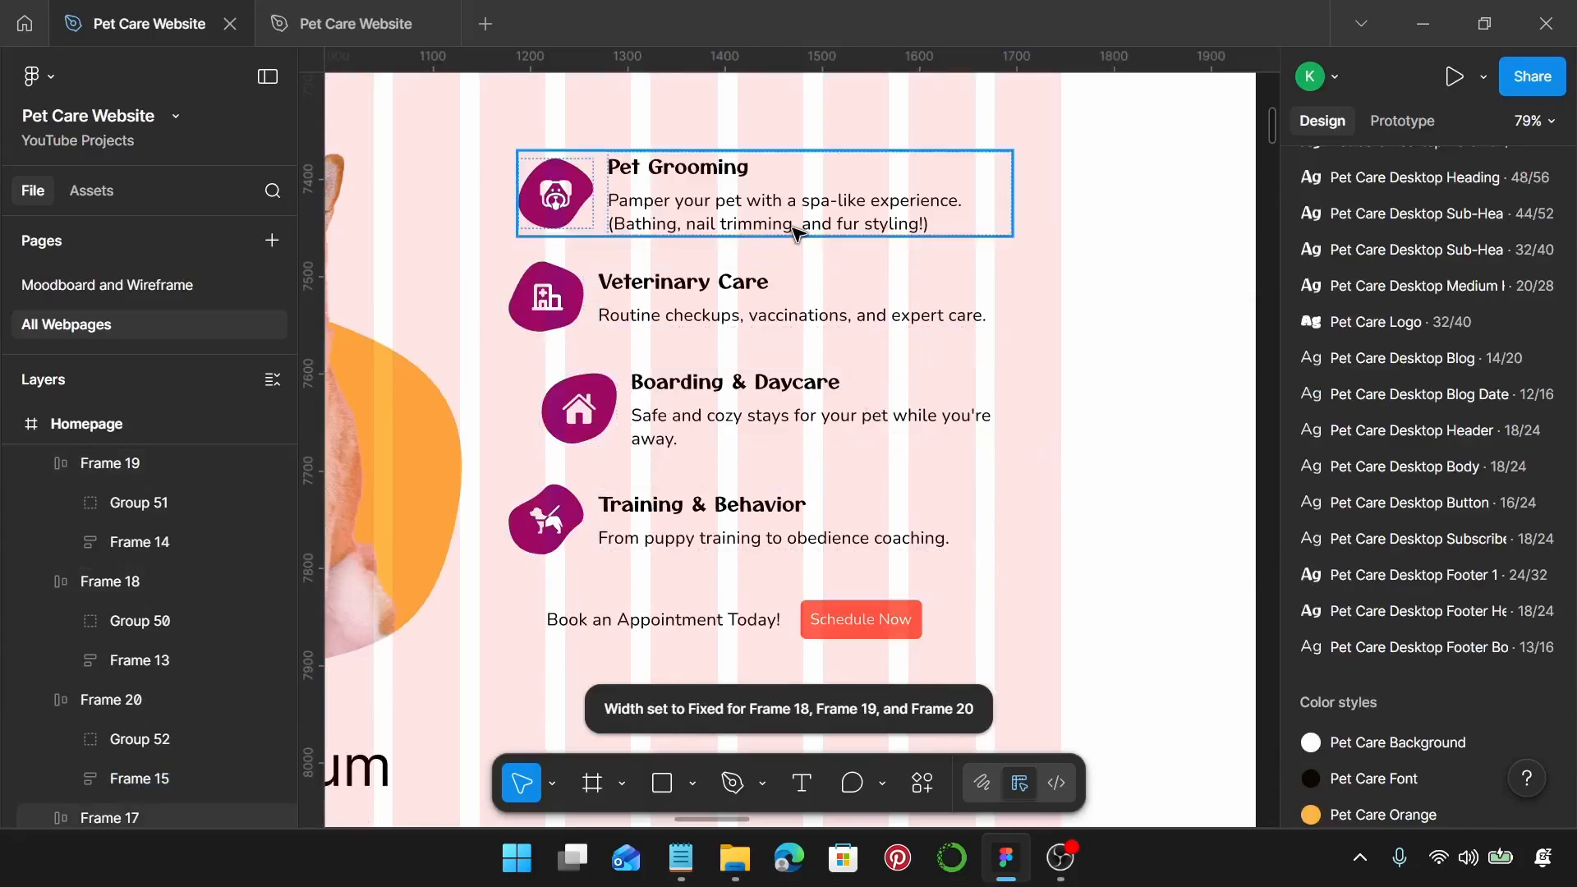
scroll(795, 232, "down", 1)
scroll(795, 232, "down", 3)
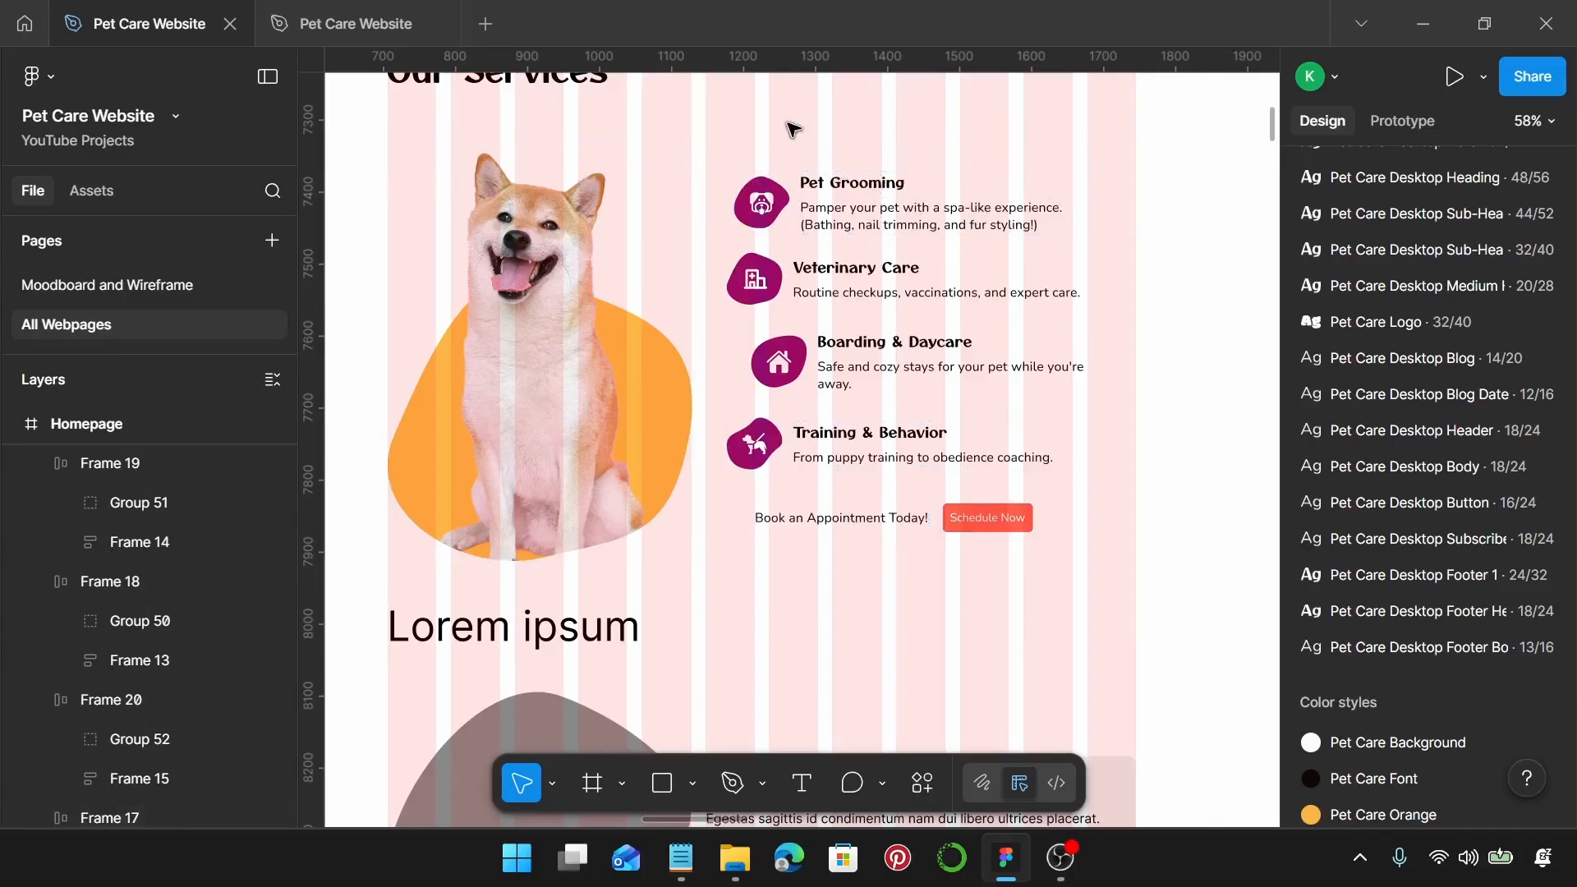
left_click(762, 218)
left_click_drag(780, 209, 514, 206)
scroll(522, 211, "left", 3)
scroll(521, 212, "left", 1)
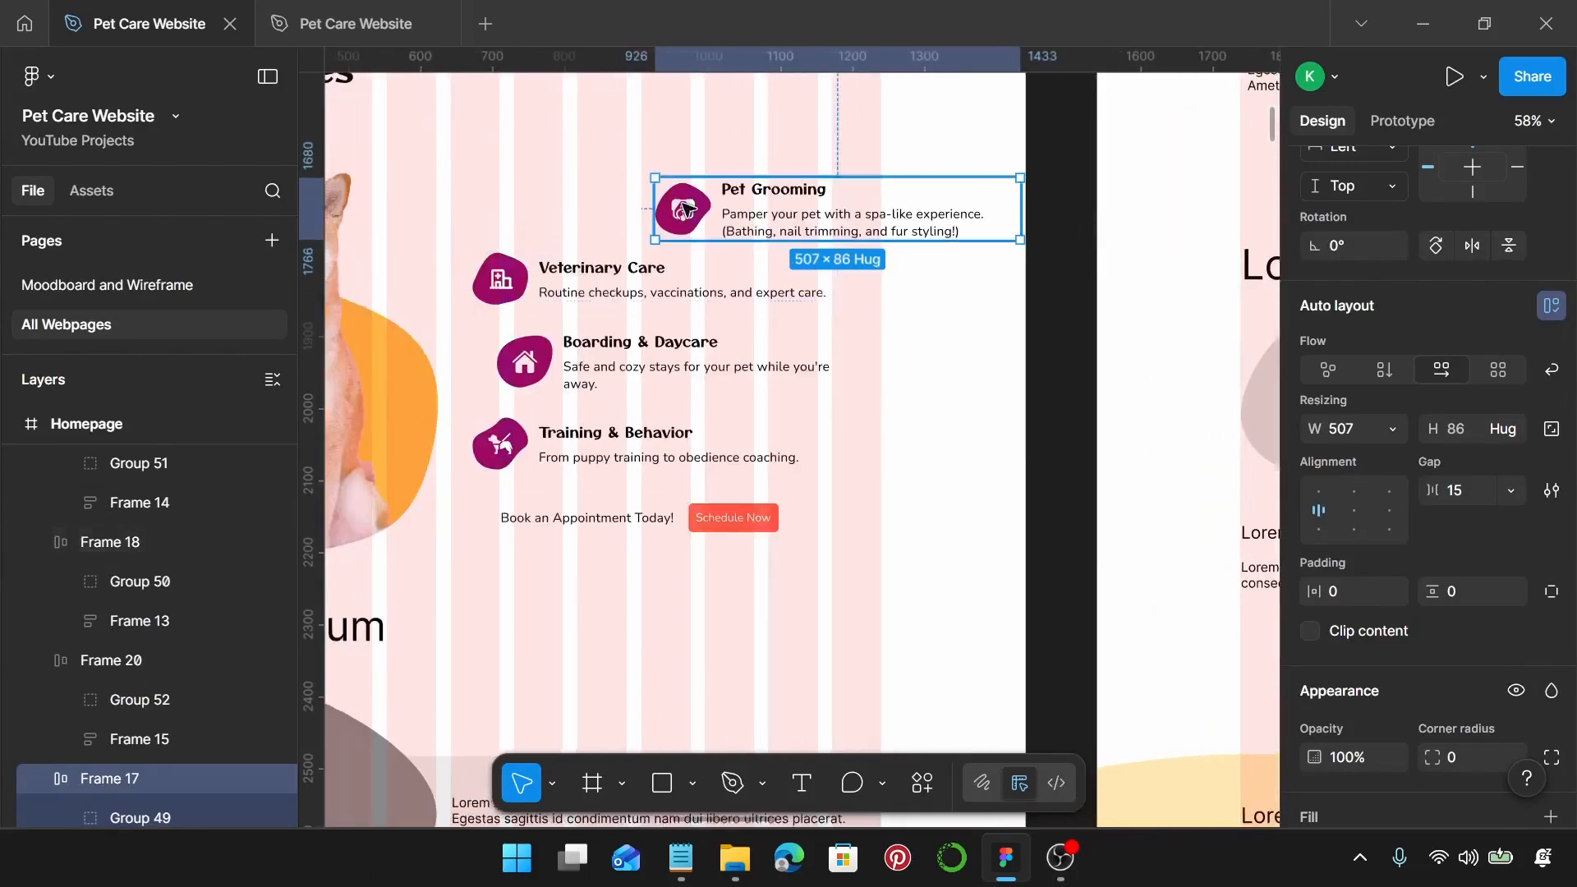
left_click_drag(684, 209, 548, 184)
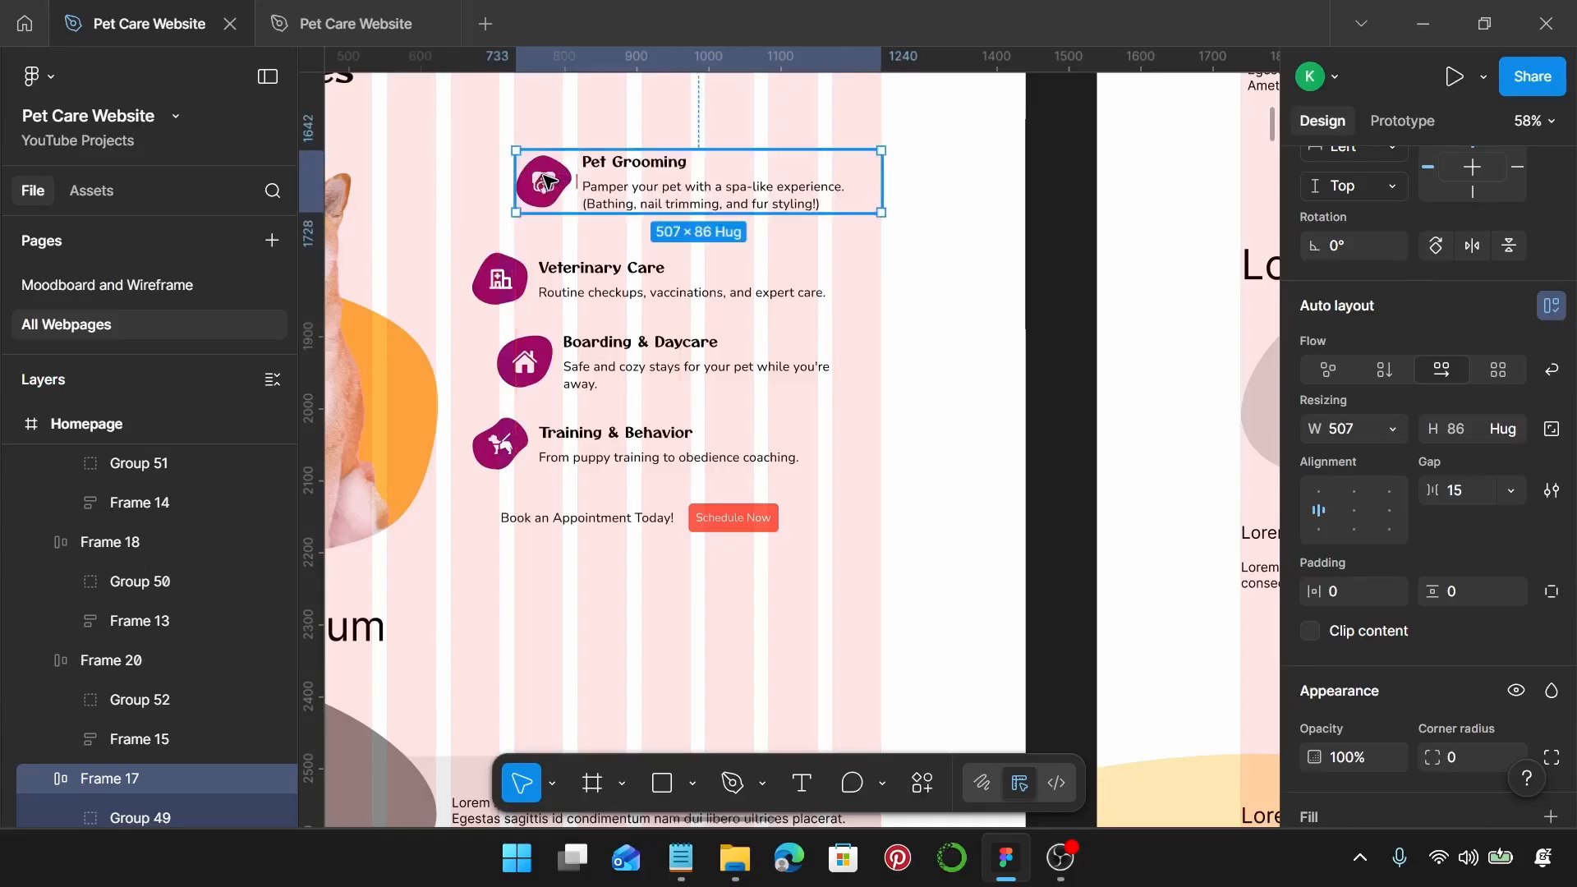
scroll(548, 182, "up", 5)
scroll(535, 353, "up", 1)
scroll(521, 310, "up", 5)
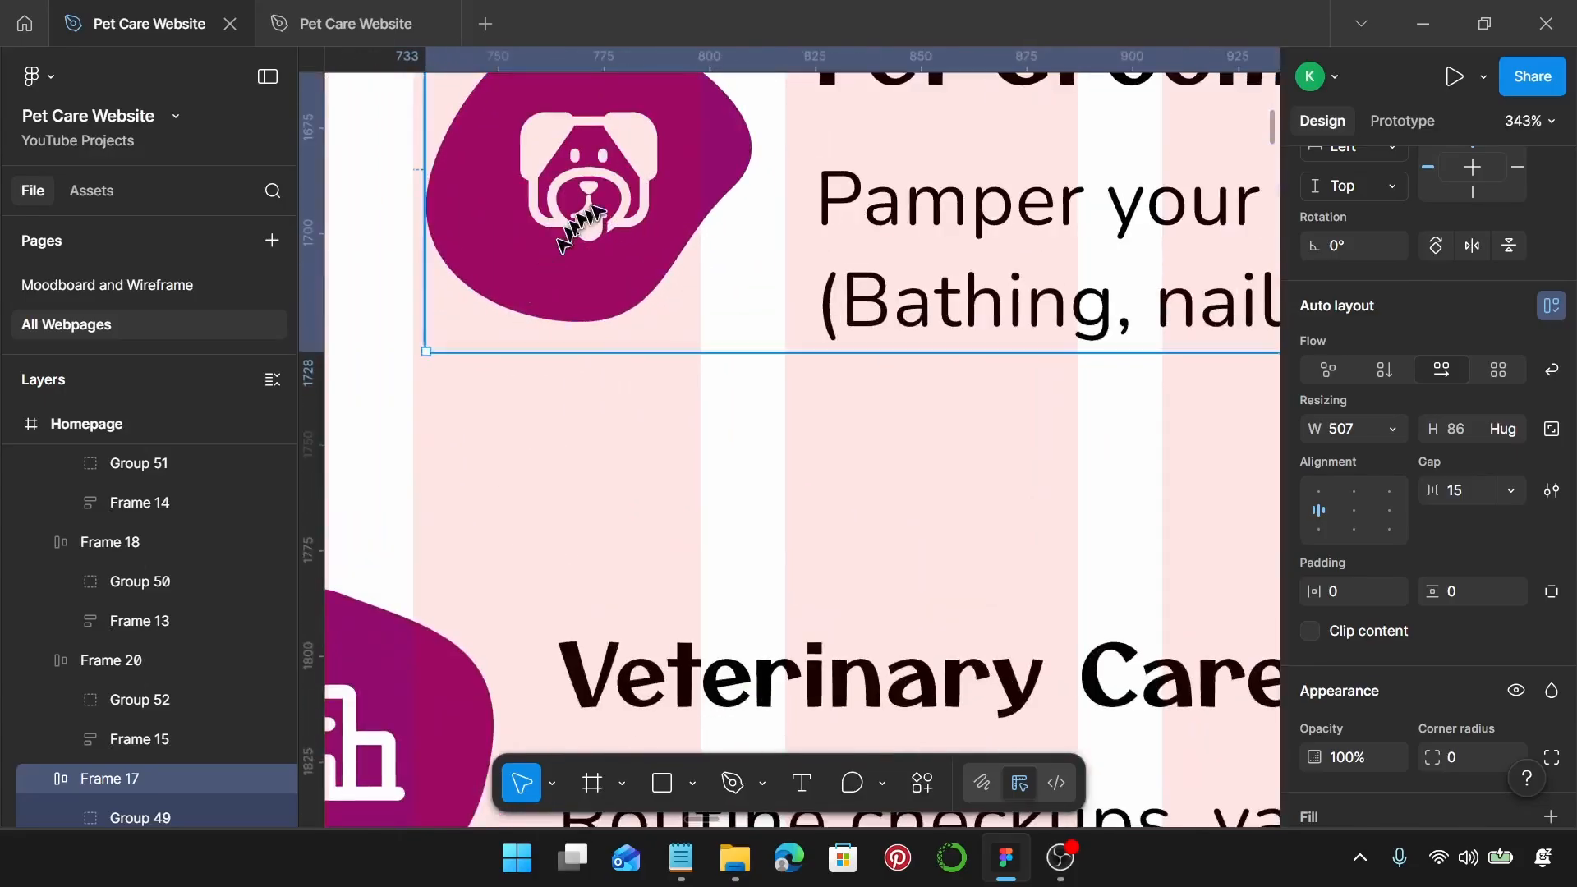
scroll(581, 217, "down", 8)
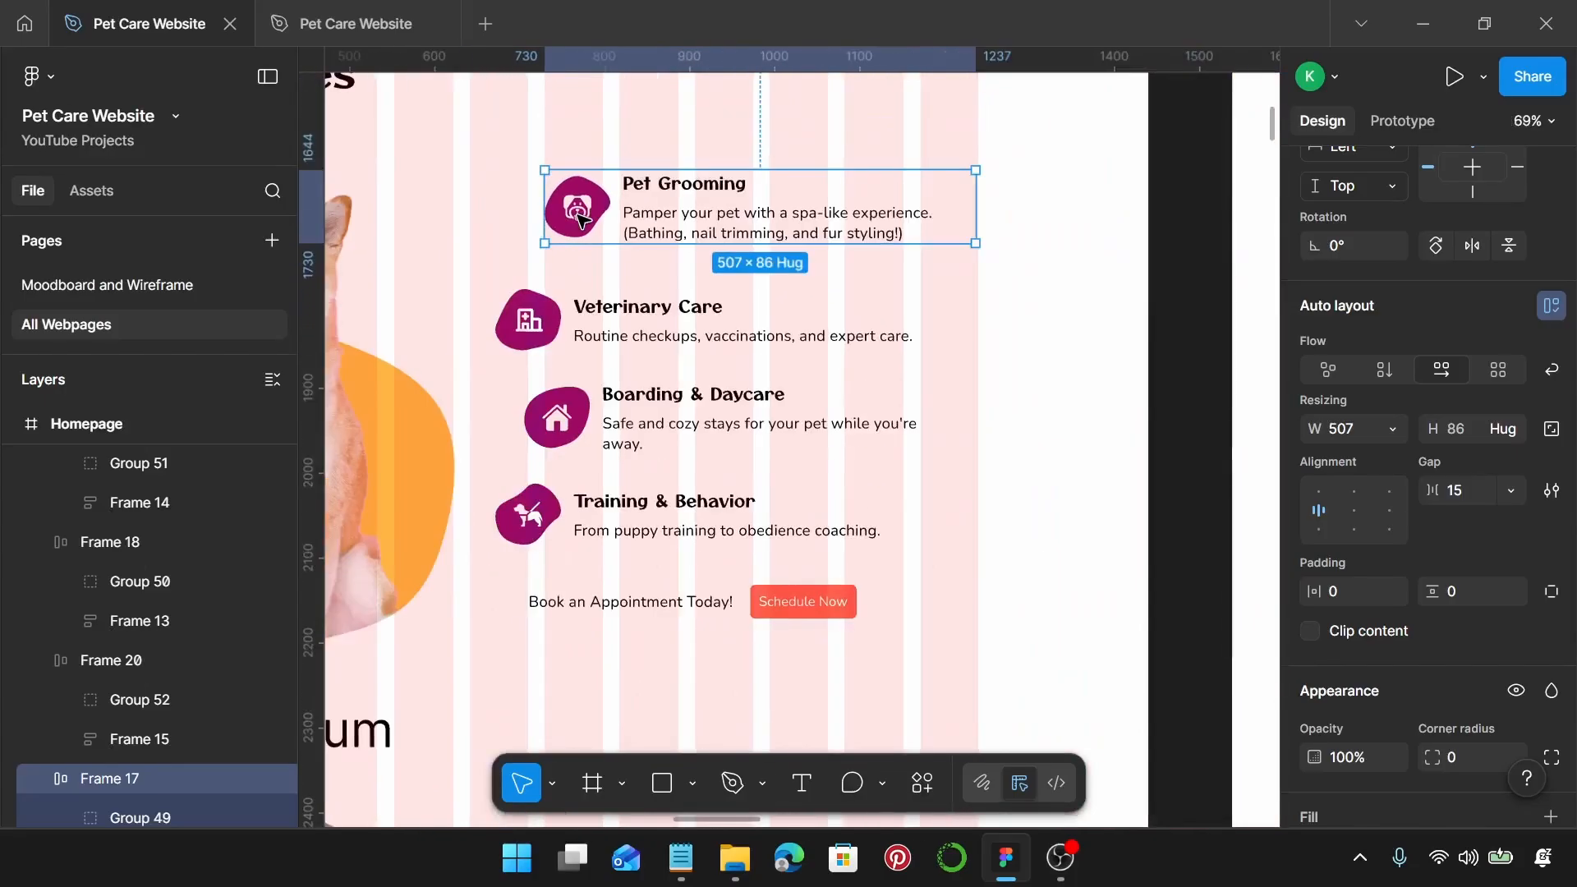
Step: Move the Veterinary Care row under the Pet Grooming row, to about X 727 and Y 1775
scroll(581, 218, "down", 2)
left_click(573, 248)
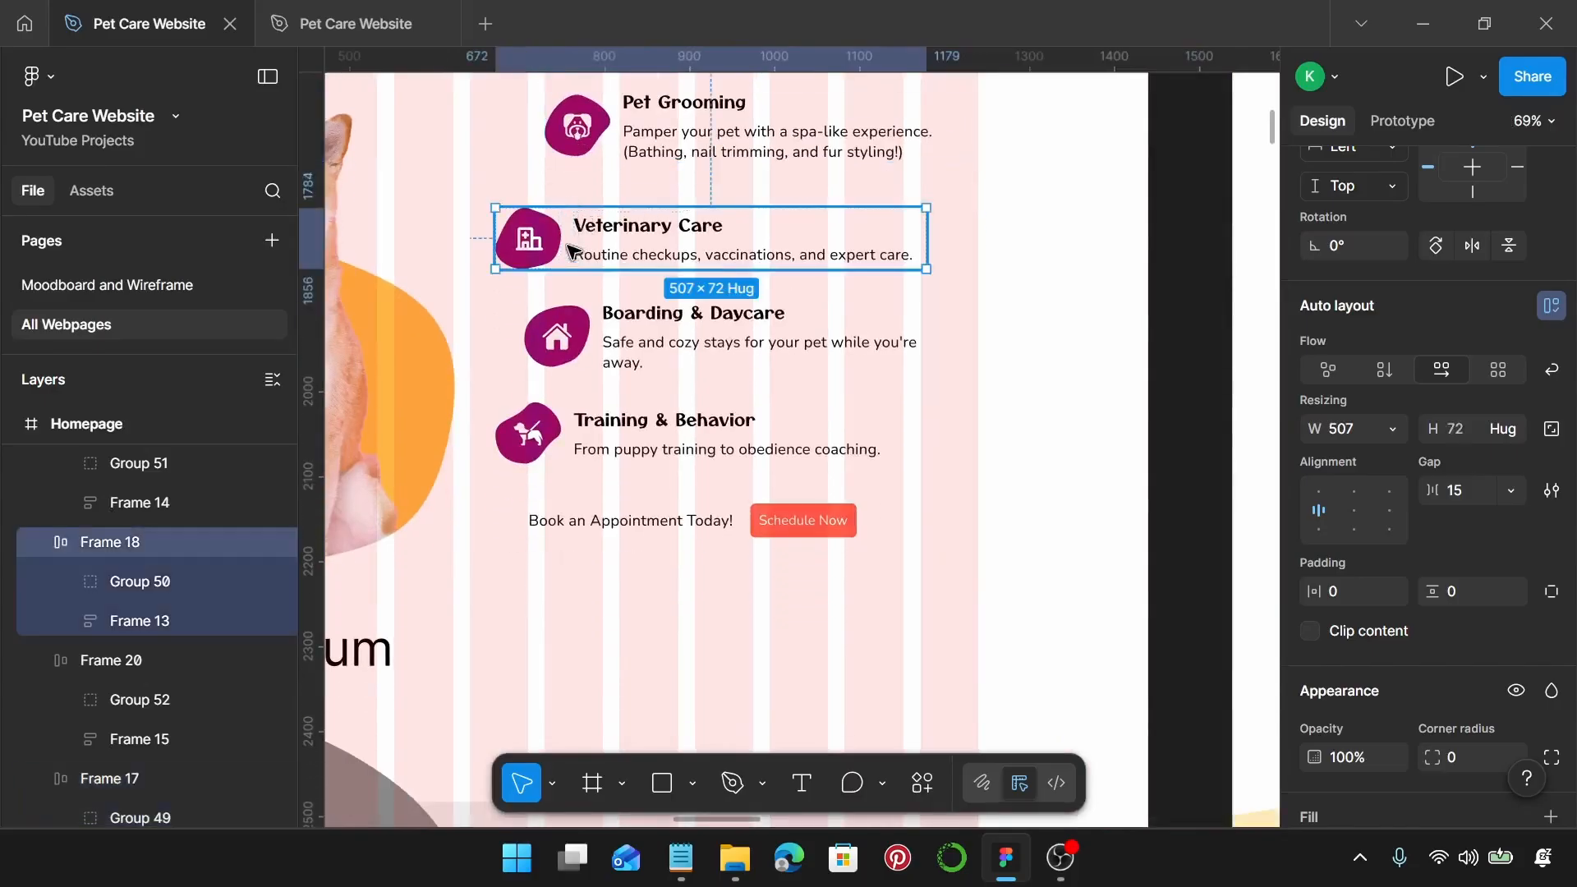
left_click_drag(530, 243, 572, 234)
scroll(572, 234, "up", 8)
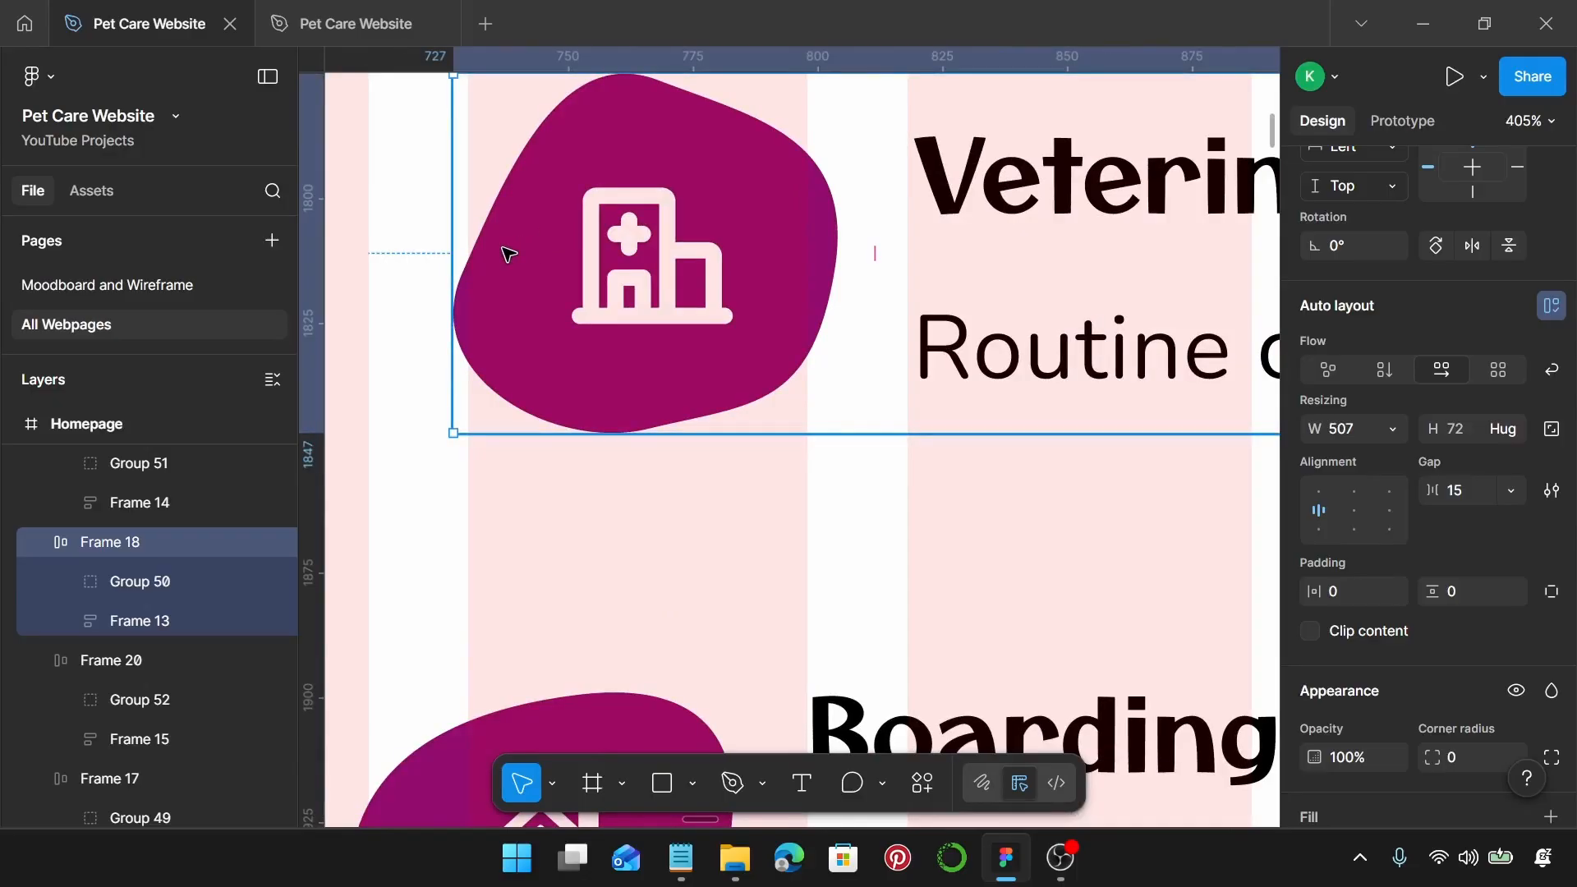
scroll(511, 260, "down", 9)
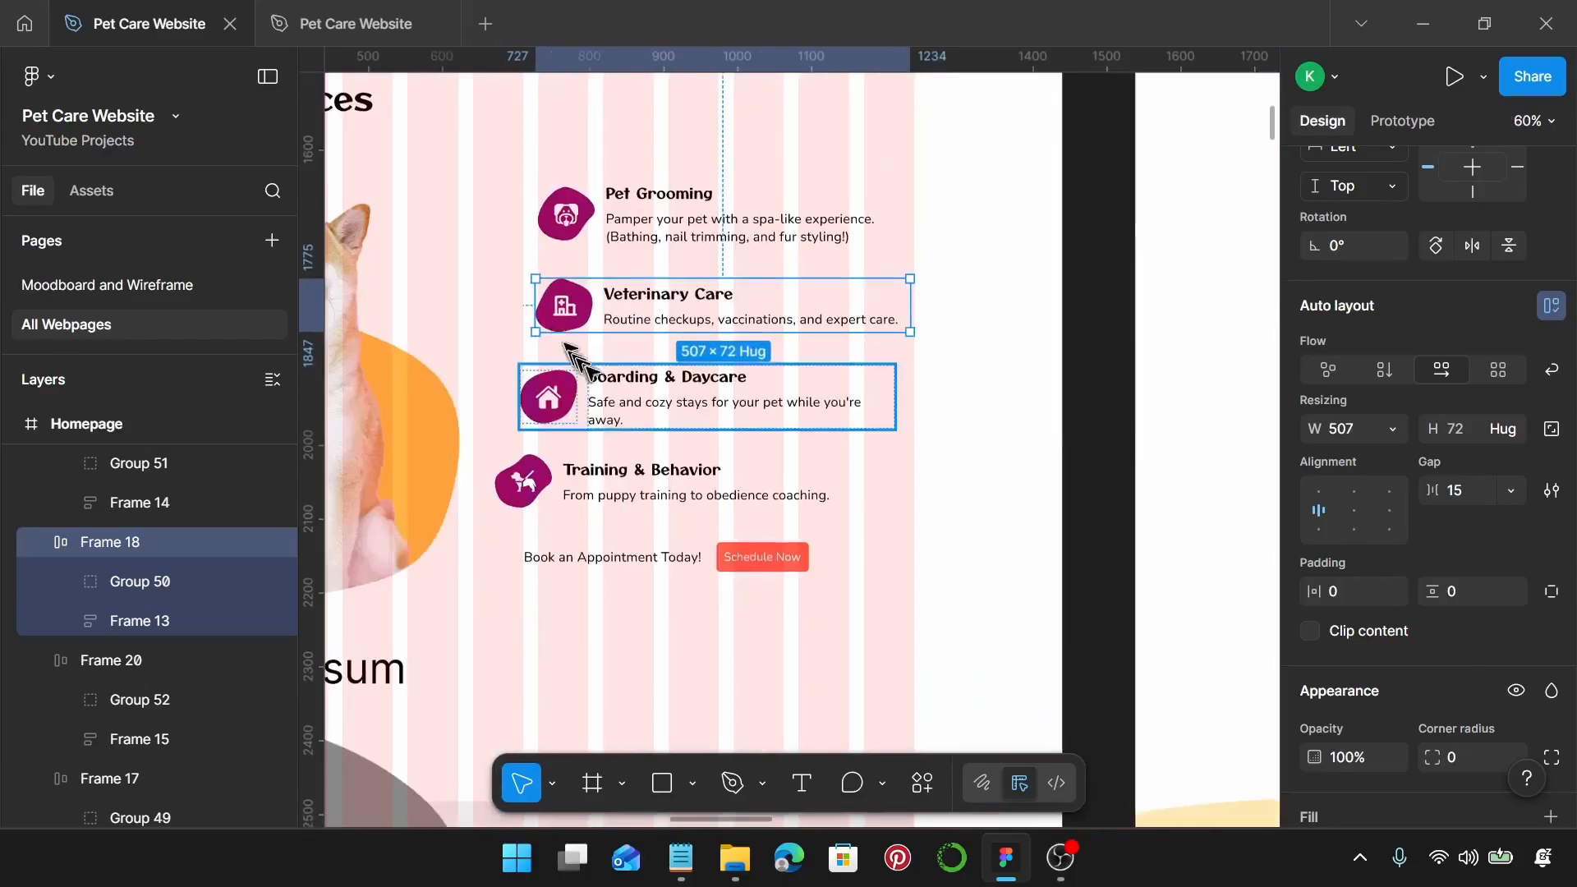
Step: Move the Boarding & Daycare row to about X 760 and Y 1888, and narrow it to 480 wide to meet the last grid column's edge
left_click(566, 417)
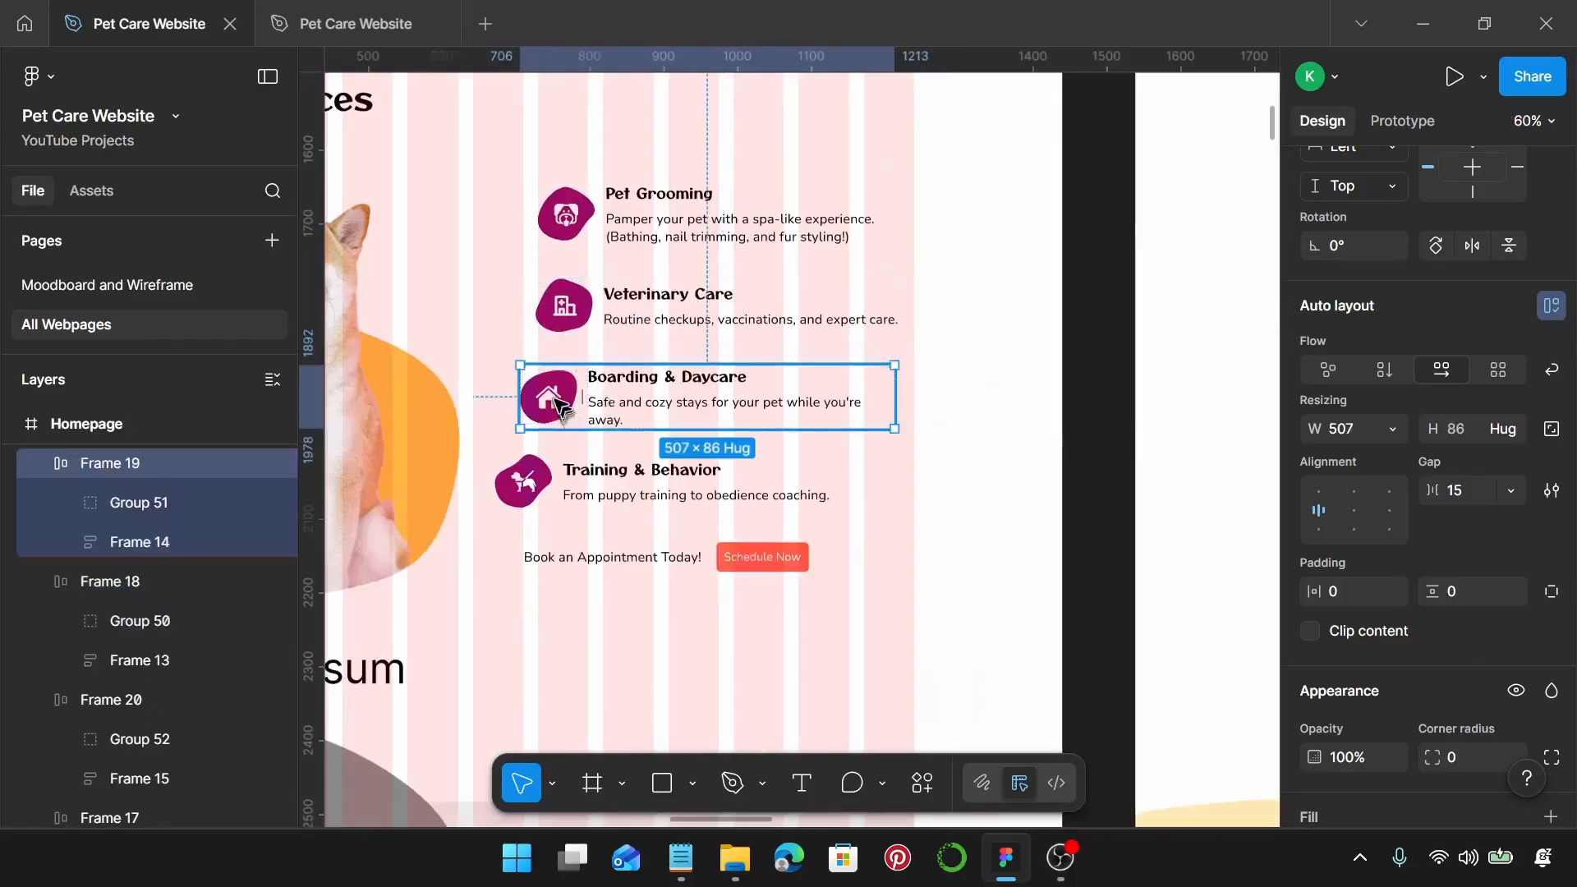
left_click_drag(561, 406, 597, 402)
scroll(597, 403, "up", 5)
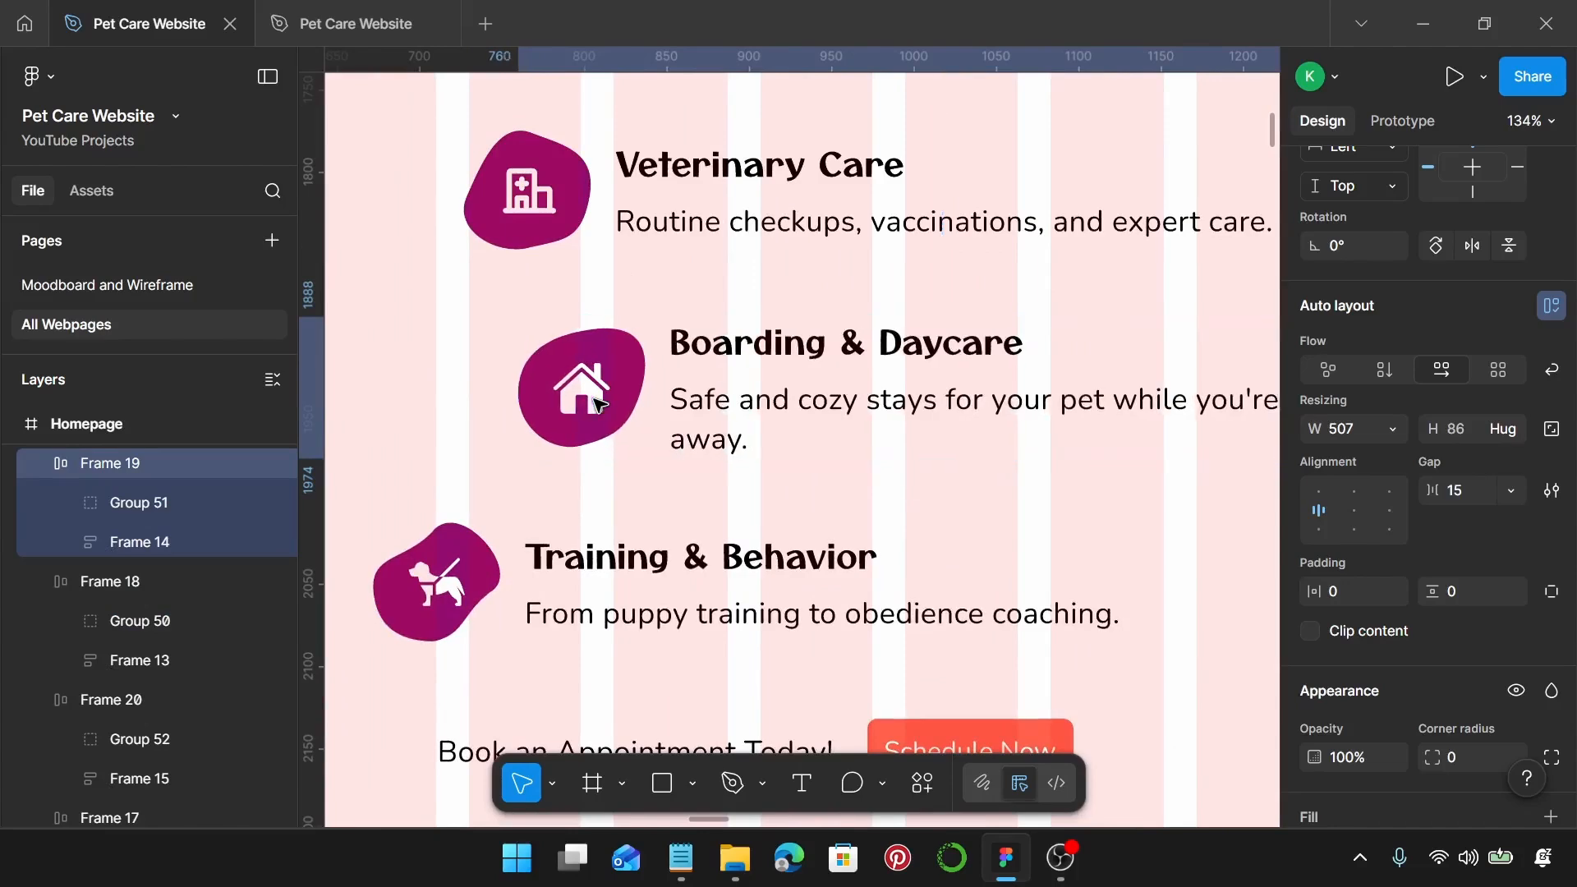
scroll(894, 409, "down", 5)
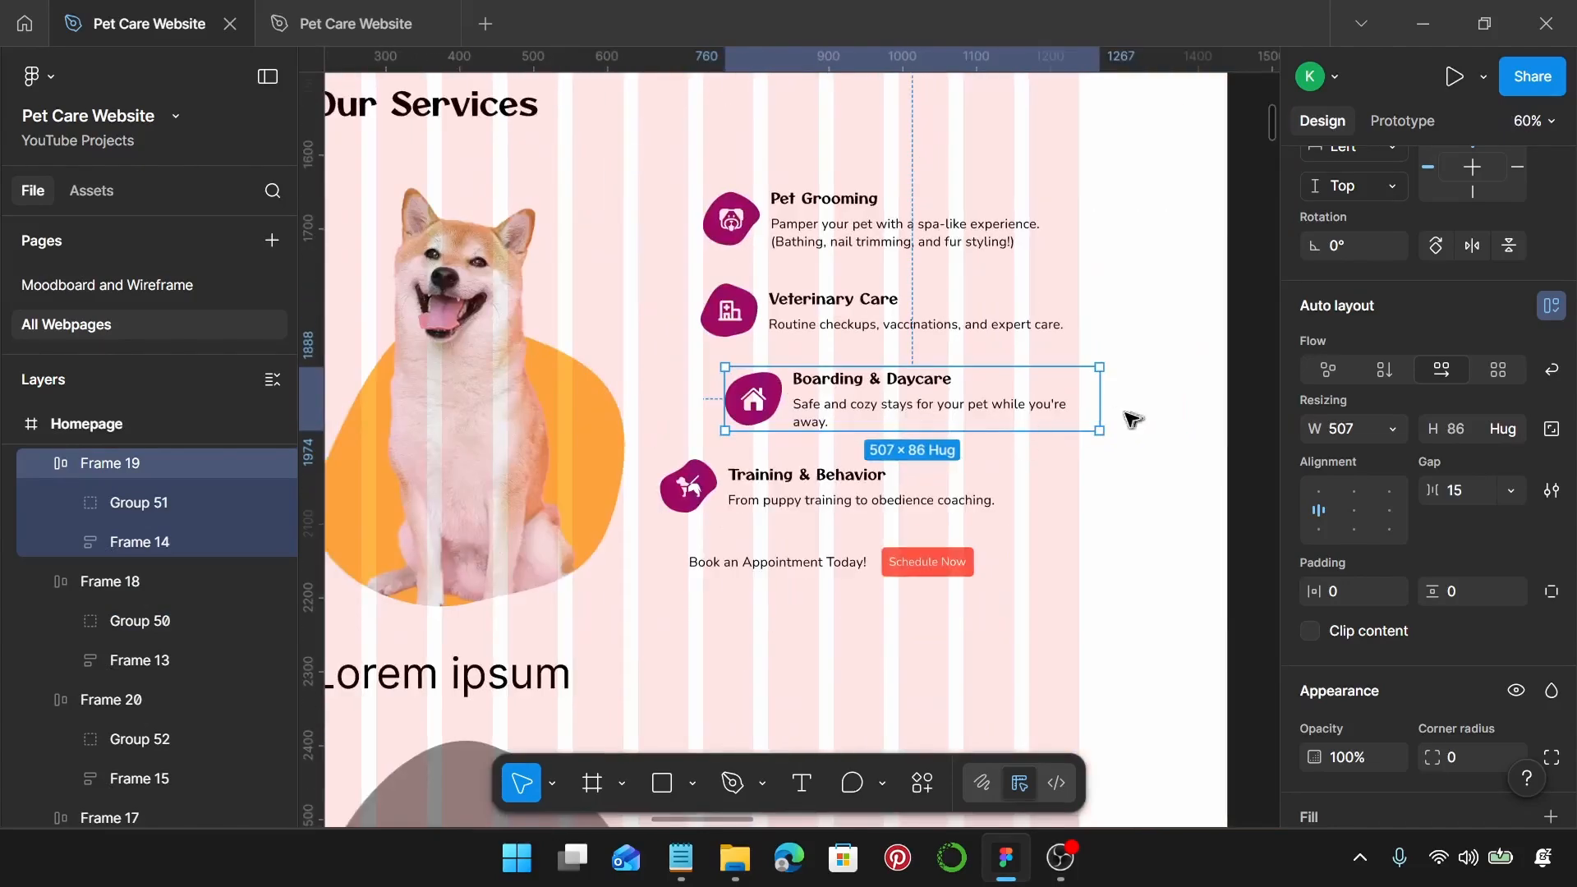
left_click_drag(1092, 398, 1079, 399)
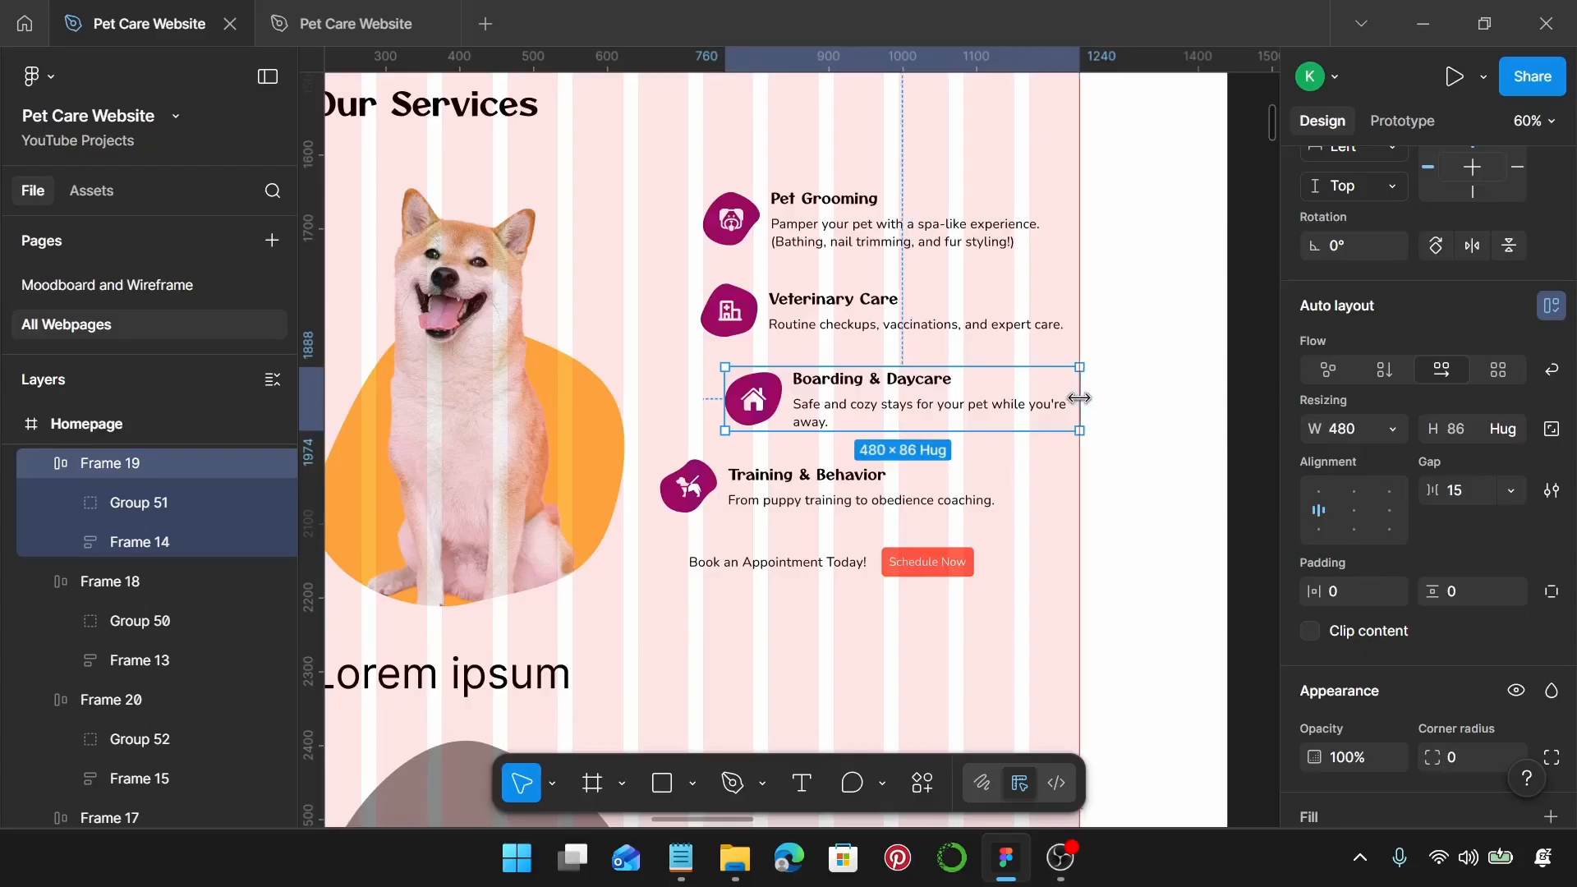
Step: Move the Training & Behavior row to the right, with its left edge on the grid column edge at about X 710
left_click(1064, 322)
left_click(903, 226)
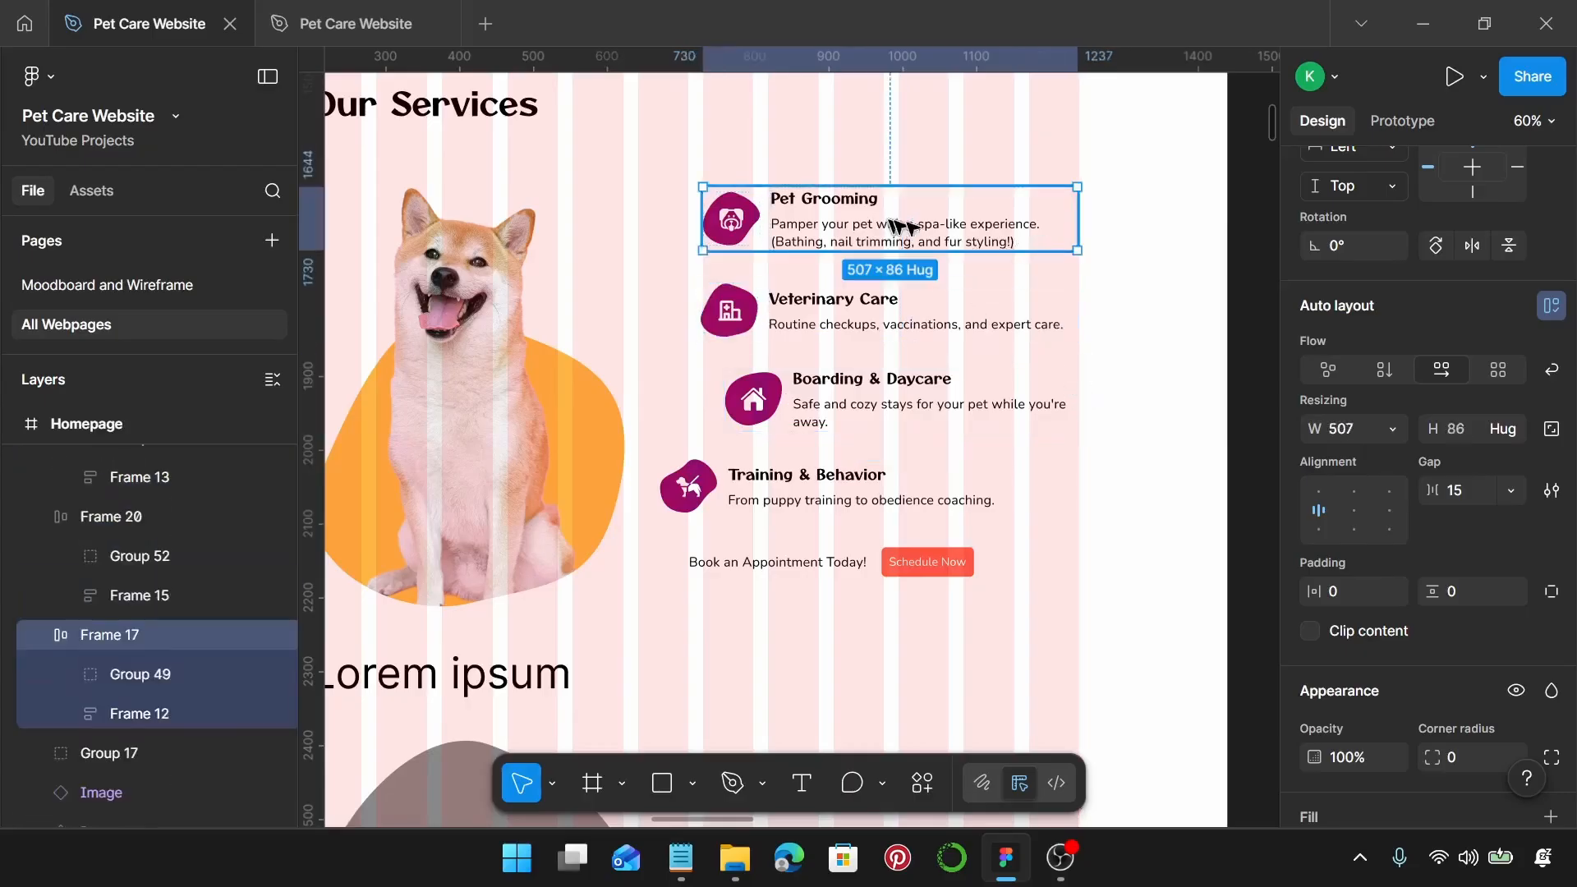
left_click(839, 491)
scroll(822, 485, "up", 5)
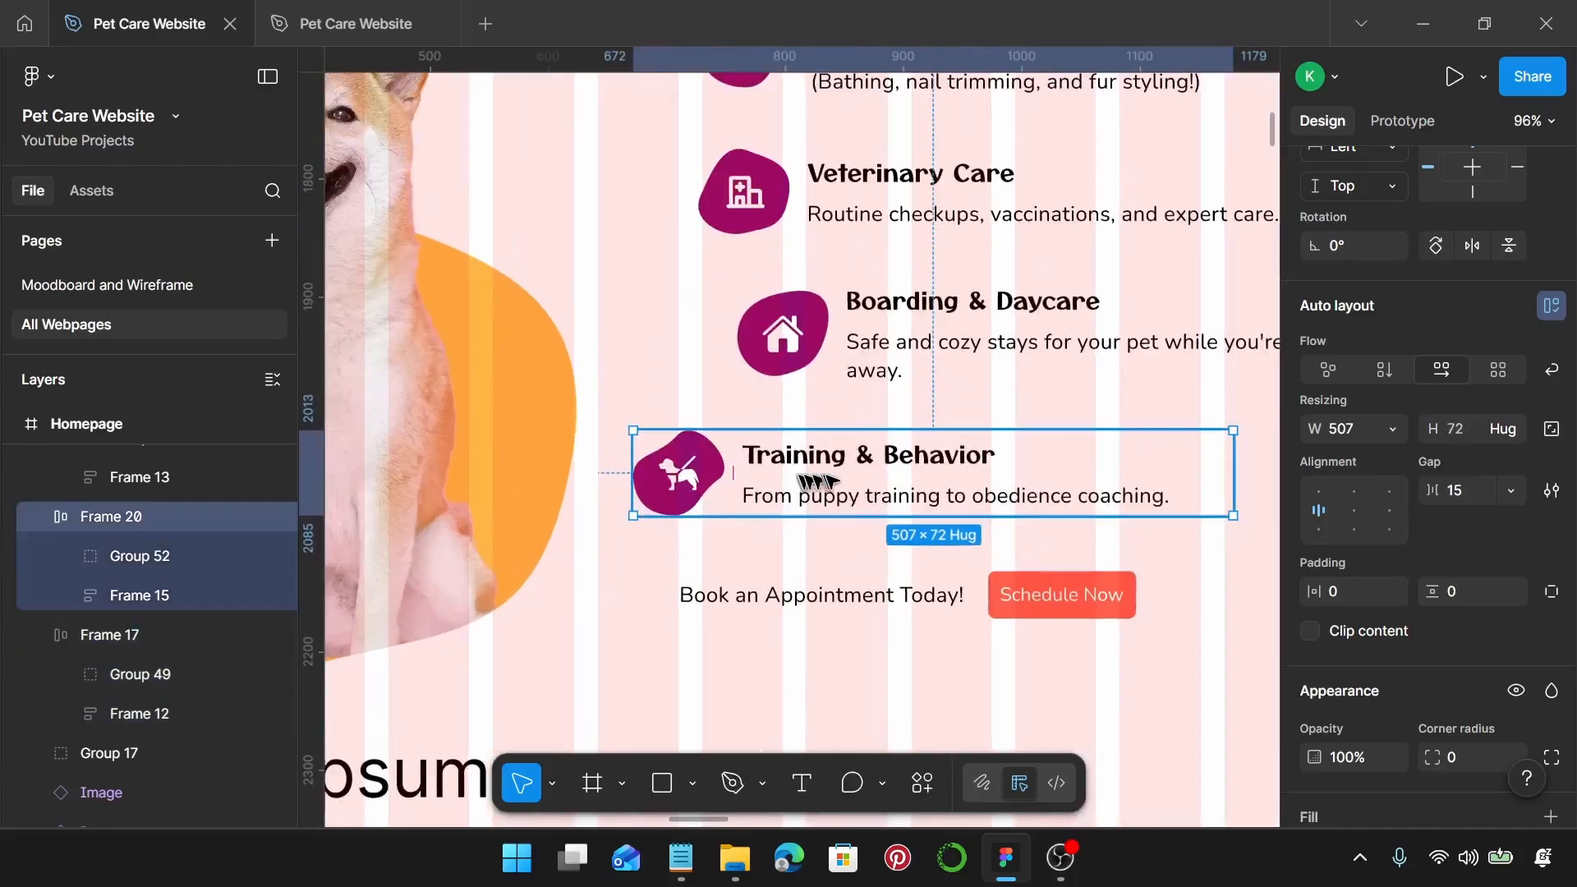
mouse_move(821, 480)
left_mouse_down()
mouse_move(870, 481)
mouse_move(851, 477)
left_mouse_up()
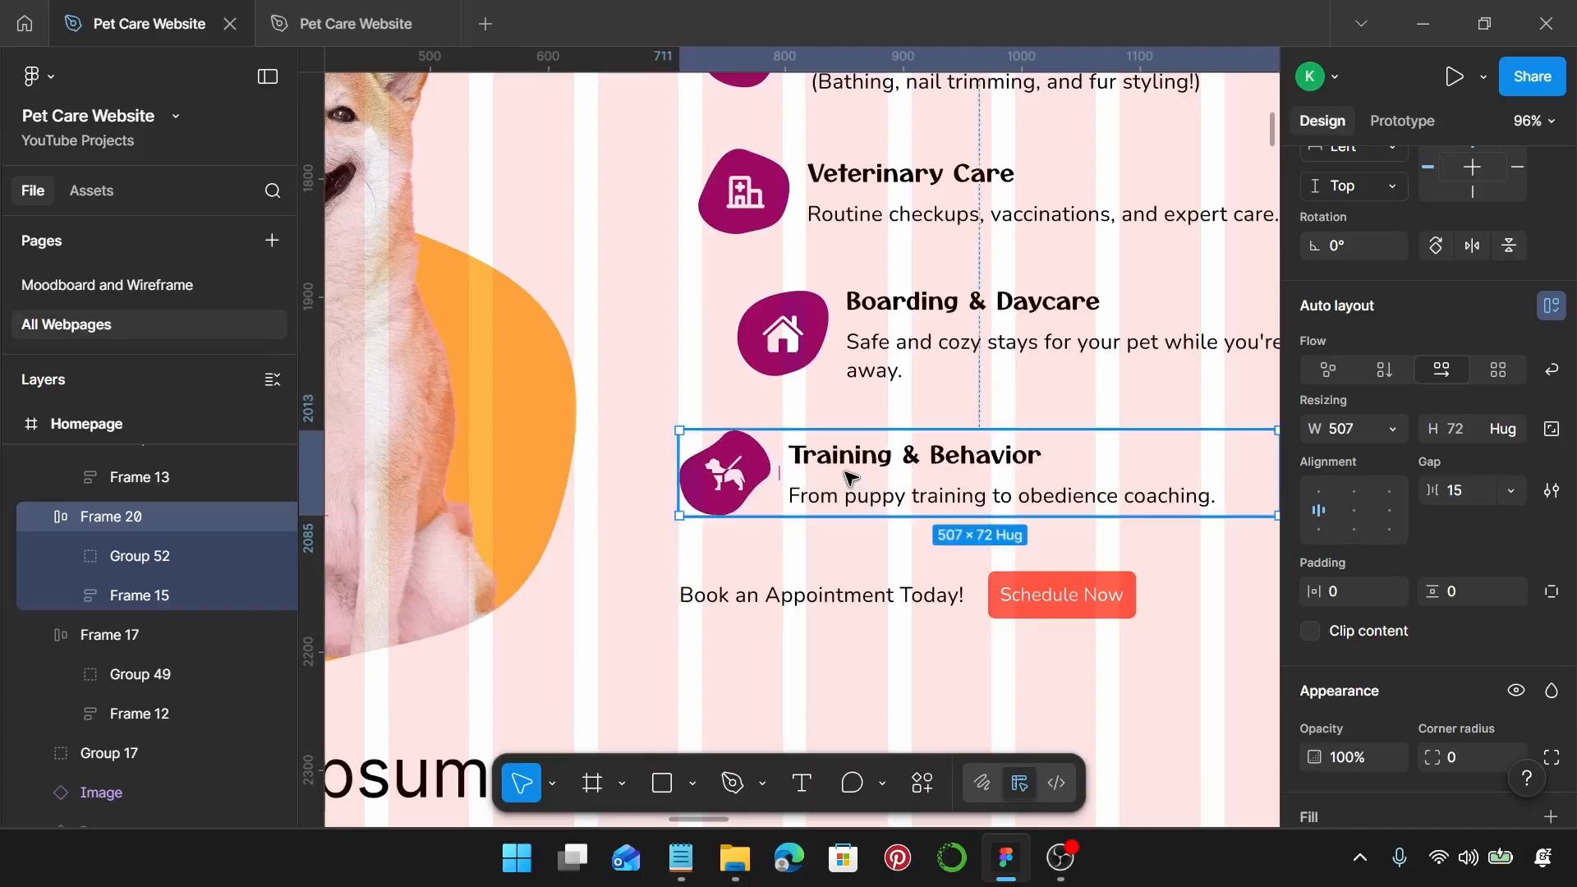
scroll(621, 449, "up", 5)
scroll(657, 455, "up", 3)
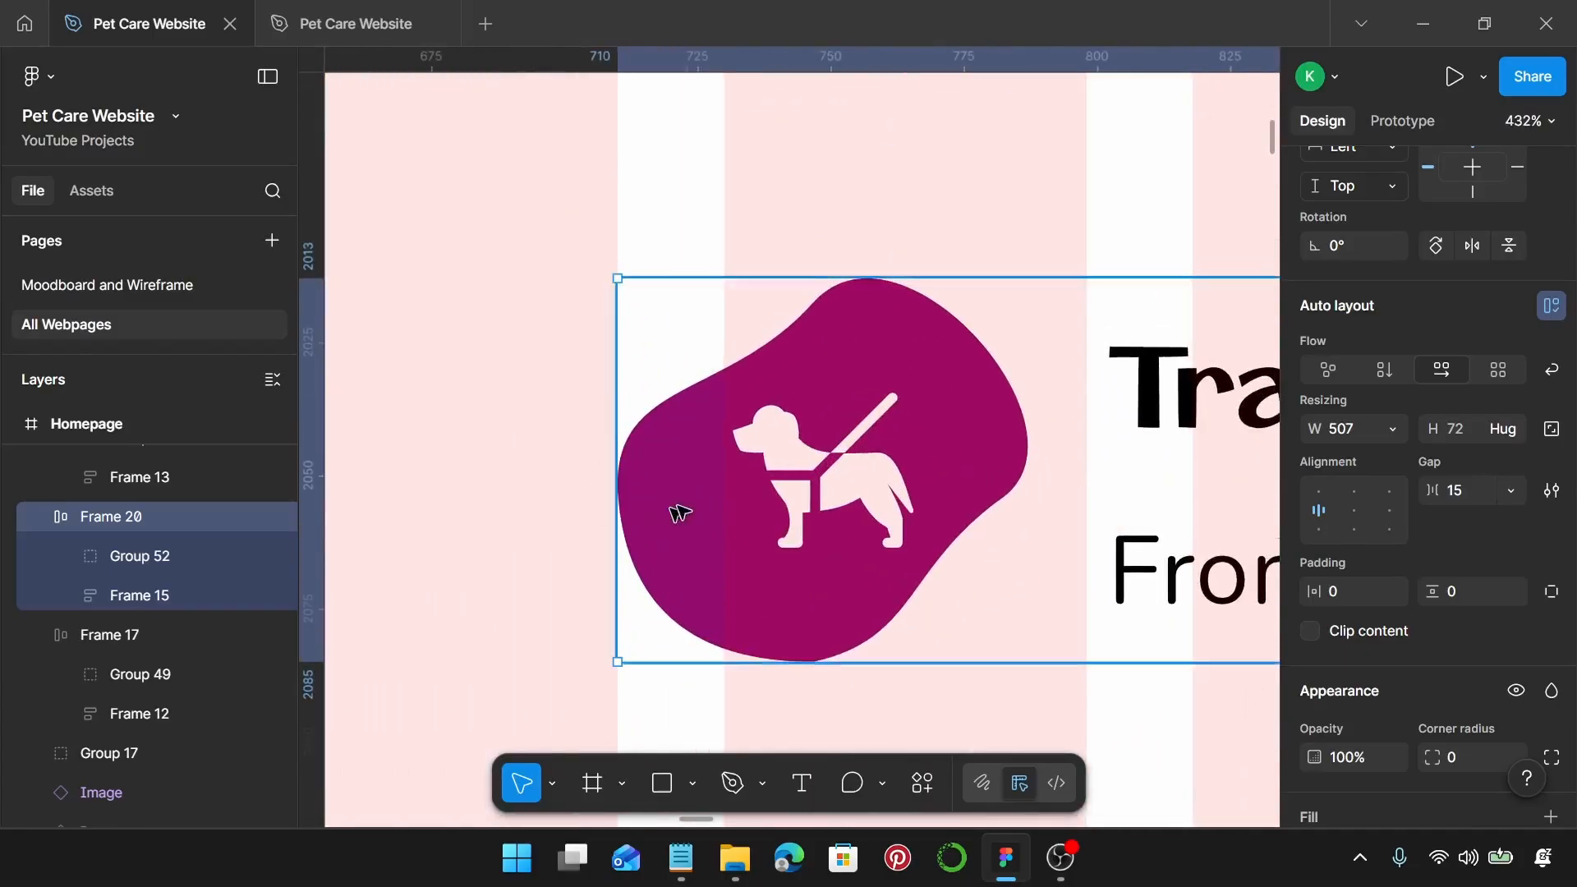
Step: Check the left edges of the four service rows against the layout grid columns
scroll(682, 509, "down", 8)
scroll(681, 509, "down", 4)
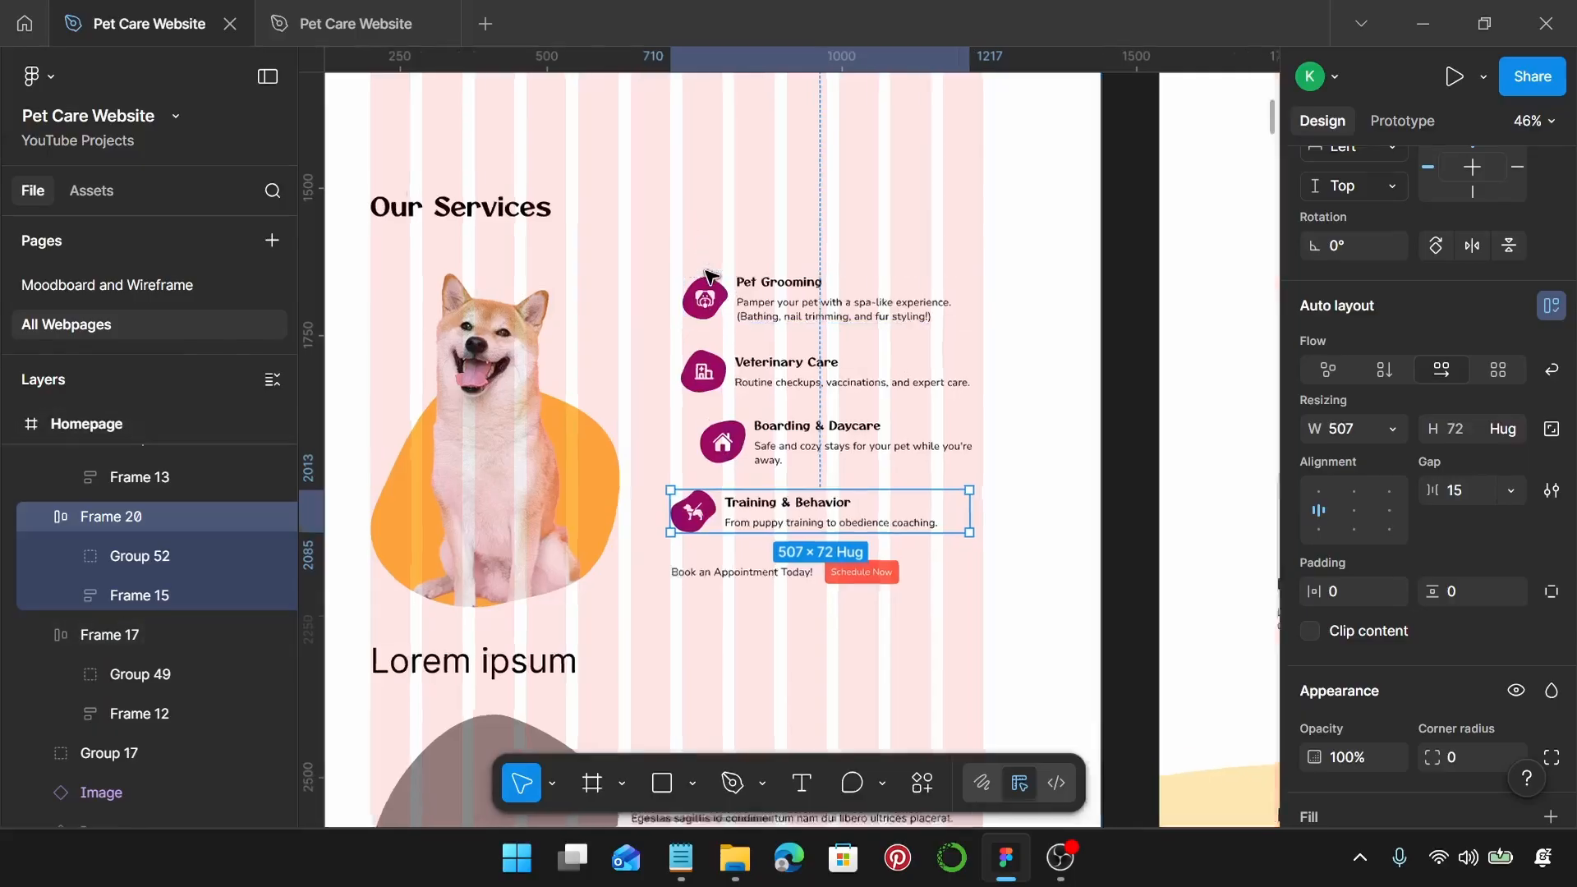
scroll(704, 302, "up", 4)
left_click(706, 322)
scroll(711, 364, "down", 1)
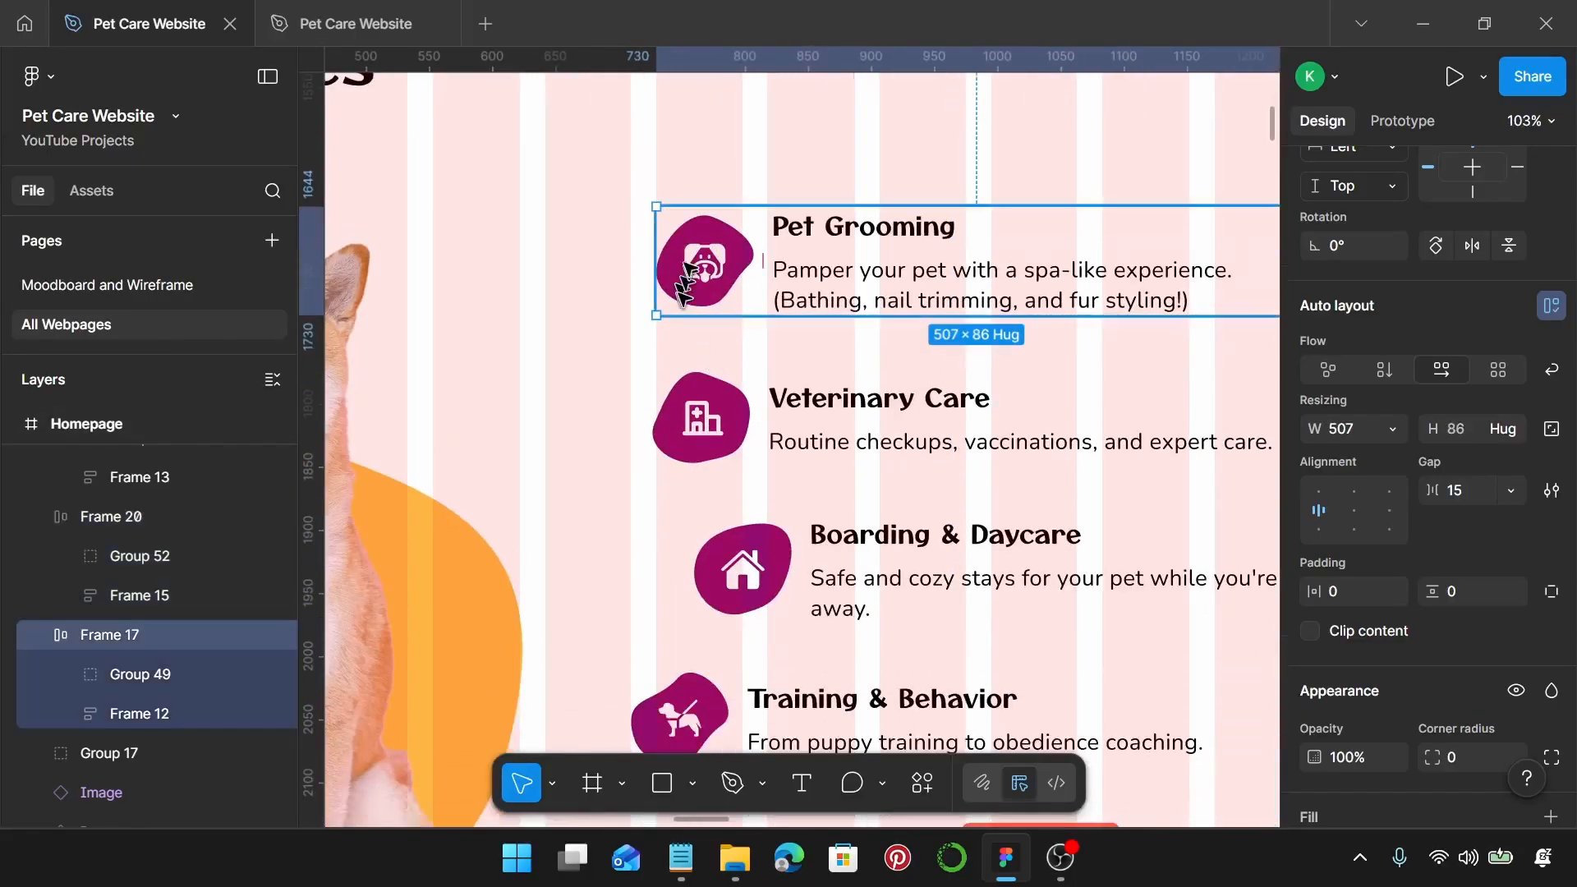
scroll(682, 279, "down", 1)
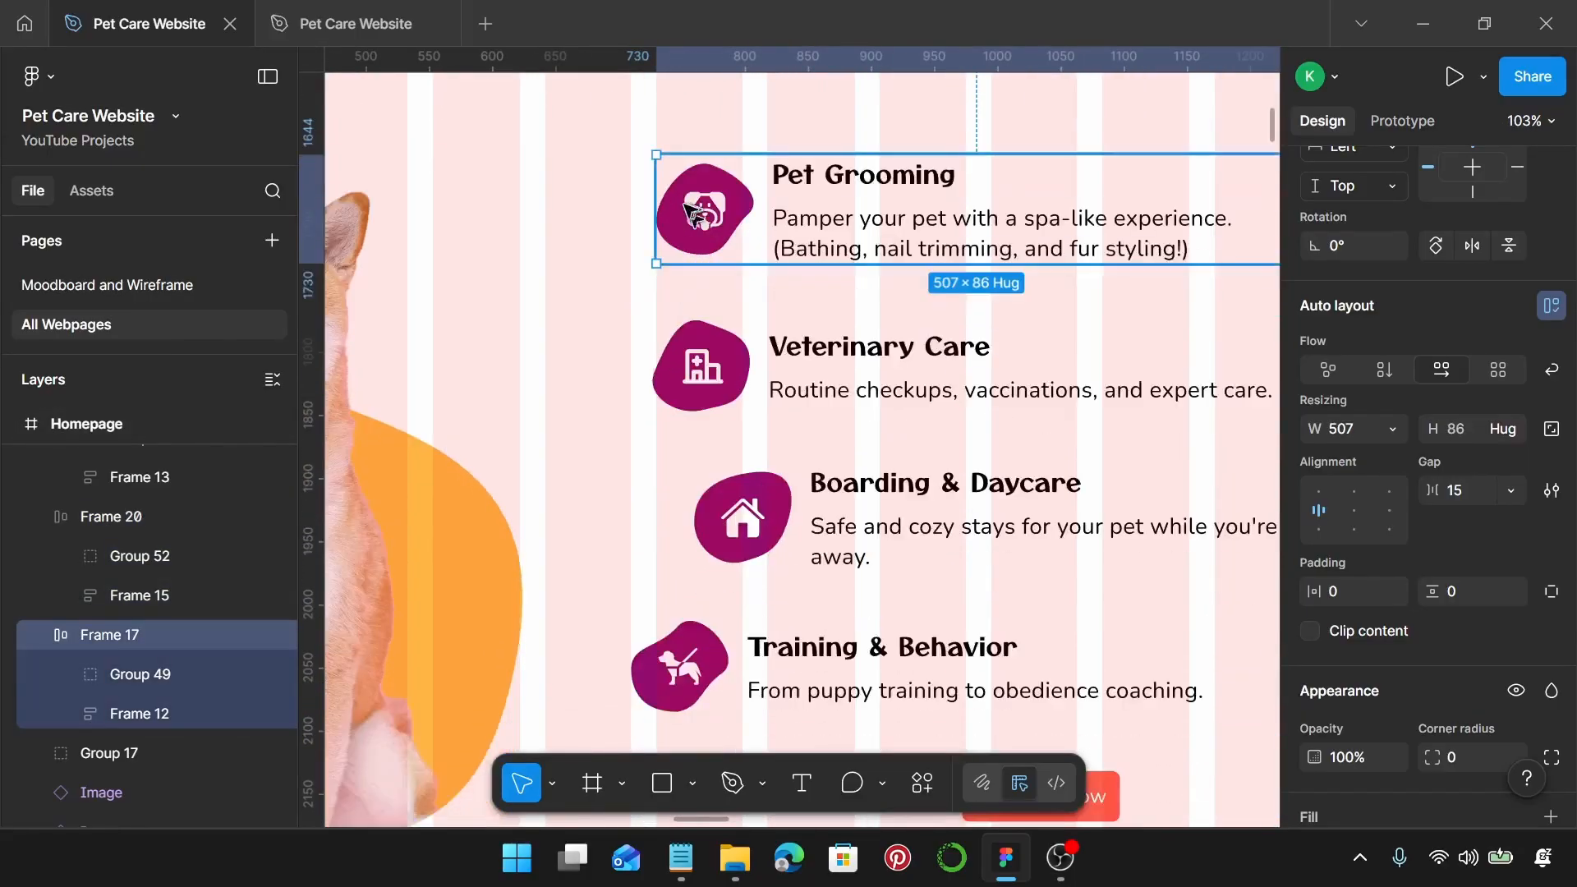
scroll(690, 220, "down", 2)
left_click(698, 271)
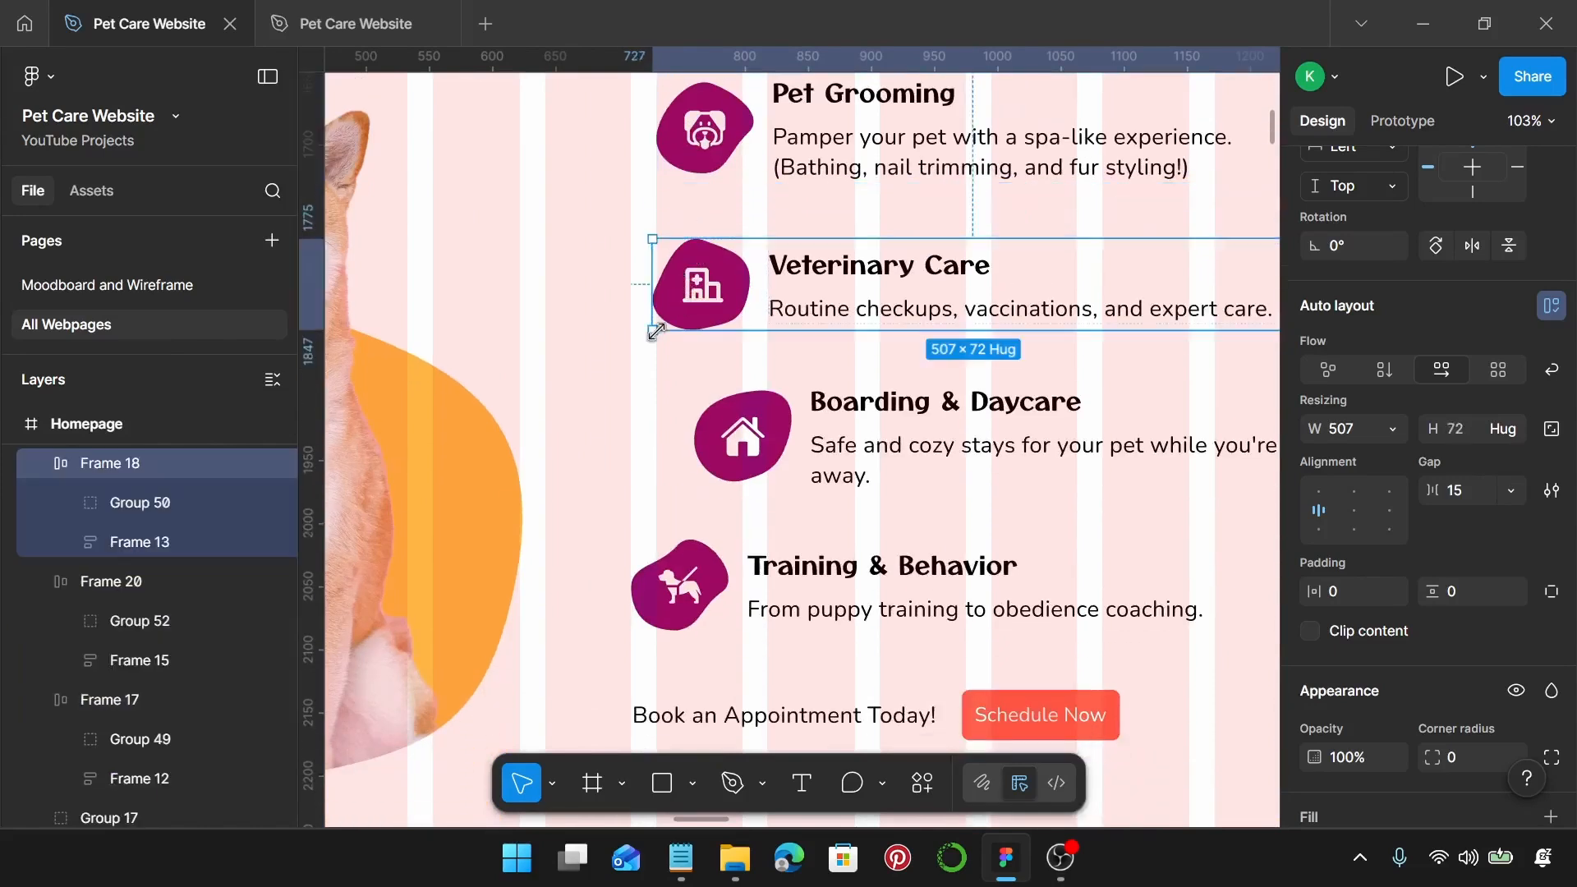
left_click(760, 418)
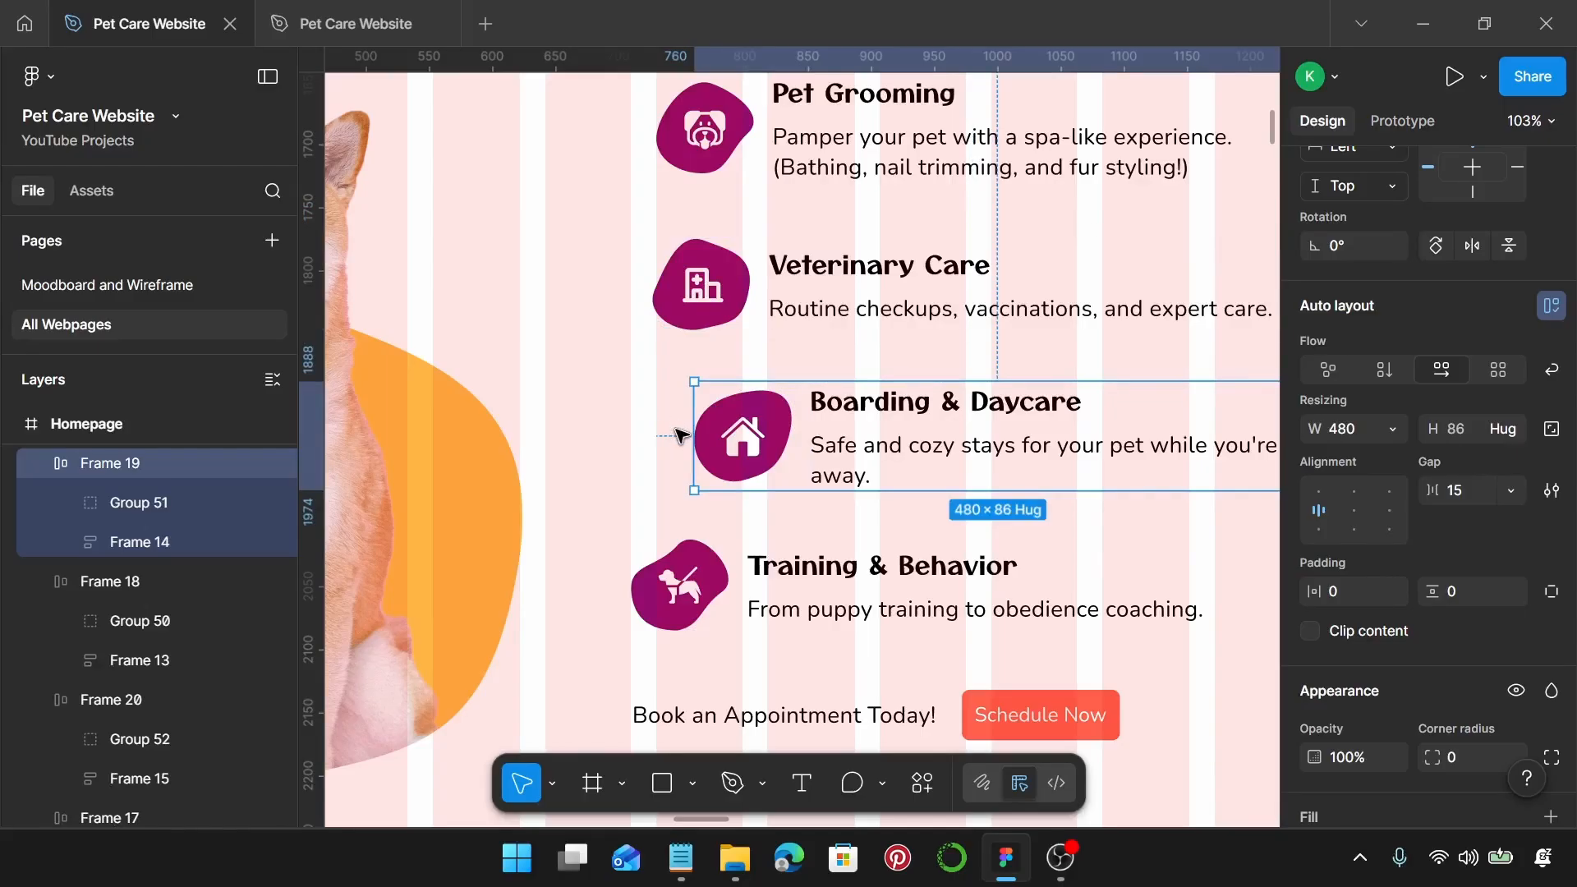
left_click(702, 595)
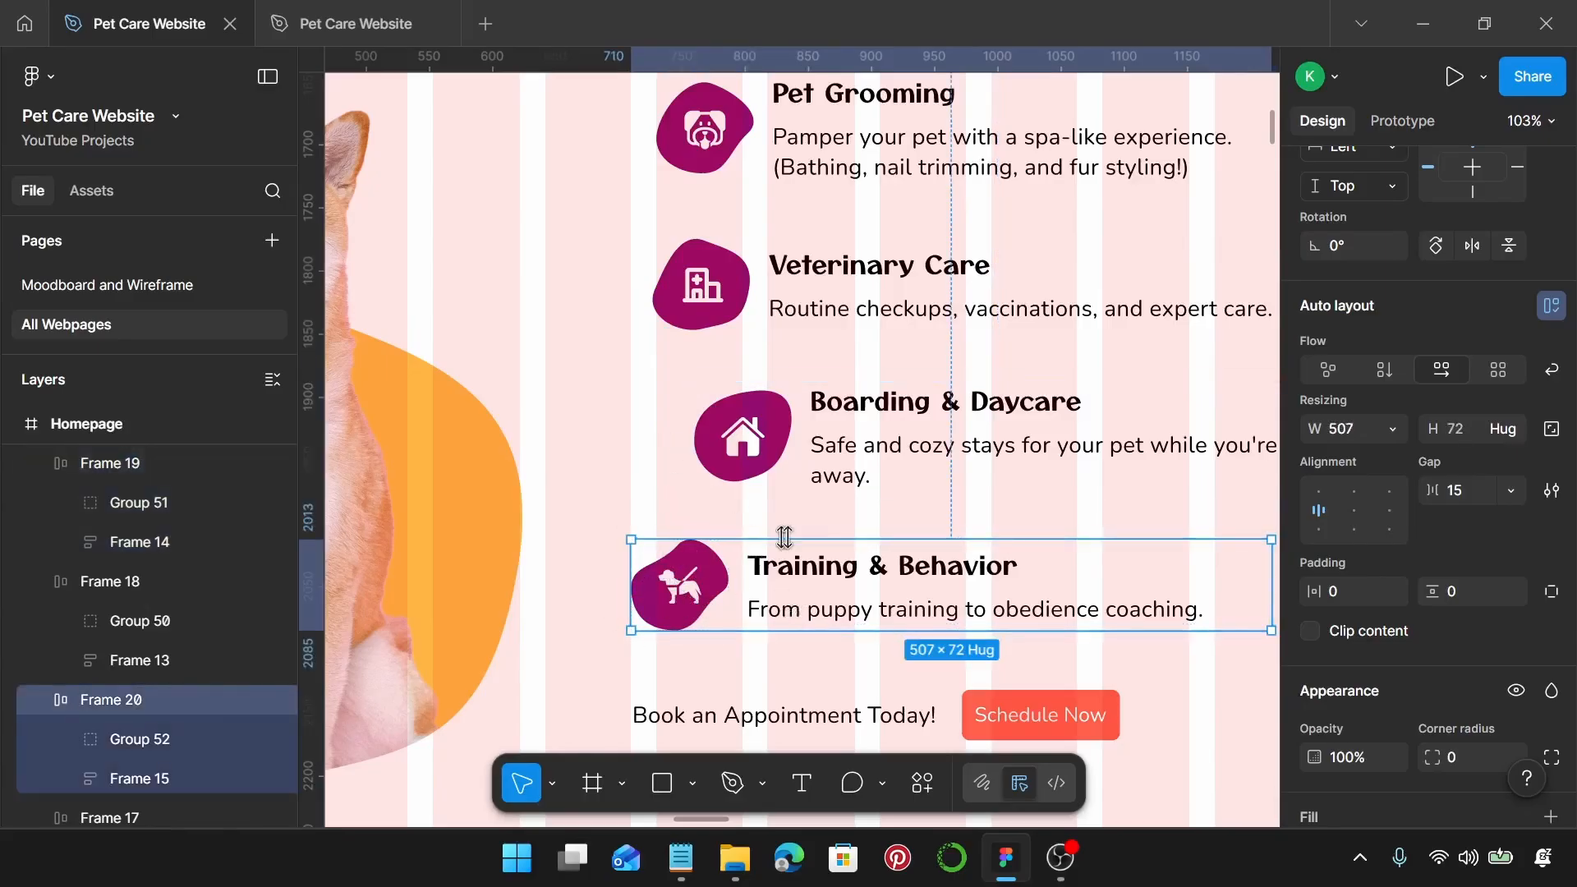
Step: Set the vertical spacing between the four service rows to 50 and group the rows
scroll(784, 540, "down", 5)
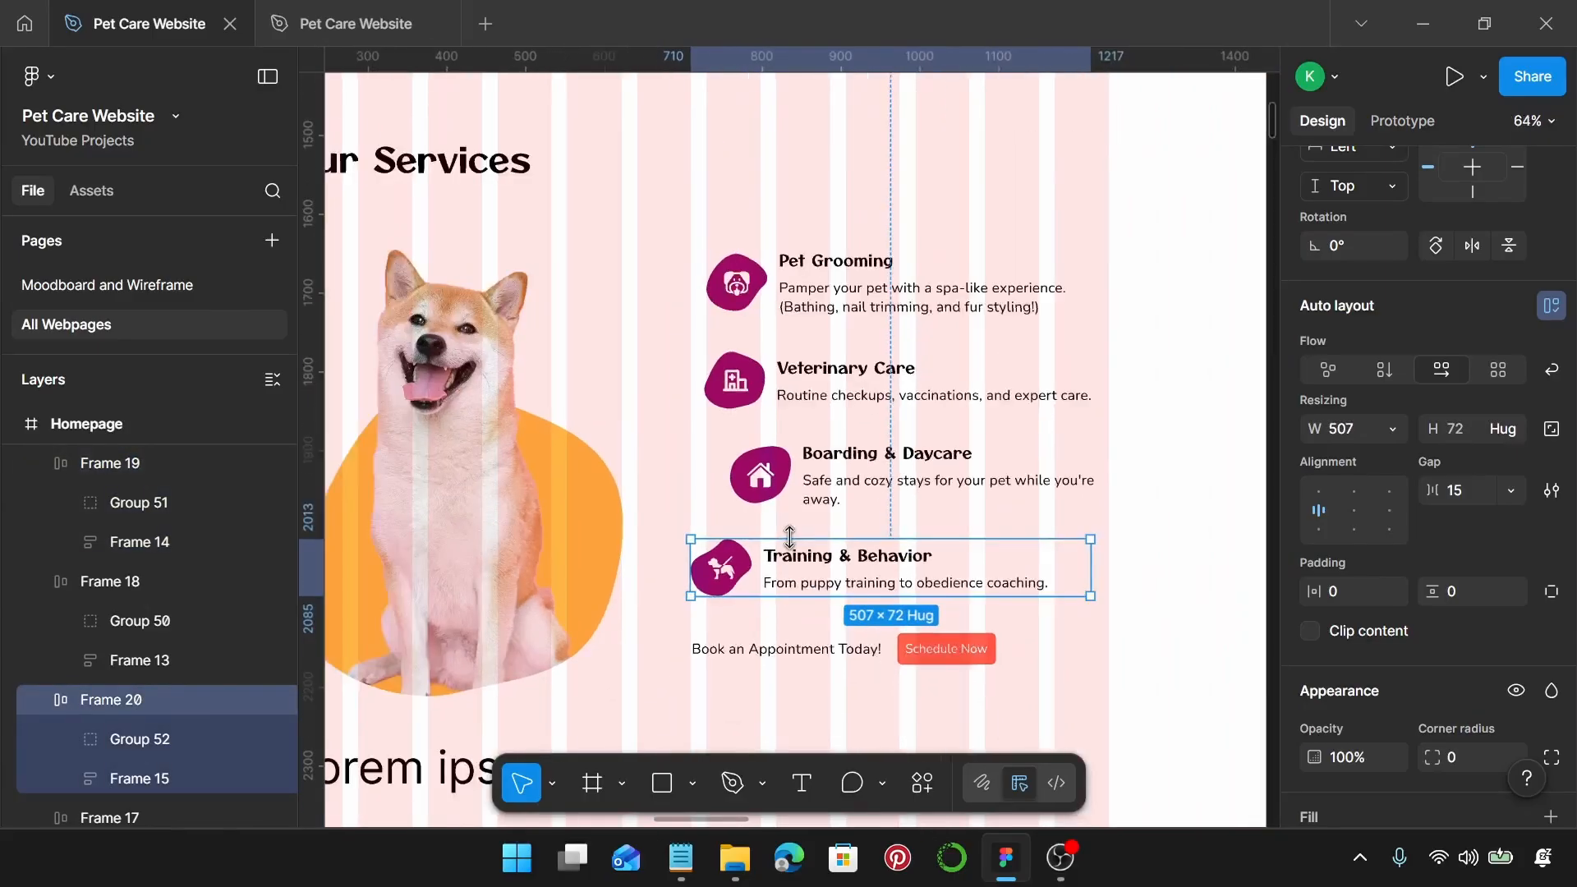
left_click(830, 285)
left_click(765, 387, "shift")
left_click(813, 485, "shift")
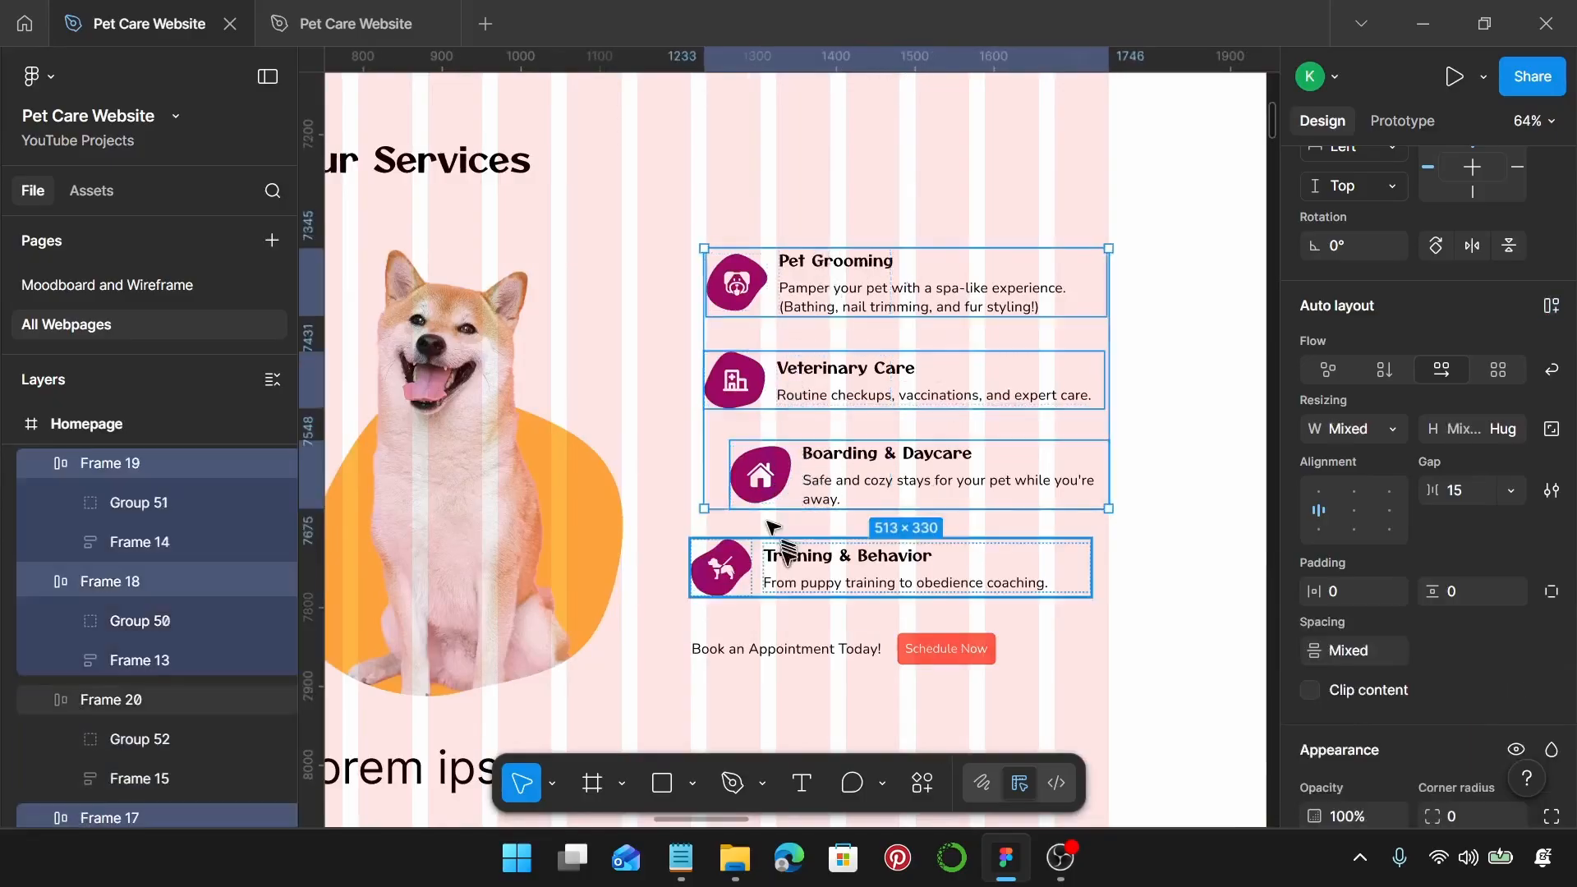
left_click(722, 565, "shift")
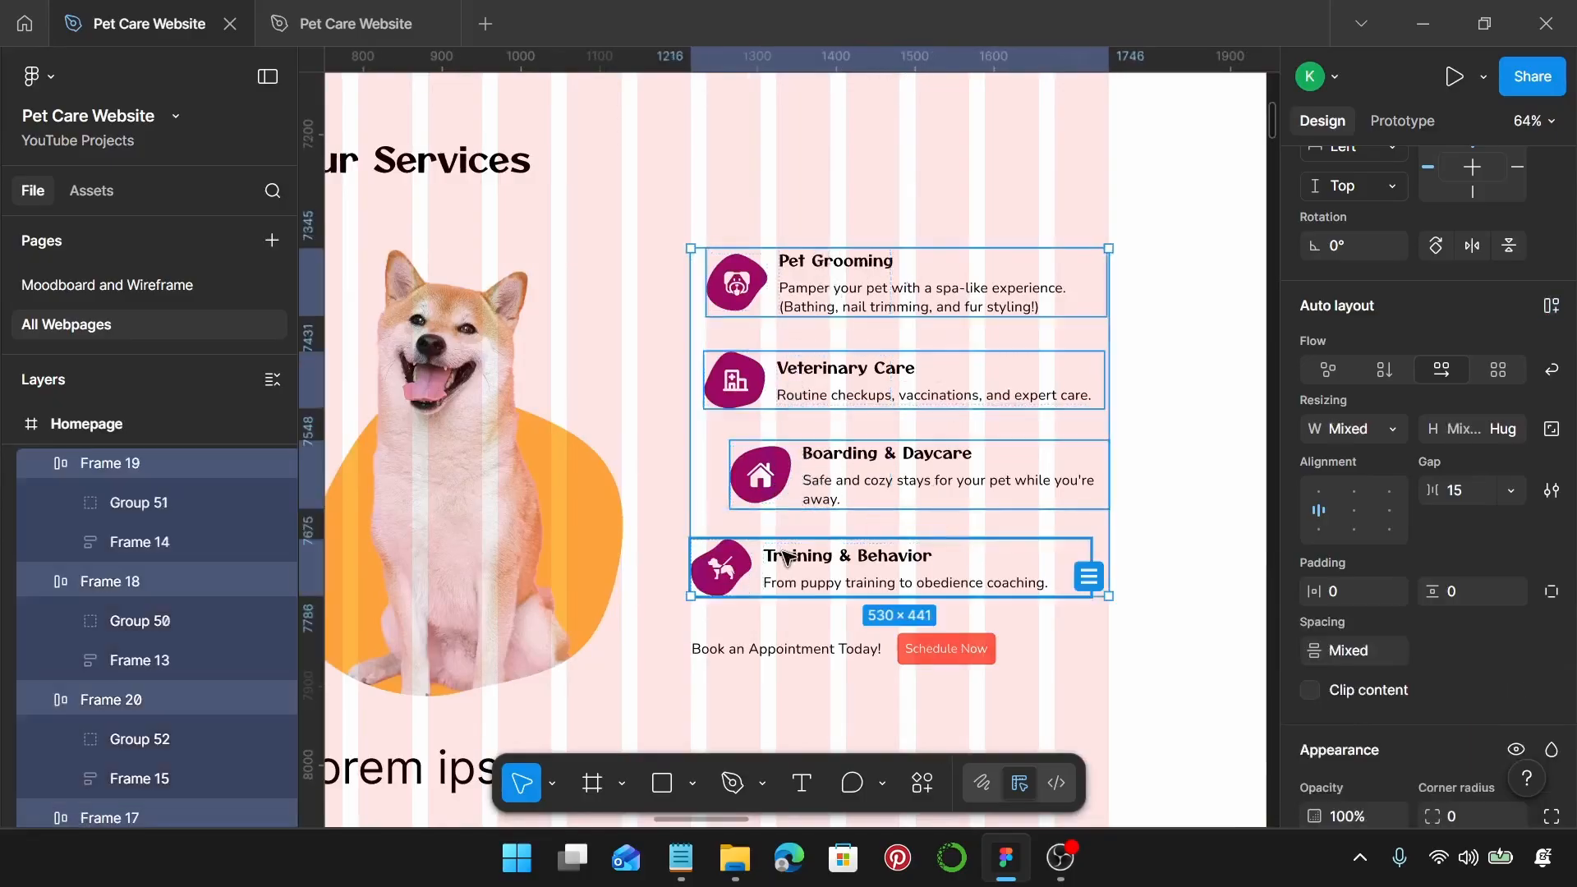
left_click(1338, 644)
type("5")
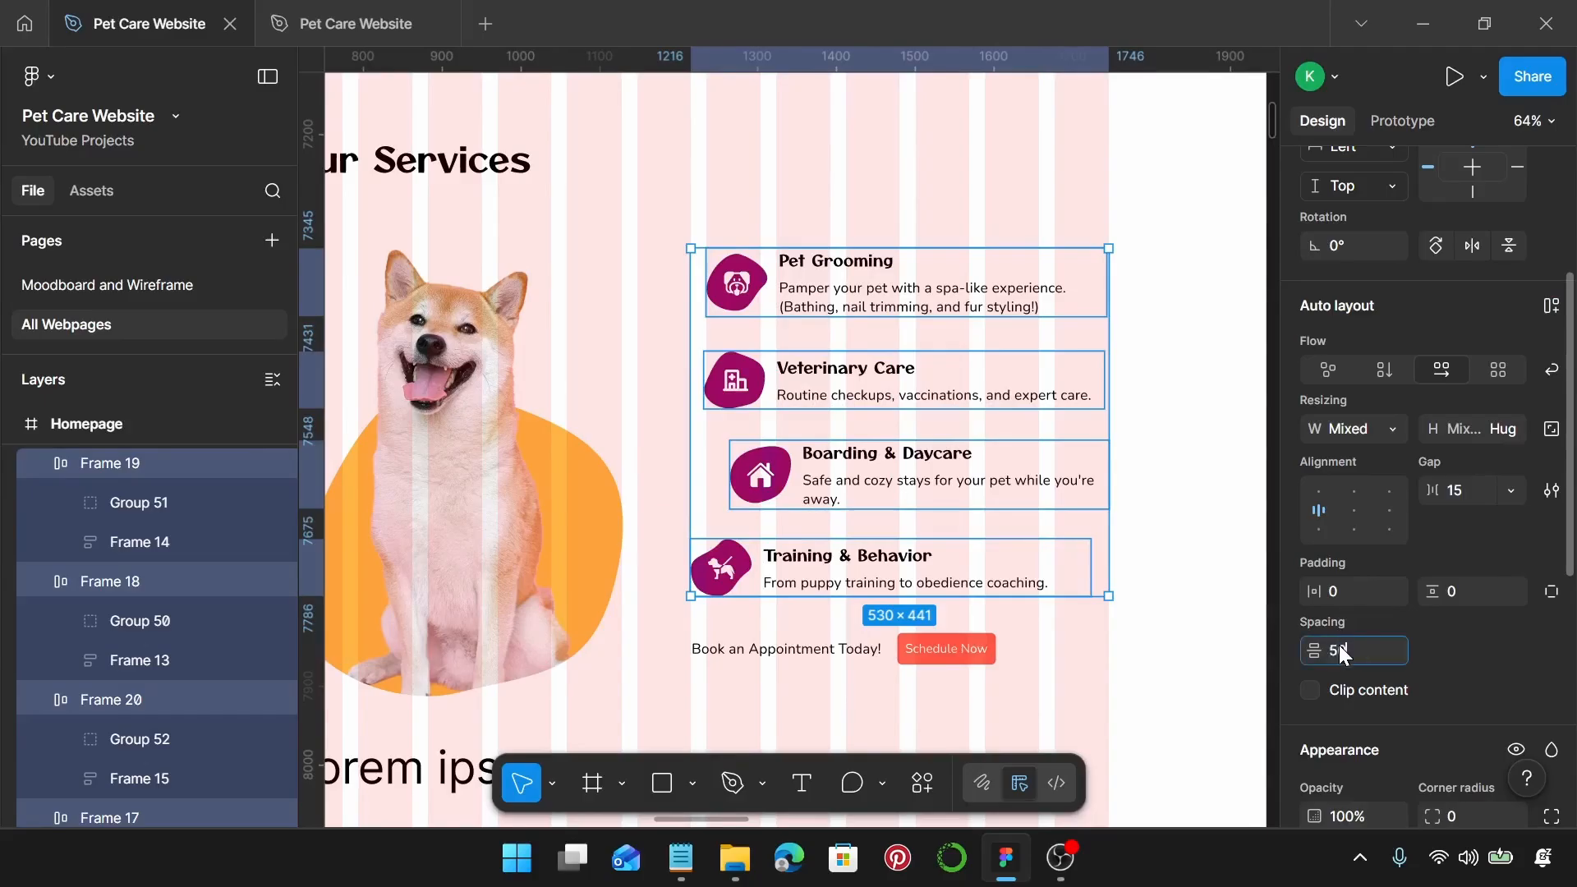
type("0")
key("Return")
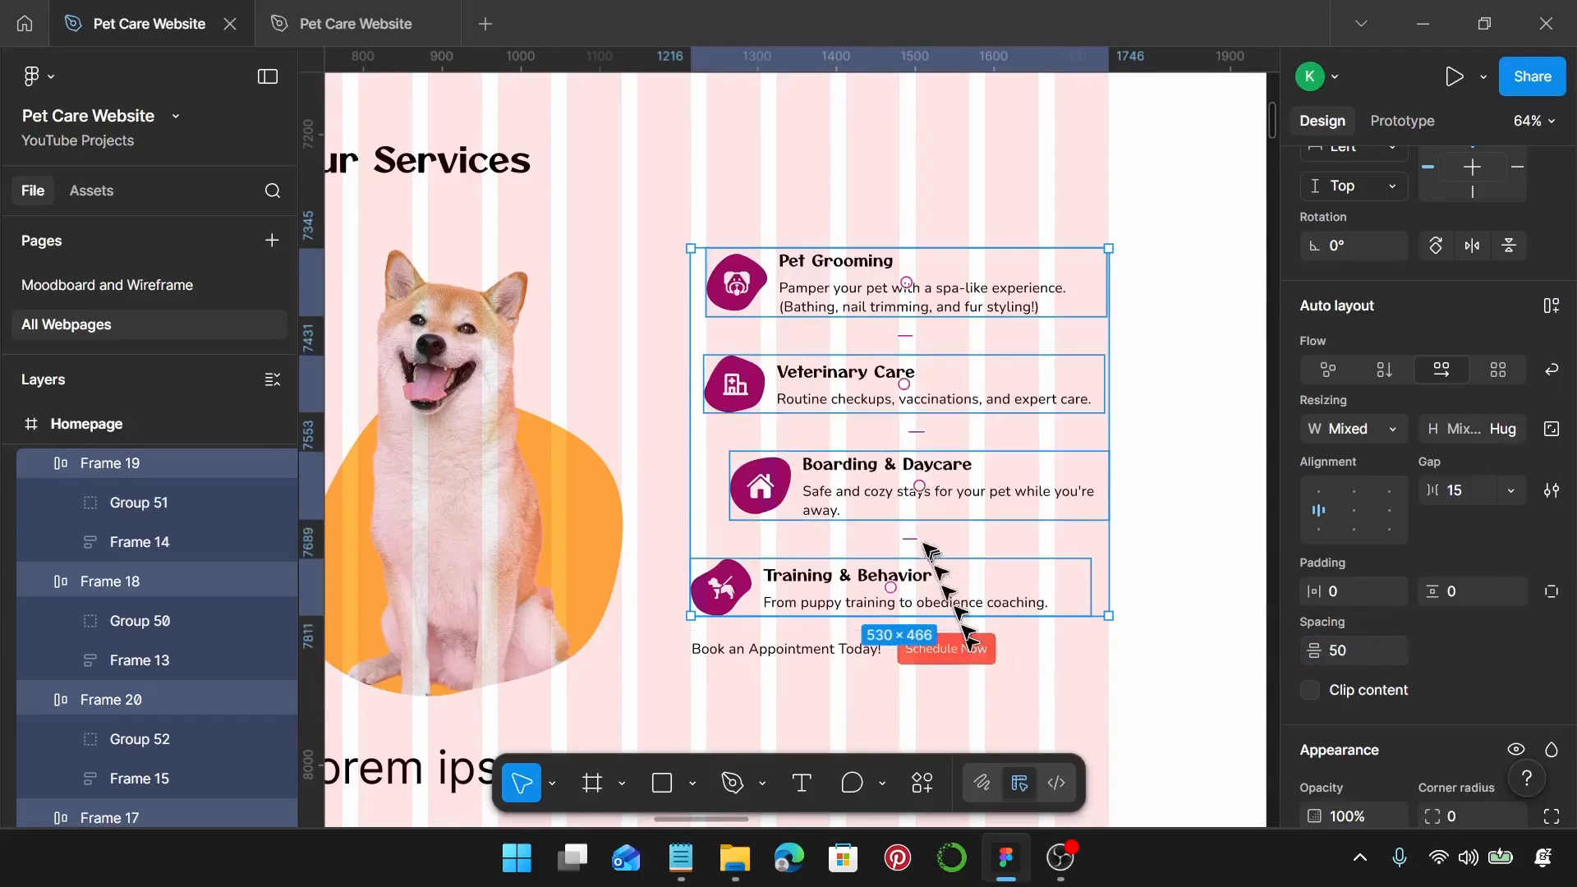
scroll(917, 537, "down", 1)
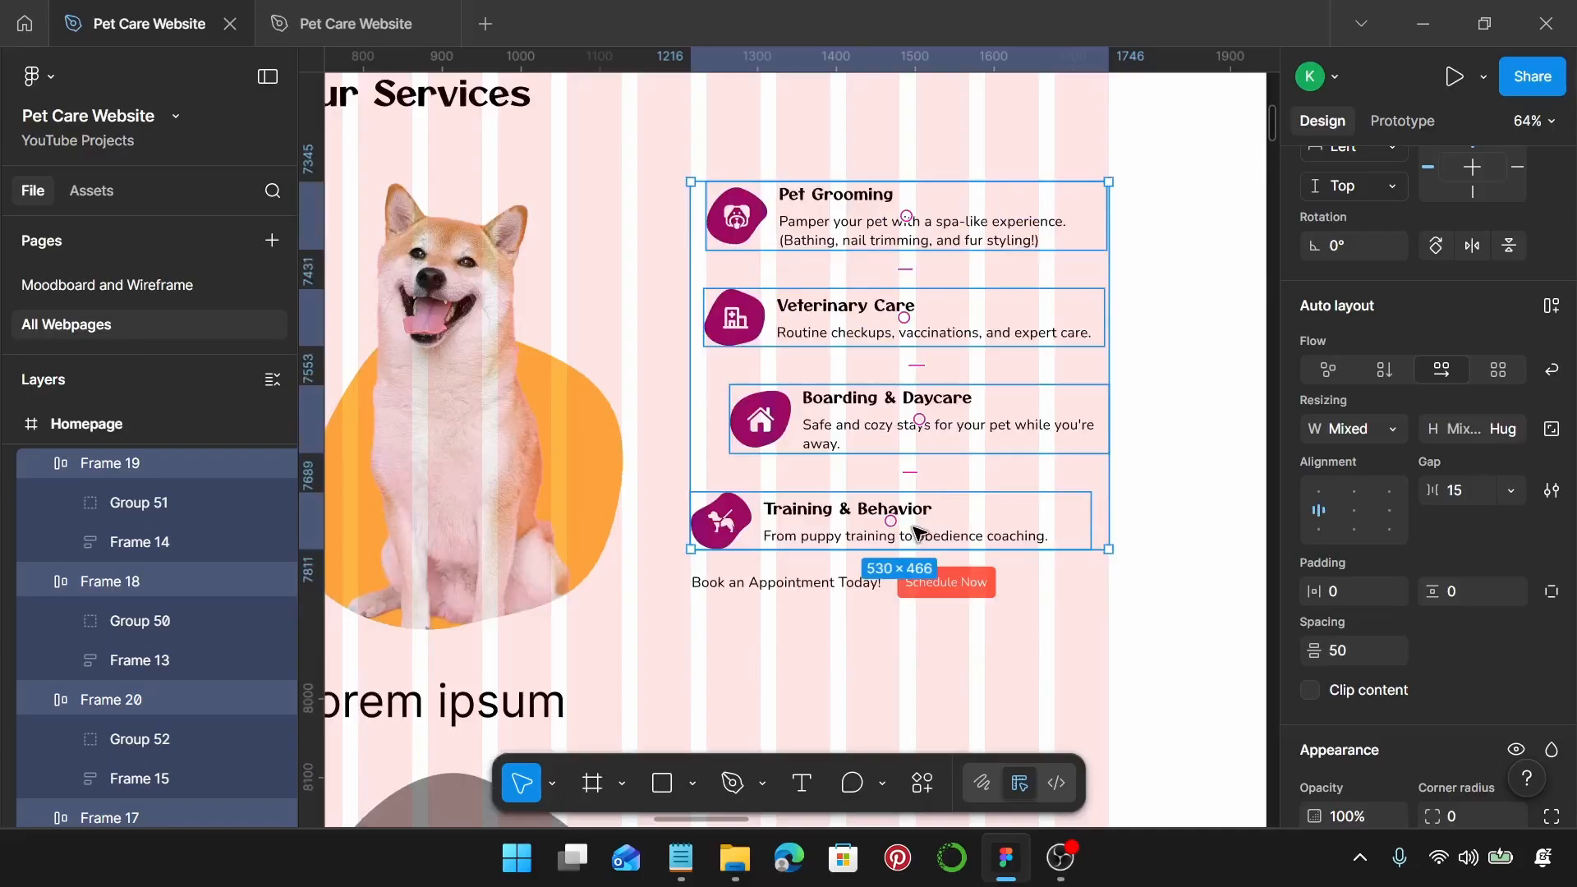
key("ctrl+g")
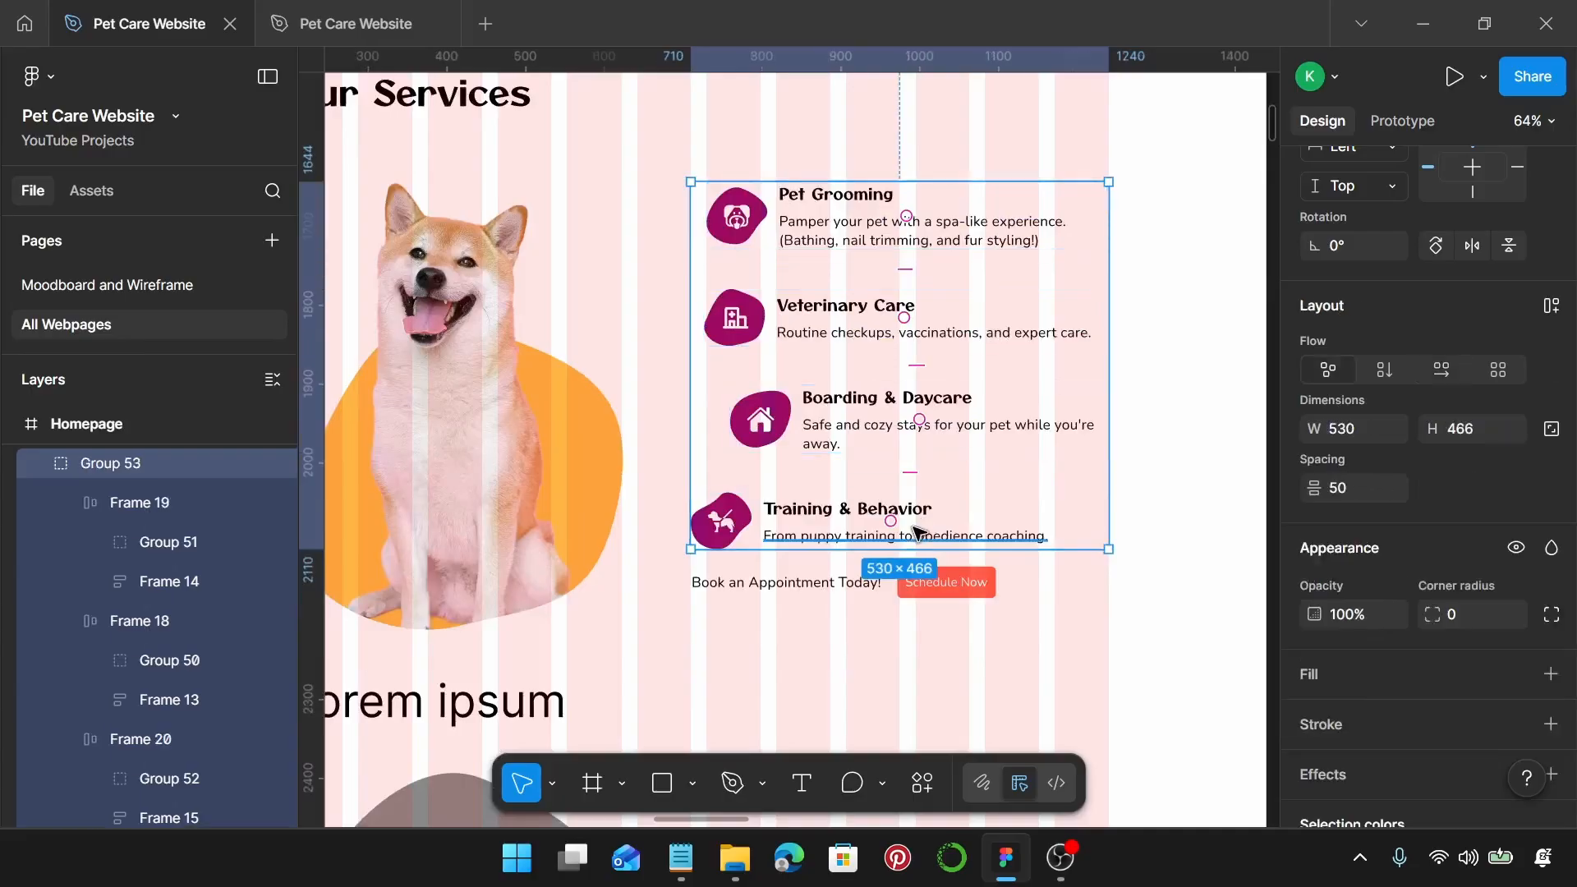
Step: Align the Book an Appointment row's left edge with the services group at X 710
left_click(780, 593)
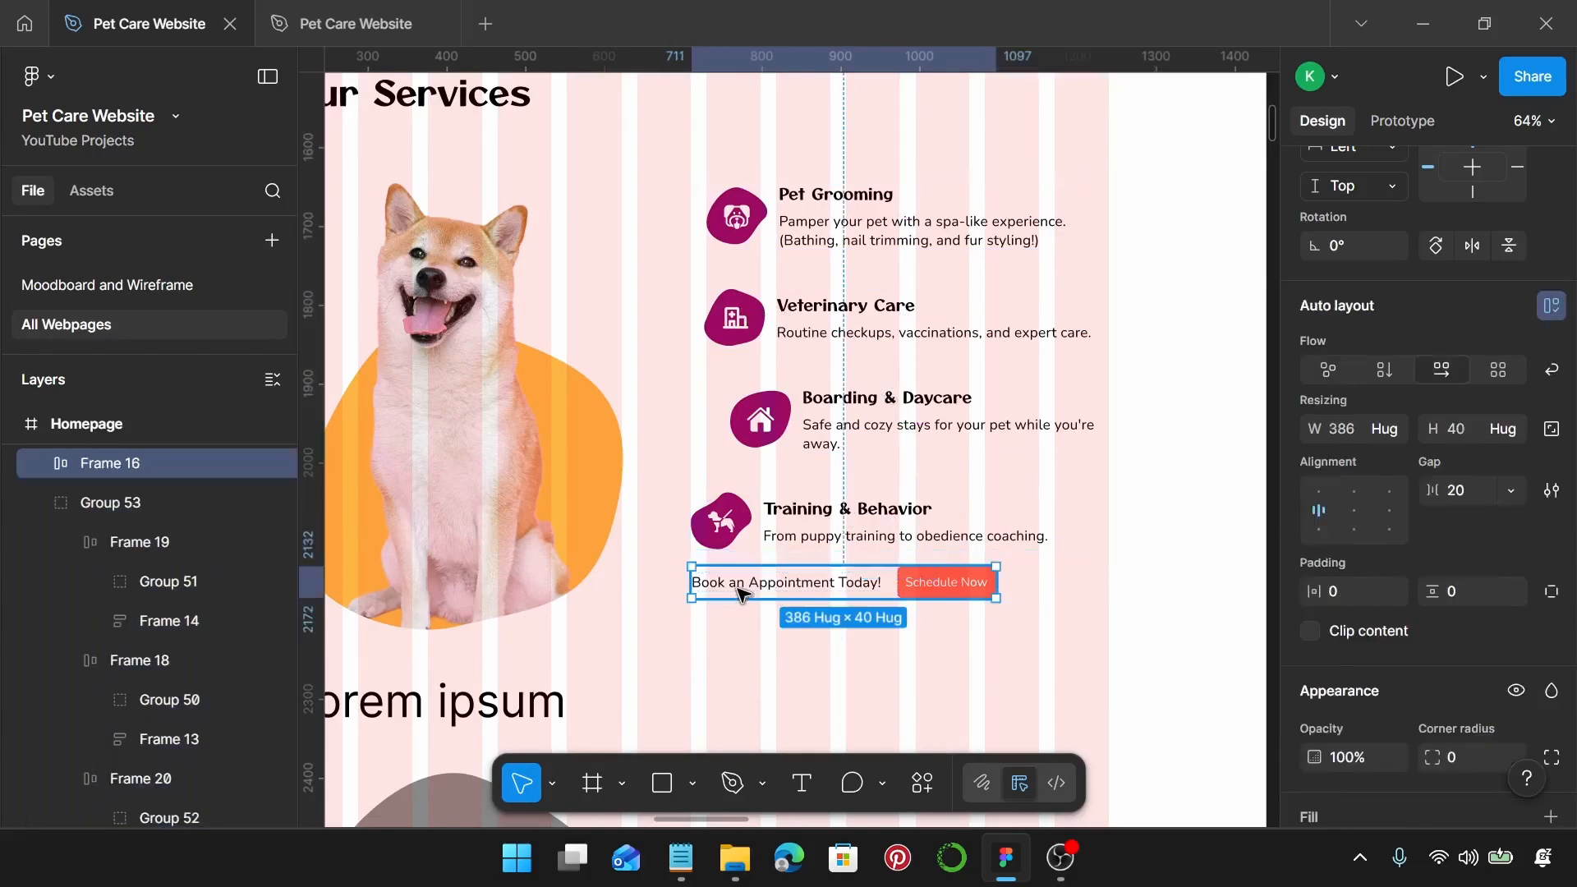
scroll(739, 591, "up", 2)
scroll(739, 589, "up", 2)
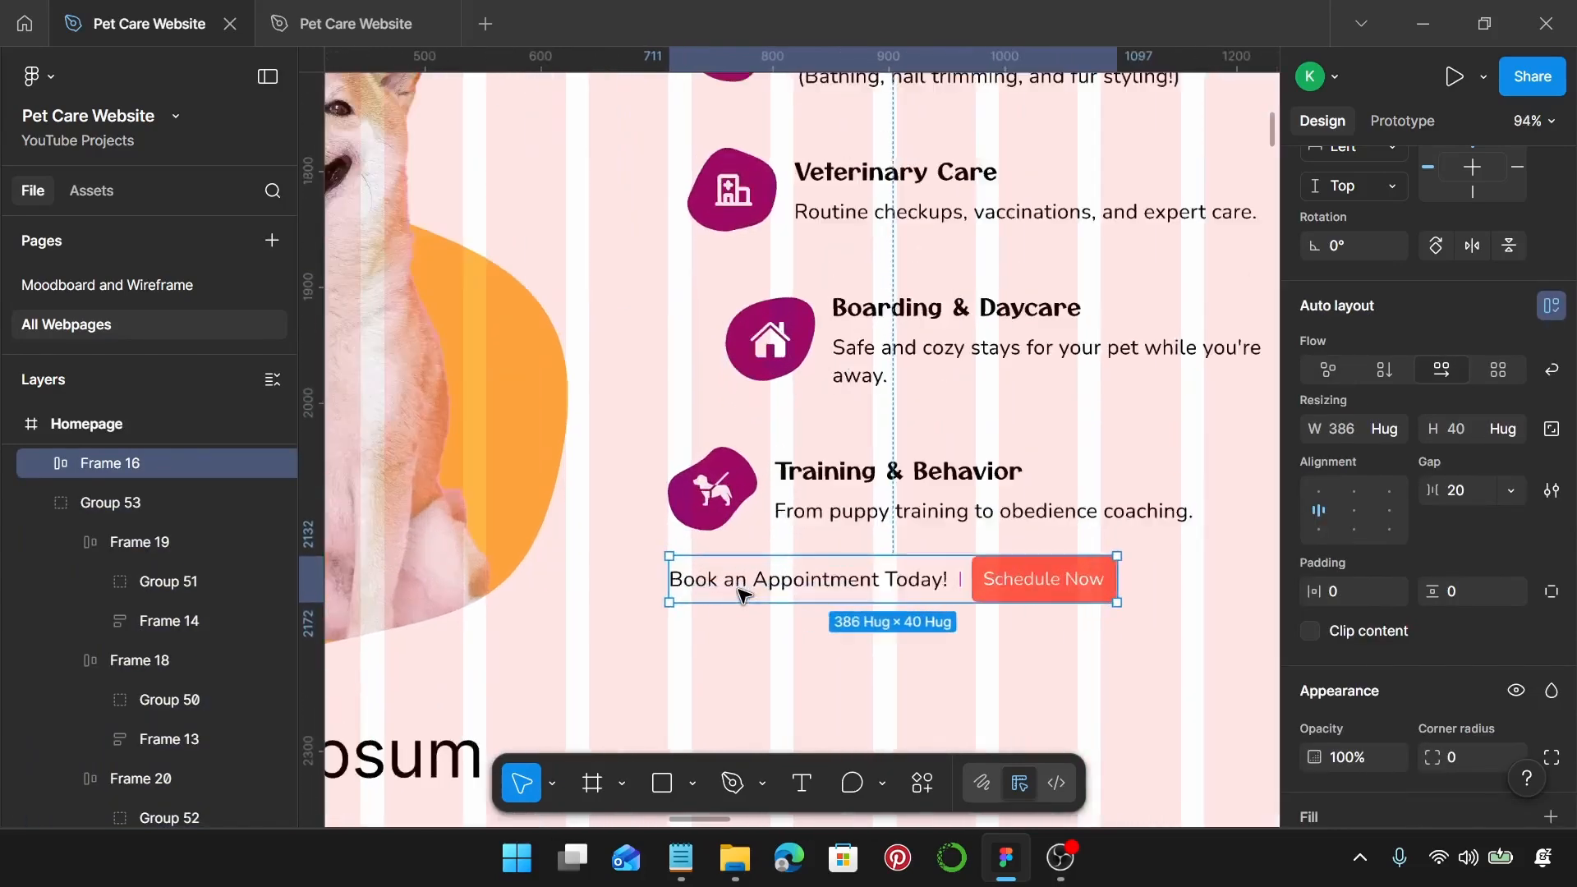
scroll(737, 586, "down", 2)
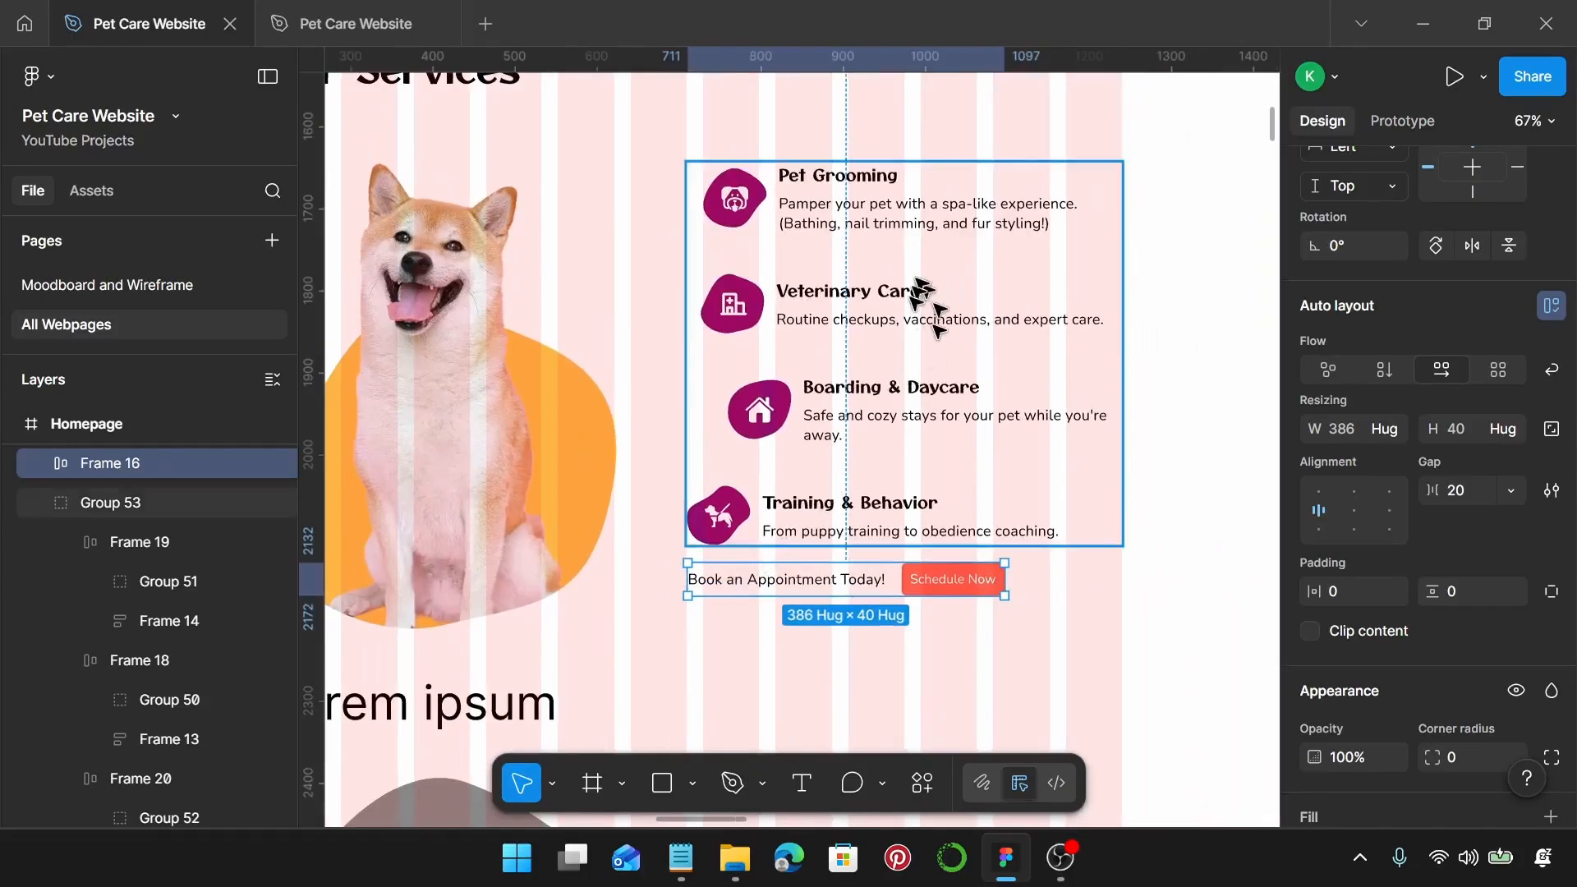
left_click(761, 600)
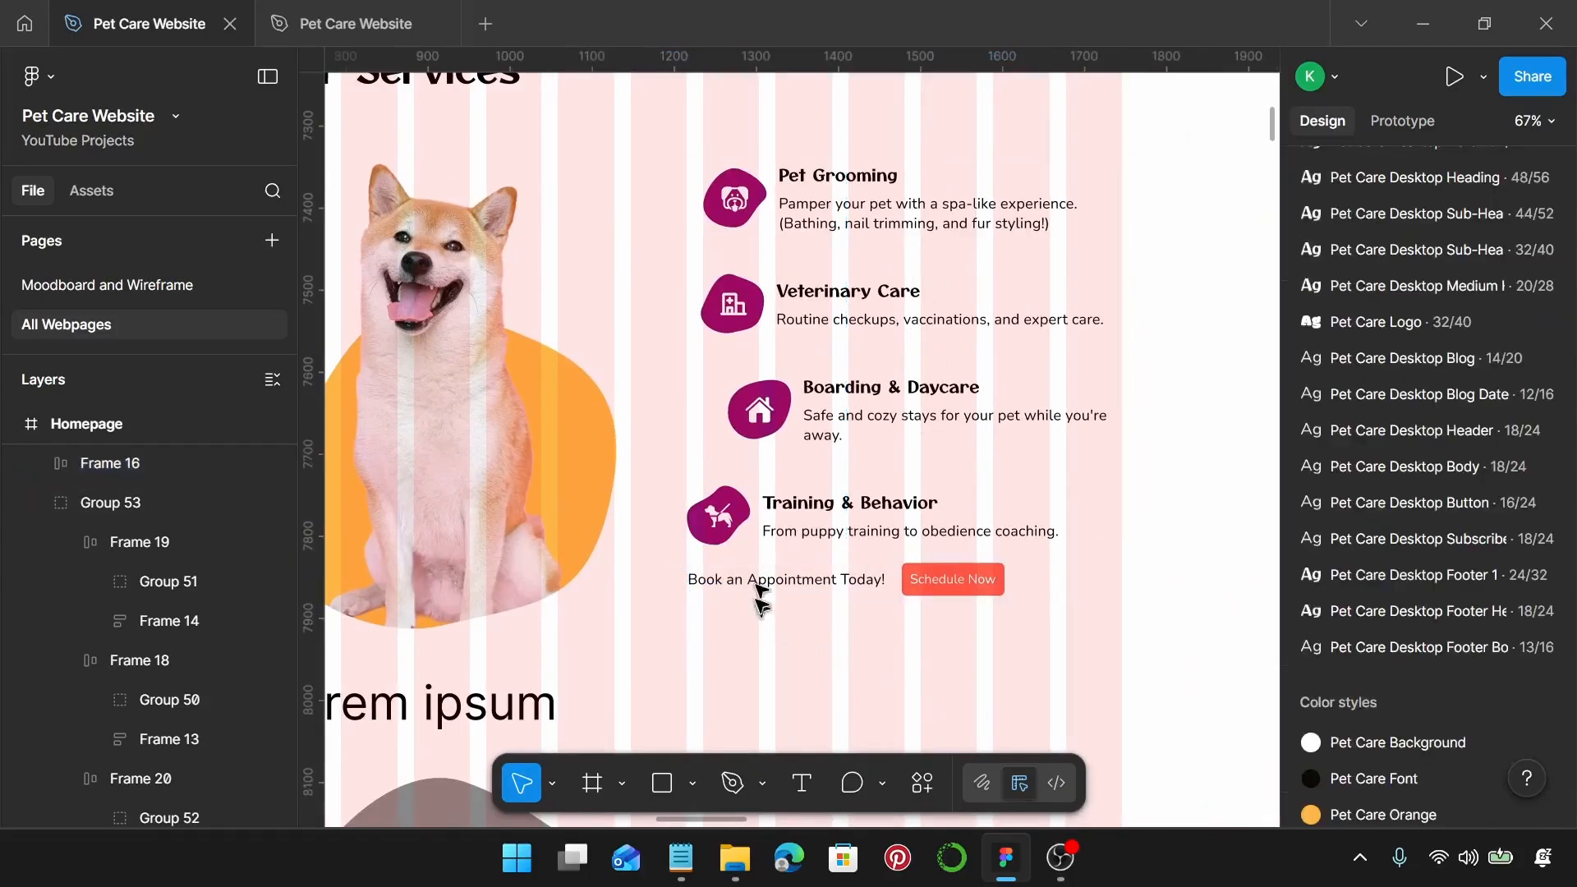
left_click(716, 532)
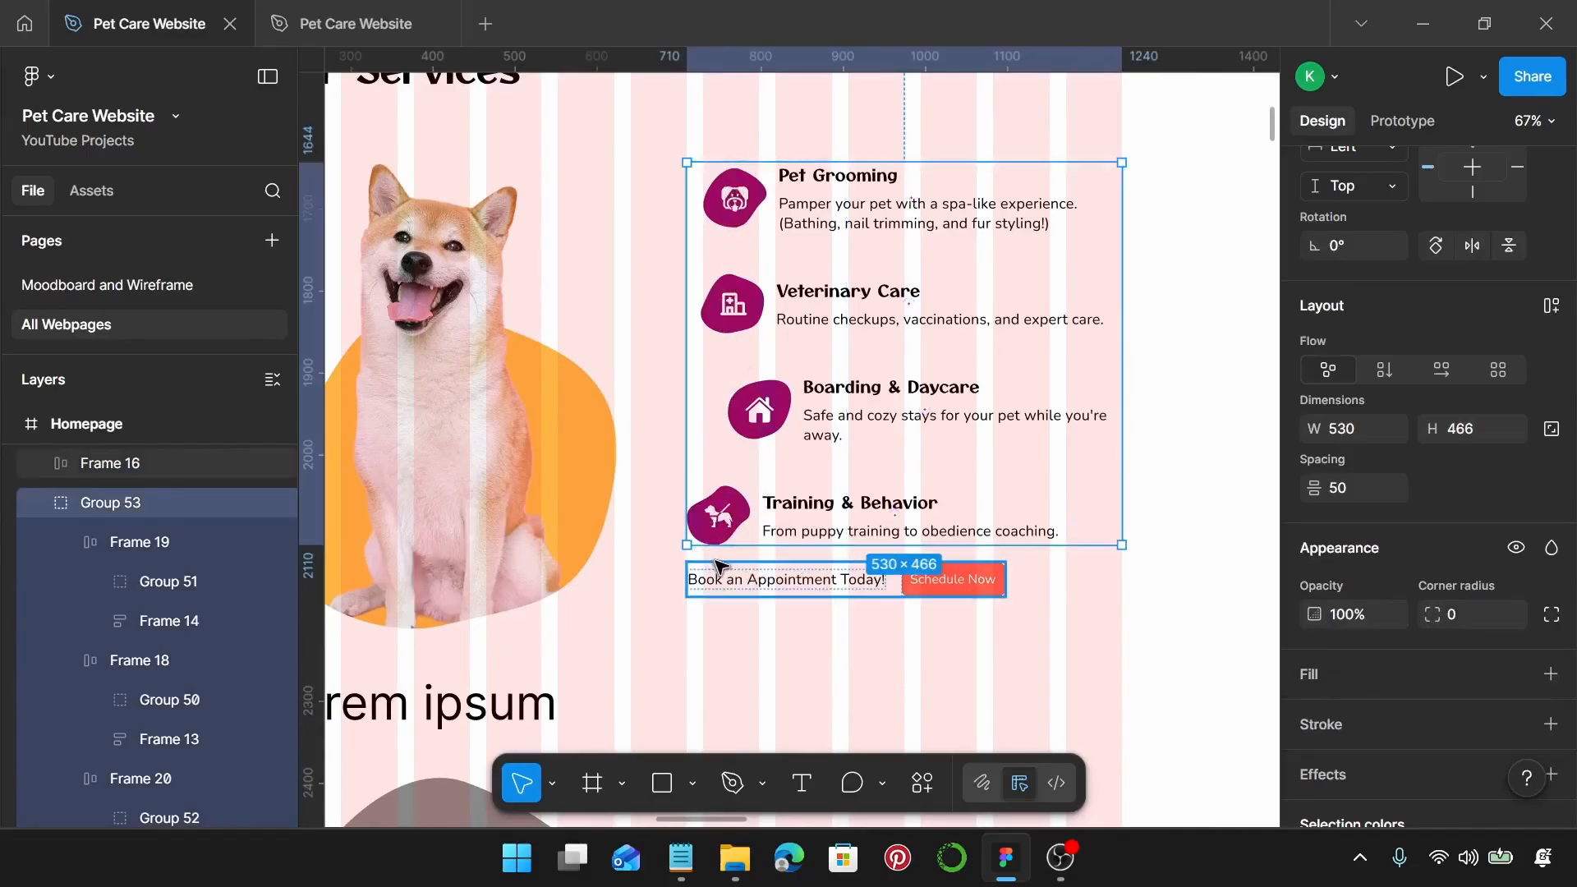
scroll(710, 566, "up", 5)
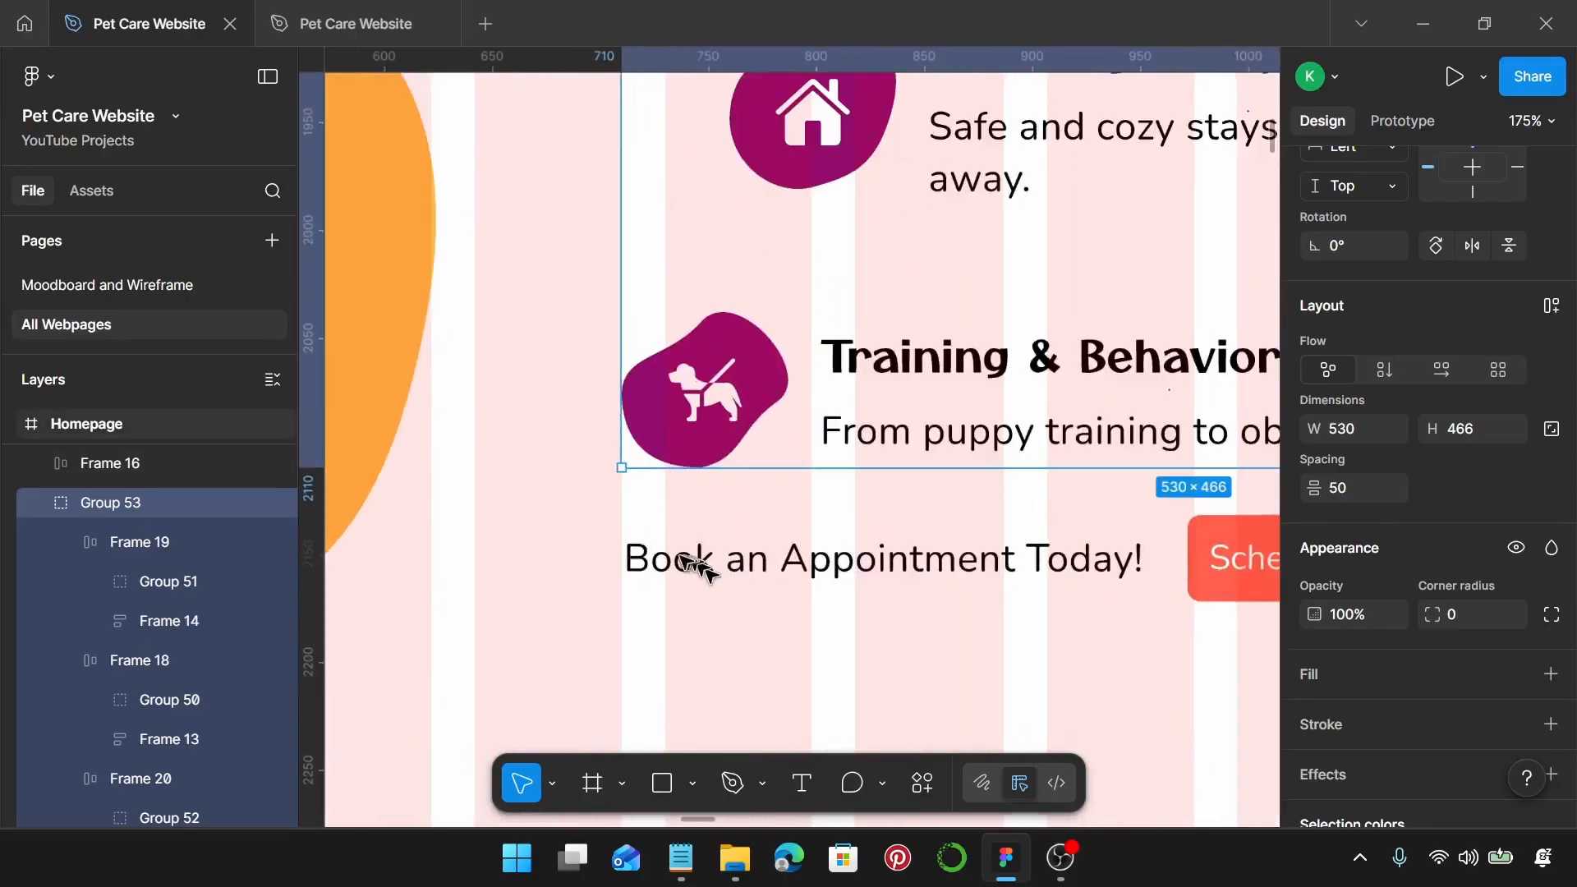
left_click(702, 566)
scroll(747, 558, "up", 8)
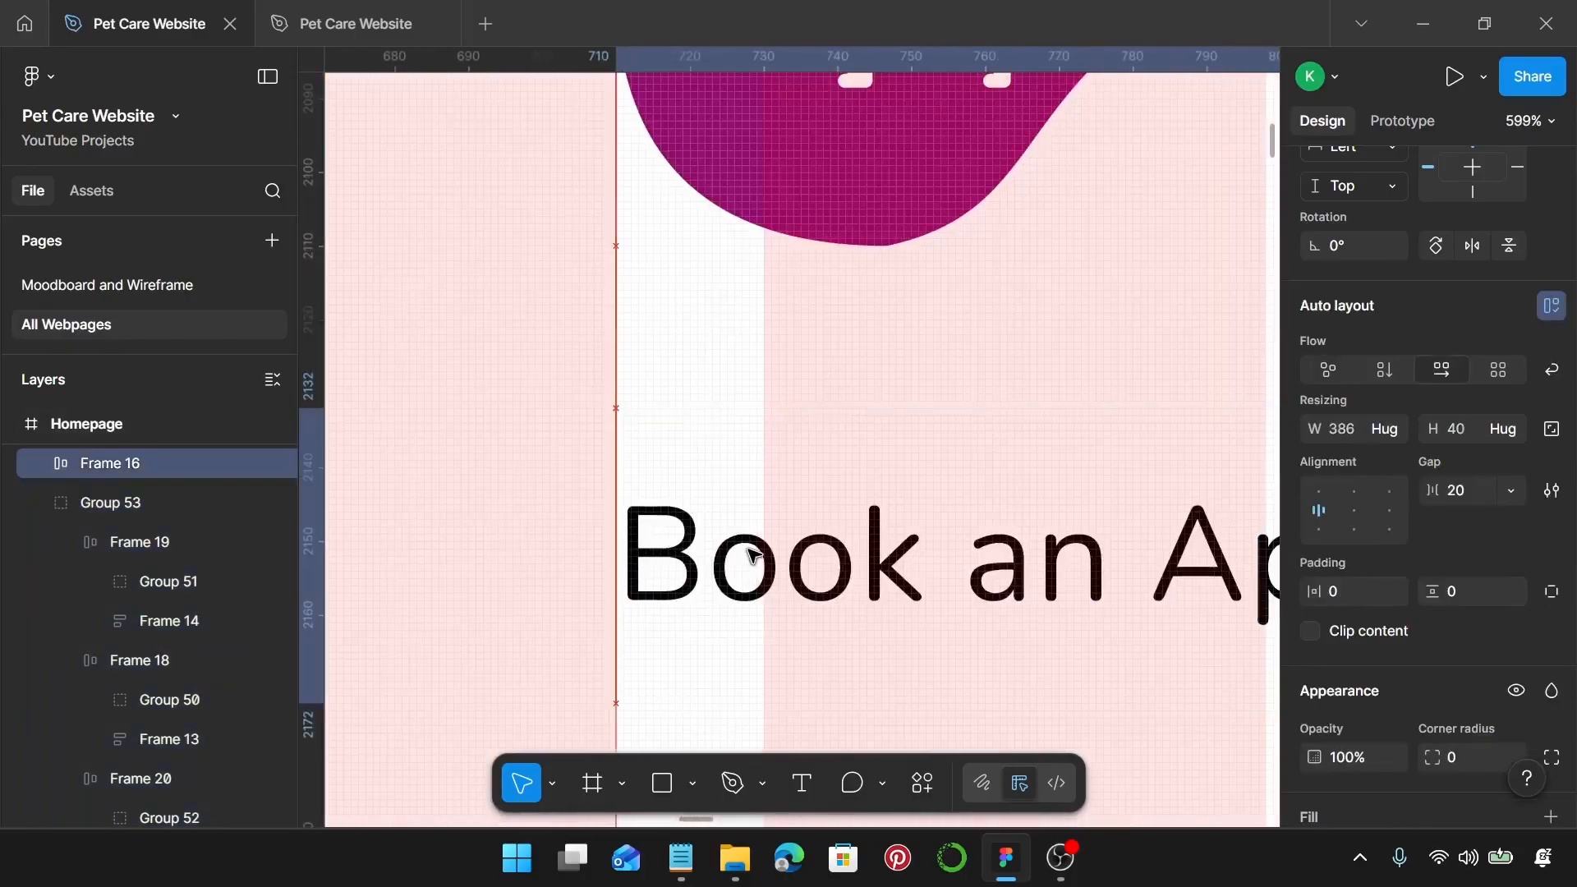
Step: Set the spacing between the services group and the Book an Appointment row to 20, and group the two
scroll(753, 556, "down", 10)
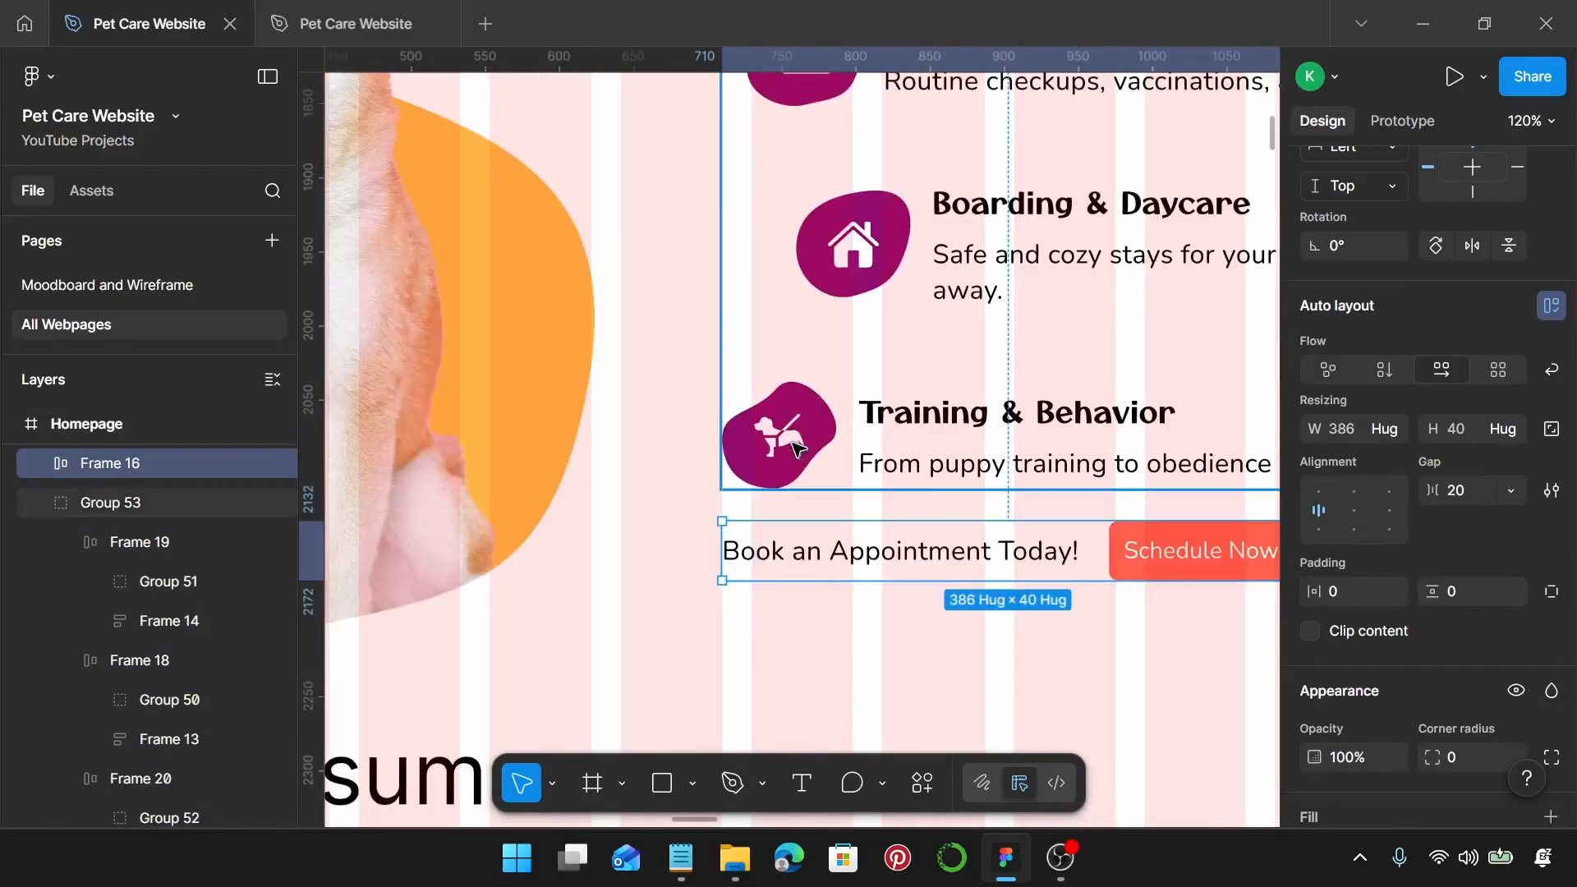
scroll(795, 447, "down", 4)
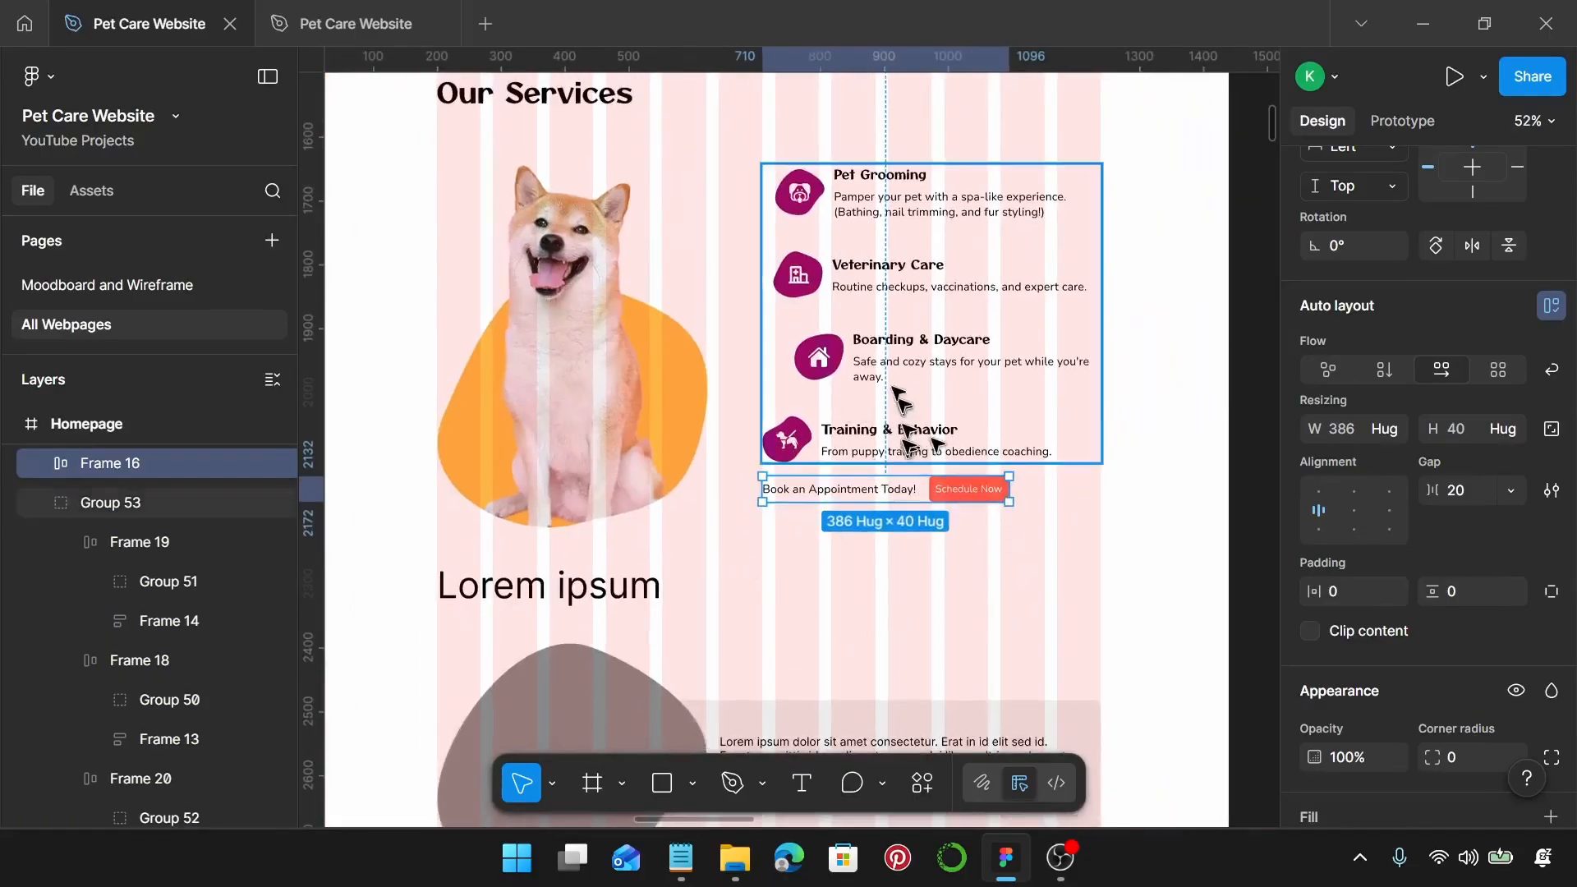
left_click(862, 363, "shift")
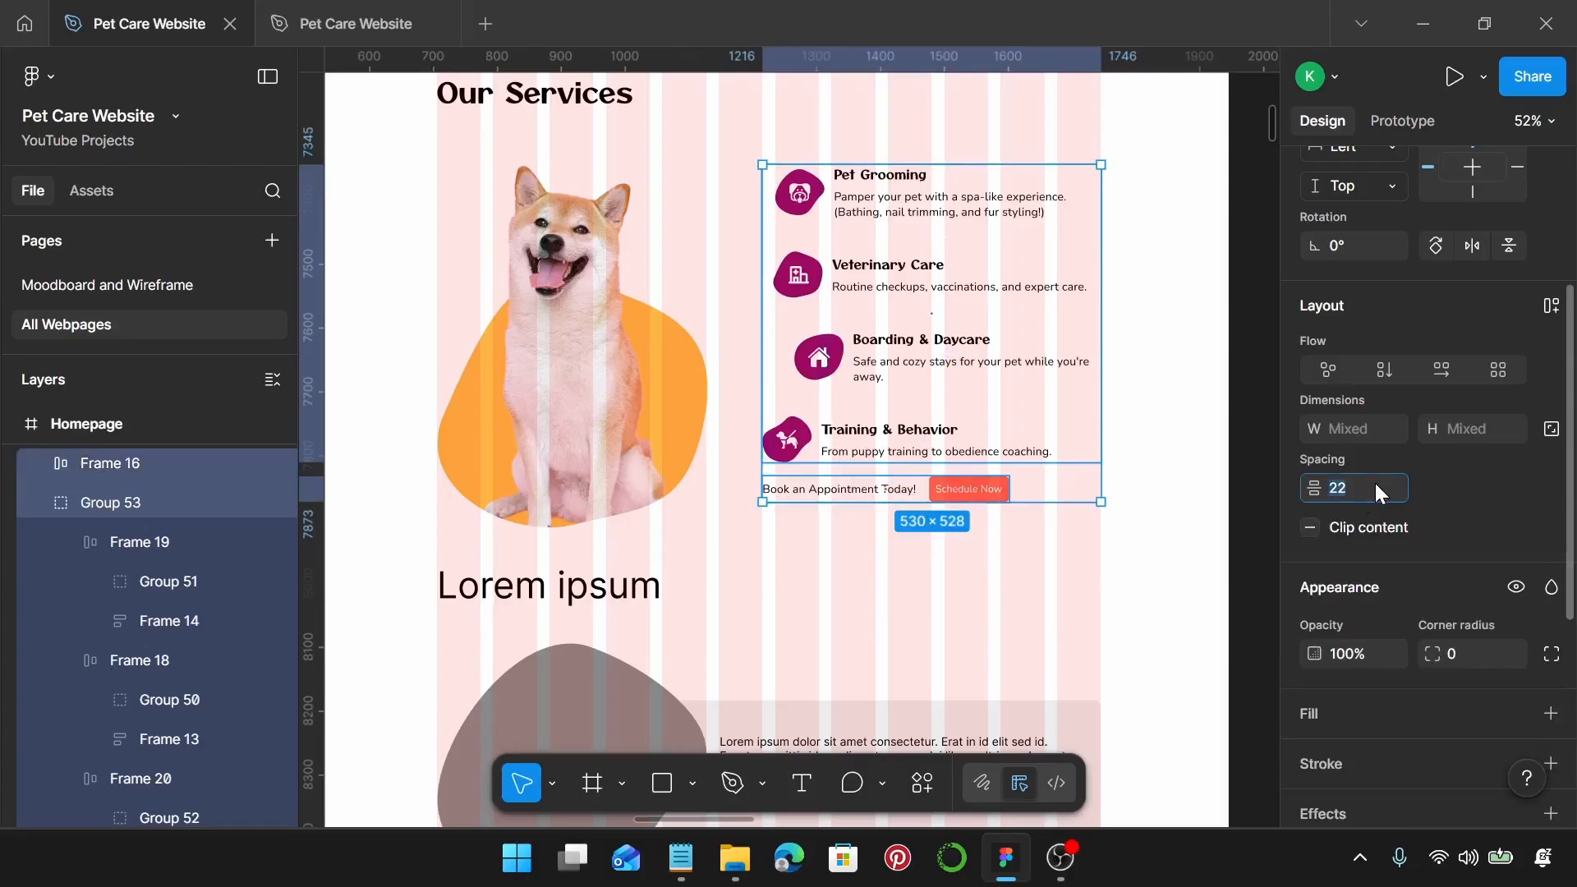
key("Return")
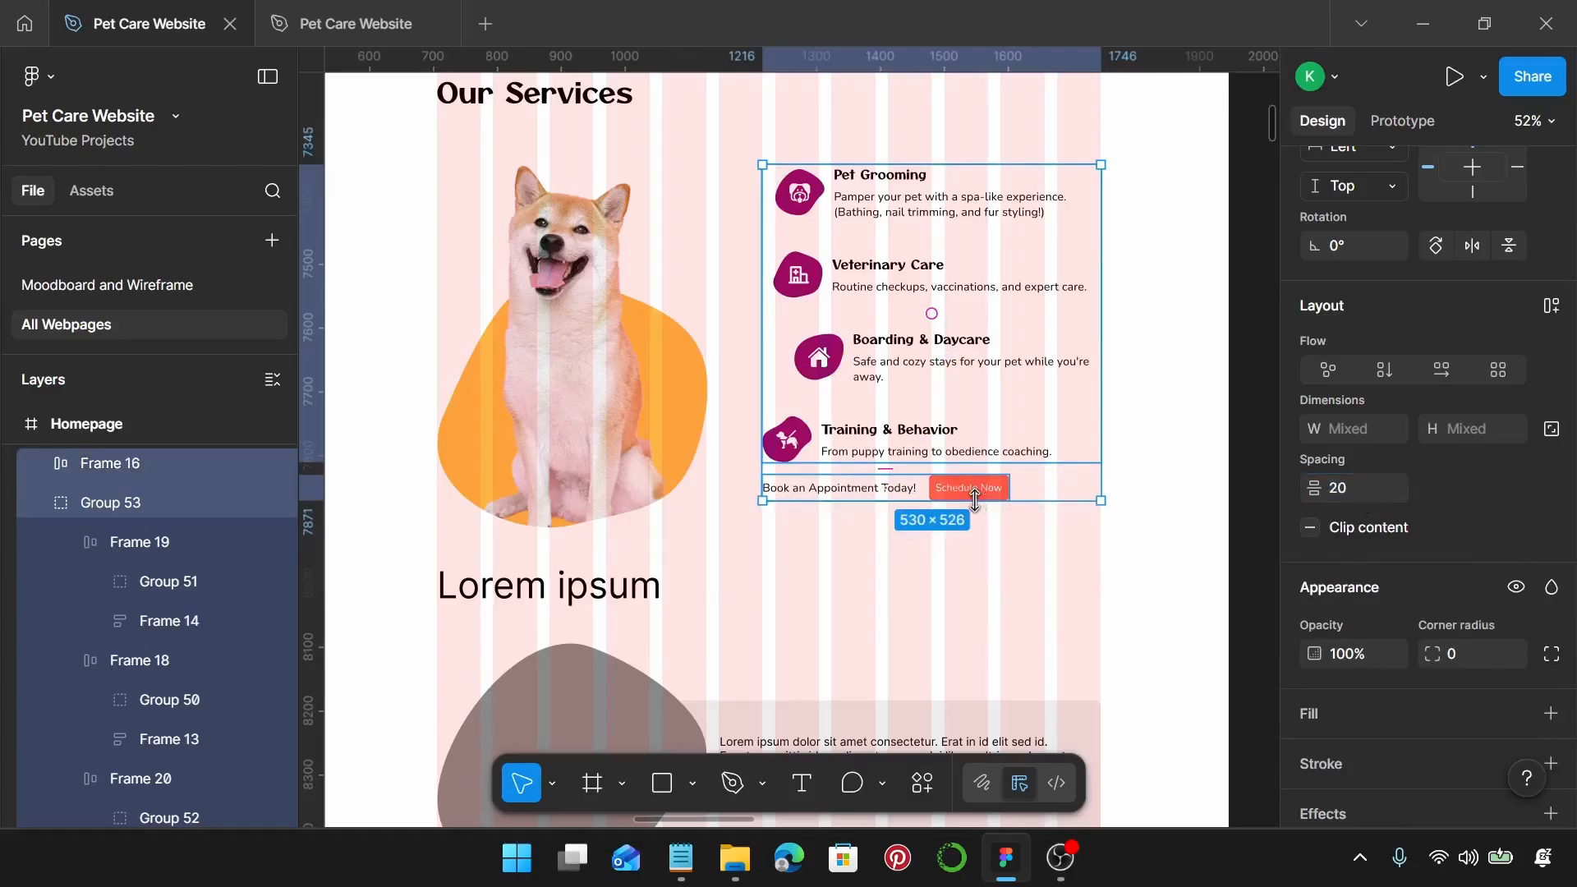
key("ctrl+g")
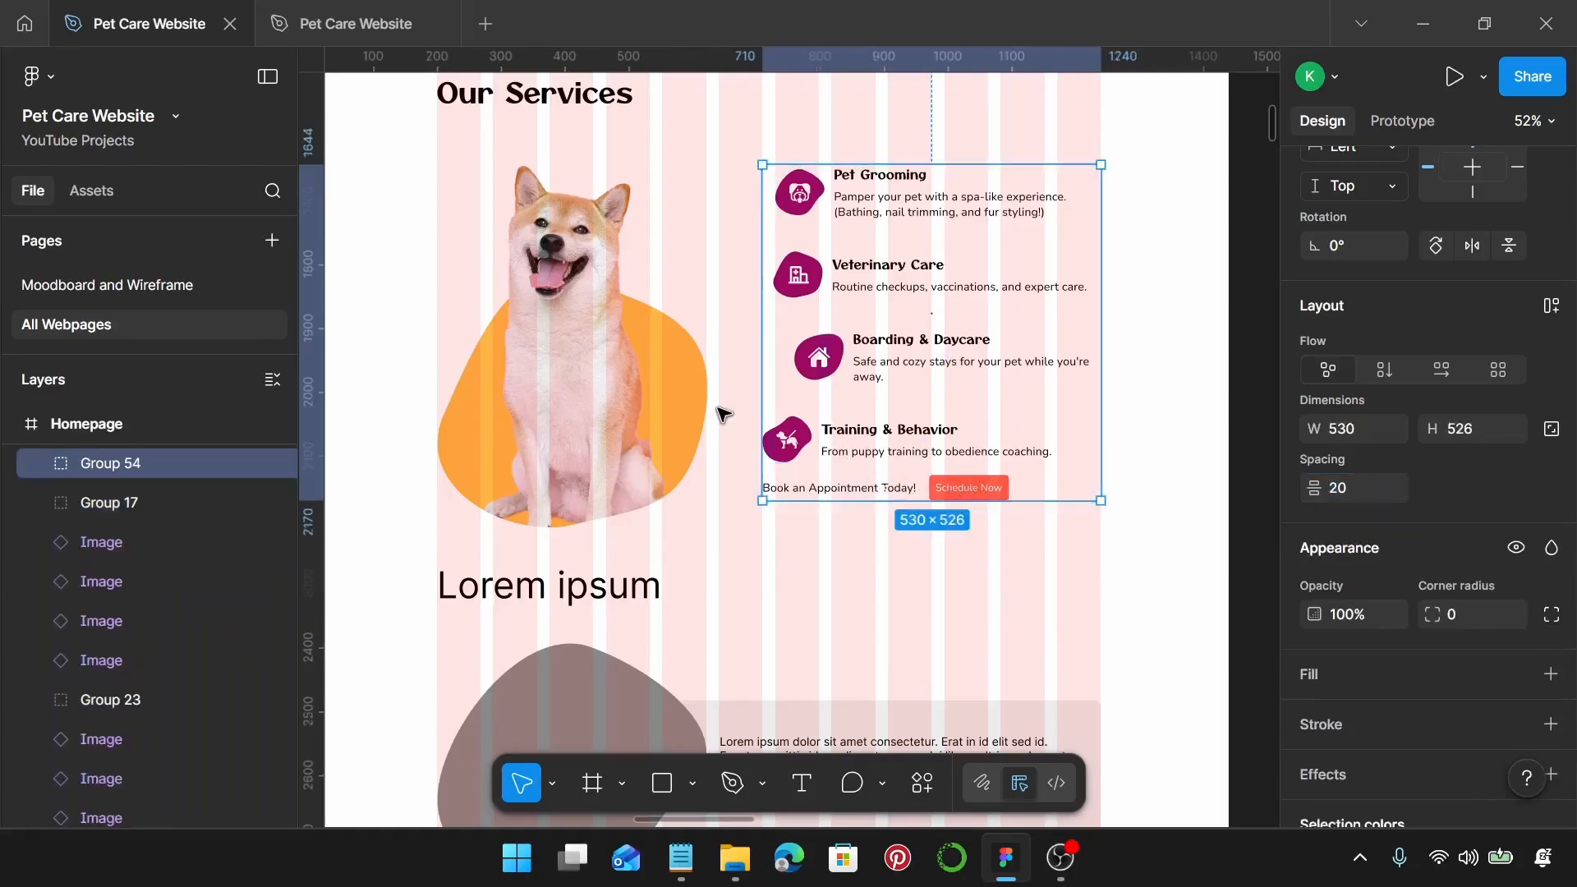
Step: Set the vertical spacing between the Our Services heading and the dog illustration to 20
scroll(723, 414, "up", 1)
left_click(640, 448)
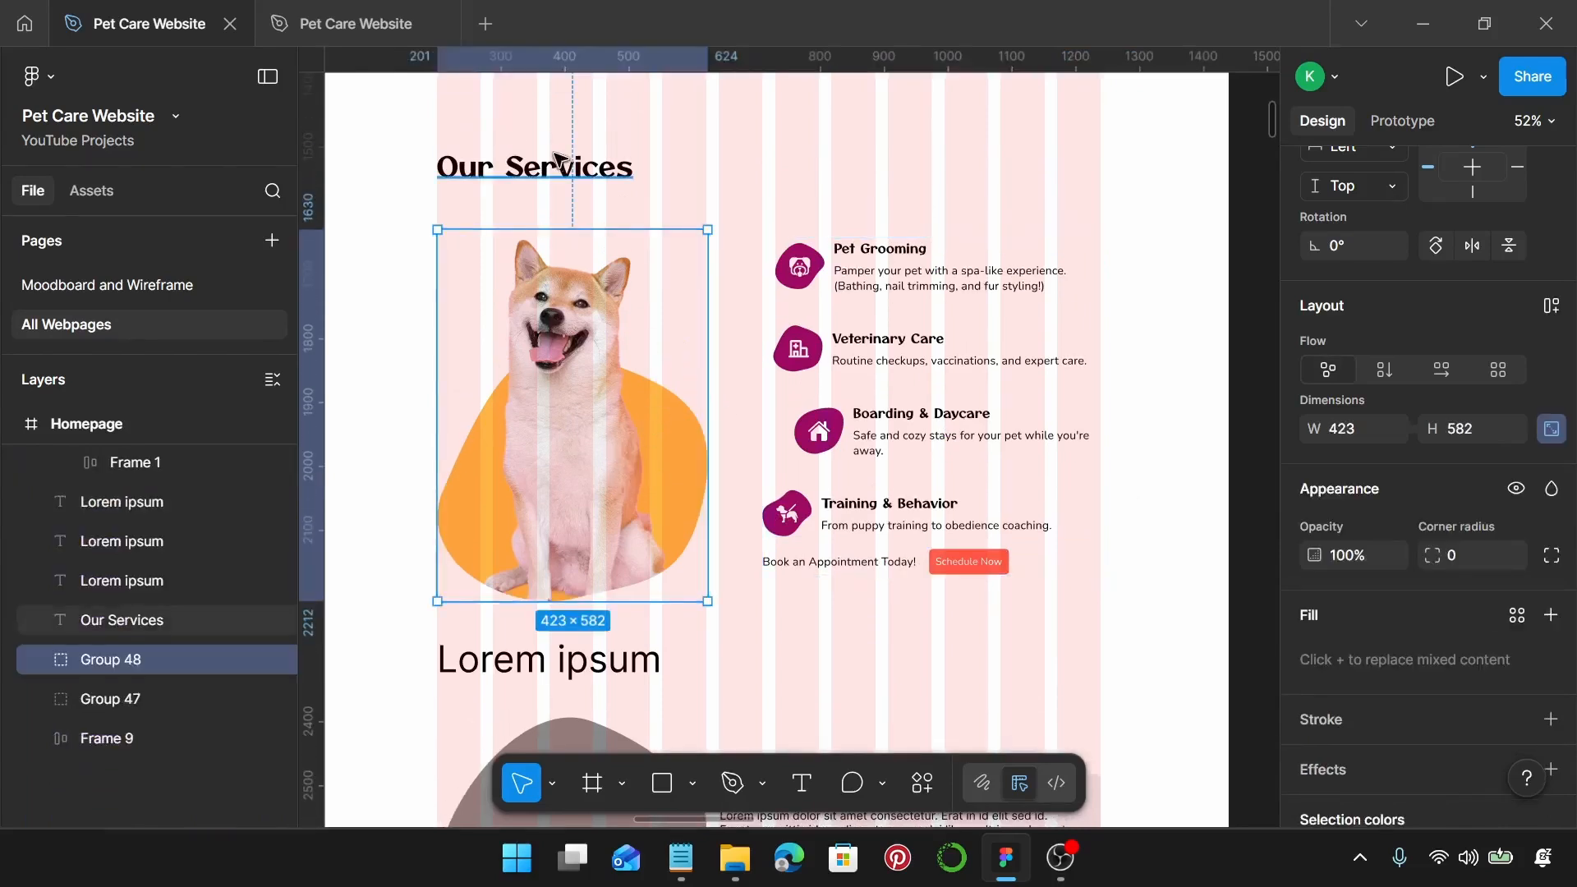
scroll(575, 161, "left", 2)
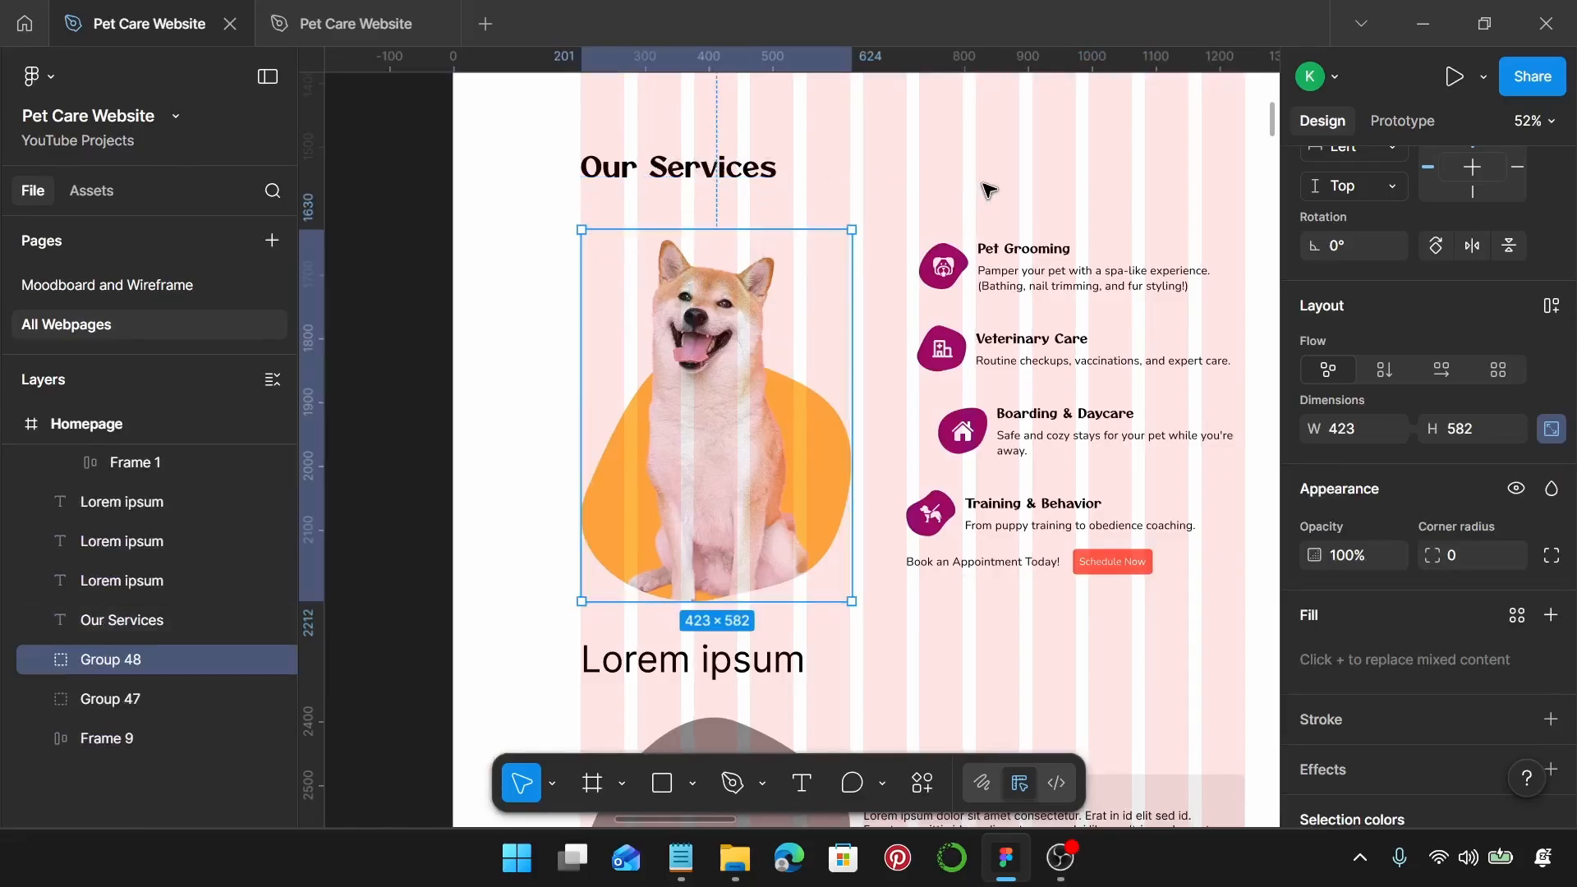
left_click(658, 173)
left_click(680, 246, "shift")
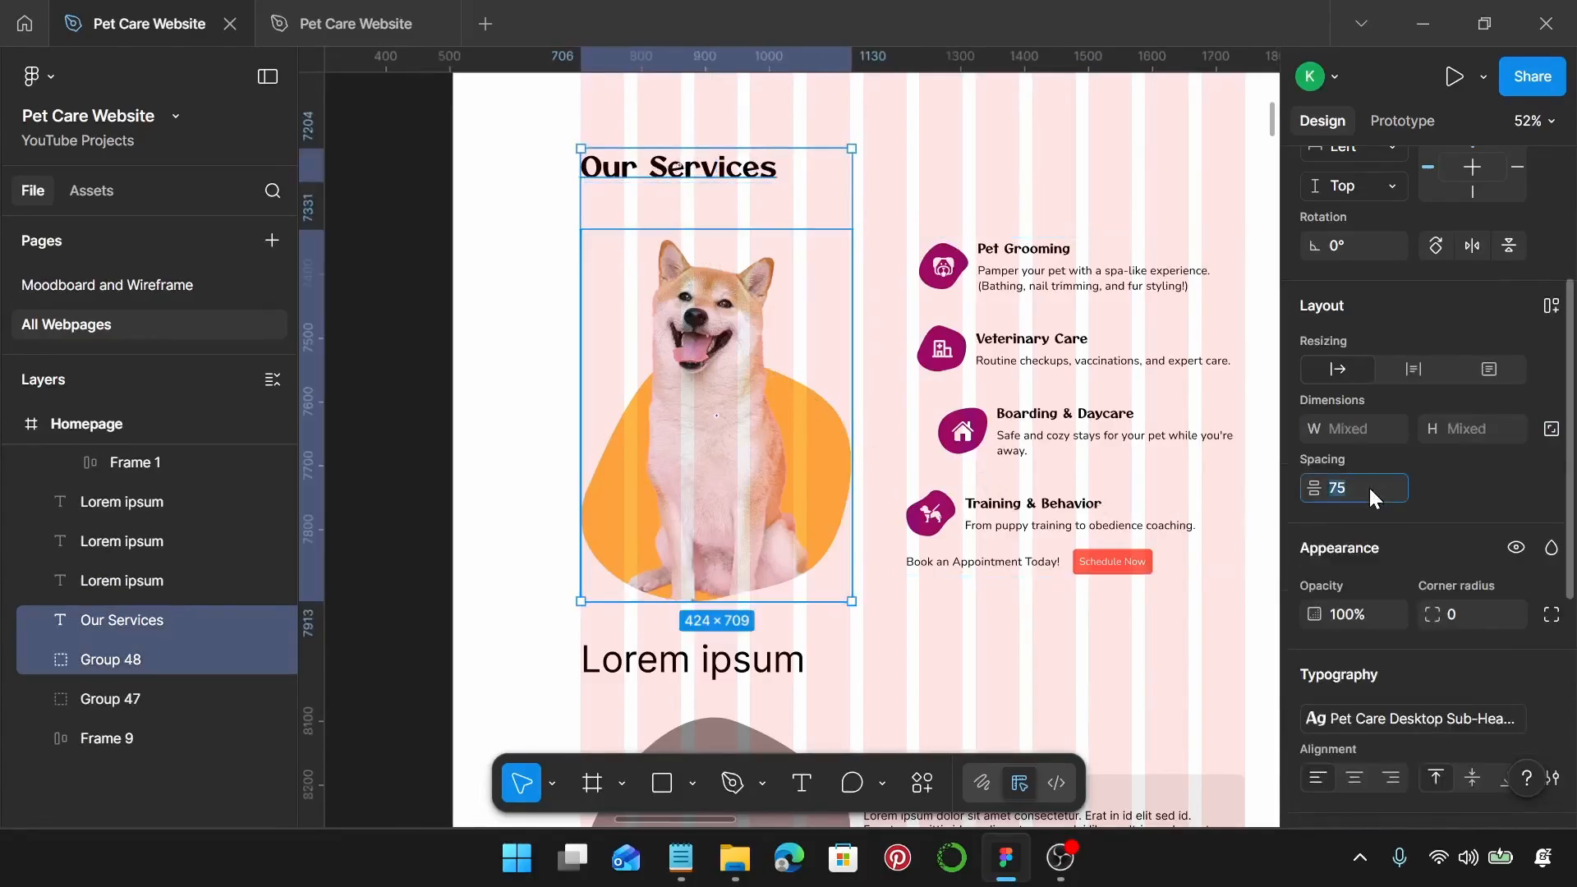
key("Return")
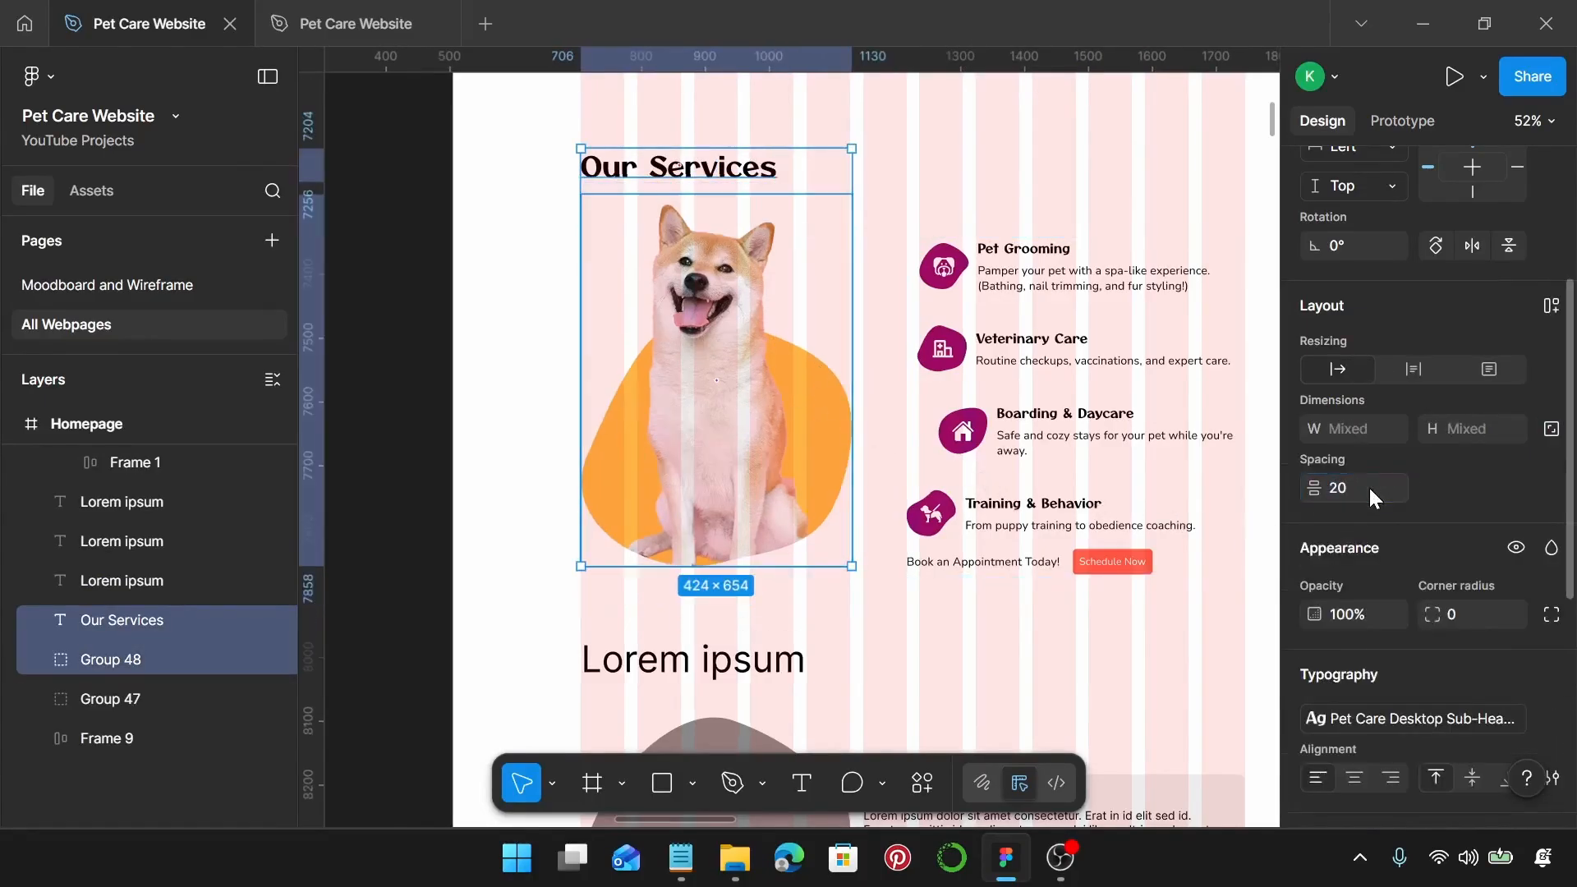
Step: Move the combined services group up and align its vertical centre with the dog illustration's
left_click(1023, 450)
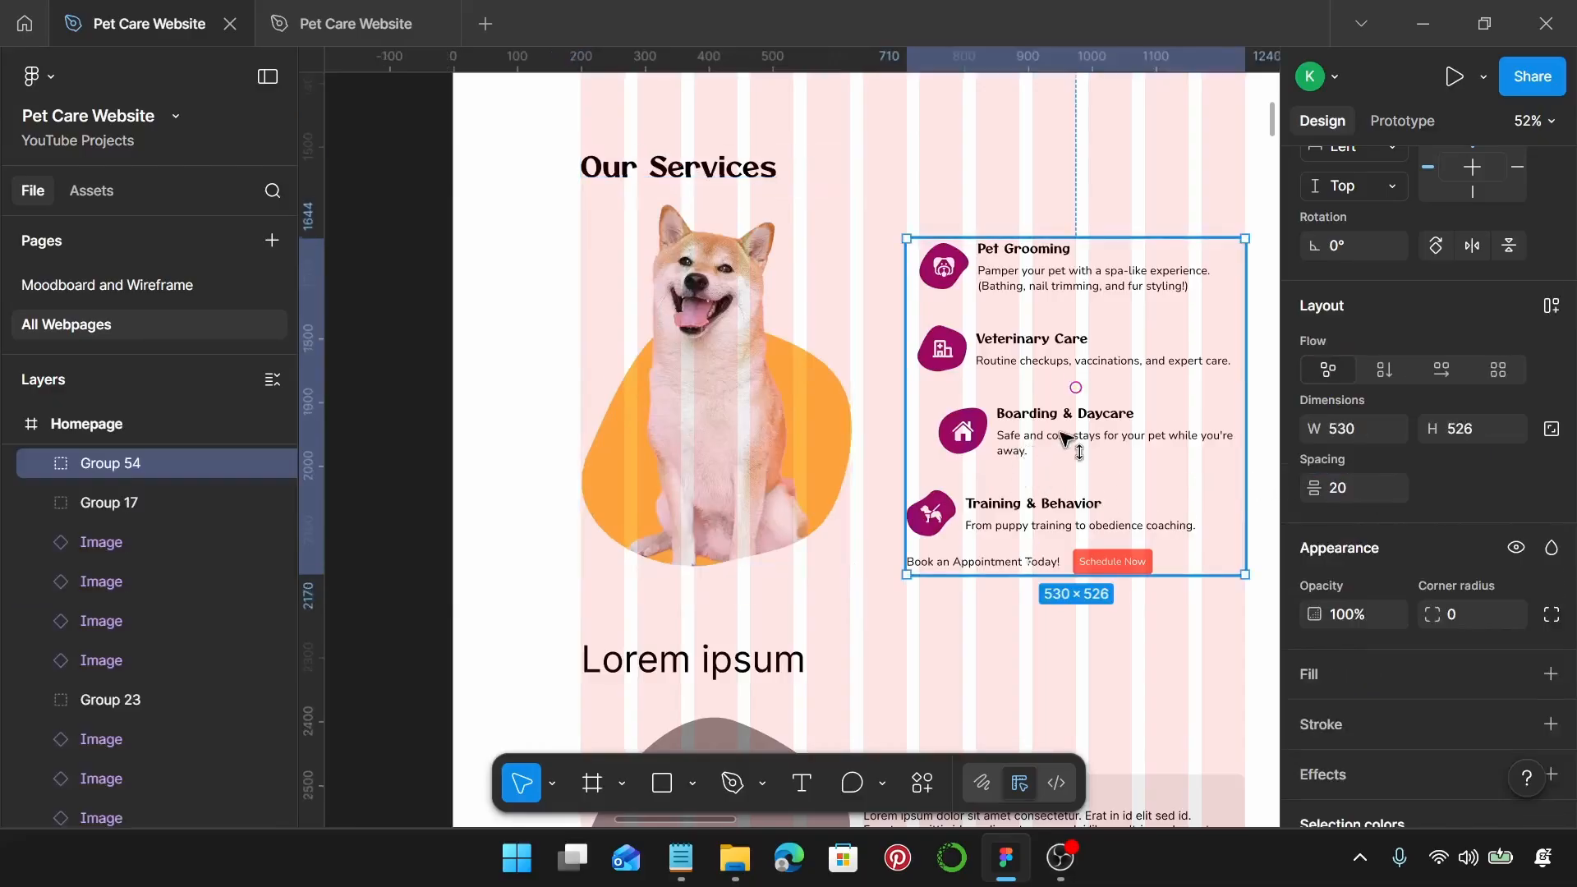
mouse_move(1061, 431)
left_mouse_down()
mouse_move(1056, 401)
mouse_move(1065, 426)
left_mouse_up()
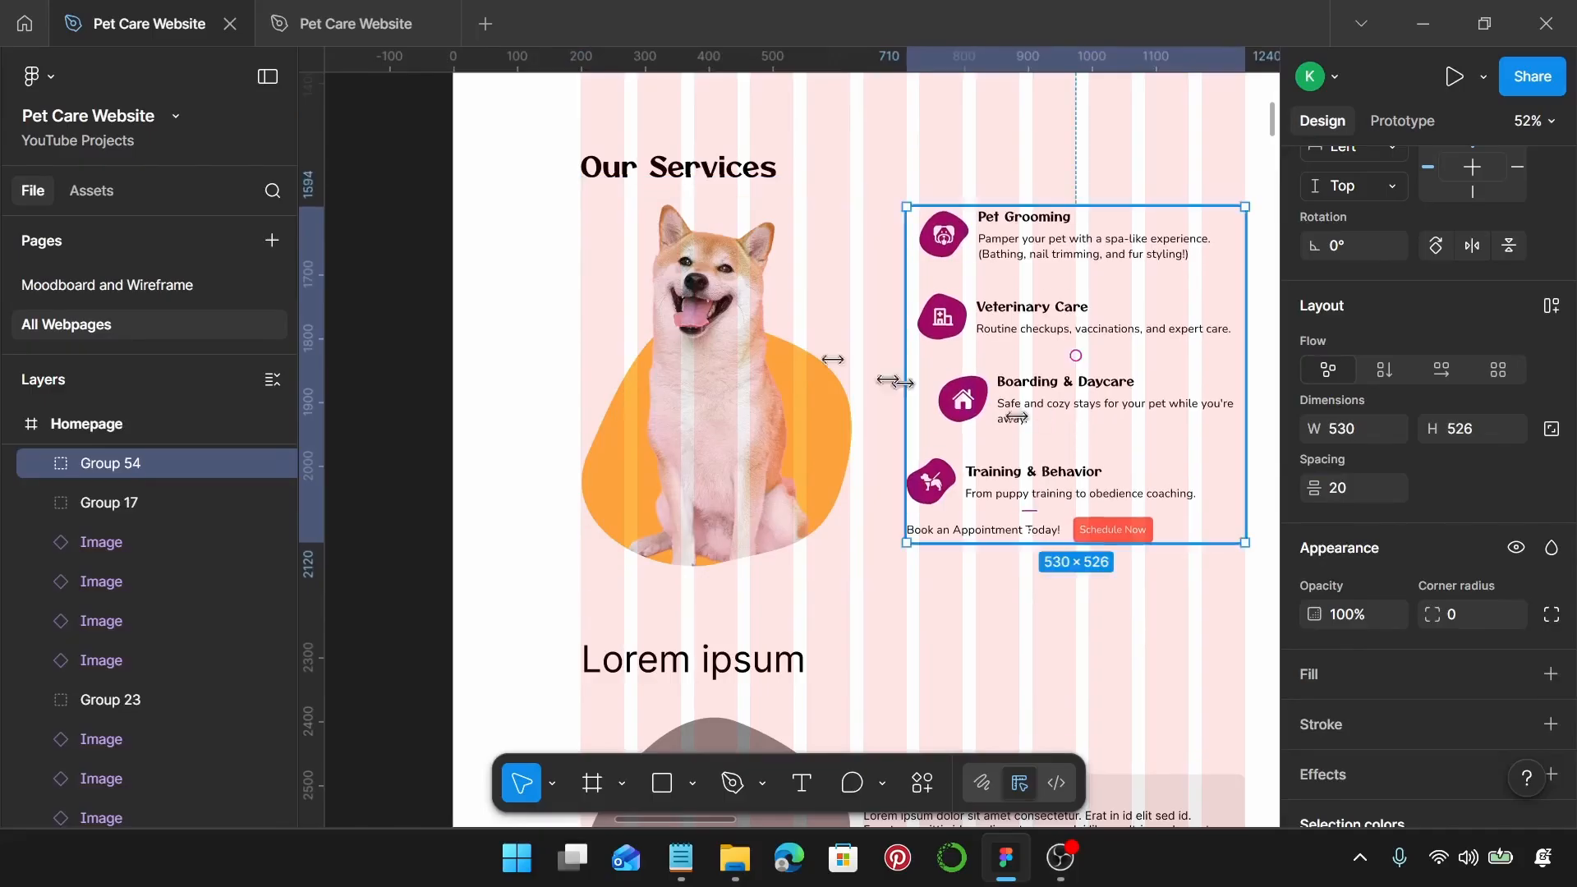
left_click(716, 376, "shift")
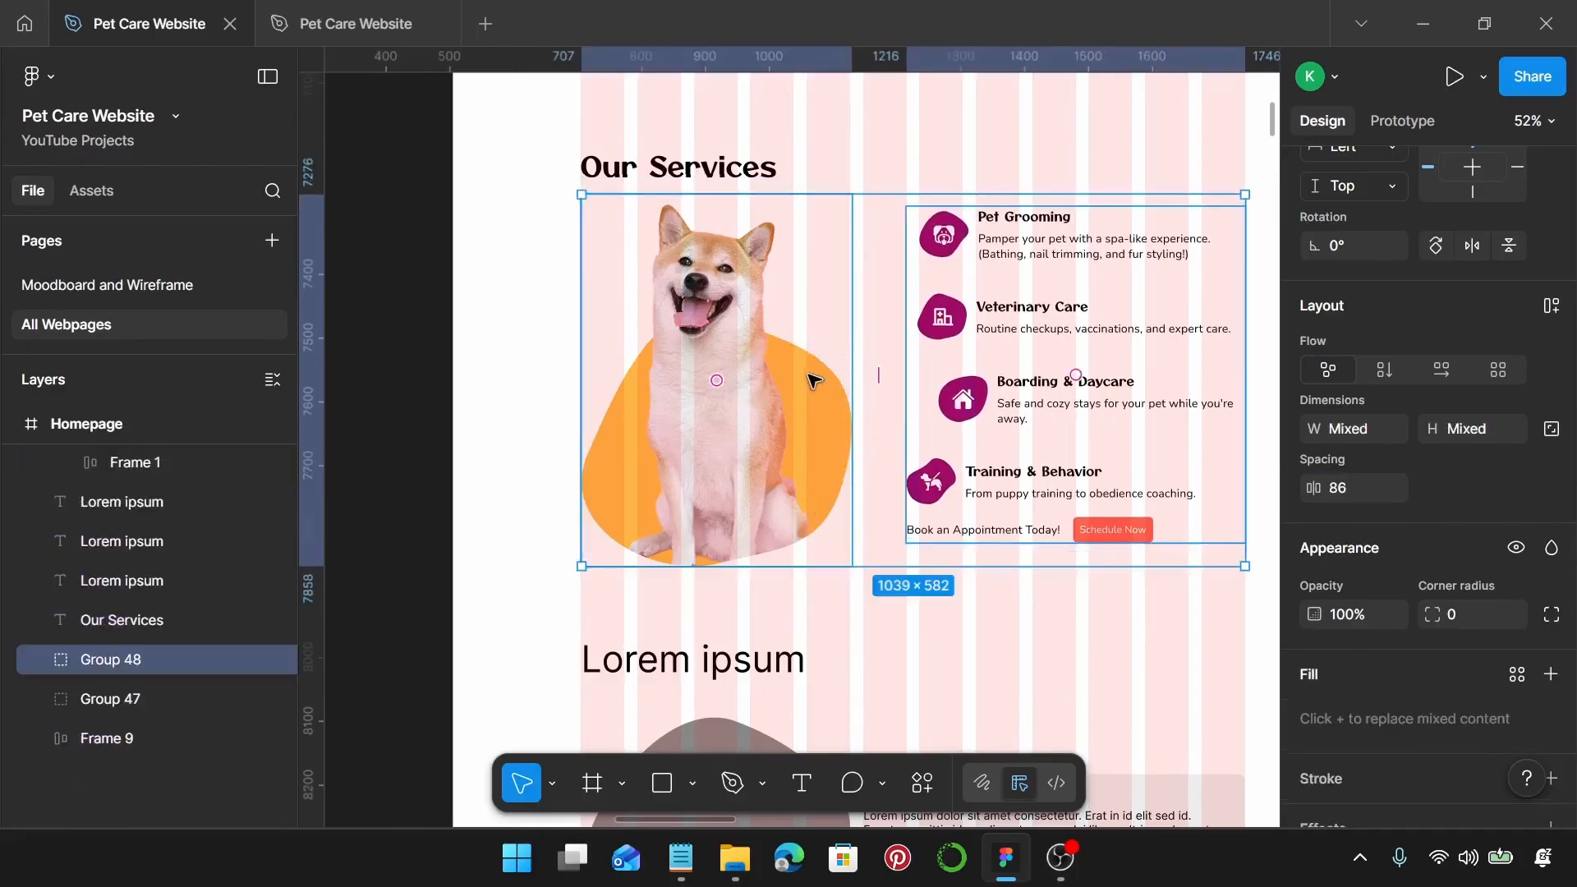
key("alt+v")
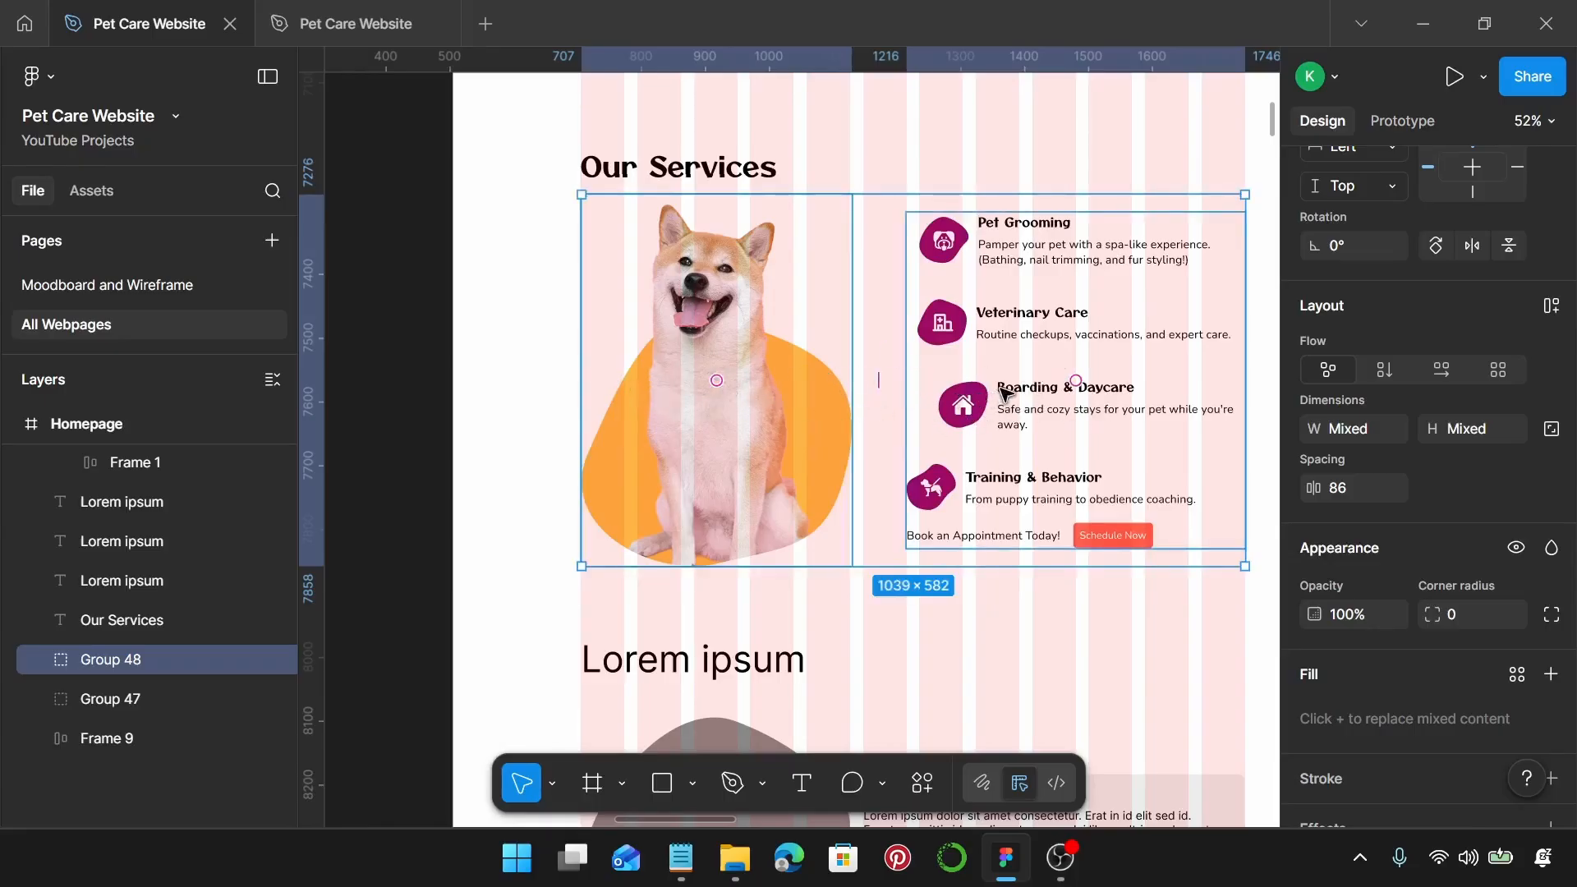
Step: Group the Our Services heading, the dog illustration and the services group into one section group
left_click(704, 169)
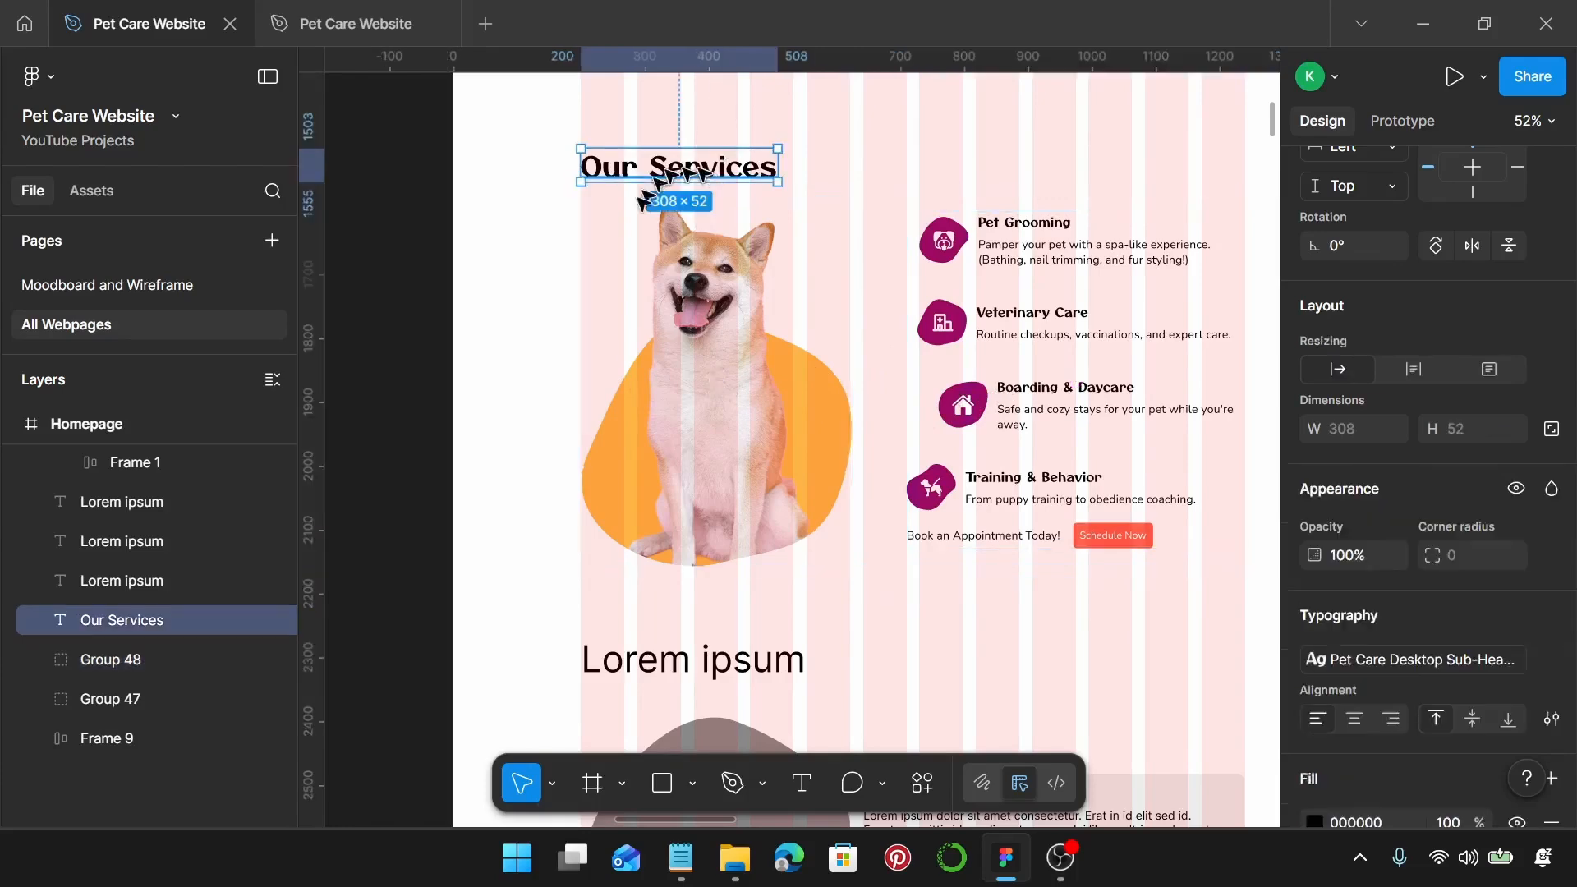
left_click(735, 345, "shift")
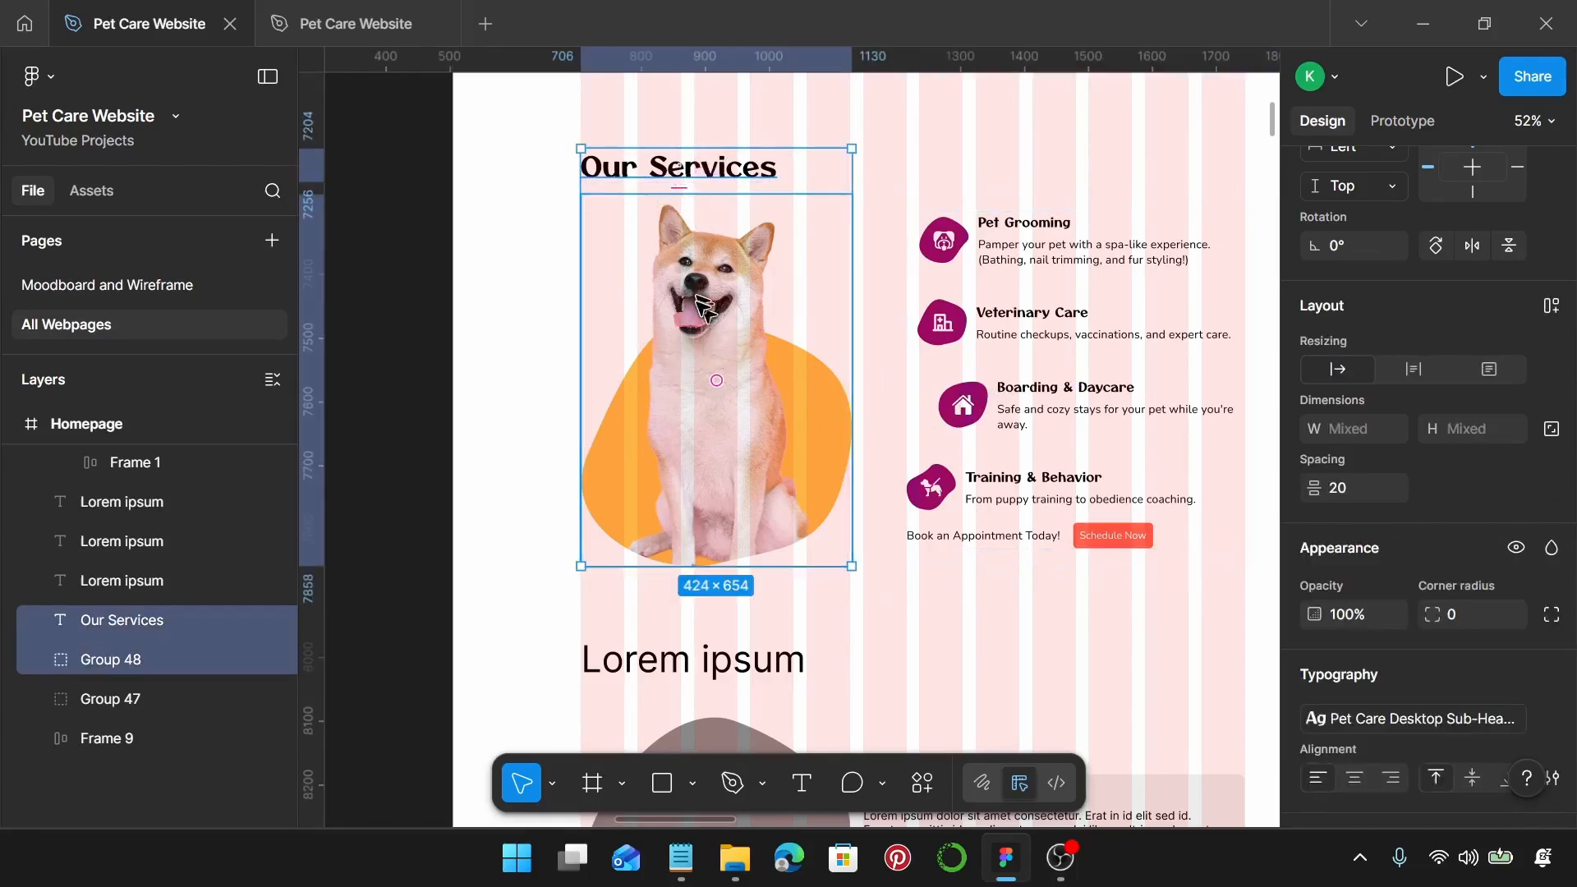
left_click_drag(511, 122, 1186, 584)
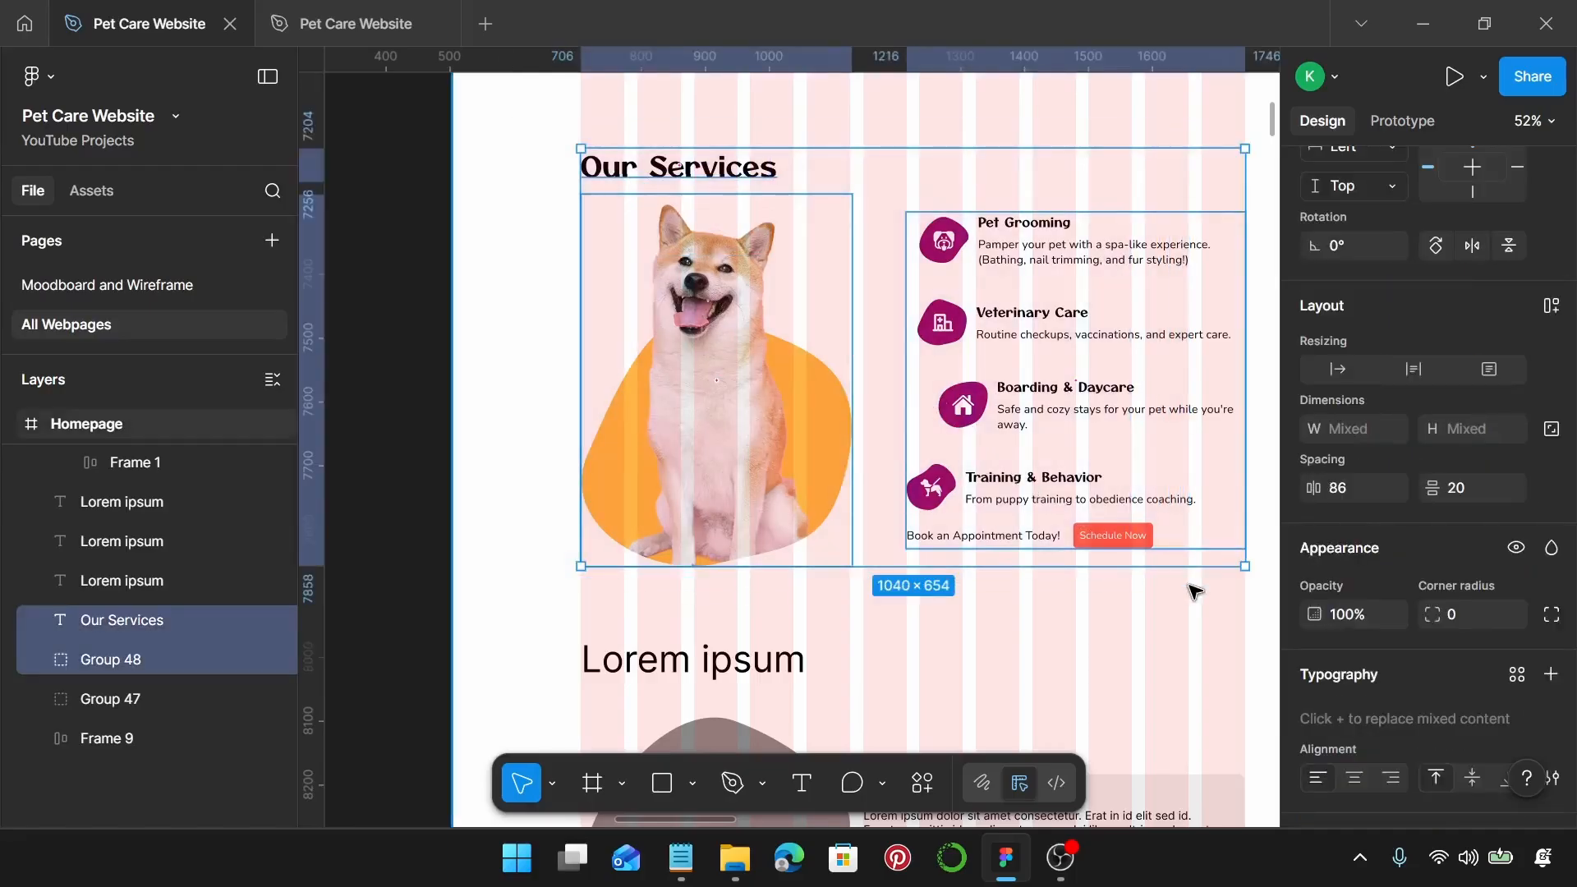
key("ctrl+g")
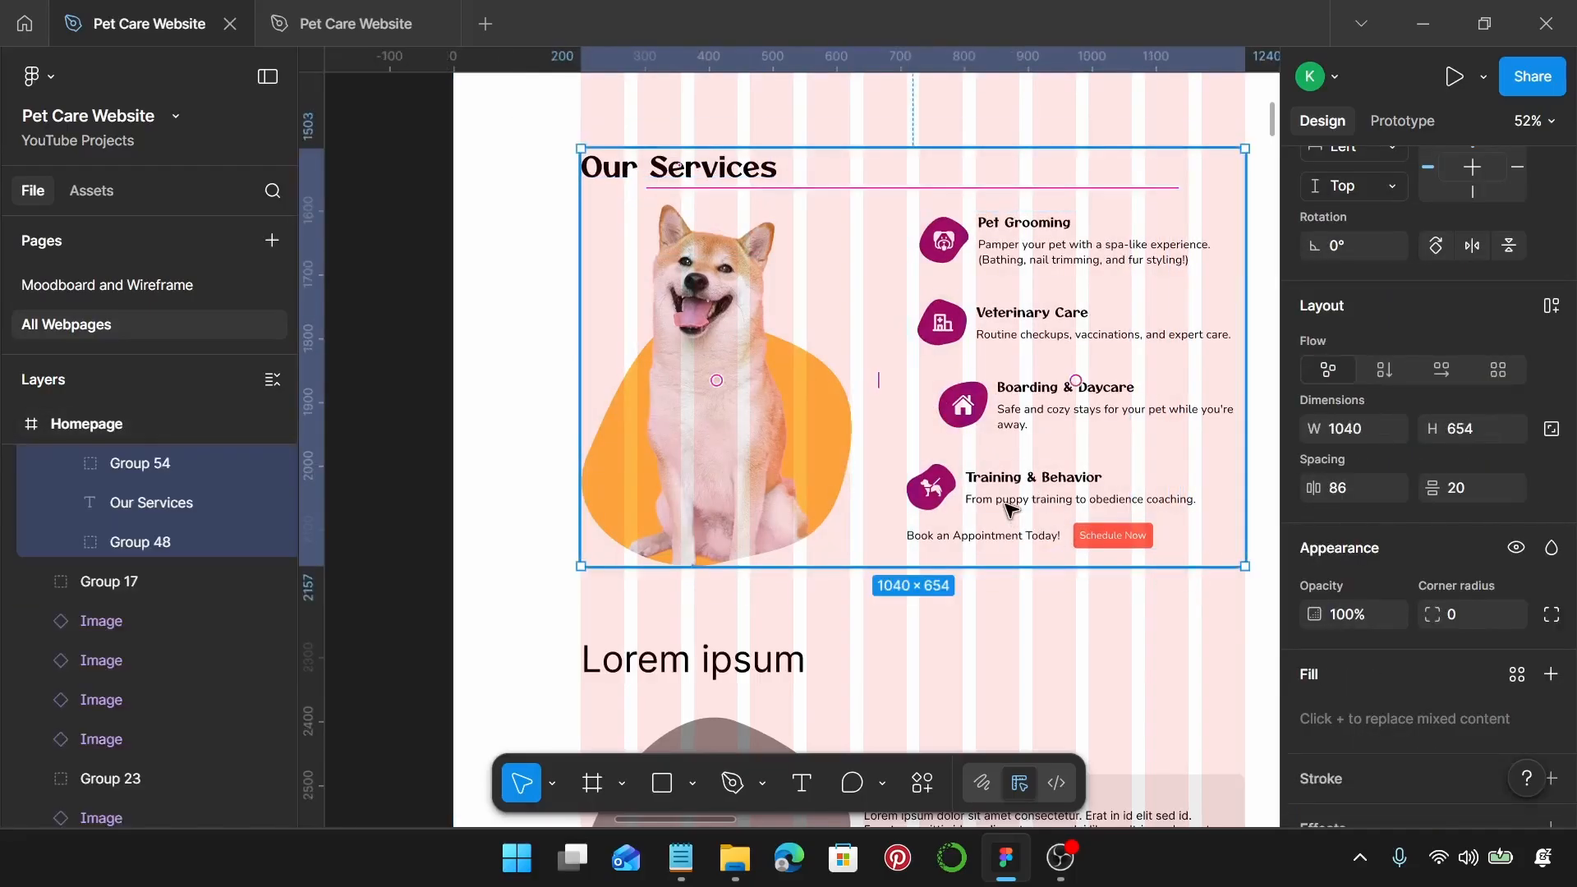
Step: Present the Homepage frame as a prototype preview with Fit width scaling
scroll(1010, 503, "down", 3)
scroll(1005, 504, "up", 5)
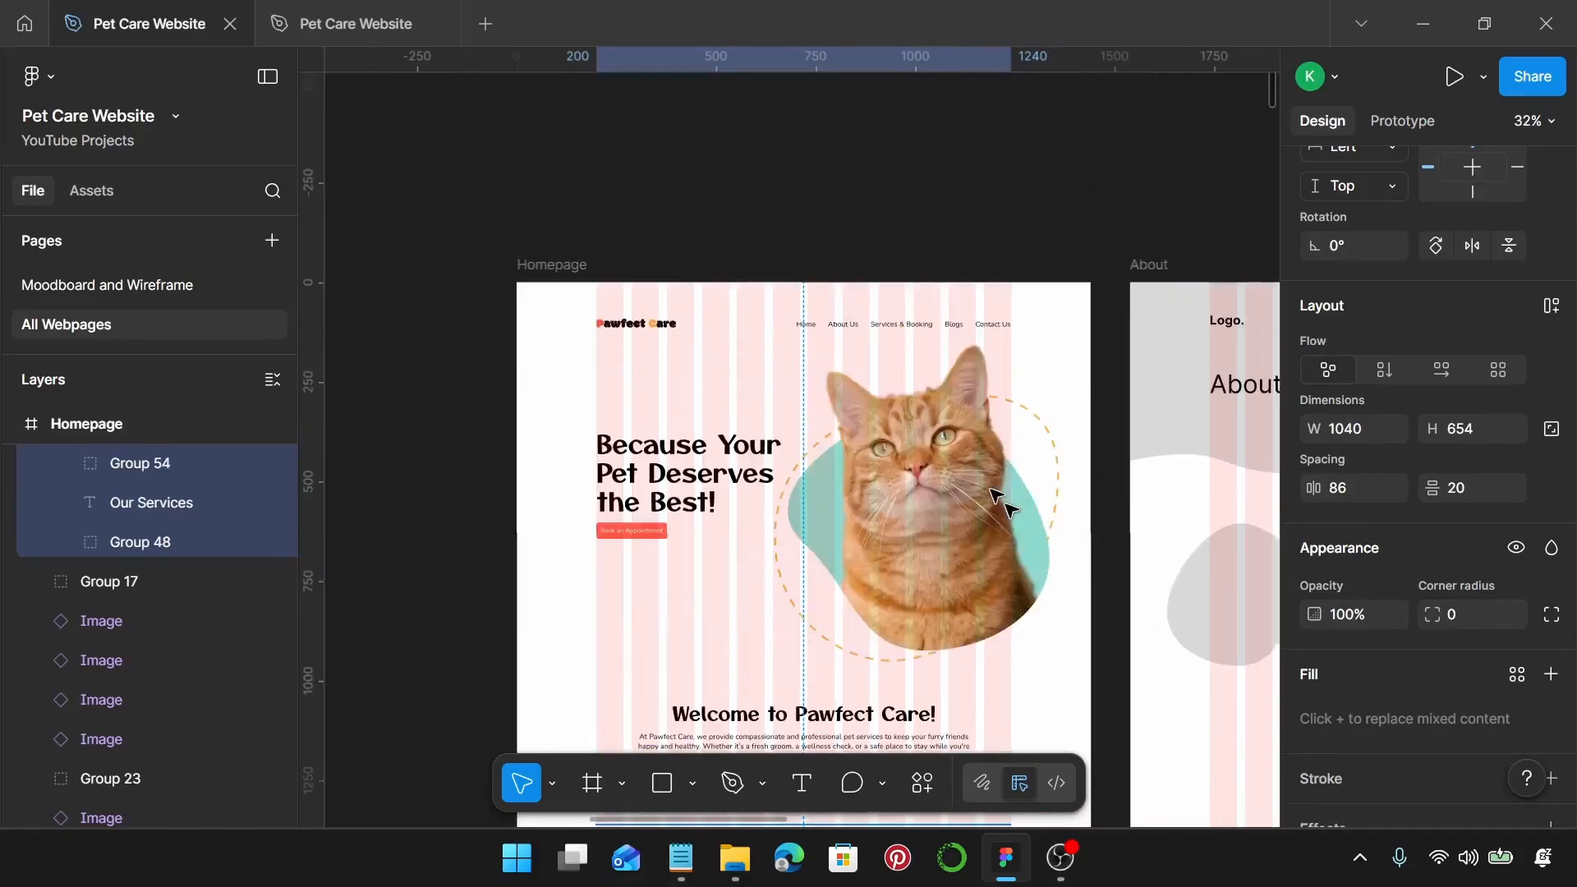
scroll(997, 497, "down", 3)
scroll(998, 496, "up", 6)
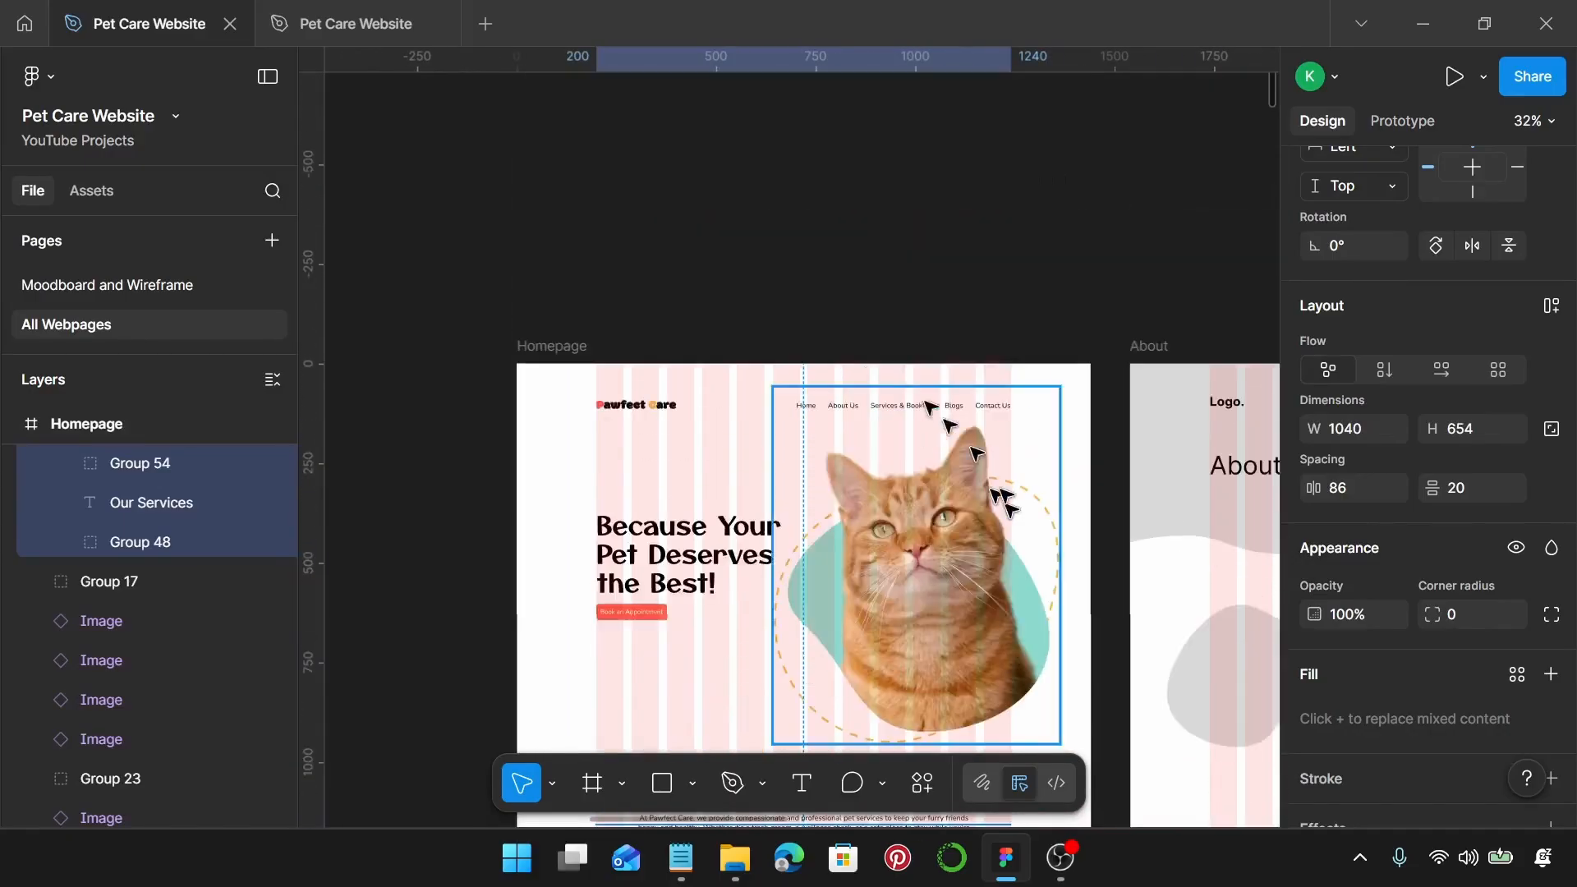
scroll(837, 428, "down", 2)
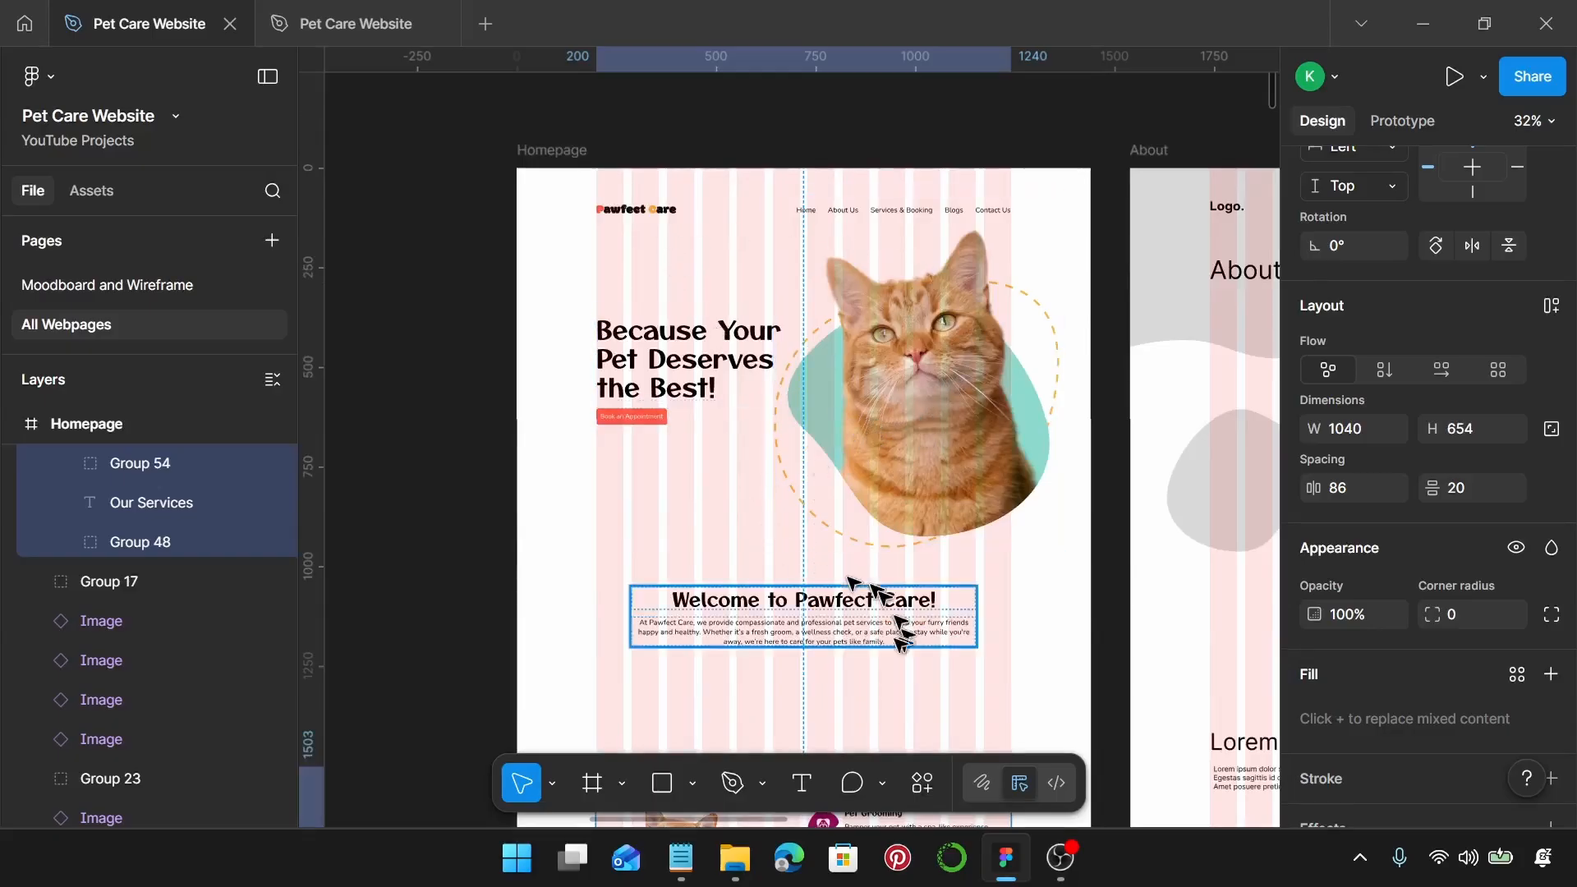
left_click(519, 151)
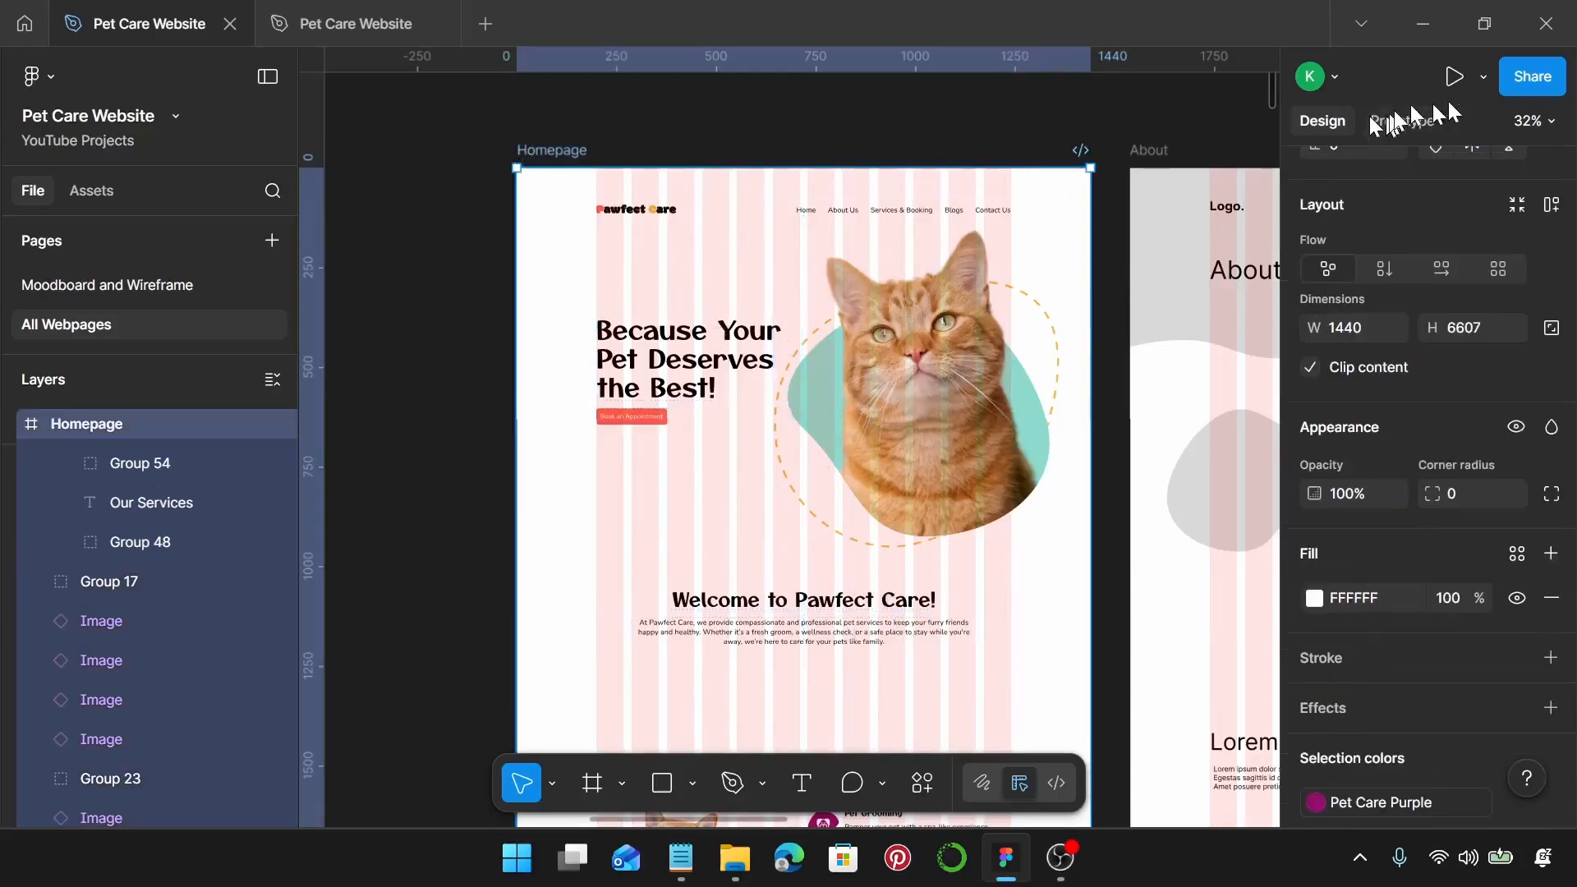
left_click(1452, 78)
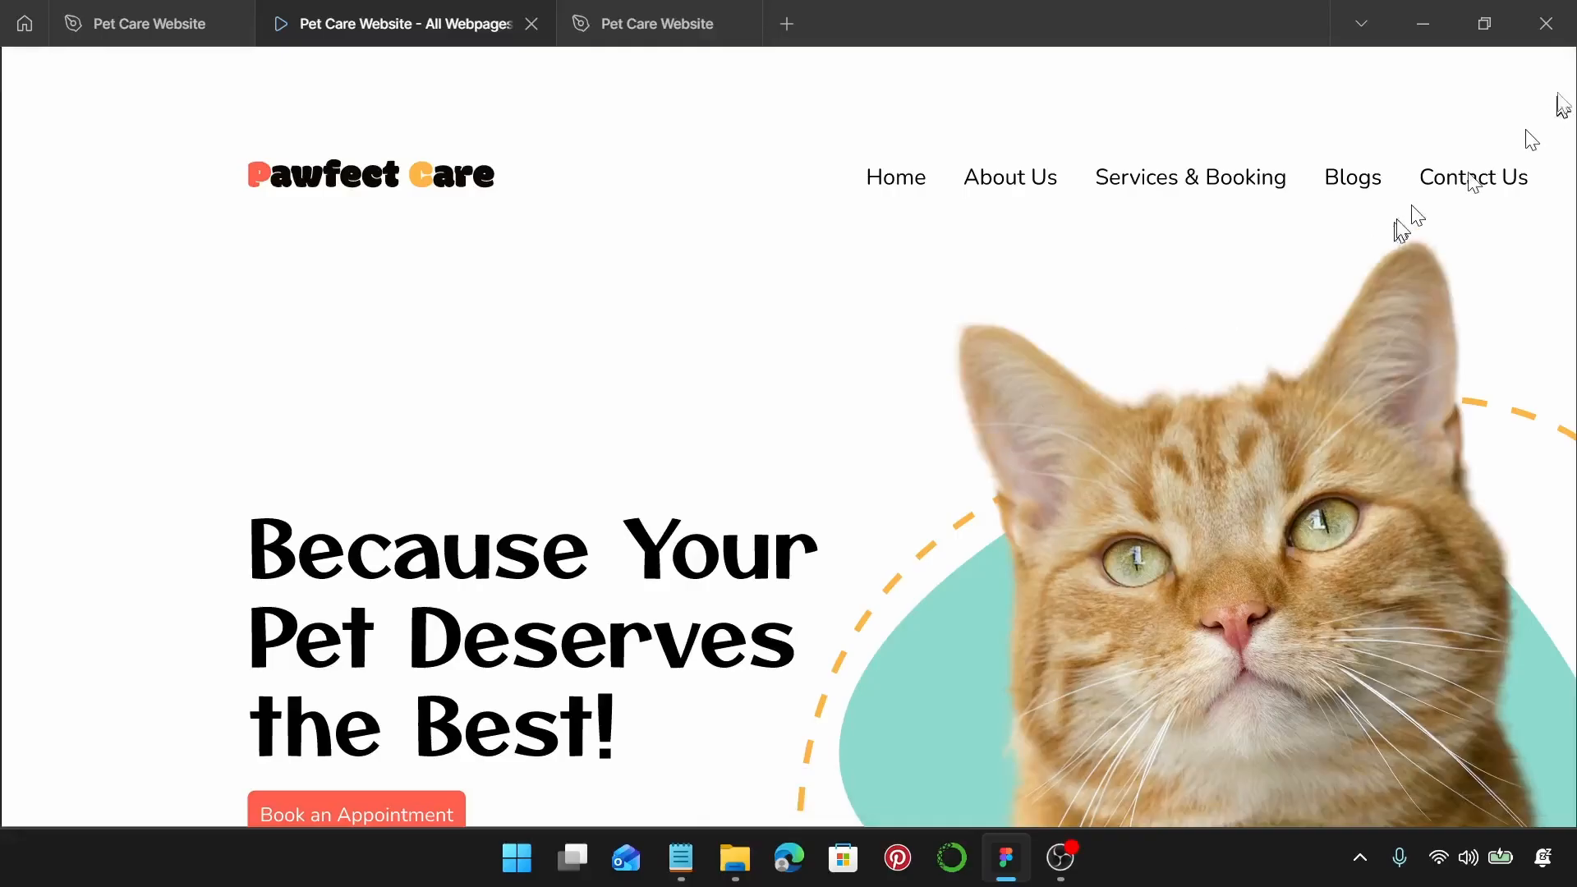
left_click(1487, 76)
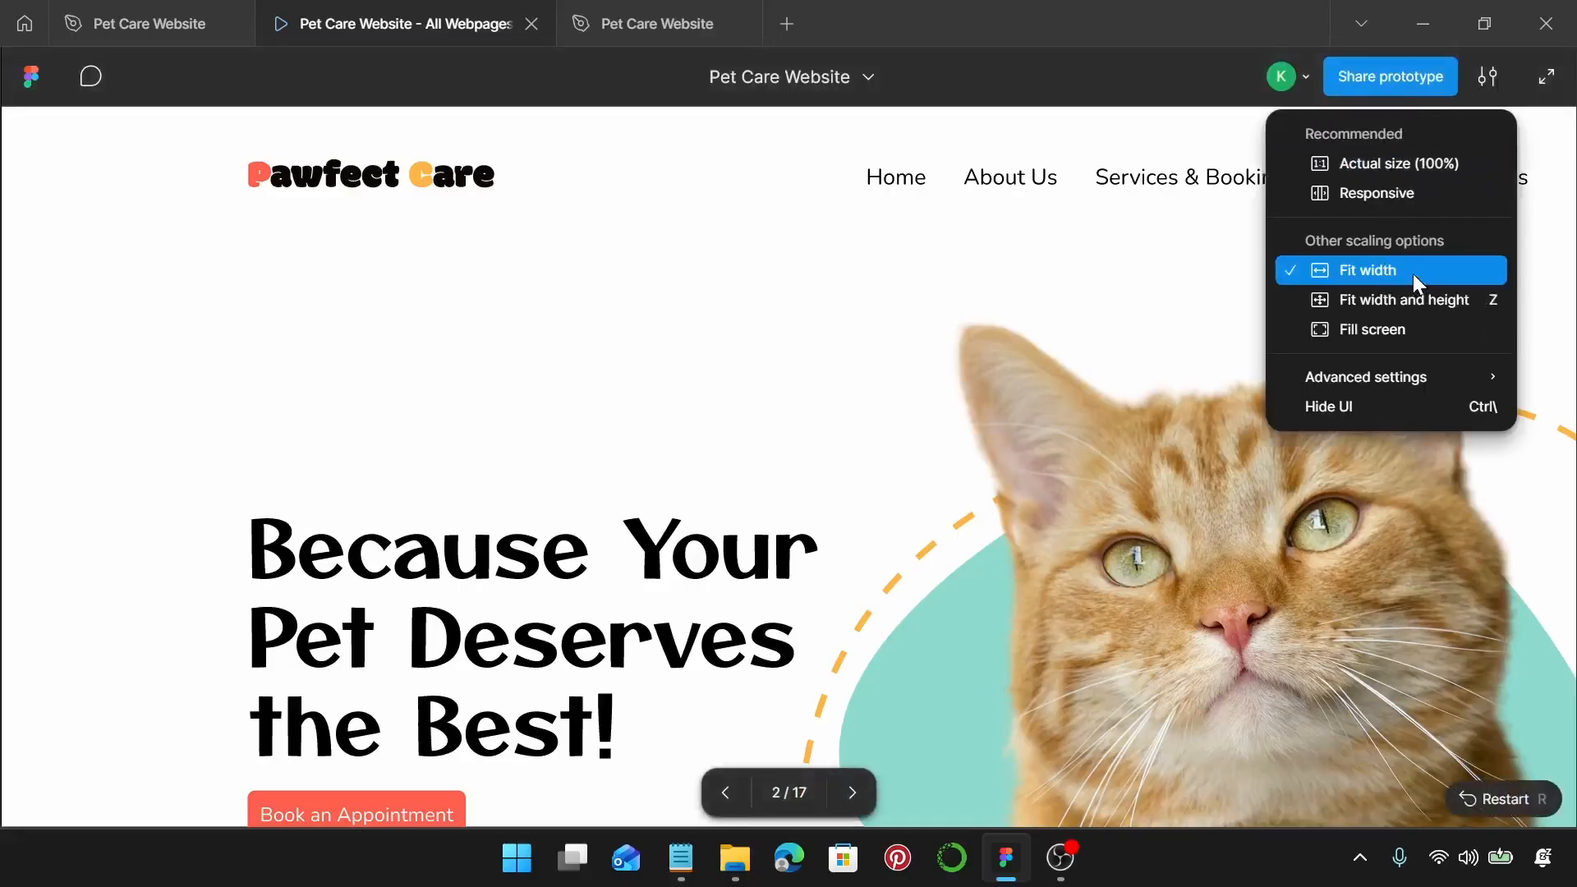
left_click(1412, 274)
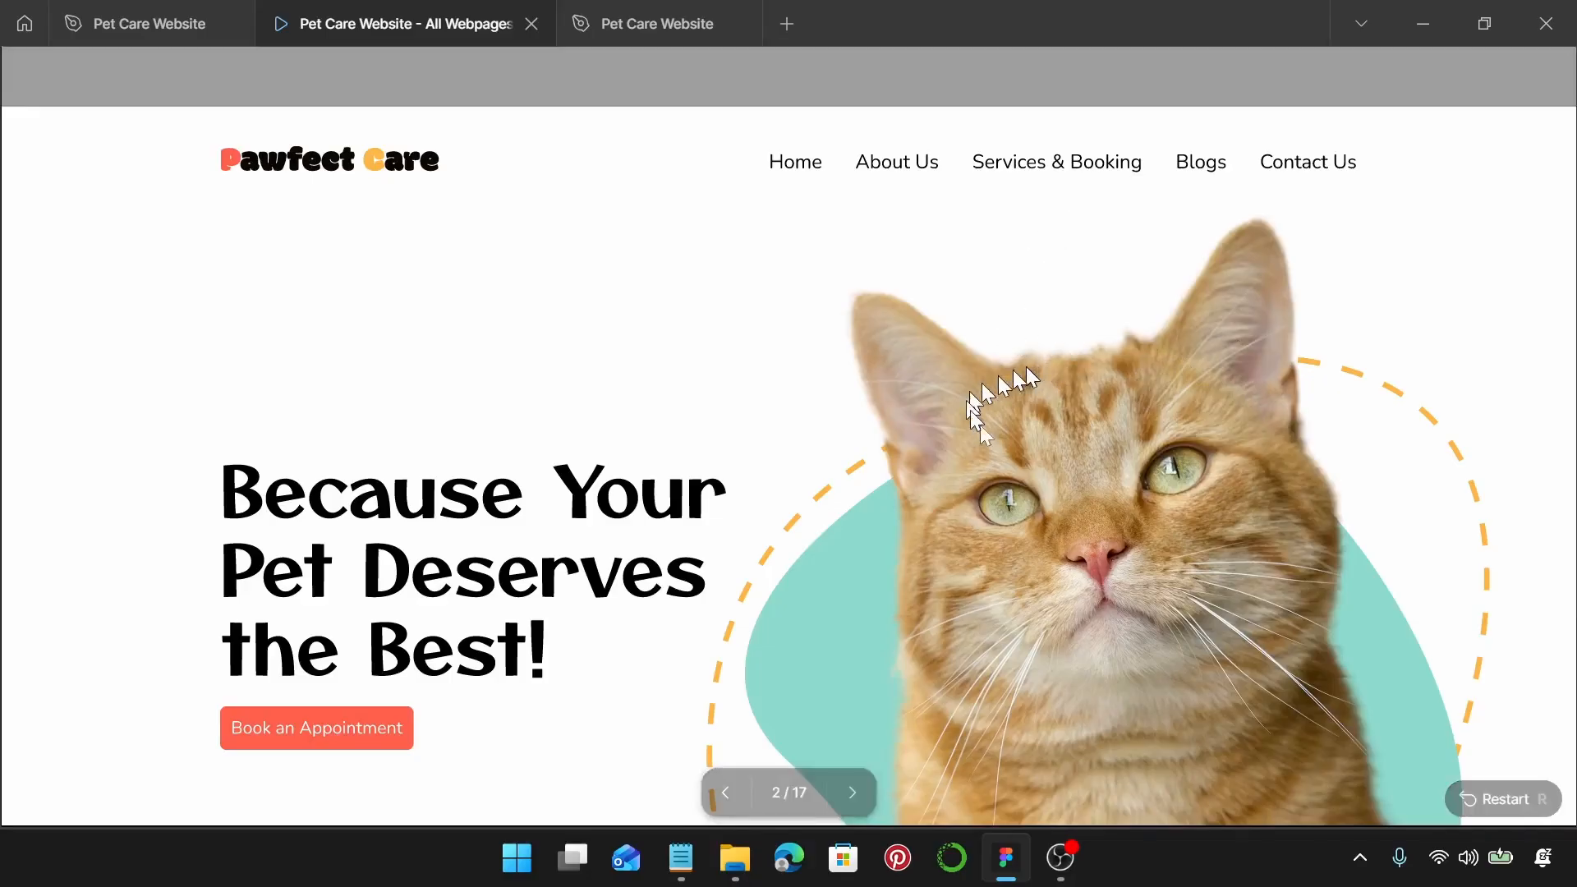
Step: Review the previewed homepage from the hero area through the welcome text to the Our Services section
scroll(979, 366, "down", 6)
scroll(1100, 348, "up", 5)
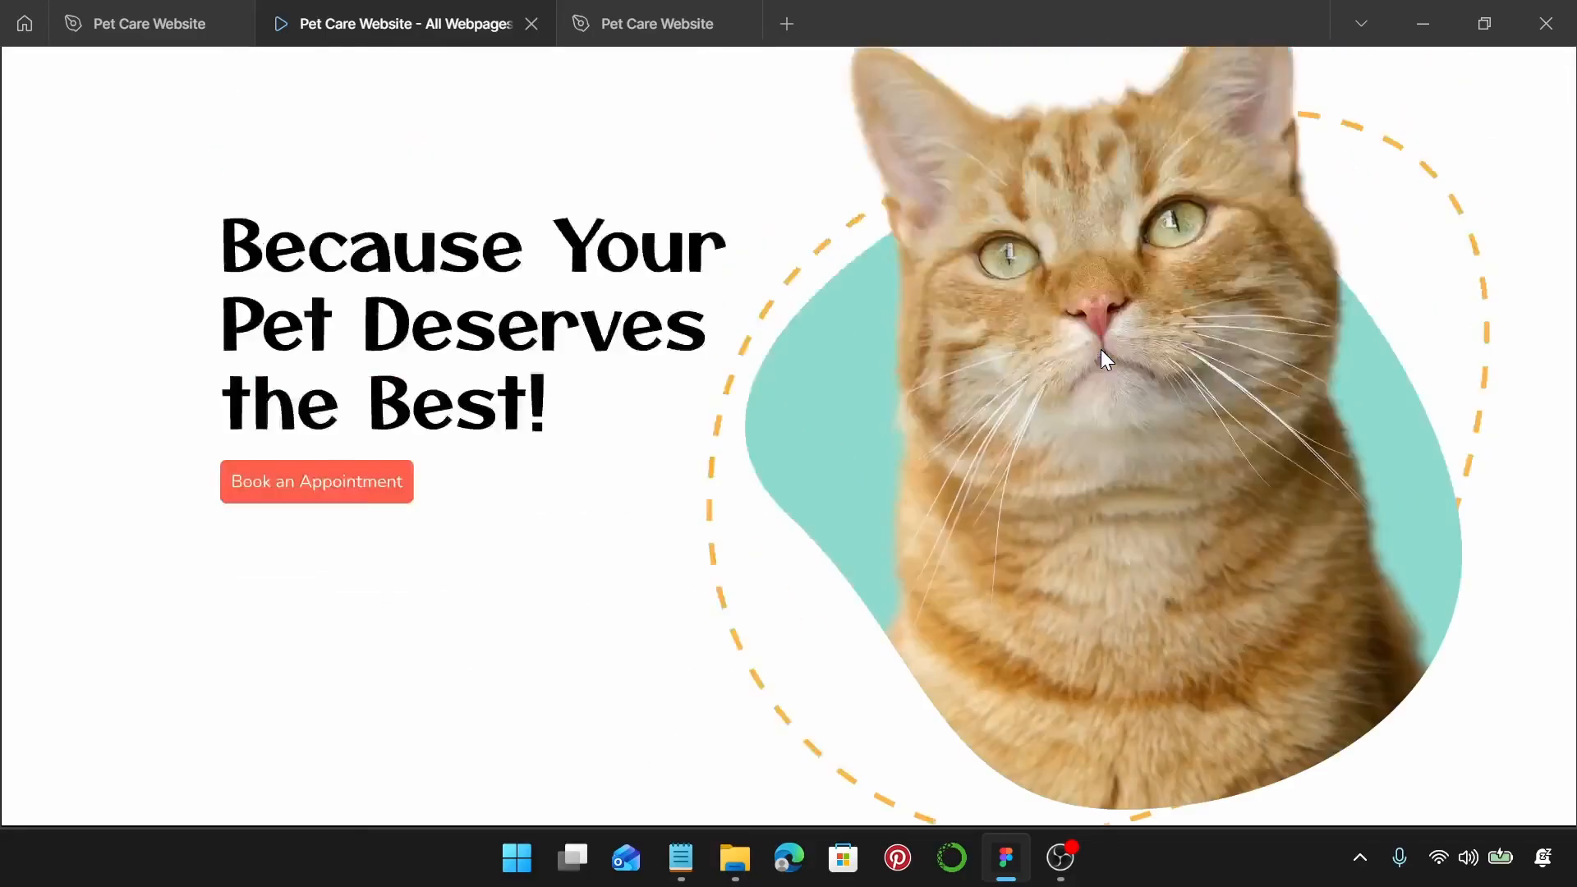
scroll(1100, 348, "down", 2)
scroll(1101, 348, "down", 6)
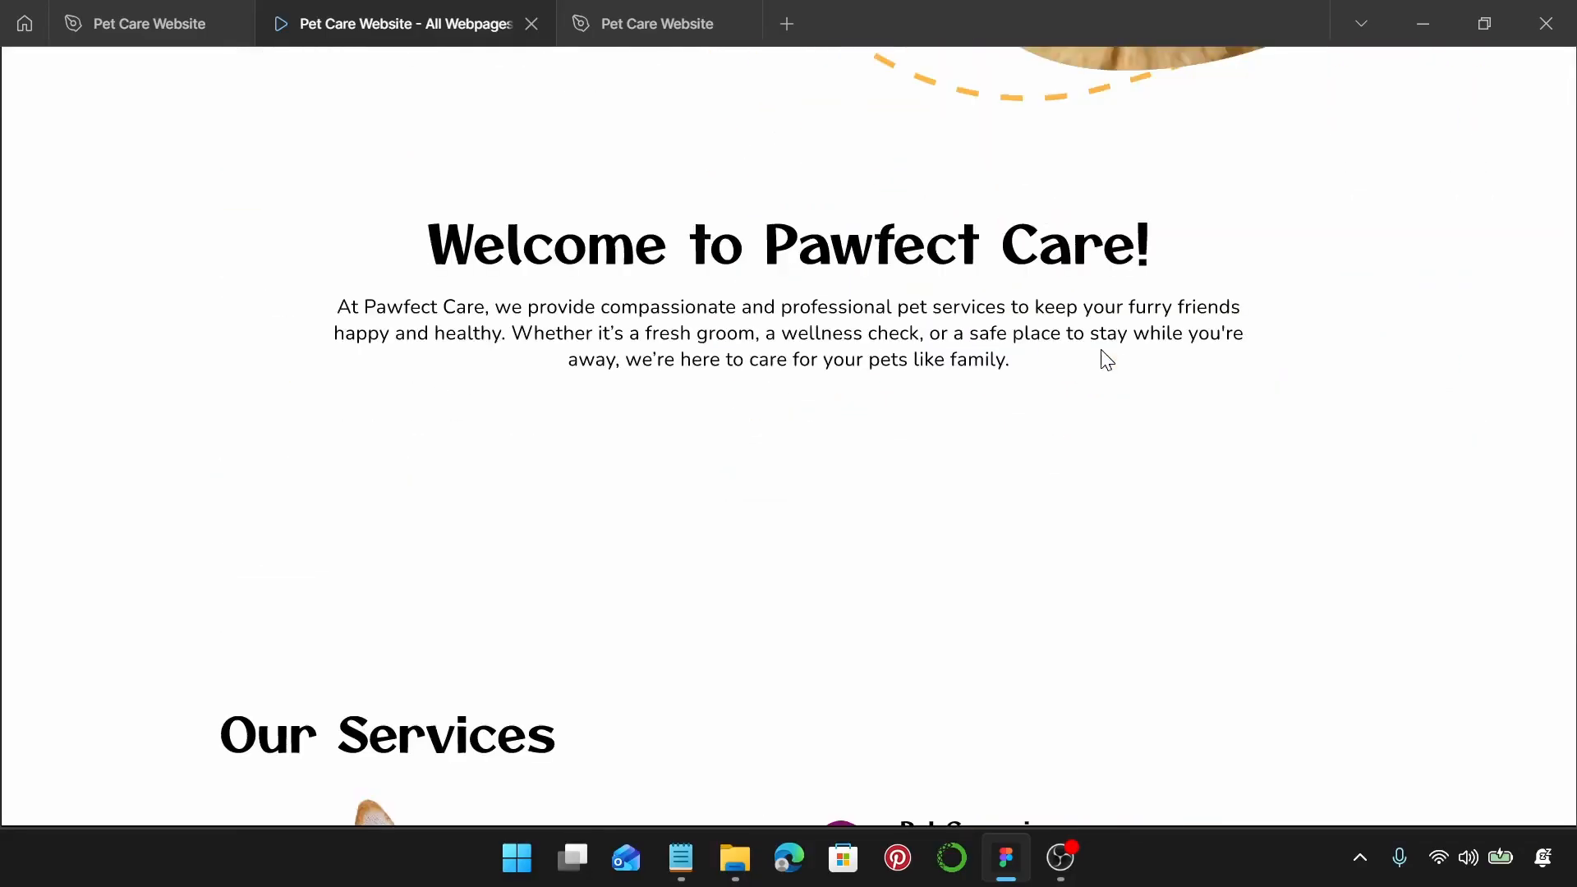
scroll(817, 382, "down", 6)
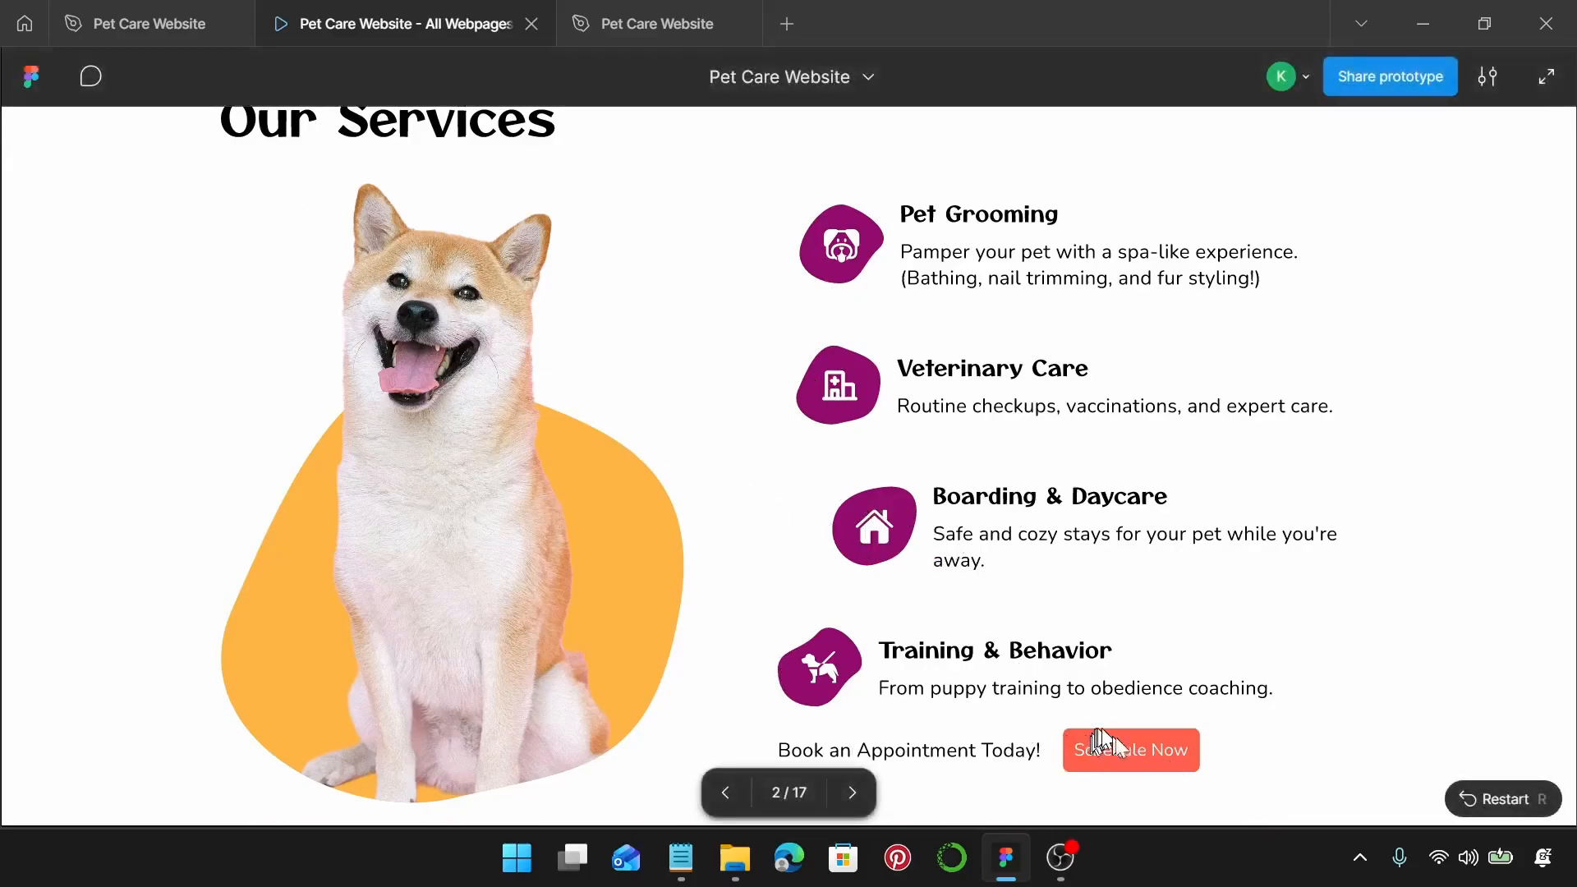
Step: Return to the design file and move the three pet owner photos closer to the Homepage frame
left_click(151, 11)
scroll(994, 611, "down", 10)
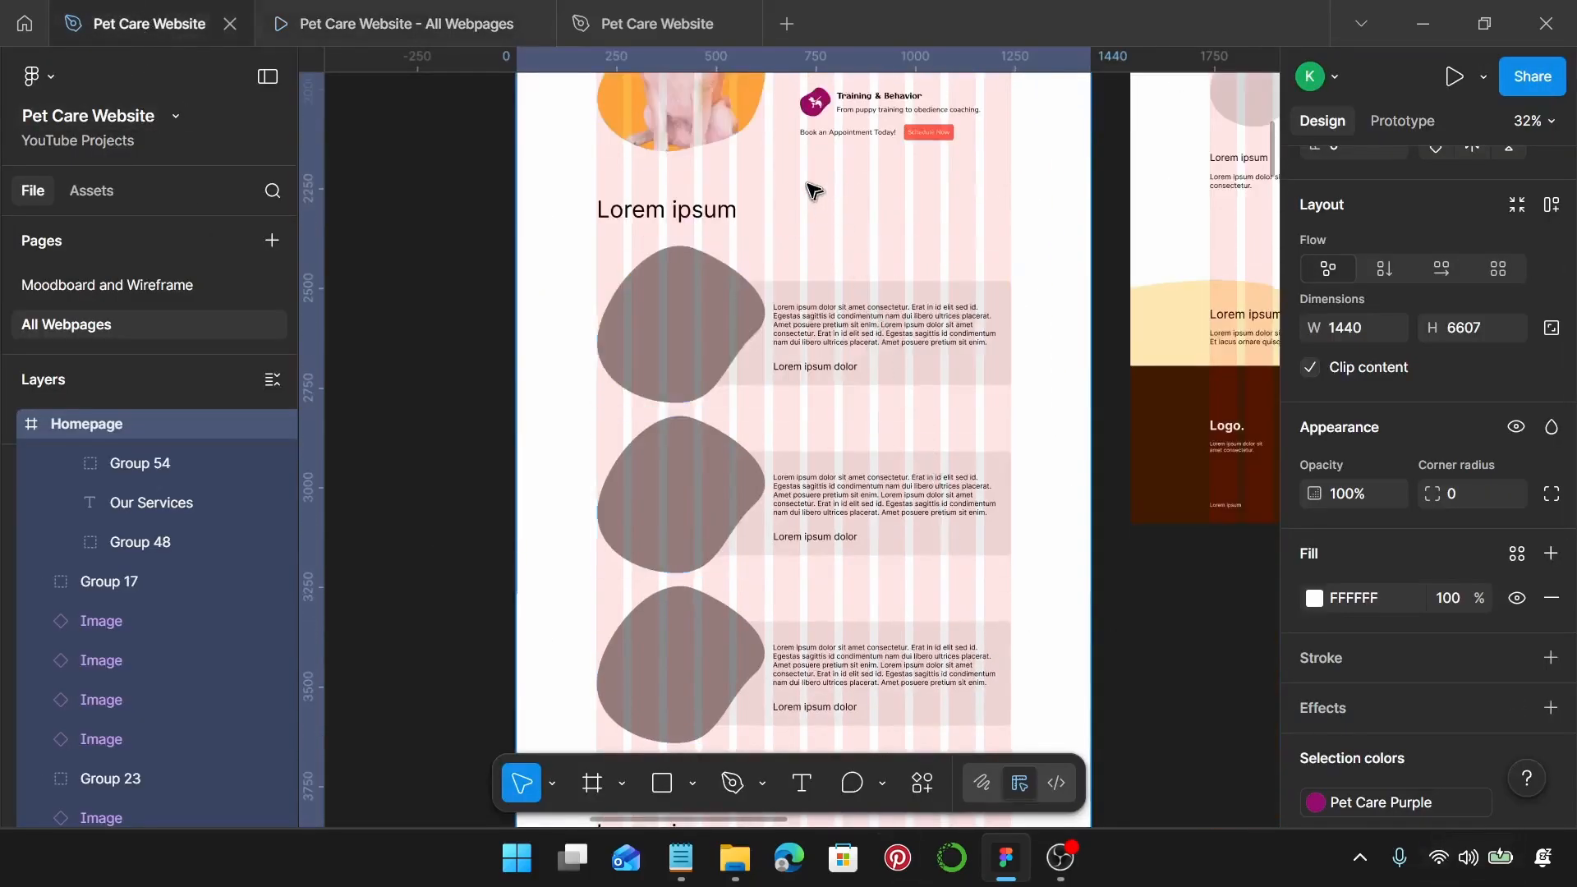
scroll(810, 183, "up", 3)
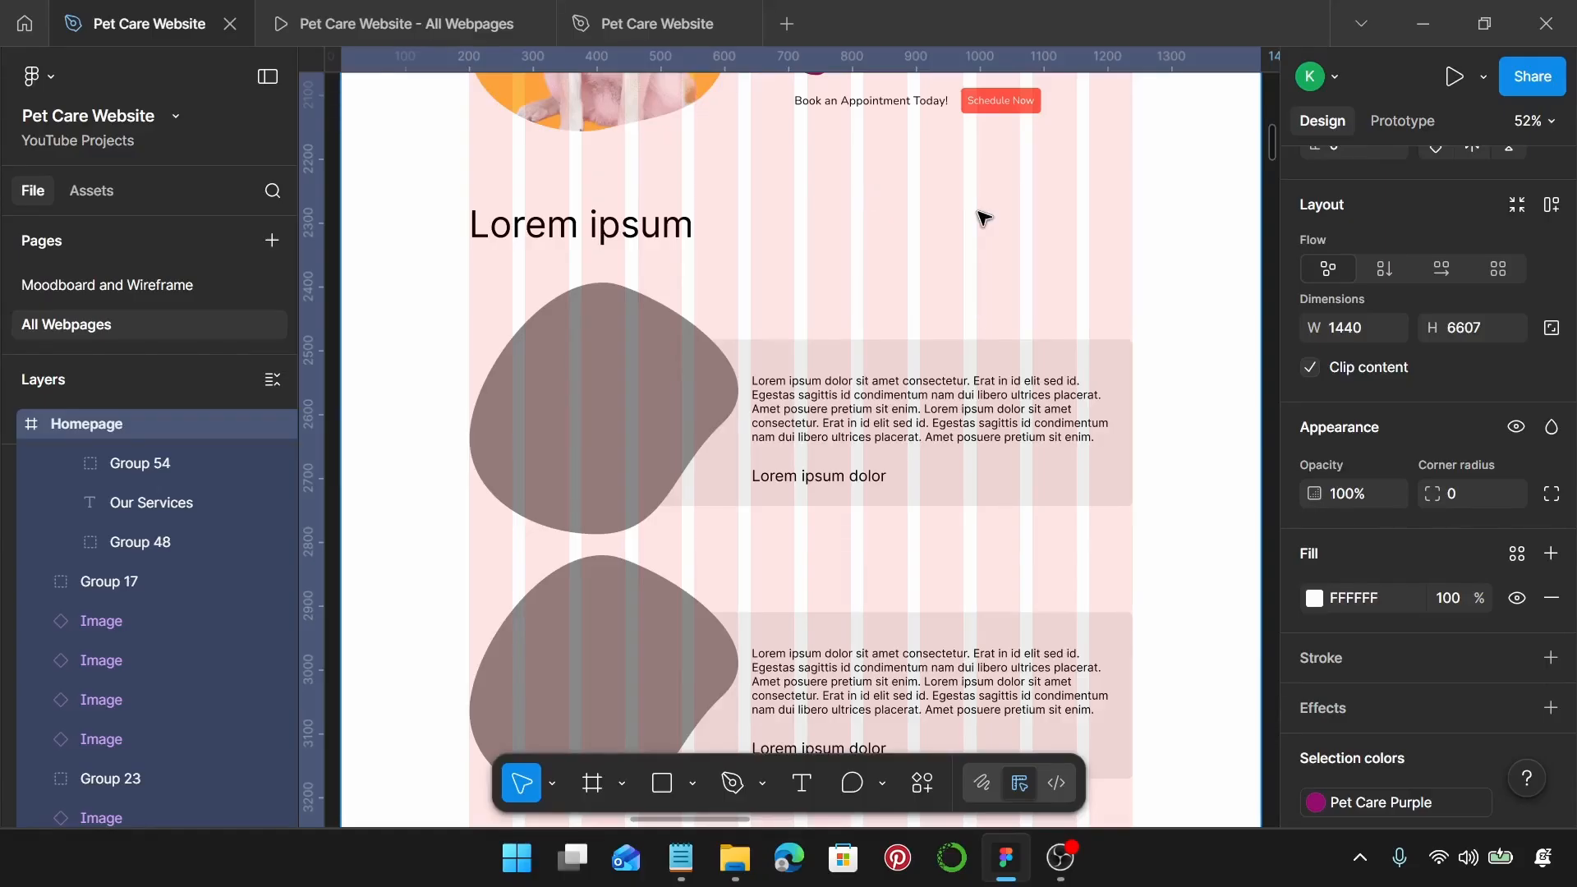
scroll(809, 380, "down", 5)
scroll(804, 359, "left", 3)
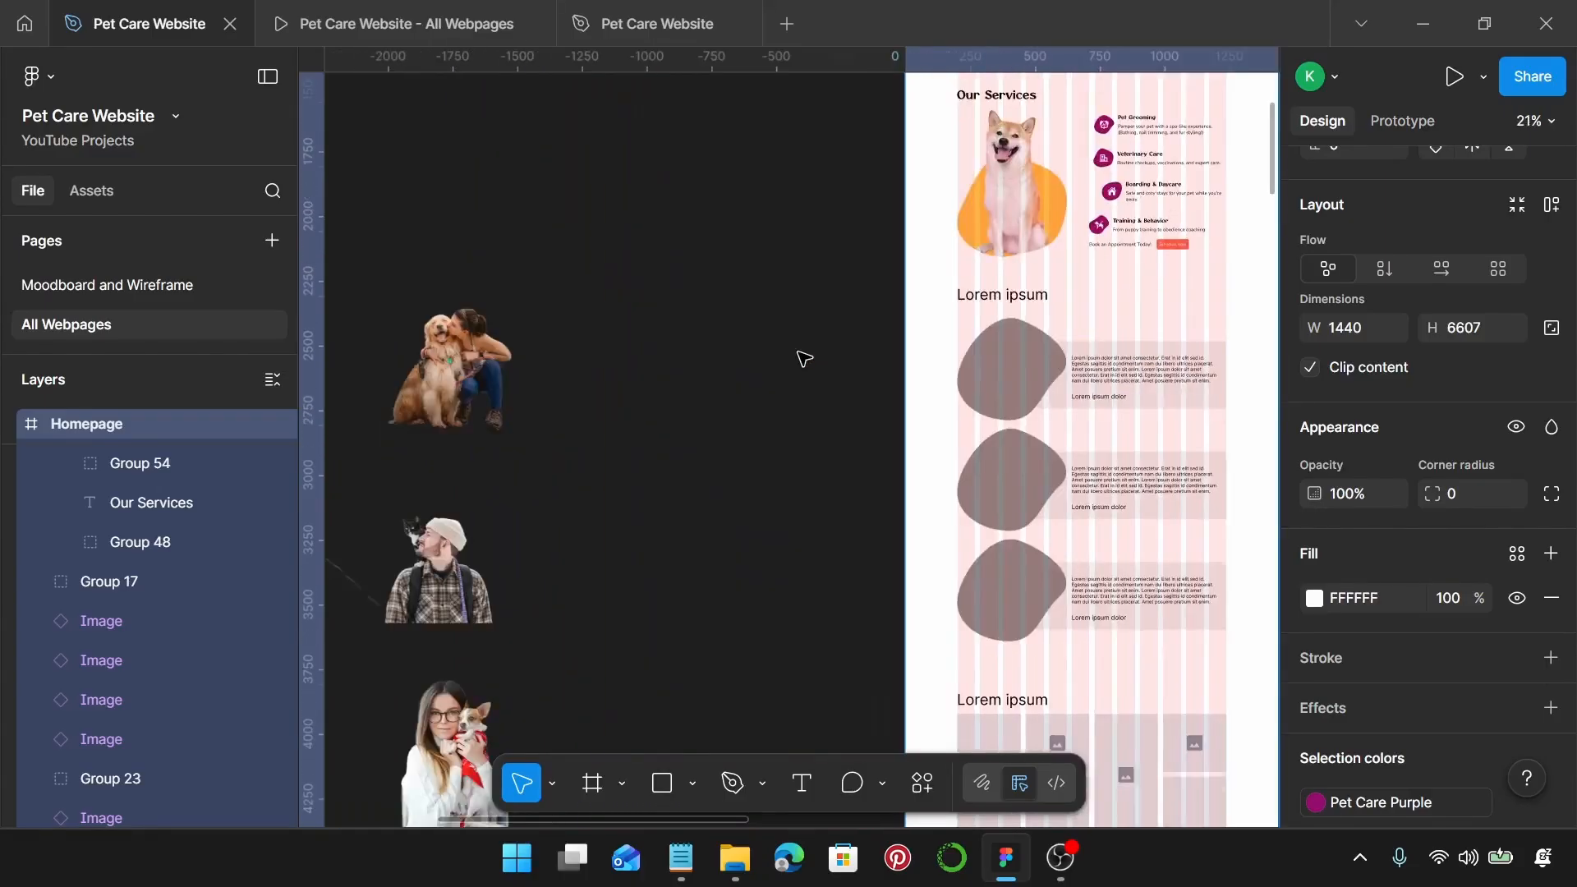
scroll(804, 359, "down", 2)
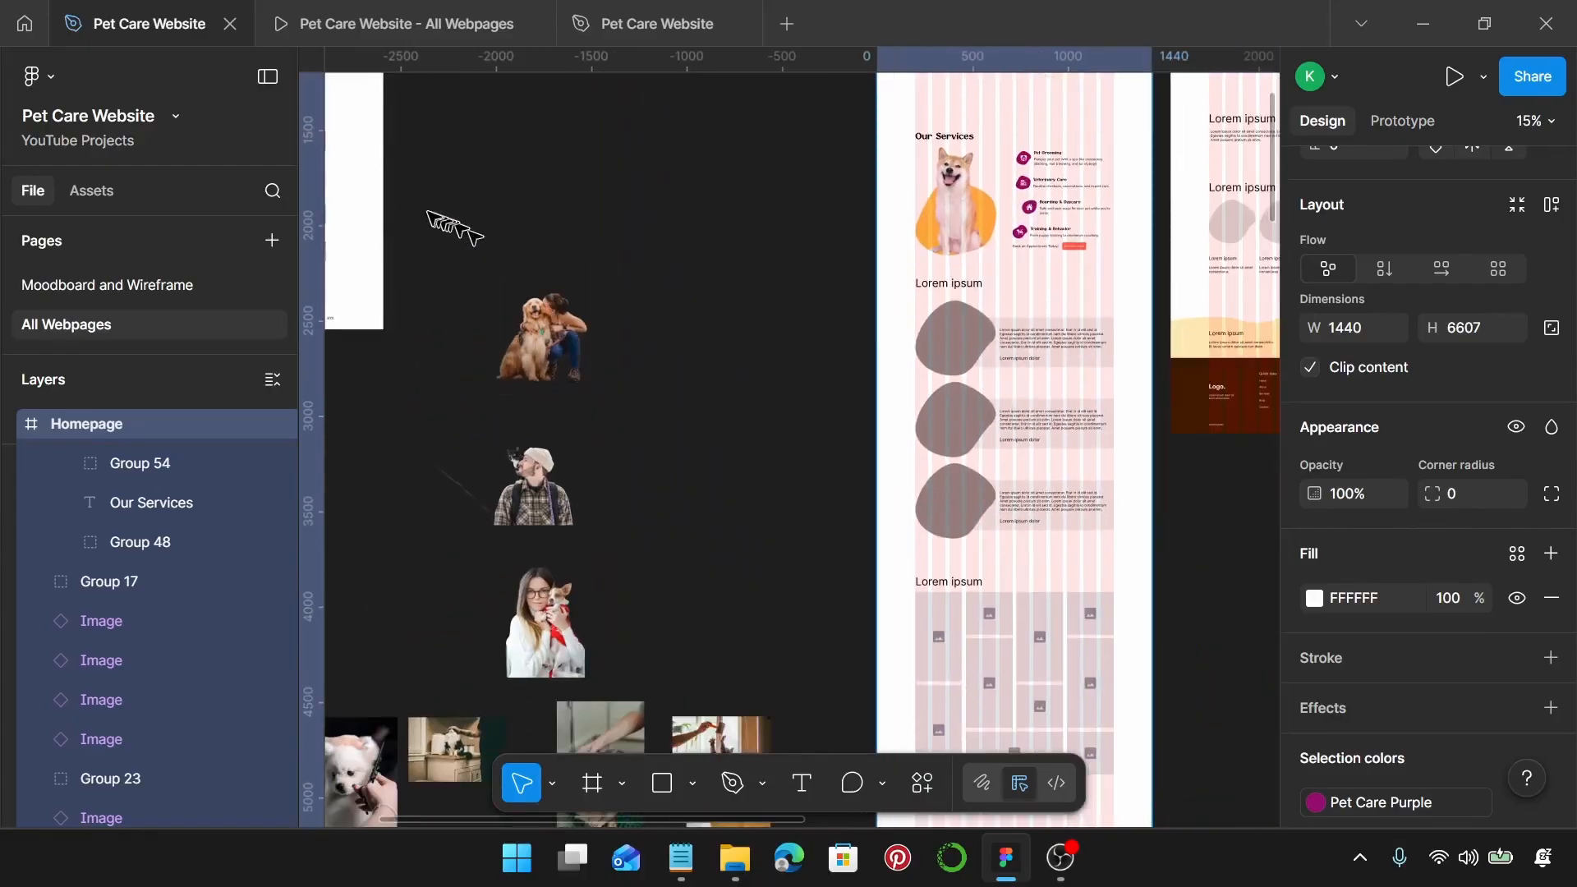
left_click_drag(426, 212, 665, 634)
left_click_drag(547, 577, 726, 492)
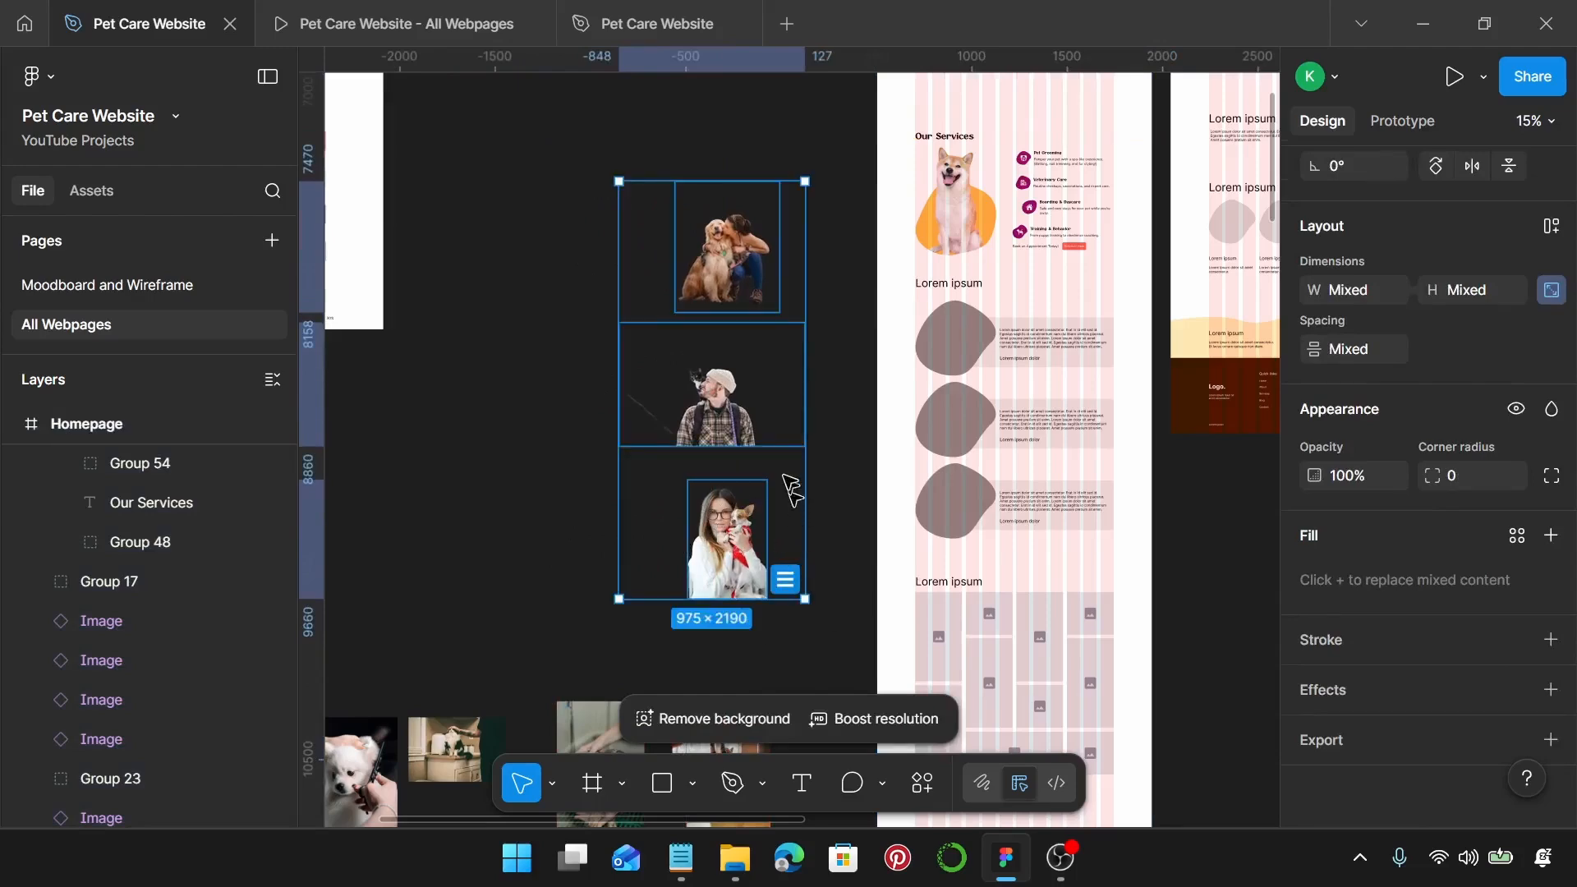
Step: Duplicate the first three grey blobs of the blob row and place the copies directly below the originals
scroll(788, 484, "down", 1)
scroll(788, 484, "up", 2)
left_click(694, 357)
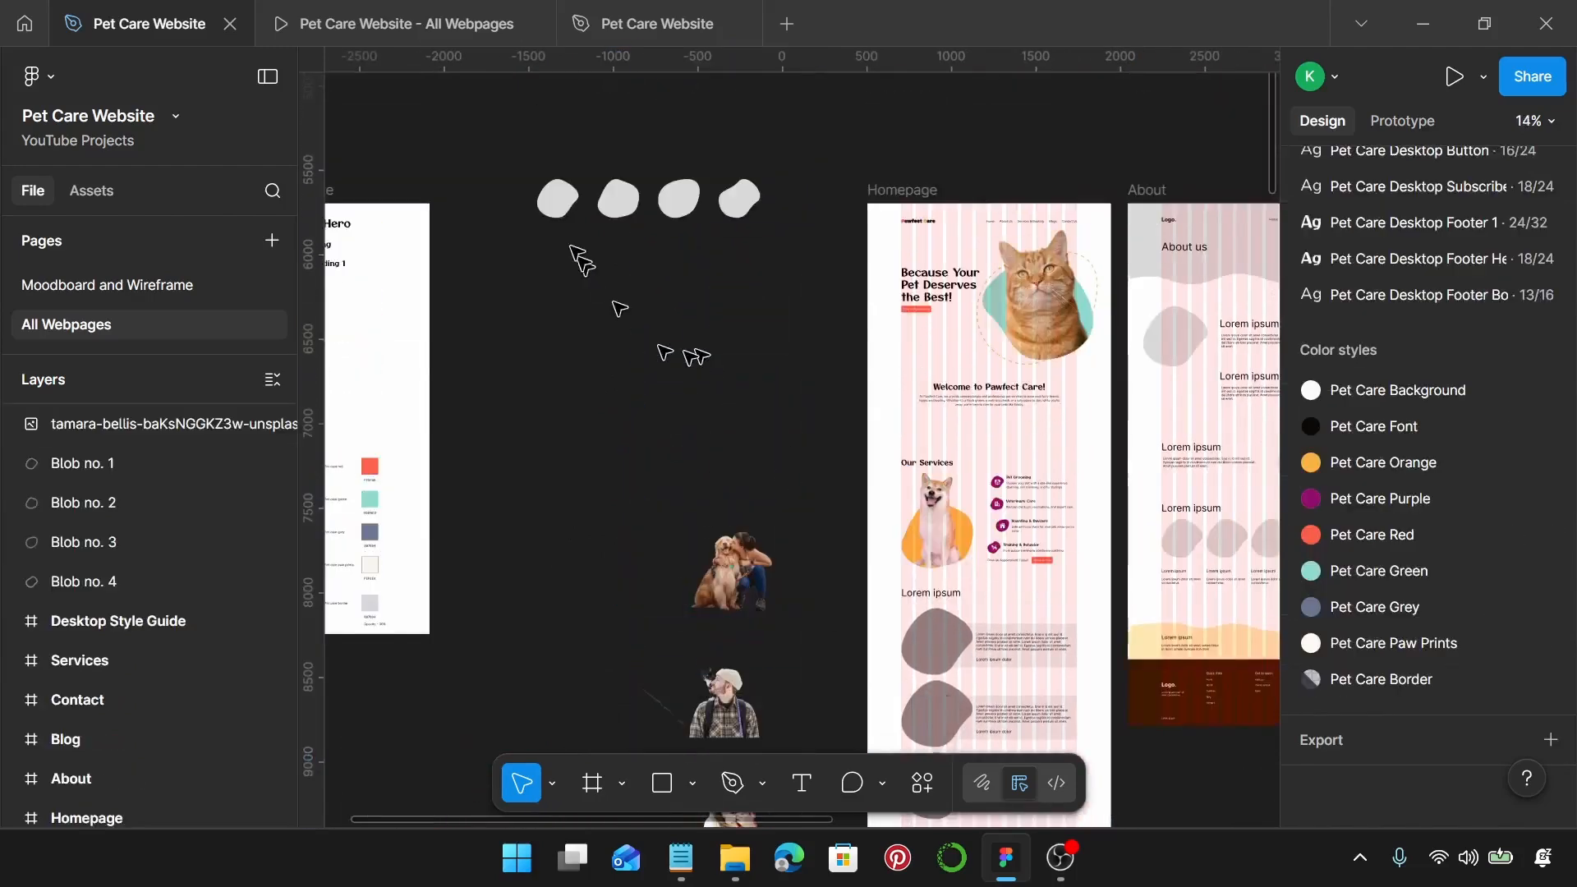
scroll(539, 150, "up", 2)
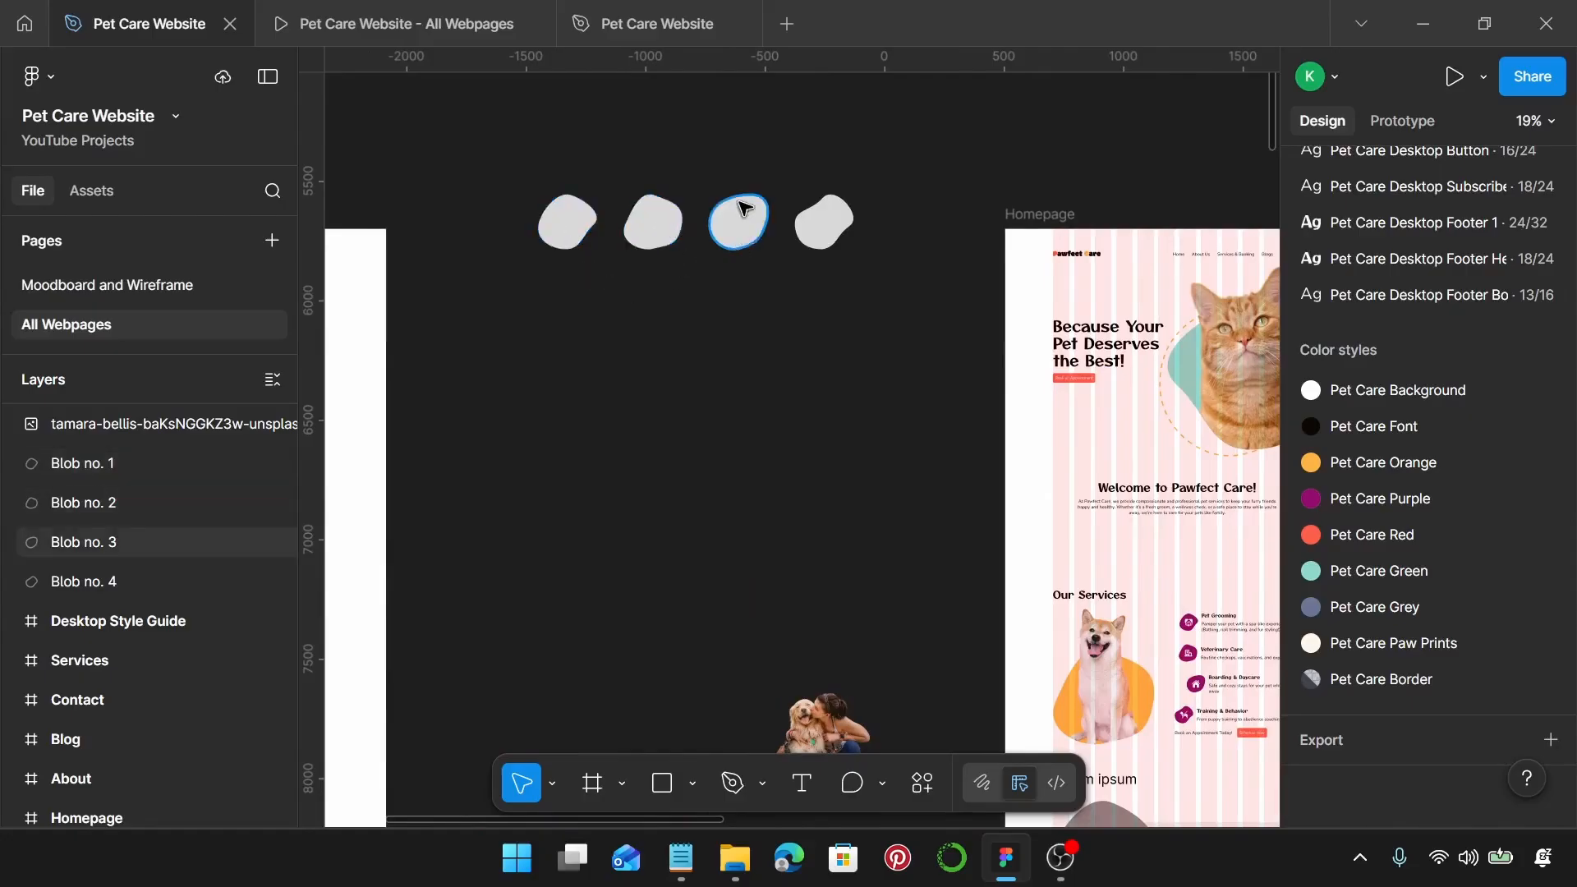
left_click_drag(499, 146, 788, 332)
left_click_drag(733, 239, 742, 337, "alt")
Step: Move the three blob copies down beside the pet owner photos, to about Y 8420
scroll(744, 398, "down", 4)
scroll(743, 345, "up", 2)
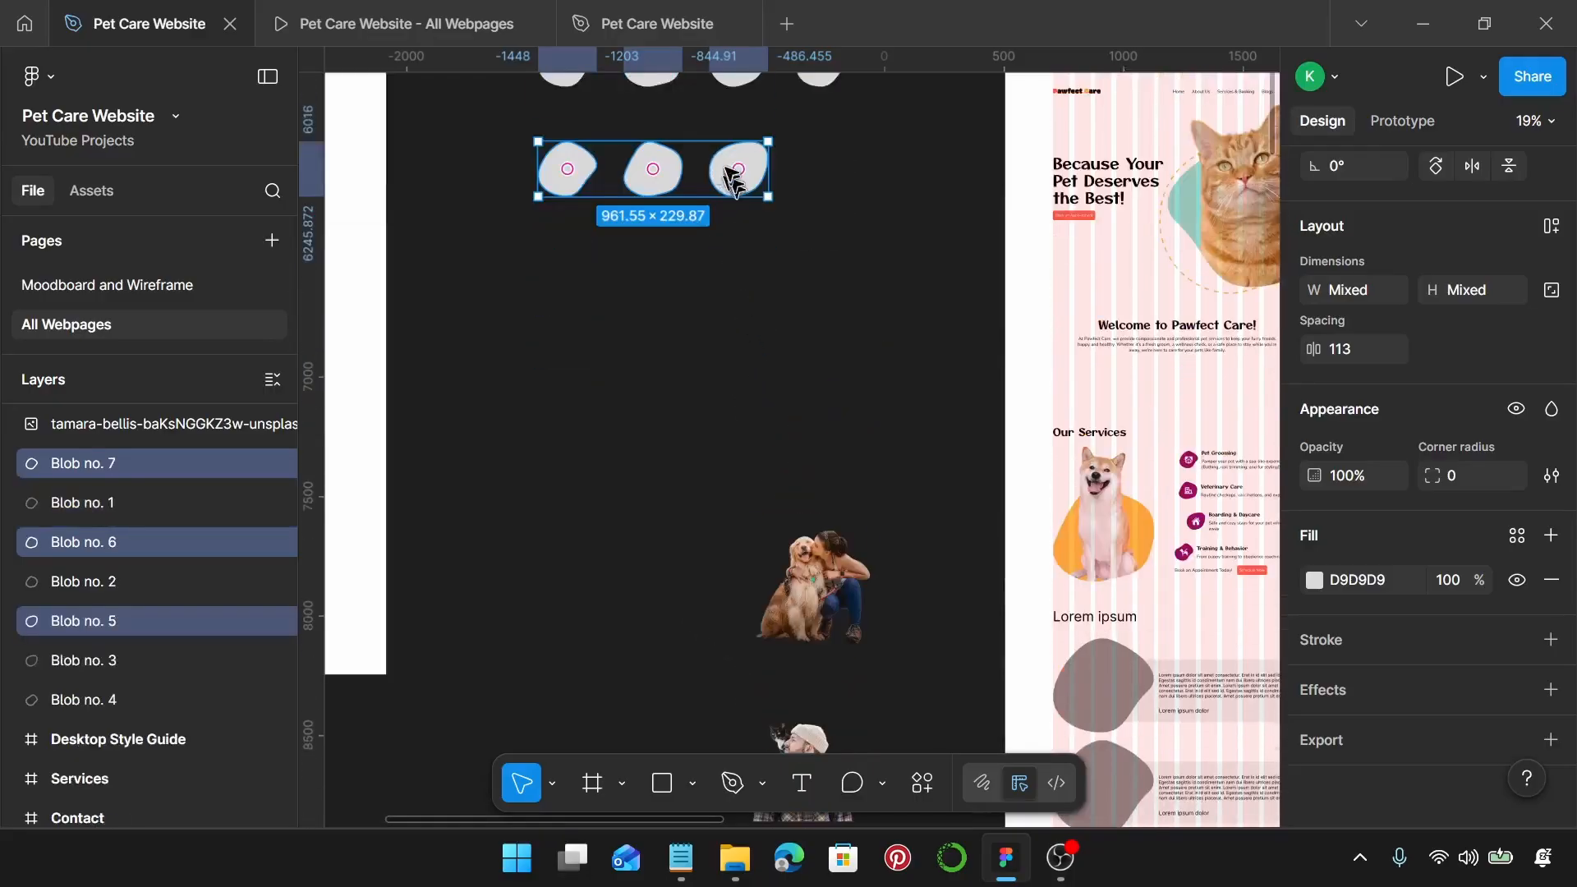
left_click_drag(739, 161, 662, 563)
scroll(681, 542, "down", 3)
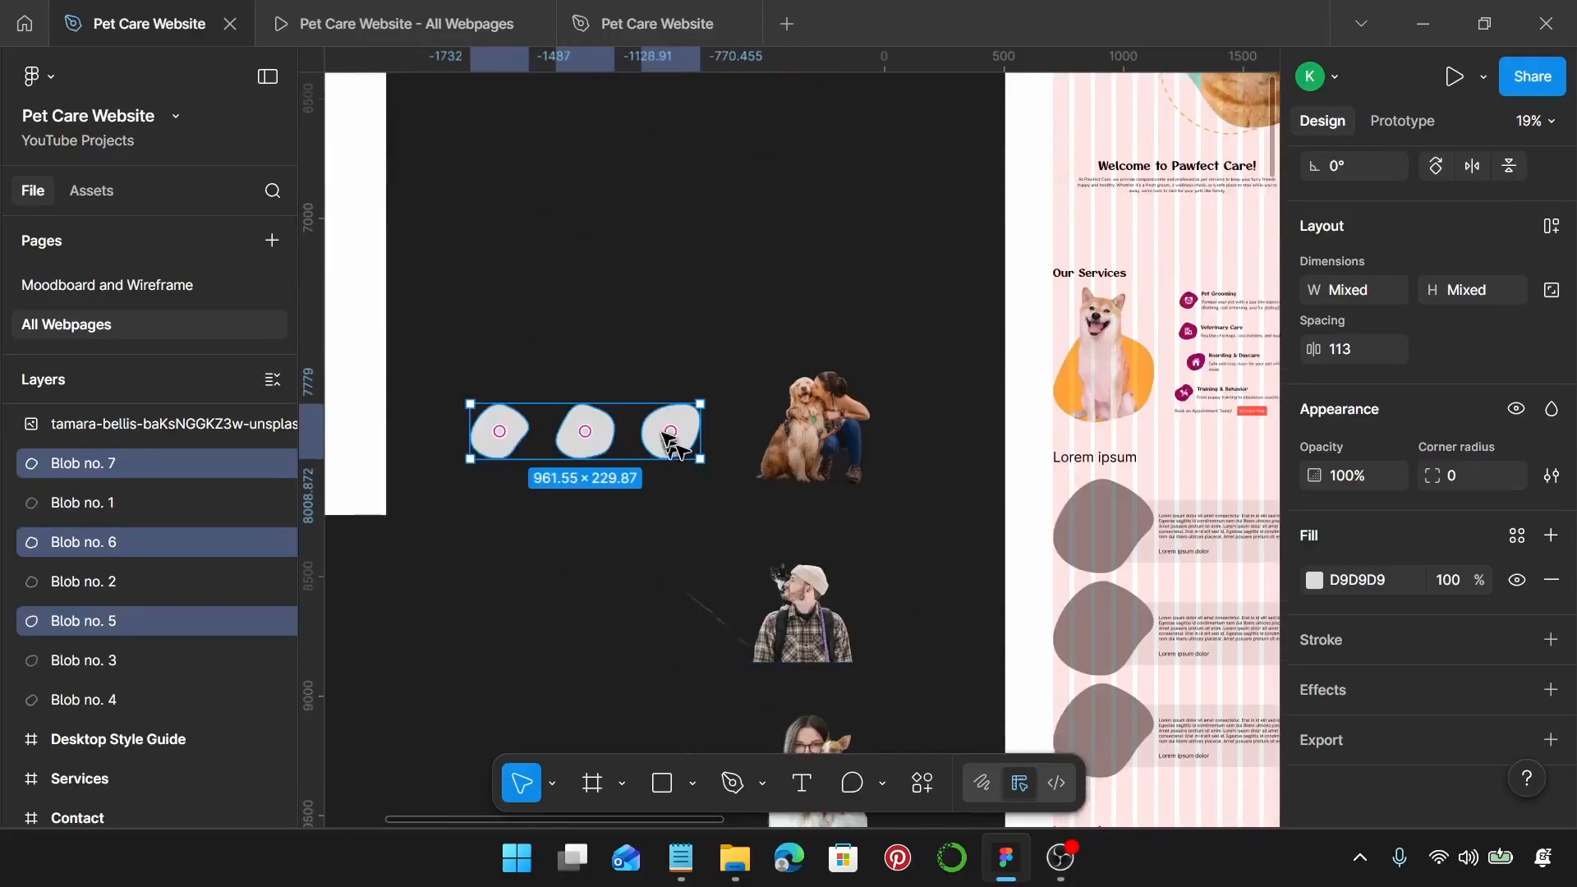
left_click_drag(508, 435, 479, 587)
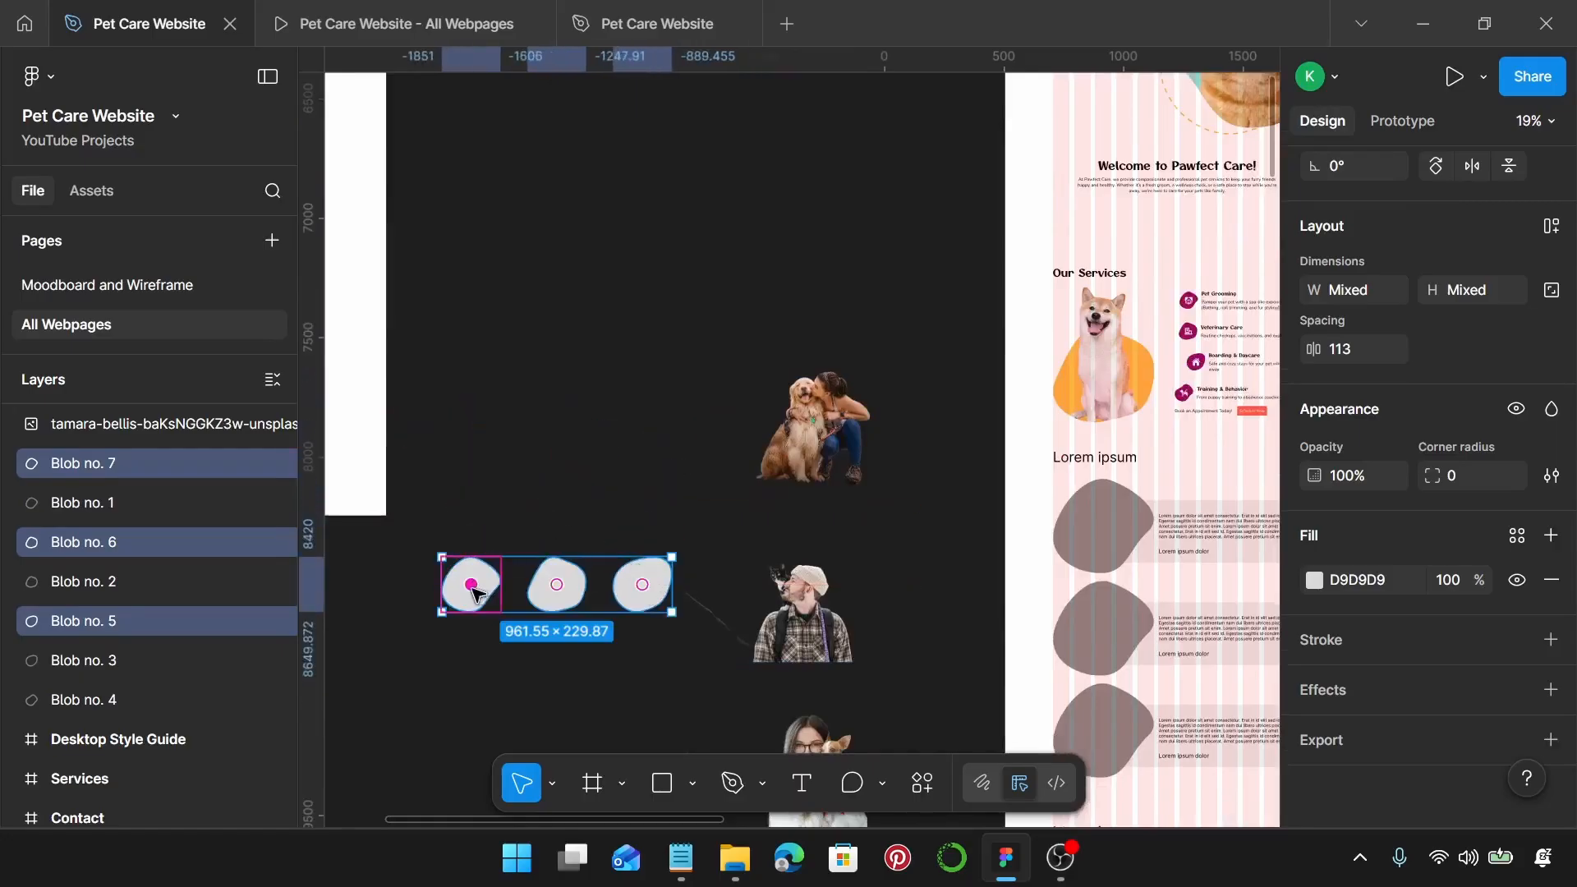
left_click(542, 530)
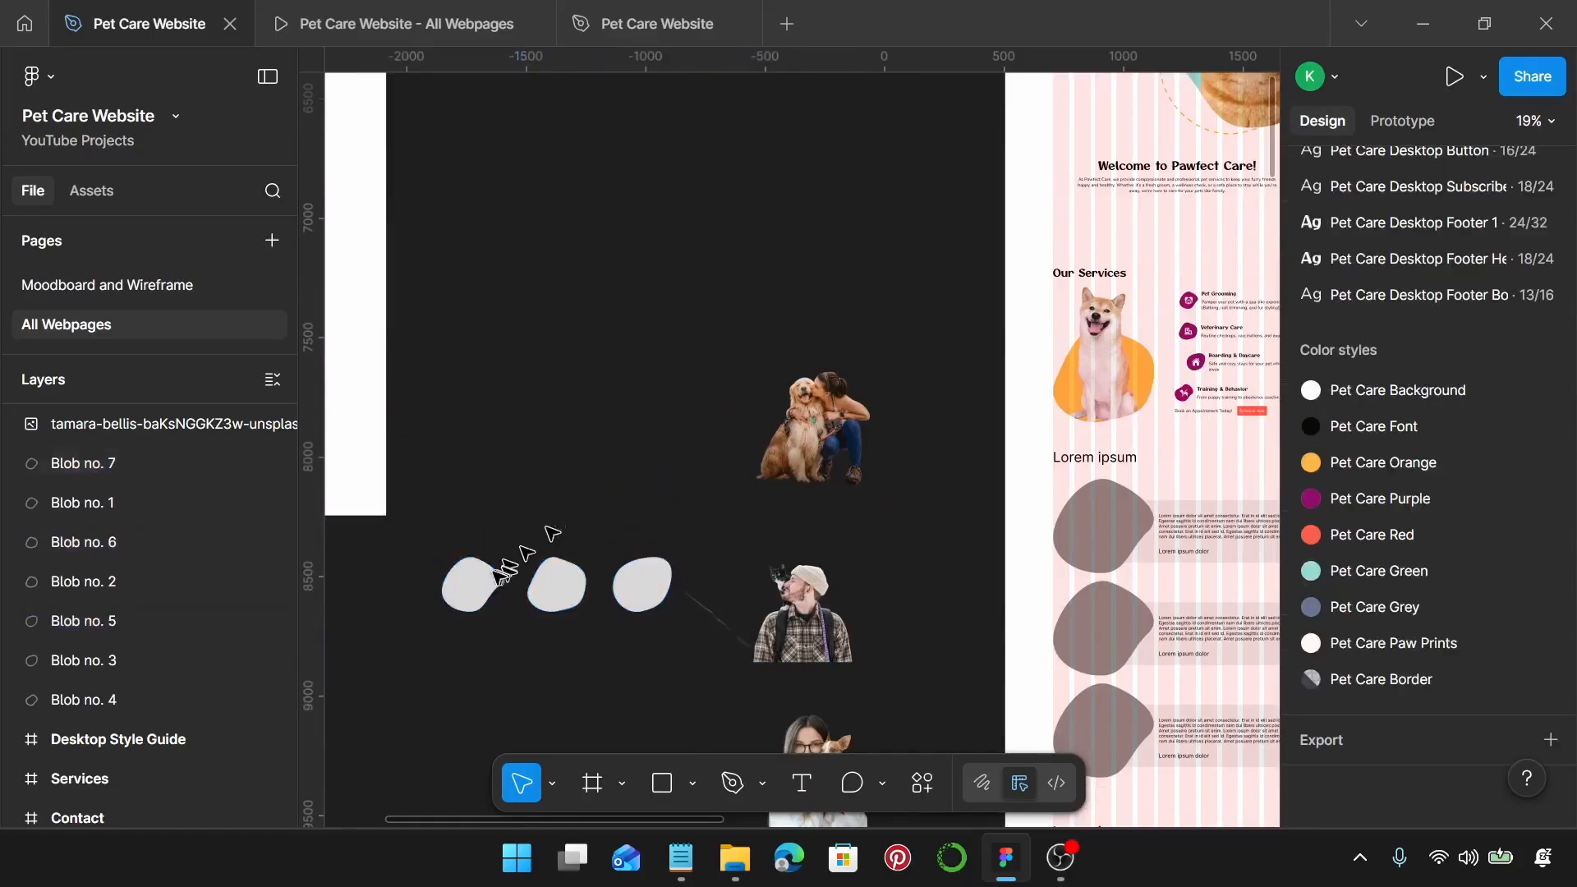
Step: Place one blob copy beside each photo: the woman with the golden retriever, the man with the cat, and the woman with the small dog
left_click(466, 585)
left_click_drag(457, 591, 698, 431)
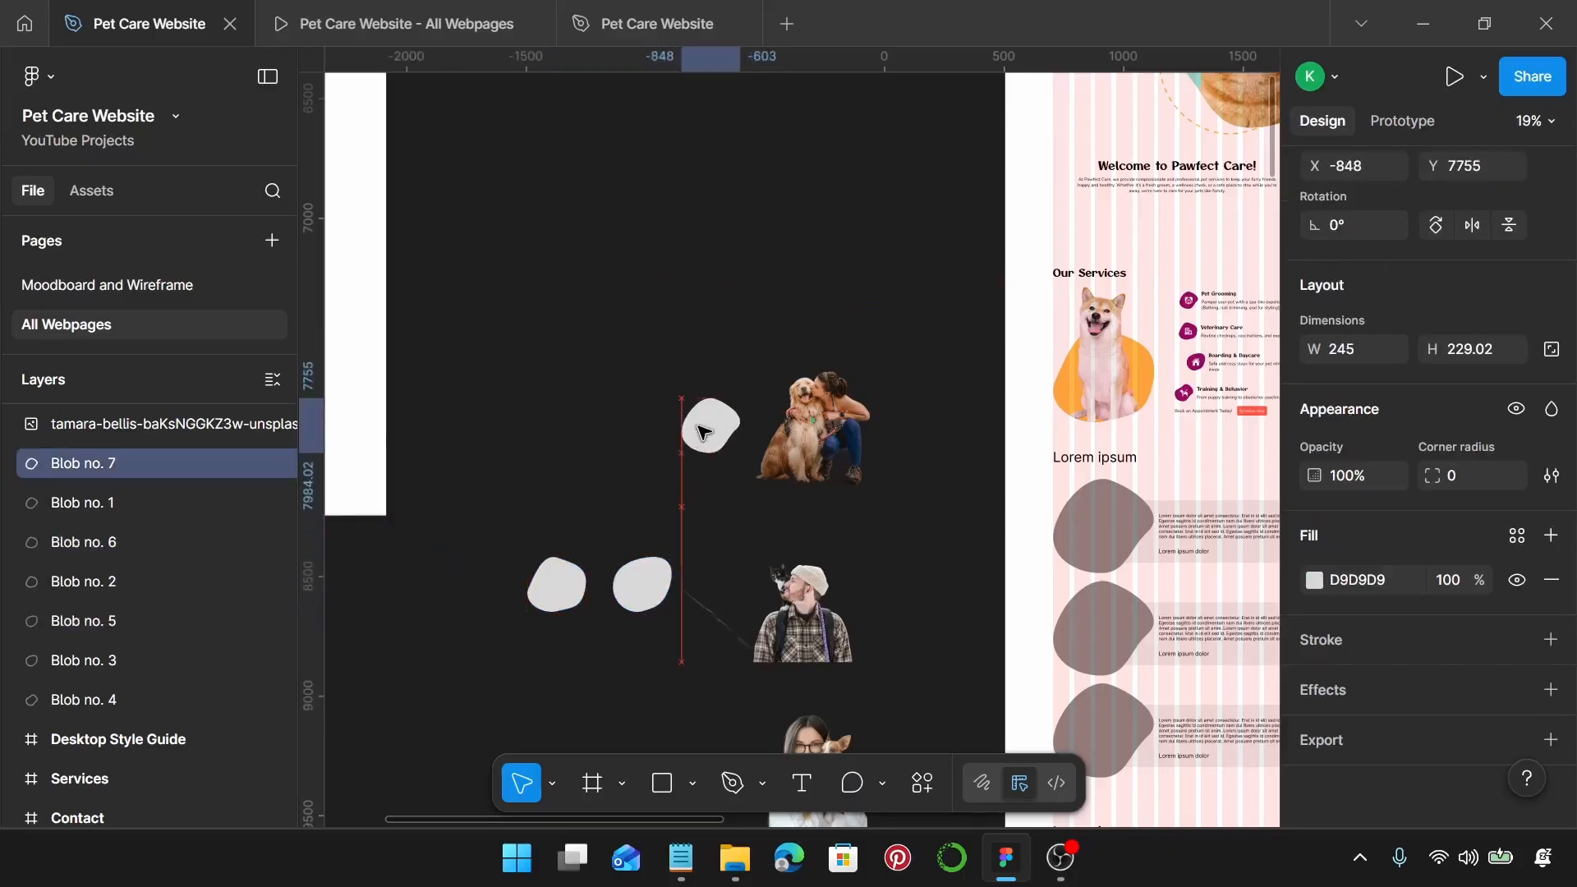
left_click_drag(553, 580, 700, 626)
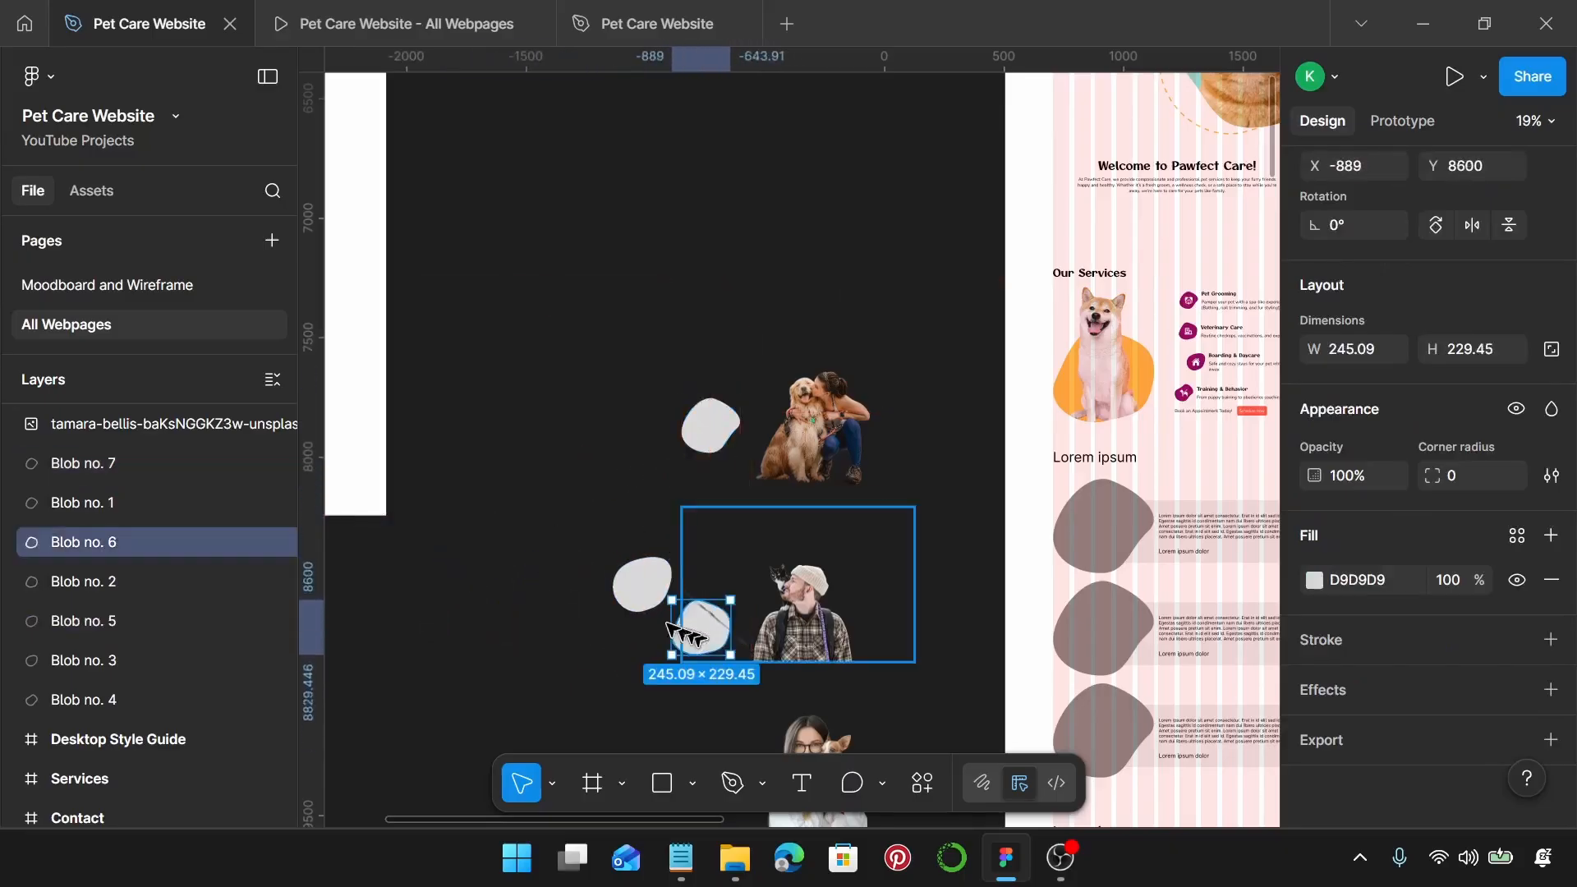
scroll(644, 534, "down", 5)
left_click_drag(633, 281, 696, 535)
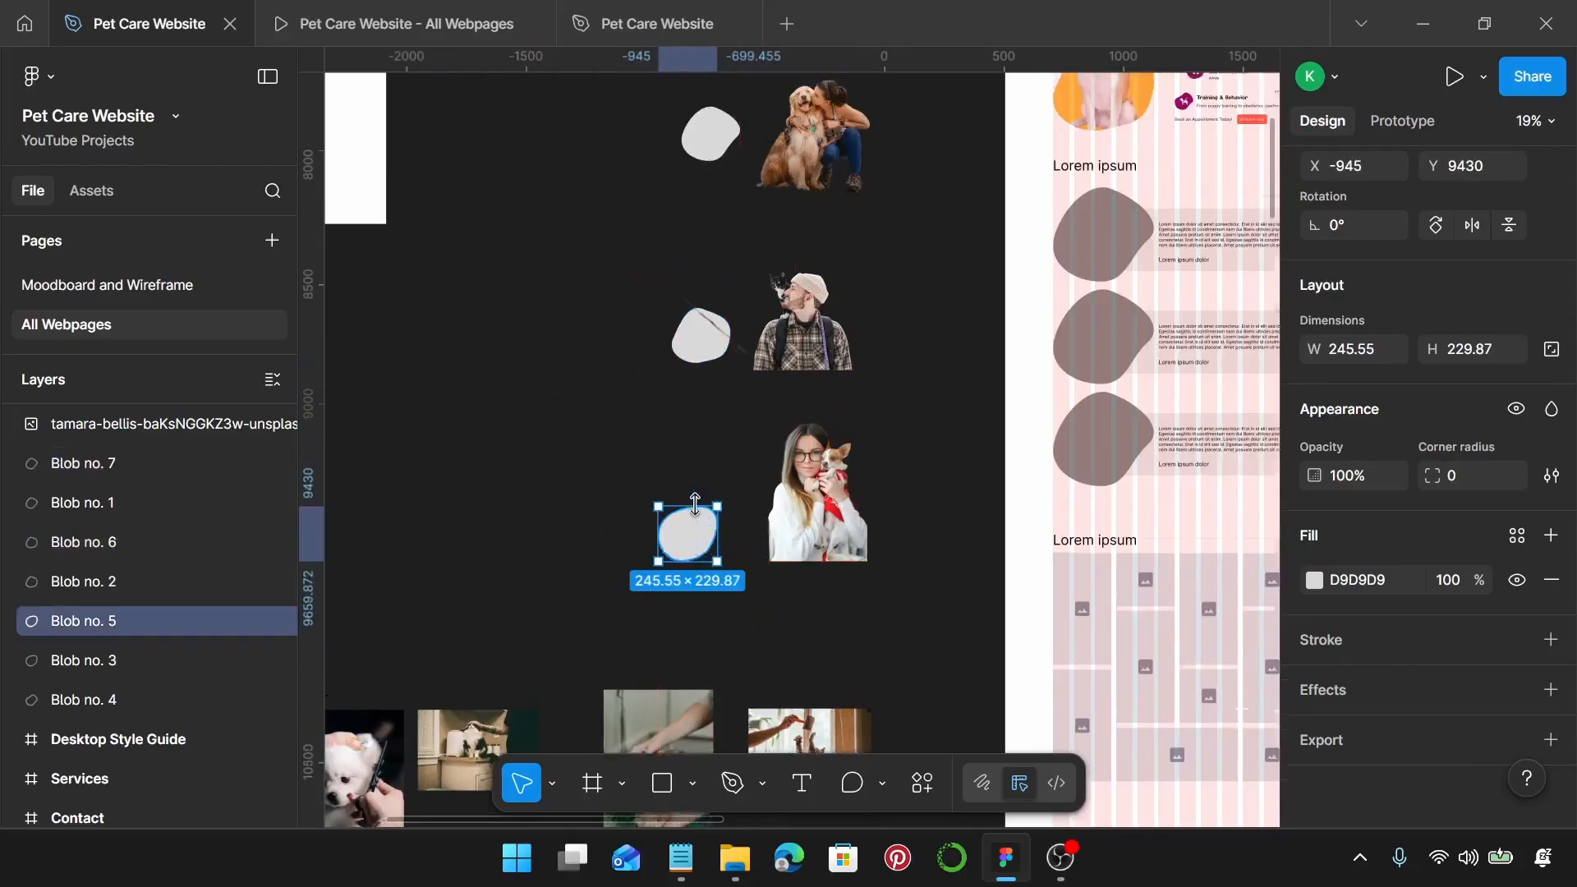
Step: Shift the man-with-cat photo to about X -766 and move its blob clear of it to about X -1224, Y 8665
scroll(694, 349, "up", 3, "ctrl")
left_click_drag(716, 341, 761, 339)
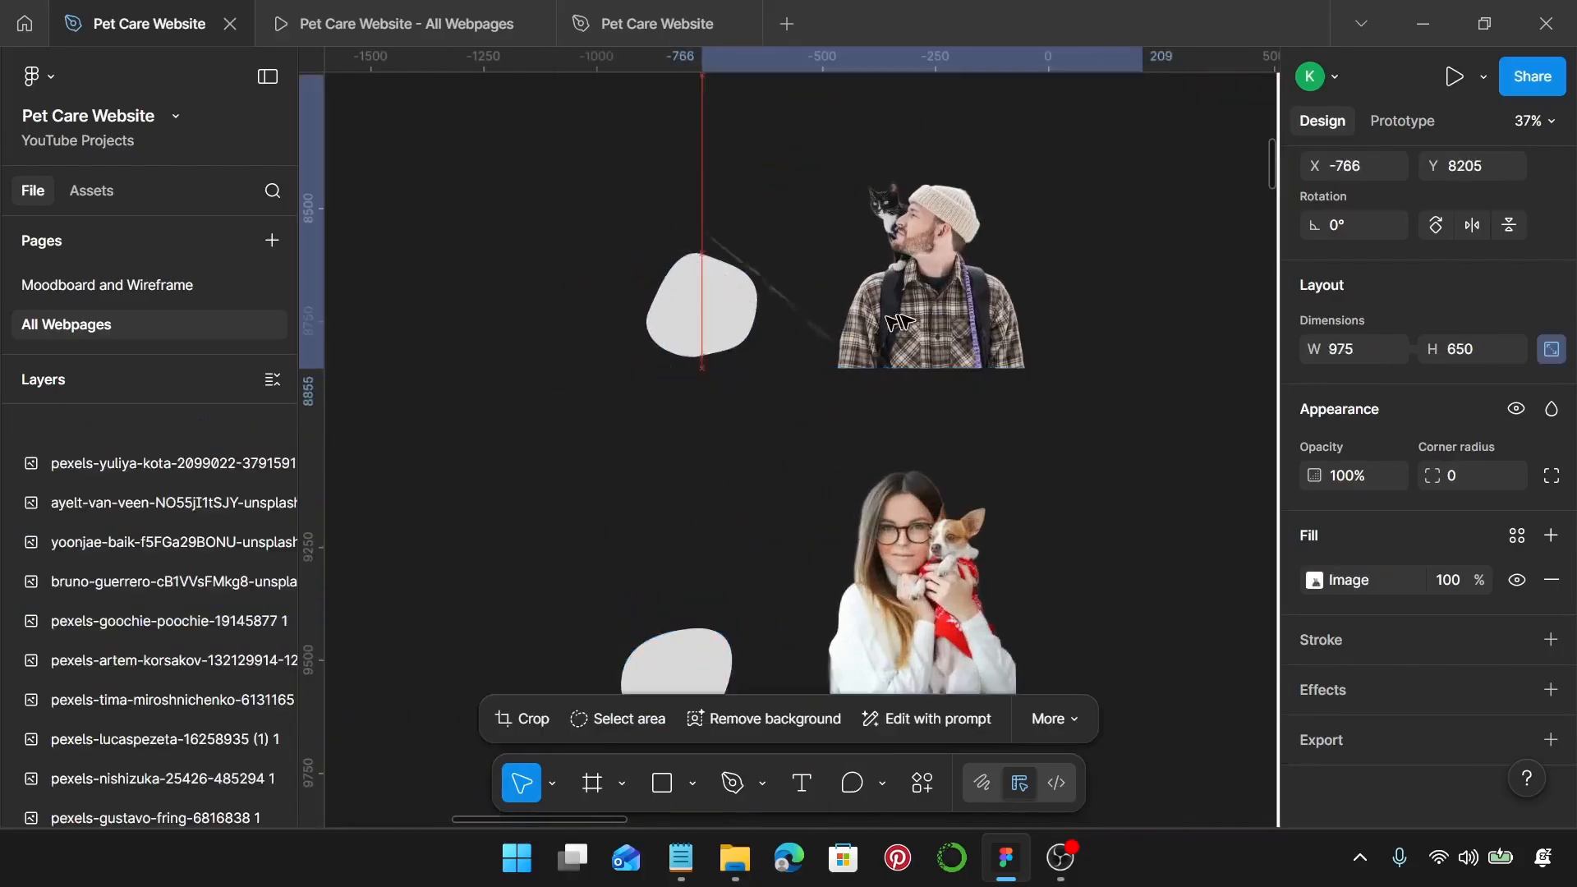
left_click(688, 318)
scroll(538, 346, "up", 3)
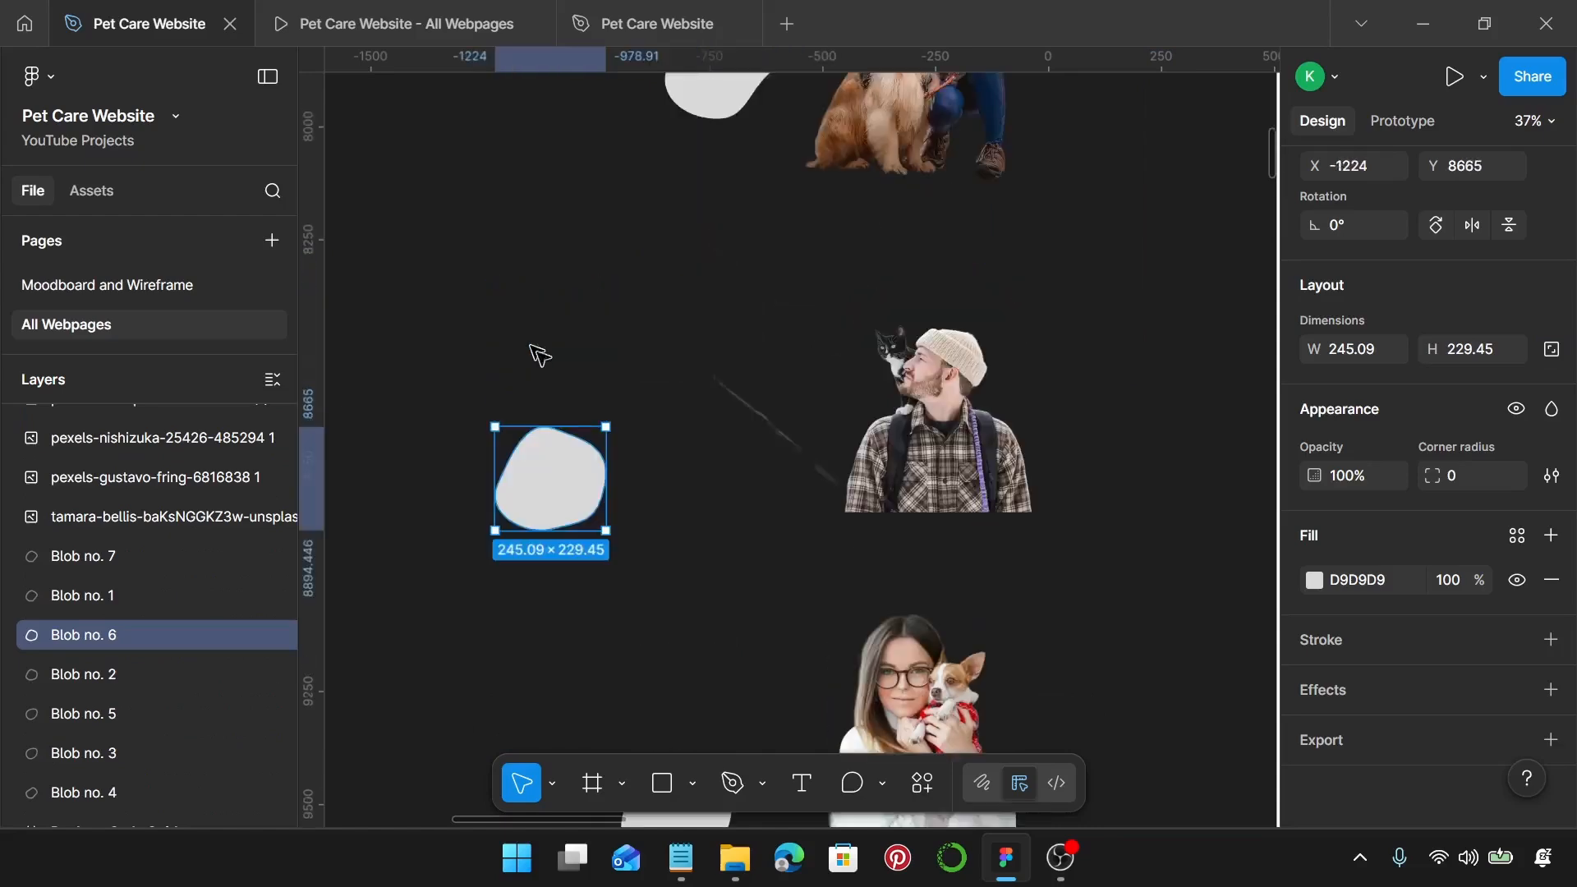
scroll(563, 367, "down", 3, "ctrl")
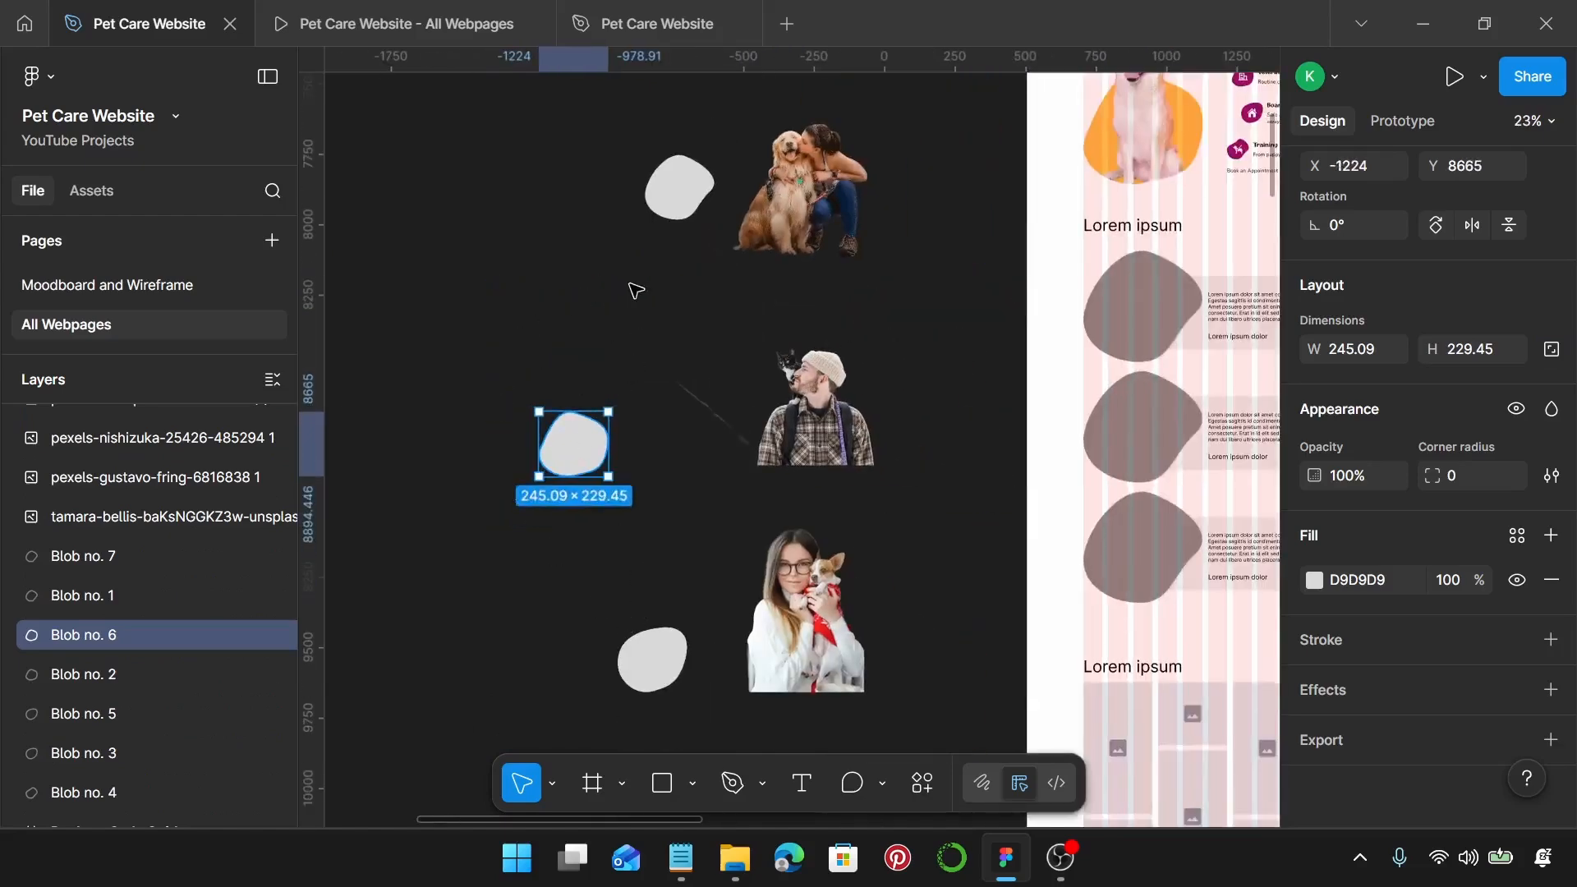
Step: Move the golden retriever photo higher on the canvas and its blob up beside it to about X -888, Y 7489
scroll(633, 292, "up", 3, "ctrl")
scroll(657, 304, "up", 2)
scroll(747, 320, "right", 2, "shift")
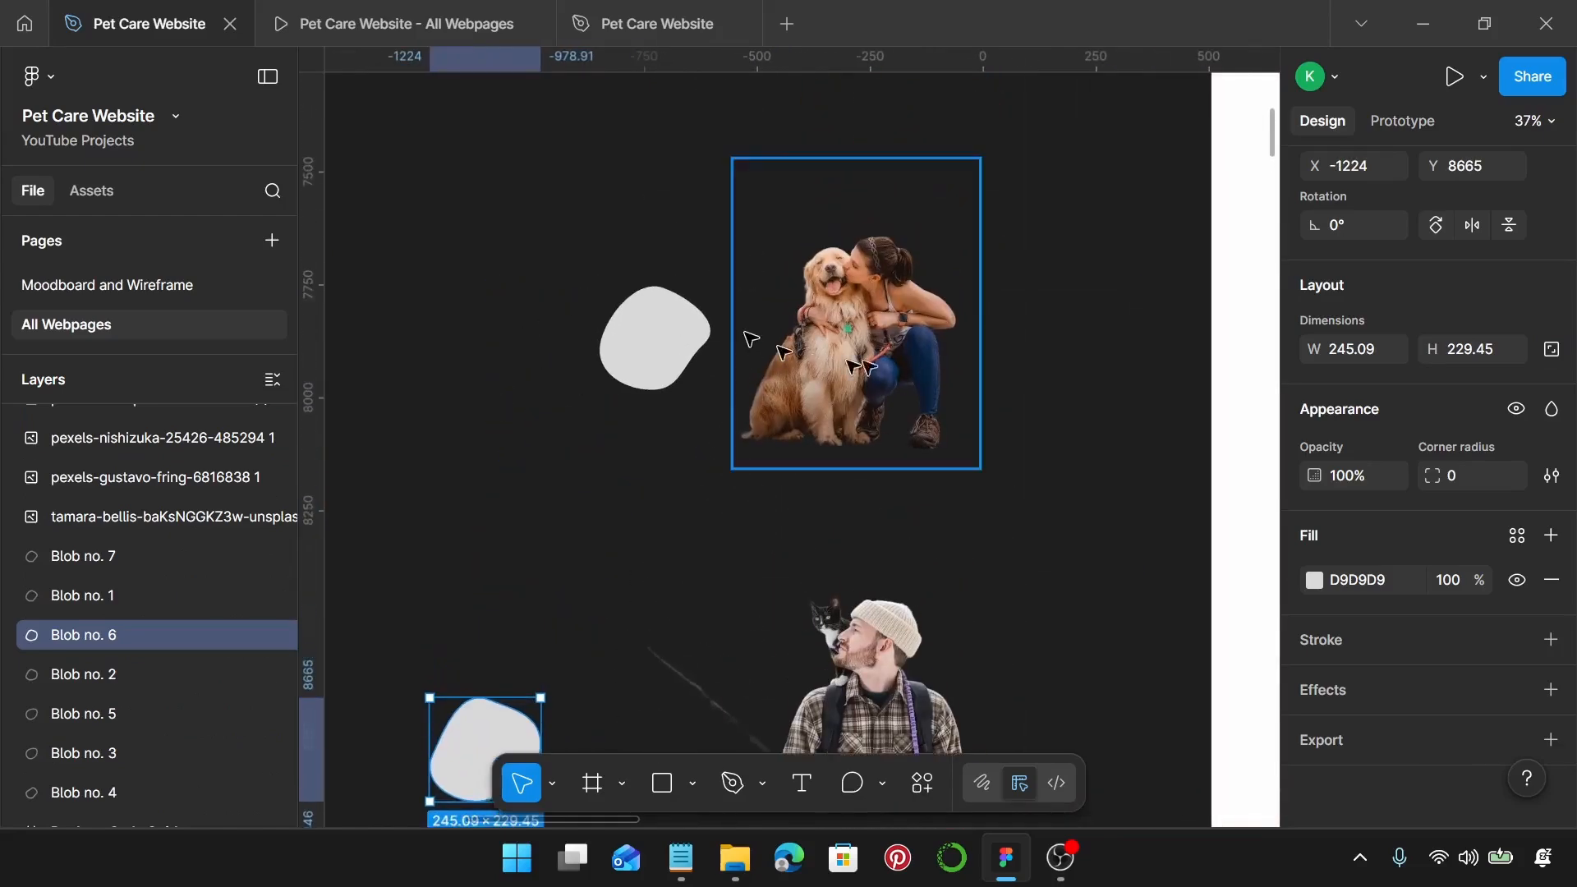
scroll(822, 345, "up", 3, "ctrl")
scroll(891, 352, "down", 1, "ctrl")
scroll(907, 361, "down", 2, "ctrl")
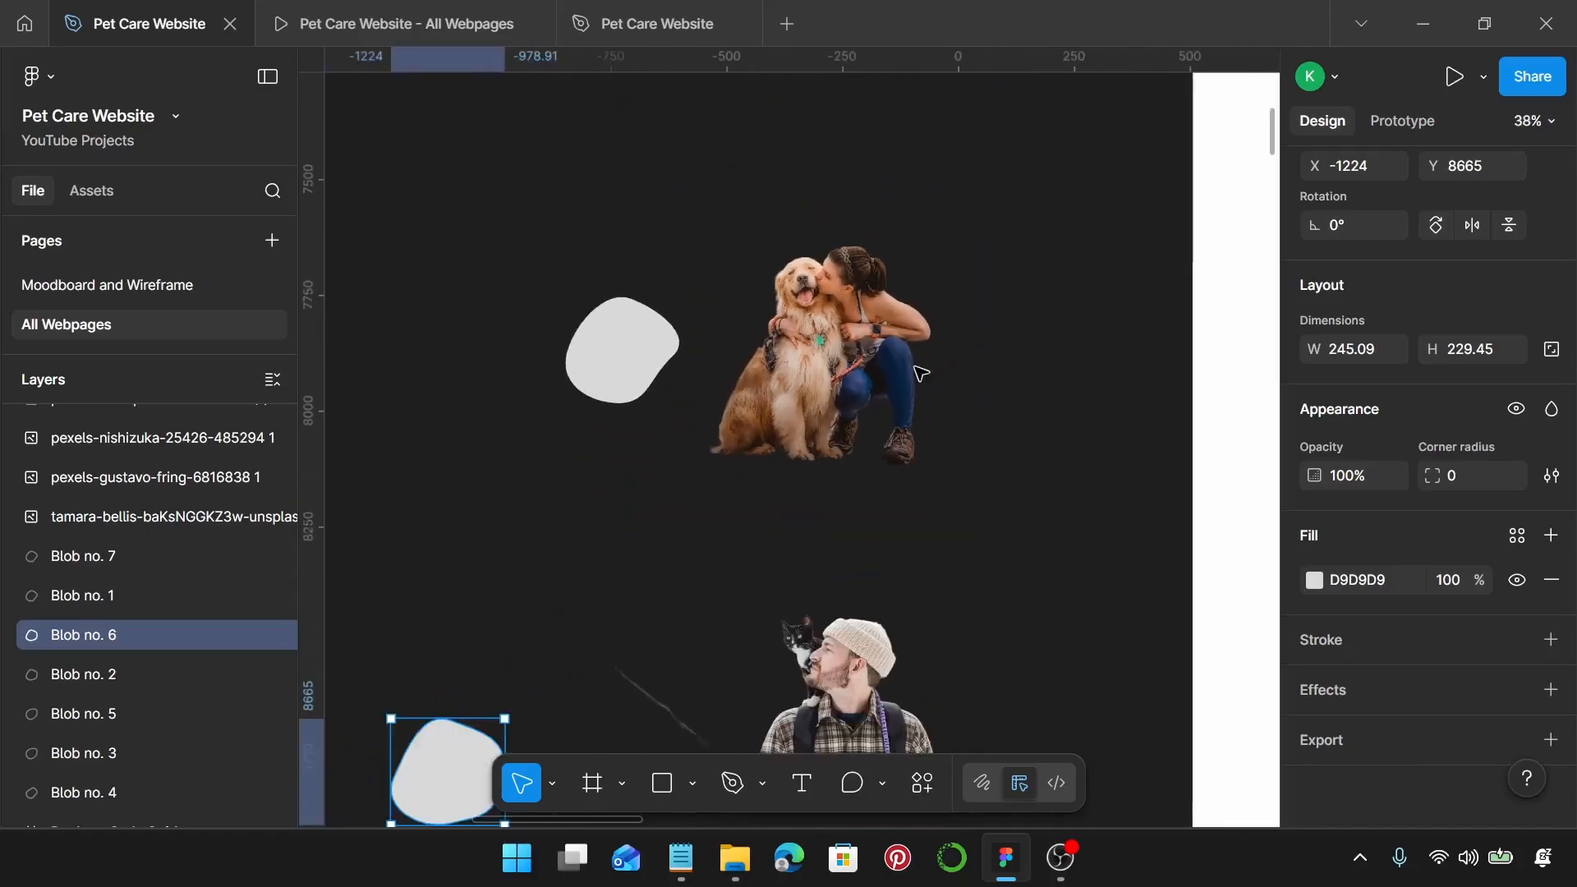
left_click(628, 358)
left_click_drag(628, 358, 598, 294)
left_click(793, 297)
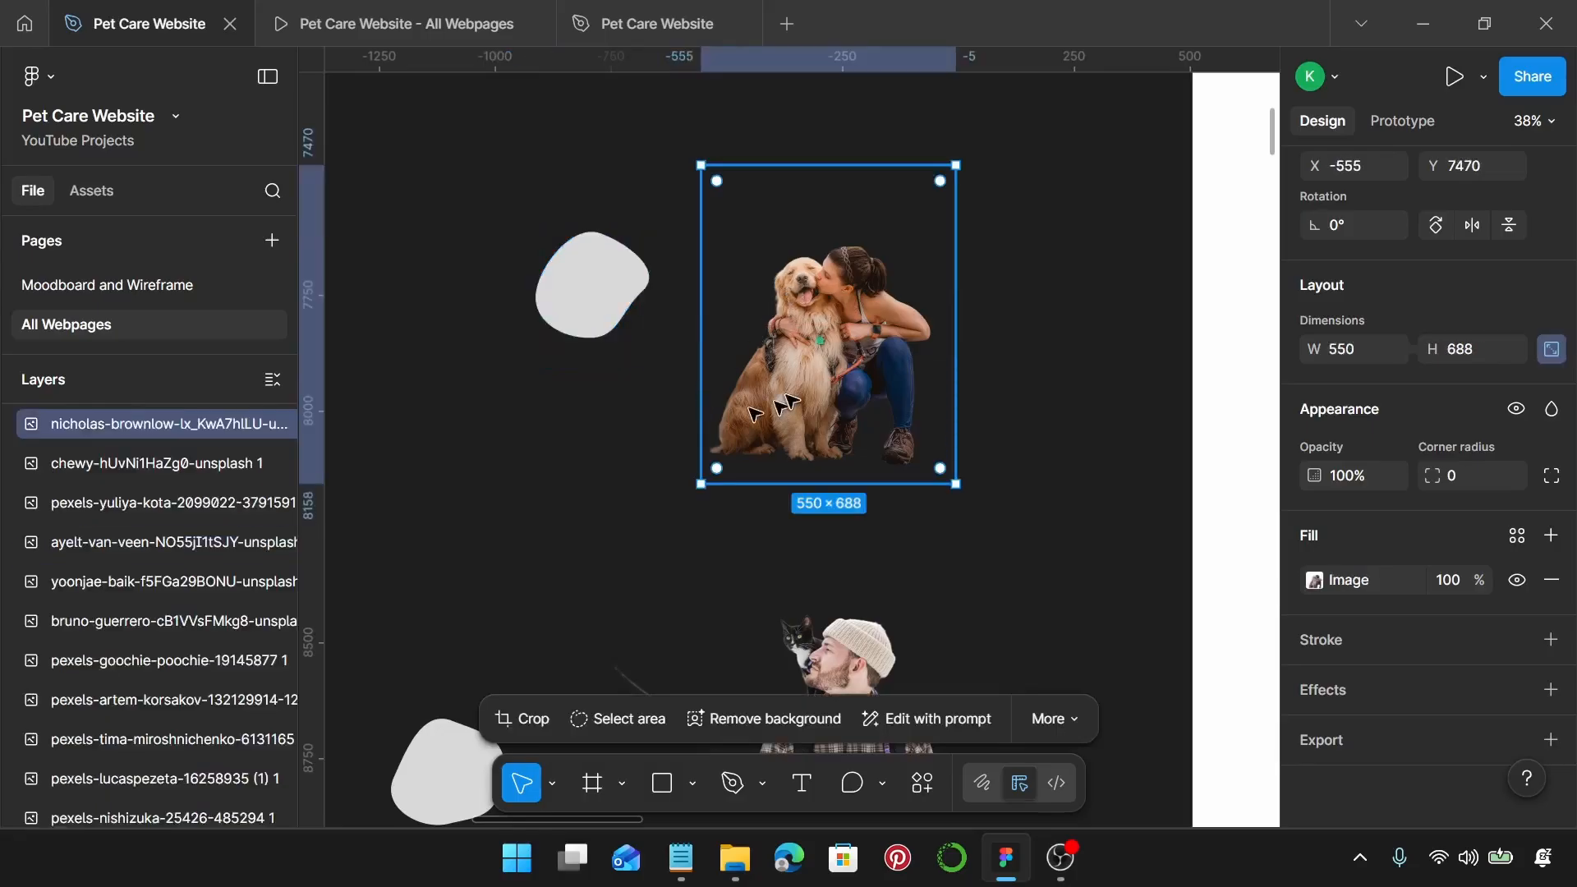
left_click_drag(793, 298, 801, 162)
left_click(621, 304)
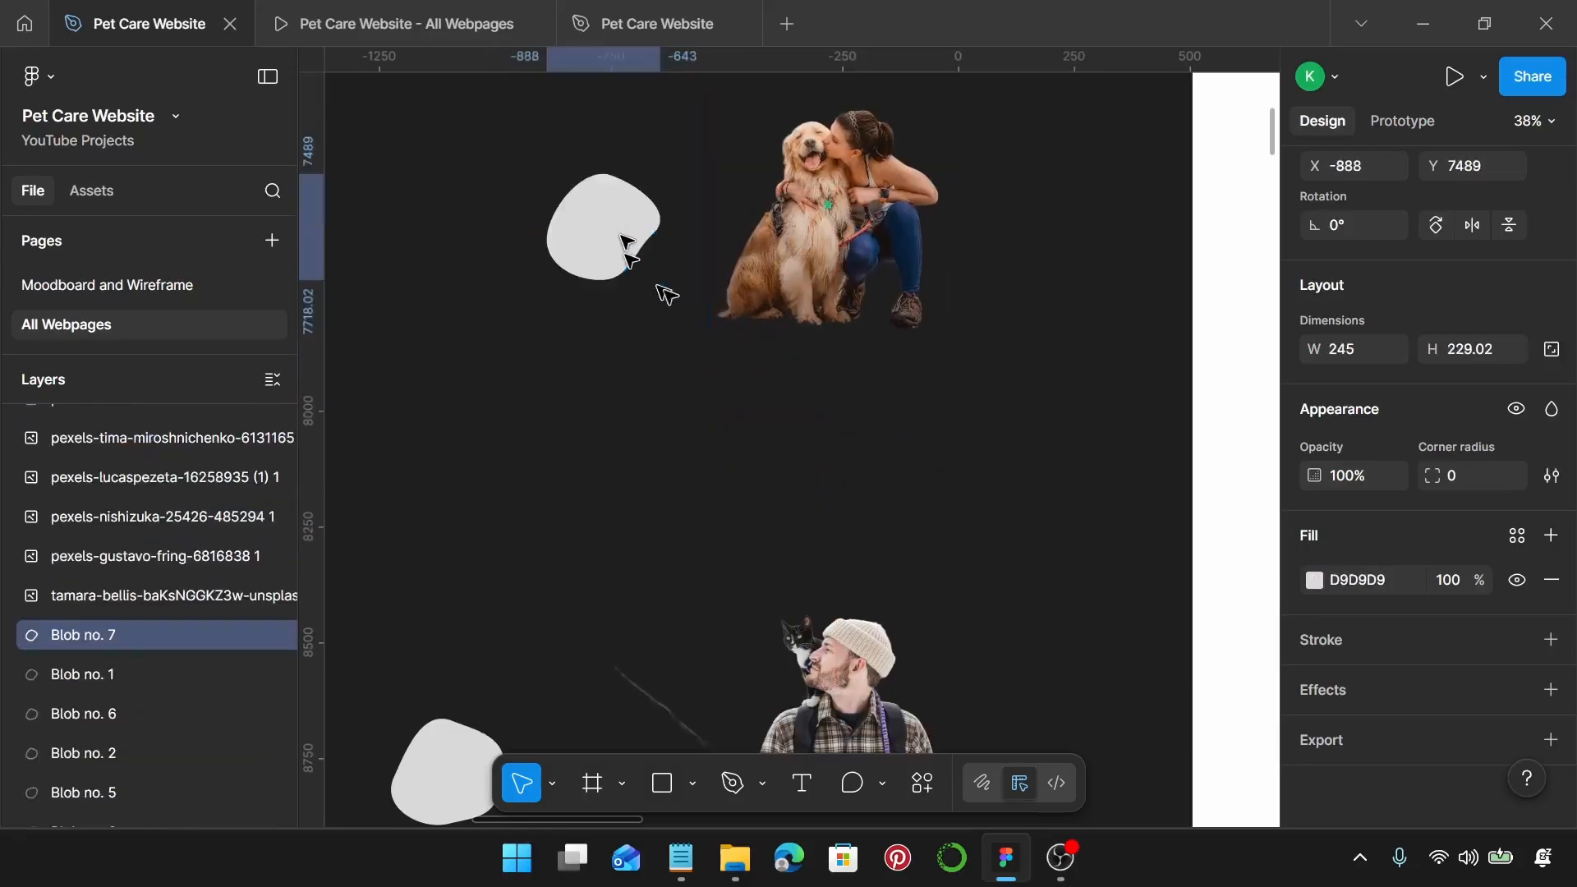
Step: Lock the aspect ratio of the four original blobs in the row above the pet owner photos
scroll(723, 335, "up", 2)
scroll(793, 337, "up", 2, "ctrl")
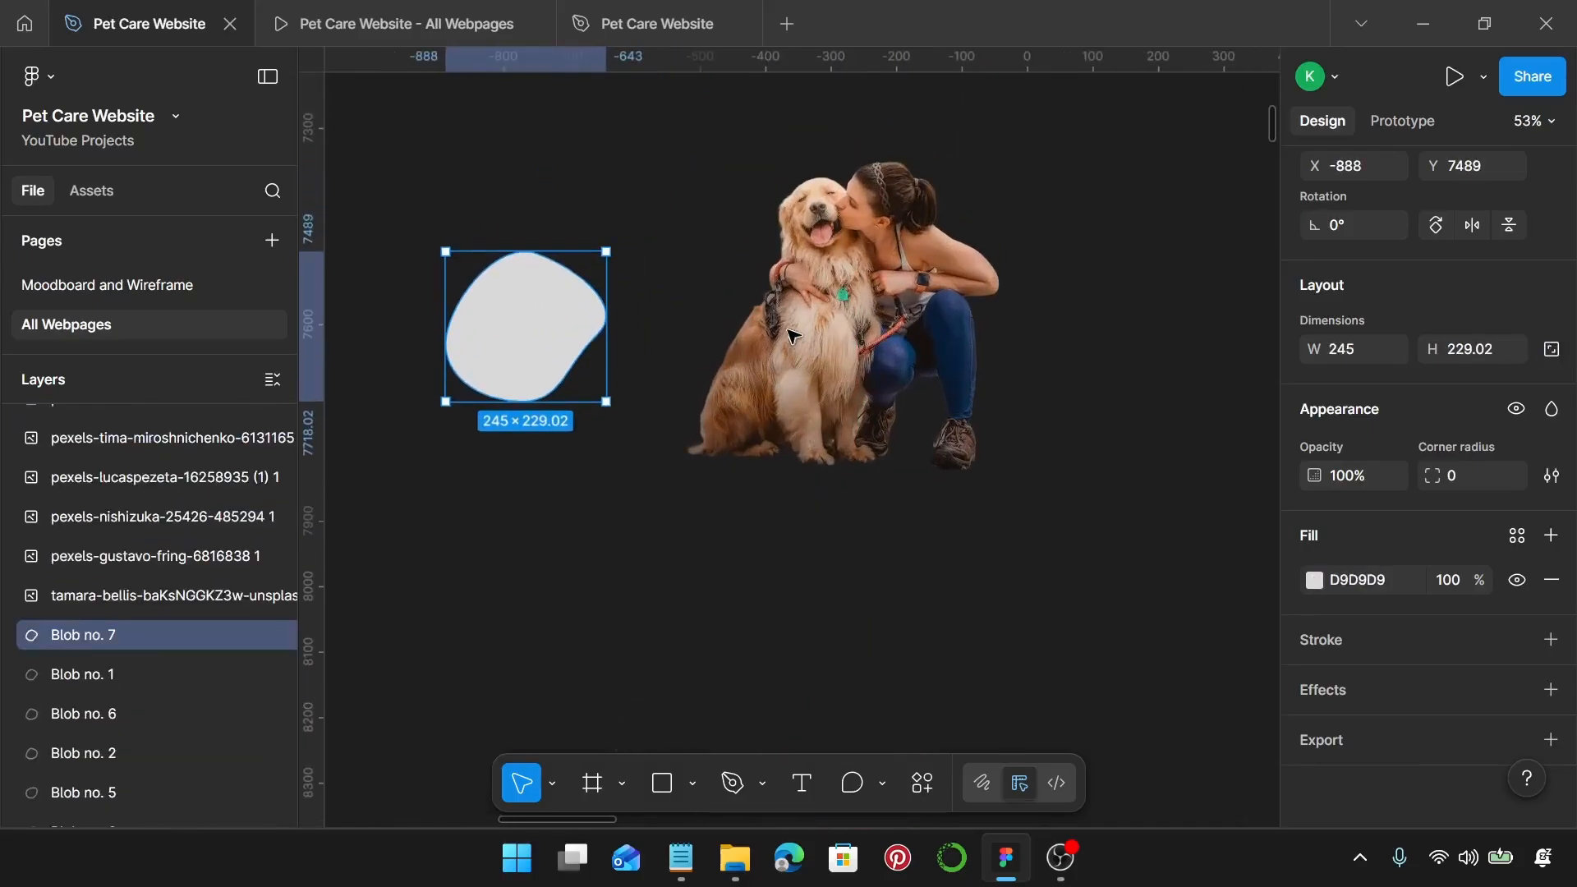
scroll(739, 349, "left", 1)
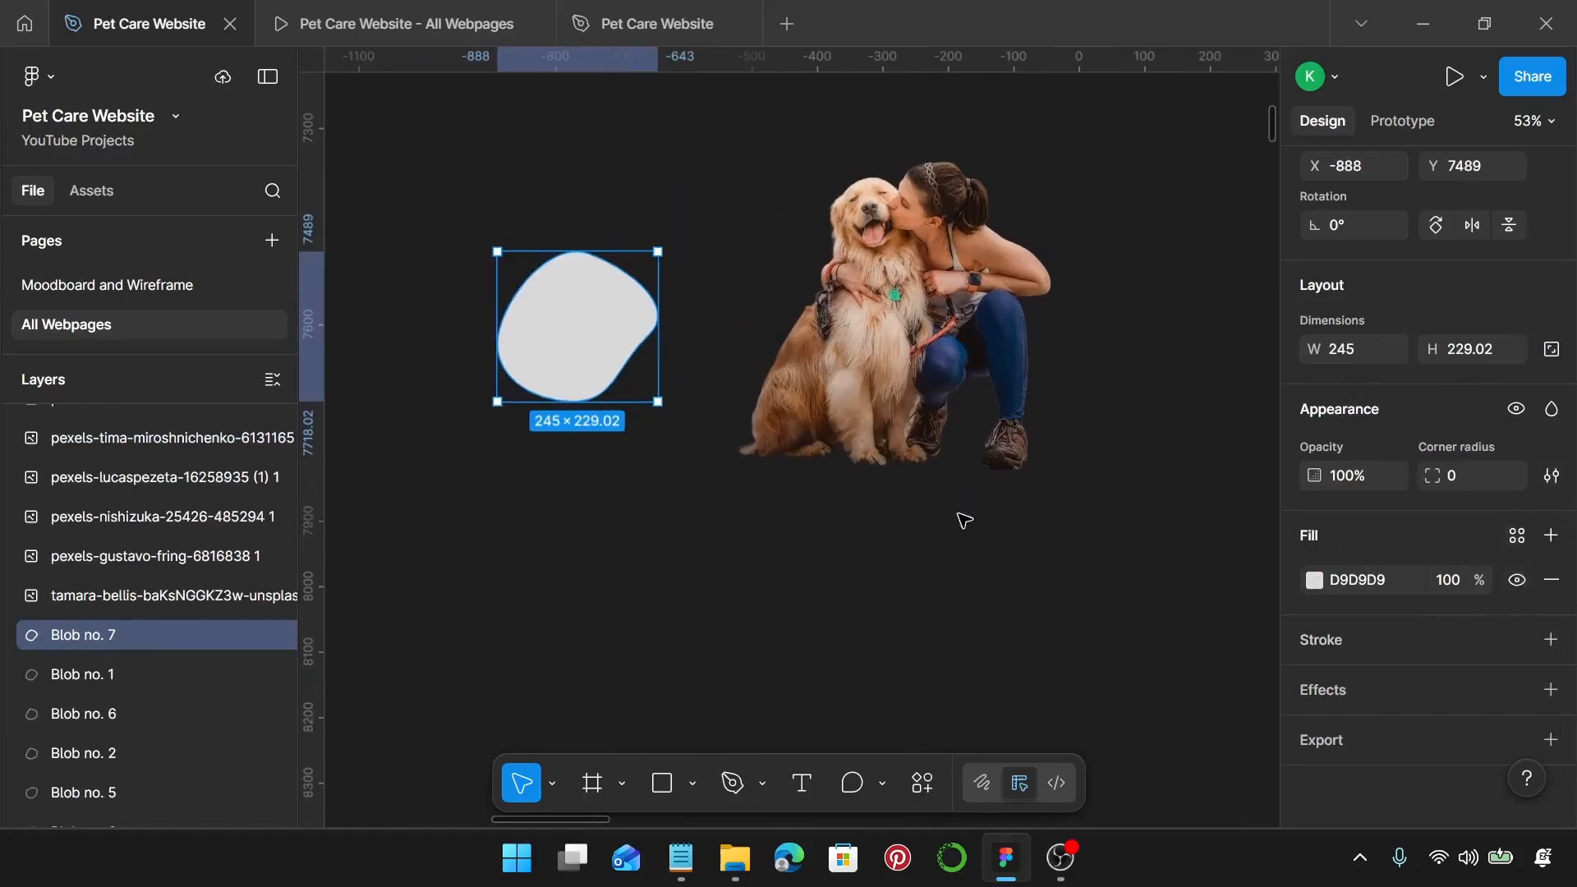
scroll(936, 394, "down", 3, "ctrl")
scroll(932, 387, "up", 5)
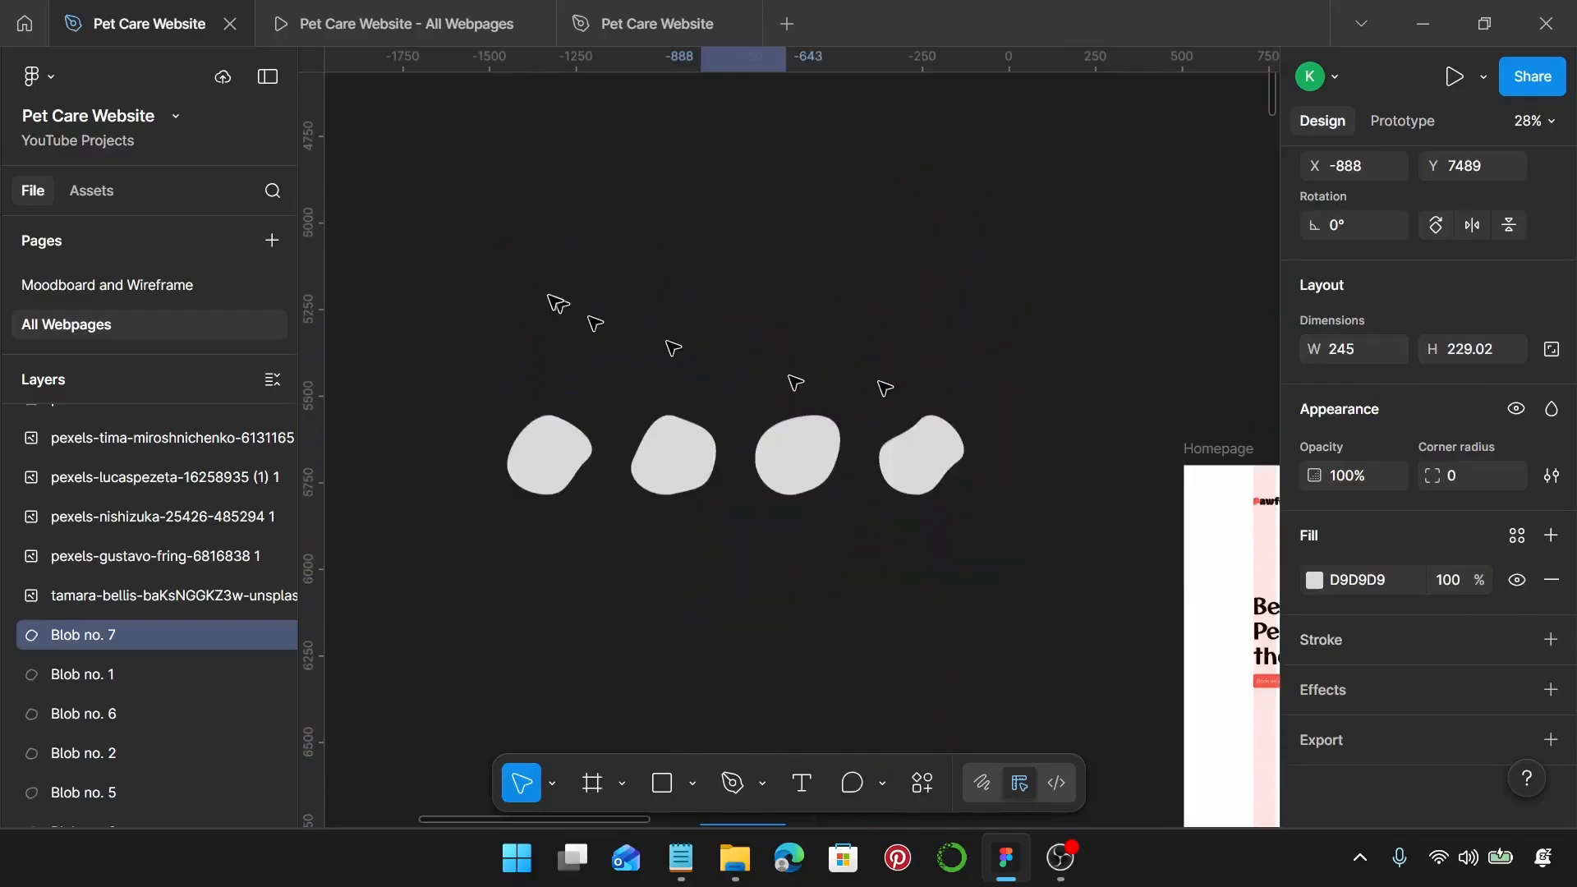
mouse_move(492, 288)
left_mouse_down()
mouse_move(1013, 503)
mouse_move(1013, 556)
left_mouse_up()
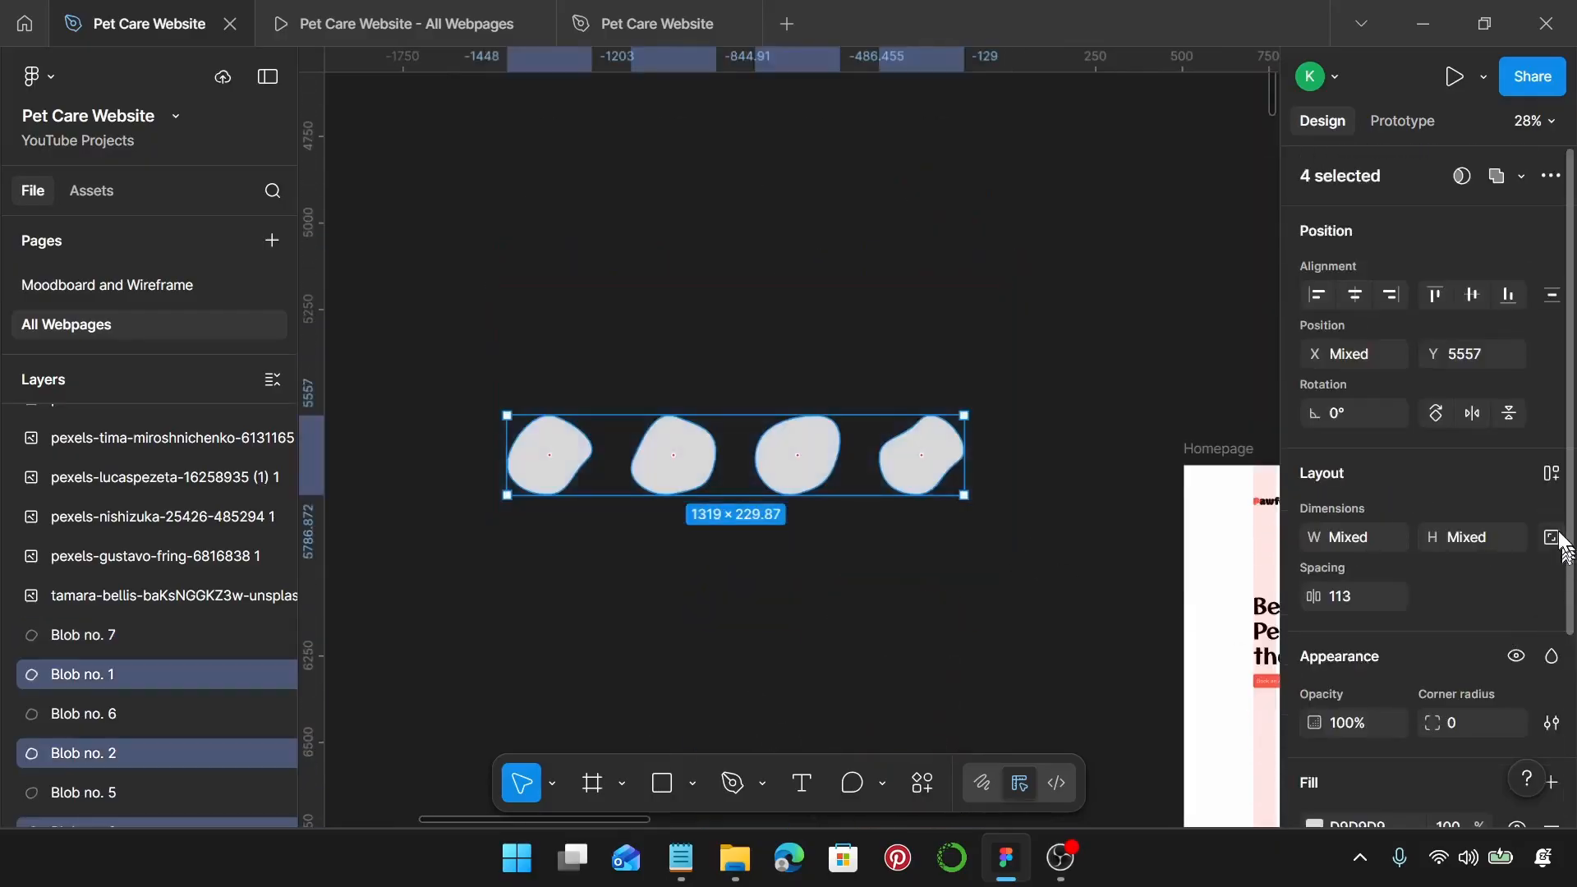
left_click(1551, 537)
Step: Lock the aspect ratio of the three blobs beside the pet owner photos
scroll(924, 534, "down", 10)
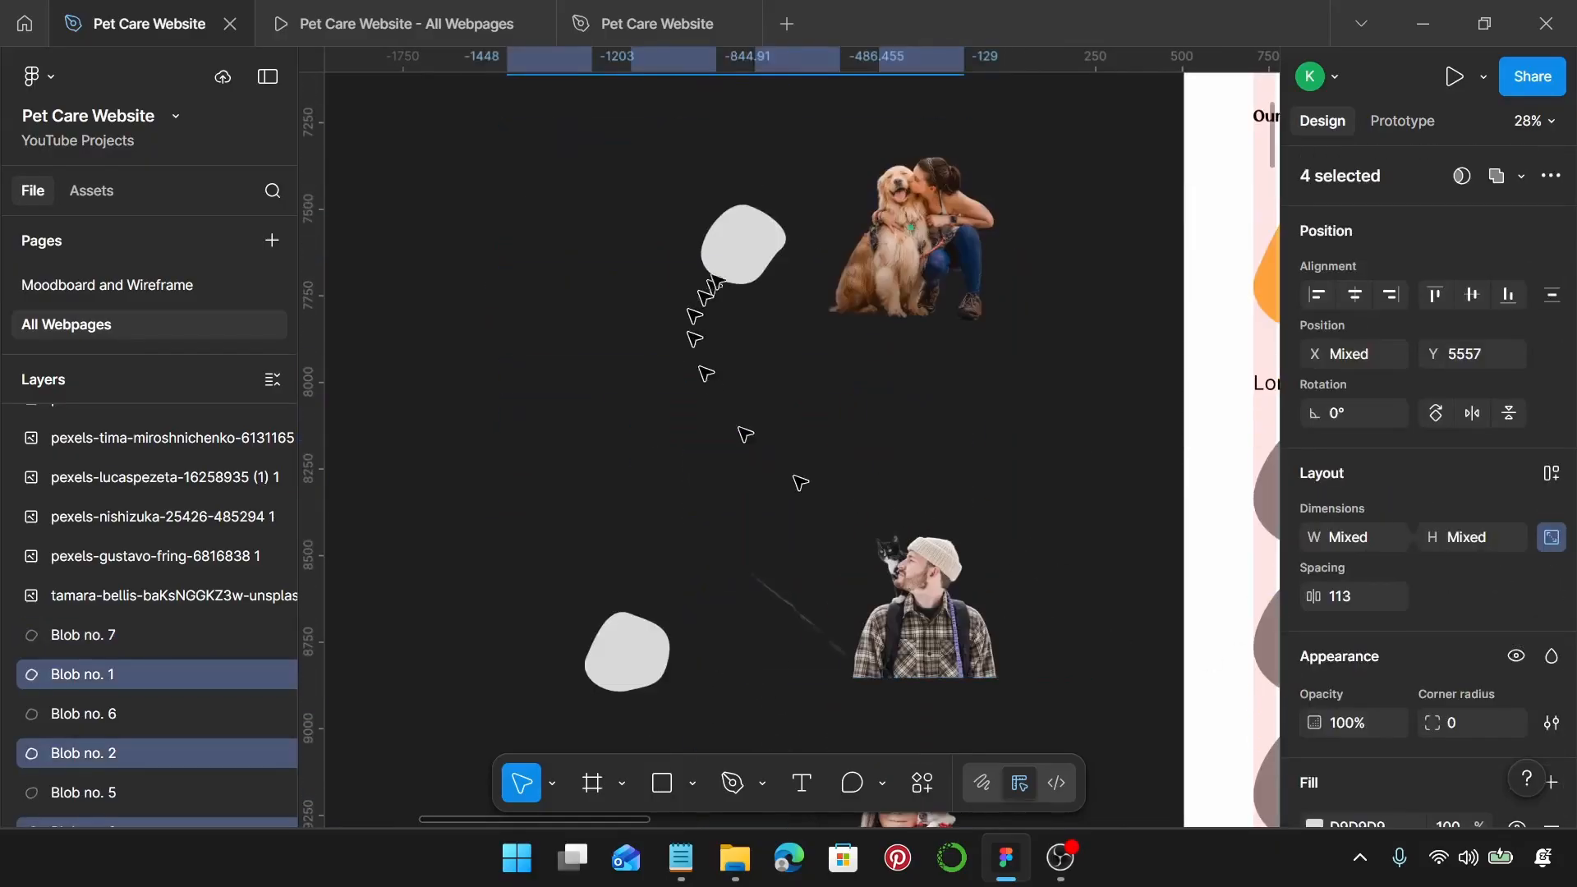
left_click(741, 245)
left_click(627, 651, "shift")
scroll(669, 633, "down", 5)
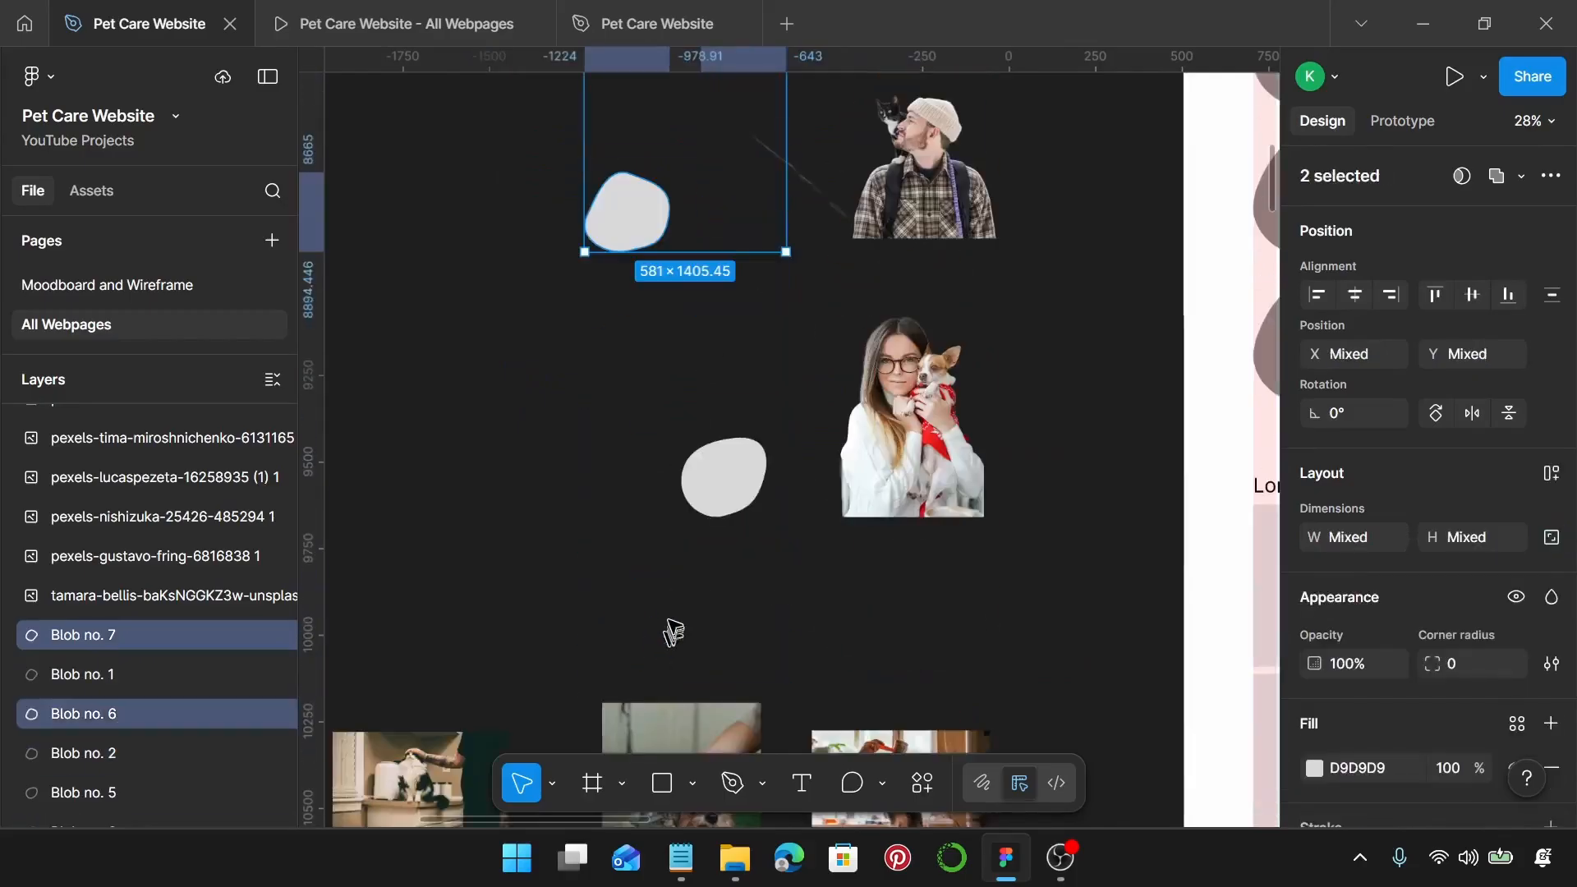
left_click(734, 496, "shift")
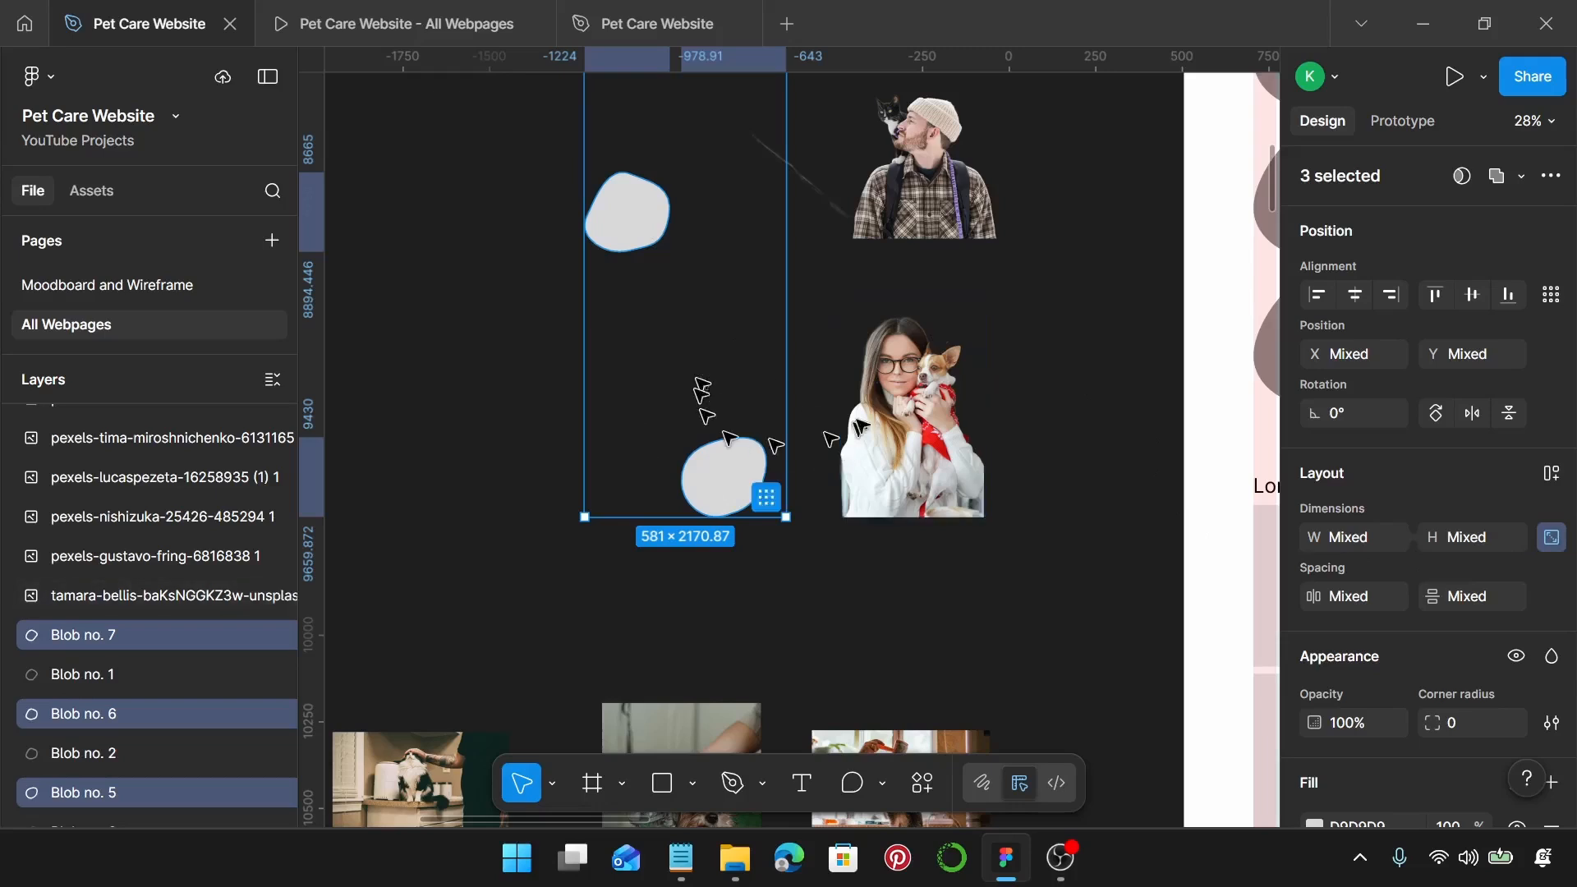
Step: Set the golden retriever blob's width to 360 and move it clear of the photo to about X -1140, Y 7463
scroll(790, 380, "up", 1)
scroll(791, 380, "up", 1)
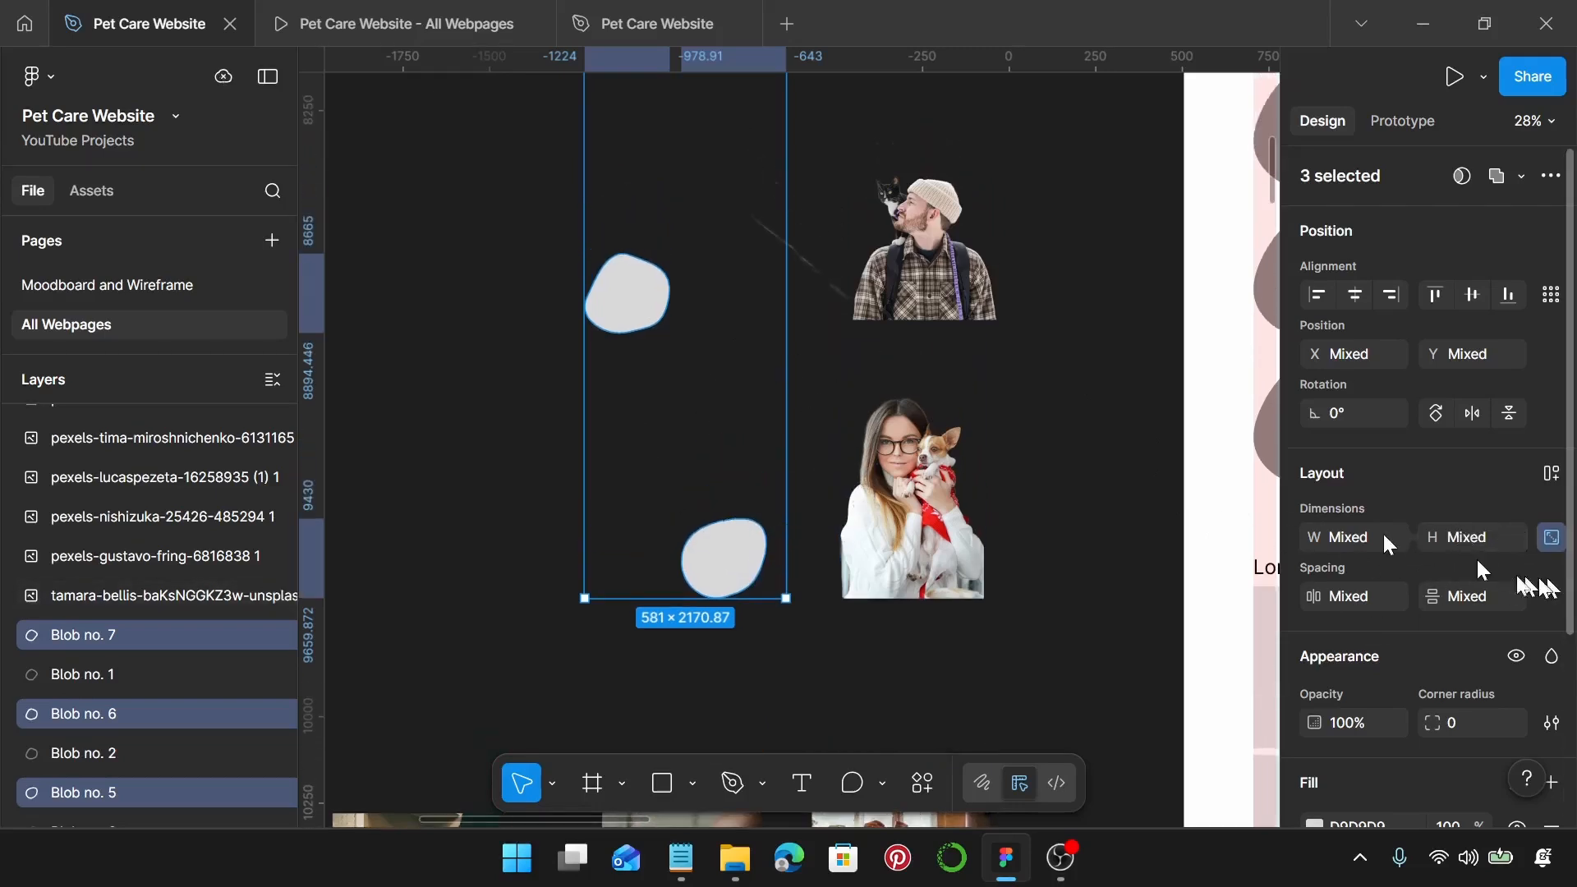
scroll(906, 443, "up", 2)
scroll(906, 443, "up", 5)
scroll(721, 491, "up", 3, "ctrl")
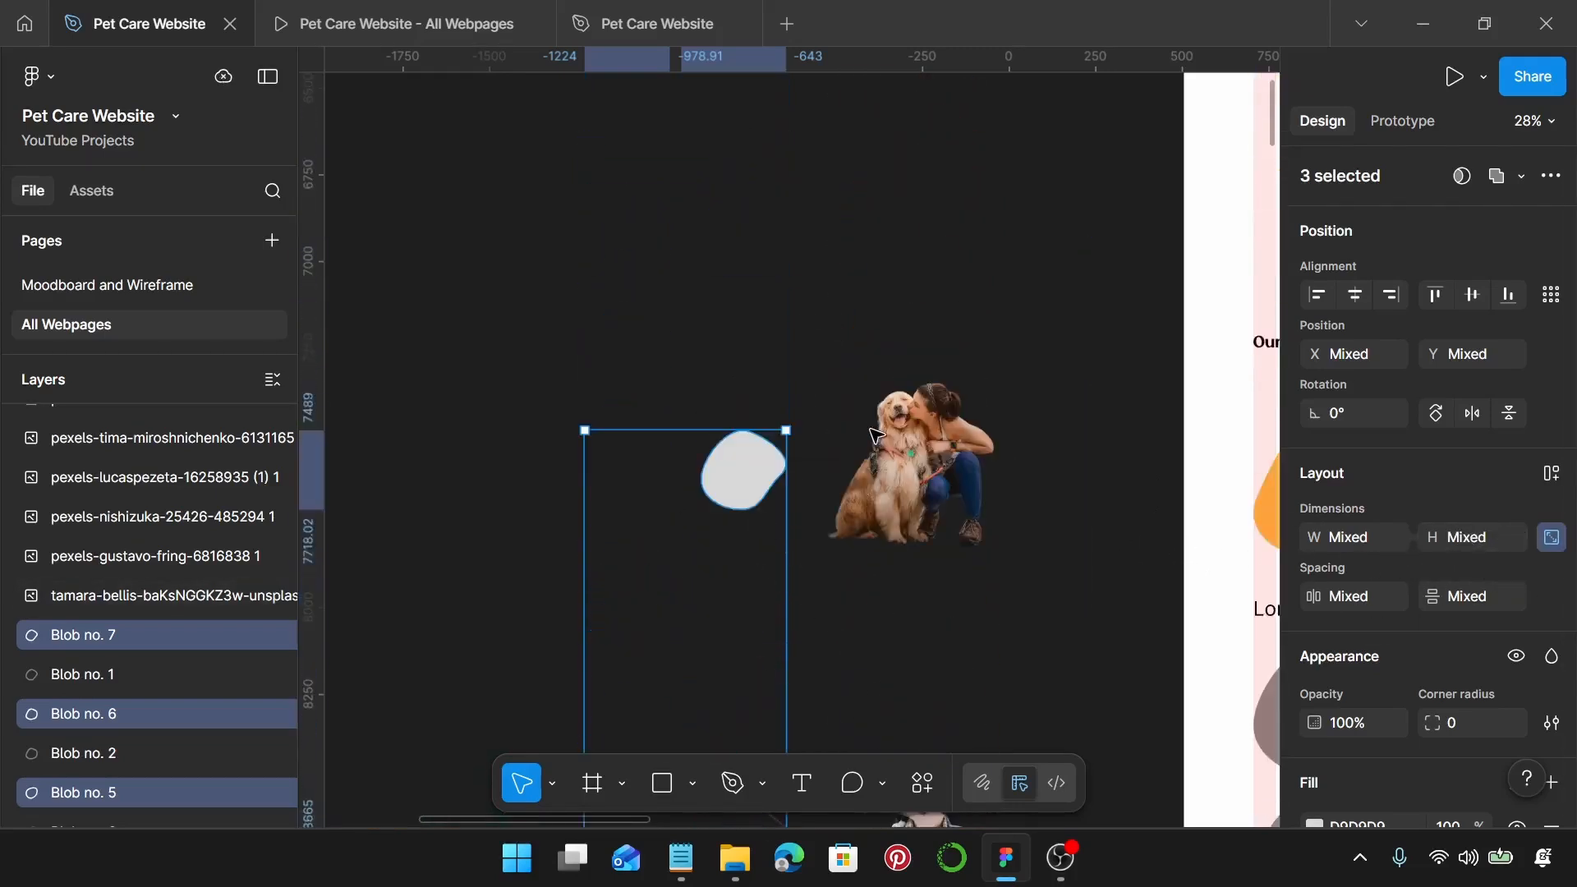
left_click(721, 491)
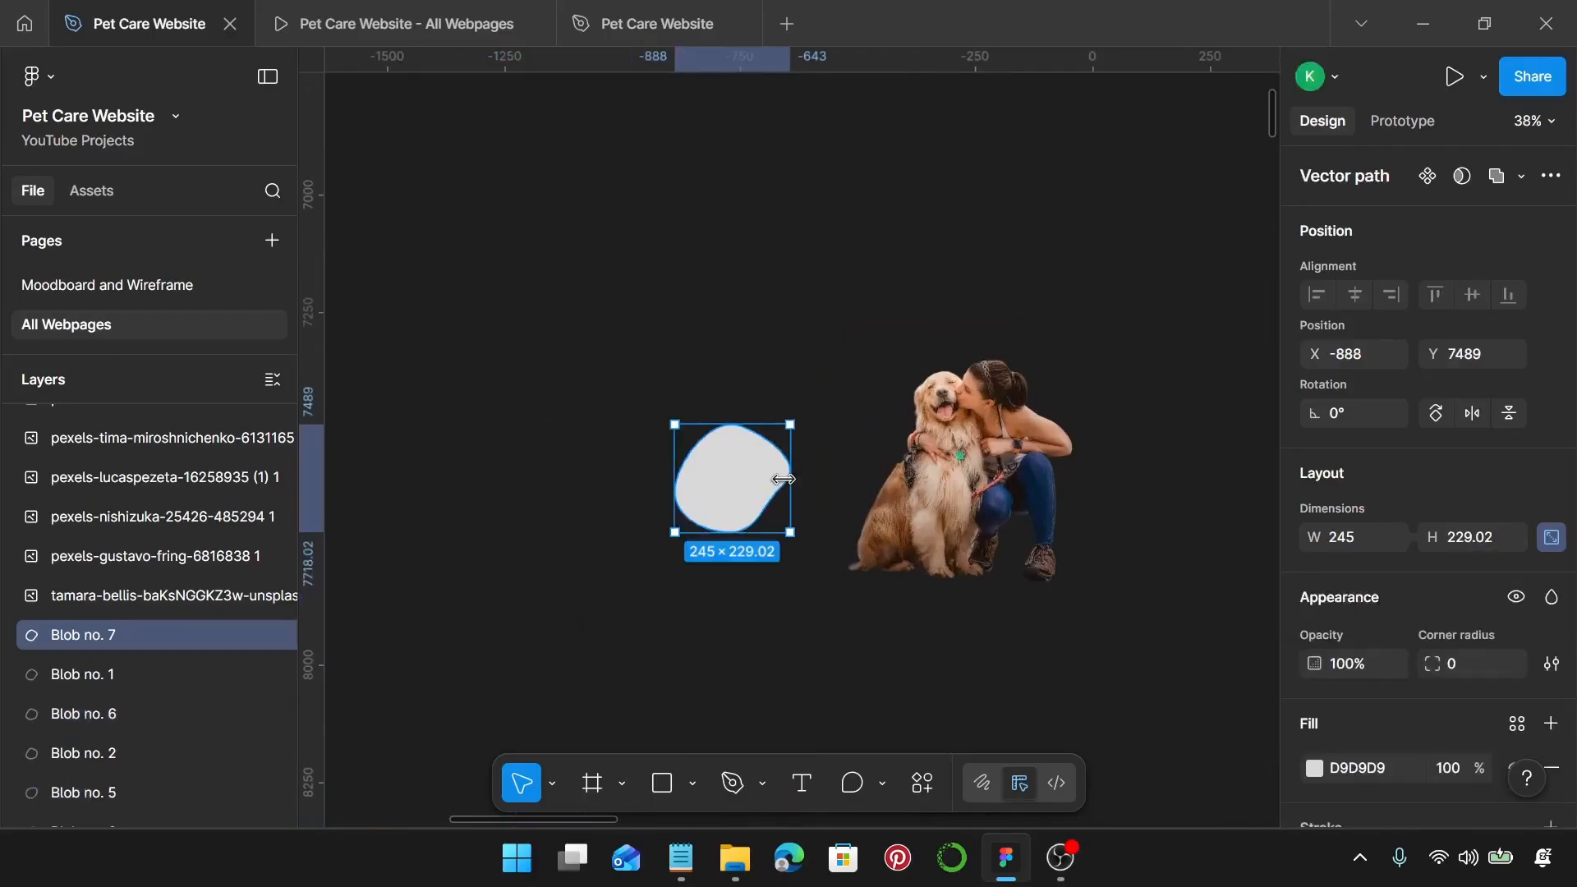
scroll(783, 479, "down", 1)
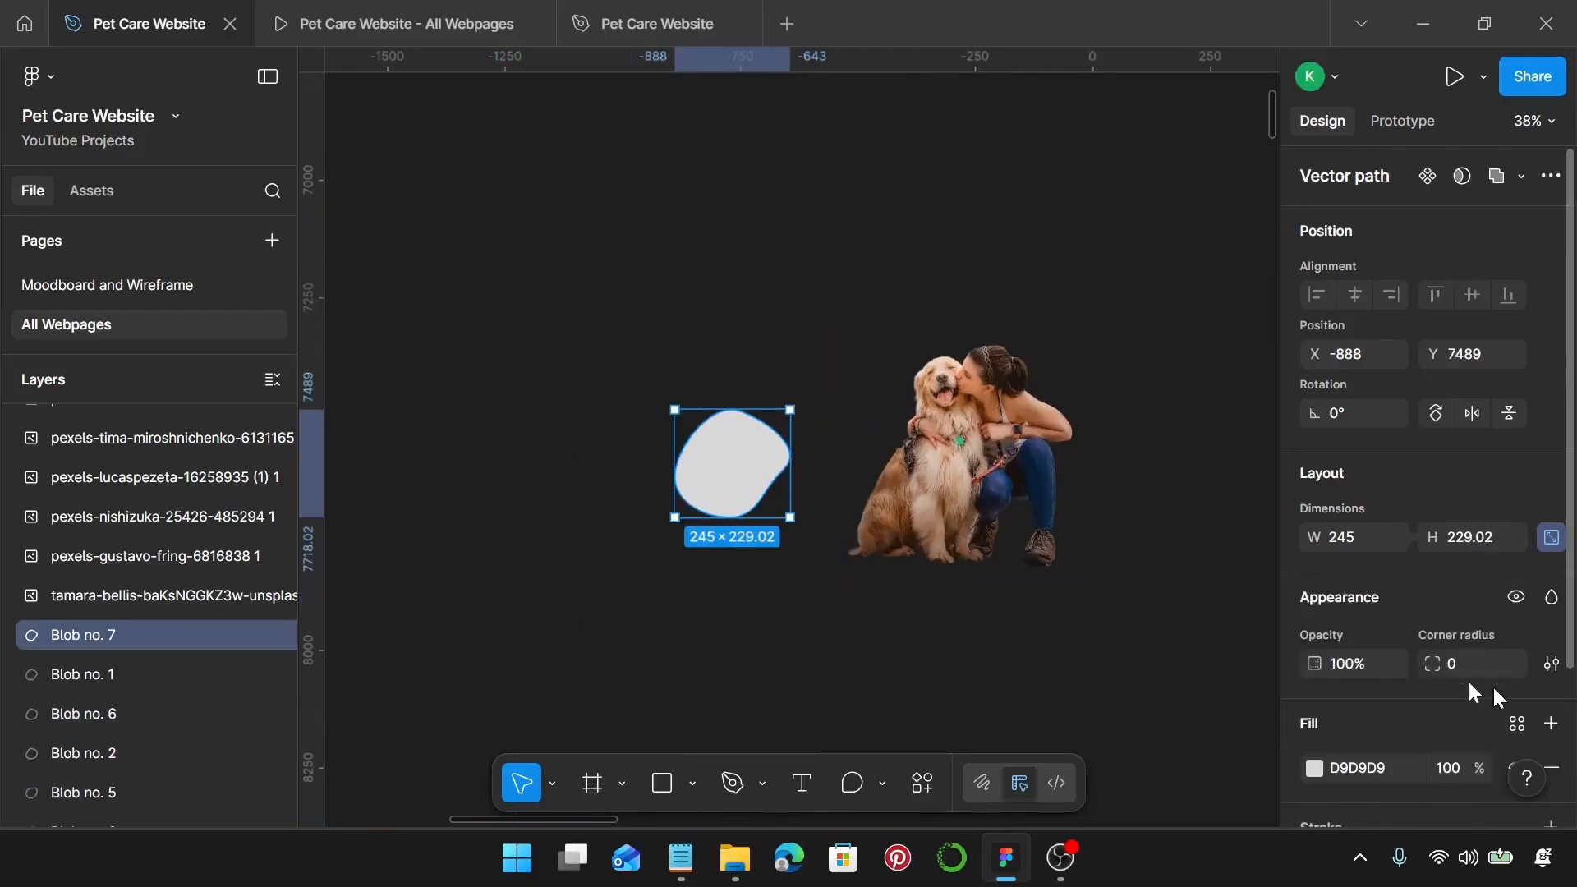
left_click(1363, 539)
type("360")
key("Return")
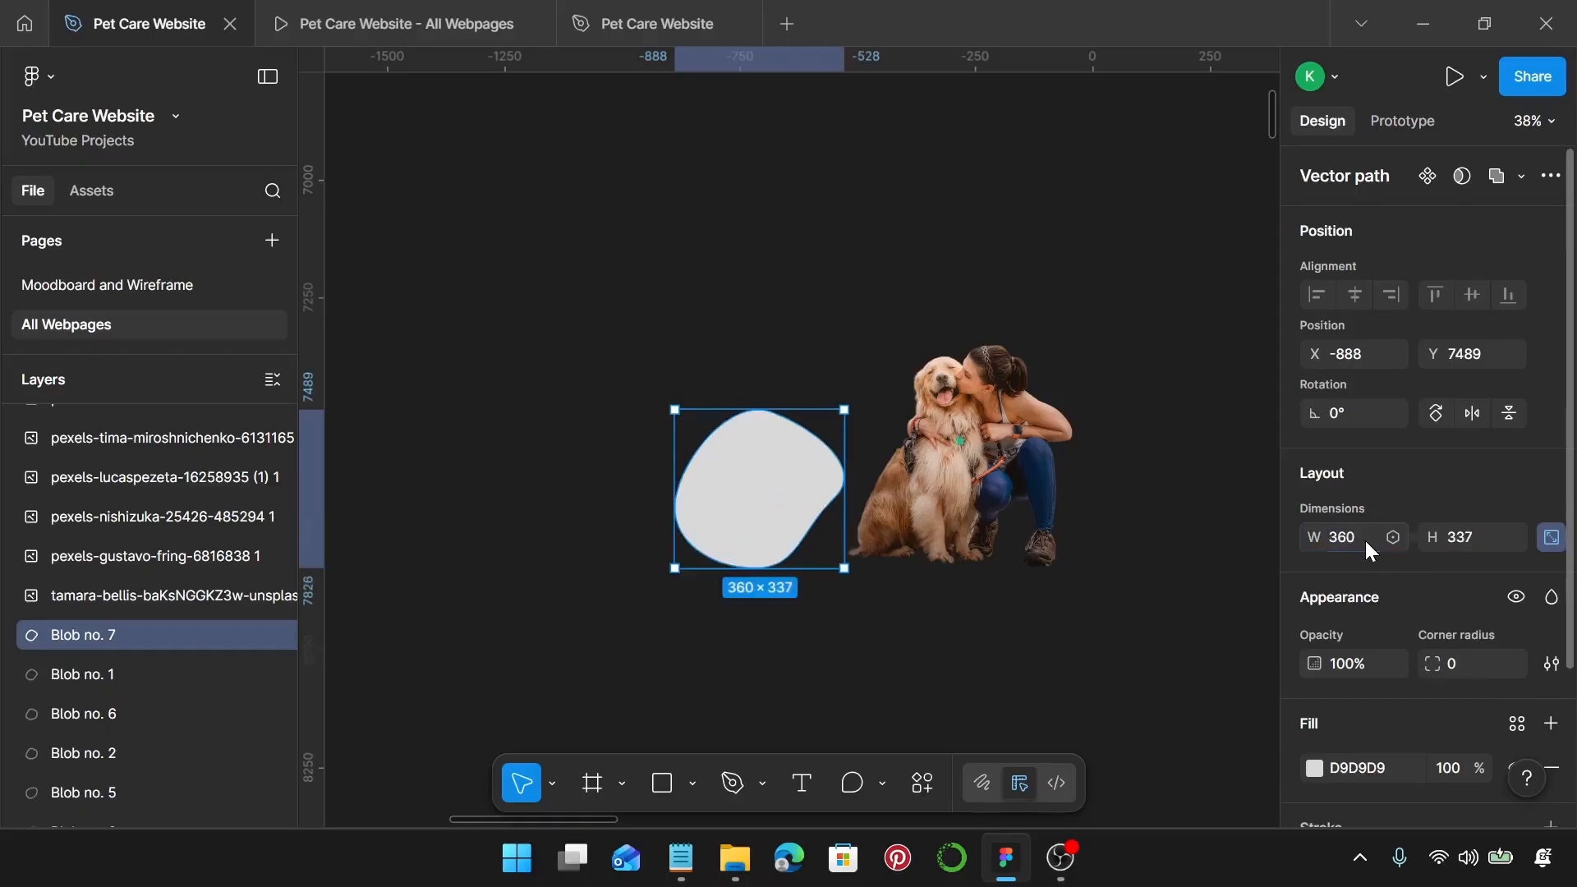
left_click_drag(786, 509, 667, 497)
Step: Set the golden retriever photo's width to 435 and move it close to its blob at about X -750, Y 7224
left_click(932, 470)
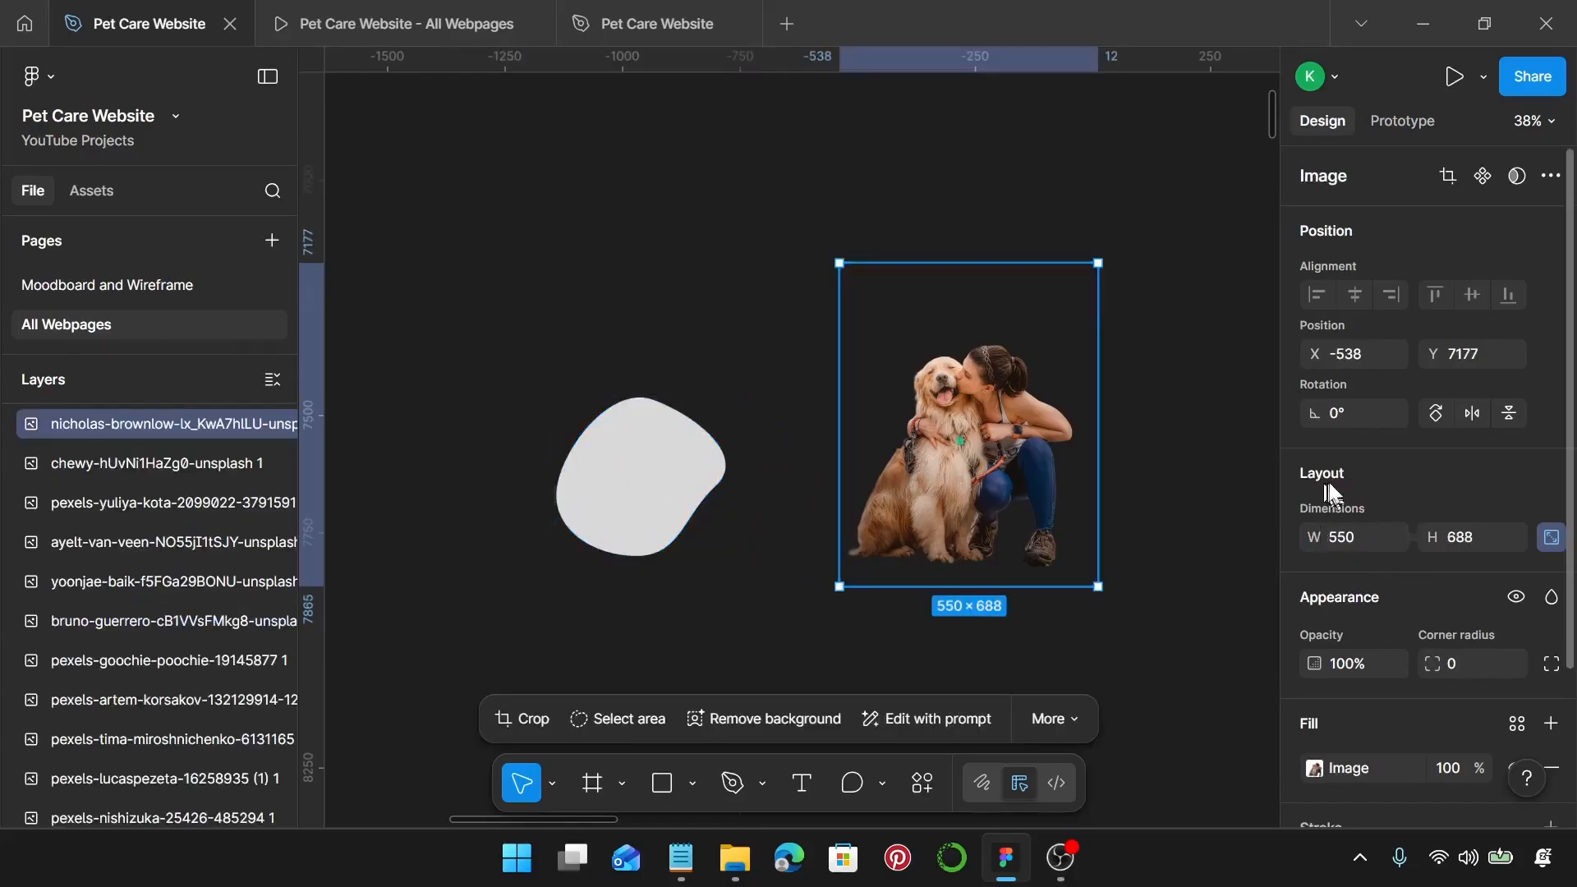
left_click(1368, 540)
type("435")
key("Return")
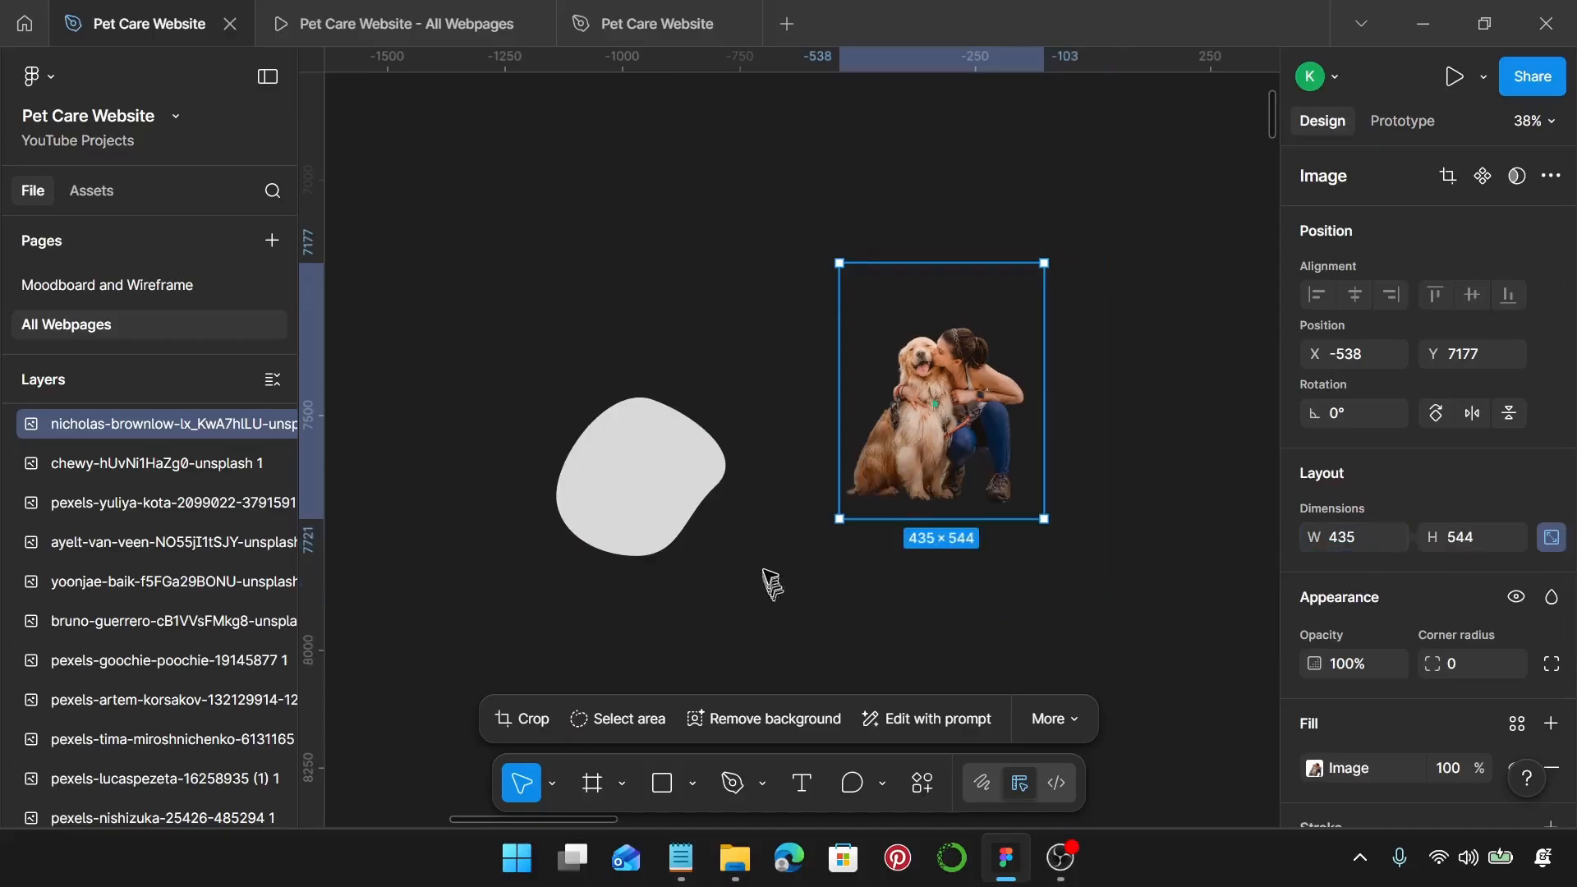
scroll(800, 545, "down", 2)
scroll(838, 528, "left", 1)
scroll(844, 528, "down", 1)
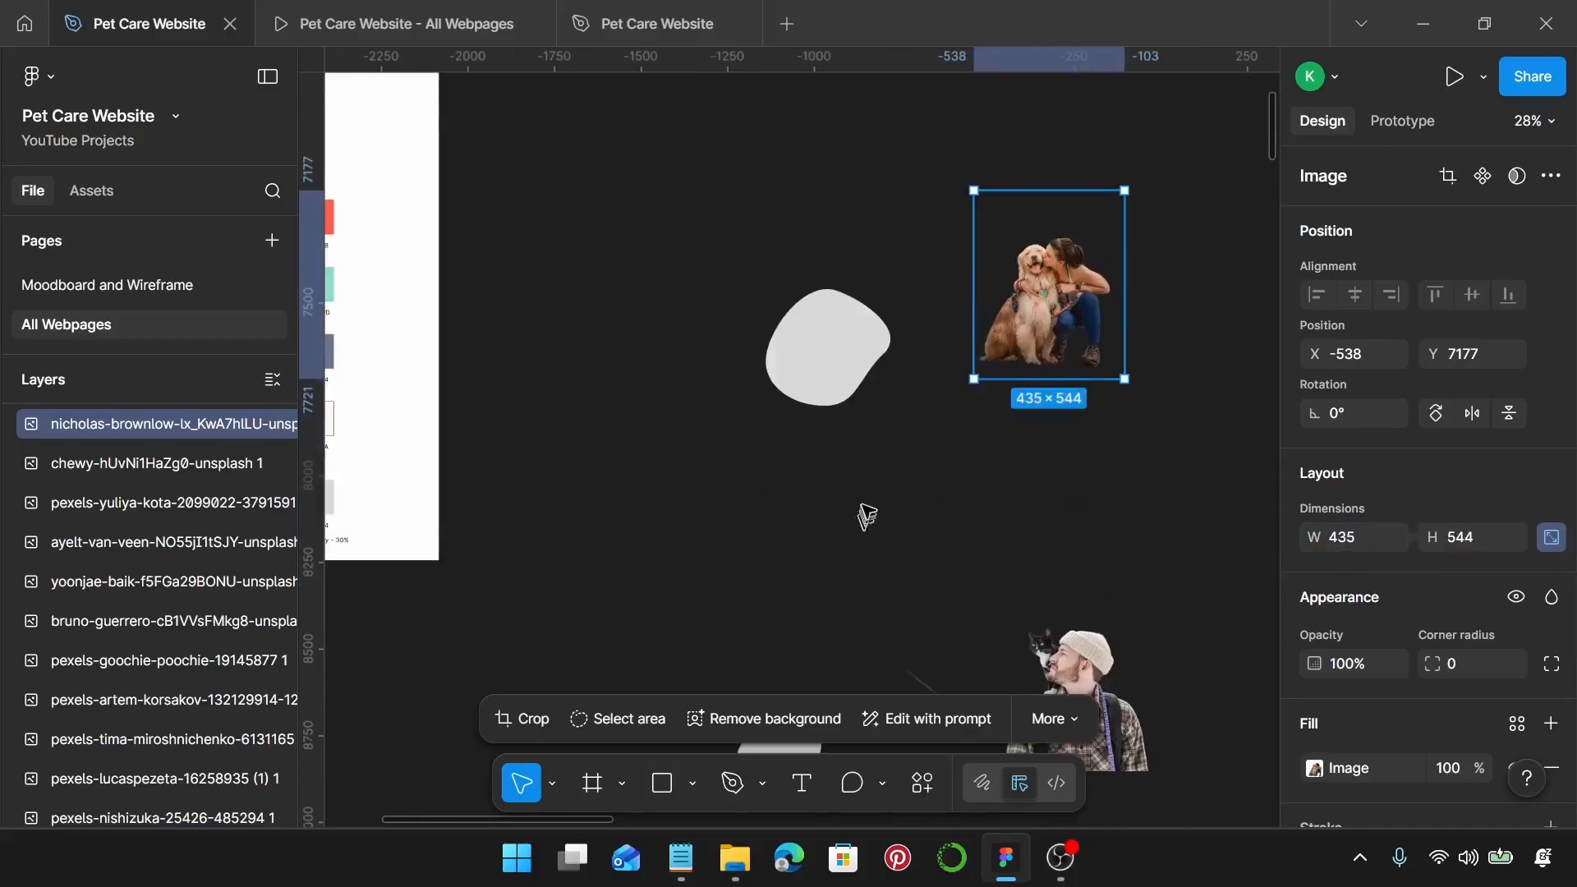
scroll(887, 497, "up", 2)
left_click_drag(1102, 220, 1037, 235)
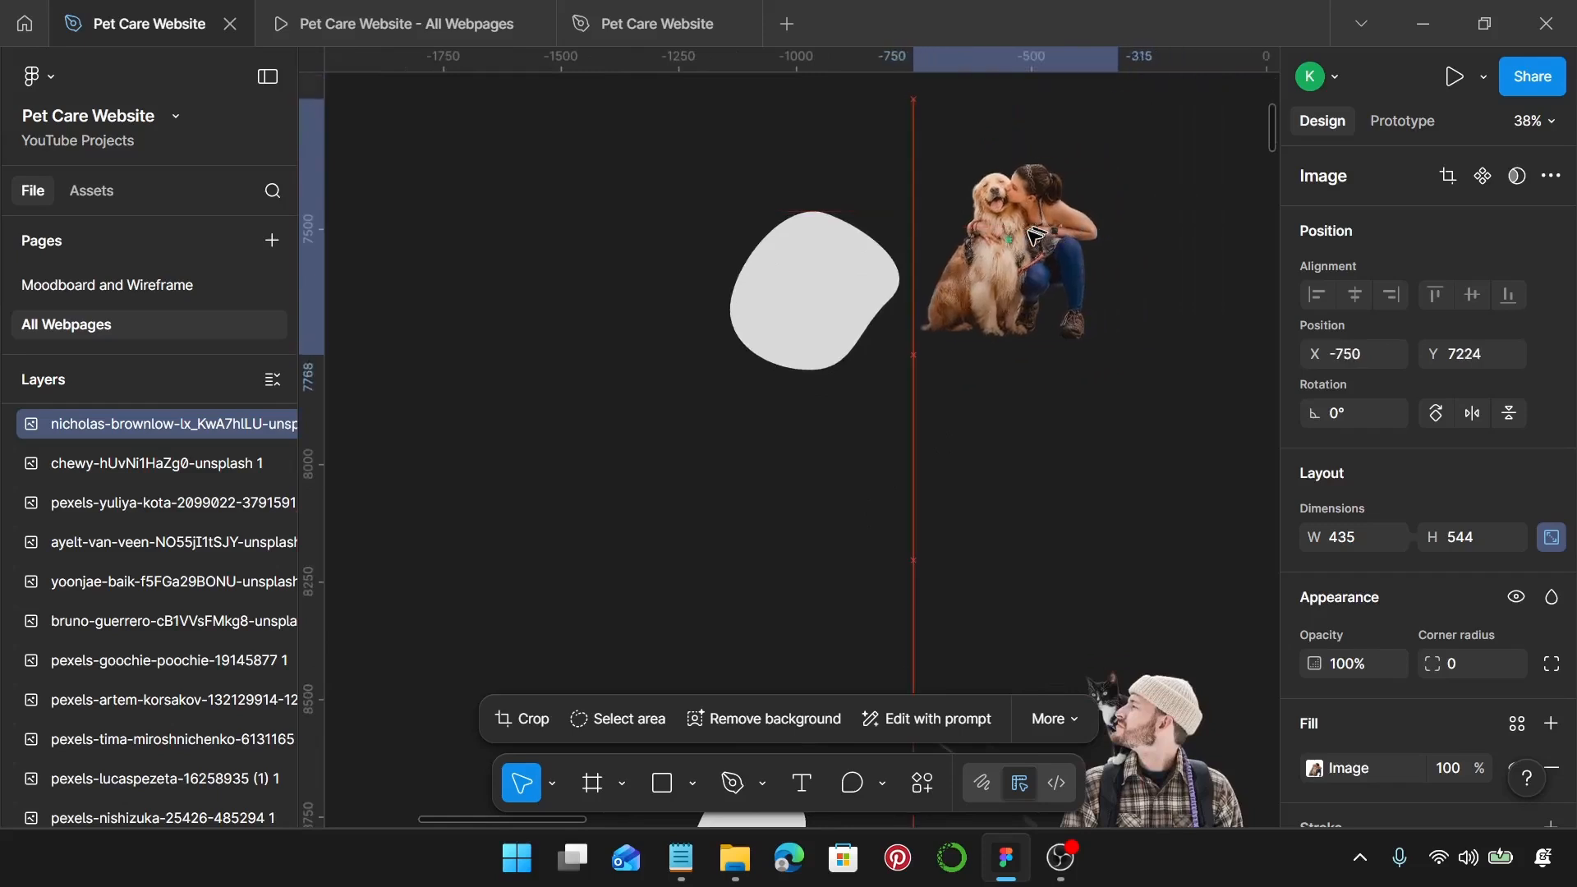
Step: Bring the enlarged blob to the front and stack the golden retriever photo directly above it in the layer order
left_click(854, 279)
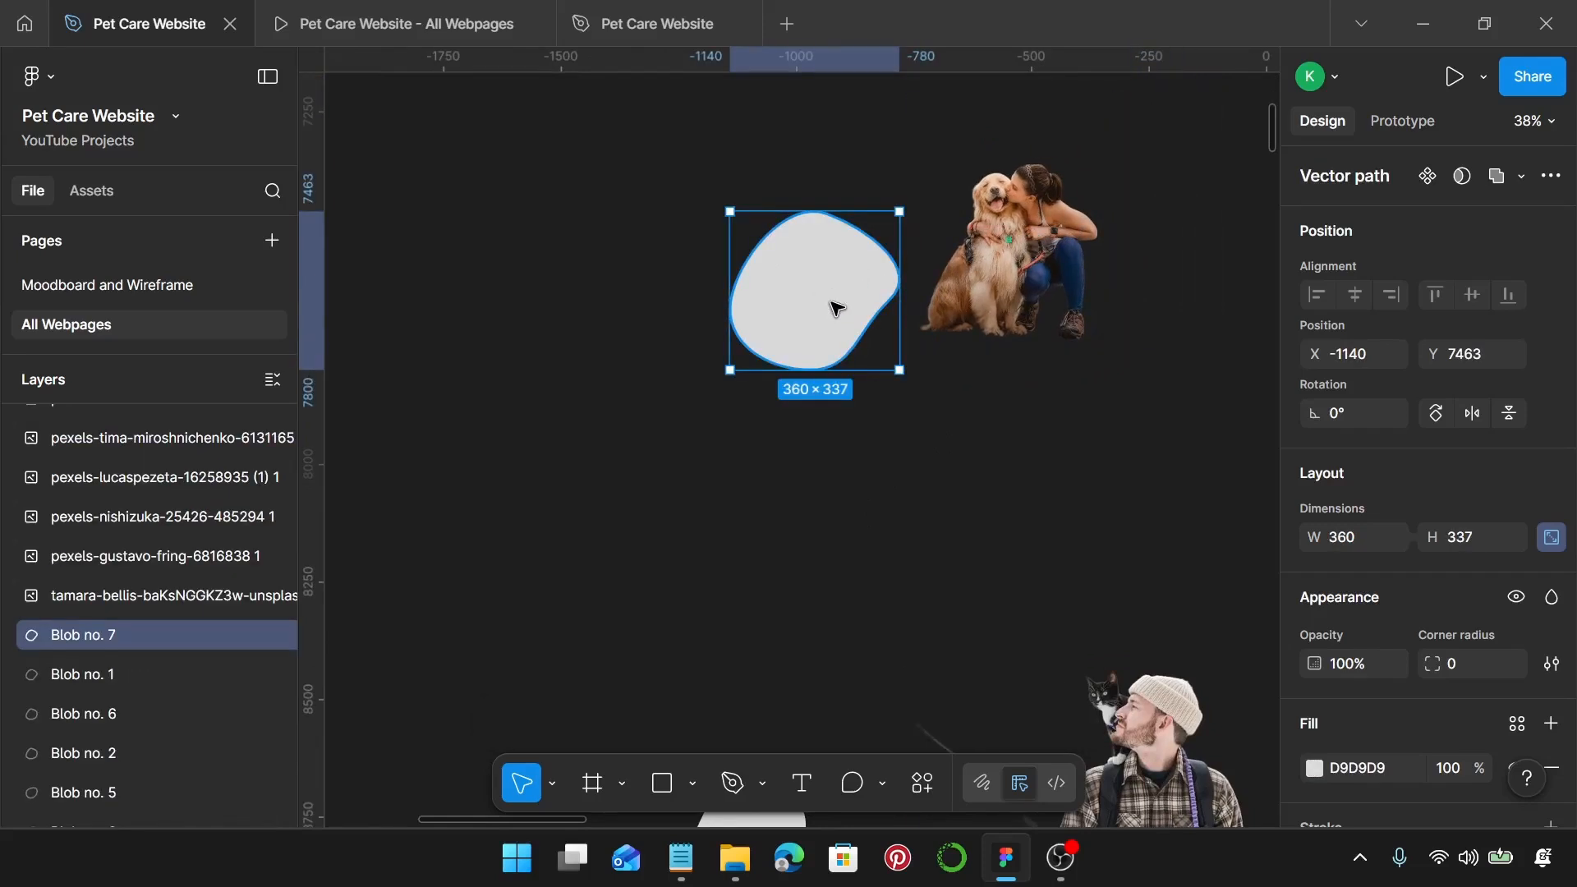
key("ctrl+shift+bracketright")
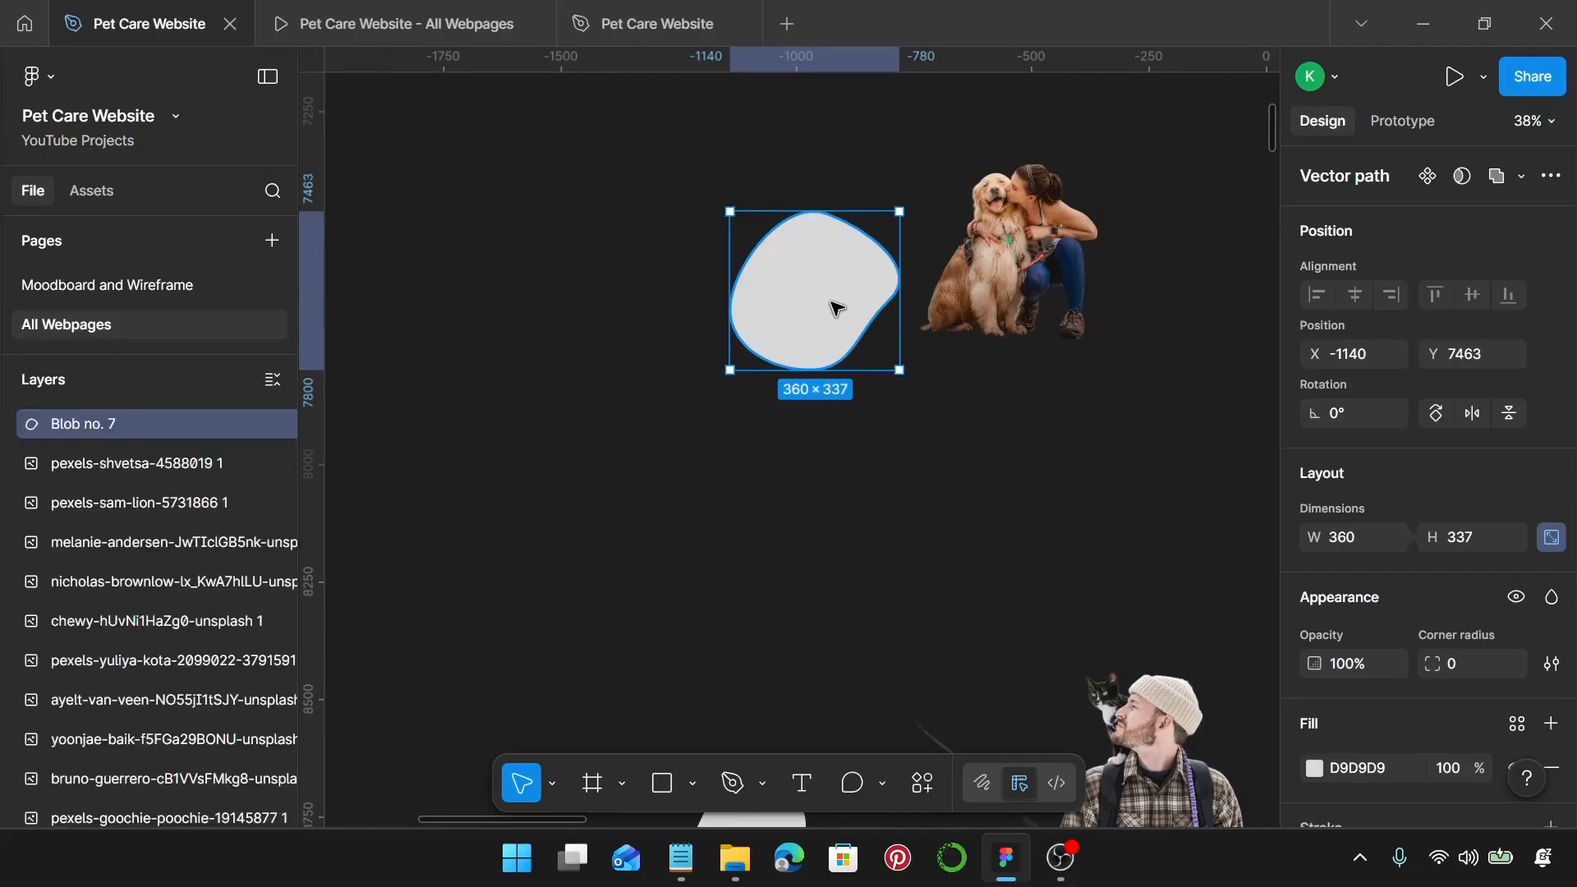
left_click(1006, 288)
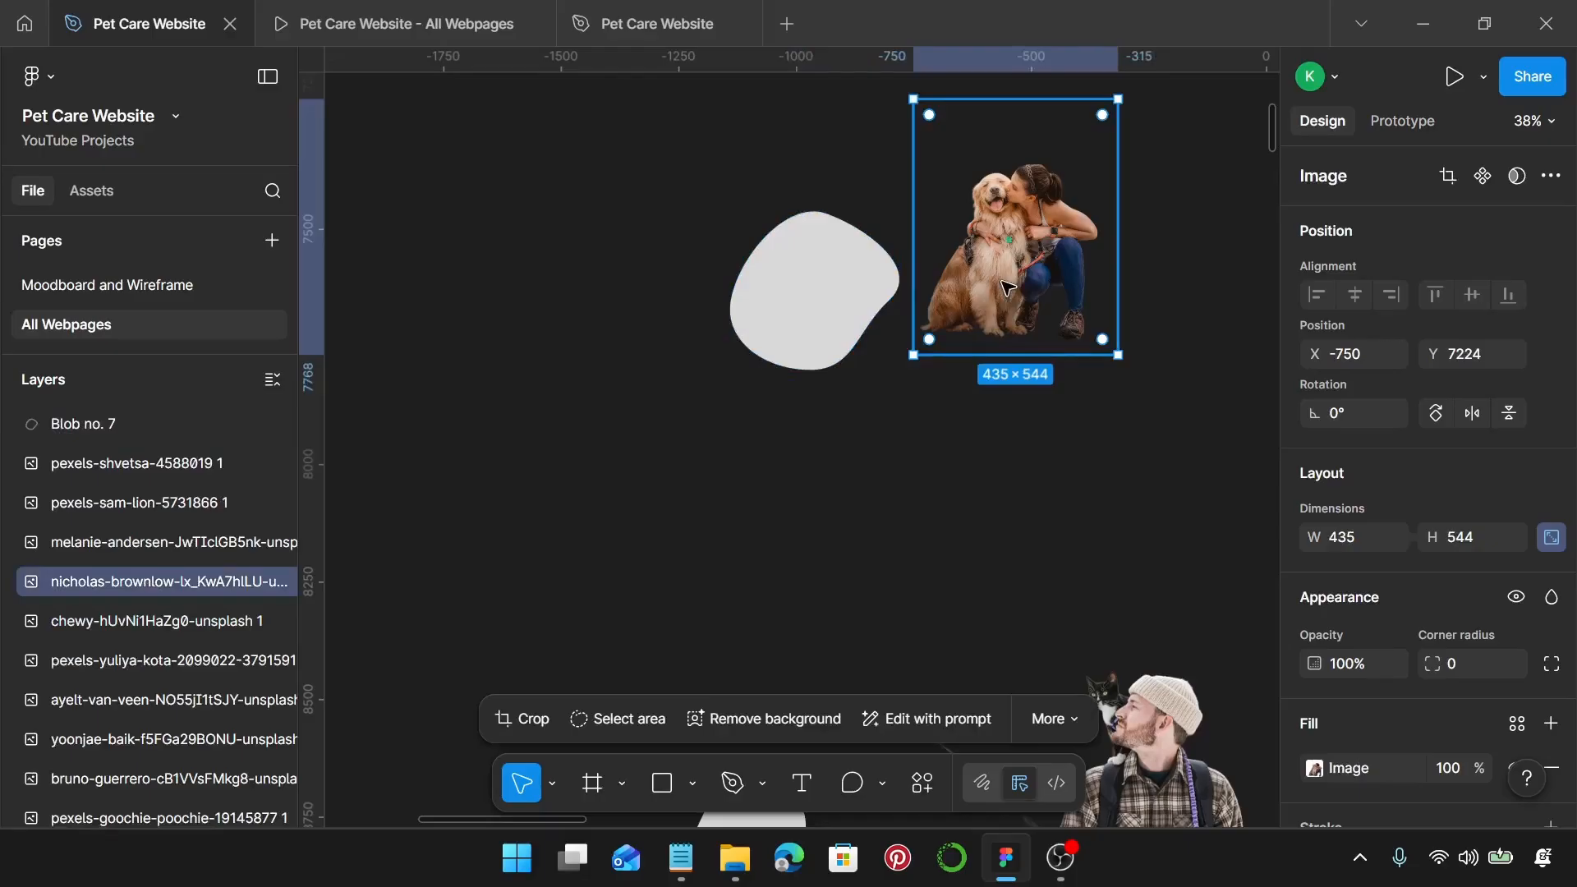
key("ctrl+shift+bracketright")
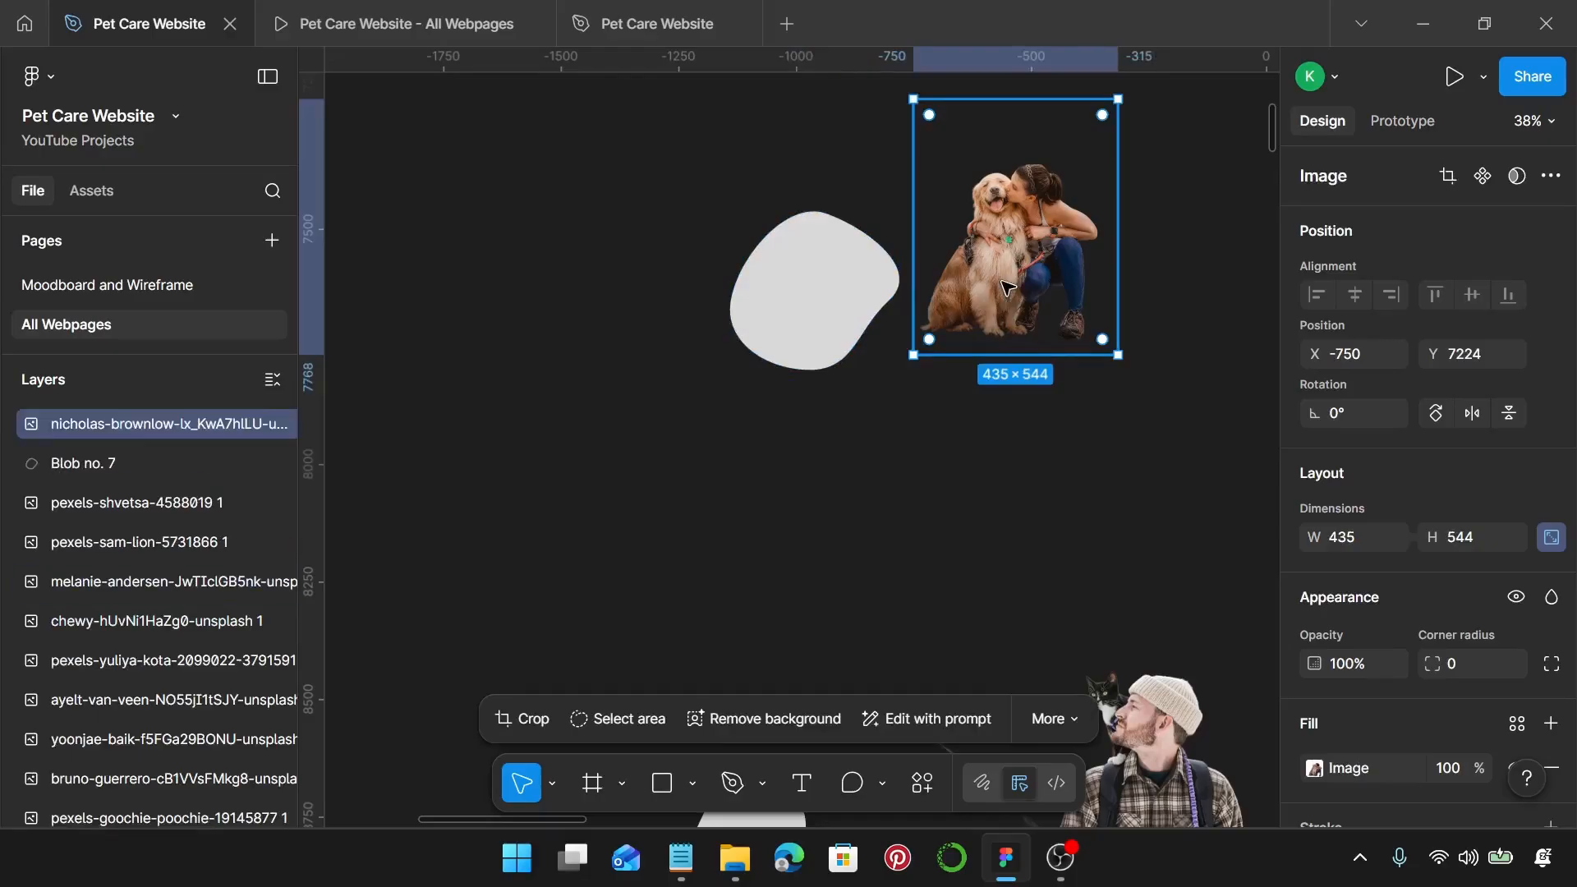
left_click(147, 463)
left_click(142, 428)
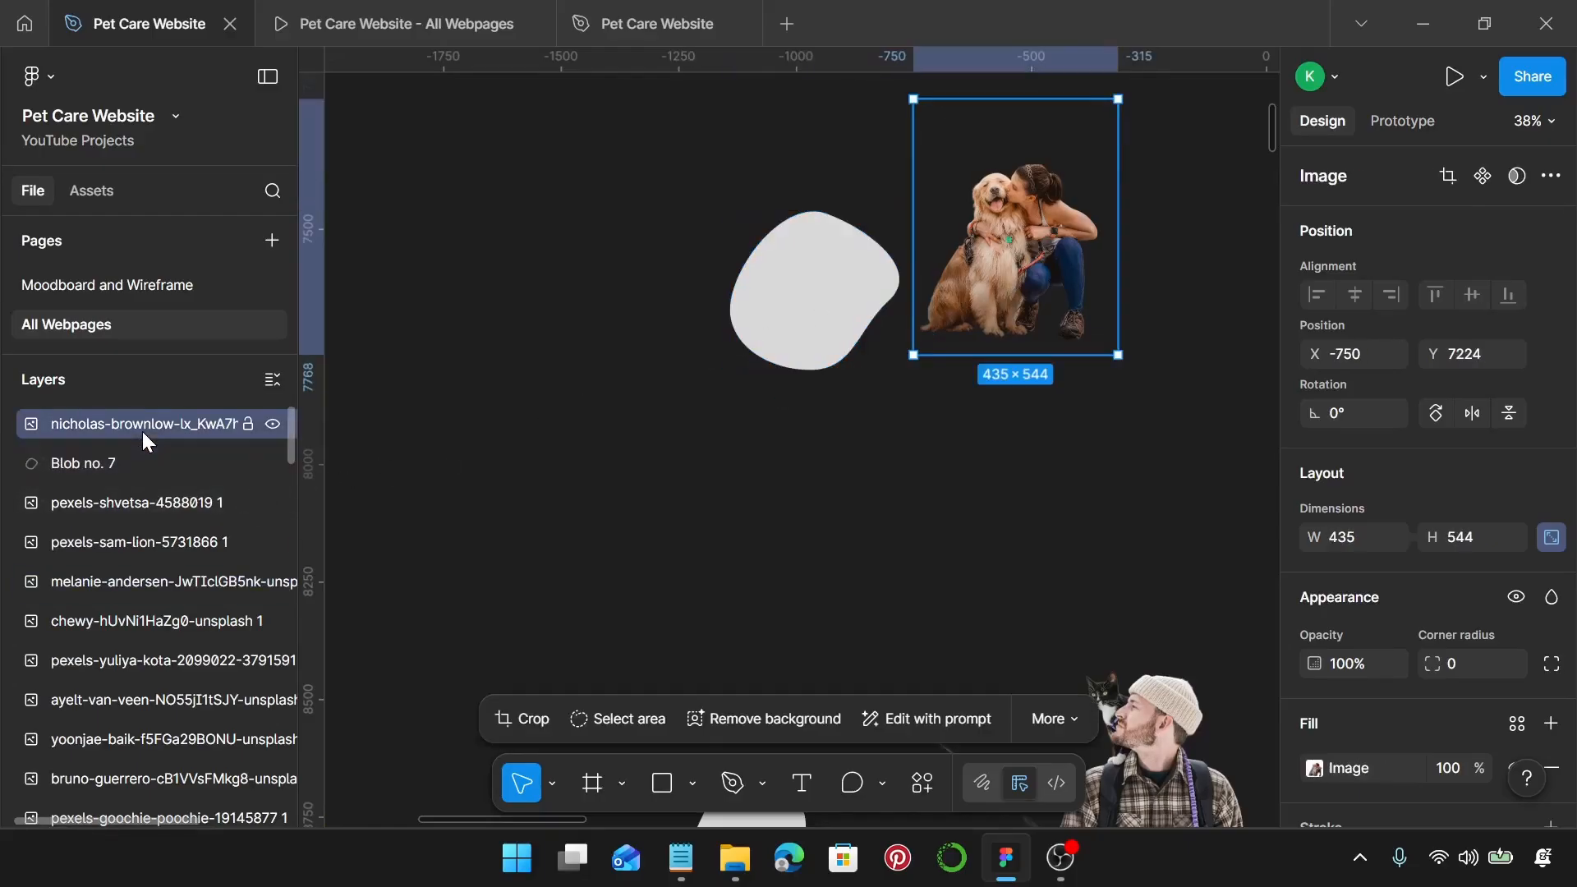
left_click(113, 454)
left_click(174, 426)
Step: Duplicate the golden retriever's blob in place and check both copies in the layer list
left_click(795, 329)
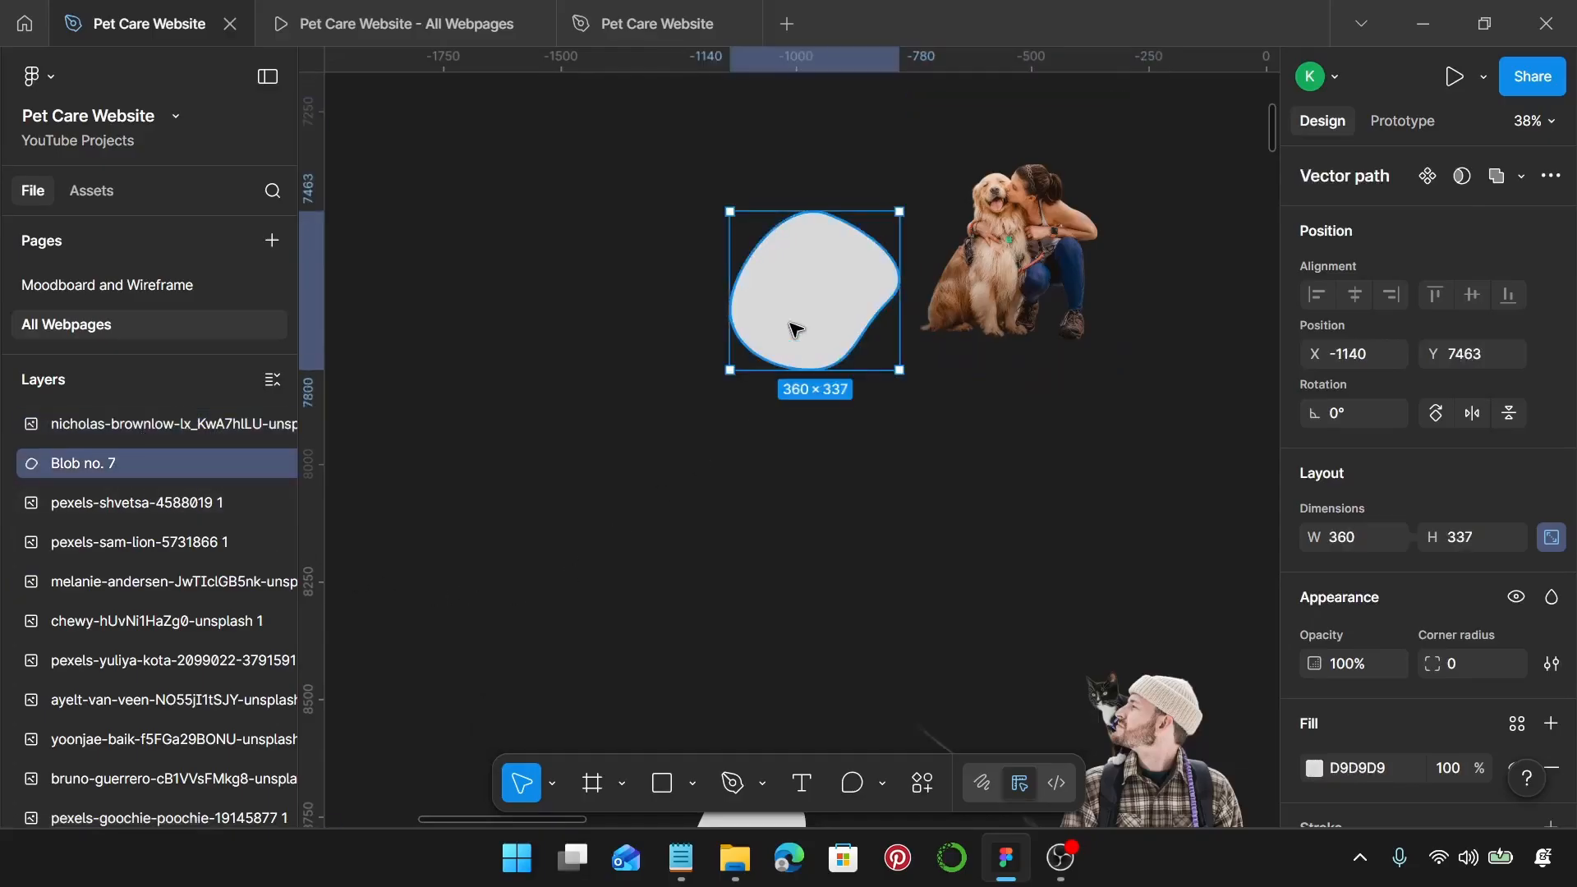
key("ctrl+d")
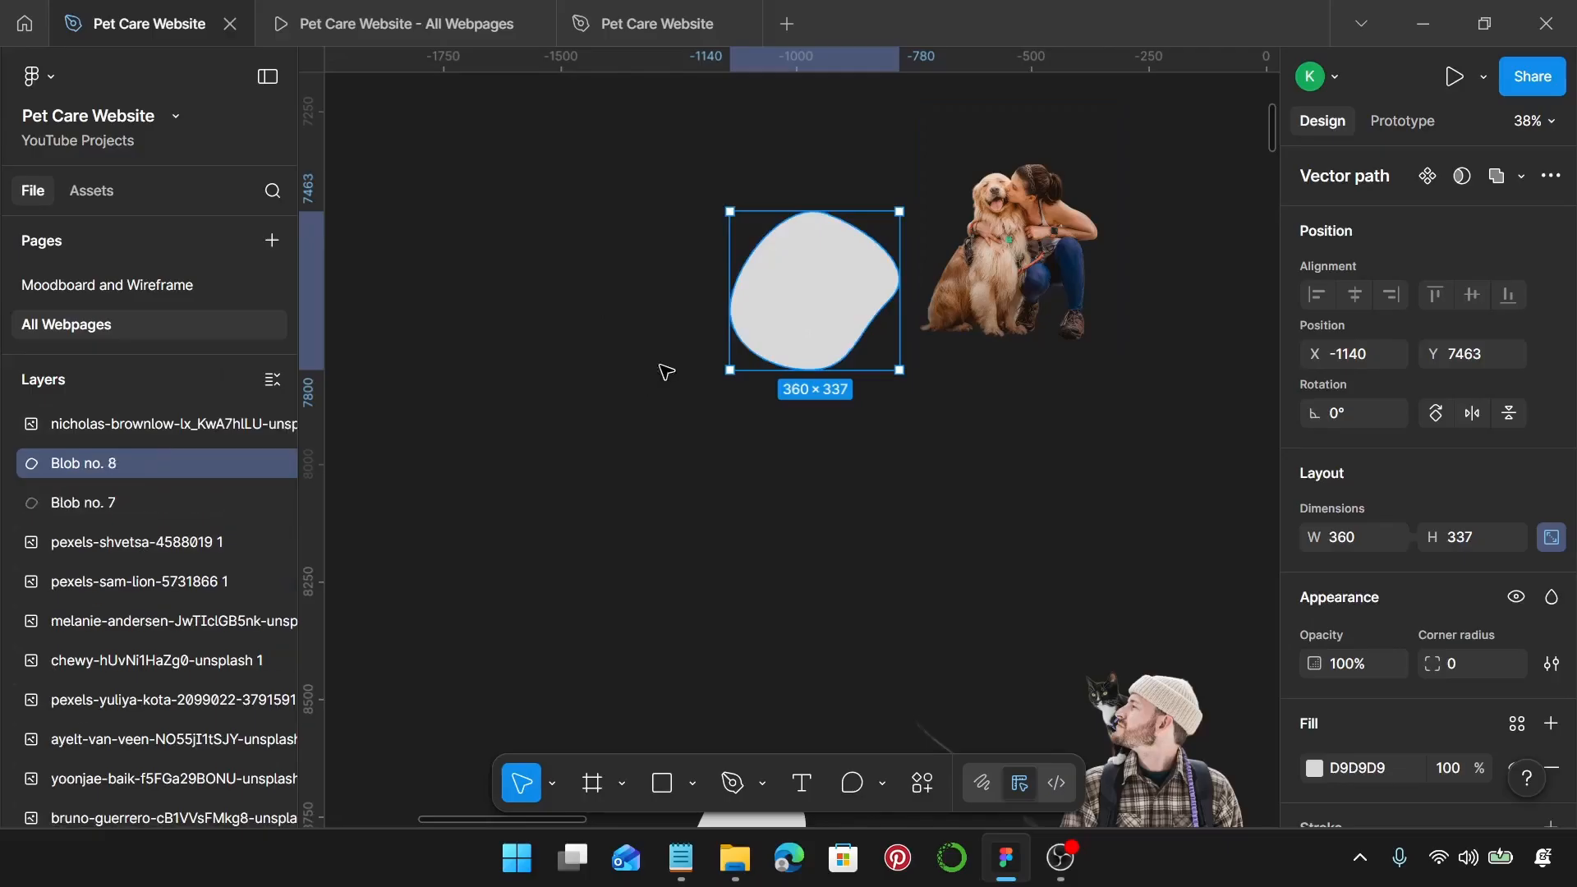
left_click(141, 503)
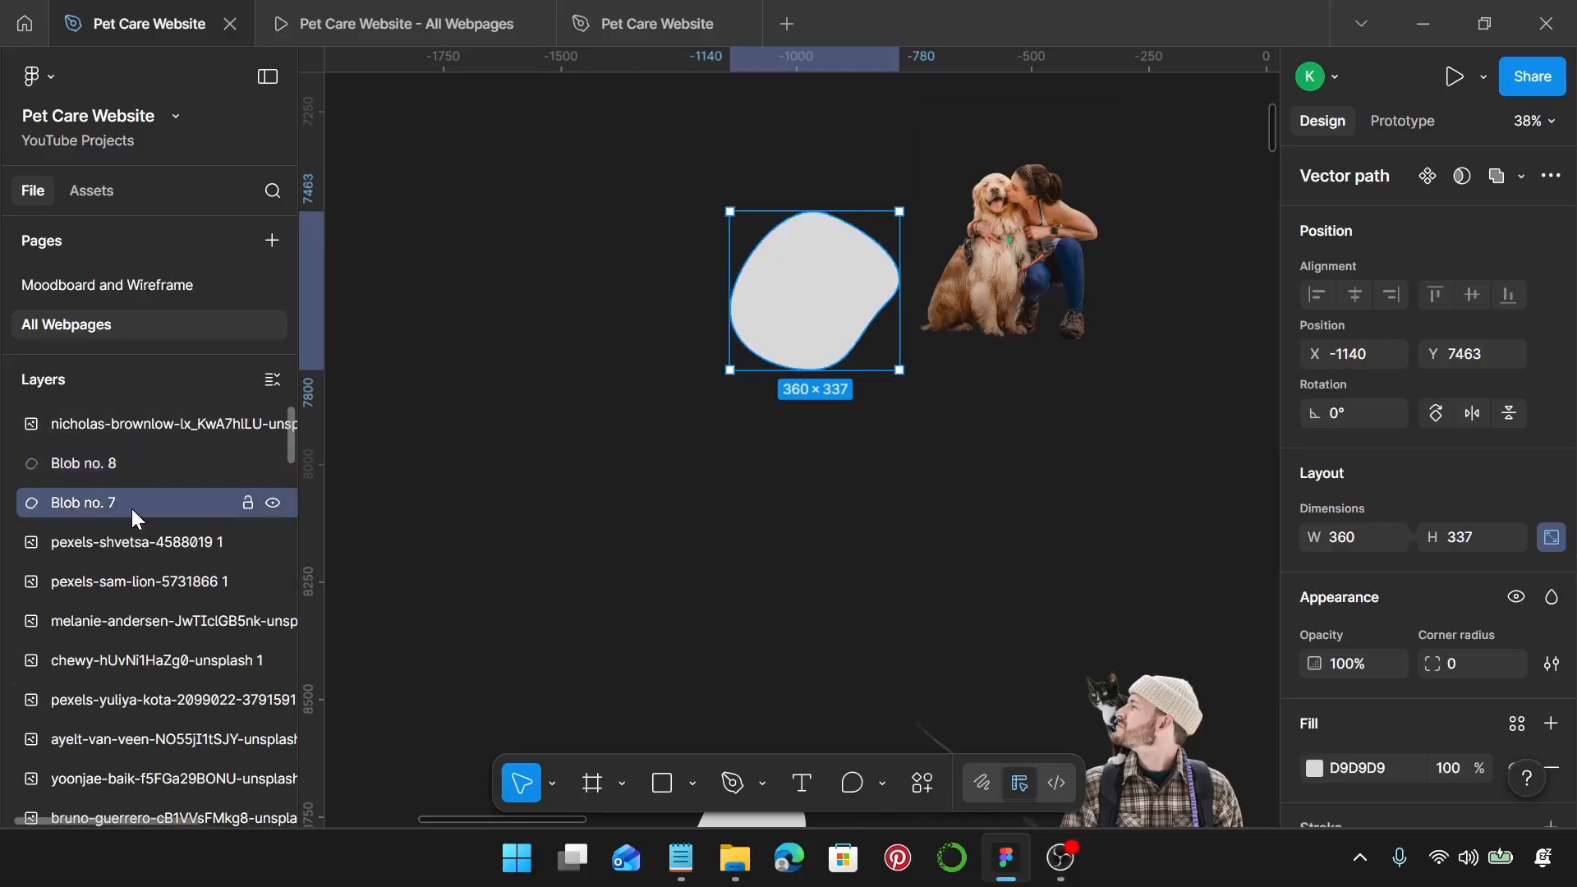
left_click(161, 462)
left_click(1026, 329)
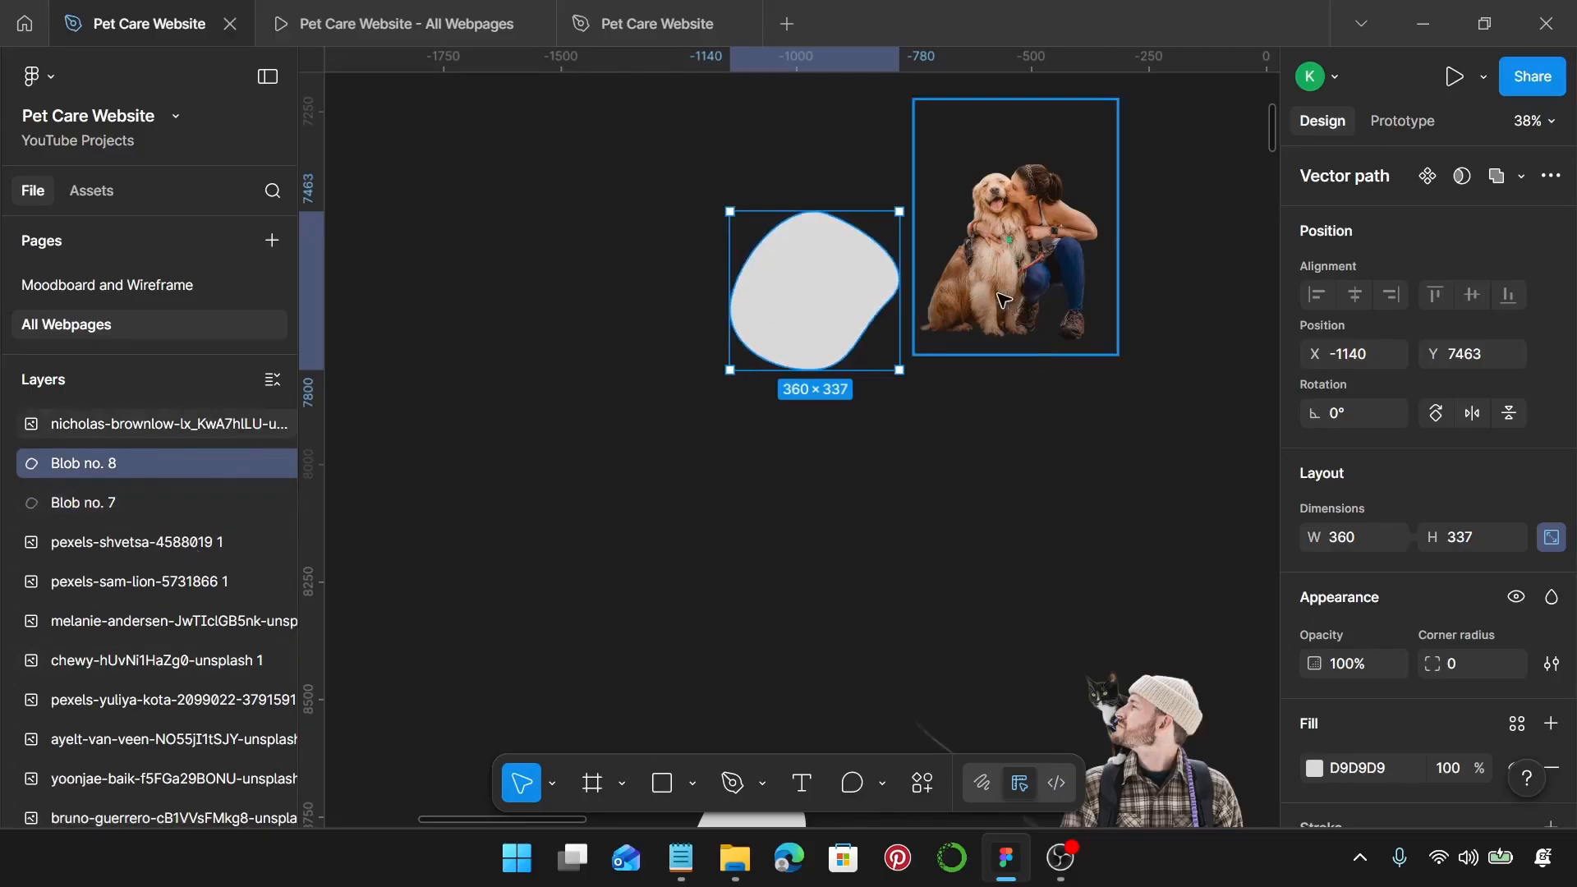
left_click_drag(524, 100, 910, 452)
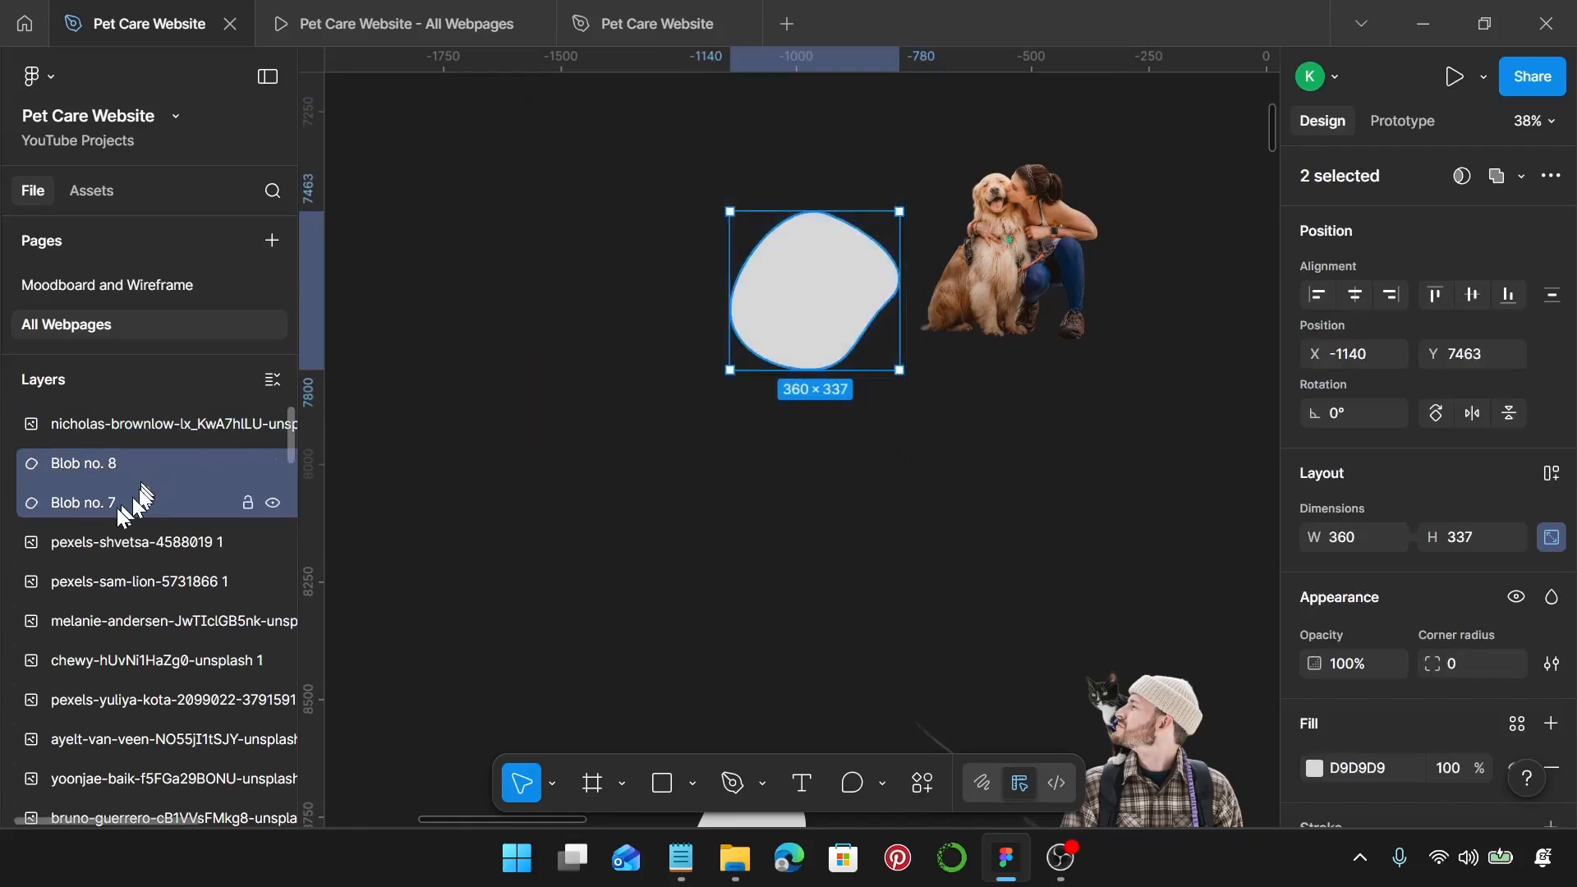
left_click(115, 501)
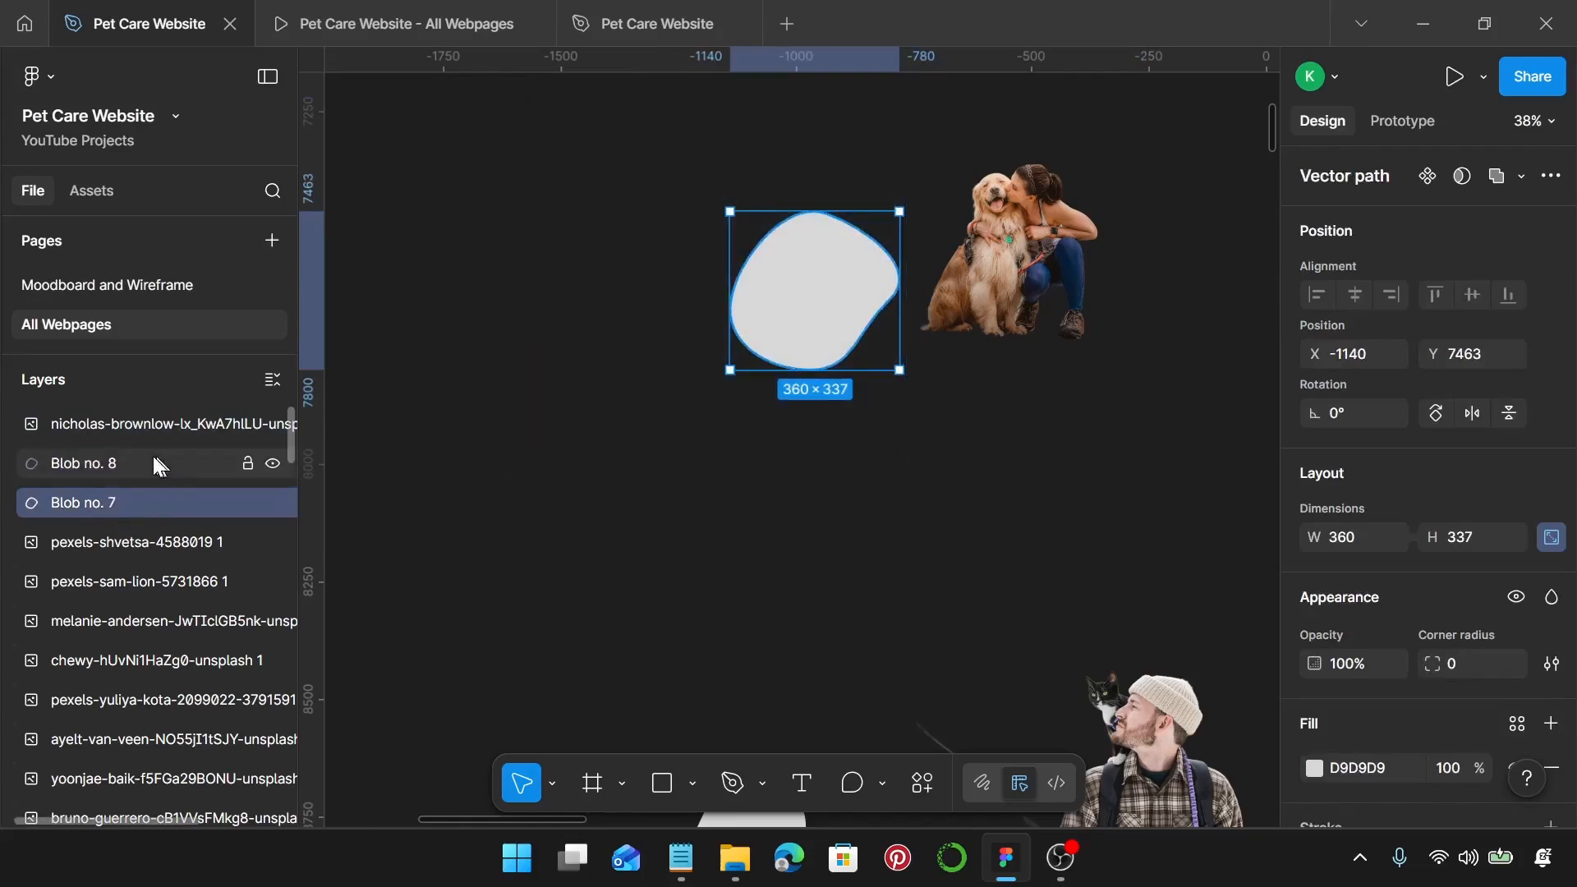
left_click(159, 465)
Step: Move the golden retriever photo over the stacked blobs to about X -1177, Y 7272 and duplicate it in place
left_click_drag(1089, 279, 817, 291)
scroll(858, 289, "up", 3)
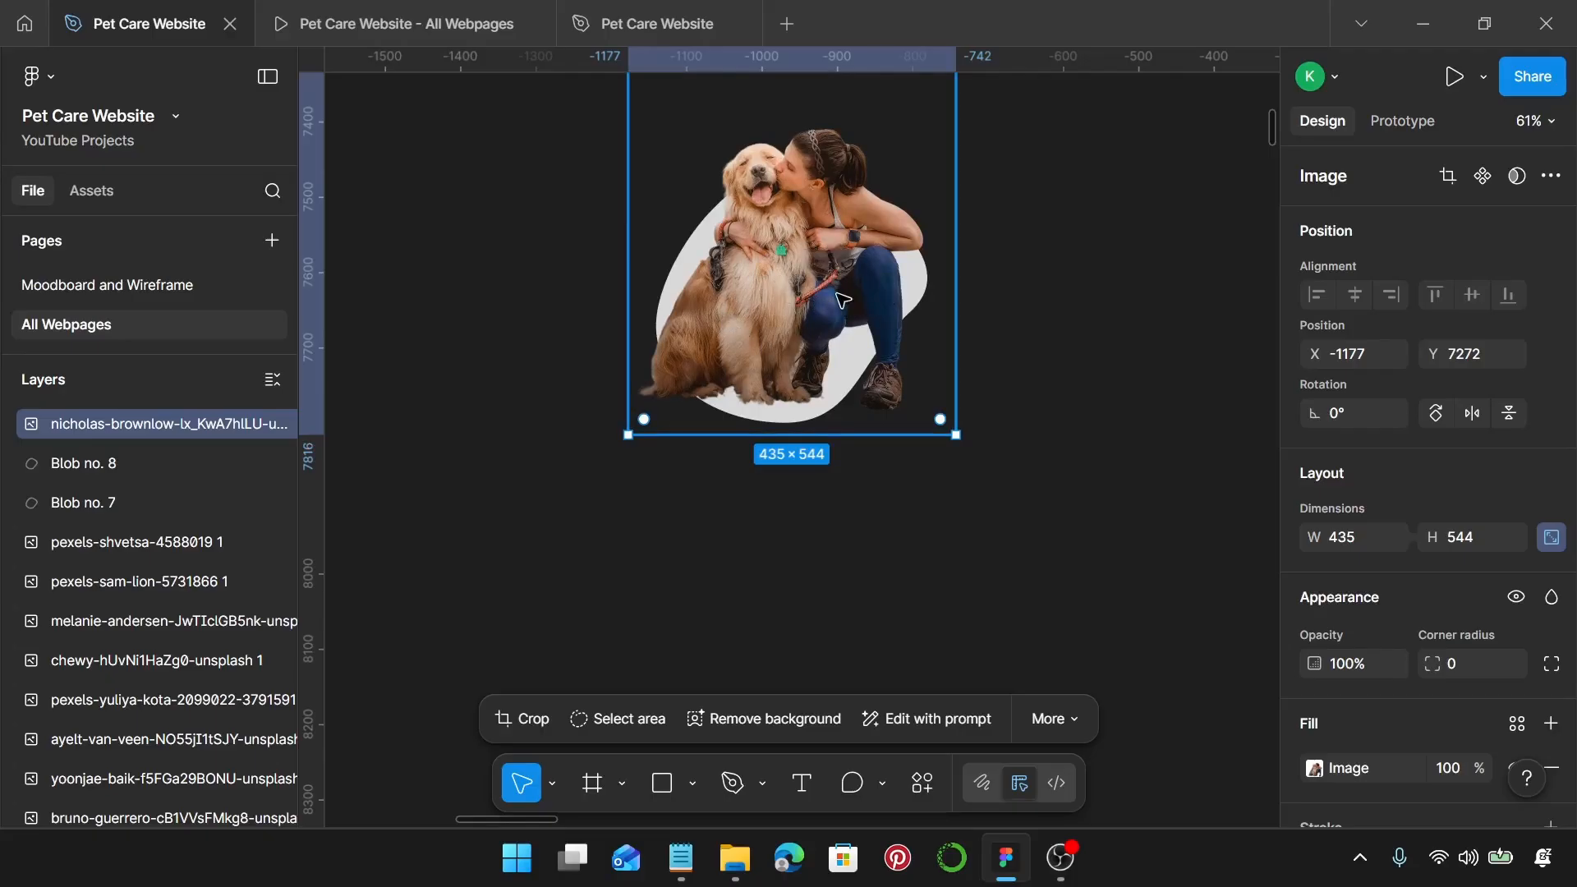
key("ctrl+d")
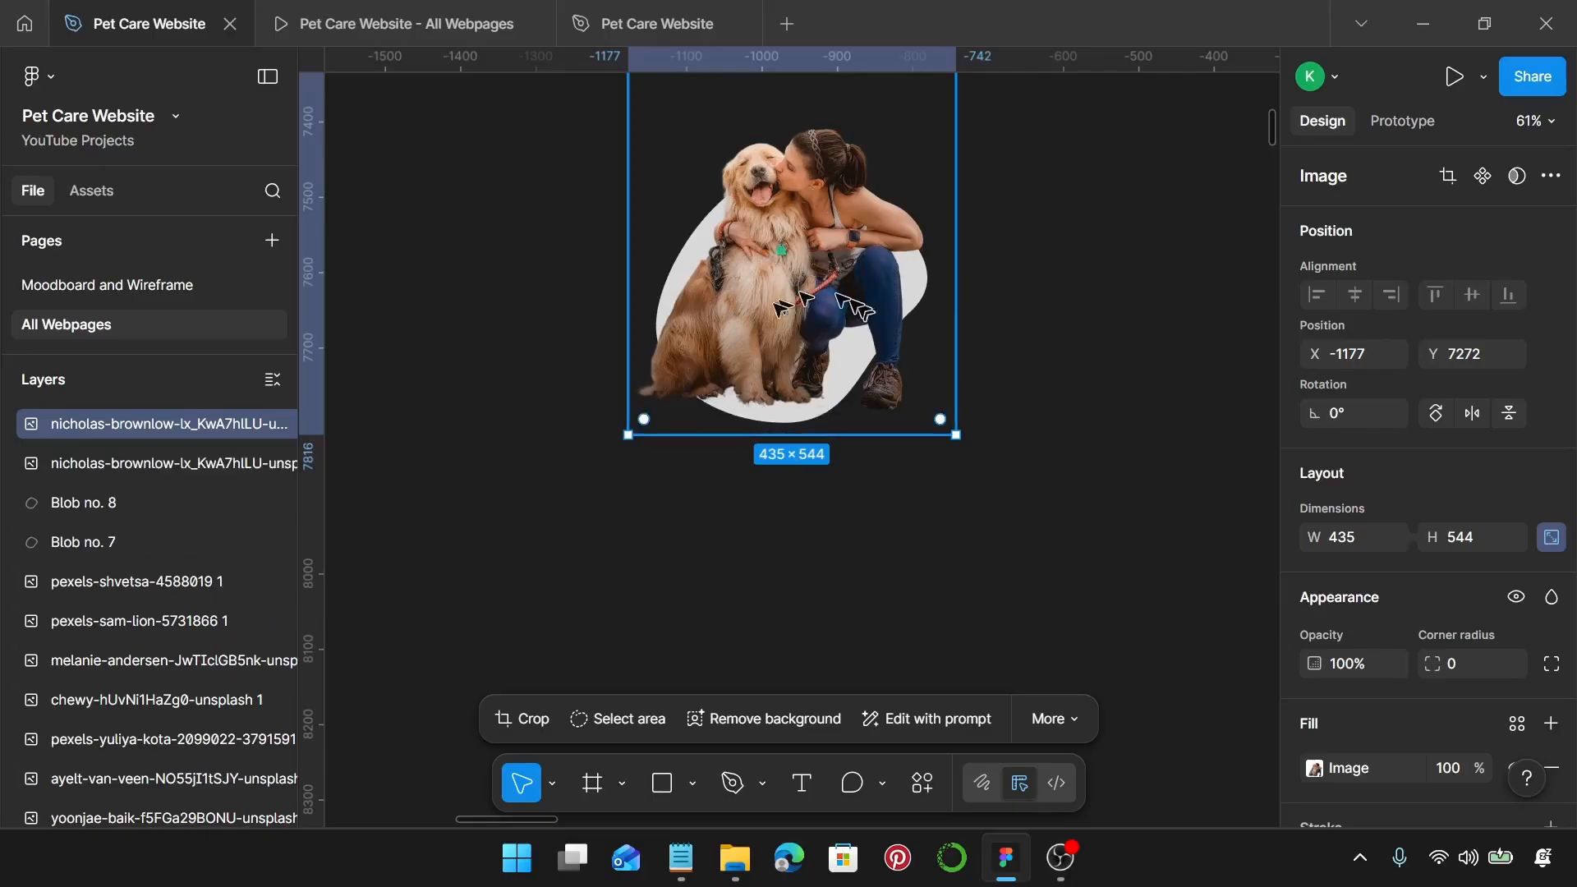
Step: Mask the lower golden retriever photo copy with the upper blob copy directly beneath it
left_click(111, 460)
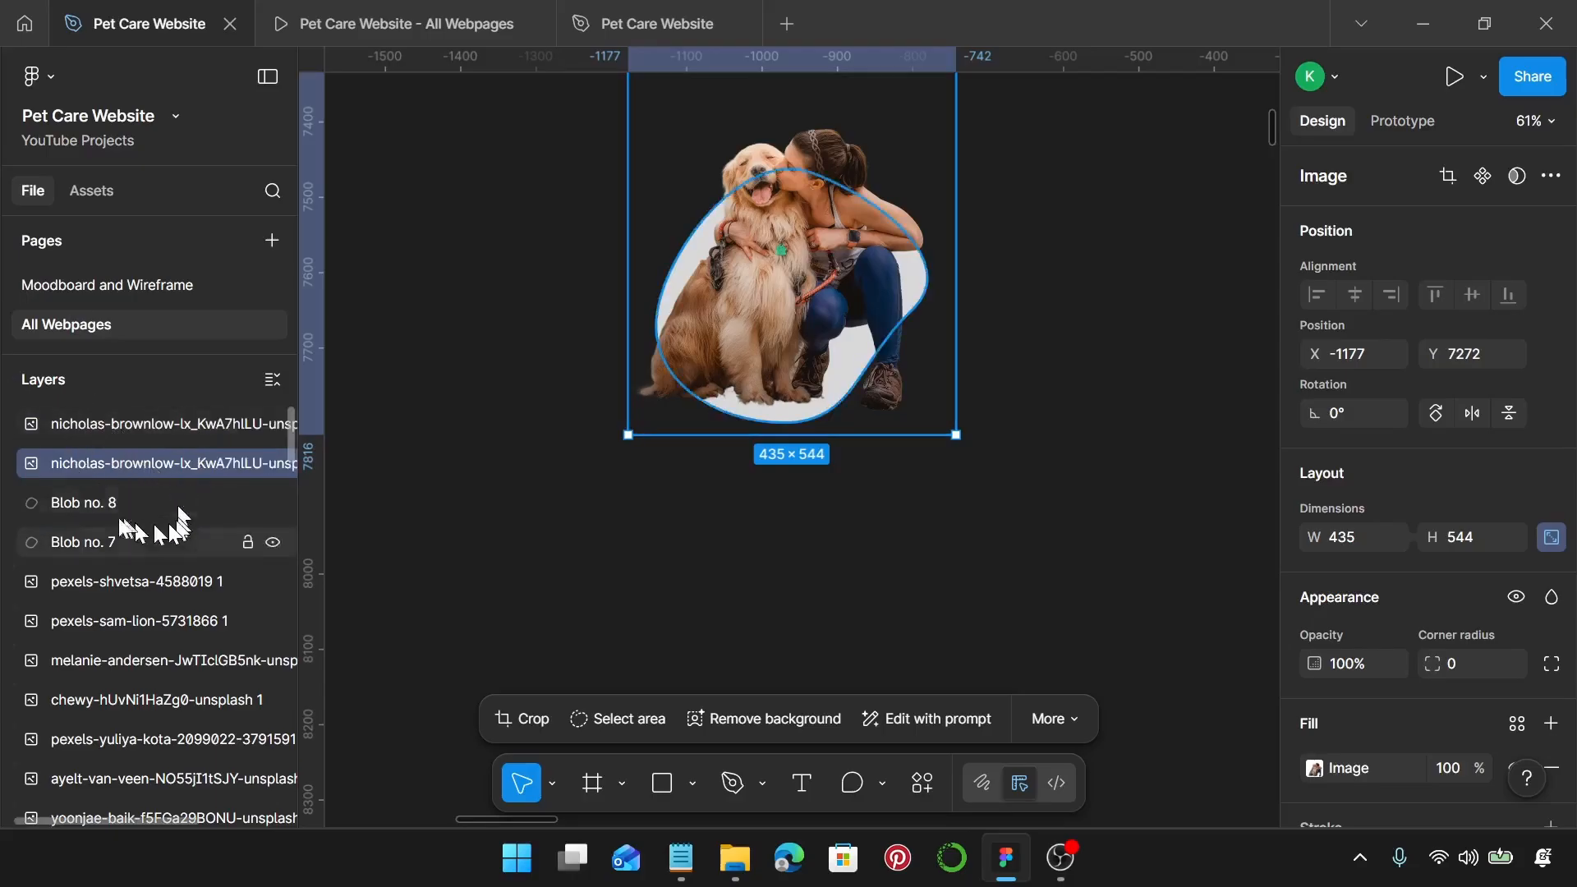
left_click(115, 504, "shift")
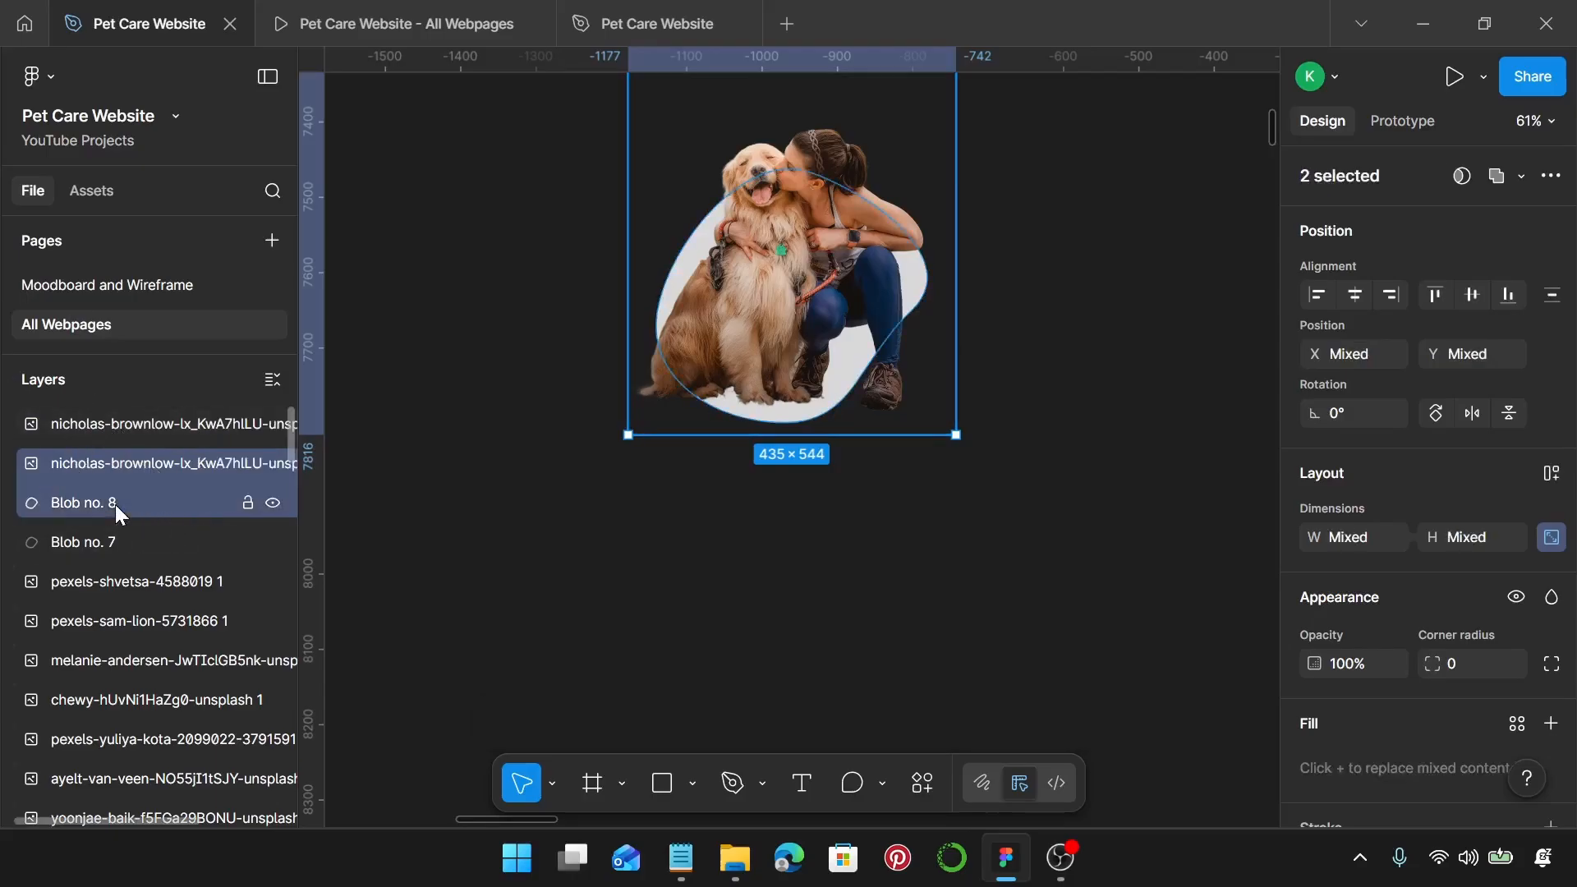
right_click(116, 501)
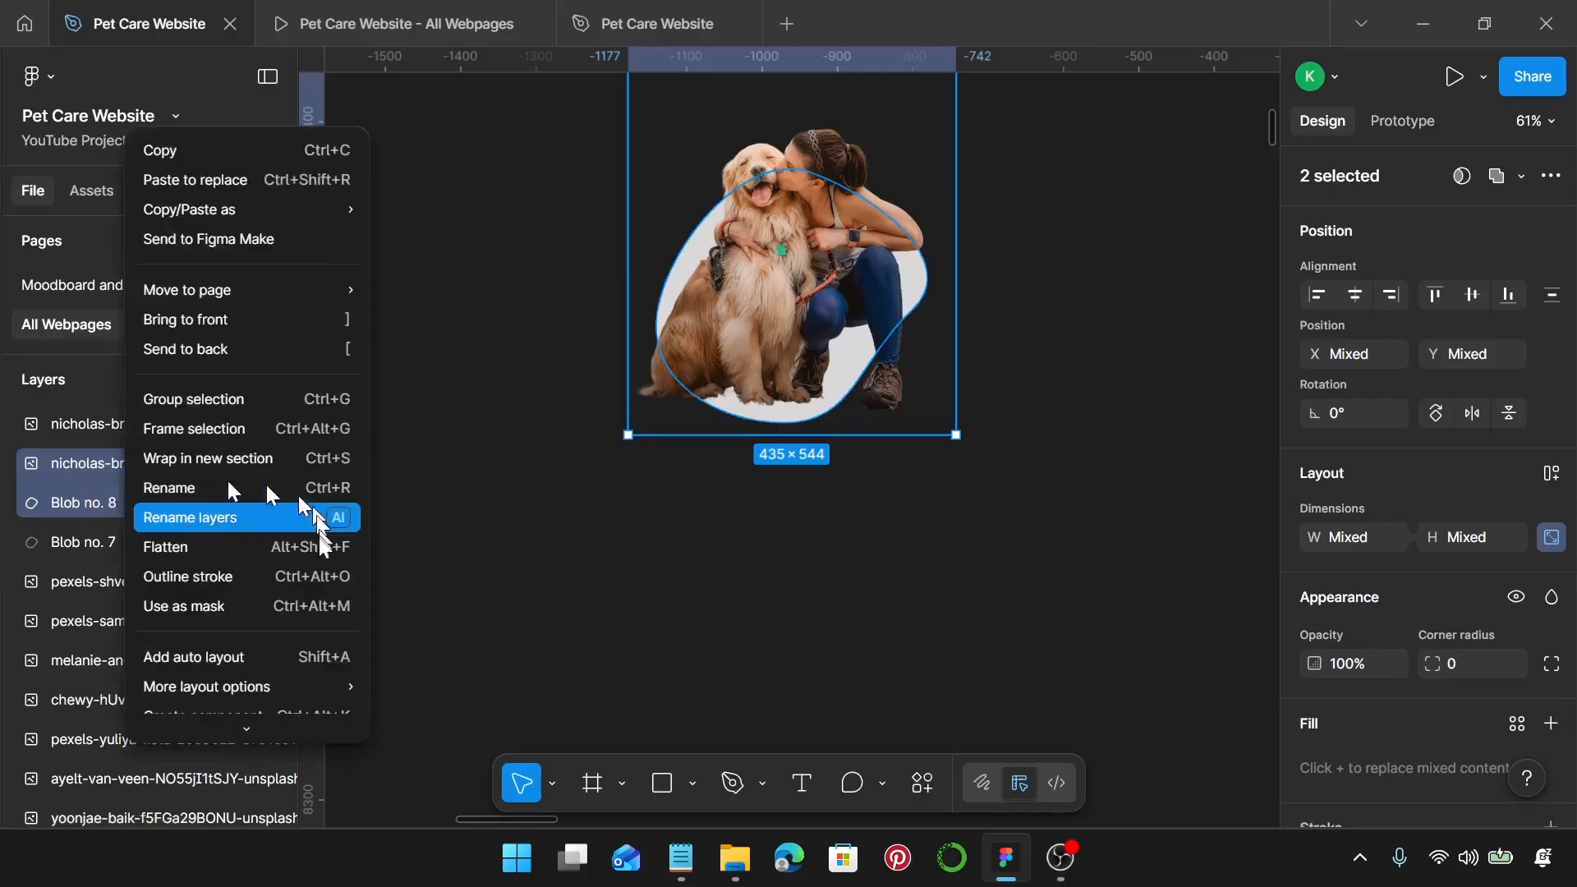
left_click(295, 612)
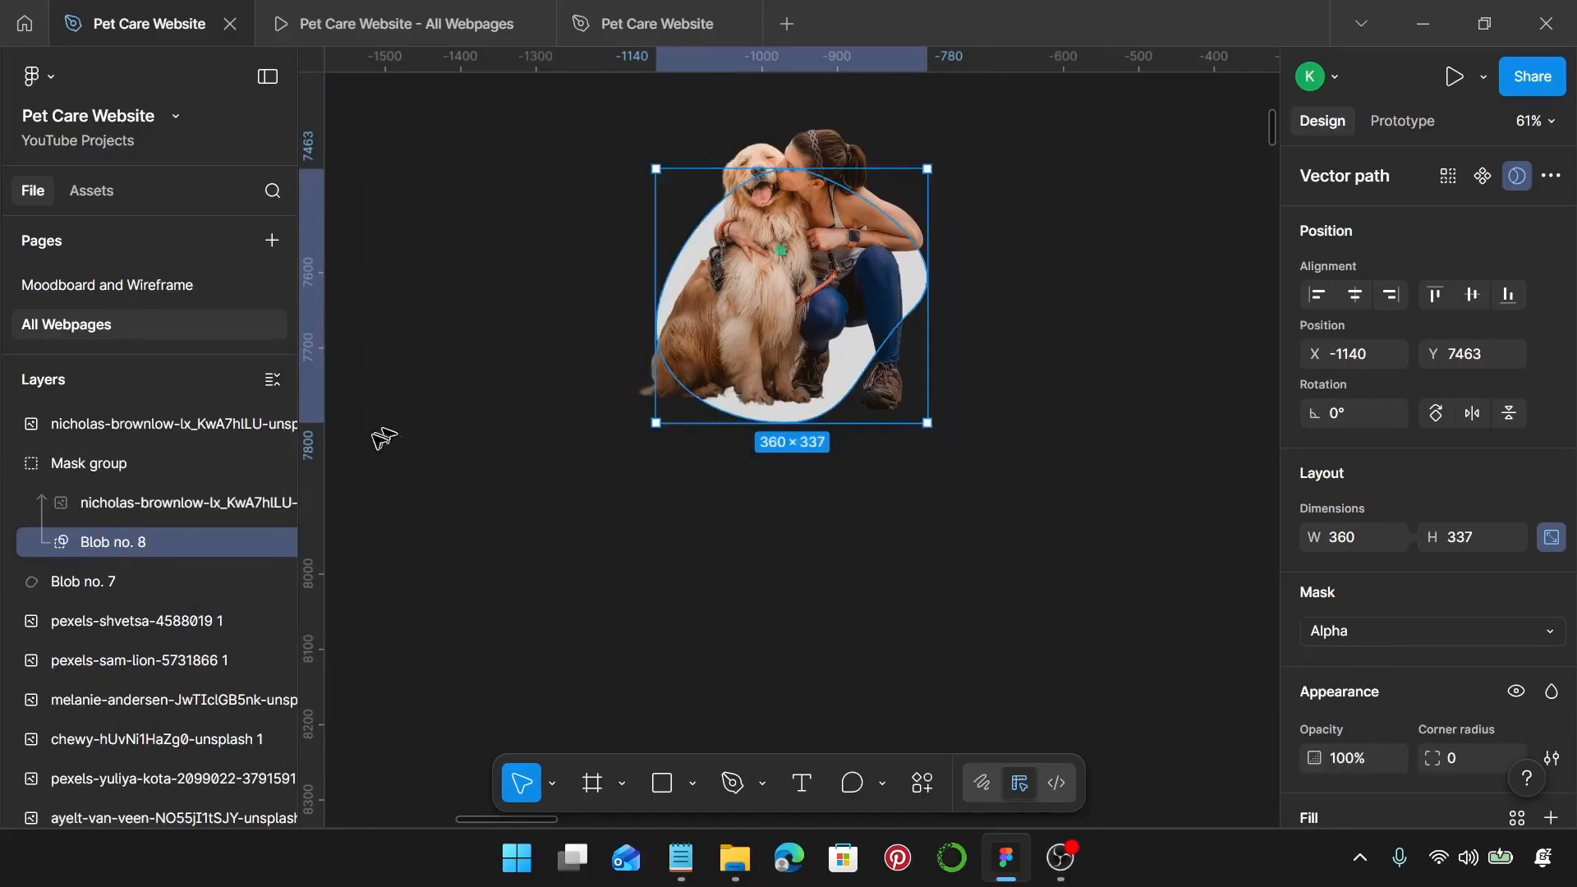
Step: Fill the lower blob copy behind the golden retriever with the Pet Care Green colour style
left_click(141, 580)
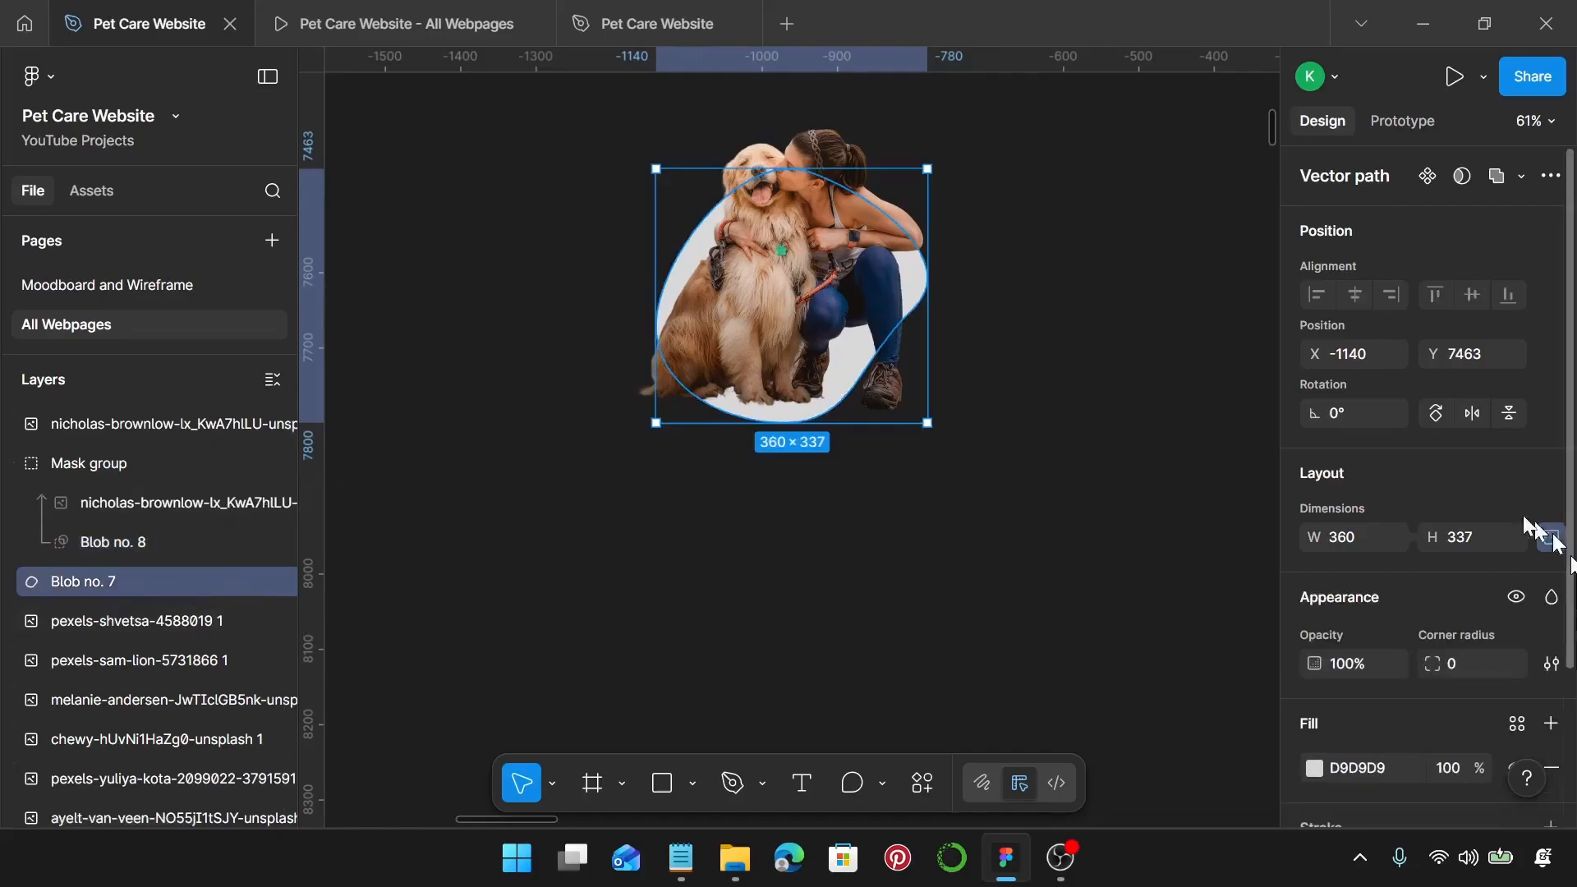
scroll(1447, 497, "down", 3)
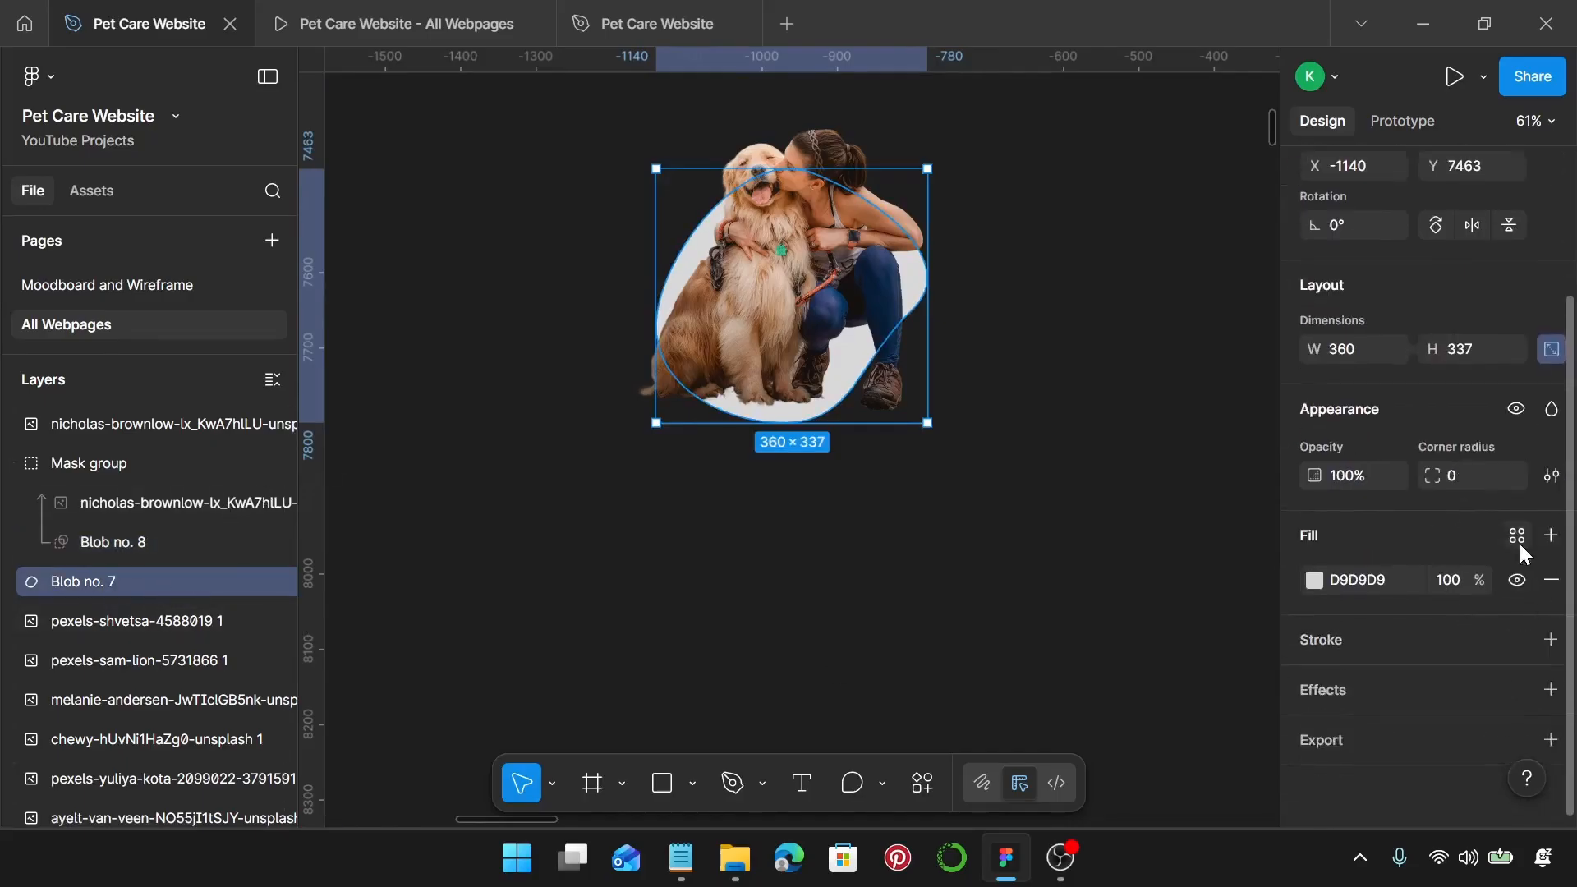
left_click(1519, 543)
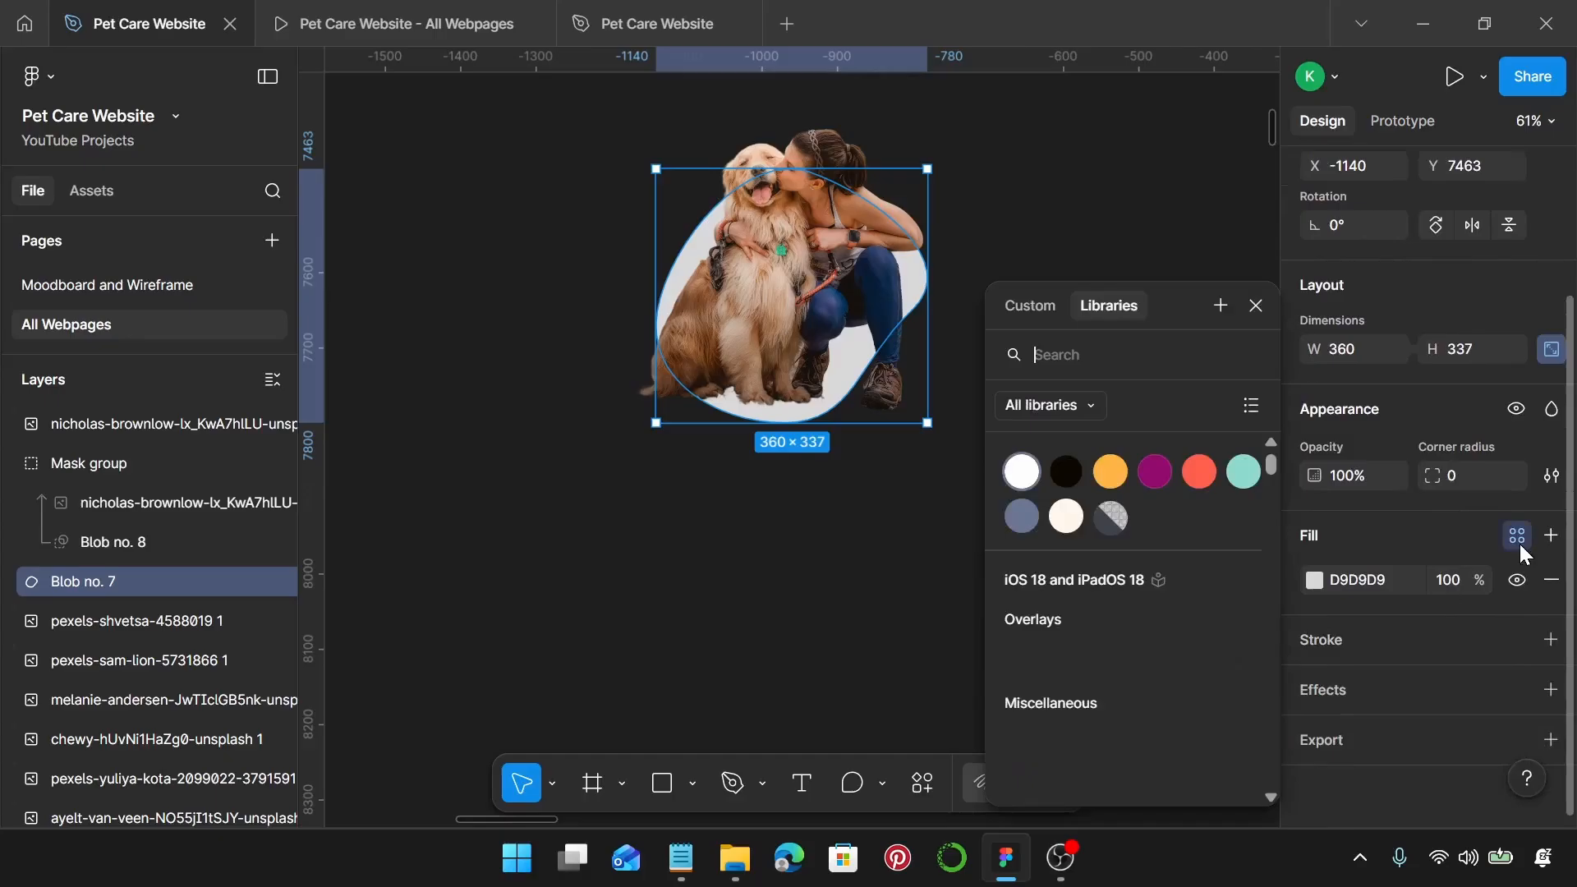
left_click(1245, 471)
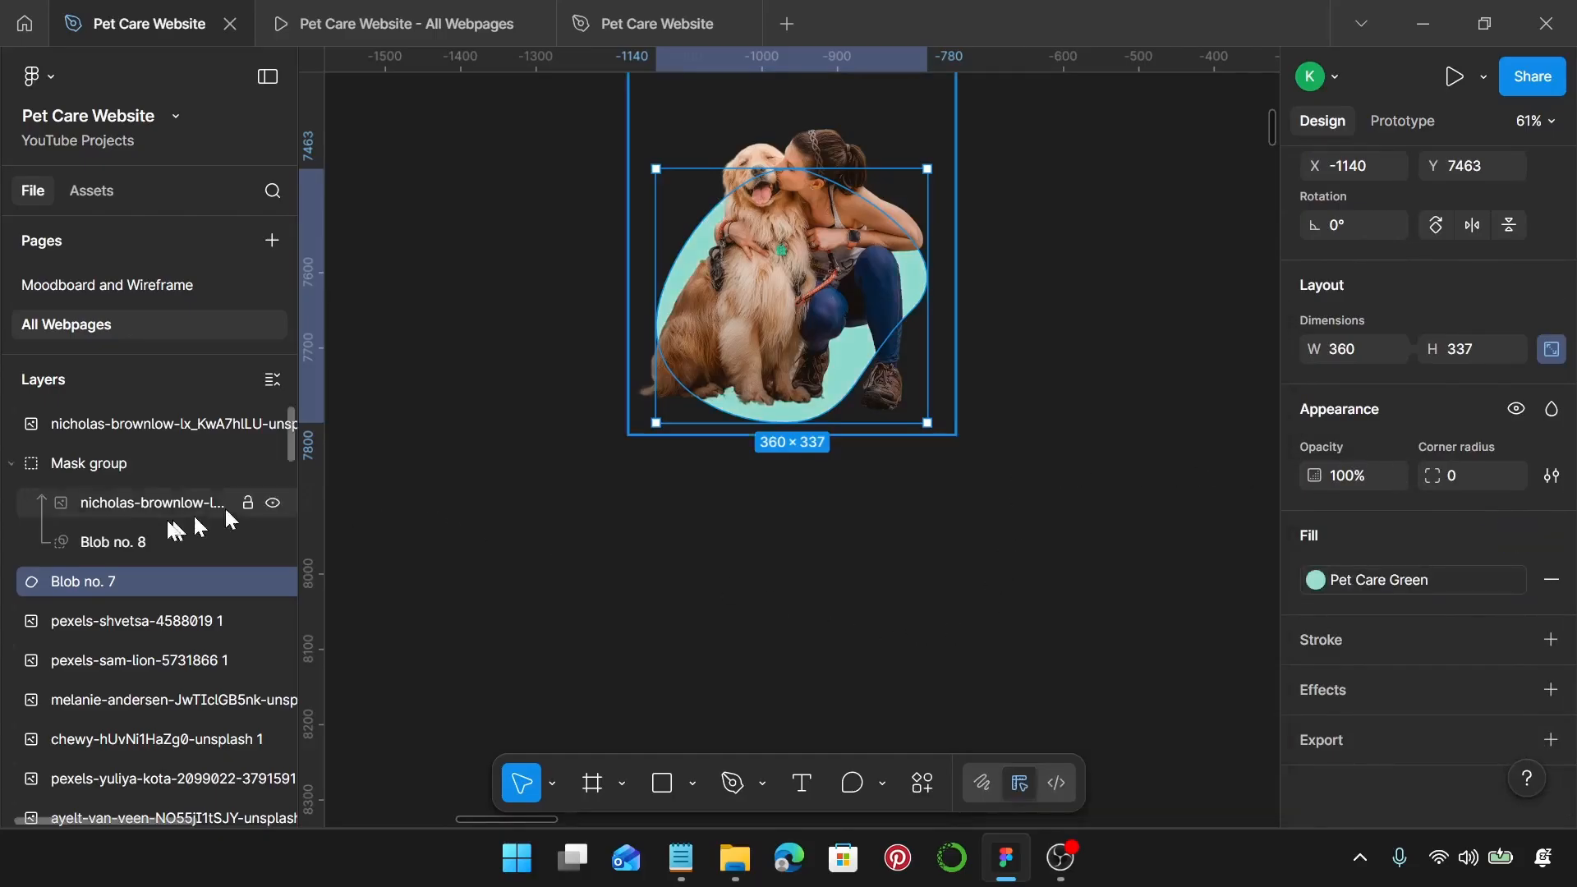
Step: Crop the topmost golden retriever photo copy from below and both sides to about 340 × 397
left_click(113, 416)
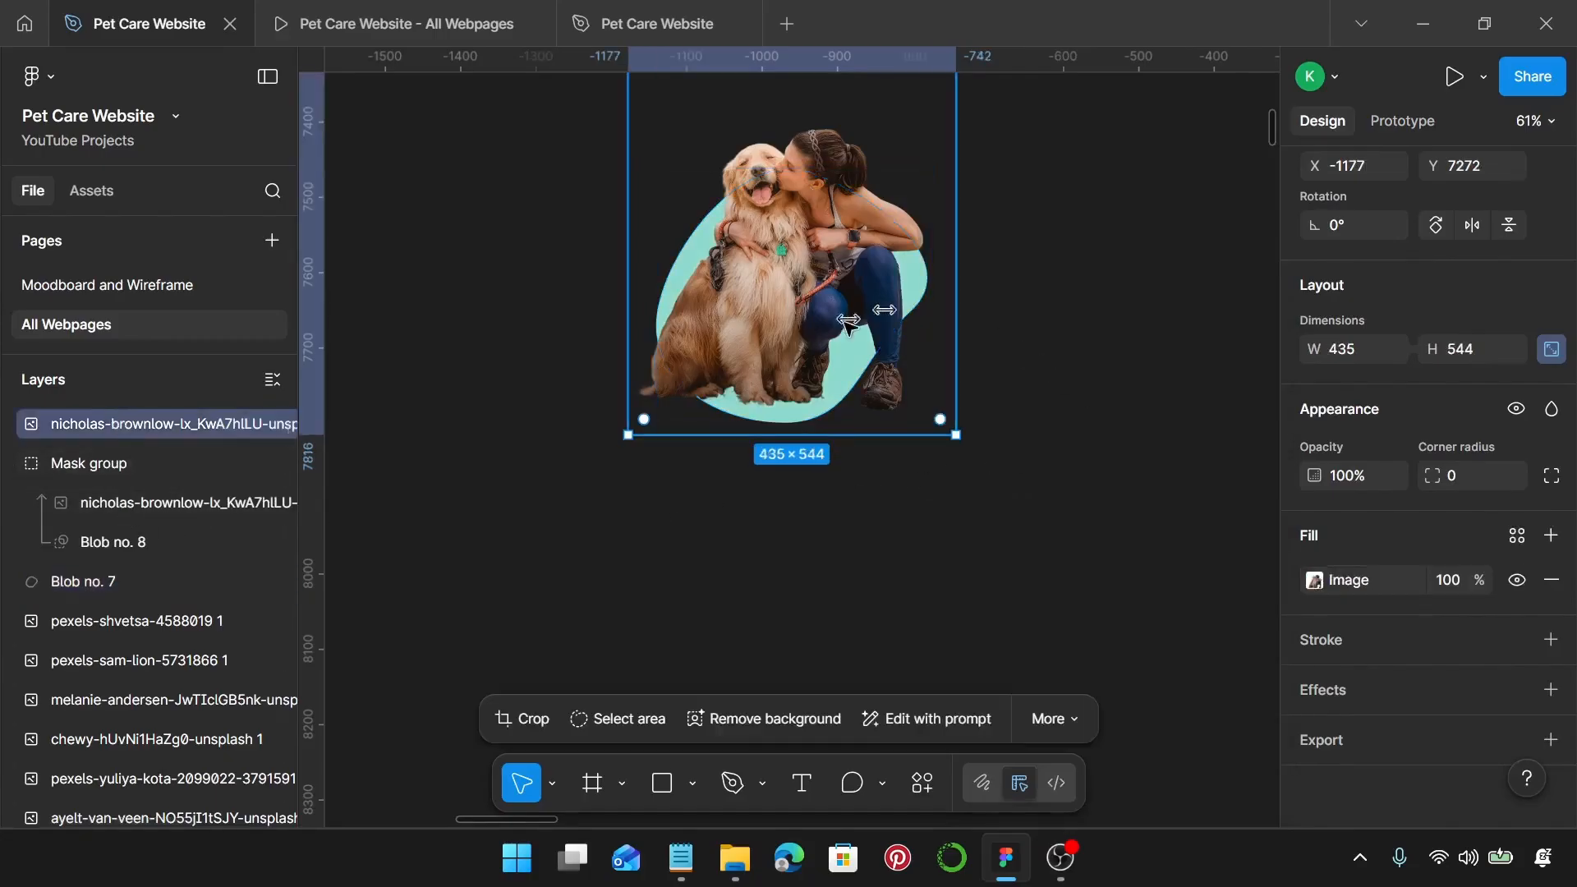
scroll(846, 419, "up", 1)
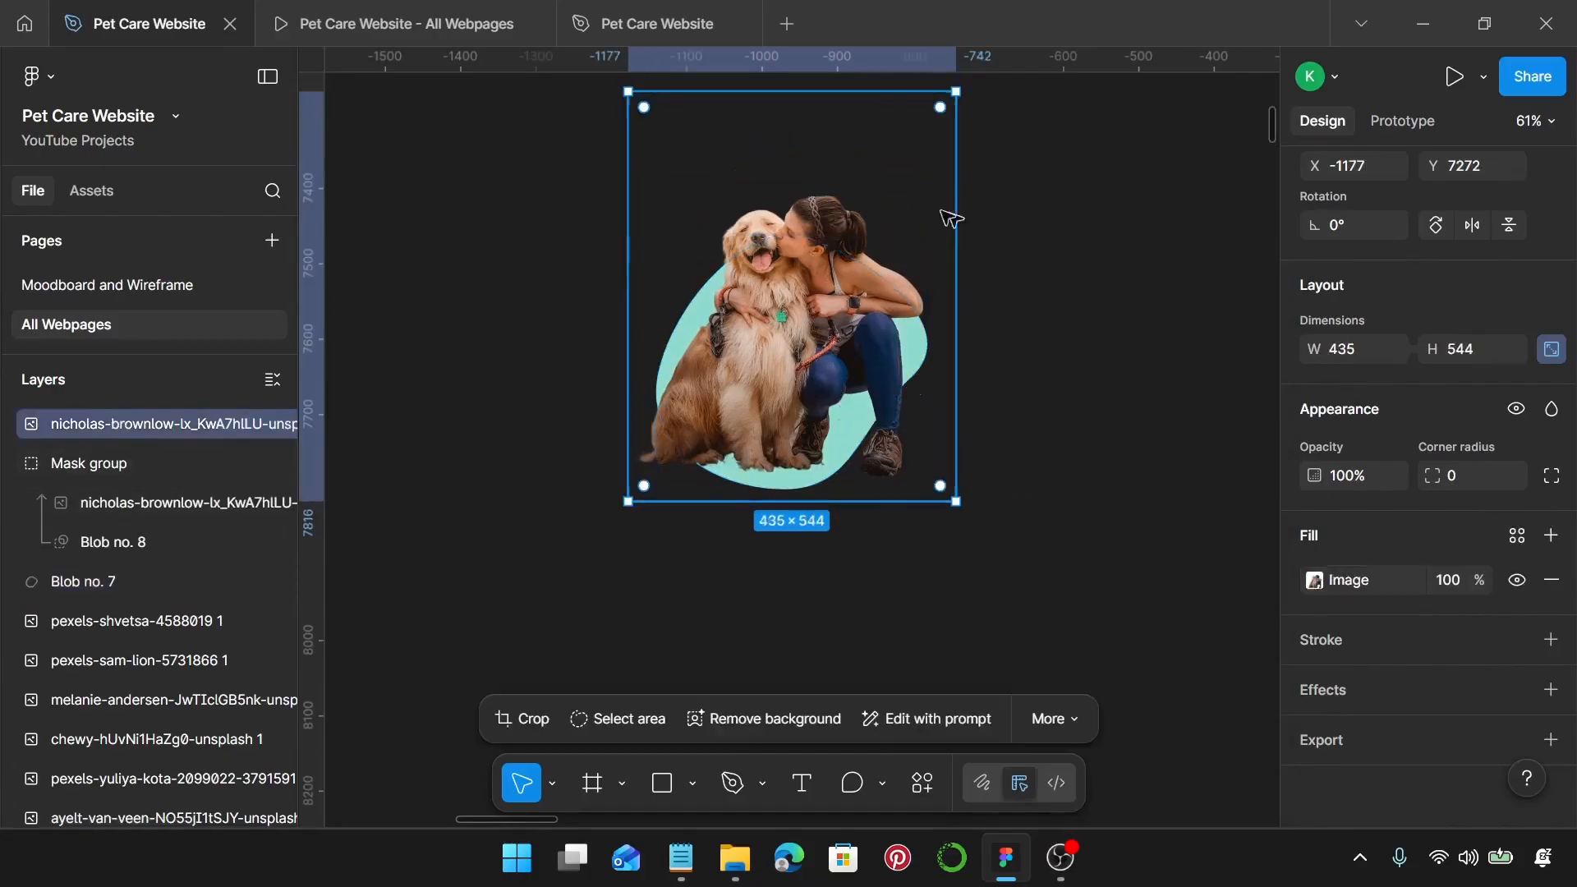
double_click(770, 327)
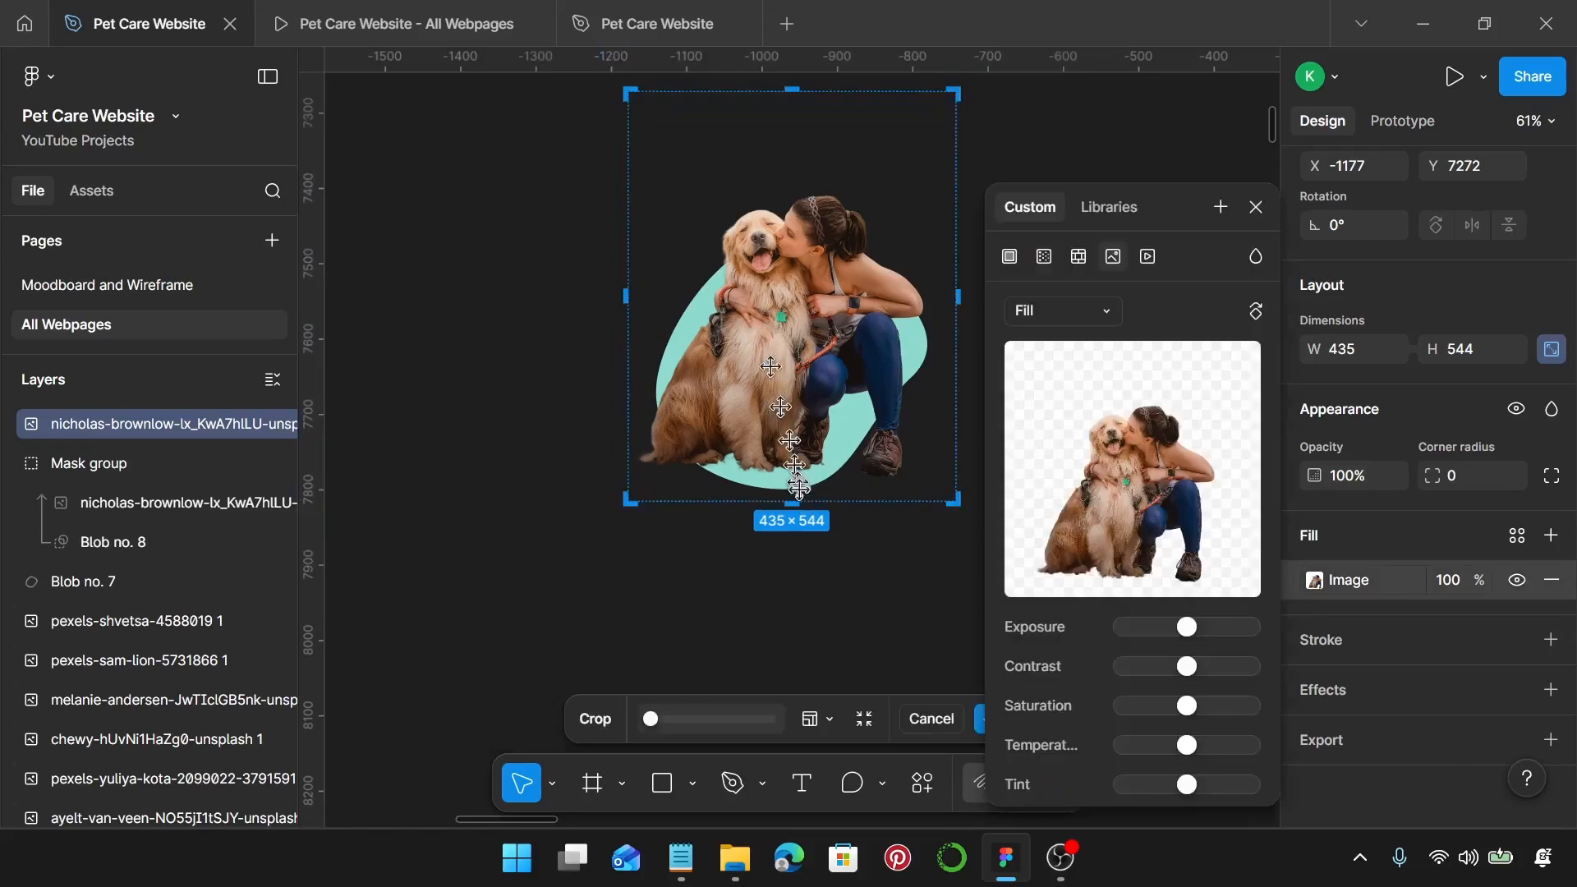
left_click_drag(795, 507, 811, 390)
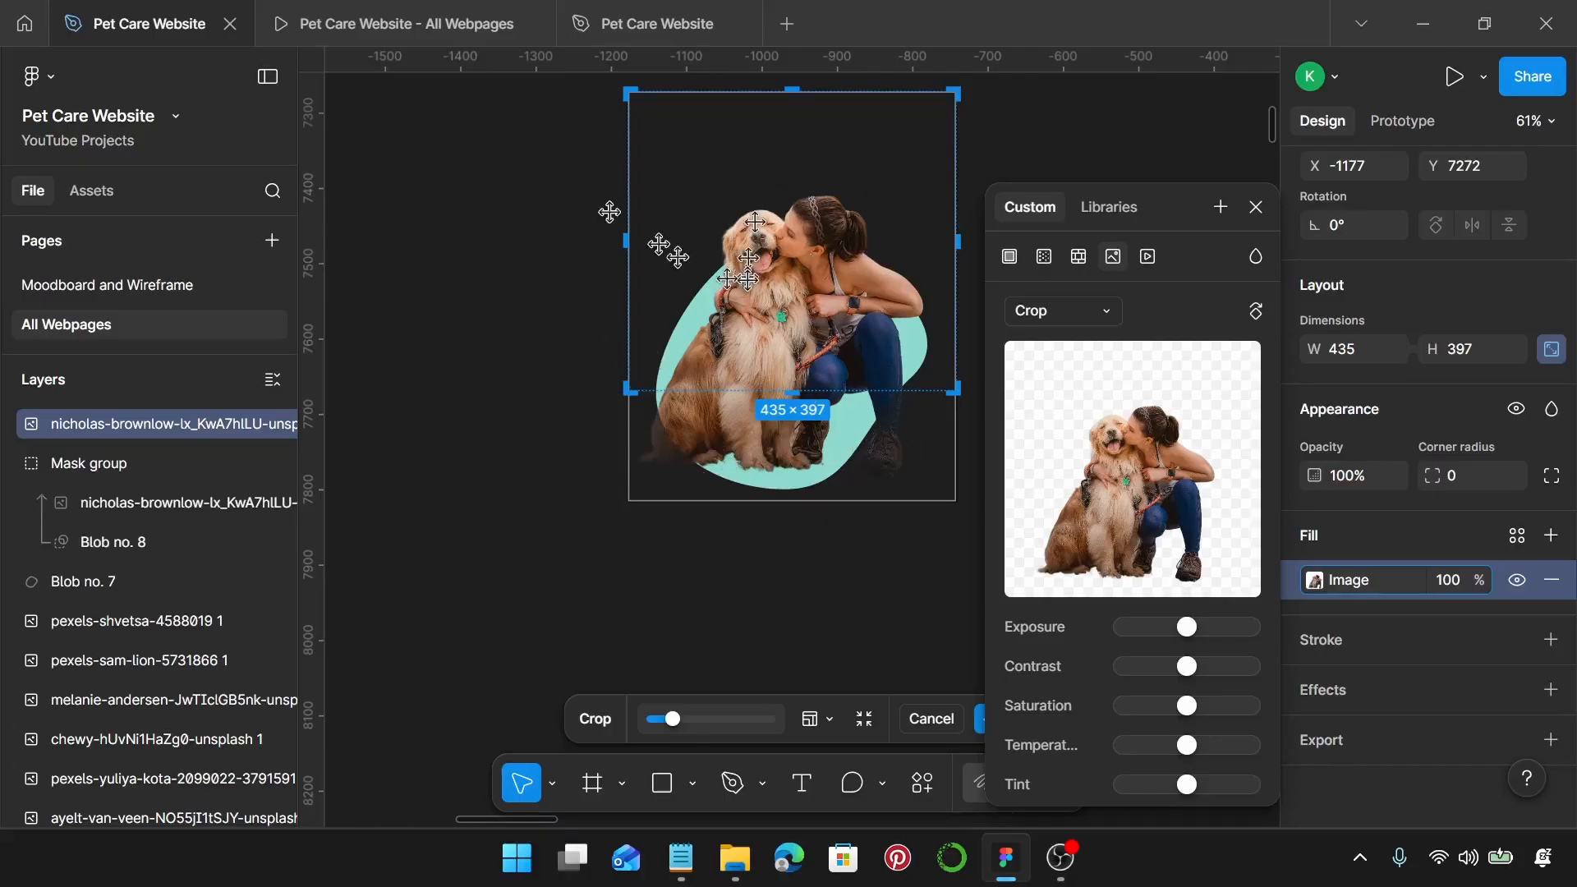
left_click_drag(638, 243, 670, 243)
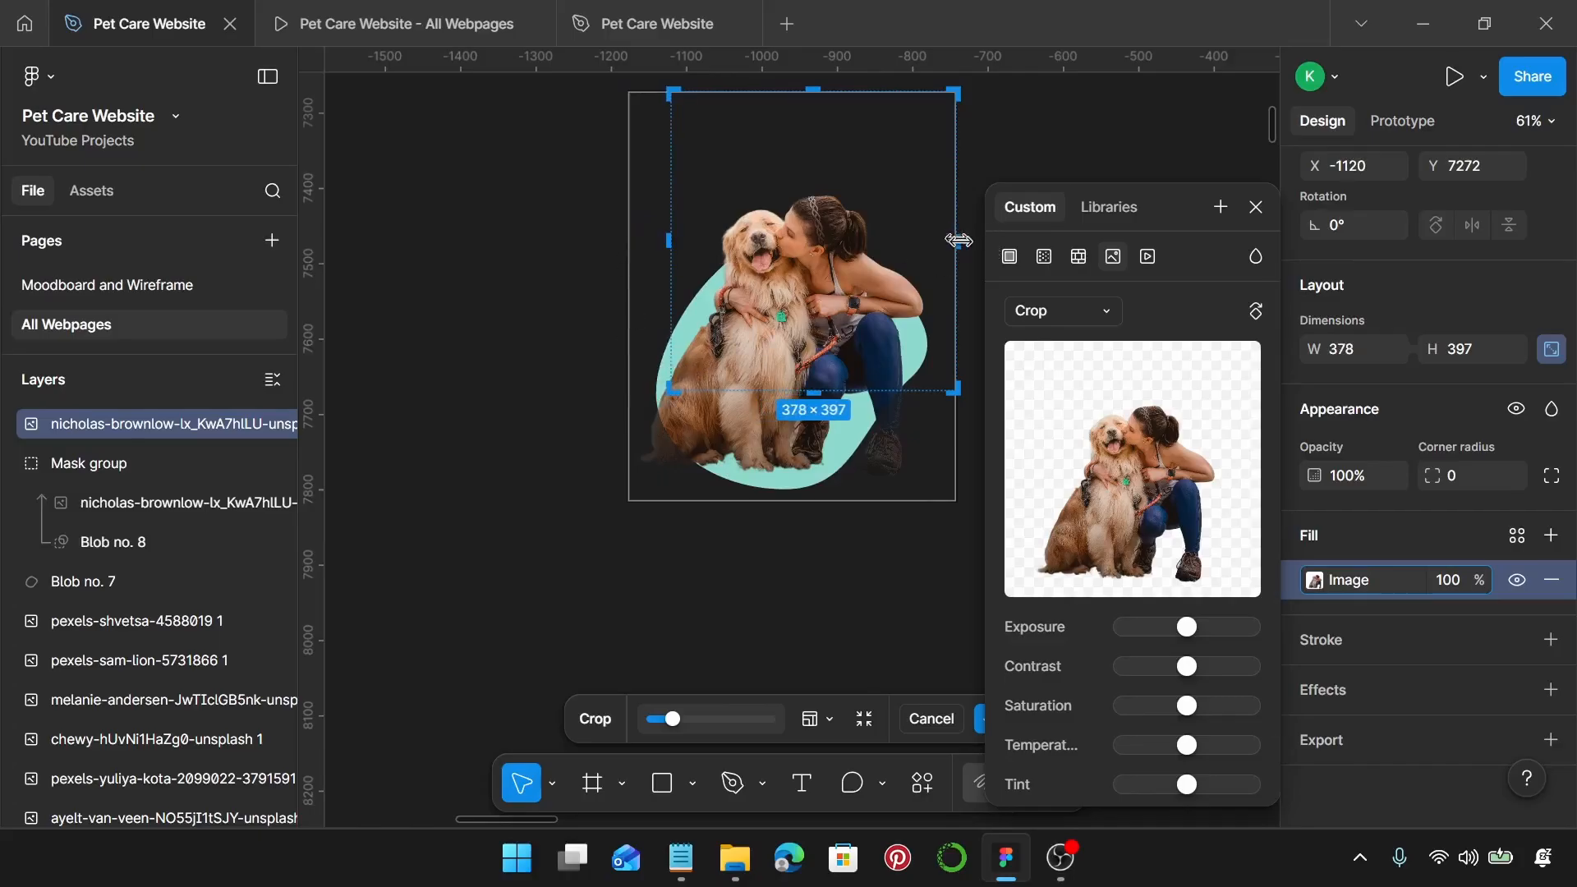
left_click_drag(957, 234, 913, 234)
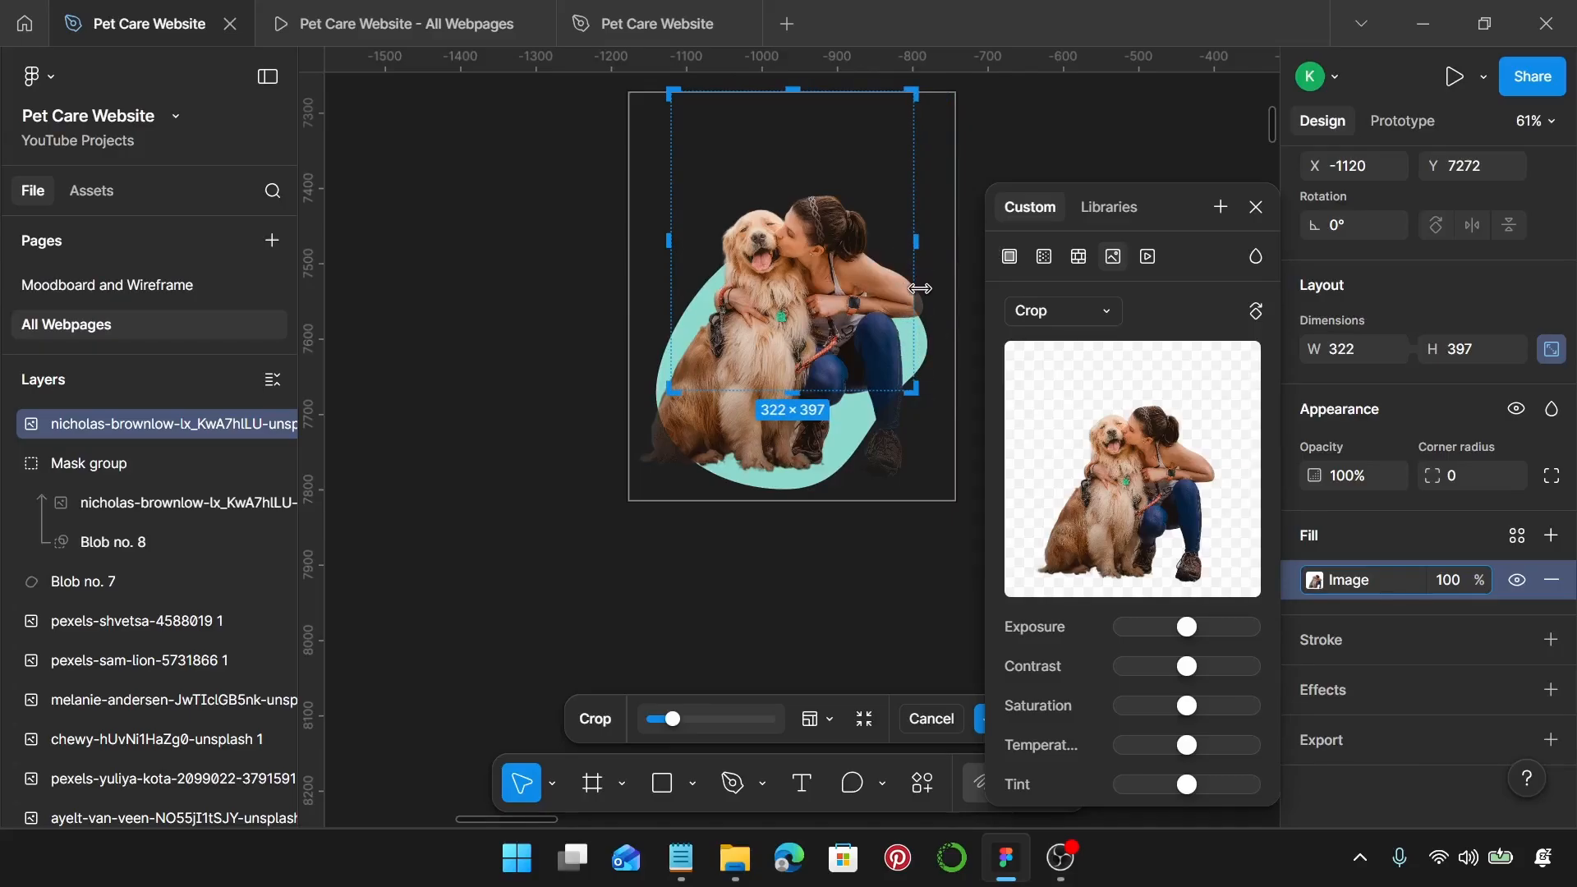
left_click_drag(910, 238, 921, 239)
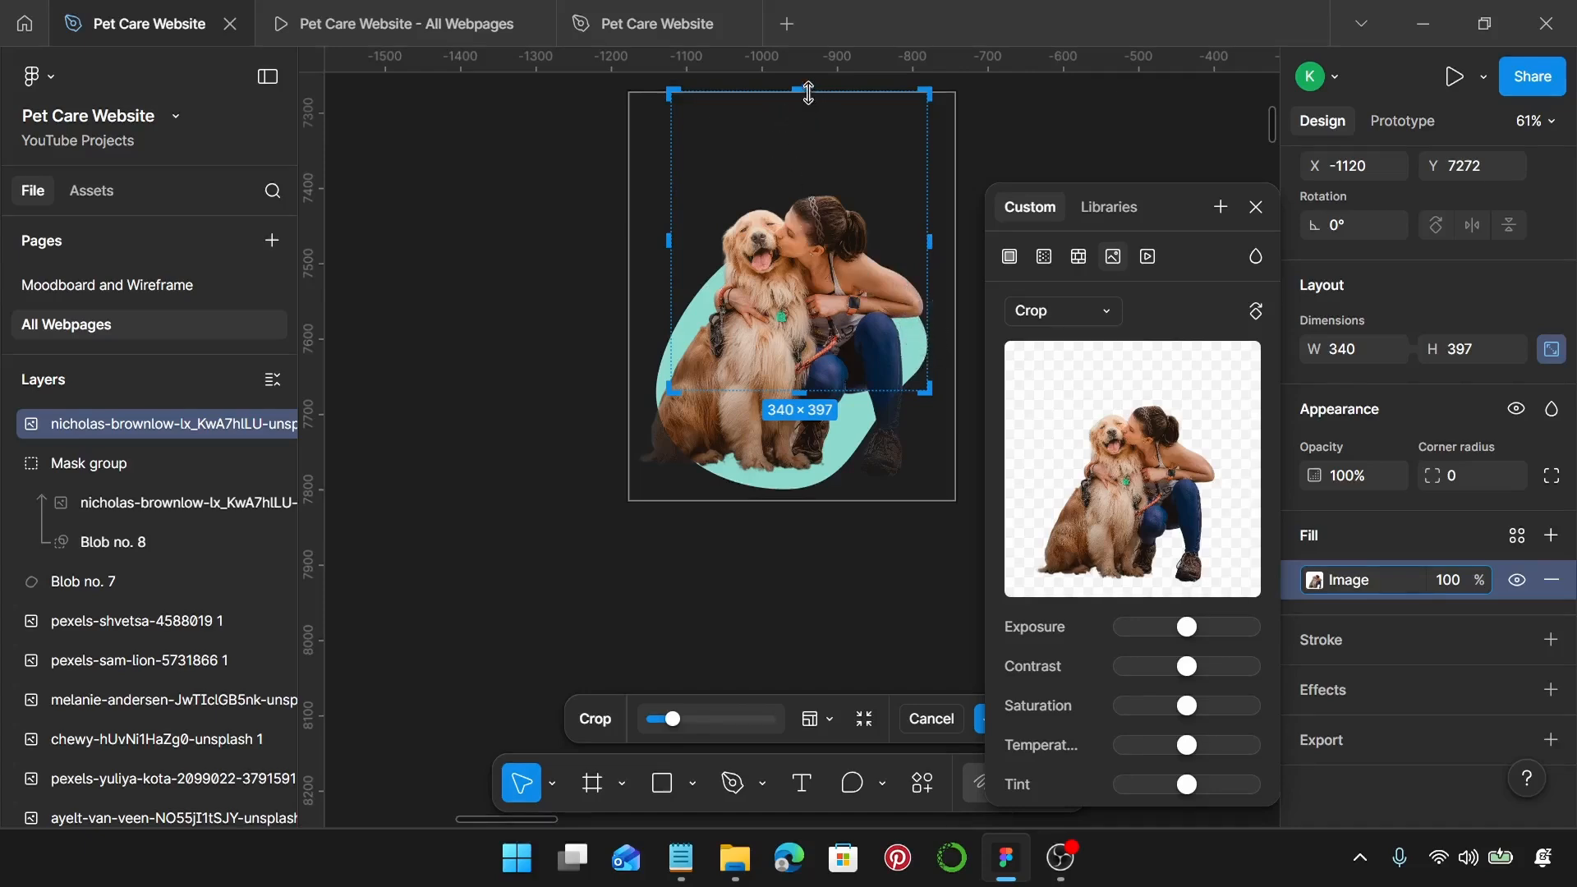
Step: Lower the crop's upper edge to just above the woman's head, making the crop about 340 × 263
left_click_drag(809, 97, 822, 186)
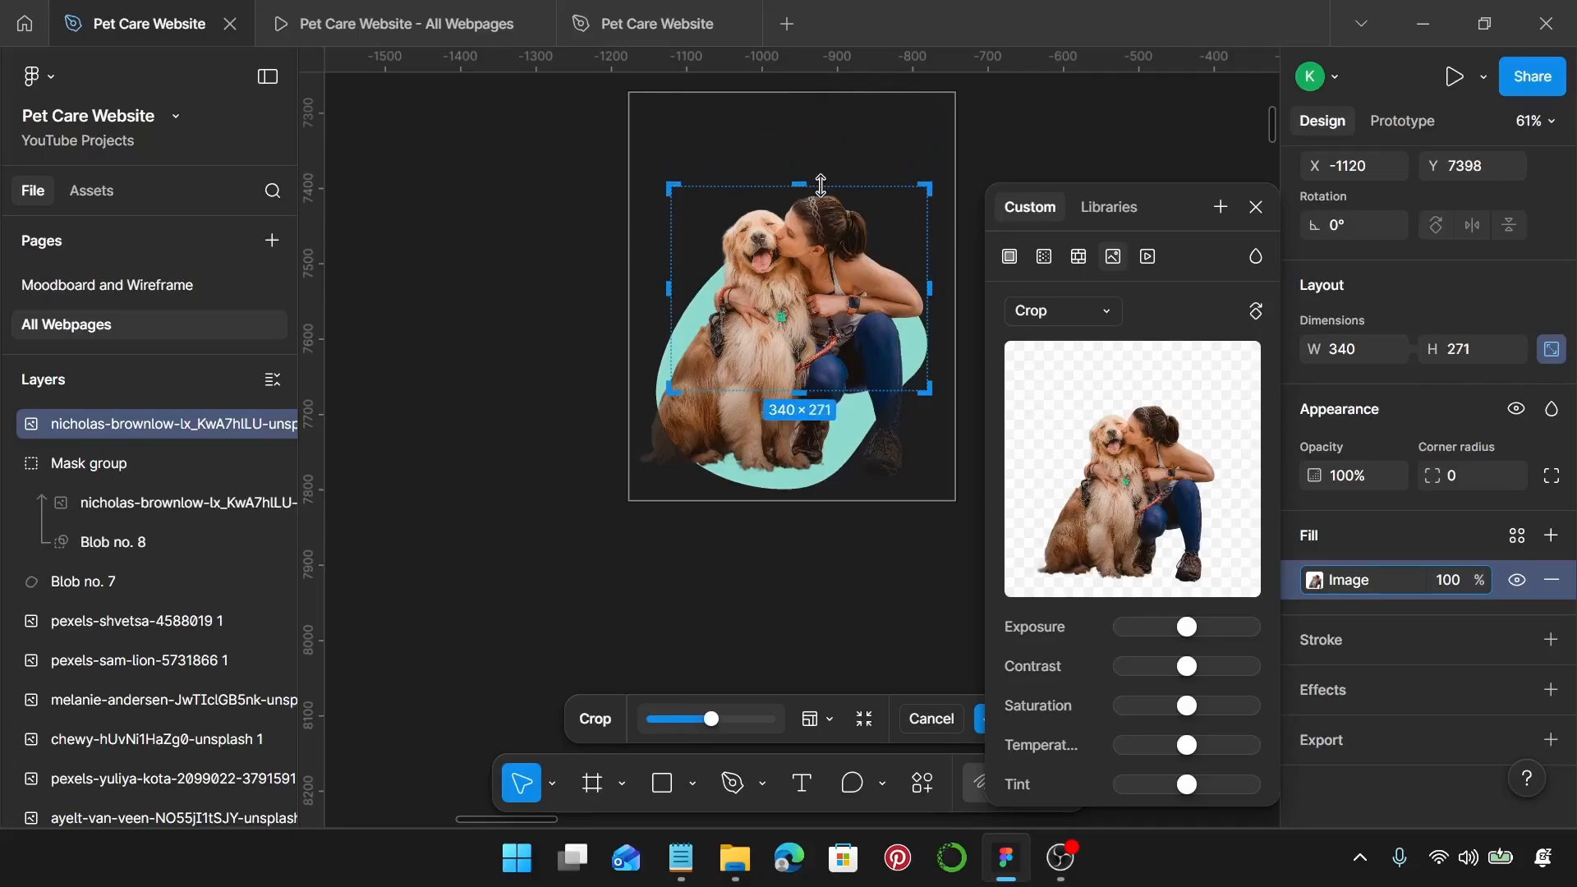
scroll(821, 185, "up", 15)
left_click_drag(823, 187, 579, 245)
scroll(579, 245, "down", 12)
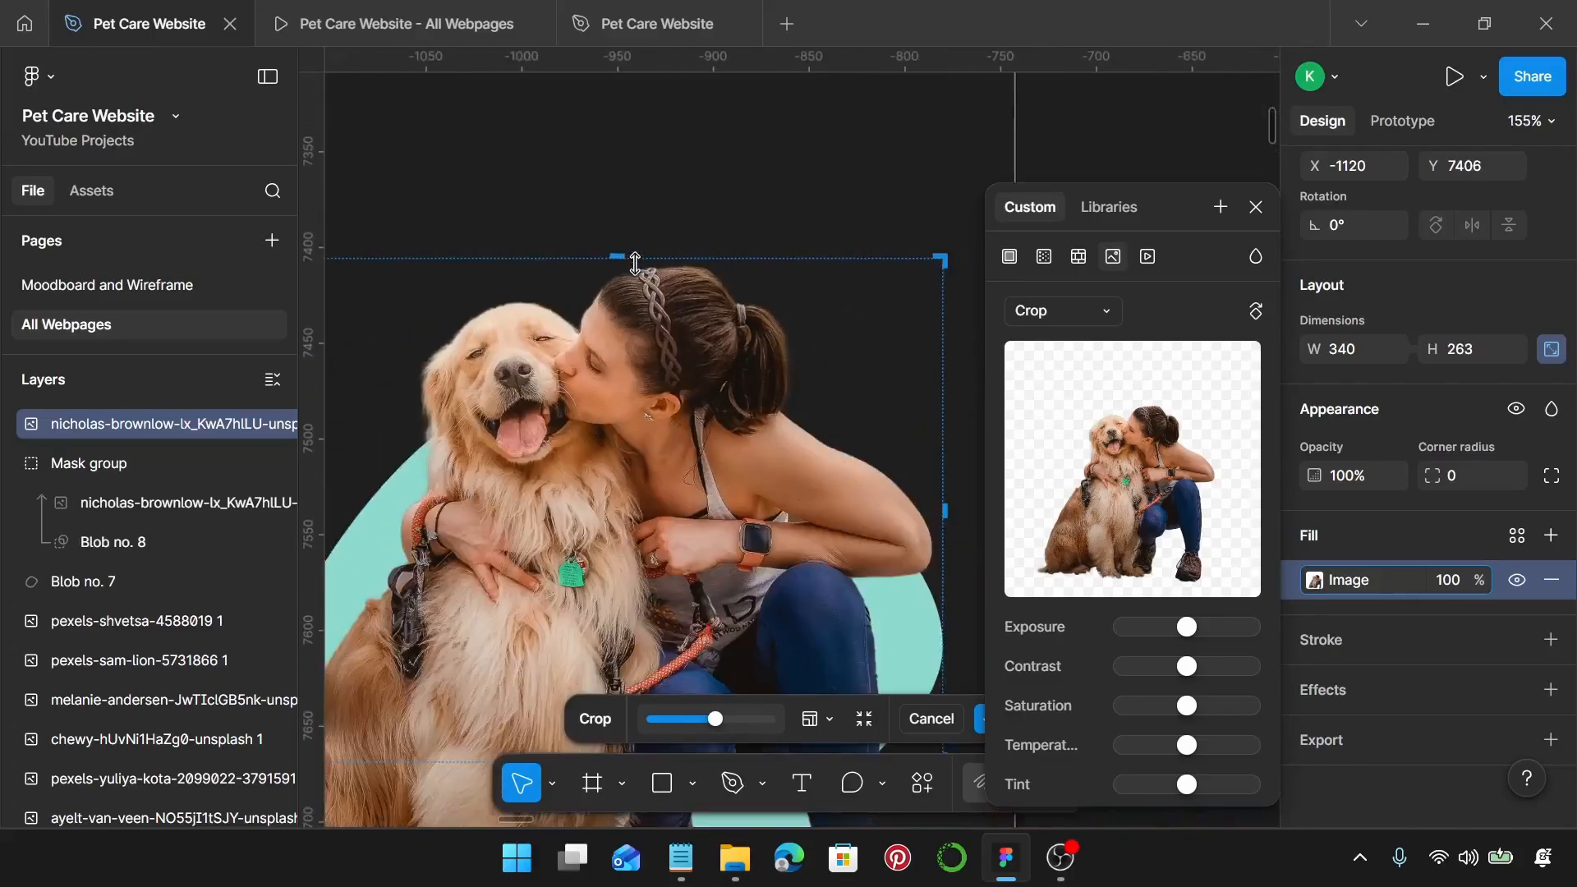
scroll(636, 261, "left", 2)
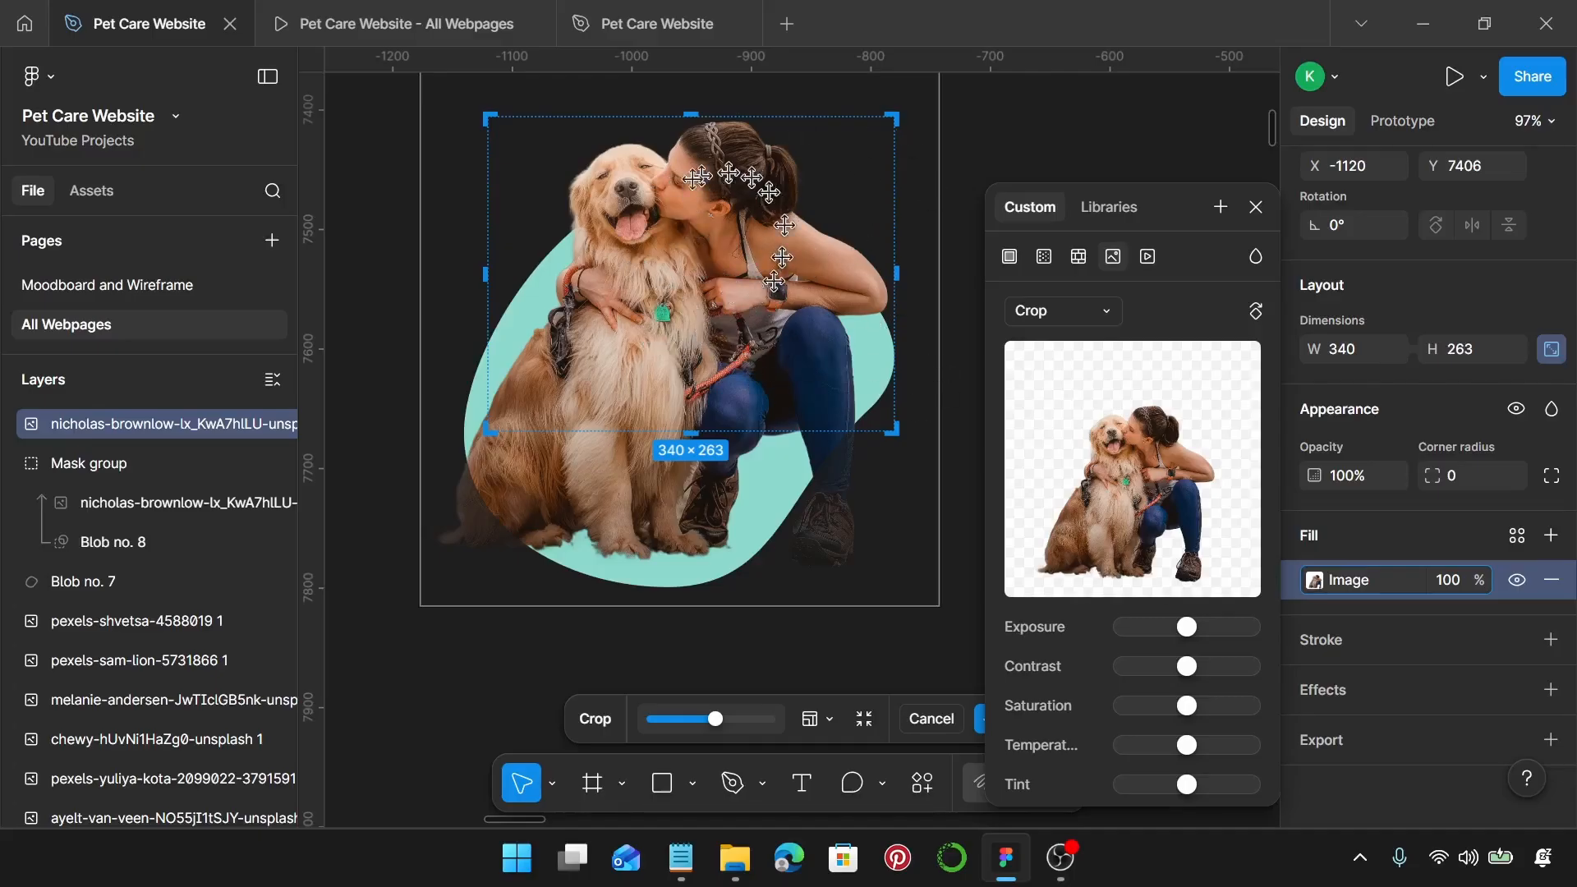
Step: Tighten the crop's lower edge across the woman's knee to about 340 × 251 and apply the crop
scroll(725, 172, "up", 5)
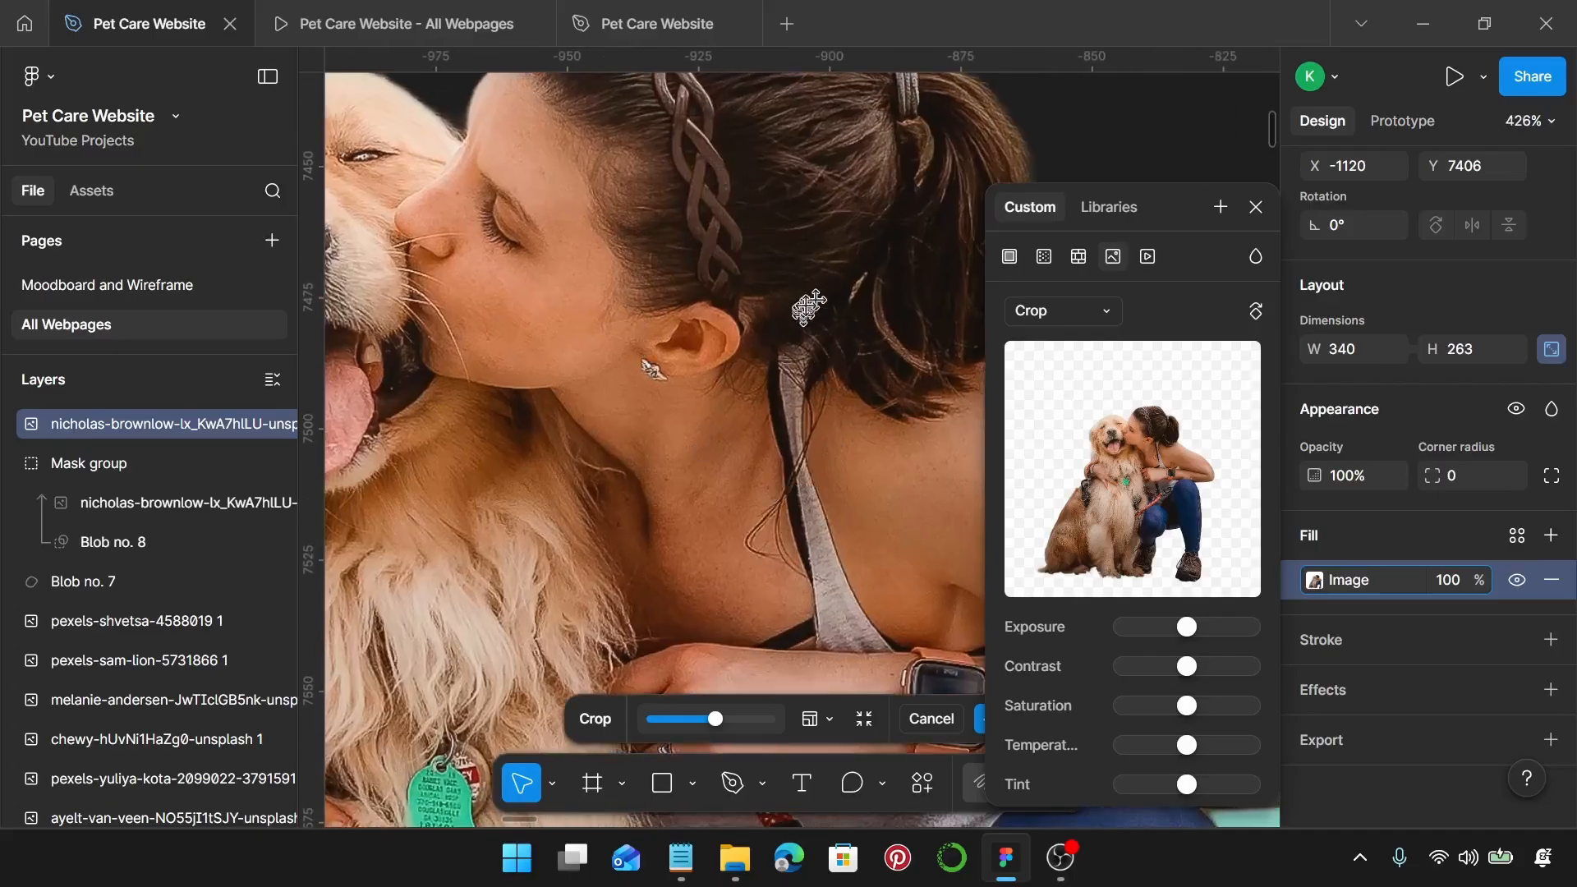
scroll(810, 303, "down", 3)
scroll(810, 303, "down", 2)
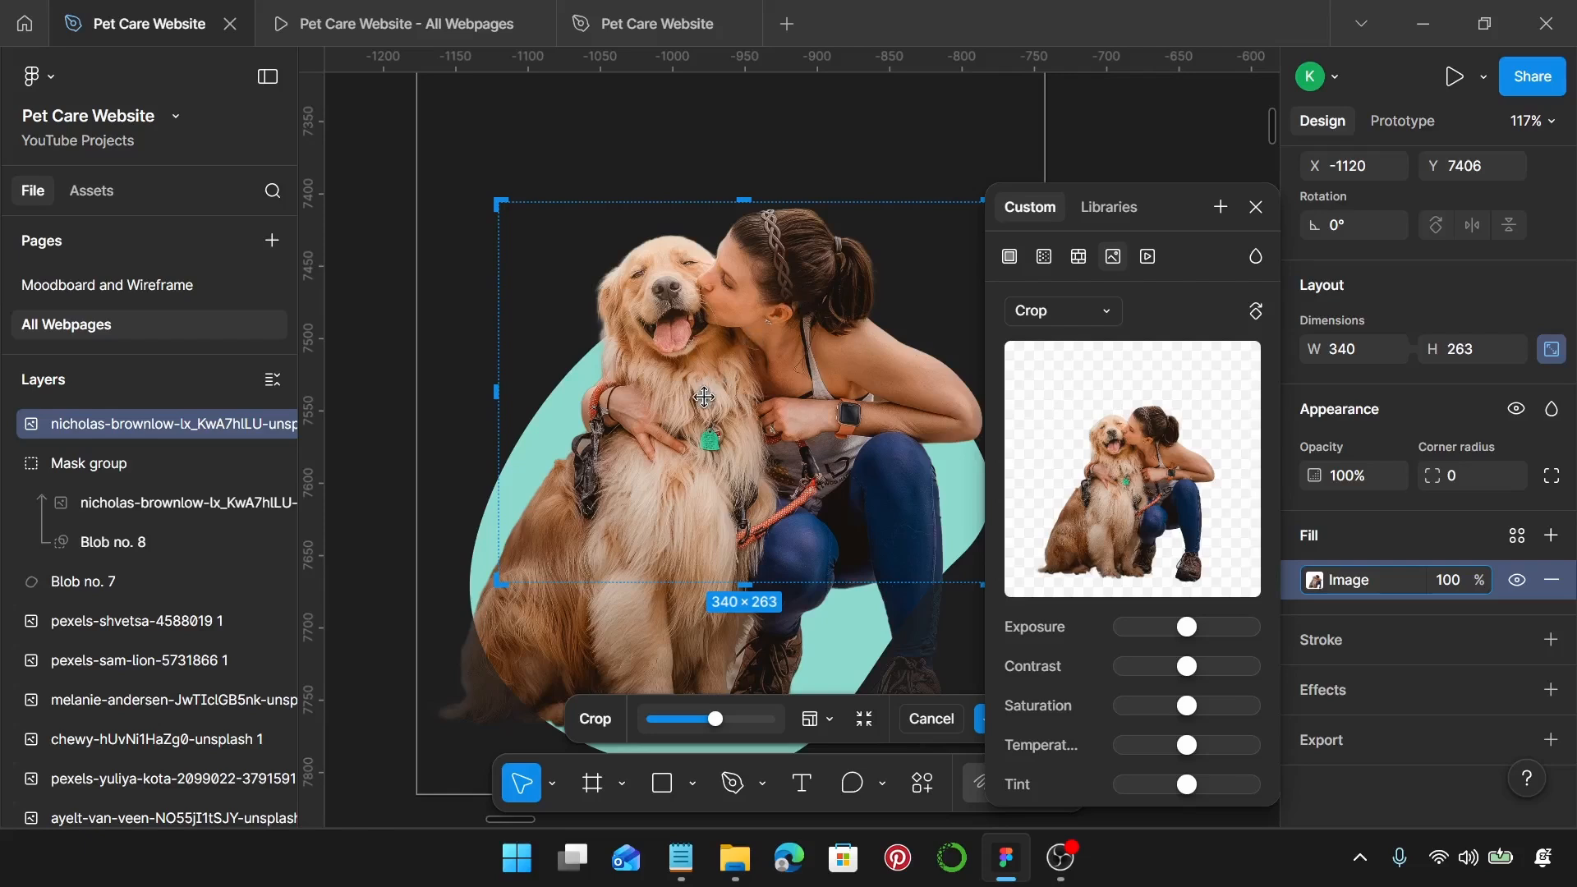
scroll(704, 402, "down", 3)
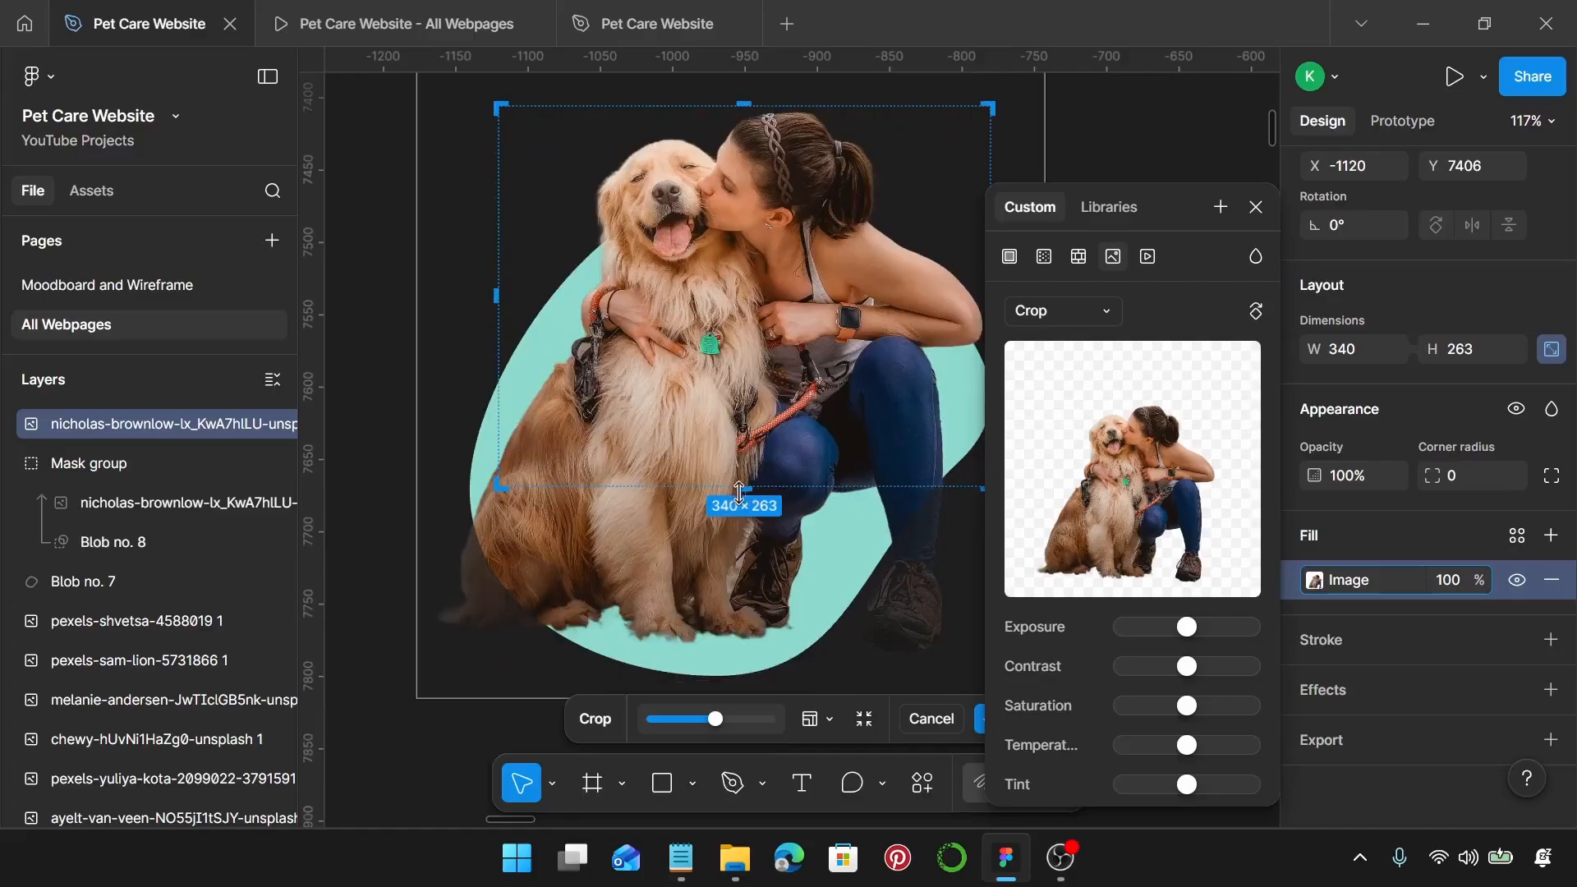
scroll(739, 493, "right", 1)
mouse_move(695, 487)
left_mouse_down()
mouse_move(696, 468)
mouse_move(698, 496)
left_mouse_up()
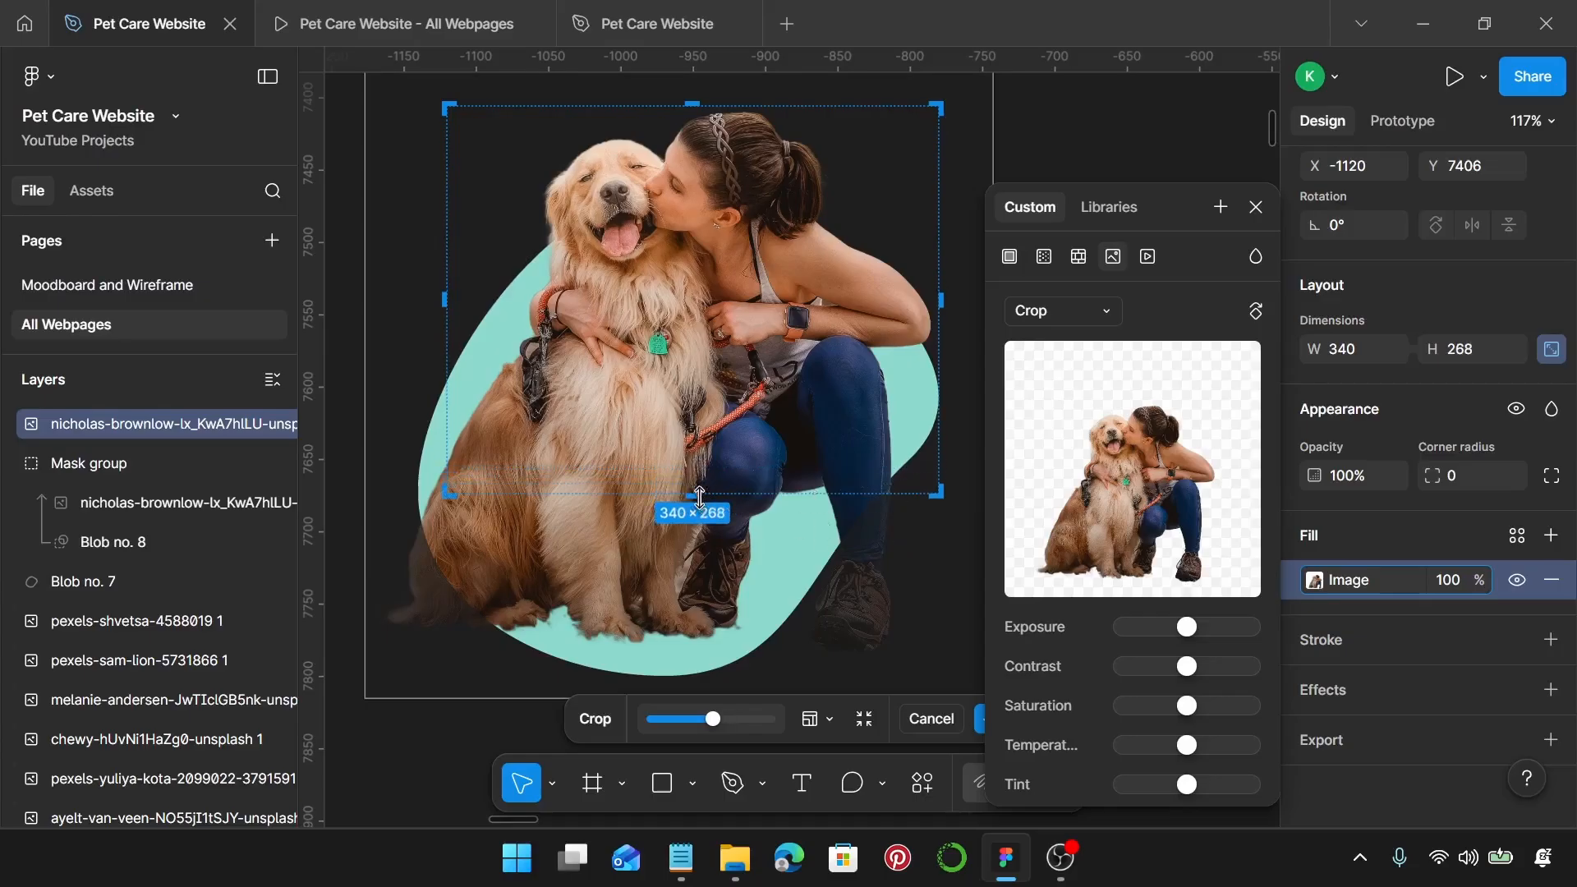
left_click_drag(696, 493, 707, 468)
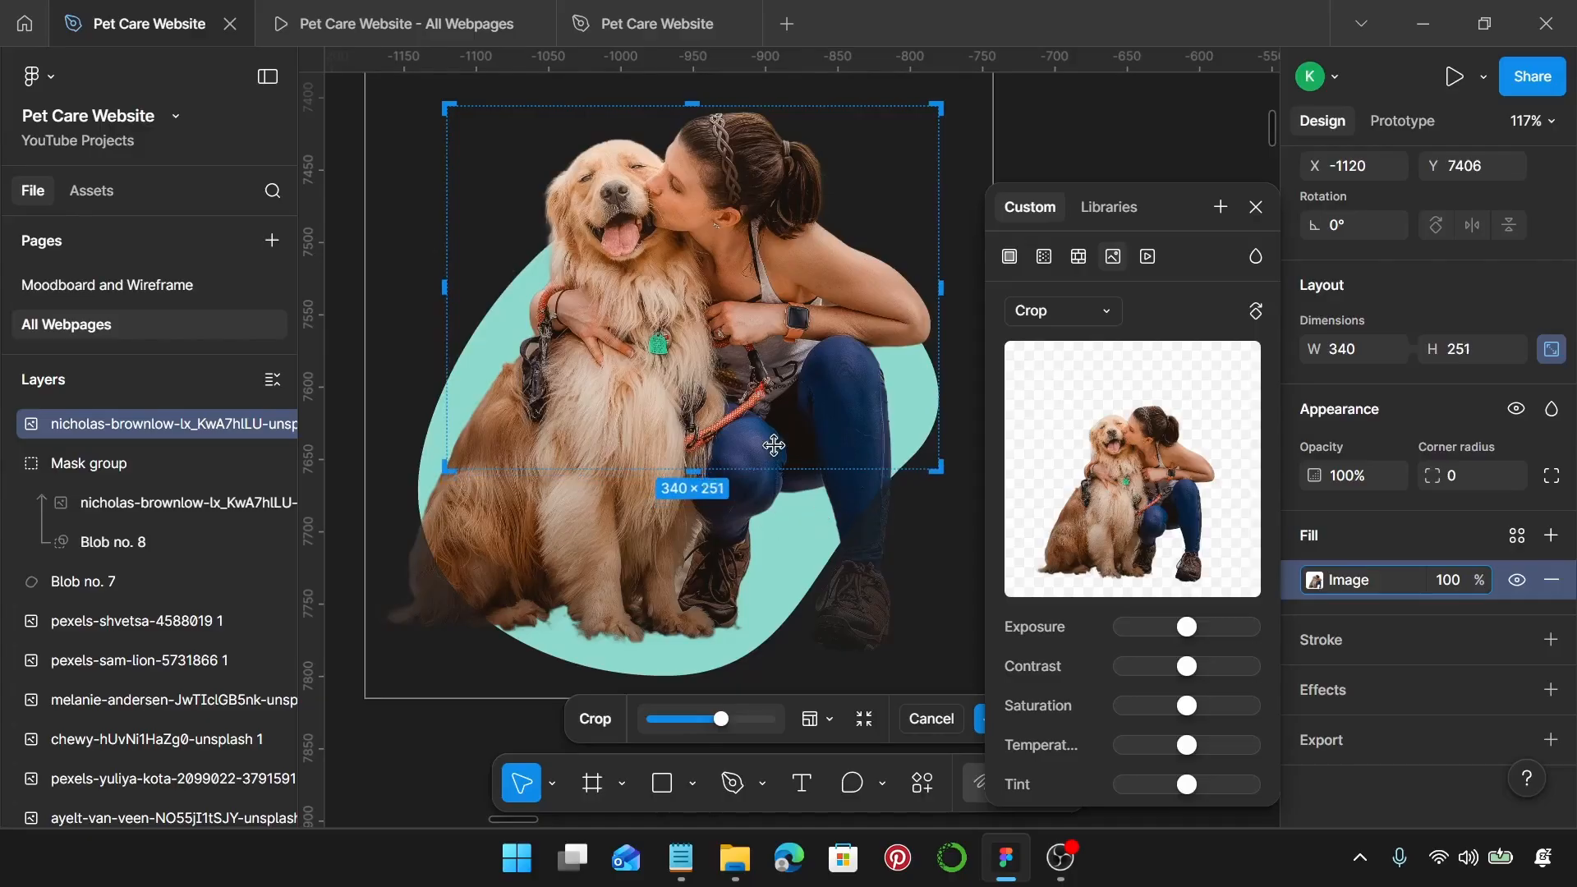
key("Return")
left_click(1080, 489)
Step: Group the cropped photo, mask group and green blob, and lock the group's aspect ratio
scroll(1082, 490, "down", 5)
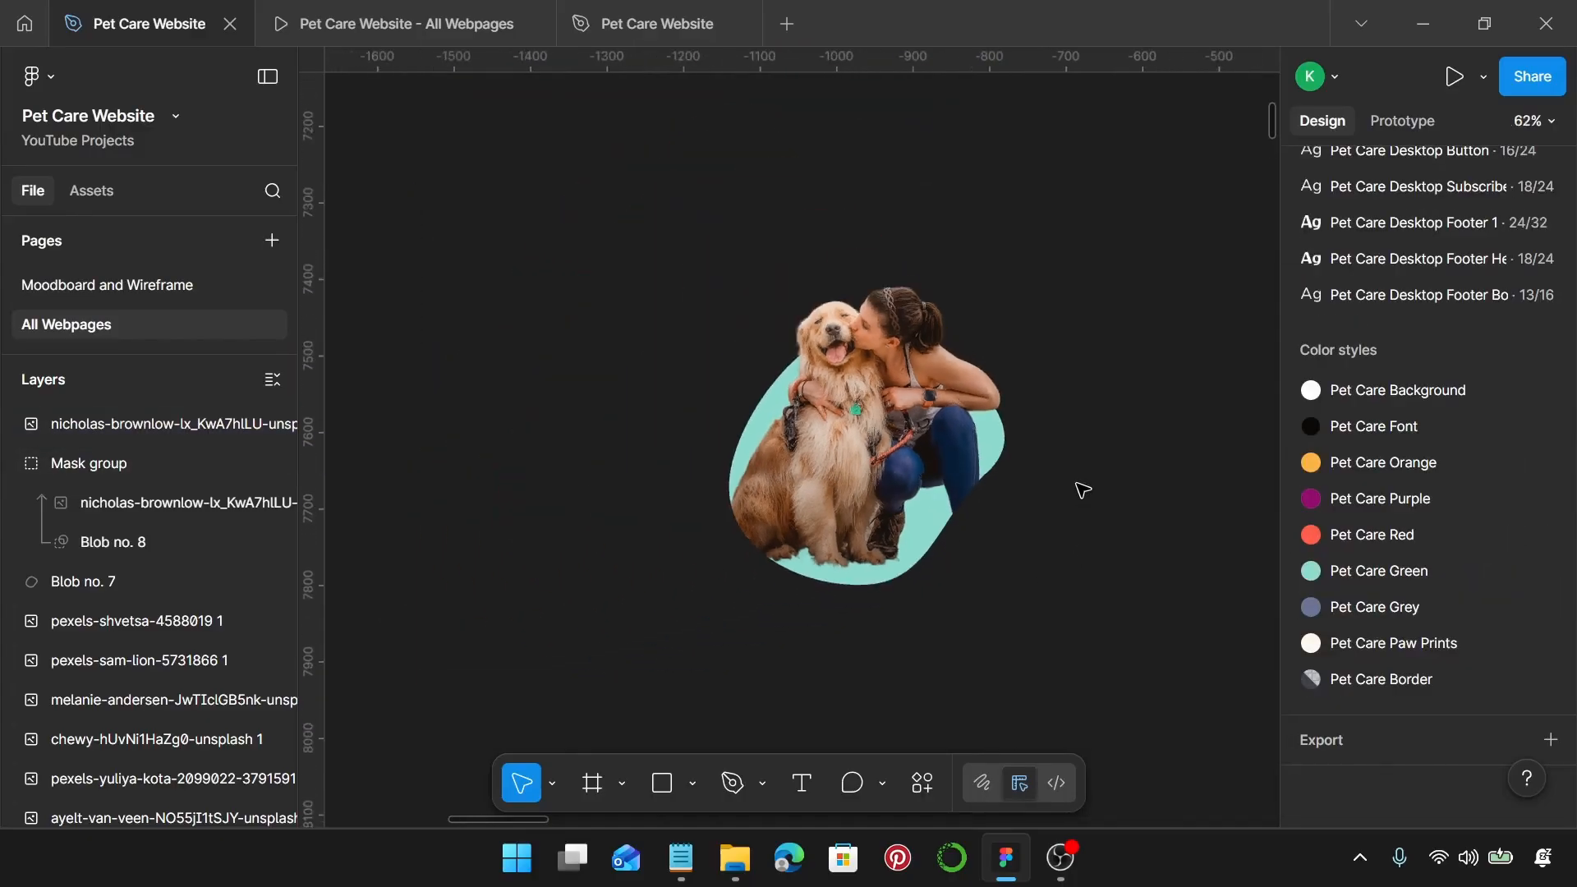
scroll(1026, 678, "right", 4)
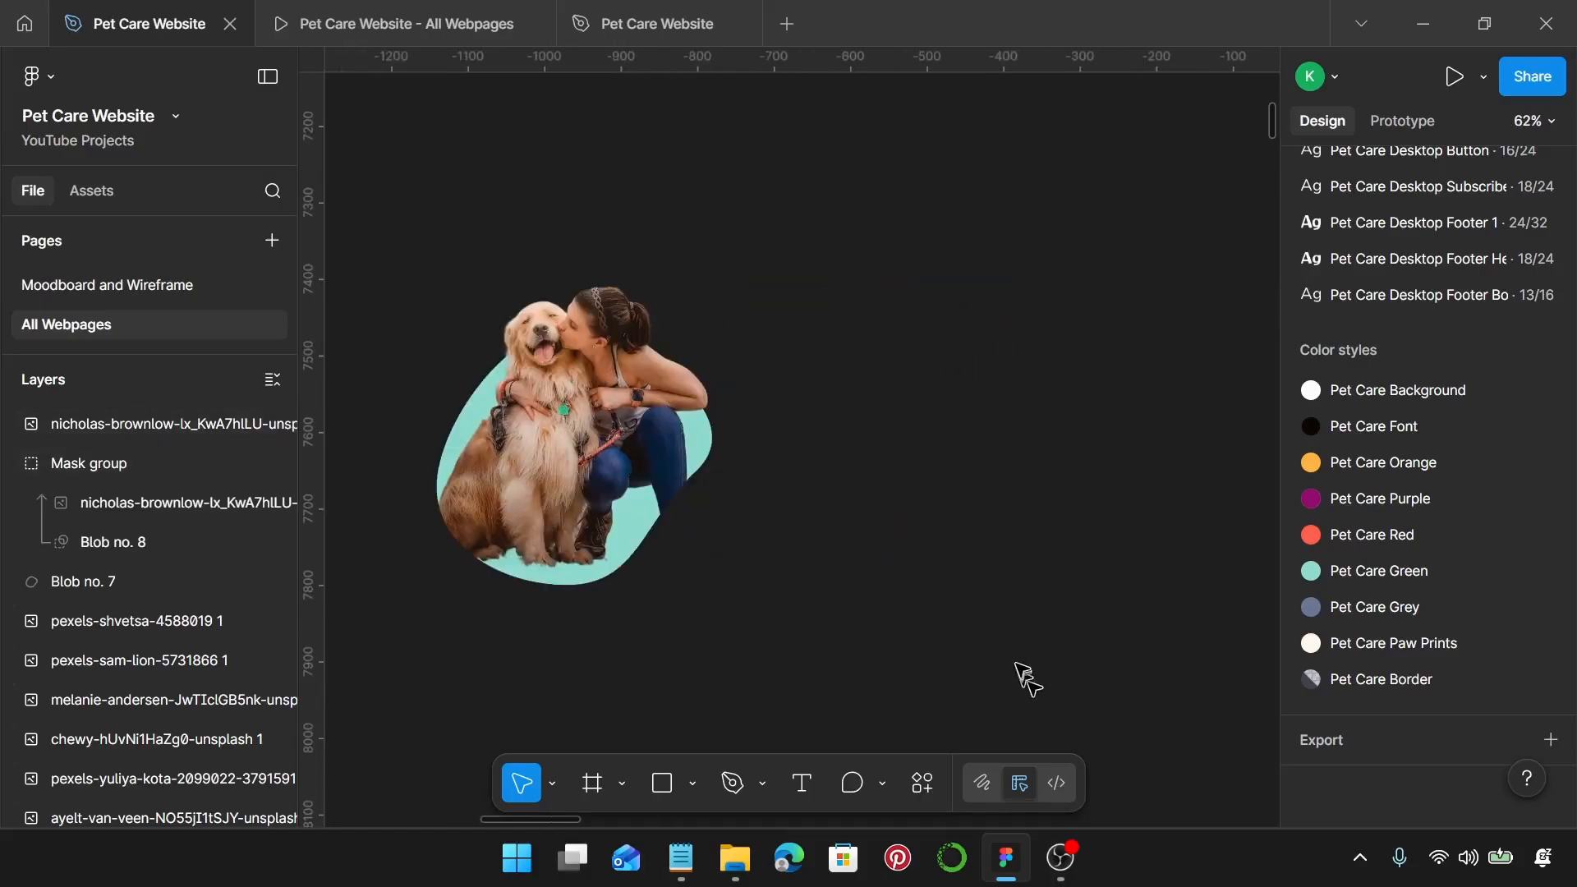
scroll(1017, 658, "left", 2)
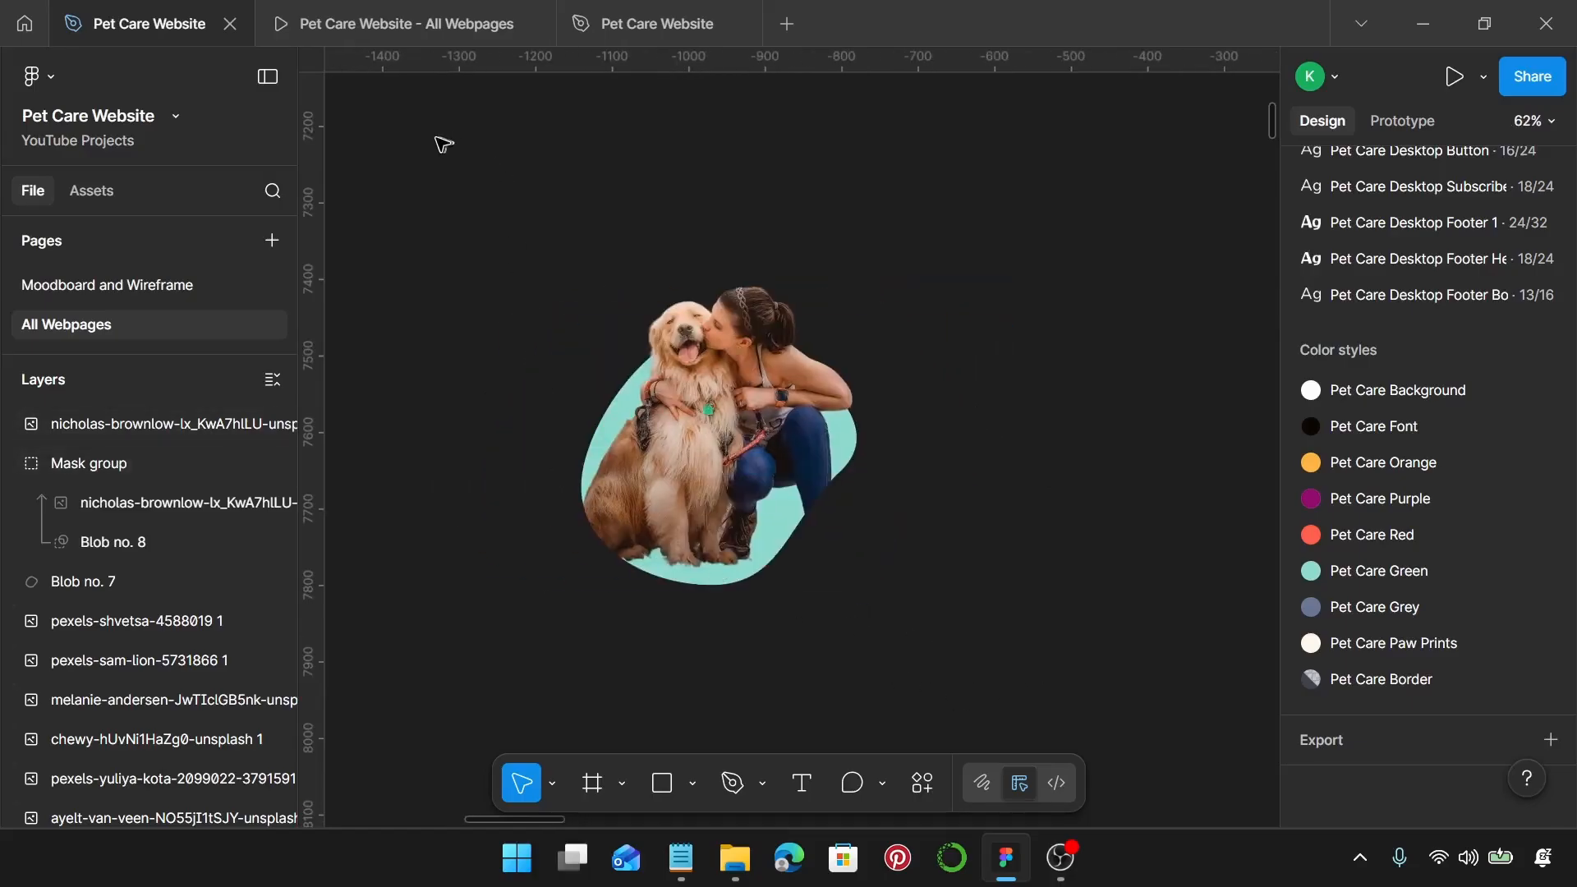
left_click_drag(436, 138, 1035, 665)
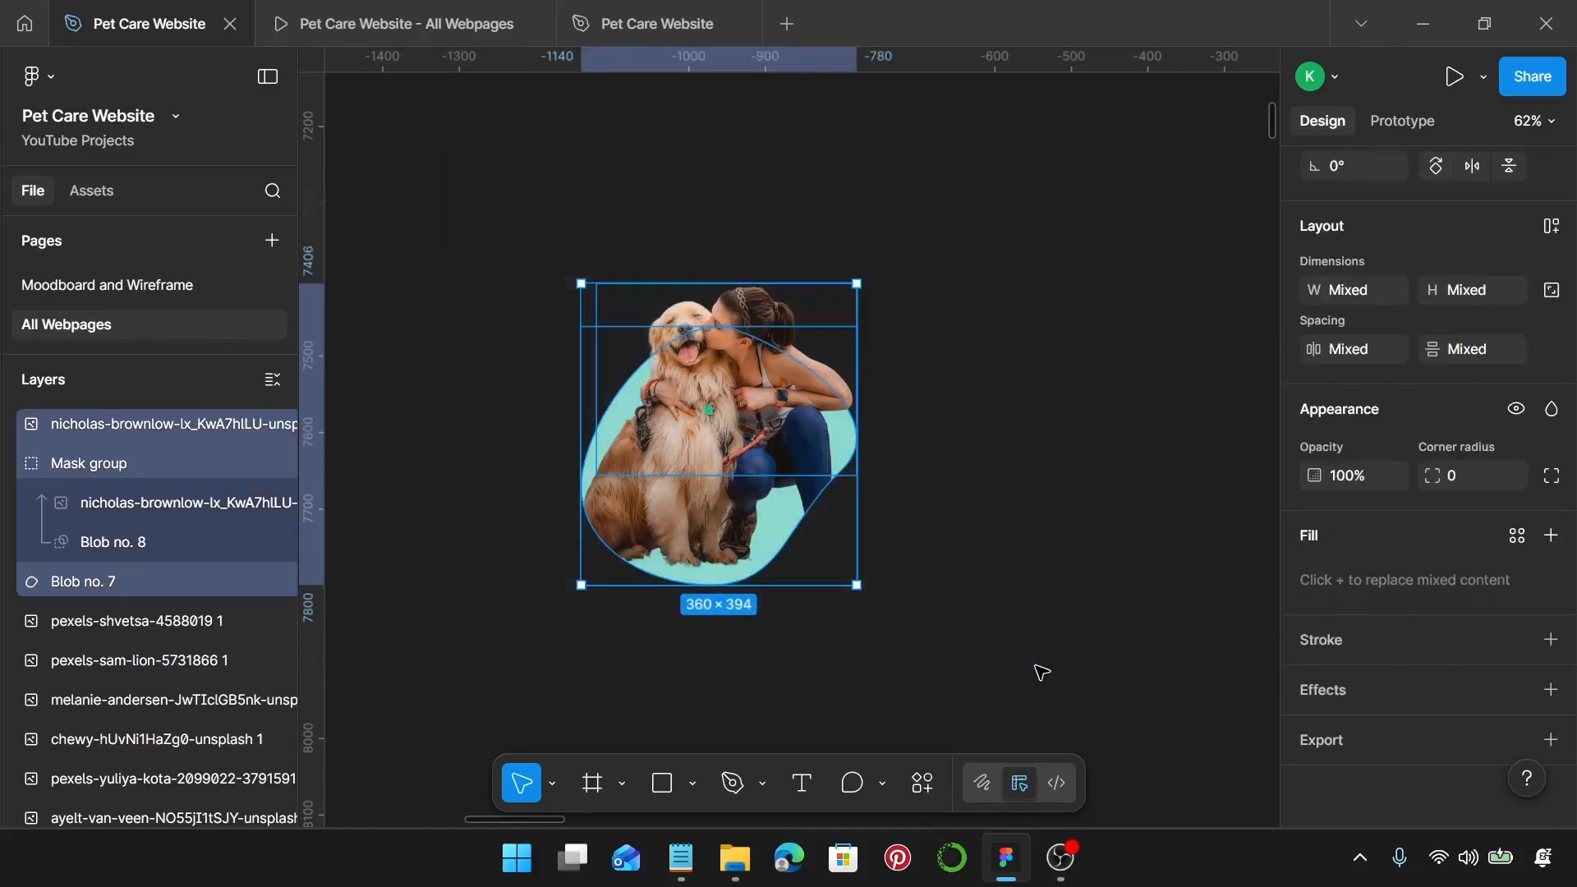
key("ctrl+g")
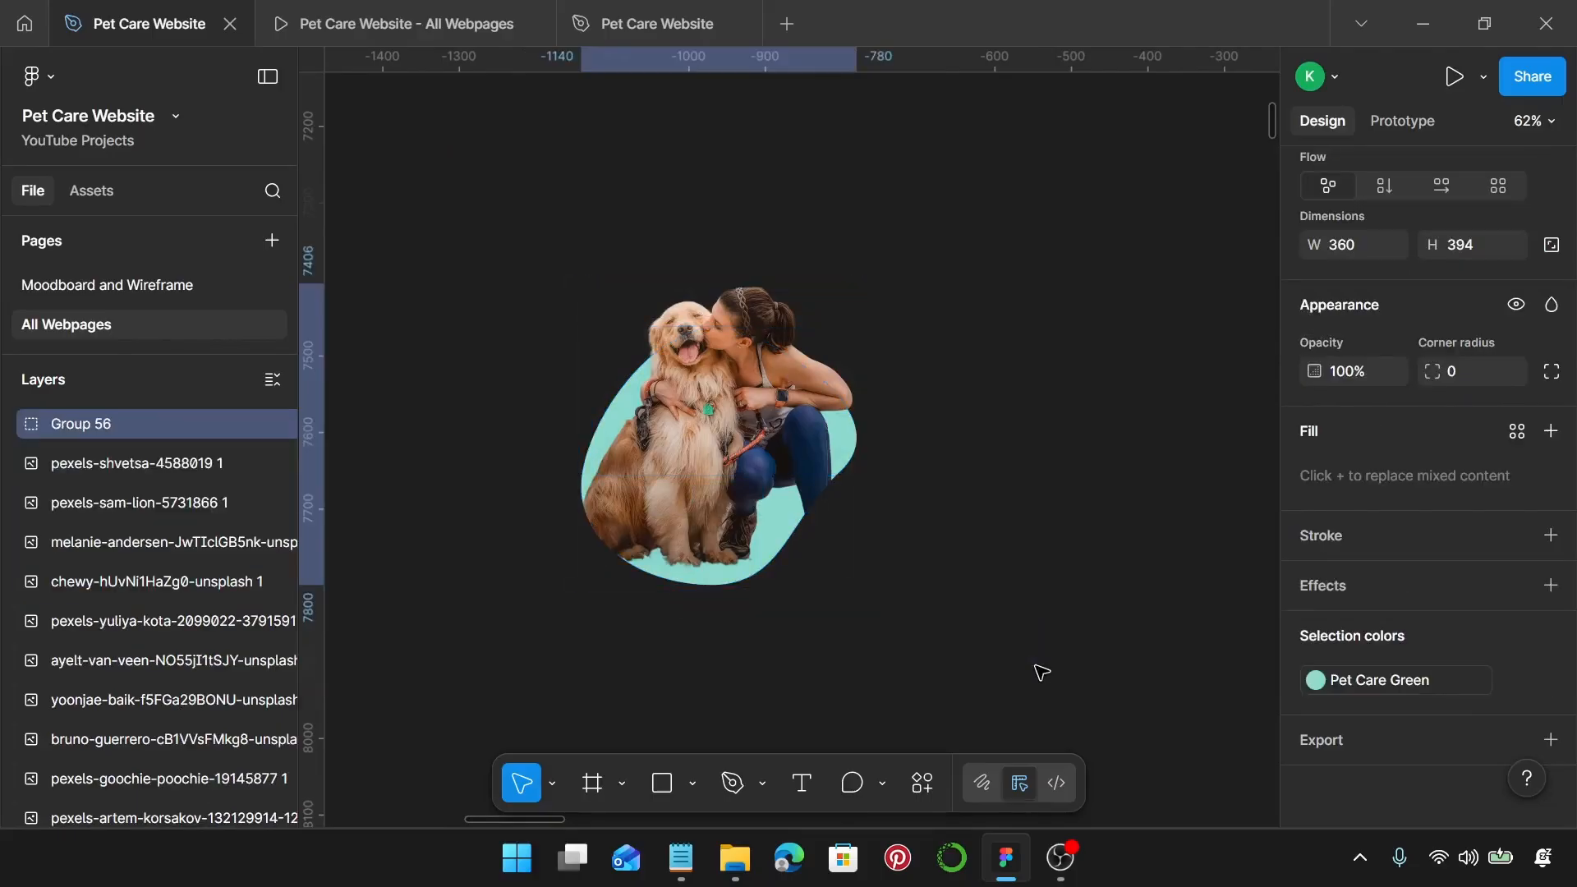
scroll(1395, 386, "up", 2)
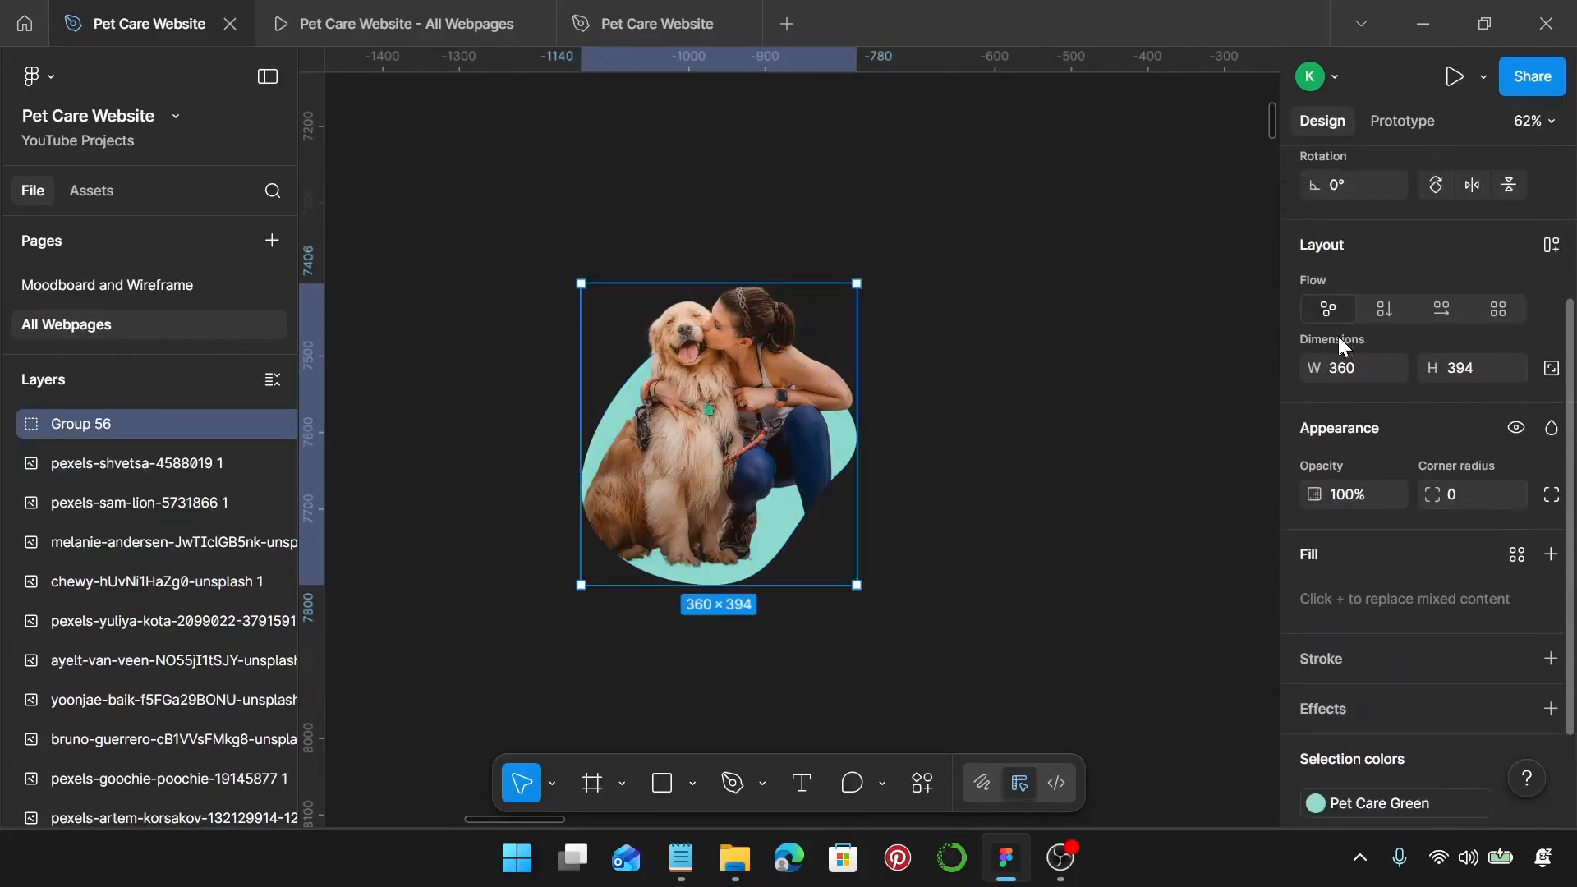
left_click(1551, 368)
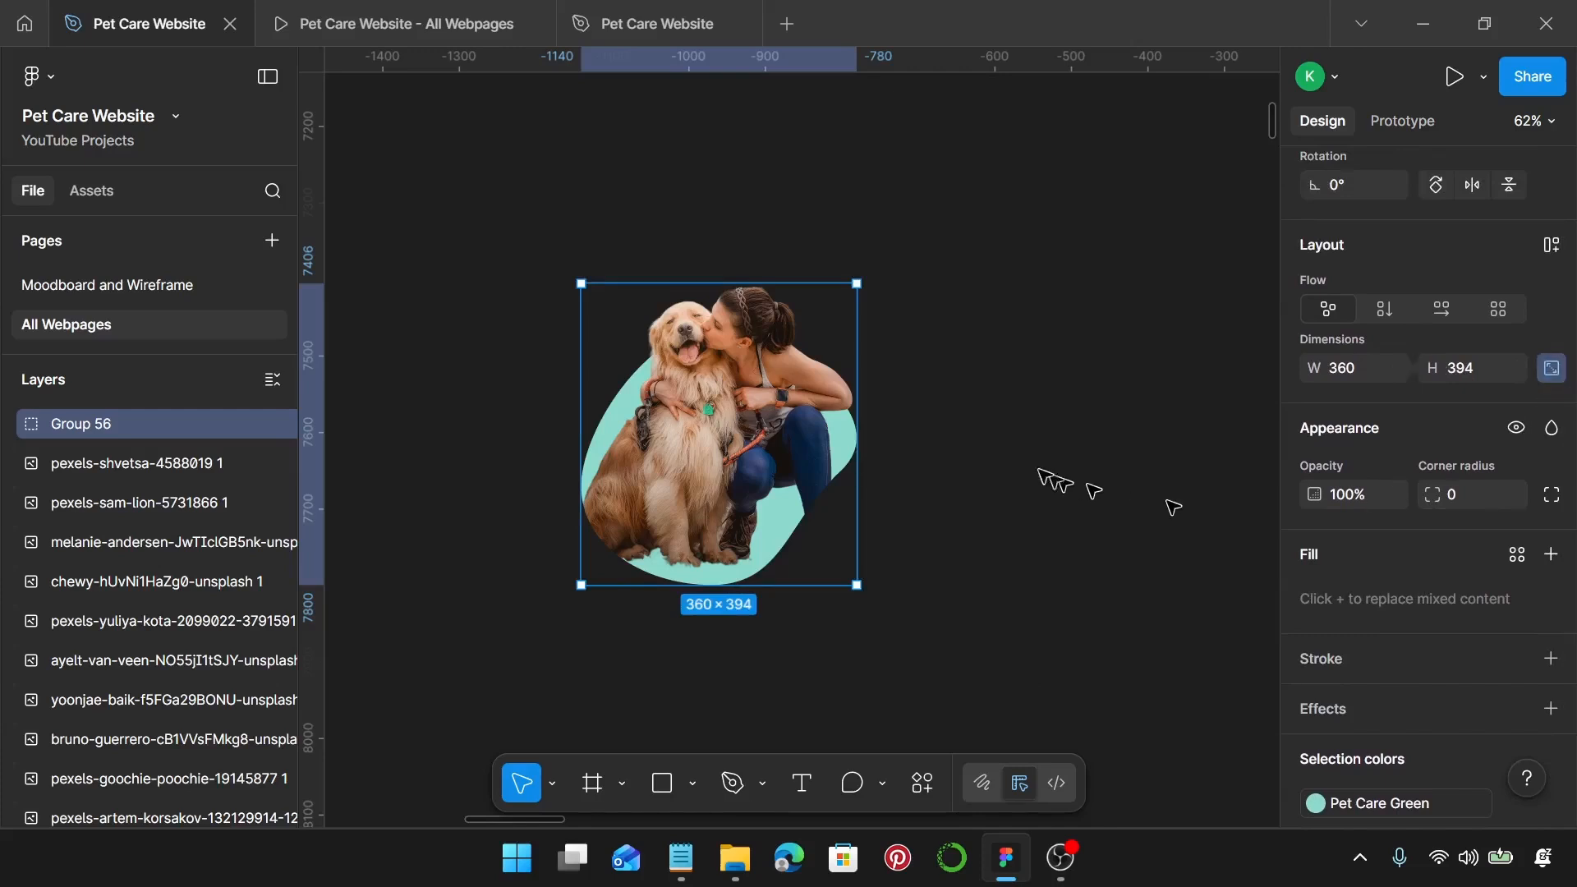
left_click_drag(856, 448, 942, 460)
key("ctrl+z")
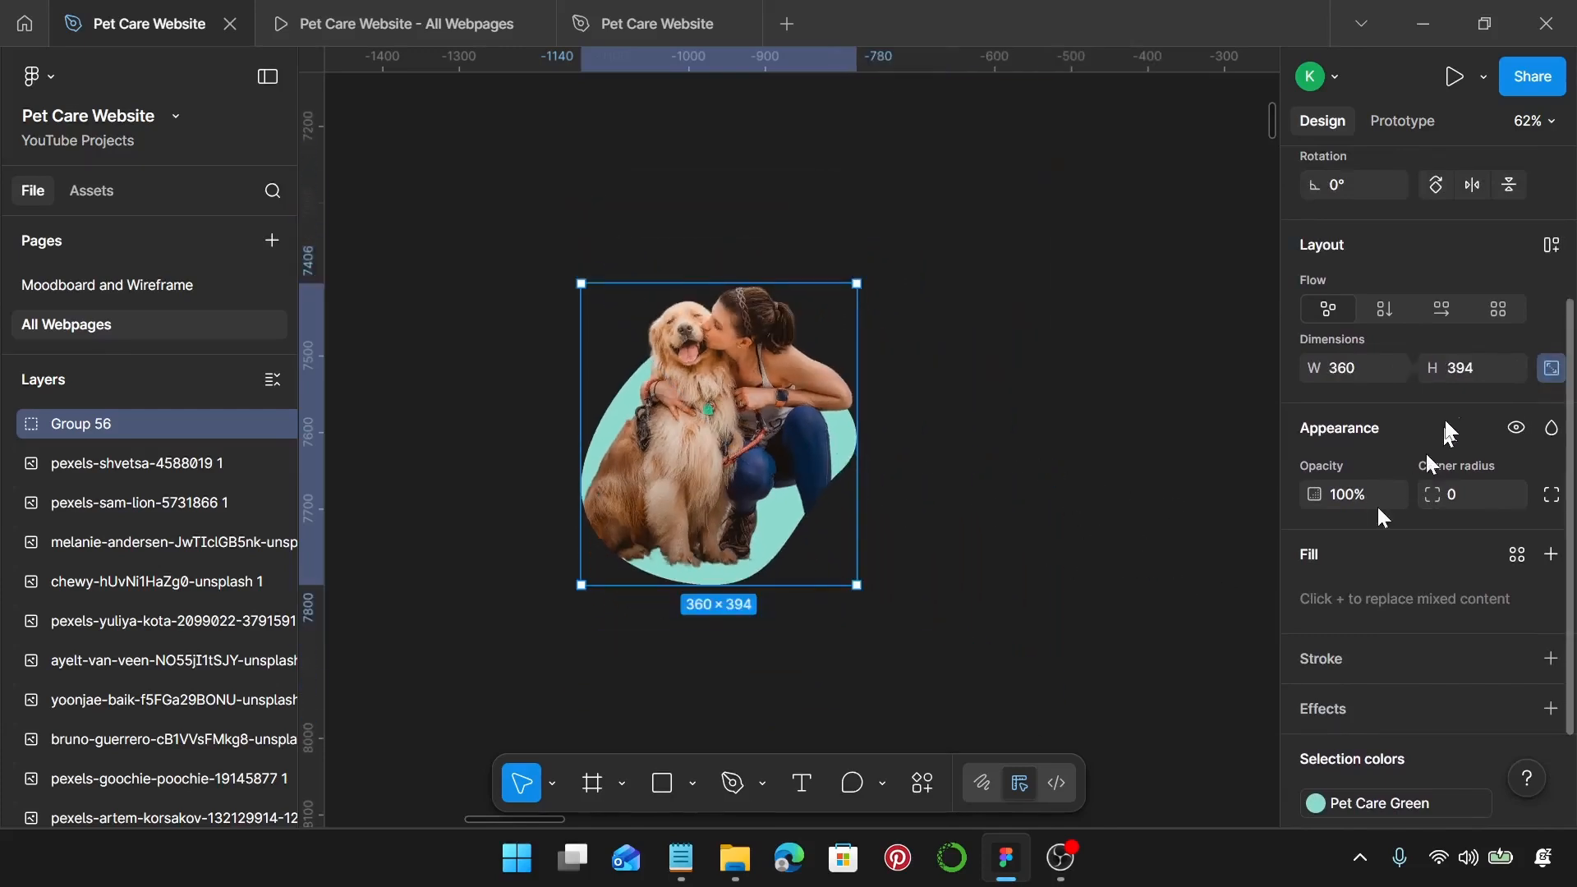
Step: Move the grey blob beside the man-with-cat photo to about X -1263, Y 8477 and set its width to 360
scroll(833, 462, "down", 1)
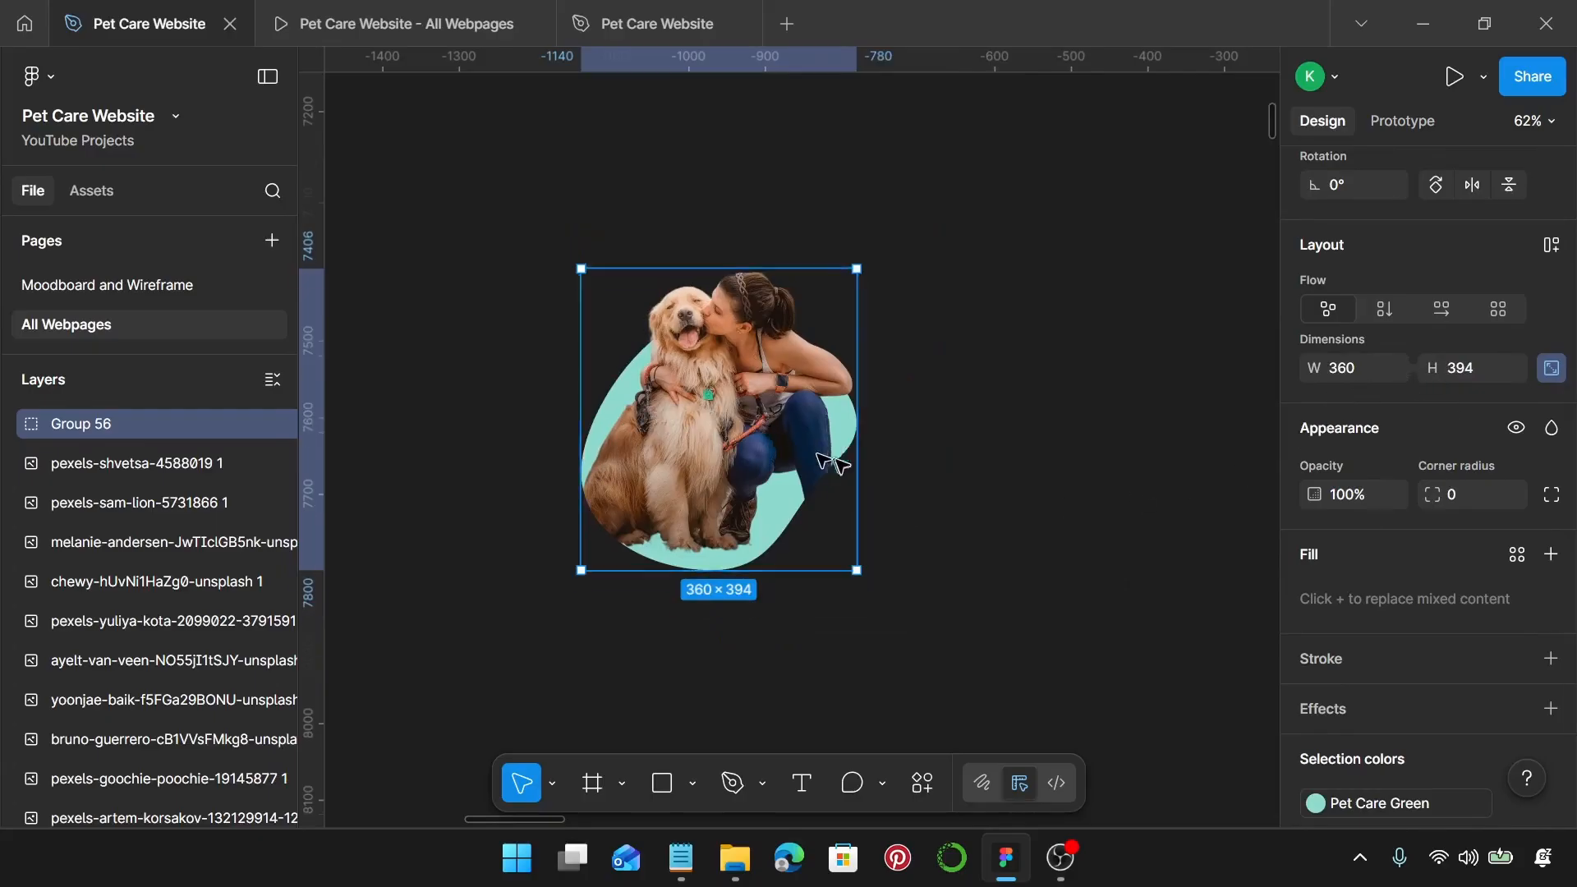
scroll(852, 457, "down", 5)
scroll(851, 457, "down", 3)
scroll(852, 457, "down", 5)
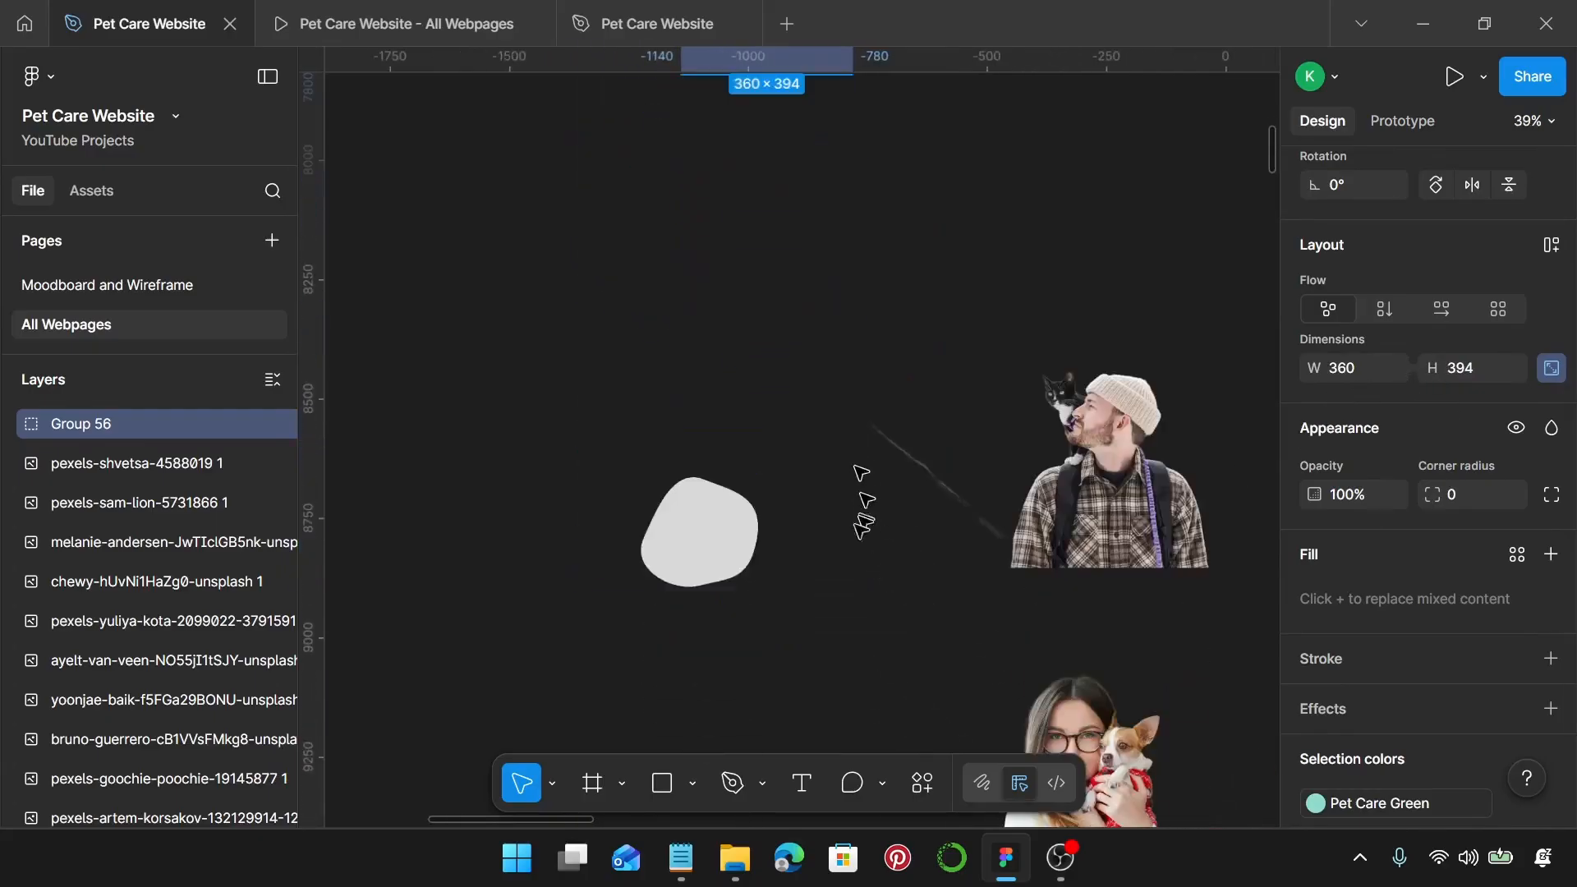
left_click_drag(700, 539, 686, 448)
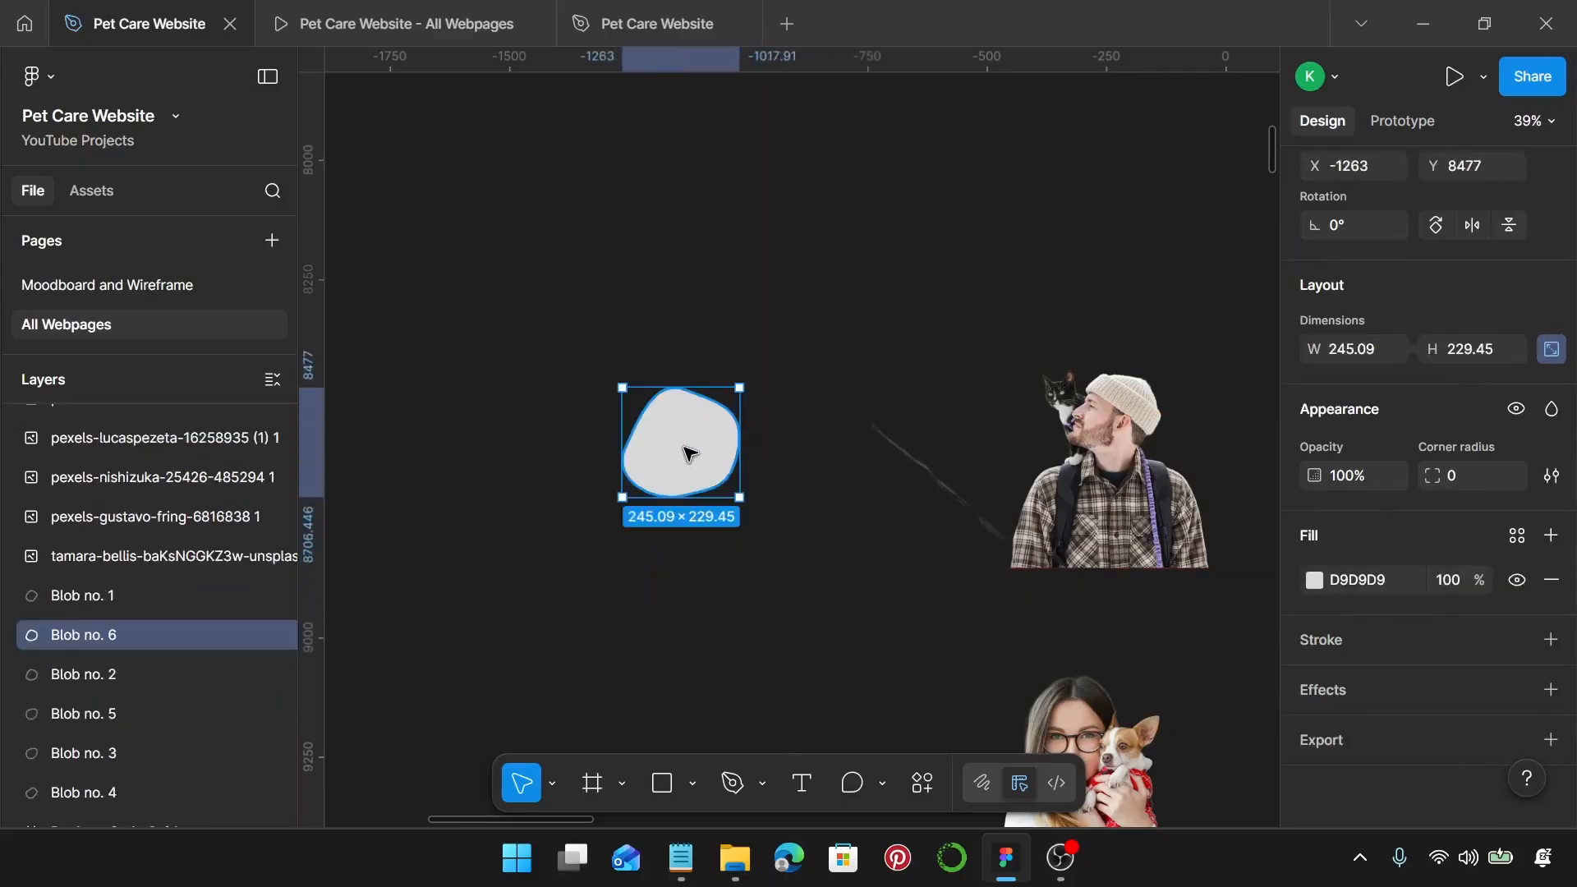
left_click(1343, 353)
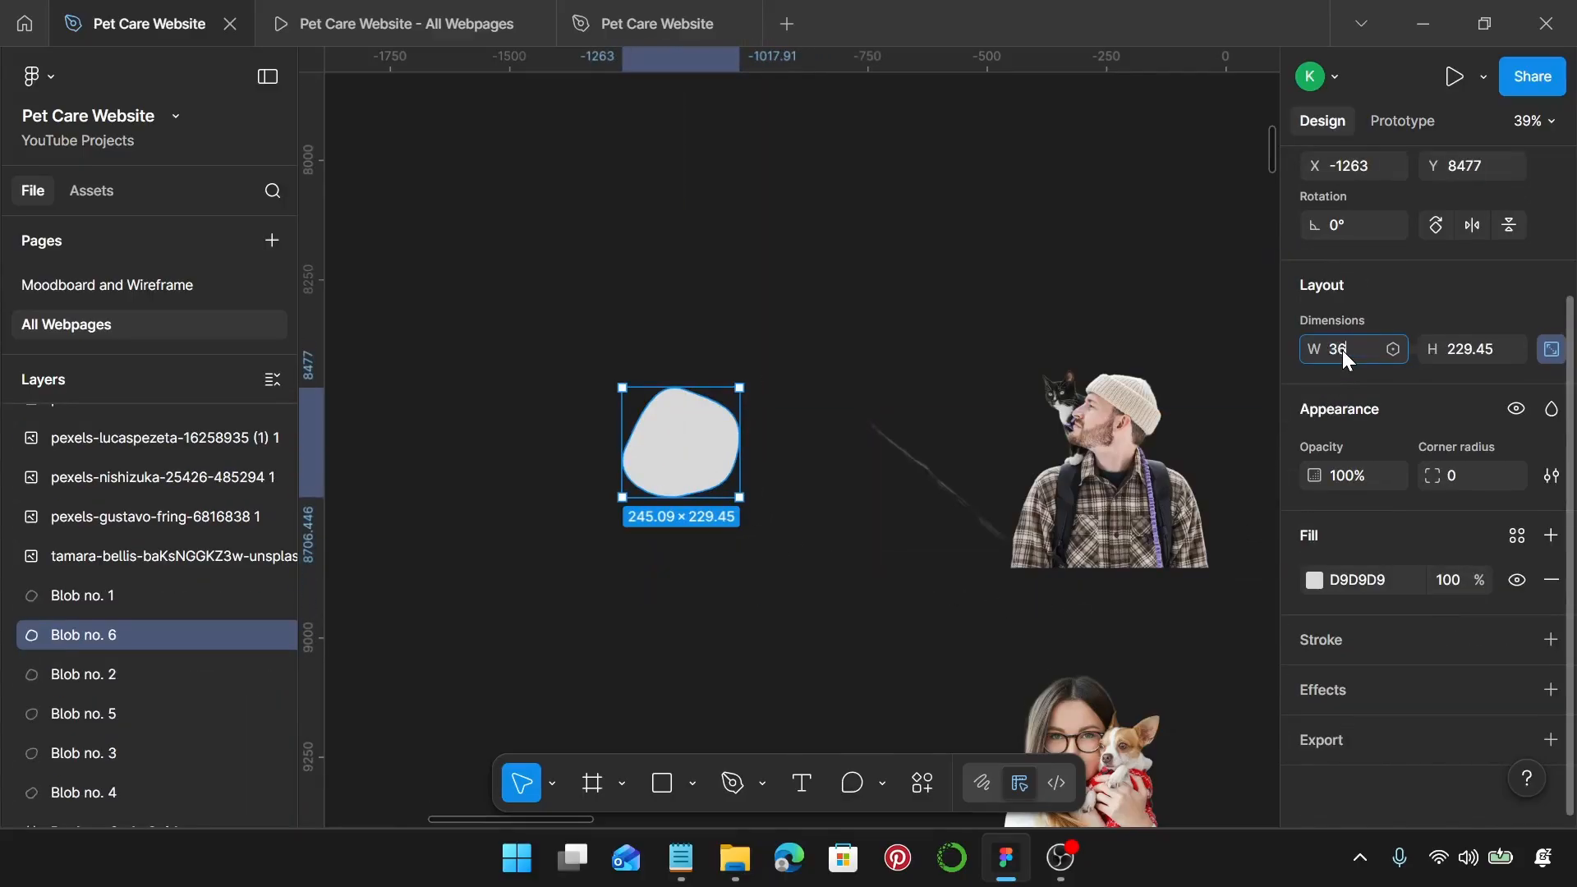
key("Return")
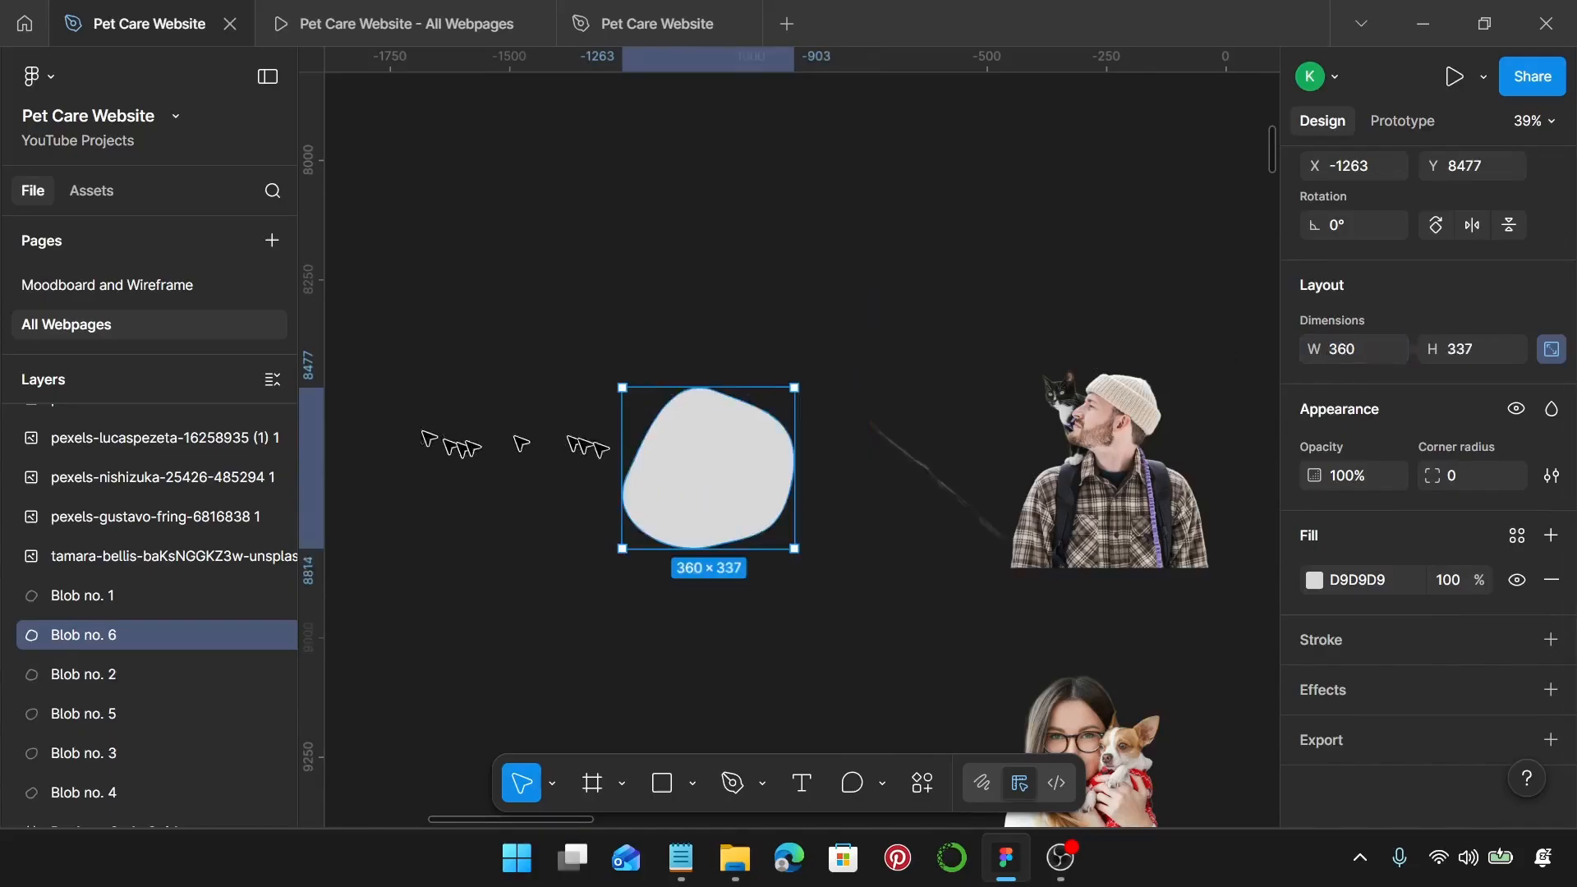
Step: Move the grey blob to about X -1371, Y 8438 and bring it, followed by the man-with-cat photo, to the front
left_click_drag(692, 479, 659, 471)
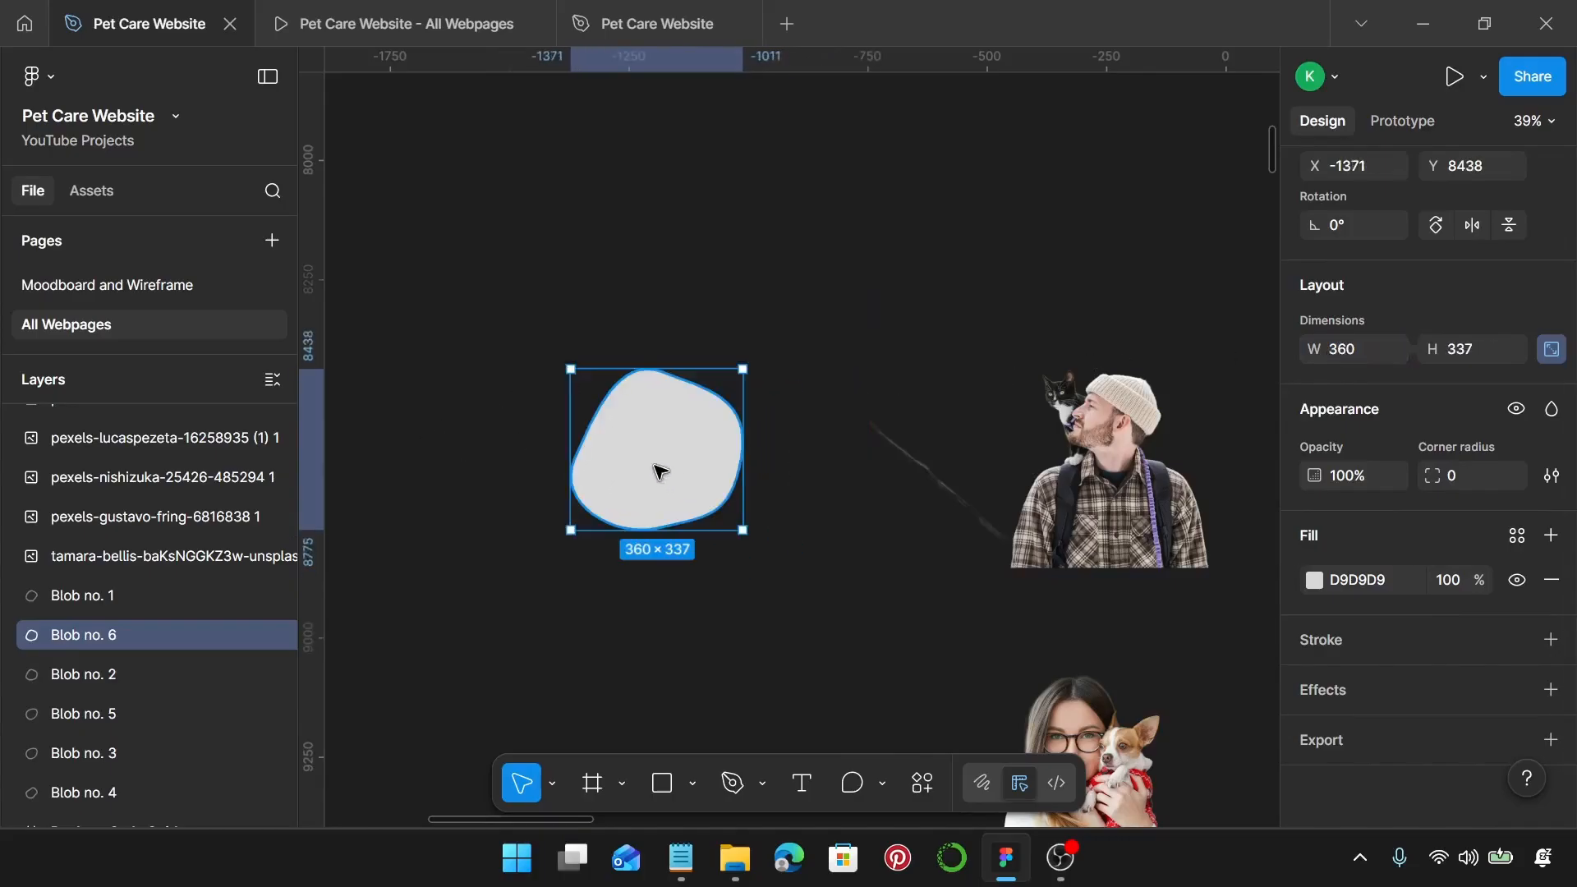
key("]")
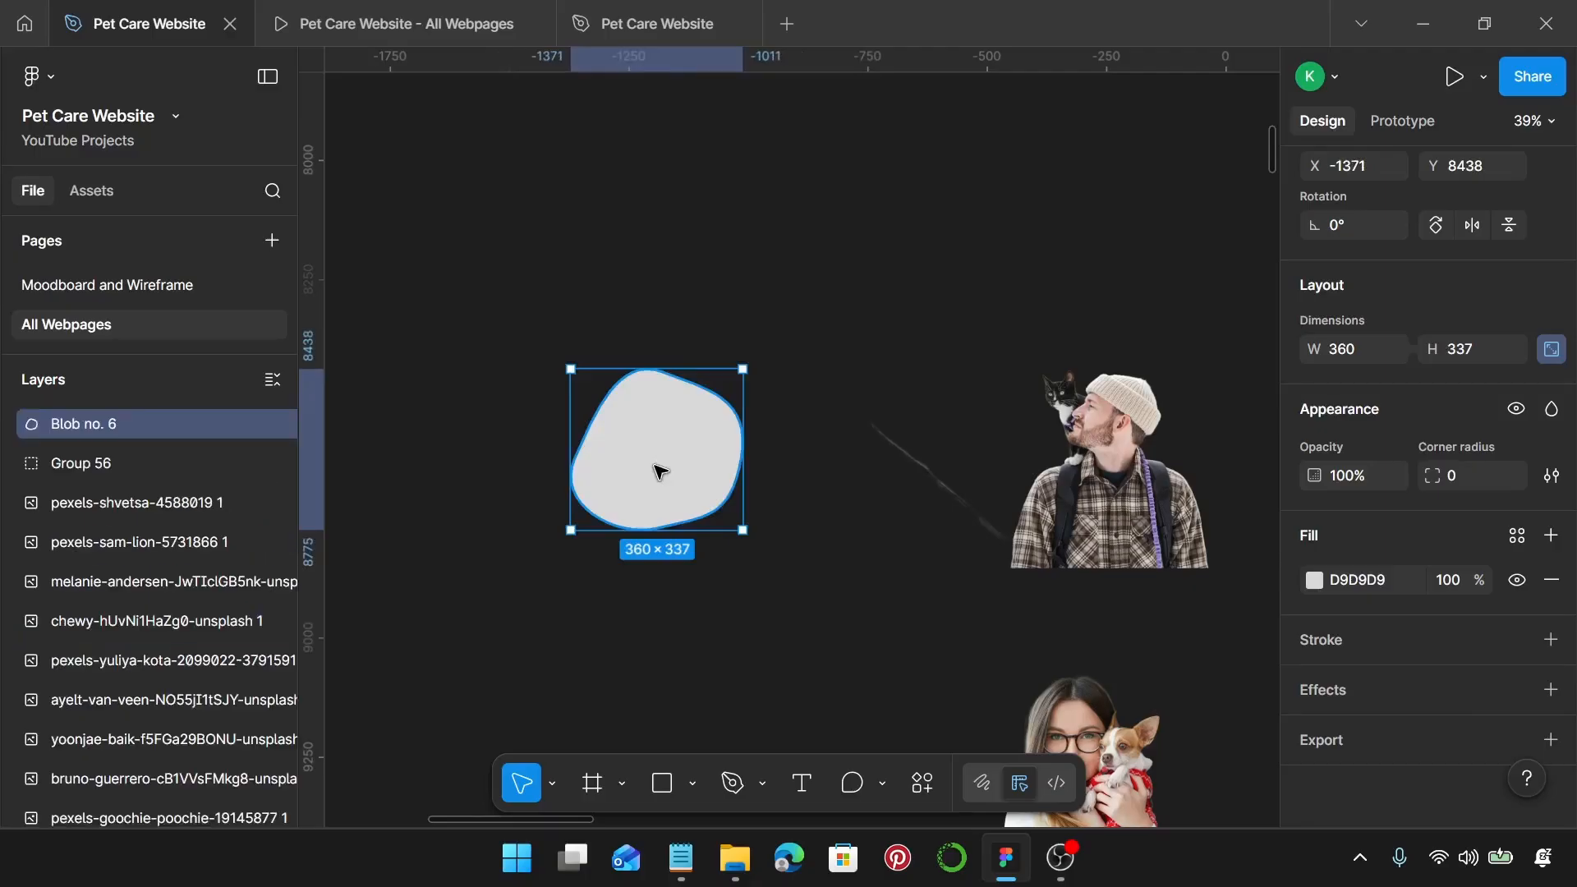
left_click(1074, 464)
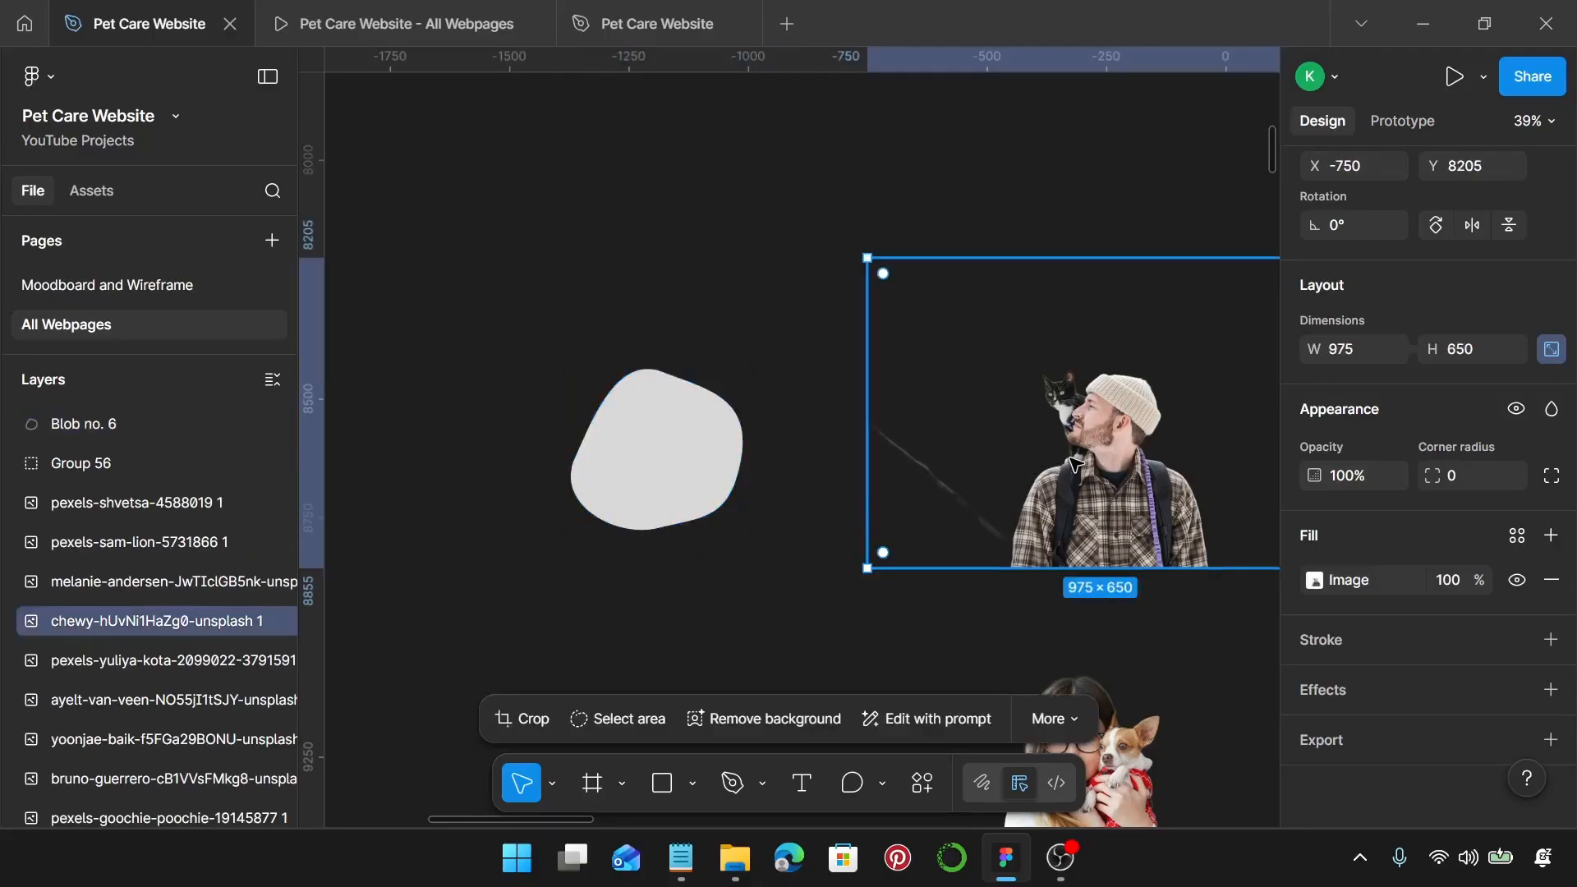
key("]")
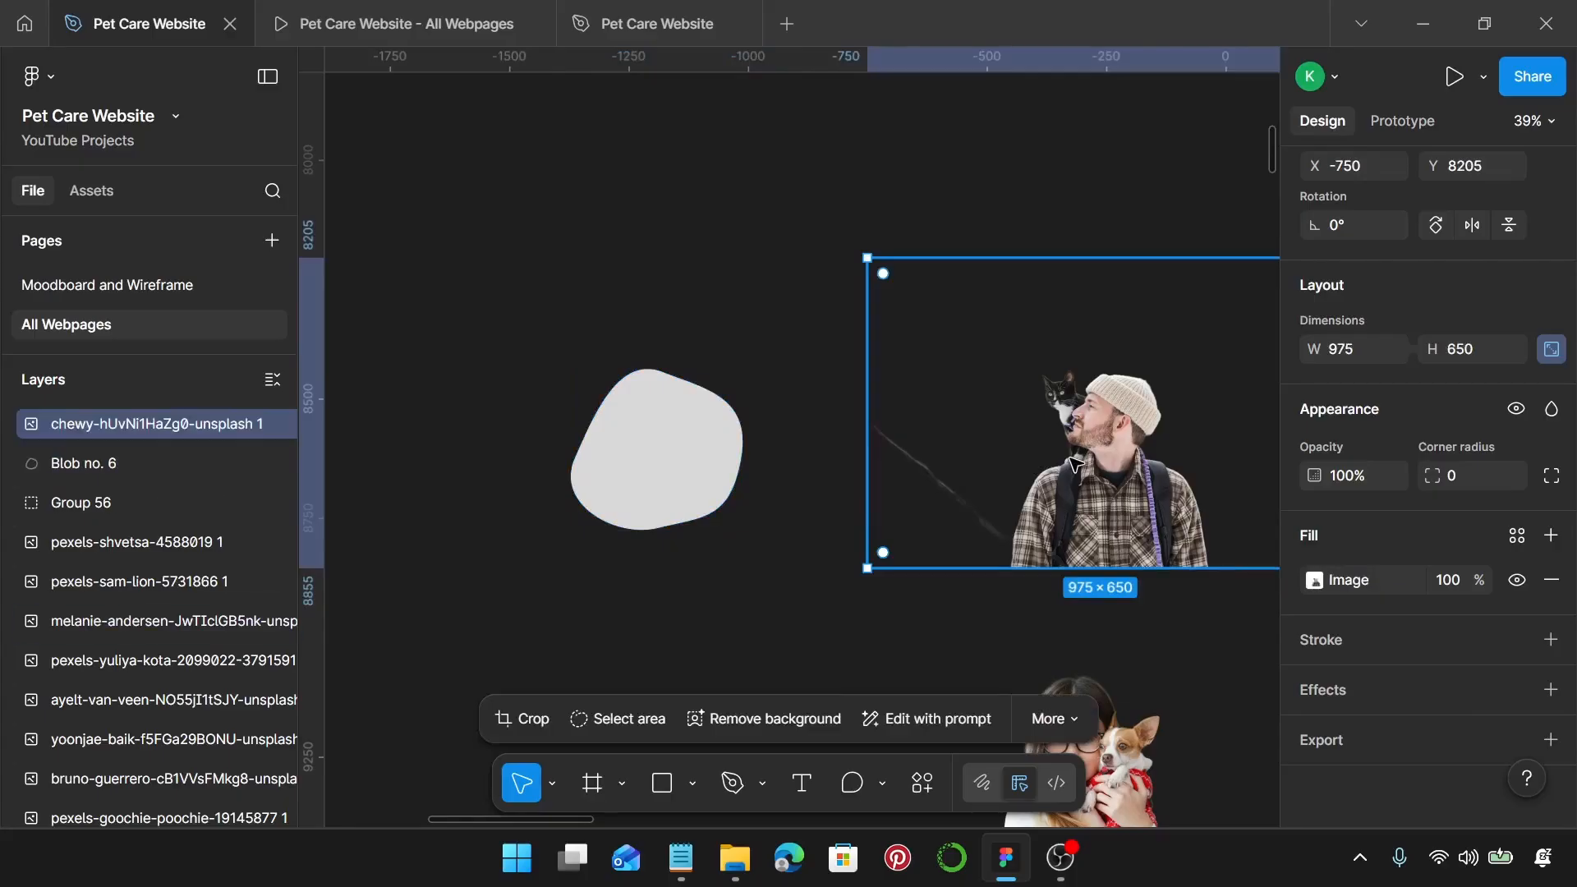
Step: Duplicate the grey blob in place and set the man-with-cat photo's width to 862 with its proportions locked
left_click(689, 464)
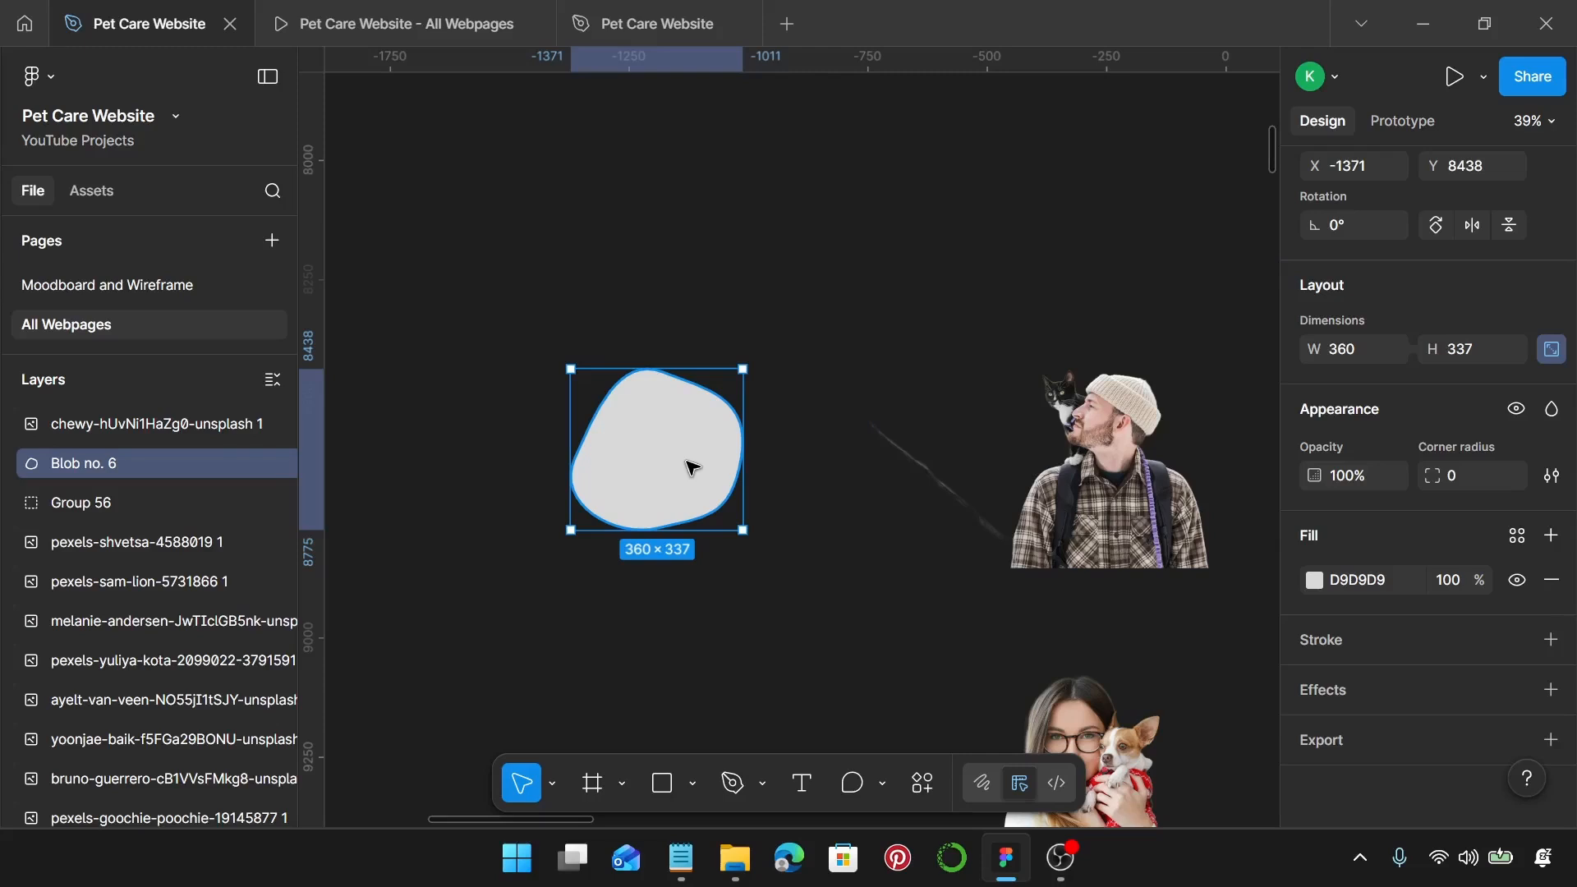
key("ctrl+d")
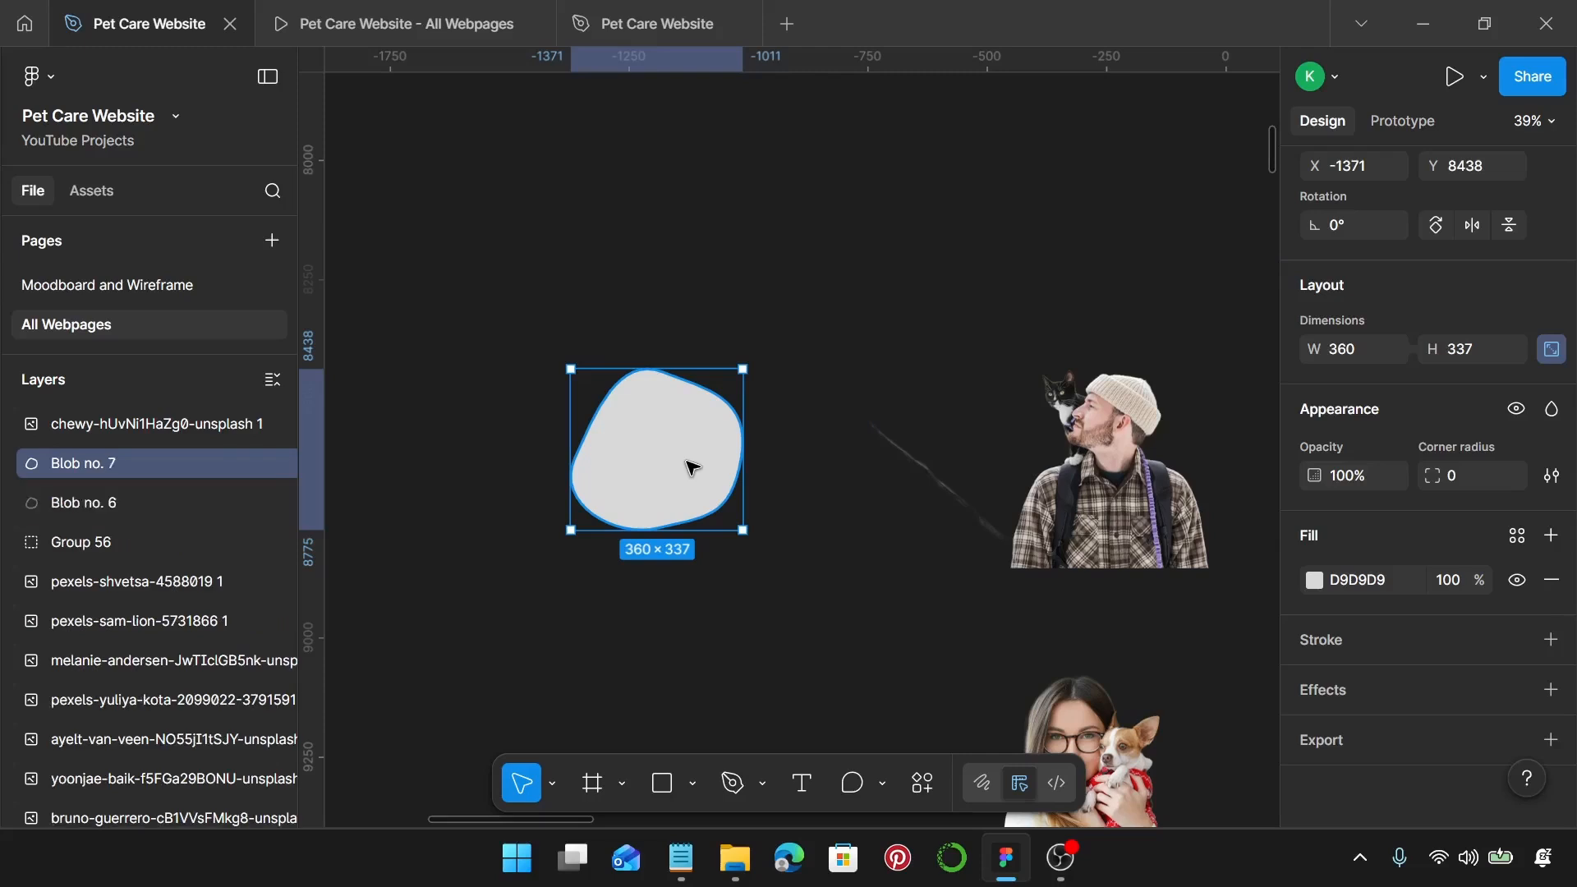
left_click(1143, 495)
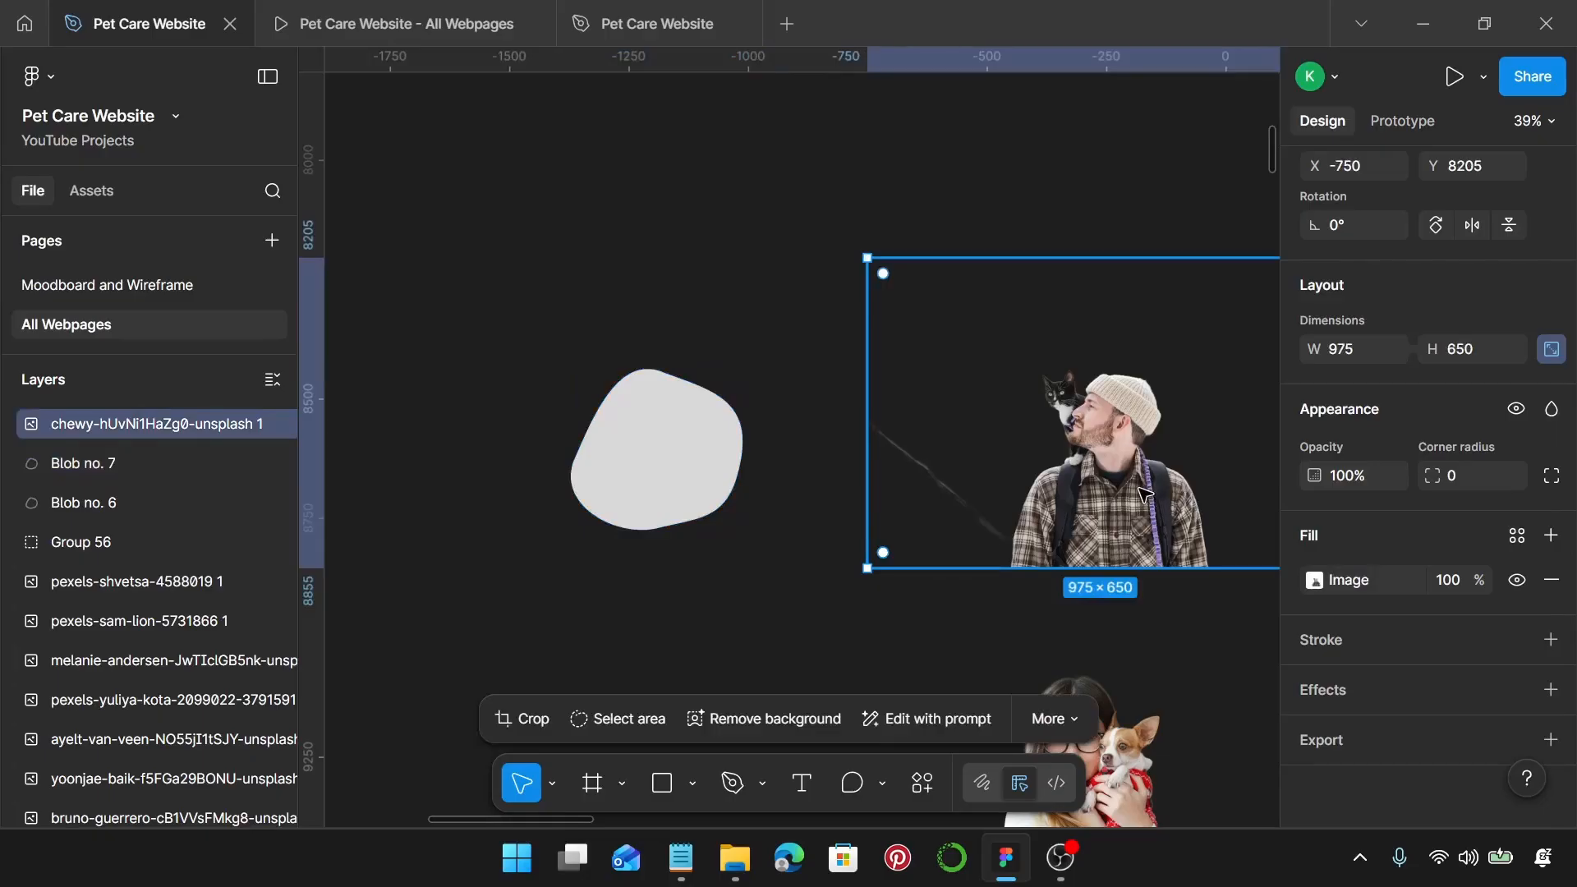
left_click(1356, 359)
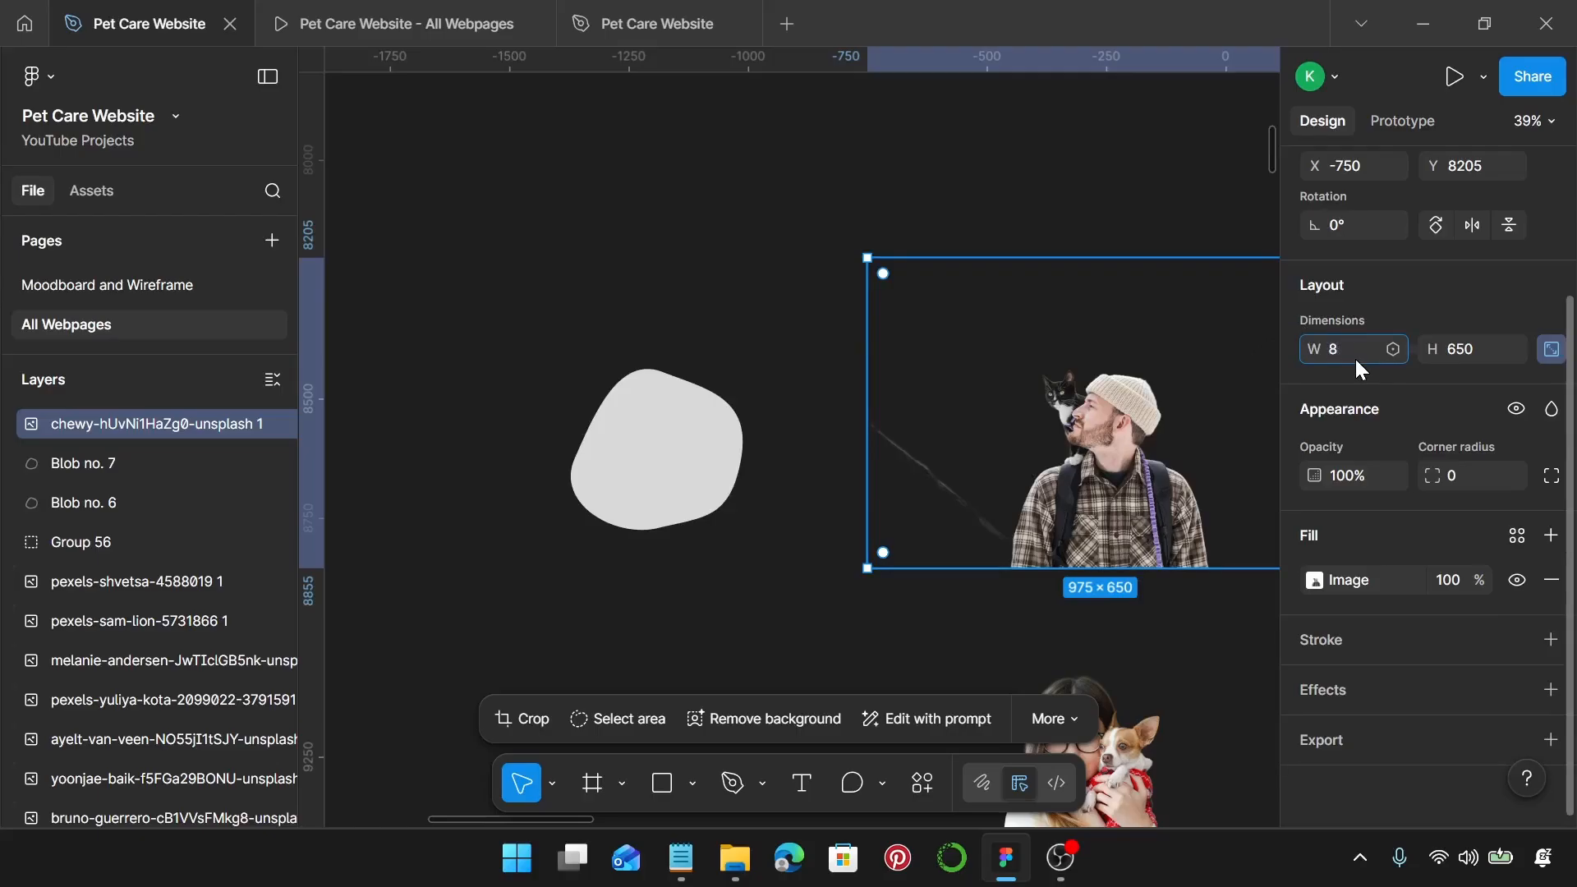
key("Return")
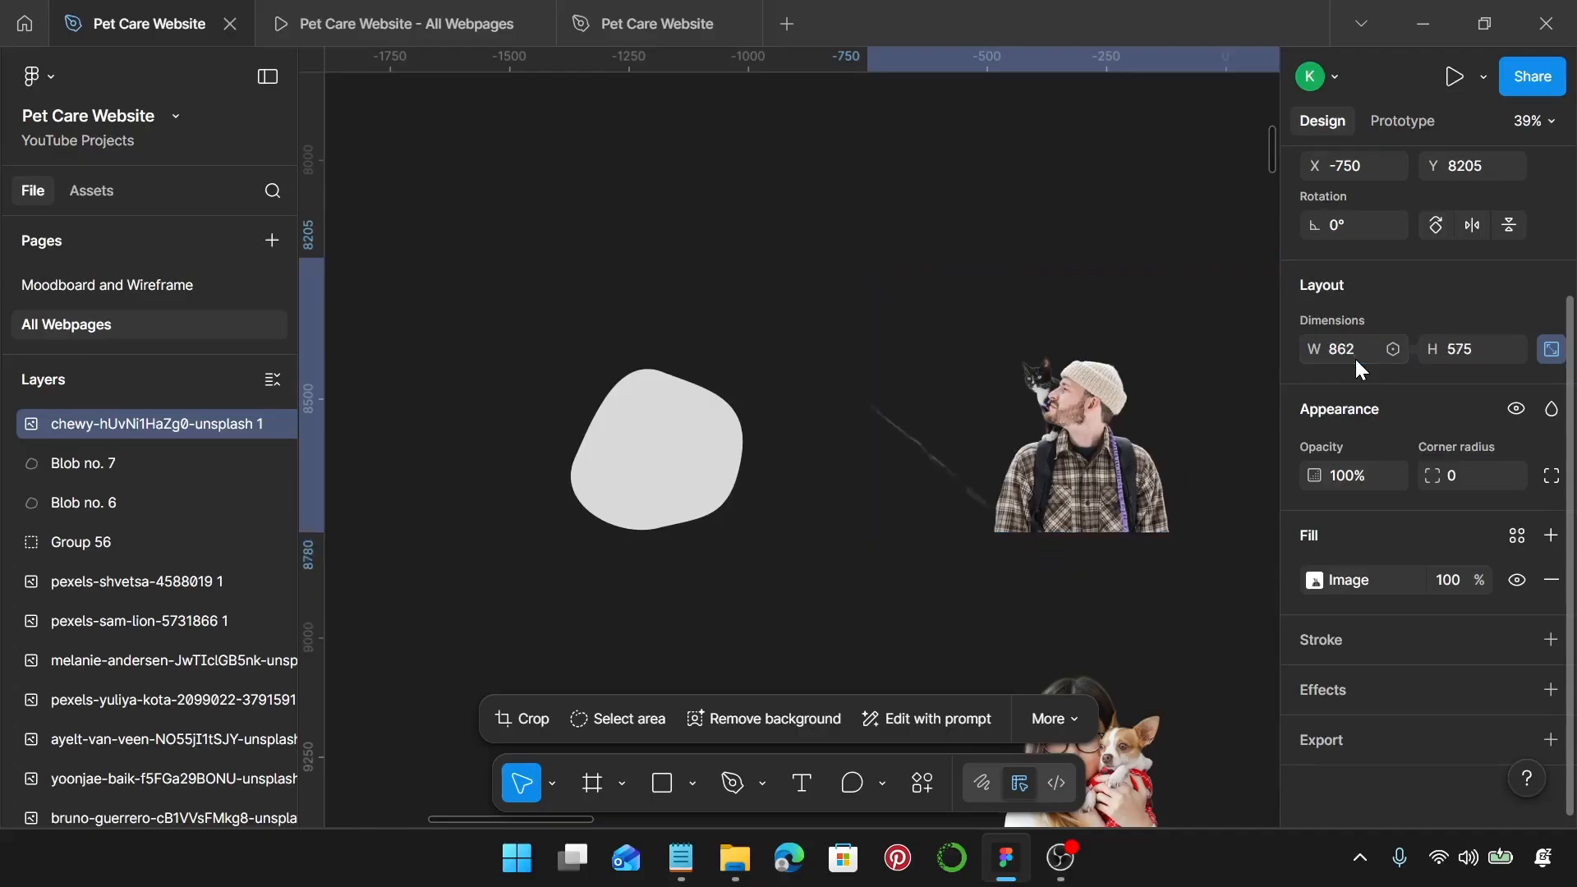
Step: Position the man-with-cat photo over the grey blobs at about X -1629, Y 8200, aligning its lower edge with theirs
left_click_drag(1120, 490, 697, 453)
scroll(697, 452, "left", 2)
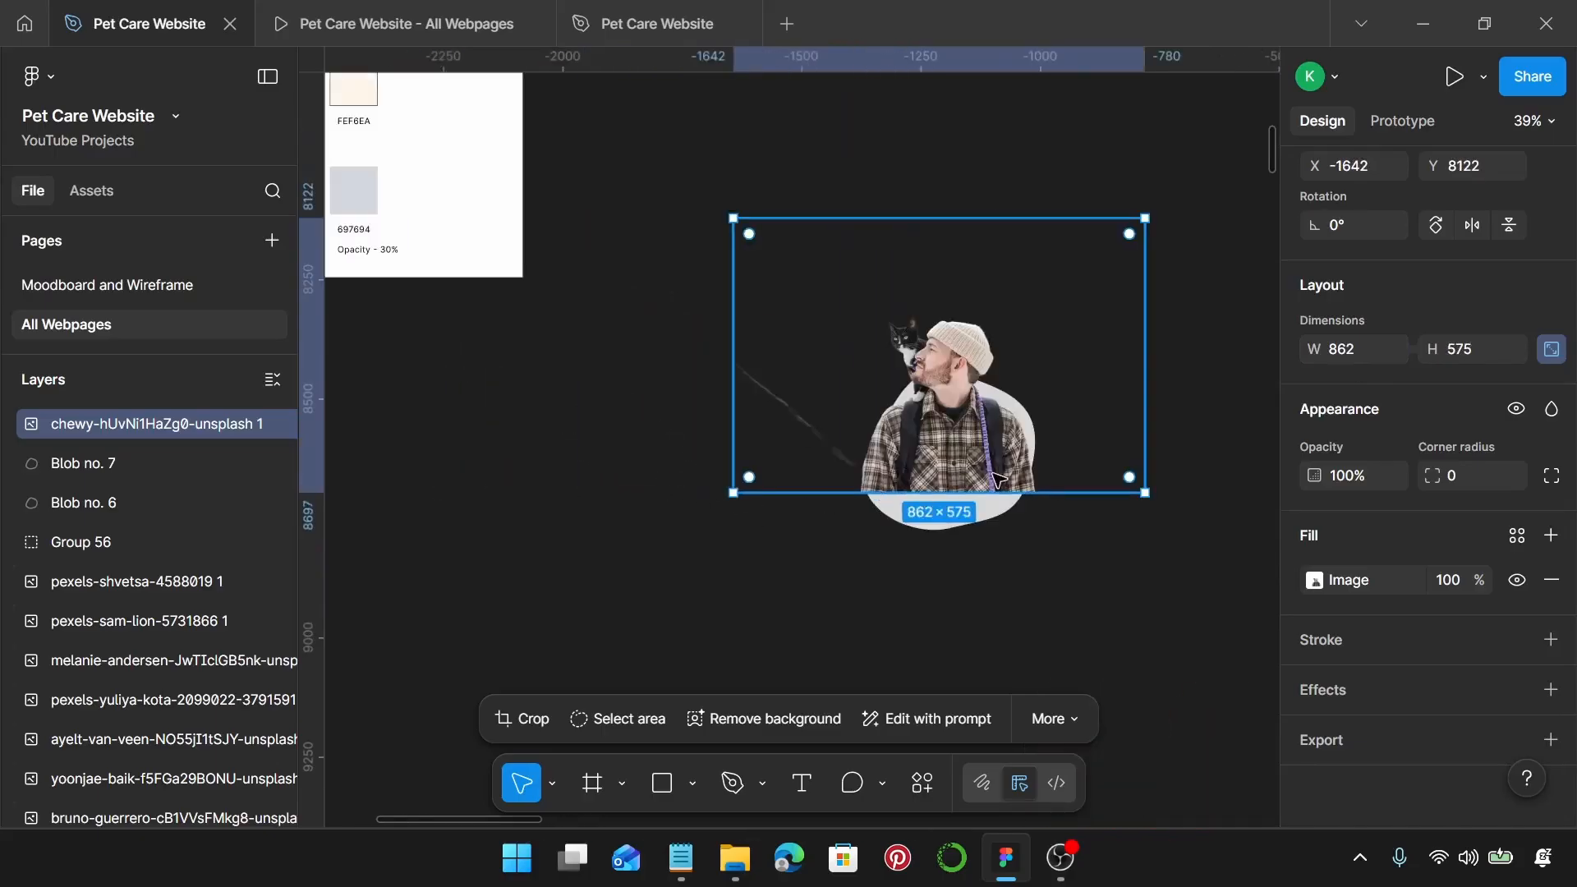
scroll(822, 427, "up", 4)
left_click_drag(944, 421, 967, 469)
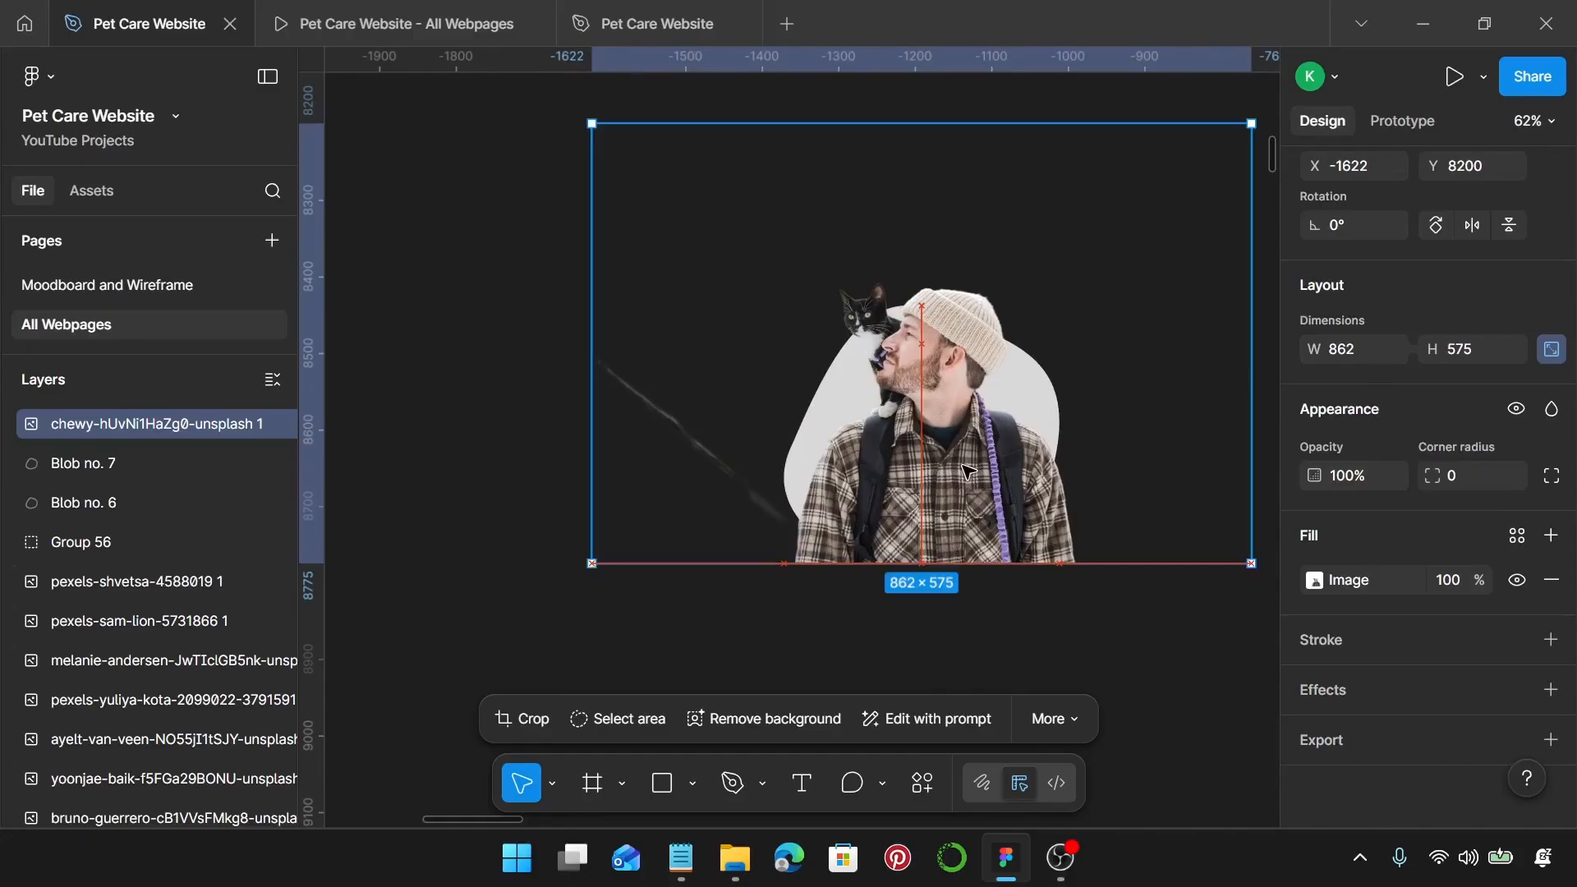
scroll(936, 549, "up", 5)
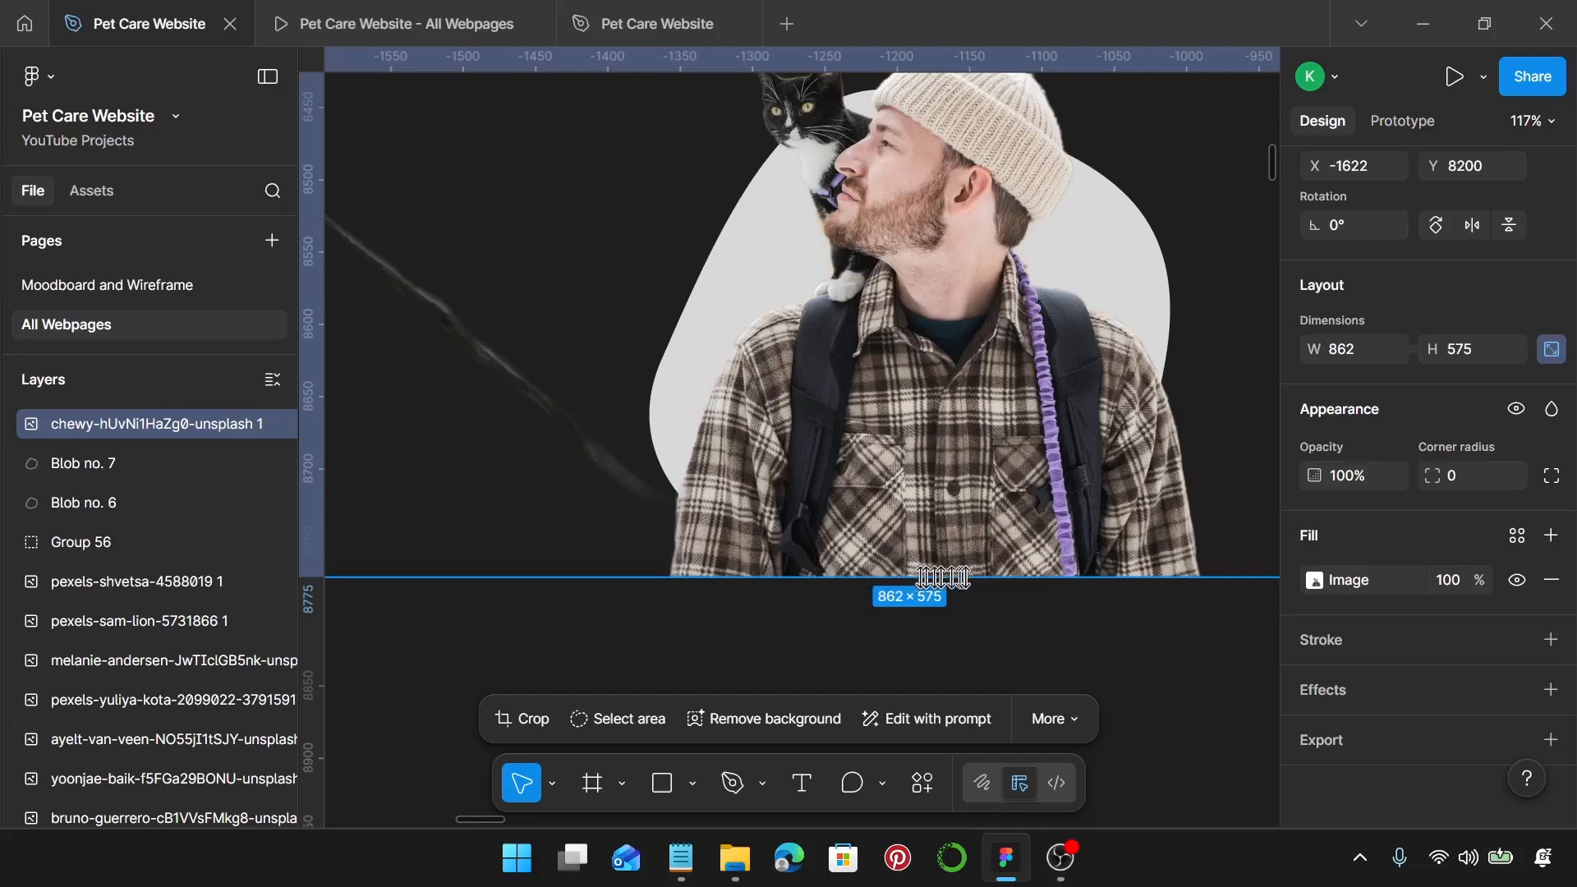
scroll(996, 488, "down", 2)
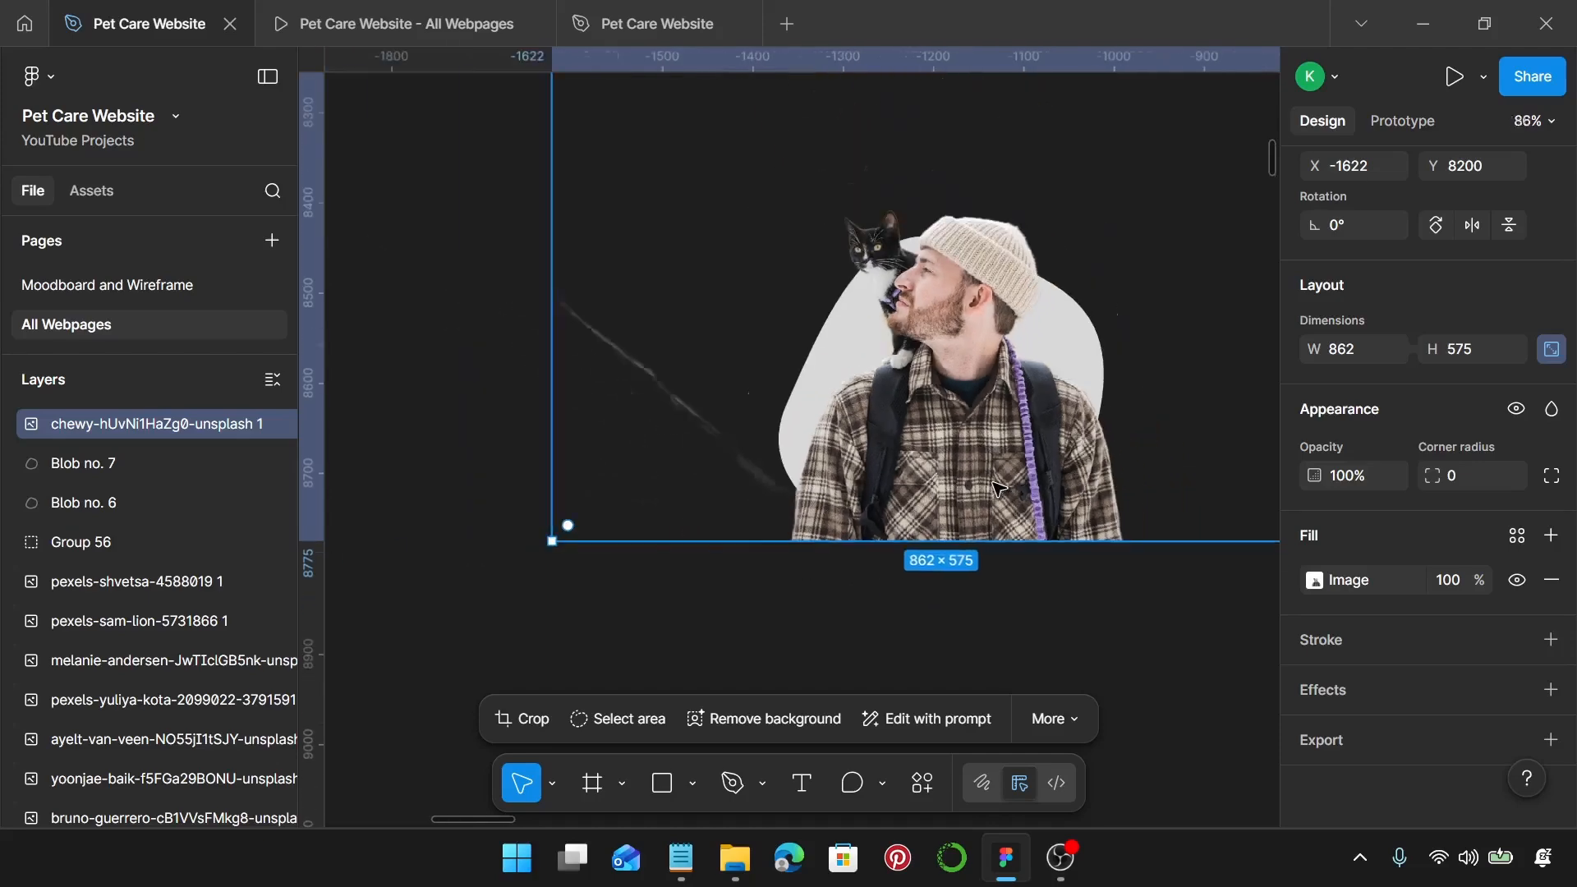
left_click_drag(1015, 442, 1016, 441)
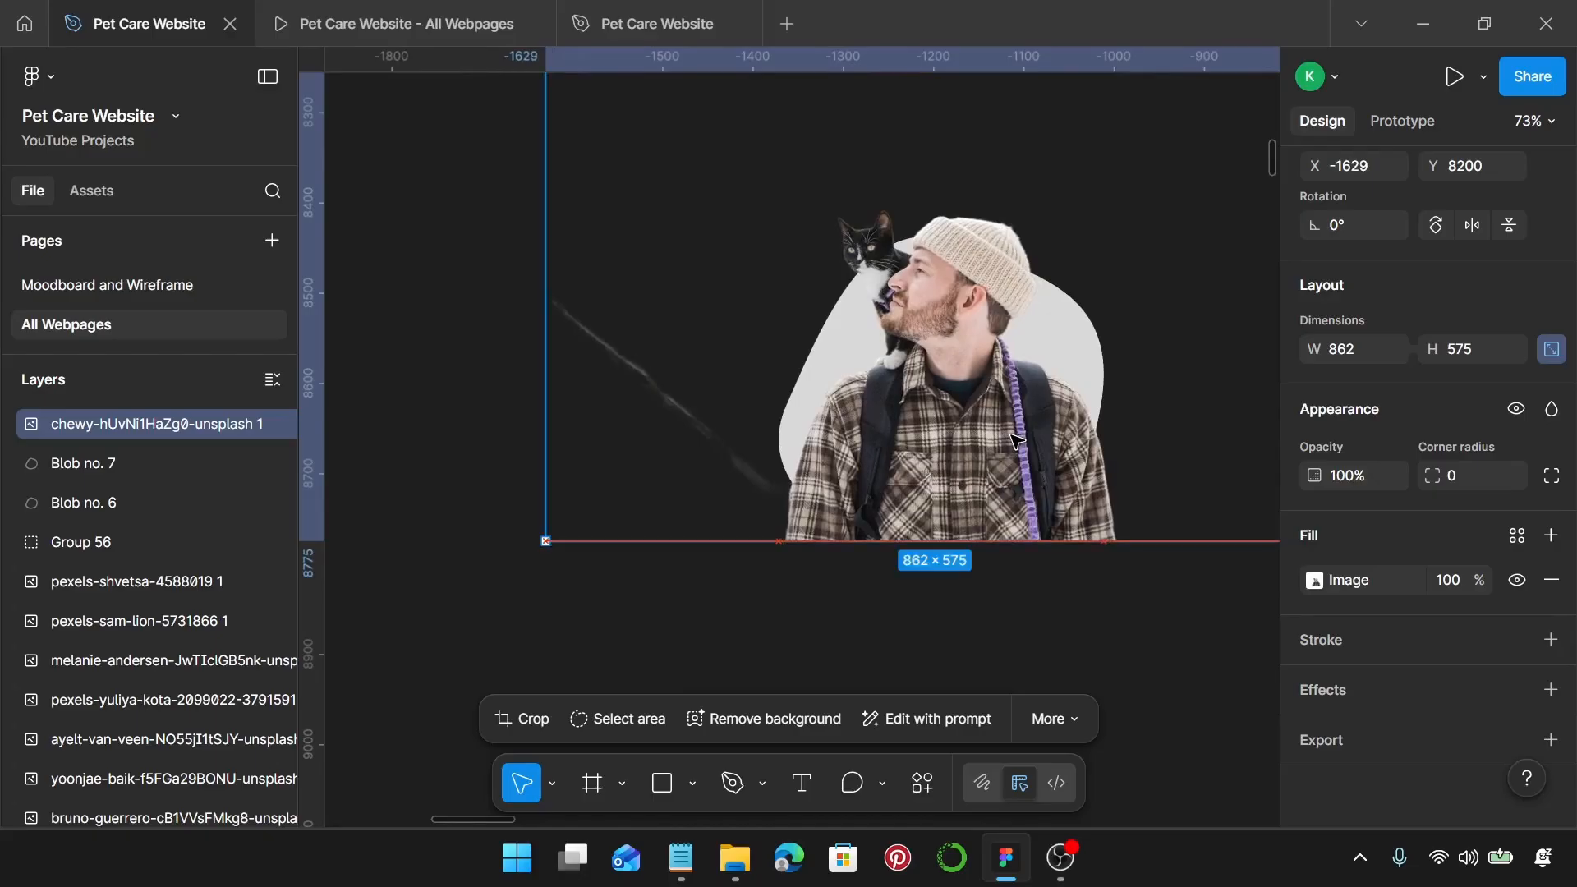
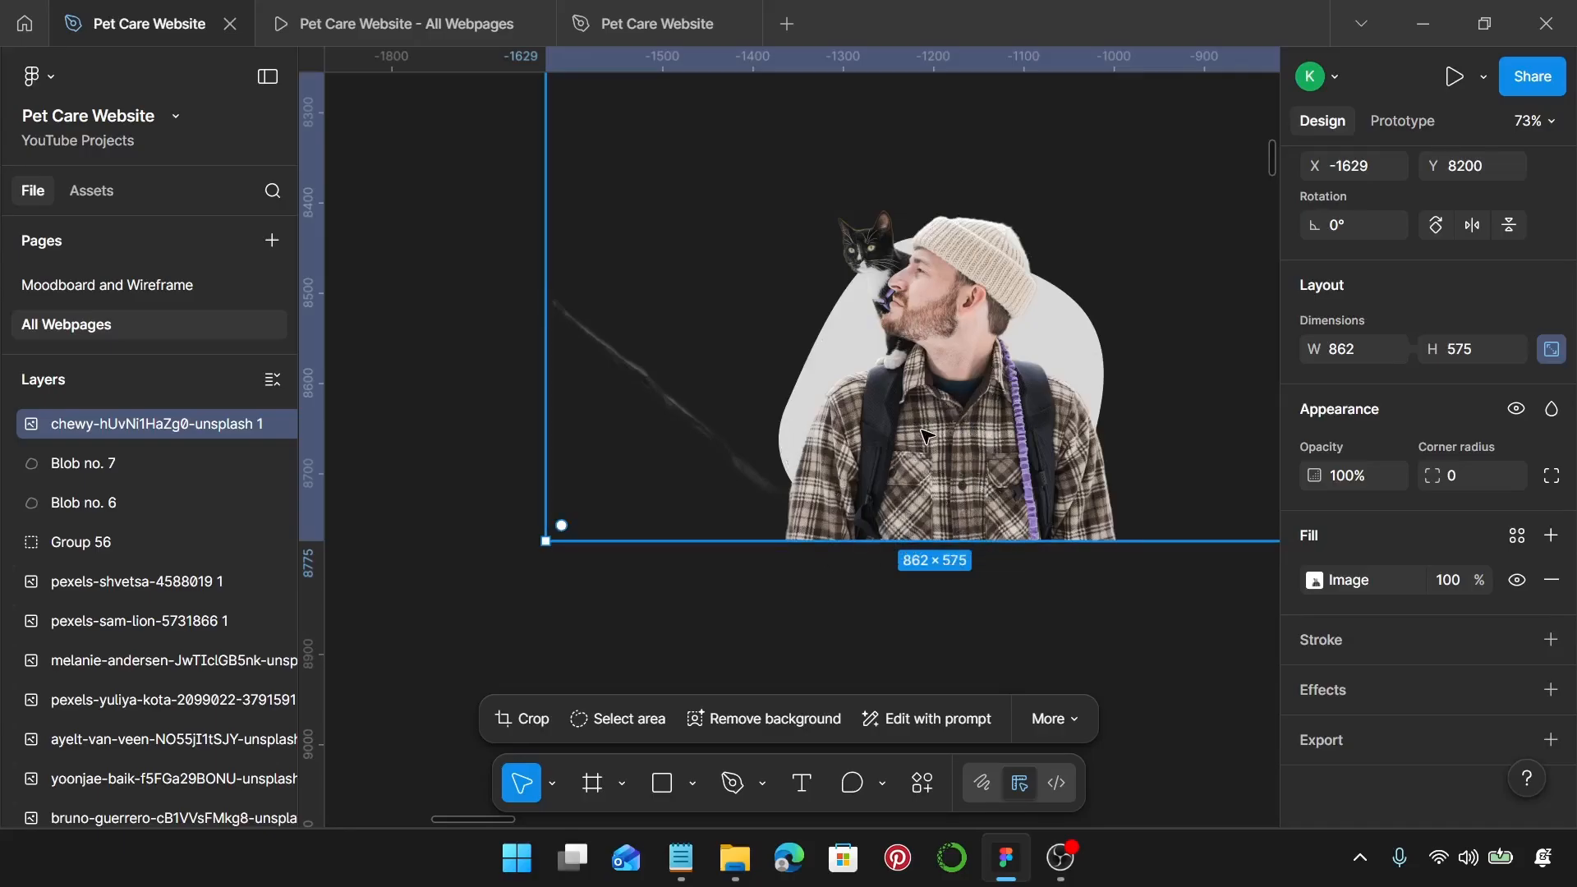
Step: Duplicate the man-with-cat photo in place and mask the lower copy with the Blob no. 7 shape
key("ctrl+d")
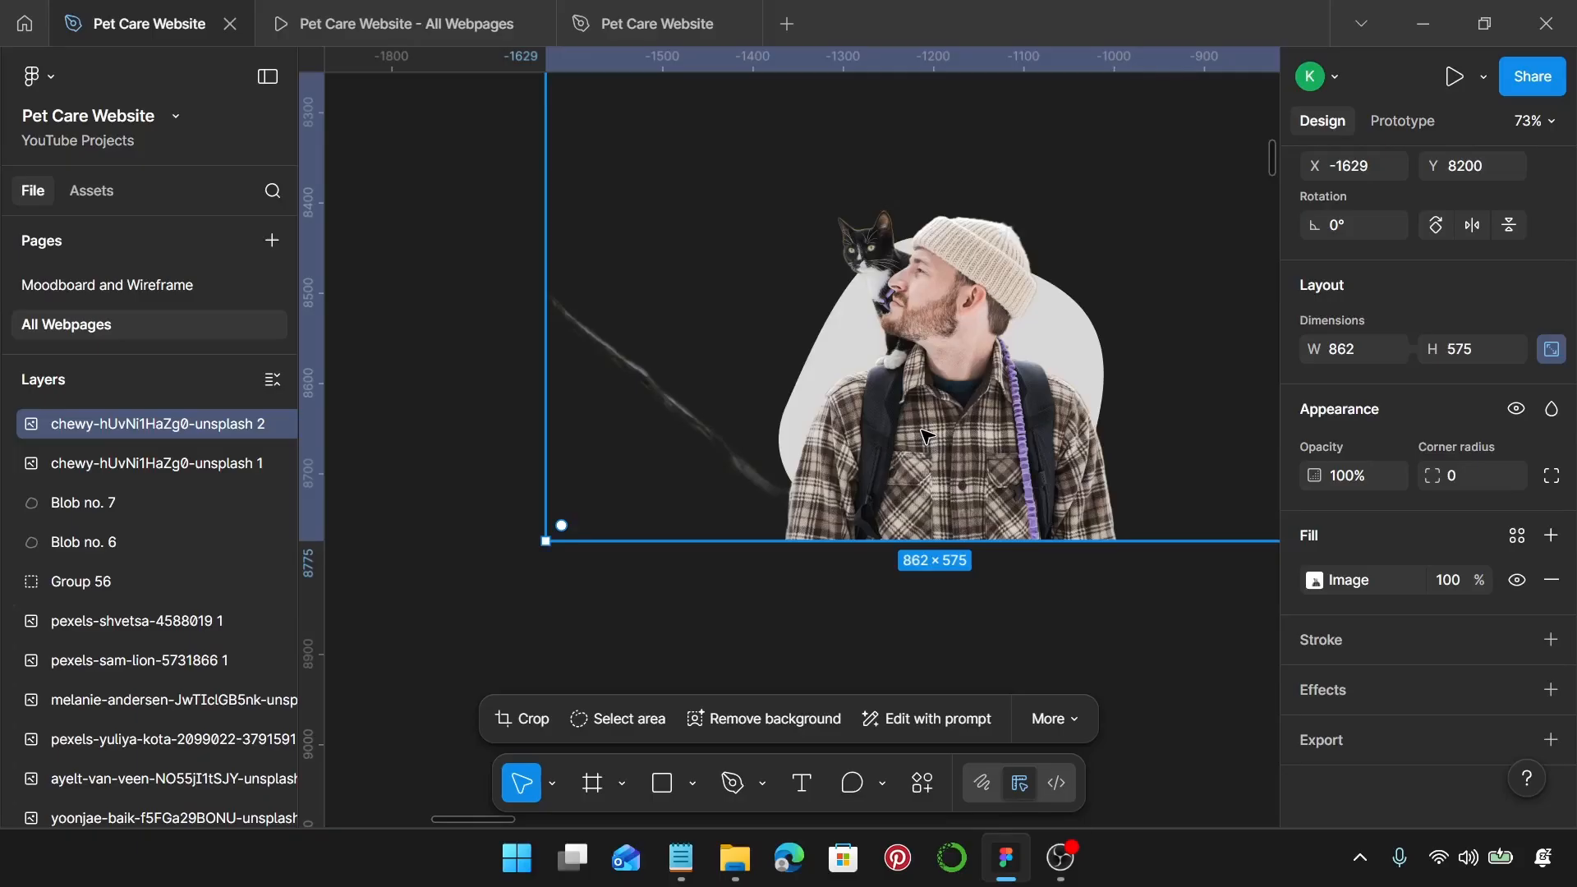
left_click(163, 459)
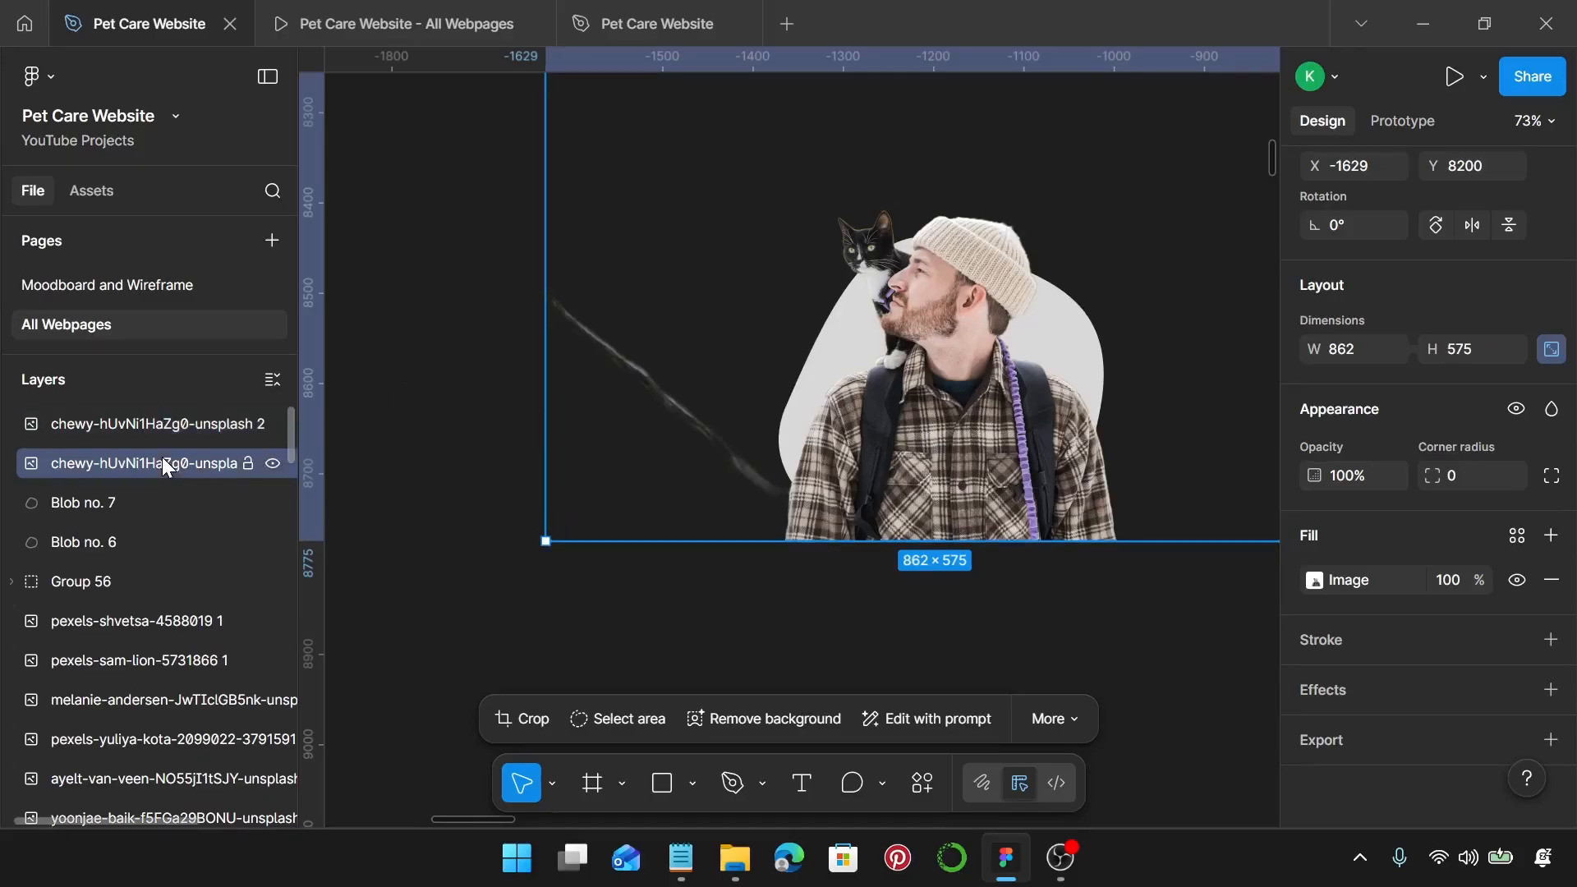
left_click(142, 498, "shift")
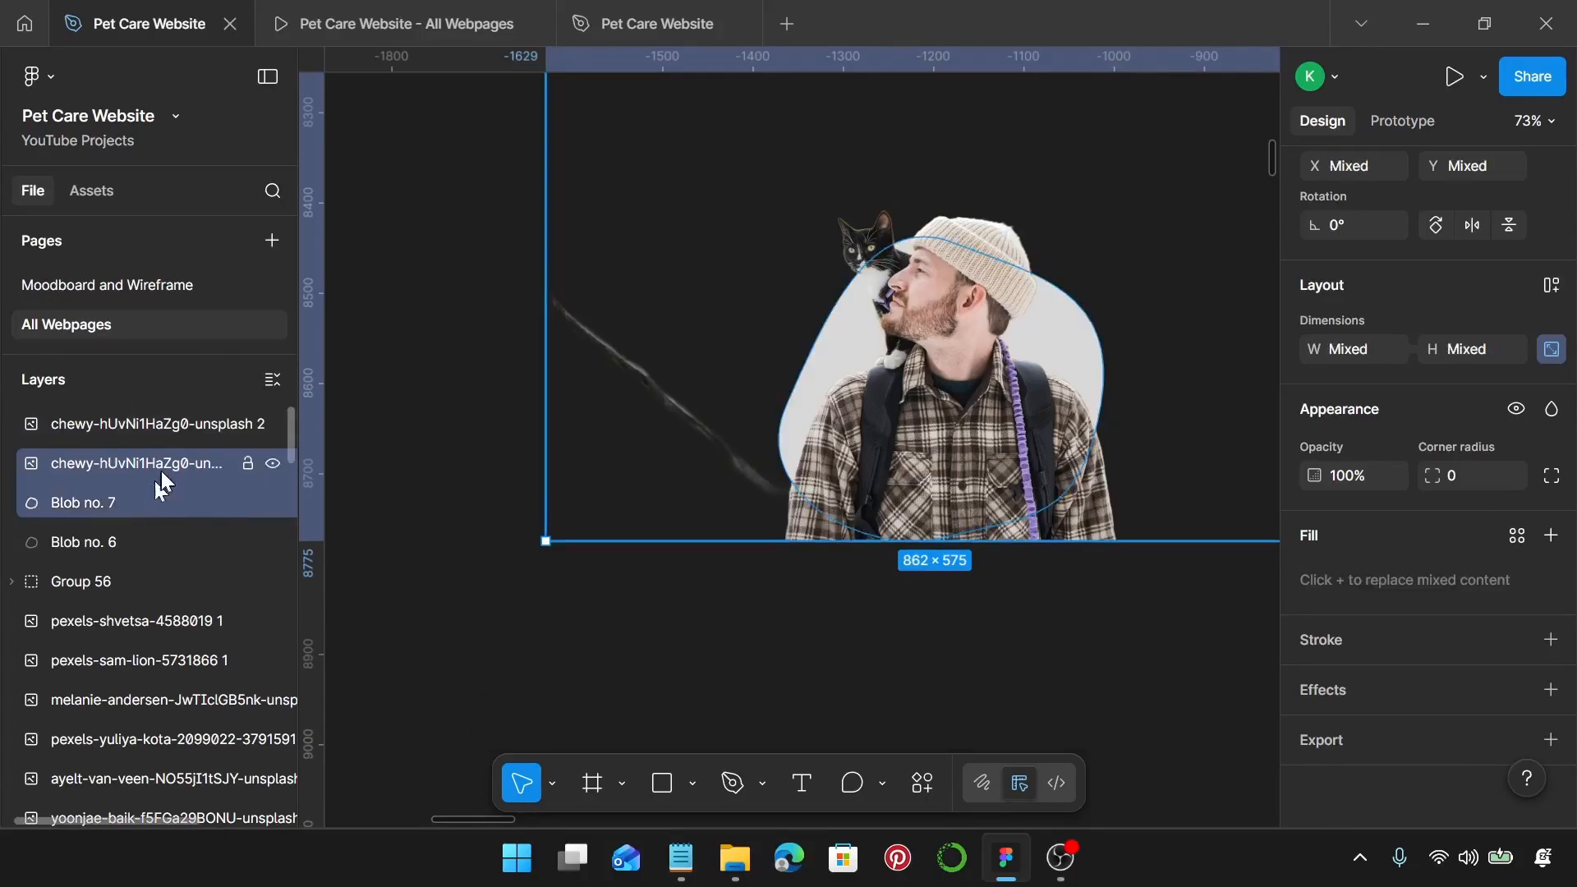
right_click(145, 501)
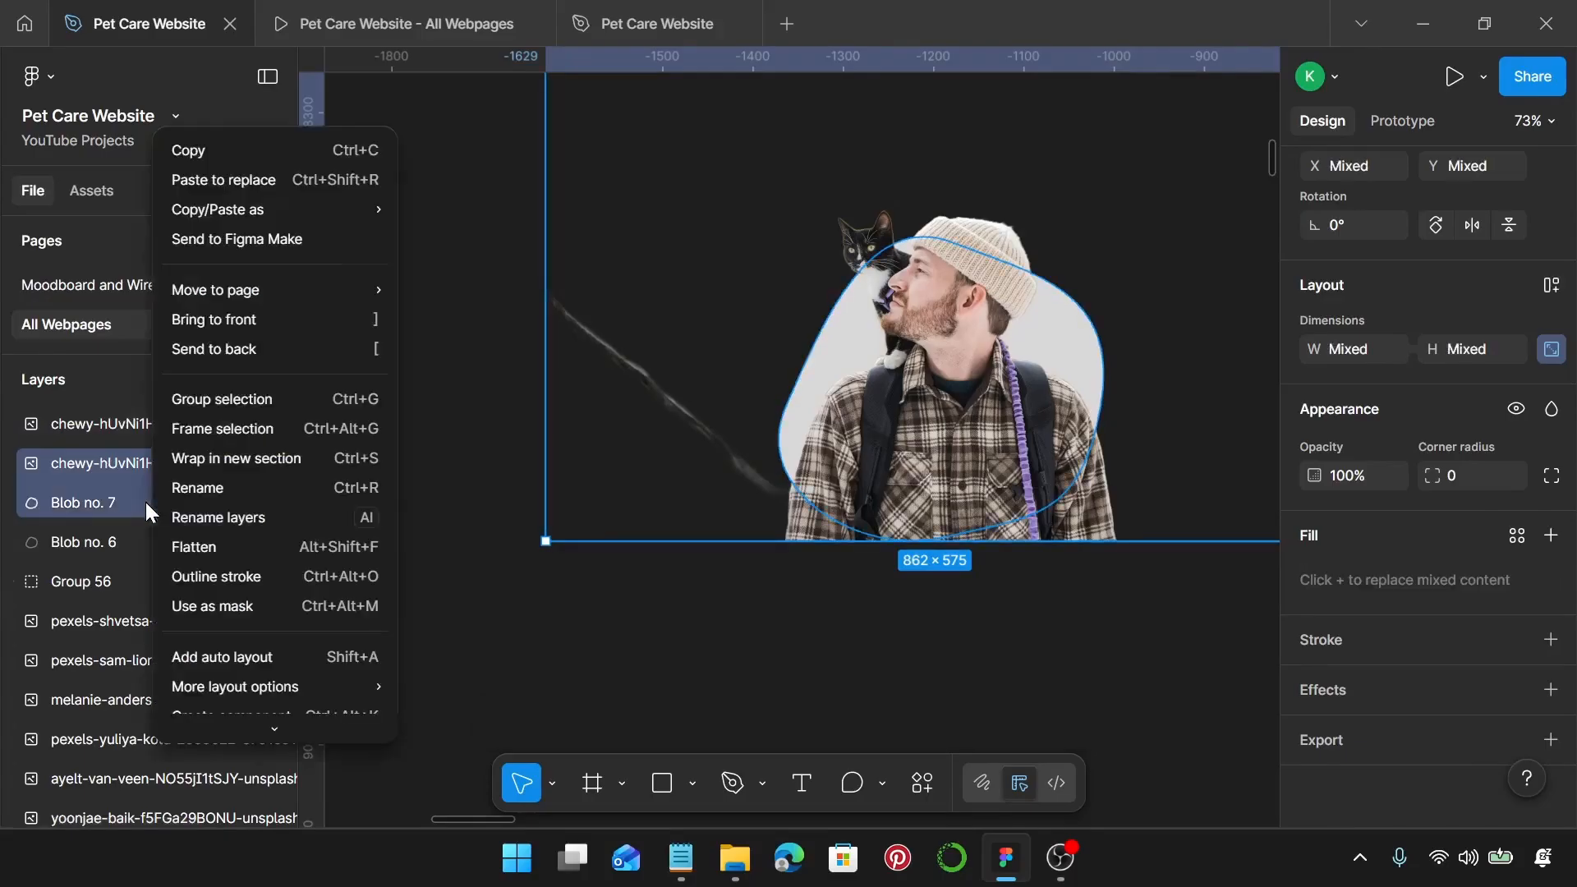
left_click(266, 609)
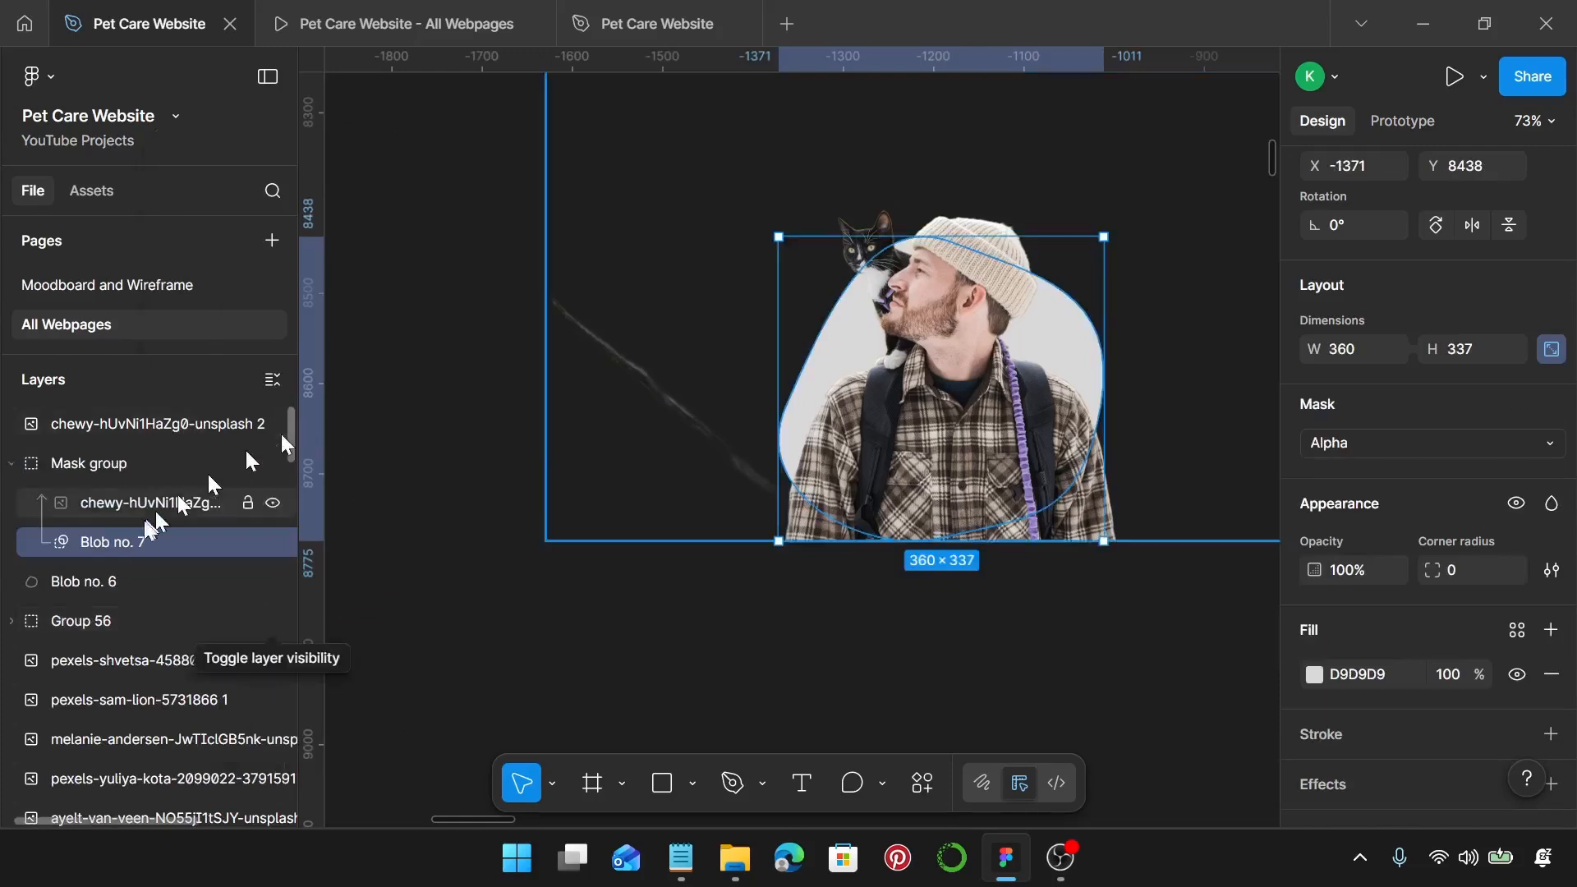
Step: Fill the backing blob, Blob no. 6, with the Pet Care Red library colour
left_click(135, 580)
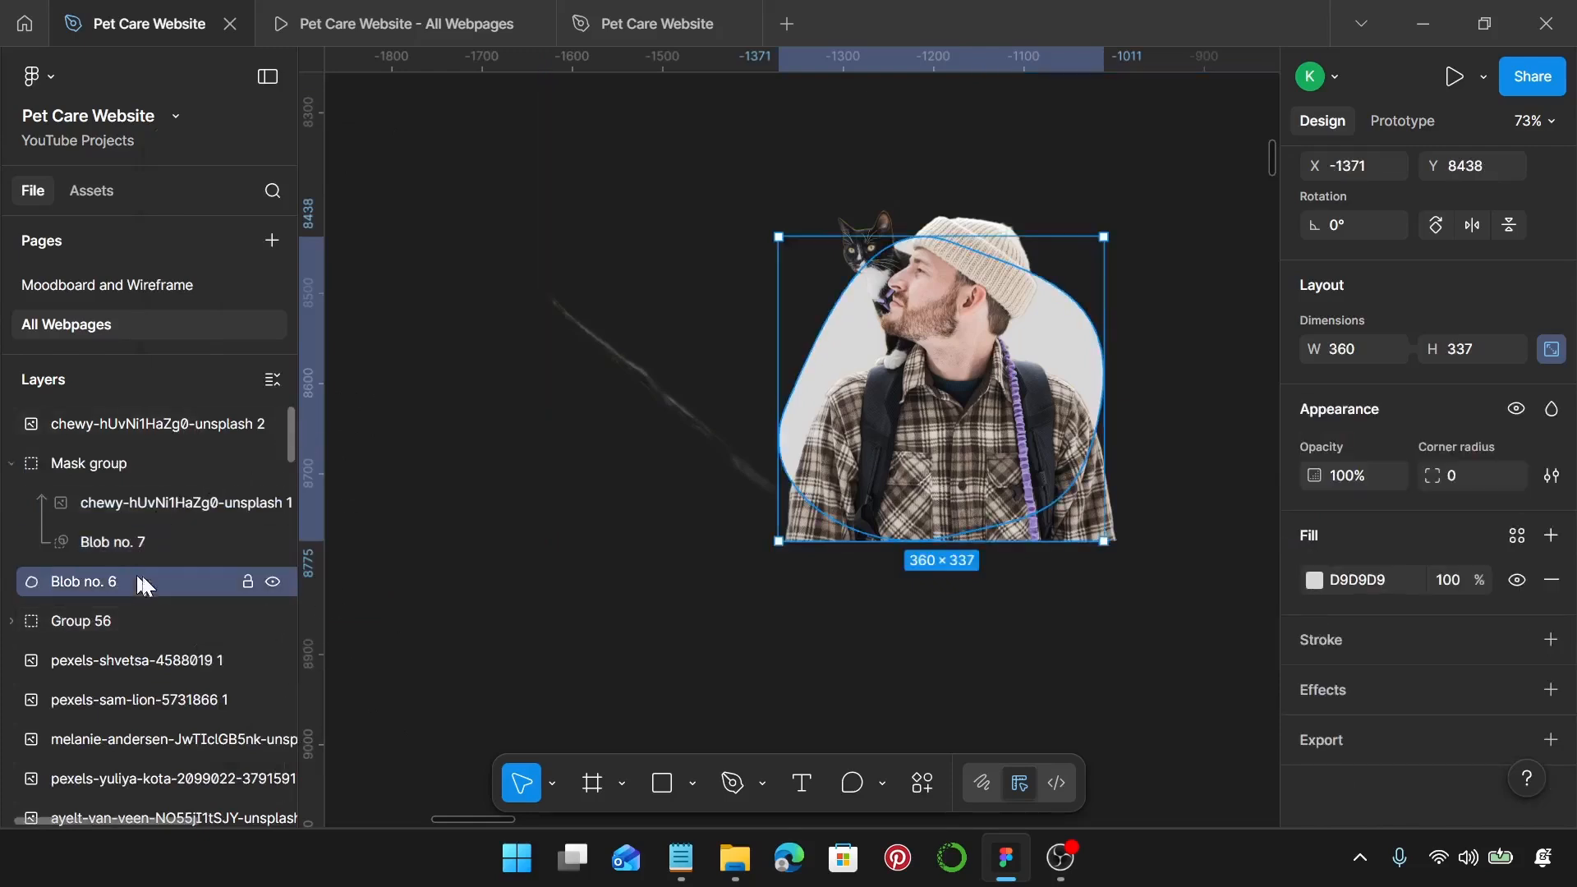
left_click(1516, 537)
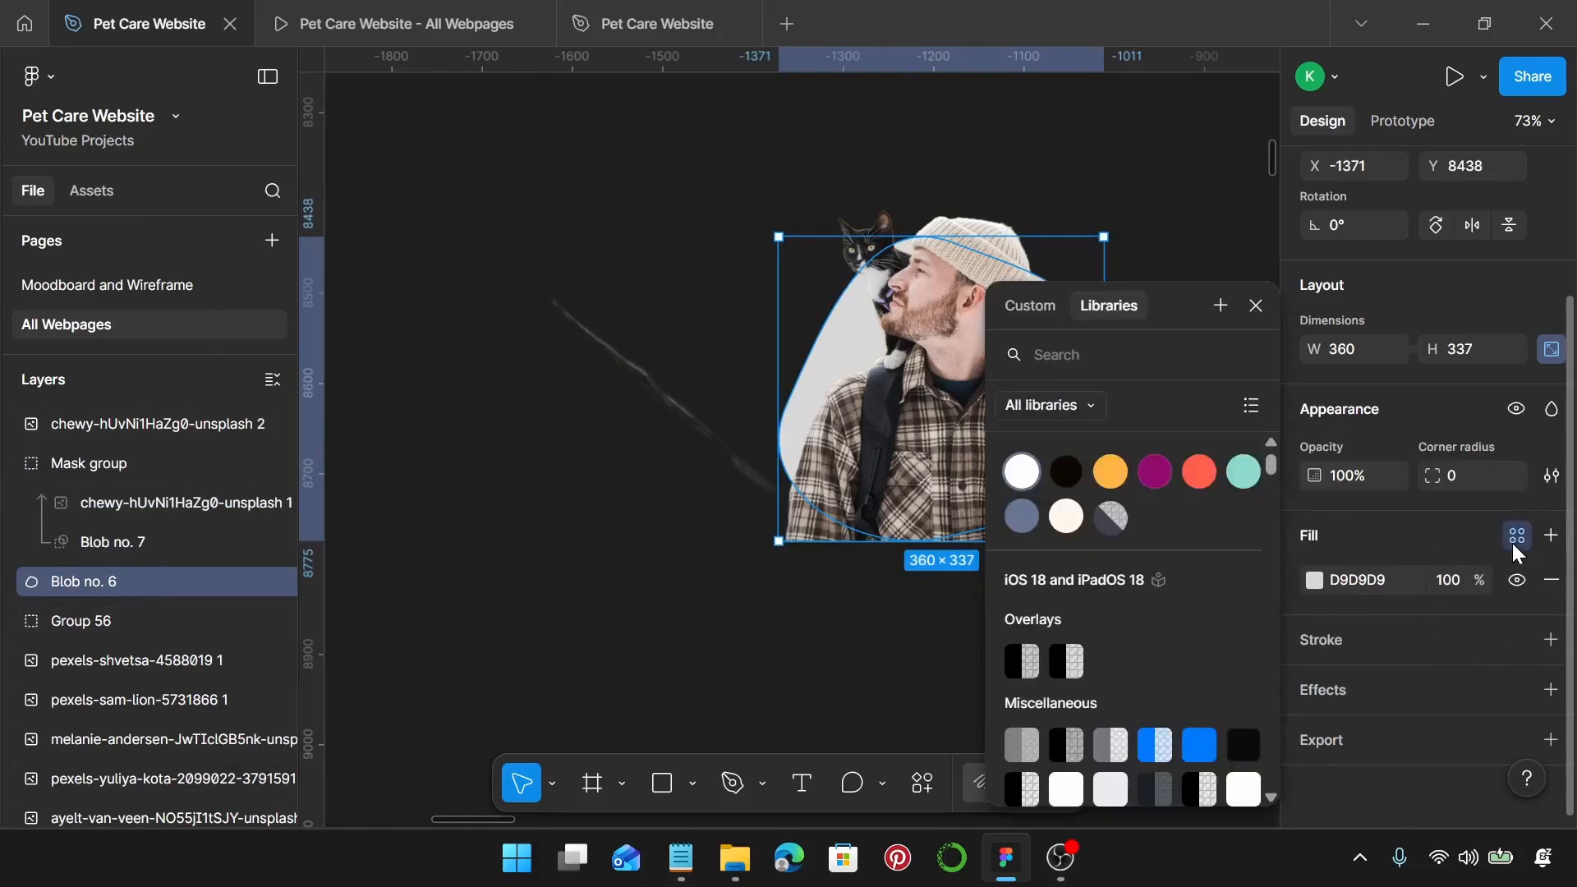
left_click(1198, 472)
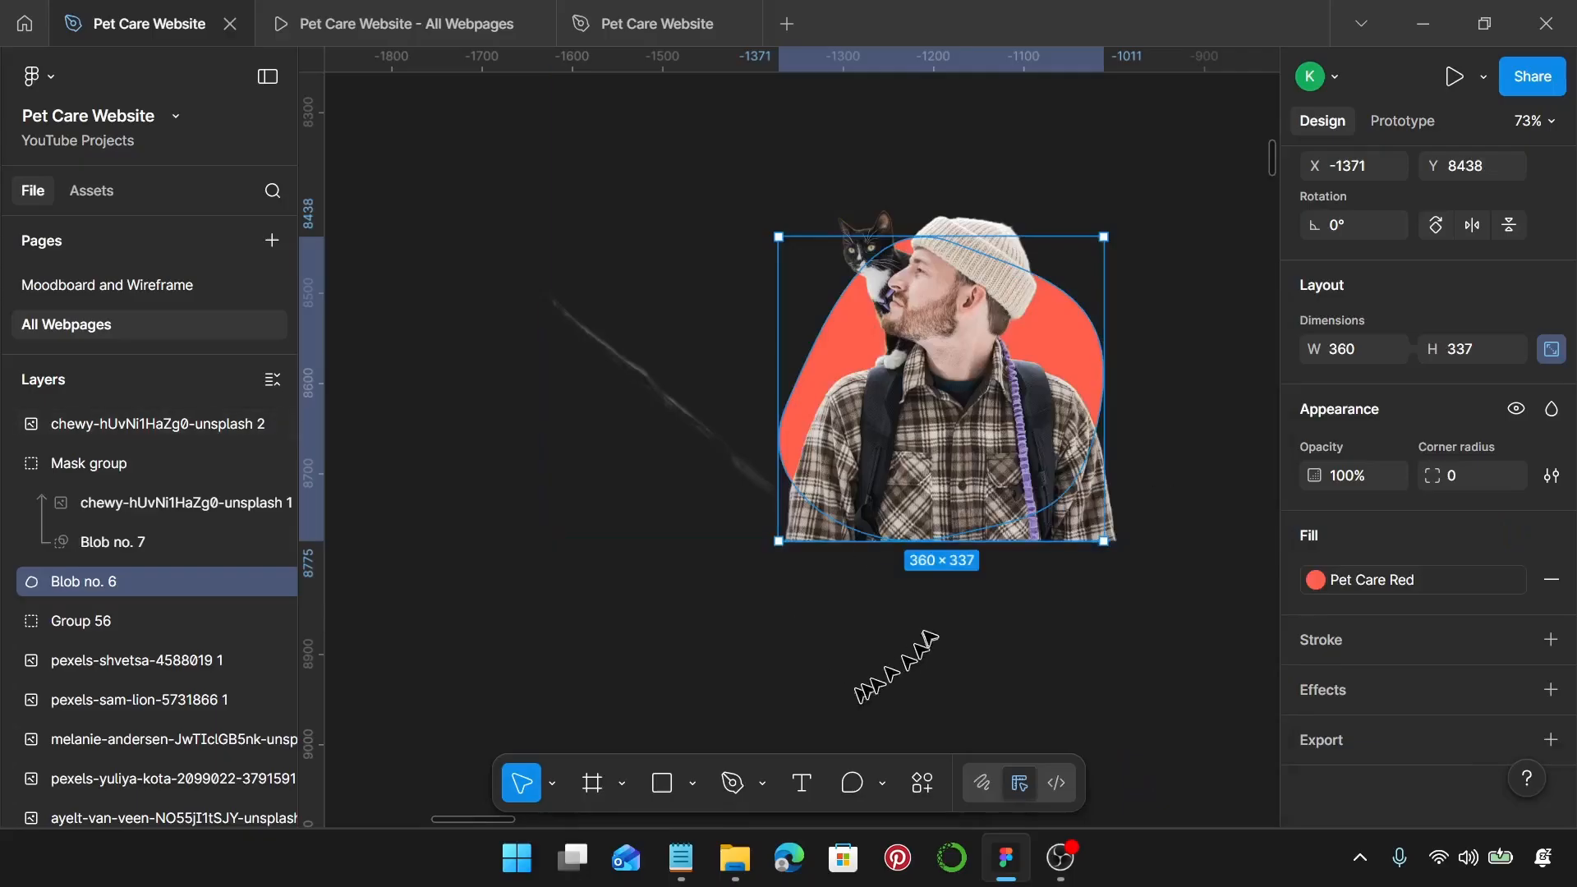
Step: Crop both sides of the unmasked photo copy to the blob's width, making the crop about 360 × 575
left_click(171, 421)
double_click(953, 400)
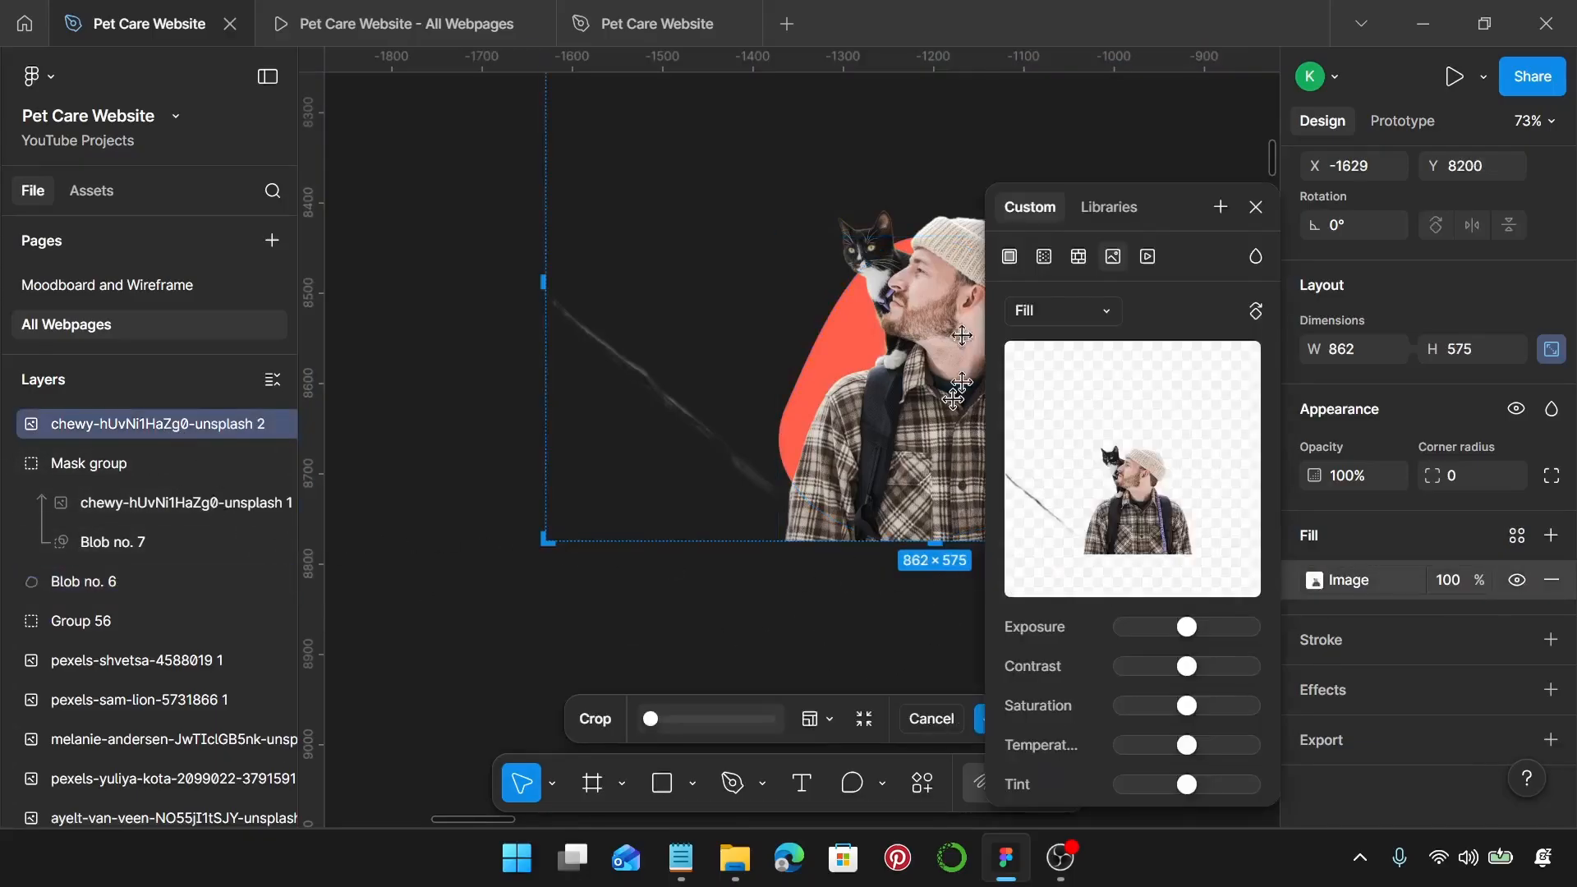
scroll(845, 400, "down", 5)
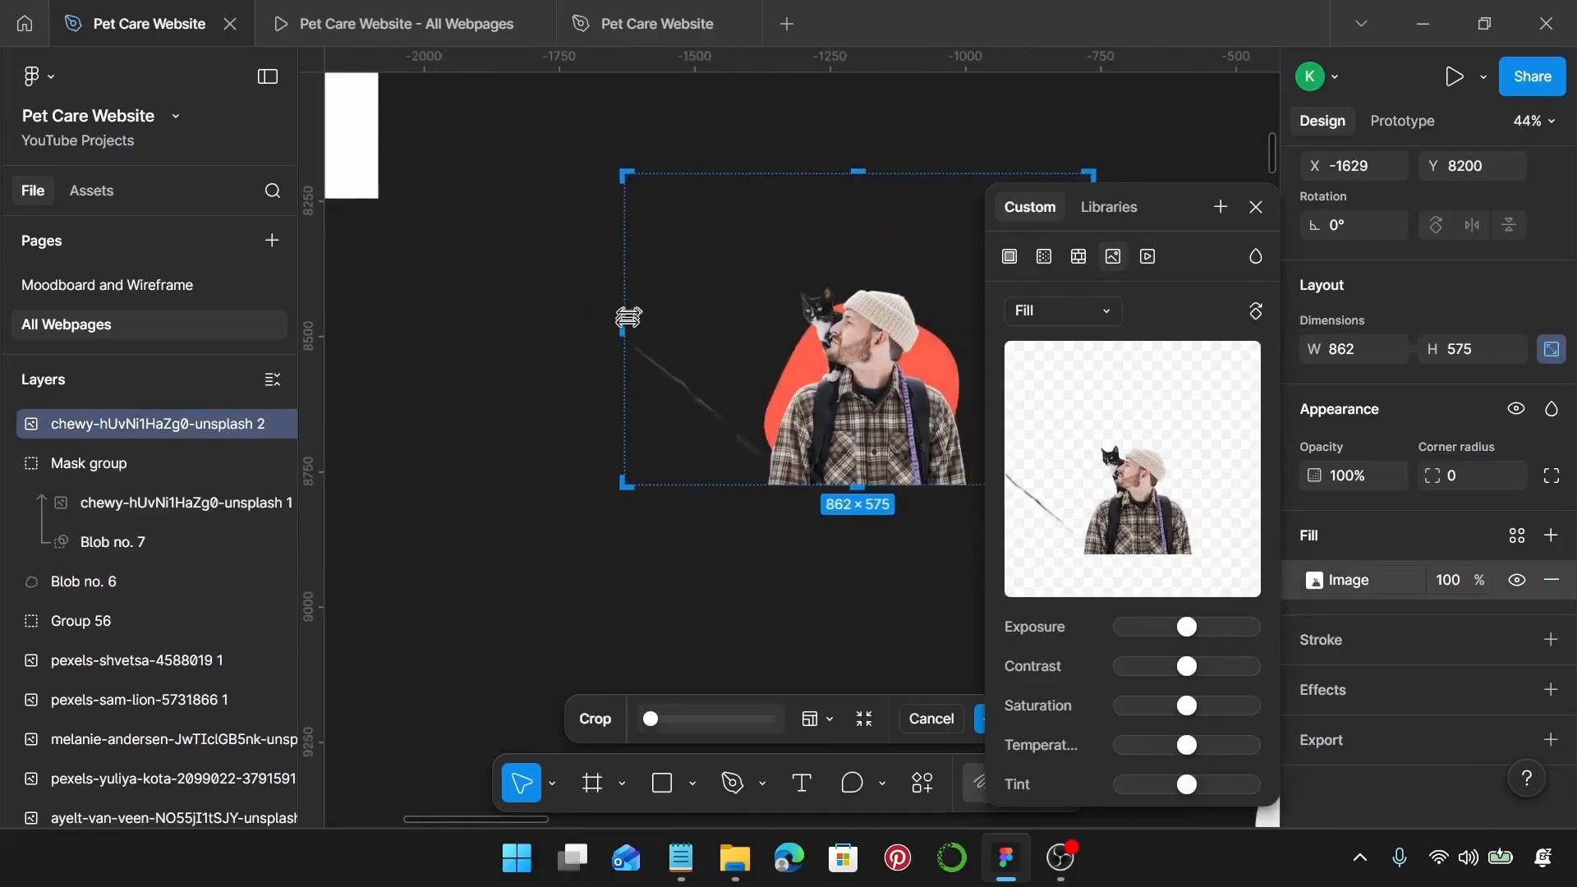
left_click_drag(626, 328, 658, 333)
scroll(758, 352, "right", 5)
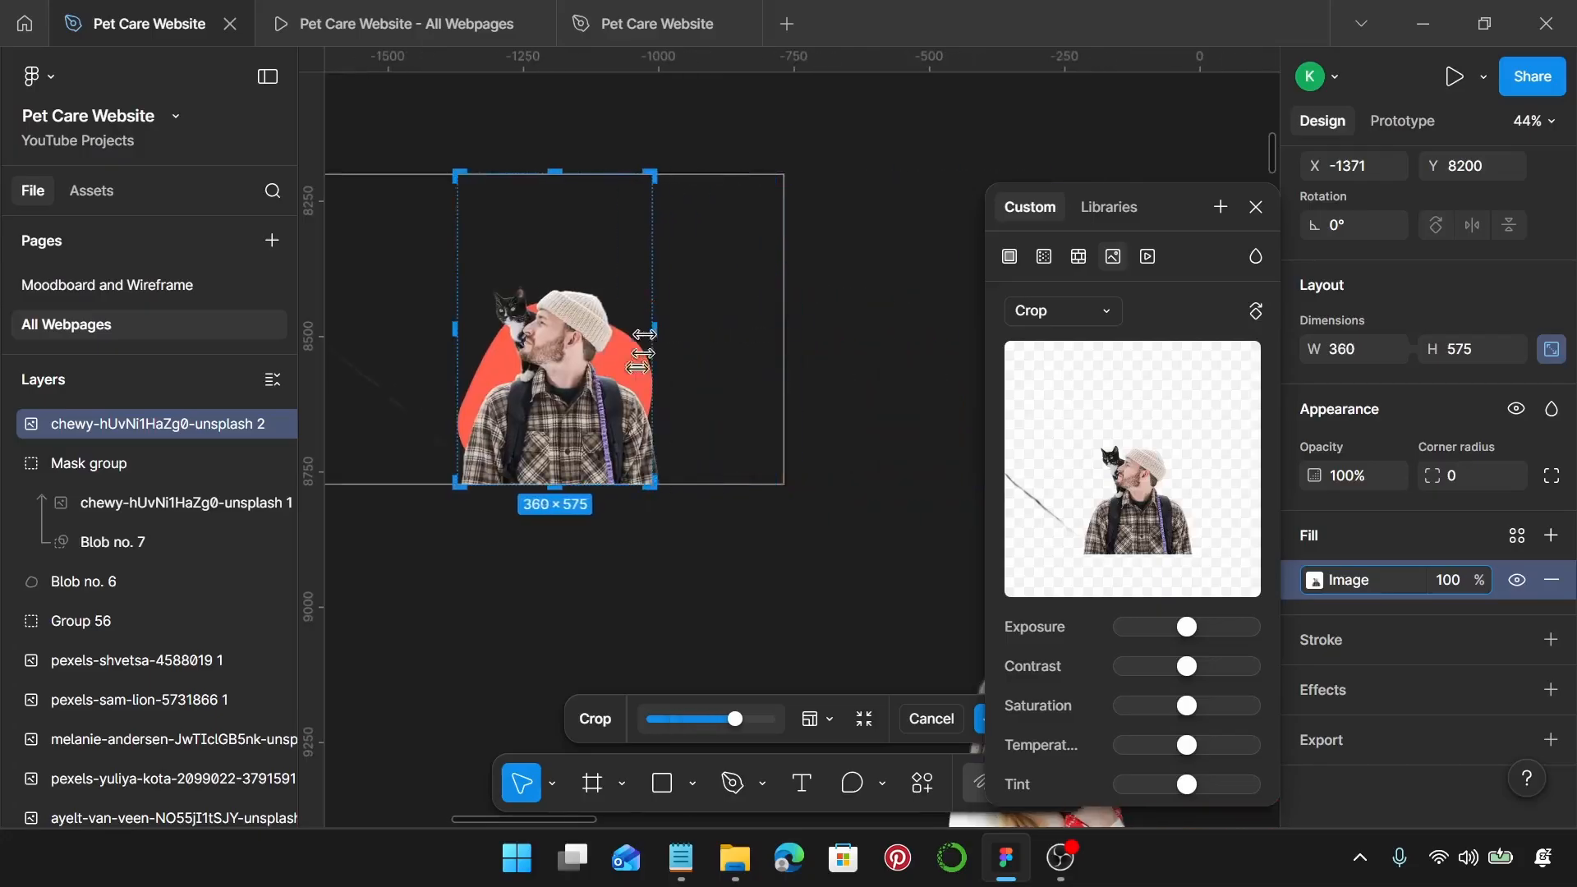
Step: Raise the crop's lower edge to the man's chest, making the crop about 360 × 435
scroll(636, 361, "left", 5)
left_click_drag(845, 490, 850, 427)
scroll(851, 427, "up", 5)
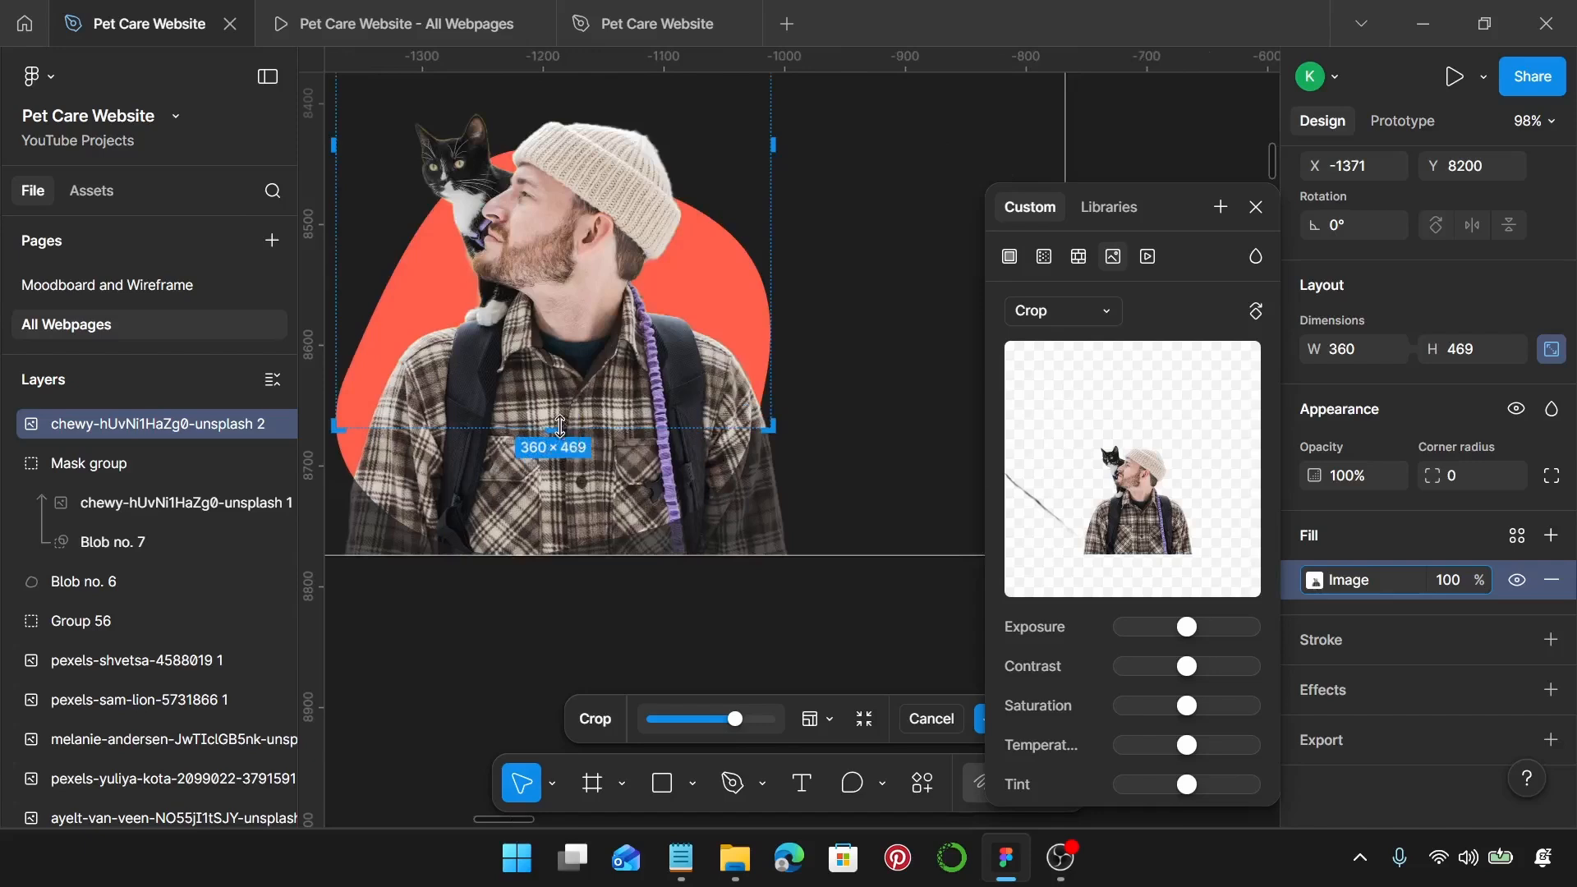
left_click_drag(564, 427, 564, 387)
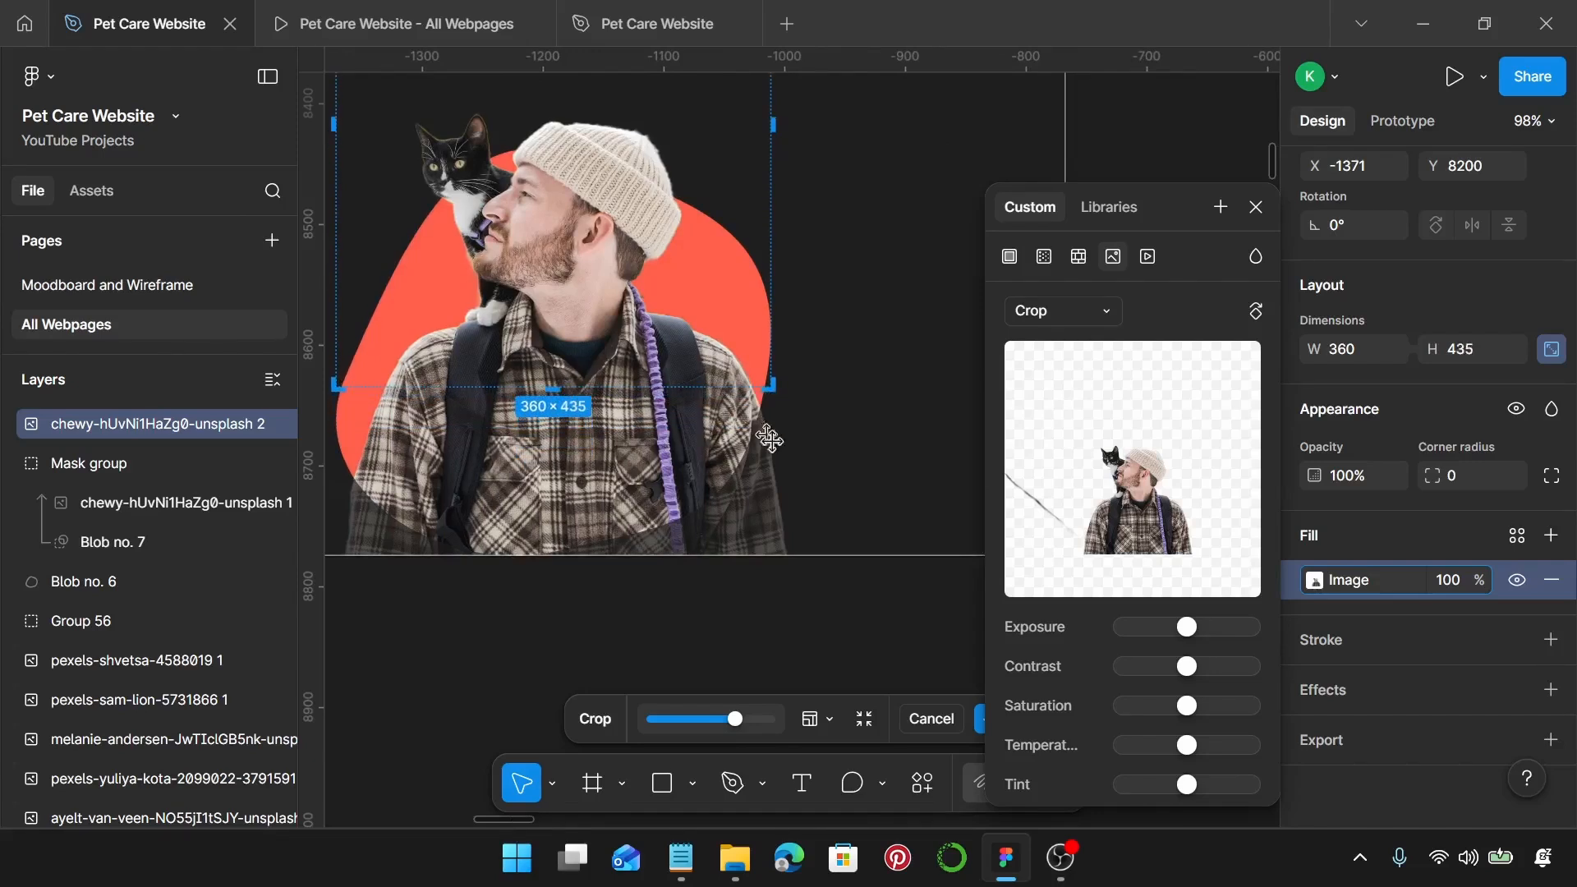
Step: Lower the crop's upper edge to just above the cat's ears, making it about 360 × 231, and apply the crop
scroll(772, 383, "down", 3)
scroll(773, 384, "up", 5)
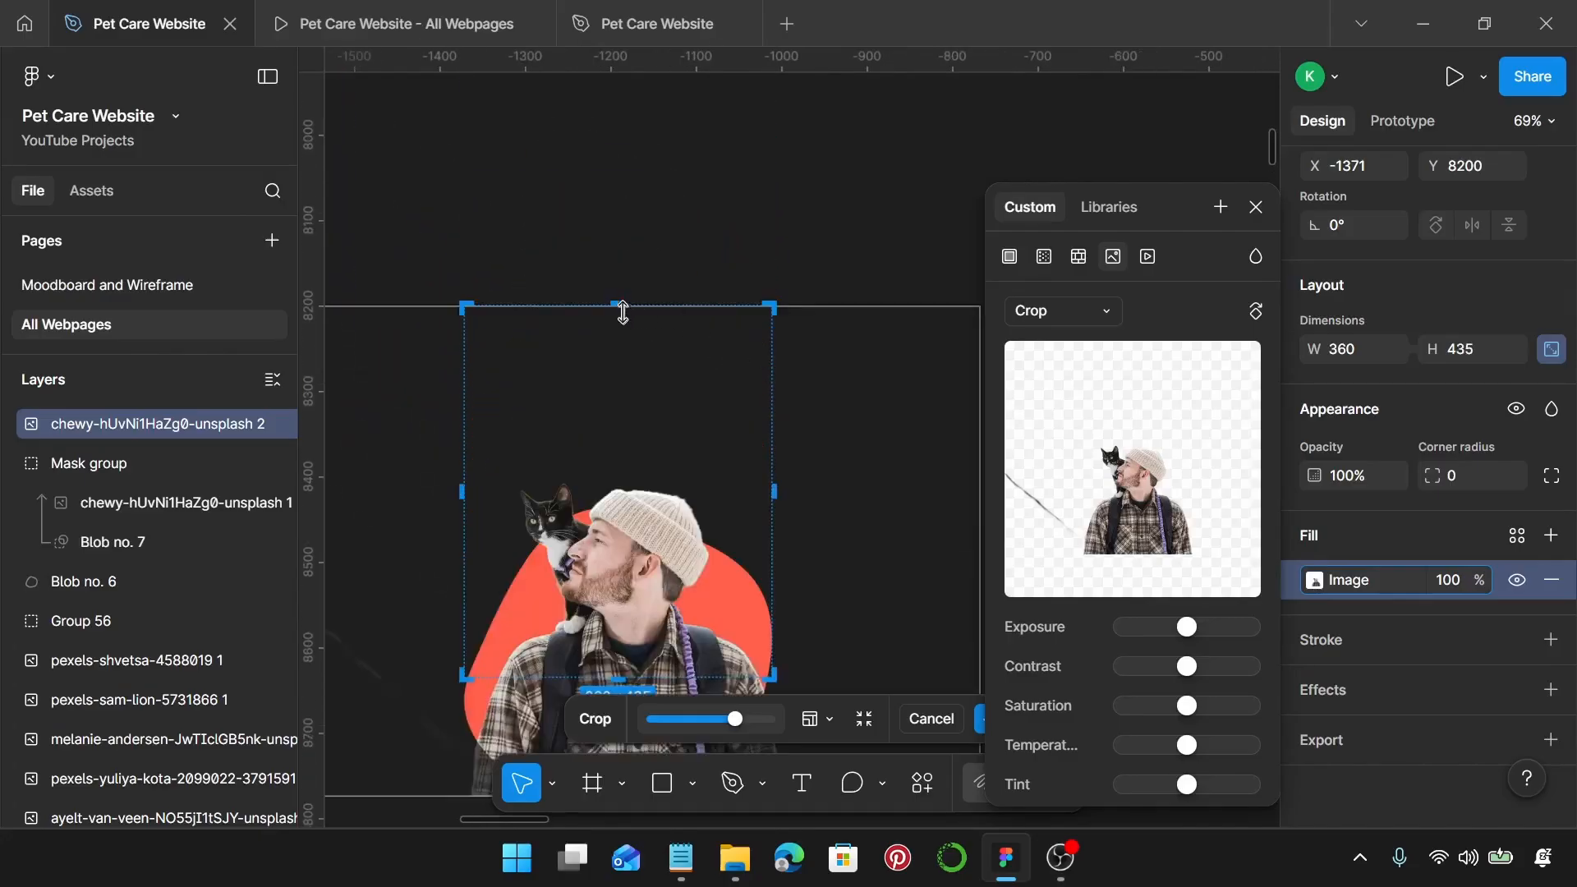
left_click_drag(624, 310, 628, 440)
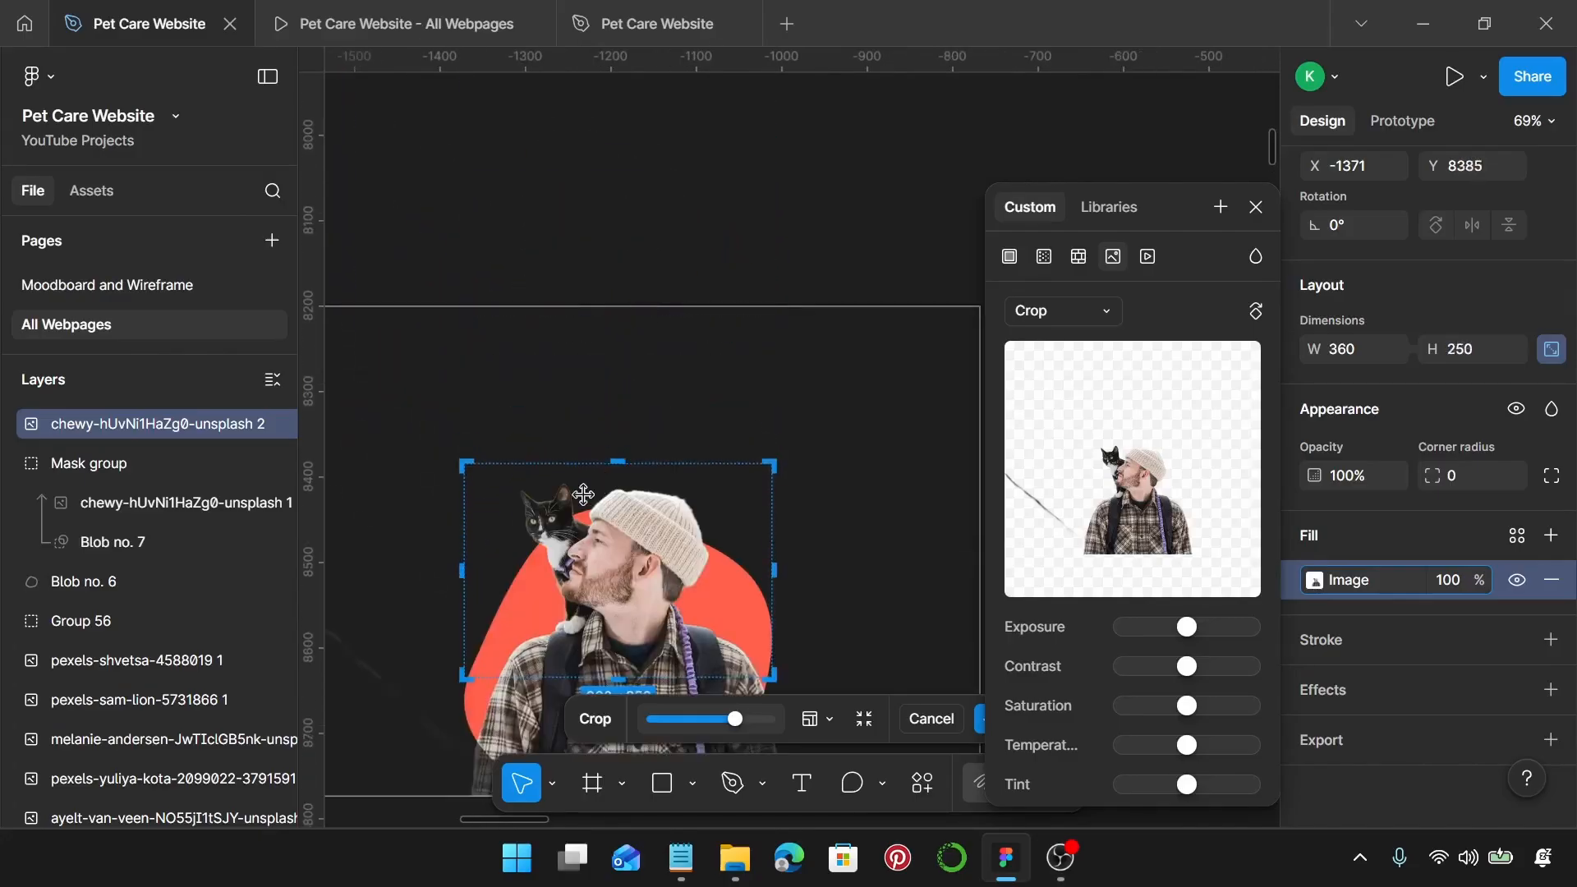
scroll(587, 487, "up", 5)
scroll(538, 312, "up", 3)
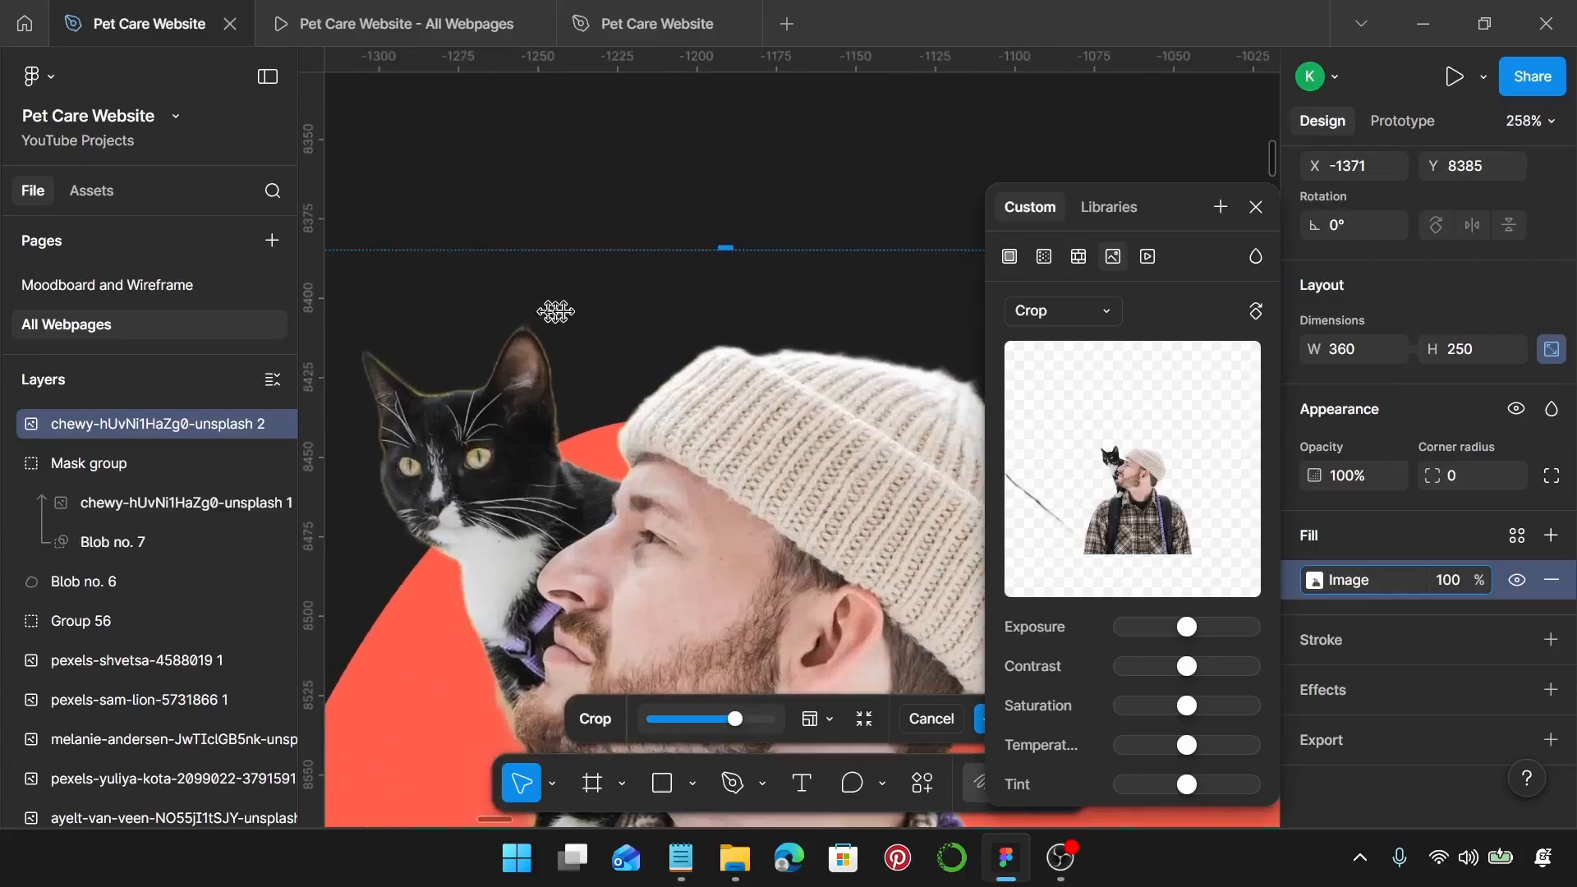
left_click_drag(725, 257, 738, 308)
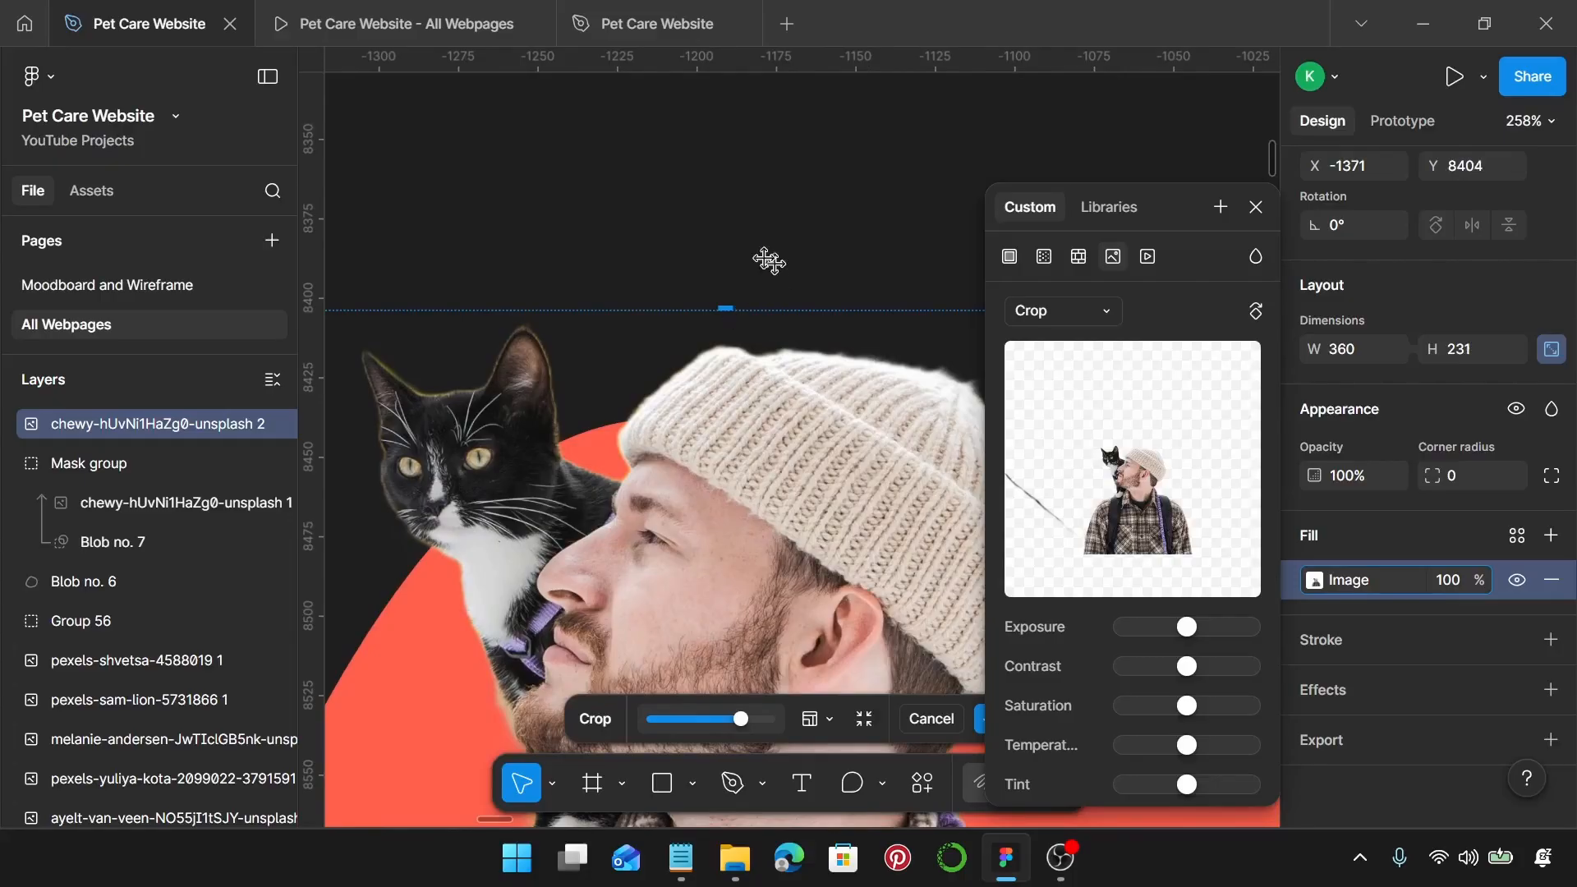
key("Return")
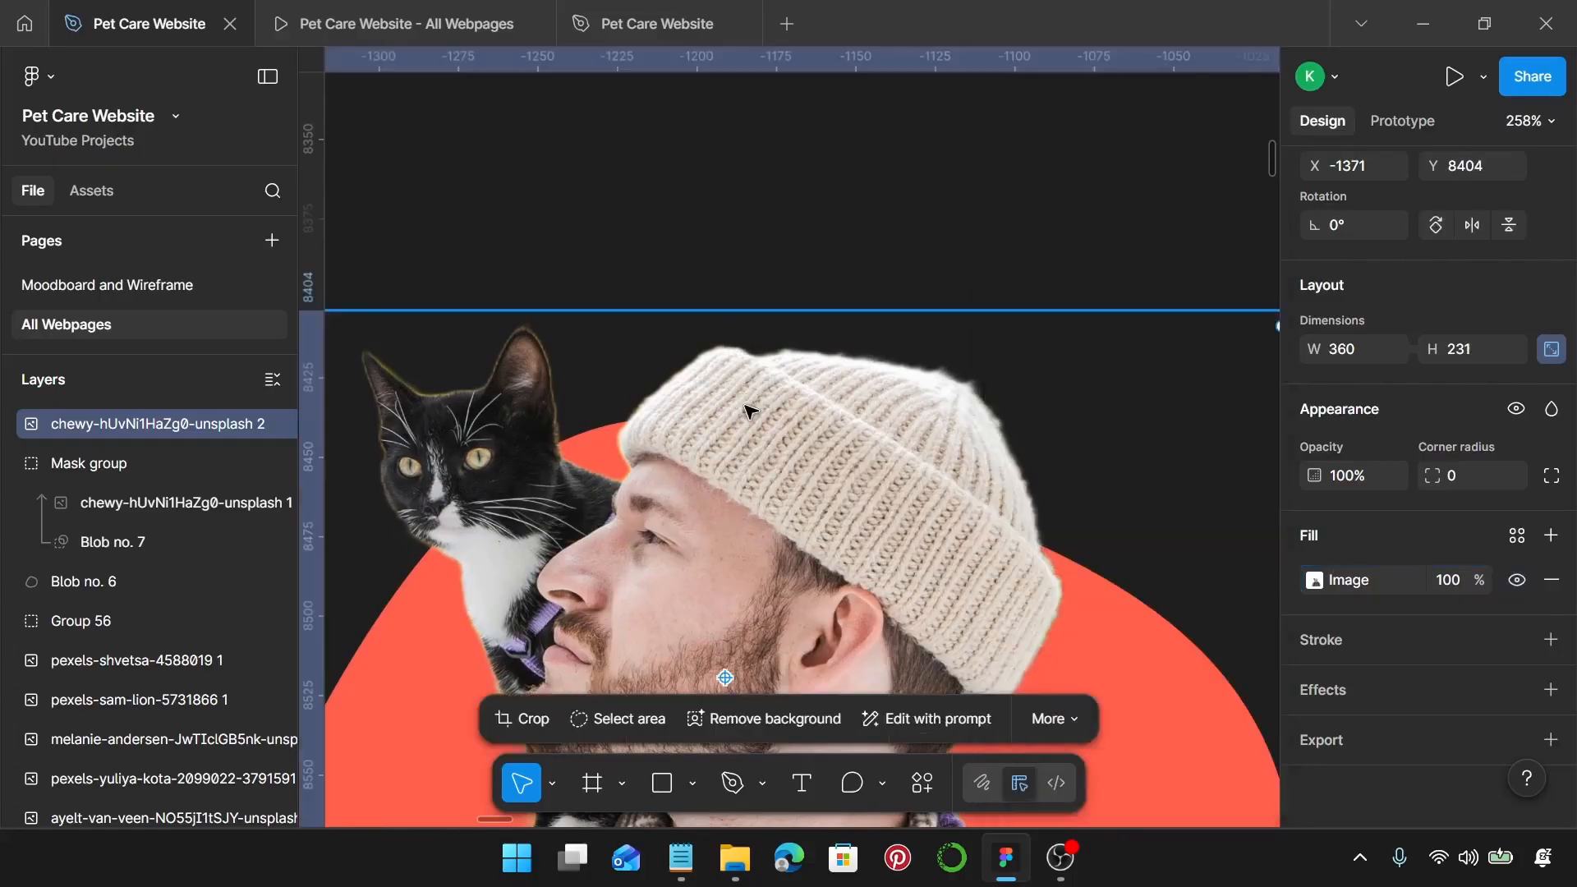
Step: Group the cropped photo copy, the mask group and the red backing blob, and lock the new group's aspect ratio
scroll(750, 405, "down", 5)
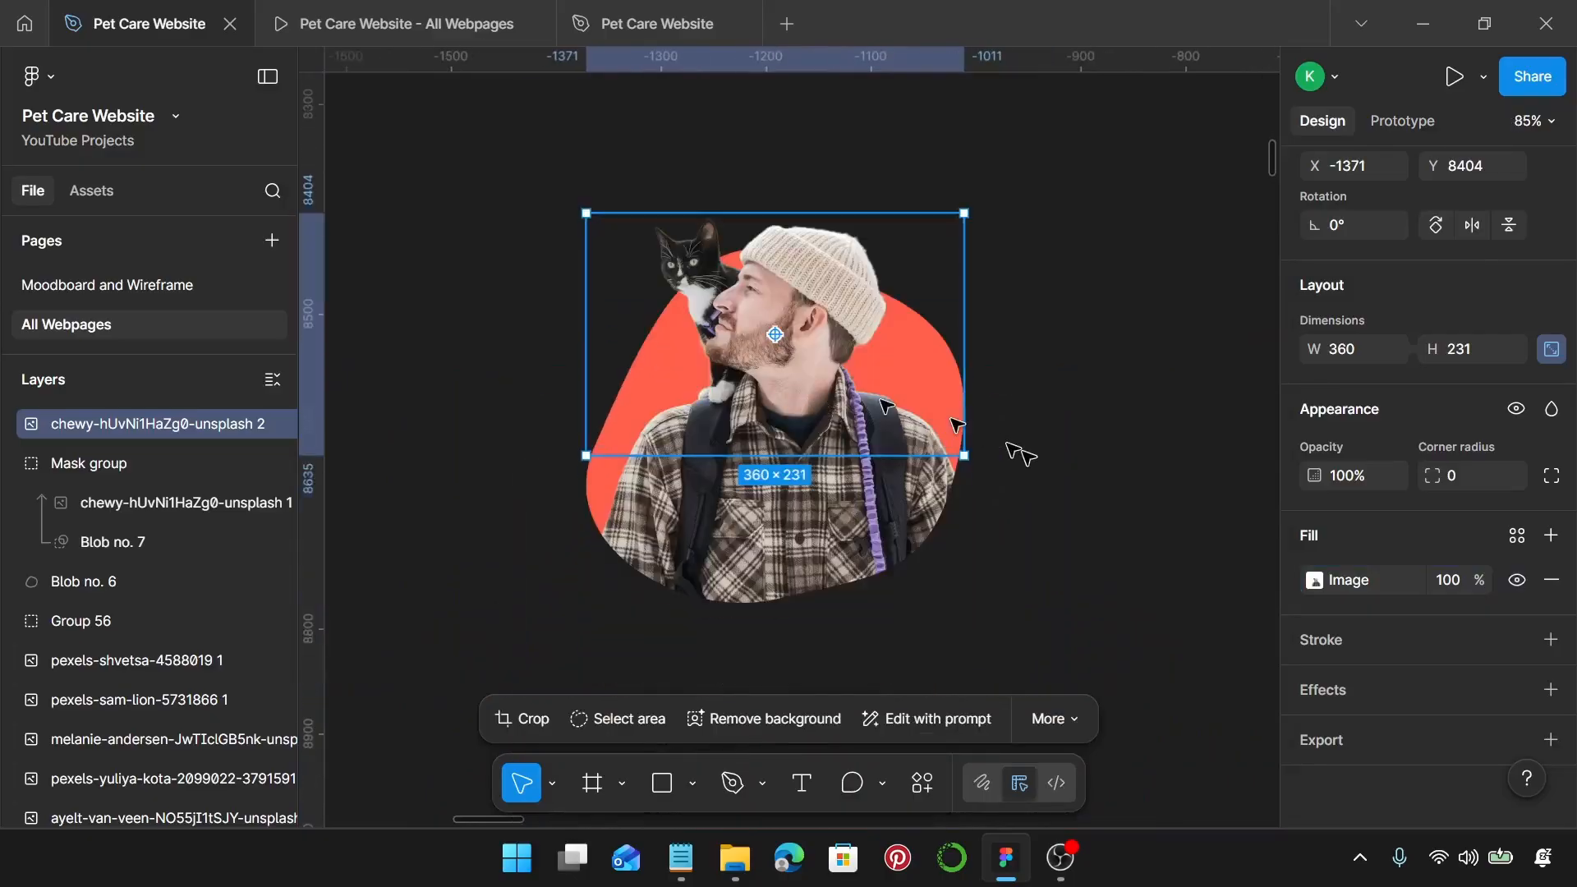
left_click(1028, 457)
scroll(1027, 457, "down", 3)
left_click_drag(700, 230, 1112, 588)
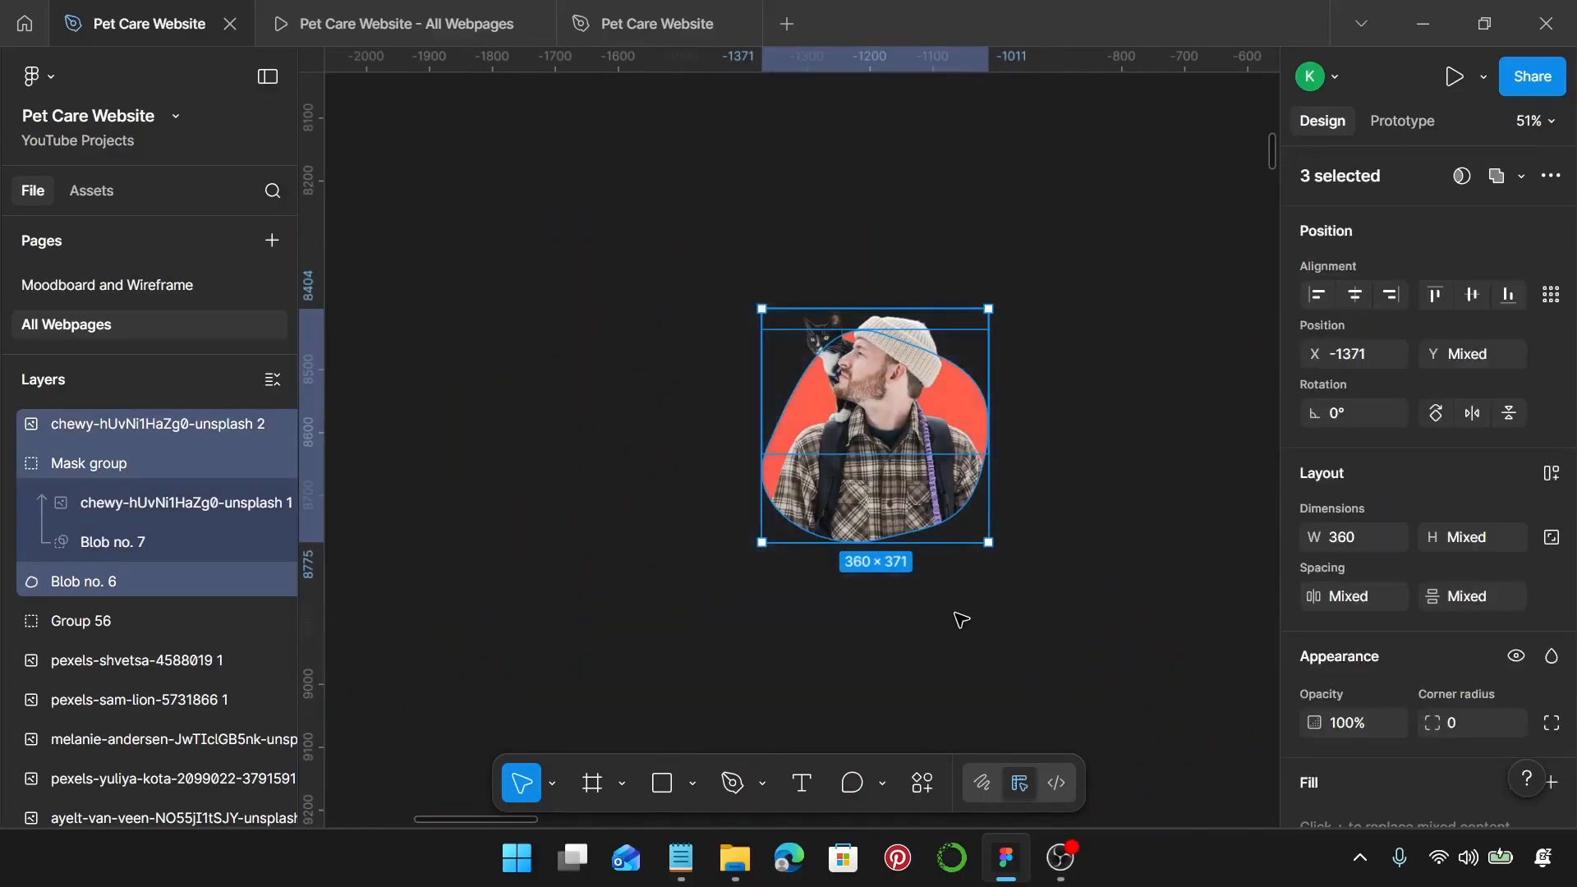
key("ctrl+g")
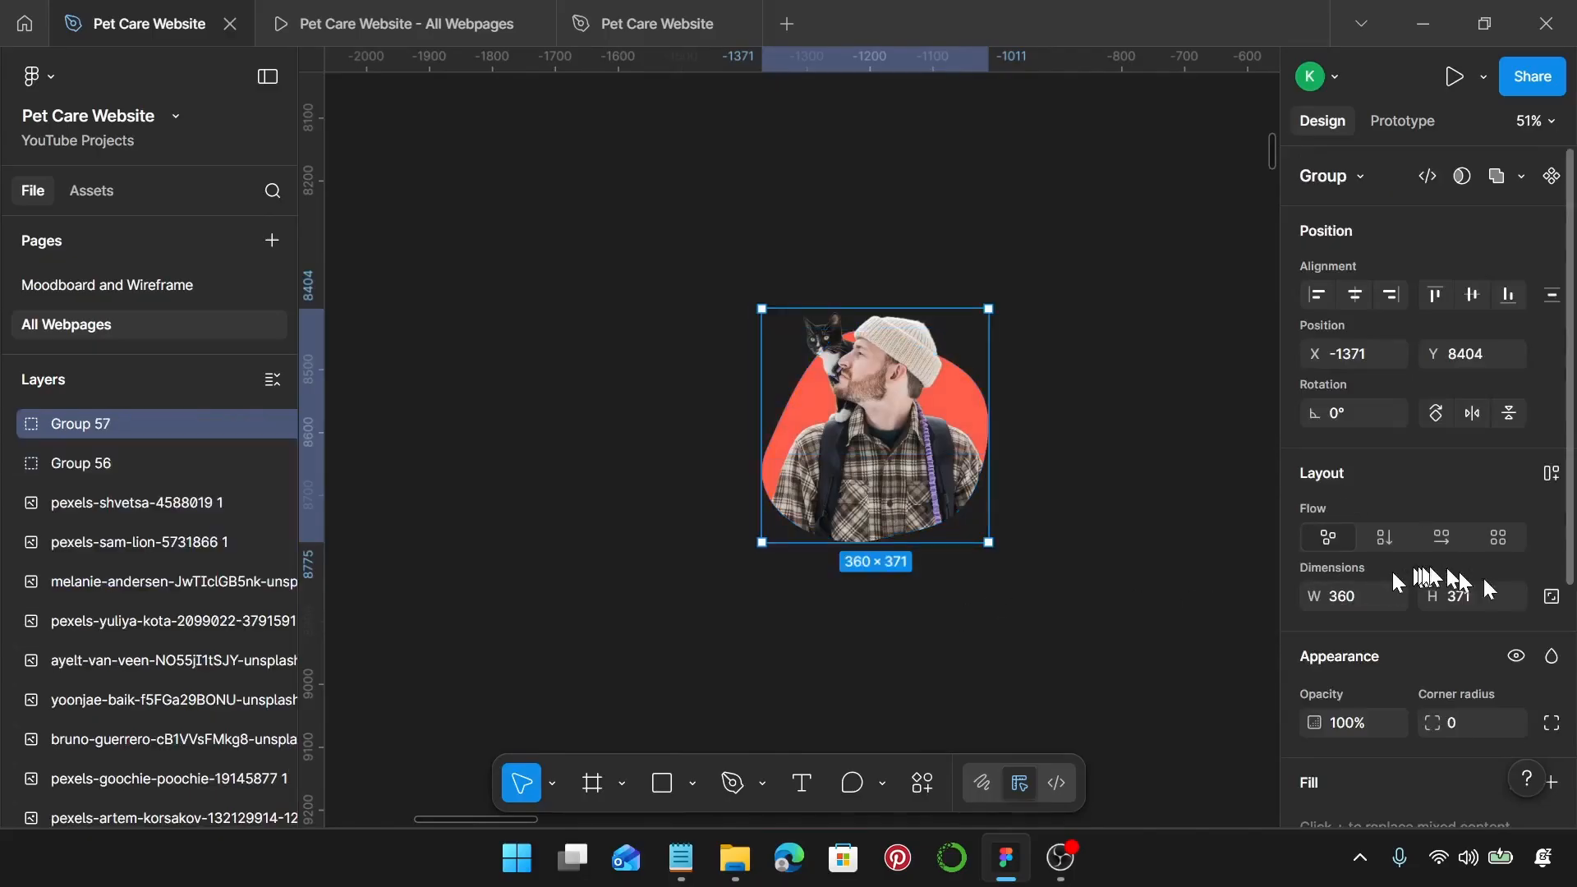
left_click(1549, 599)
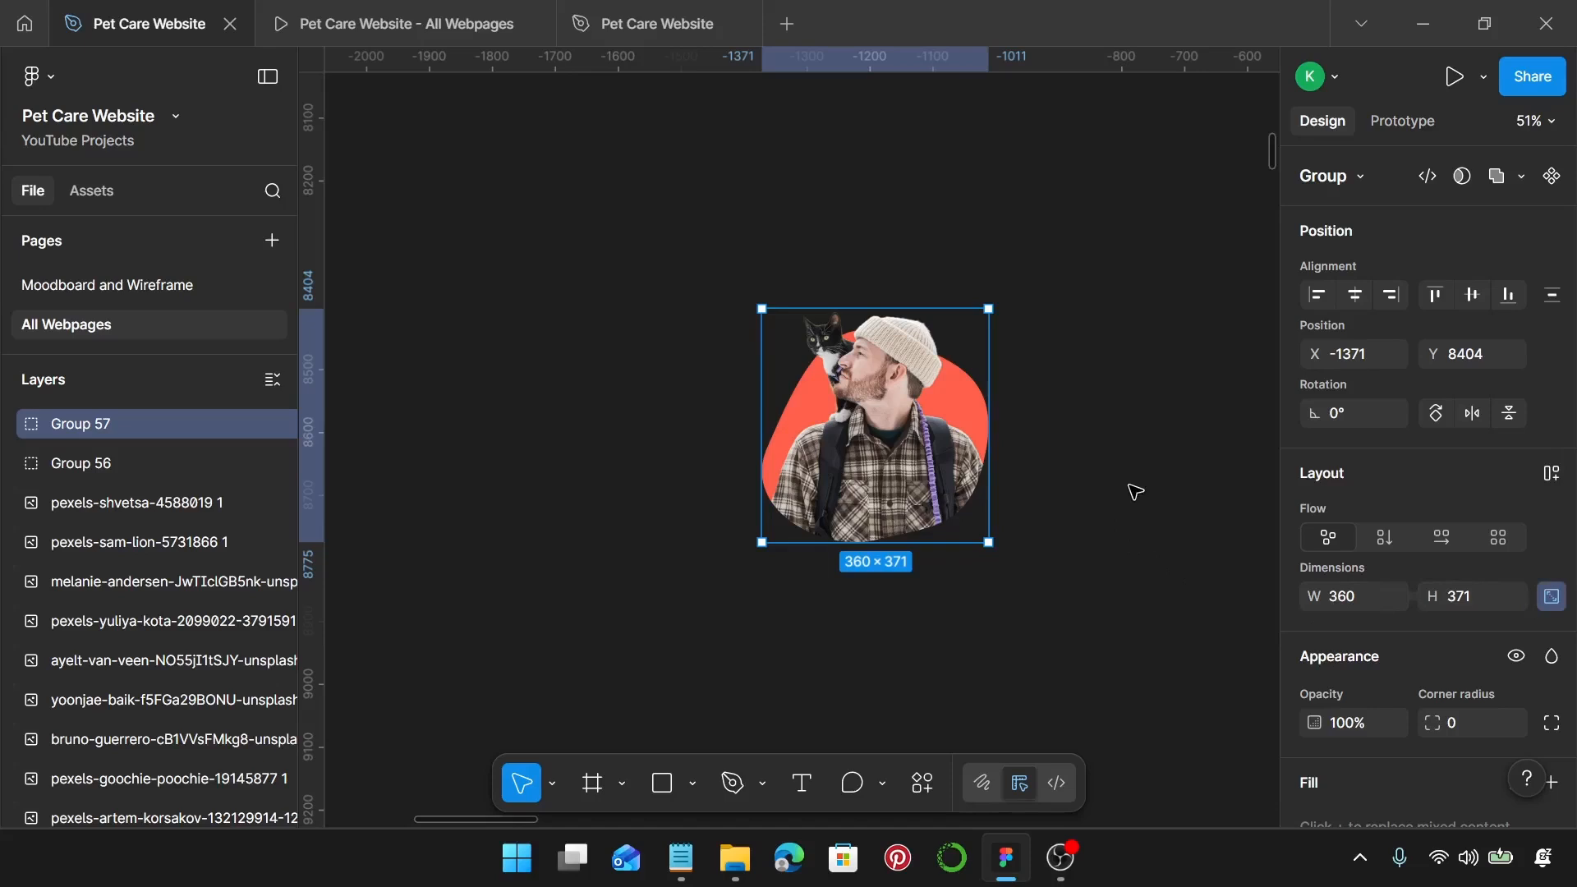
Step: Set the width of the grey Blob no. 5 to 360 and move it to about X -1078, Y 9248
scroll(1134, 492, "down", 5)
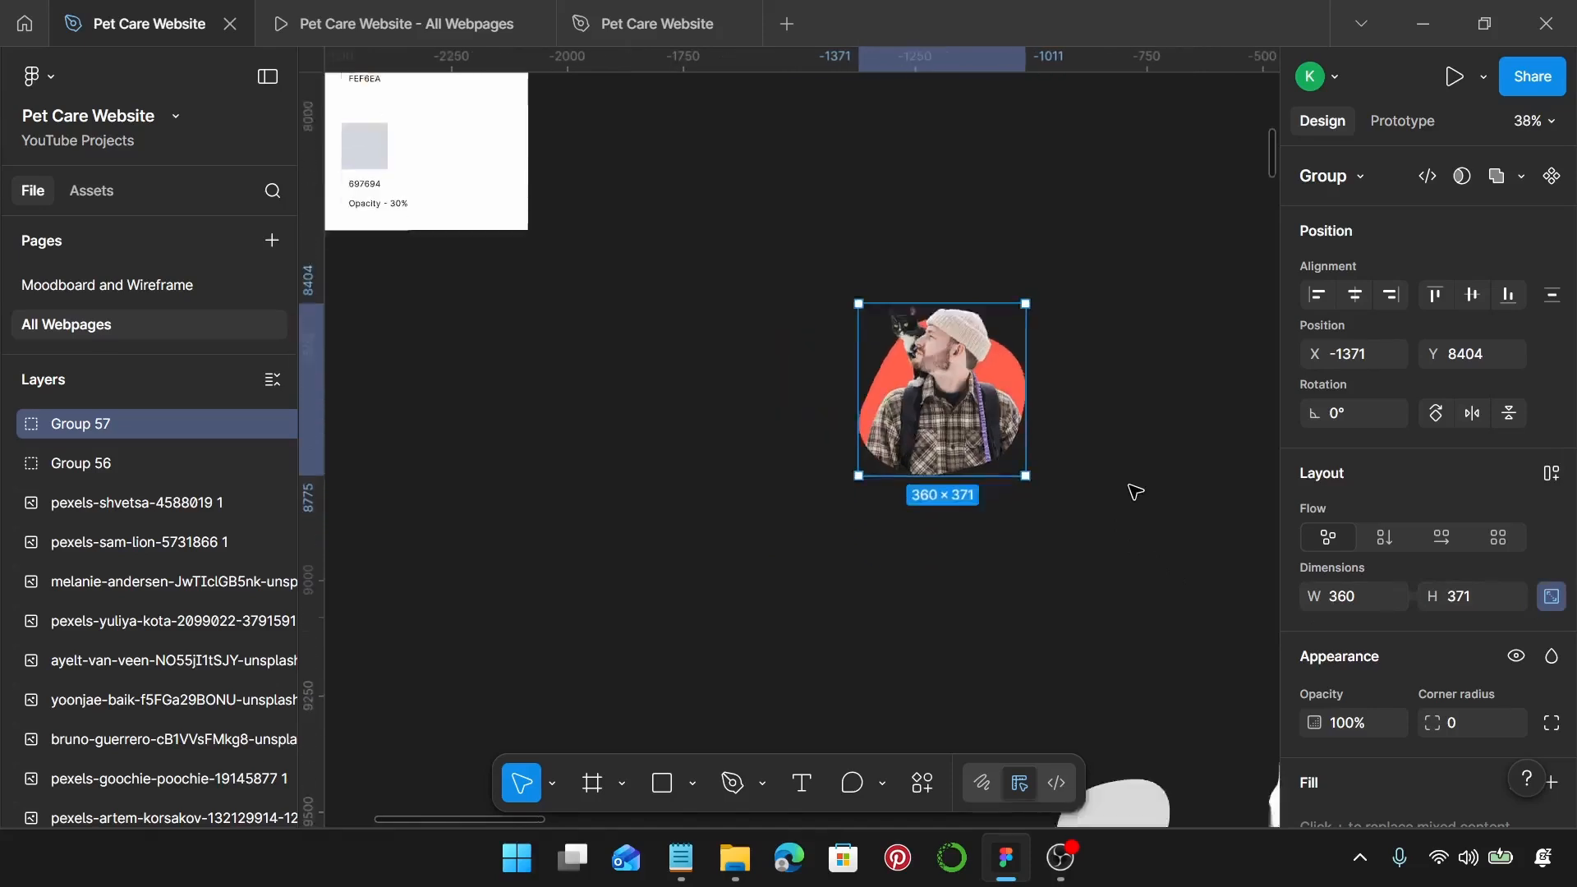
scroll(1134, 491, "down", 3)
scroll(1130, 493, "up", 4)
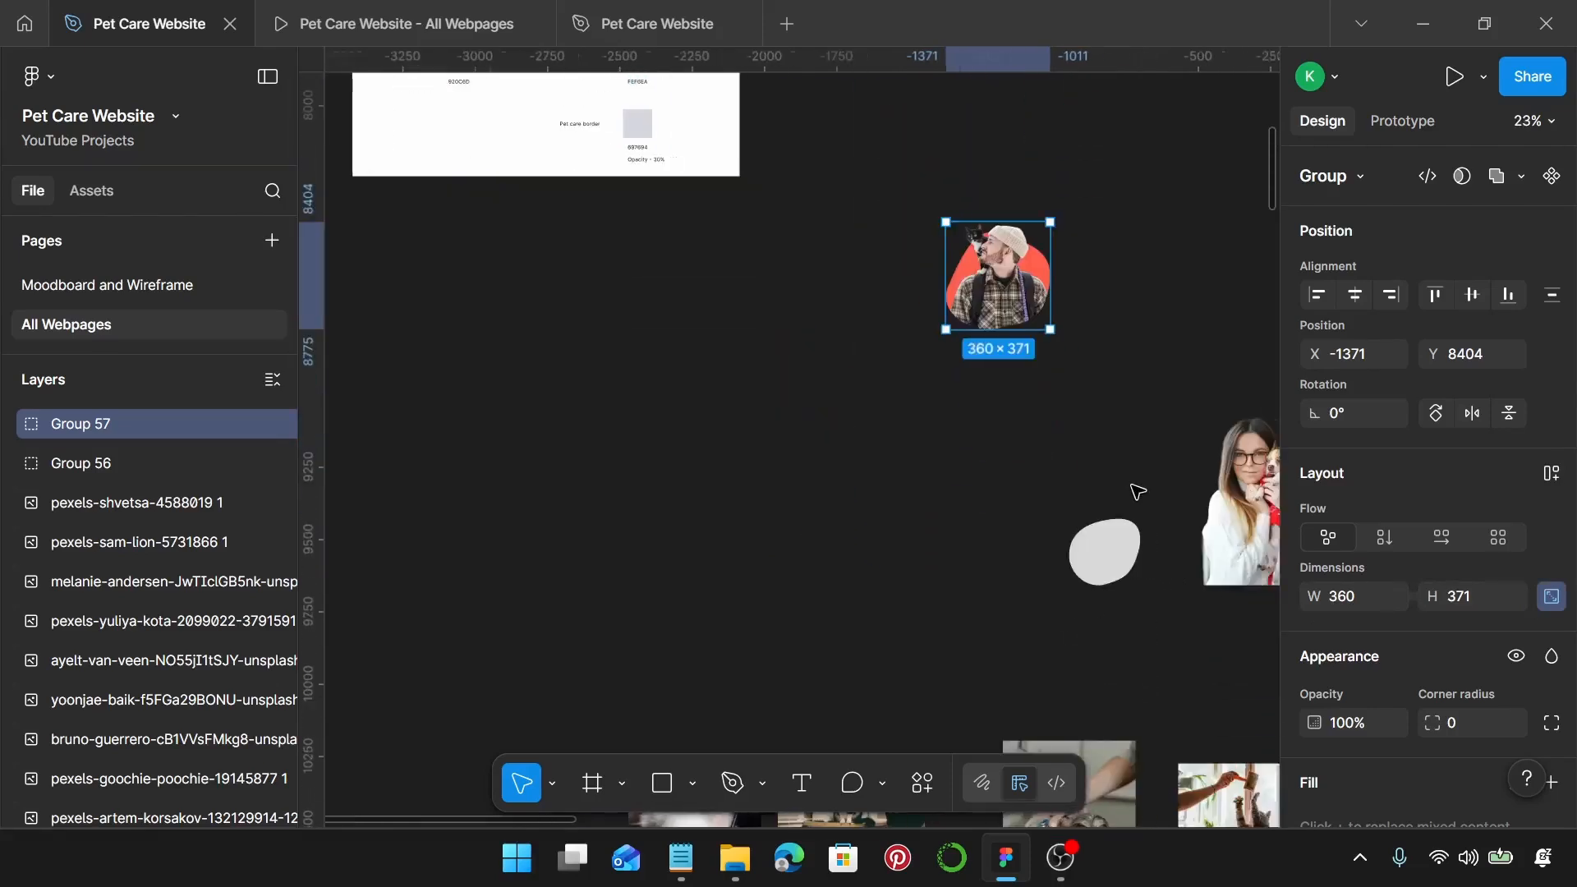
left_click(862, 598)
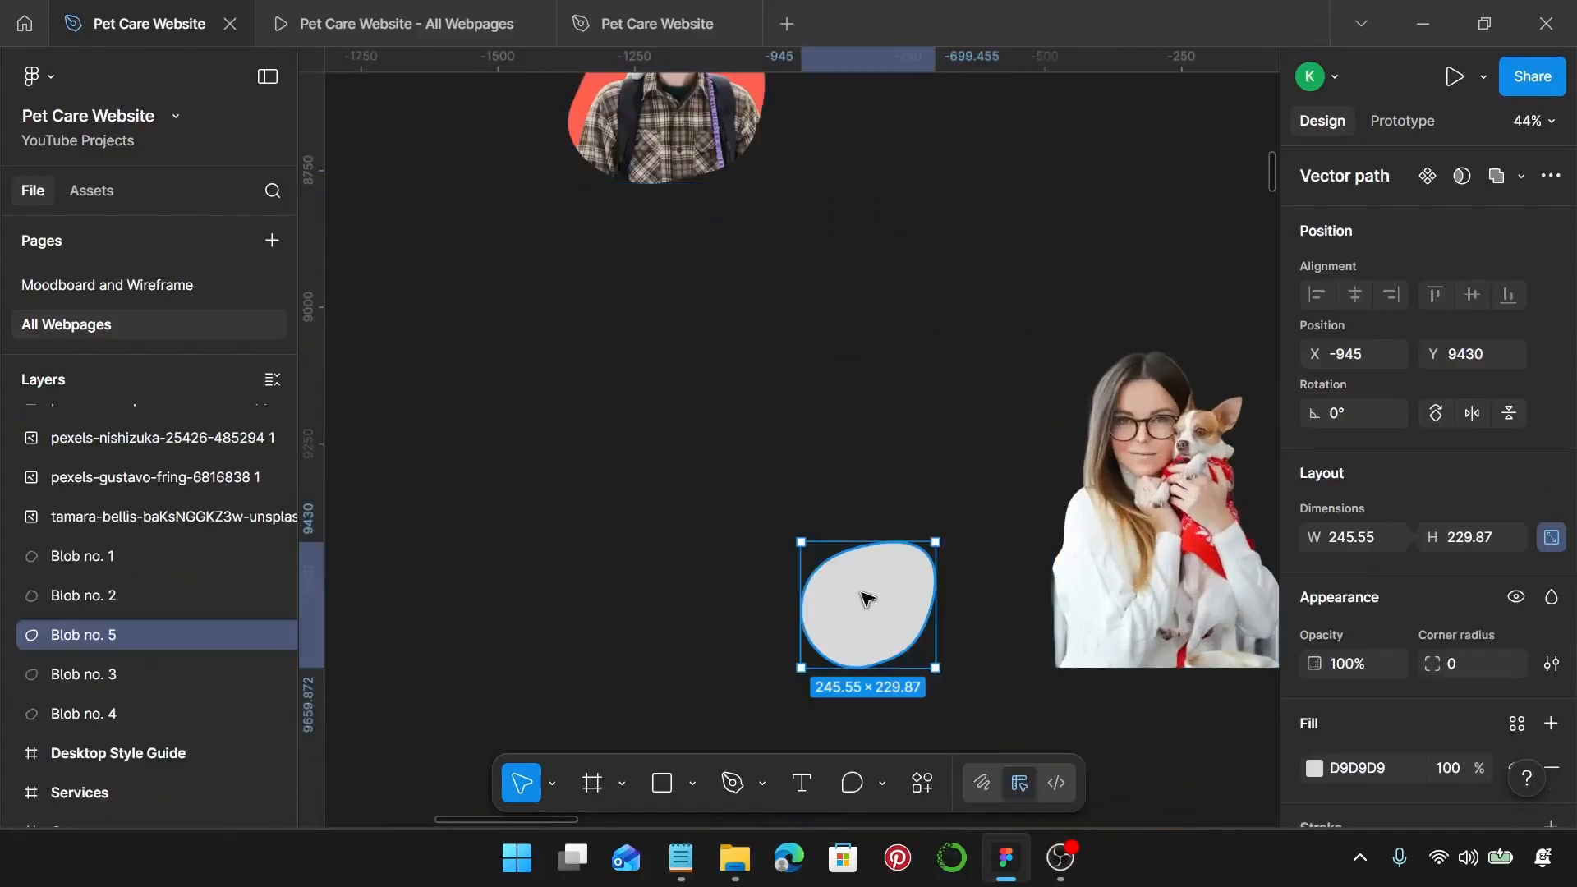
left_click(1352, 541)
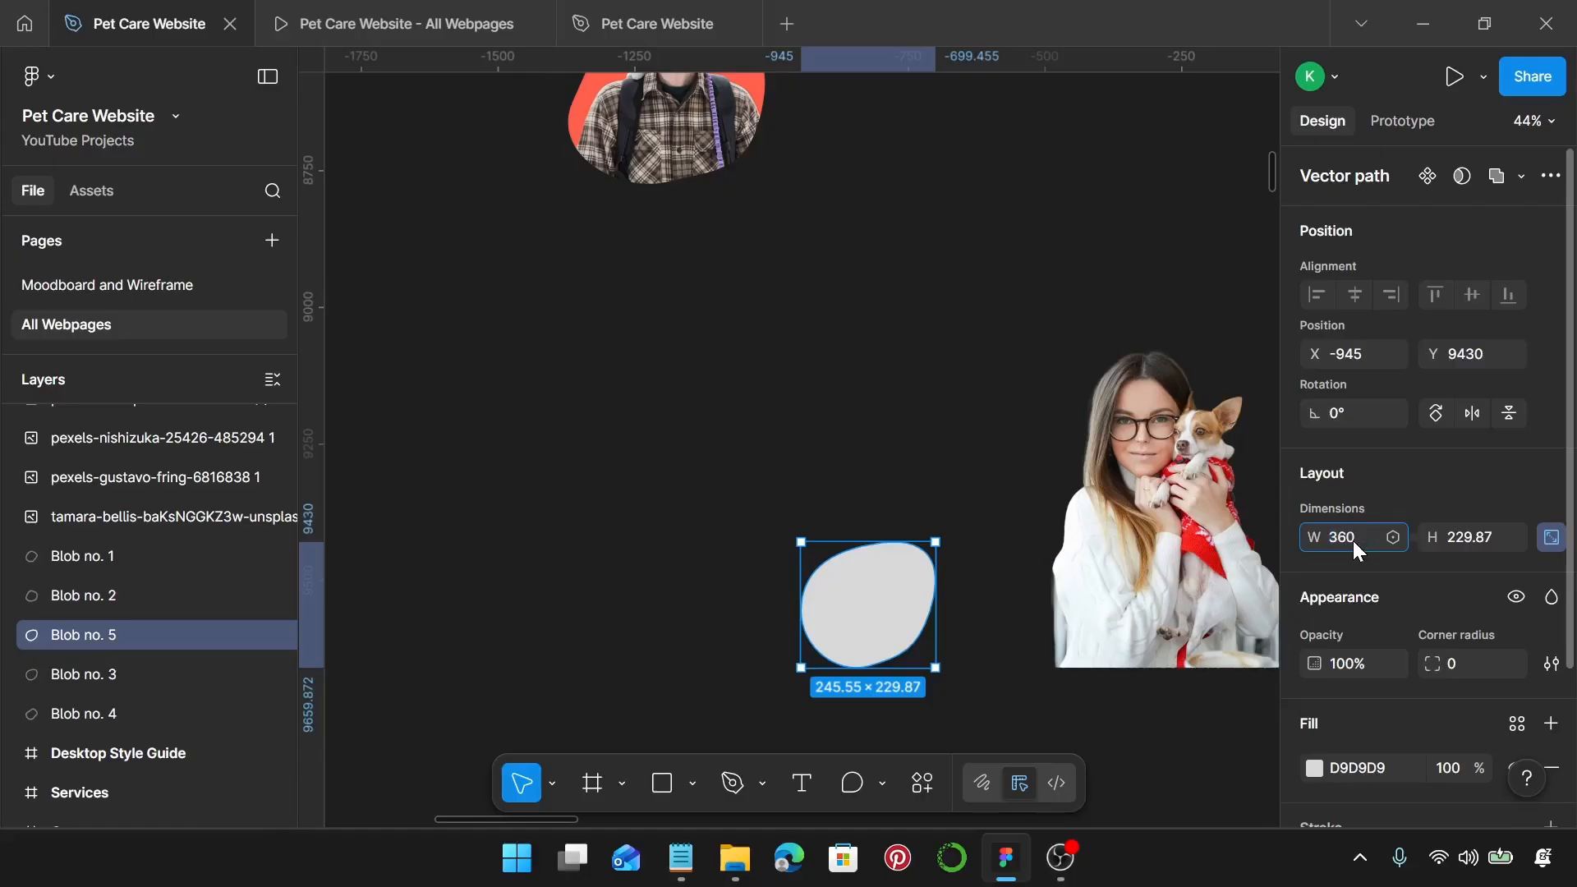
key("Return")
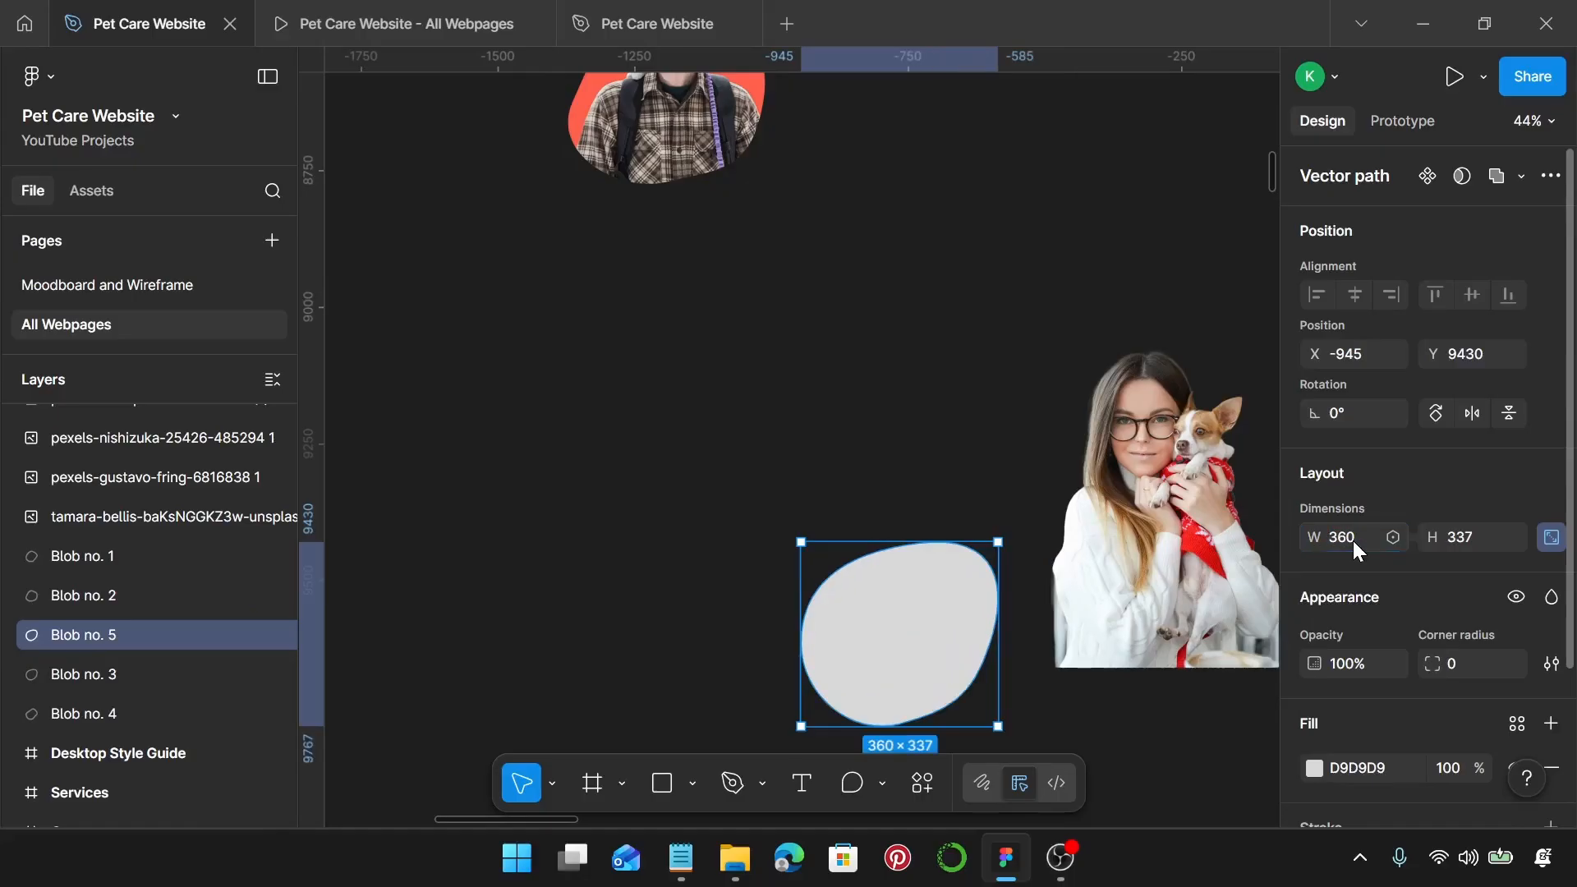
left_click_drag(920, 645, 852, 547)
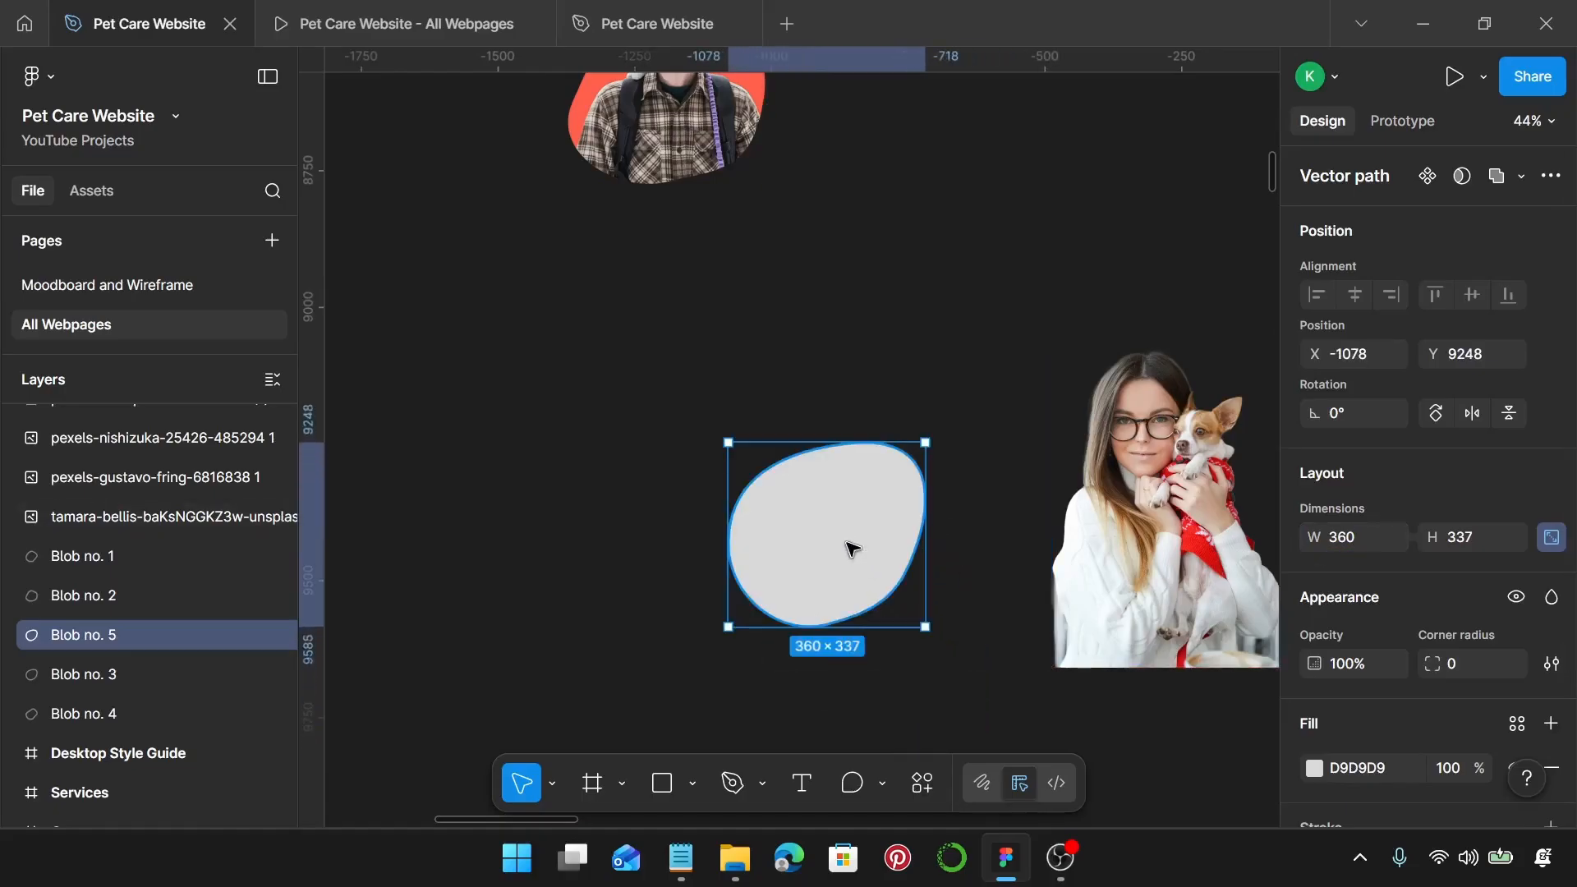
Step: Bring the blob and the photo of the woman with the dog to the front, and duplicate the blob in place
key("bracketright")
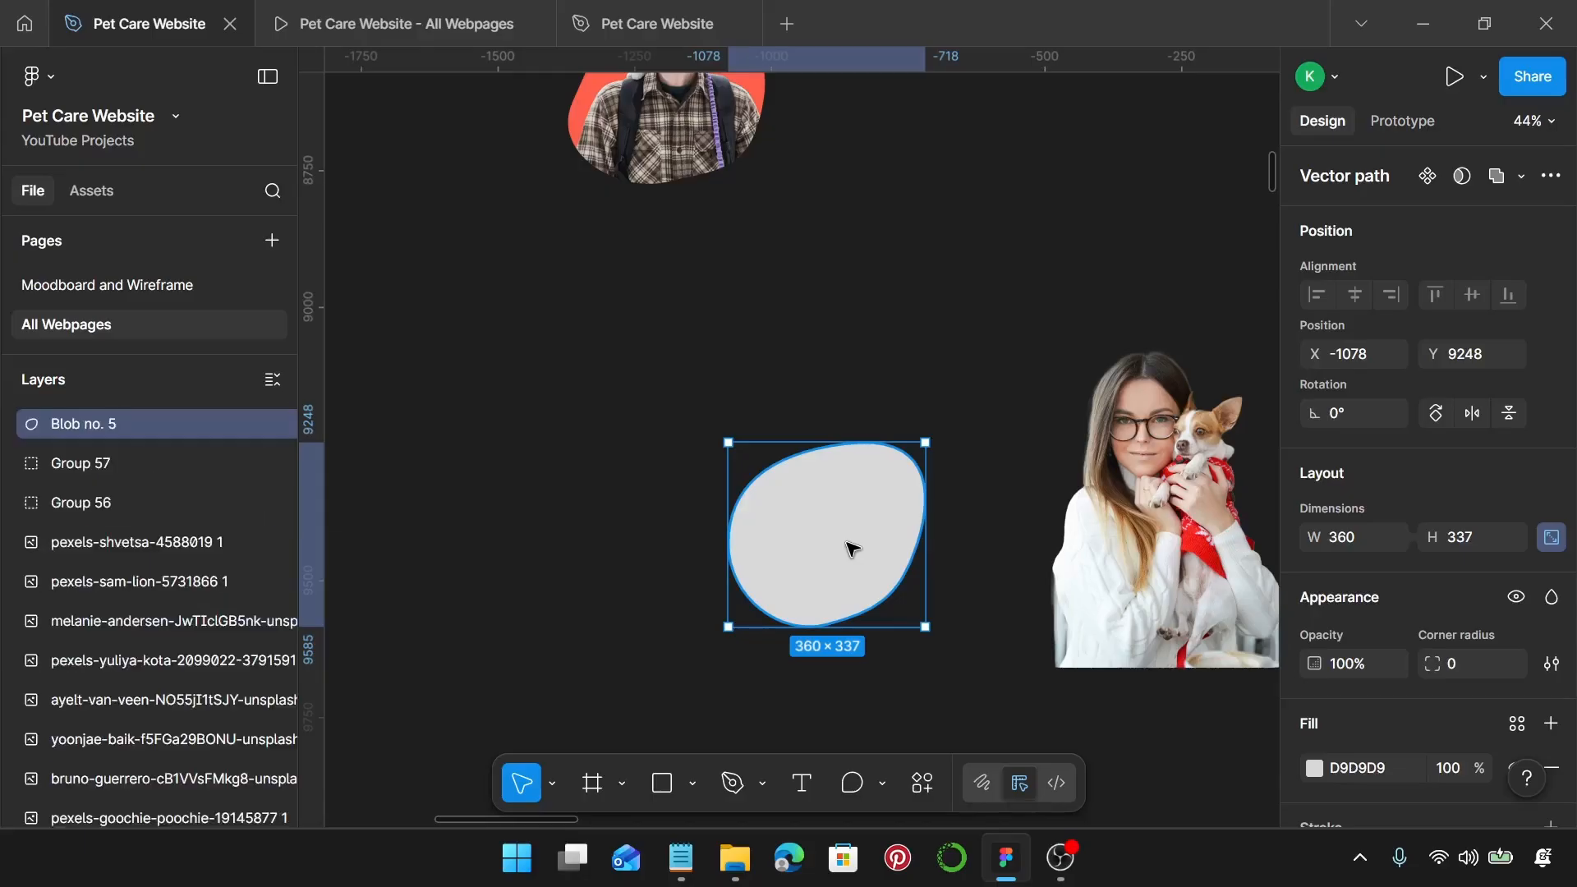
left_click(1166, 546)
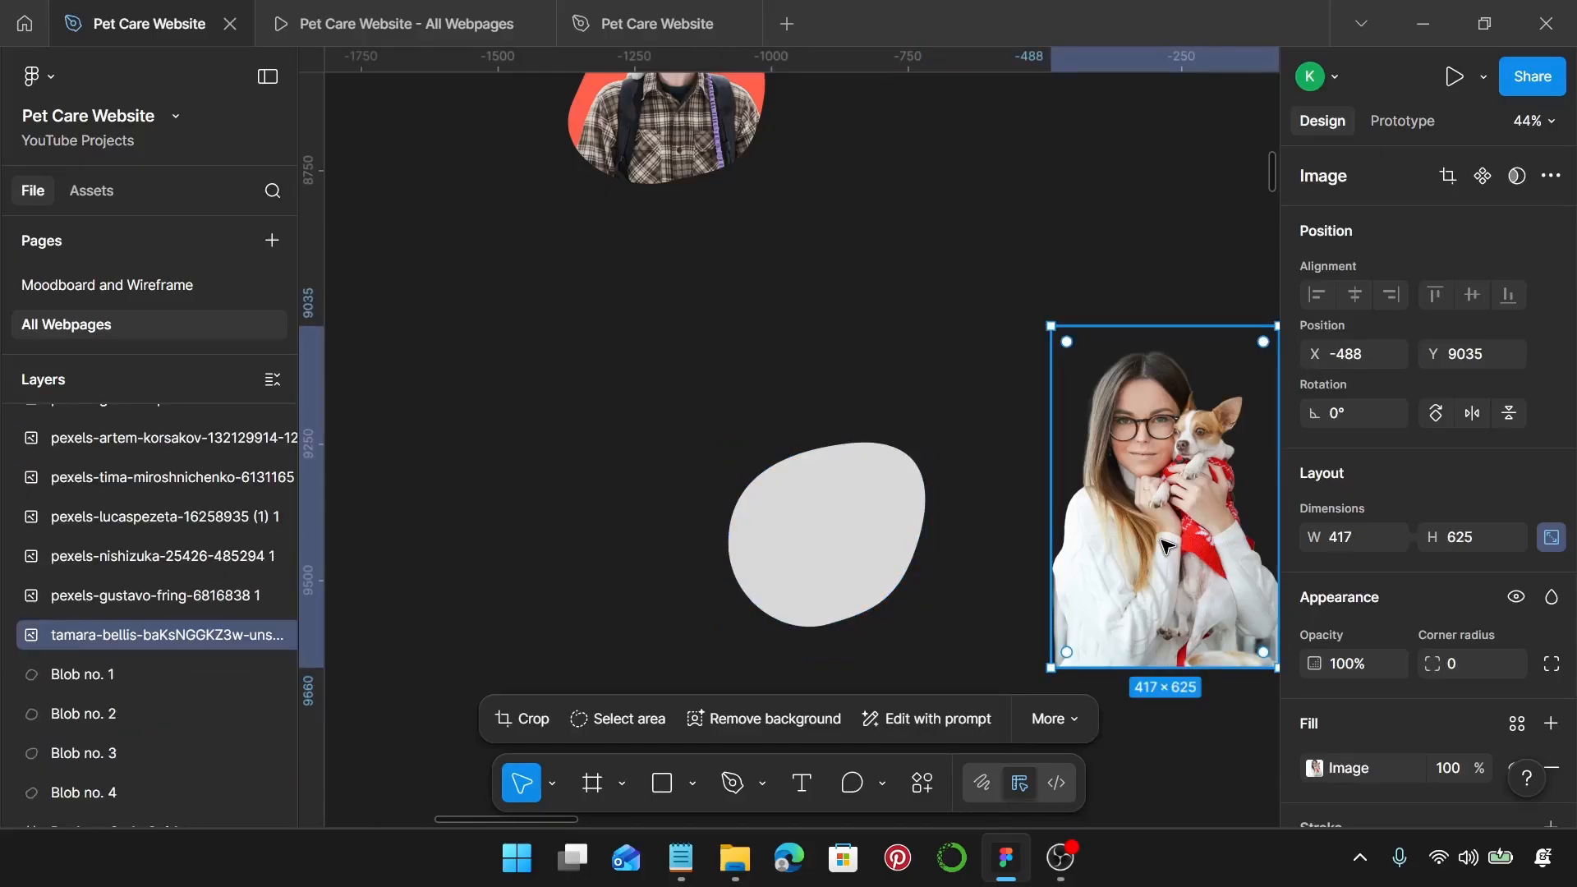
key("bracketright")
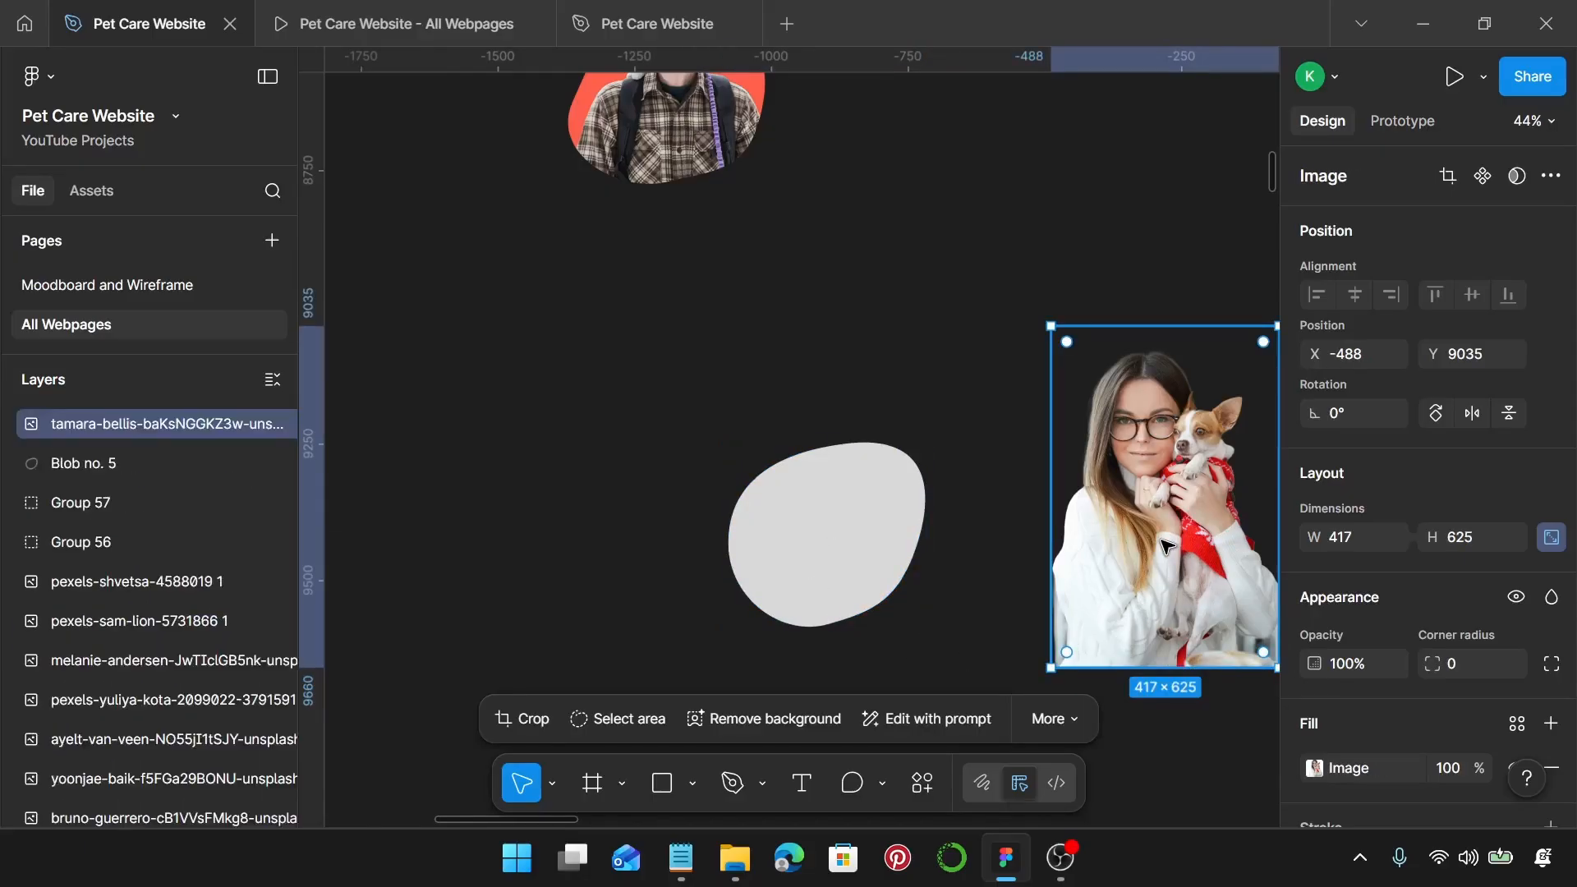
left_click(866, 567)
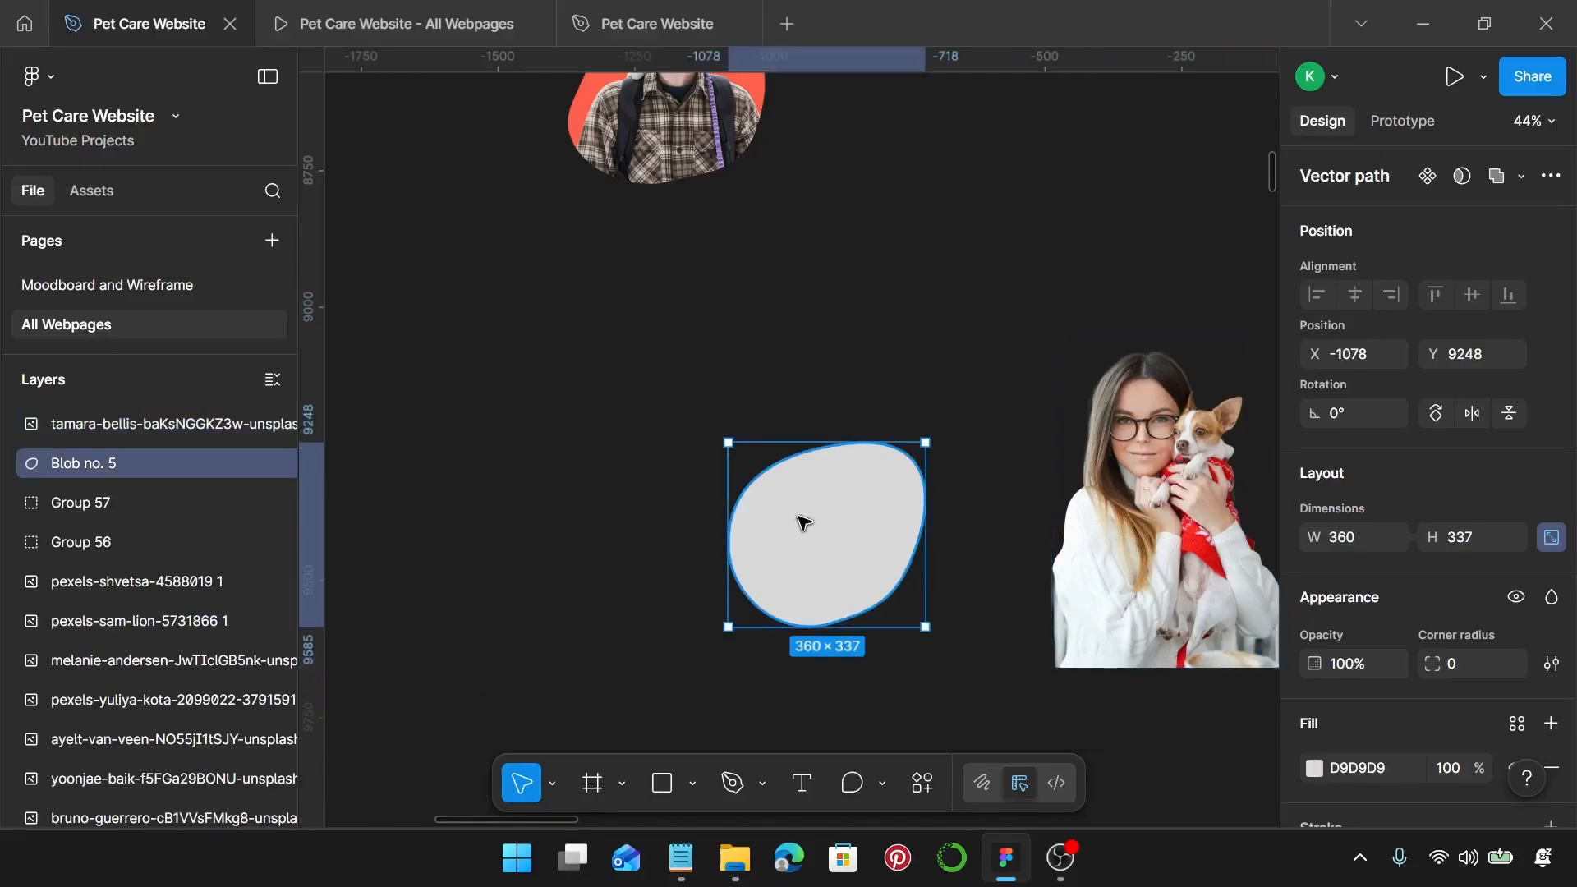
key("ctrl+d")
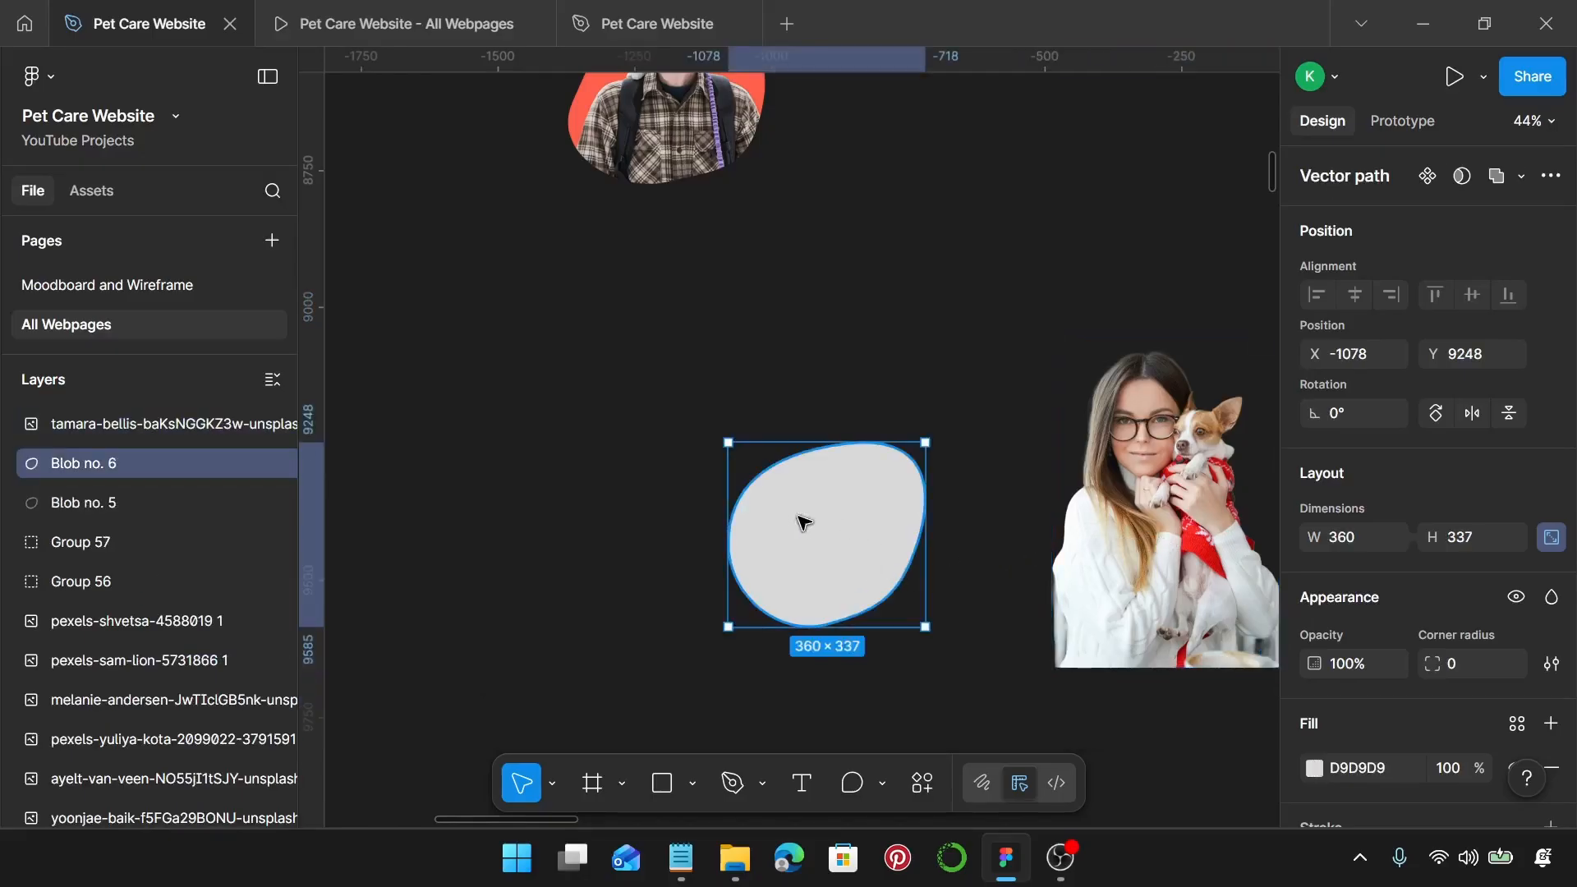
Step: Set the woman's photo to 270 wide and position it over the blobs at about X -1033, Y 9180, with the lower edges level
left_click(1117, 542)
left_click_drag(1158, 567, 906, 484)
scroll(903, 509, "left", 2)
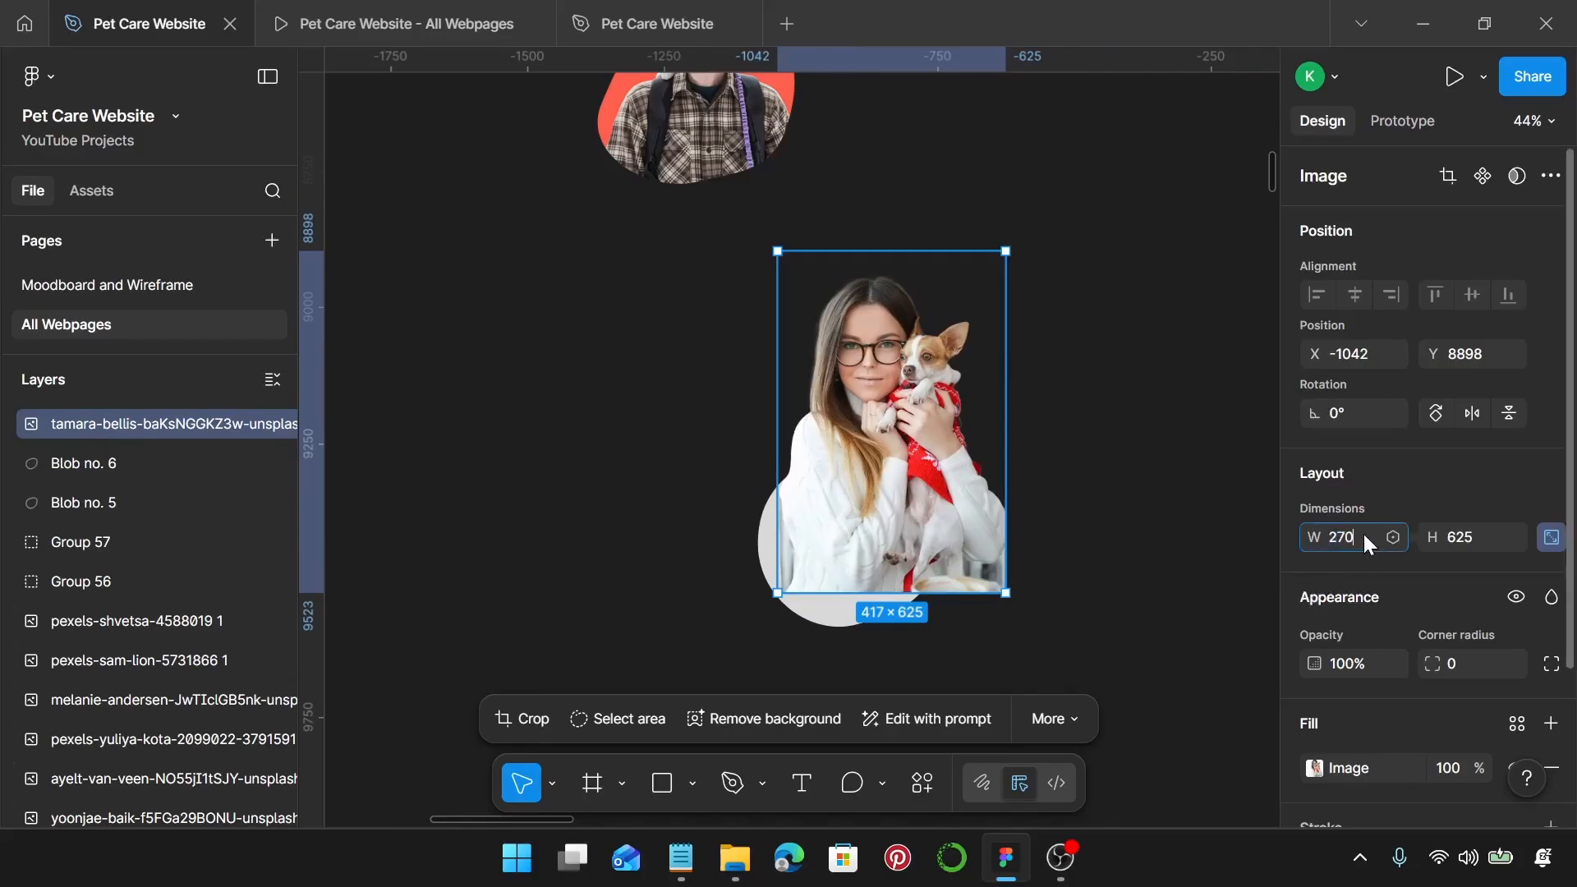
key("Return")
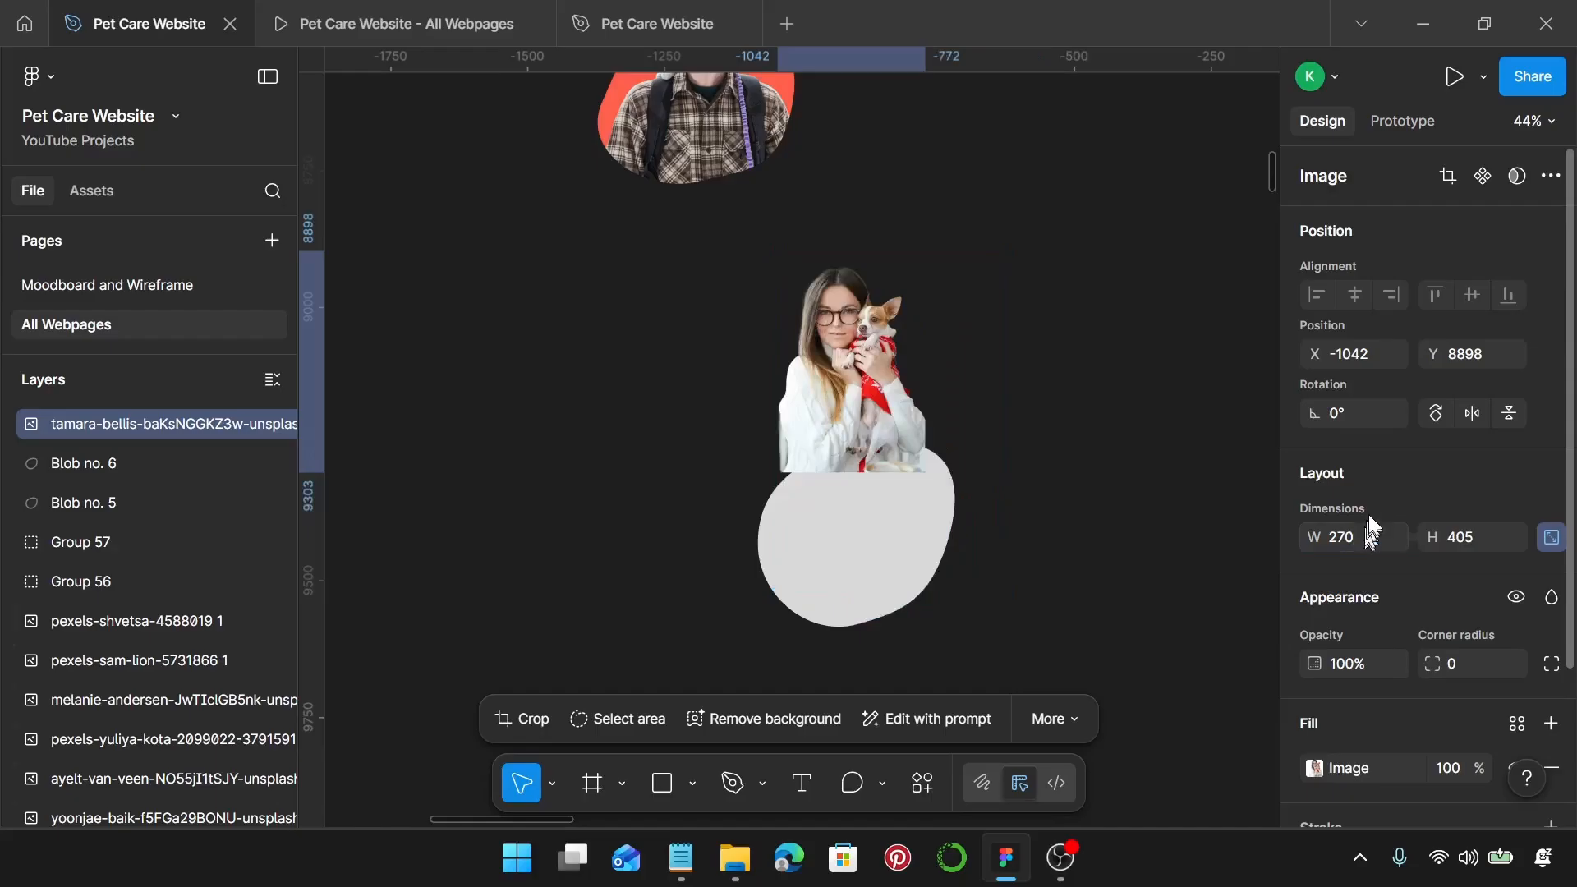
scroll(1316, 514, "down", 3)
scroll(1051, 470, "down", 1)
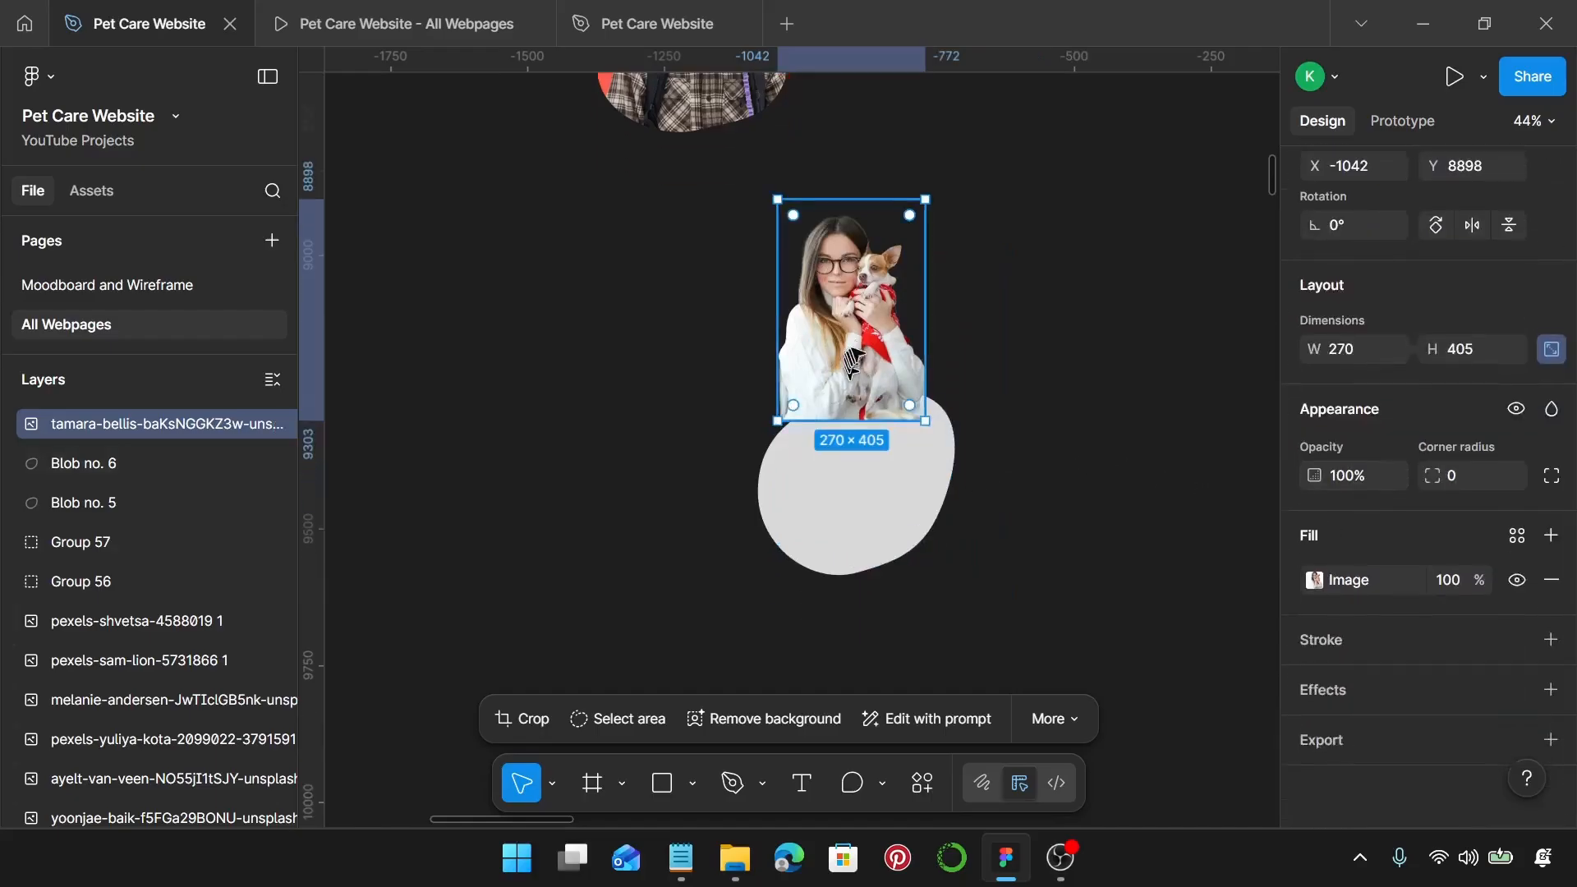
left_click_drag(874, 363, 885, 537)
scroll(854, 466, "up", 5)
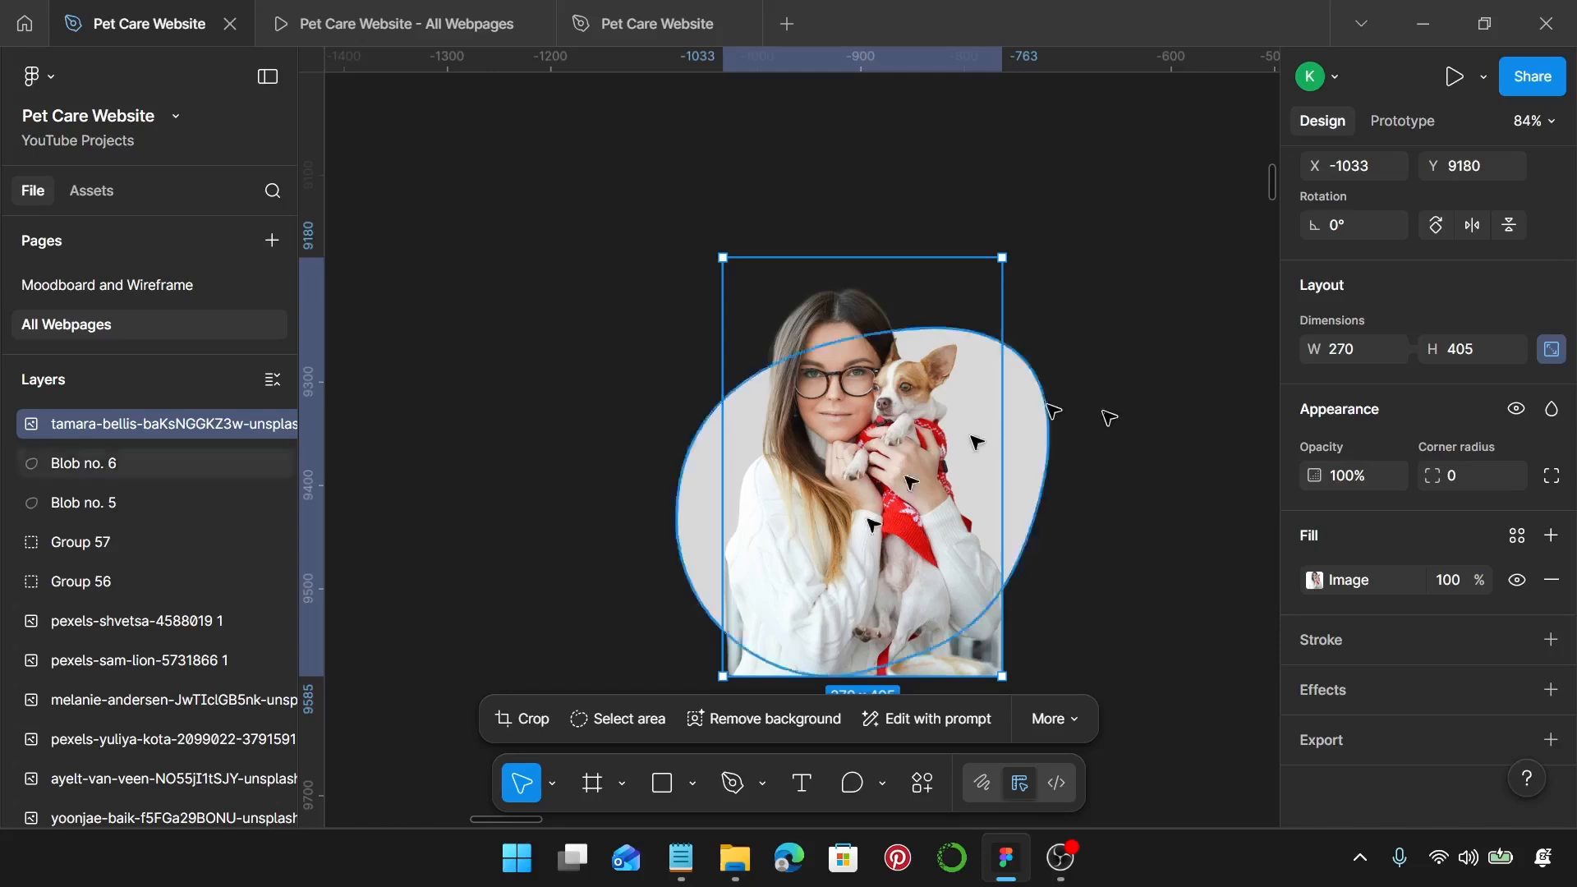
scroll(854, 468, "down", 1)
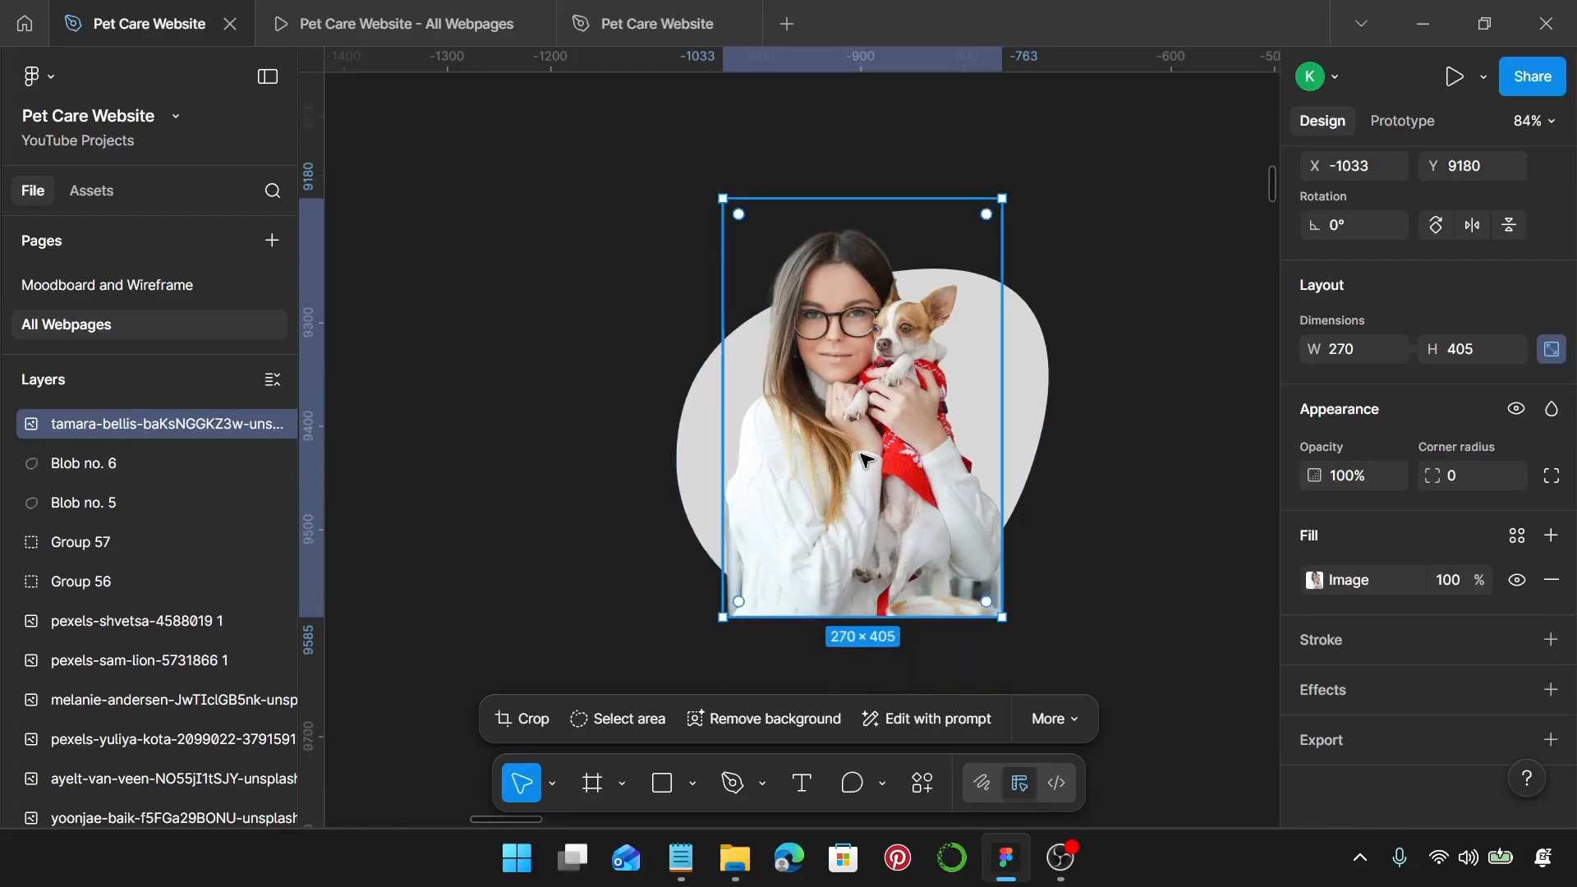
Step: Duplicate the woman's photo in place and mask the lower copy with Blob no. 6
key("ctrl+d")
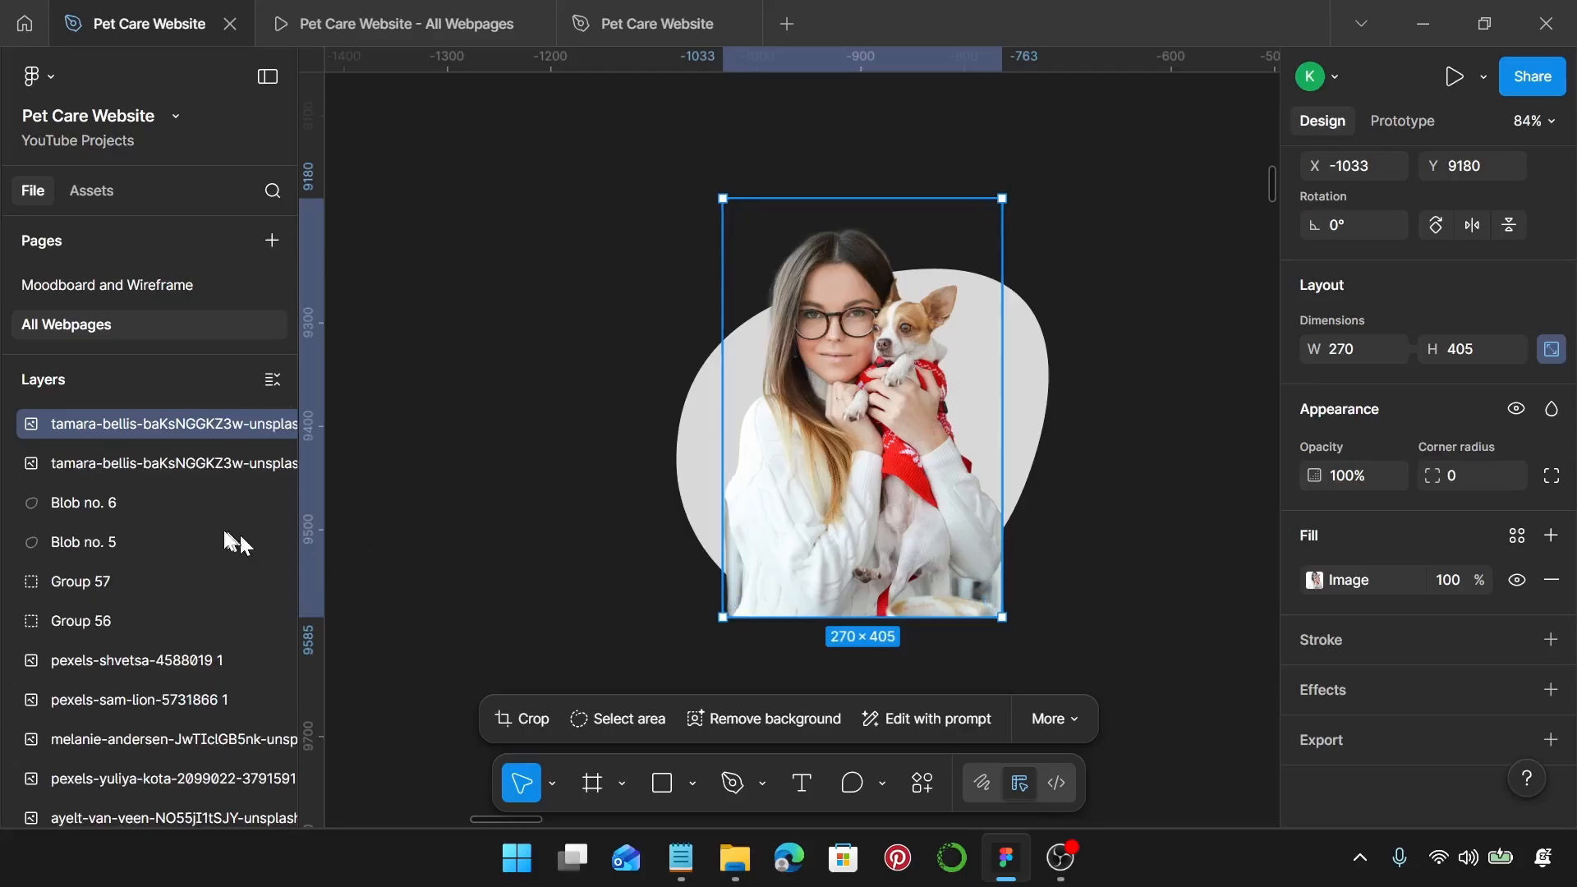
left_click(154, 461)
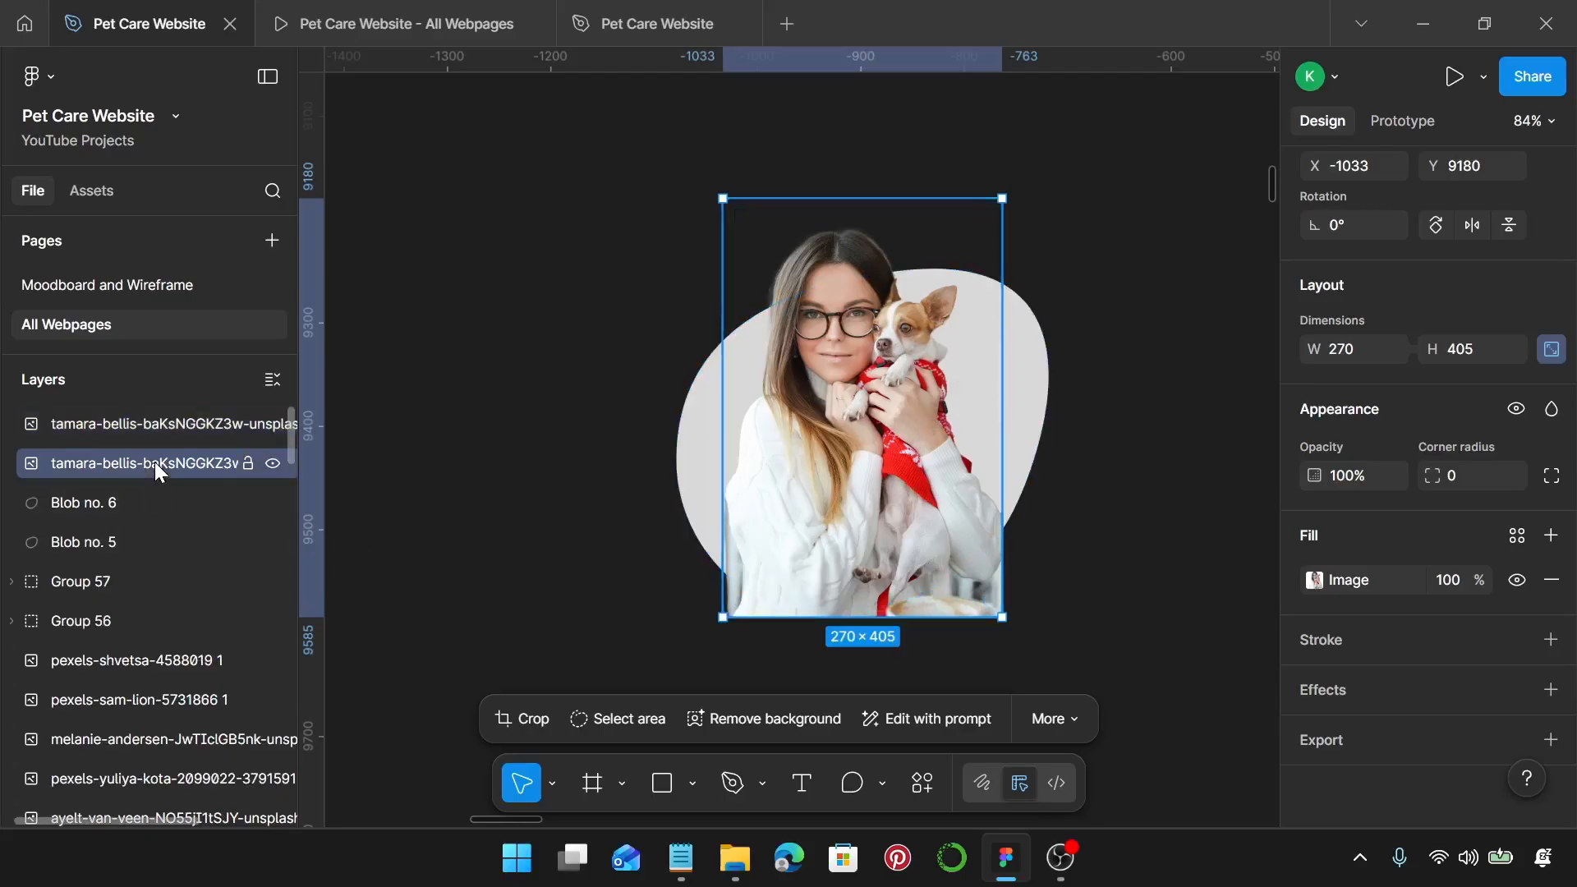
left_click(112, 496, "shift")
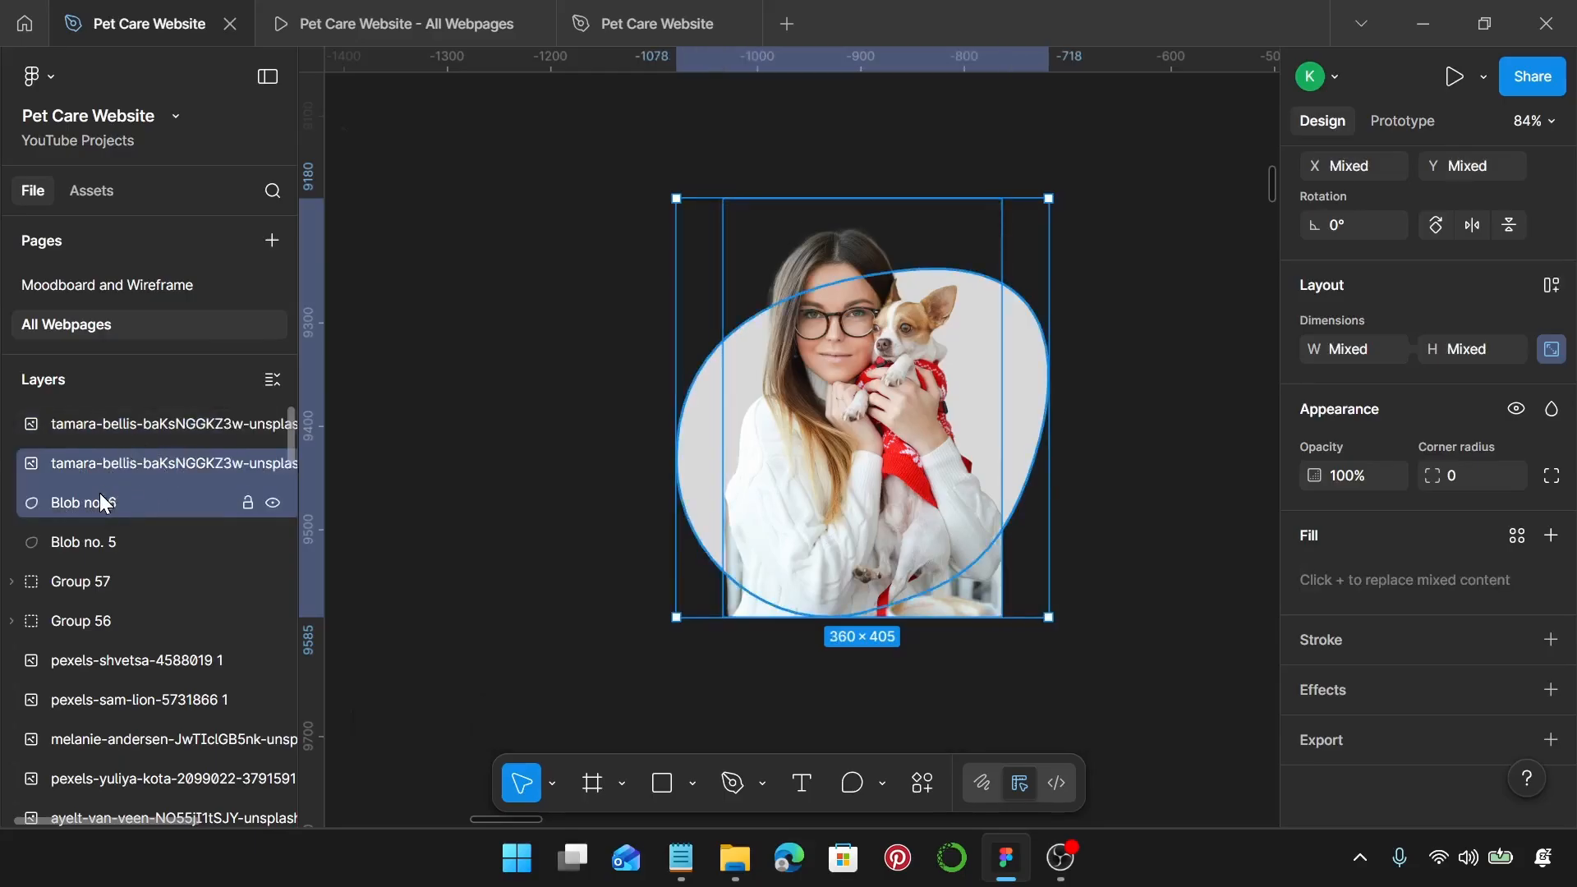
right_click(100, 492)
left_click(209, 594)
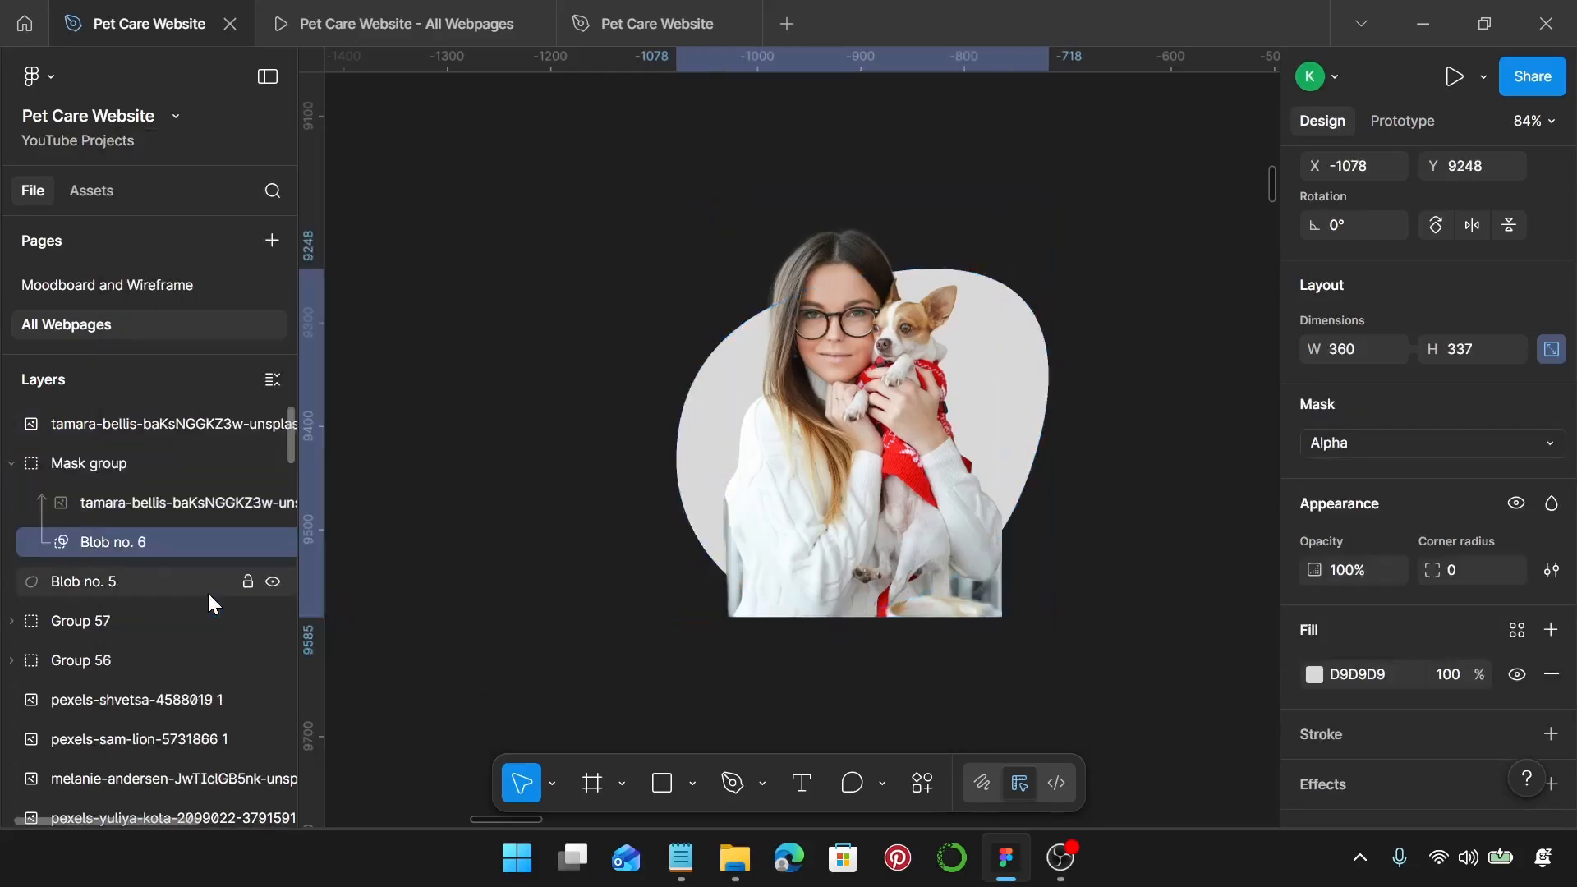
Step: Fill the backing blob, Blob no. 5, with the Pet Care Orange library colour
left_click(88, 583)
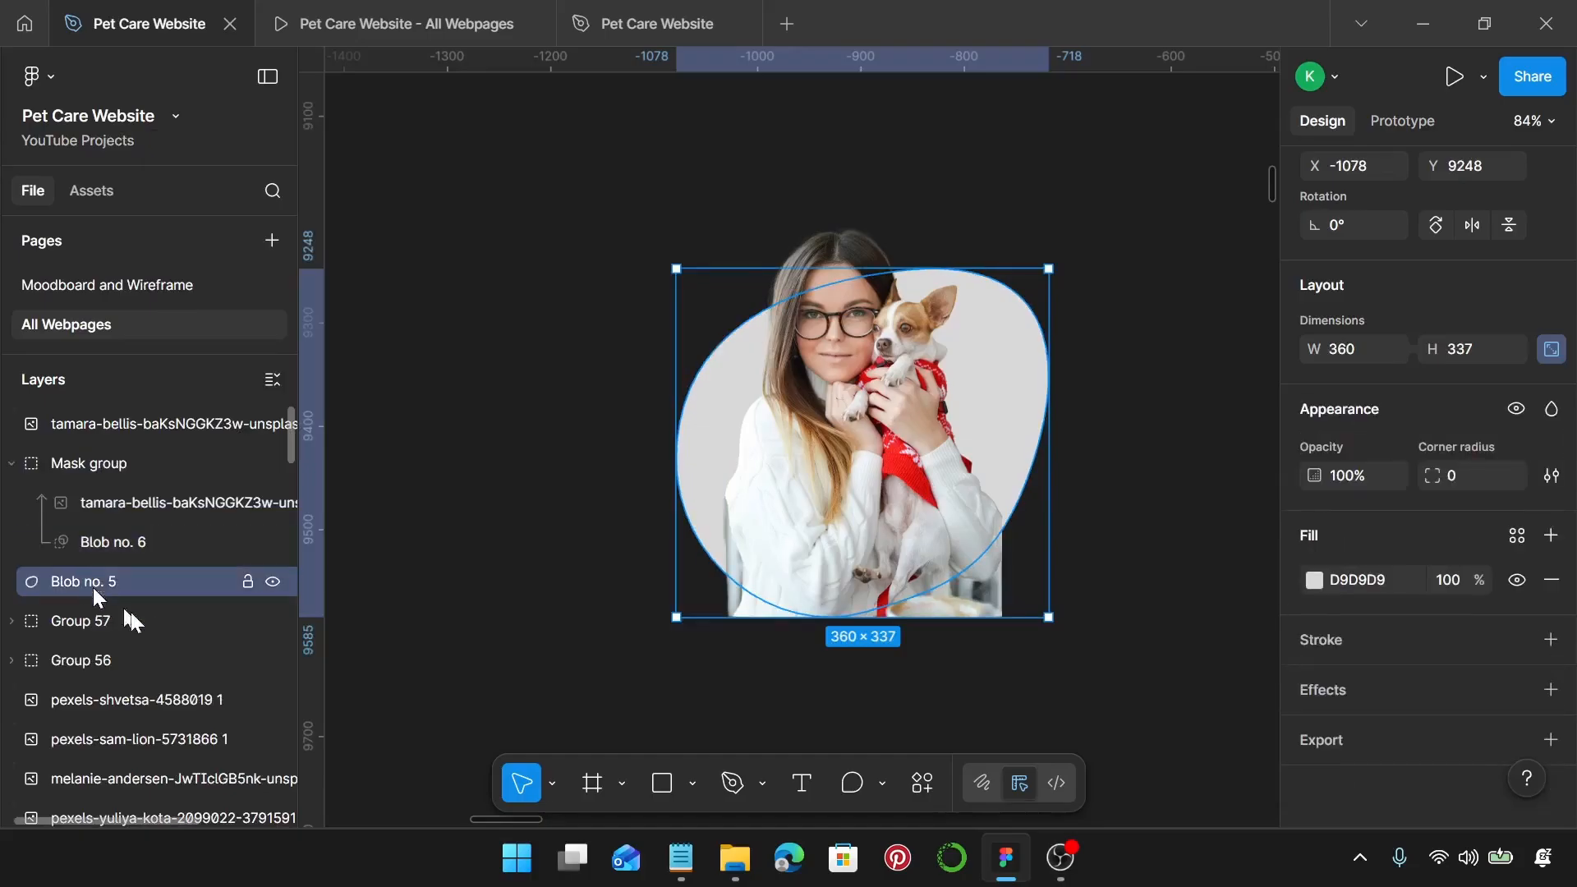
left_click(1519, 546)
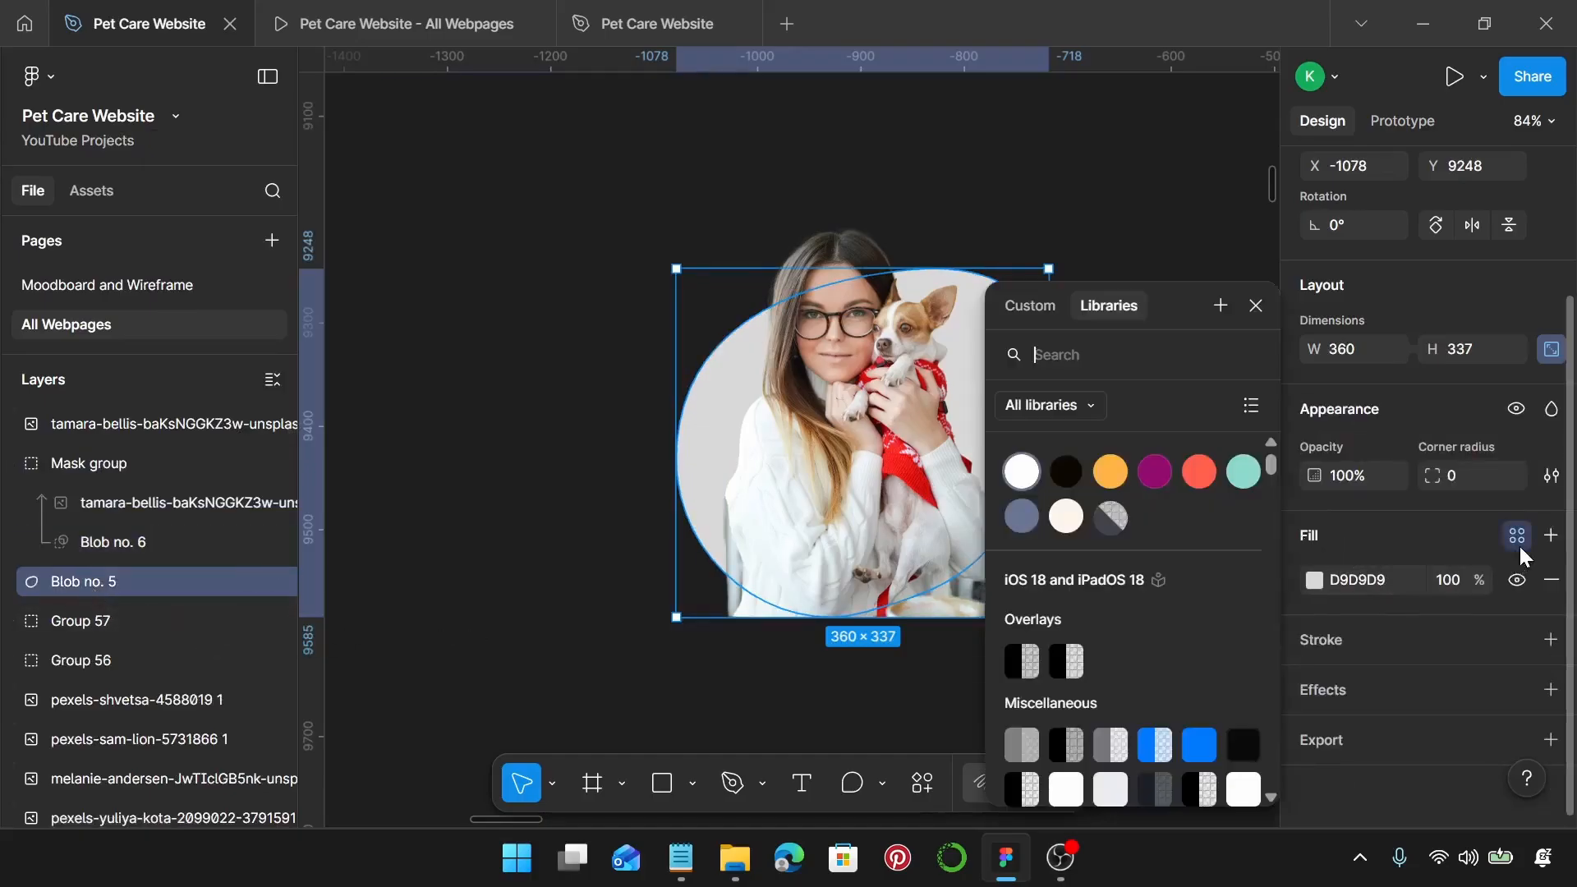
left_click(1112, 475)
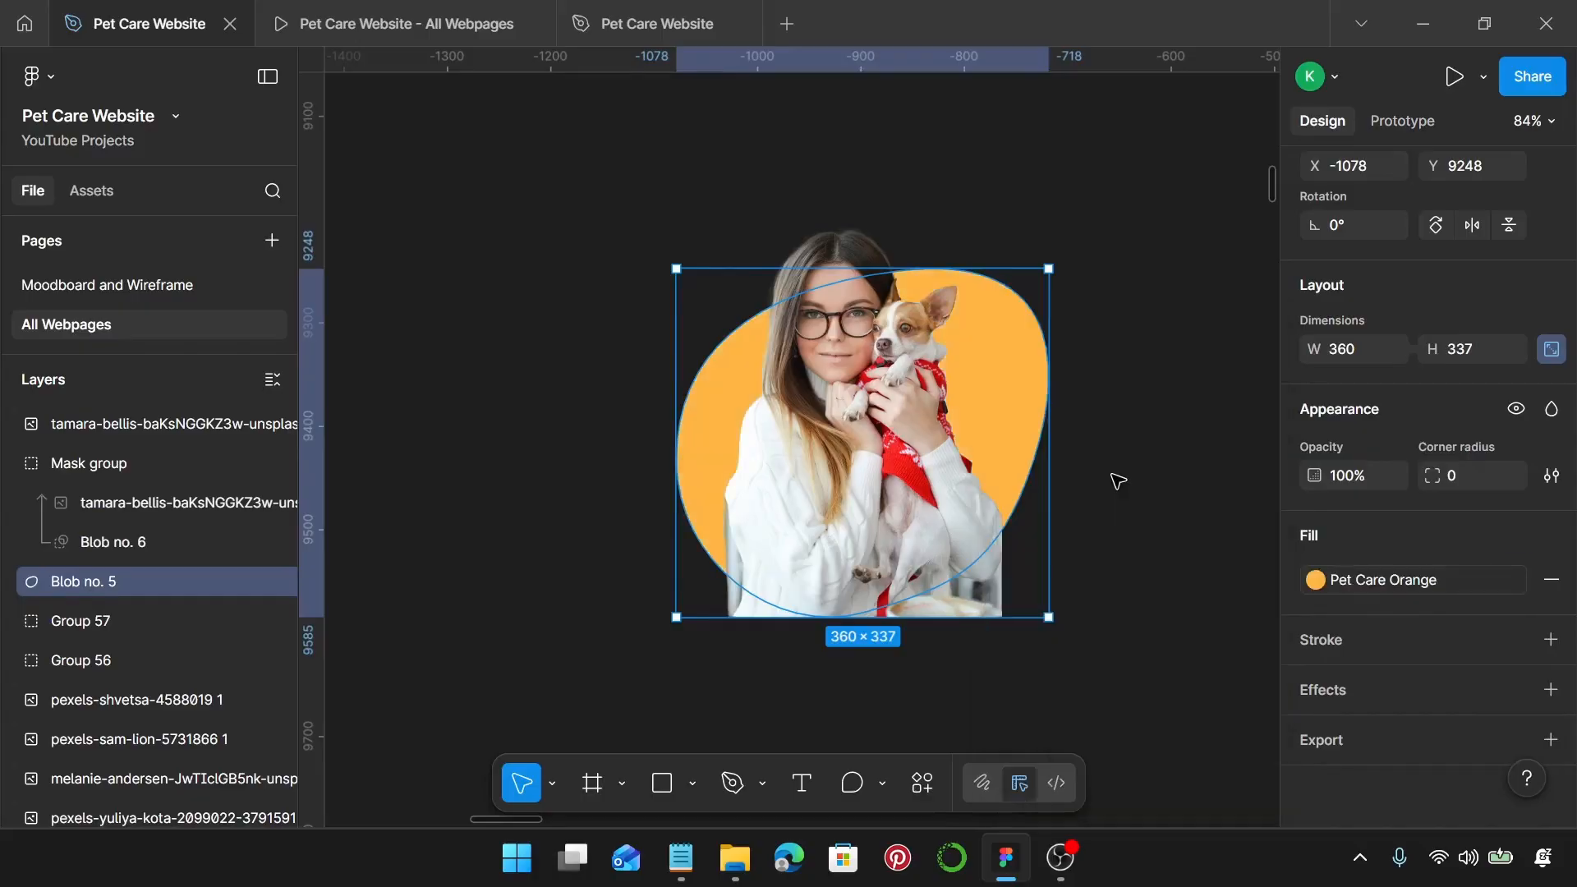
Step: Crop the unmasked photo copy's lower edge to inside the blob and its upper edge to just above the hair, making it about 270 × 271
left_click(158, 422)
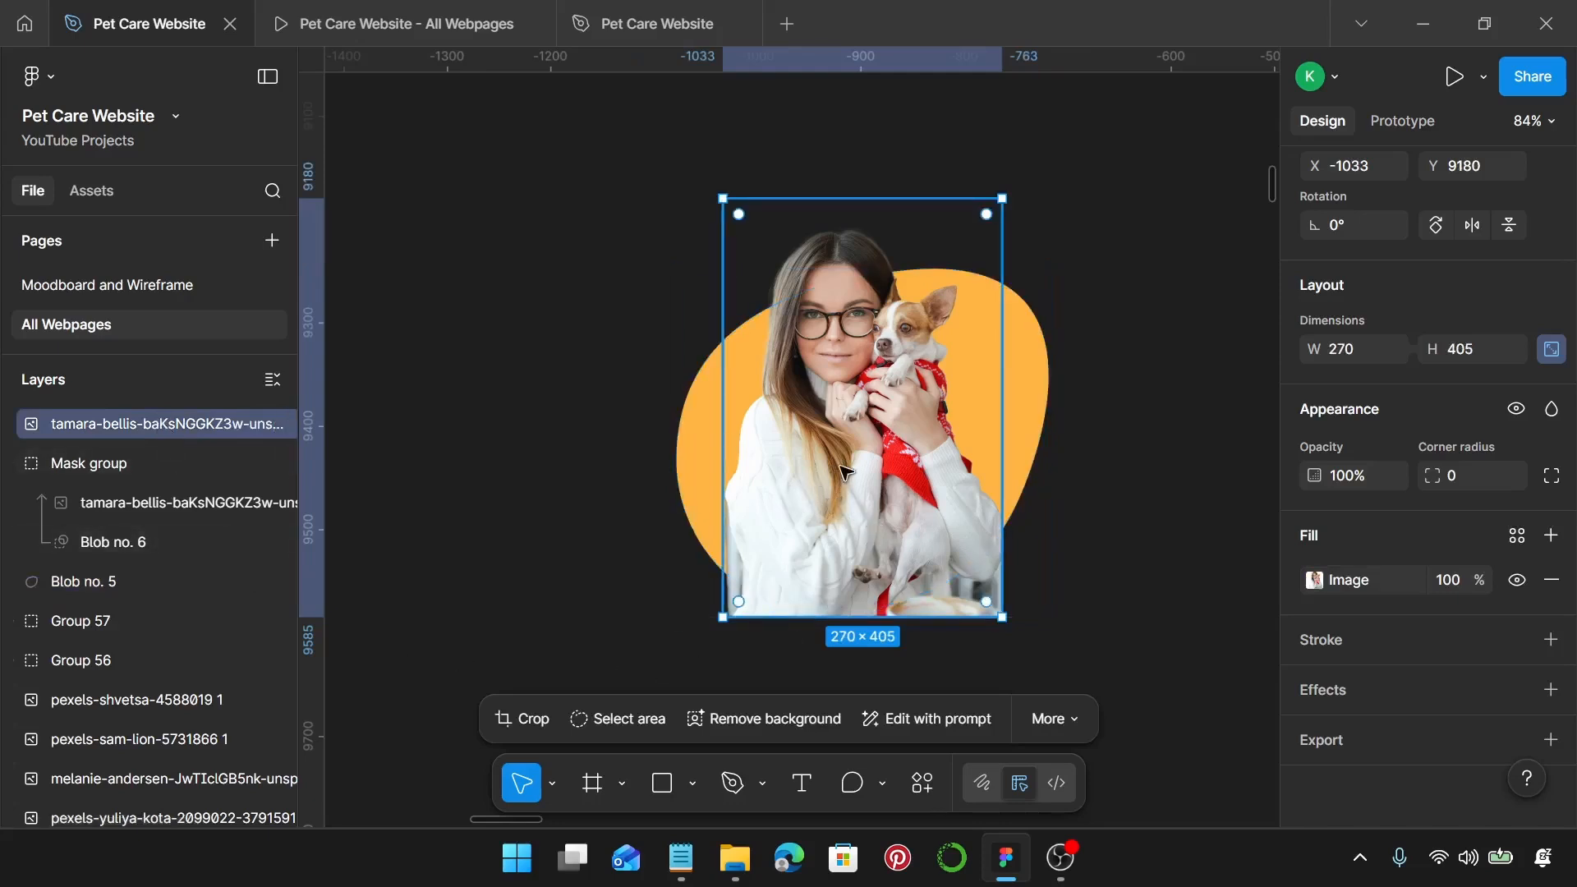
double_click(821, 486)
scroll(825, 581, "right", 2)
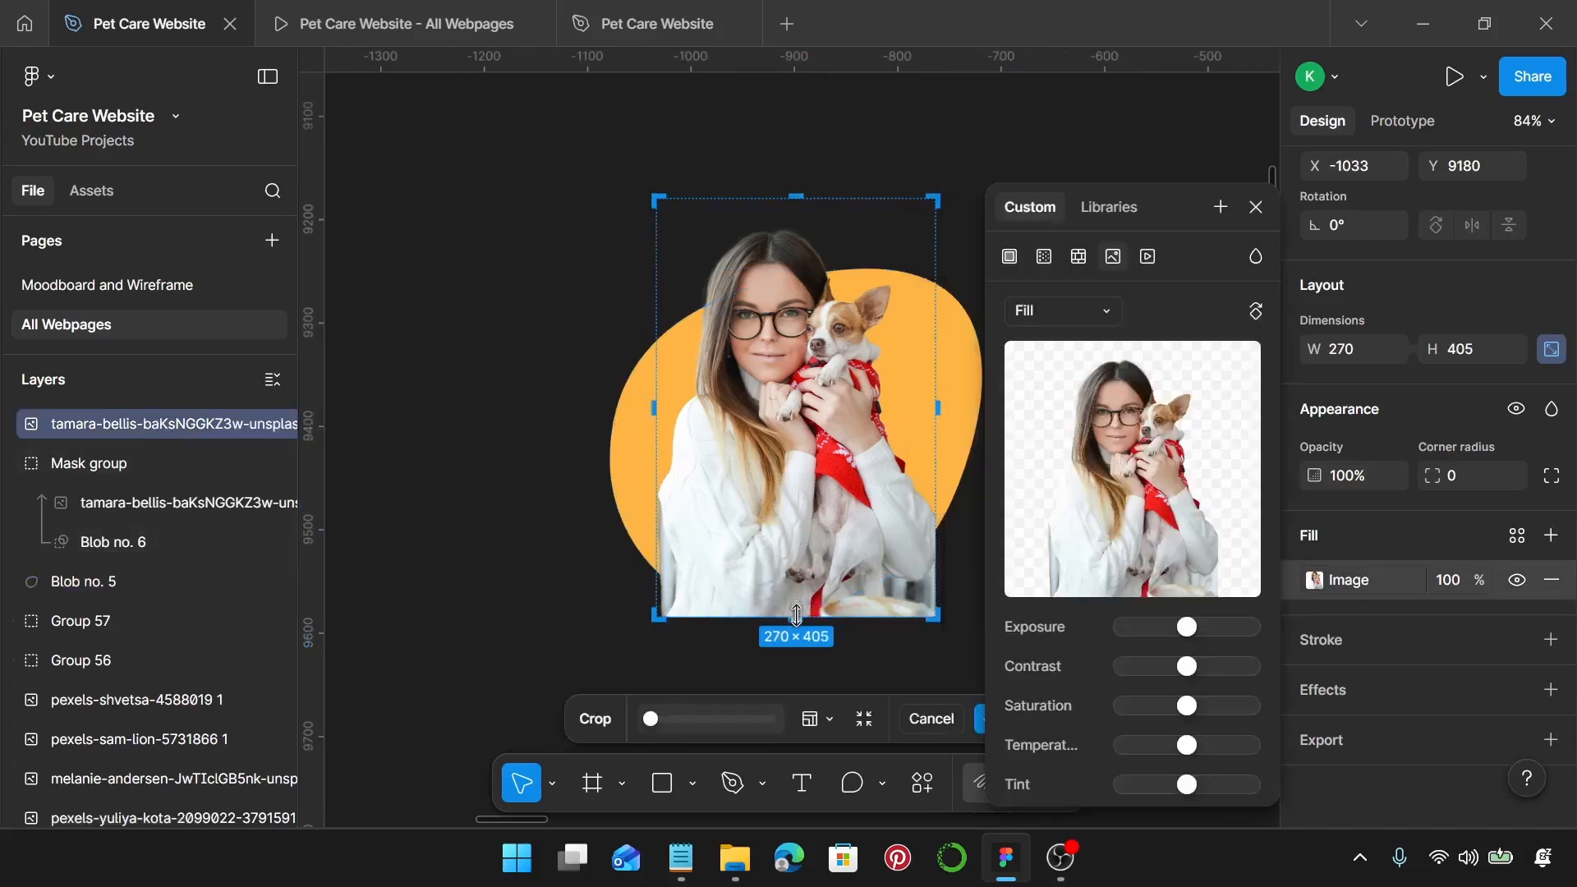
left_click_drag(796, 614, 802, 501)
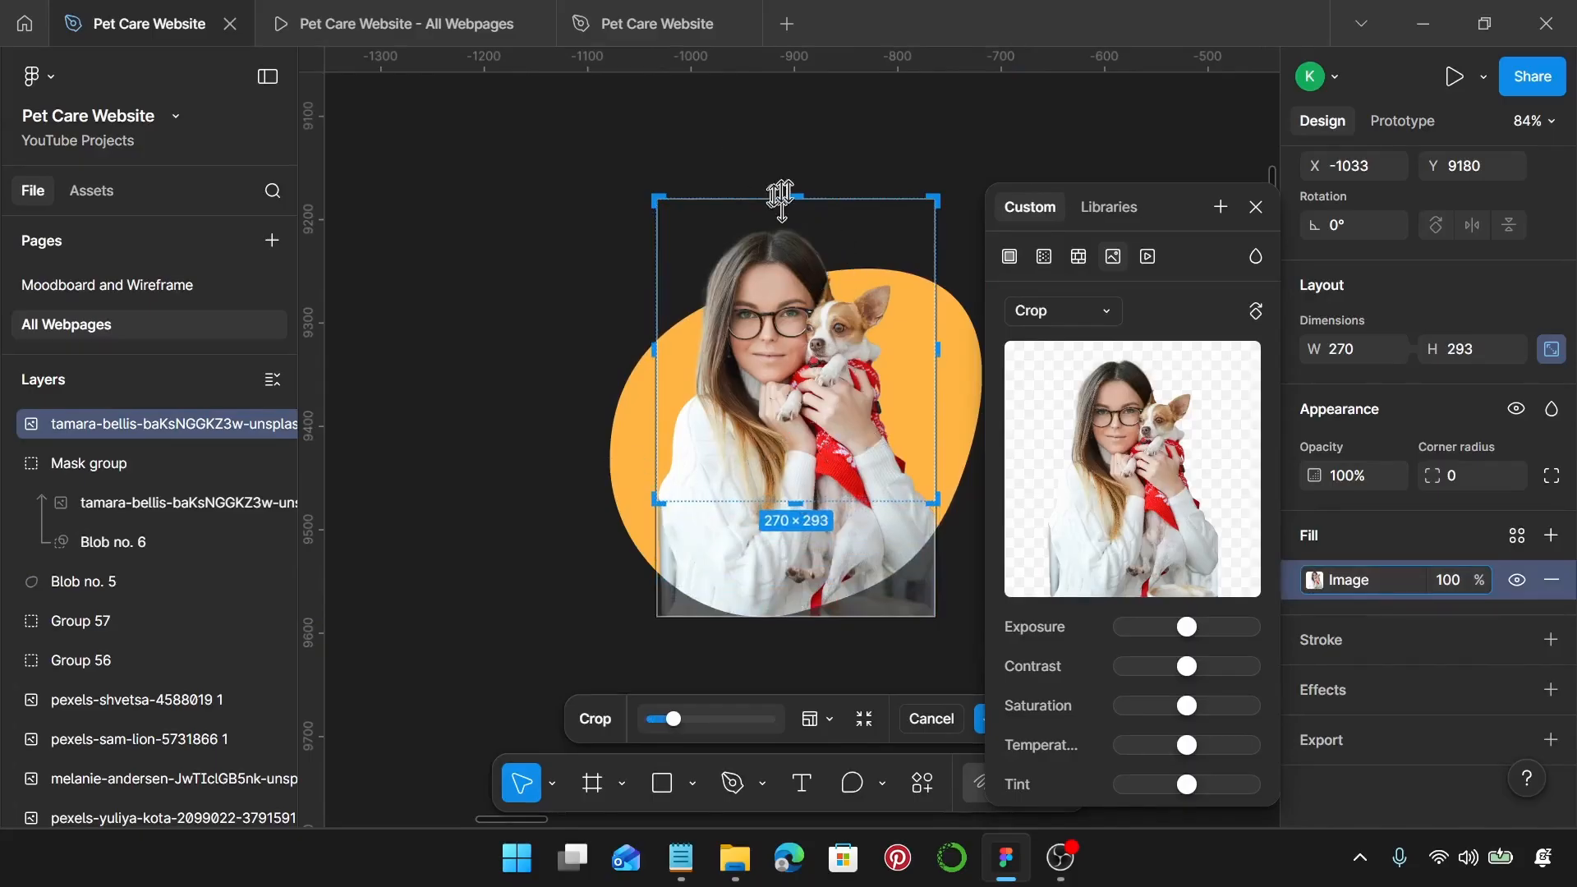
scroll(793, 194, "up", 5)
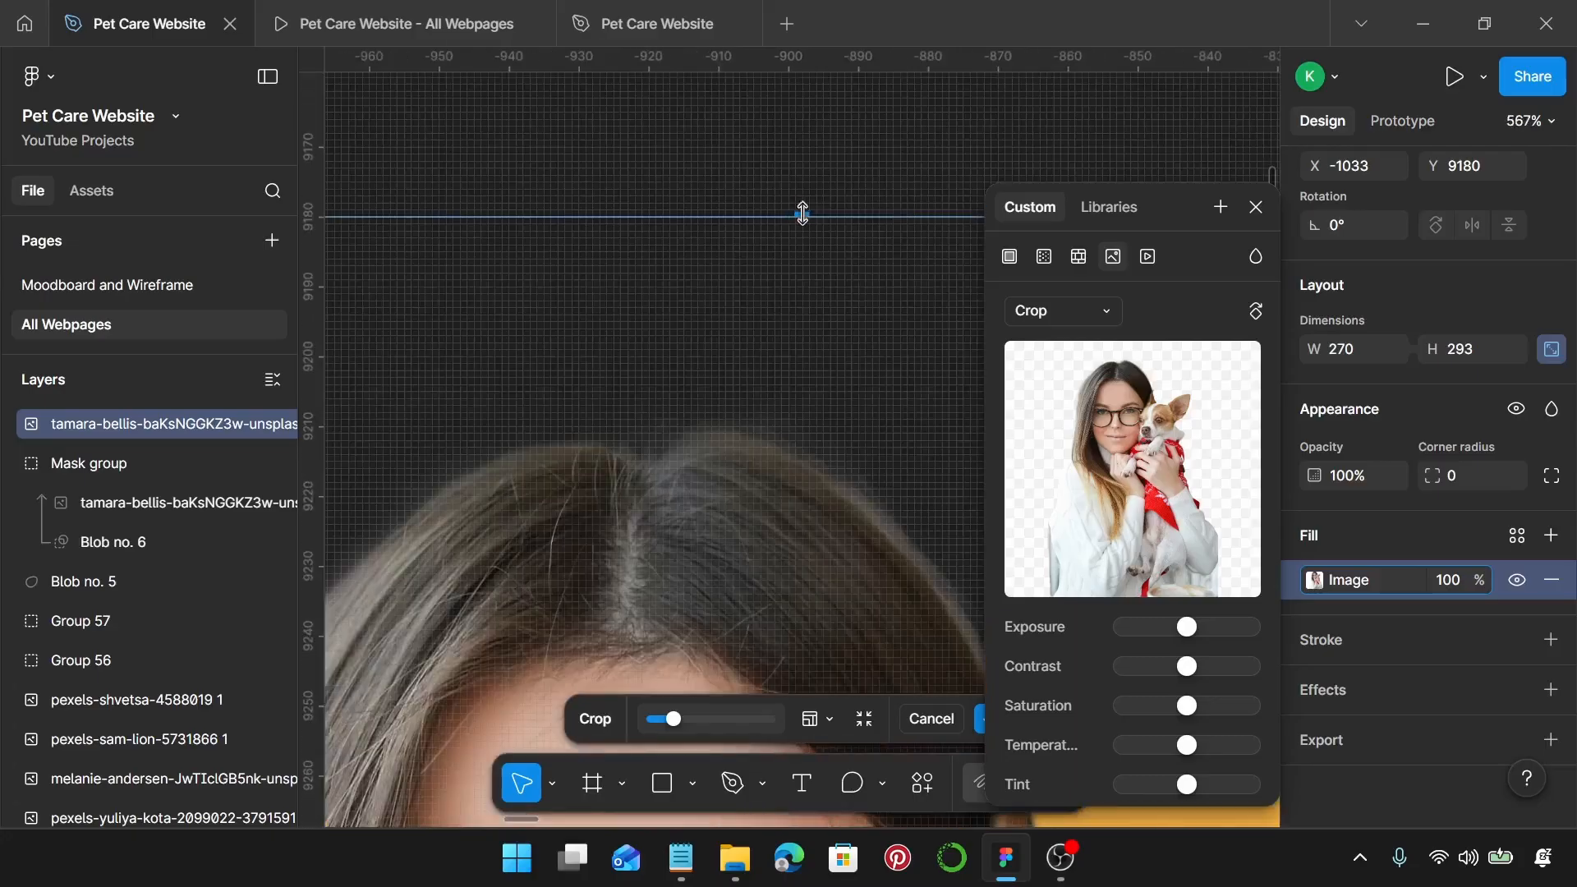
left_click_drag(802, 213, 814, 369)
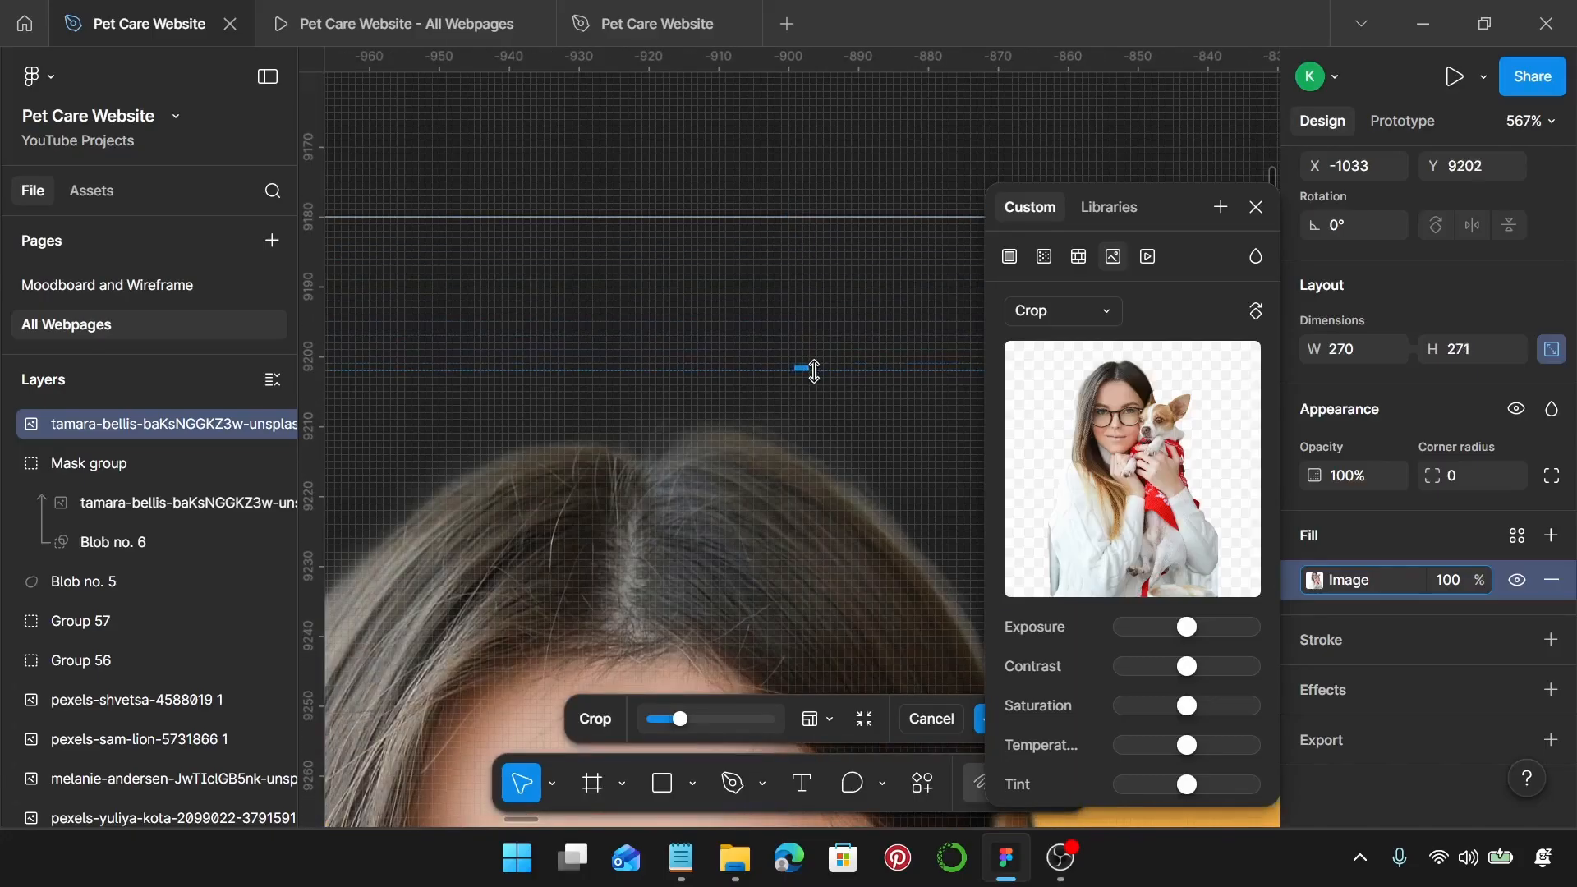
key("Return")
scroll(814, 370, "down", 5)
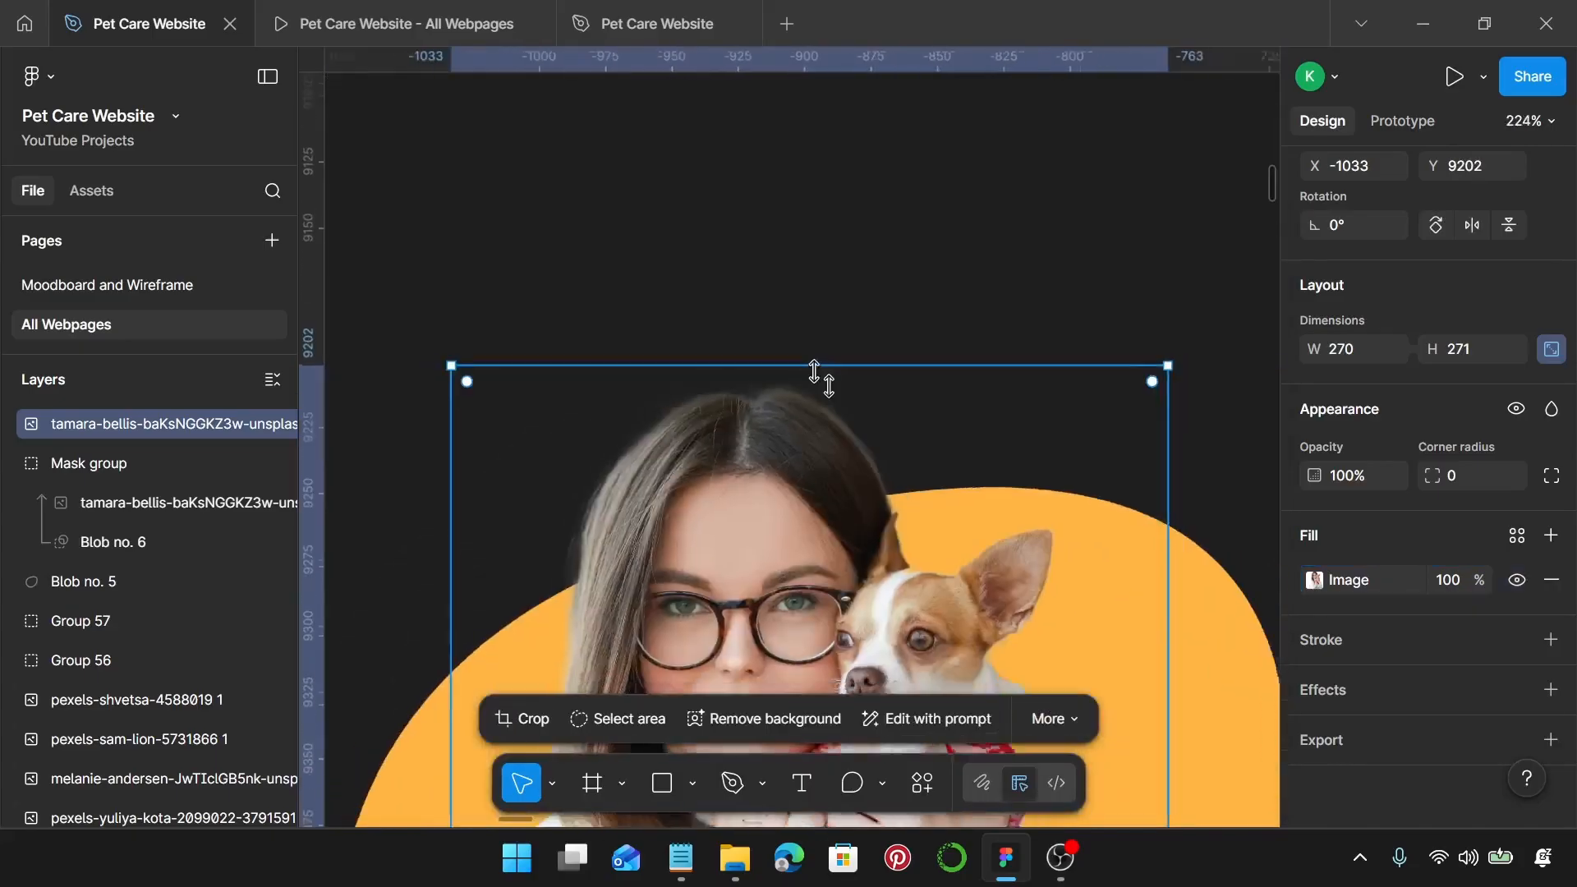
Step: Group the woman's photo, its mask group and the orange blob, and lock the group's aspect ratio
left_click(1043, 440)
scroll(1045, 441, "down", 3)
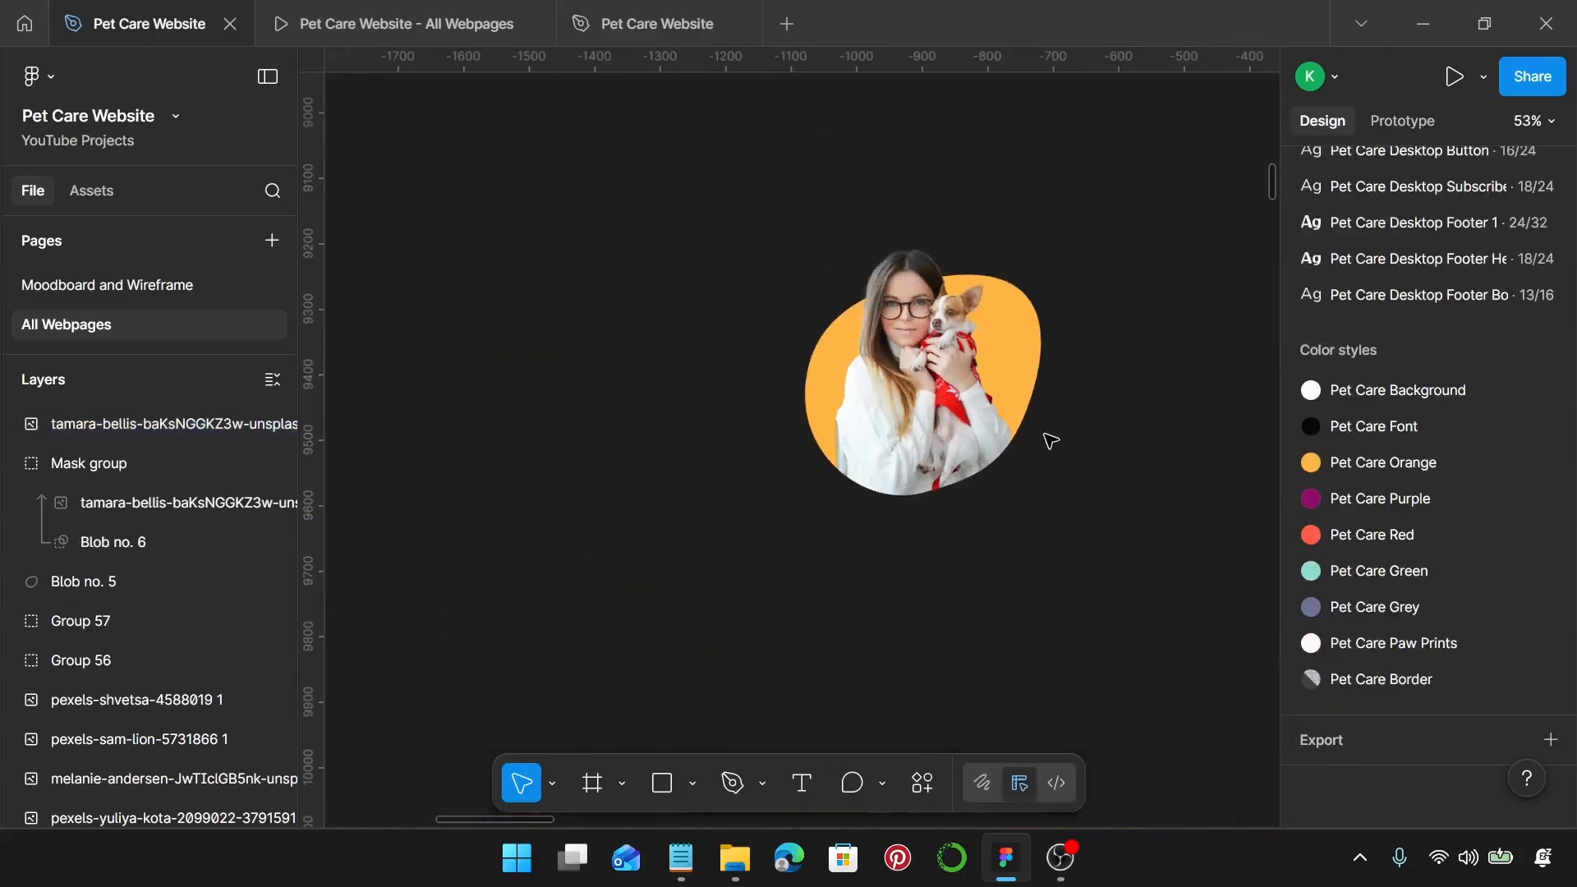
left_click_drag(572, 143, 1112, 575)
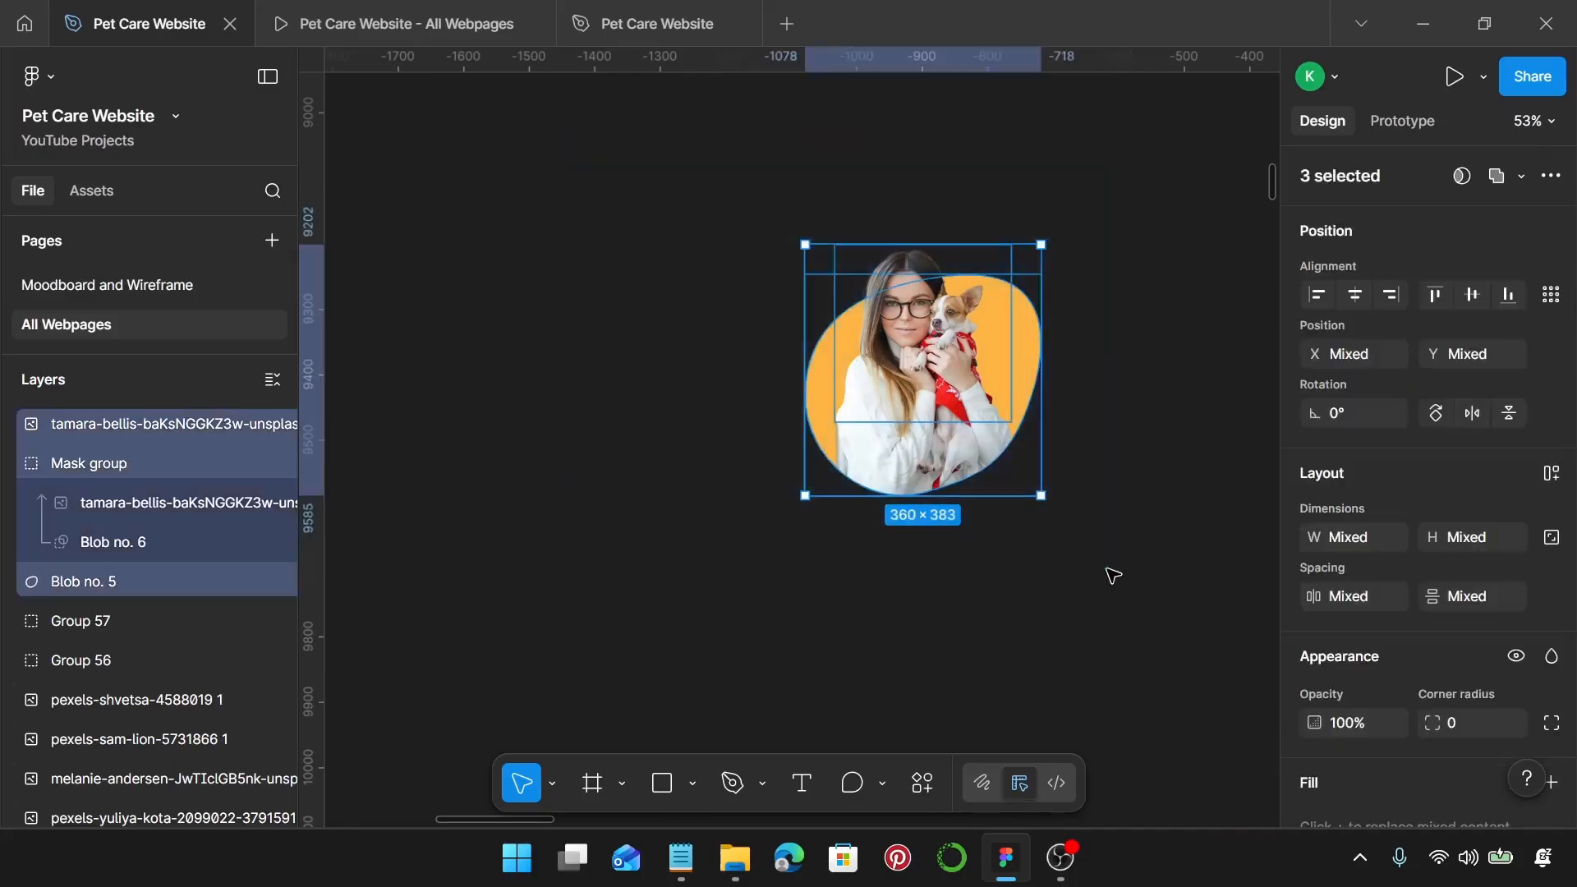
key("ctrl+g")
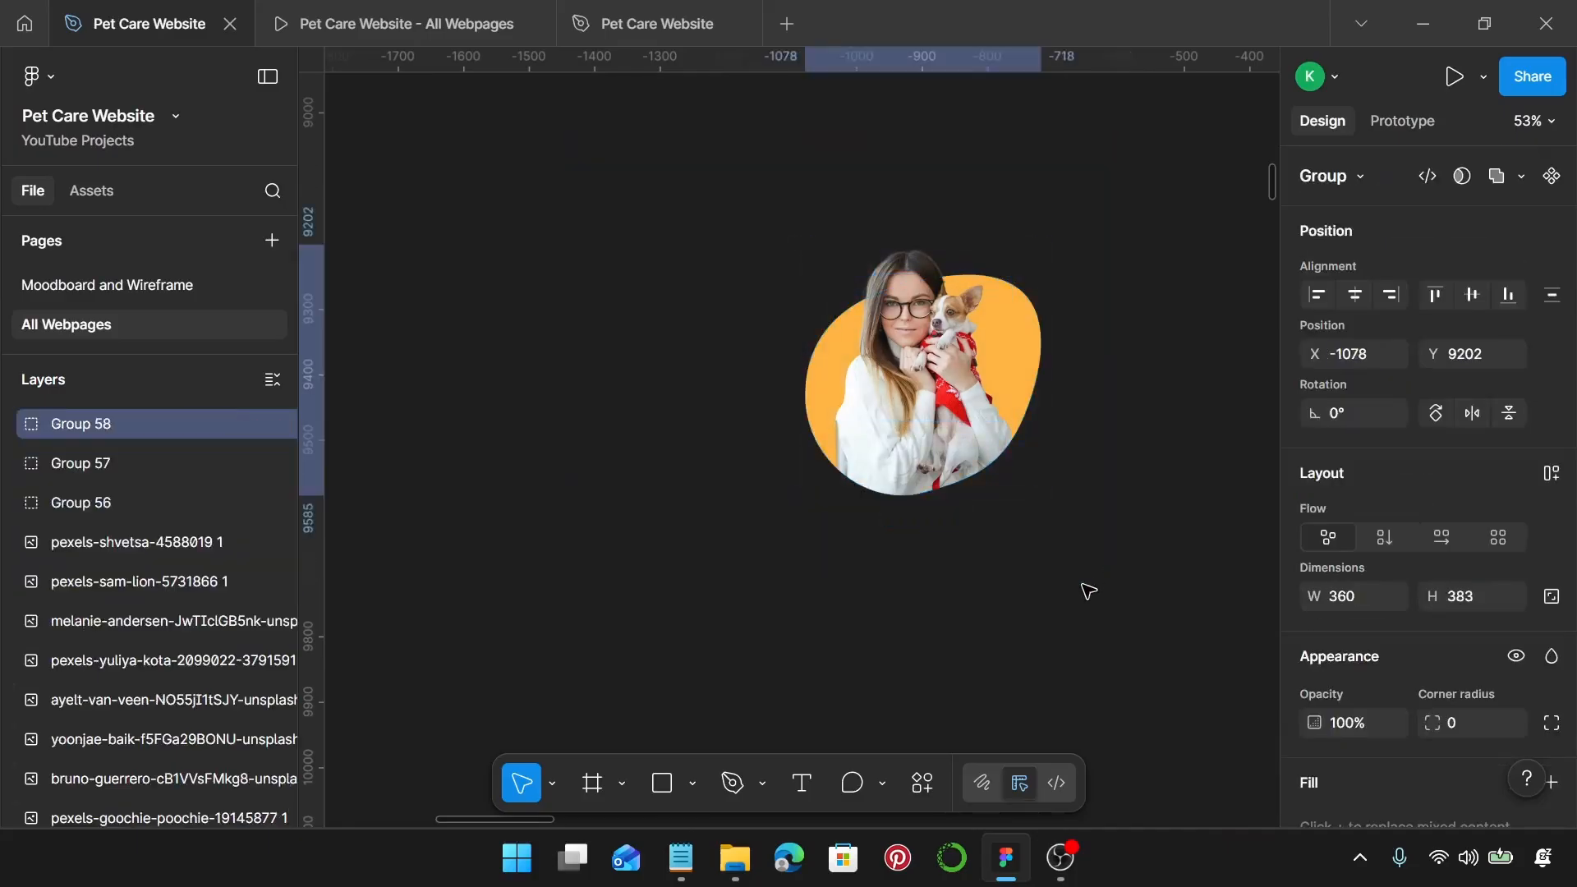
left_click(1549, 600)
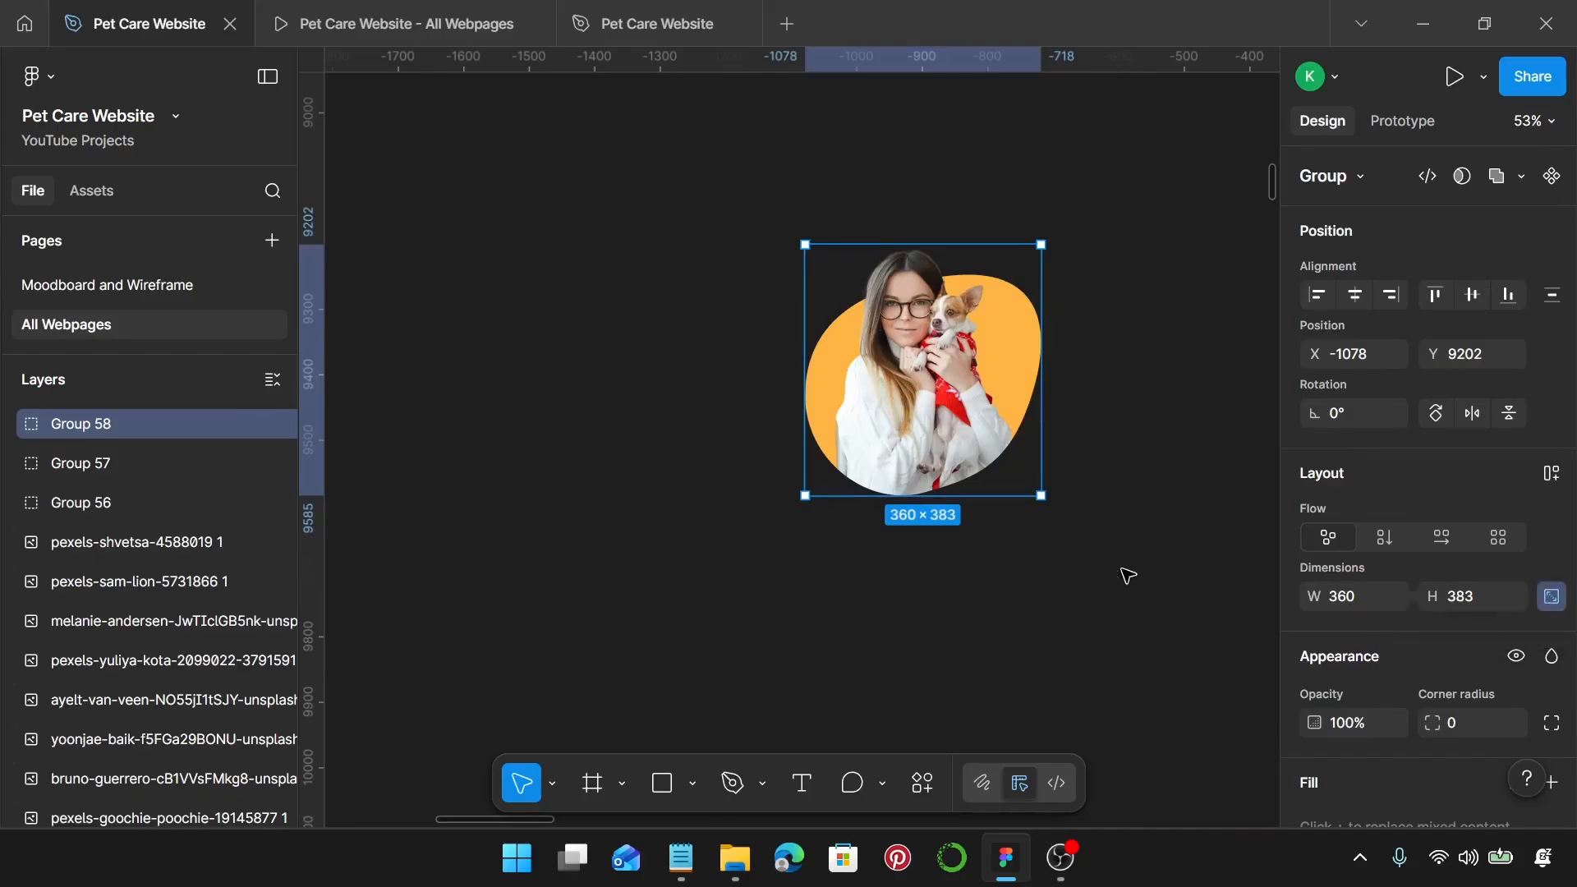
Step: Move the three grouped pet owner photos closer to the homepage frame, stacked vertically alongside its testimonial placeholders
scroll(1126, 575, "down", 6)
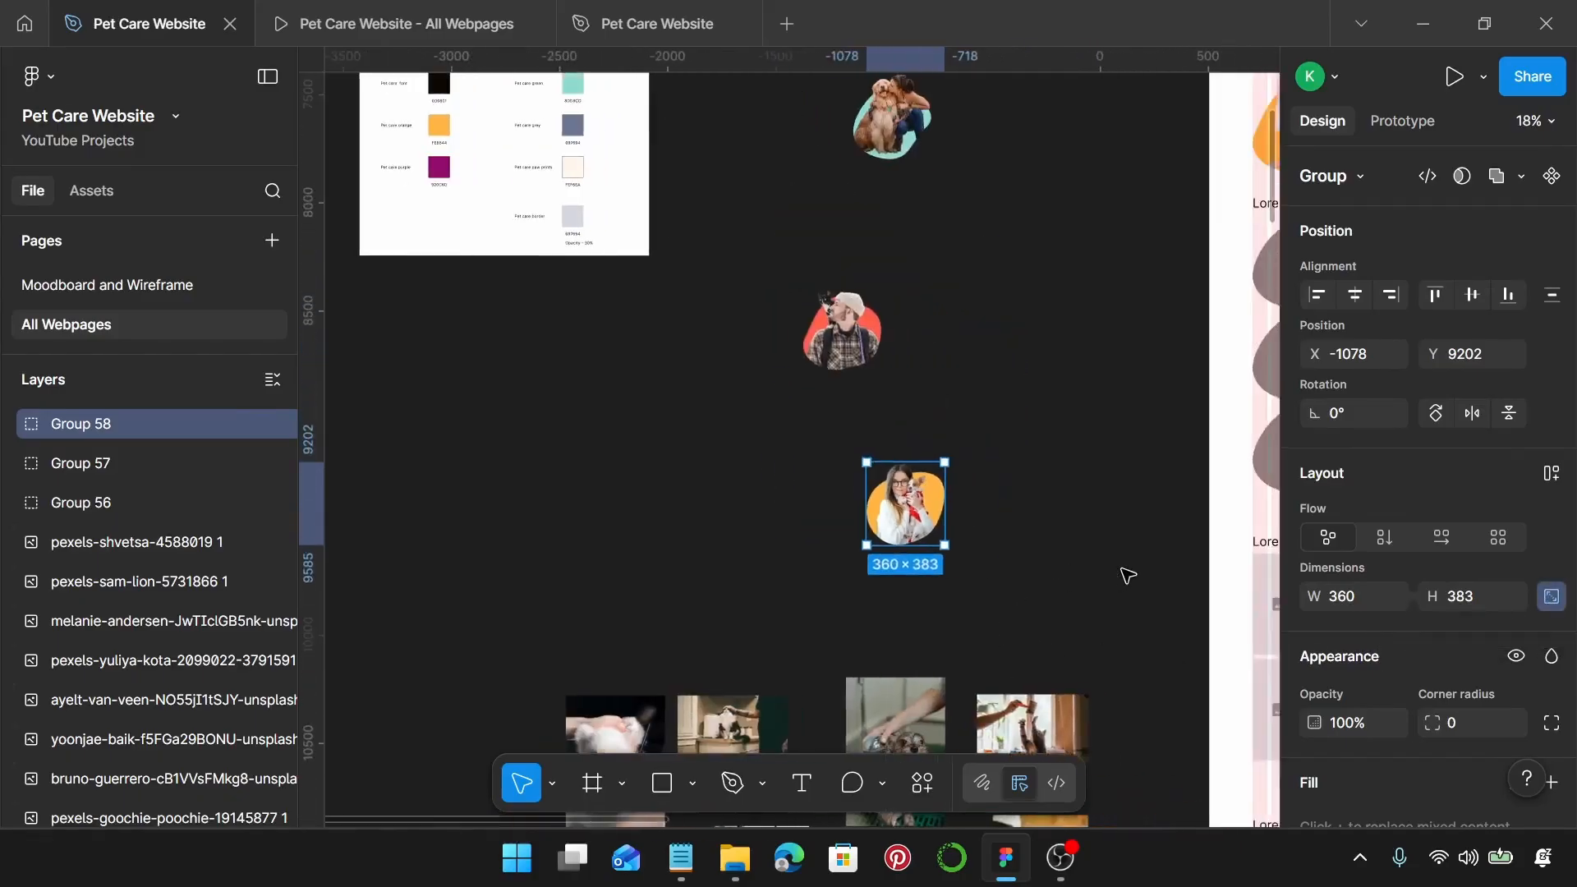
scroll(1127, 575, "right", 2)
left_click(784, 330)
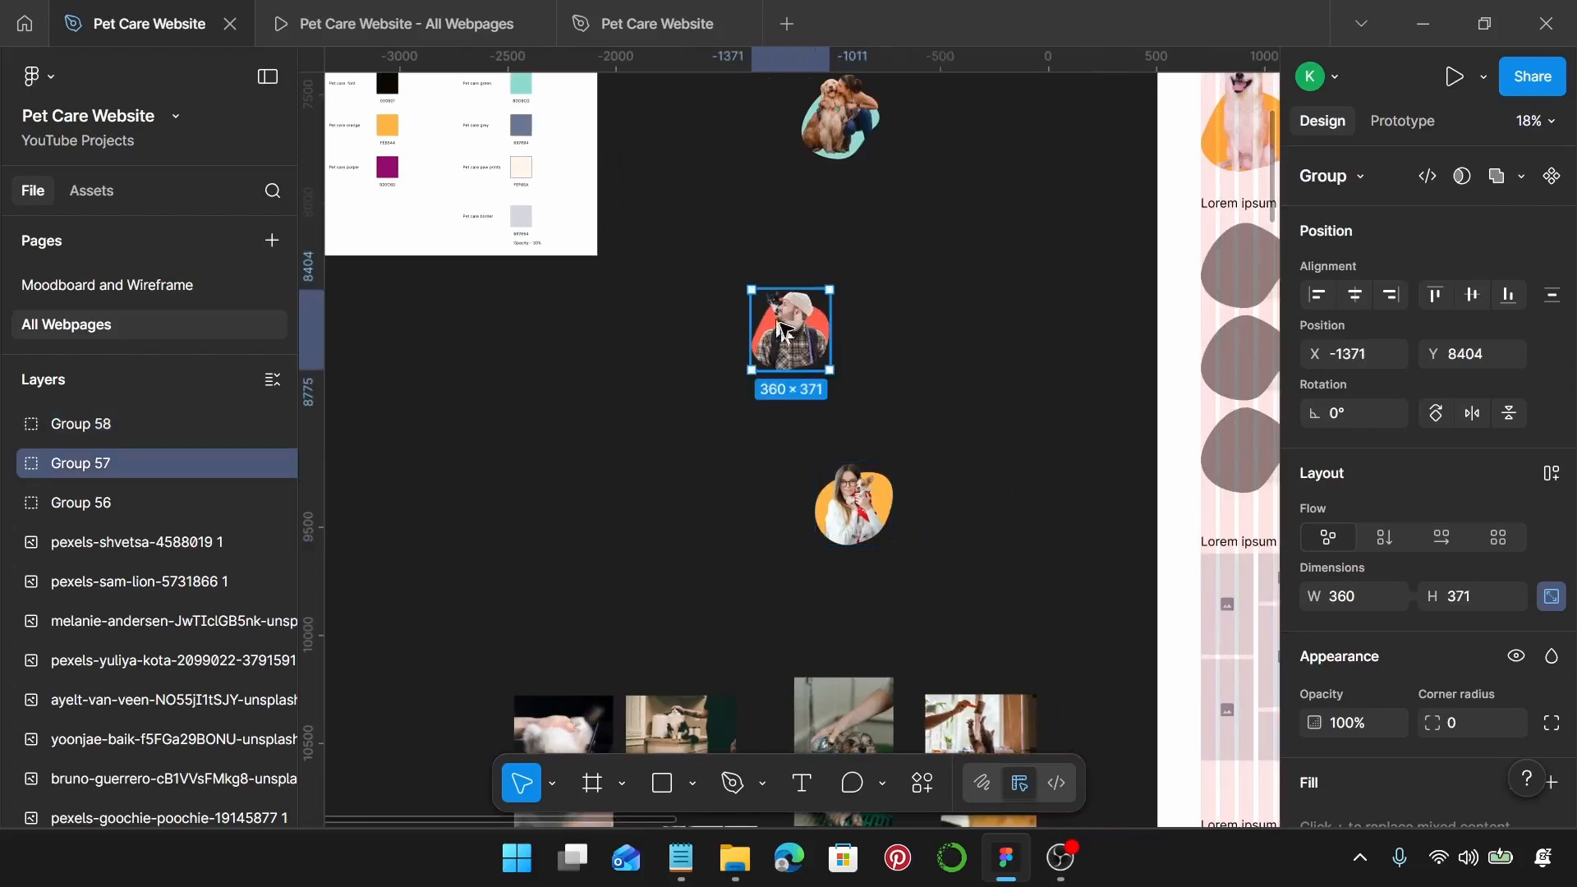
left_click_drag(784, 330, 1013, 359)
left_click(862, 508)
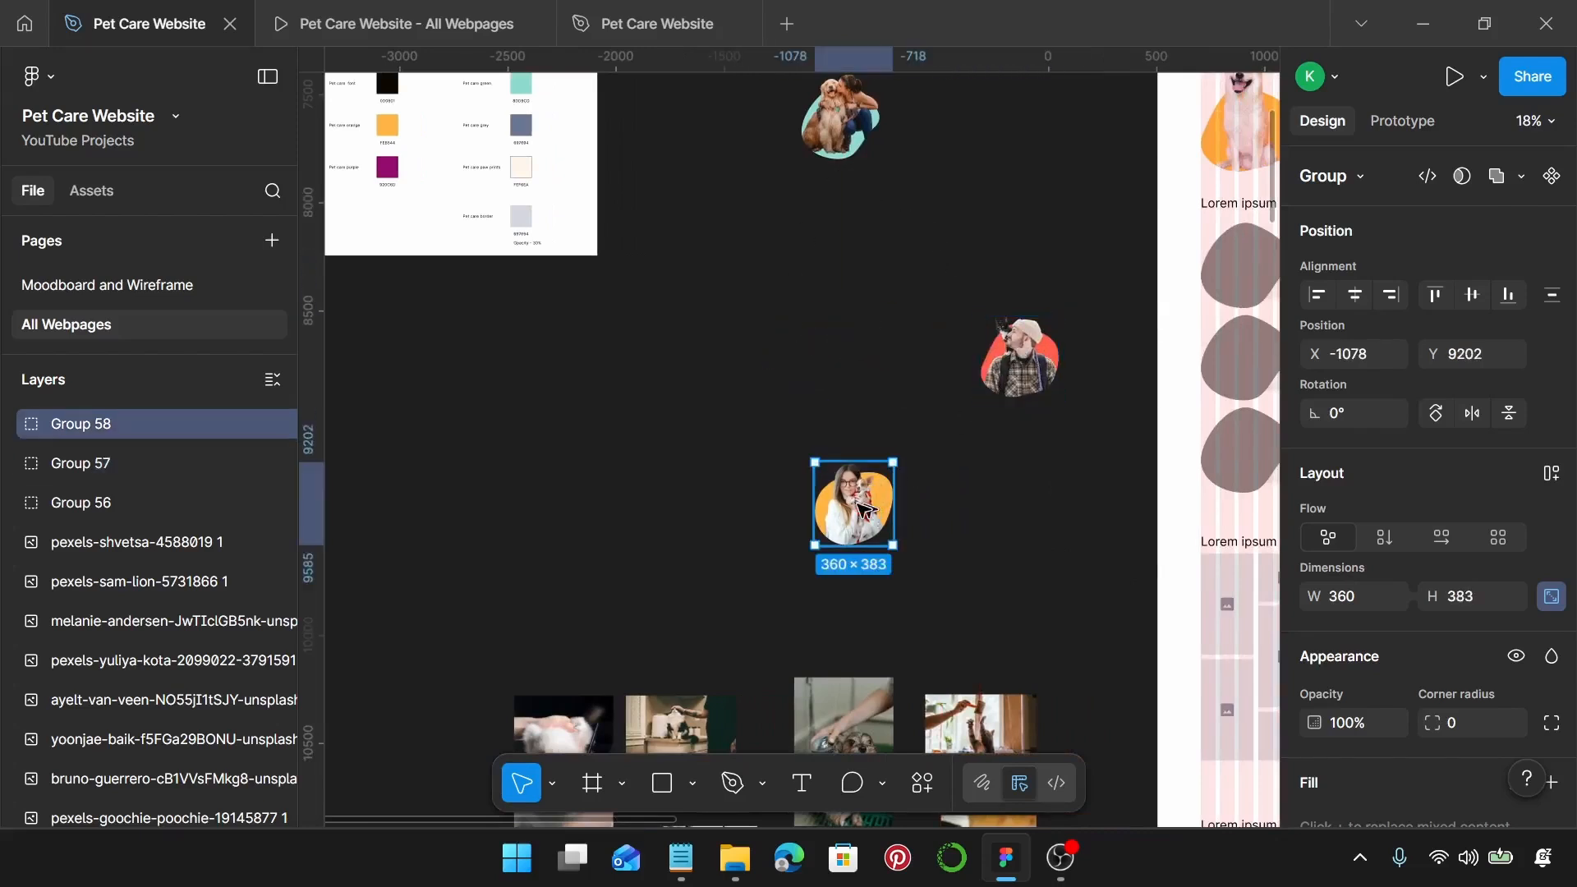
left_click_drag(862, 507, 1020, 509)
left_click(834, 110)
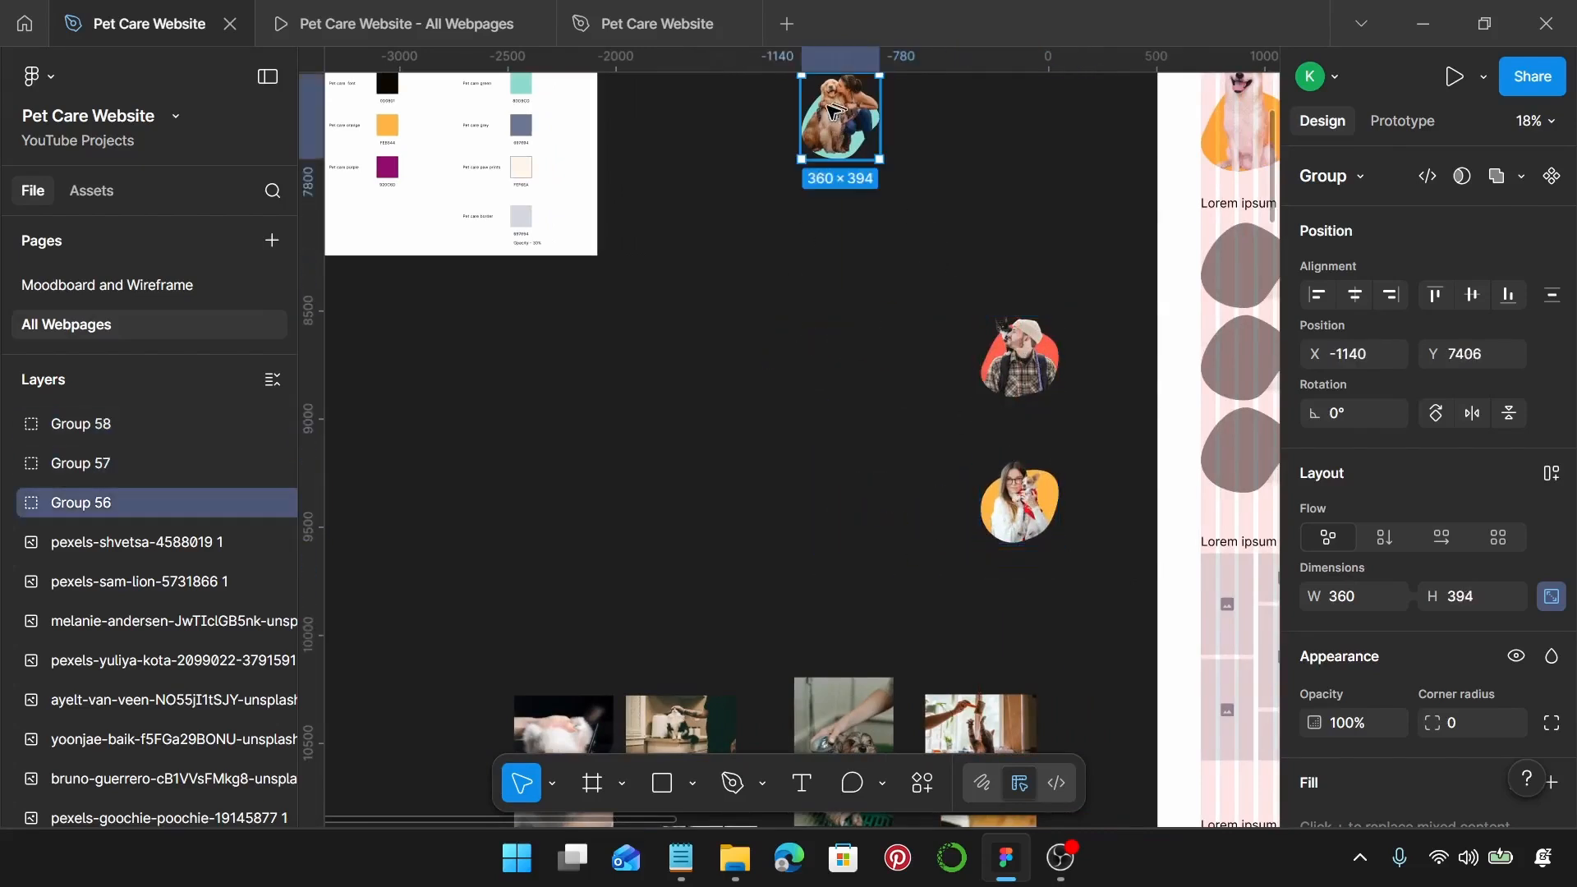
left_click_drag(833, 111, 1003, 233)
Step: Apply the 44/52 Pet Care Desktop sub-heading text style to the "Lorem ipsum" heading above the testimonial placeholders
scroll(985, 242, "right", 5)
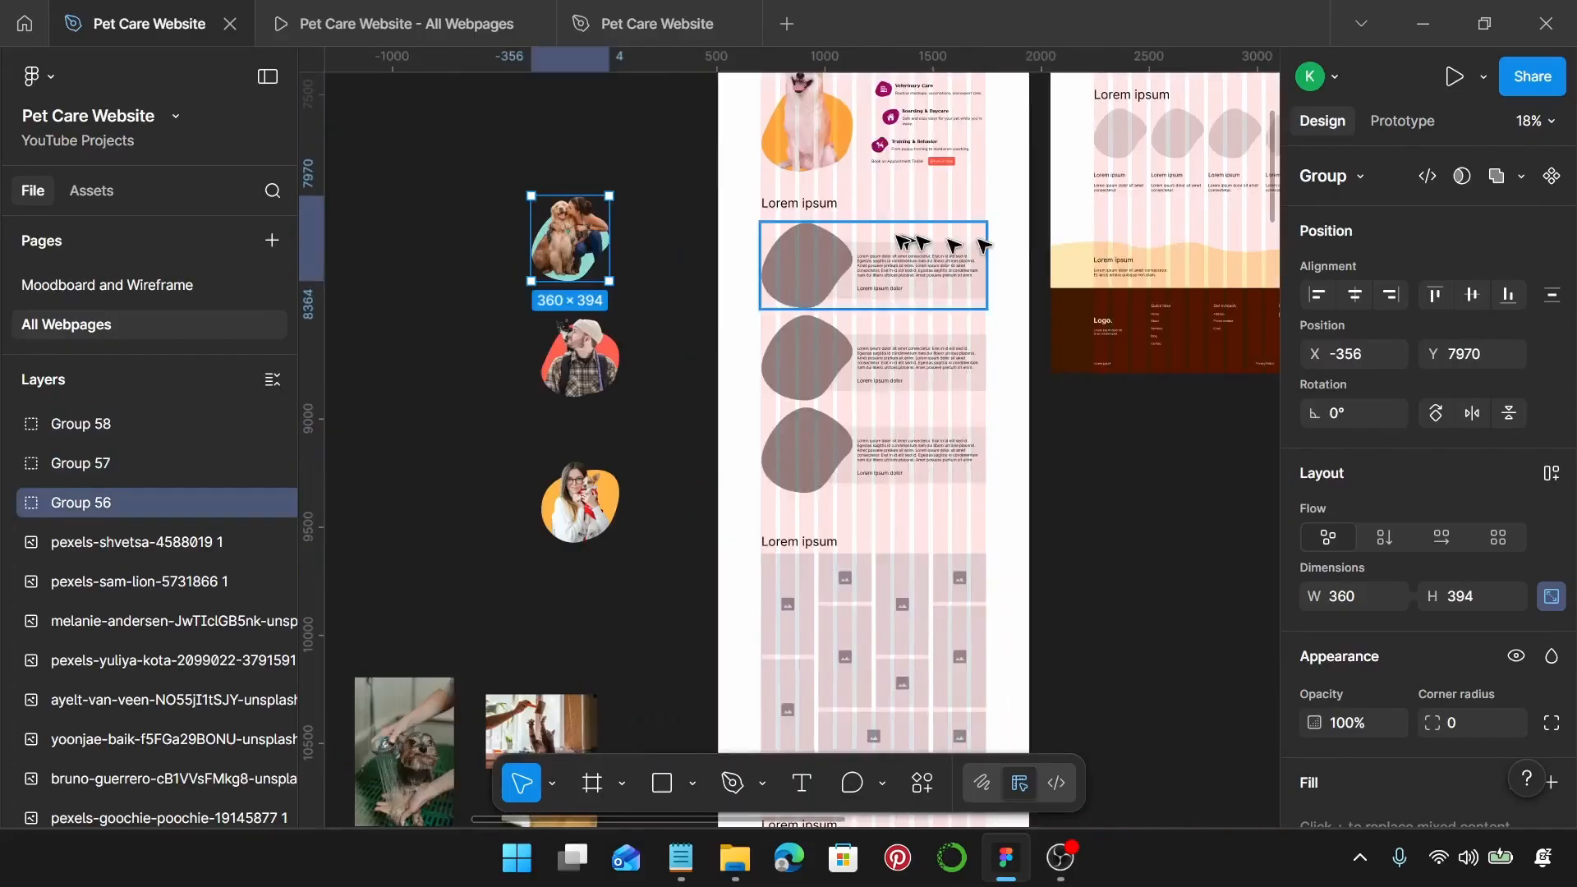
scroll(801, 205, "up", 3)
left_click(805, 206)
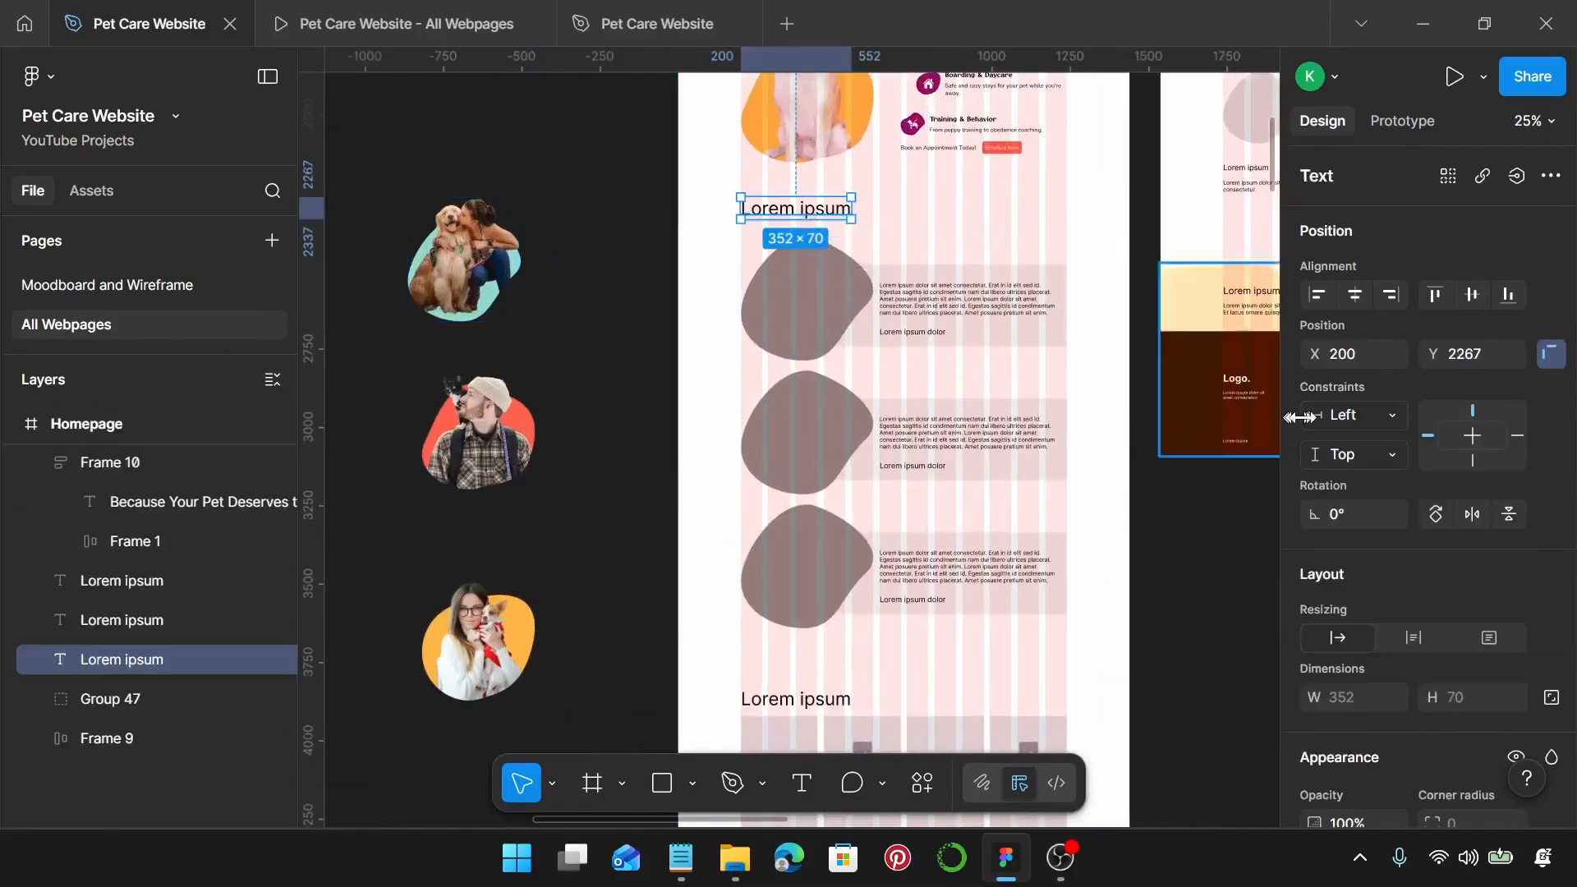
scroll(748, 197, "up", 10)
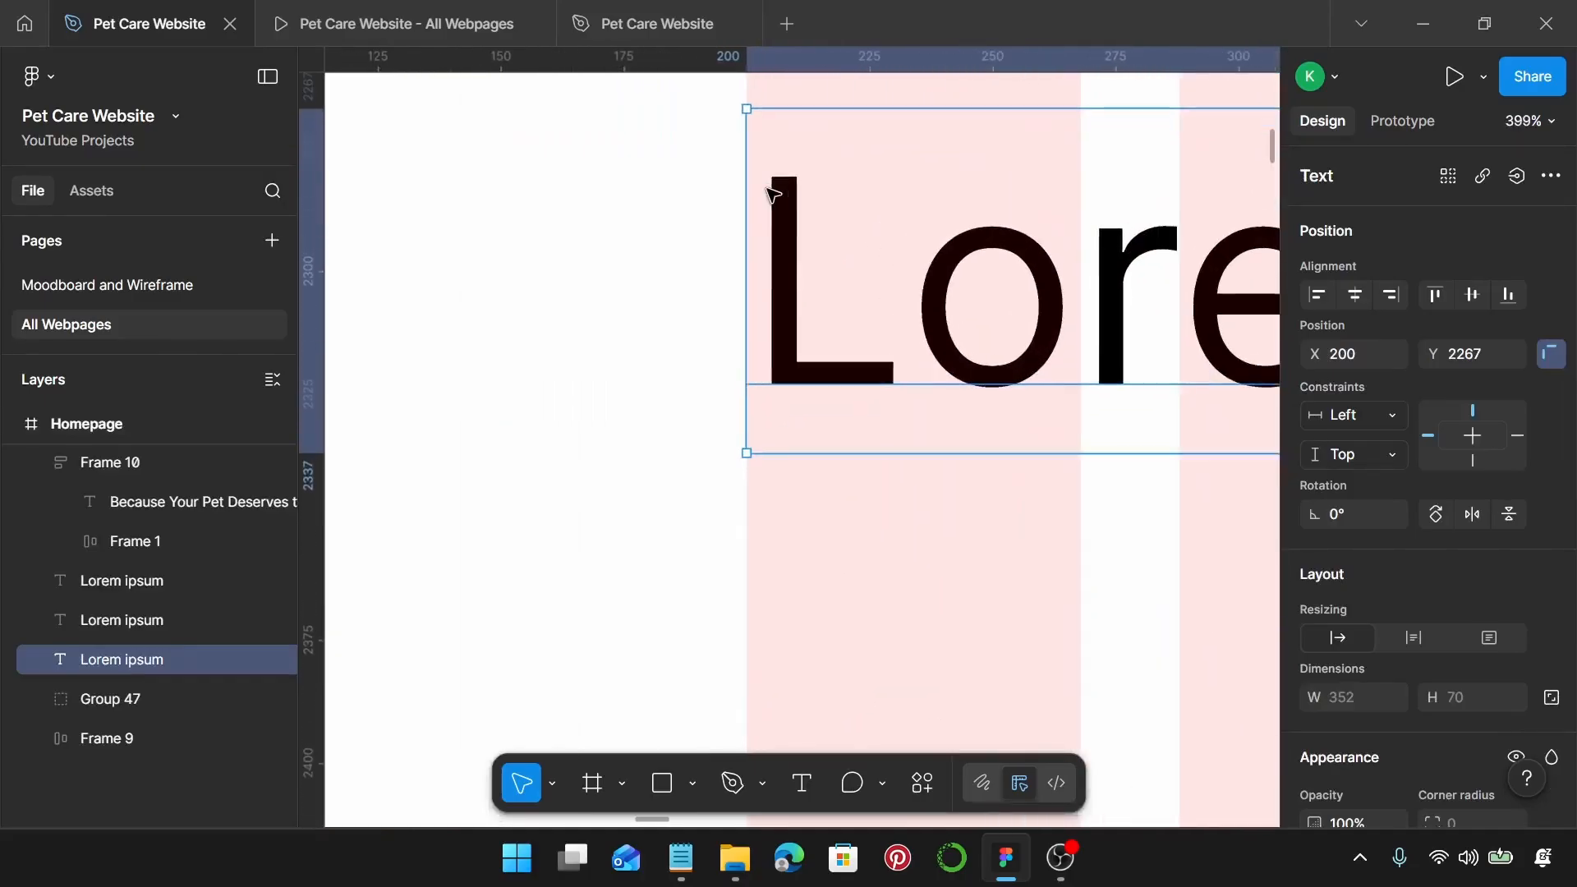
scroll(772, 195, "down", 10)
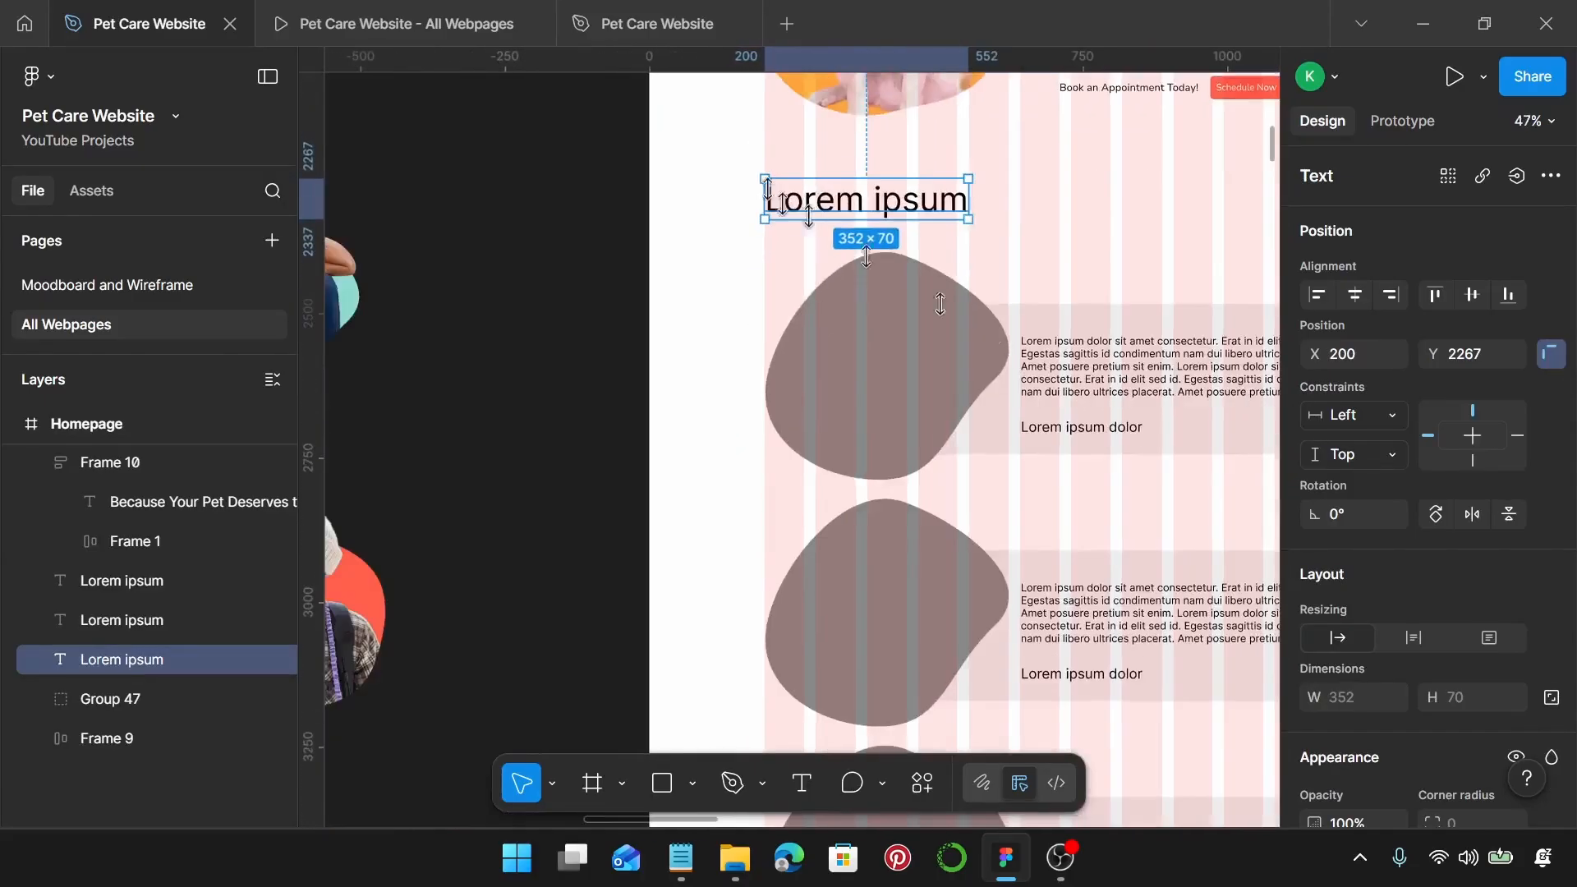
scroll(1353, 369, "down", 7)
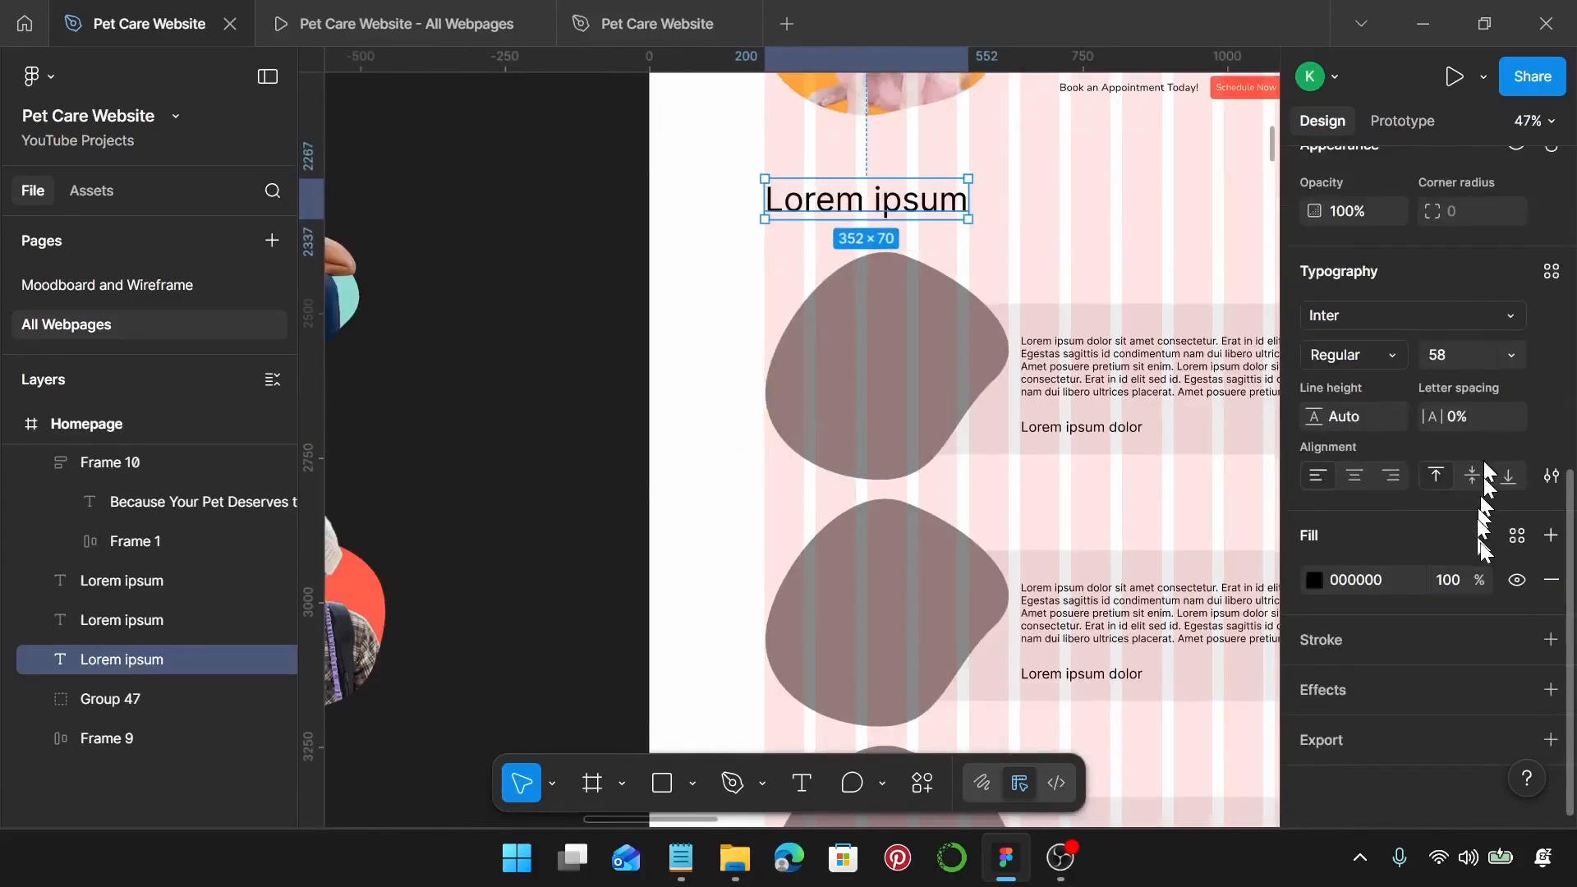
left_click(1550, 271)
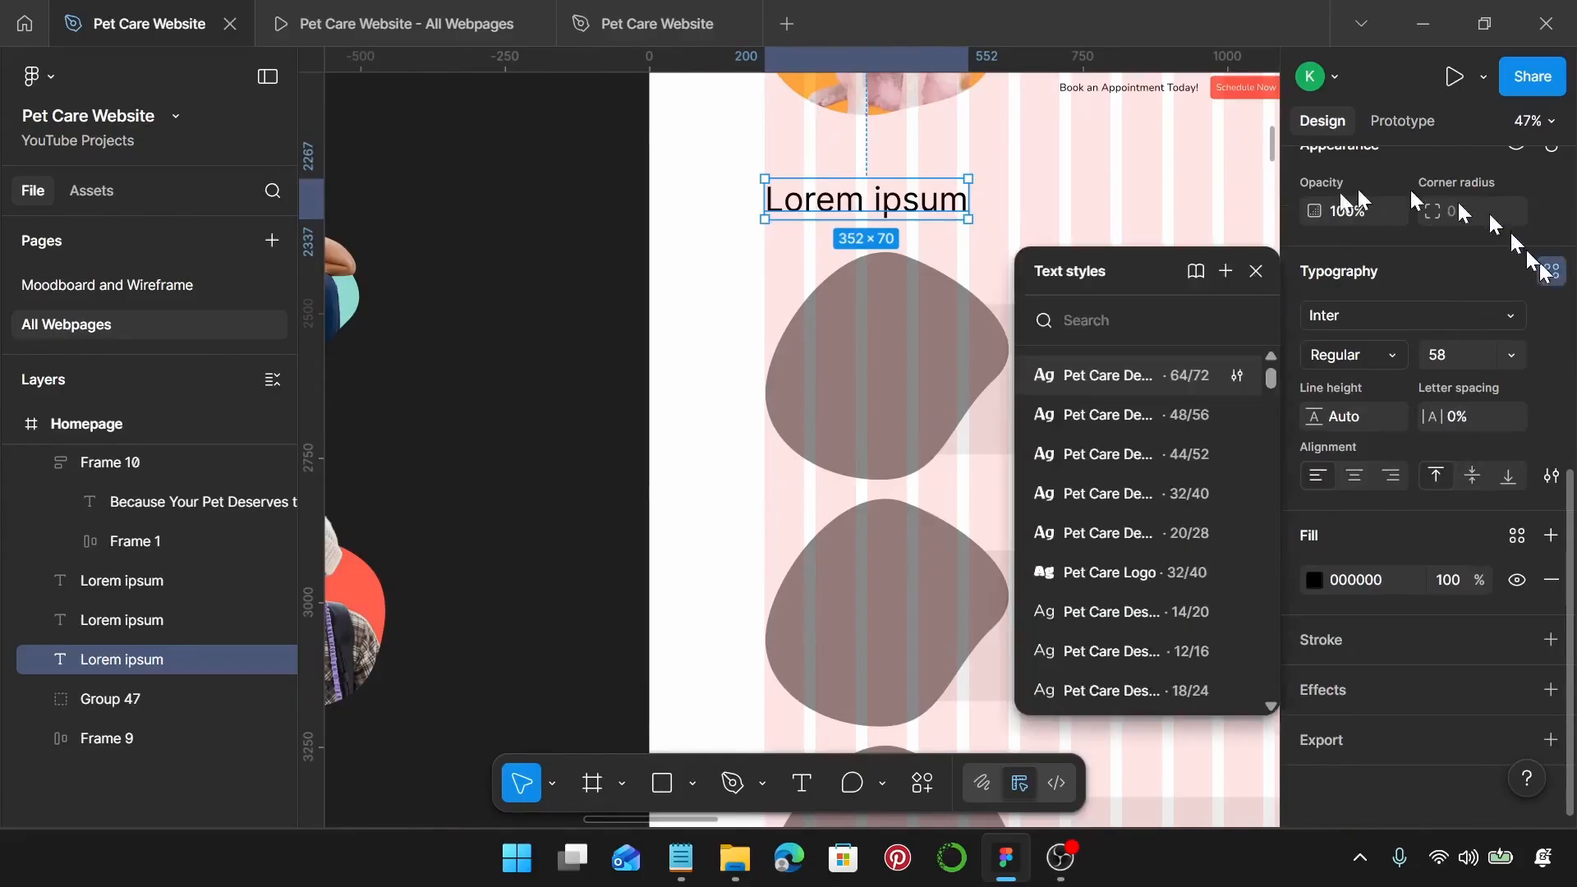
left_click(1160, 454)
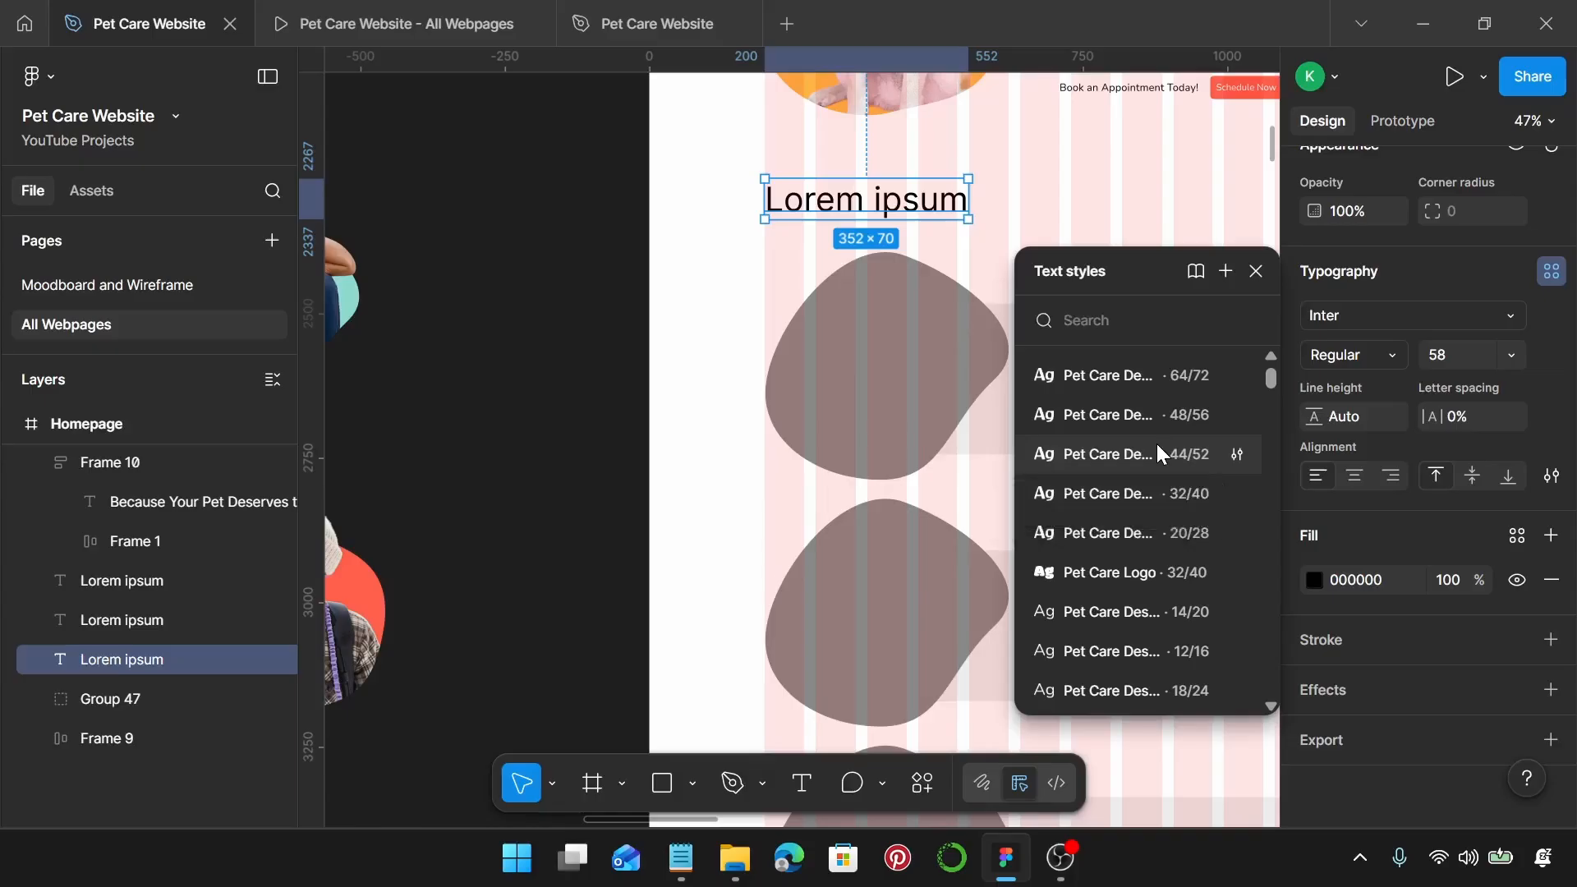
Step: Copy "Happy Pet Owners Say..." from the Notepad copy file and replace the testimonial section's heading text in Figma with it
left_click(680, 859)
scroll(1185, 474, "down", 3)
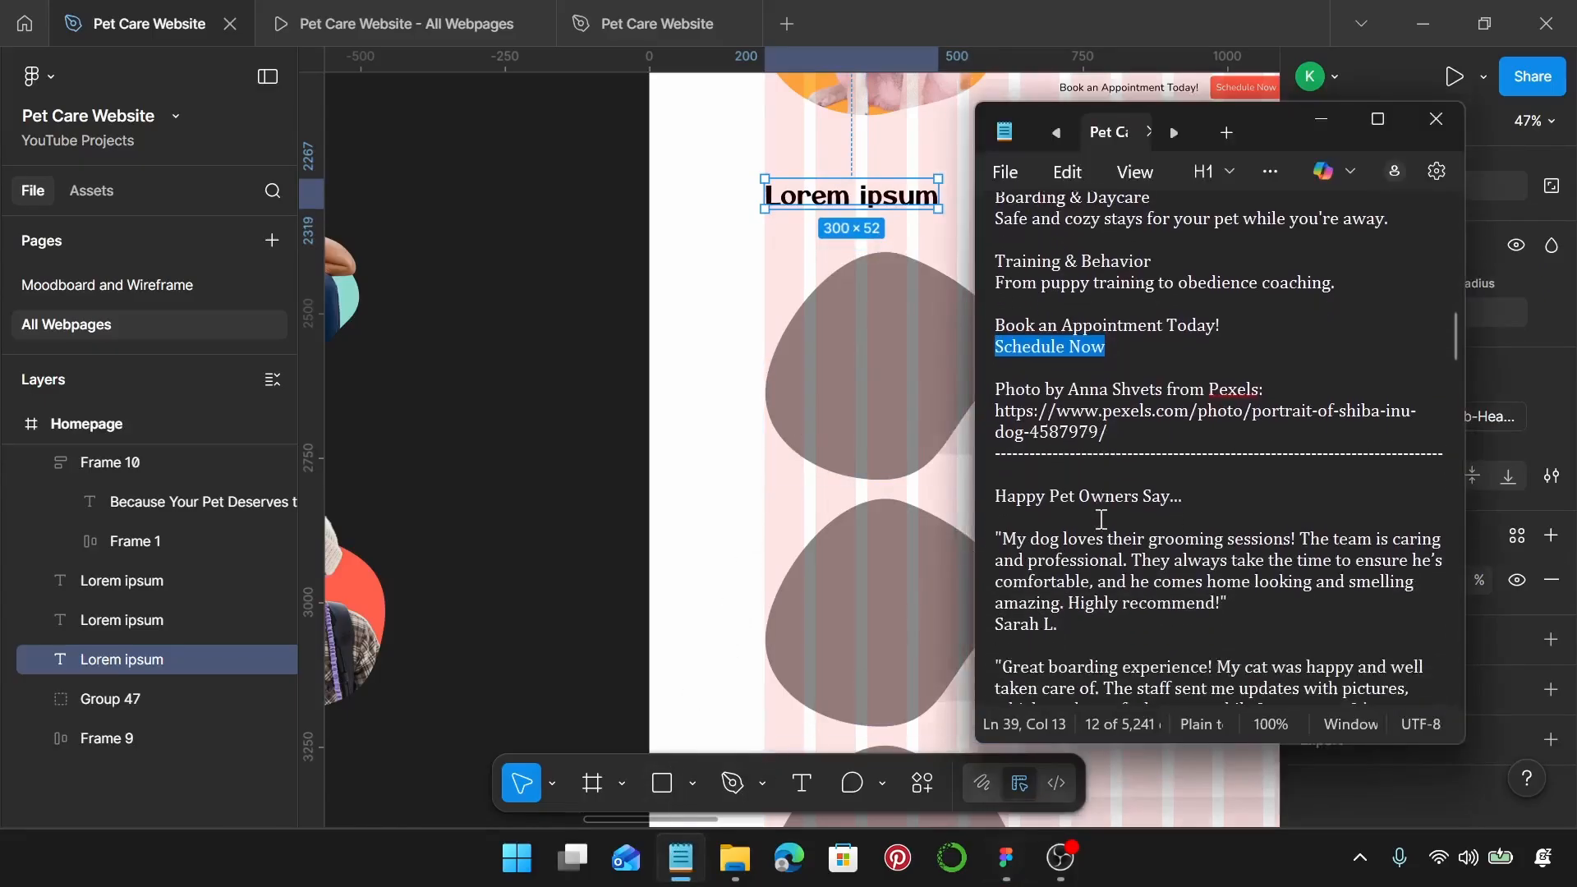
left_click_drag(1184, 474, 988, 459)
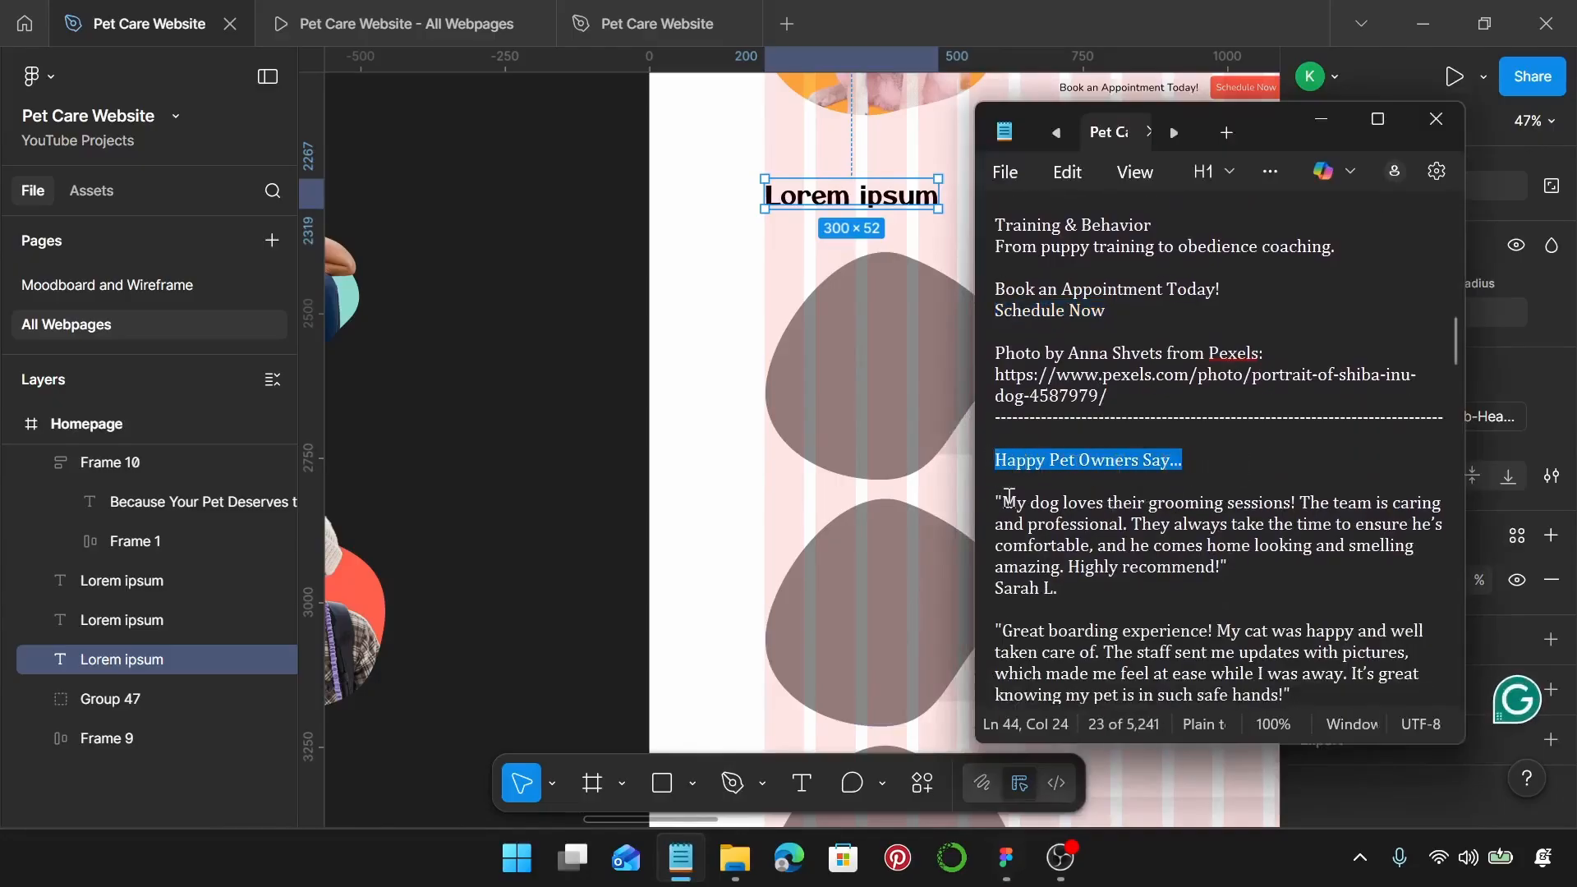
left_click(864, 197)
double_click(865, 197)
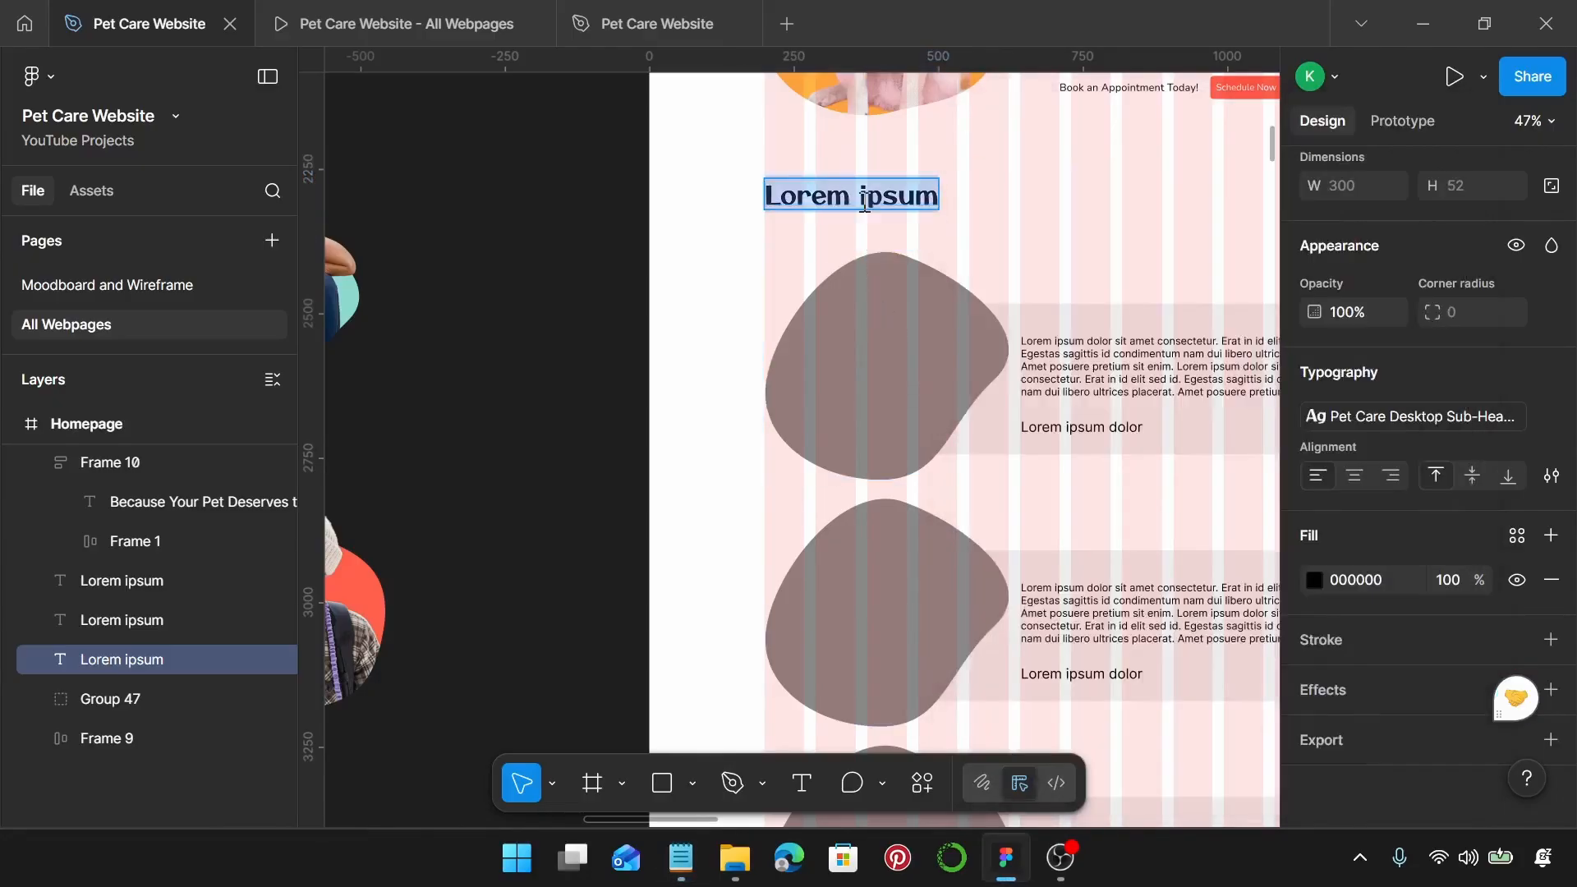
type("Happy Pet Owners Say...")
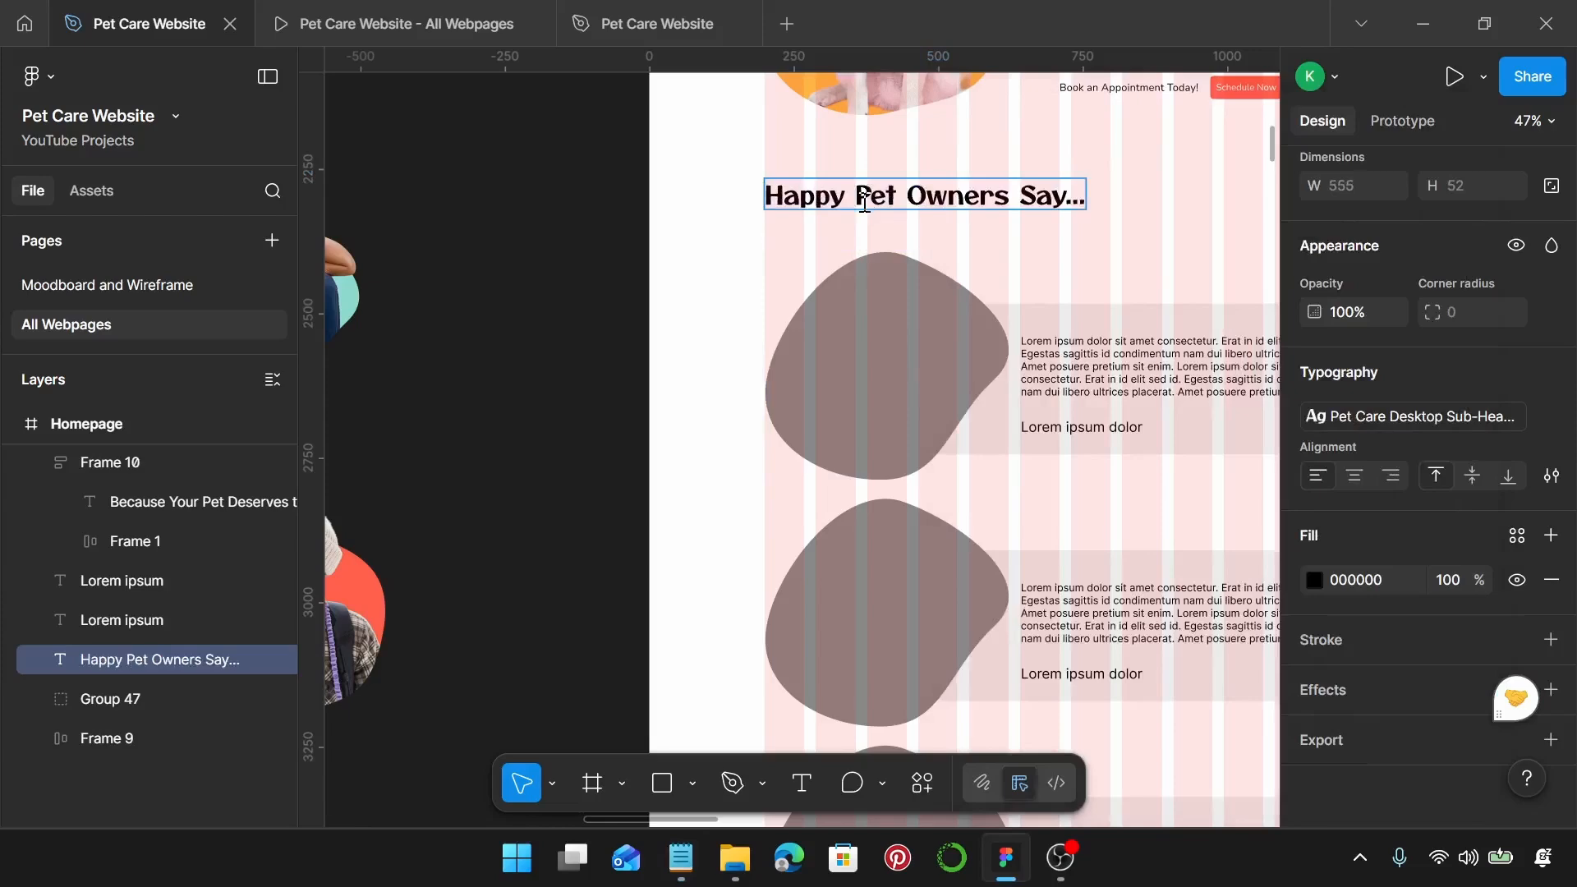
scroll(1027, 281, "down", 1)
scroll(1028, 280, "right", 4)
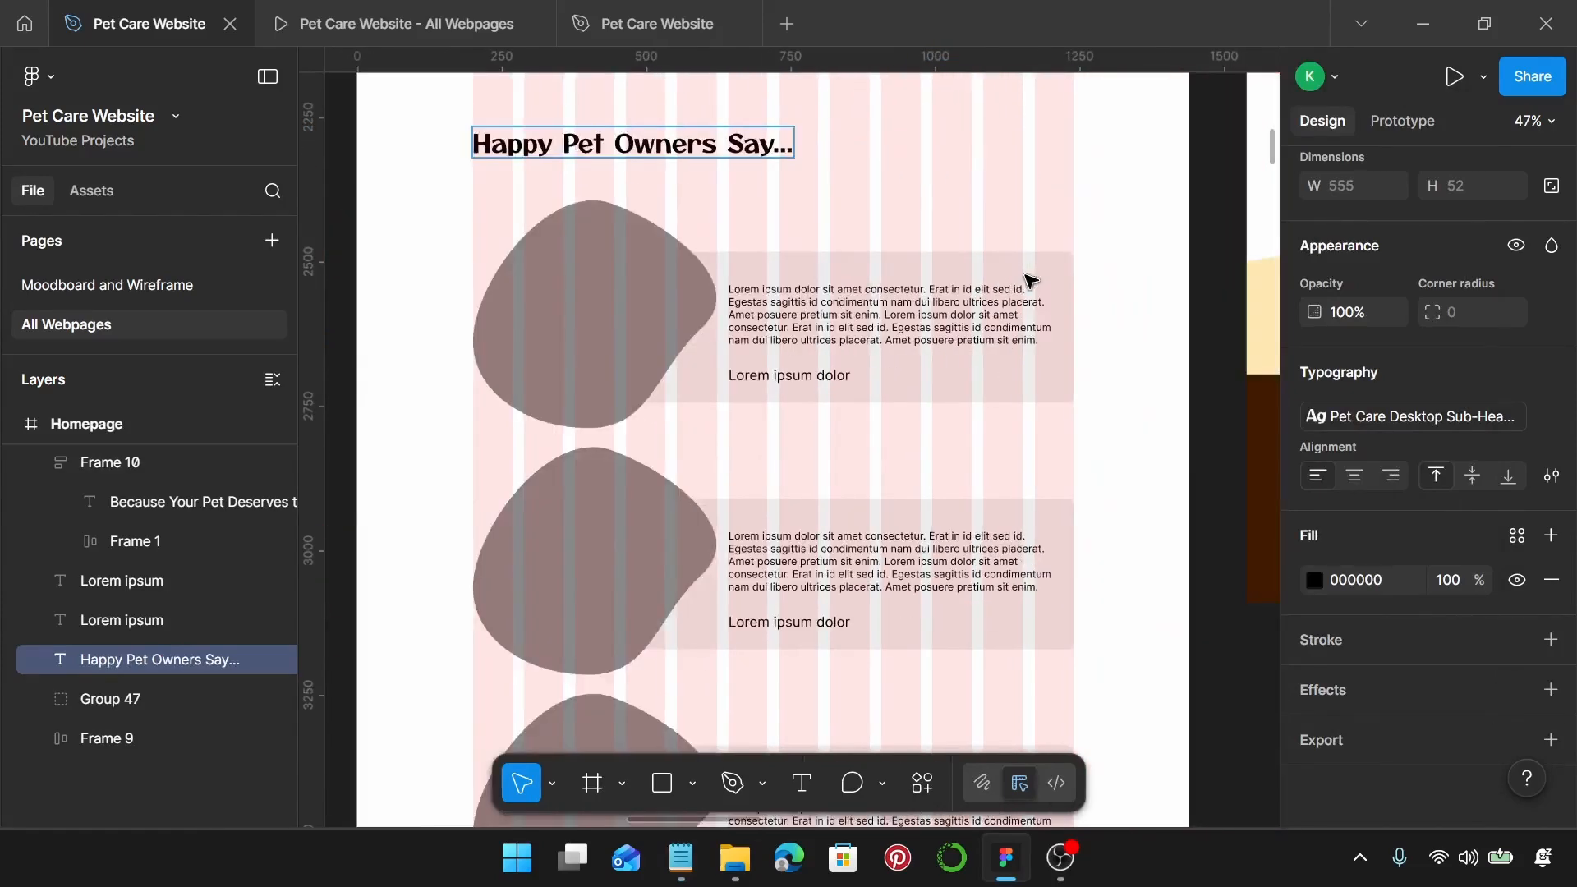
scroll(1029, 280, "up", 2)
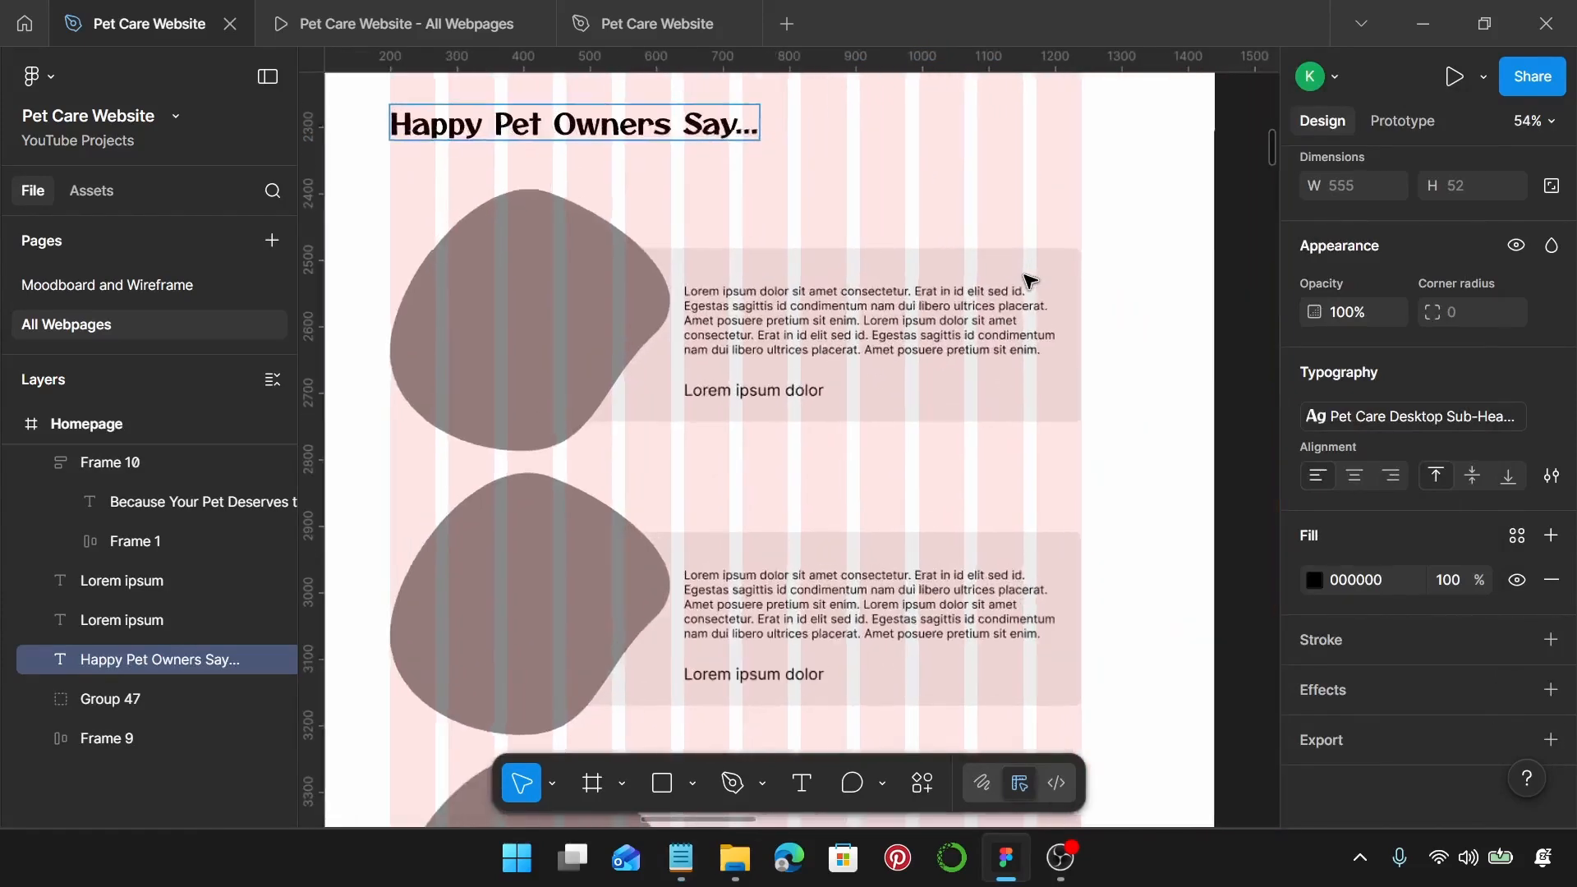
key("Escape")
Step: Ungroup the first testimonial placeholder and fill its card rectangle with the Pet Care Background library colour
left_click(721, 260)
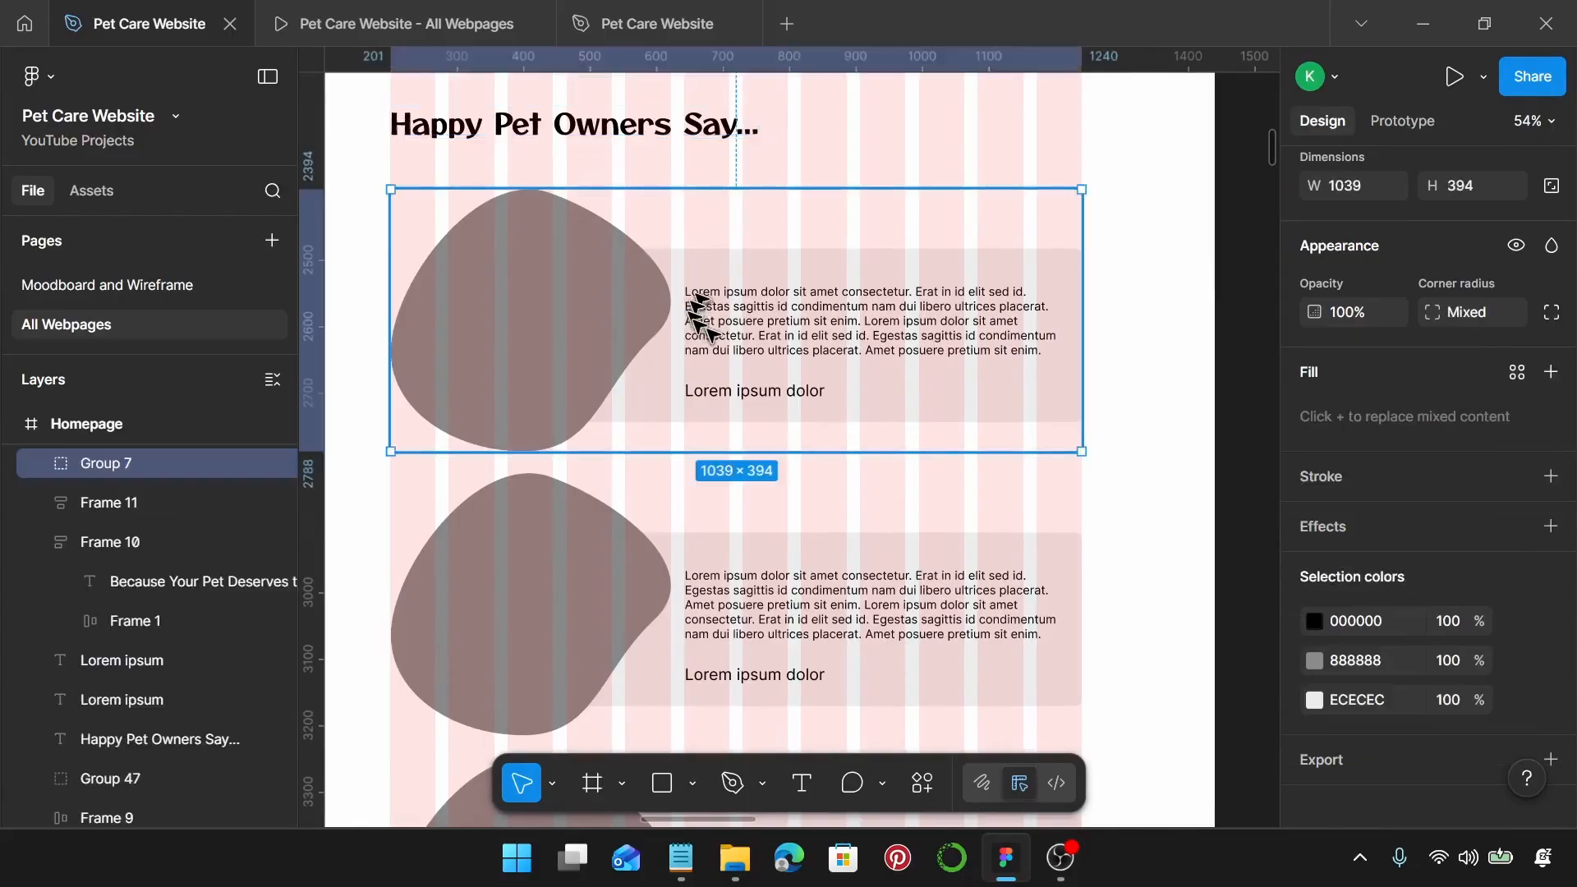
key("Return")
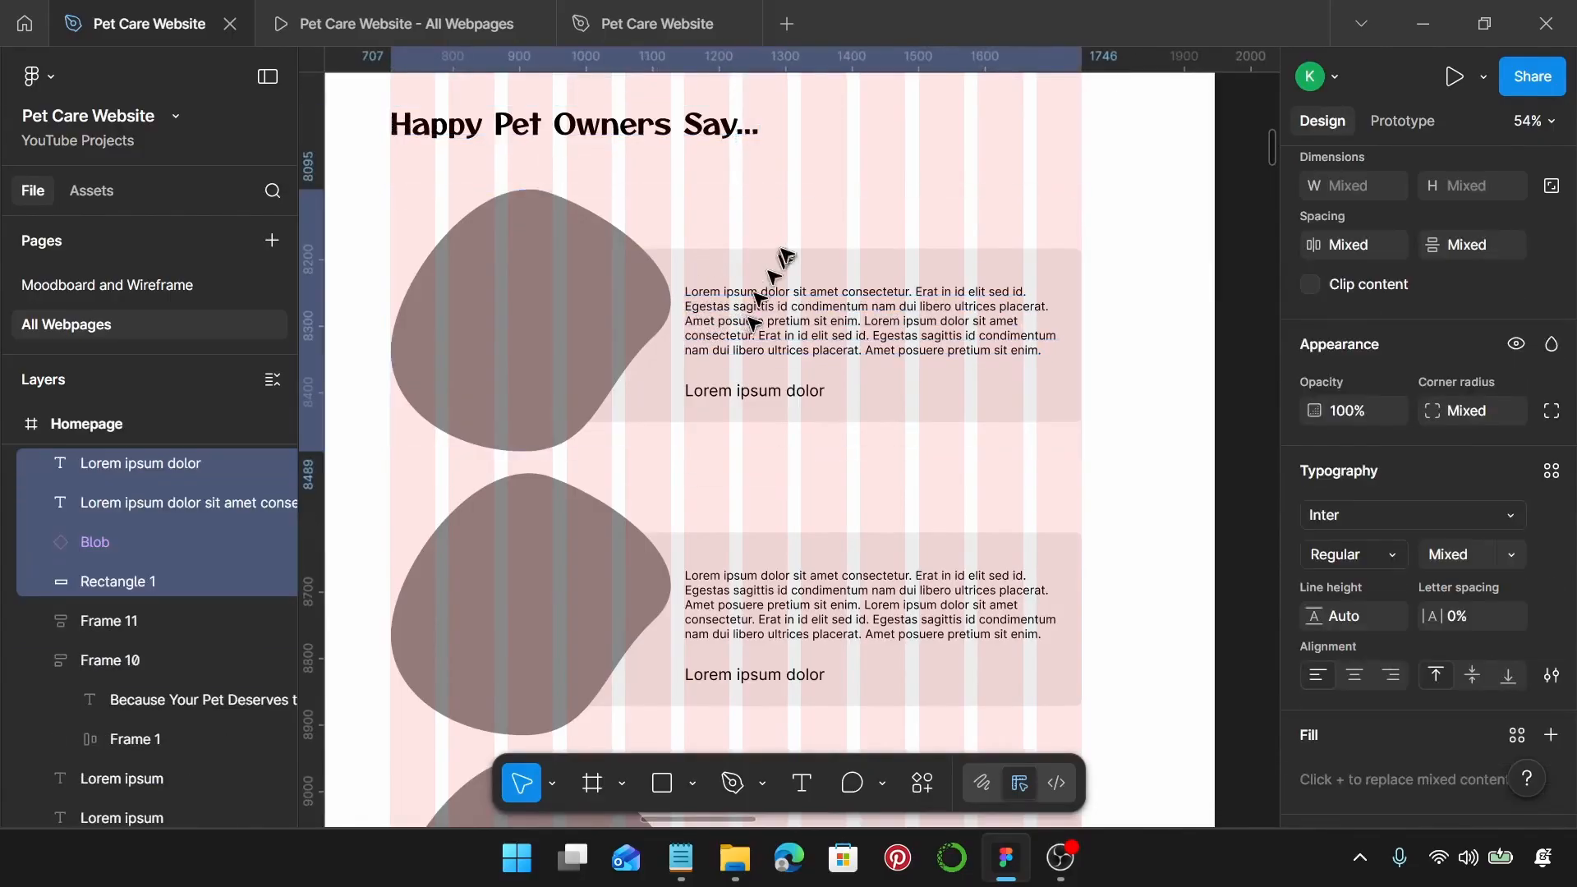
left_click(783, 258)
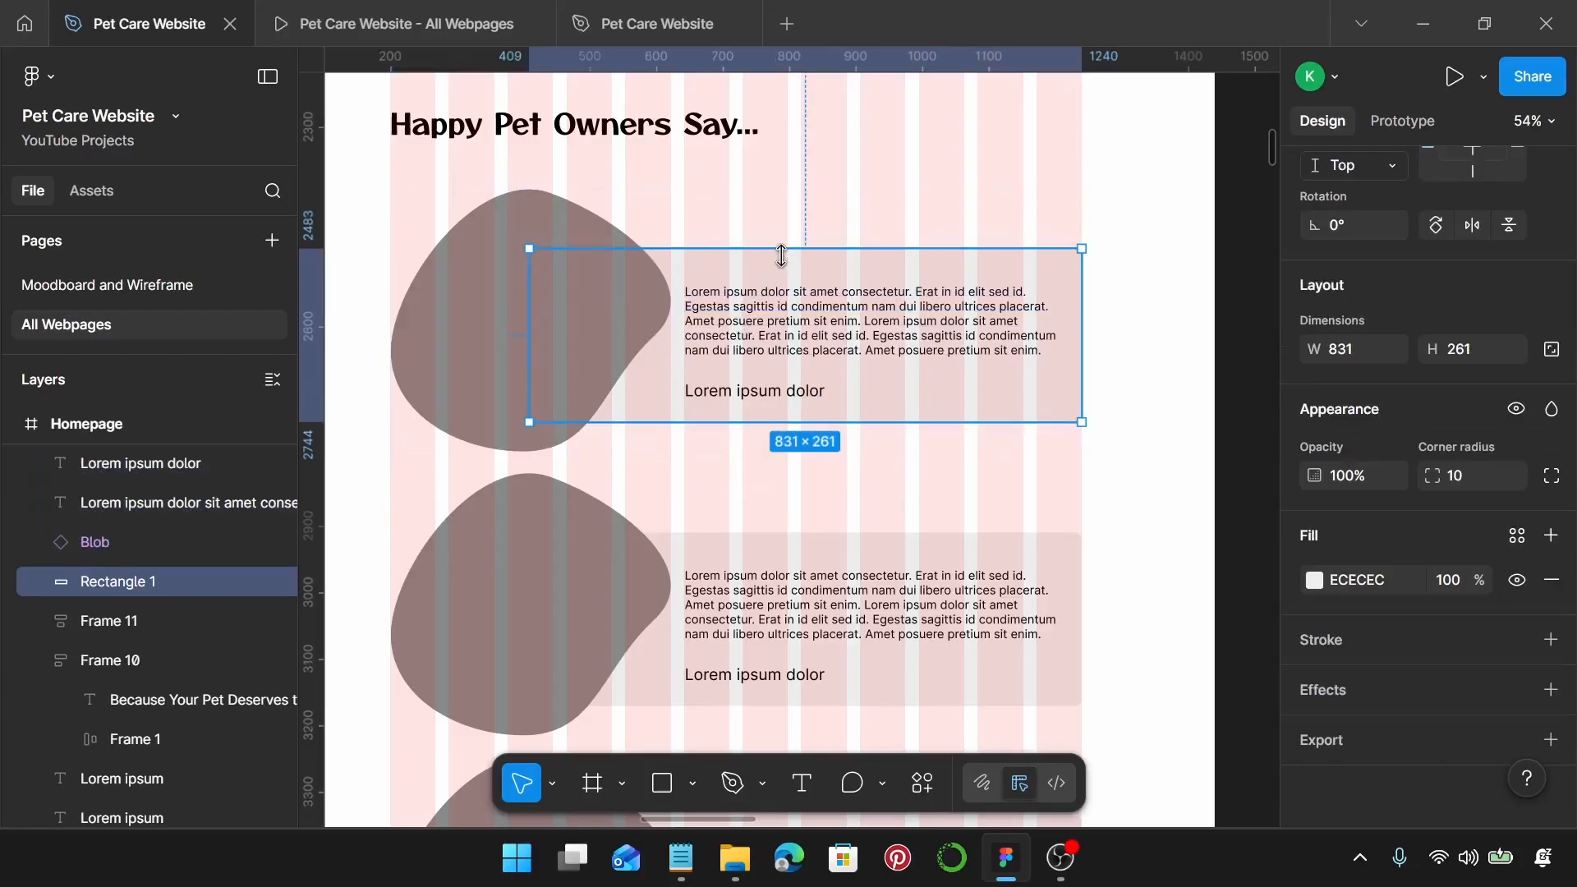
scroll(782, 256, "up", 10)
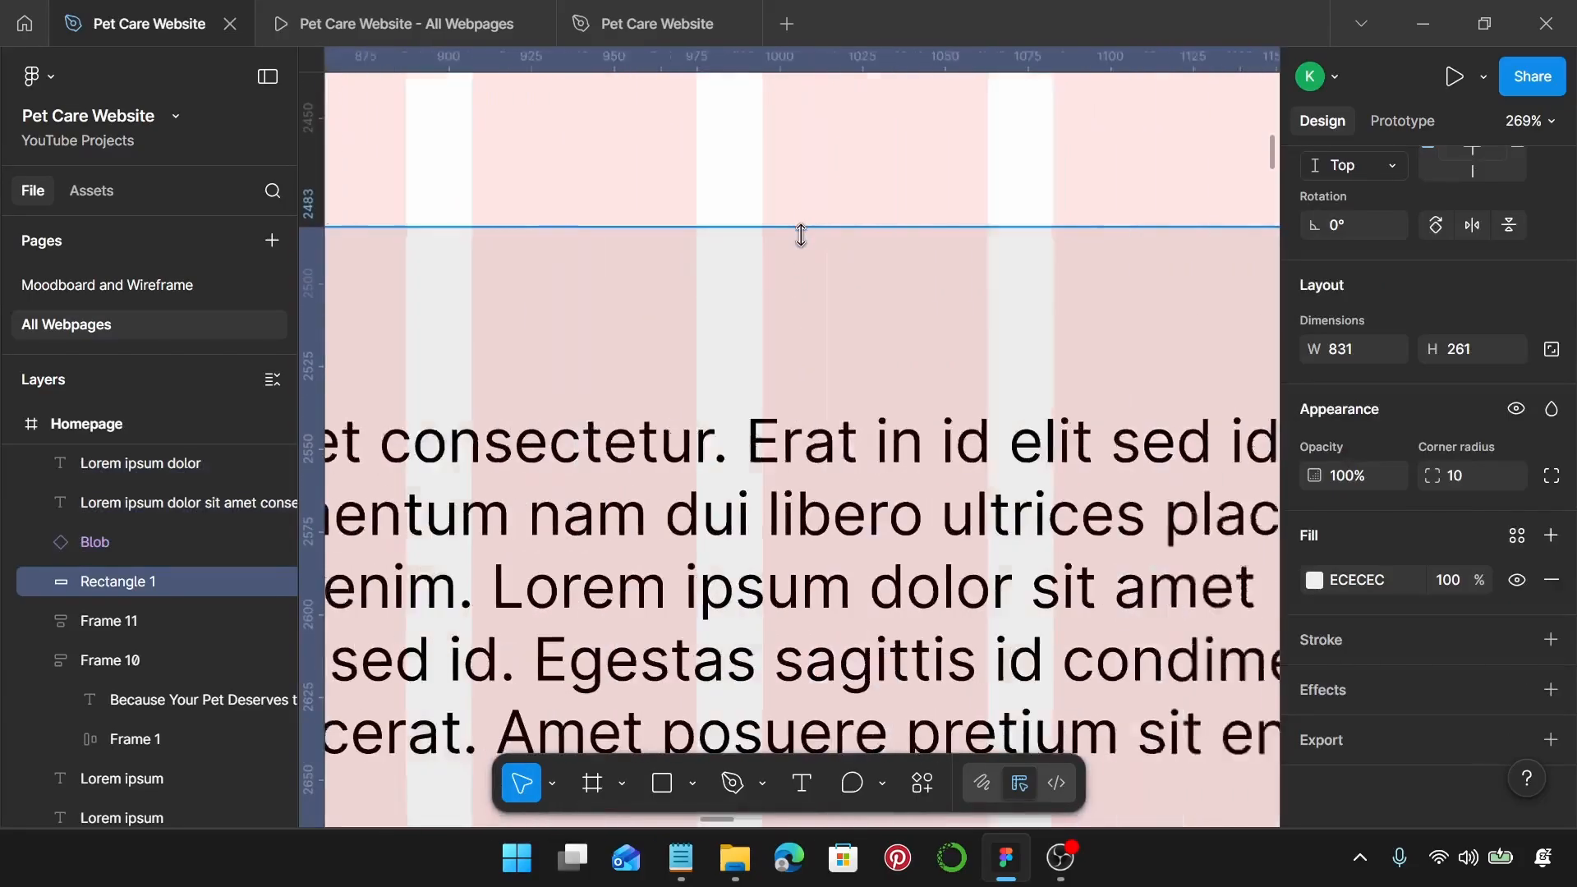
scroll(800, 236, "down", 3)
scroll(1125, 238, "down", 3)
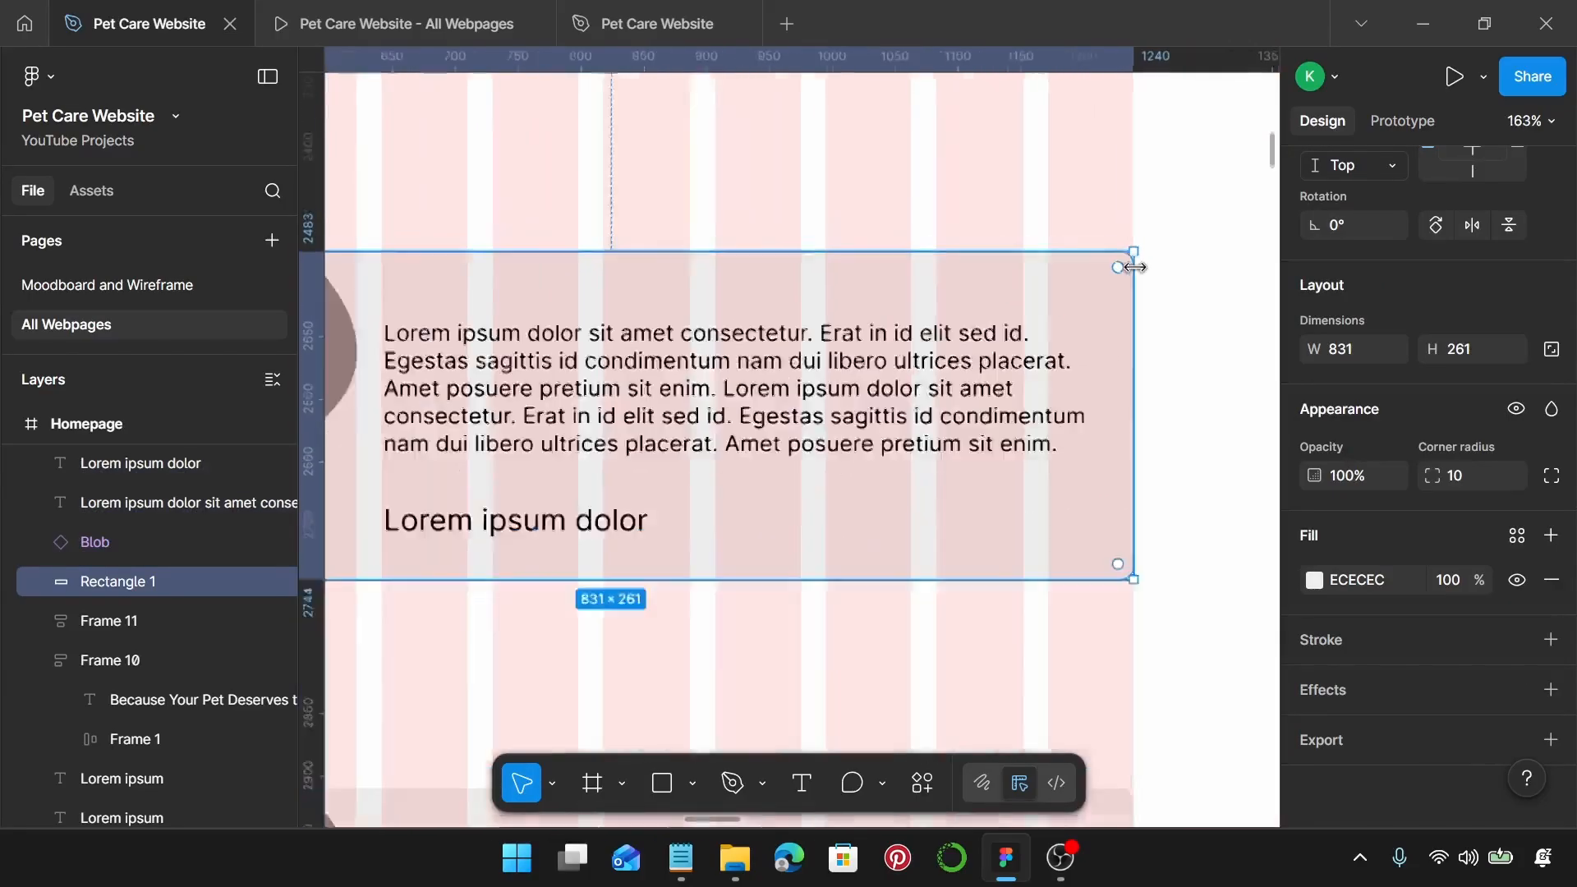
scroll(1134, 267, "down", 5)
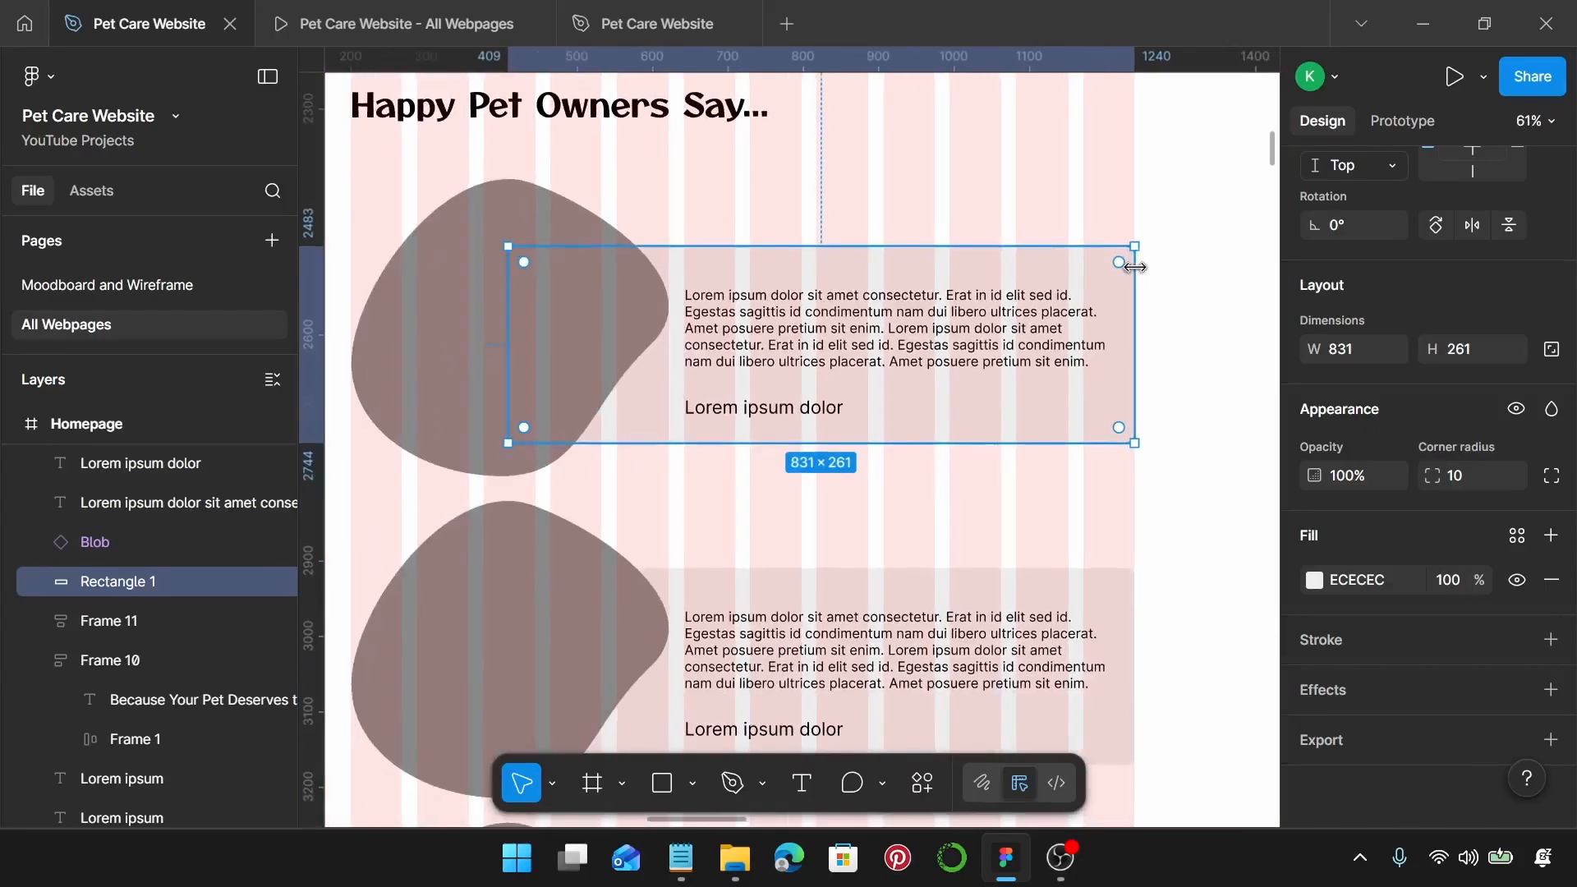
scroll(1134, 267, "left", 1)
scroll(1095, 457, "left", 2)
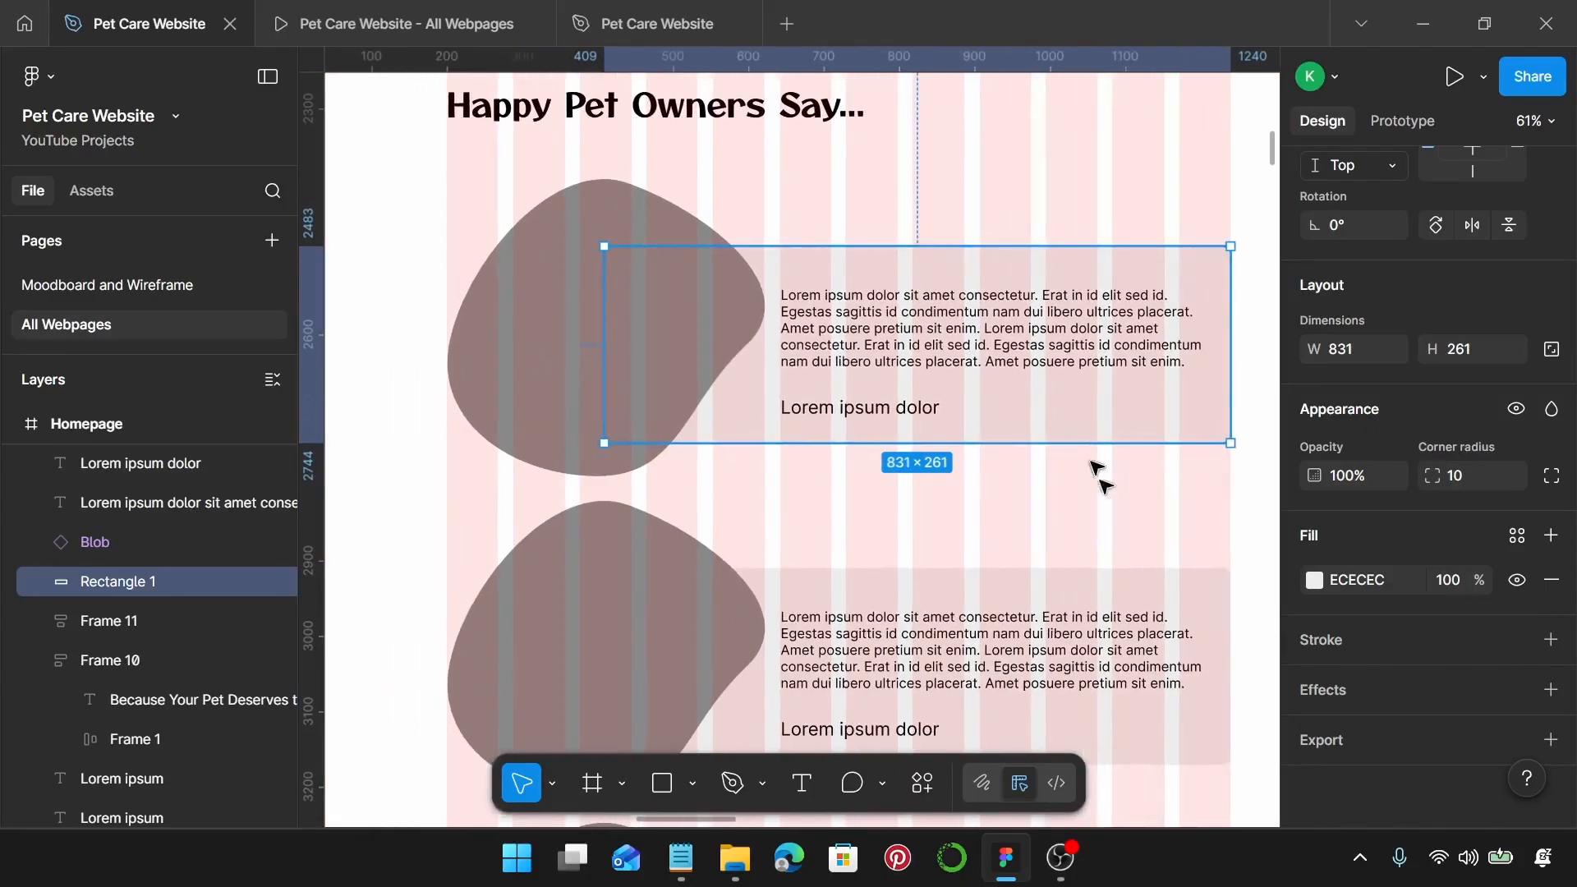
scroll(1138, 451, "right", 2)
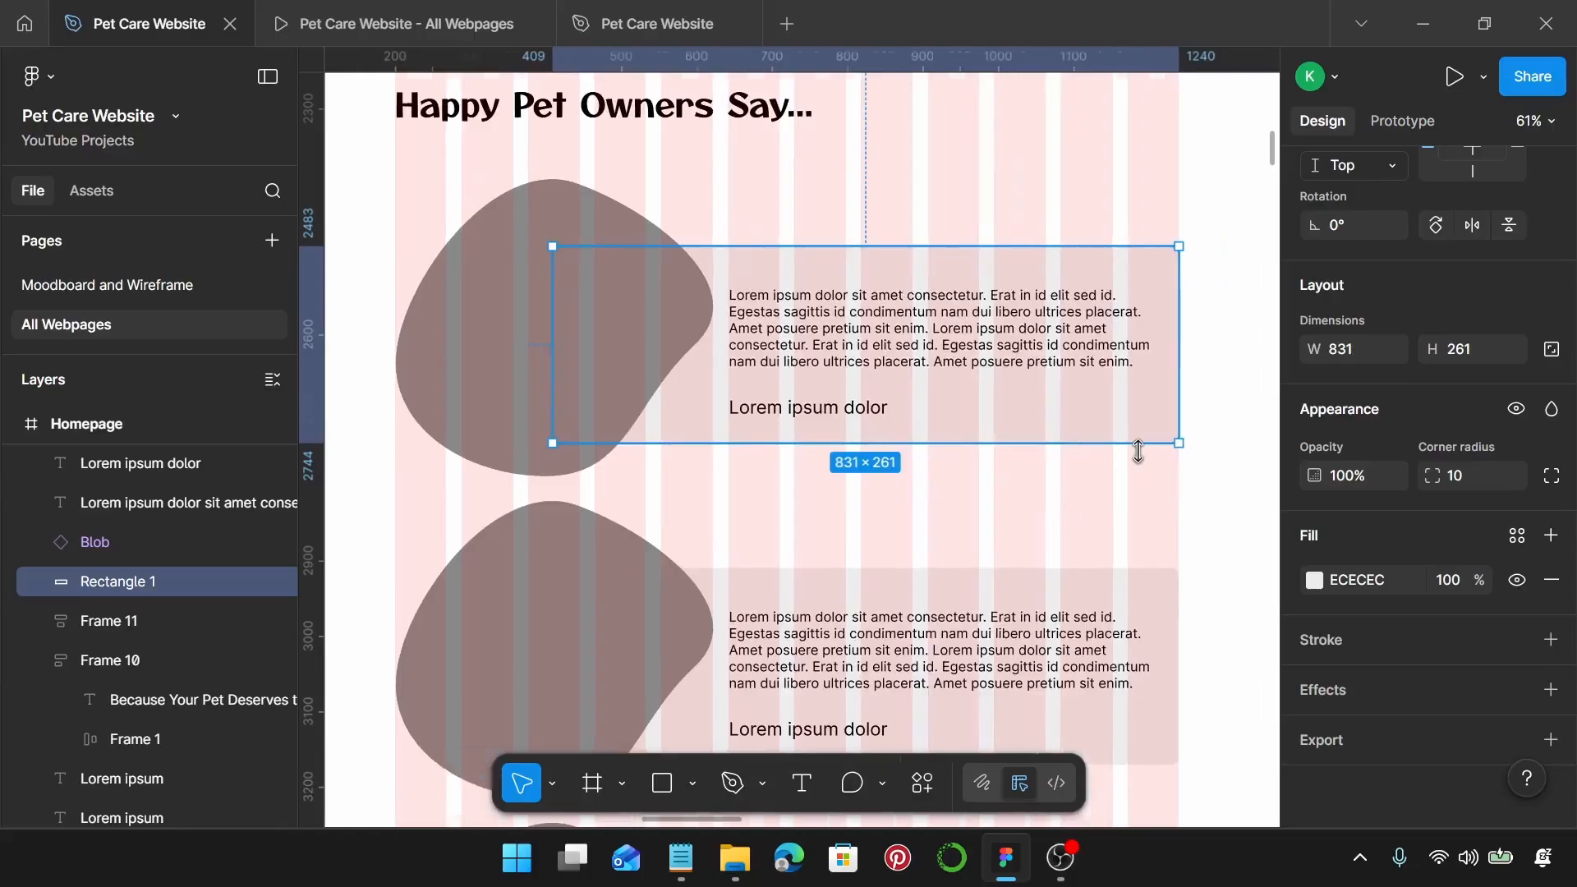
left_click(1517, 535)
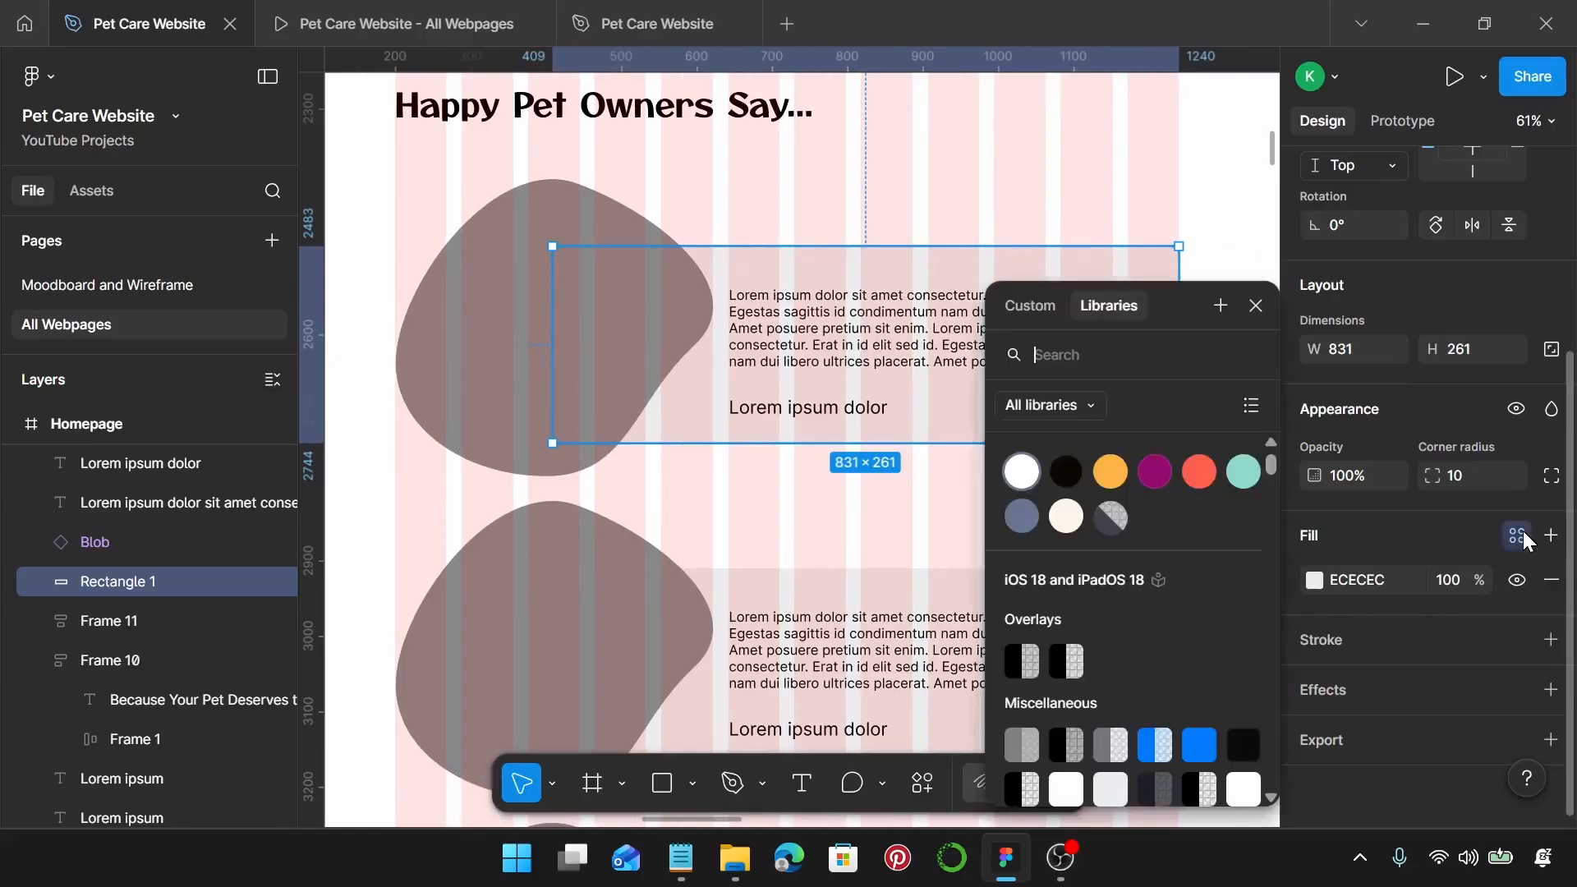
left_click(1020, 473)
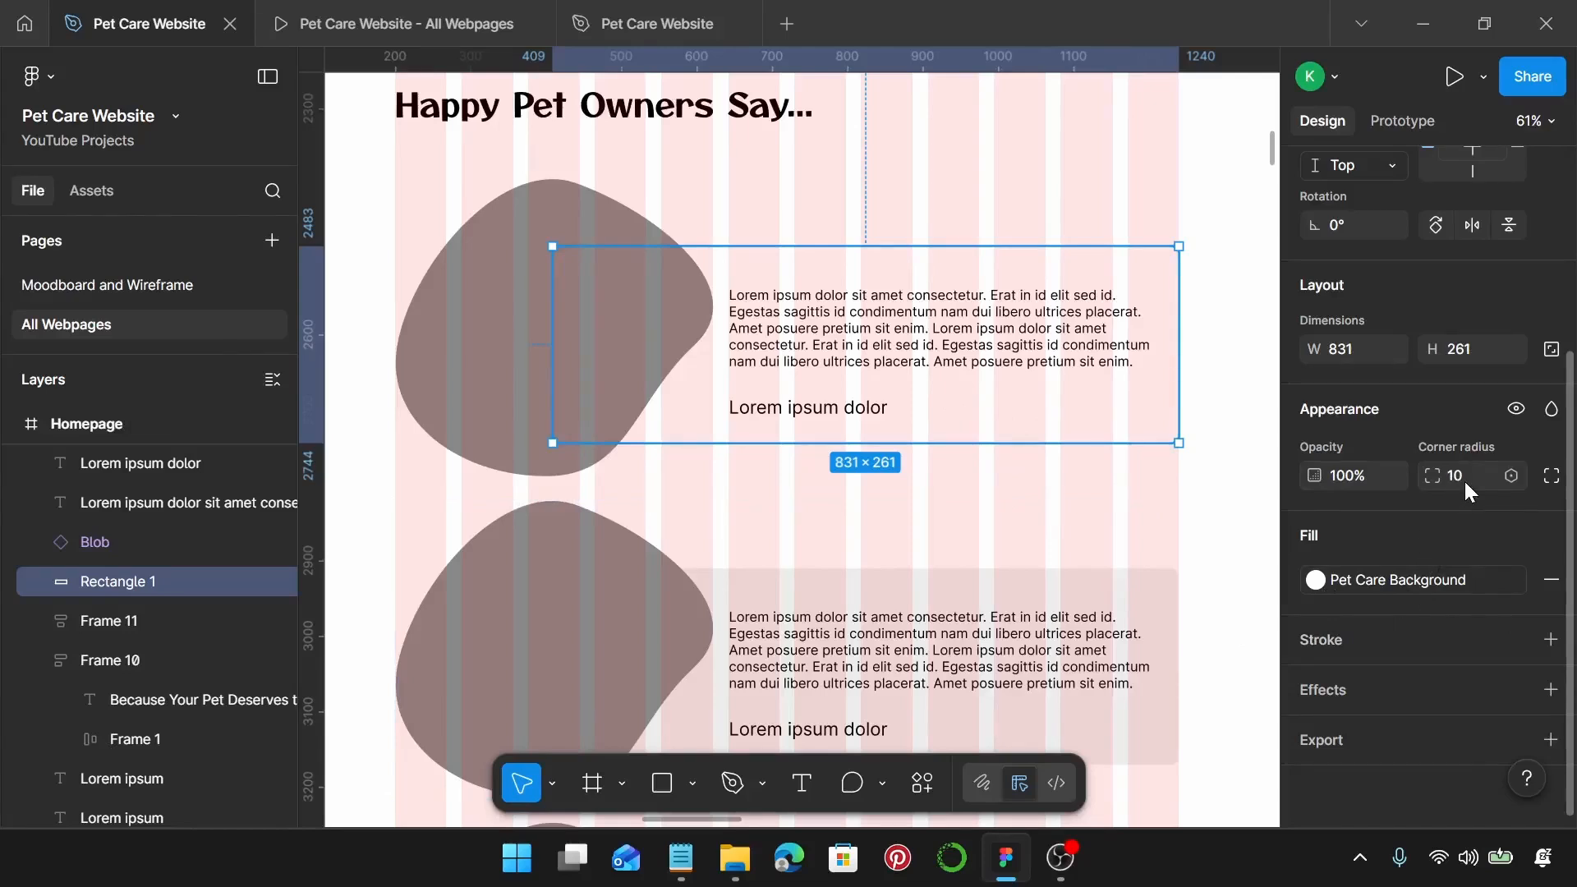
Step: Resize the first testimonial's card rectangle to 840 × 255 and align its right edge with the layout grid's last column, starting at X 400
left_click(1344, 348)
type("40")
key("Return")
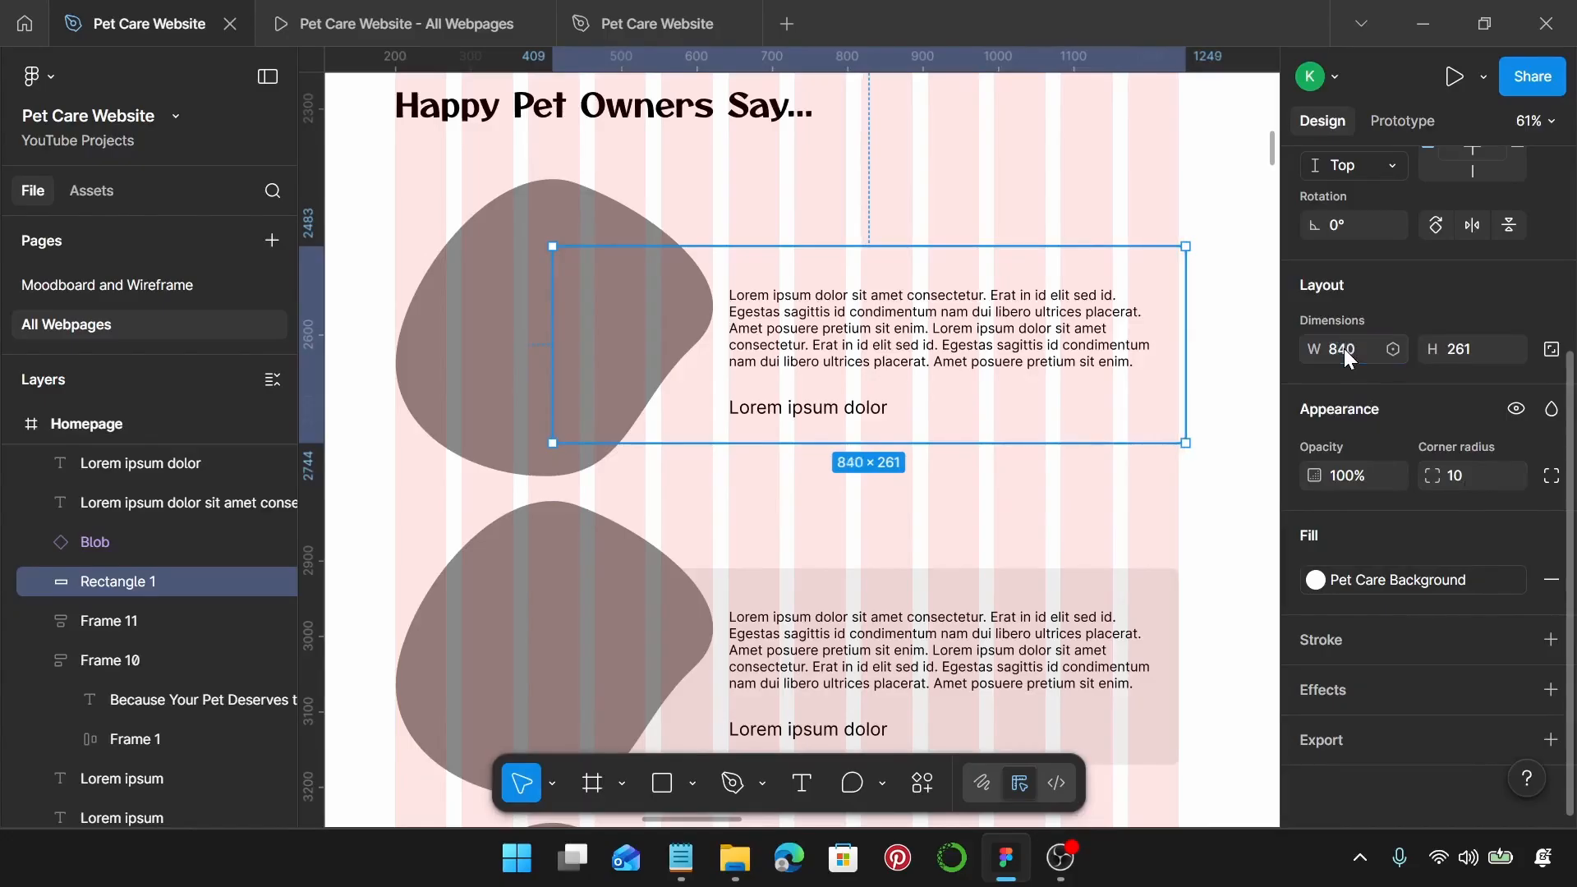
left_click(1483, 350)
type("255")
key("Return")
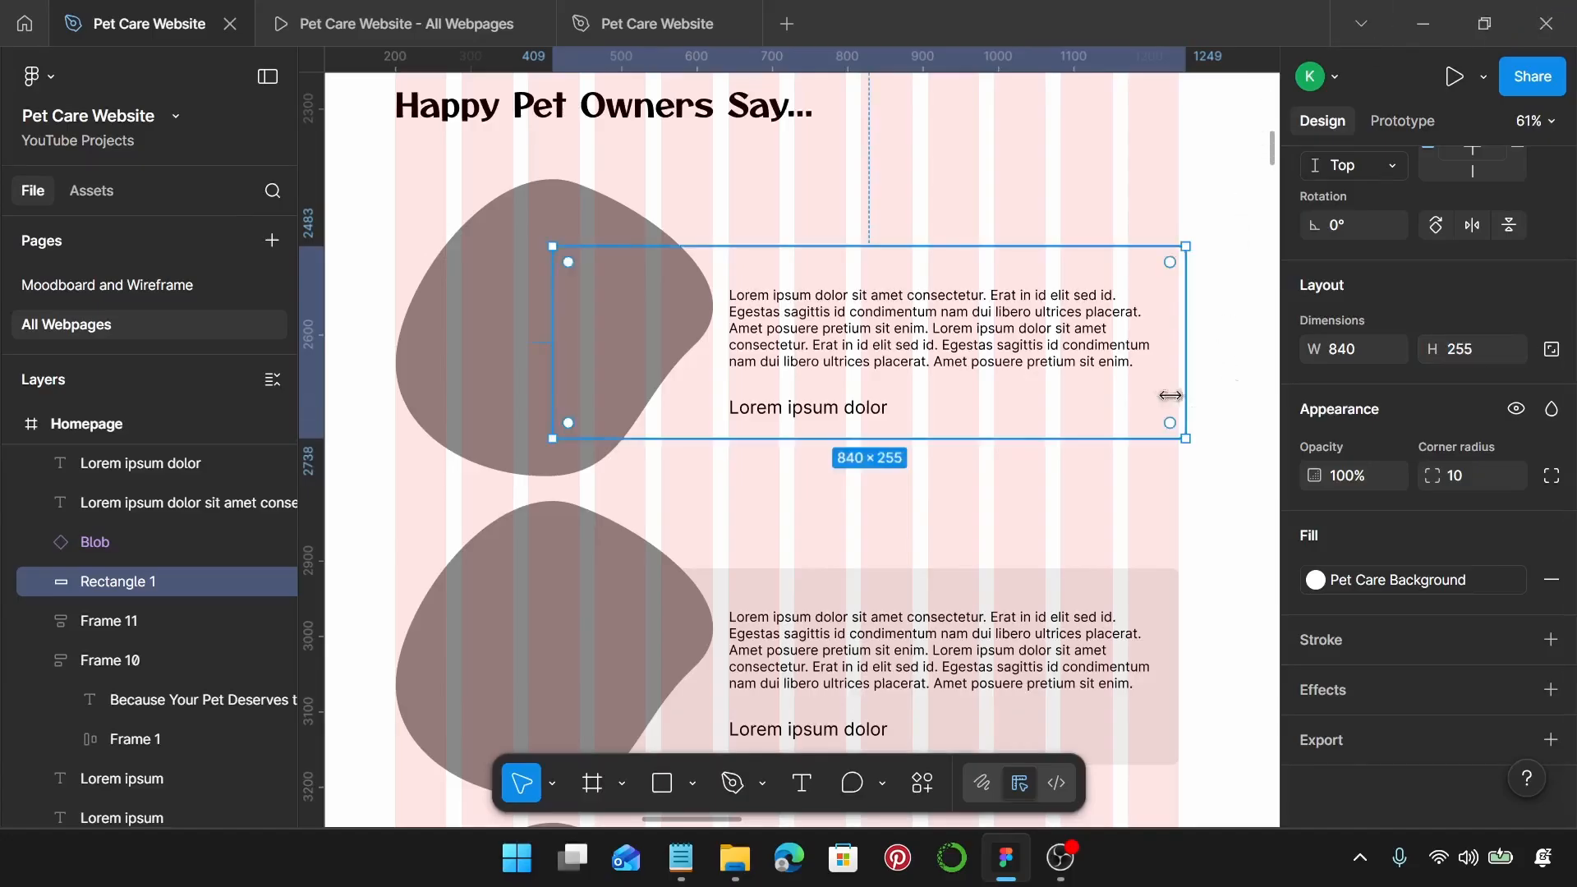
scroll(1172, 397, "up", 3)
scroll(1166, 399, "down", 4)
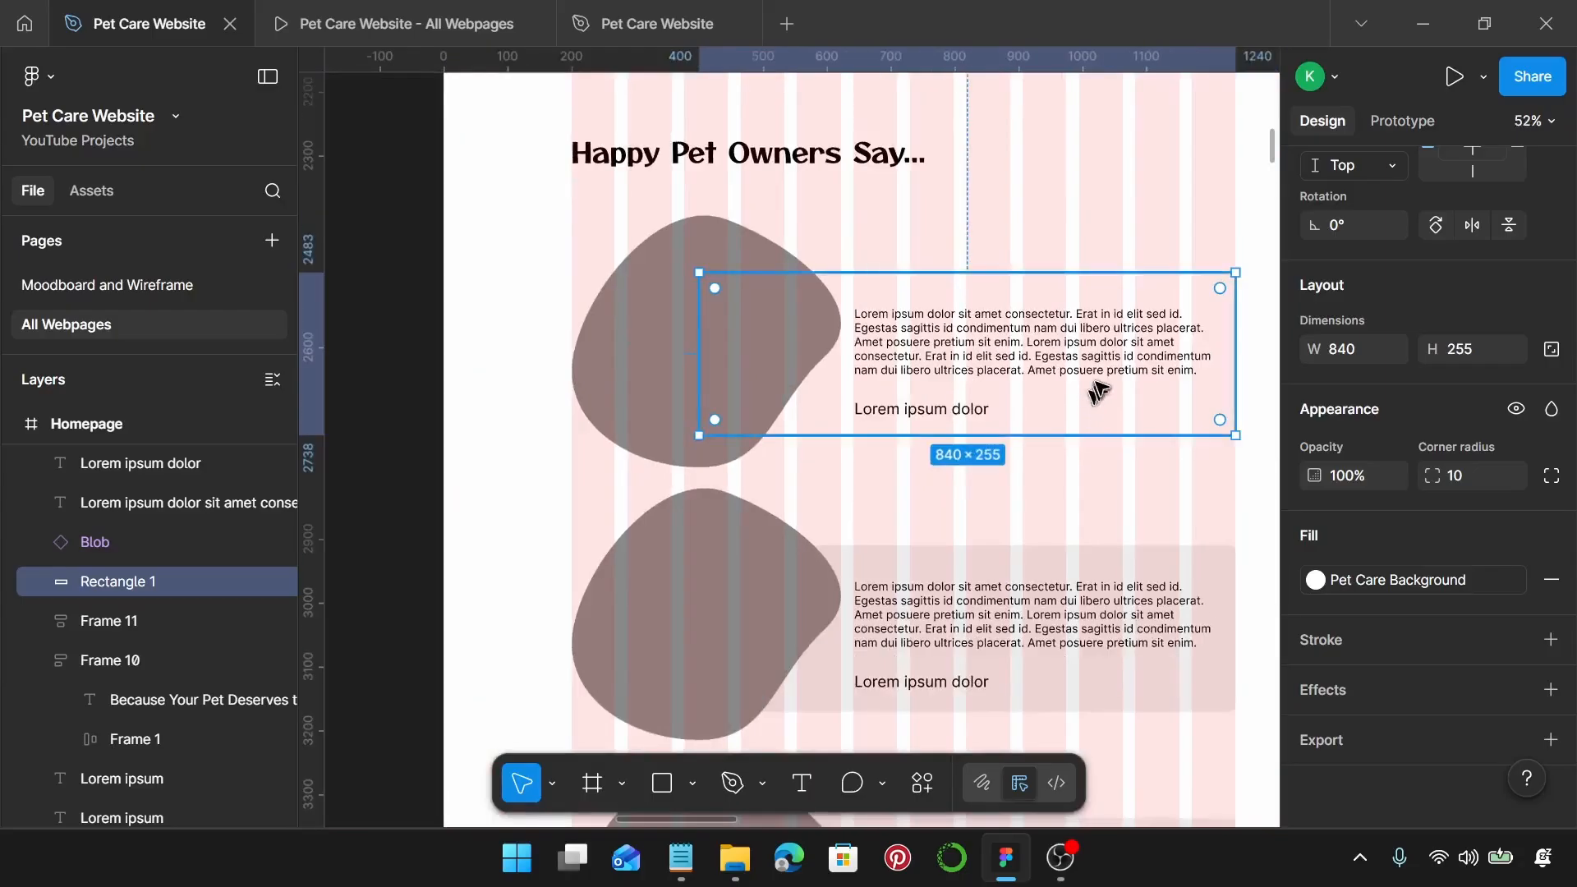
scroll(1095, 391, "down", 1)
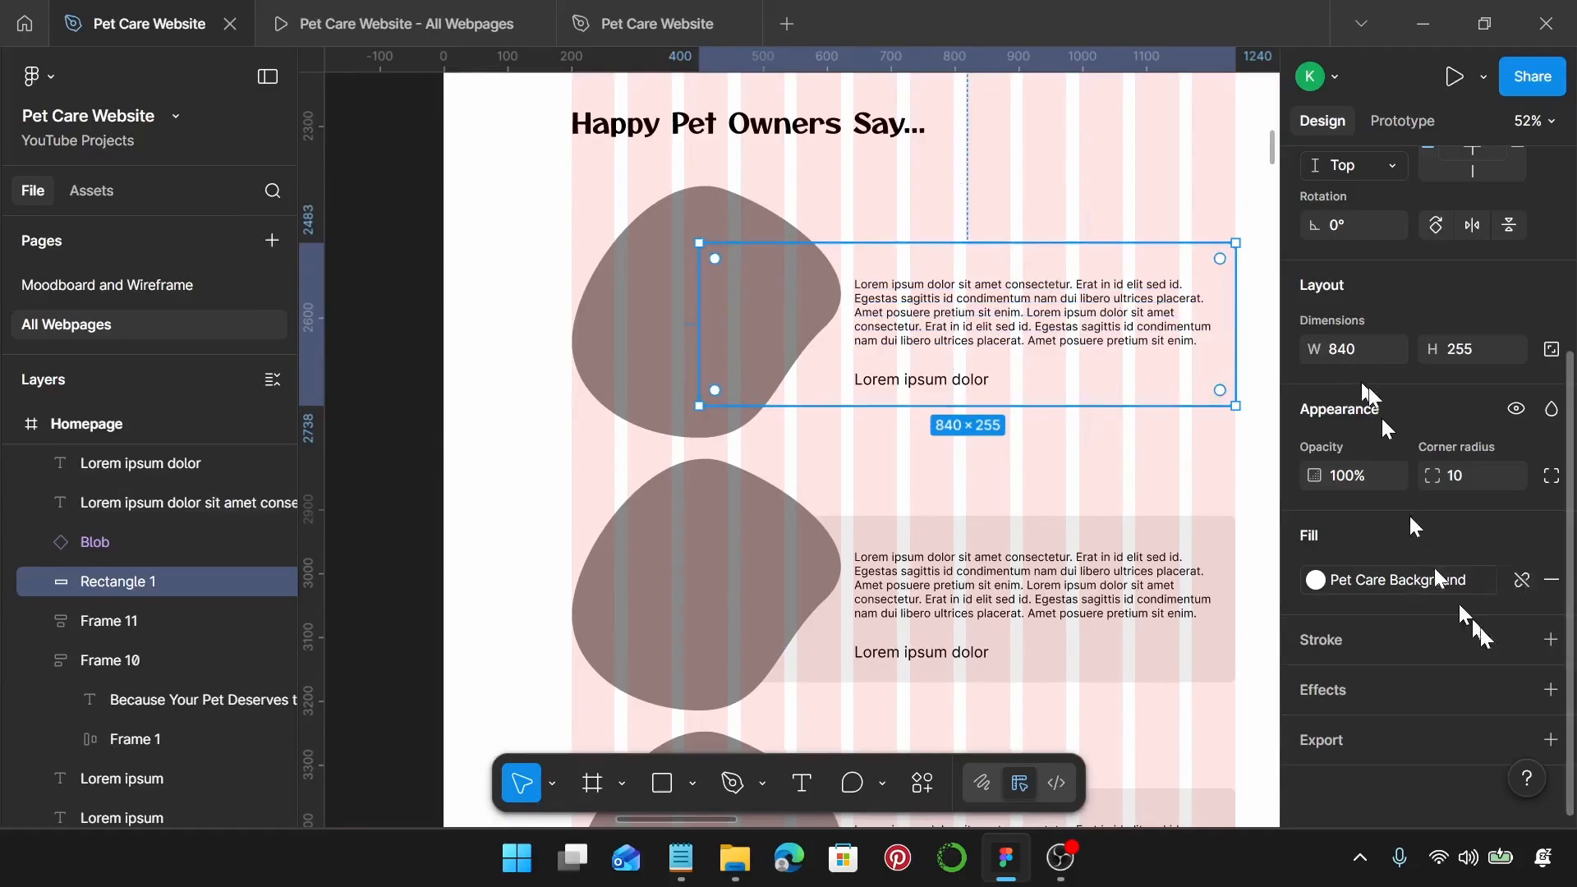
Step: Add two drop shadow effects to the first testimonial's card rectangle
left_click(1550, 690)
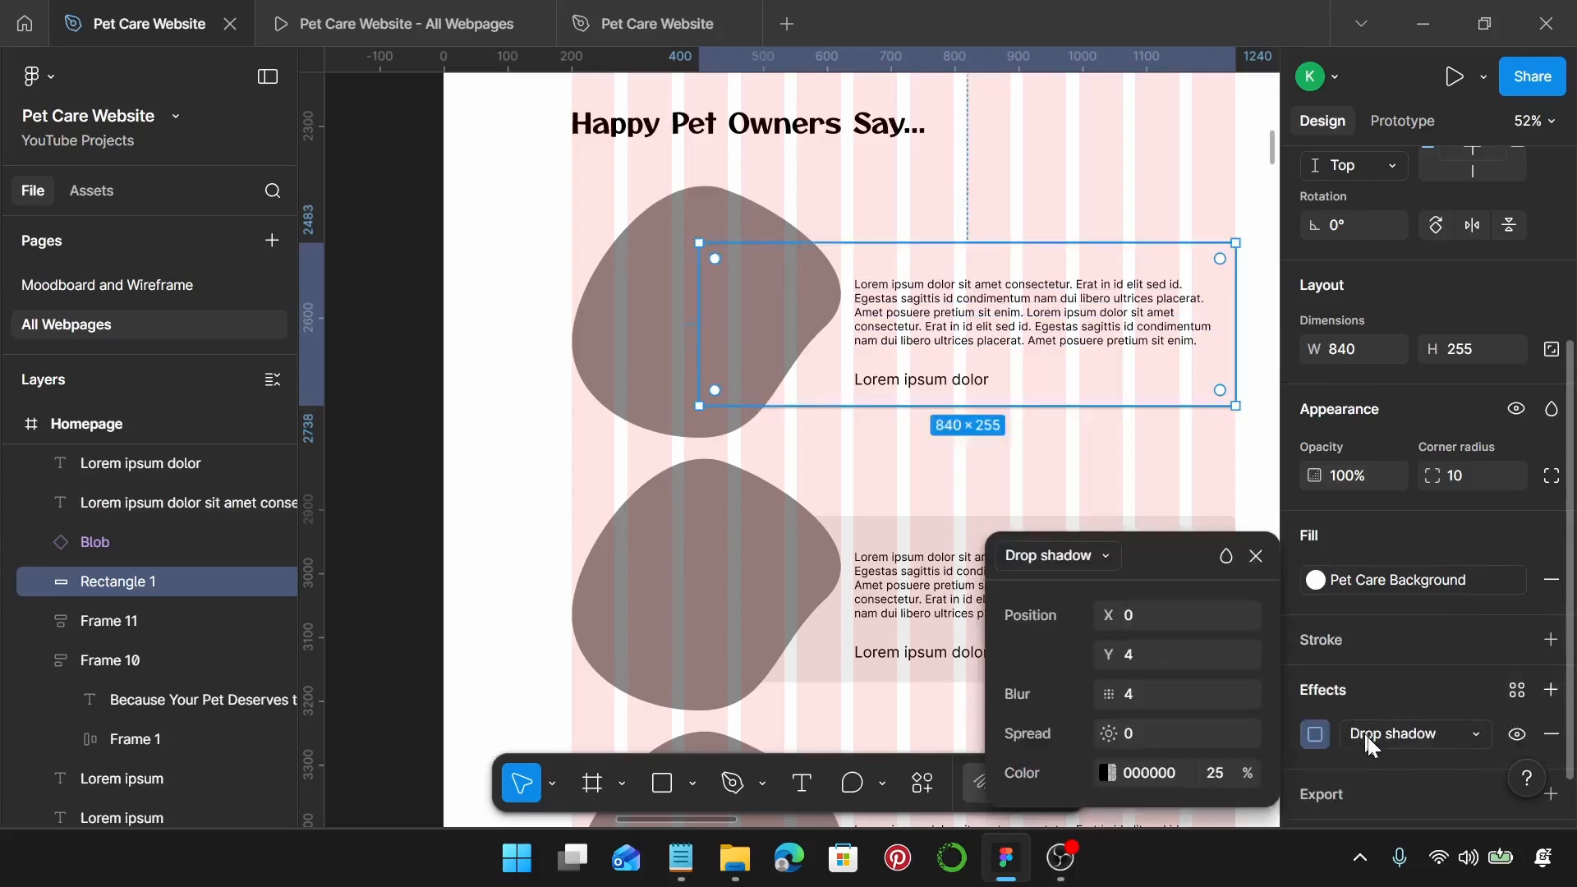
left_click(1550, 690)
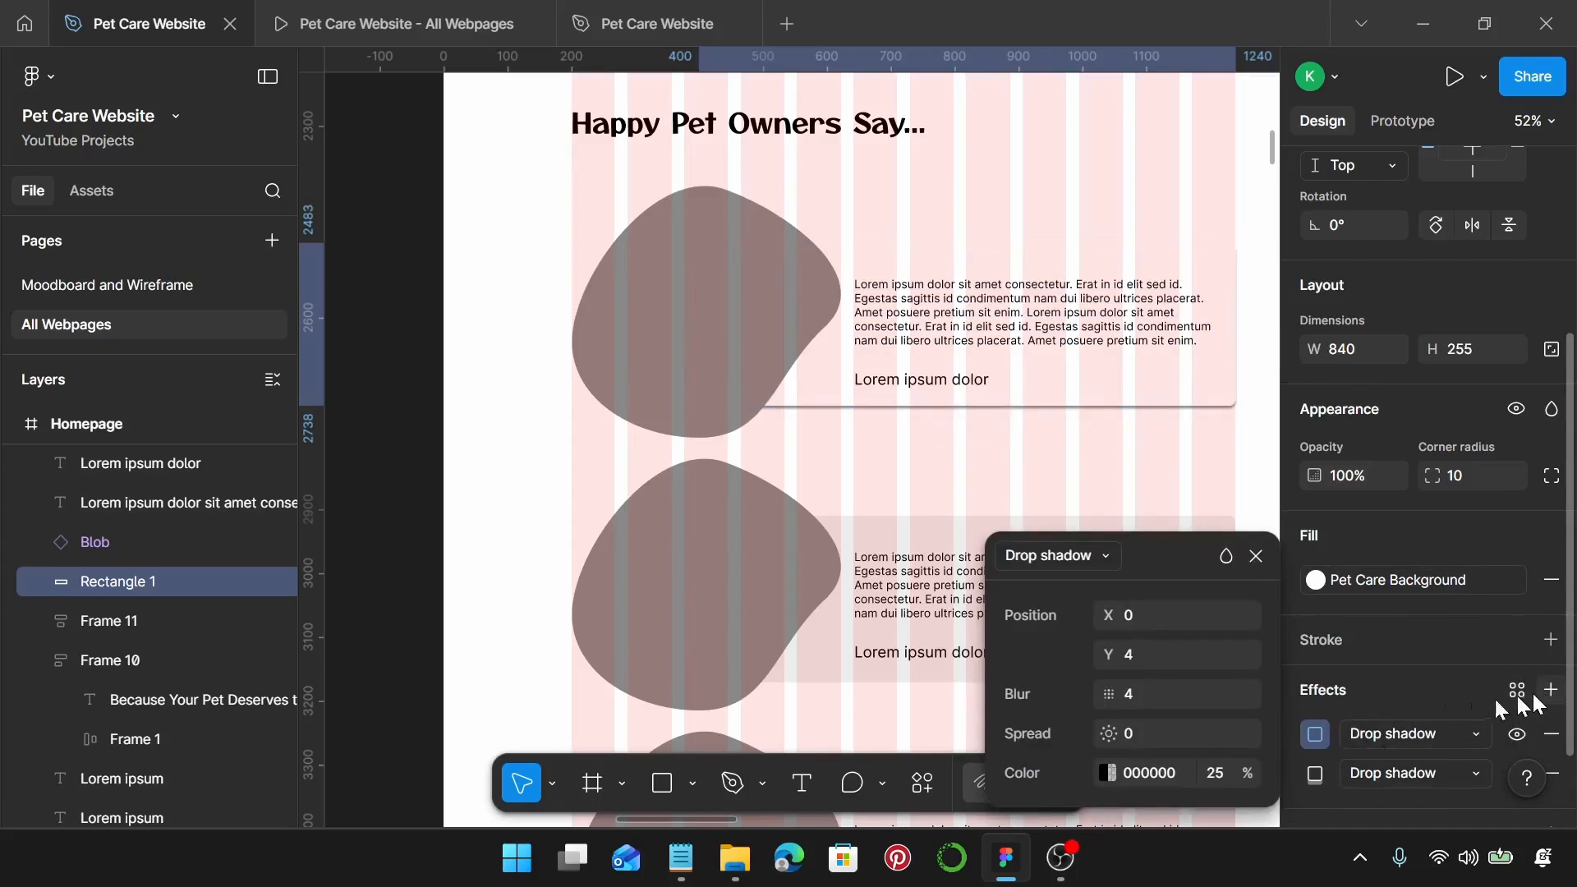
scroll(1370, 699, "down", 2)
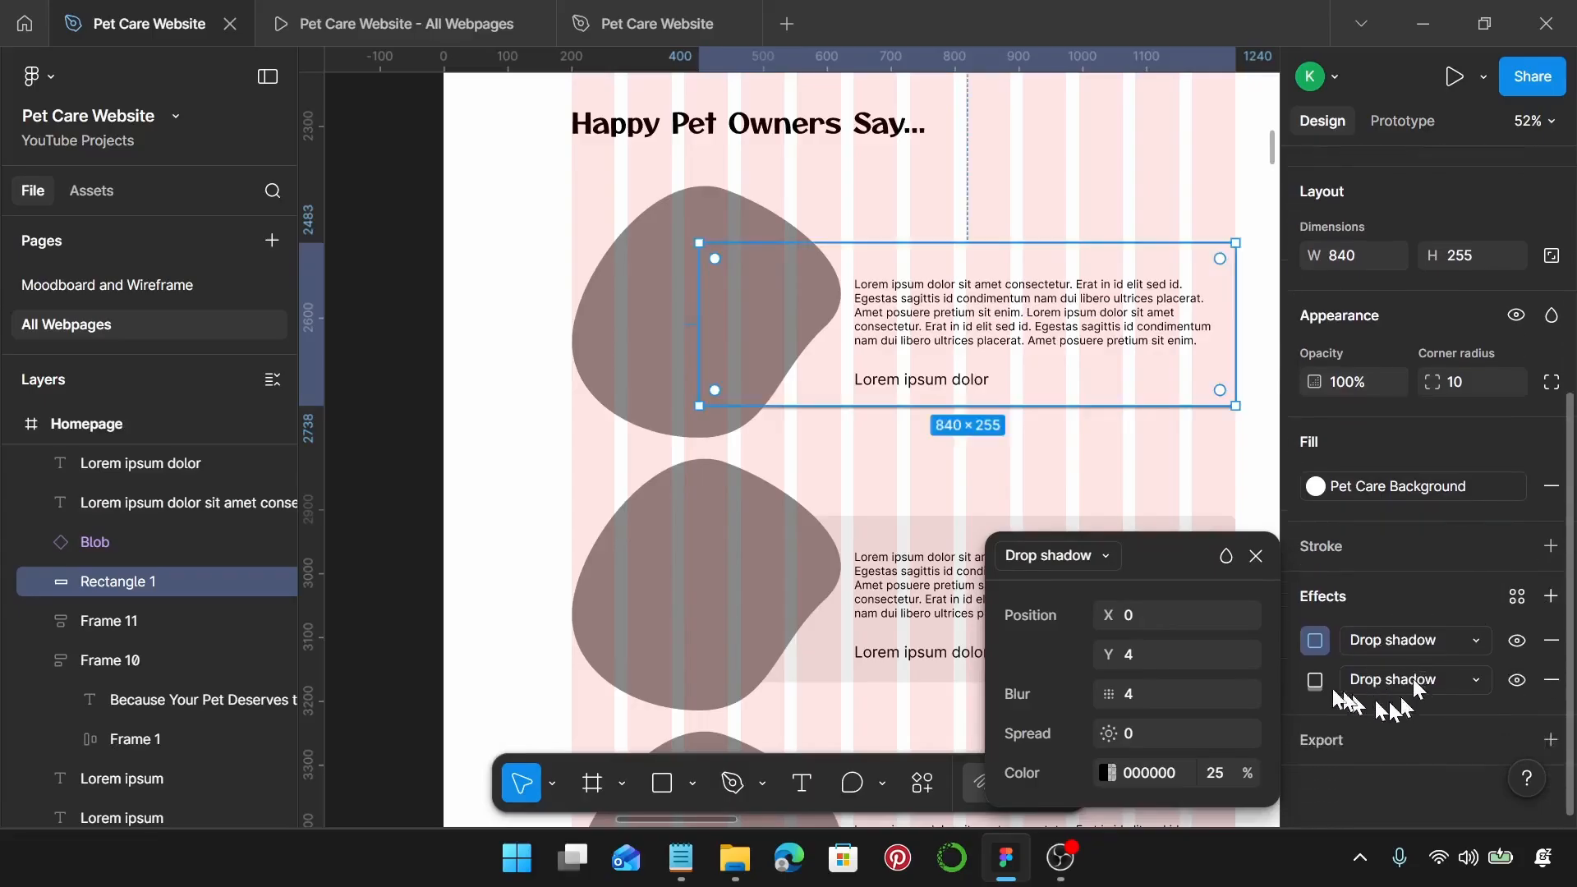
left_click(1255, 556)
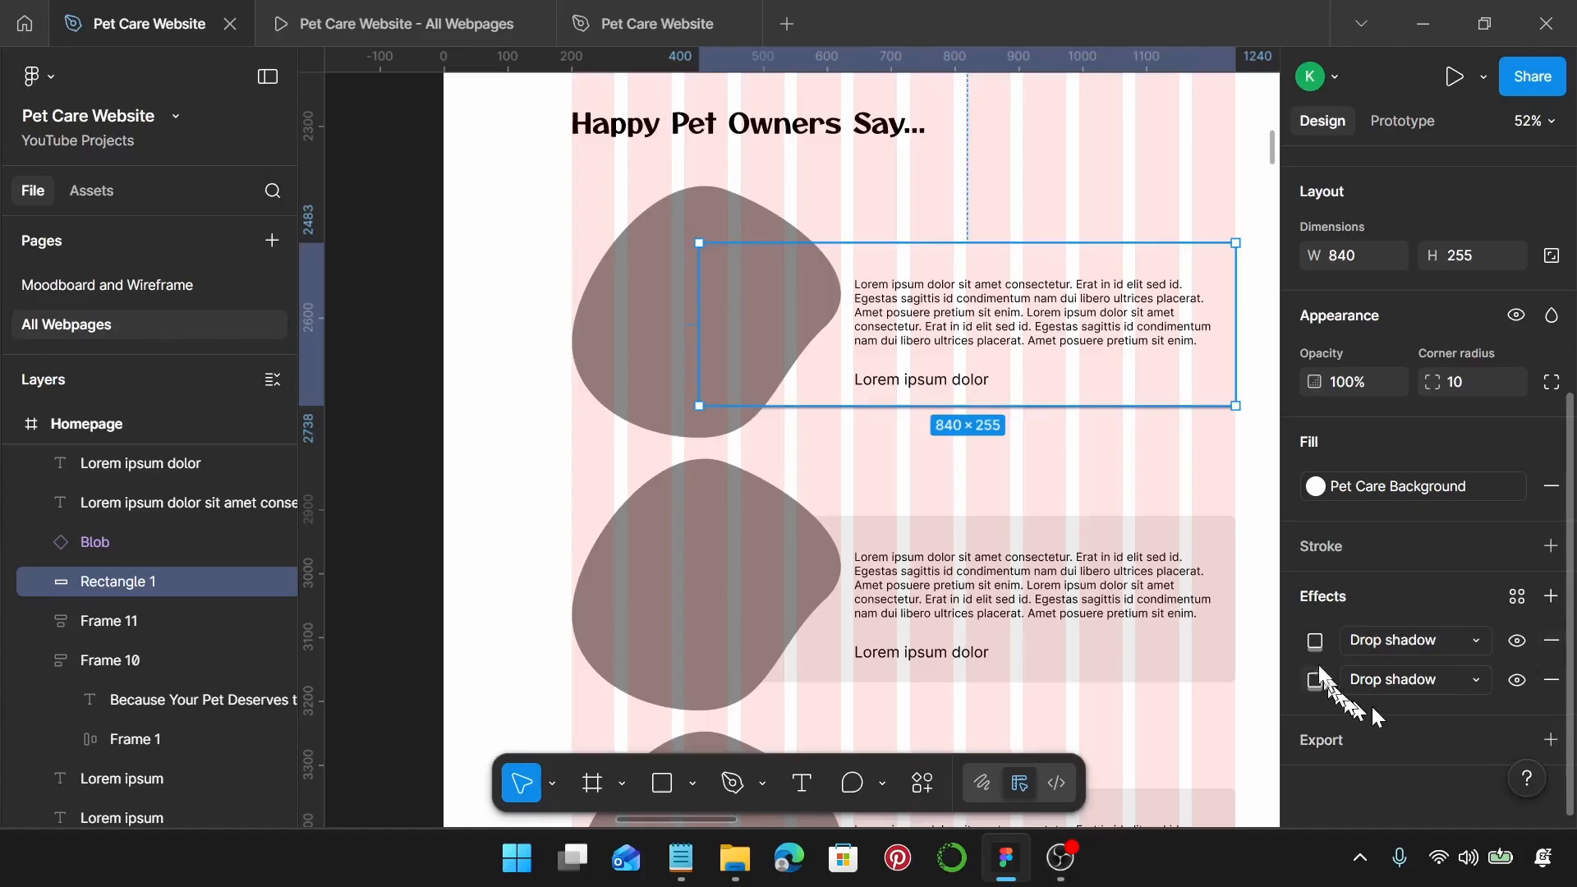
Step: Set the card's first drop shadow to a Y offset of 1 and a blur of 2
left_click(1312, 642)
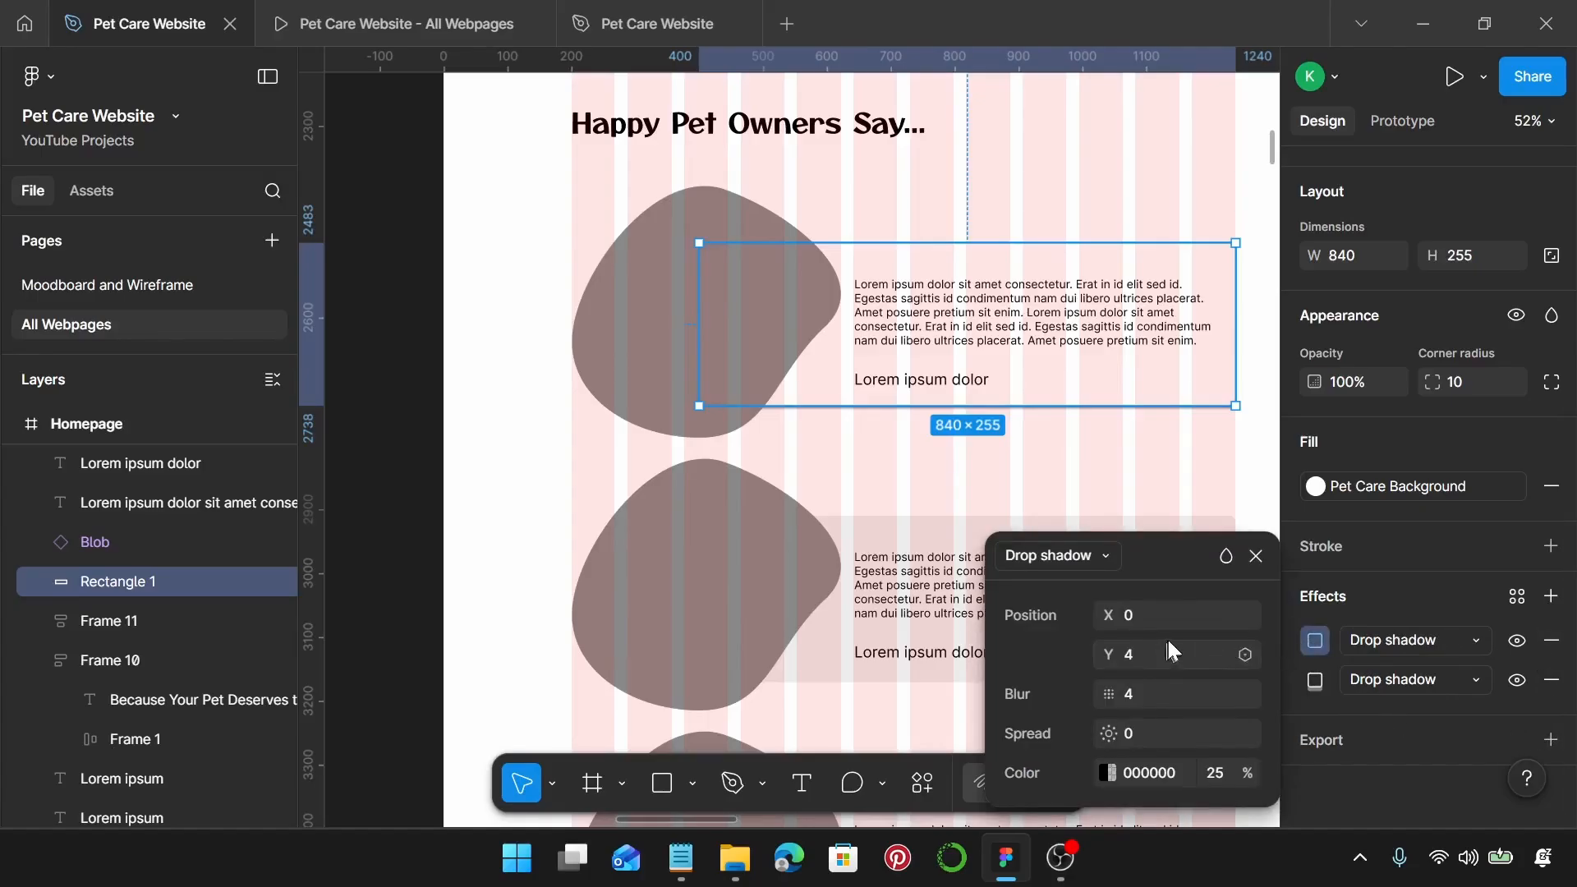
left_click(1186, 657)
type("1")
left_click(1147, 699)
type("2")
key("Return")
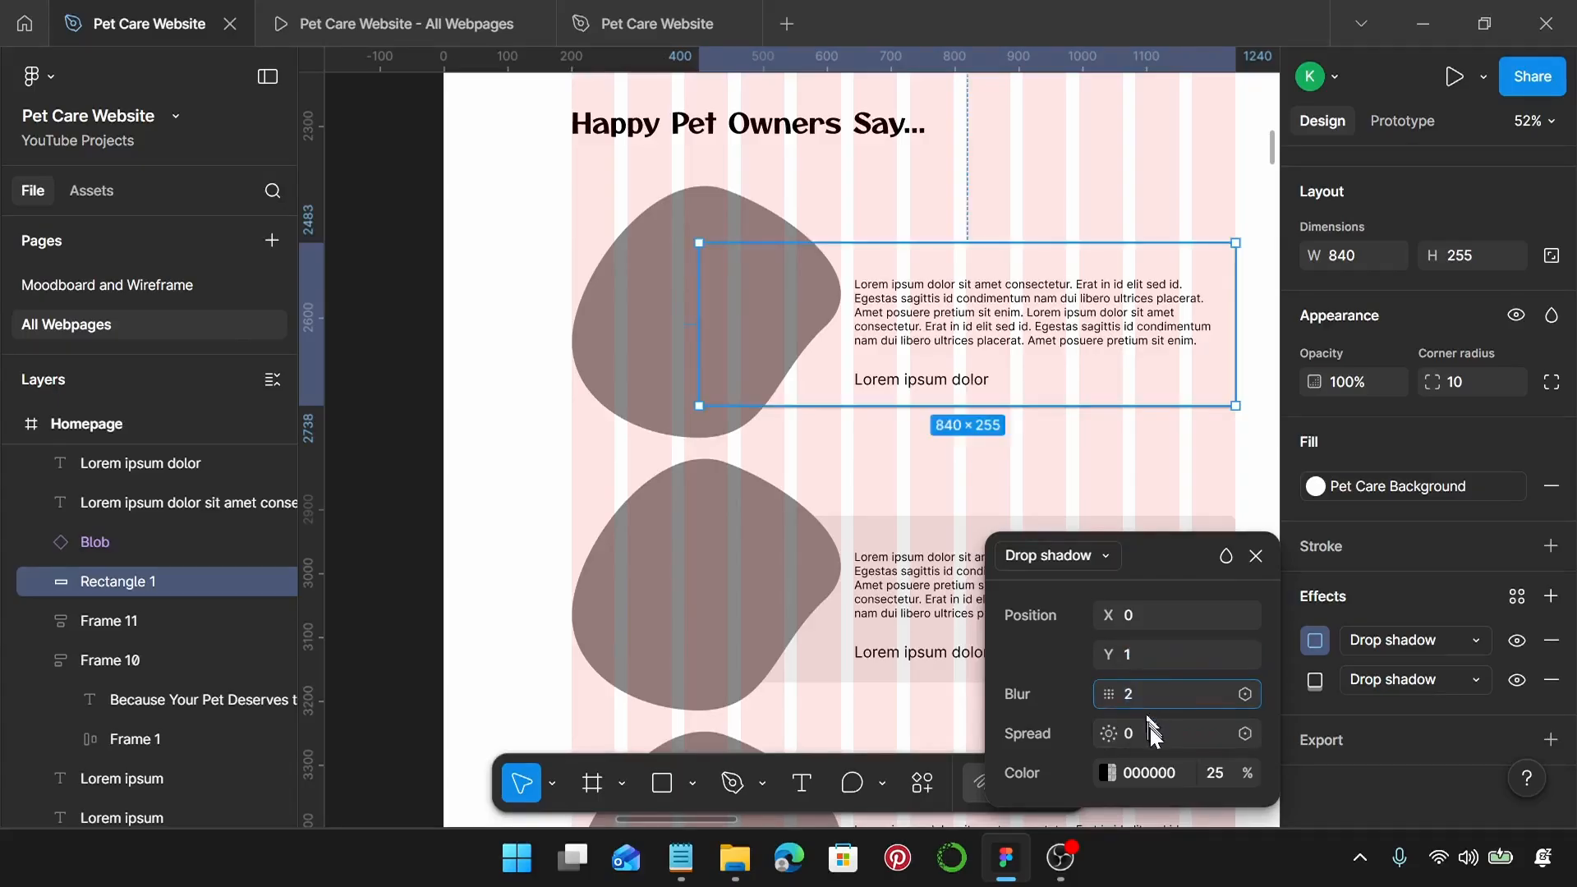
Step: Set the first drop shadow's colour to 0D0801 at 30% opacity
left_click(1164, 771)
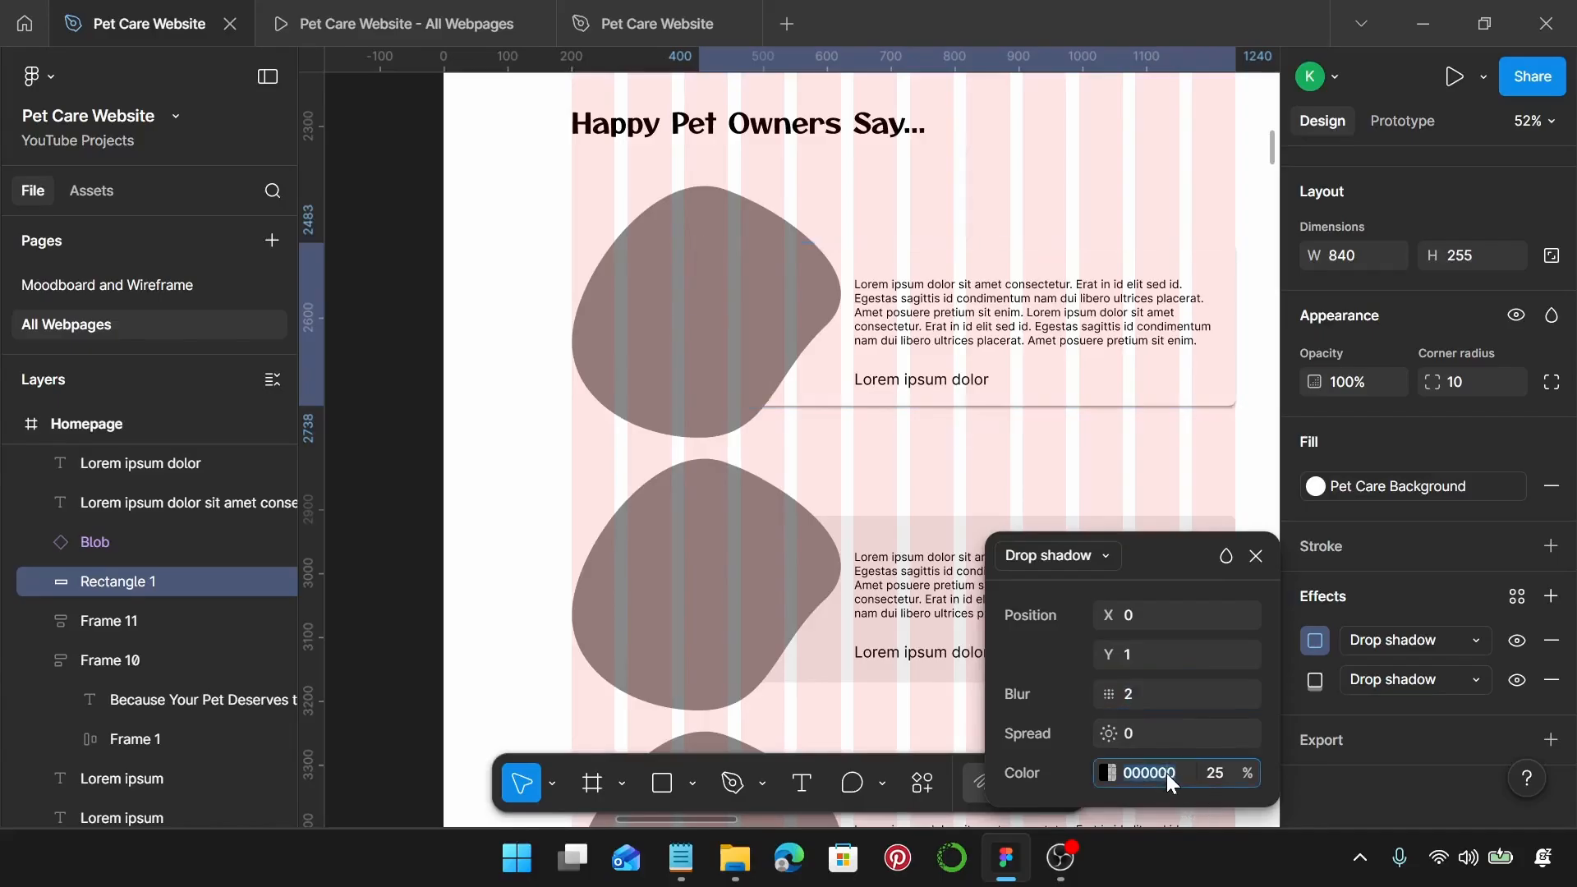
key("Return")
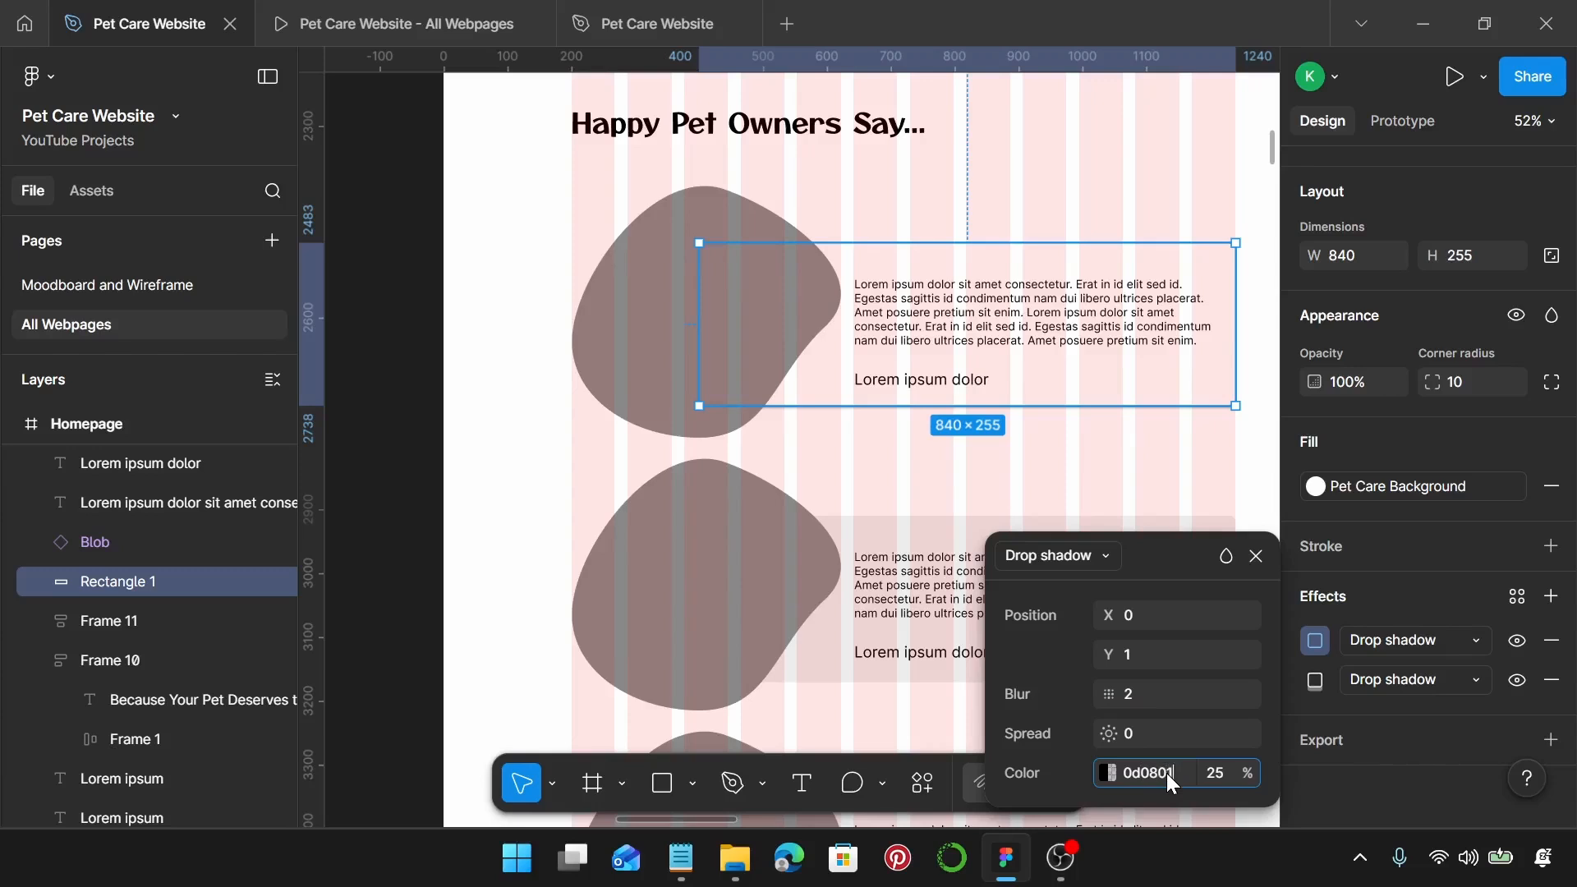
key("Return")
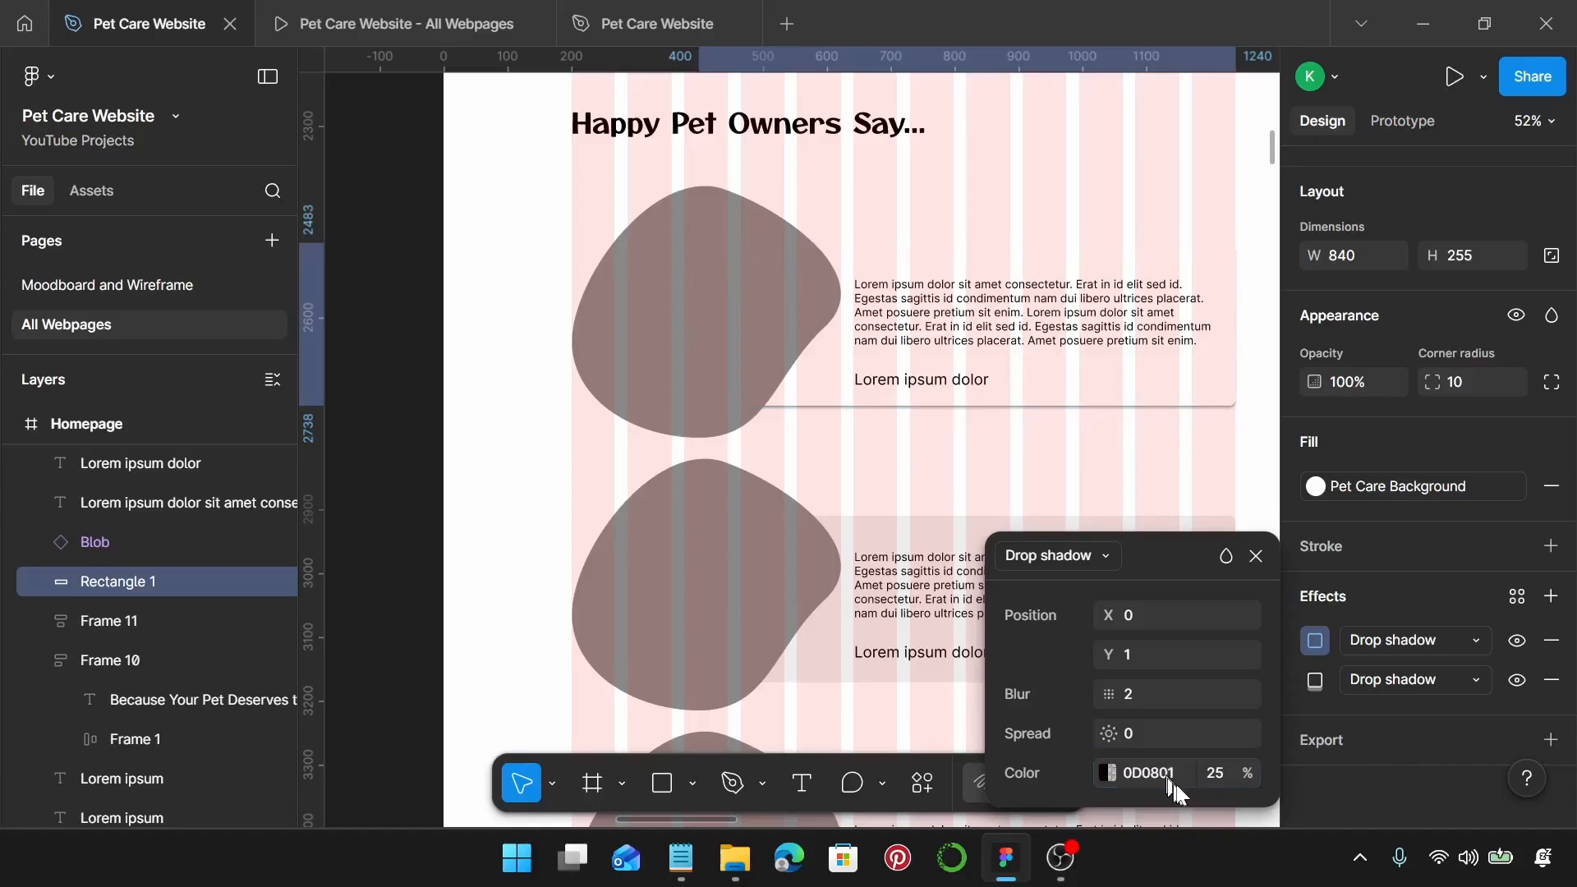
left_click(1230, 772)
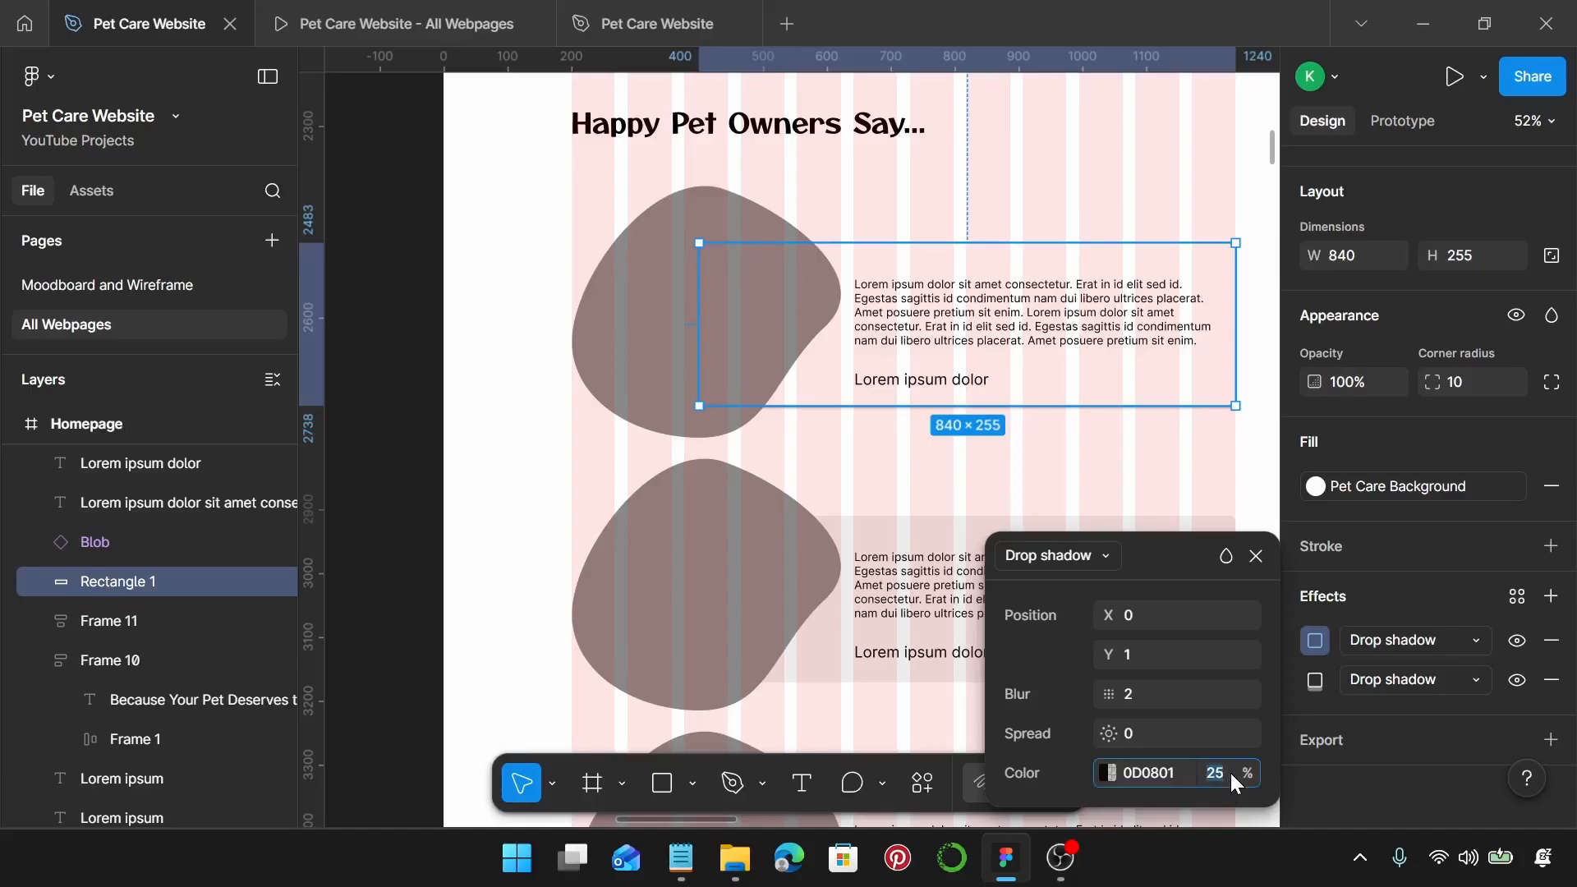
key("Return")
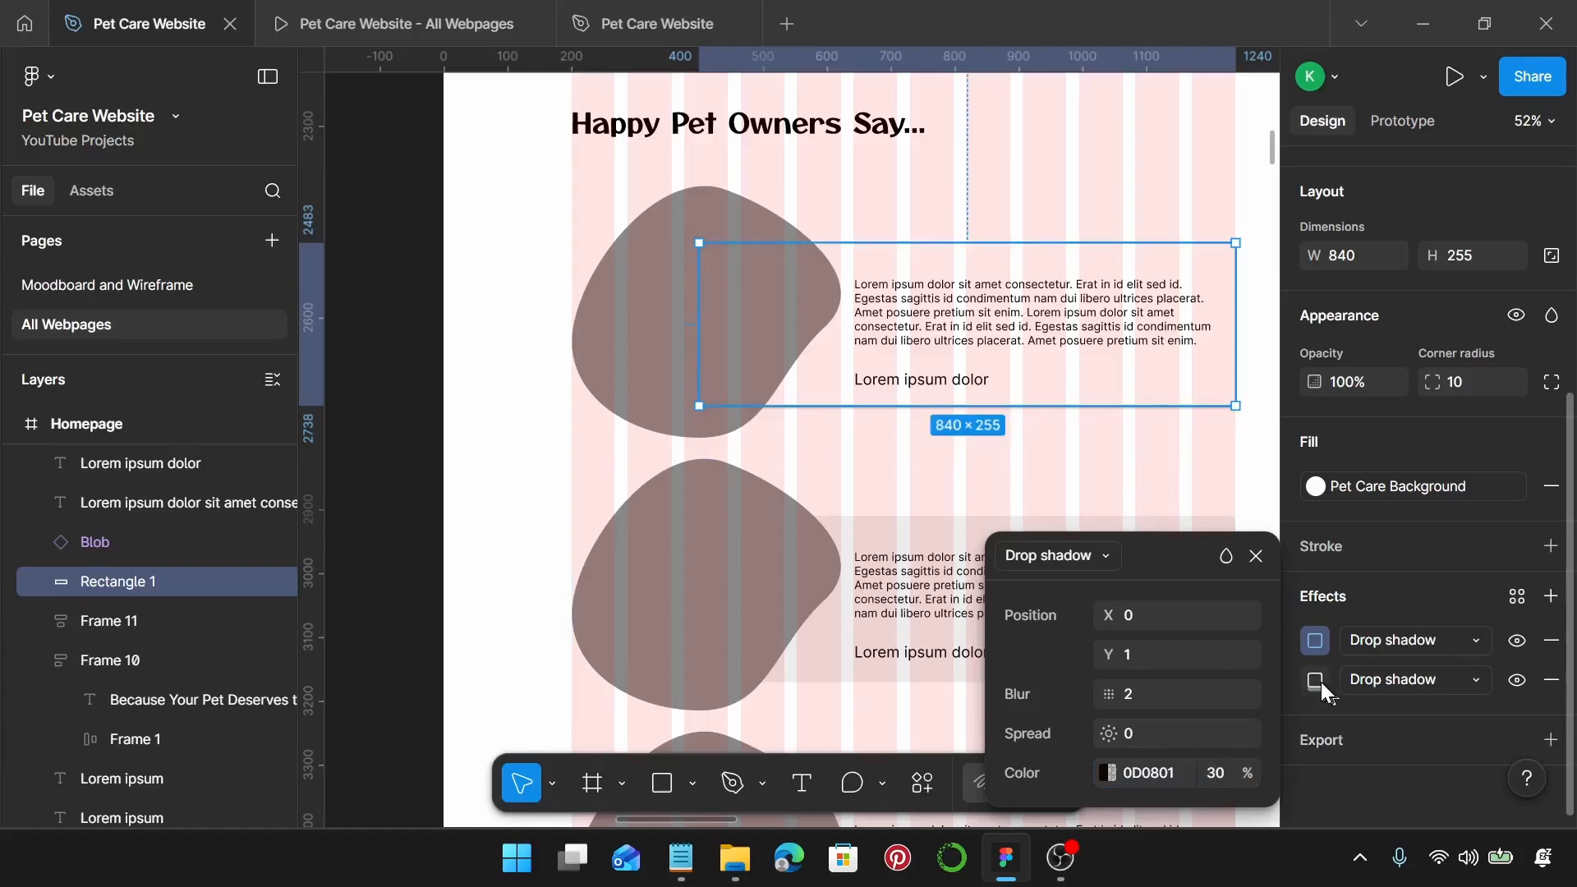
Step: Set the card's second drop shadow to Y 1, blur 3 and spread 1 with 15% colour opacity
left_click(1318, 681)
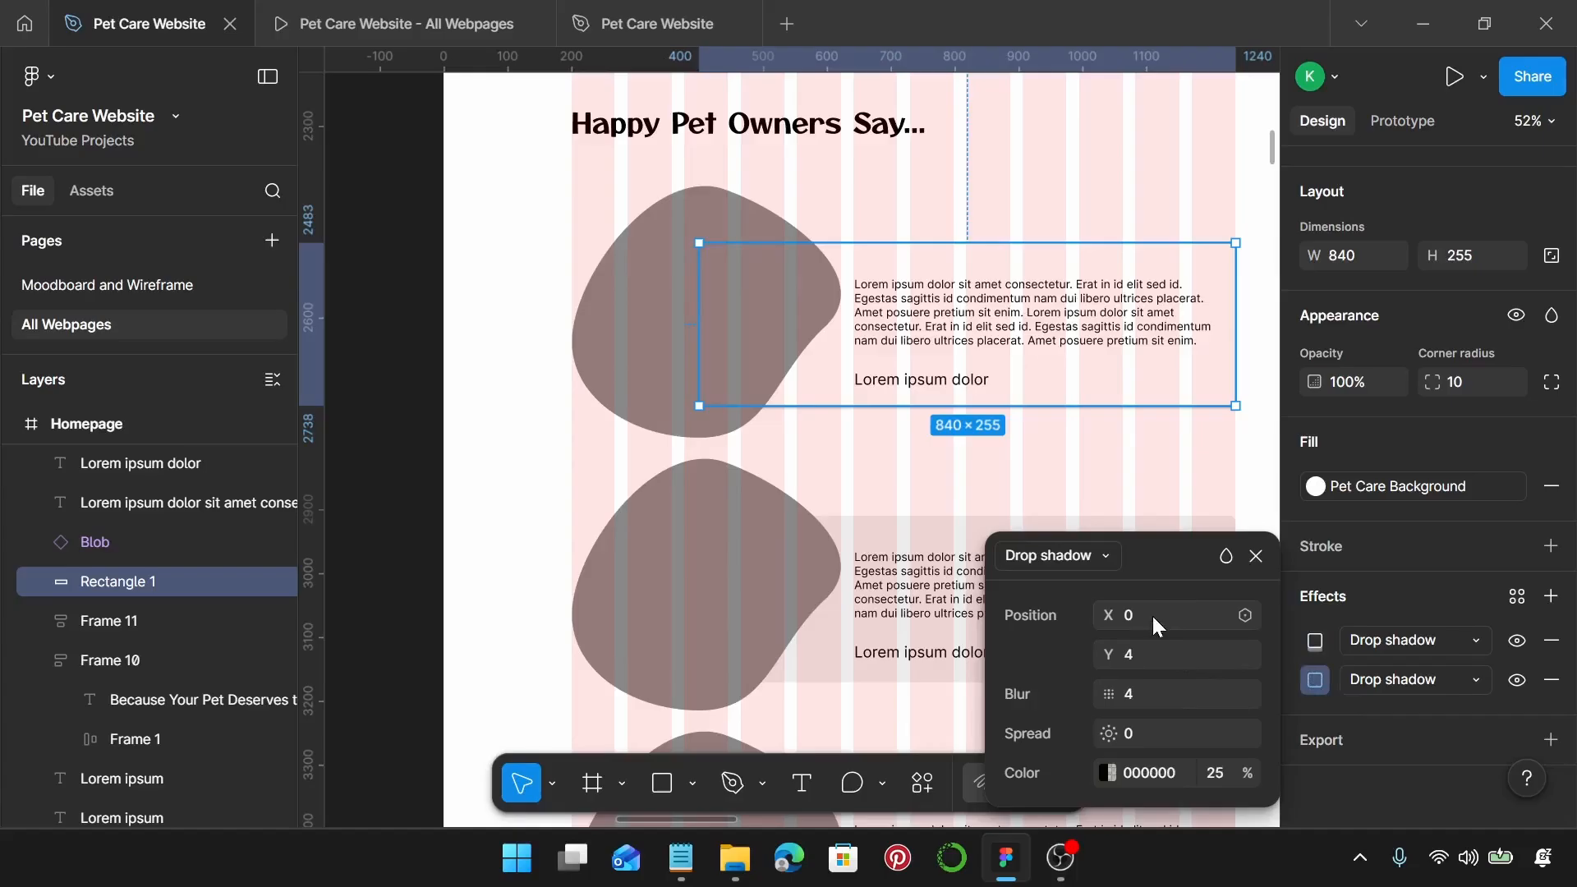
left_click(1160, 654)
left_click(1159, 694)
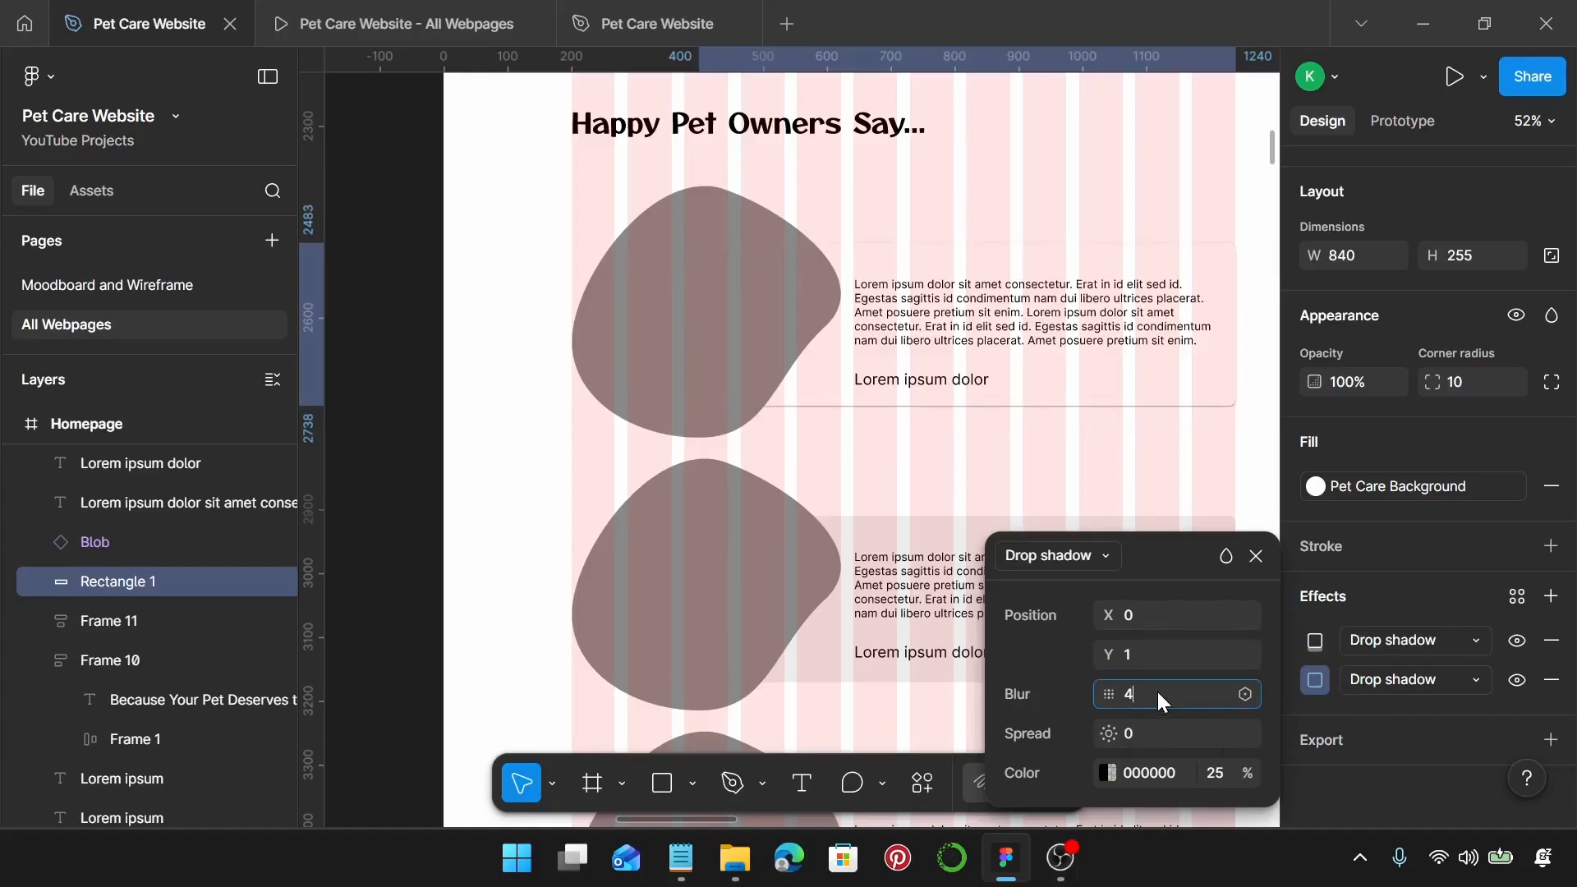
type("3")
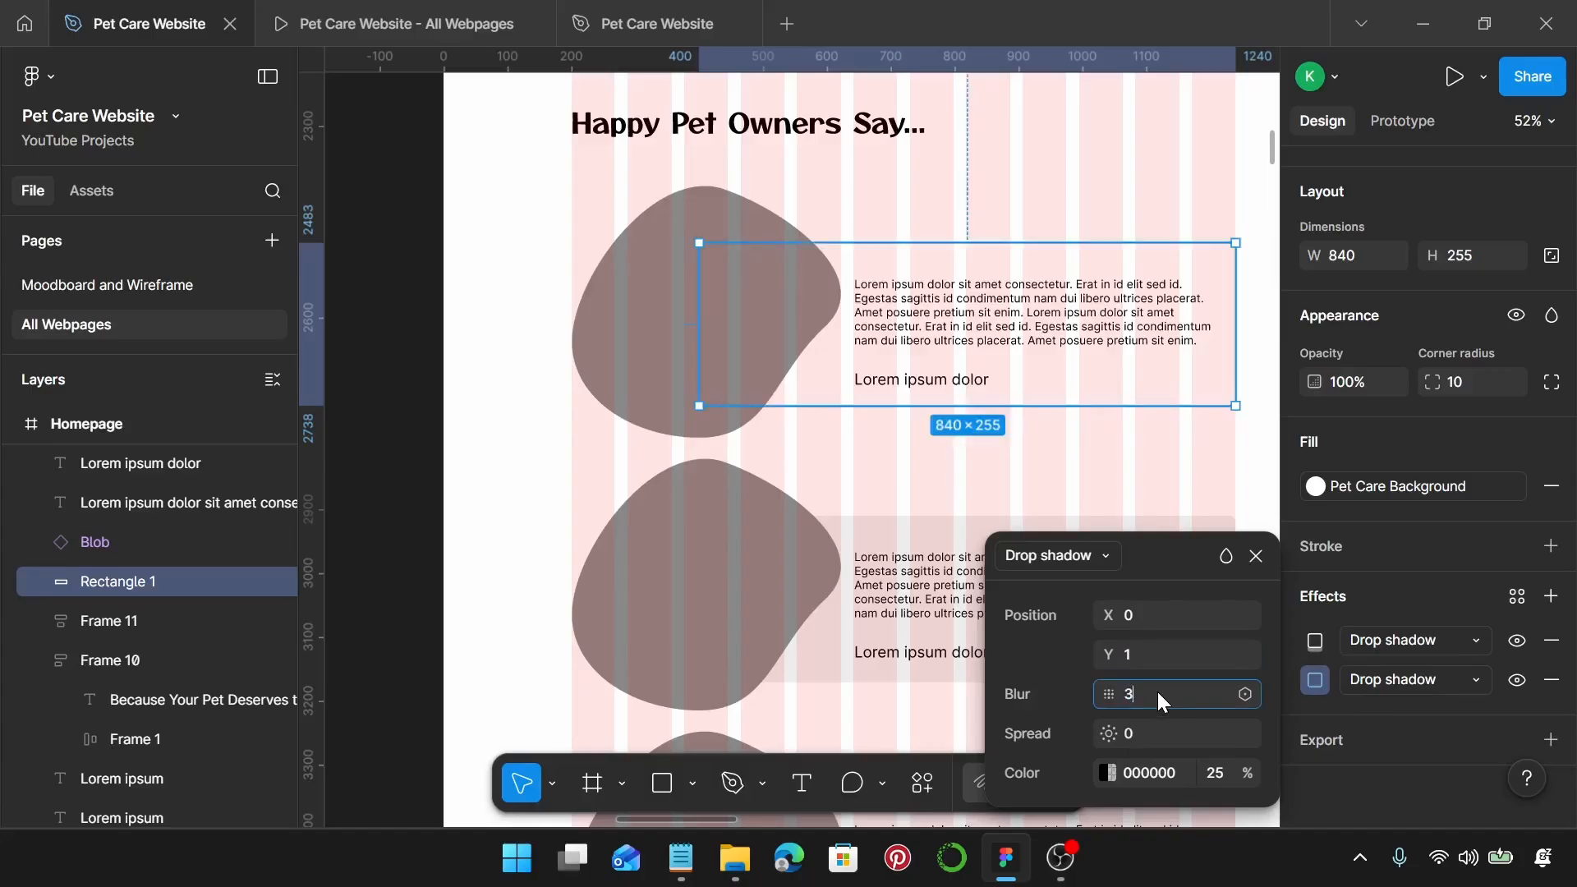
left_click(1157, 730)
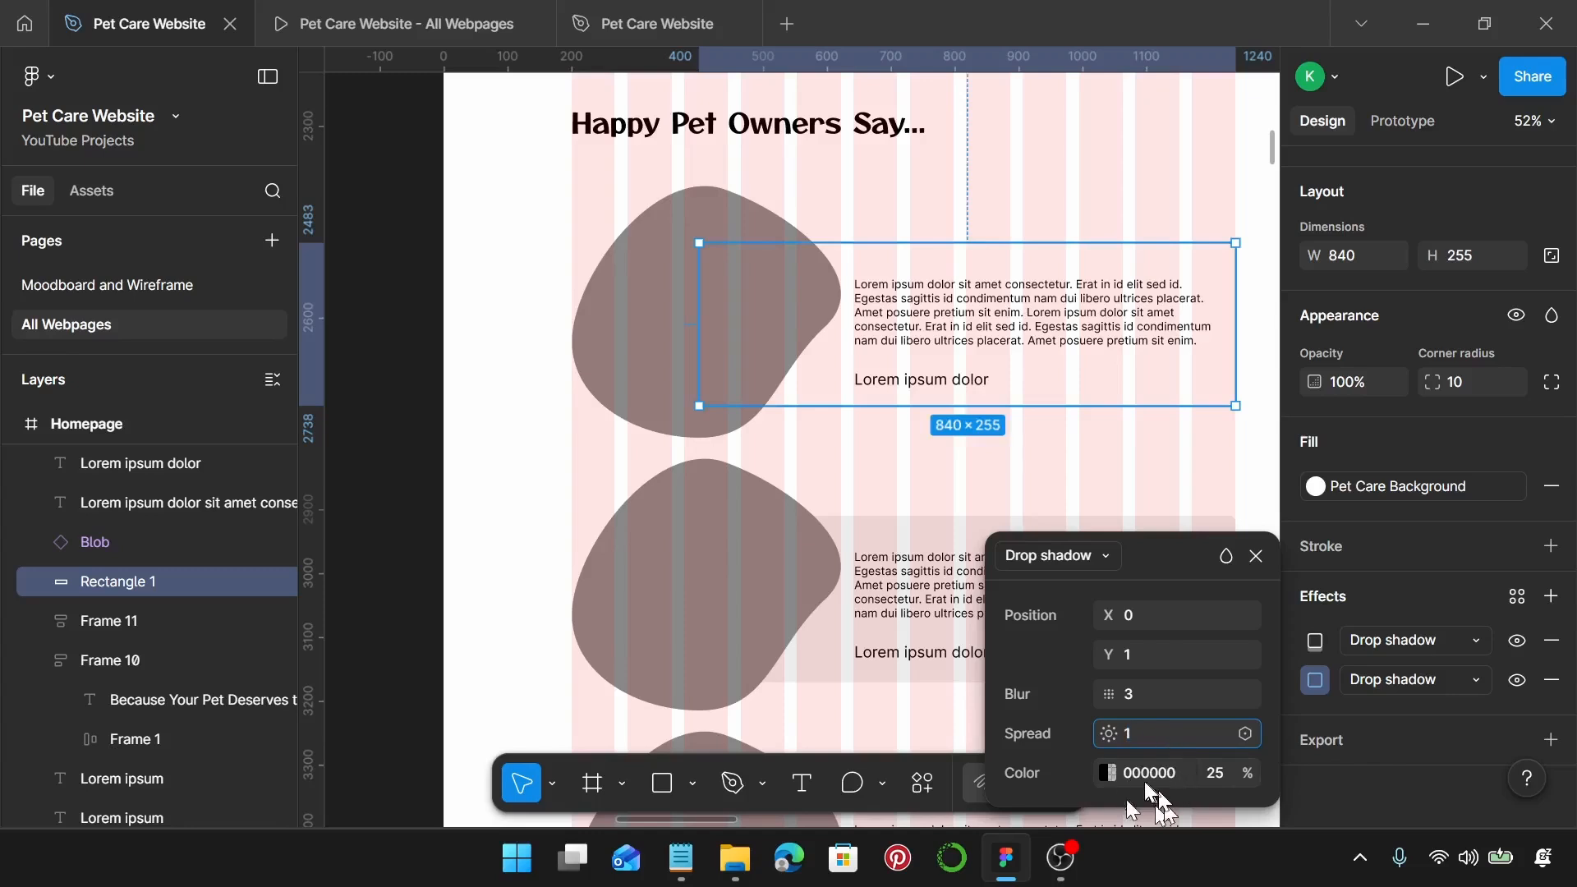
left_click(1225, 779)
type("1")
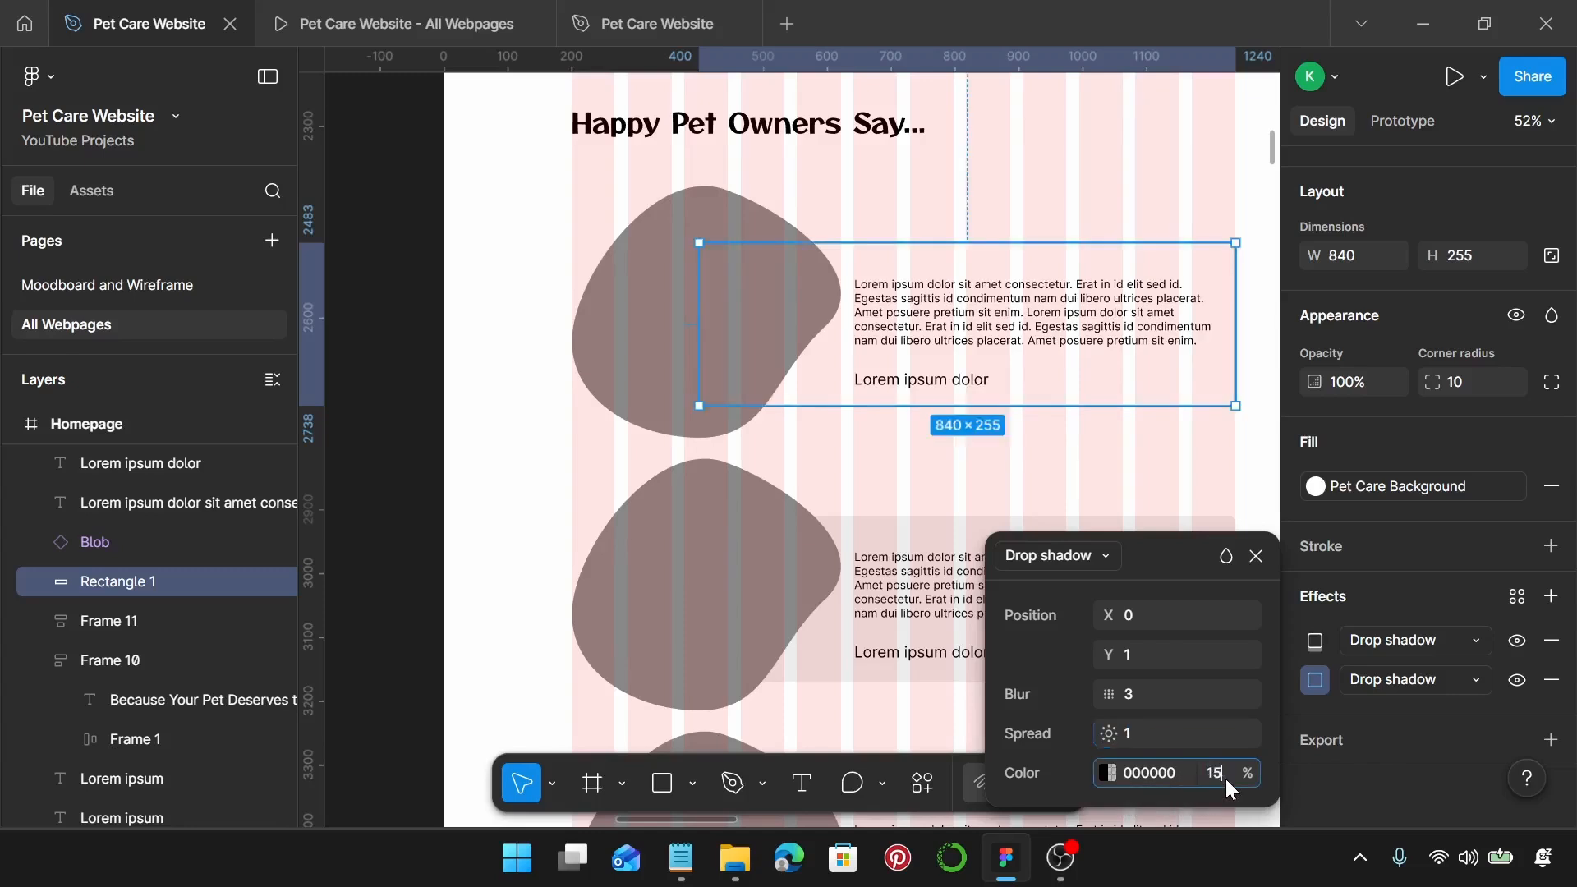
key("Return")
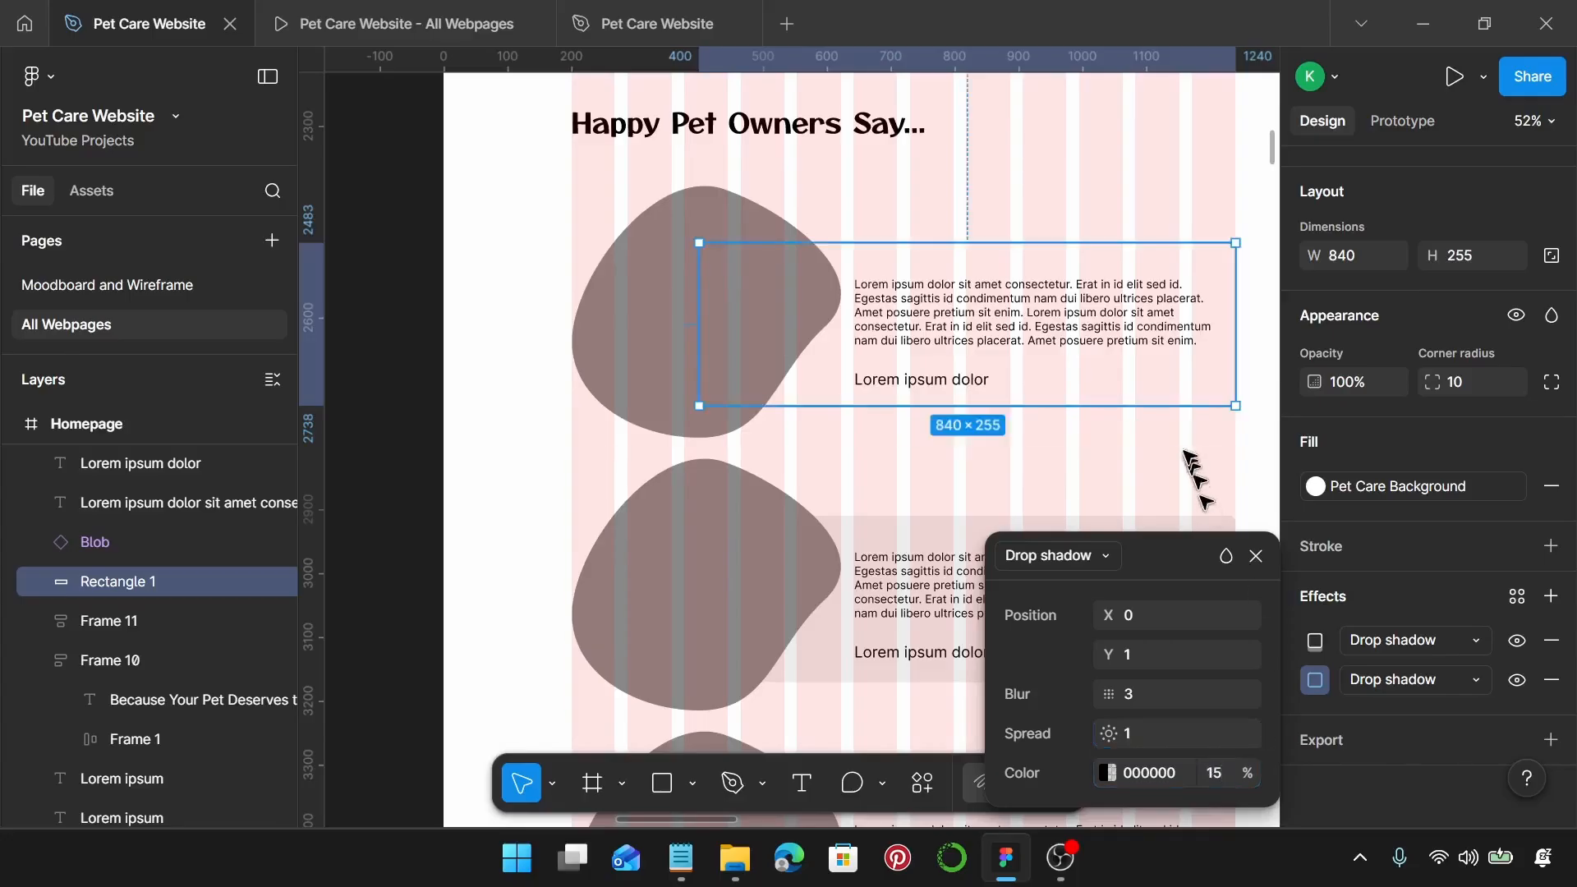
Step: Examine the shadow around the first testimonial card up close and review the settings of both drop shadows
left_click(1190, 441)
scroll(1190, 441, "right", 1)
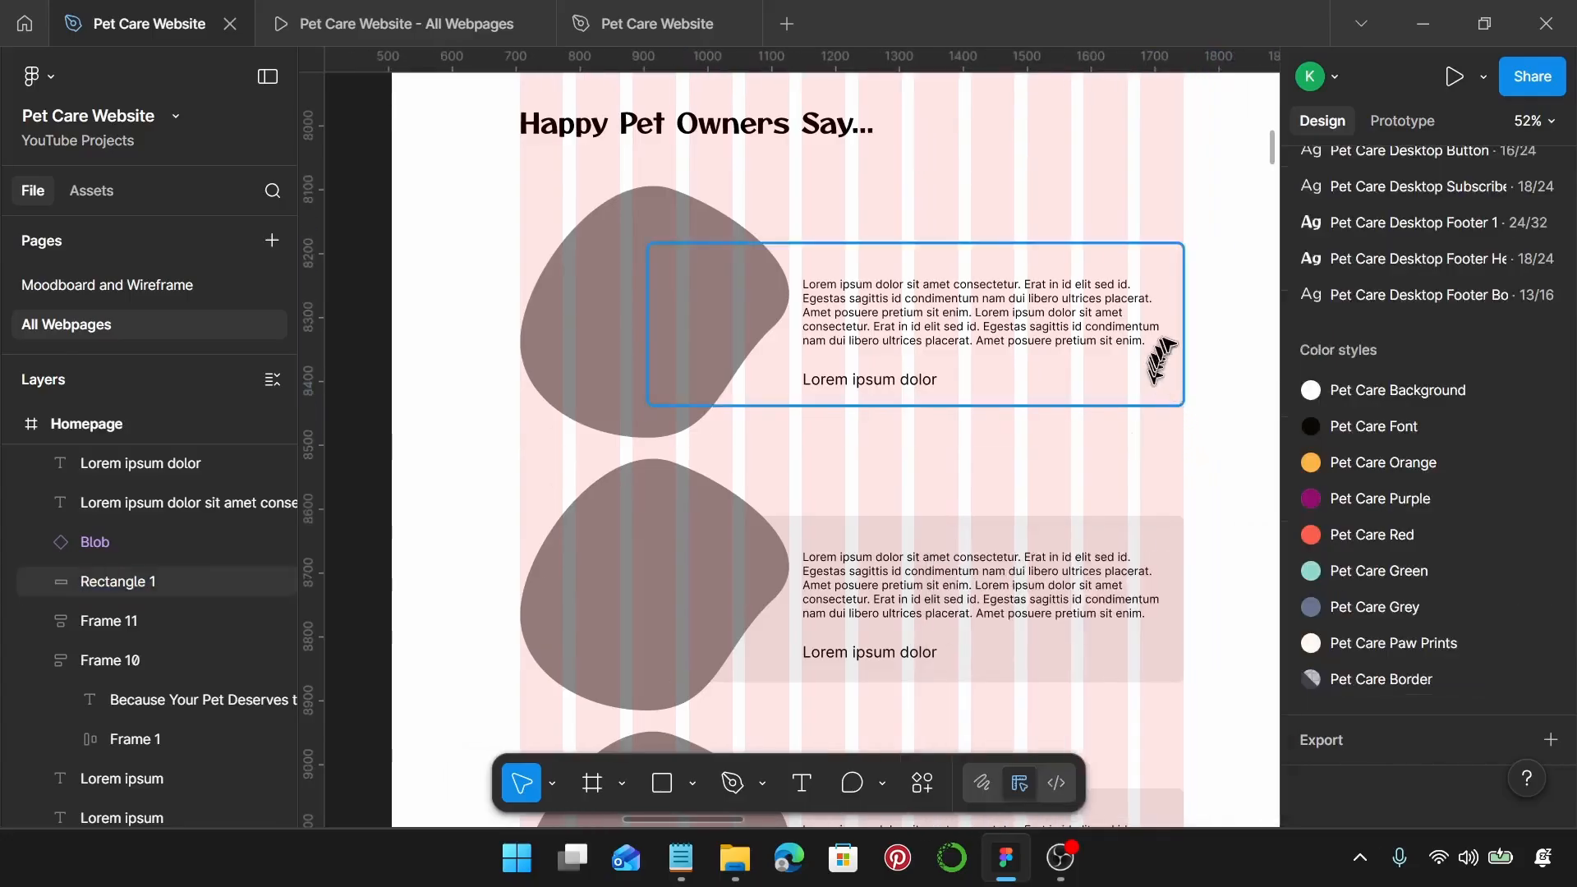
scroll(1164, 352, "up", 5, "ctrl")
scroll(1189, 194, "right", 3)
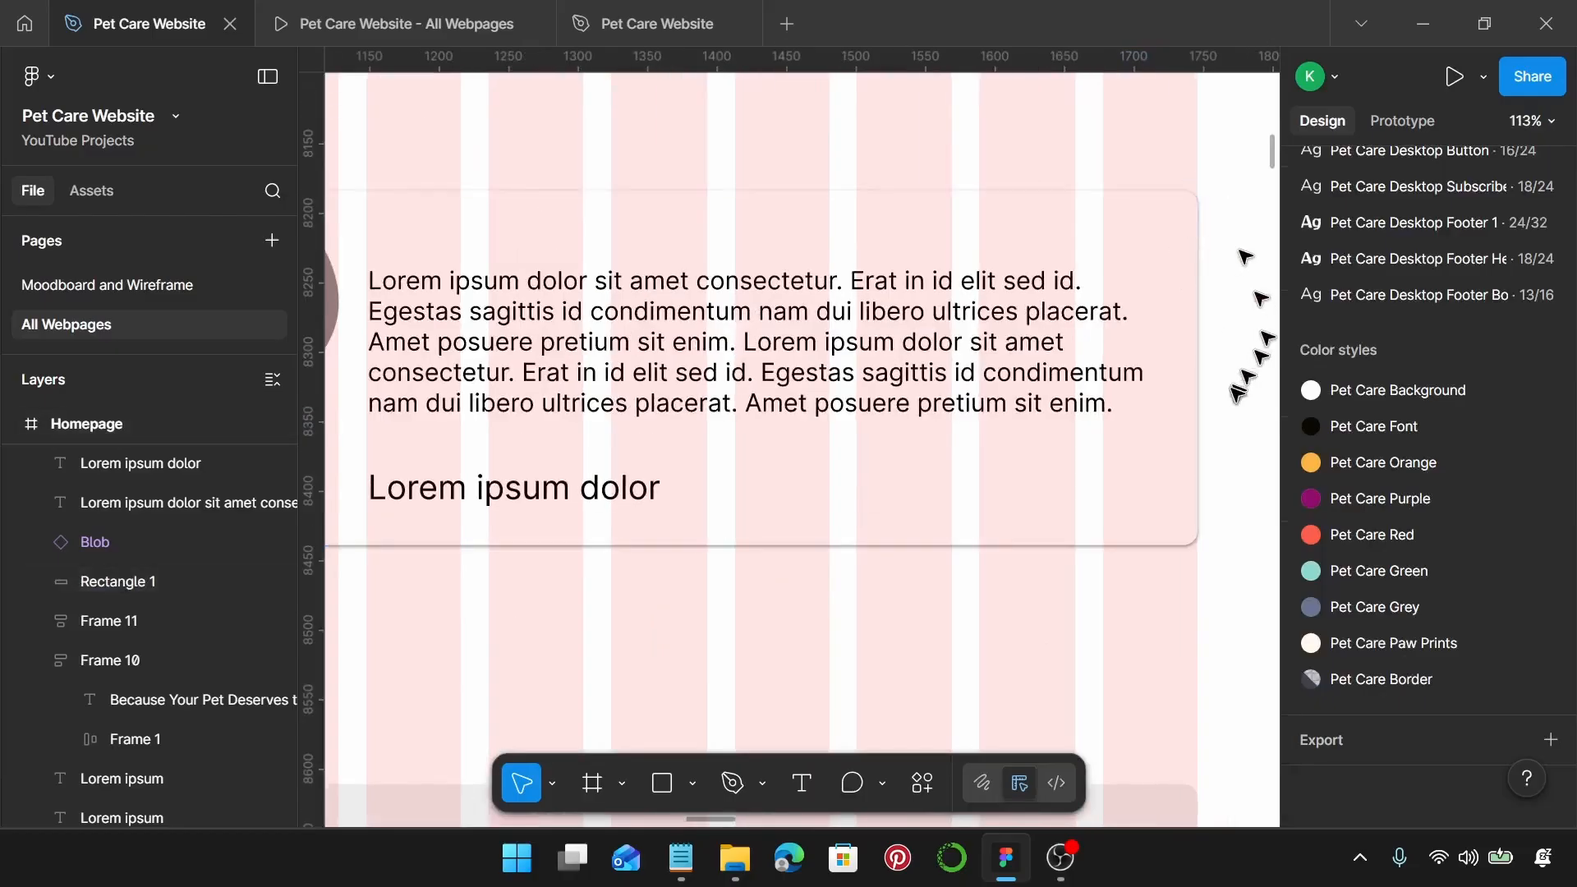
scroll(1239, 391, "down", 3, "ctrl")
left_click(1147, 462)
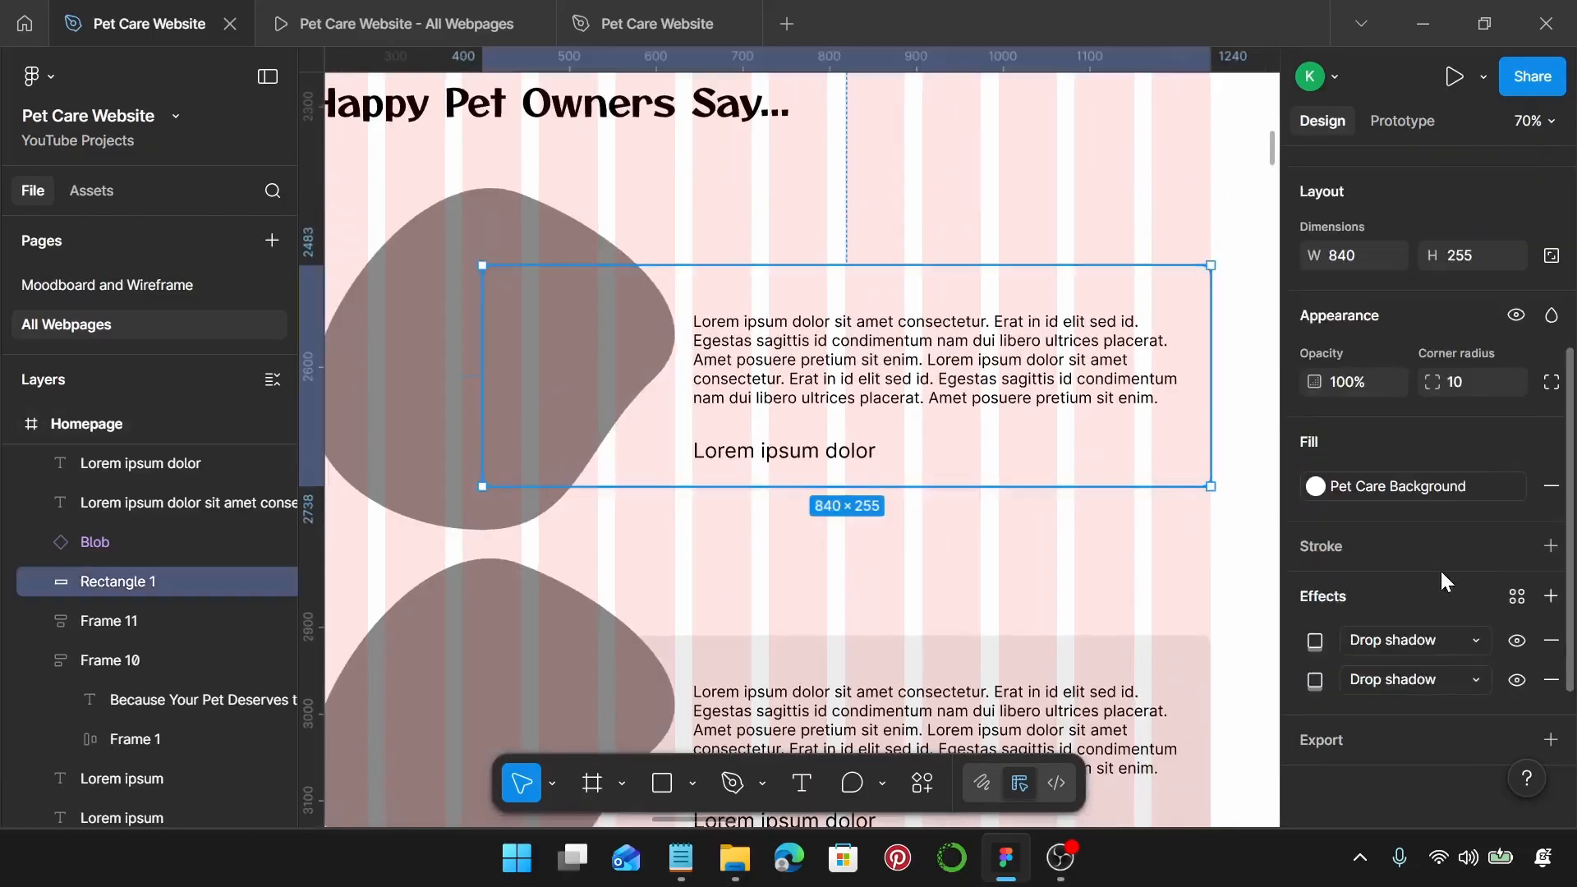
left_click(1315, 640)
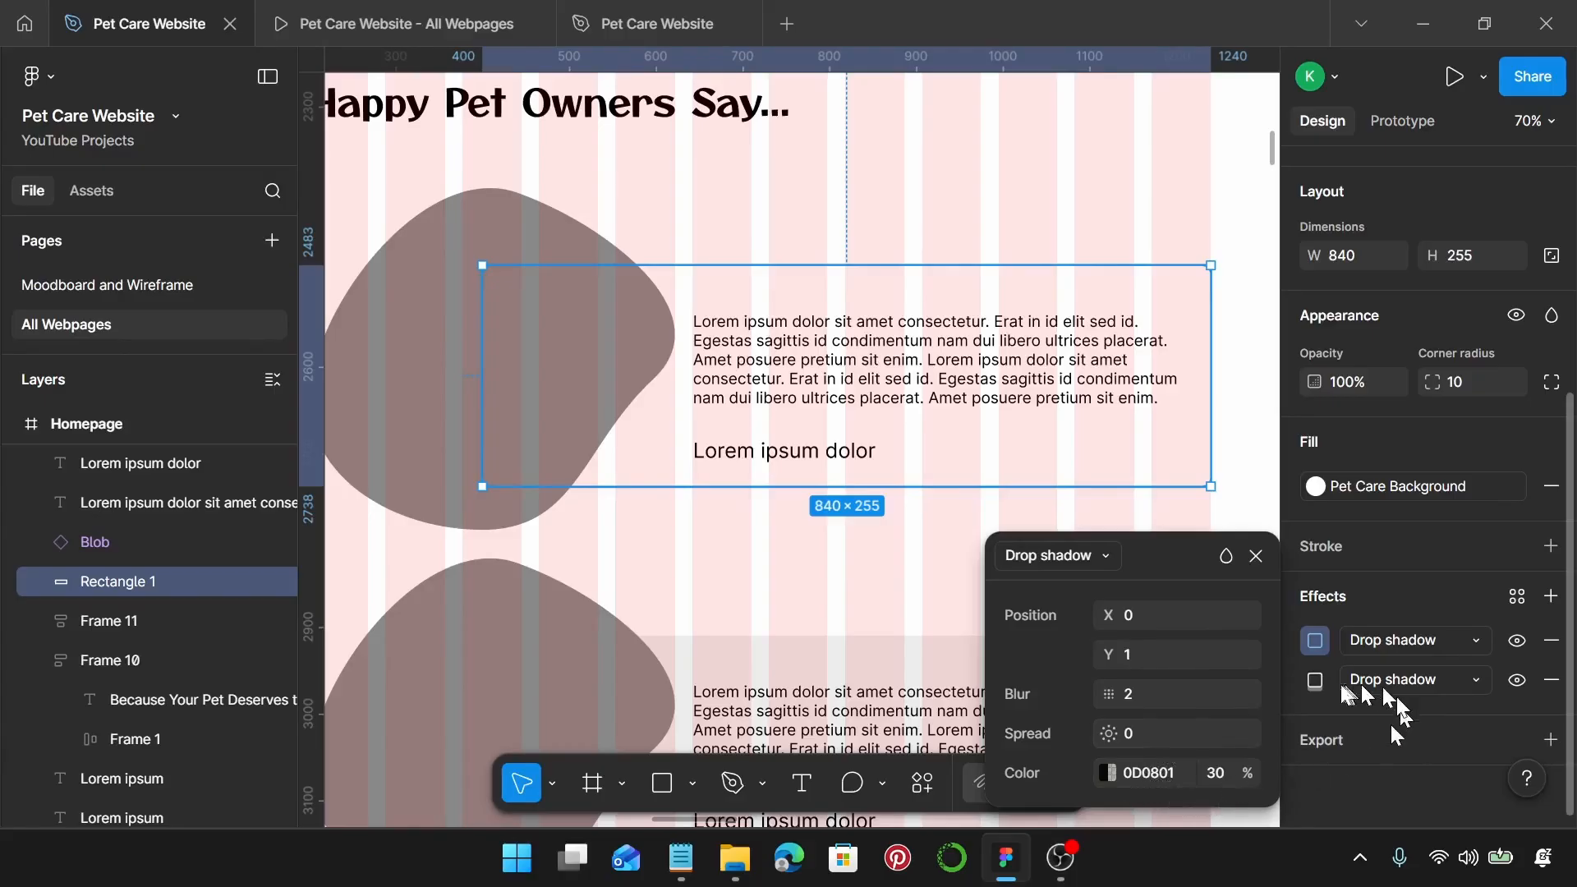
left_click(1314, 679)
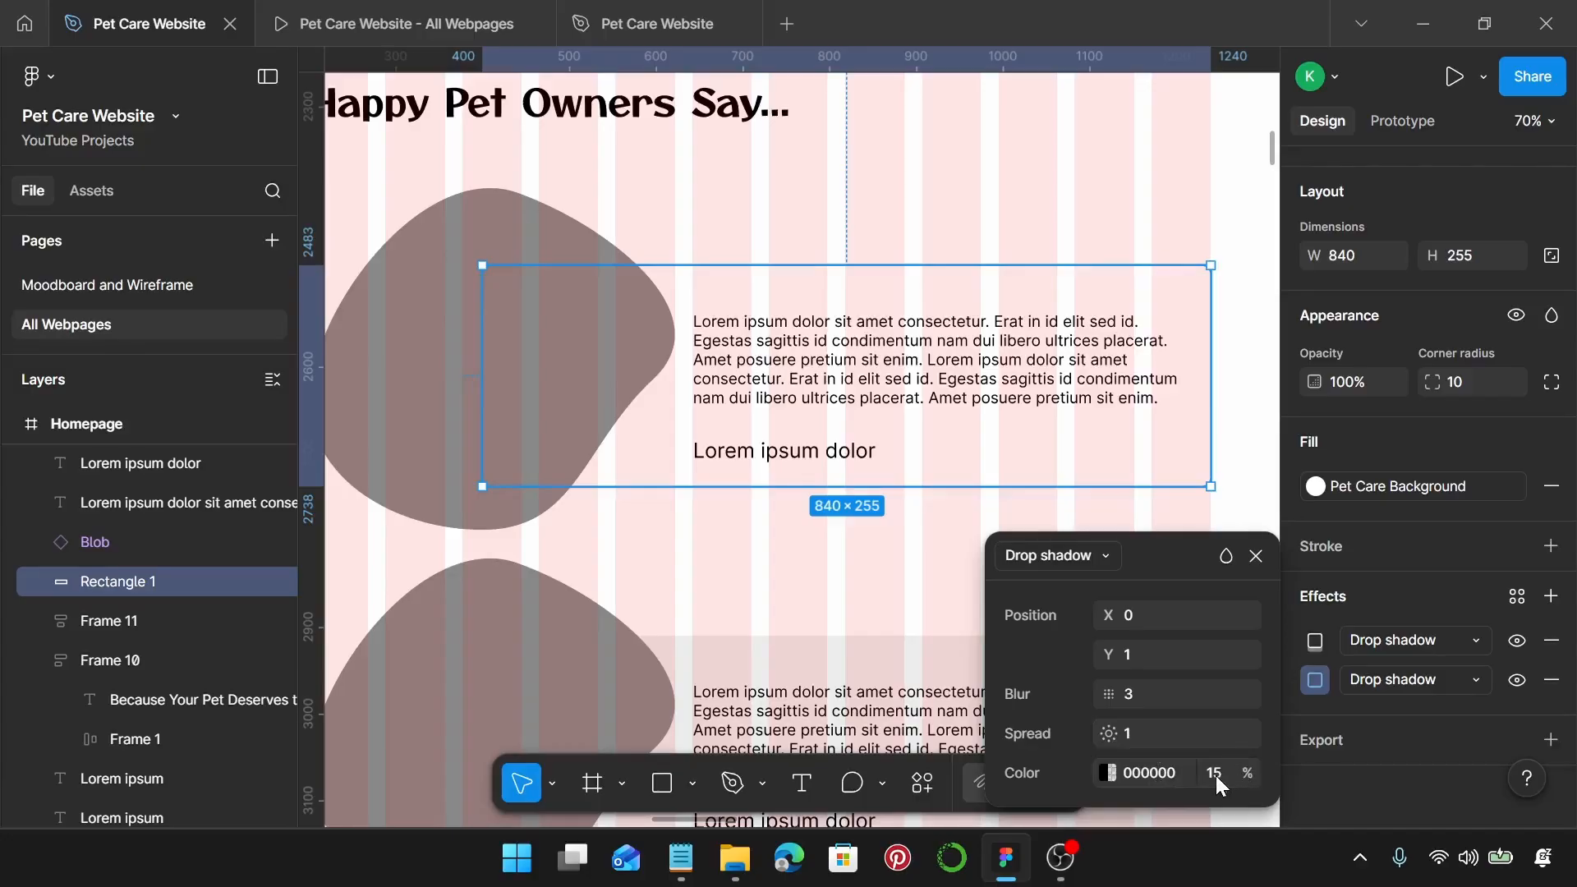
left_click(1256, 556)
scroll(1152, 532, "down", 3)
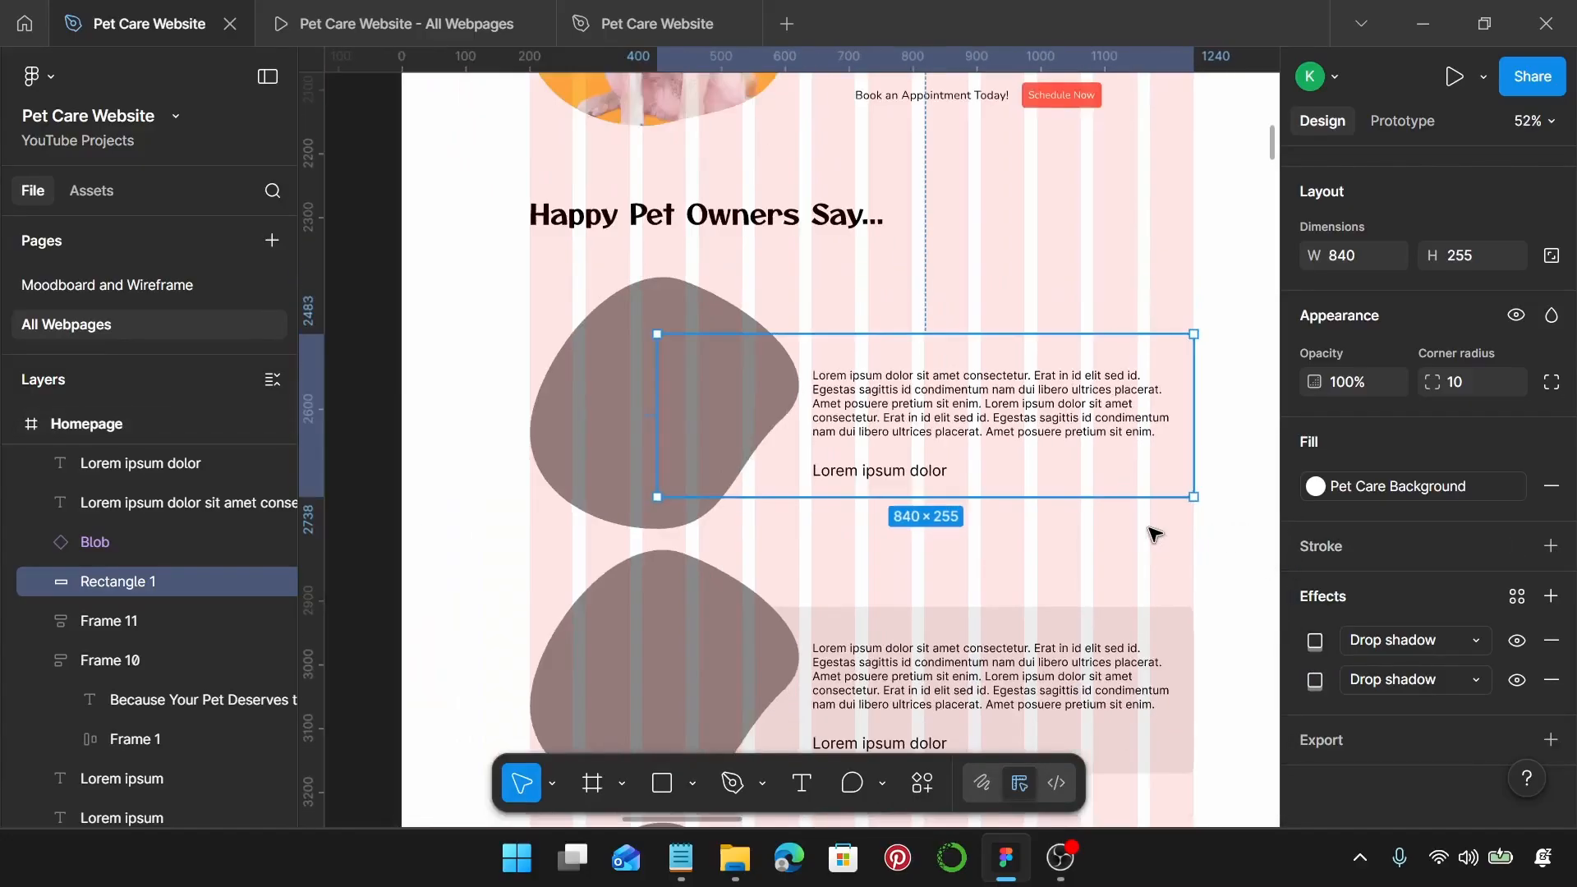
Step: Run the Iconify plugin and search its icons for "star"
right_click(983, 353)
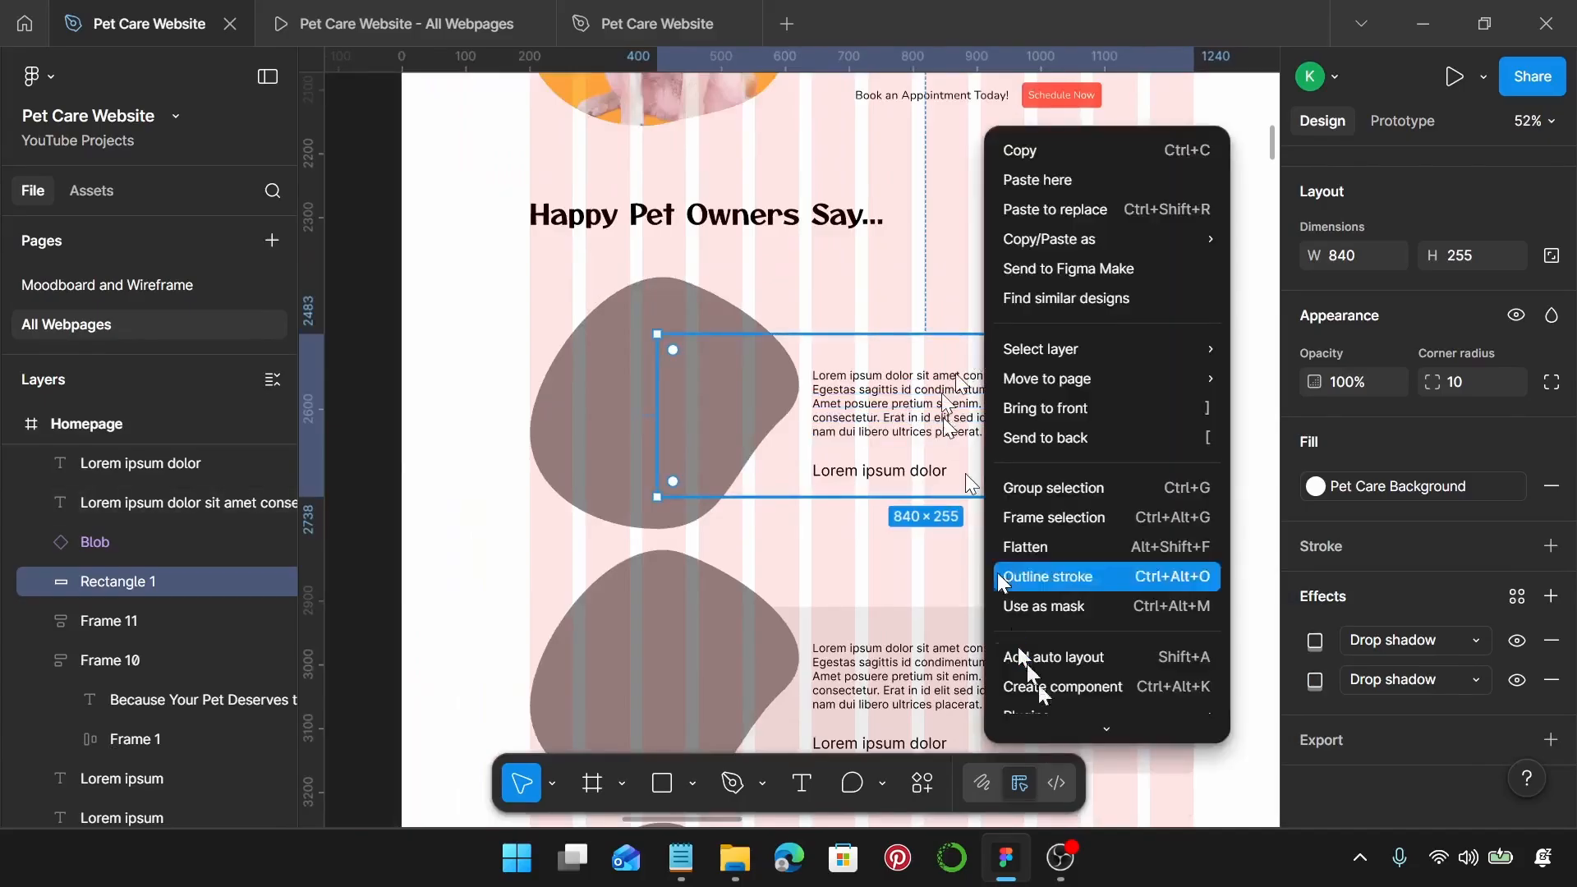
mouse_move(1137, 616)
mouse_move(1149, 580)
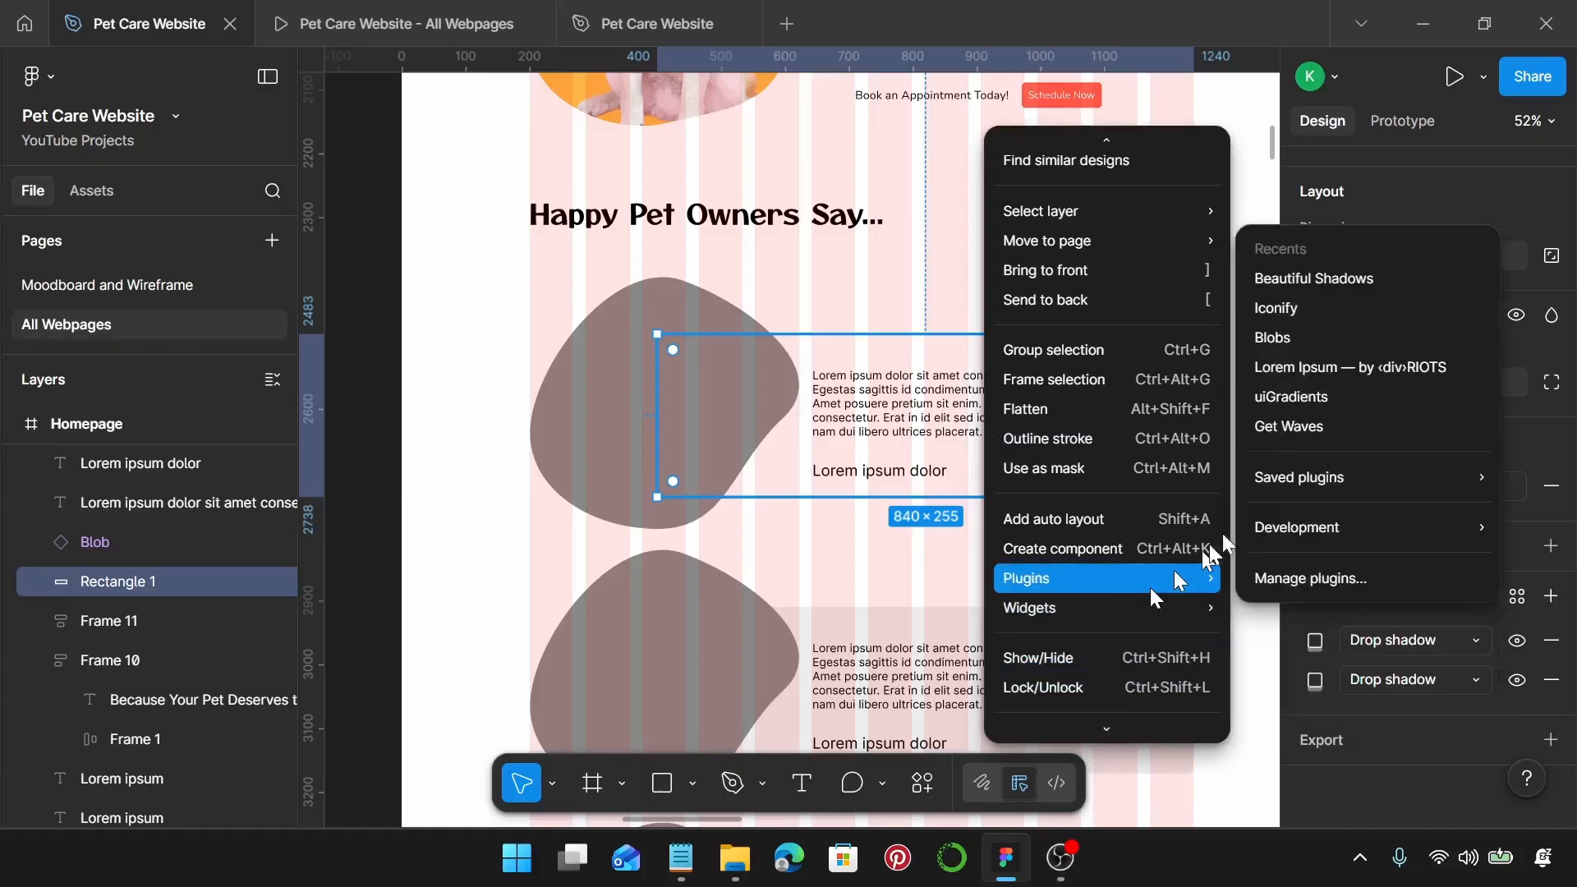
left_click(1340, 302)
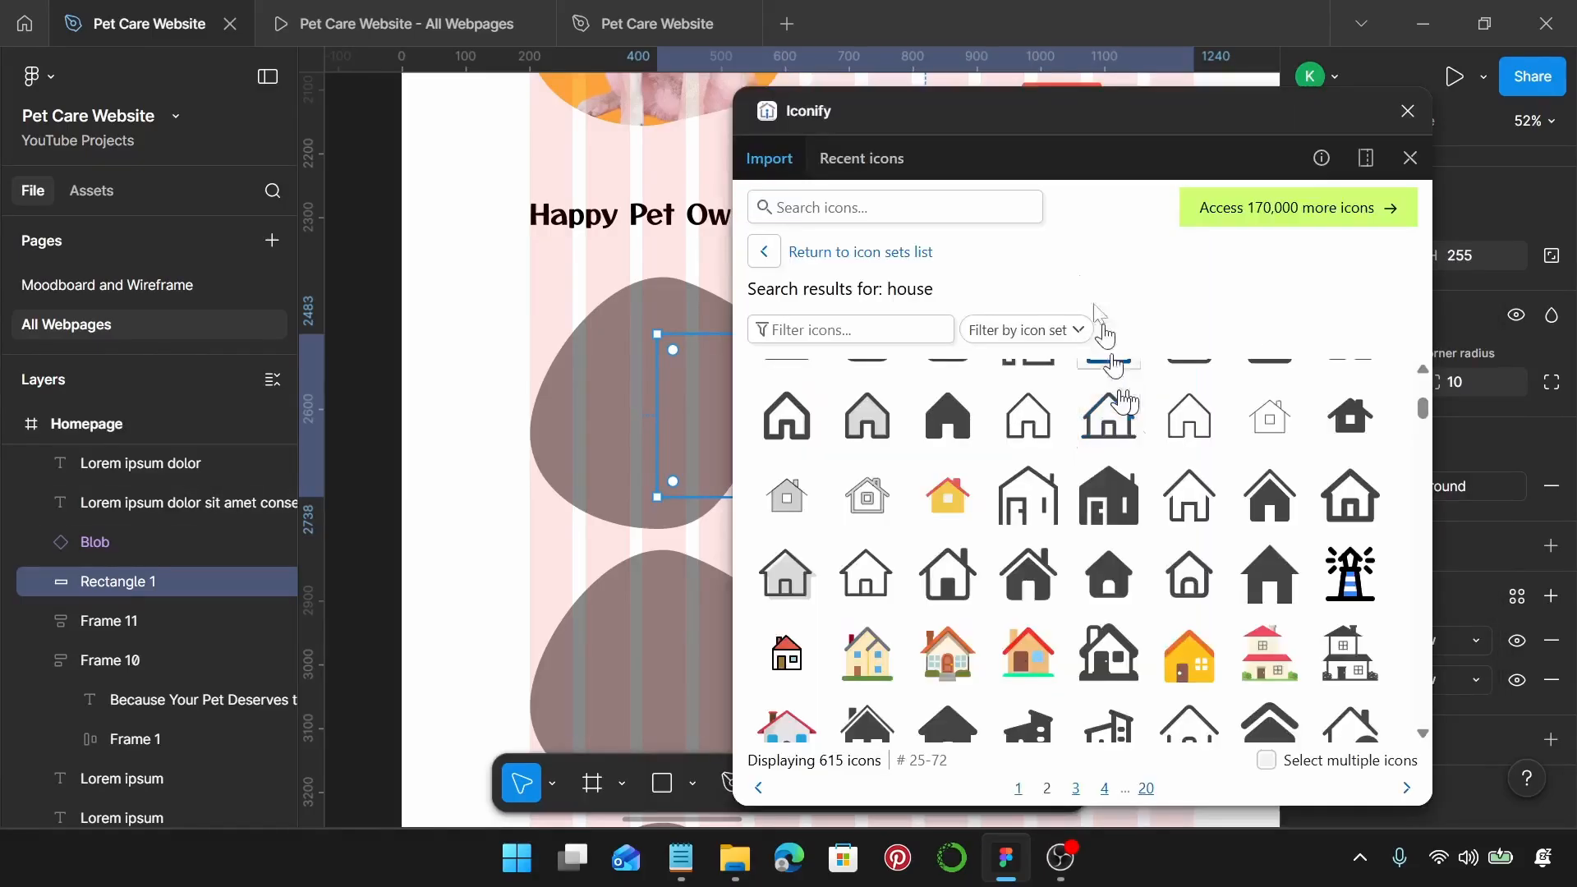
left_click(923, 200)
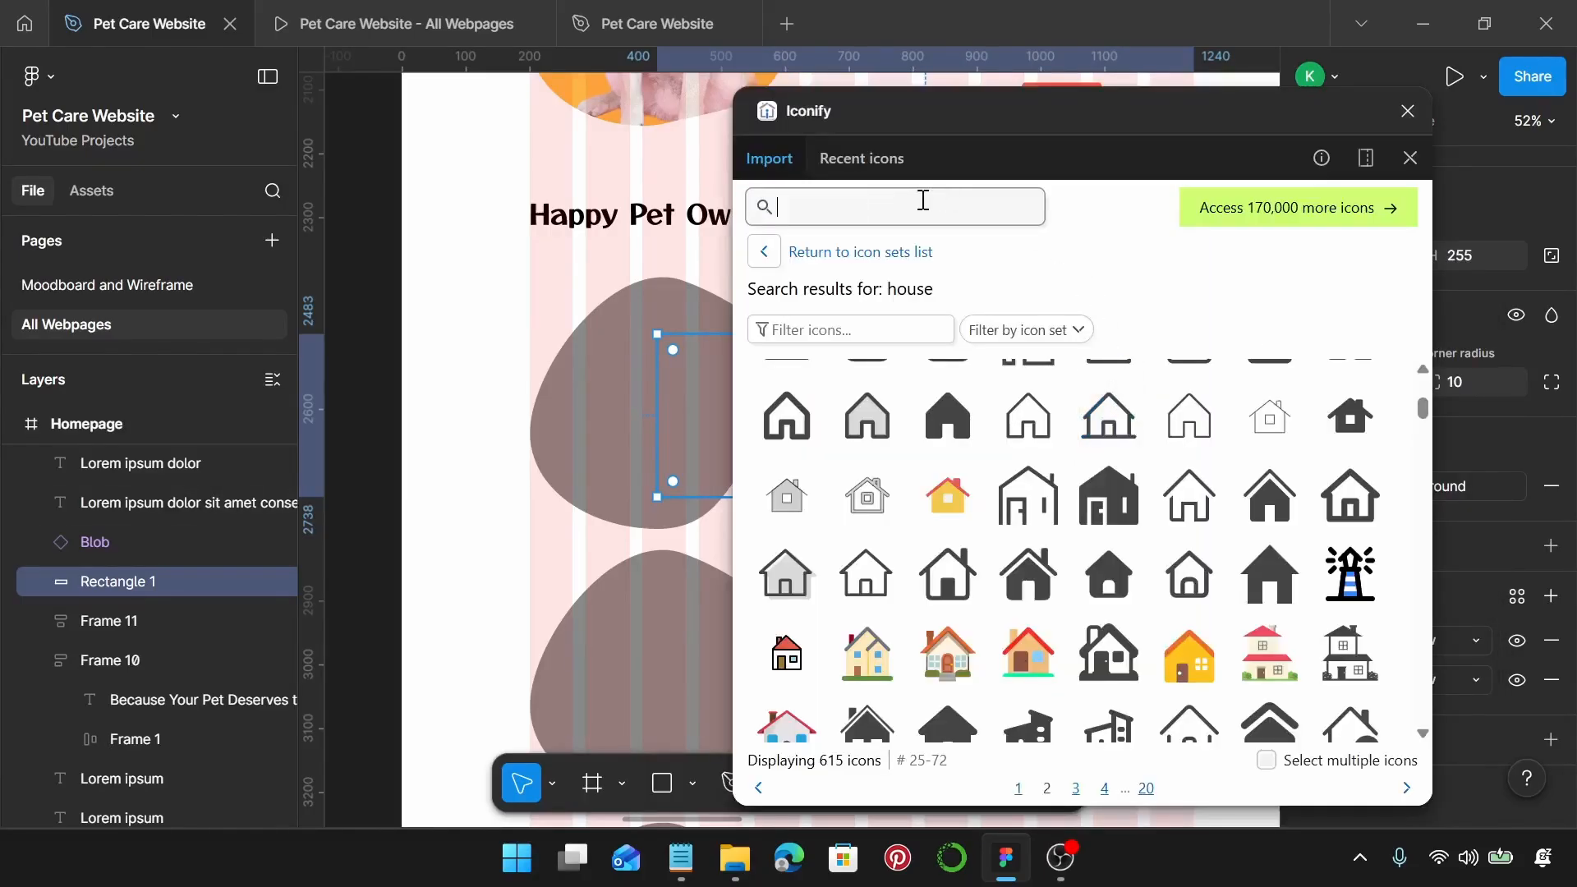
type("star")
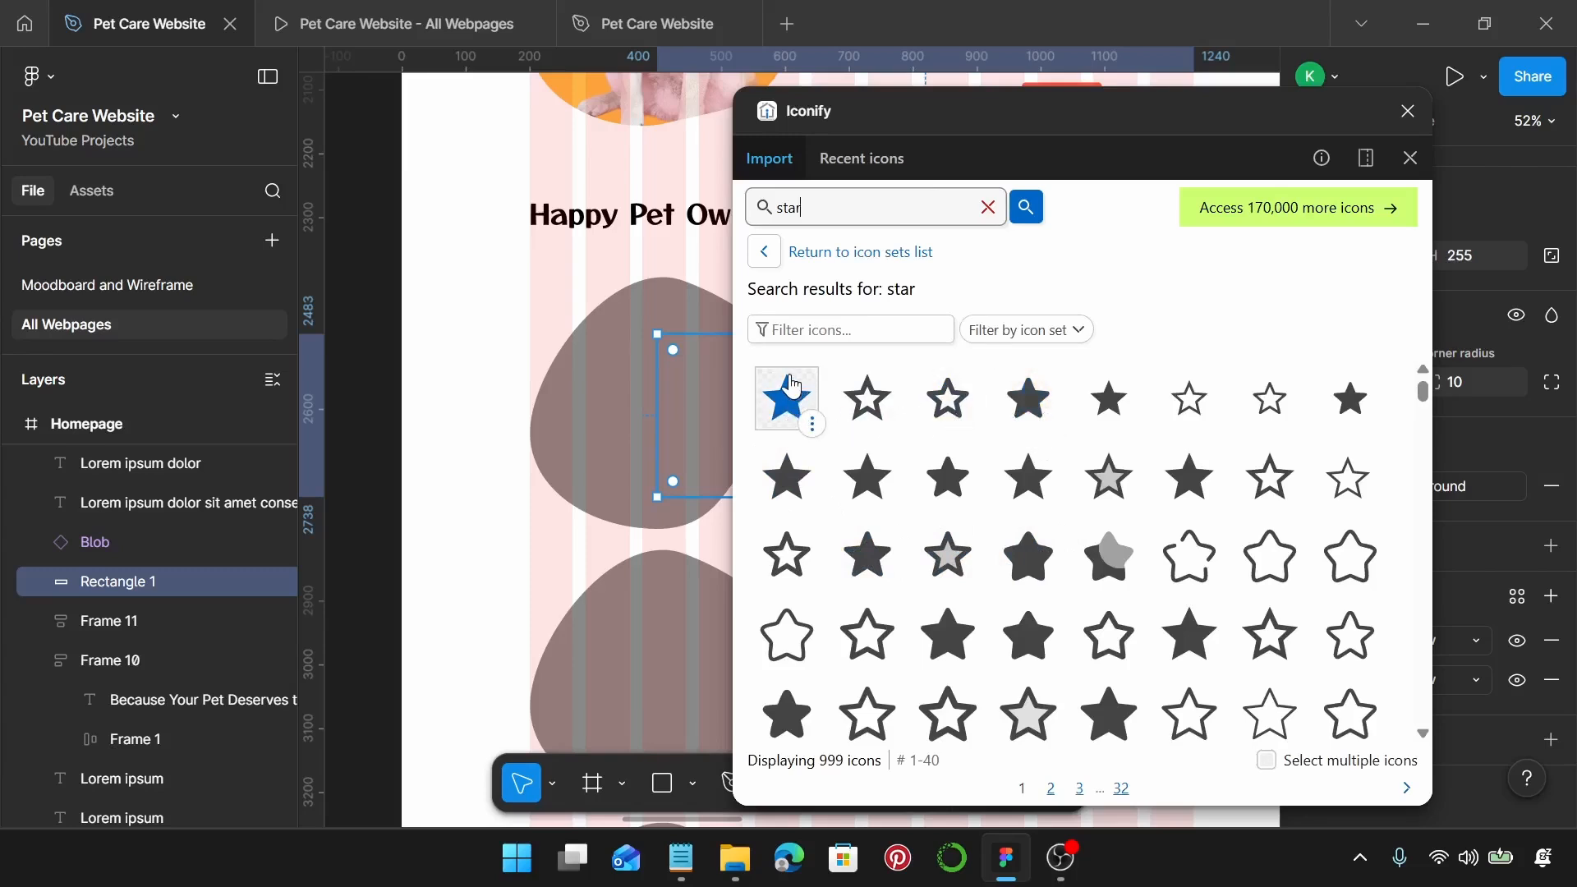
Step: Import the white material-symbols:star-rounded icon at size 16 just above the first testimonial's text and close Iconify
left_click(1036, 404)
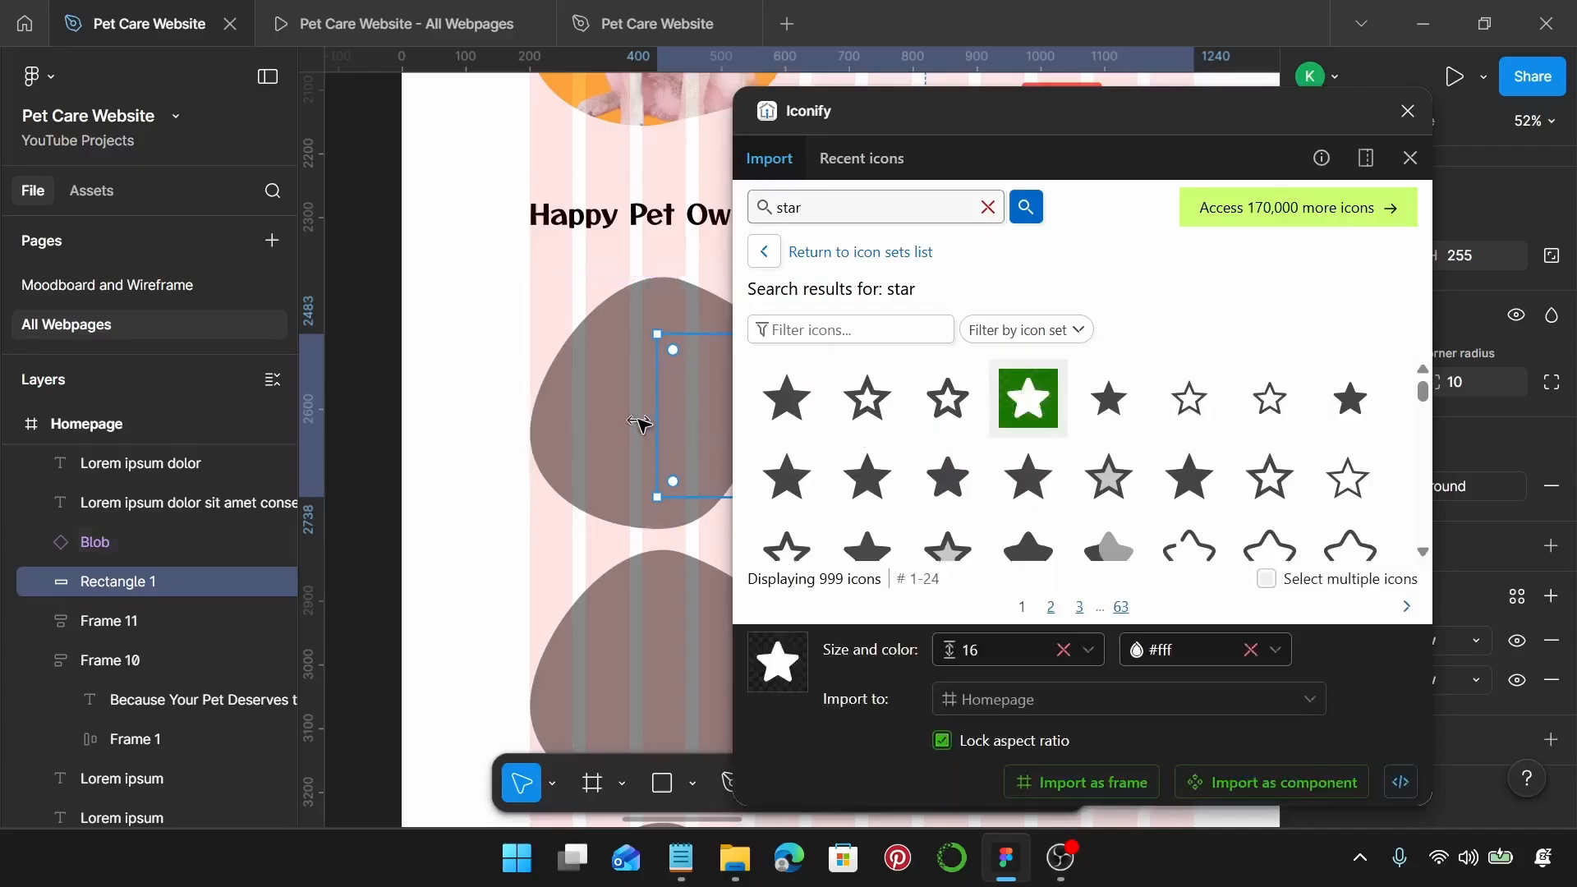
scroll(642, 425, "right", 5)
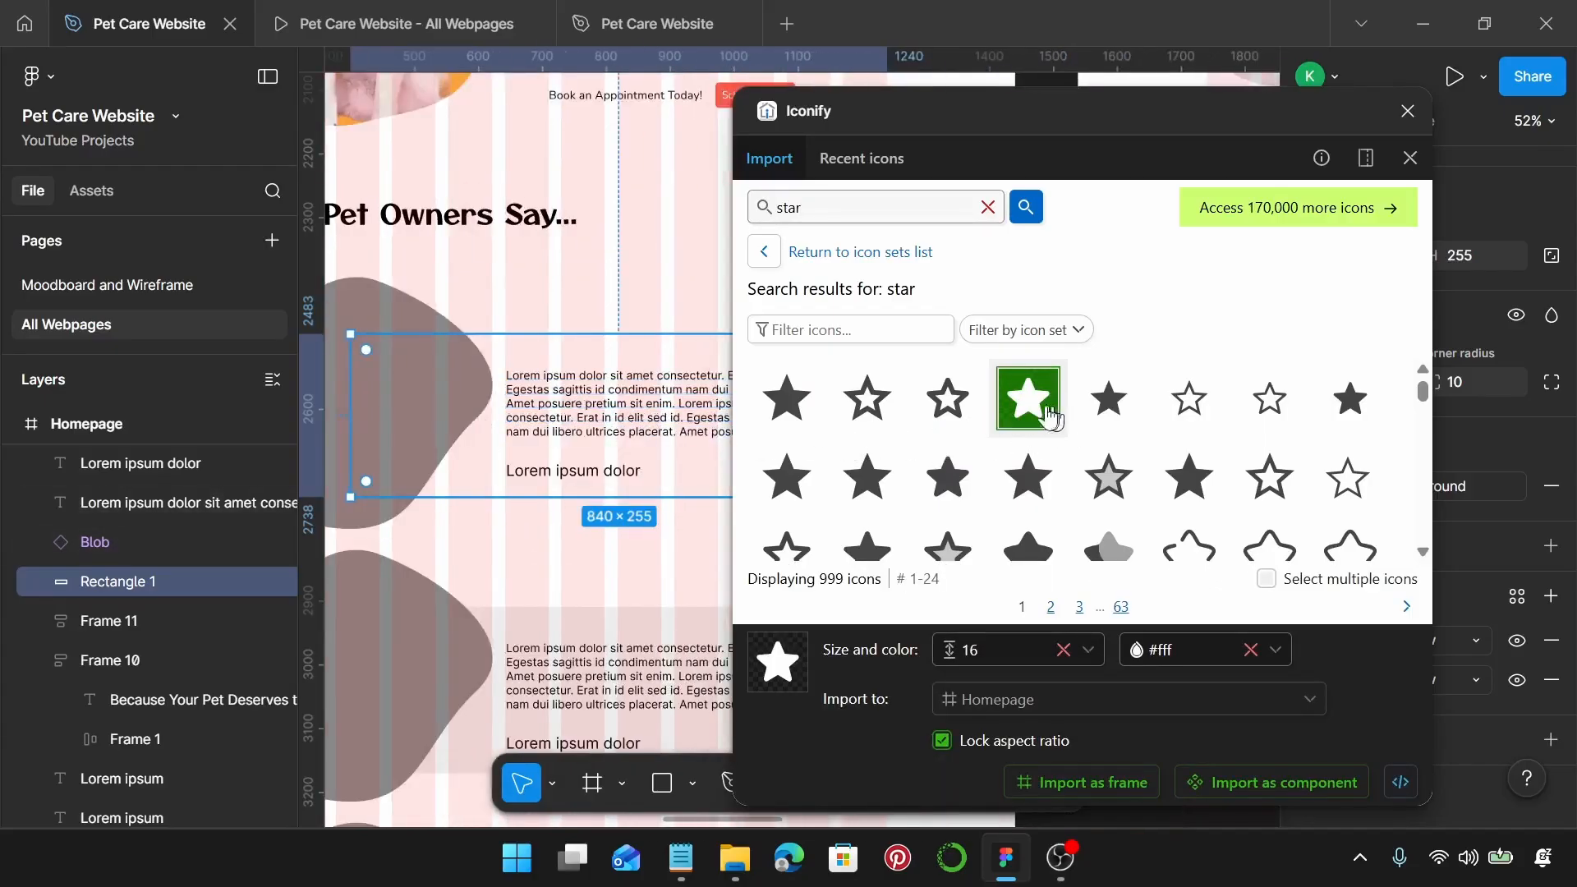
left_click_drag(1032, 412, 597, 365)
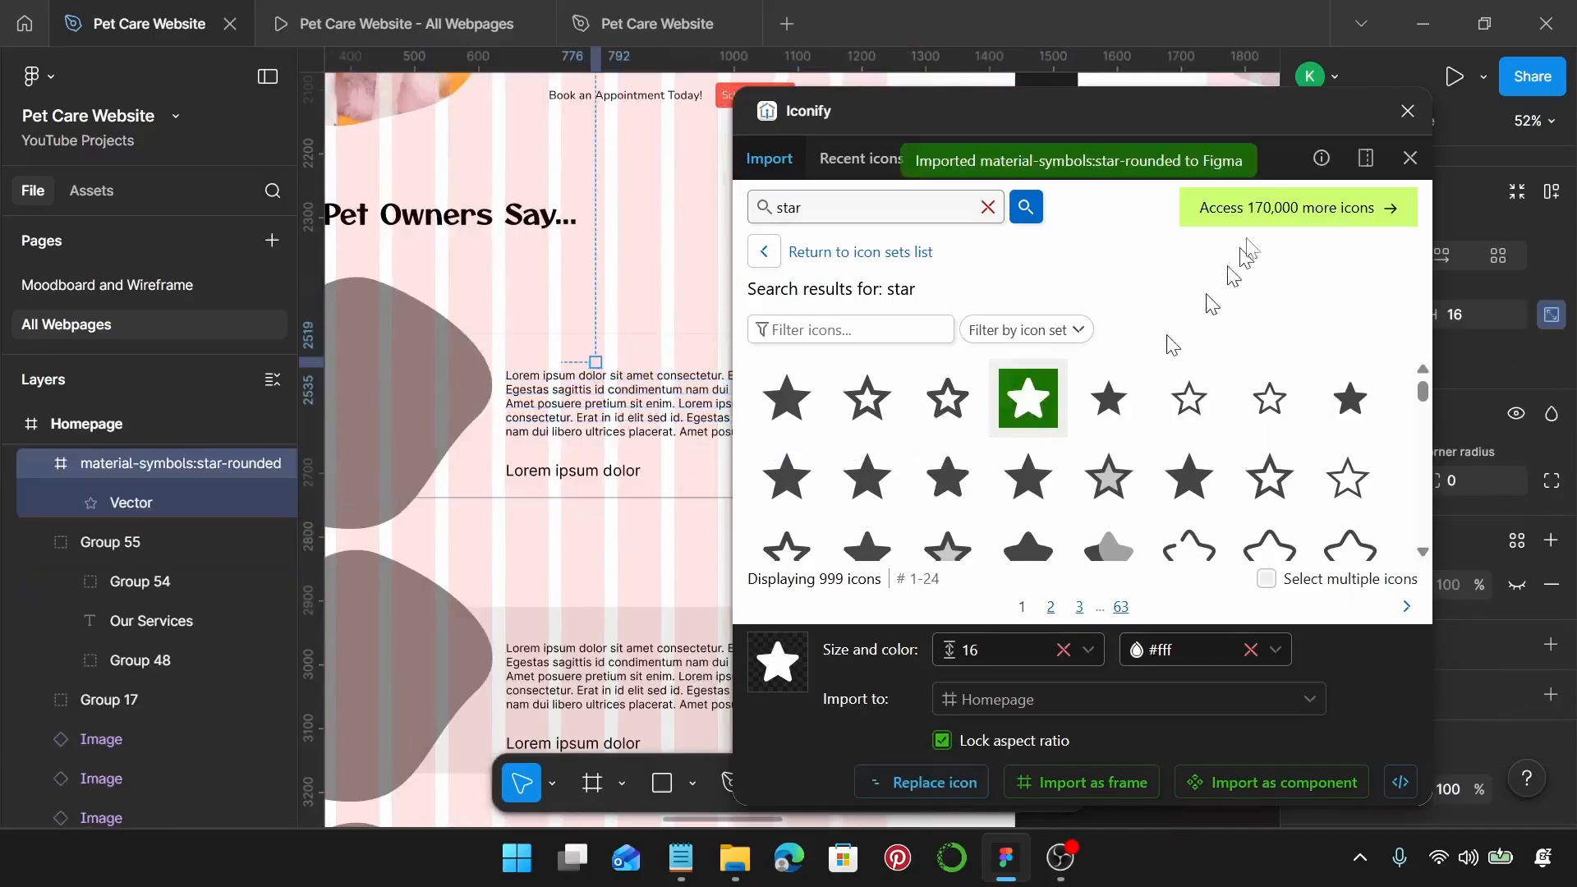
left_click(1406, 110)
Step: Recolour the imported star icon with the Pet Care Orange library colour and resize it to 35 × 35
scroll(649, 358, "up", 5)
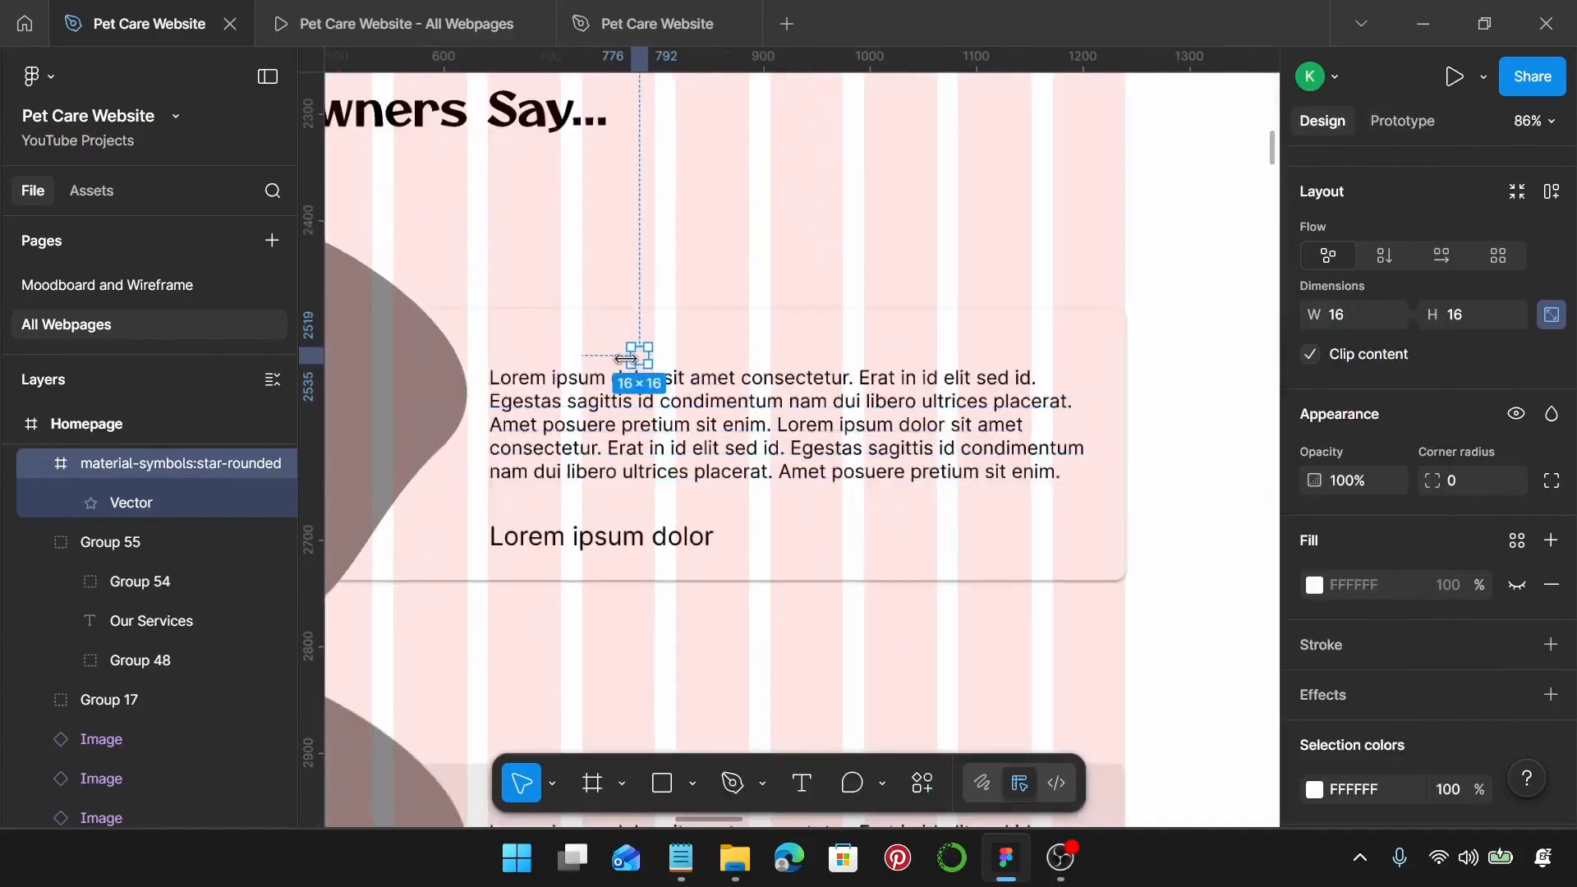
scroll(649, 358, "left", 4)
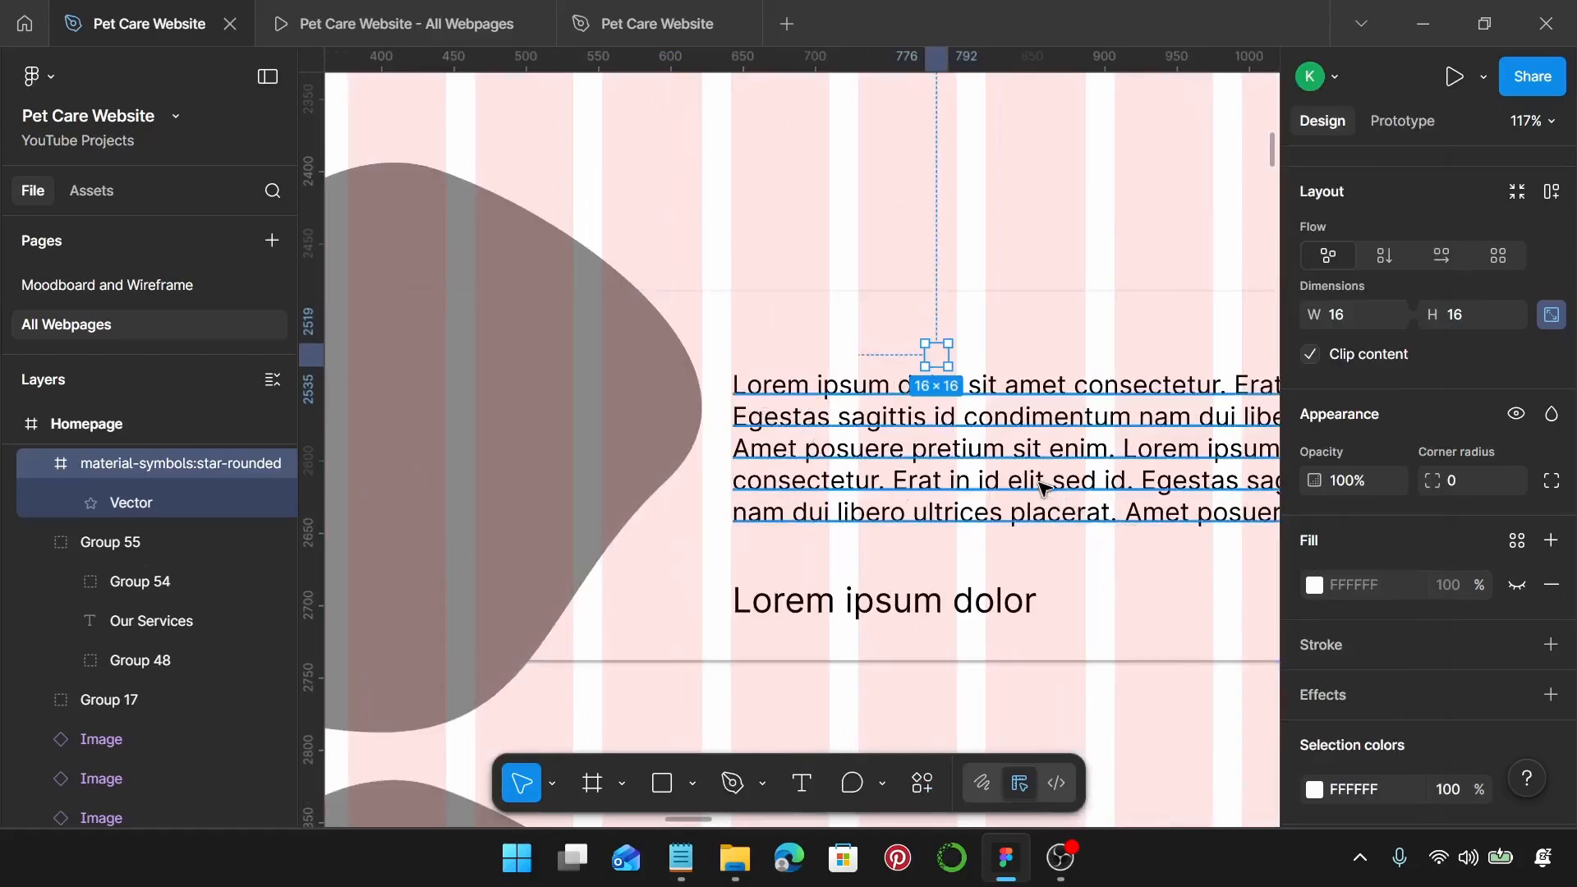
scroll(1042, 584, "right", 1)
scroll(1420, 638, "down", 3)
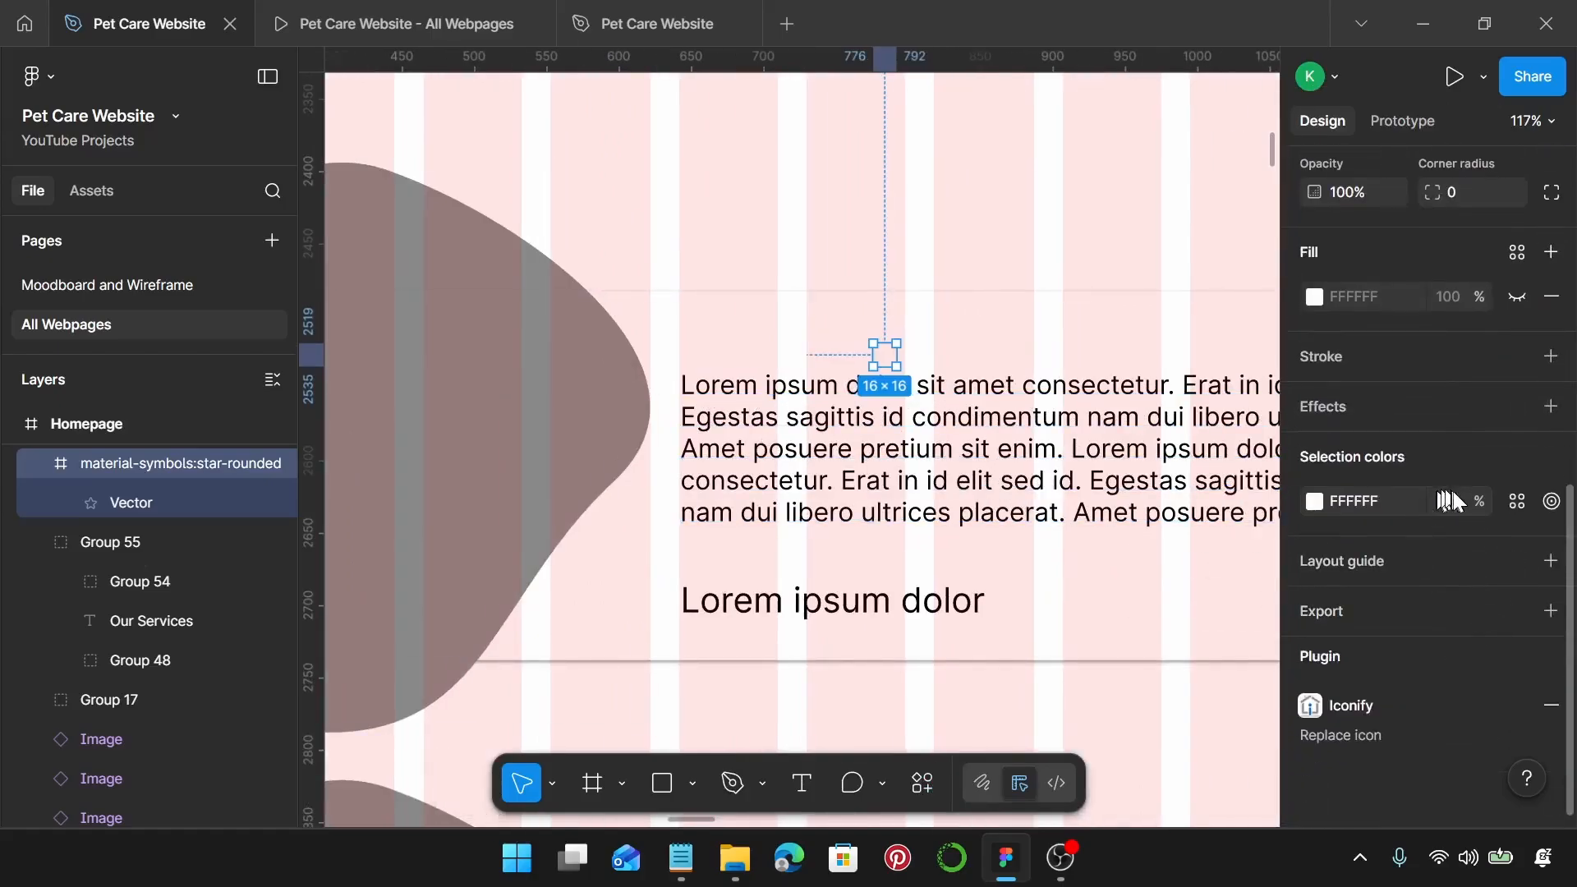
left_click(1517, 503)
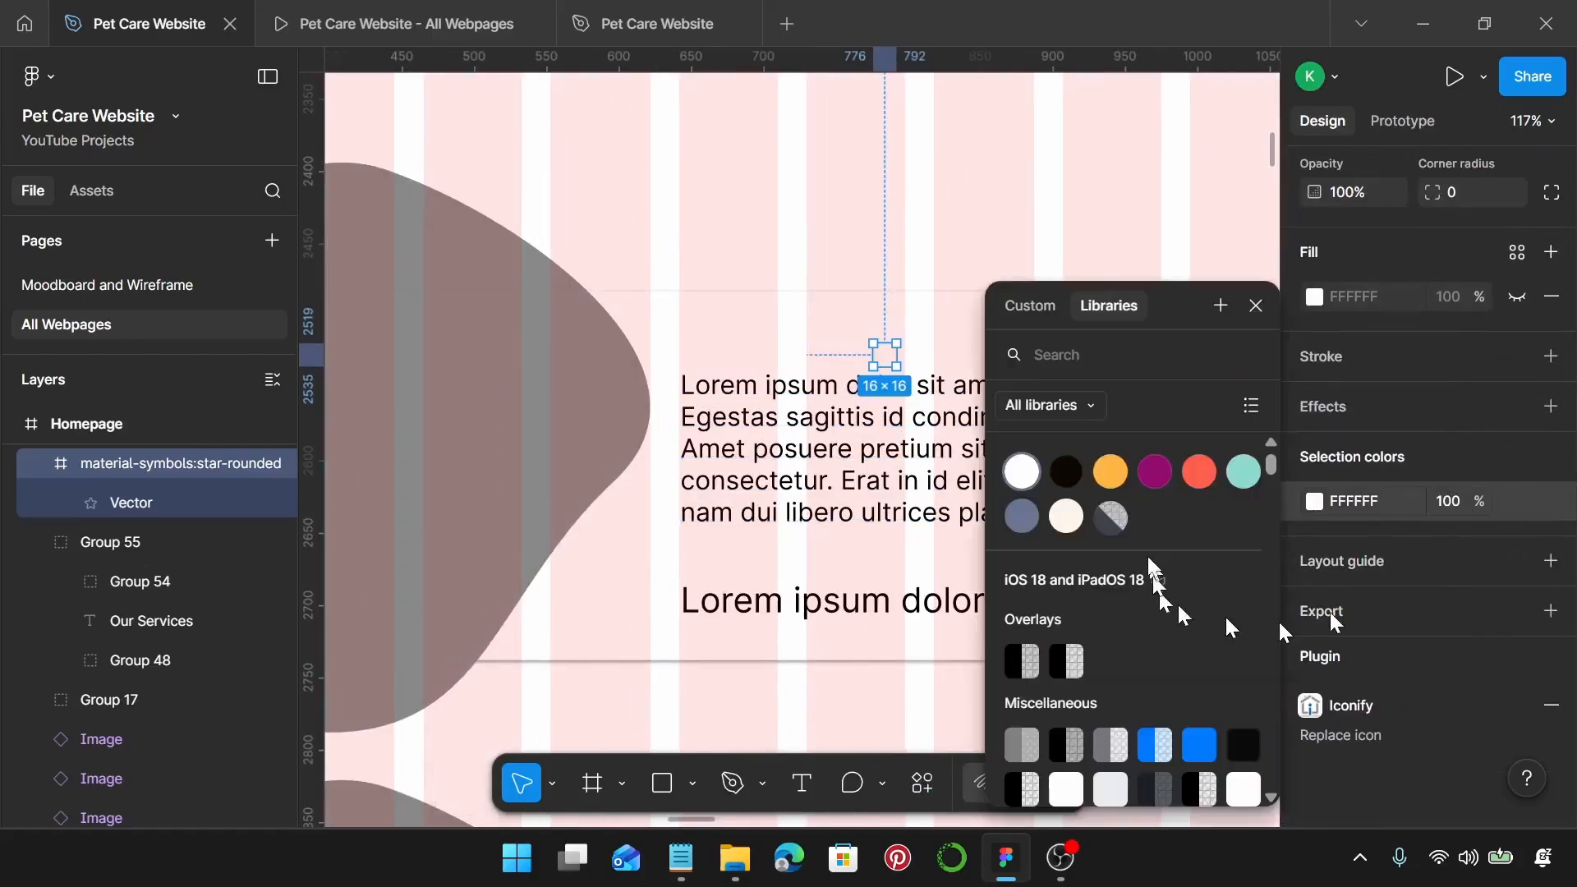
left_click(1115, 470)
scroll(1396, 406, "up", 3)
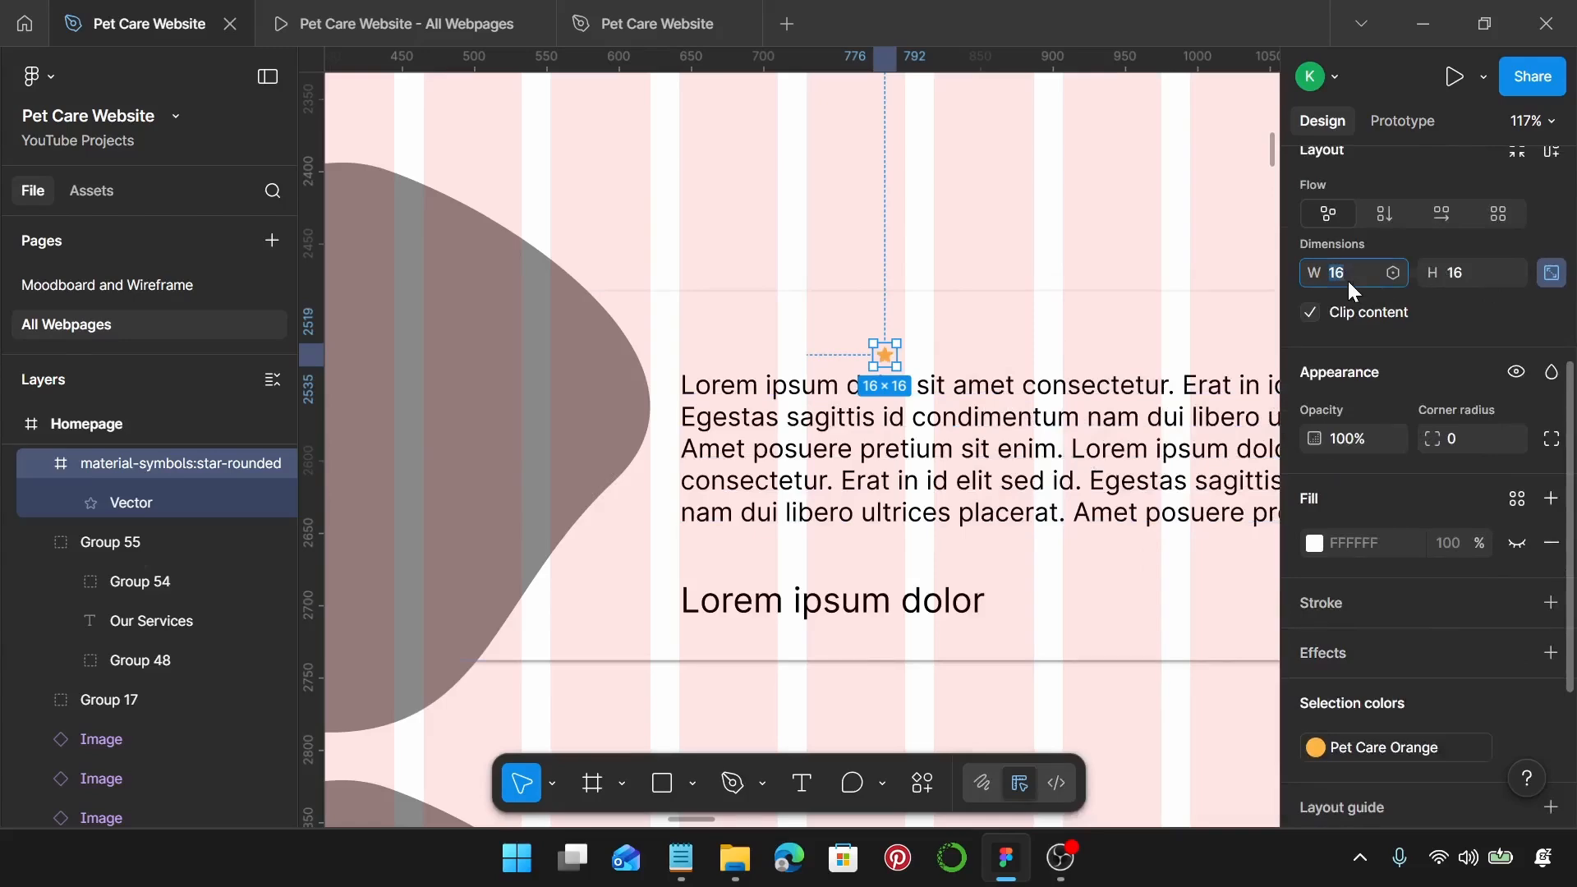
key("Return")
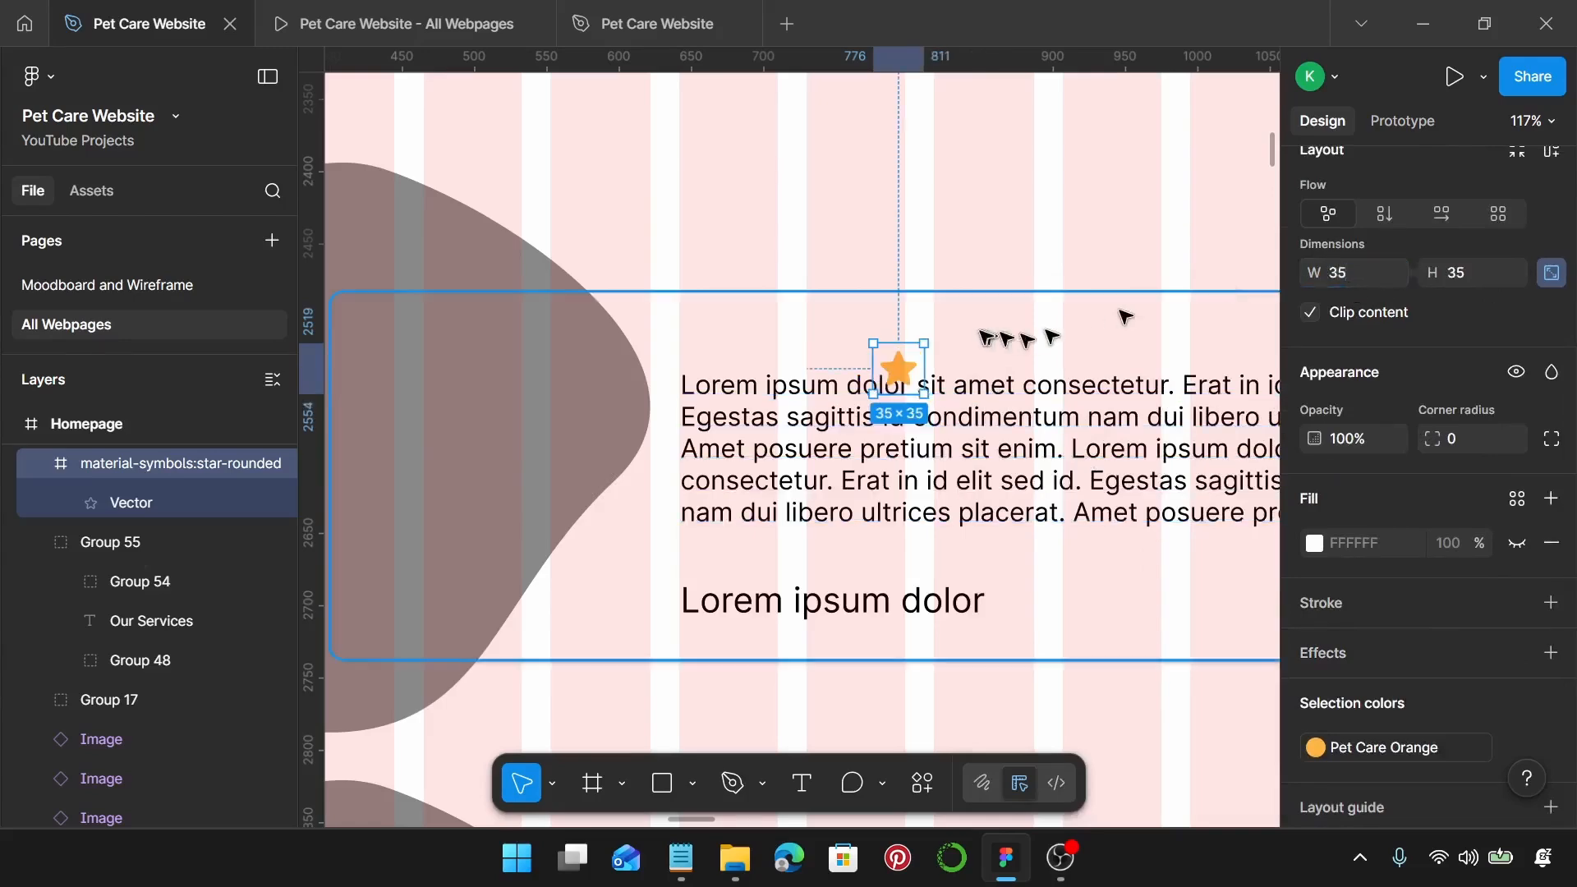
Step: Duplicate the star into a gapless row of five above the testimonial text and wrap the row in a horizontal auto layout
scroll(941, 349, "up", 2)
left_click_drag(881, 380, 917, 338)
left_click(645, 341, "shift")
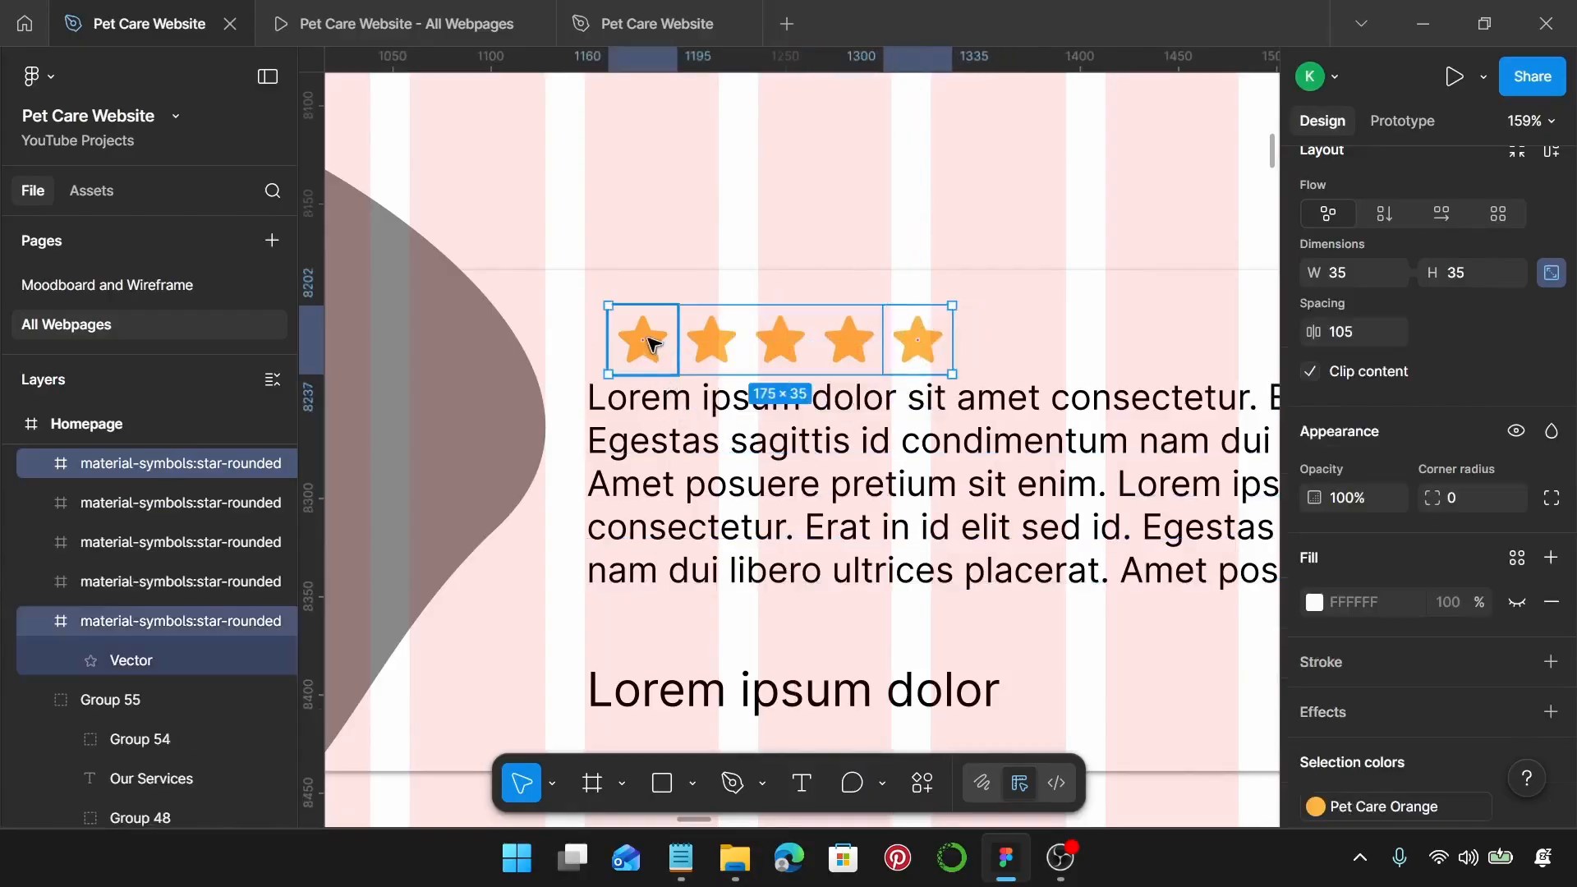
left_click(690, 341, "shift")
key("ctrl+a")
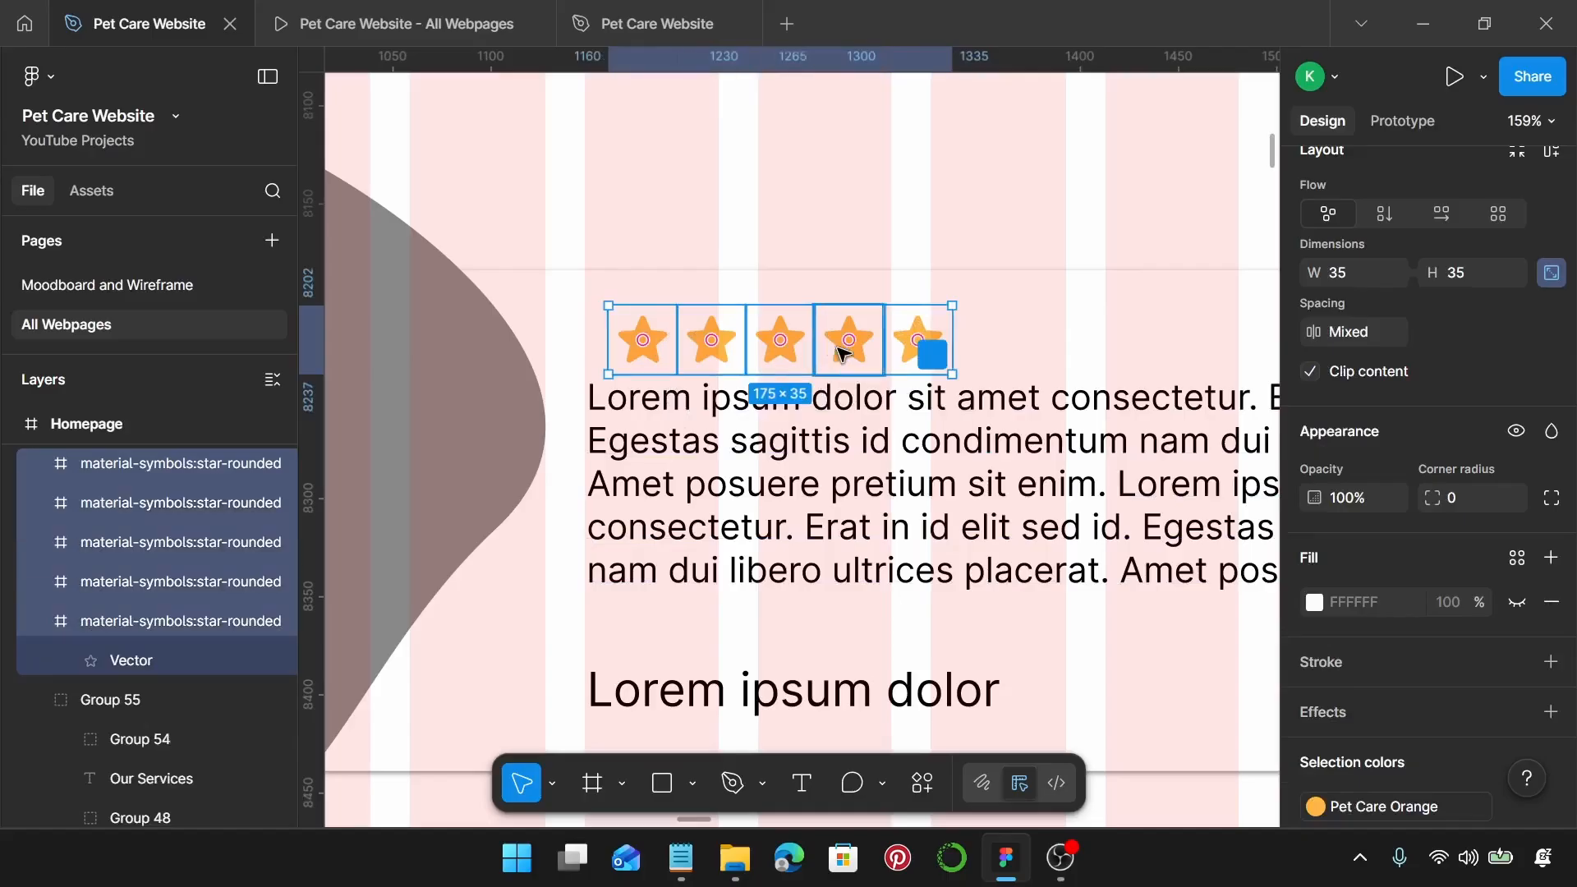
key("shift+a")
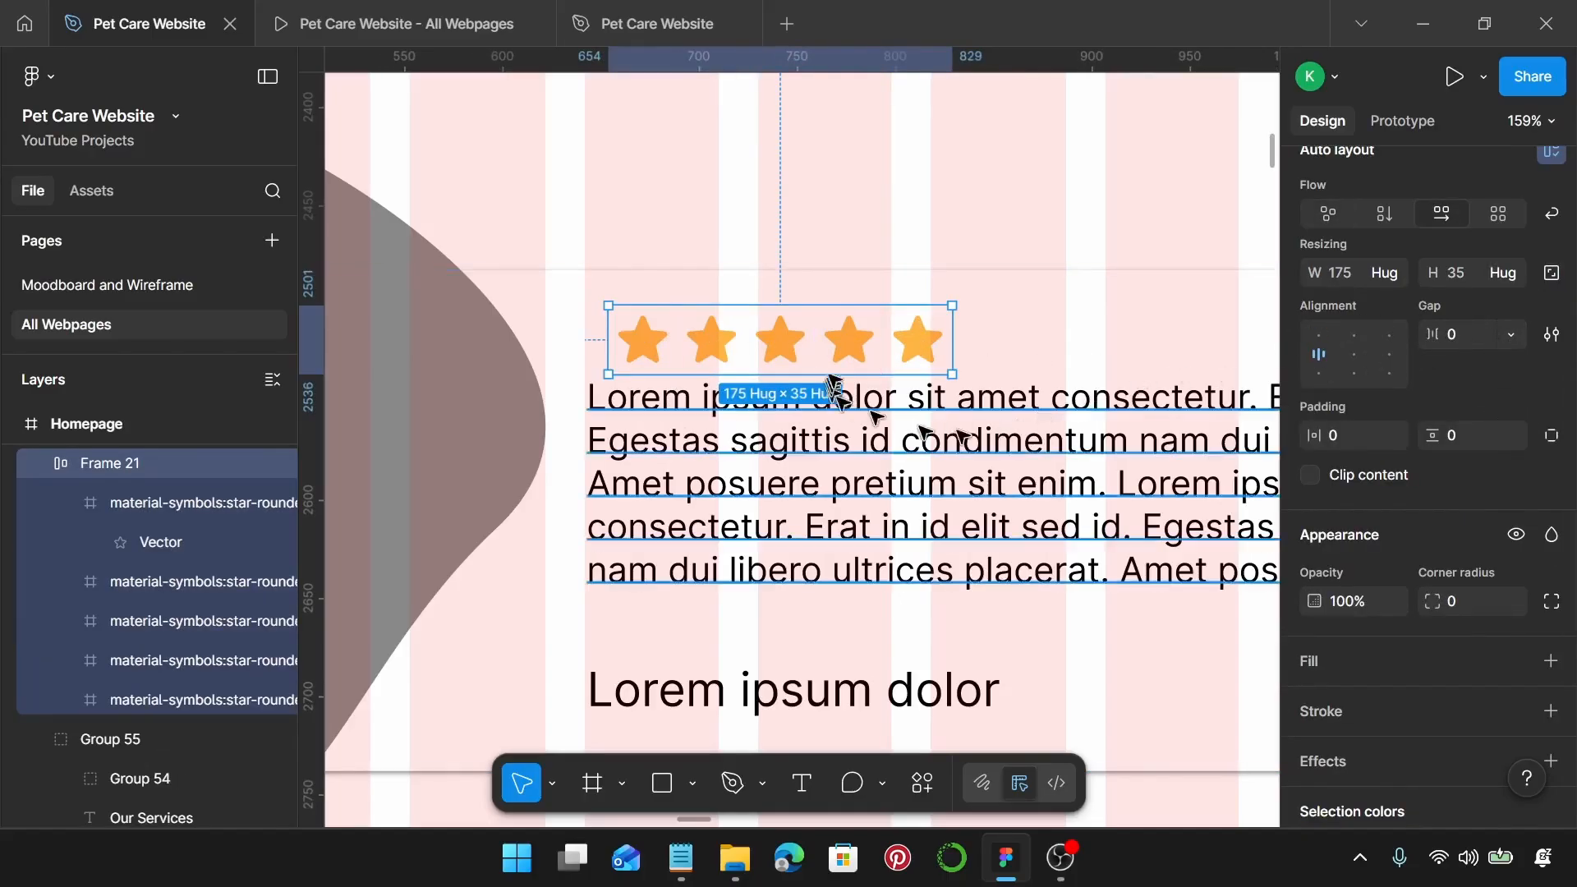
Step: Move the star row to about X 645, Y 2494, near the left edge of the first testimonial's text
mouse_move(908, 342)
left_mouse_down()
mouse_move(924, 331)
mouse_move(901, 329)
left_mouse_up()
scroll(931, 373, "down", 5)
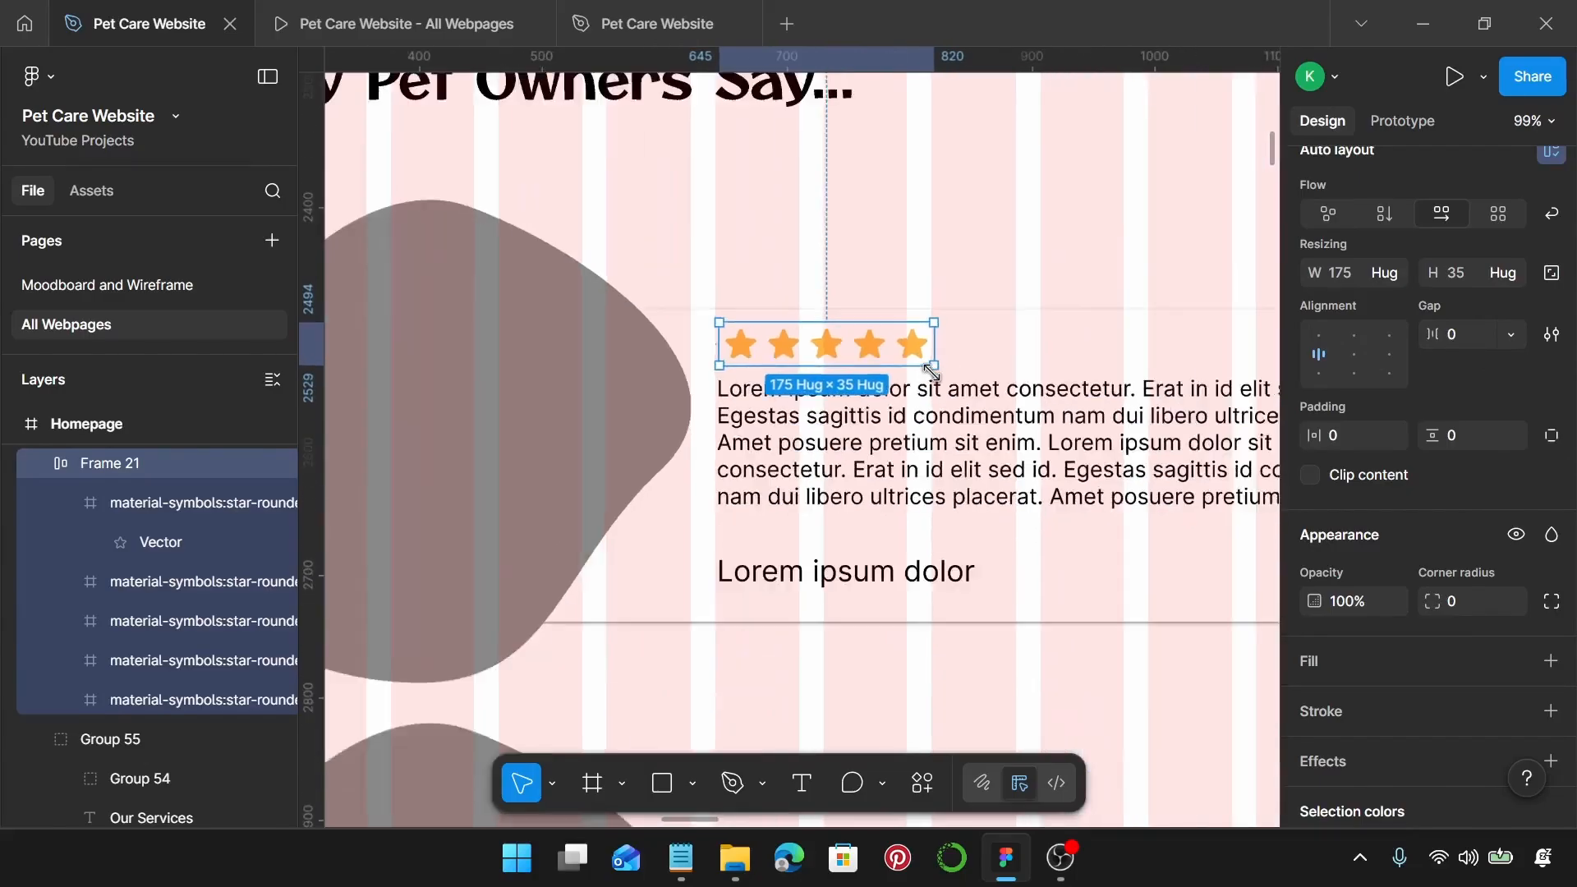
Step: Apply the Pet Care Desktop Body text style (18/24) to the first testimonial's placeholder paragraph
scroll(921, 424, "down", 1)
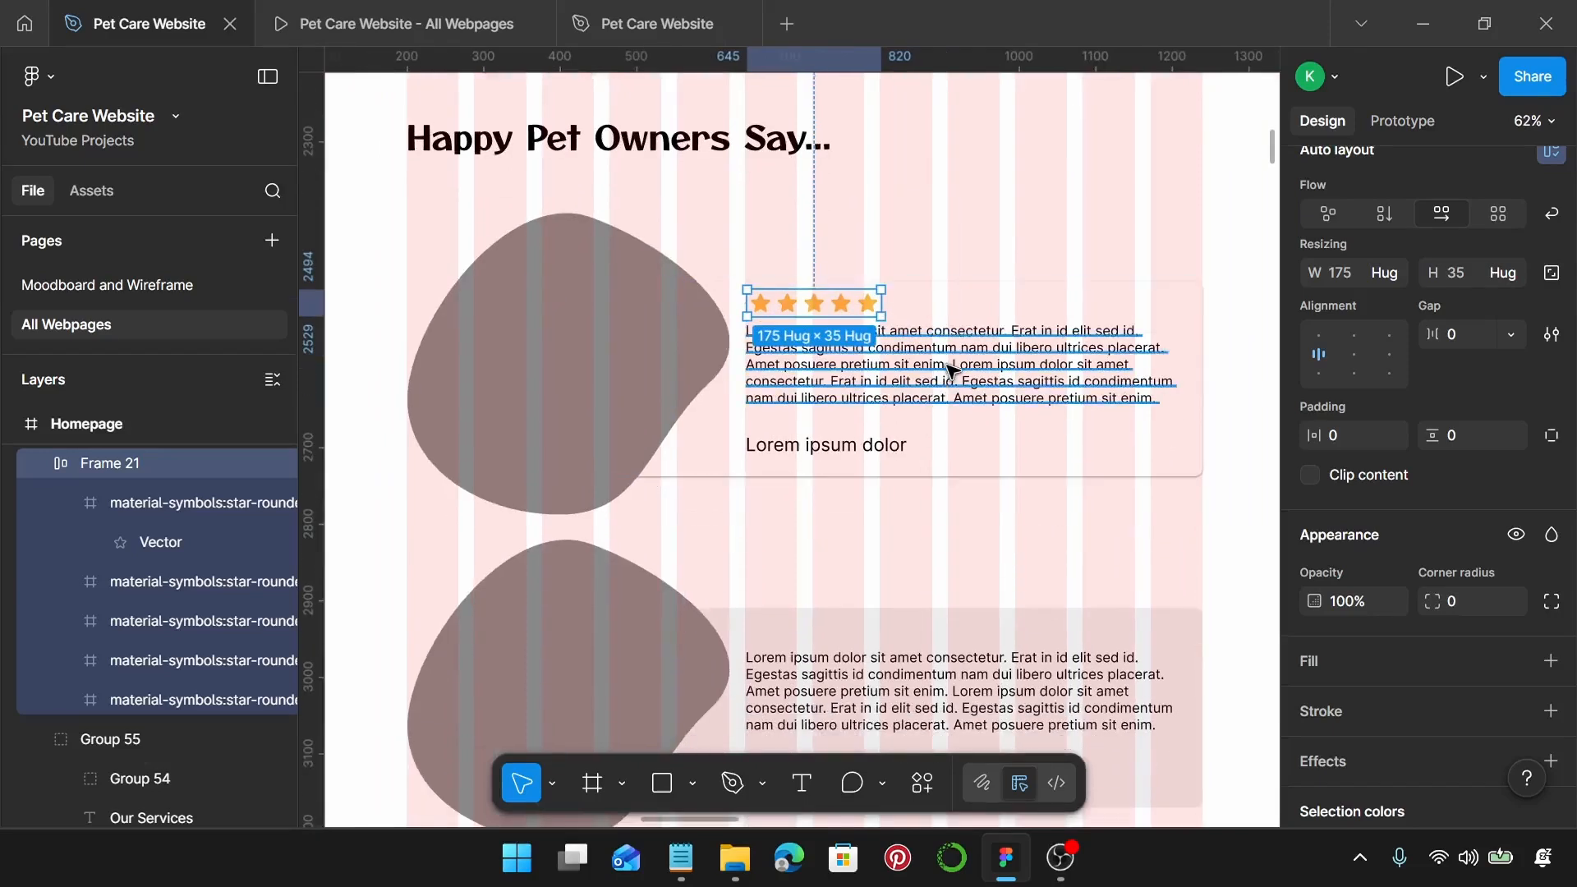
left_click(950, 369)
scroll(1489, 544, "down", 3)
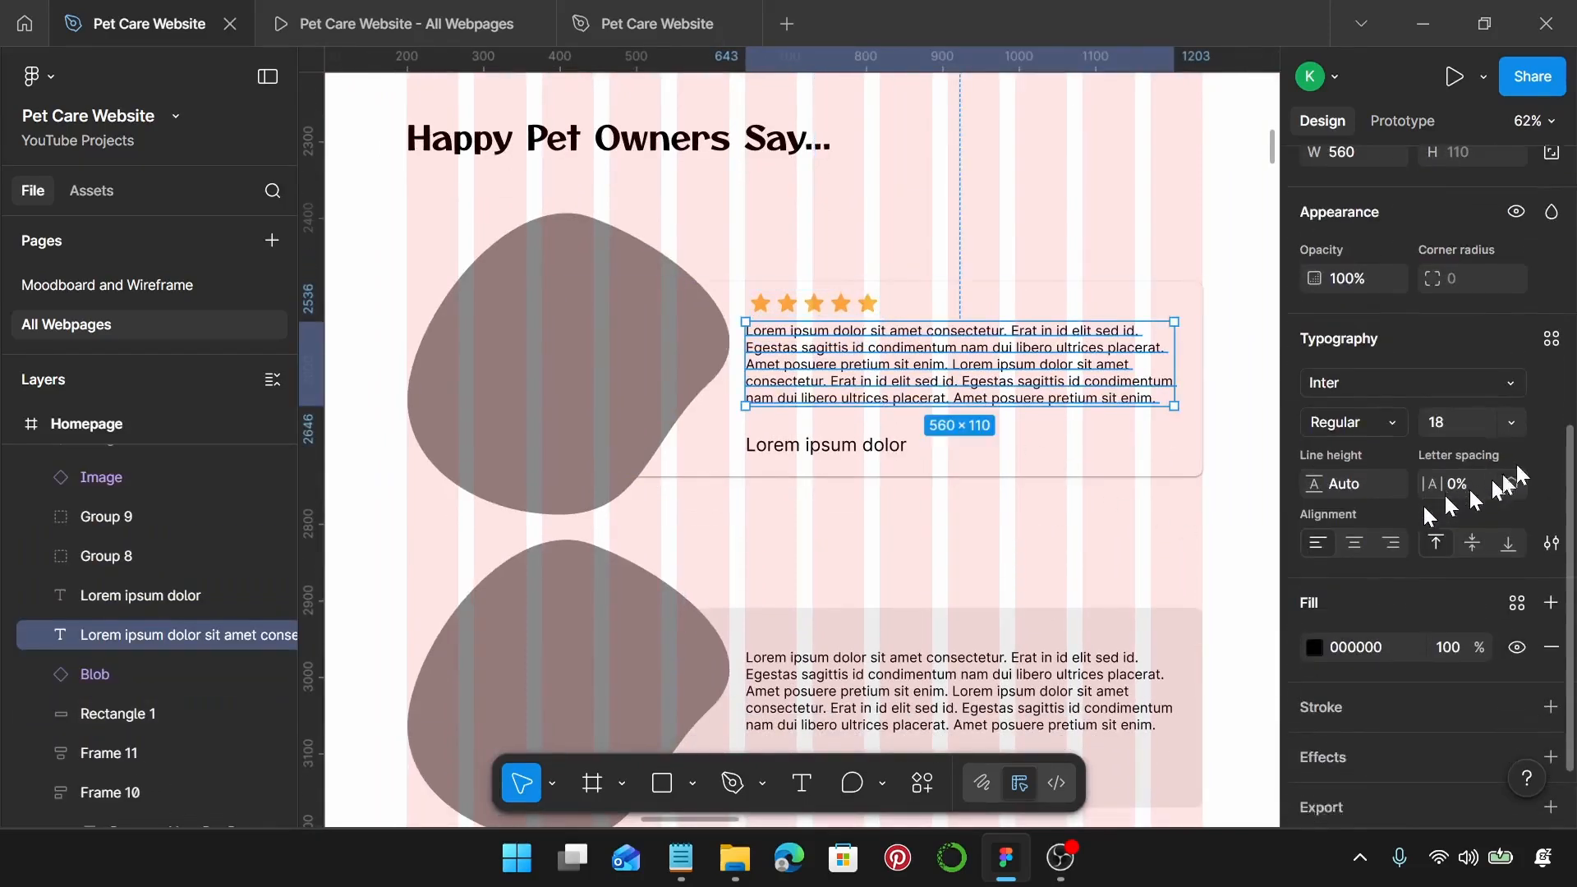
left_click(1556, 333)
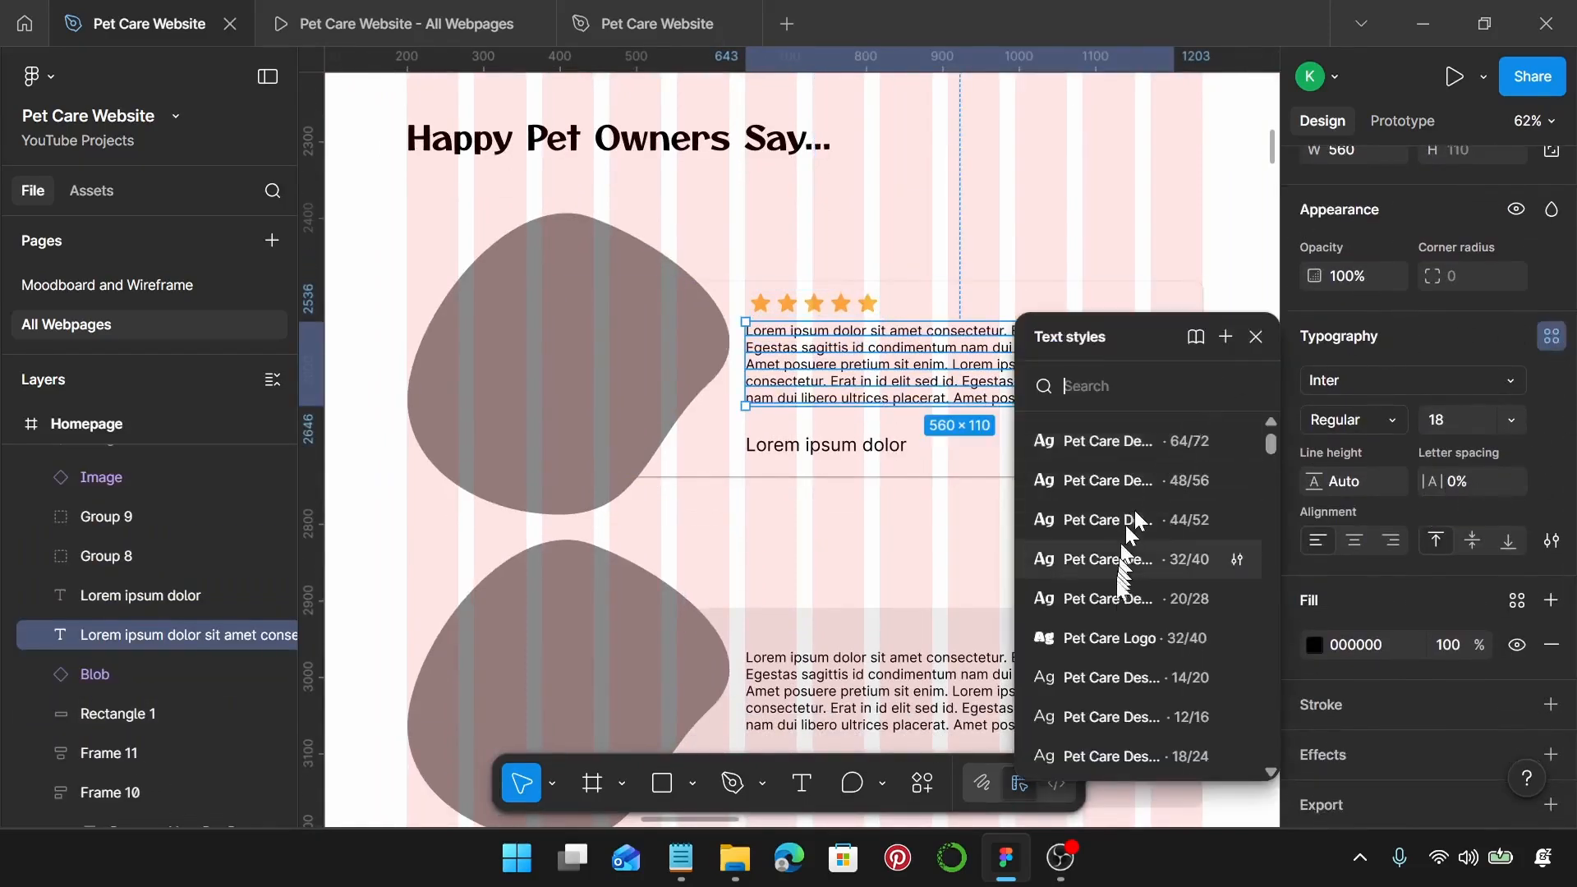
scroll(1116, 597, "down", 3)
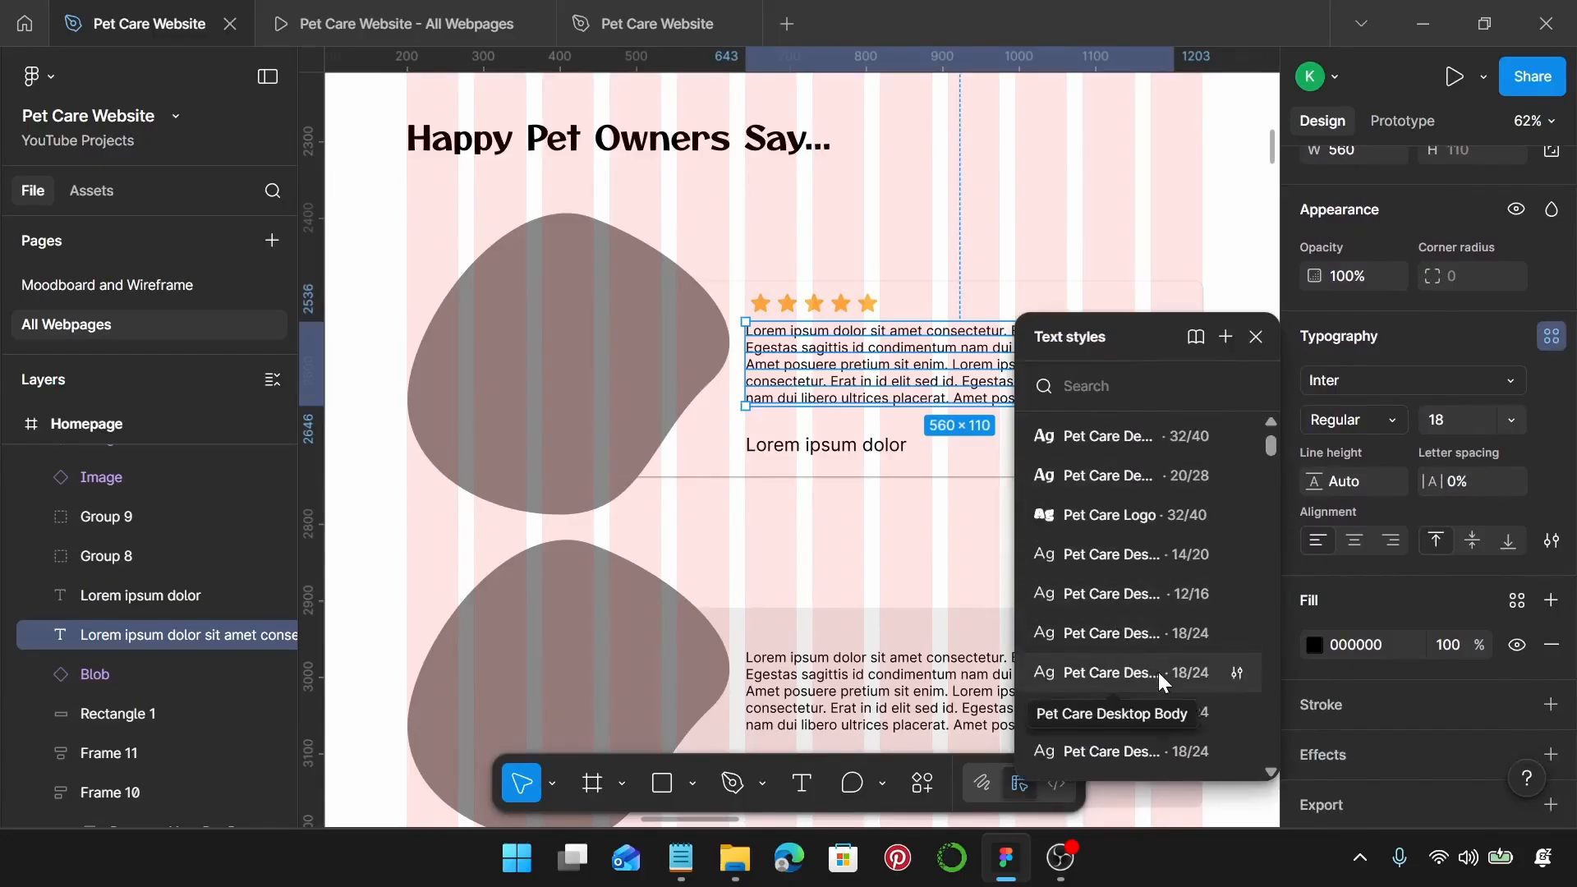
left_click(1158, 671)
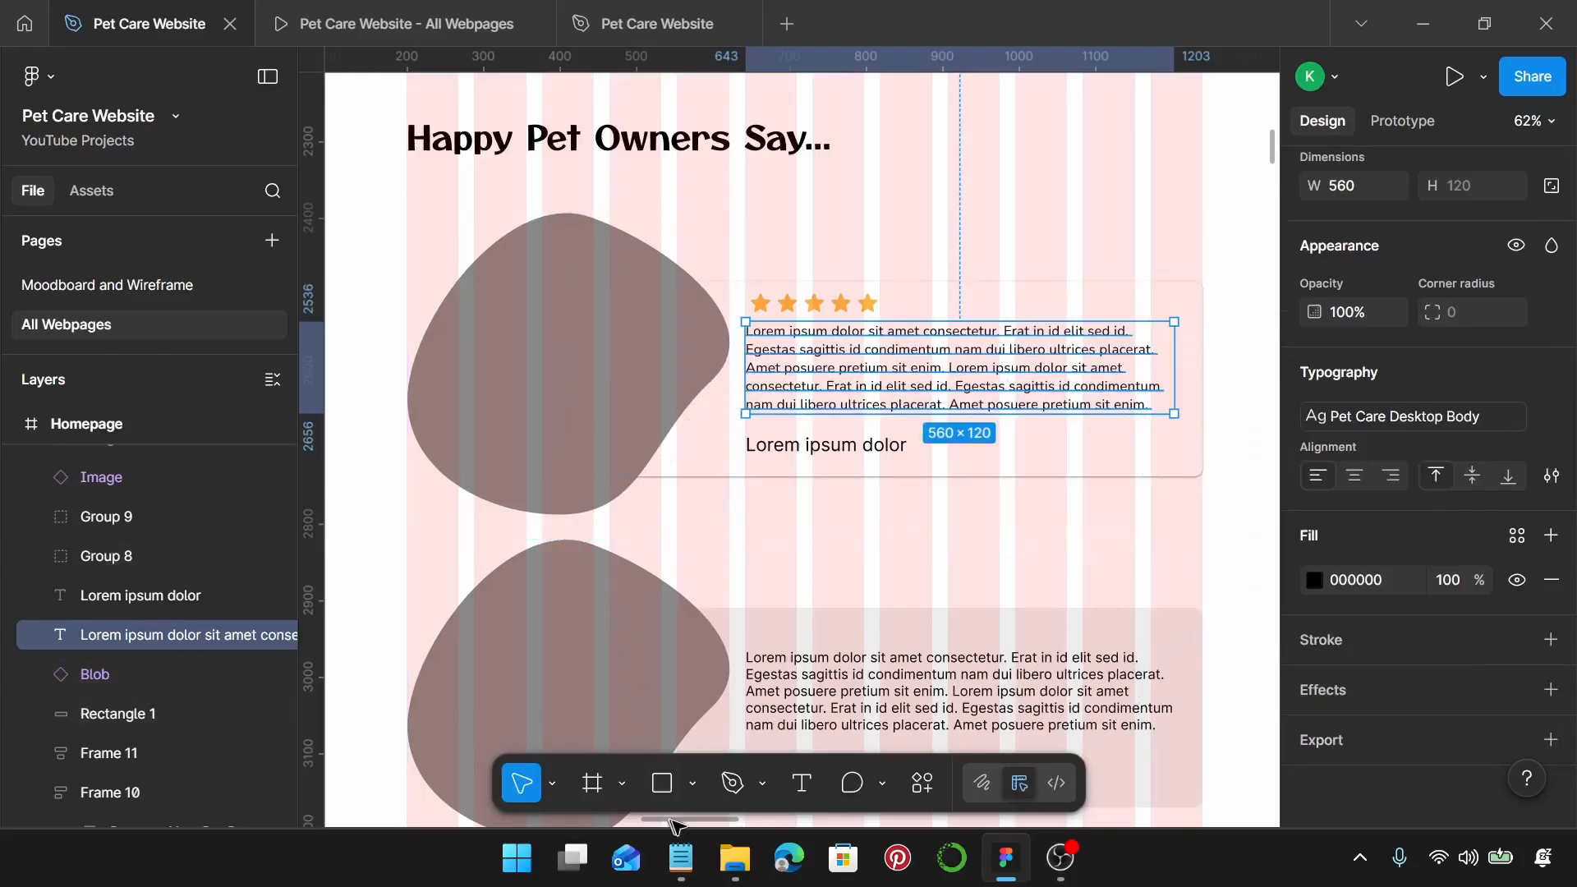
Step: Replace the first testimonial's placeholder paragraph with the "My dog loves their grooming sessions!" quote copied from the Notepad text
left_click(680, 857)
scroll(1174, 410, "down", 1)
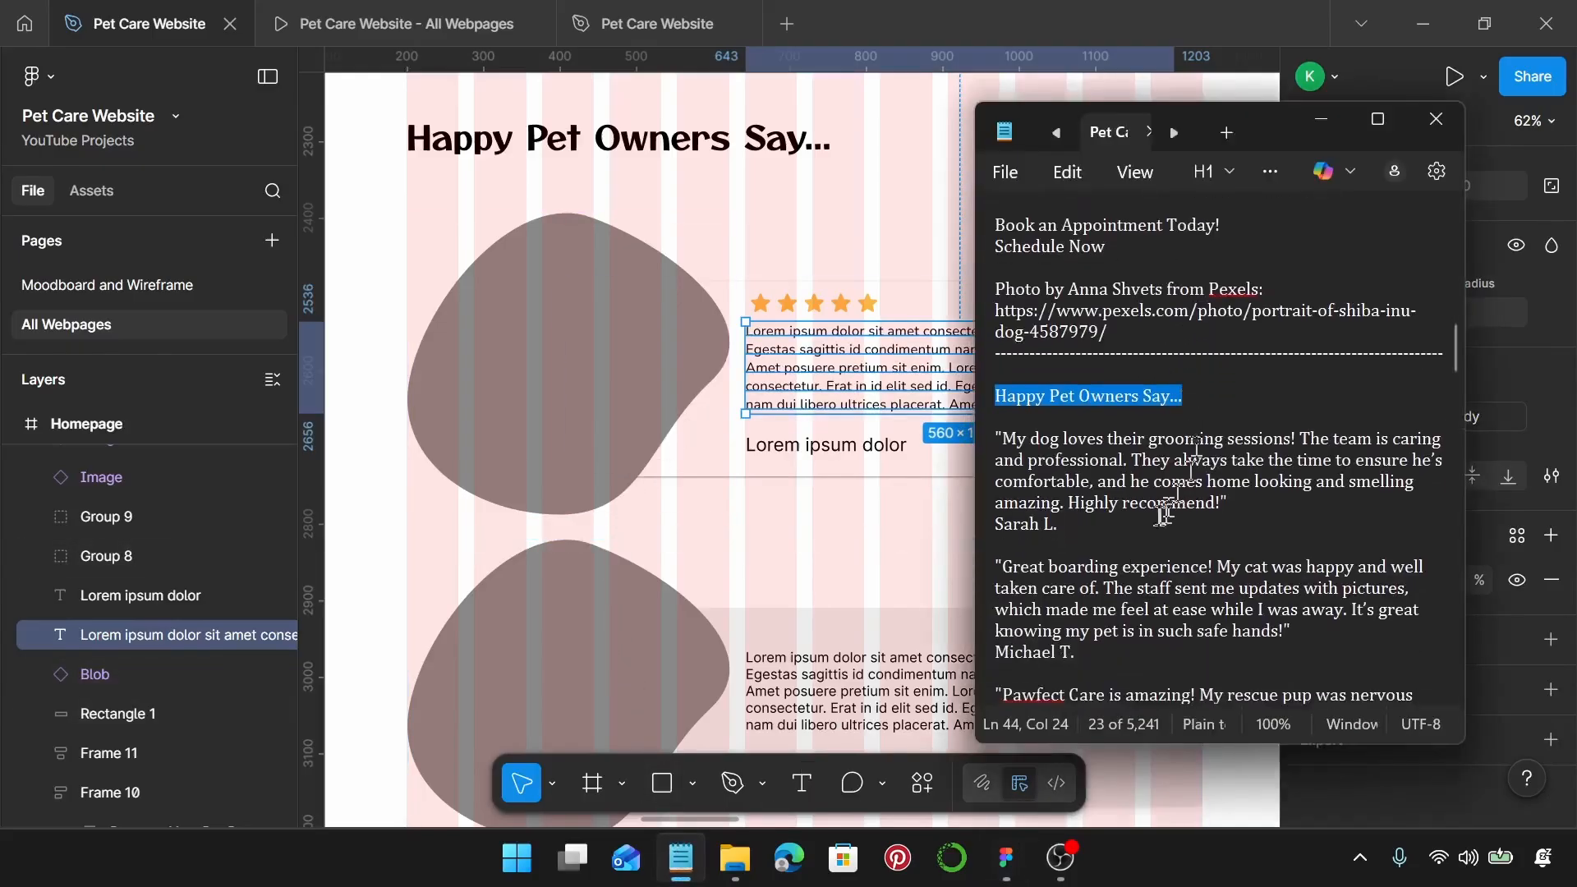
left_click_drag(1229, 503, 988, 419)
key("ctrl+c")
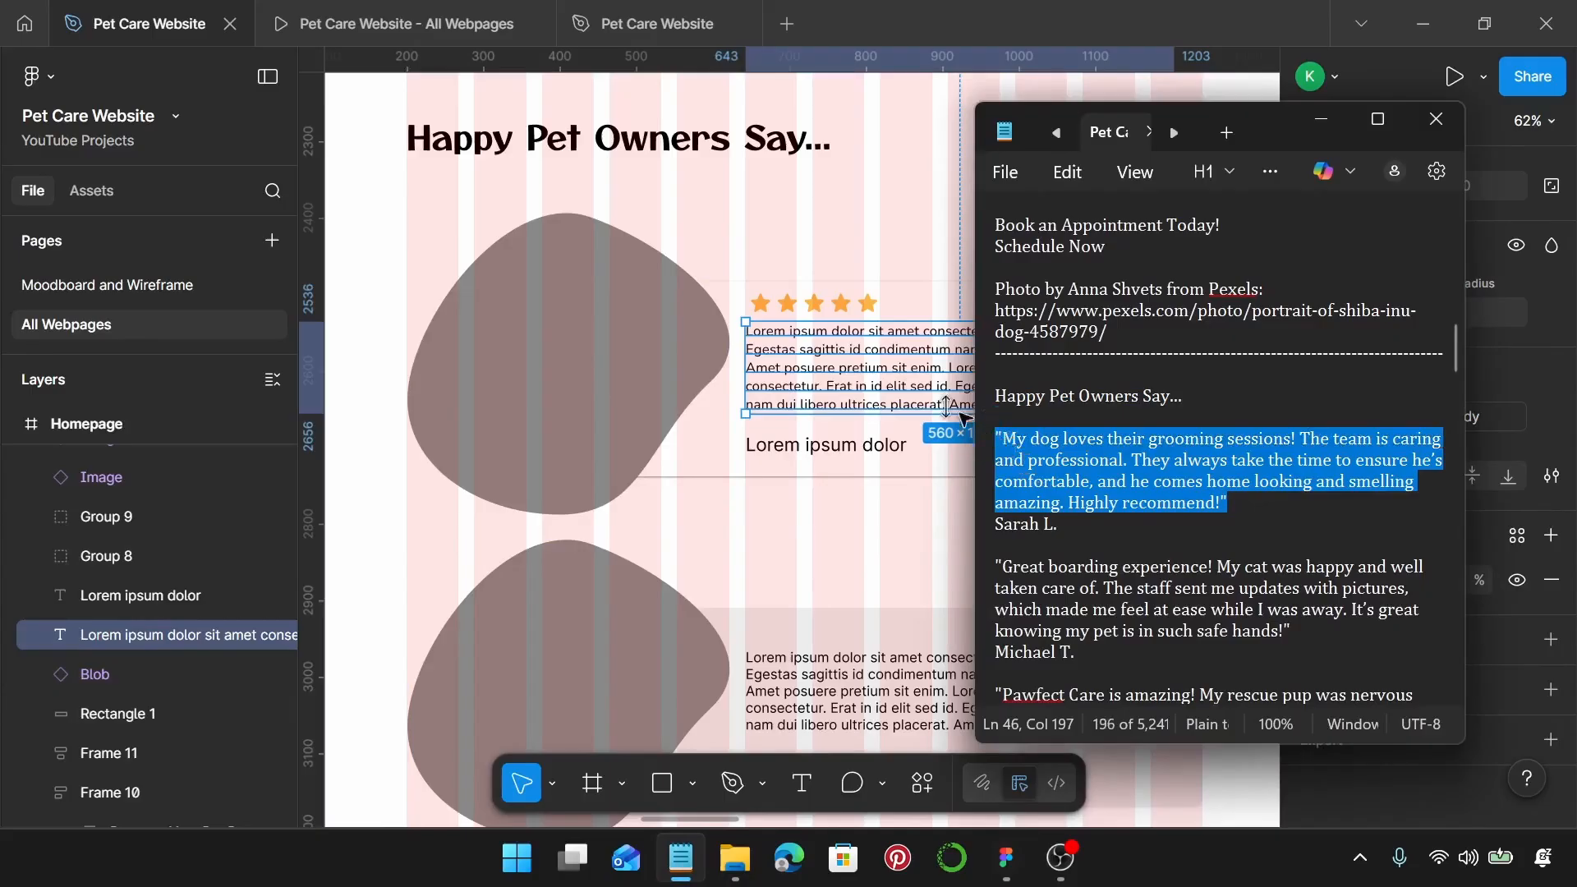
left_click(863, 359)
double_click(862, 359)
key("ctrl+v")
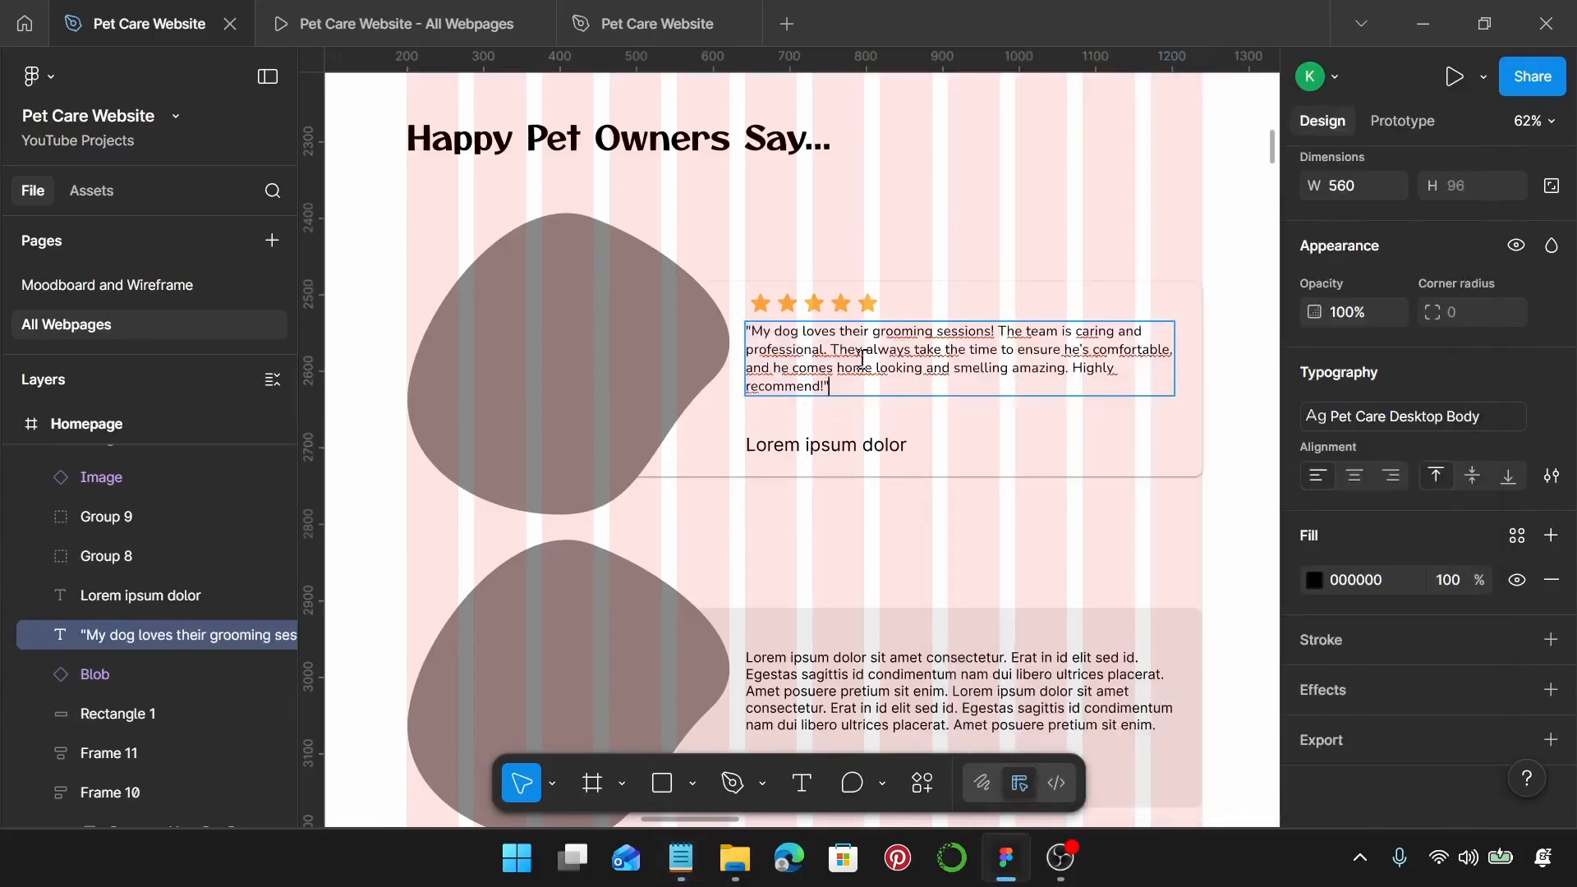
key("Escape")
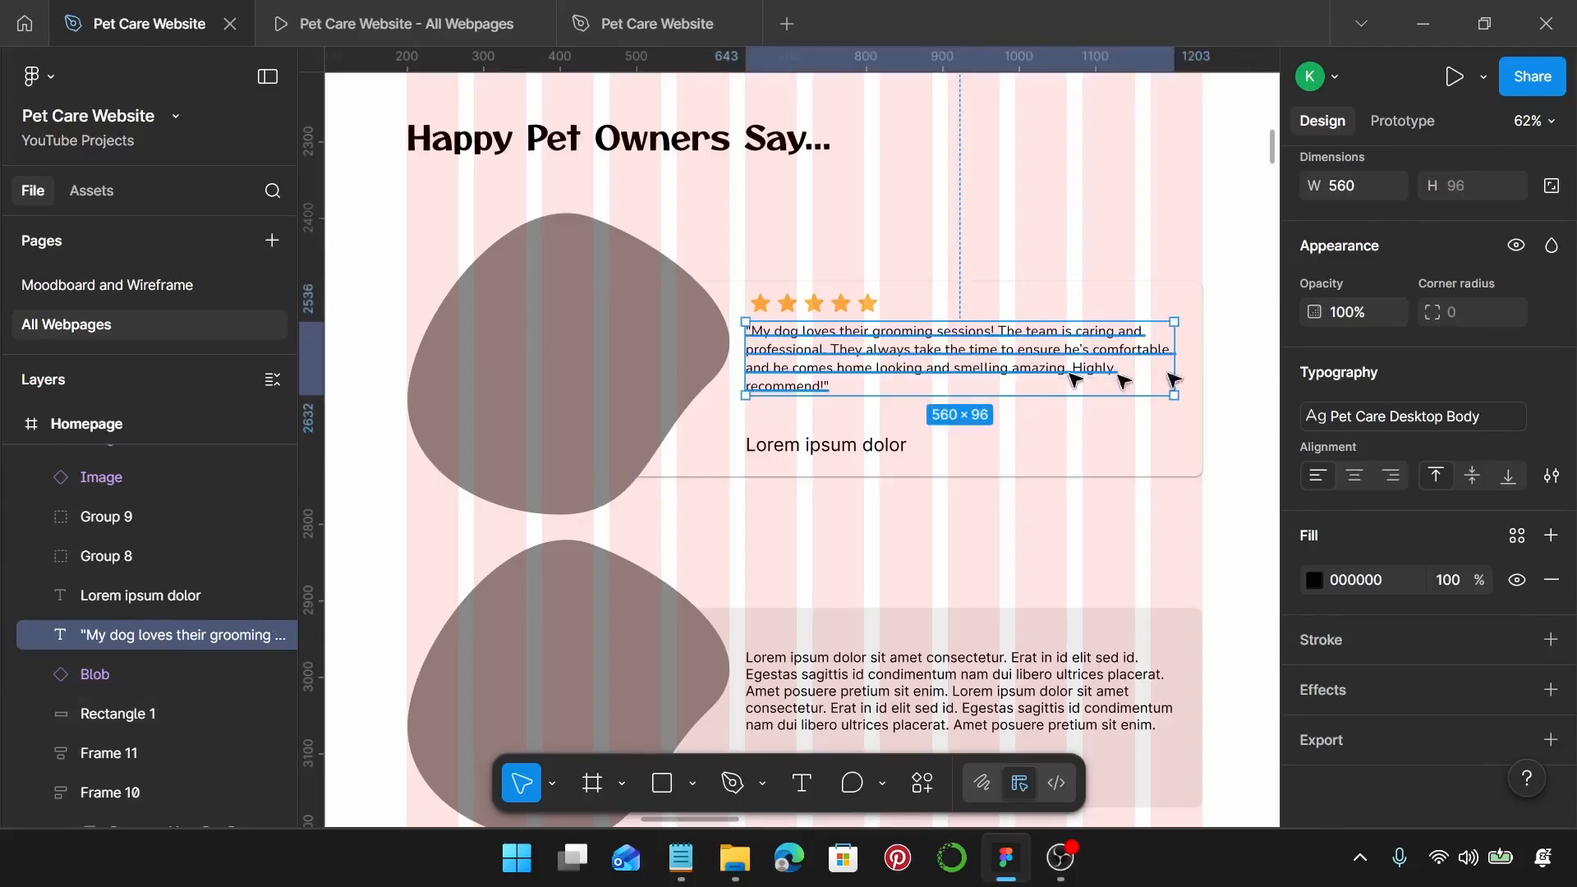
Step: Set the first testimonial quote's text box width to 570
left_click(1362, 185)
type("570")
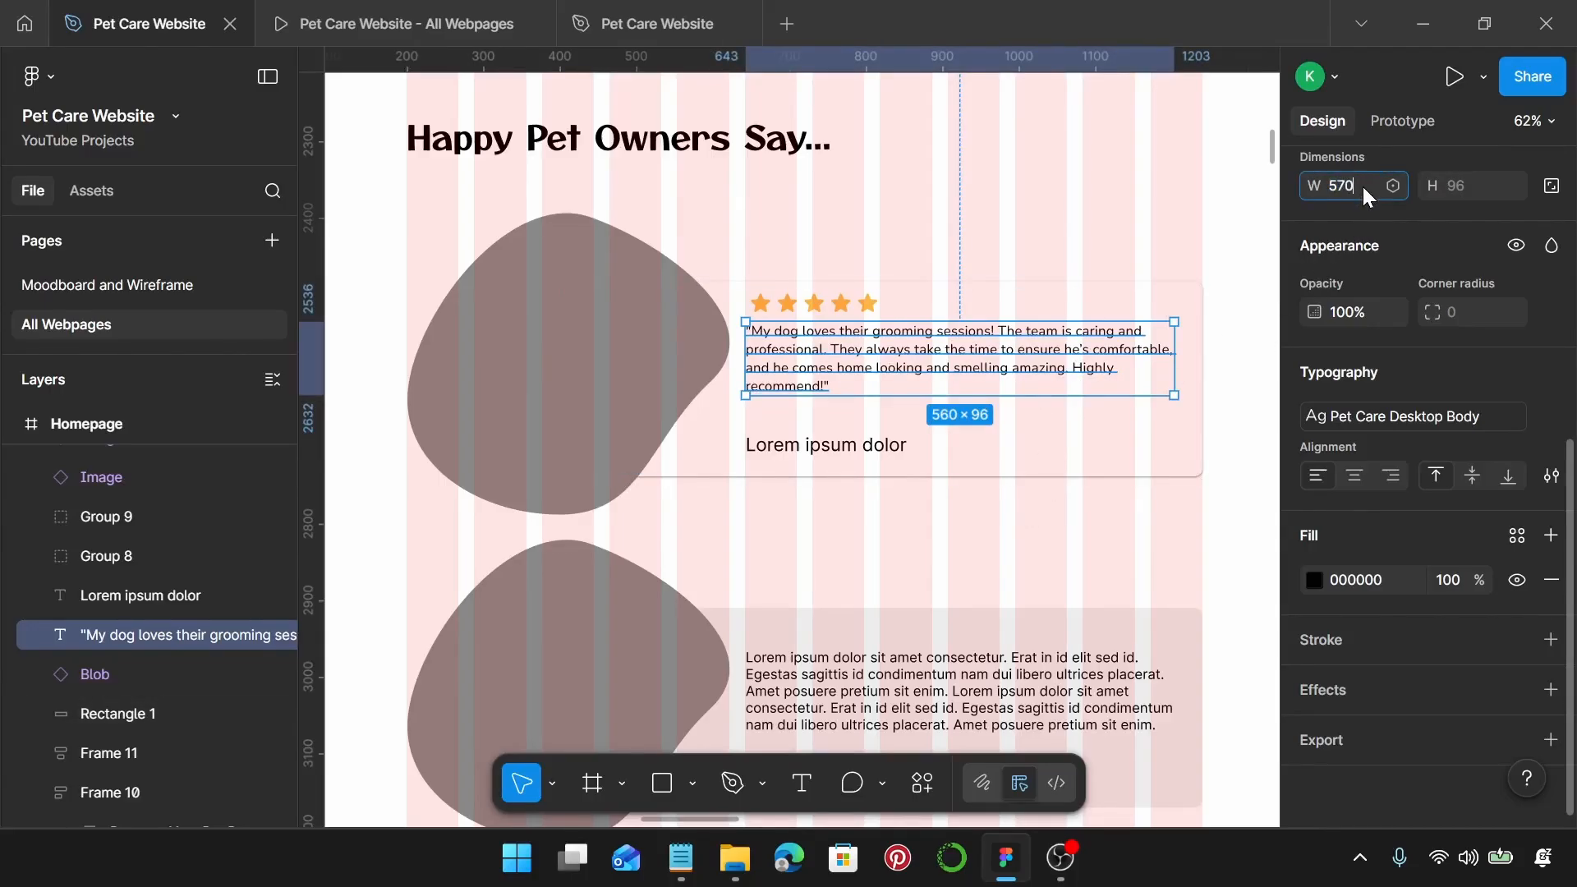
key("Return")
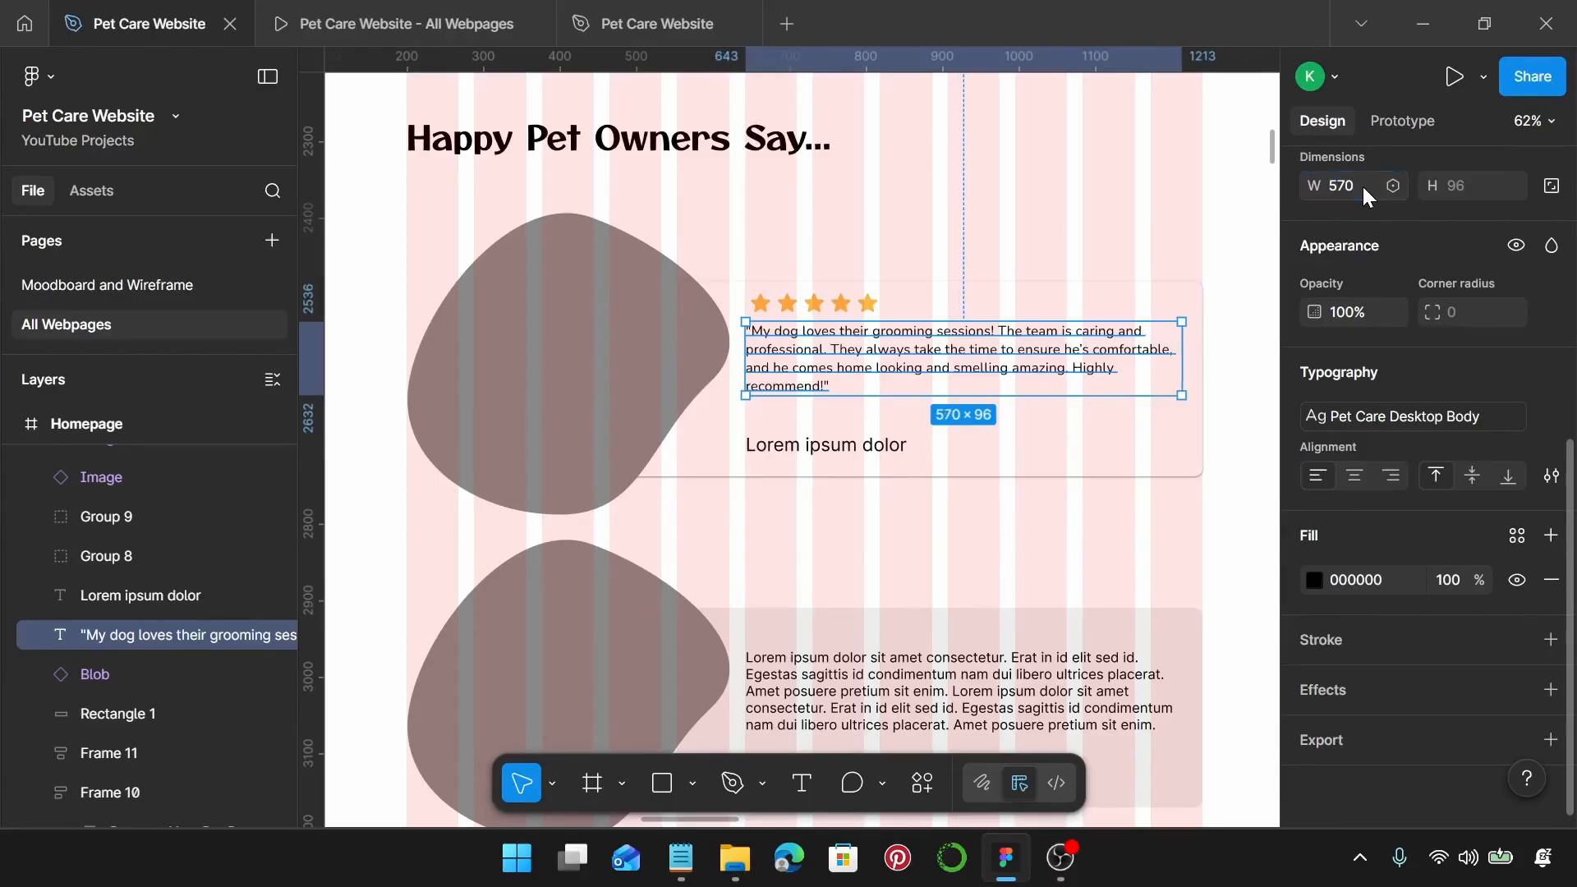
Step: Apply the 20/28 Pet Care Desktop Medium text style to the "Lorem ipsum dolor" line below the quote
left_click(895, 447)
left_click(1551, 372)
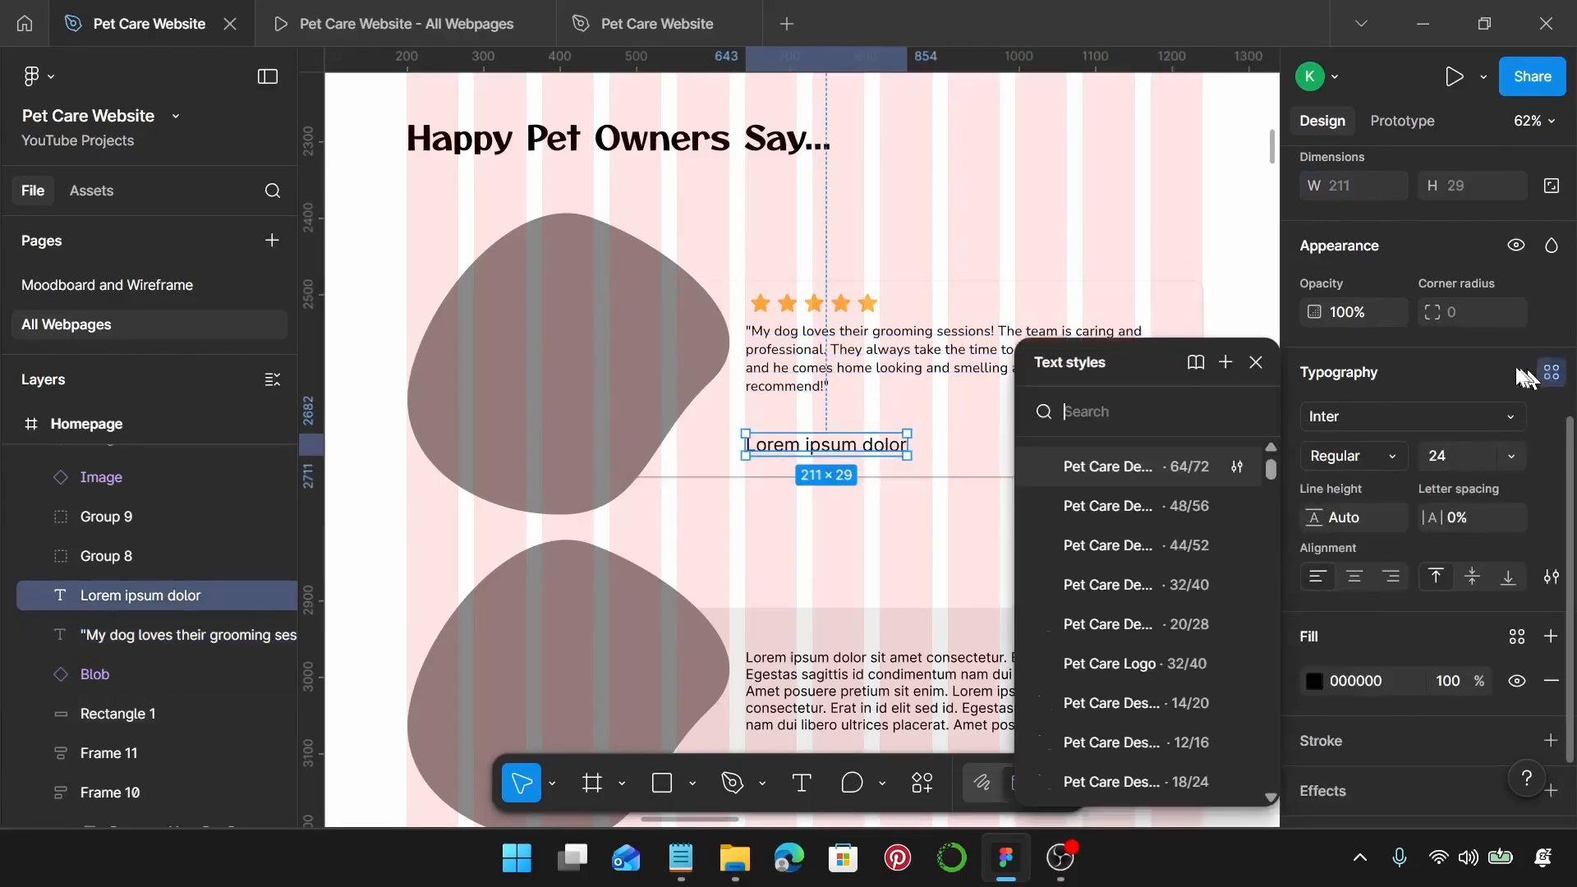
left_click(1152, 629)
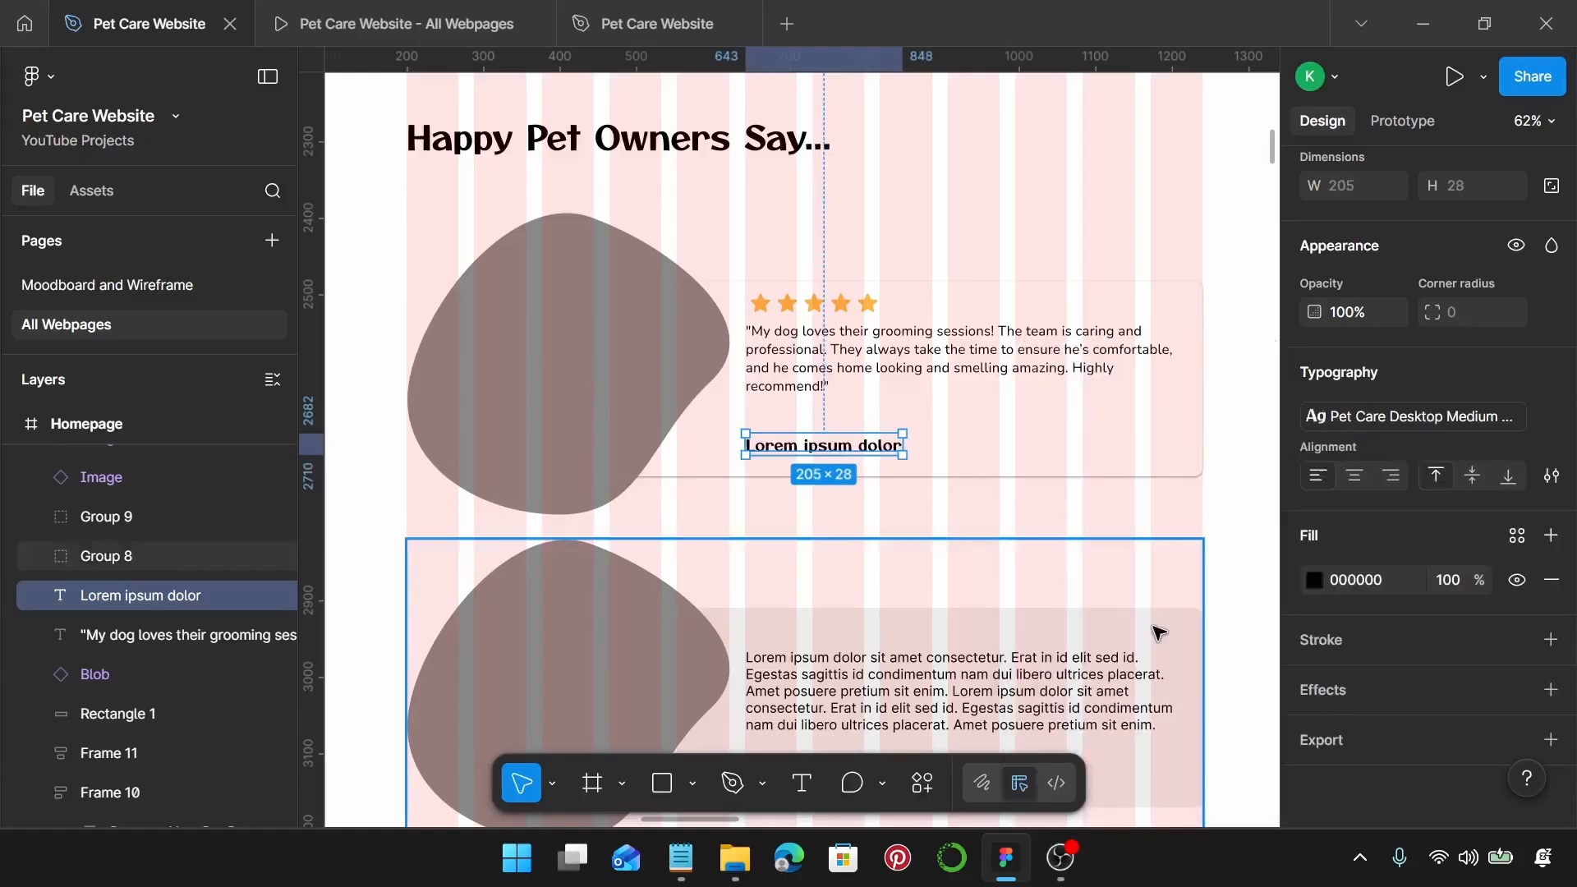
Step: Replace the "Lorem ipsum dolor" line with the first reviewer's name from the Notepad text
left_click(680, 857)
left_click_drag(1078, 521, 1002, 523)
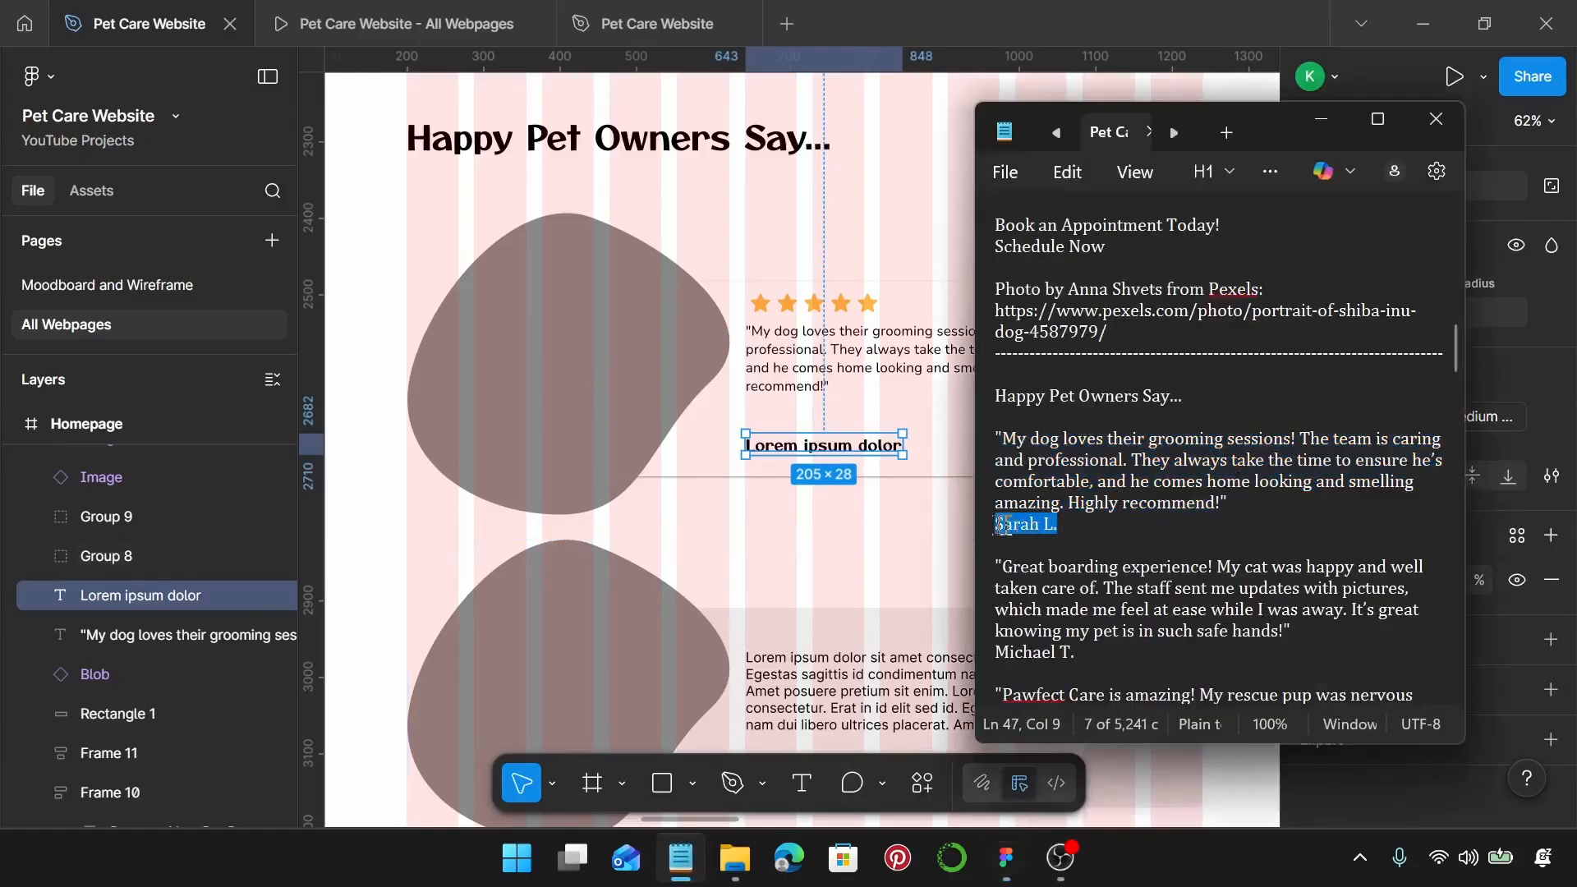
double_click(824, 448)
type("Sarah L.")
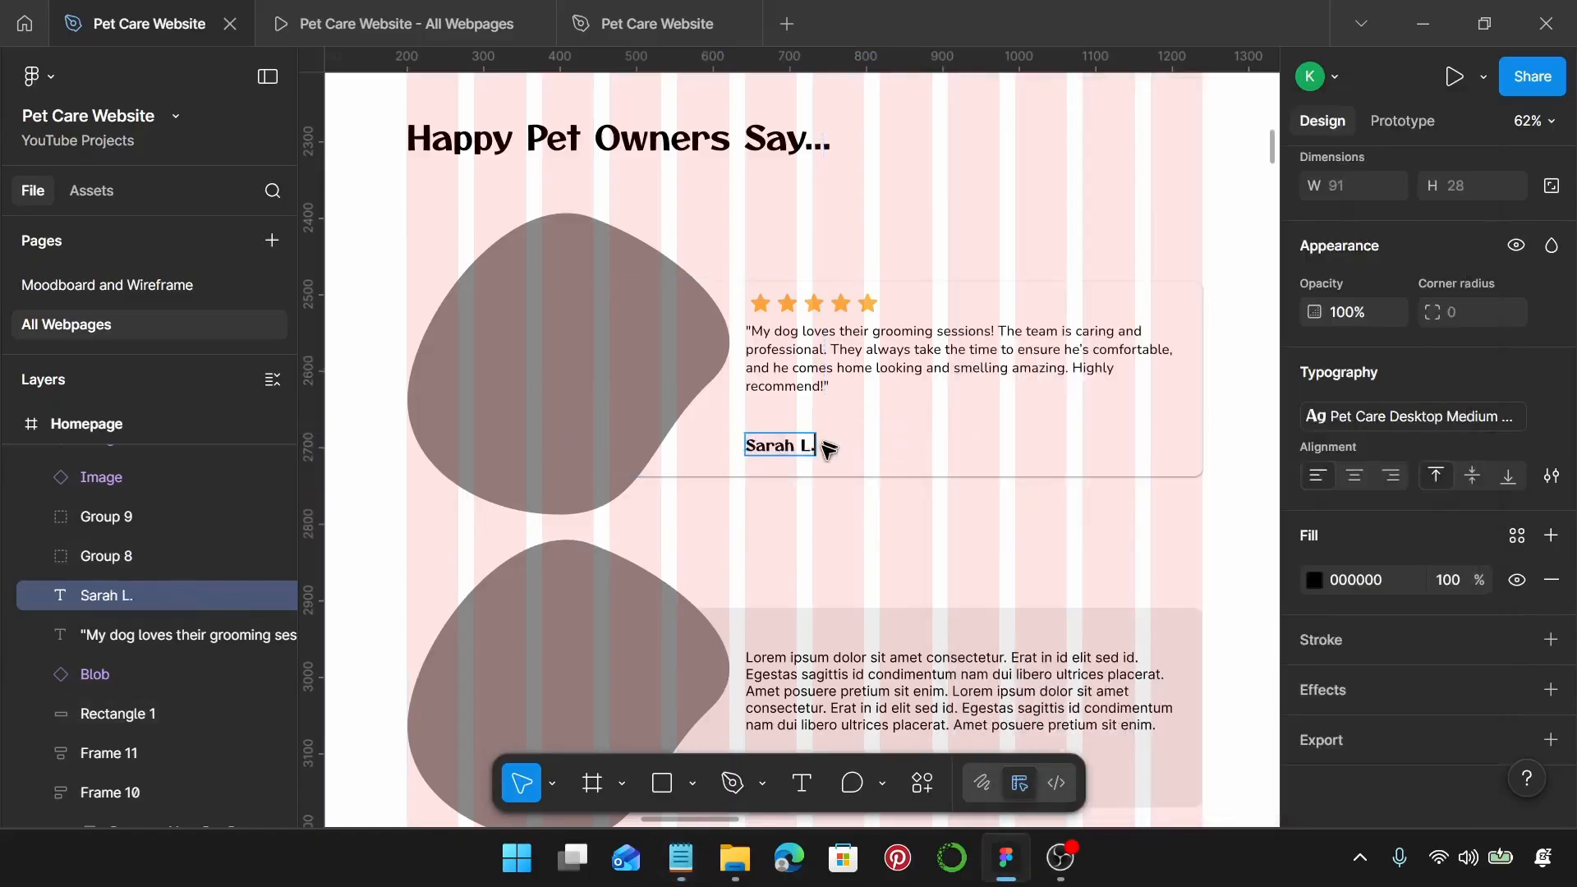
key("Escape")
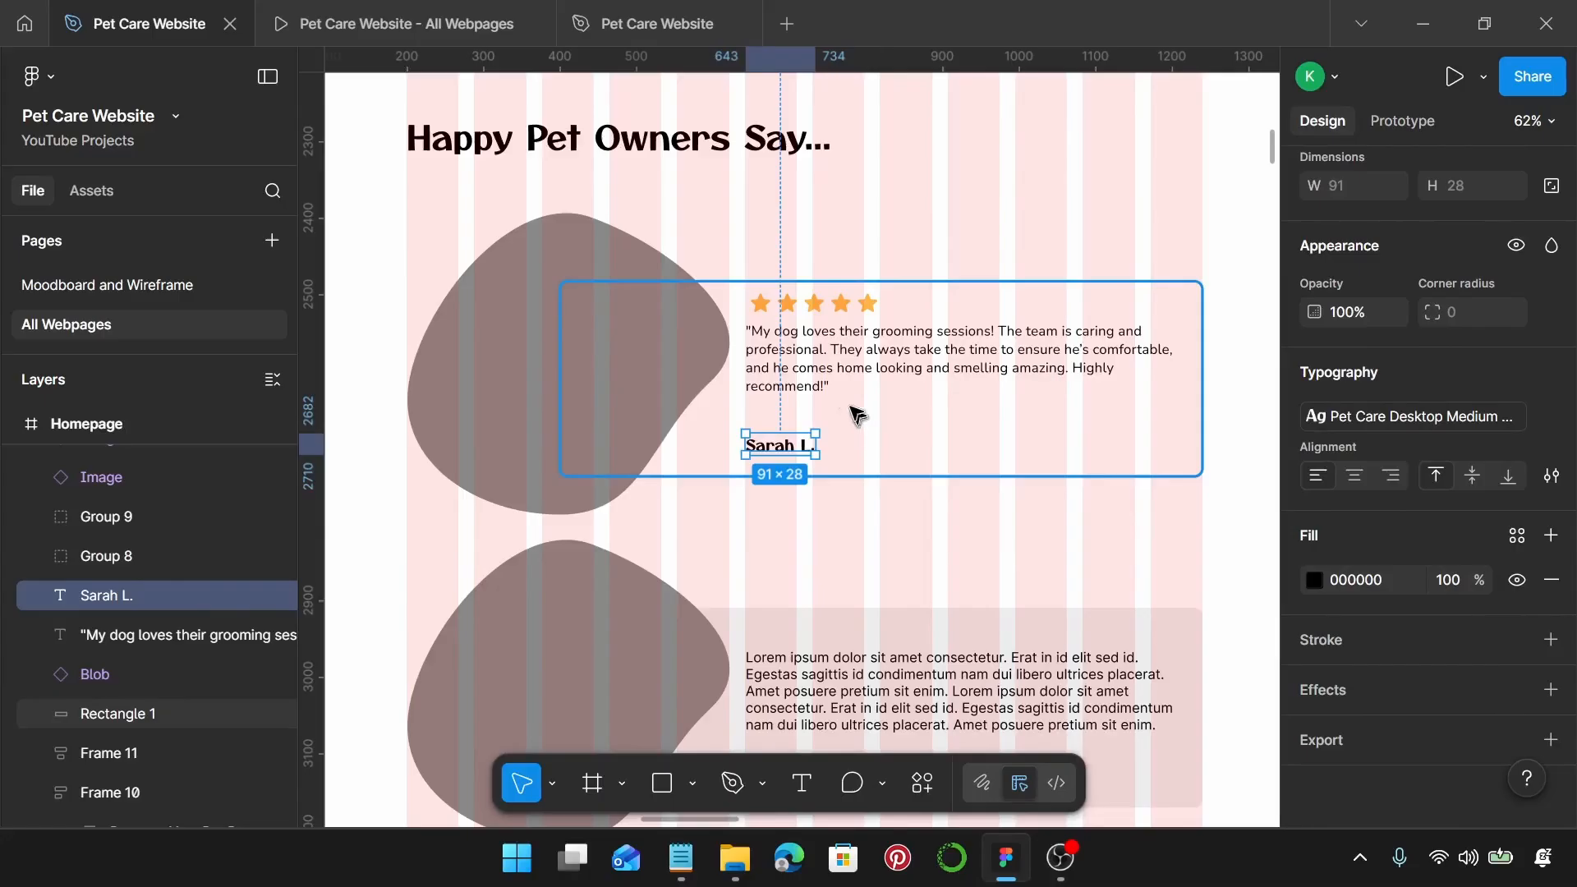
Step: Move the reviewer's name up to about 12 px below the quote, at about X 642, Y 2644
left_click(821, 382)
left_click(771, 450)
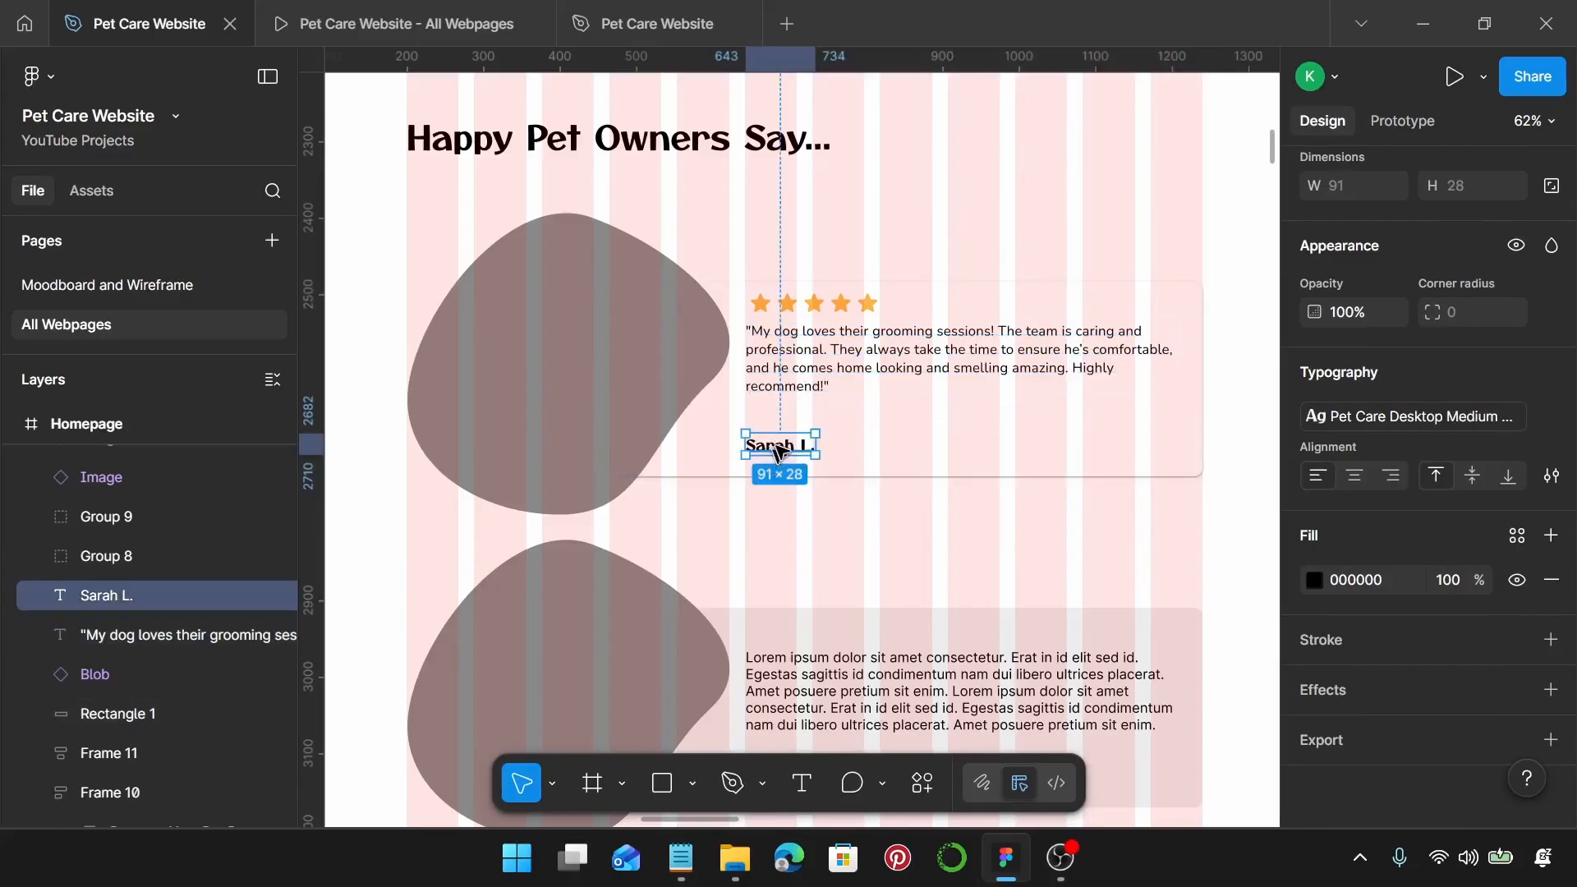
left_click_drag(784, 446, 775, 386)
scroll(776, 386, "up", 5)
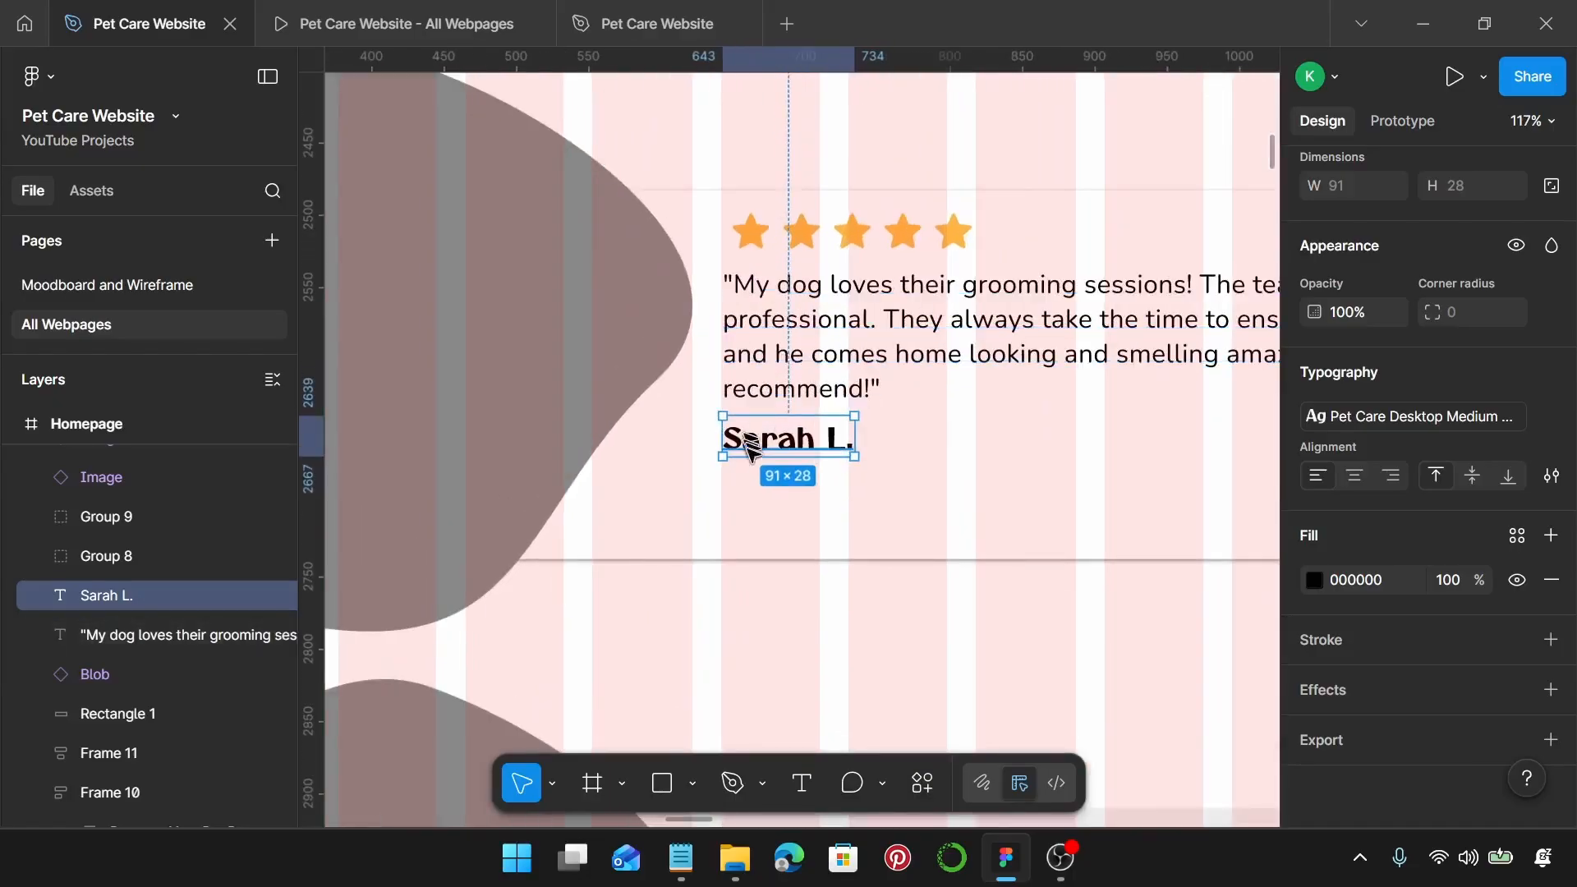
scroll(746, 450, "up", 3)
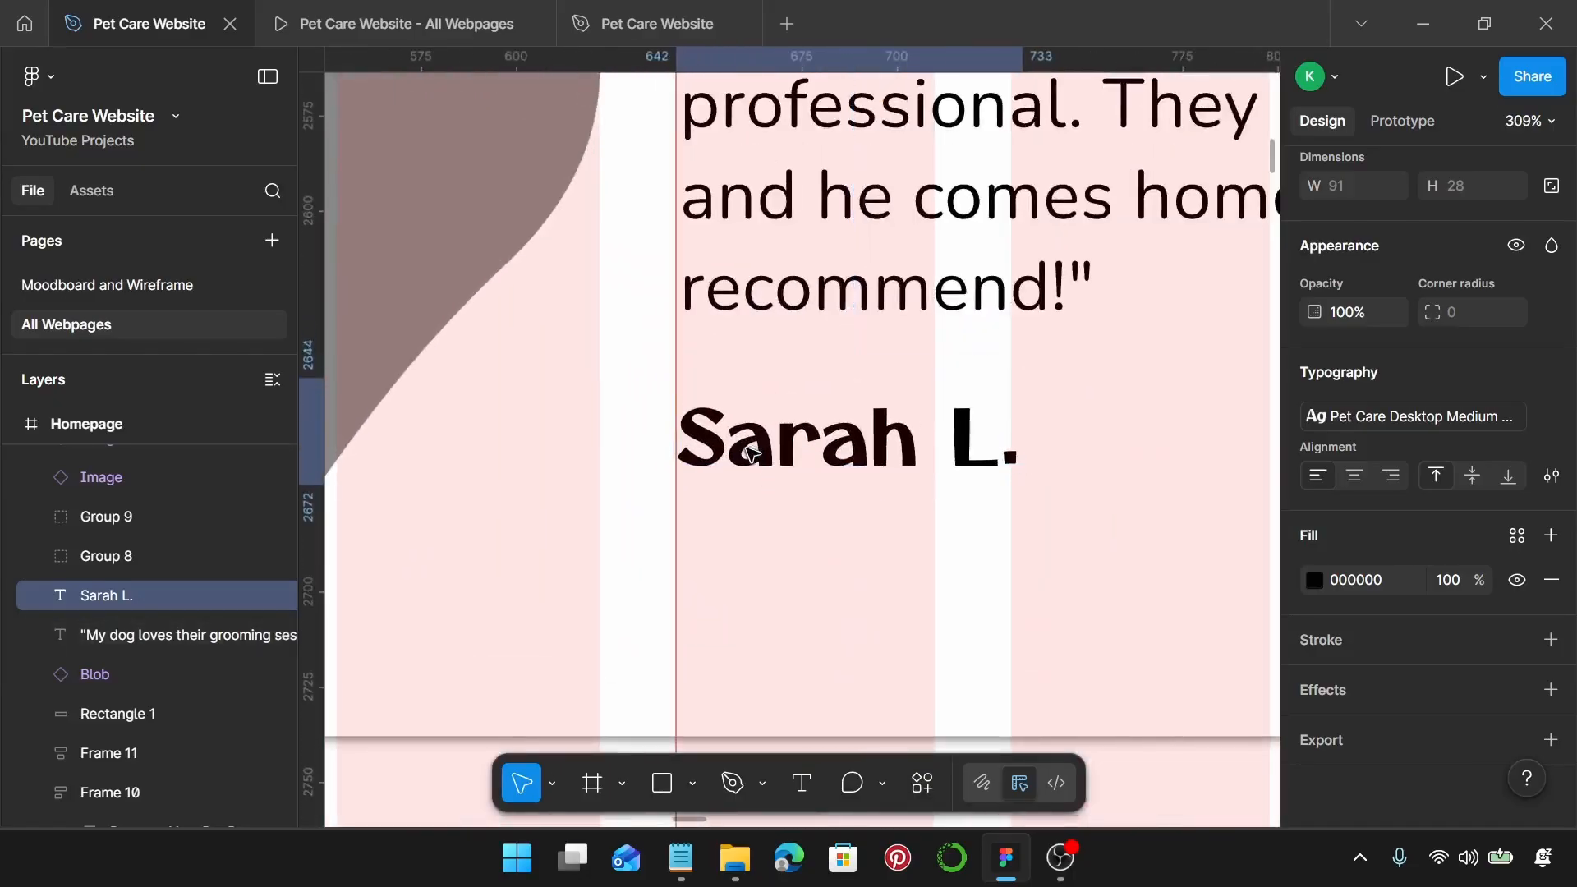
scroll(796, 254, "up", 4)
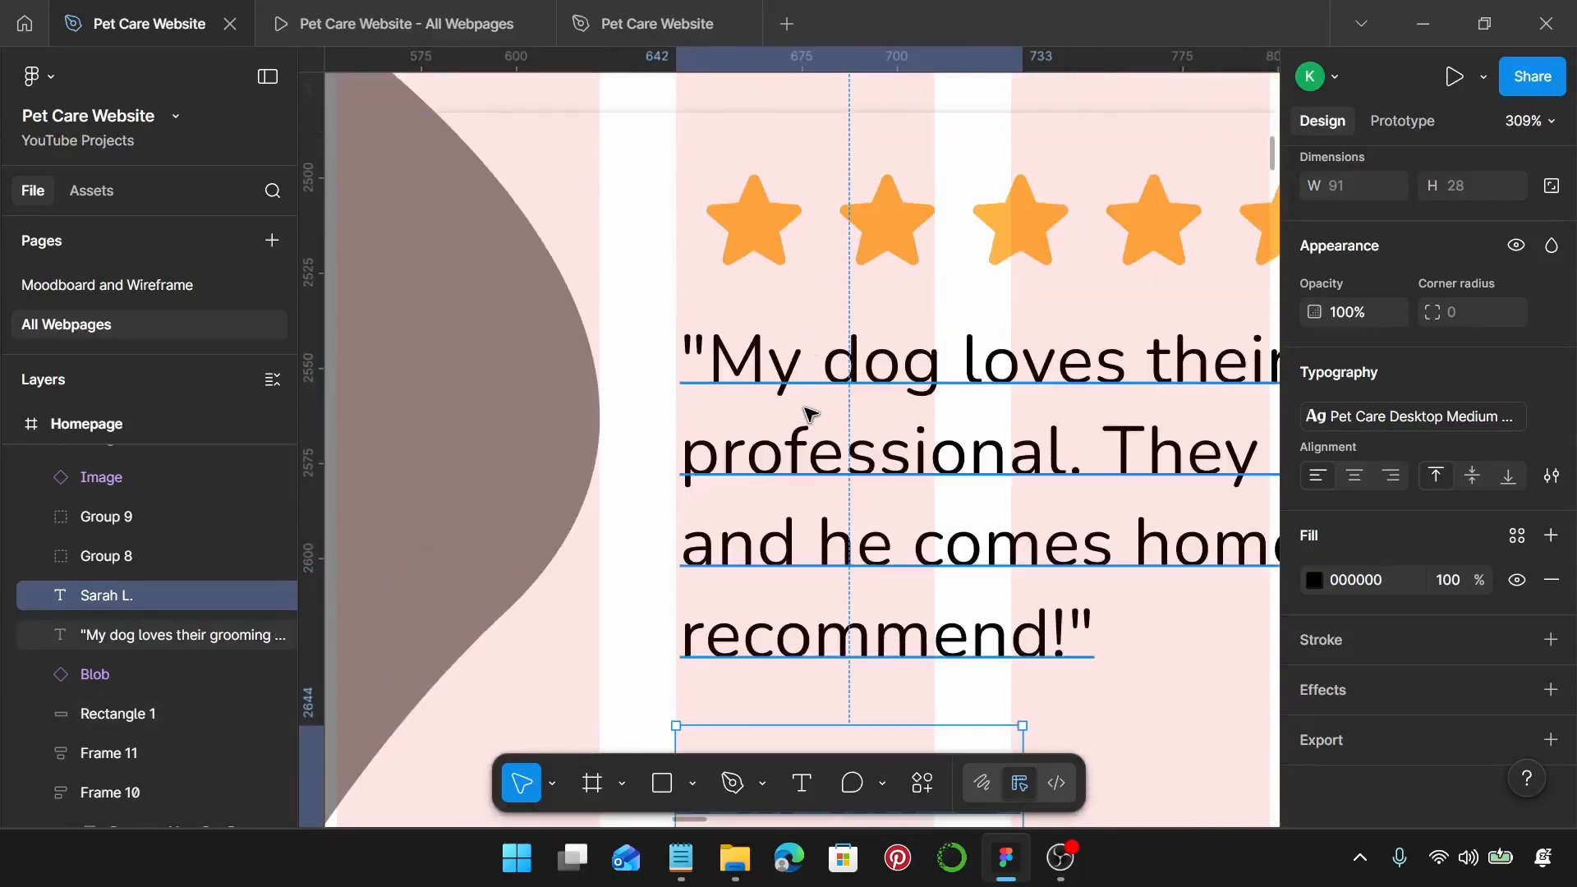
scroll(809, 414, "down", 6)
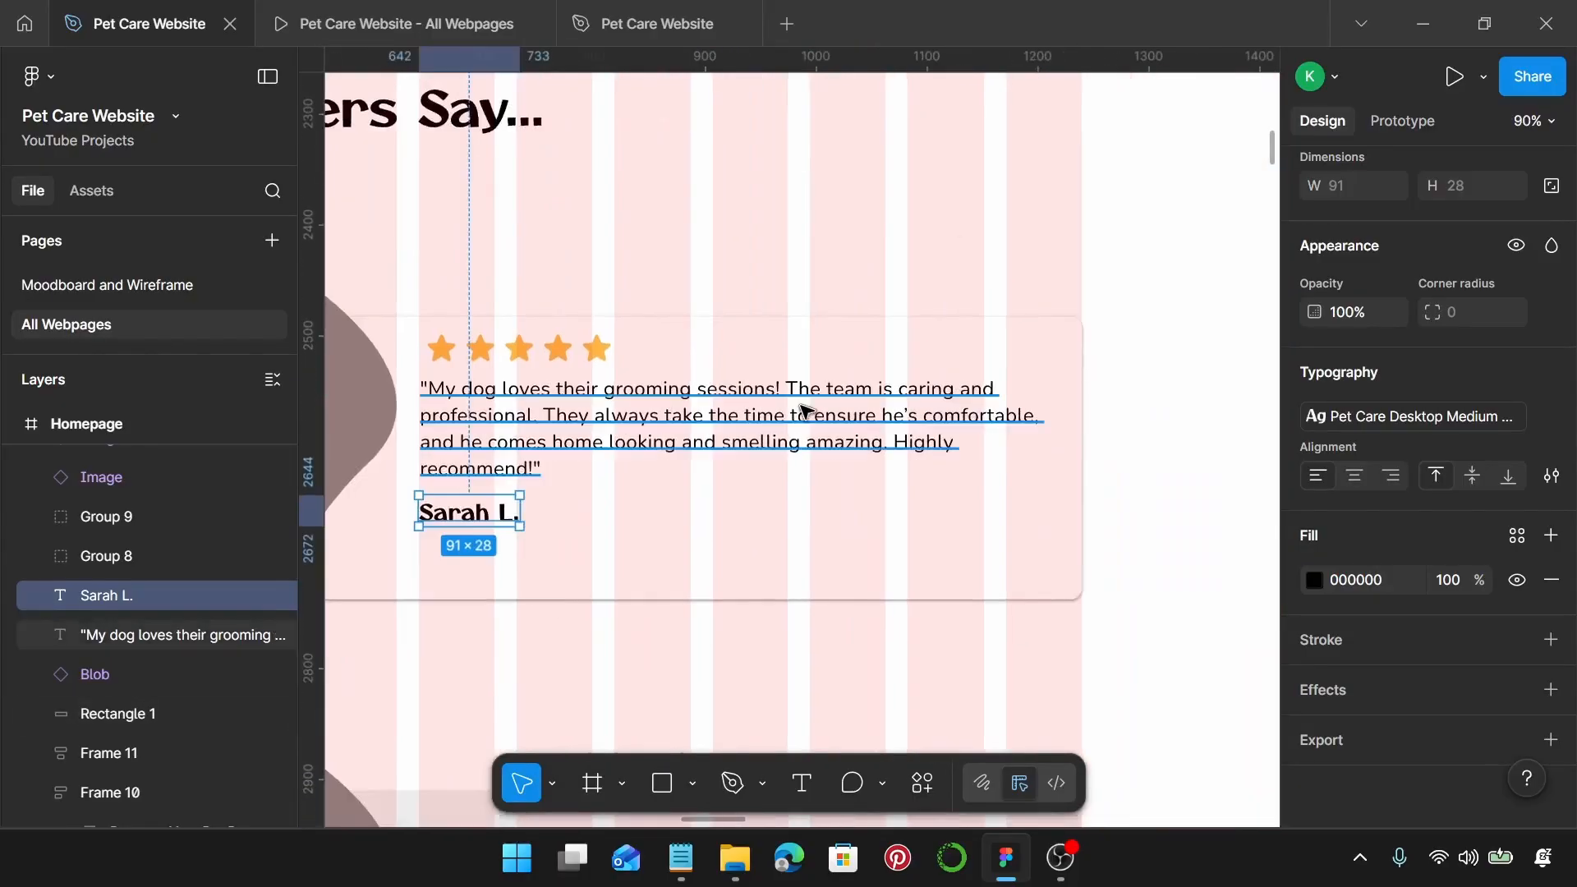
Step: Wrap the first testimonial's stars, quote and reviewer name in a vertical auto layout with middle-left alignment
scroll(802, 415, "down", 4)
scroll(698, 443, "left", 3)
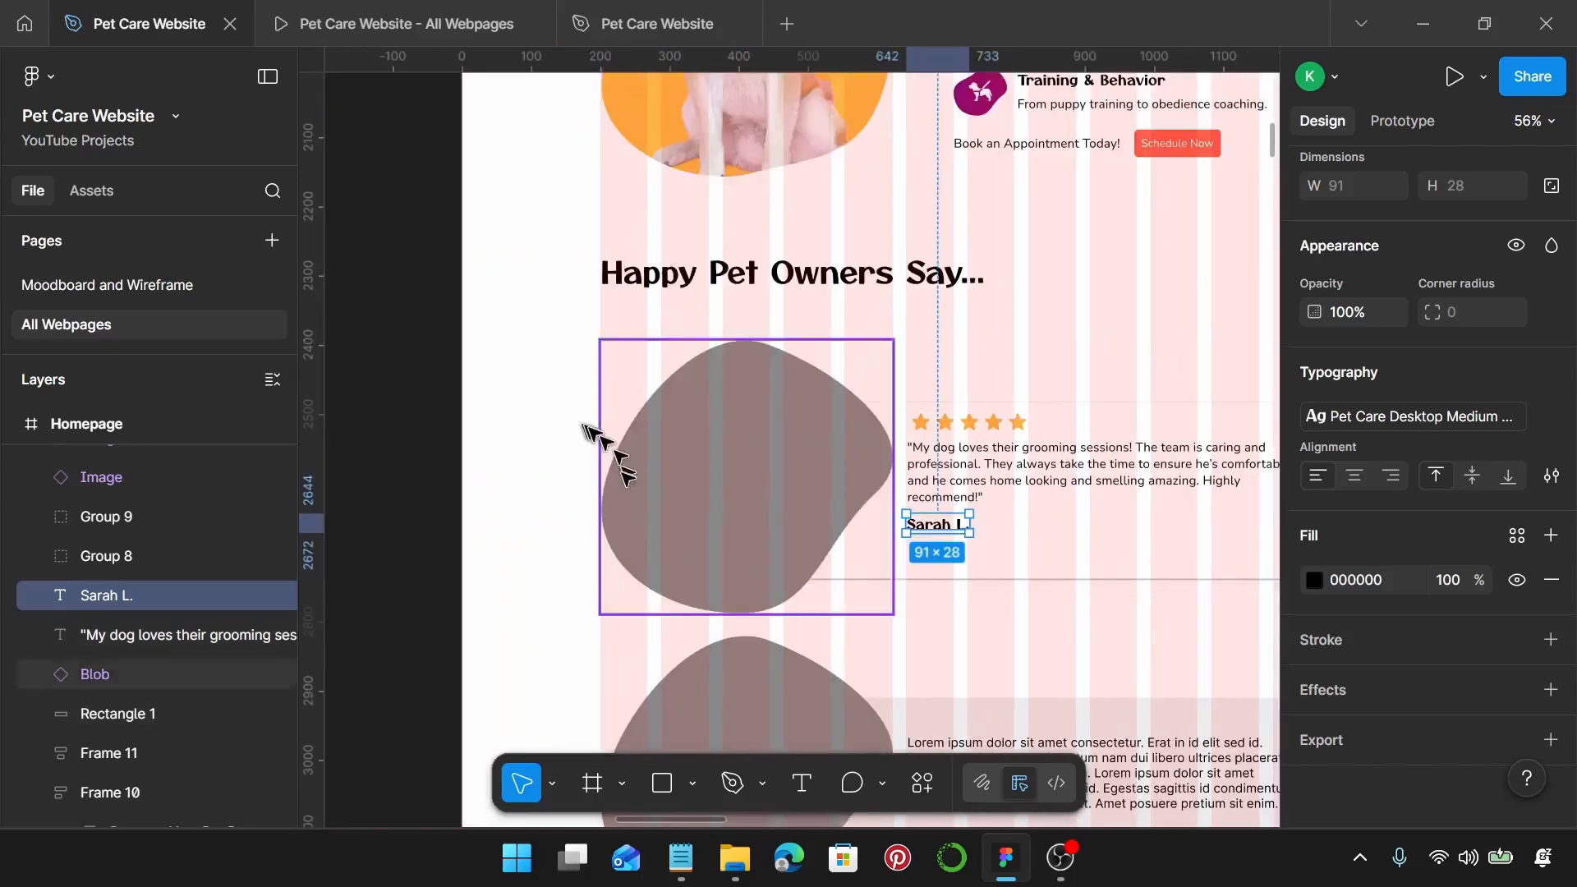
scroll(957, 540, "up", 1)
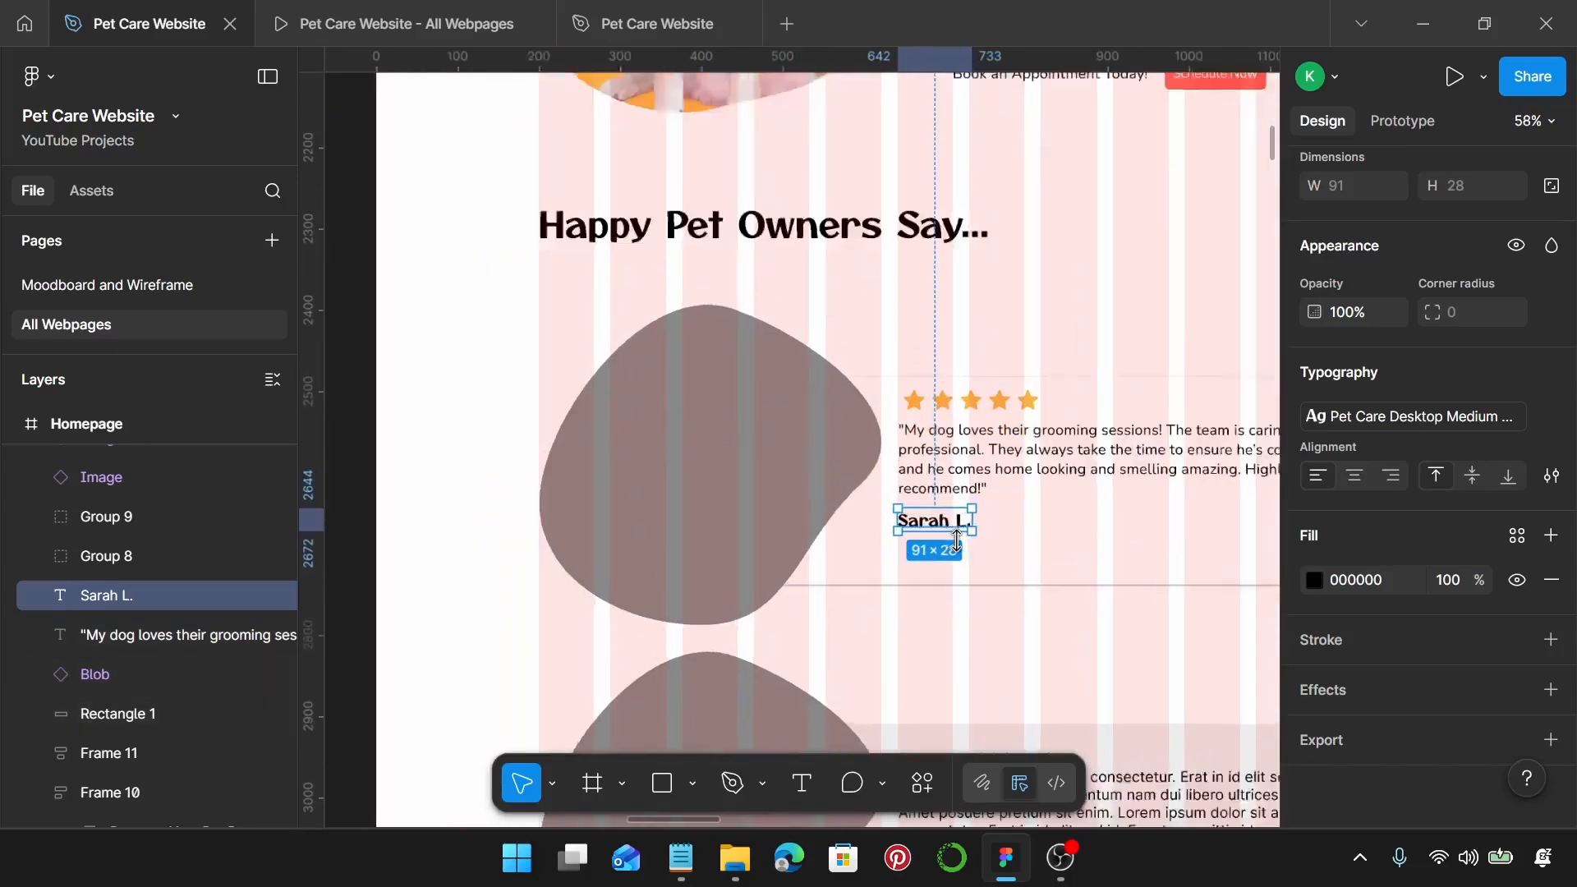
scroll(957, 541, "up", 2)
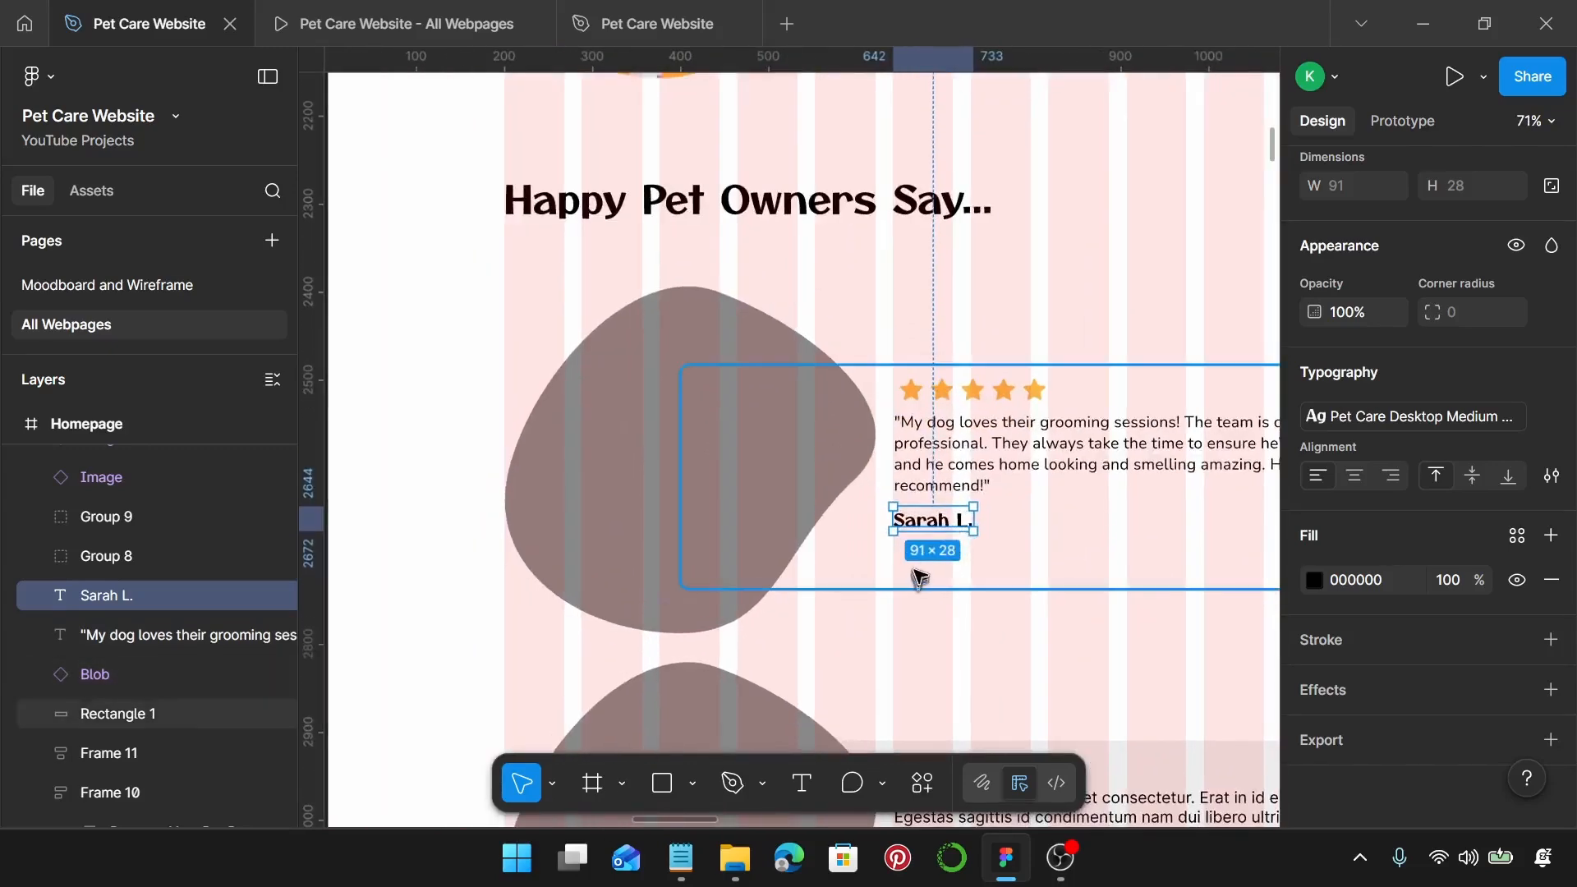
left_click(936, 467, "shift")
left_click(944, 389, "shift")
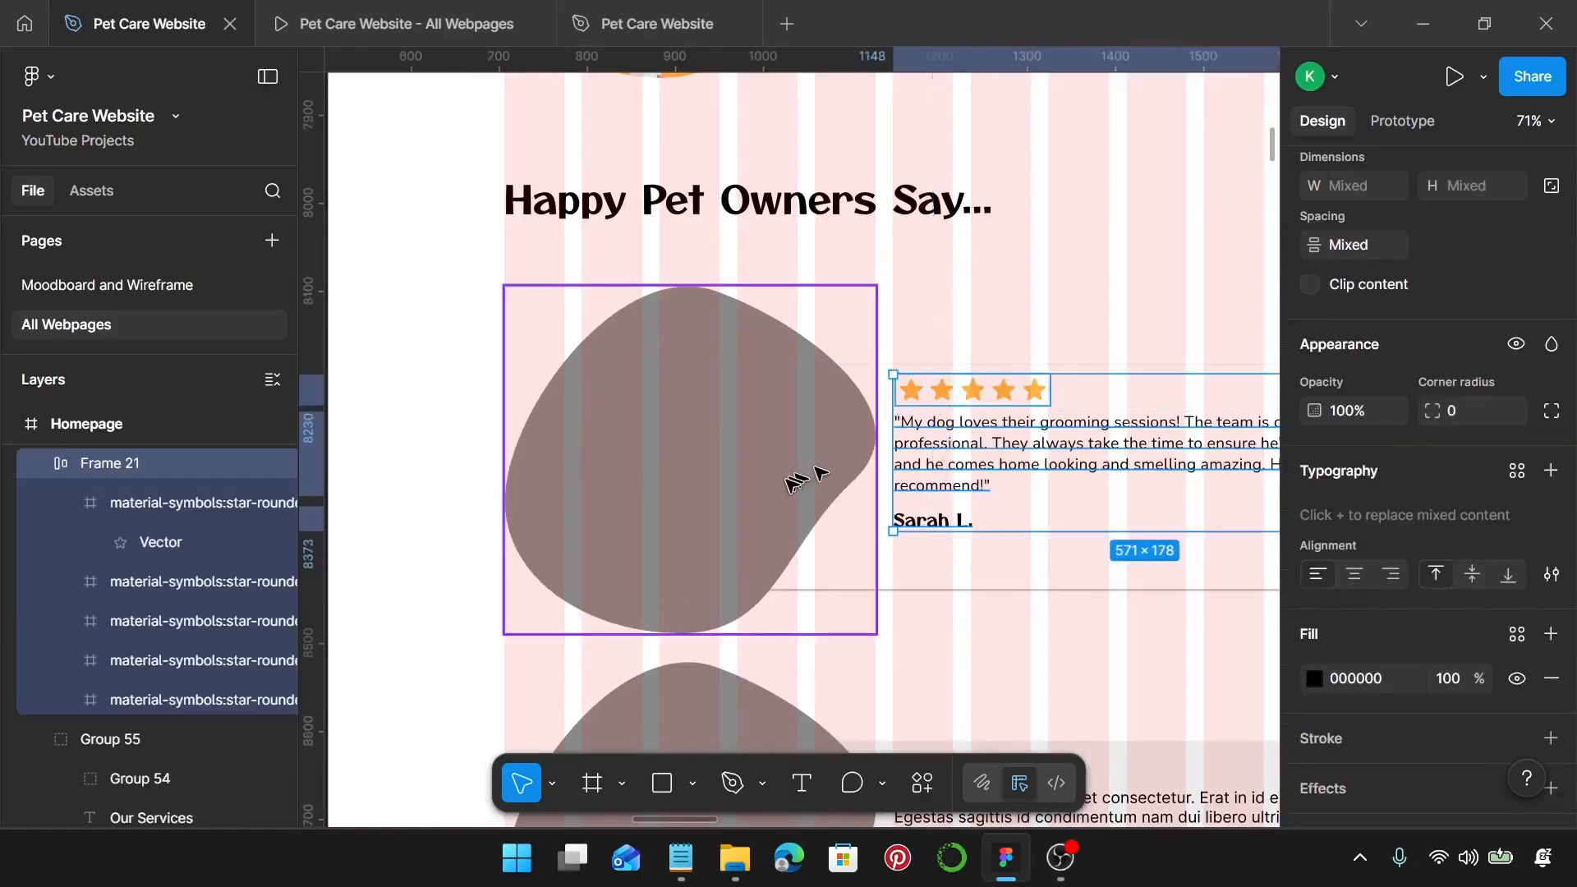
key("shift+a")
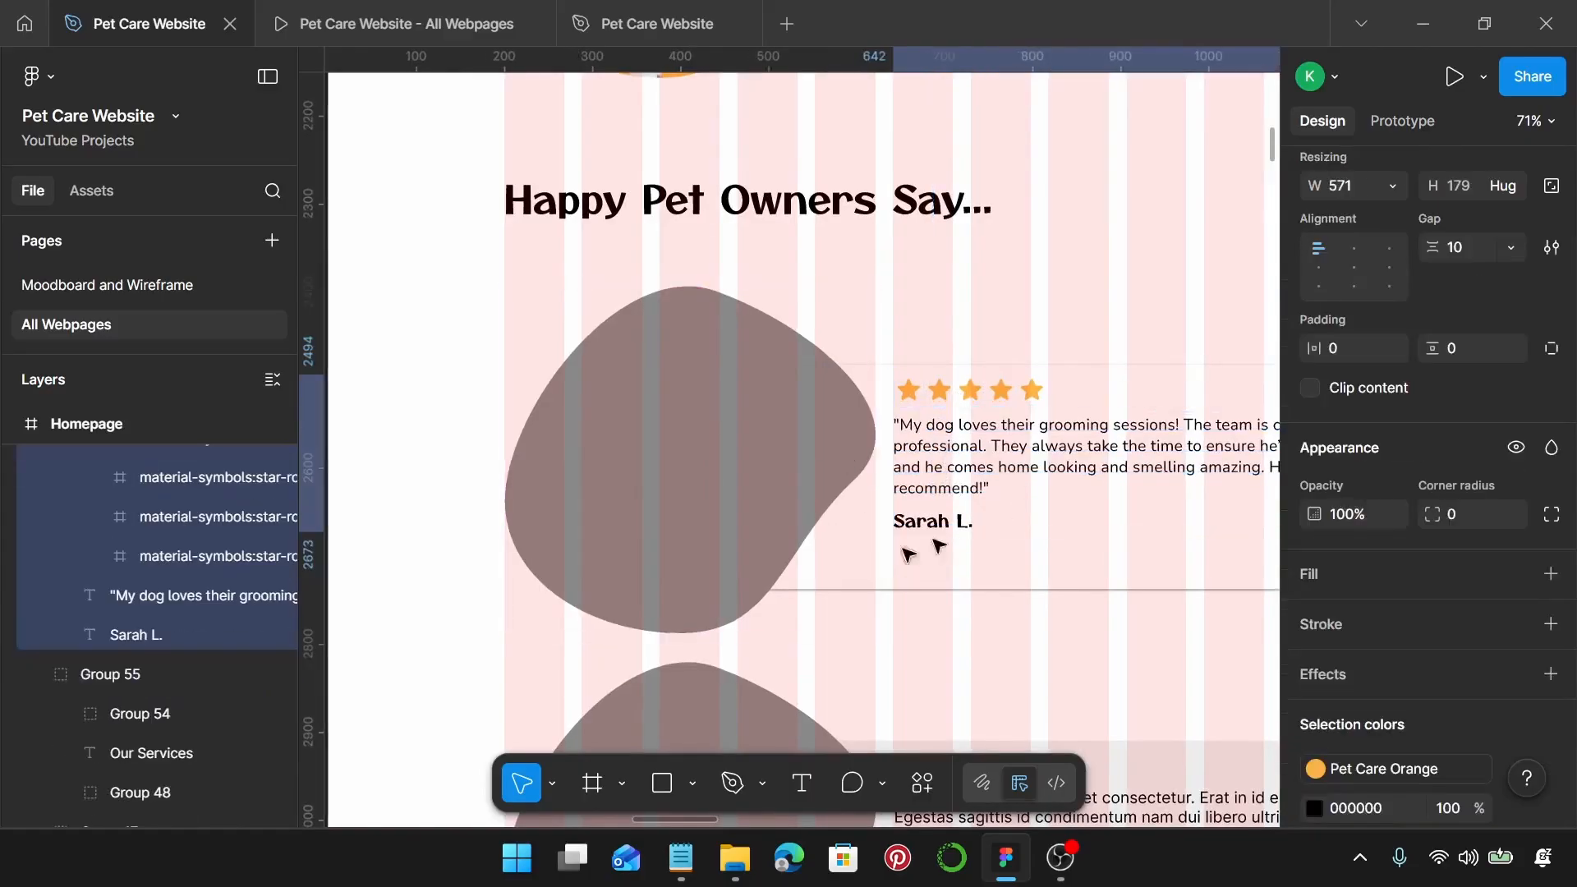
left_click(1320, 267)
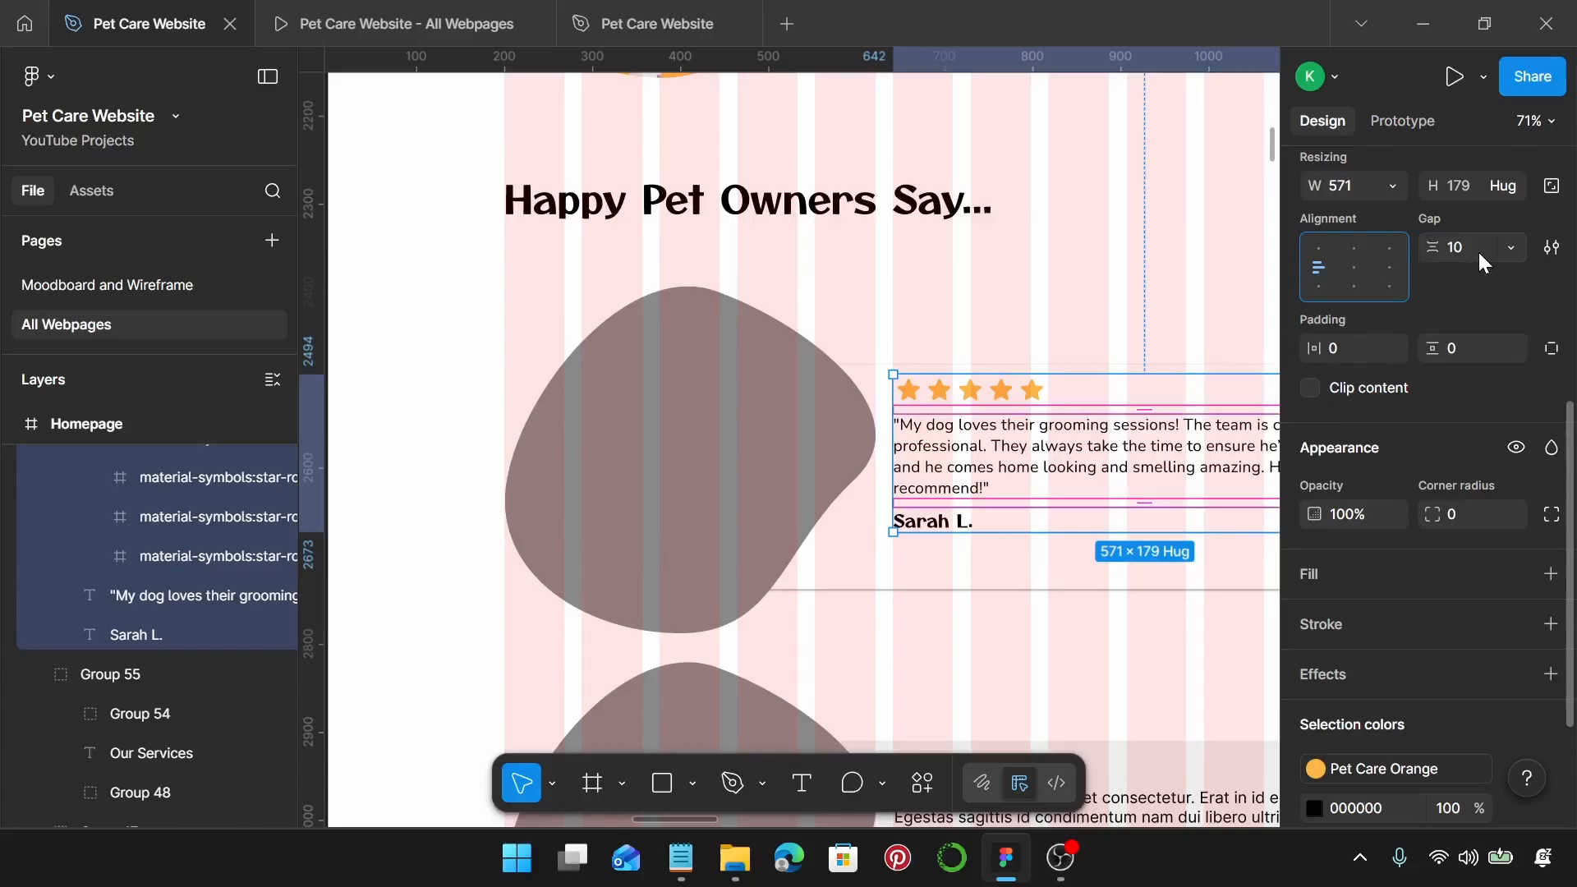
Step: Move the first testimonial's text frame down inside its card to about Y 2521
scroll(1059, 501, "down", 3)
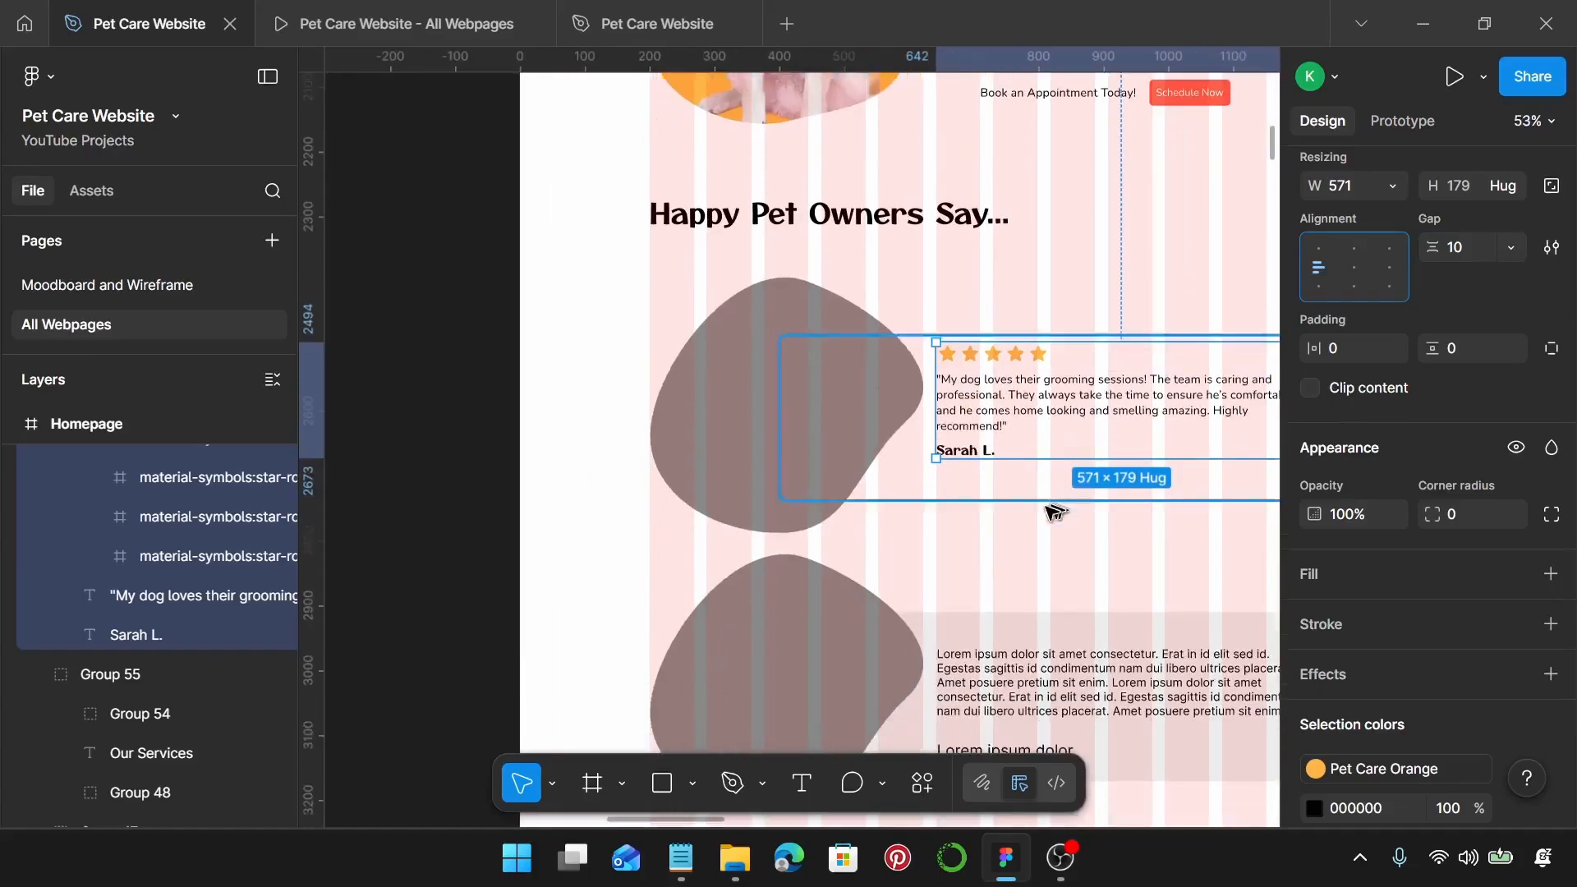
scroll(1056, 511, "down", 1)
left_click(1017, 530)
left_click(1032, 404)
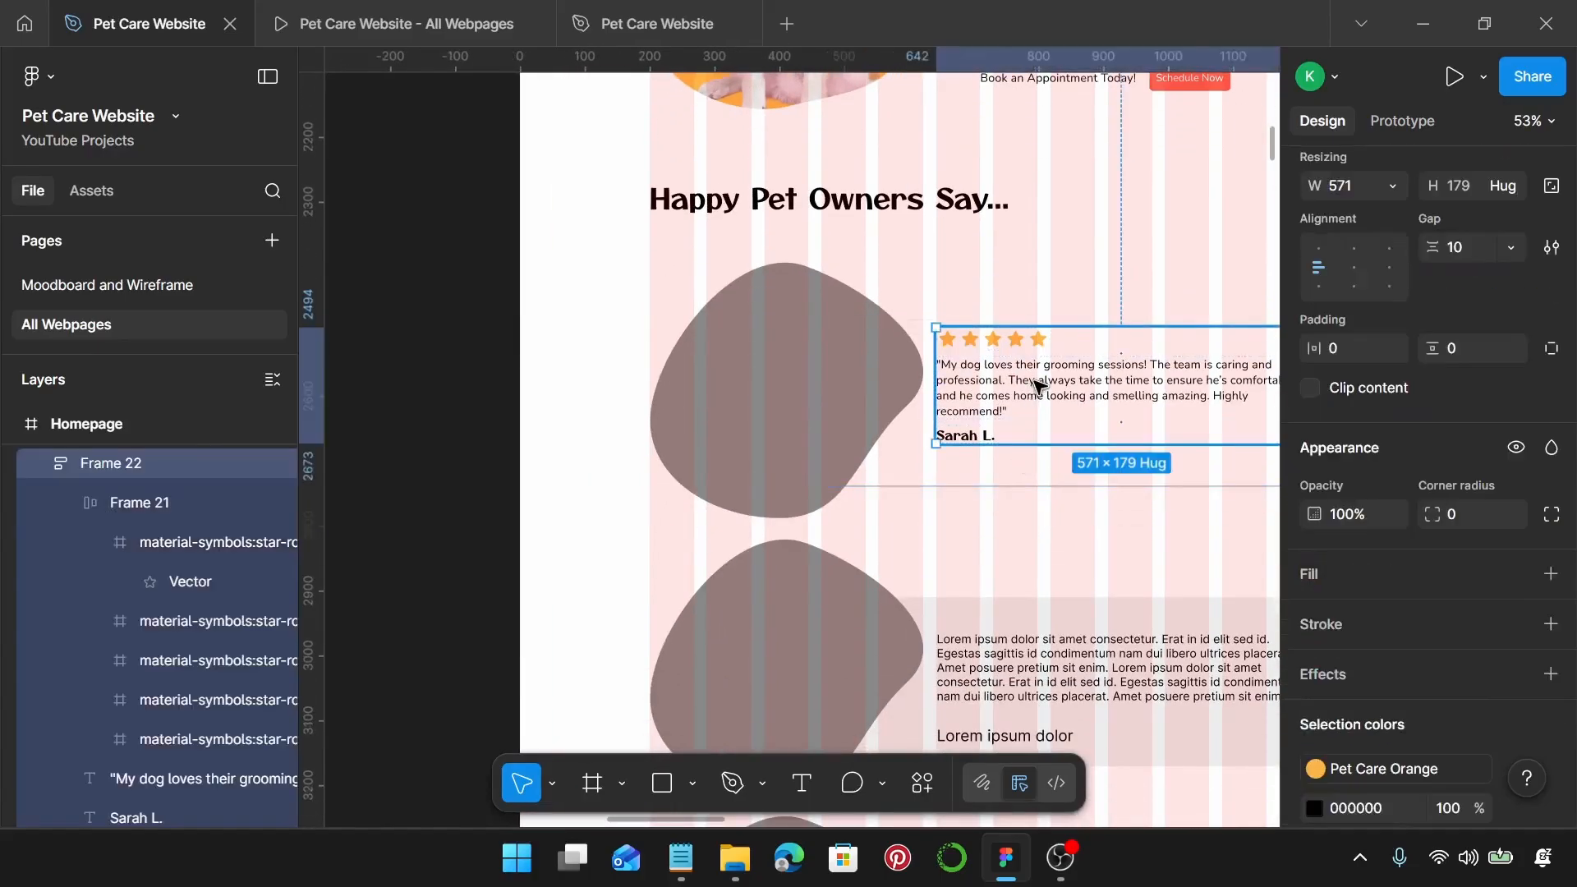
left_click_drag(1039, 390, 1039, 403)
scroll(1036, 402, "right", 3)
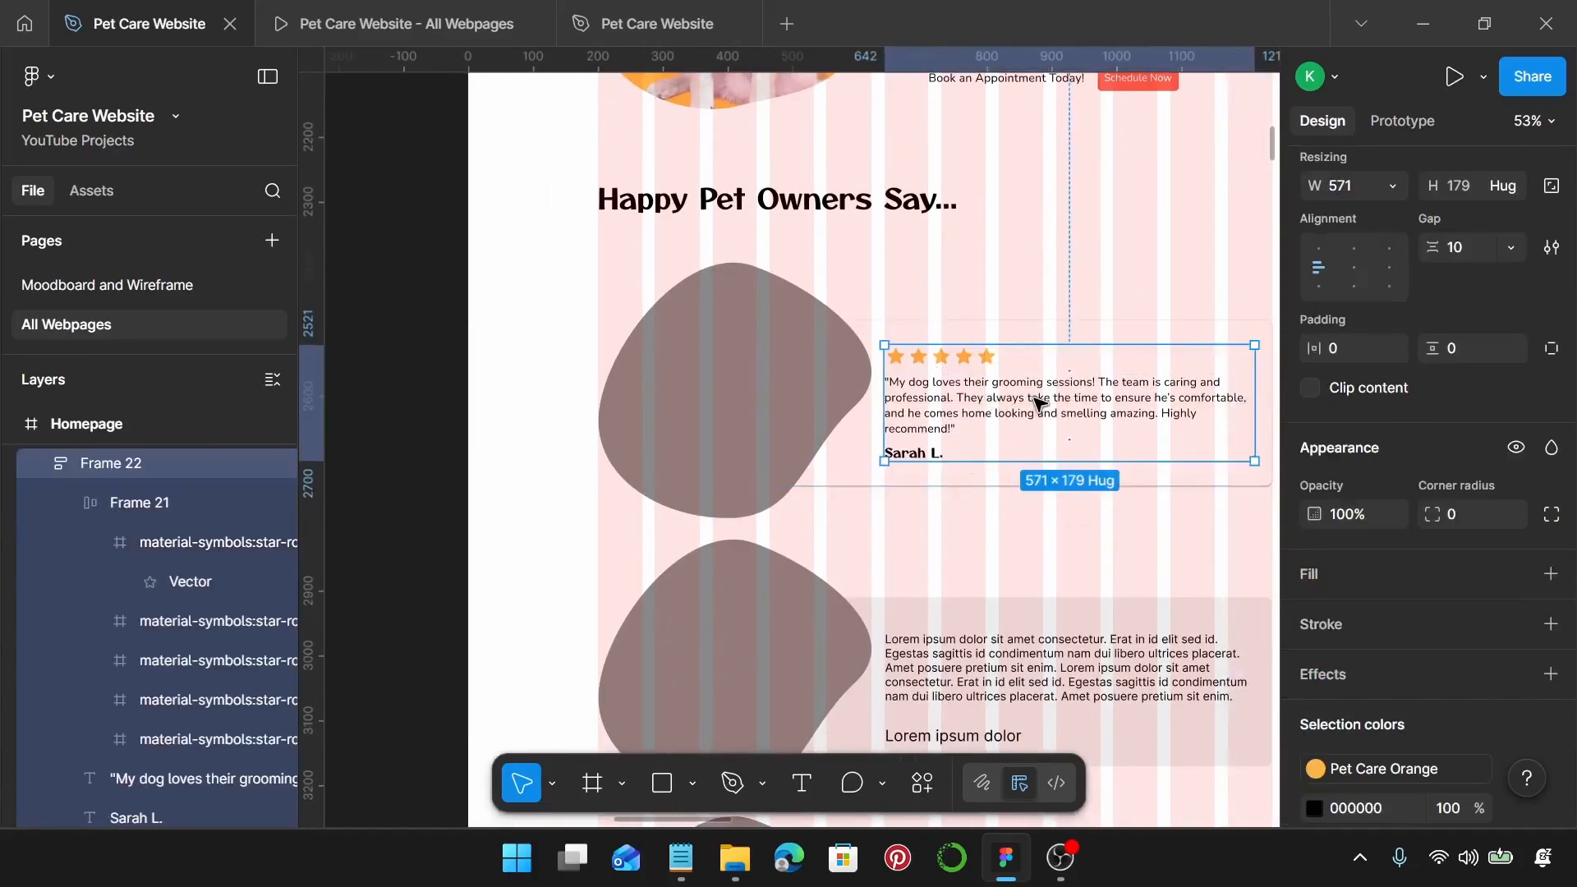
scroll(849, 339, "up", 8)
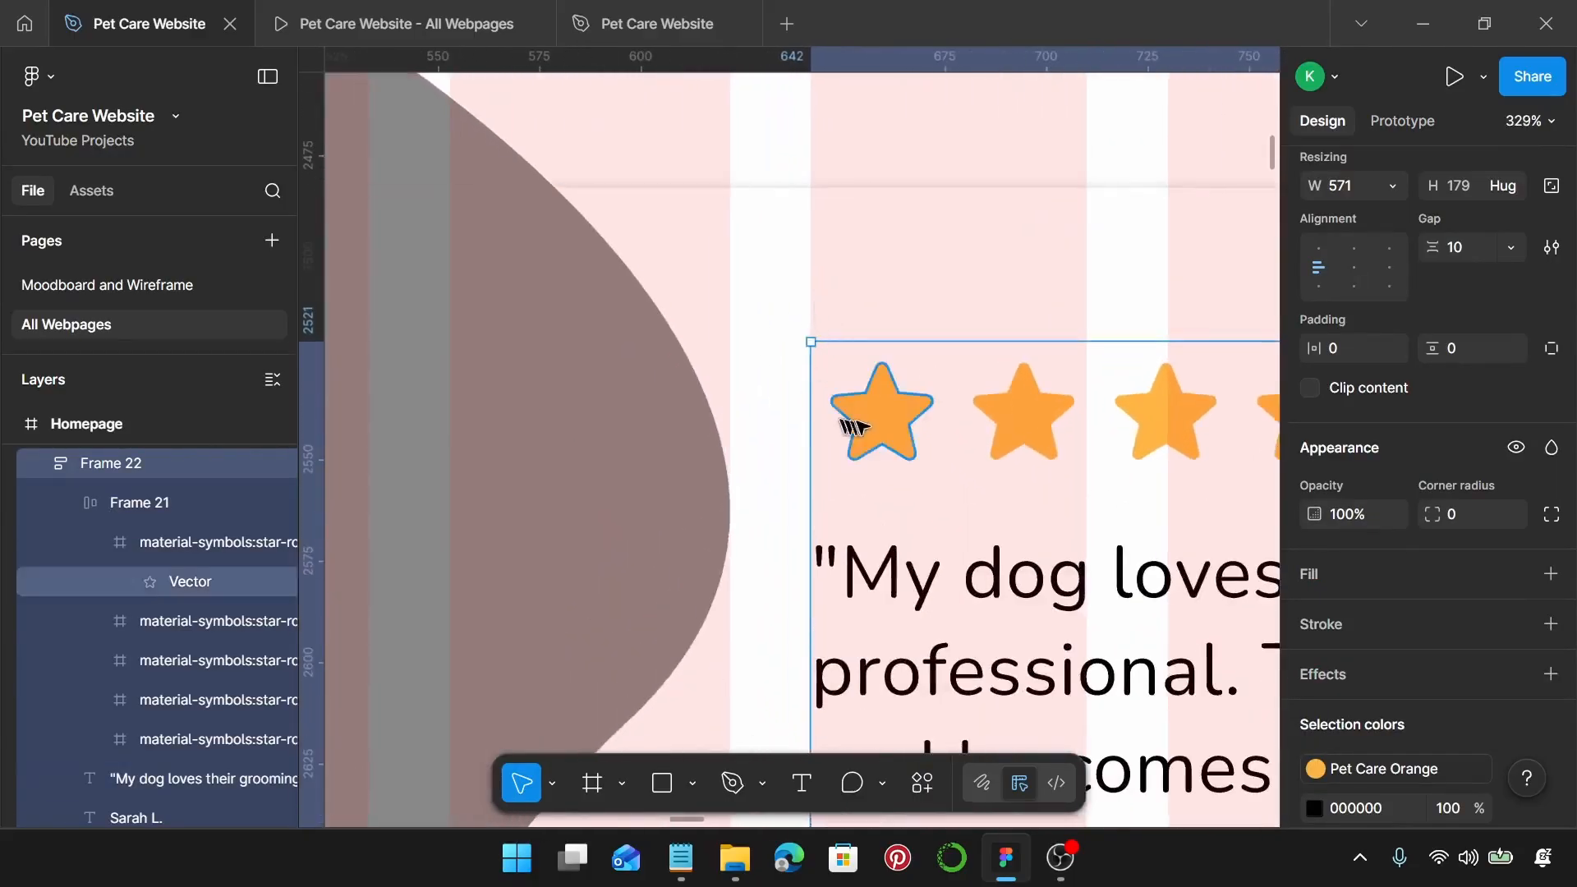
scroll(855, 422, "down", 8)
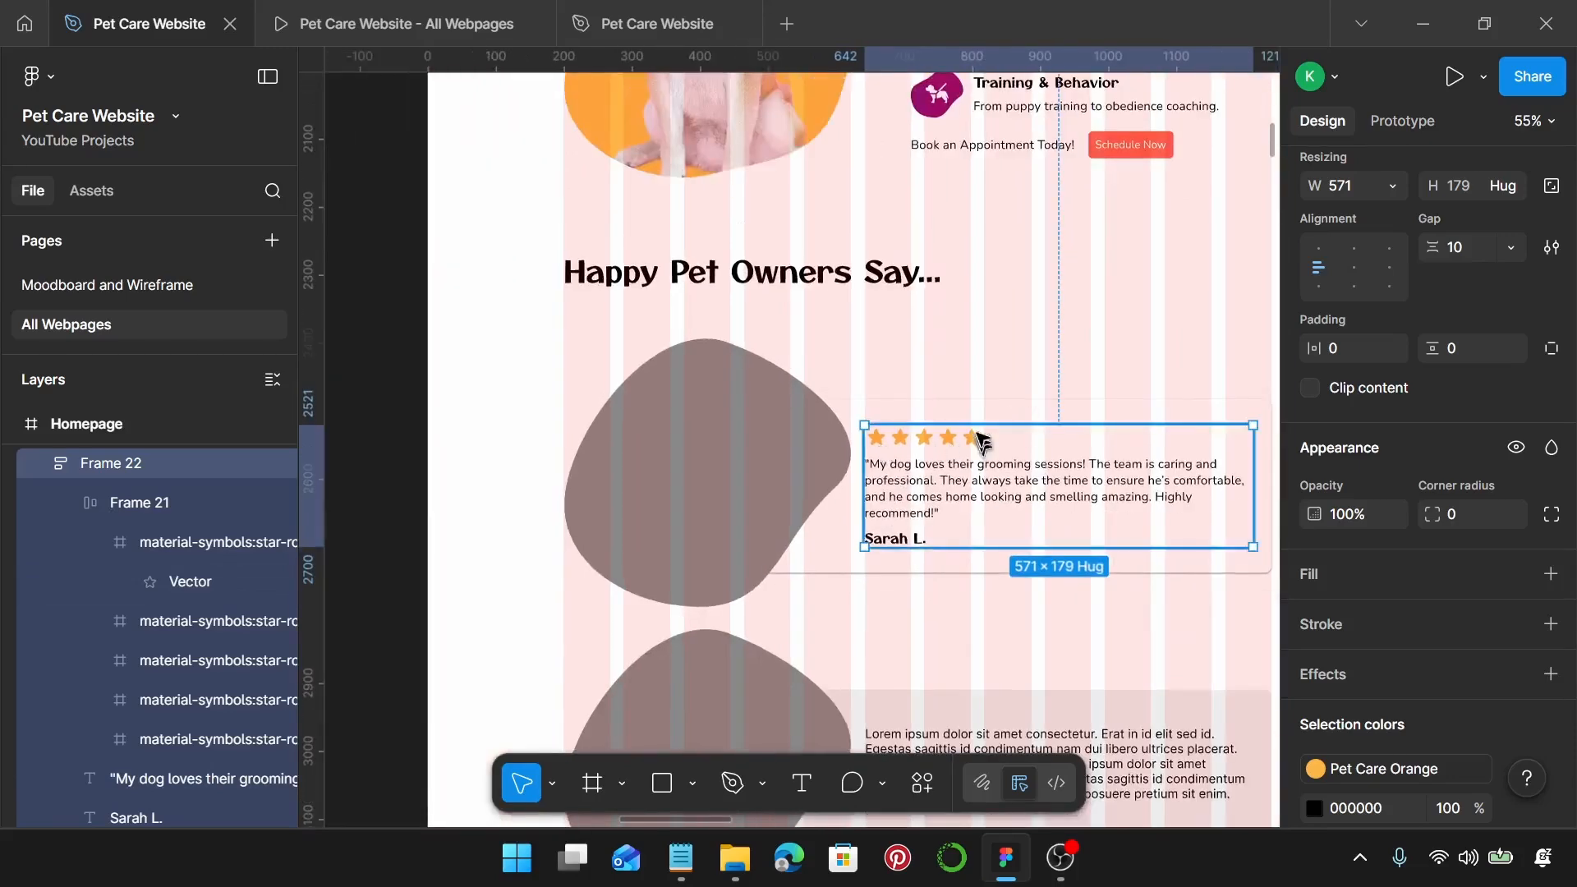
Step: Replace the first testimonial's grey blob with the photo group of the woman kissing her golden retriever, removing it from beside the page
scroll(1003, 517, "down", 2)
scroll(1003, 517, "down", 5)
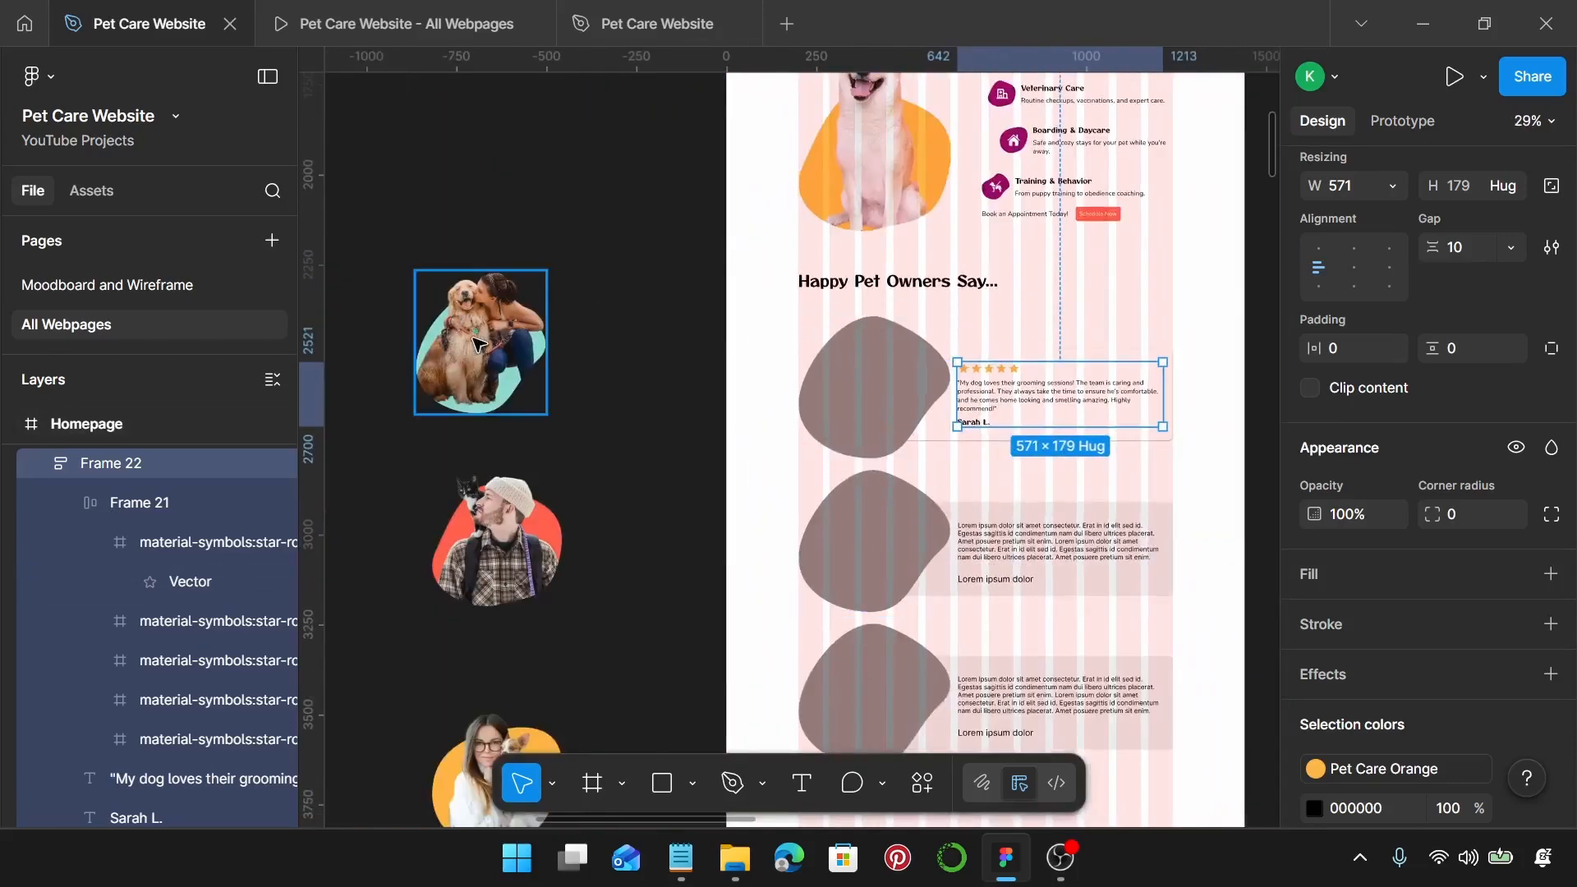
left_click(492, 320)
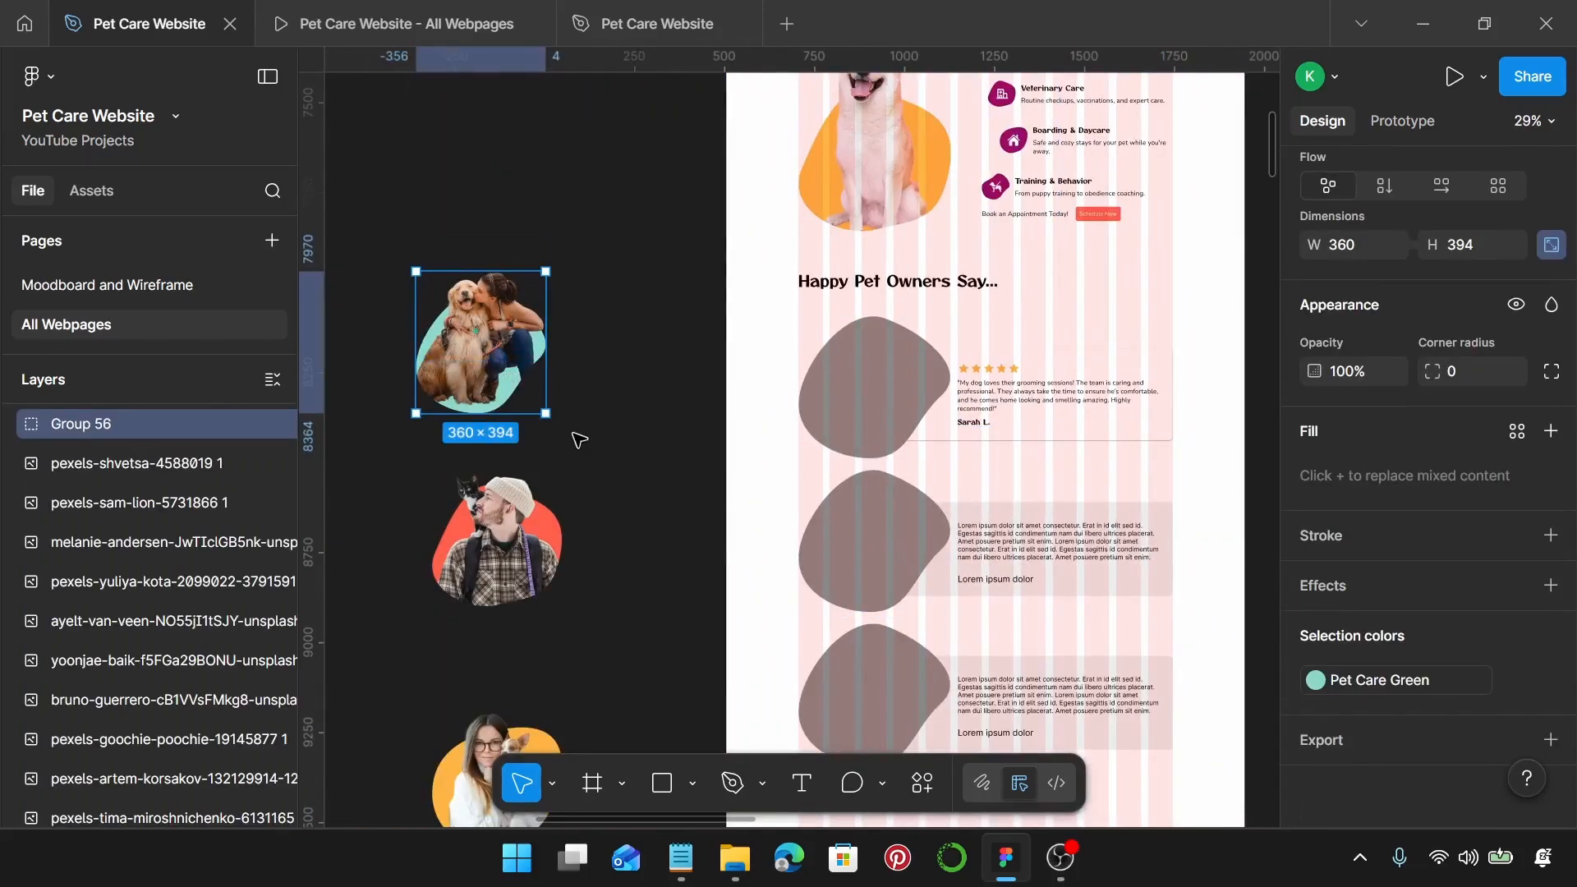
key("ctrl+x")
left_click(821, 380)
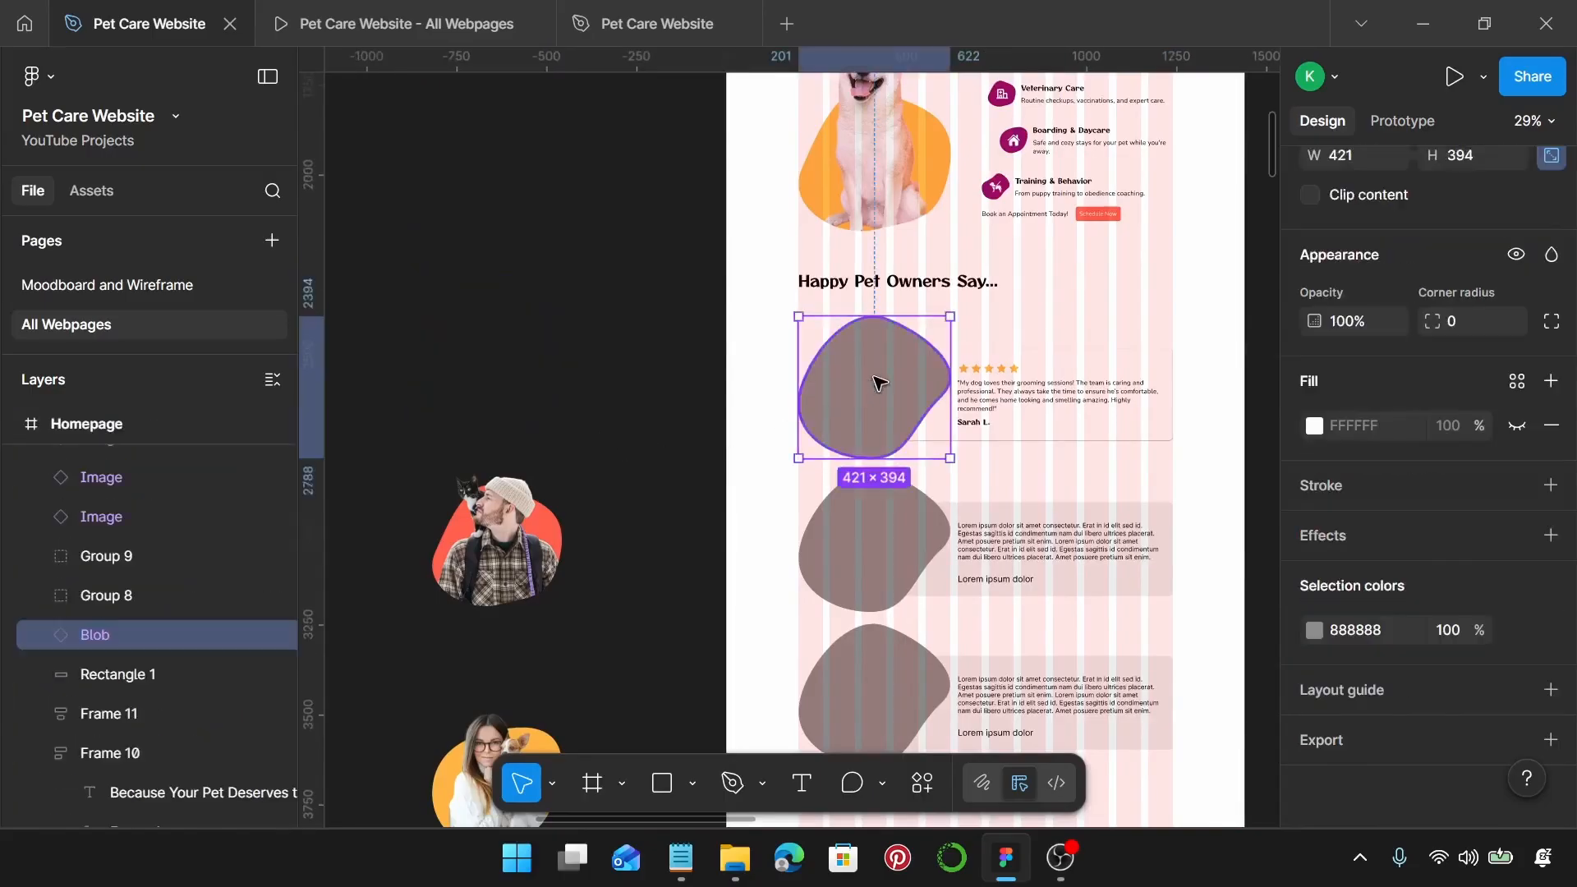
key("ctrl+shift+r")
scroll(875, 379, "up", 5)
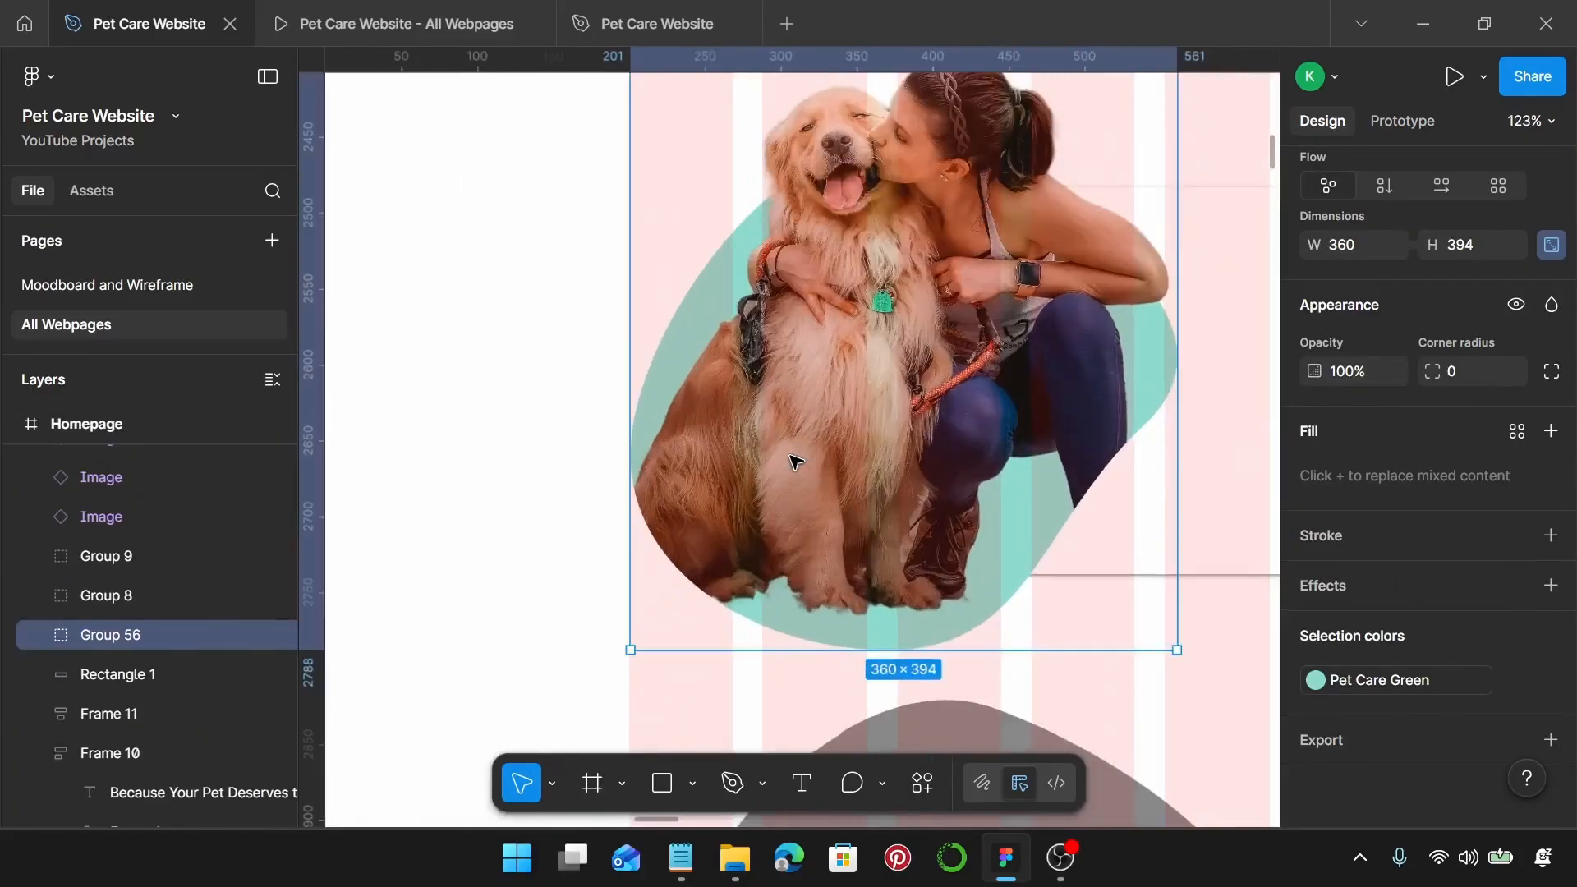
left_click(490, 450)
scroll(714, 472, "up", 4)
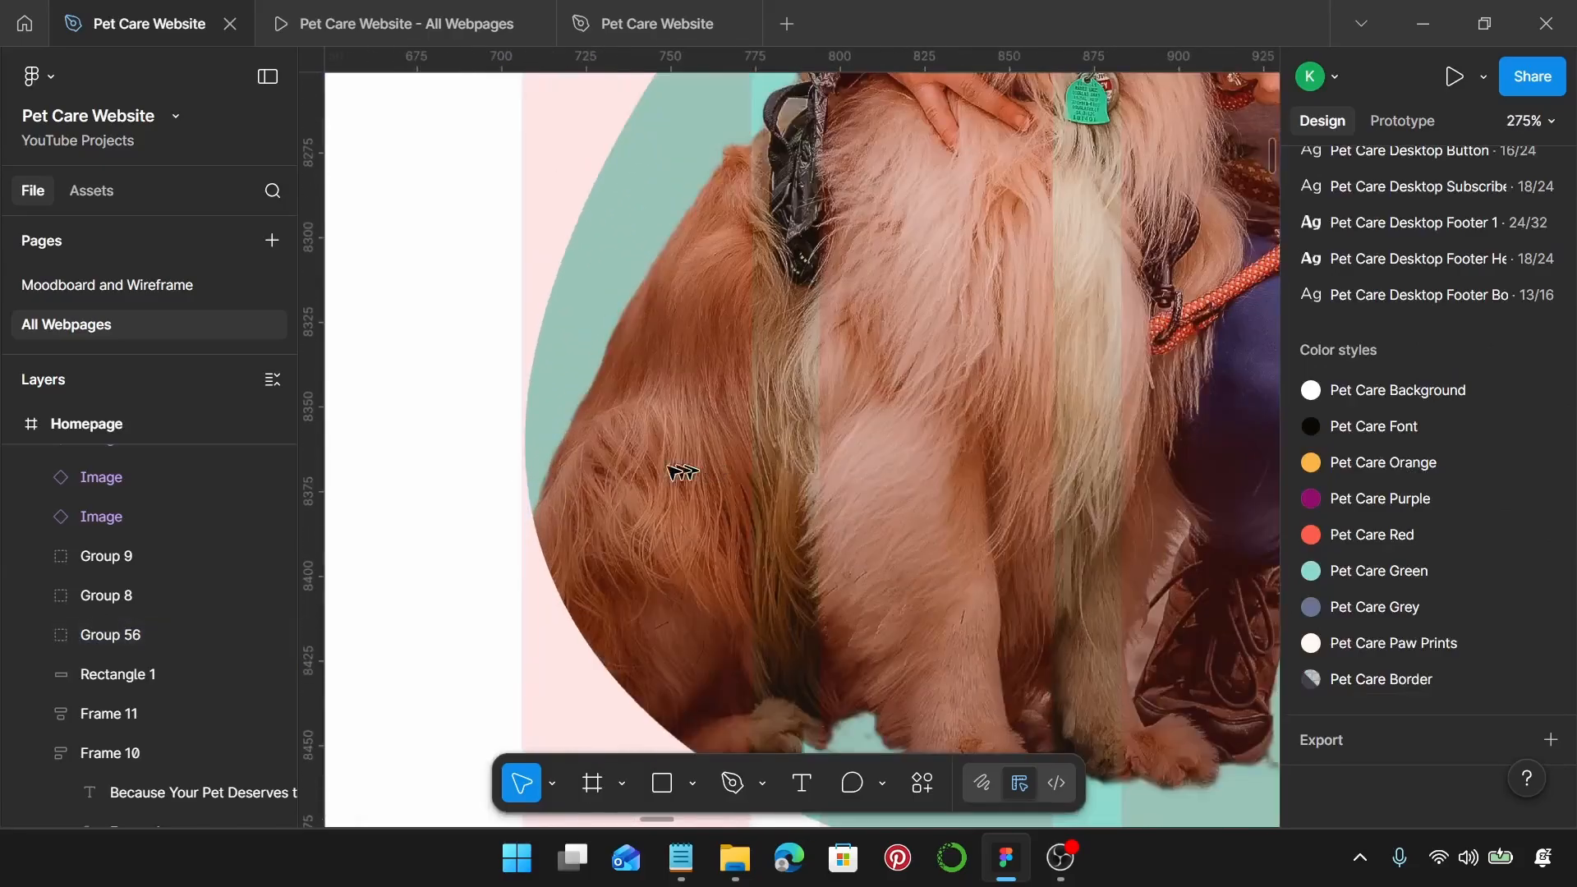
left_click(553, 450)
scroll(509, 456, "down", 8)
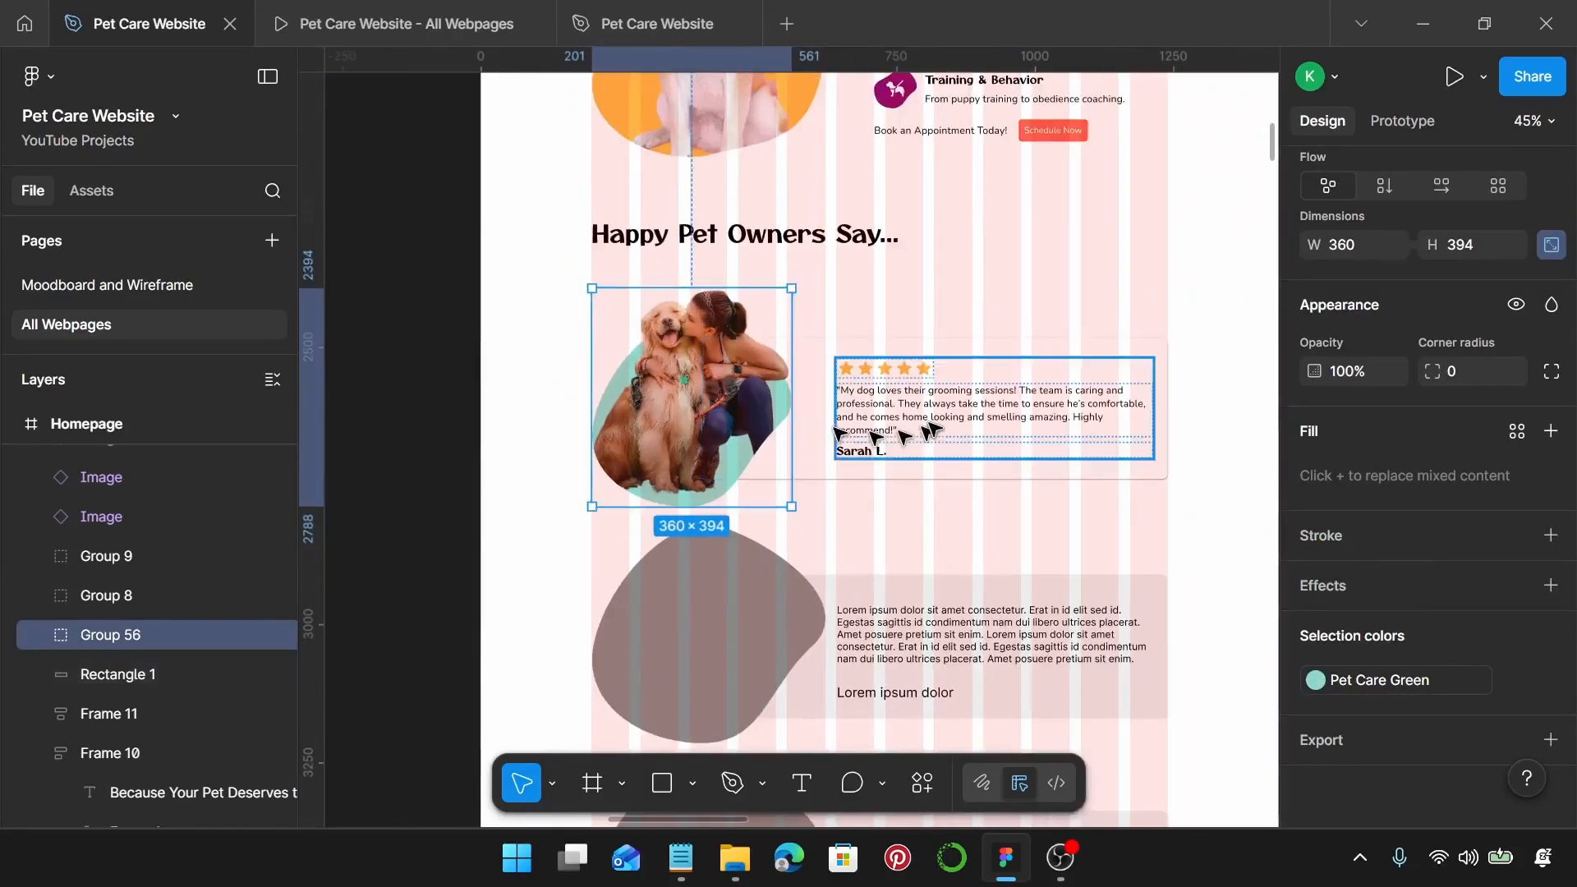
Step: Vertically centre the first testimonial's photo, card and text frame with each other, and group them
scroll(934, 427, "up", 2)
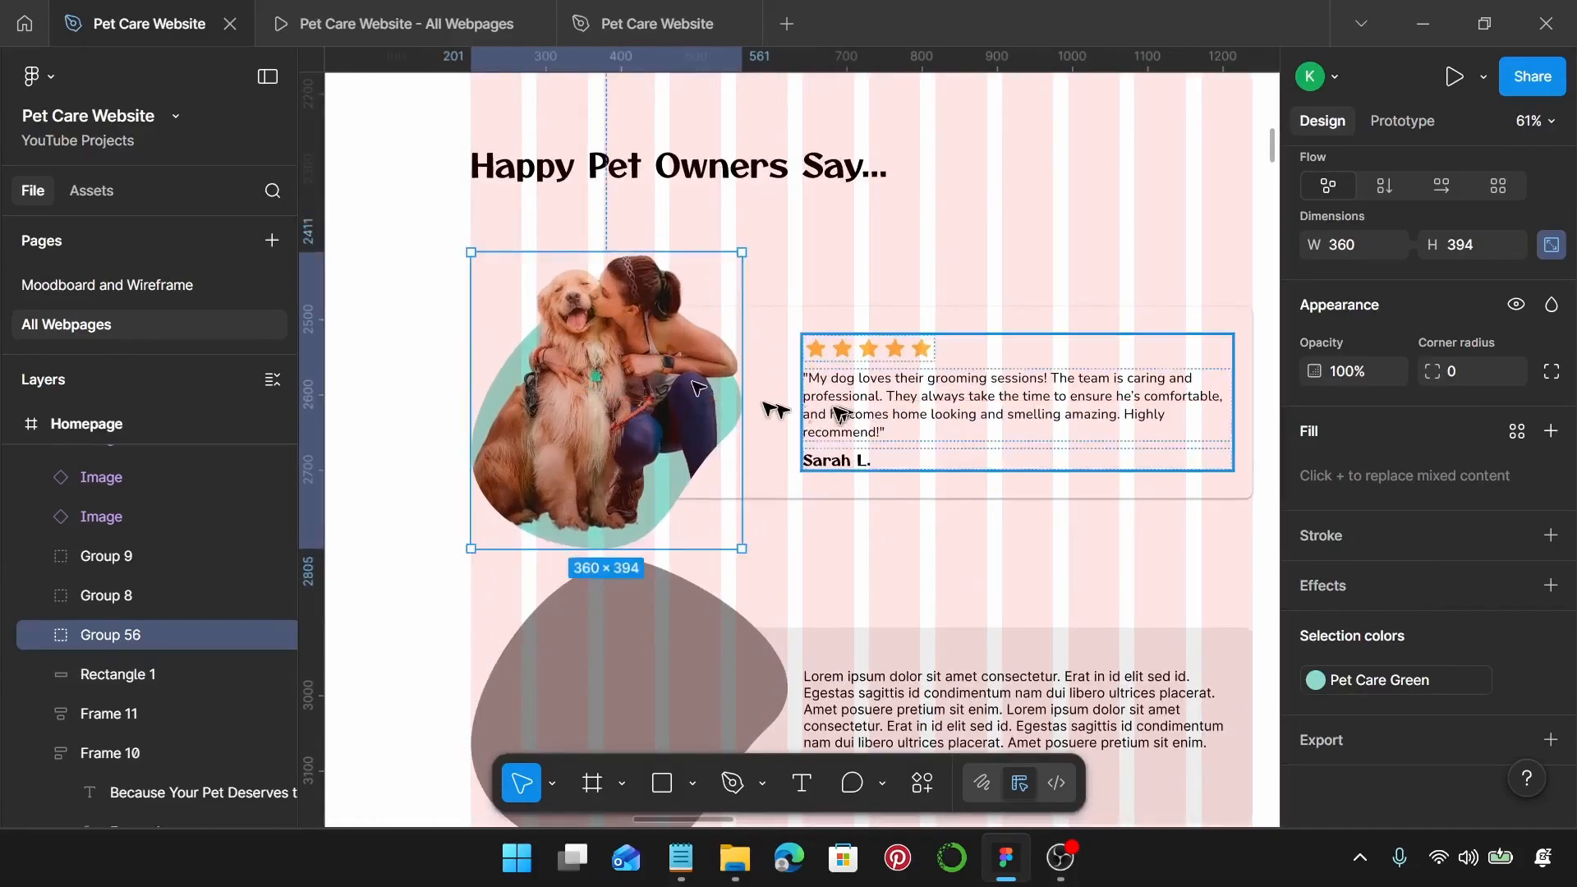
left_click(394, 220)
left_click_drag(1122, 527, 1230, 552)
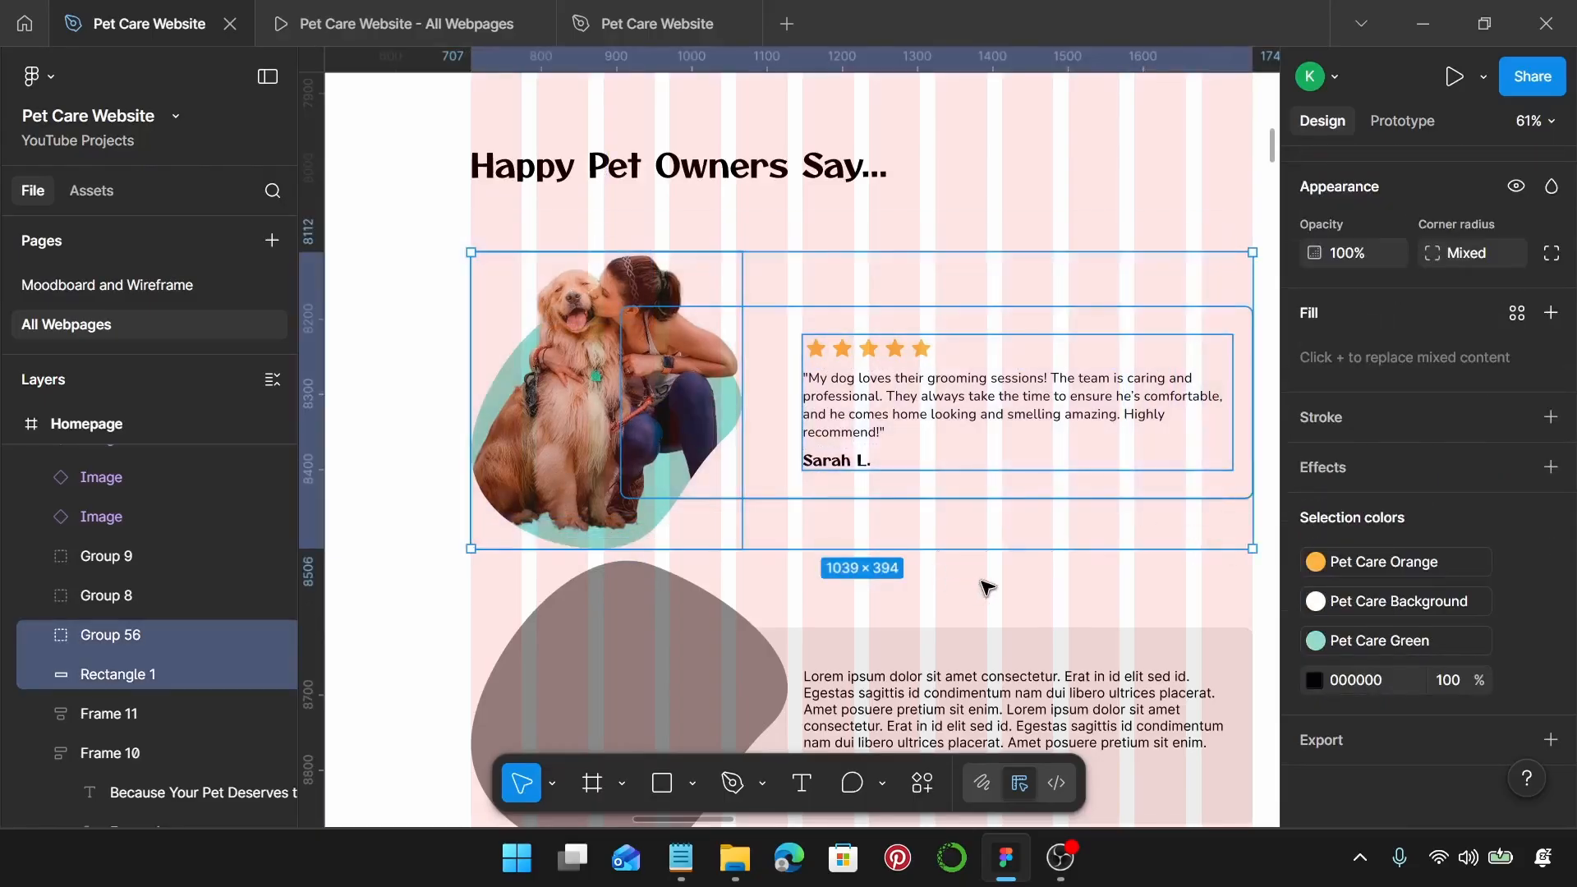
key("alt+v")
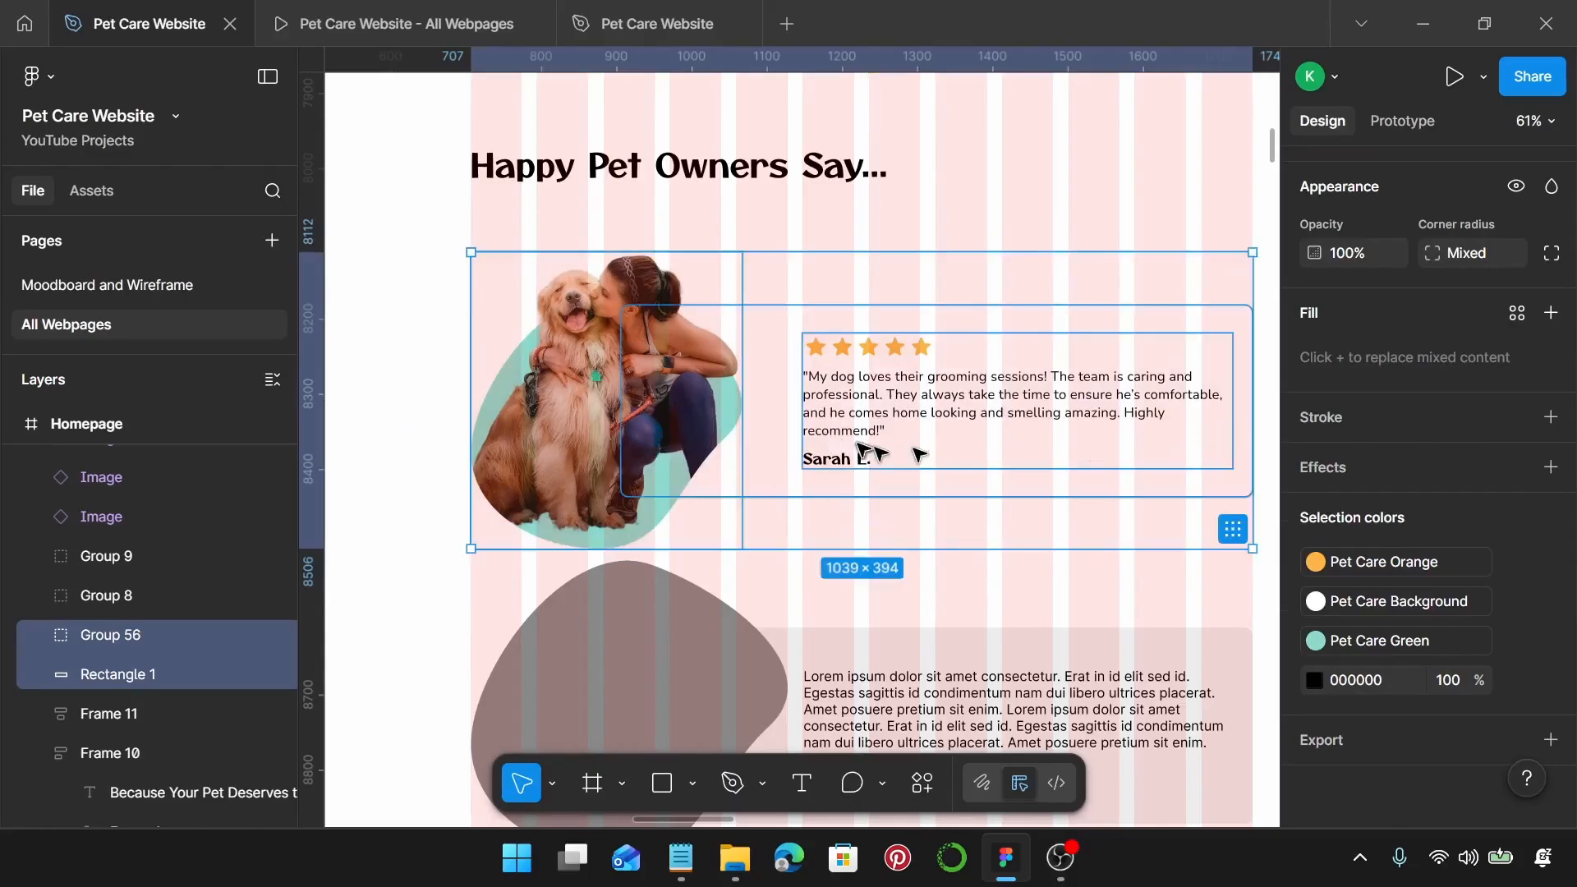
key("ctrl+g")
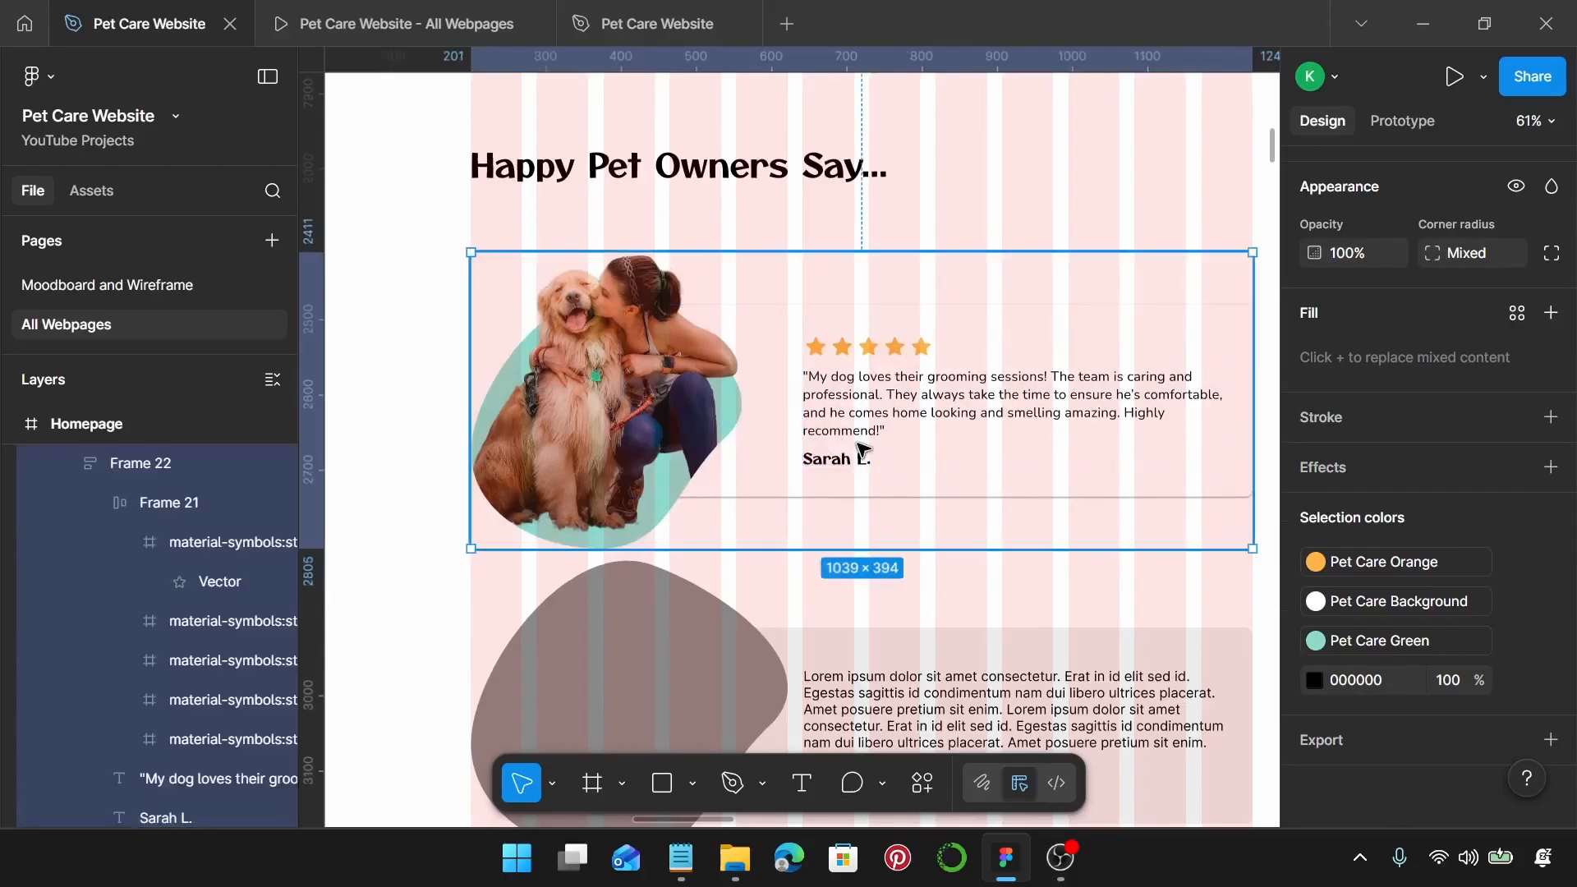
Step: Replace the second and third placeholder testimonial groups with copies of the finished first testimonial
scroll(862, 449, "down", 3)
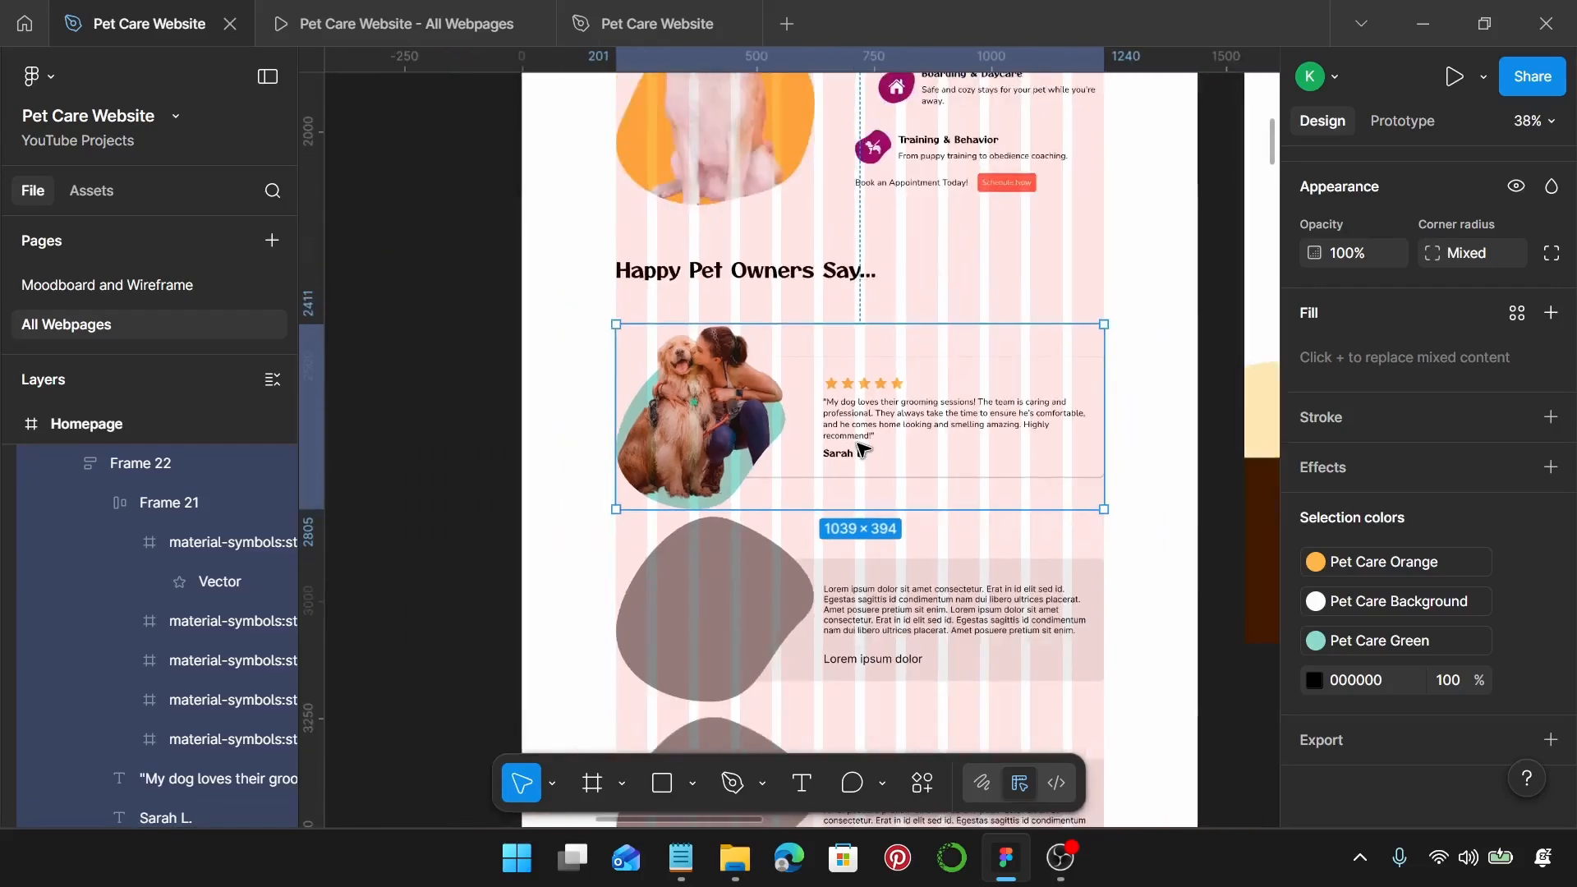
scroll(862, 435, "down", 1)
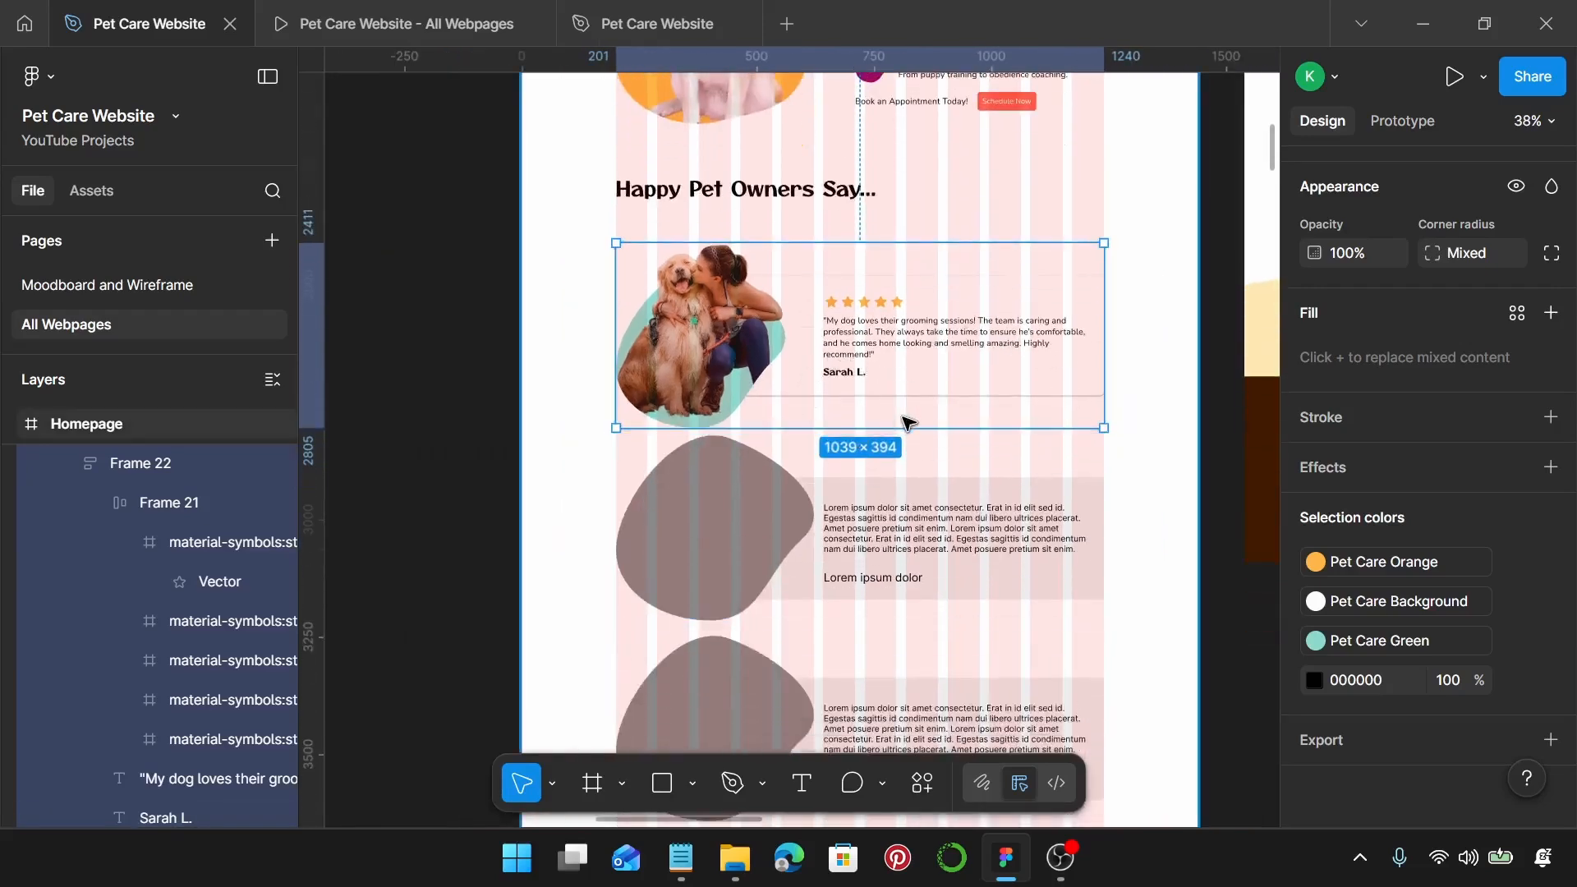
left_click(895, 516)
scroll(895, 515, "down", 1)
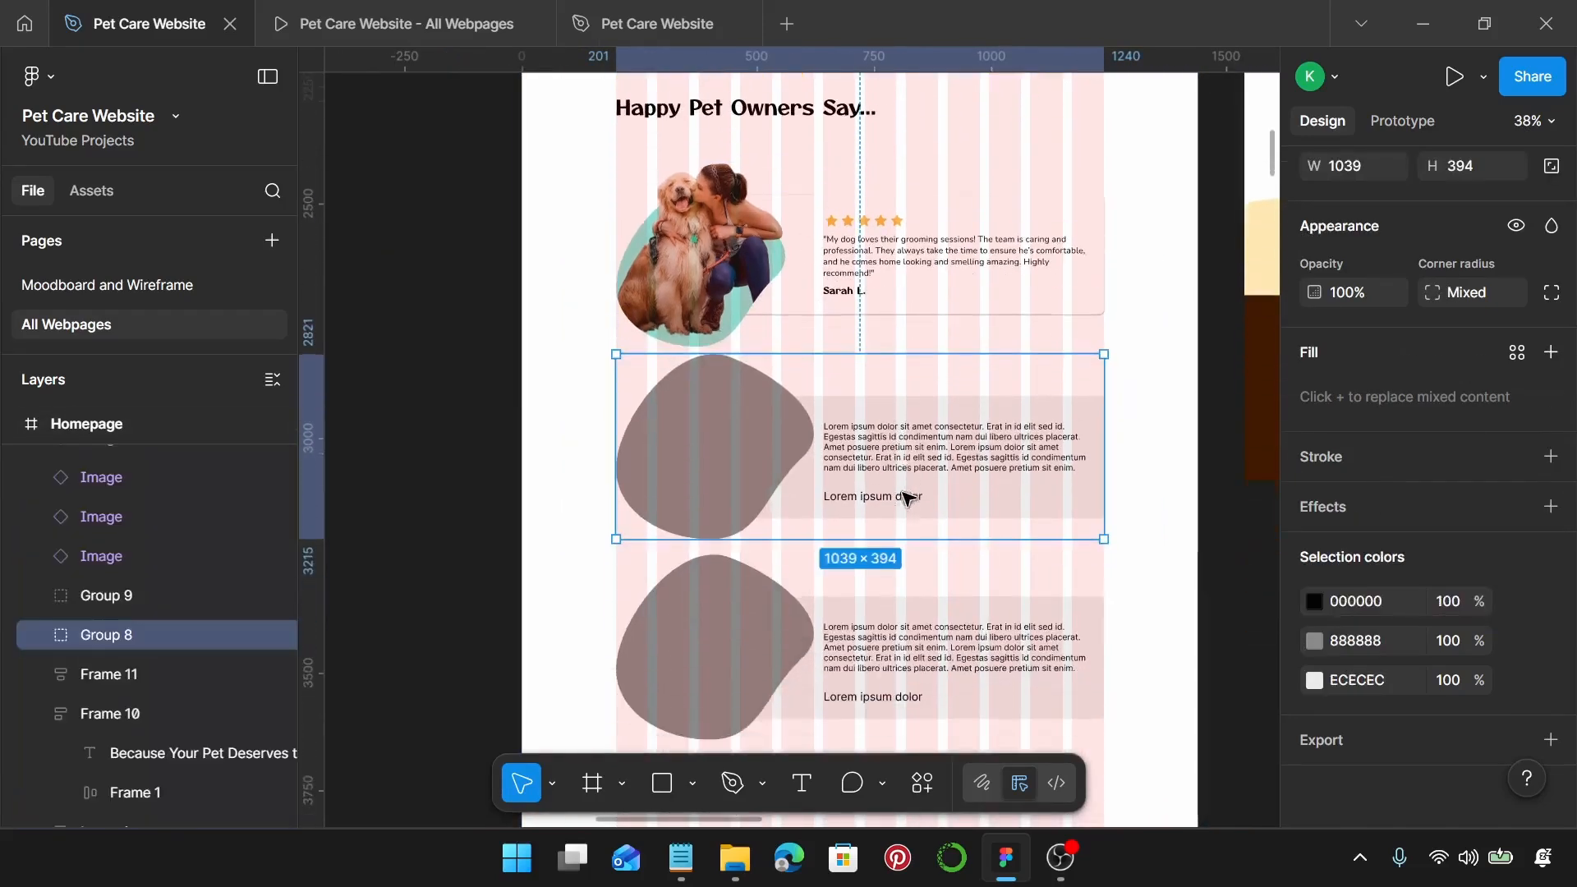
left_click(886, 685, "shift")
key("ctrl+shift+r")
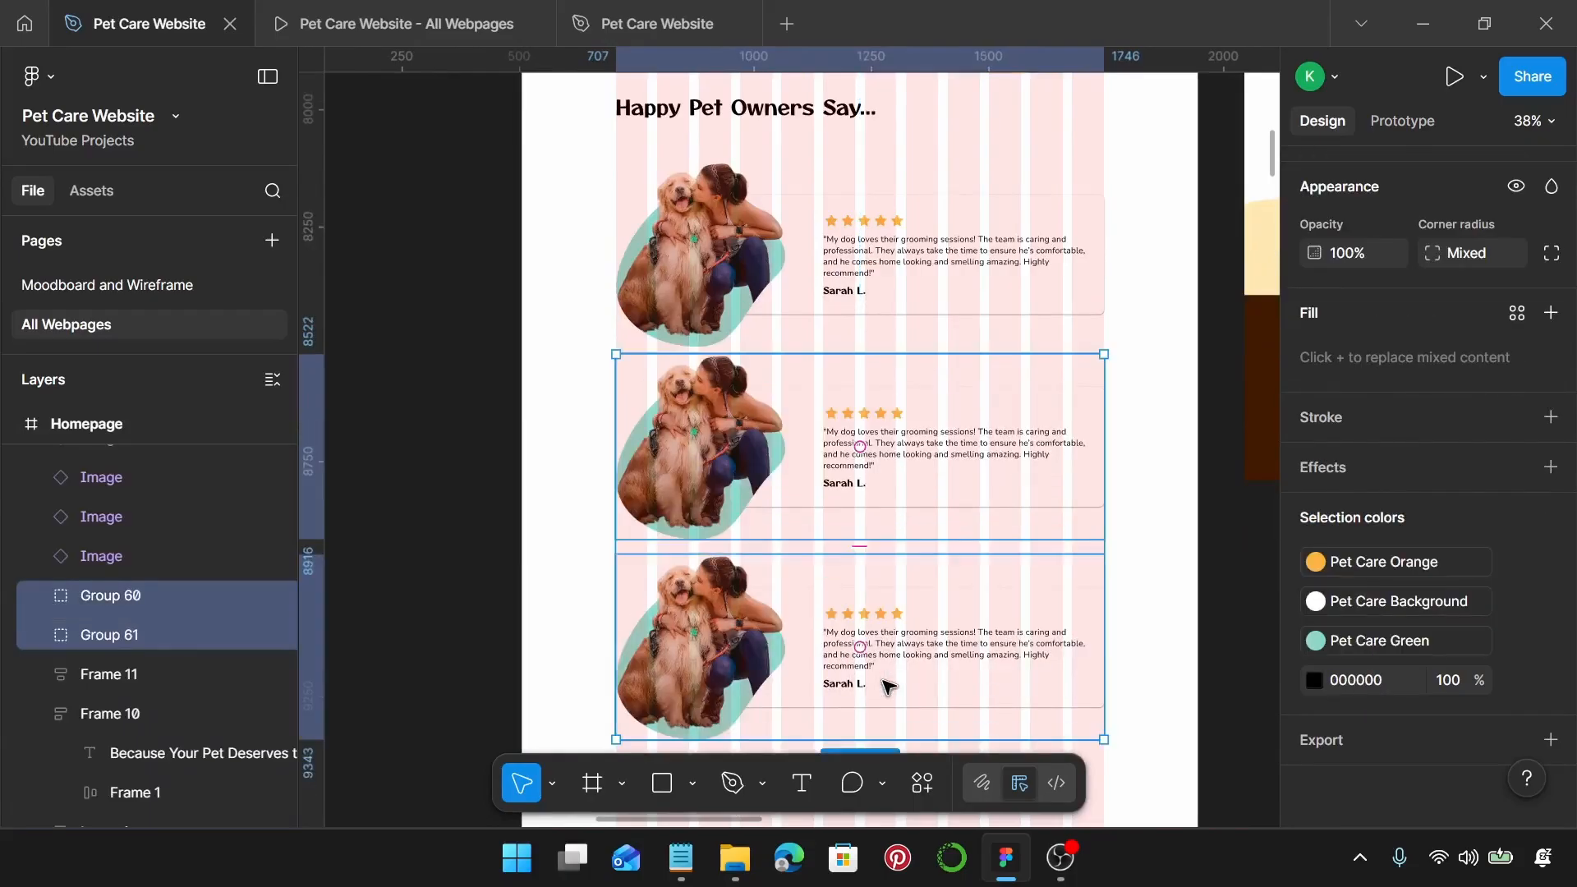
Step: Replace the second testimonial's photo with the man-and-cat photo on the red blob, removing the original from beside the page
scroll(855, 496, "down", 3)
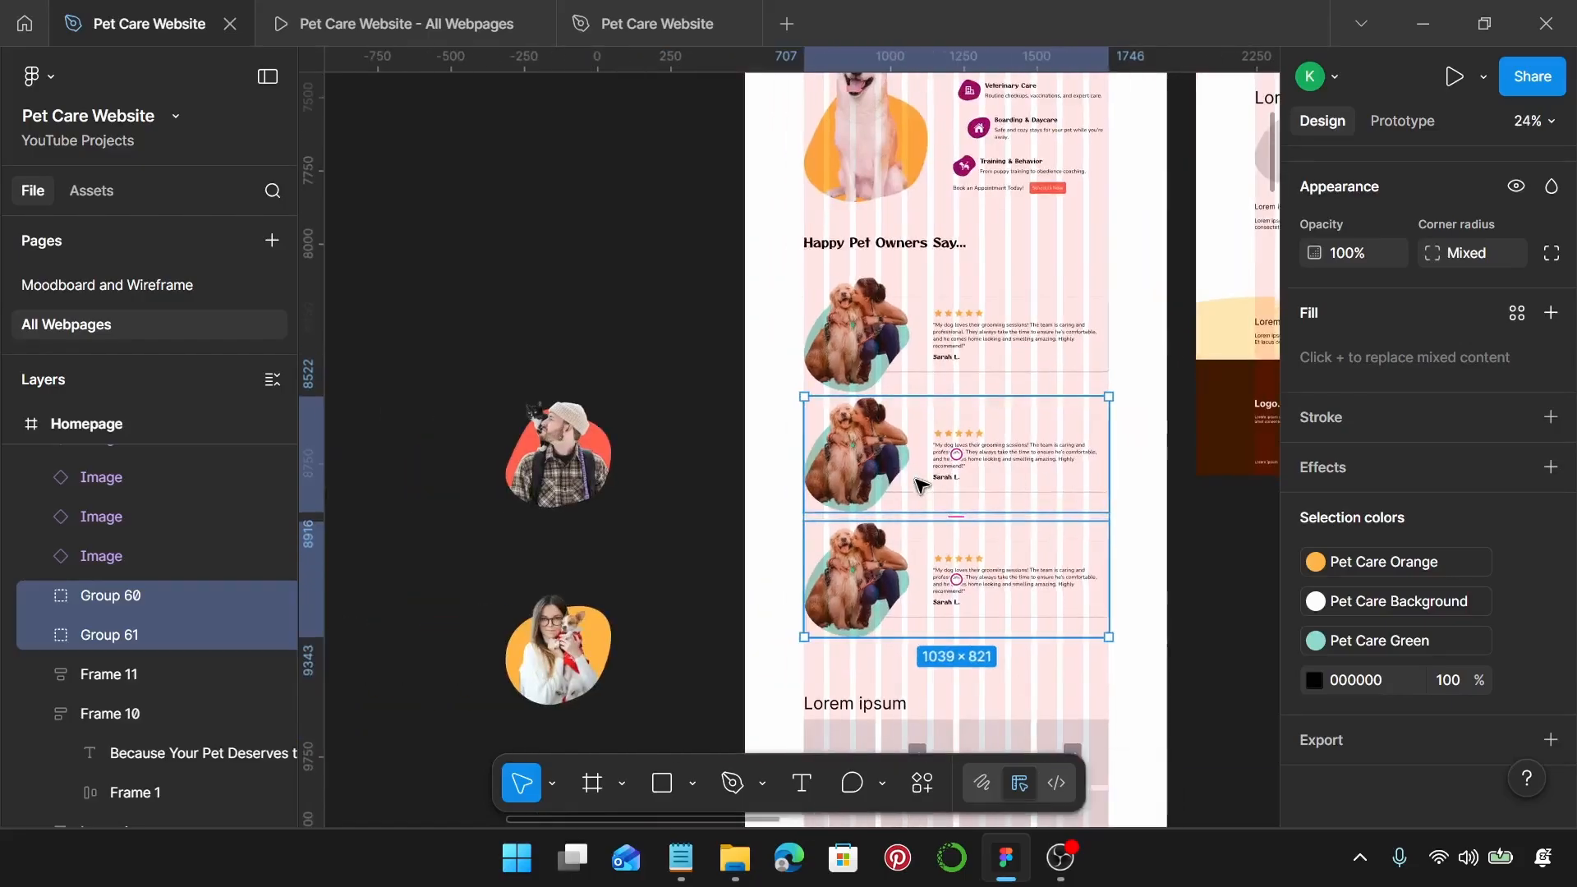
scroll(883, 474, "up", 1)
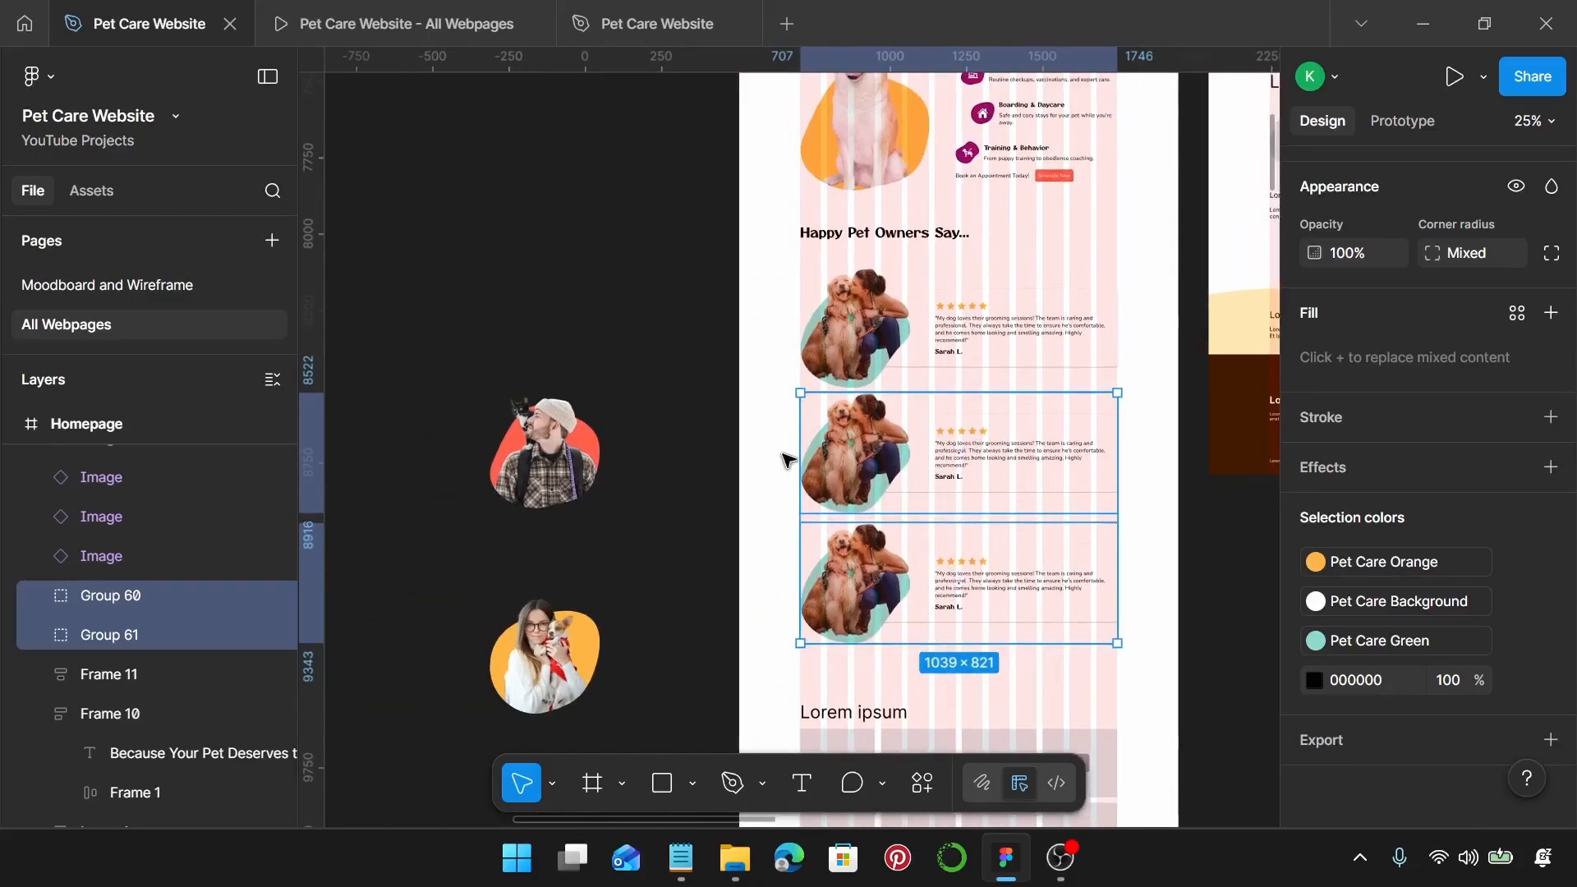
left_click(567, 444)
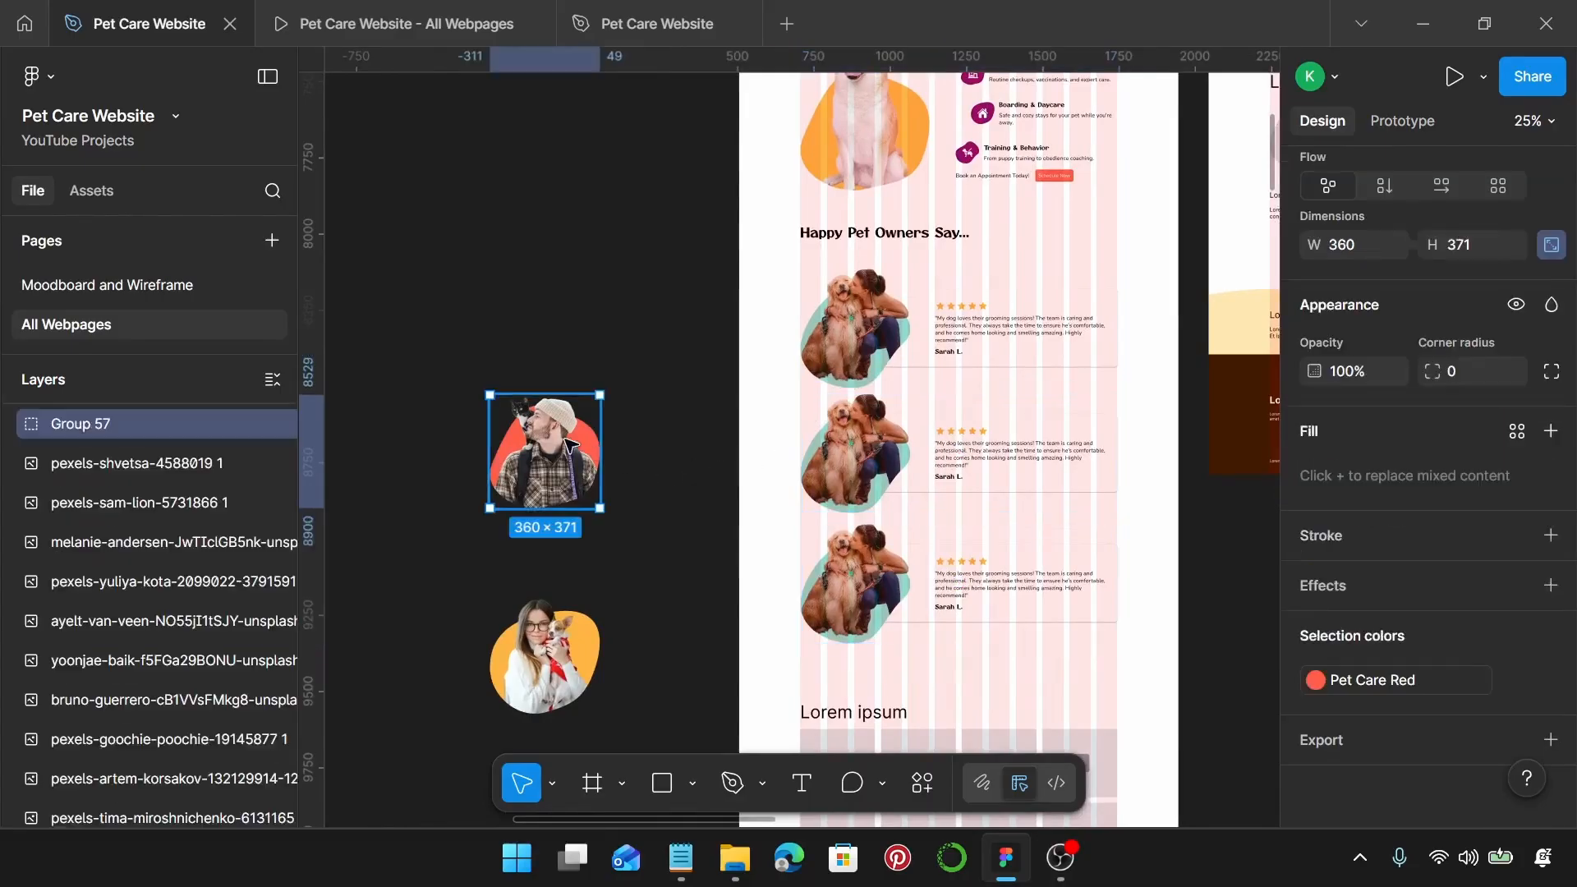
key("Delete")
scroll(873, 478, "up", 5)
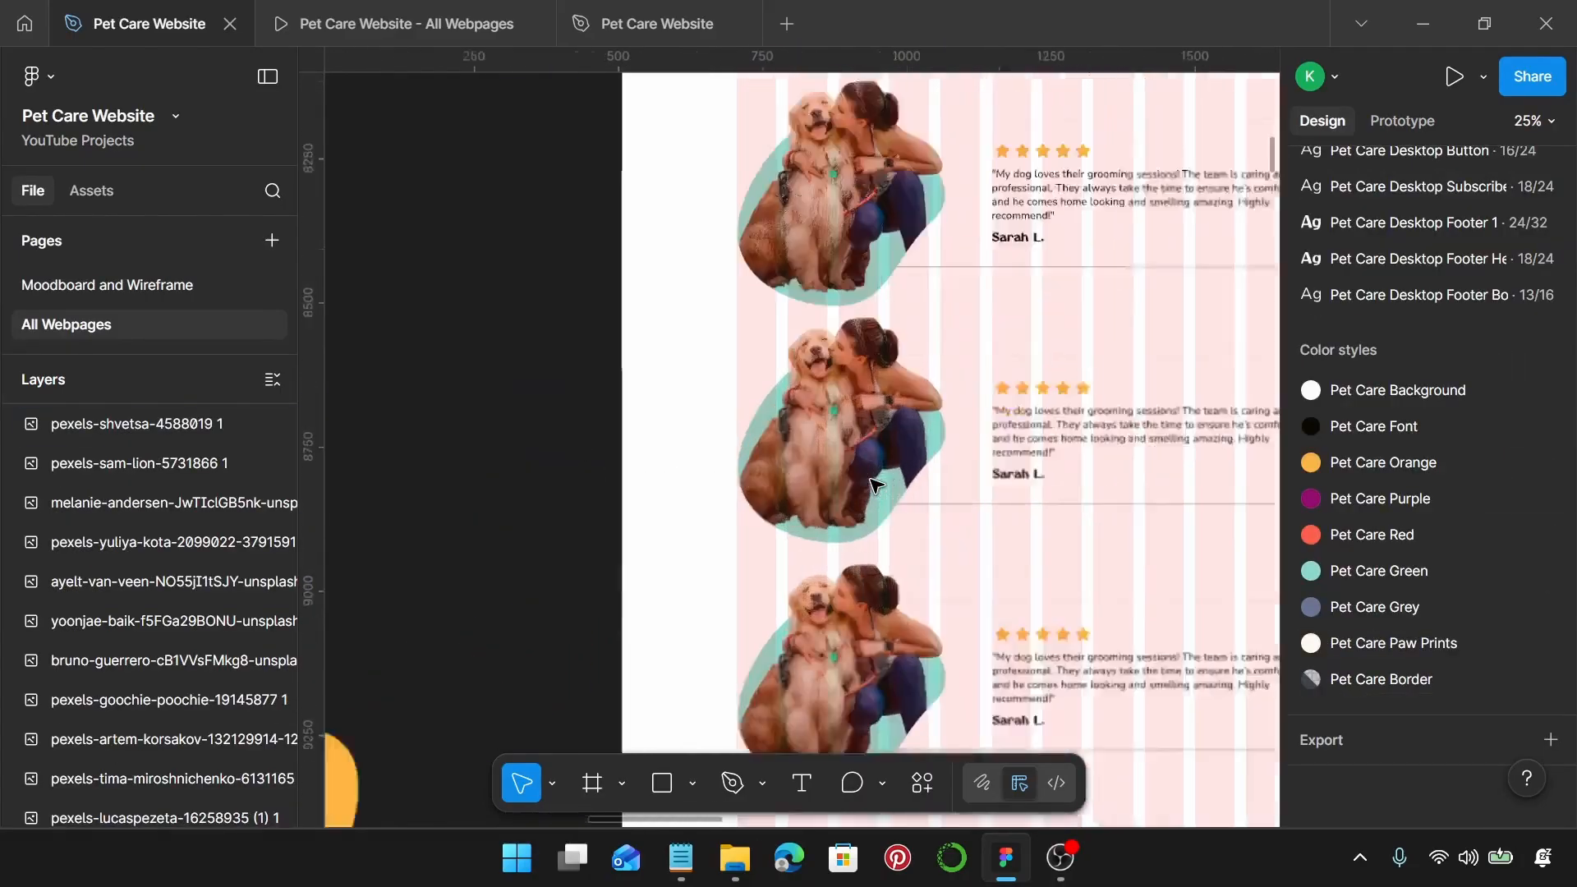
left_click(873, 478)
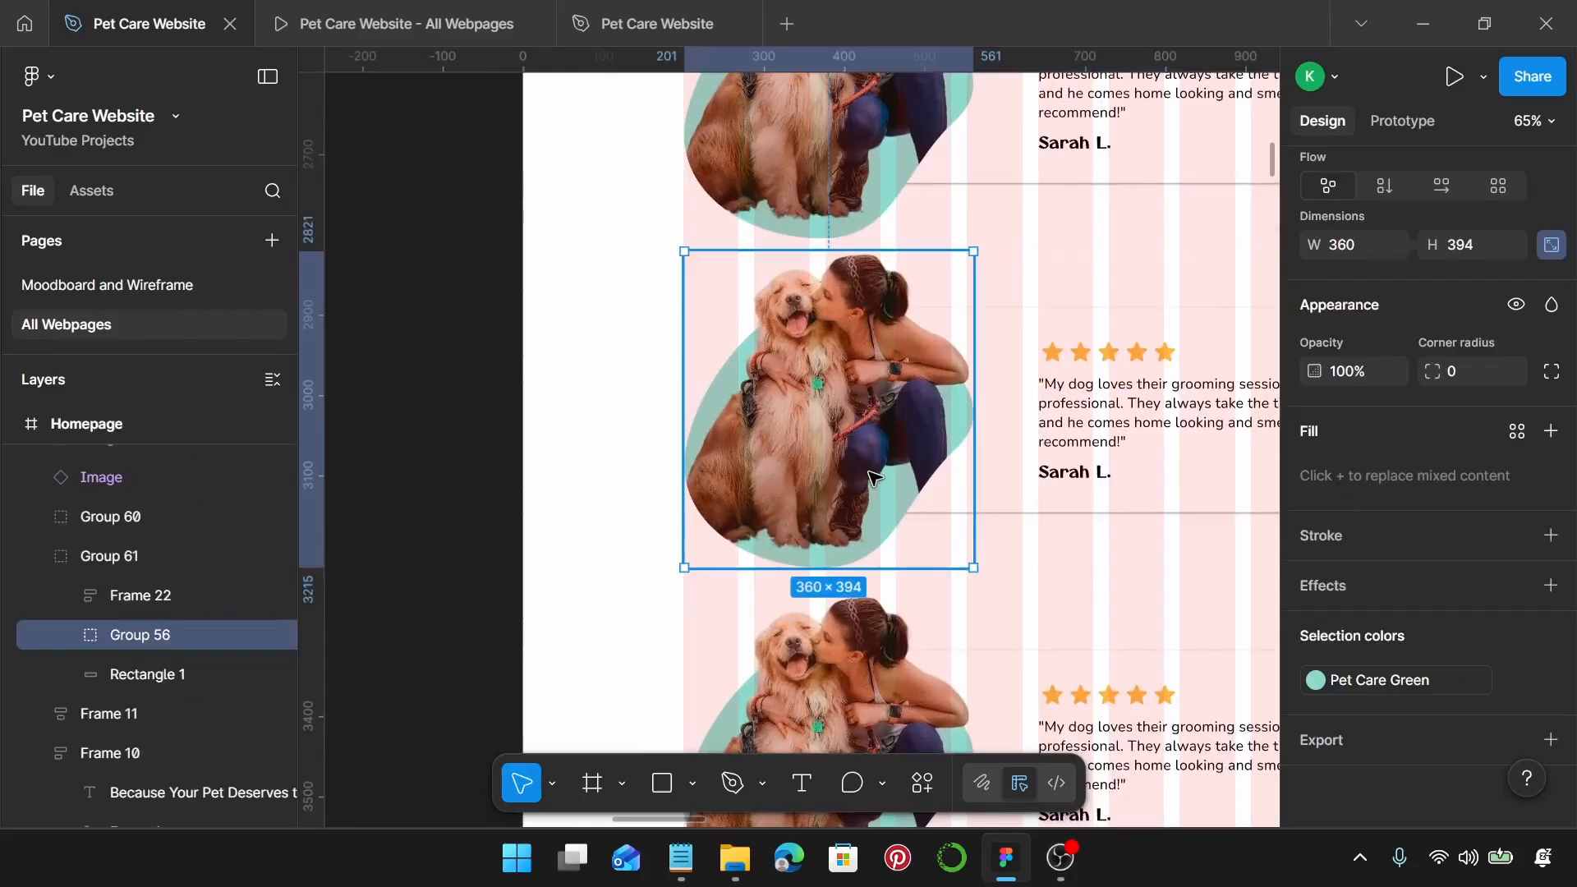
key("ctrl+z")
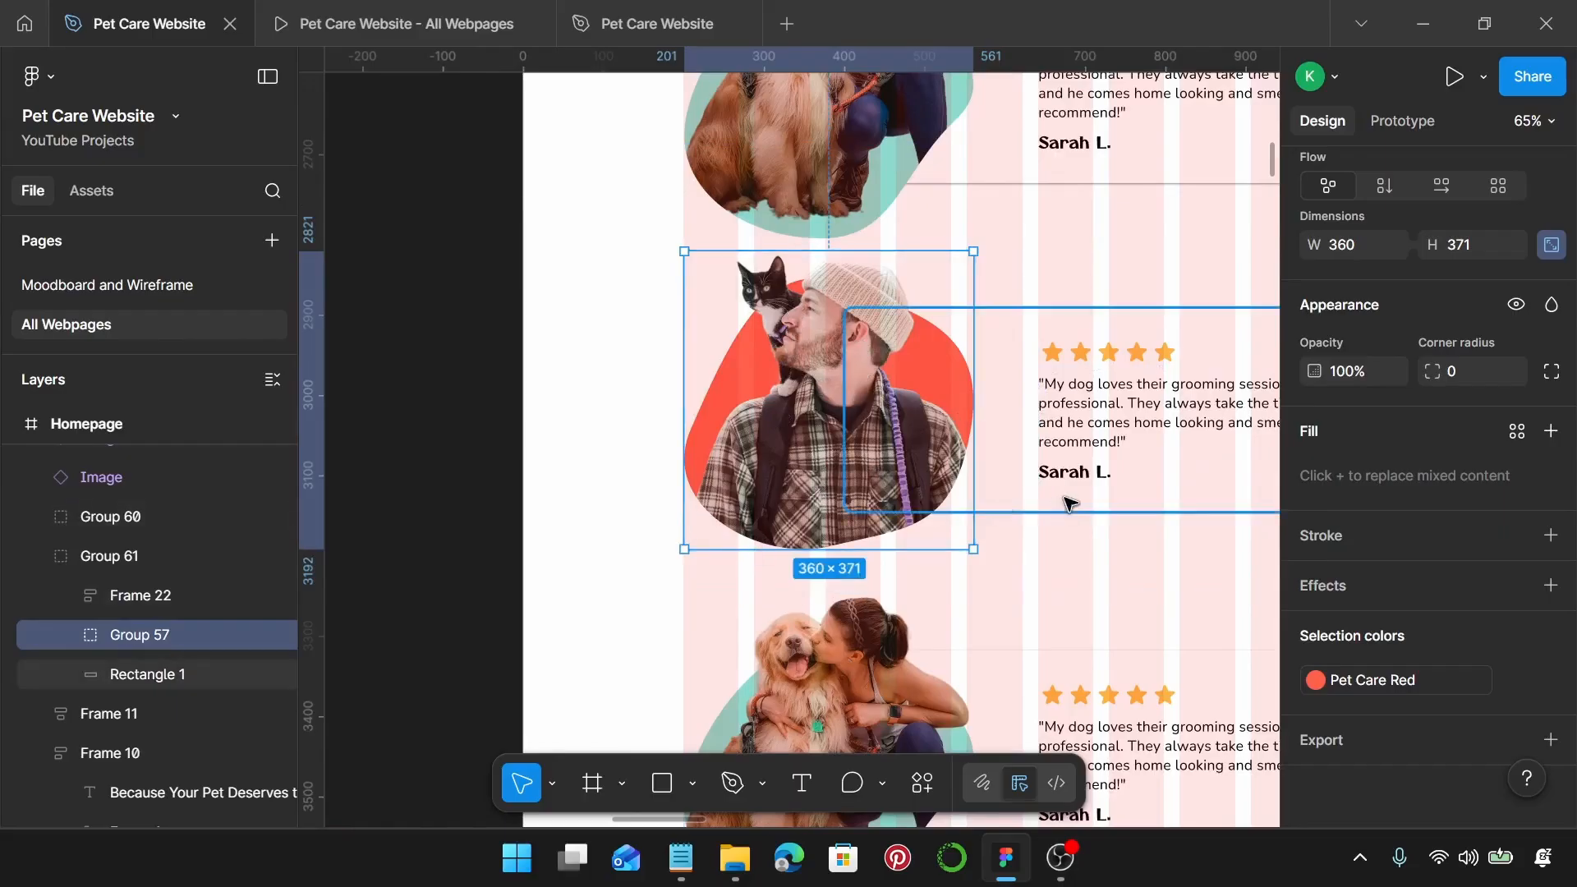
Step: Replace the second testimonial's quote with the "Great boarding experience!" review from the Notepad copy document
scroll(1063, 497, "right", 5)
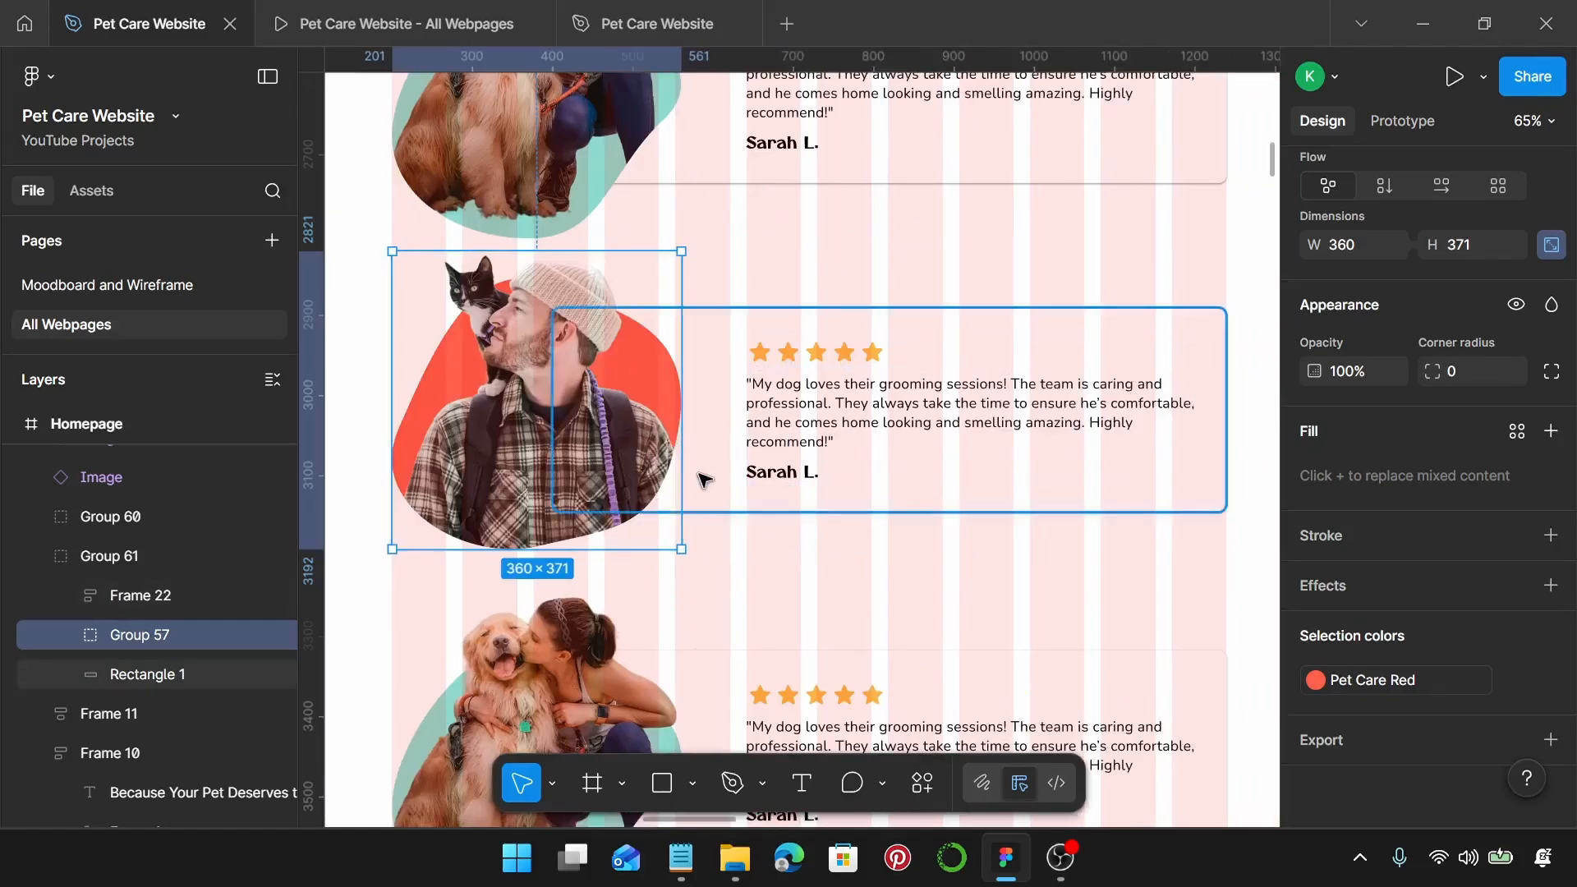
left_click(681, 858)
scroll(1293, 474, "down", 3)
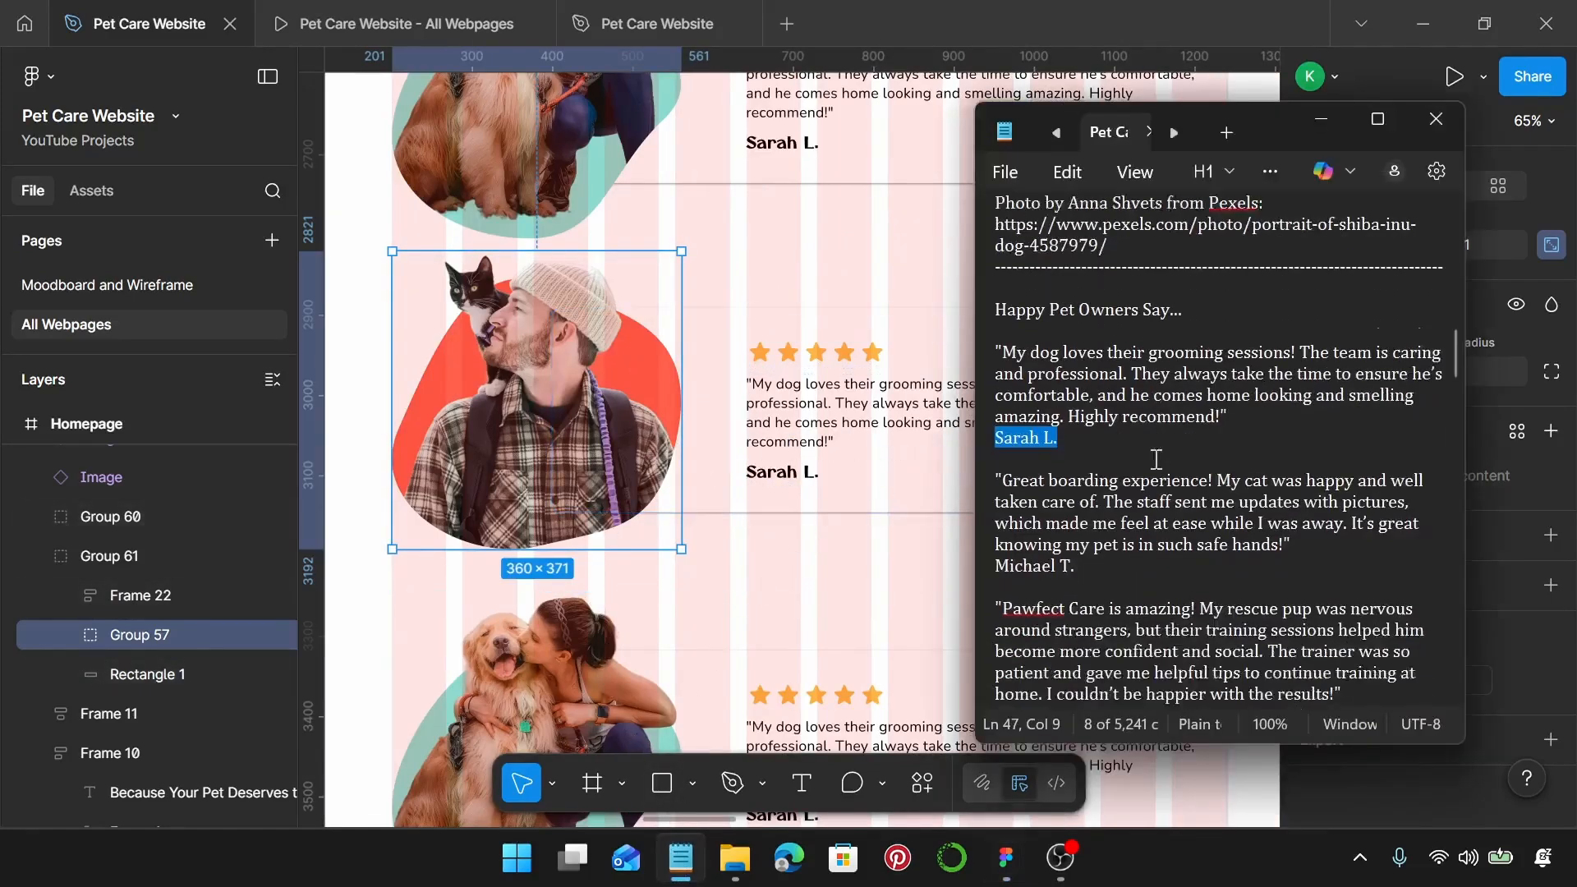
left_click_drag(1292, 439, 1009, 379)
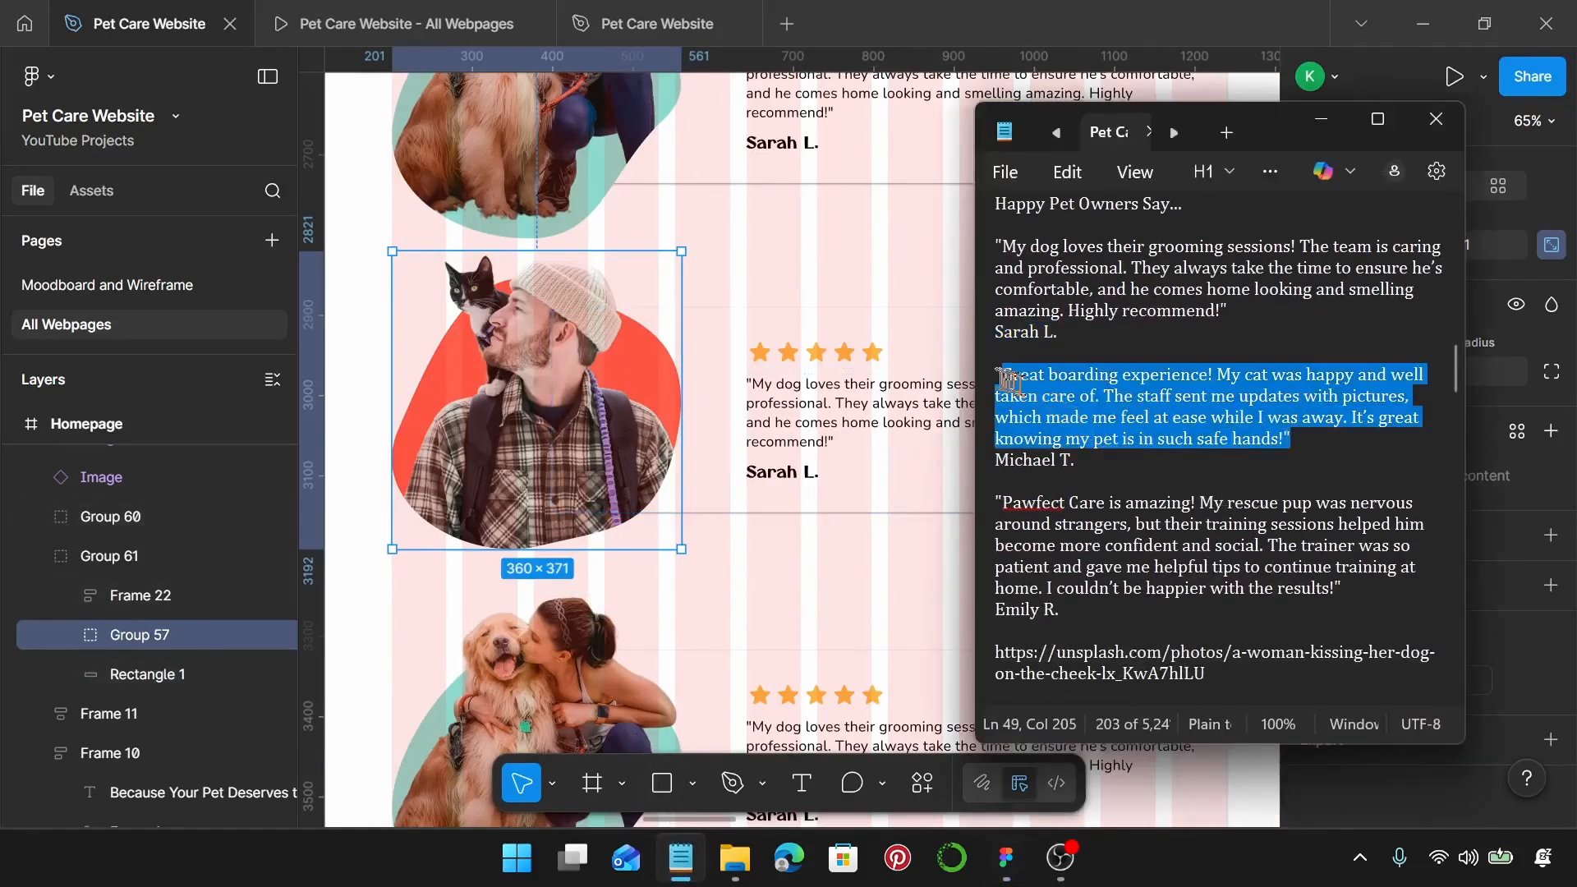
left_click(902, 417)
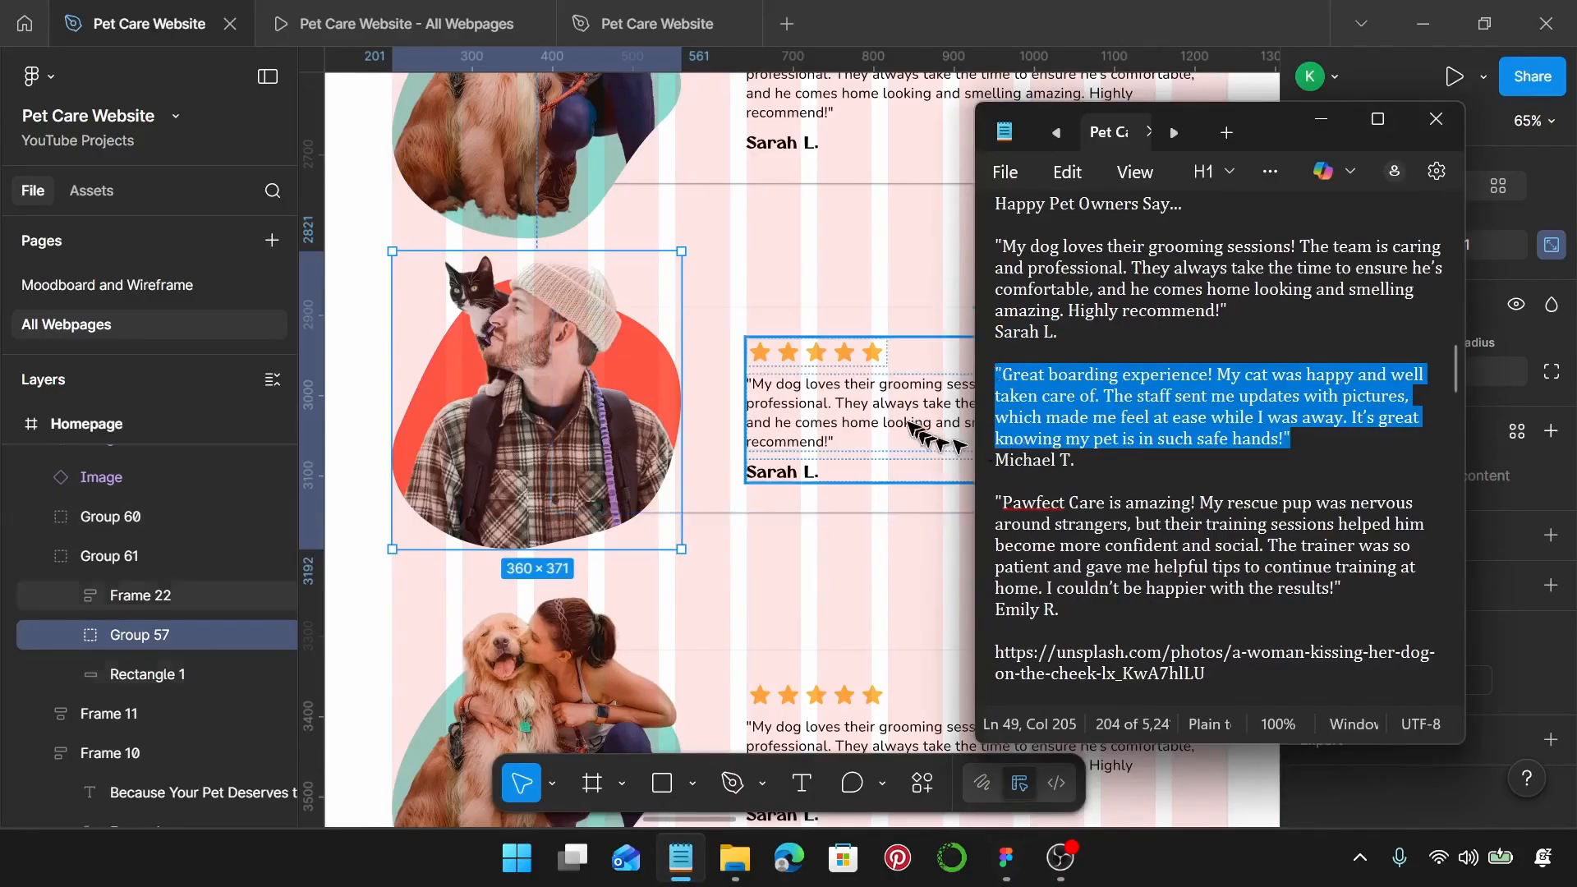
double_click(903, 419)
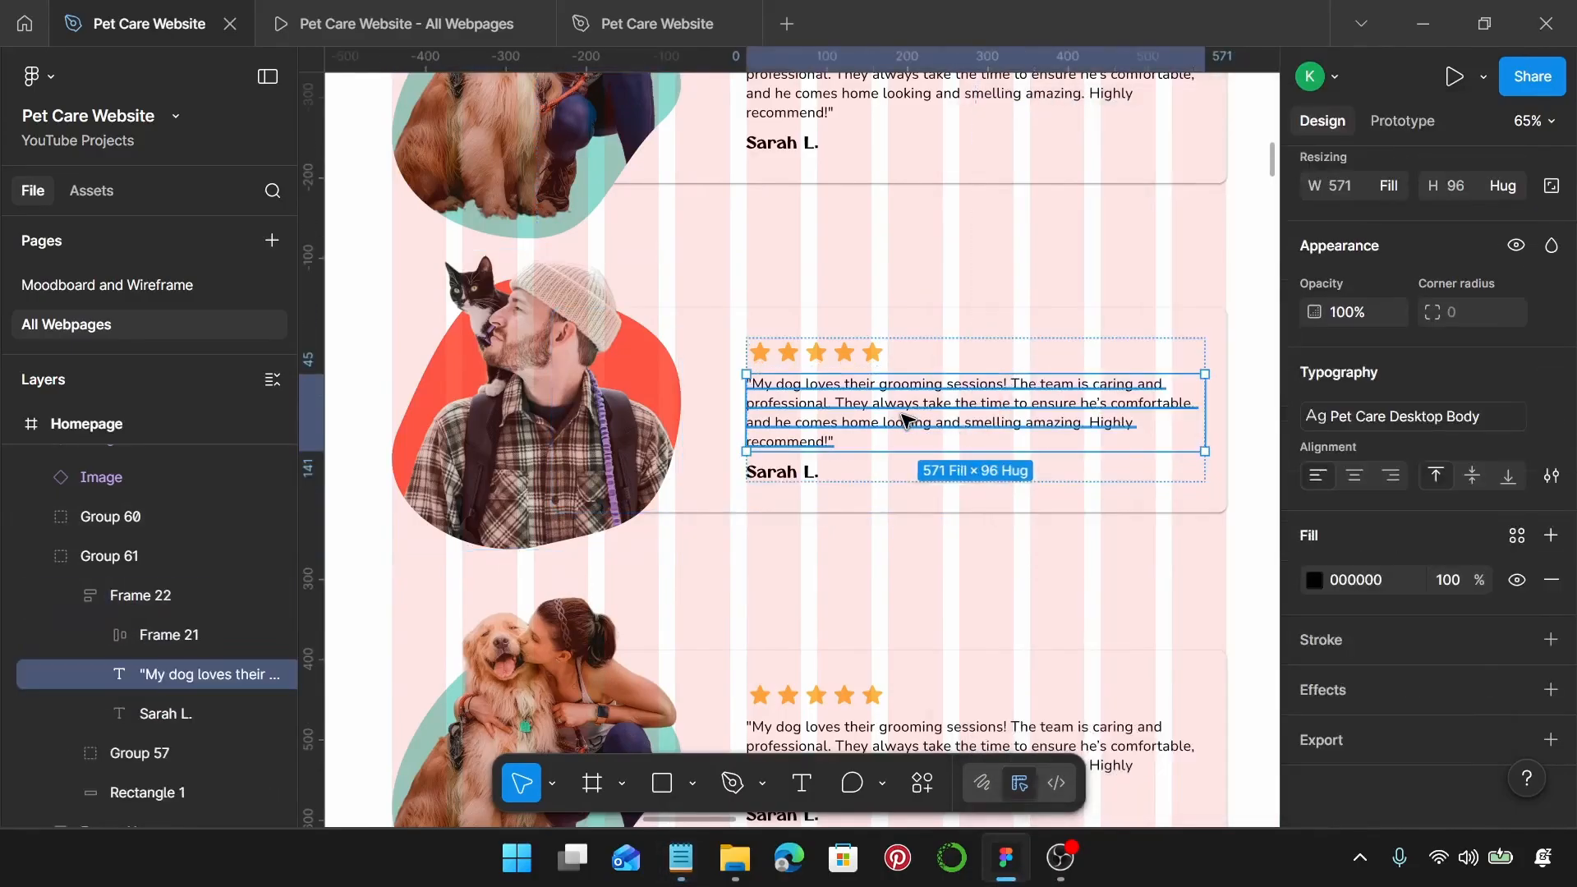
double_click(903, 419)
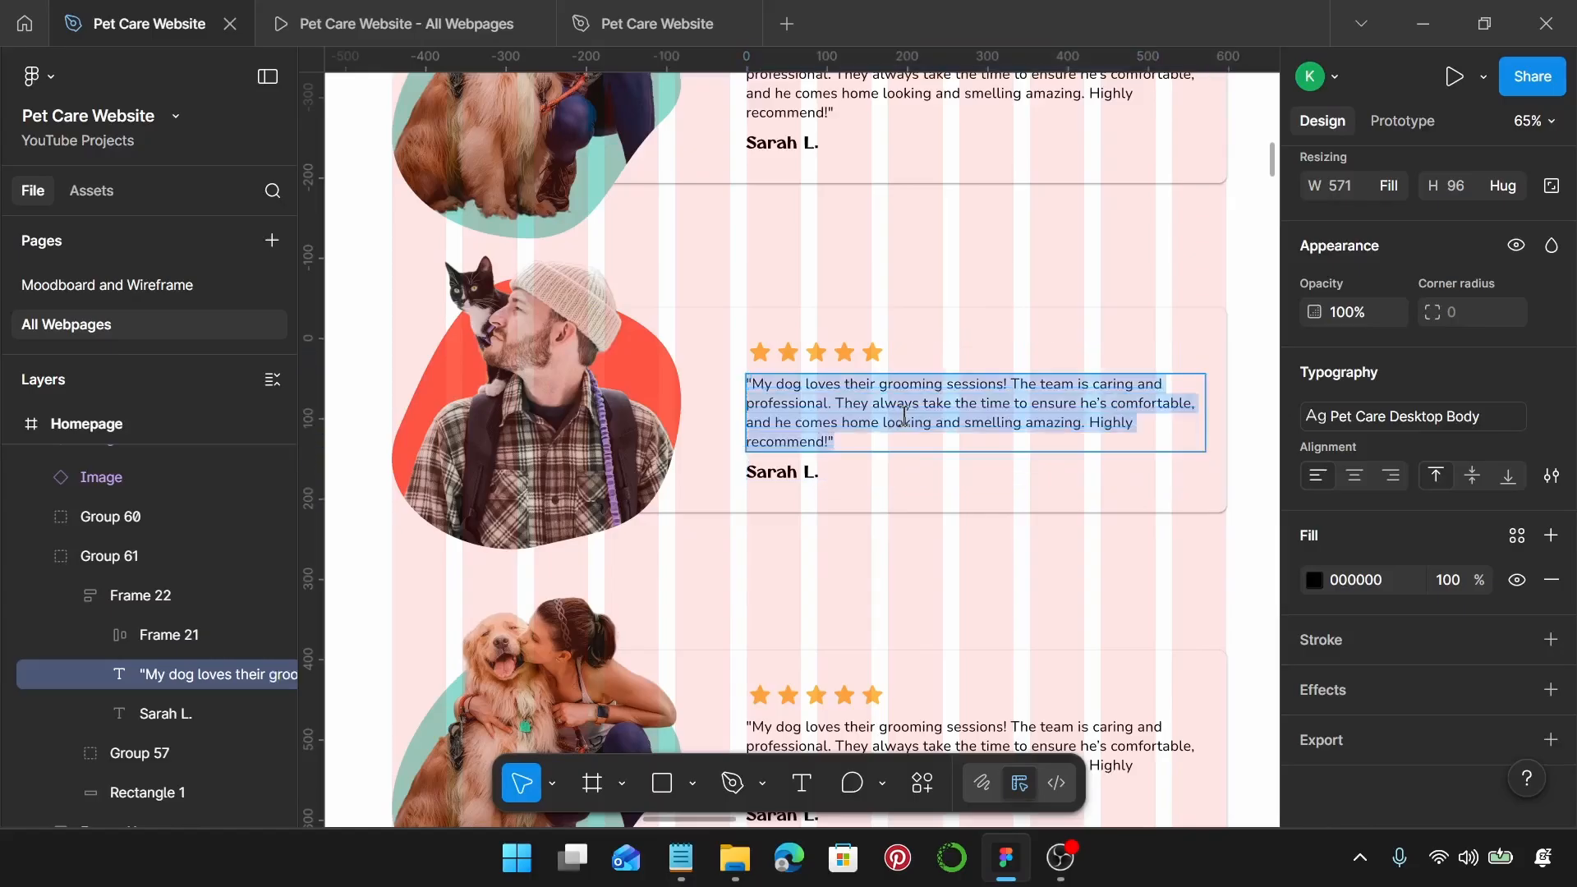
type("\"Great boarding experience! My cat was happy and well taken care of. The staff sent me updates with pictures, which made me feel at ease while I was away. It’s great knowing my pet is in such safe hands!\"")
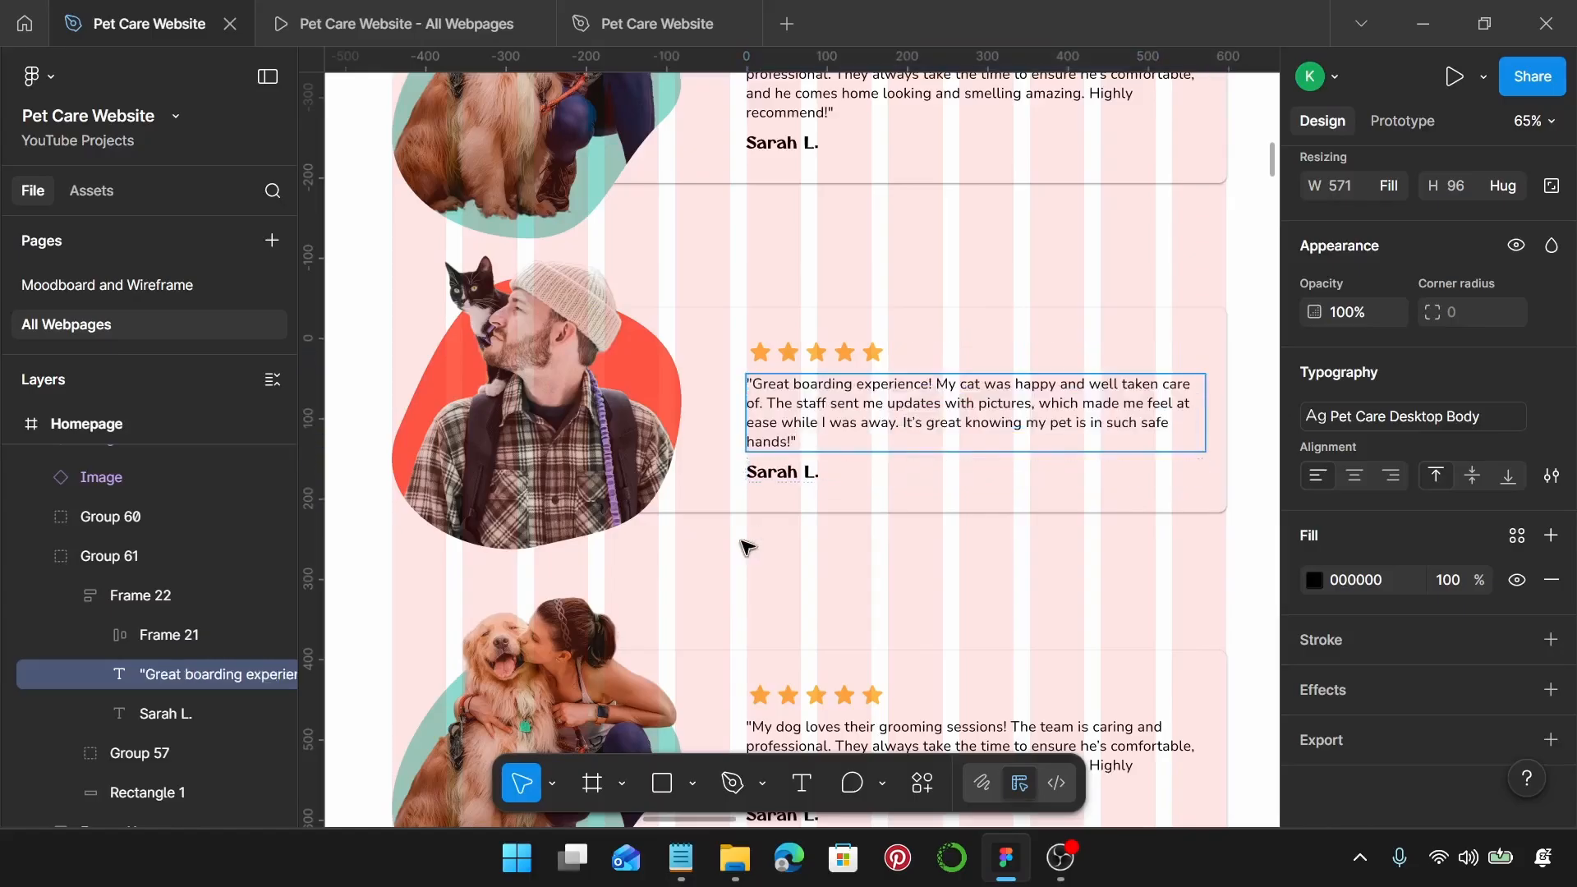
Step: Replace the second testimonial's reviewer name with the name listed under the boarding review in the Notepad document
left_click(680, 858)
left_click_drag(1074, 460, 985, 460)
key("ctrl+c")
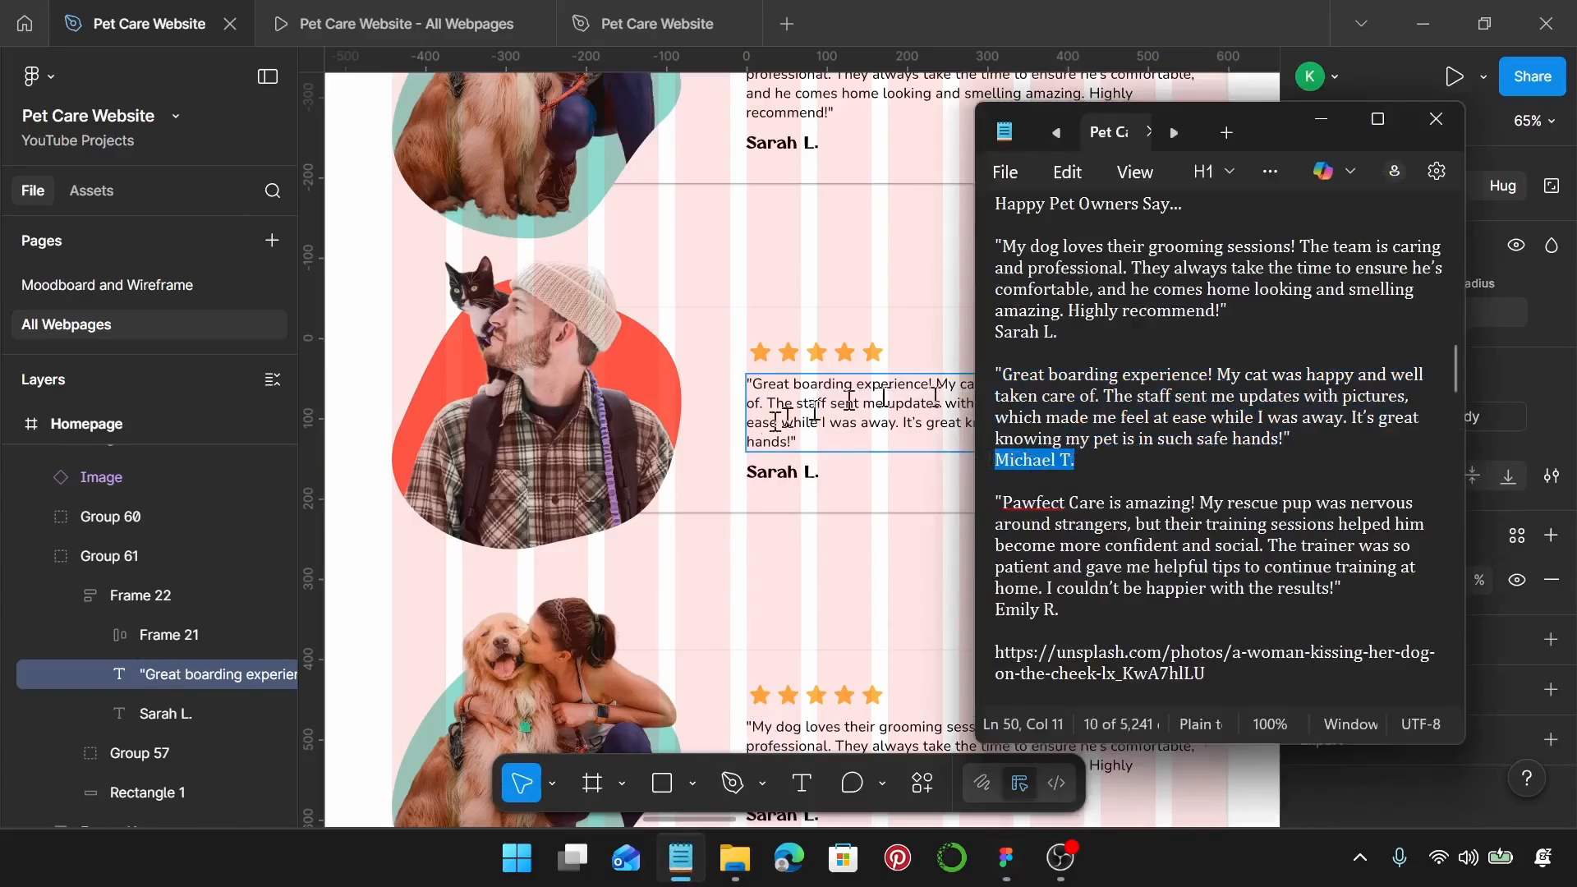
left_click(765, 481)
double_click(765, 480)
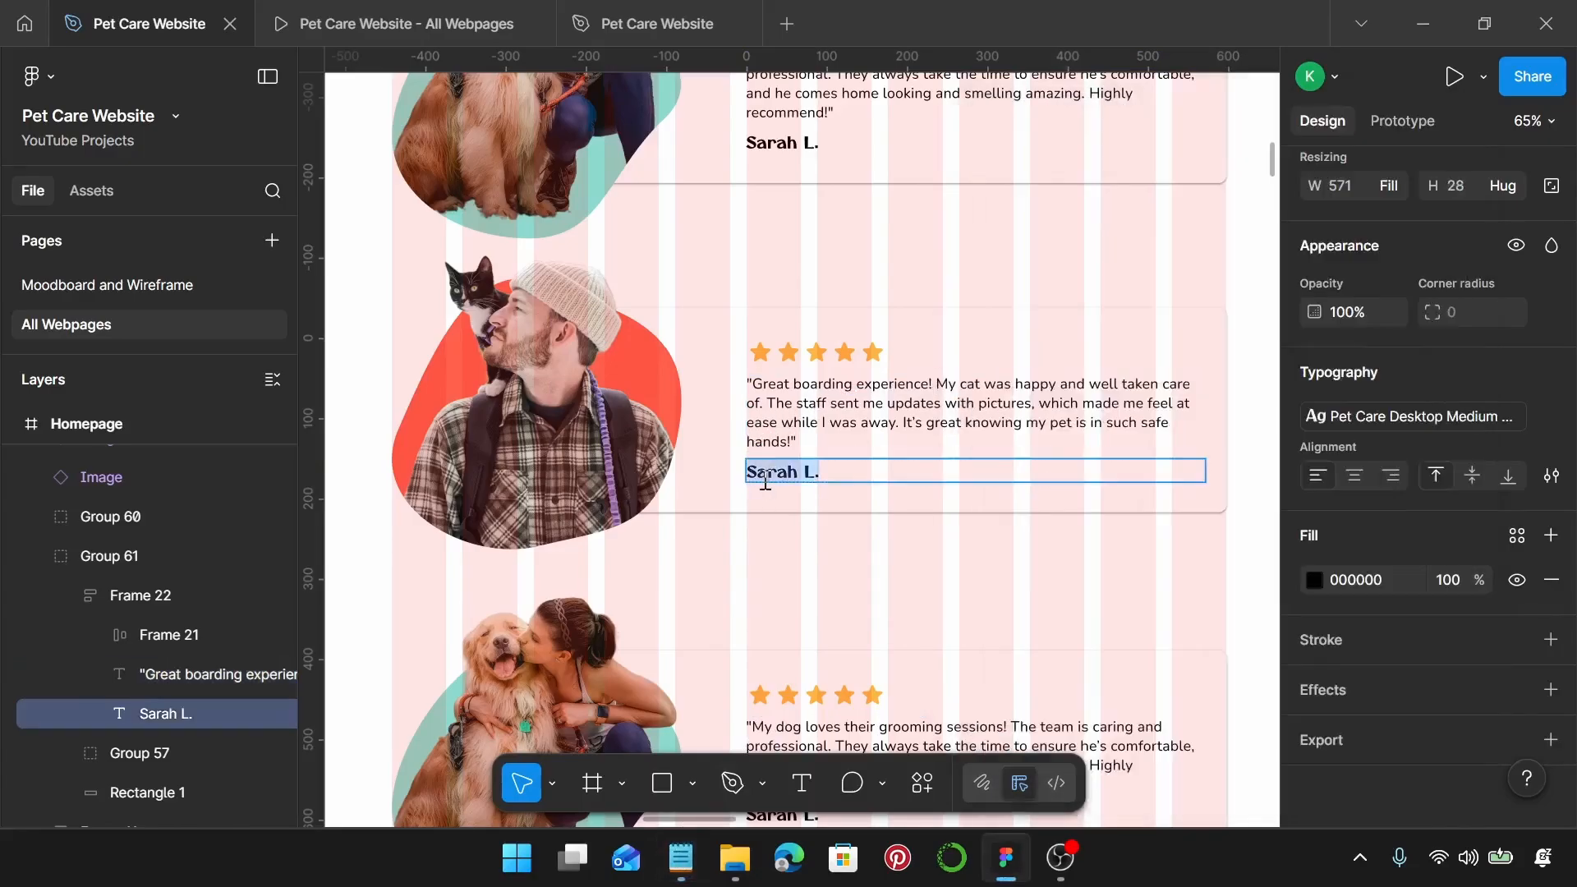
key("ctrl+v")
key("Escape")
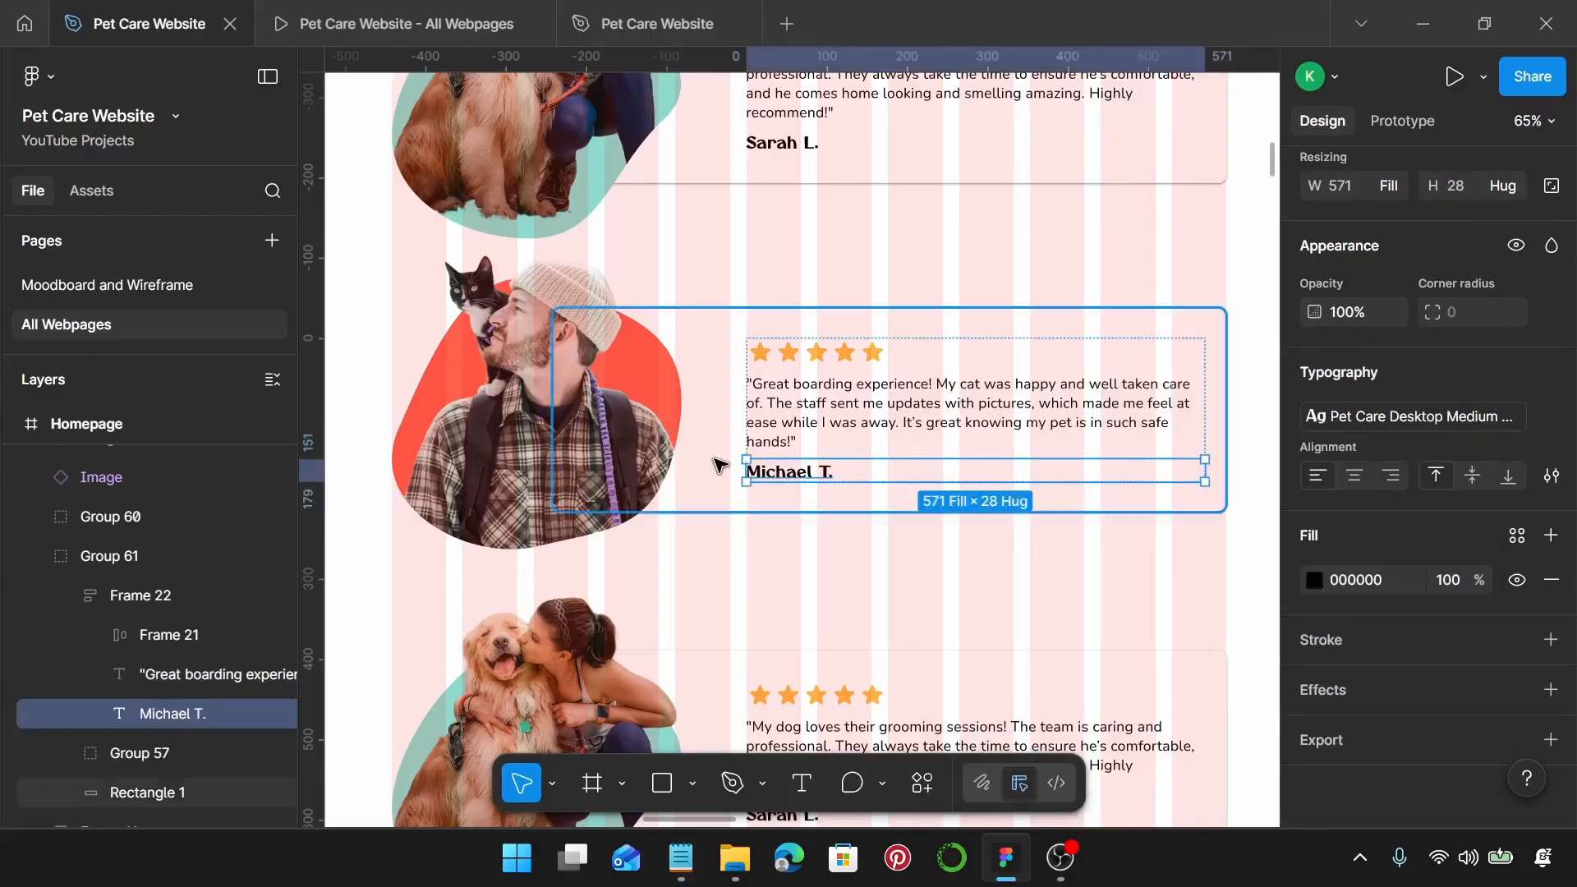
Step: Vertically centre the second testimonial's man-and-cat photo, card and text frame with each other
left_click(722, 460)
left_click(527, 424)
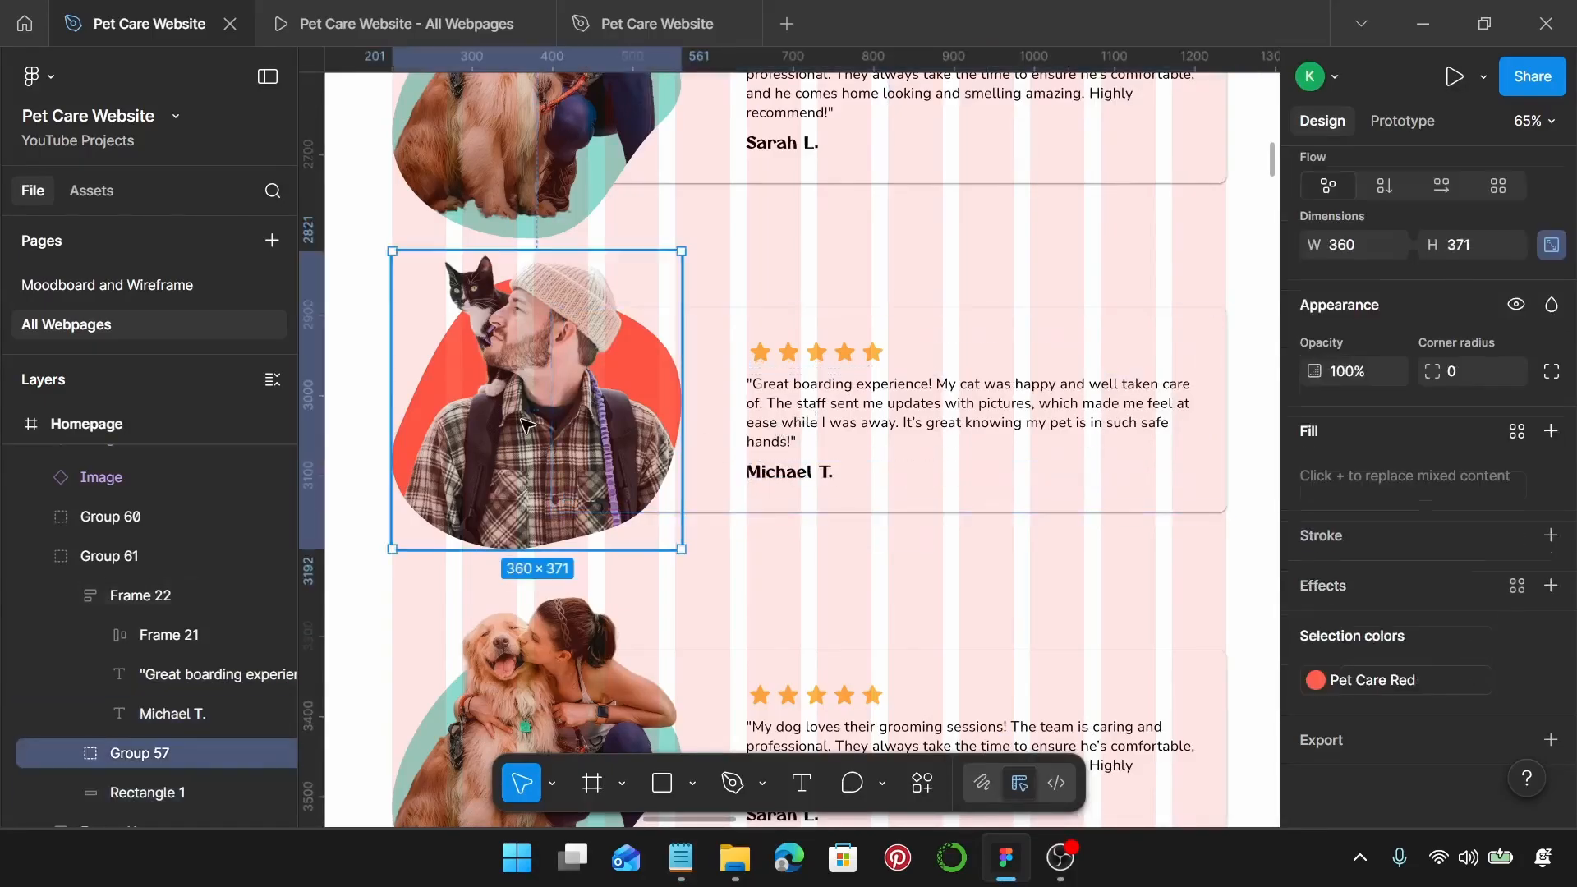
left_click(763, 415, "shift")
left_click(720, 402, "shift")
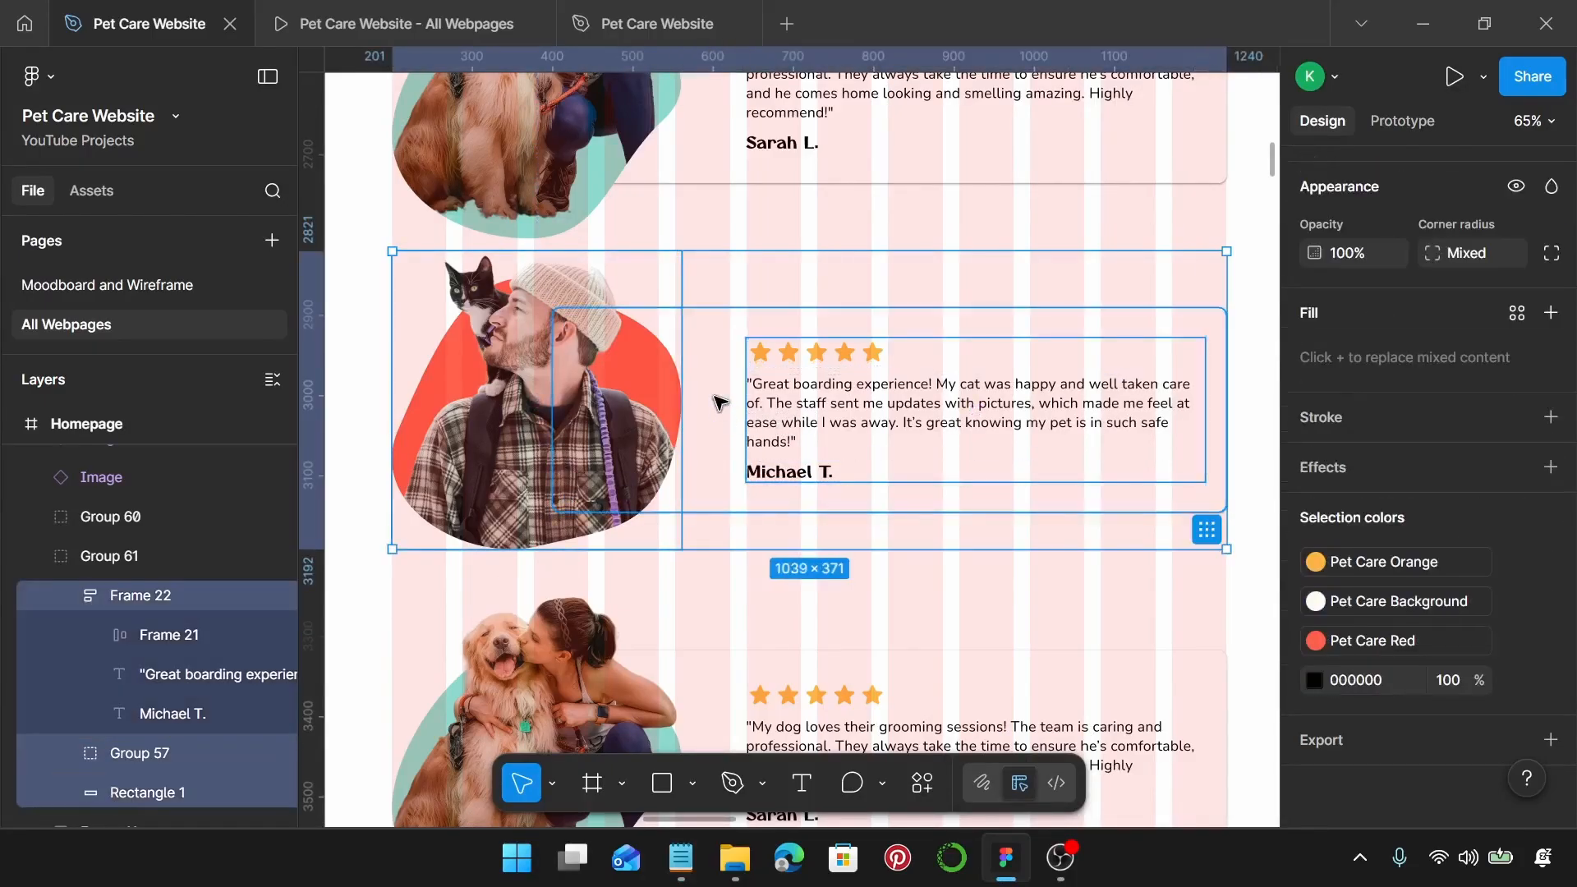
key("alt+v")
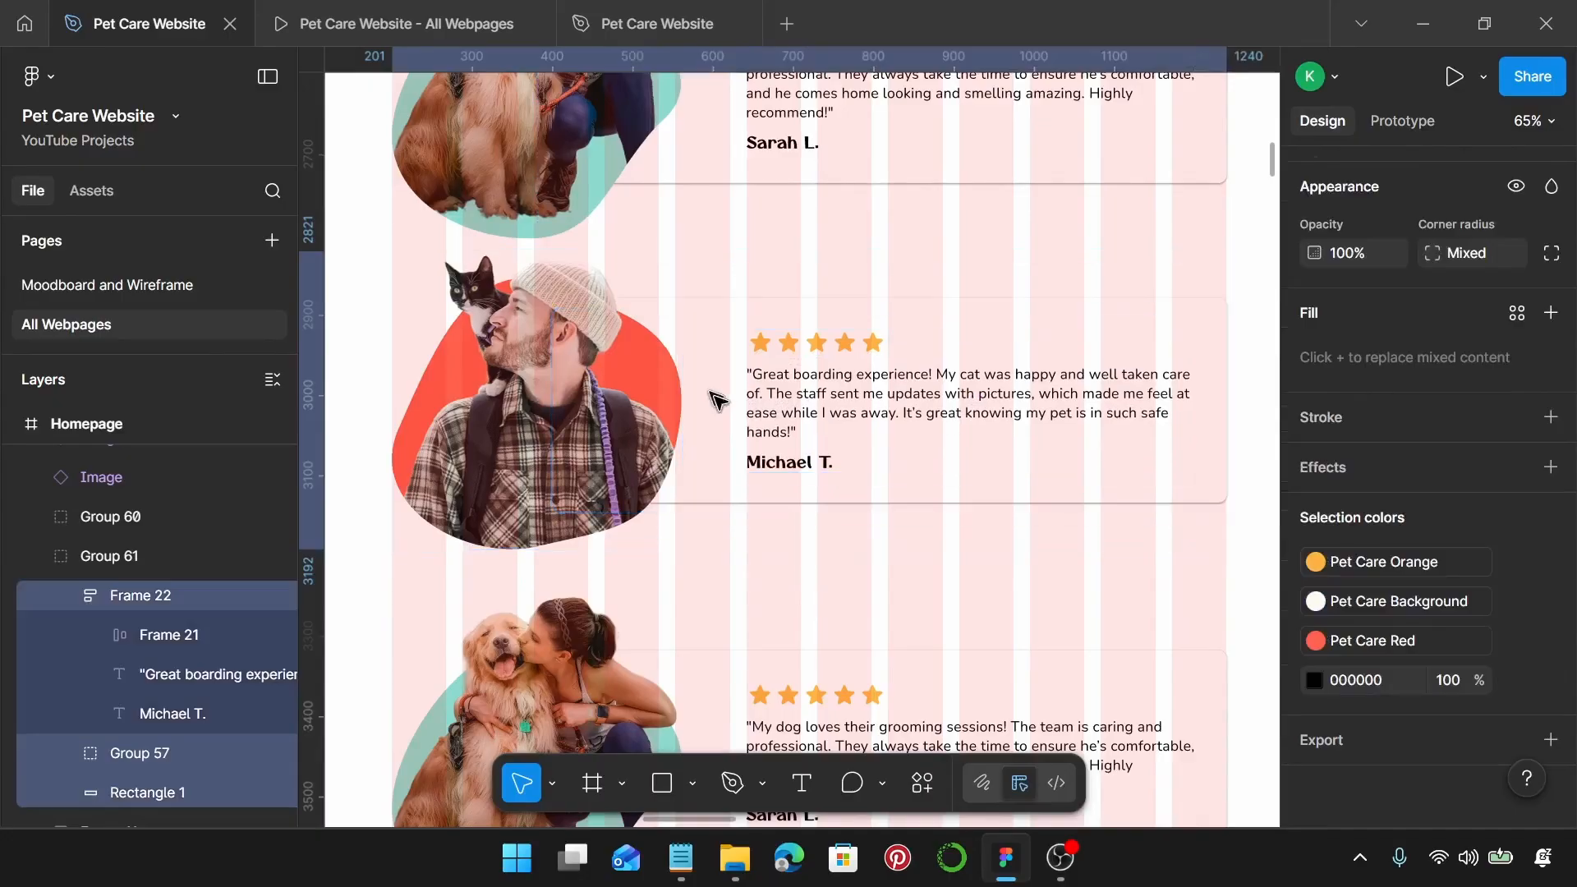
left_click(700, 580)
left_click(711, 438)
Step: Replace the third testimonial's photo with the woman-and-chihuahua photo on the orange blob, removing the original from beside the page
scroll(856, 434, "down", 5)
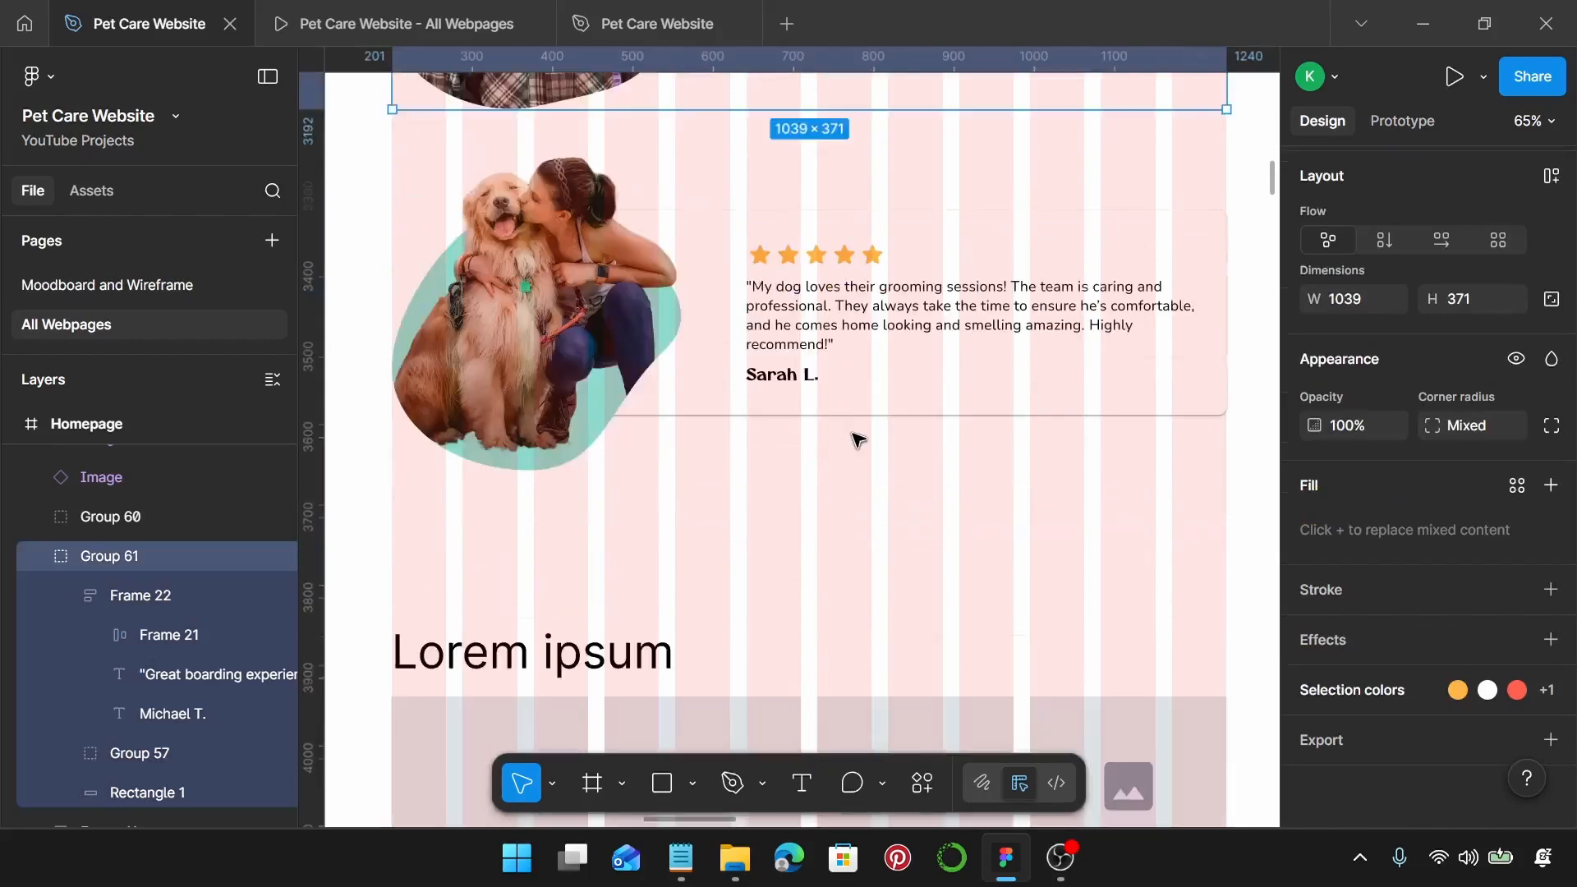
scroll(854, 439, "down", 4)
scroll(626, 458, "left", 3)
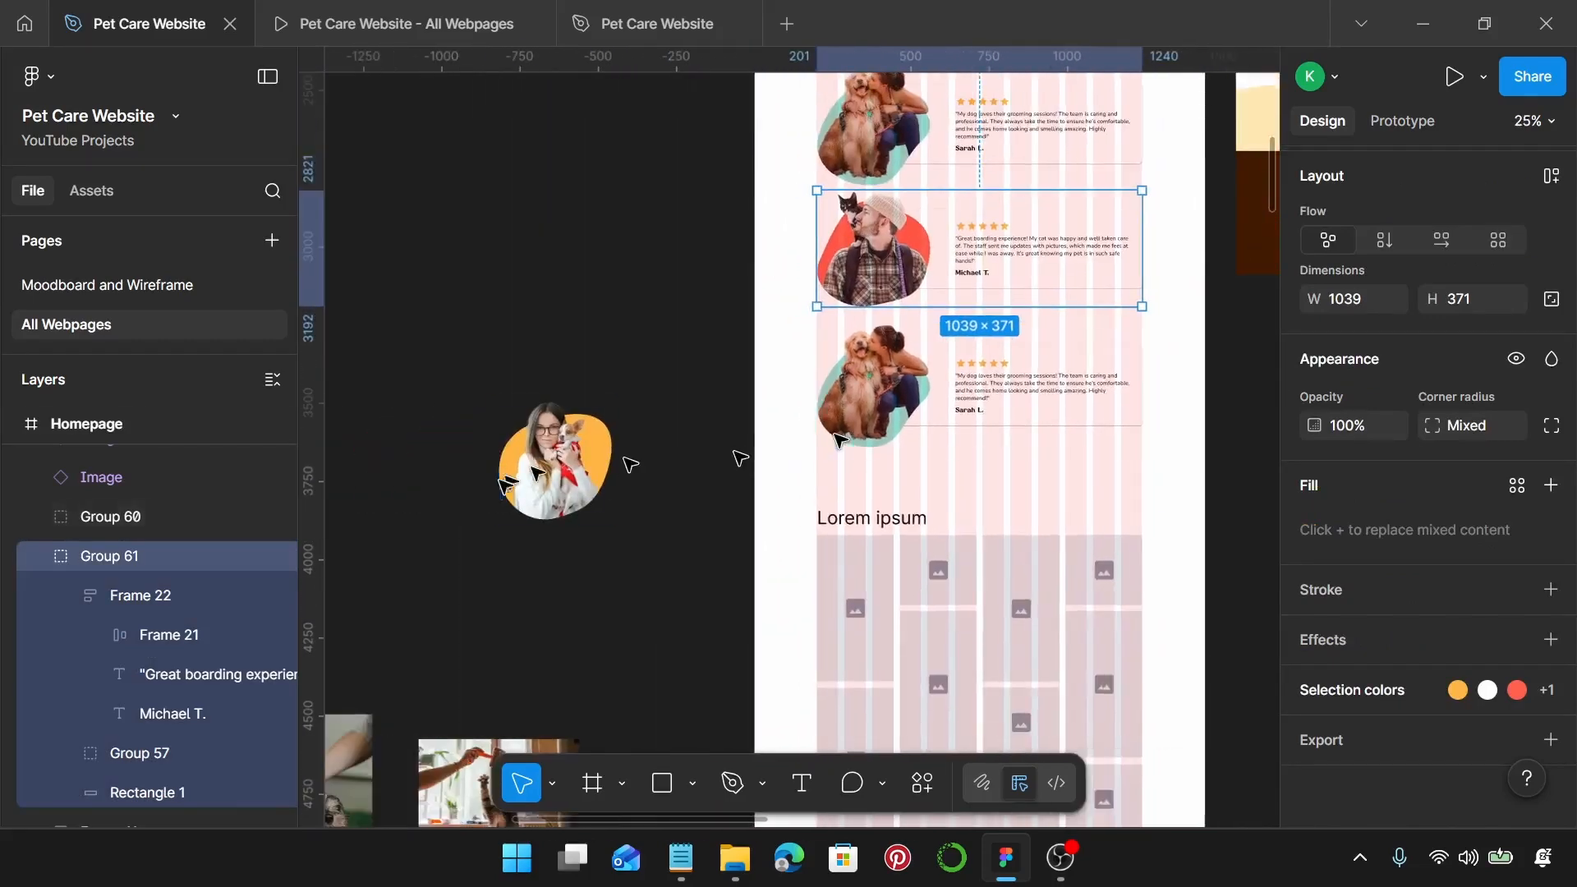
left_click(589, 490)
key("Delete")
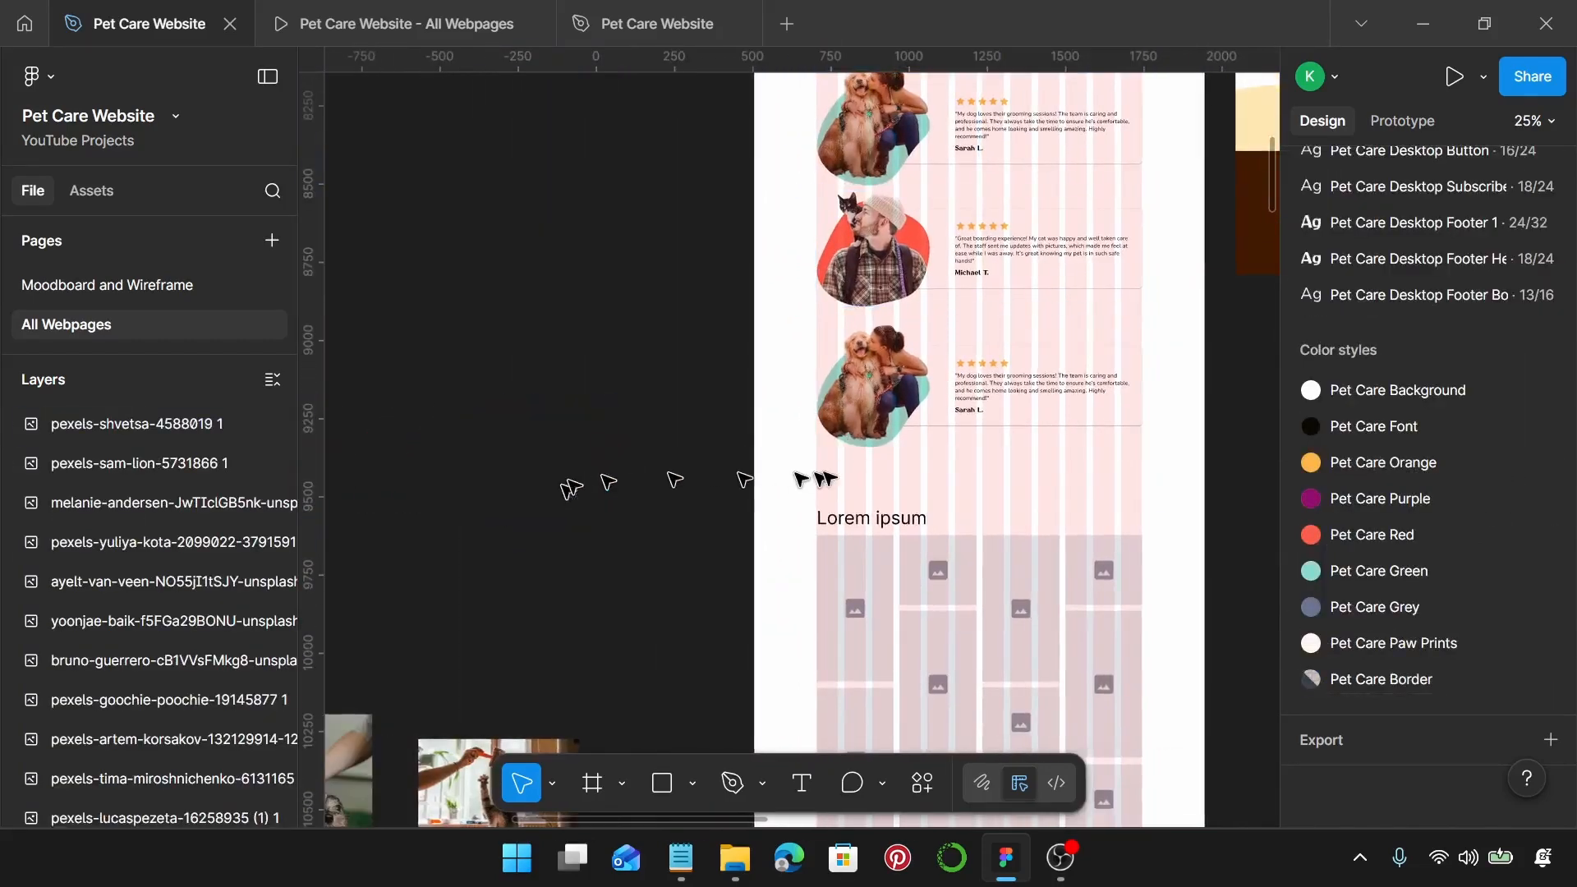
scroll(838, 460, "up", 5)
left_click(911, 395)
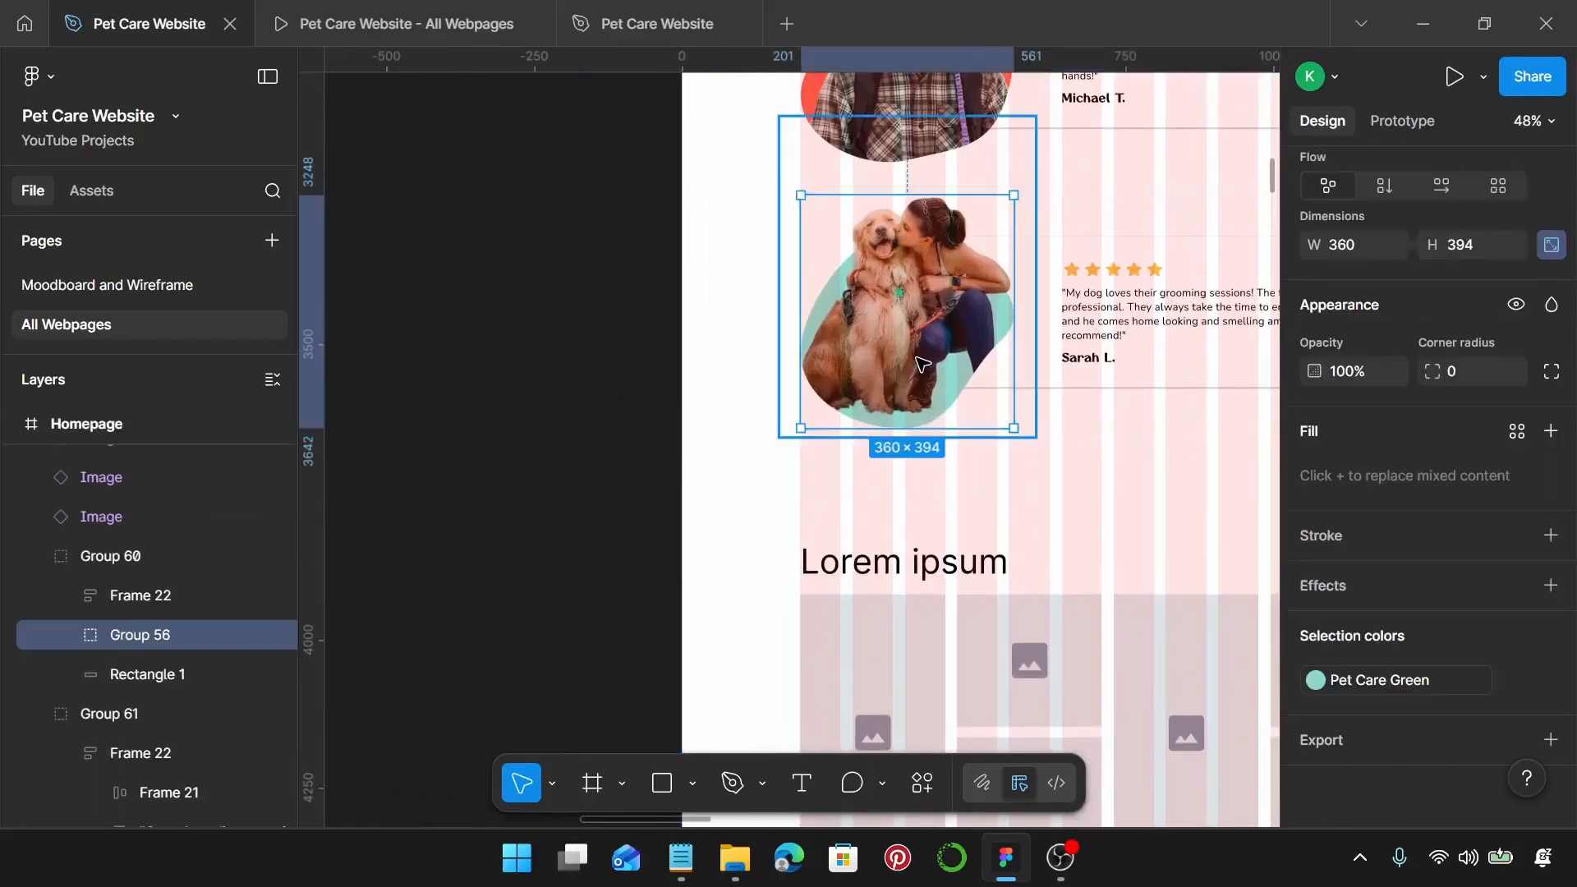
key("ctrl+z")
scroll(922, 364, "right", 4)
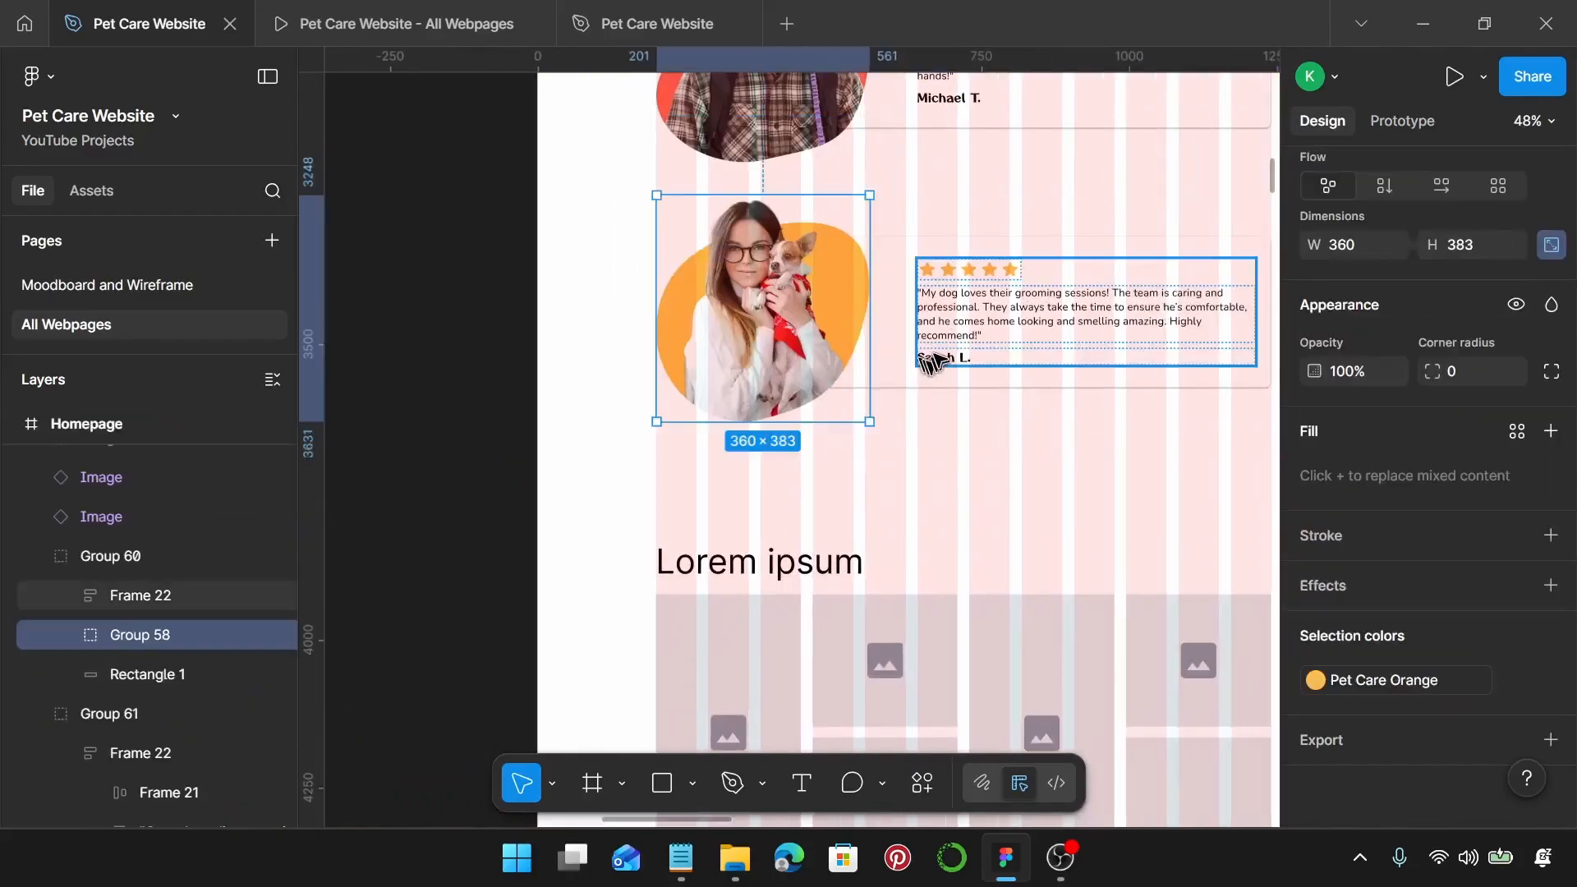
Step: Replace the third testimonial's quote with the "Pawfect Care is amazing!" review from the Notepad document
left_click(690, 862)
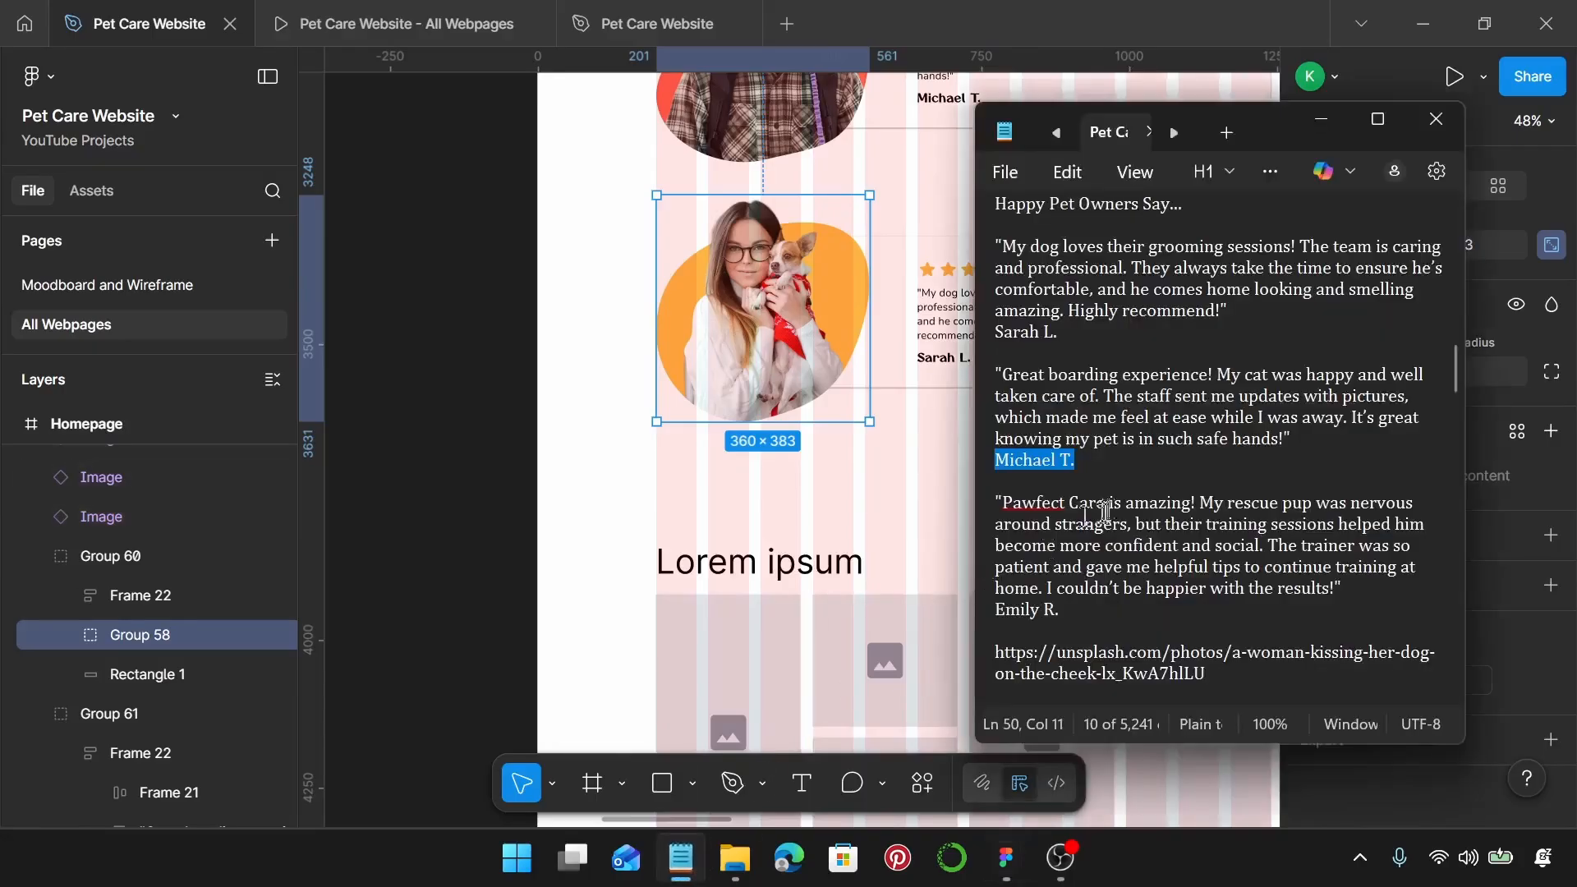
scroll(1166, 492, "down", 2)
left_click_drag(1342, 460, 1005, 380)
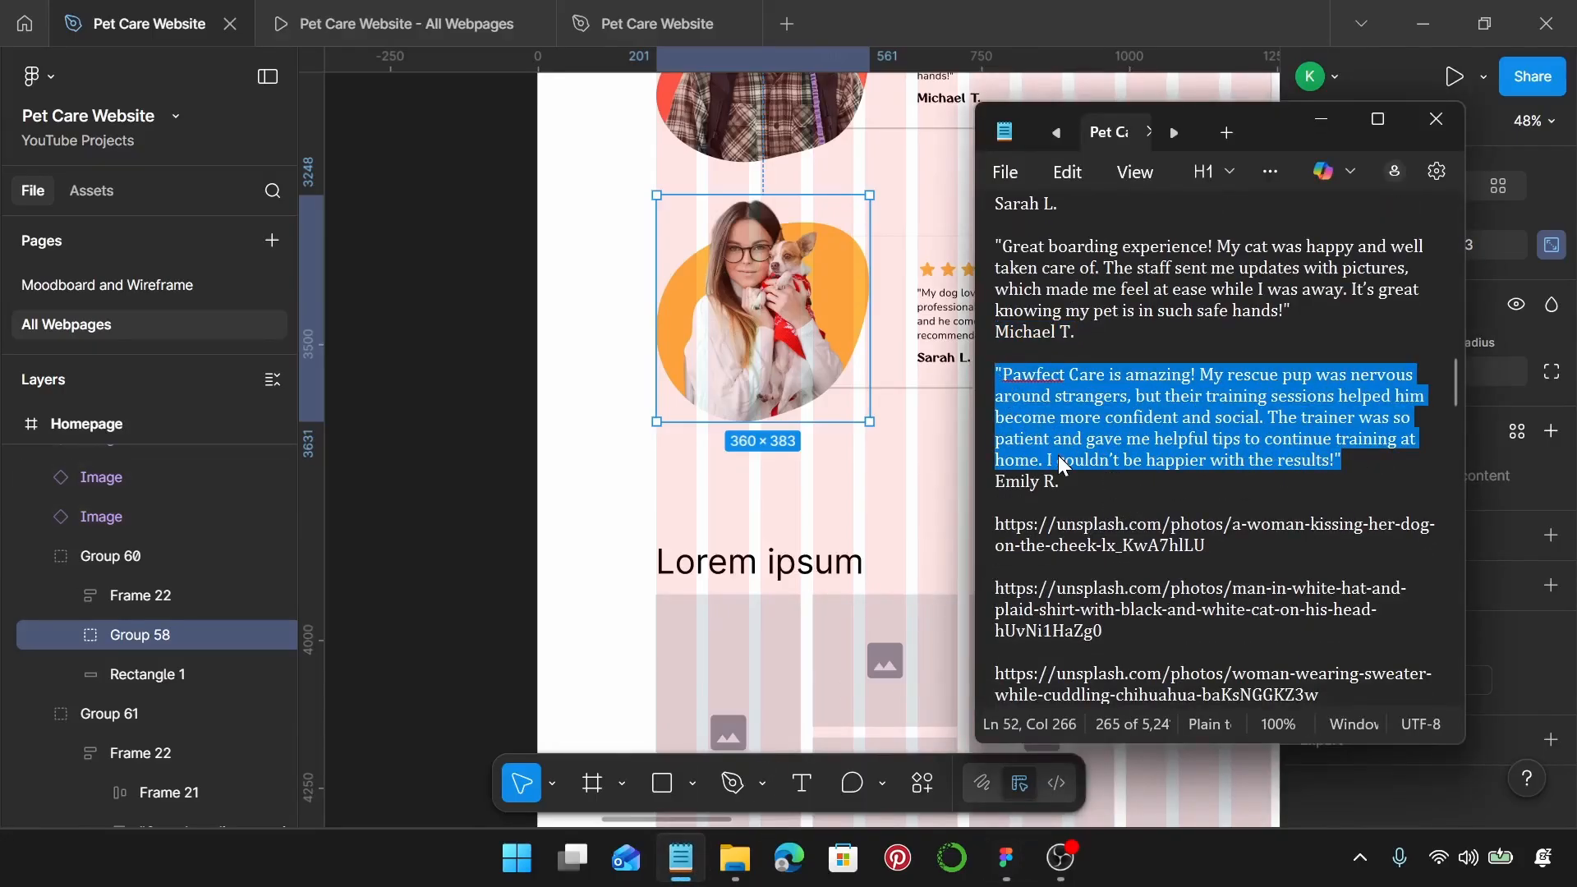
scroll(876, 413, "right", 5)
left_click(729, 324)
double_click(730, 328)
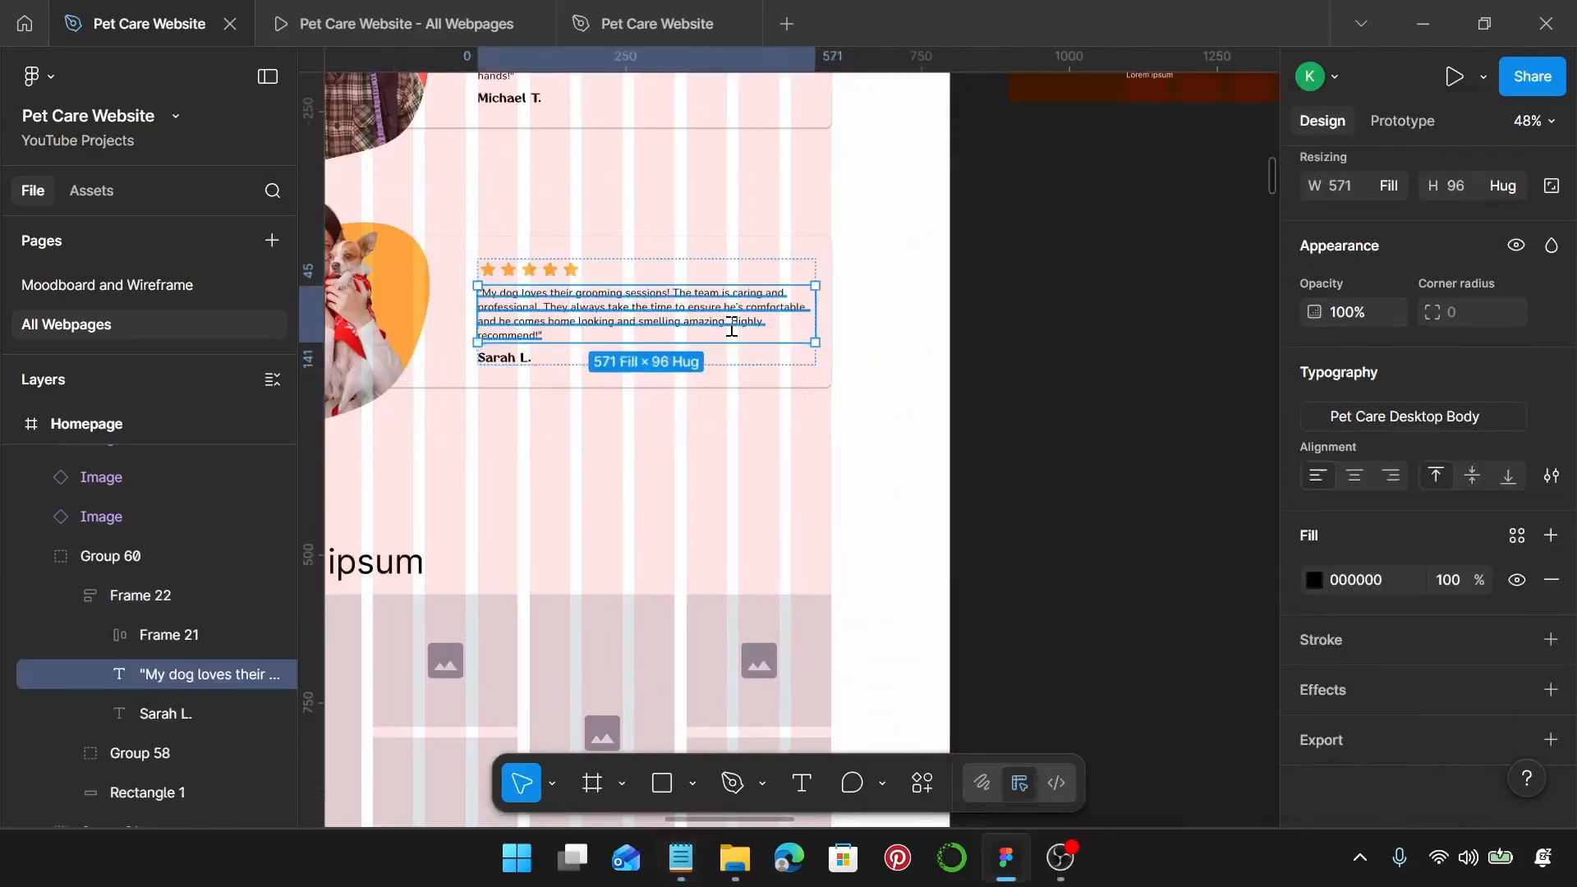
type("\"Pawfect Care is amazing! My rescue pup was nervous around strangers, but their training sessions helped him become more confident and social. The trainer was so patient and gave me helpful tips to continue training at home. I couldn't be happier with the results!\"")
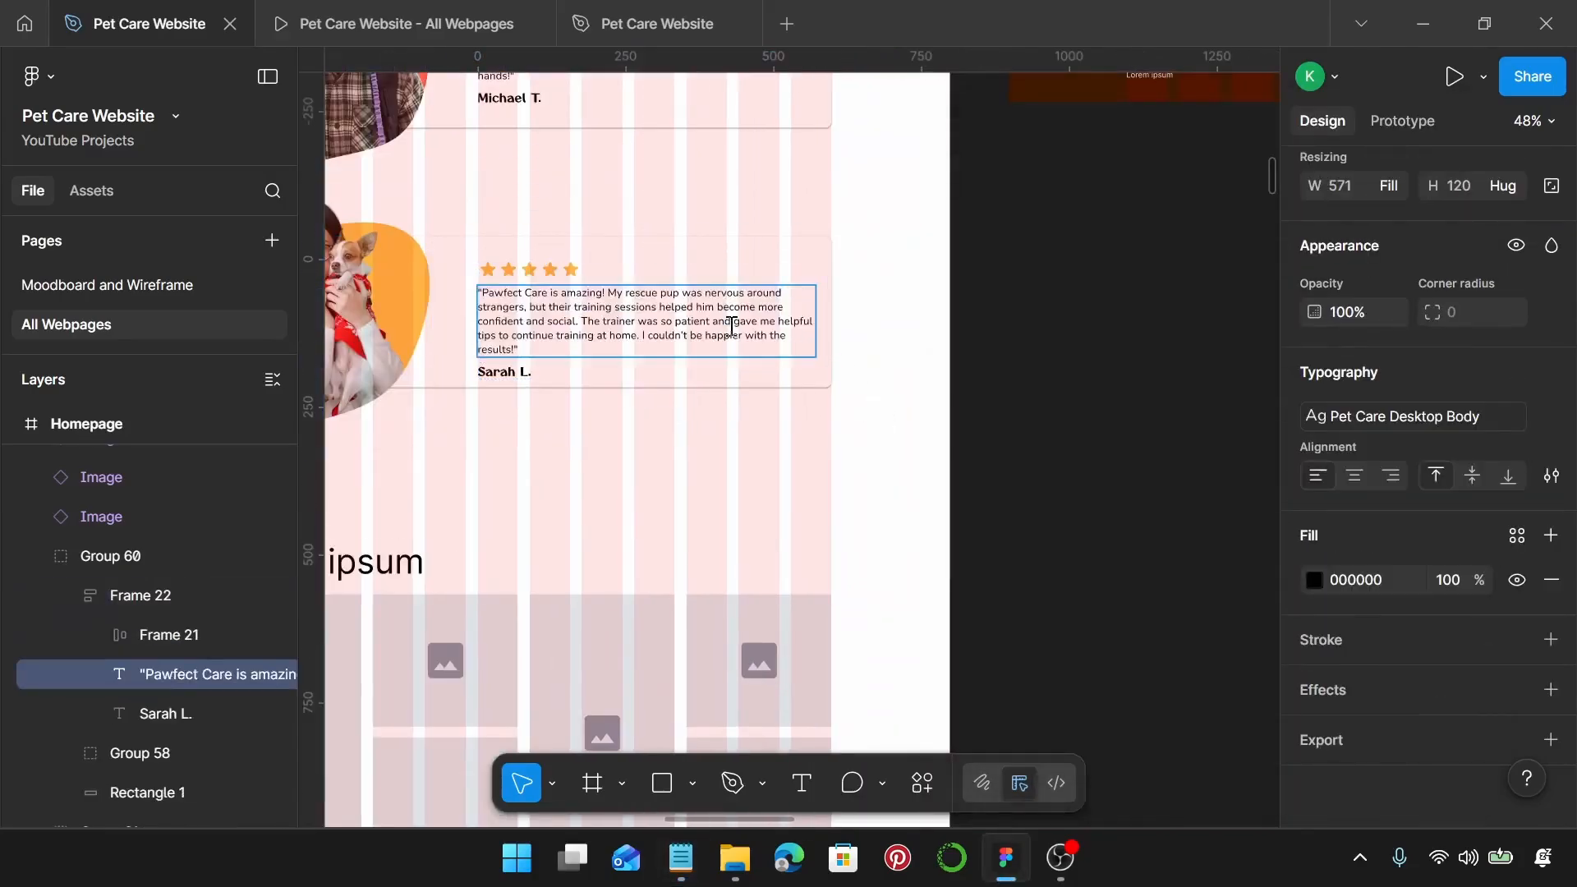
Step: Replace the third testimonial's reviewer name with the name listed under the "Pawfect Care" review in the Notepad document
scroll(556, 363, "up", 3)
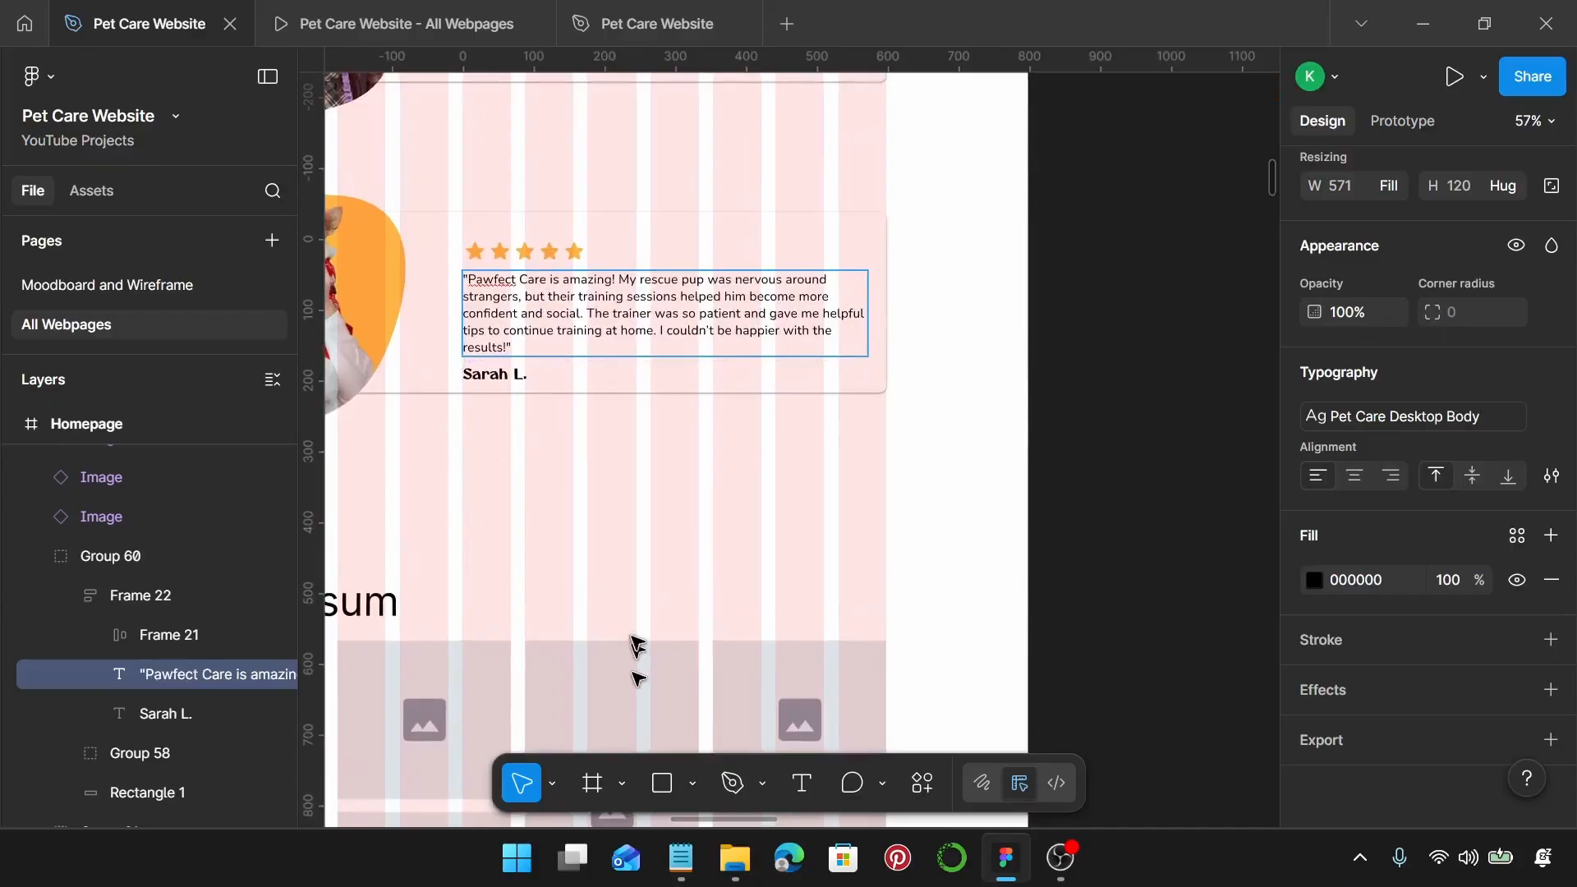
left_click(679, 858)
triple_click(1060, 482)
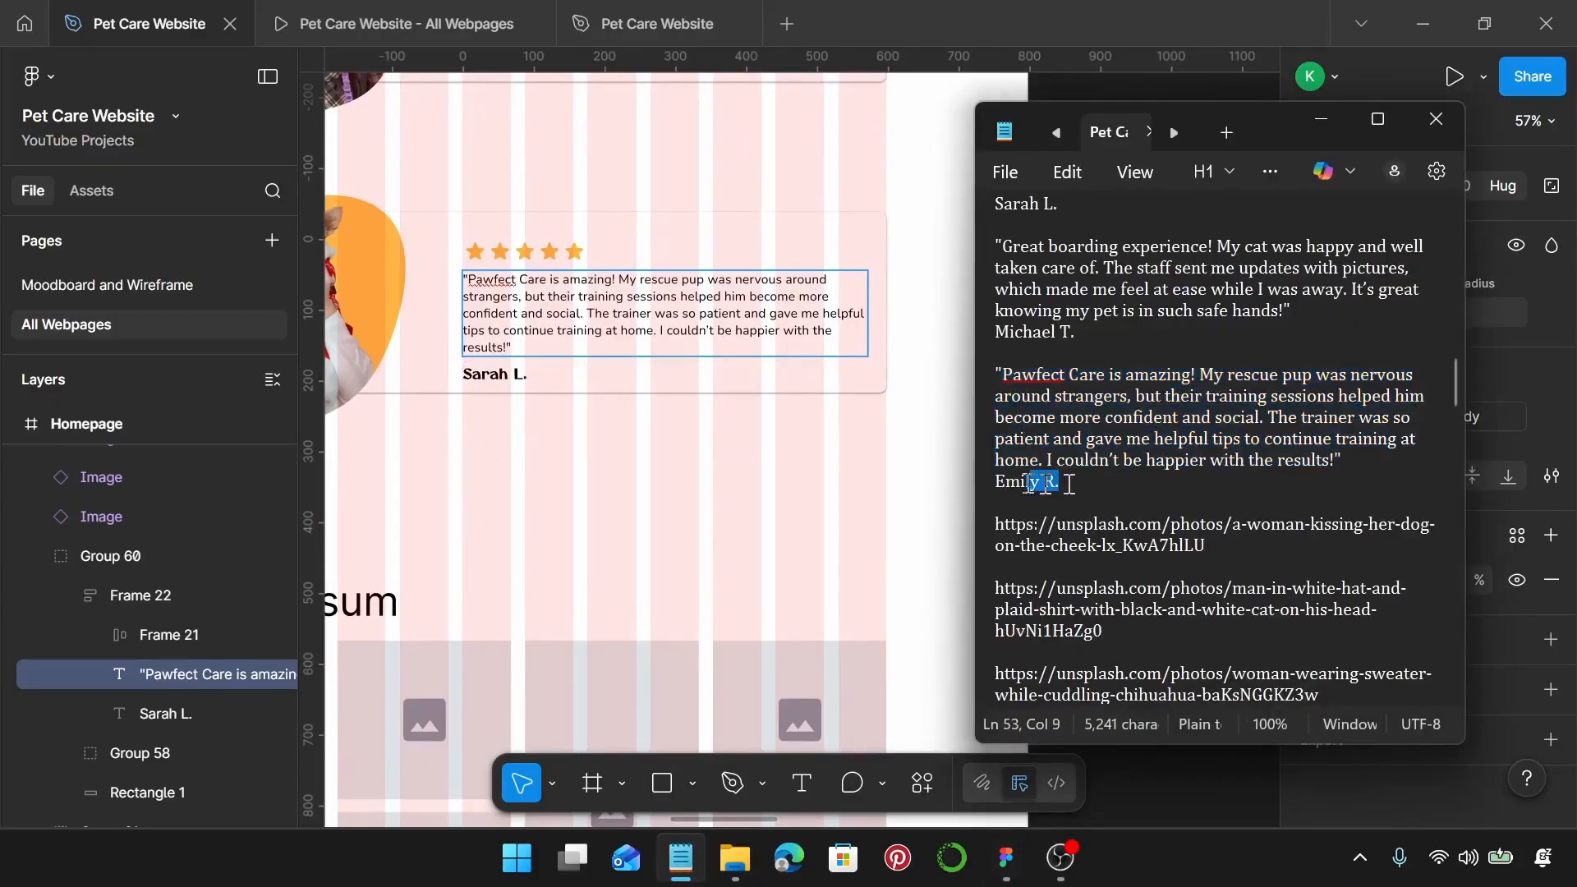
Step: Replace the reviewer name under the third testimonial with the reviewer name copied from the notes
double_click(507, 374)
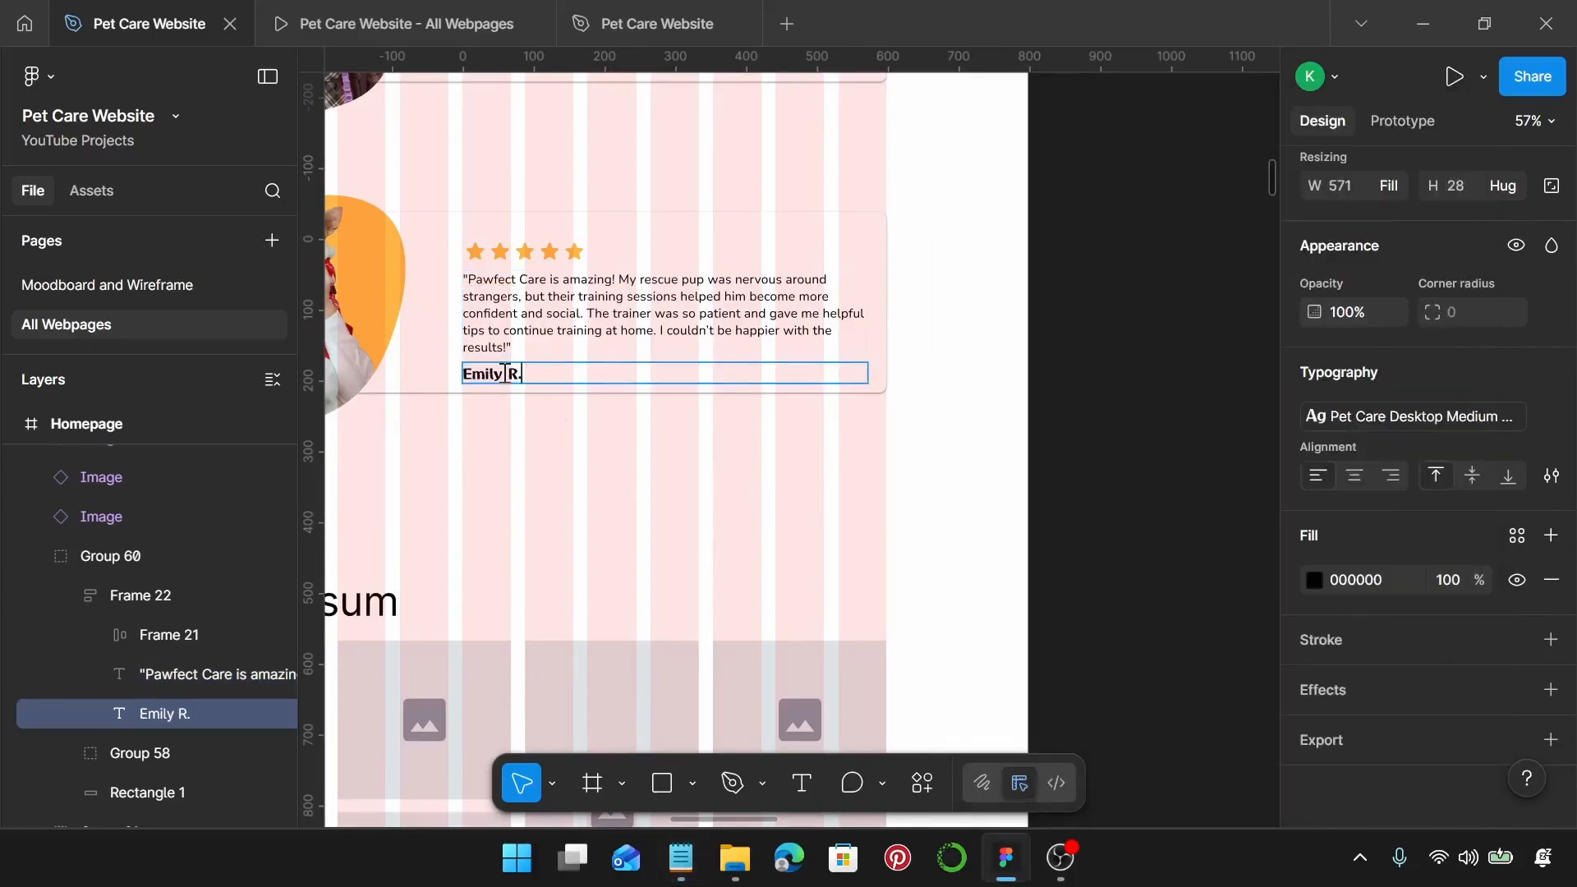
scroll(509, 374, "left", 3)
left_click(641, 421)
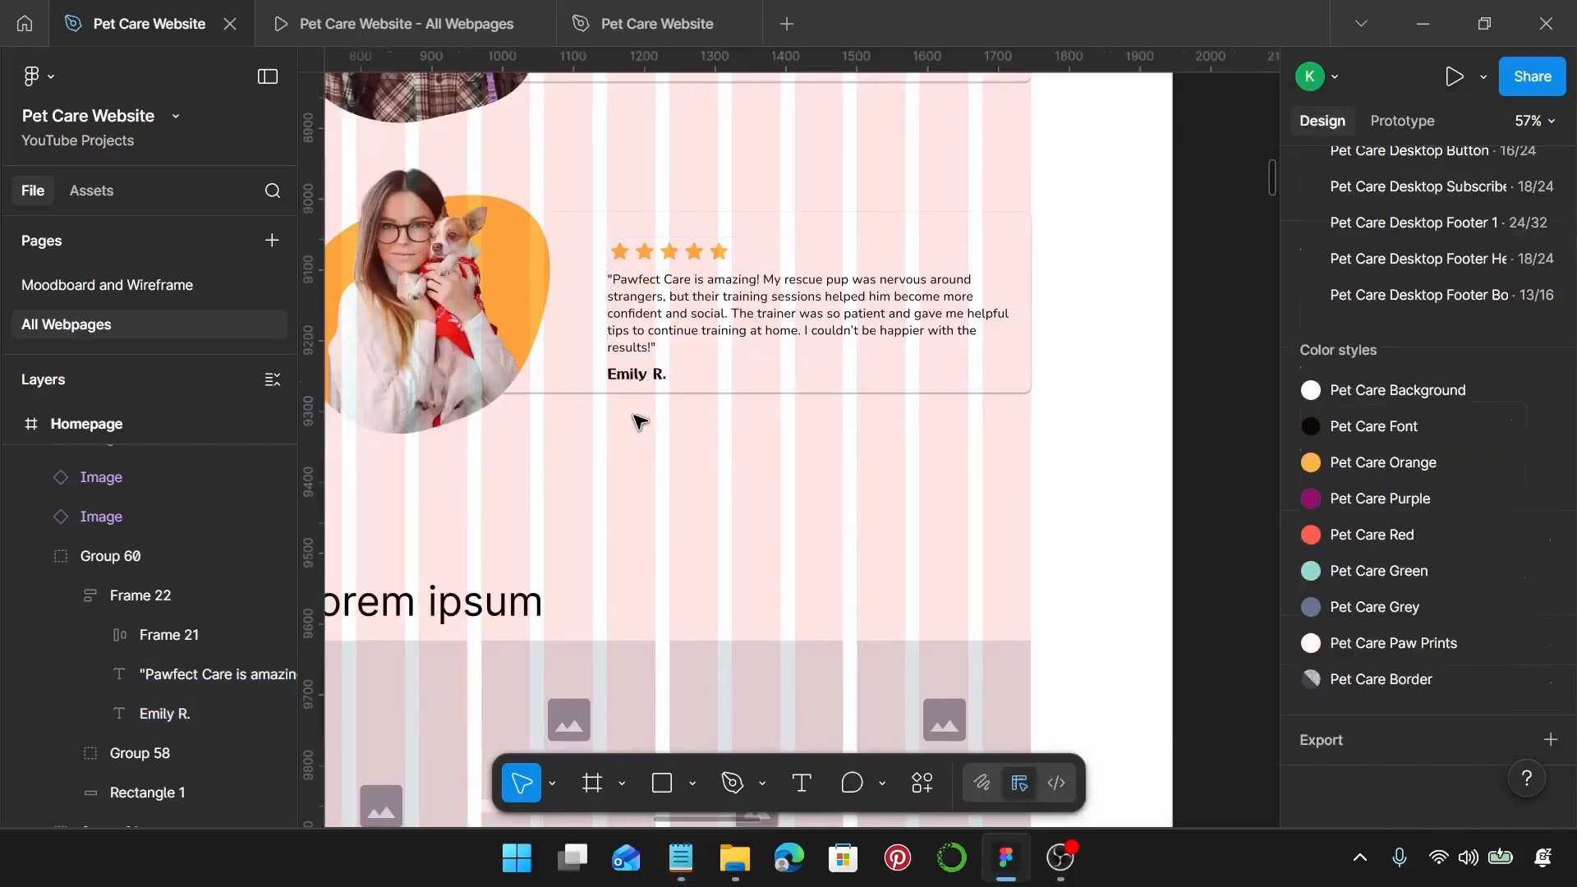
Step: Align the text block, photo group and card background of the third testimonial on their vertical centers
left_click(707, 349)
key("Return")
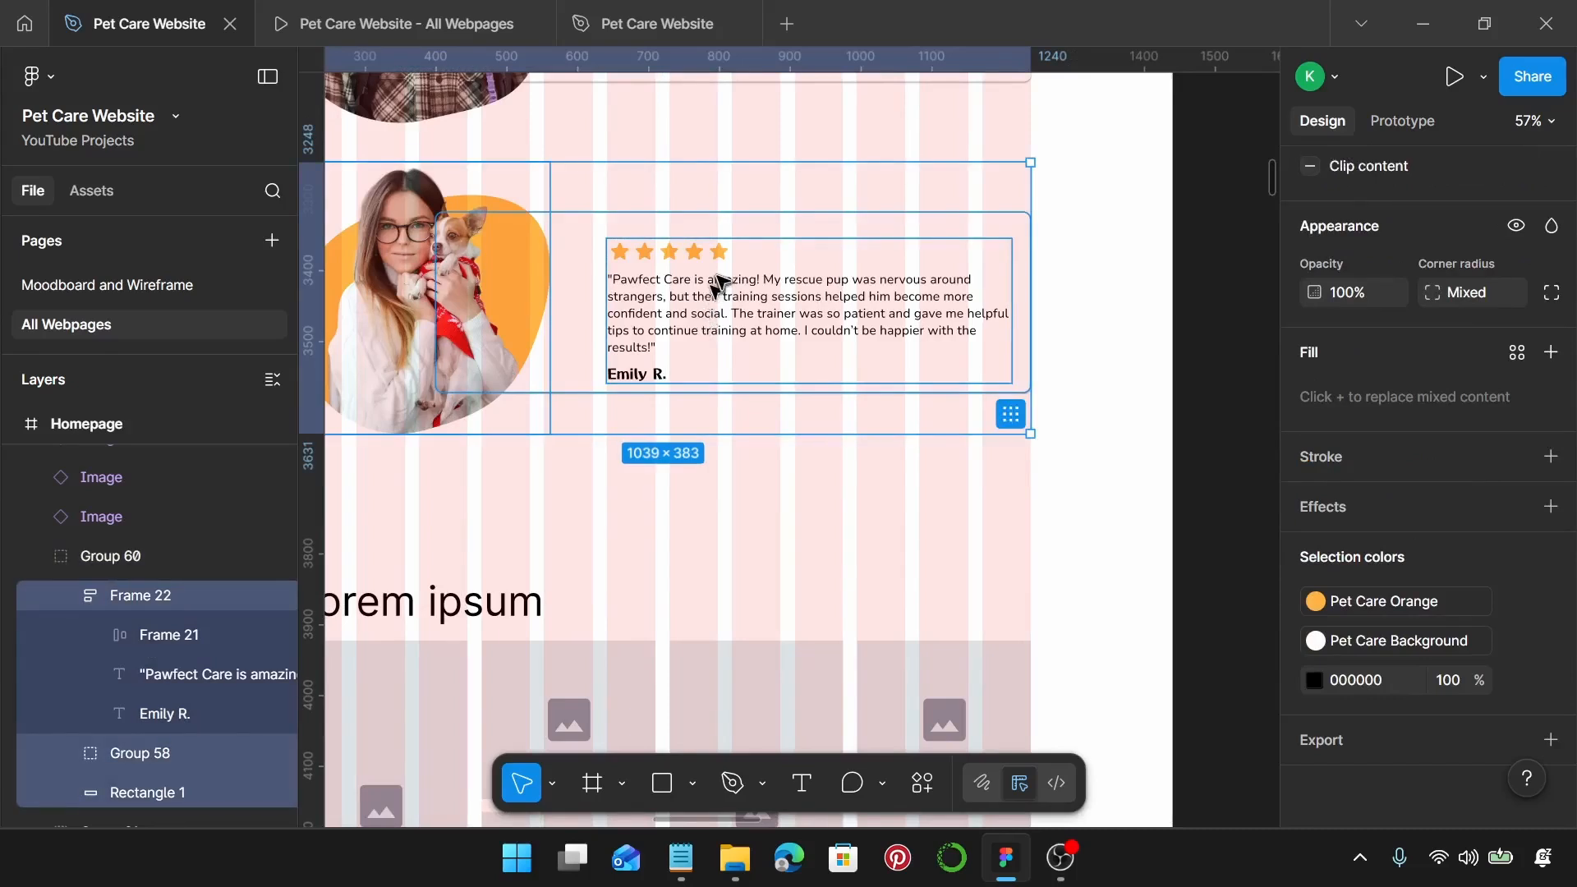
scroll(716, 283, "left", 3)
key("alt+v")
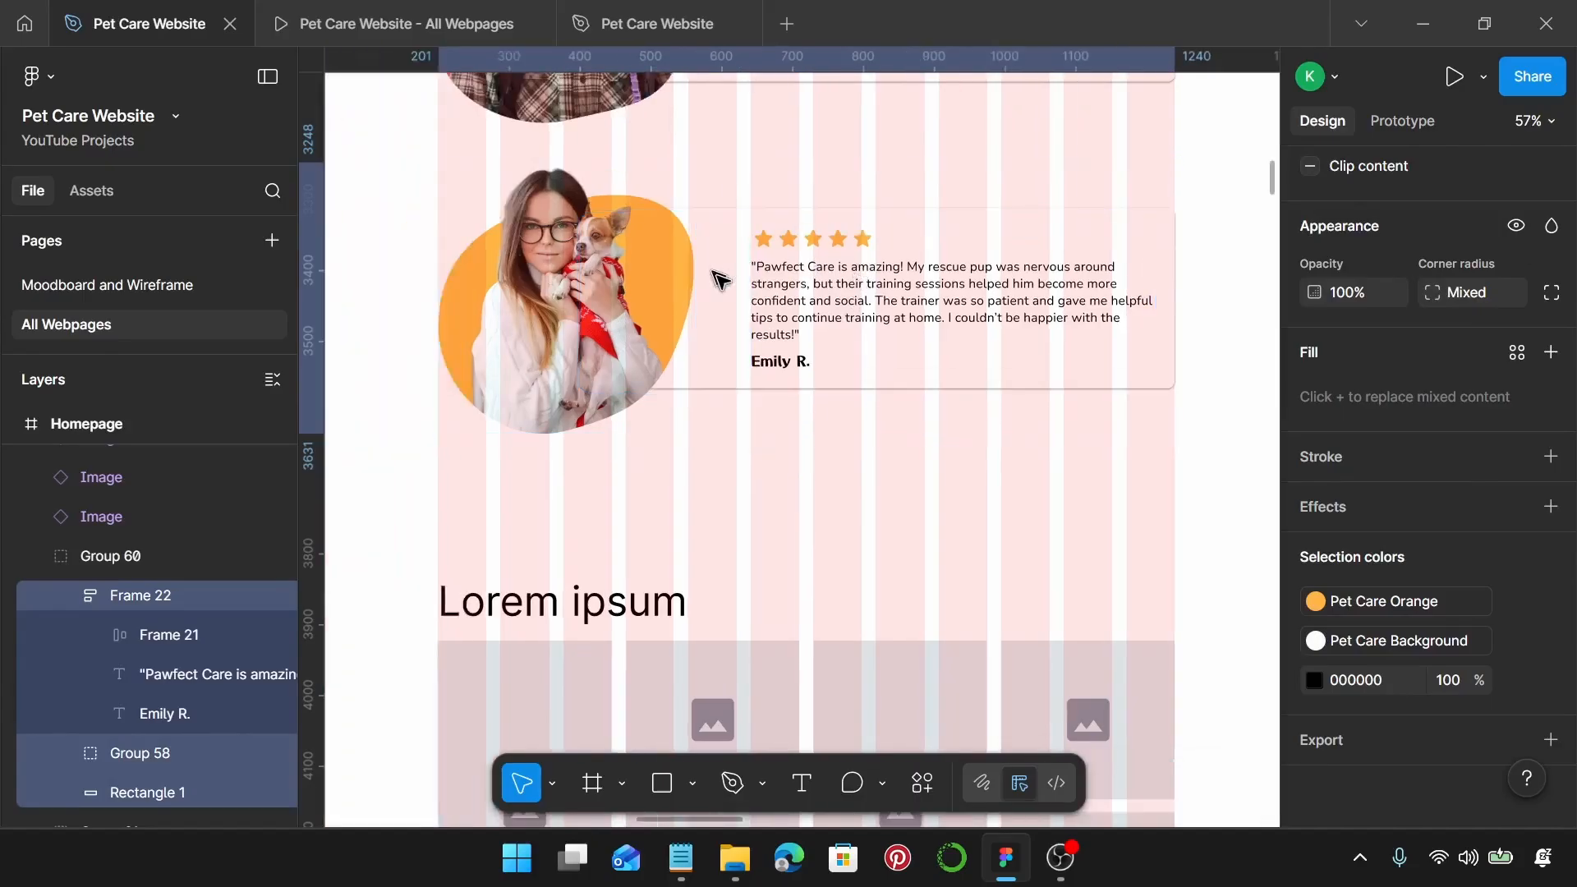
left_click(833, 466)
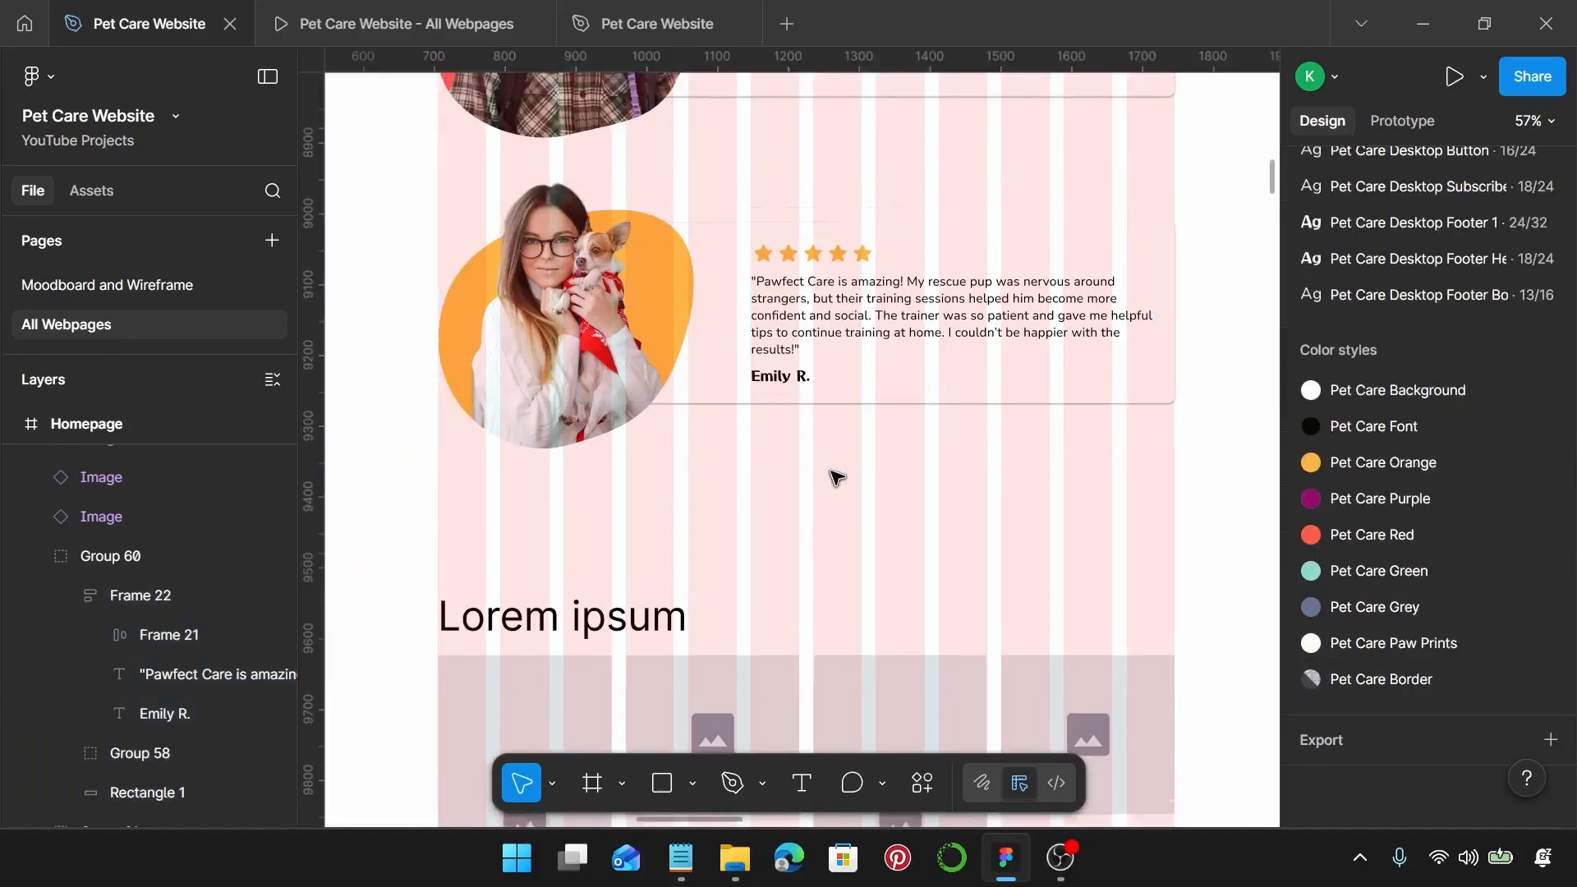
Step: Set the vertical spacing between the "Happy Pet Owners Say..." heading and the three testimonials to 20
scroll(834, 475, "down", 5)
scroll(834, 475, "down", 1)
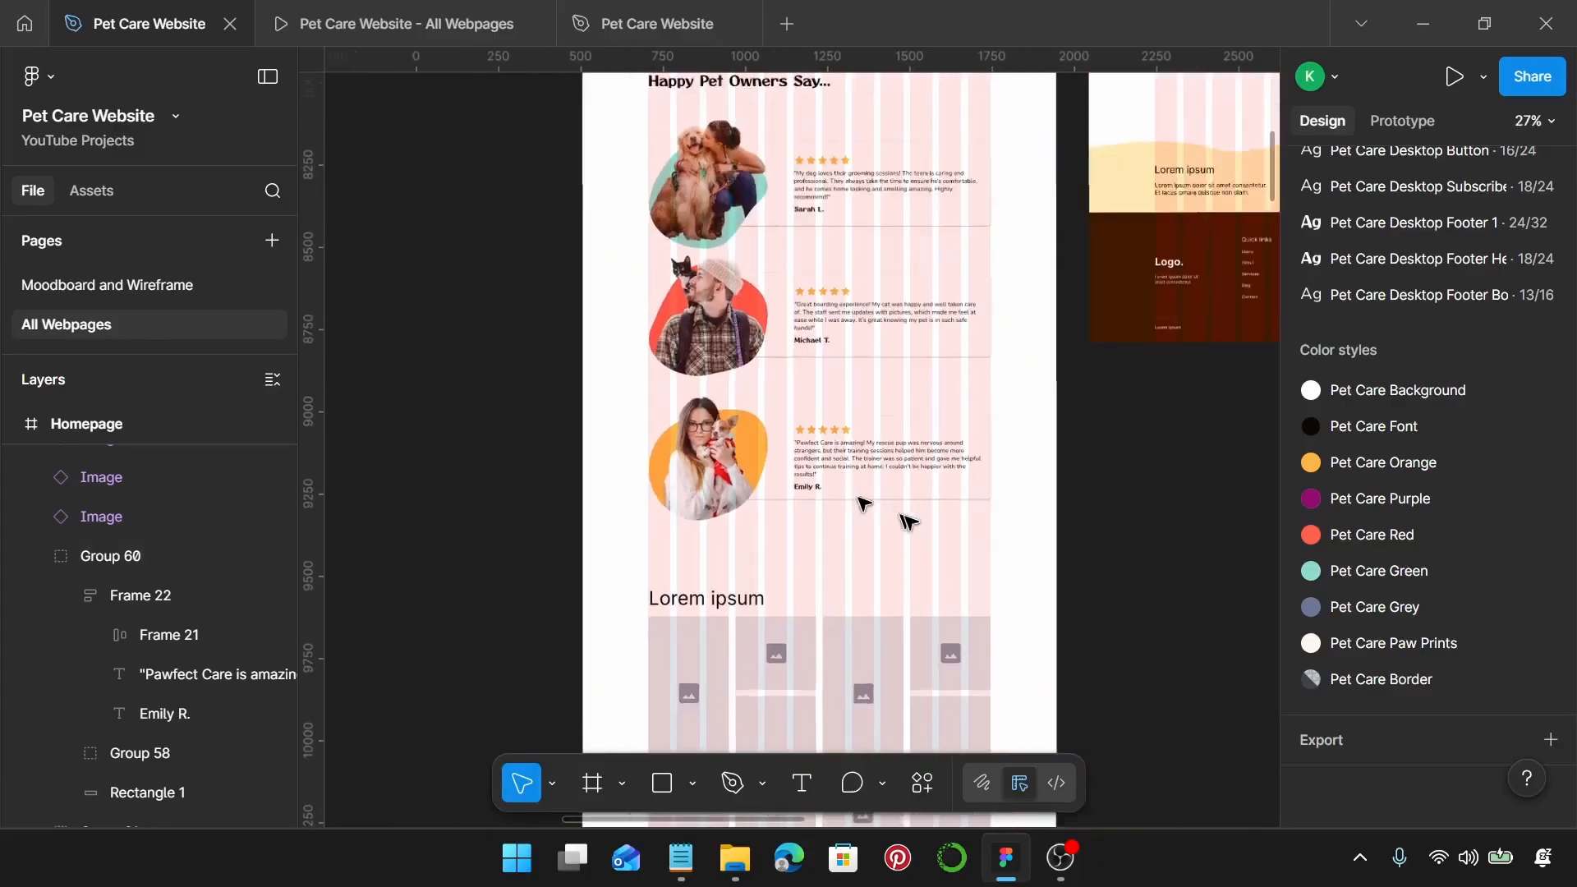
scroll(936, 410, "up", 2)
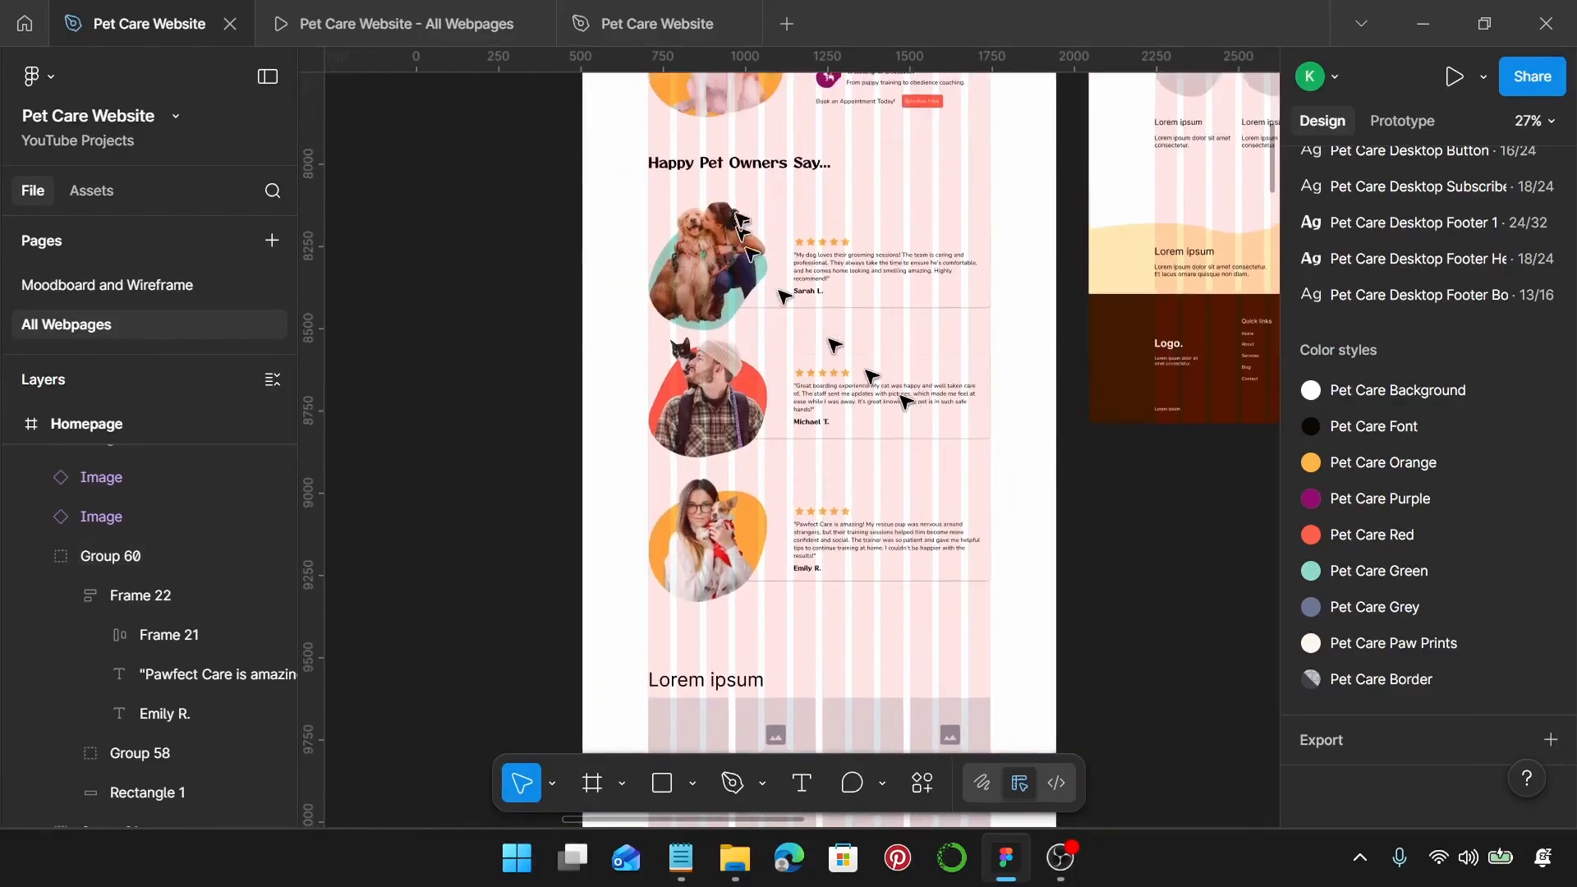
left_click(712, 175)
left_click(699, 283, "shift")
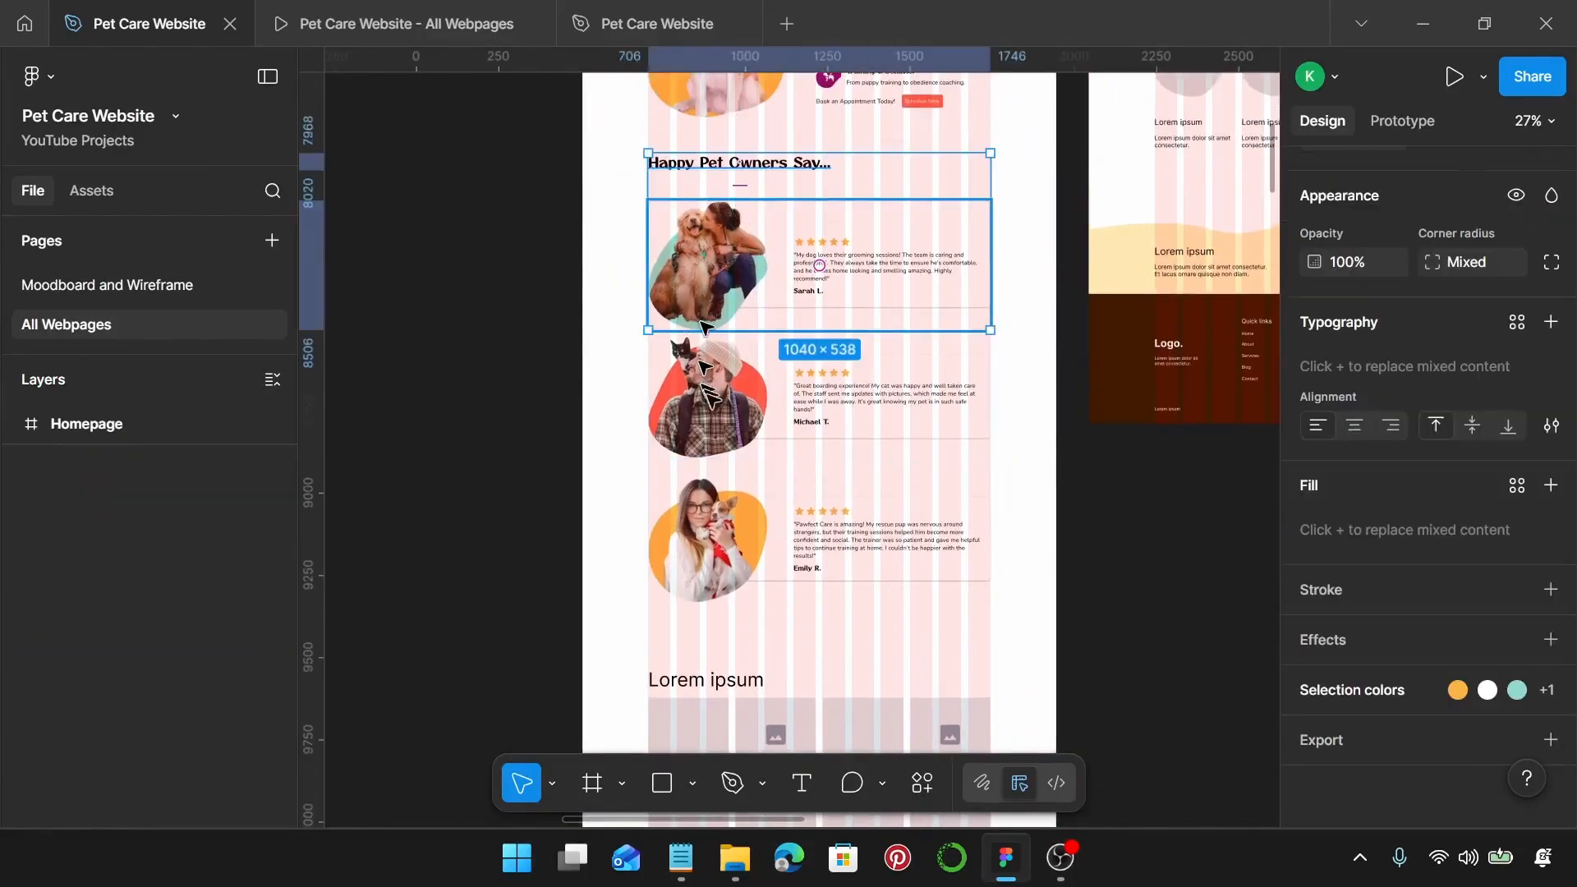
left_click(708, 402, "shift")
left_click(722, 532, "shift")
scroll(1395, 410, "up", 5)
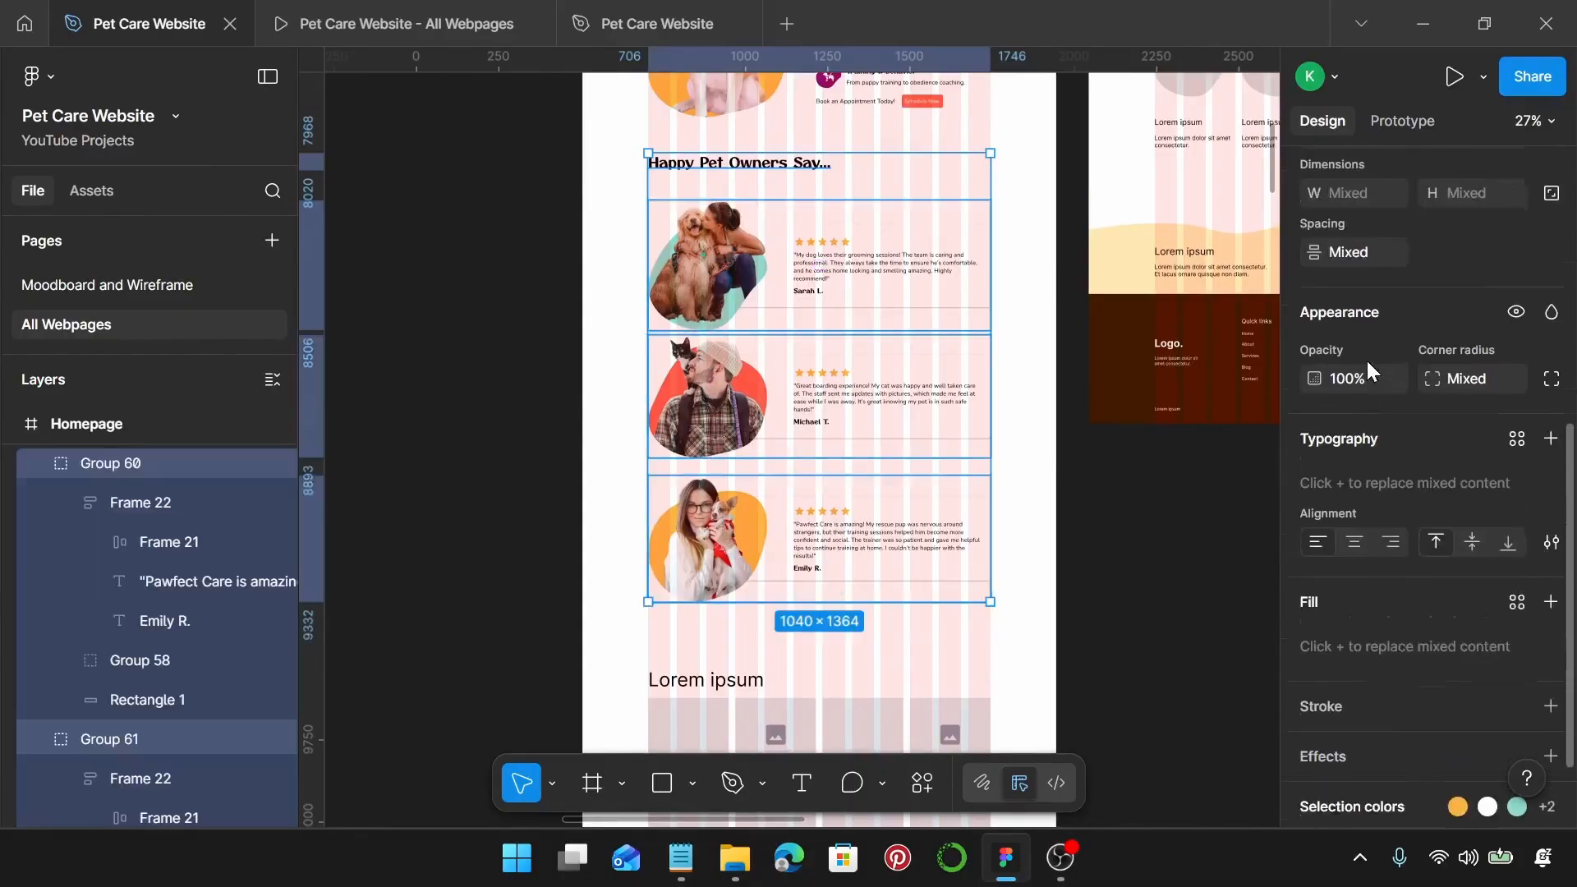
left_click(1381, 509)
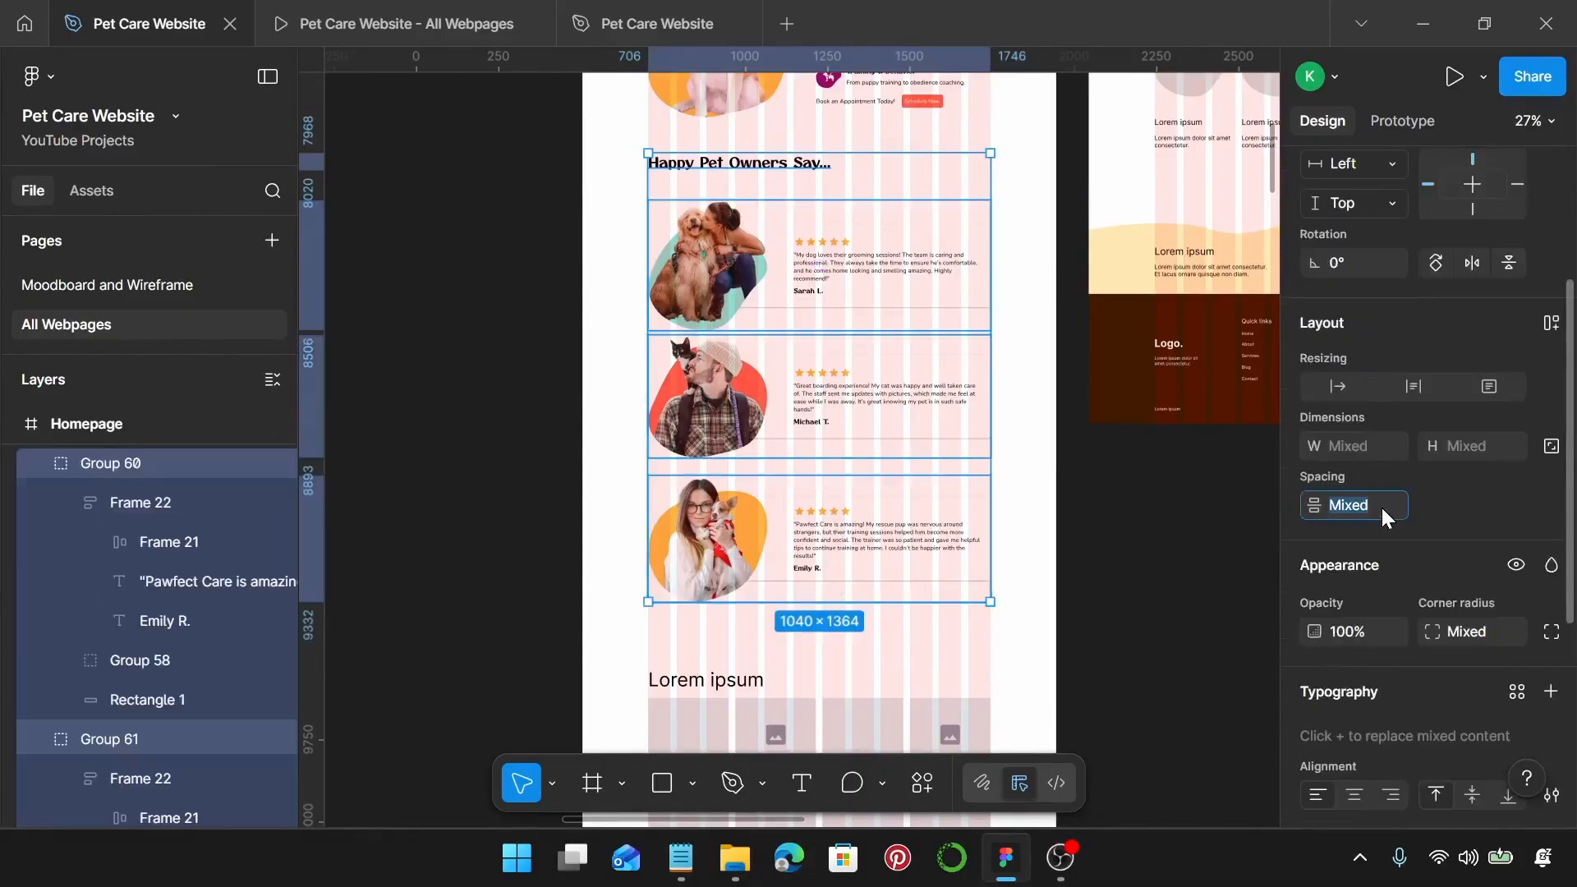
type("20")
key("Return")
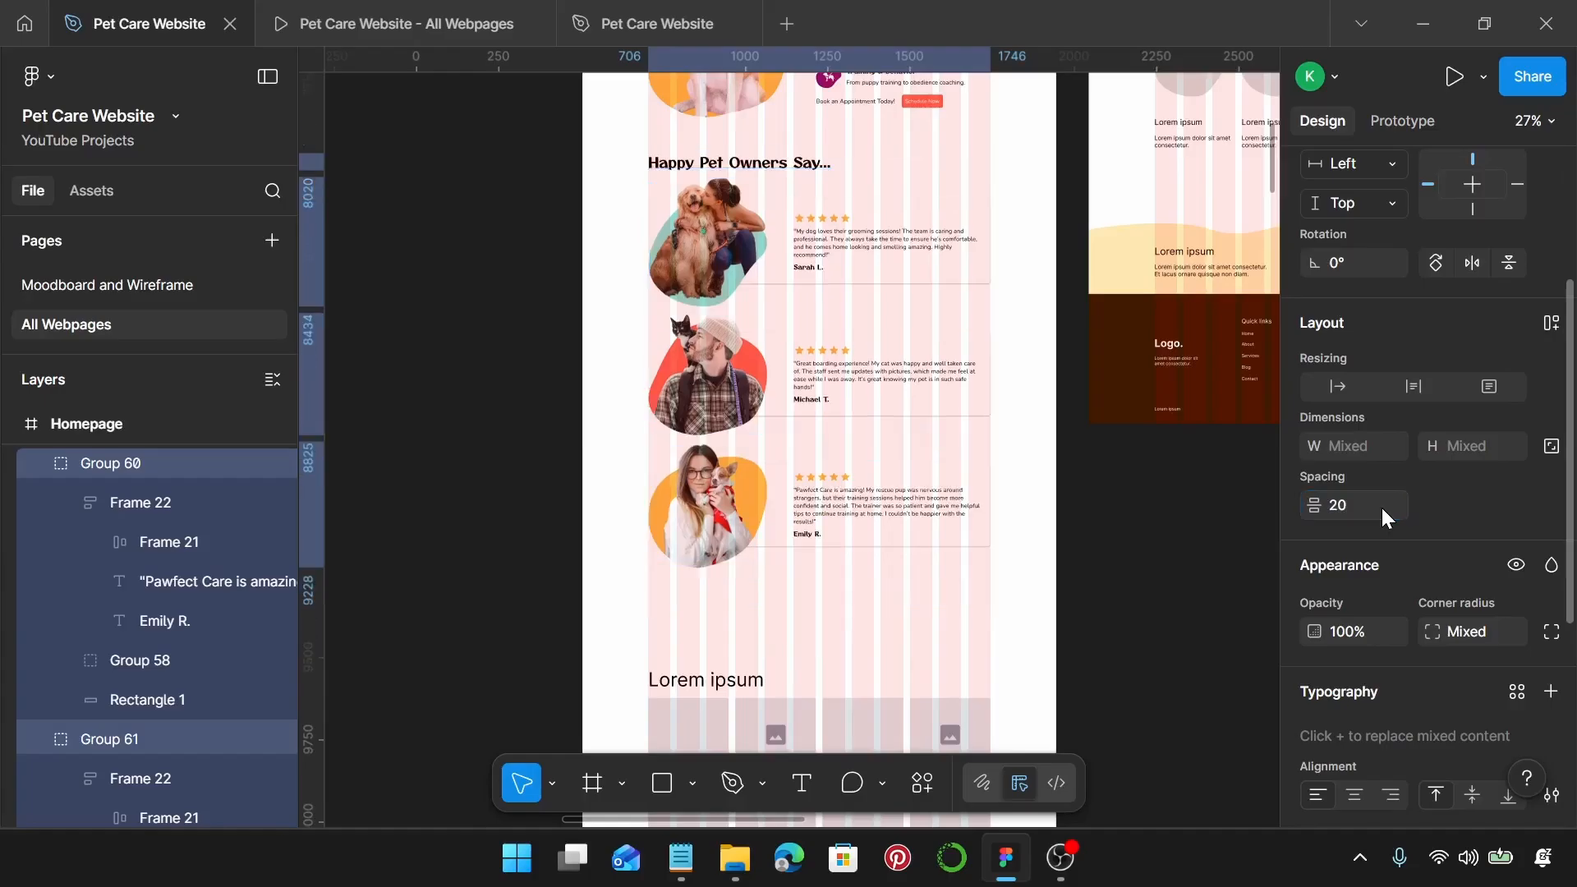
Step: Group the "Happy Pet Owners Say..." heading together with the three testimonials below it
scroll(706, 197, "up", 10)
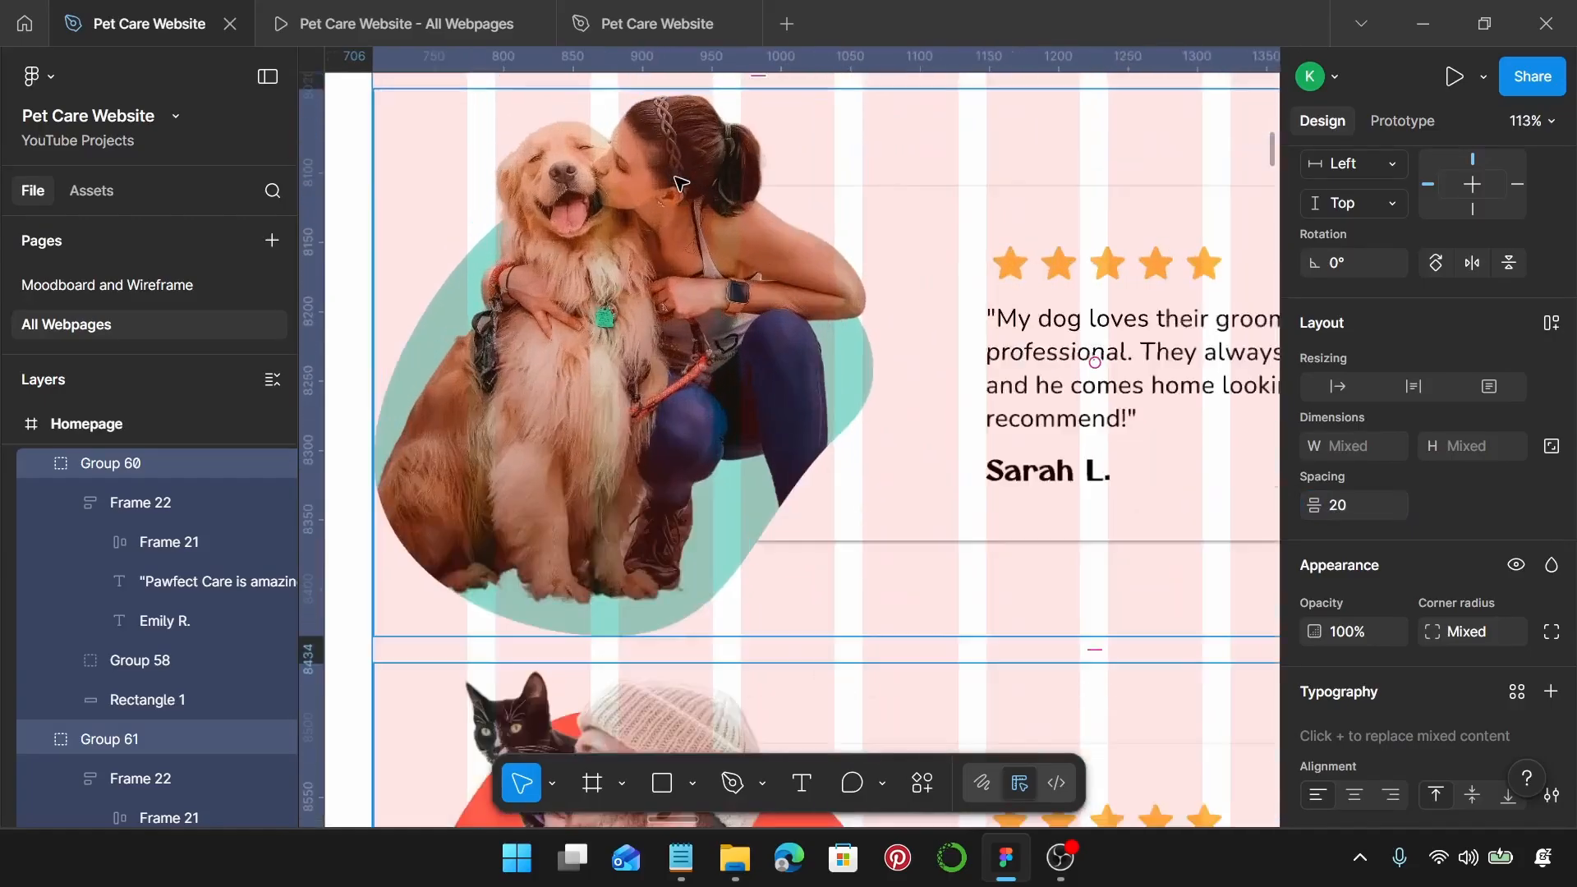
scroll(879, 464, "down", 5)
scroll(917, 400, "down", 3)
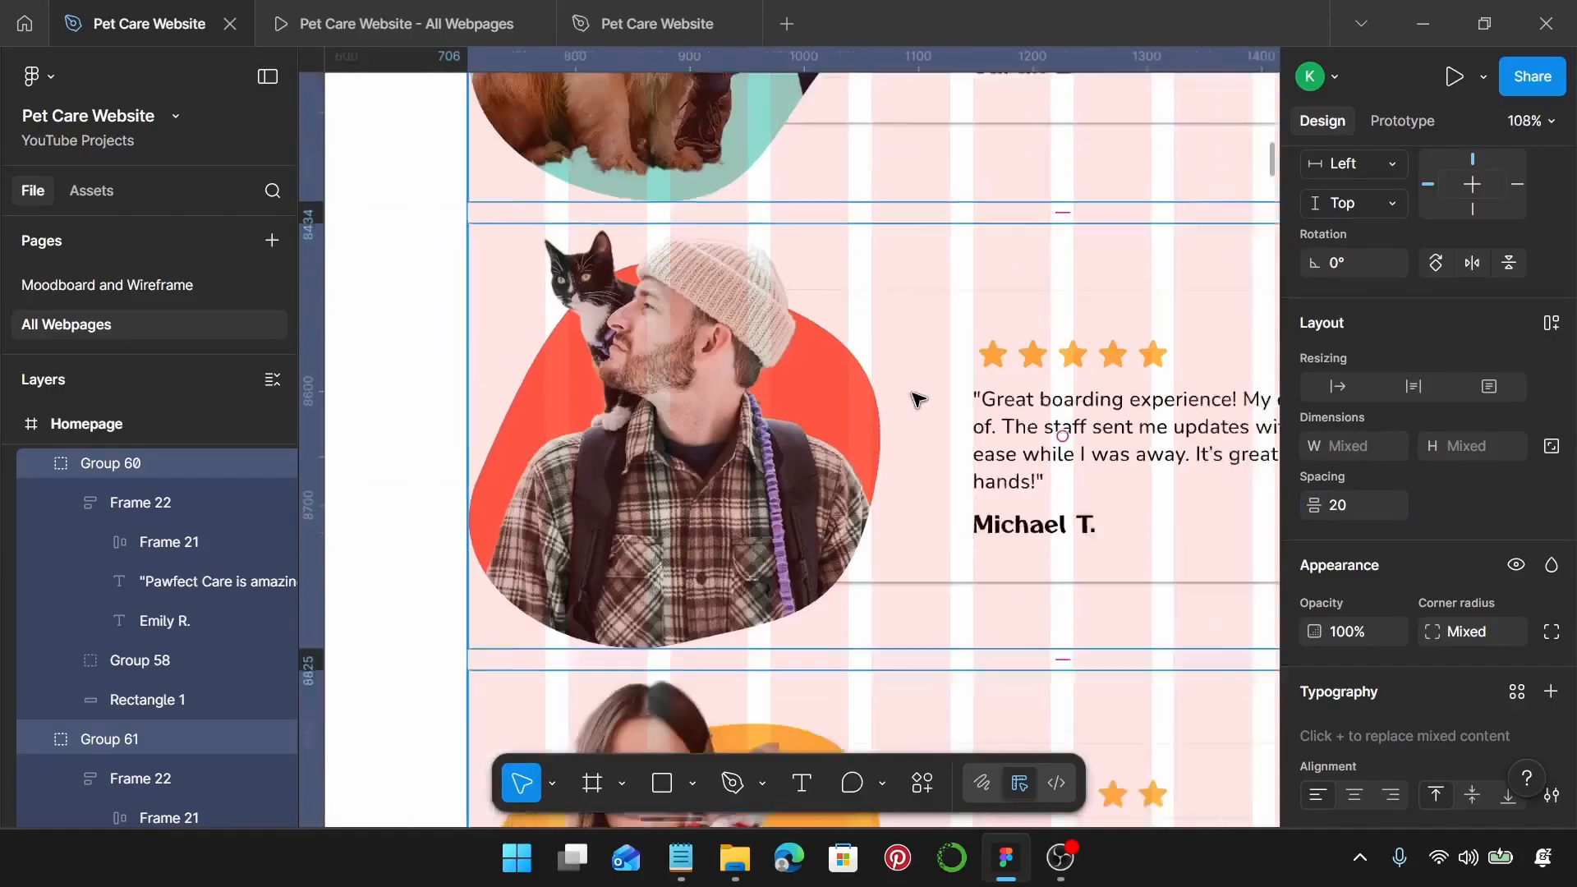
scroll(917, 400, "down", 8)
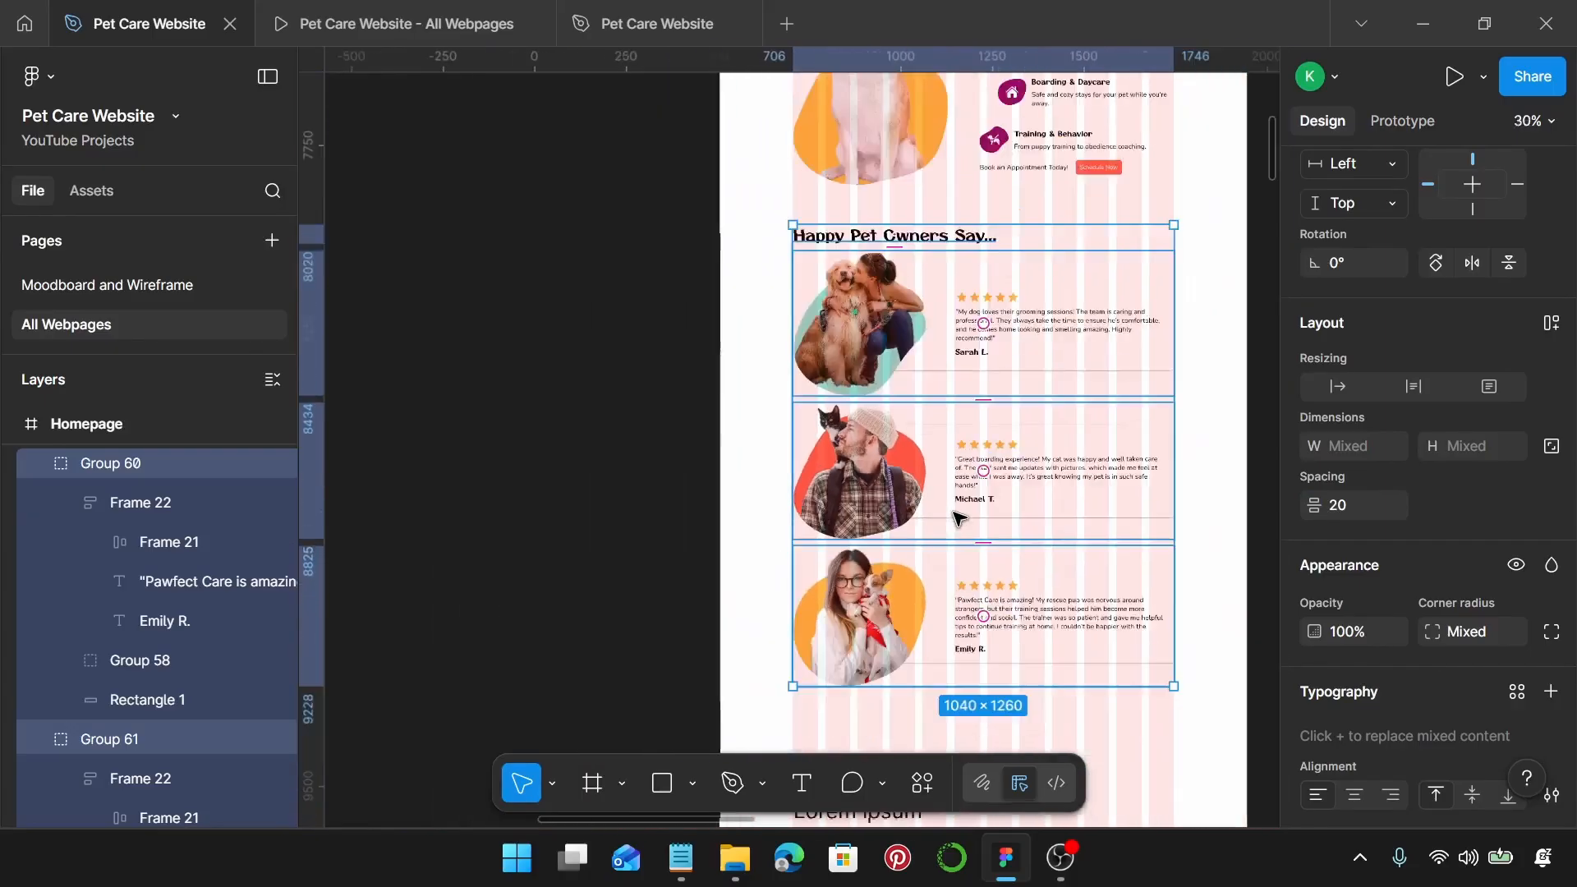
left_click(1039, 410)
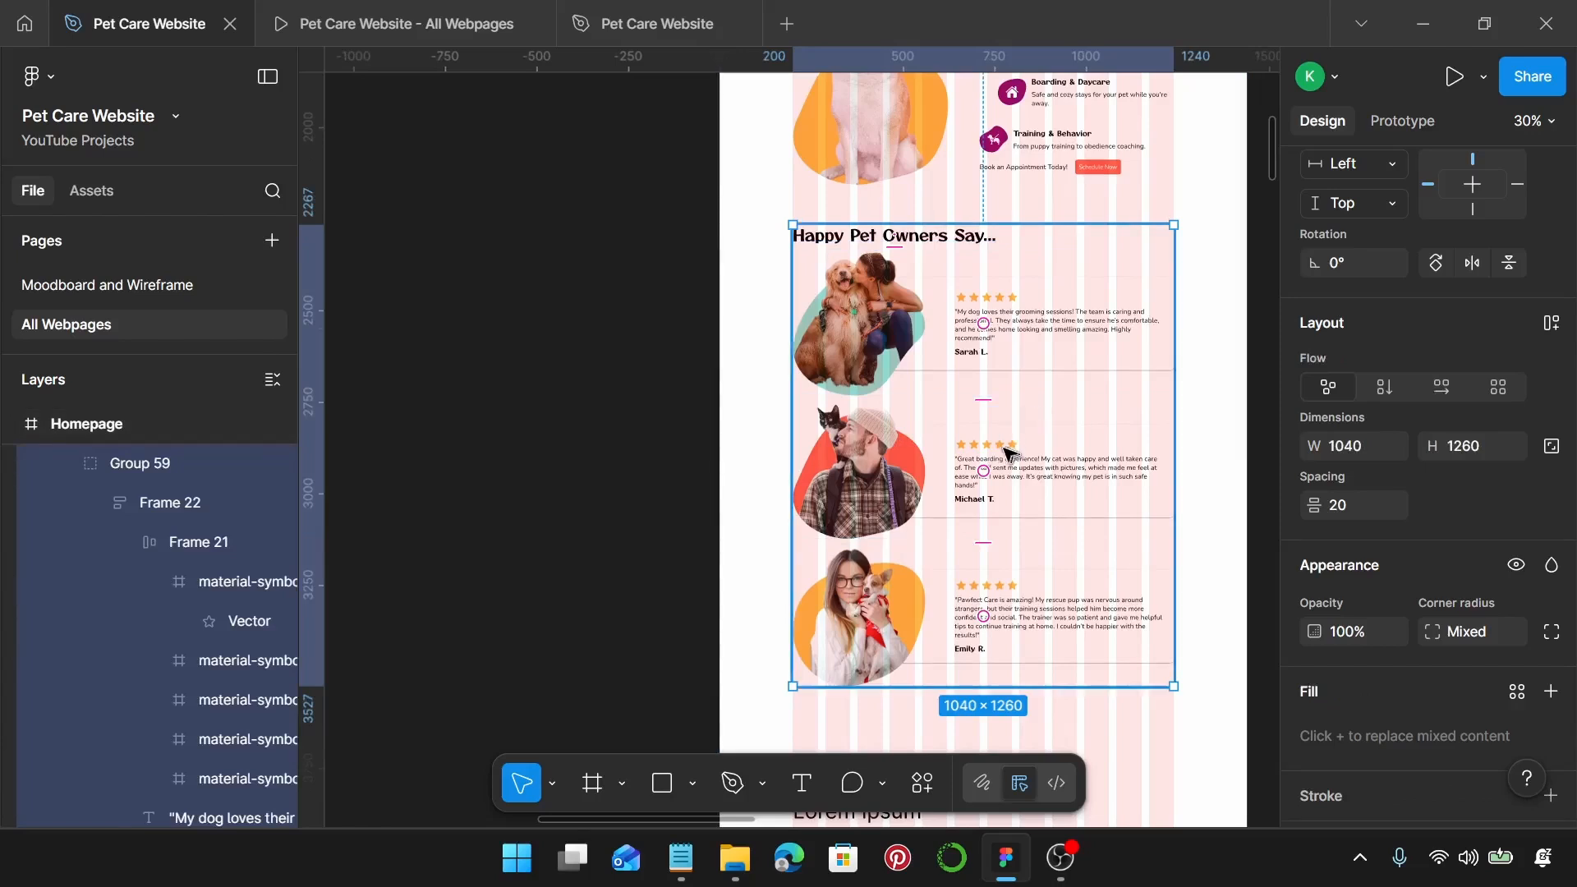
Step: Review the testimonials section of the homepage in the prototype preview, from its heading to the third review
left_click(361, 20)
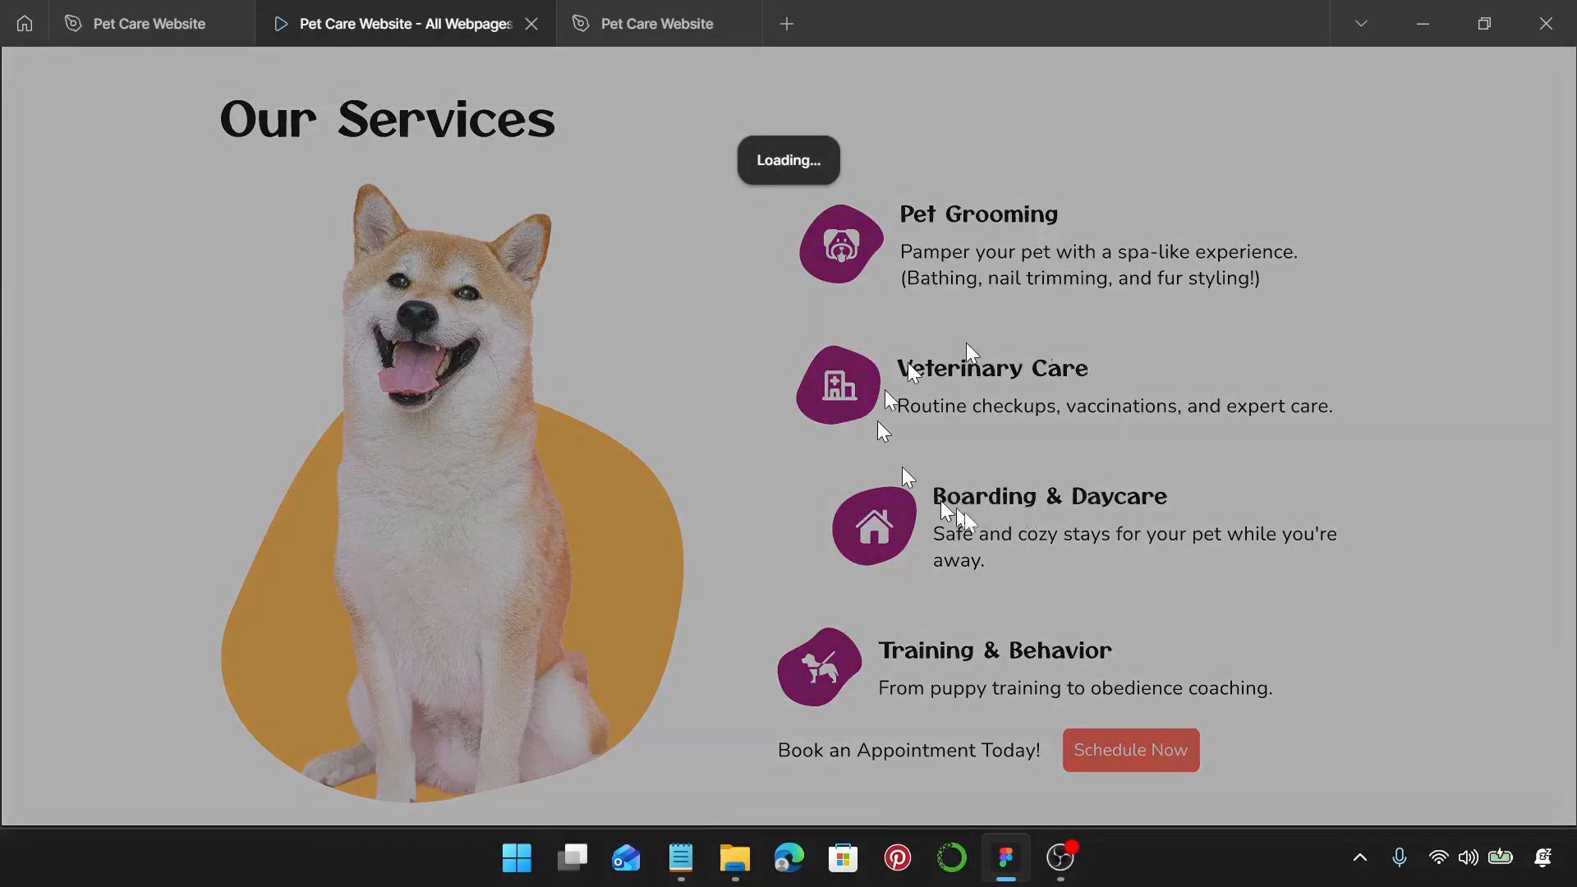
scroll(1003, 521, "down", 6)
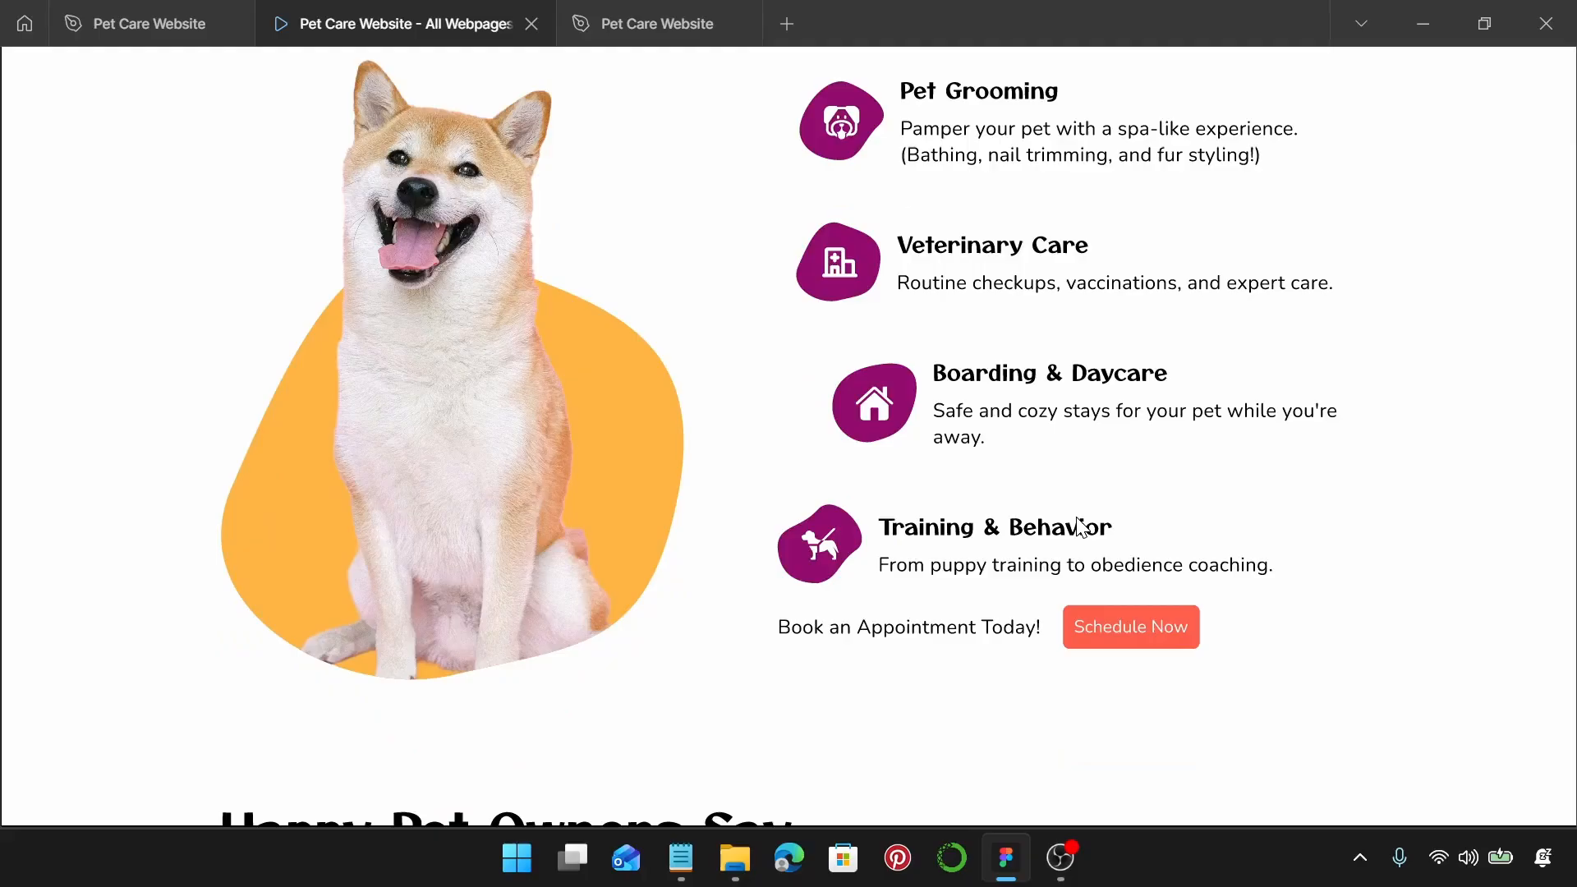
scroll(1008, 529, "down", 2)
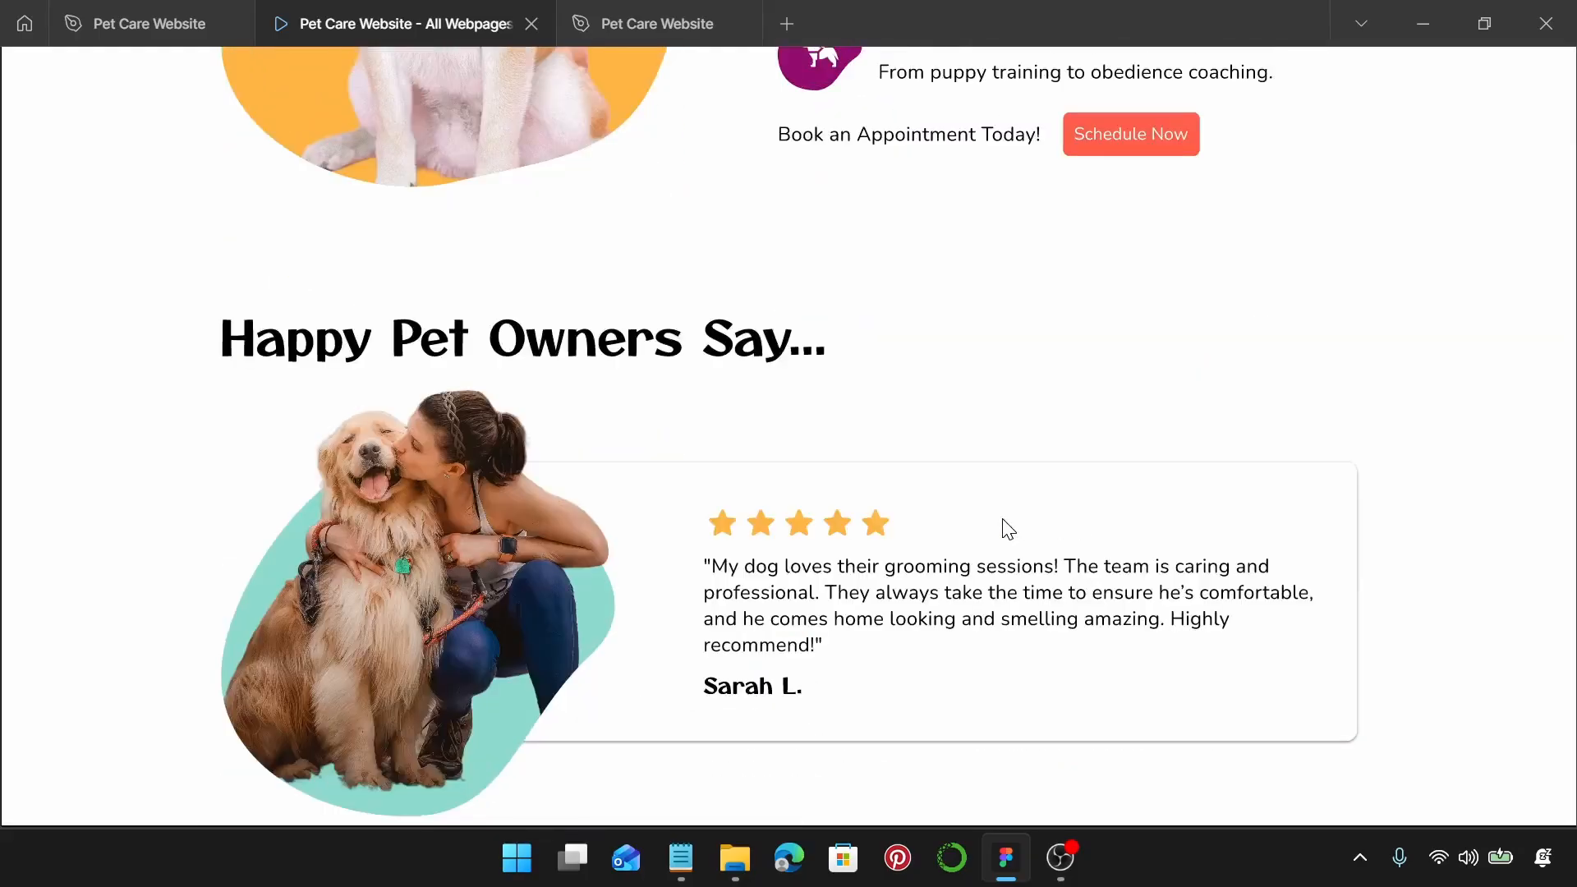
scroll(897, 550, "down", 3)
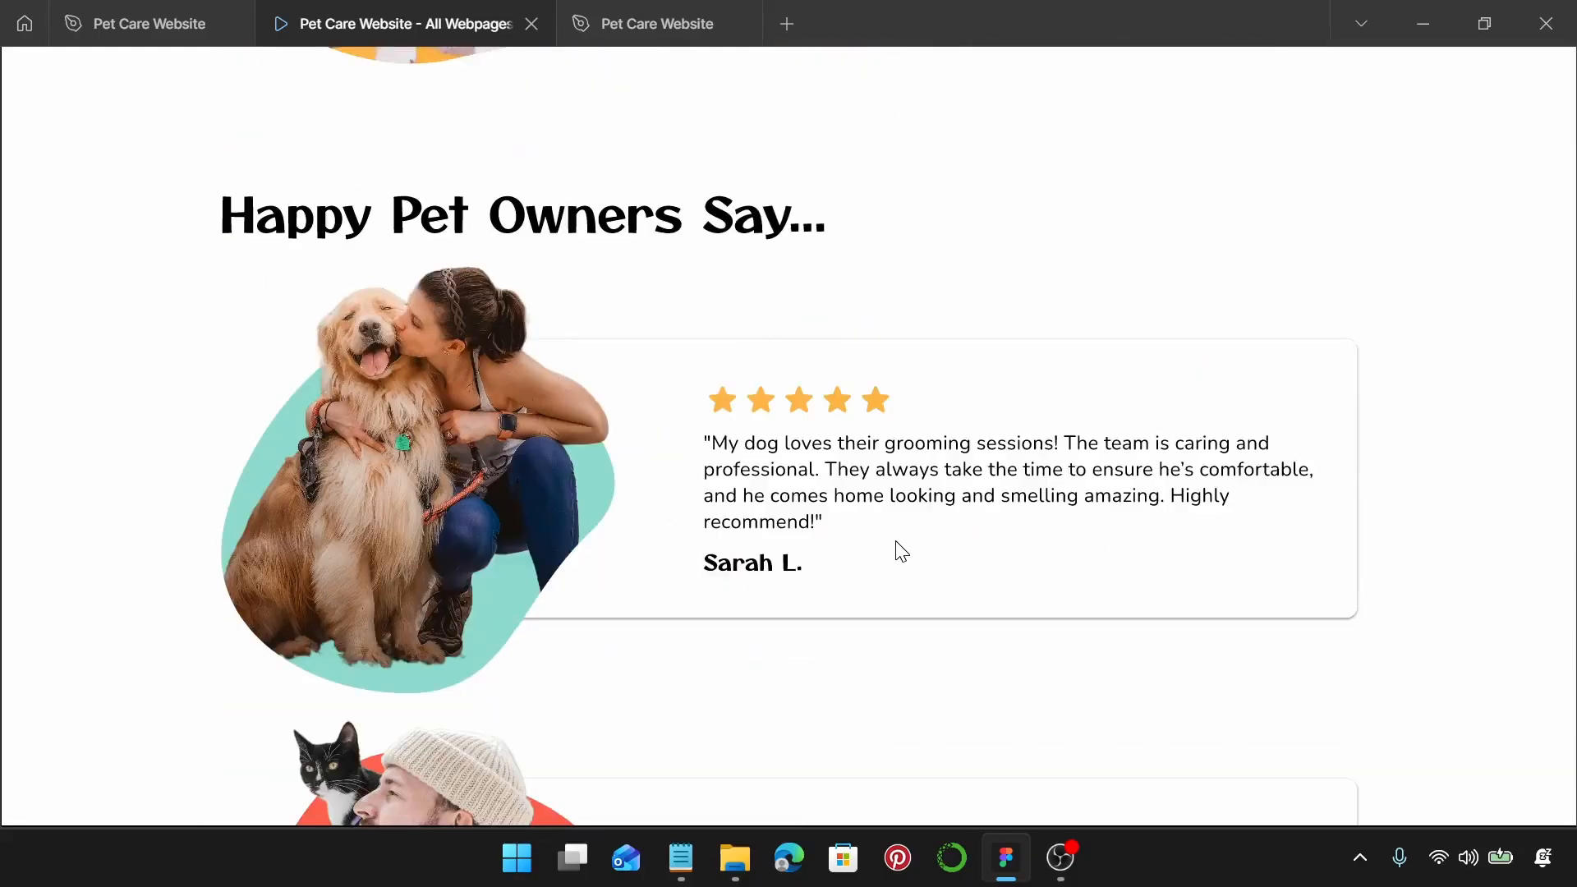
scroll(1038, 549, "down", 2)
scroll(1040, 549, "down", 10)
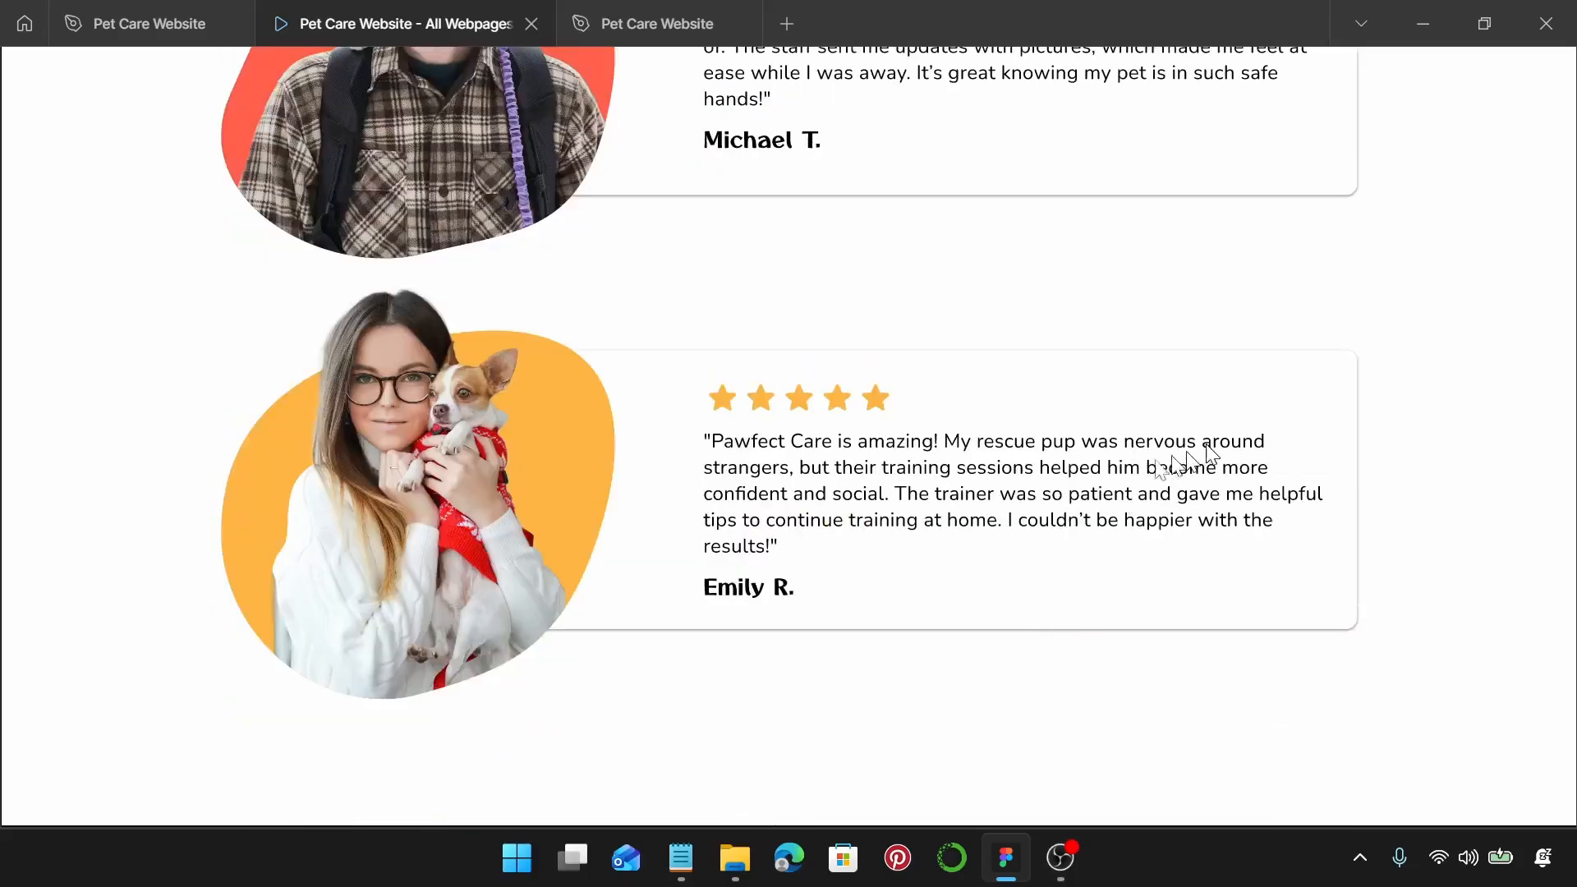
Step: Return to the design file and copy the heading text "Follow Us on Instagram" from the Notepad notes
left_click(177, 25)
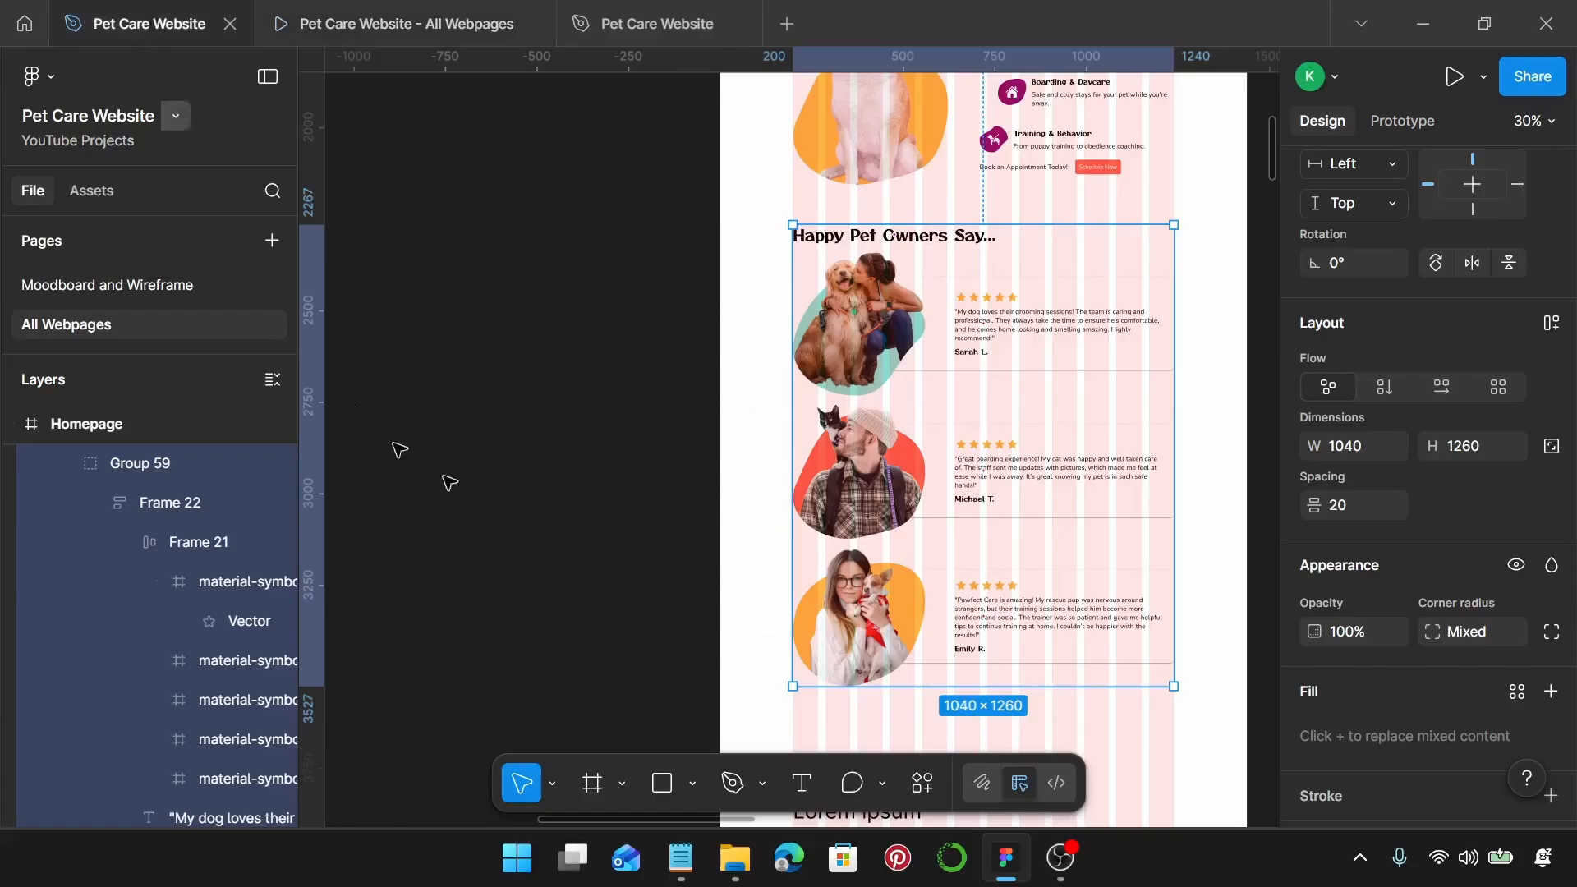
scroll(989, 514, "down", 4)
scroll(993, 515, "down", 3)
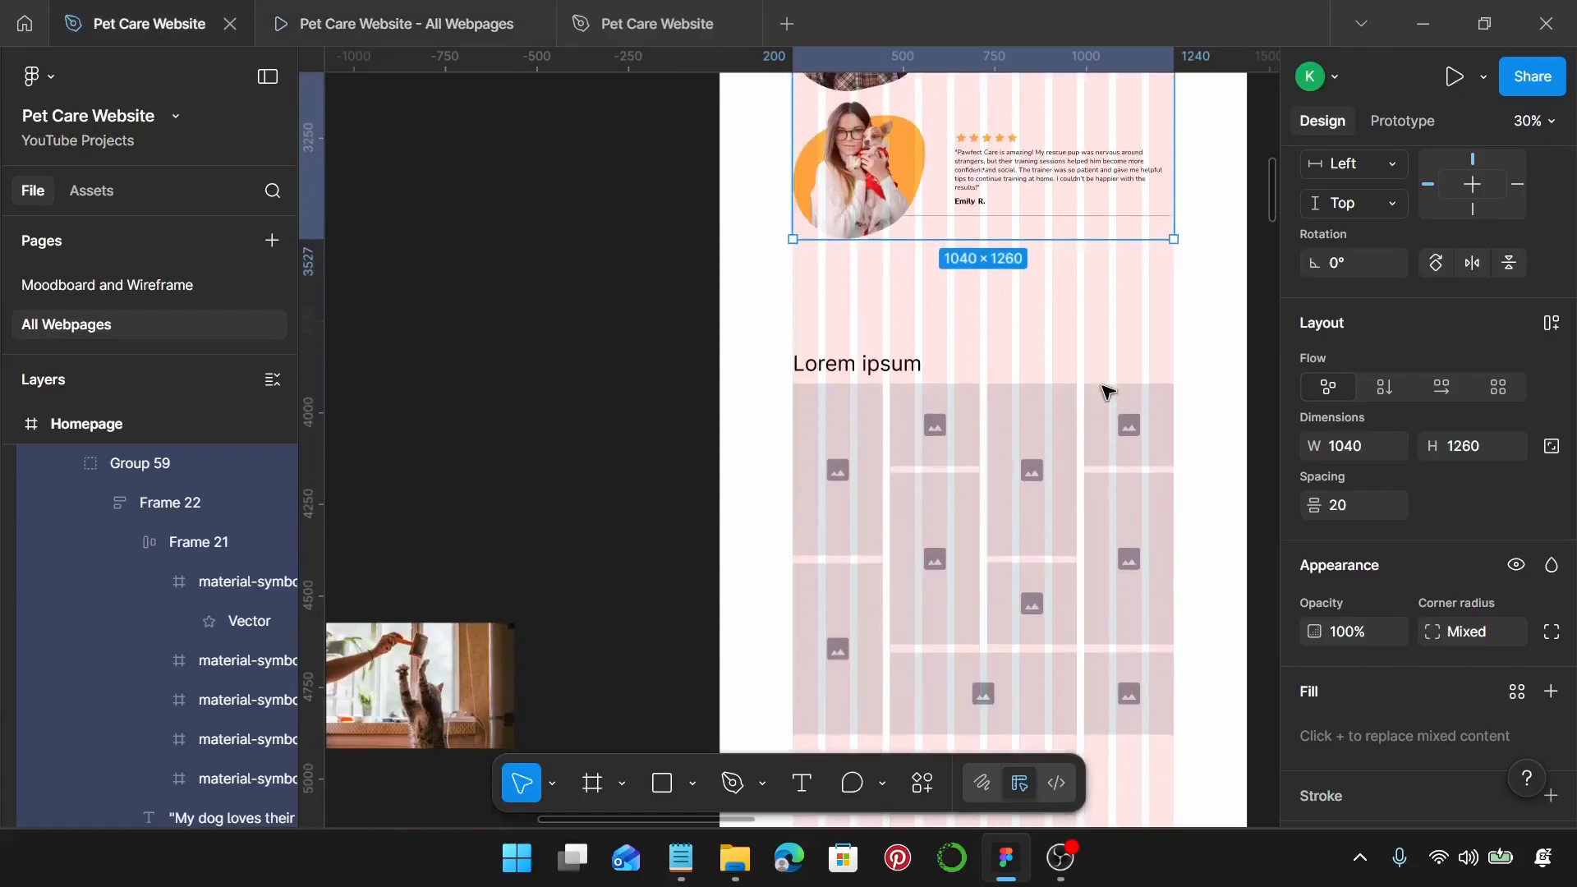
left_click(681, 858)
scroll(1137, 441, "down", 4)
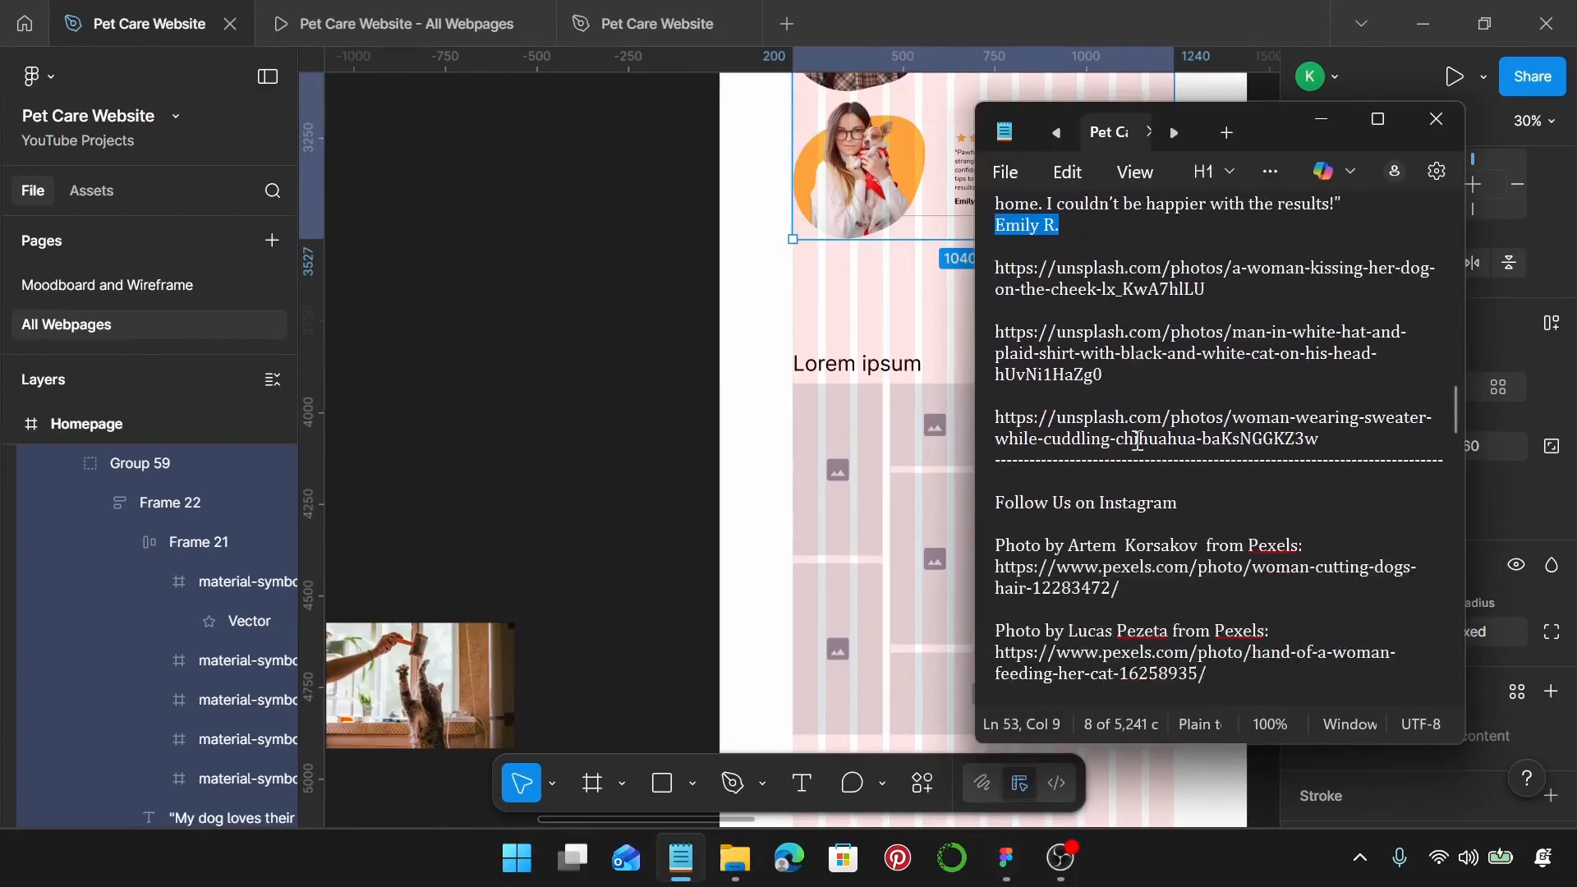
left_click_drag(1207, 503, 1005, 503)
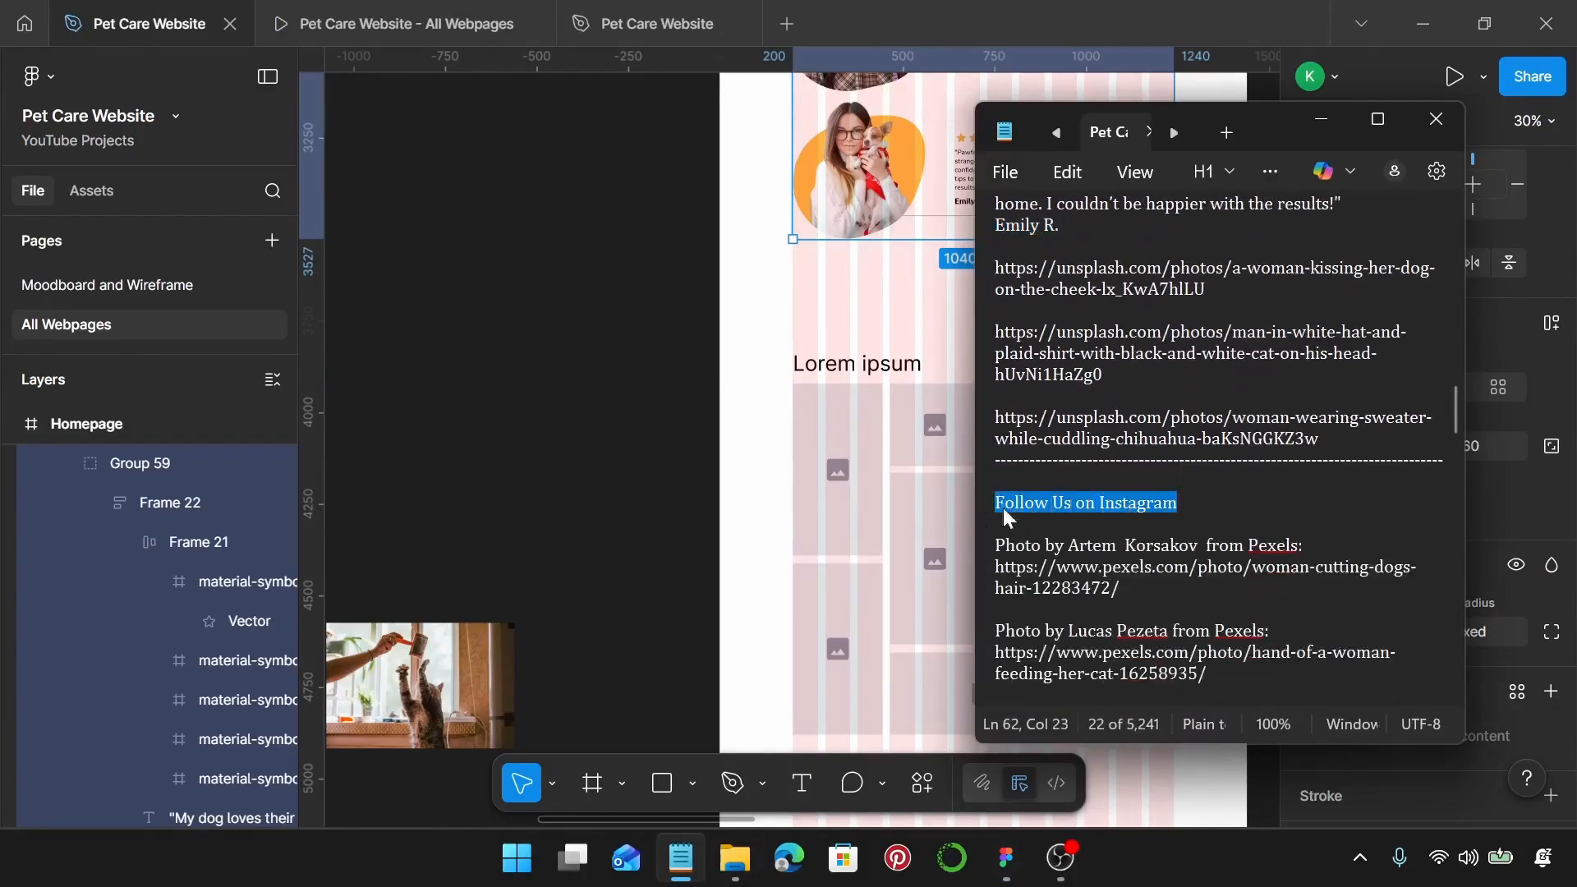
left_click(1321, 119)
Step: Apply the 44/52 Pet Care Desktop sub-heading text style to the "Lorem ipsum" heading above the image grid
left_click(918, 361)
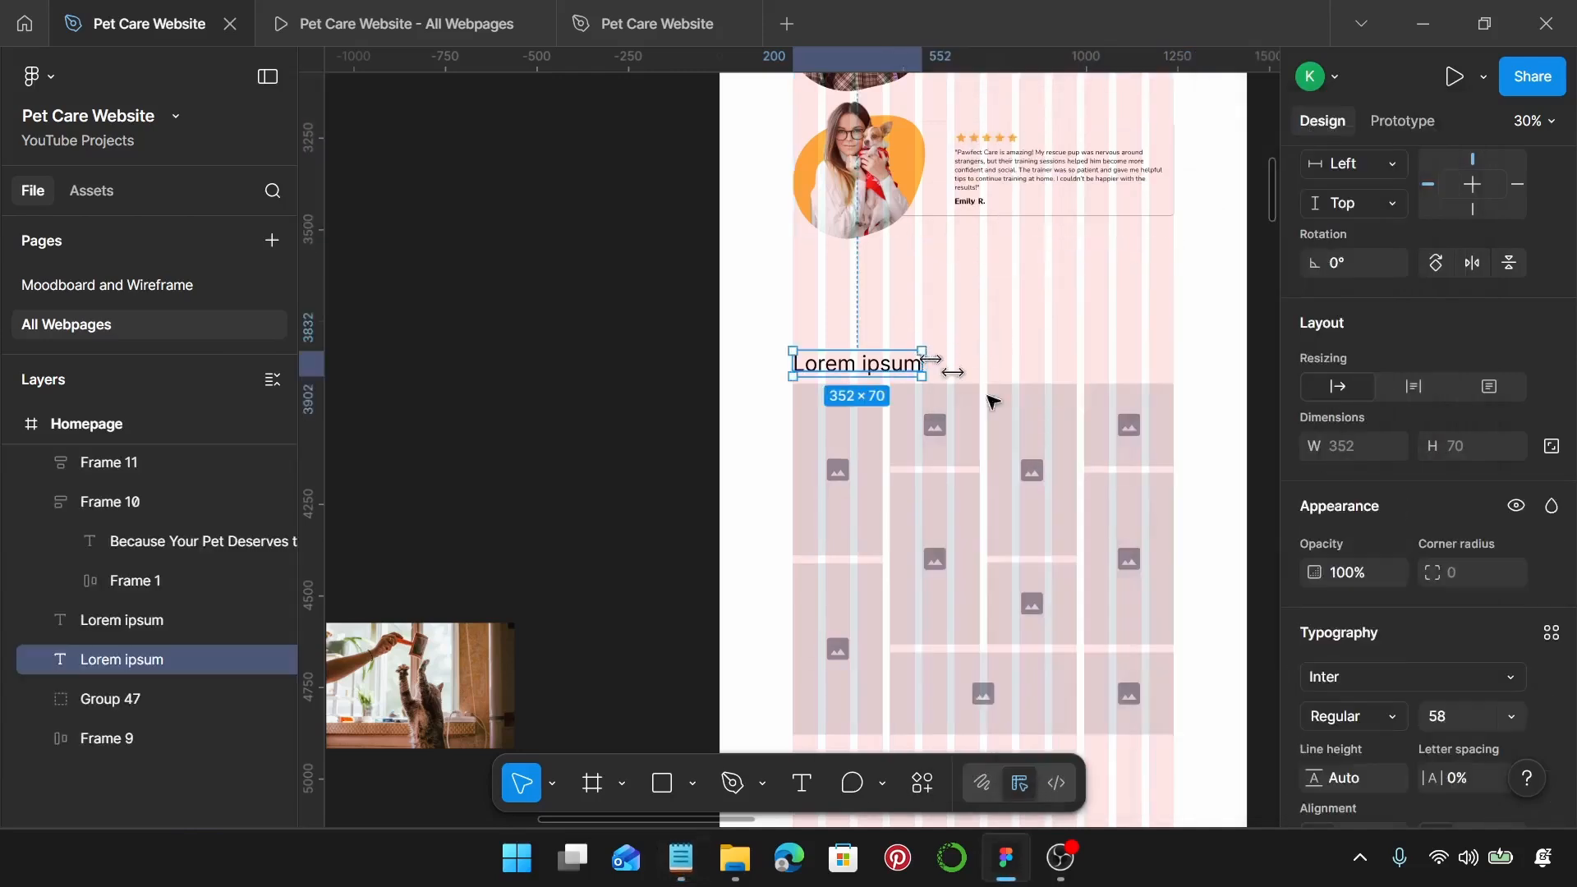
scroll(821, 378, "up", 10)
scroll(707, 297, "up", 2)
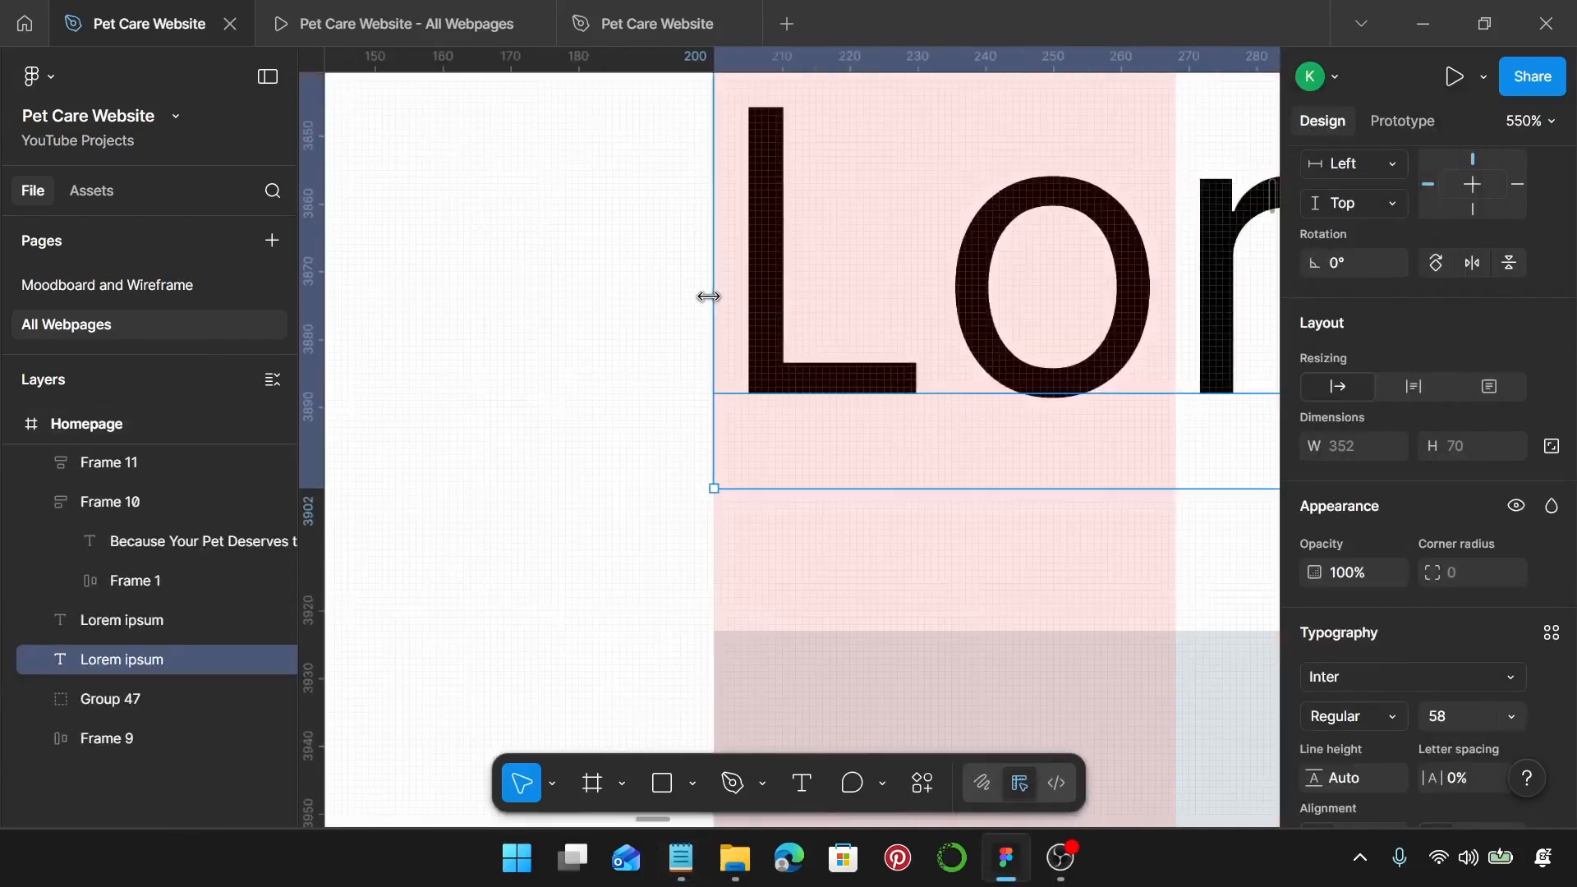
scroll(708, 296, "down", 15)
scroll(708, 296, "down", 1)
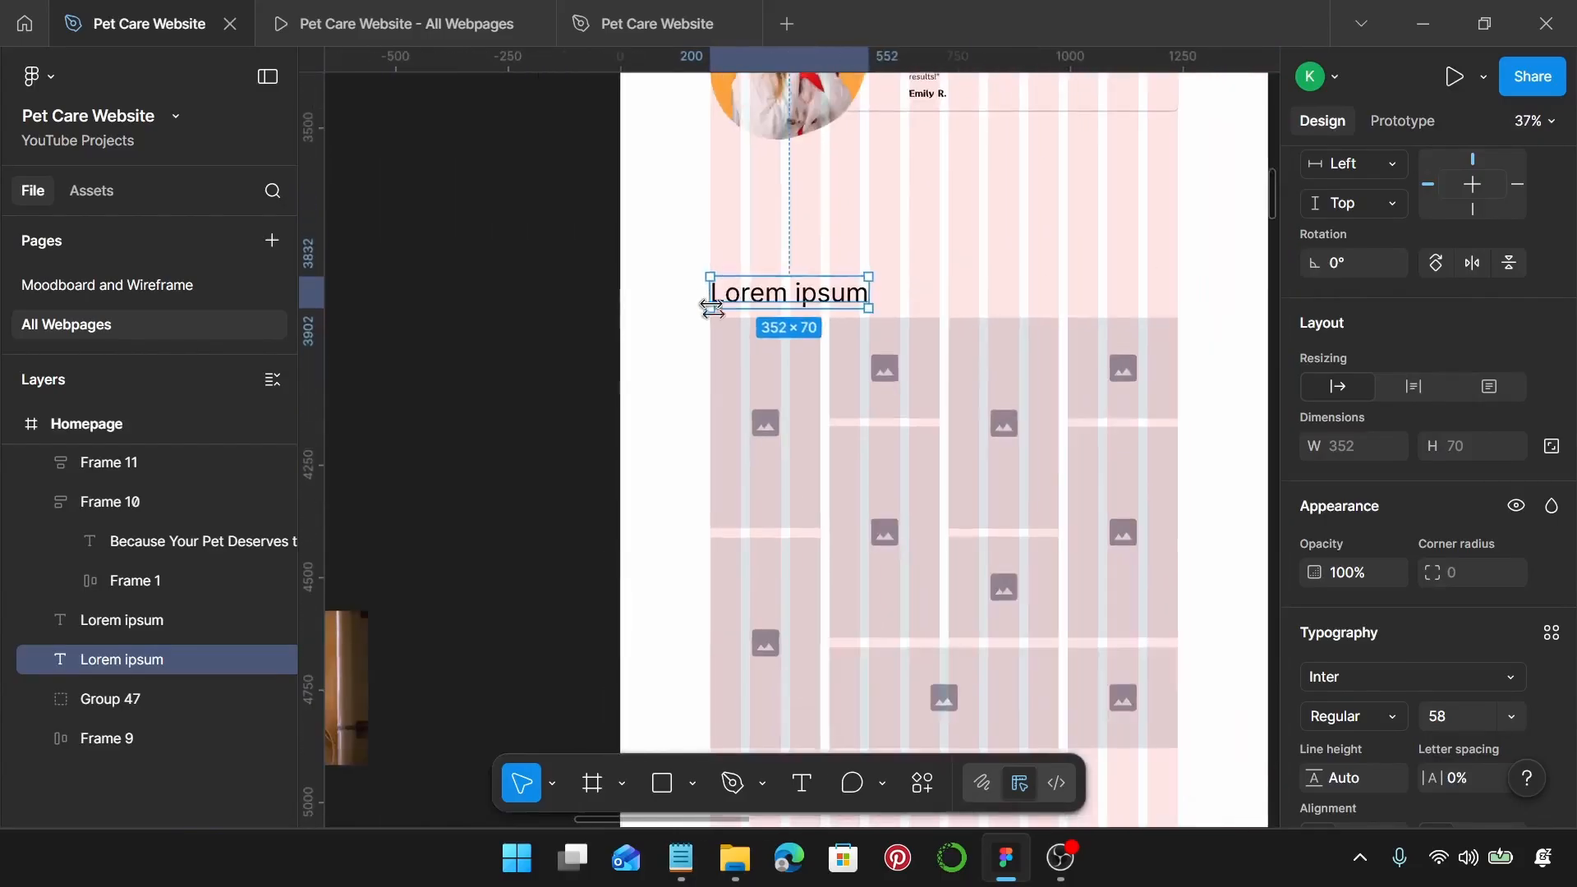
scroll(1434, 525, "down", 4)
left_click(1551, 385)
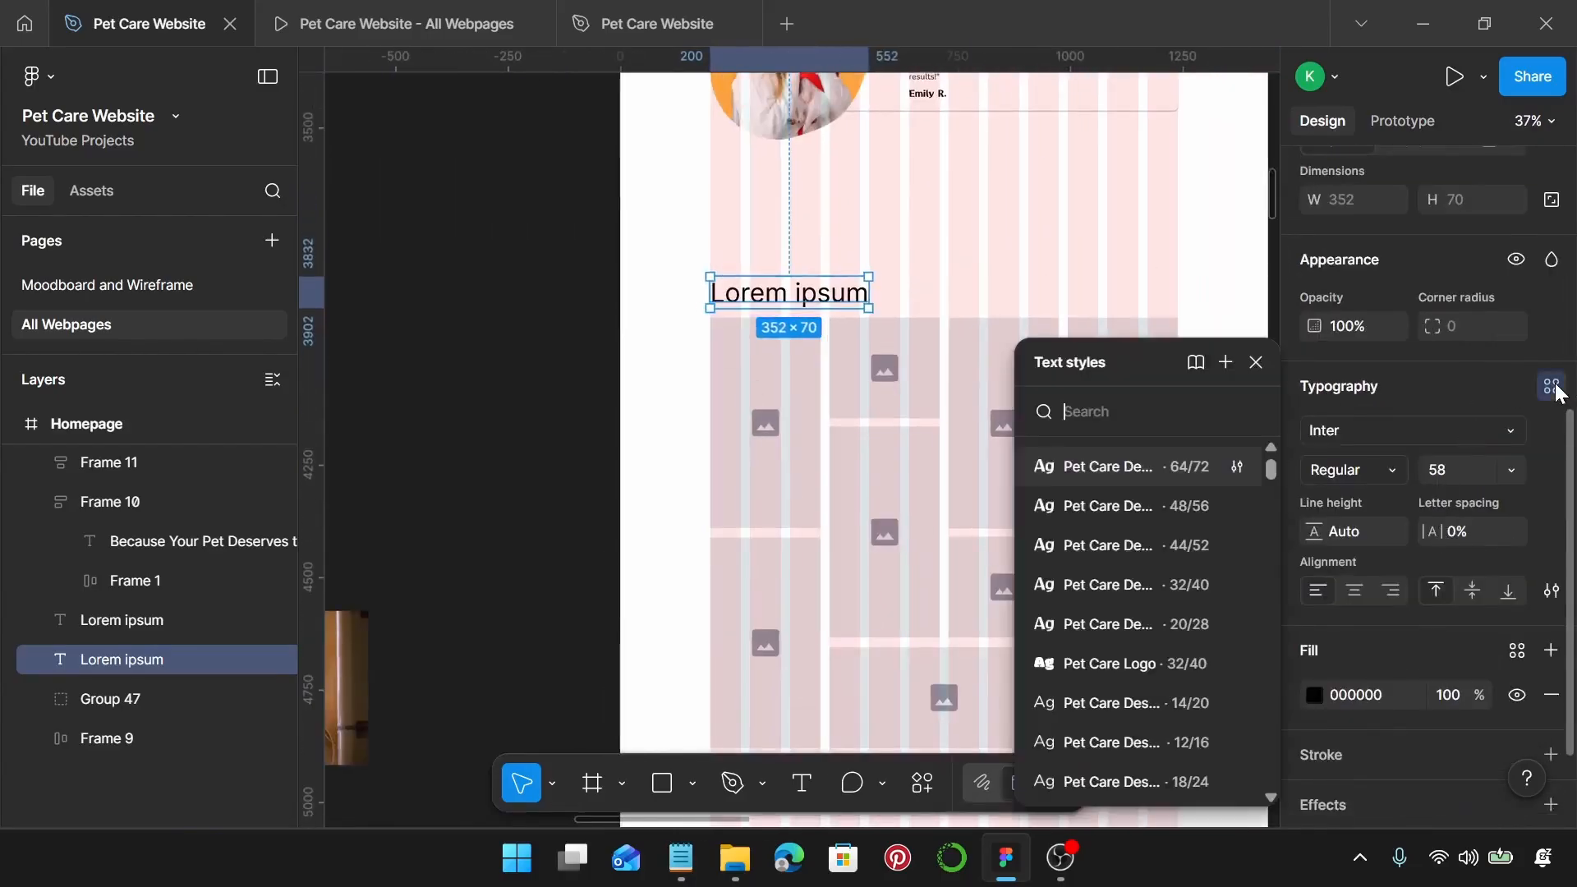
left_click(1150, 557)
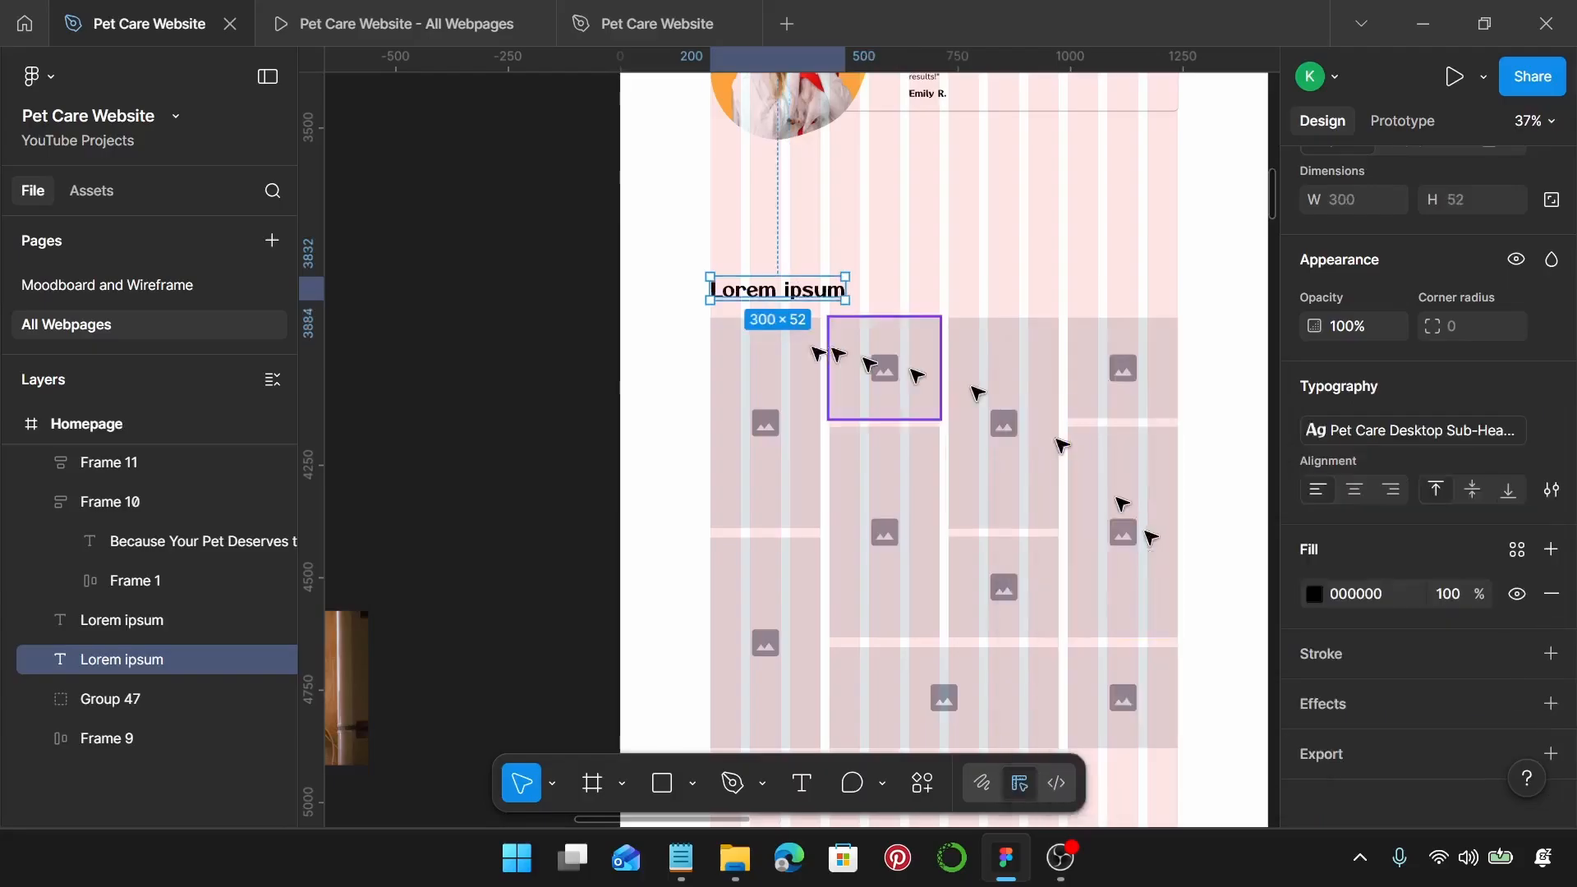
Step: Replace the placeholder heading above the image grid with "Follow Us on Instagram"
double_click(780, 292)
type("Follow Us on Instagram")
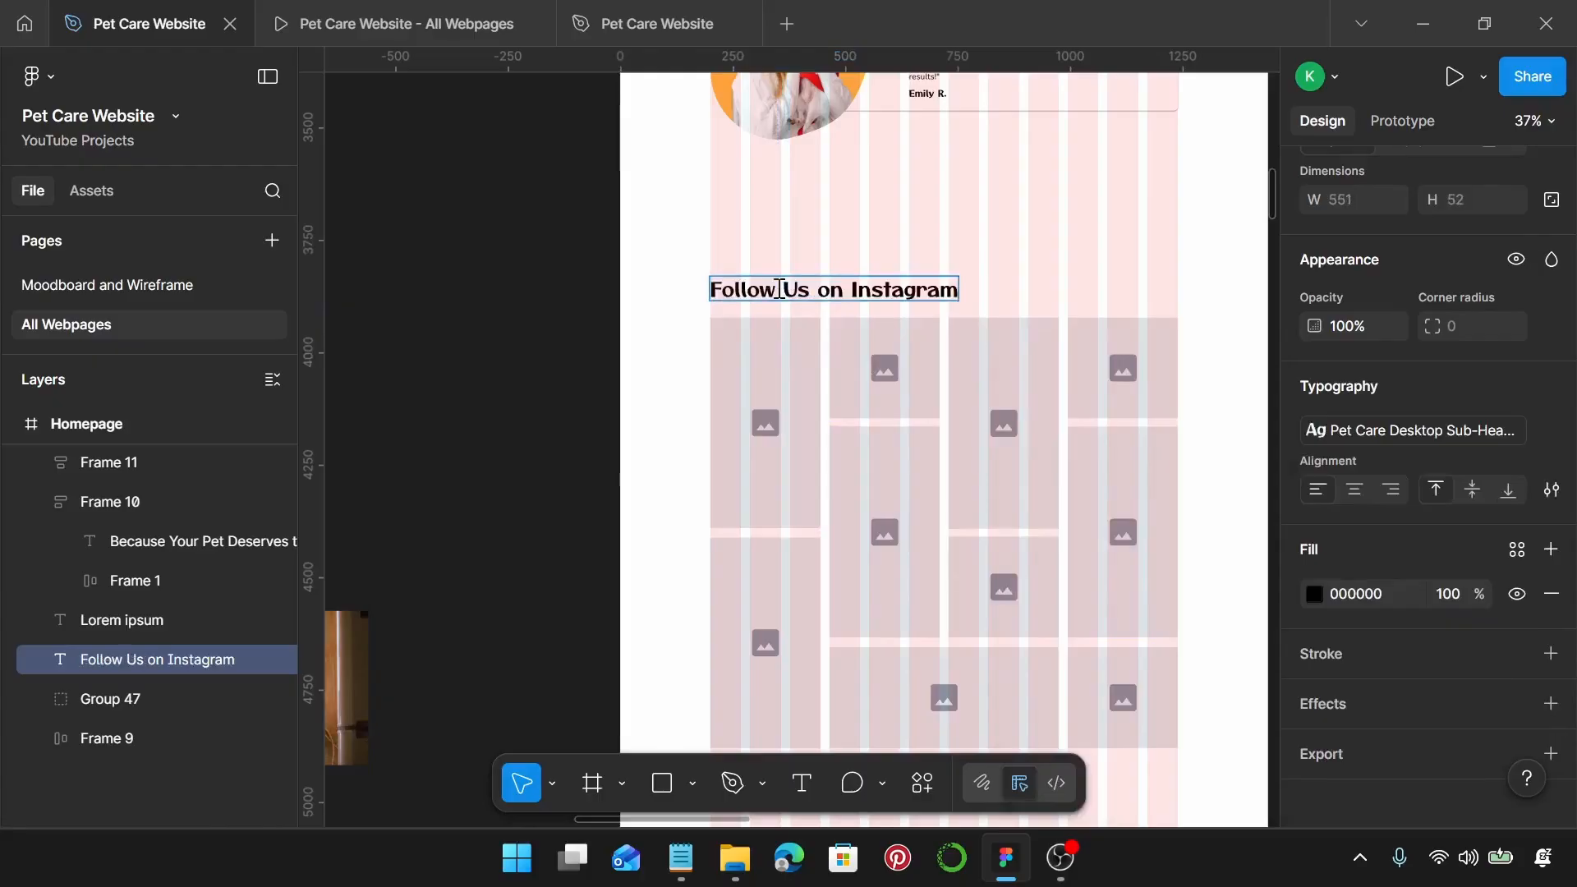
key("Escape")
Step: Delete all the image placeholders in the grid below the "Follow Us on Instagram" heading
scroll(971, 292, "down", 2)
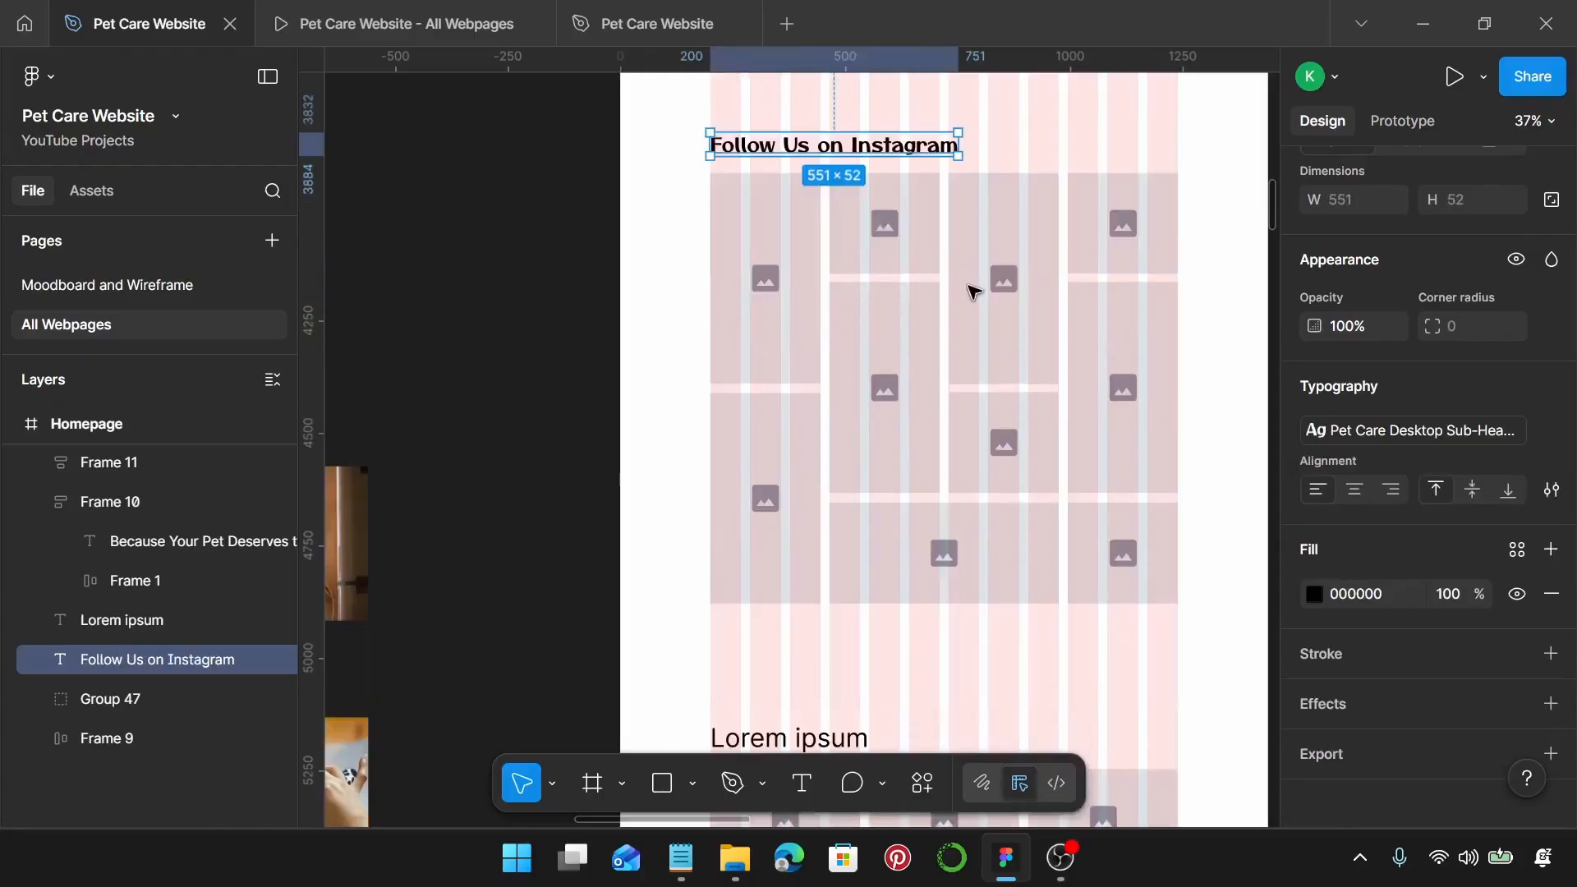
scroll(971, 292, "down", 3)
scroll(916, 322, "up", 2)
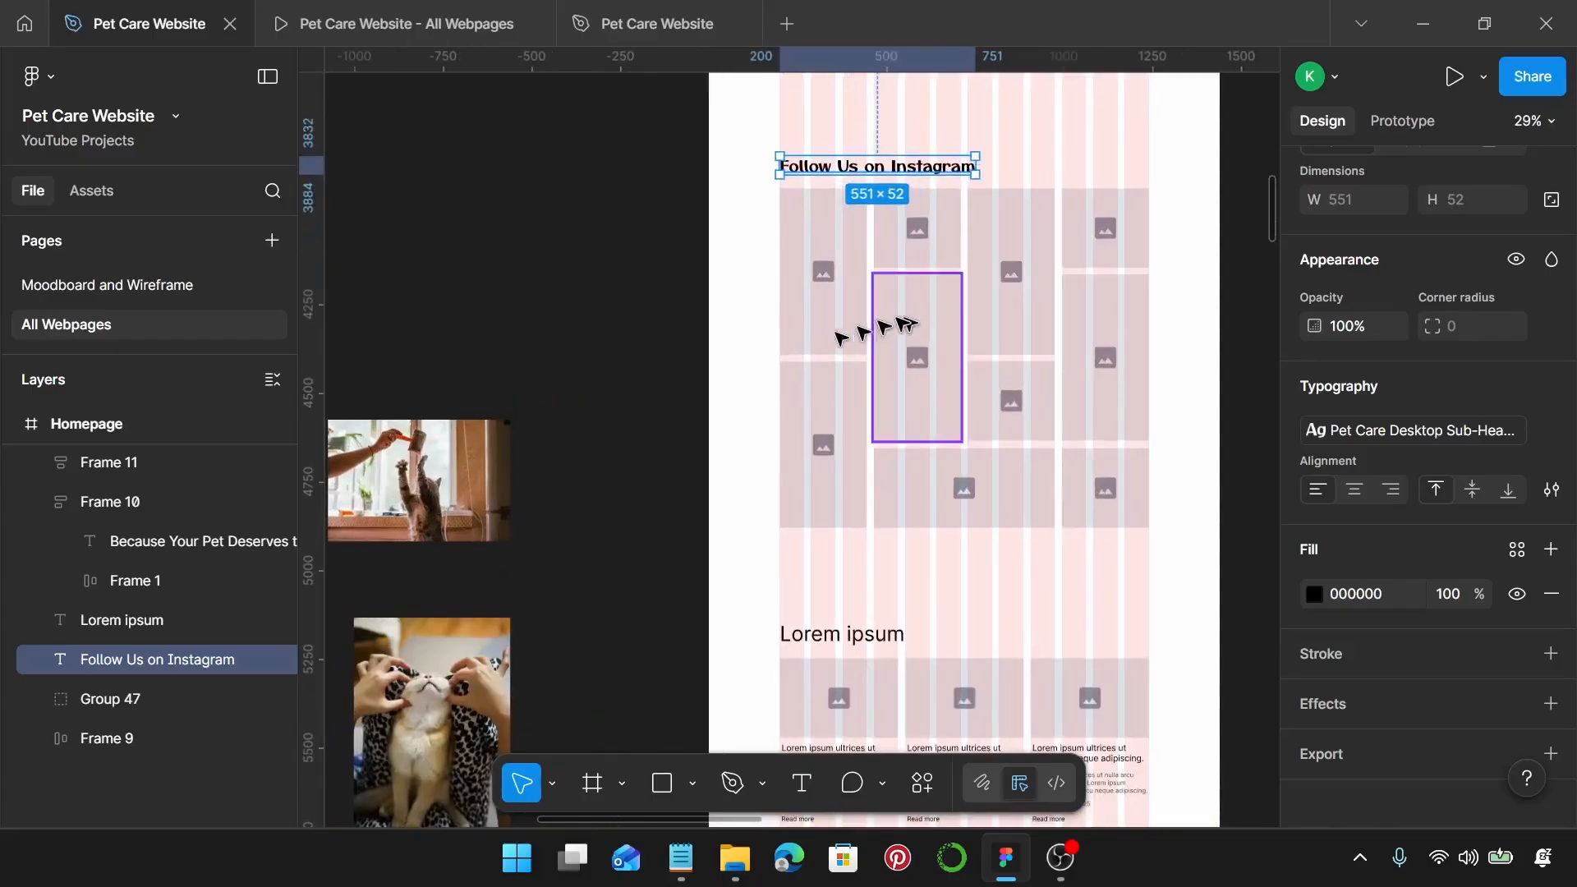
left_click(737, 215)
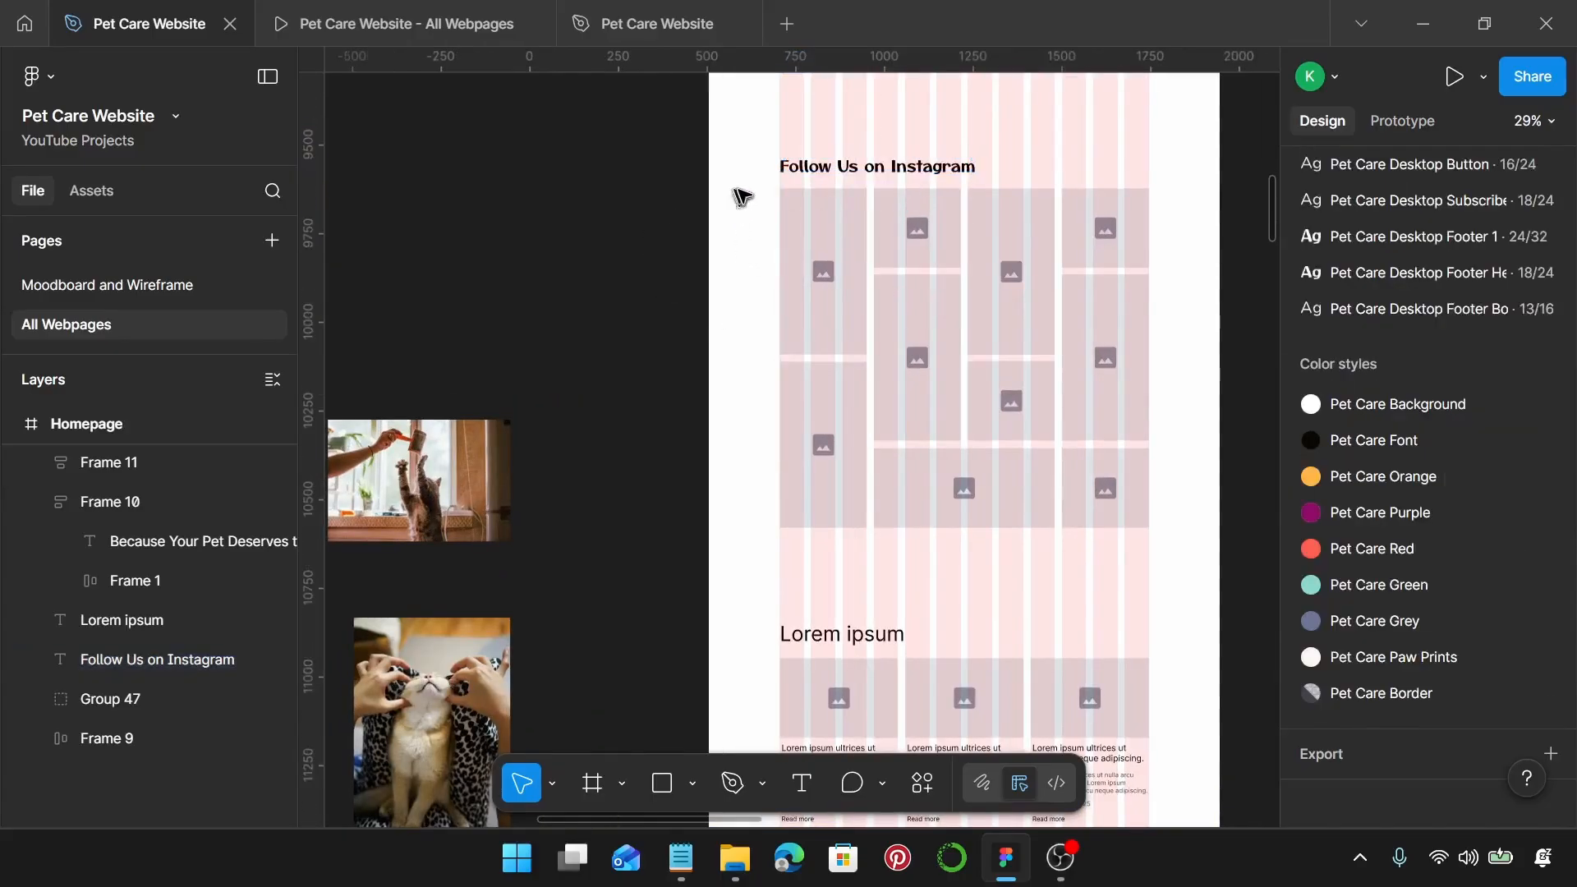
left_click_drag(736, 190, 1157, 555)
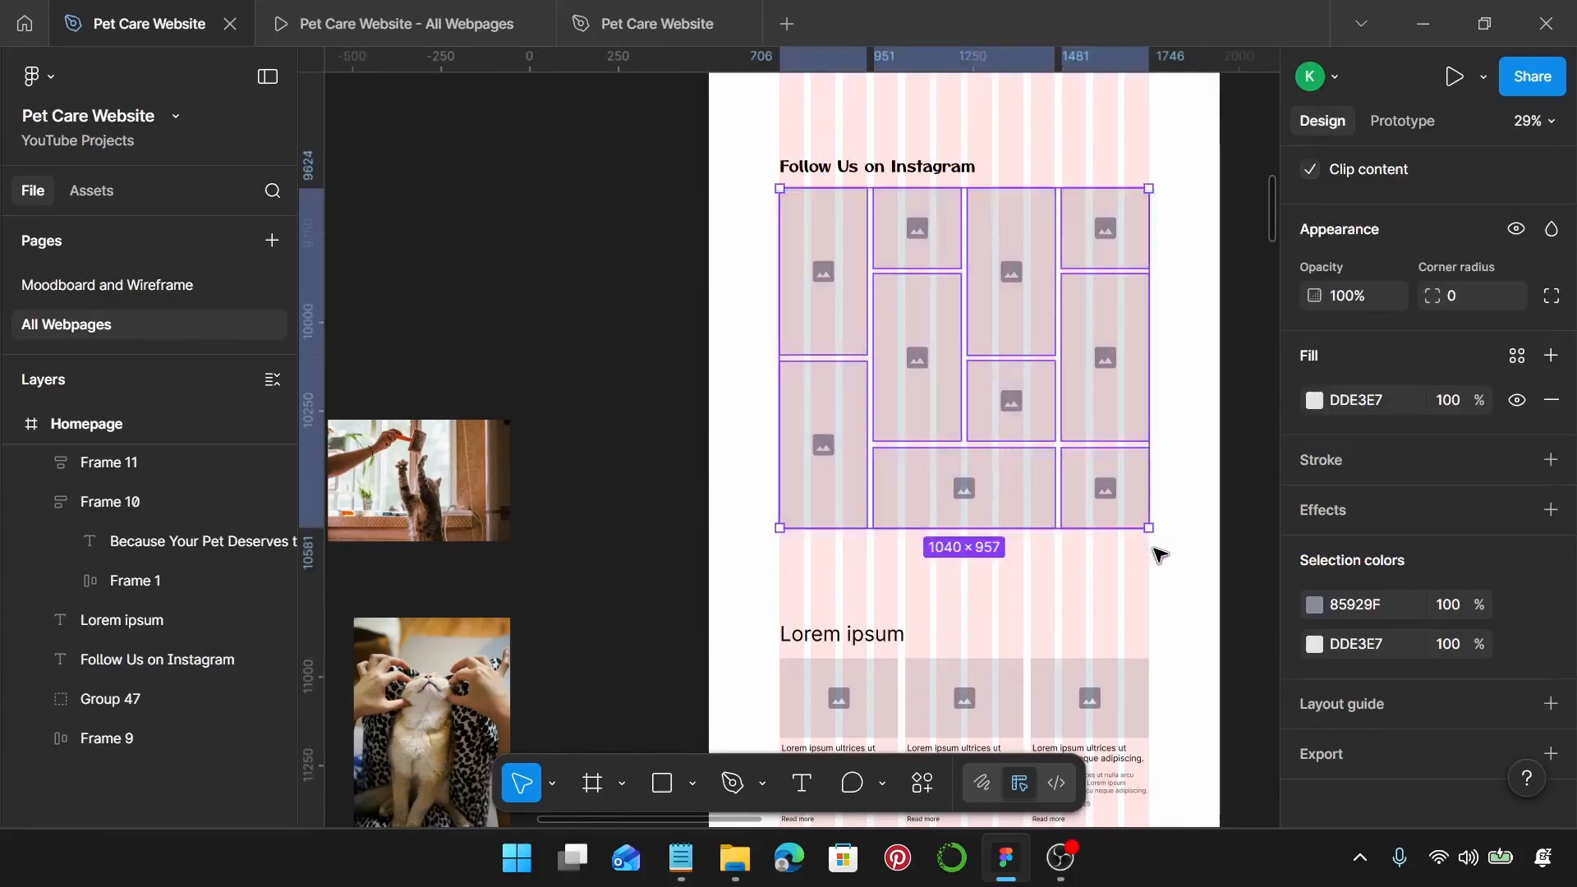
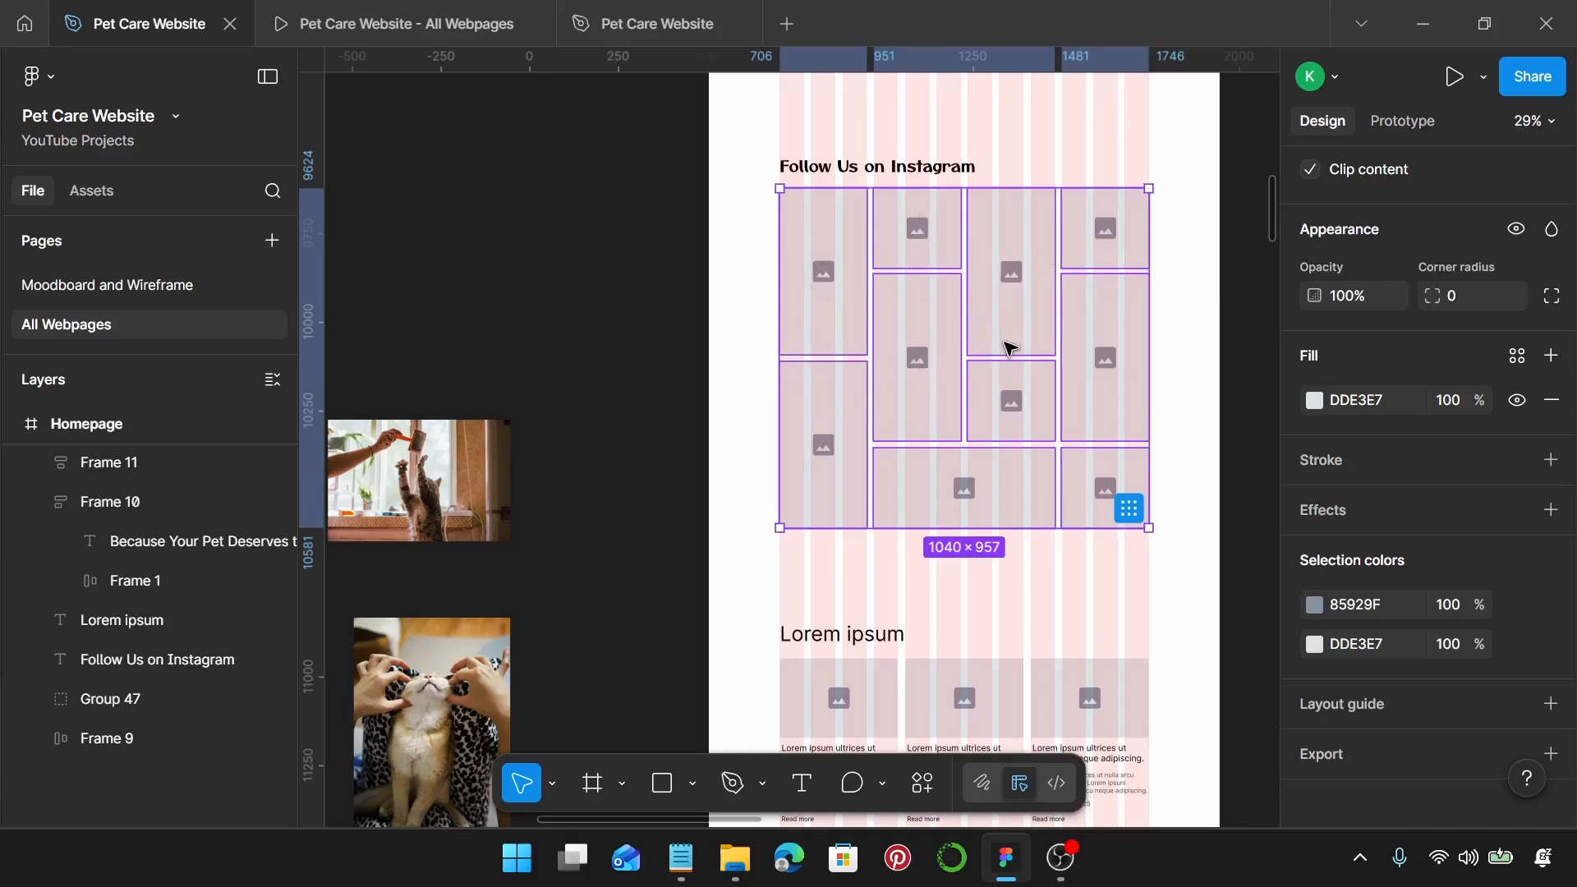
key("Delete")
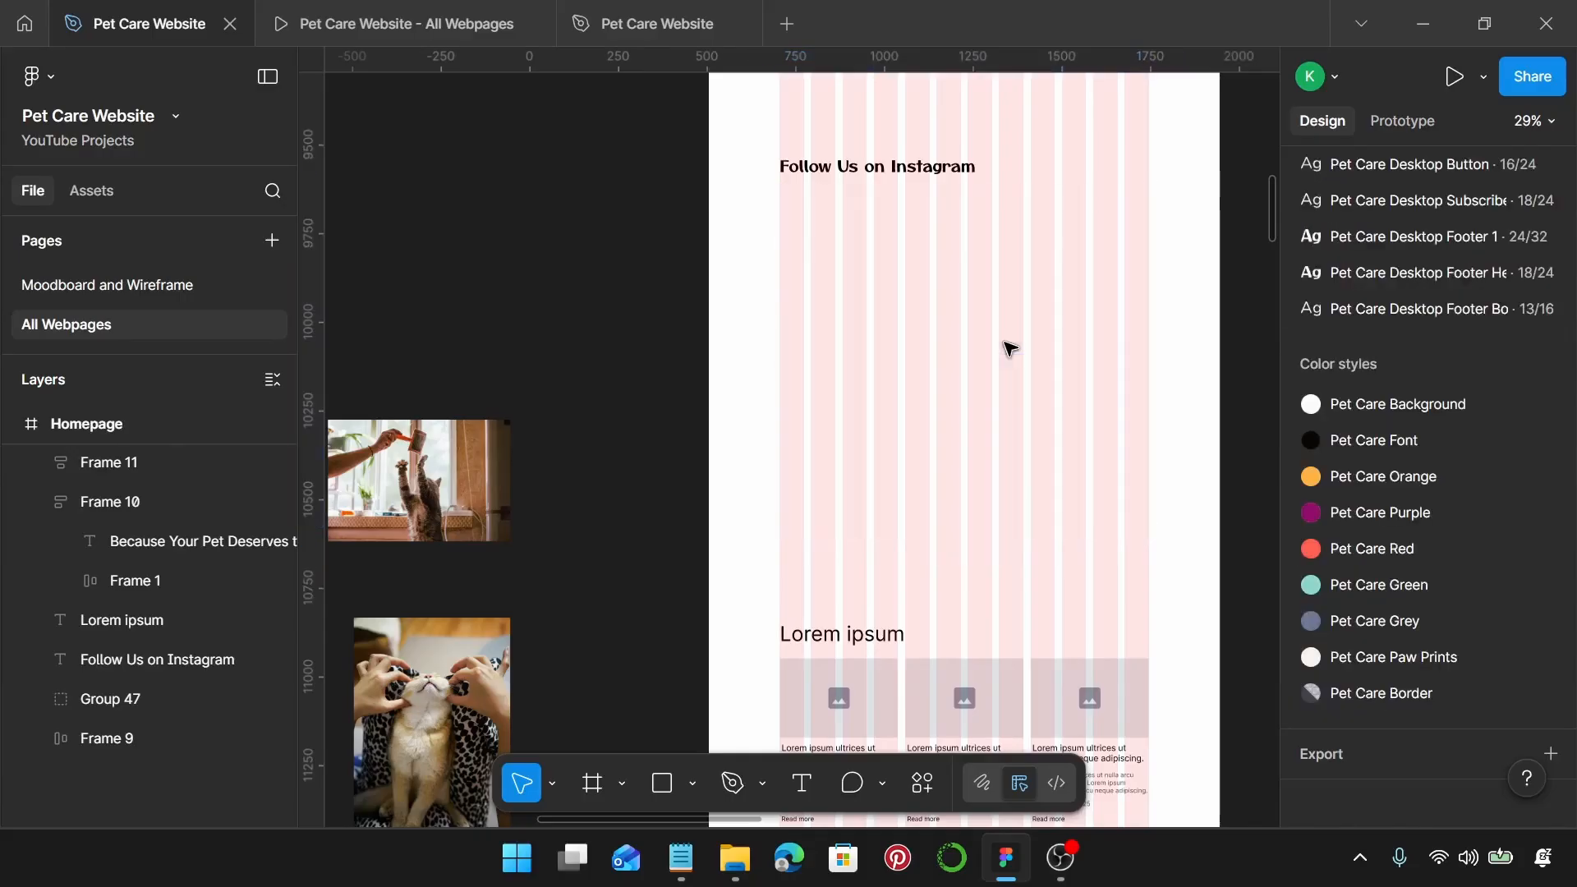
Step: Bring the white puppy grooming photo onto the homepage, scale it to 245 × 367, and place it under the Instagram heading on the first grid columns
scroll(1009, 349, "down", 5, "ctrl")
scroll(1006, 345, "left", 5)
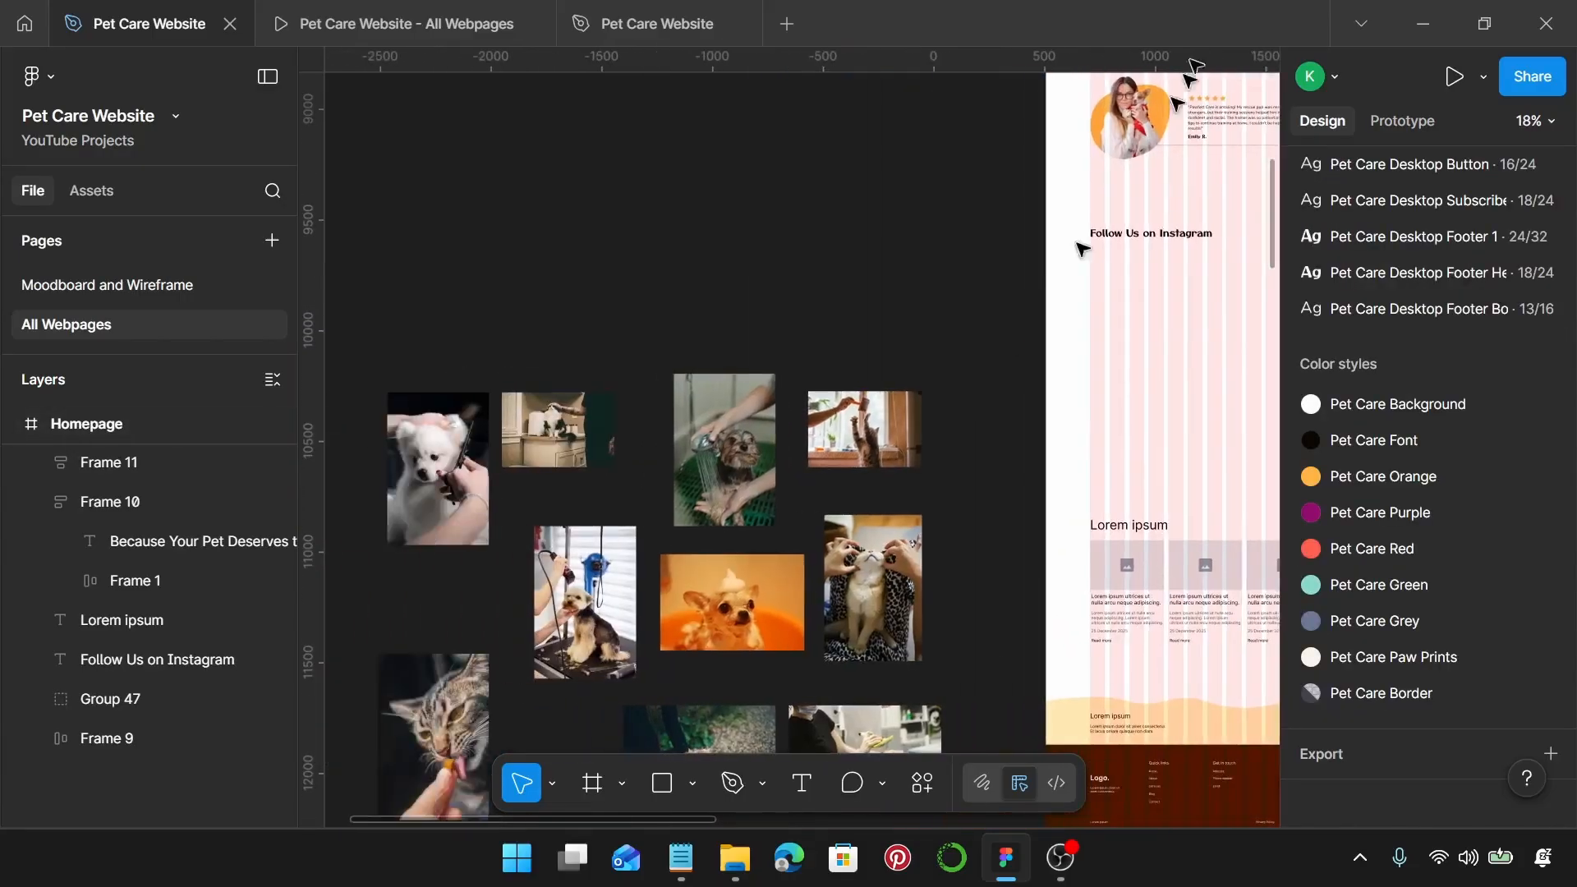
left_click(438, 440)
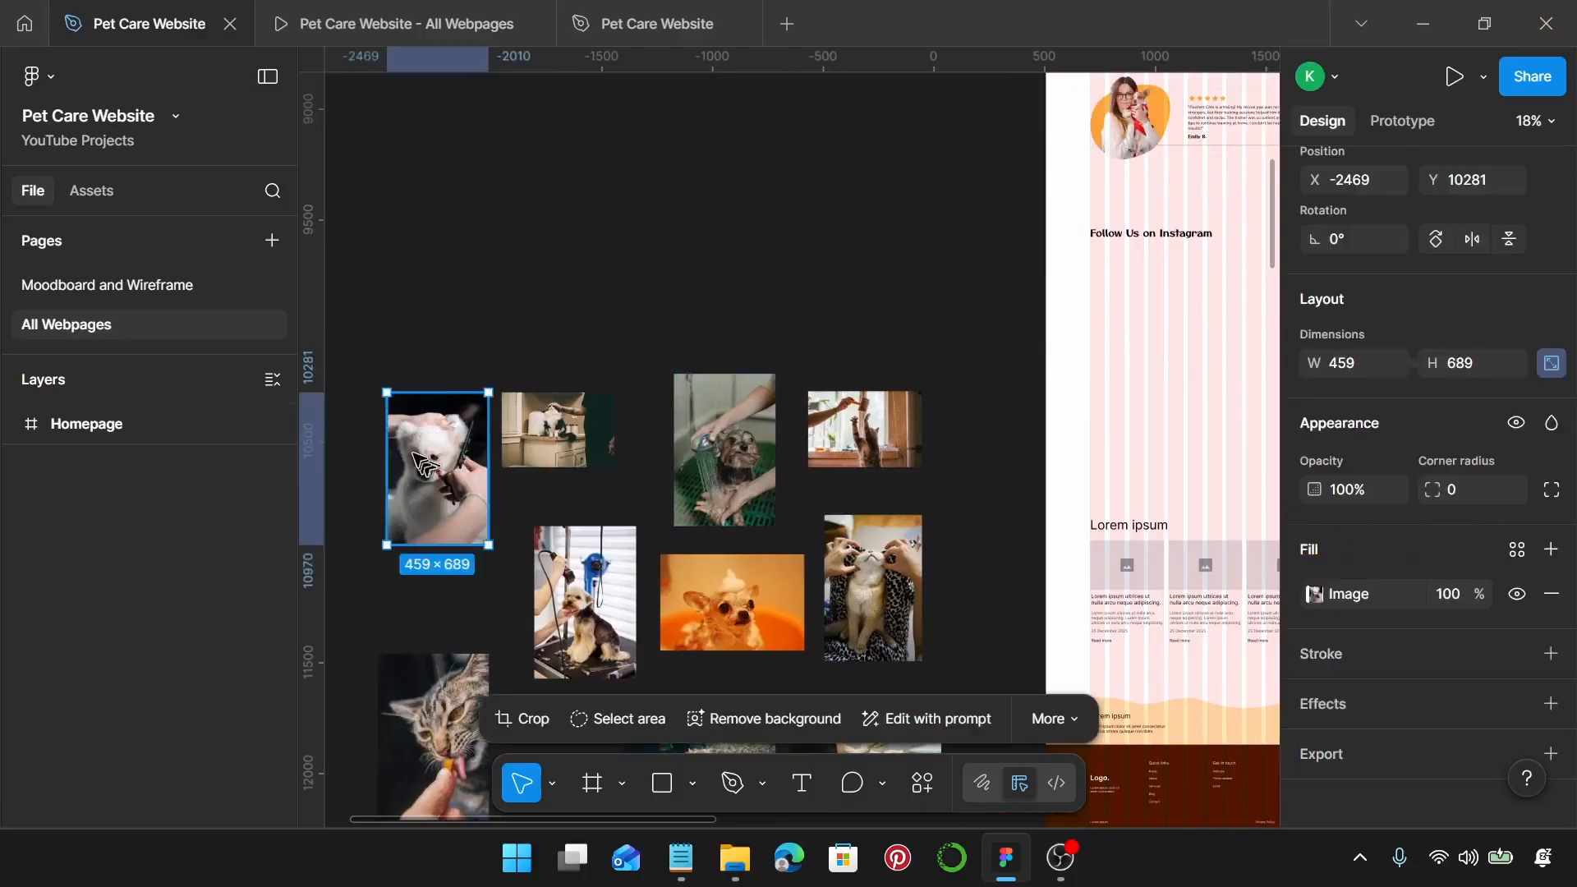
left_click_drag(439, 439, 906, 262)
scroll(1166, 304, "up", 8, "ctrl")
scroll(1092, 263, "up", 5, "ctrl")
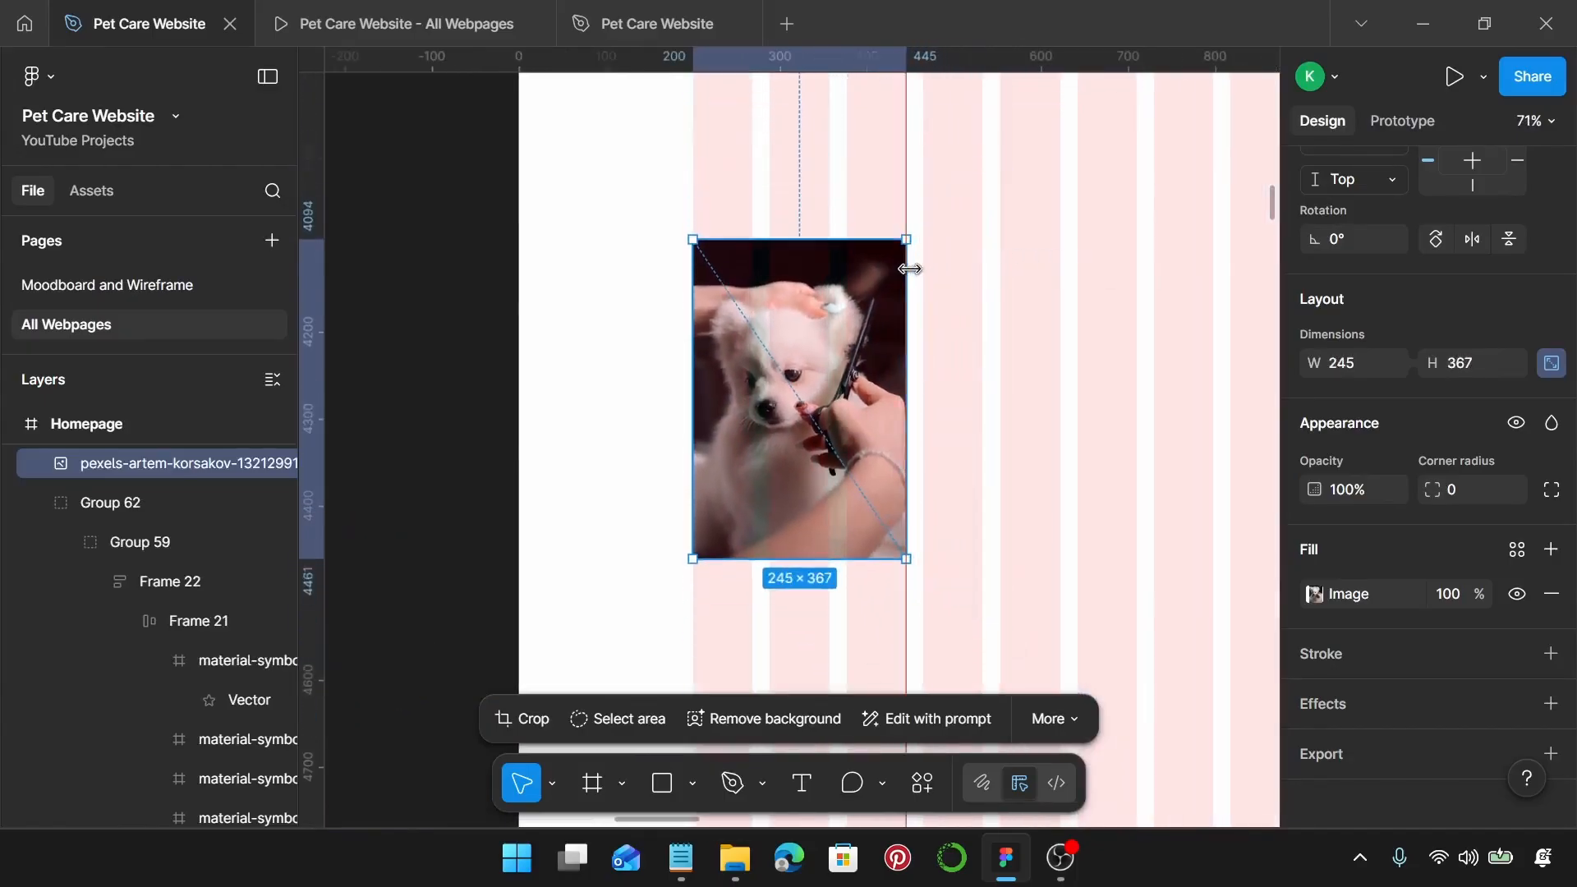
left_click_drag(793, 398, 810, 235)
scroll(809, 261, "up", 2)
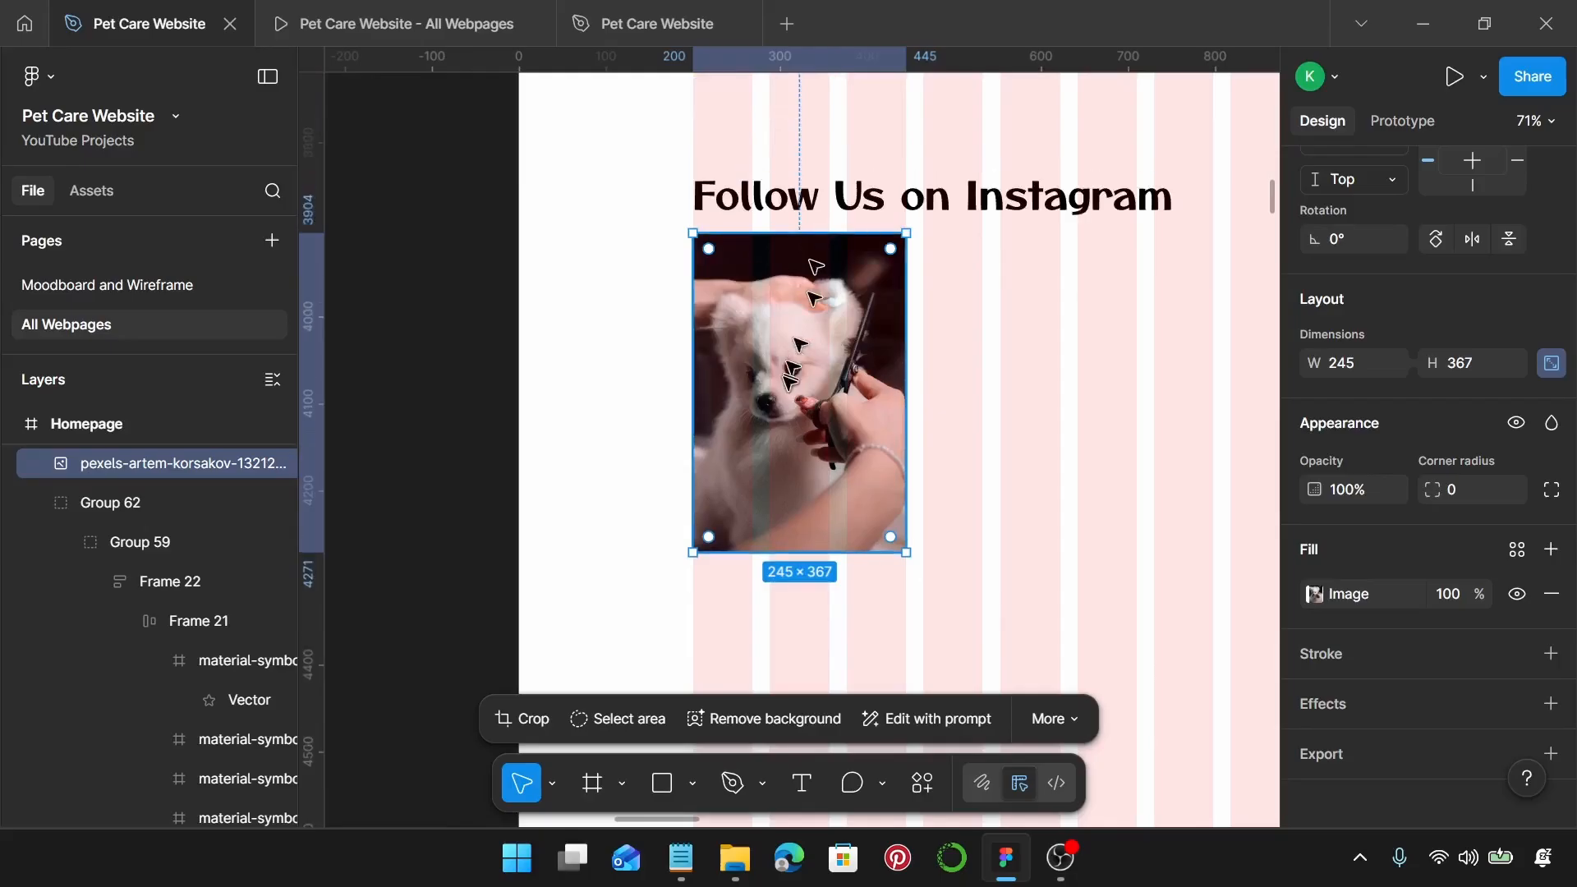
Step: Extend the puppy photo's crop frame downward to make it 245 × 480
scroll(796, 362, "down", 4)
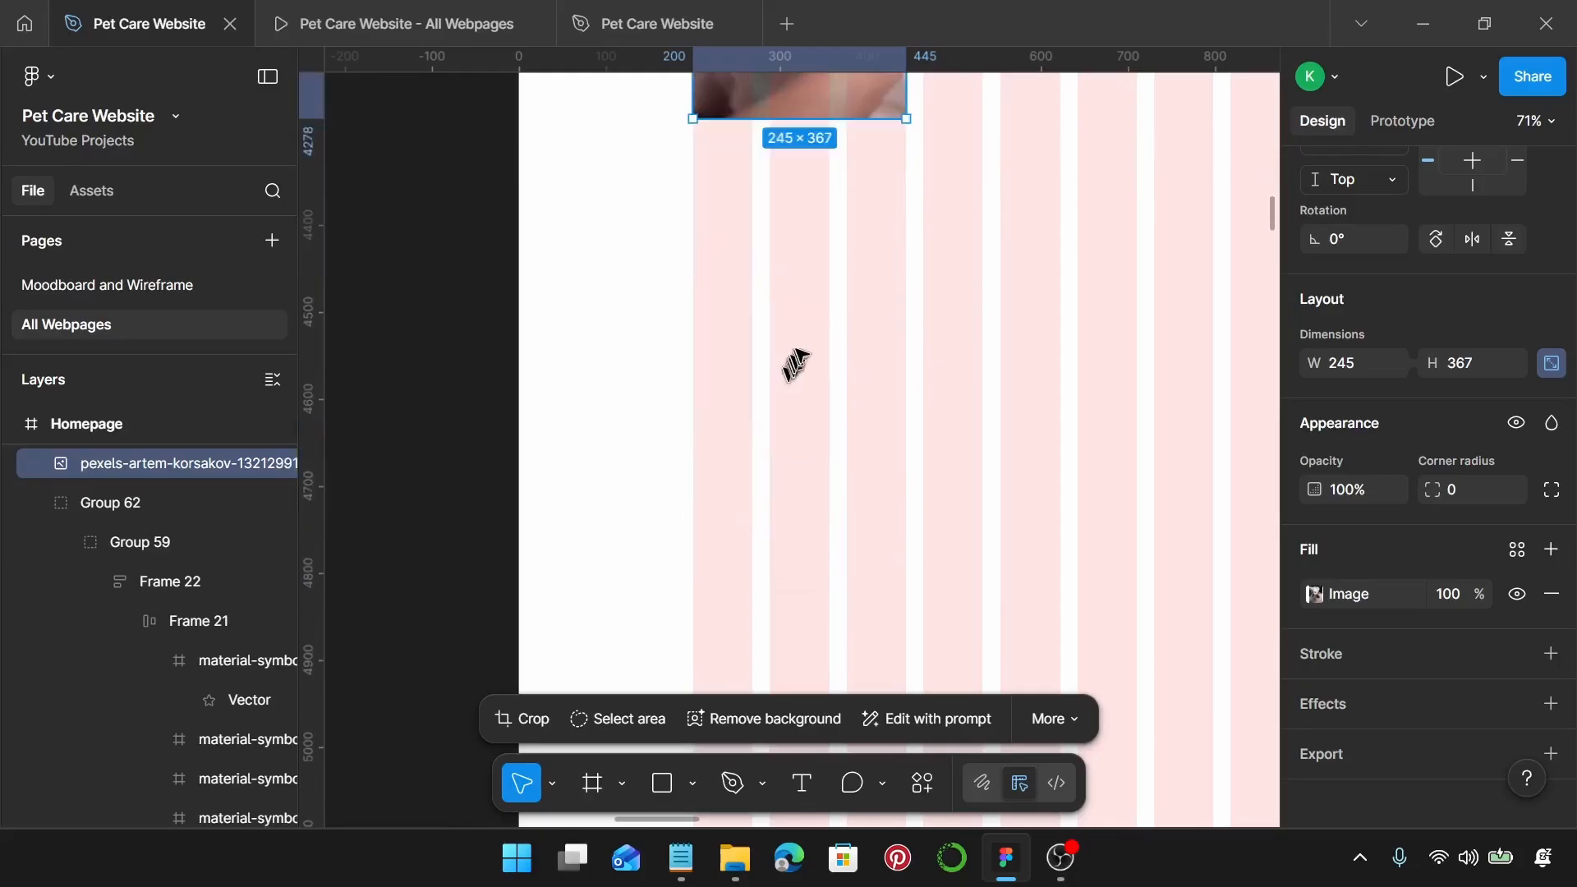
scroll(784, 99, "up", 4)
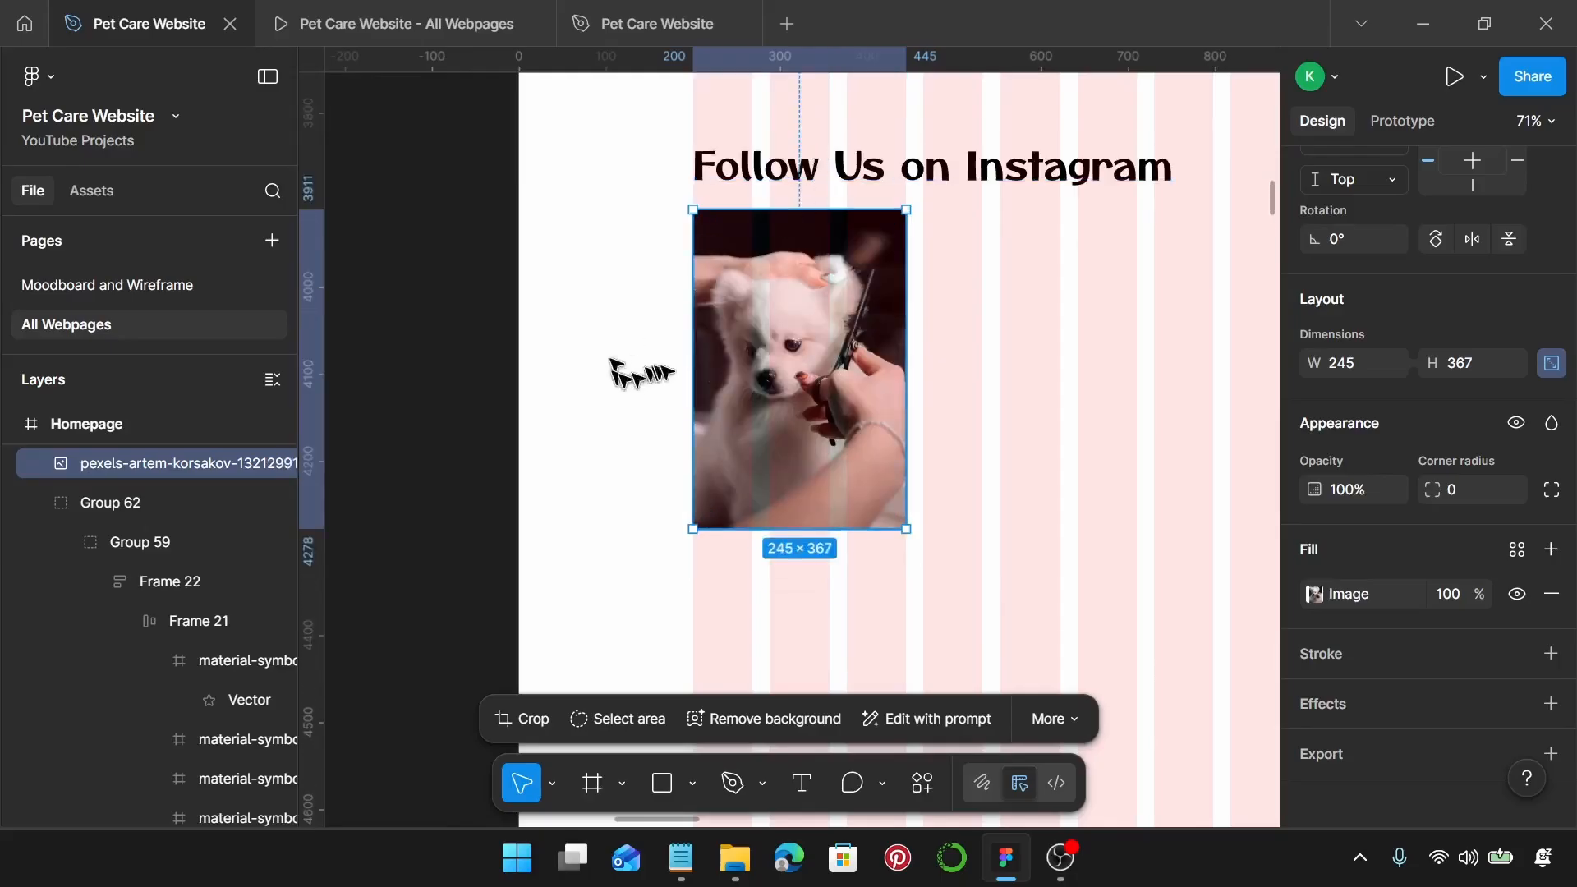
scroll(836, 288, "down", 3)
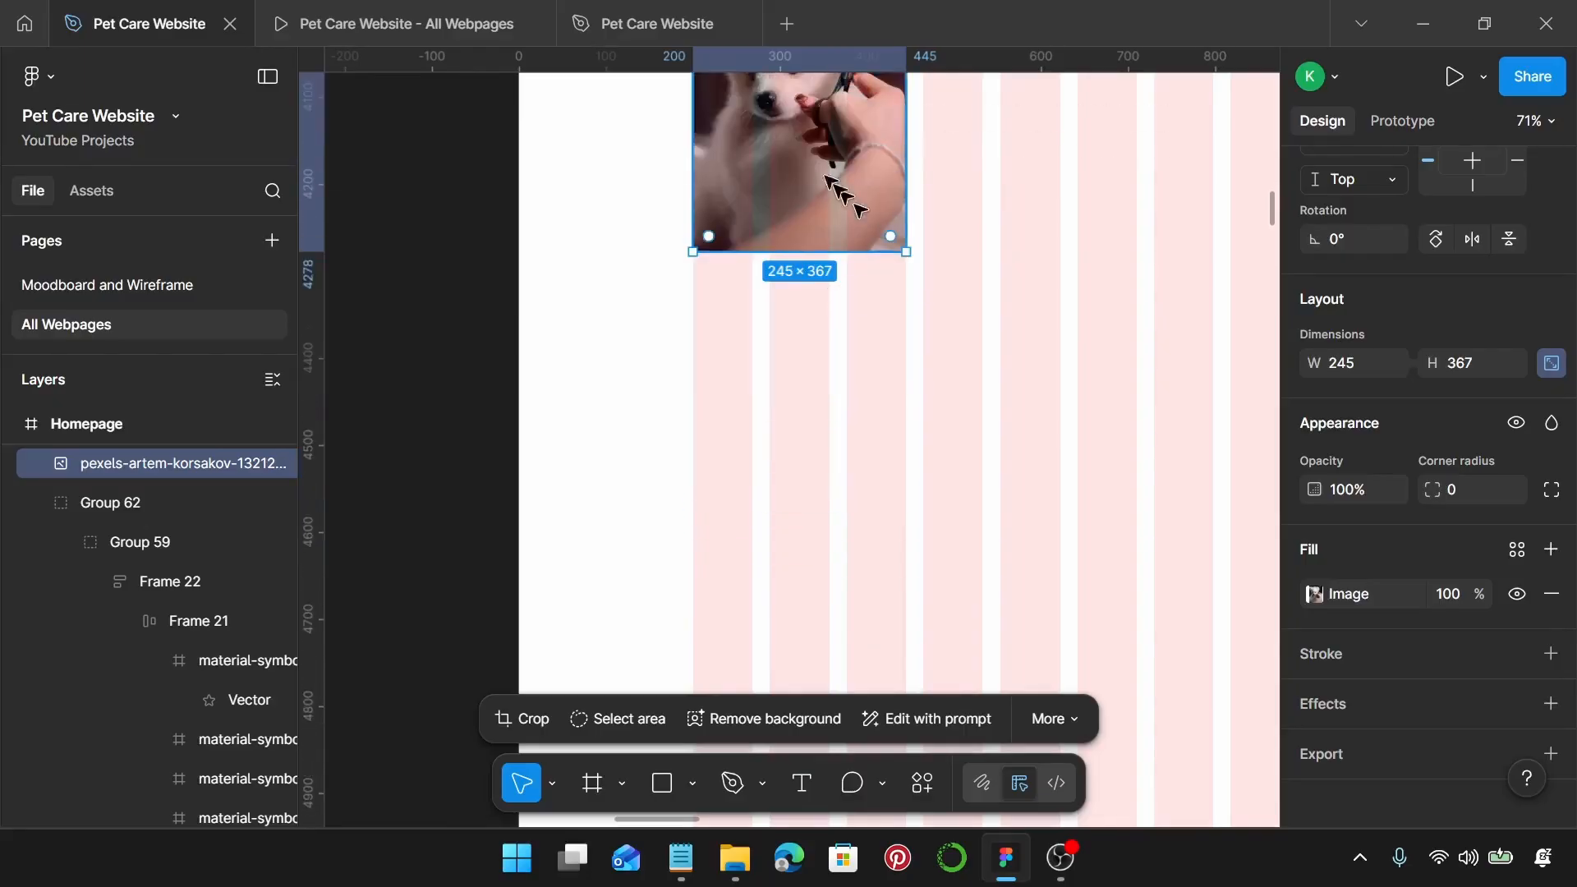
double_click(787, 163)
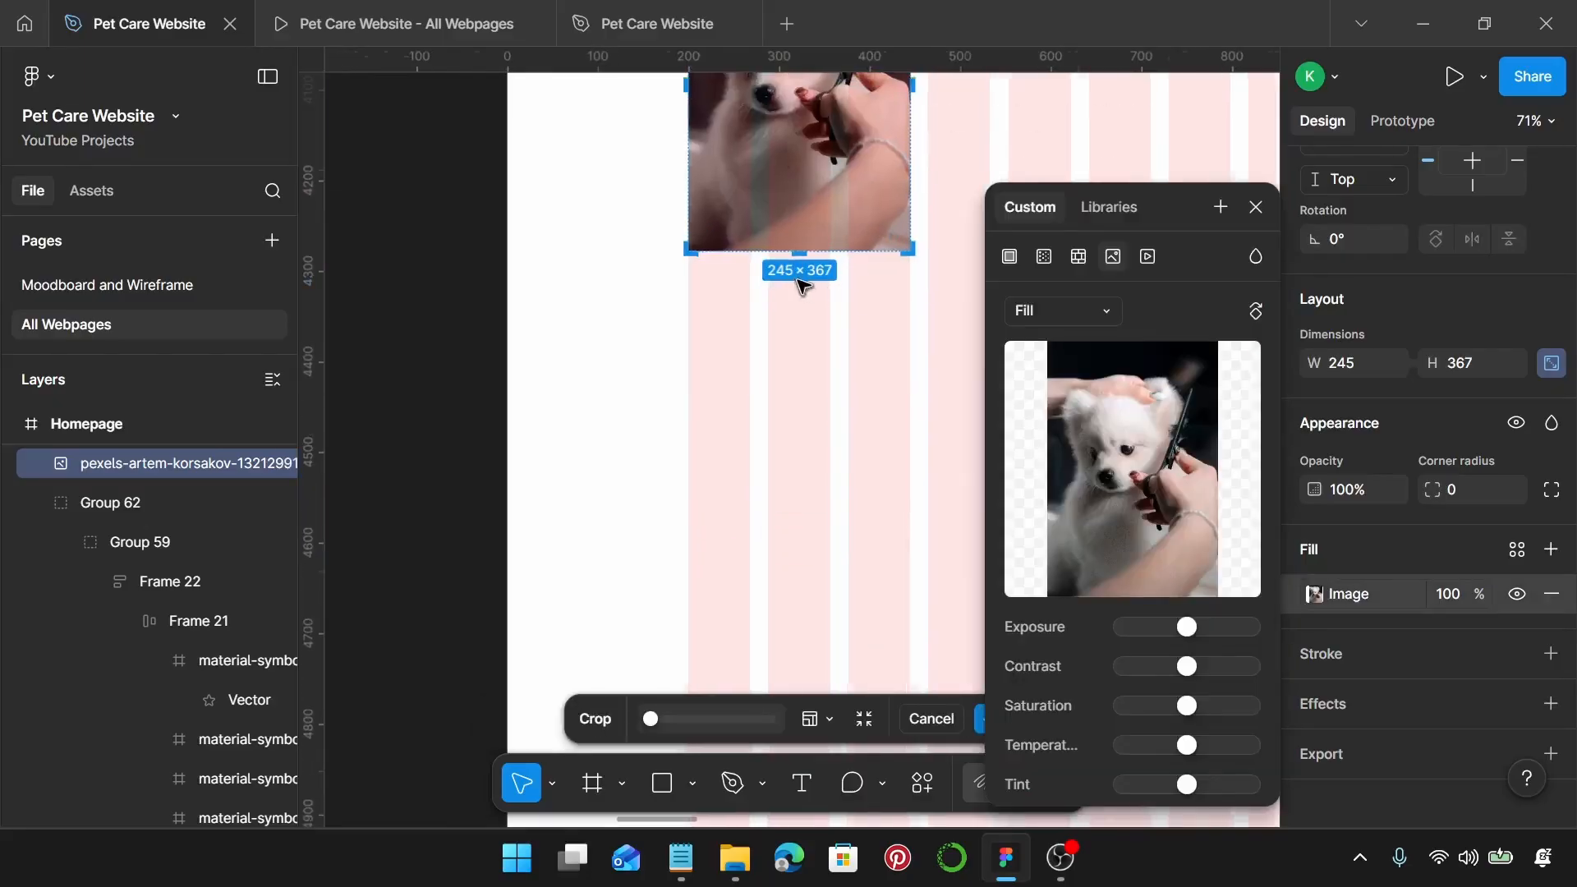
scroll(802, 271, "up", 3)
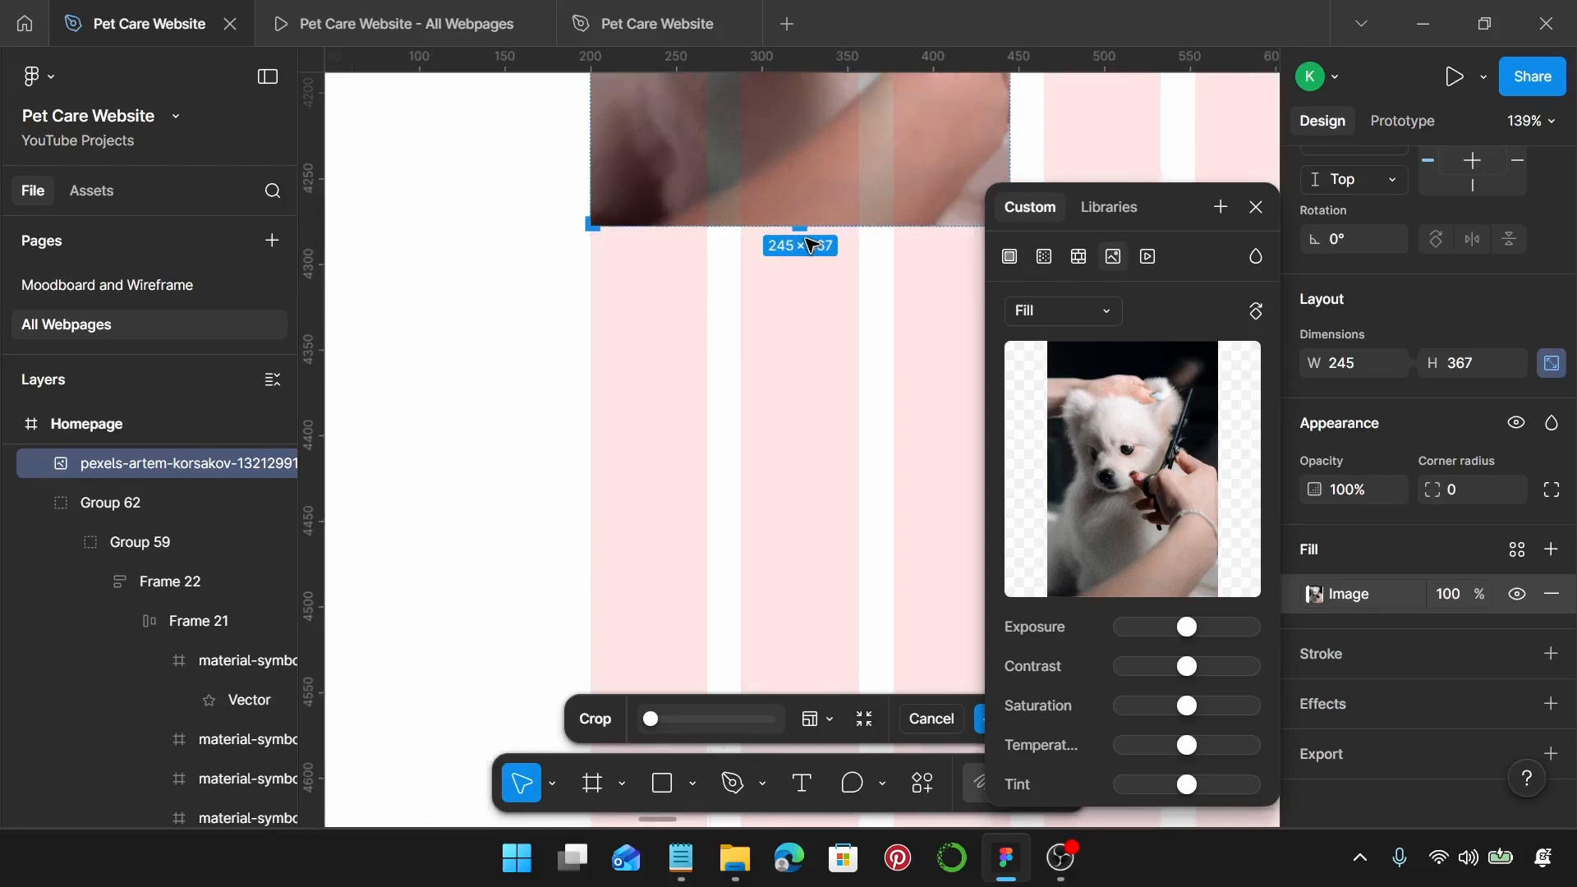
left_click_drag(804, 231, 825, 424)
scroll(817, 427, "up", 5)
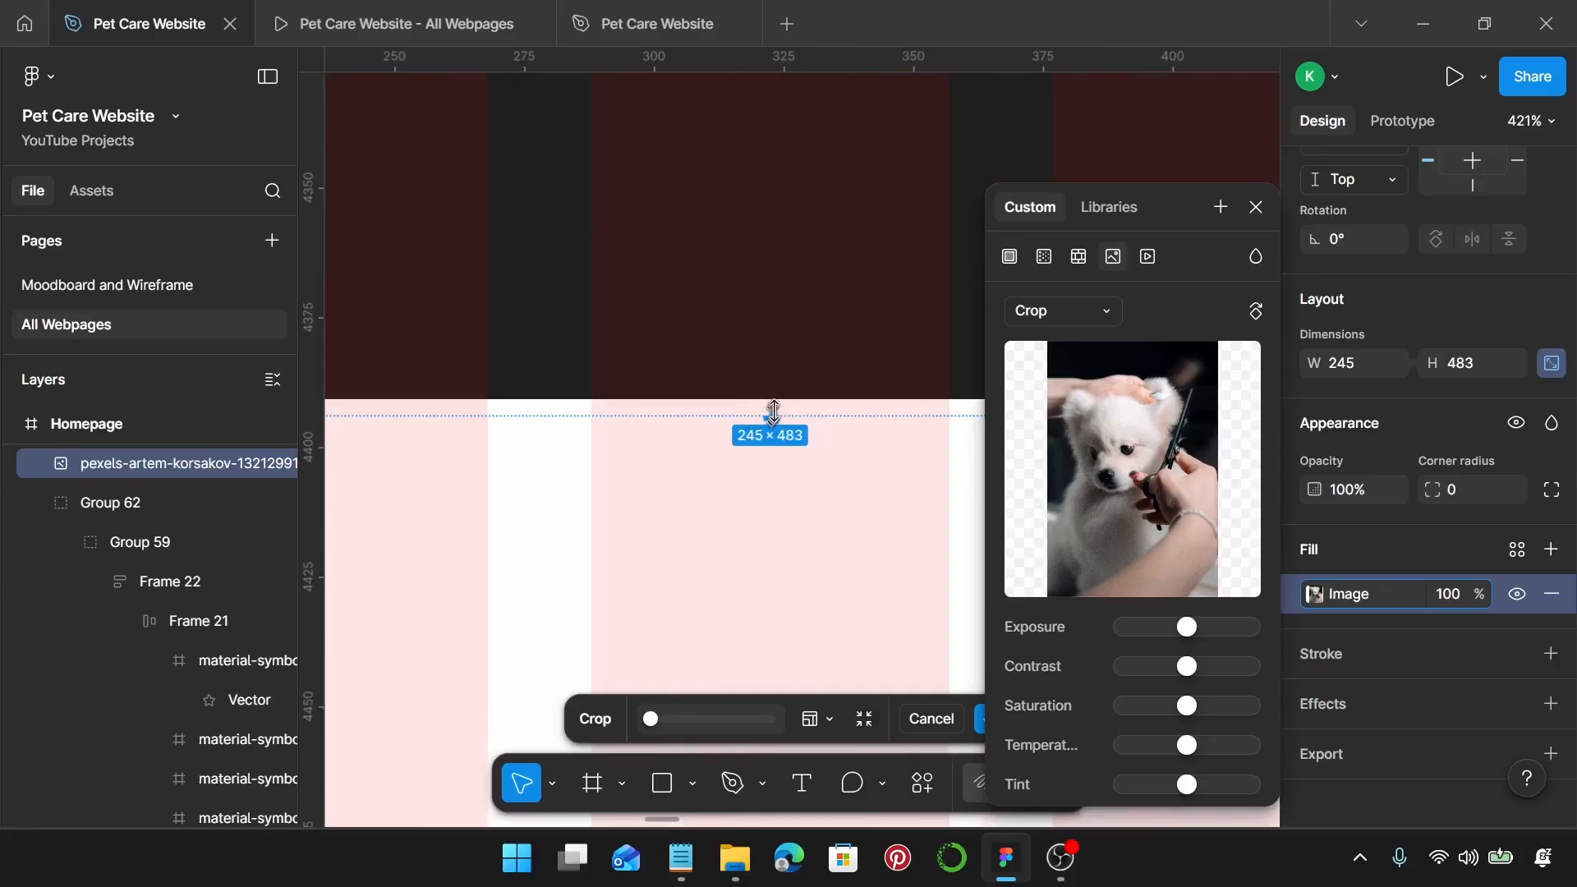
left_click_drag(774, 411, 772, 400)
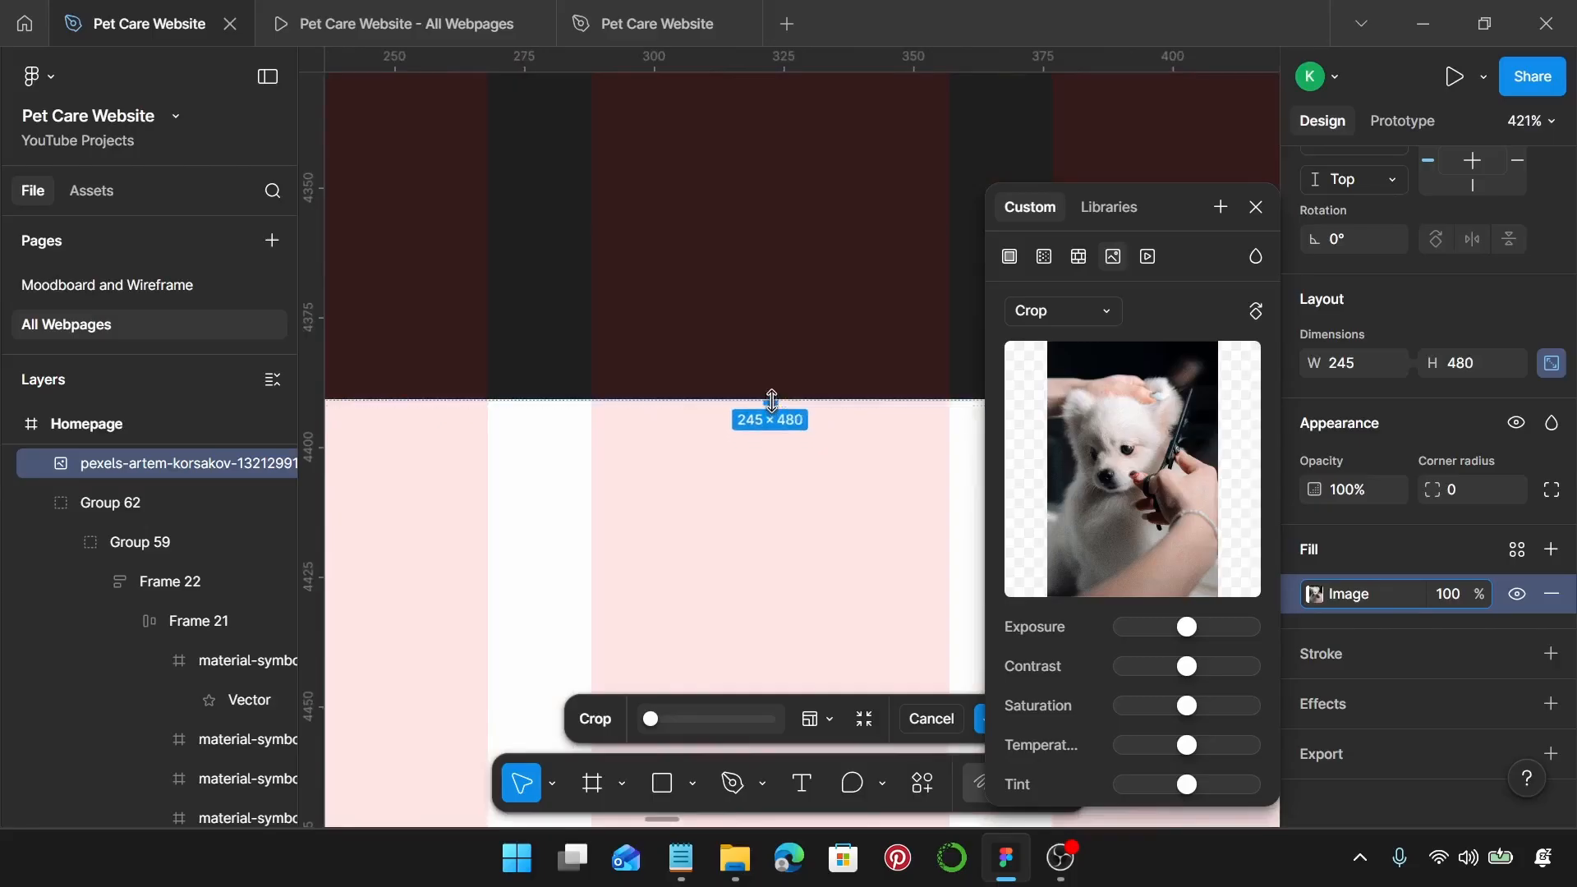
scroll(772, 401, "down", 7)
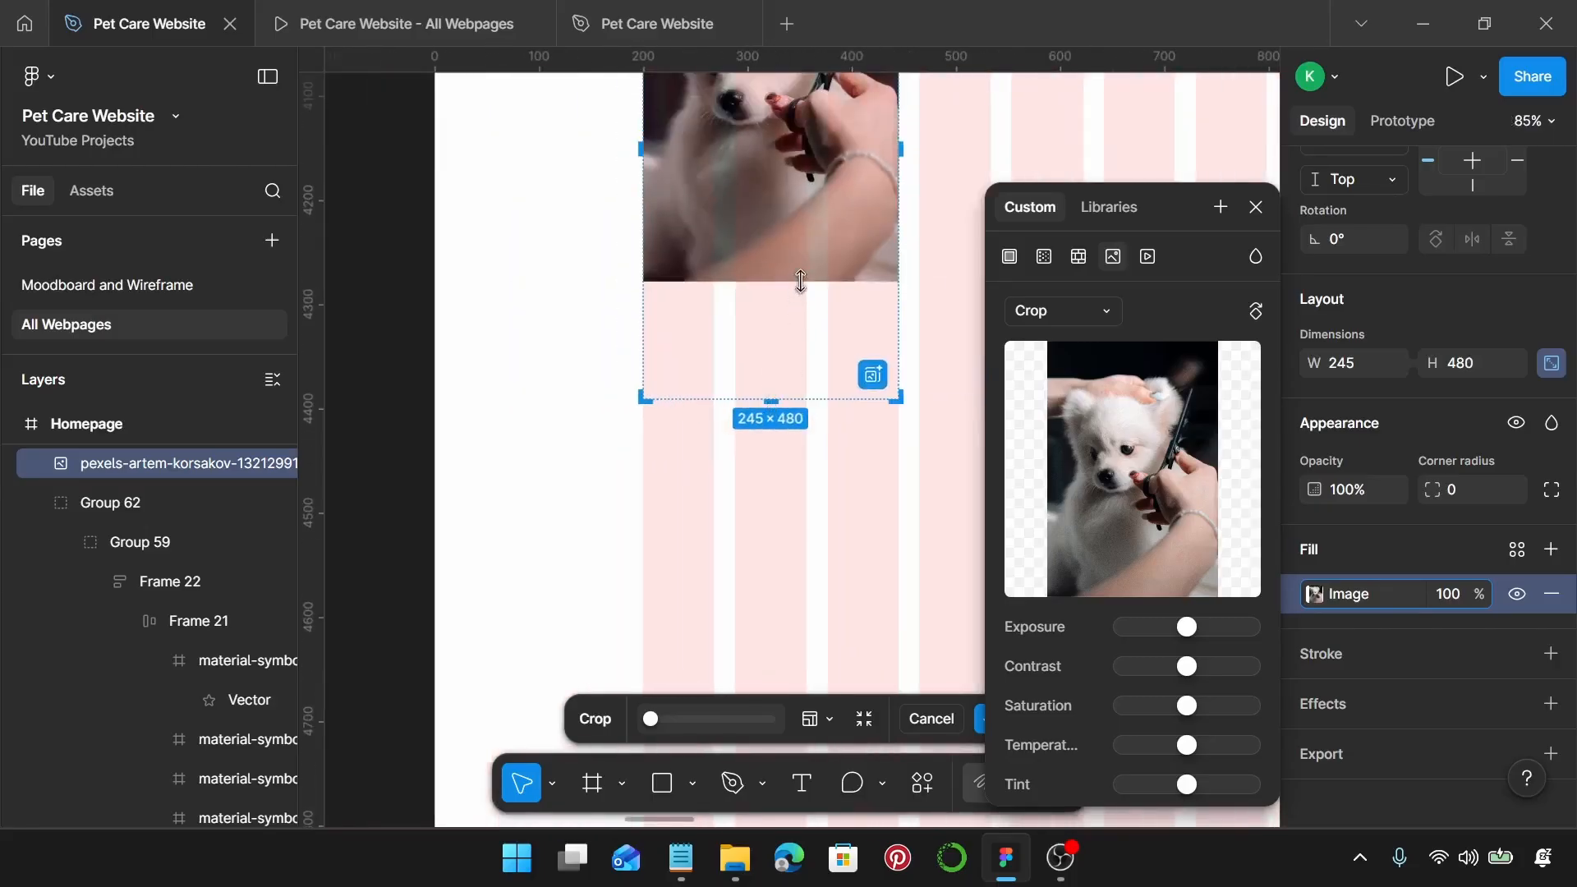
Step: Enlarge the puppy image within its crop frame until it fills the full height, and apply the crop
left_click_drag(800, 281, 816, 396)
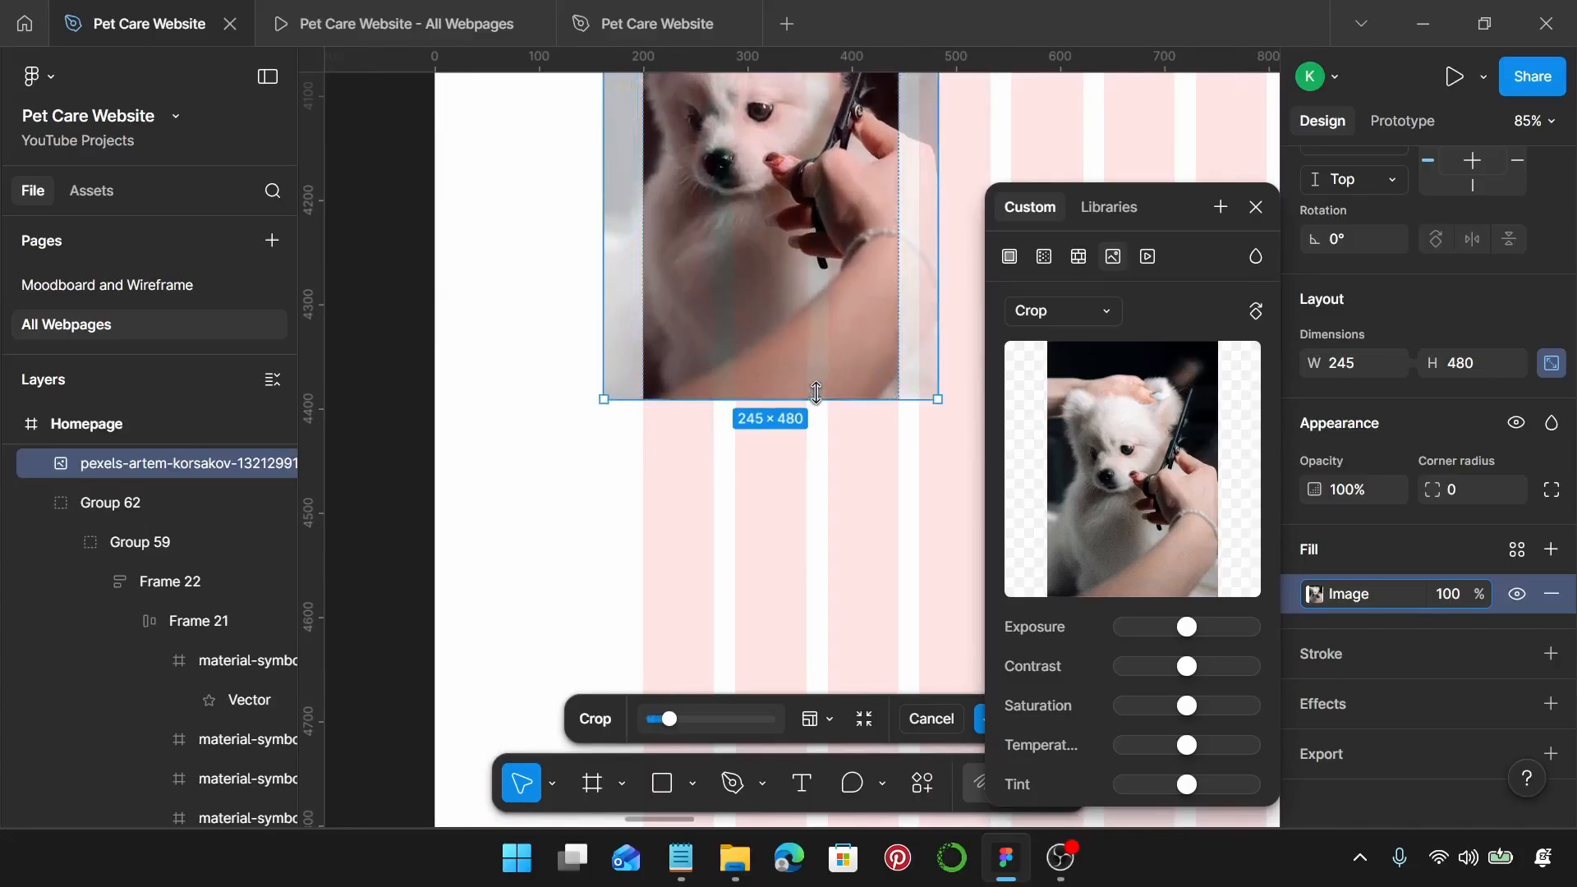
scroll(817, 377, "up", 3)
scroll(893, 281, "up", 1)
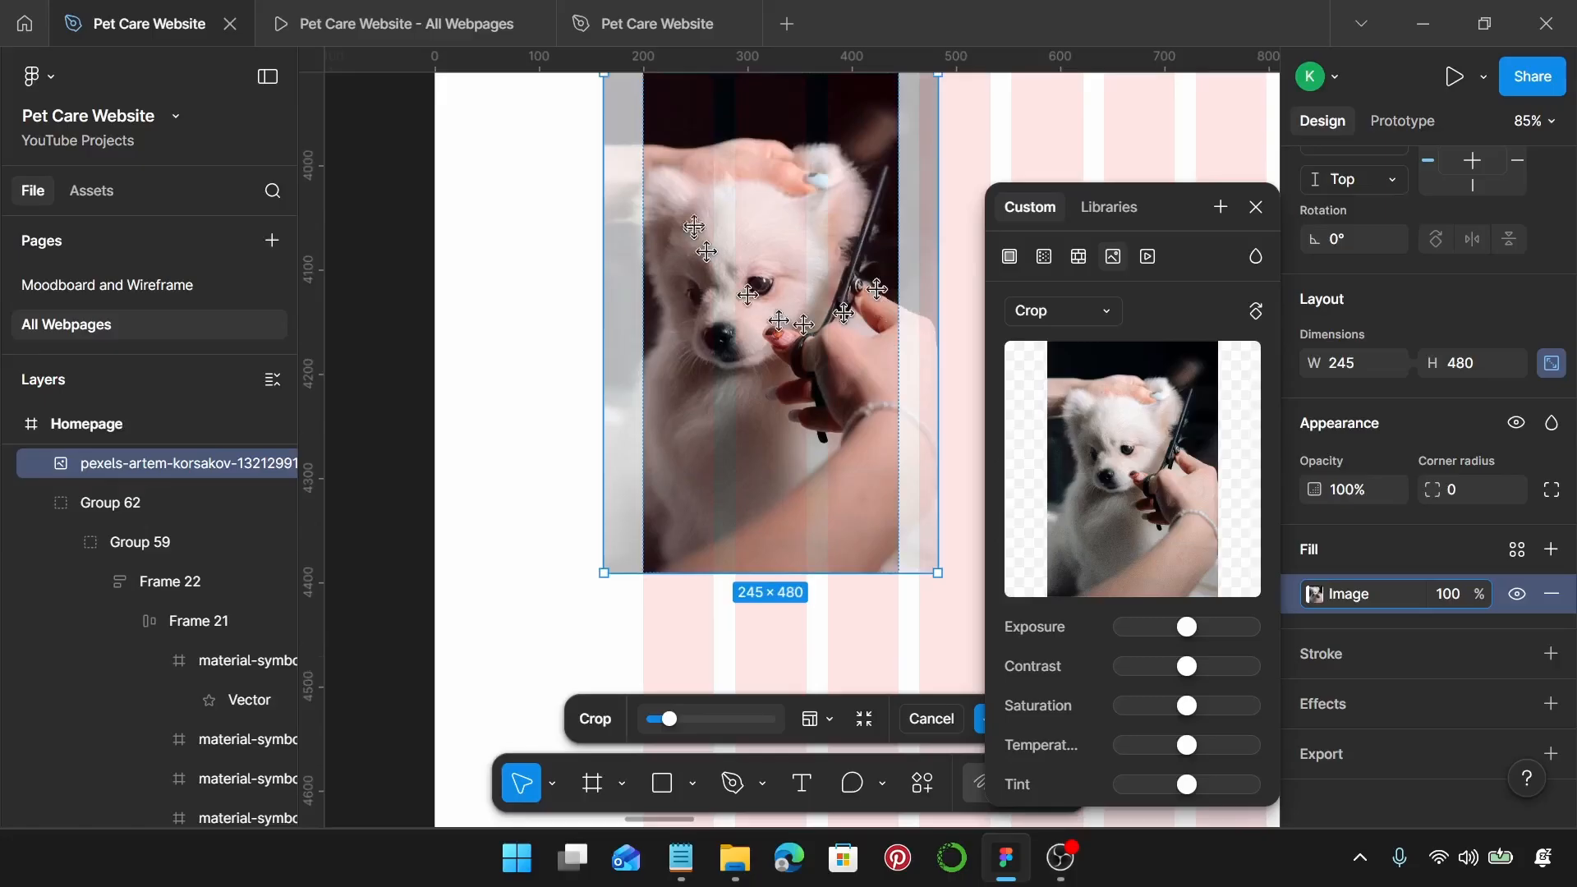
scroll(801, 314, "up", 1)
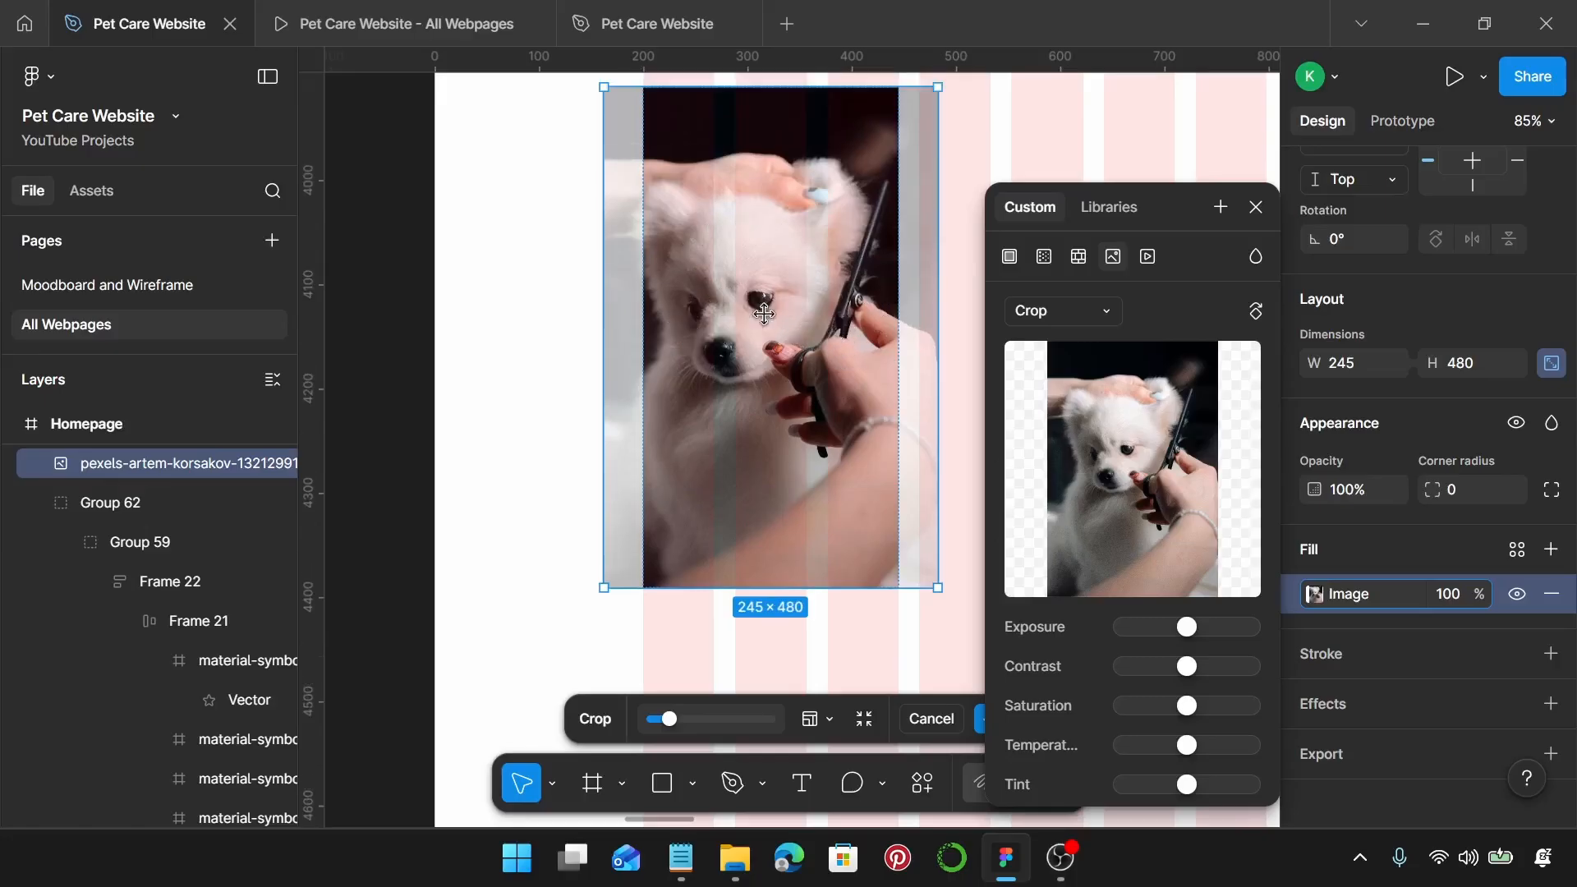
key("Return")
scroll(767, 319, "down", 3)
scroll(768, 318, "down", 5)
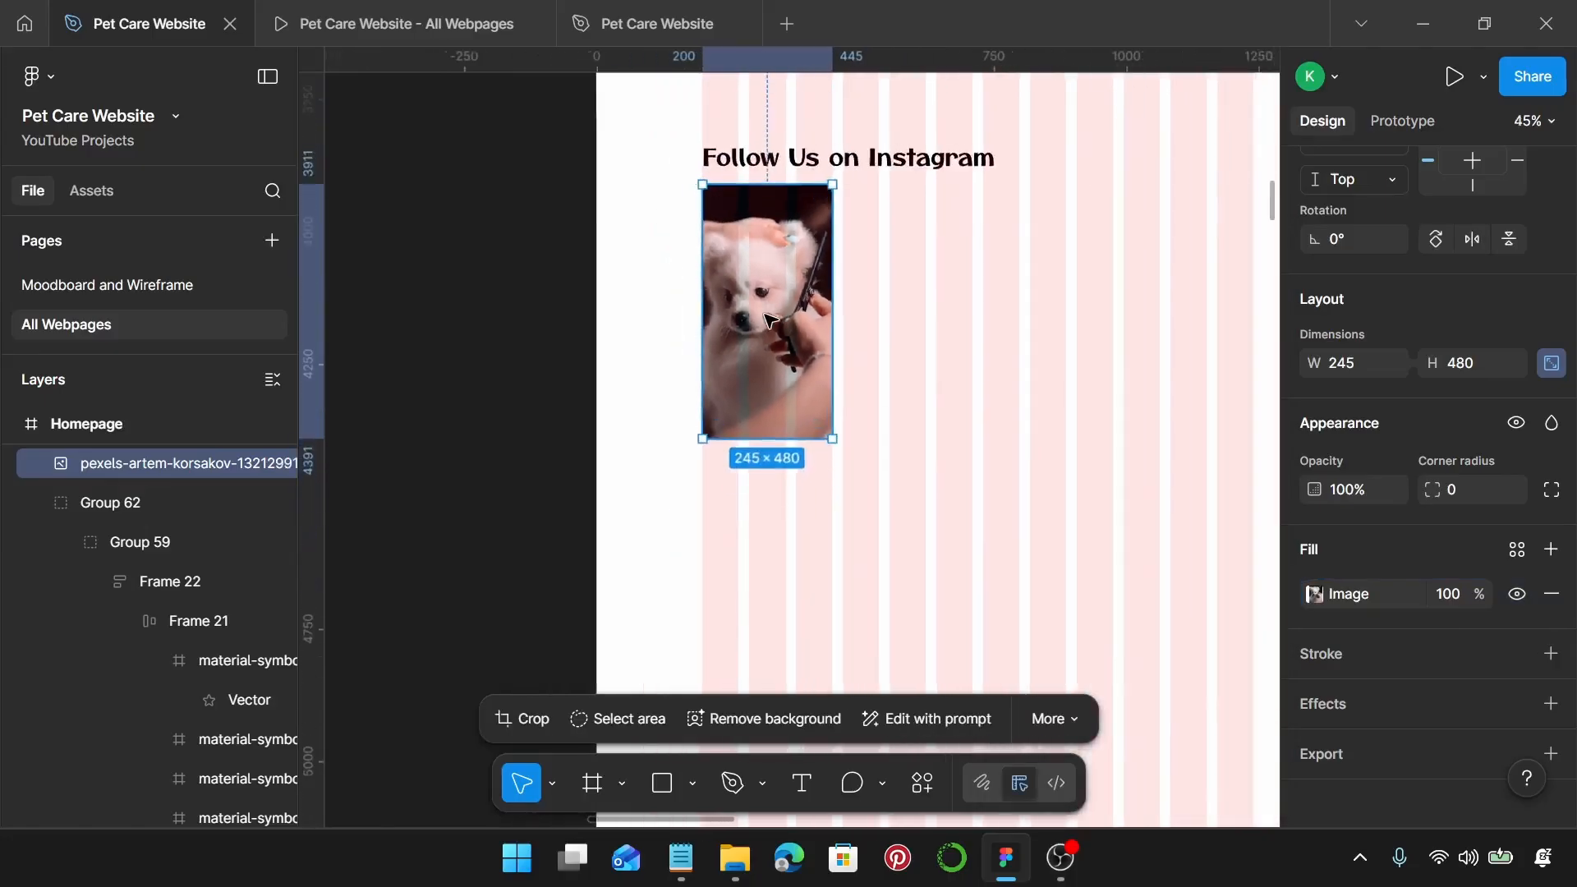
Step: Move the photo of the tabby cat being fed onto the homepage, below the puppy photo
scroll(768, 318, "left", 10)
scroll(767, 319, "down", 3)
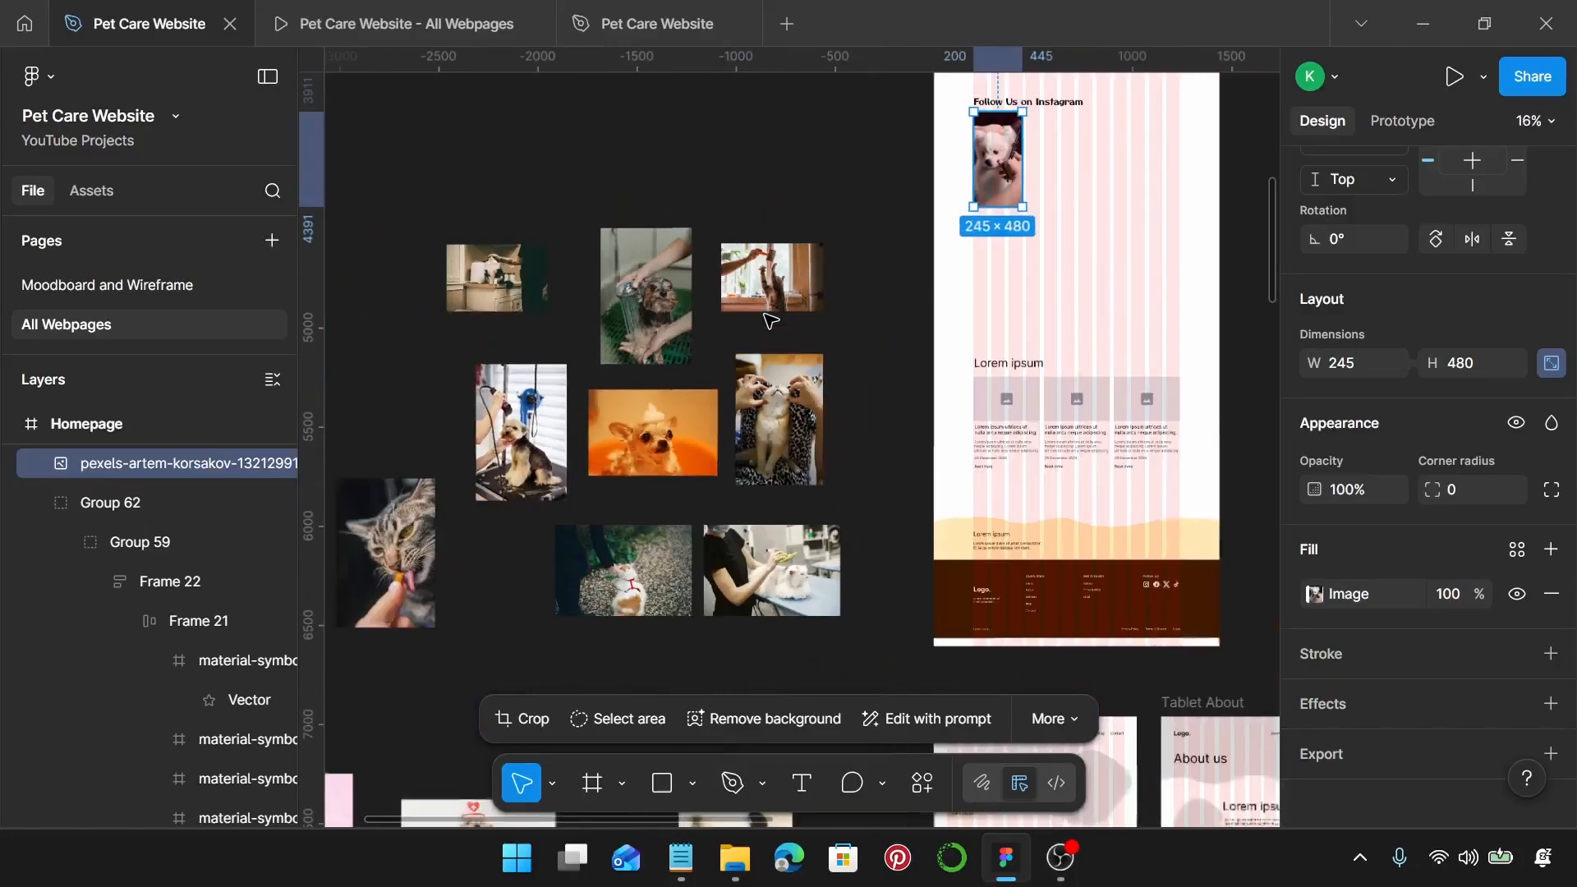
left_click(395, 542)
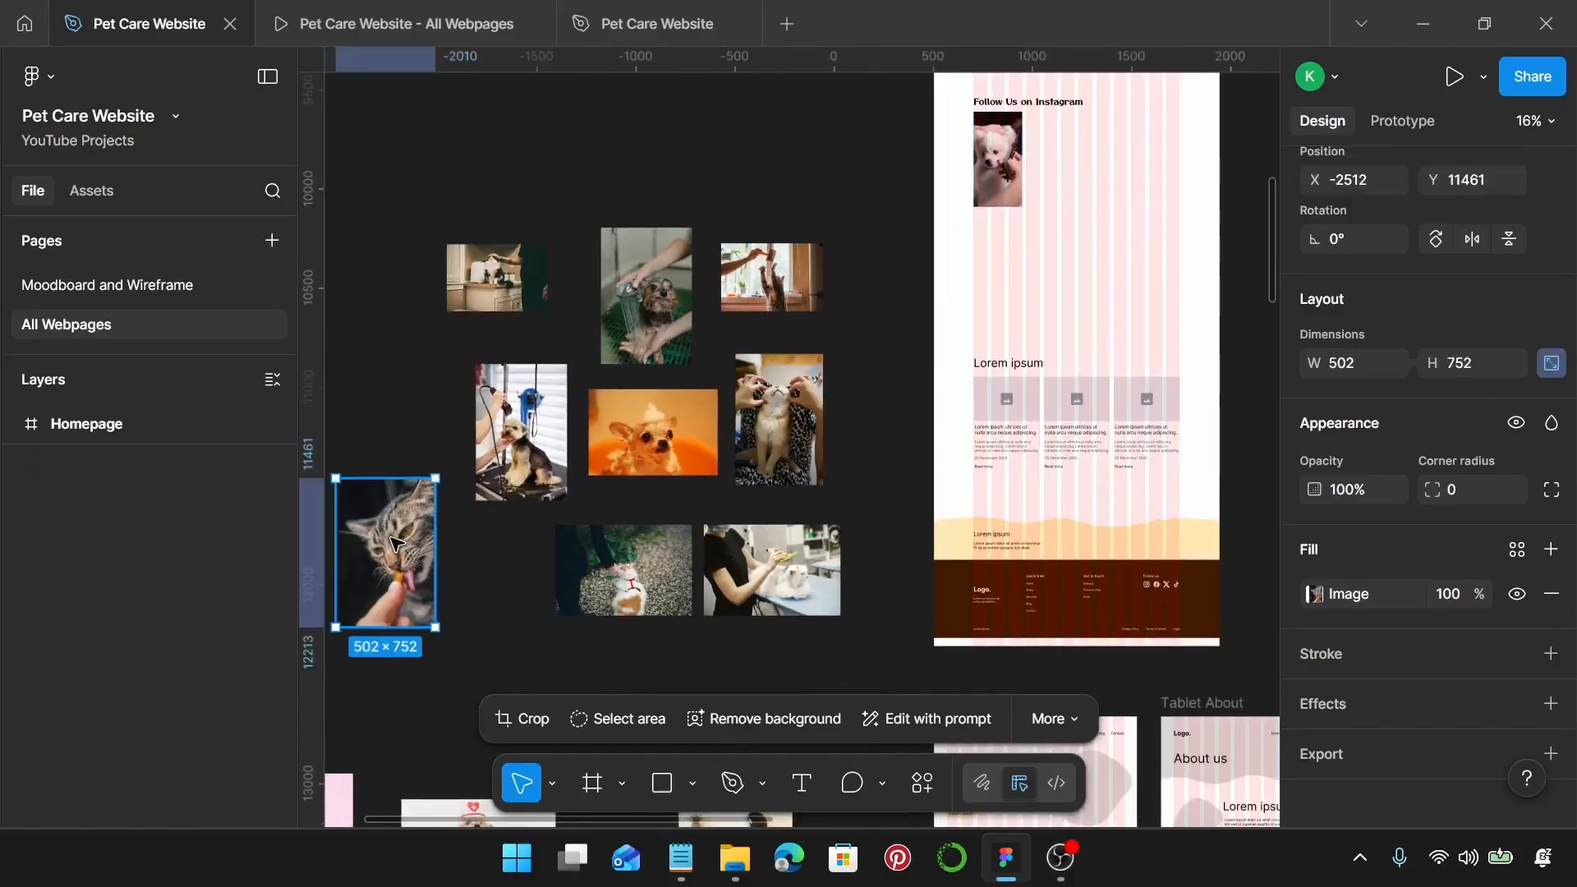
left_click_drag(395, 542, 989, 297)
scroll(989, 297, "up", 6)
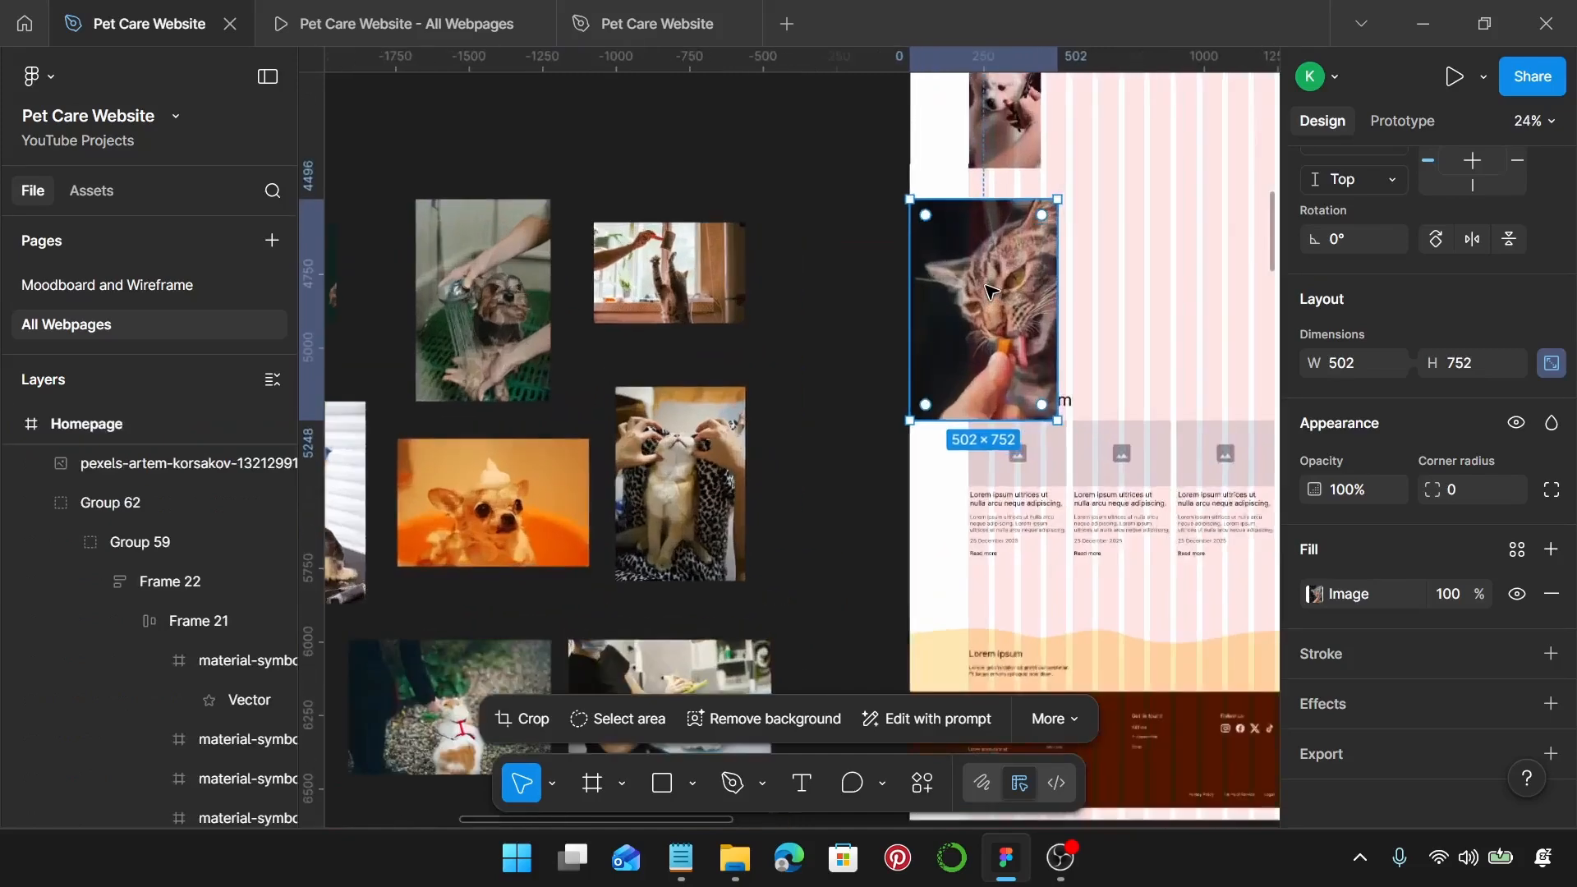
Step: Scale the cat photo to 245 × 368 and align it with the puppy photo, about 25 px beneath it
scroll(904, 312, "right", 4)
scroll(739, 345, "up", 4)
left_click_drag(604, 515, 737, 468)
left_click_drag(981, 505, 813, 468)
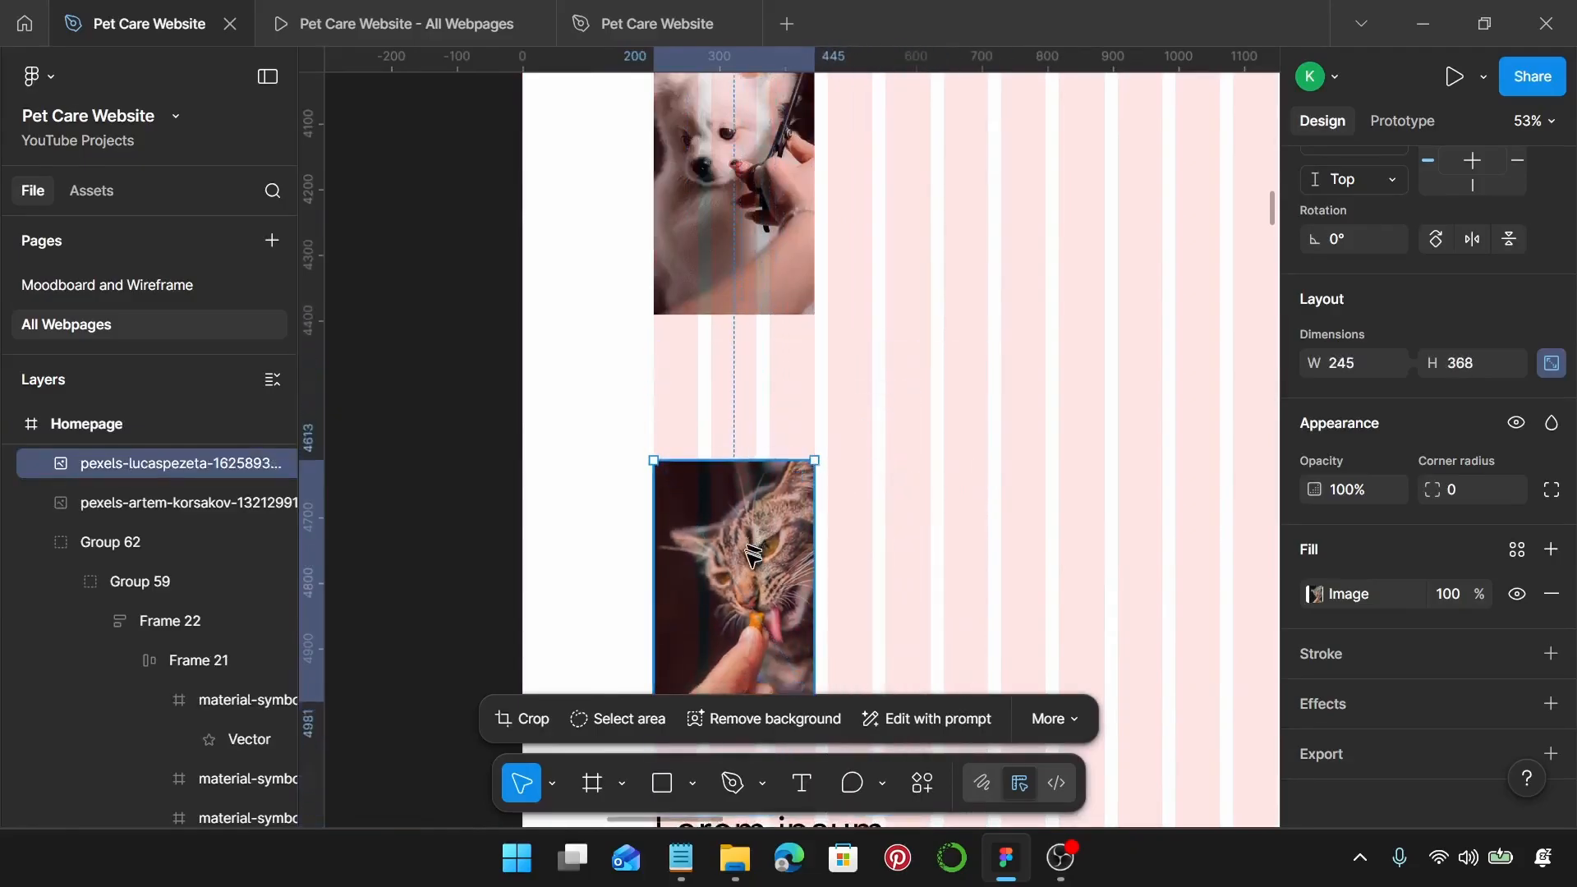
left_click_drag(762, 561, 761, 432)
scroll(757, 426, "down", 3)
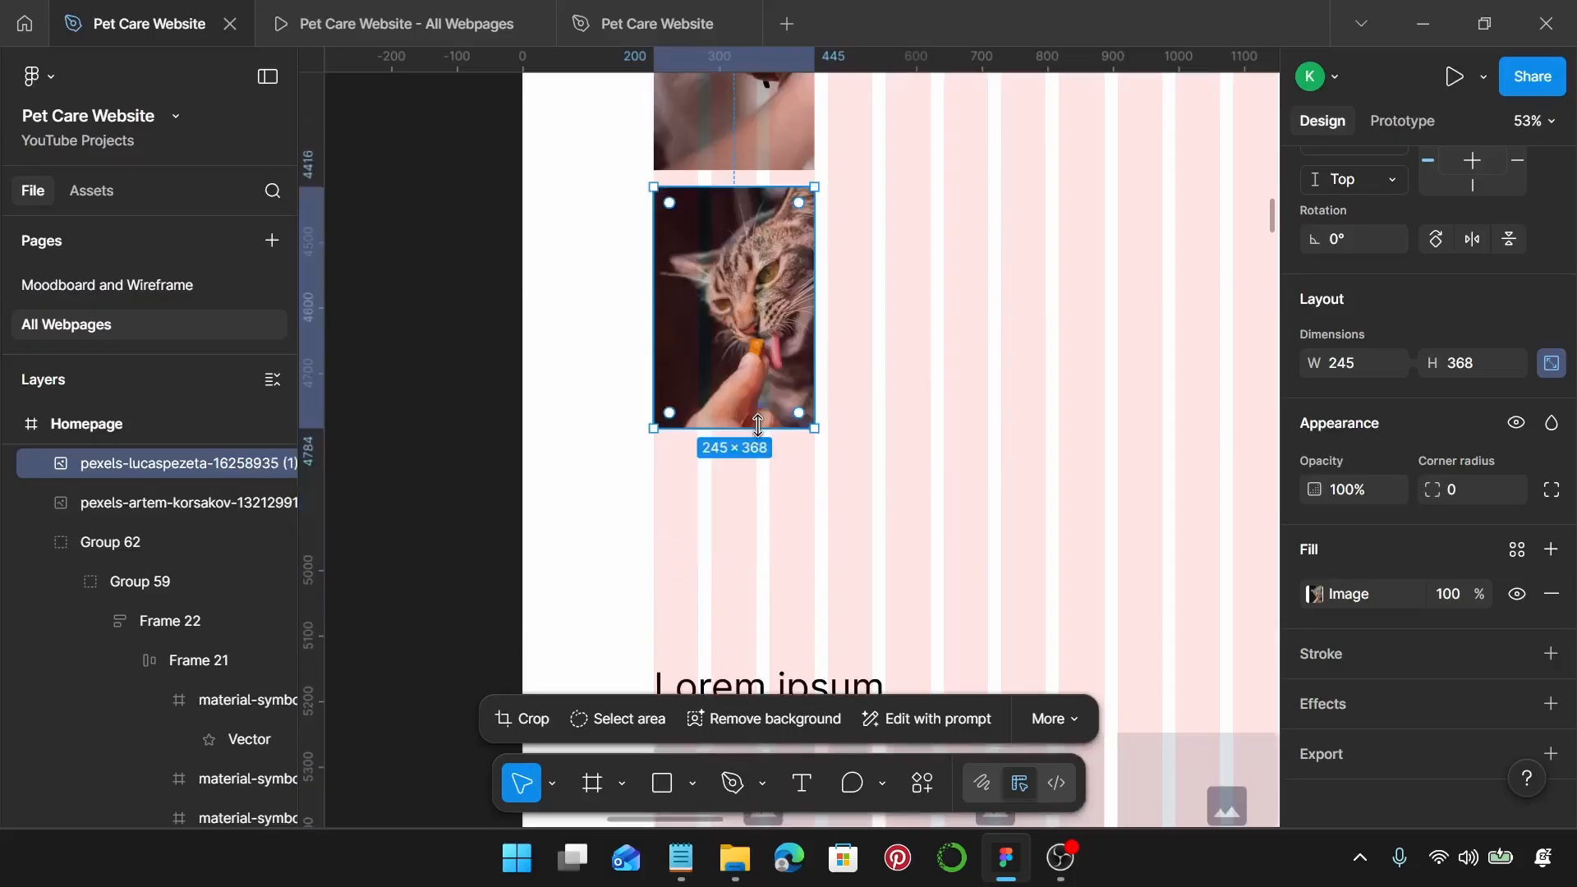
Step: Extend the cat photo's crop frame downward to make it 245 × 480
scroll(741, 322, "up", 5)
double_click(742, 321)
scroll(744, 492, "down", 5)
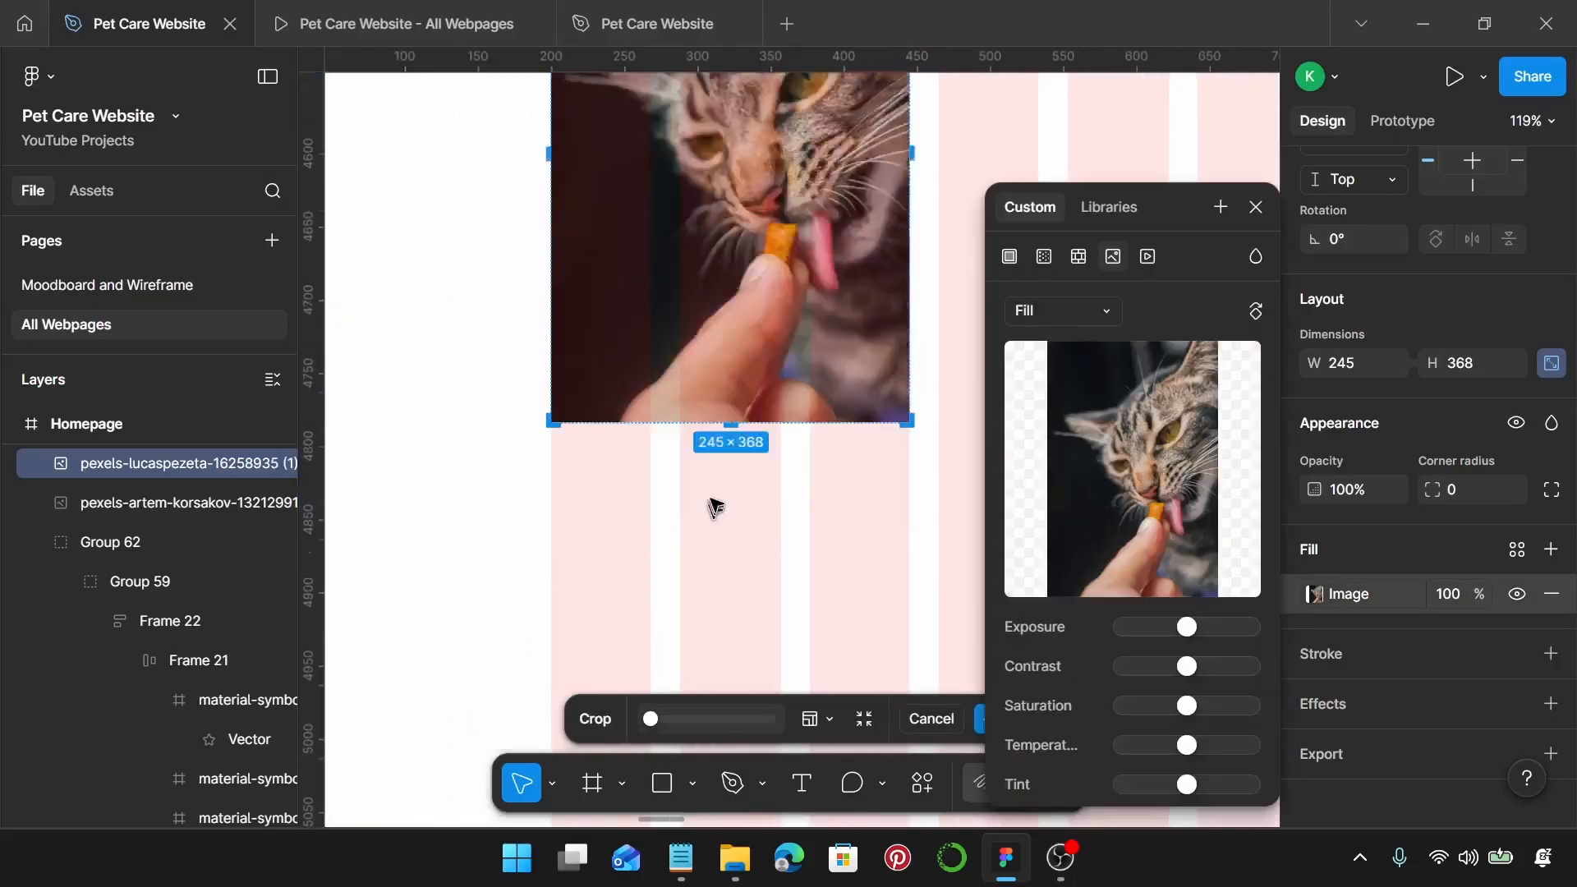
scroll(731, 128, "up", 6)
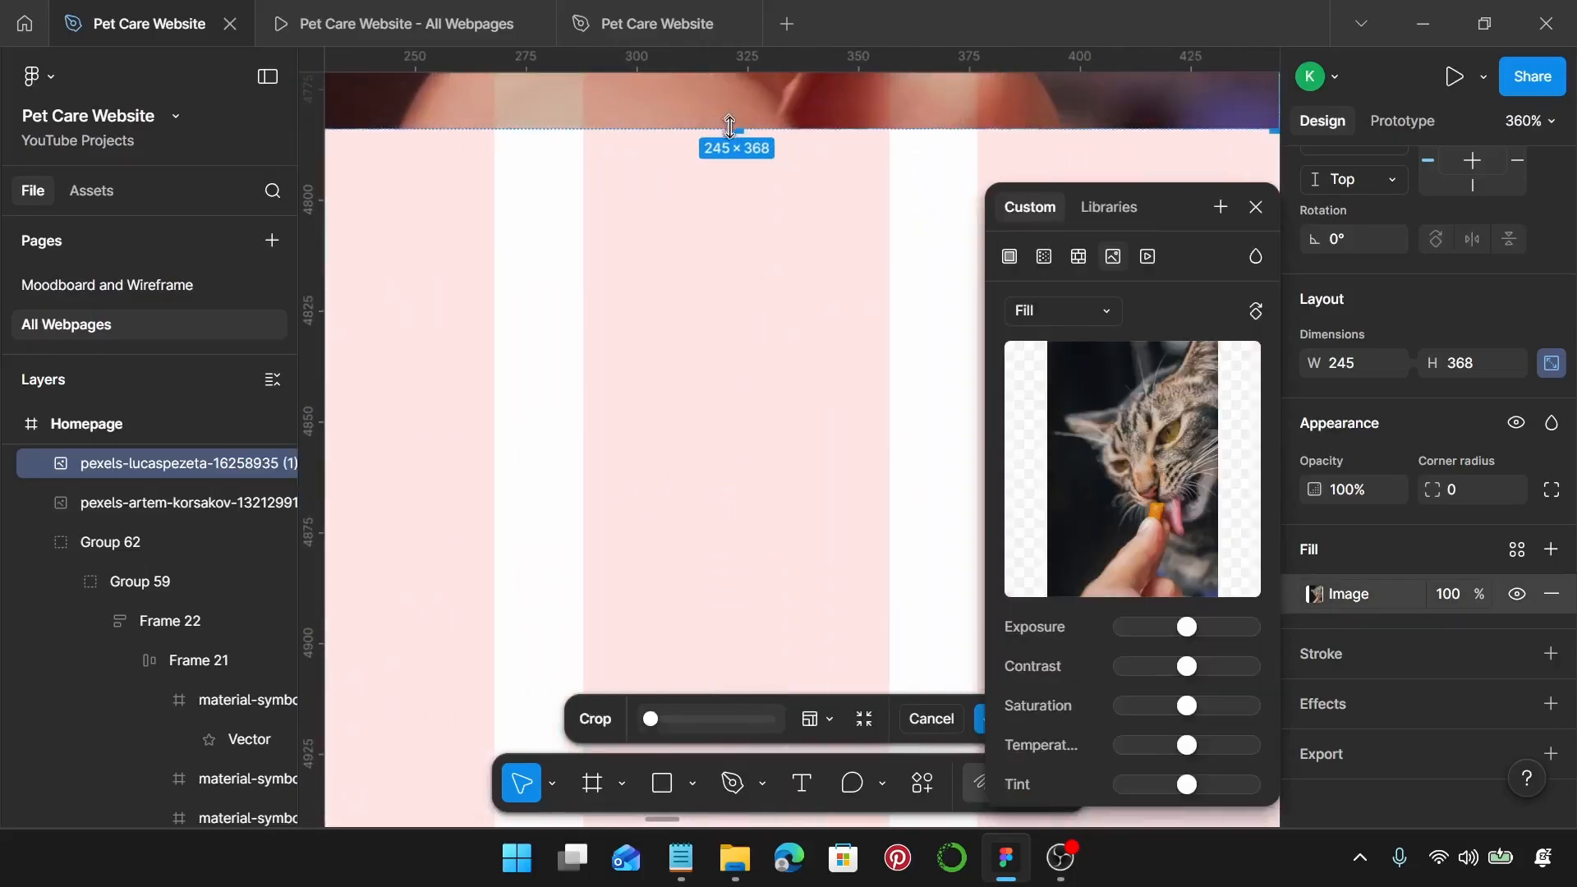
left_click_drag(733, 129, 741, 509)
scroll(747, 516, "down", 3)
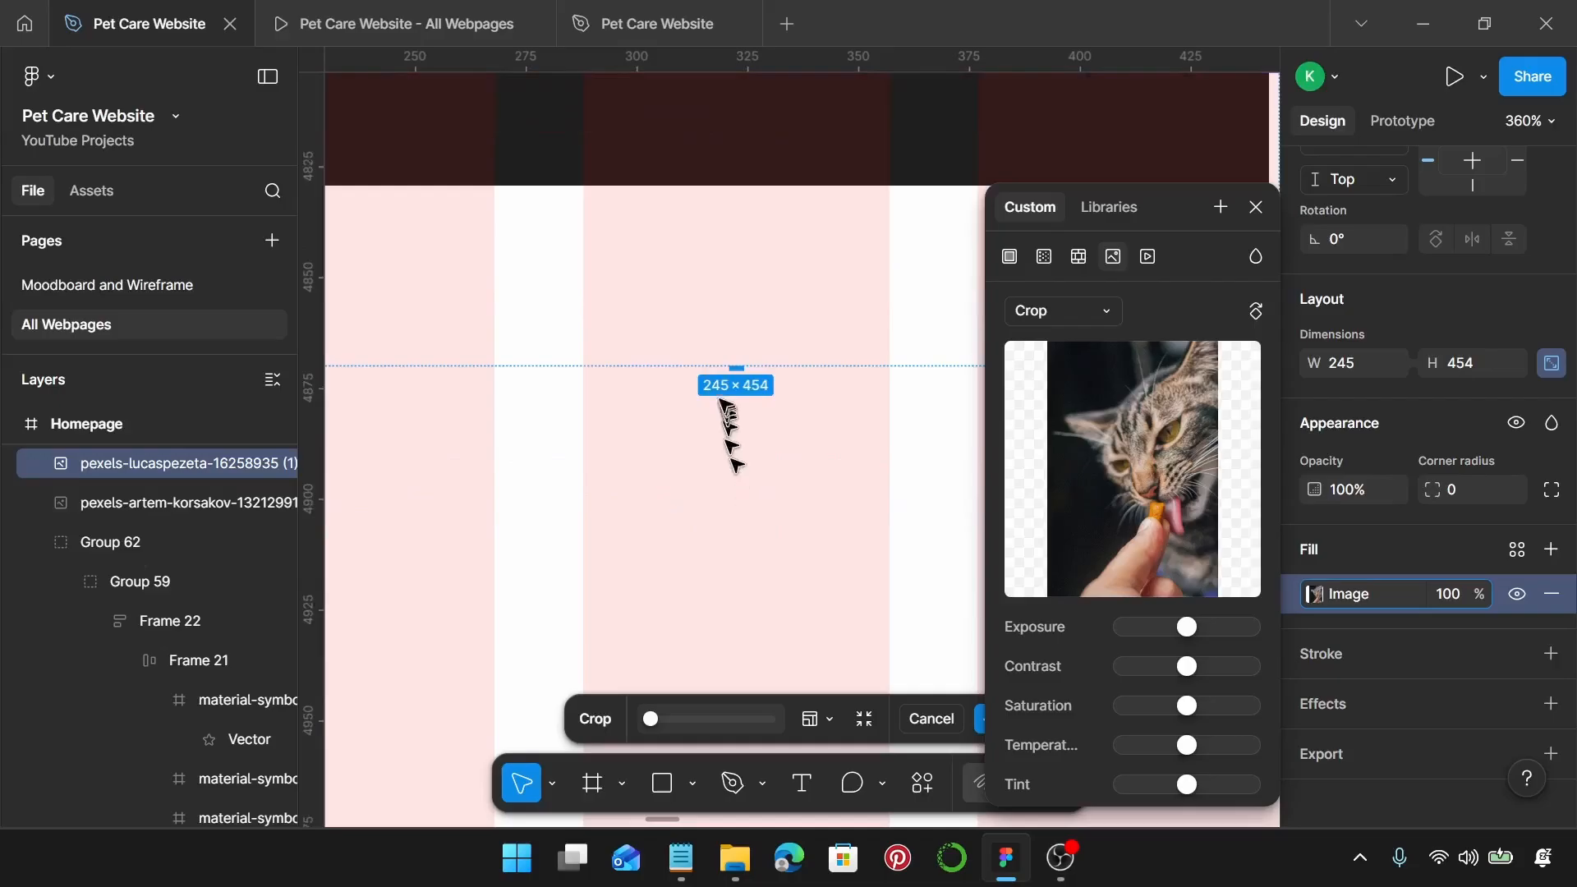
left_click_drag(742, 363, 750, 481)
scroll(821, 427, "down", 5)
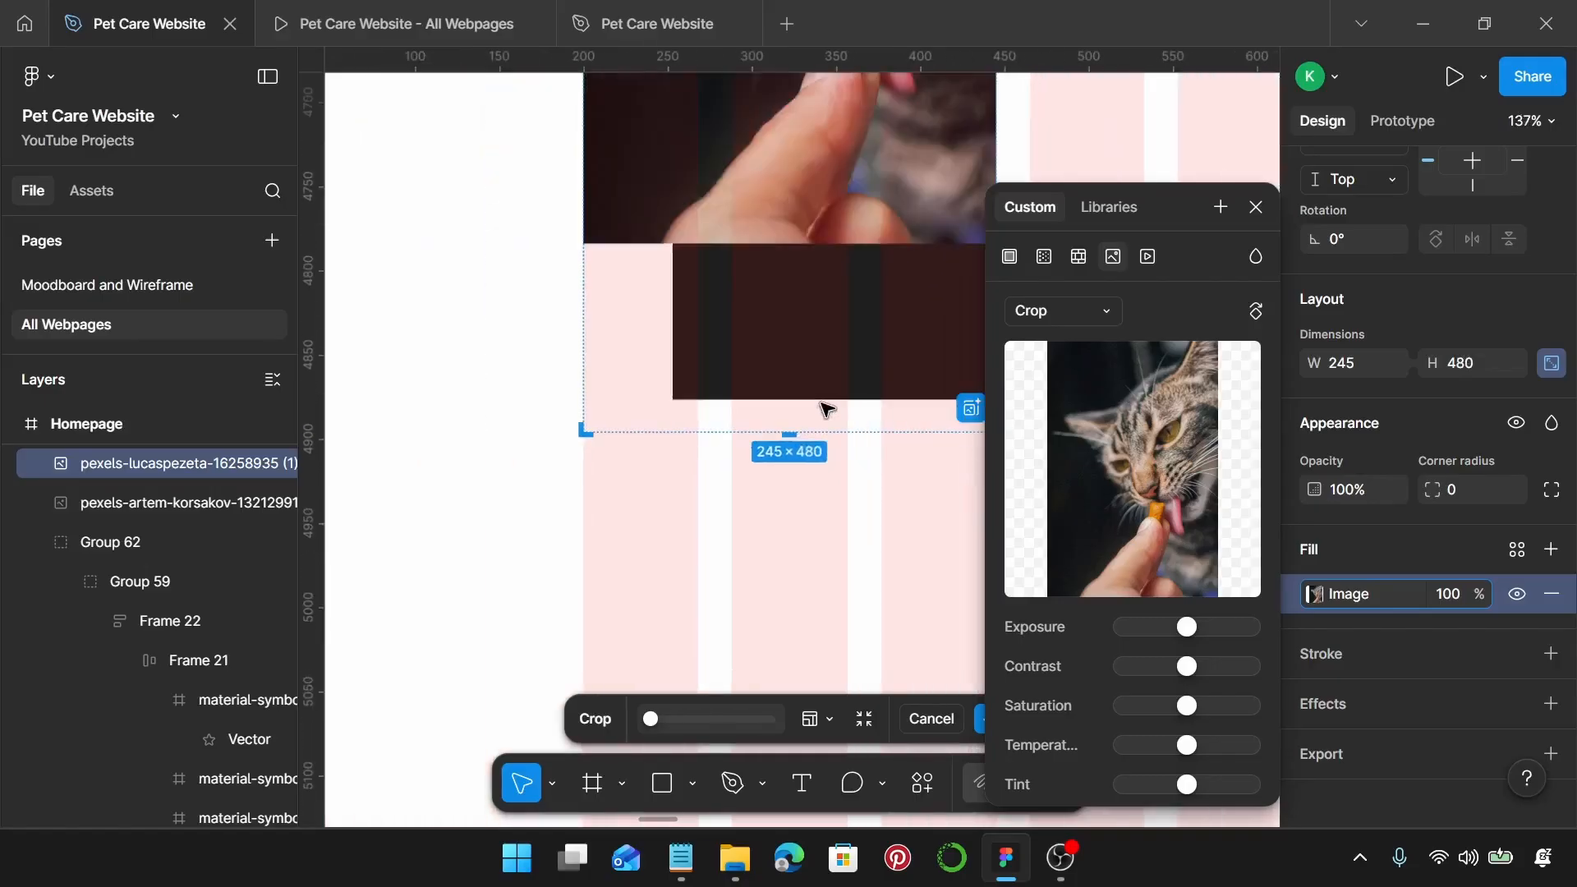
Step: Enlarge the cat image to the bottom edge of its crop frame and apply the crop
left_click_drag(895, 240, 919, 408)
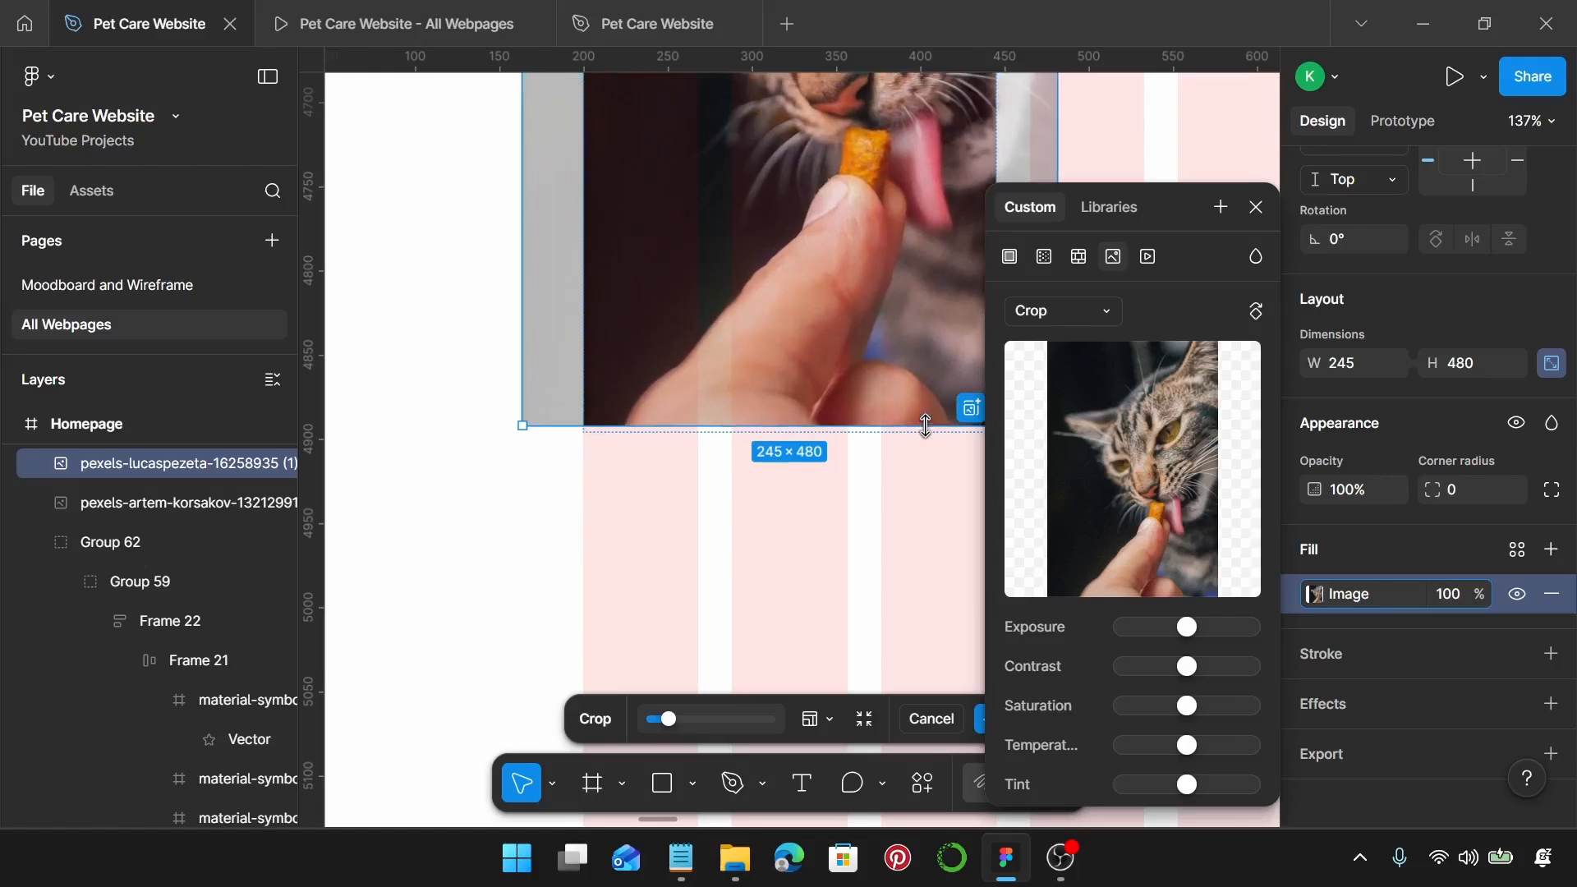
left_click_drag(925, 423, 926, 429)
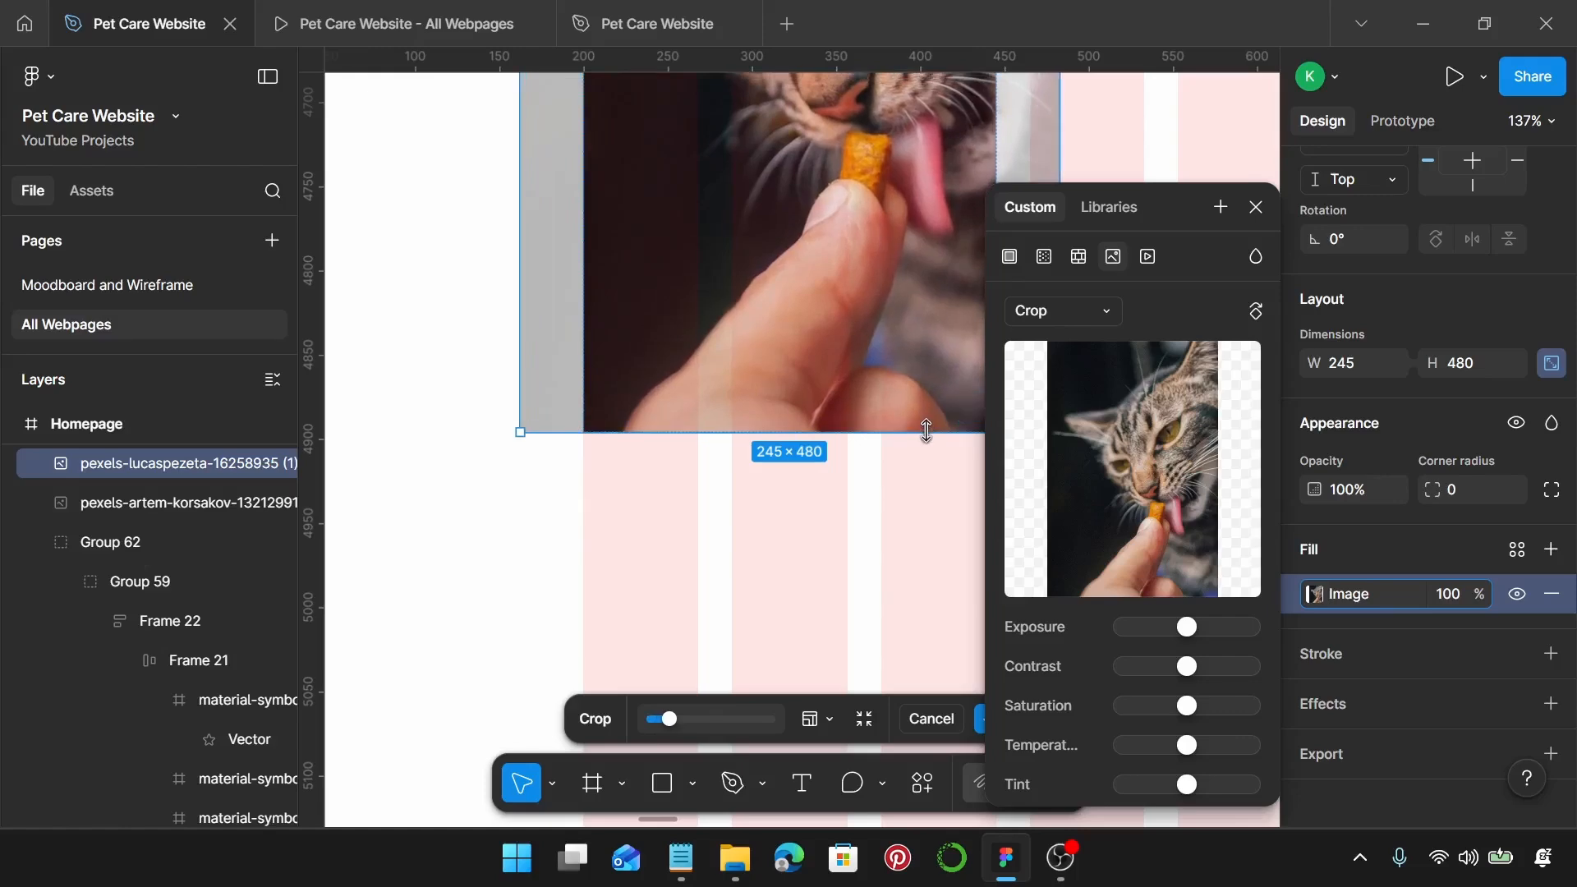
key("Return")
scroll(923, 430, "down", 6)
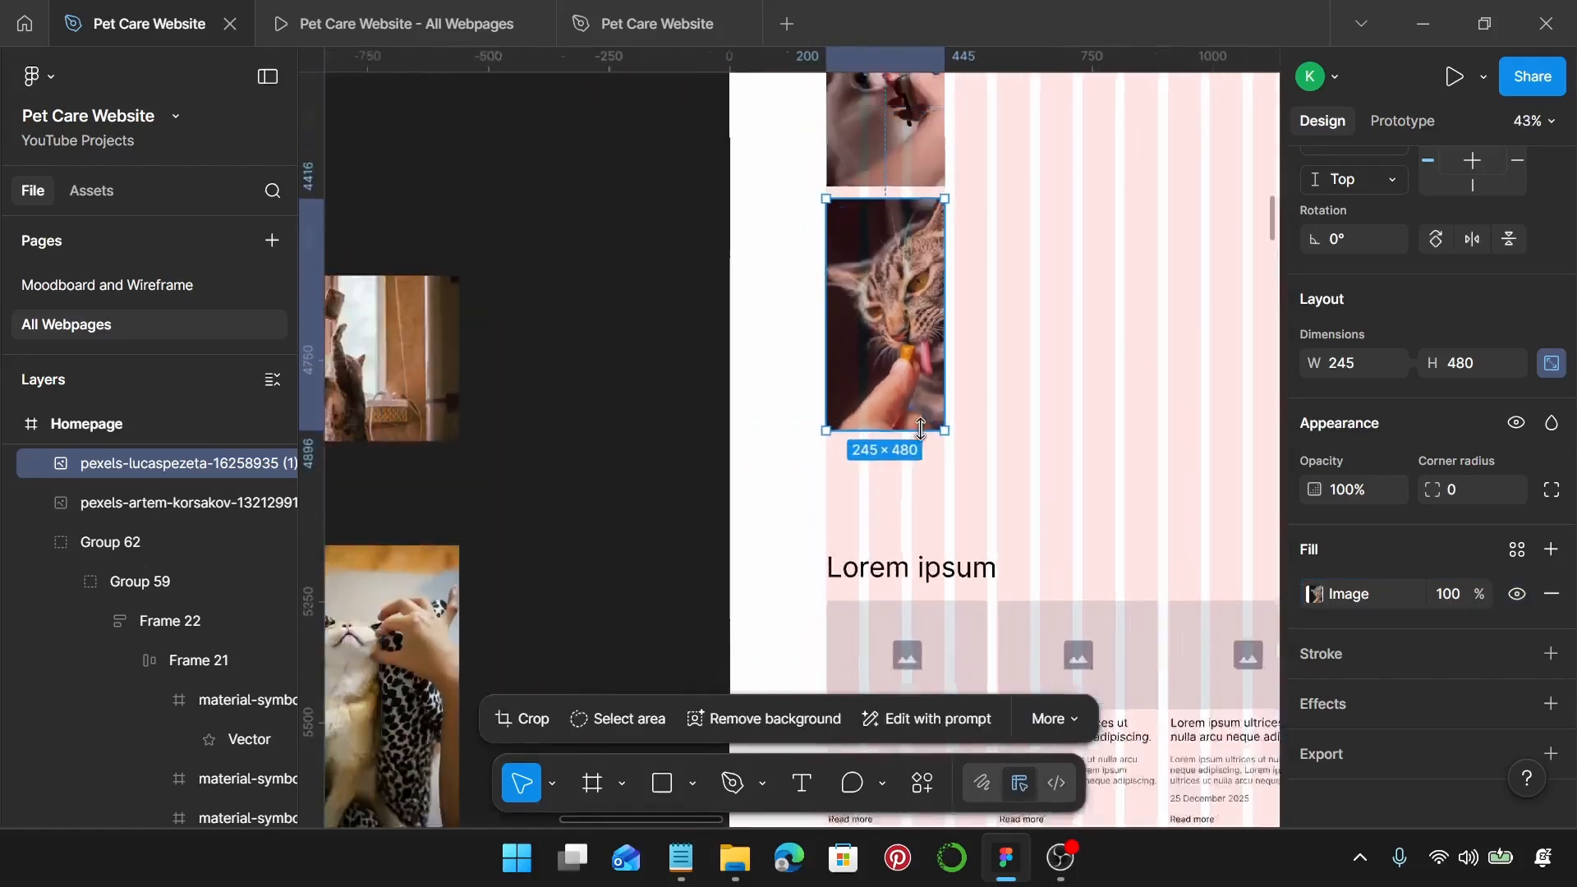
scroll(919, 430, "down", 2)
scroll(670, 410, "left", 1)
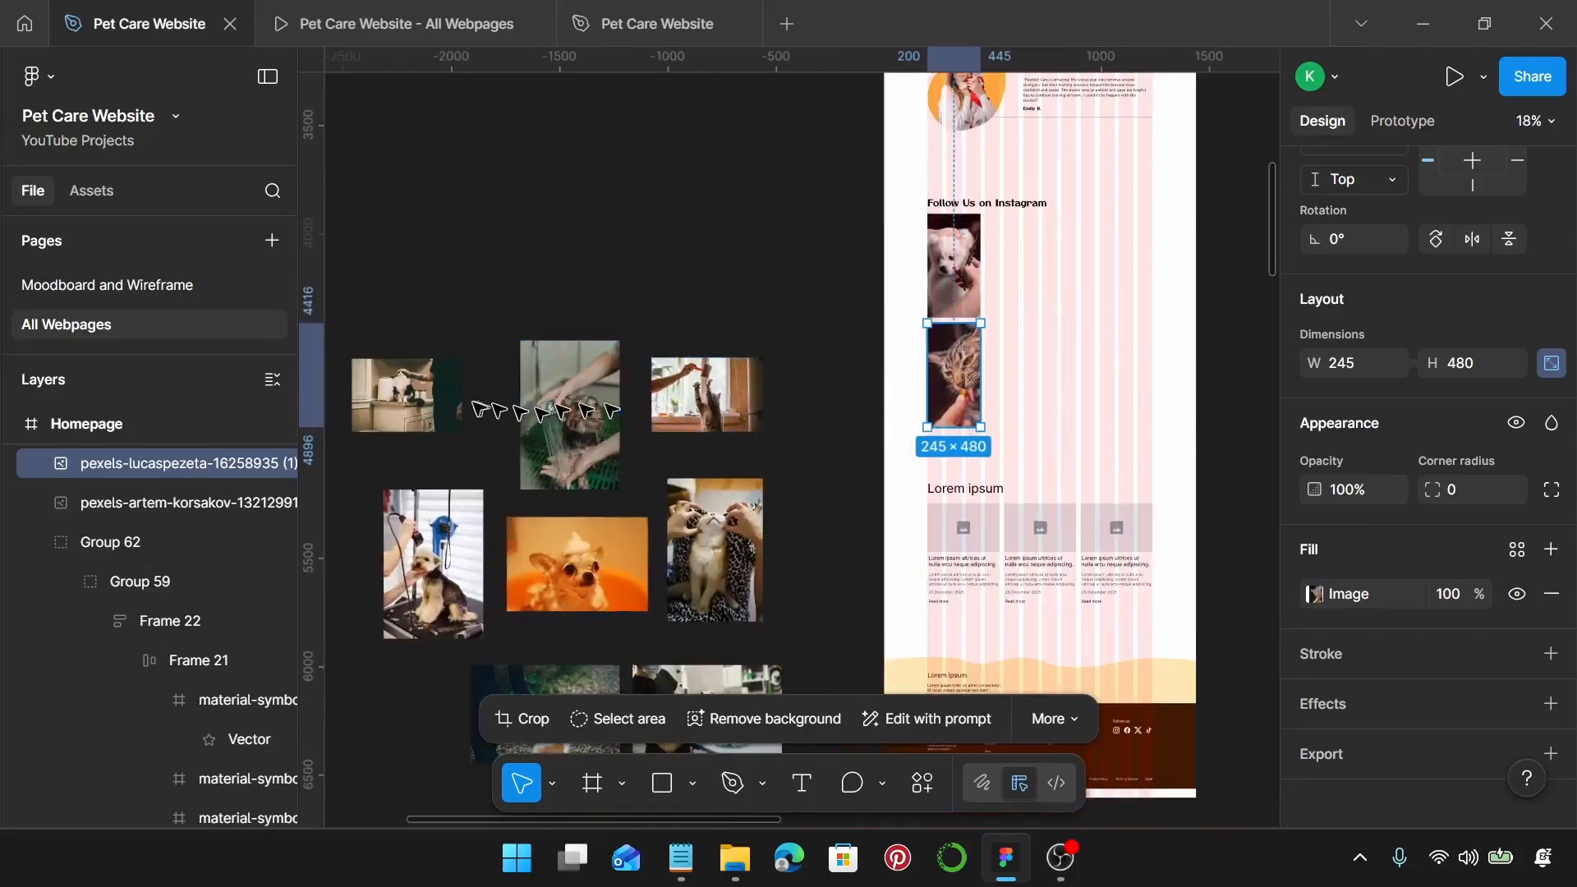
Step: Place the black-and-white cat photo flush beside the puppy photo, level with its top, and scale it proportionally to 370 × 245
left_click(399, 401)
left_click_drag(398, 401, 1024, 234)
scroll(1018, 247, "up", 8)
scroll(1014, 254, "right", 3)
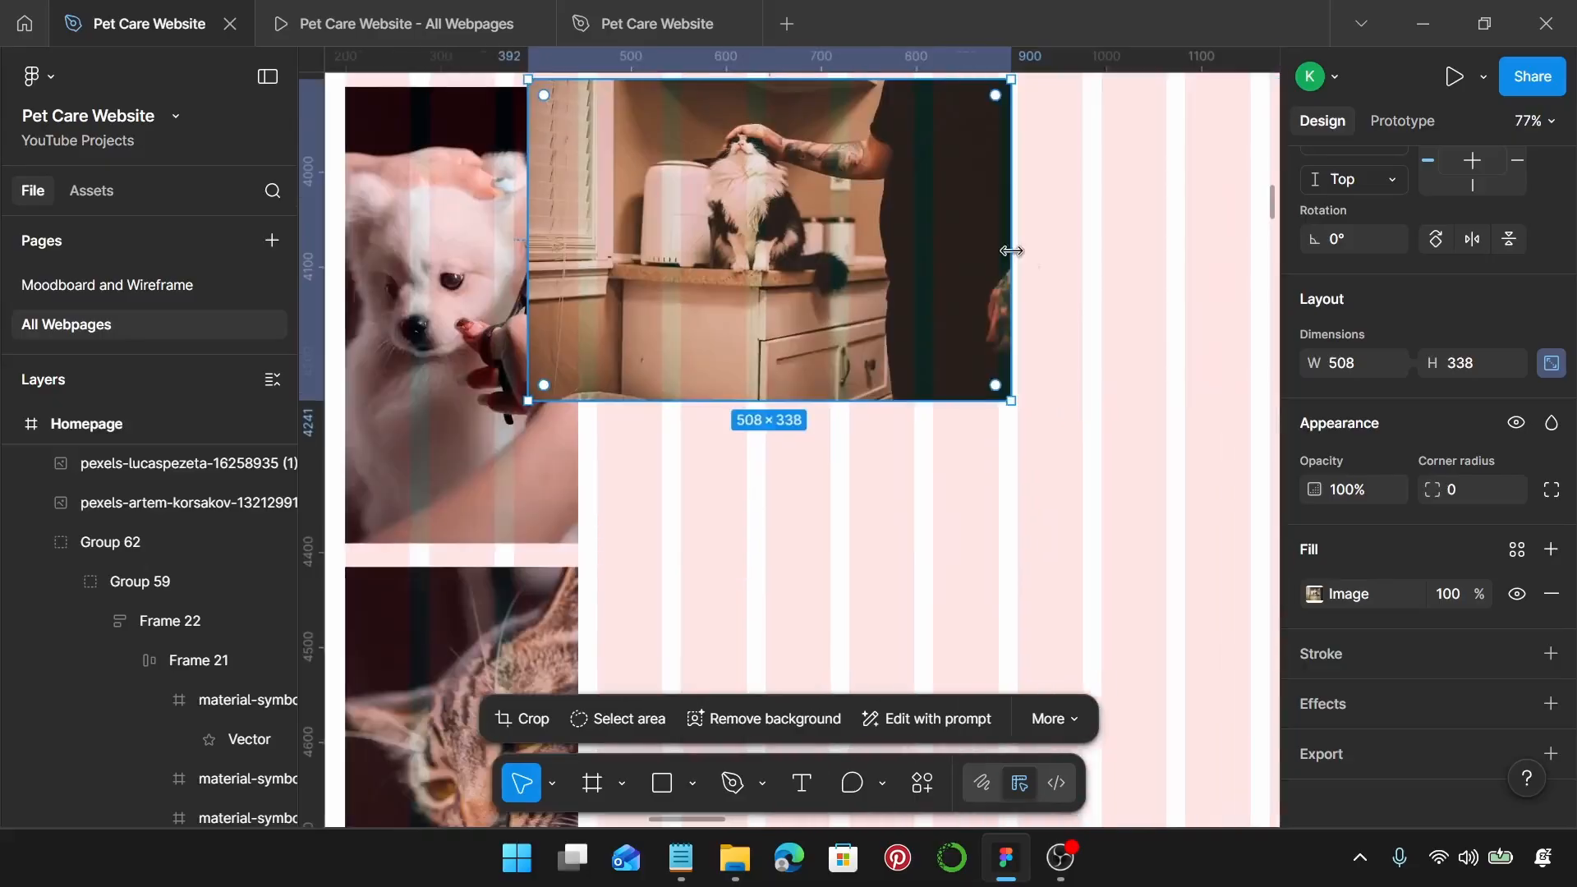
scroll(930, 277, "up", 1)
left_click_drag(819, 255, 873, 268)
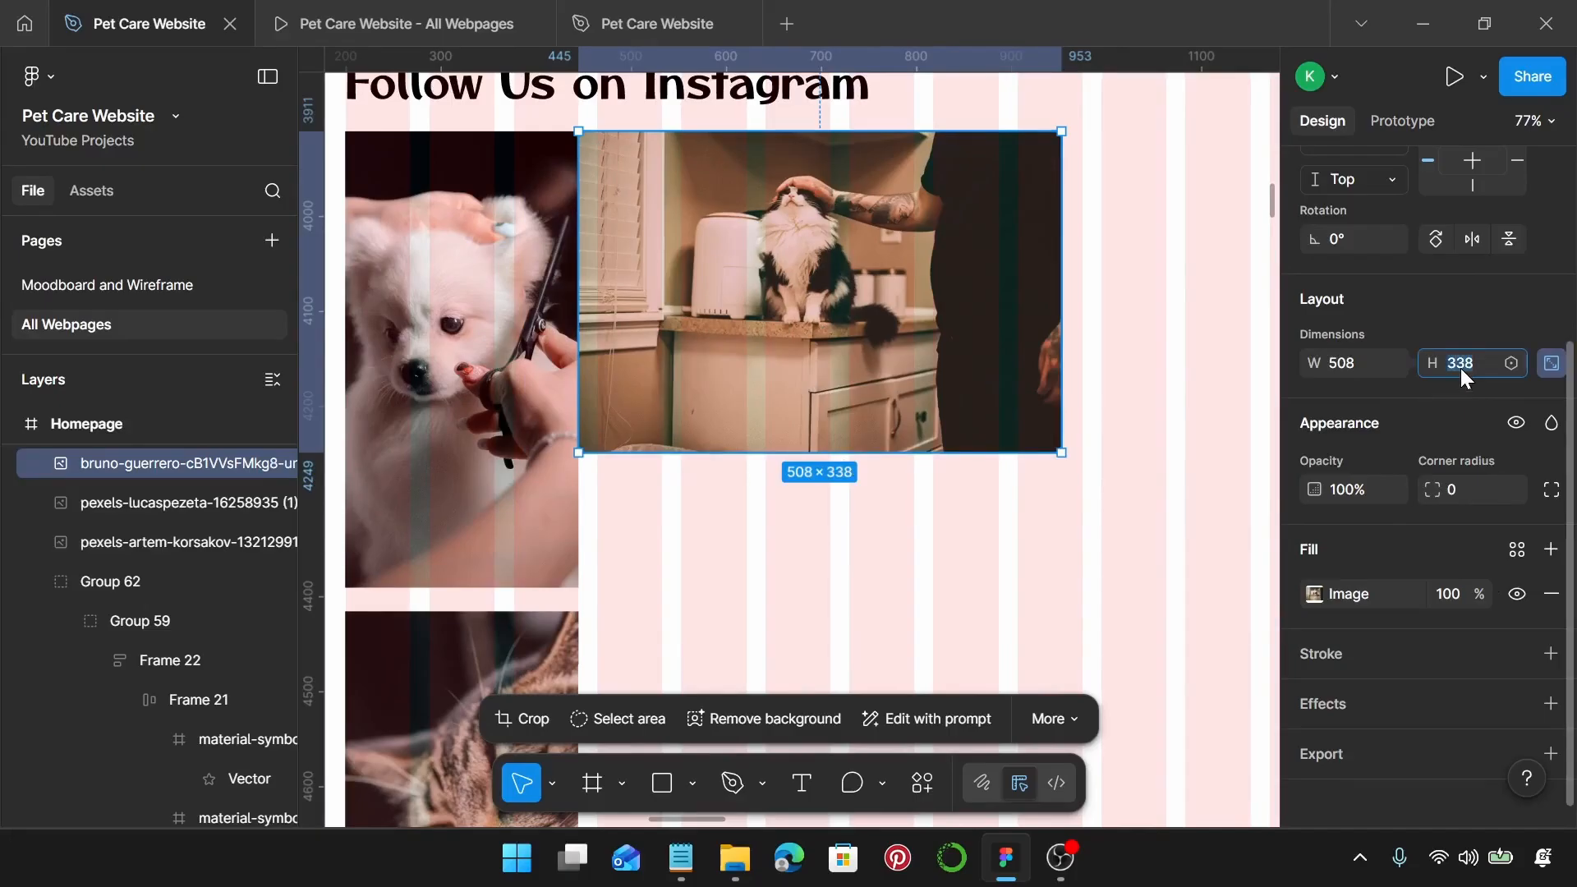
key("Return")
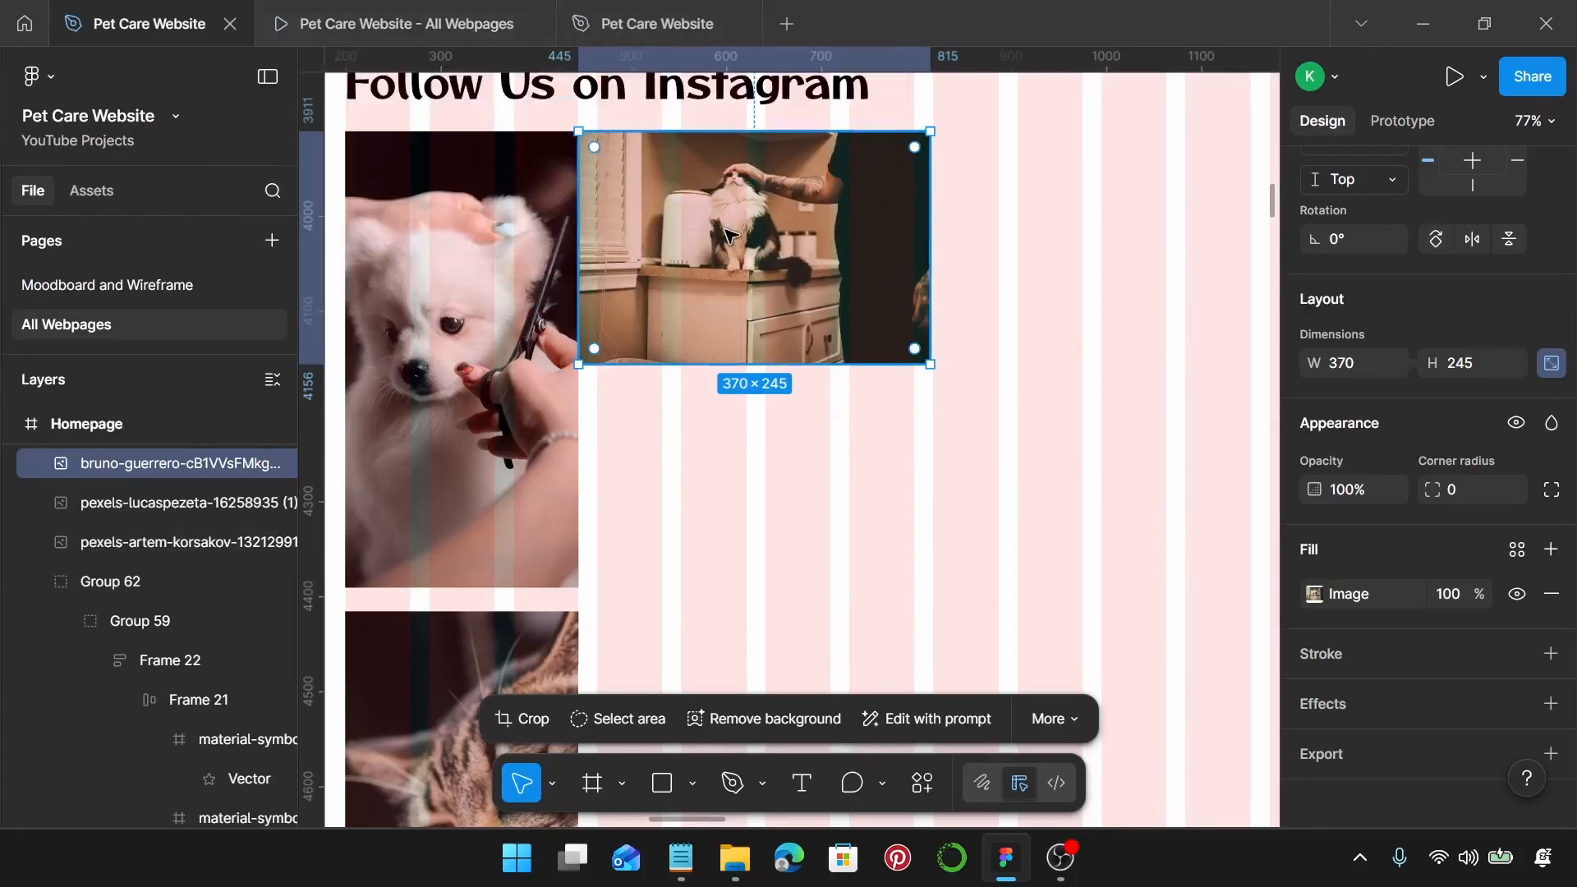
Step: Crop the black-and-white cat photo to 245 × 245, trimming 20 px off its left side and the rest off its right
double_click(726, 235)
scroll(591, 199, "up", 5)
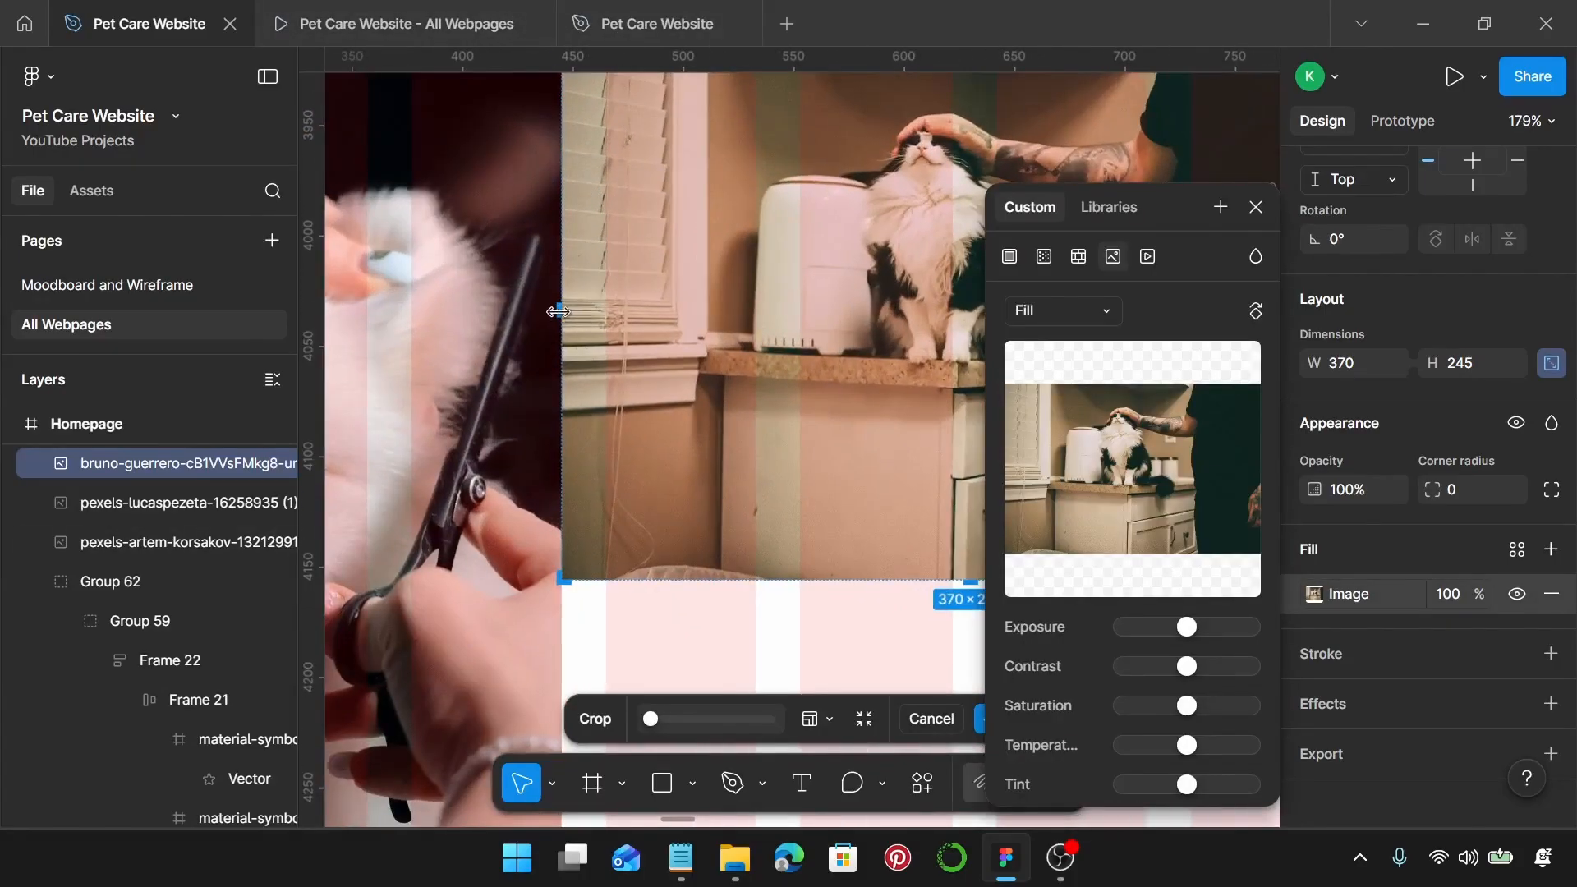
left_click_drag(558, 312, 606, 322)
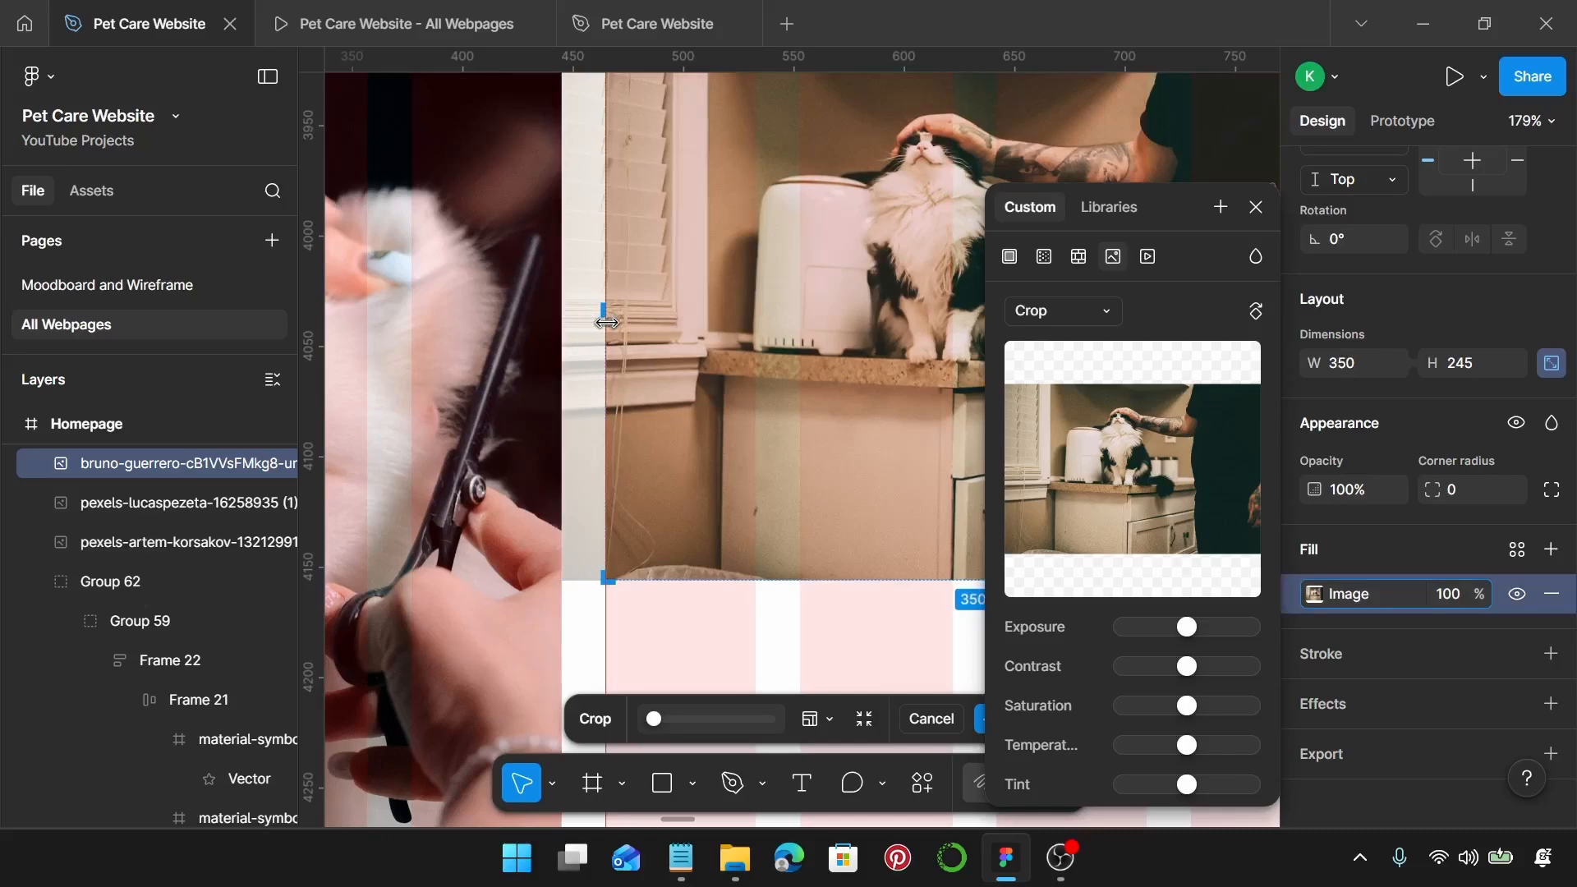
scroll(584, 465, "down", 5)
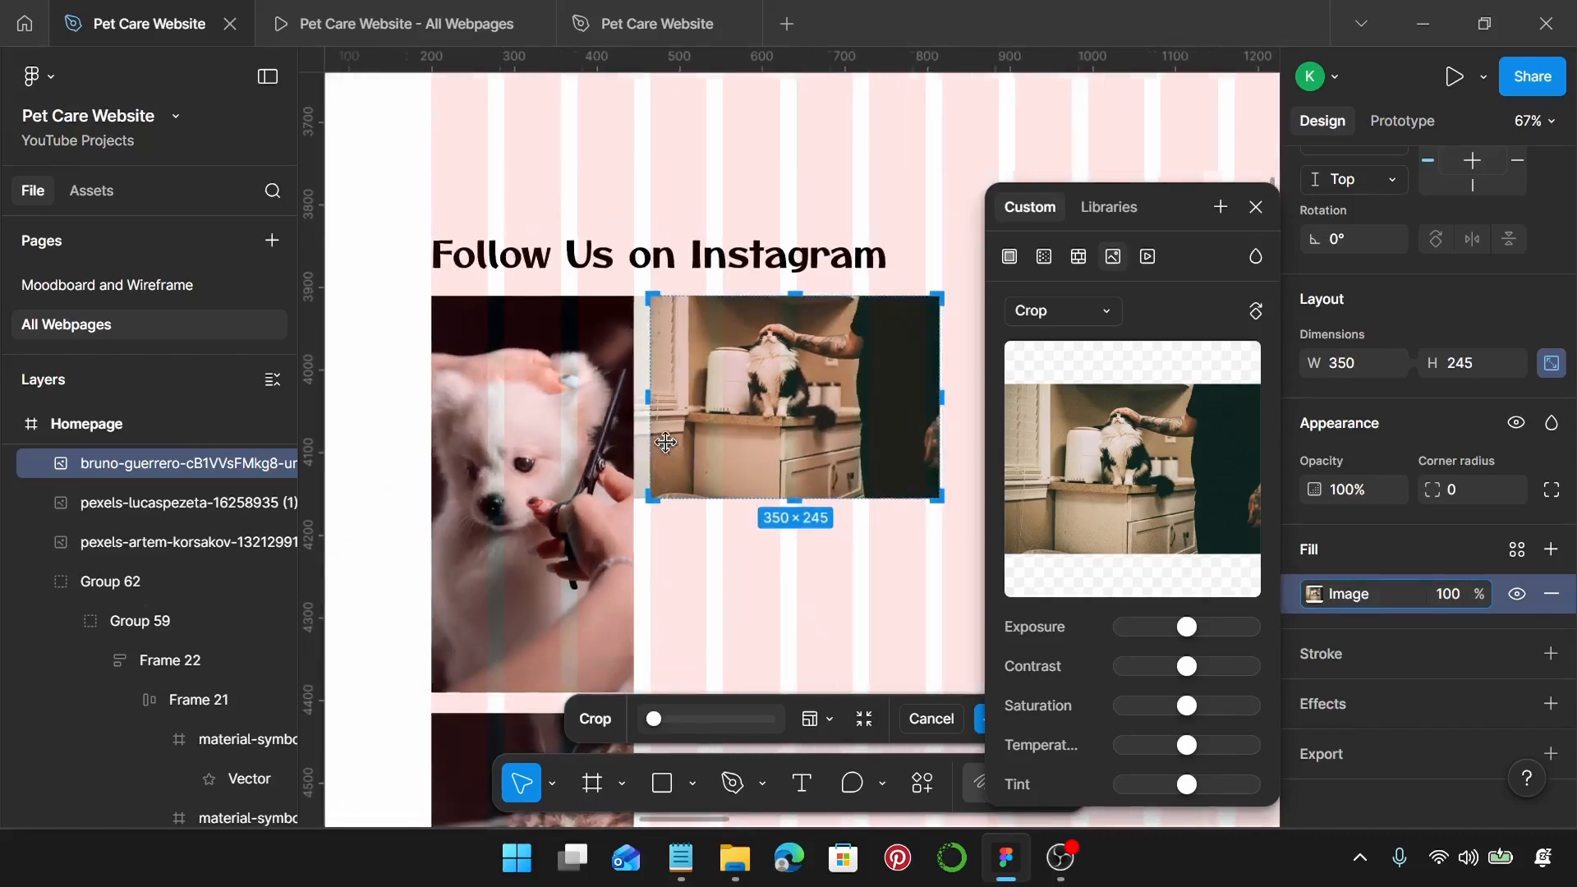
scroll(764, 426, "right", 2)
left_click_drag(794, 413, 709, 413)
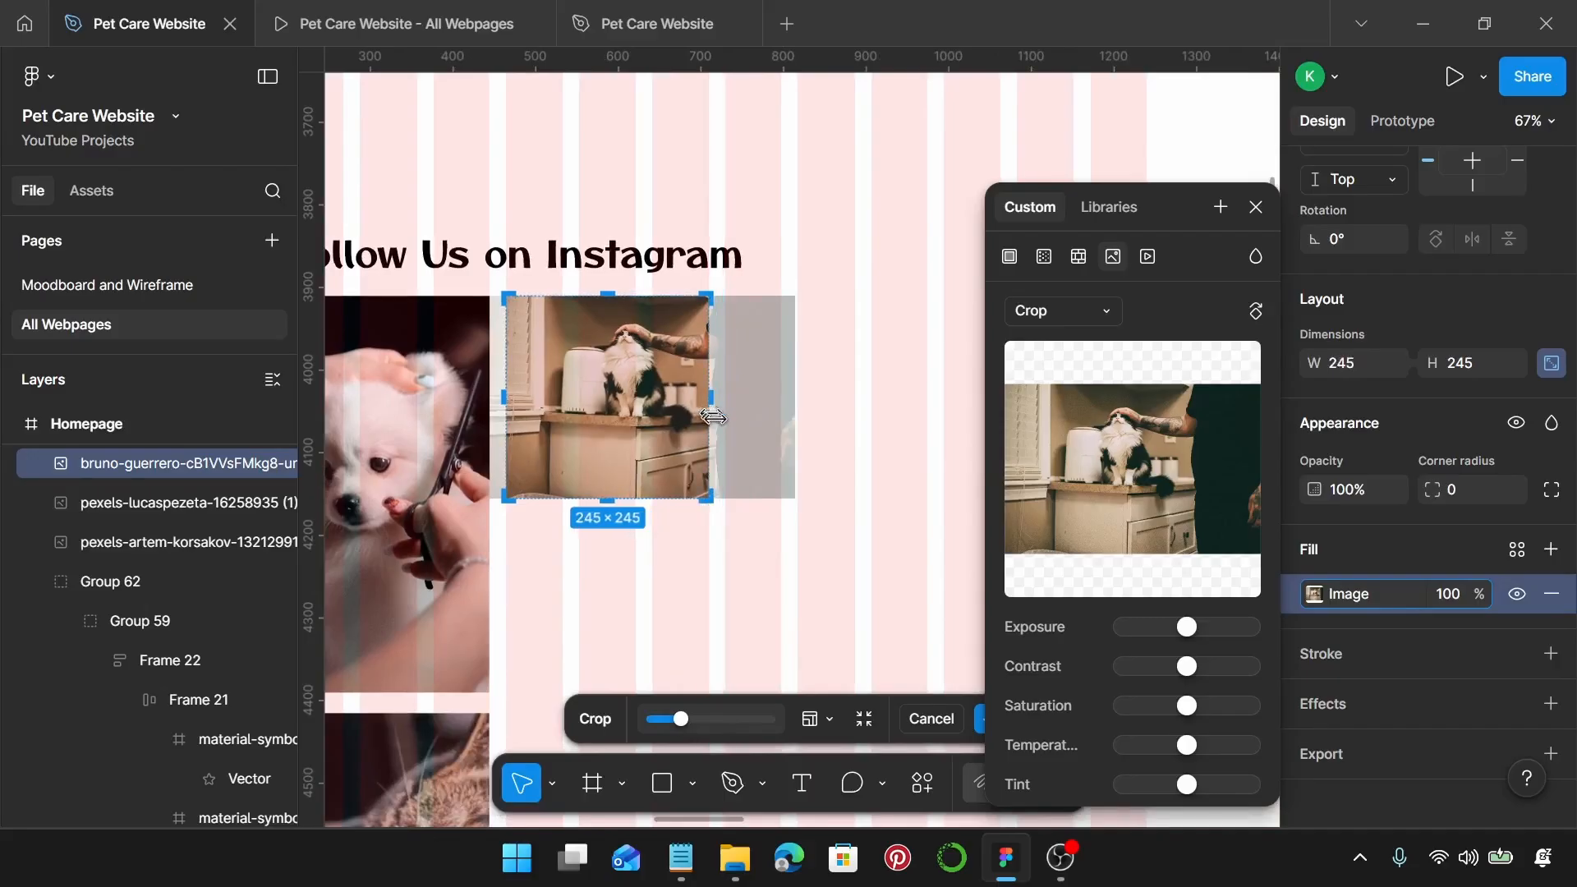
Step: Shift the image about 25 px left inside its square crop frame to centre the cat, and apply the crop
scroll(714, 419, "left", 3)
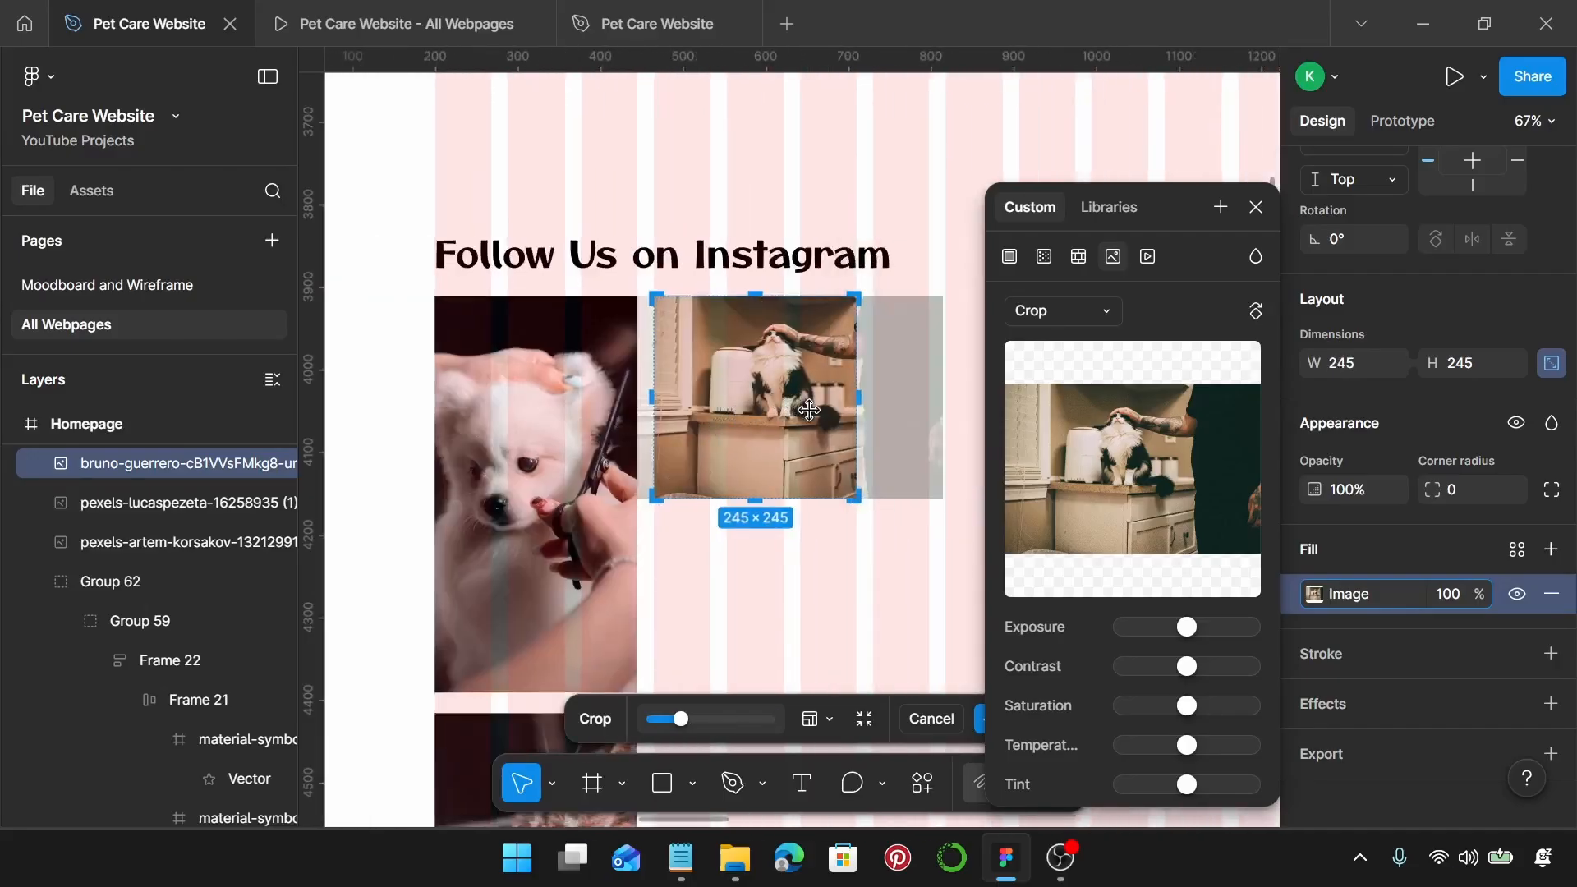
left_click_drag(809, 410, 782, 413)
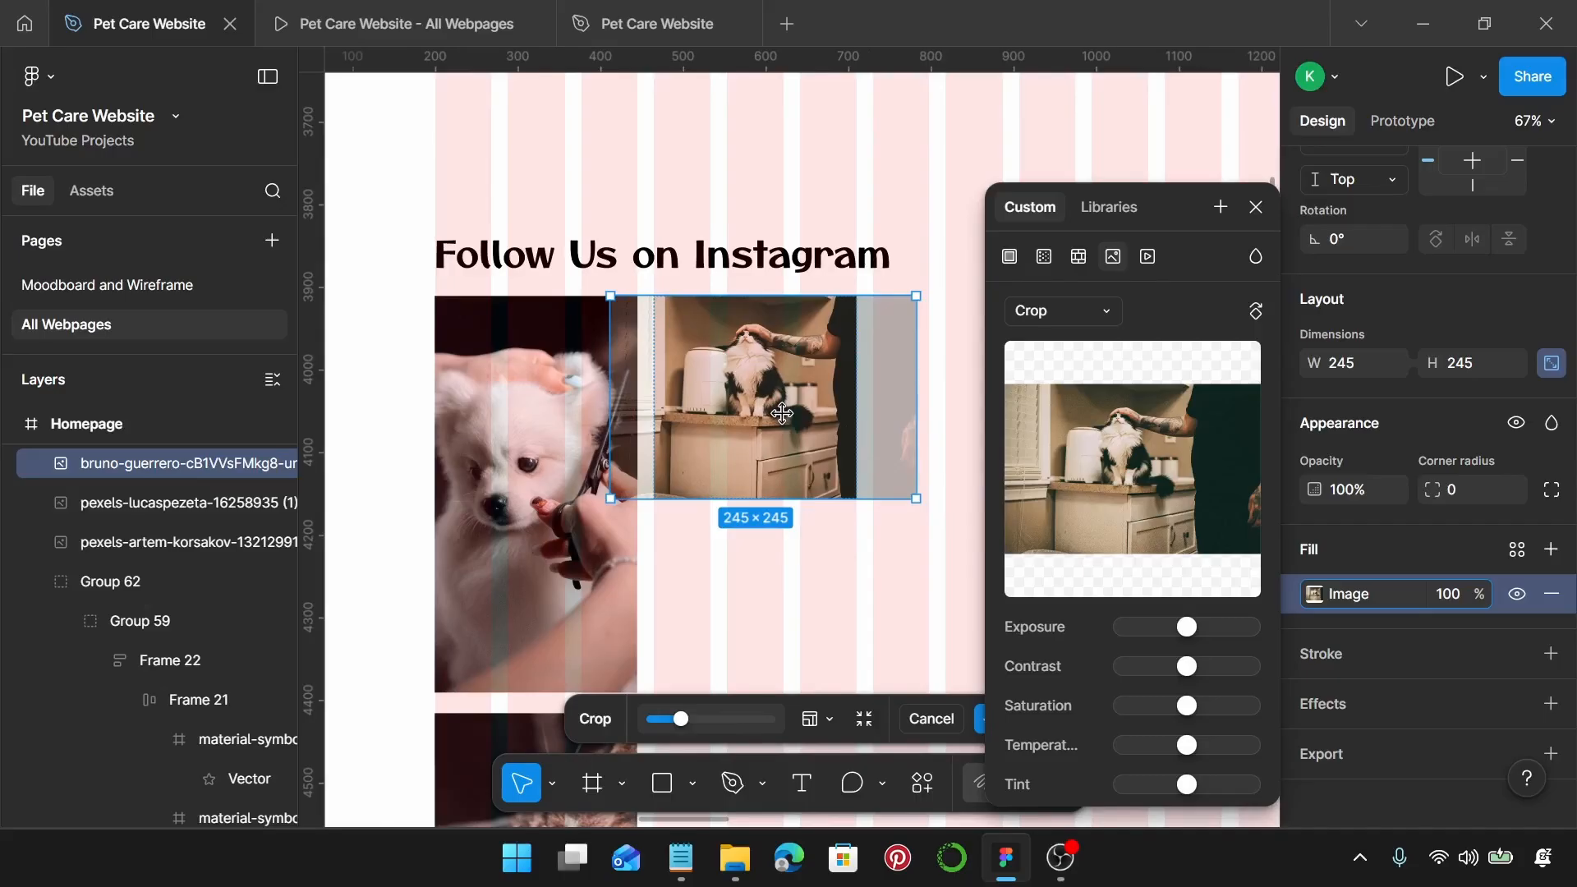
key("Return")
Step: Move the photo of the terrier on the grooming table onto the homepage, below the black-and-white cat photo
scroll(782, 413, "down", 2)
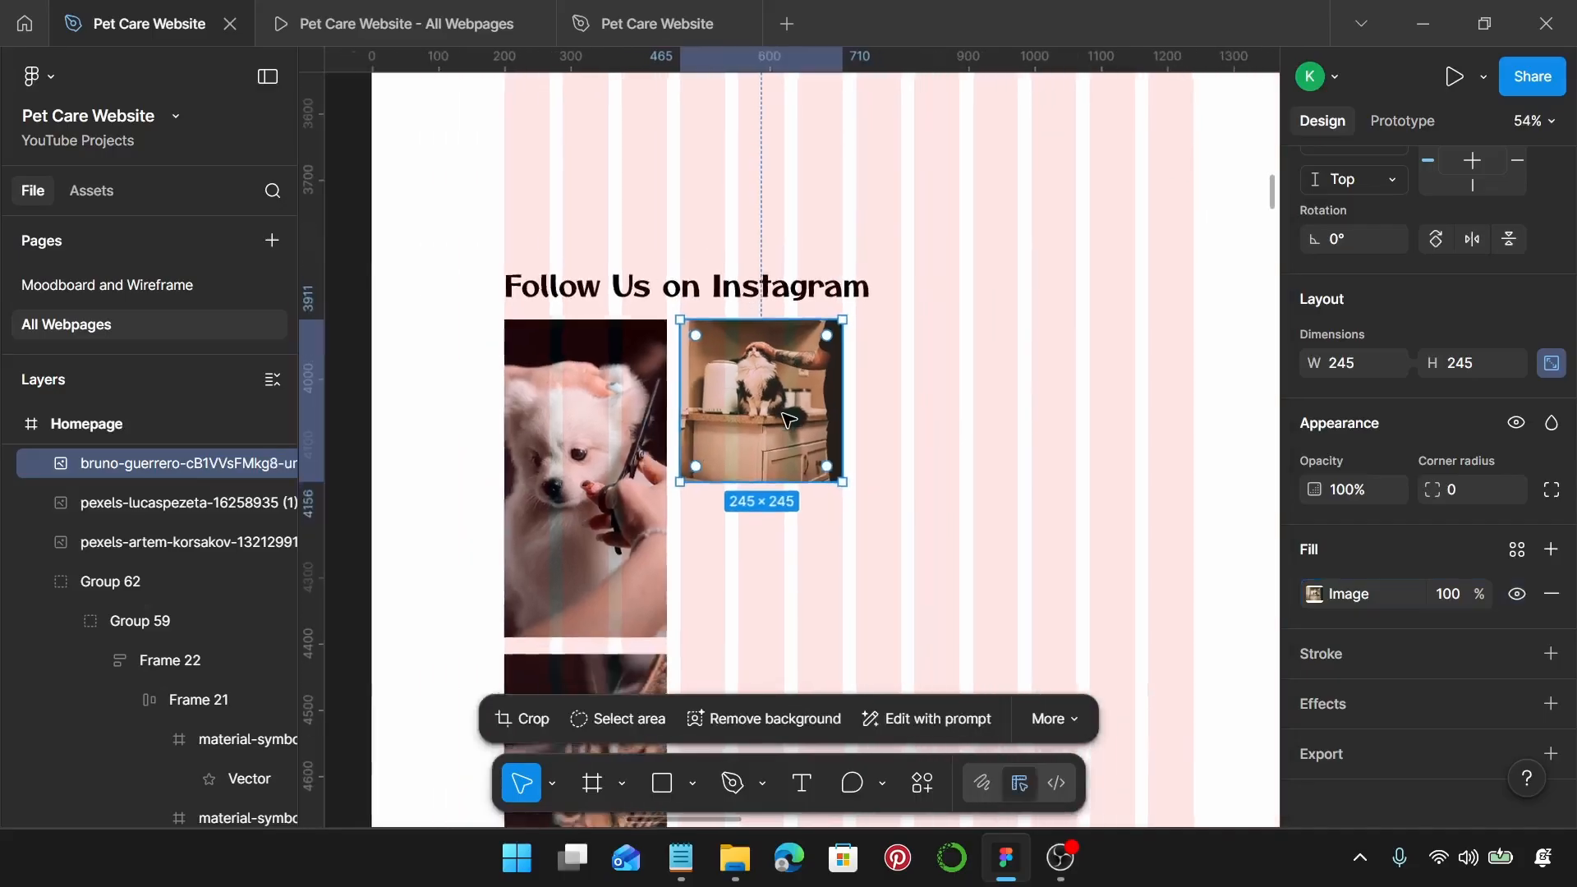
scroll(788, 421, "down", 2)
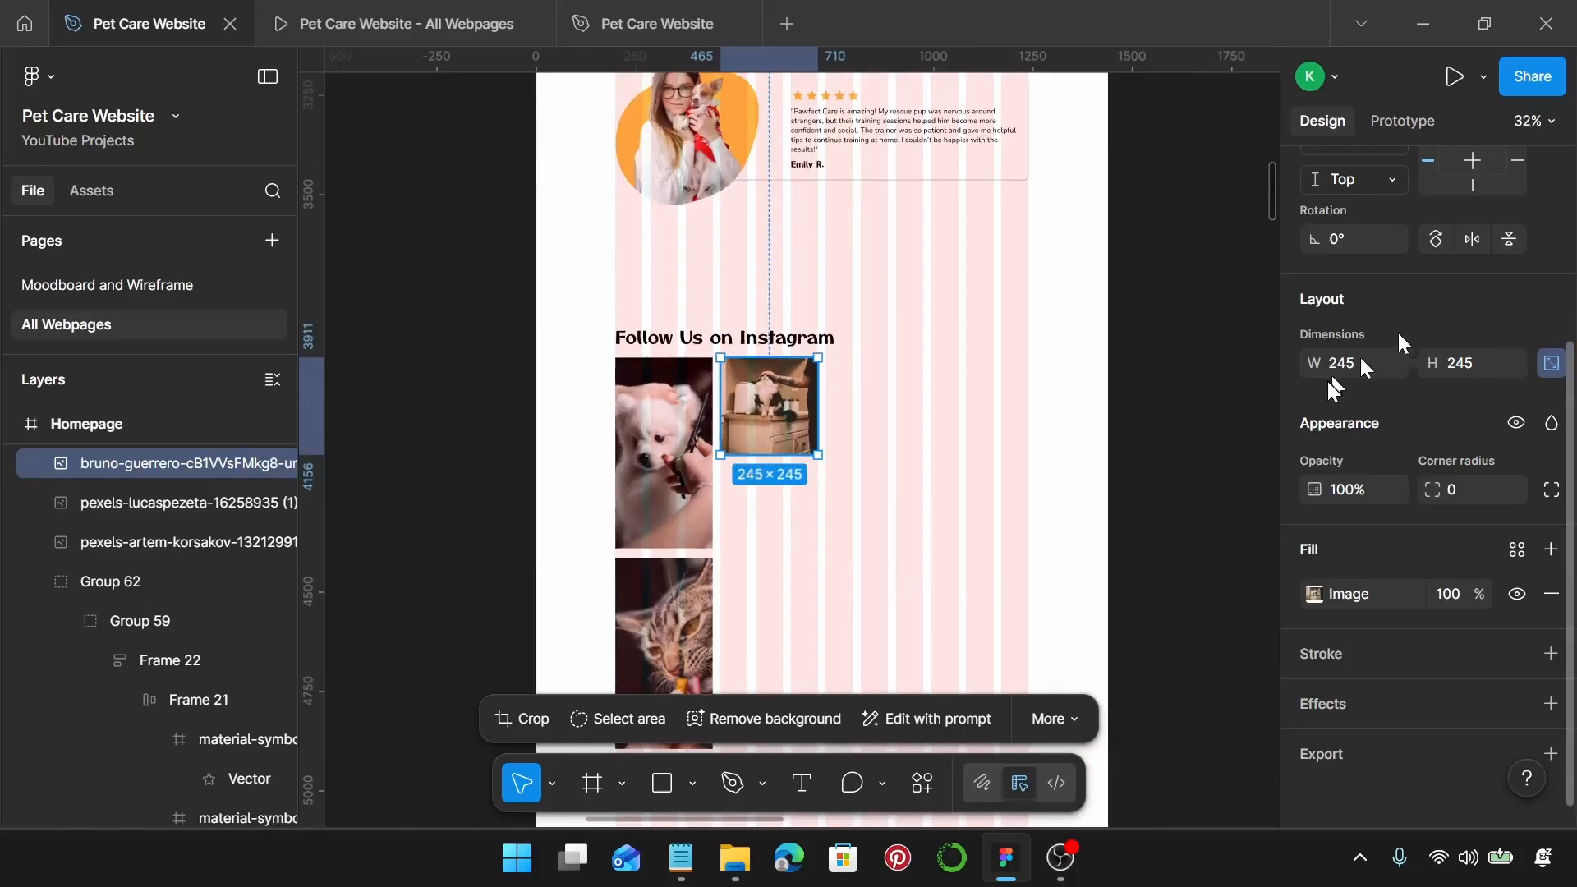
scroll(854, 427, "down", 2)
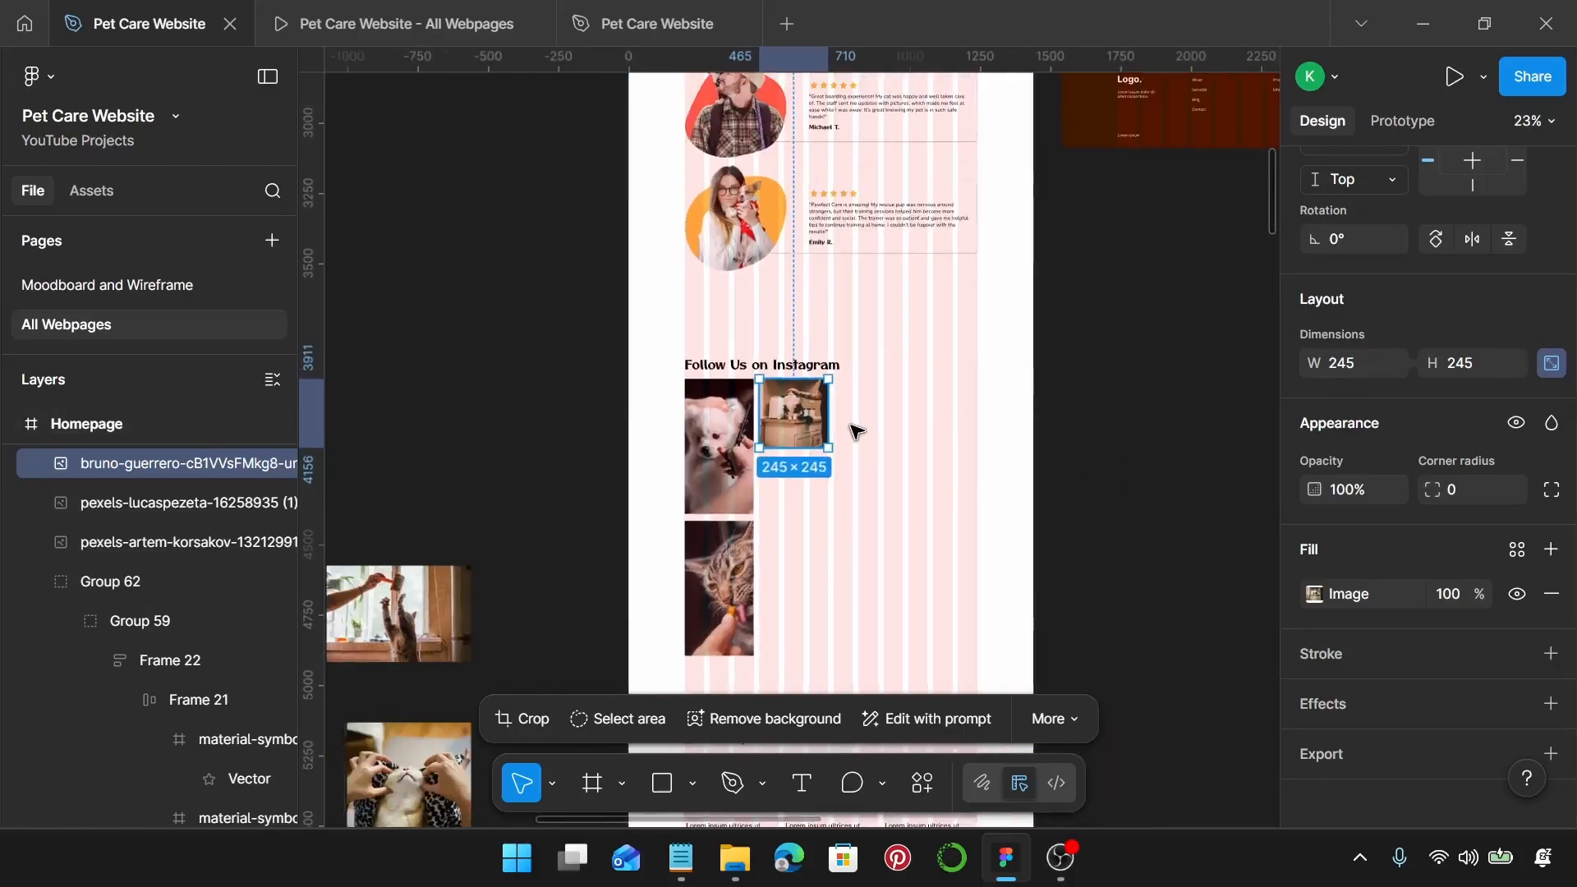
scroll(854, 427, "left", 7)
scroll(854, 427, "down", 4)
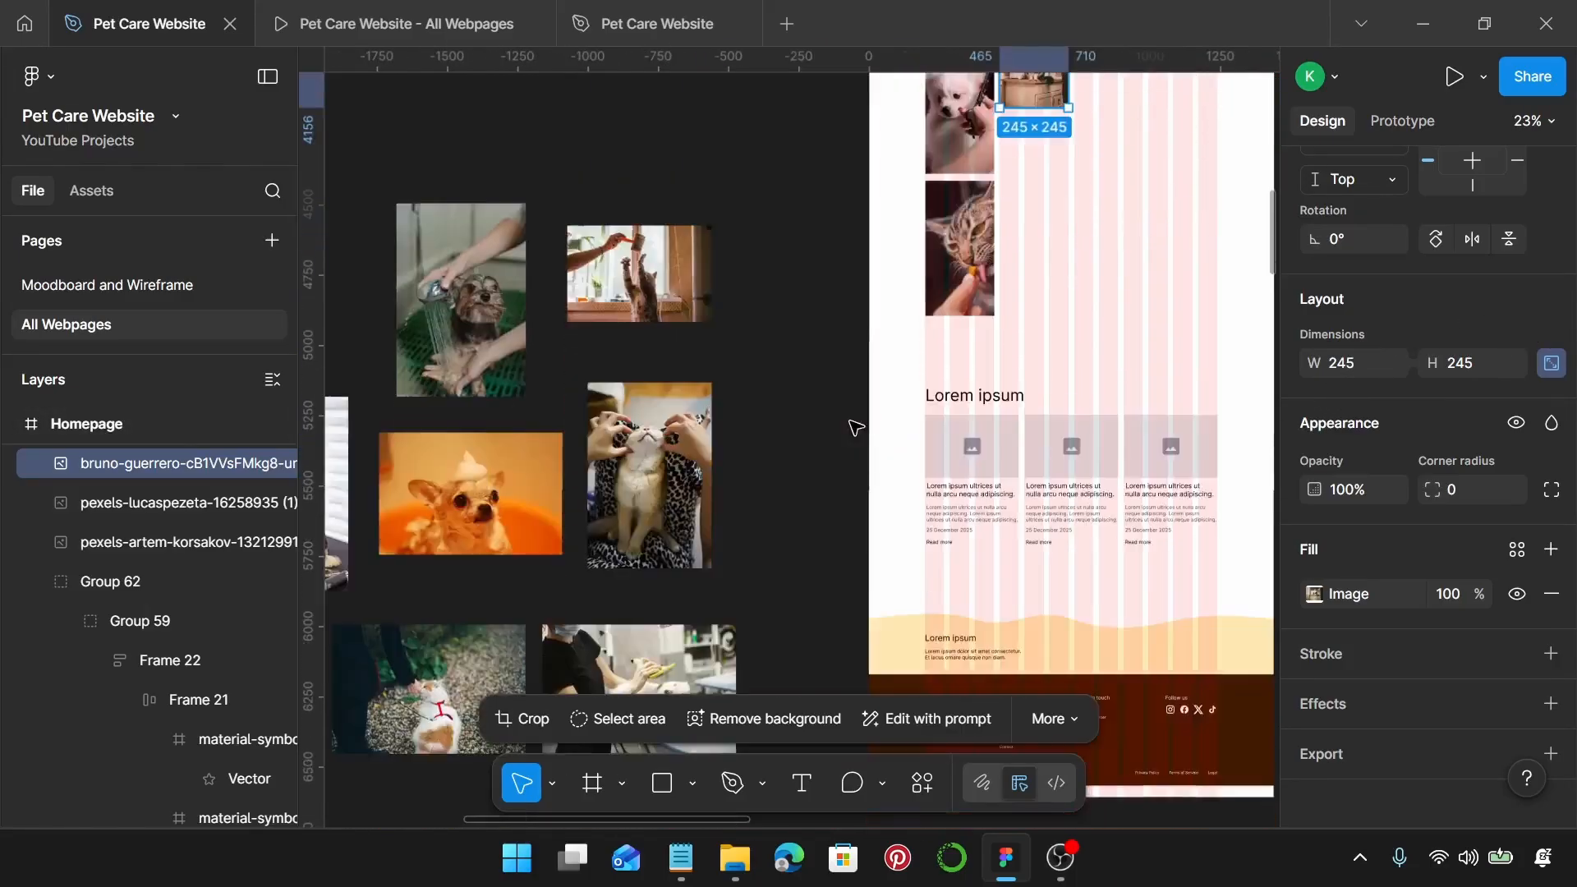
left_click_drag(589, 474, 832, 195)
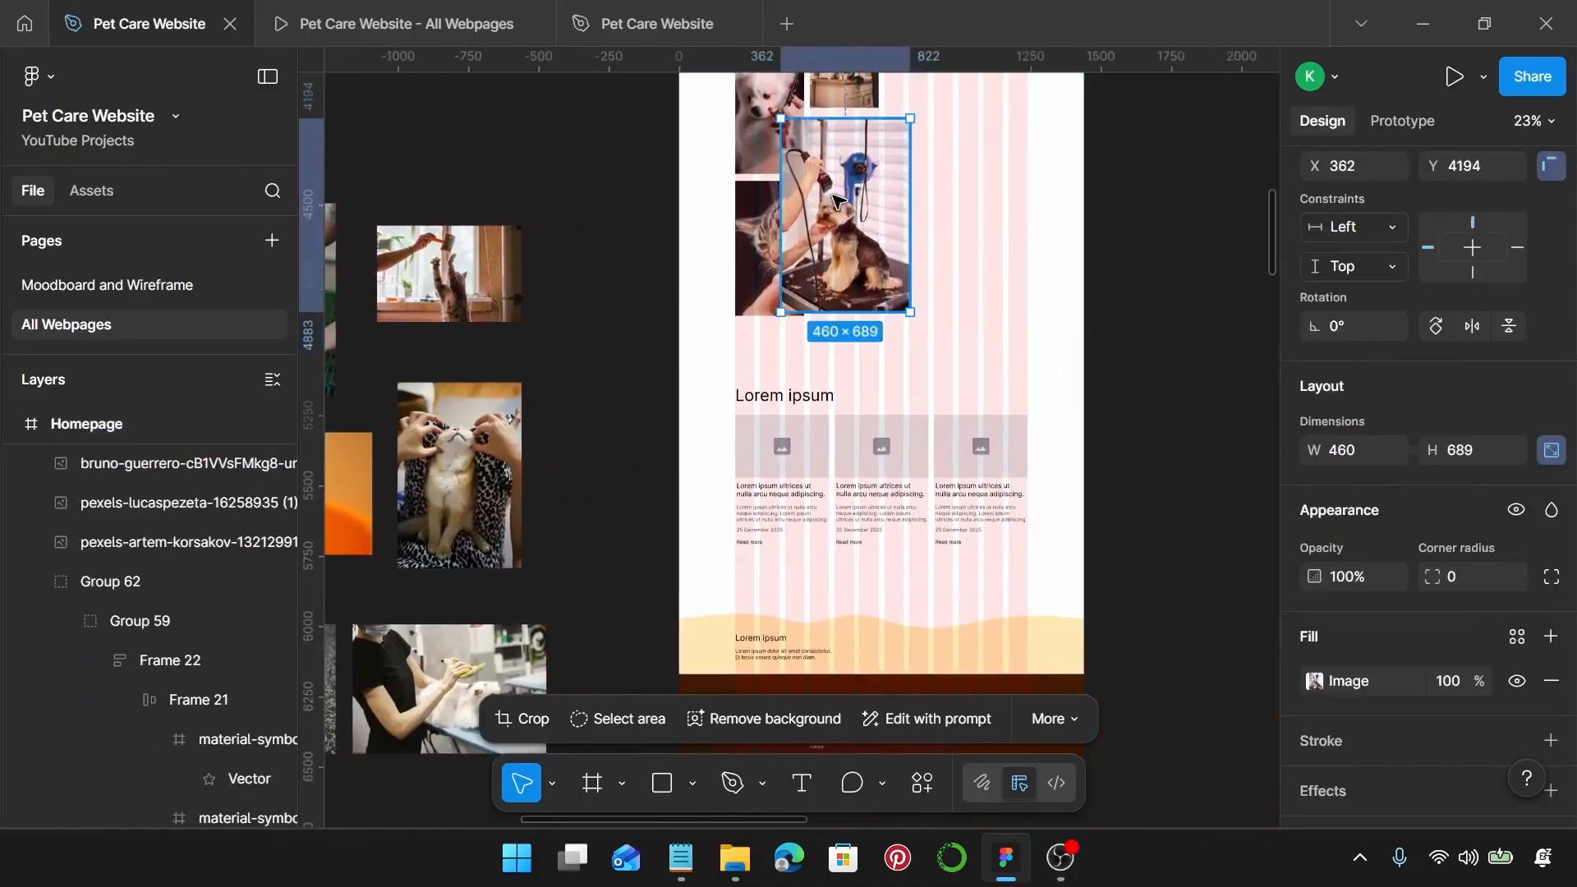
Step: Scale the grooming-table dog photo to 245 × 367 and align it directly beneath the square cat photo at X 465, Y 4183
scroll(833, 195, "up", 2)
scroll(833, 195, "up", 3)
scroll(844, 247, "up", 5)
scroll(854, 487, "down", 2)
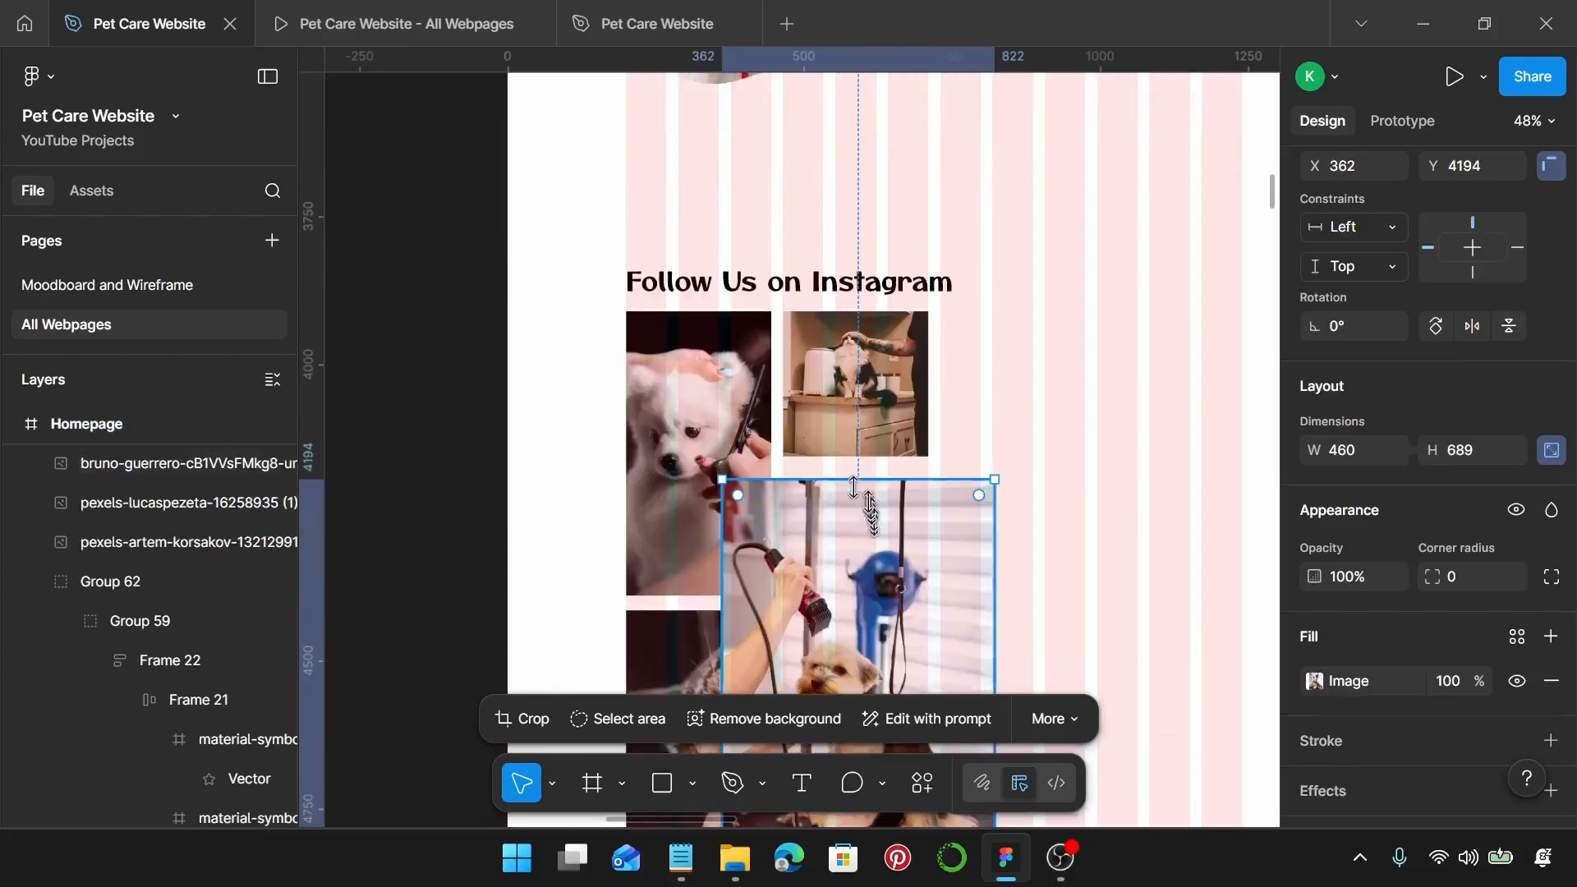
left_click_drag(843, 565, 896, 560)
left_click_drag(1054, 586, 932, 585)
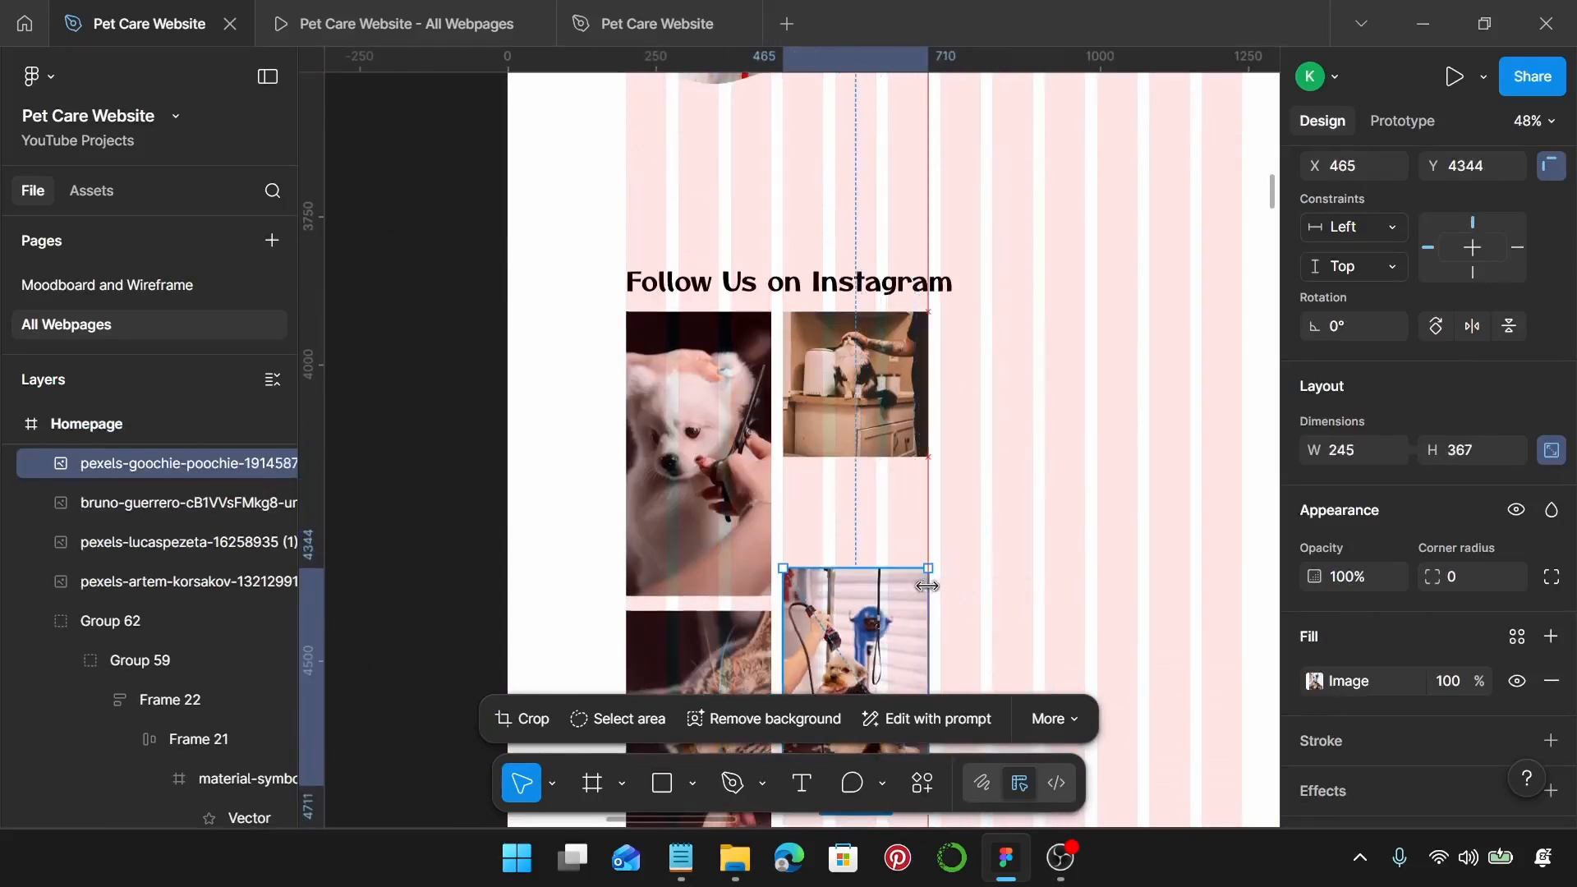
left_click_drag(855, 629, 856, 542)
Step: Extend the grooming-table dog photo's crop frame downward to make it 245 × 450
scroll(859, 548, "down", 2)
double_click(864, 501)
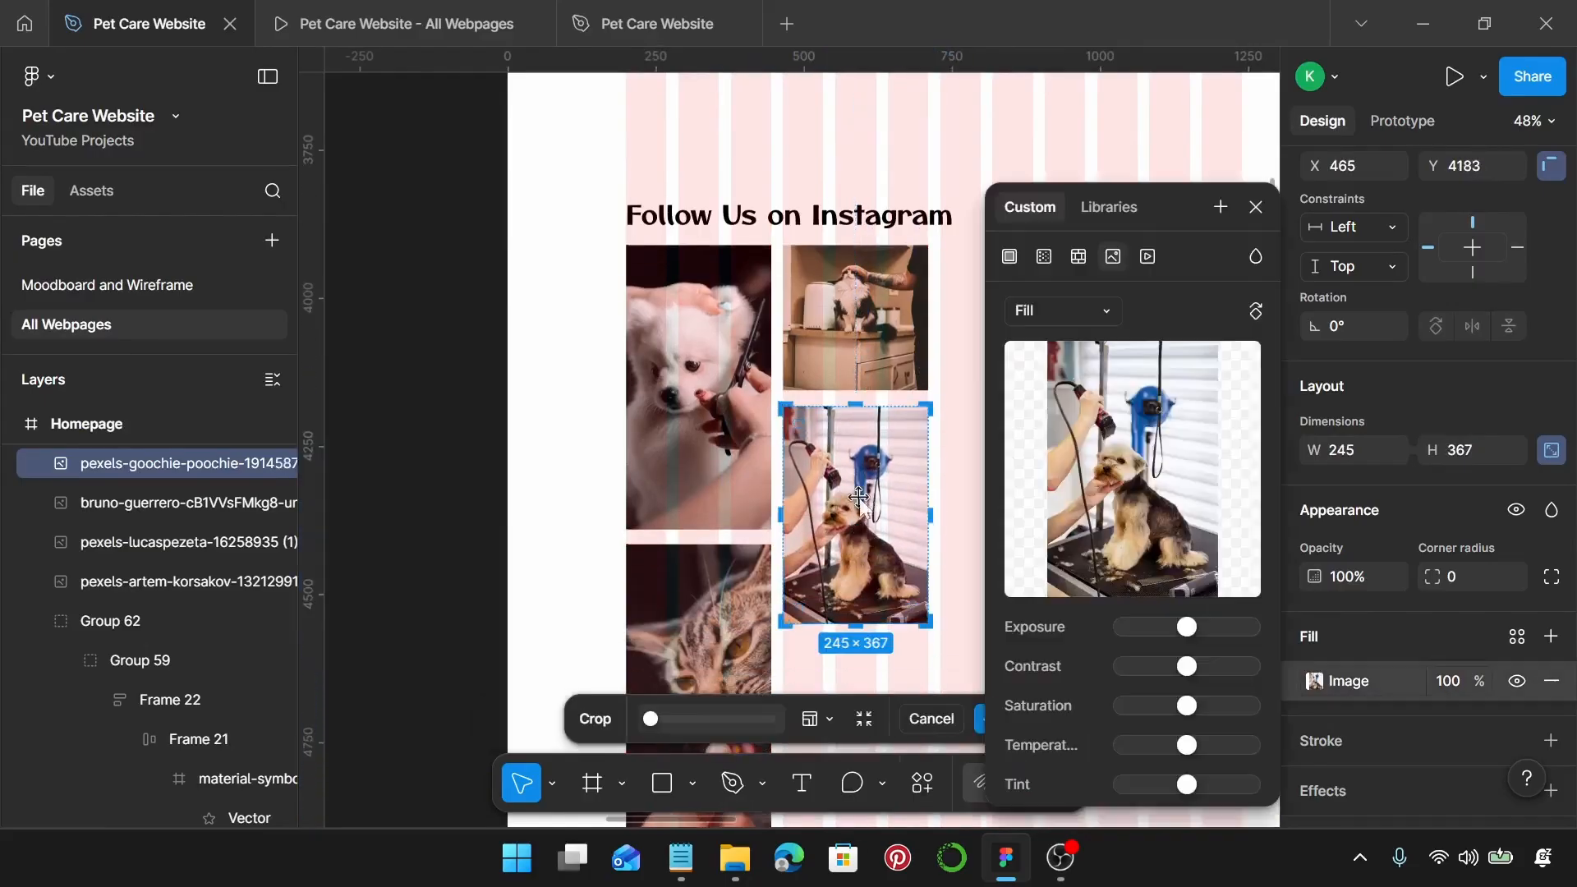
scroll(862, 493, "down", 5)
scroll(873, 371, "up", 3)
scroll(873, 371, "up", 3)
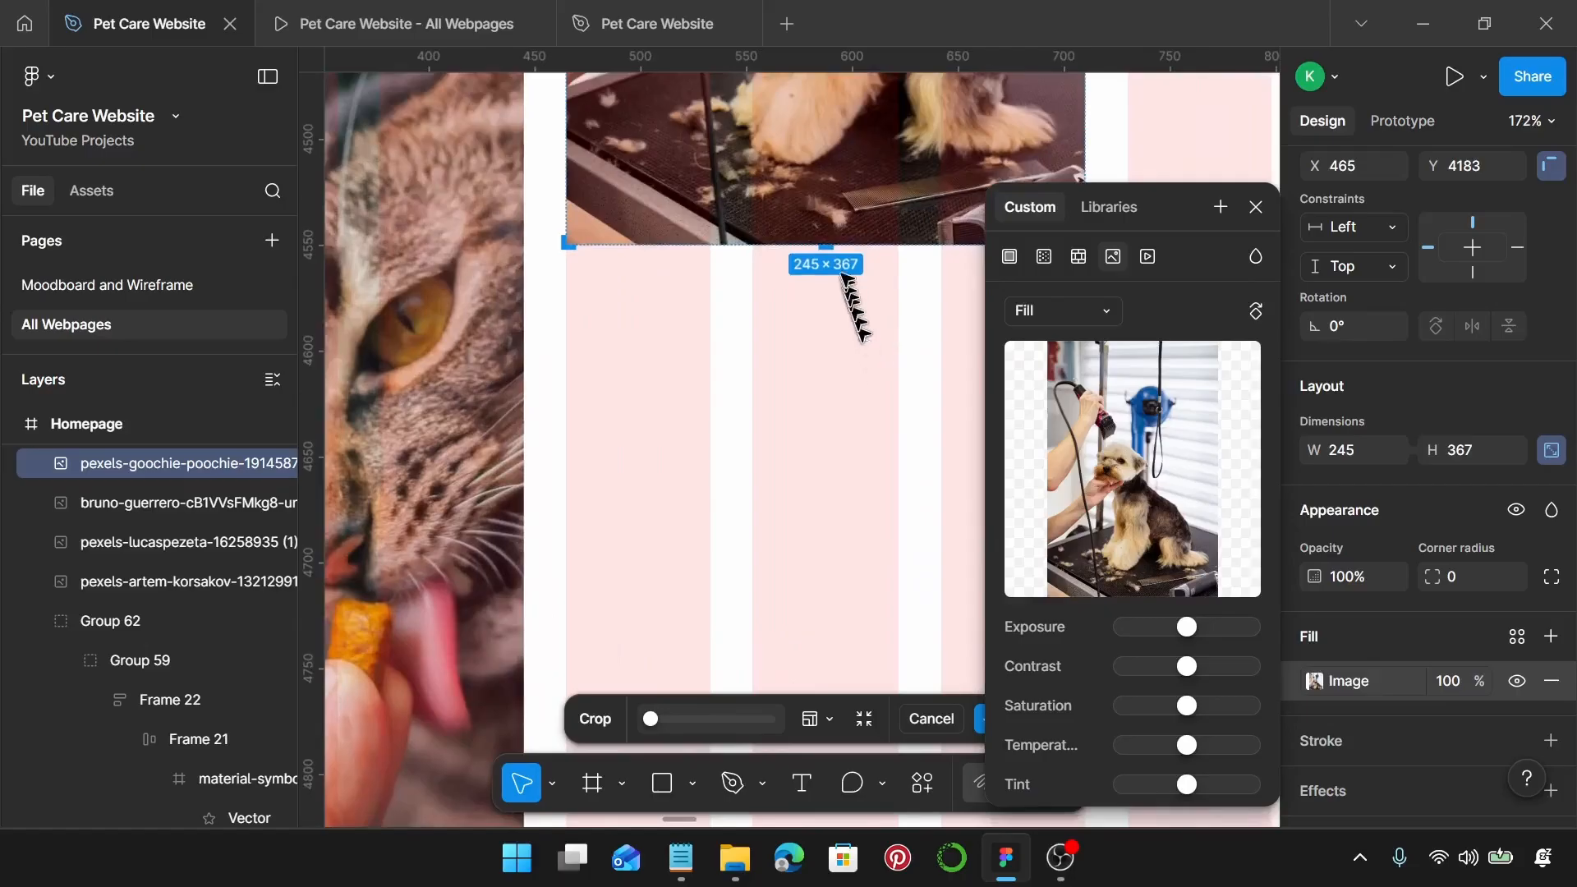
scroll(844, 267, "up", 3)
left_click_drag(832, 260, 859, 542)
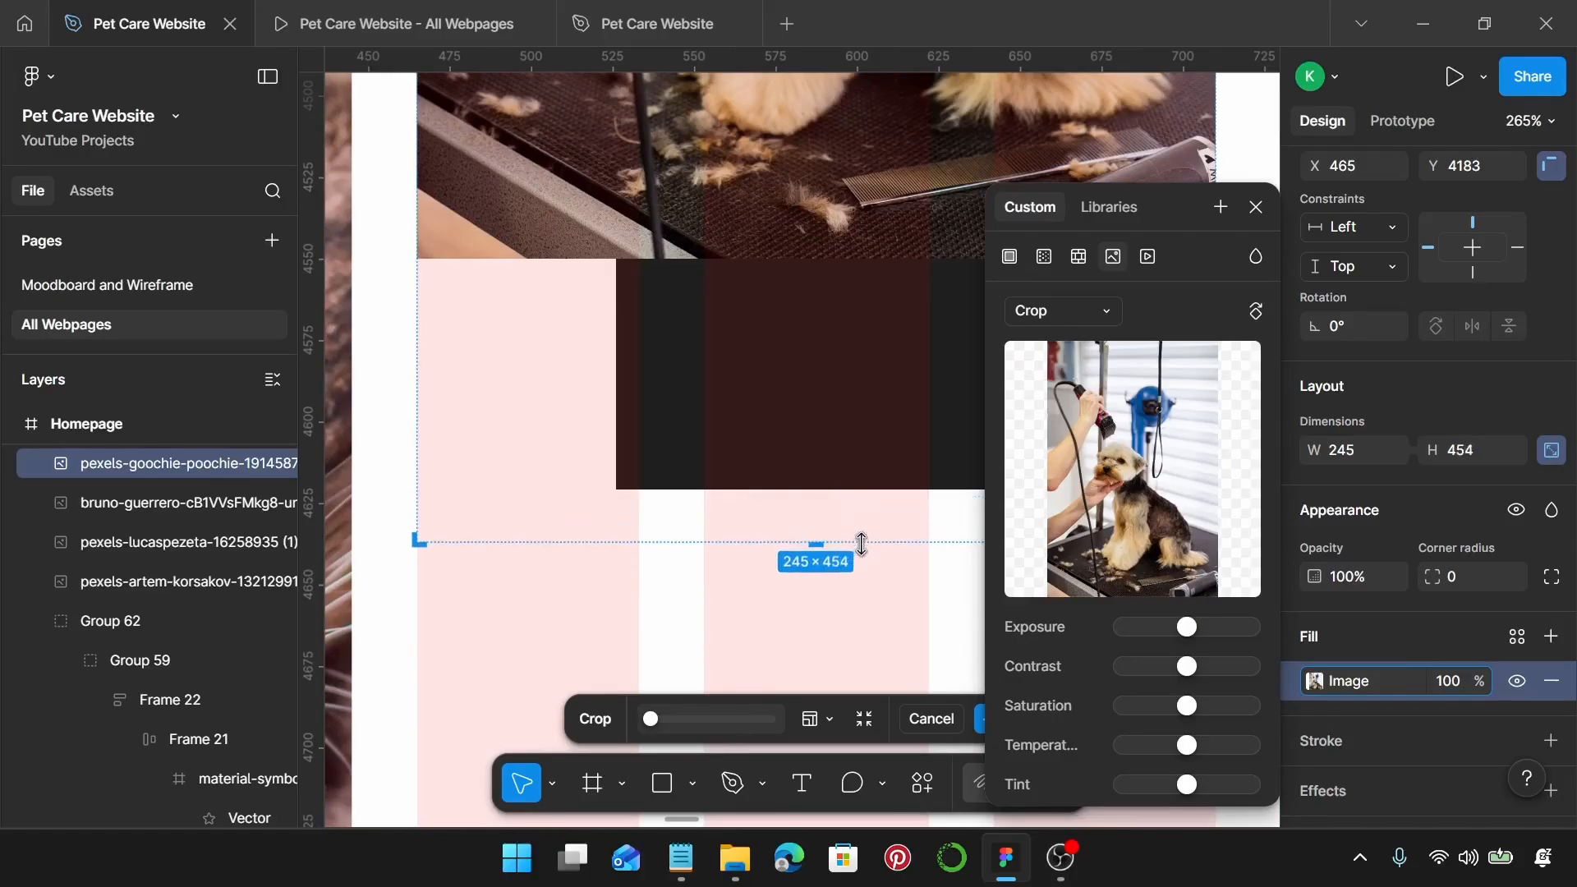
scroll(858, 542, "up", 8)
left_click_drag(609, 544, 642, 466)
Step: Enlarge the grooming-table dog image to the bottom edge of its crop frame and apply the crop
scroll(642, 466, "down", 10)
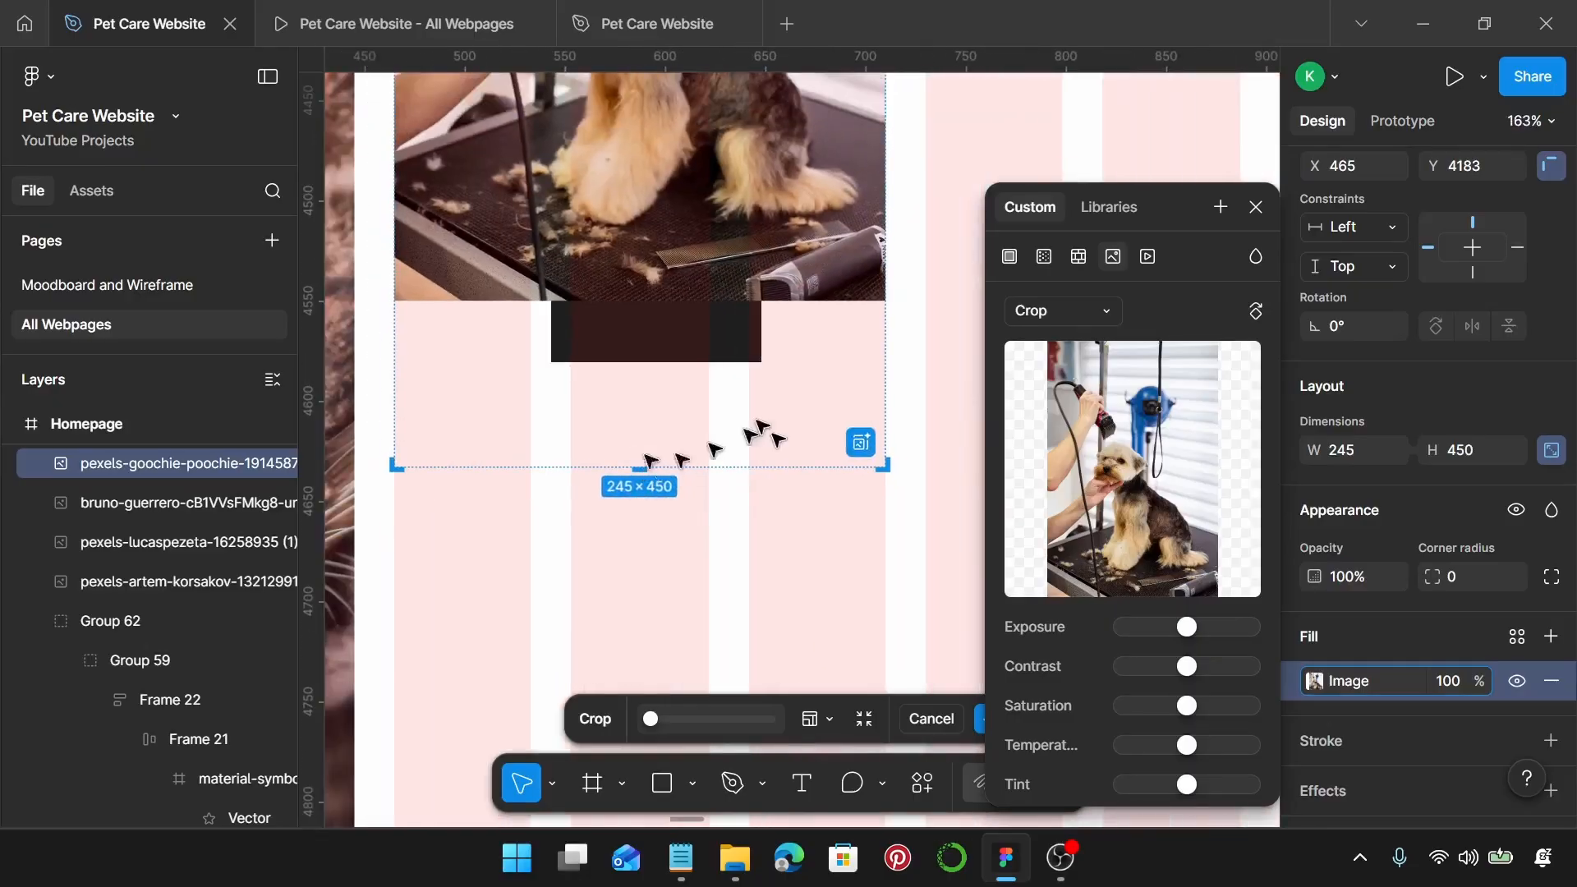
left_click_drag(801, 298, 820, 462)
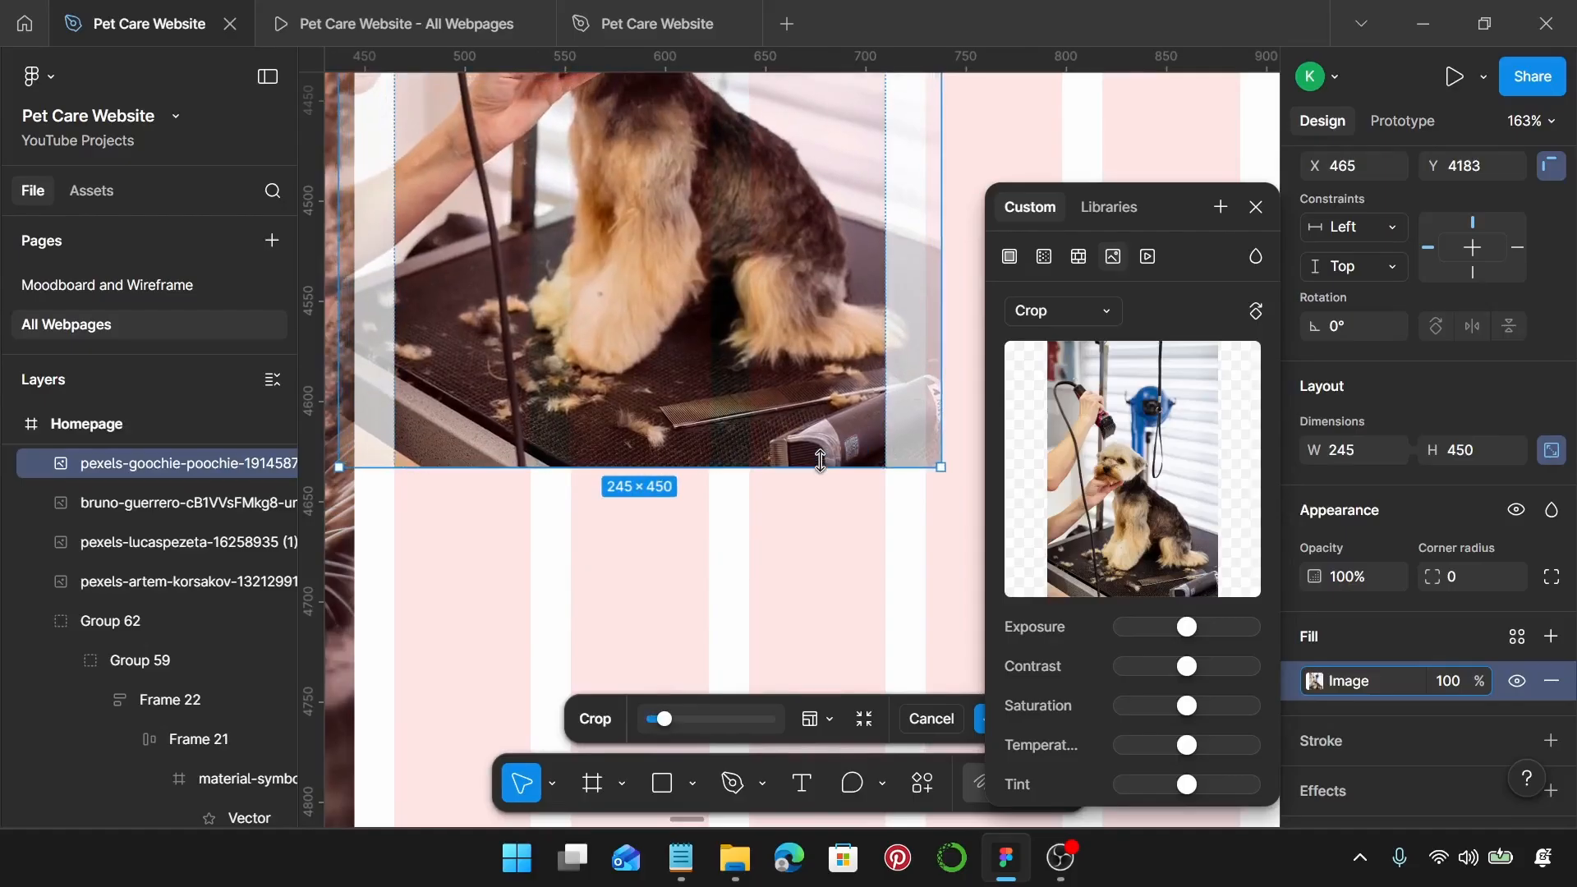
key("Return")
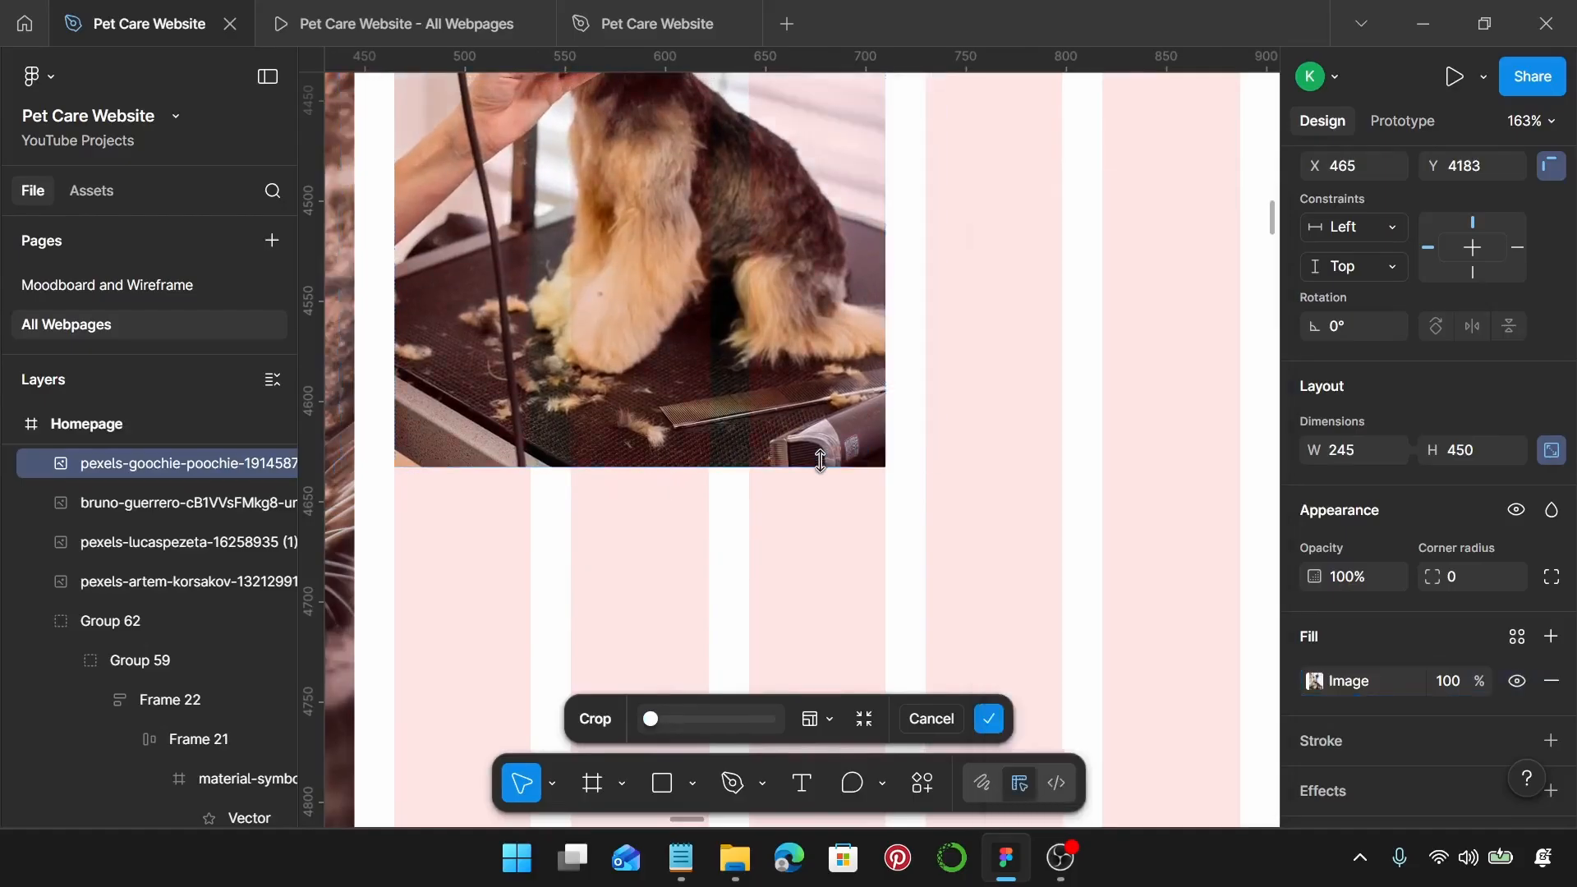
Step: Nudge the grooming-table dog photo up 5 px to Y 4178, closer to the square cat photo
scroll(820, 462, "down", 5)
scroll(821, 463, "down", 2)
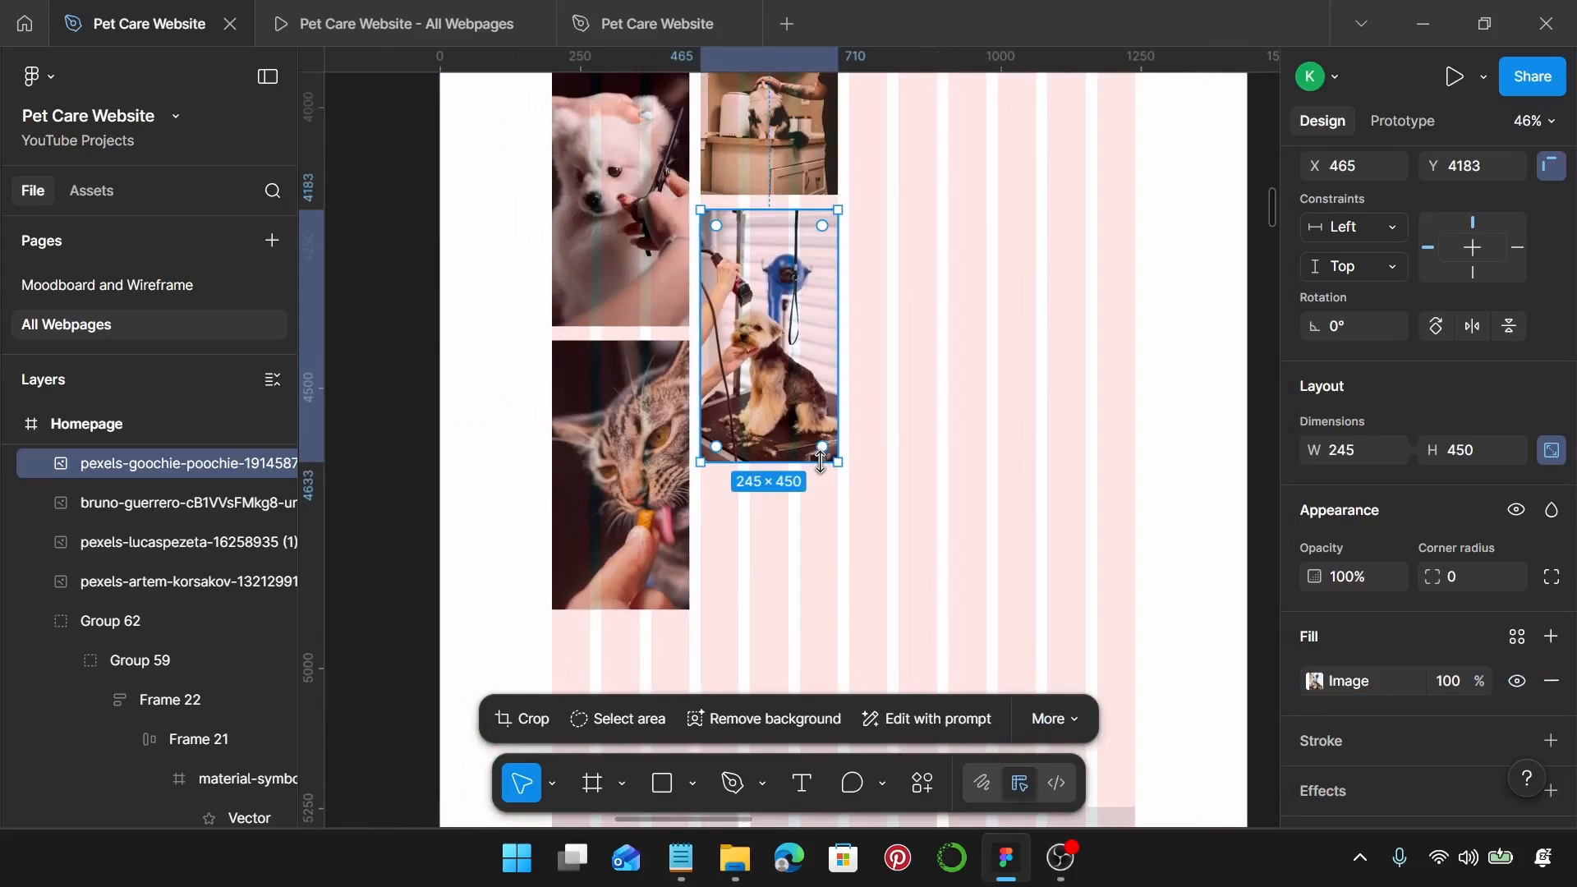
key("Up")
key("Up")
key("Up")
key("Up")
key("Up")
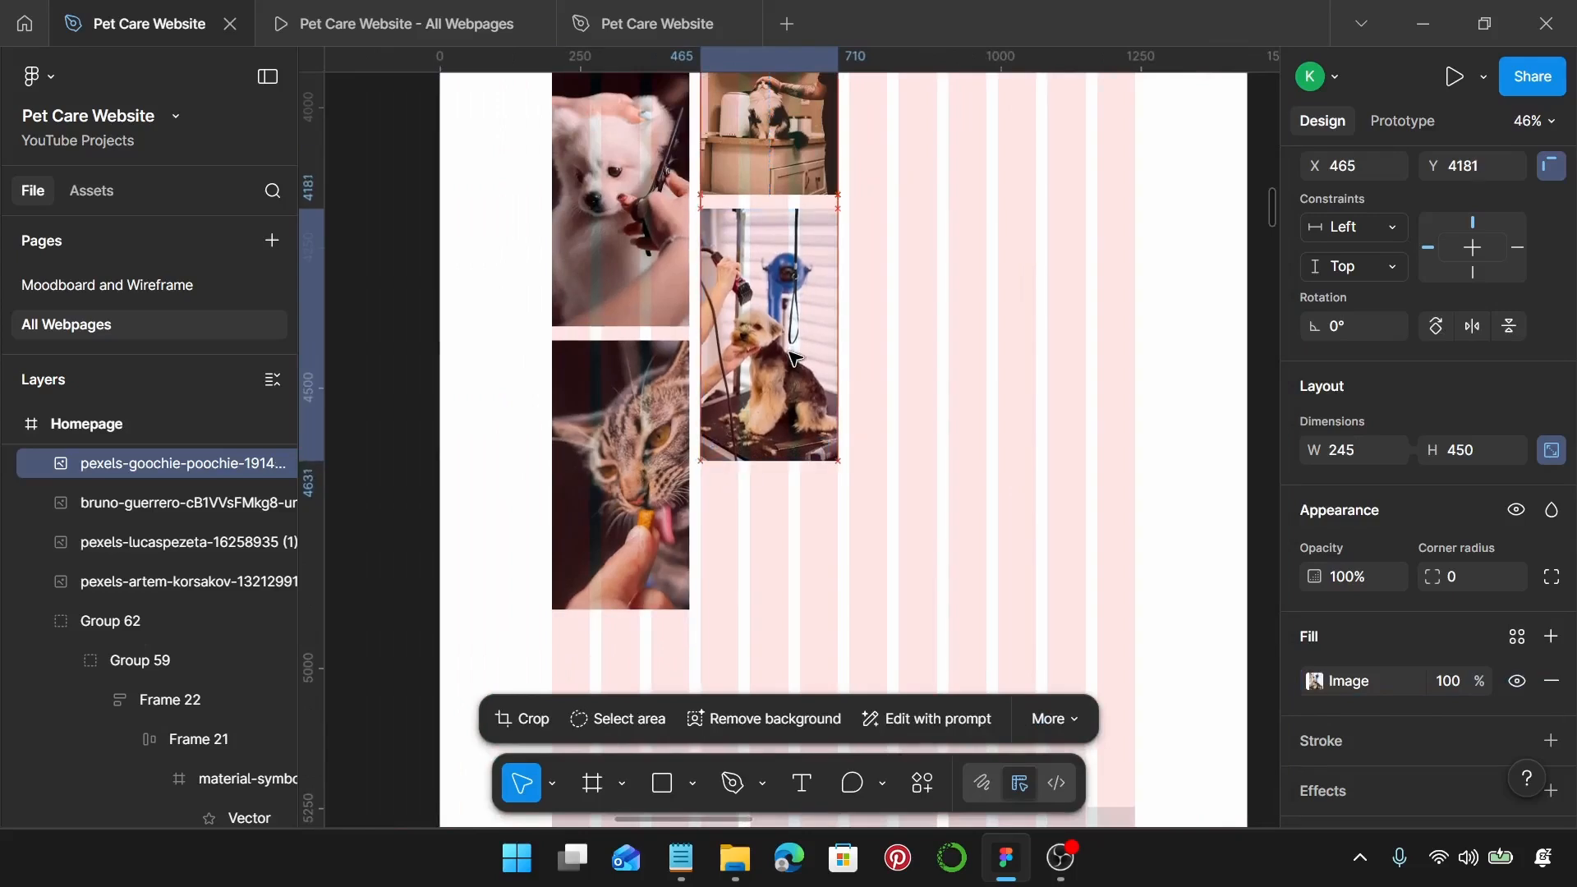
Step: Move the photo of the dog being showered onto the homepage, beside the gallery's second column
scroll(793, 357, "down", 2)
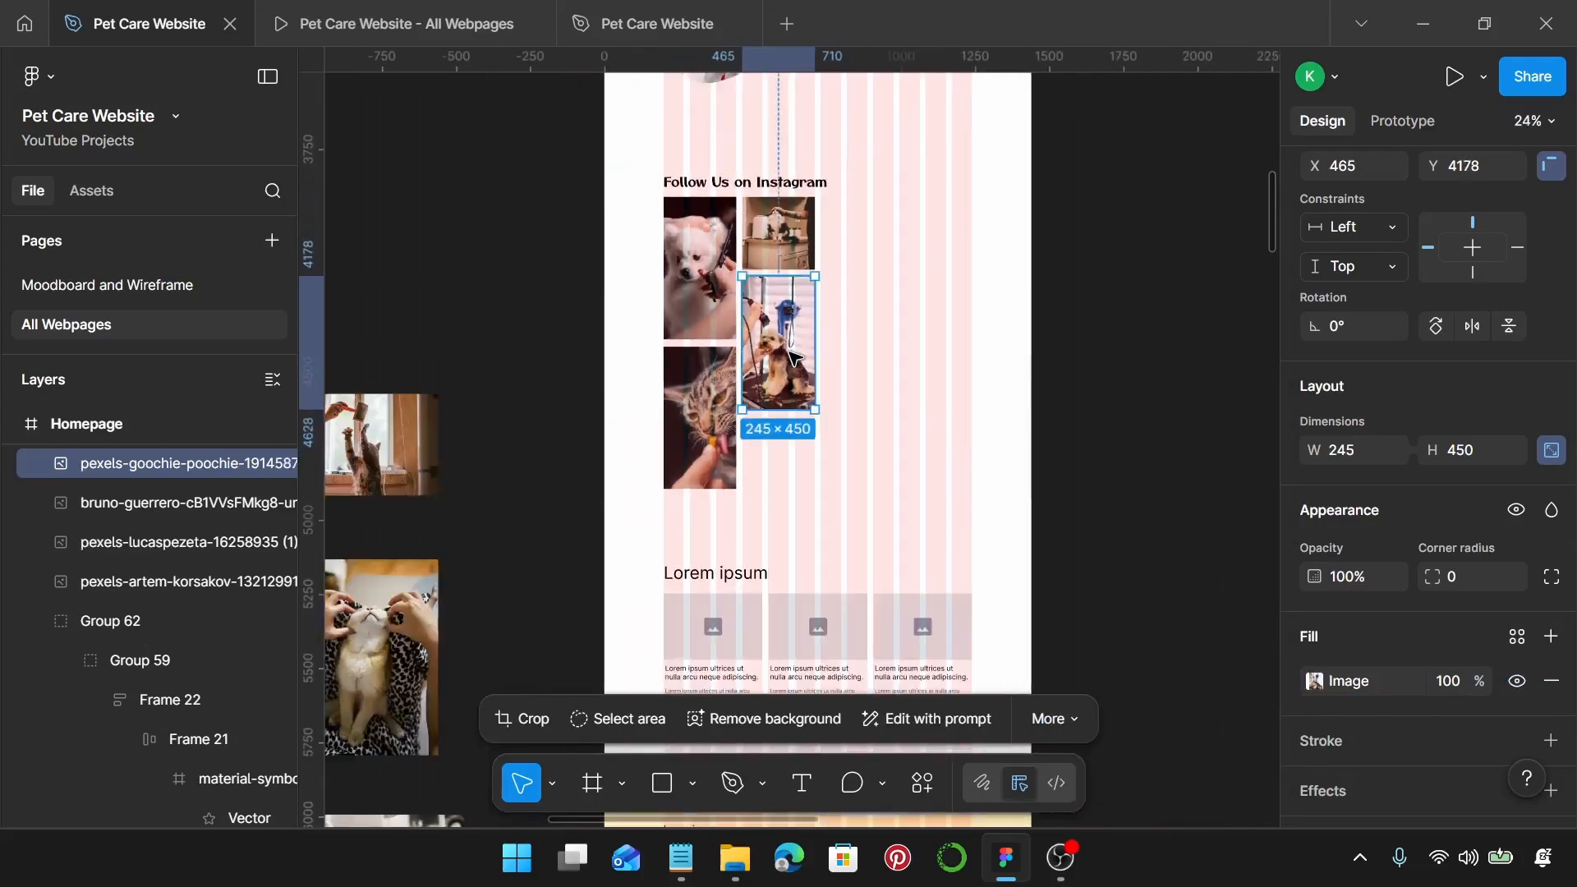
scroll(781, 353, "left", 3)
scroll(354, 483, "left", 2)
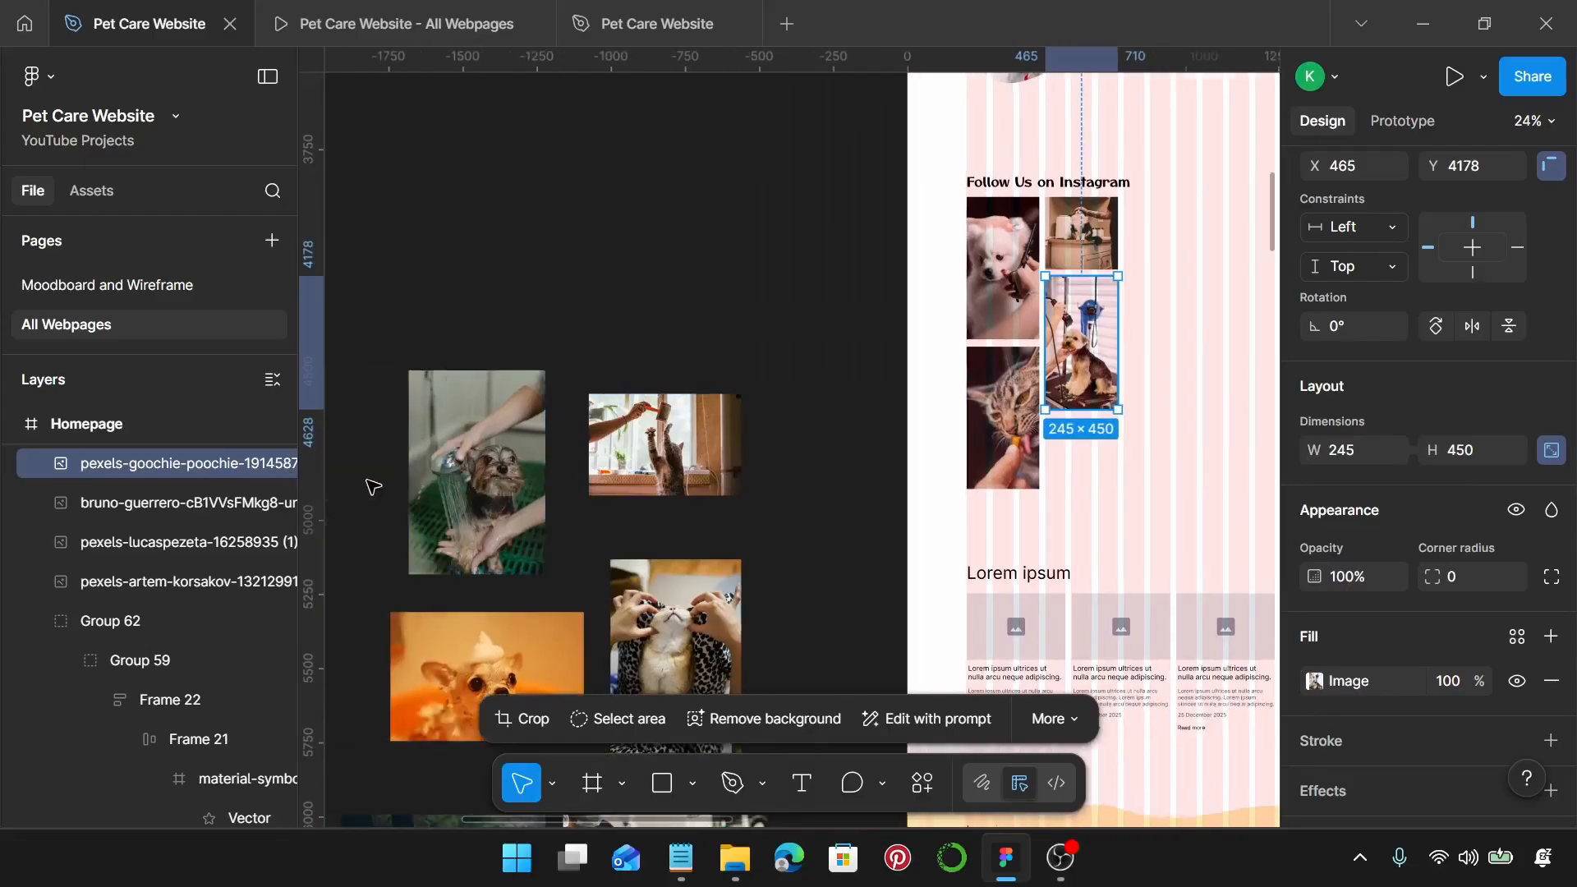
left_click(492, 479)
left_click_drag(487, 456, 1101, 279)
scroll(1096, 275, "right", 1)
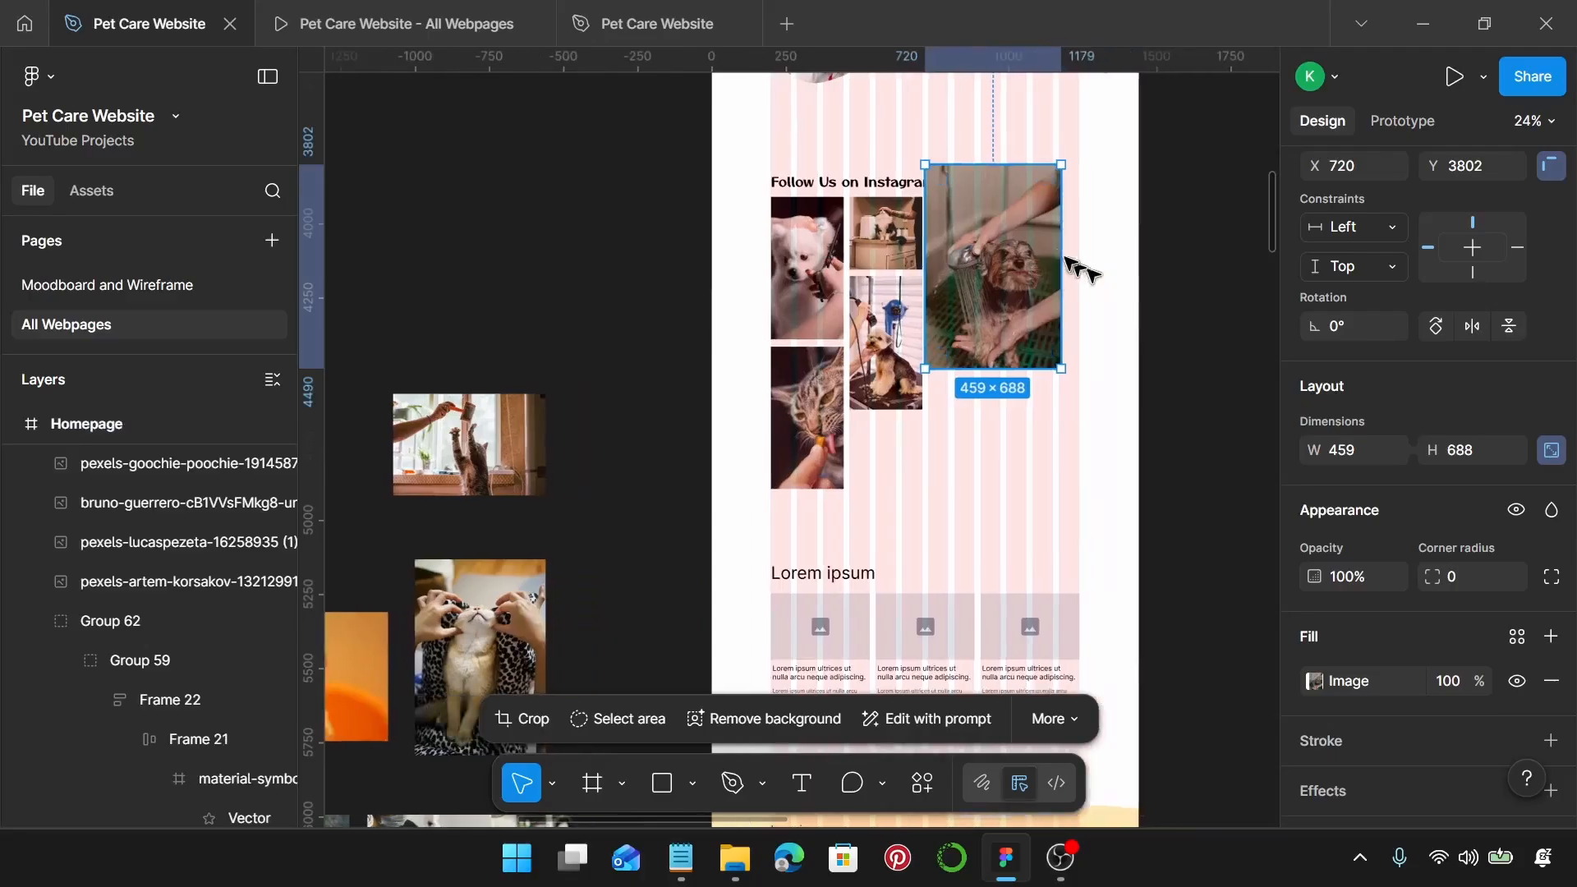
Step: Align the showered dog photo with the gallery's top edge, 20 px from the second column, and scale it to 245 × 368
scroll(1076, 241, "up", 3)
left_click_drag(772, 190, 780, 282)
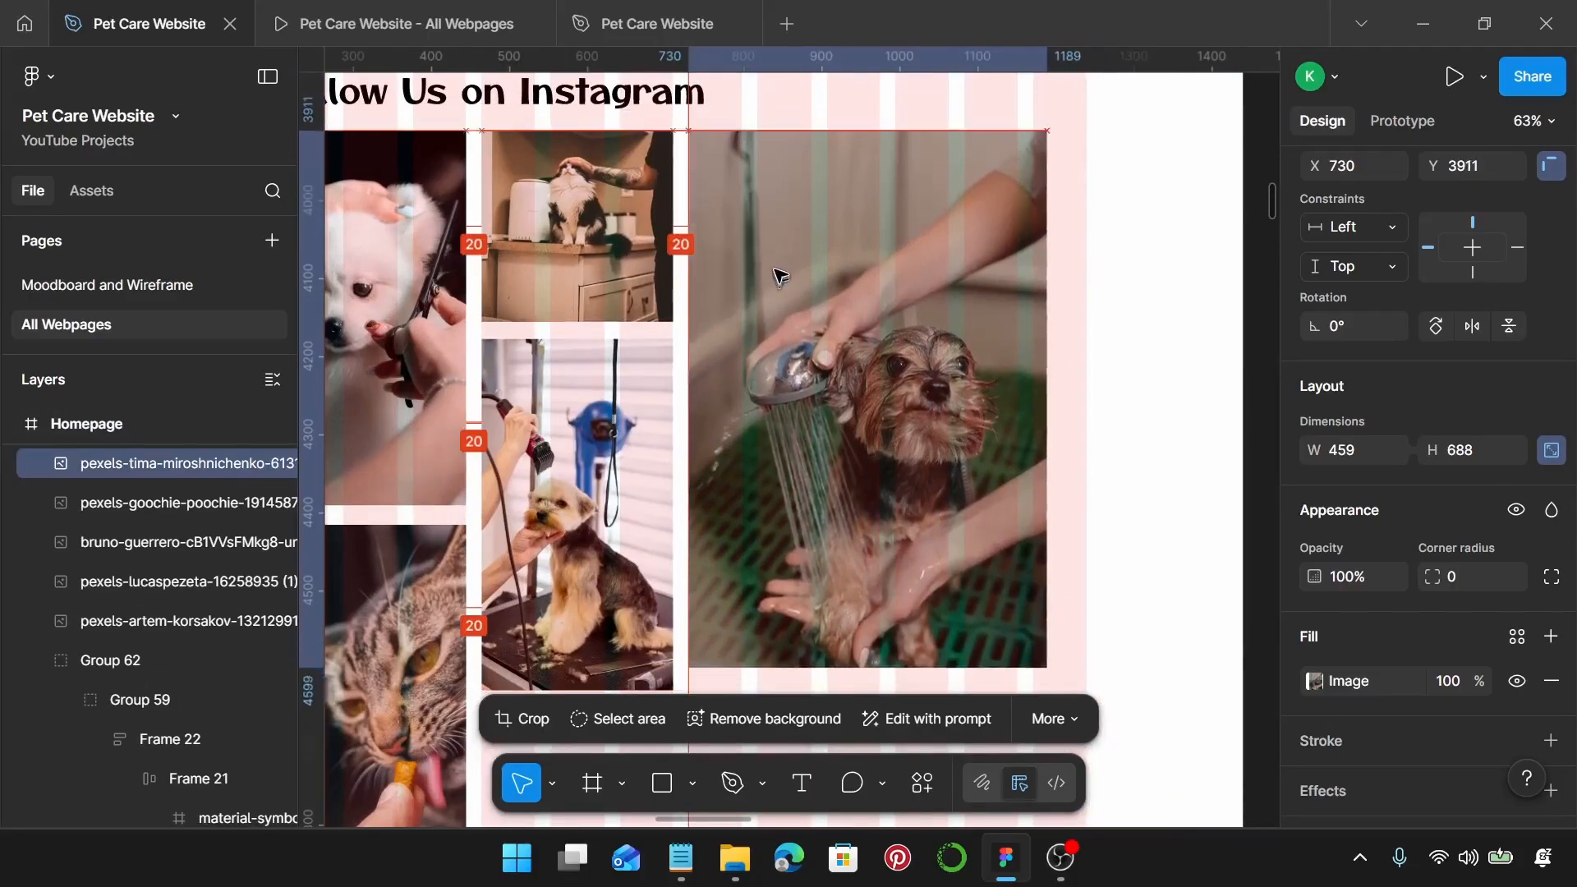
left_click_drag(1047, 386, 828, 309)
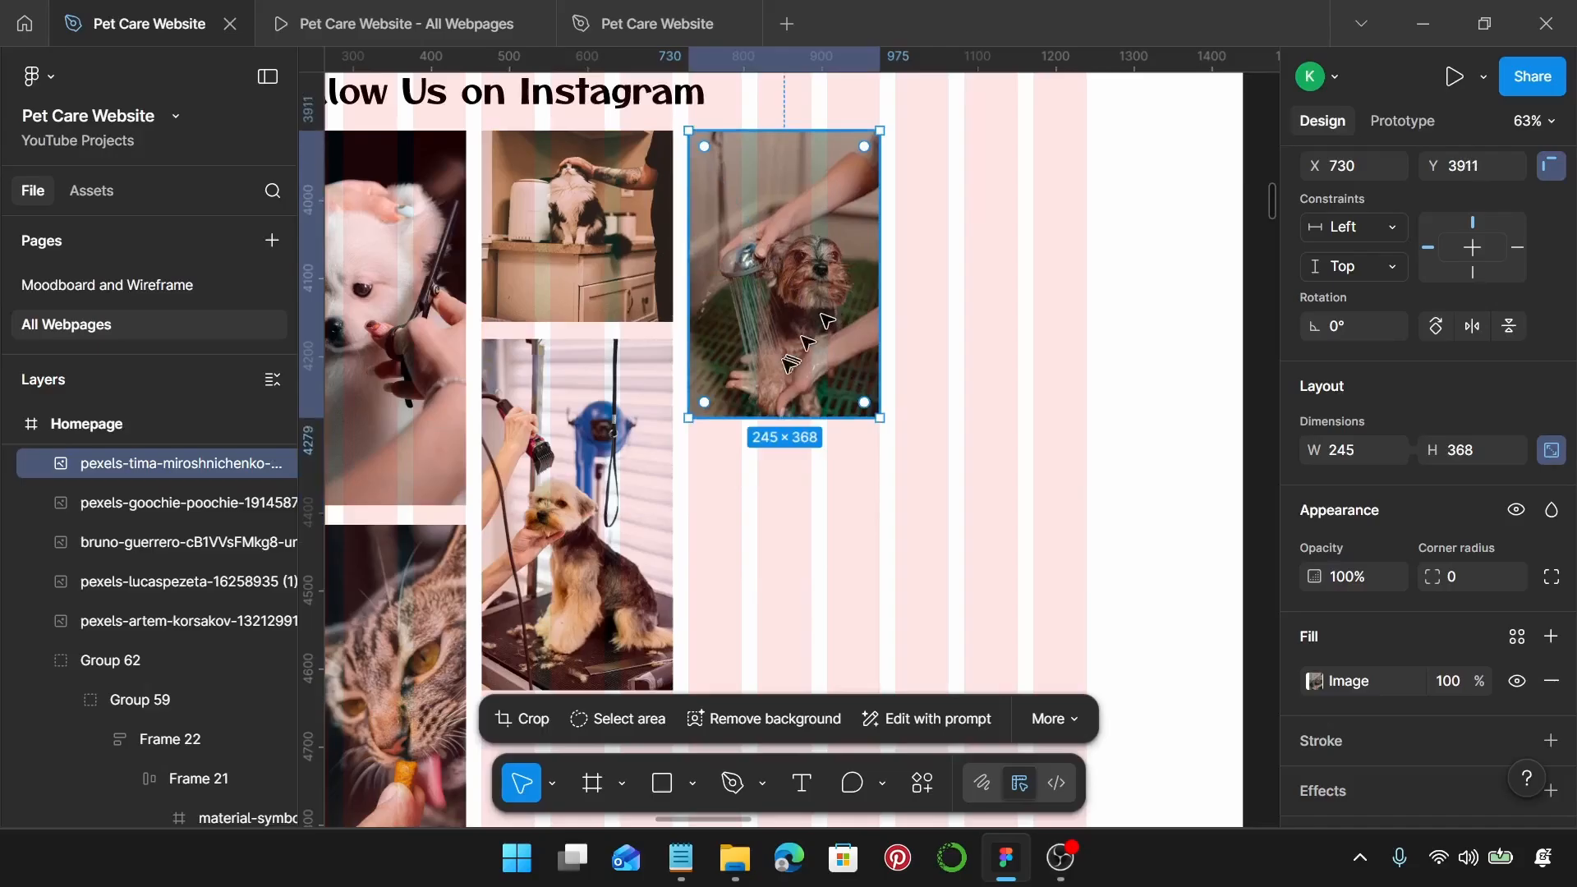
Step: Extend the showered dog photo's crop frame downward to make it 245 × 450
scroll(825, 320, "up", 3)
double_click(791, 328)
scroll(791, 327, "down", 1)
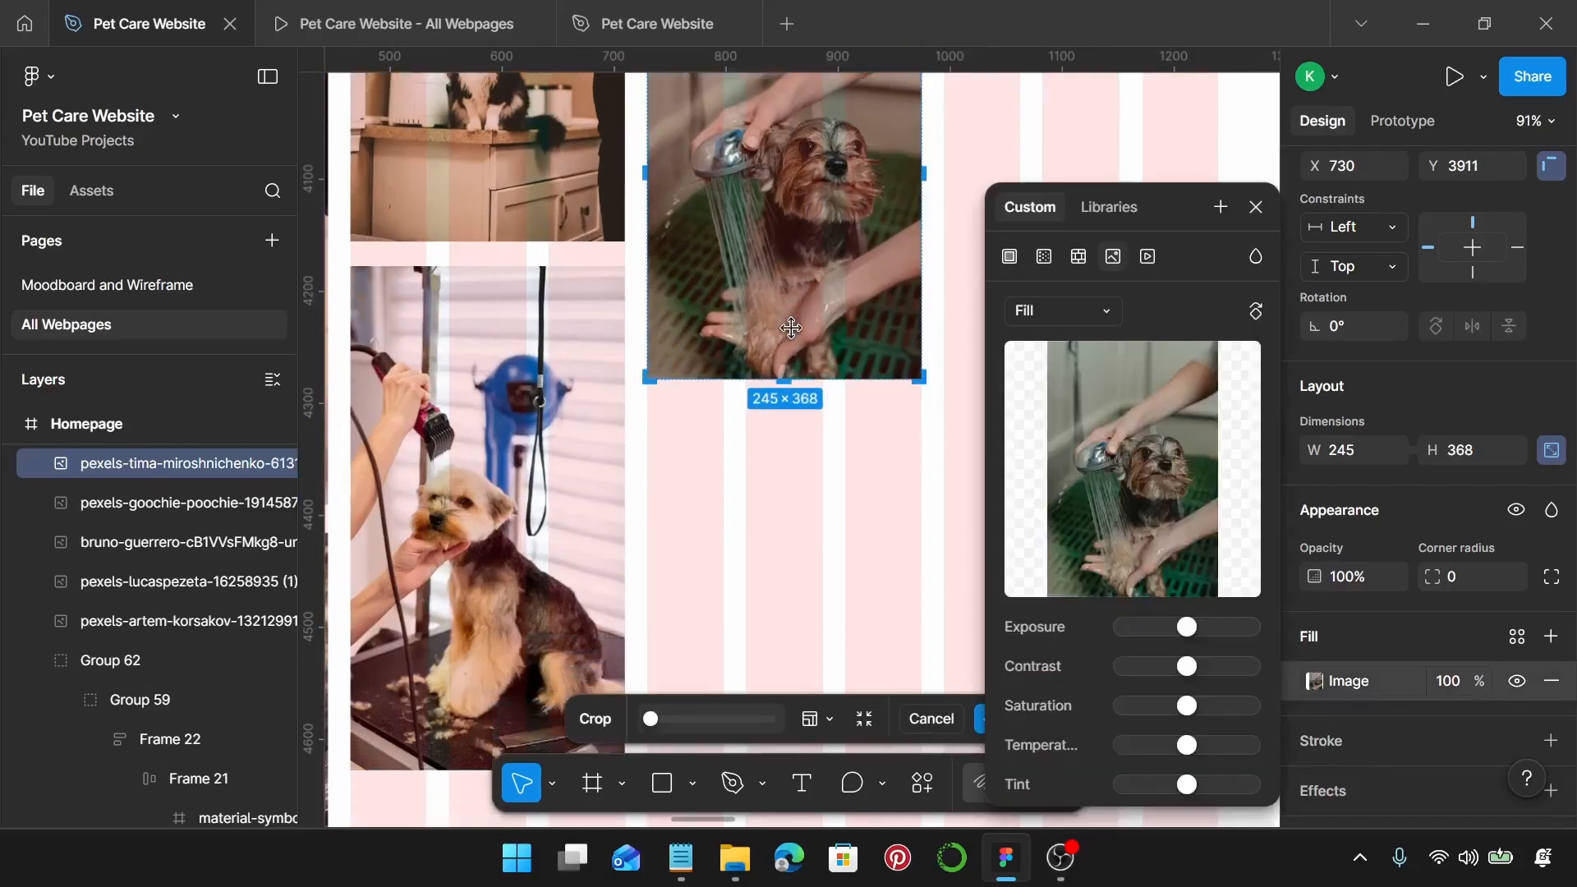
scroll(790, 327, "down", 2)
scroll(777, 262, "up", 5)
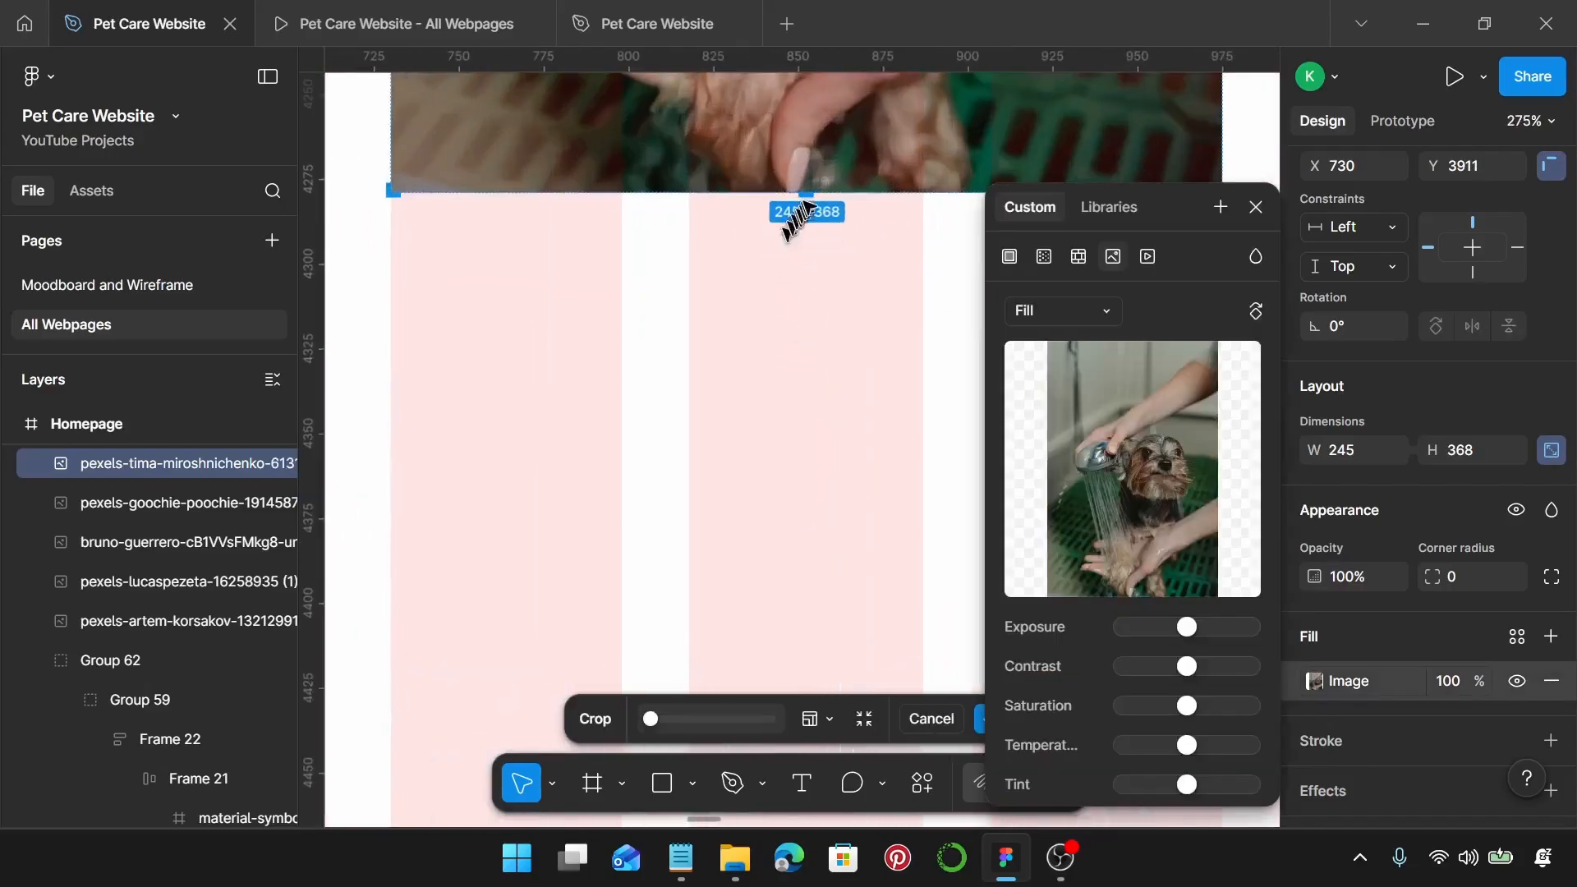
left_click_drag(803, 212, 807, 454)
scroll(805, 470, "up", 5)
Step: Enlarge the showered dog image to the bottom edge of its crop frame and apply the crop
scroll(807, 456, "down", 5)
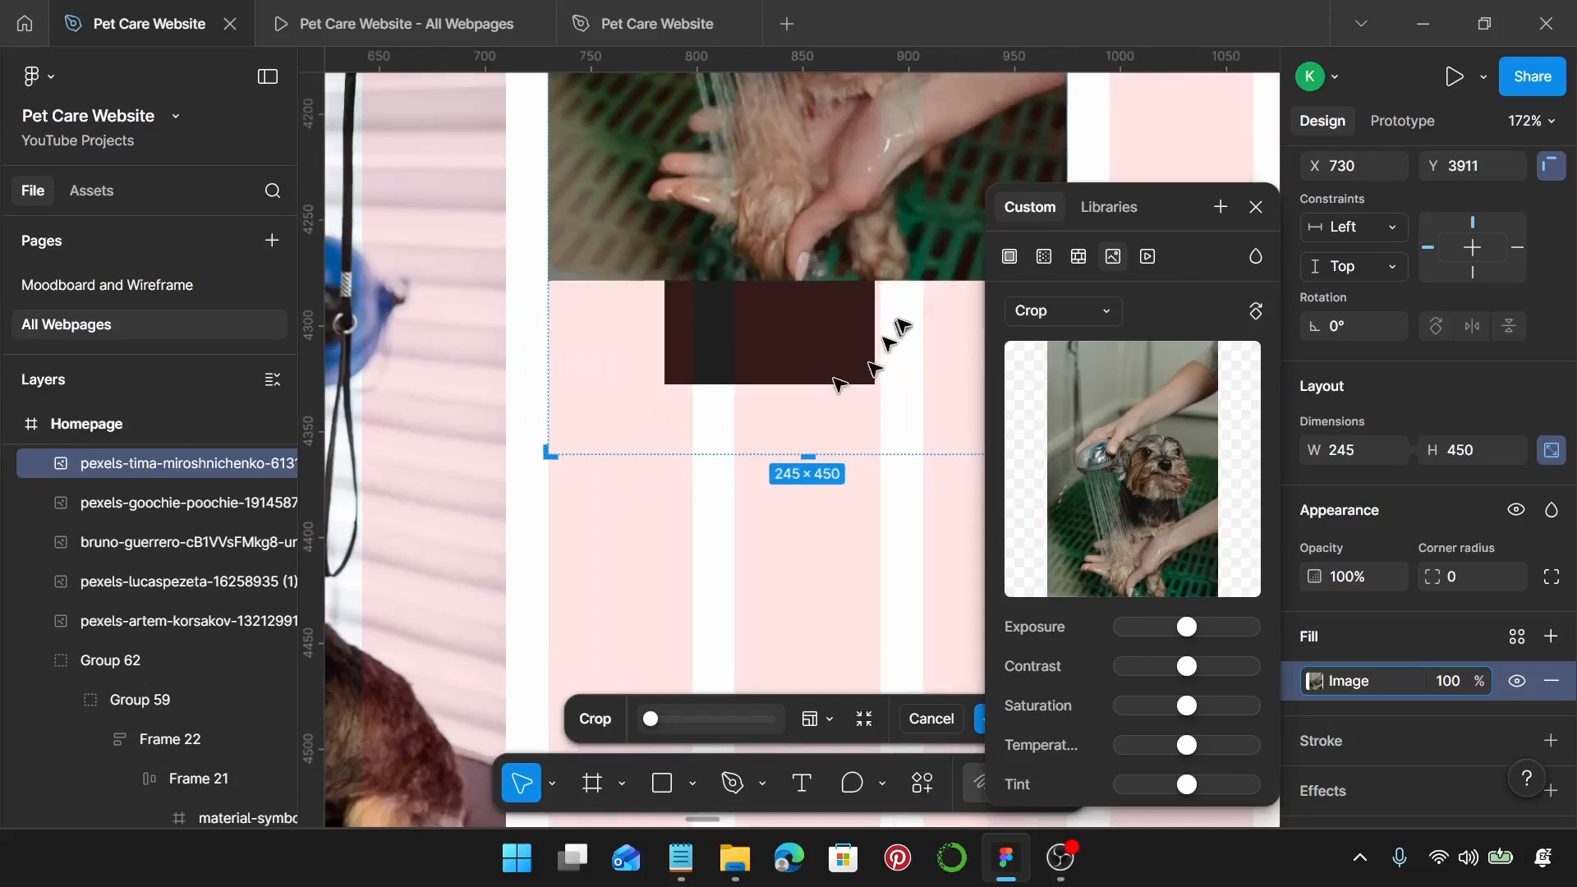
left_click_drag(918, 277, 921, 456)
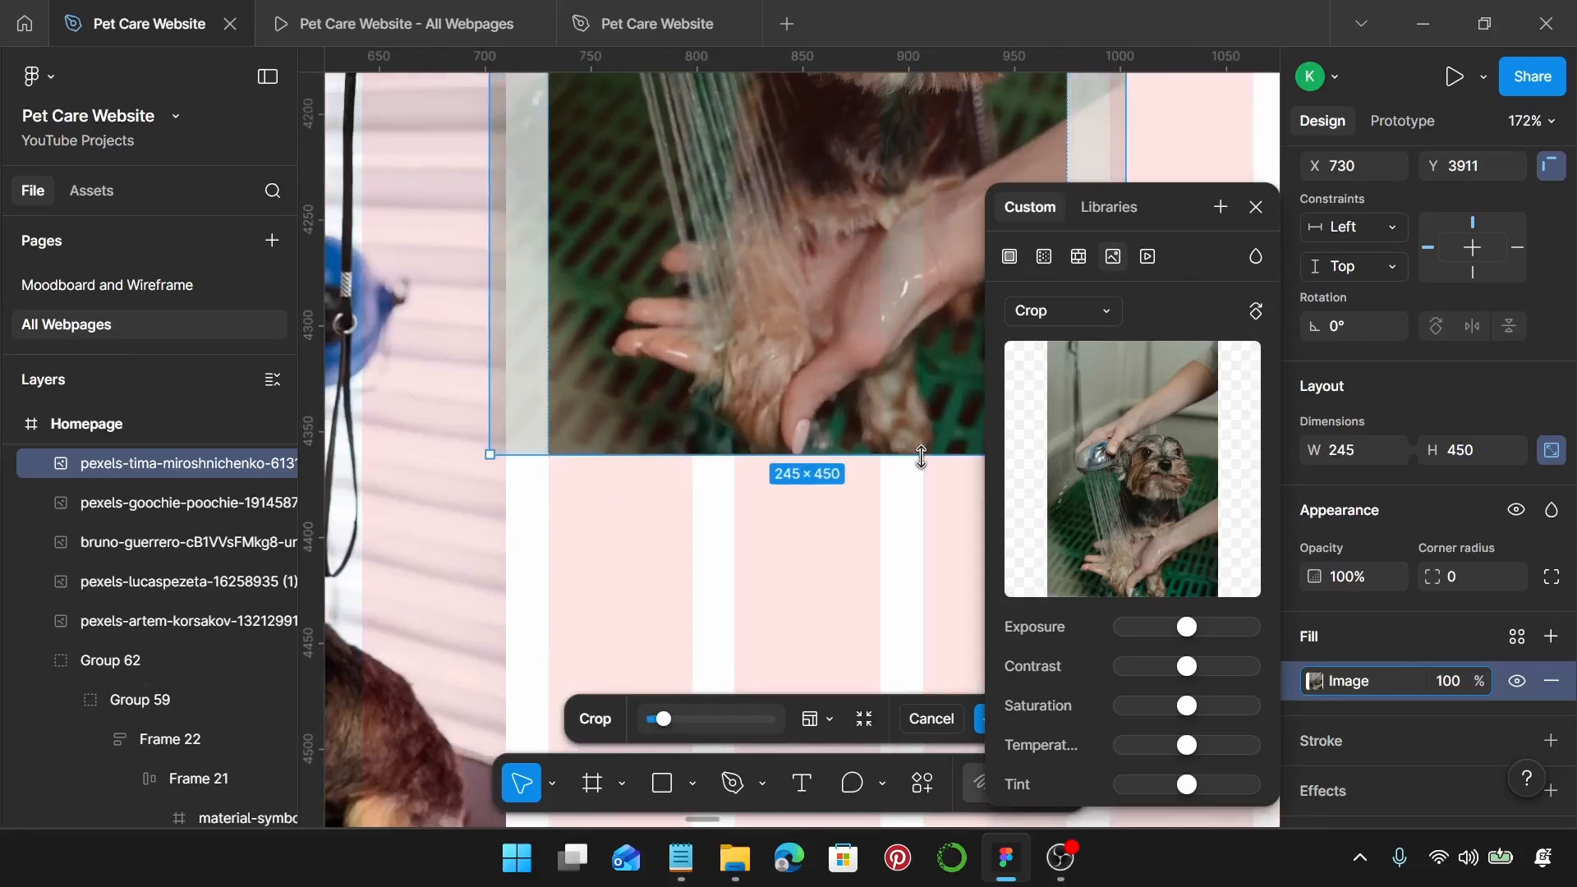
key("Return")
scroll(922, 456, "down", 4)
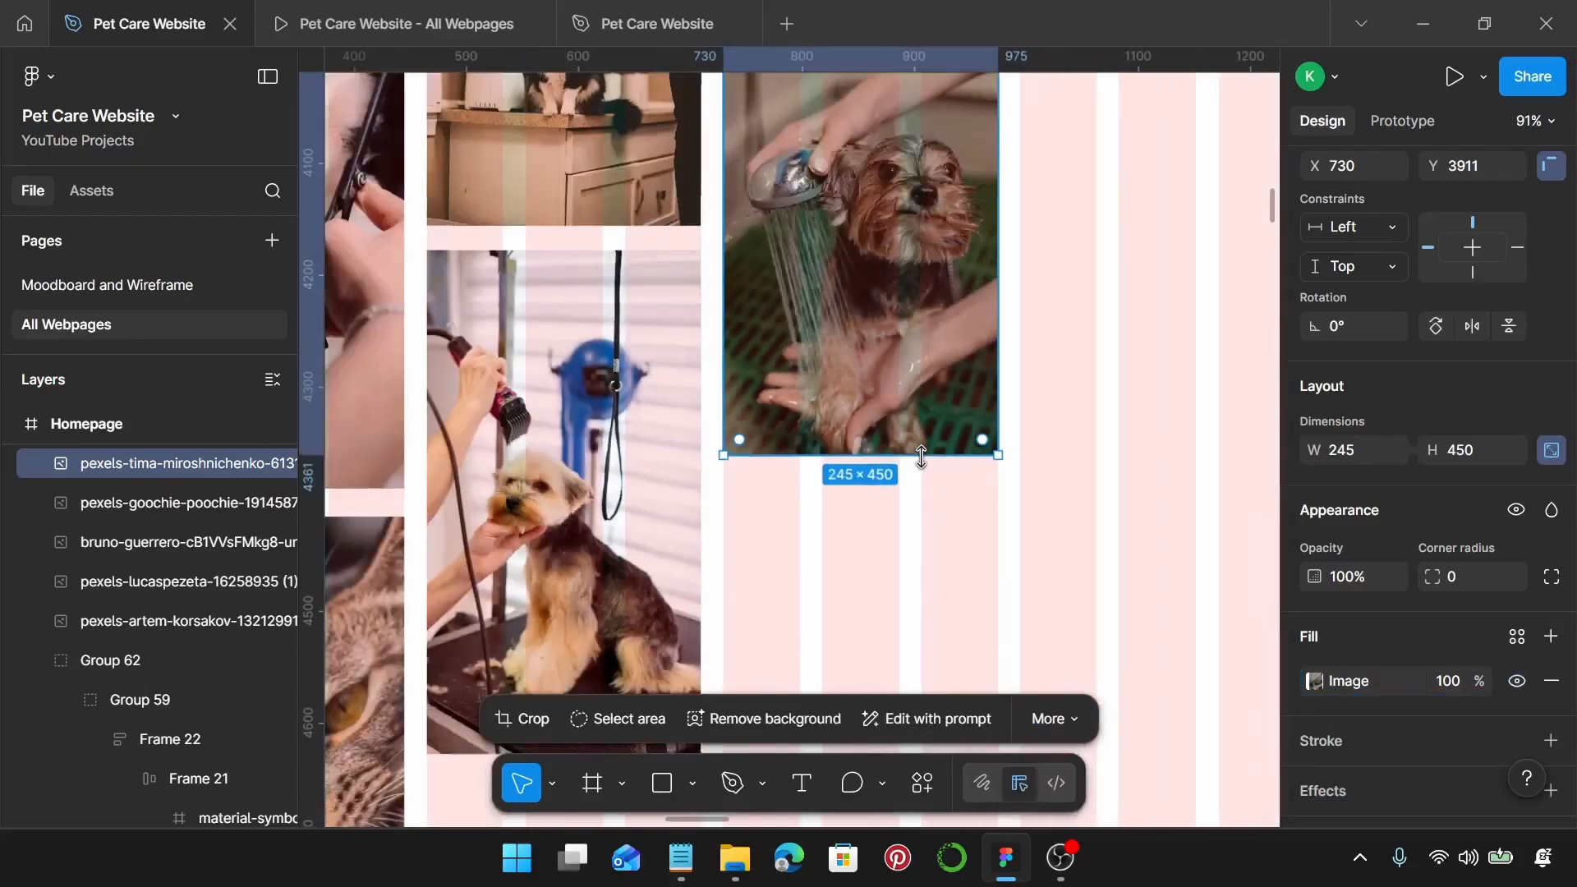
scroll(921, 456, "down", 2)
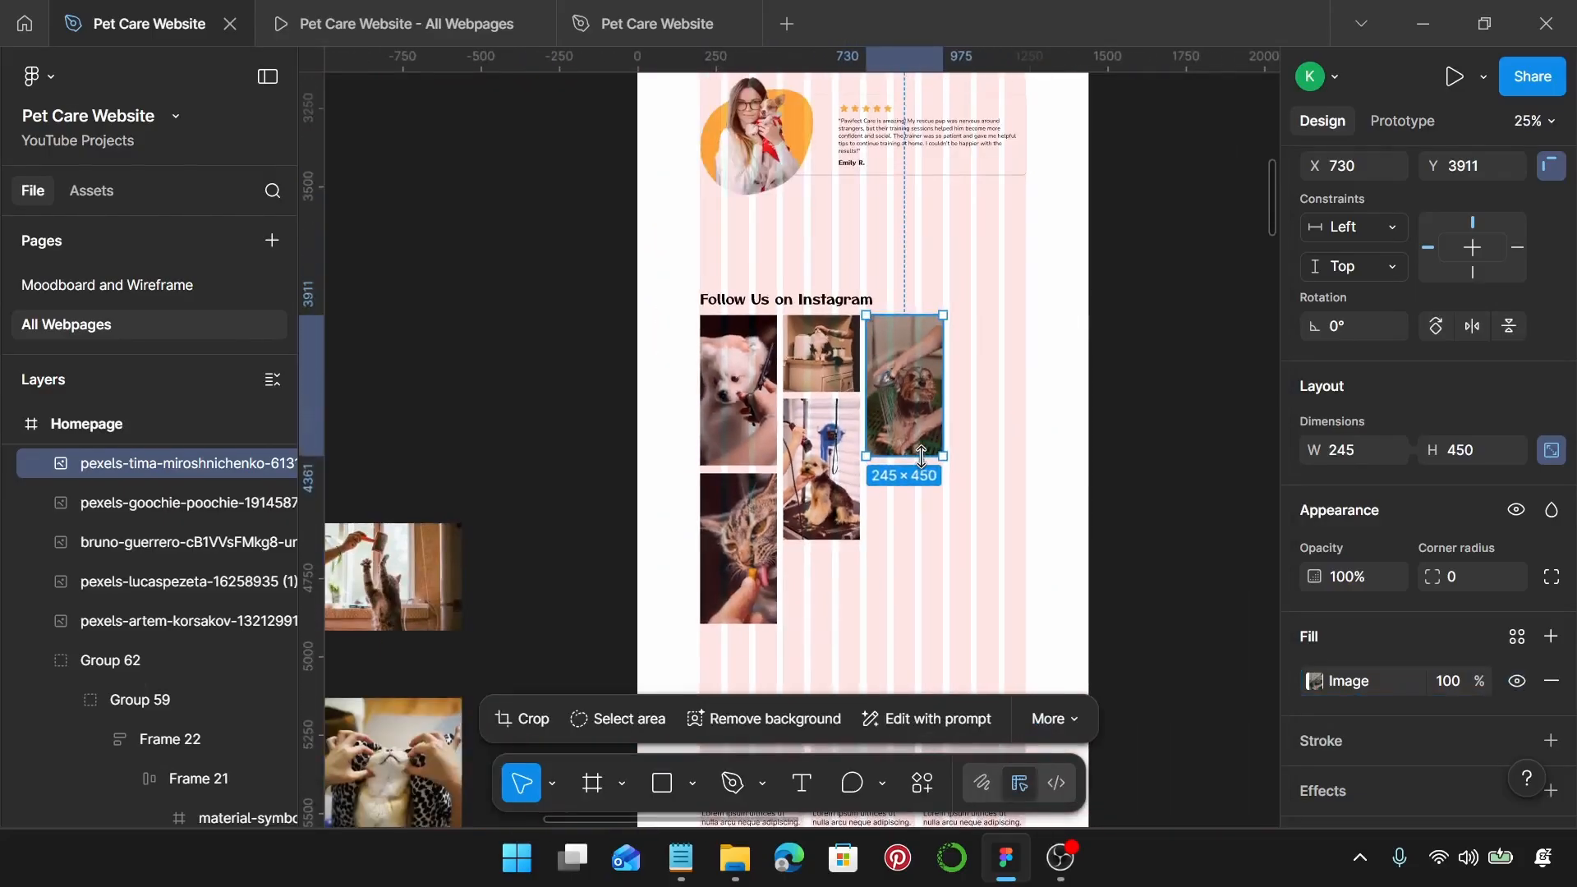
Step: Move the photo of the Chihuahua in the orange tub onto the homepage, below the showered dog photo
scroll(922, 456, "down", 3)
scroll(923, 460, "left", 5)
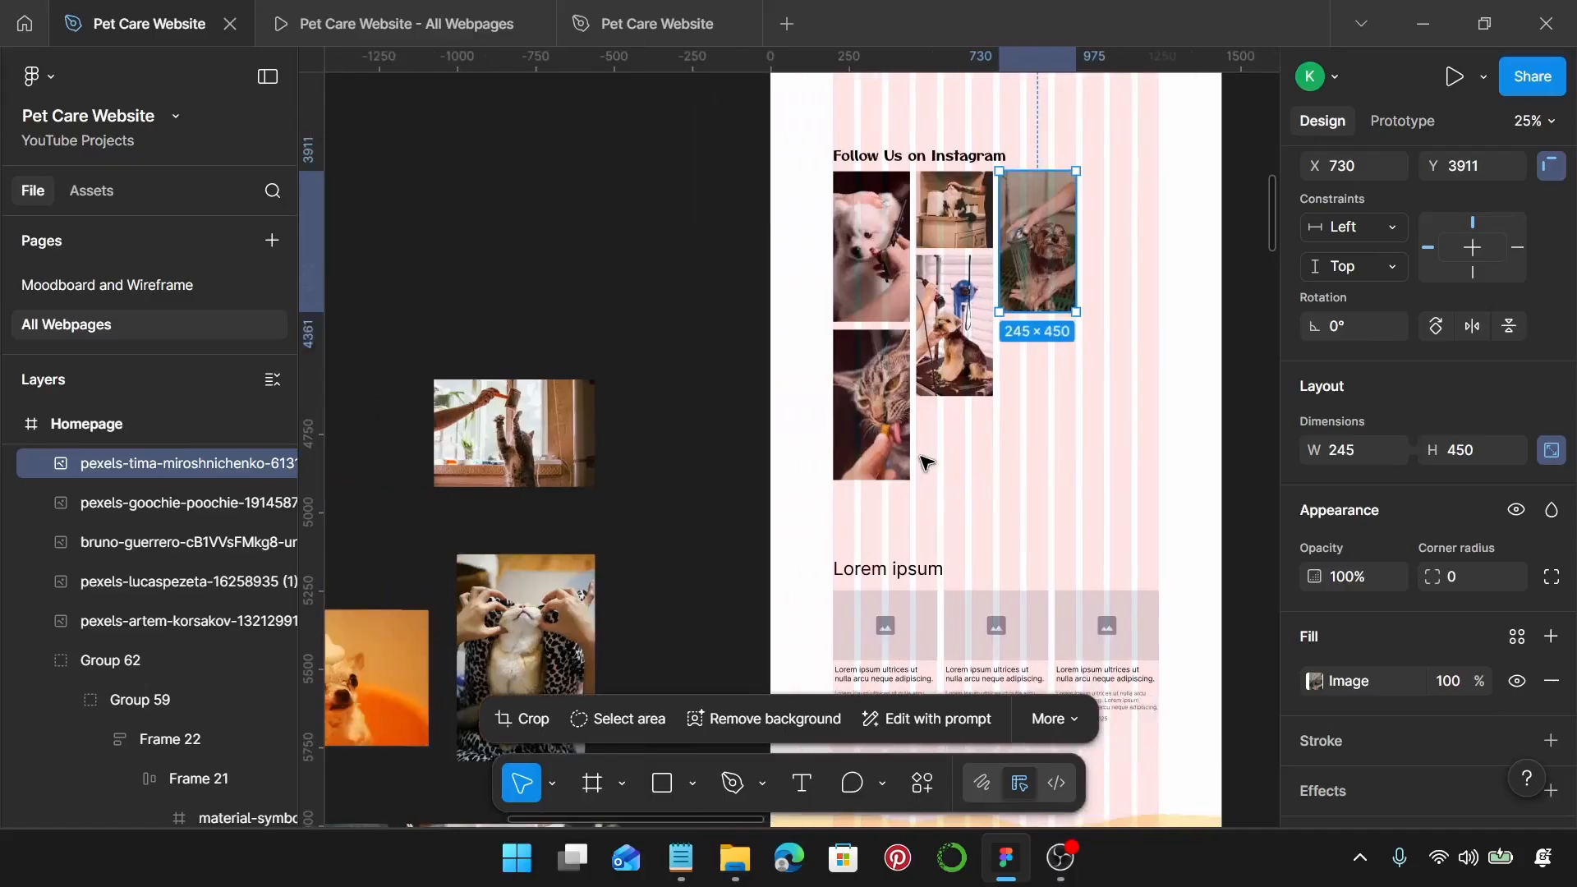
left_click_drag(462, 634, 1051, 415)
scroll(1051, 410, "up", 5)
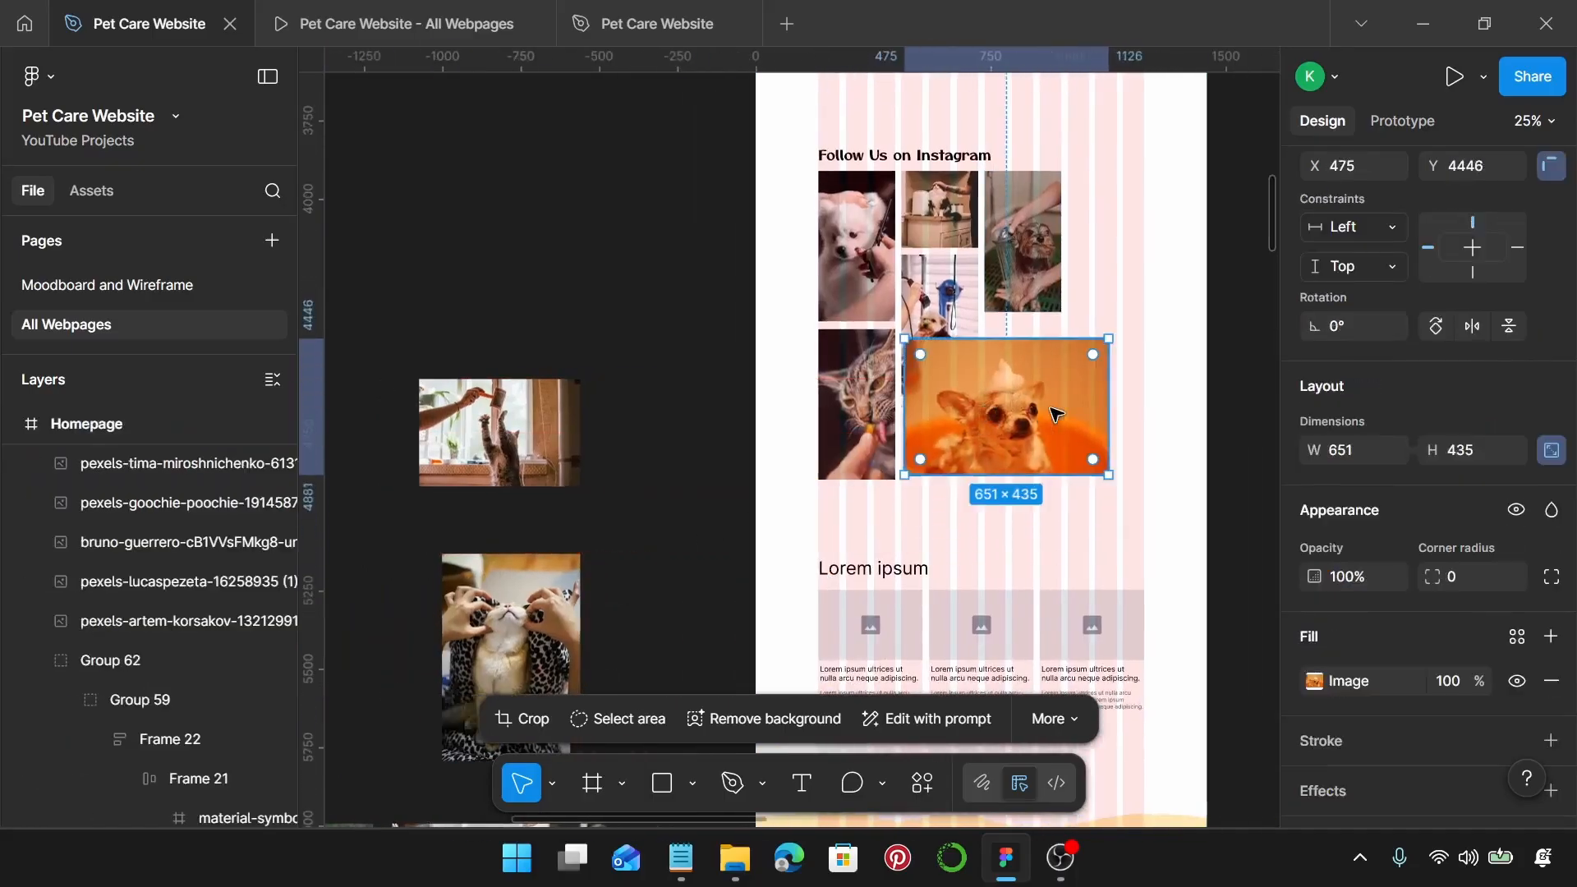
scroll(1027, 411, "up", 3)
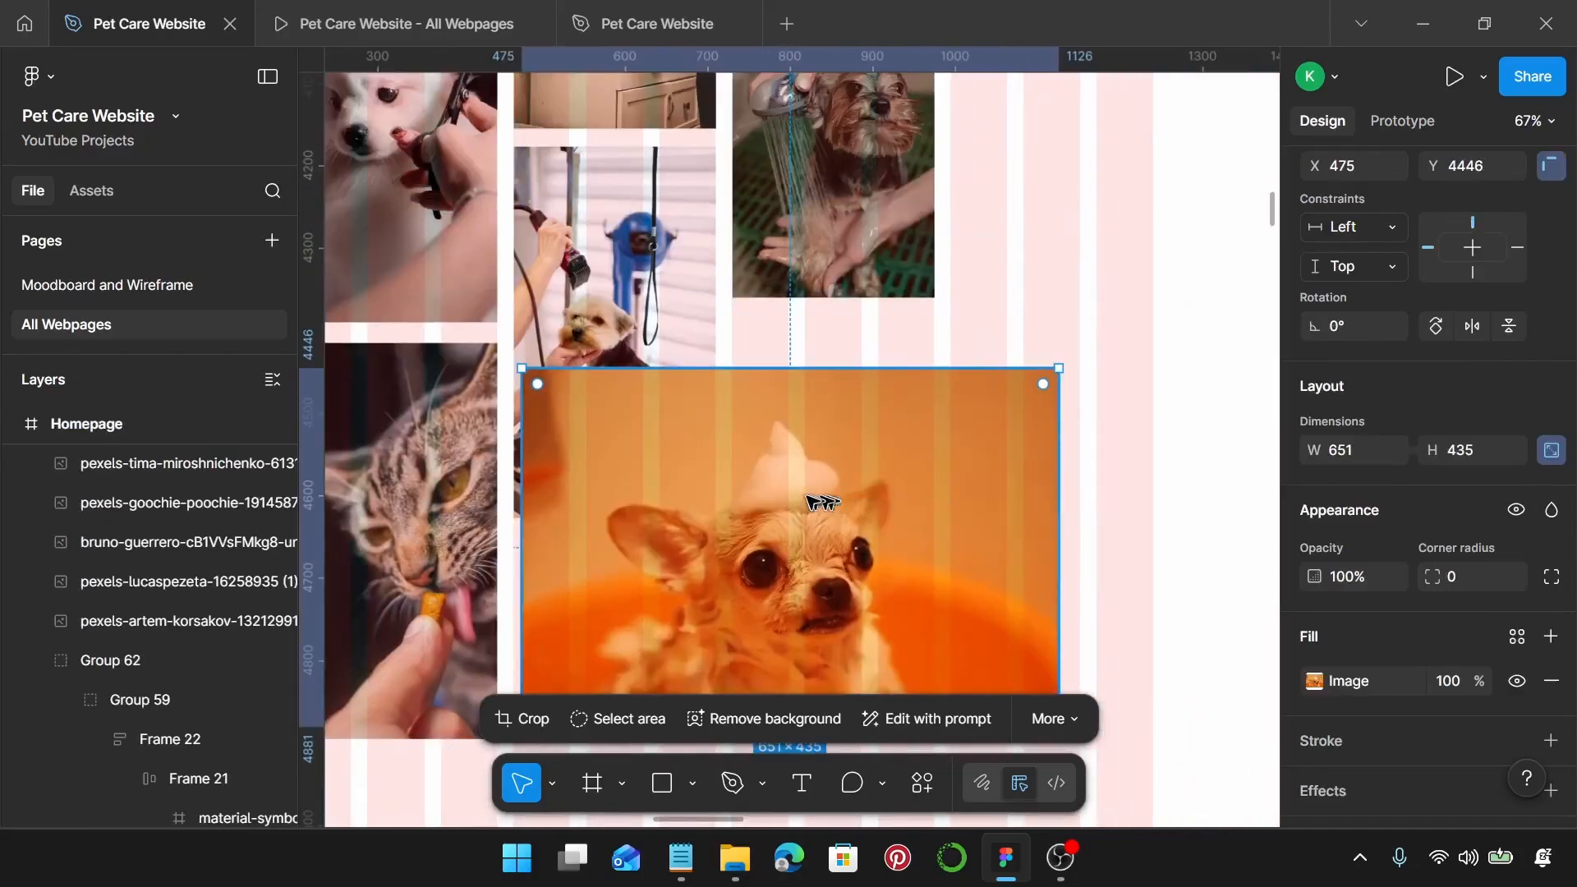
Step: Scale the bathing Chihuahua photo to 245 × 164 and place it directly beneath the showered dog photo in the third column
left_click_drag(817, 503, 830, 451)
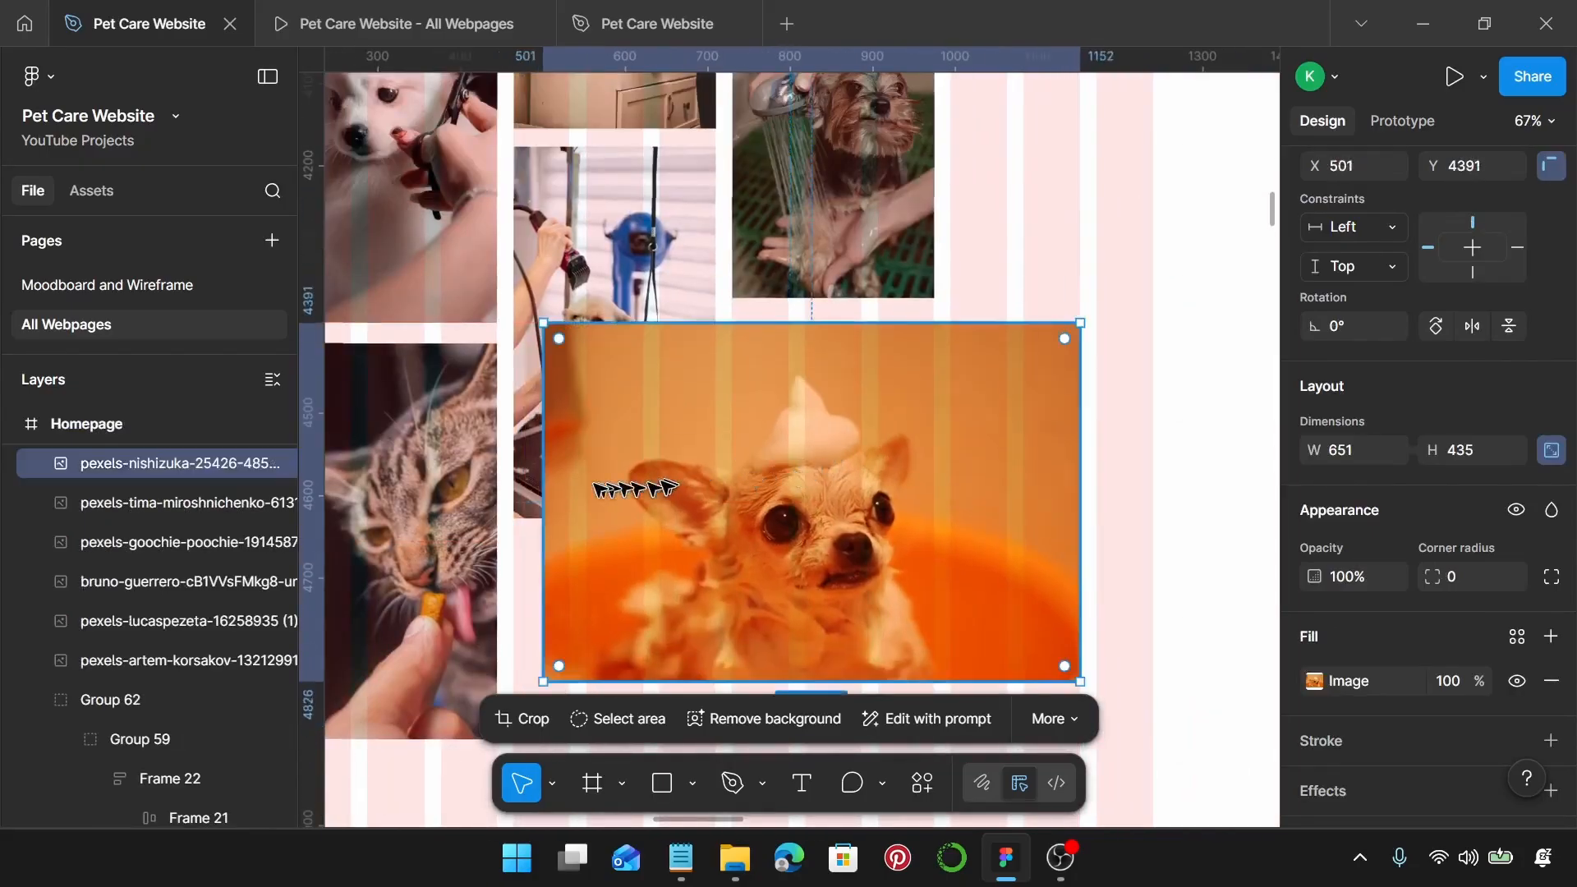
left_click_drag(544, 486, 731, 466)
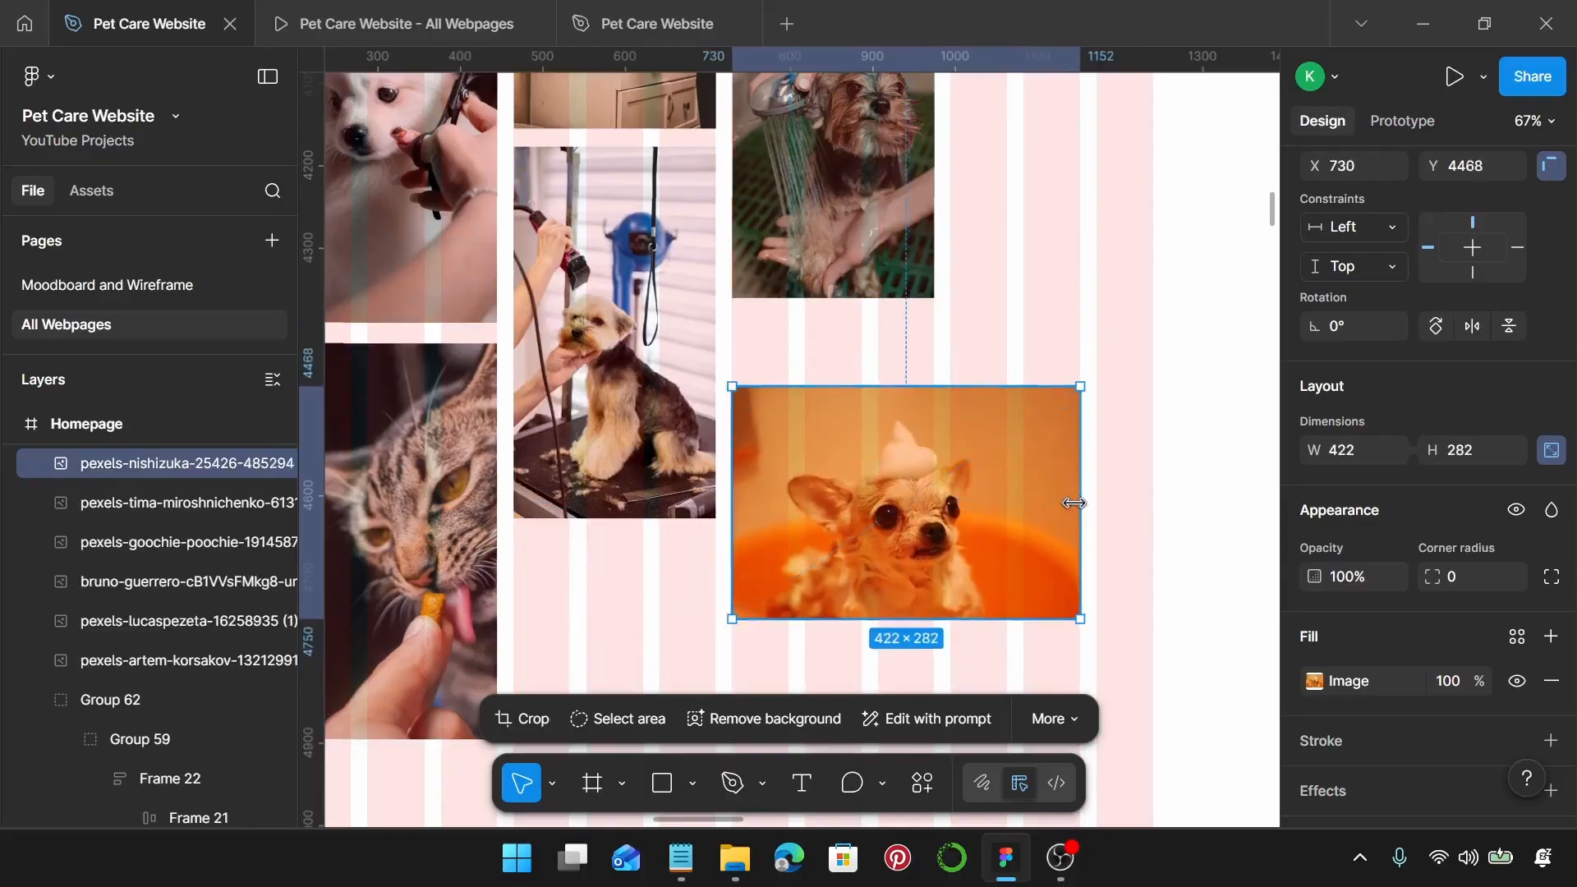
left_click_drag(1074, 503, 930, 498)
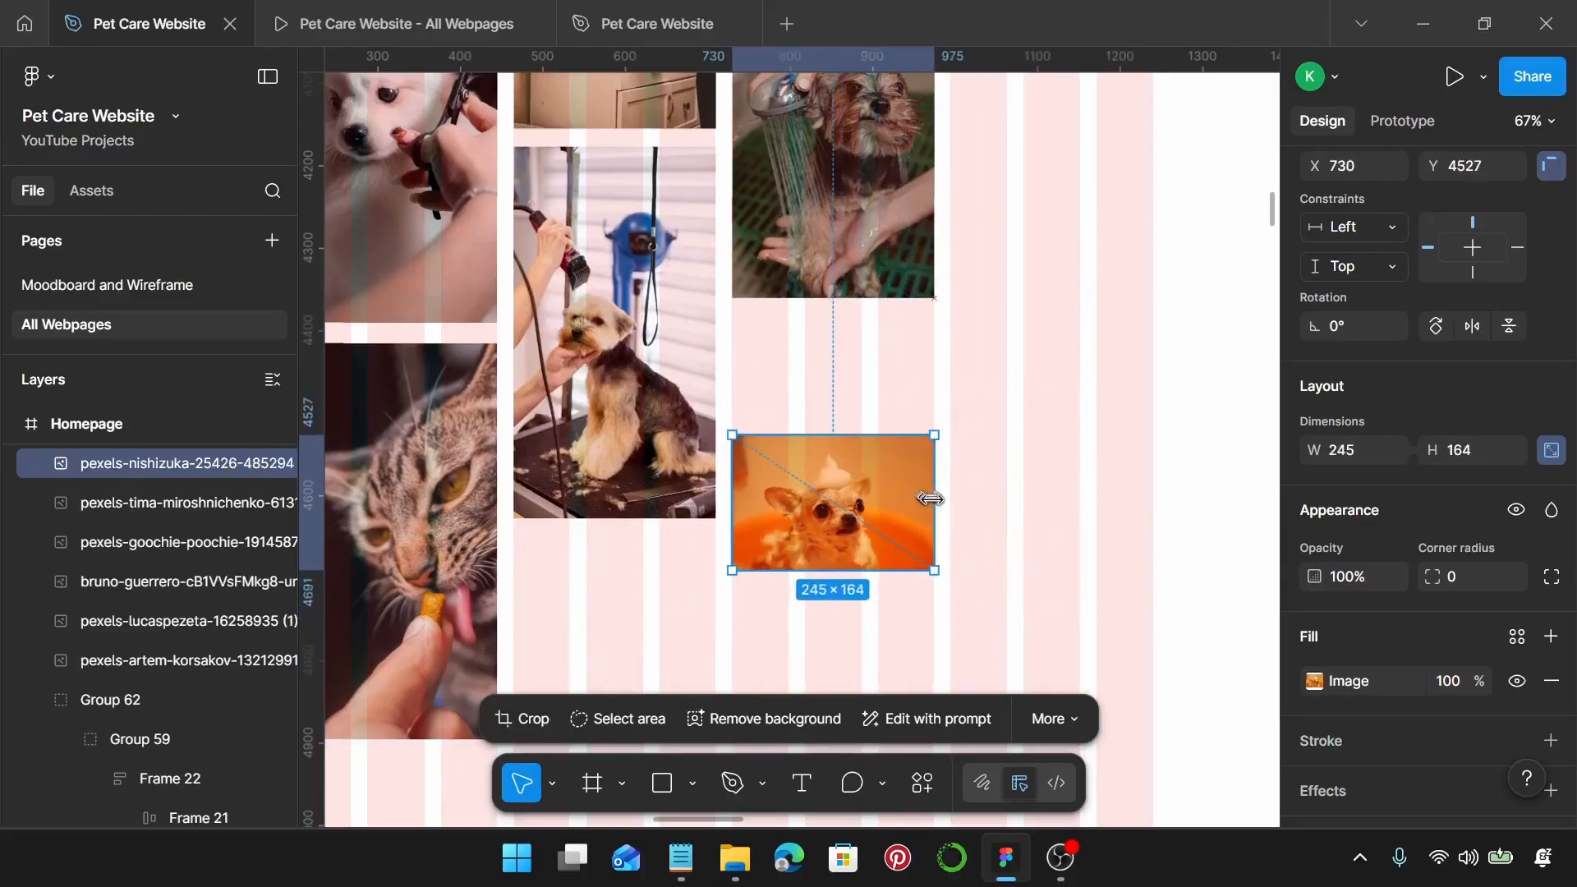
left_click_drag(775, 501, 841, 399)
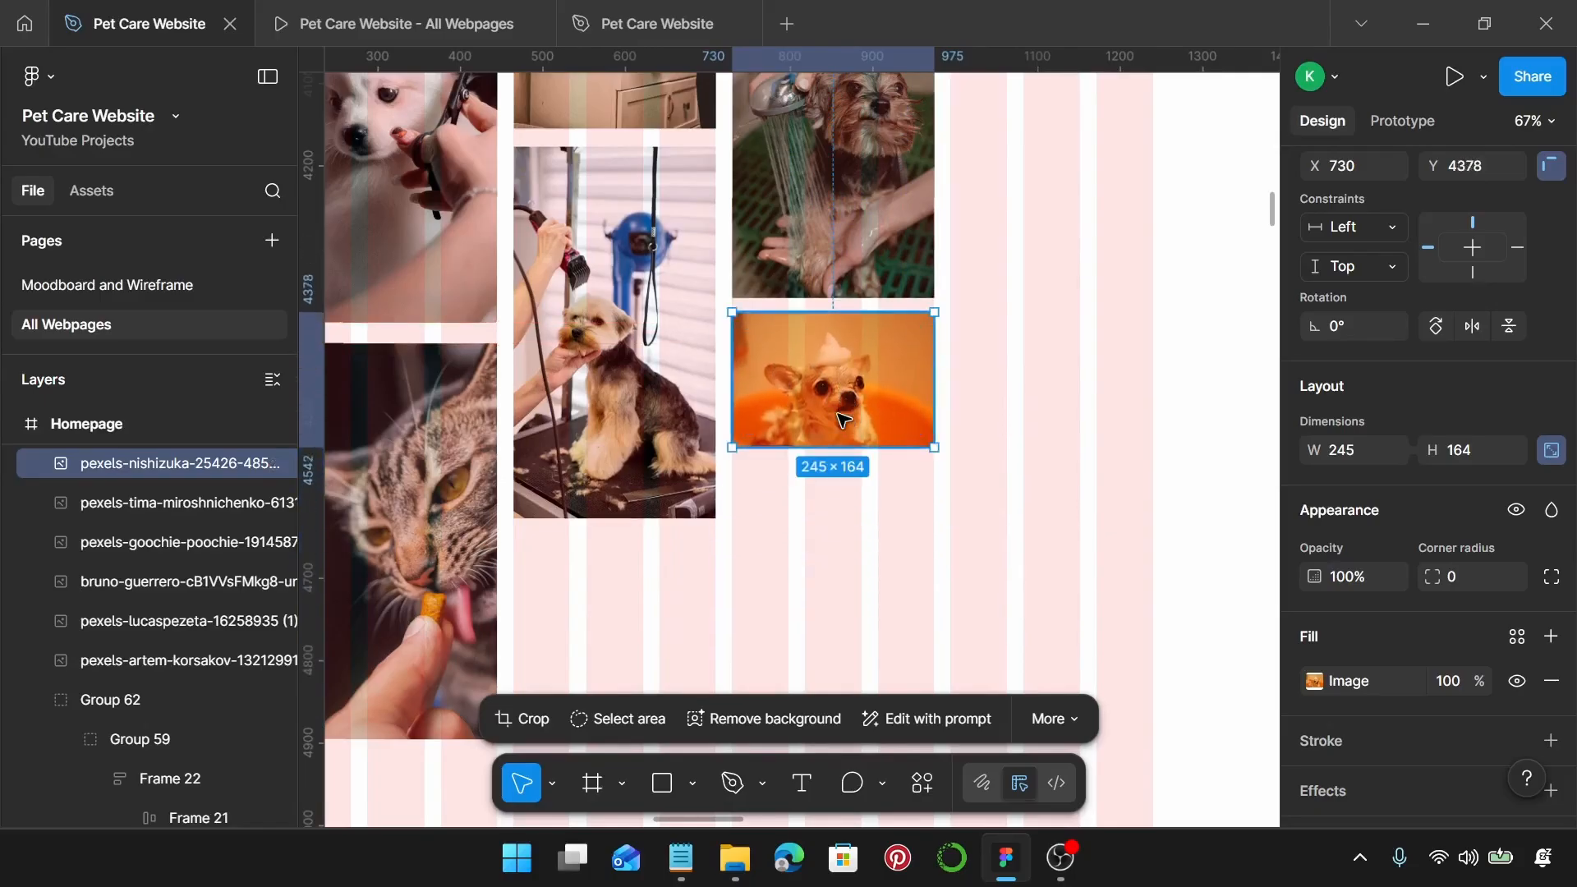
Step: Extend the bathing Chihuahua photo's crop frame downward to make it 245 × 245
double_click(843, 420)
scroll(837, 415, "up", 10)
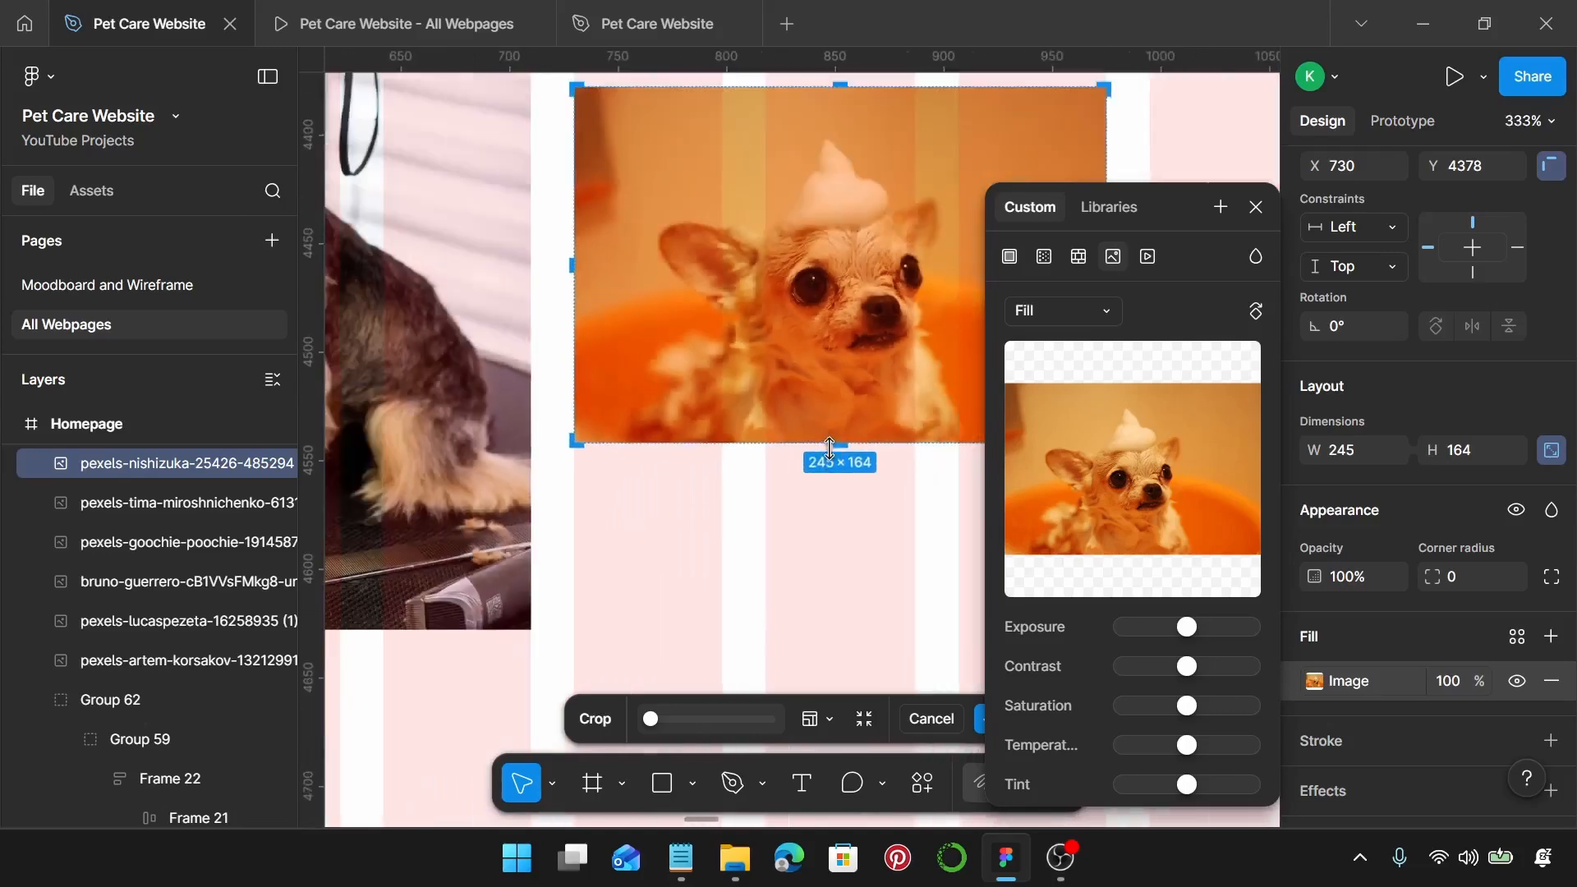
left_click_drag(839, 441, 841, 618)
scroll(834, 617, "up", 15)
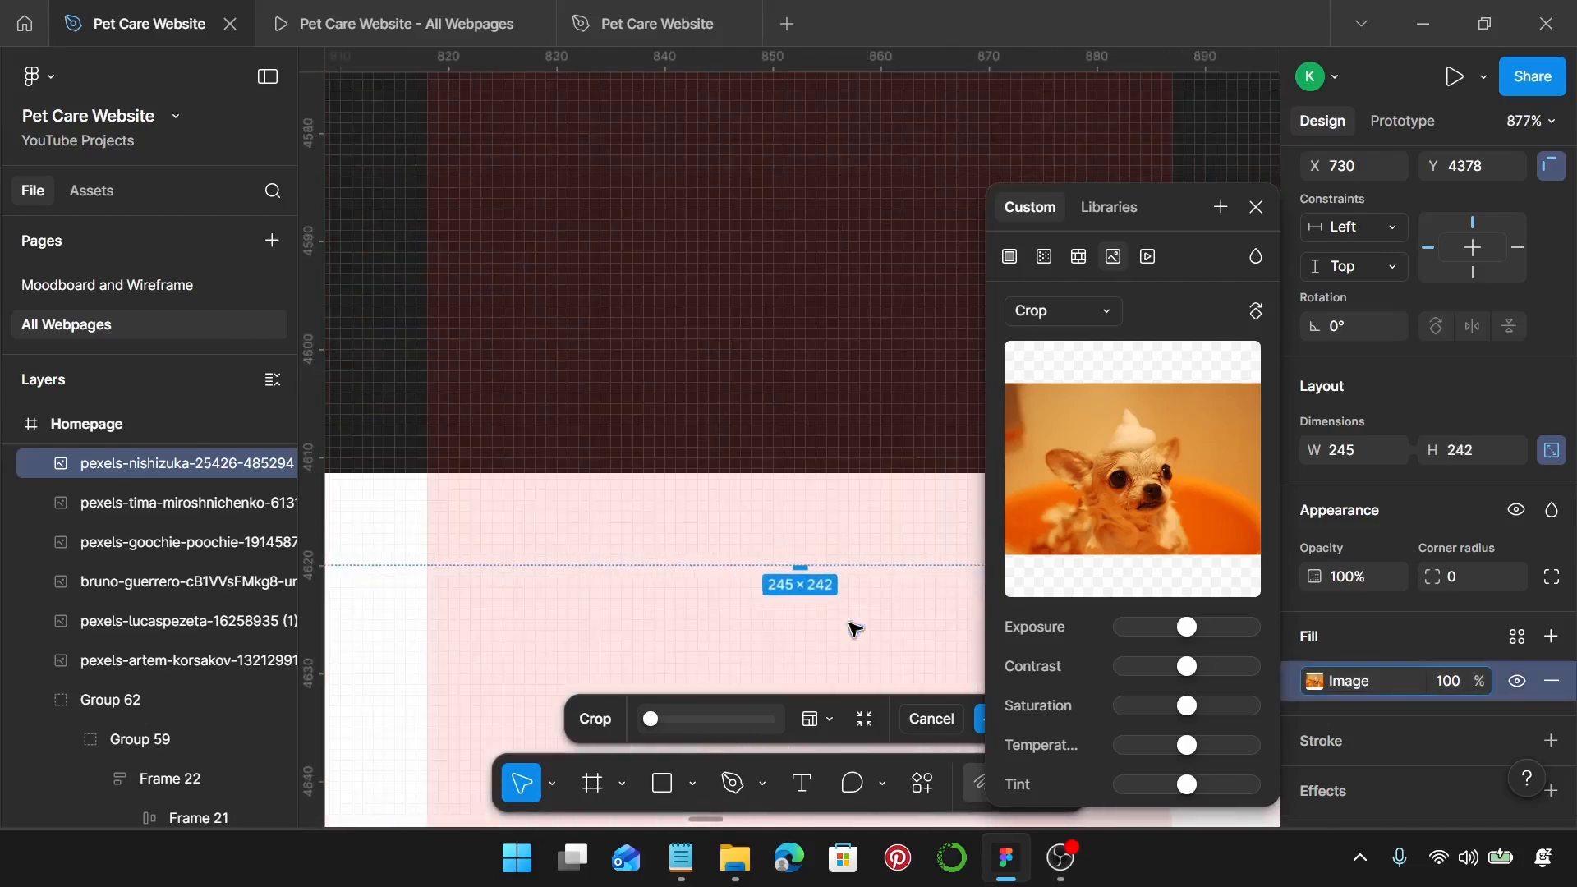
left_click_drag(812, 556, 802, 593)
scroll(802, 595, "down", 15)
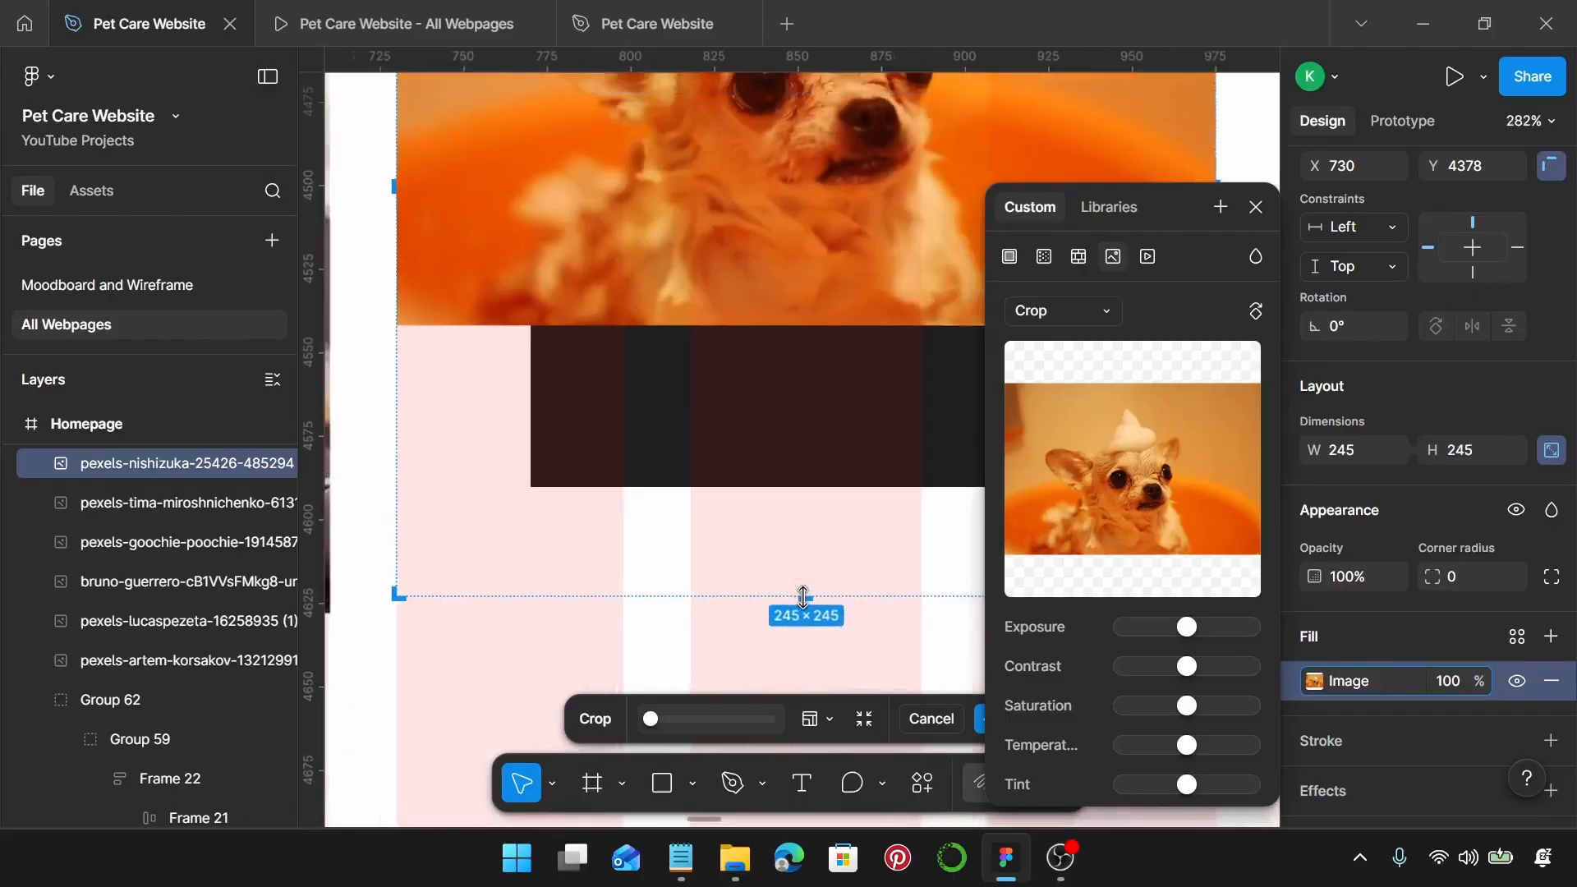
Step: Enlarge the Chihuahua image to the bottom of its crop frame, shift it slightly right and apply the crop
left_click_drag(929, 423, 931, 593)
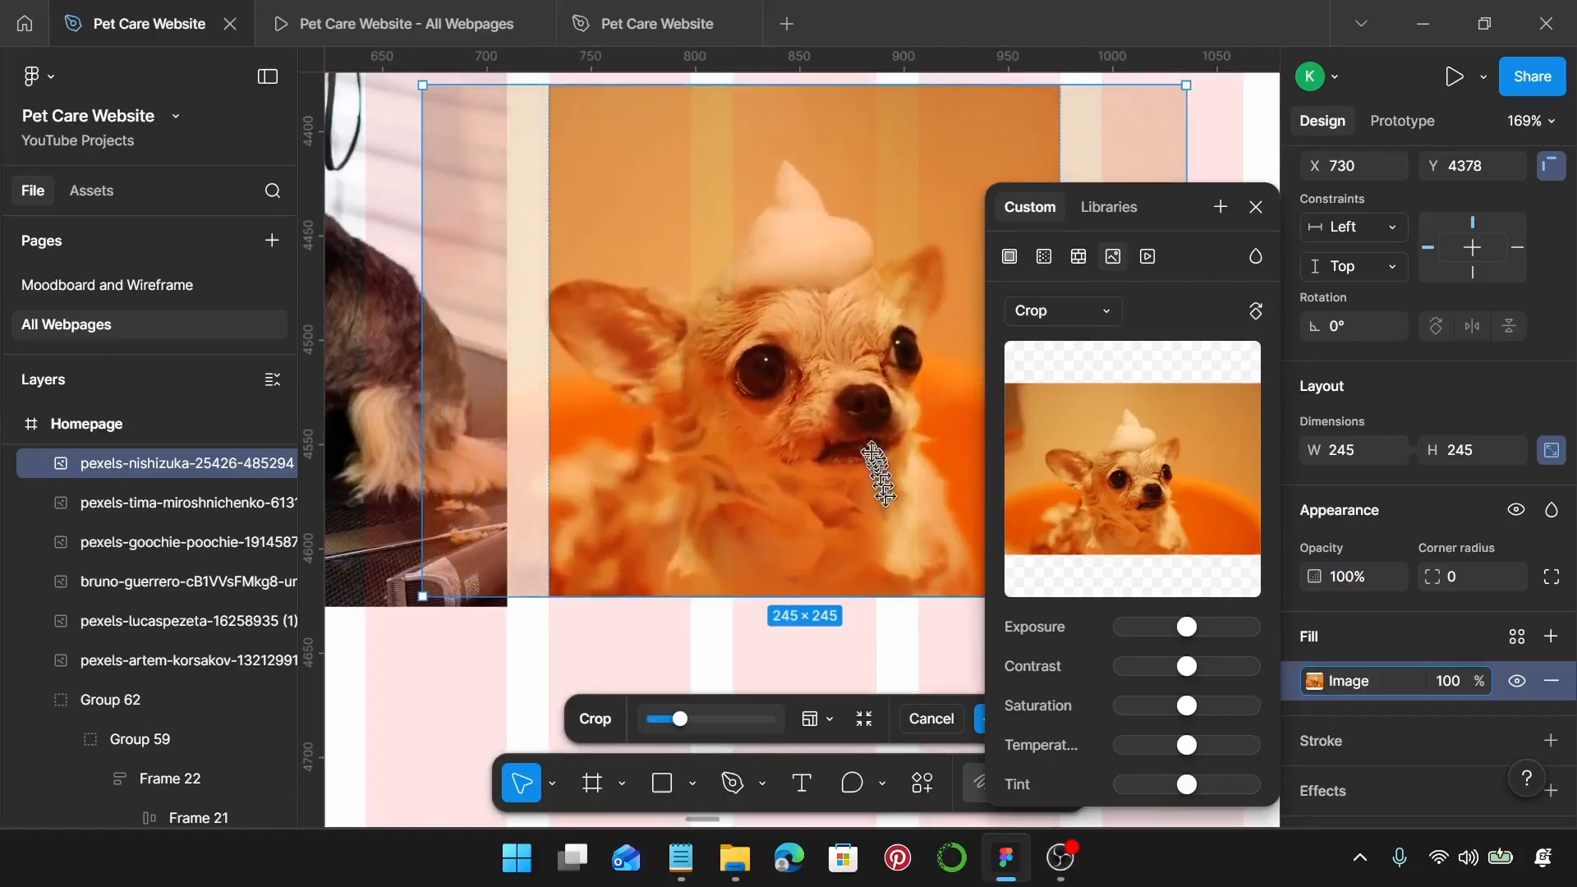
left_click_drag(856, 426, 871, 430)
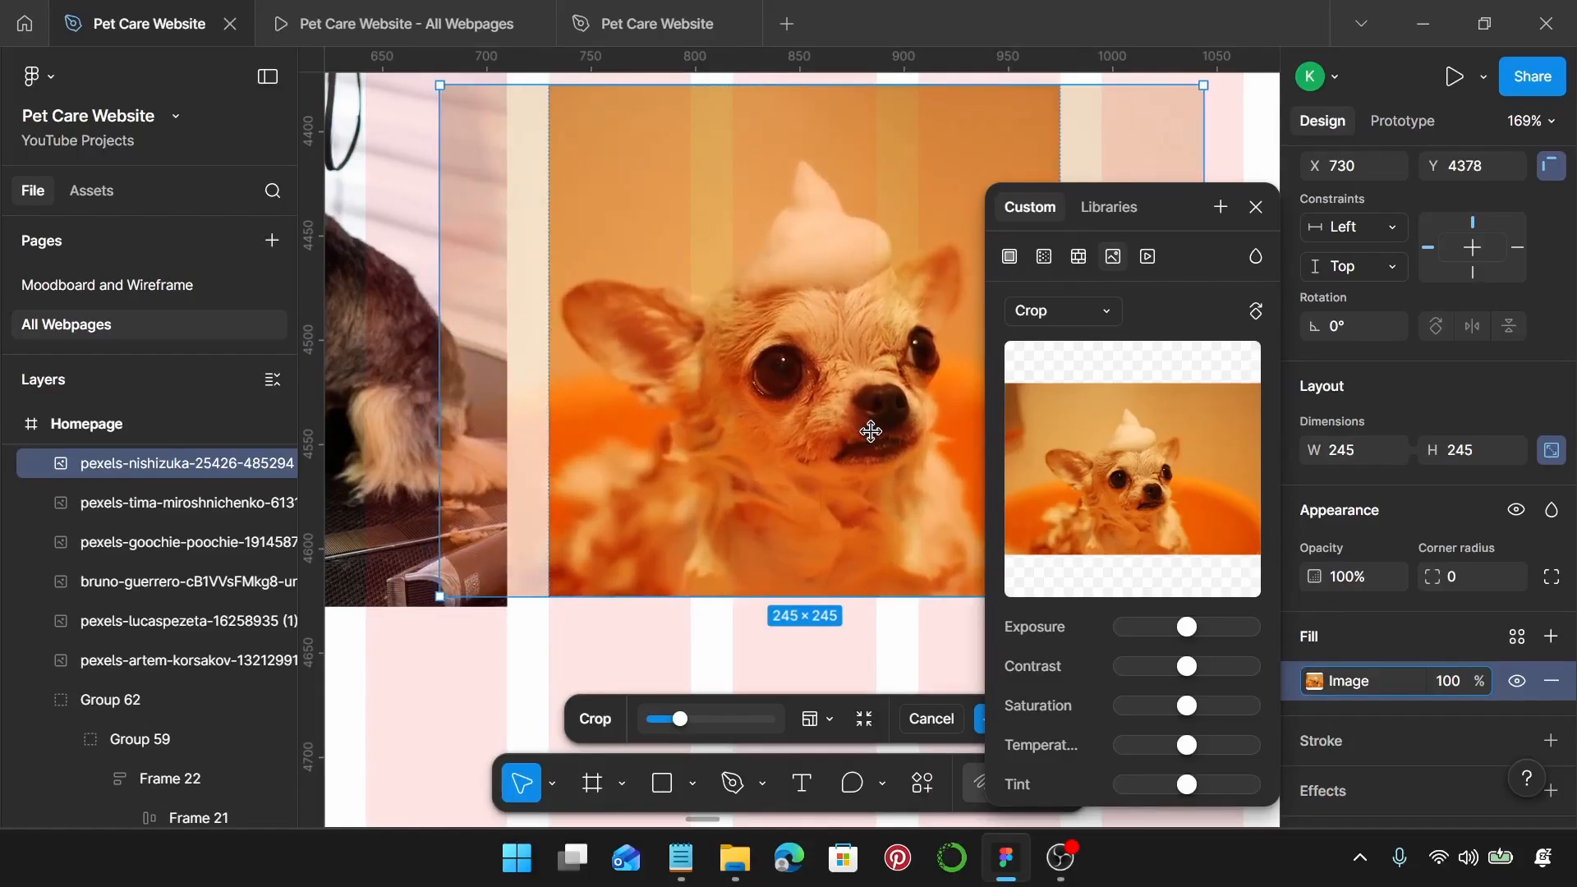
key("Return")
Step: Move the photo of the cat reaching for a brush into the gallery's fourth column and scale it to 245 × 164
scroll(872, 433, "down", 6)
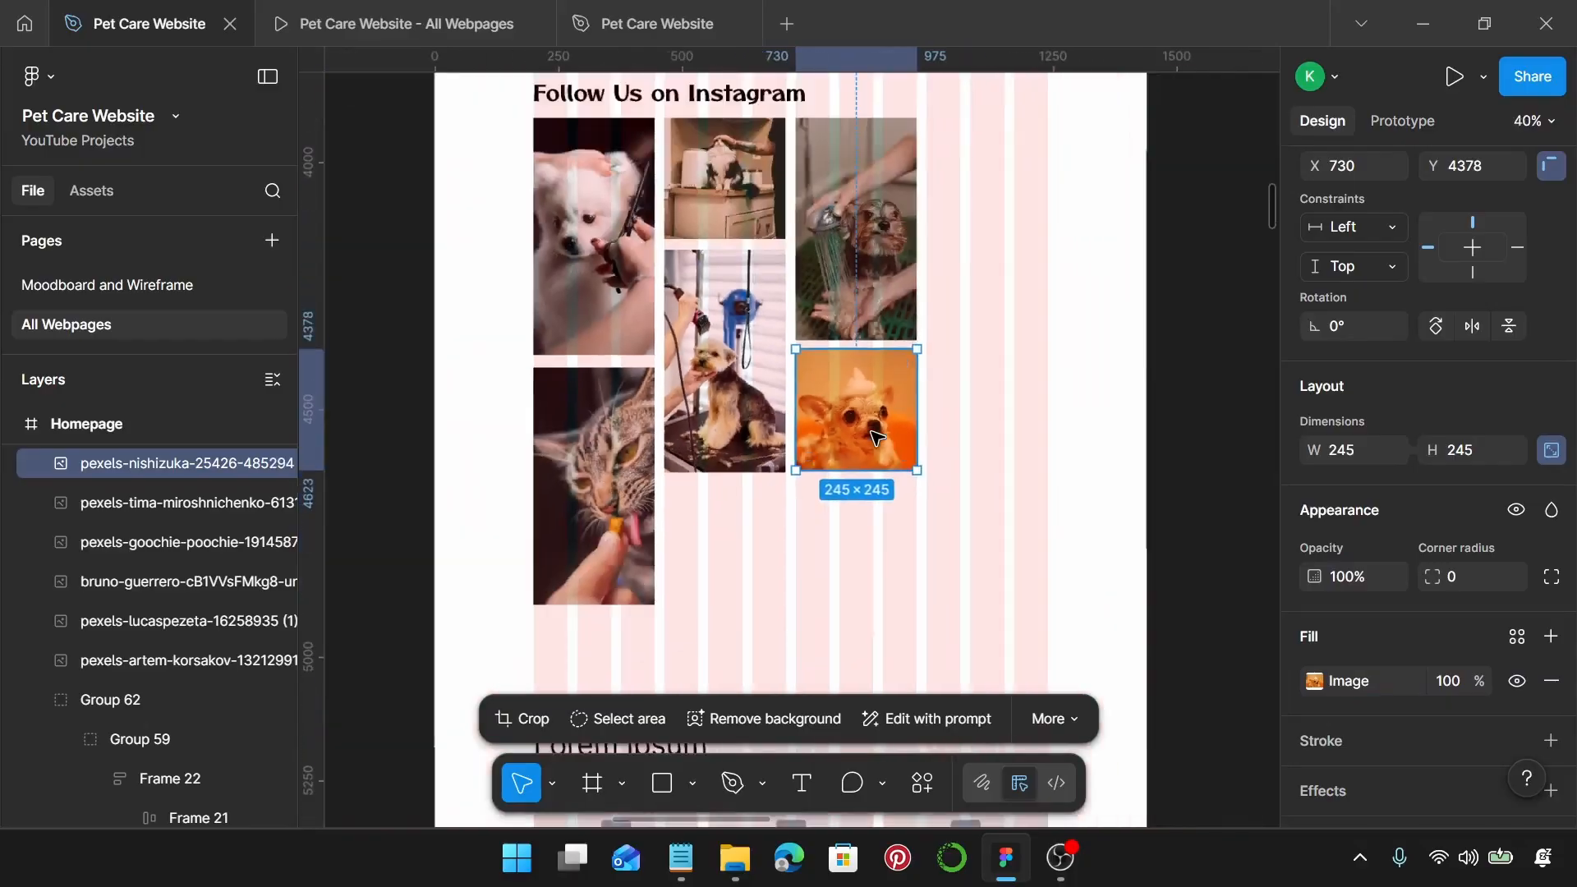
scroll(872, 435, "down", 1)
scroll(872, 436, "down", 2)
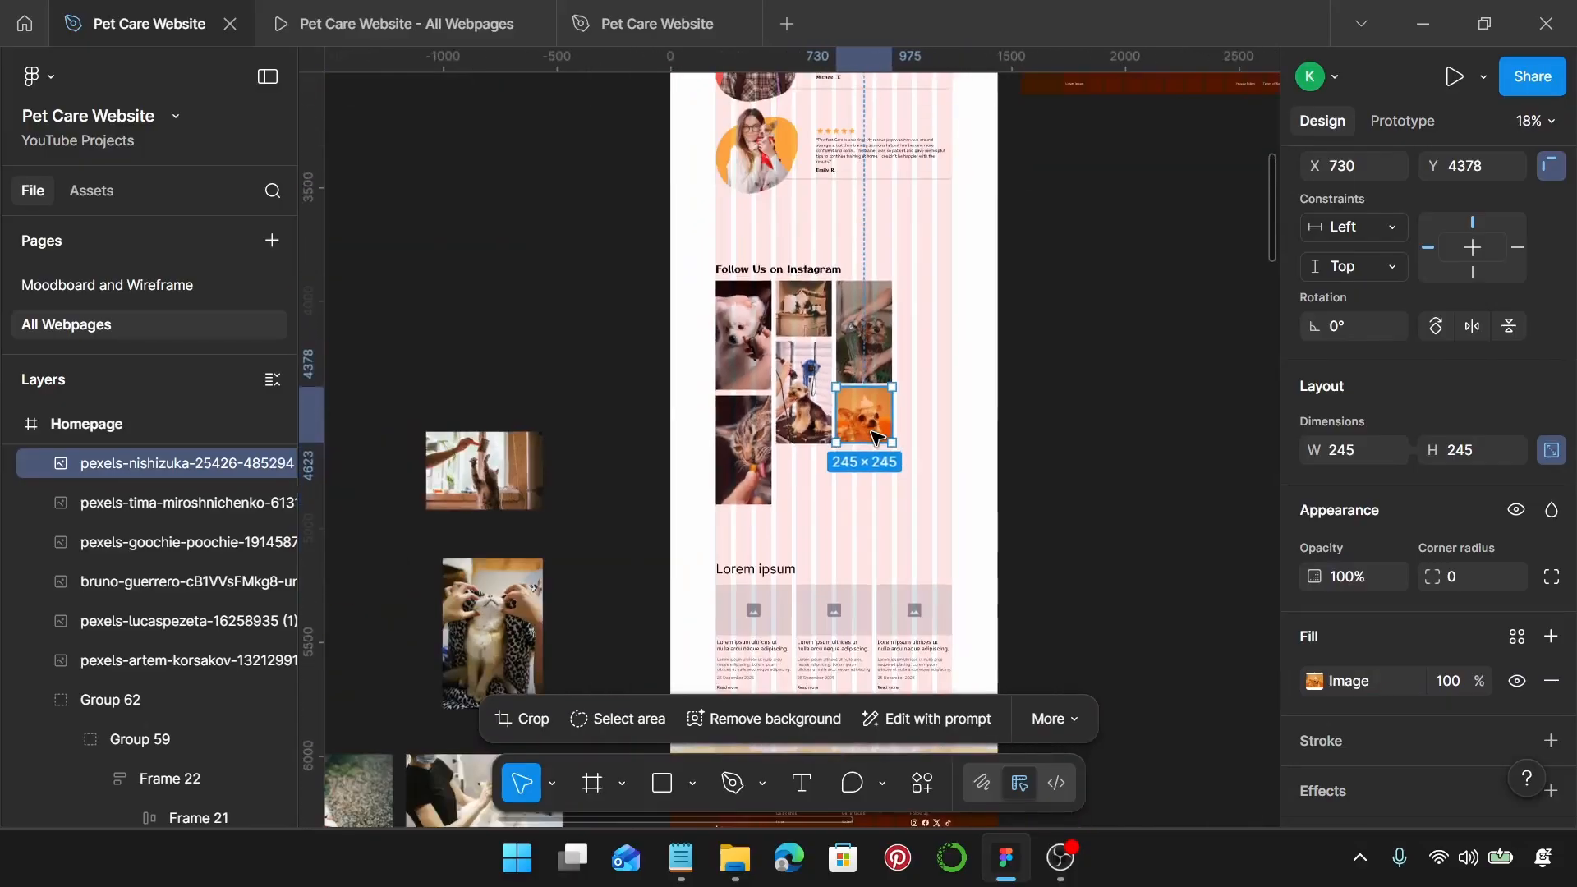
left_click_drag(483, 472, 928, 267)
scroll(948, 284, "up", 5)
left_click_drag(689, 294, 806, 289)
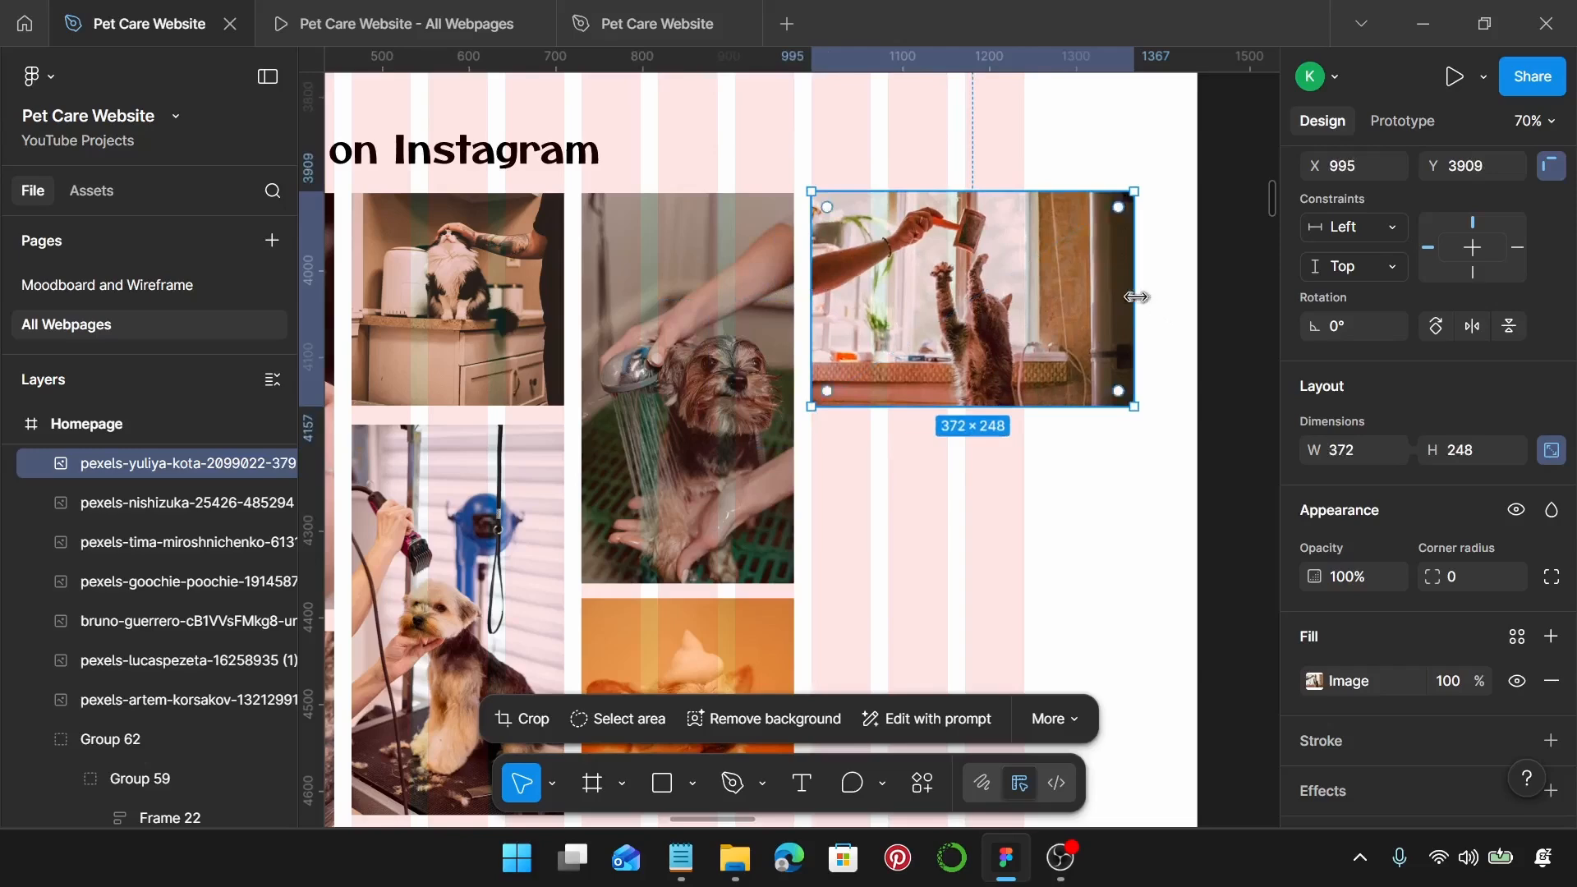
left_click_drag(1137, 296, 1026, 302)
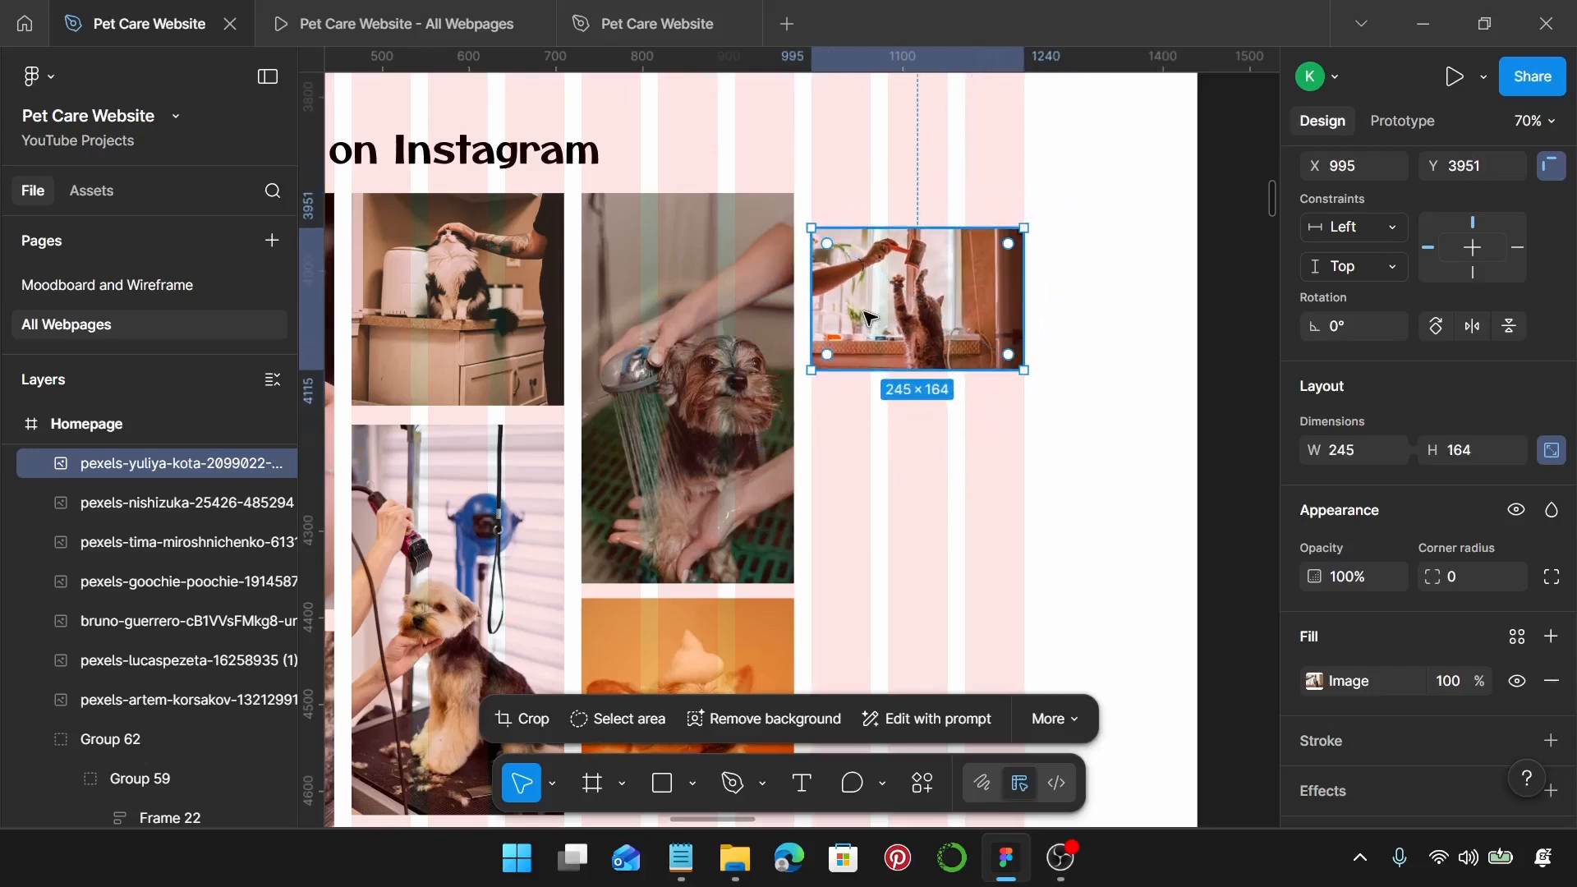
Step: Extend the reaching cat photo's crop frame downward to make it 245 × 245
double_click(975, 353)
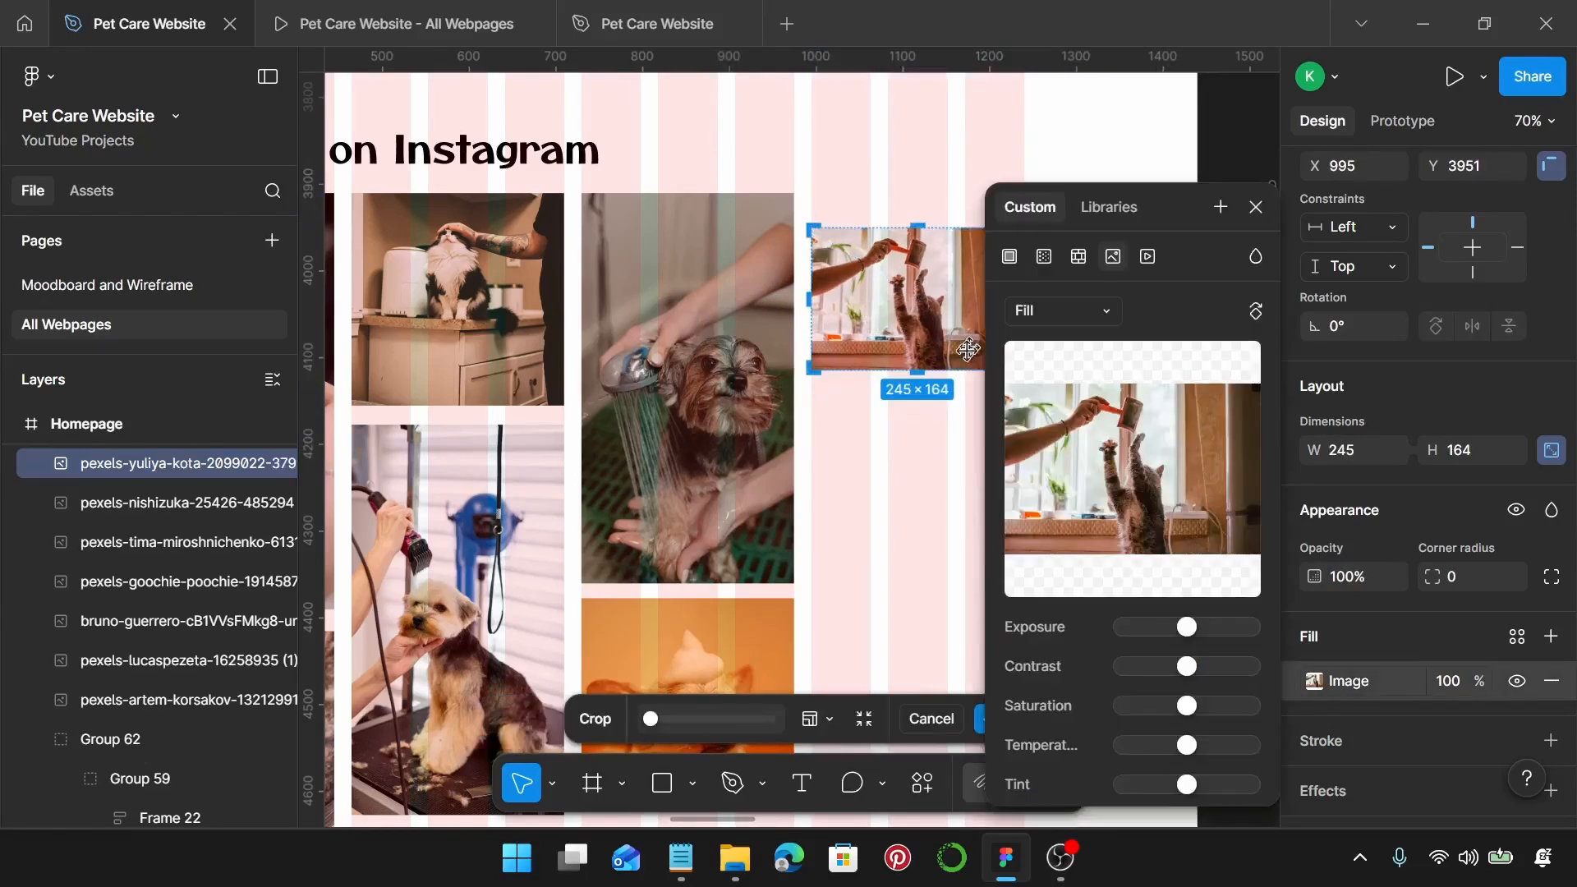
scroll(952, 365, "up", 10)
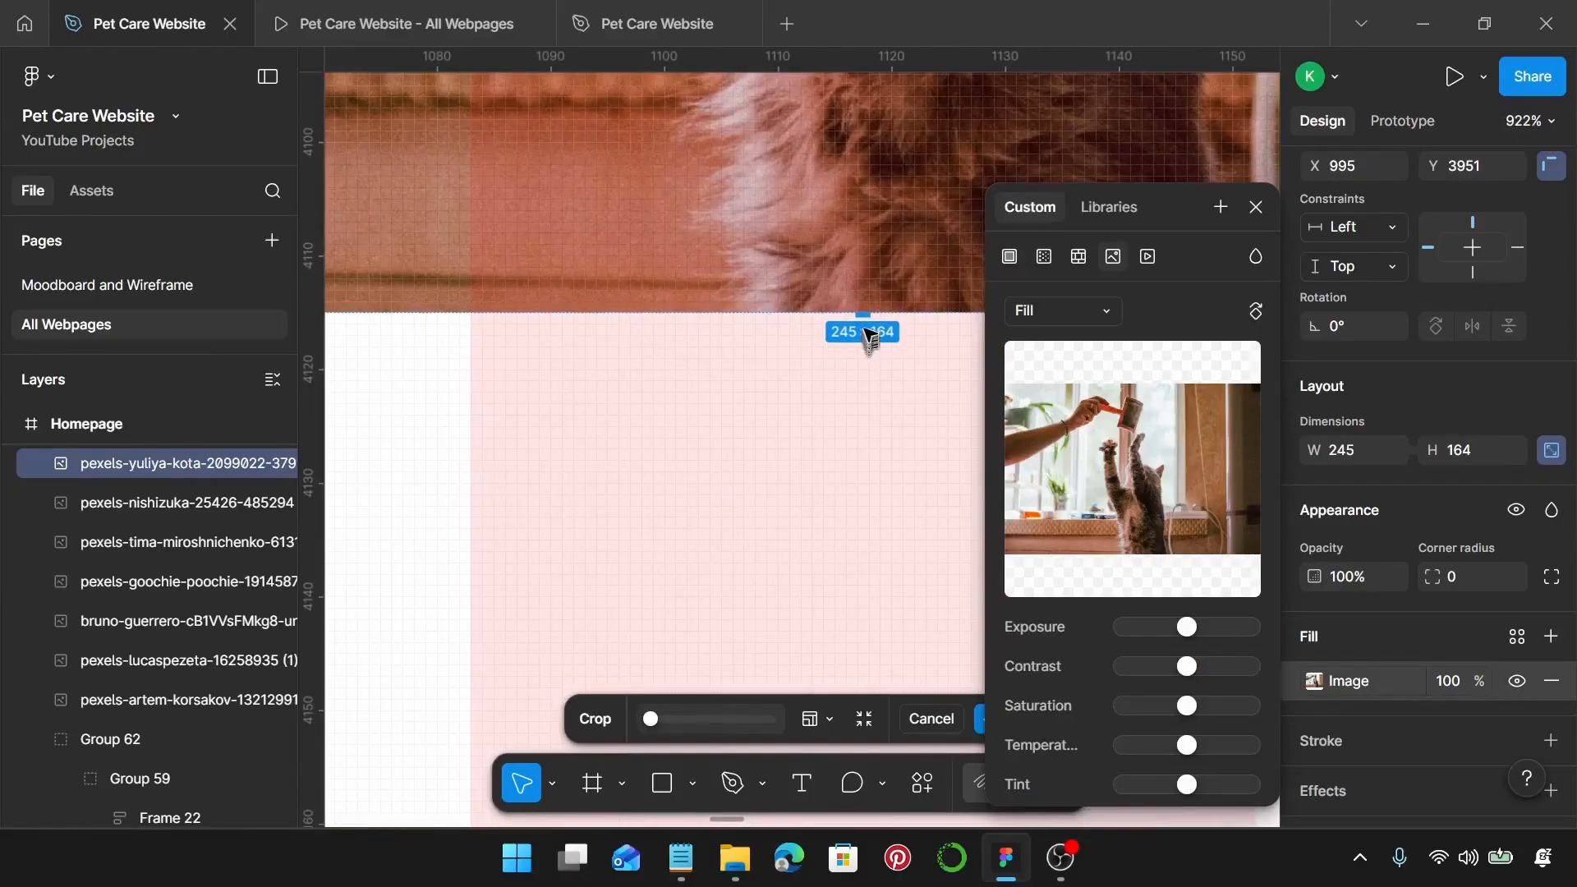
left_click_drag(864, 315, 876, 578)
scroll(875, 579, "down", 5)
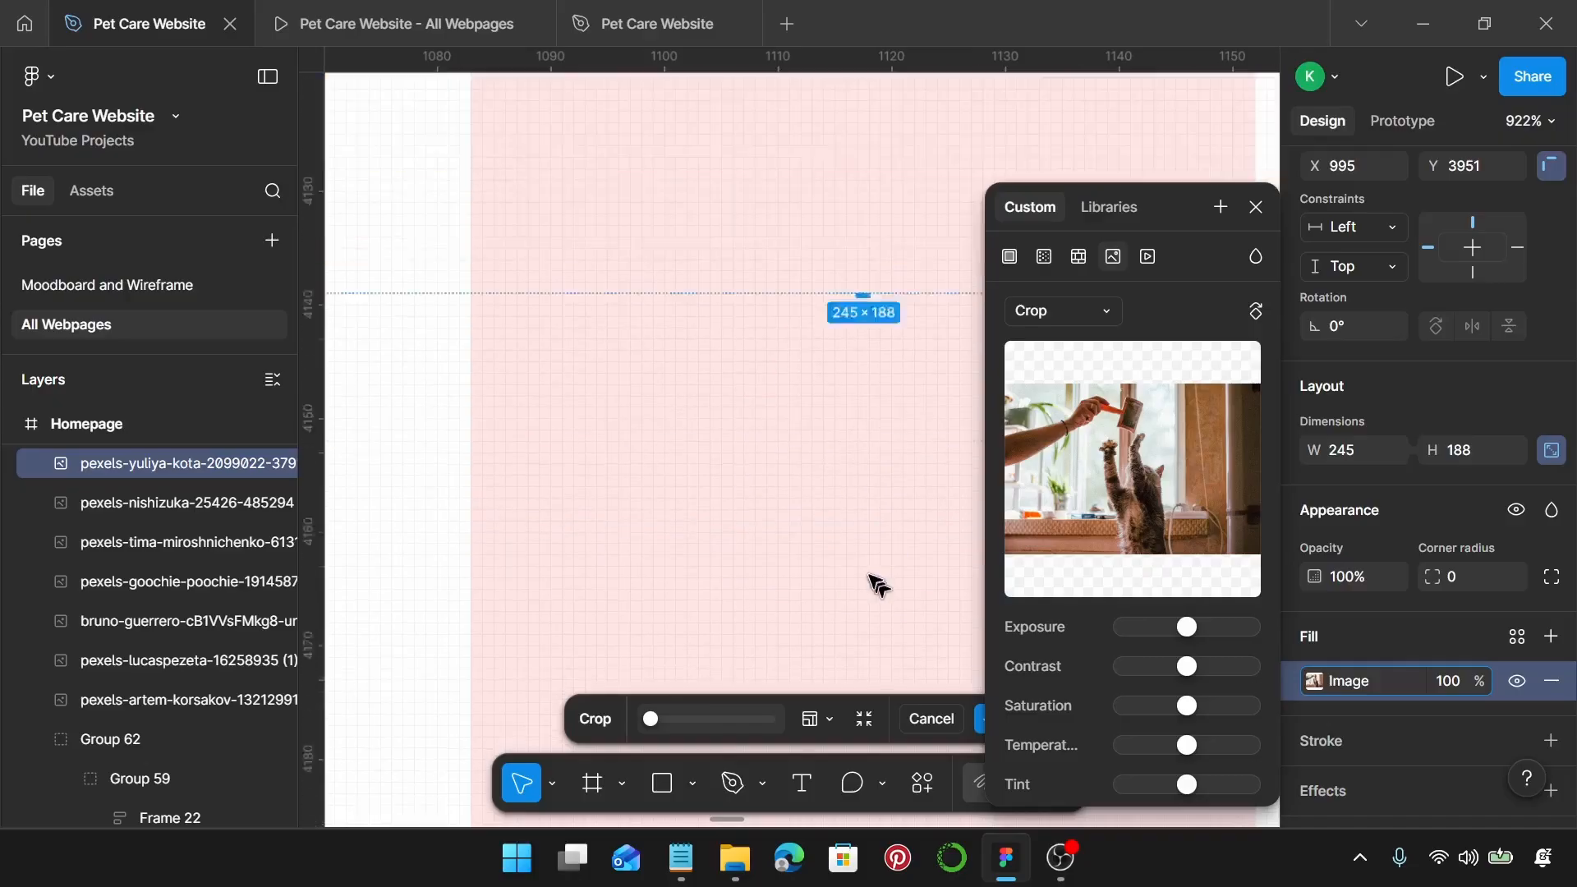
left_click_drag(861, 146, 862, 576)
scroll(863, 575, "down", 5)
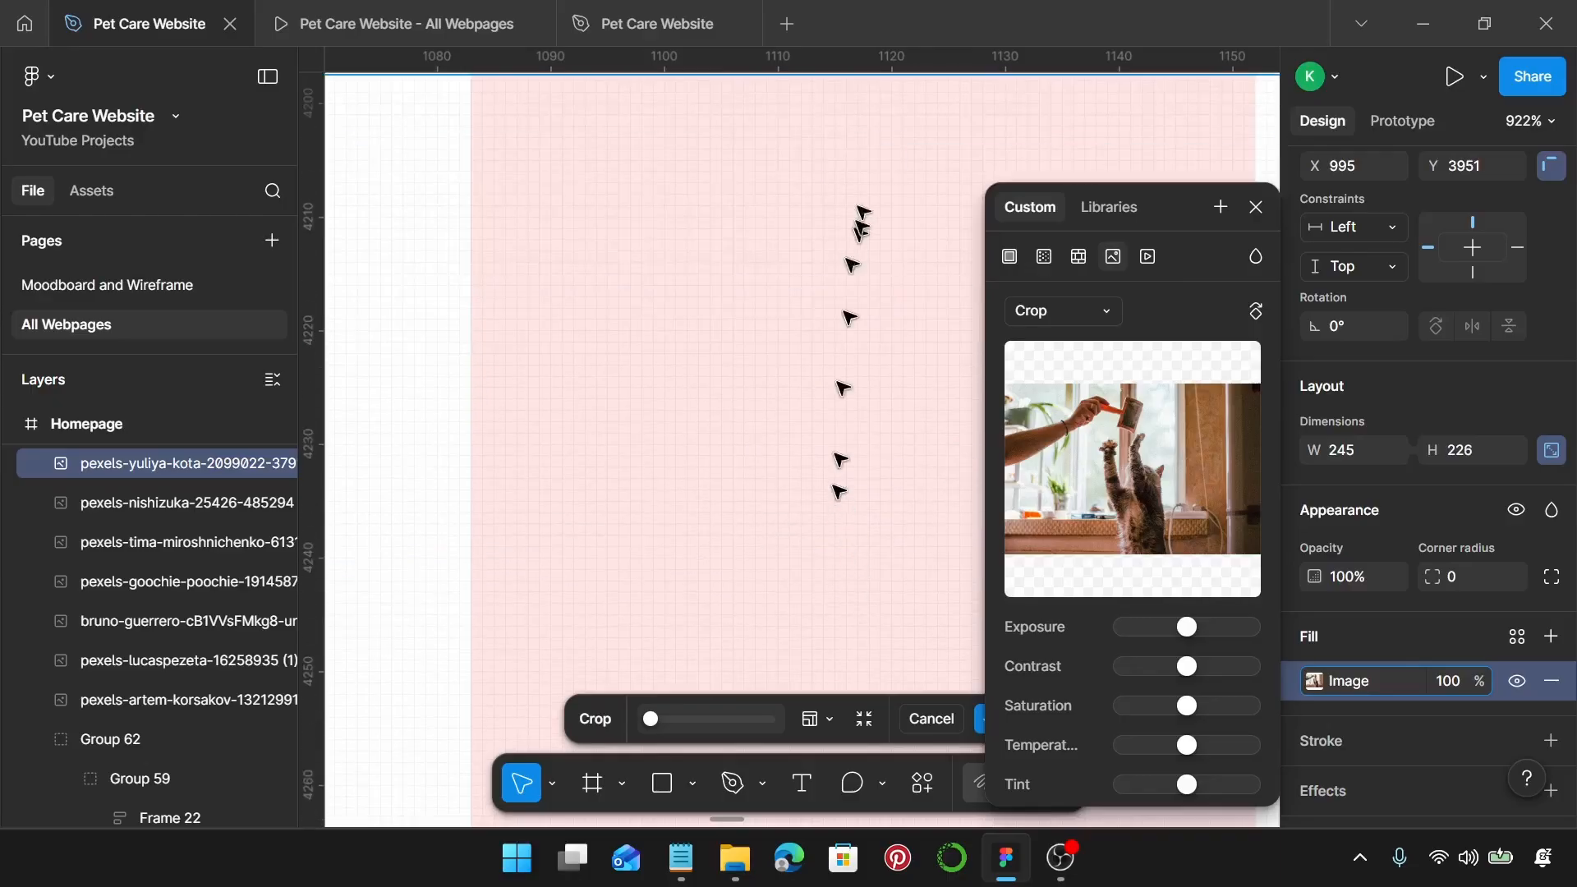
left_click_drag(875, 131, 863, 321)
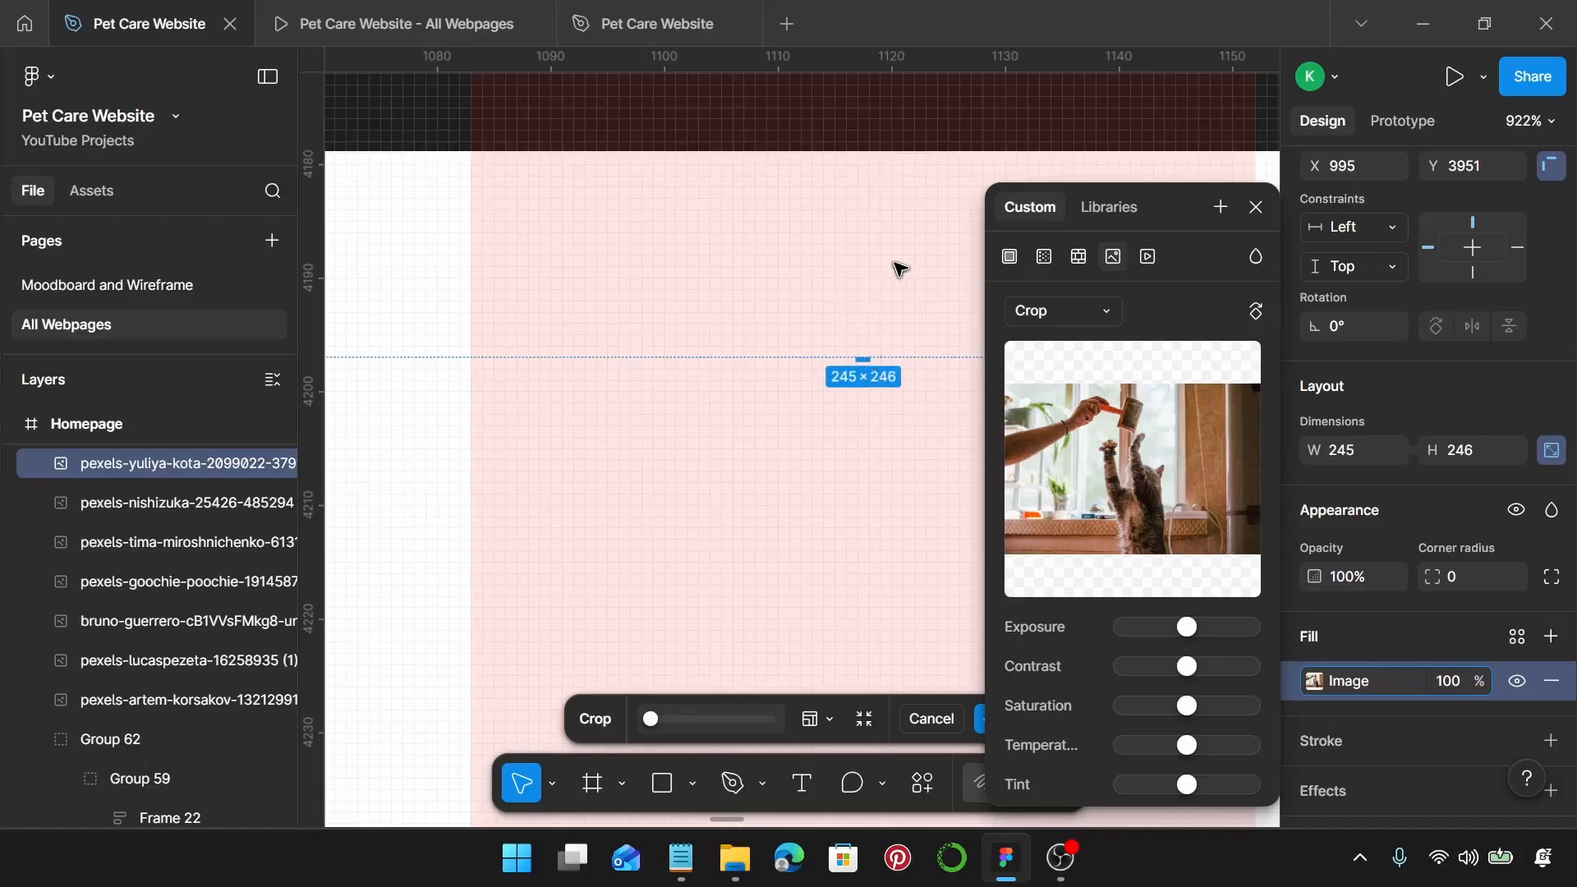
left_click_drag(862, 357, 863, 345)
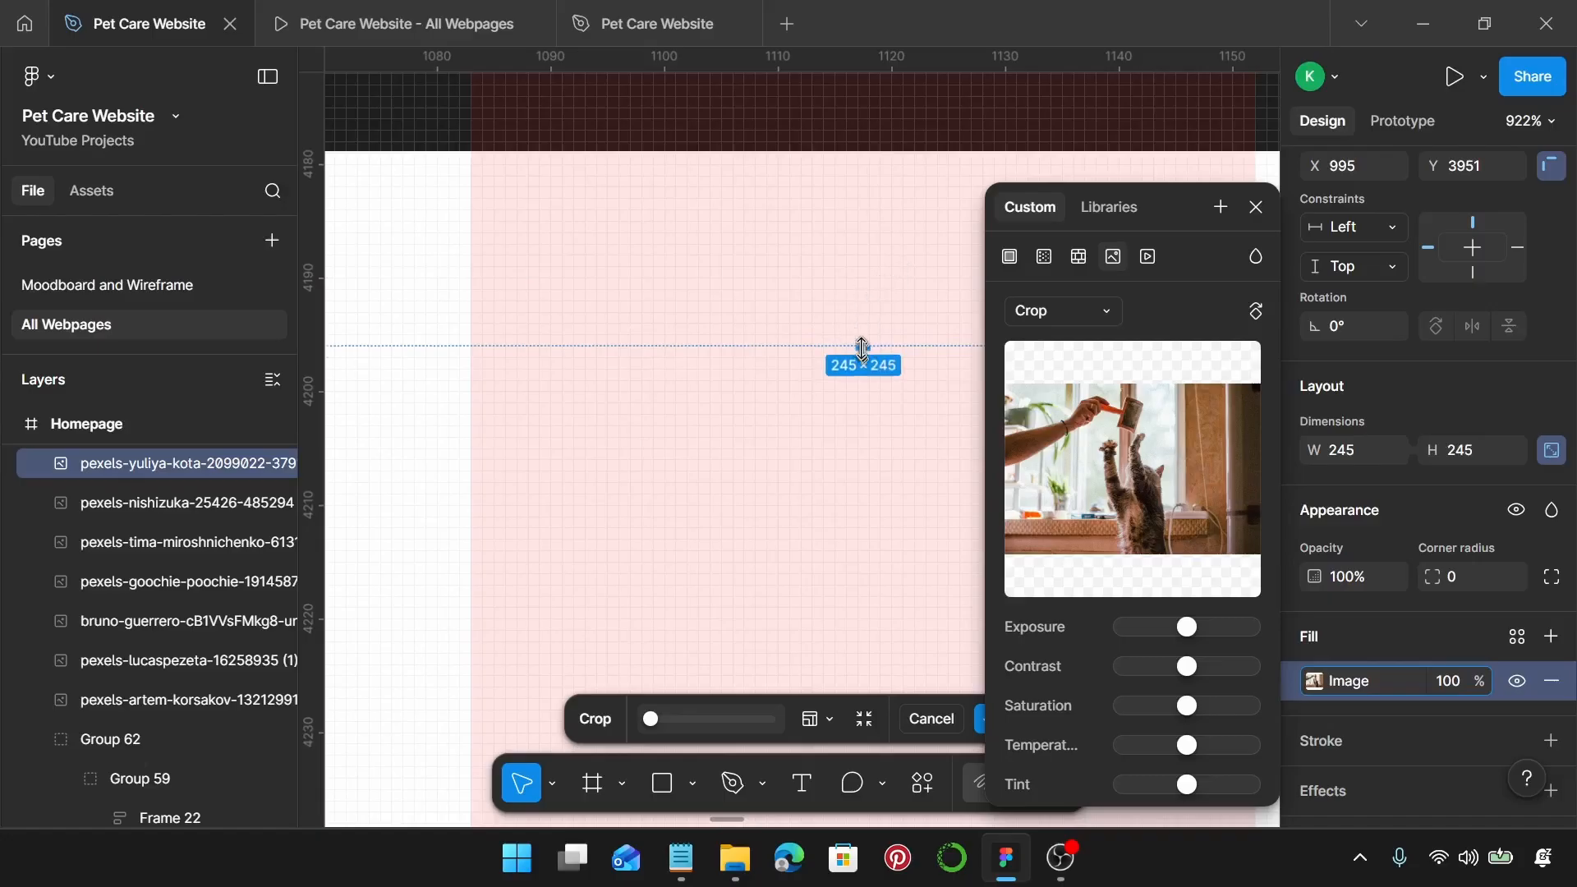
Step: Enlarge and recentre the reaching cat image within its square crop, and align the cropped photo with the gallery's top edge
scroll(861, 346, "down", 5)
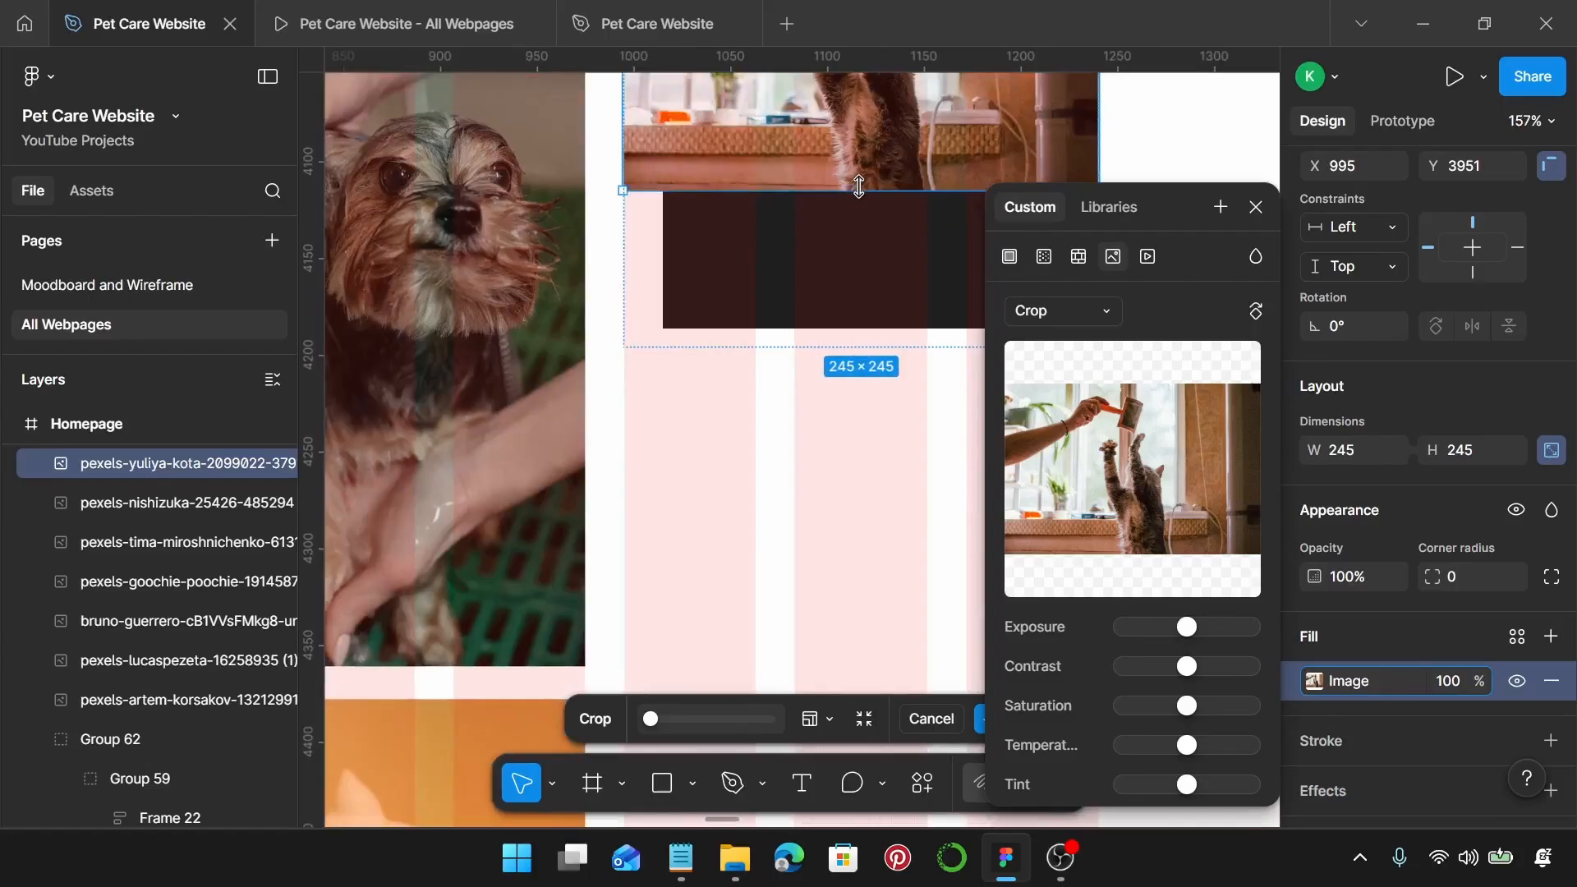
left_click_drag(859, 188, 880, 344)
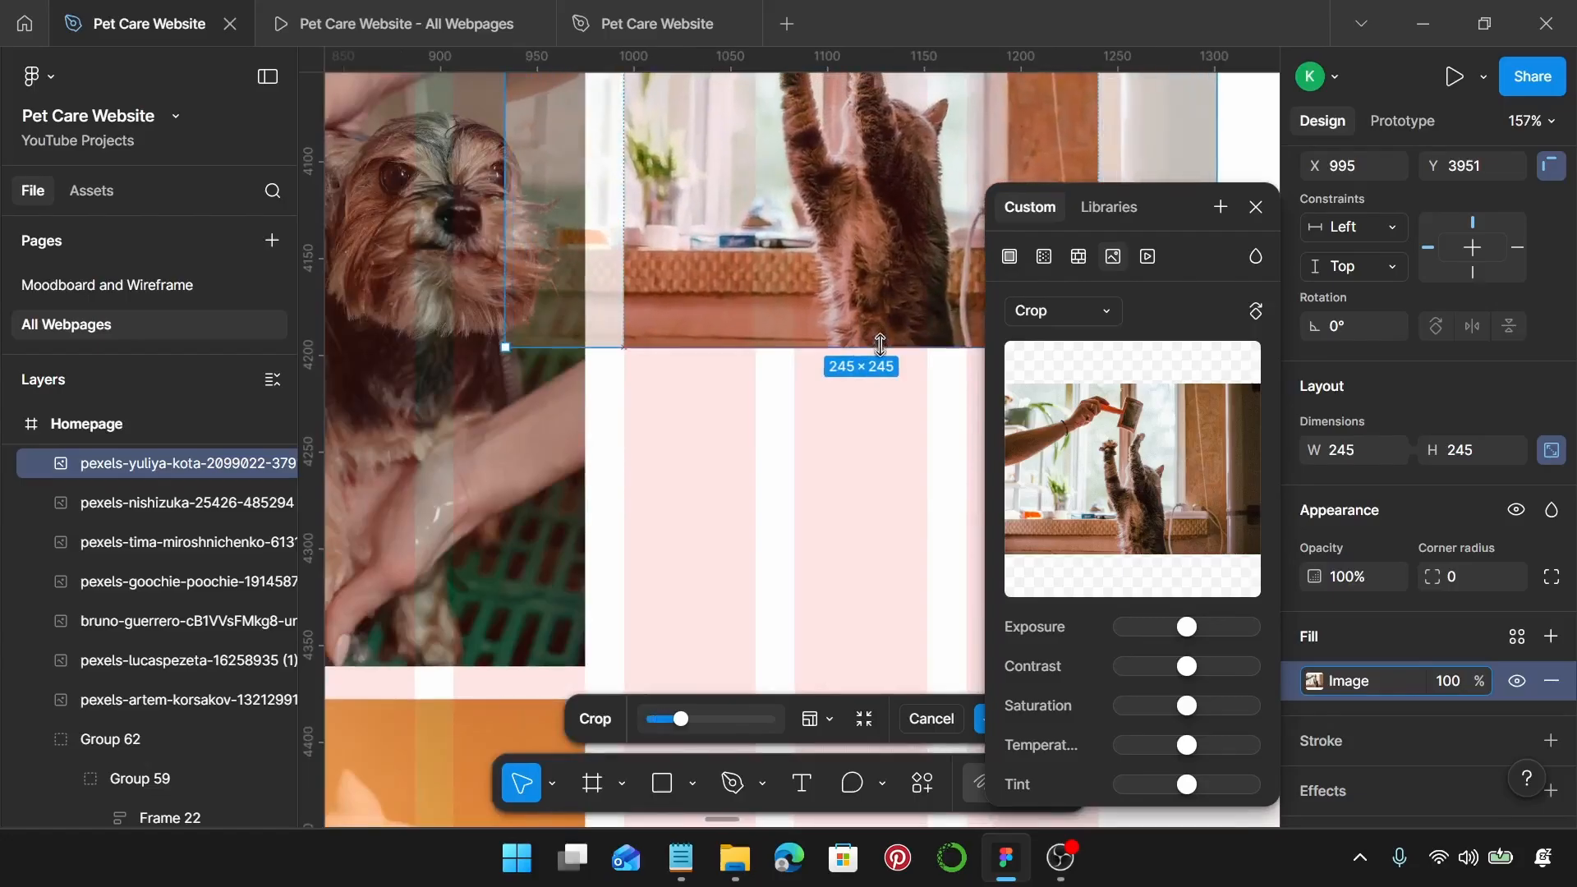
scroll(876, 339, "down", 4)
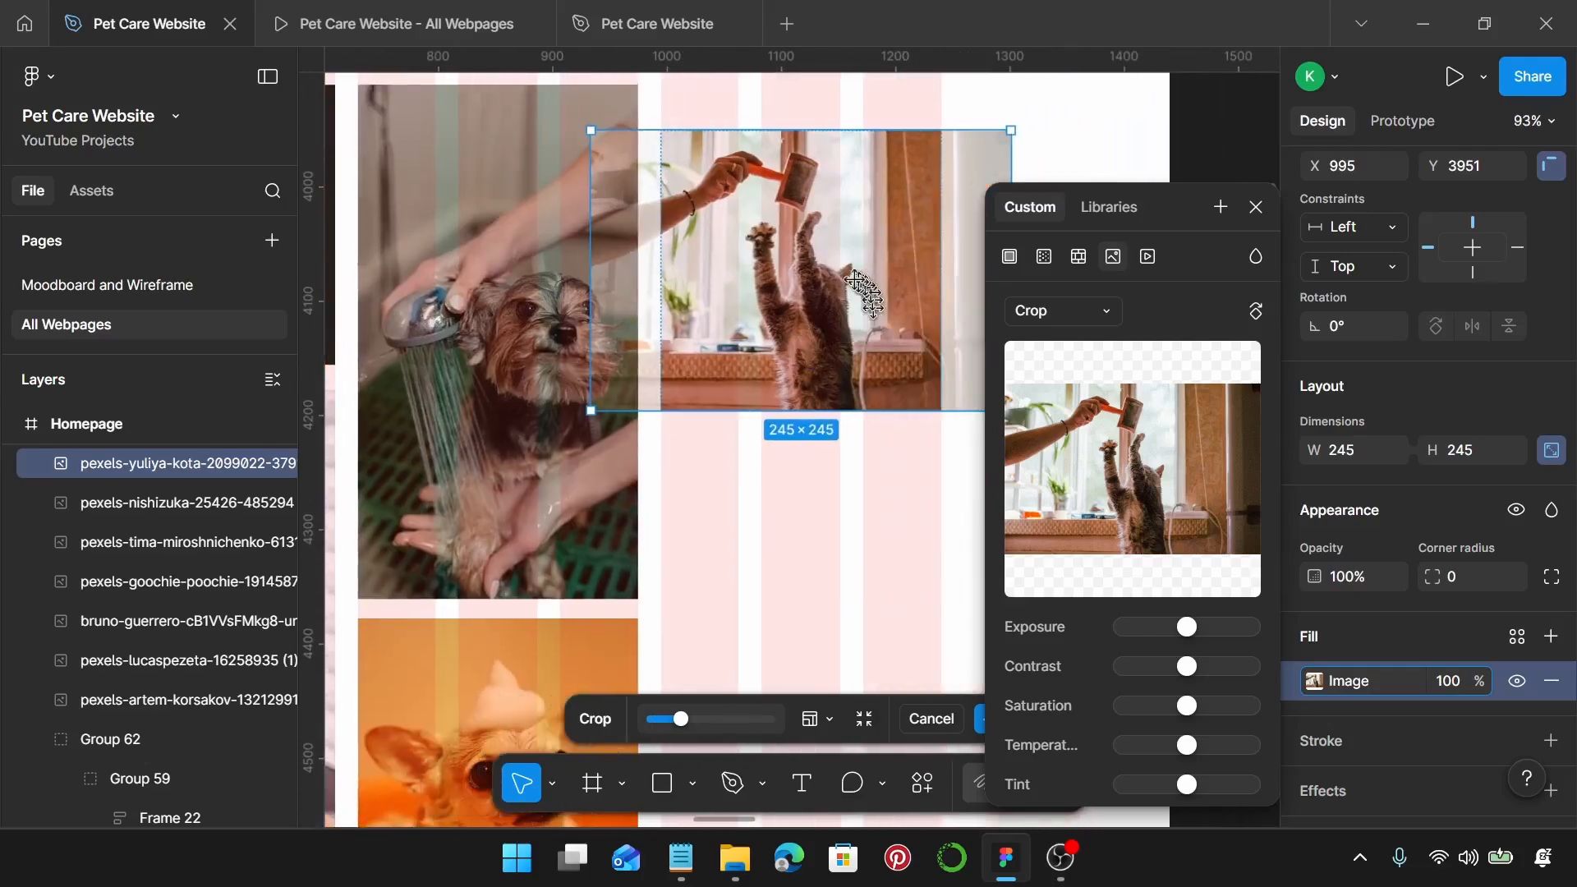
left_click_drag(819, 261, 830, 260)
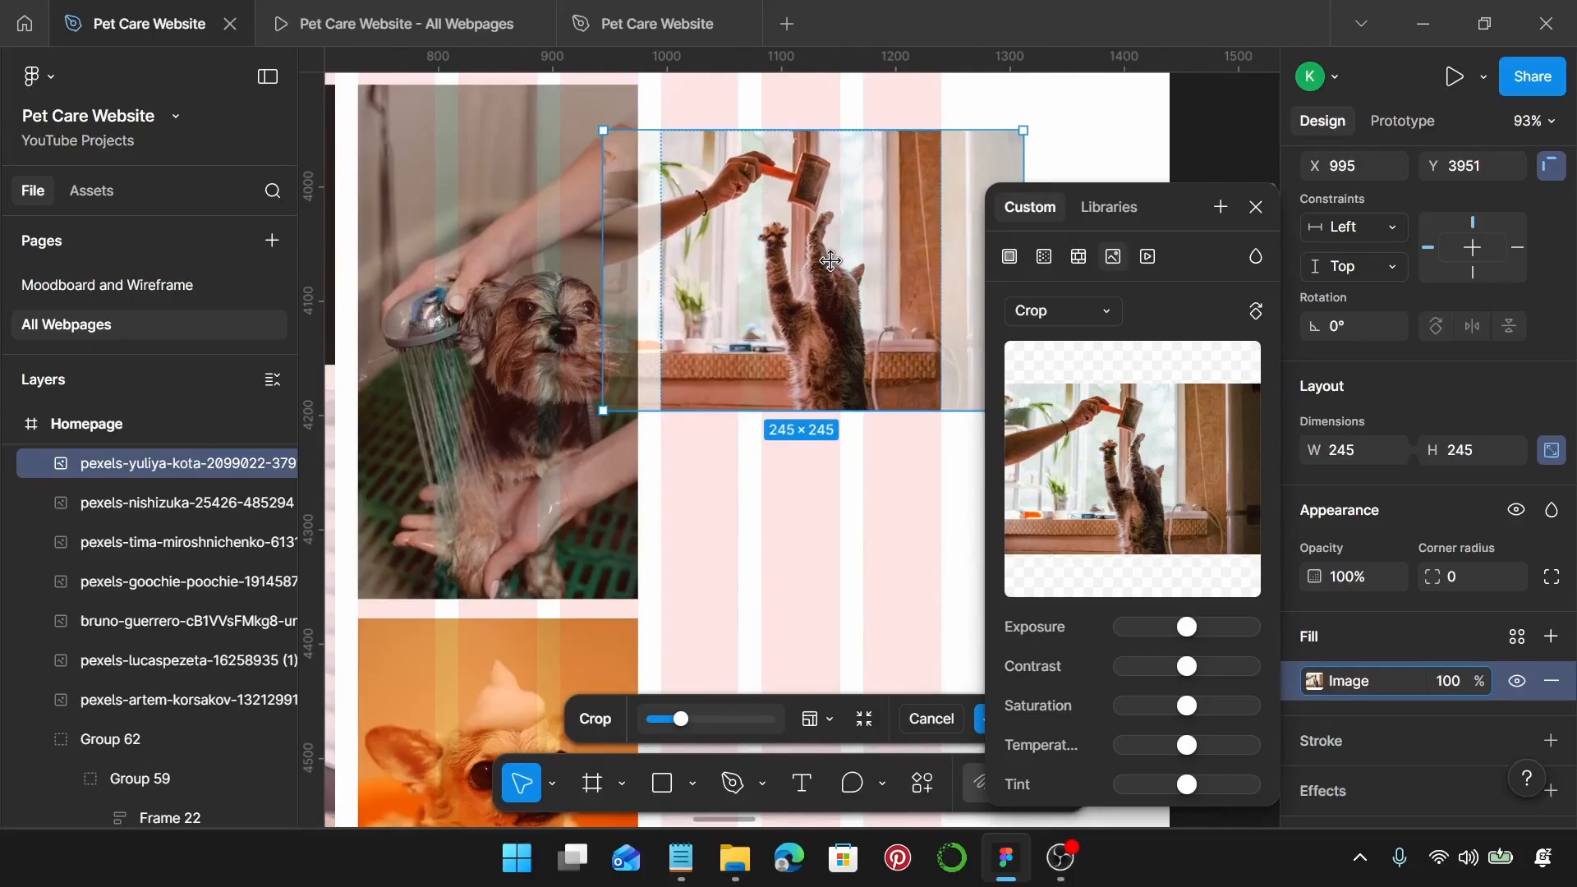
key("Return")
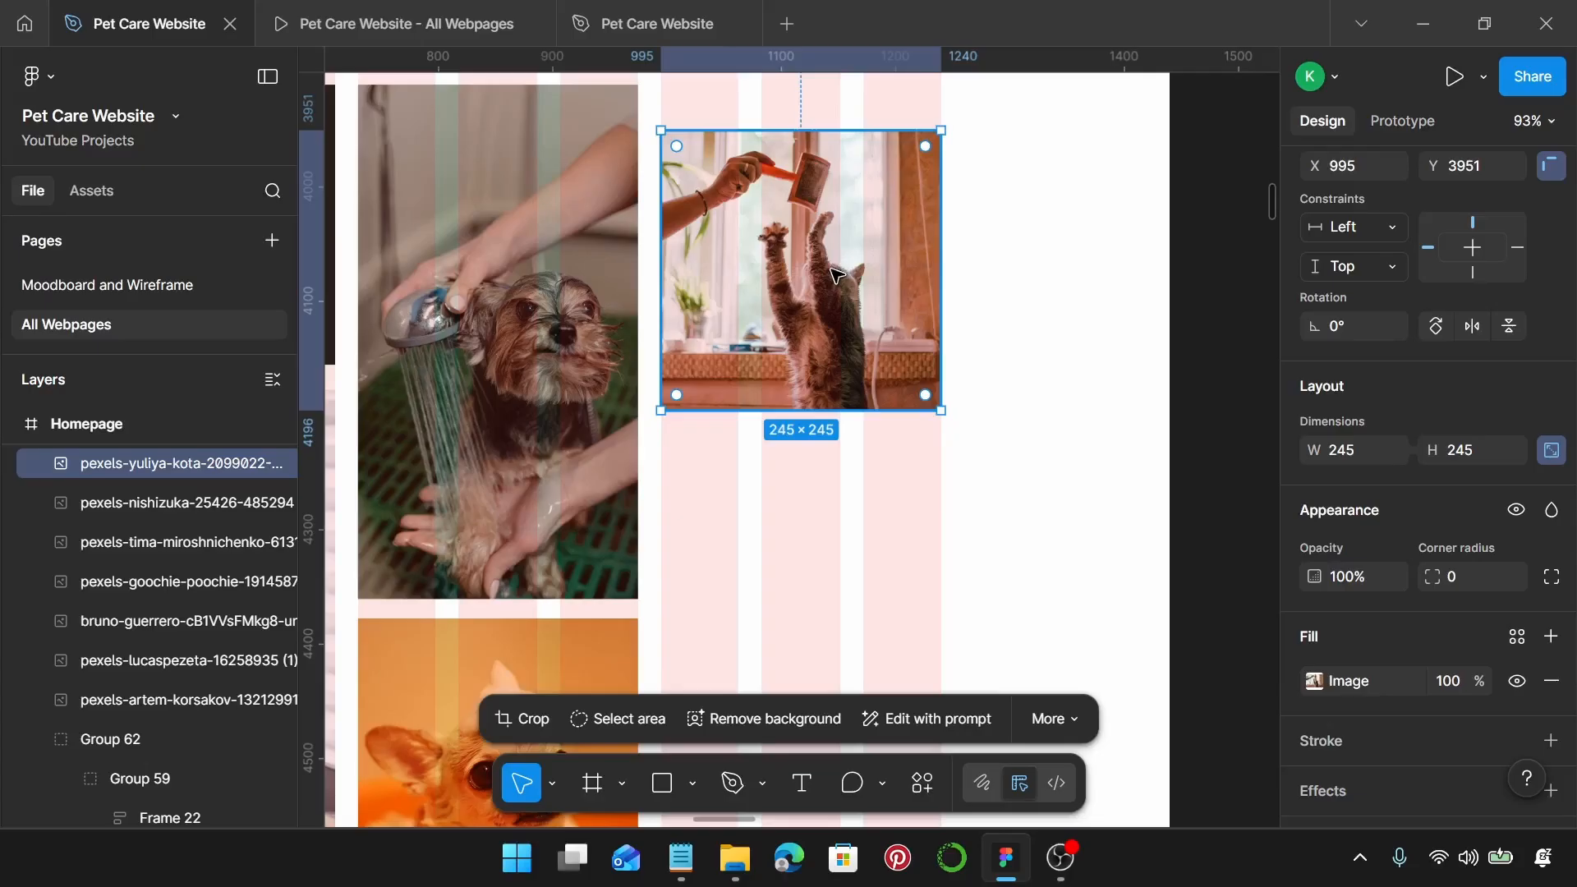
scroll(833, 229, "down", 3)
left_click_drag(829, 245, 827, 221)
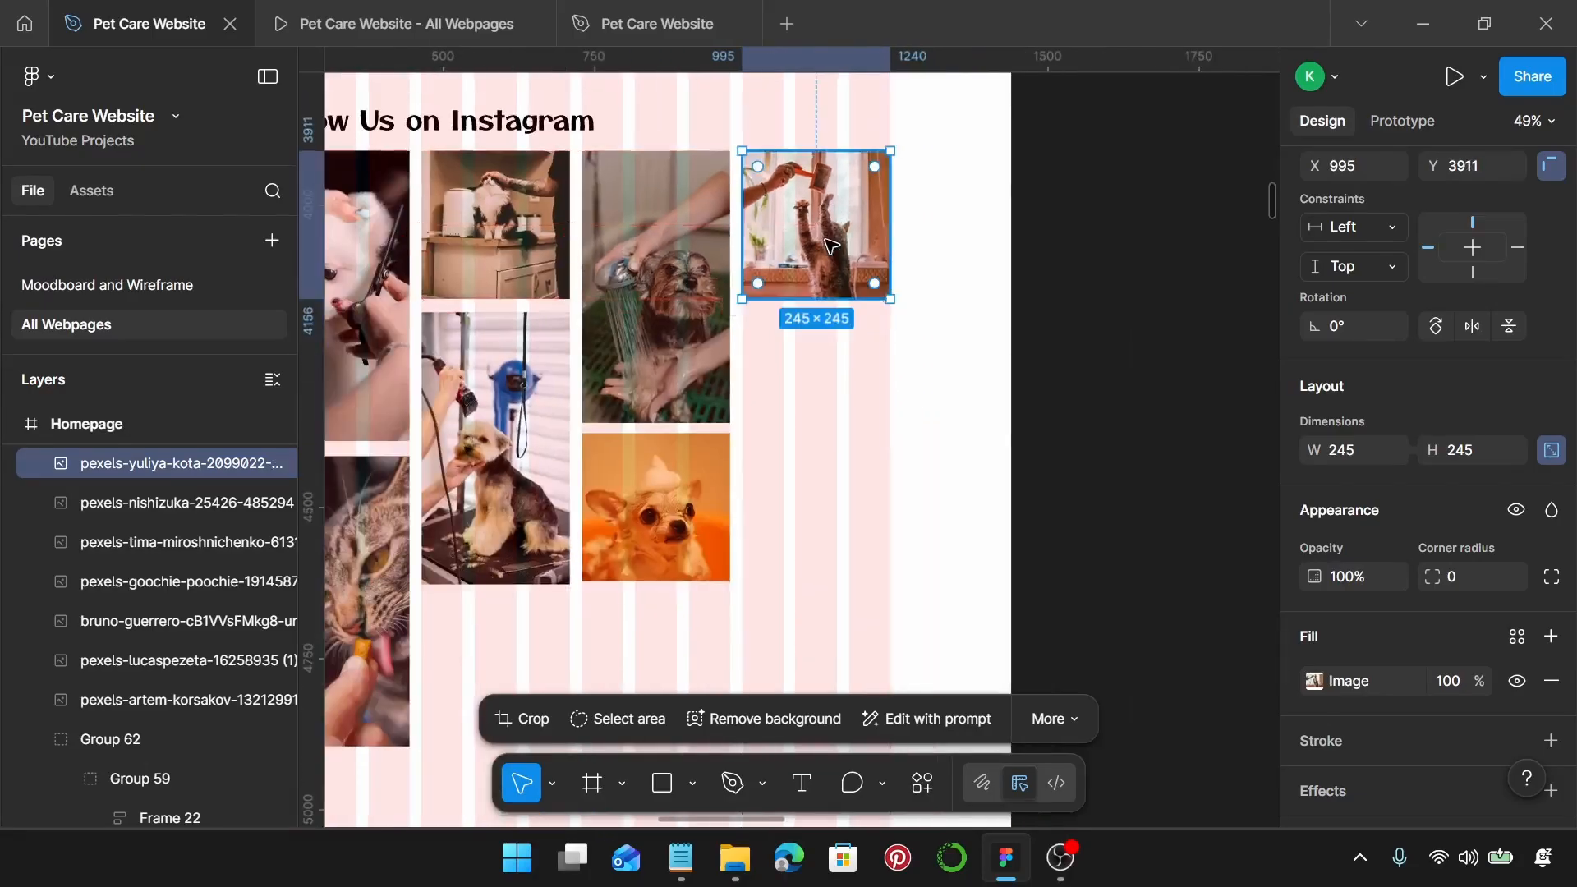
Step: Move the photo of the cat with its face held by two hands into the fourth column and scale it to 245 × 367
scroll(827, 221, "down", 2)
scroll(811, 279, "down", 3)
scroll(799, 326, "left", 4)
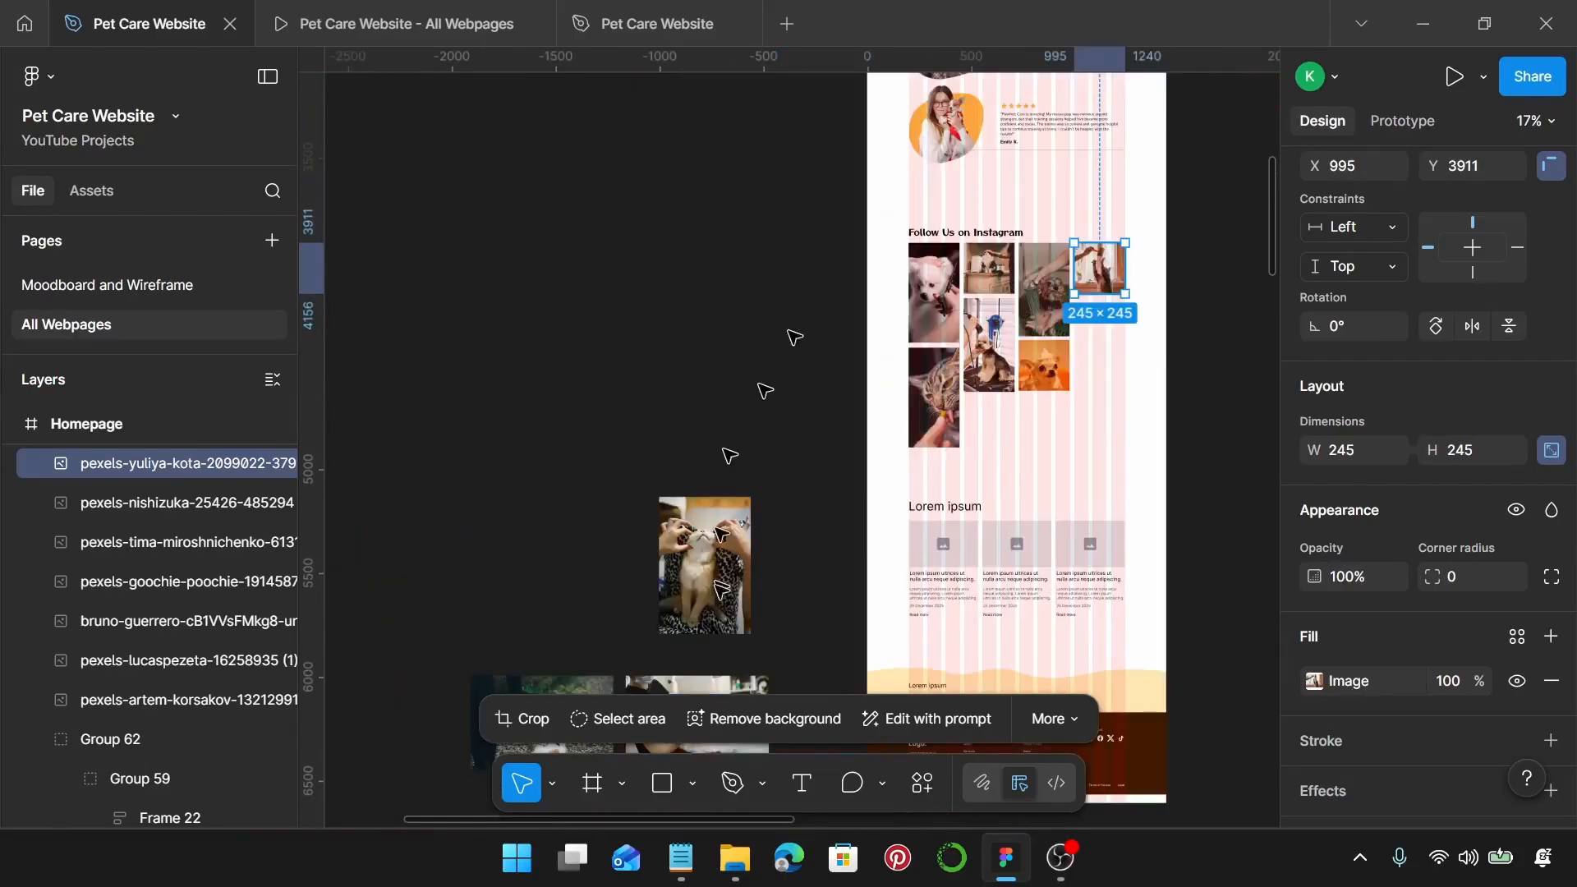
left_click_drag(716, 583, 1072, 345)
scroll(989, 353, "up", 5)
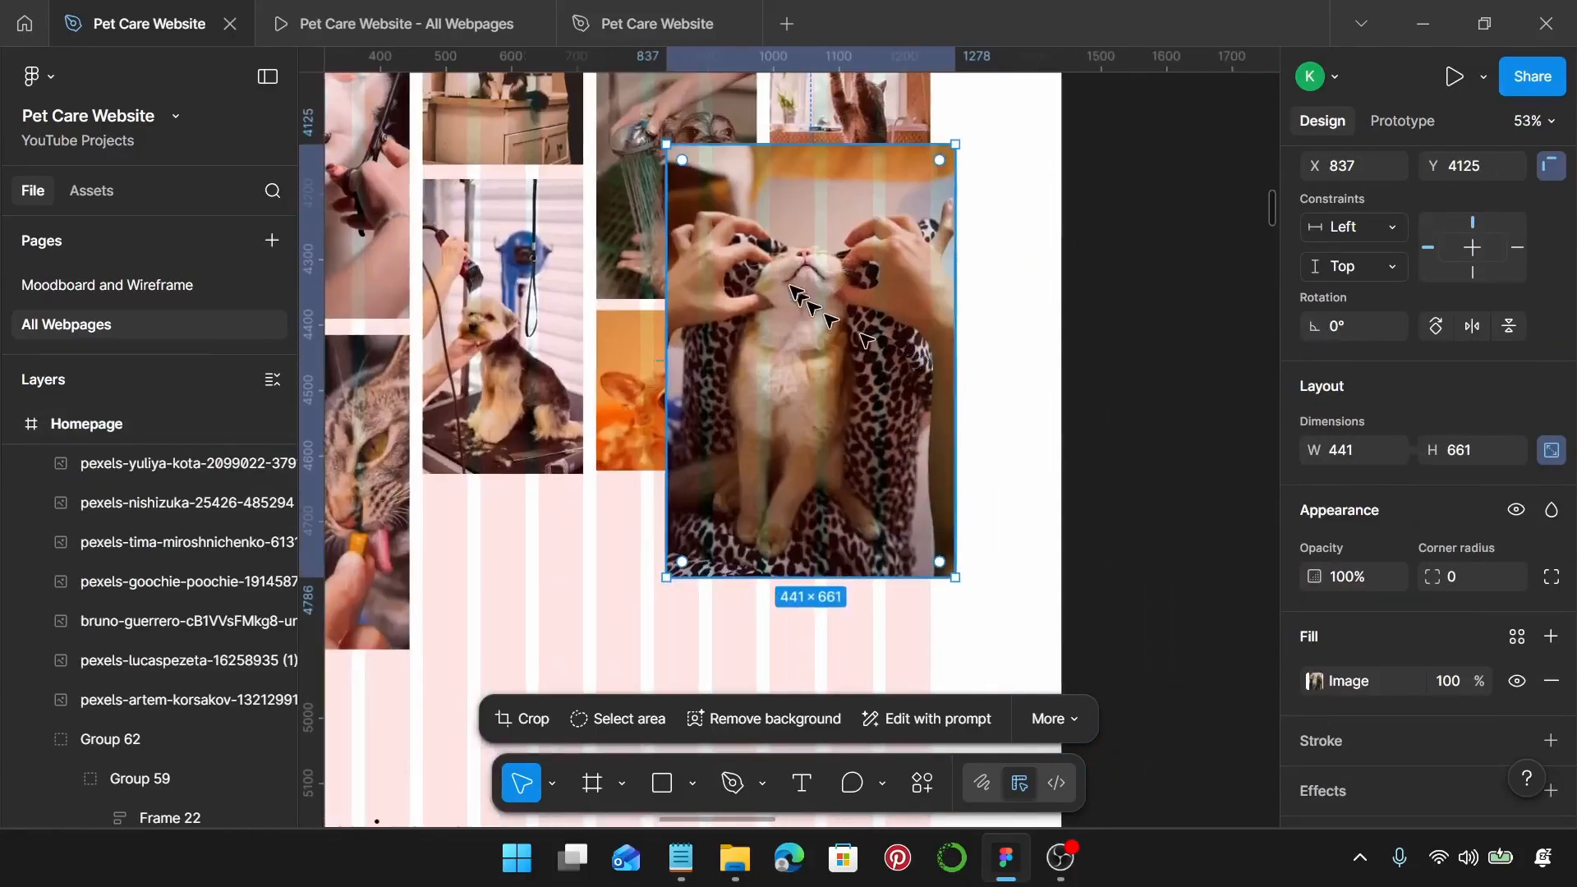
left_click_drag(797, 291, 913, 332)
left_click_drag(1058, 329, 931, 326)
Step: Place the held cat photo directly beneath the reaching cat photo, at Y 4177
scroll(851, 334, "up", 5)
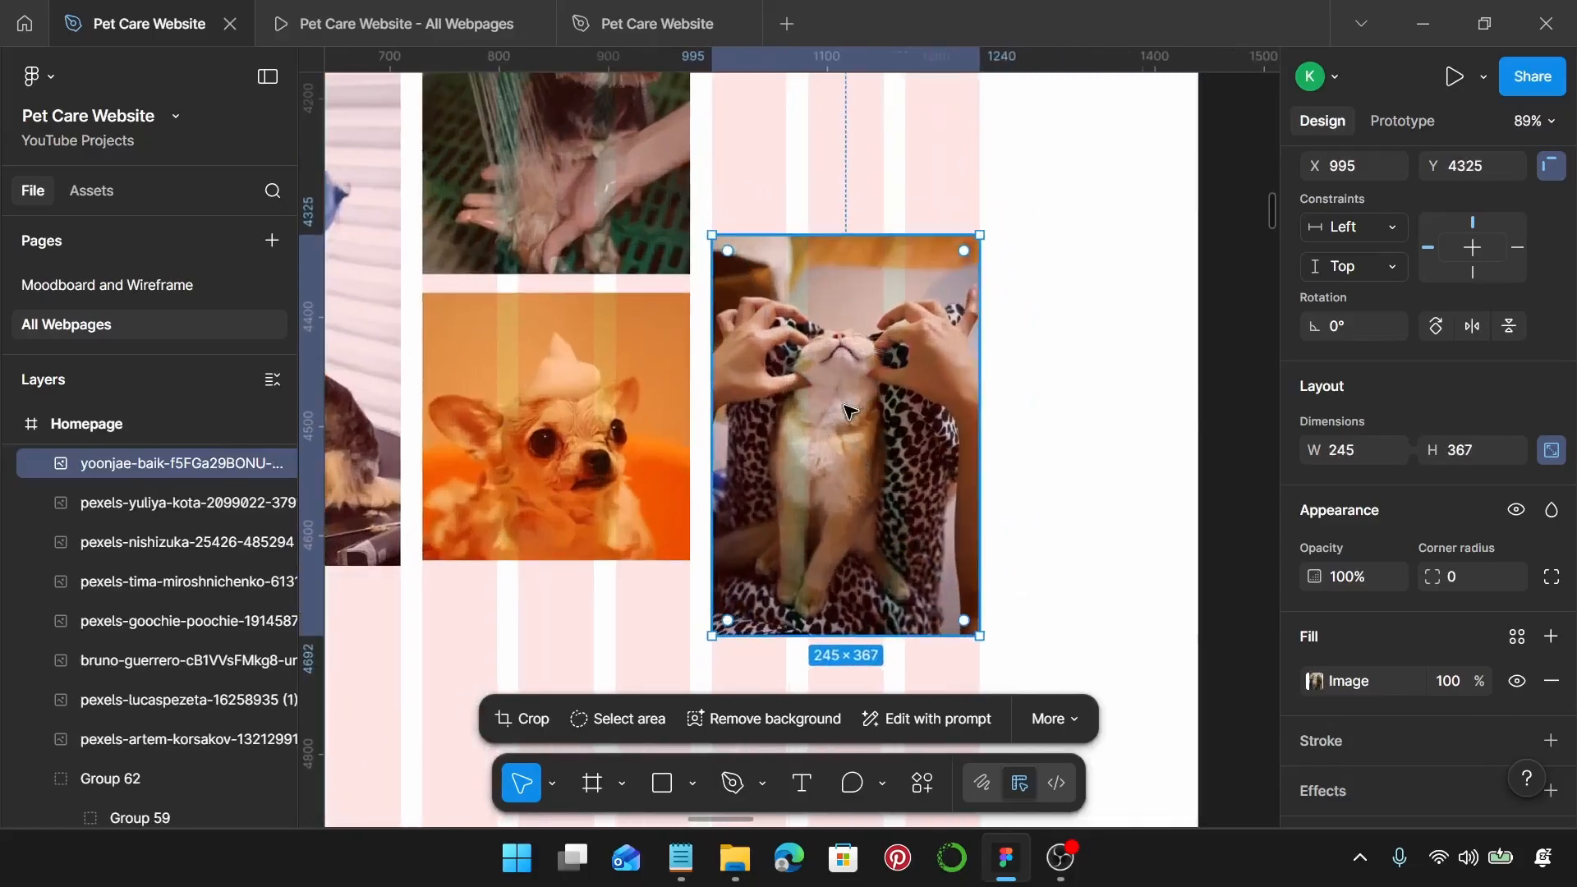
left_click_drag(848, 415, 849, 299)
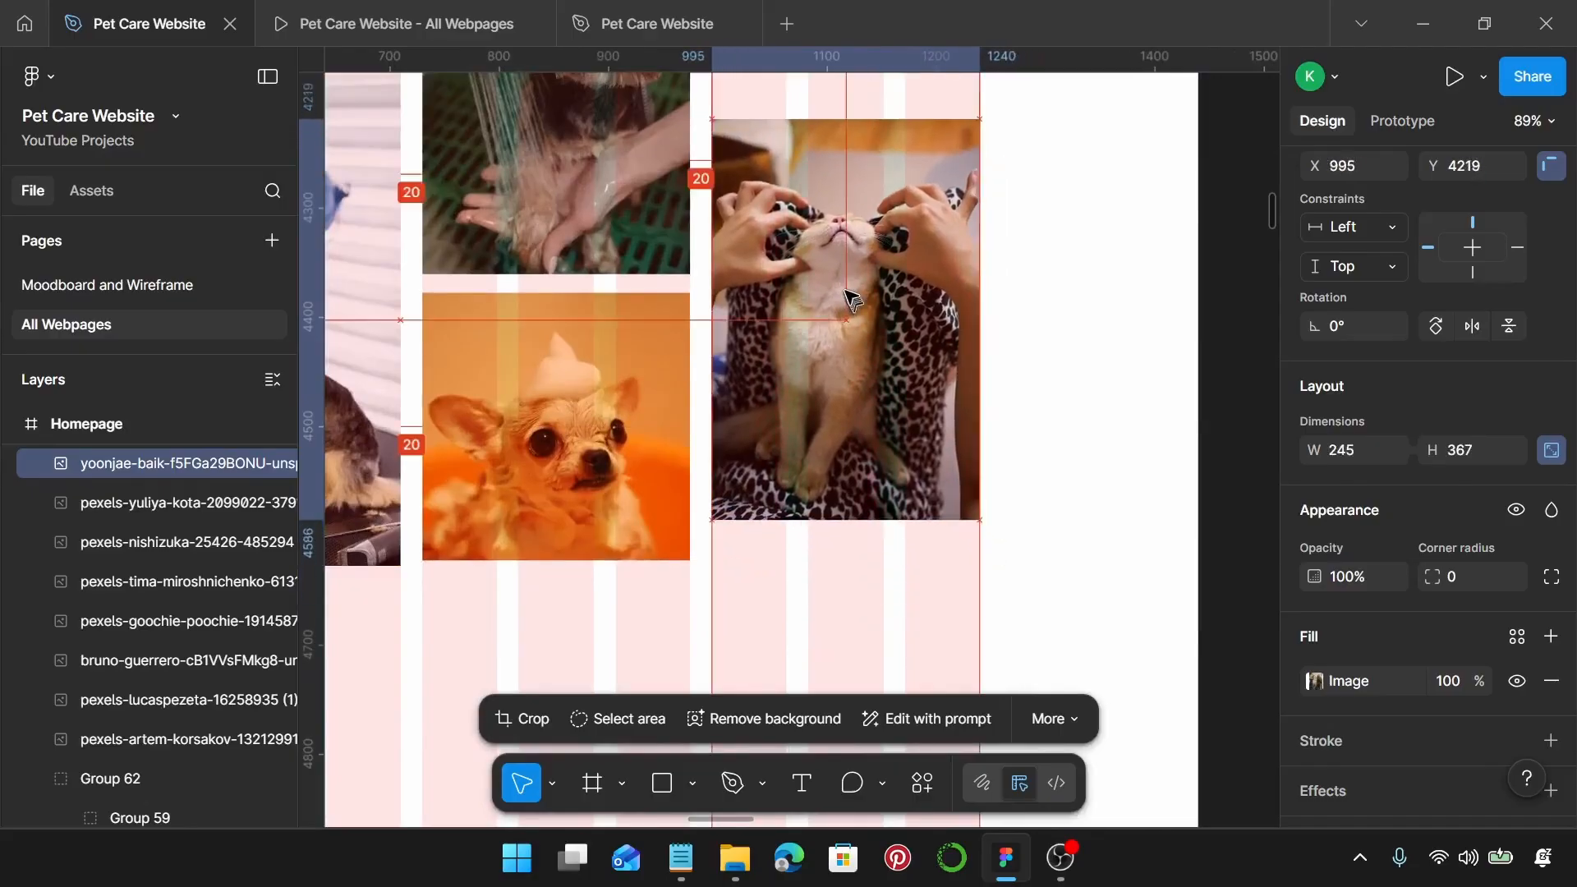
scroll(837, 362, "up", 3)
mouse_move(825, 439)
left_mouse_down()
mouse_move(821, 384)
mouse_move(821, 412)
left_mouse_up()
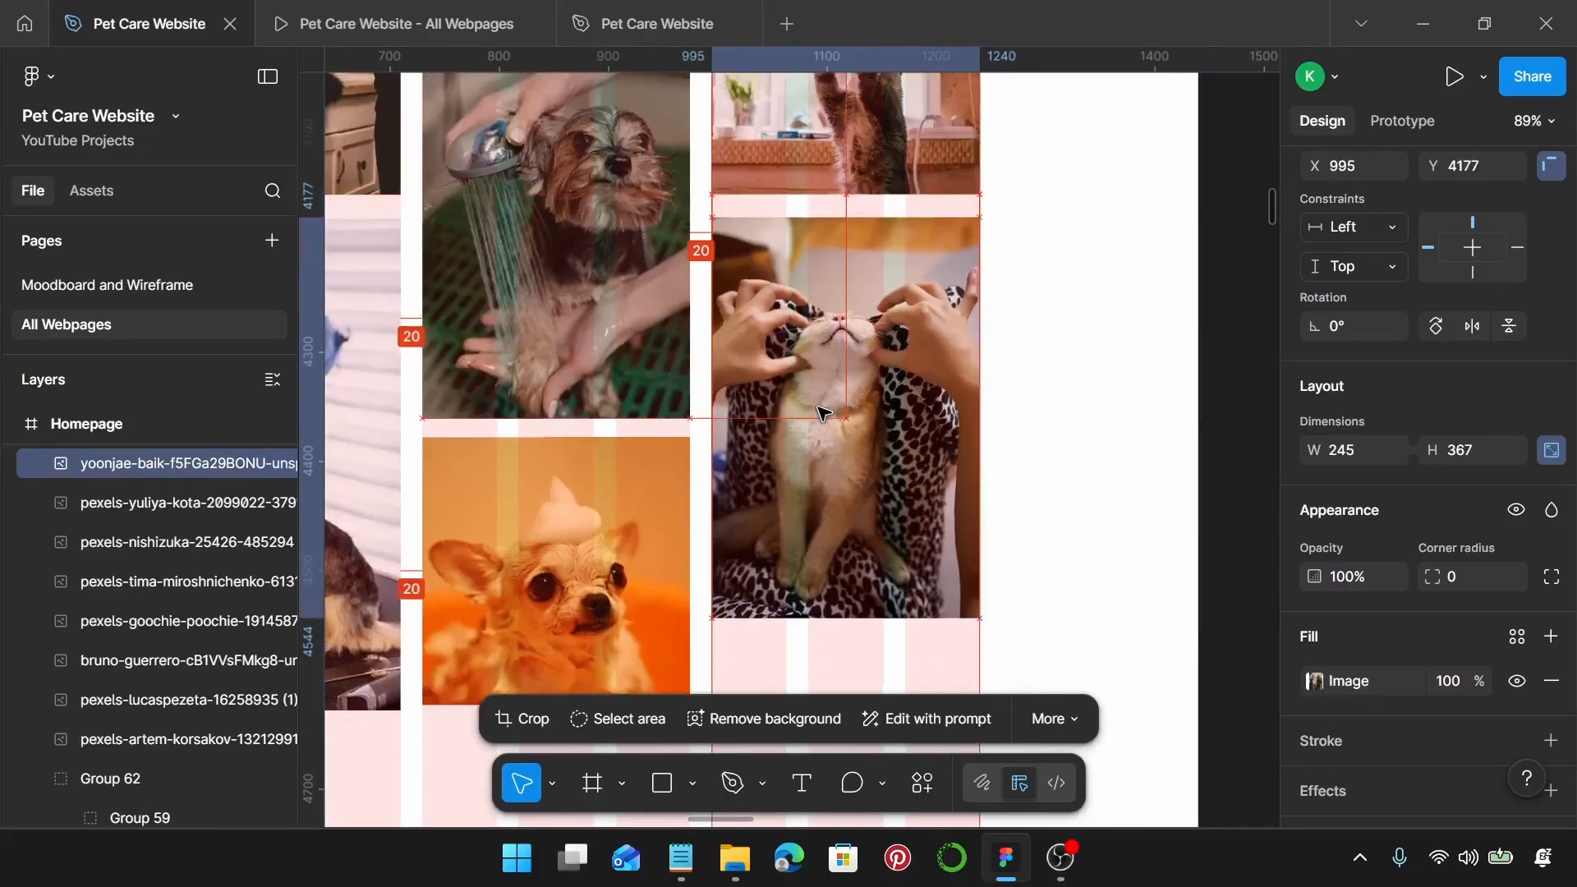
Step: Open the held cat photo for cropping and extend its crop frame downward to 245 × 450
scroll(824, 410, "down", 2)
double_click(868, 384)
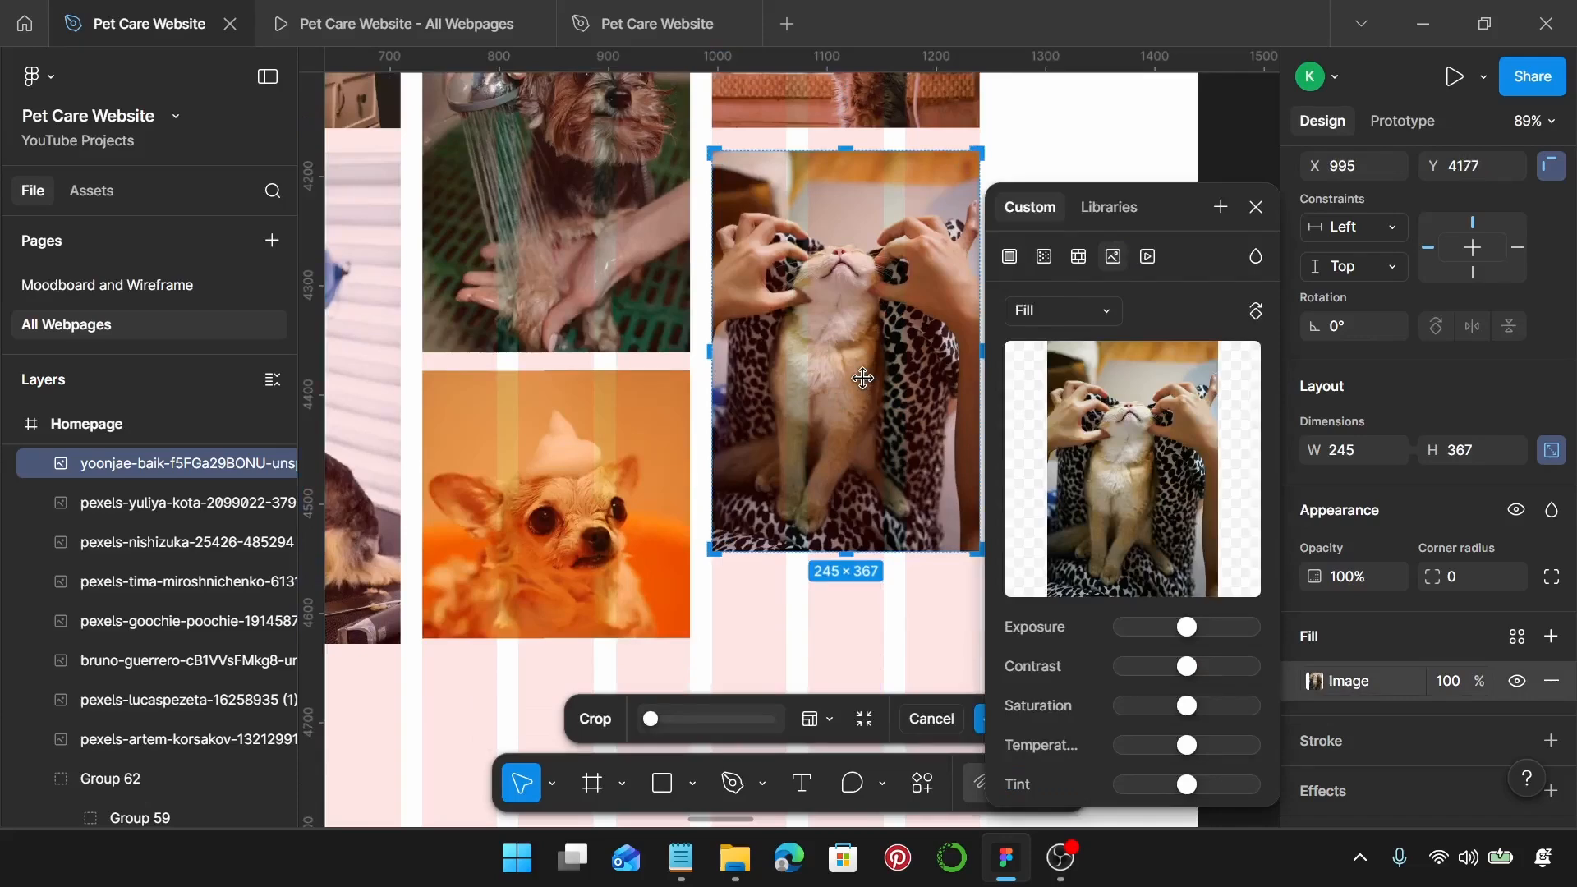
scroll(864, 379, "down", 6)
left_click_drag(845, 306, 849, 390)
scroll(849, 391, "up", 5)
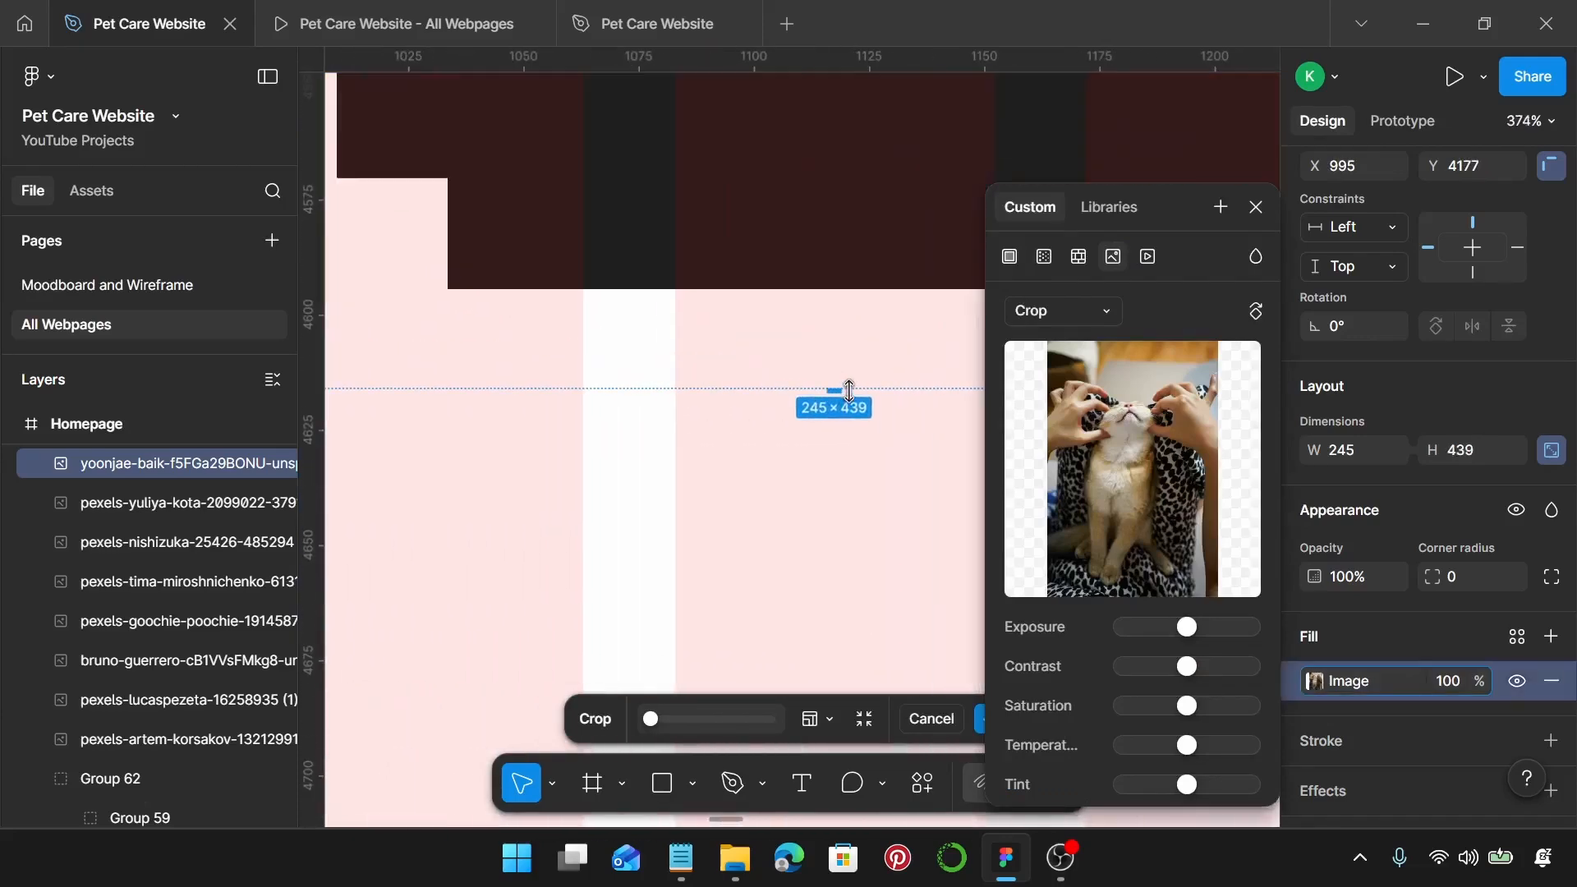
left_click_drag(838, 386, 803, 450)
scroll(843, 436, "up", 6)
scroll(801, 436, "down", 6)
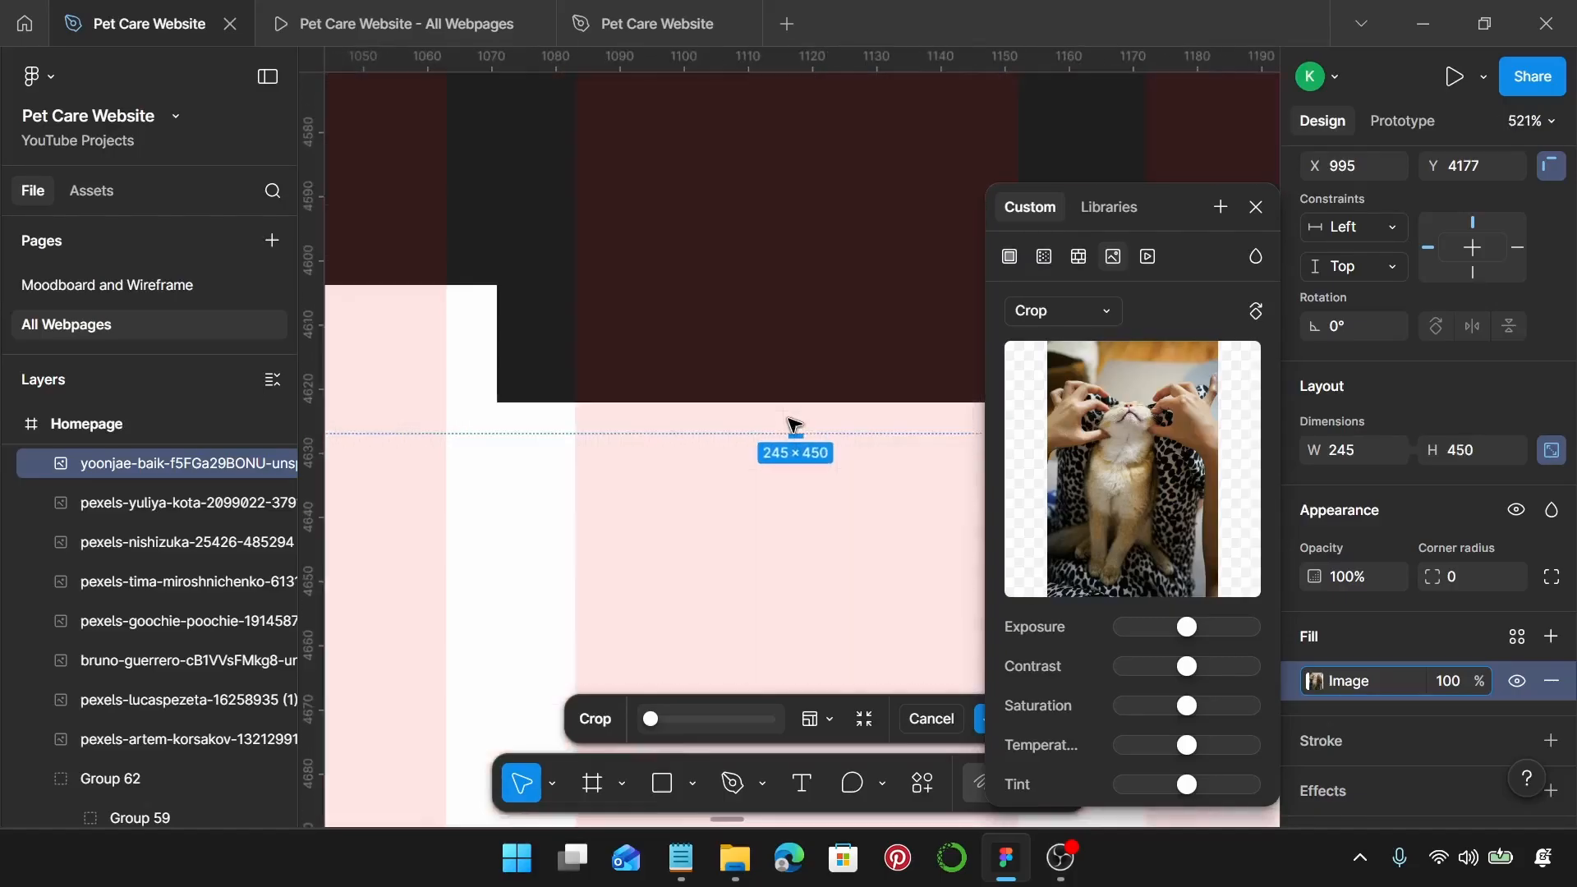
Step: Enlarge the held cat image to fill the full height of its crop frame and apply the crop
scroll(789, 424, "down", 2)
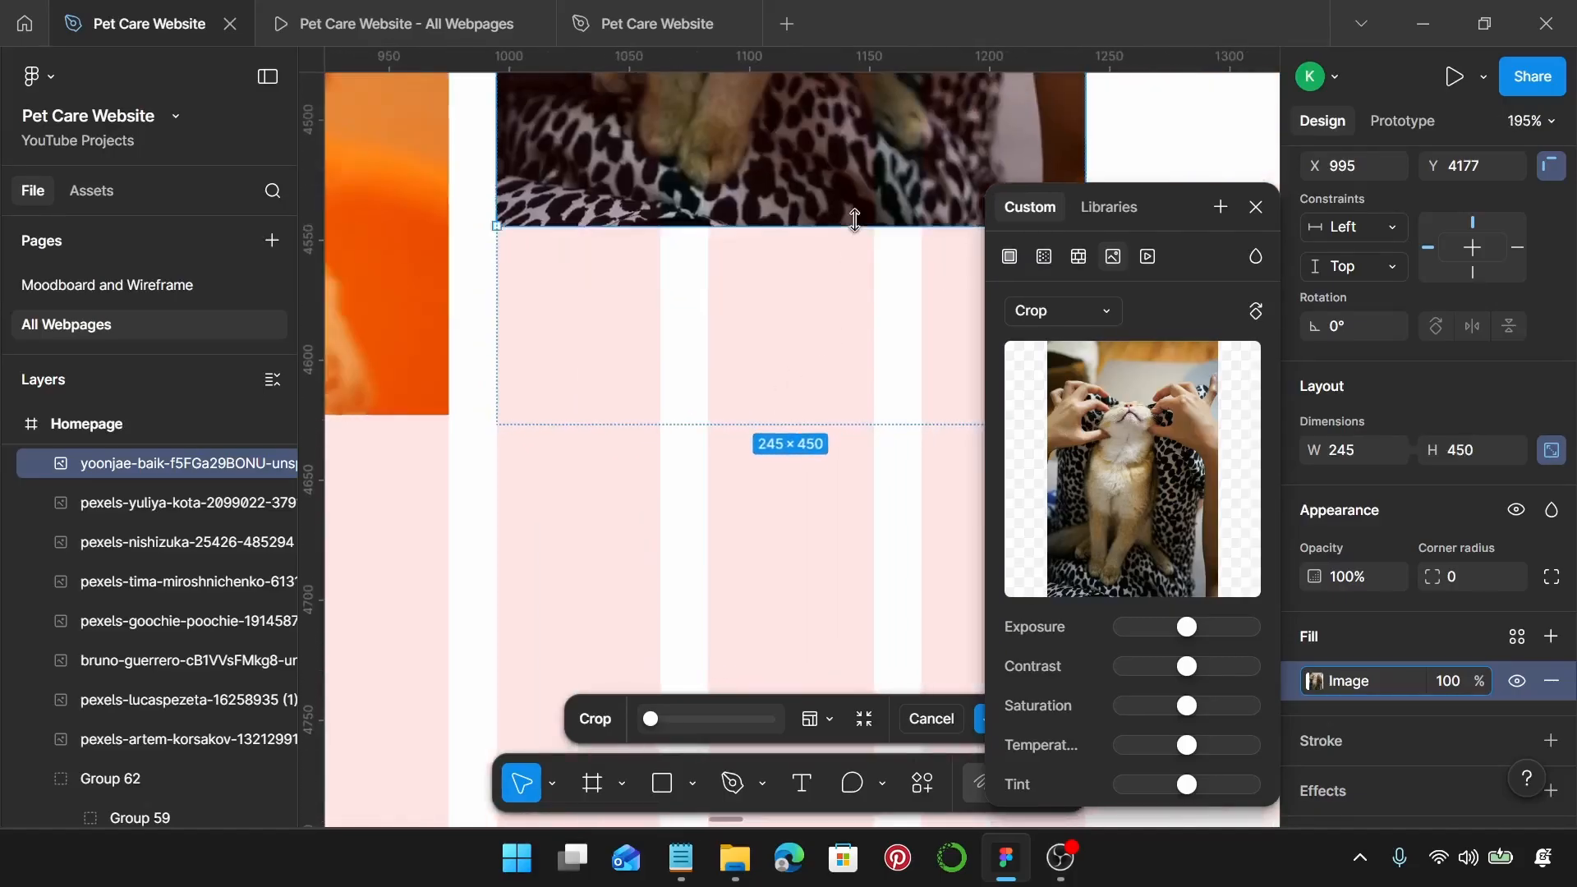
left_click_drag(863, 349, 860, 422)
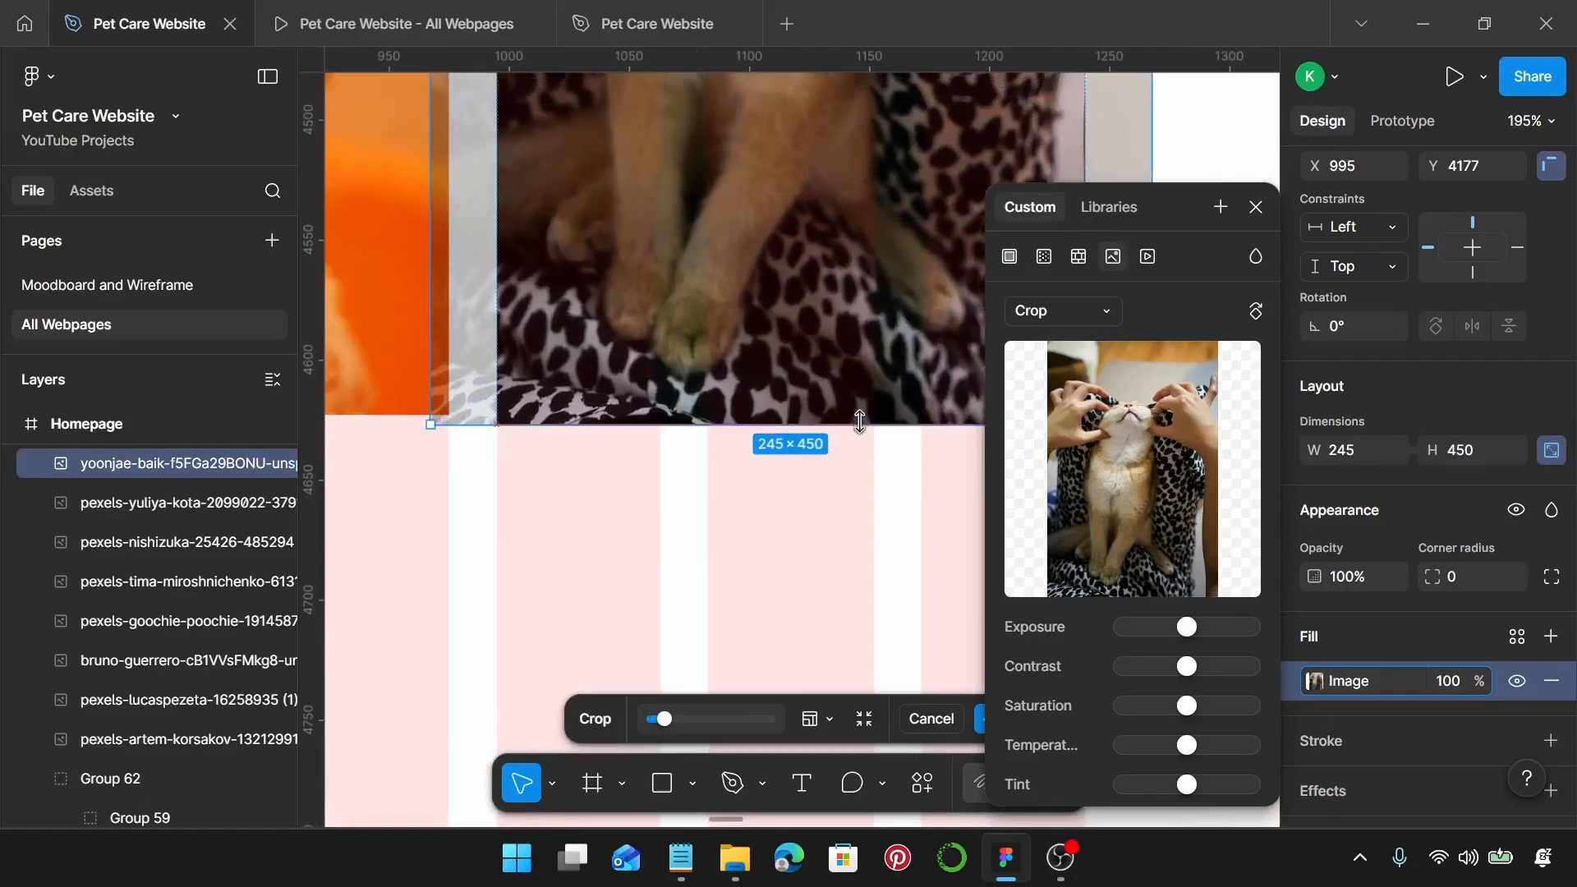
scroll(860, 422, "down", 5)
scroll(857, 420, "up", 1)
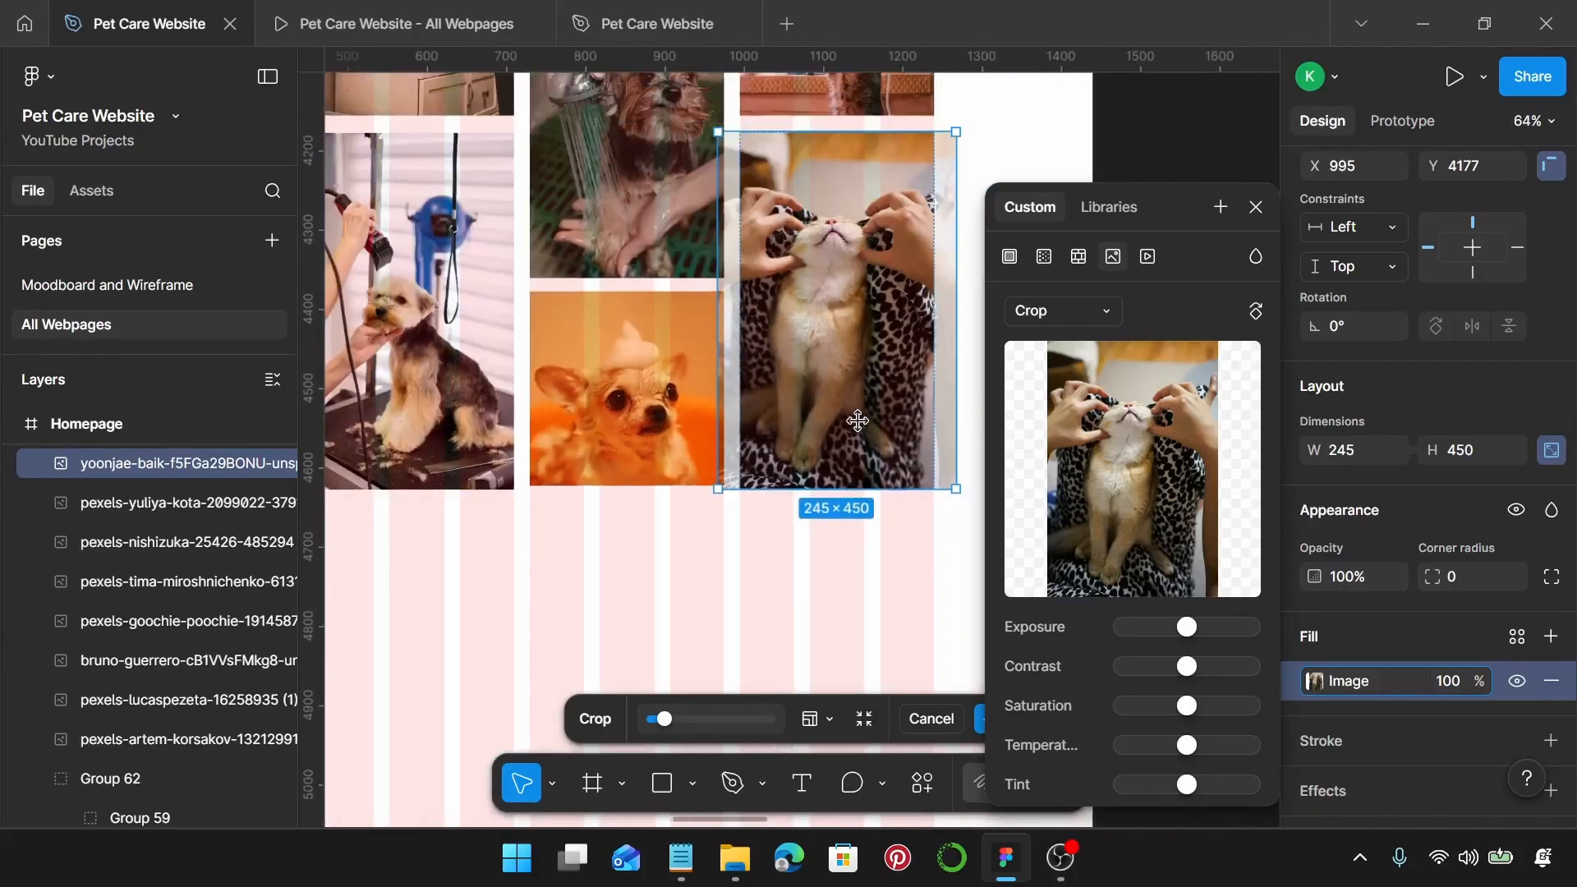
key("Return")
scroll(857, 421, "down", 3)
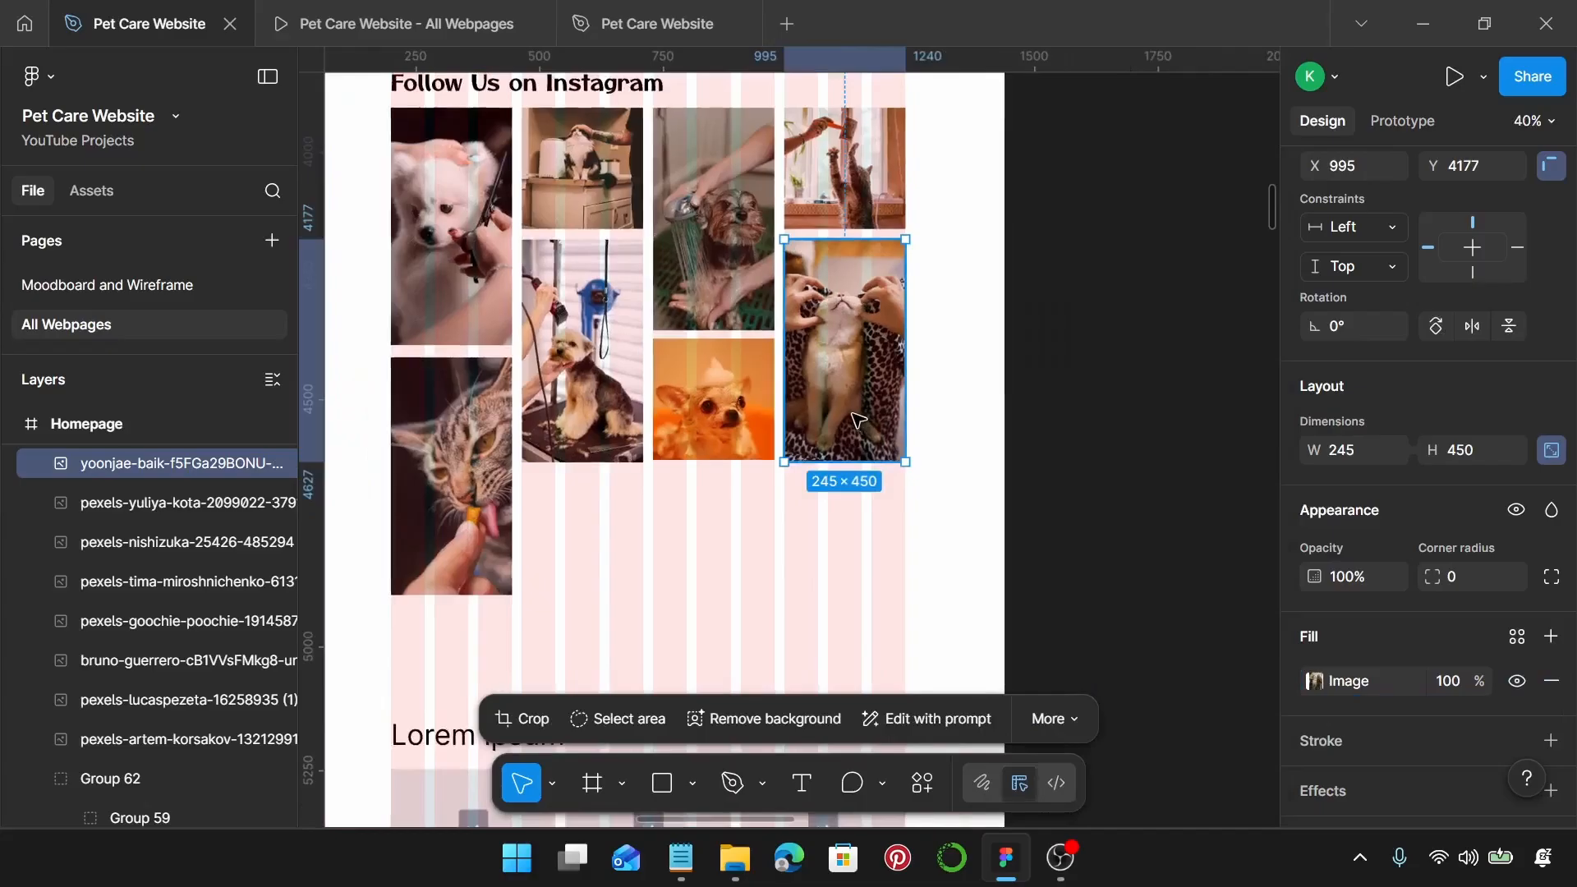
Step: Bring the photo of the cat in a red harness into the gallery's bottom row, aligned with the second column at X 465
scroll(854, 417, "down", 2)
scroll(854, 417, "down", 4)
scroll(854, 417, "left", 1)
scroll(854, 418, "down", 3)
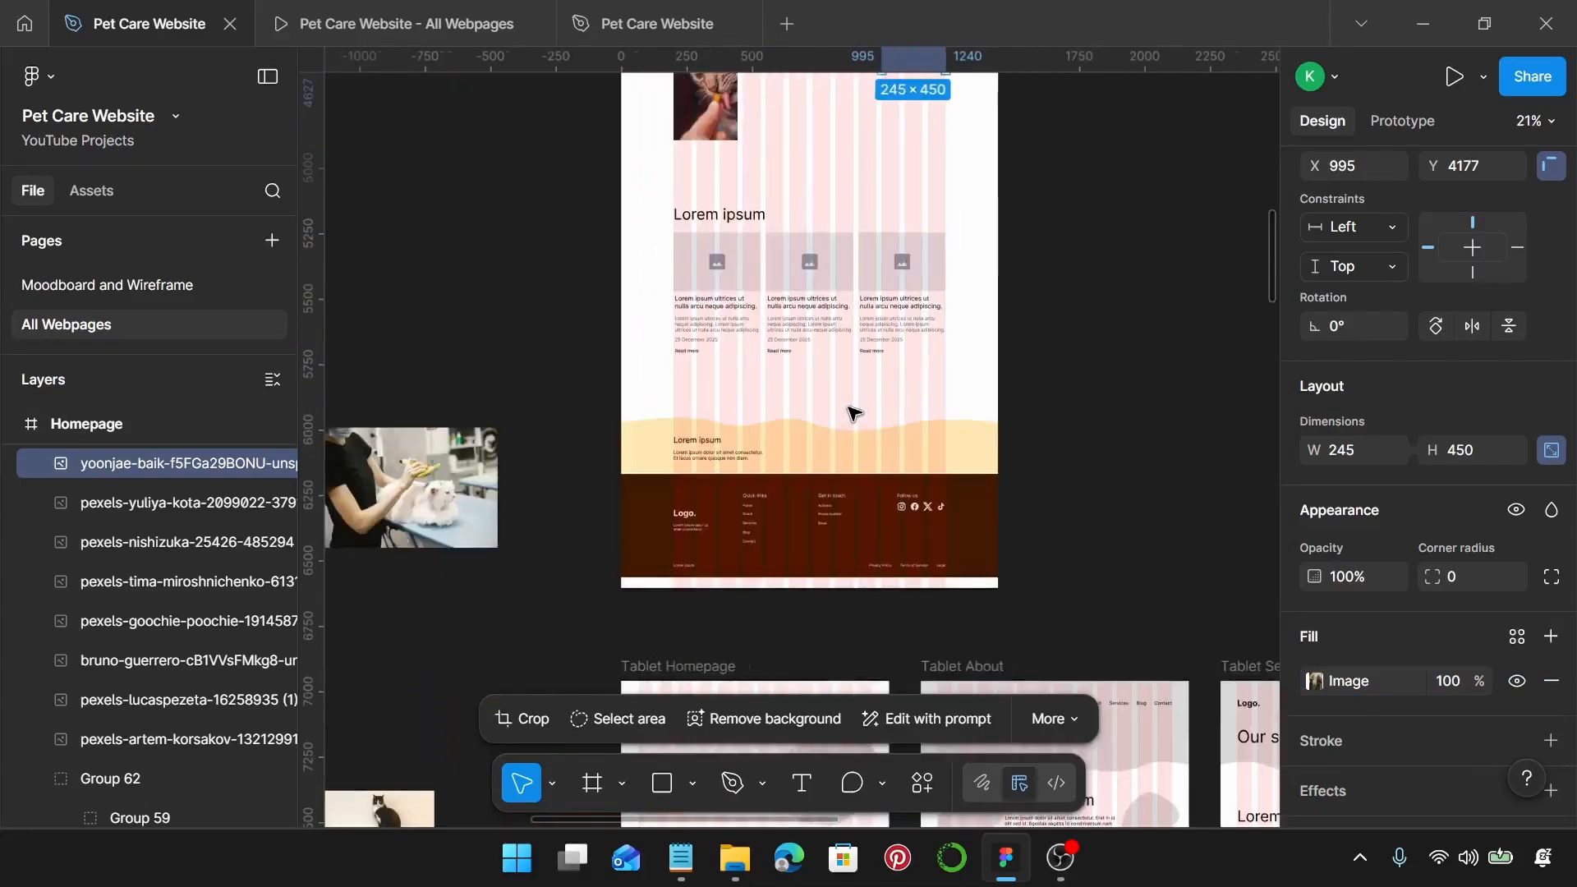
scroll(853, 417, "left", 3)
left_click_drag(558, 488, 1119, 150)
scroll(1053, 164, "right", 3)
scroll(1035, 188, "up", 5)
scroll(870, 533, "up", 5)
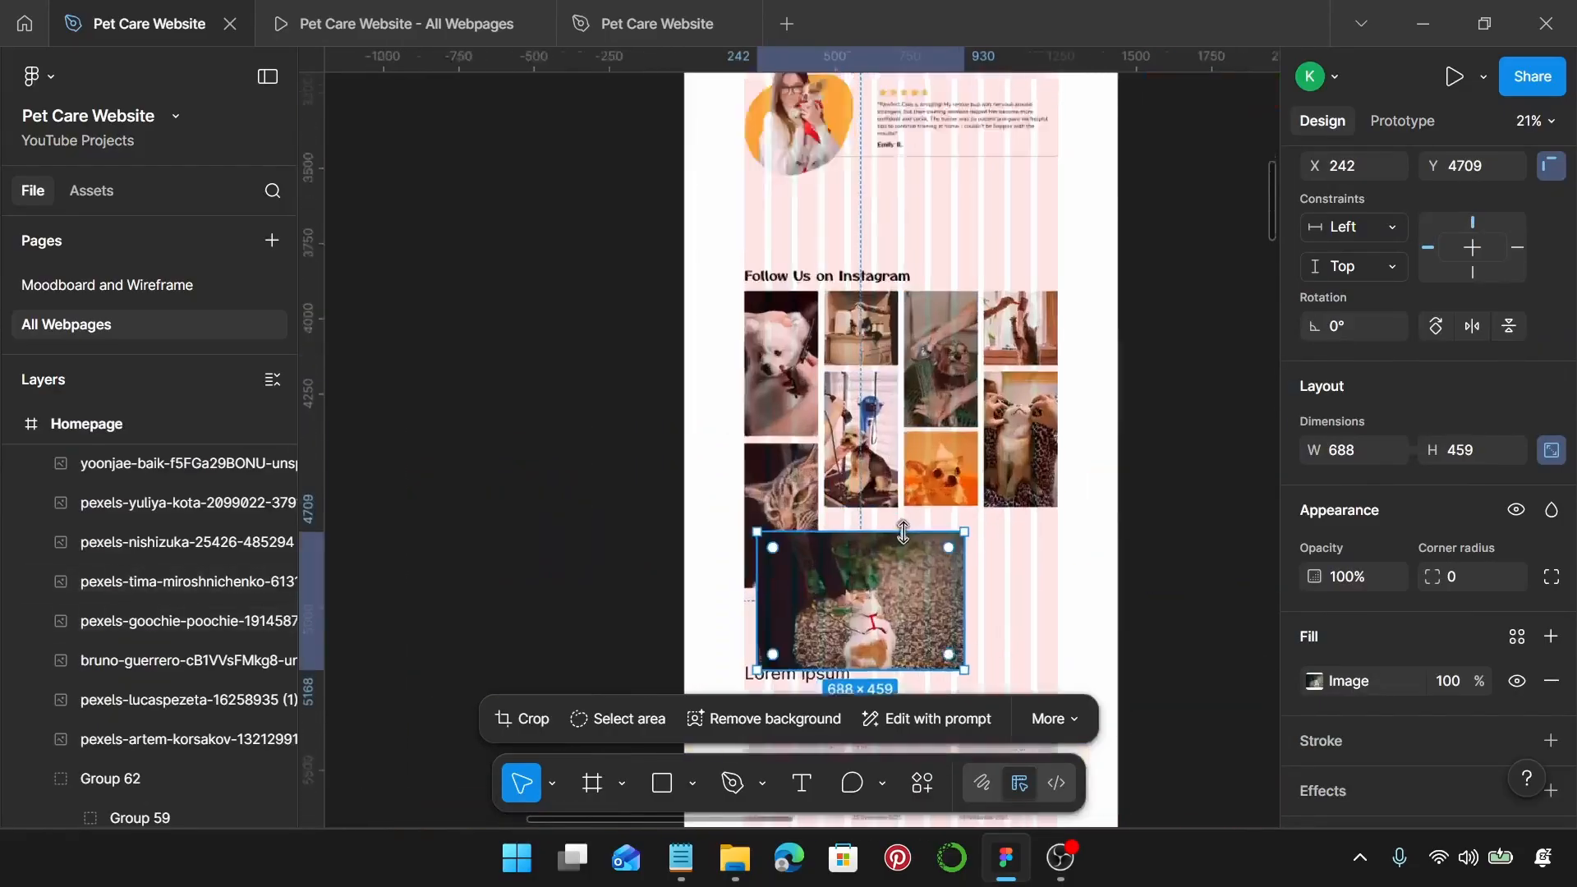
left_click_drag(747, 548, 900, 517)
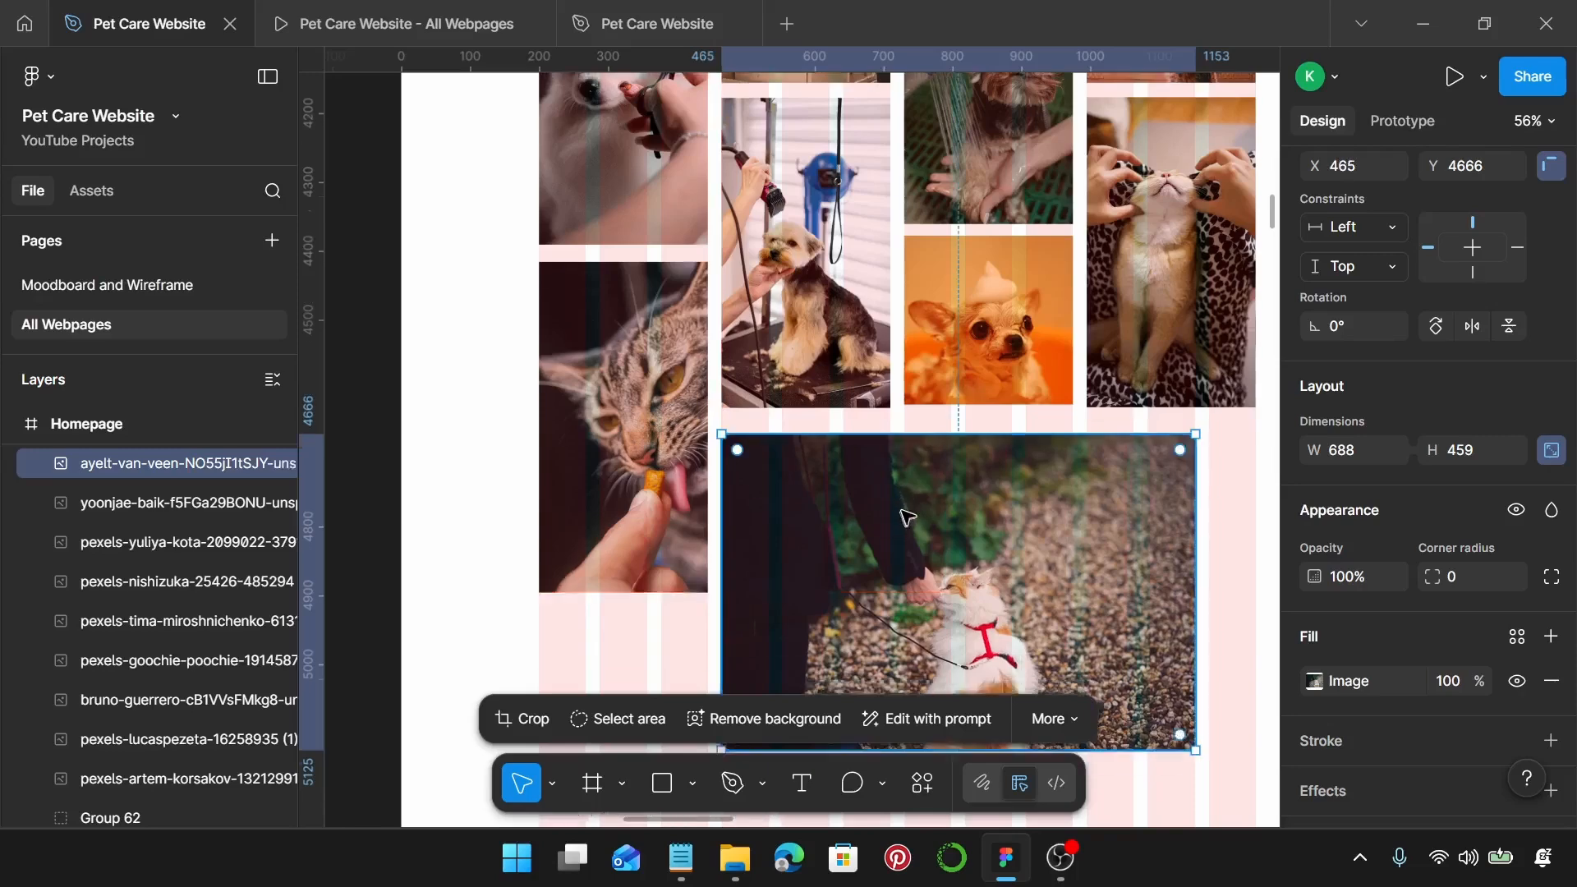
Step: Scale the red-harness cat photo to 510 × 340 and place it beneath the second and third columns at Y 4649
scroll(903, 518, "down", 4)
left_click_drag(1202, 276, 1067, 272)
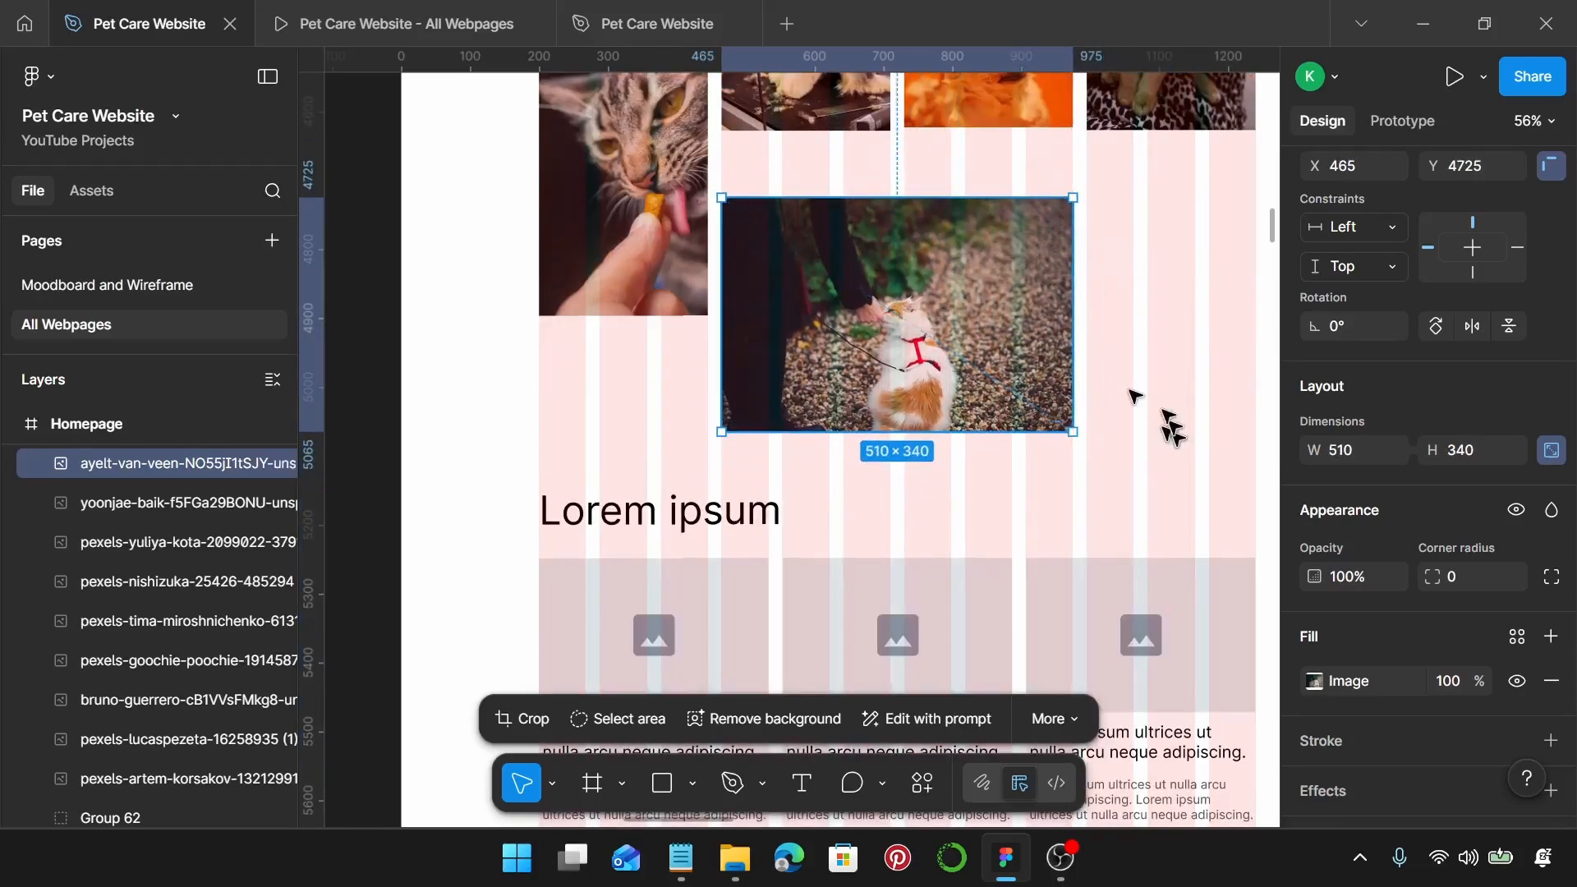
scroll(1133, 397, "up", 5)
scroll(1101, 377, "up", 2)
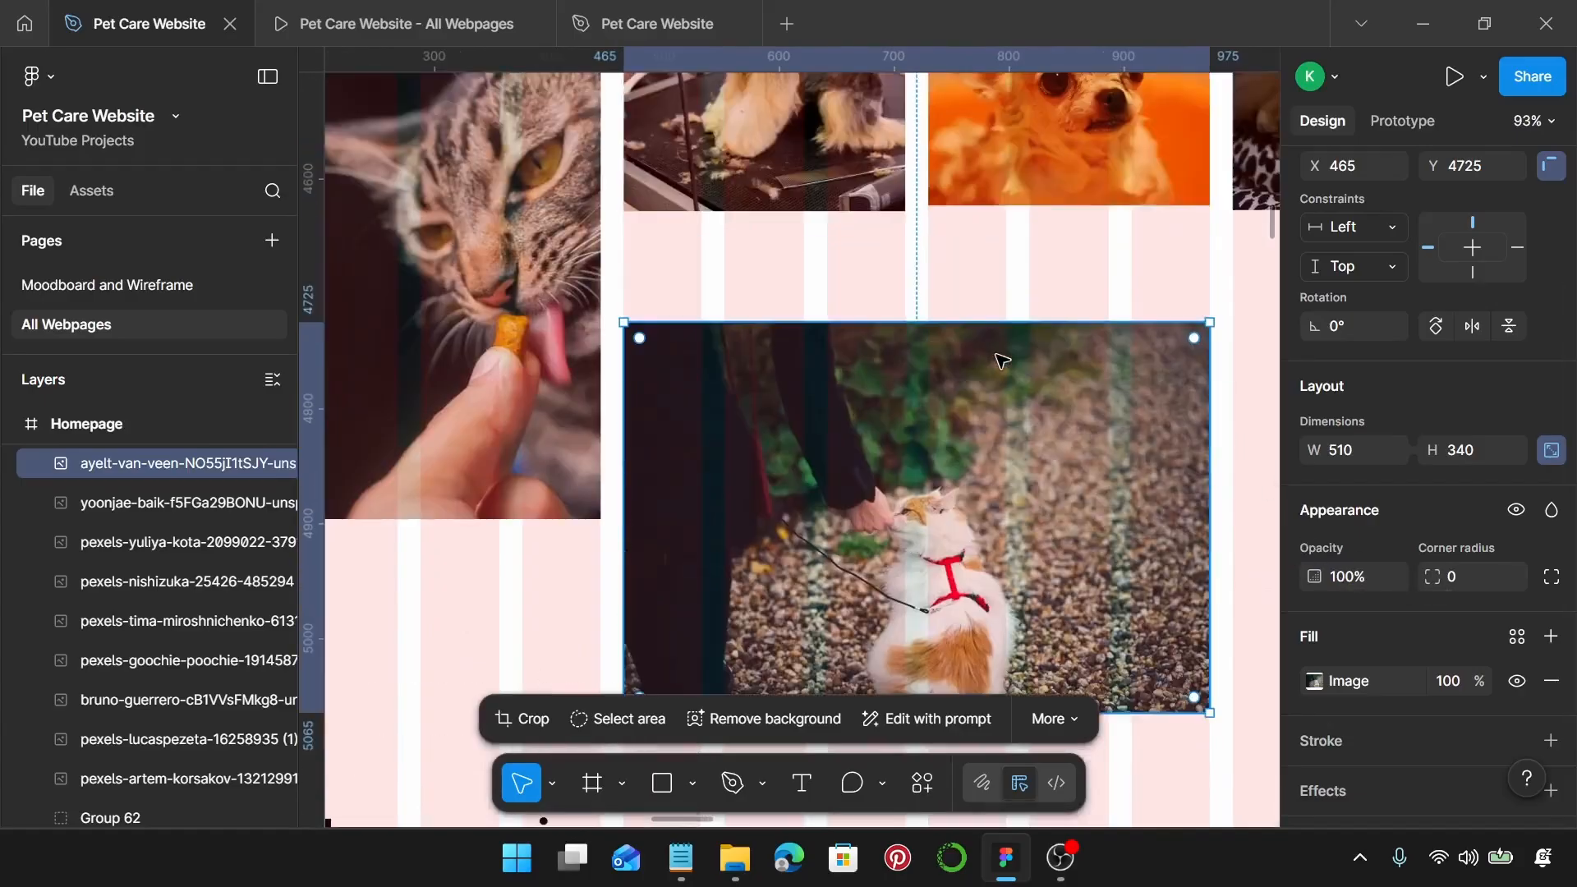
left_click_drag(940, 472, 938, 410)
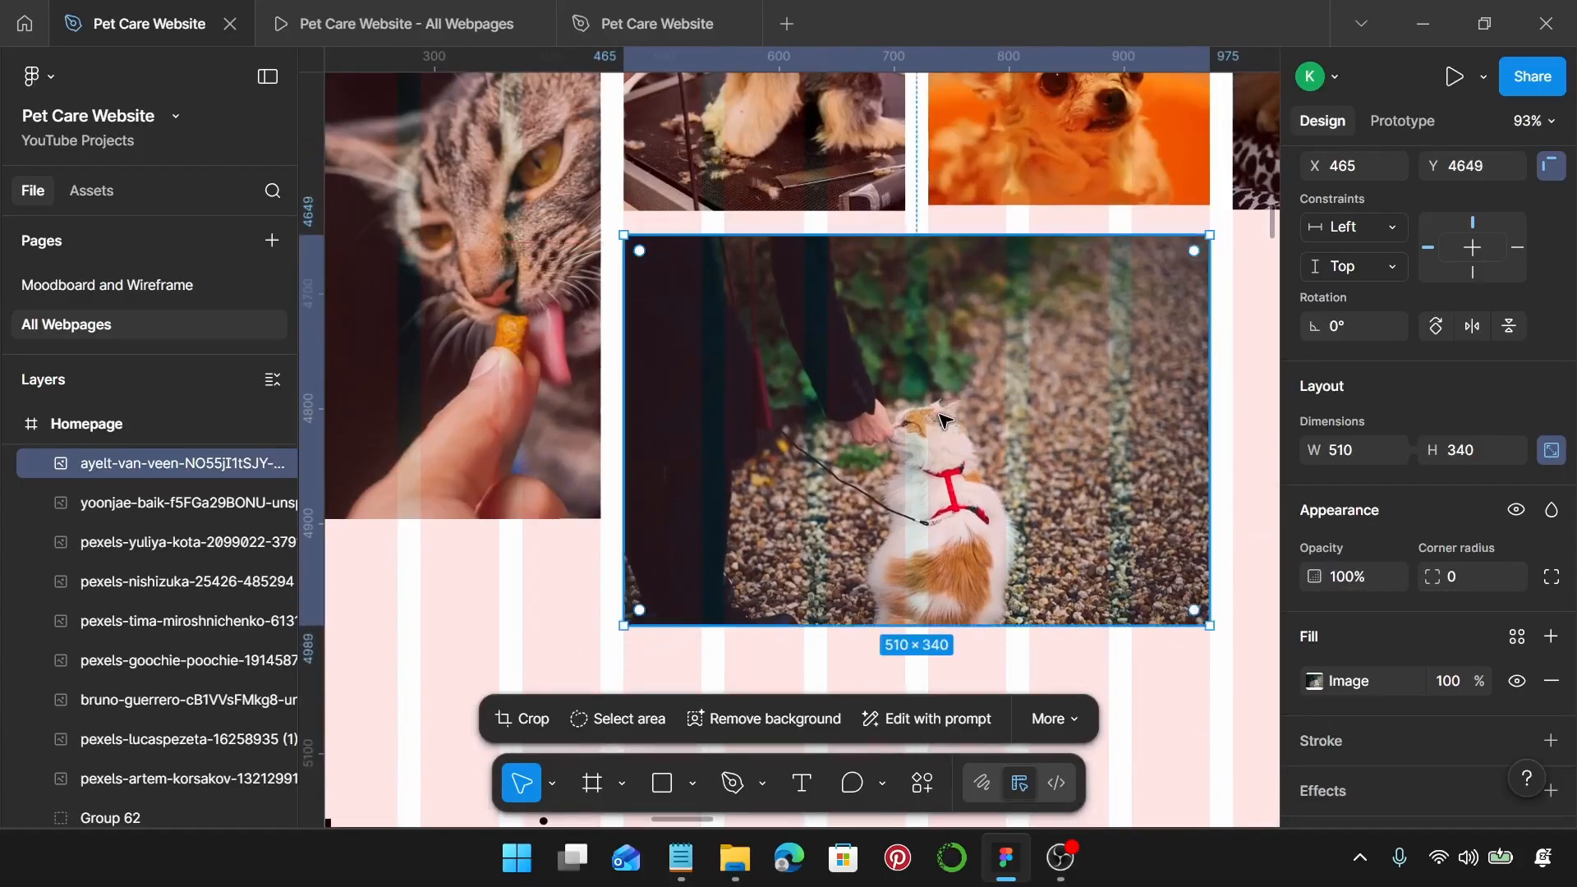
Step: Crop the red-harness cat photo from the bottom to 510 × 245, level with the first column's lower edge
double_click(938, 411)
scroll(956, 523, "down", 2)
scroll(954, 523, "up", 4)
scroll(961, 530, "up", 2)
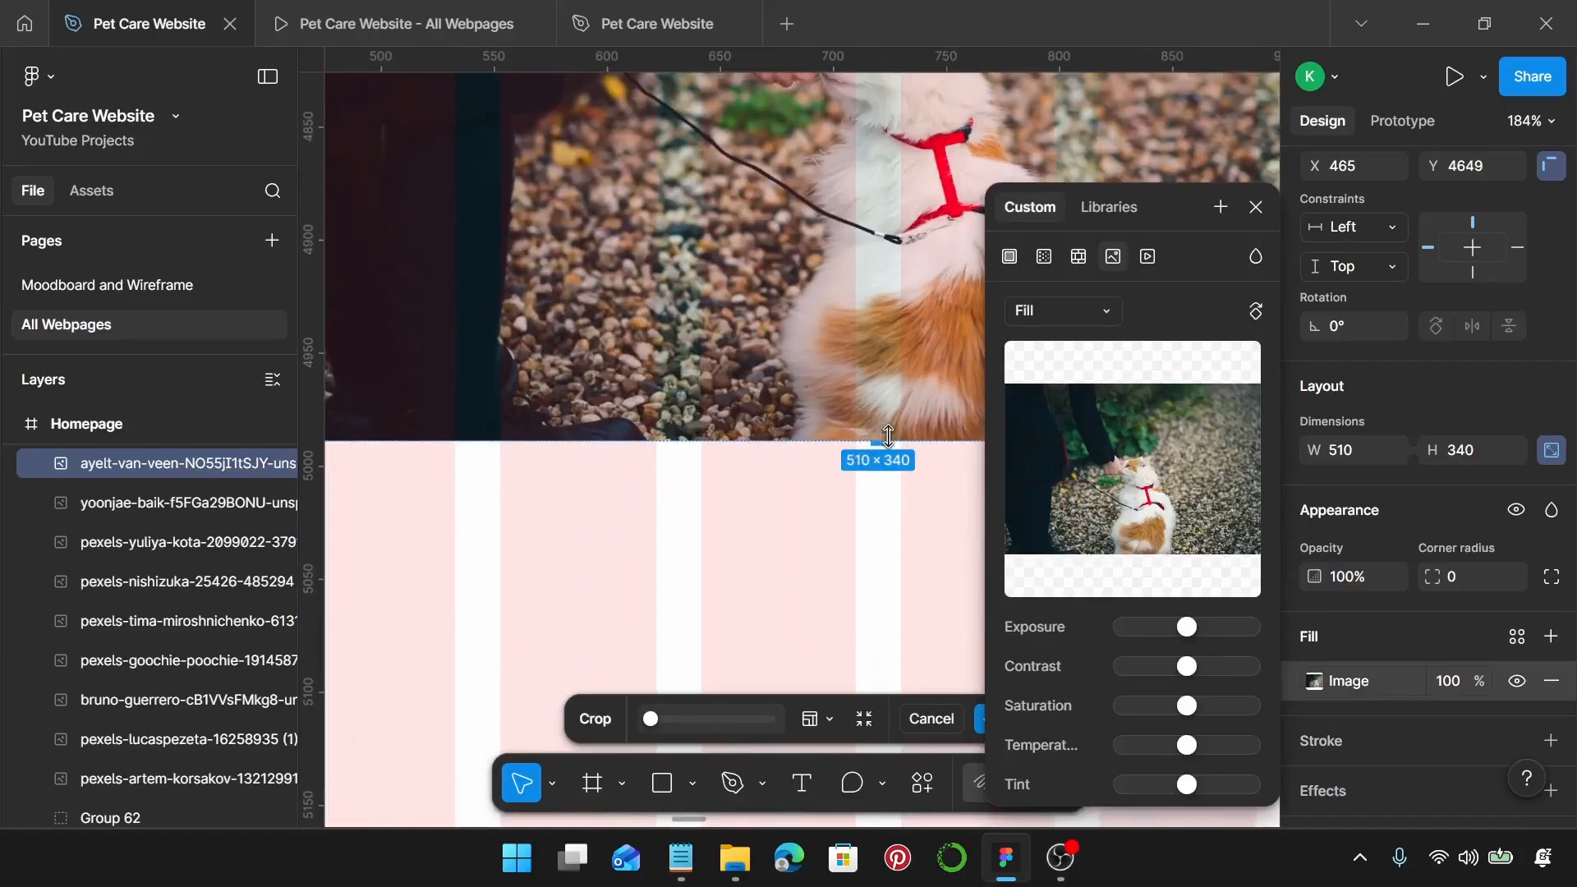
left_click_drag(887, 436, 901, 222)
scroll(897, 238, "up", 3)
scroll(900, 485, "up", 4)
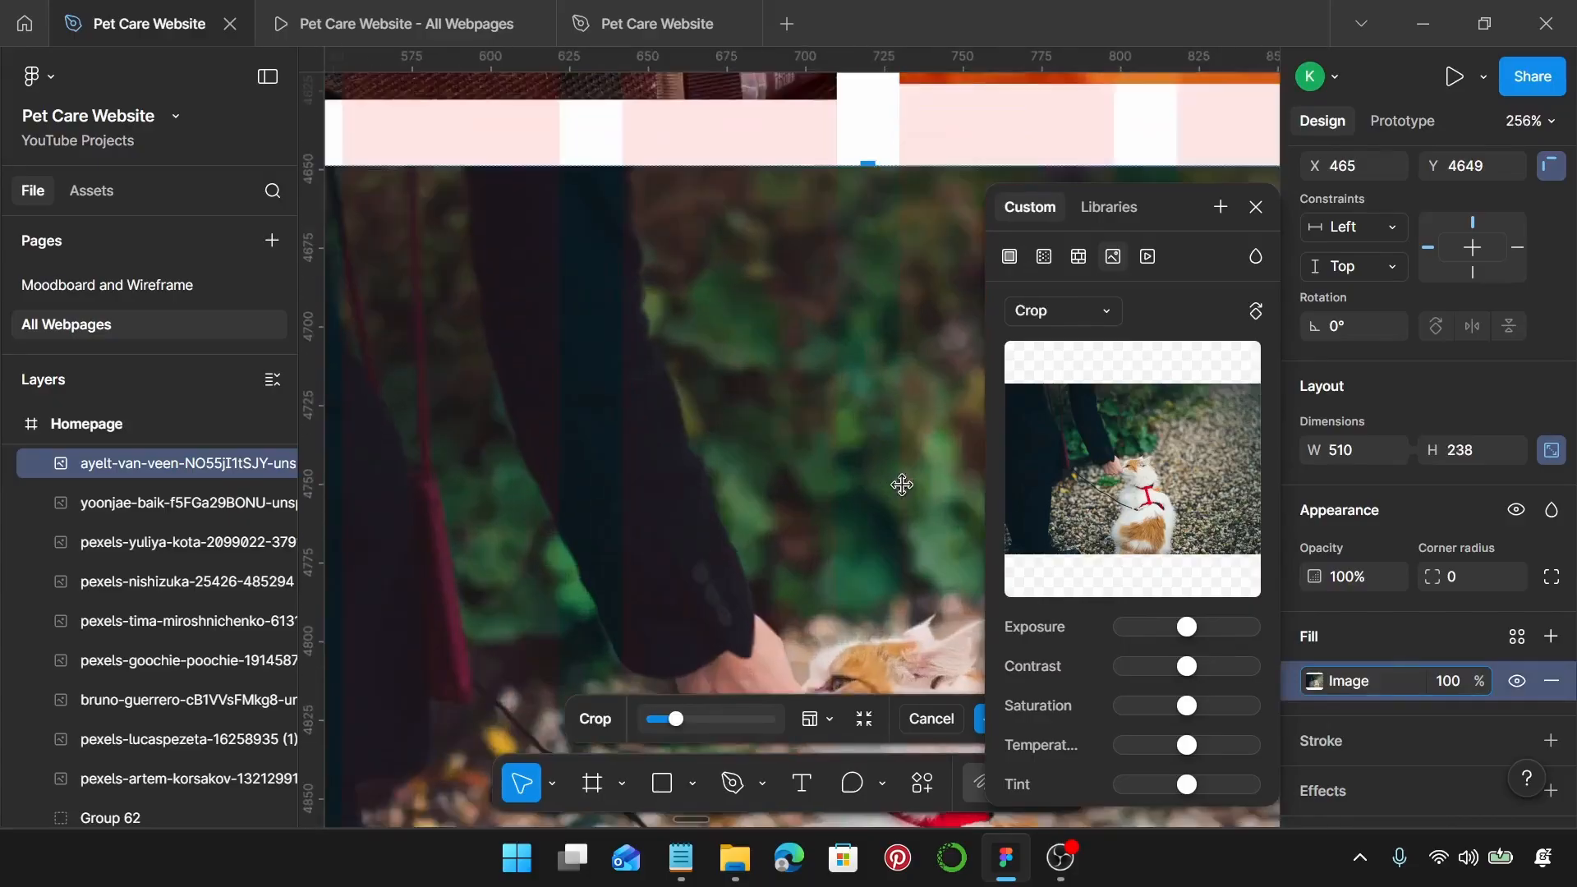
scroll(894, 468, "down", 5)
scroll(881, 443, "up", 4)
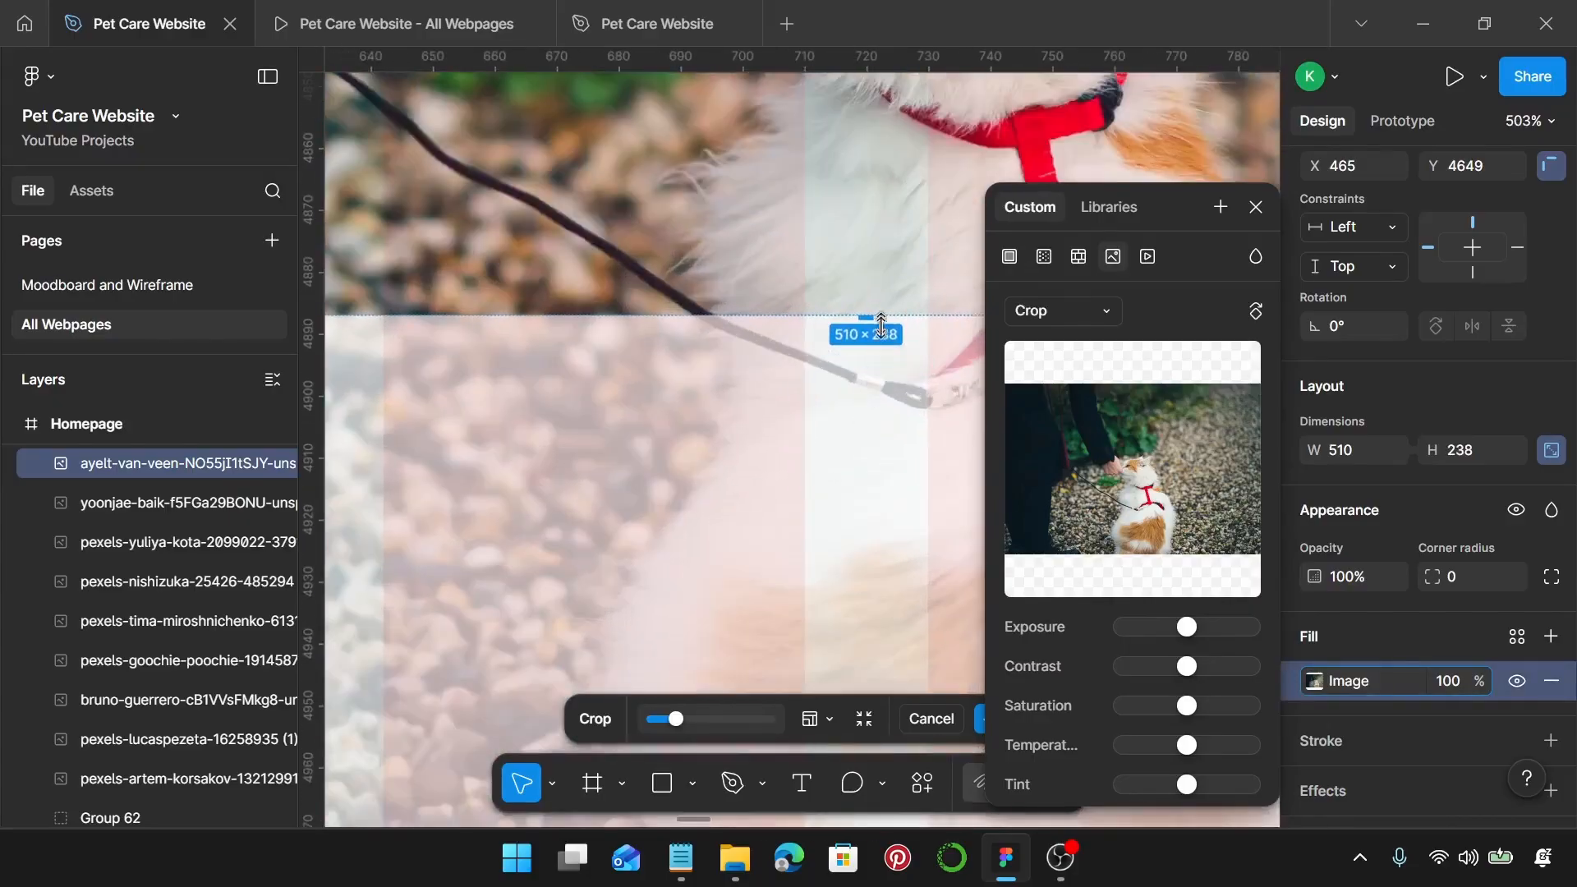
left_click_drag(881, 324, 882, 248)
scroll(881, 359, "down", 6)
scroll(880, 359, "down", 4)
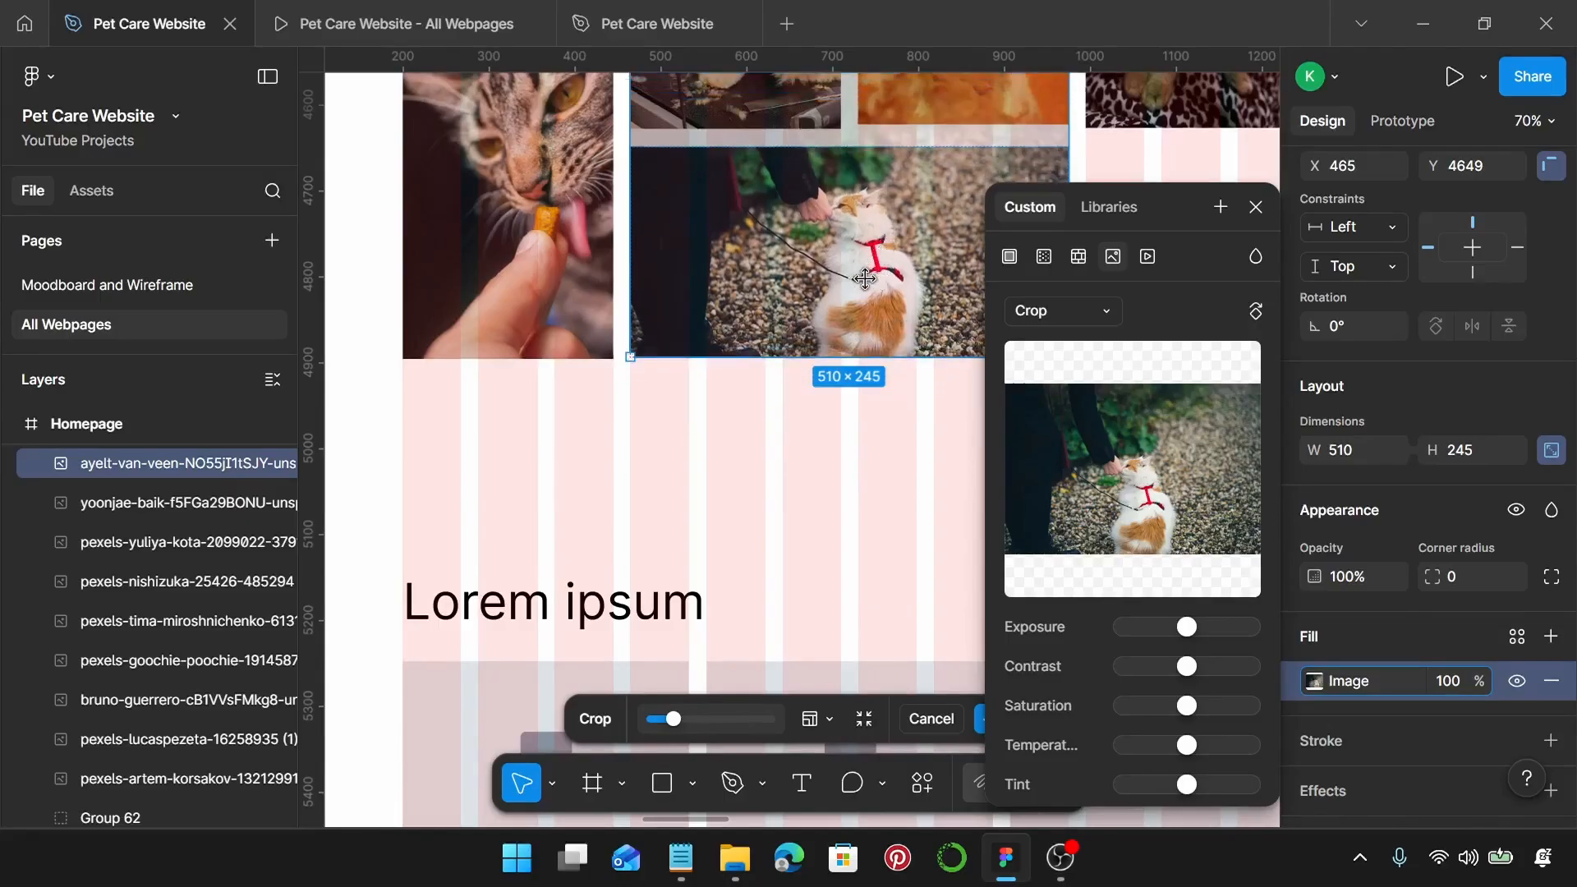
key("Return")
Step: Move the photo of the white cat being brushed beneath the held cat photo, scaled to 245 × 163 at X 995, Y 4649
scroll(879, 369, "down", 6)
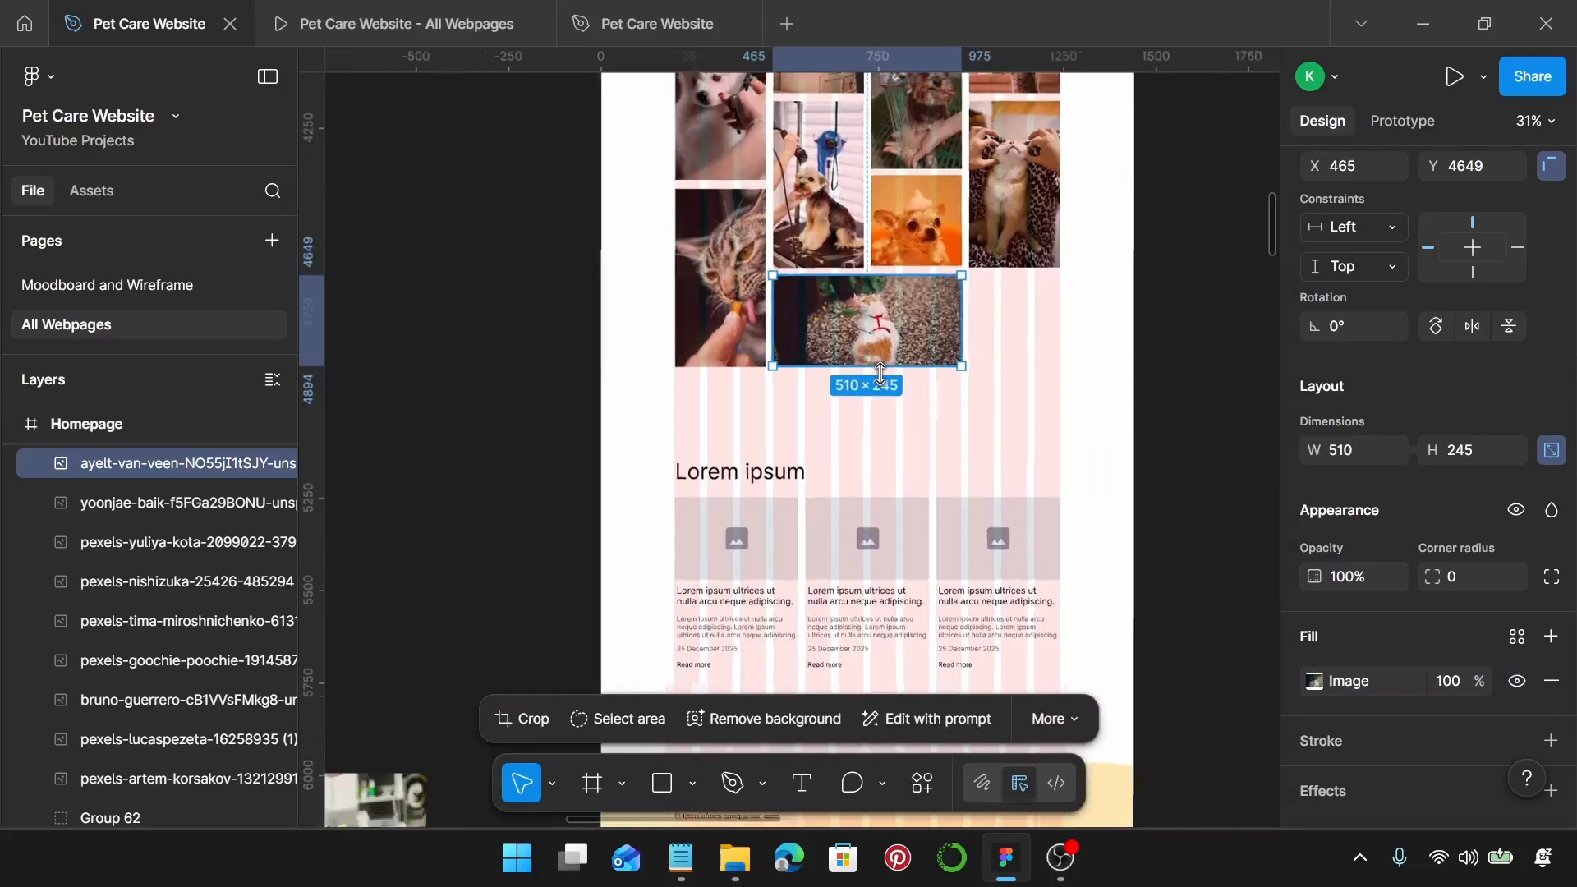
left_click(507, 662)
left_click_drag(507, 662, 958, 343)
scroll(957, 342, "up", 5)
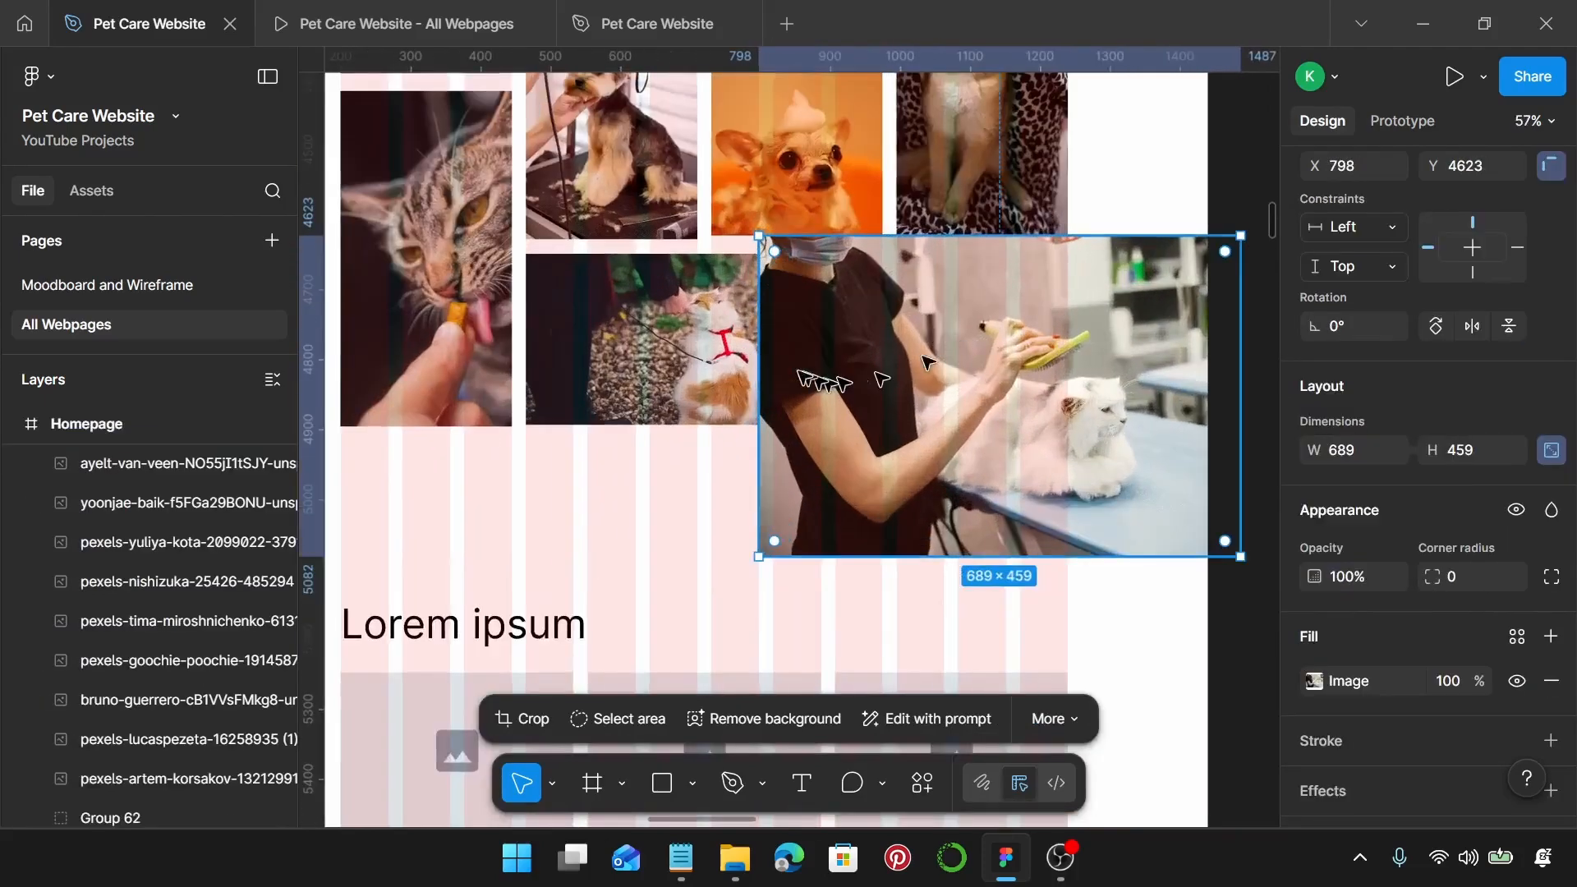
left_click_drag(754, 361, 899, 378)
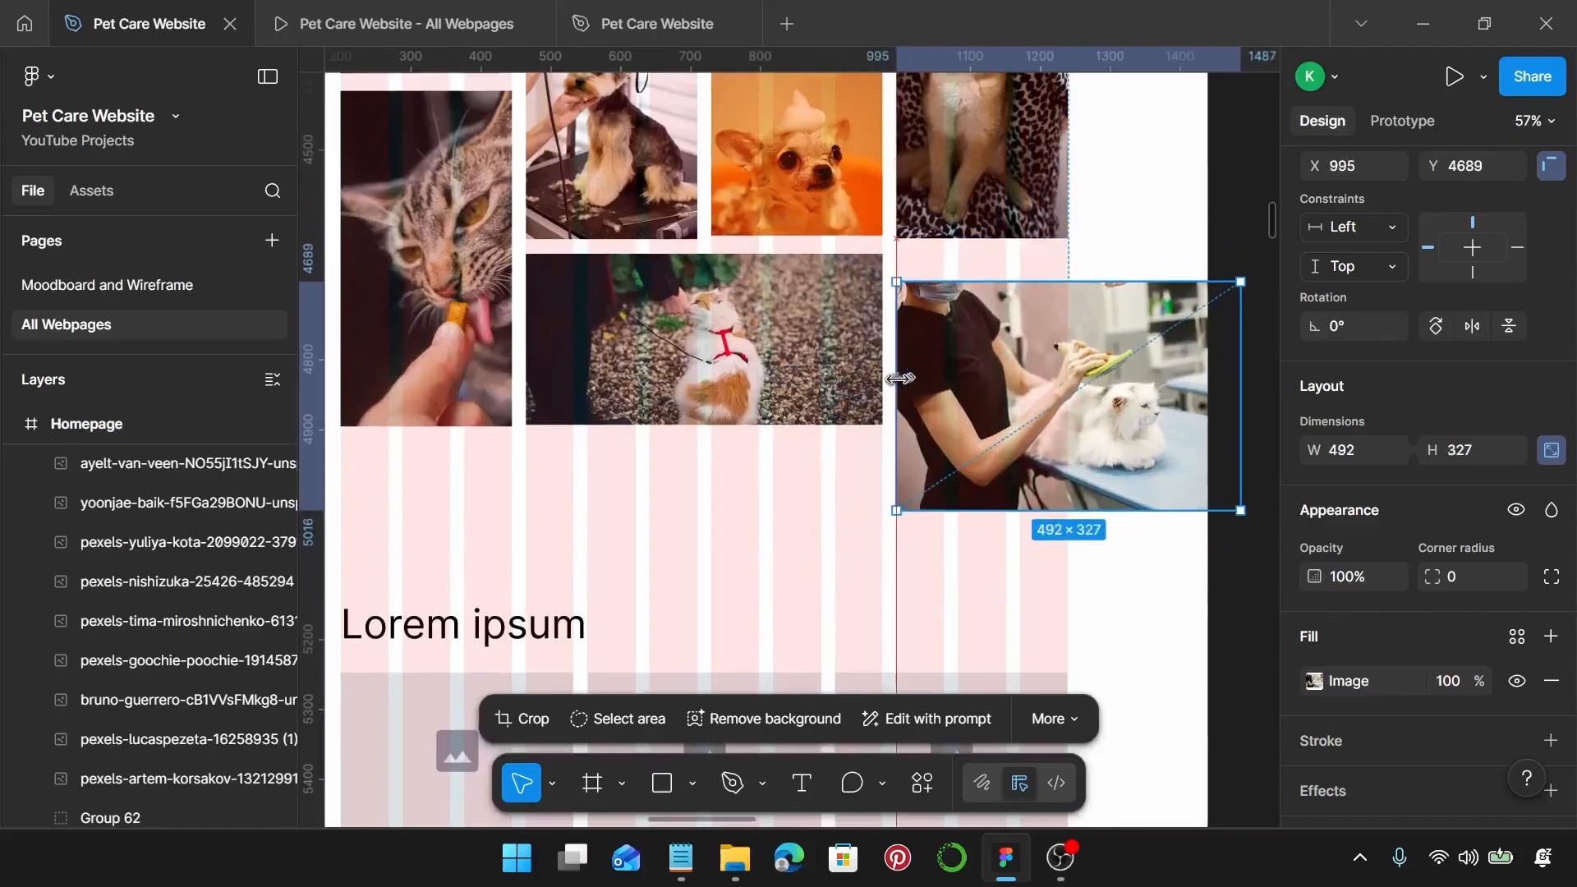
scroll(895, 380, "right", 3)
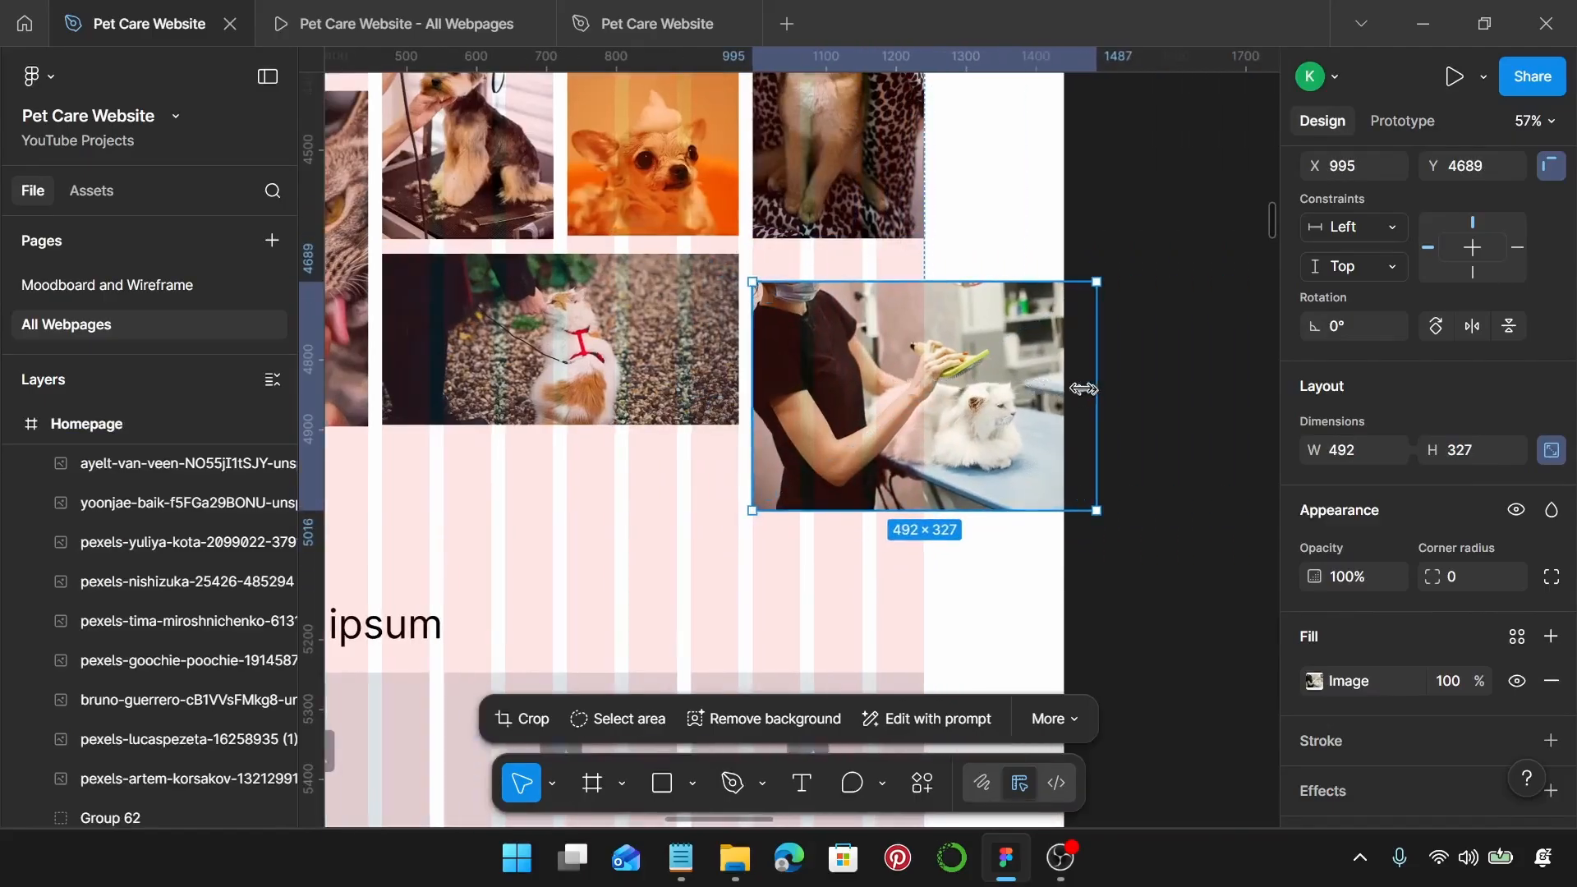
left_click_drag(1082, 390, 866, 284)
scroll(911, 390, "up", 2)
Step: Extend the brushed cat photo's crop frame to 245 × 245 and enlarge the image to fill the square
double_click(851, 314)
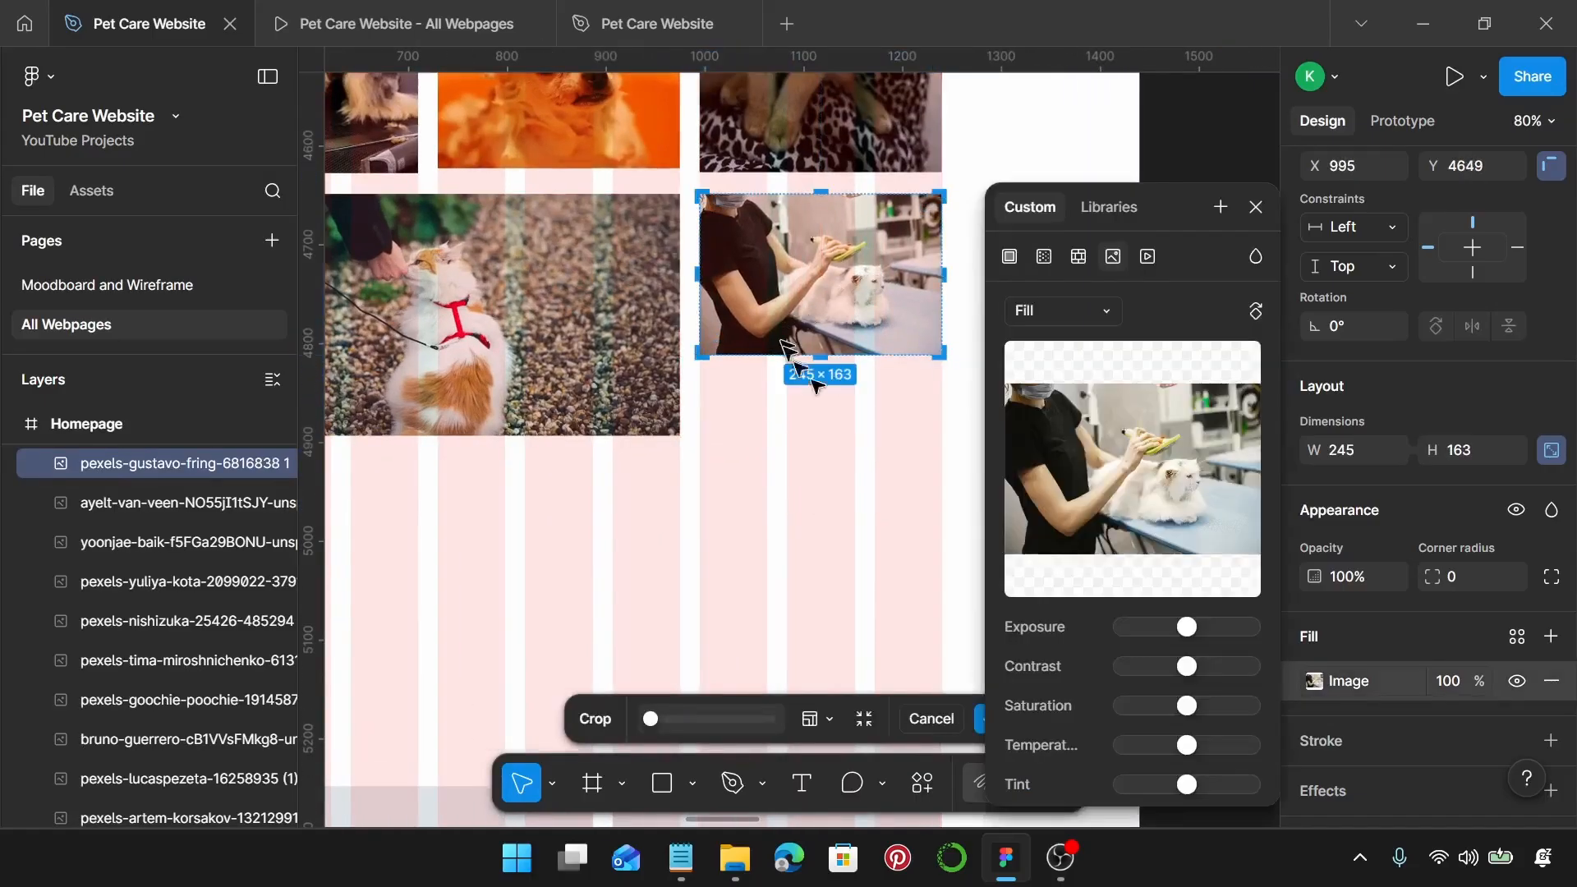
left_click_drag(819, 355, 819, 439)
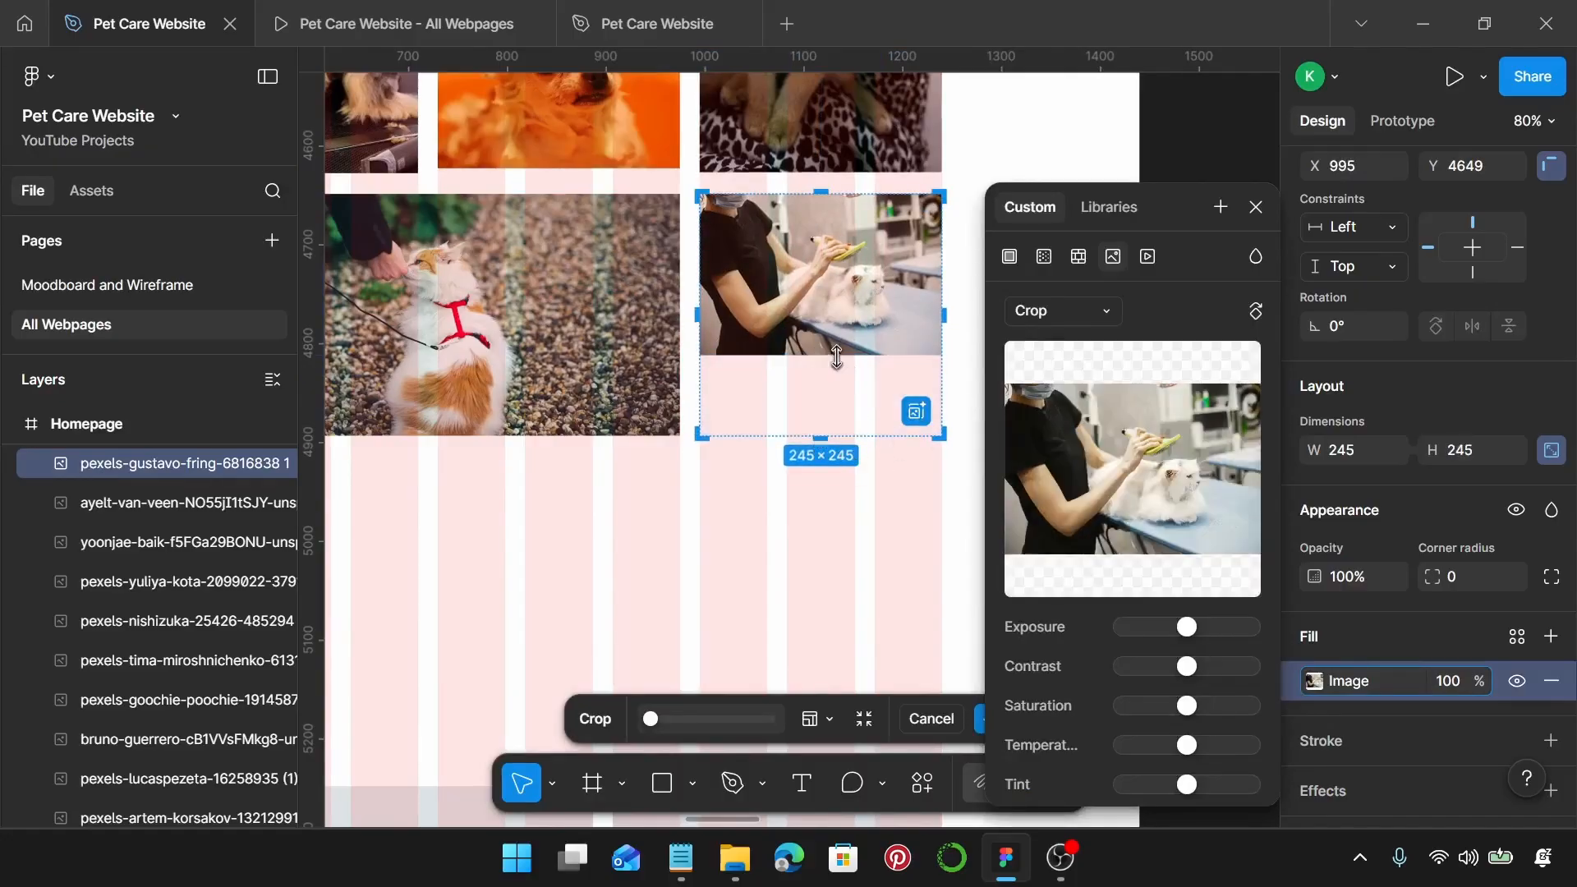
left_click_drag(842, 355, 846, 431)
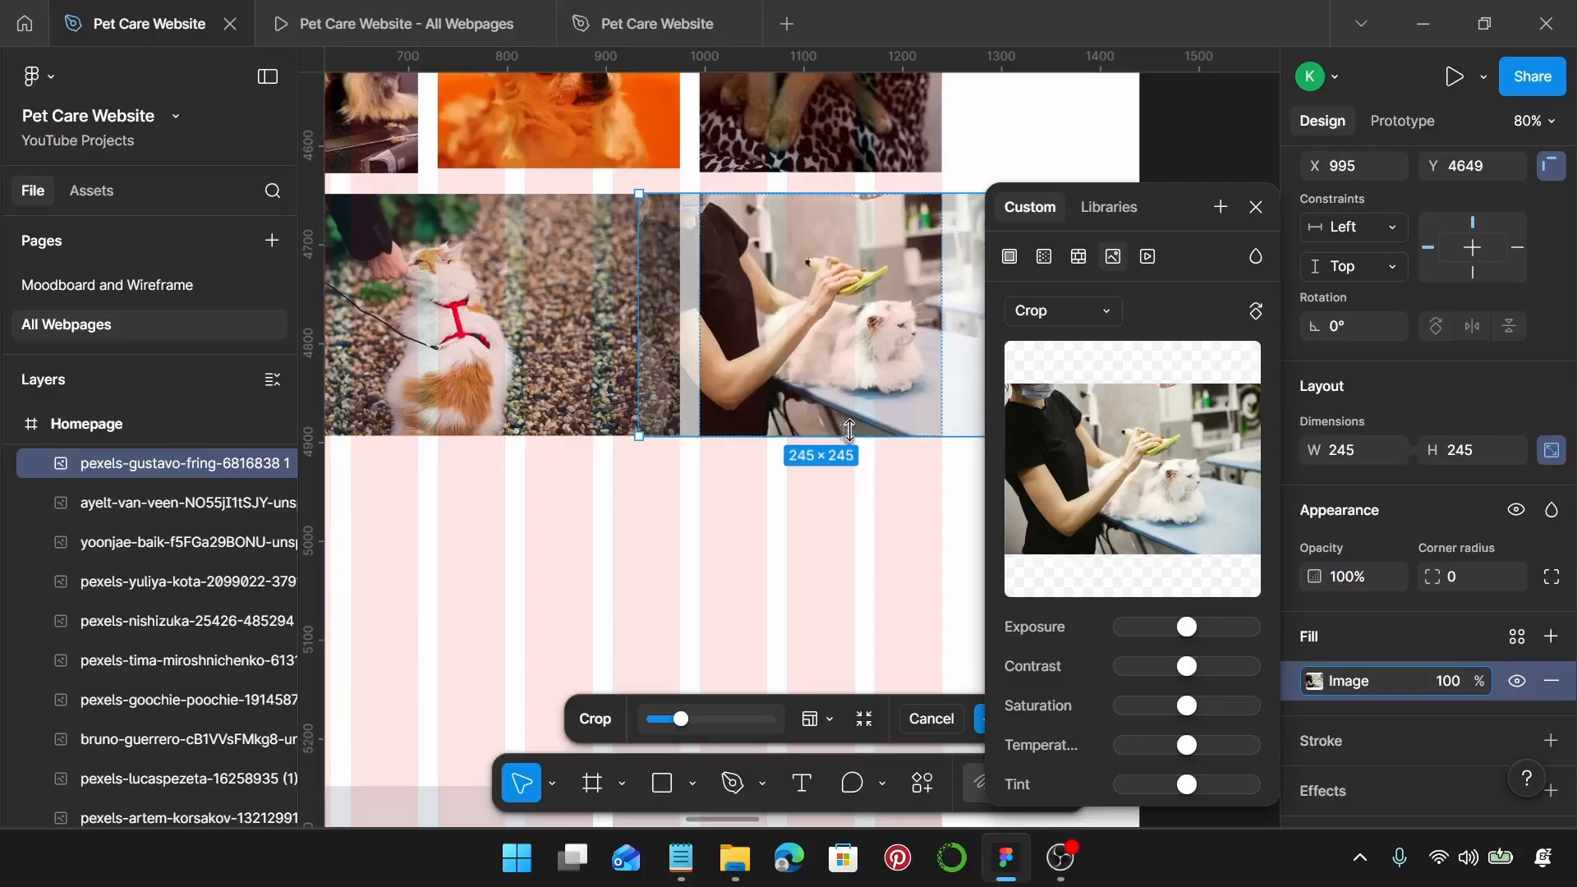
key("Return")
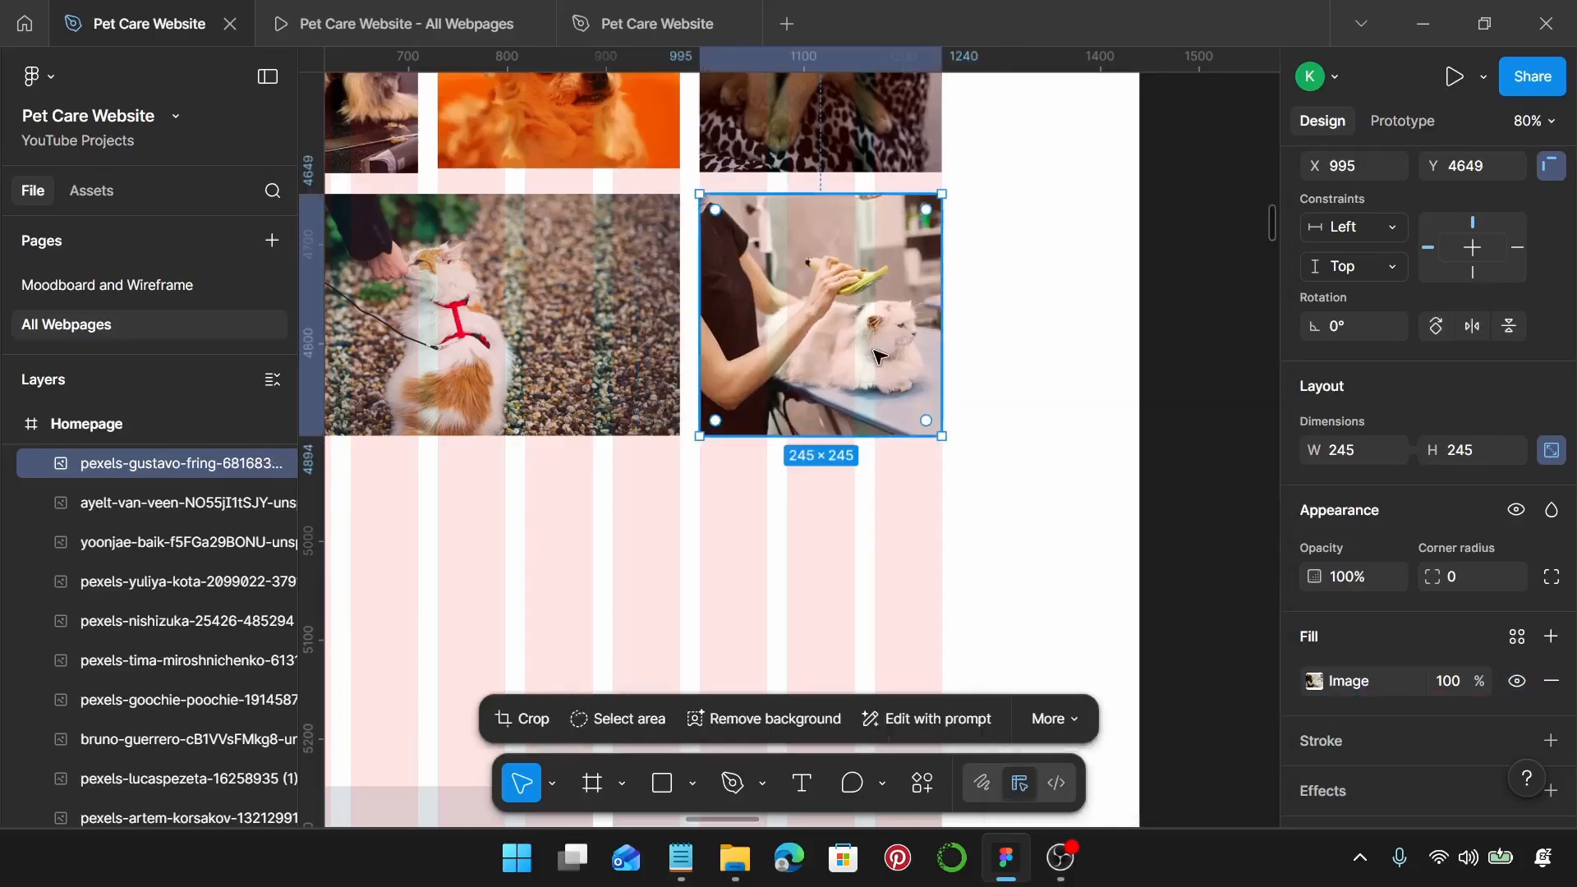
scroll(877, 355, "down", 5)
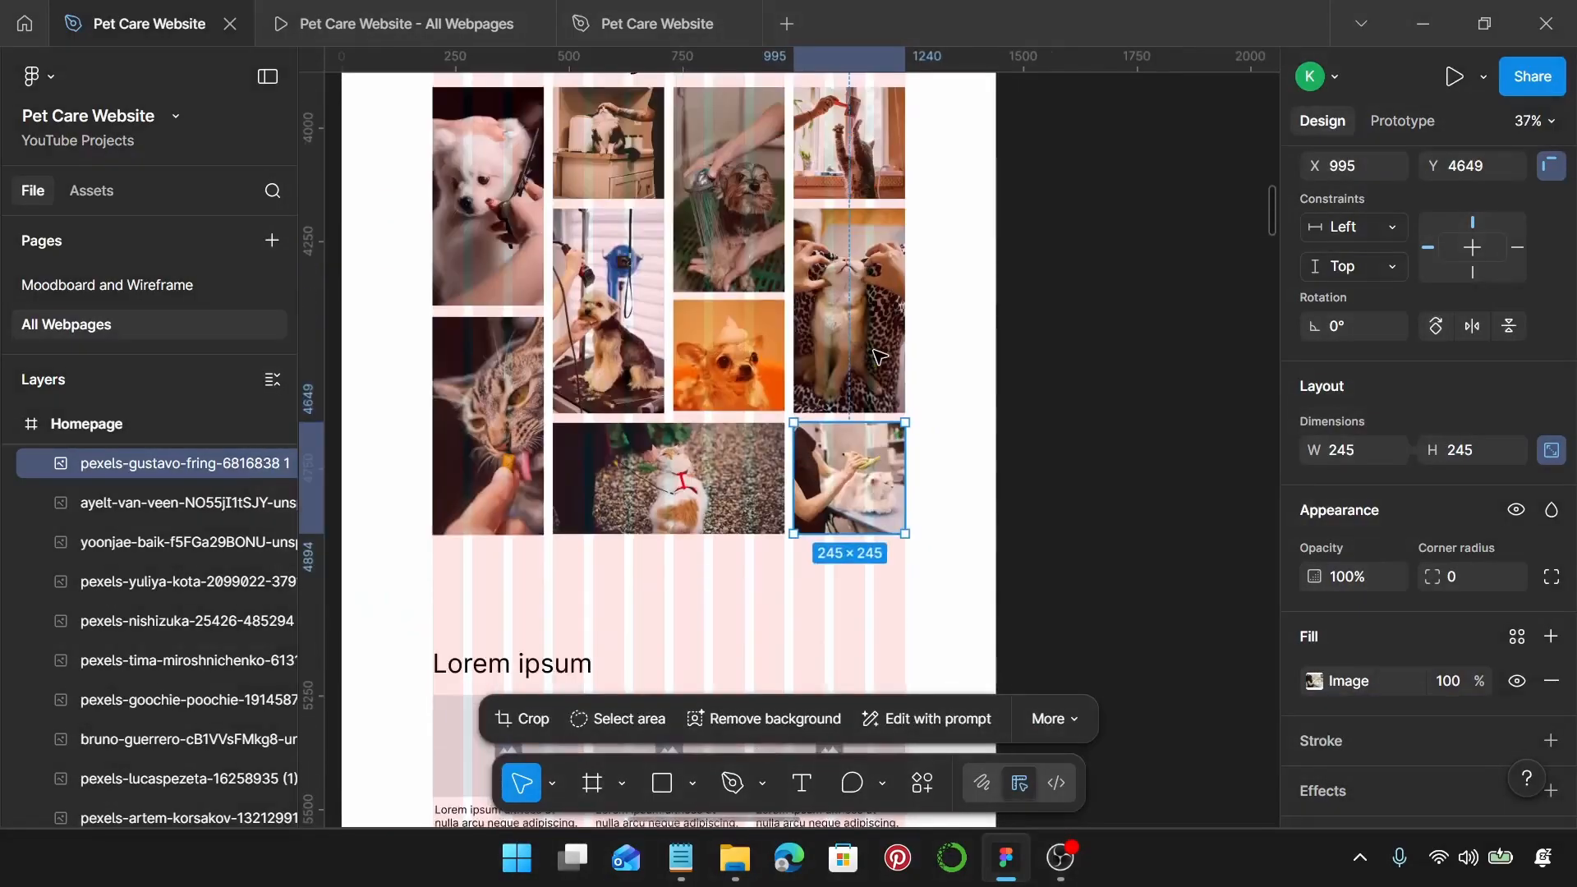
Step: Select all the Instagram gallery photos and set their corner radius to 8
scroll(877, 355, "down", 2)
left_click(453, 134)
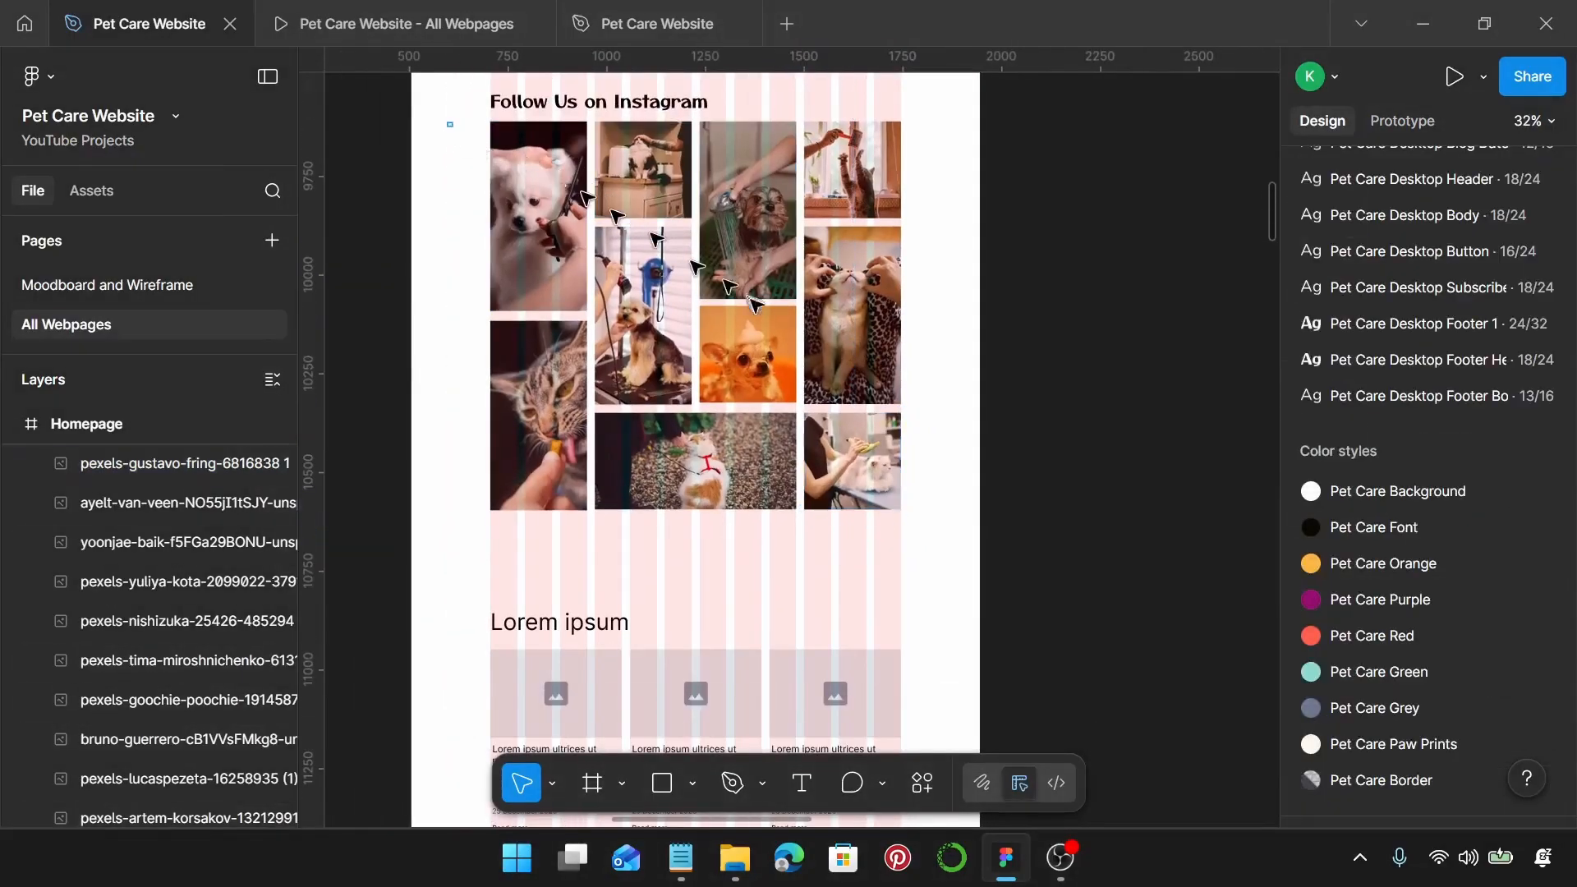
left_click_drag(450, 124, 876, 480)
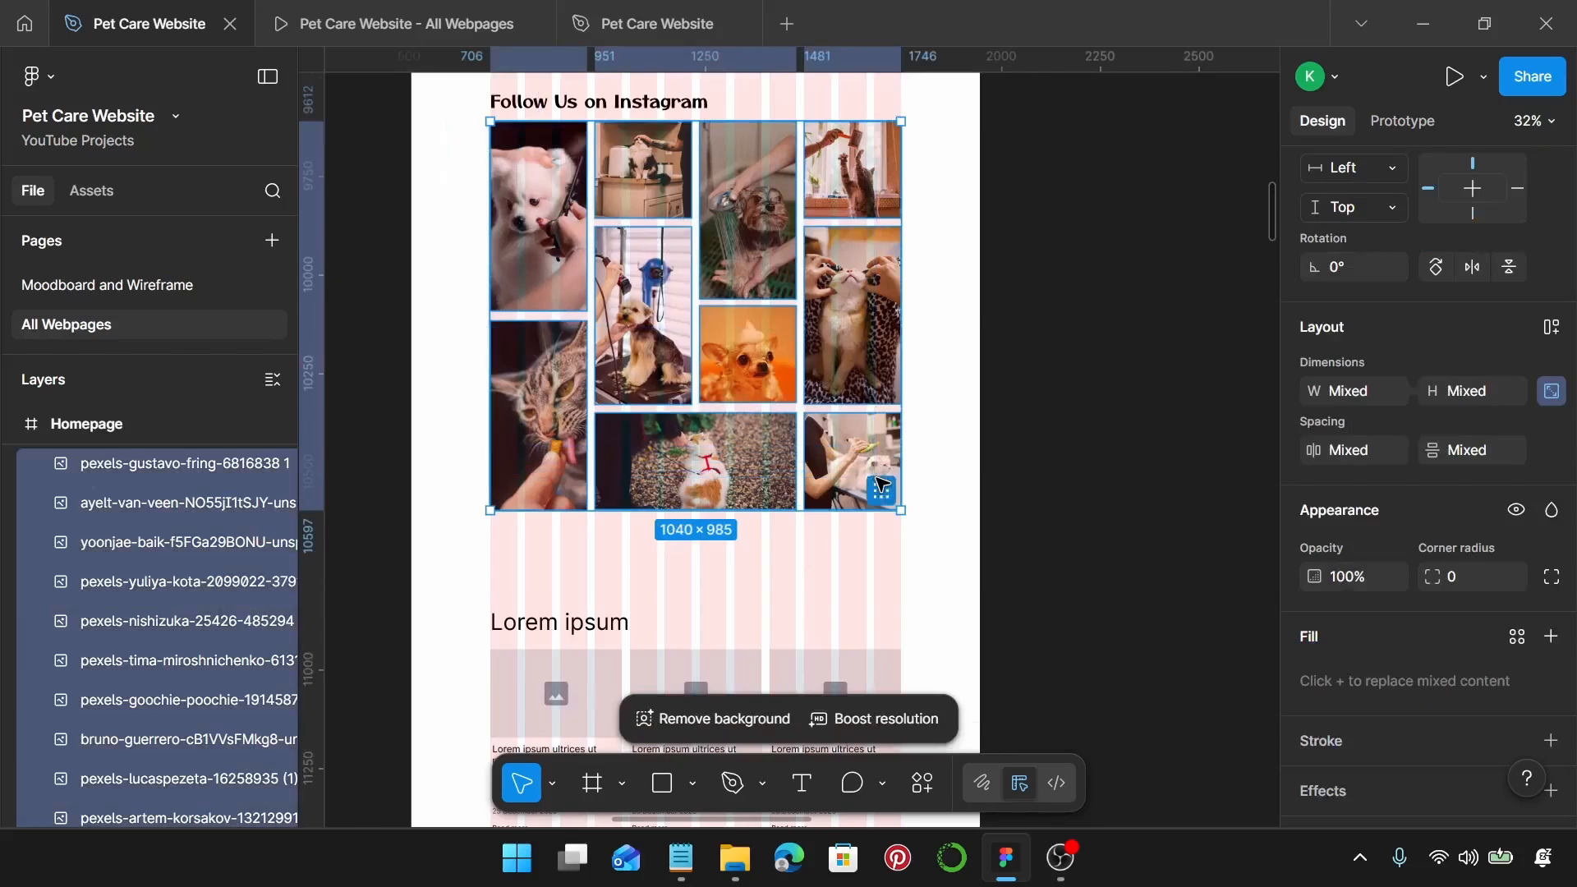
left_click(1471, 577)
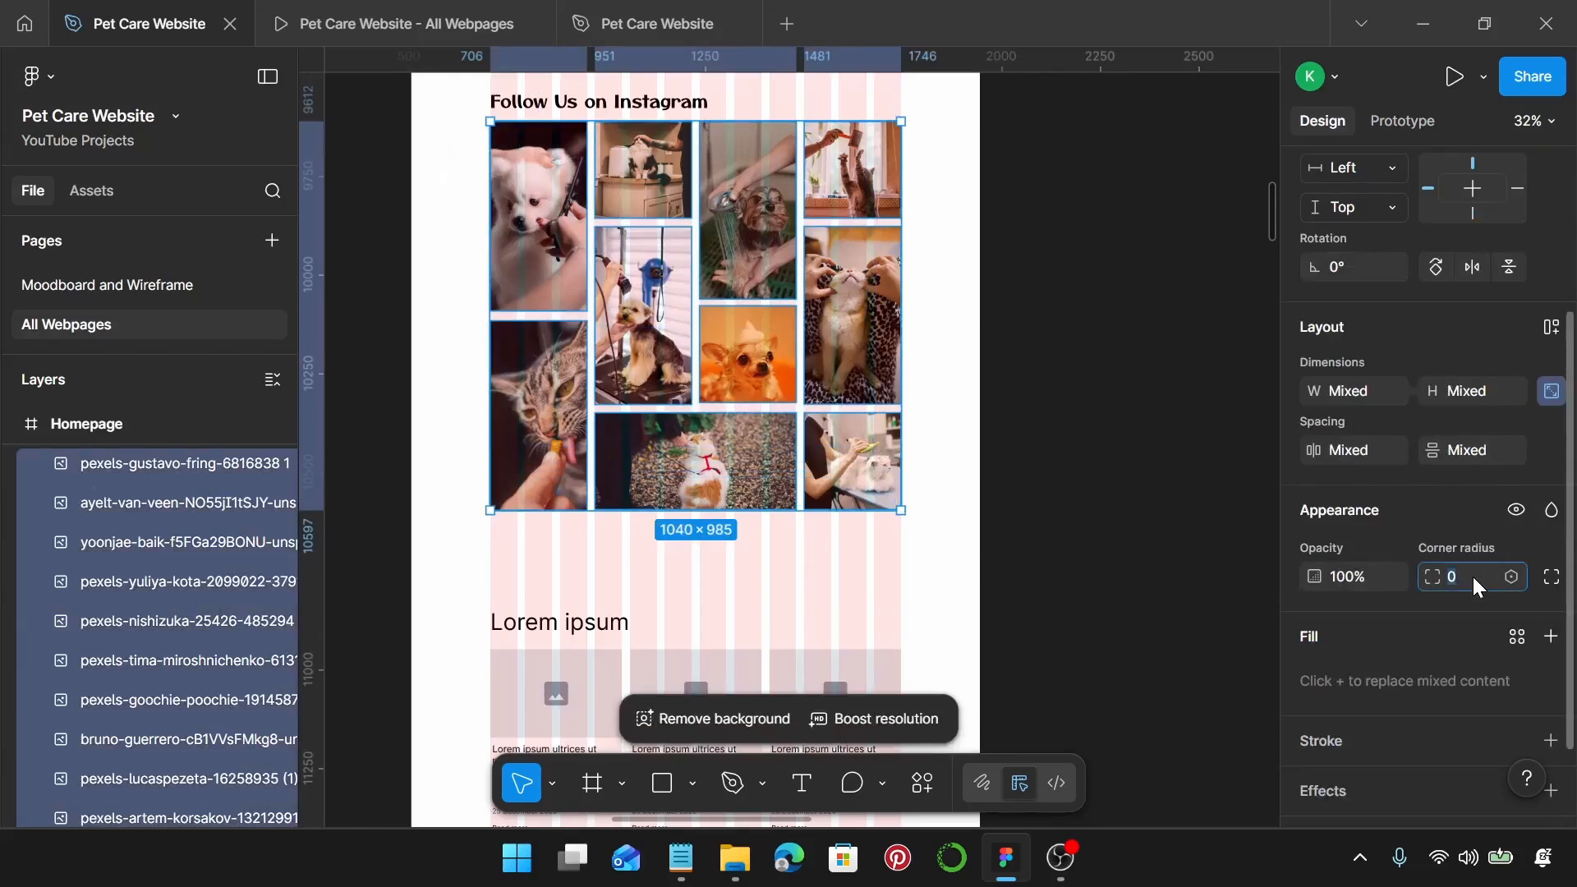
type("8")
key("Return")
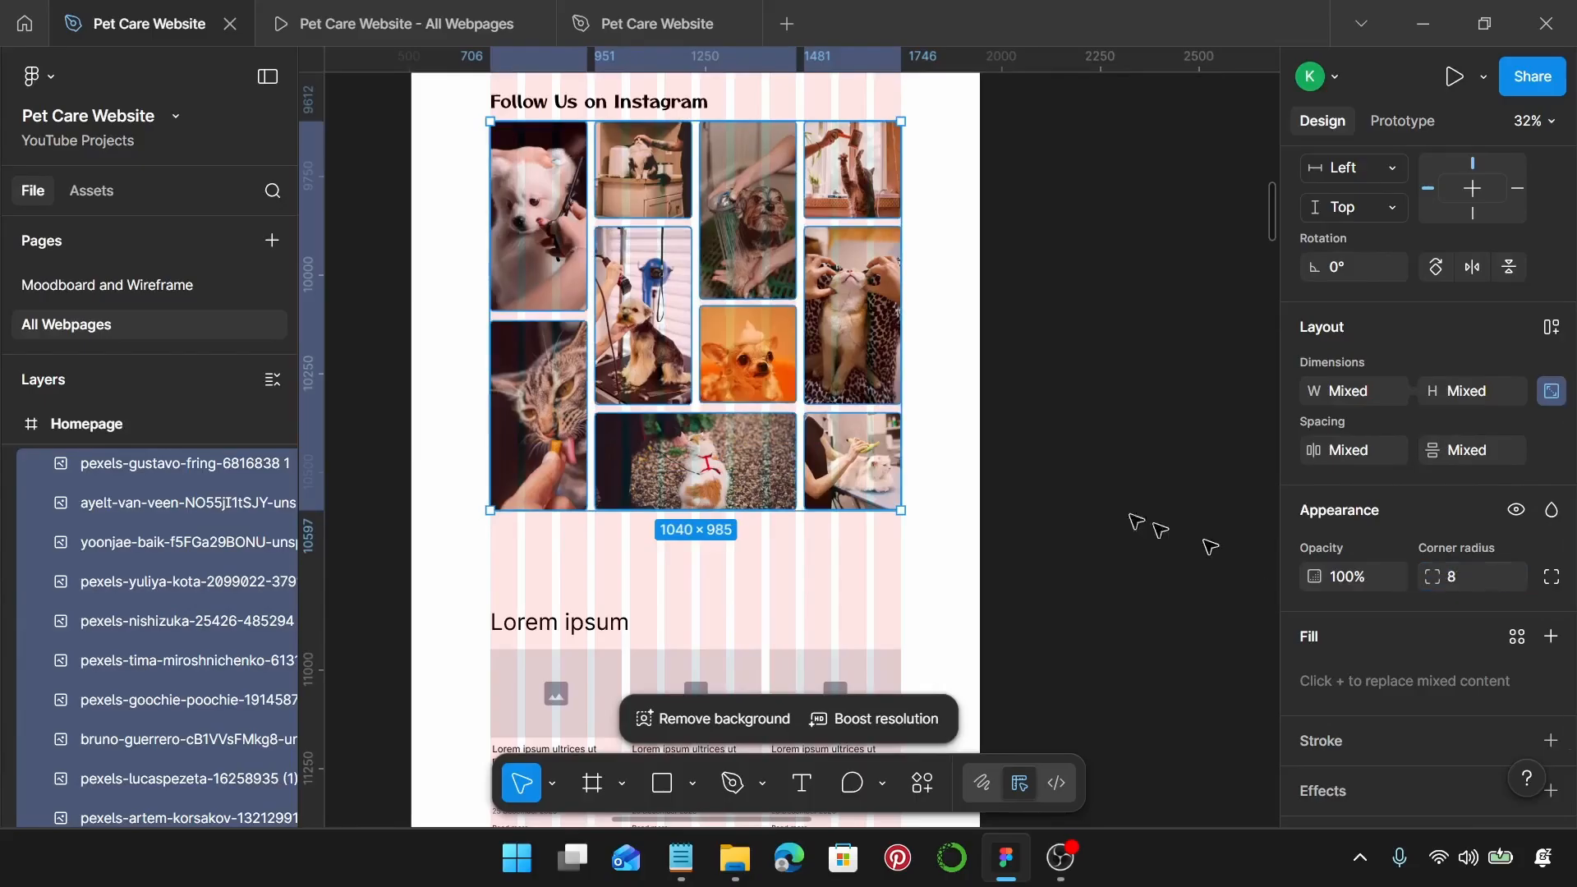
scroll(609, 293, "up", 1)
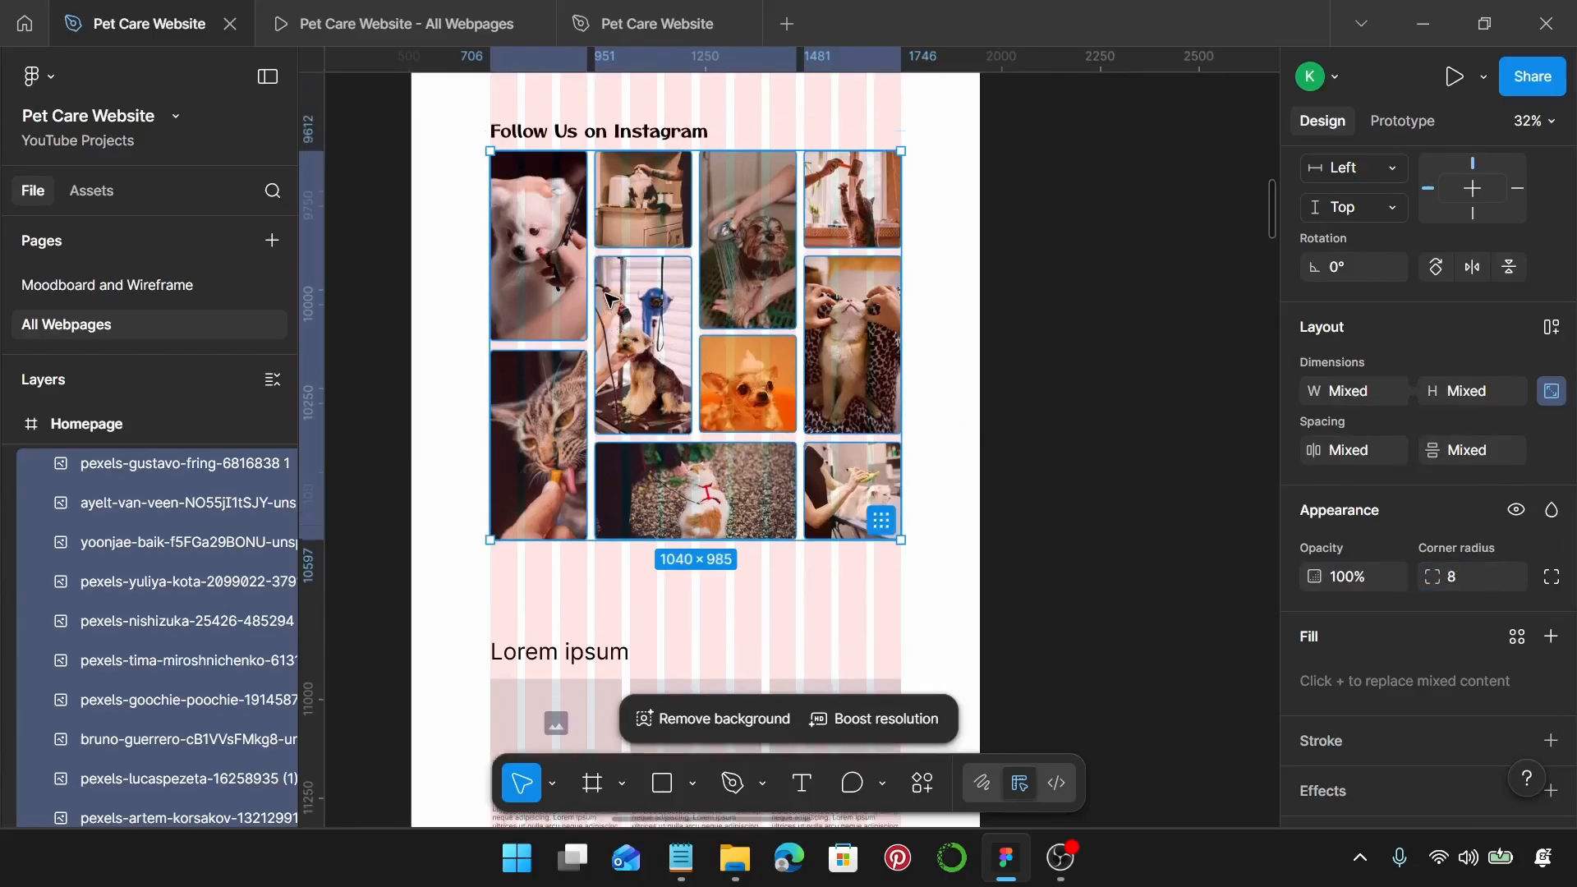
left_click(535, 123)
scroll(634, 237, "down", 3)
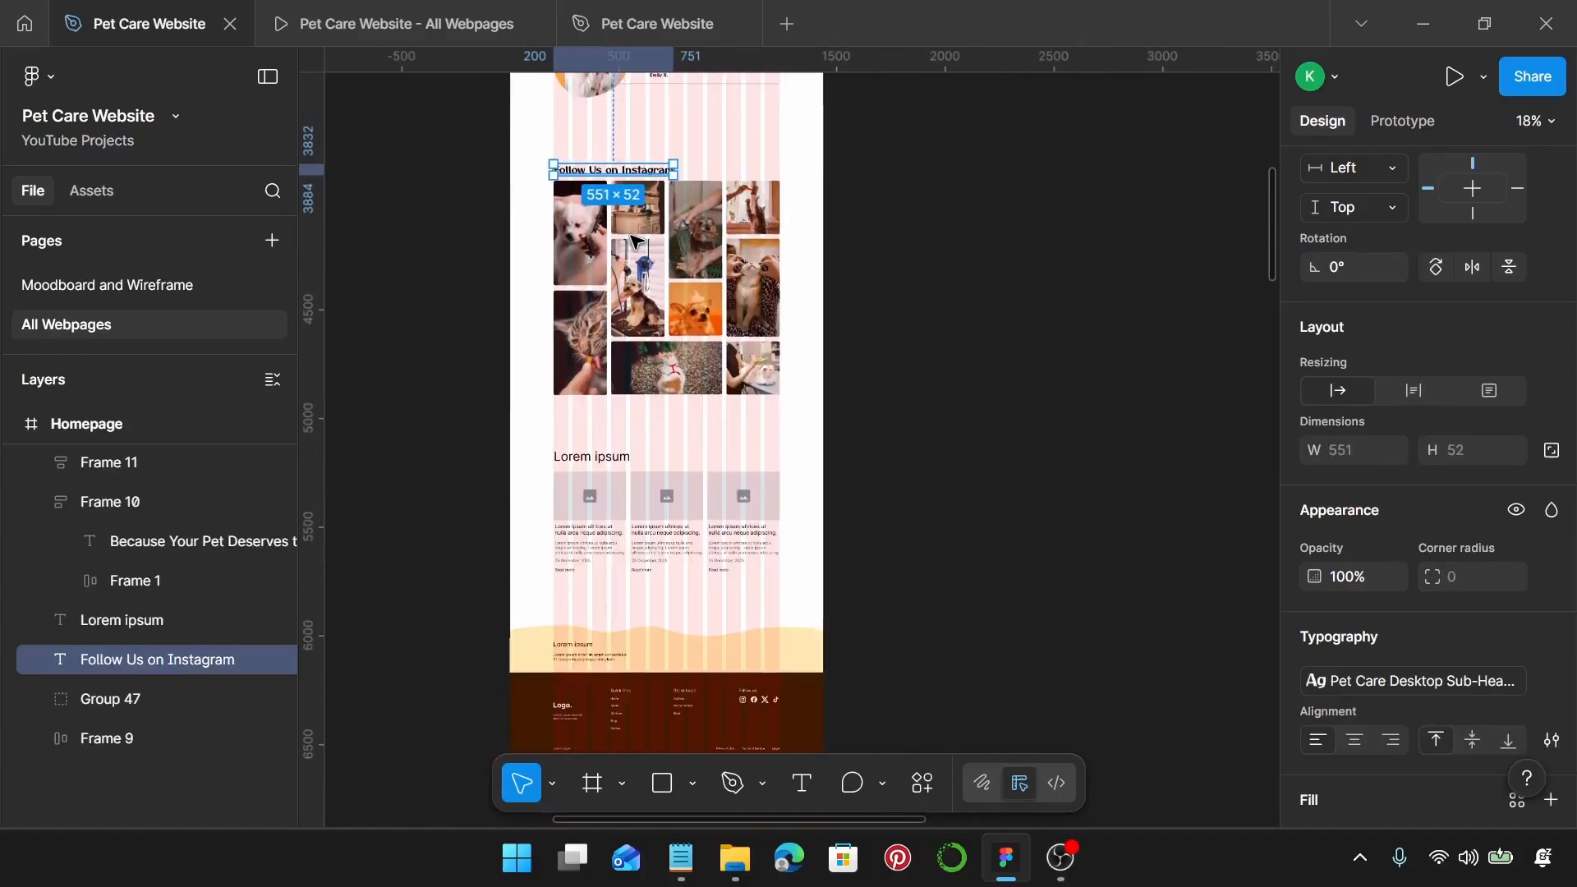
scroll(646, 264, "up", 3)
left_click(732, 246)
Step: Copy the Schedule Now button from the Our Services section
scroll(722, 271, "up", 5)
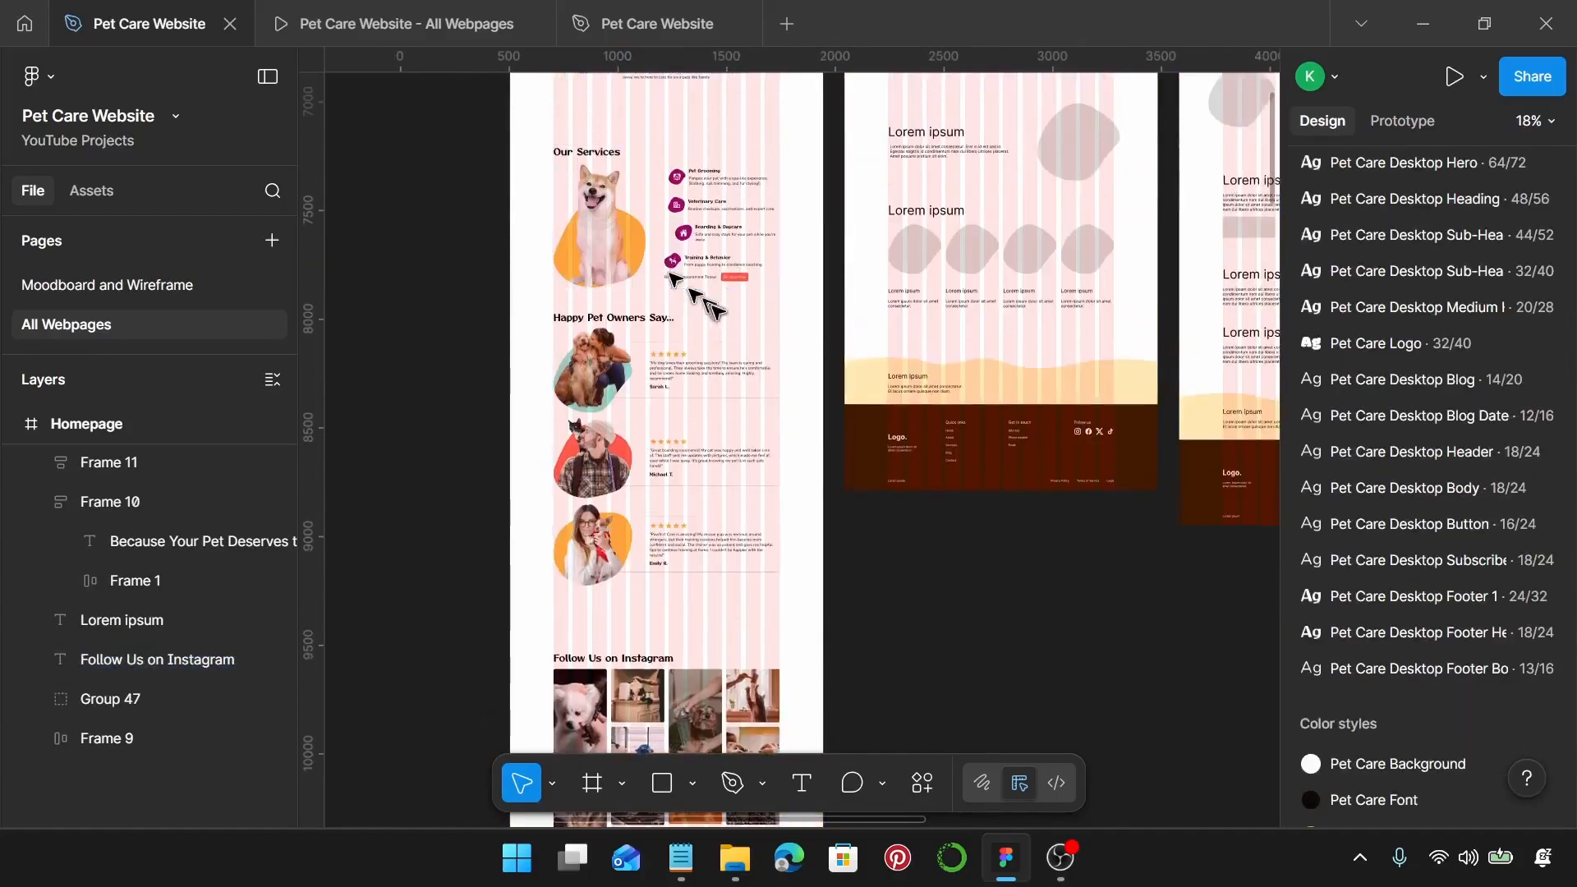
scroll(721, 292, "up", 4)
scroll(723, 292, "up", 5)
left_click(817, 239)
double_click(817, 238)
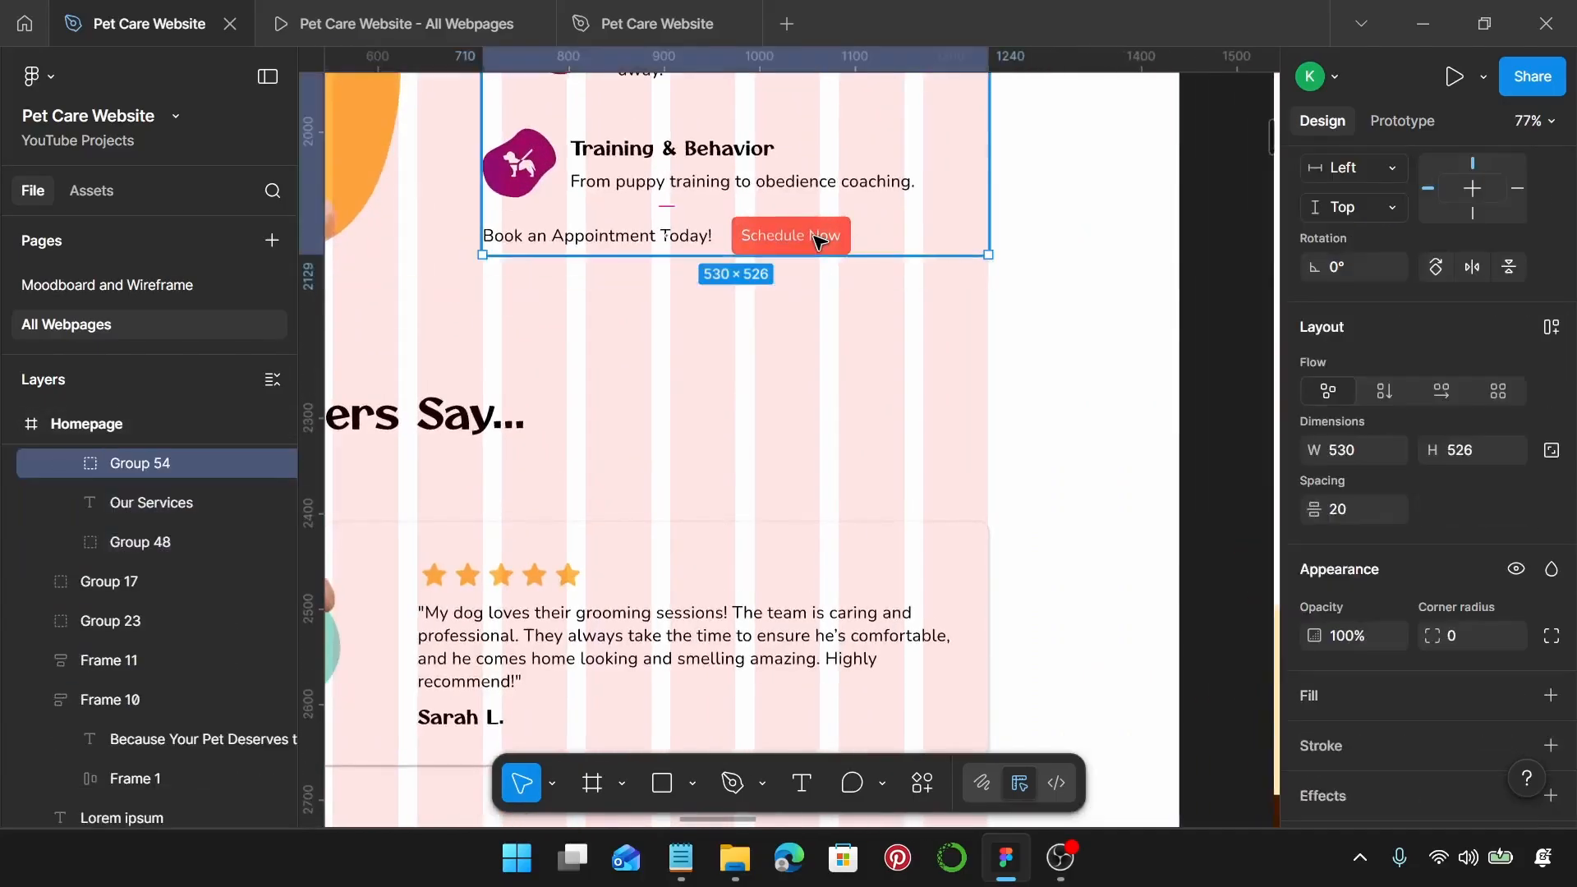
left_click(819, 240)
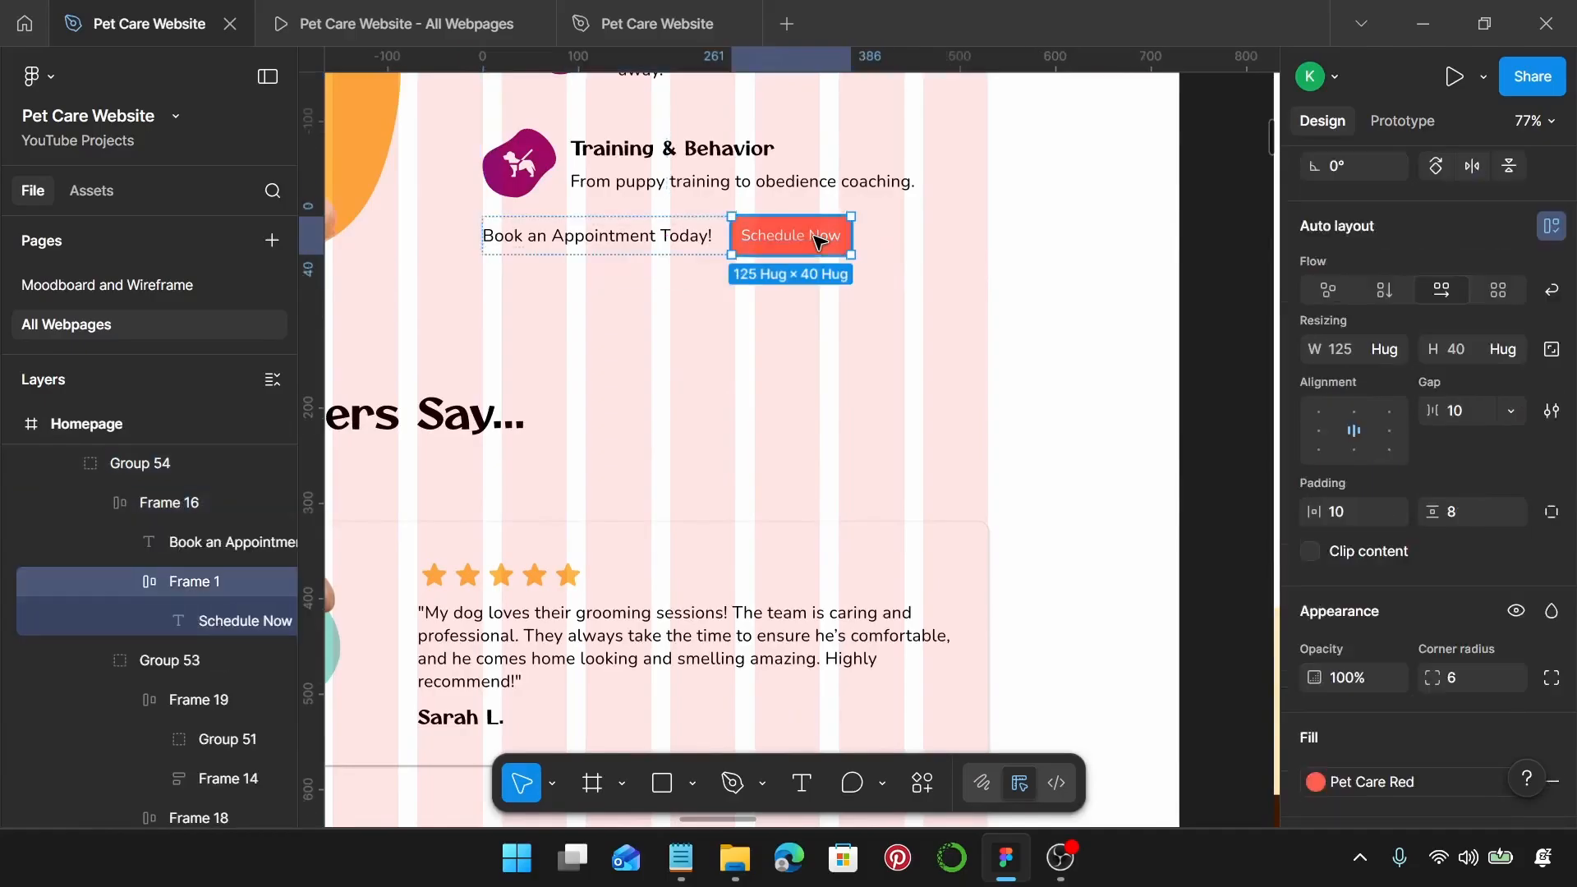
Step: Duplicate the Lorem ipsum heading just below the Instagram gallery and replace the duplicate with the copied Schedule Now button
scroll(817, 245, "down", 5)
scroll(789, 299, "down", 8)
scroll(786, 297, "up", 1)
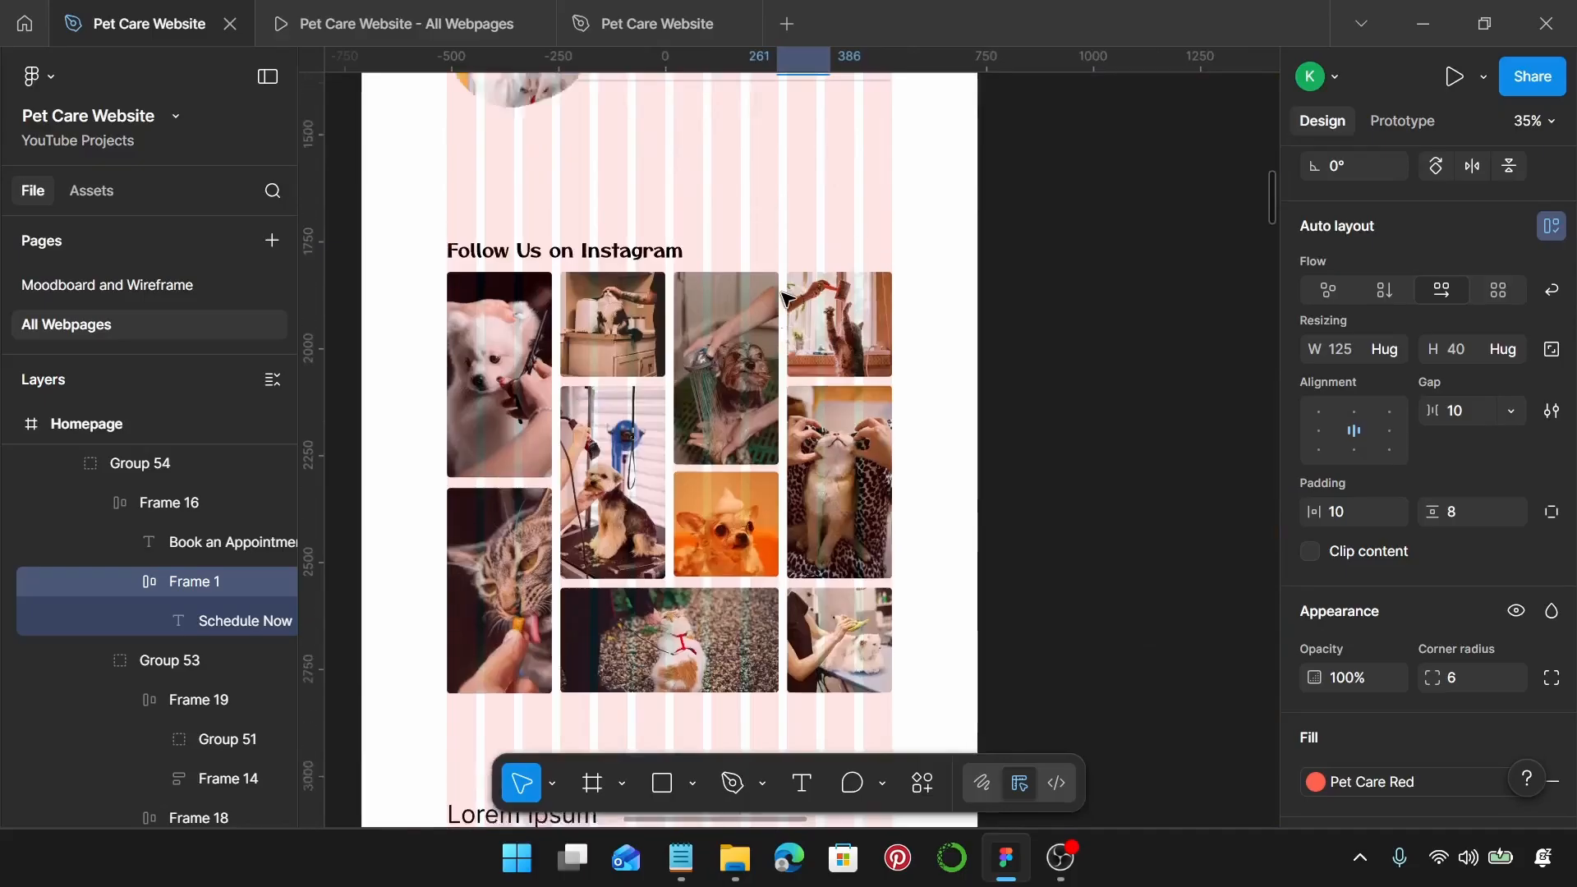
scroll(787, 297, "down", 3)
left_click(542, 517)
scroll(542, 517, "down", 1)
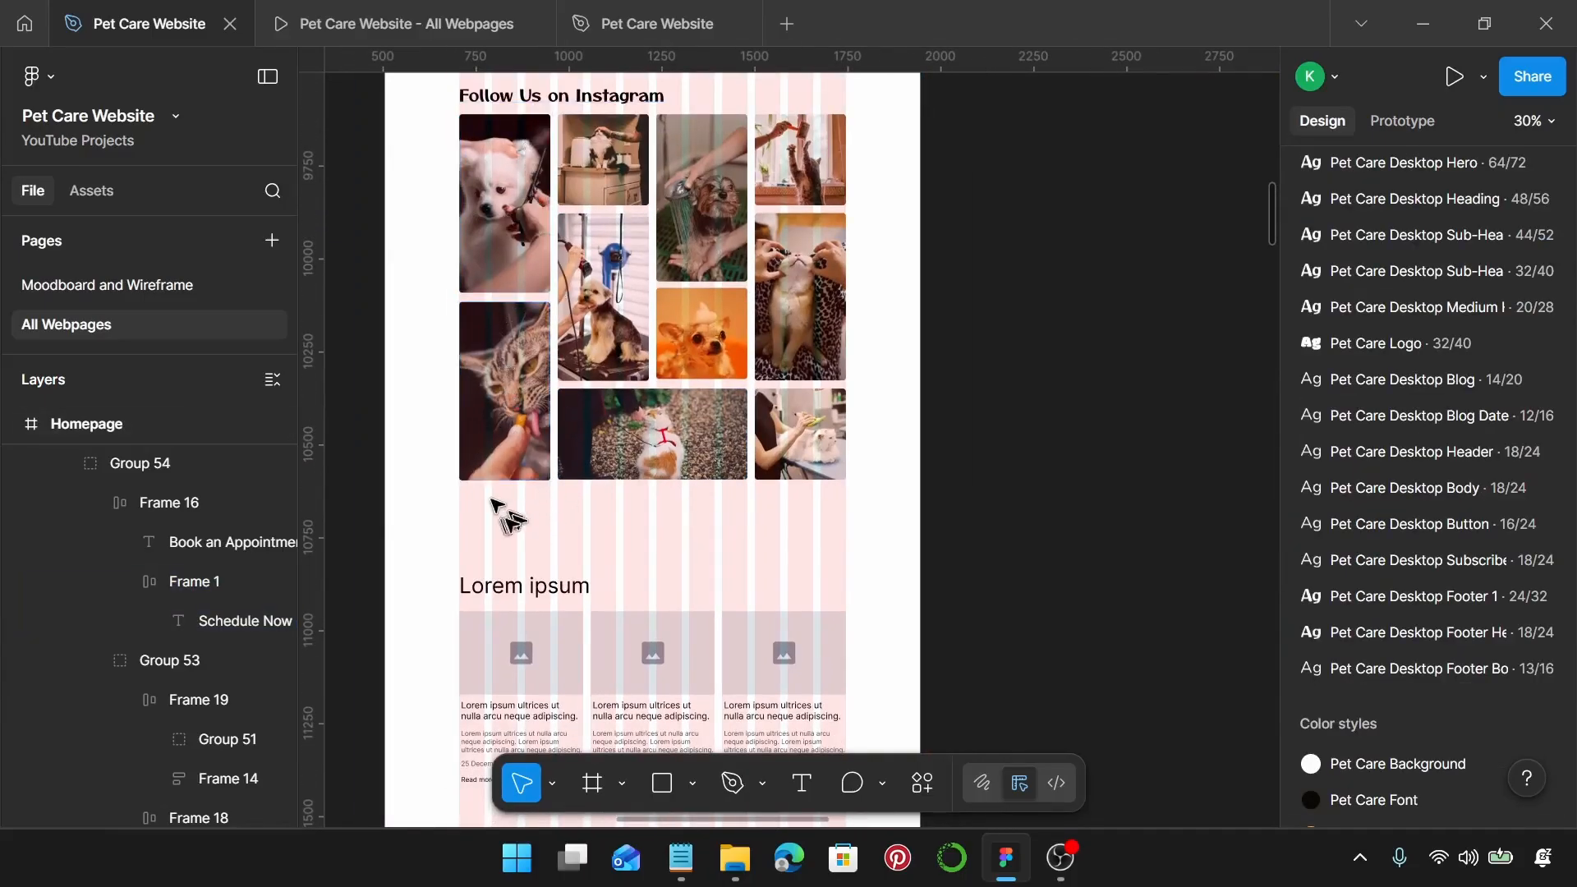
scroll(587, 563, "up", 5)
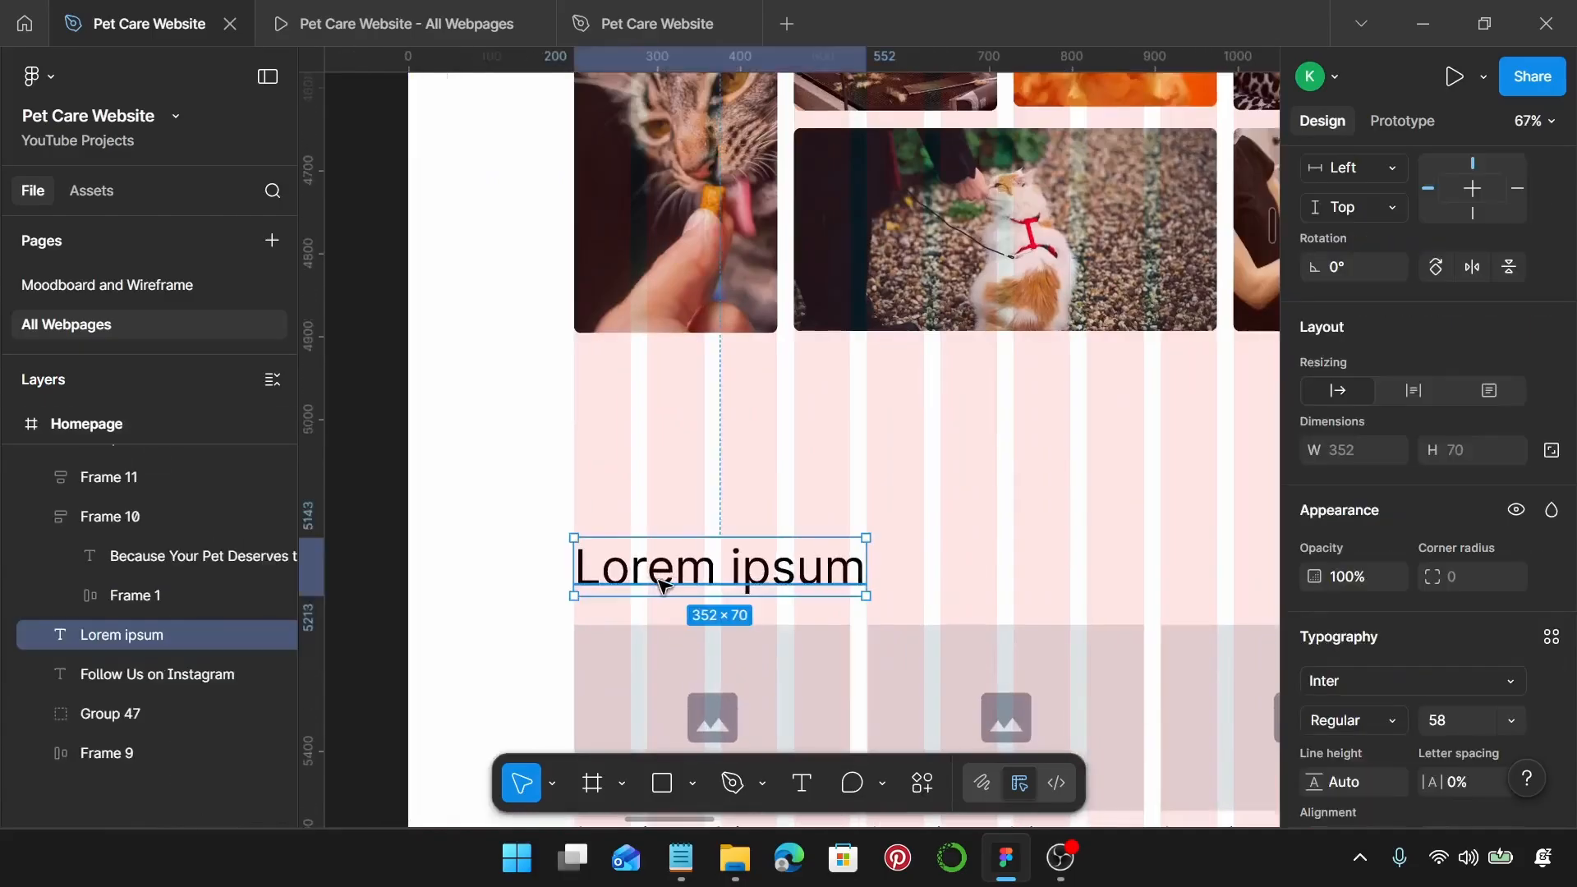
left_click_drag(657, 586, 675, 444)
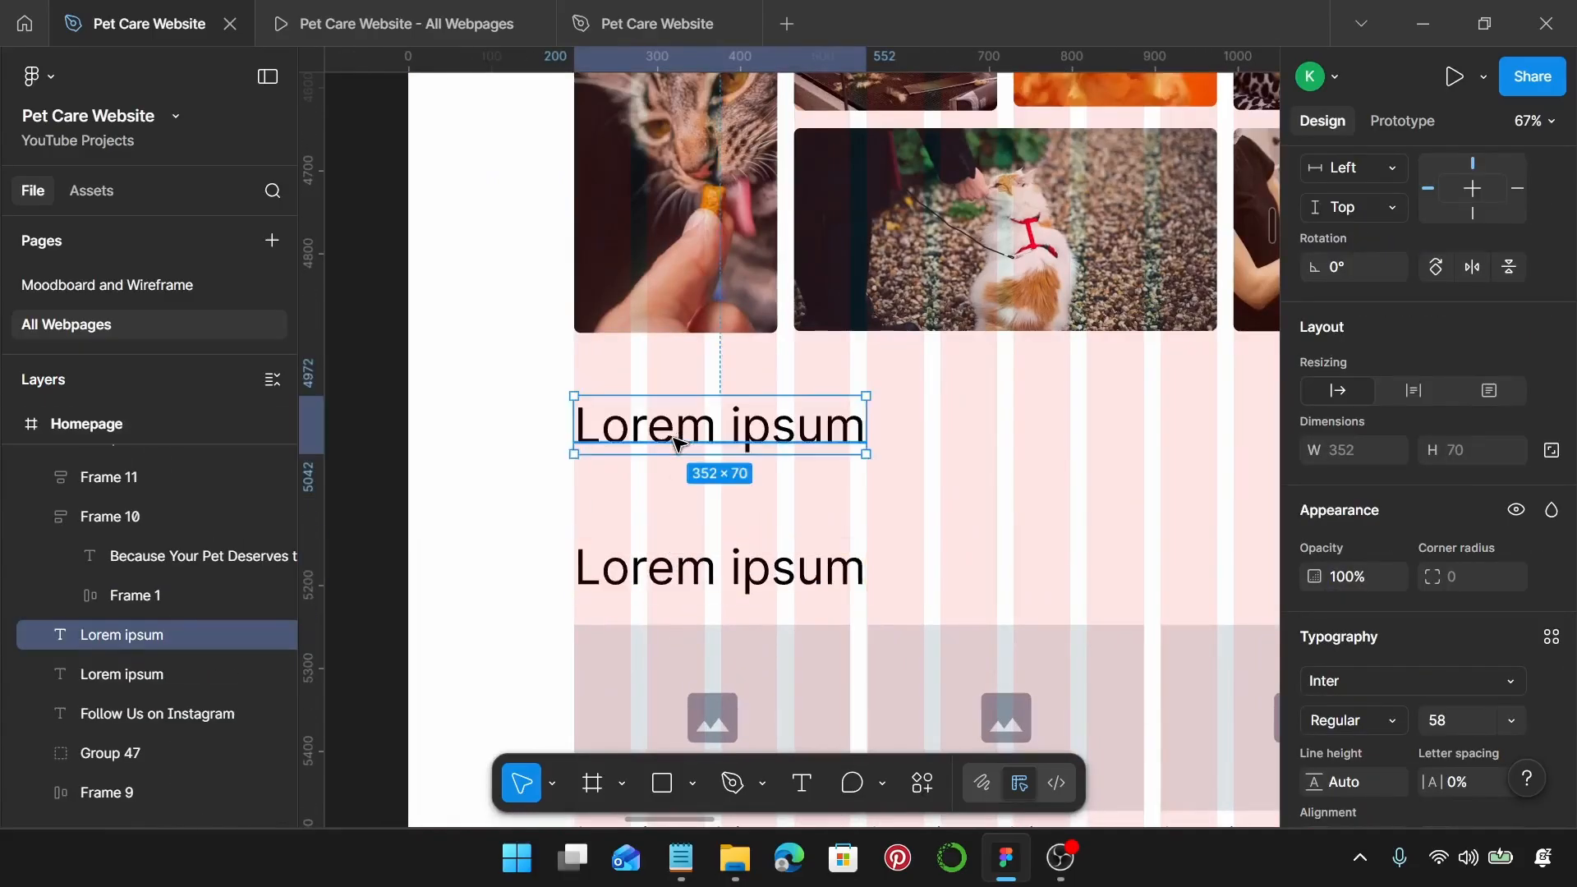
key("ctrl+shift+r")
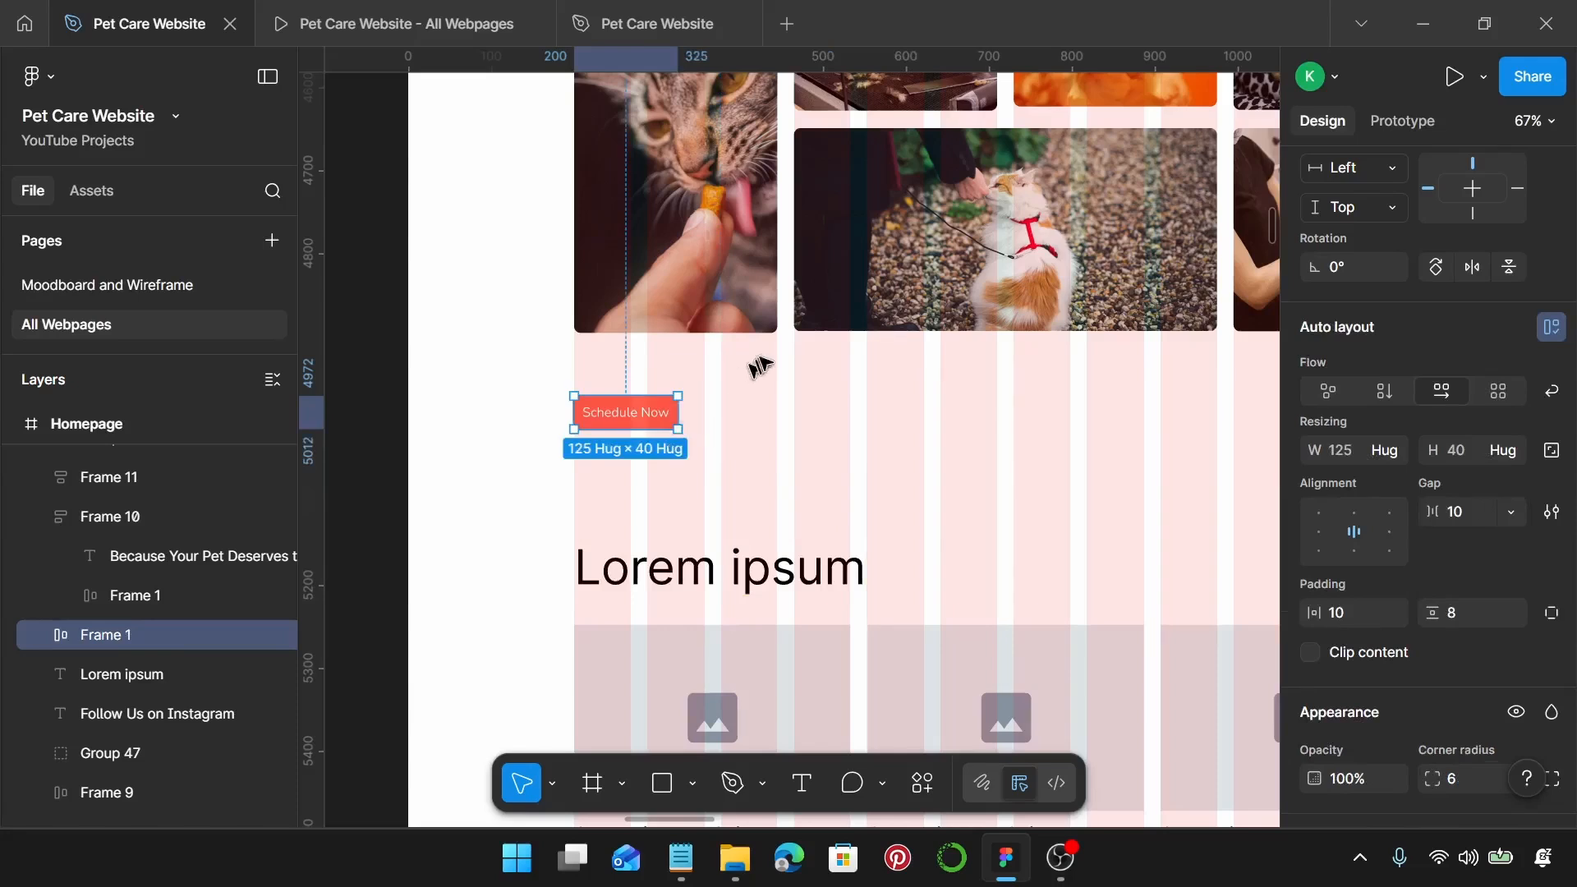
Step: Change the label of the button below the gallery to "Follow Us"
scroll(757, 391, "right", 2)
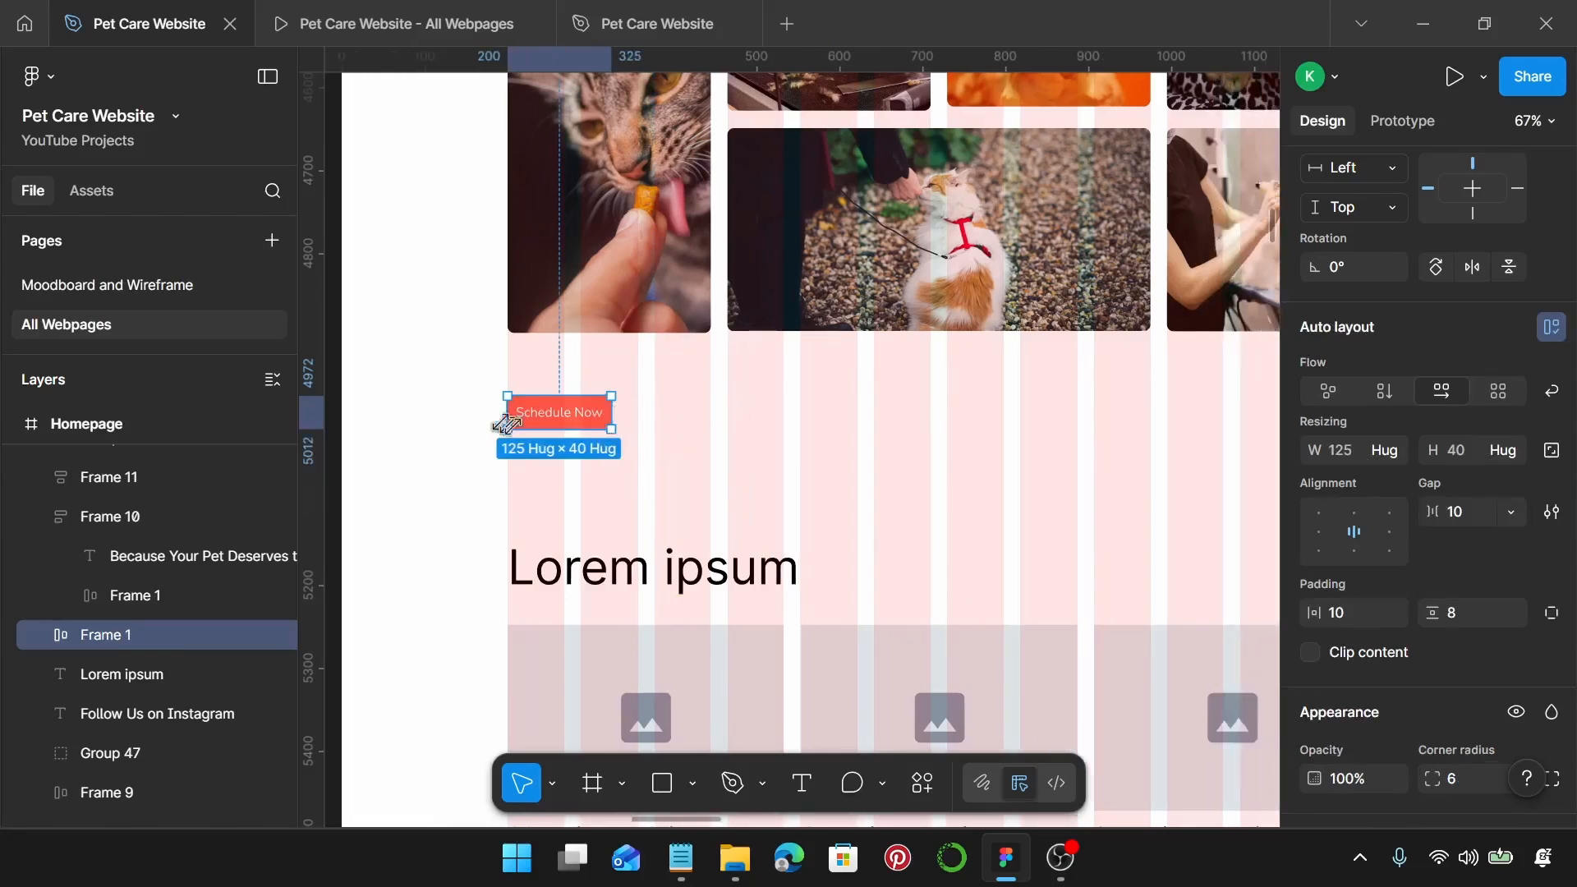
scroll(478, 423, "up", 5)
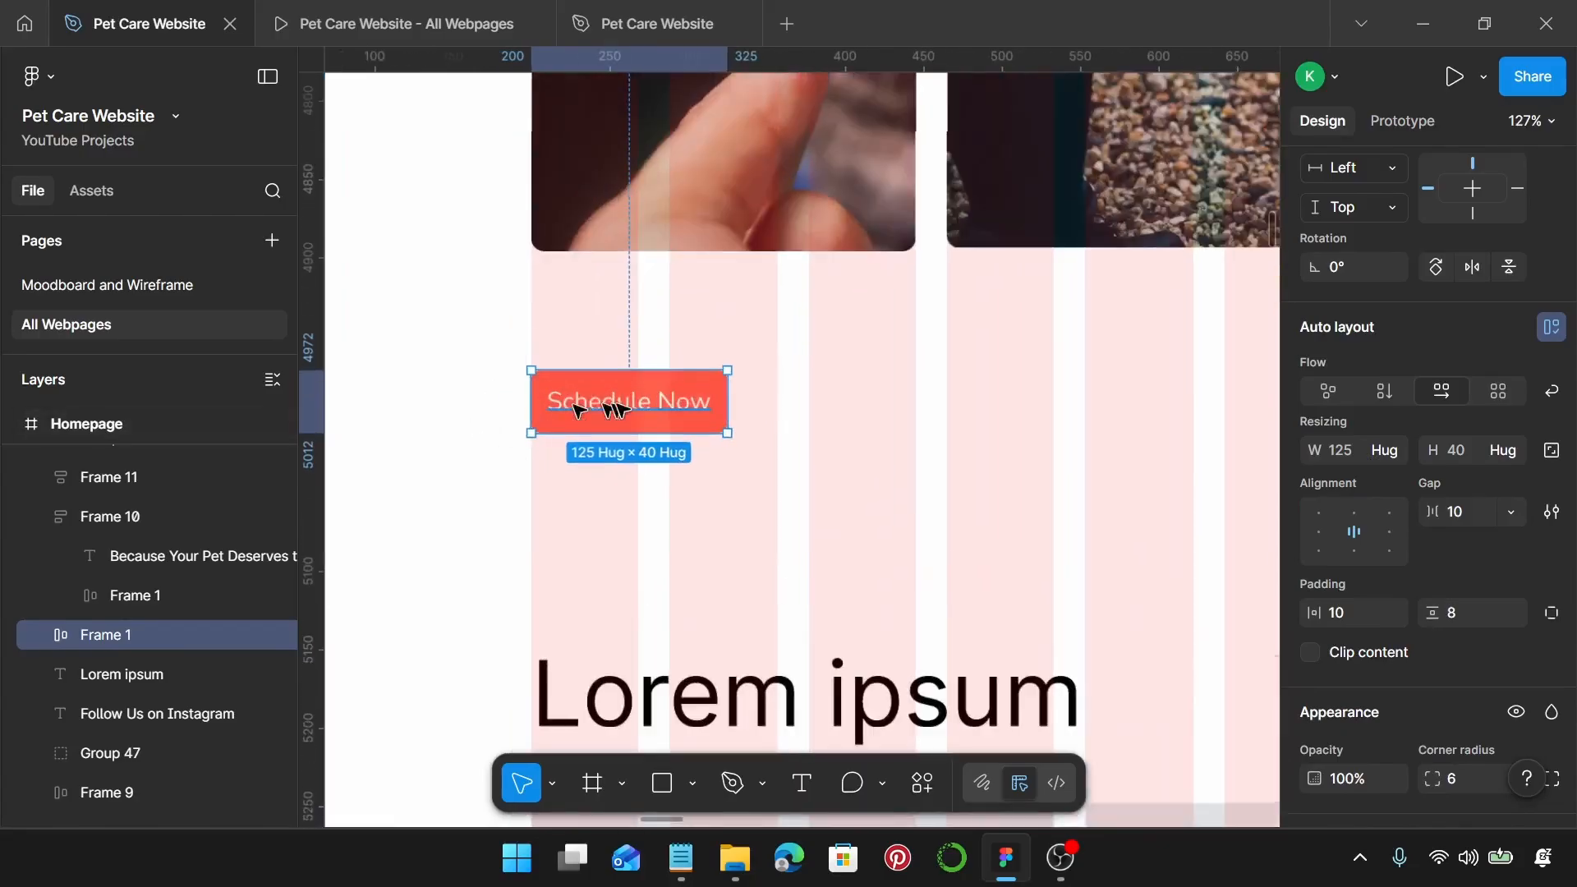
double_click(626, 407)
double_click(624, 402)
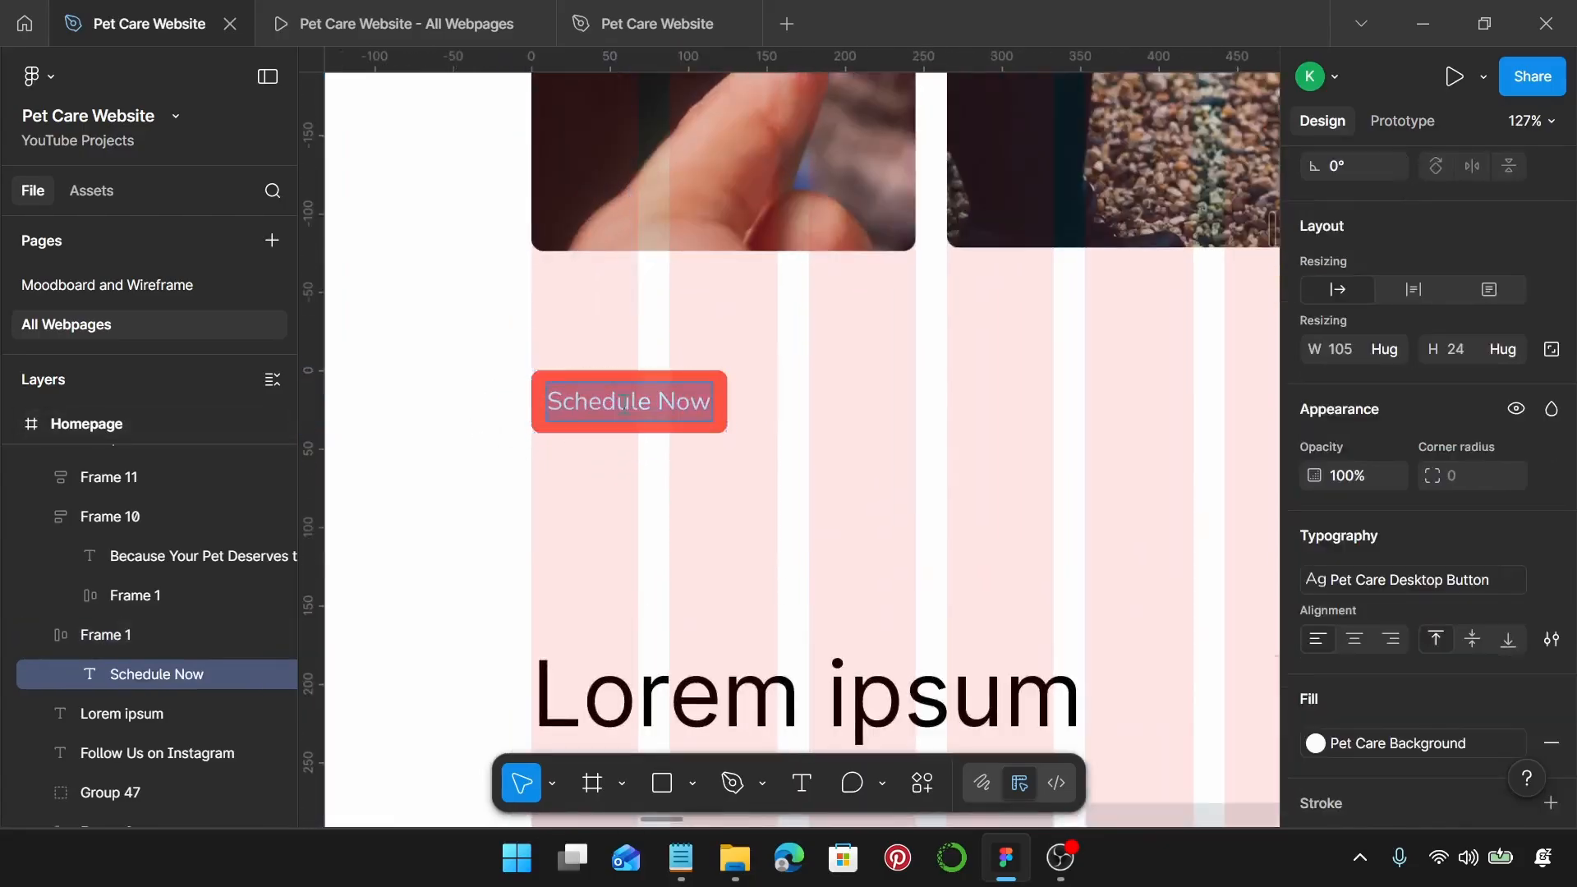
type("Follo")
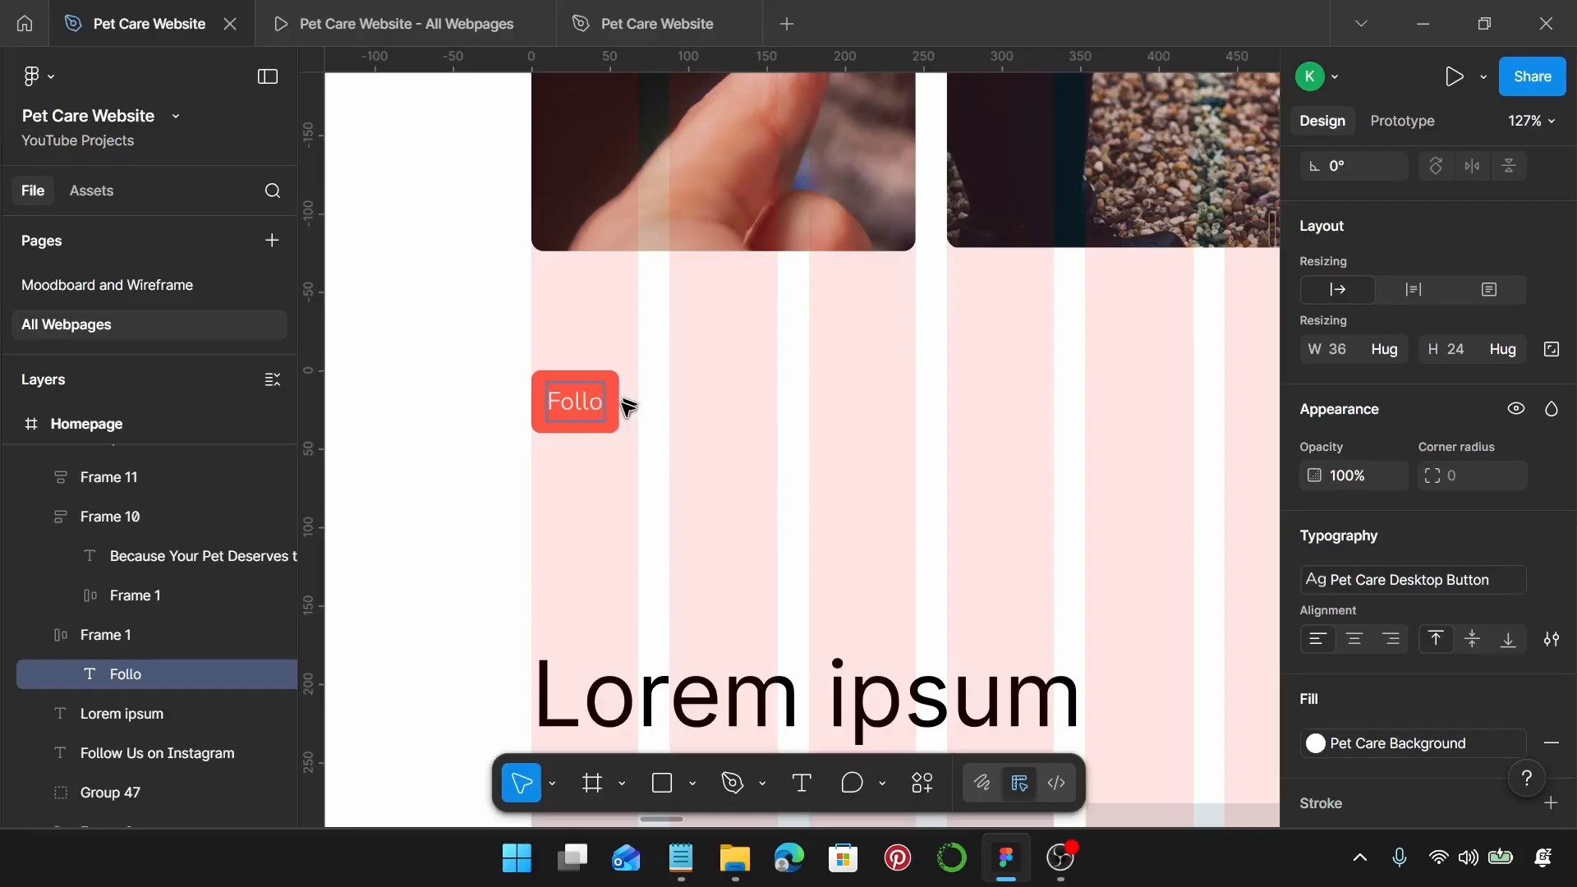
type("w Us")
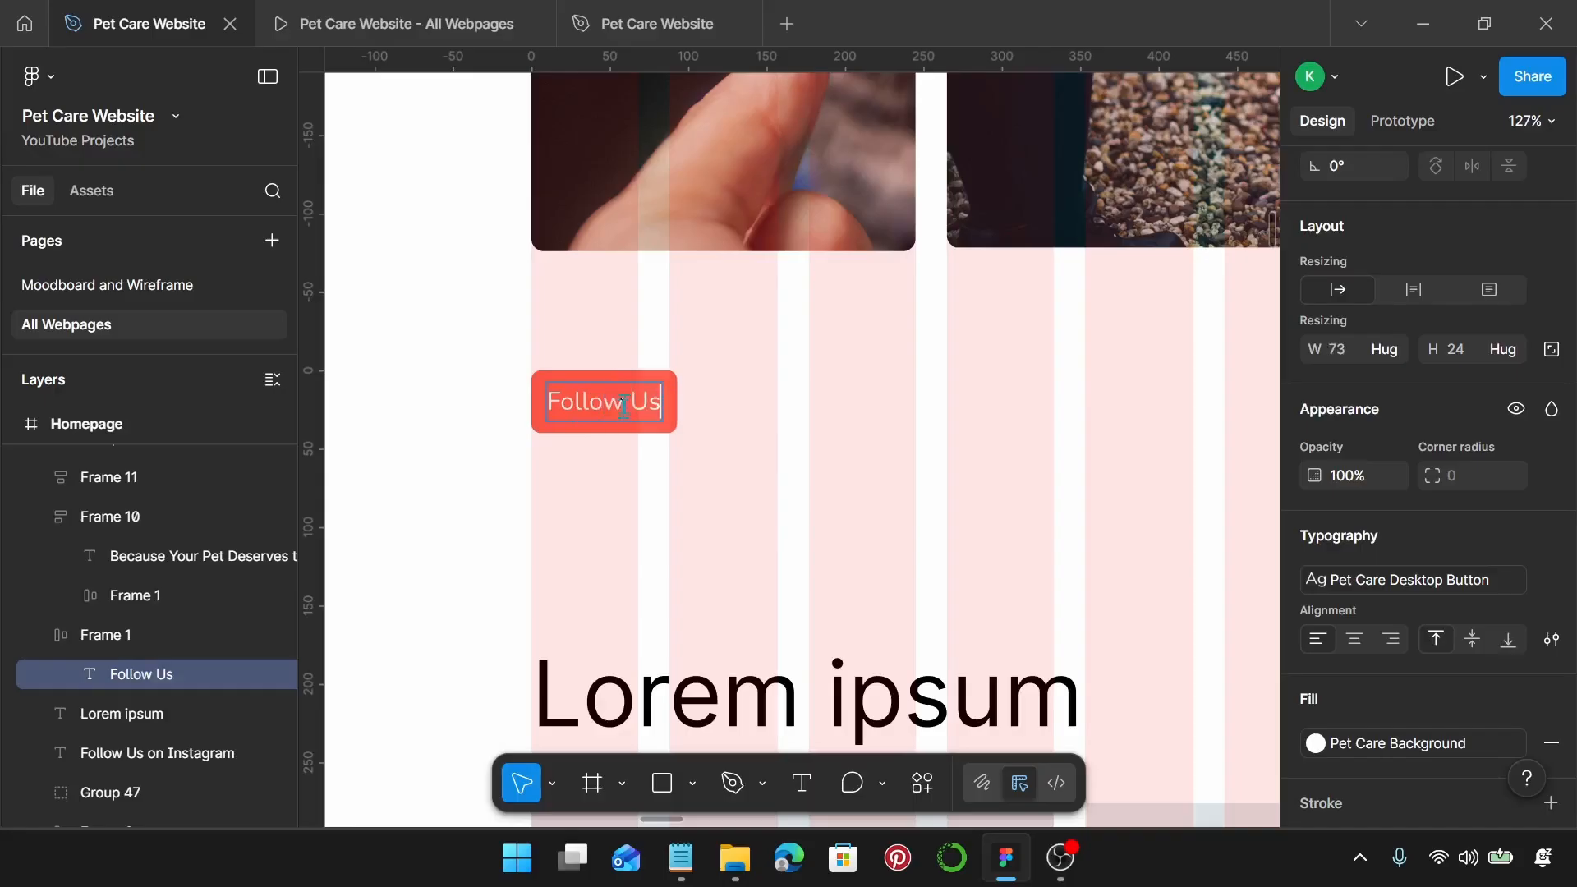
key("Escape")
key("Escape")
Step: Set the vertical spacing between the Follow Us on Instagram heading and the two first-column photos to 20
scroll(756, 383, "down", 5)
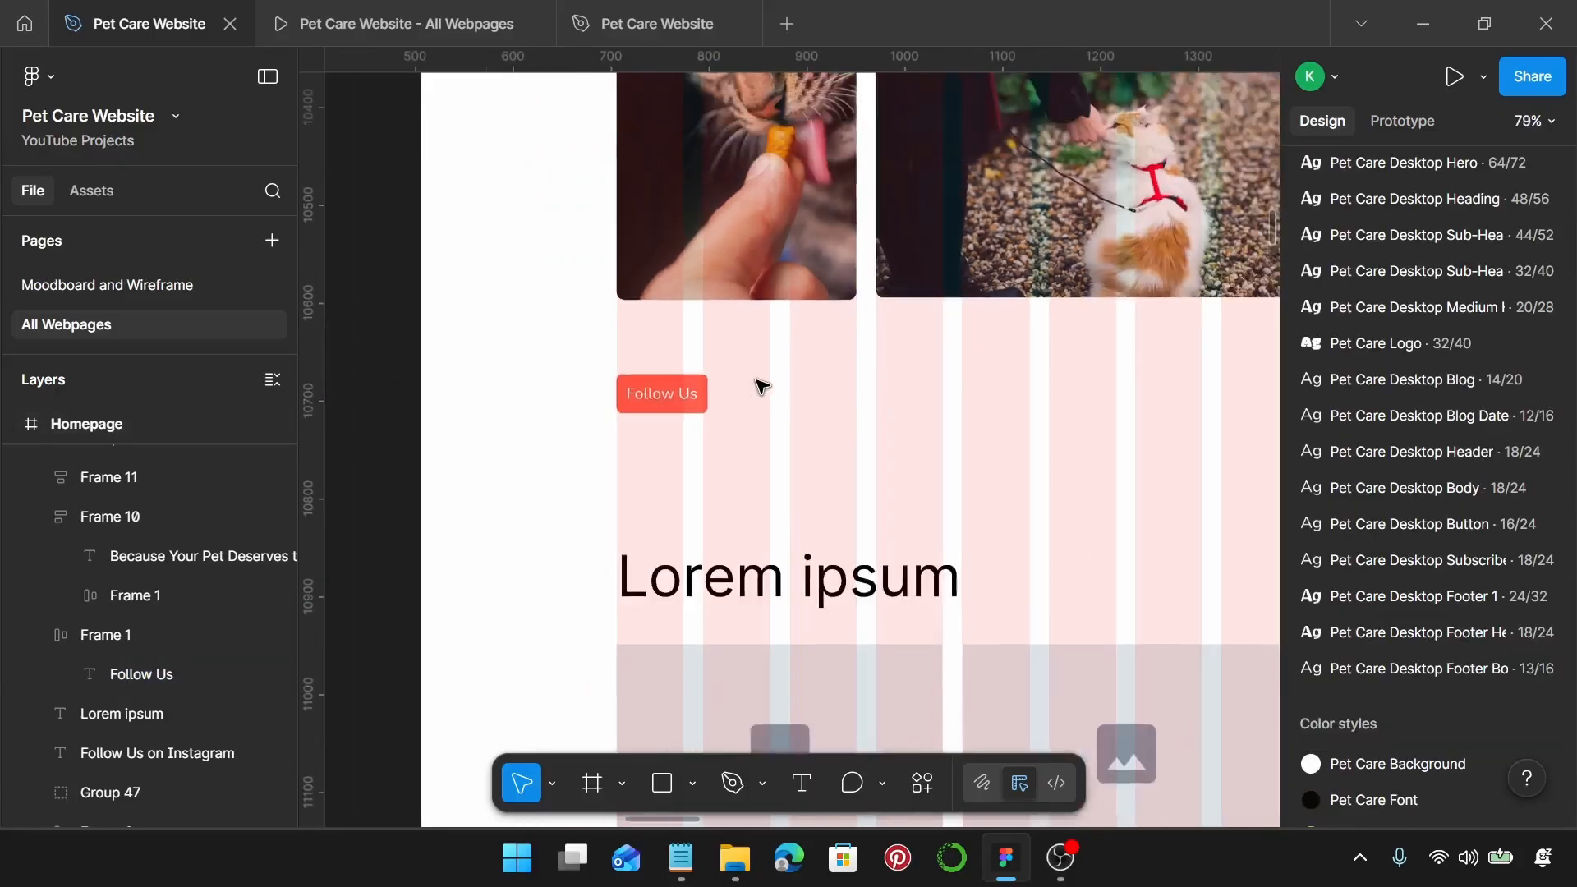
scroll(762, 385, "up", 5)
scroll(762, 386, "down", 4)
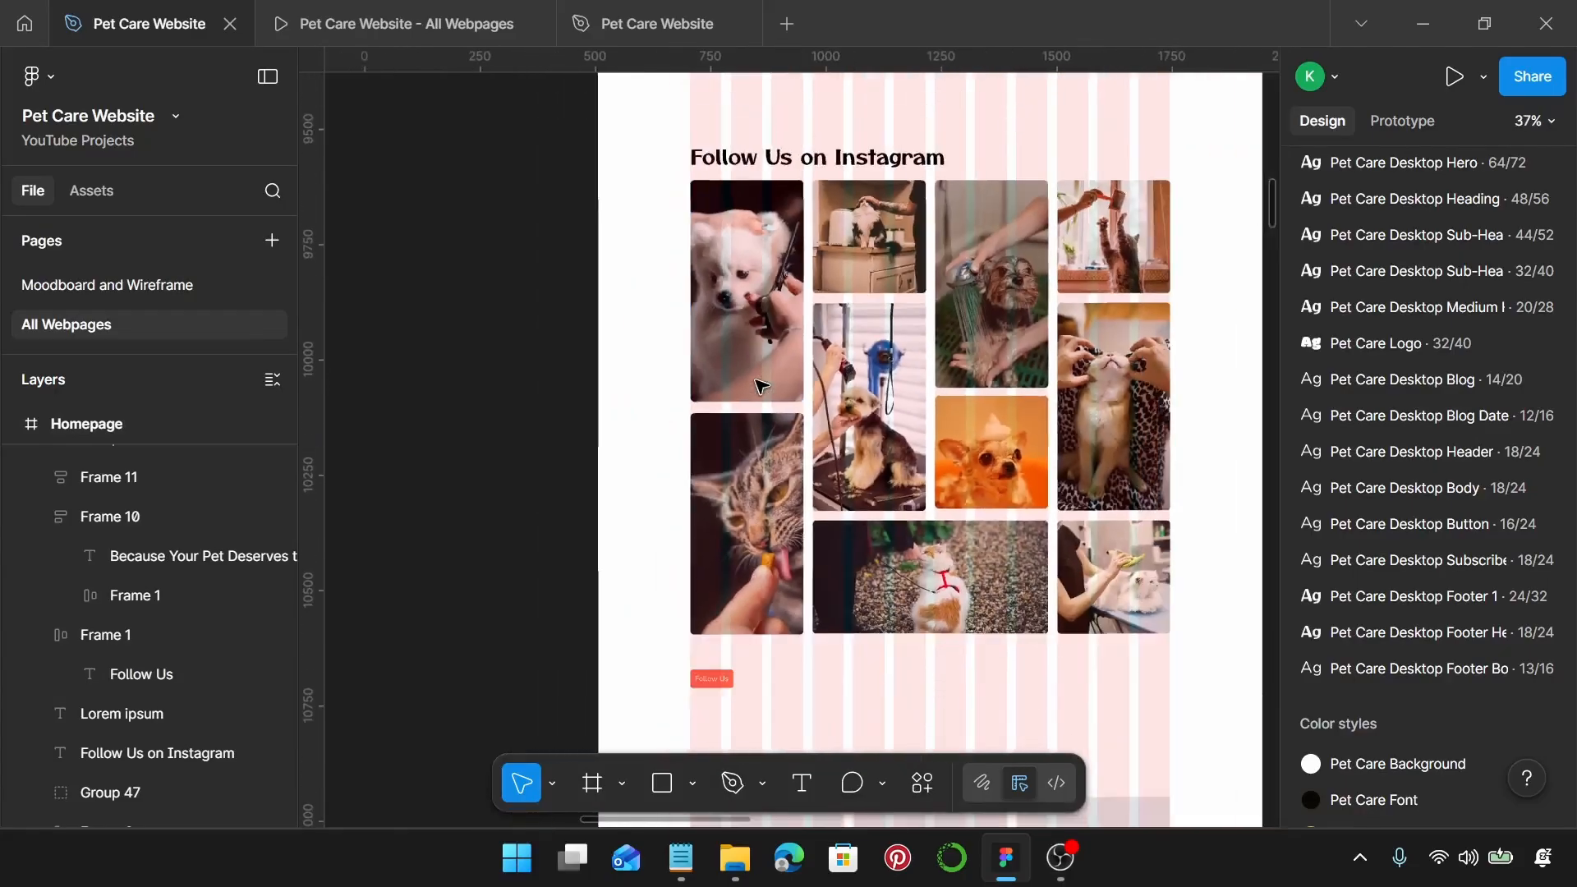
left_click(789, 164)
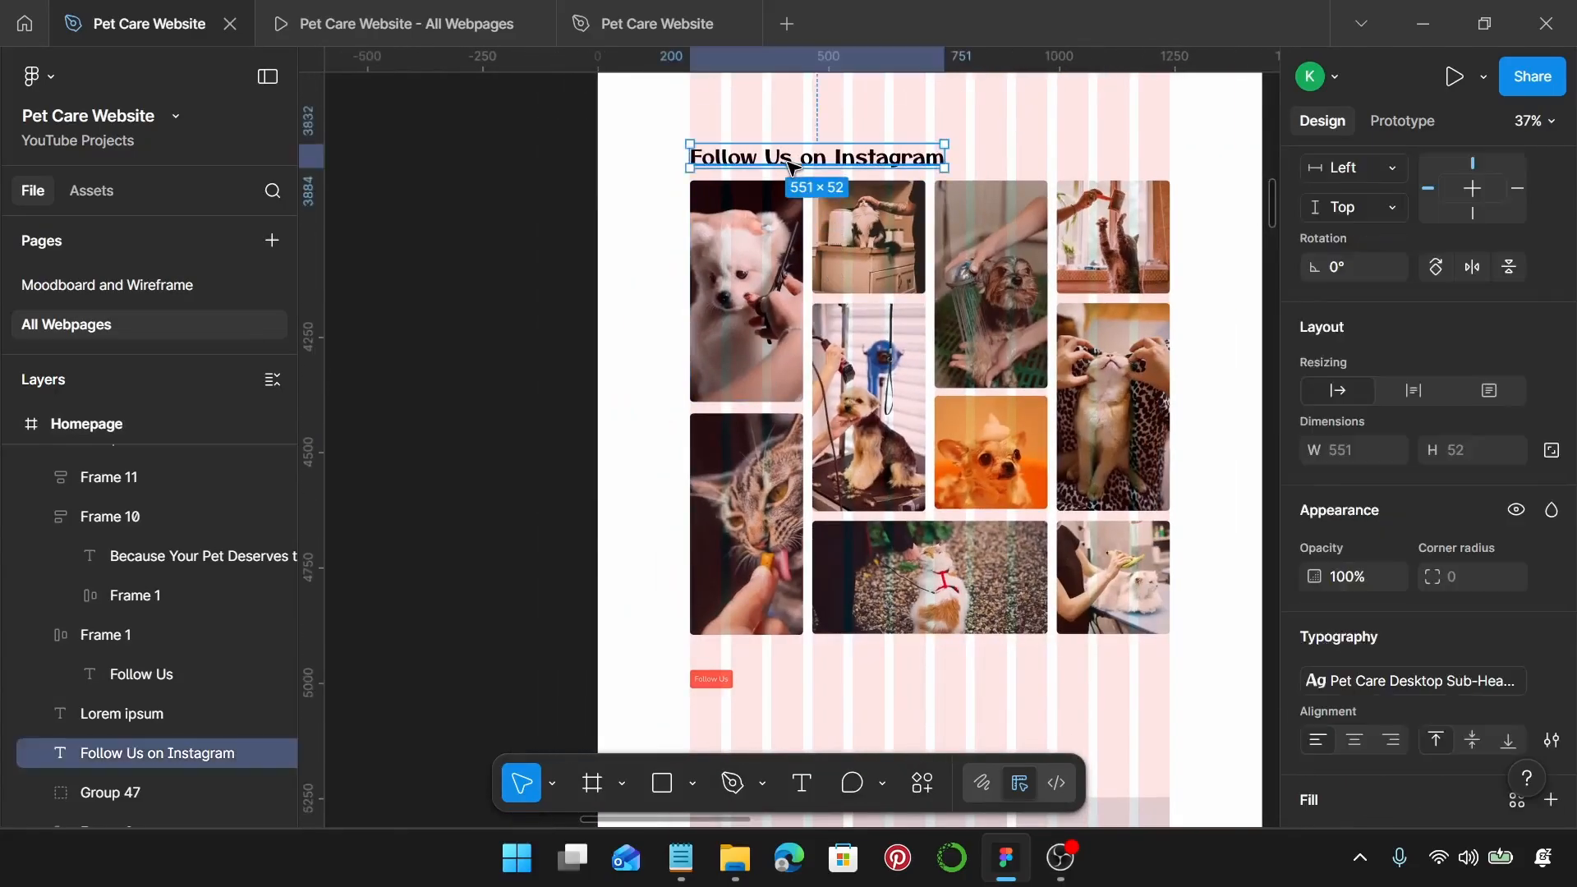
left_click(747, 303, "shift")
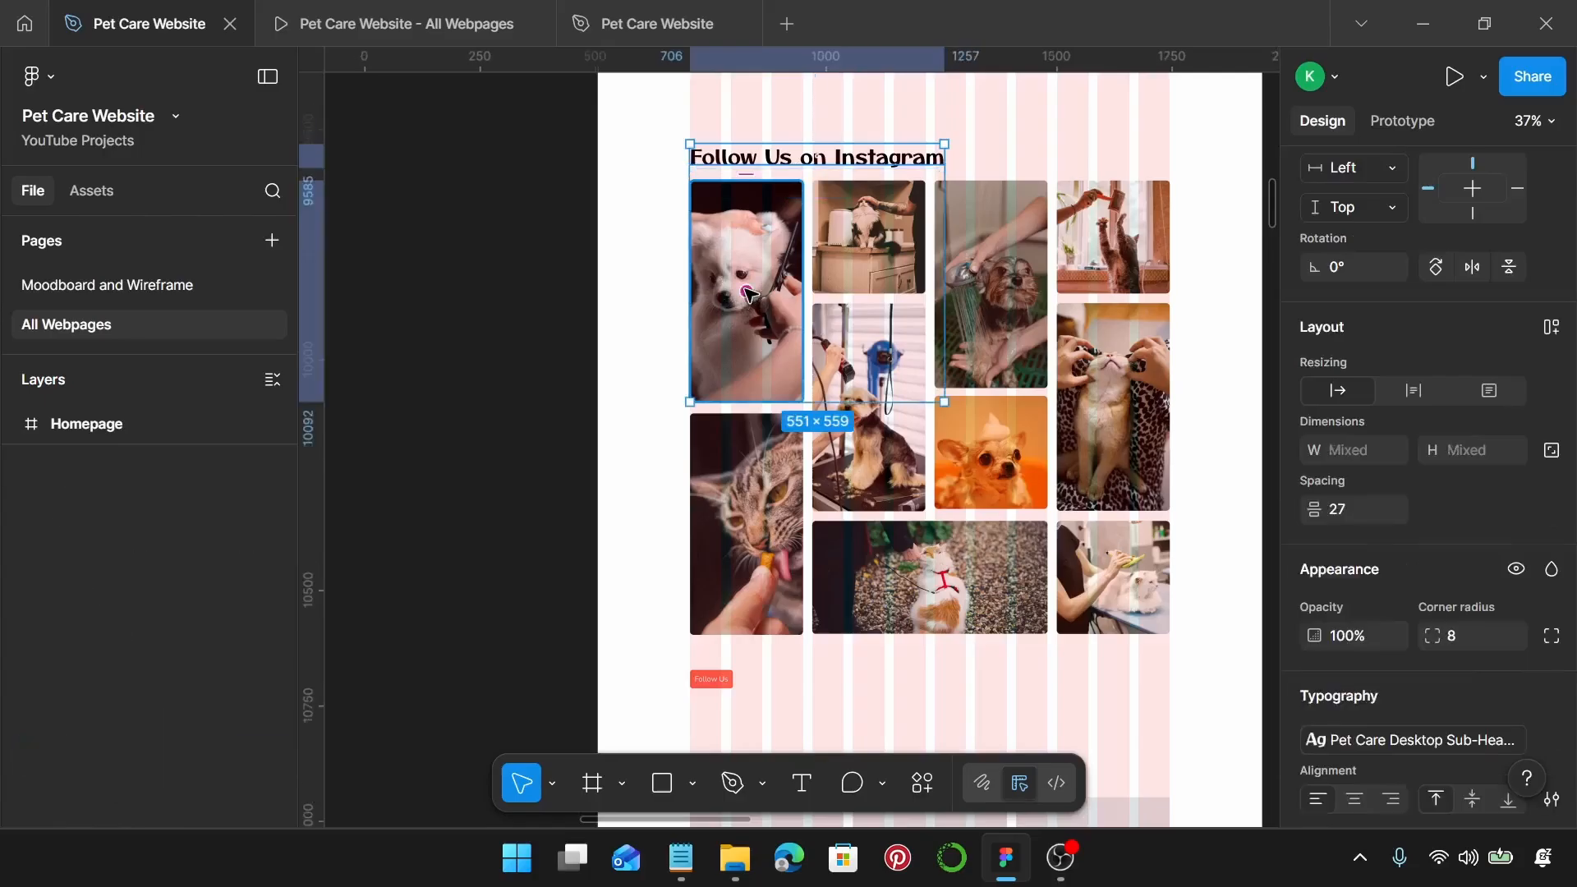
left_click(723, 483, "shift")
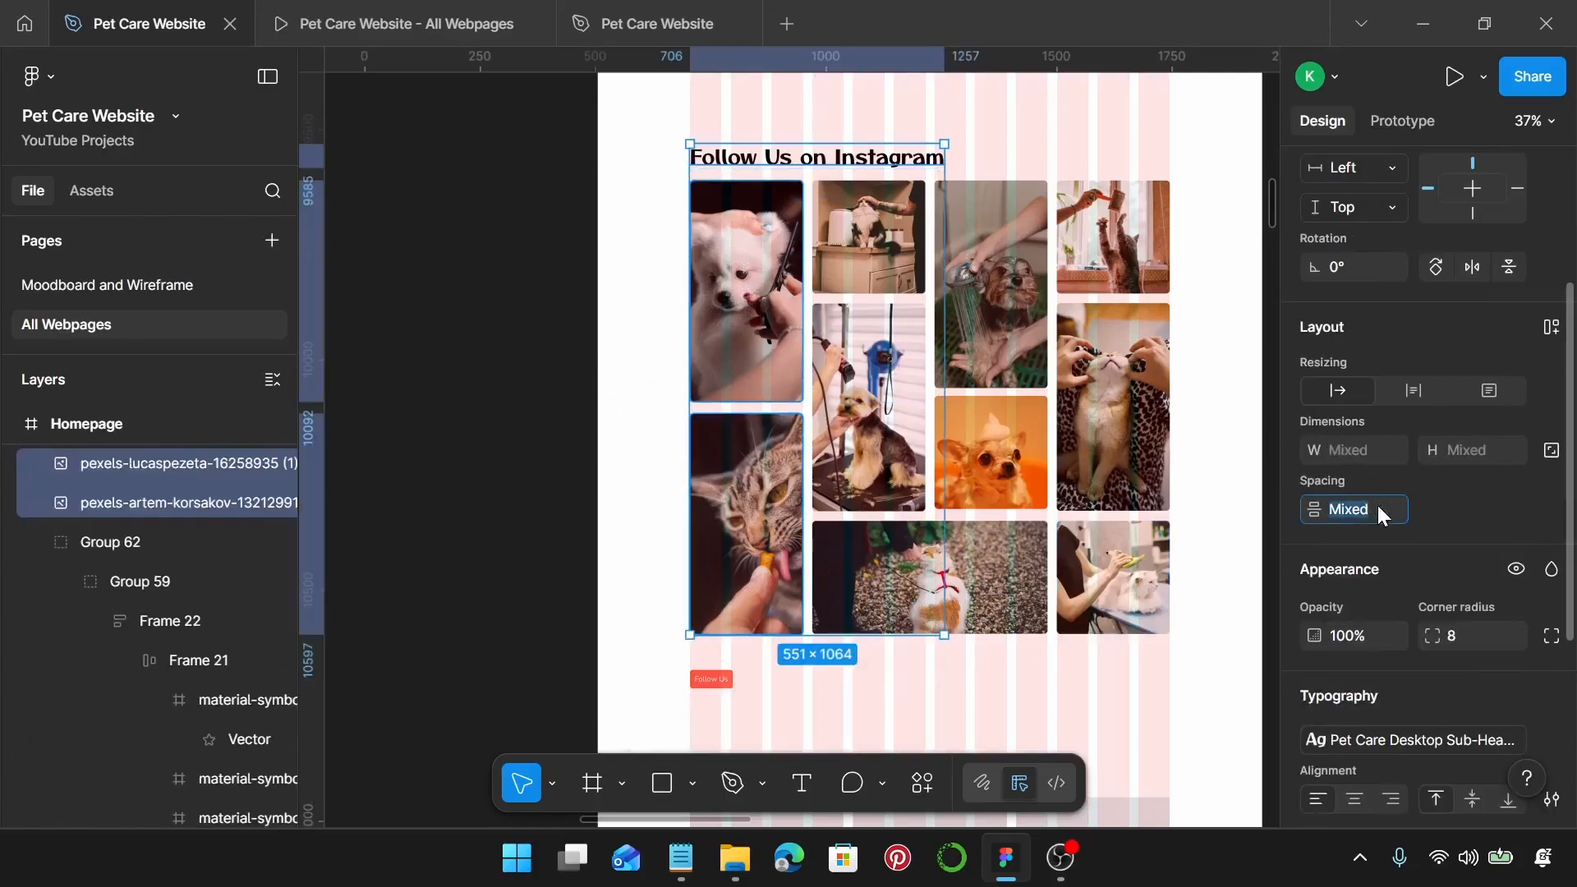
key("Return")
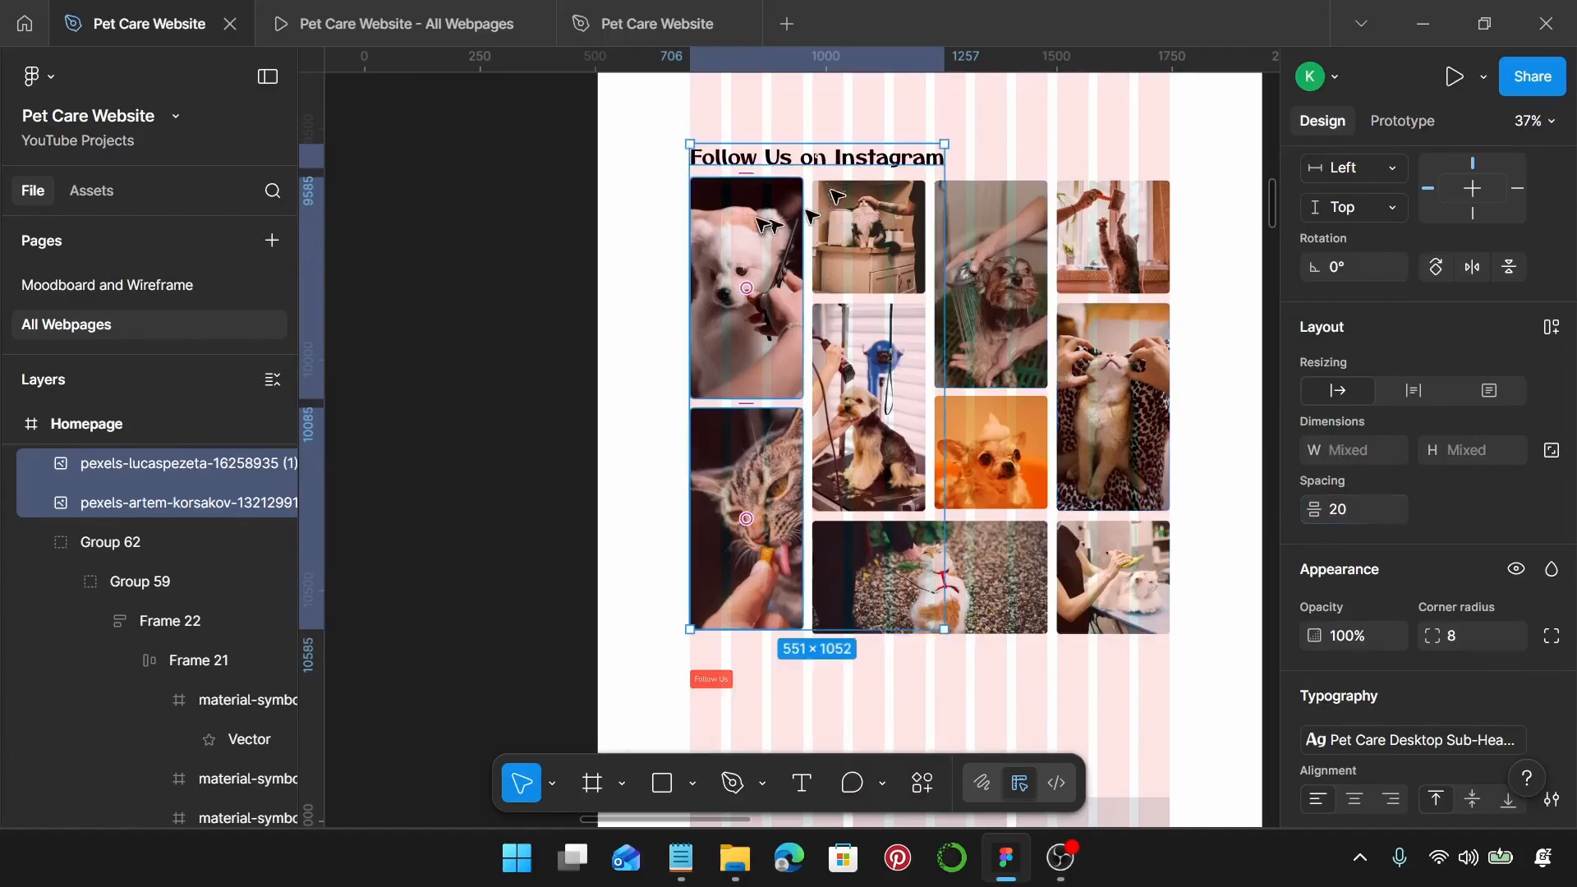
Step: Align the tops of the four photos in the gallery's upper row
left_click(763, 246)
left_click(868, 239, "shift")
left_click(992, 246, "shift")
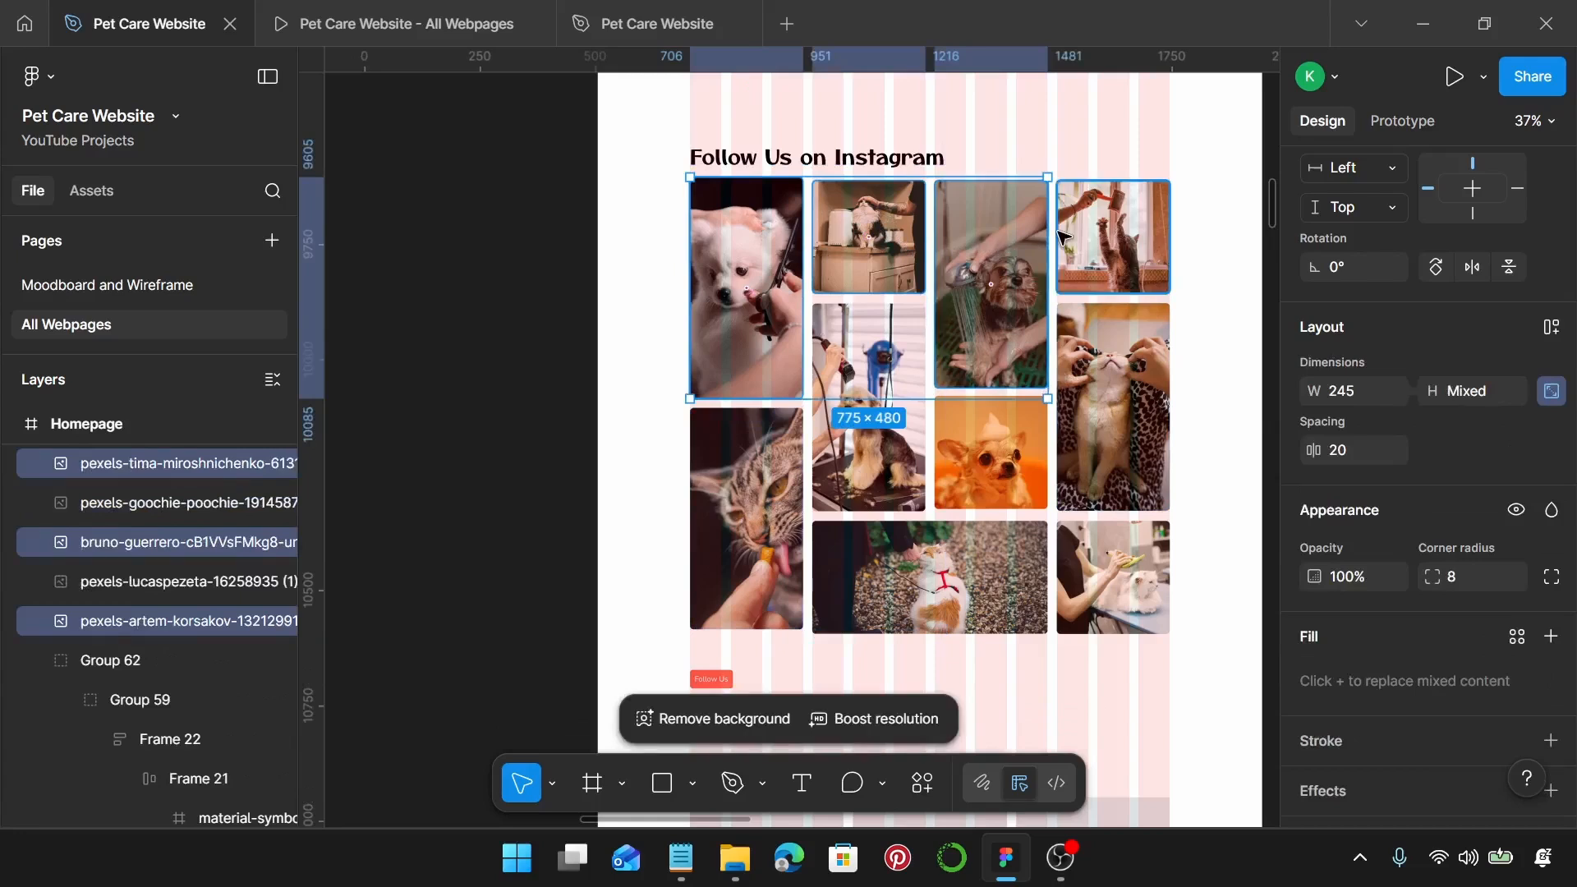
left_click(1062, 238, "shift")
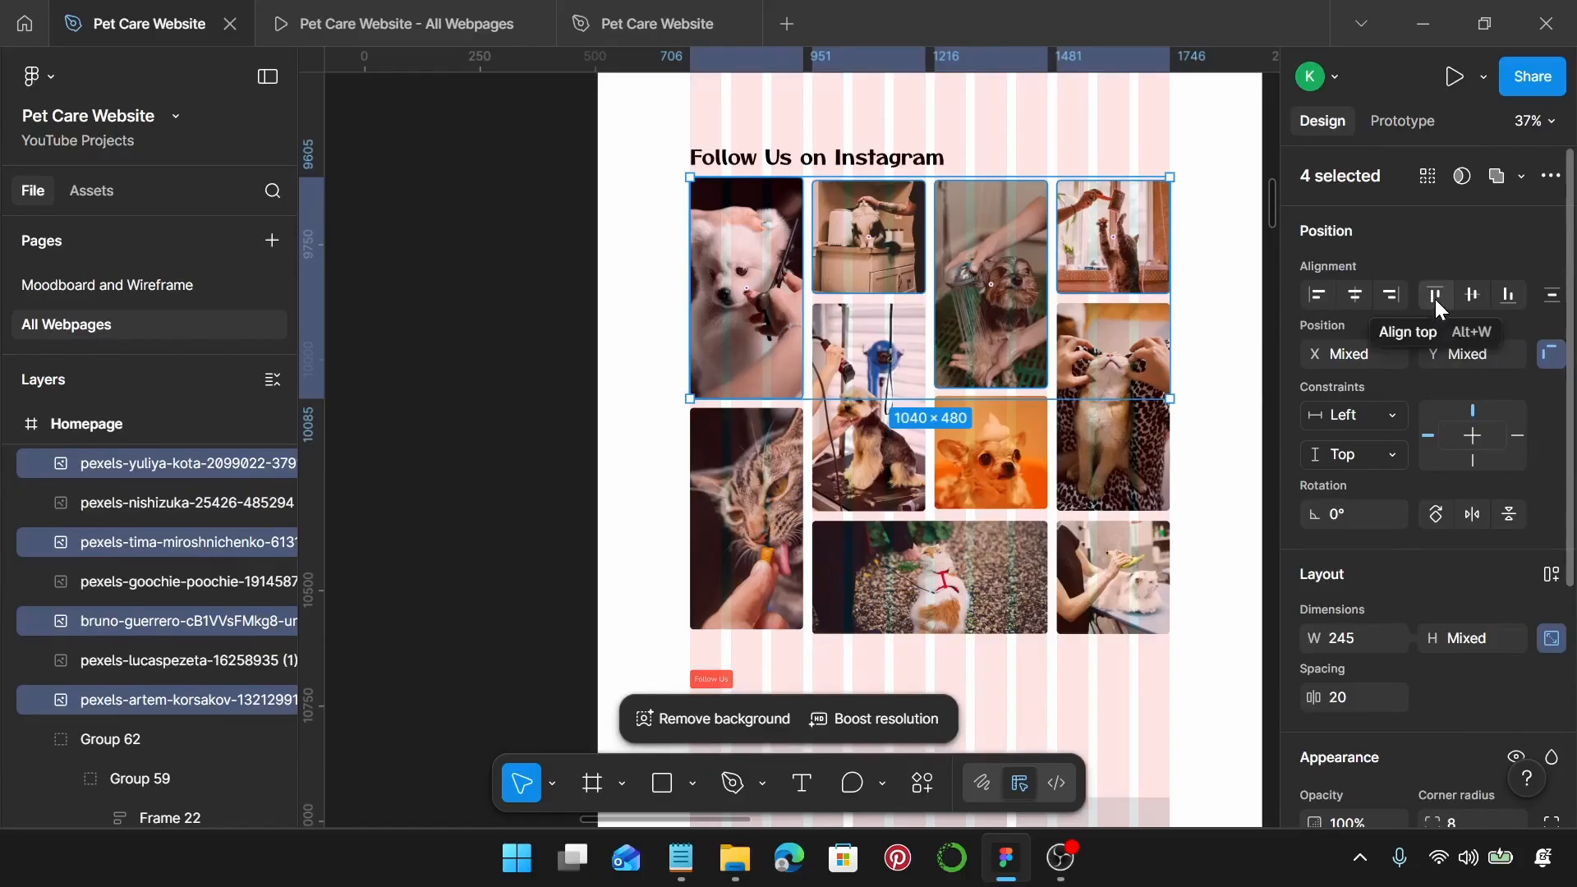
left_click(1435, 299)
Step: Set the vertical spacing of the second column's two photos and the wide red-harness cat photo to 20
scroll(822, 394, "down", 3)
scroll(772, 448, "up", 1)
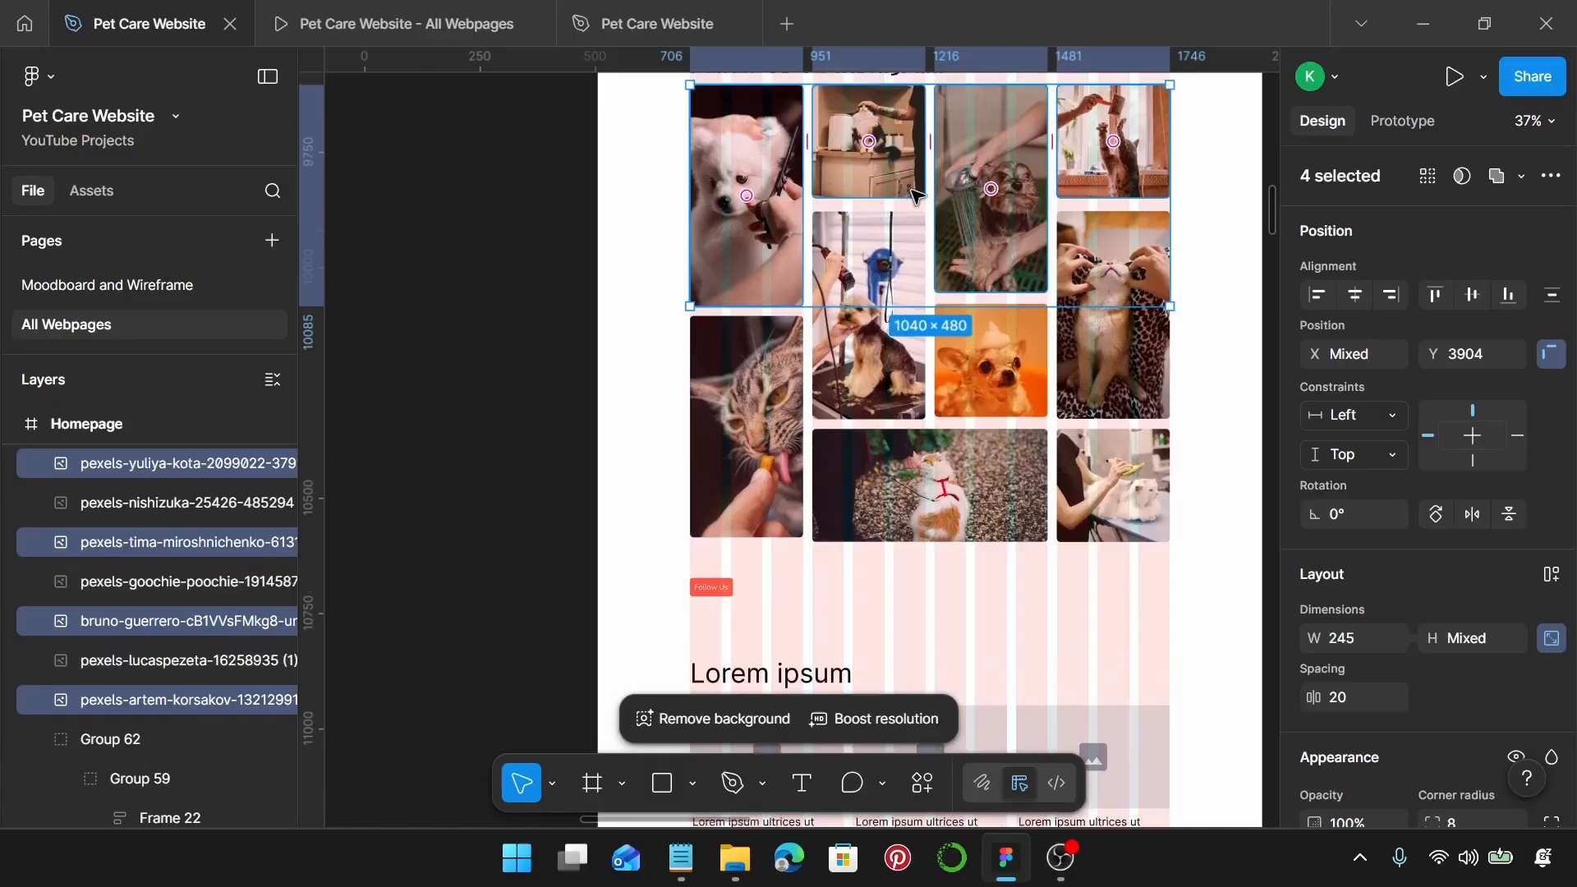
left_click(868, 164)
left_click(874, 345, "shift")
left_click(894, 489, "shift")
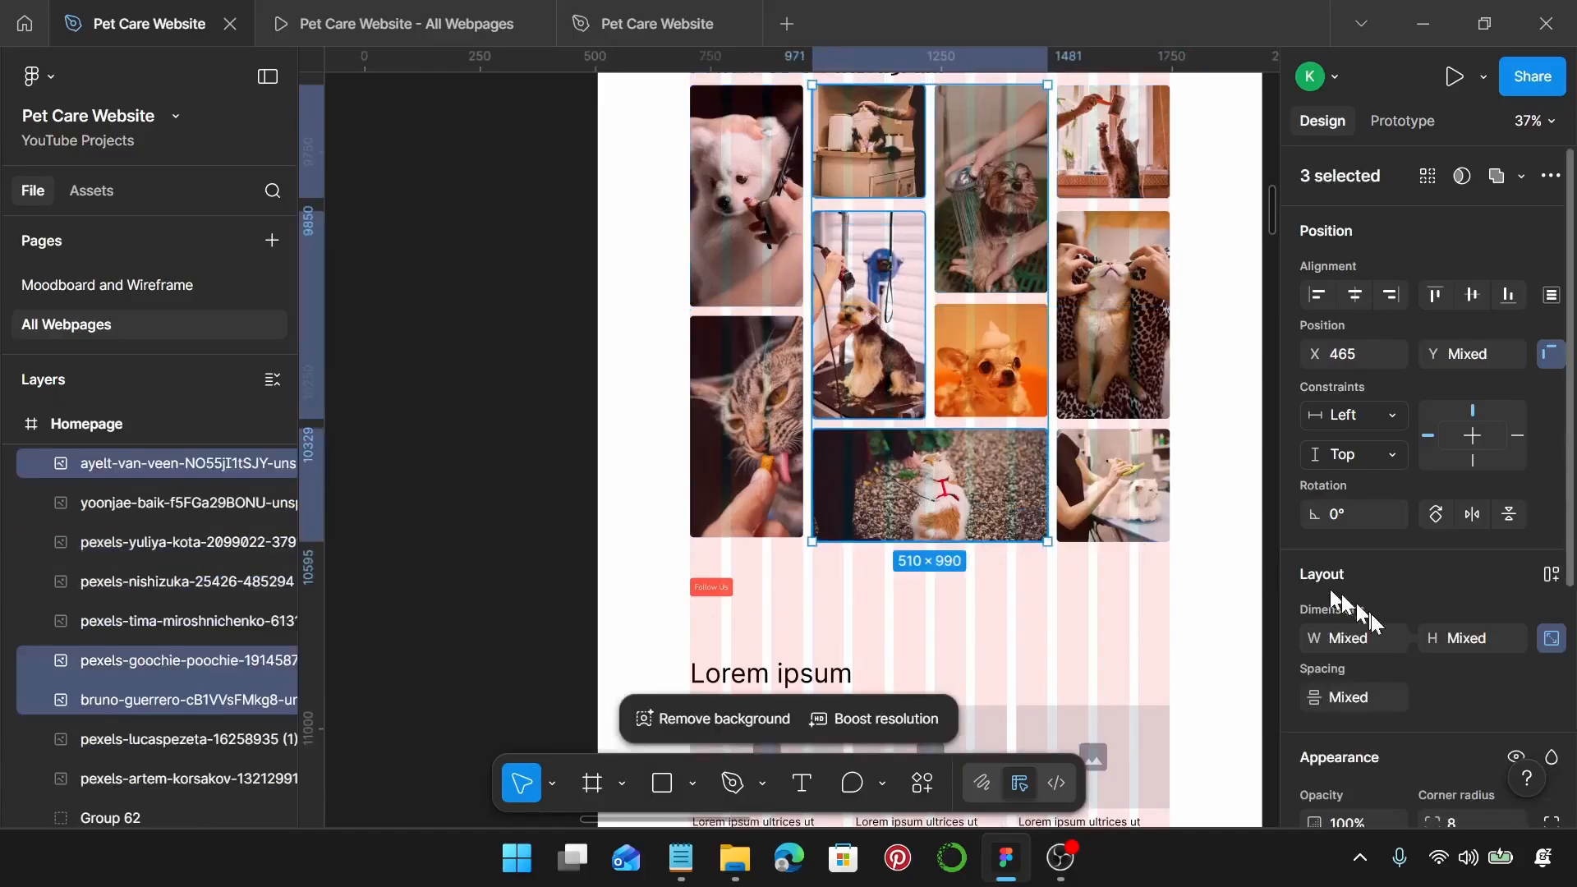
left_click(1376, 703)
type("20")
key("Return")
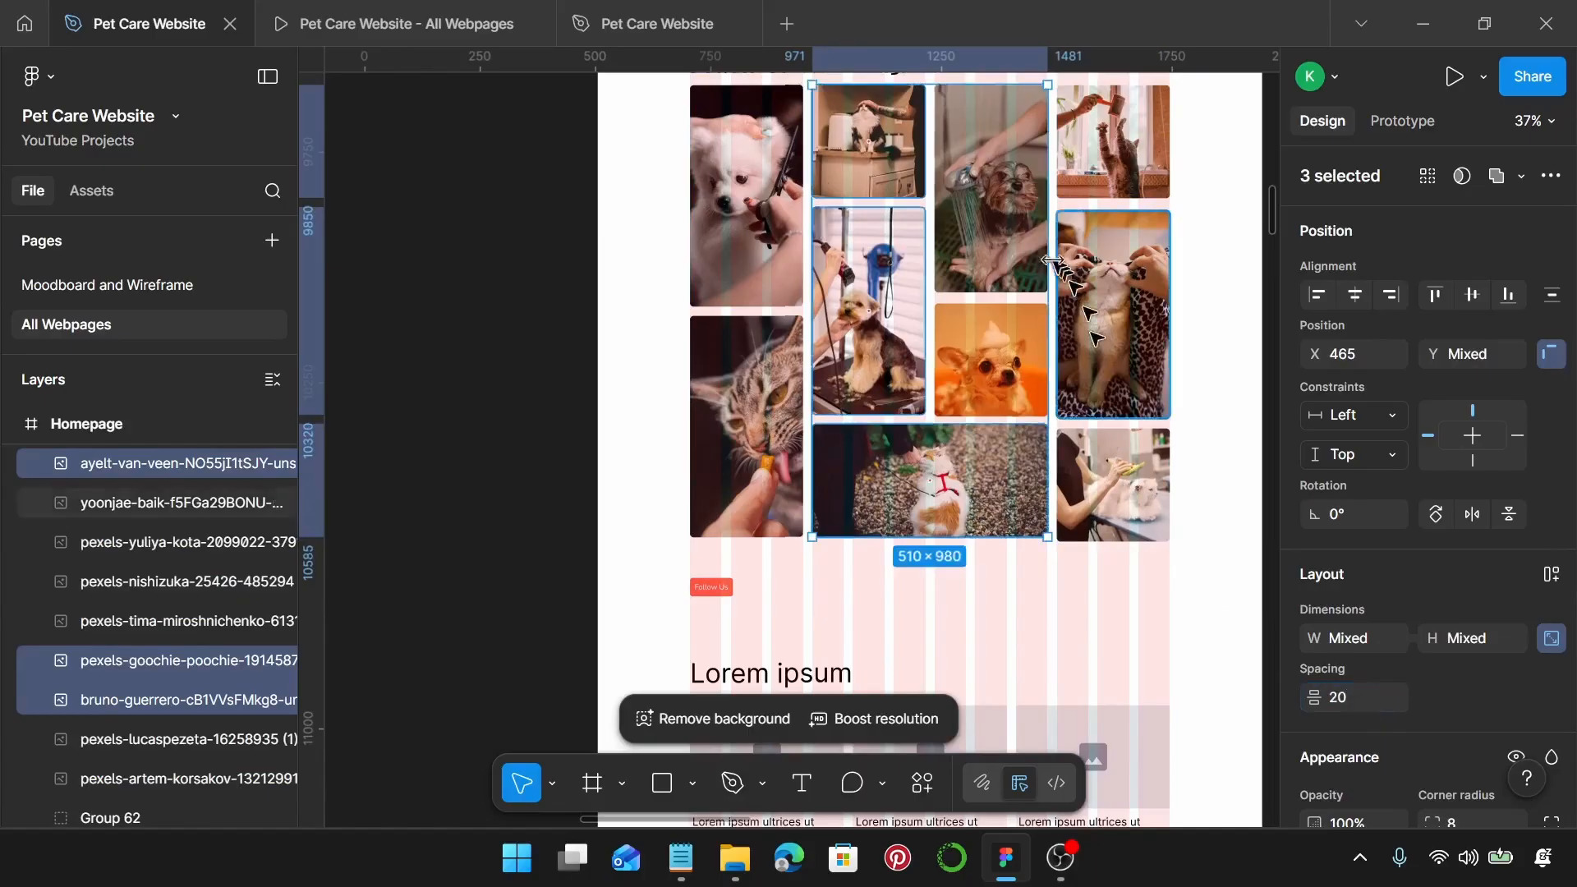
Step: Set the vertical spacing between the third column's showered dog photo and chihuahua photo to 20
left_click(981, 271)
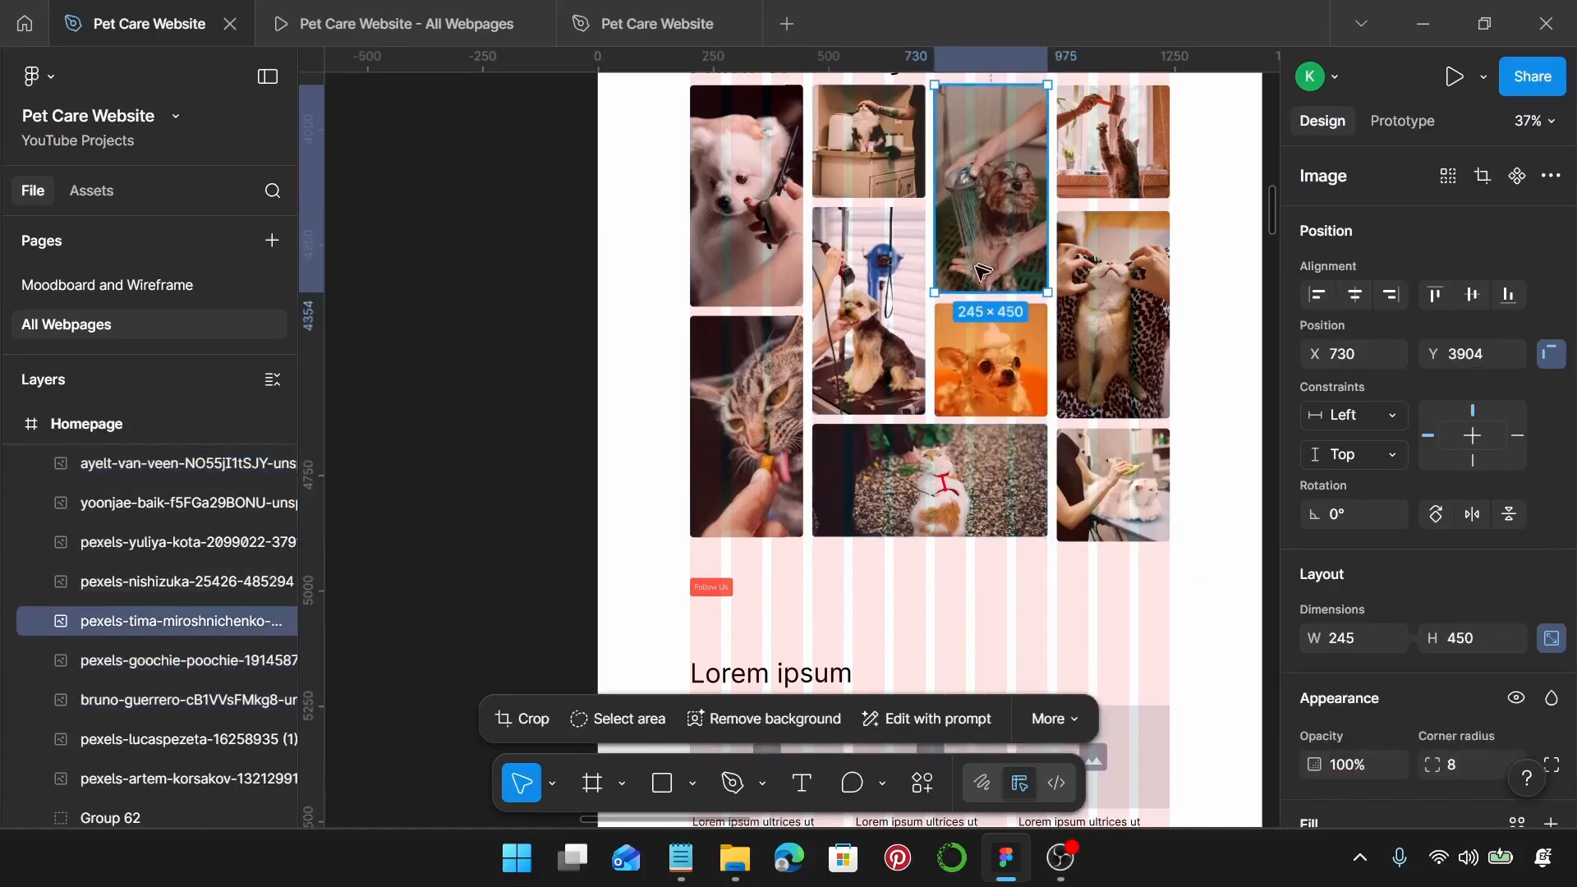
left_click(989, 354, "shift")
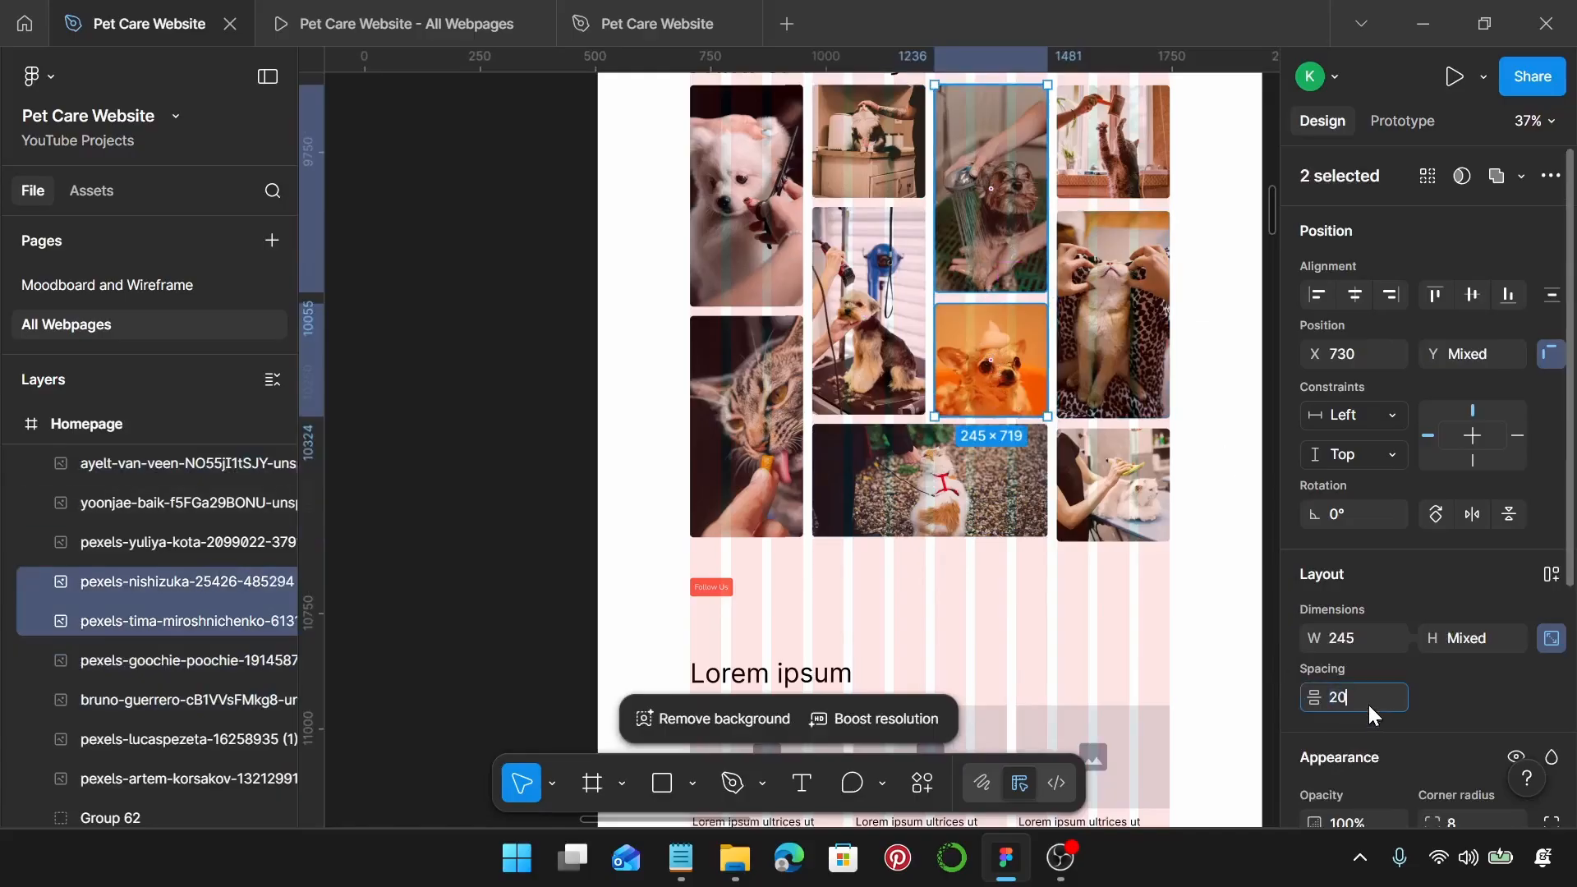
type("20")
key("Return")
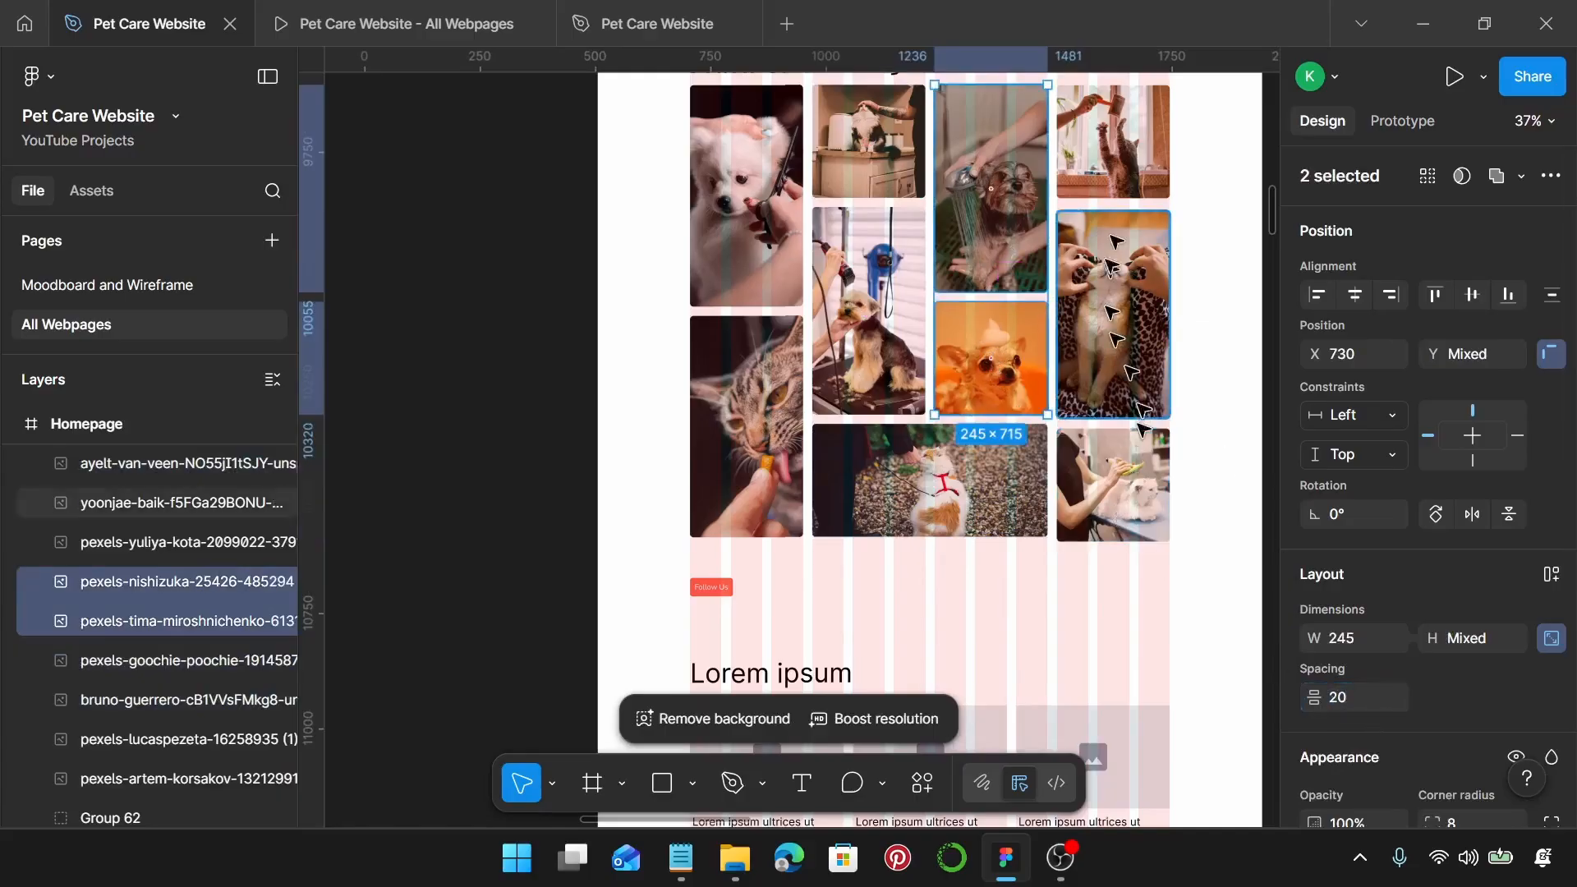
Step: Set the vertical spacing between the three photos in the gallery's fourth column to 20
left_click(1115, 187)
left_click(1108, 329, "shift")
left_click(1117, 472, "shift")
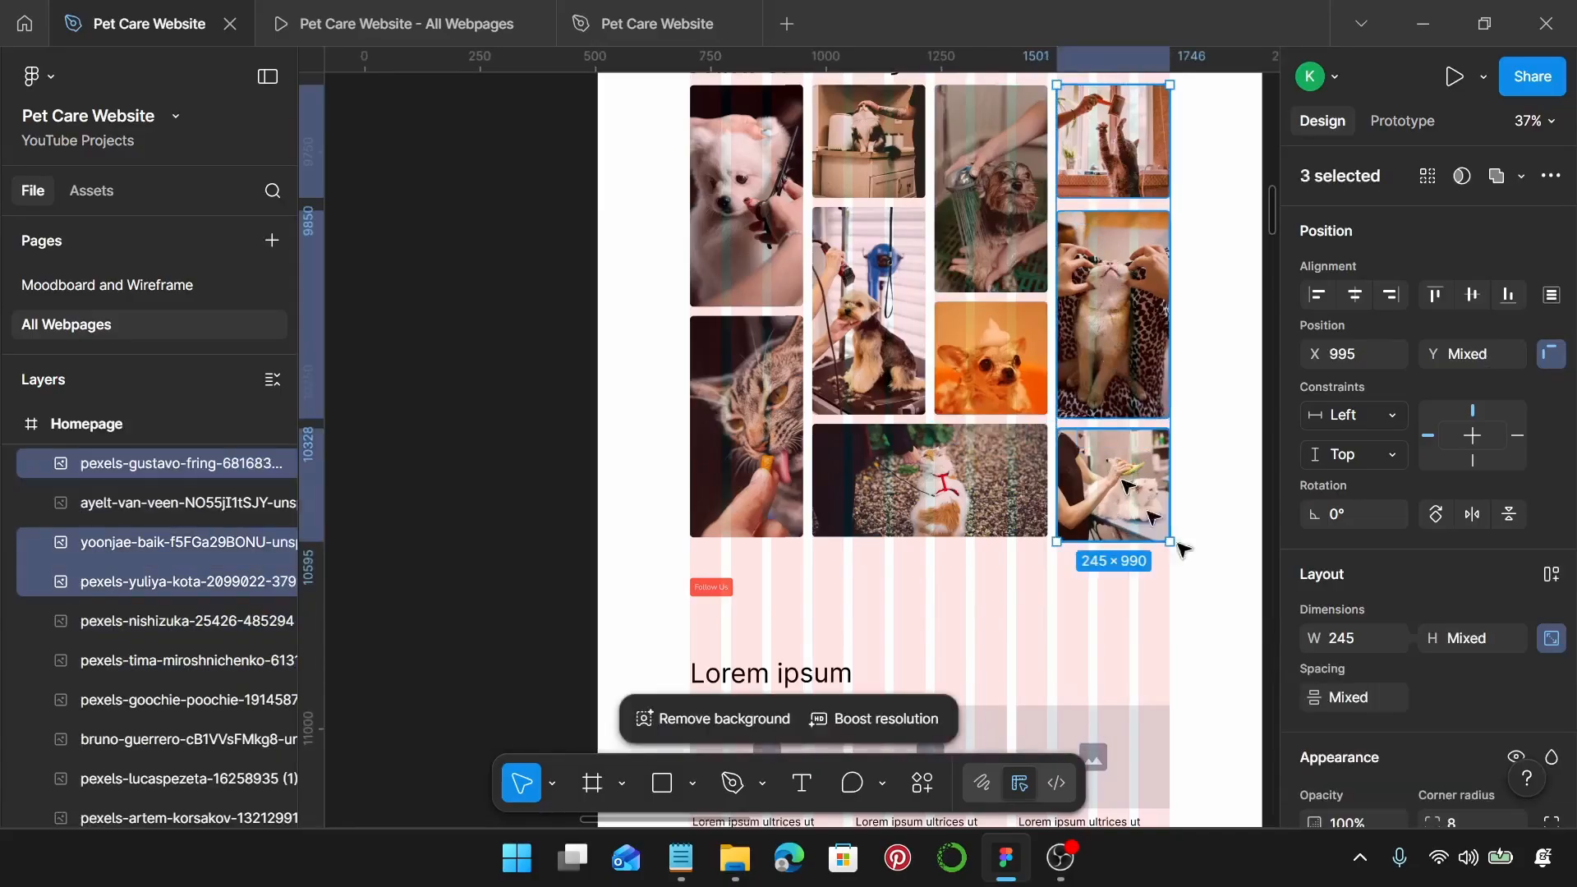
left_click(1367, 697)
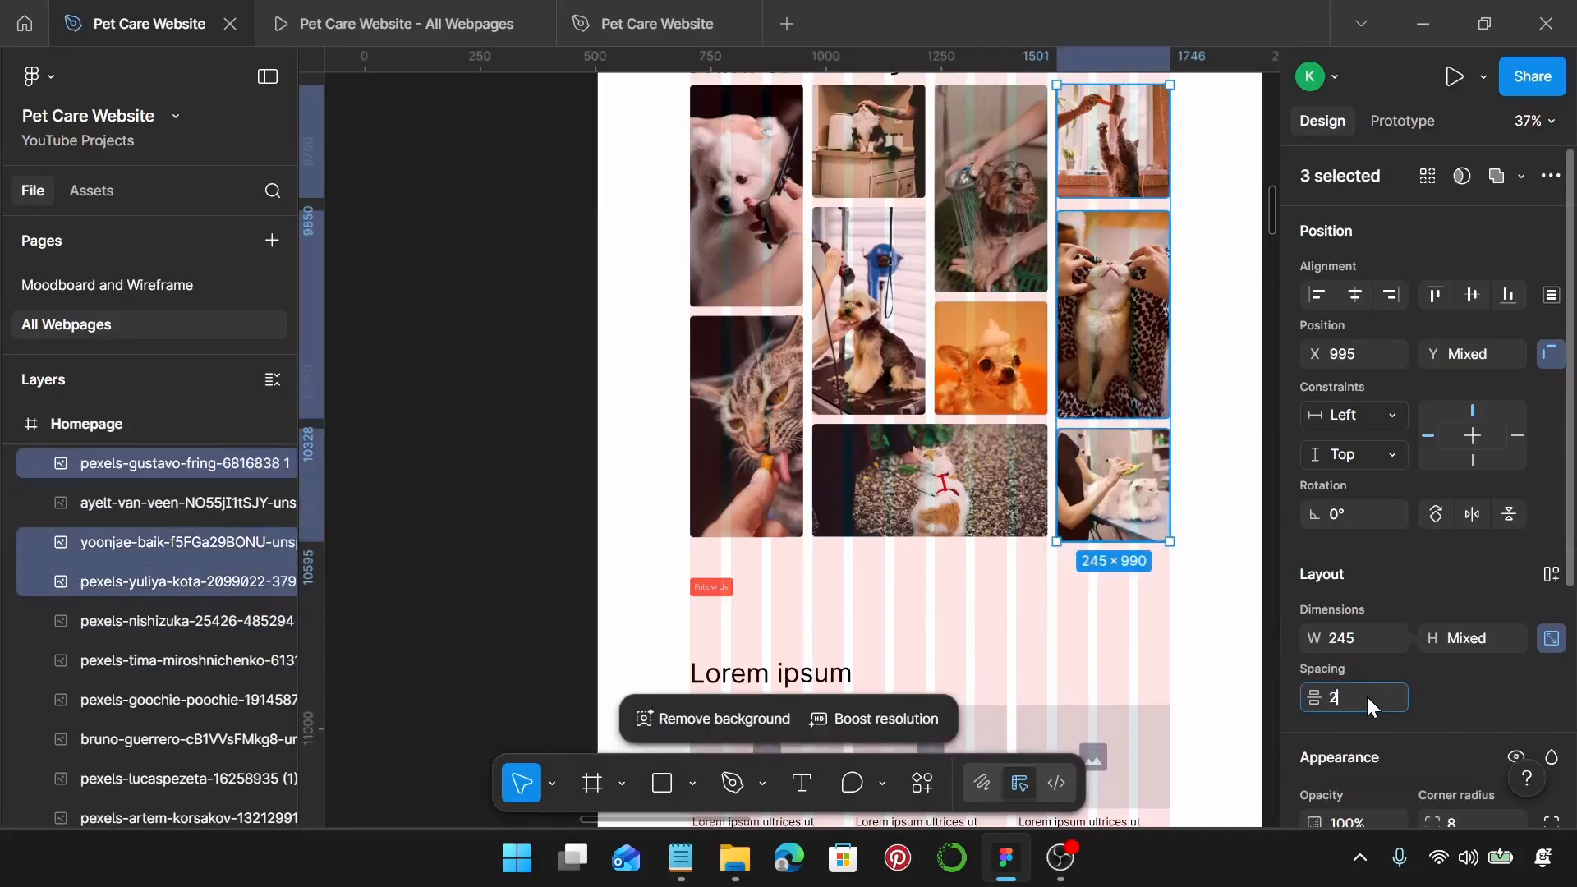
type("20")
key("Return")
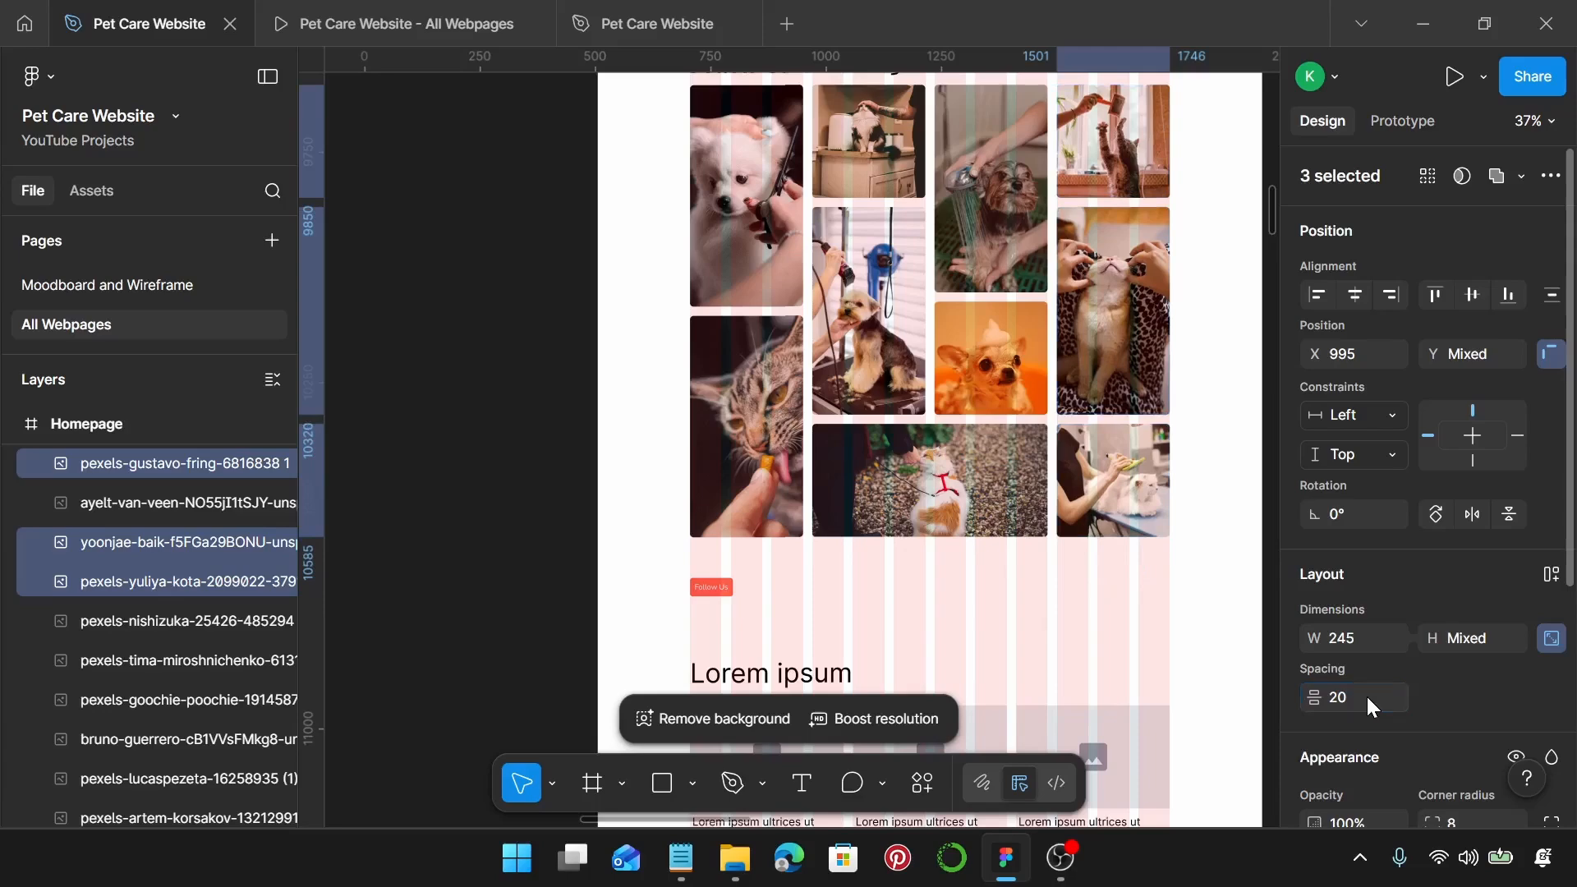
Step: Group all ten gallery photos and lock the group's aspect ratio
left_click(1114, 601)
scroll(1115, 598, "down", 2)
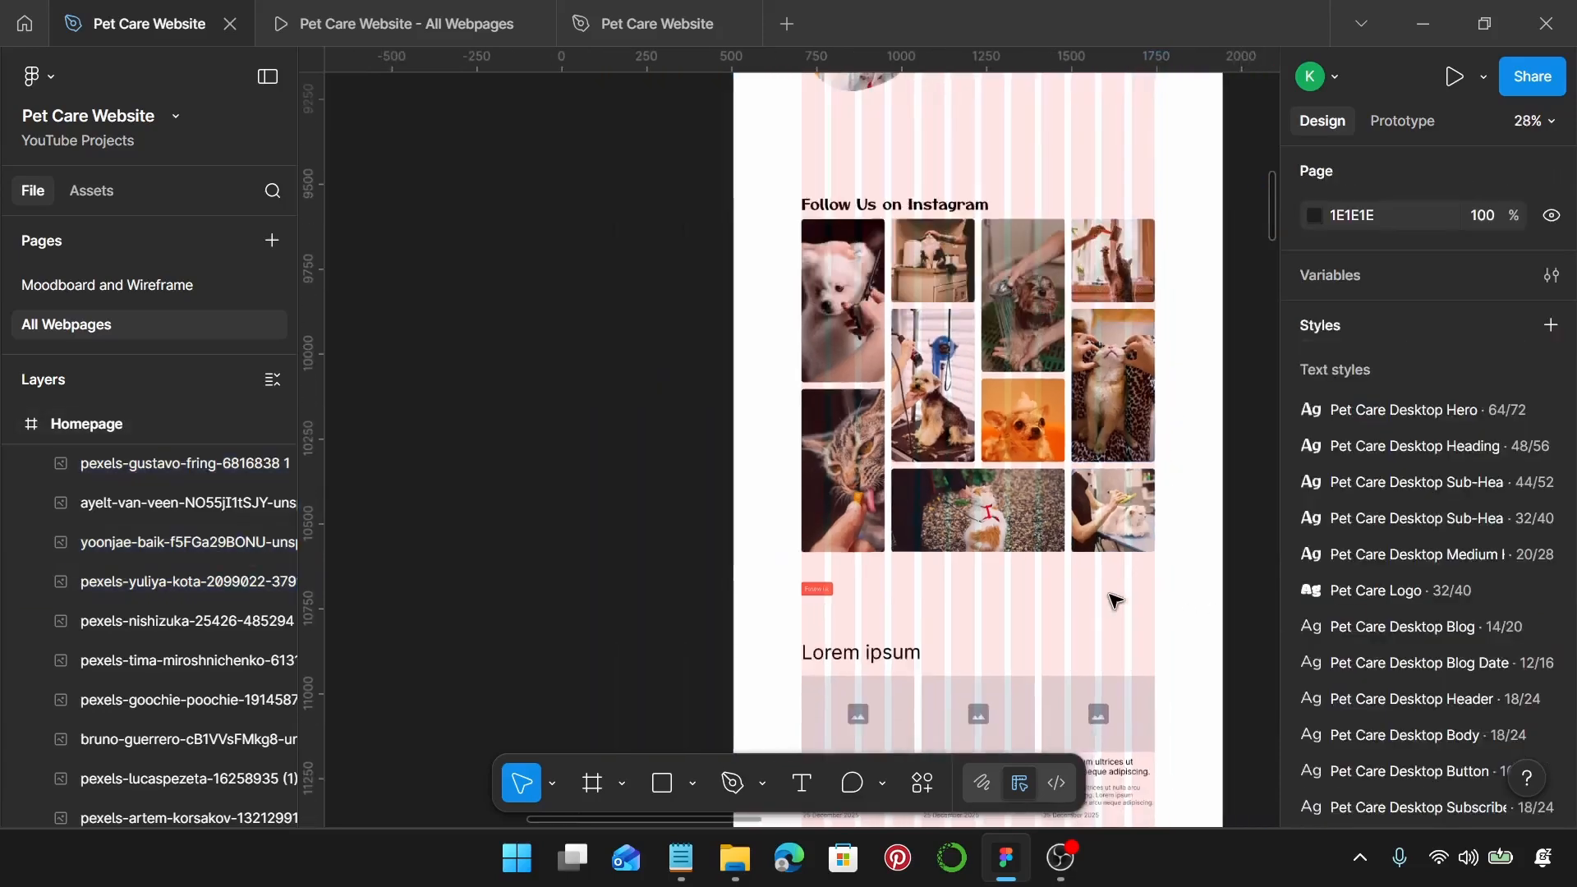
left_click_drag(756, 239, 1147, 524)
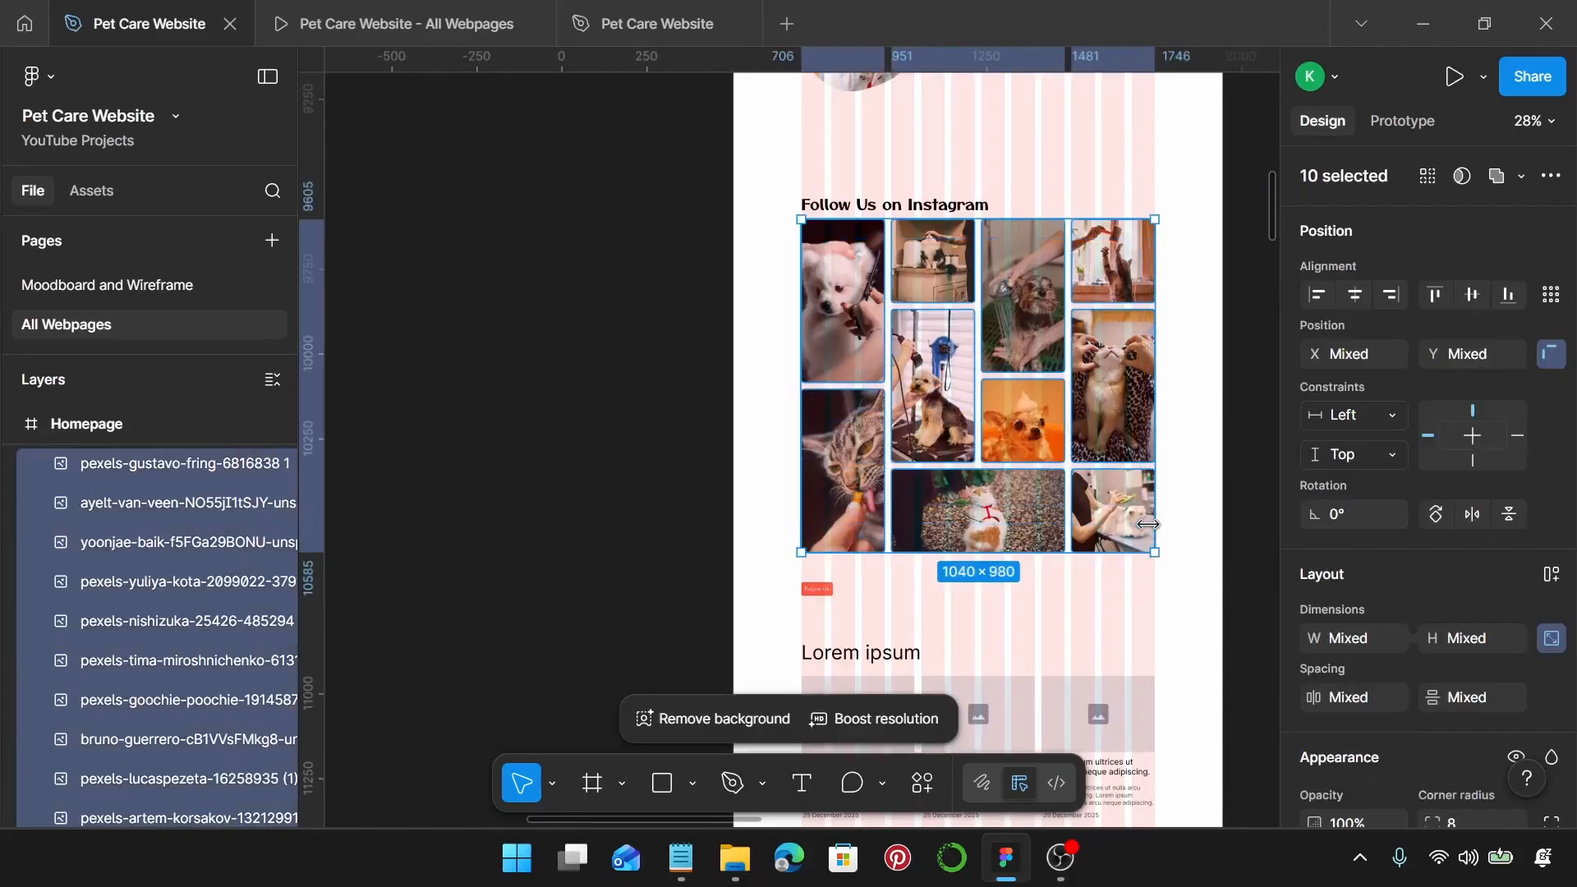
key("ctrl+g")
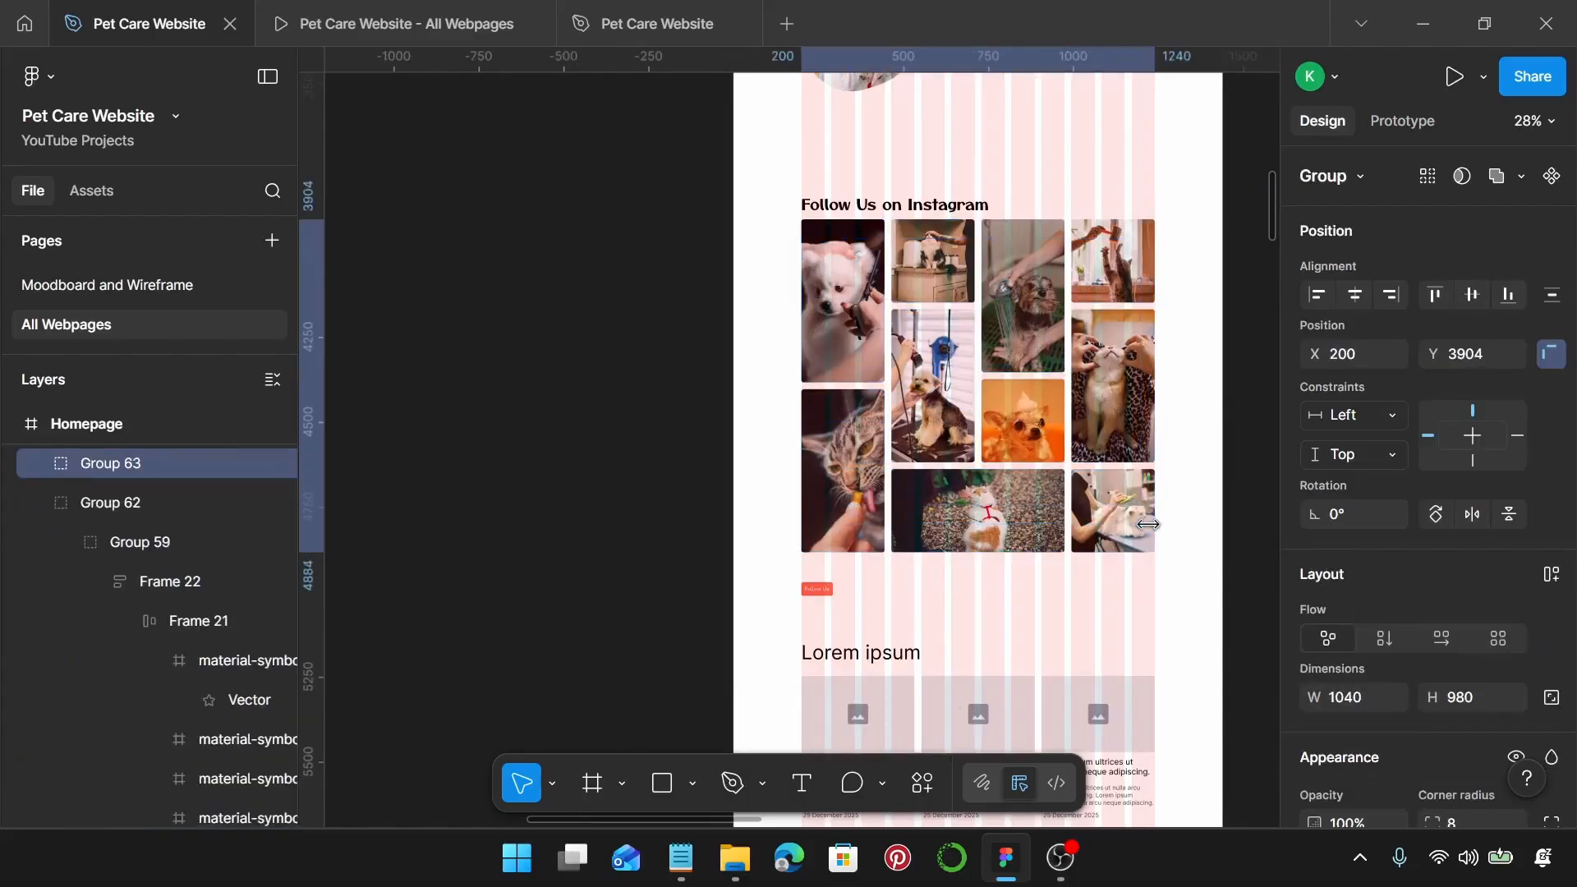
scroll(1529, 596, "down", 3)
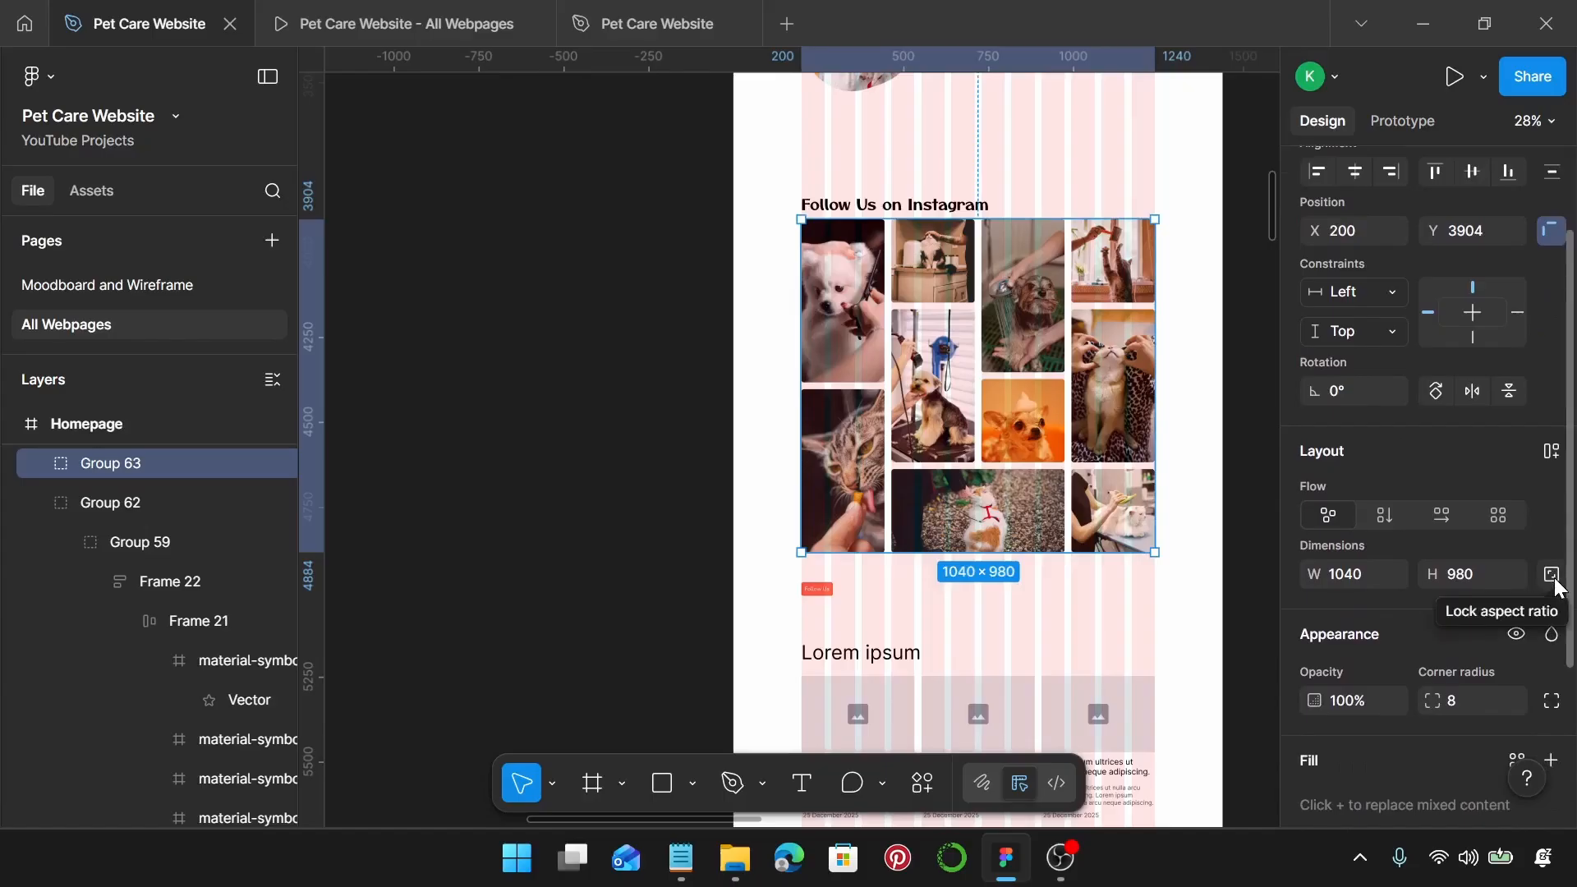
left_click(1552, 575)
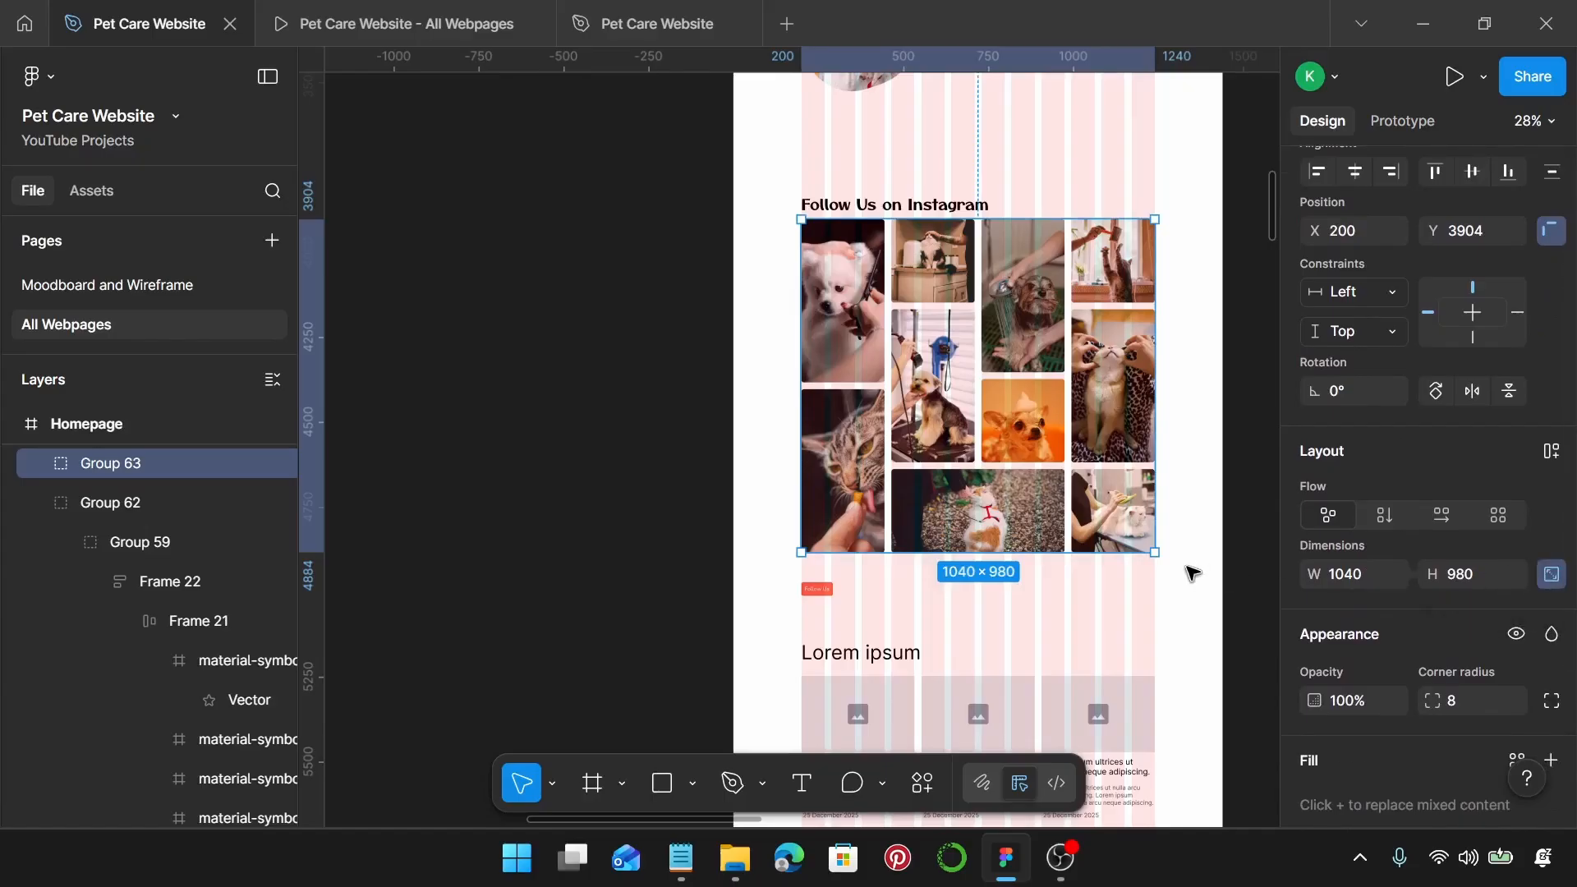
Step: Combine the "Follow Us on Instagram" heading, the photo gallery group and the Follow Us button into a vertical auto layout with a gap of 20
left_click(1185, 602)
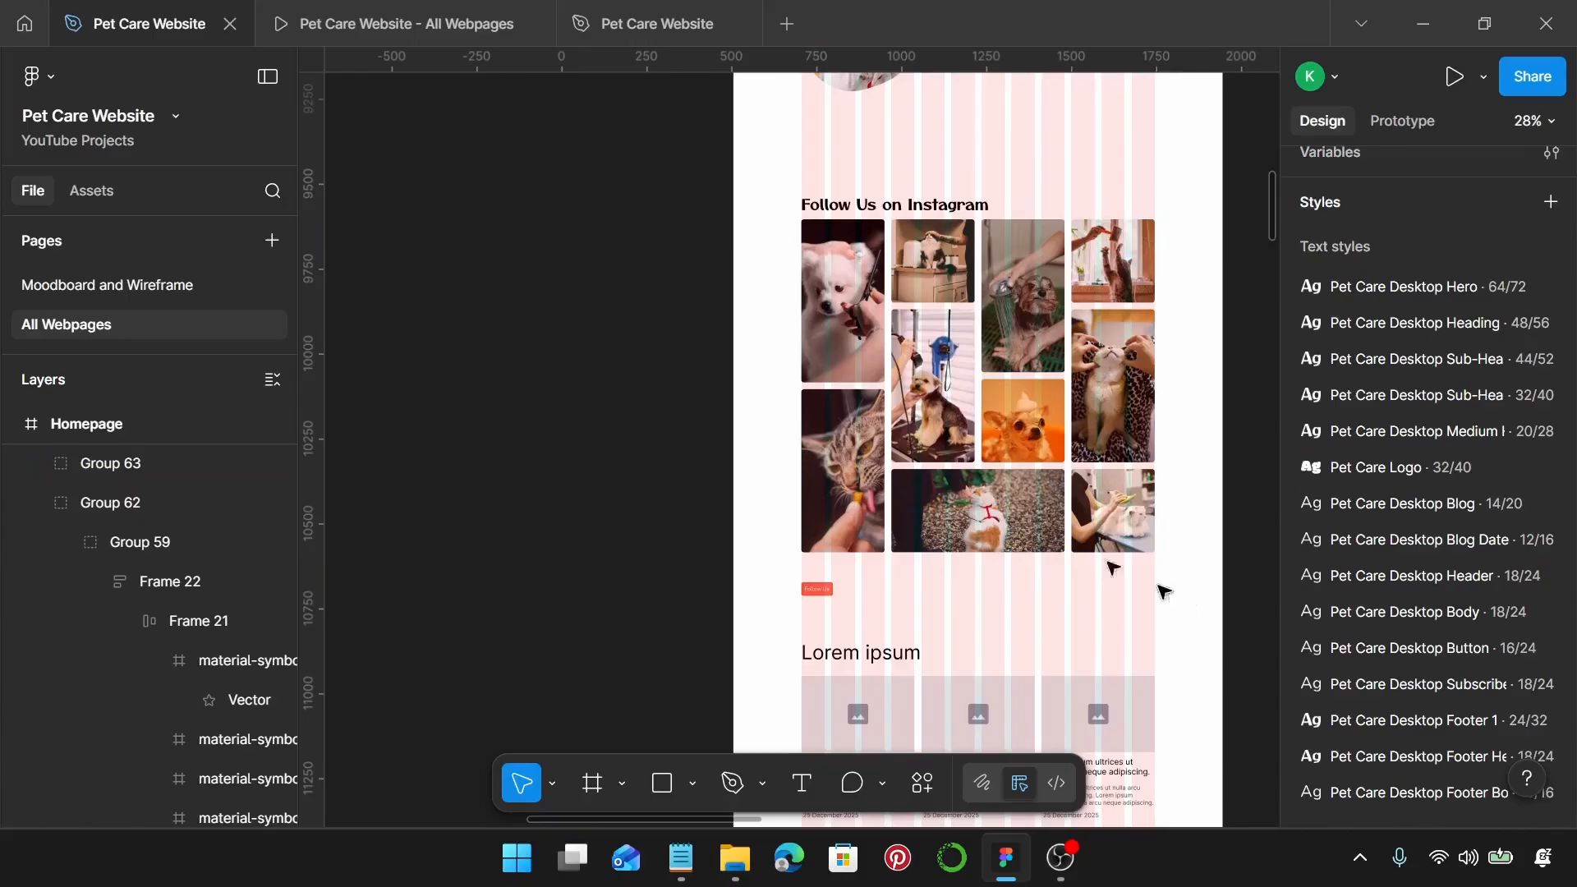
left_click(839, 205)
left_click(835, 316, "shift")
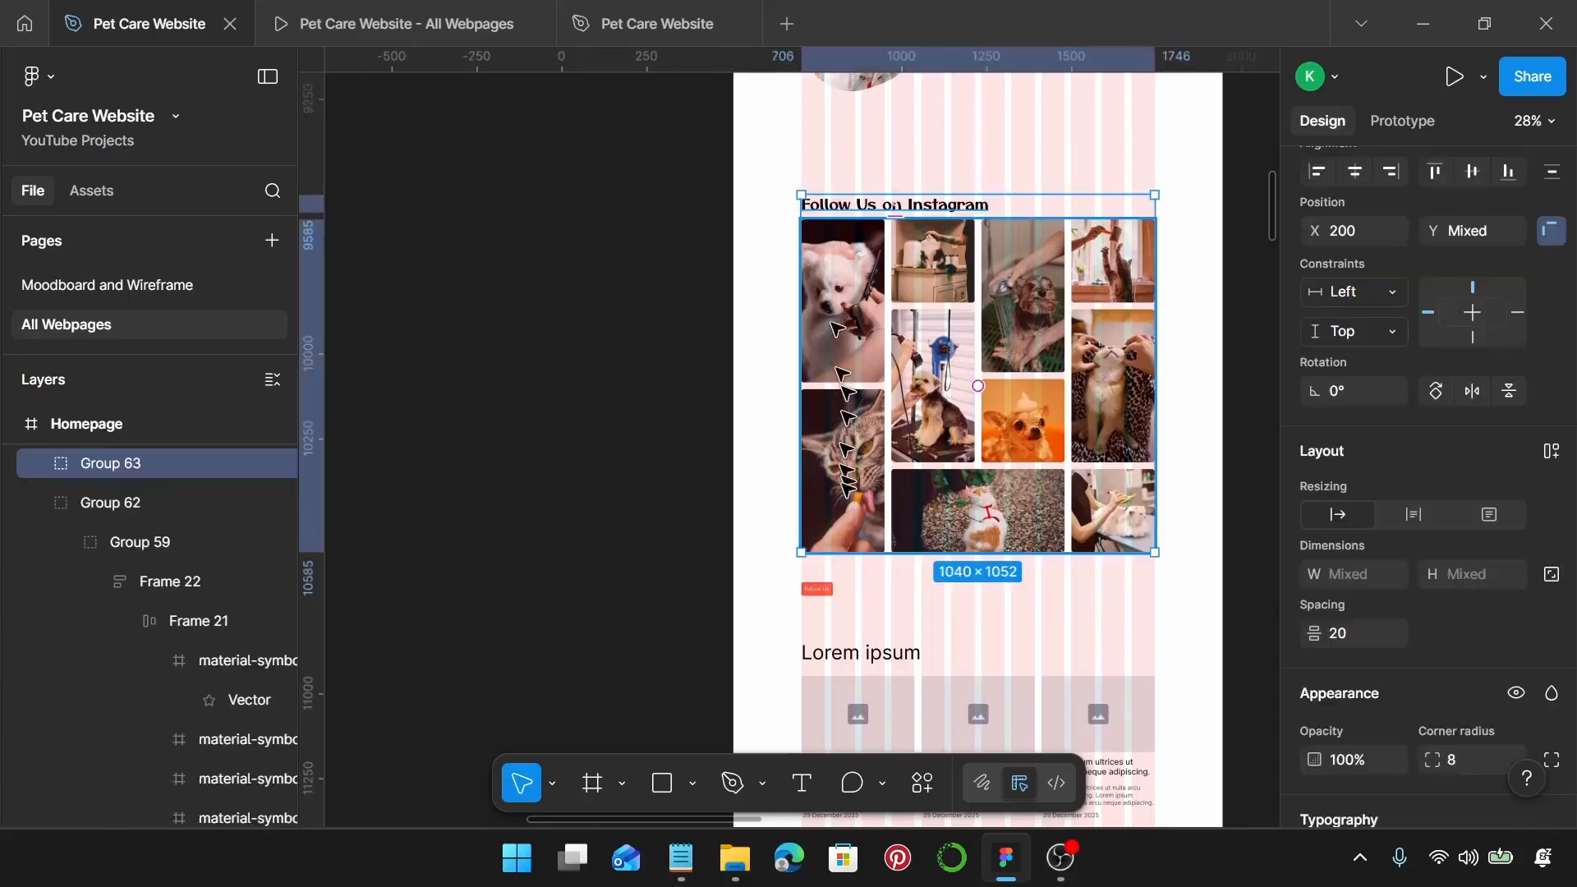
left_click(817, 589, "shift")
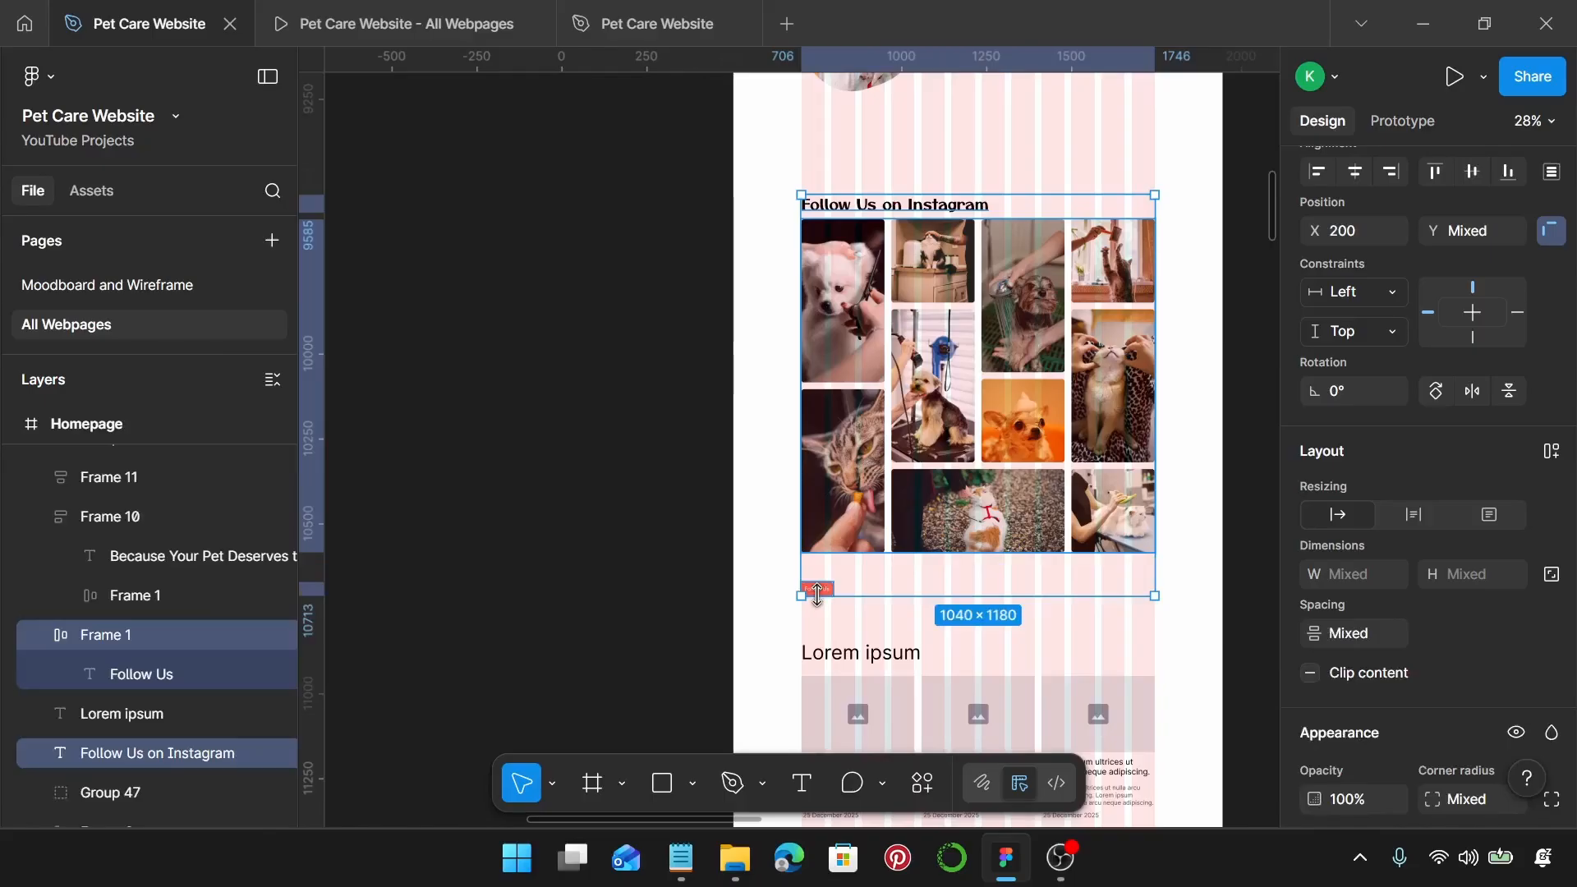
key("shift+a")
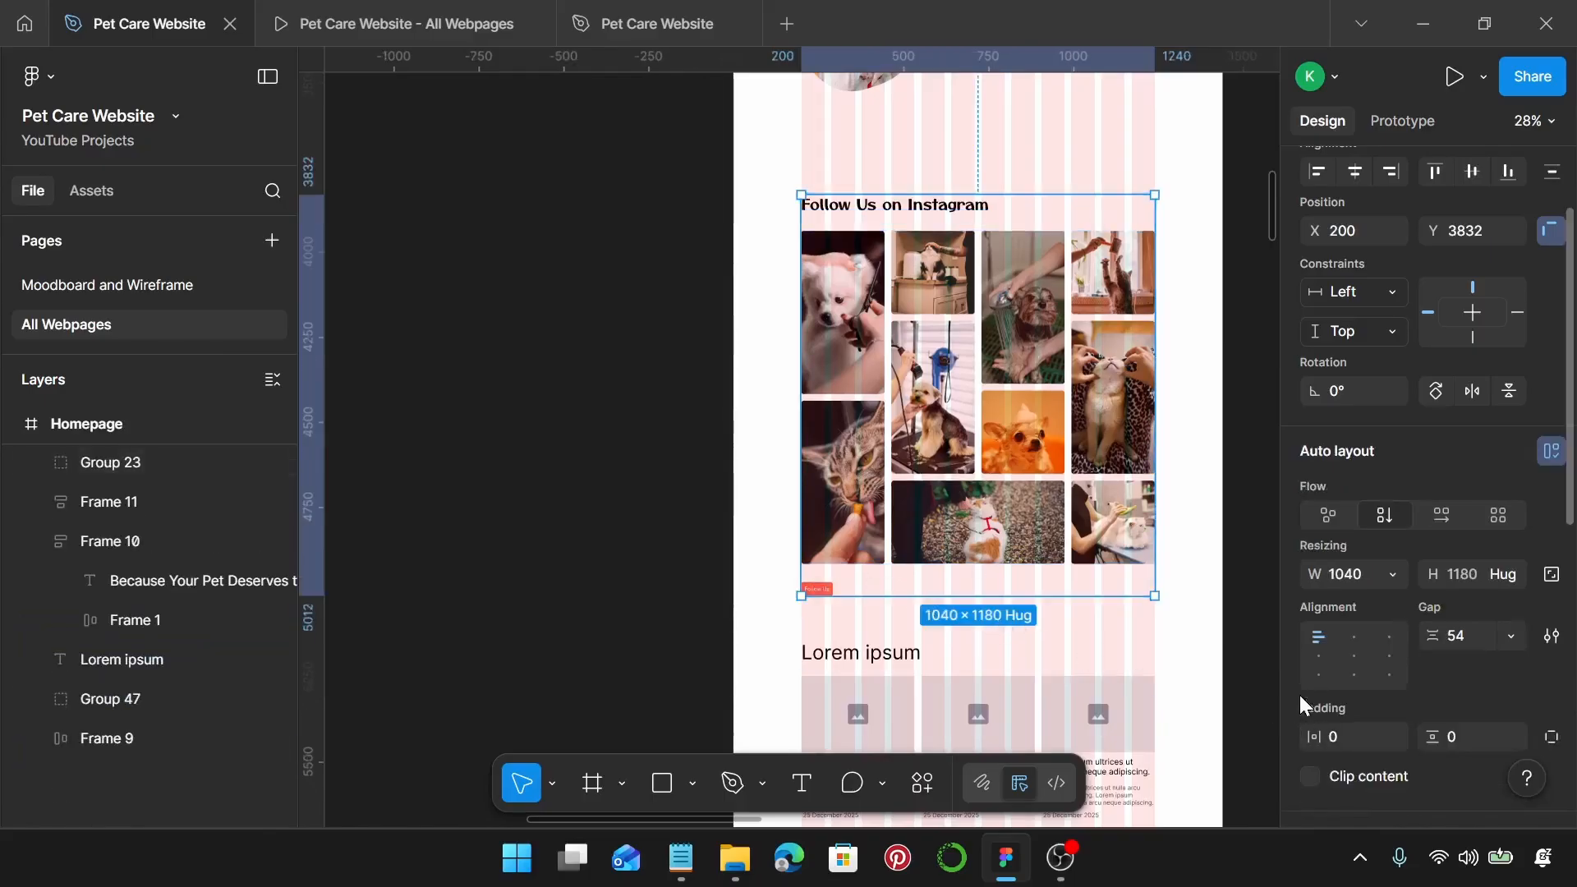
left_click(1472, 637)
type("2")
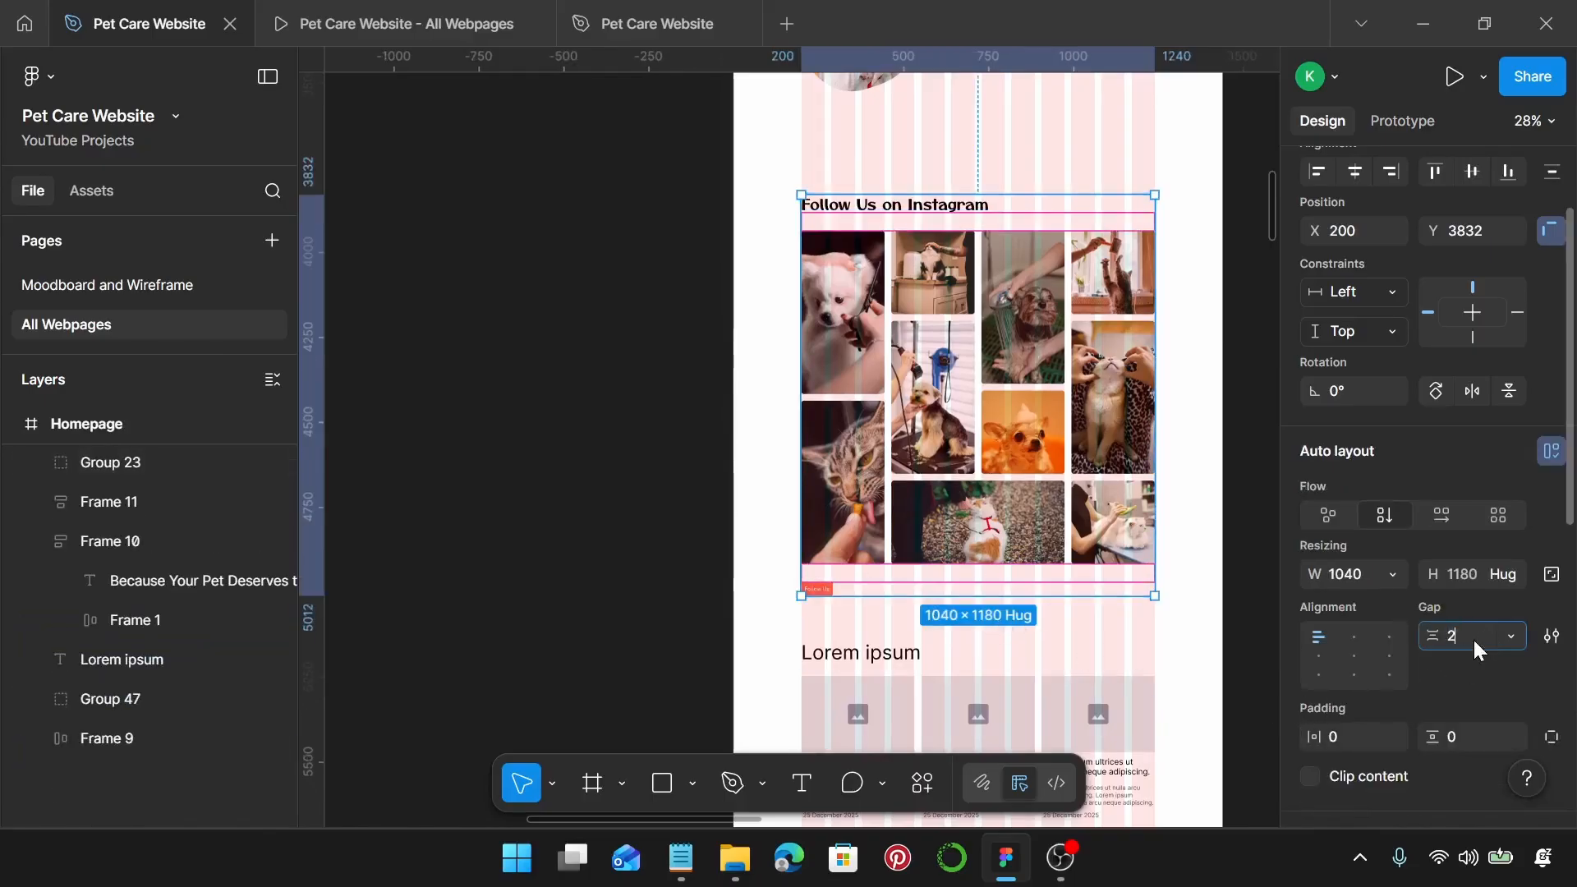
type("0")
key("Return")
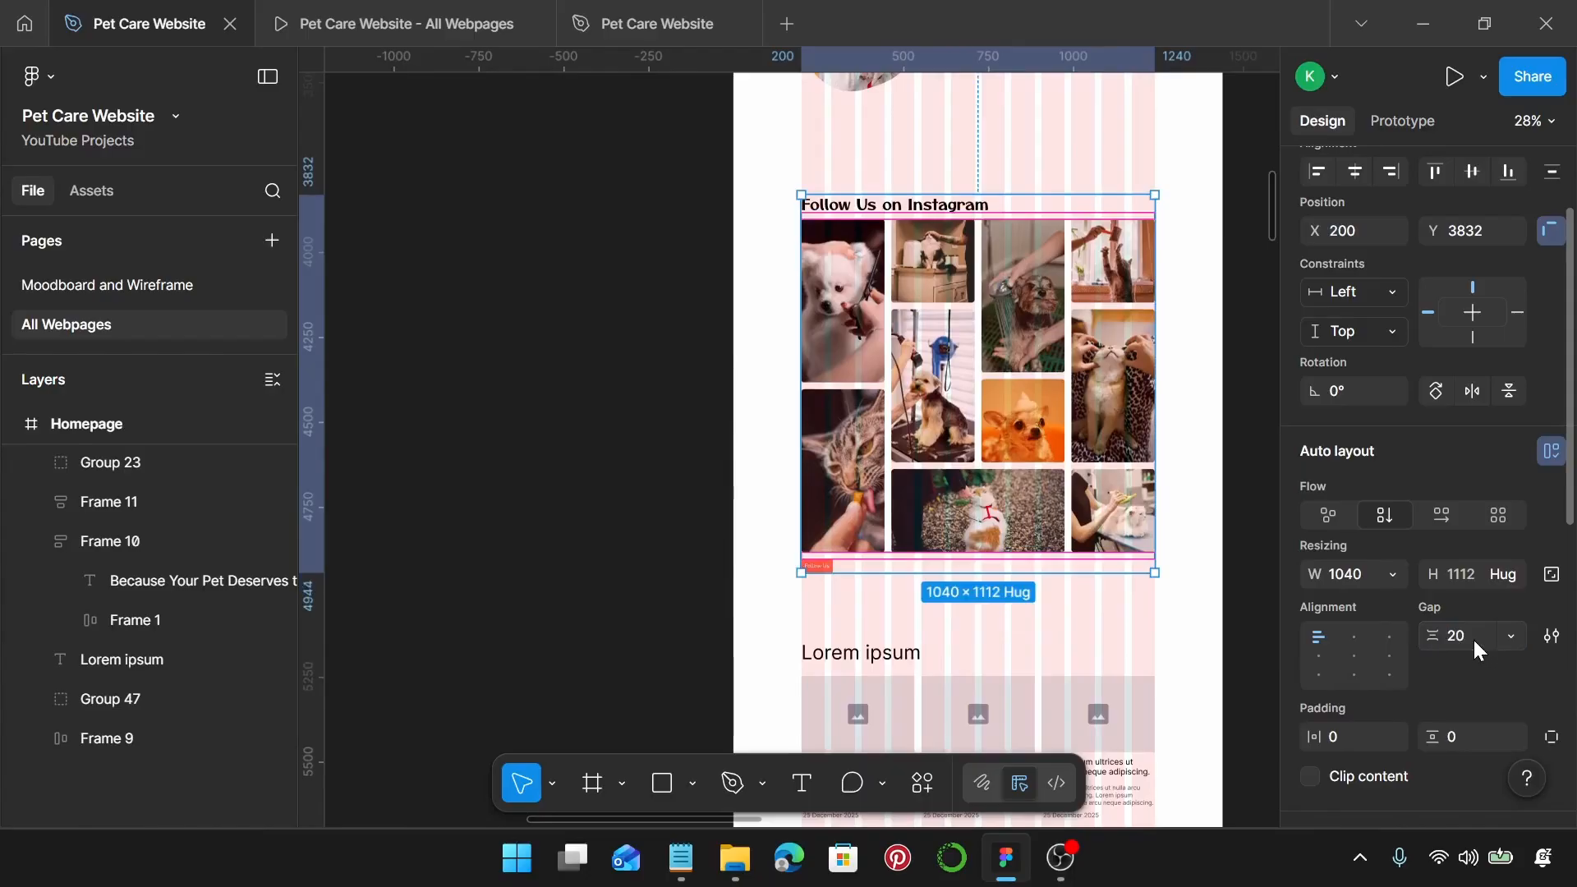
Step: Set the width of the photo gallery group inside the Instagram auto layout to Fill container
double_click(1028, 414)
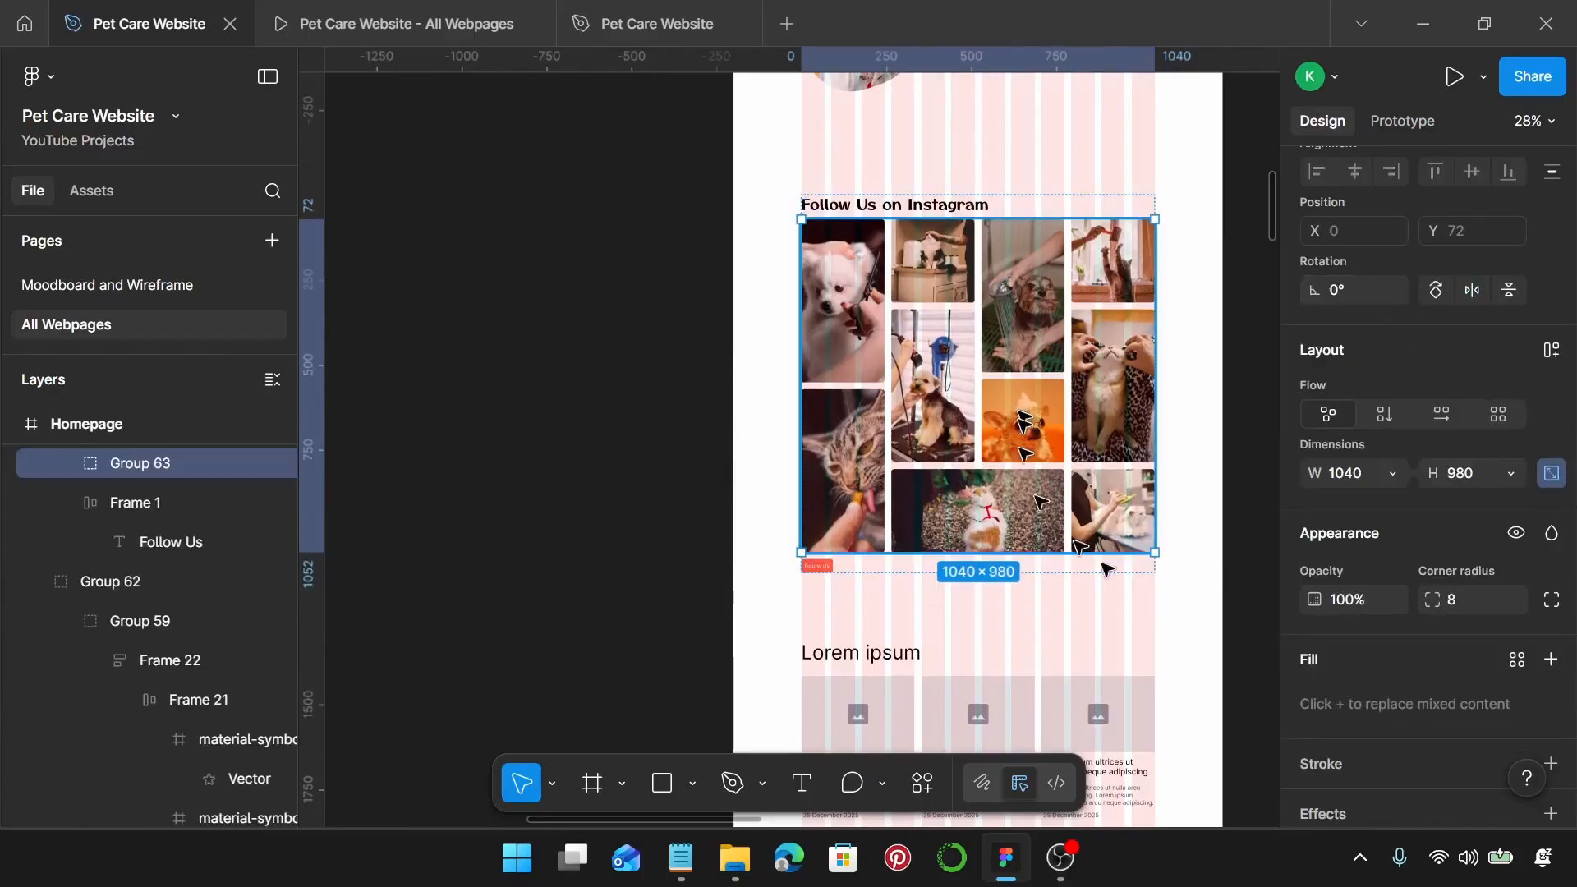
left_click(1394, 473)
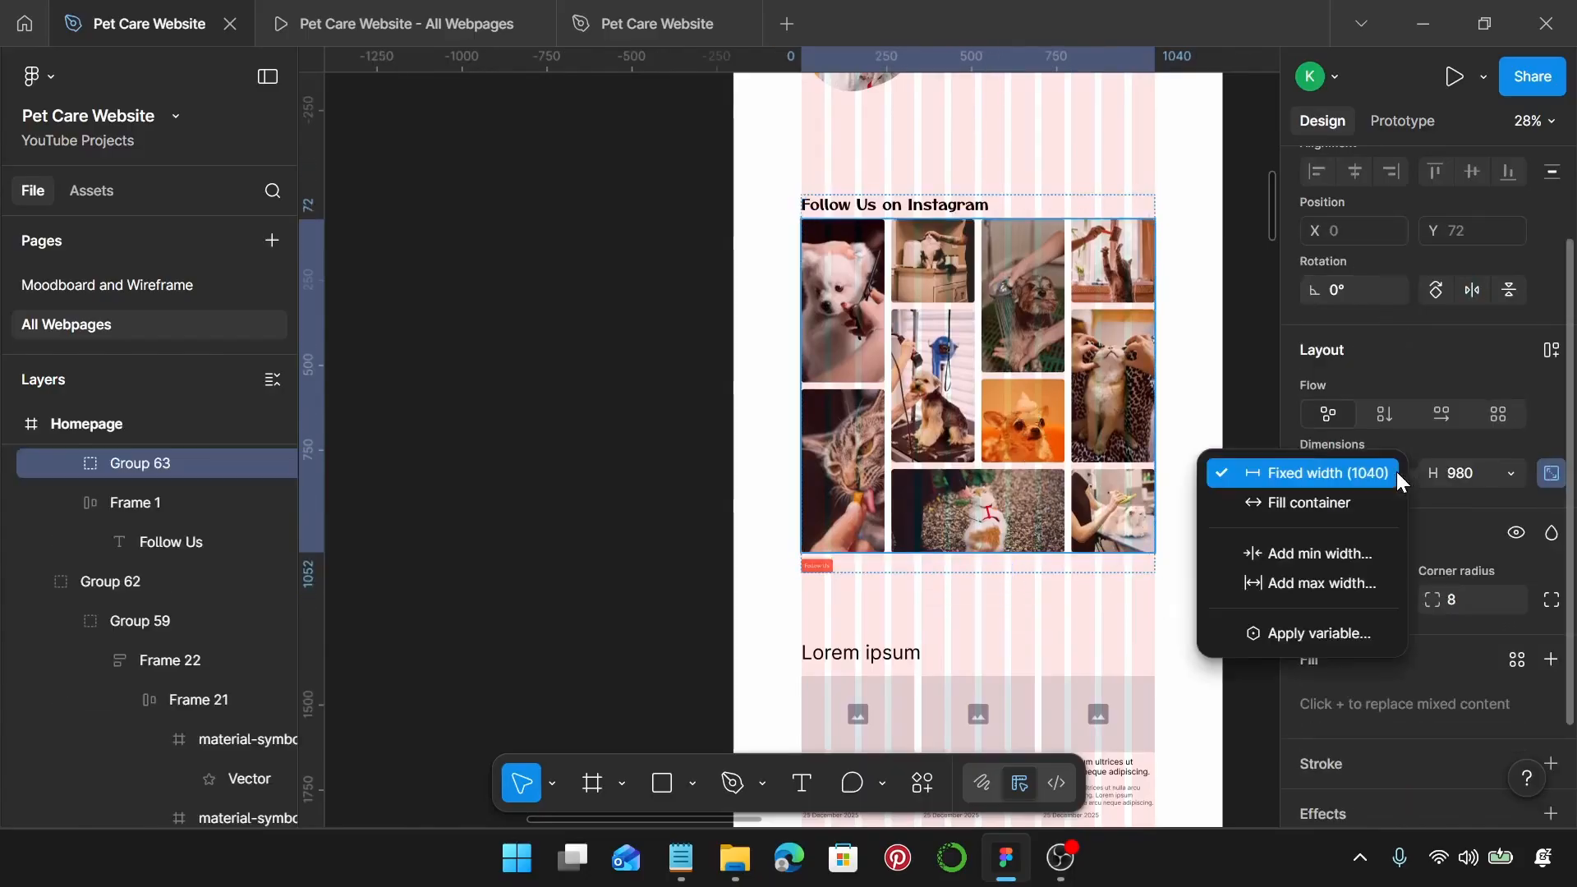
left_click(1308, 496)
key("Escape")
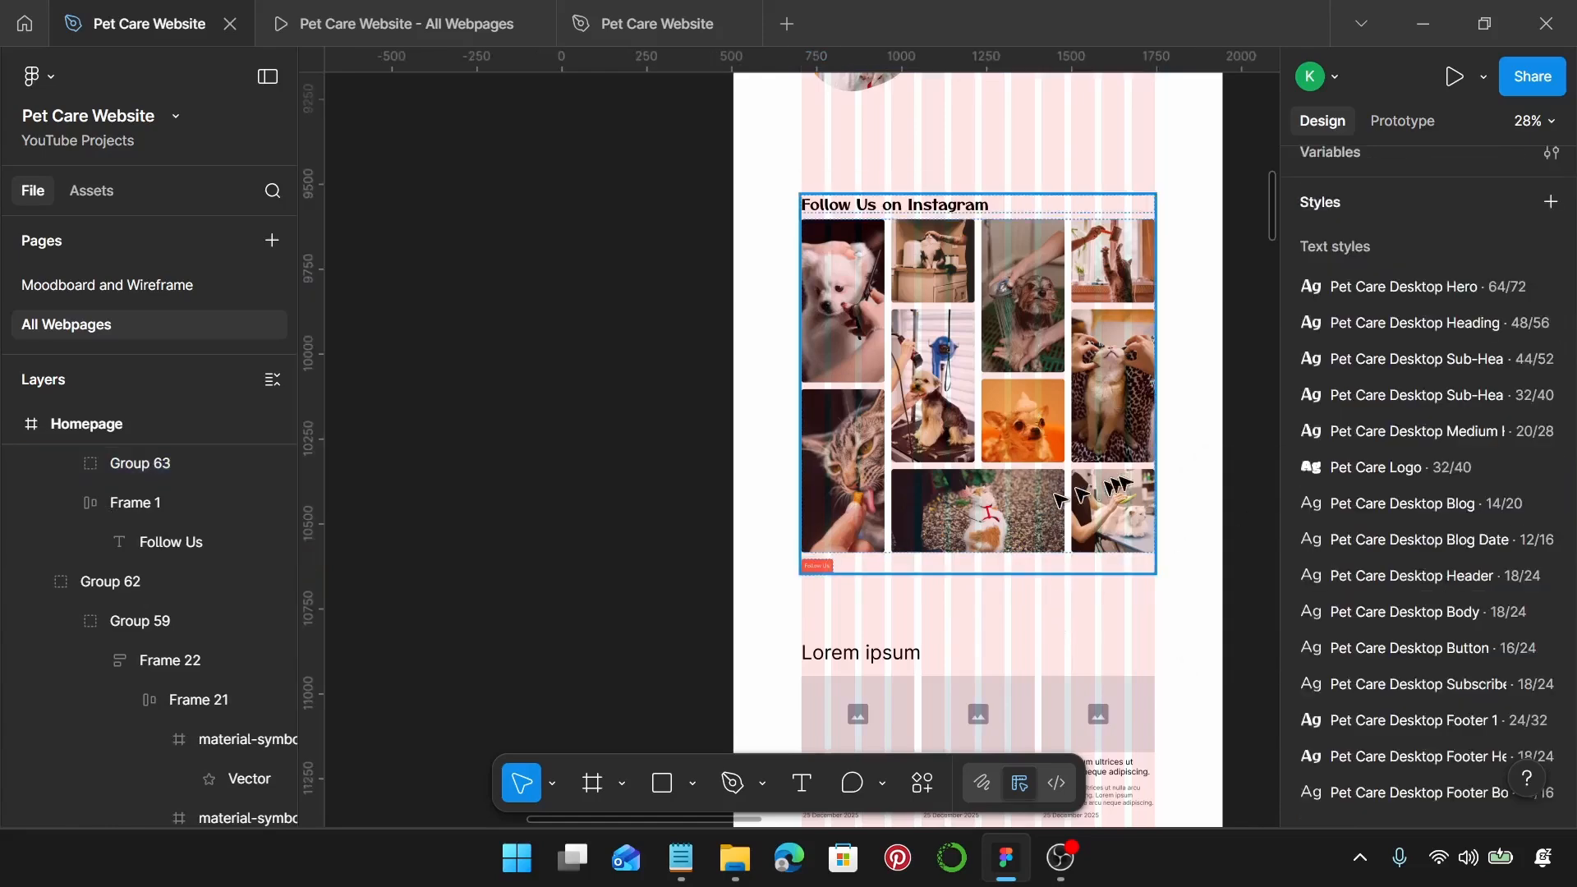
Step: Try narrowing the Instagram section frame to about 795 wide, and undo the resize
left_click(1151, 447)
left_click_drag(1155, 435, 1071, 441)
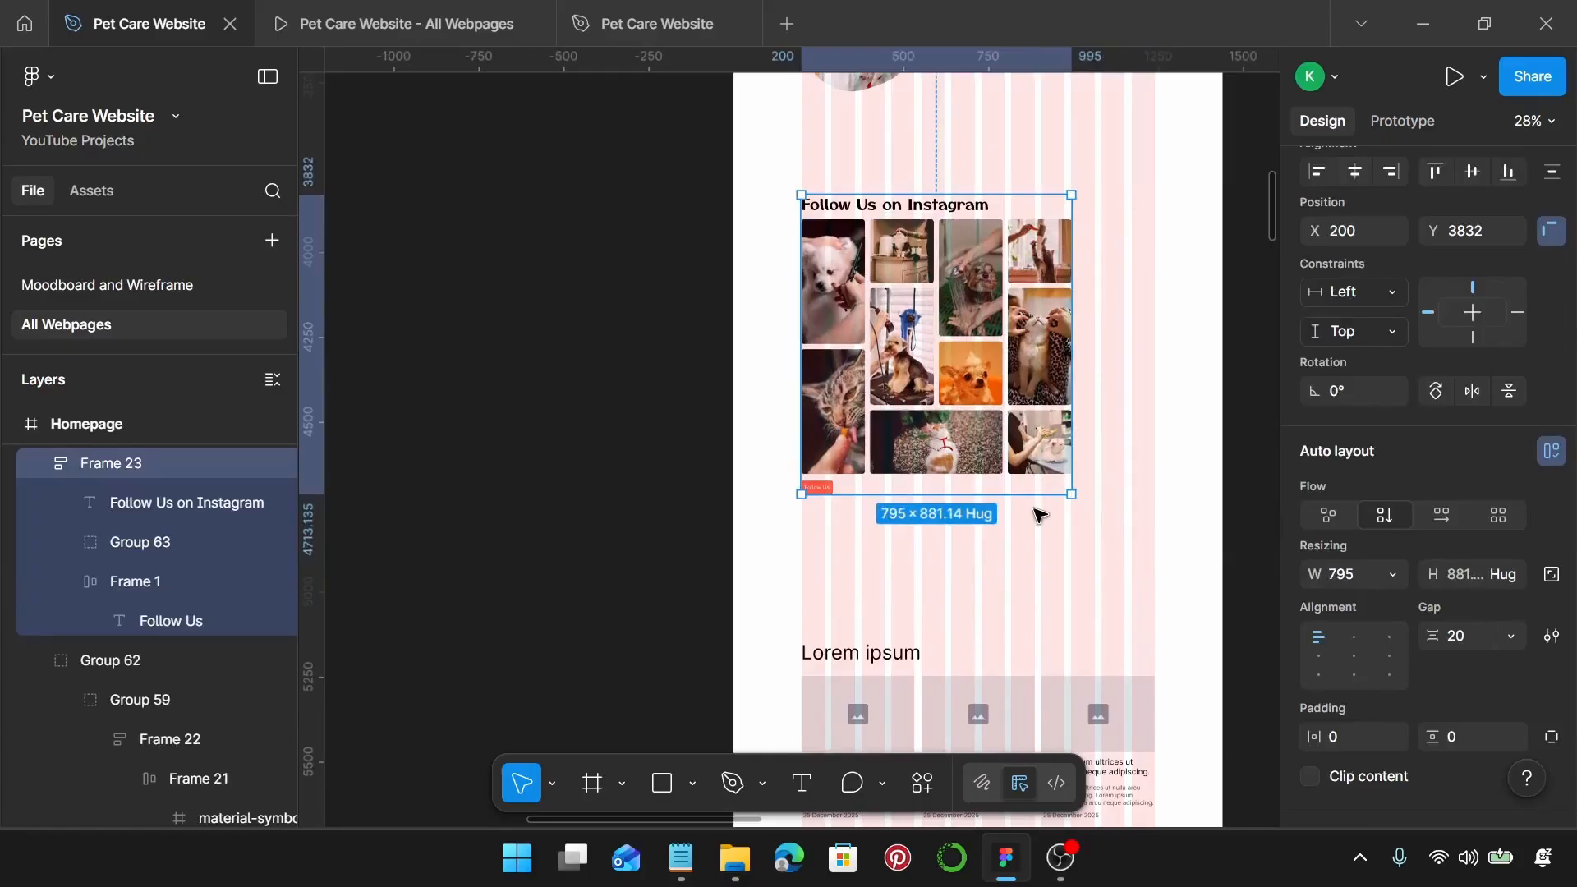
key("ctrl+z")
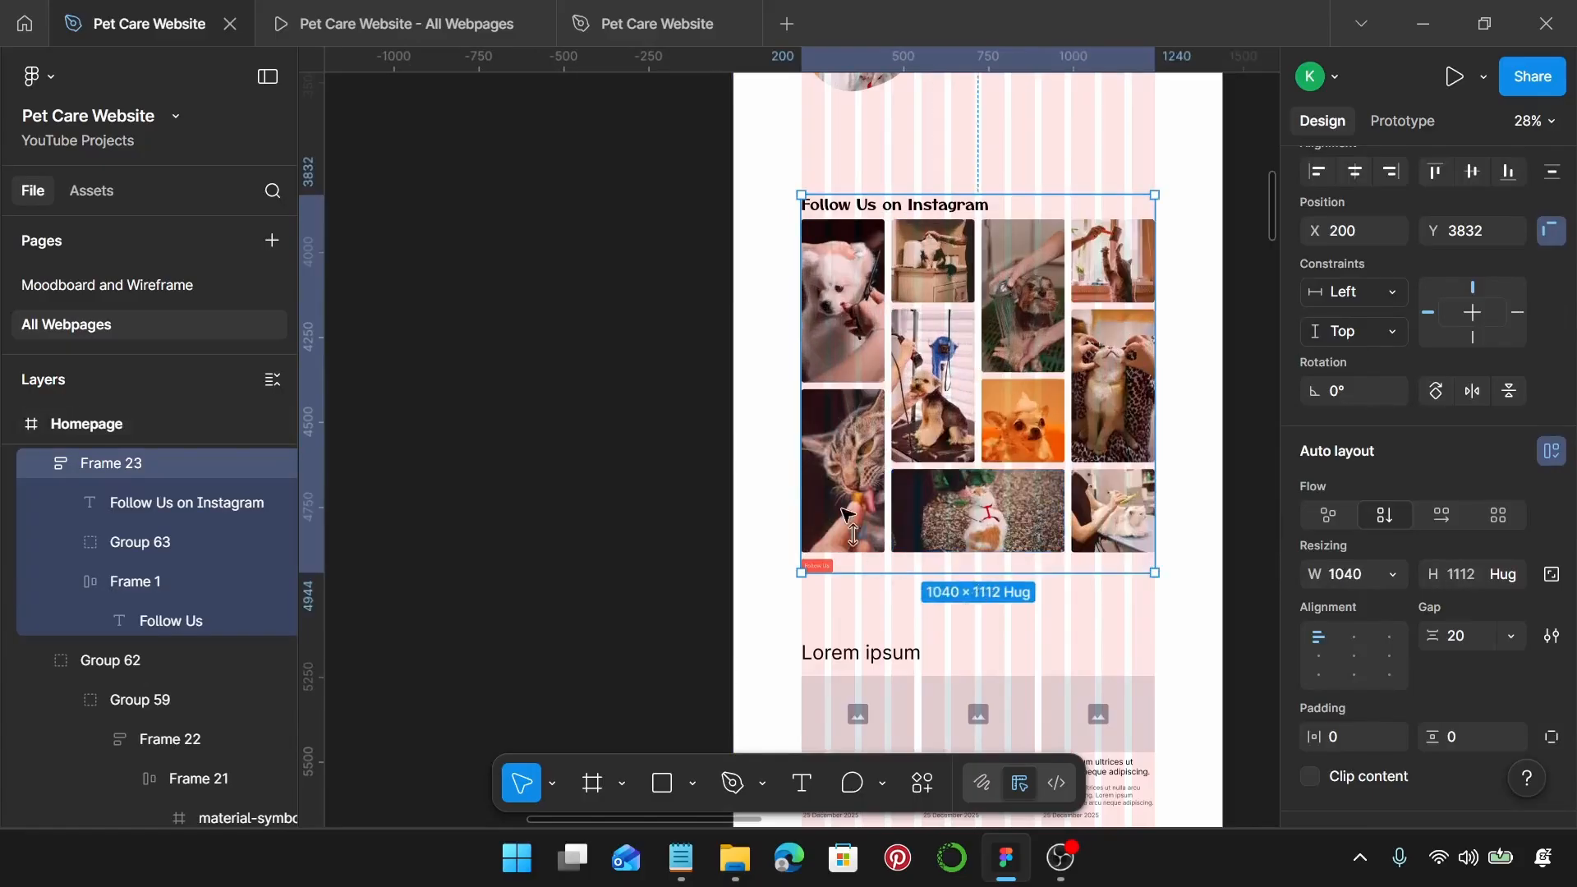
scroll(971, 419, "down", 2)
scroll(972, 418, "up", 2)
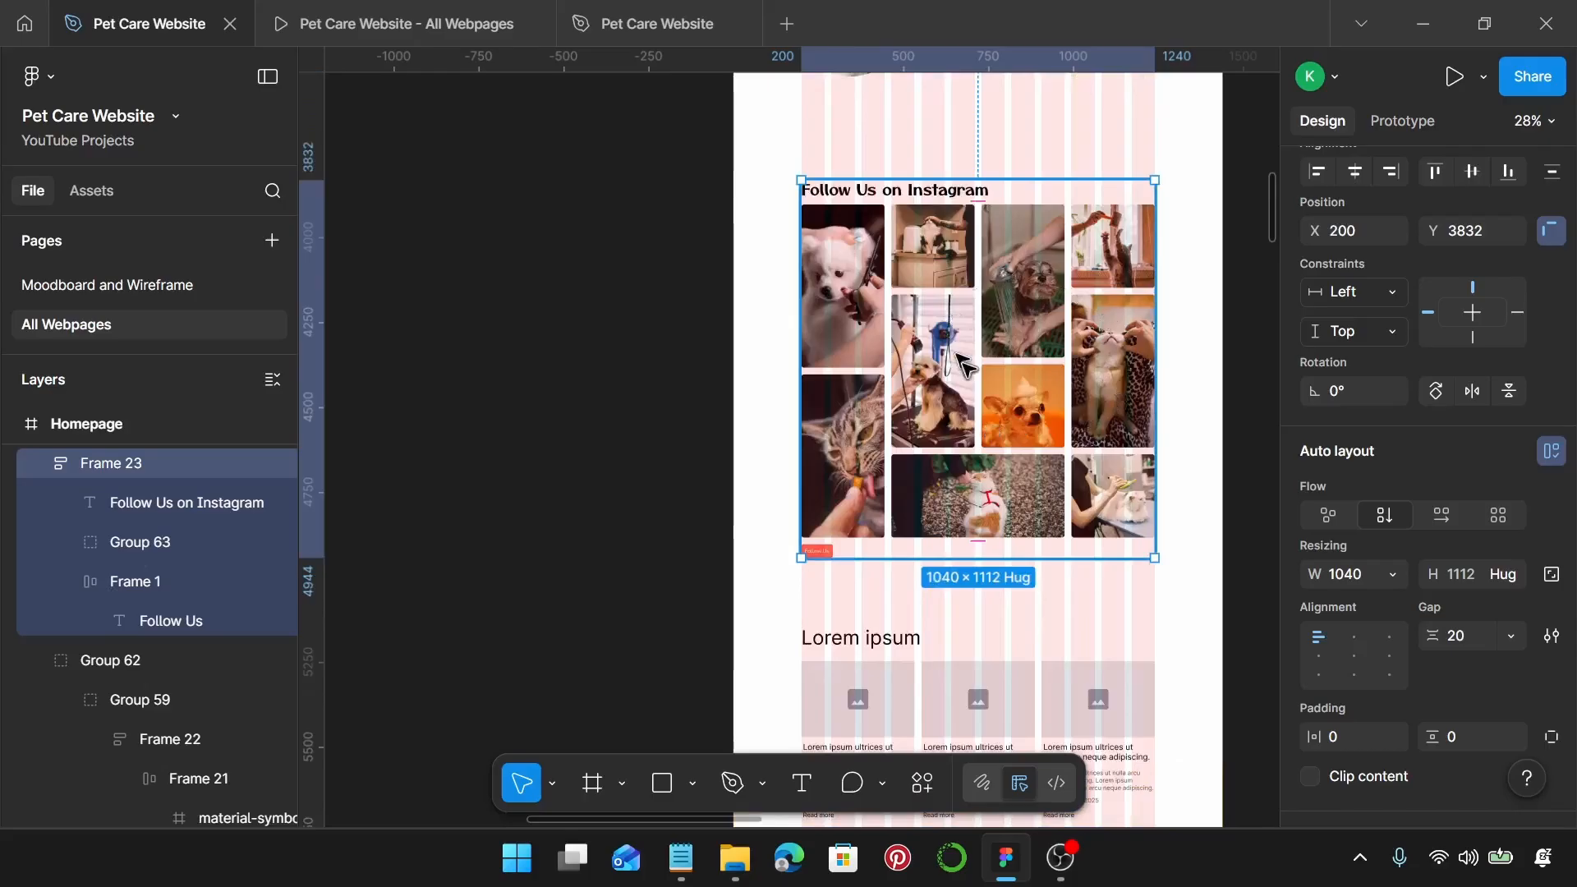
left_click(797, 563)
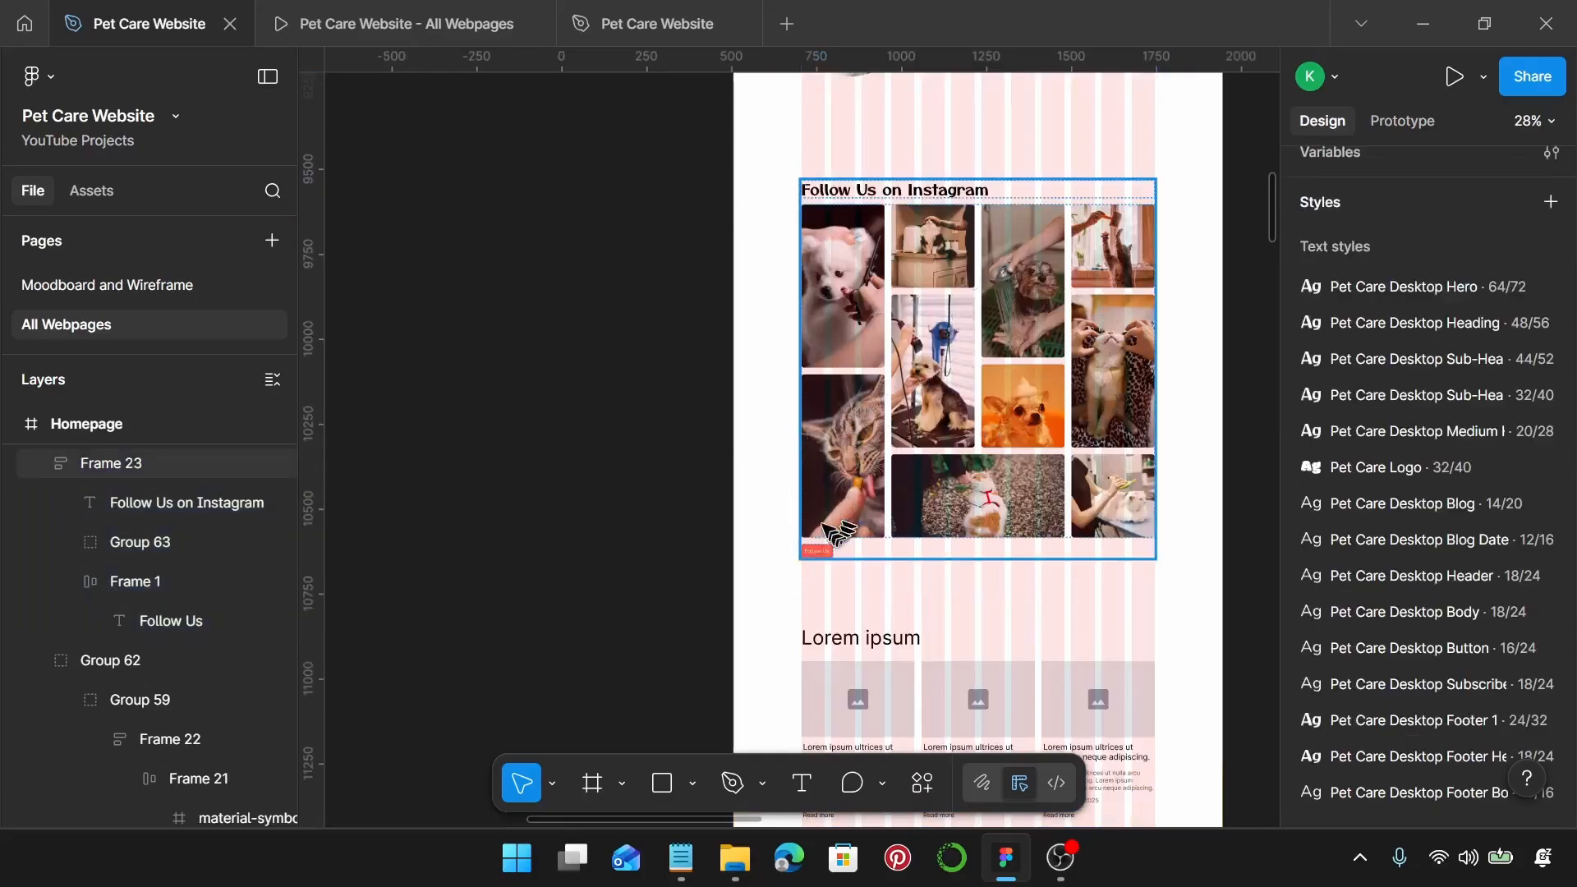
Step: Review the Instagram section's heading, photo spacing and Follow Us button in the prototype preview, and return to the design file
left_click(322, 36)
scroll(782, 369, "down", 7)
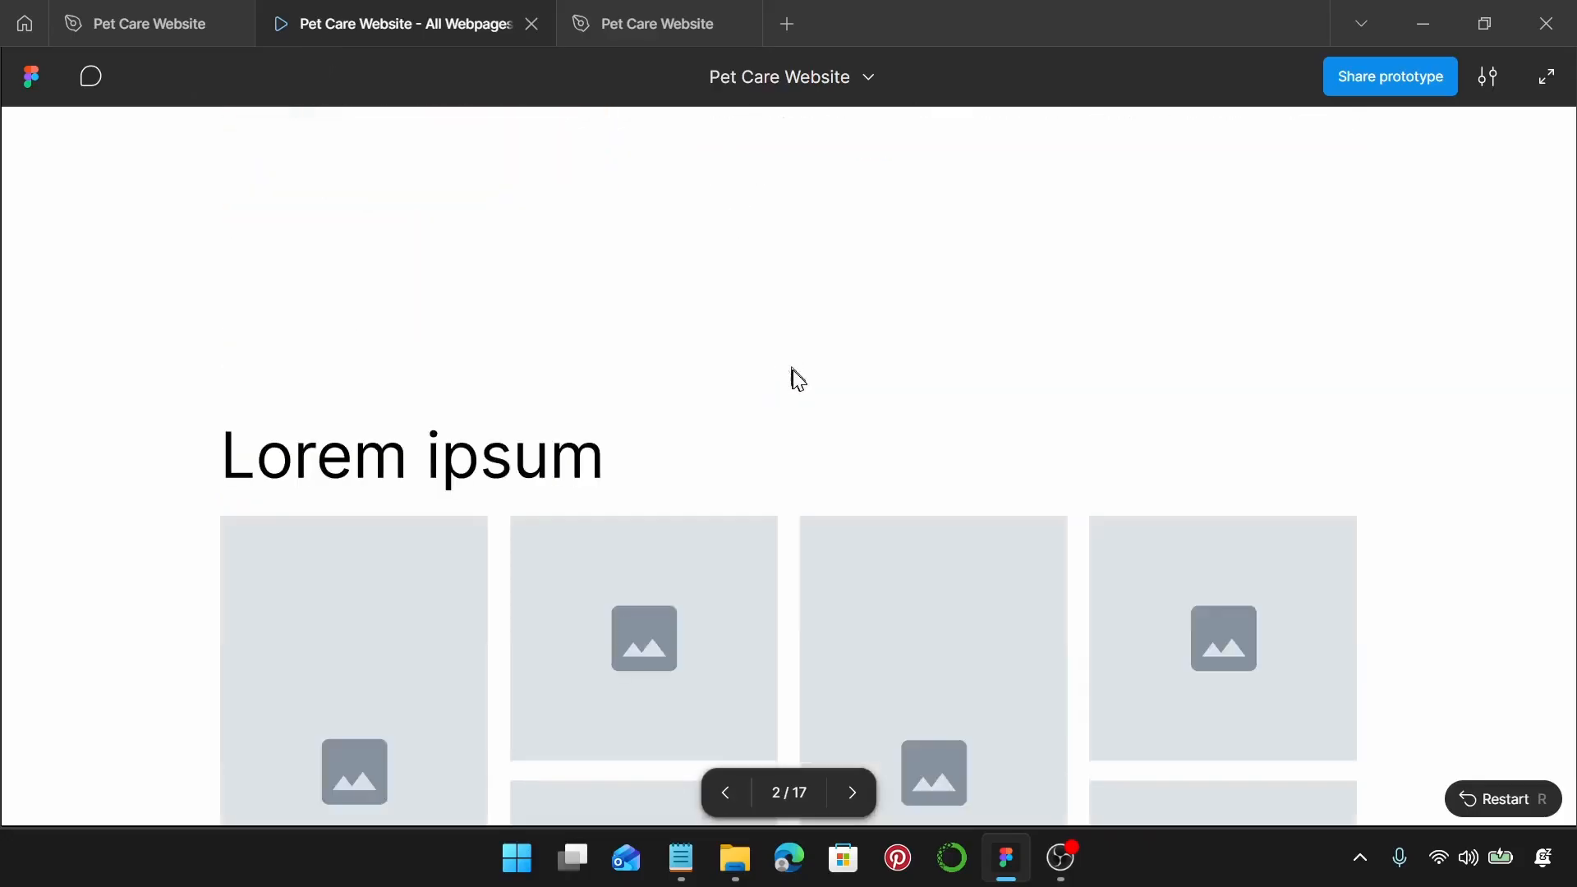
scroll(764, 328, "down", 3)
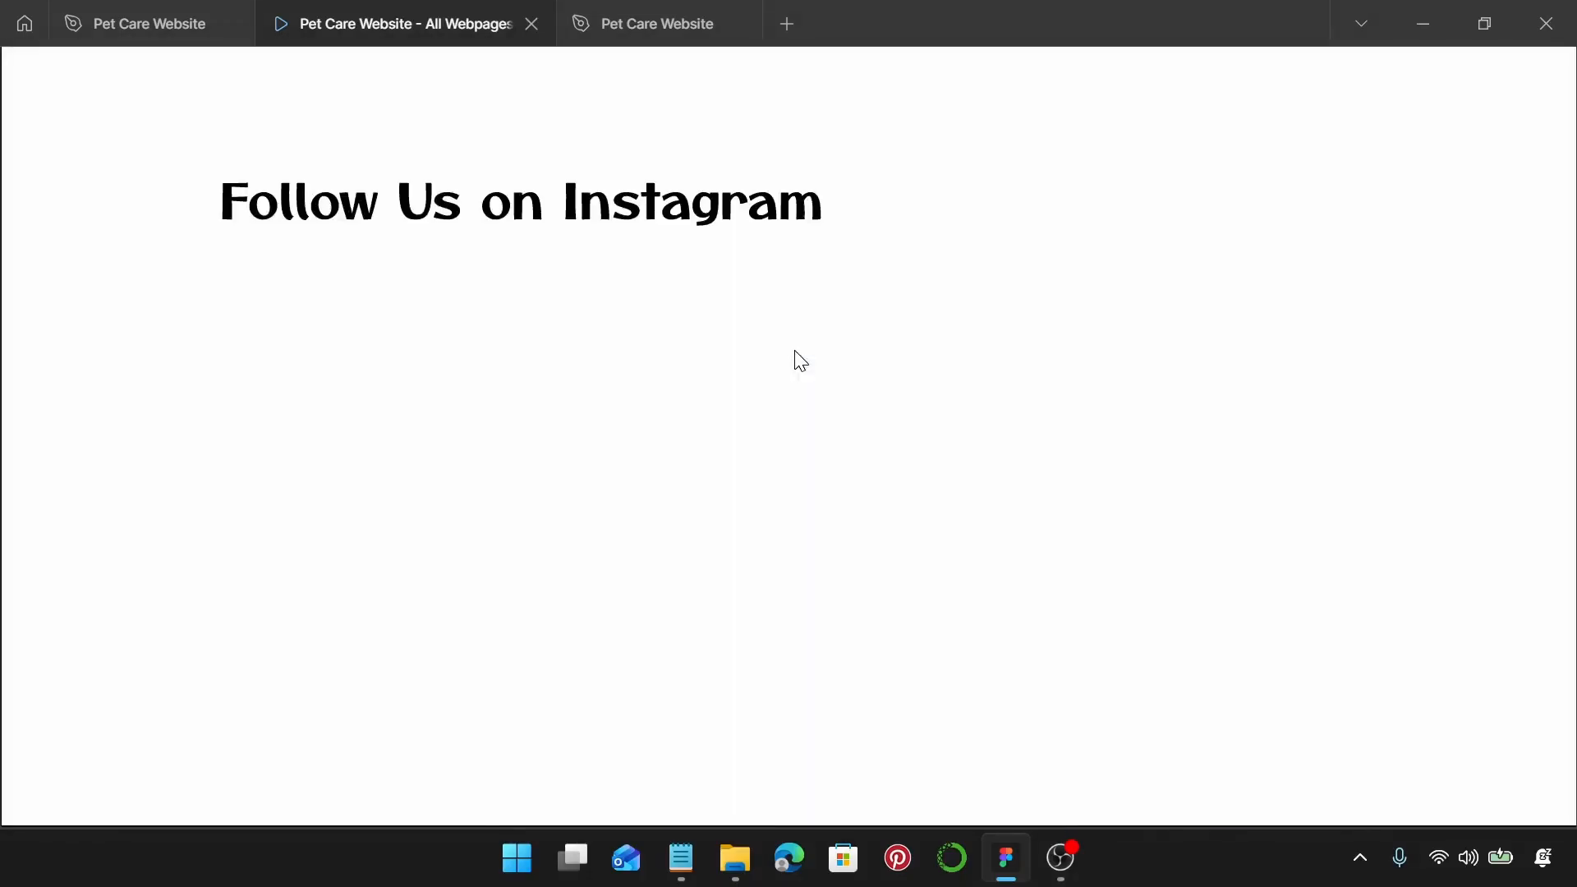
scroll(626, 374, "down", 2)
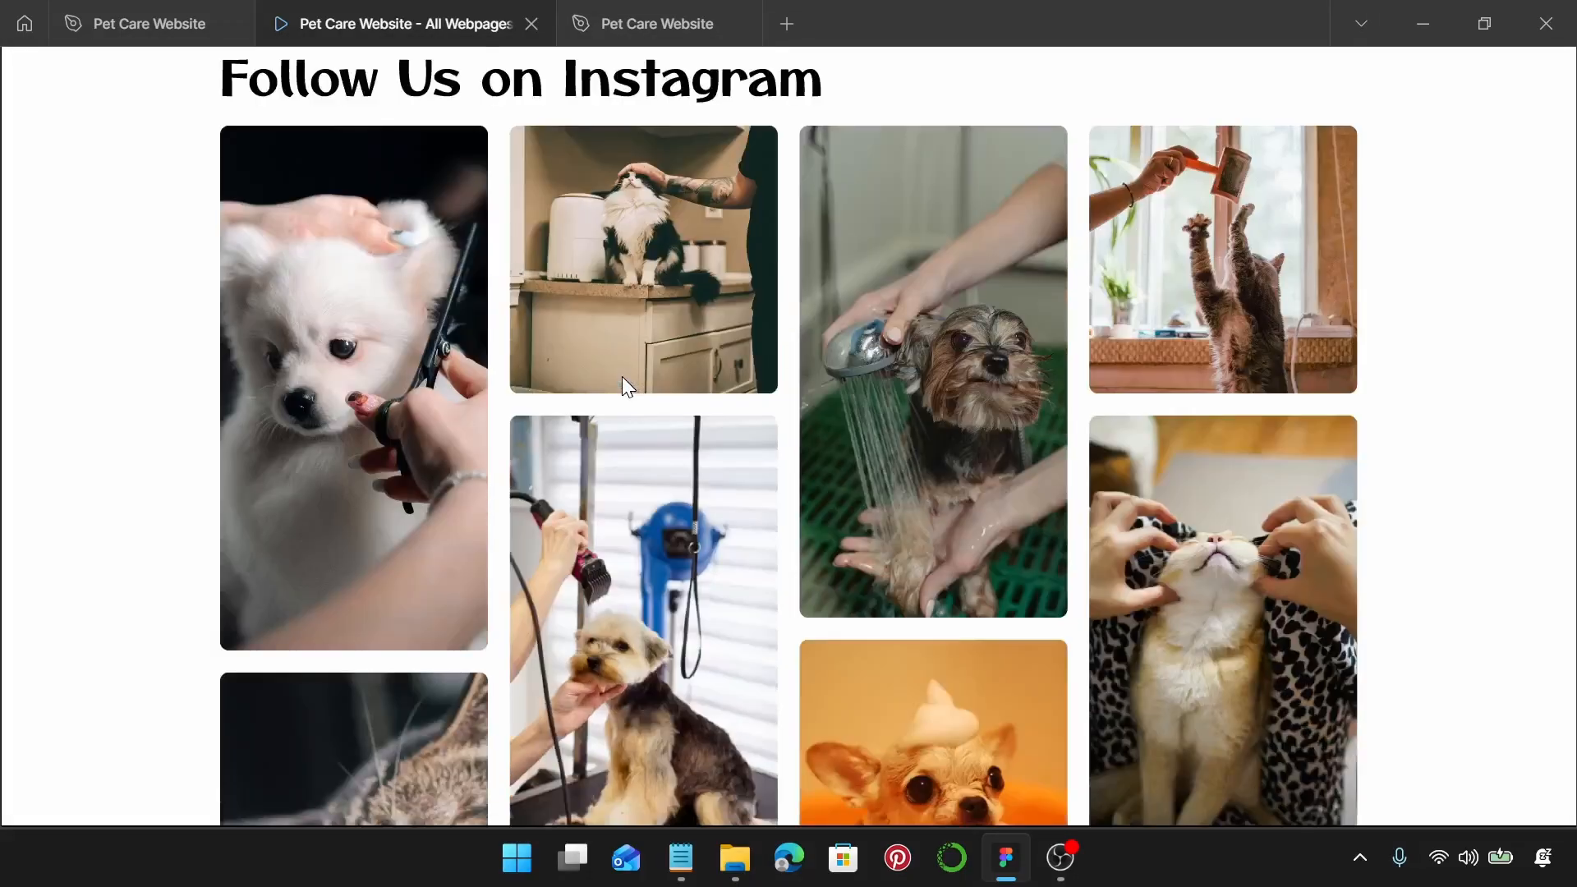
scroll(608, 435, "down", 2)
scroll(586, 506, "down", 6)
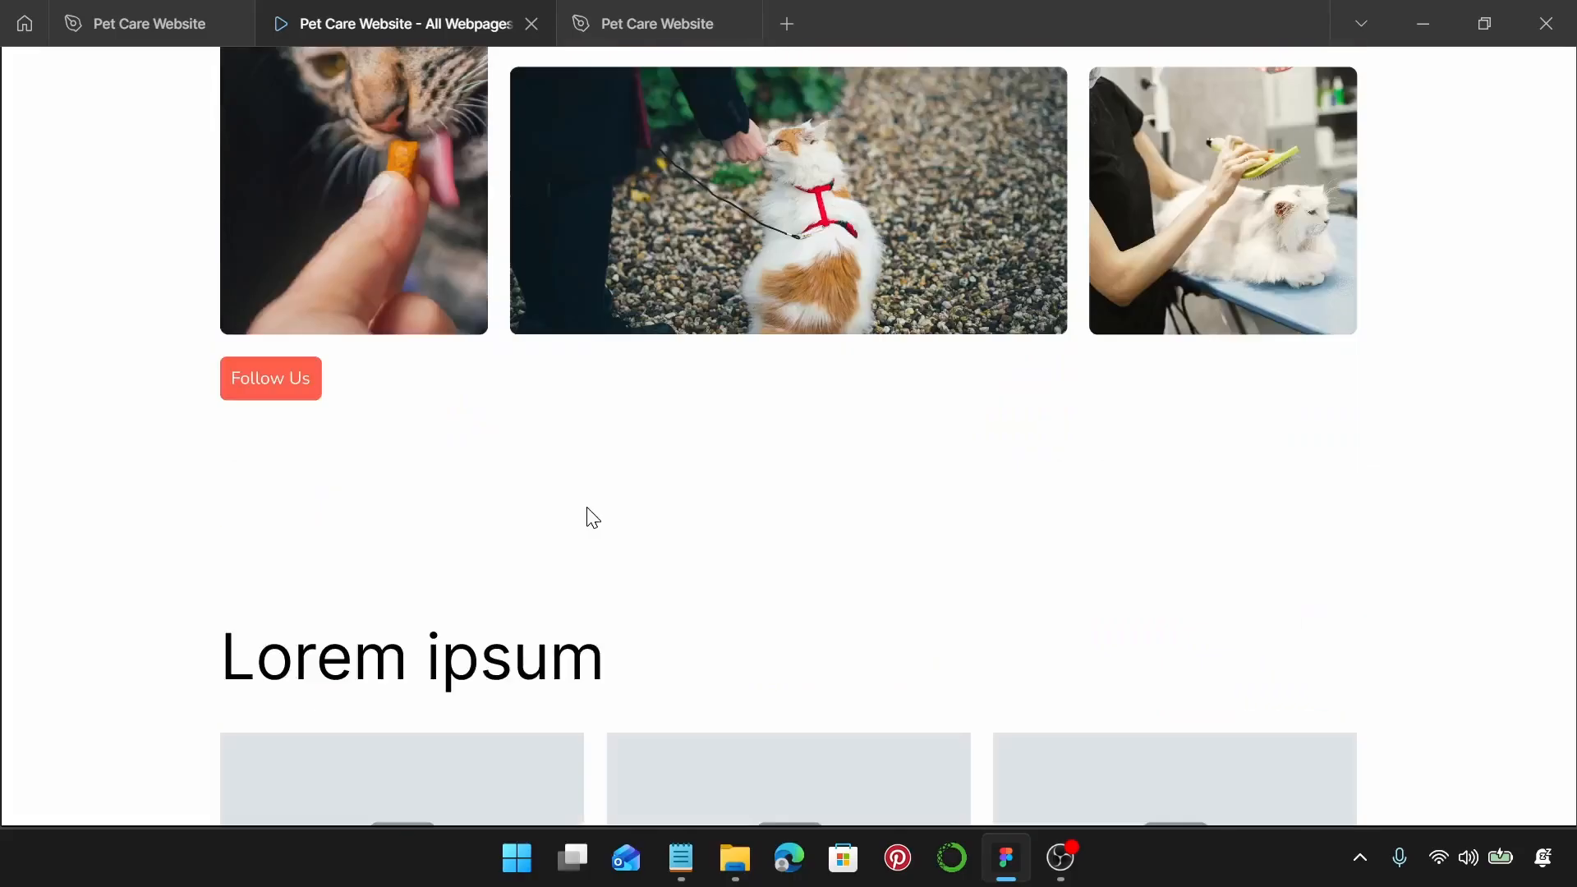
scroll(525, 414, "up", 4)
scroll(524, 407, "down", 2)
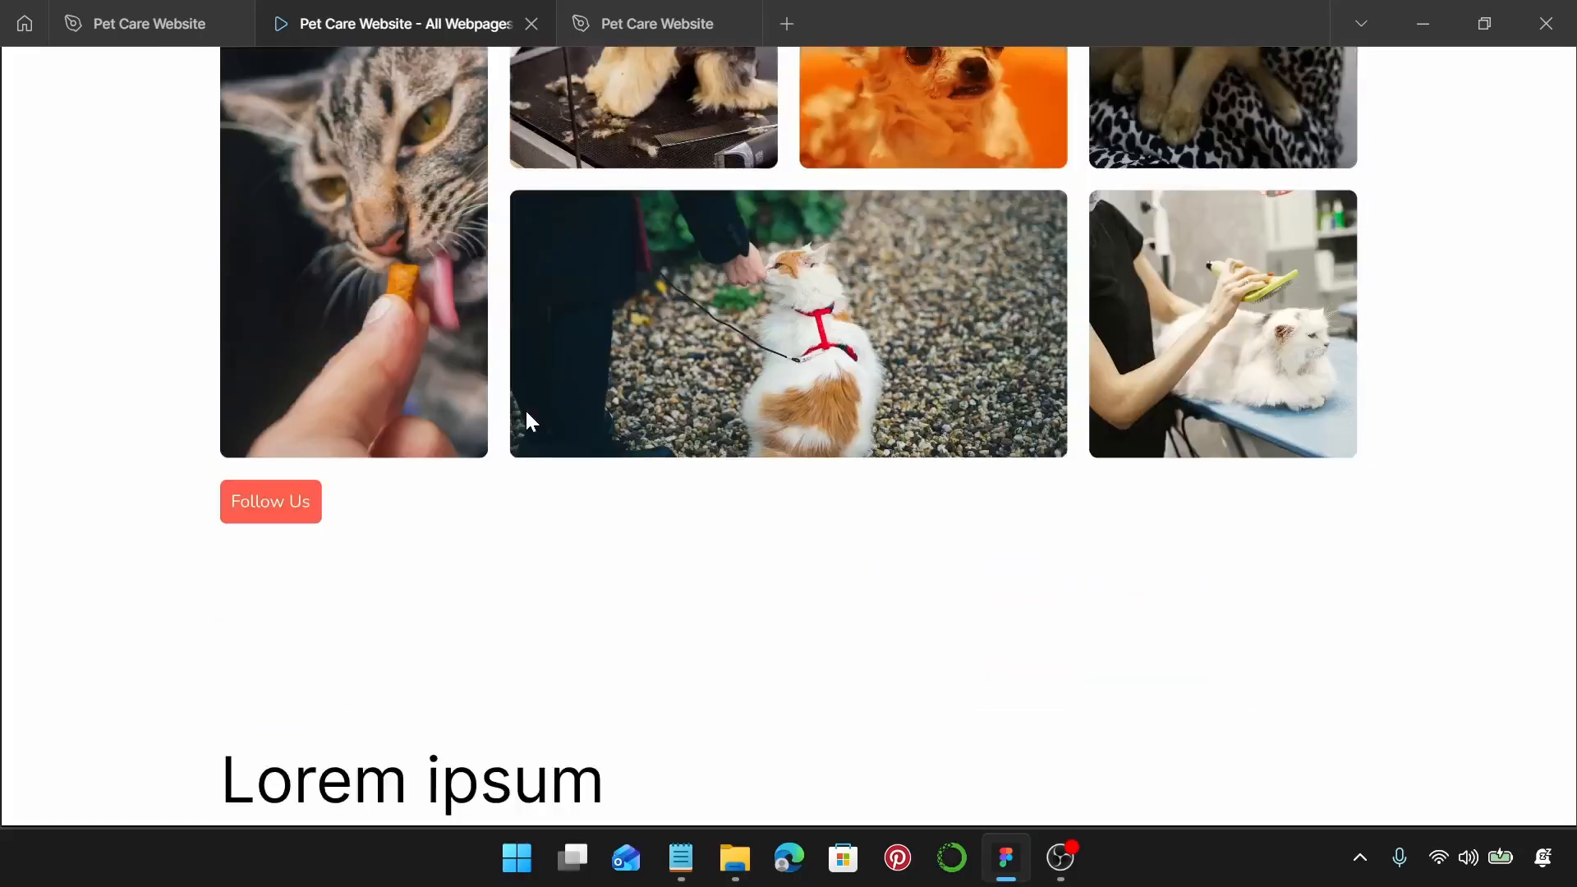
left_click(115, 12)
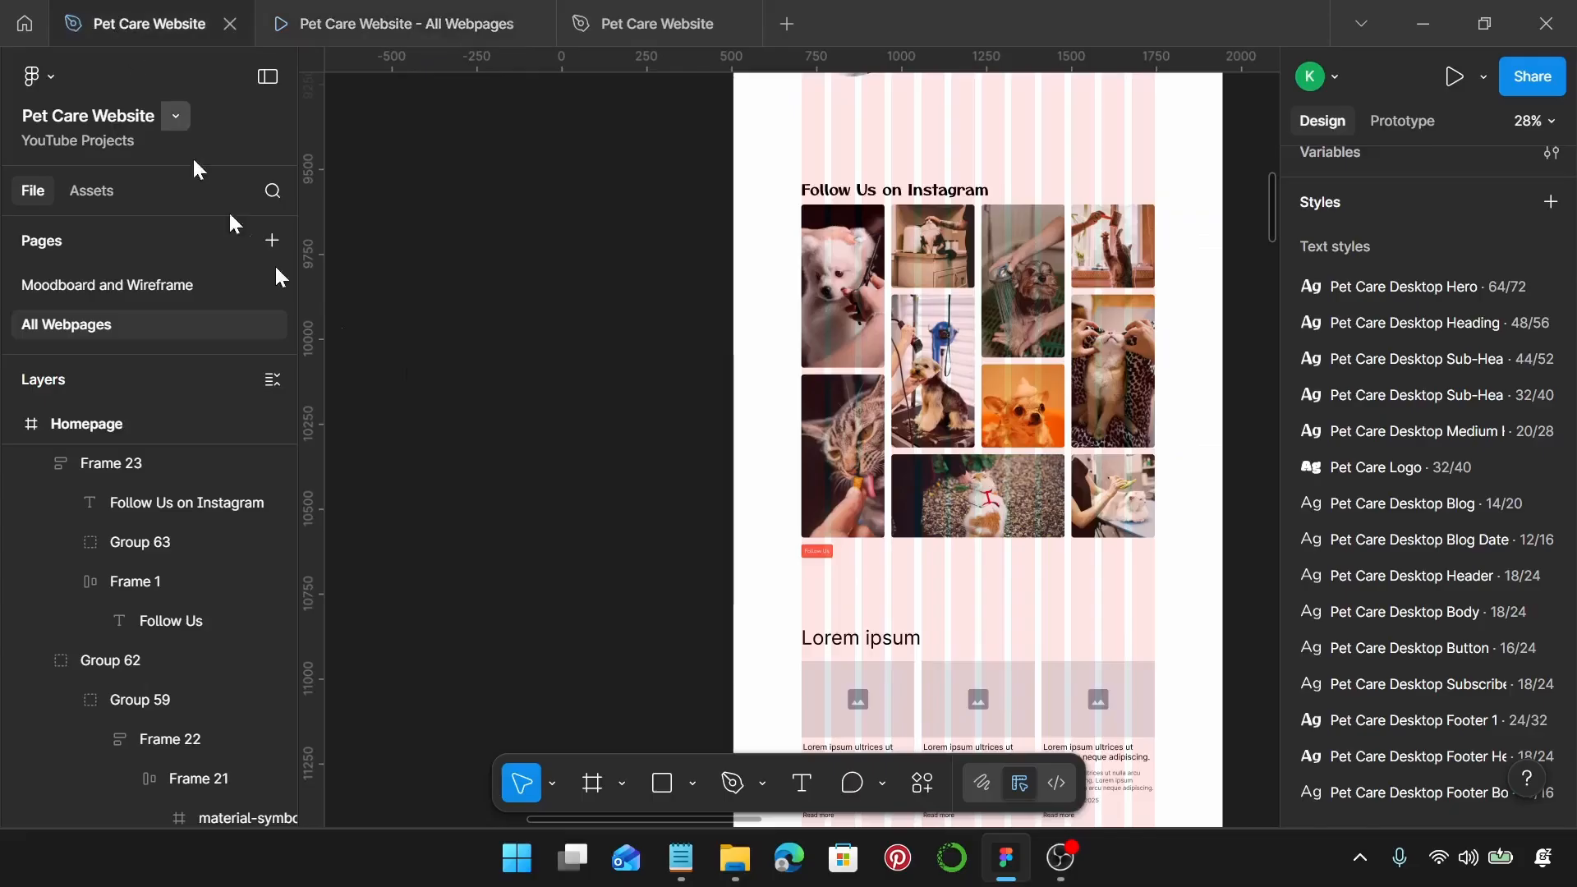
Step: Apply the 44/52 Pet Care Desktop text style to the "Lorem ipsum" heading above the three blog cards
scroll(1112, 588, "down", 3)
scroll(1102, 352, "up", 3)
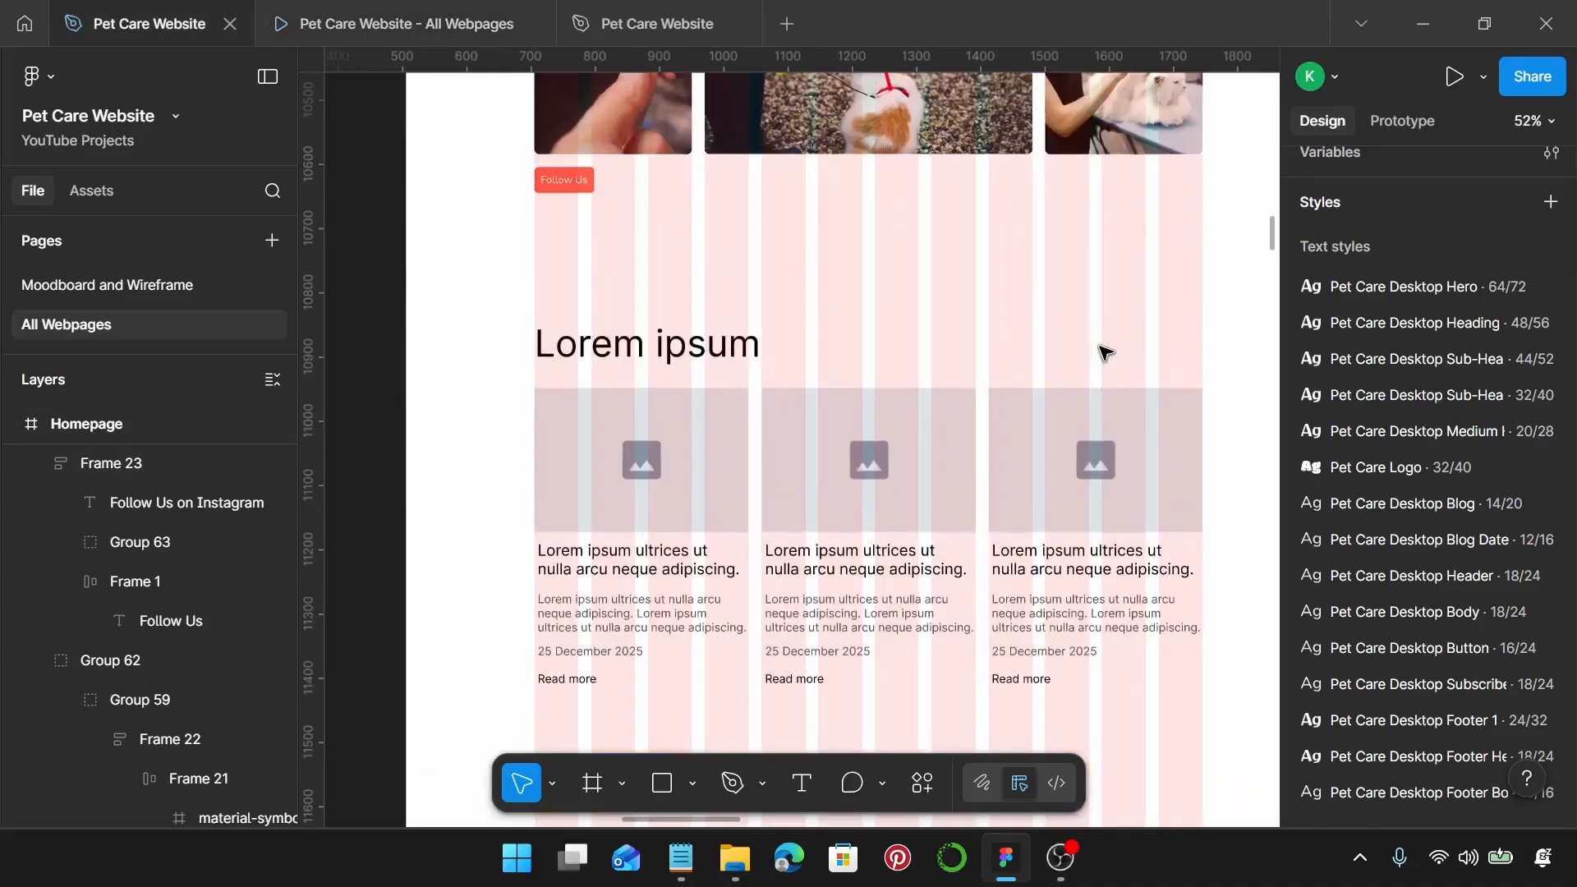
scroll(1104, 352, "down", 1)
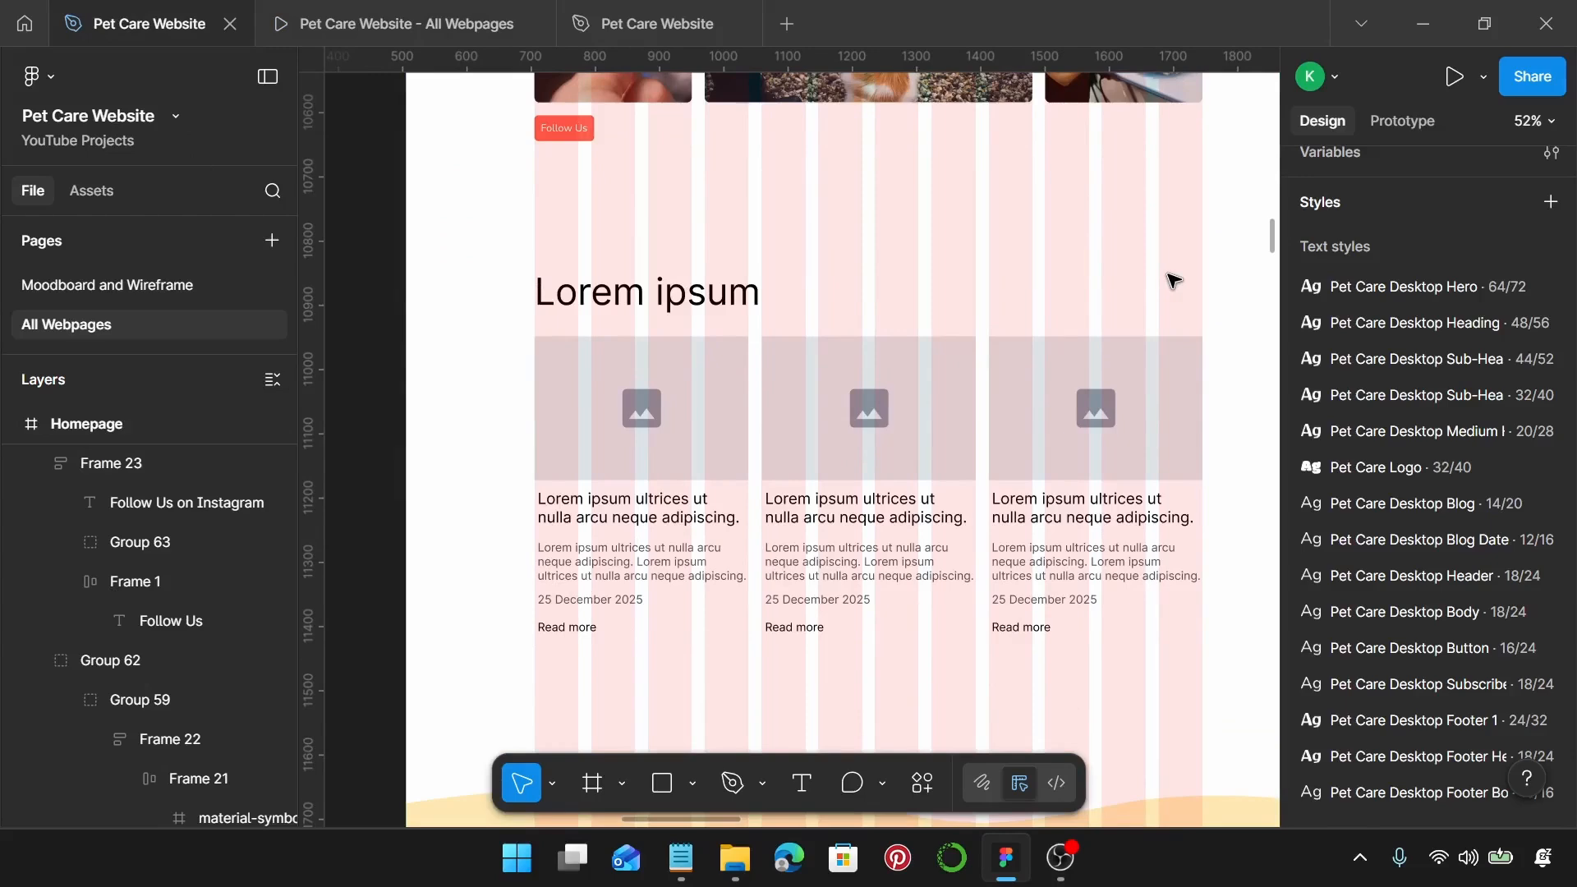
scroll(1024, 268, "down", 2)
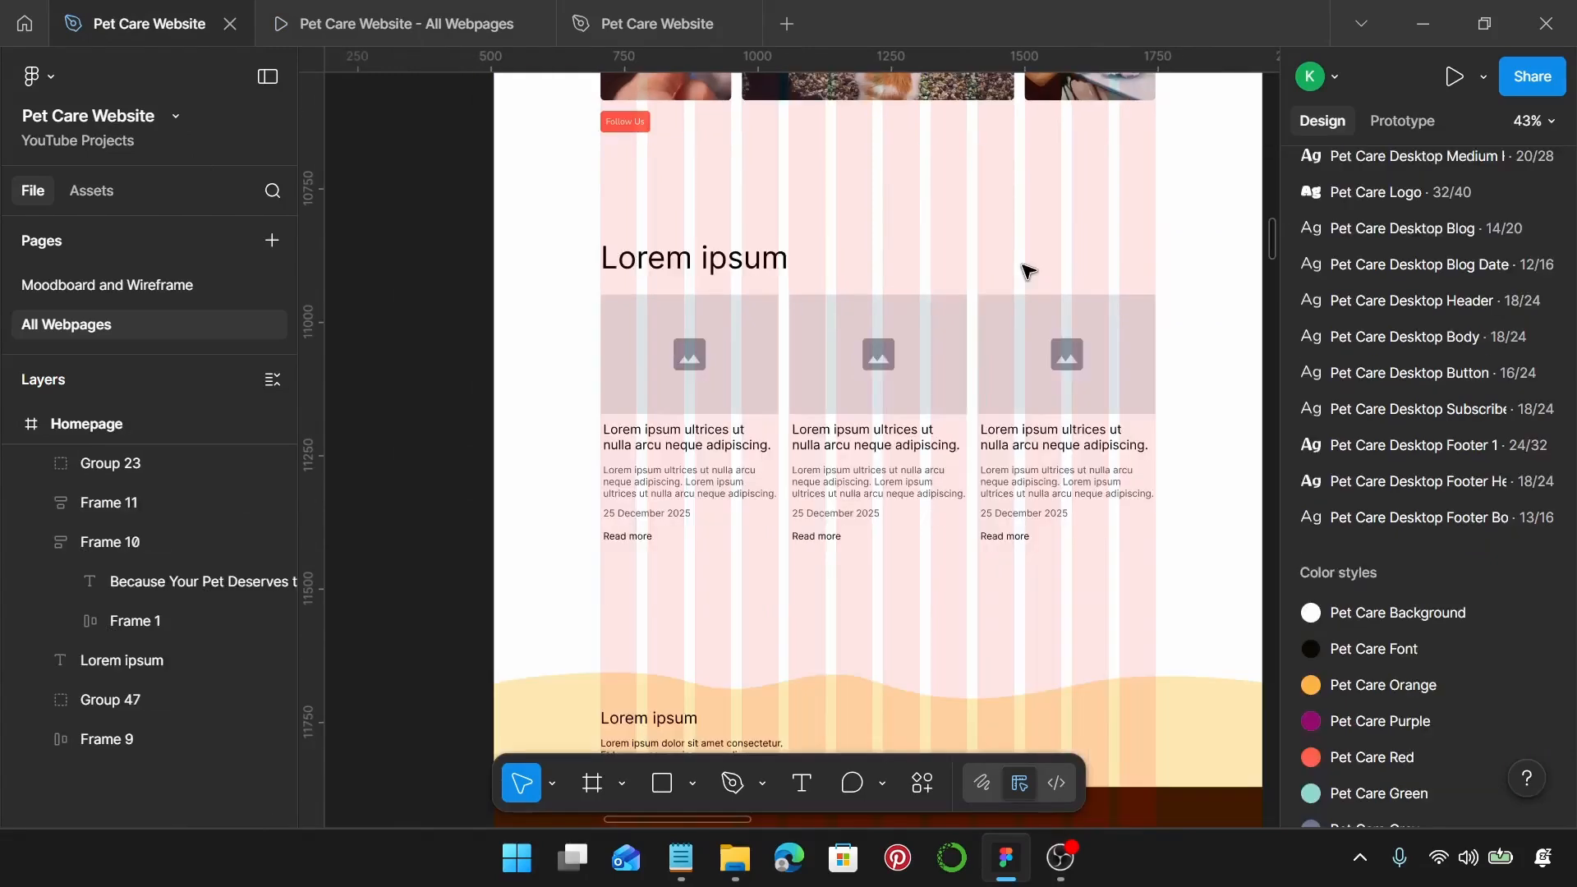
left_click(742, 251)
scroll(1526, 440, "down", 3)
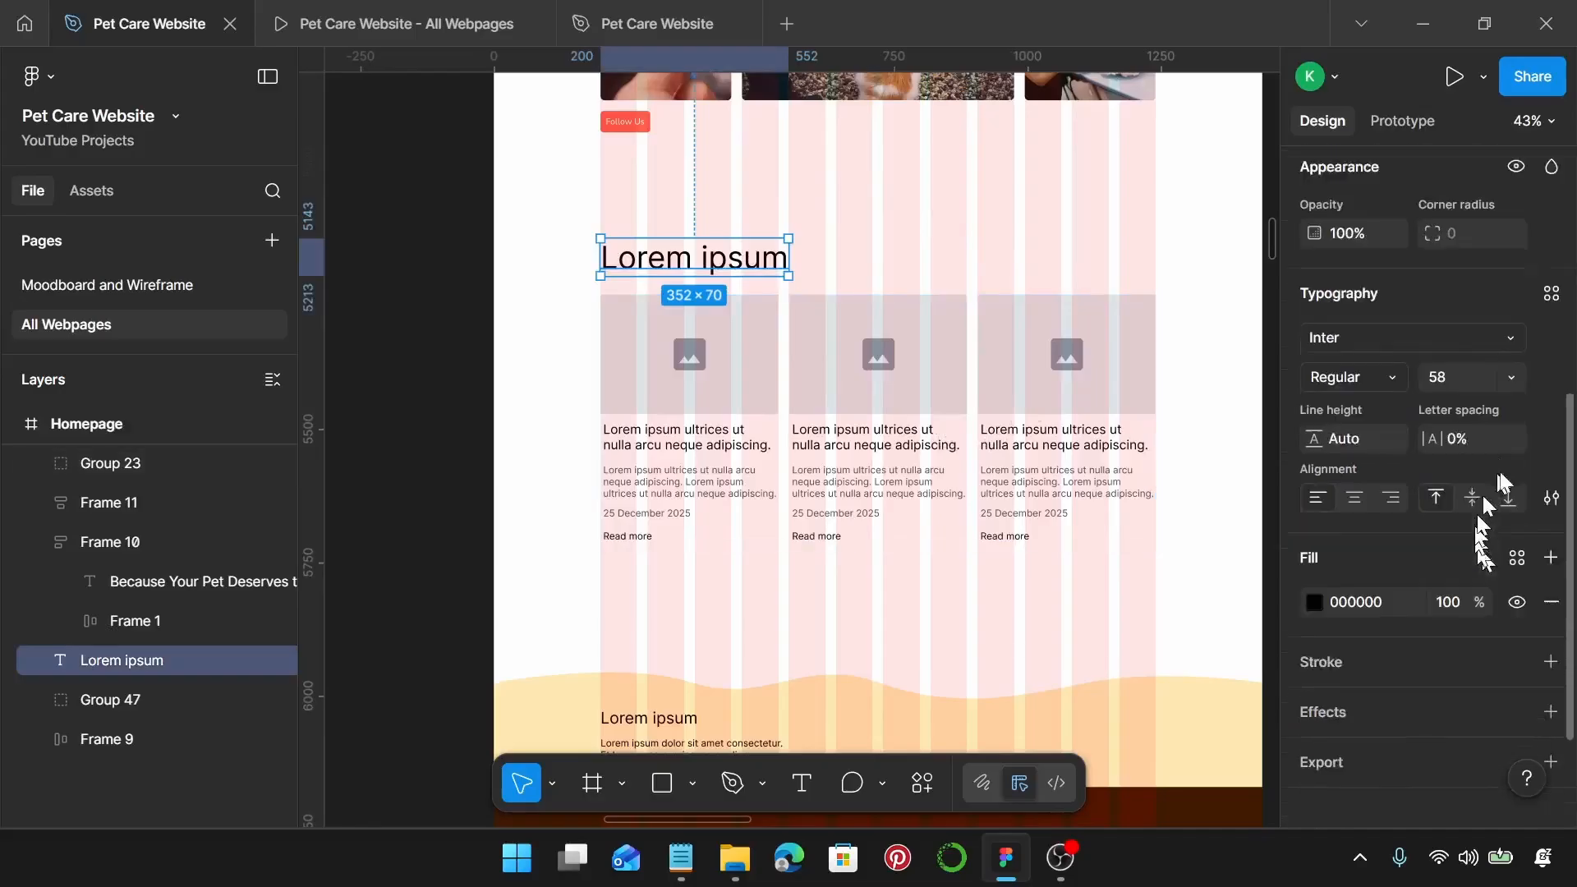
left_click(1551, 271)
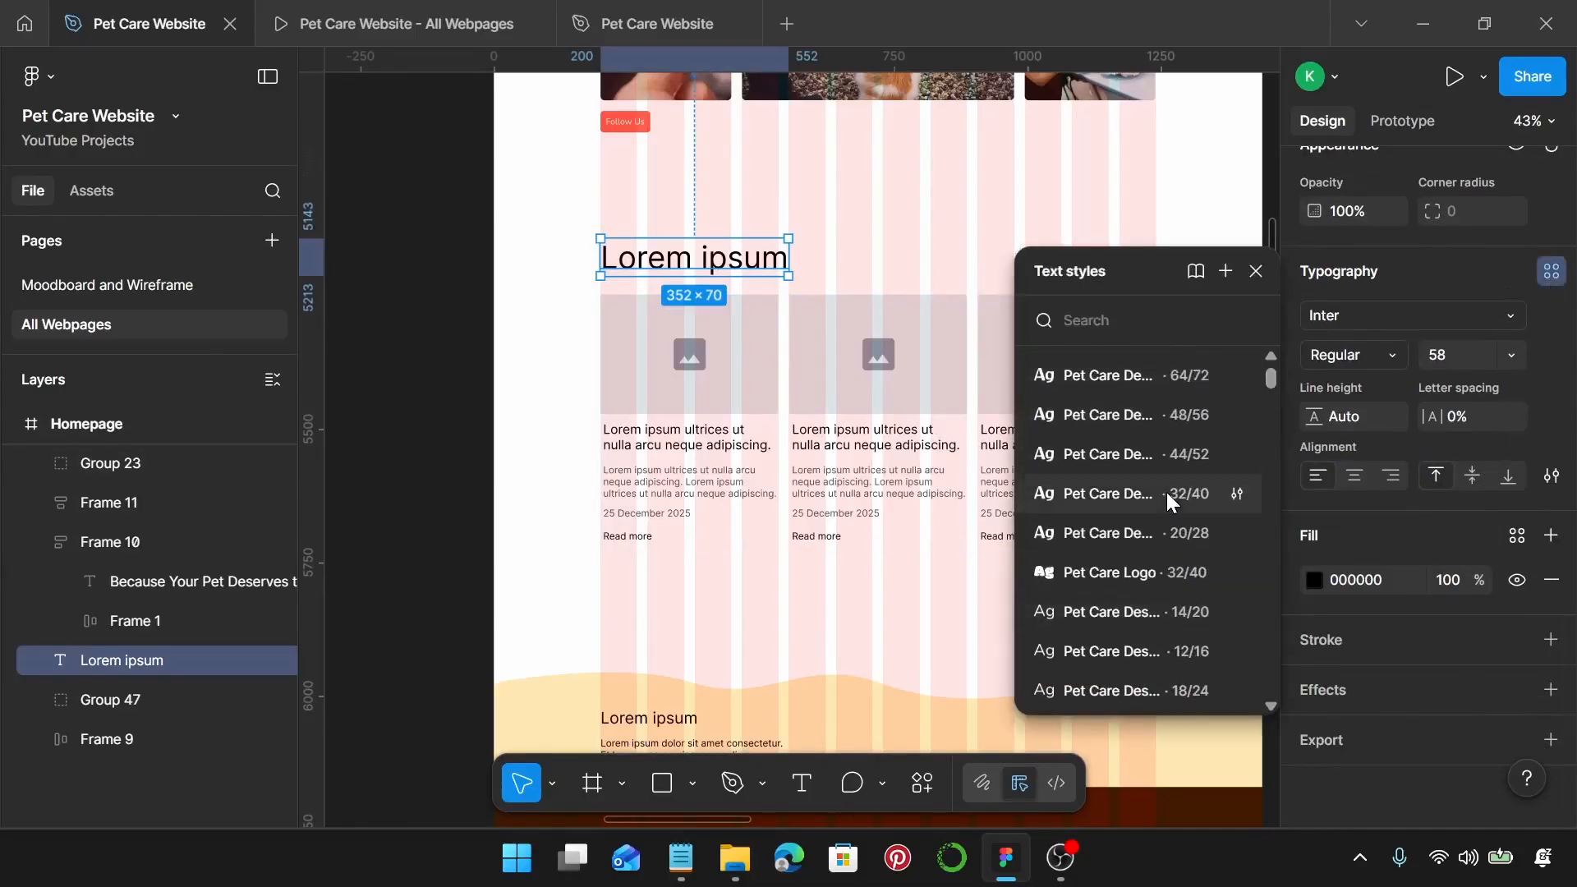
left_click(1149, 452)
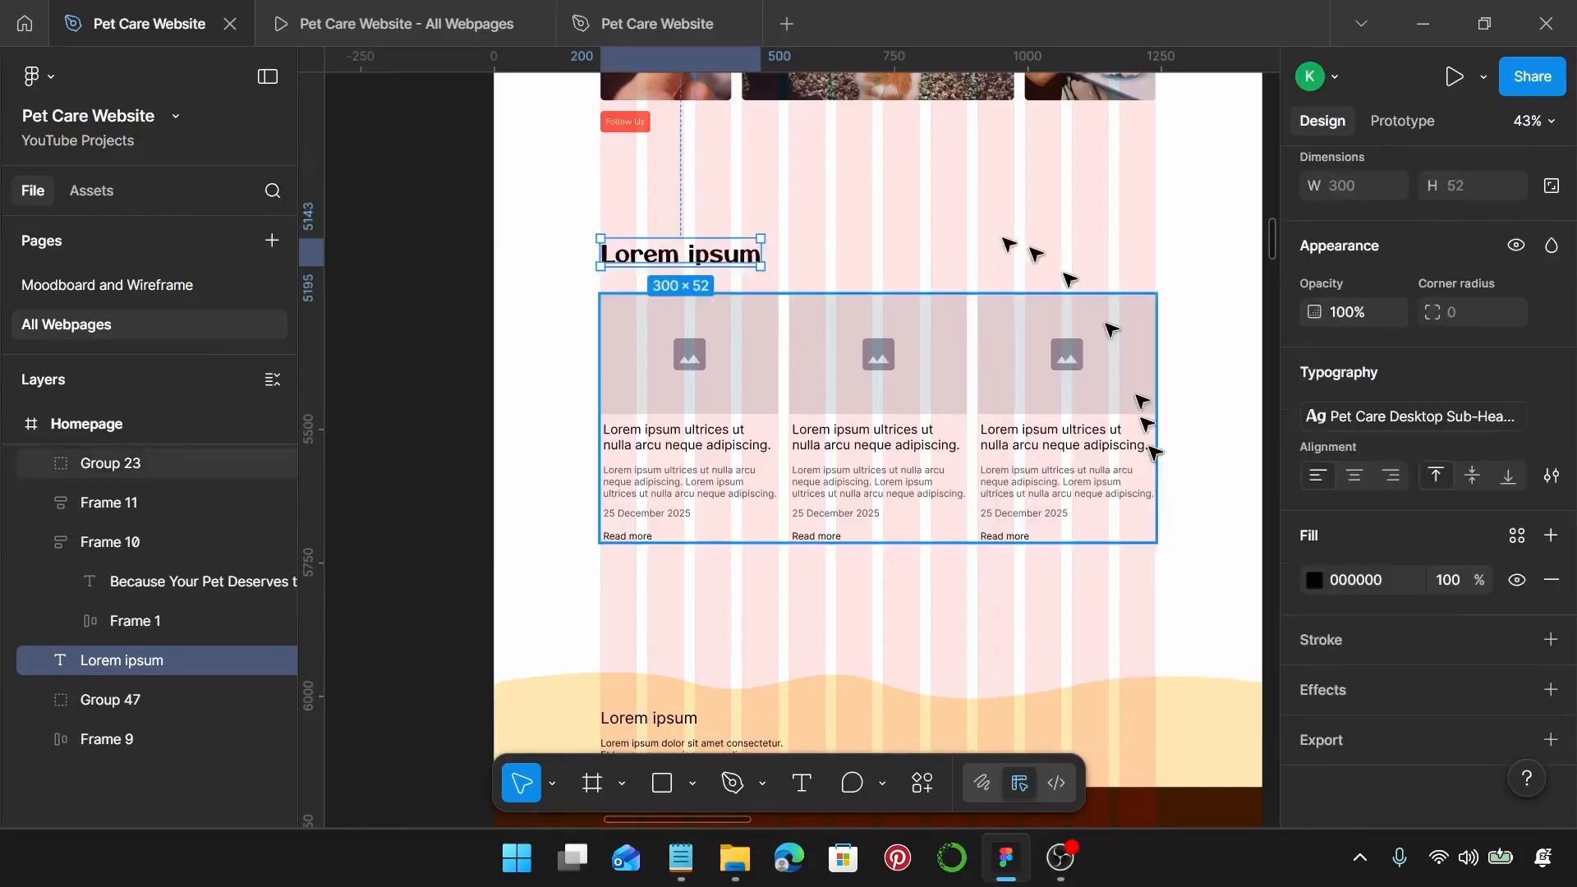
Step: Replace the blog section's placeholder heading with "Featured Blogs", copied from the website's content notes in Notepad
left_click(681, 857)
scroll(1021, 572, "down", 10)
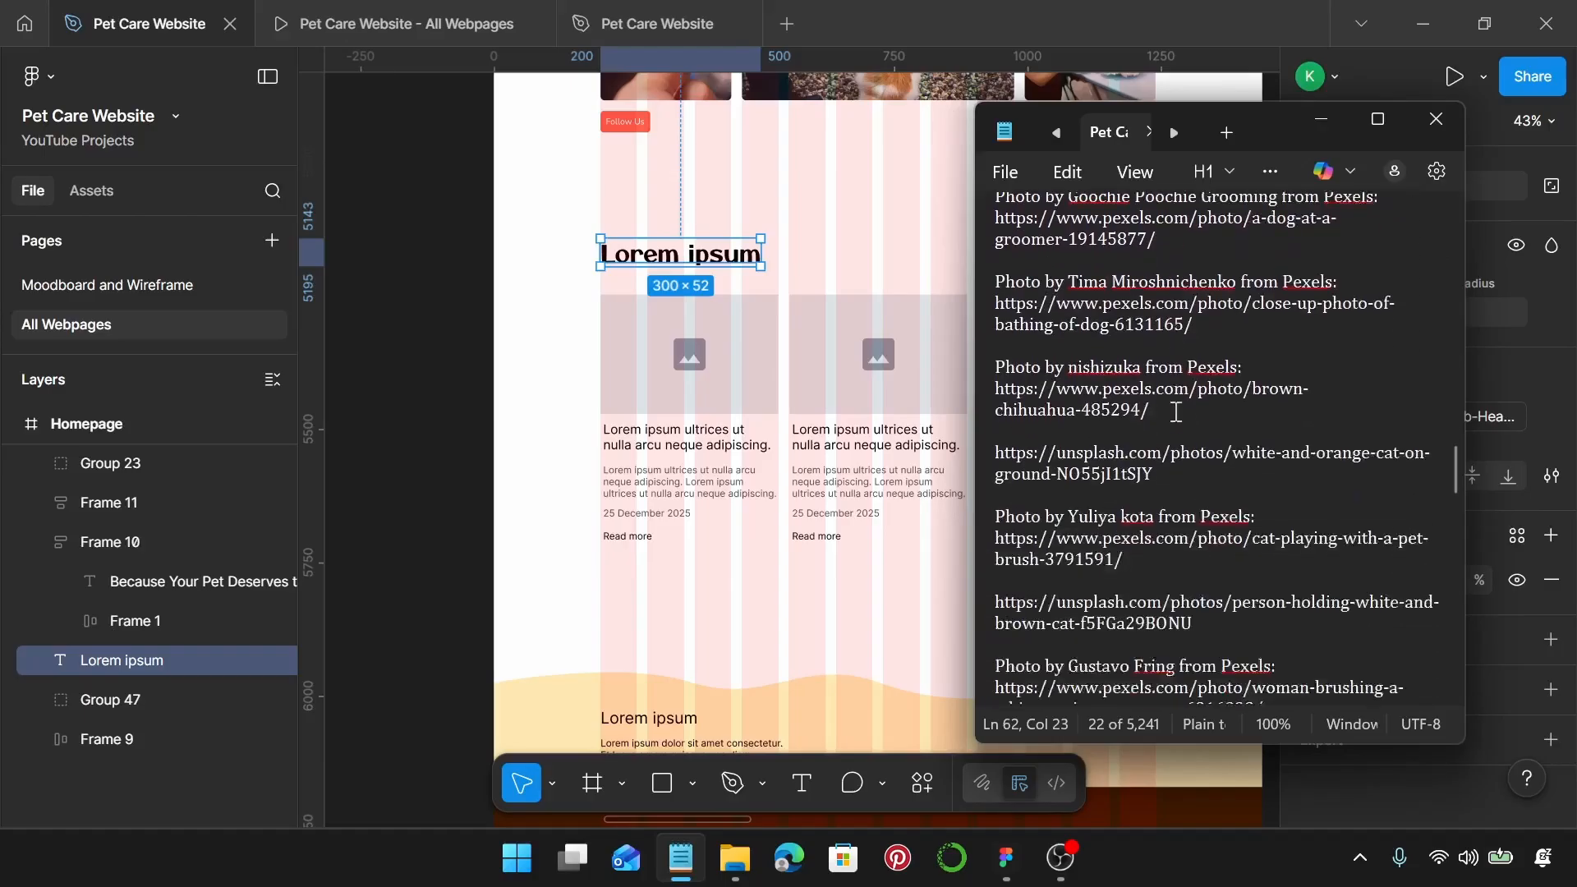
scroll(1176, 413, "down", 2)
left_click_drag(1114, 417, 1002, 420)
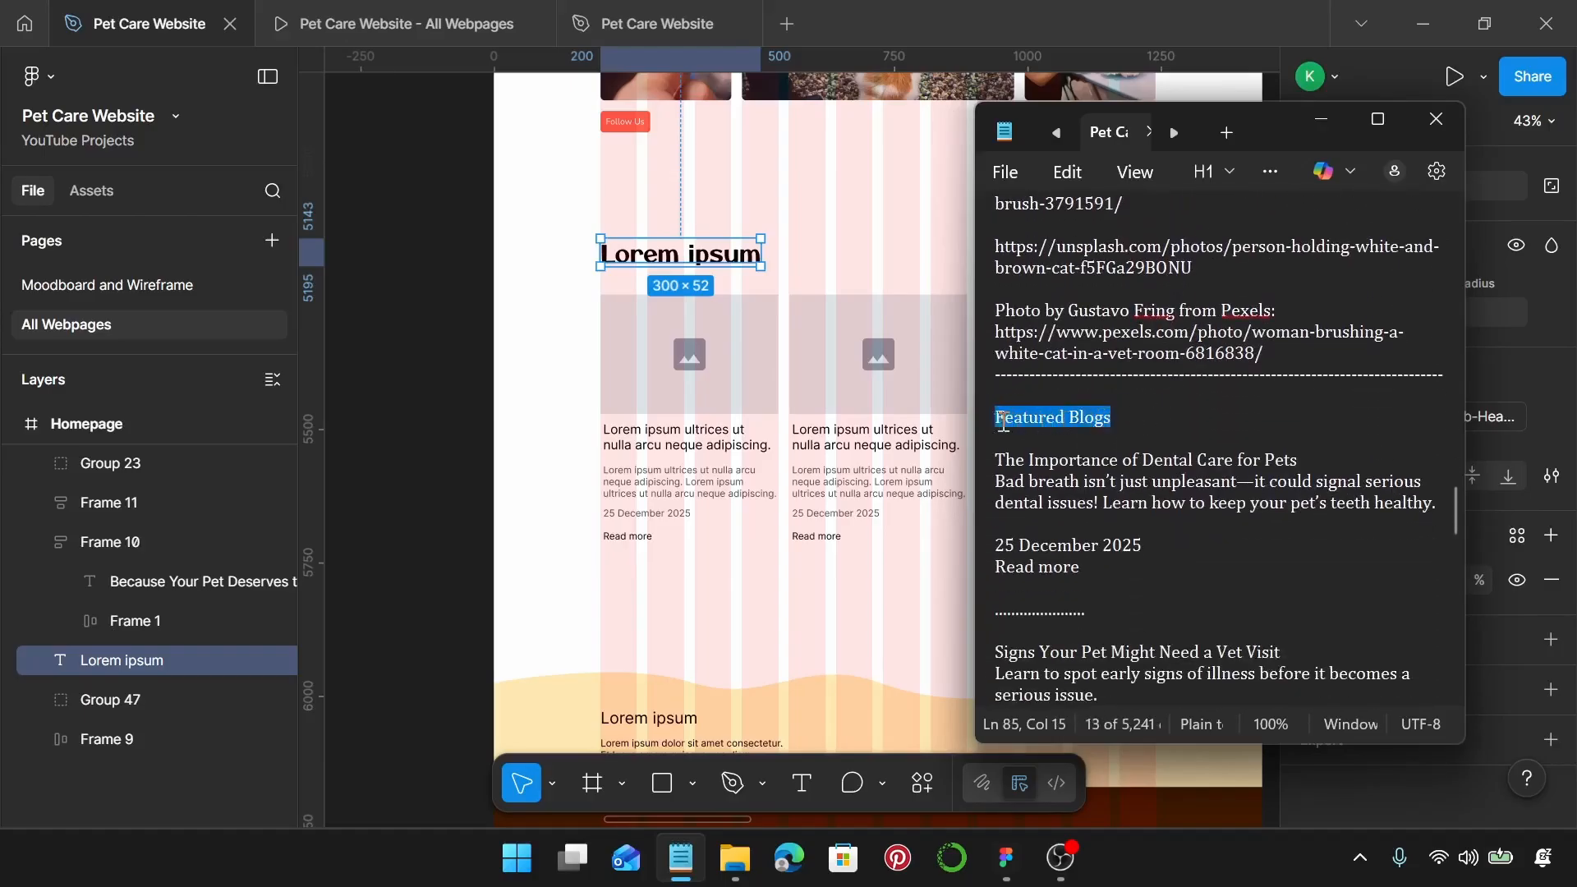
double_click(710, 245)
type("Featured Blogs")
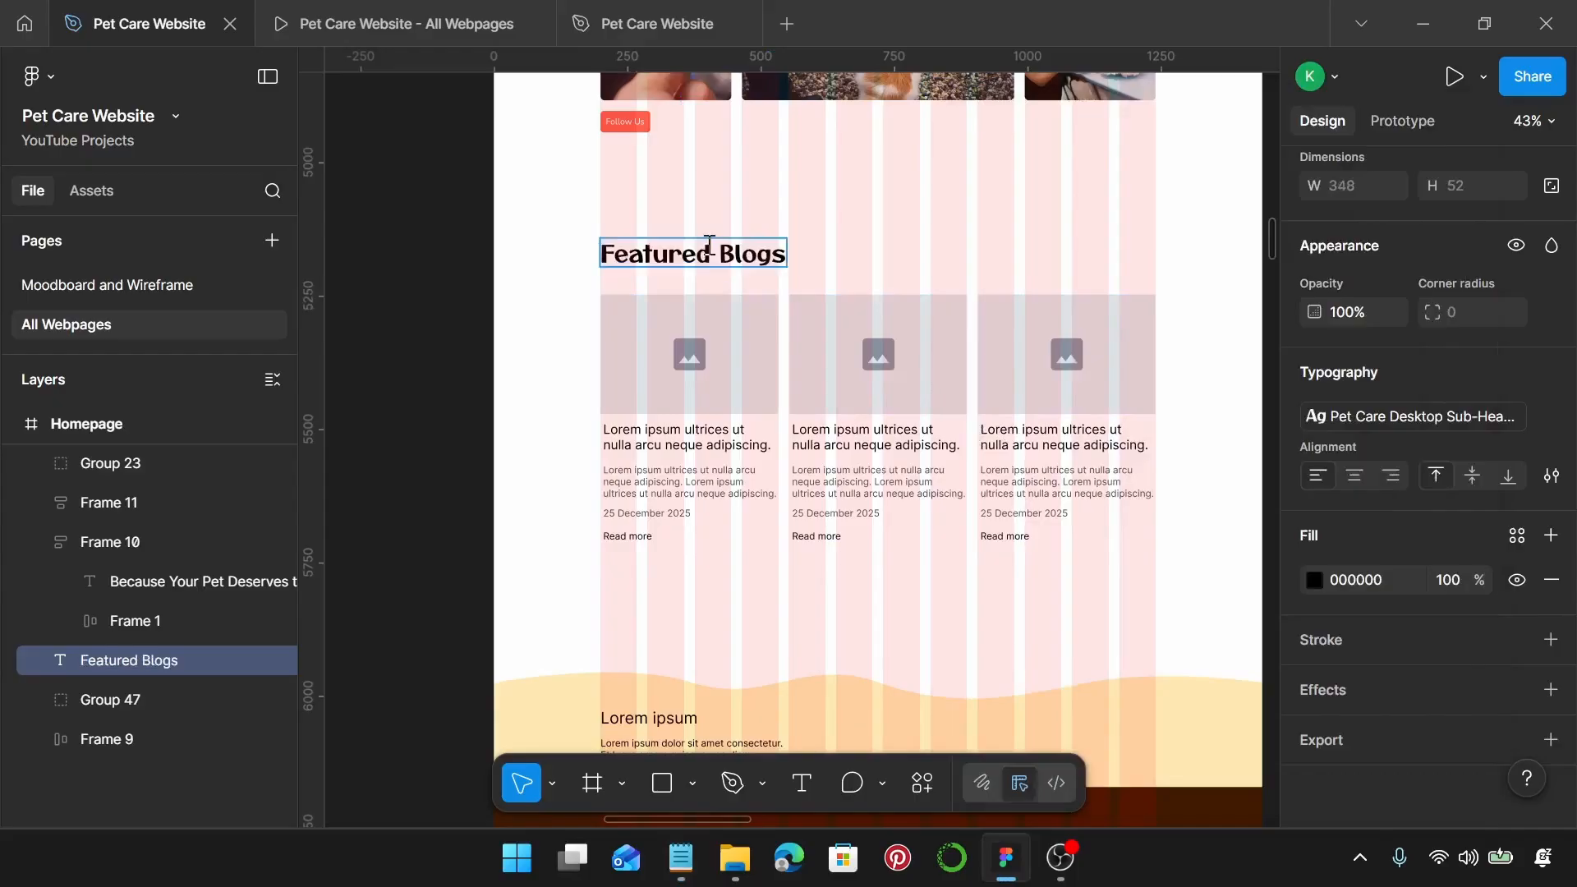
scroll(657, 283, "up", 10)
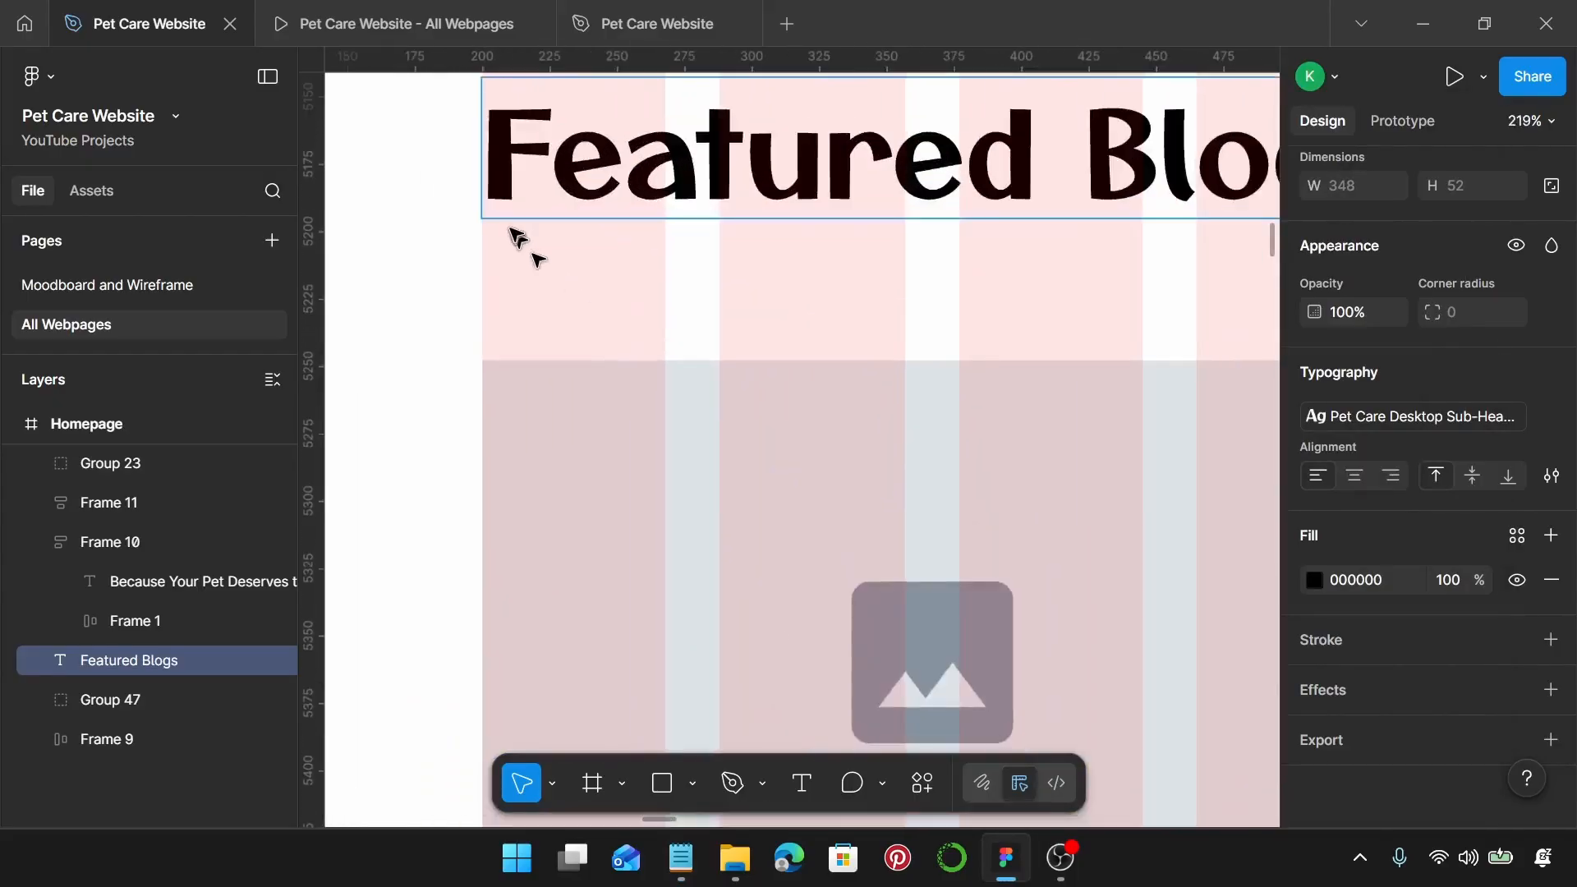
key("Escape")
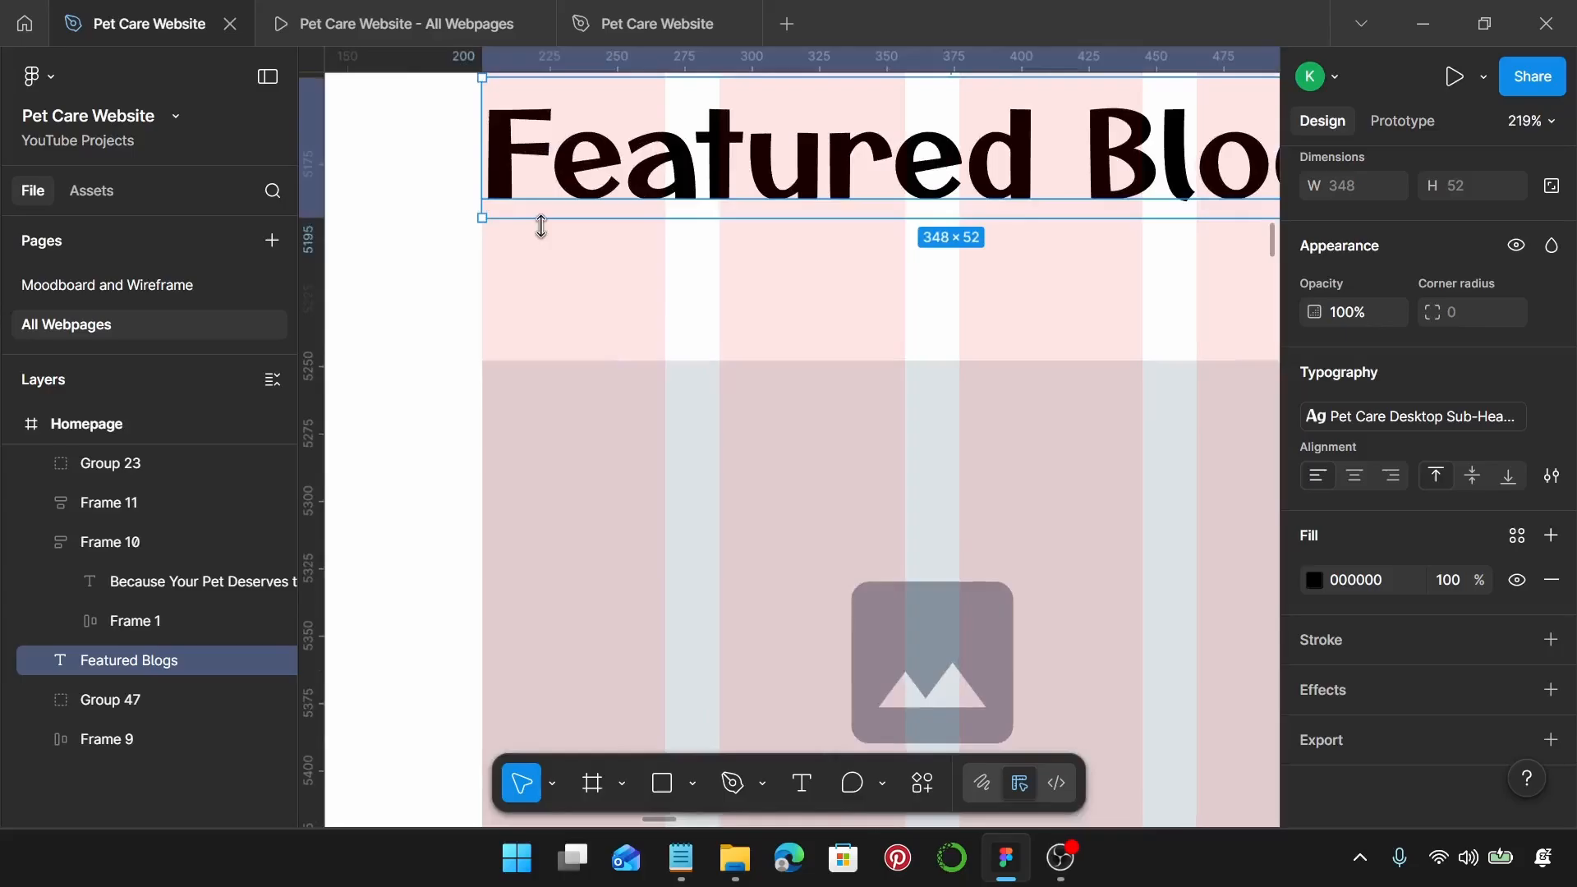
scroll(591, 251, "down", 10)
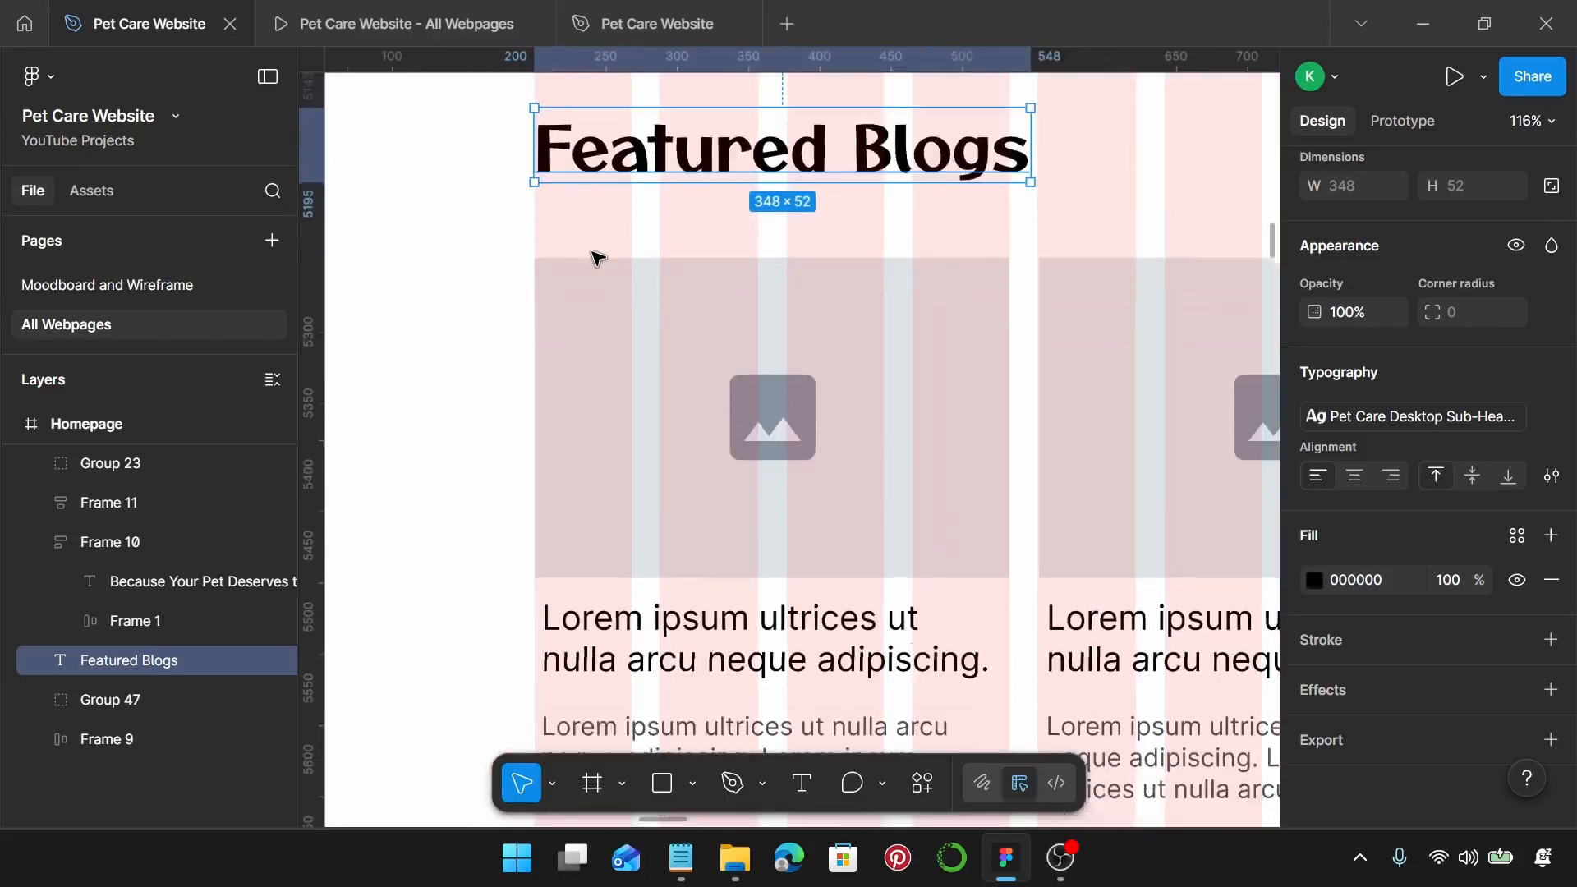
Step: Ungroup the row of three blog cards, and ungroup the first card into its image and text layers
left_click(866, 450)
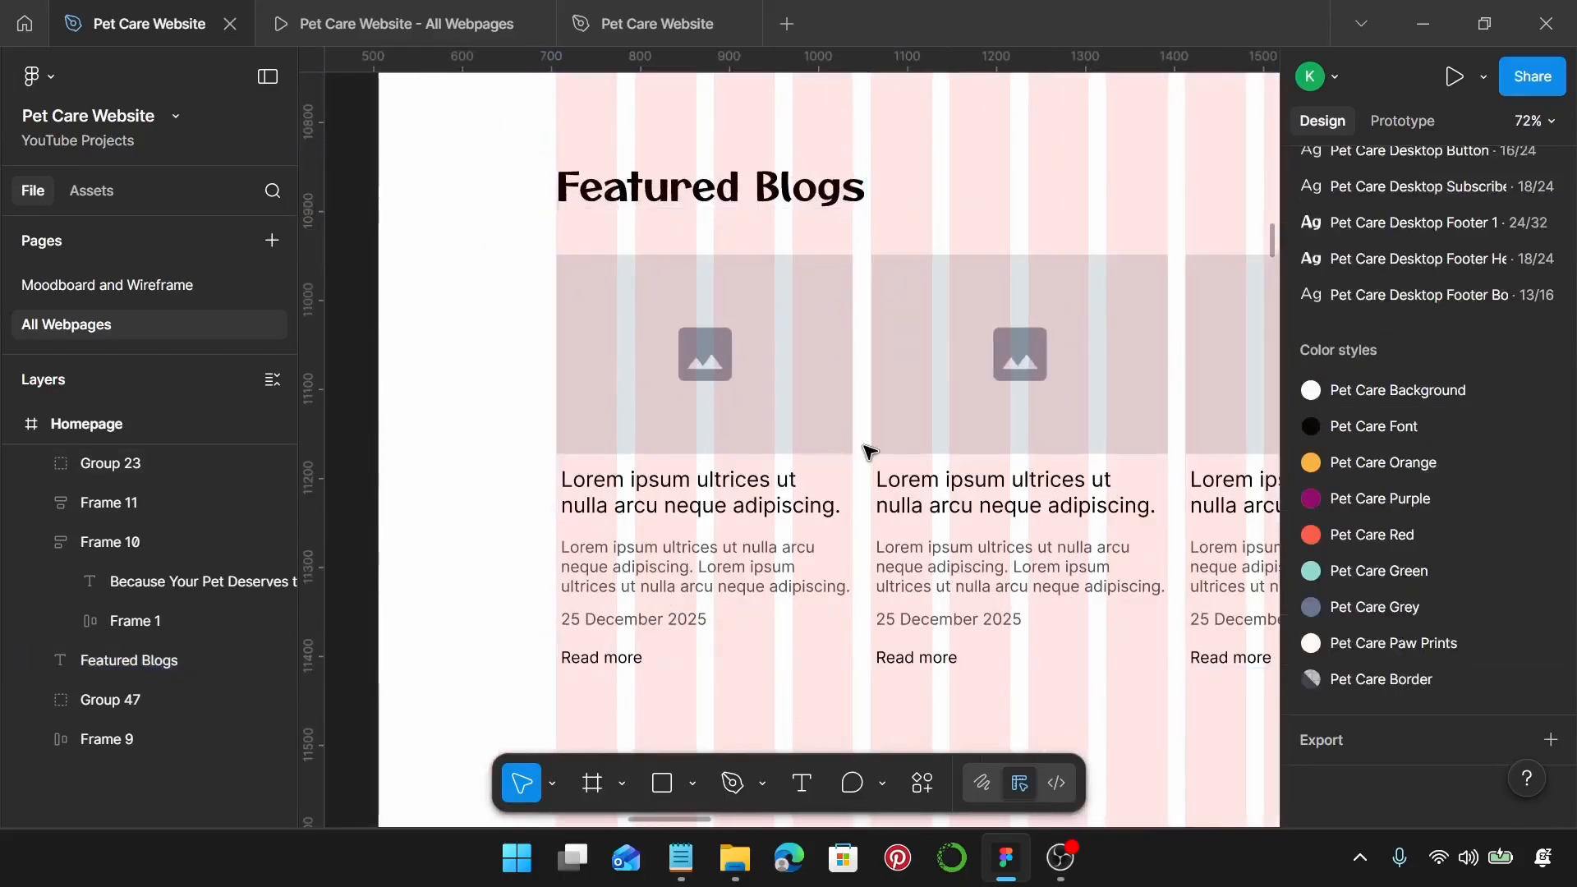
left_click(721, 504)
key("ctrl+shift+g")
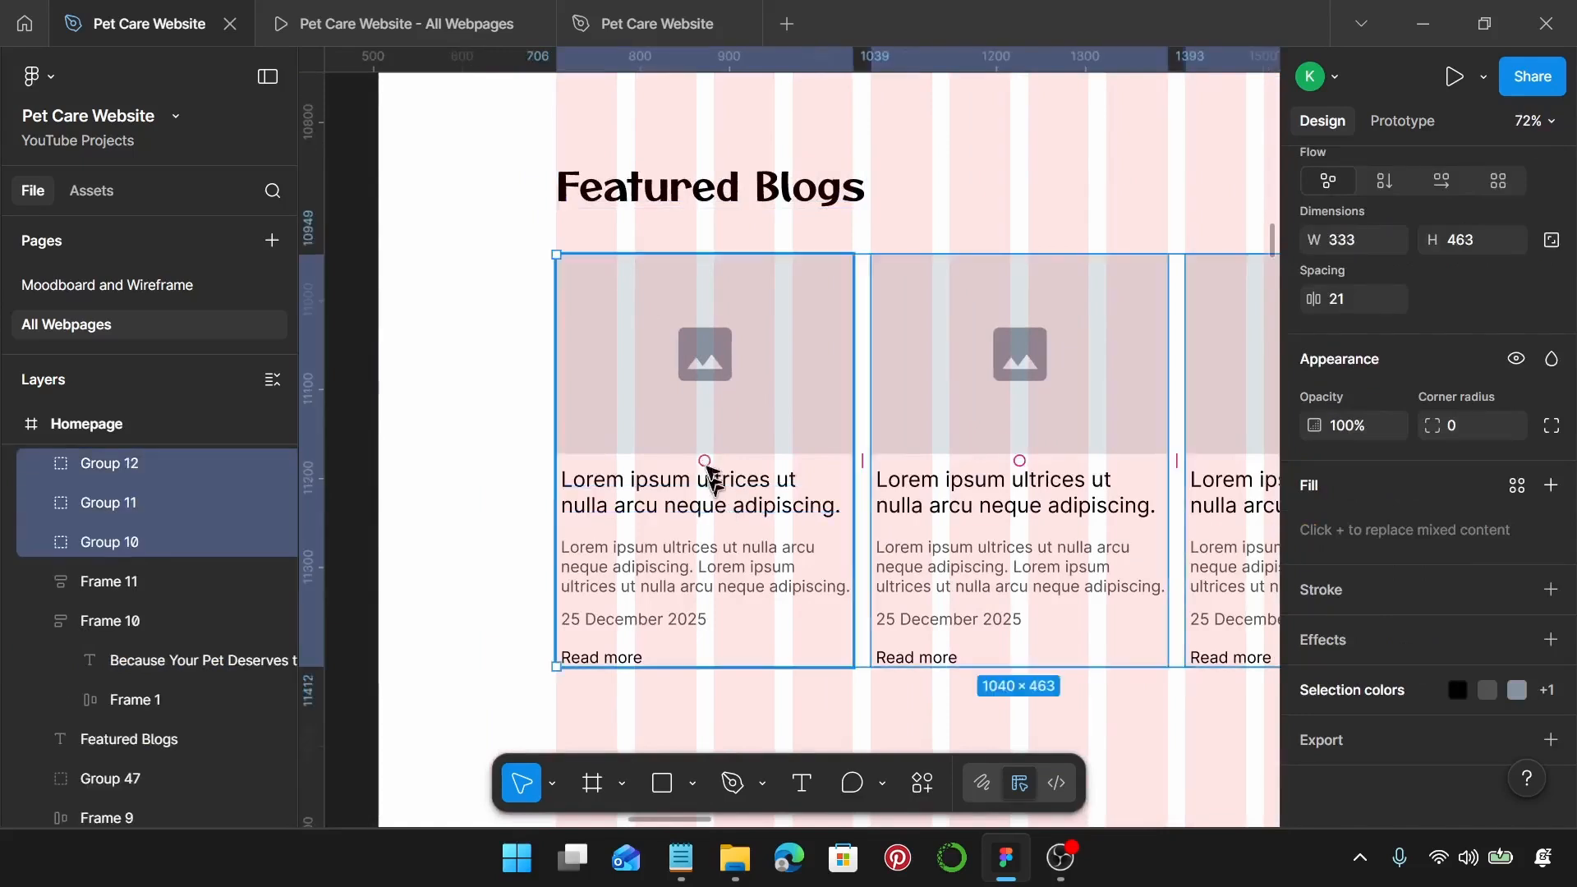
scroll(714, 495, "left", 3)
left_click(790, 428)
scroll(790, 429, "right", 2)
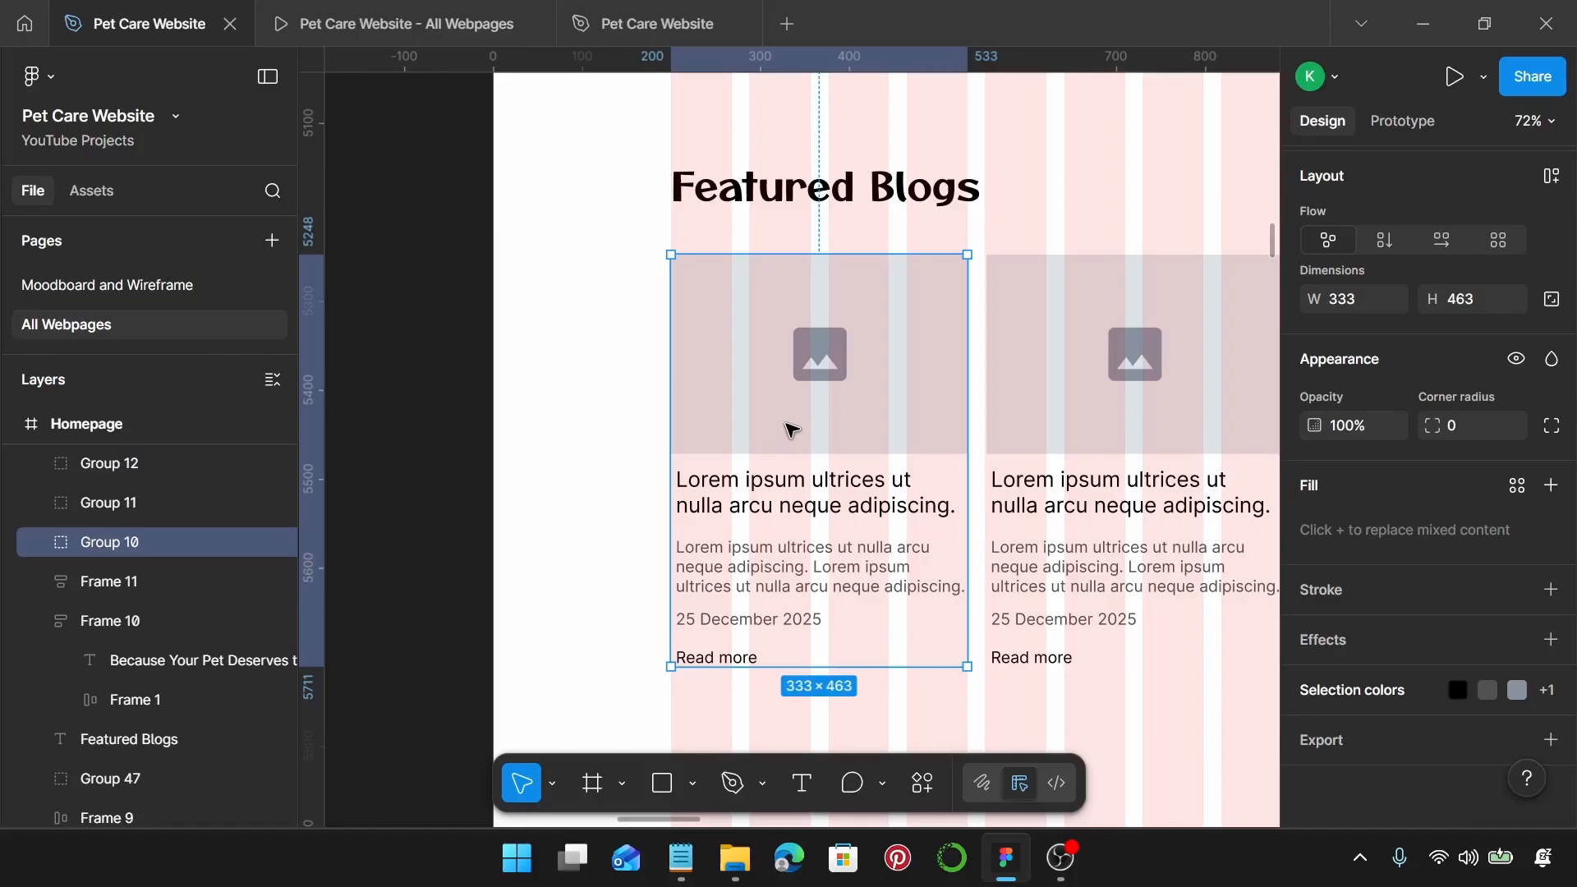
key("ctrl+shift+g")
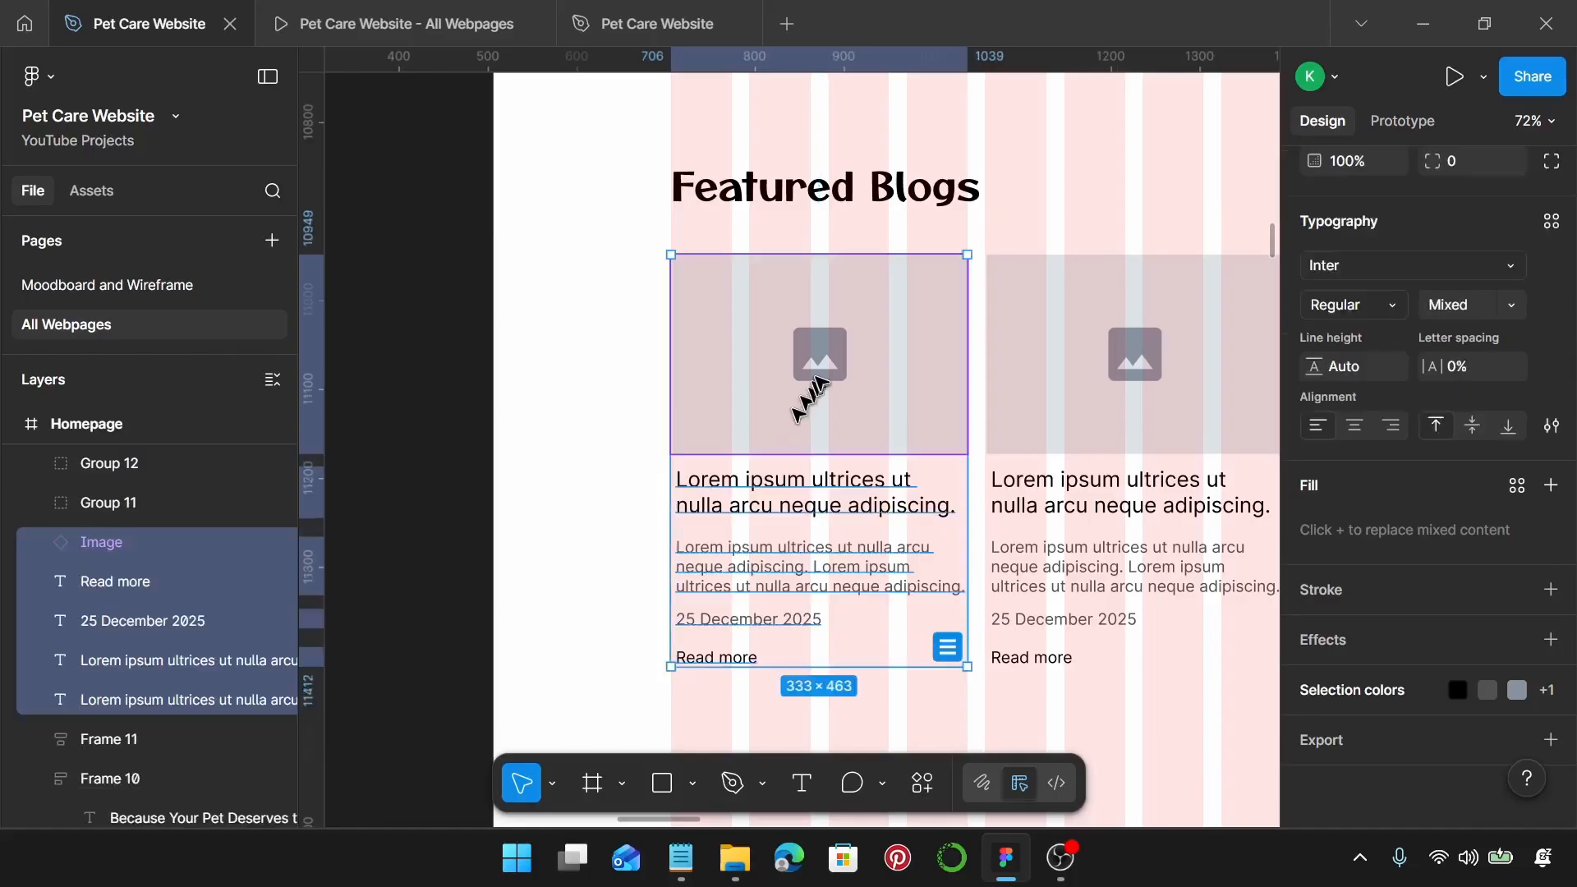
Step: Apply the 20/28 Pet Care Desktop text style to the first blog card's title
scroll(817, 382, "left", 2)
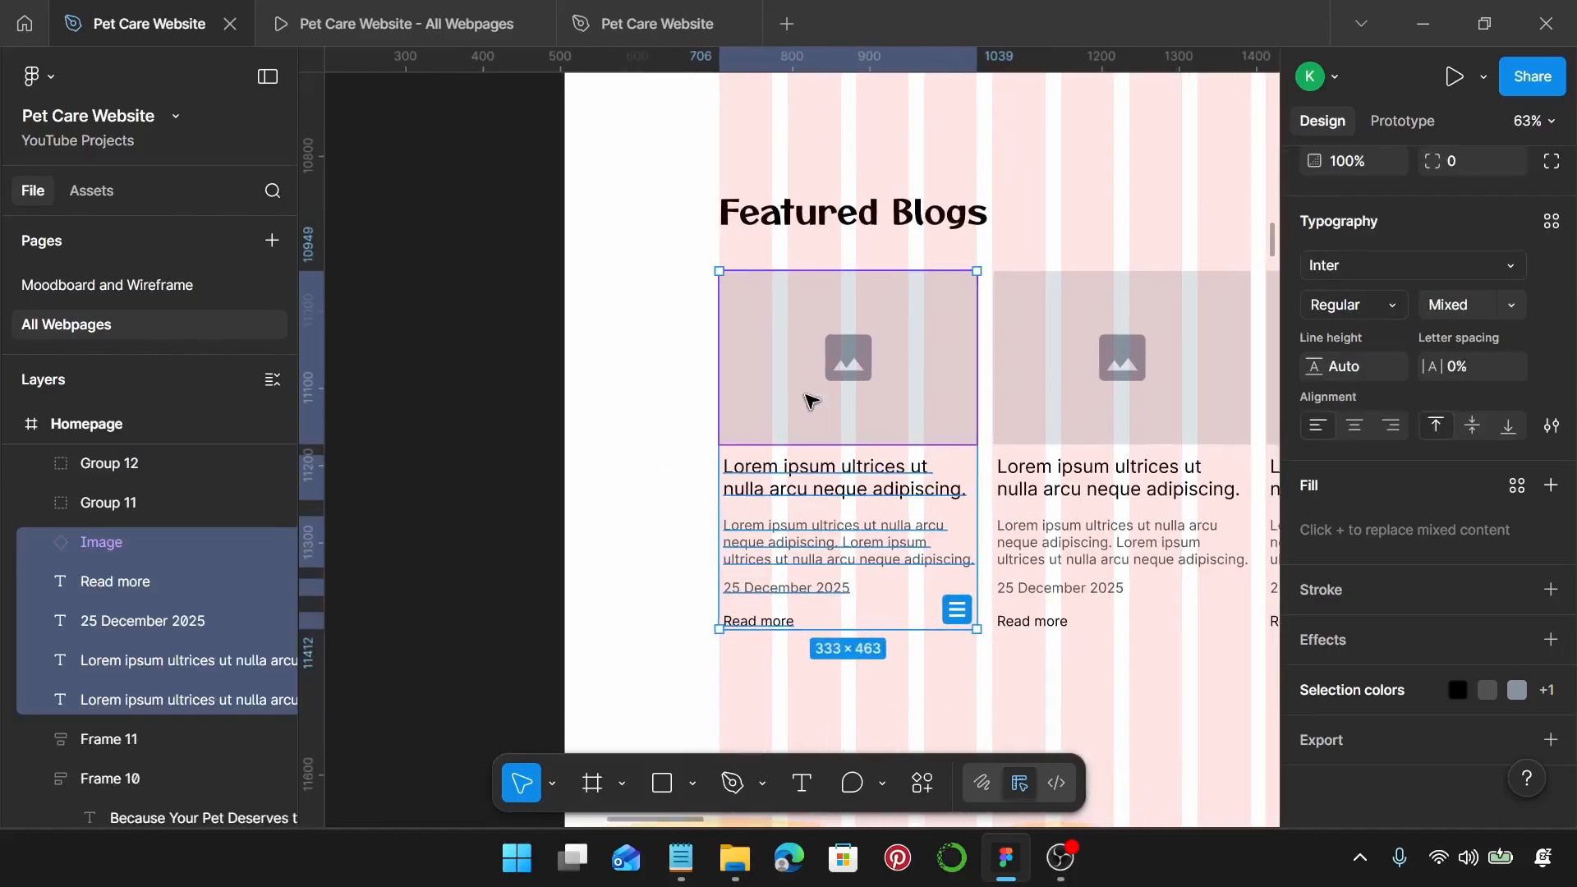
scroll(772, 468, "up", 5)
scroll(771, 468, "down", 5)
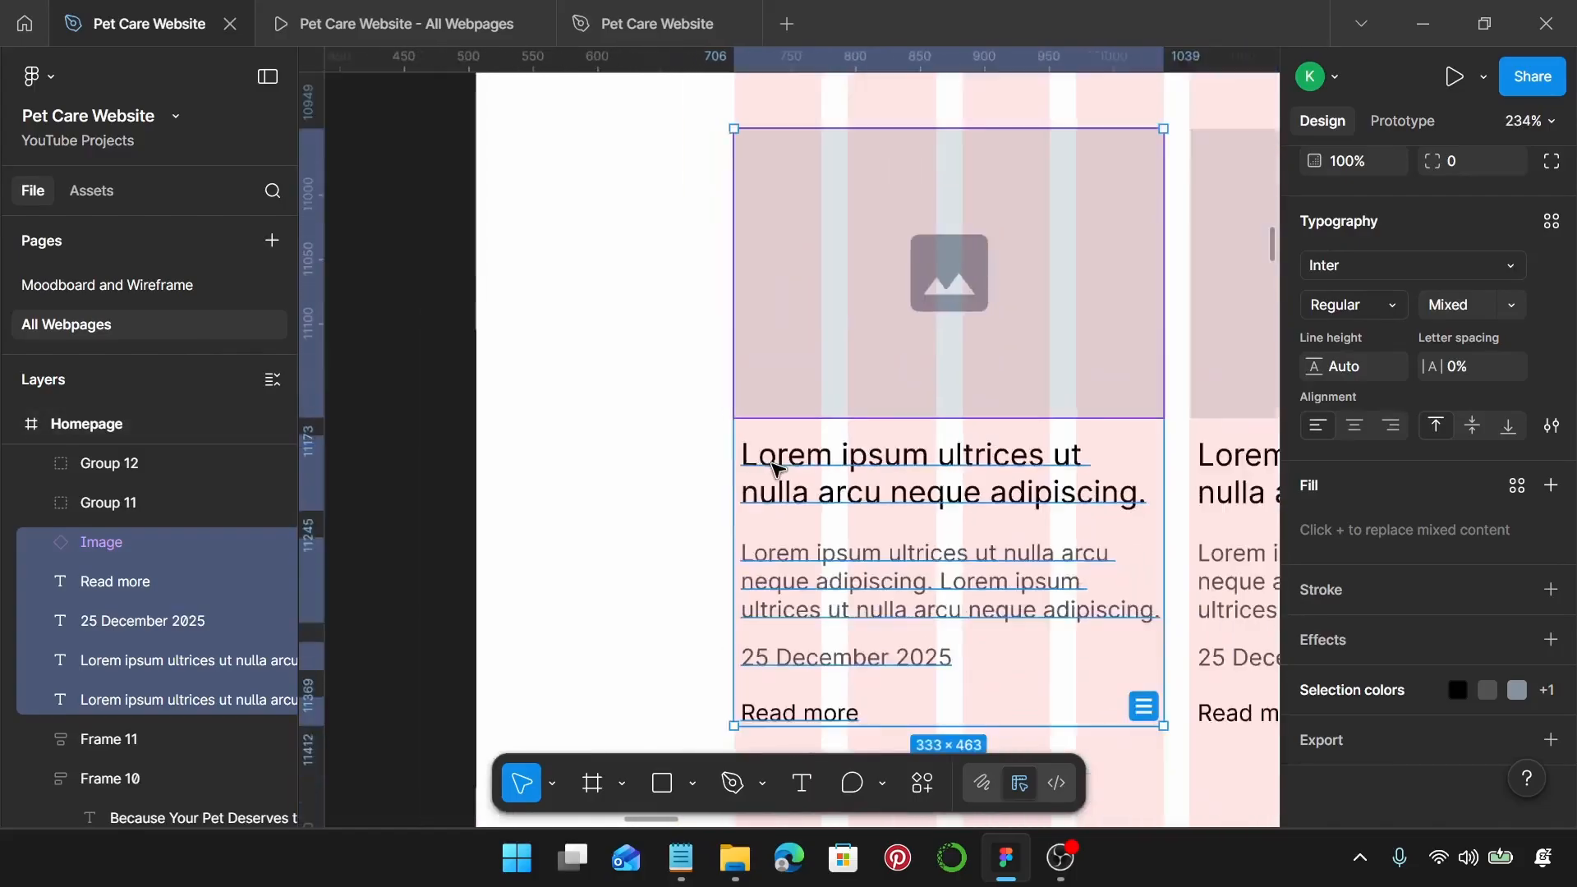
scroll(772, 468, "right", 1)
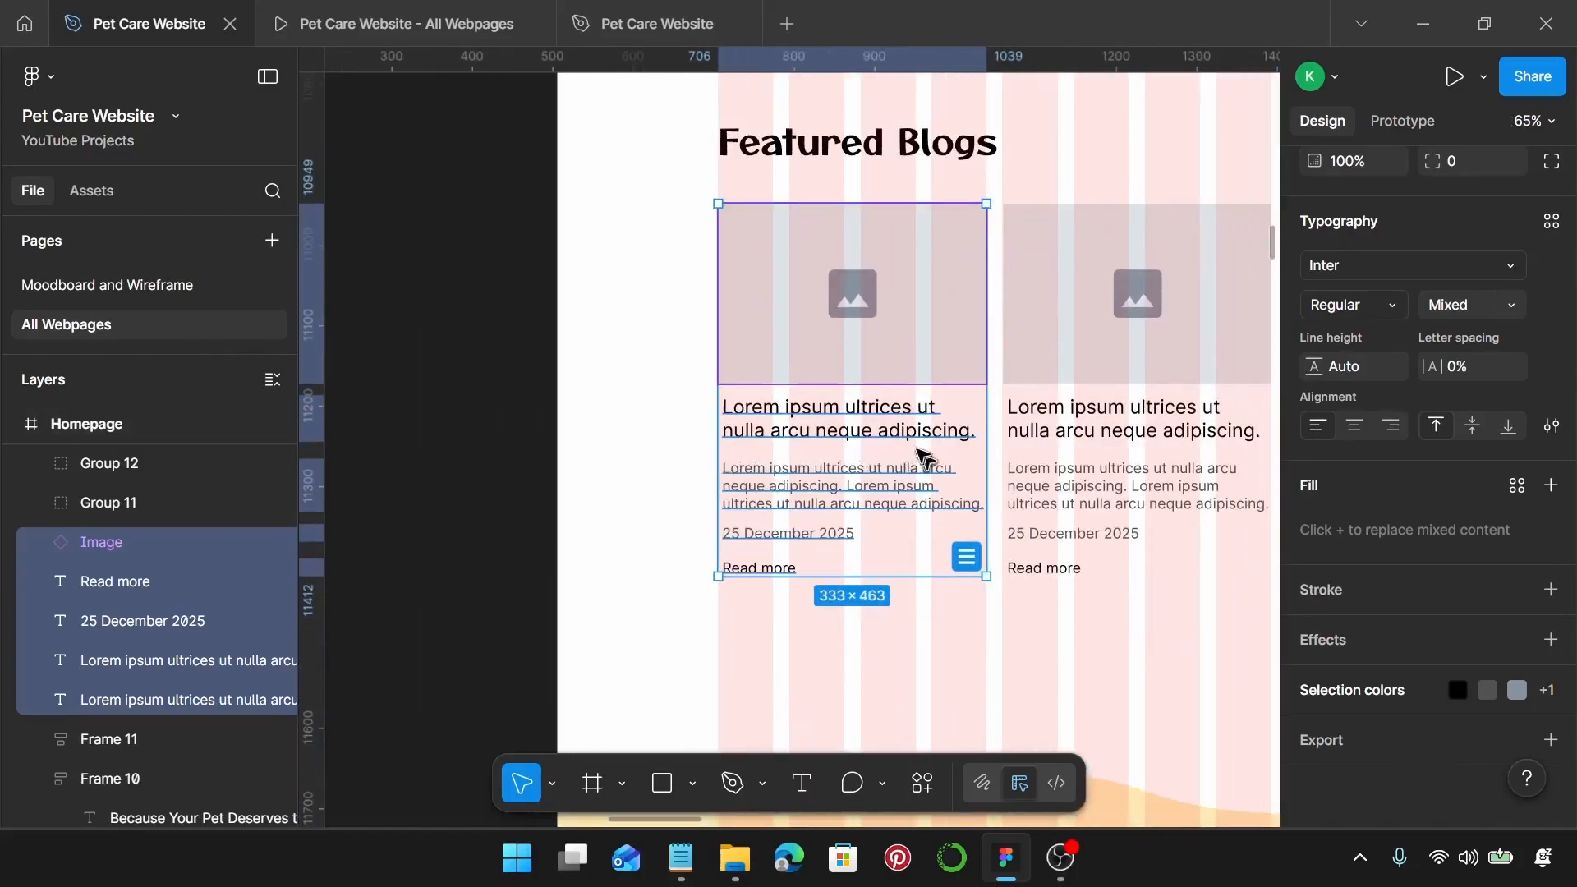
left_click(914, 419)
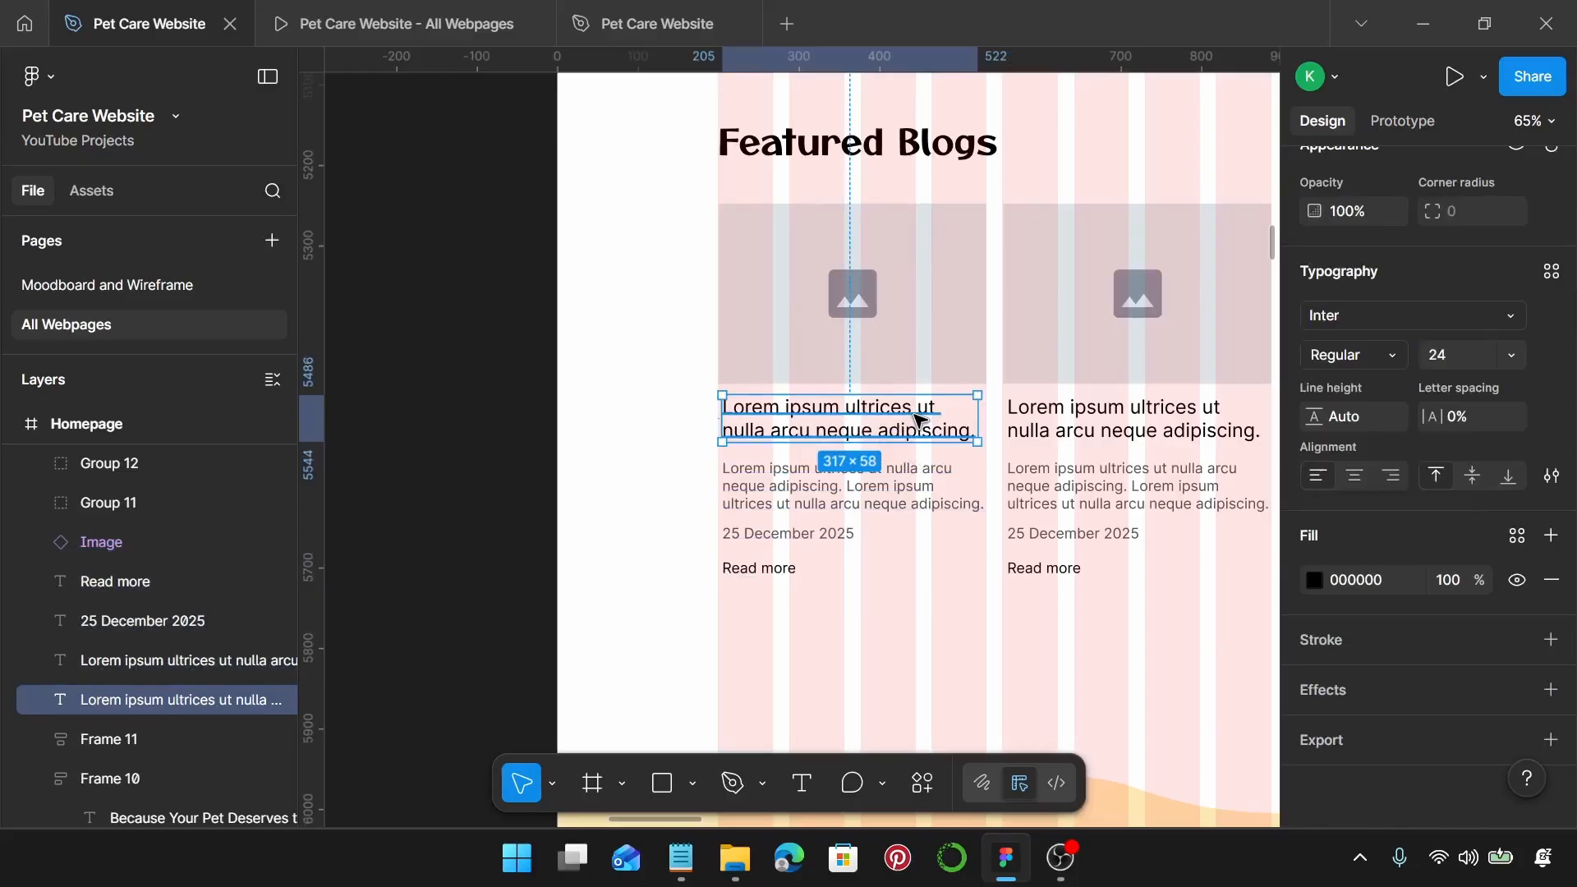
left_click(1551, 271)
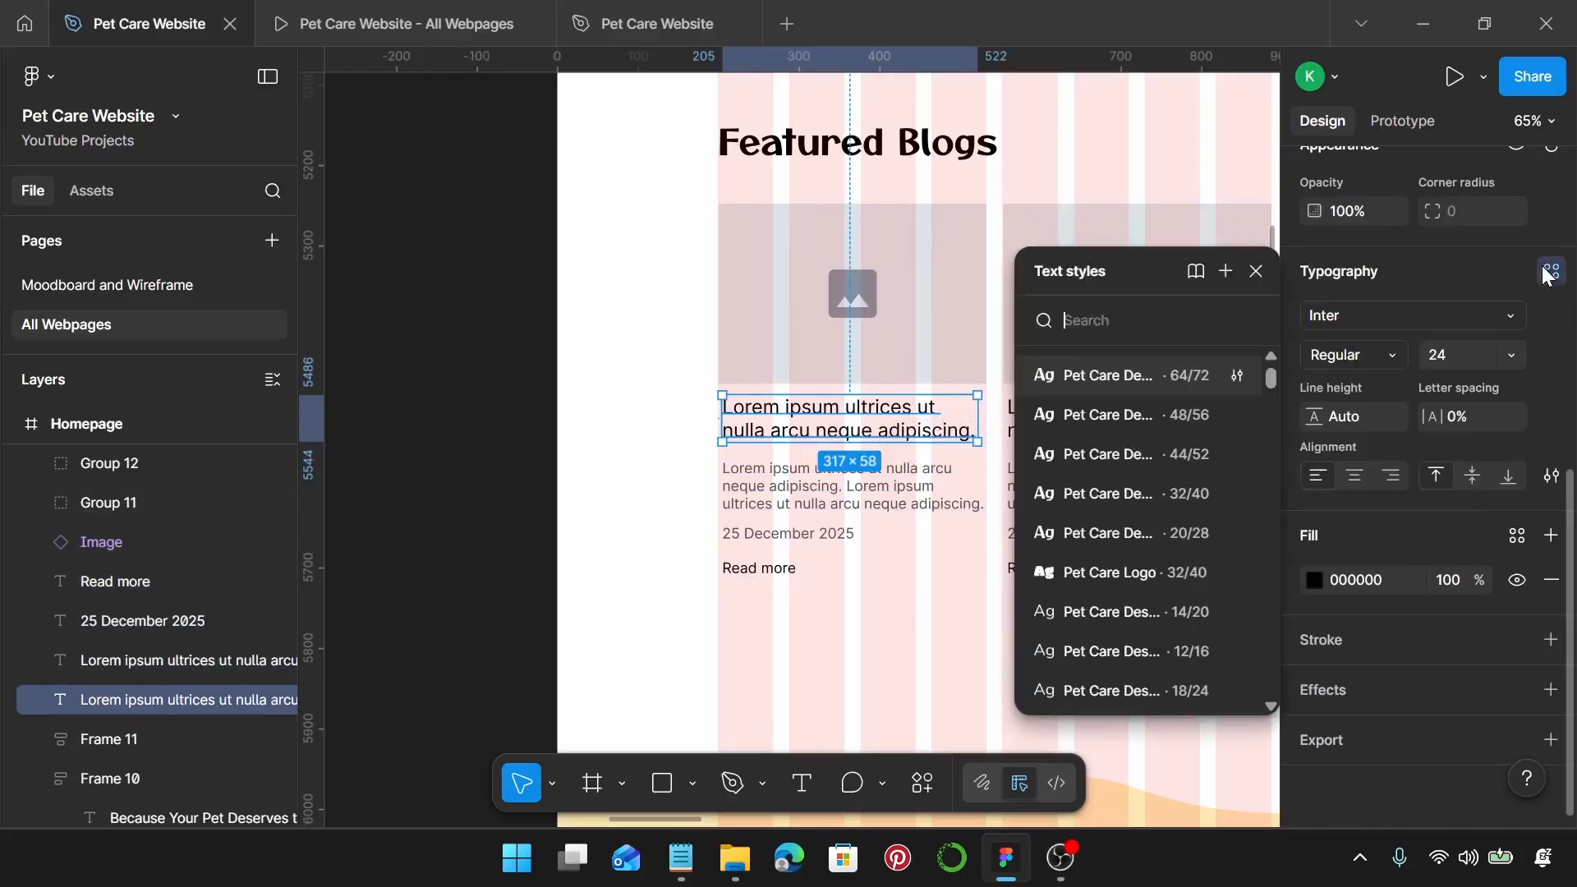
left_click(1147, 534)
Step: Apply the Pet Care Desktop Blog 14/20 style to the first card's description and the Blog Date 12/16 style to its date
left_click(854, 484)
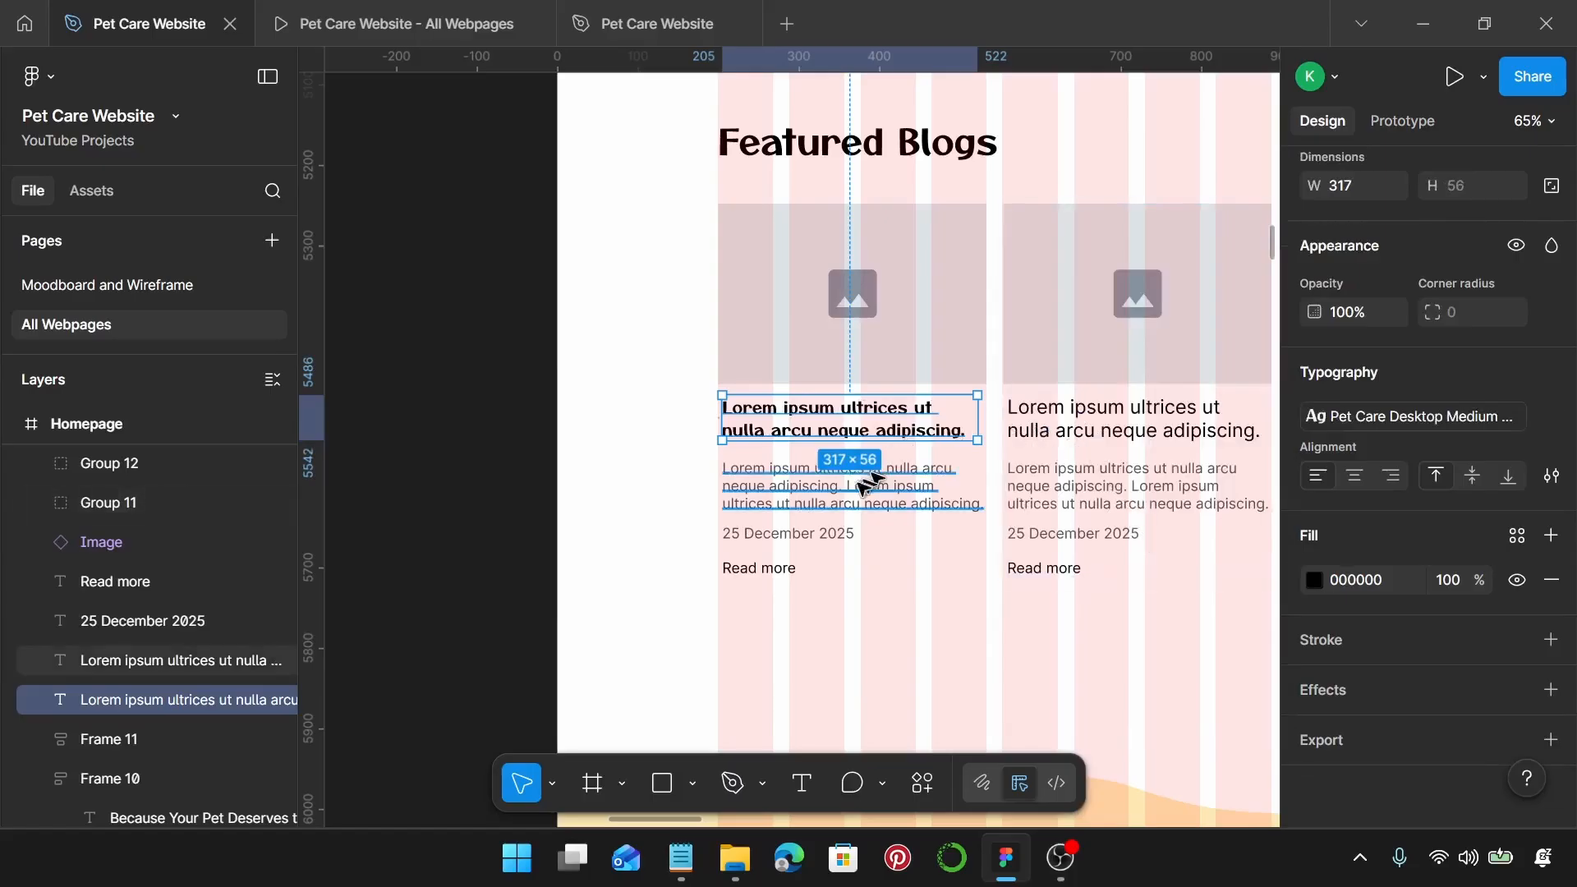
left_click(1552, 372)
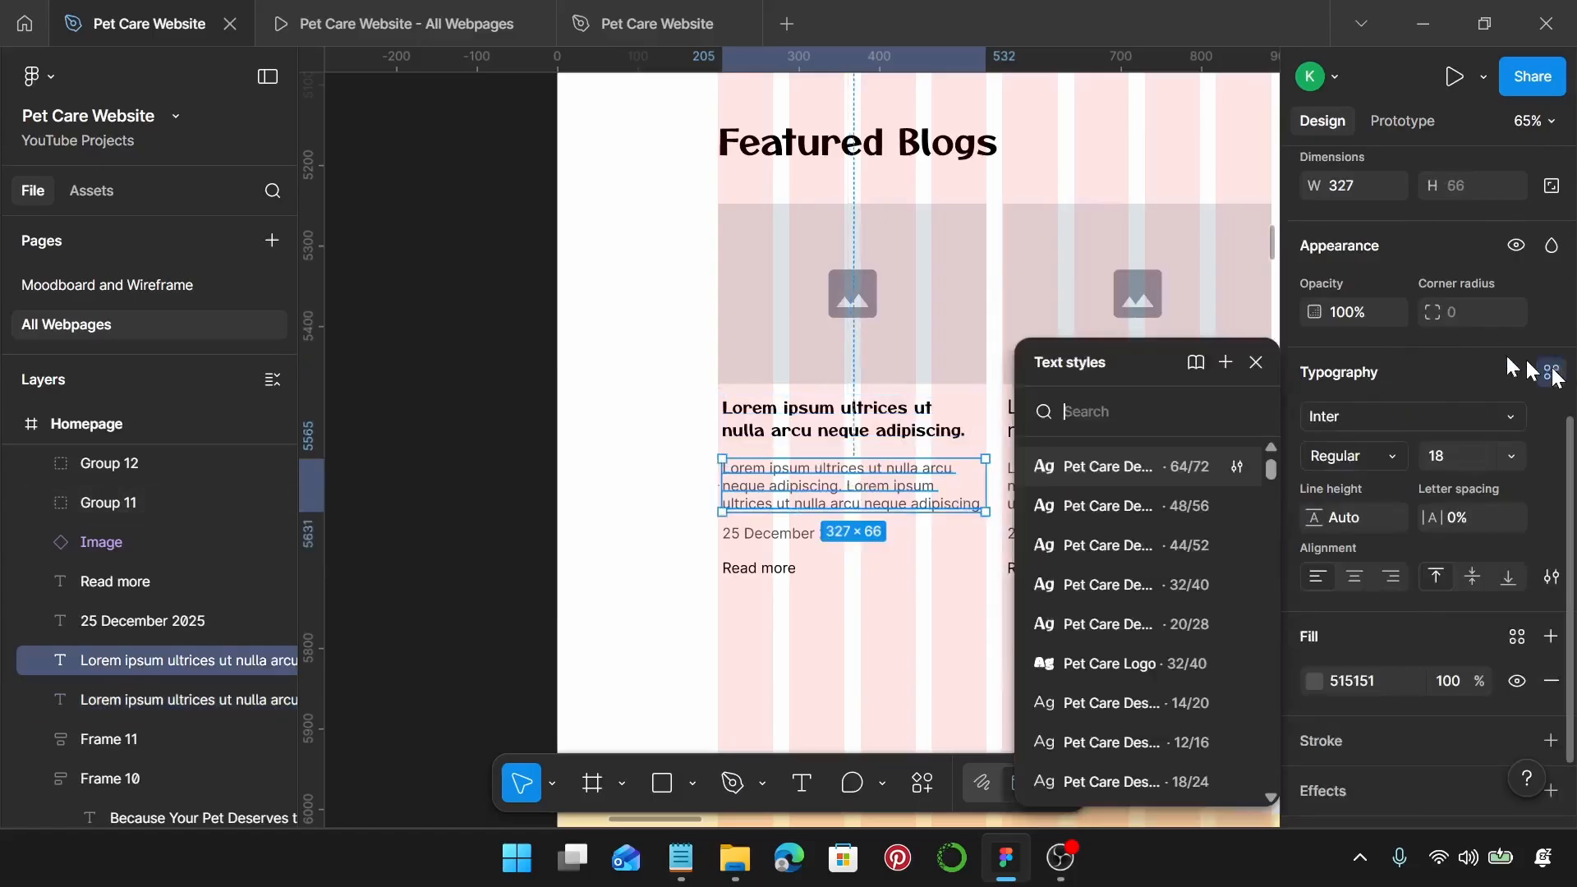
left_click(1191, 706)
left_click(785, 532)
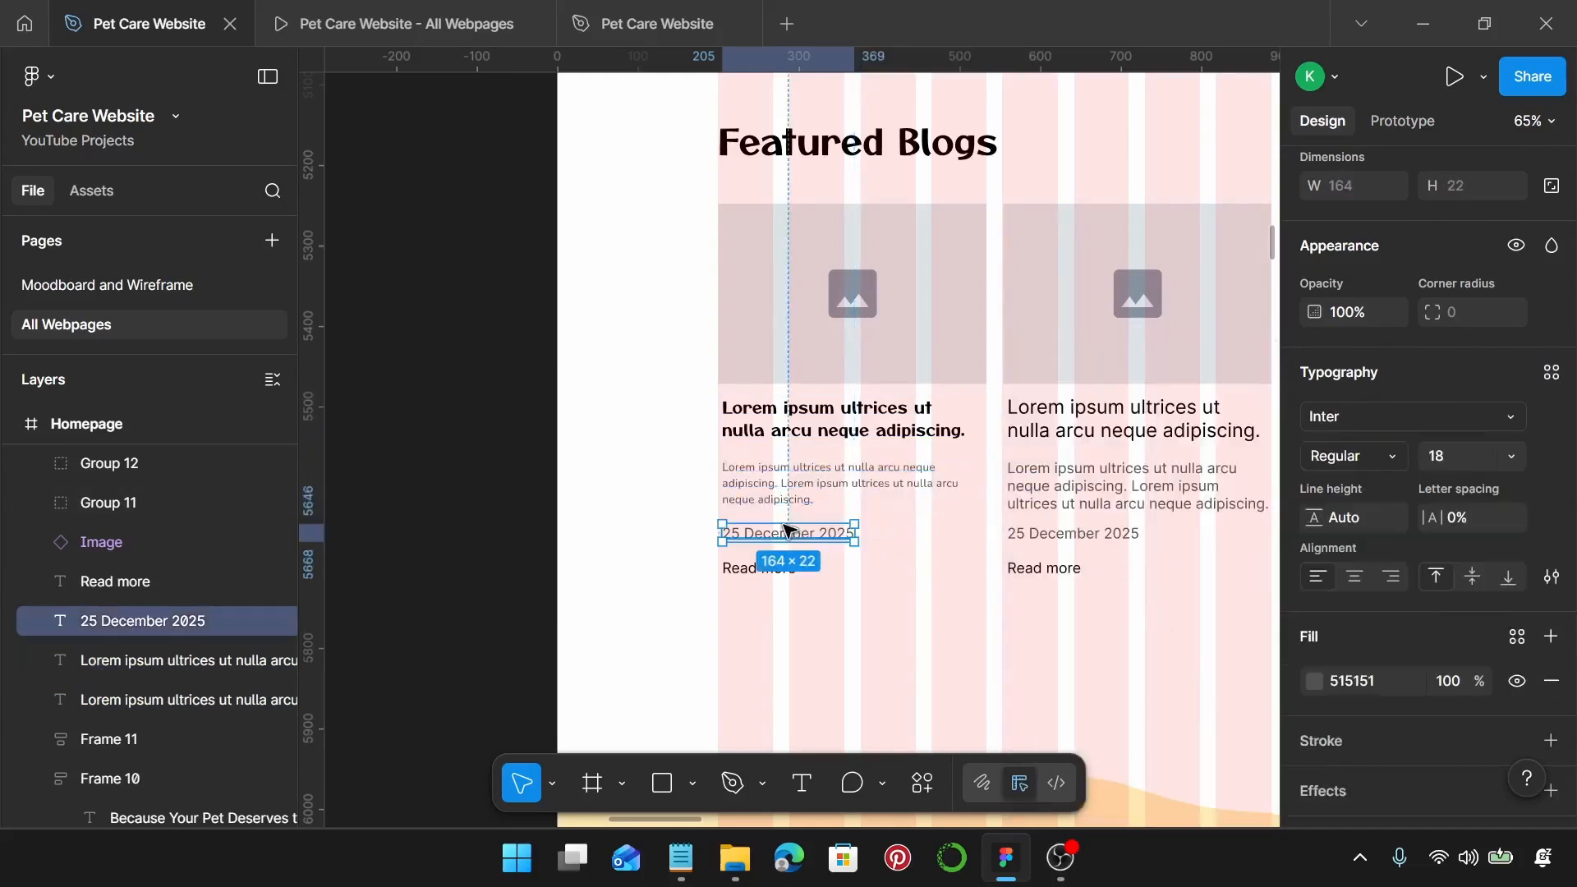
left_click(1551, 372)
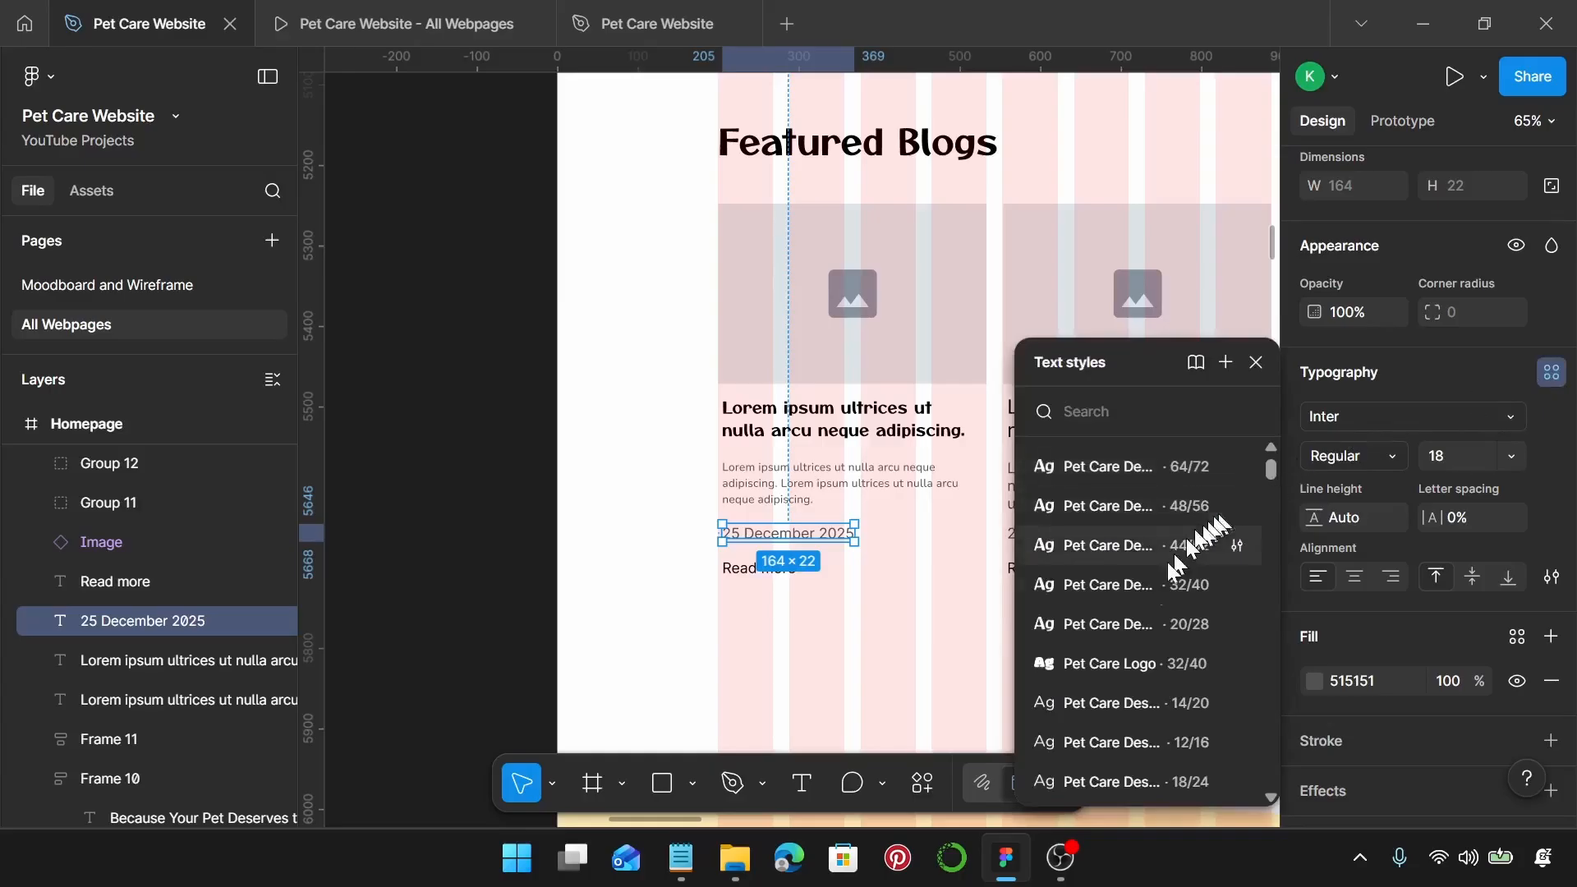
left_click(1174, 746)
Step: Apply the Pet Care Desktop Blog 14/20 text style to the first card's "Read more" text
left_click(746, 589)
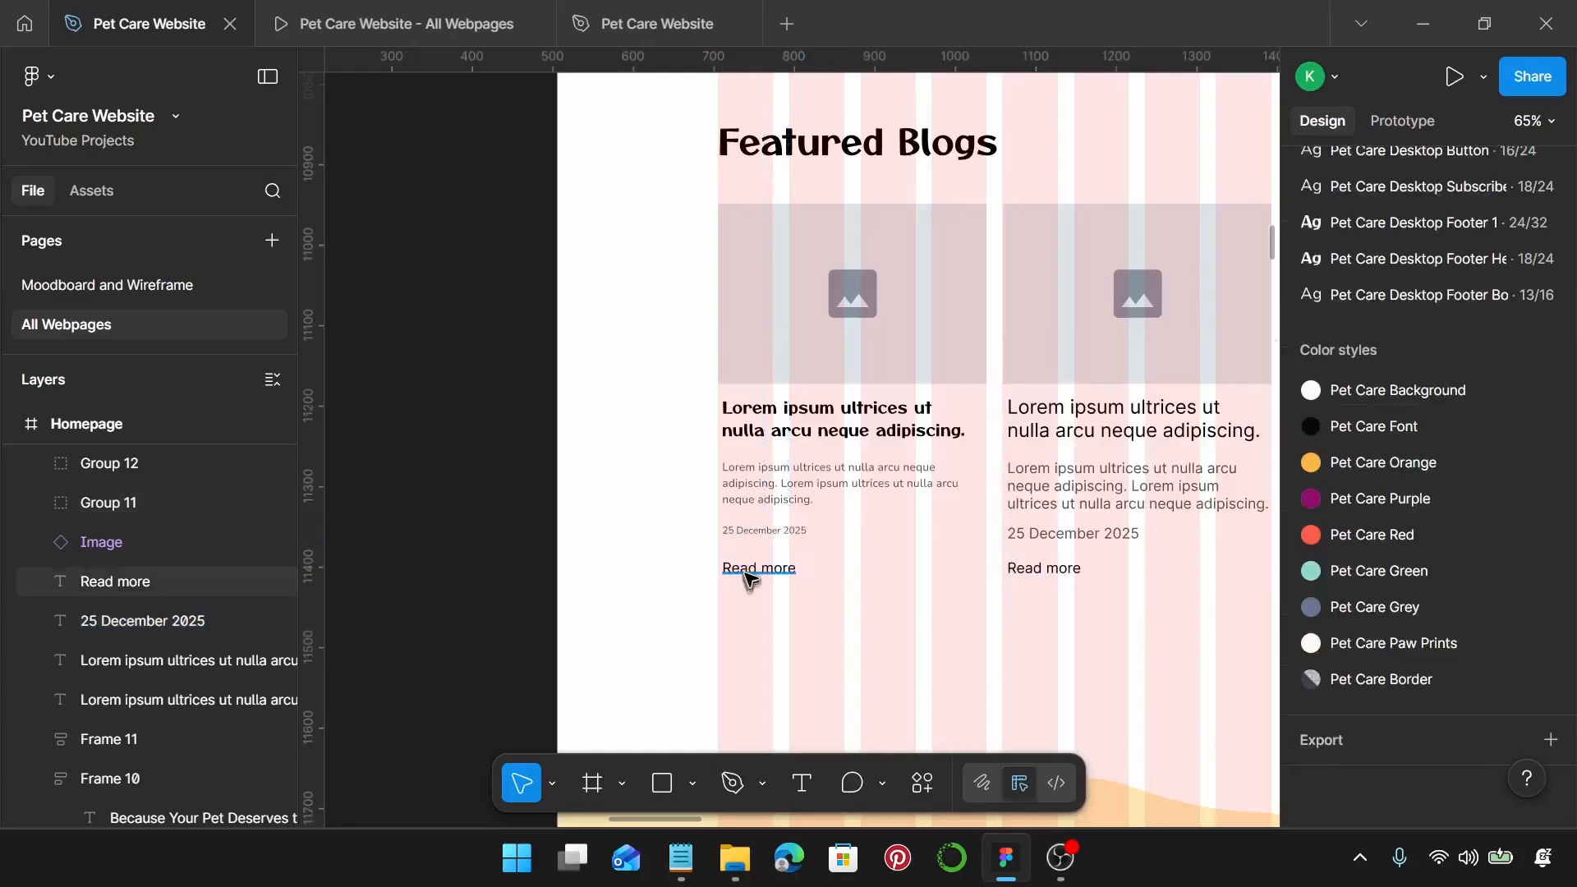
left_click(748, 573)
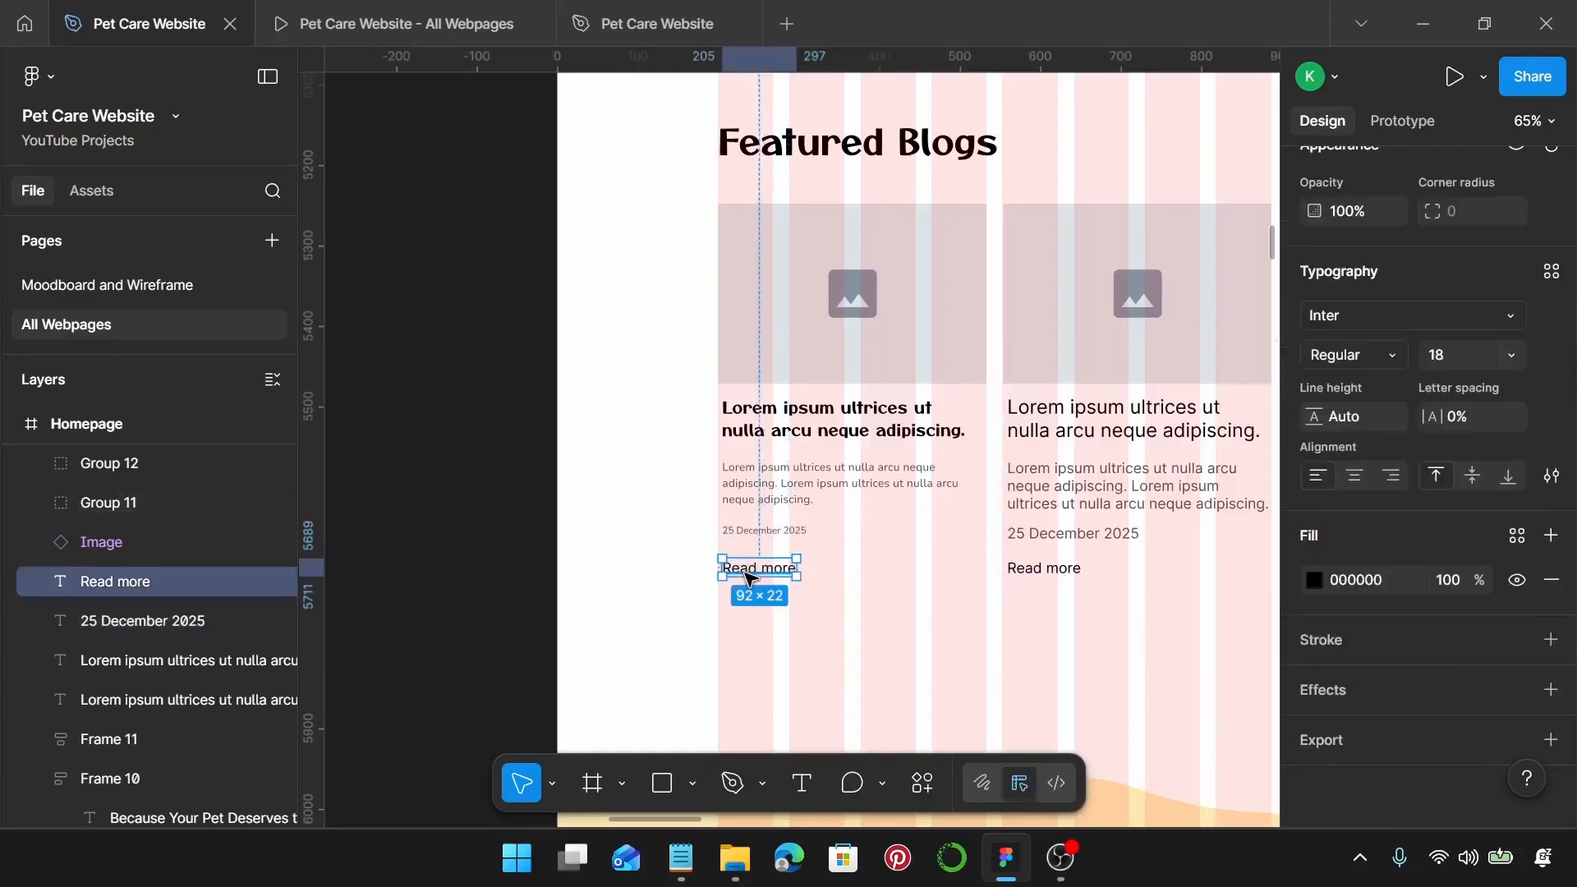
left_click(1551, 271)
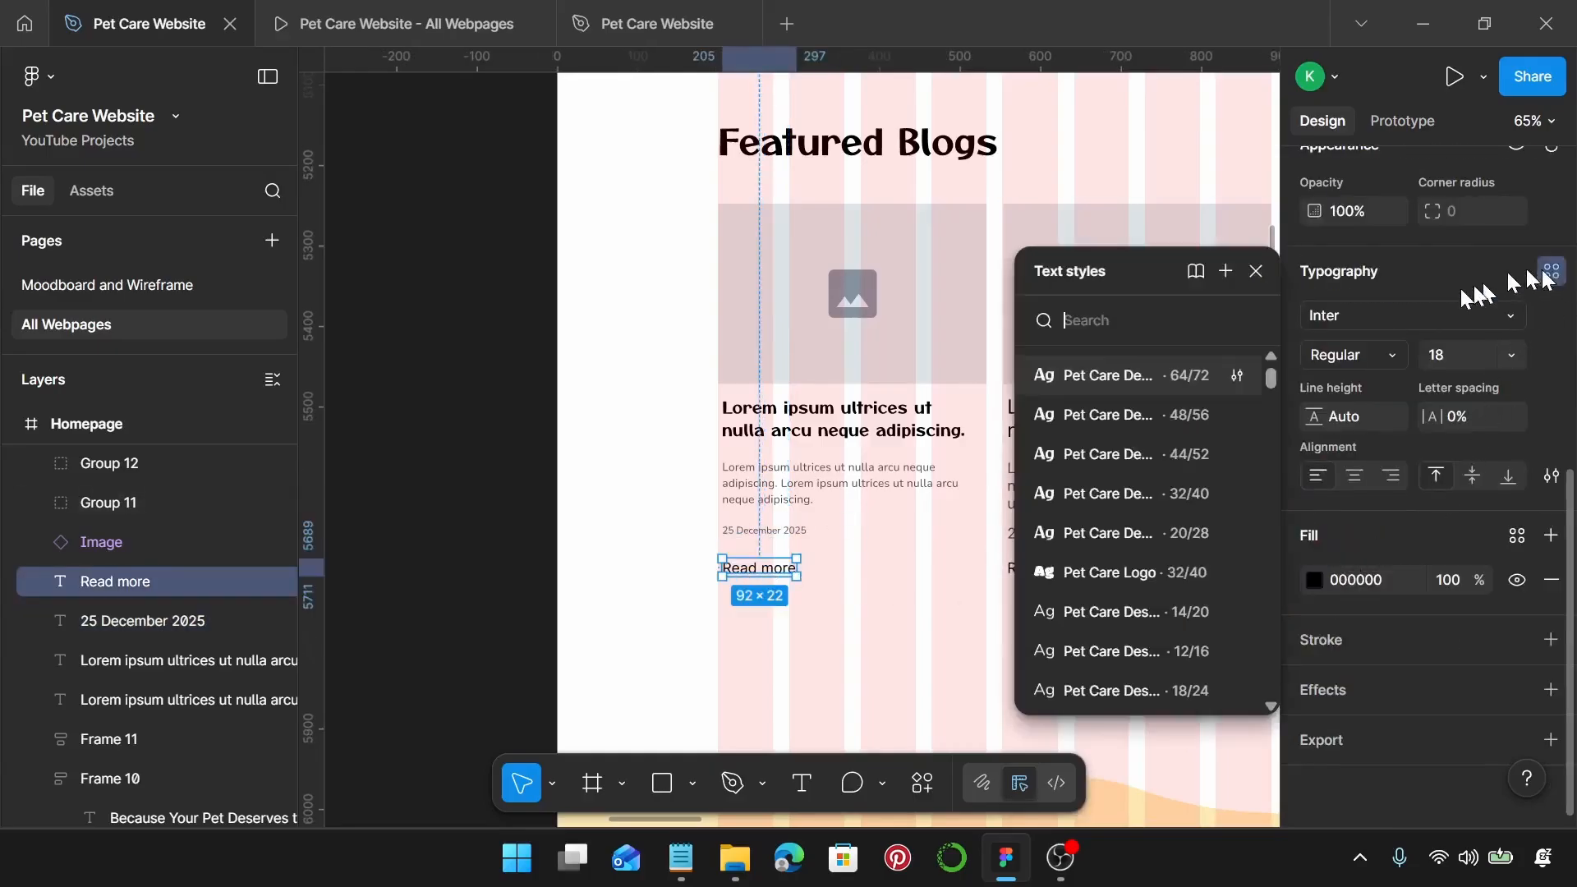
left_click(1156, 619)
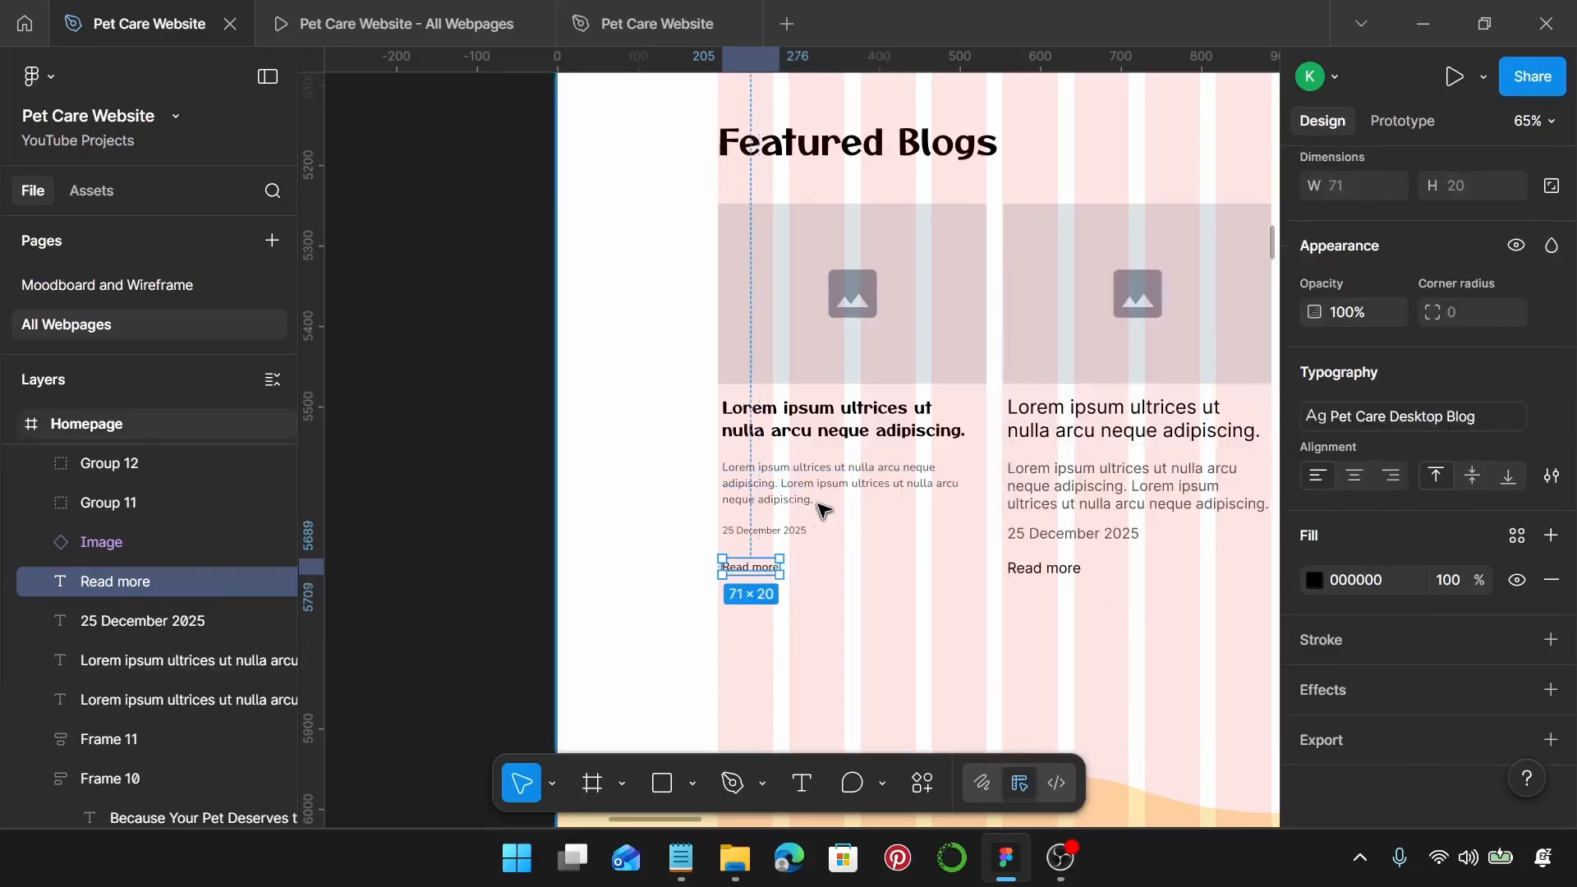
Step: Check the Featured Blogs copy in the website's content notes in Notepad and return to the design
scroll(820, 505, "up", 2, "ctrl")
scroll(821, 500, "up", 1, "ctrl")
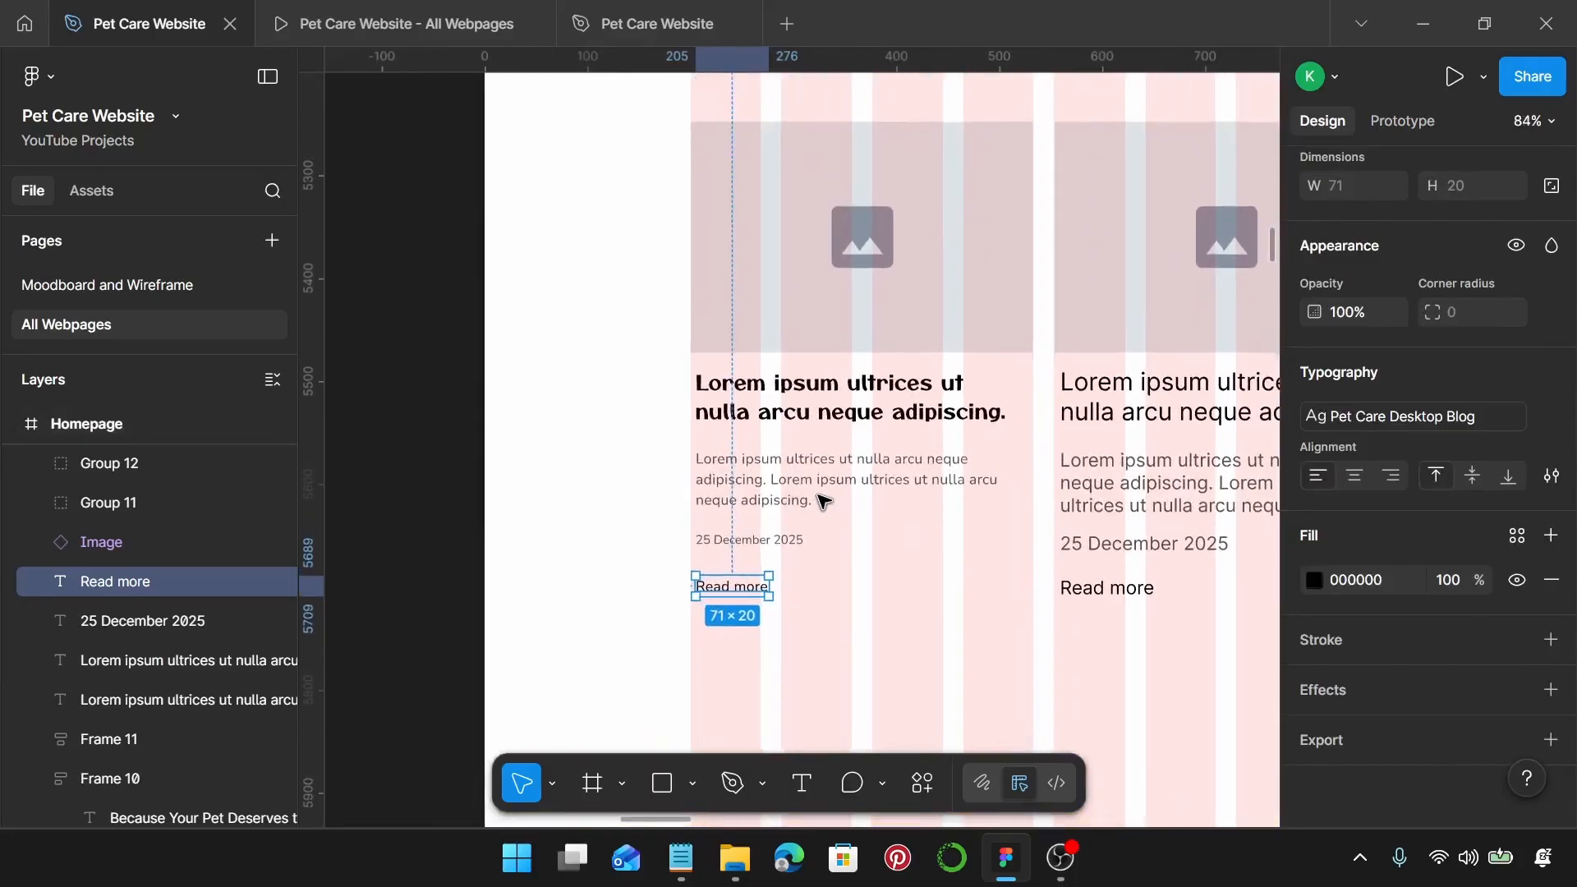
left_click(681, 858)
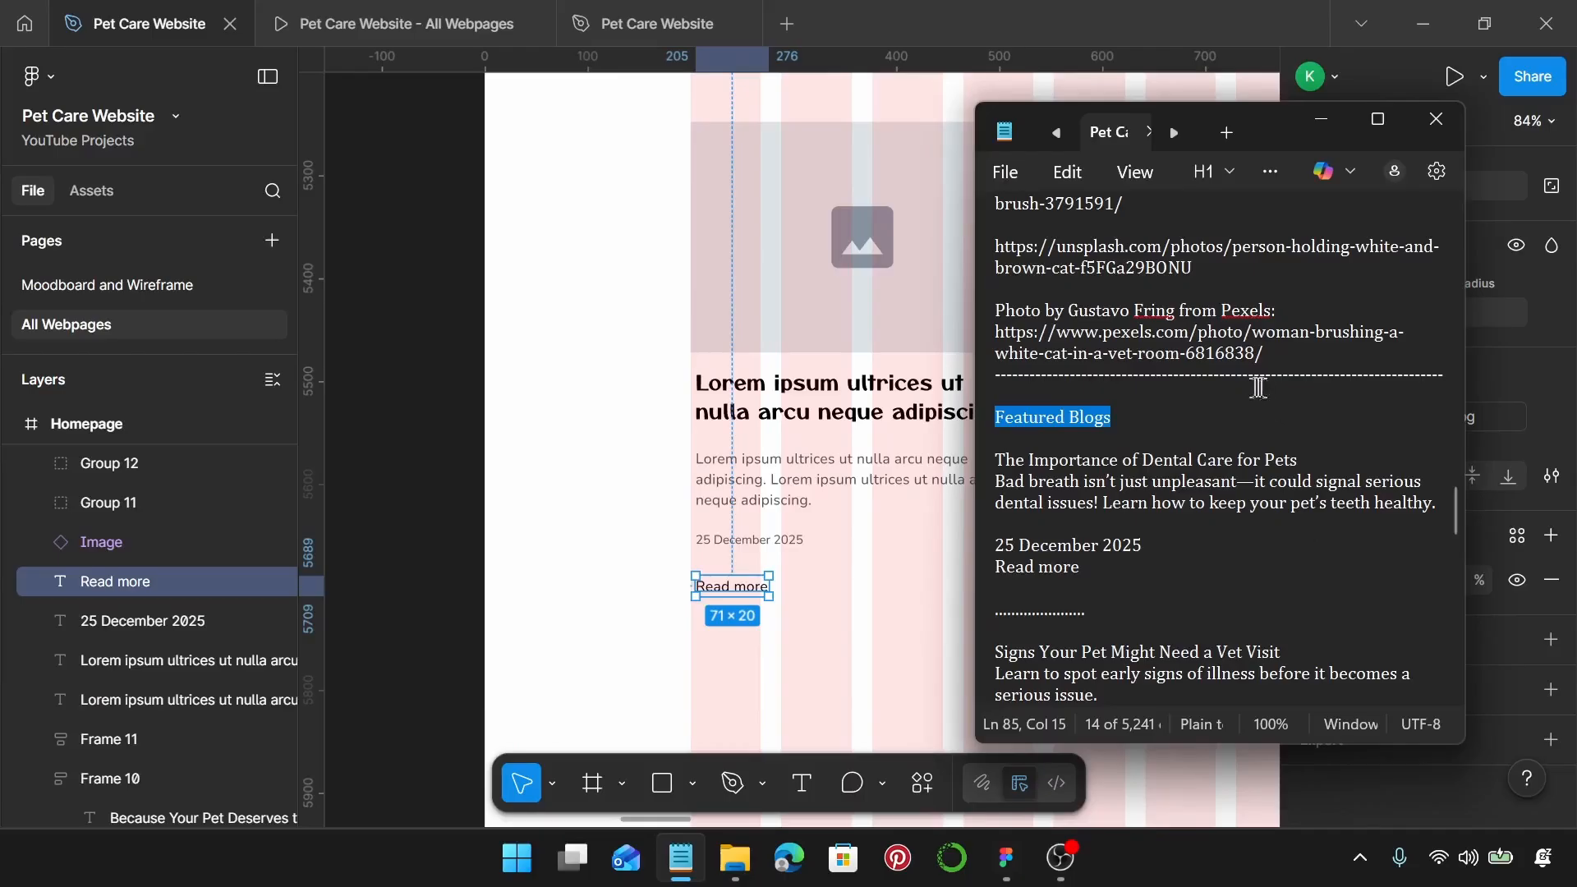
left_click(1321, 119)
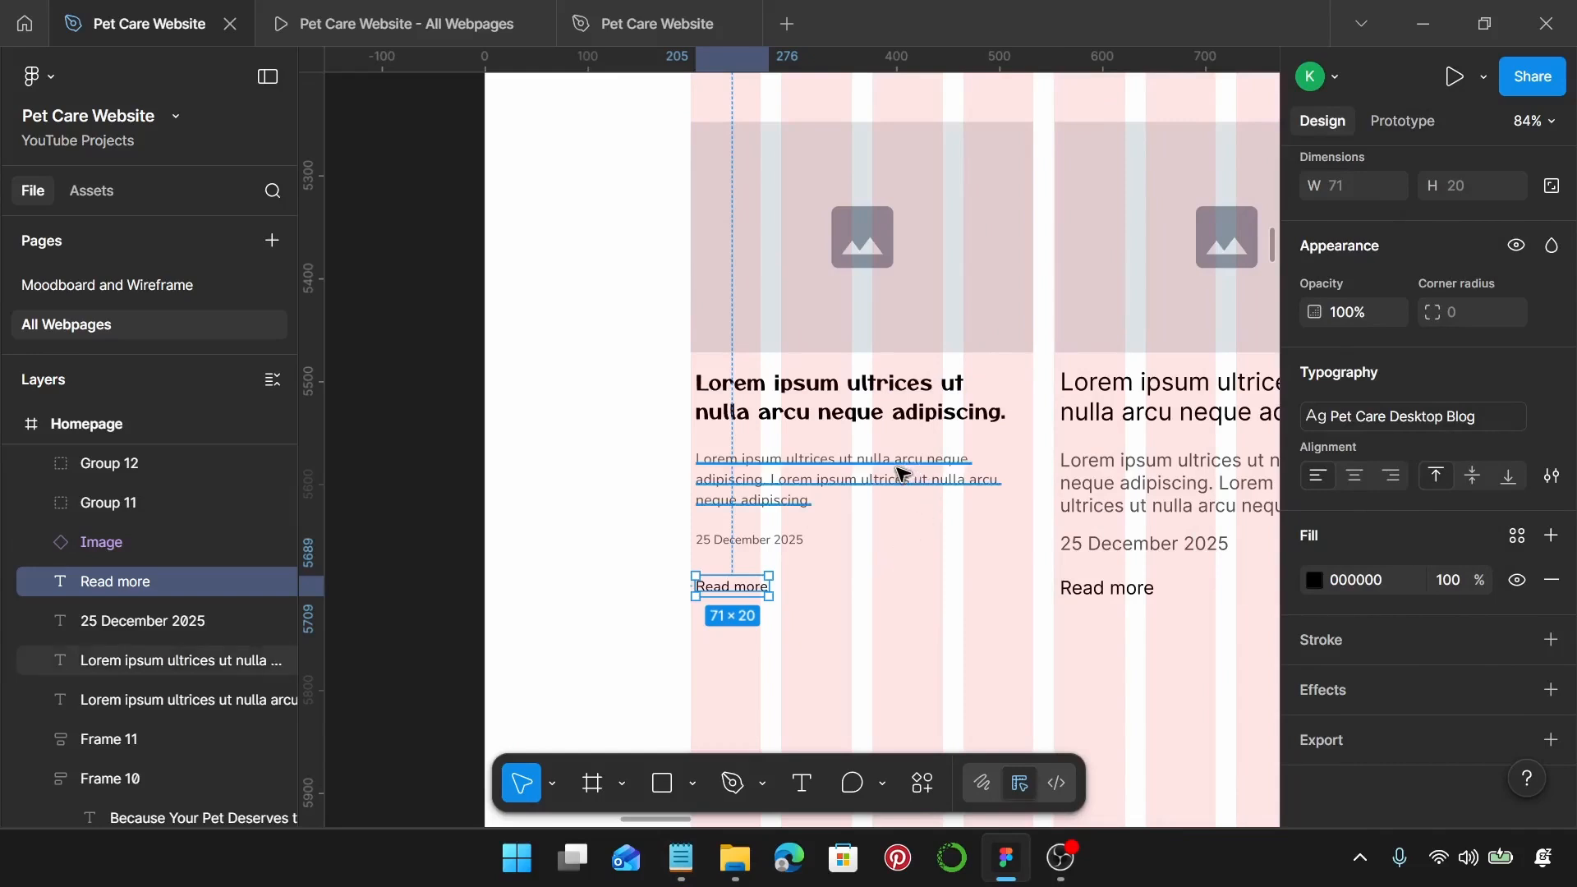
Step: Wrap the first card's title in an auto layout frame with a vertical padding of 0
left_click(818, 425)
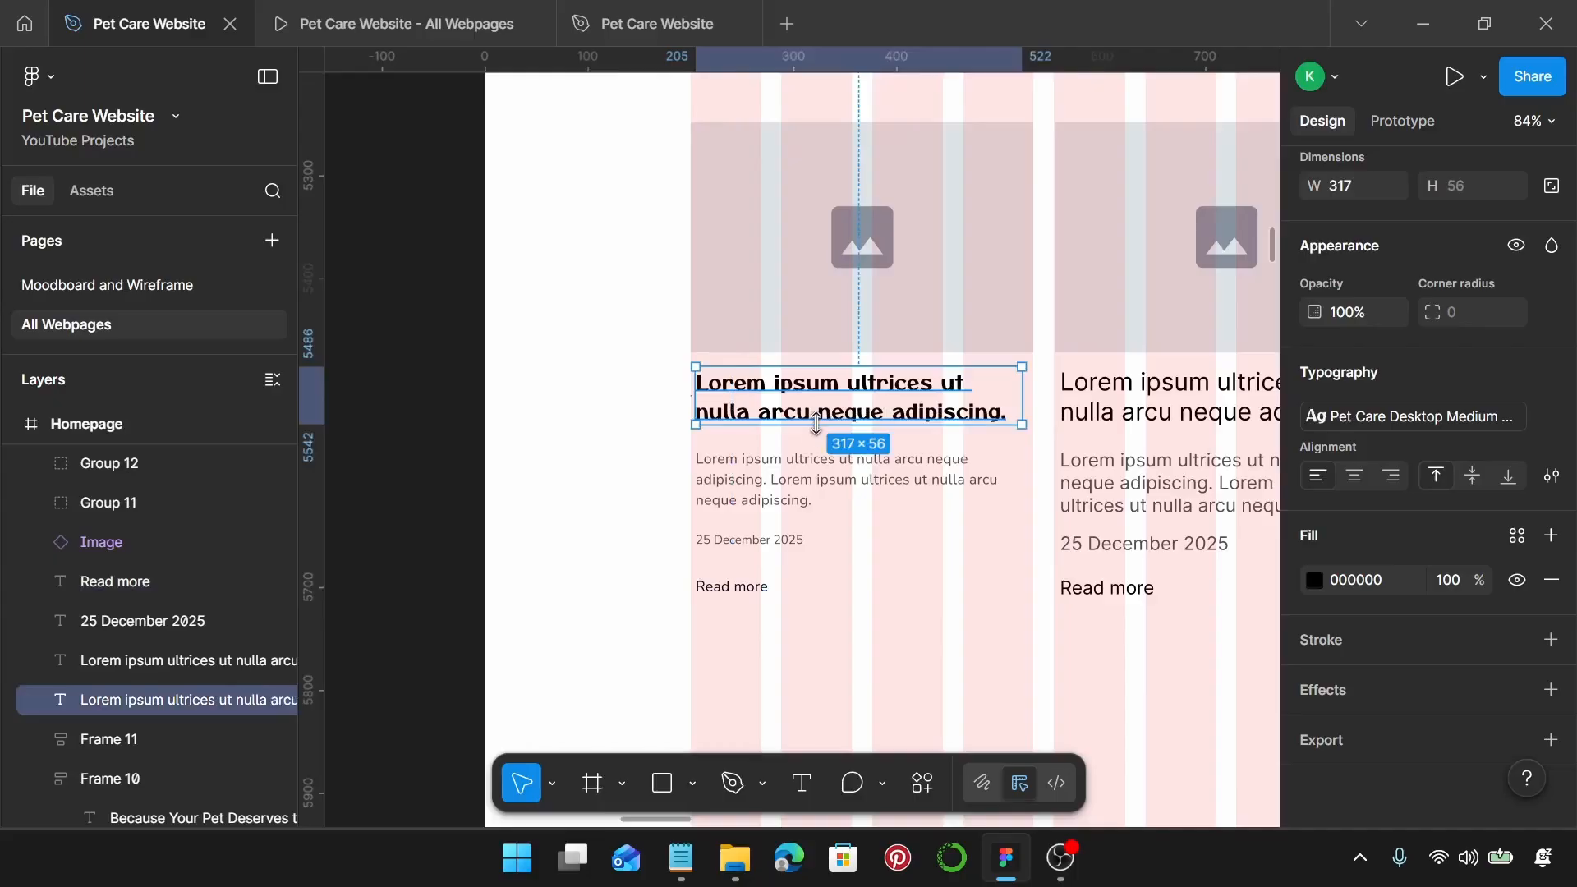
scroll(824, 439, "up", 3)
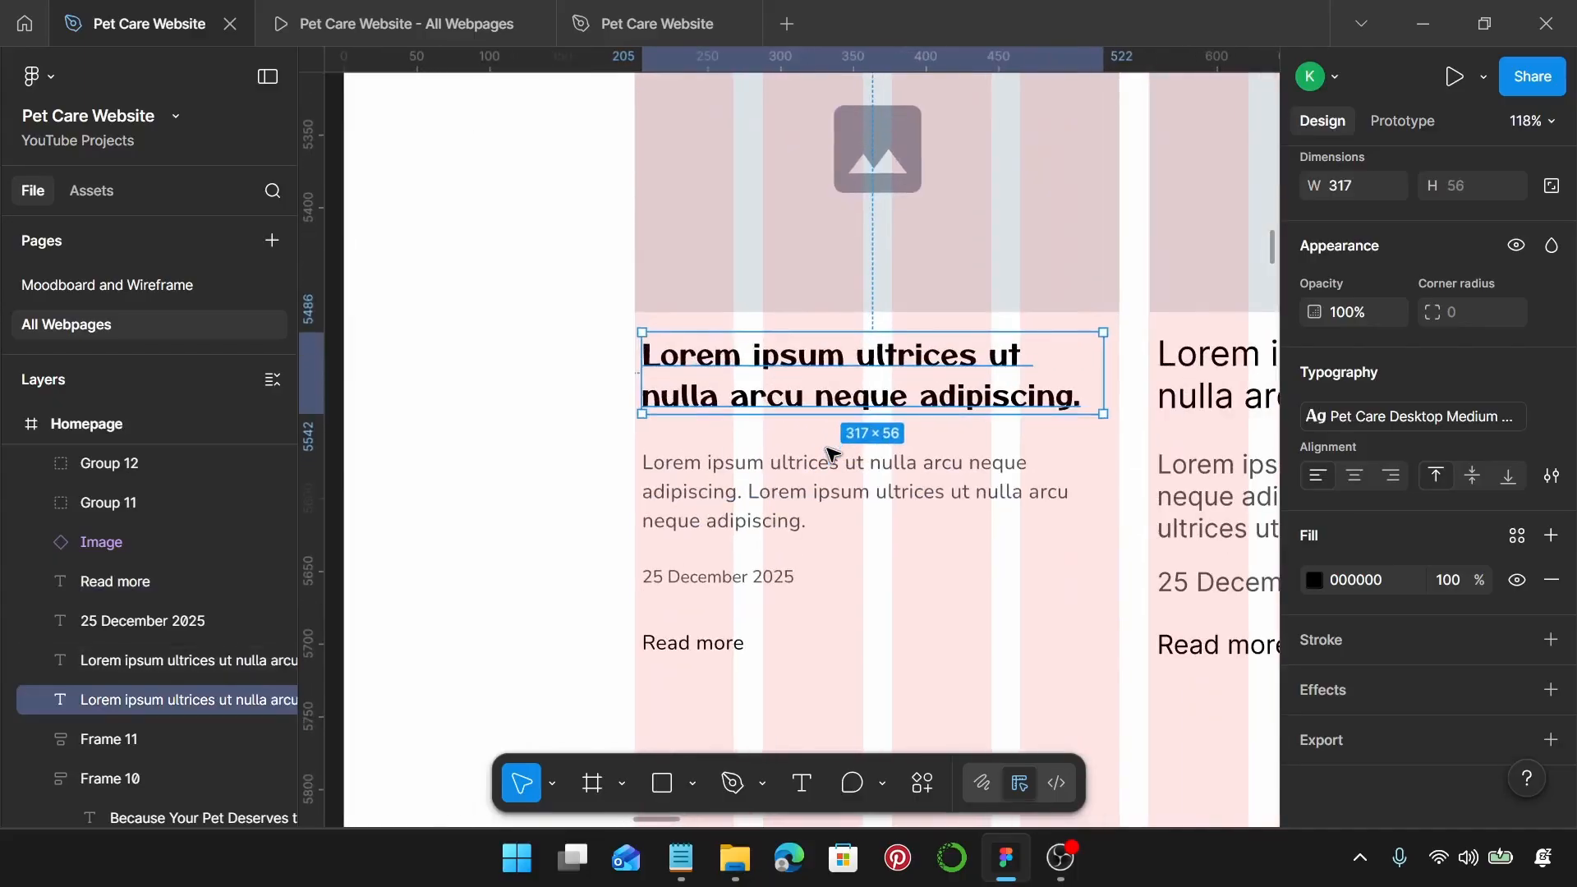
key("shift+a")
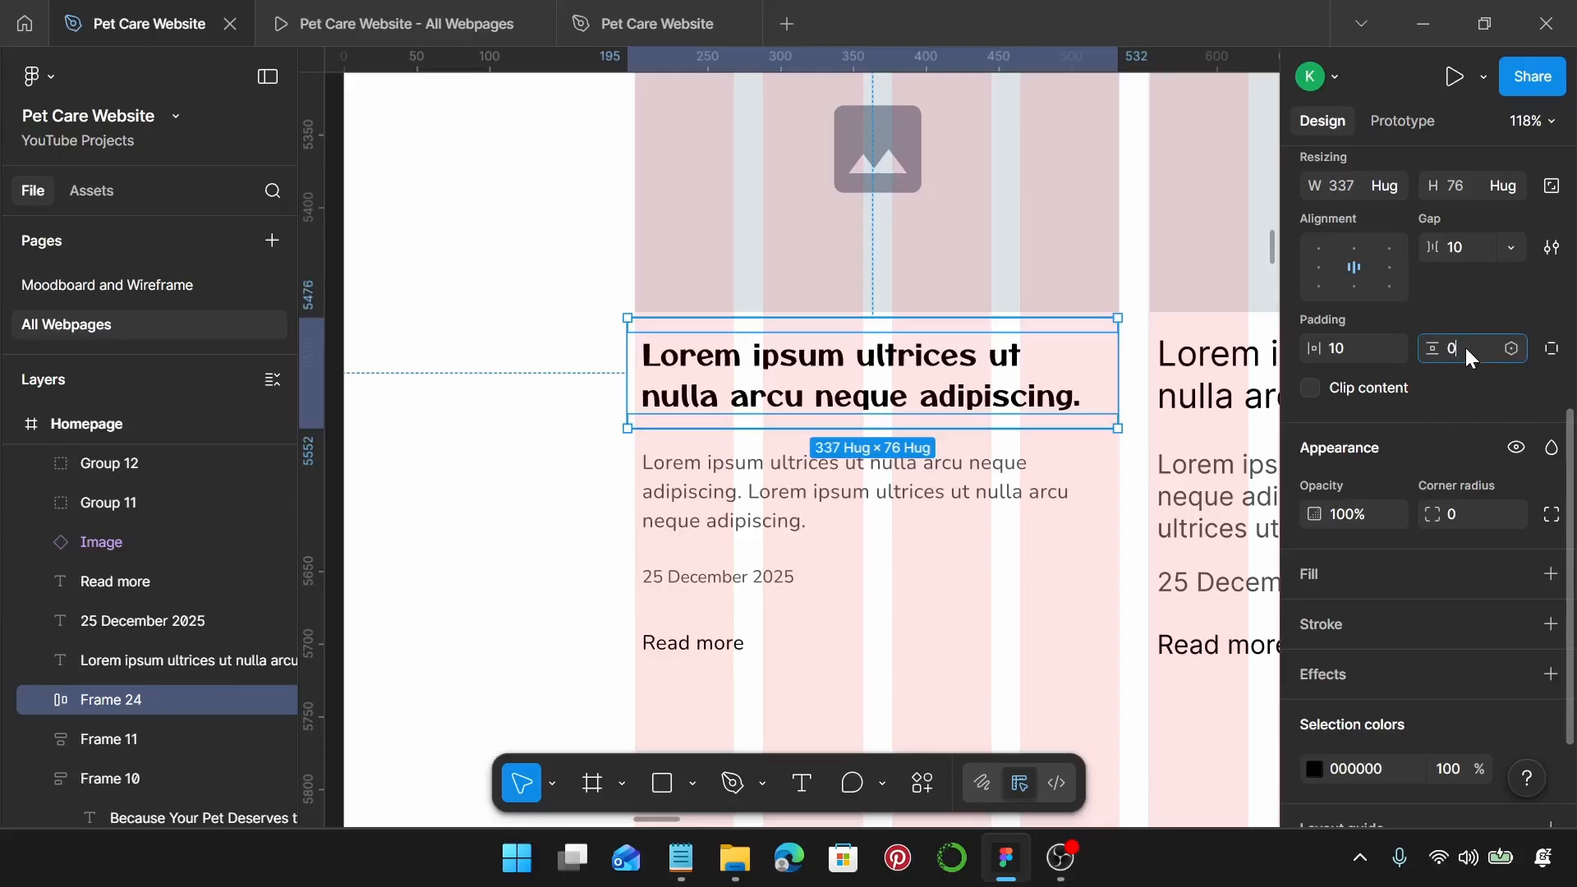
left_click(1470, 357)
type("0")
key("Return")
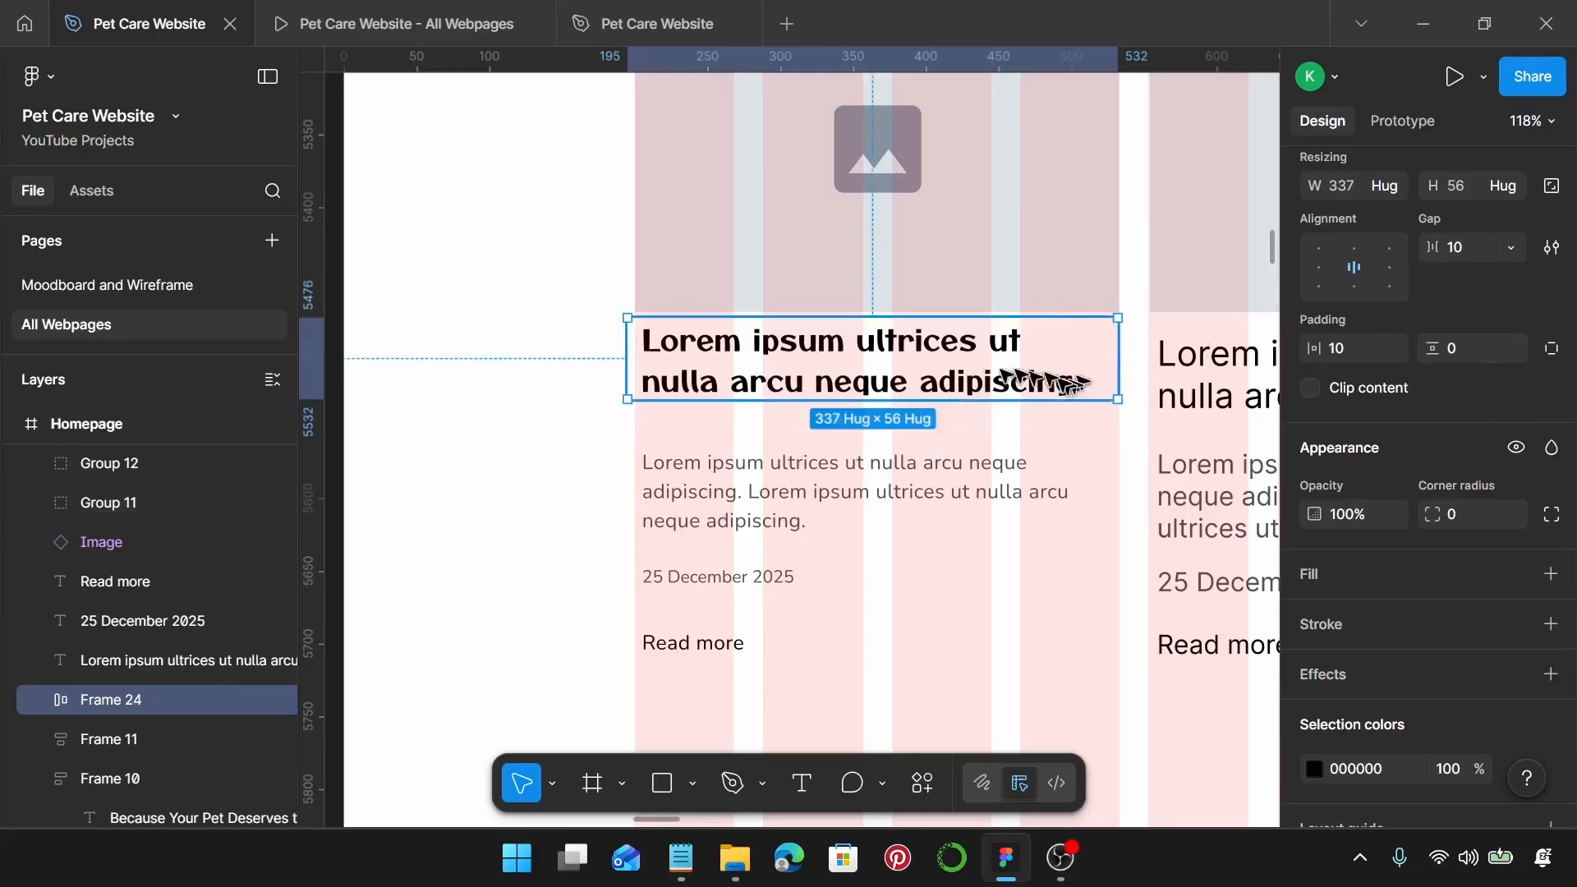
Step: Align the title frame with the card image's left edge, set its horizontal padding to 20 and resize its width to 333
left_click_drag(1042, 382, 941, 389)
left_click(1367, 351)
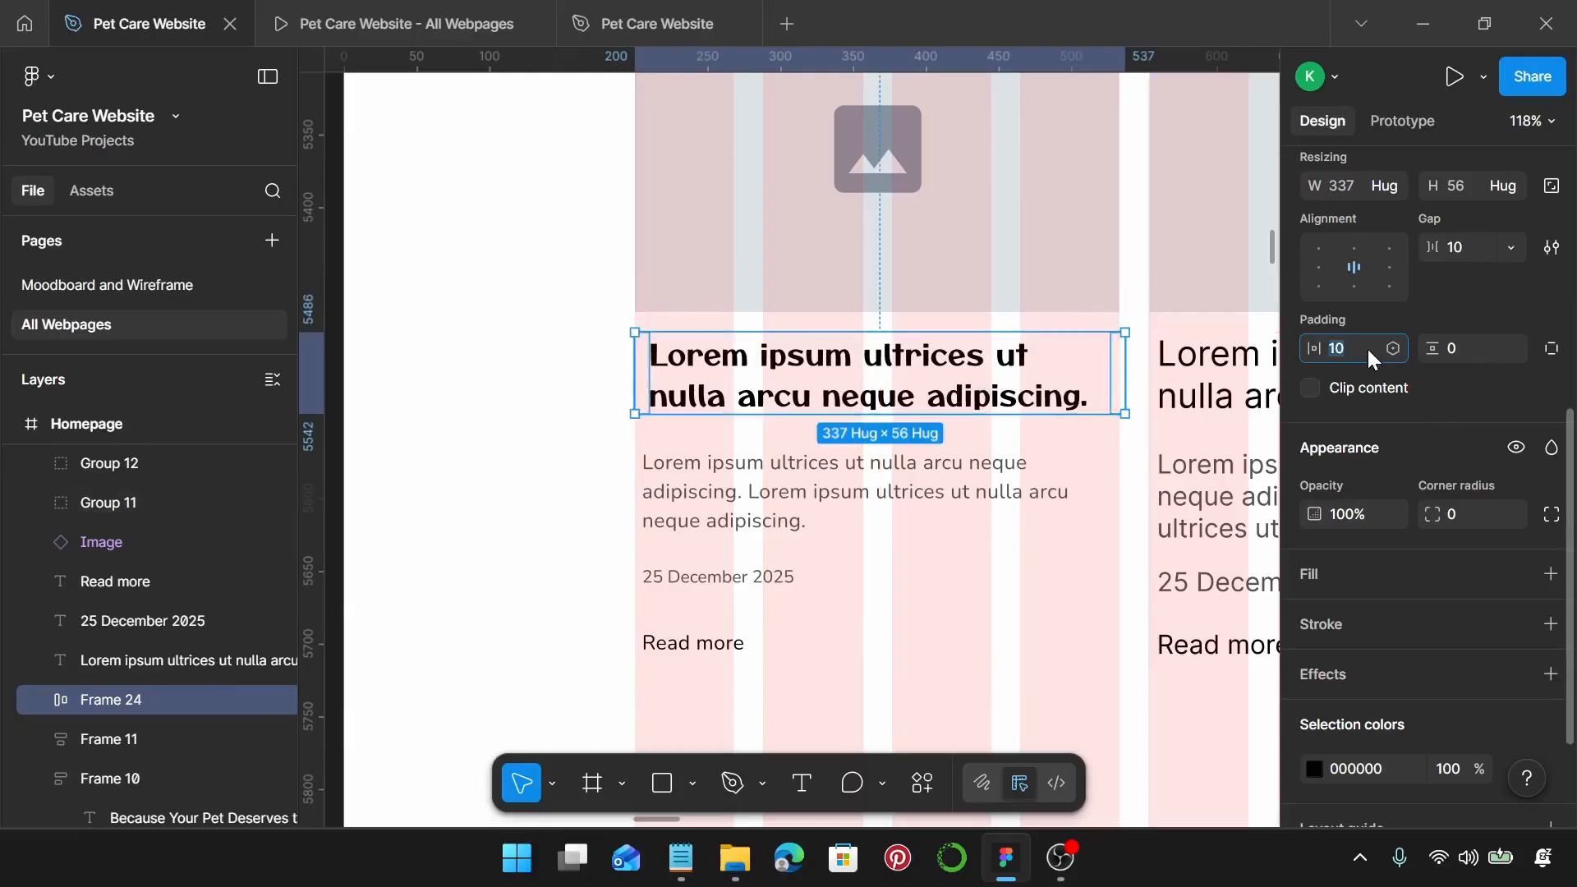
type("20")
key("Return")
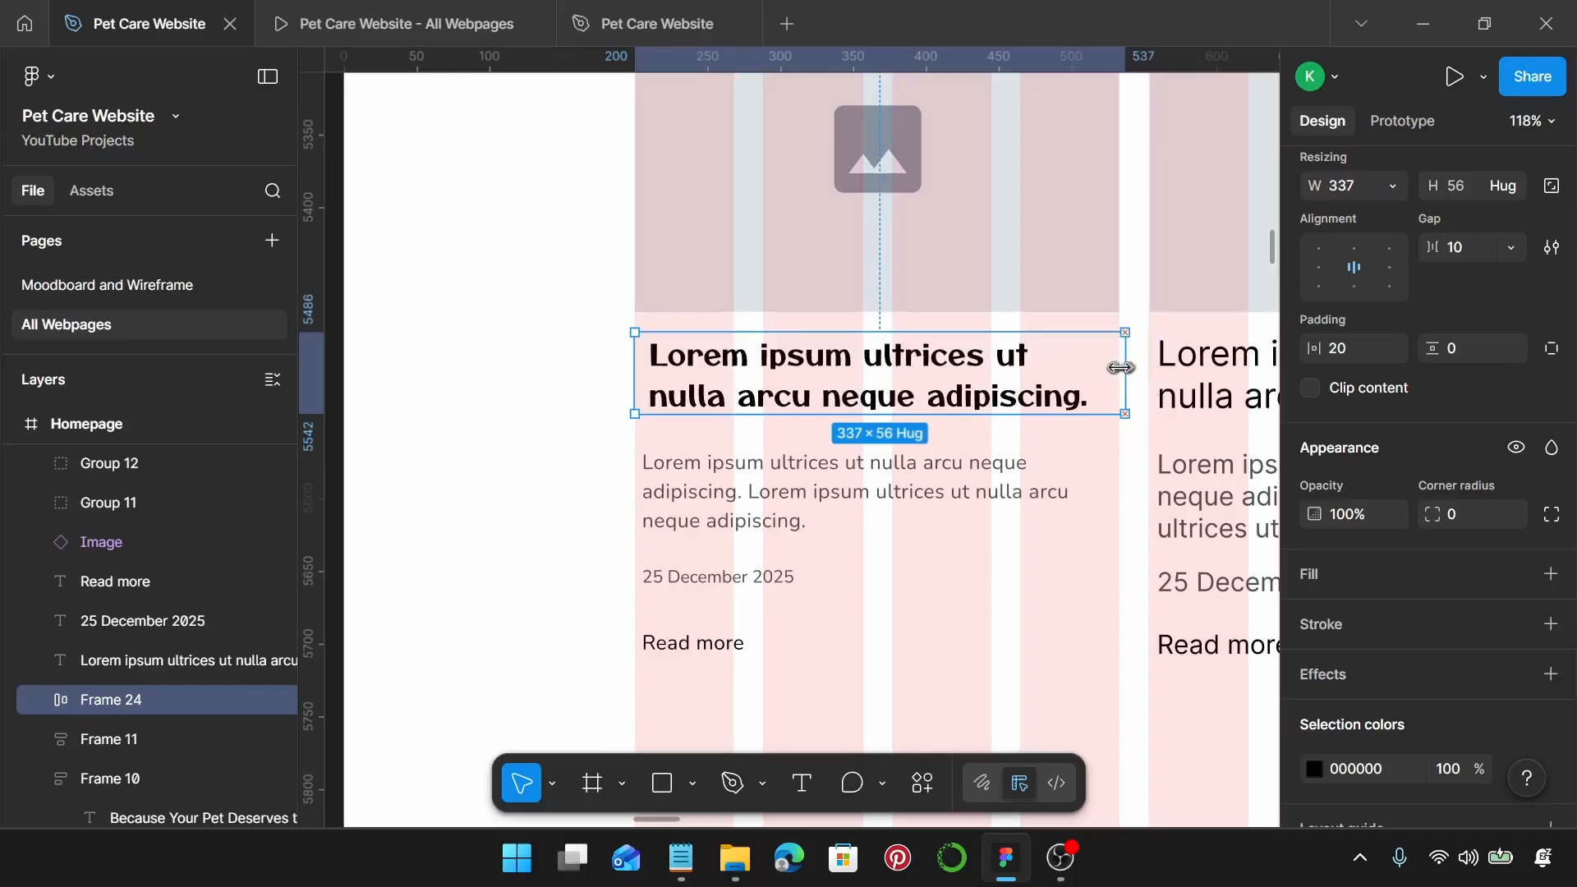
left_click_drag(1120, 368, 1118, 367)
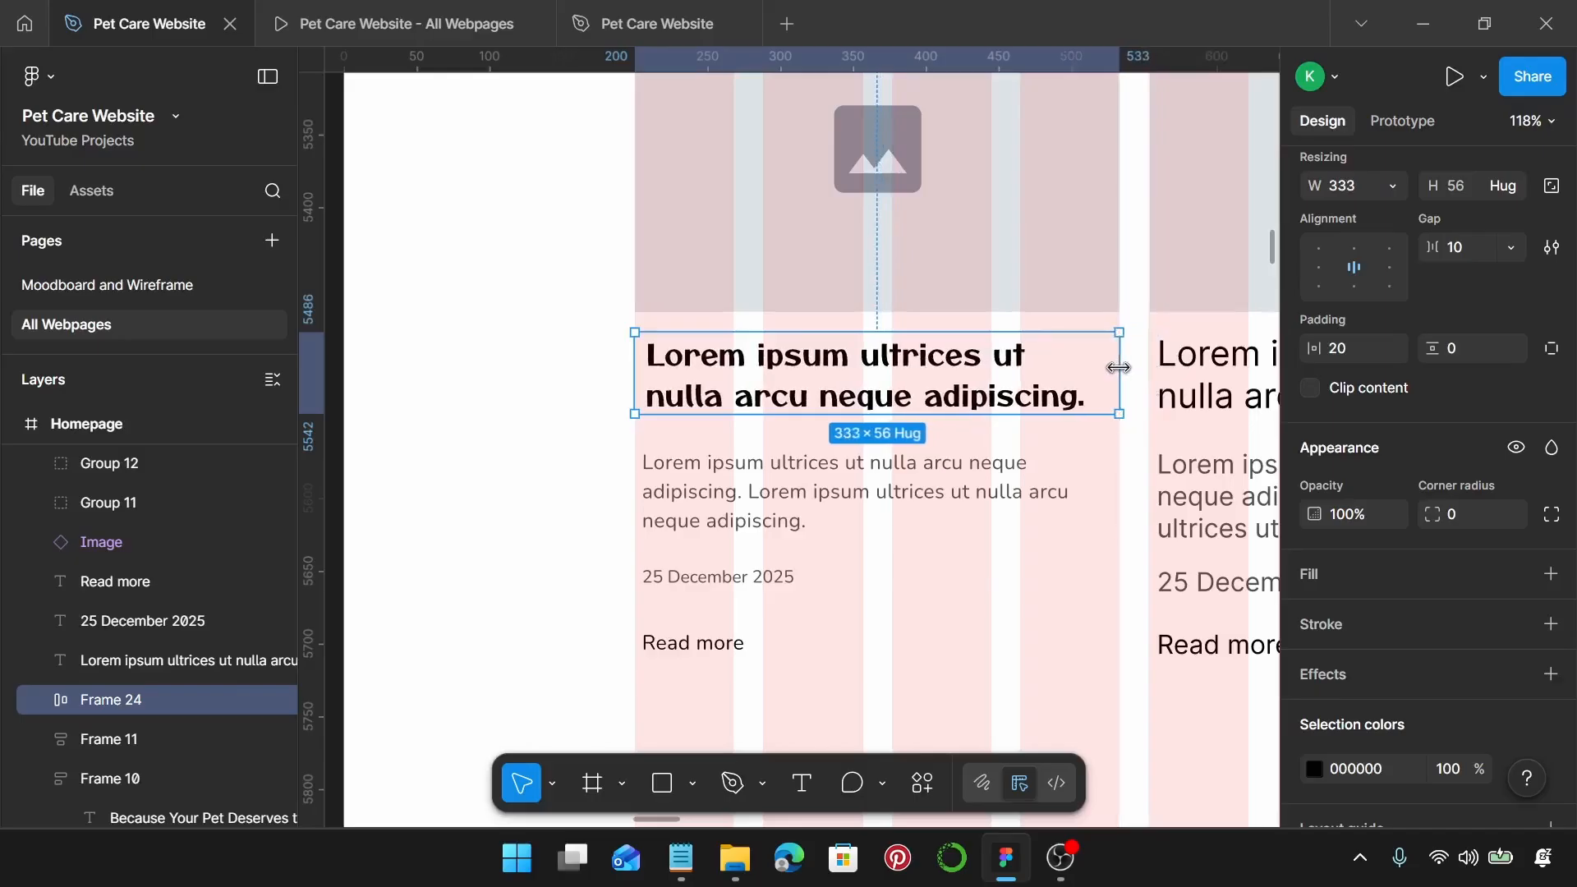
Step: Make the first card's title text fill the width of its auto layout frame
double_click(850, 367)
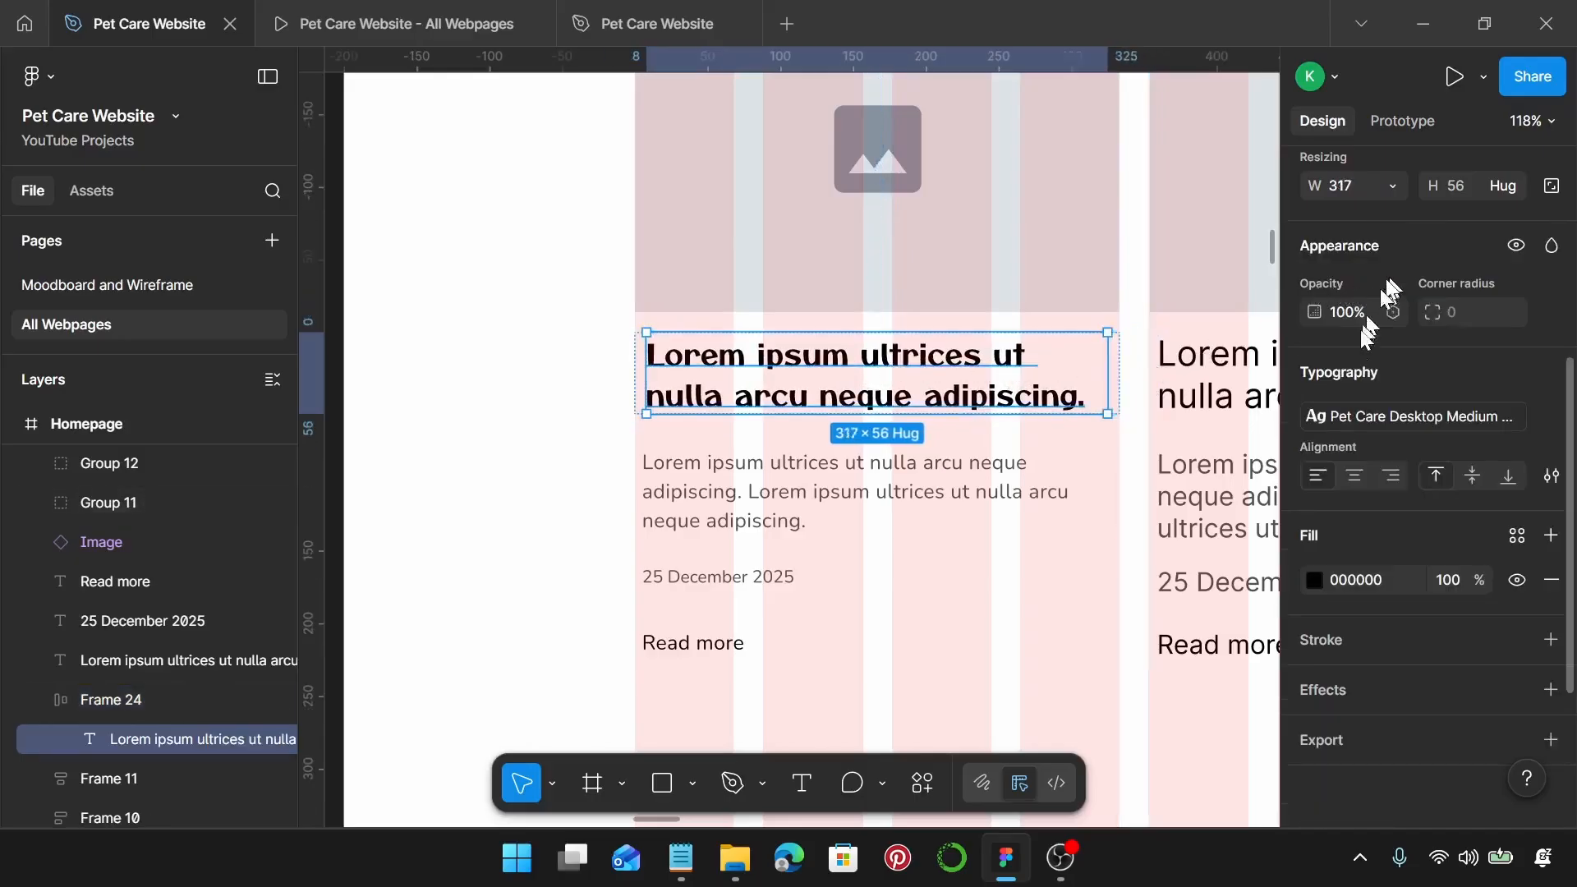
left_click(1392, 310)
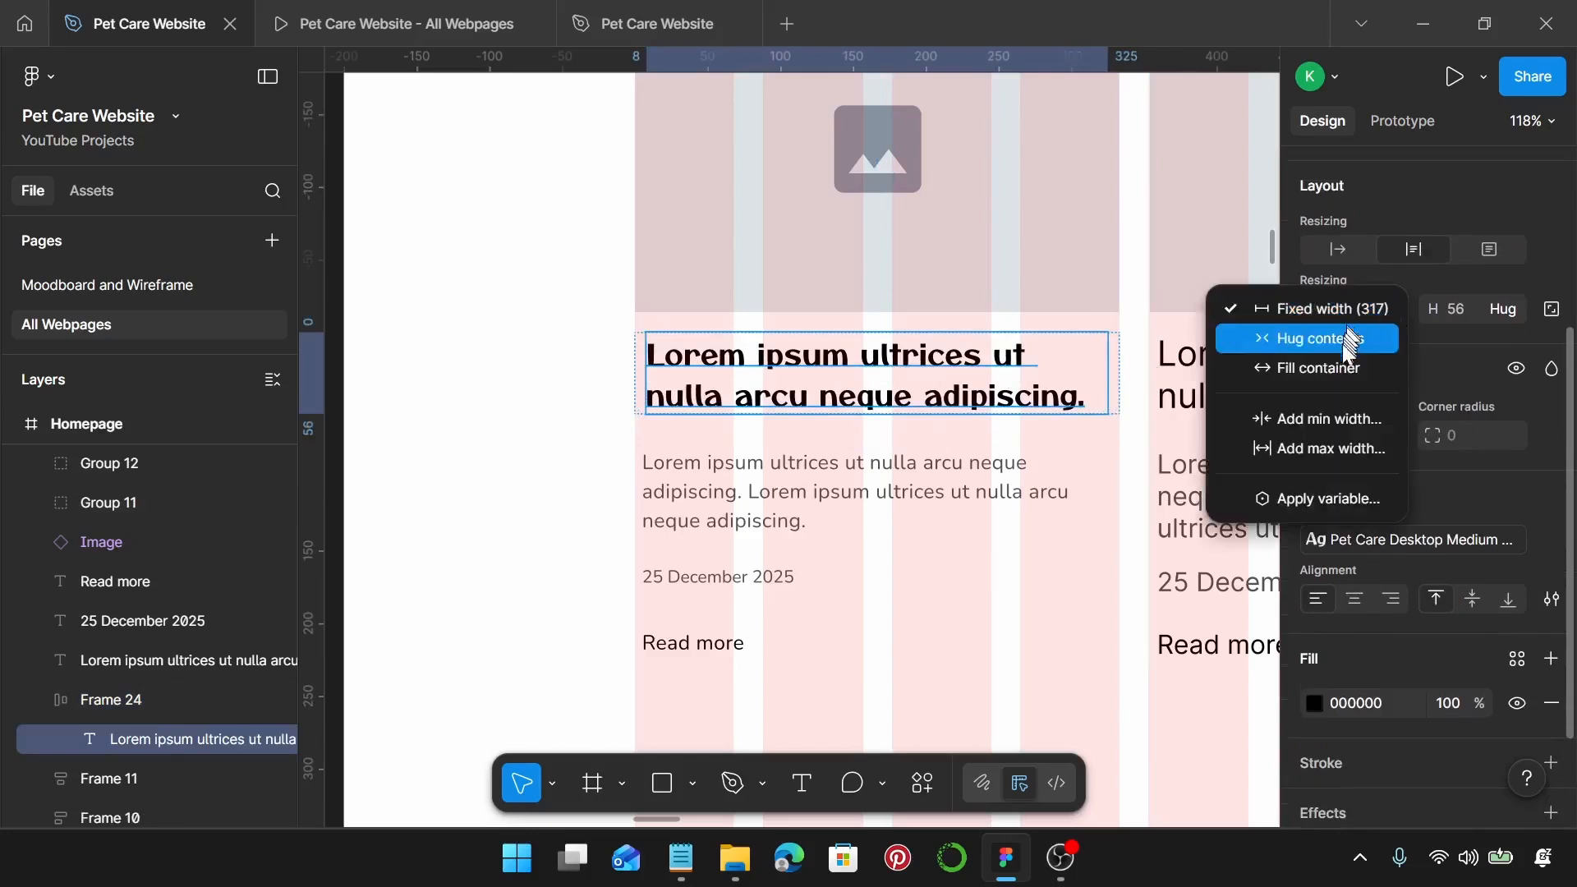
left_click(1338, 367)
scroll(984, 532, "down", 1)
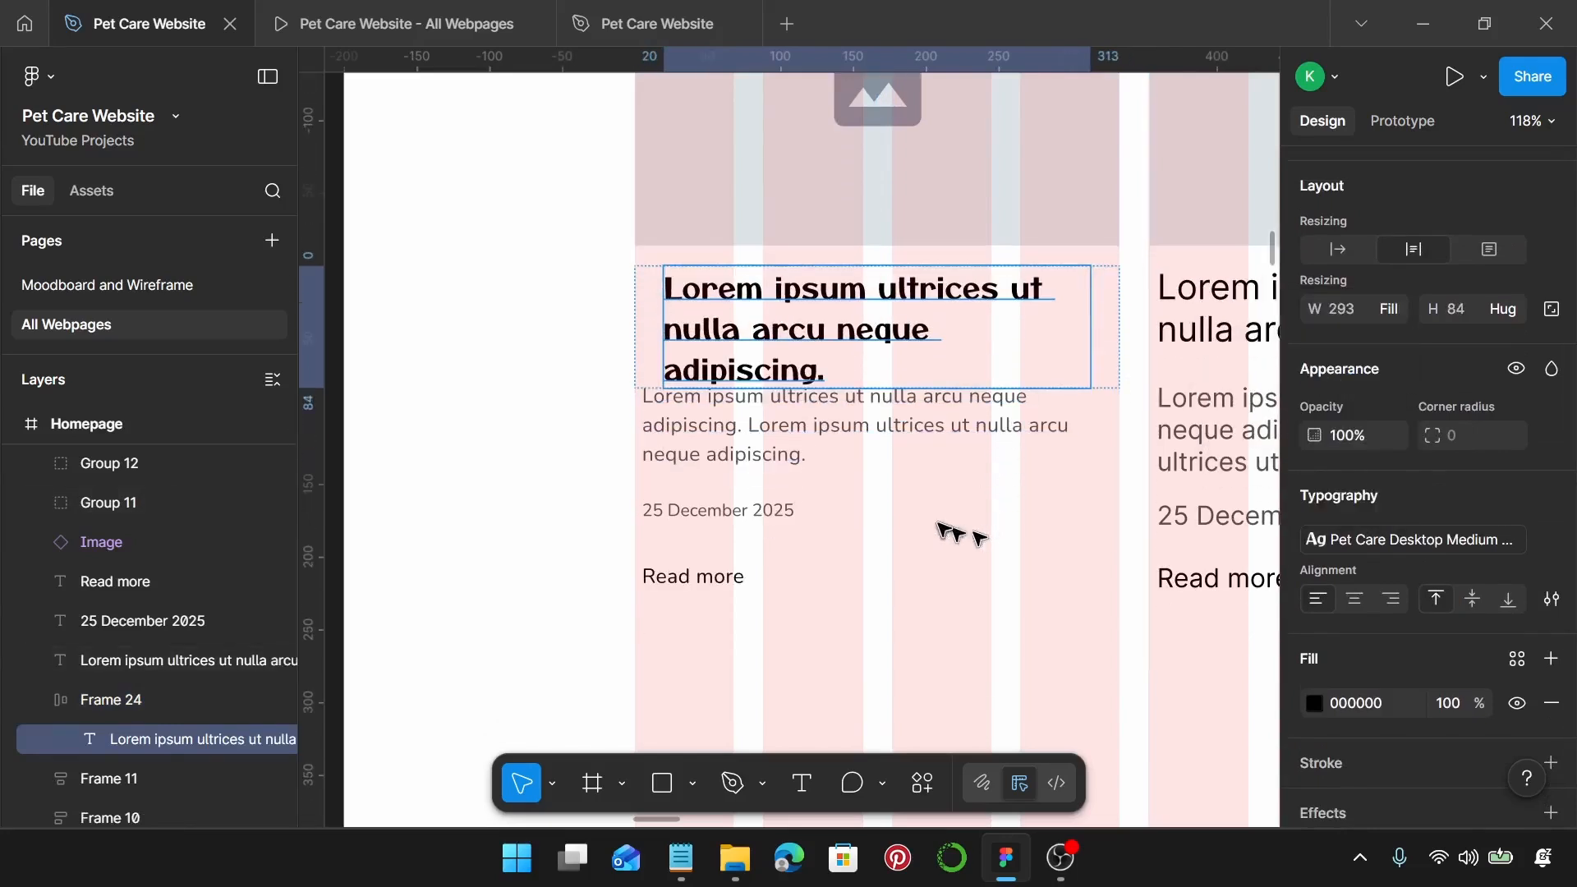
left_click(934, 528)
Step: Wrap the first card's description in an auto layout frame with 0 vertical and 20 horizontal padding
left_click(781, 457)
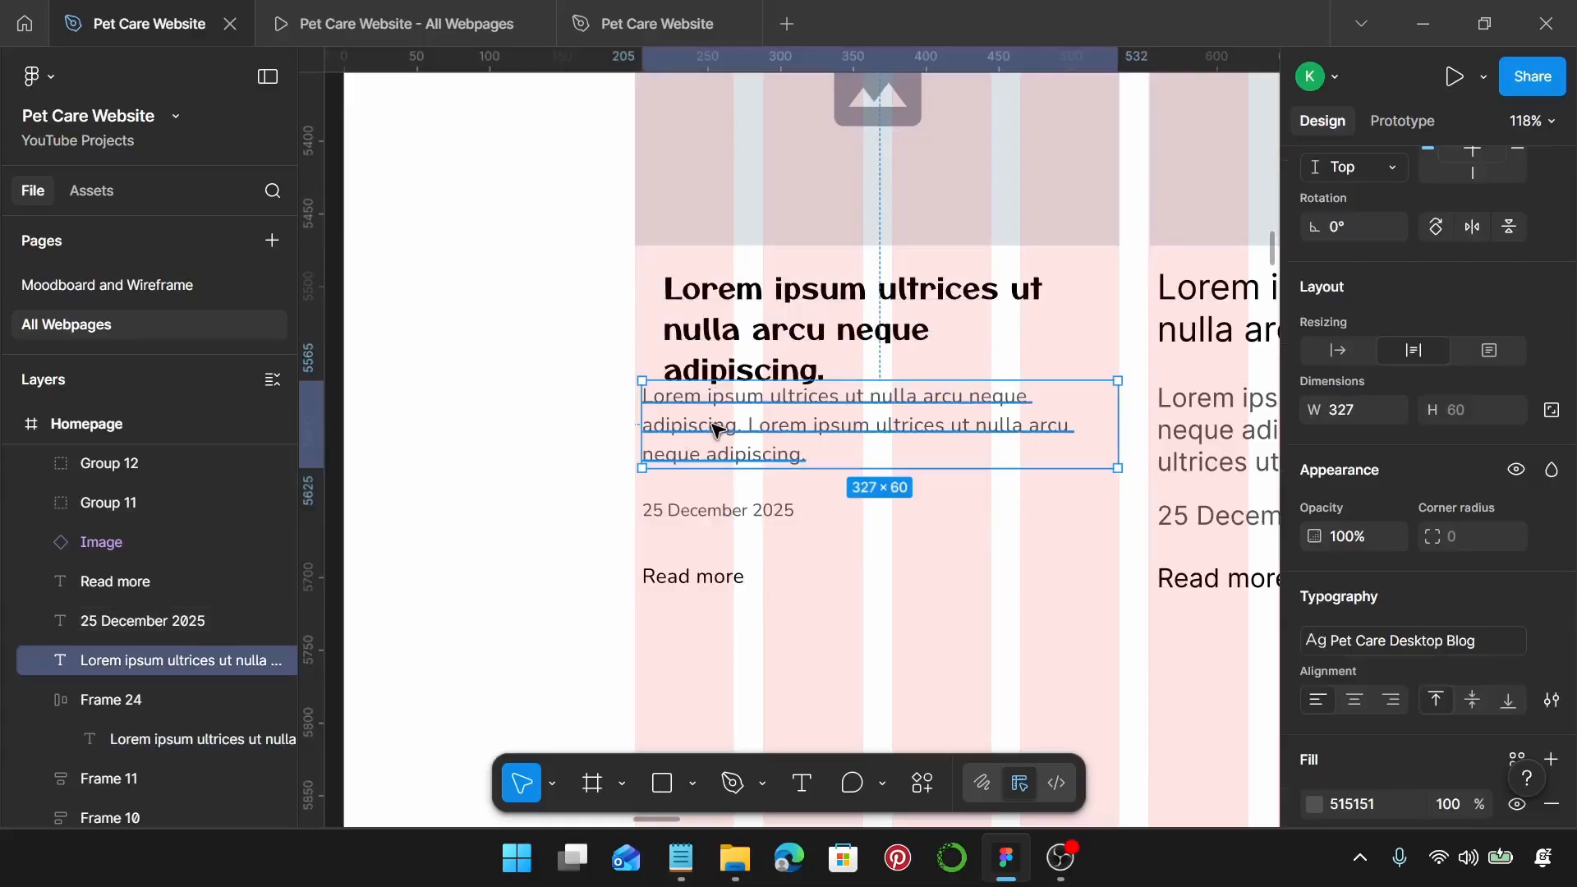
left_click_drag(714, 428, 763, 436)
key("shift+a")
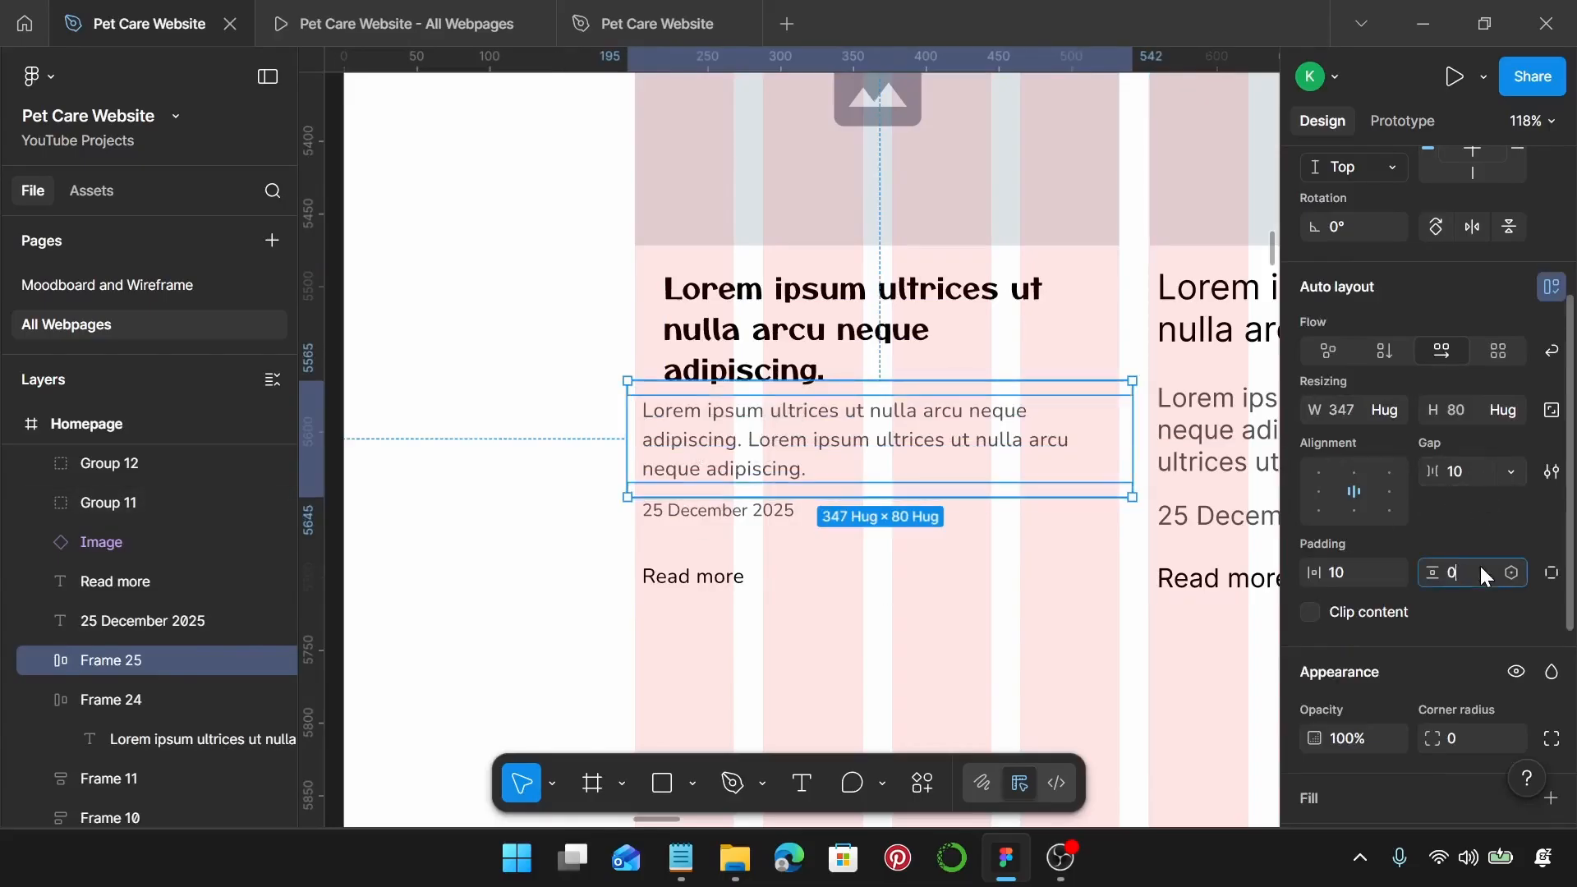
type("0")
key("Return")
left_click(1357, 573)
double_click(1358, 572)
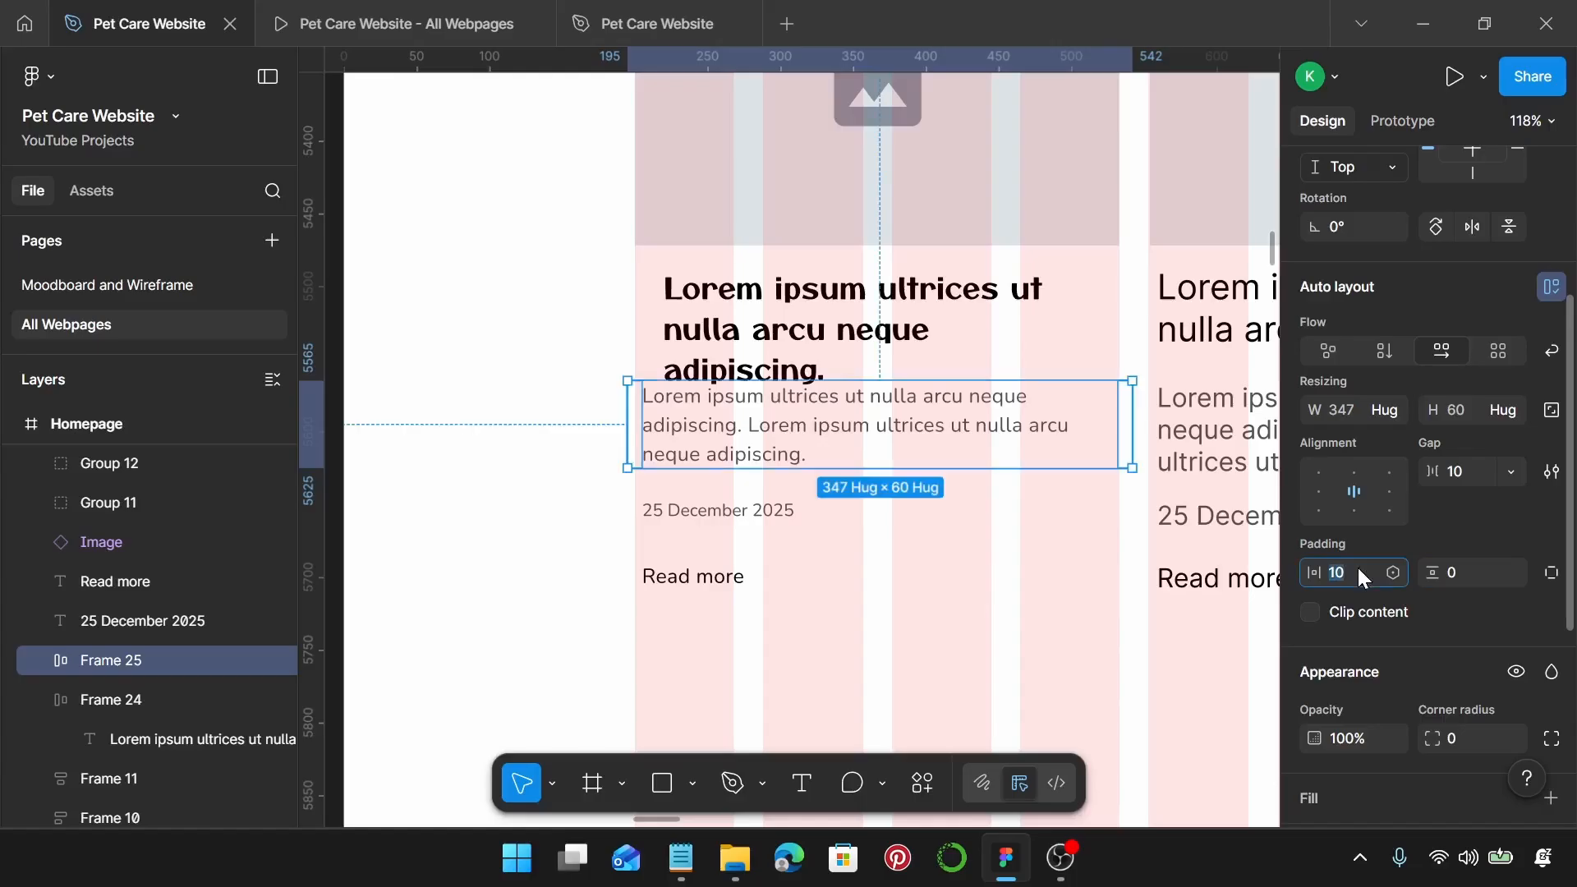
type("20")
key("Return")
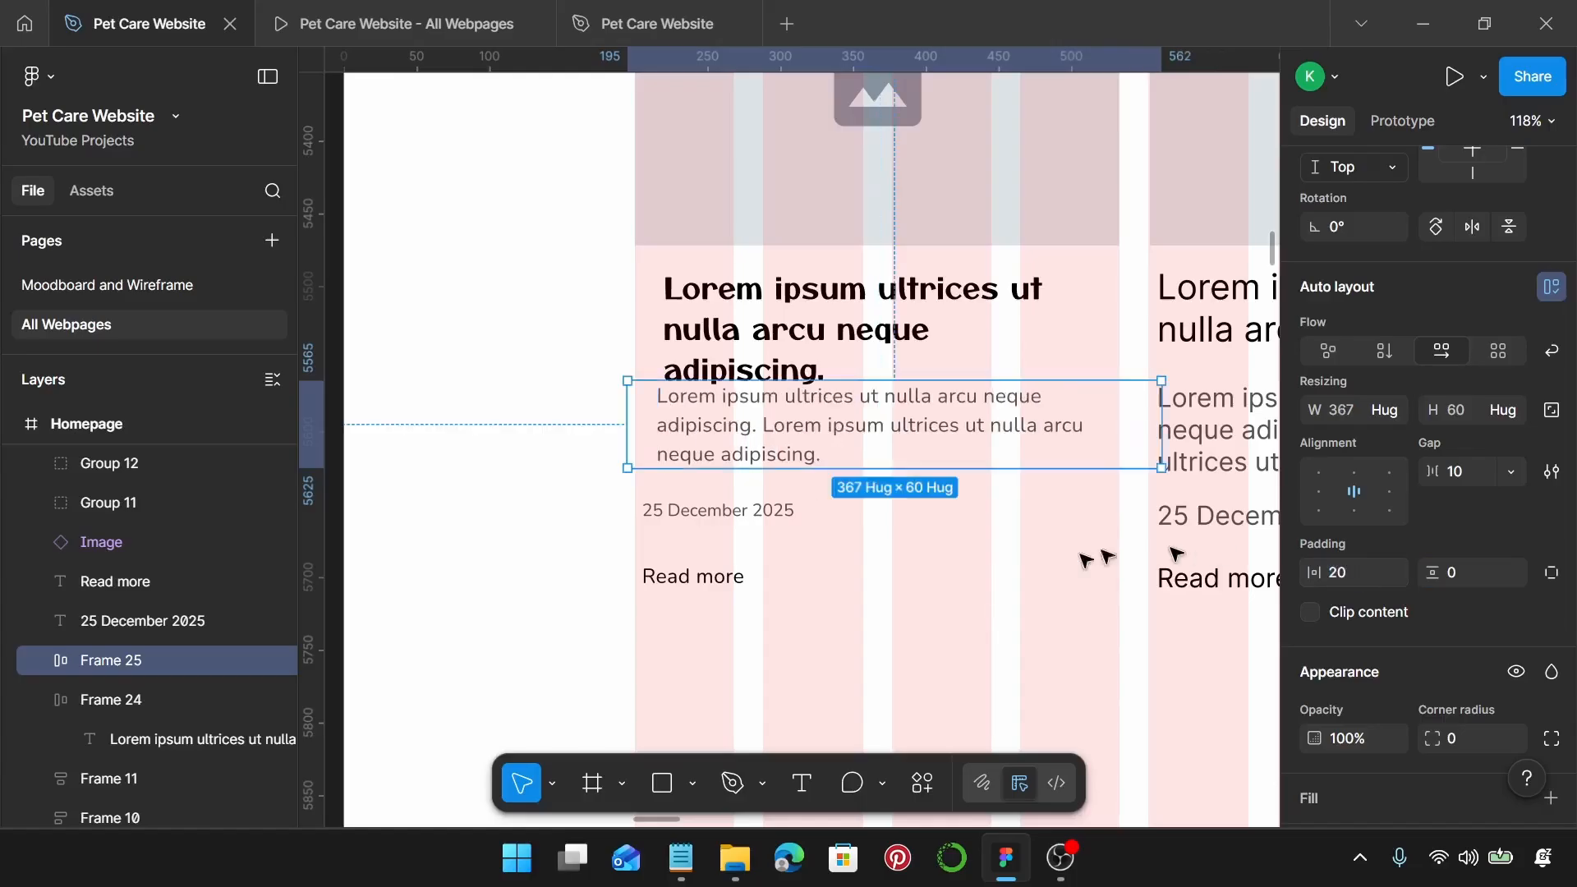
Step: Make the description text fill the width of its auto layout frame
double_click(702, 411)
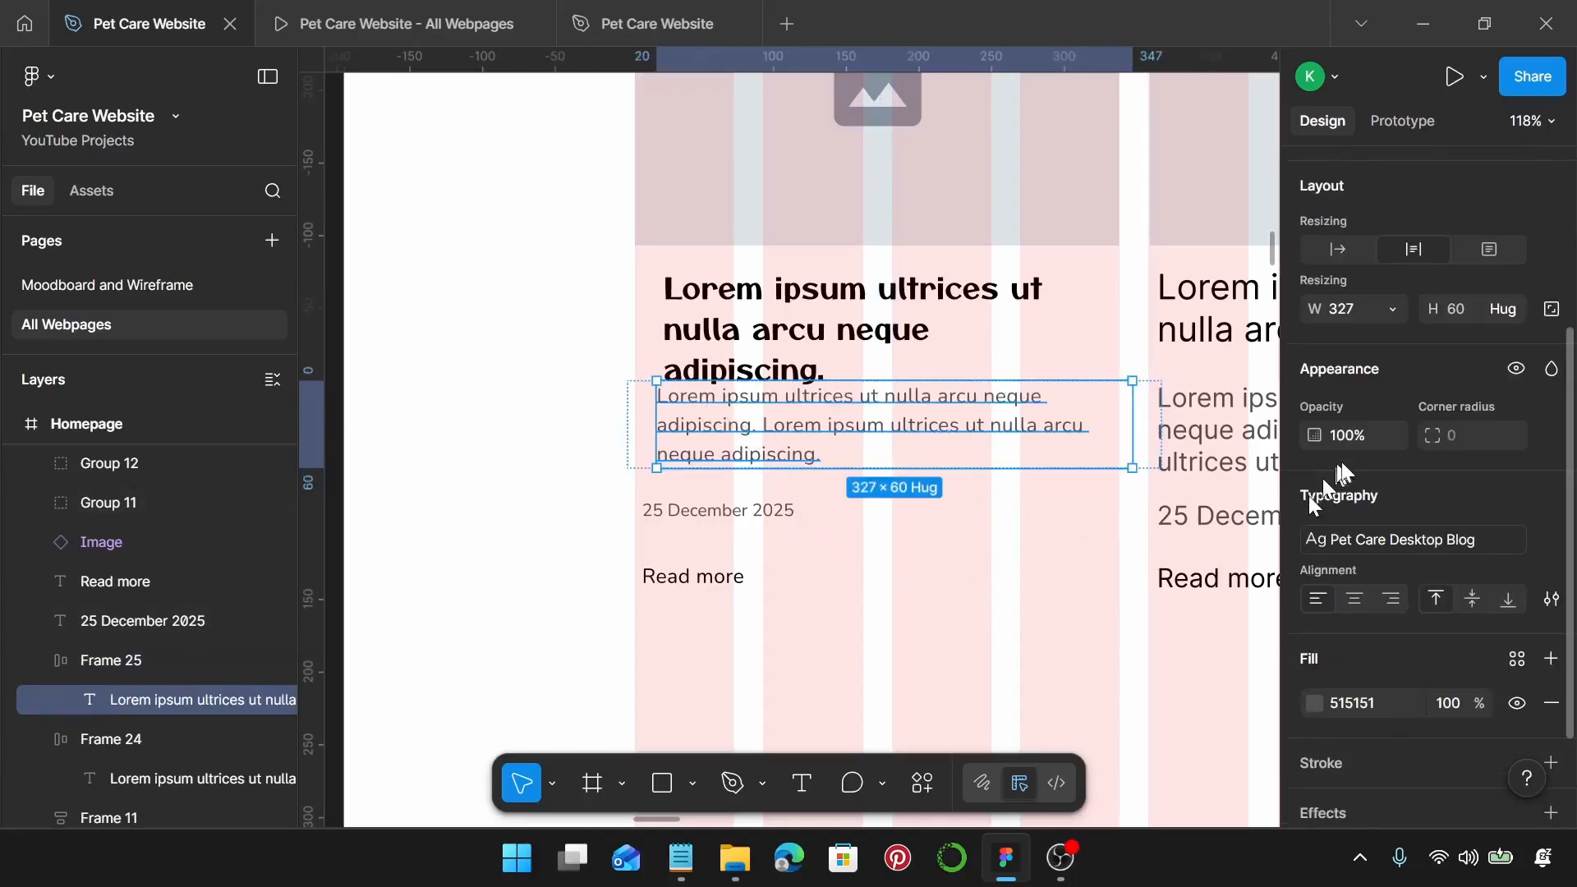
left_click(1387, 309)
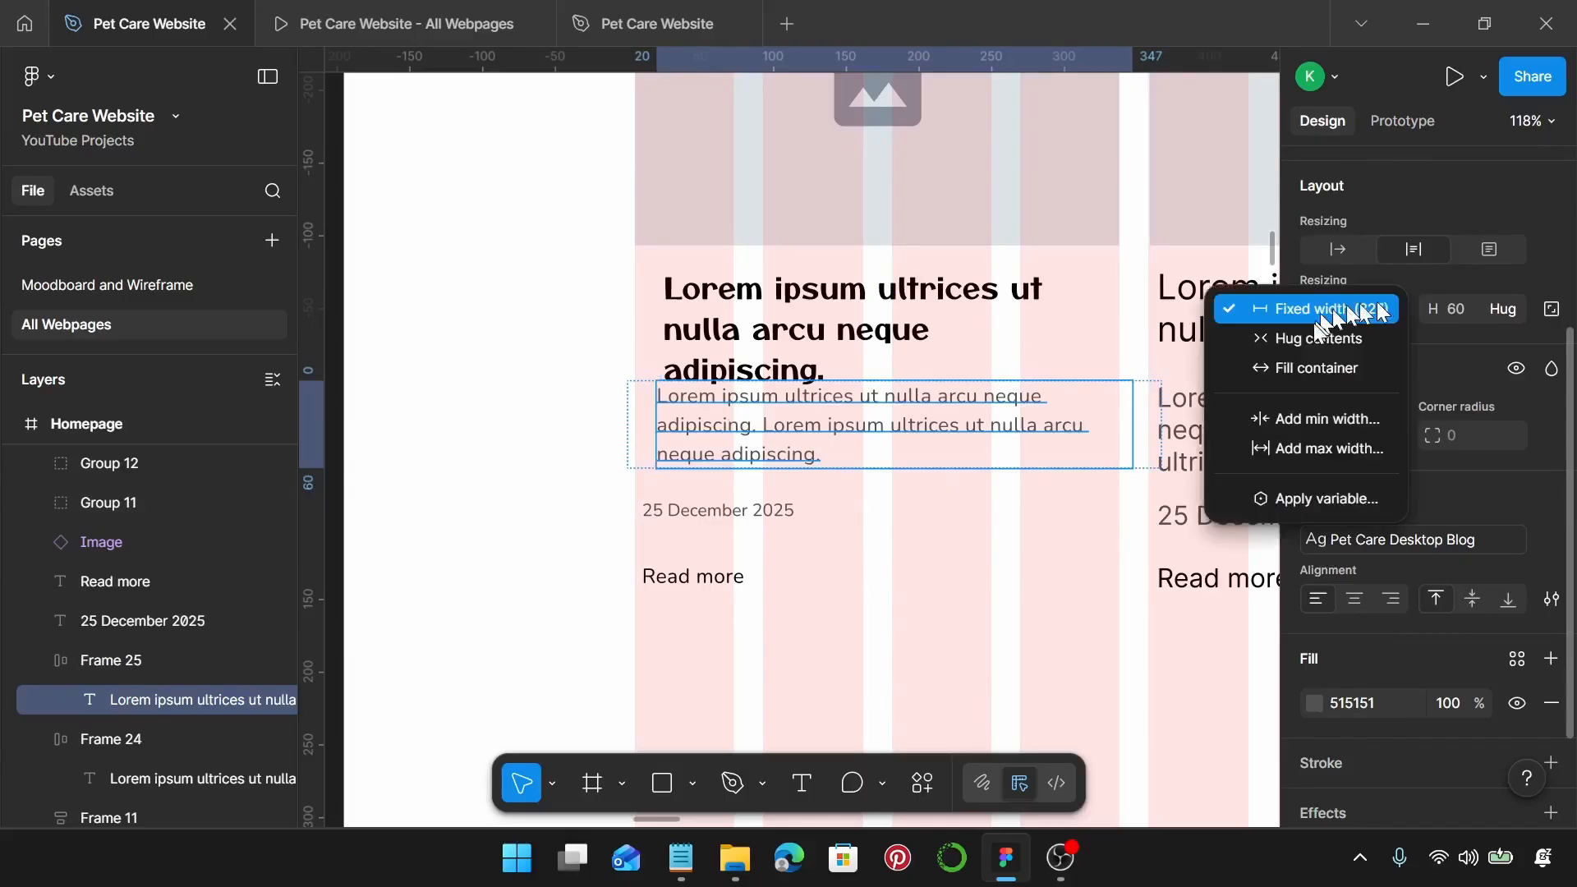
left_click(1307, 363)
left_click(938, 573)
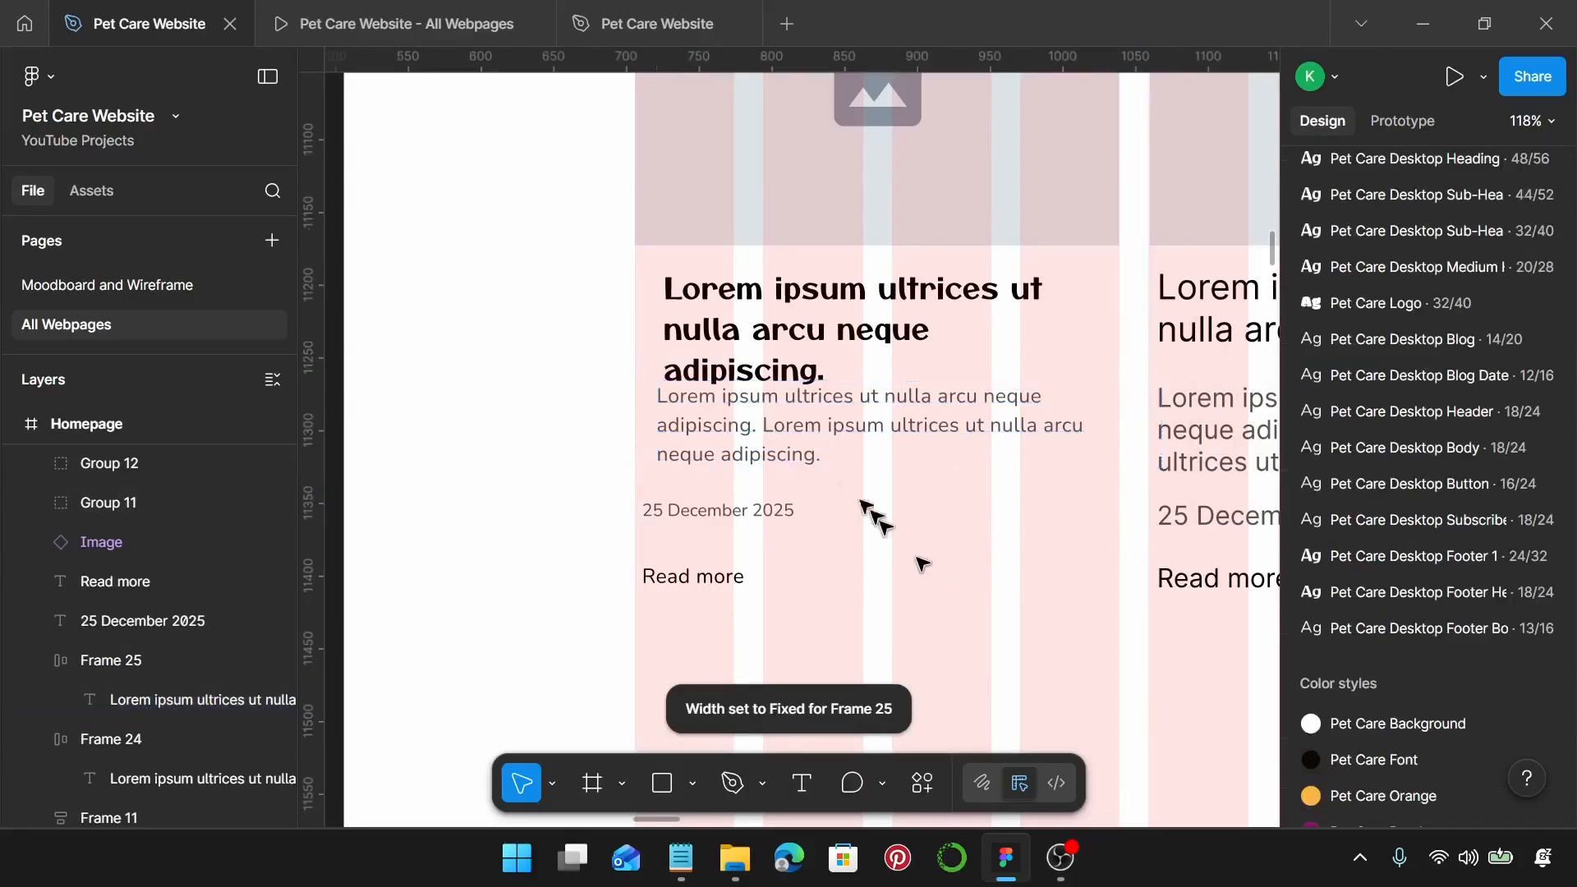
Step: Align the first card's description frame with the card image's left edge and resize its width to 333
left_click(768, 440)
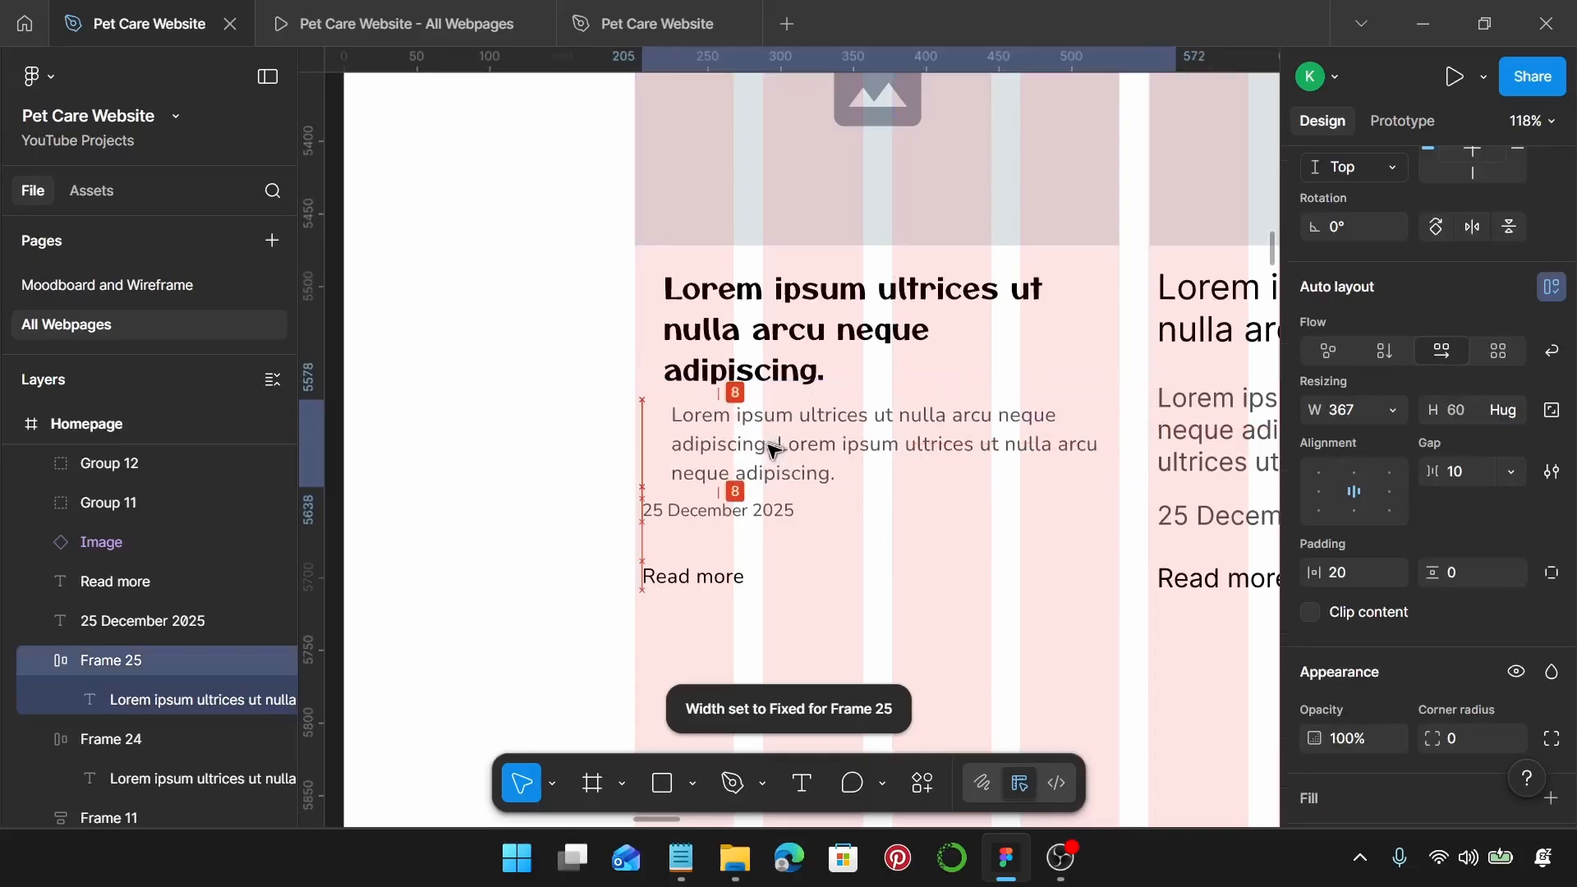
left_click(767, 448)
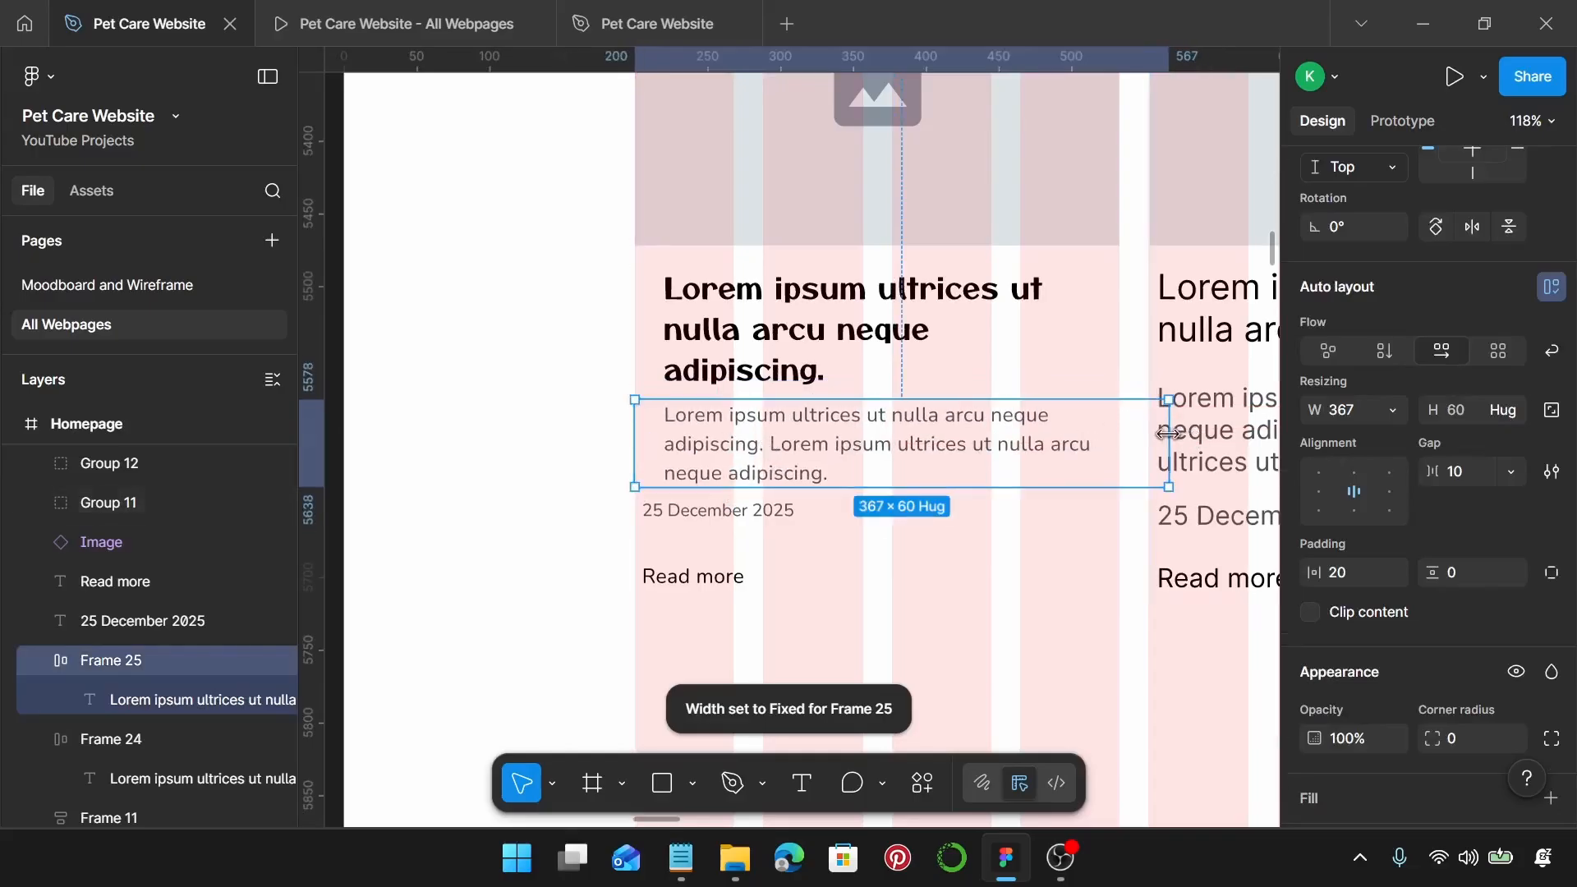
left_click_drag(1168, 433, 1118, 435)
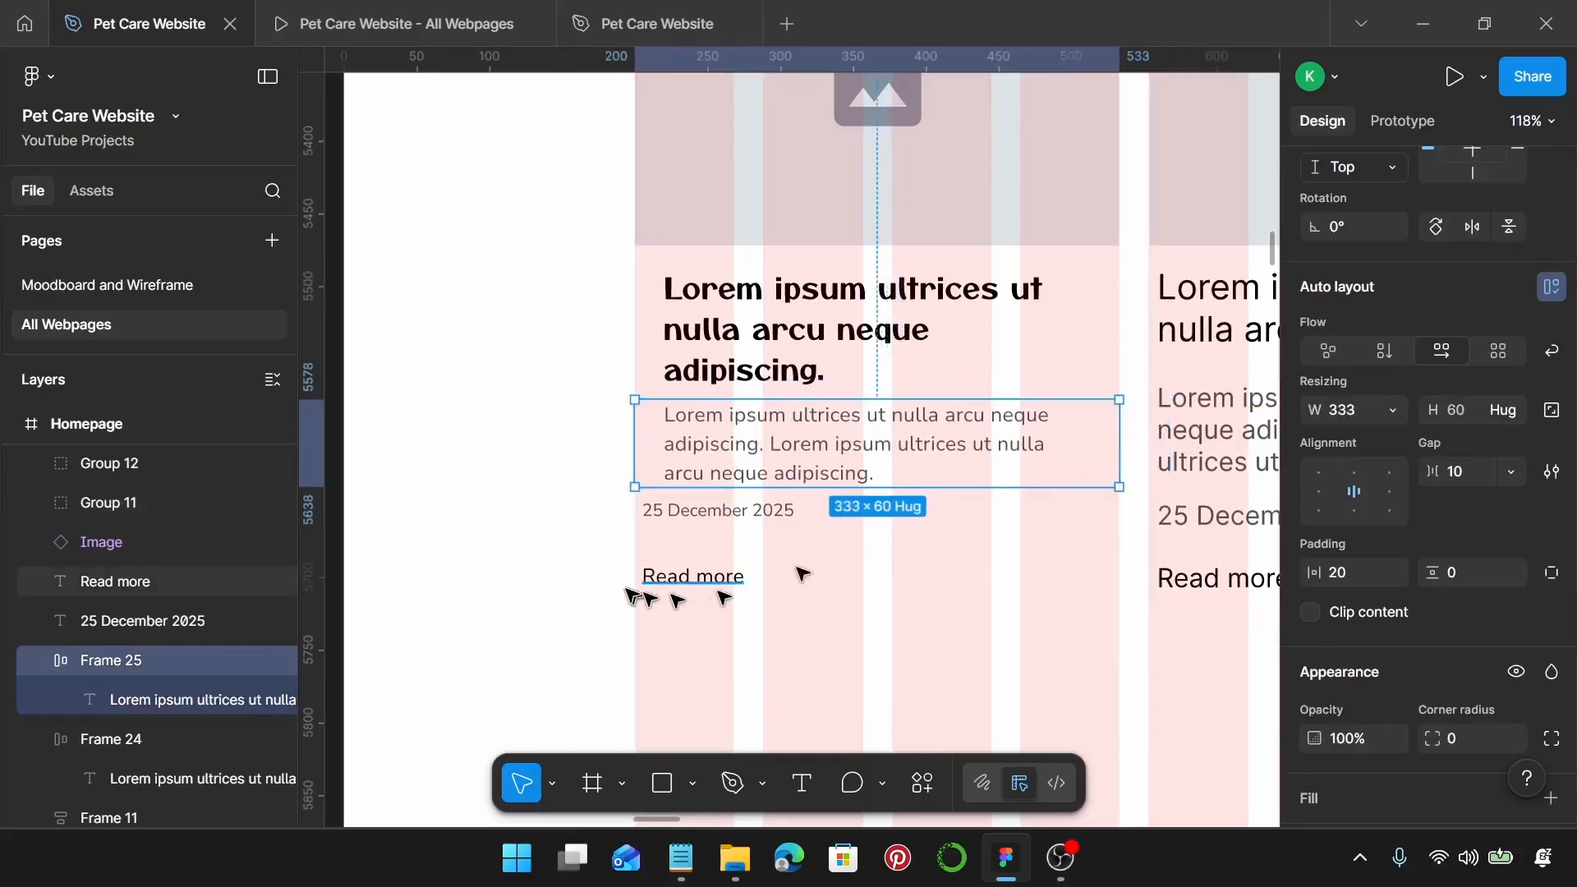
Step: Move the first card's date and "Read more" texts together further down, away from the description
scroll(637, 569, "up", 5)
left_click(775, 484)
left_click(759, 579, "shift")
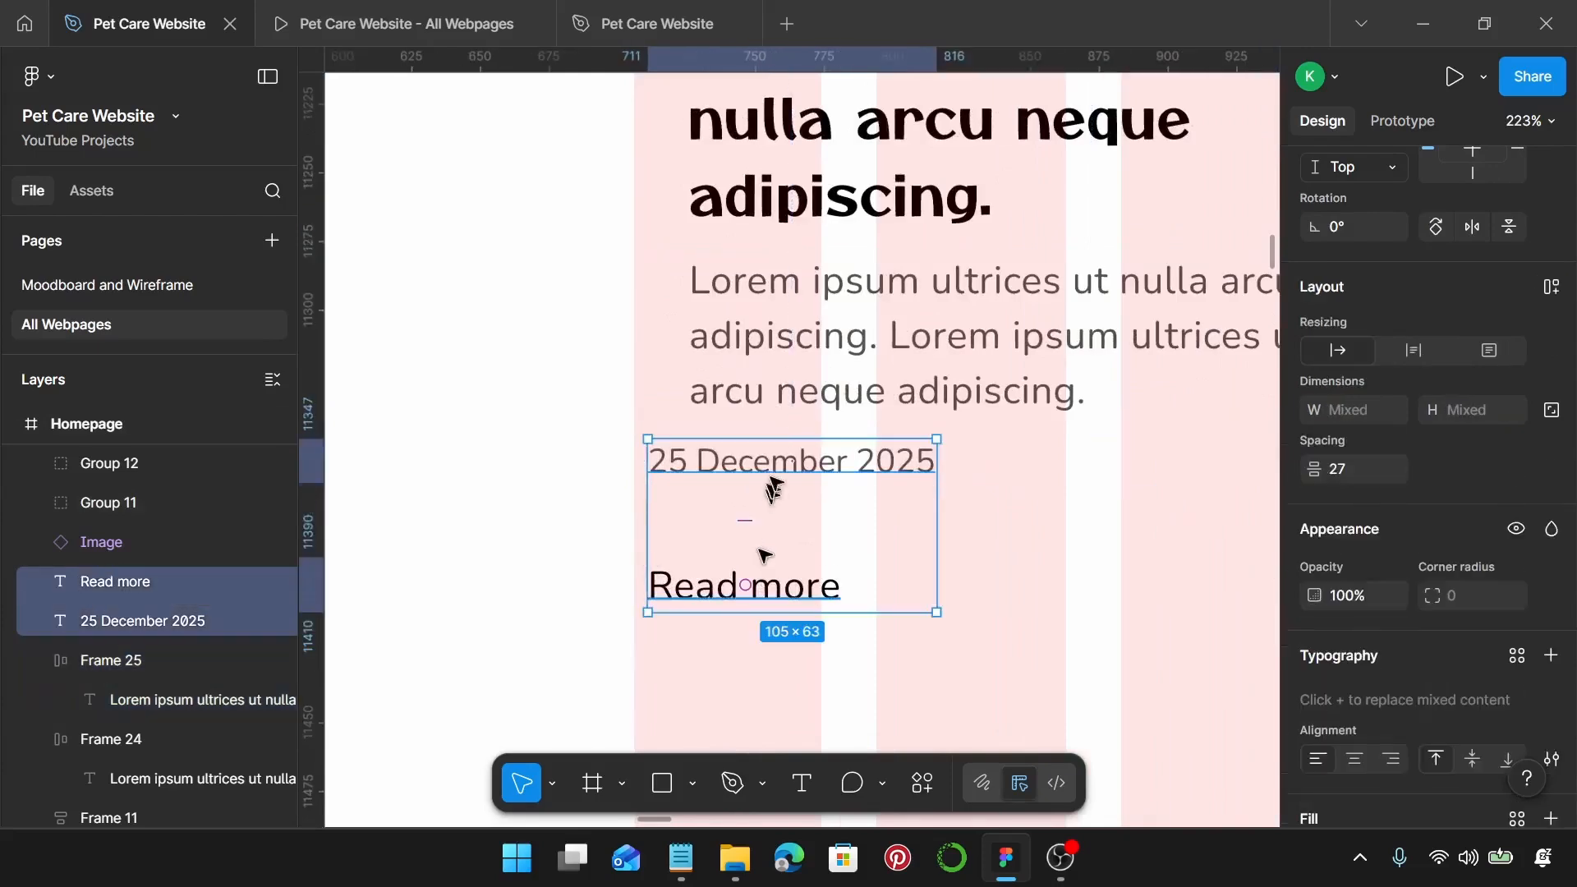
left_click_drag(782, 457, 780, 510)
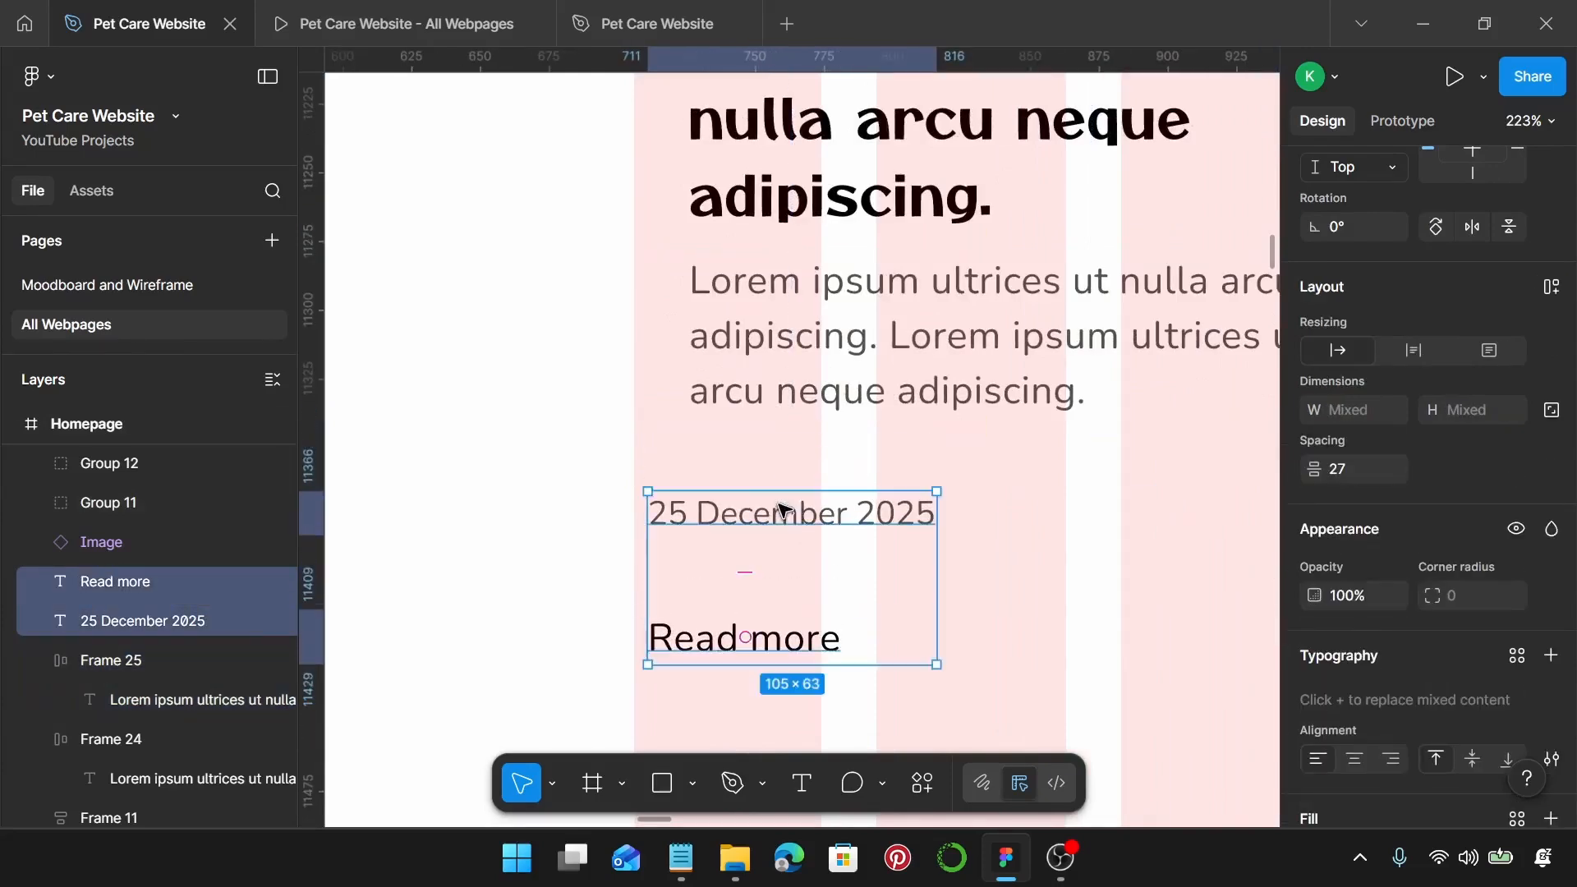
scroll(780, 509, "down", 5)
Step: Wrap the first card's date text in an auto layout frame with 0 vertical padding
left_click(786, 519)
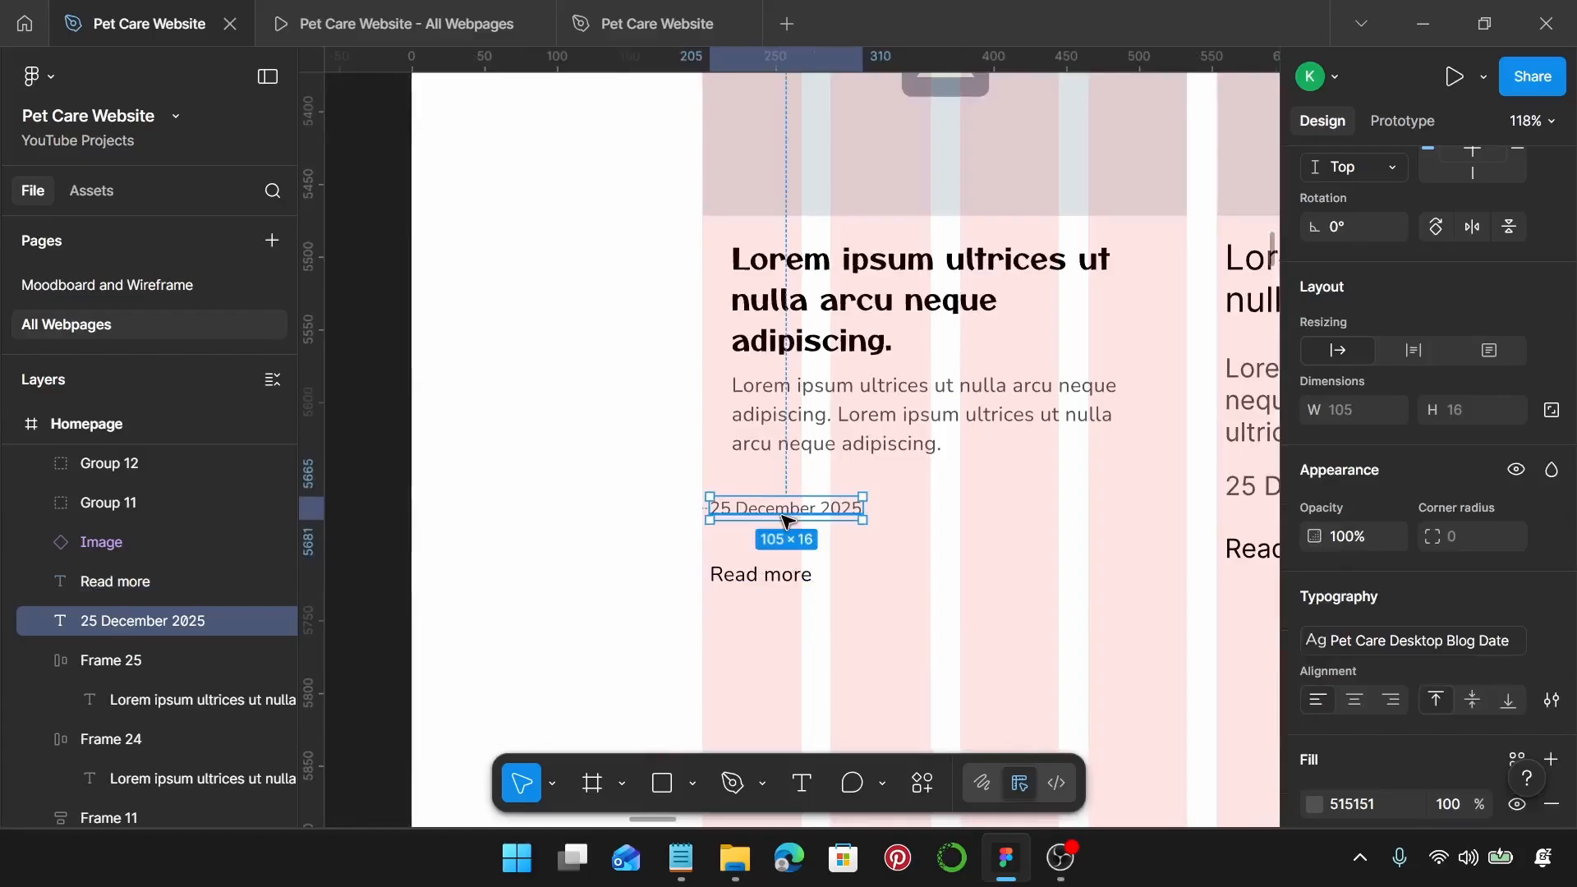
key("shift+a")
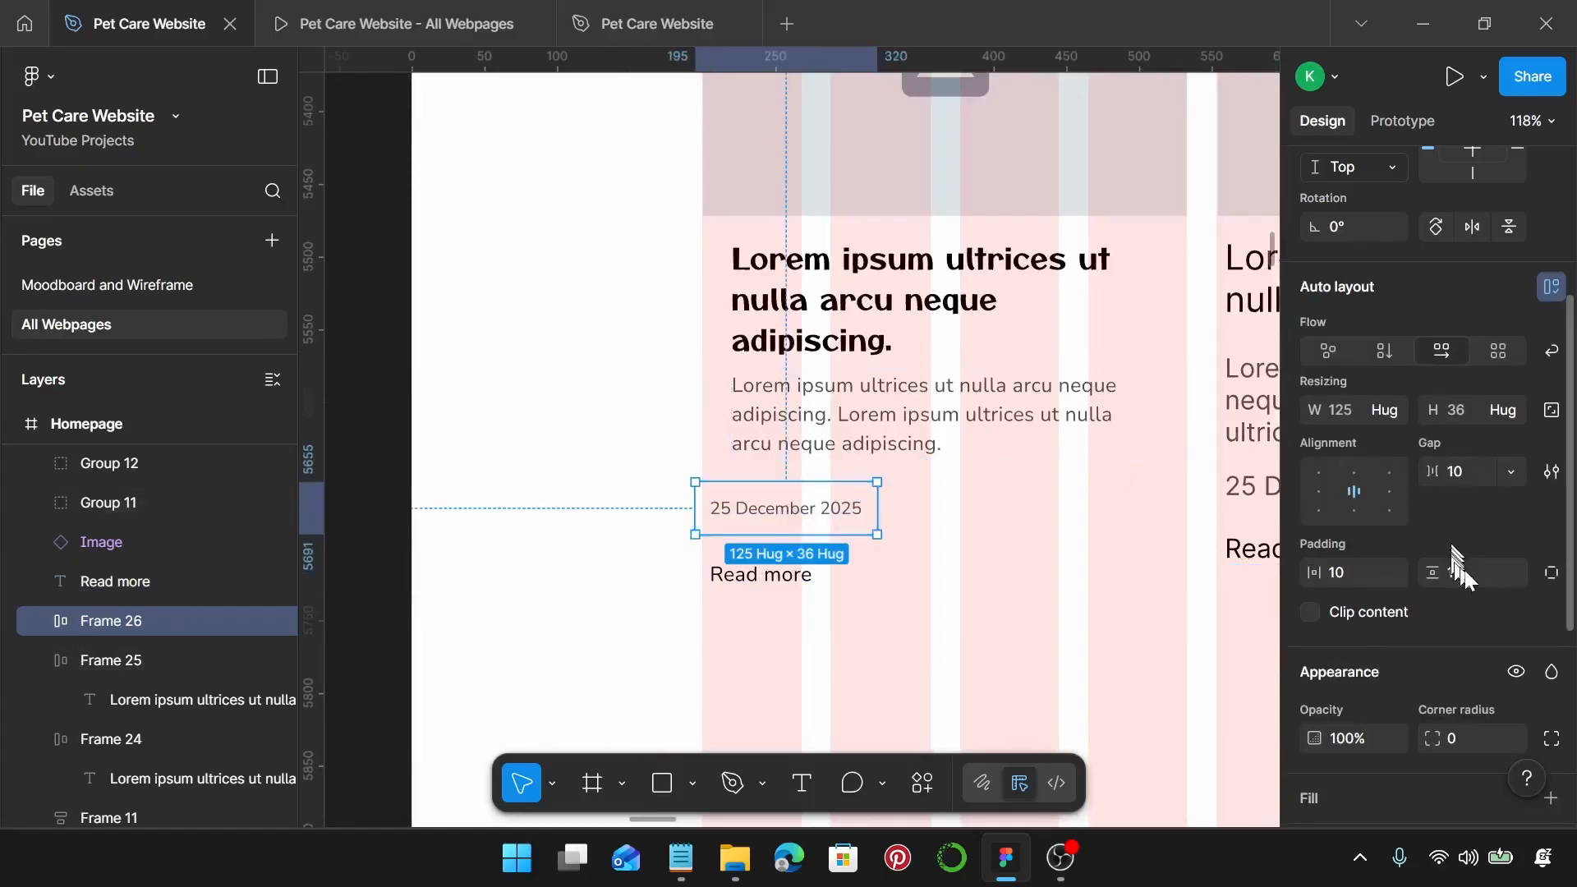
left_click(1475, 582)
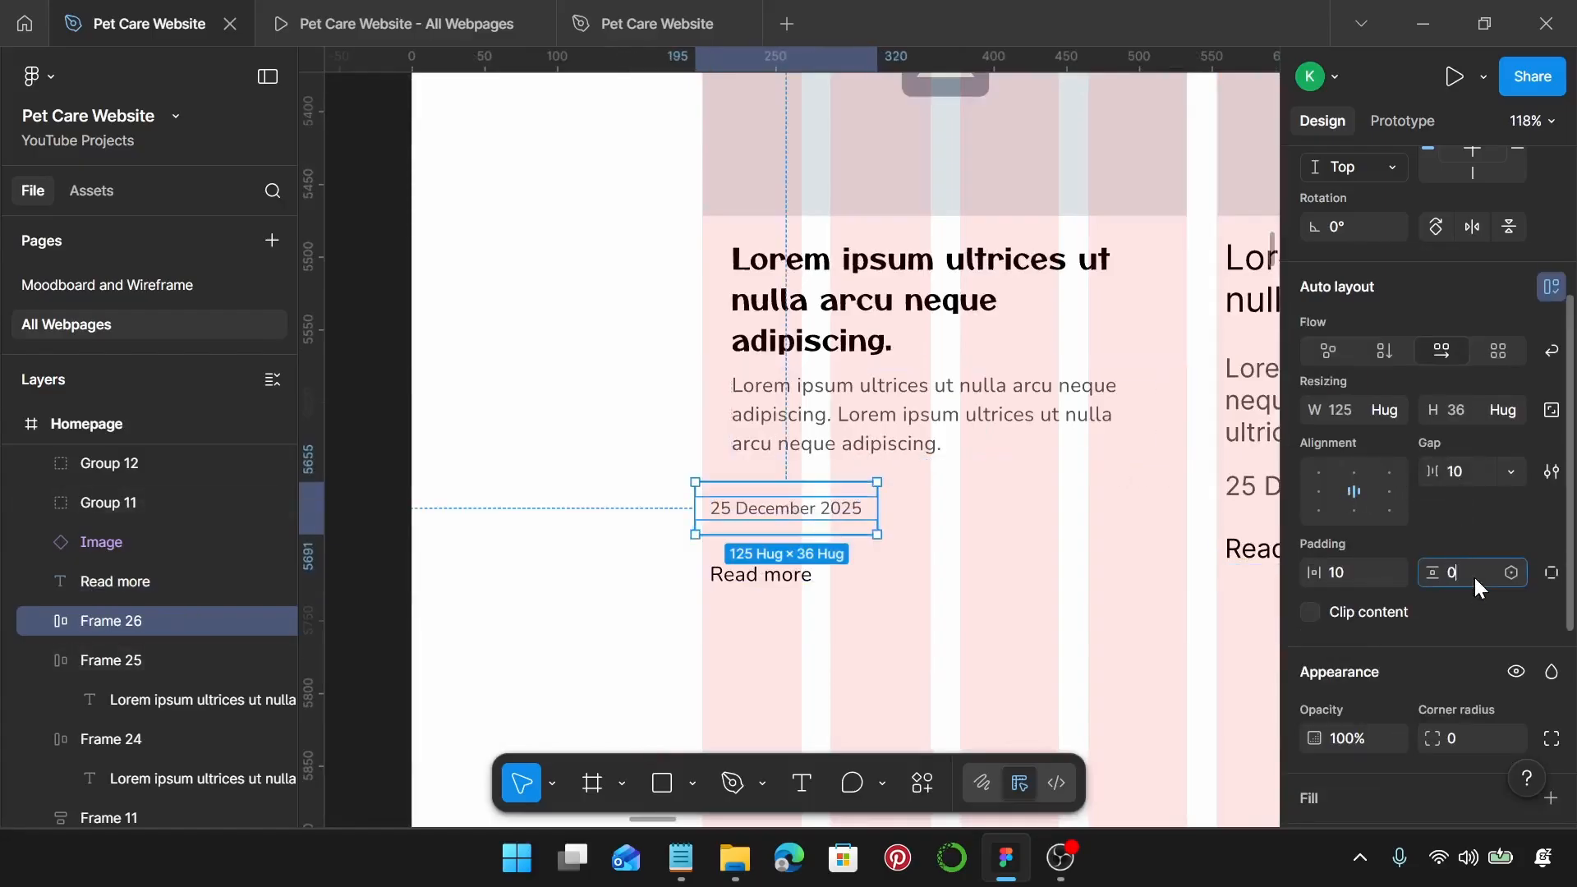
type("0")
key("Return")
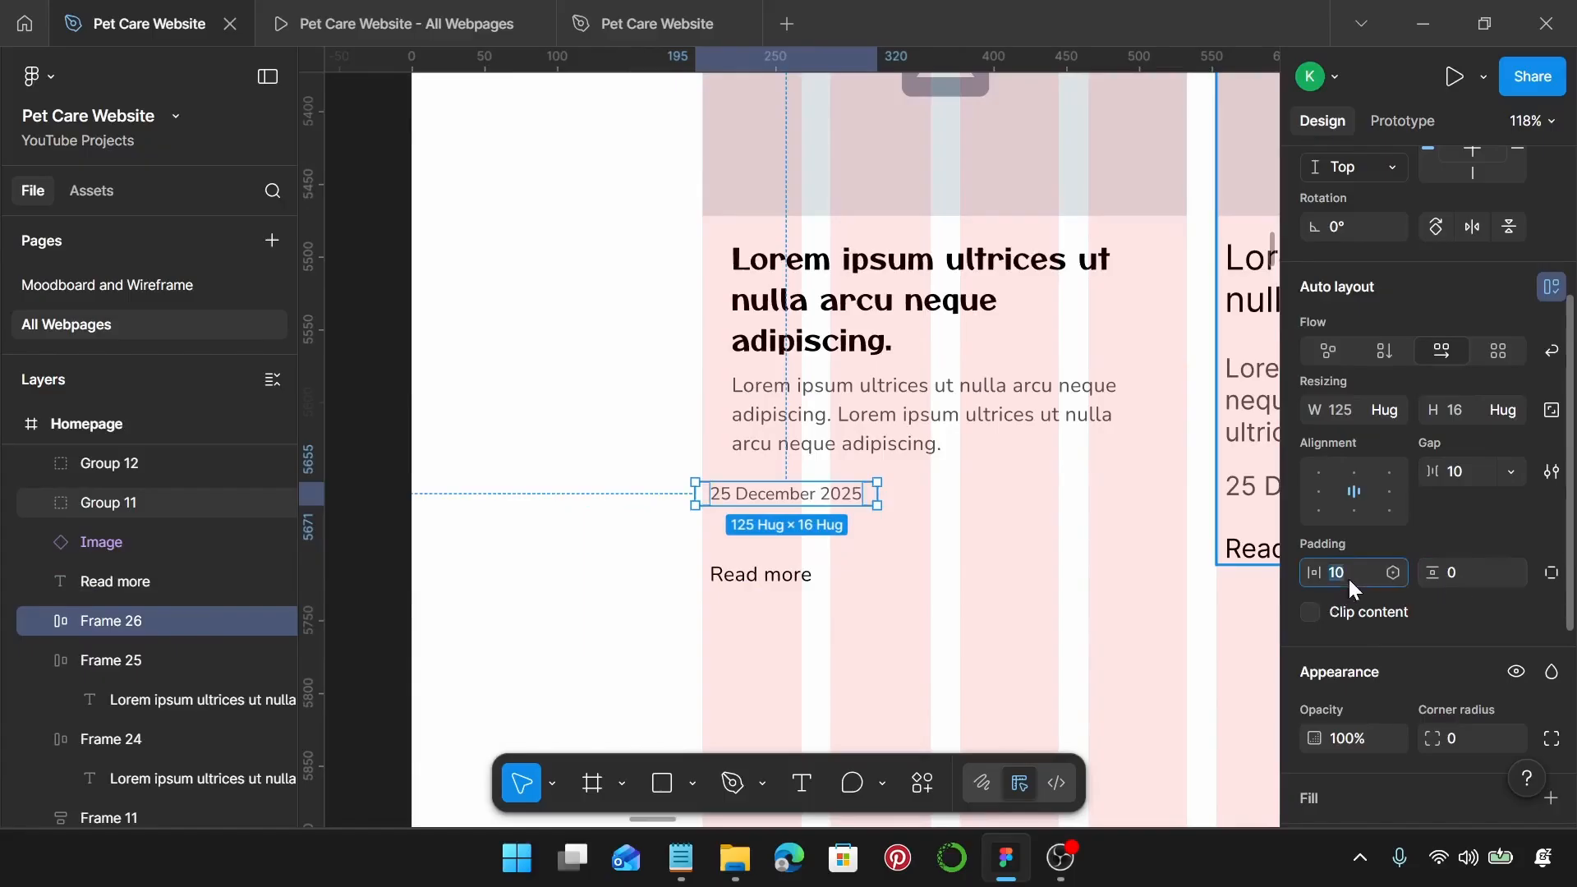
Step: Set the date frame's horizontal padding to 20, align it with the card's left edge and resize its width to 333
left_click(1347, 577)
type("20")
key("Return")
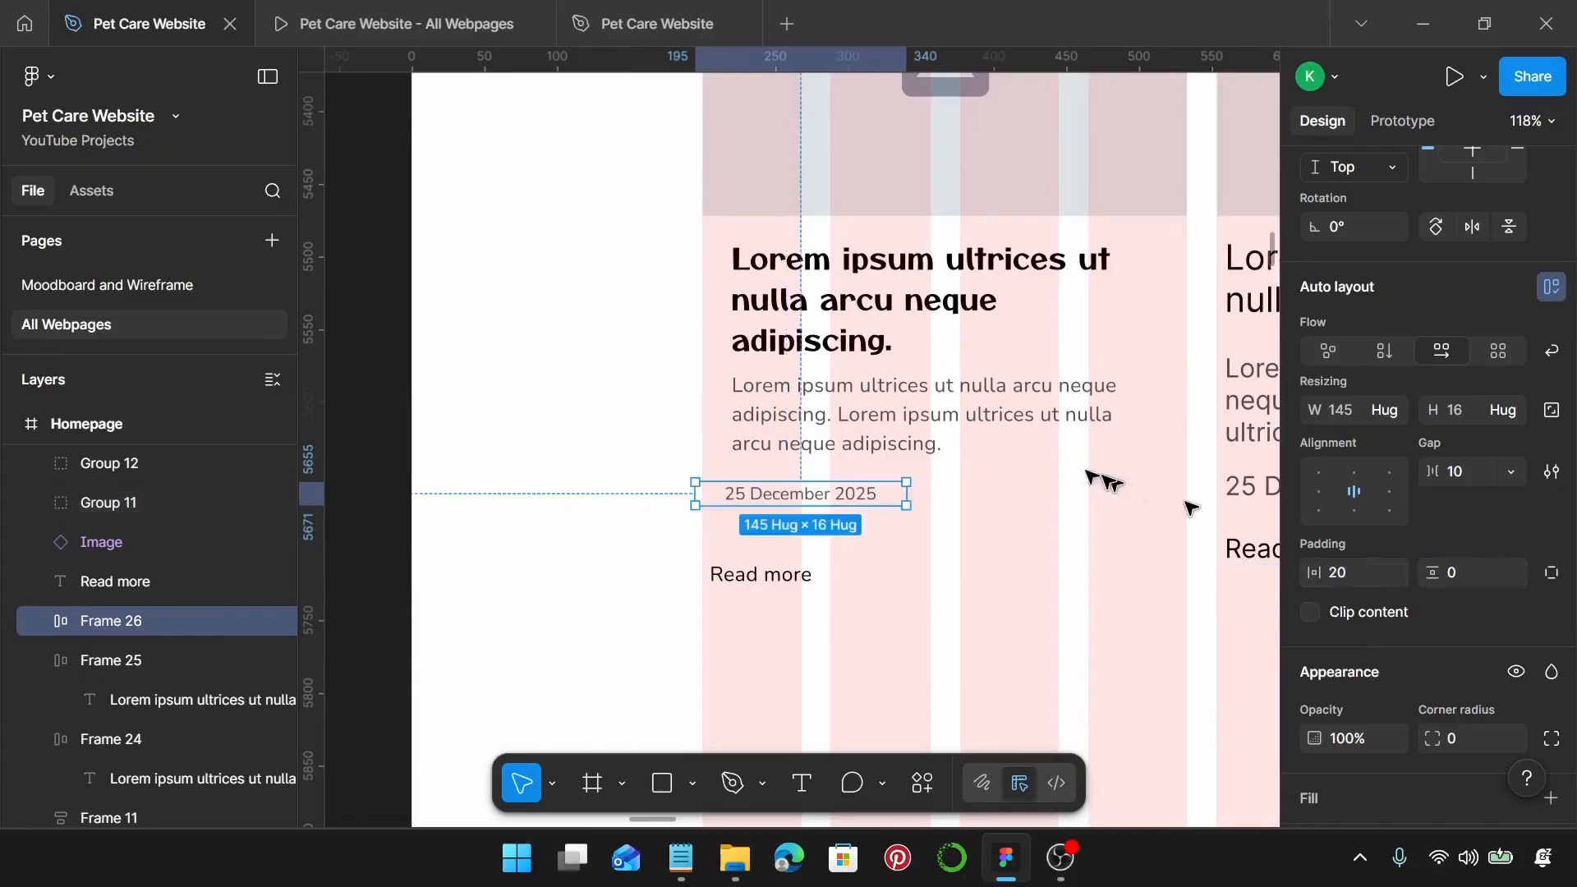
left_click_drag(789, 496, 788, 500)
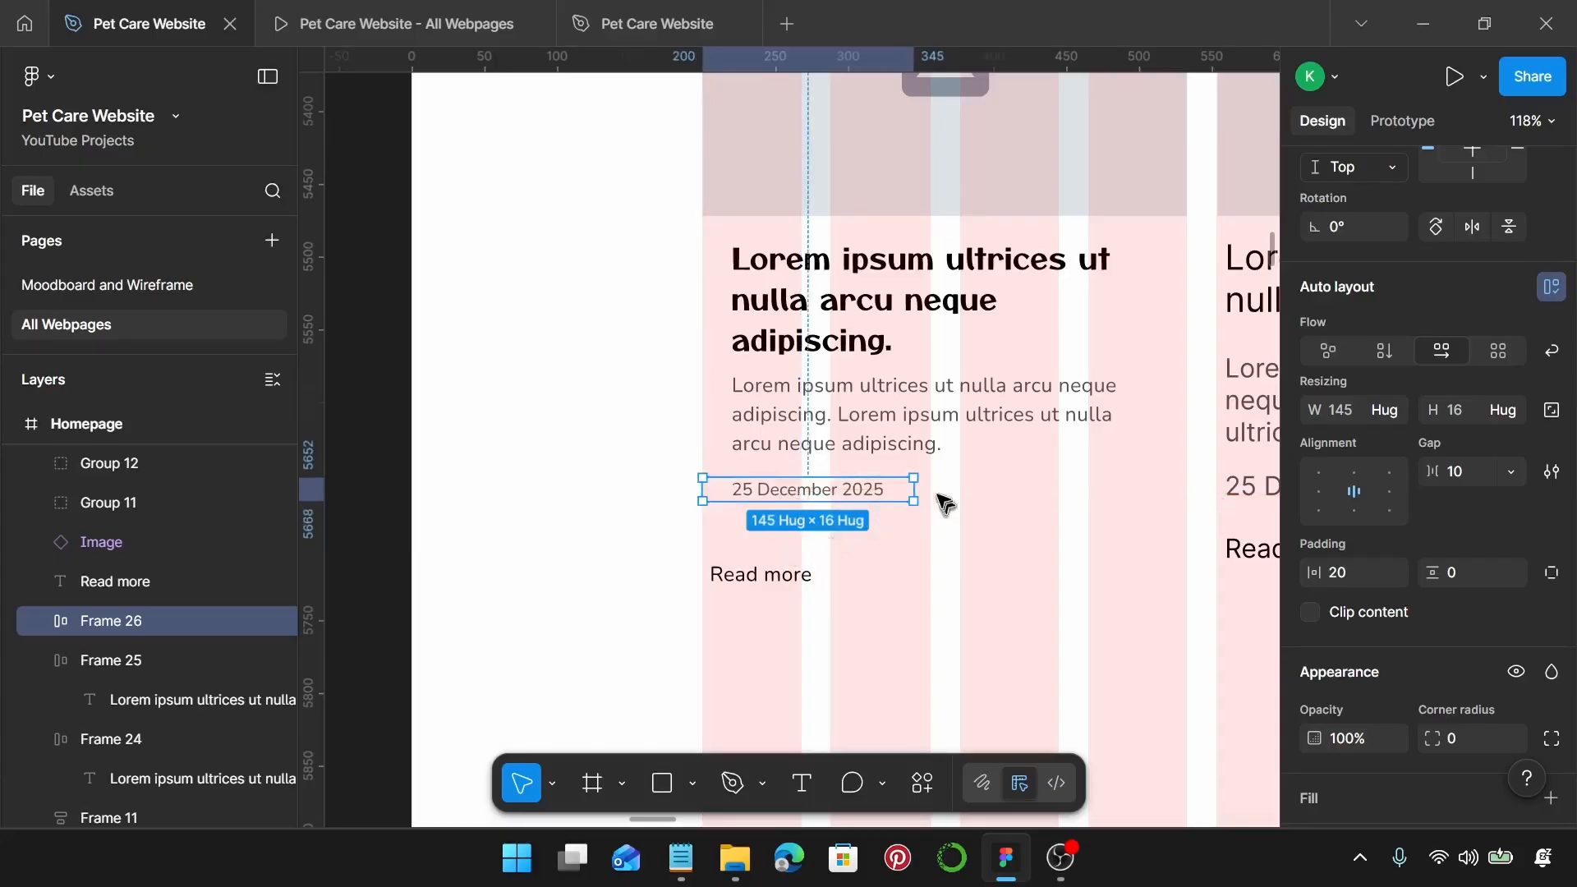
left_click_drag(918, 495, 1186, 496)
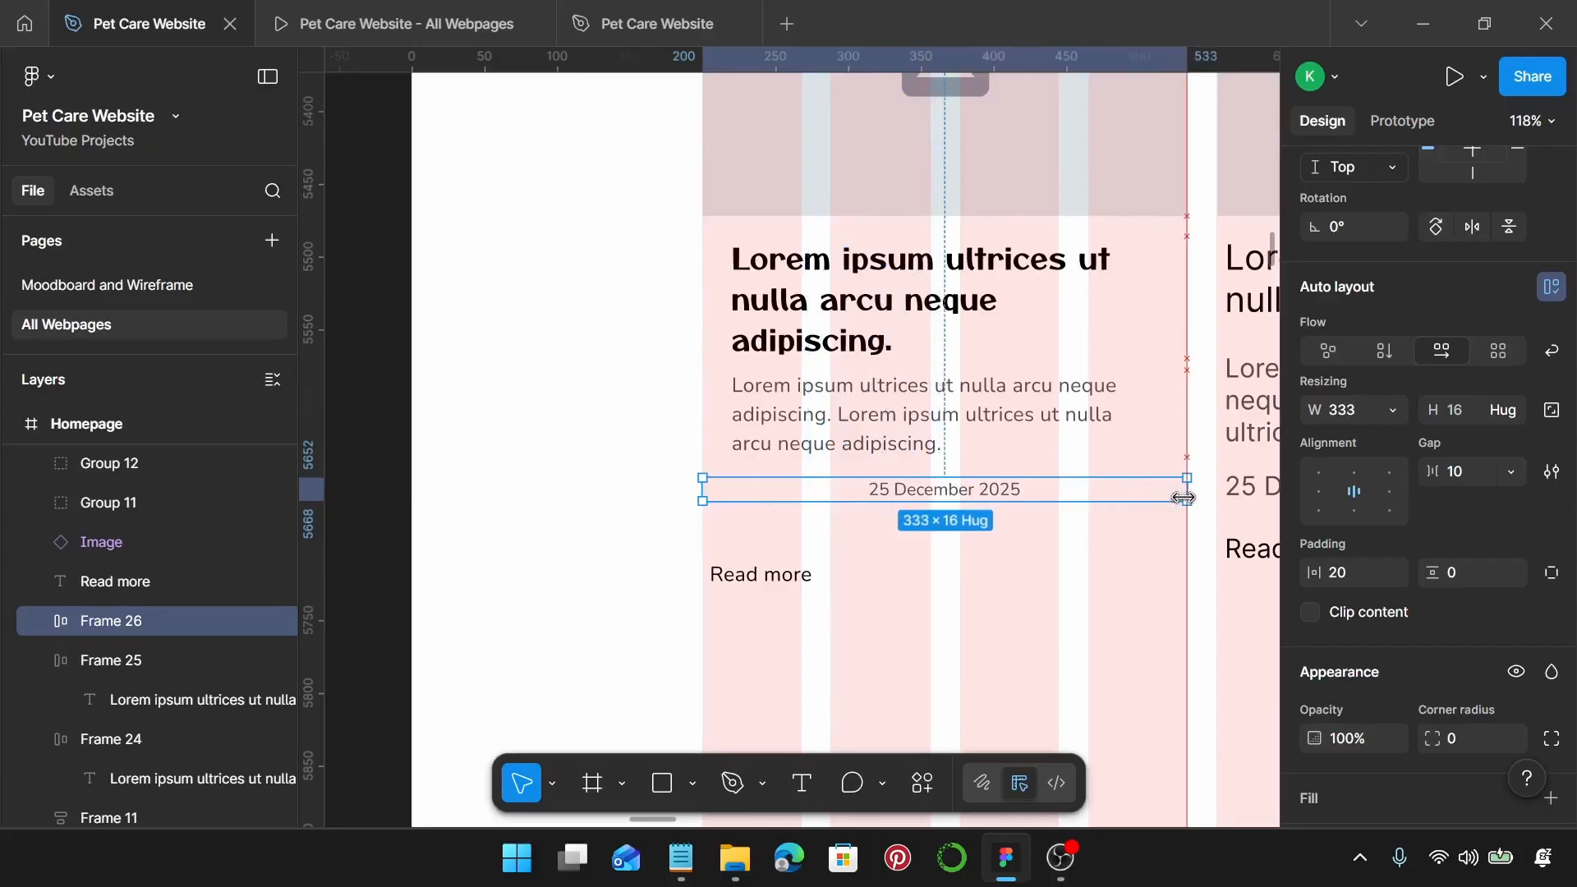
Step: Set the content alignment of the first card's title, description and date frames to left-centered
left_click(823, 275)
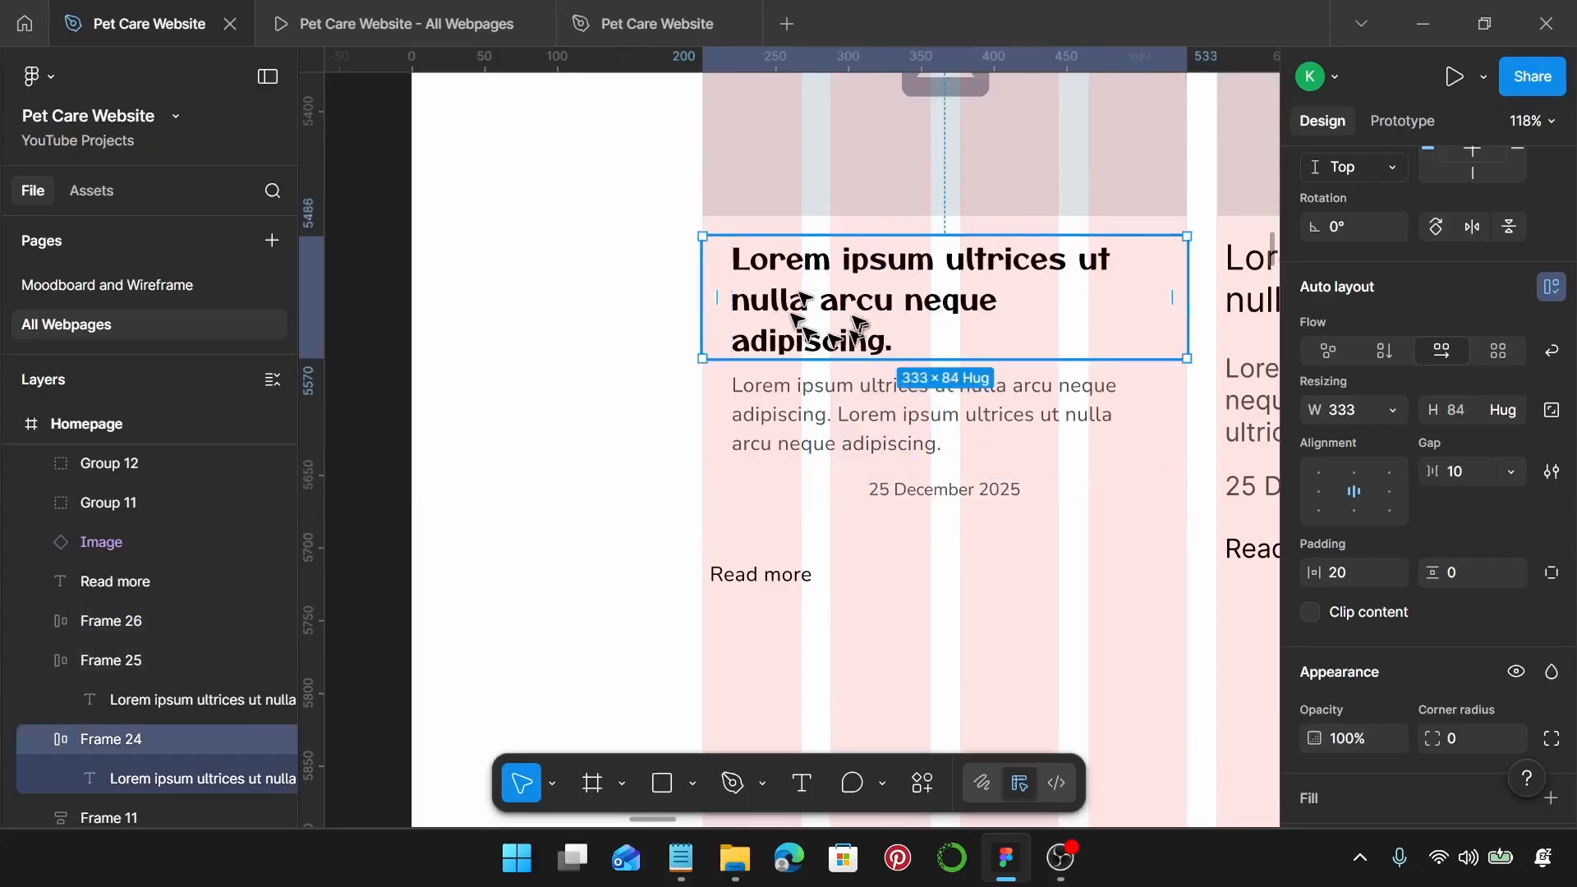
left_click(1320, 491)
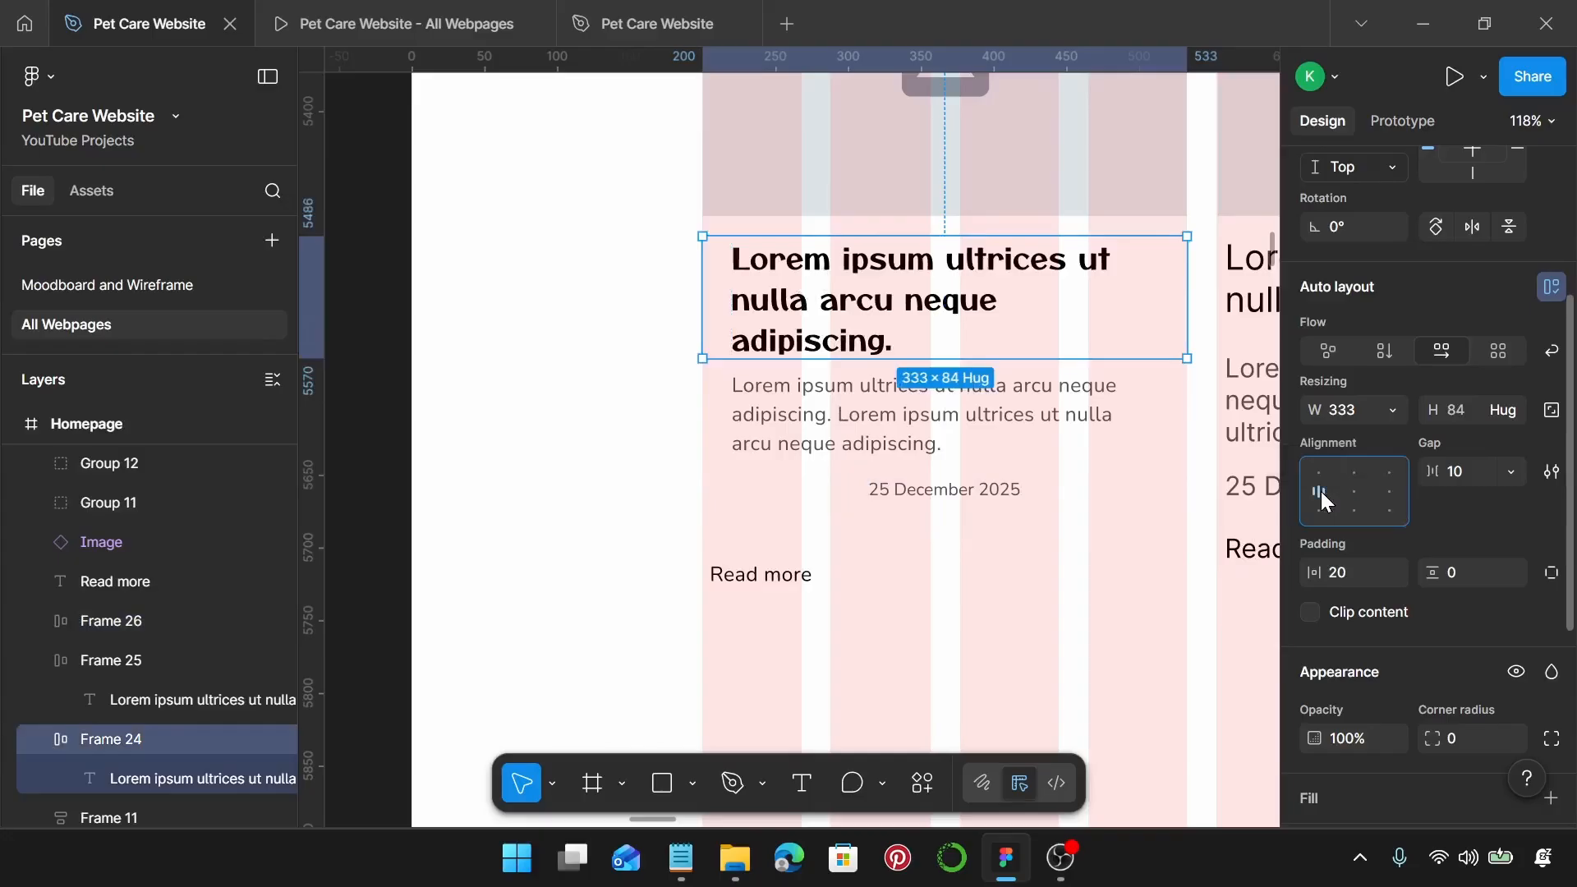
left_click(919, 415)
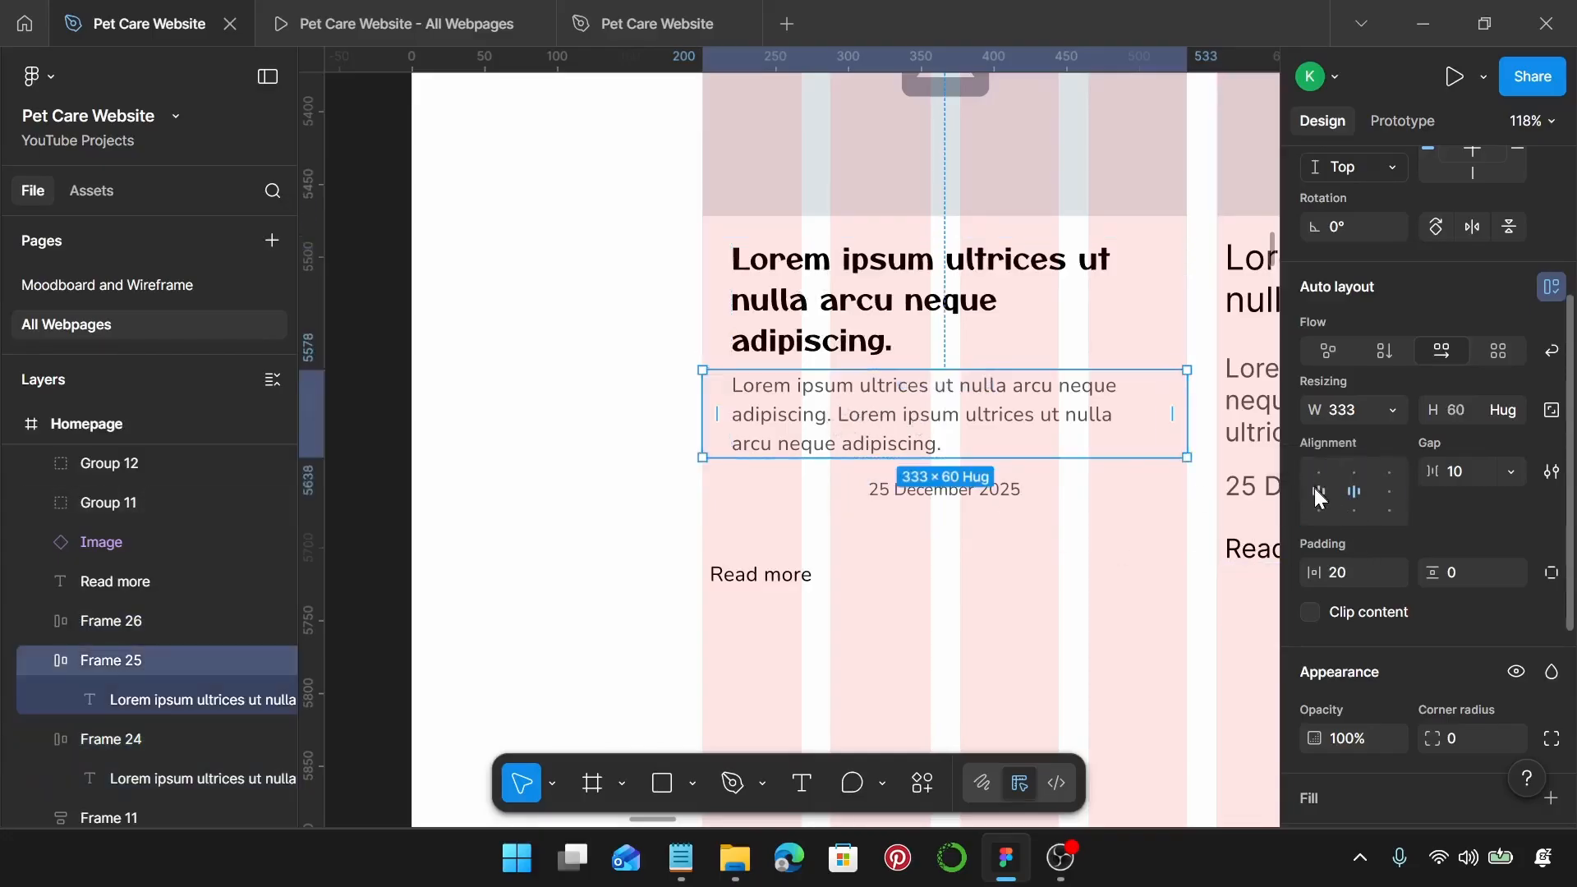
left_click(1316, 491)
left_click(895, 496)
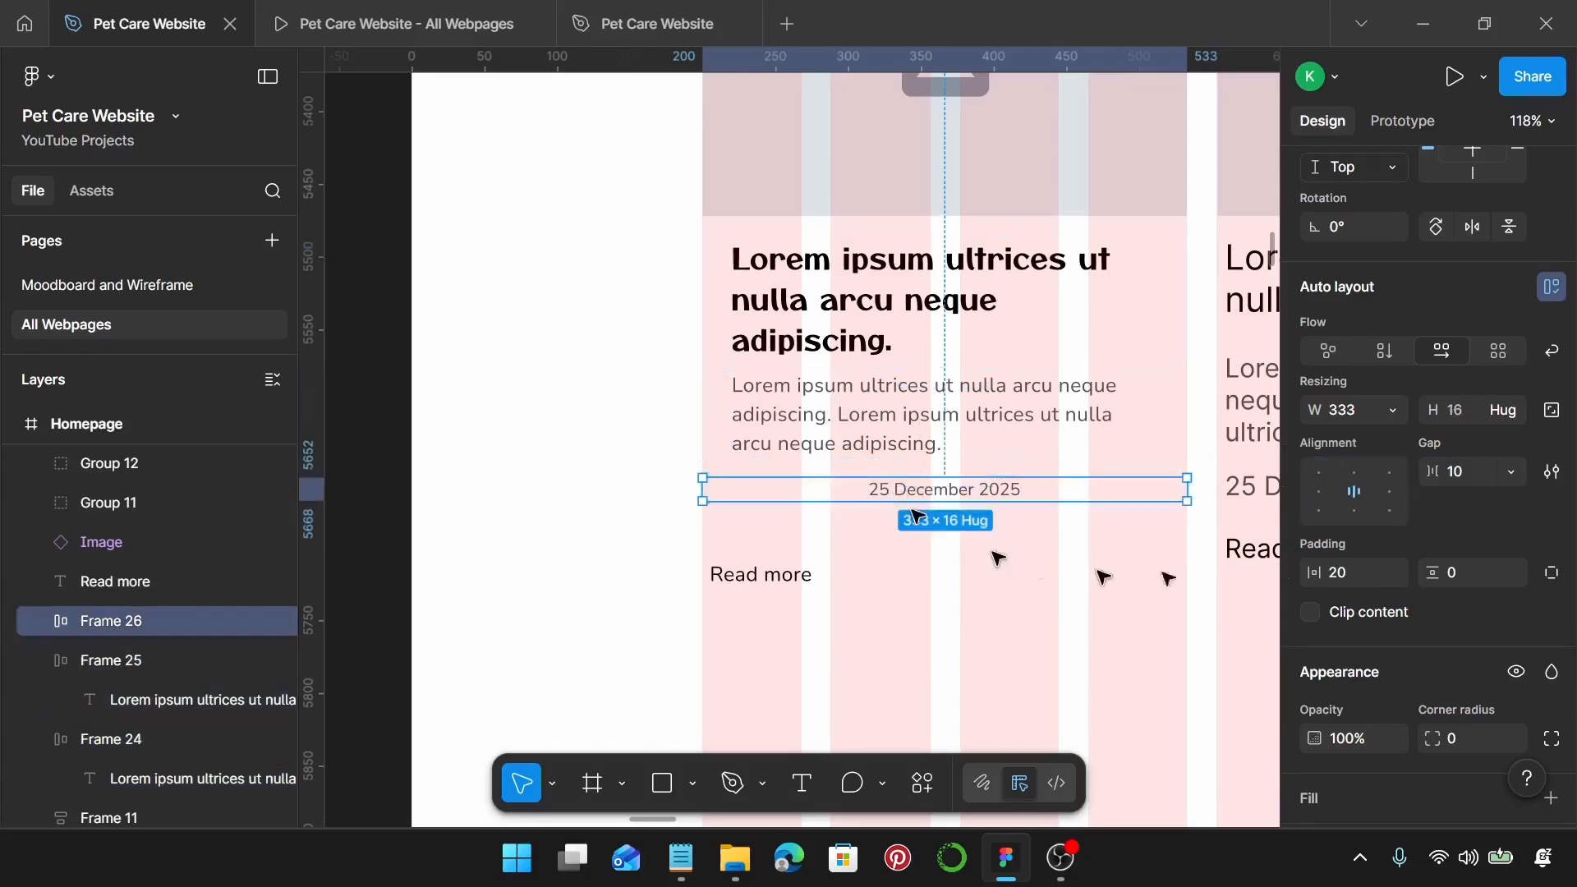
left_click(1322, 483)
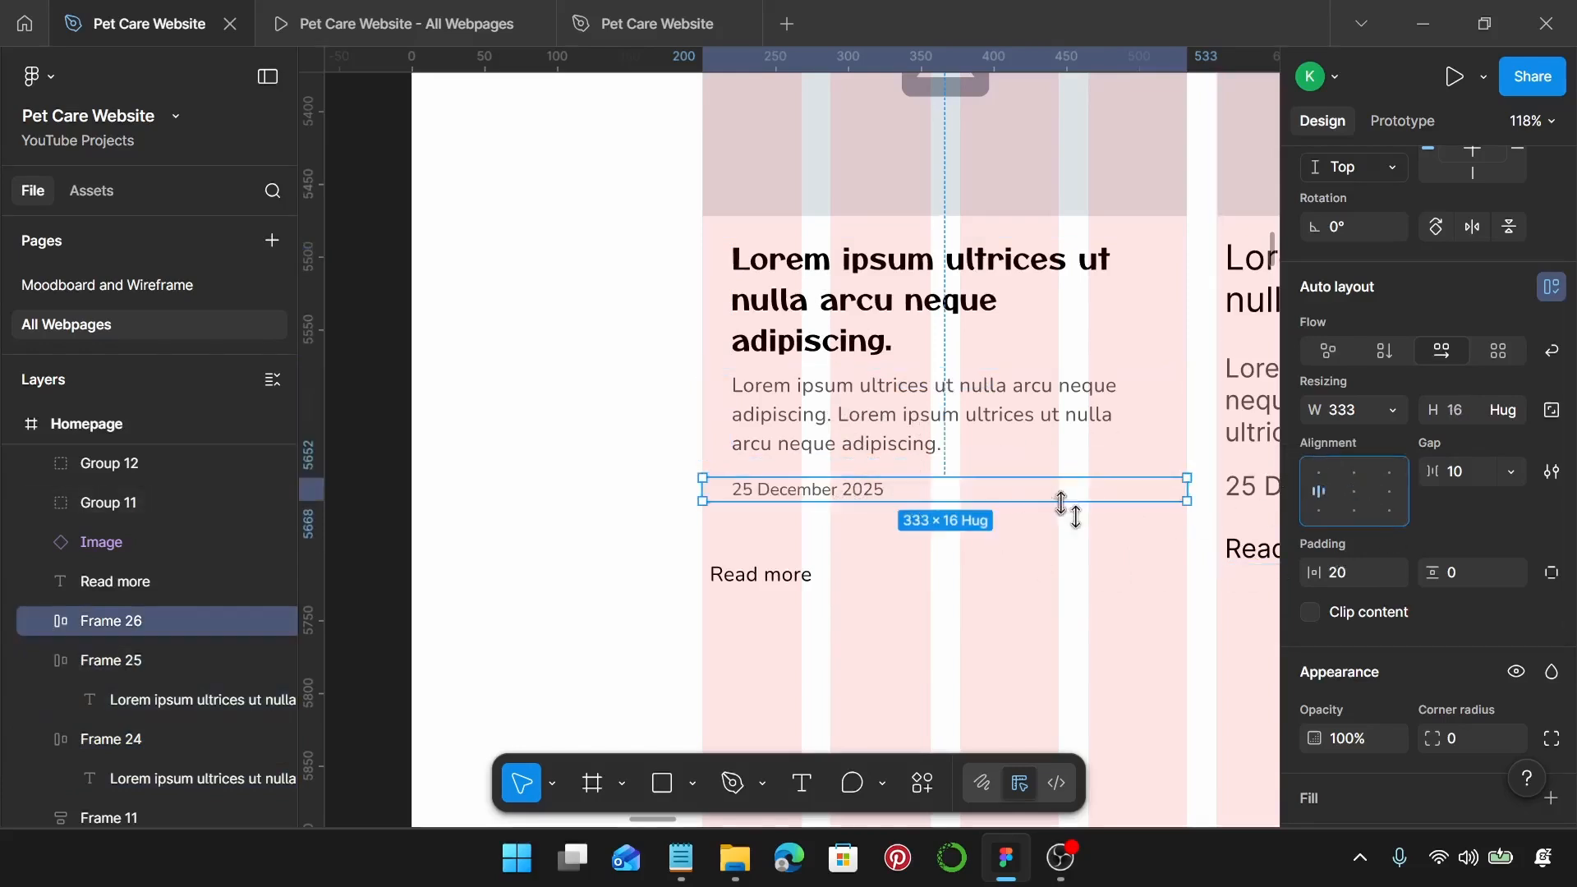
Step: Move "Read more" closer under the date and wrap it in an auto layout frame with left-centered alignment
scroll(821, 534, "down", 2)
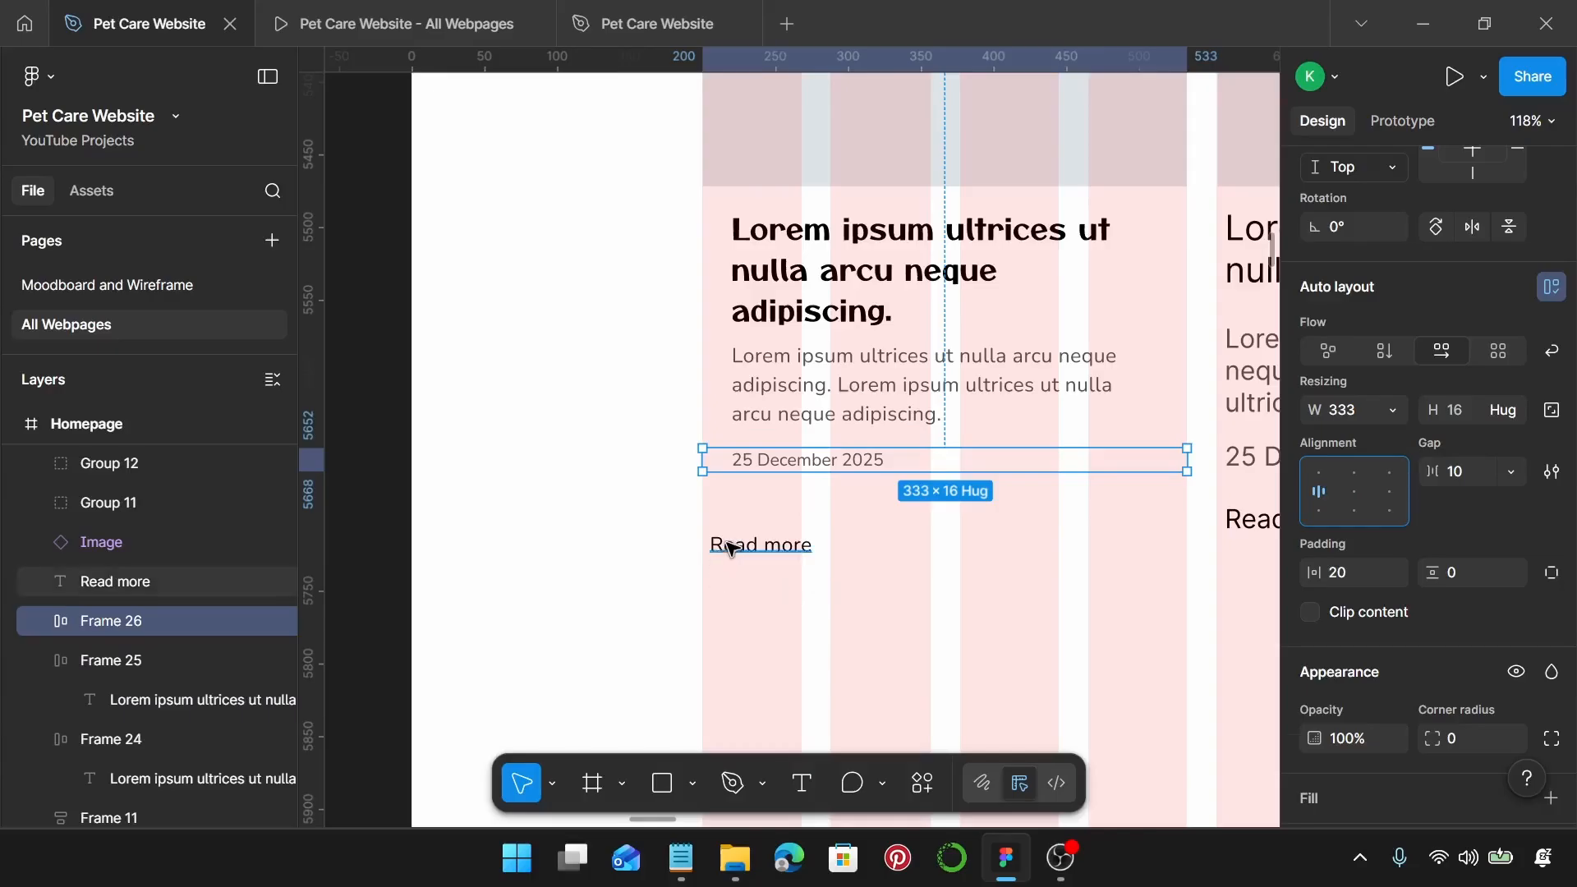
left_click(779, 549)
left_click_drag(779, 548, 791, 525)
key("shift+a")
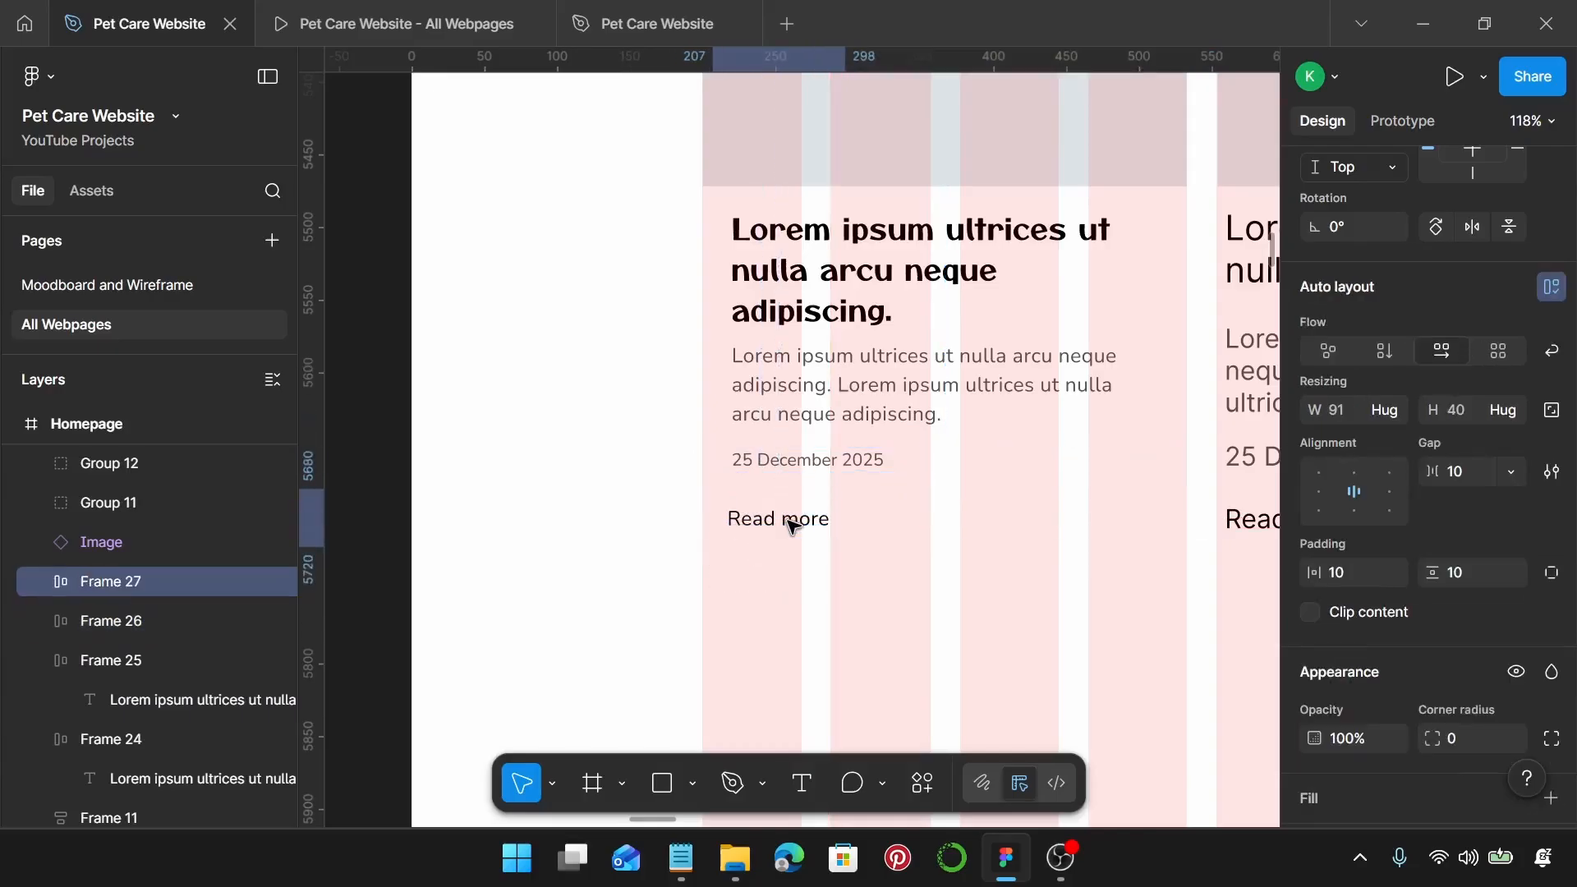
left_click(1323, 495)
Step: Set the "Read more" frame's padding to 20 horizontal and 0 vertical
left_click(1360, 578)
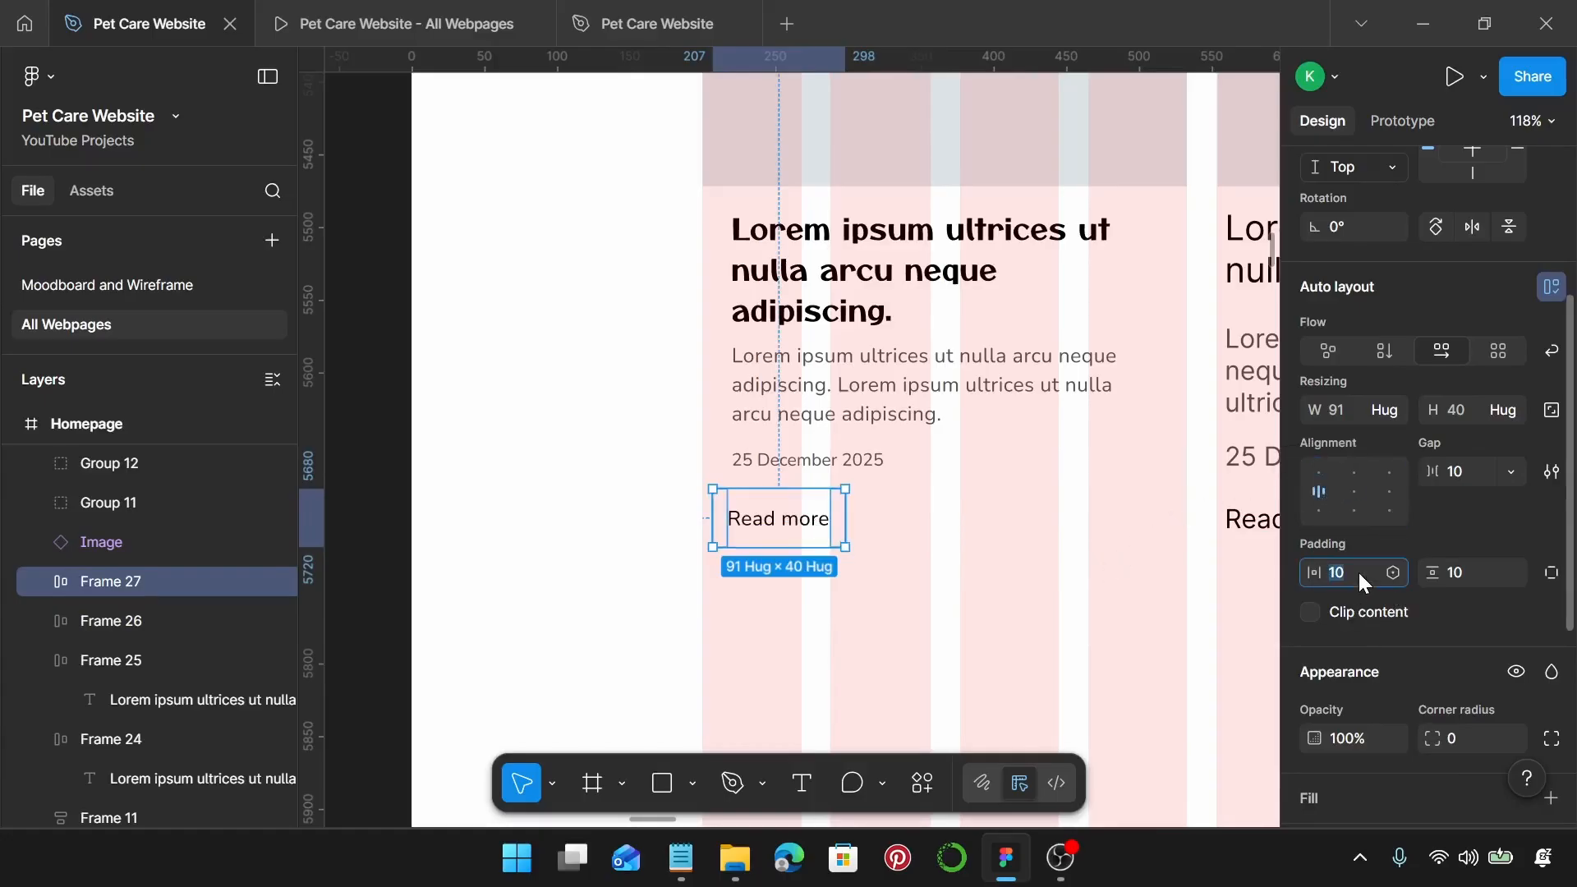
type("20")
key("Return")
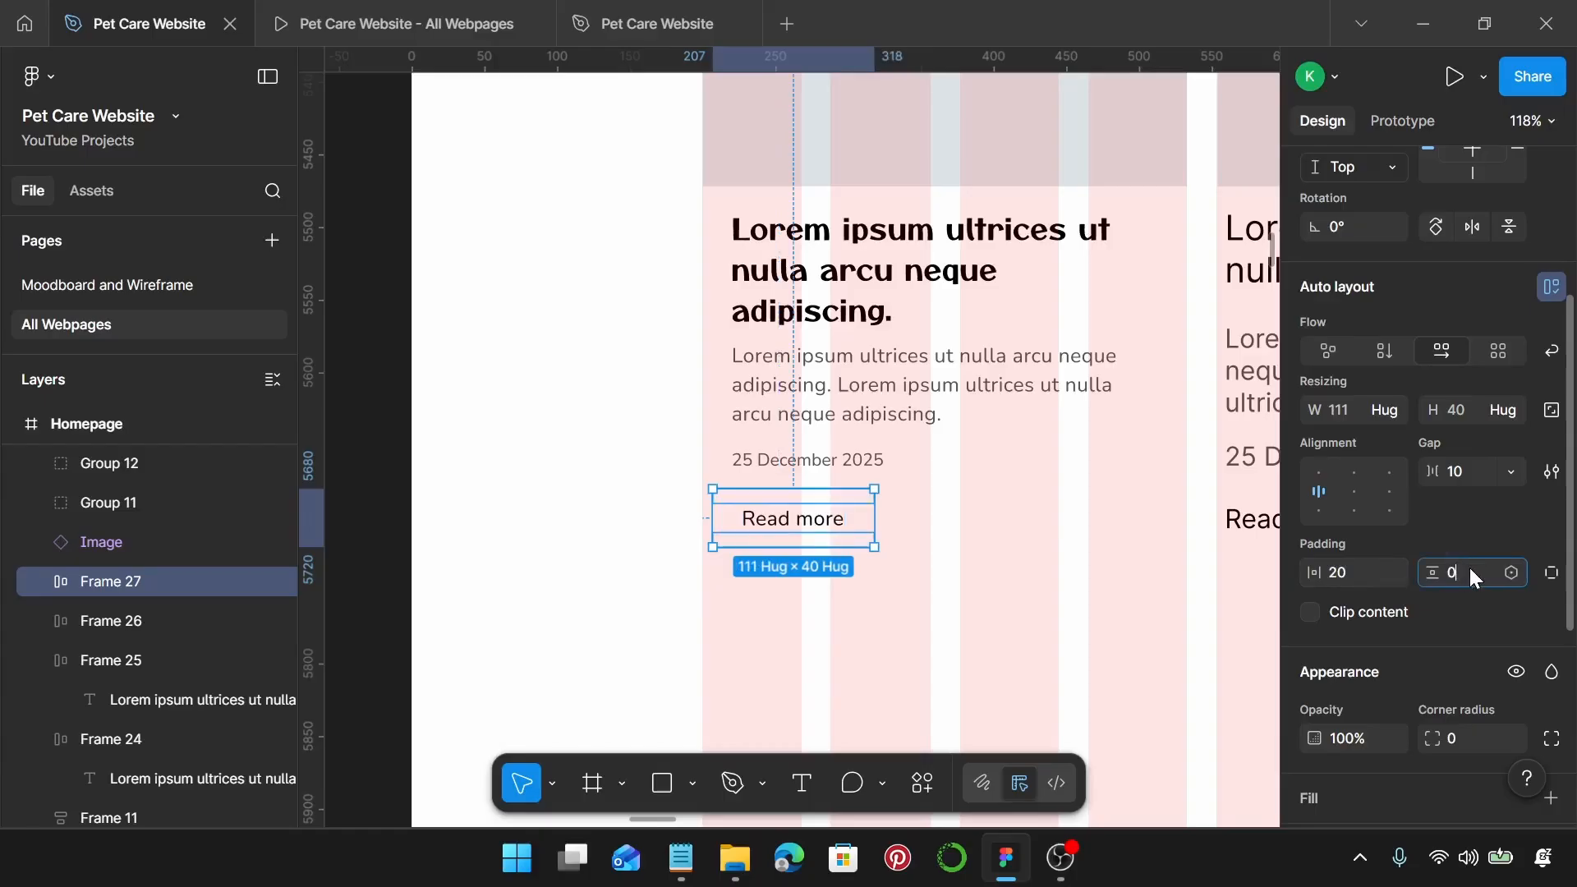
type("0")
key("Return")
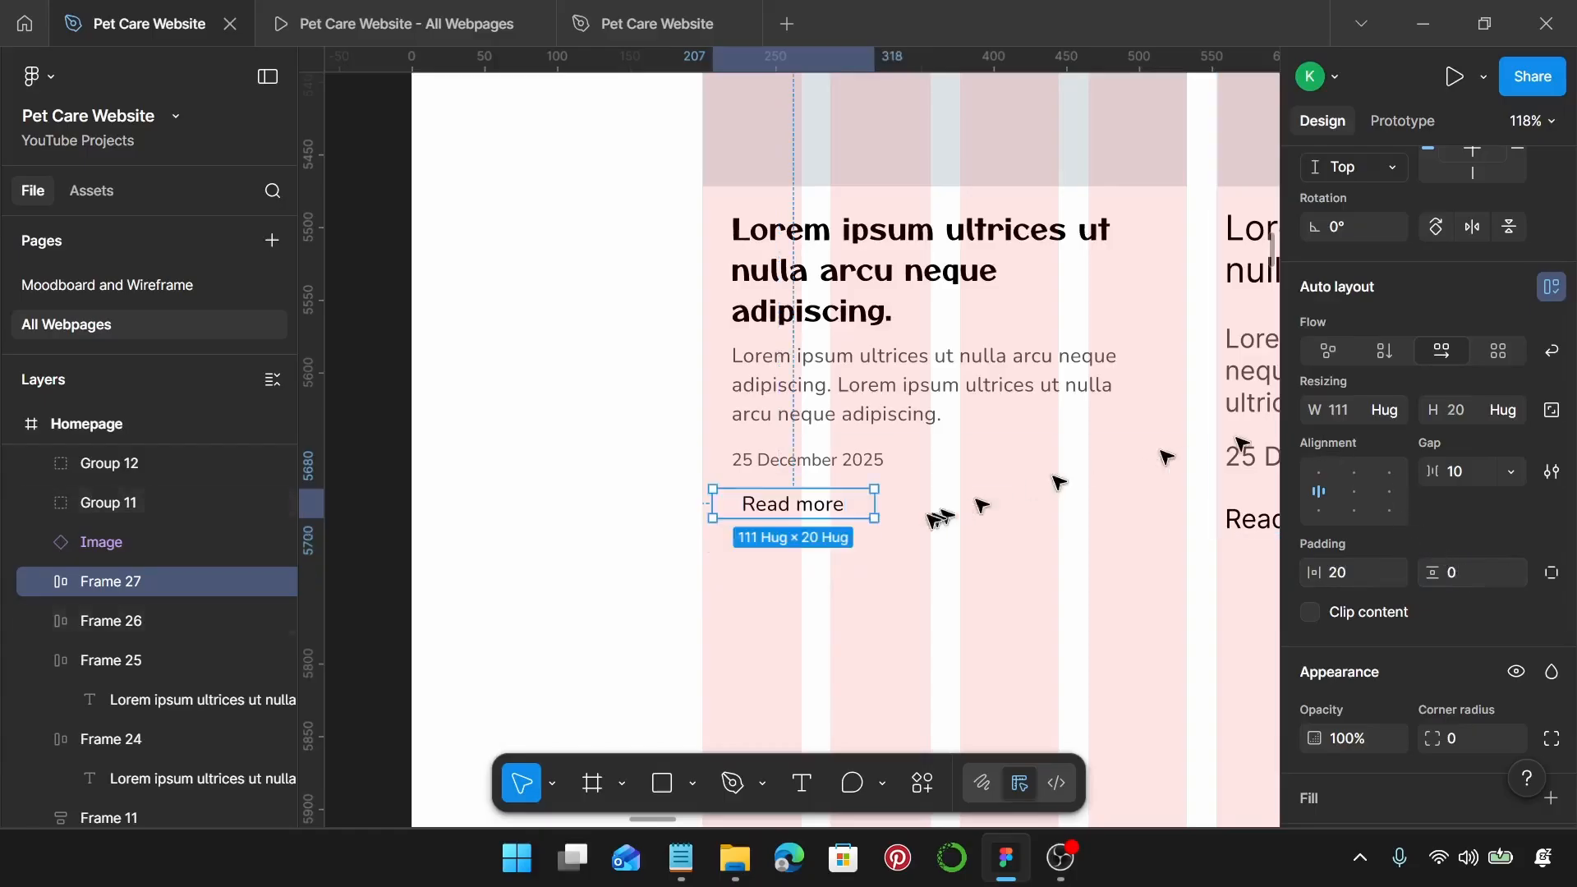
Step: Make the "Read more" text fill the width of its auto layout frame
double_click(788, 503)
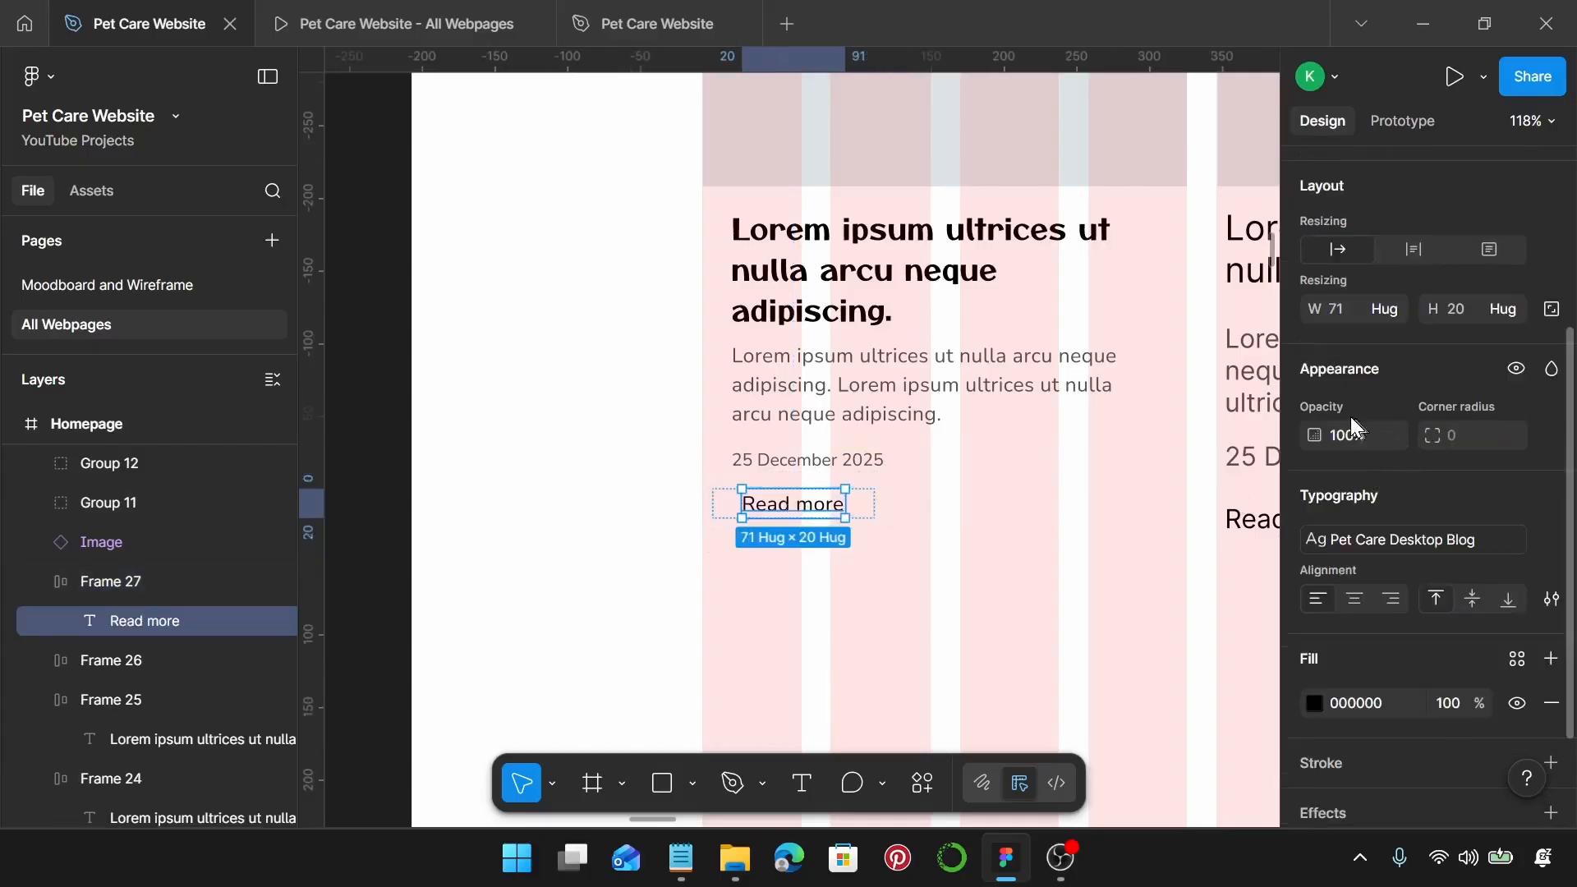
left_click(1384, 310)
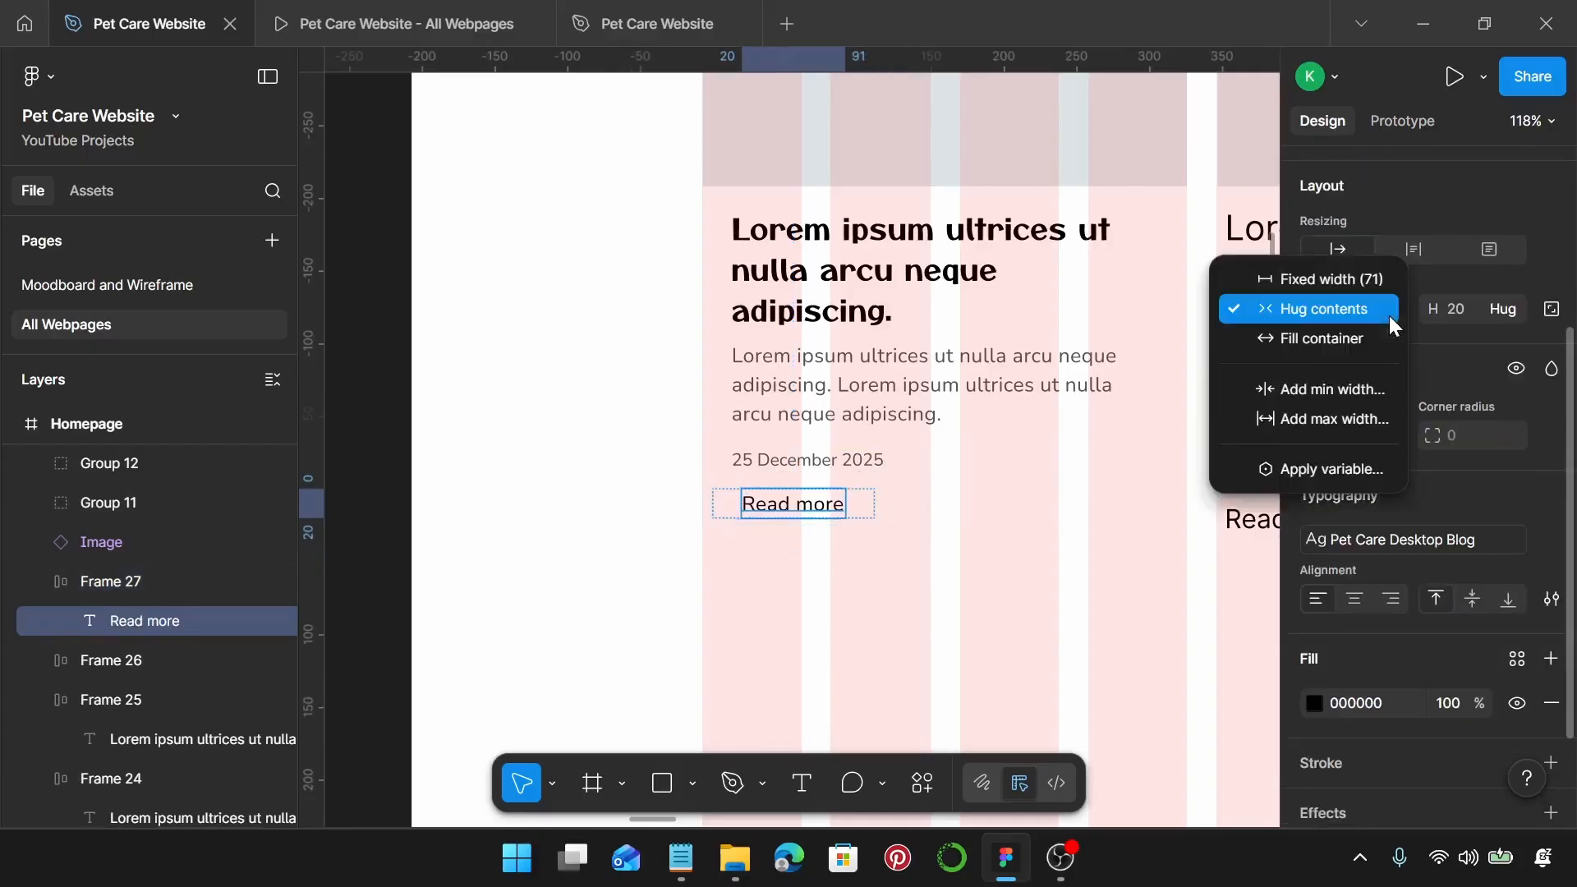
left_click(1377, 337)
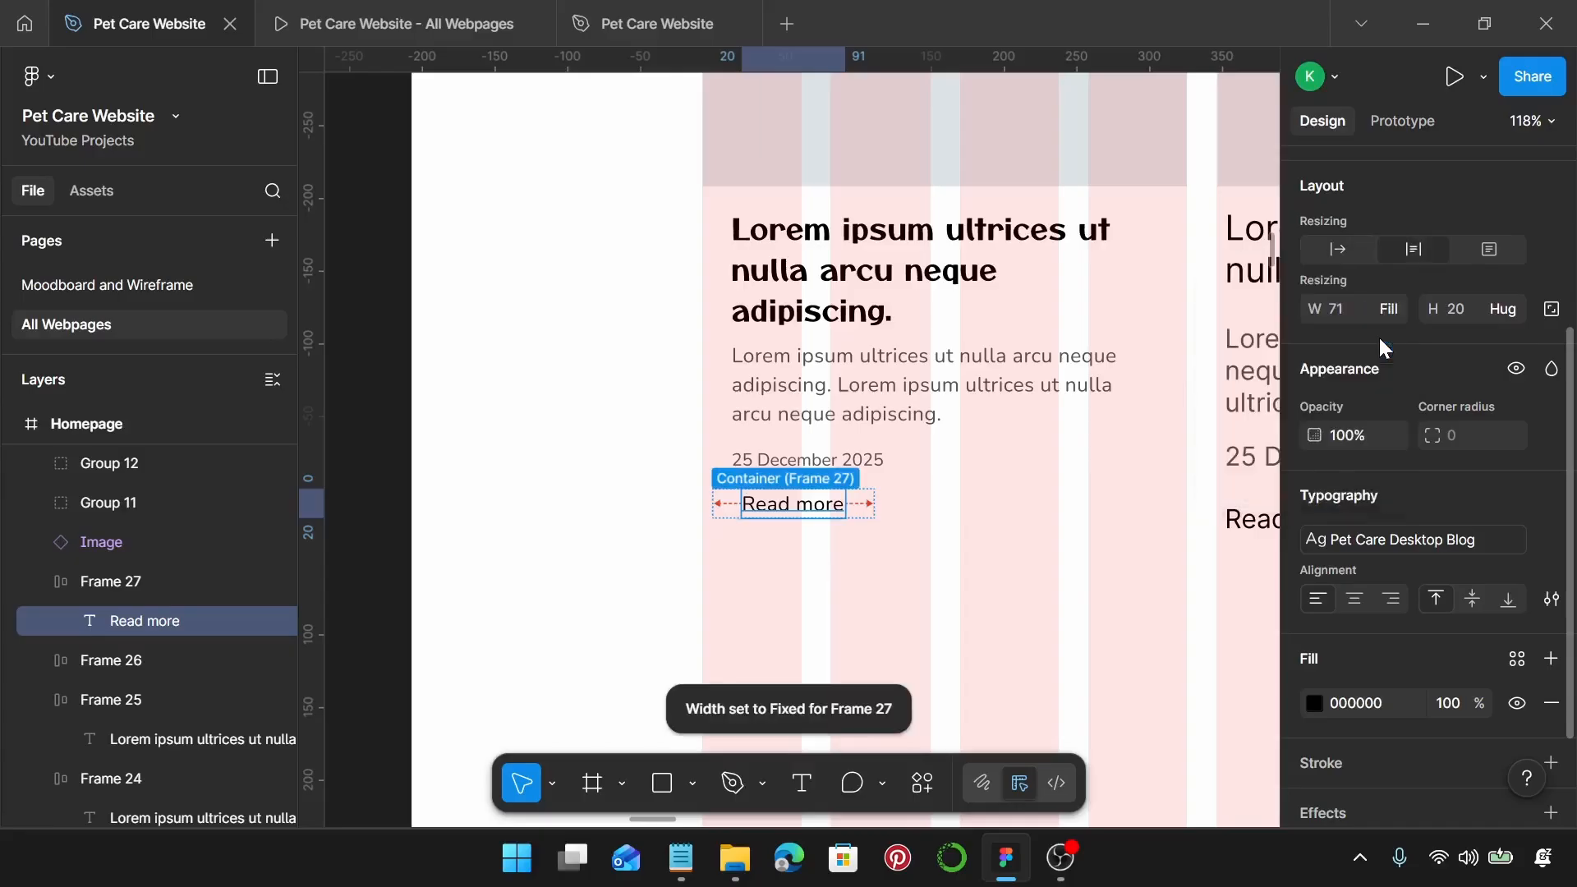
left_click(933, 546)
Step: Stretch the "Read more" frame to both edges of the card image for a width of 333
left_click(784, 513)
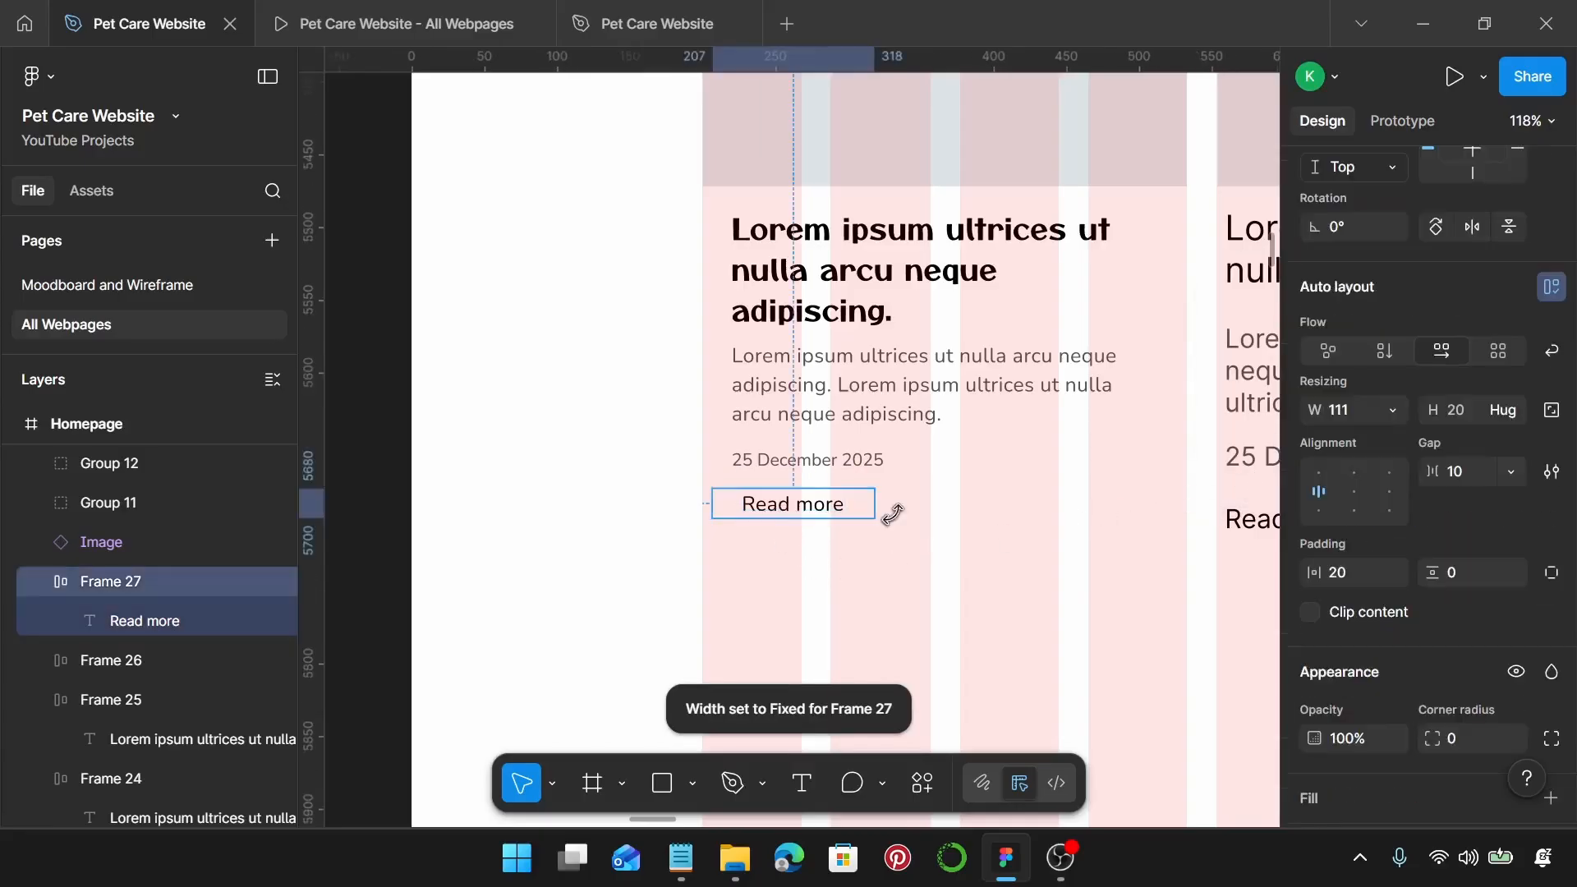
left_click_drag(886, 505, 1186, 503)
left_click_drag(711, 503, 704, 502)
Step: Make the first card's date text fill the width of its auto layout frame
scroll(795, 528, "down", 5)
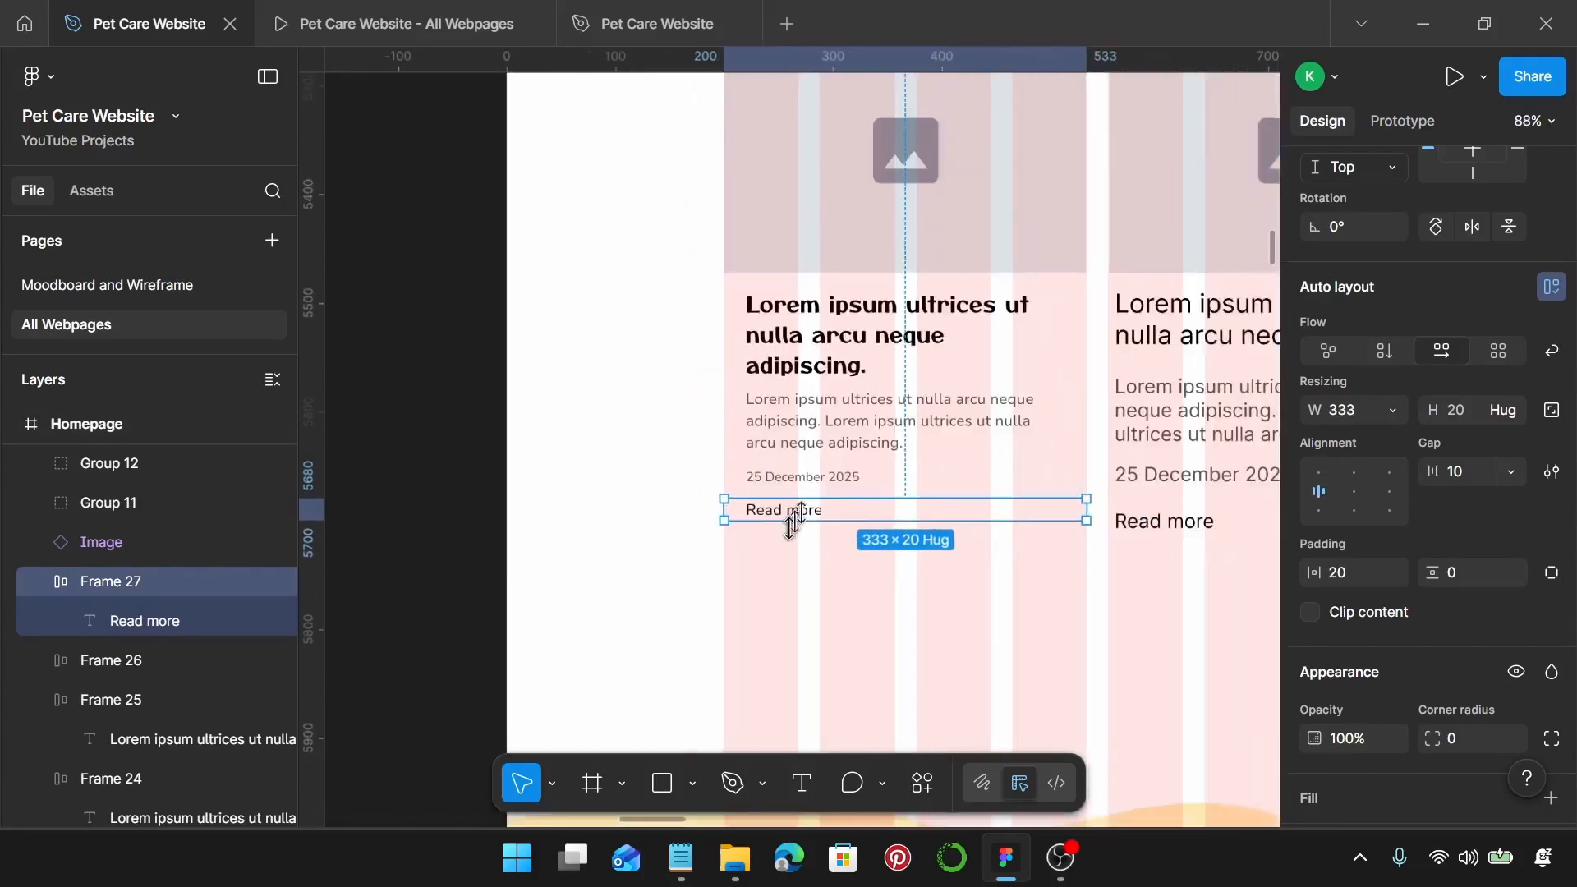
left_click(809, 478)
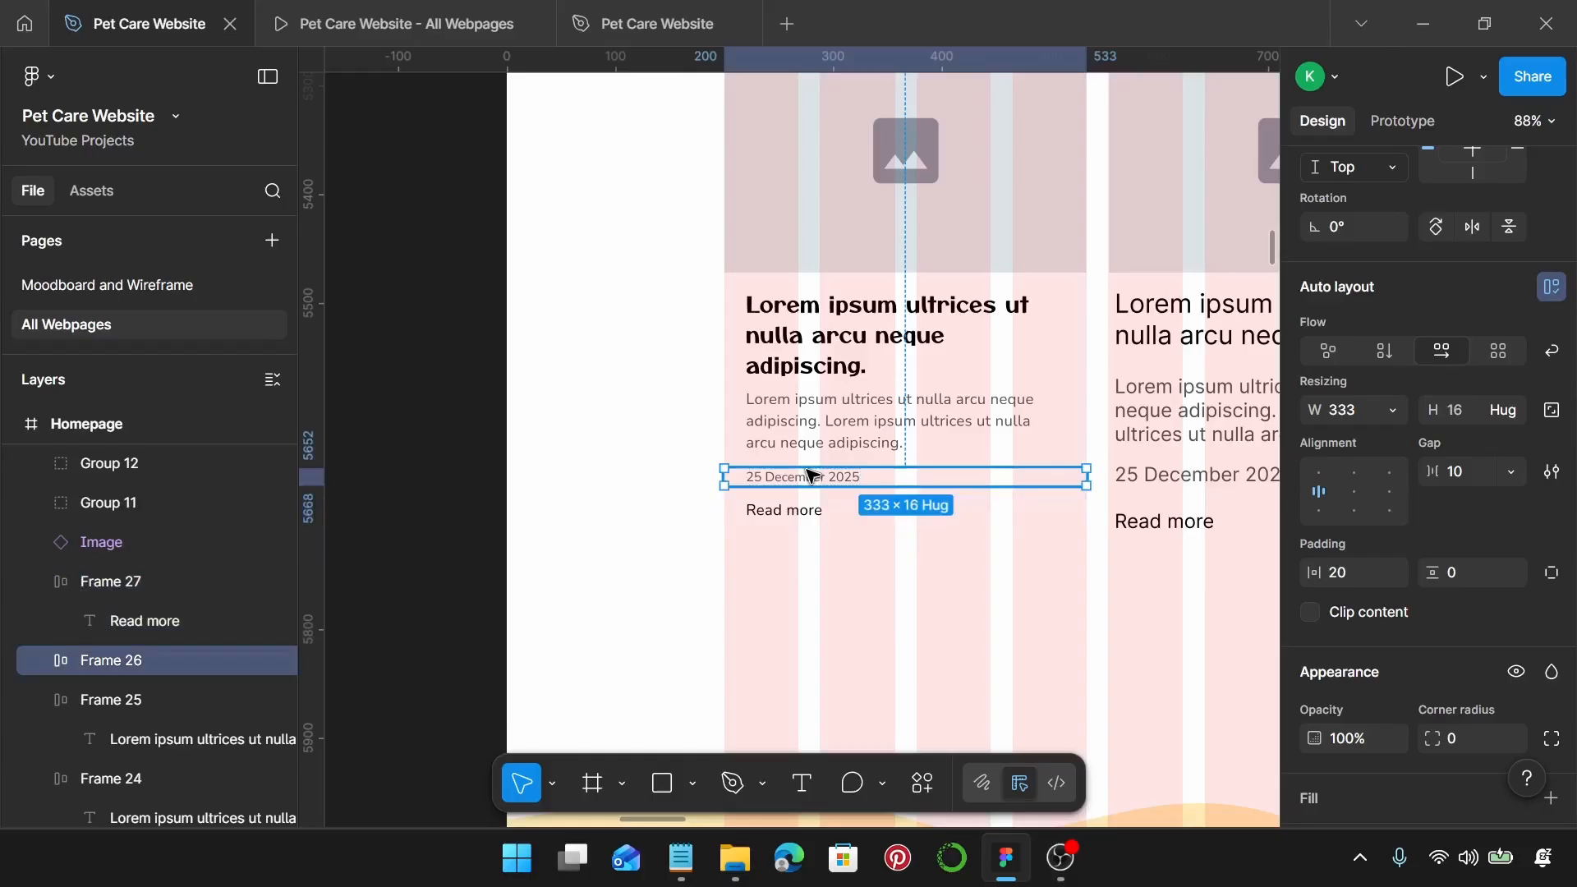
left_click(809, 477)
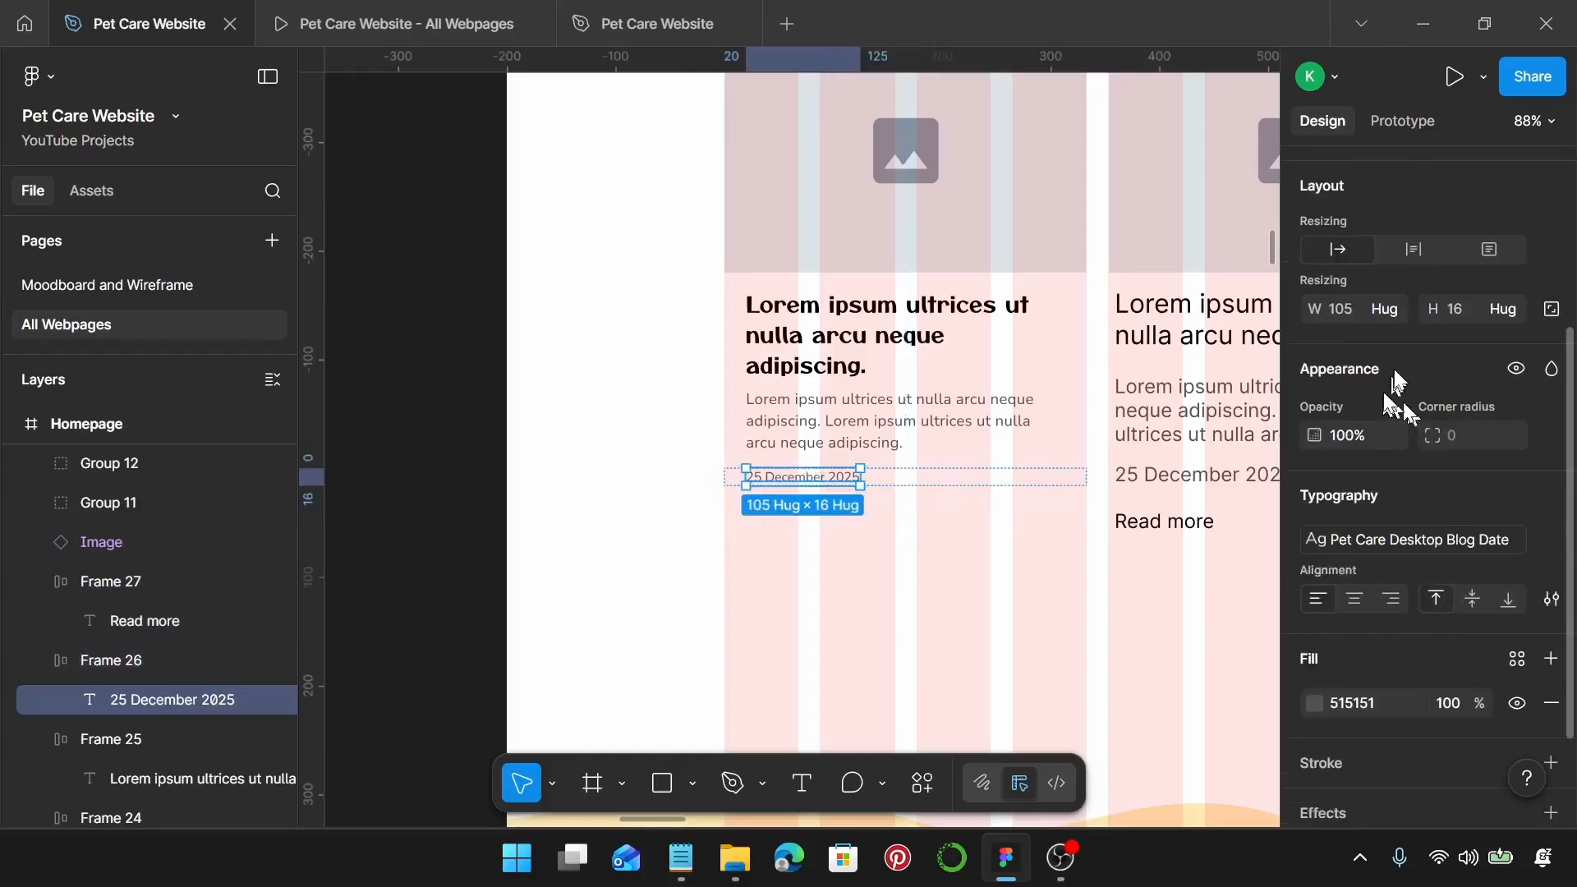
left_click(1393, 309)
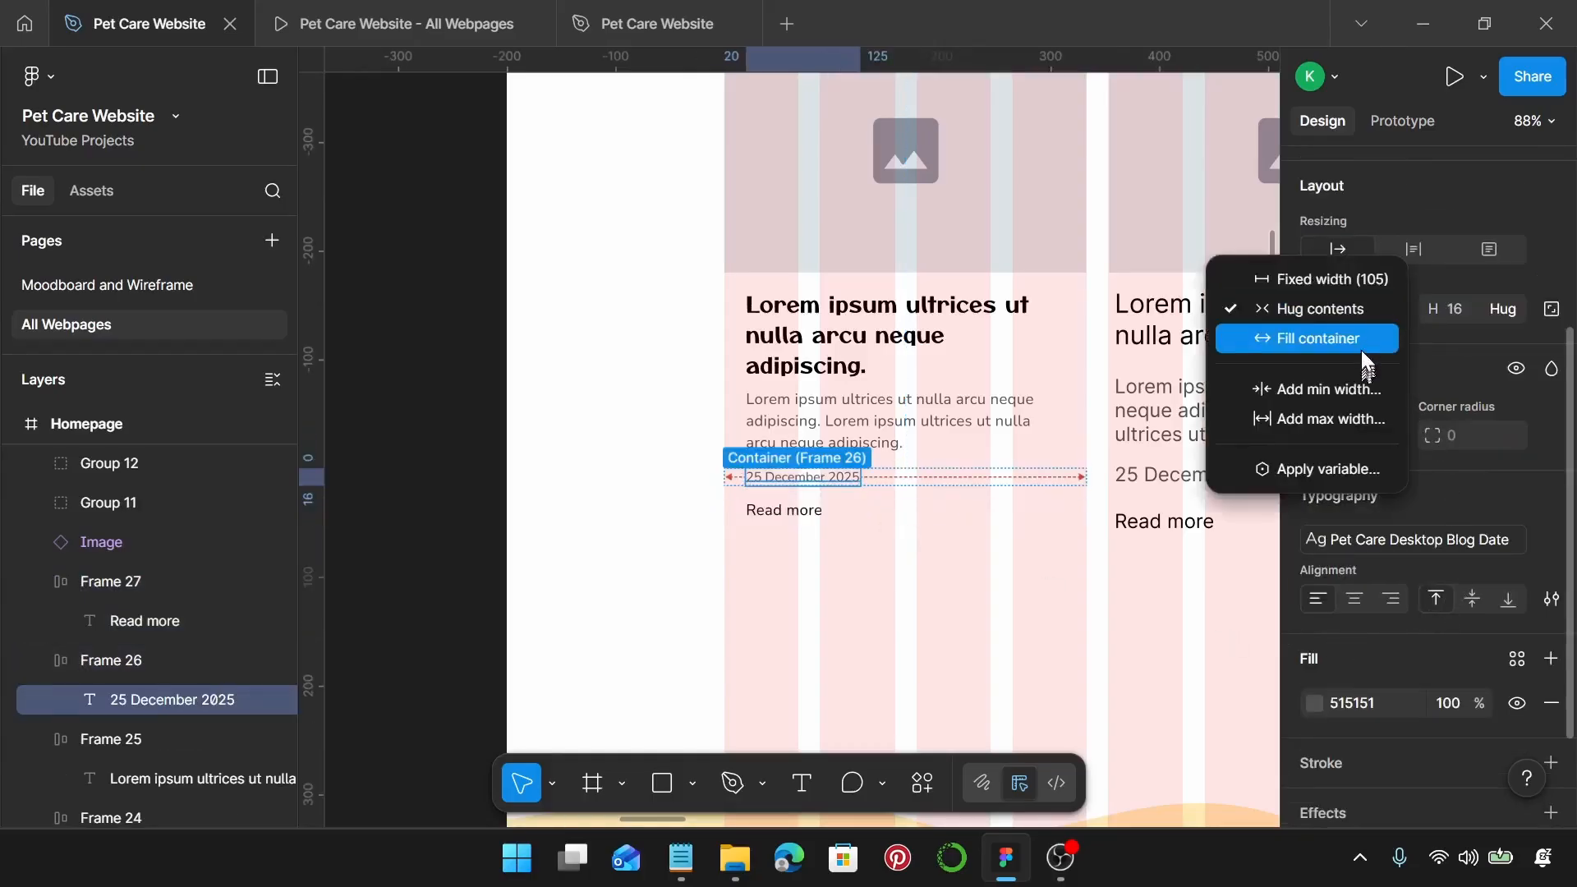
left_click(1362, 350)
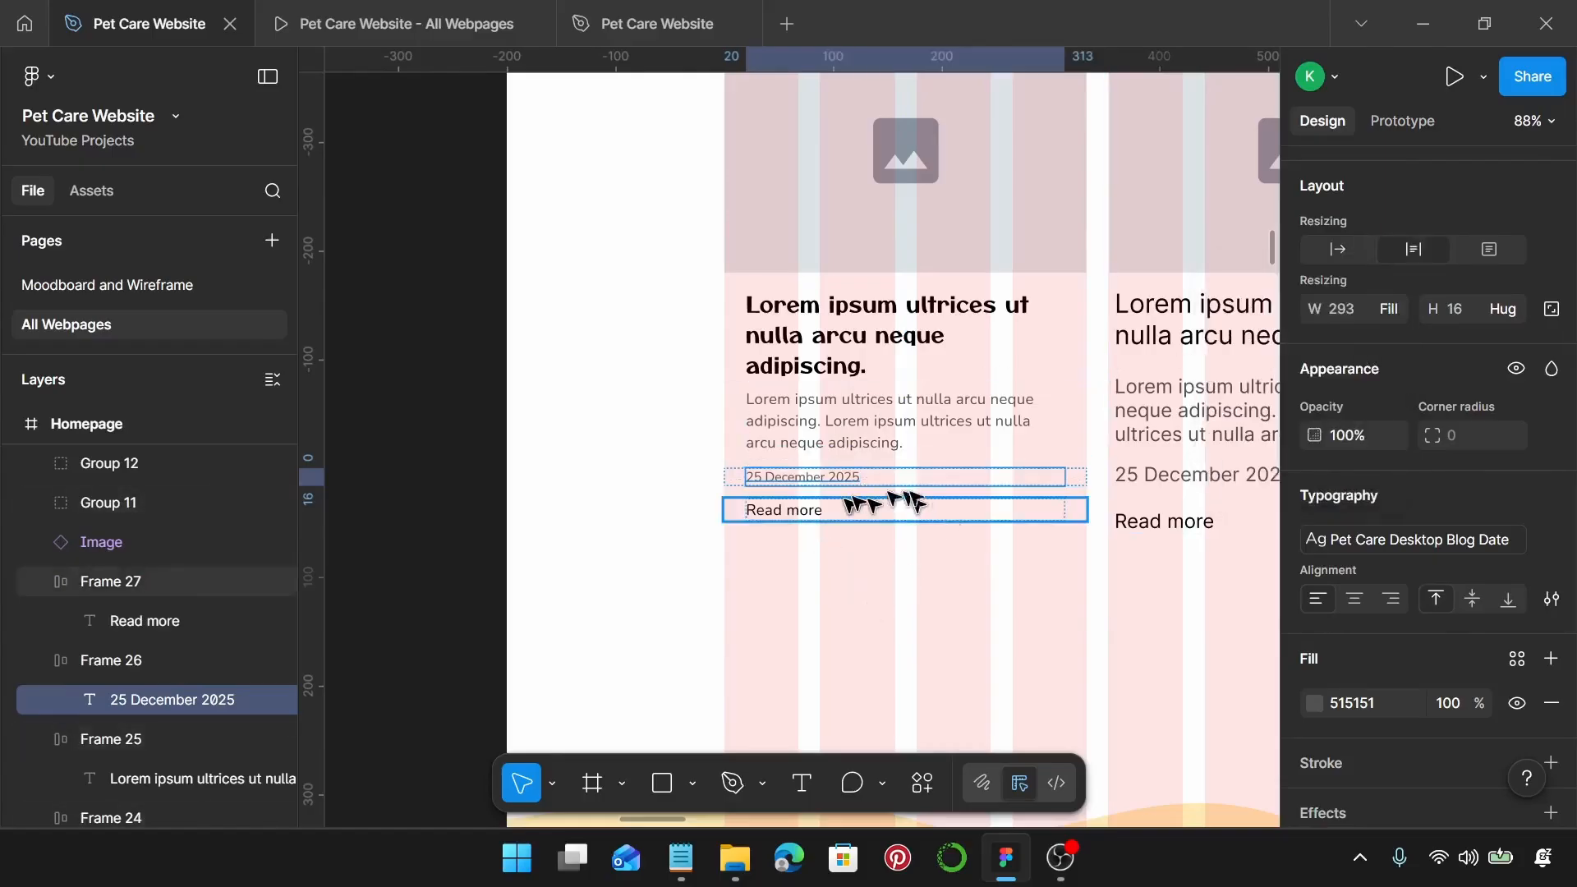
left_click(895, 589)
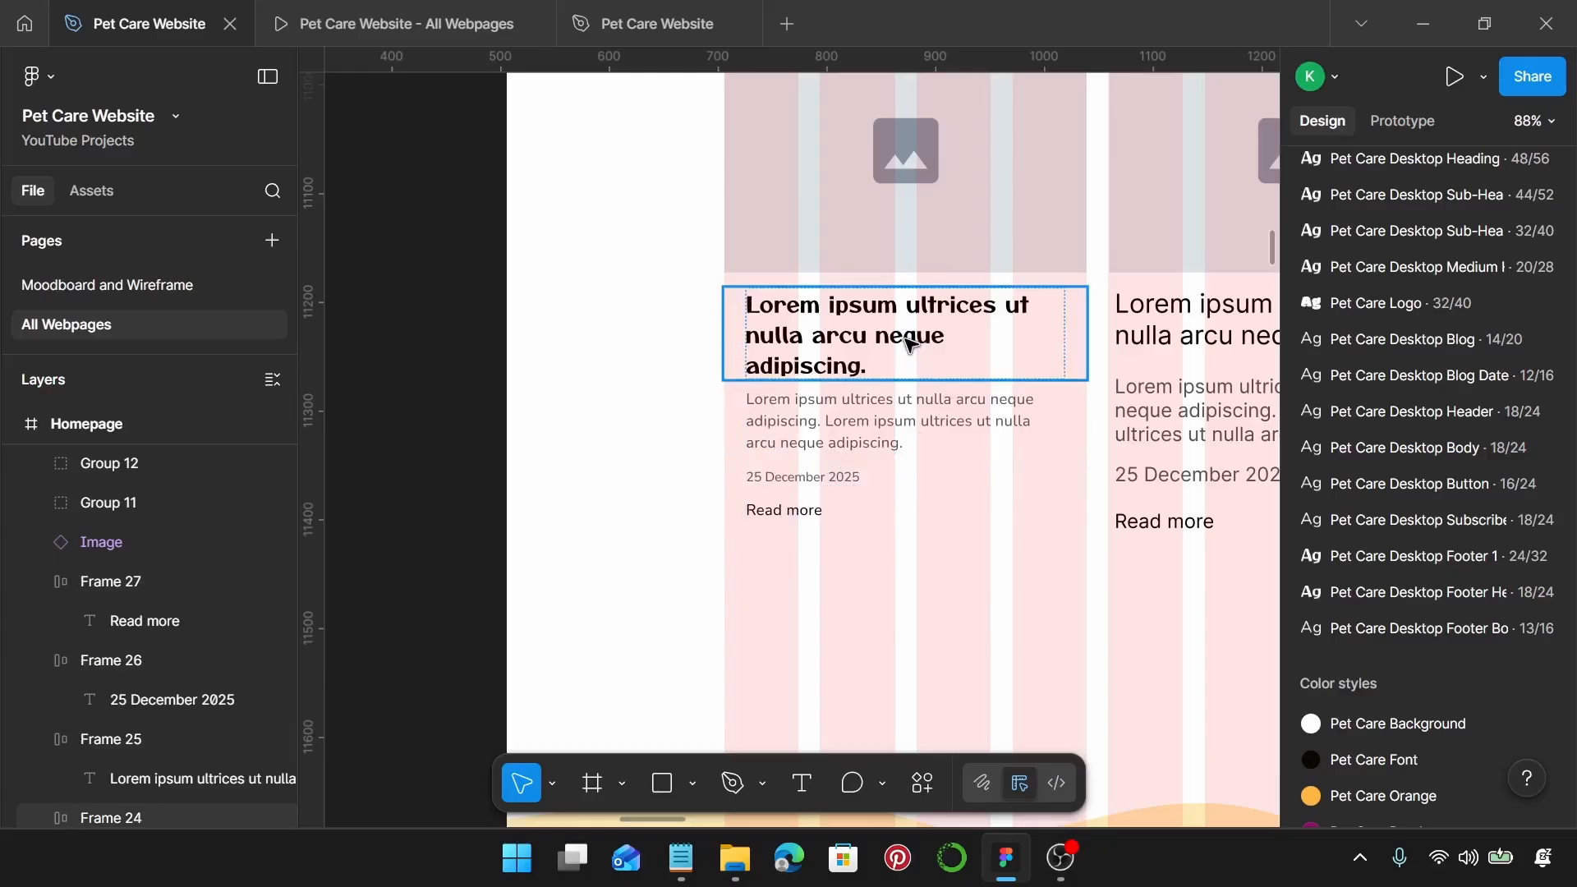
Step: Wrap the first blog card's image, heading, description, date and "Read more" frames in one vertical auto layout frame
scroll(907, 344, "up", 2)
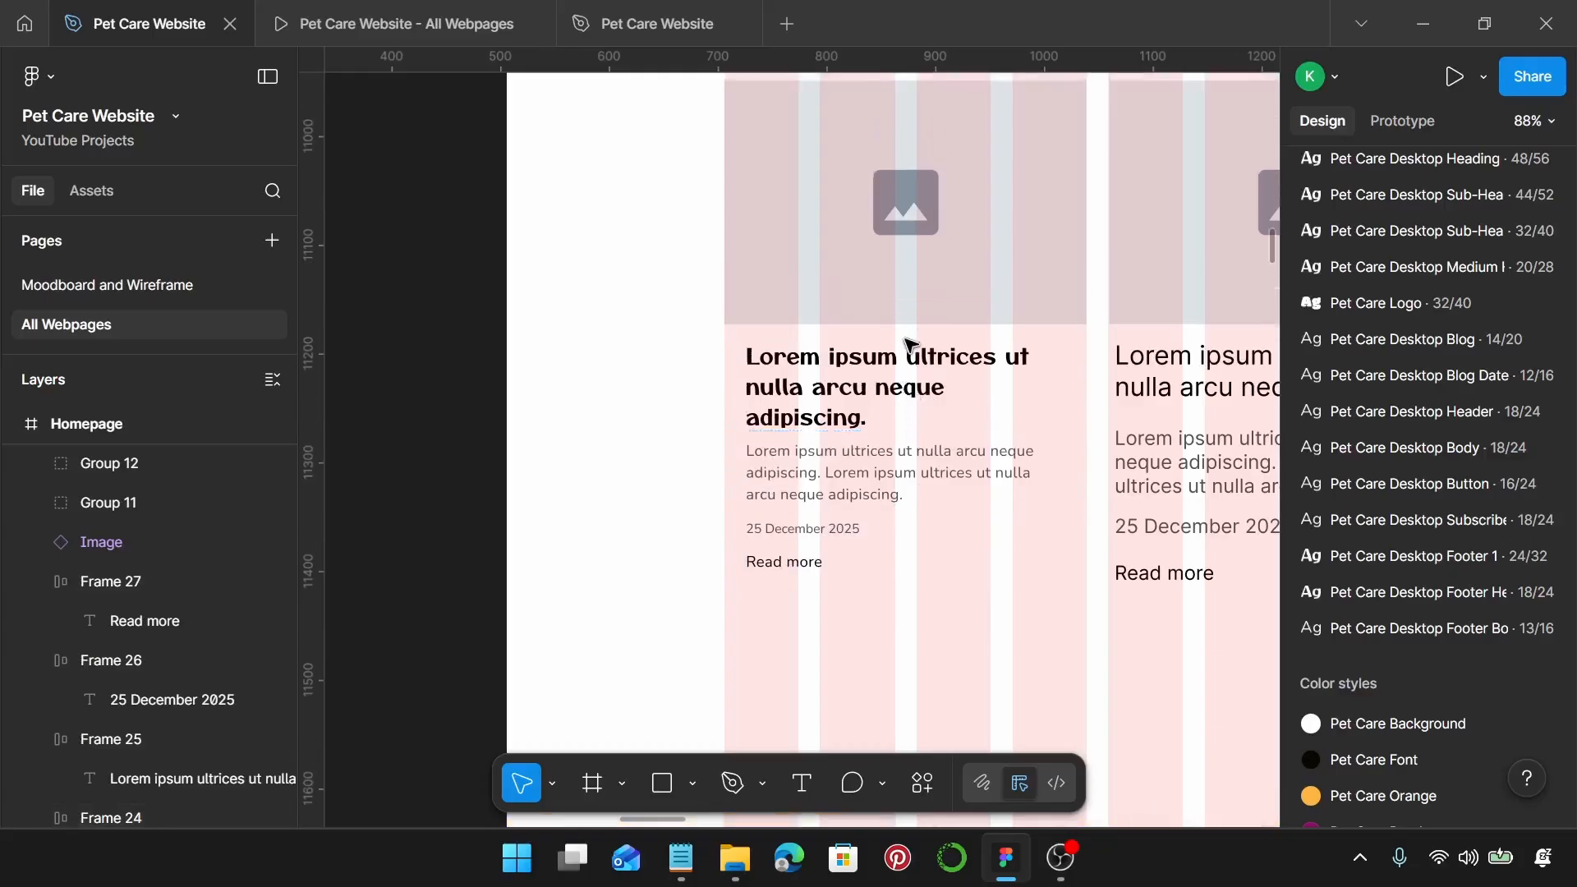
left_click(1004, 227)
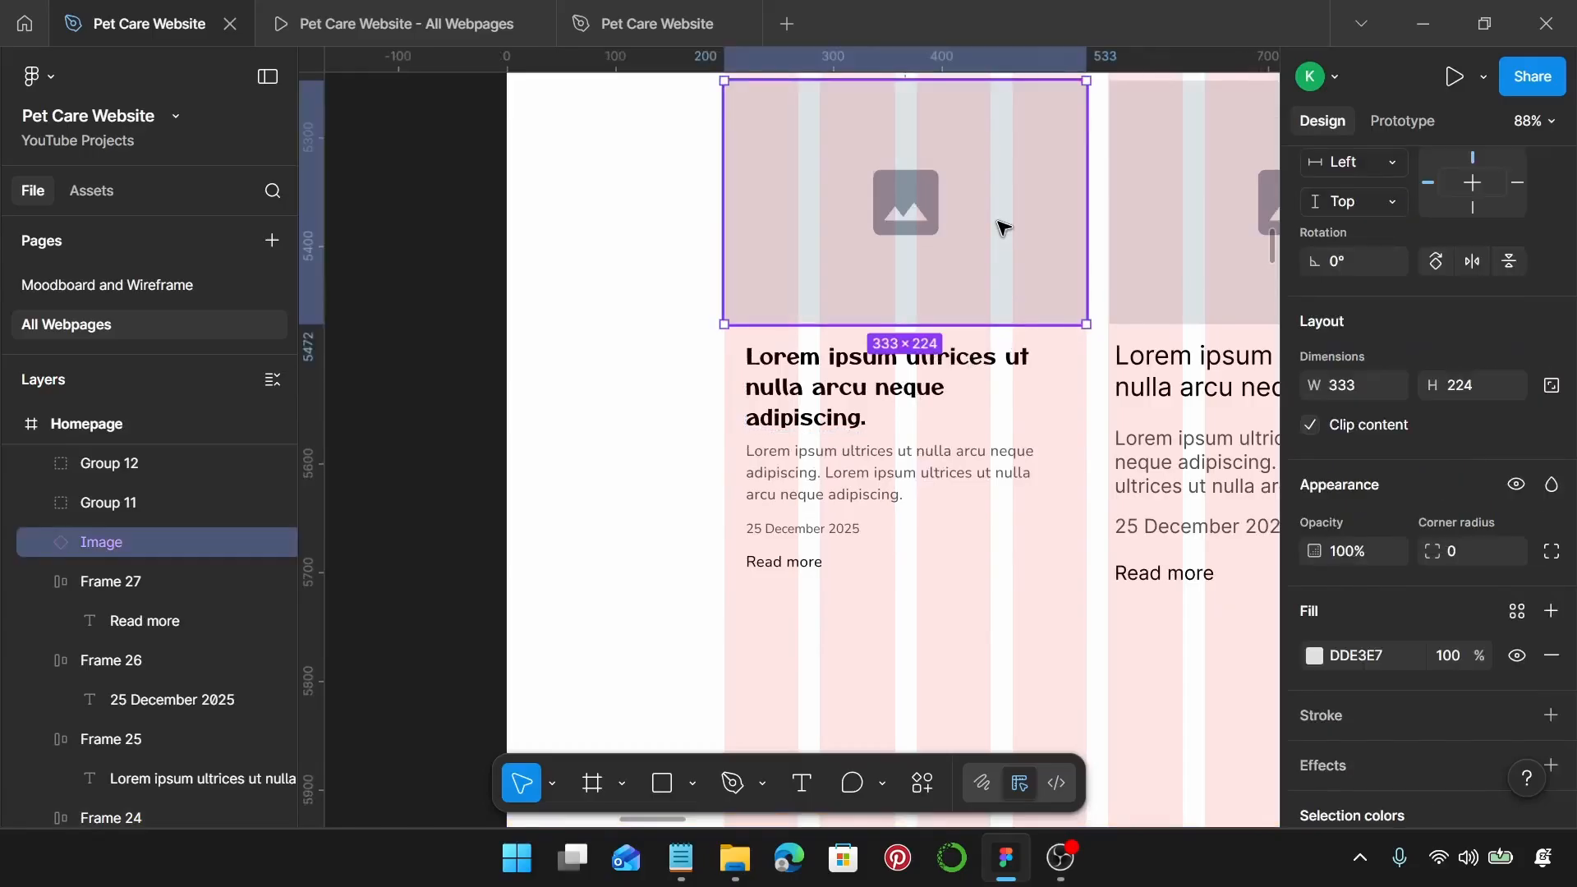
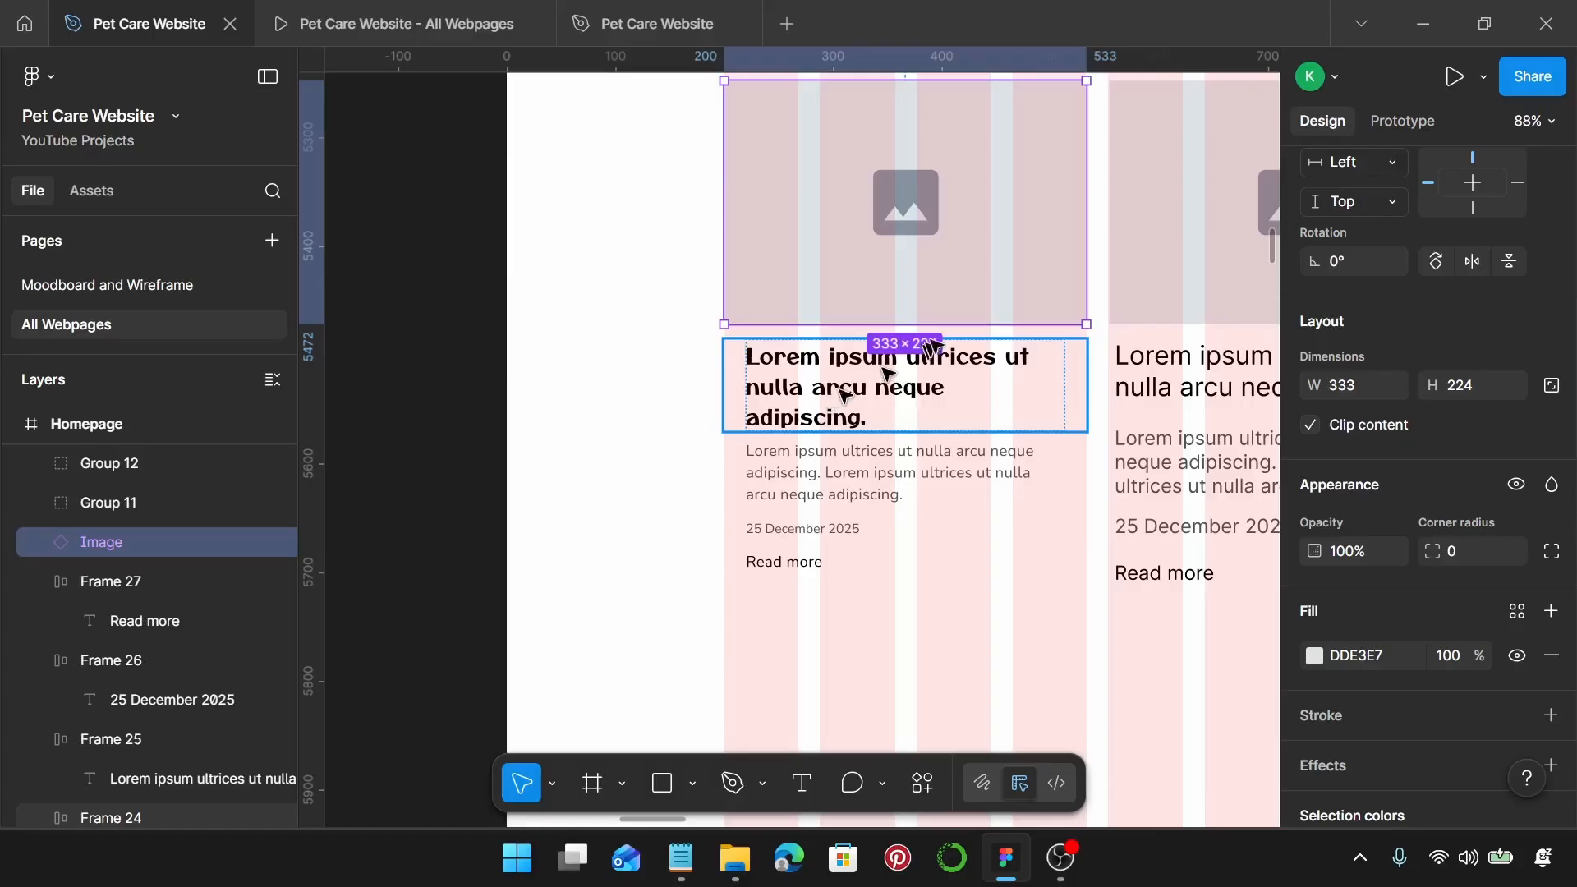
left_click(850, 415)
left_click(846, 492, "shift")
left_click(809, 532, "shift")
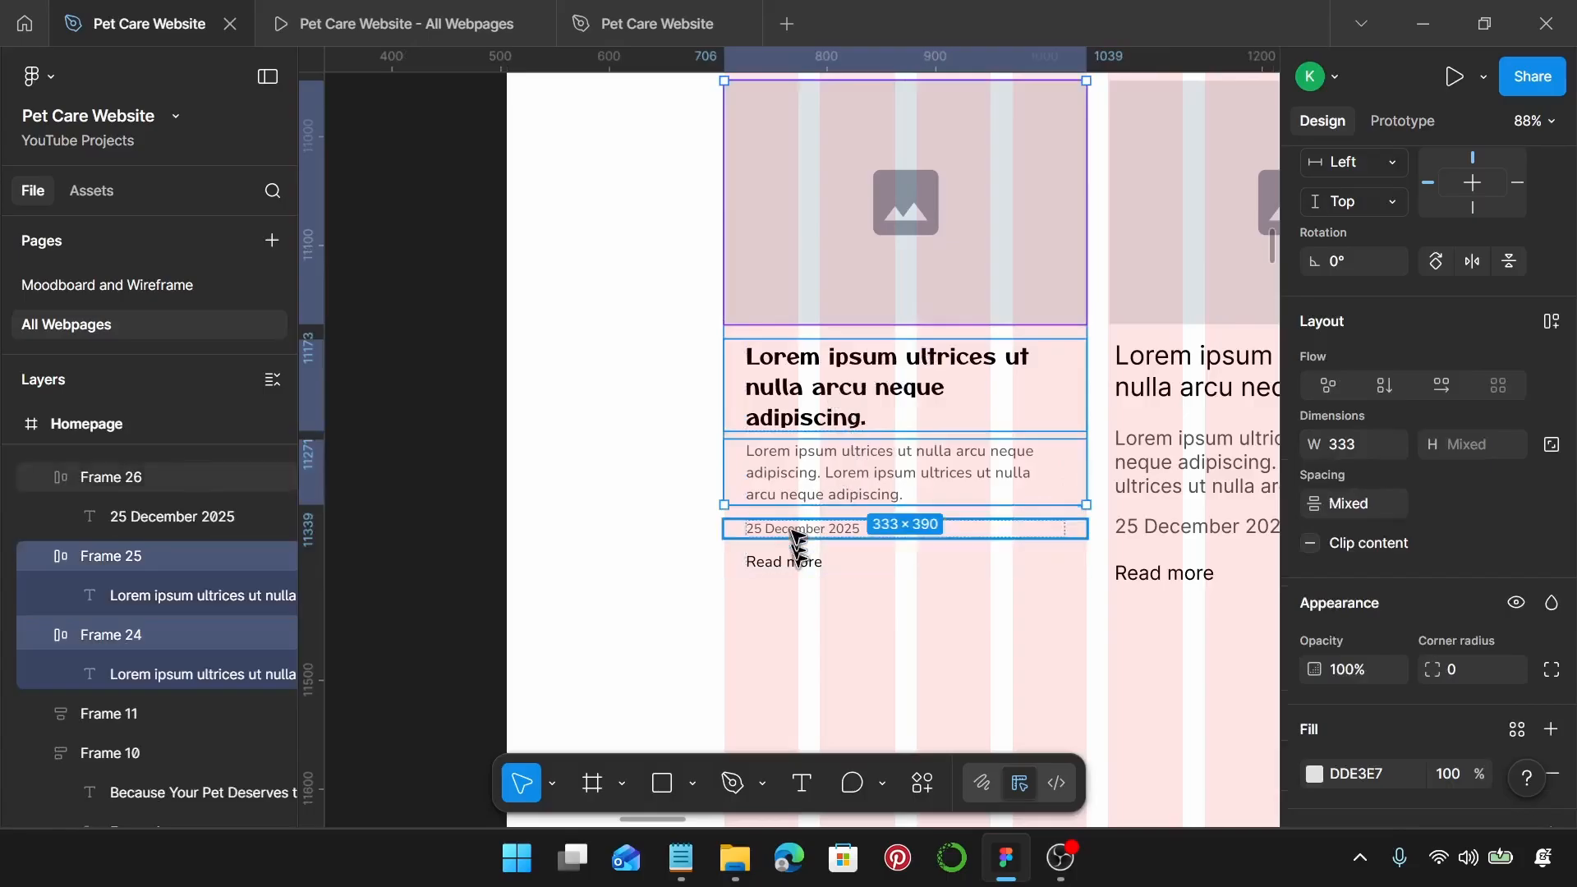
left_click(795, 558, "shift")
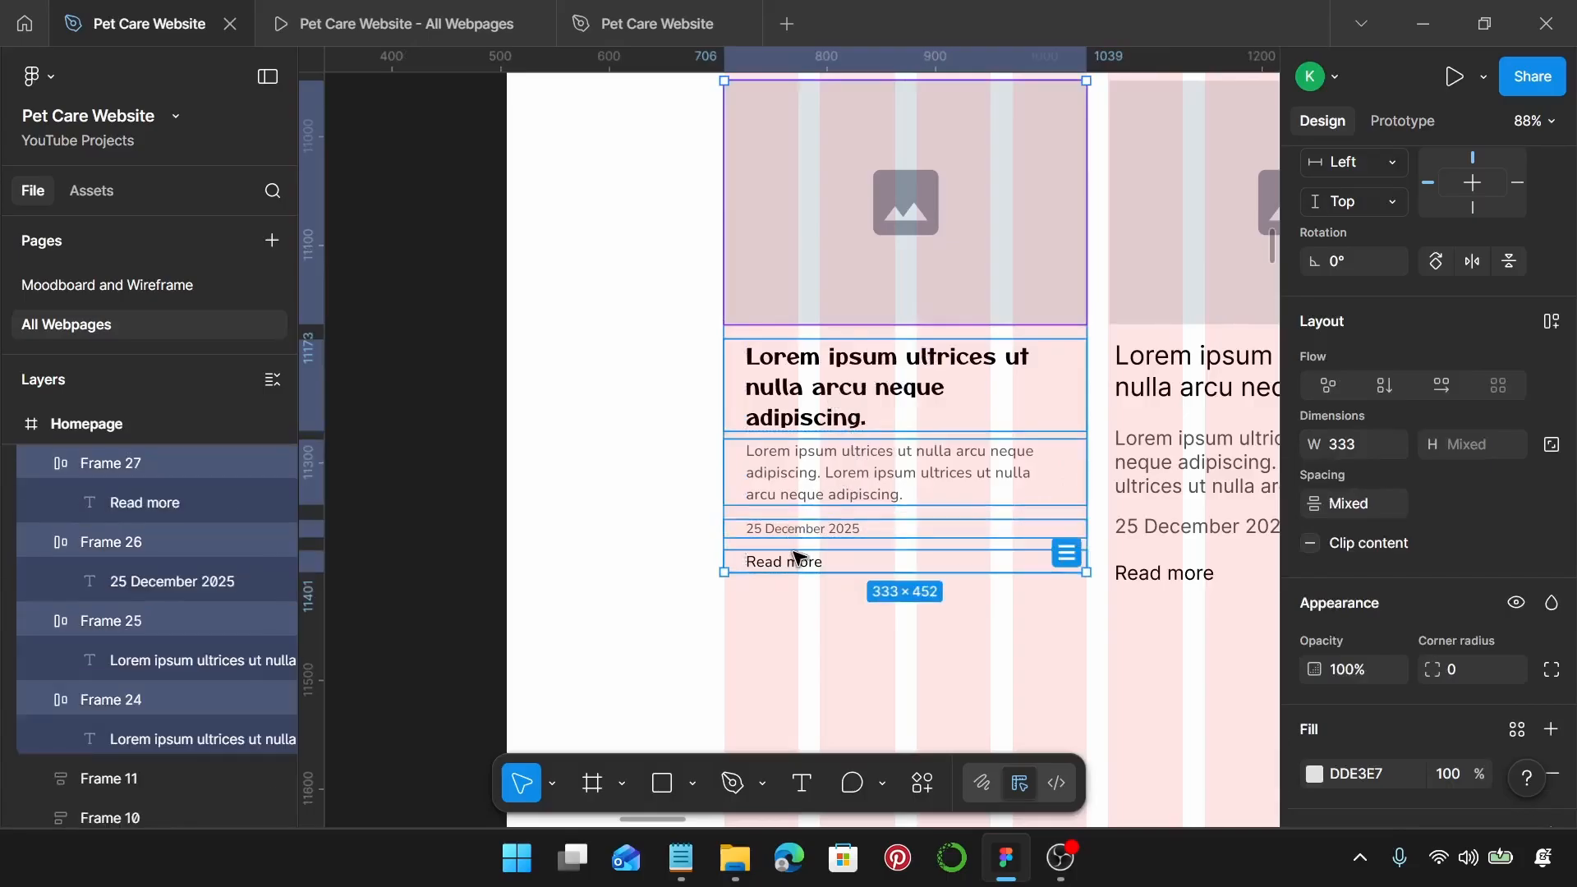
key("shift+a")
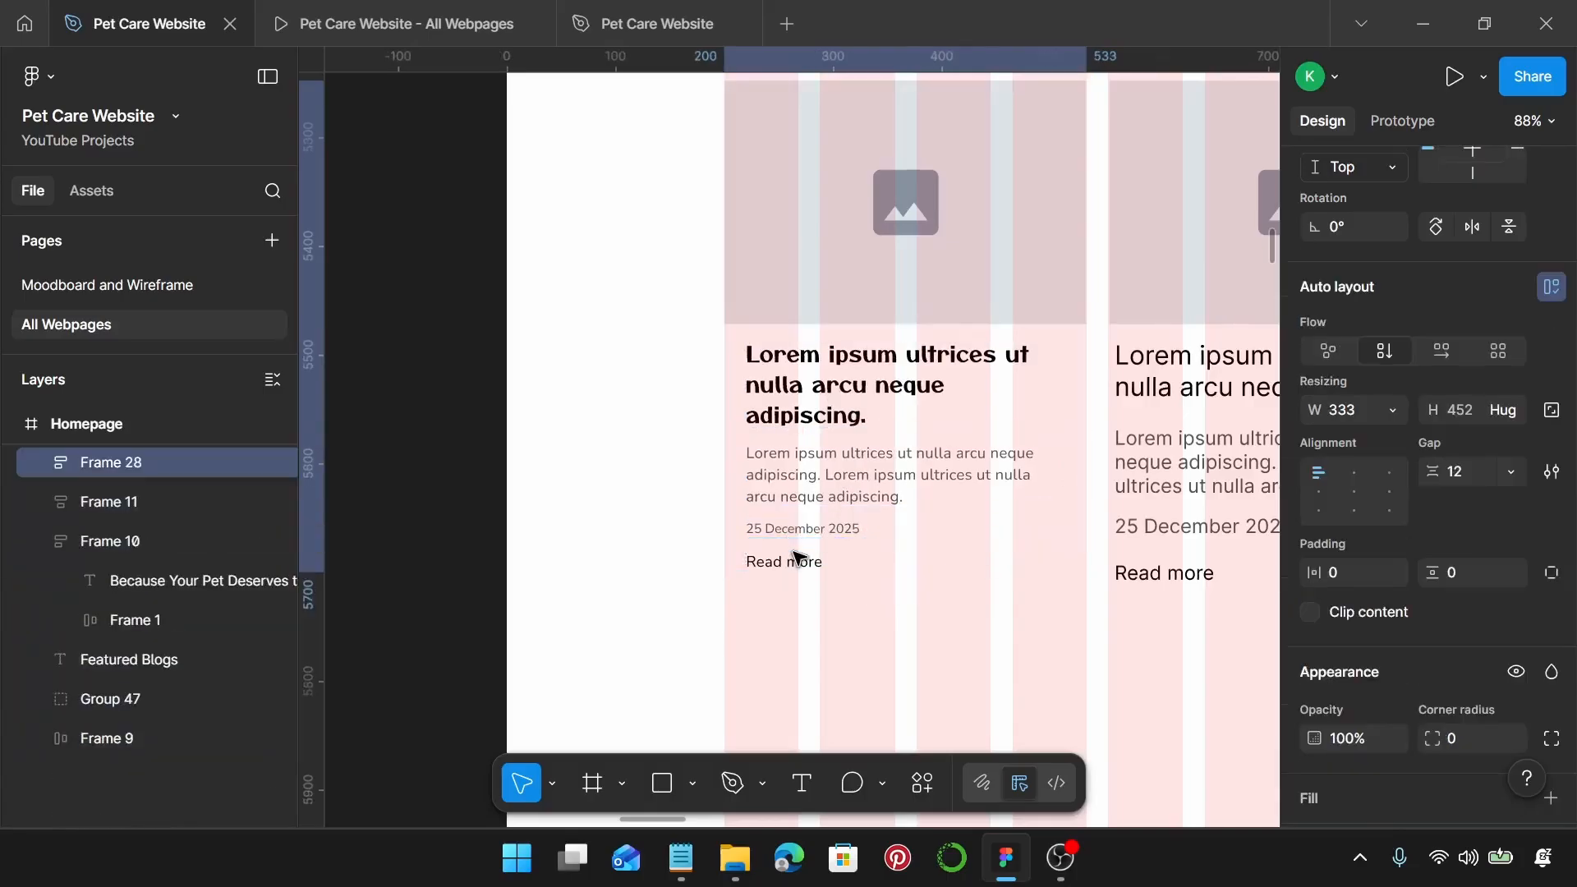
Step: Set the gap between the first blog card's items to 7
left_click(1475, 475)
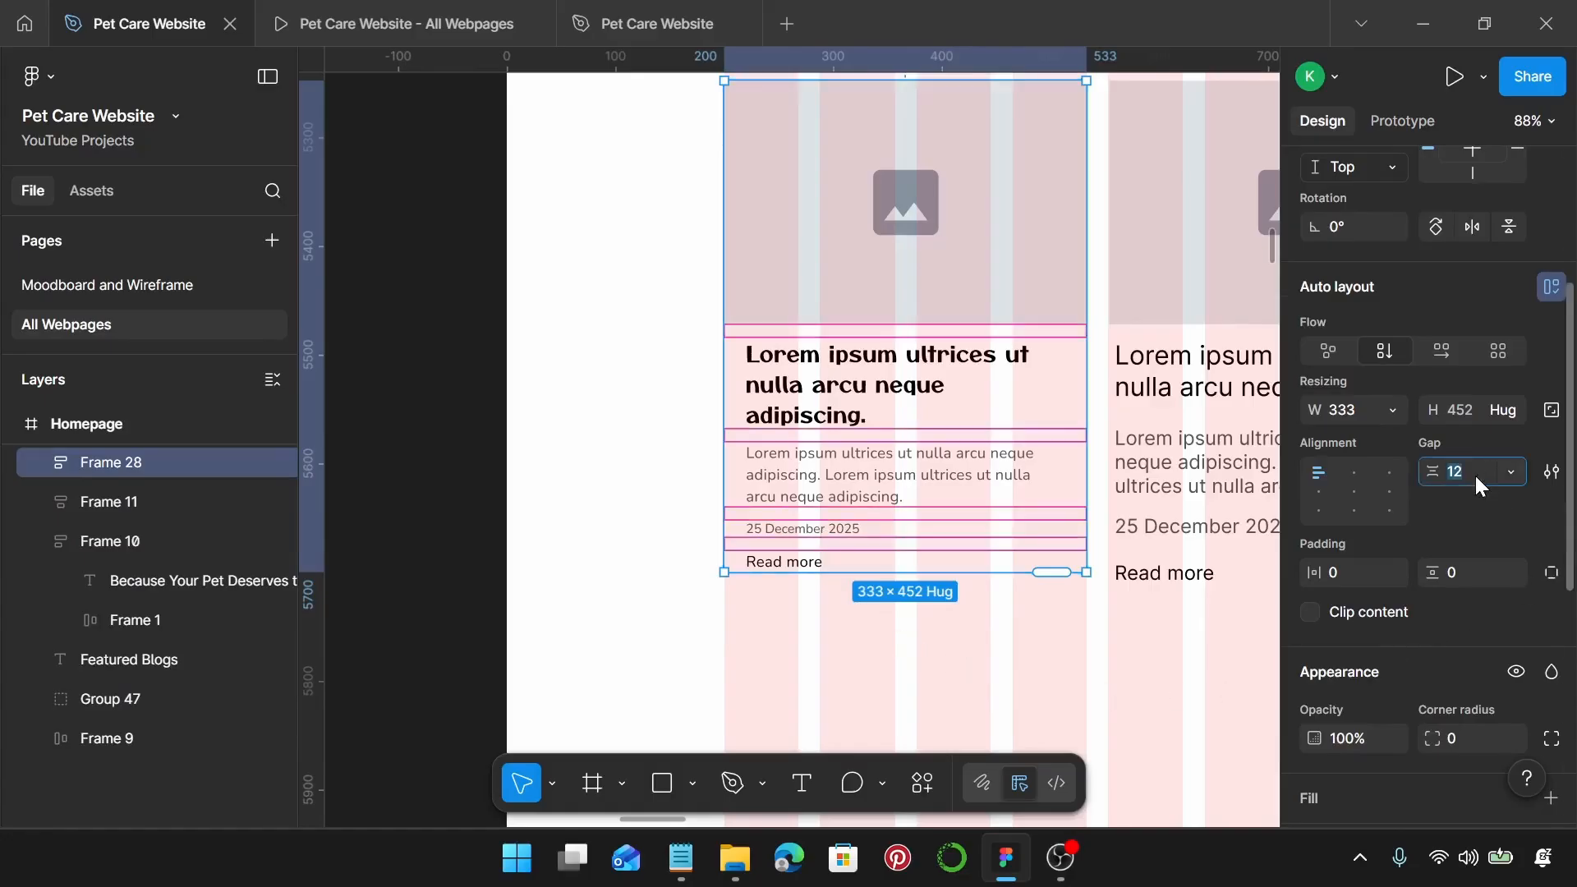
type("7")
key("Return")
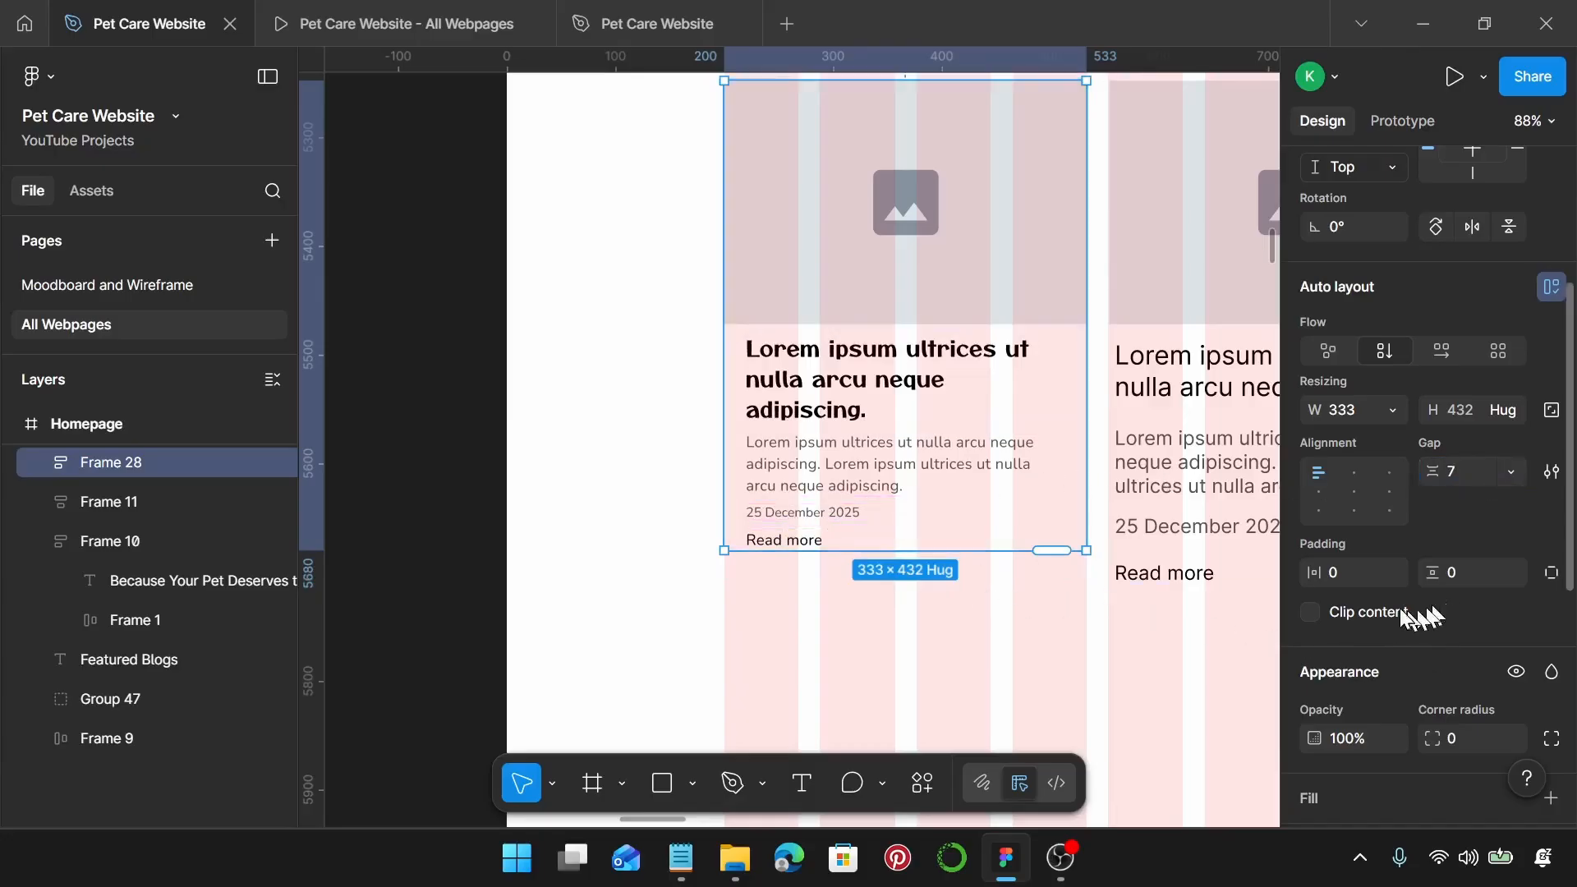
Step: Give the first blog card the Pet Care Background fill style and a Pet Care Border stroke
scroll(1406, 614, "down", 4)
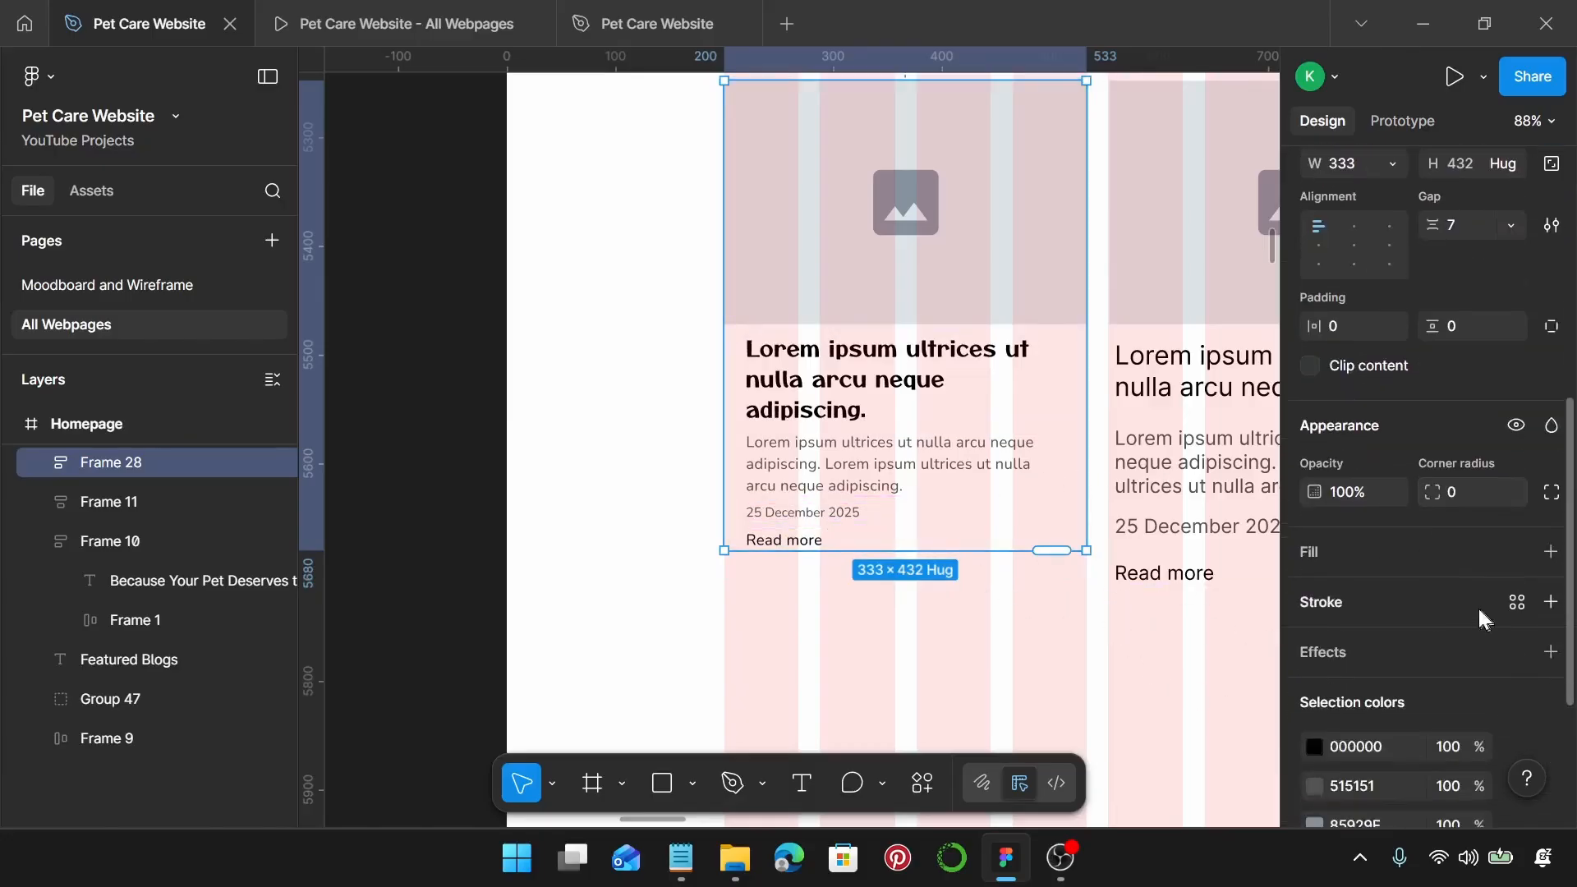
scroll(1475, 525, "down", 2)
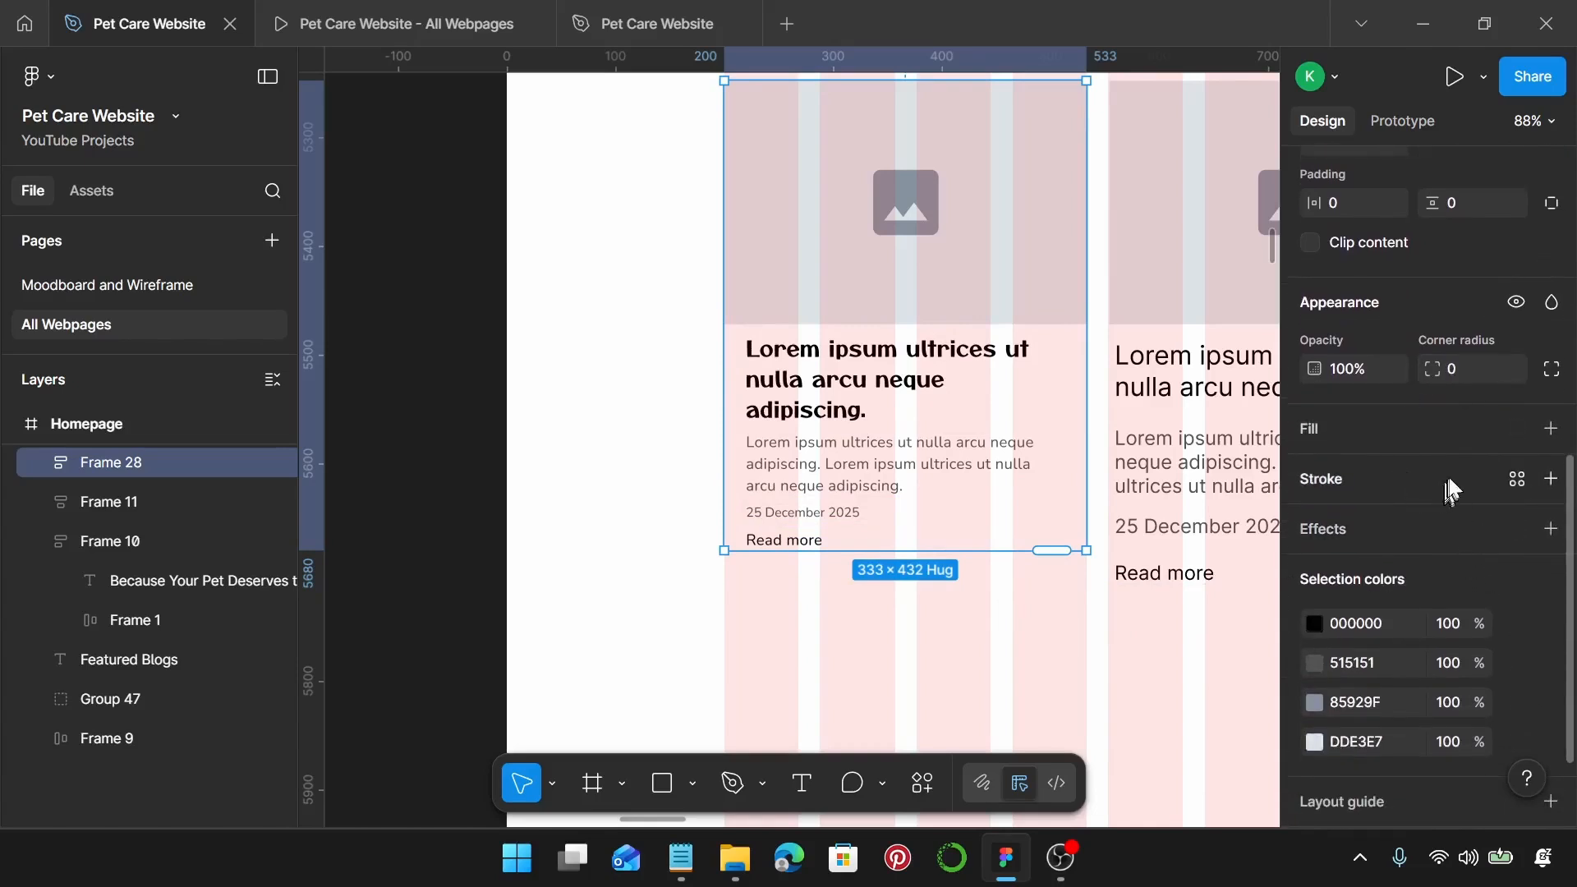
left_click(1549, 429)
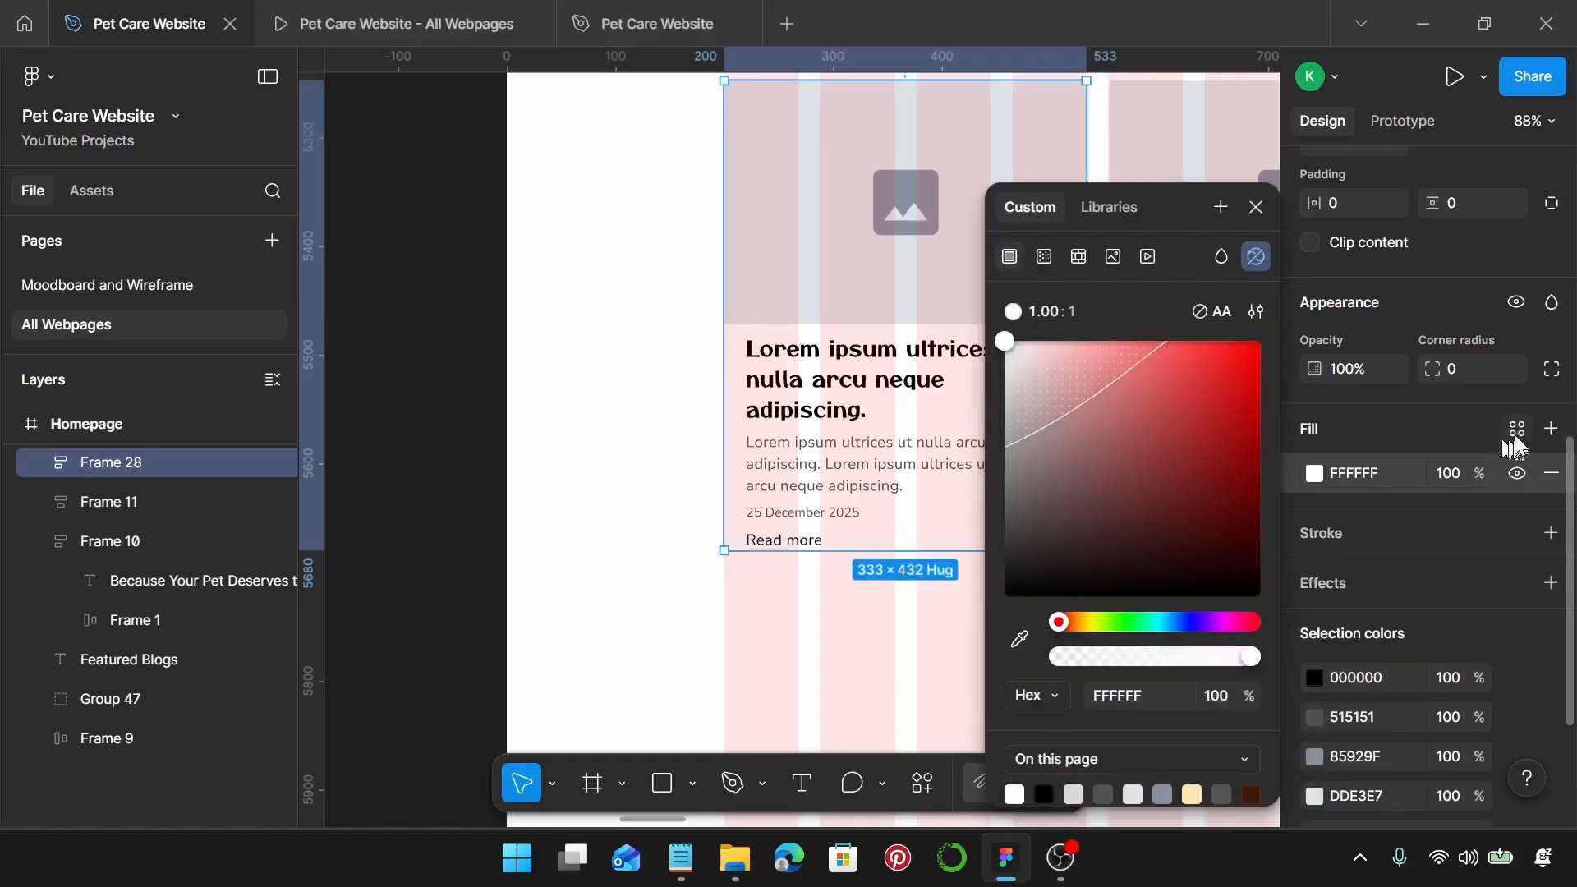
left_click(1516, 428)
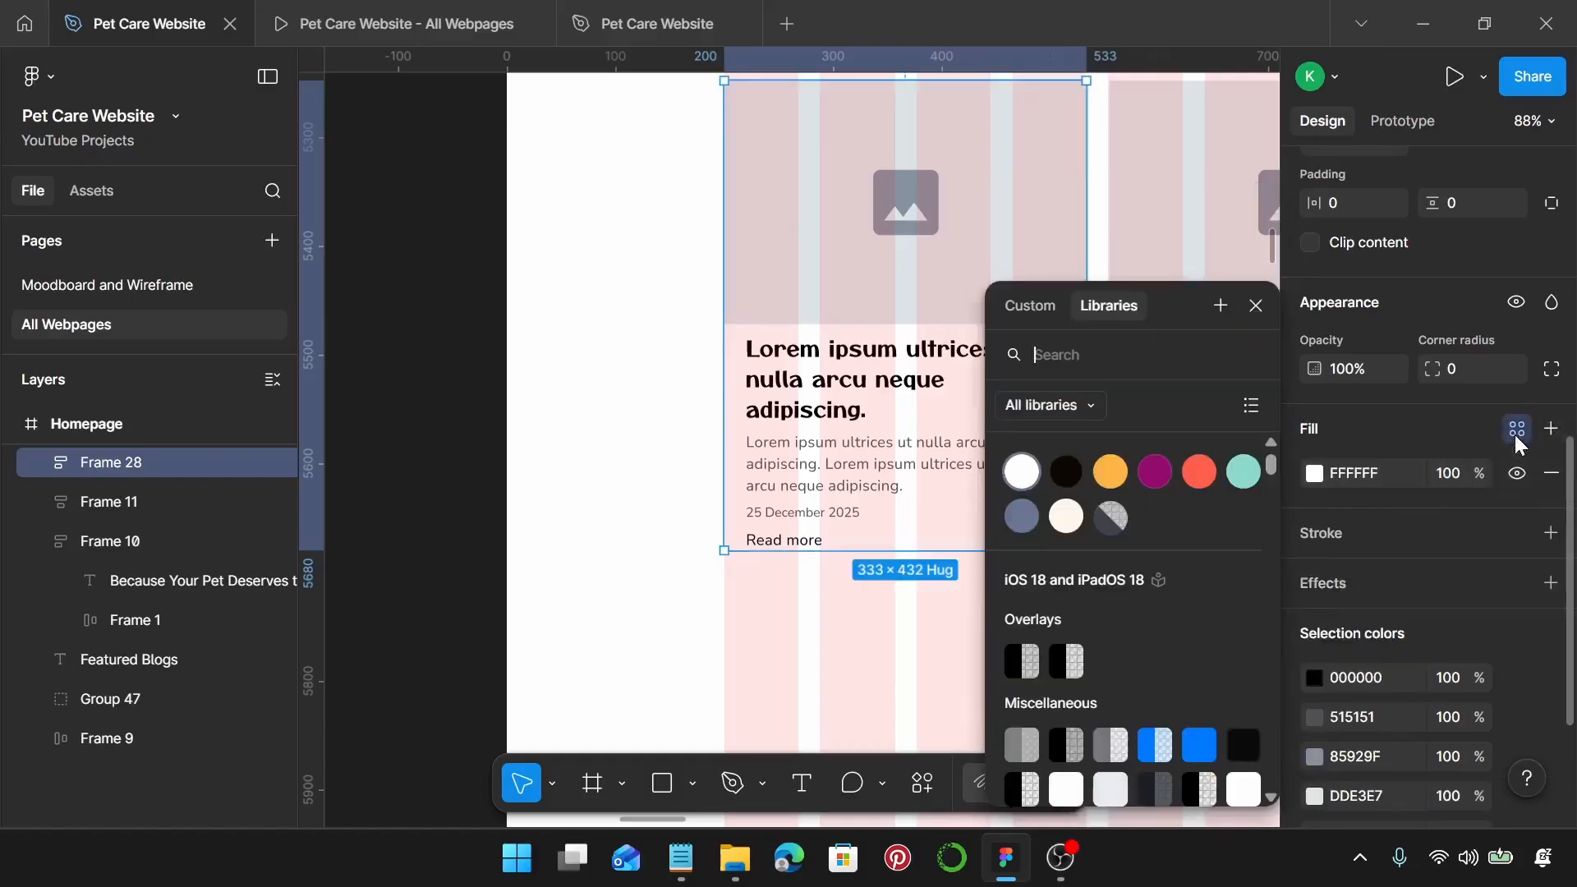
left_click(1021, 471)
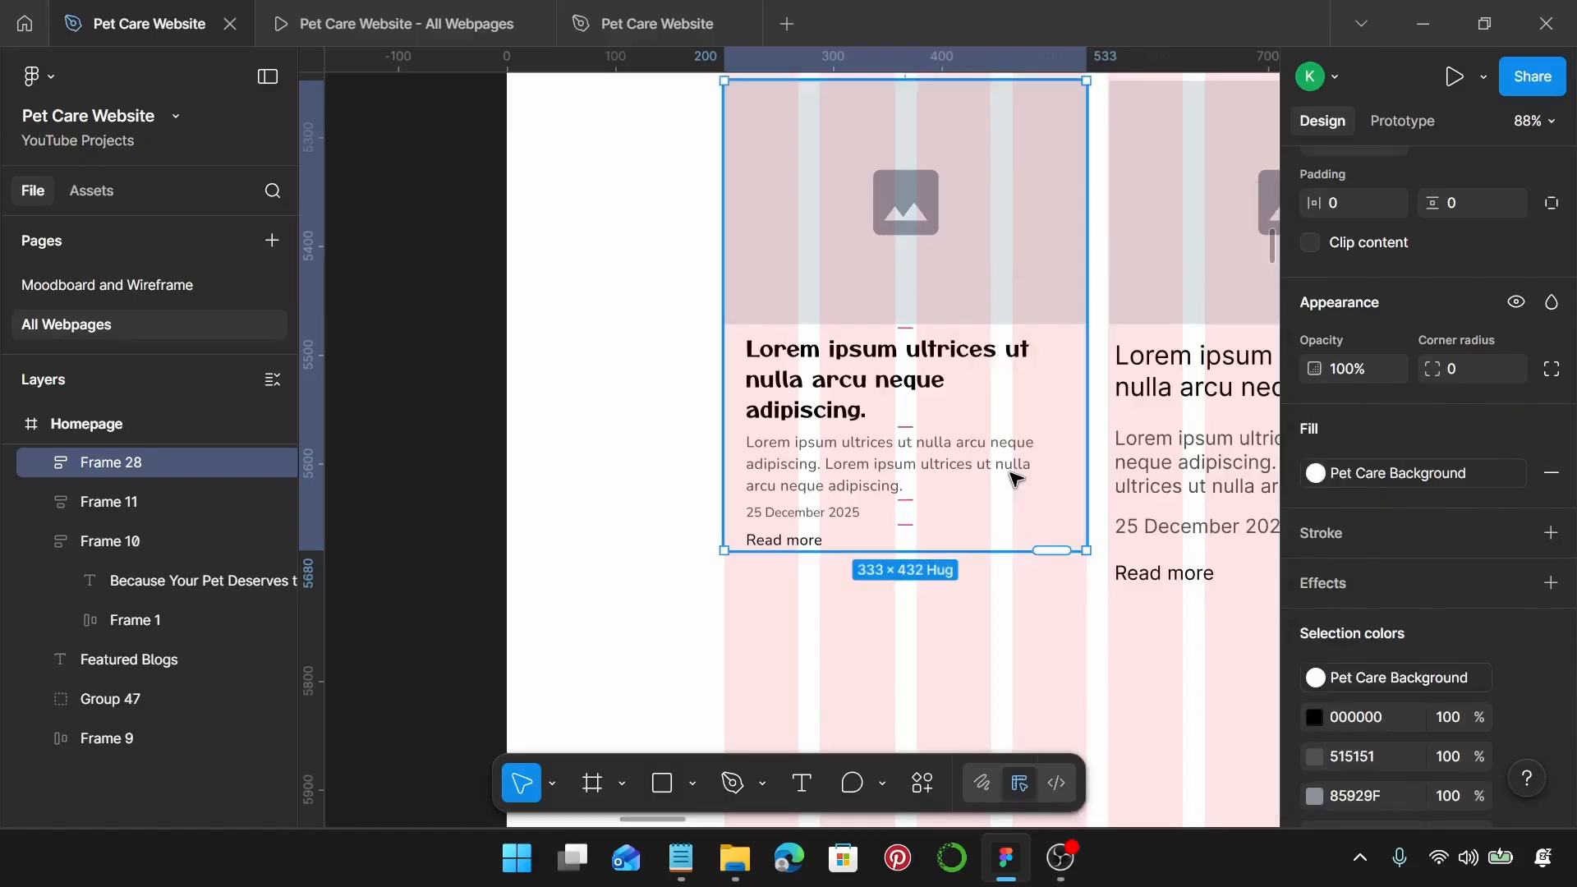
left_click(1549, 532)
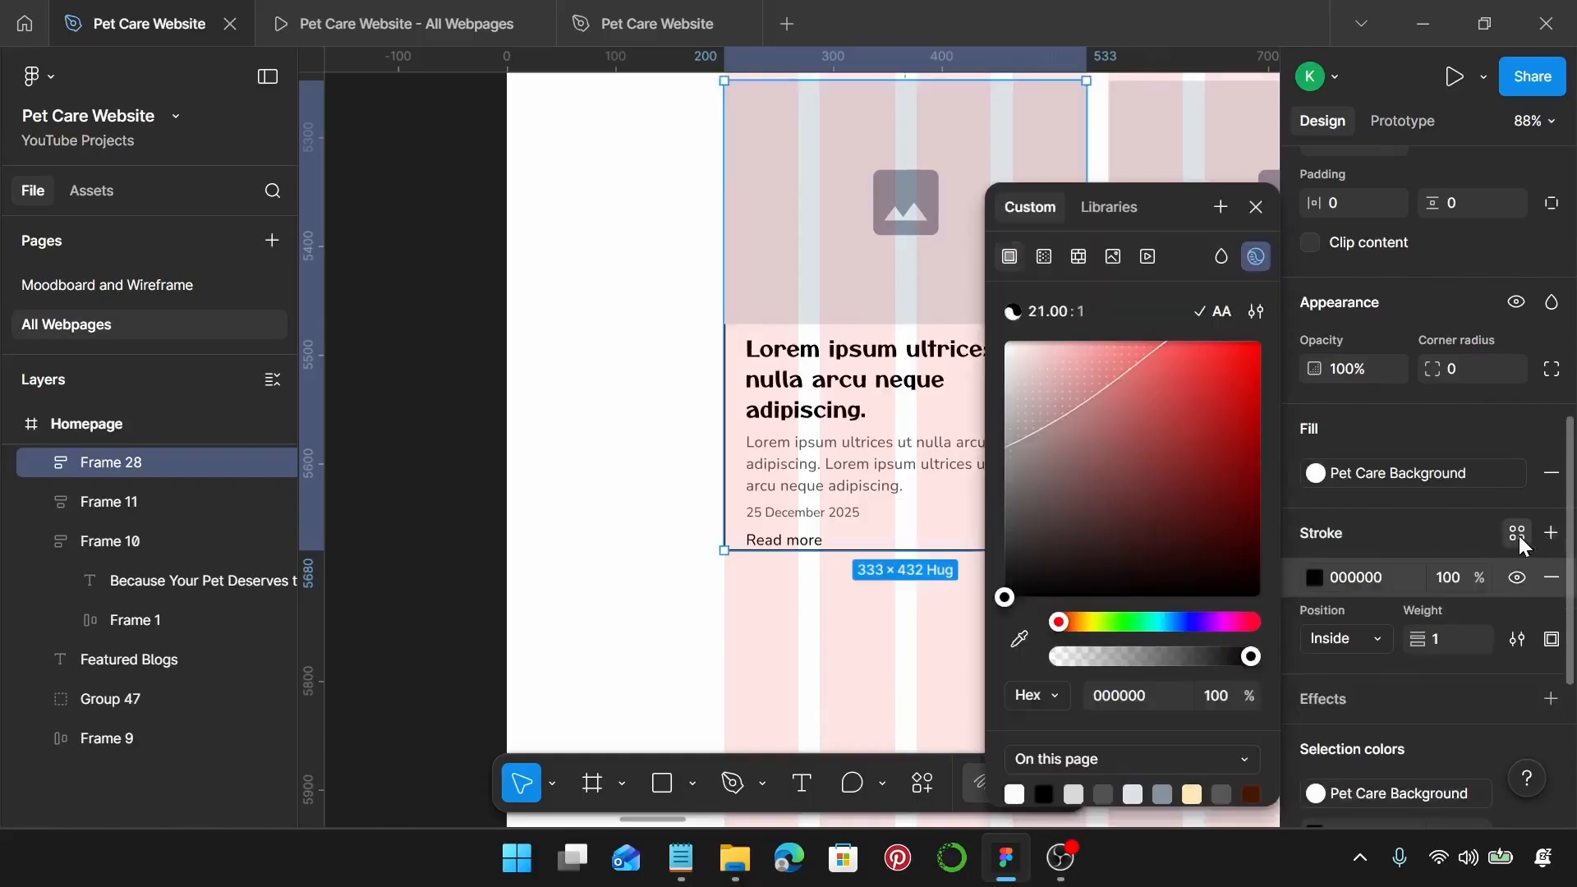
left_click(1516, 533)
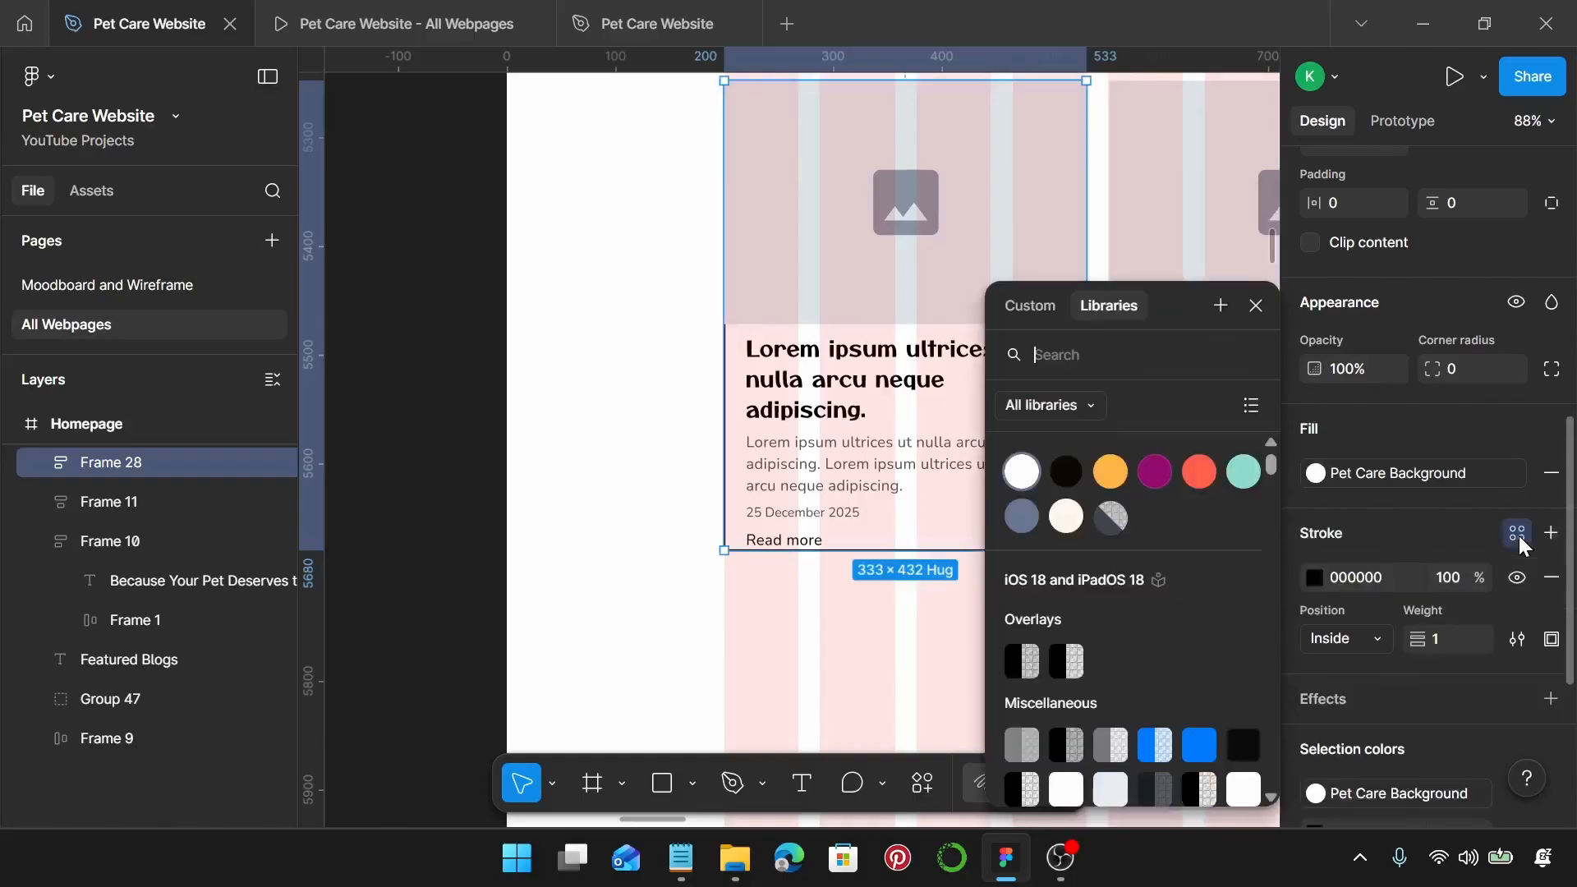
left_click(1114, 532)
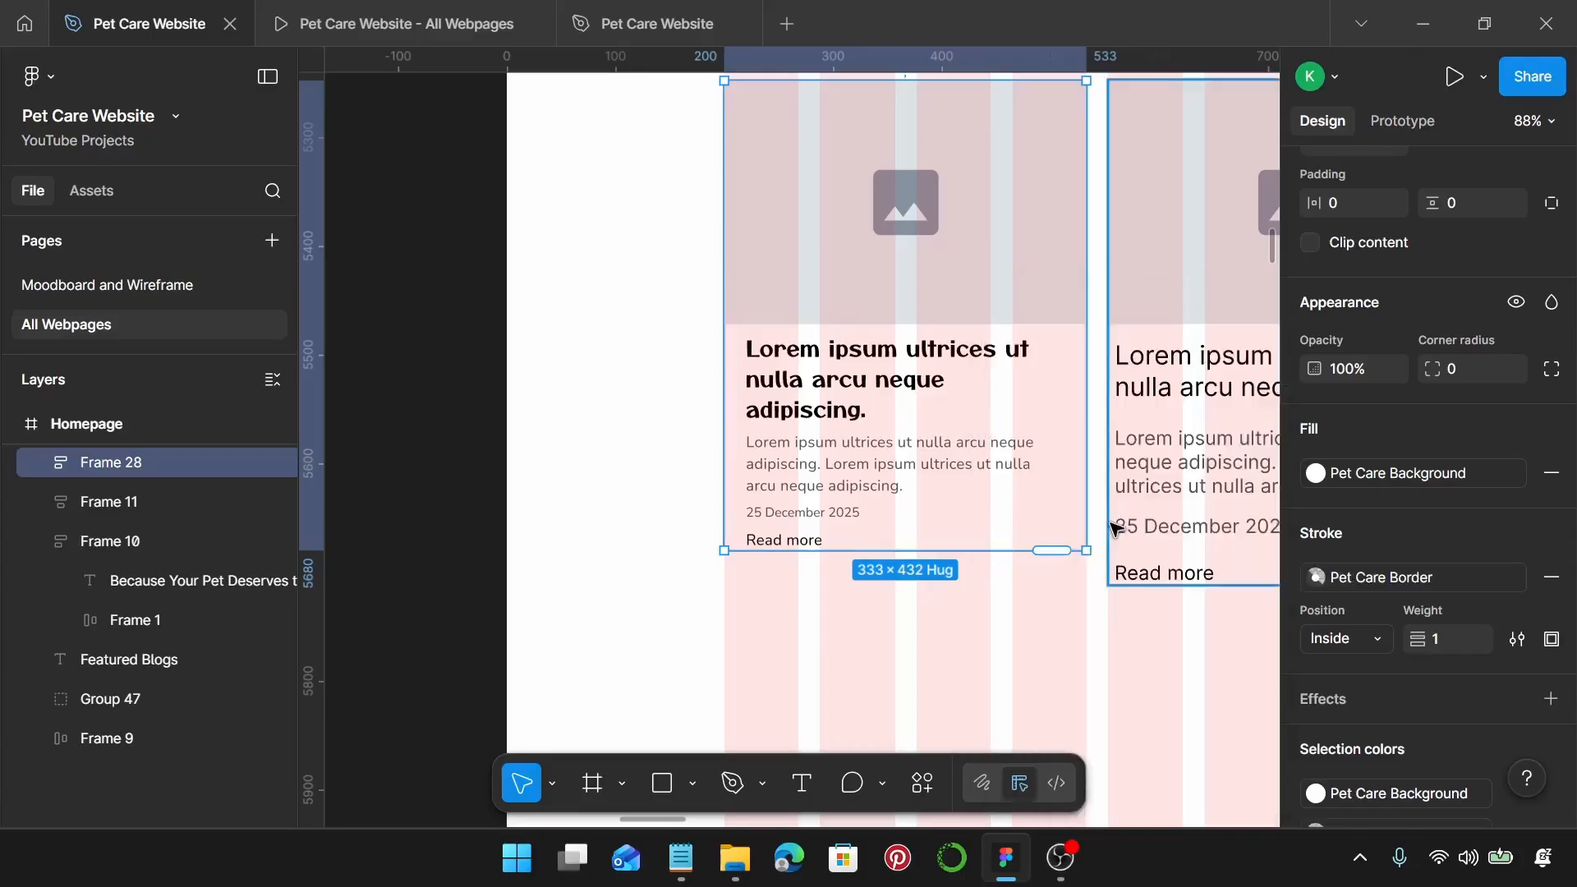
Step: Round the first blog card's corners with a radius of 8
scroll(1478, 539, "down", 2)
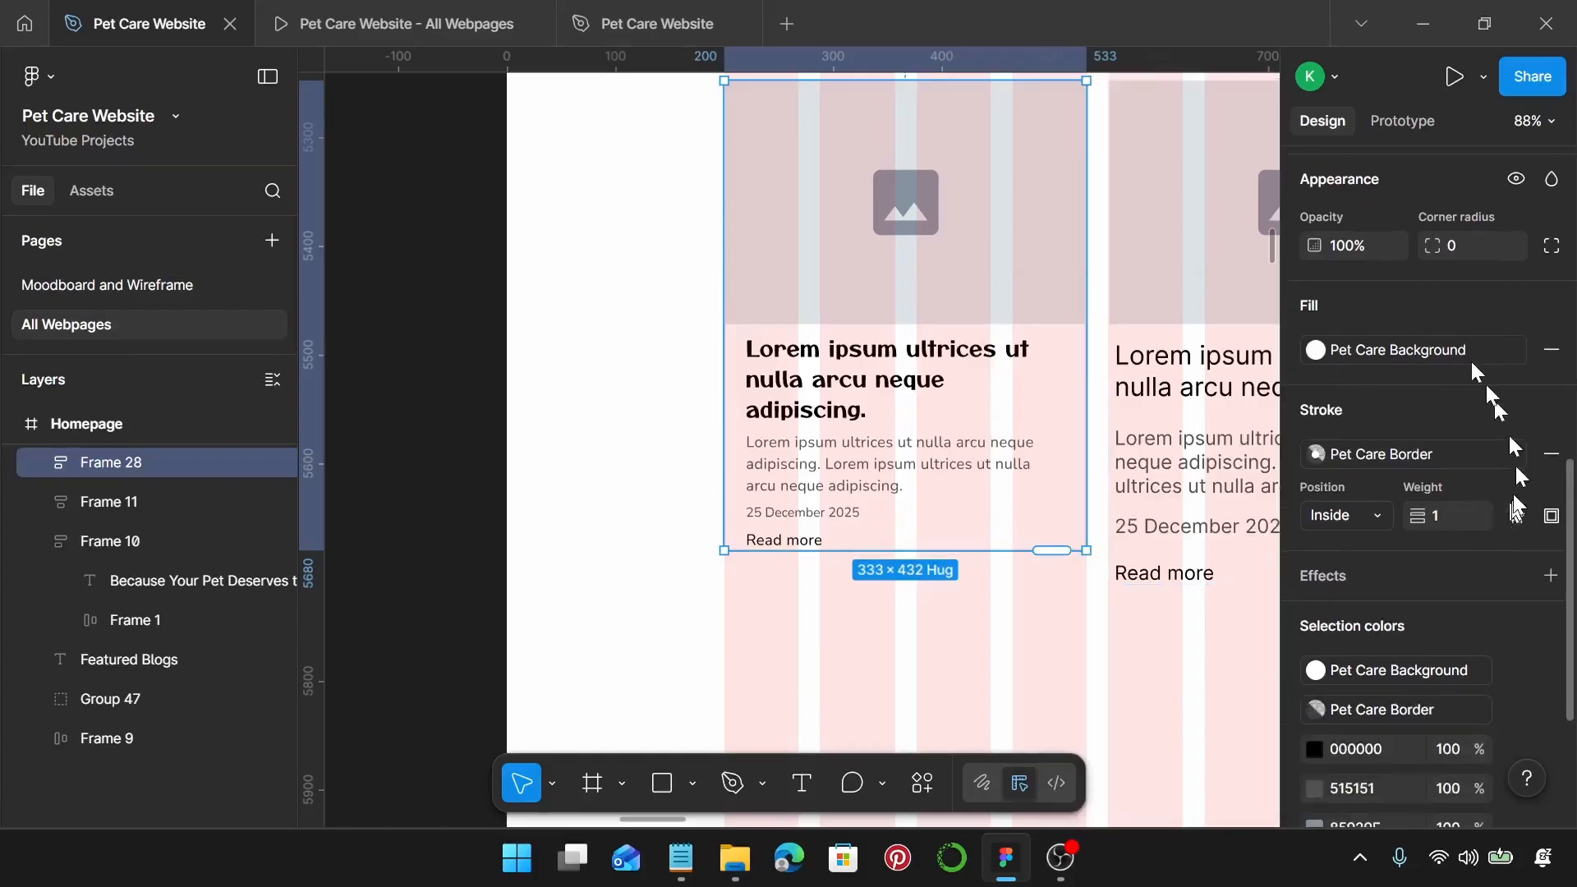
left_click(1475, 246)
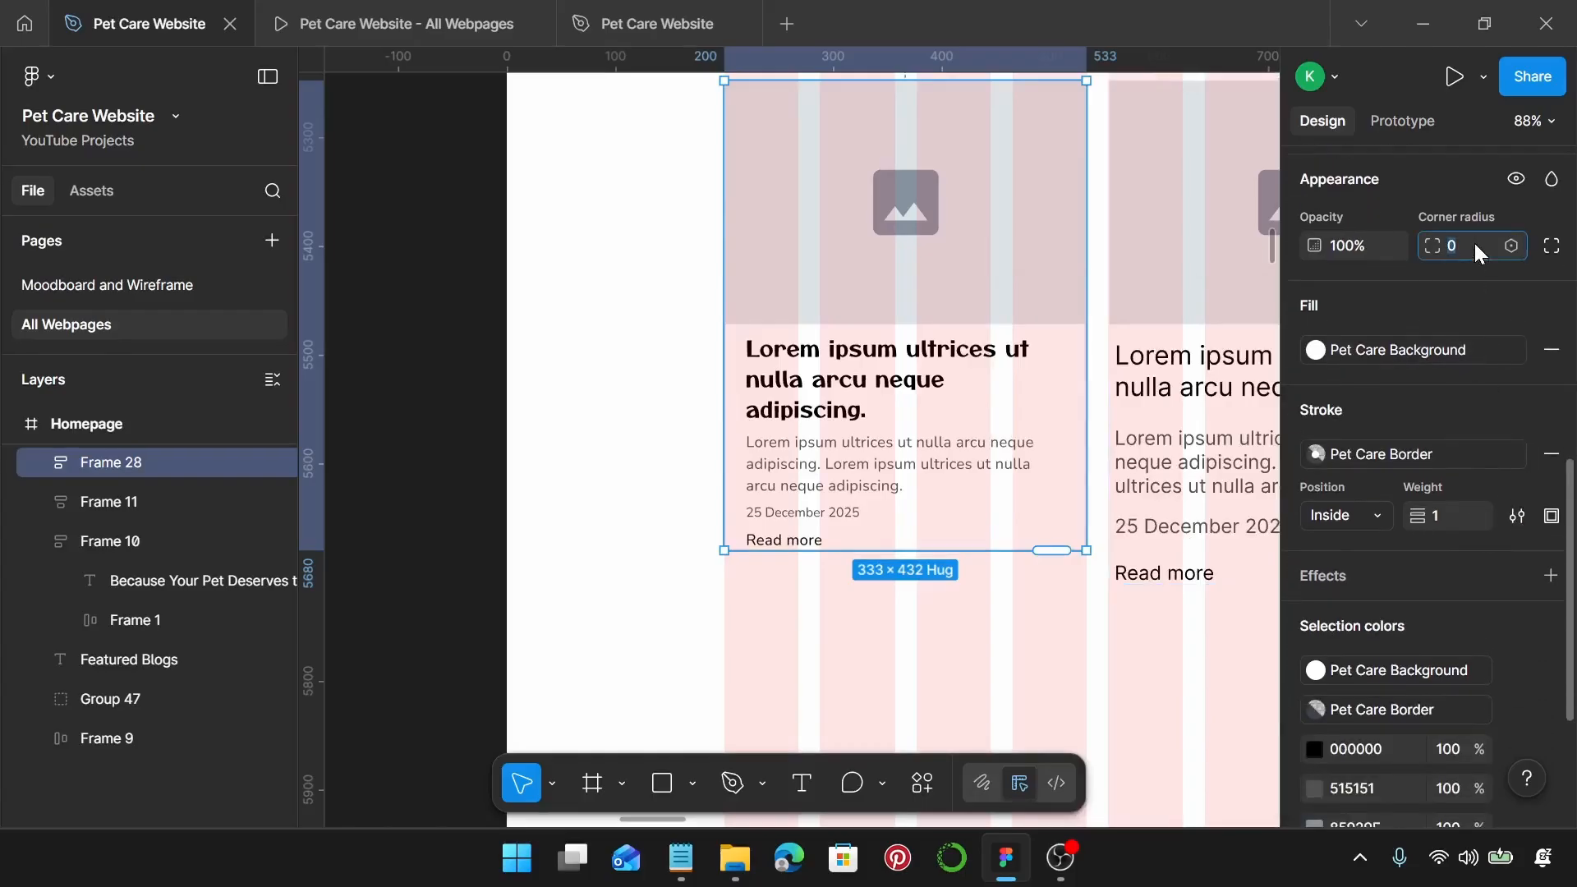
type("8")
Step: Set individual padding on the first blog card, with 10 at the bottom
scroll(1451, 355, "up", 3)
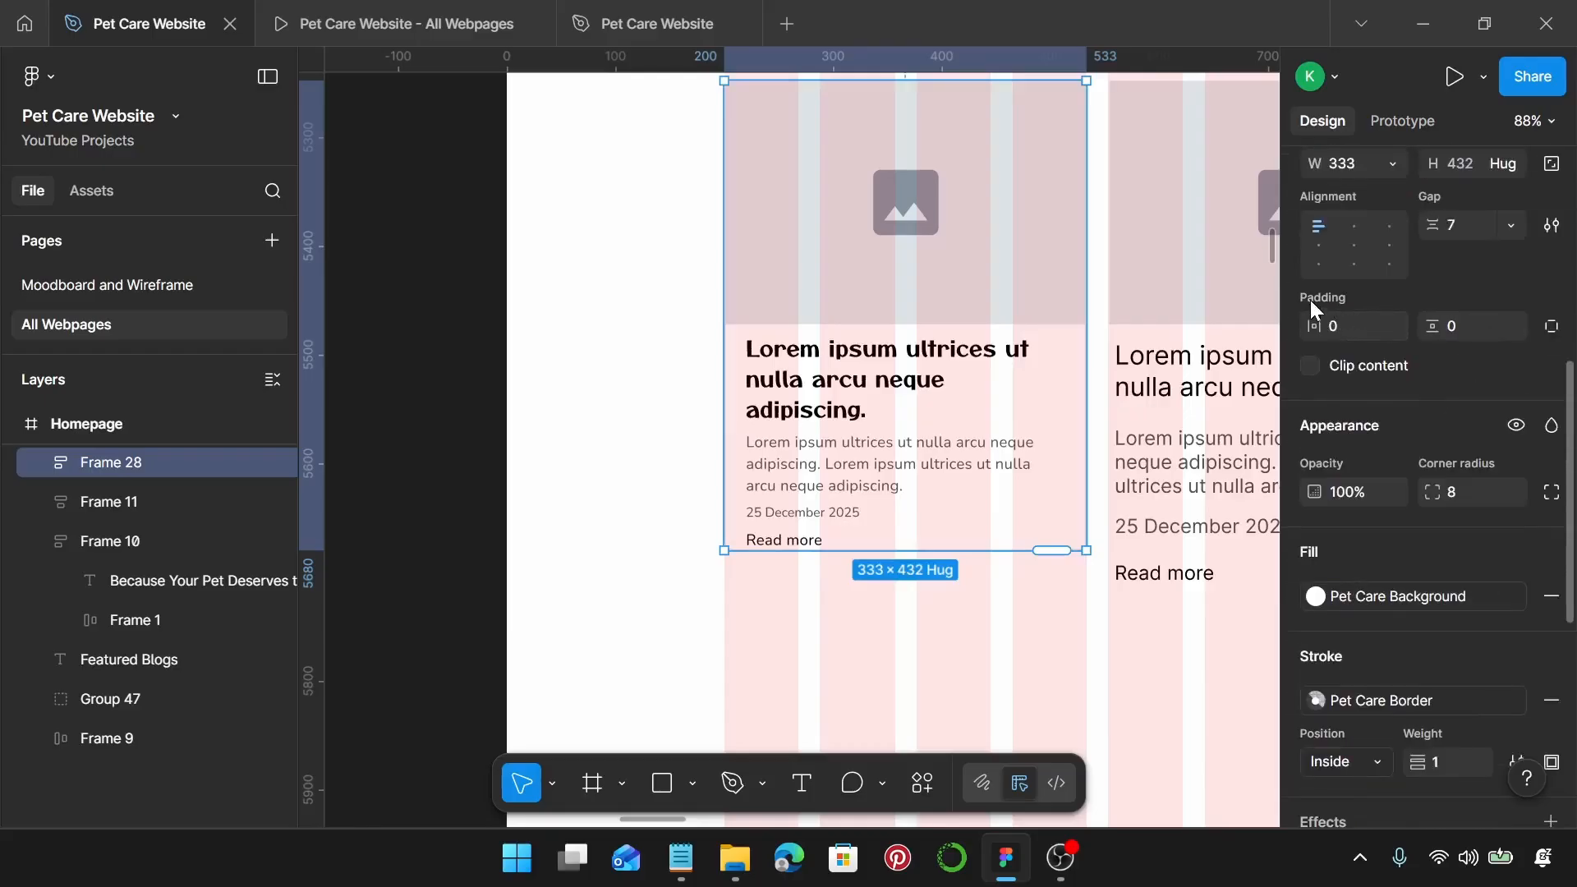
left_click(1551, 326)
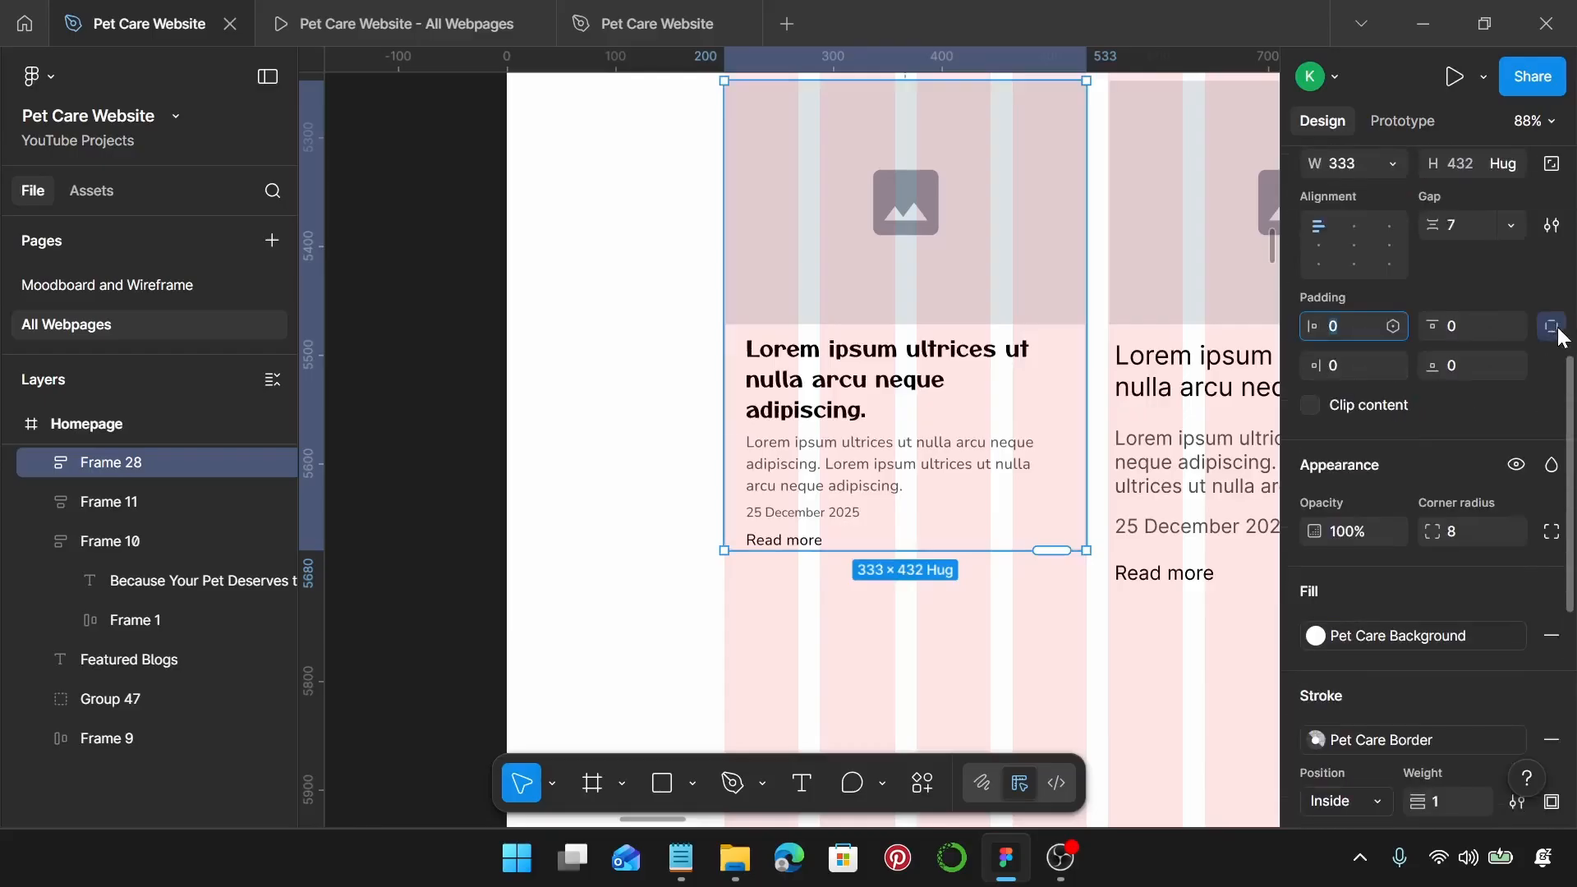
left_click(1485, 363)
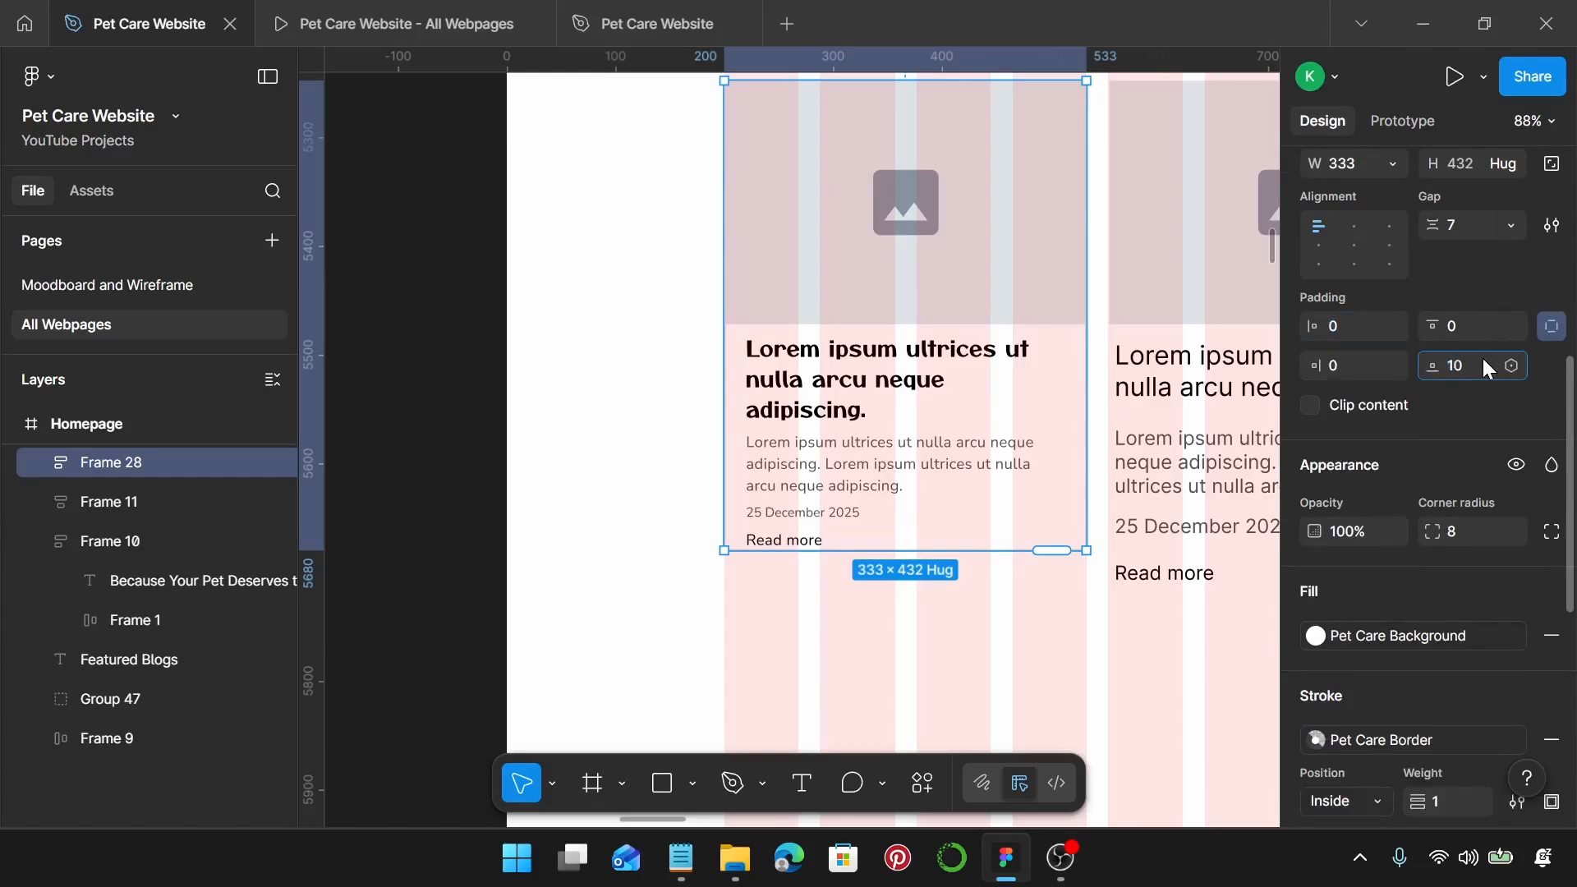
key("Return")
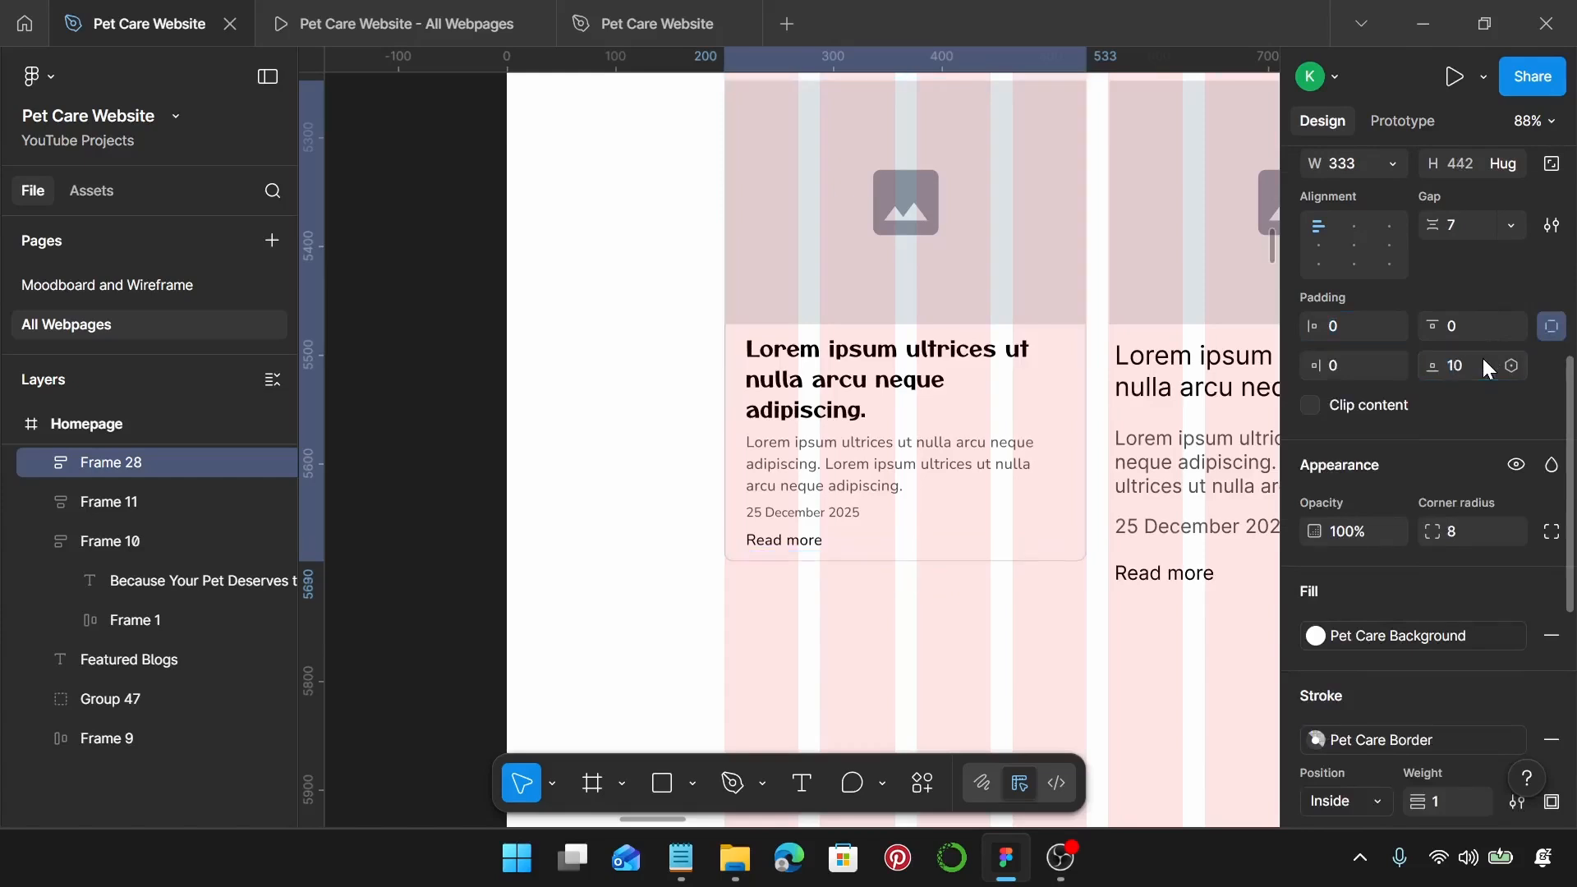
left_click(1021, 599)
Step: Duplicate the finished blog card onto the empty canvas beside the Homepage frame
scroll(1018, 599, "down", 2)
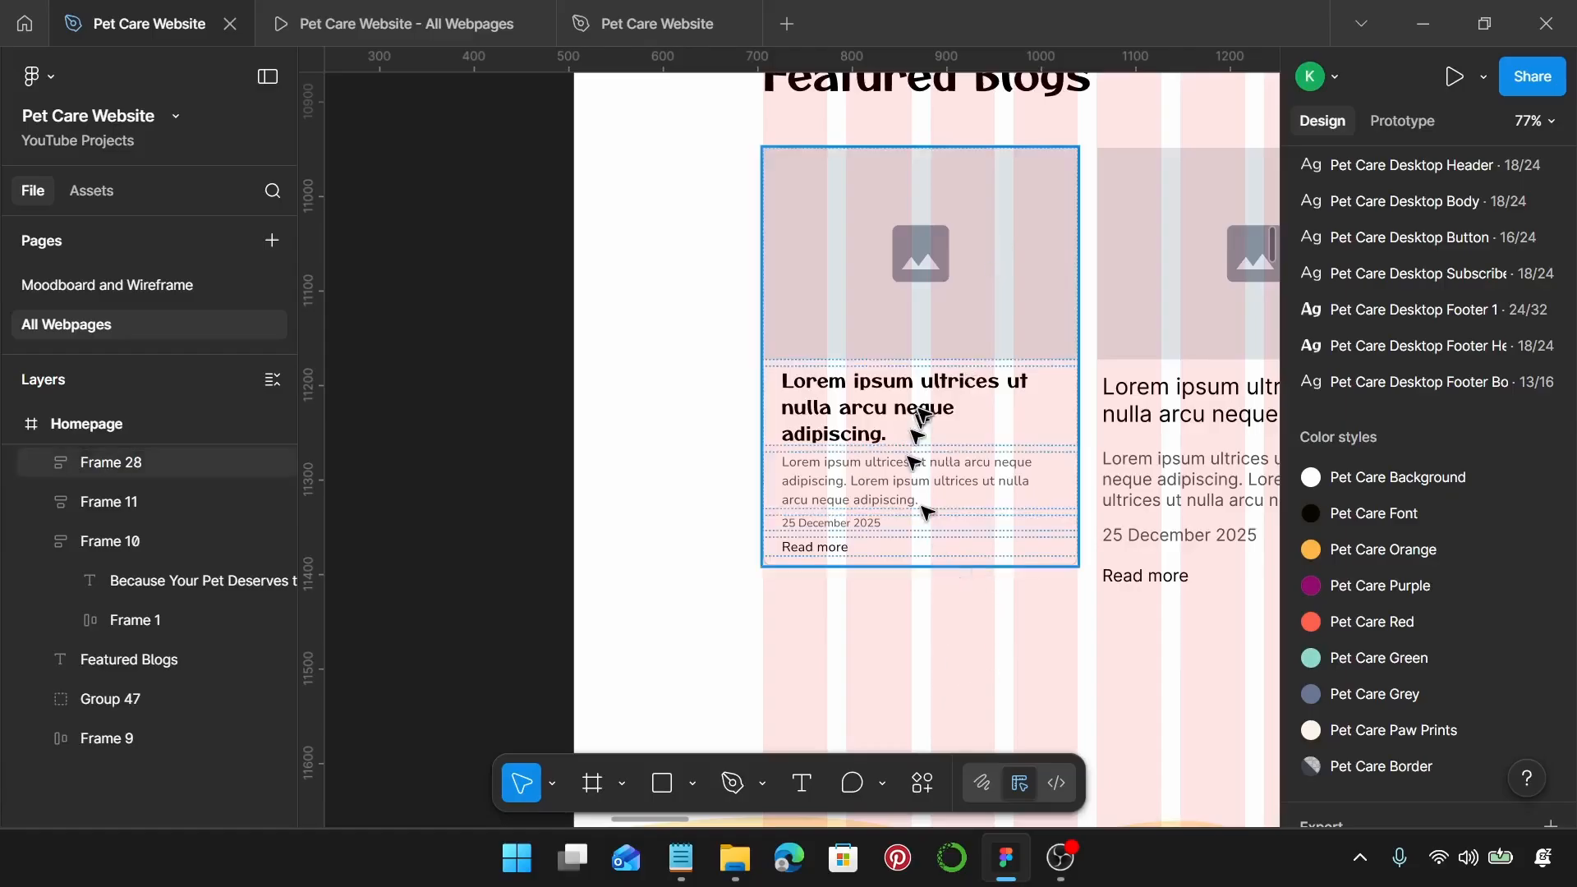
scroll(922, 457, "down", 5)
left_click(932, 311)
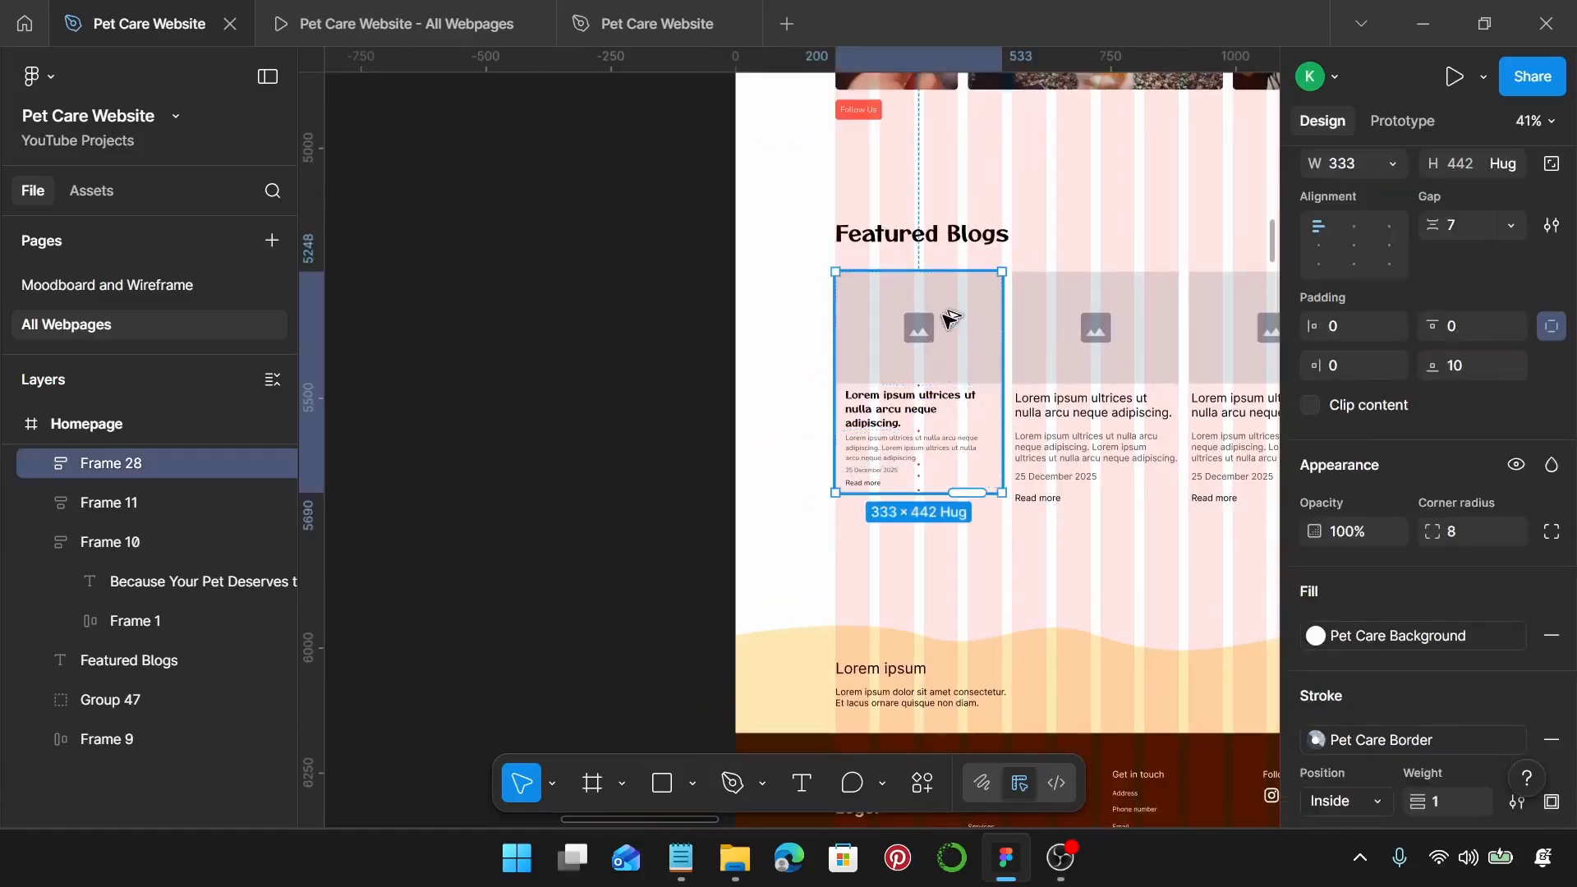
left_click_drag(951, 318, 598, 345)
scroll(534, 406, "up", 5)
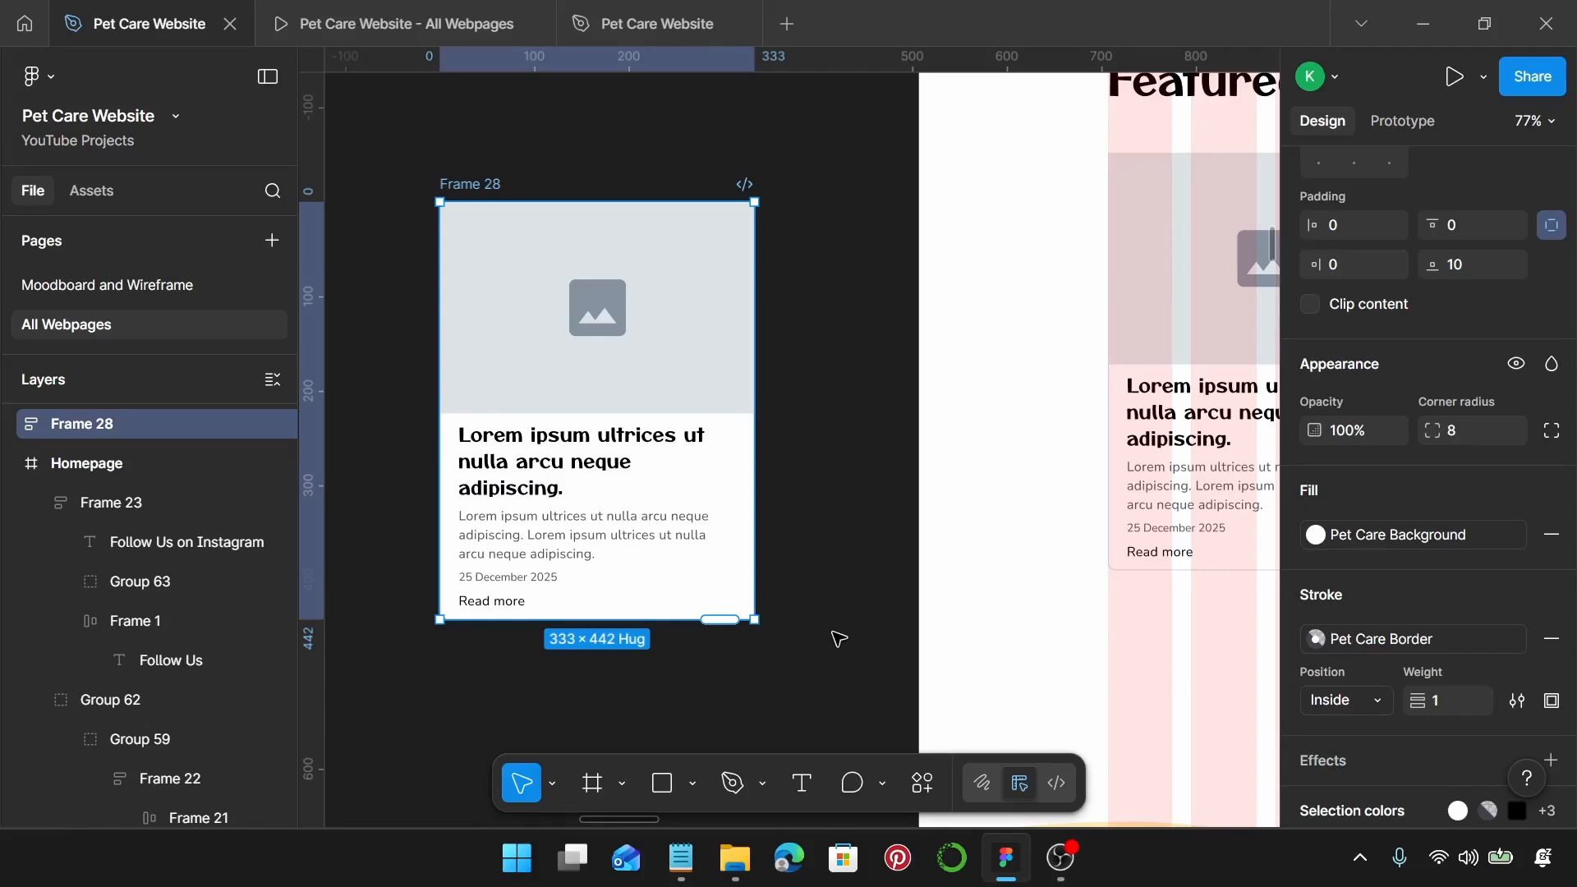
scroll(870, 572, "down", 5)
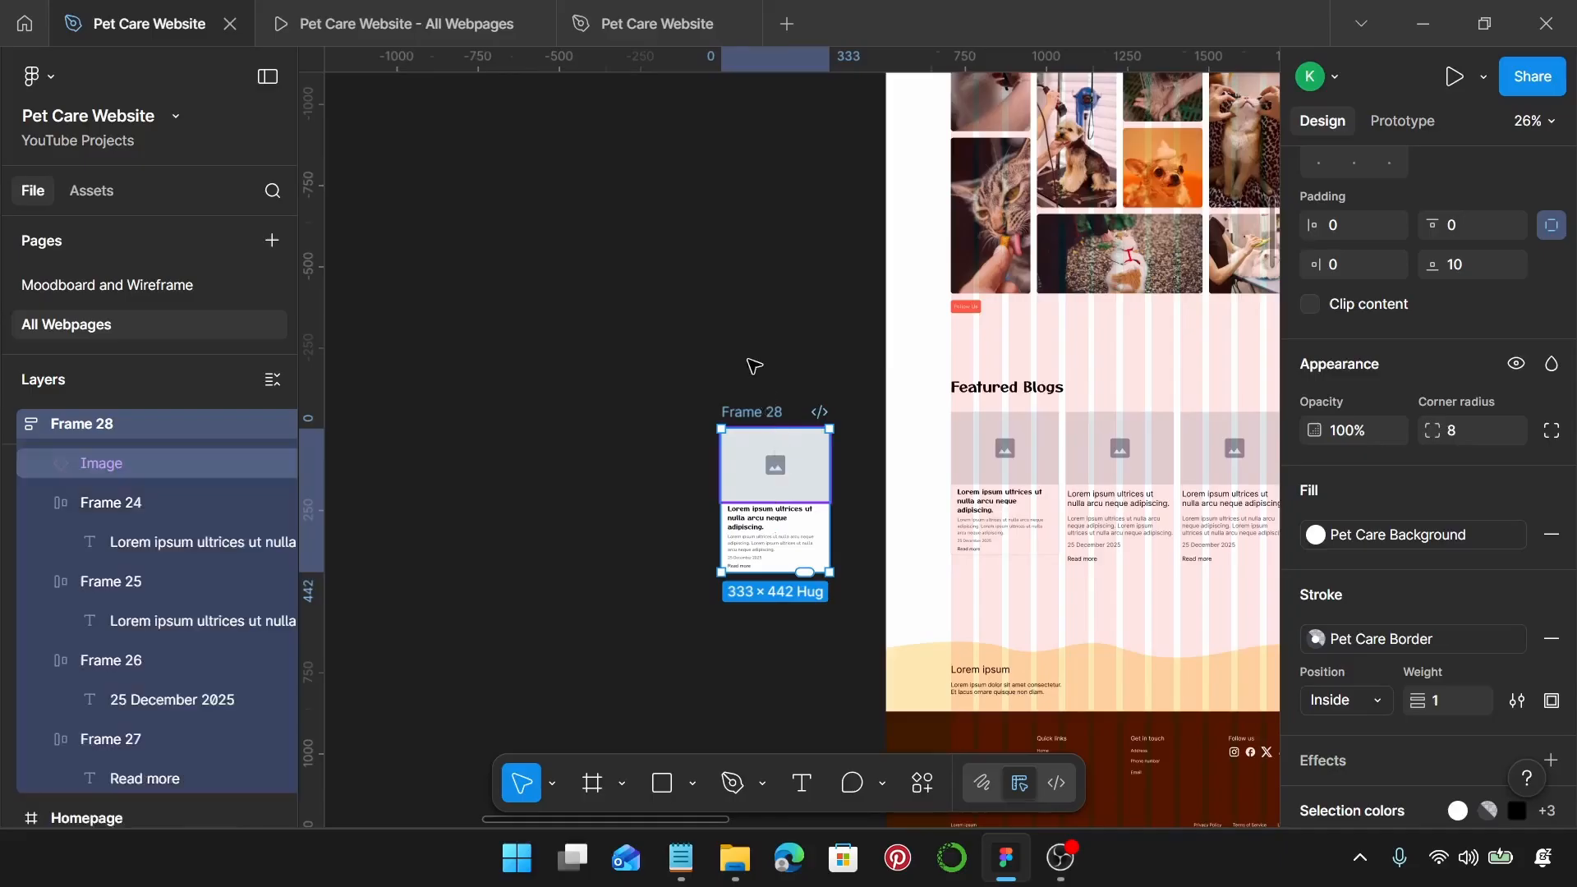
left_click_drag(781, 463, 746, 351)
left_click_drag(711, 261, 688, 176)
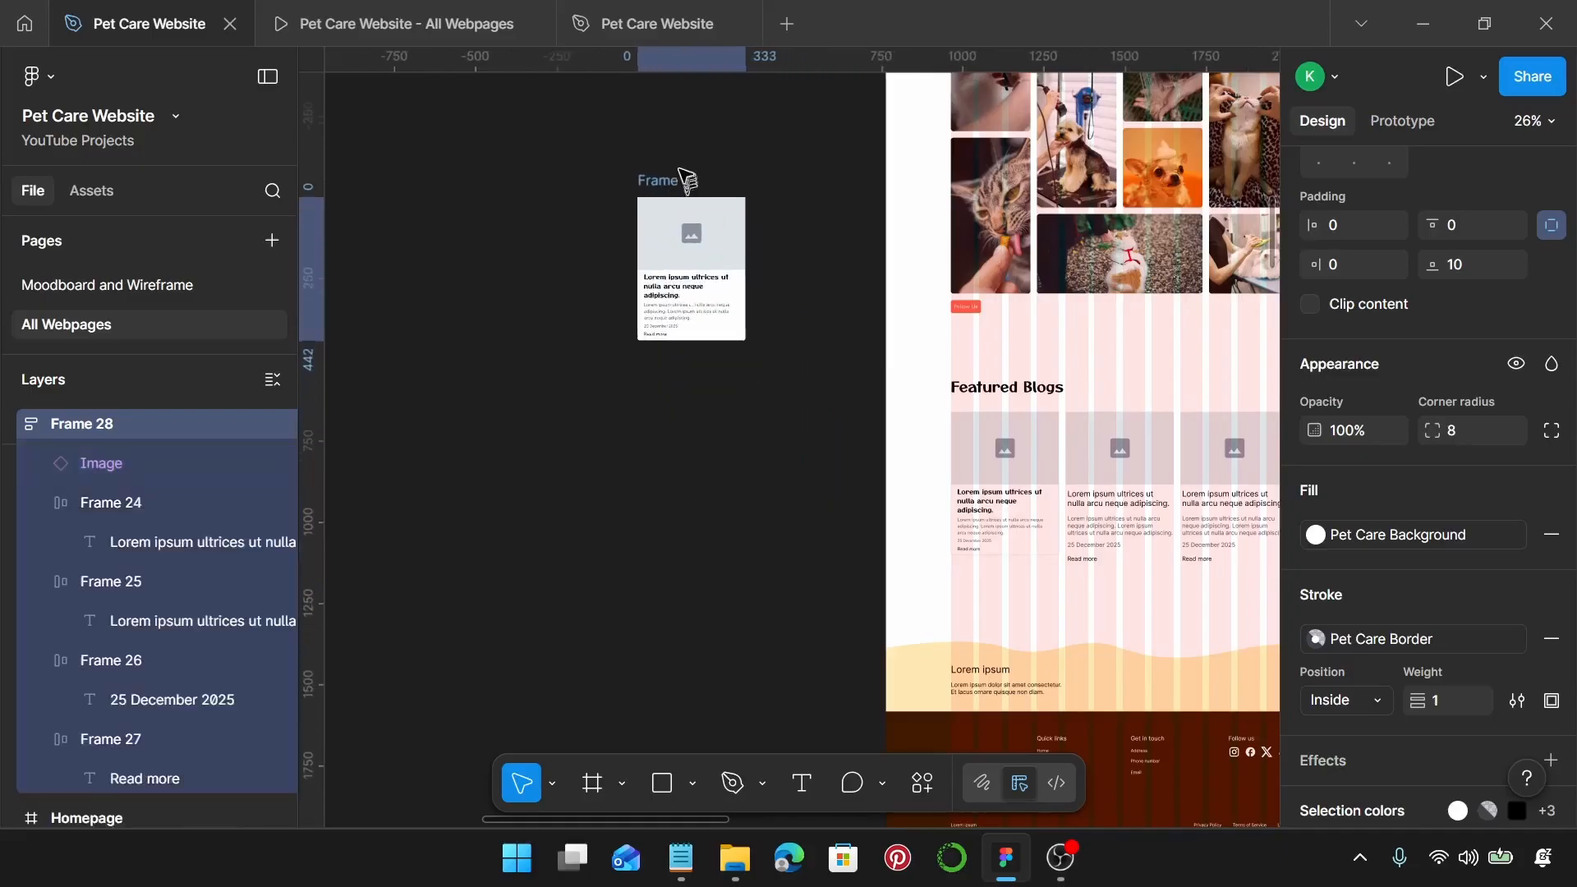
Step: Move the photo of the dog in a pink shower cap just below the duplicated blog card
scroll(682, 168, "down", 3)
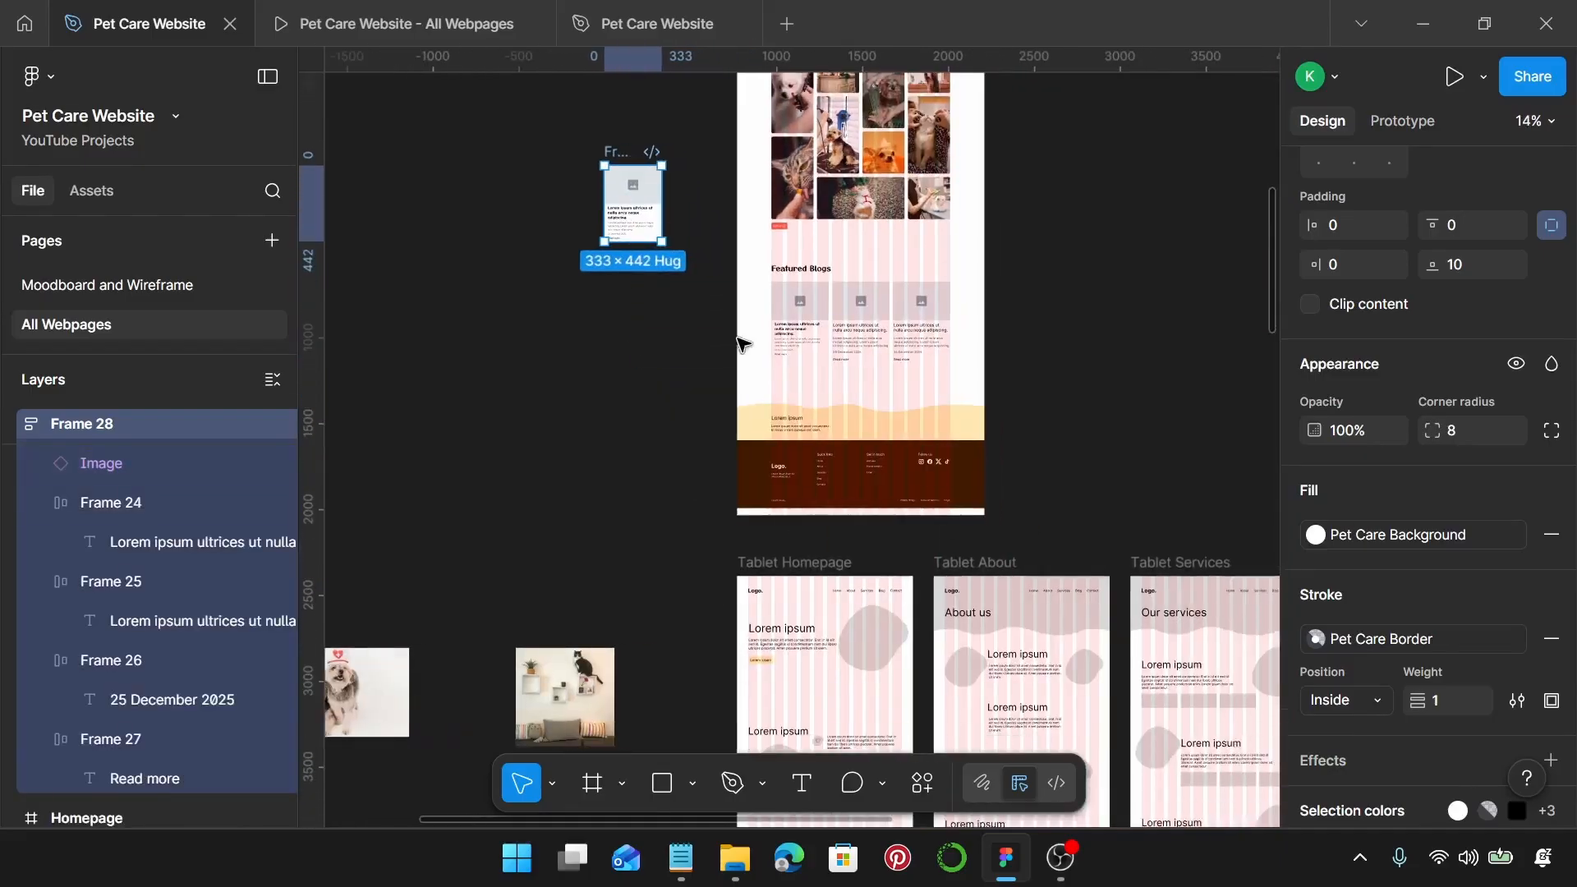
scroll(739, 333, "down", 3)
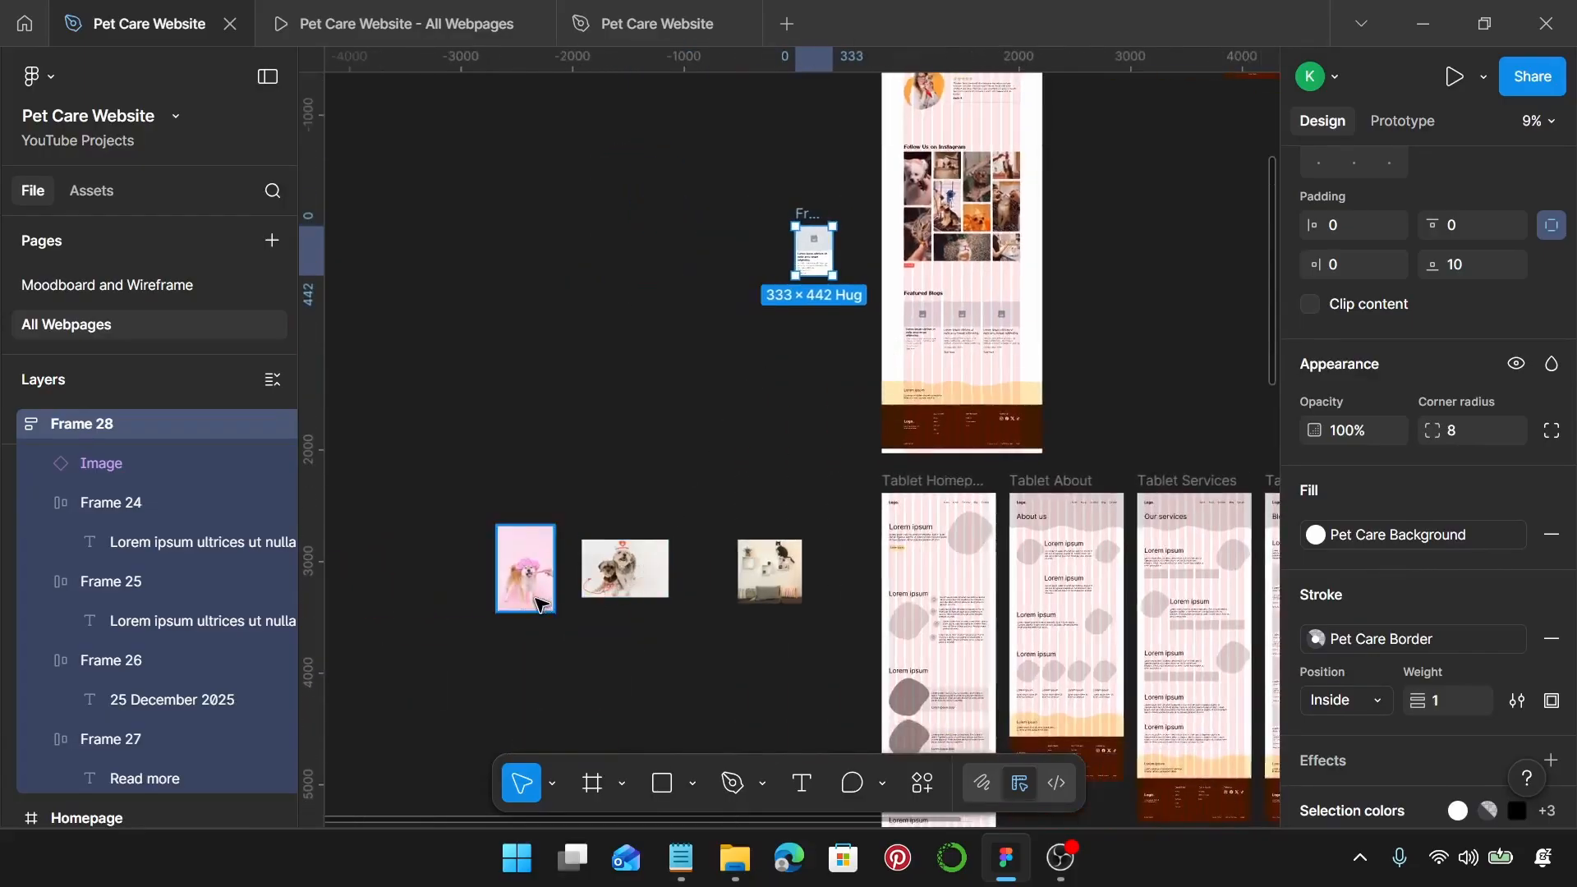
left_click_drag(526, 575, 834, 341)
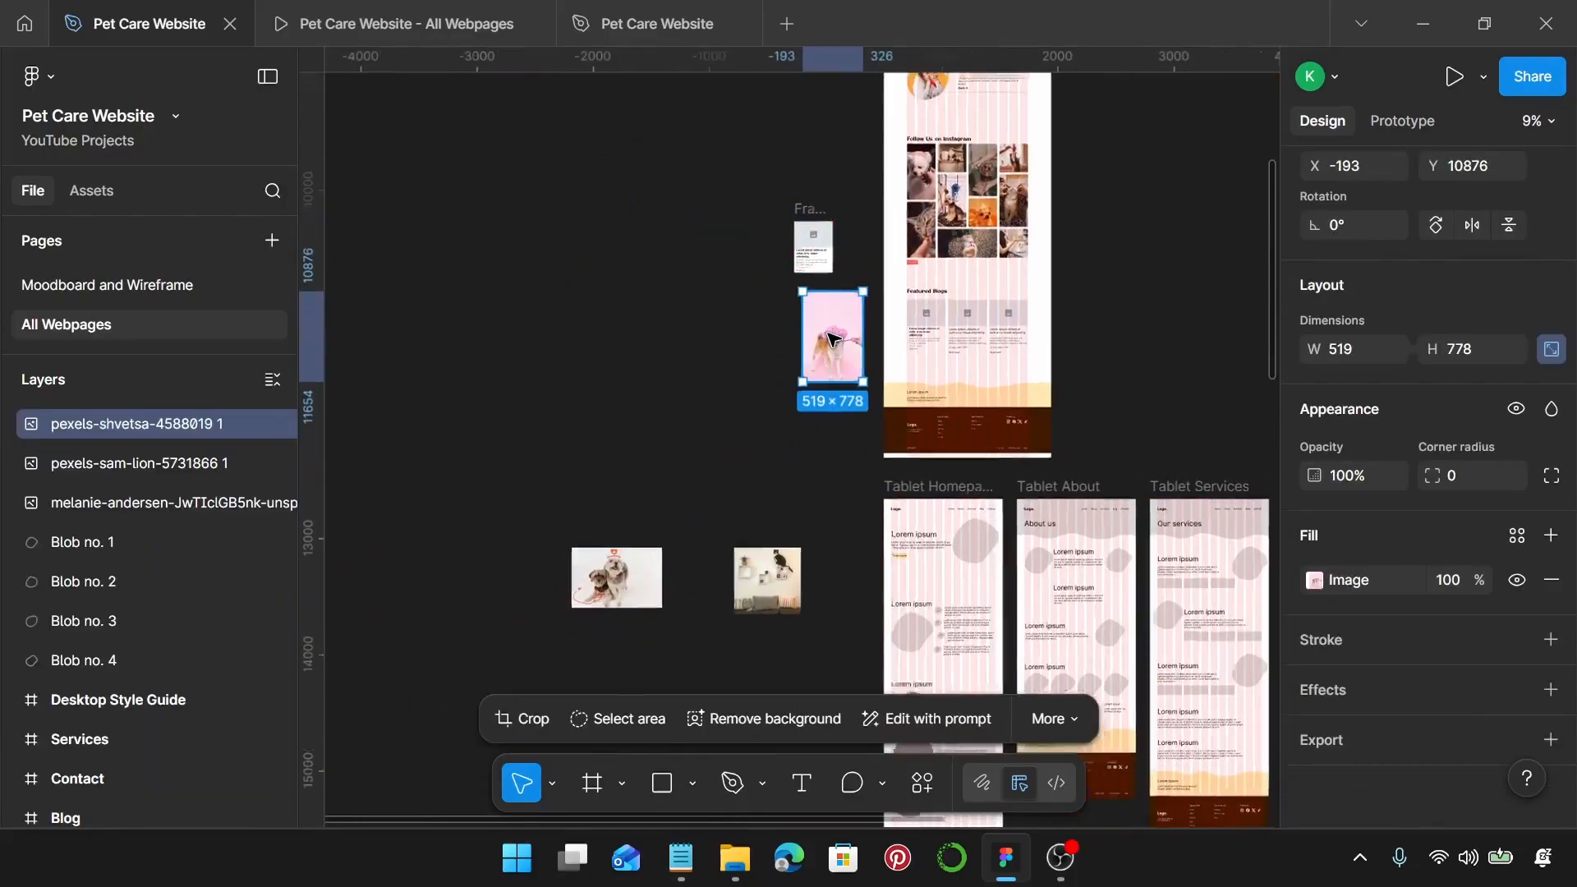
Step: Scale the shower-cap dog photo proportionally to the blog card's width of 333
scroll(833, 339, "up", 5)
scroll(831, 338, "right", 1)
scroll(834, 337, "up", 3)
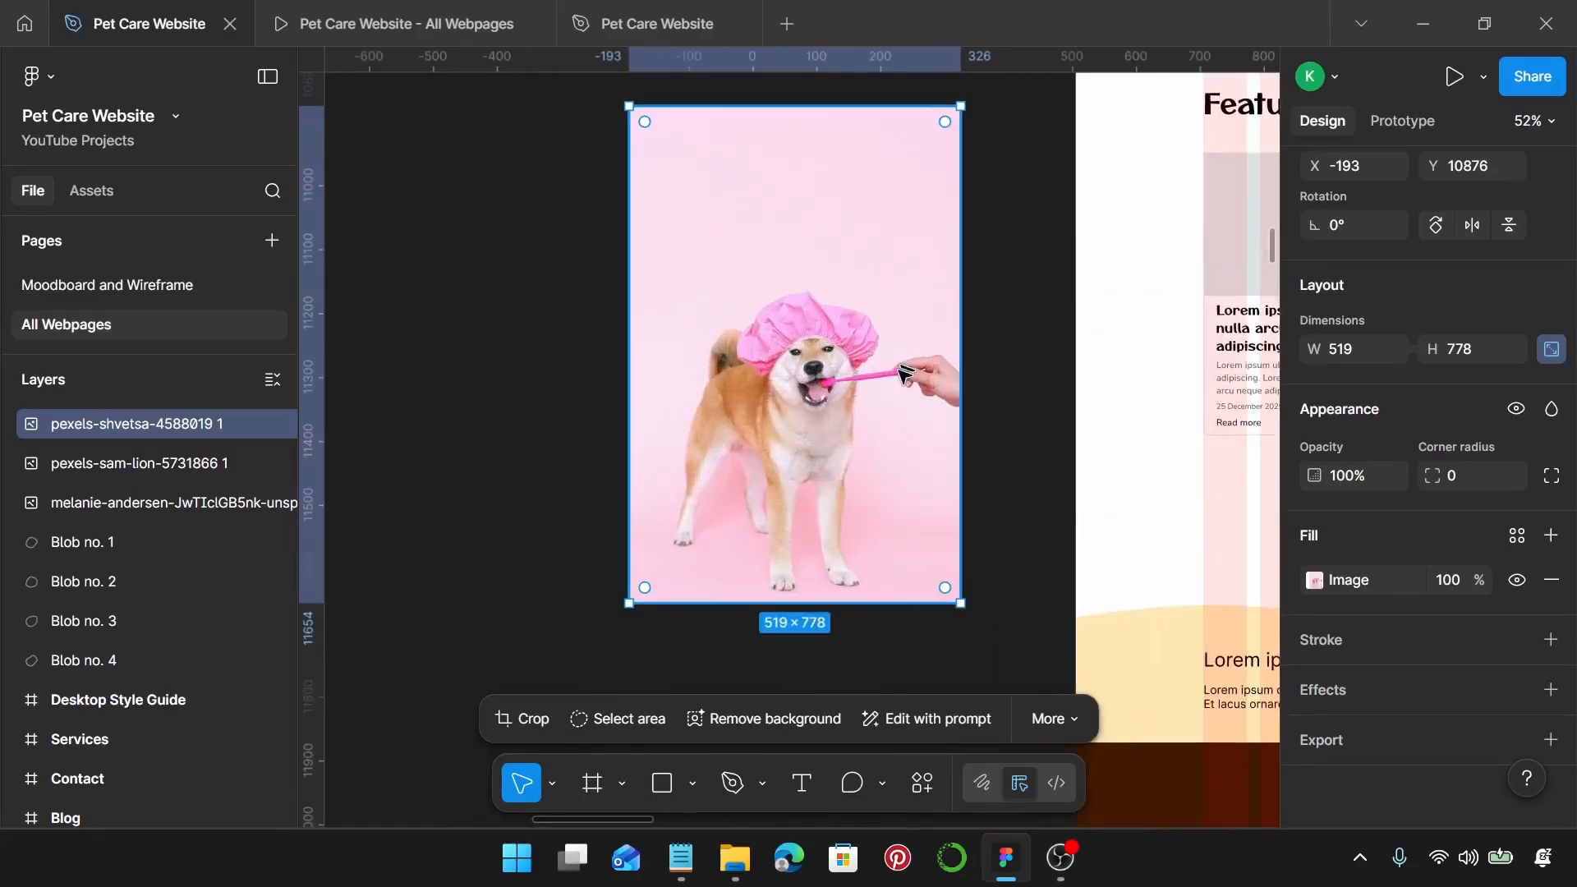
scroll(903, 372, "right", 3)
left_click(1125, 271)
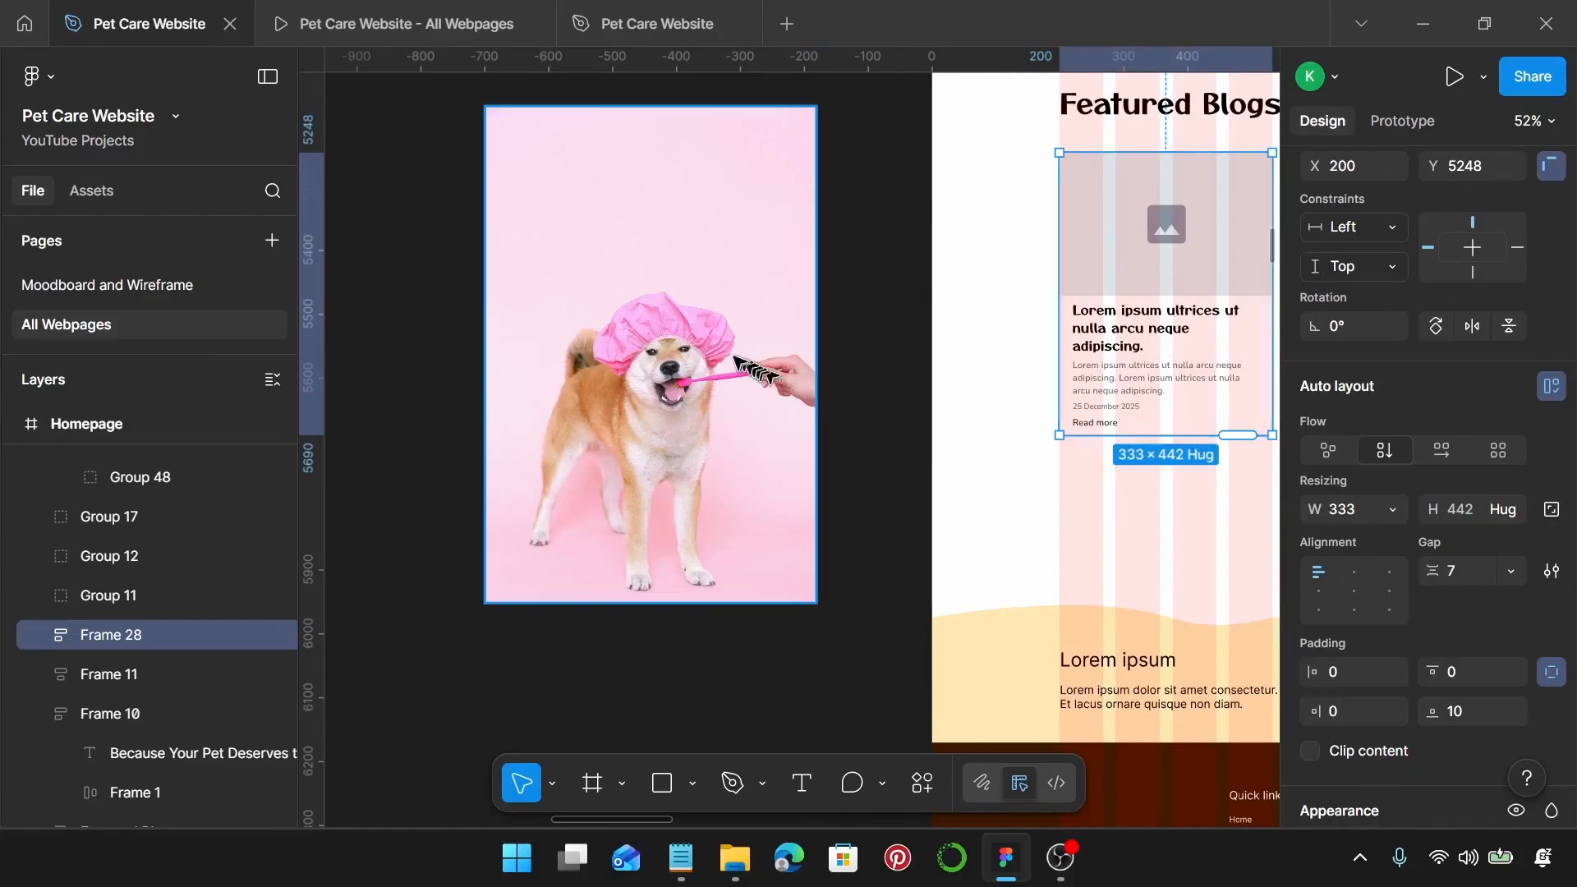
left_click(753, 368)
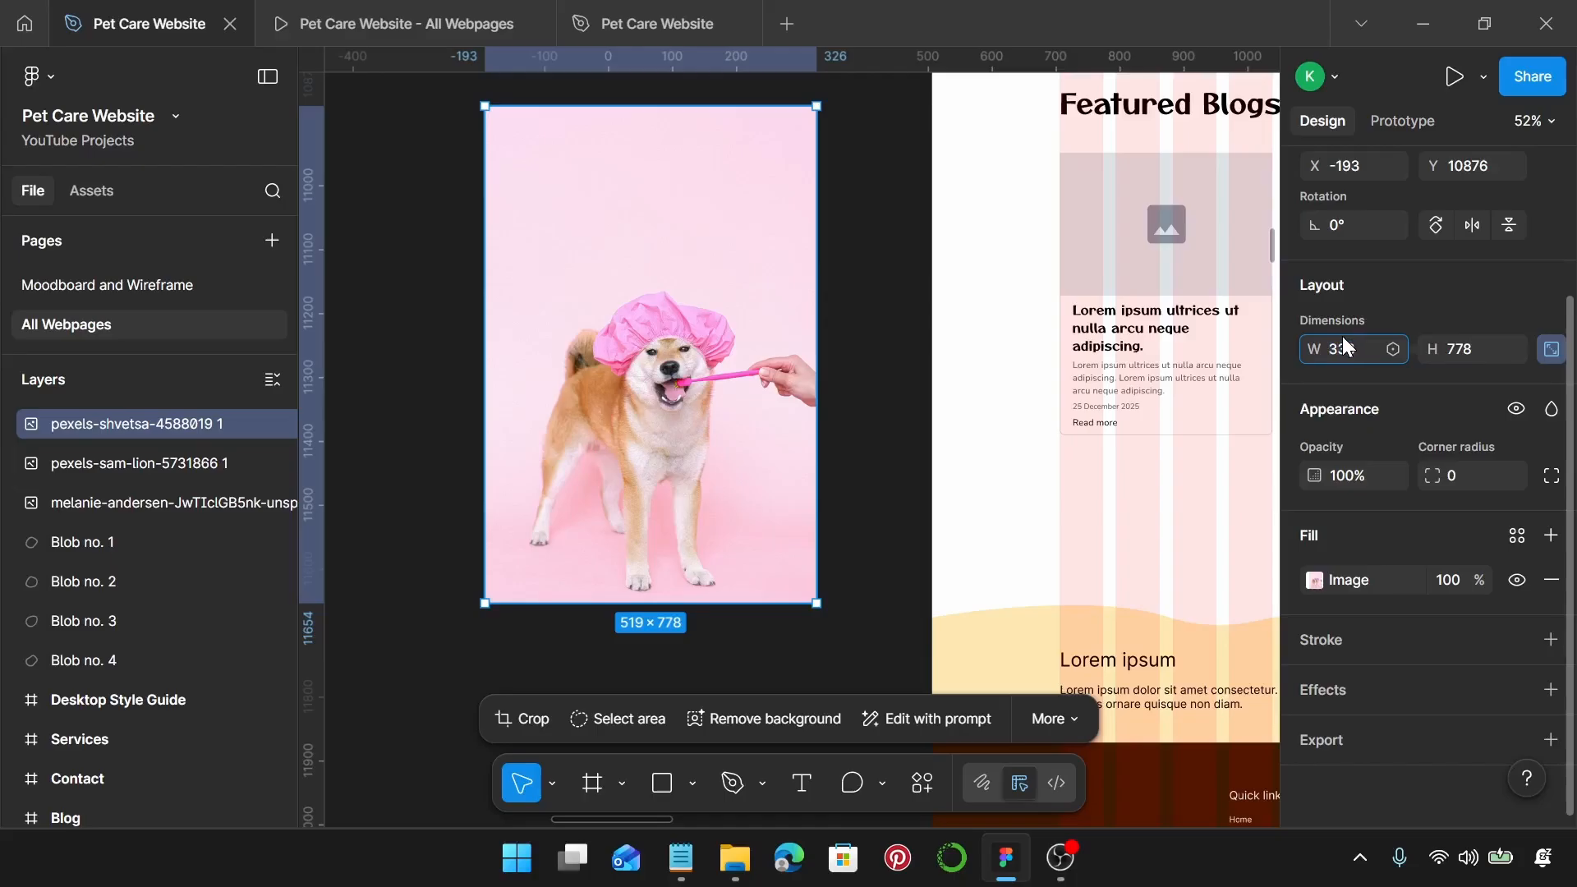
key("Return")
Step: Crop the shower-cap dog photo from its bottom edge to a height of 240, keeping its width of 333
scroll(673, 307, "left", 4)
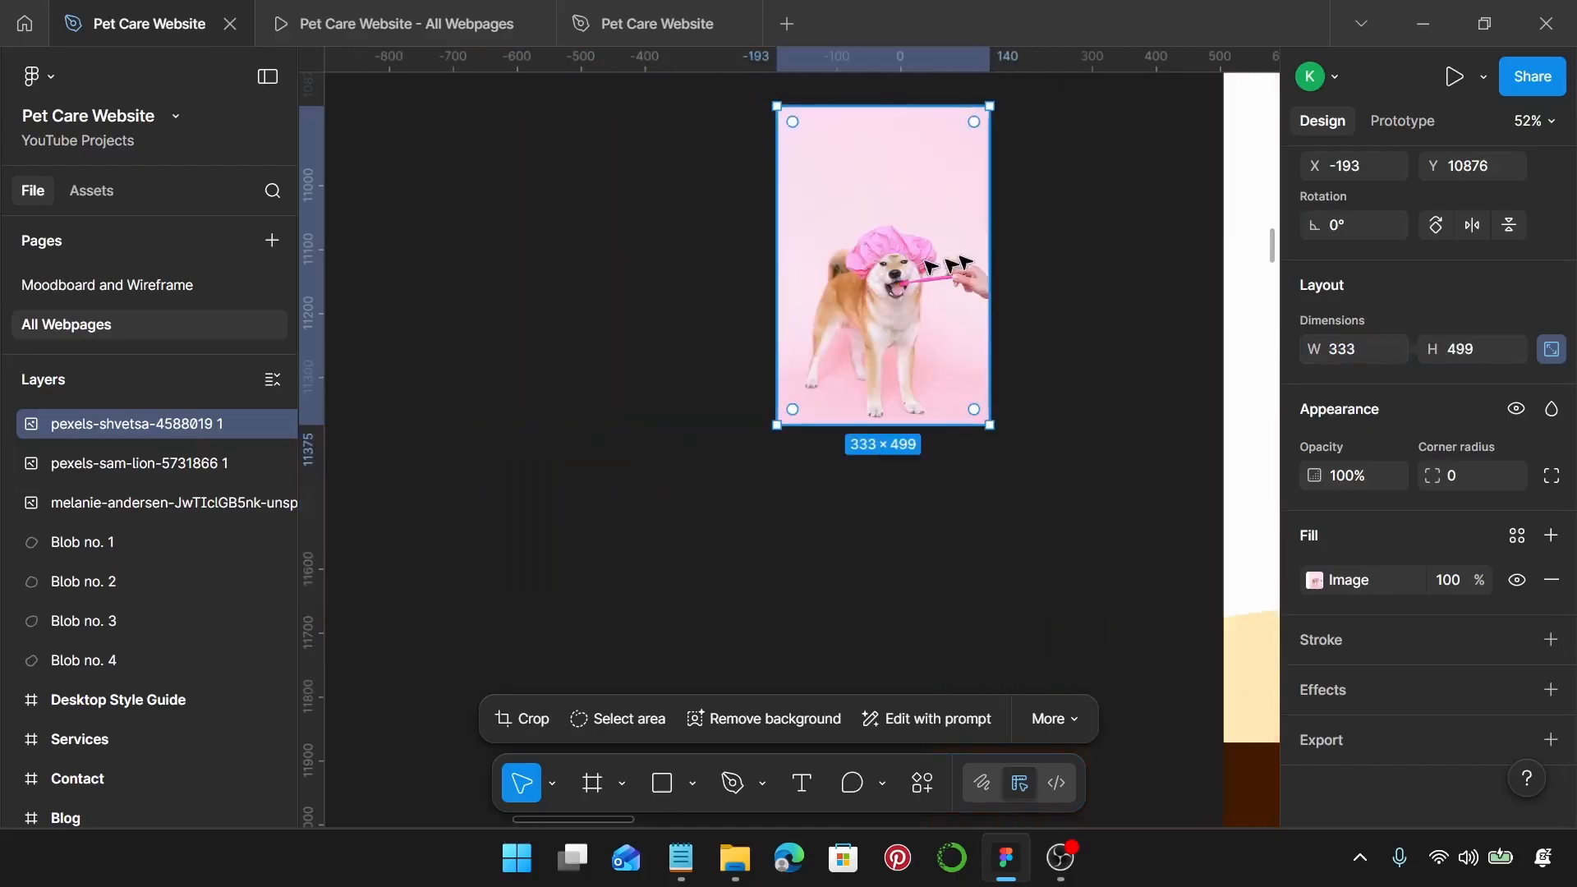
scroll(928, 254, "up", 5)
double_click(918, 264)
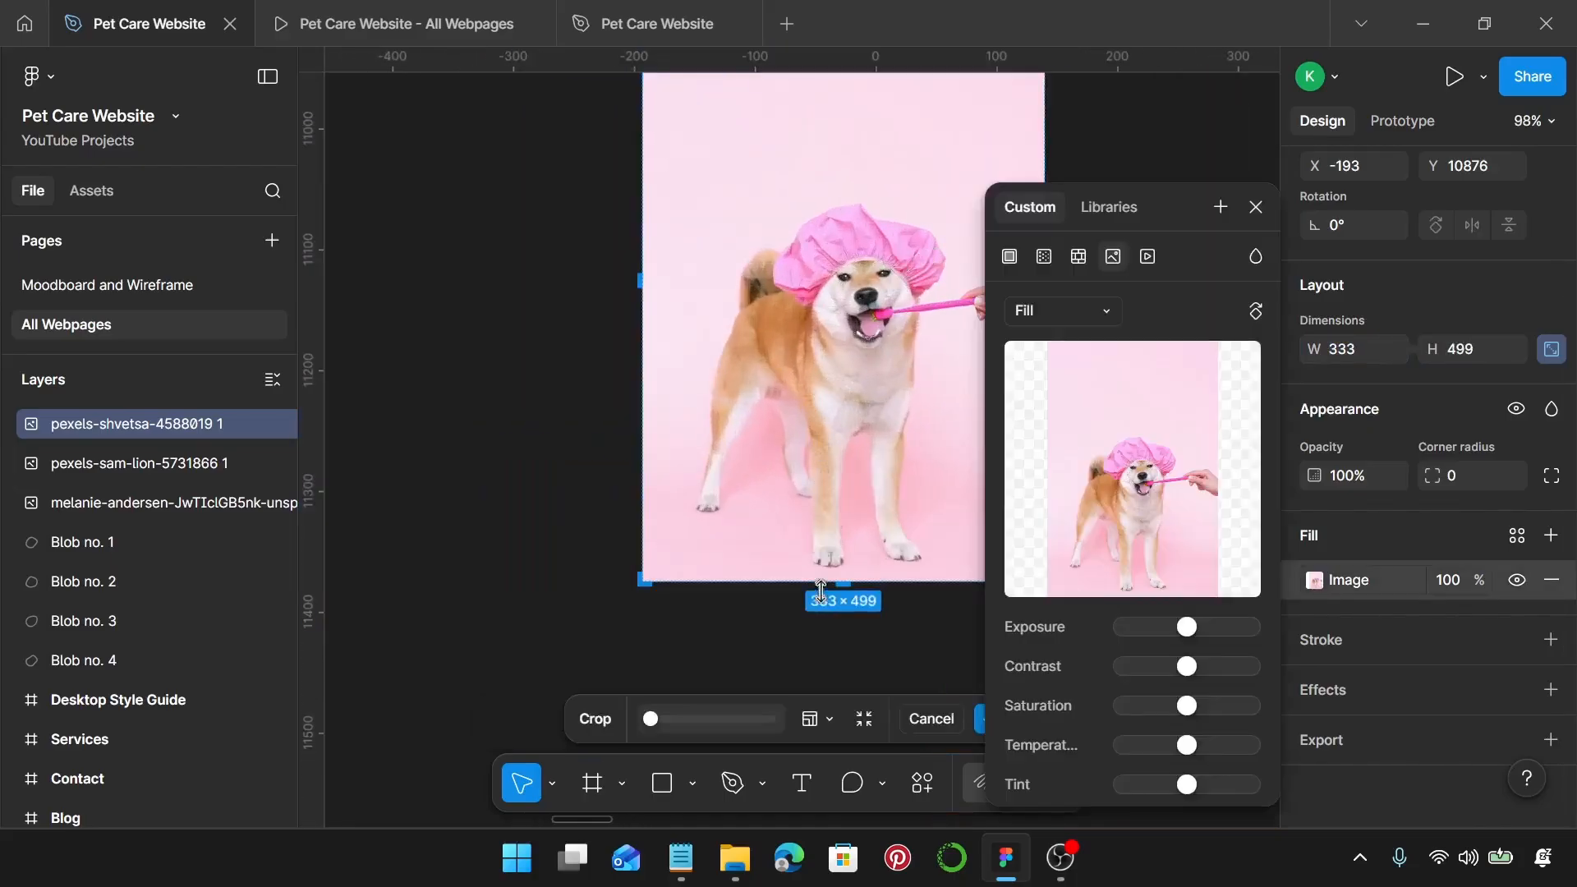
left_click_drag(842, 590, 871, 348)
scroll(870, 348, "up", 6)
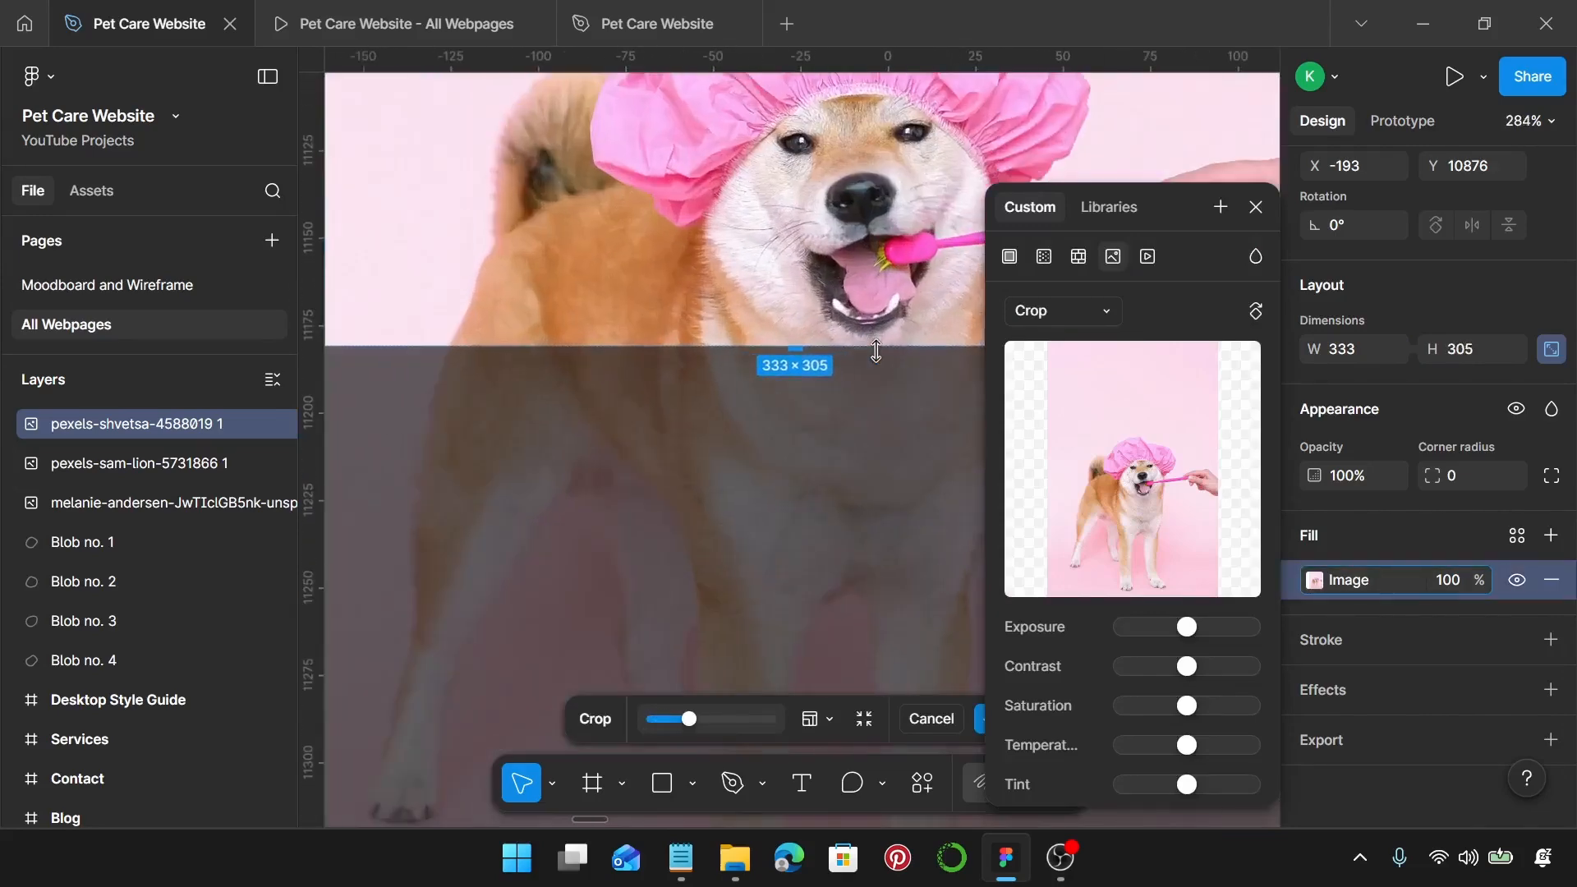
left_click_drag(765, 353, 778, 257)
scroll(777, 256, "up", 3)
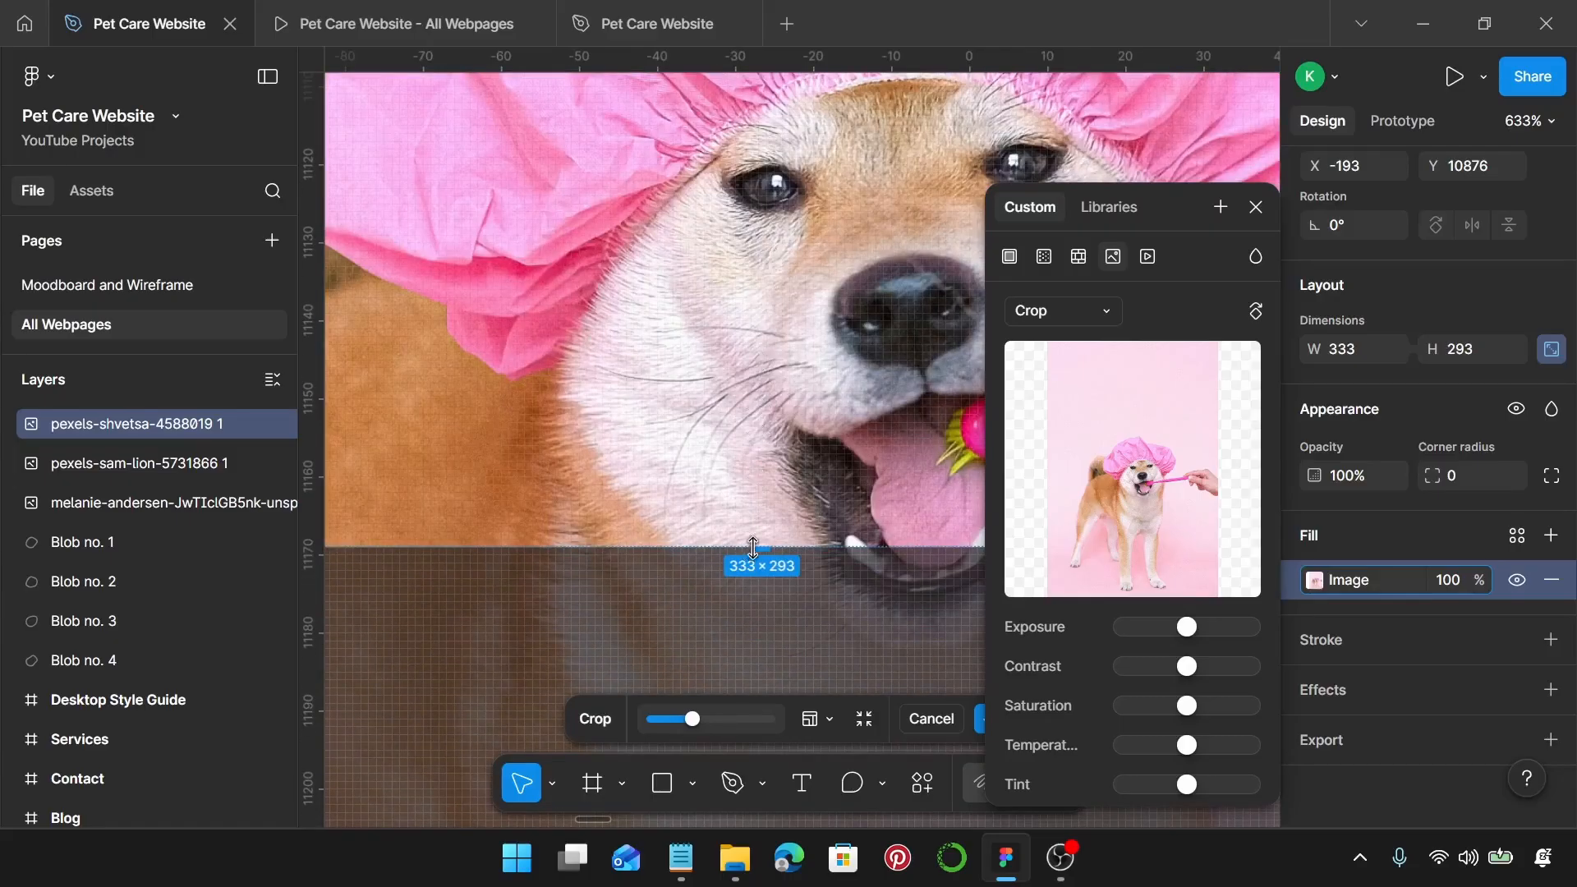
left_click_drag(753, 548, 772, 223)
scroll(772, 238, "up", 3)
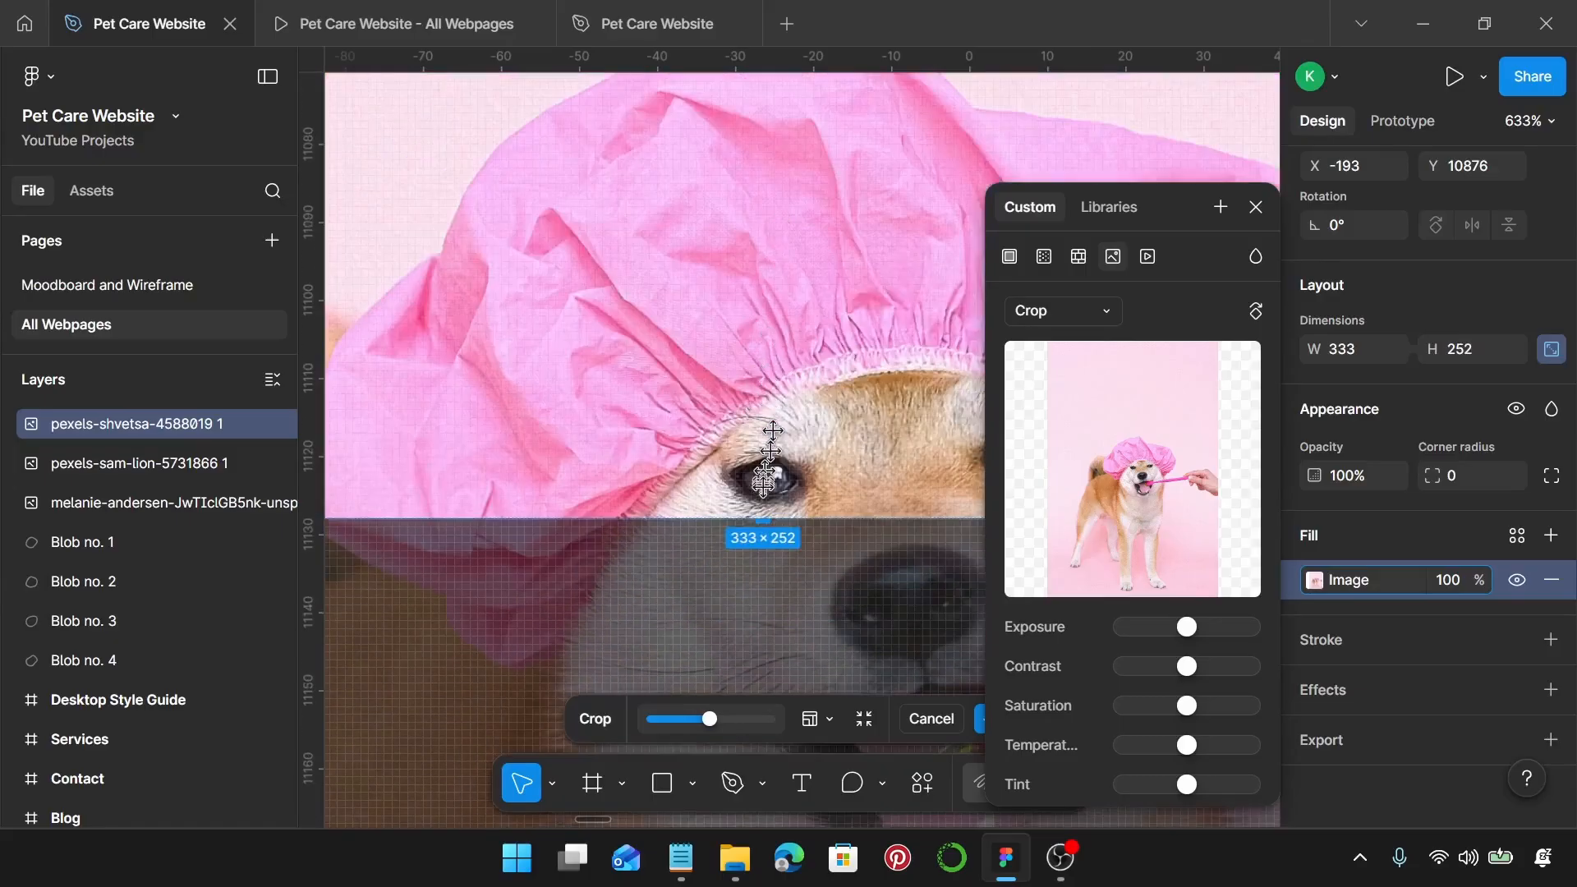
left_click_drag(762, 509, 763, 417)
scroll(765, 416, "down", 10)
scroll(764, 416, "down", 5)
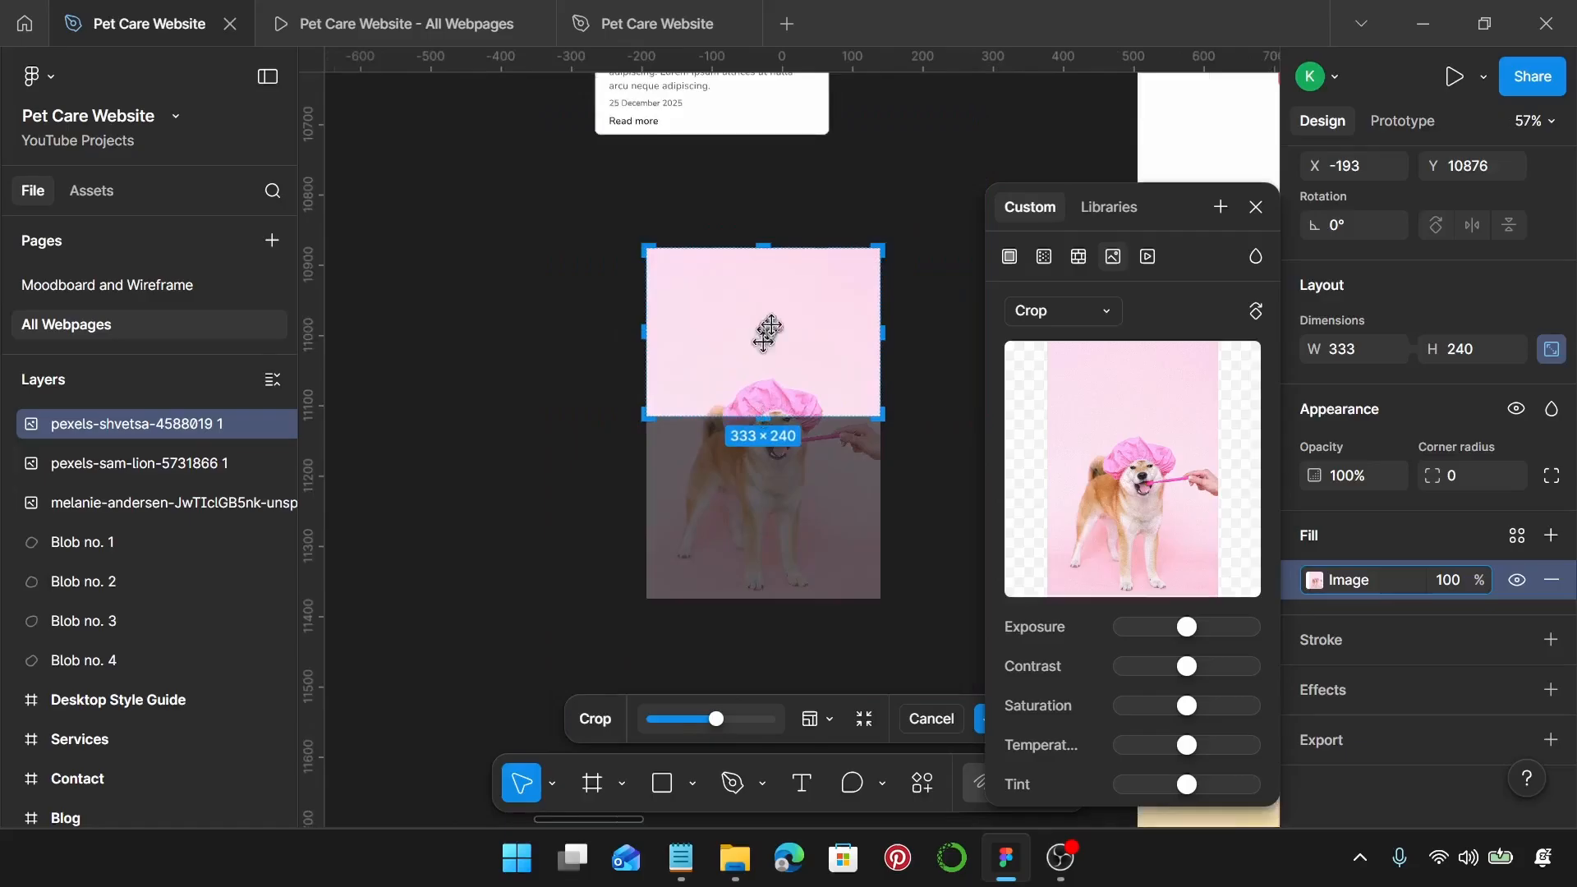
Step: Shift the dog photo upward inside the crop area so the dog's head and body fill it, and apply the crop
left_click_drag(789, 362, 790, 308)
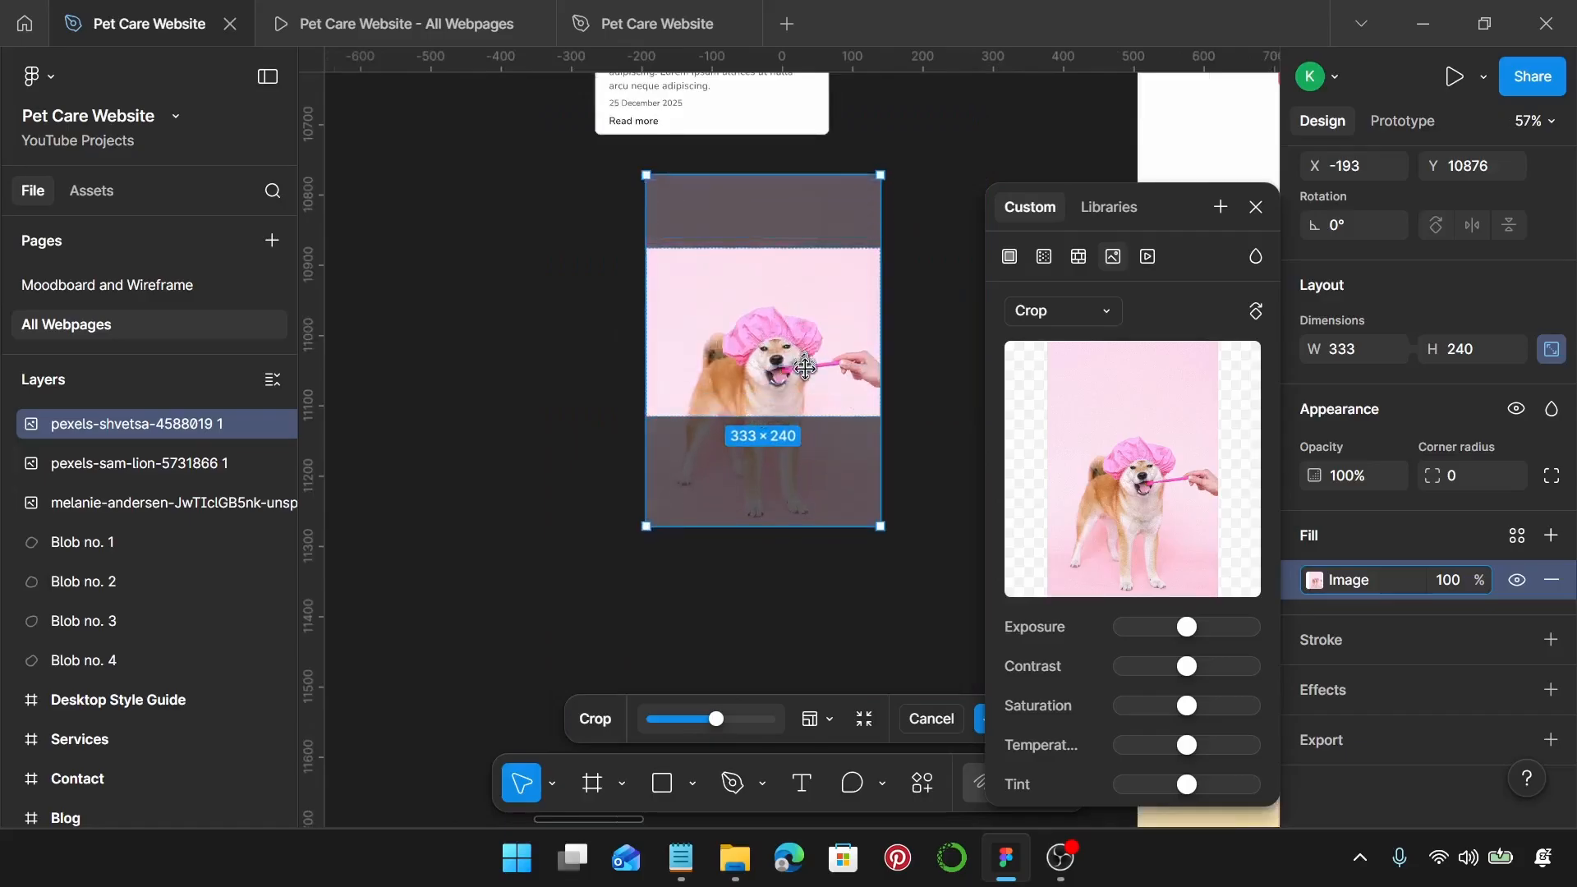
left_click_drag(801, 367, 804, 321)
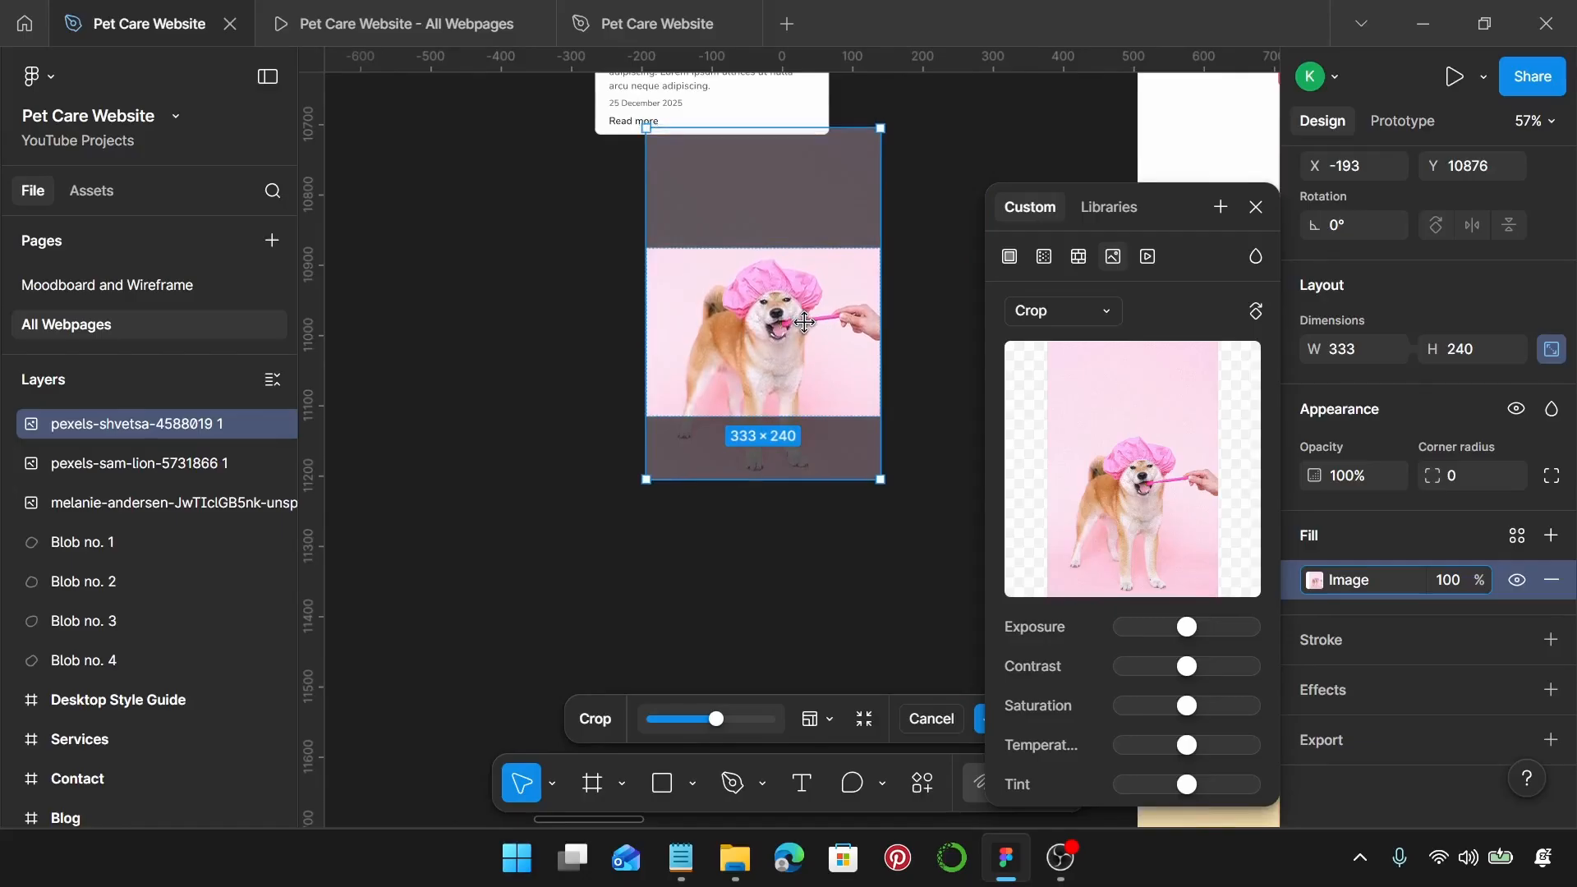
key("Return")
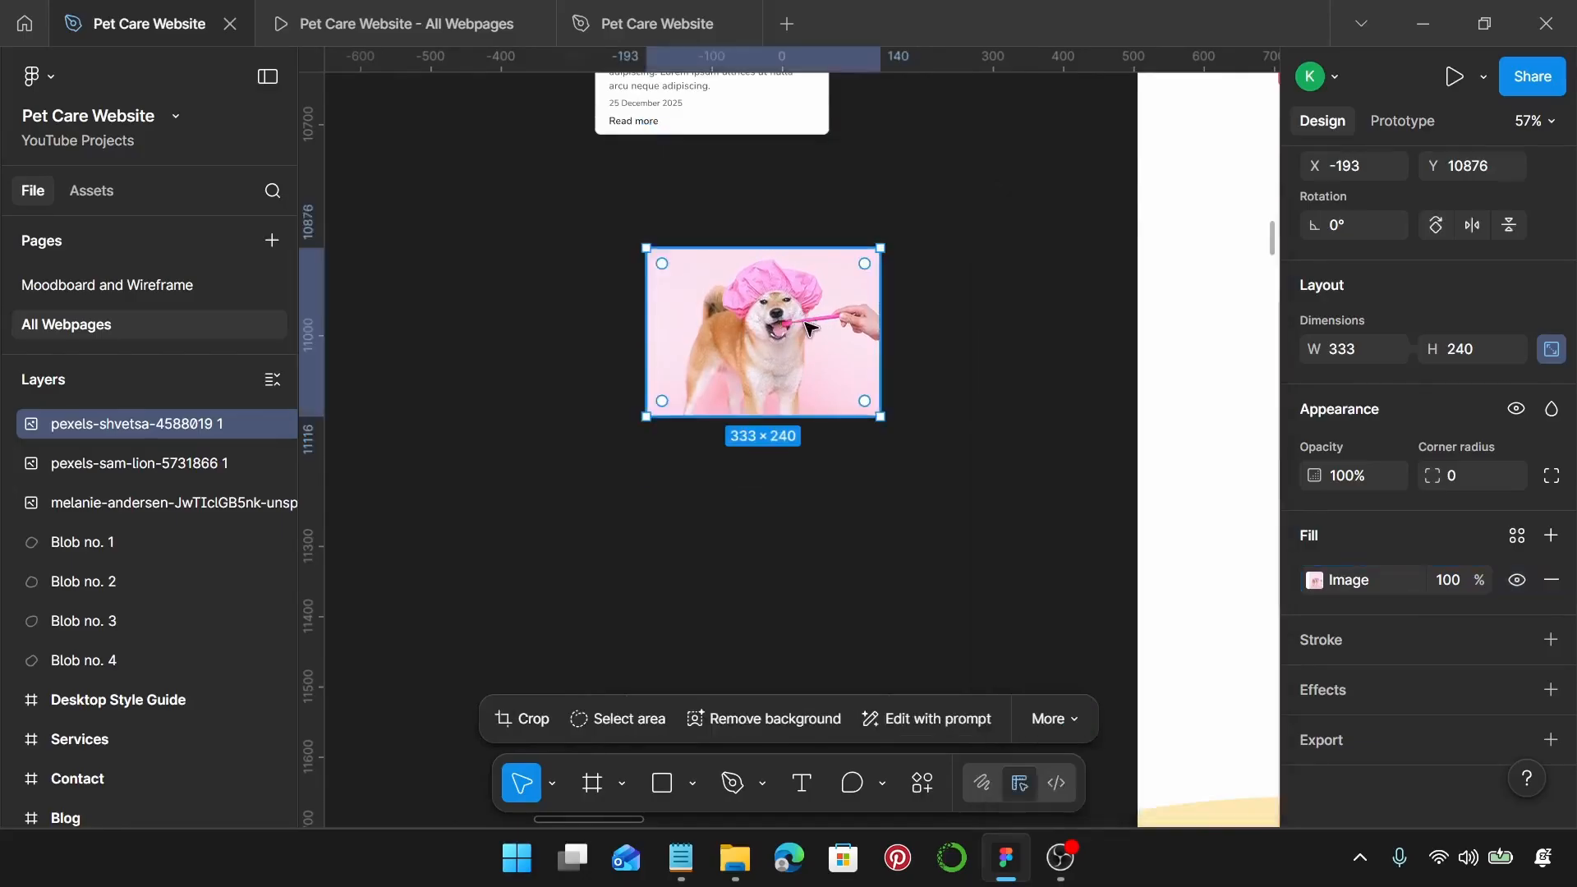
Step: Cut the cropped dog photo and paste it in place of the placeholder image in the first Featured Blogs card
scroll(818, 460, "down", 4)
scroll(807, 492, "right", 1)
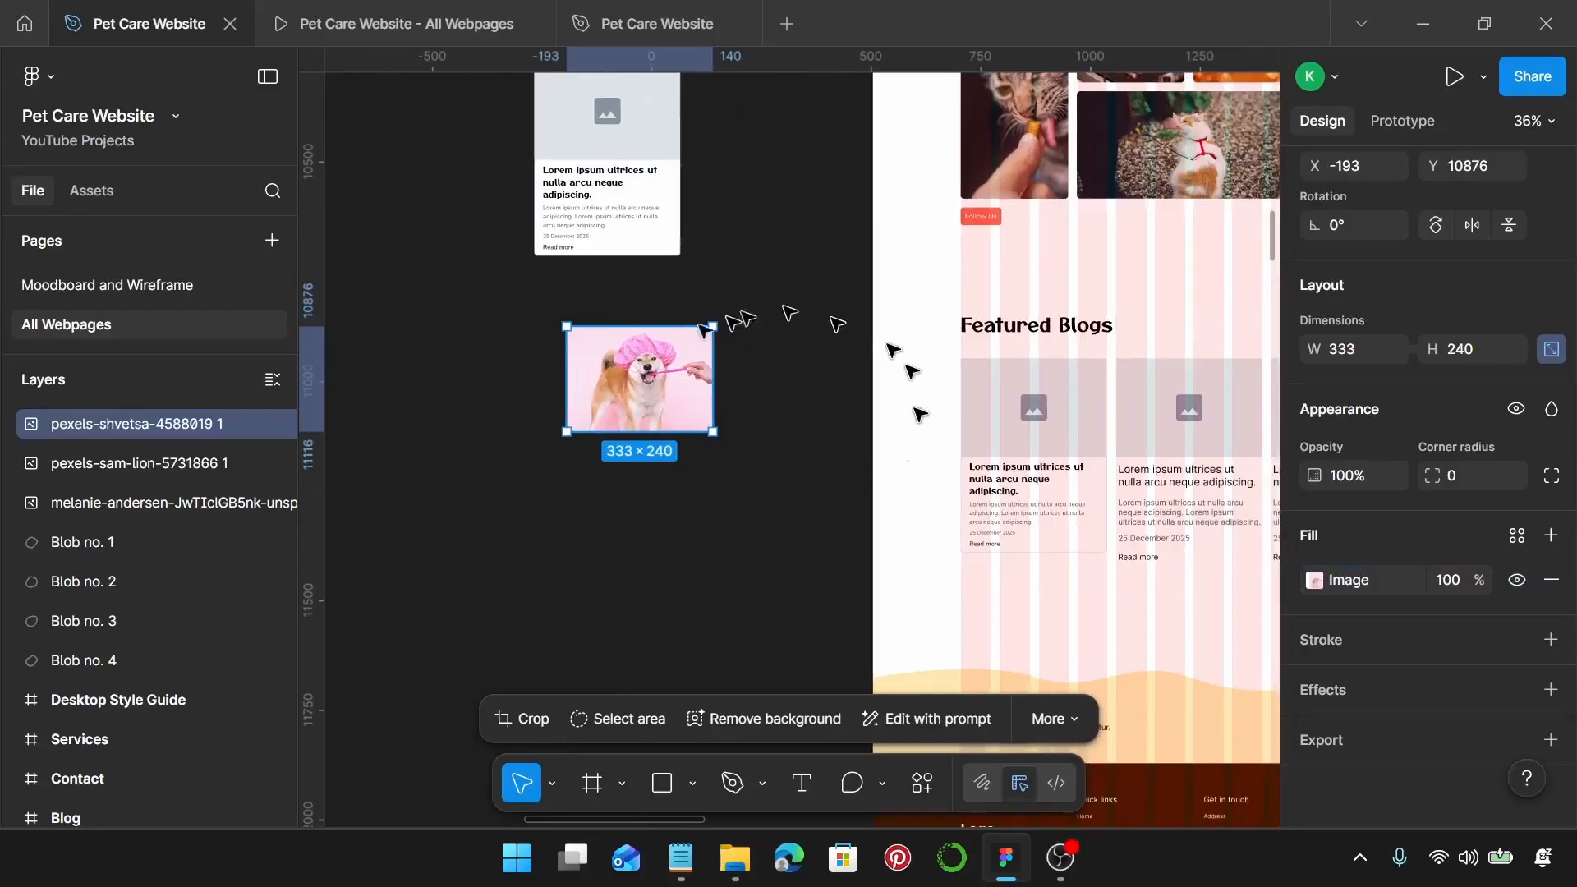
scroll(690, 435, "up", 2)
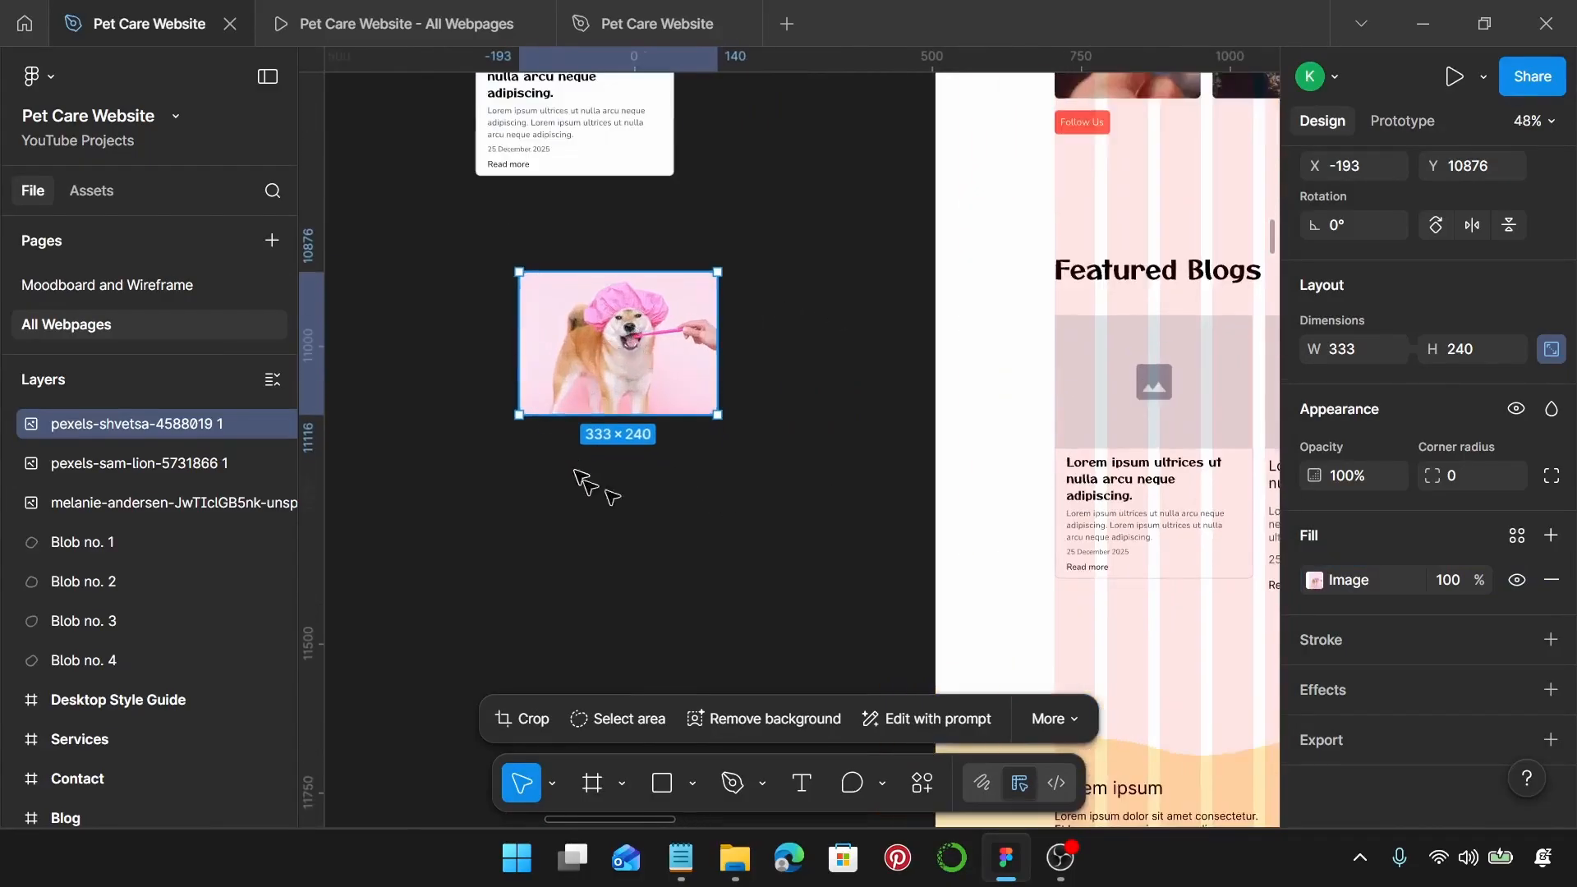
key("Delete")
scroll(693, 503, "right", 2)
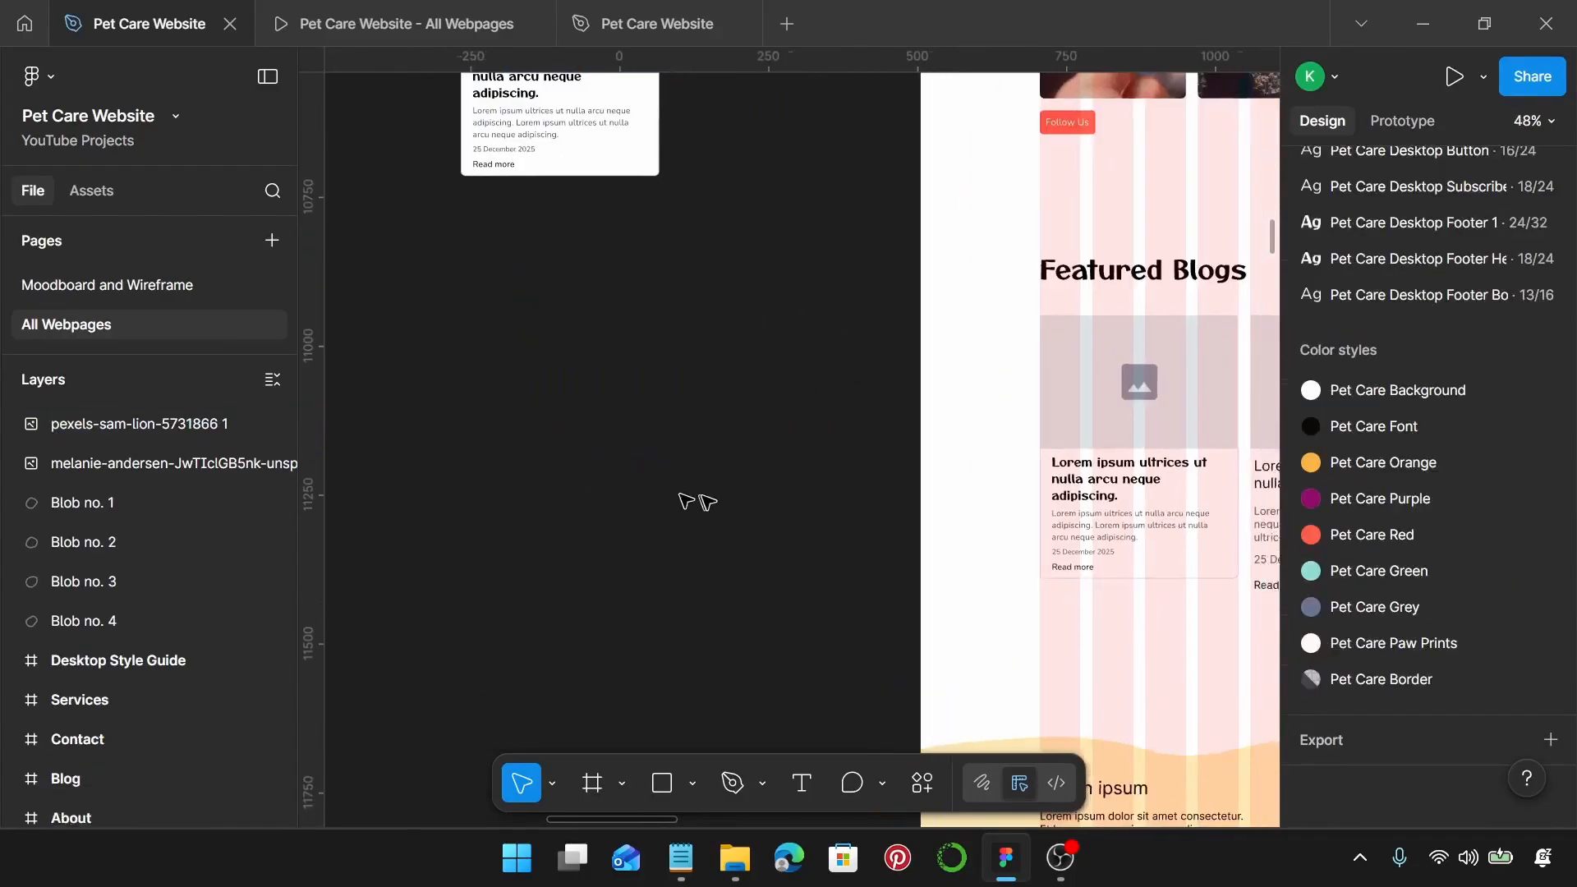
left_click(1098, 399)
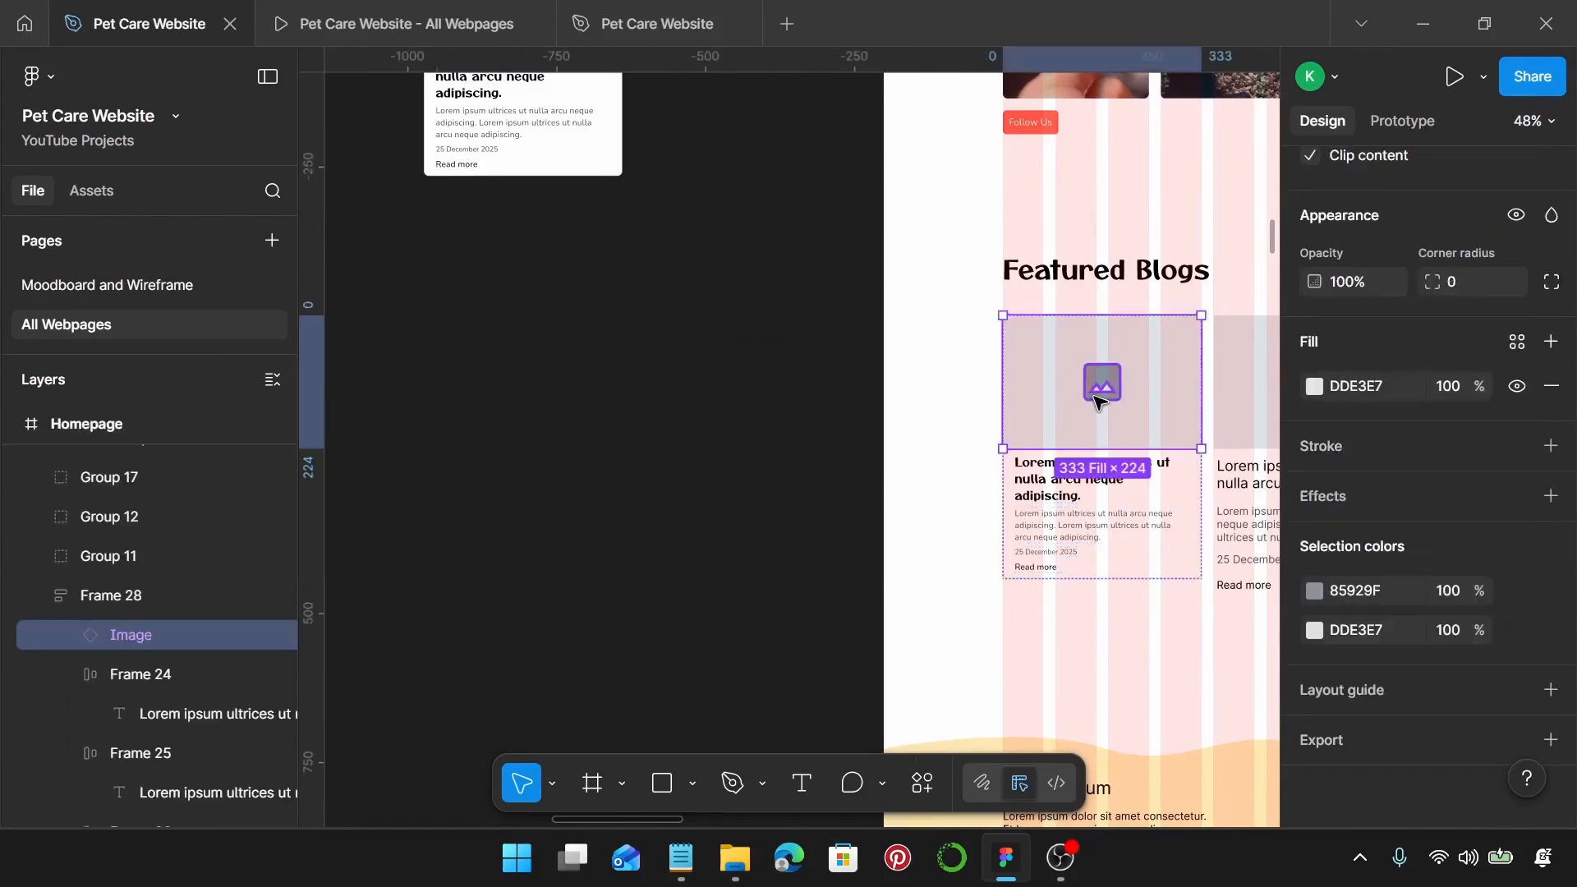
key("ctrl+shift+r")
scroll(1099, 399, "up", 5)
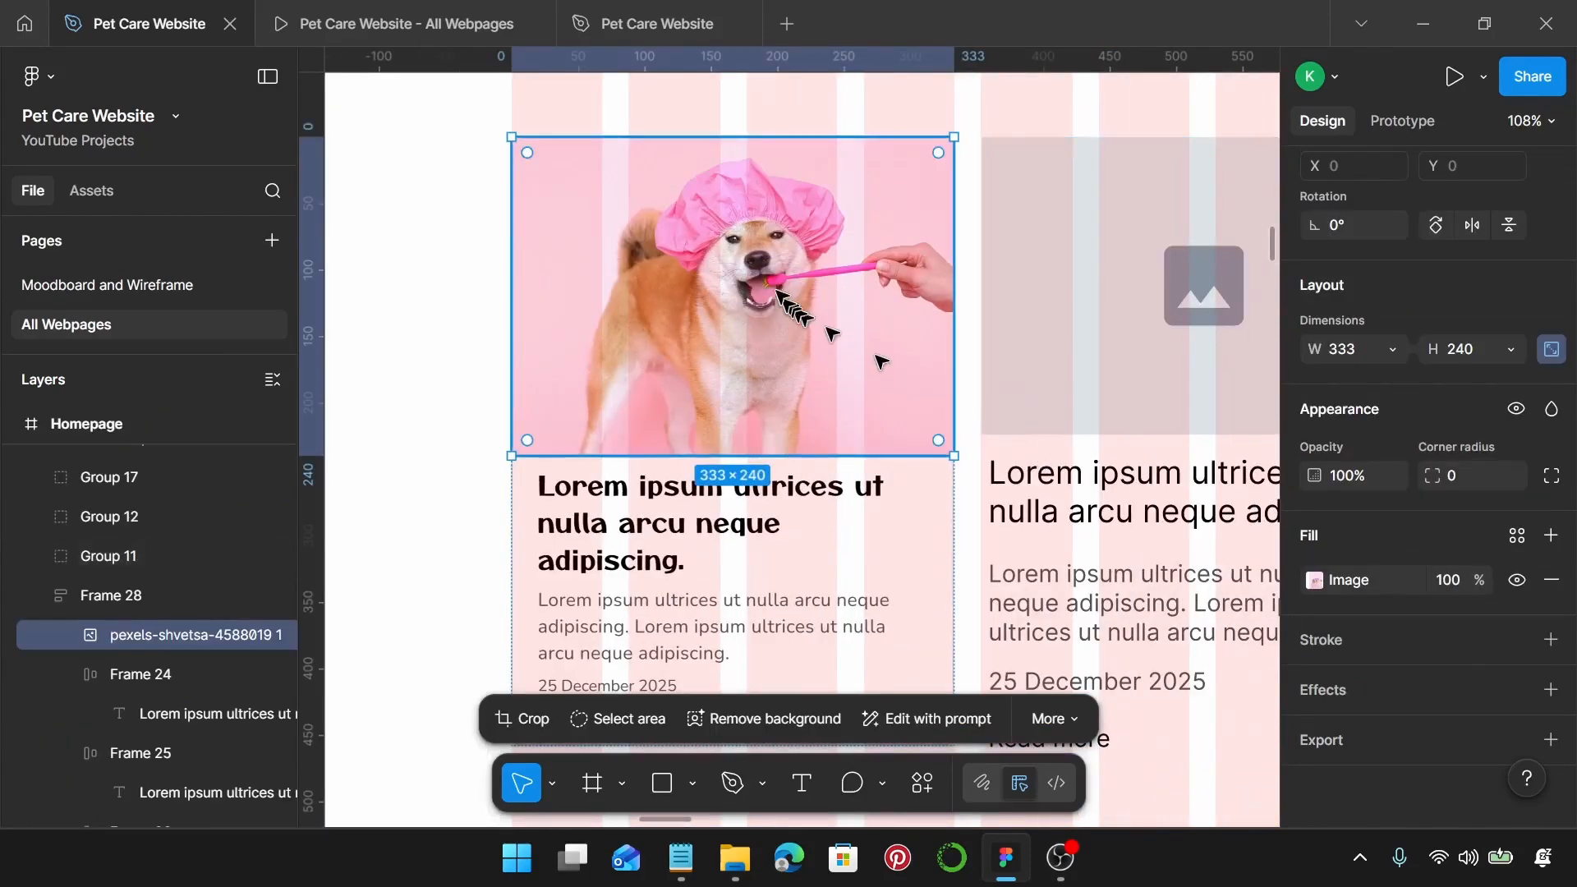
left_click(971, 521)
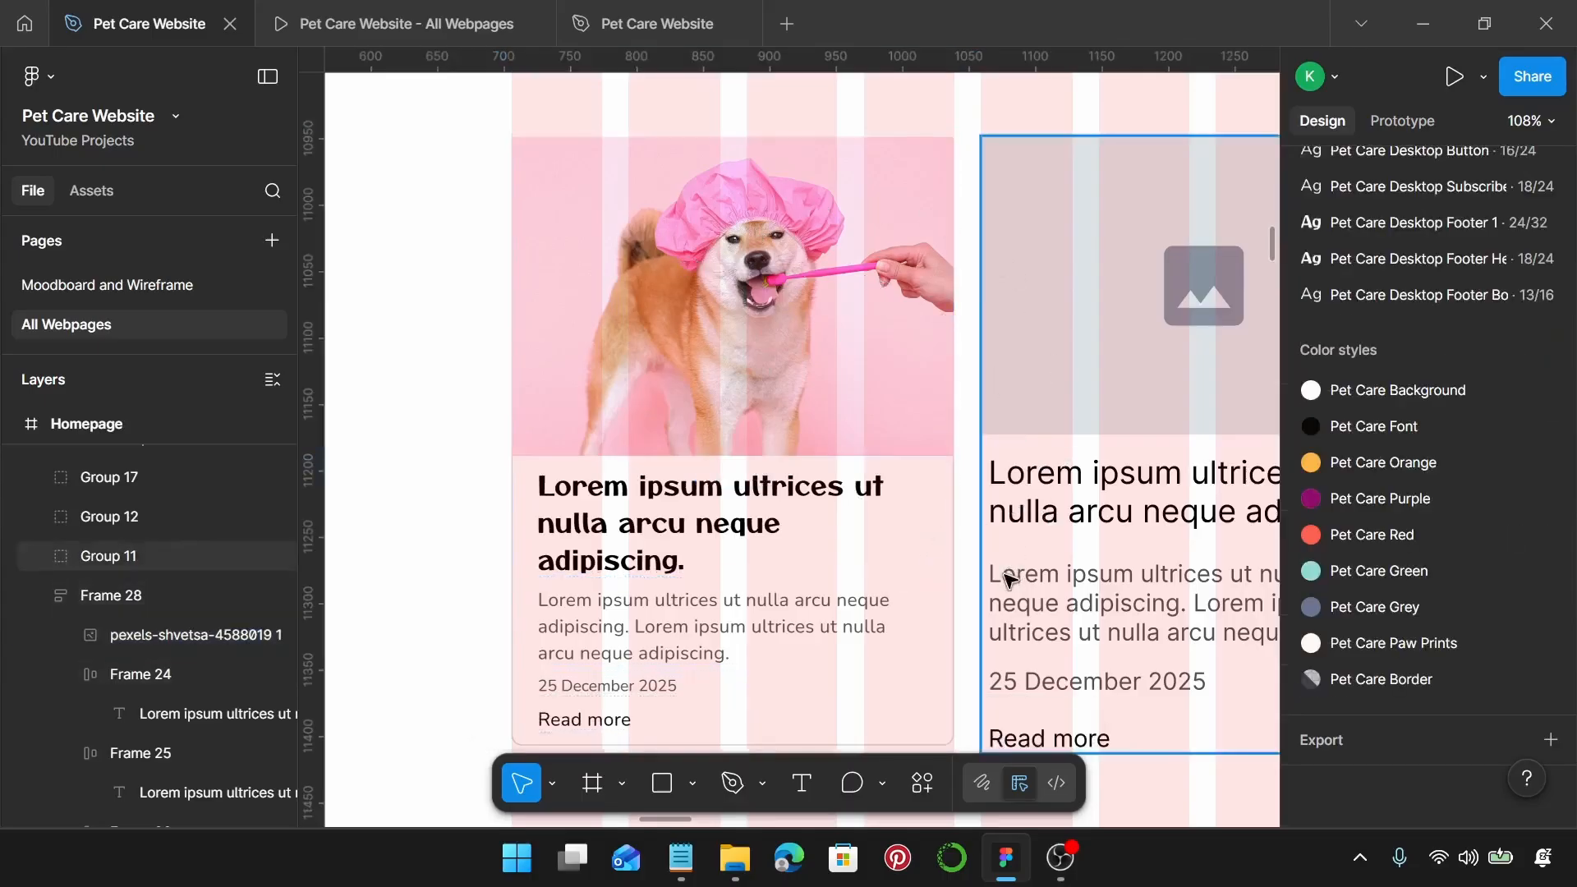
Step: Add a stroke to the dog photo in the first blog card using the Pet Care Border color style
scroll(973, 550, "up", 5)
scroll(910, 320, "up", 5)
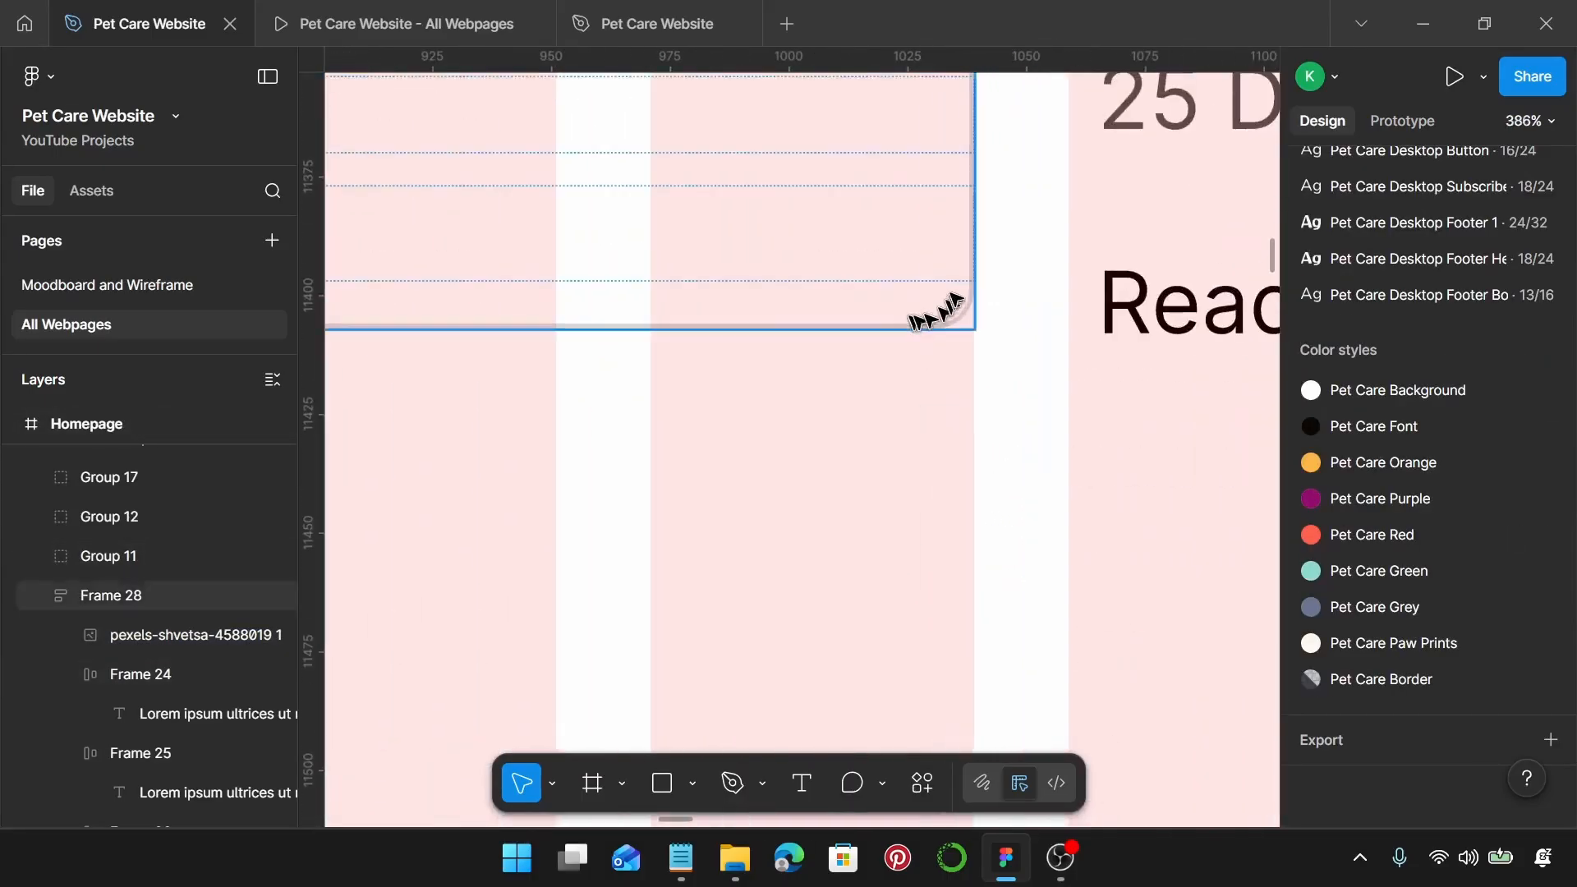
scroll(941, 312, "down", 5)
scroll(946, 315, "down", 5)
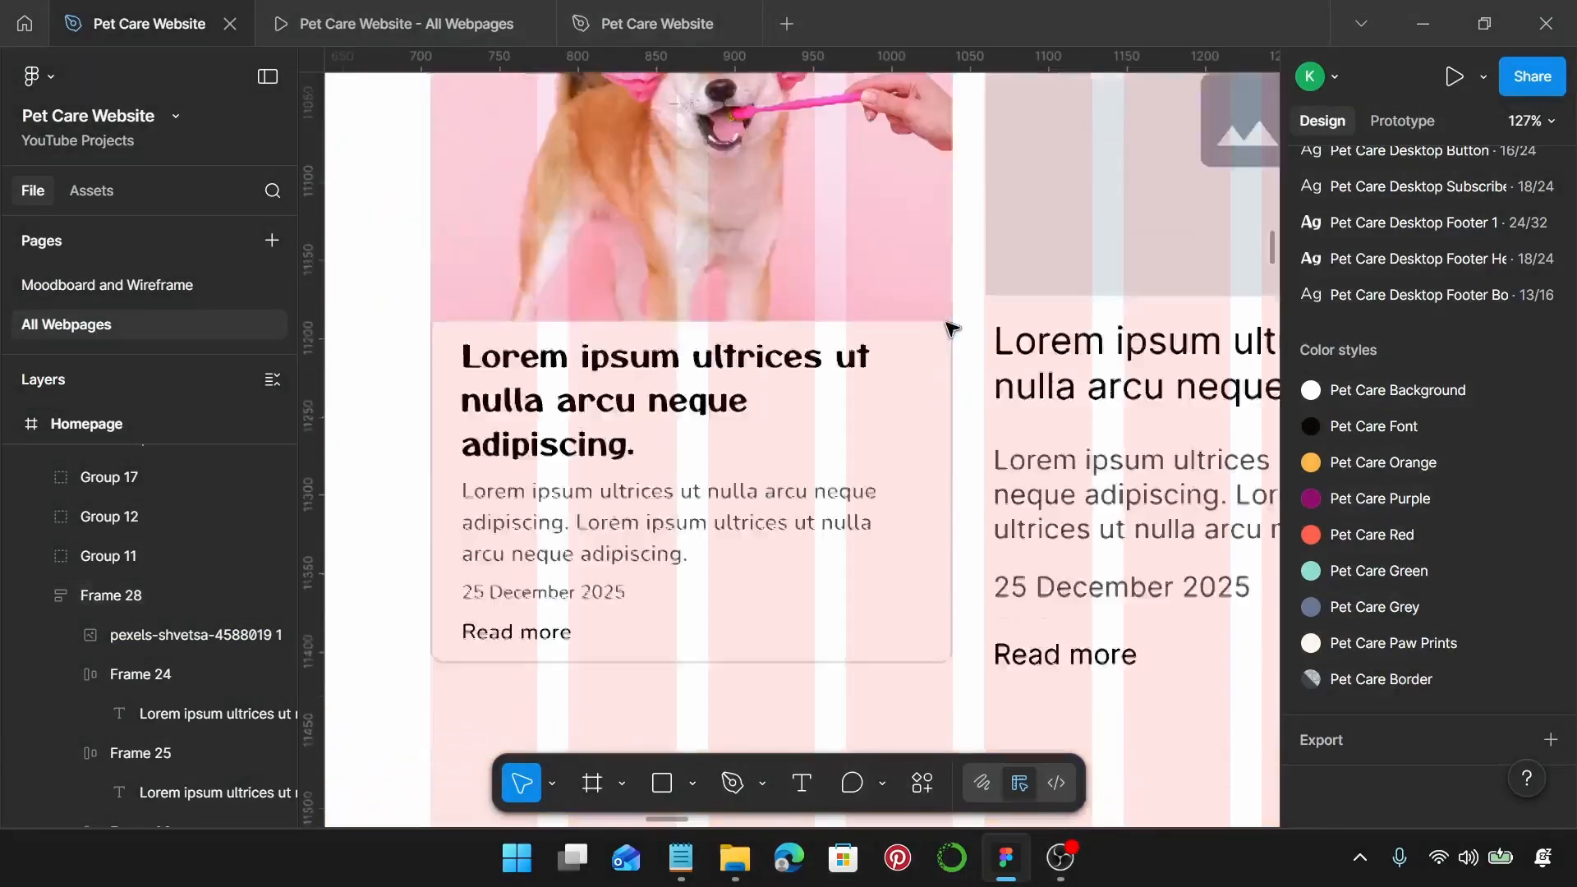
double_click(821, 341)
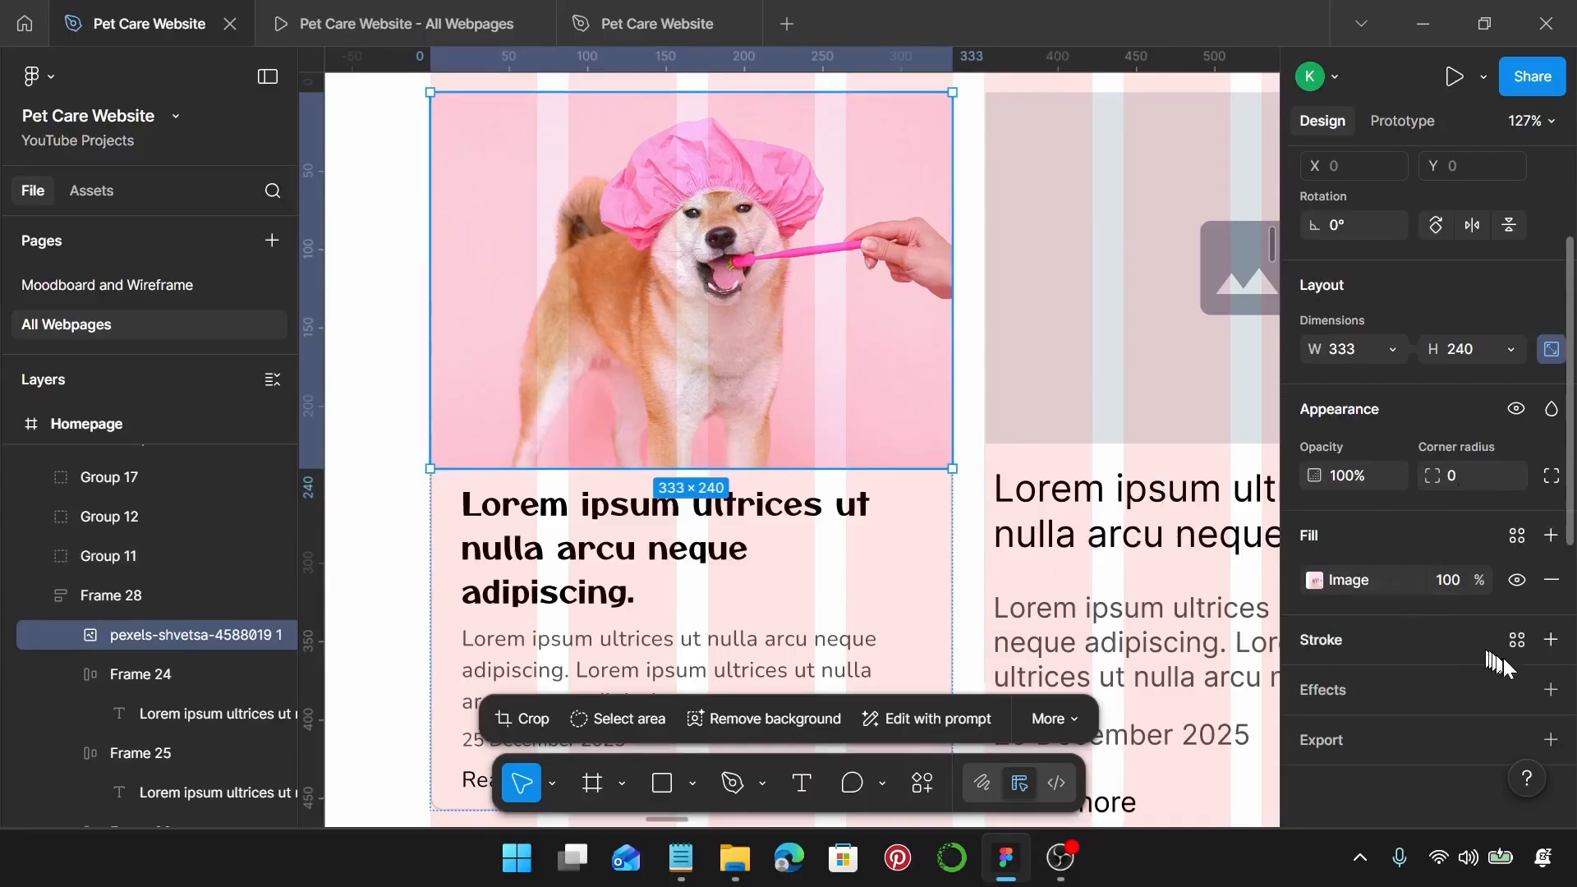
left_click(1550, 641)
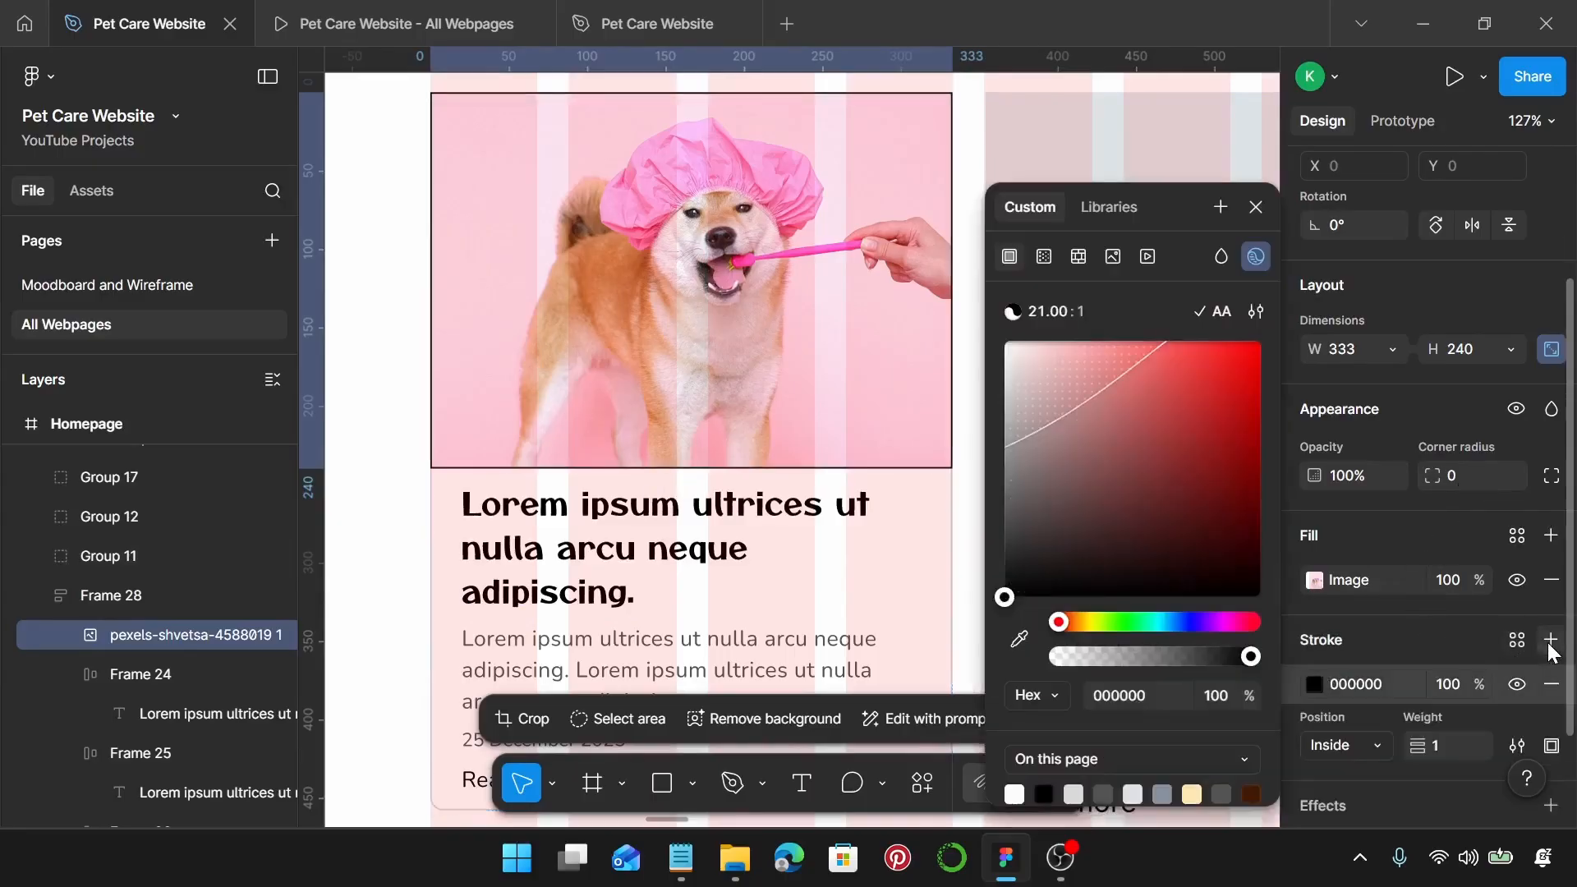
left_click(1517, 642)
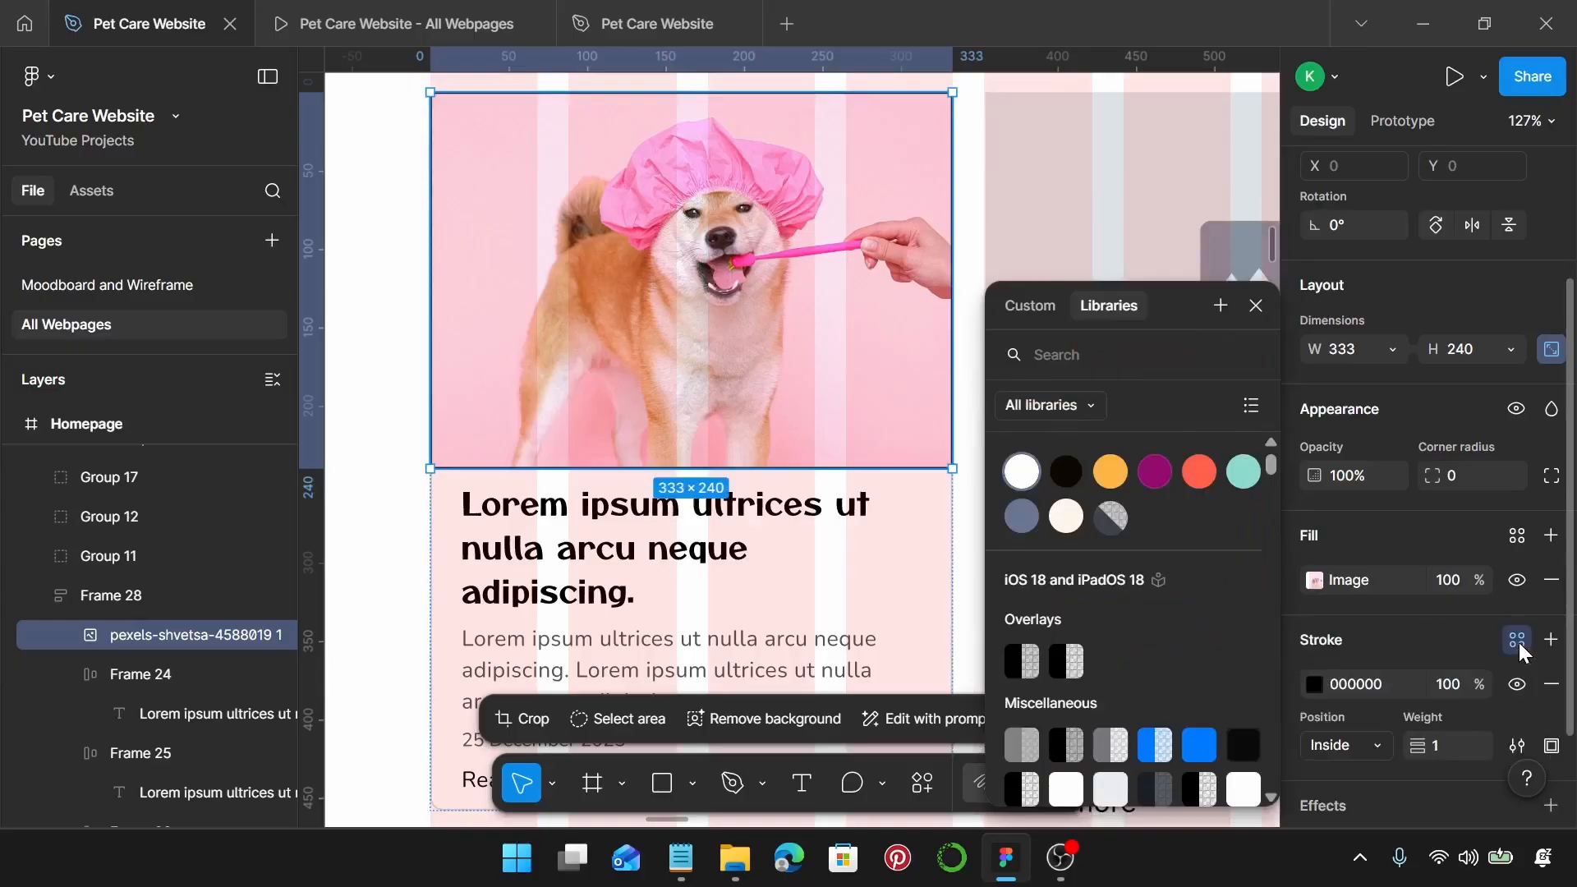
left_click(1112, 518)
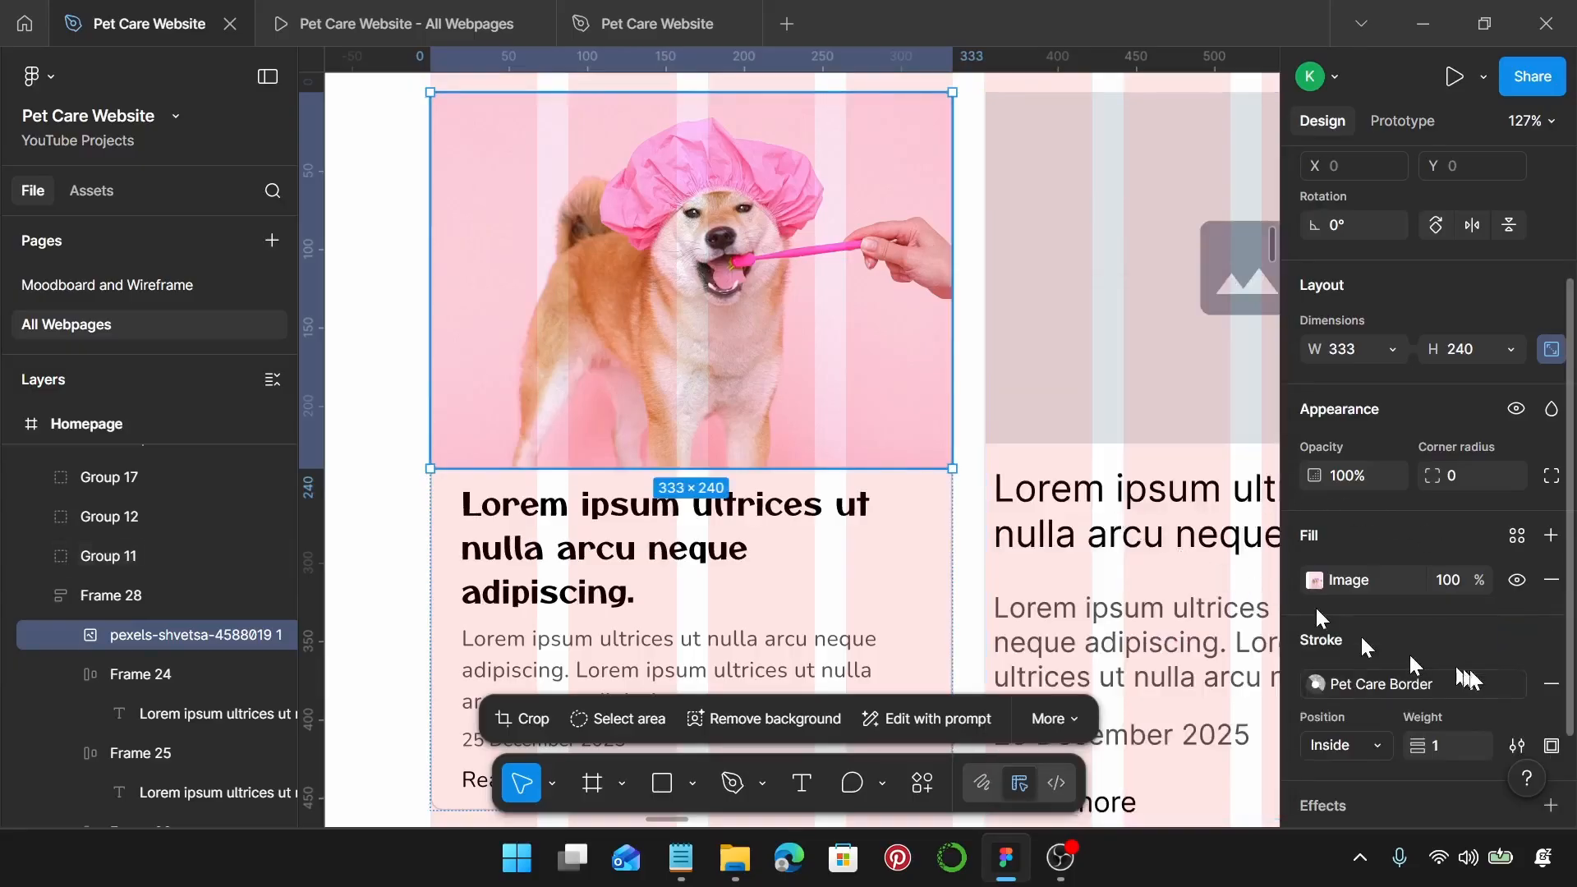
Step: Switch the dog photo's stroke to custom sides and set its bottom weight to 0
scroll(1560, 661, "down", 3)
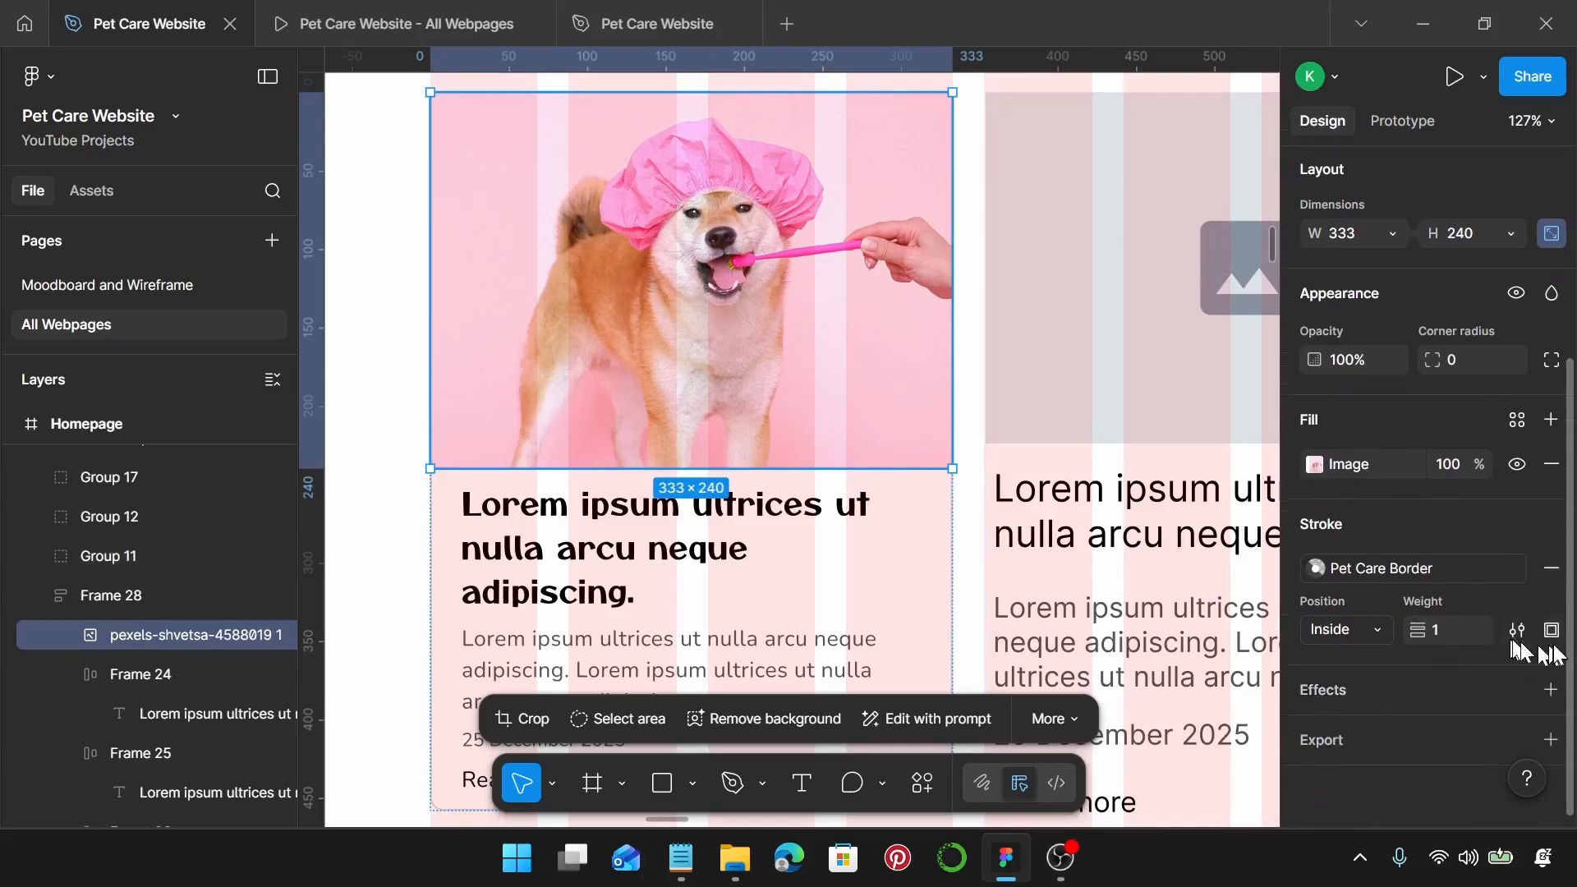
left_click(1551, 632)
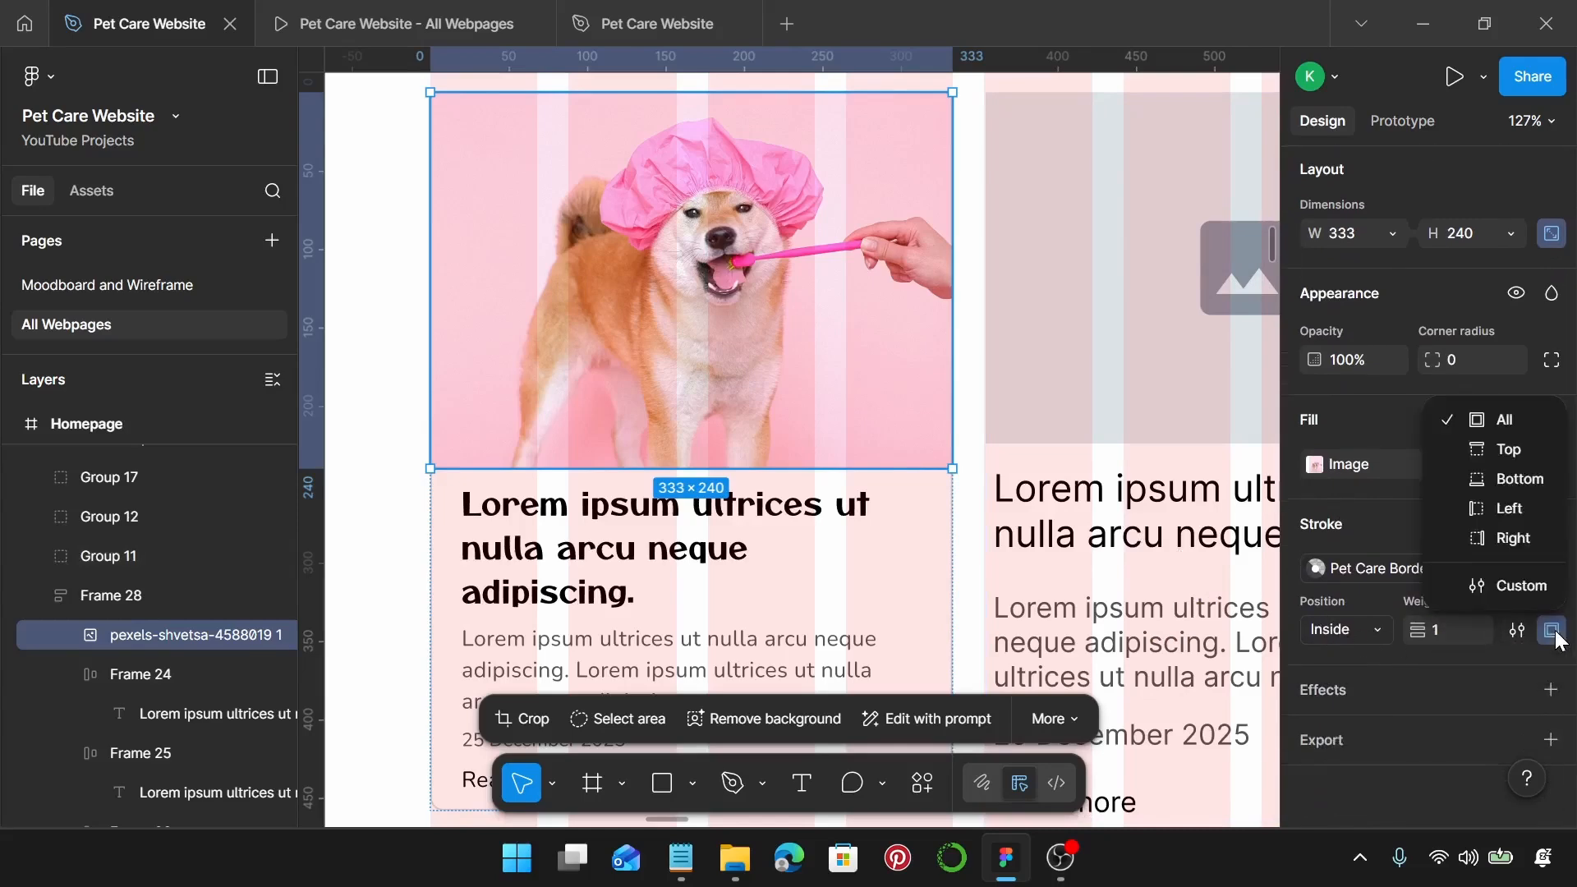
left_click(1510, 588)
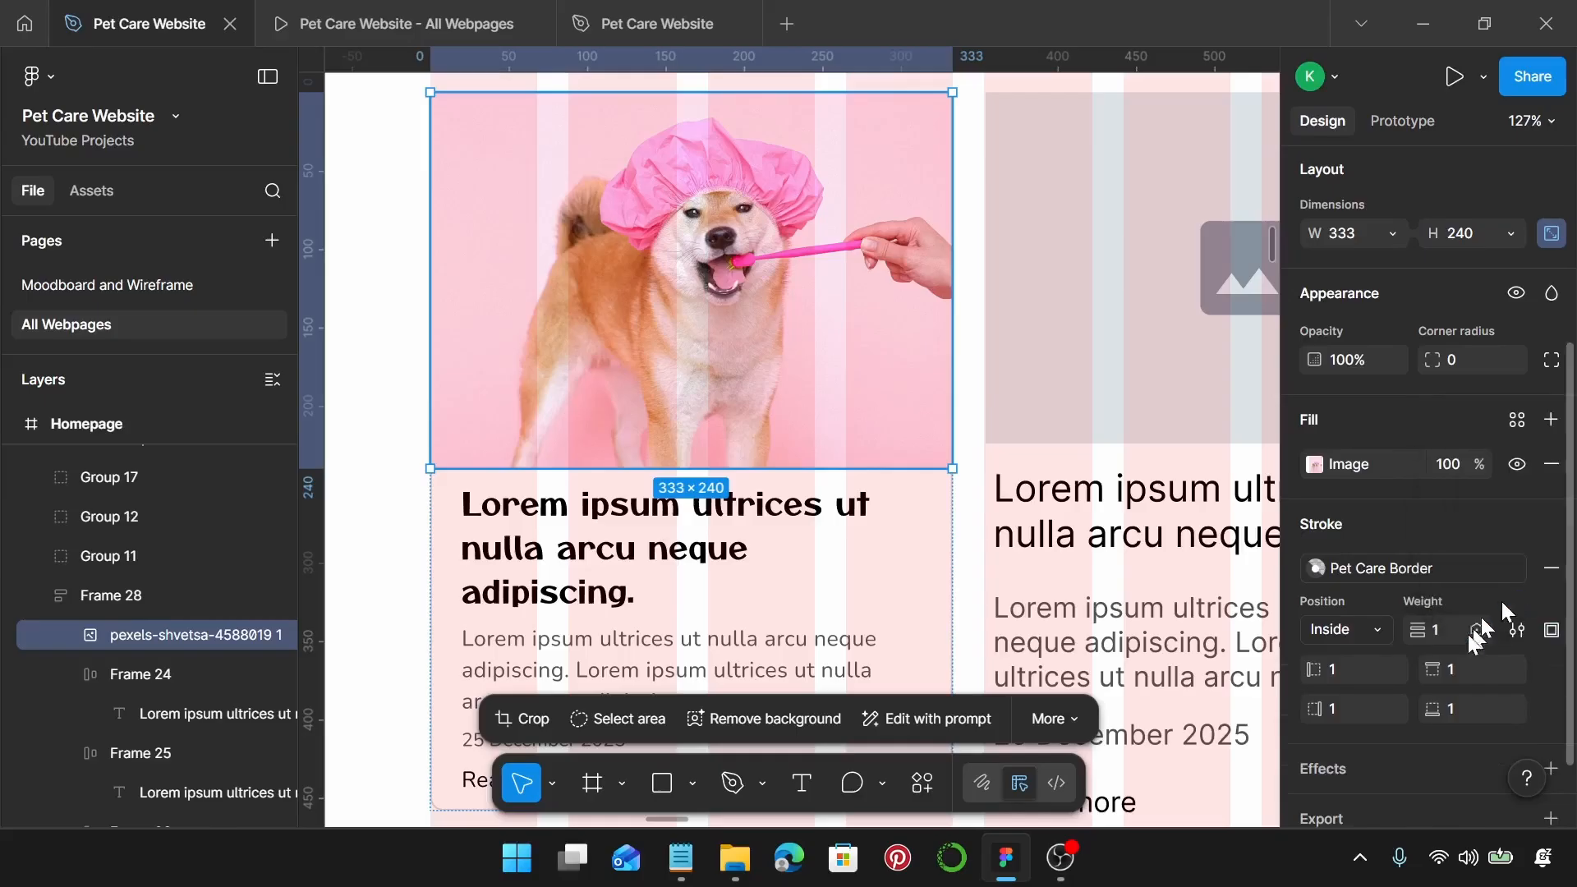
left_click(1466, 707)
type("0")
key("Return")
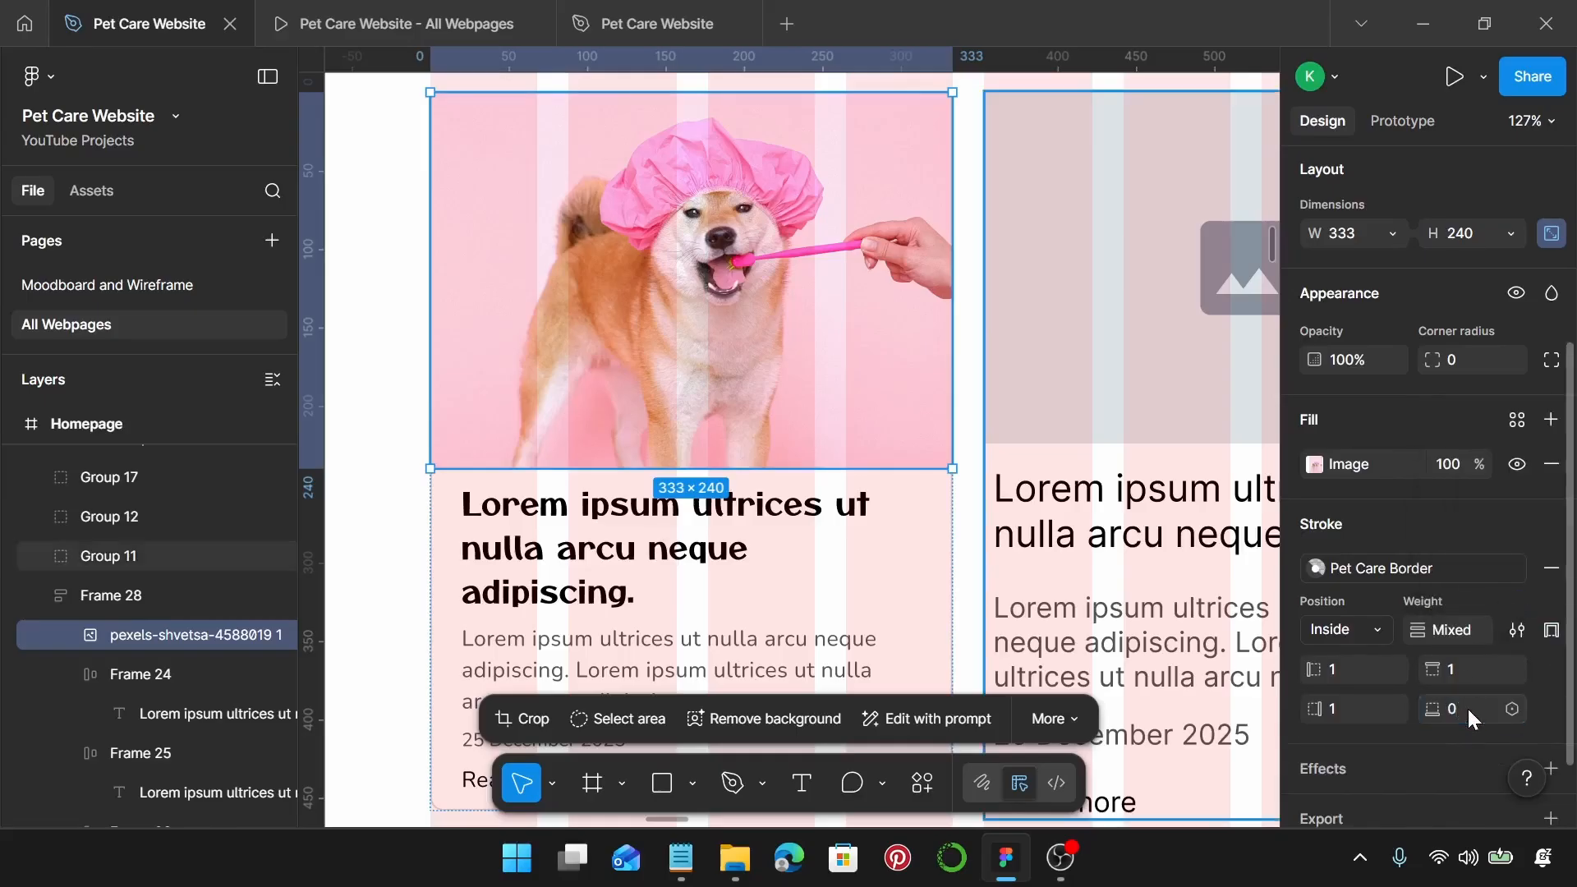
Step: Round only the dog photo's top-left and top-right corners with individual corner radii of 8
scroll(1475, 668, "up", 2)
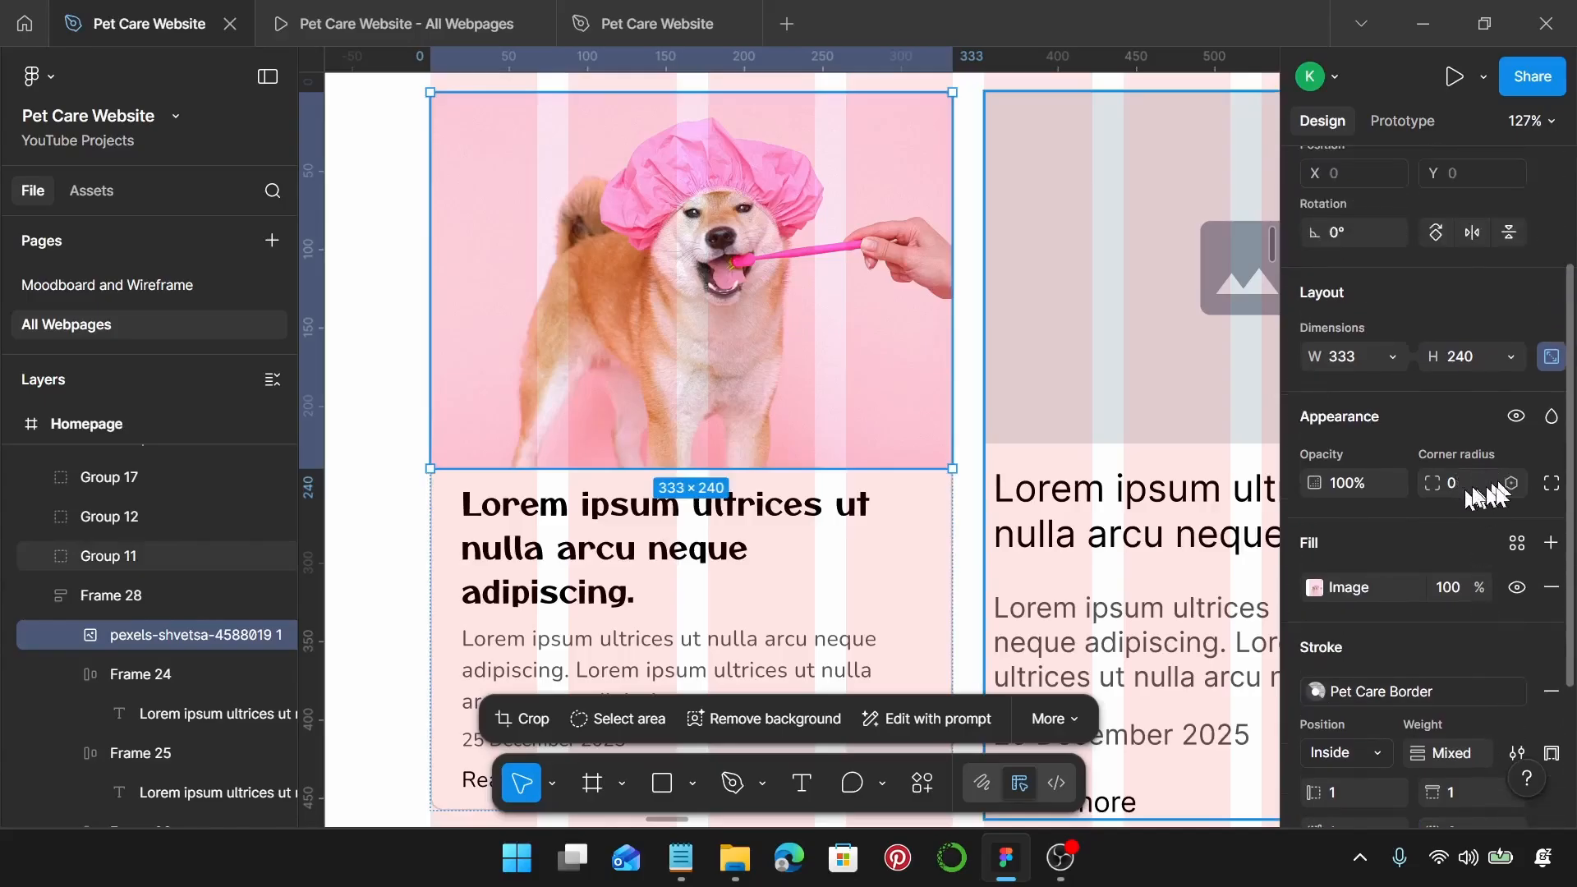
left_click(1552, 485)
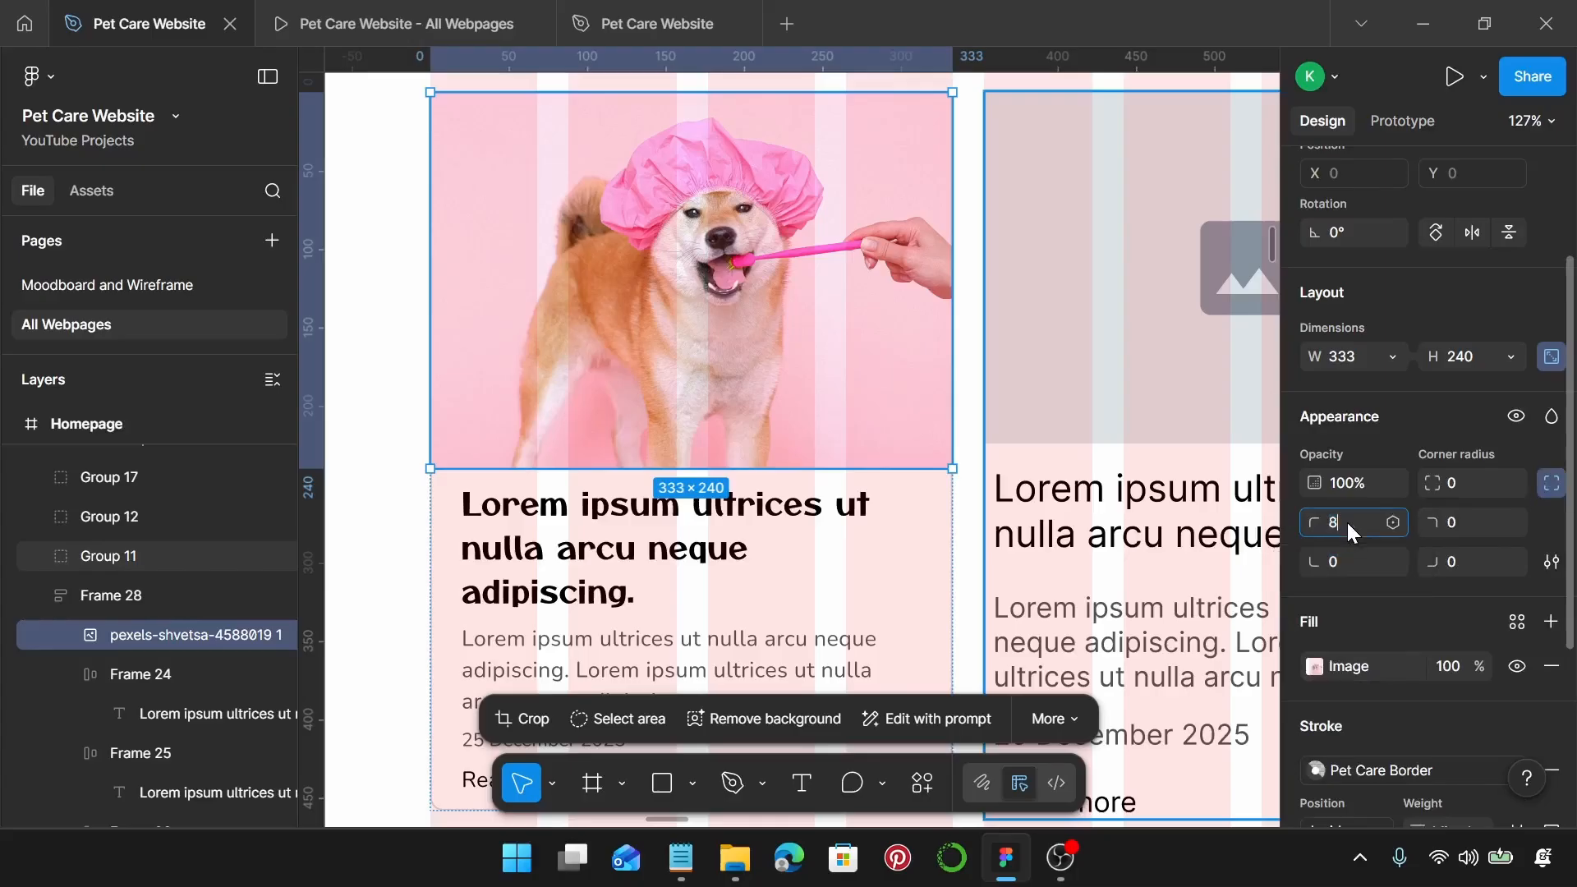
type("8")
key("Tab")
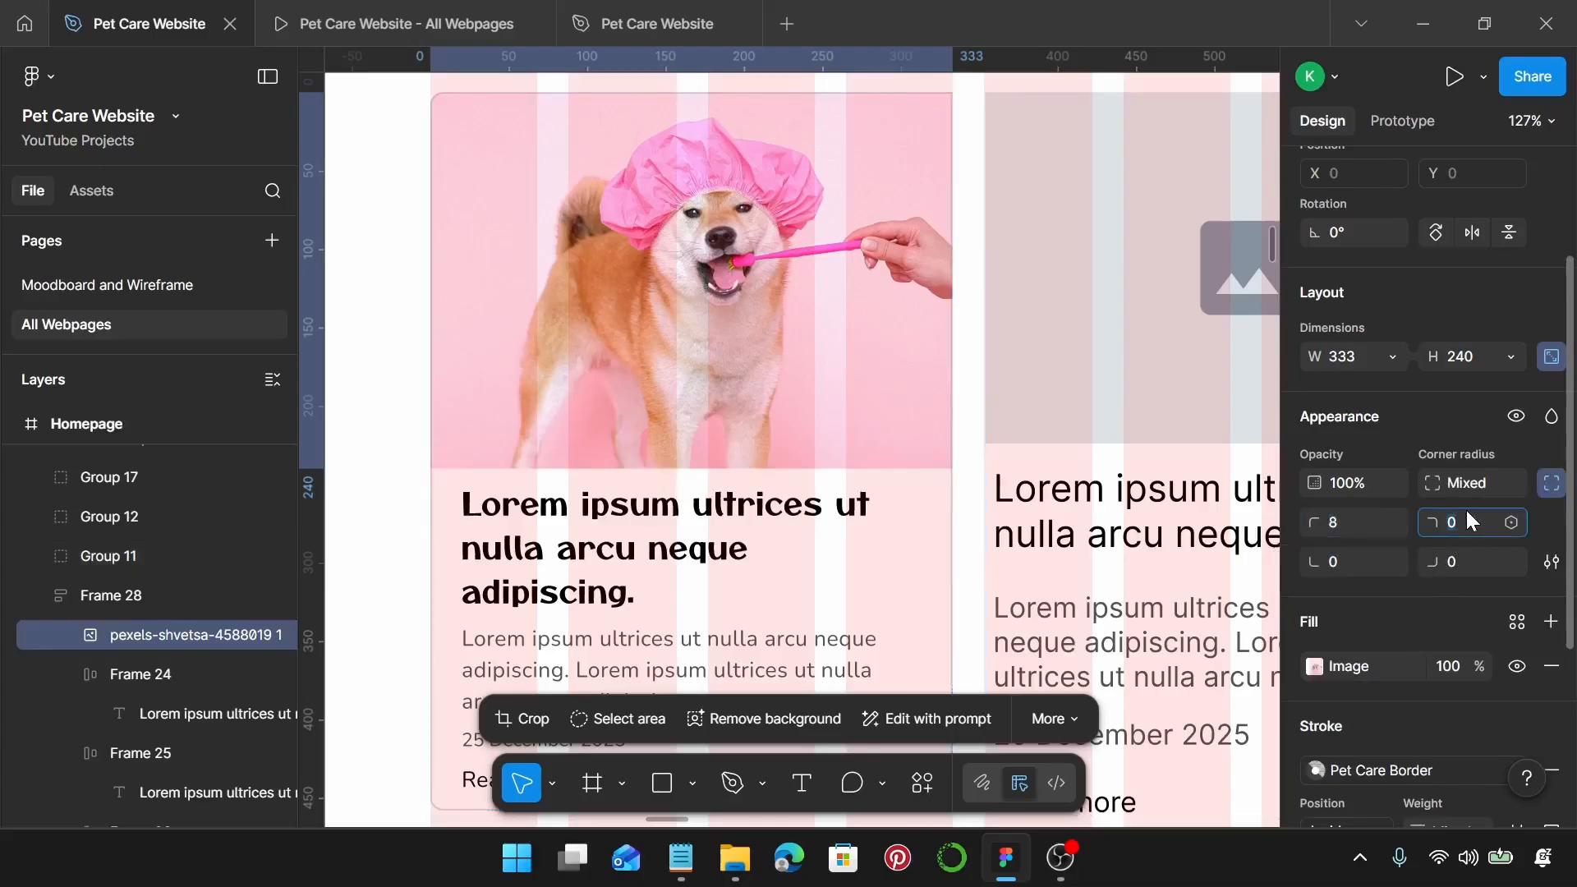
type("8")
key("Return")
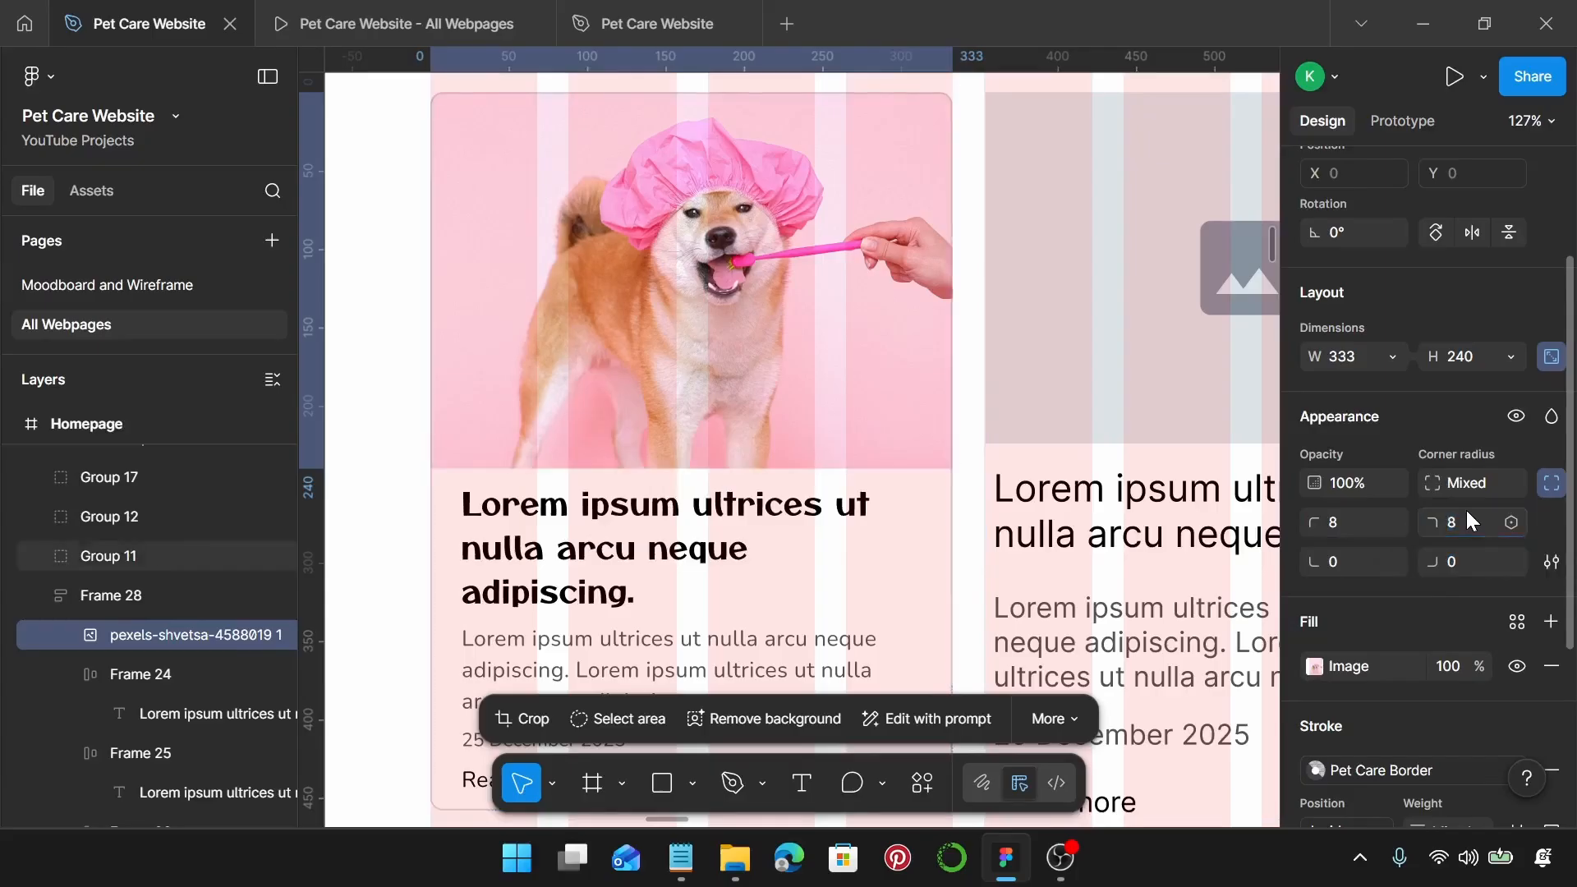
left_click(979, 510)
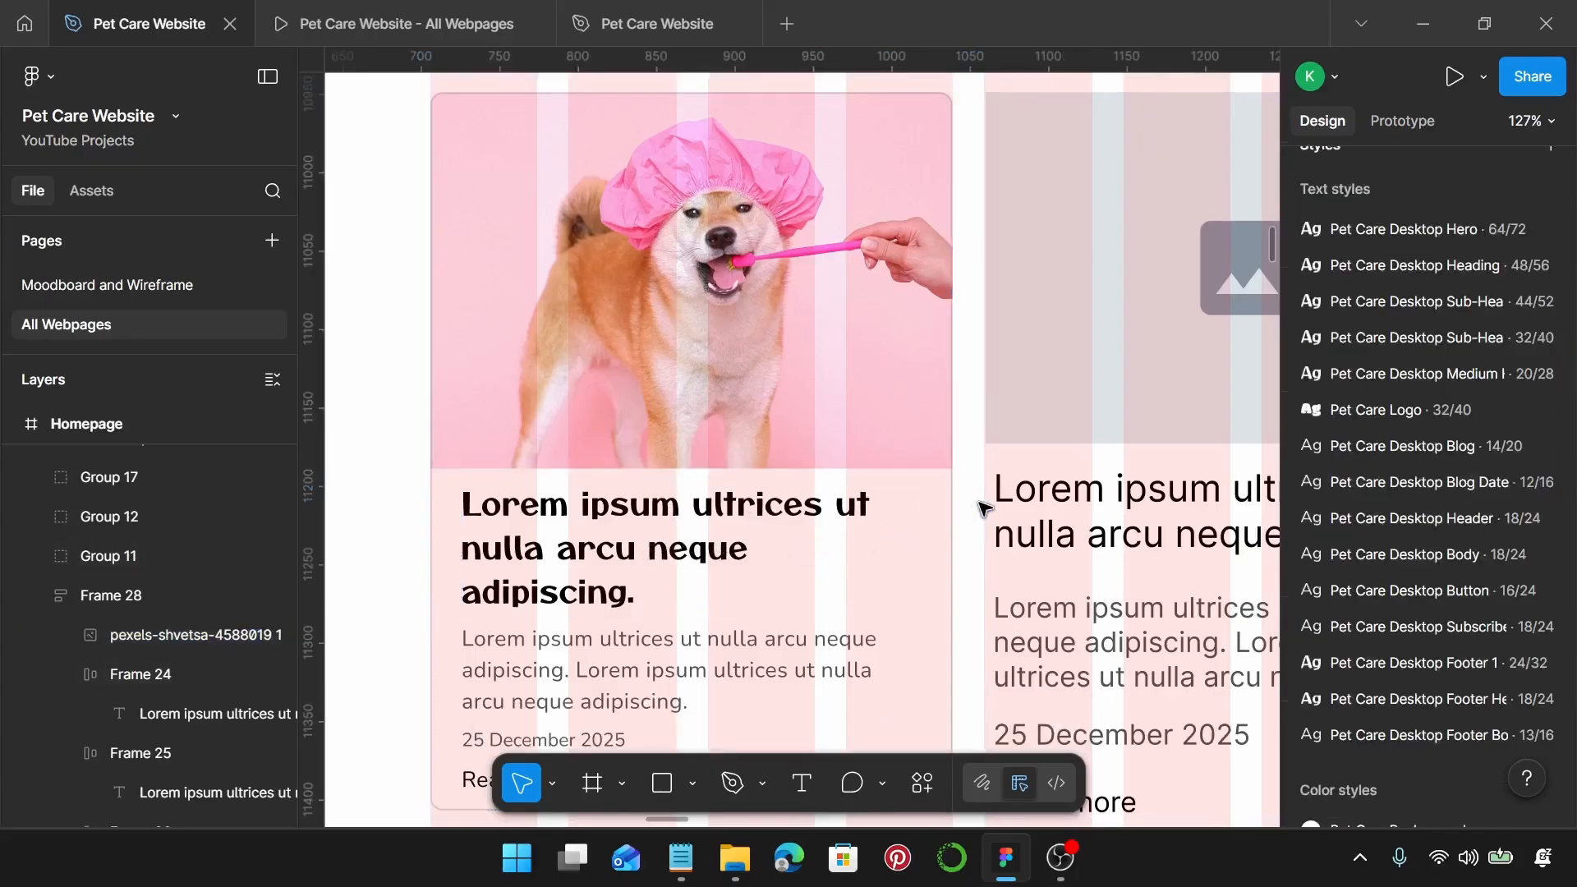
Step: Examine the duplicated blog card beside the Homepage frame against the first card in the Featured Blogs section
scroll(978, 394, "down", 2, "ctrl")
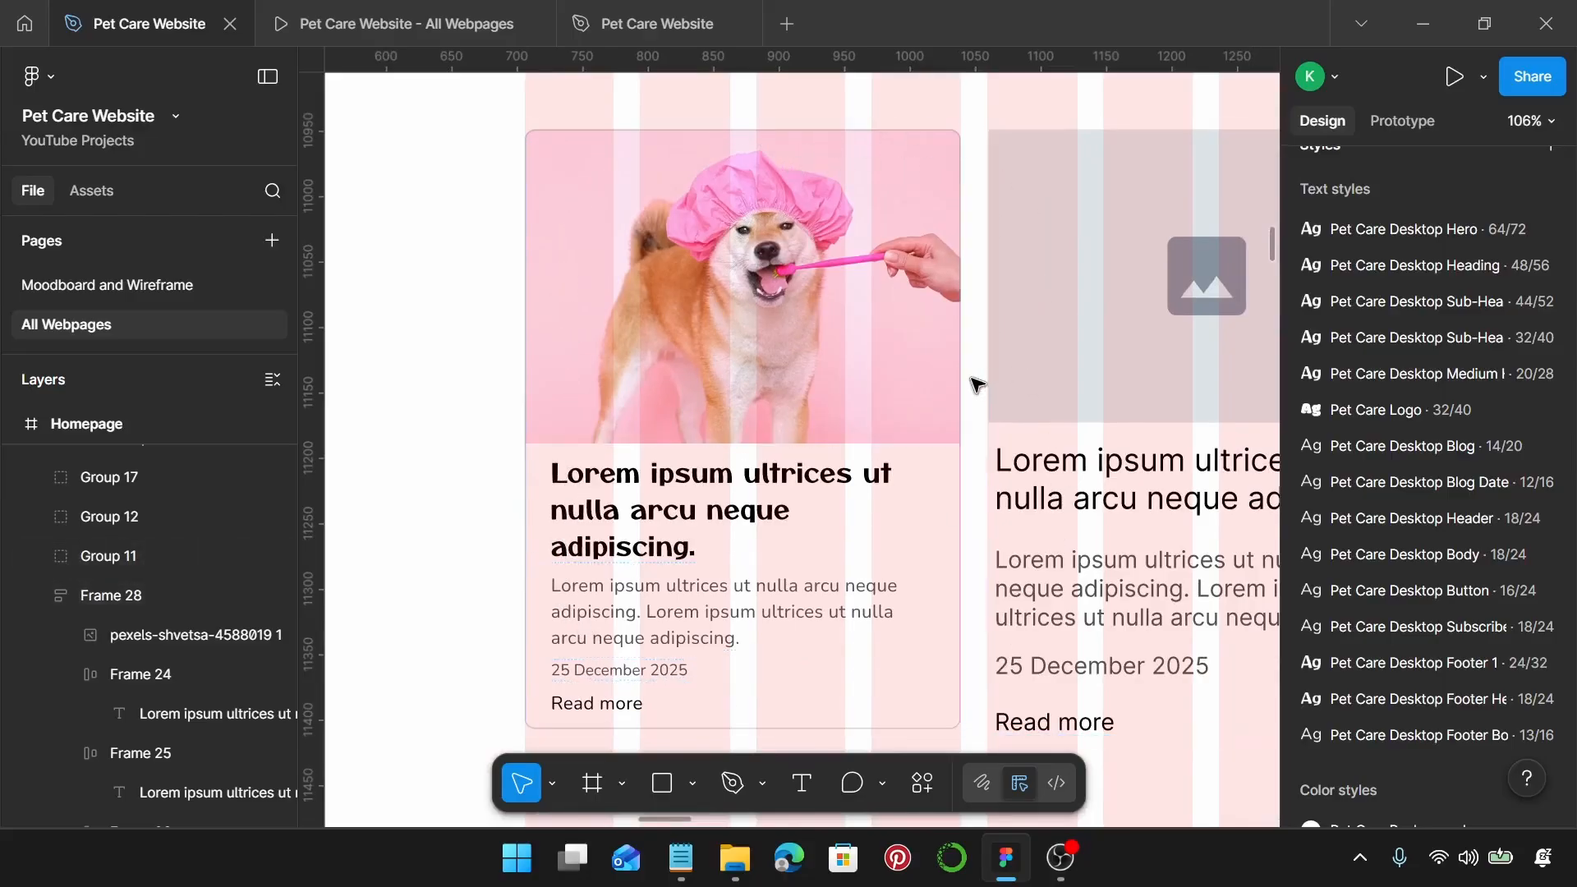
scroll(977, 386, "down", 5, "ctrl")
scroll(921, 375, "left", 3)
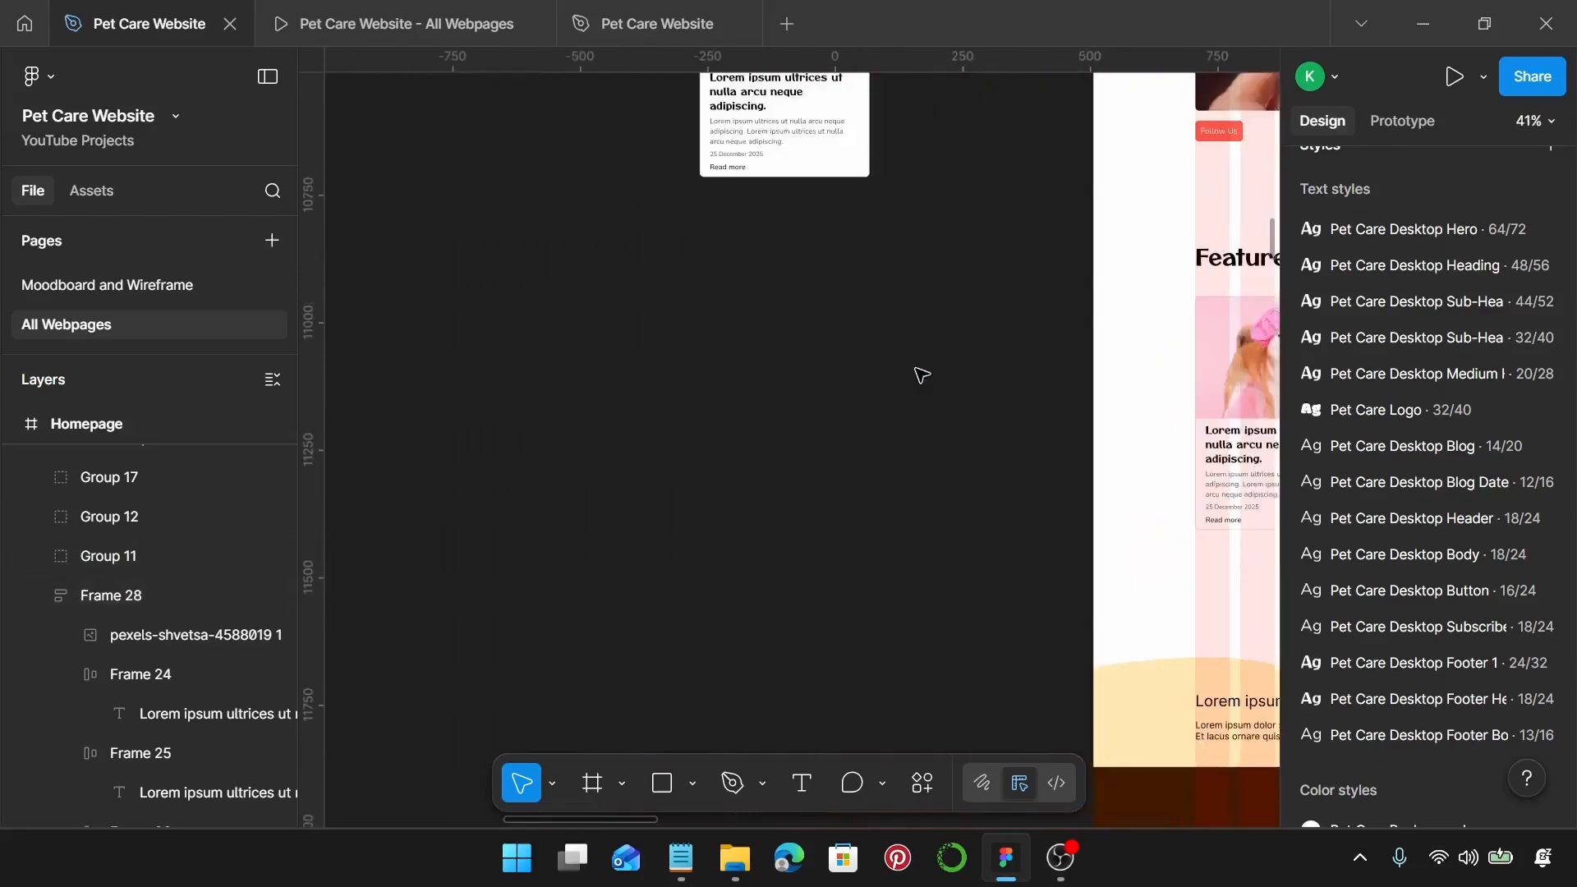
scroll(922, 376, "up", 3)
scroll(880, 362, "up", 5, "ctrl")
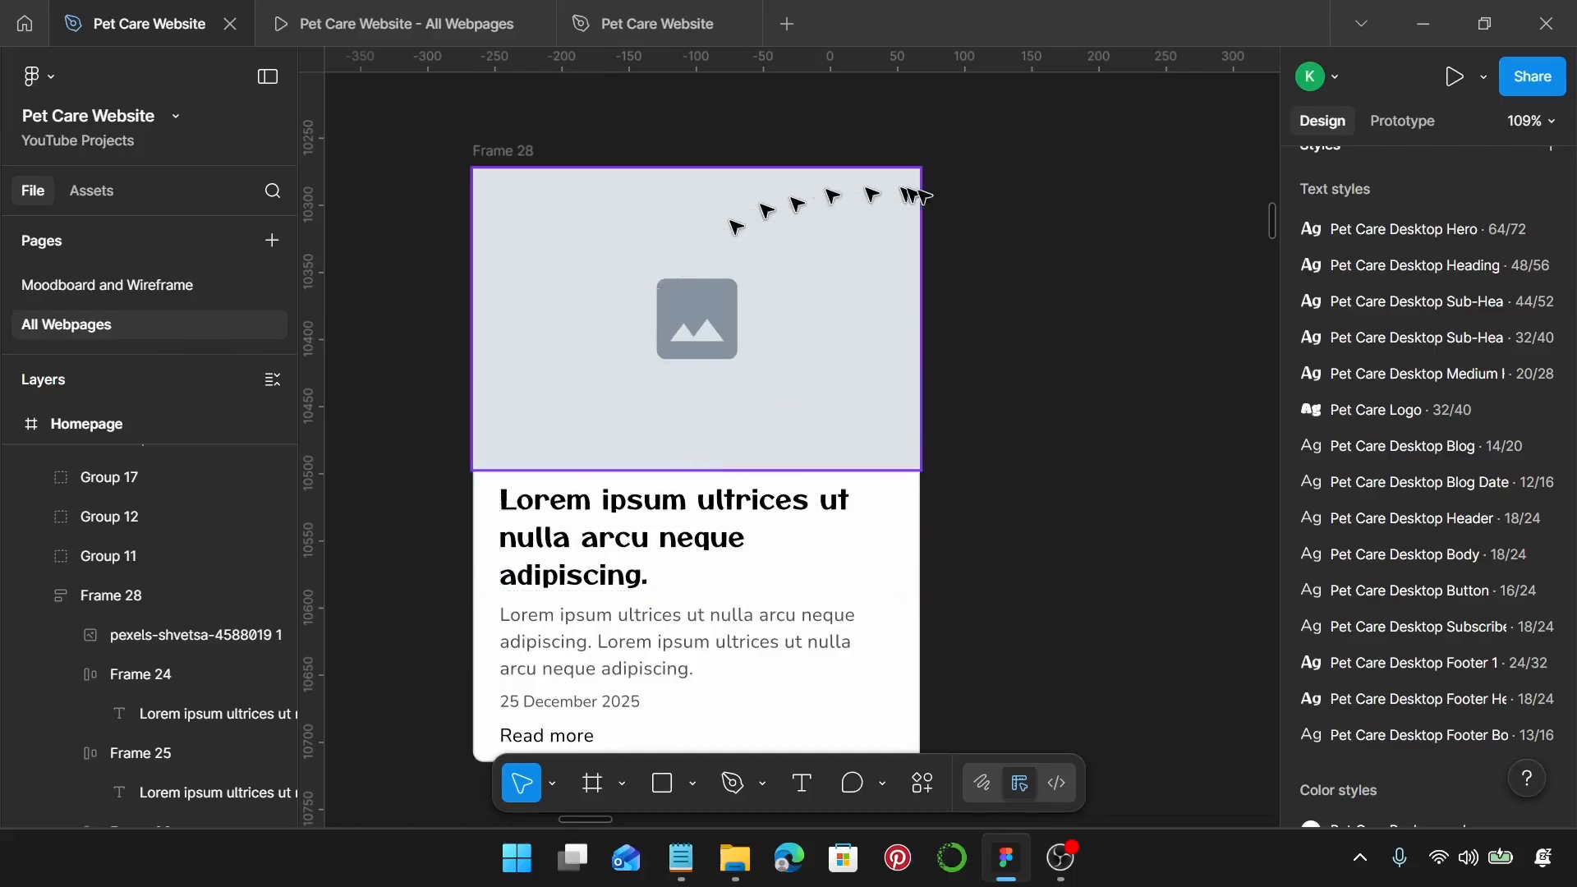
scroll(854, 502, "down", 3, "ctrl")
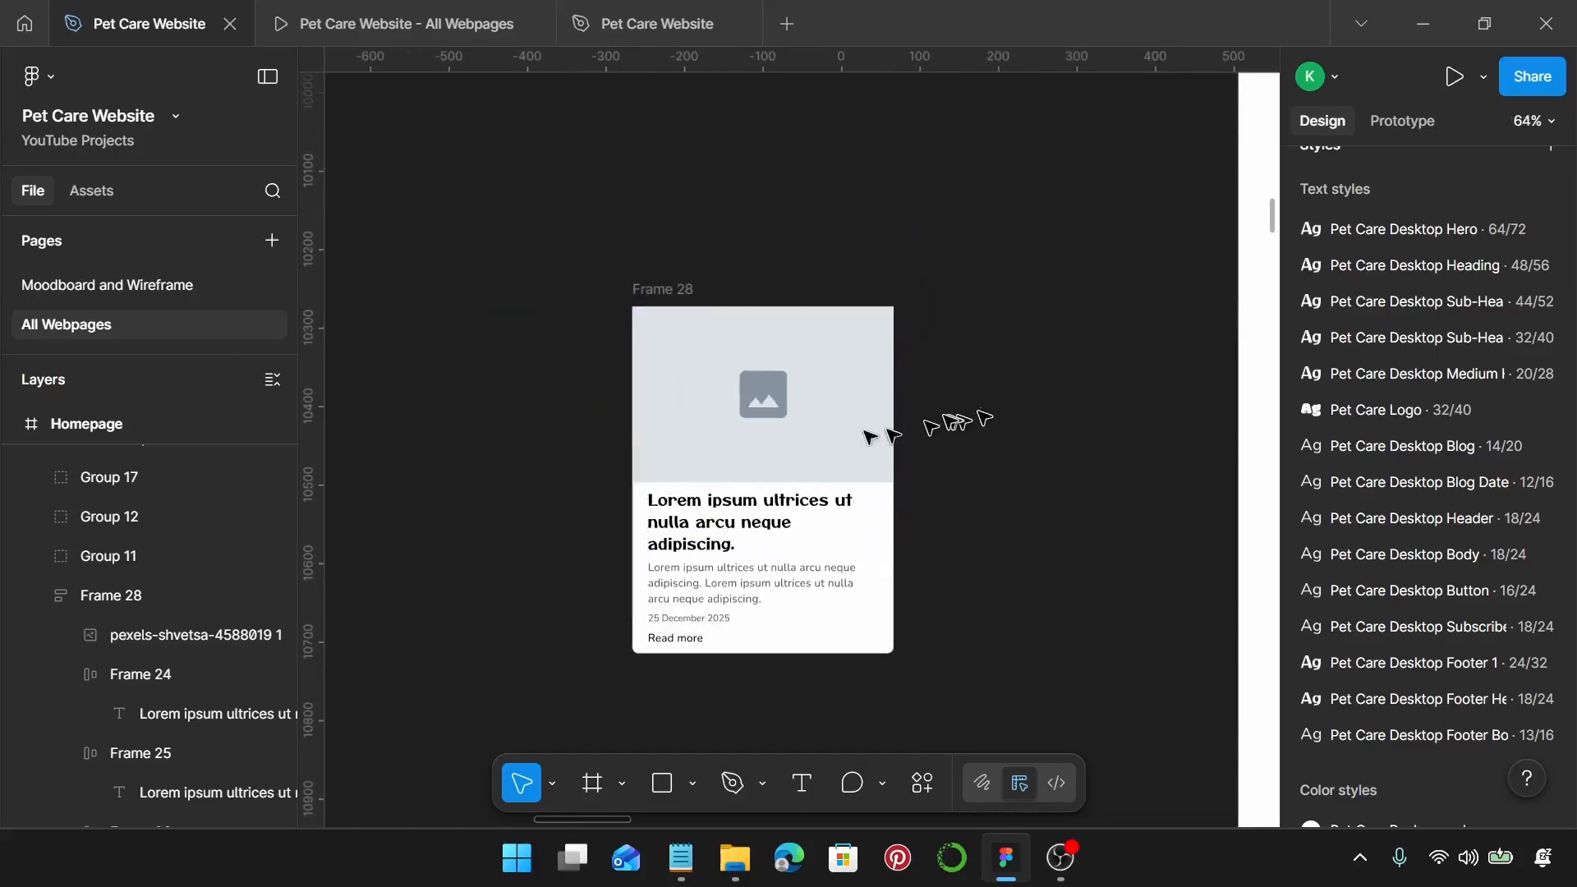
scroll(1026, 483, "down", 5, "ctrl")
scroll(990, 508, "right", 3)
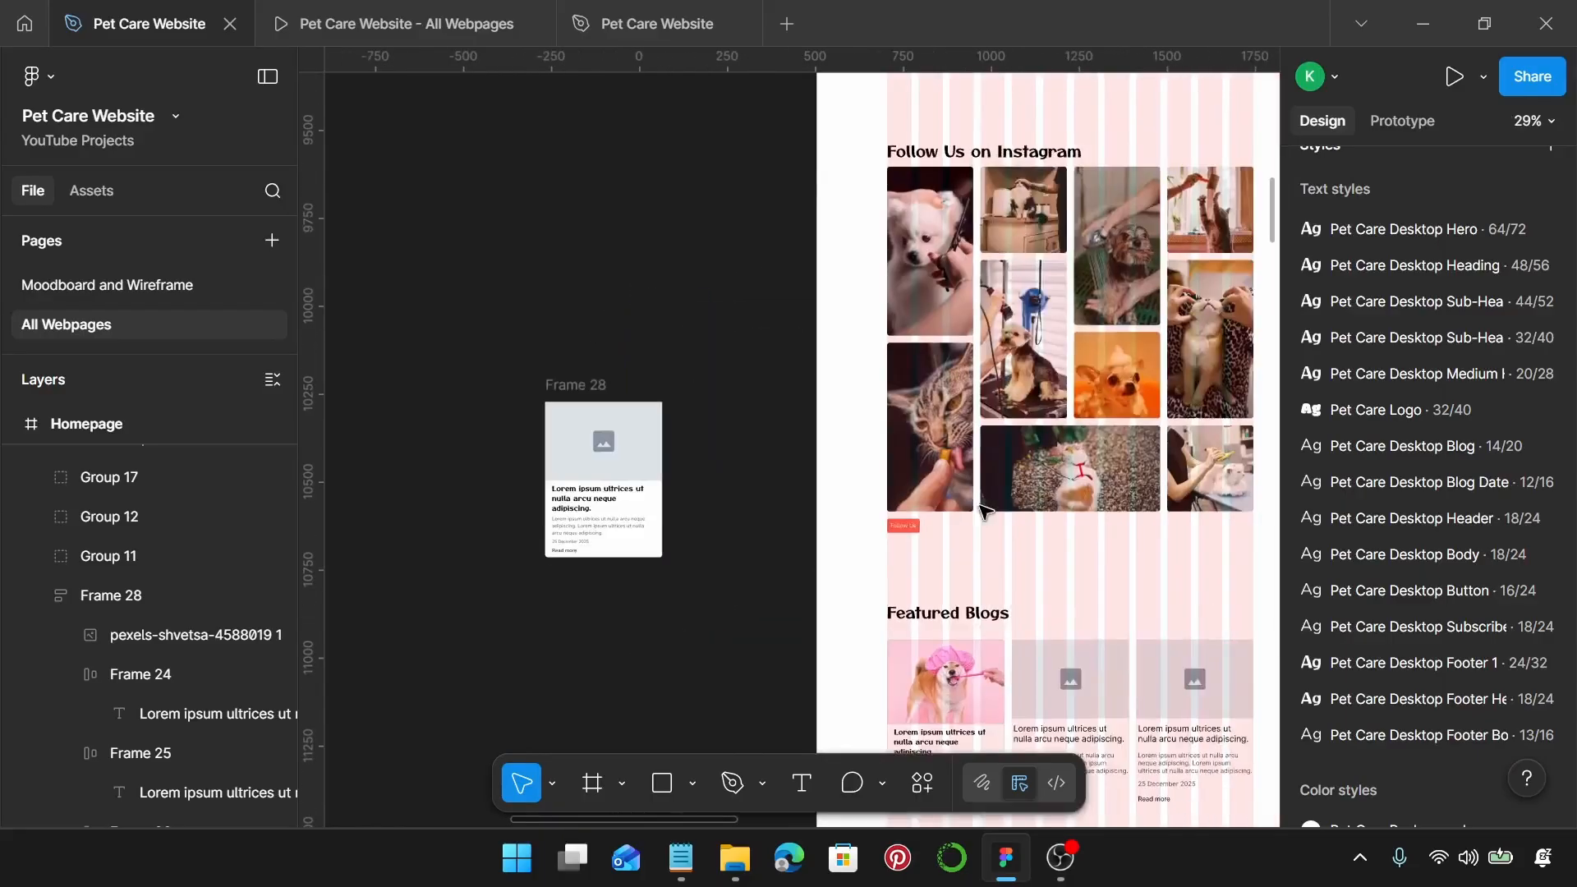
Step: Try narrowing the first blog card in the Featured Blogs section, and undo the resize
scroll(1015, 544, "down", 3)
scroll(1010, 456, "up", 5, "ctrl")
scroll(1012, 457, "up", 5, "ctrl")
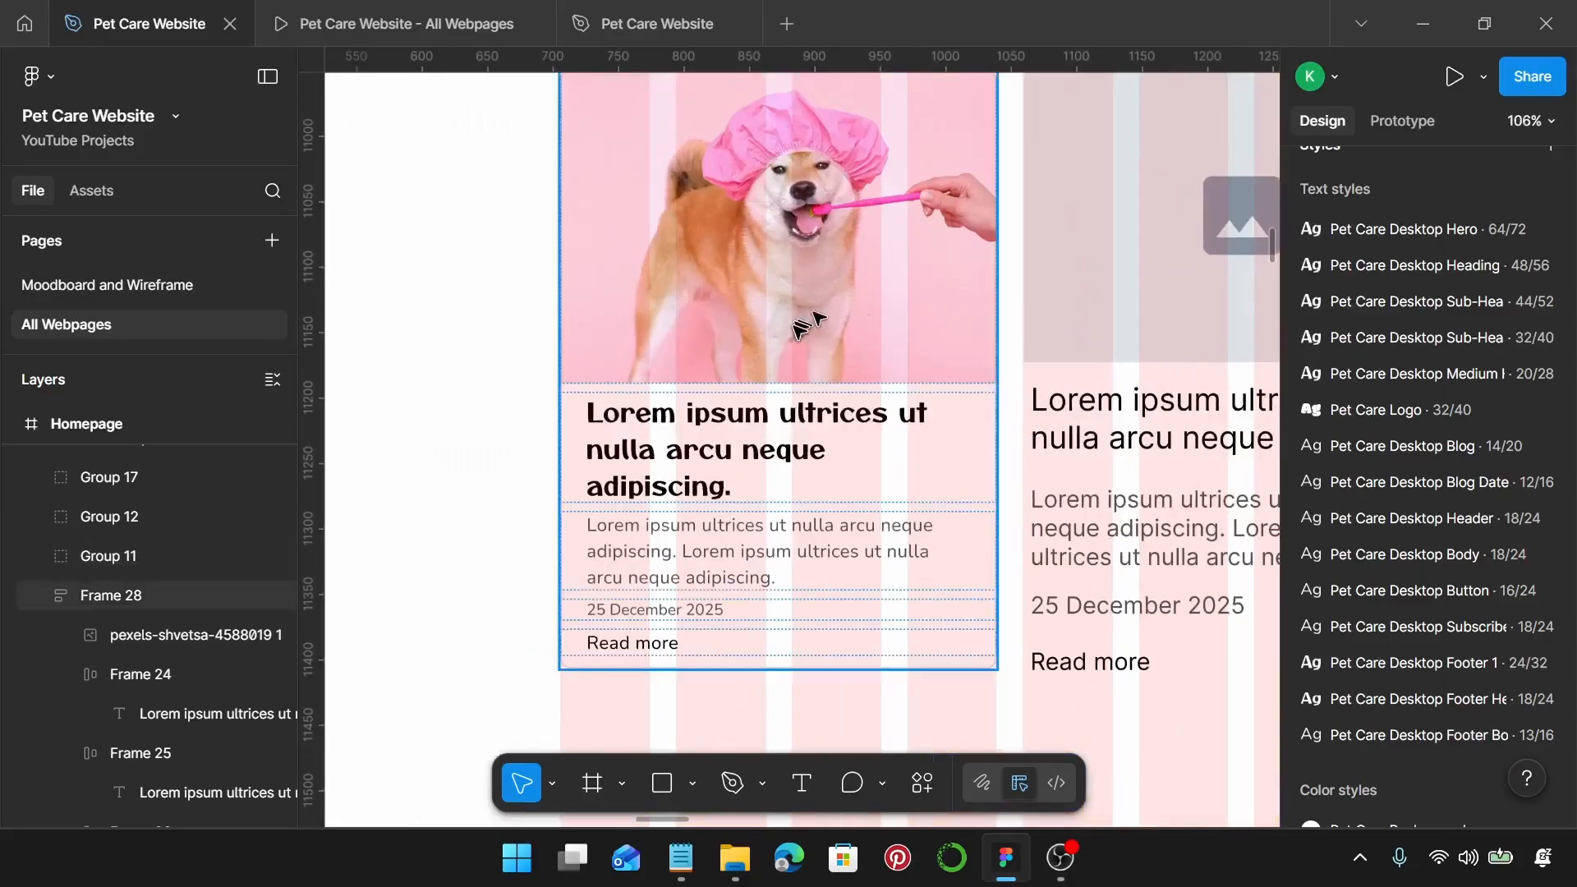
left_click(797, 331)
scroll(796, 329, "down", 3, "ctrl")
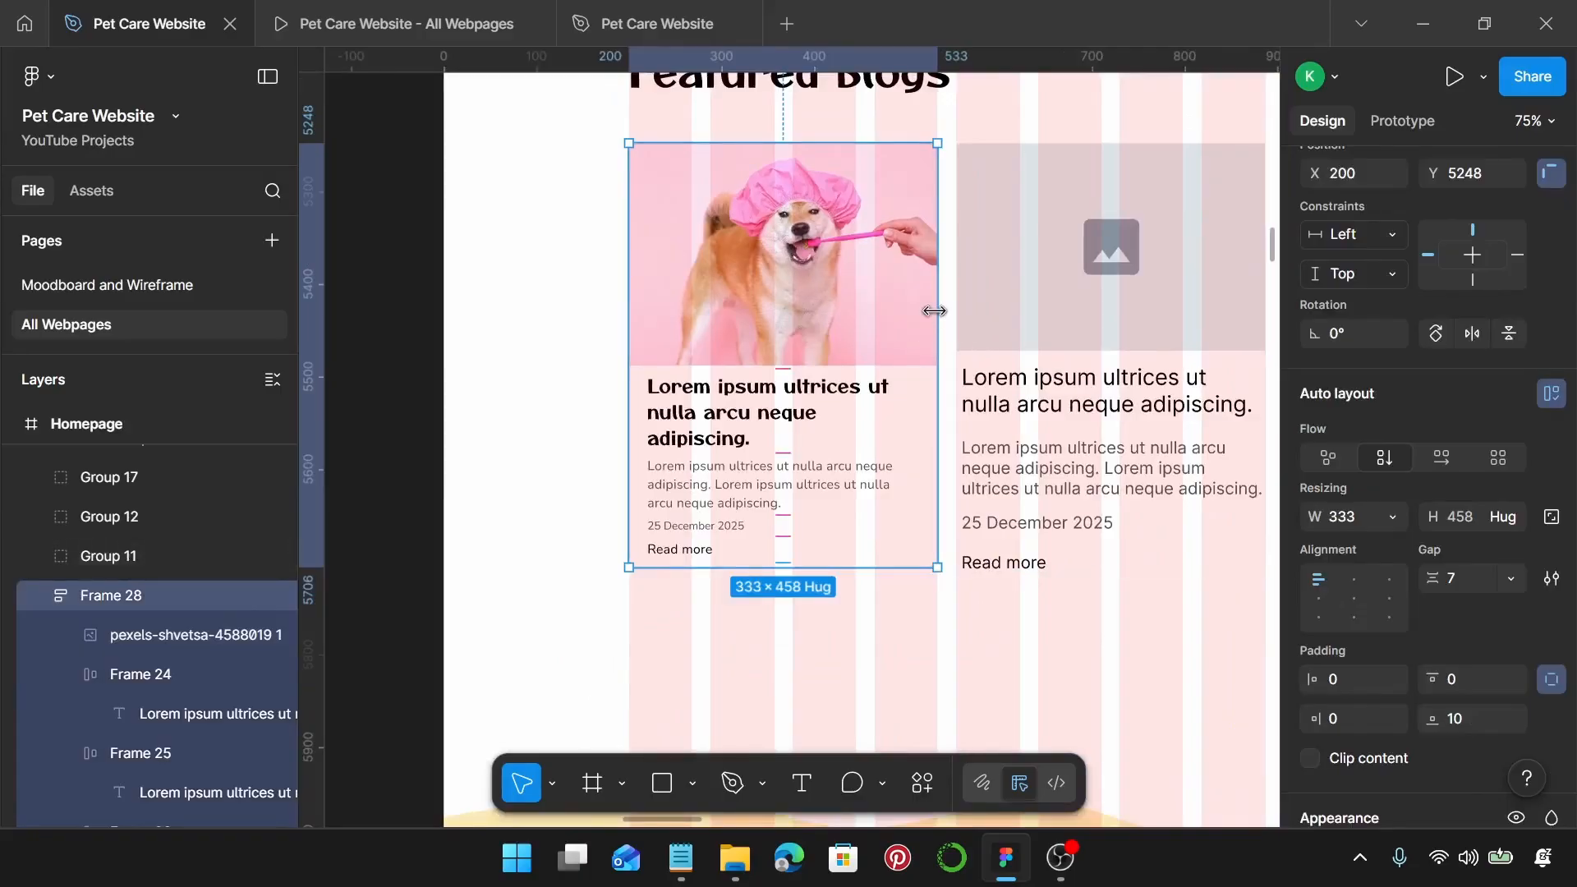
left_click_drag(934, 311, 792, 311)
key("ctrl+z")
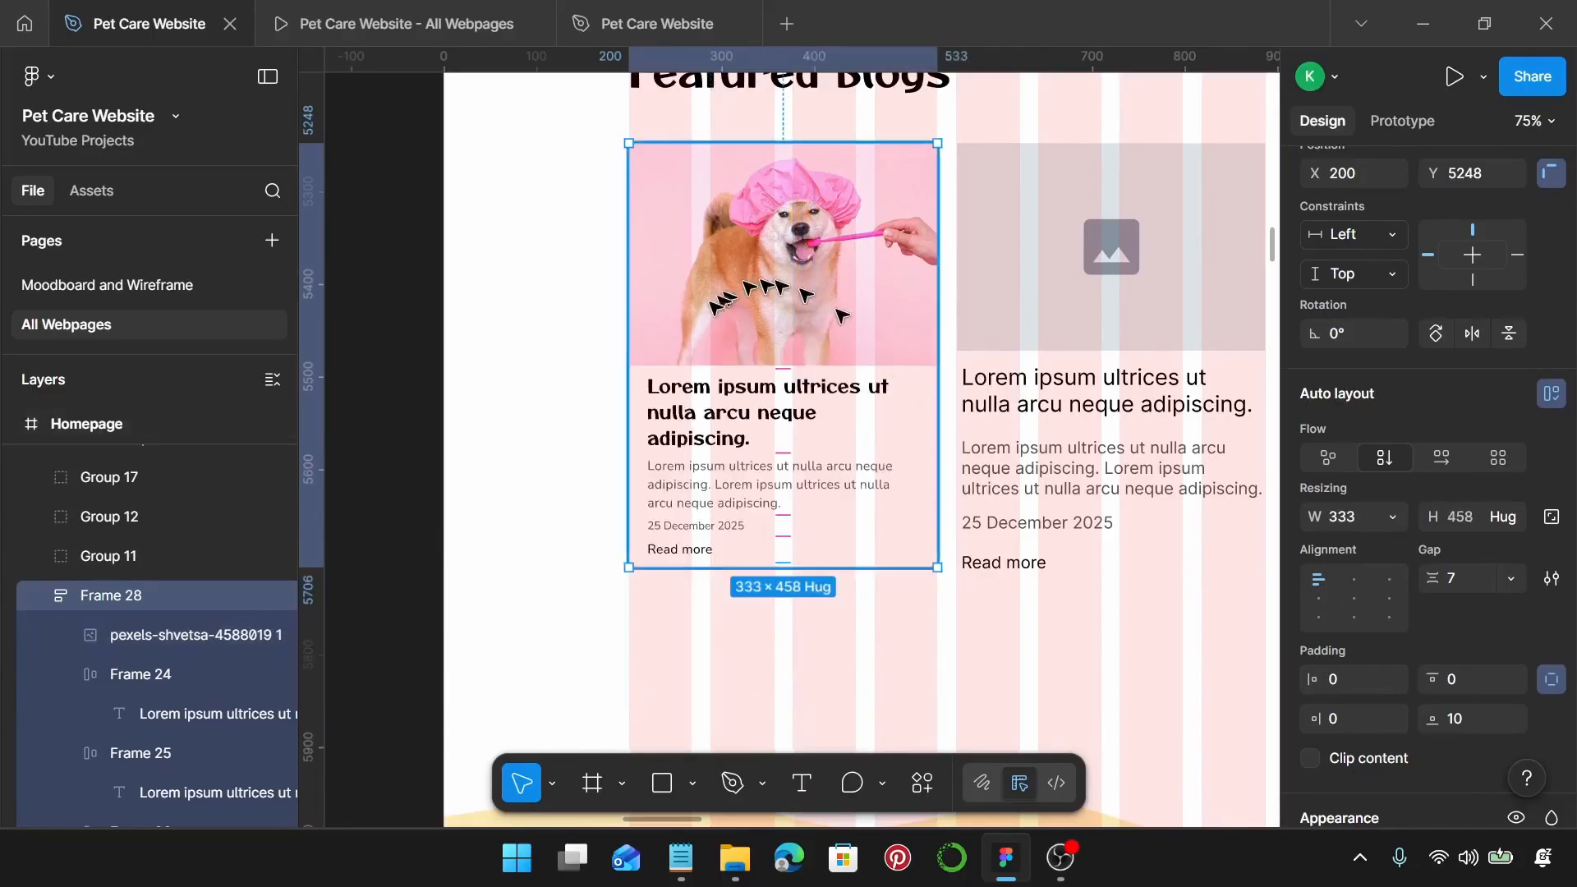
Step: Set the dog photo's width in the first blog card to Fill container
left_click(772, 312)
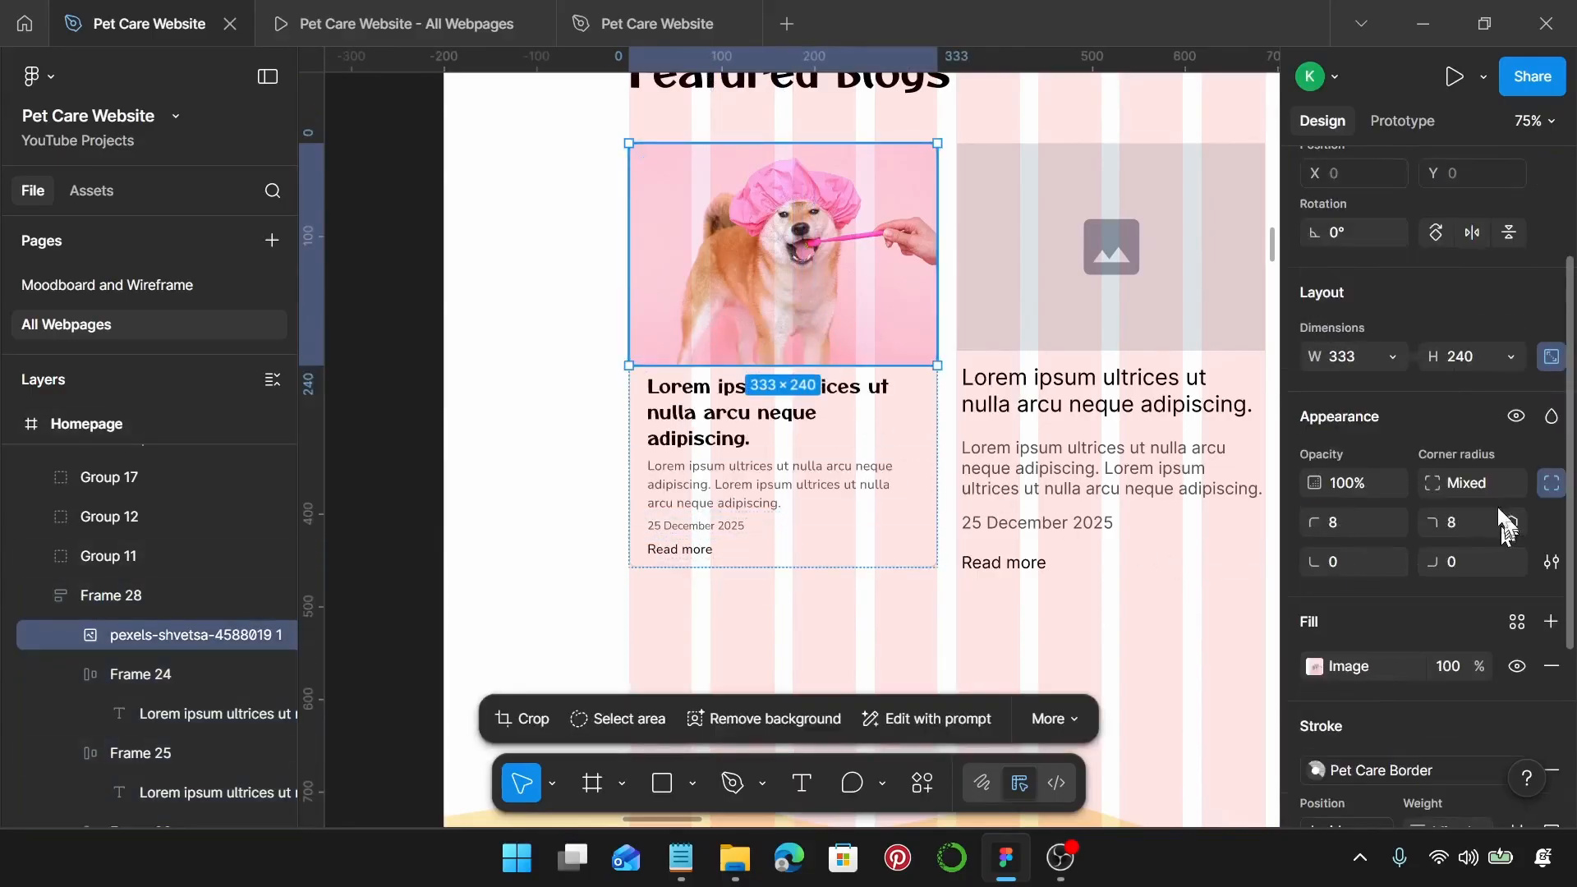
left_click(1389, 357)
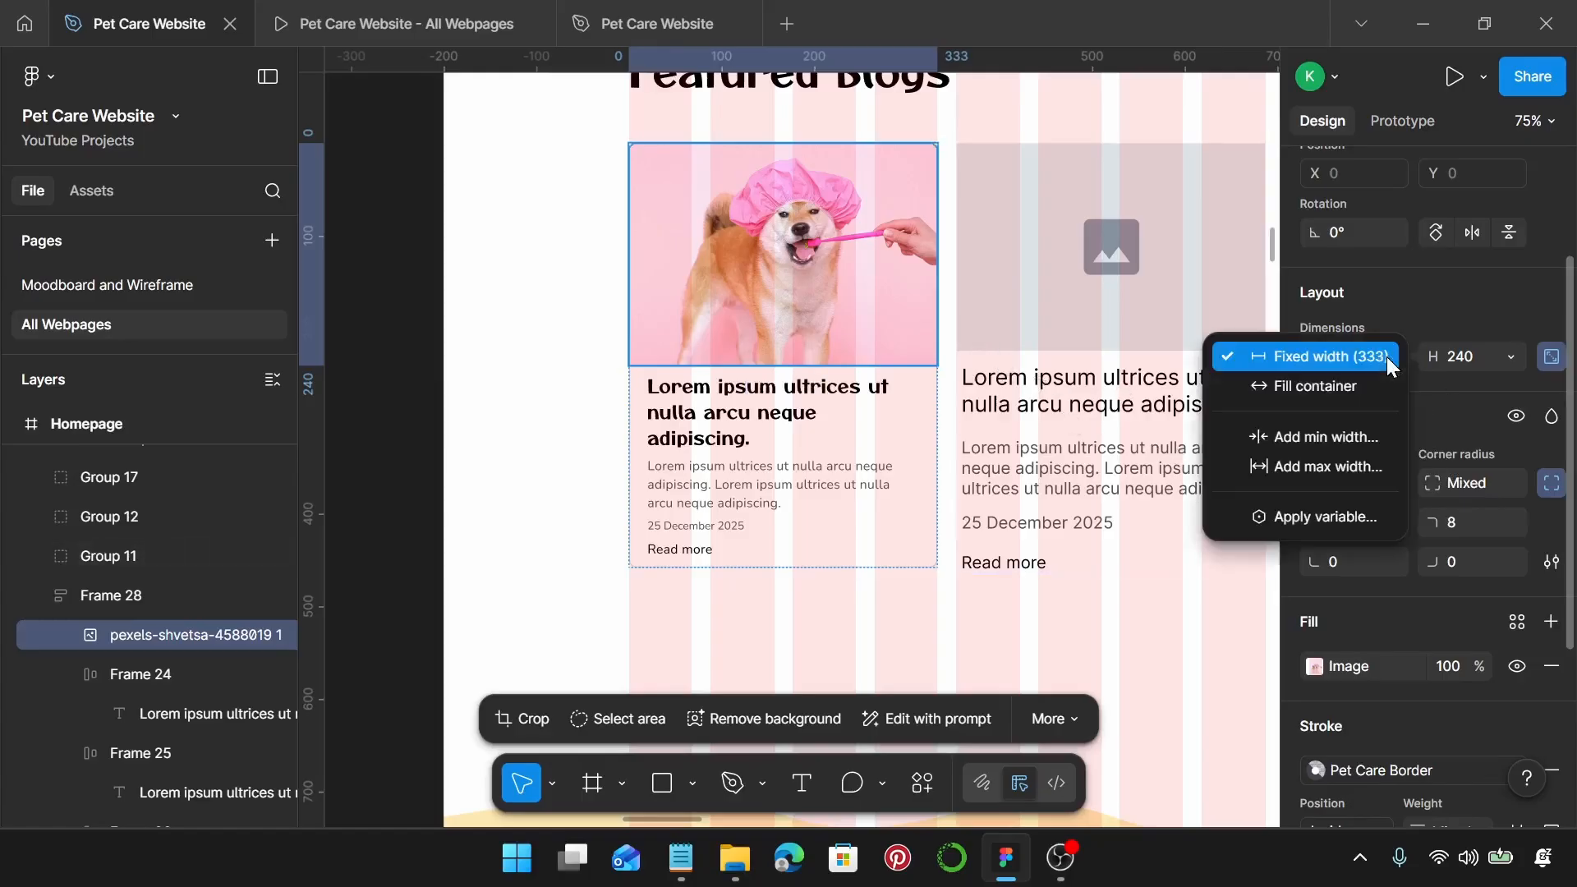
left_click(1338, 386)
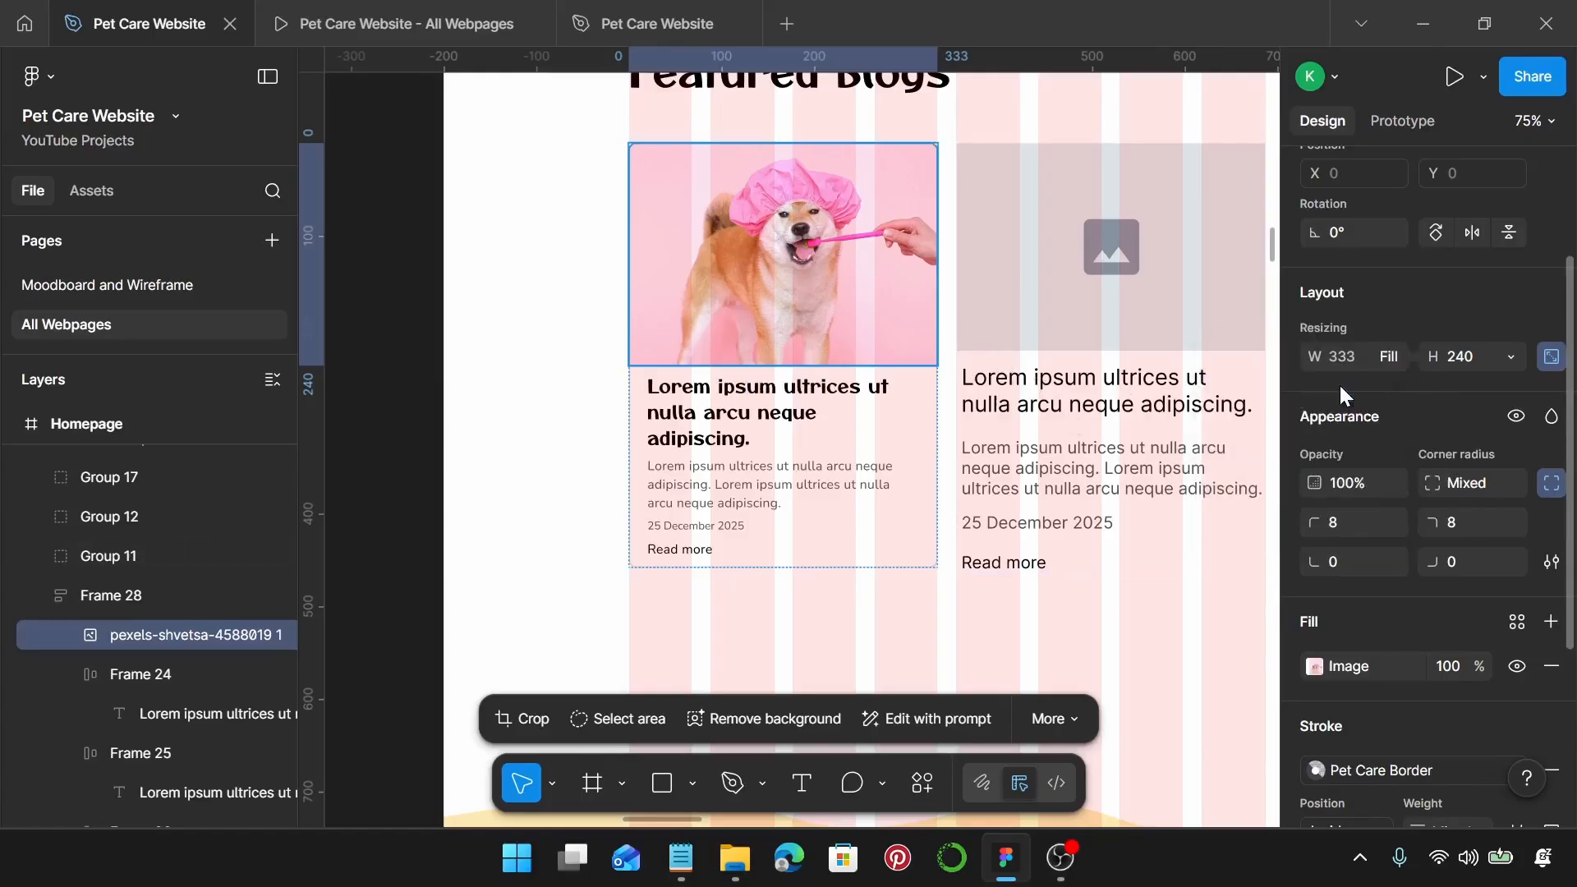
Step: Test the photo's resizing by narrowing the first blog card to a width of 157, and undo it
left_click(872, 599)
left_click(938, 380)
left_click_drag(939, 379, 768, 377)
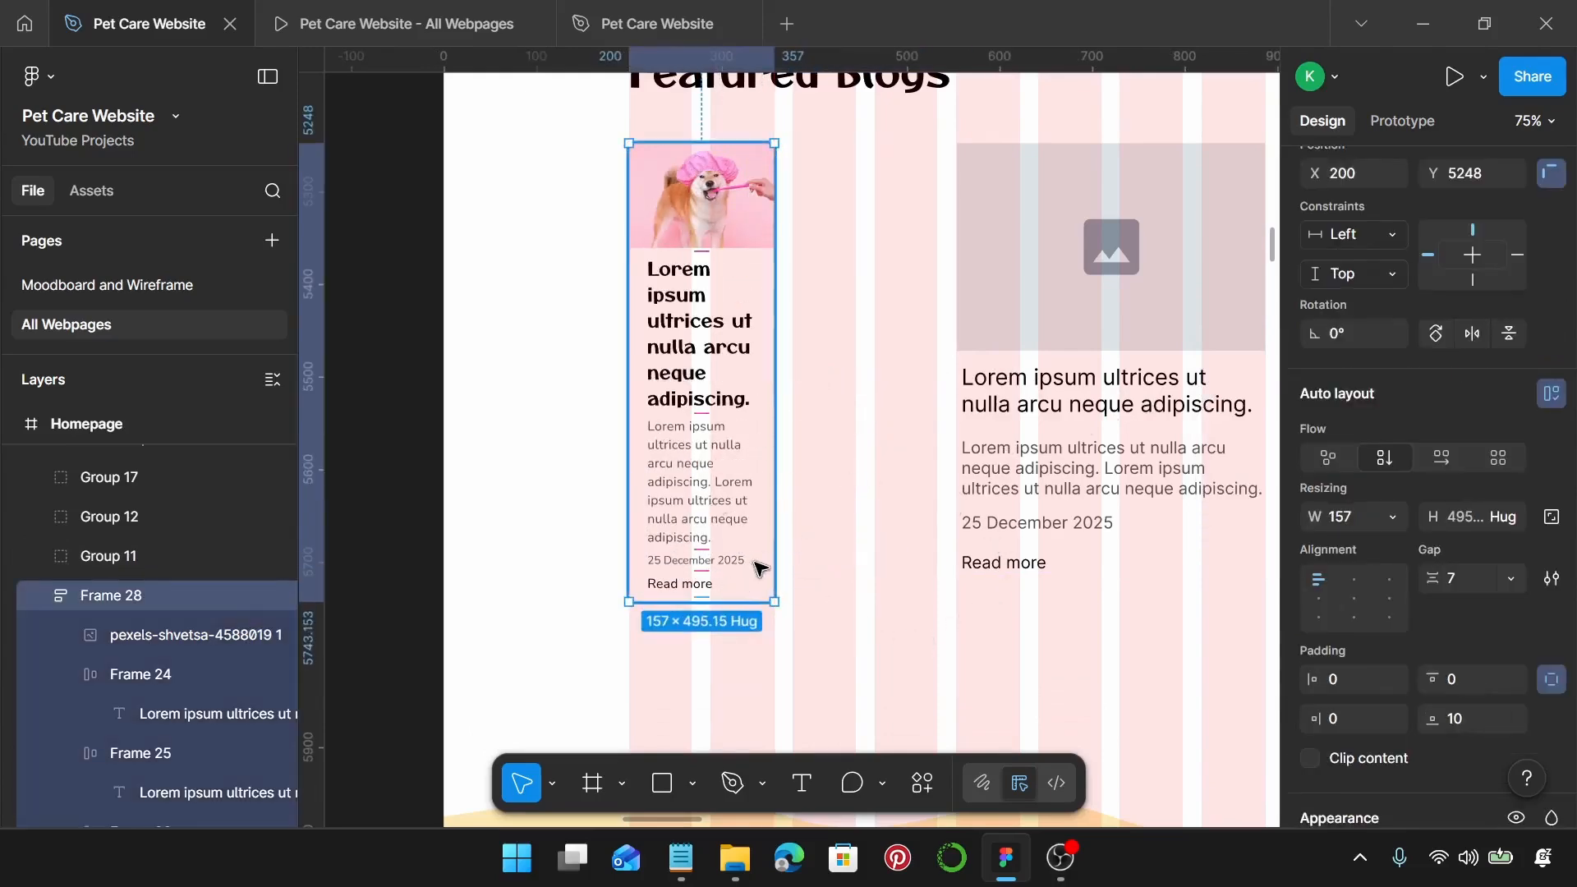
key("ctrl+z")
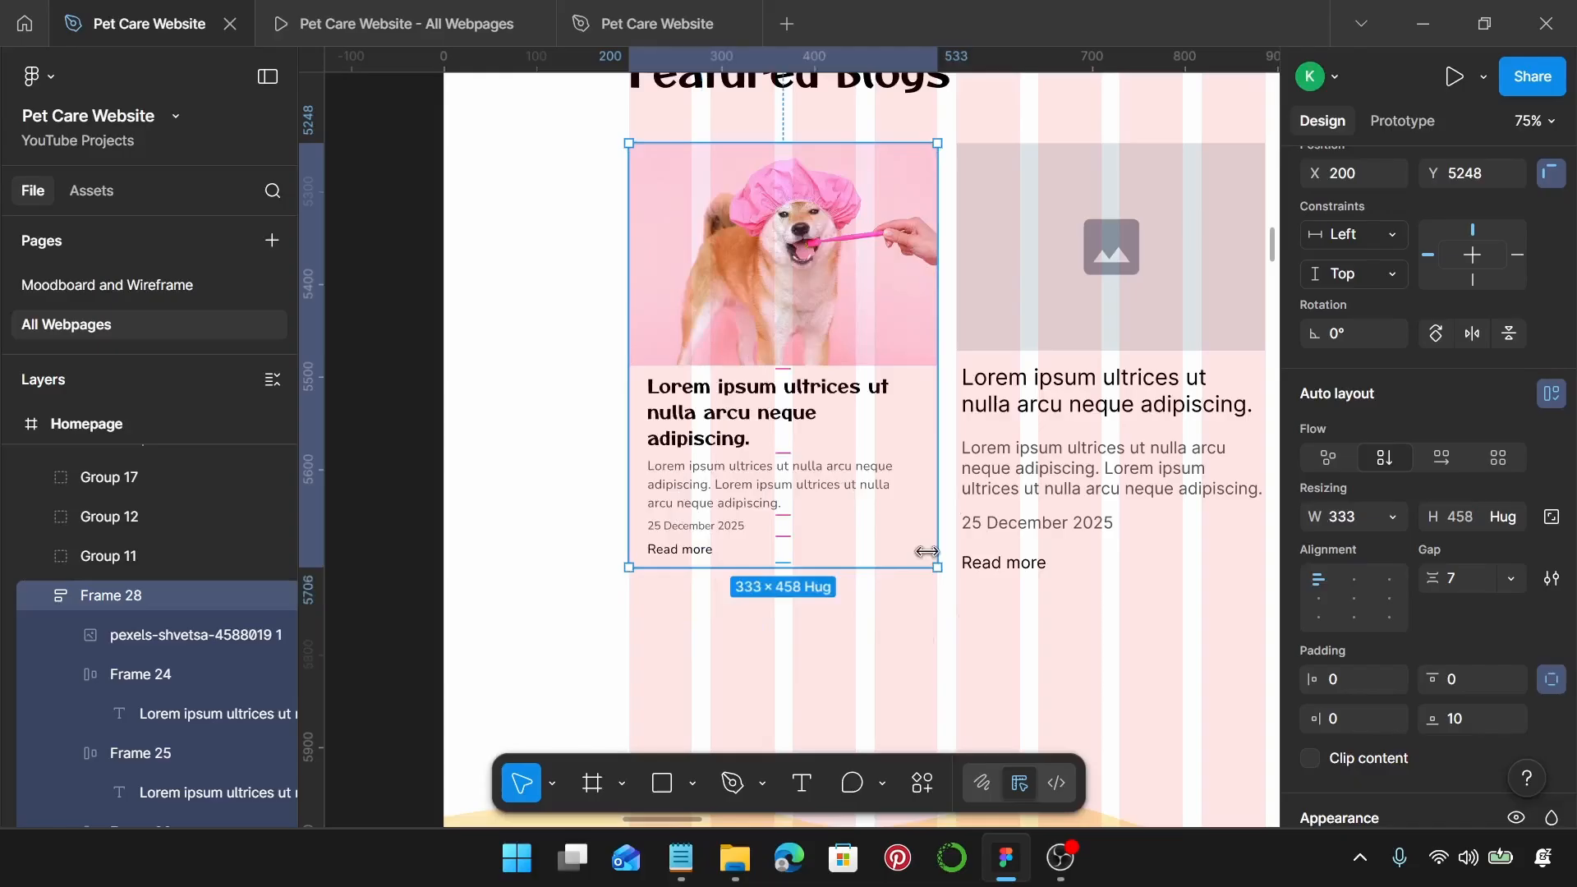
Step: Replace the two grey placeholder cards in Featured Blogs with copies of the finished dog photo card
scroll(927, 551, "down", 3)
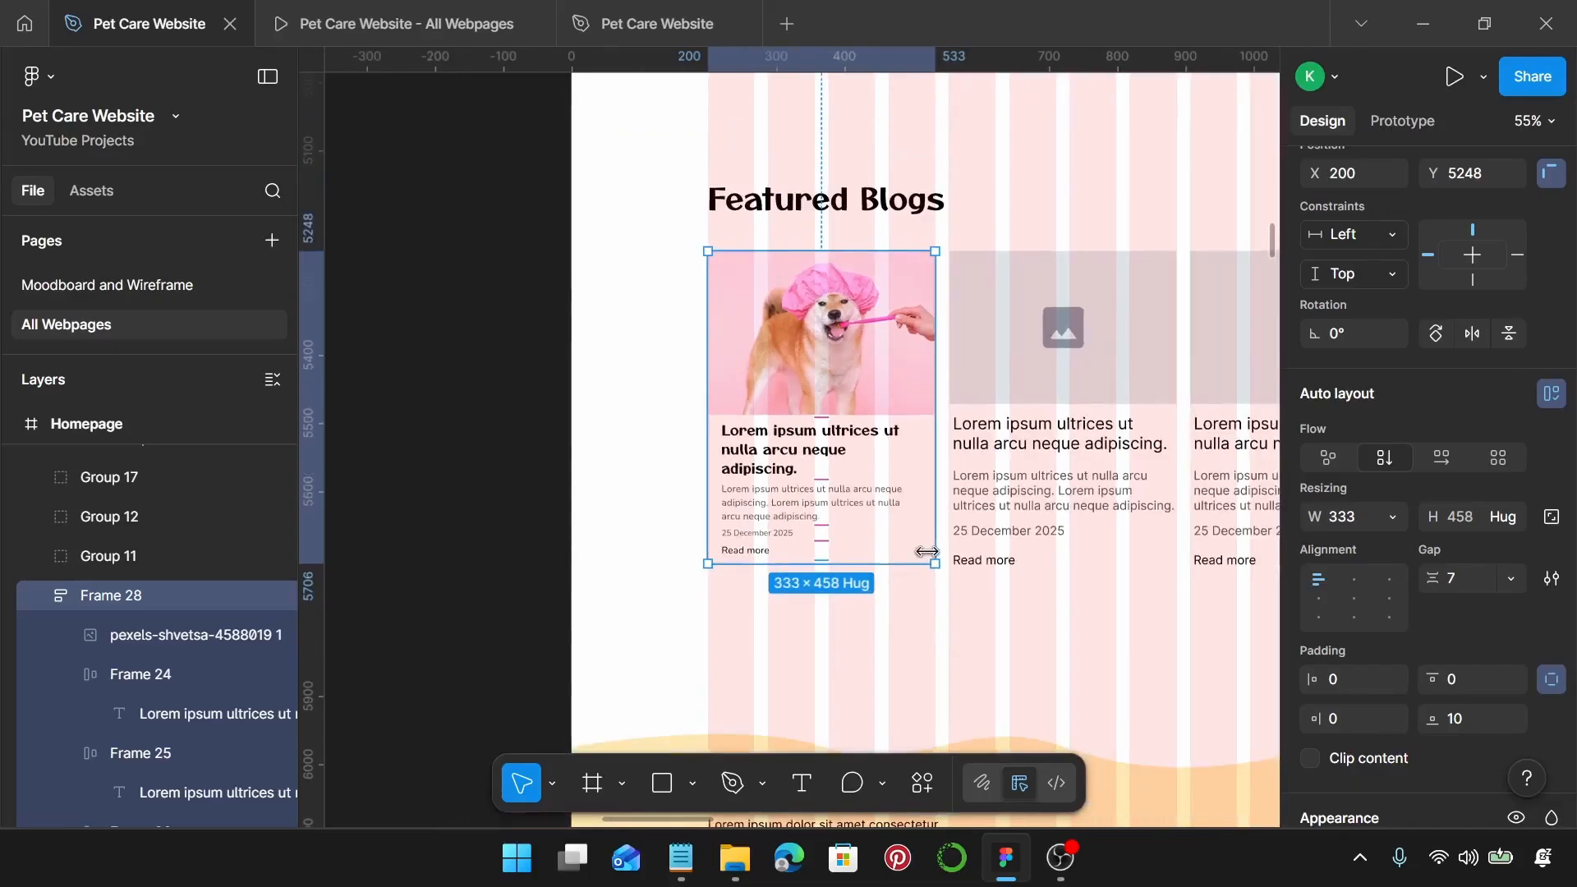
scroll(1007, 637, "down", 3)
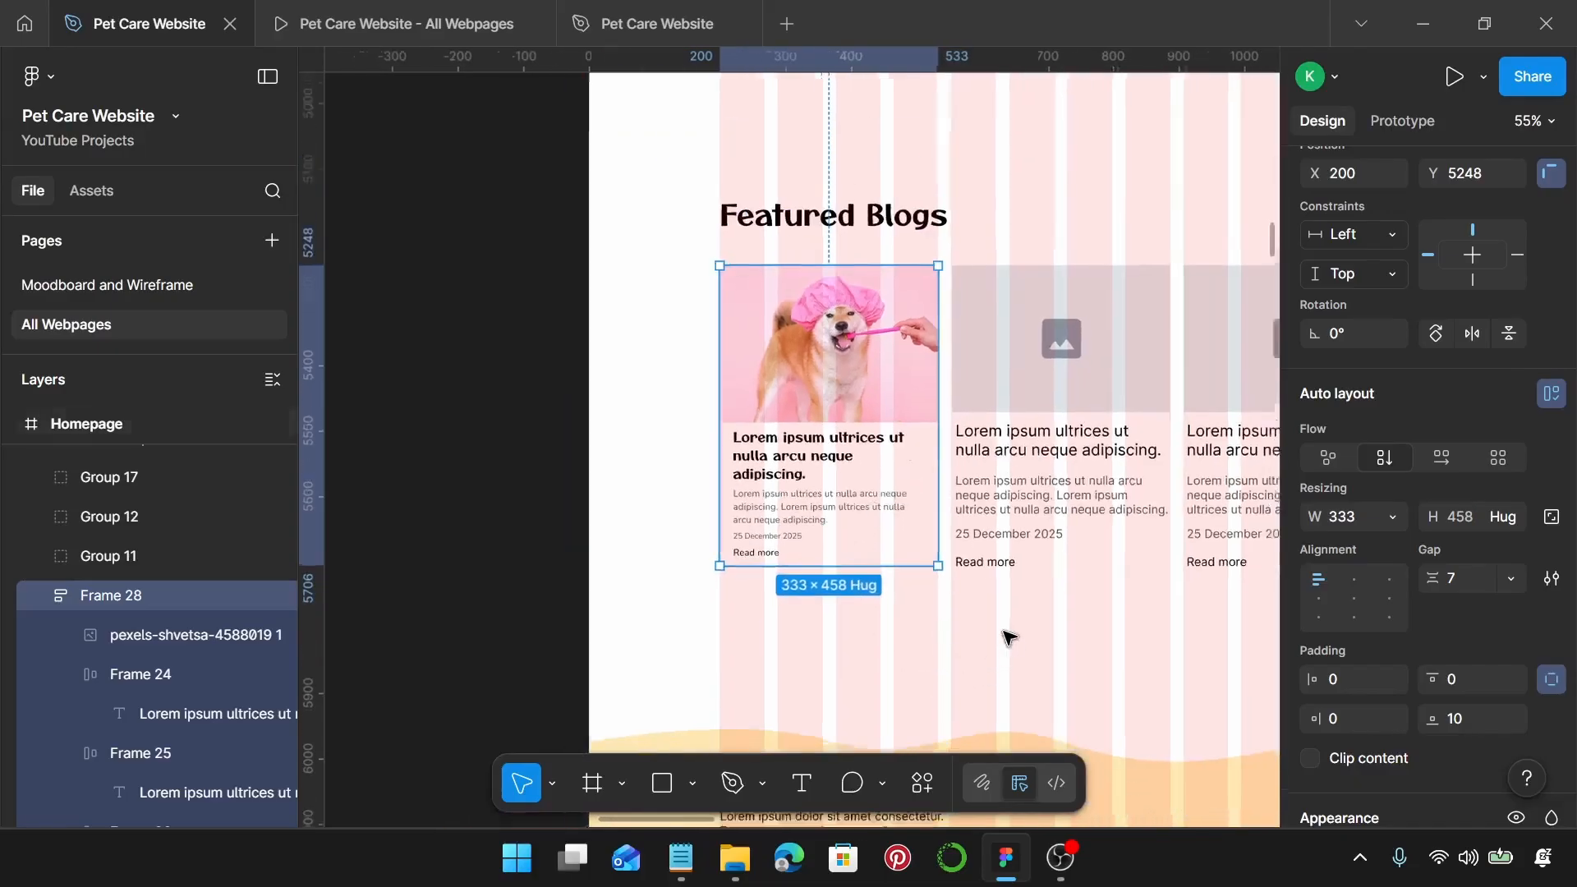
left_click(1191, 460)
left_click(1040, 459, "shift")
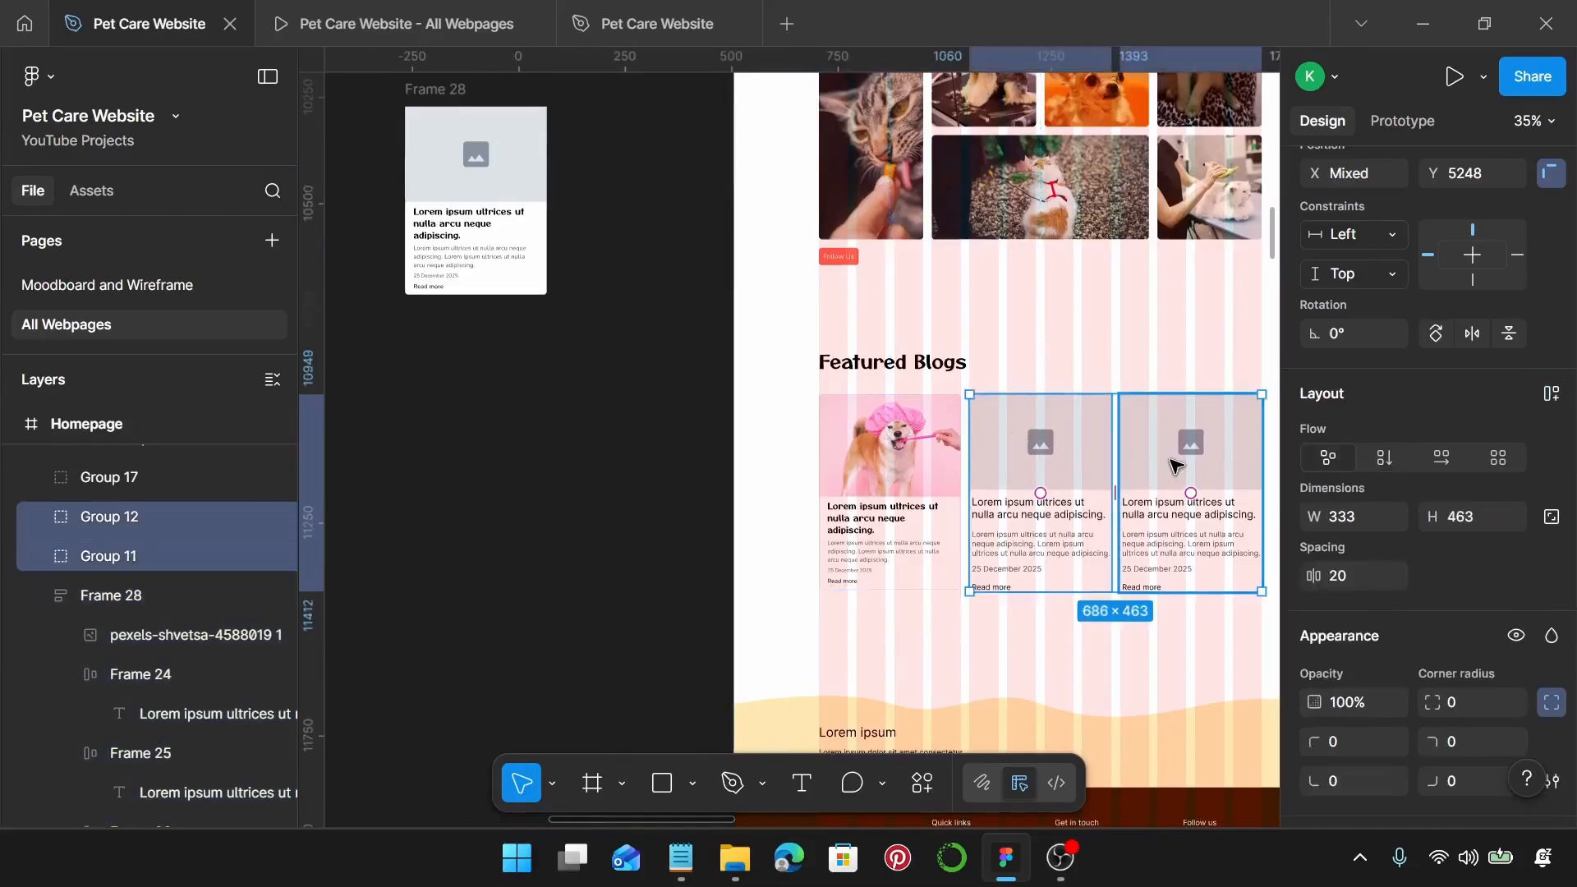
left_click(880, 527)
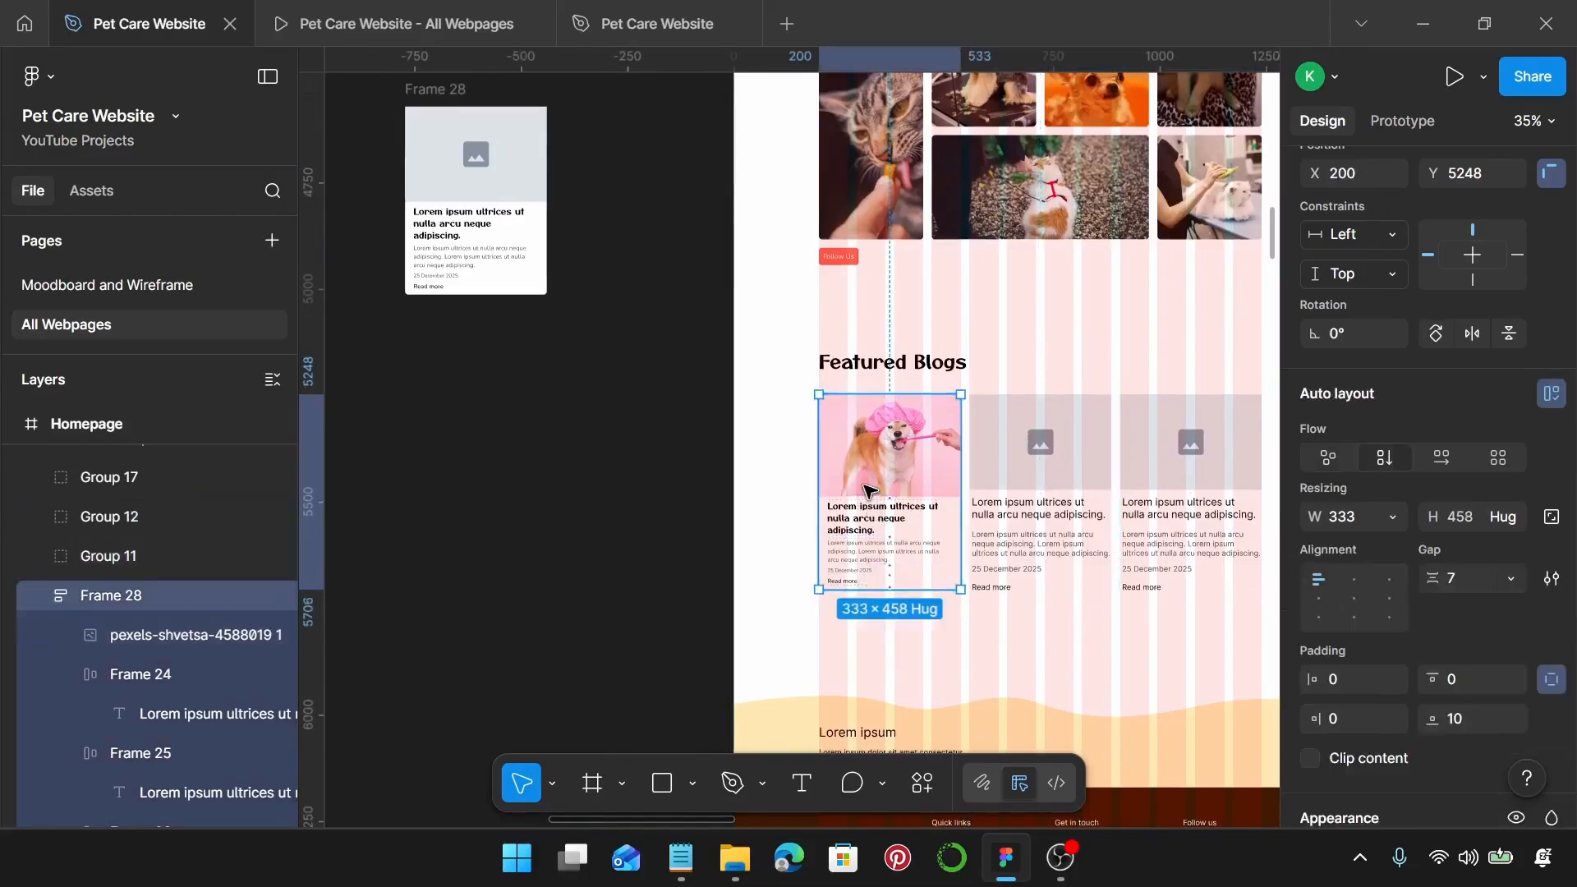
left_click(1041, 468)
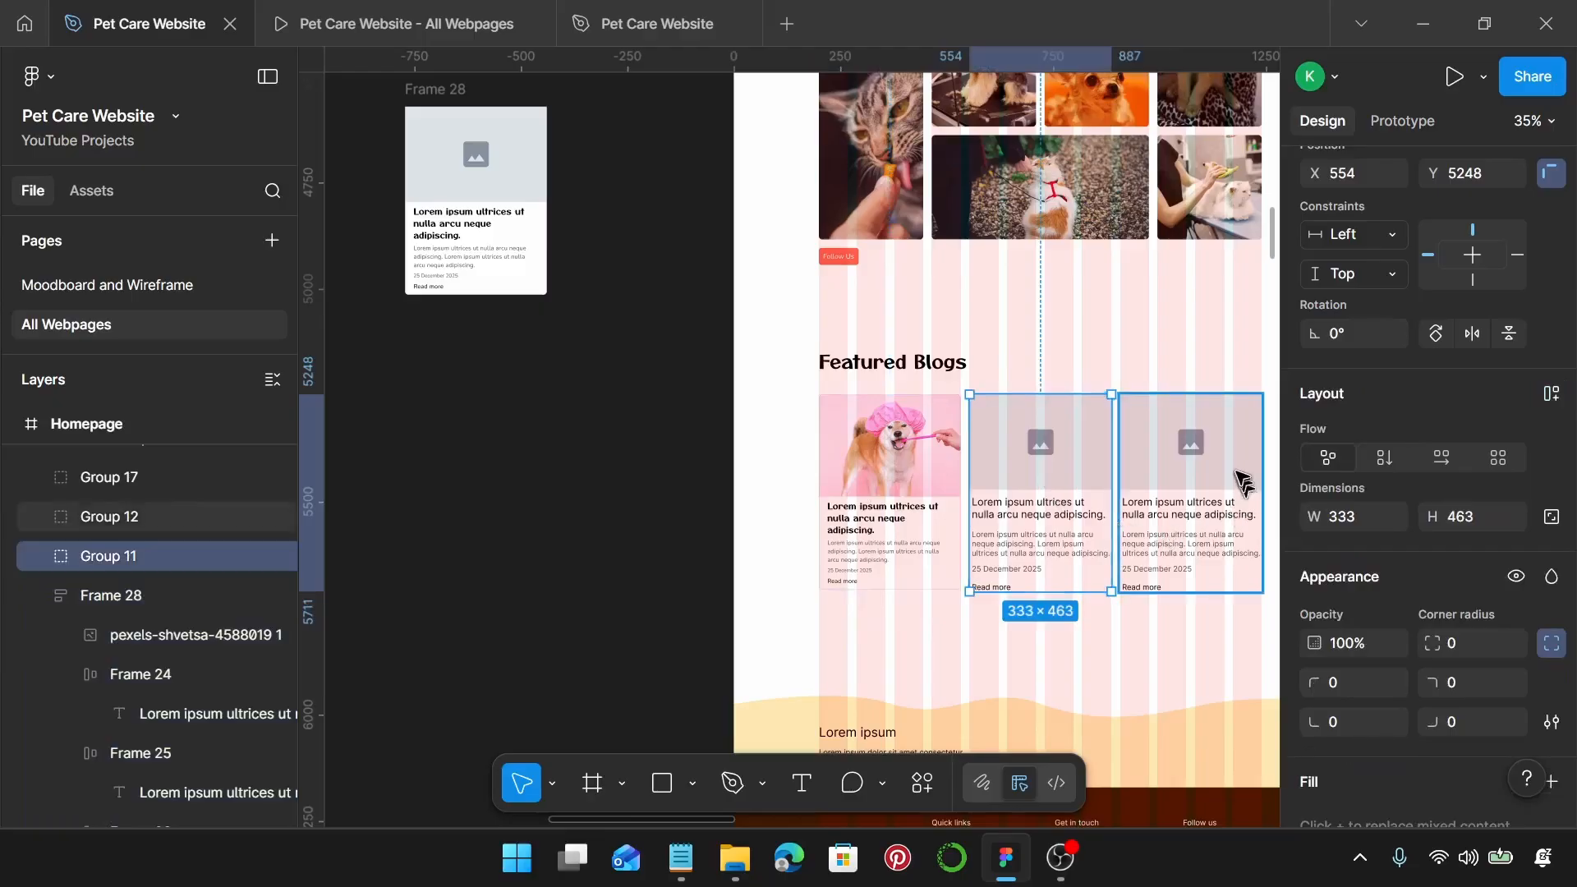
left_click(1241, 478, "shift")
key("ctrl+shift+r")
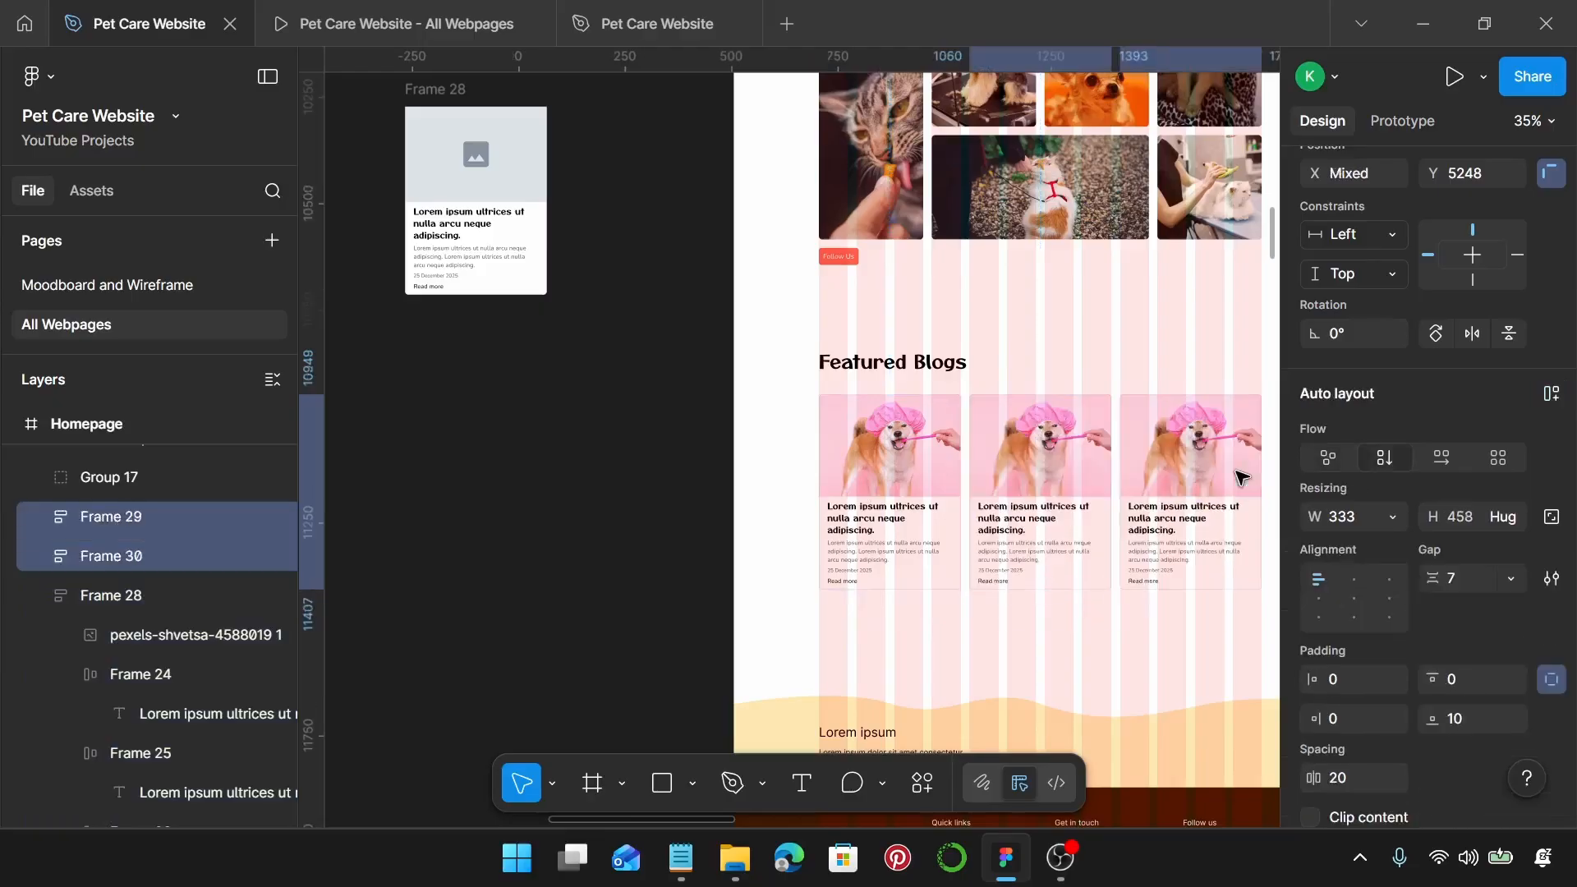
scroll(1043, 485, "up", 3)
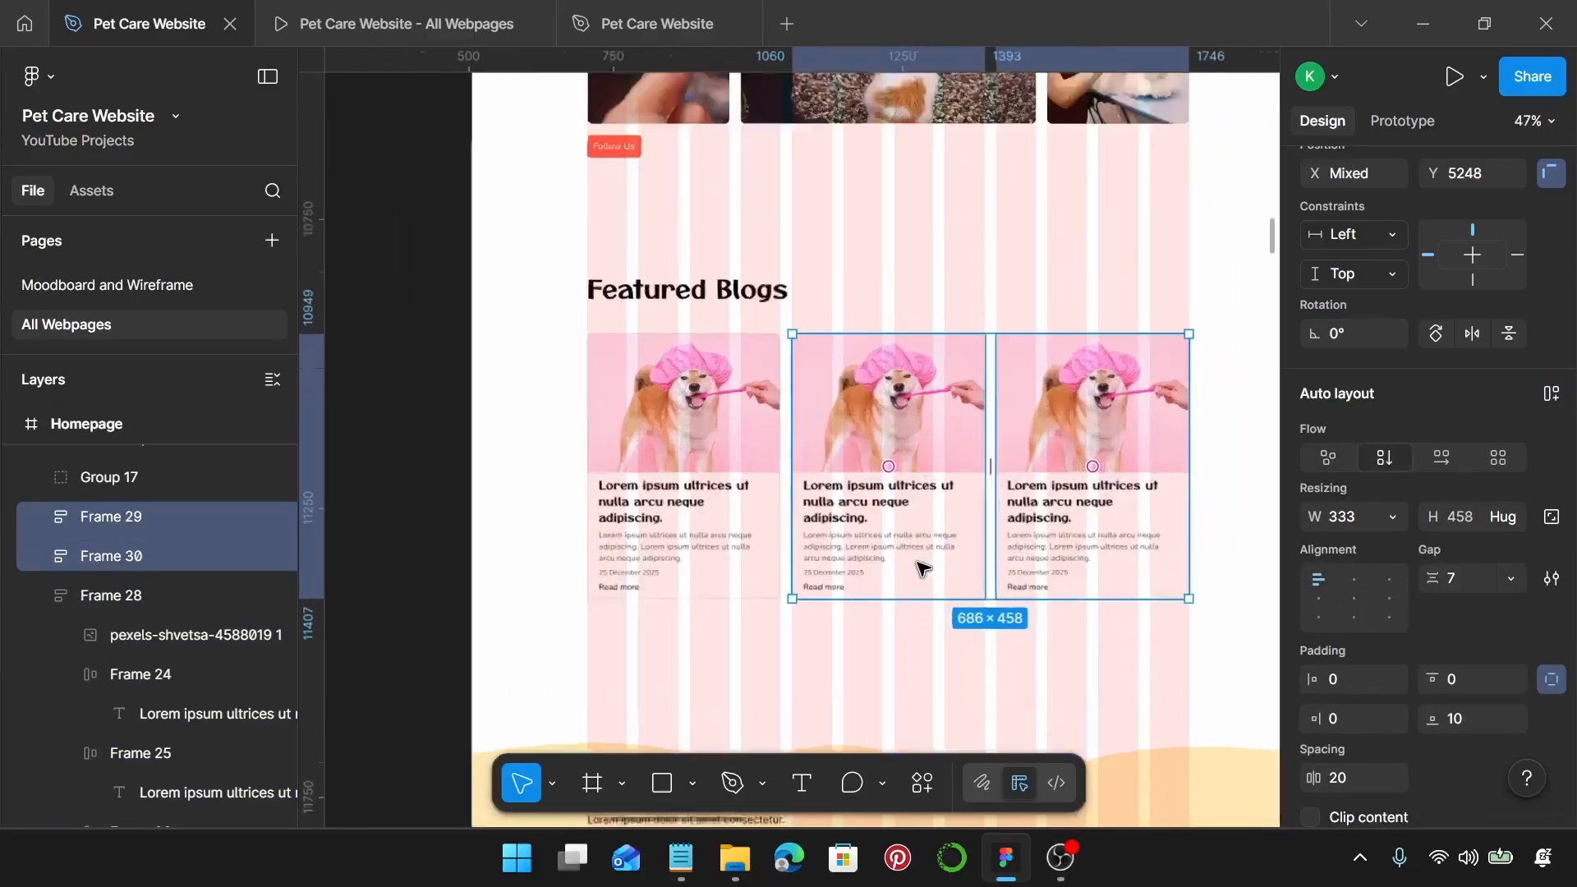
scroll(973, 468, "right", 2)
scroll(948, 419, "up", 2)
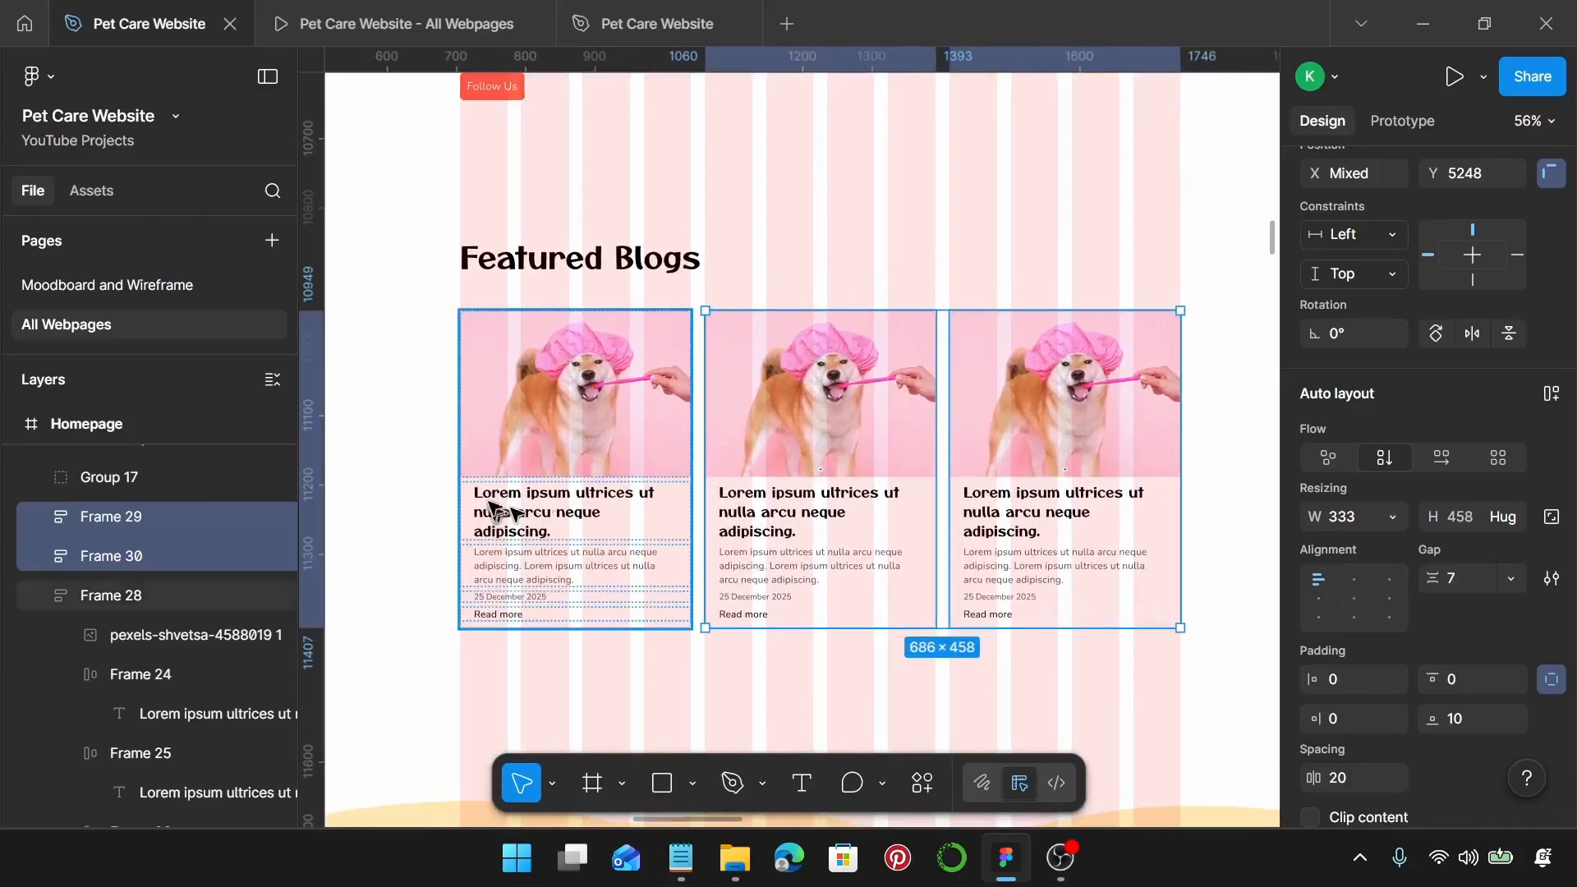
left_click(1063, 293)
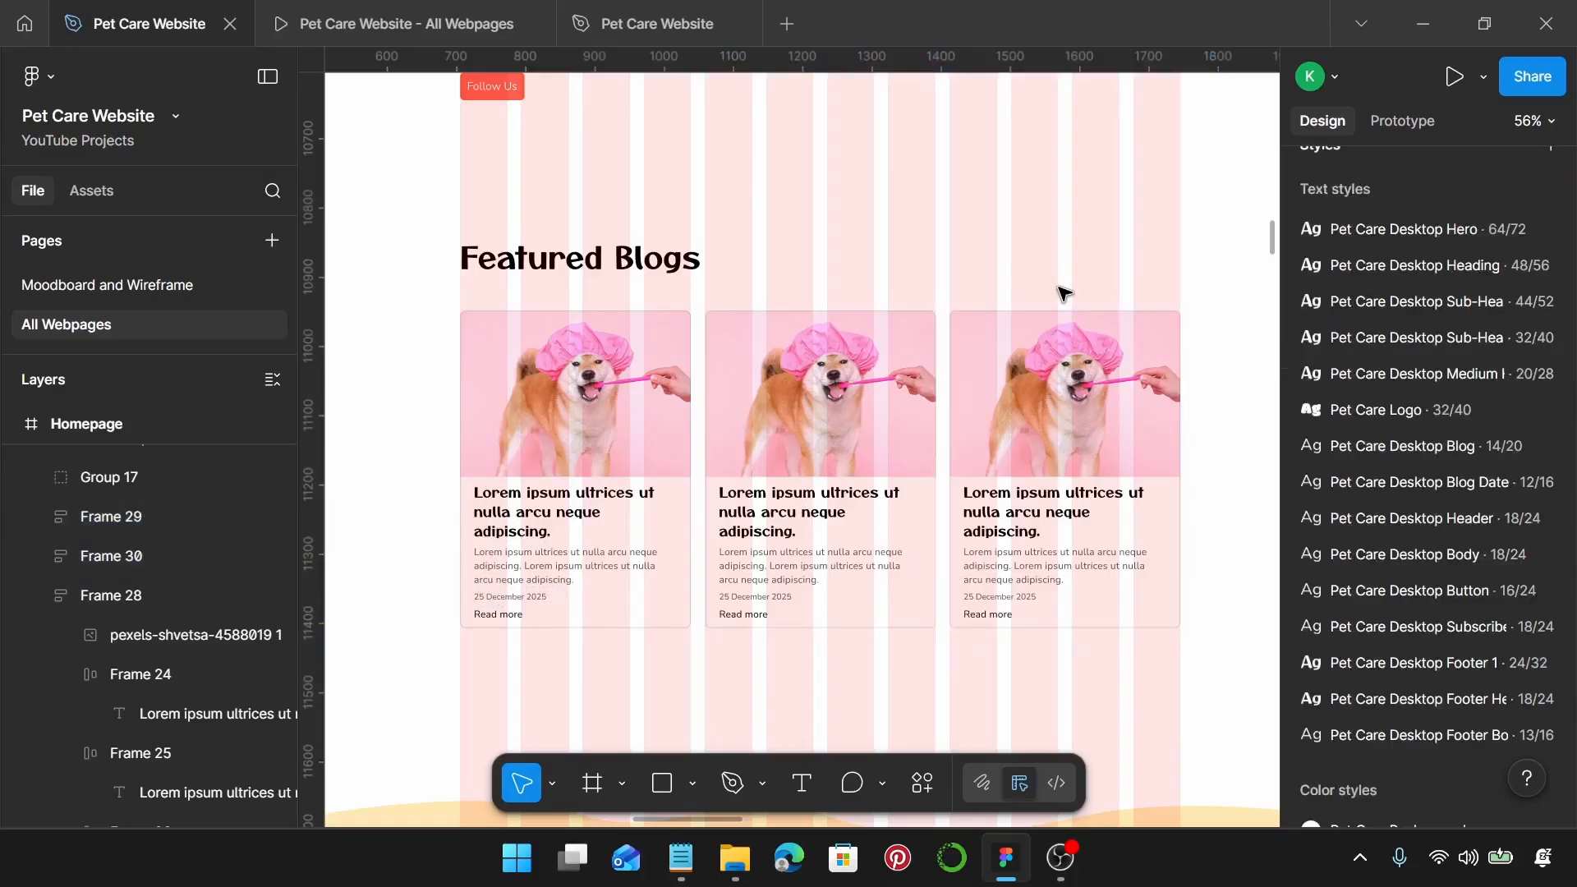
Step: Switch to Notepad and copy the first Featured Blogs title, "The Importance of Dental Care for Pets"
left_click(693, 839)
scroll(1076, 419, "down", 2)
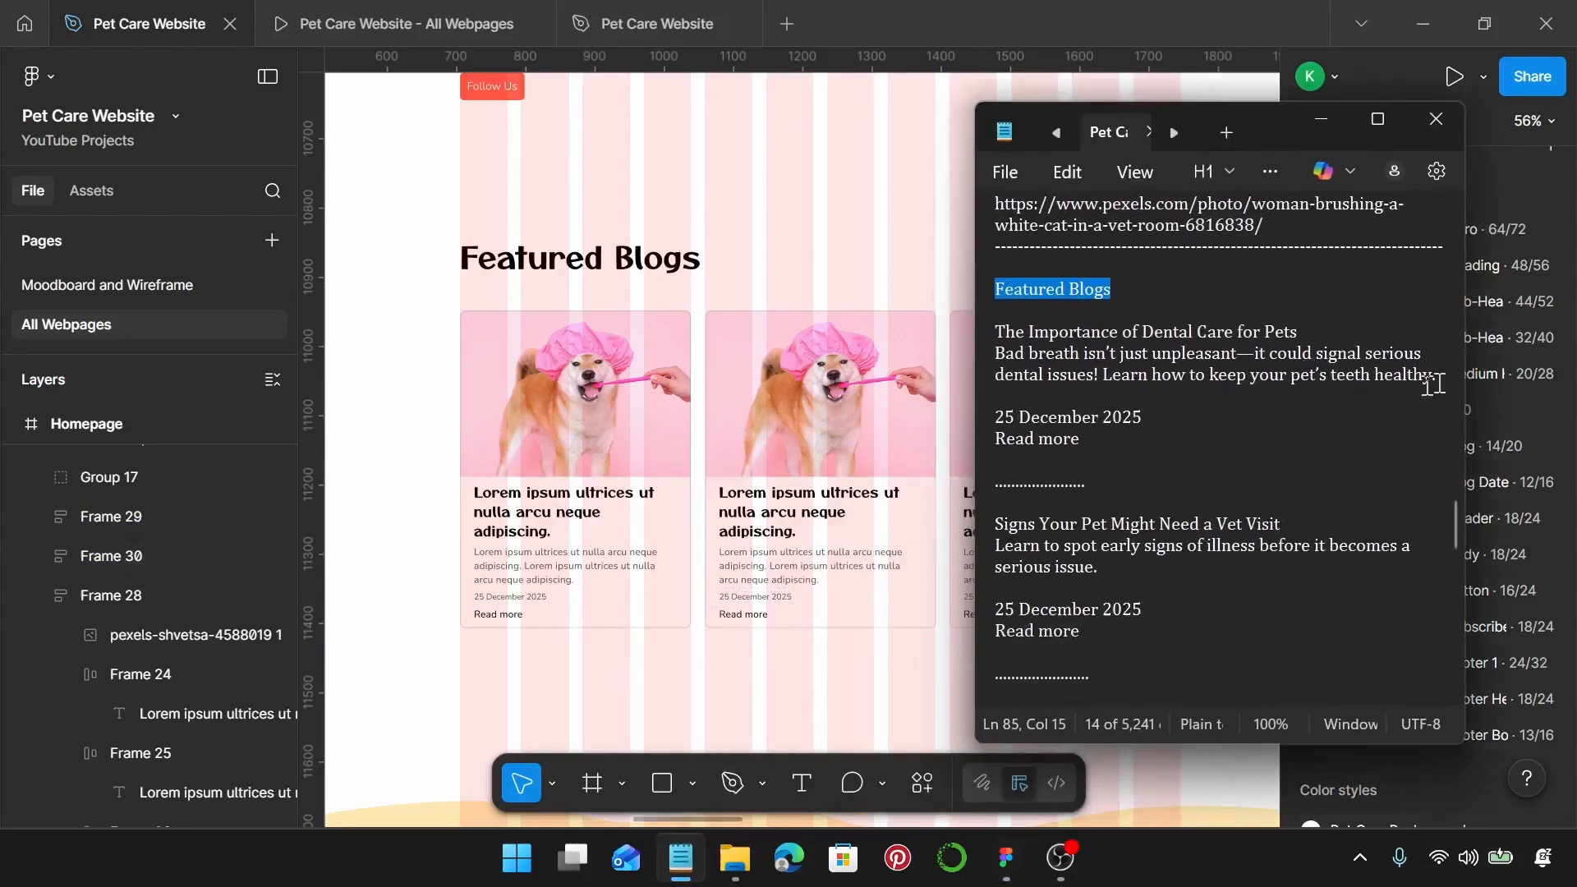
left_click_drag(1321, 328, 991, 339)
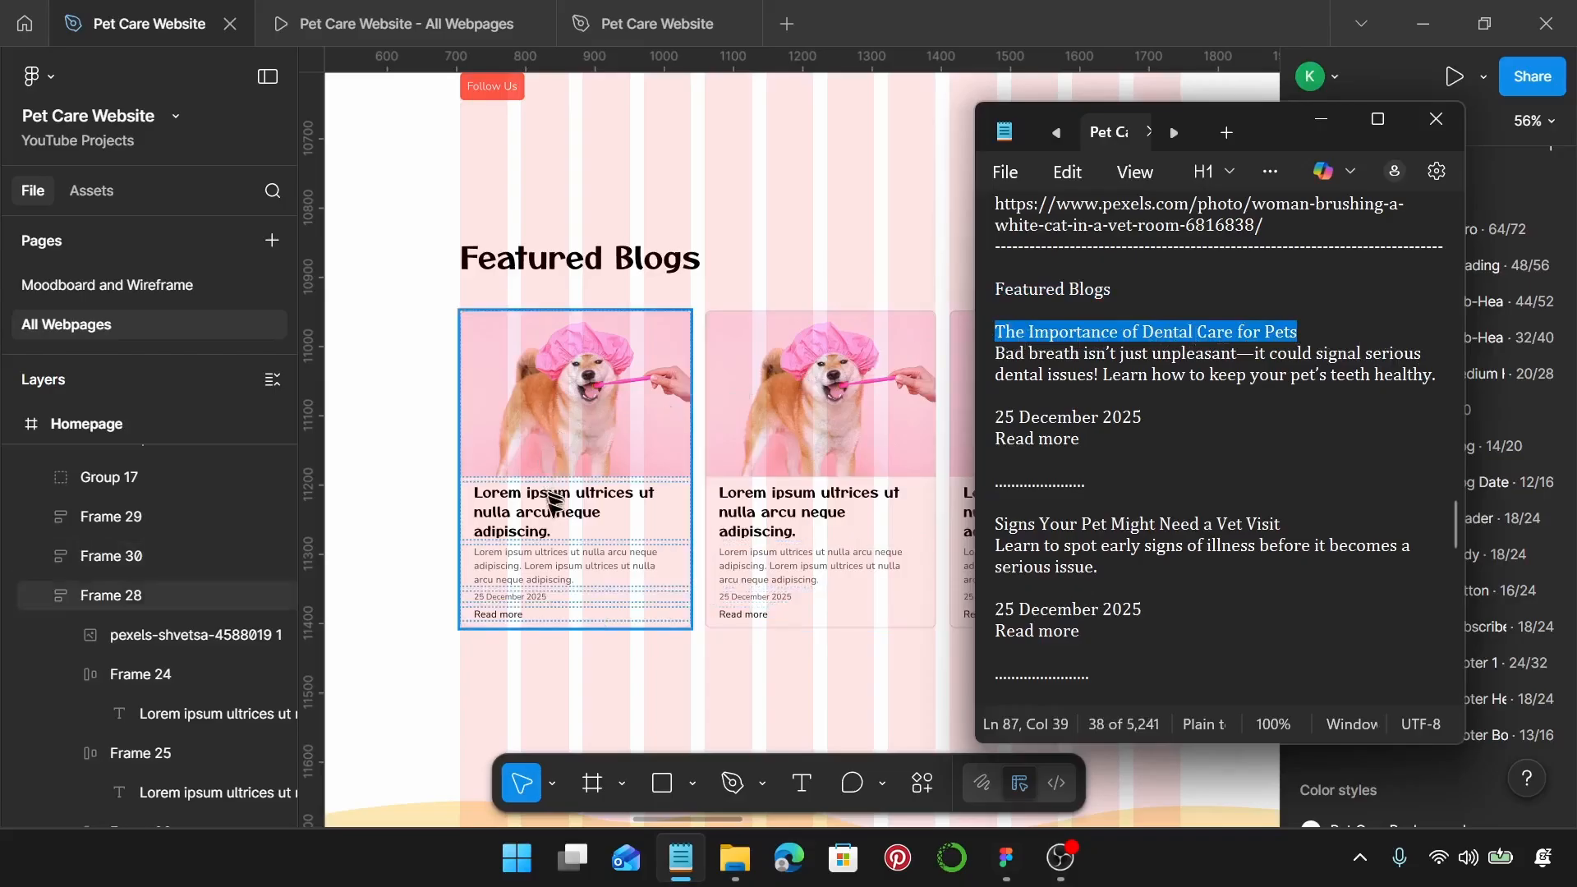
Step: Replace the first Featured Blogs card's placeholder title with "The Importance of Dental Care for Pets"
scroll(521, 505, "up", 3)
left_click(507, 508)
double_click(506, 509)
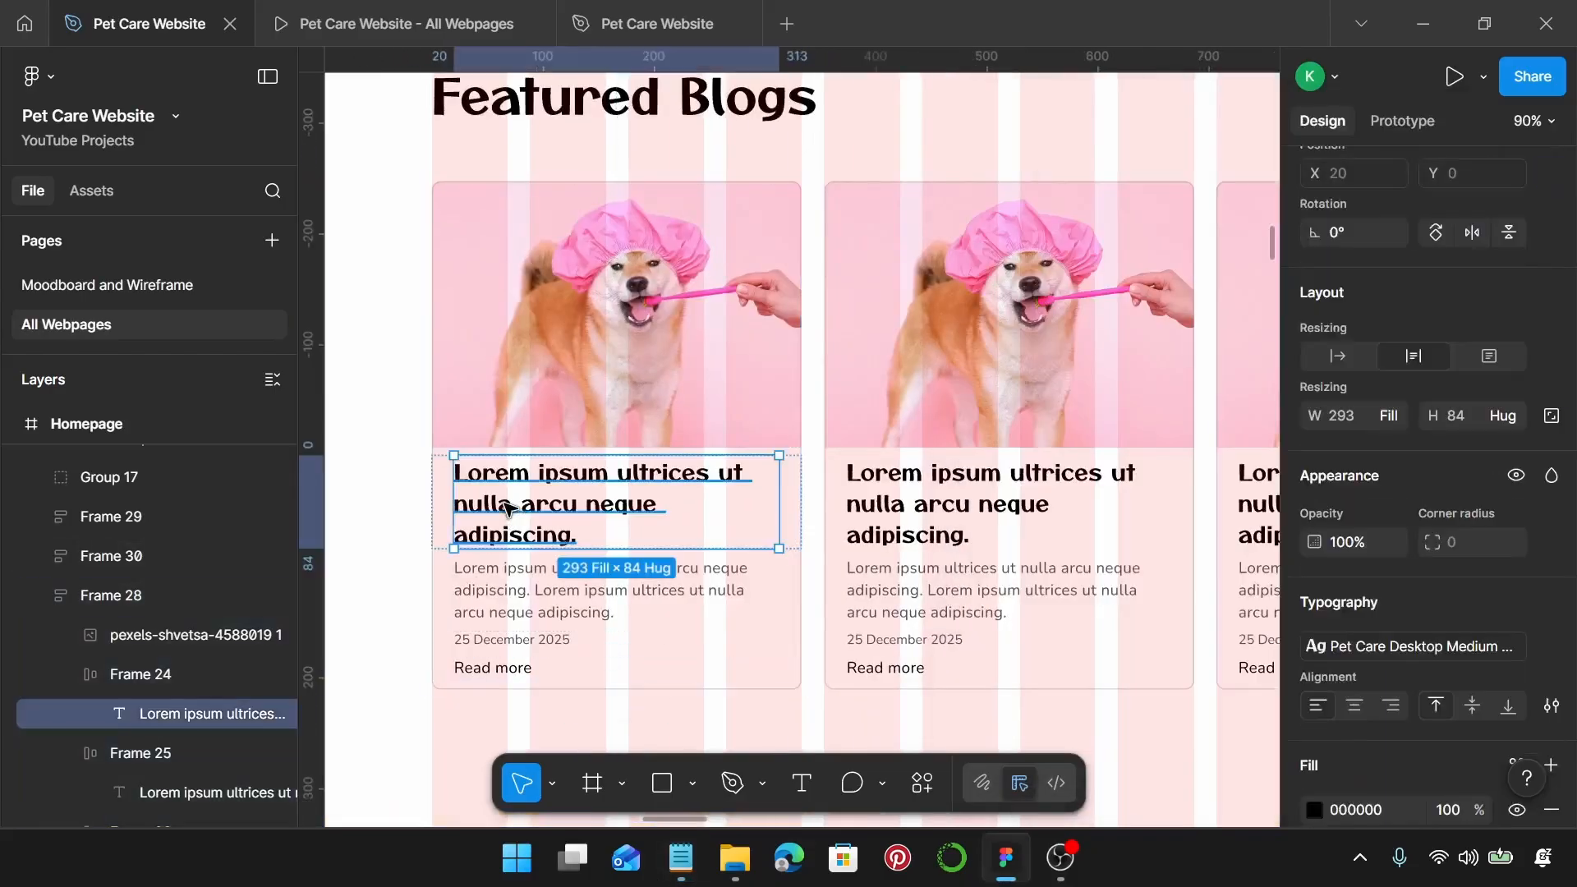
double_click(506, 505)
type("The Importance of Dental Care for Pets")
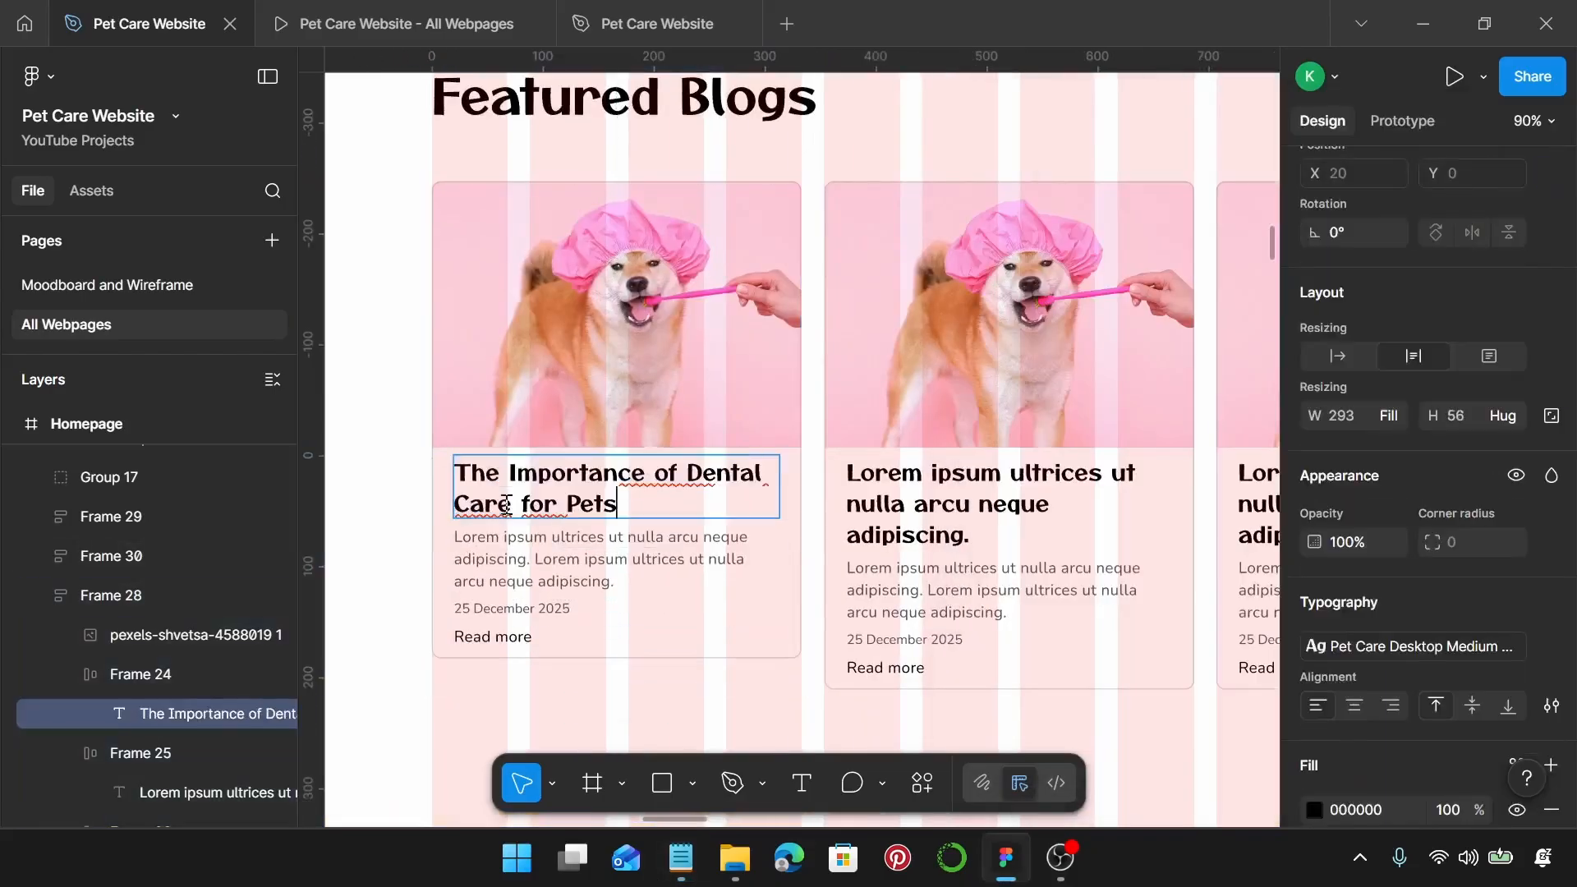
scroll(506, 505, "down", 1)
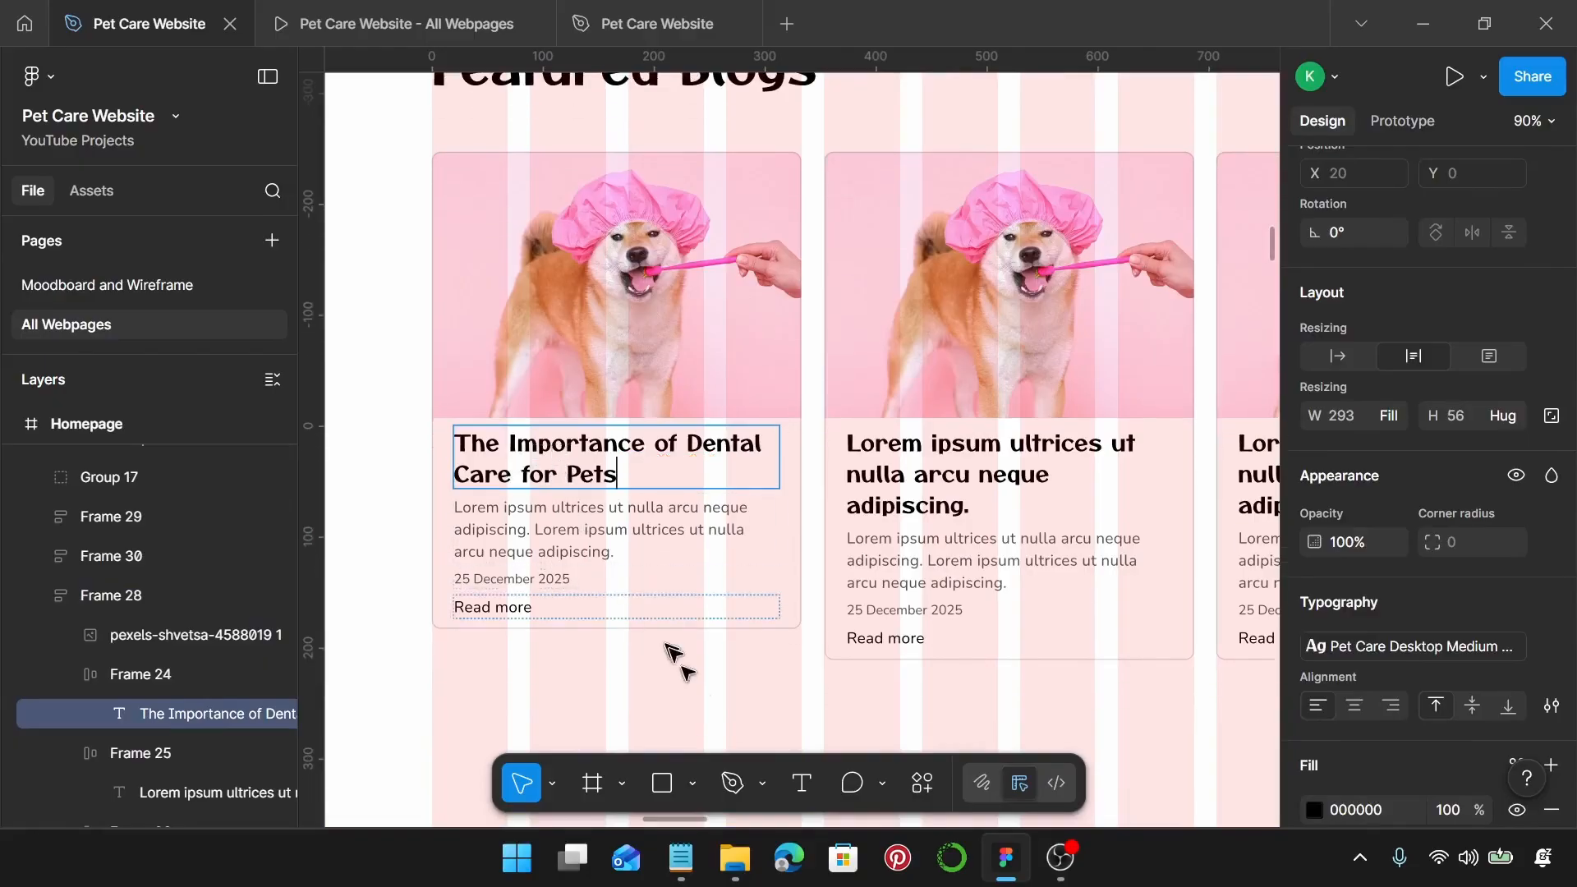
Step: Replace the first card's placeholder description with the "Bad breath isn't just unpleasant" paragraph copied from the Notepad notes
left_click(680, 858)
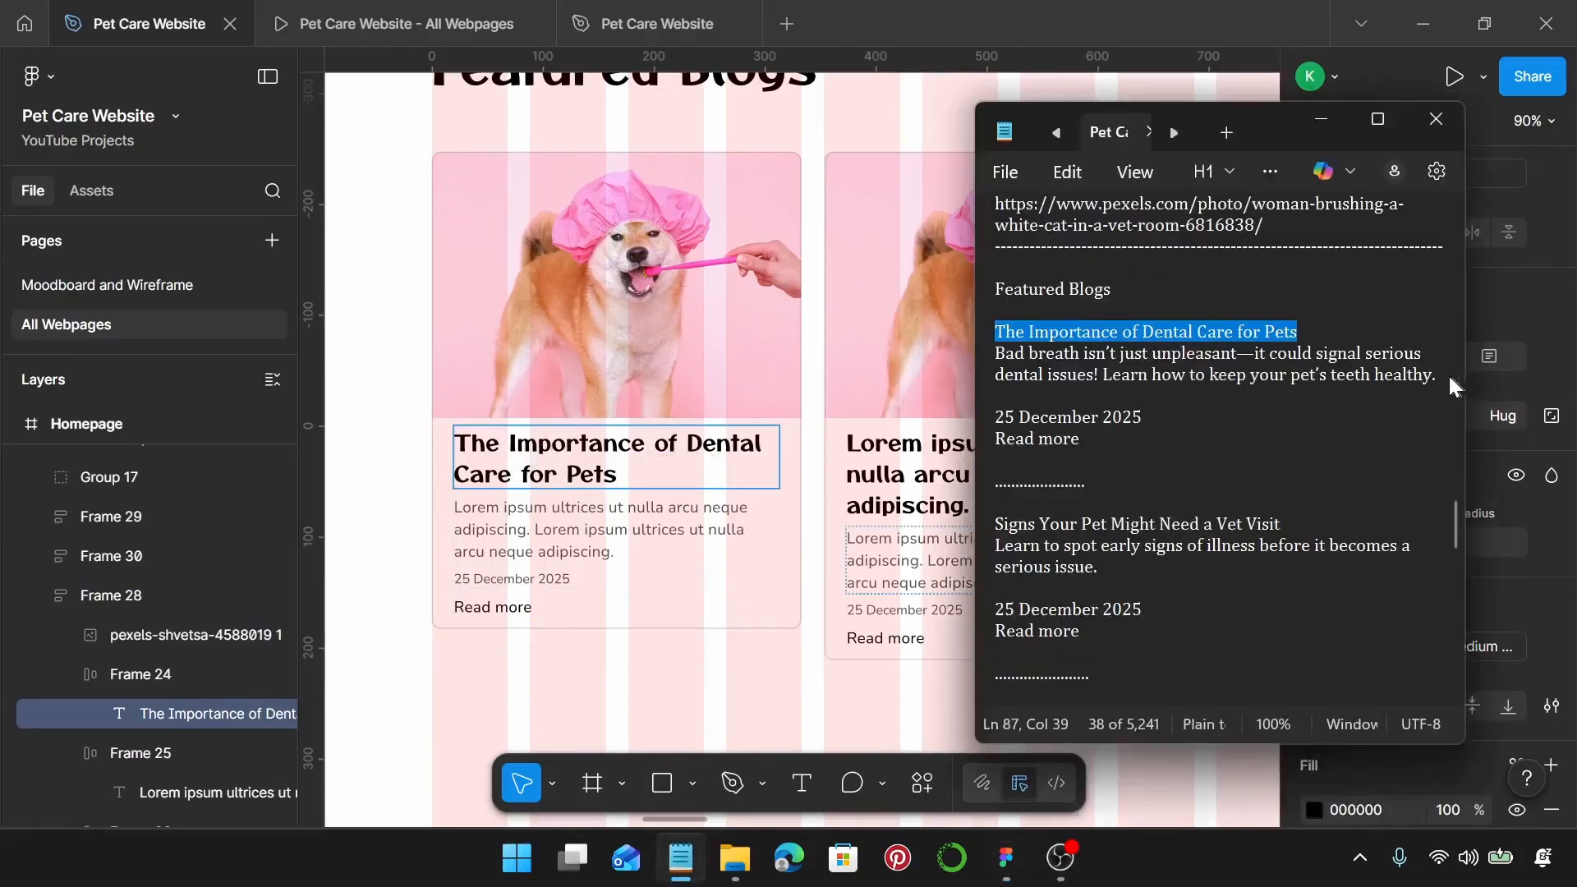
mouse_move(1443, 374)
left_mouse_down()
mouse_move(998, 383)
mouse_move(994, 355)
left_mouse_up()
key("ctrl+c")
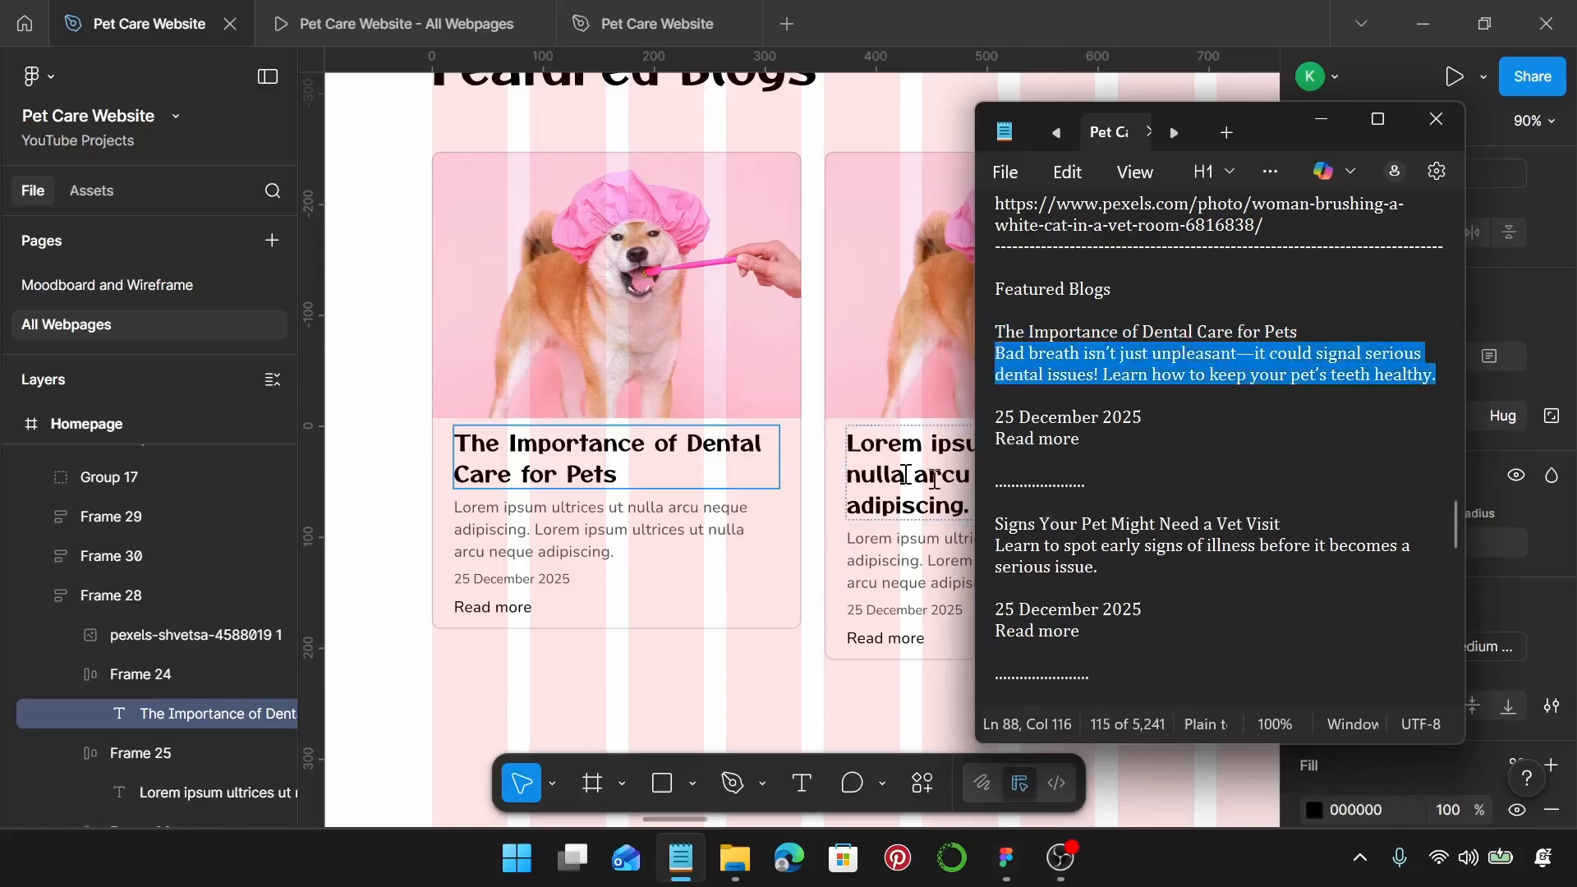
double_click(537, 530)
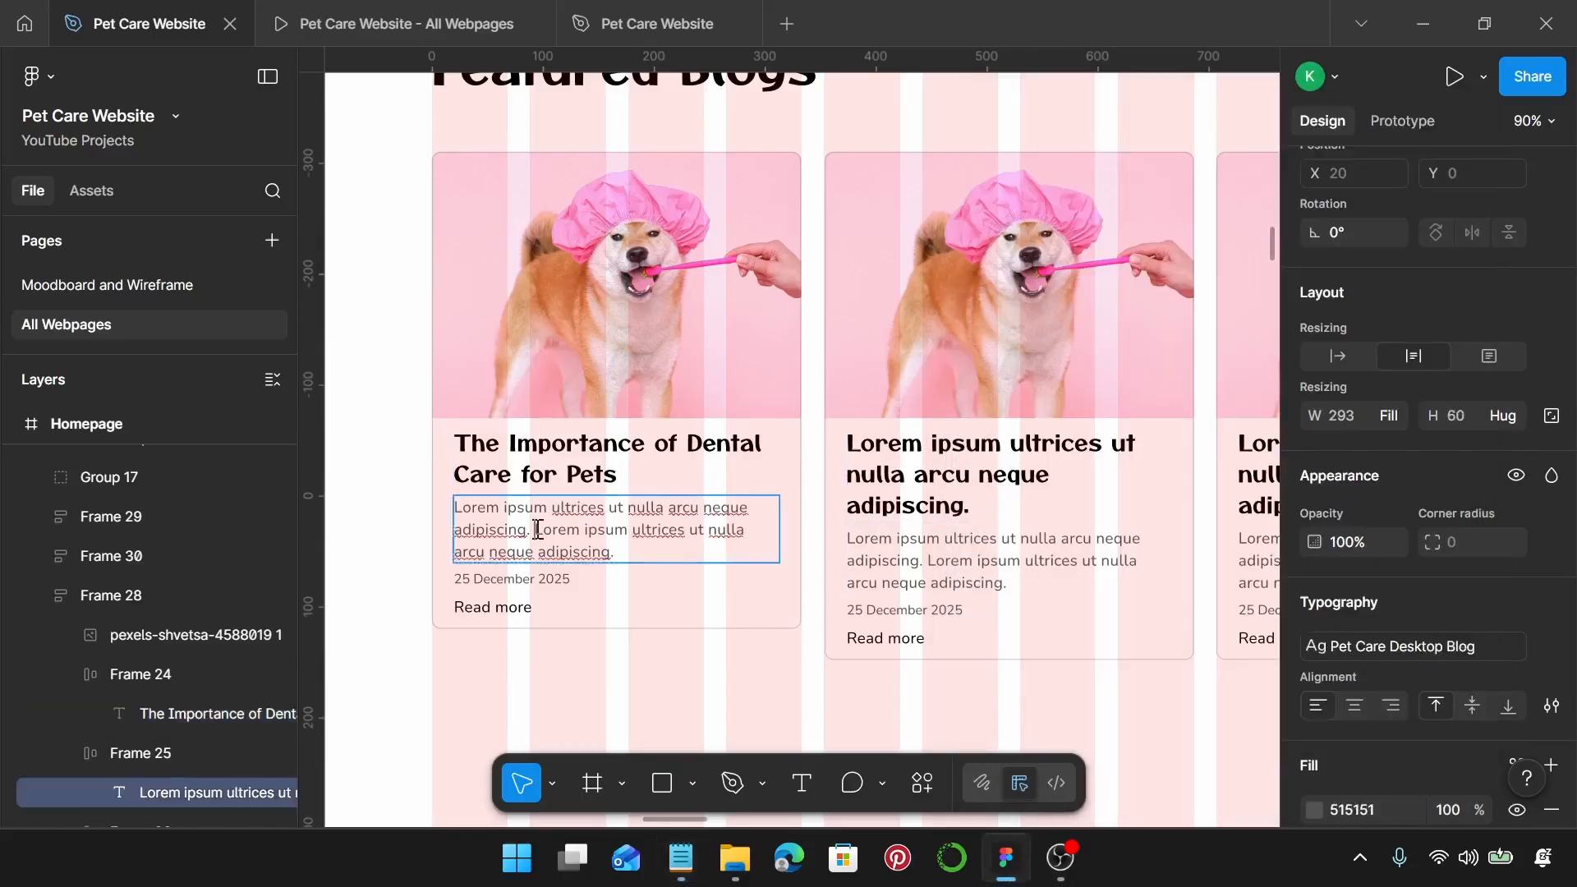
key("ctrl+a")
key("ctrl+v")
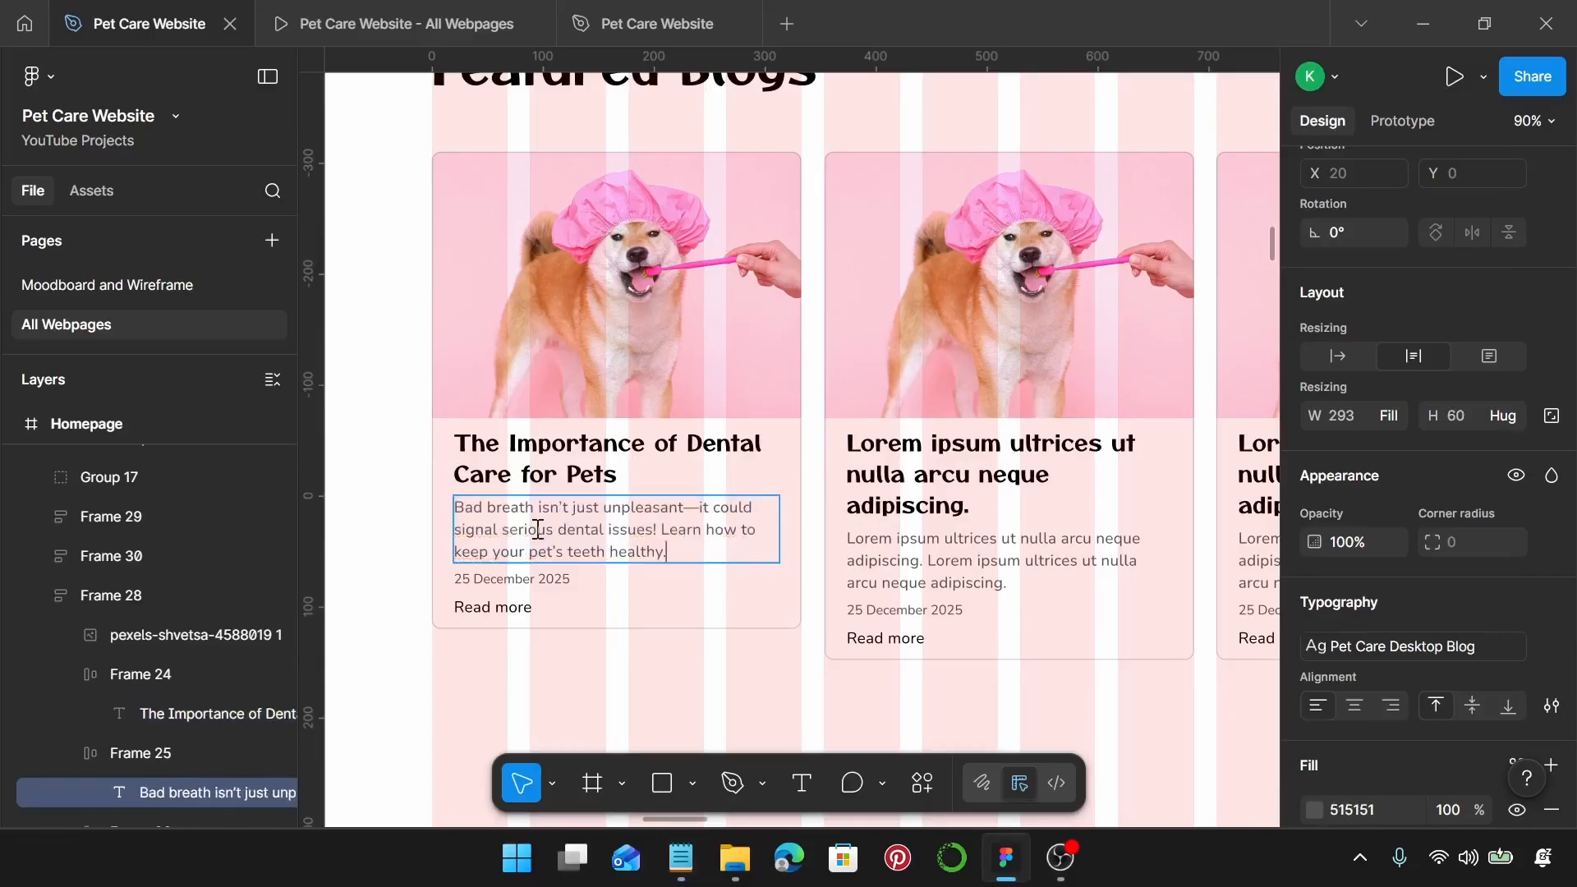
Step: Copy "25 December 2025" from the Notepad notes and paste it over the first card's date
left_click(680, 856)
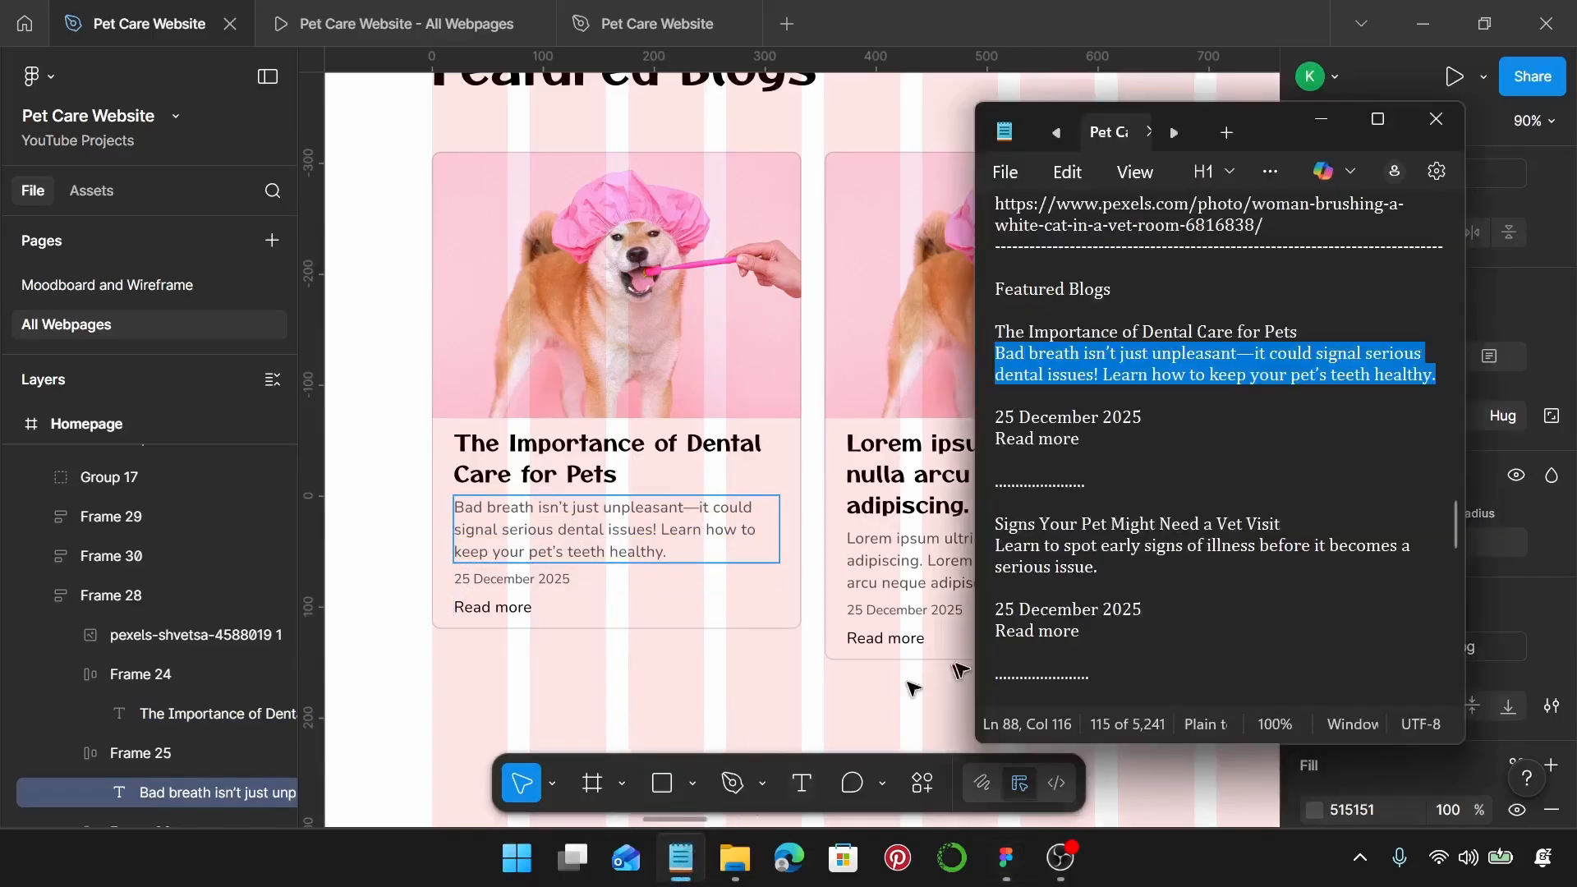
left_click_drag(1145, 417, 995, 425)
key("ctrl+c")
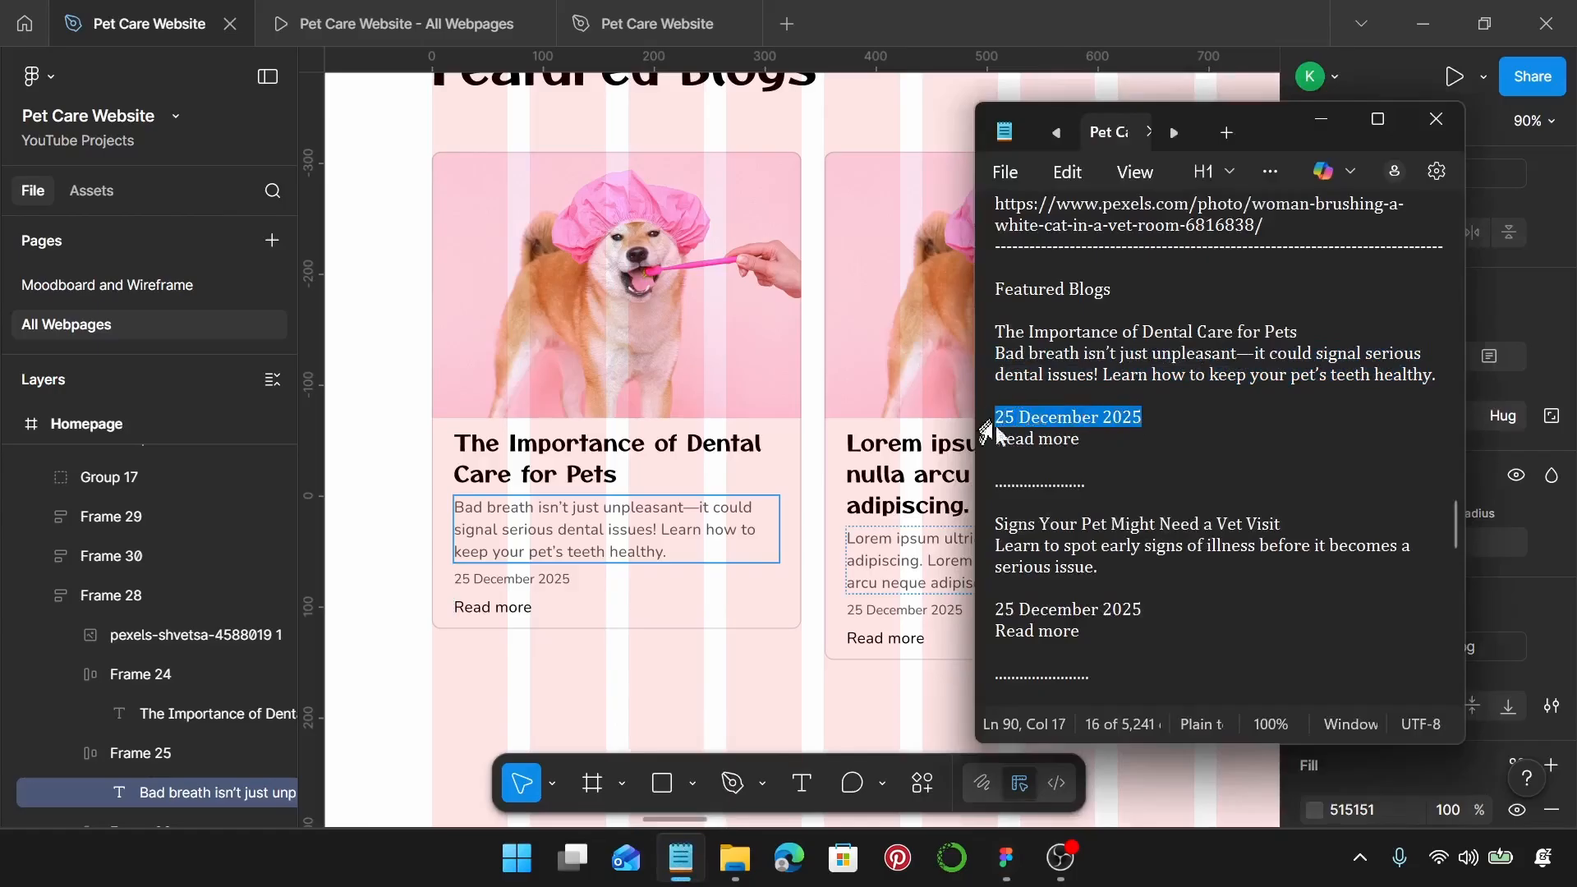
left_click(501, 579)
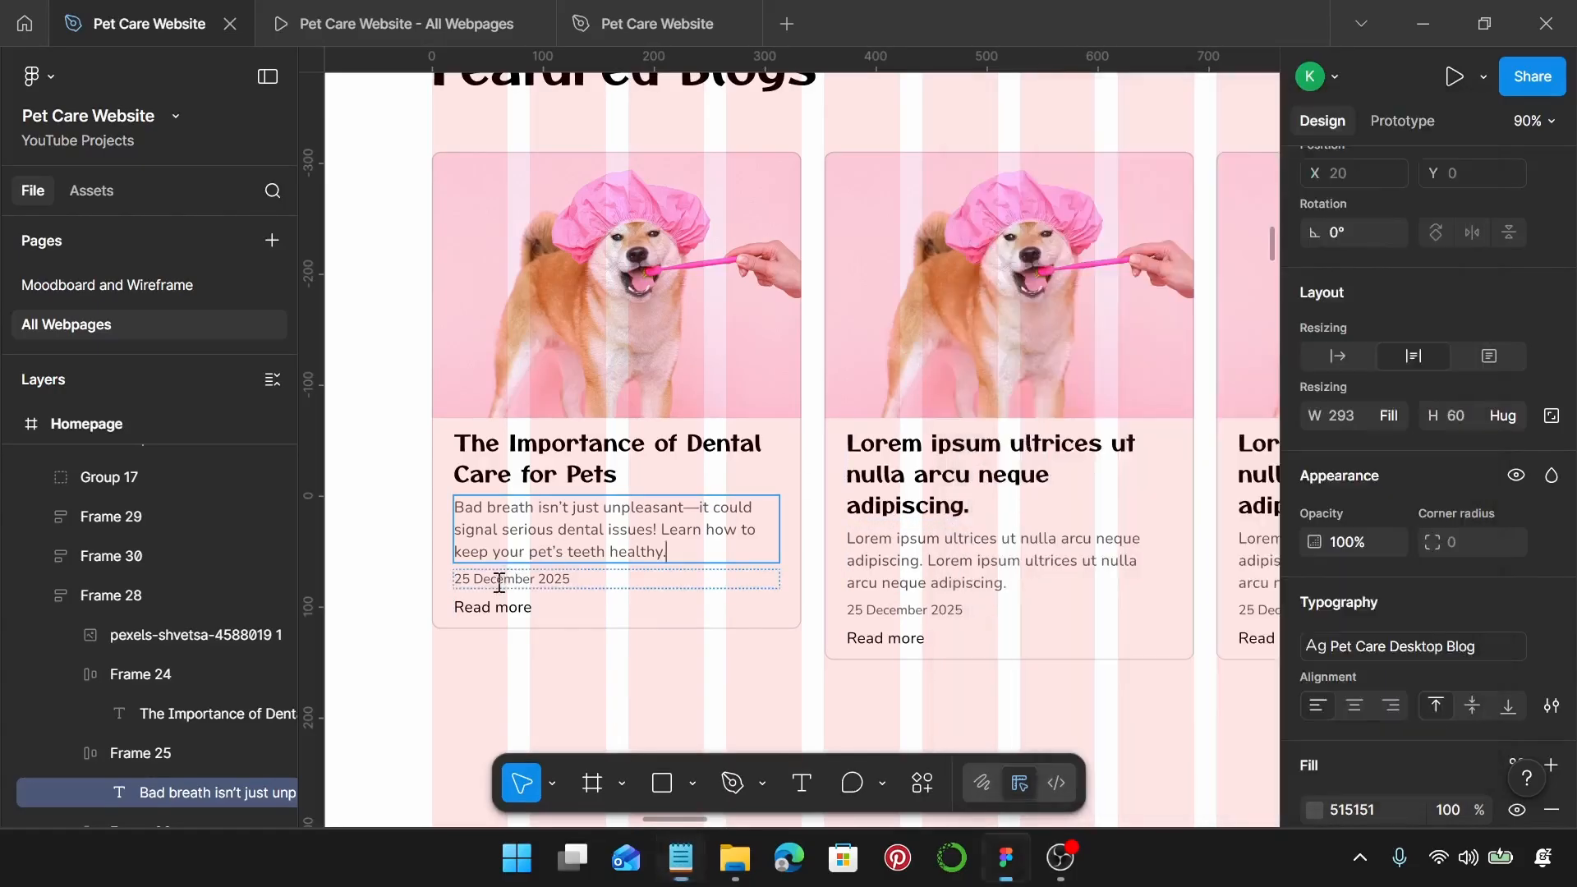
key("ctrl+a")
key("ctrl+v")
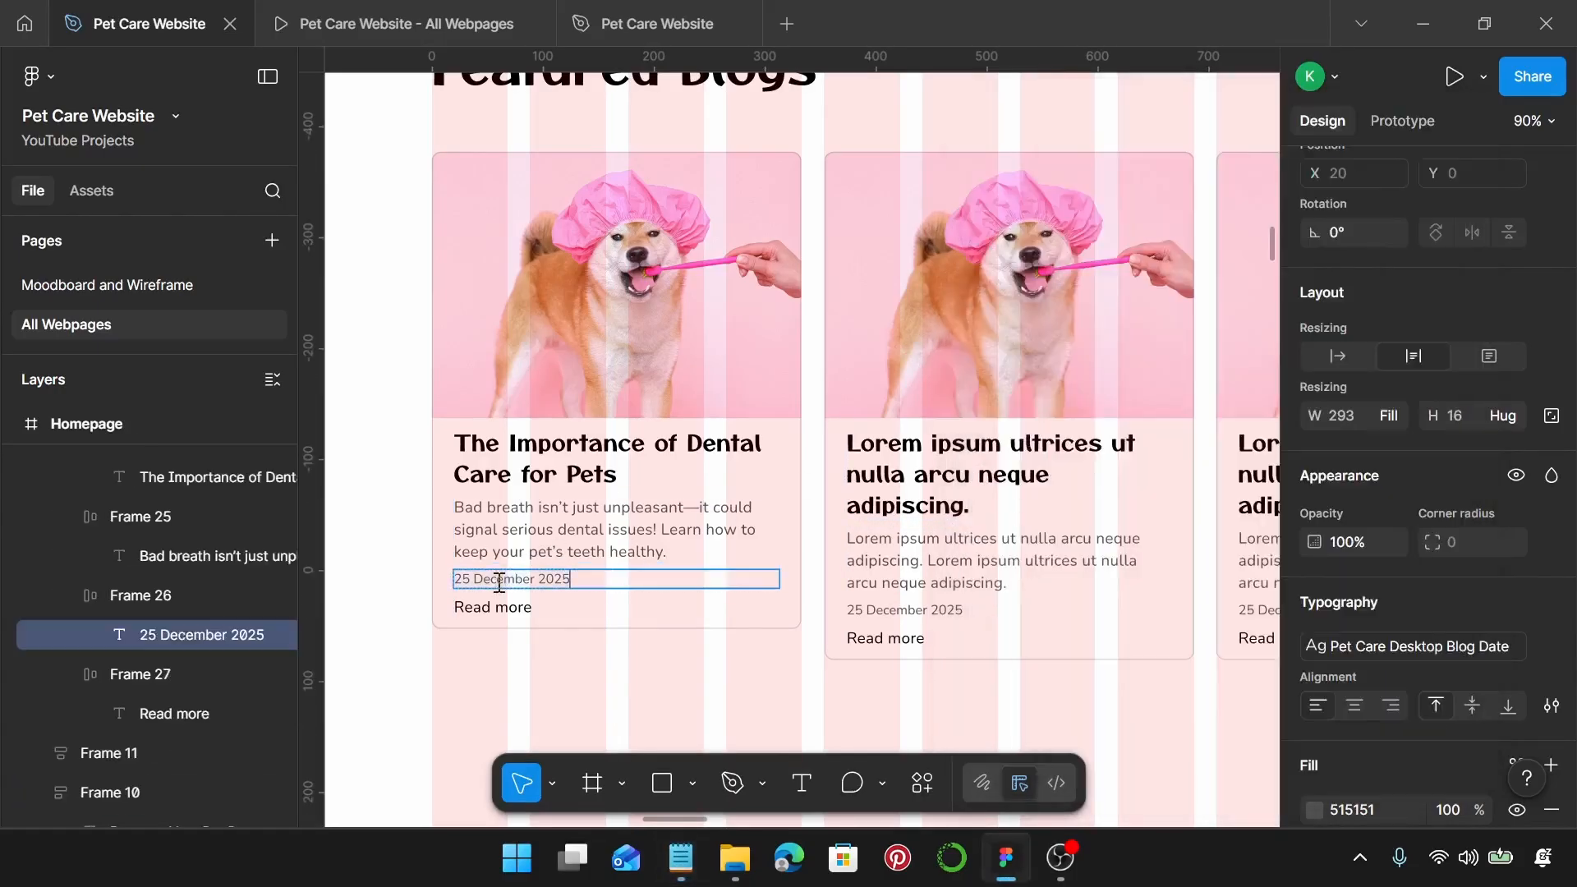
scroll(480, 599, "up", 5)
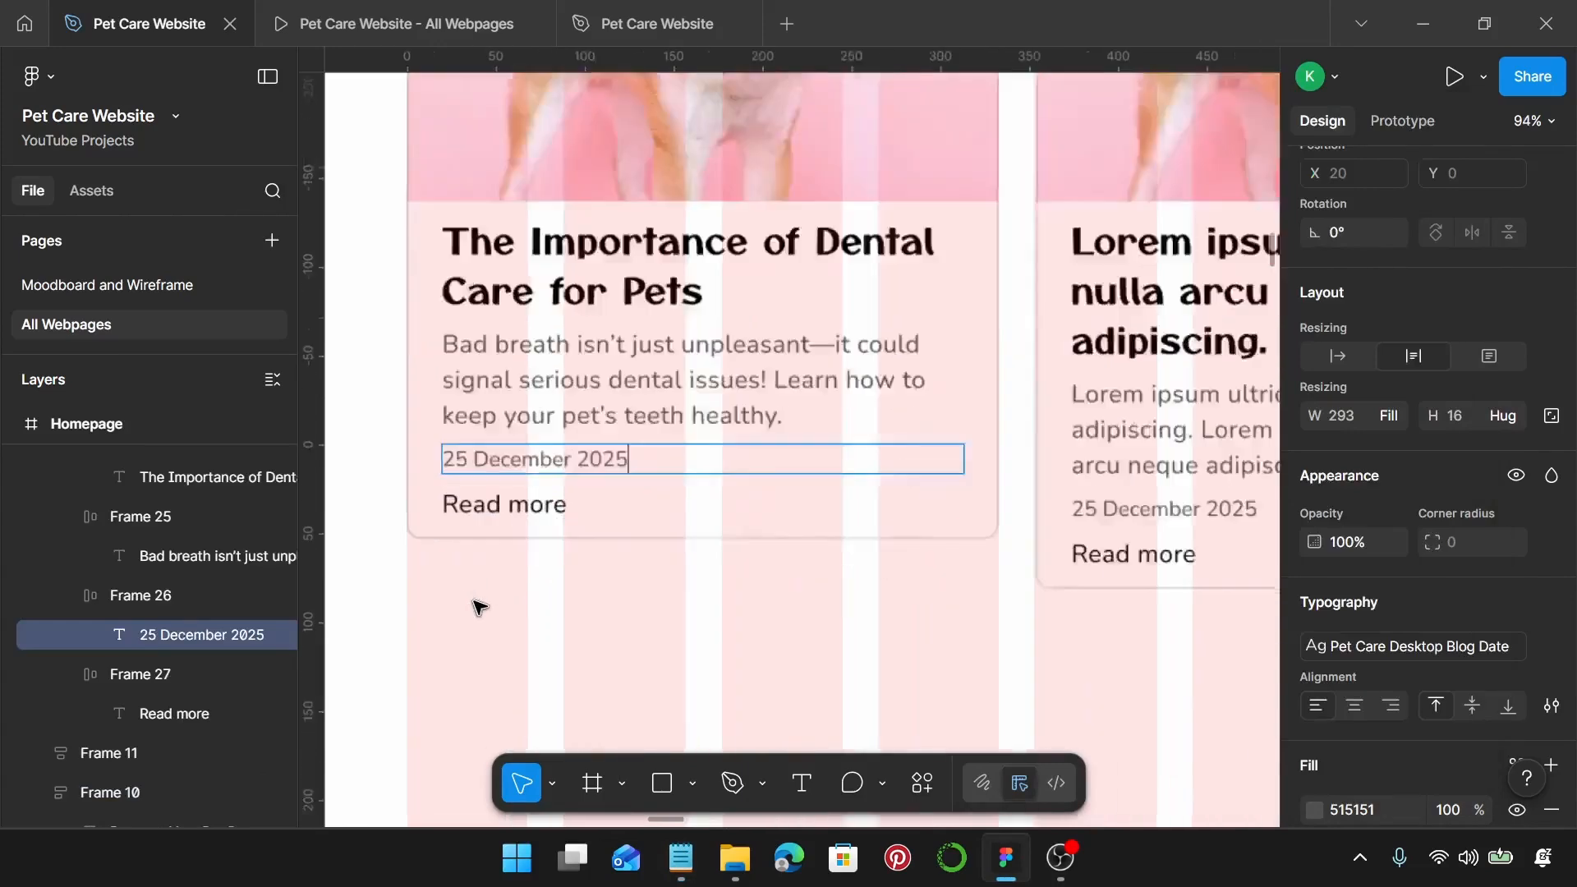
key("Escape")
key("Escape")
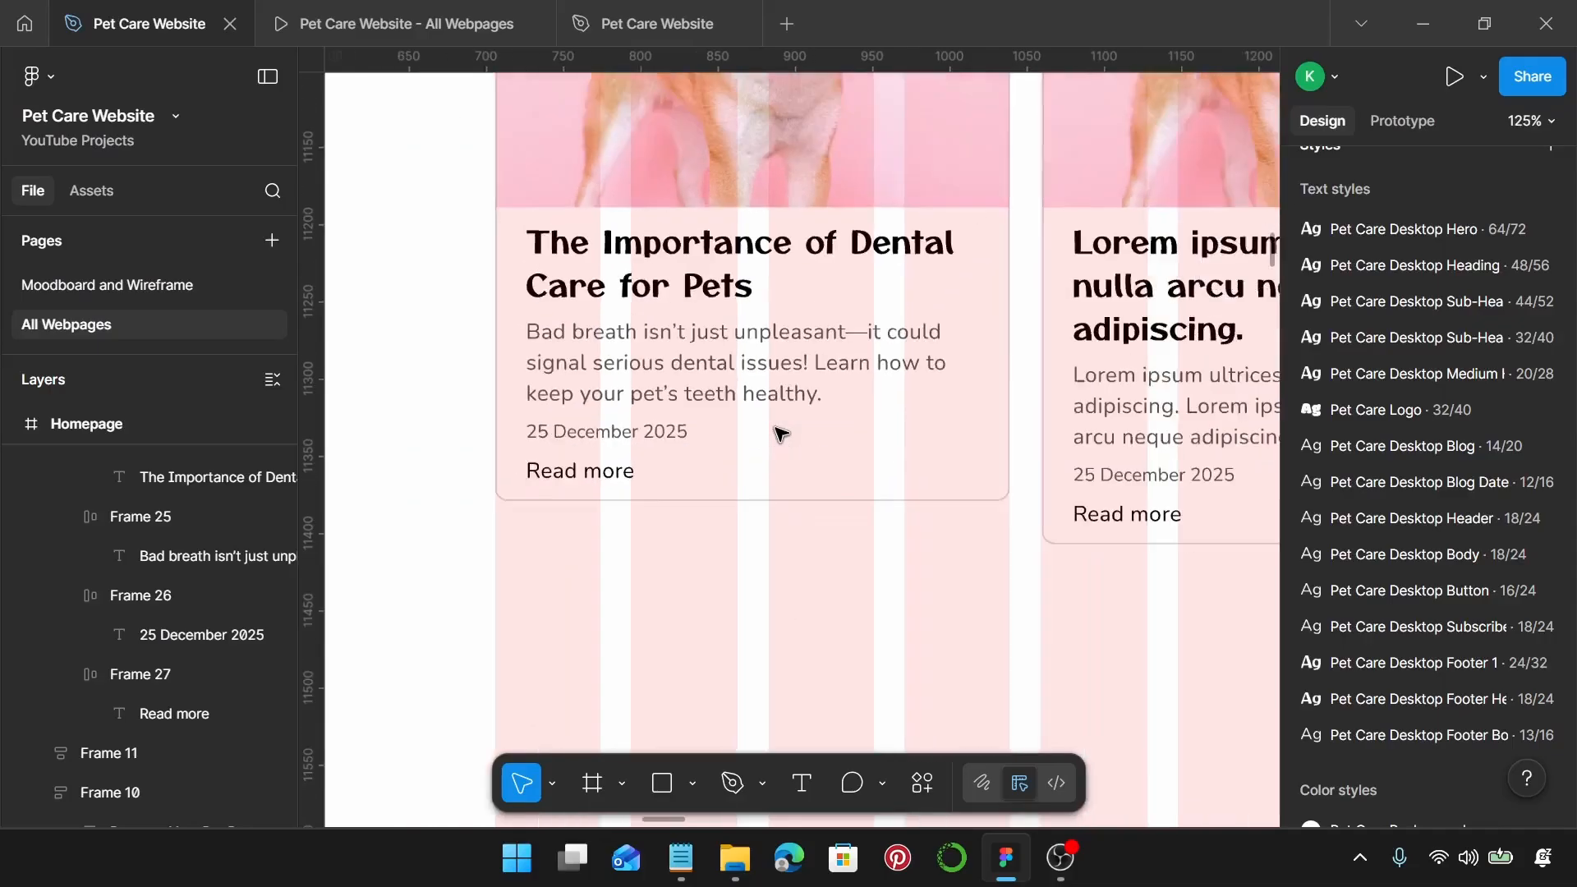
Step: Apply the Pet Care Font colour style to the first card's title frame
scroll(780, 434, "down", 3)
scroll(776, 428, "up", 1)
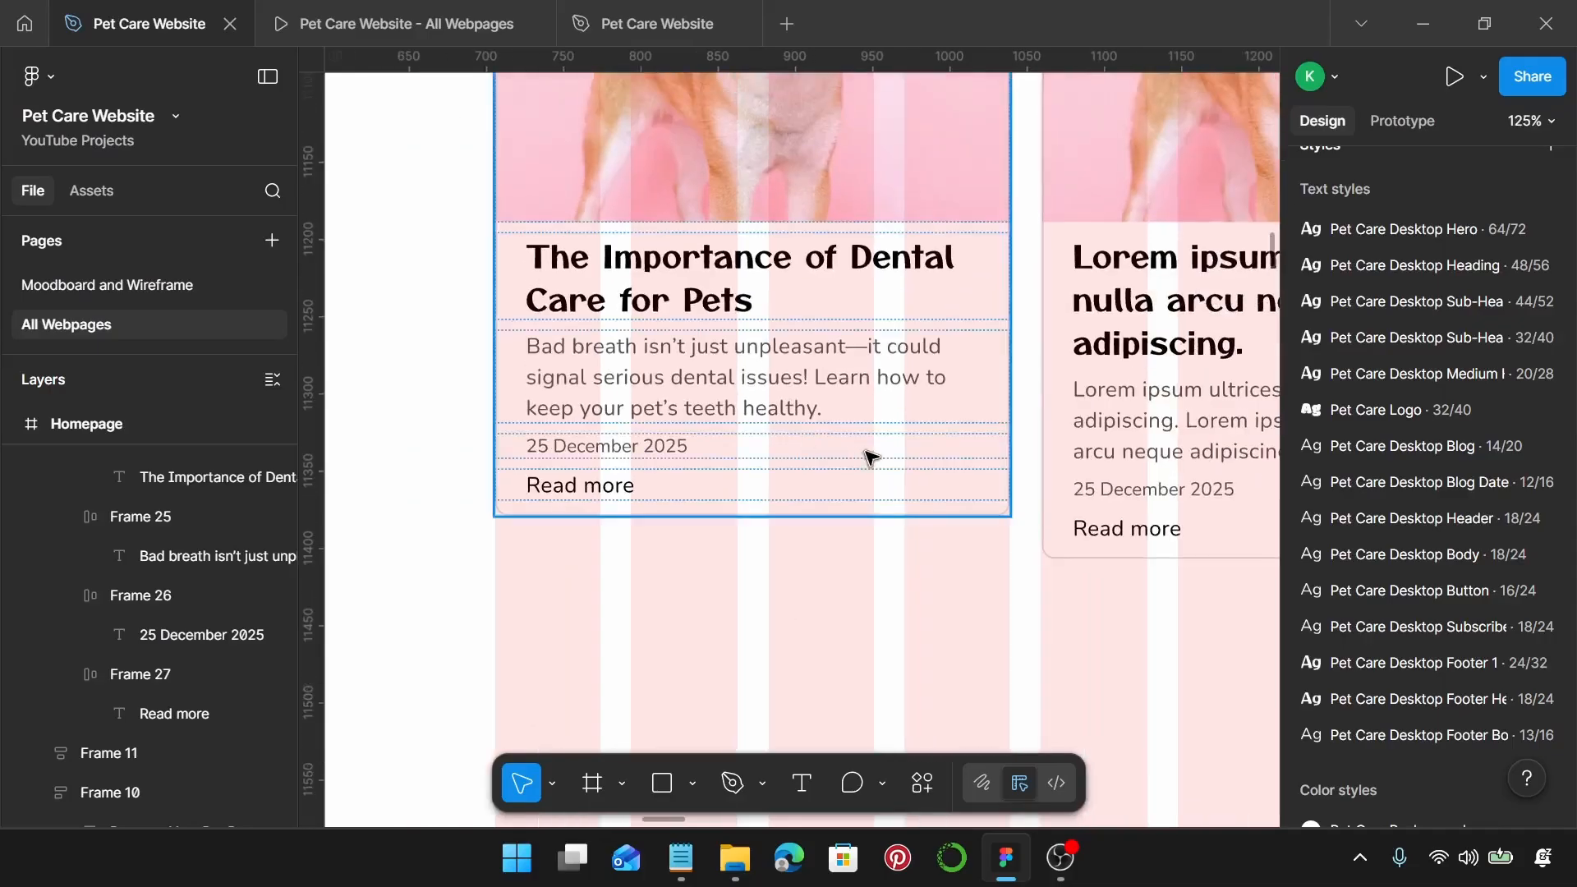
scroll(867, 454, "down", 1)
left_click(674, 255)
double_click(673, 271)
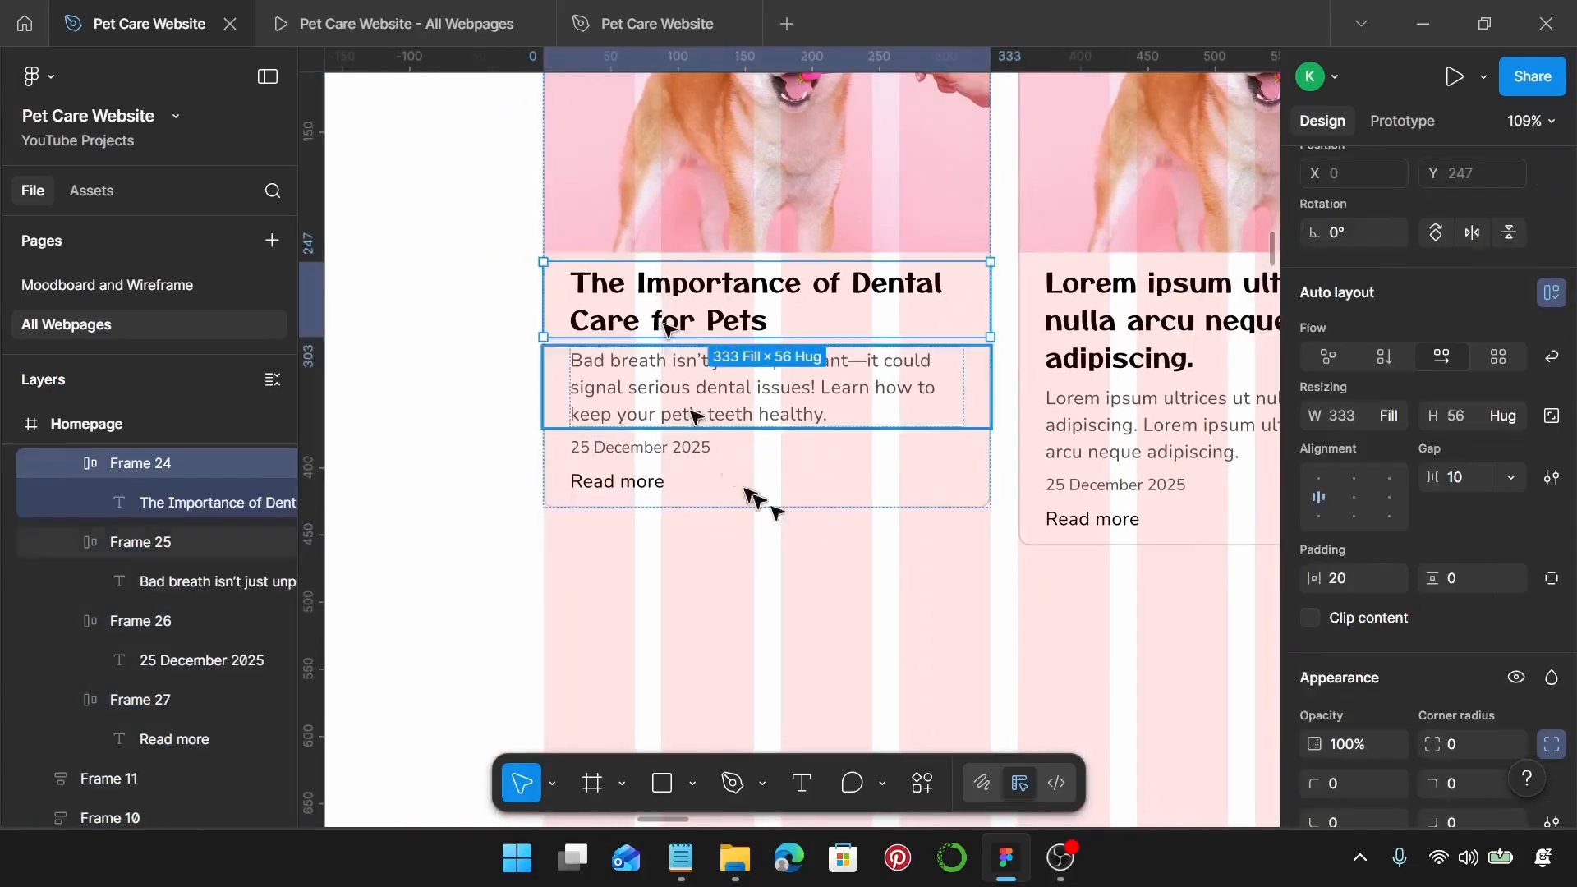
scroll(1474, 448, "down", 4)
scroll(1475, 448, "down", 2)
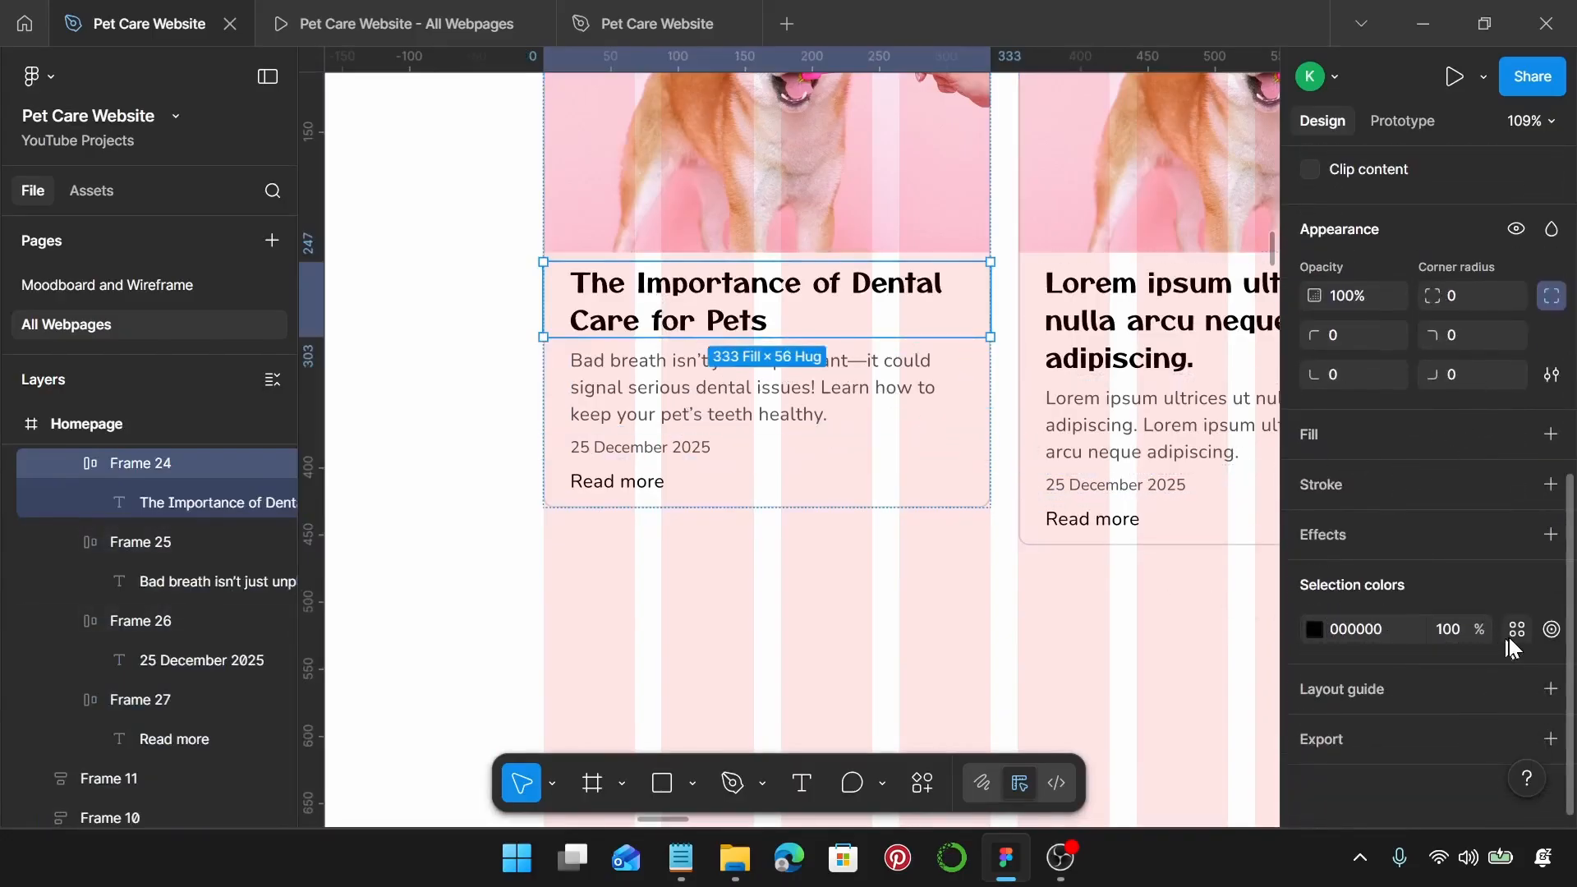
left_click(1511, 634)
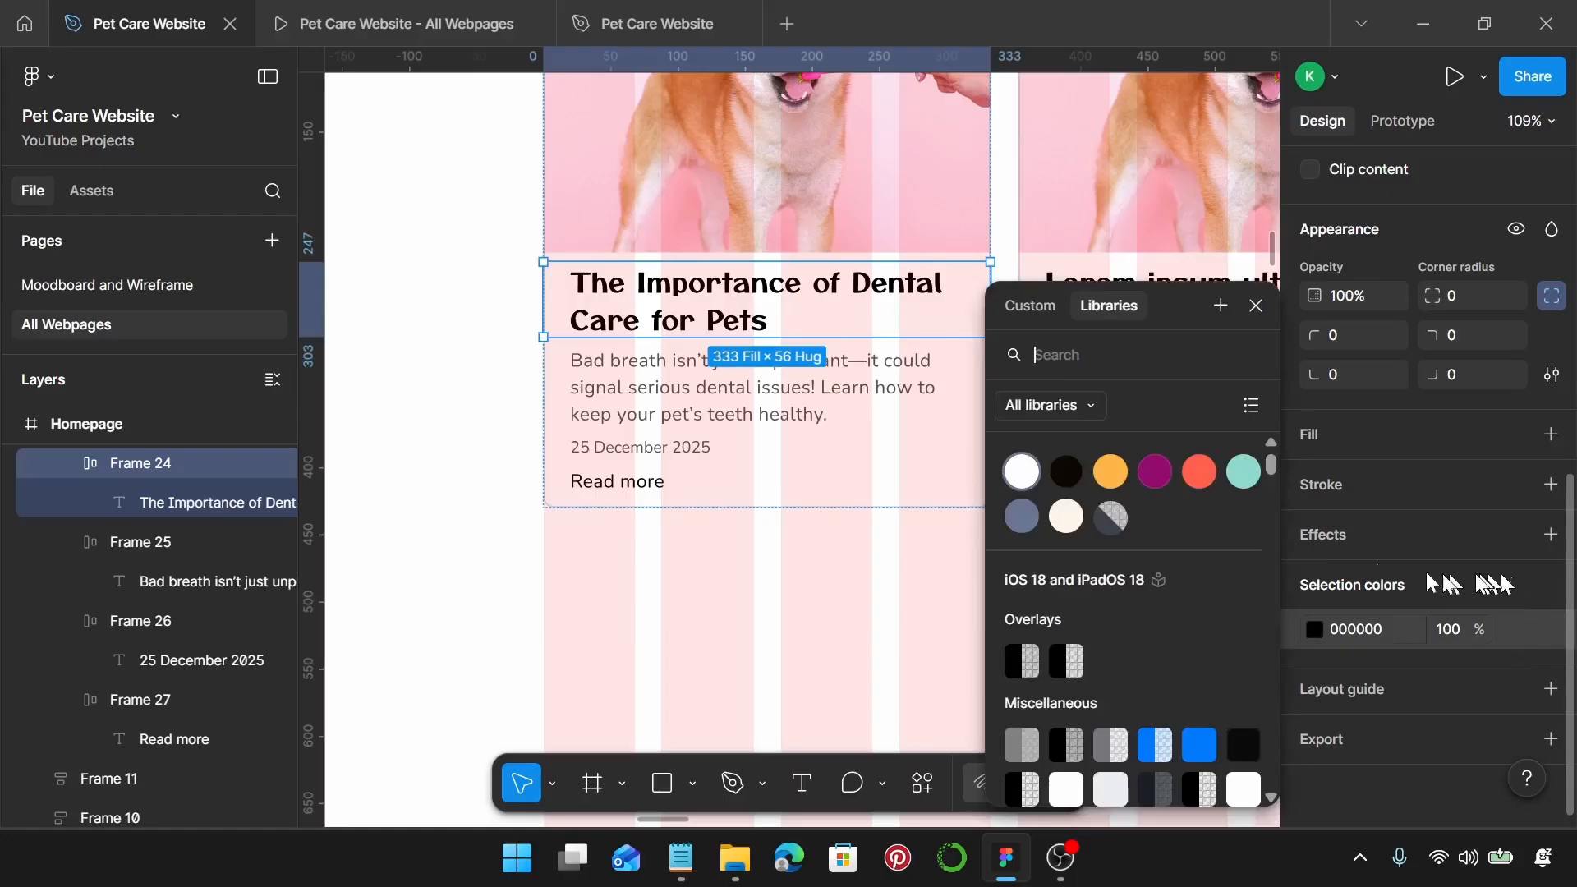
left_click(1065, 474)
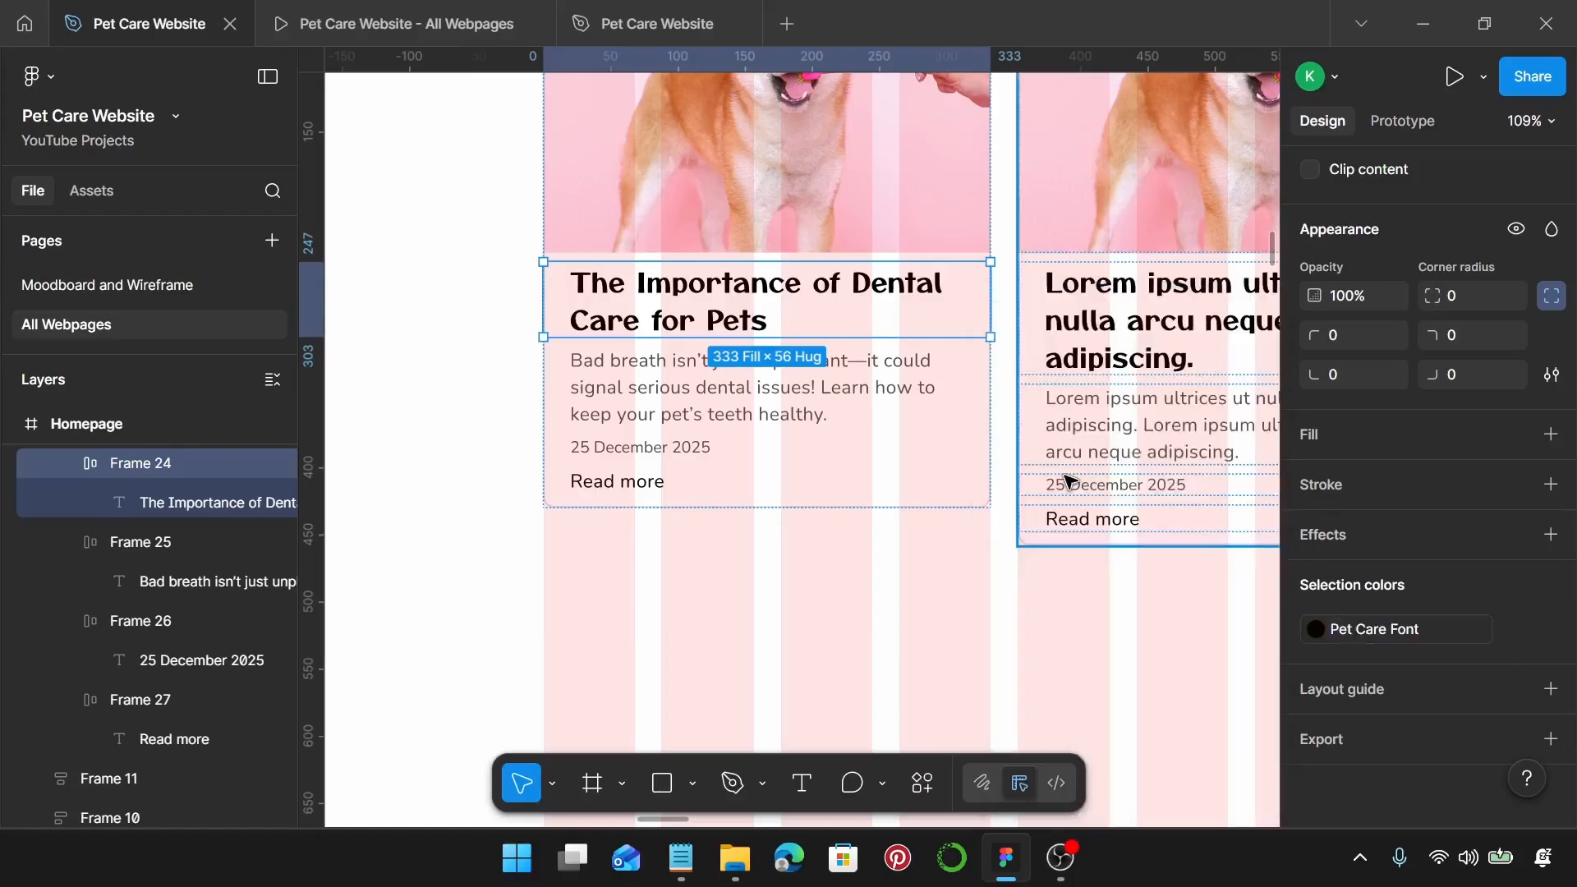
Step: Apply the Pet Care Grey colour style to the first card's description and date
left_click(733, 389)
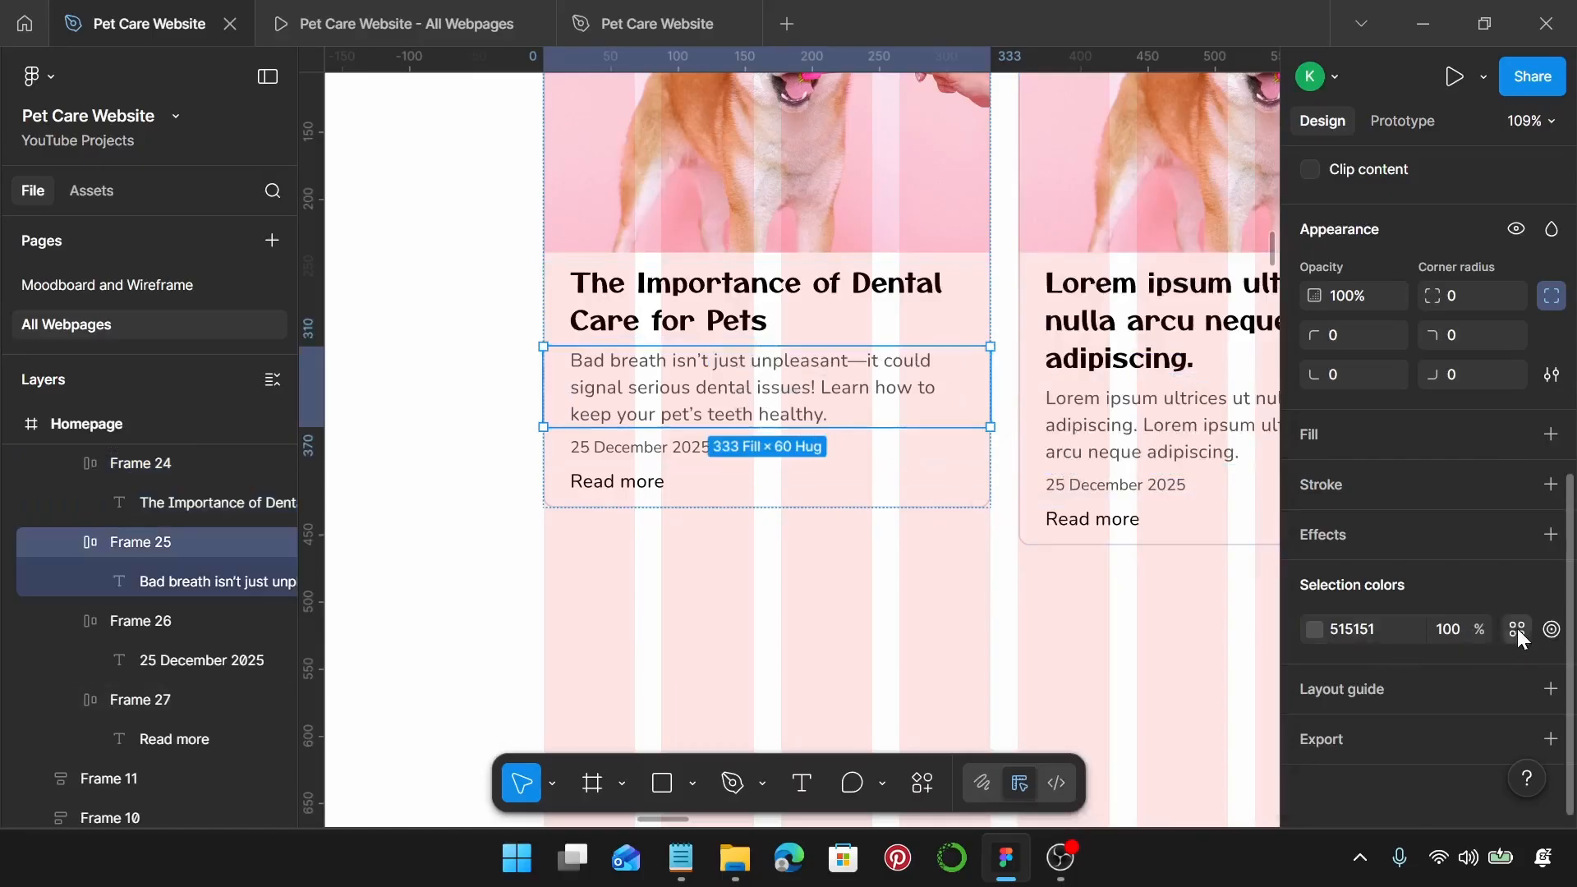
left_click(1515, 628)
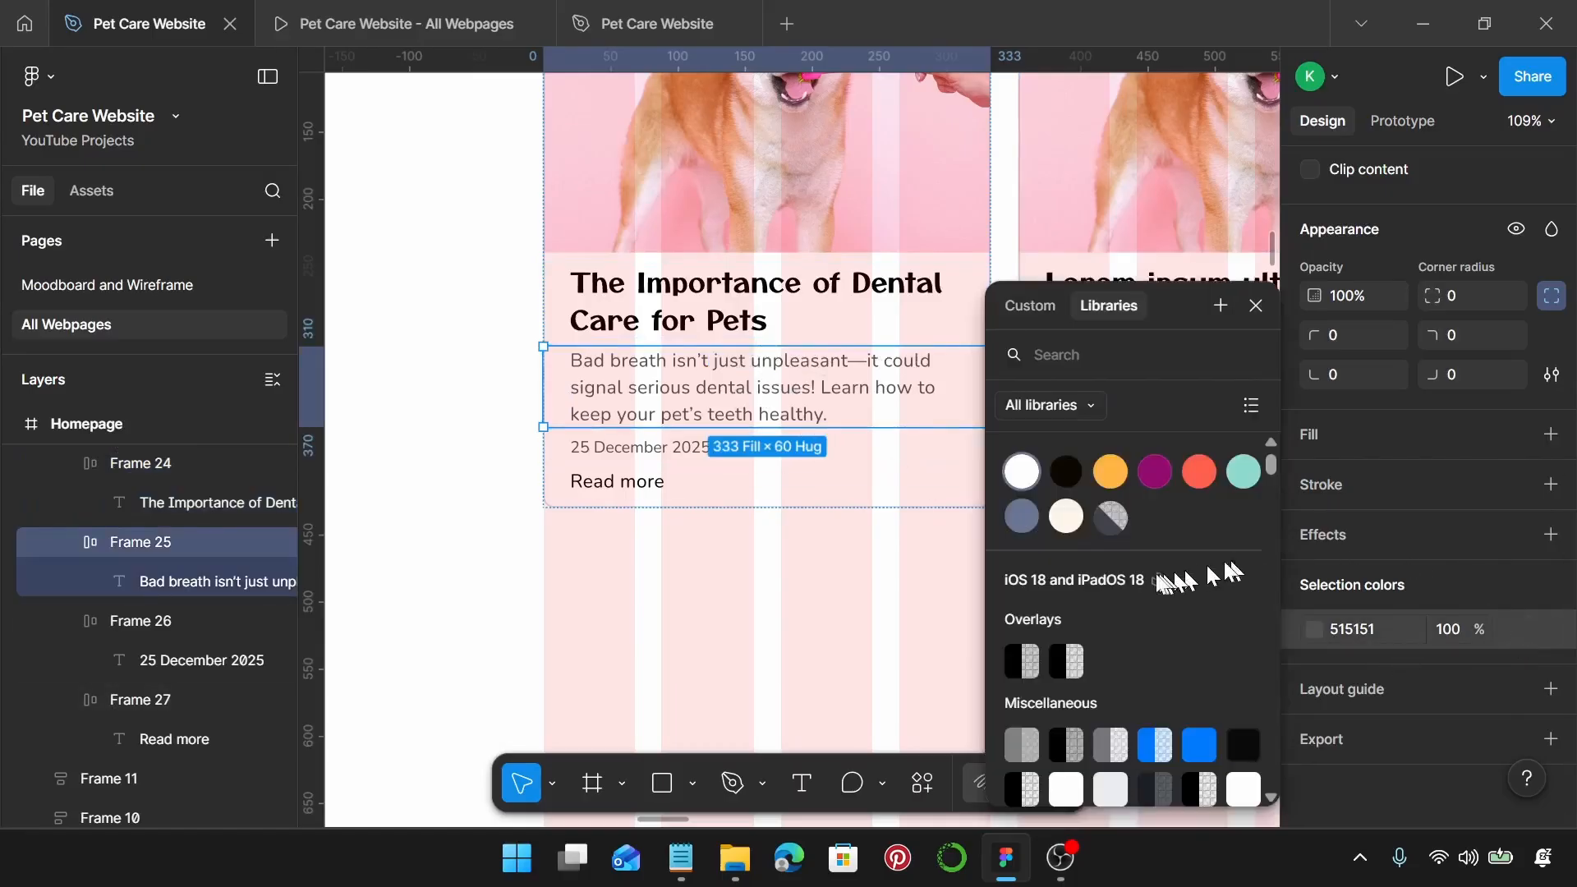
left_click(1030, 522)
left_click(606, 449)
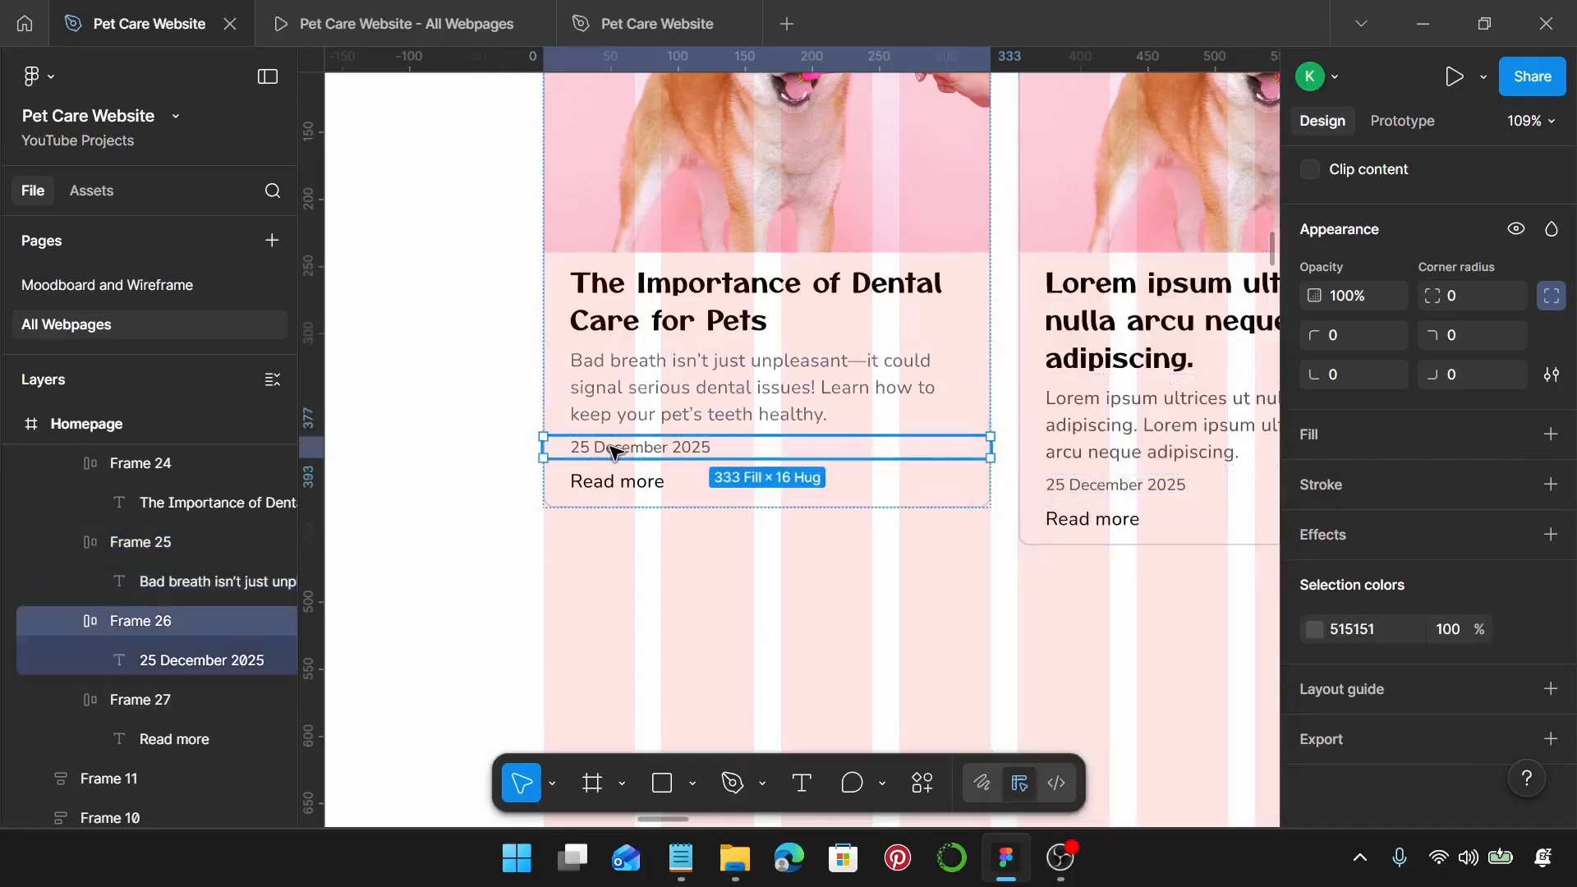
left_click(1516, 629)
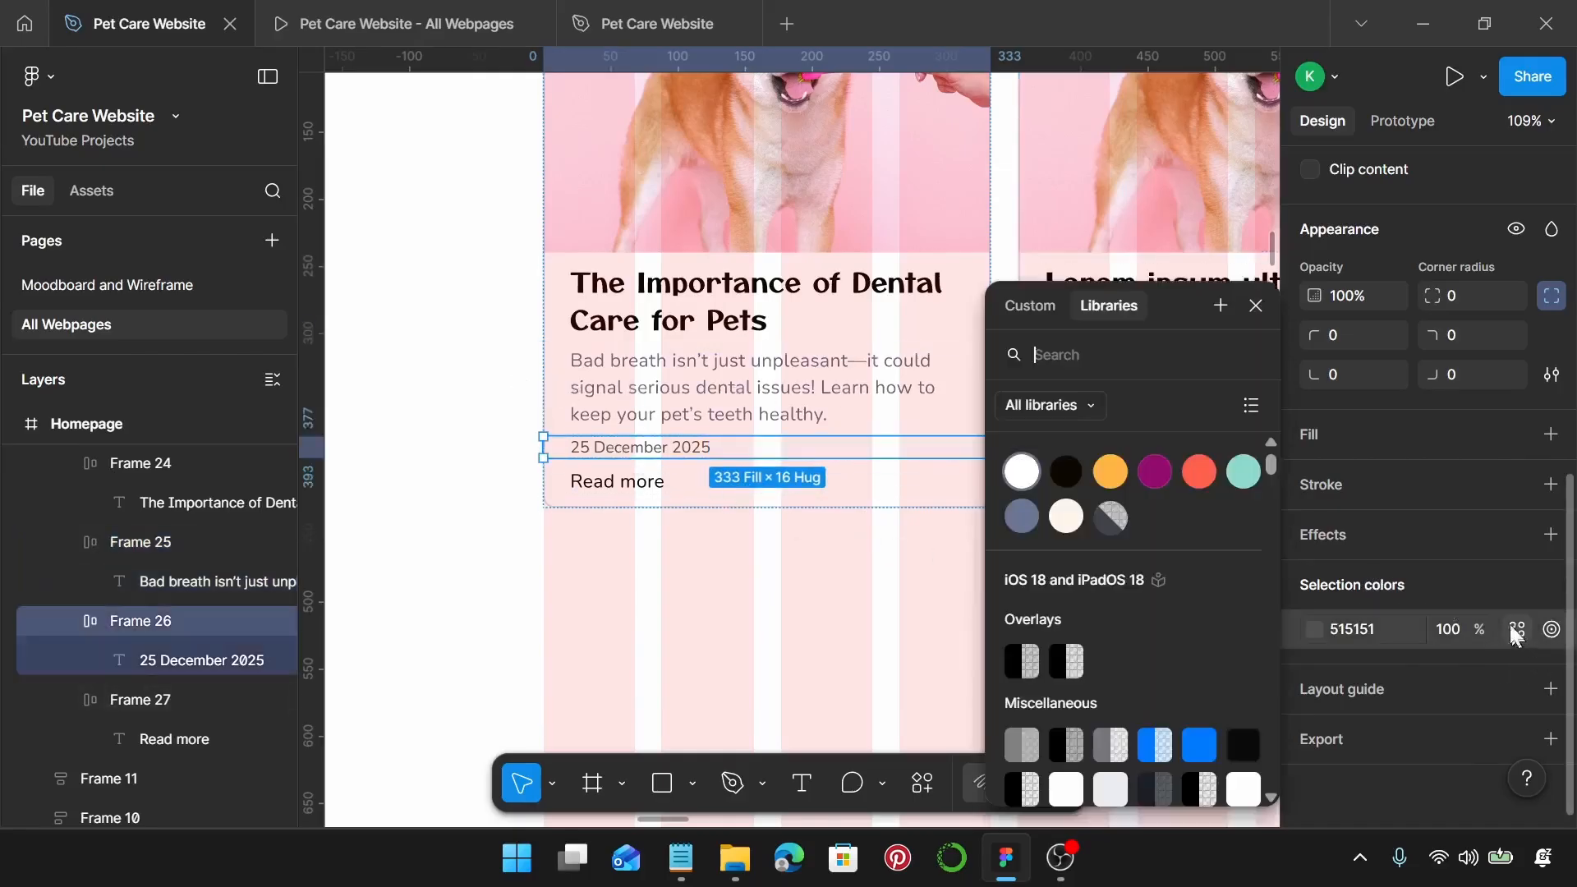
left_click(1028, 522)
Step: Apply the Pet Care Font colour style to the first card's "Read more" text
left_click(598, 487)
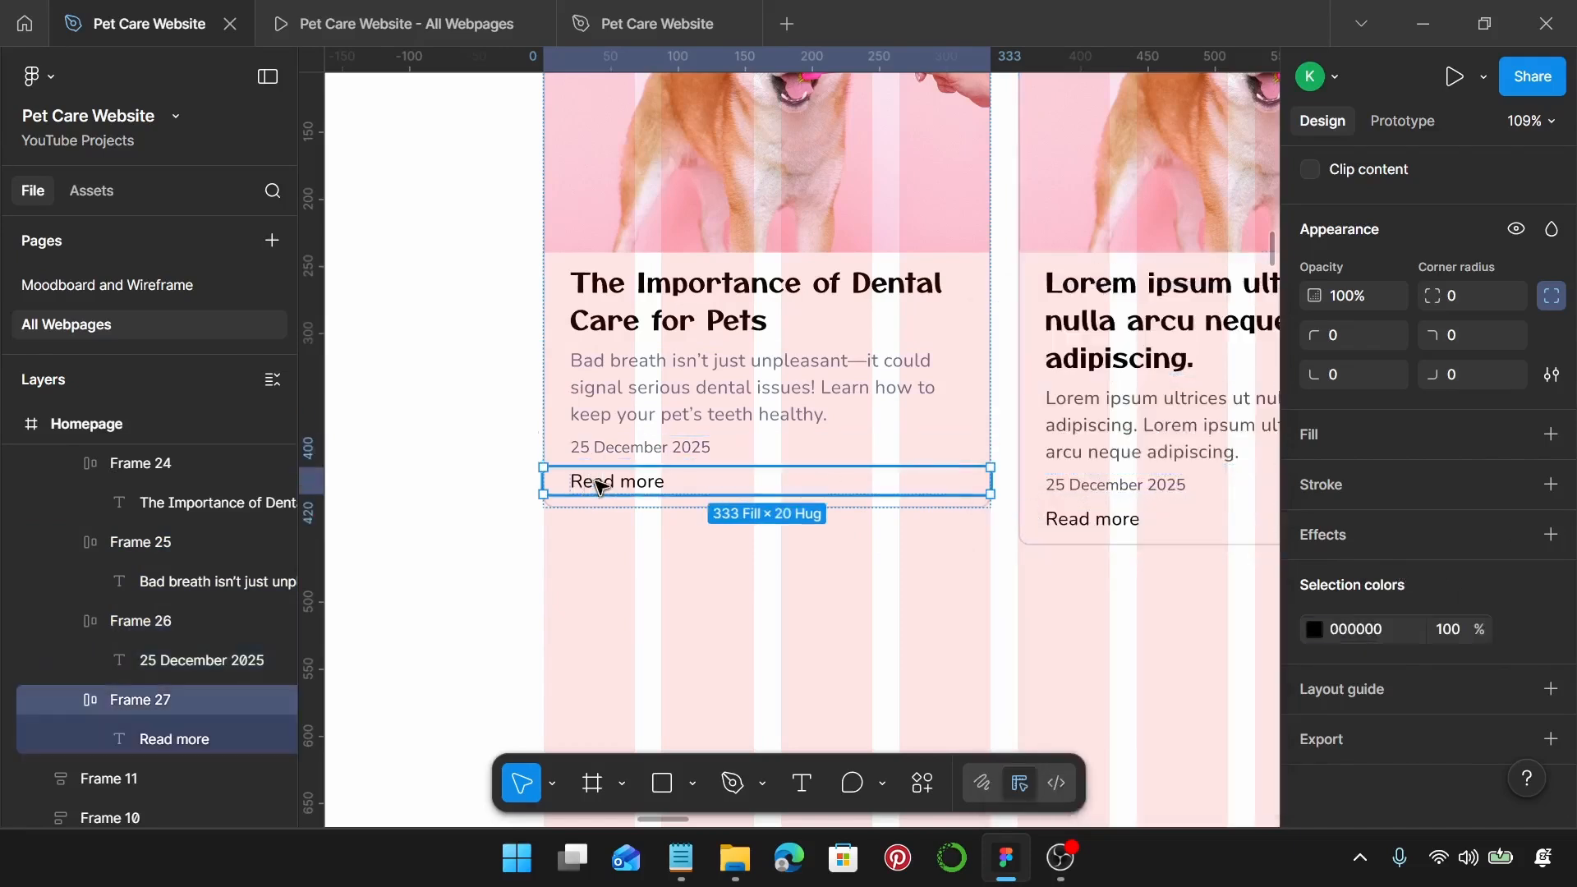
left_click(1515, 630)
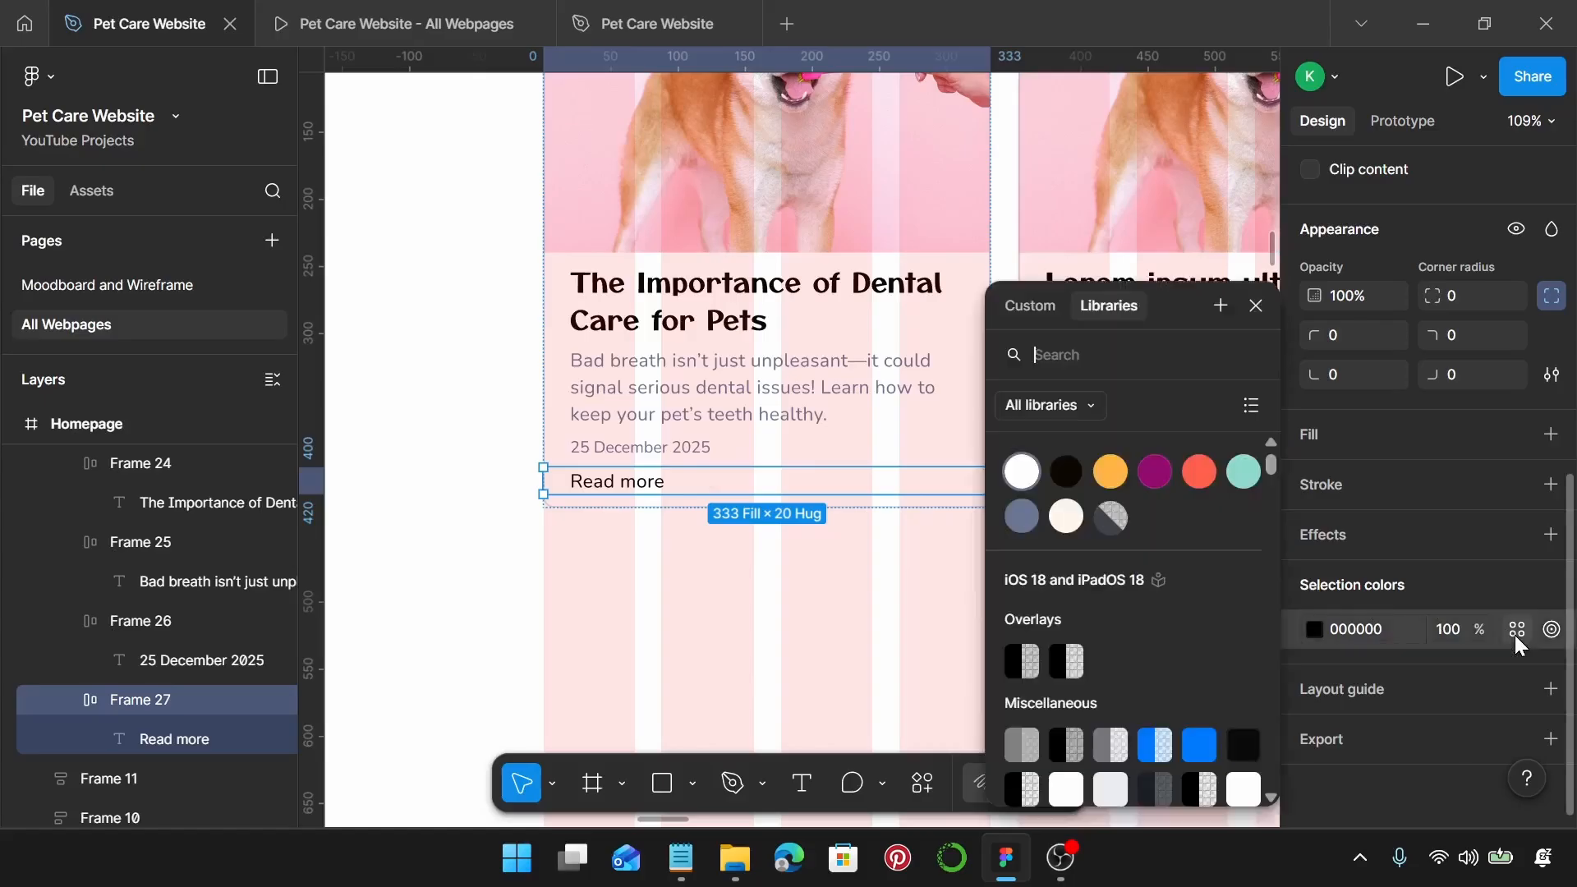
left_click(1064, 474)
left_click(793, 571)
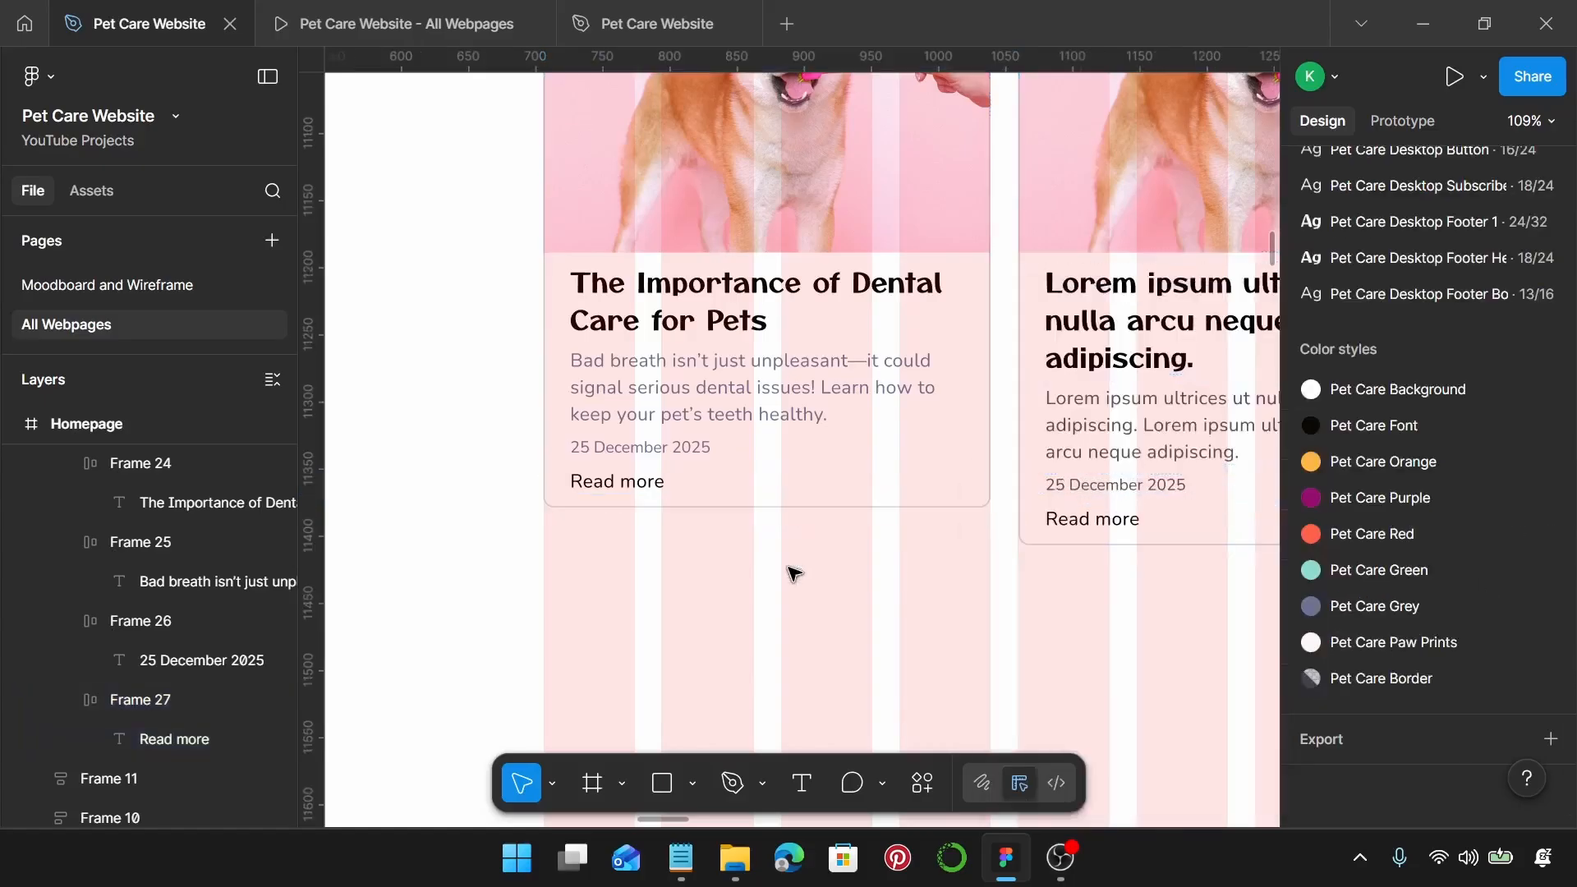
Step: Copy the finished first blog card and replace the second and third placeholder cards with it
left_click(835, 377)
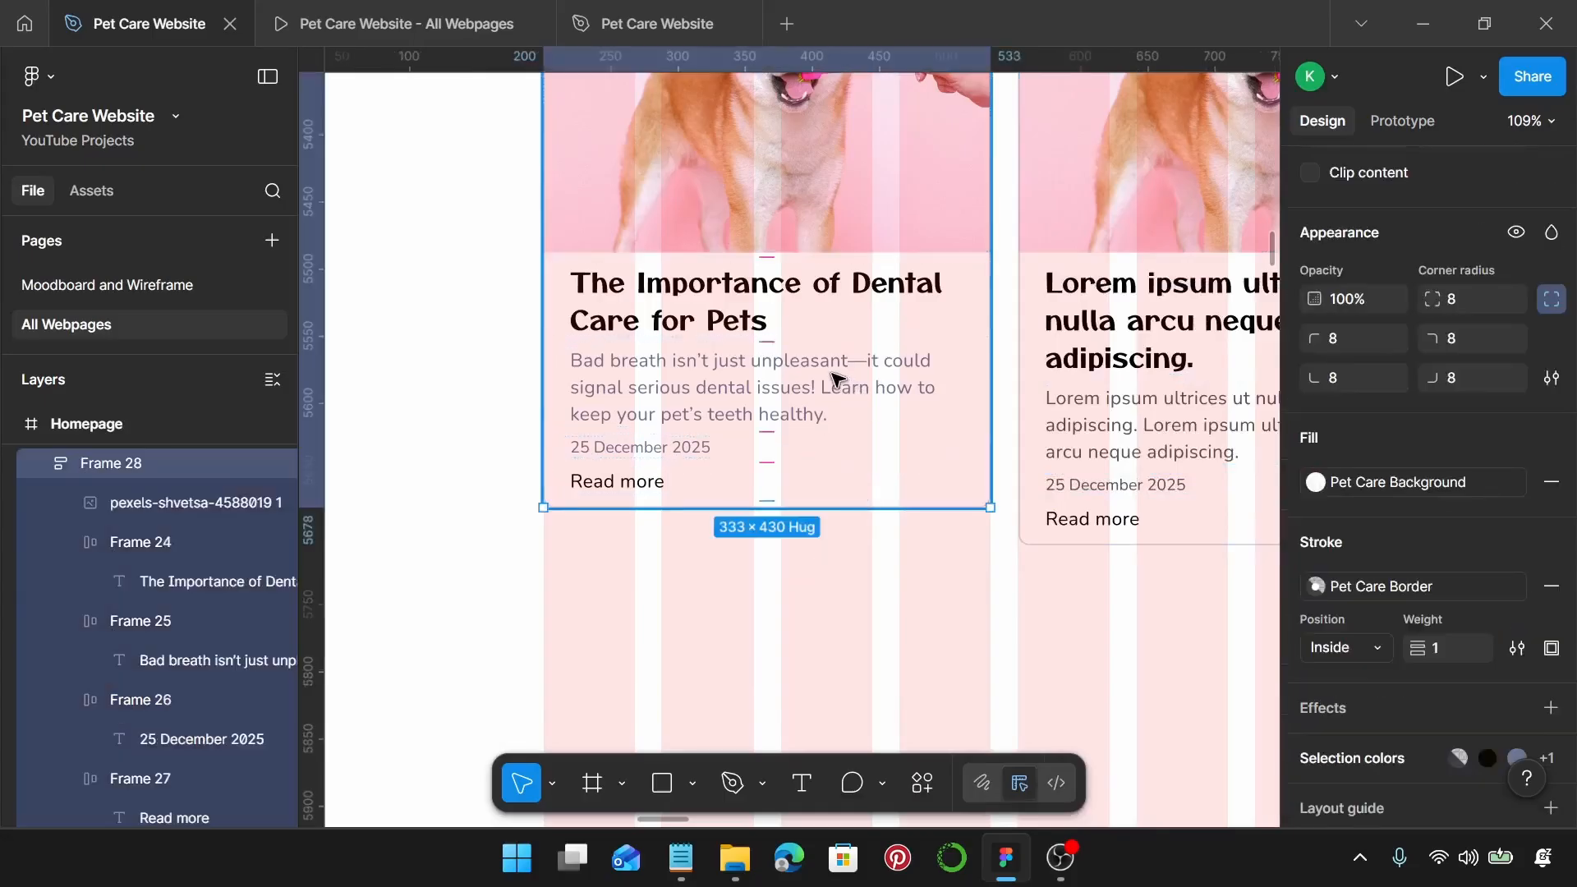
scroll(835, 378, "down", 5)
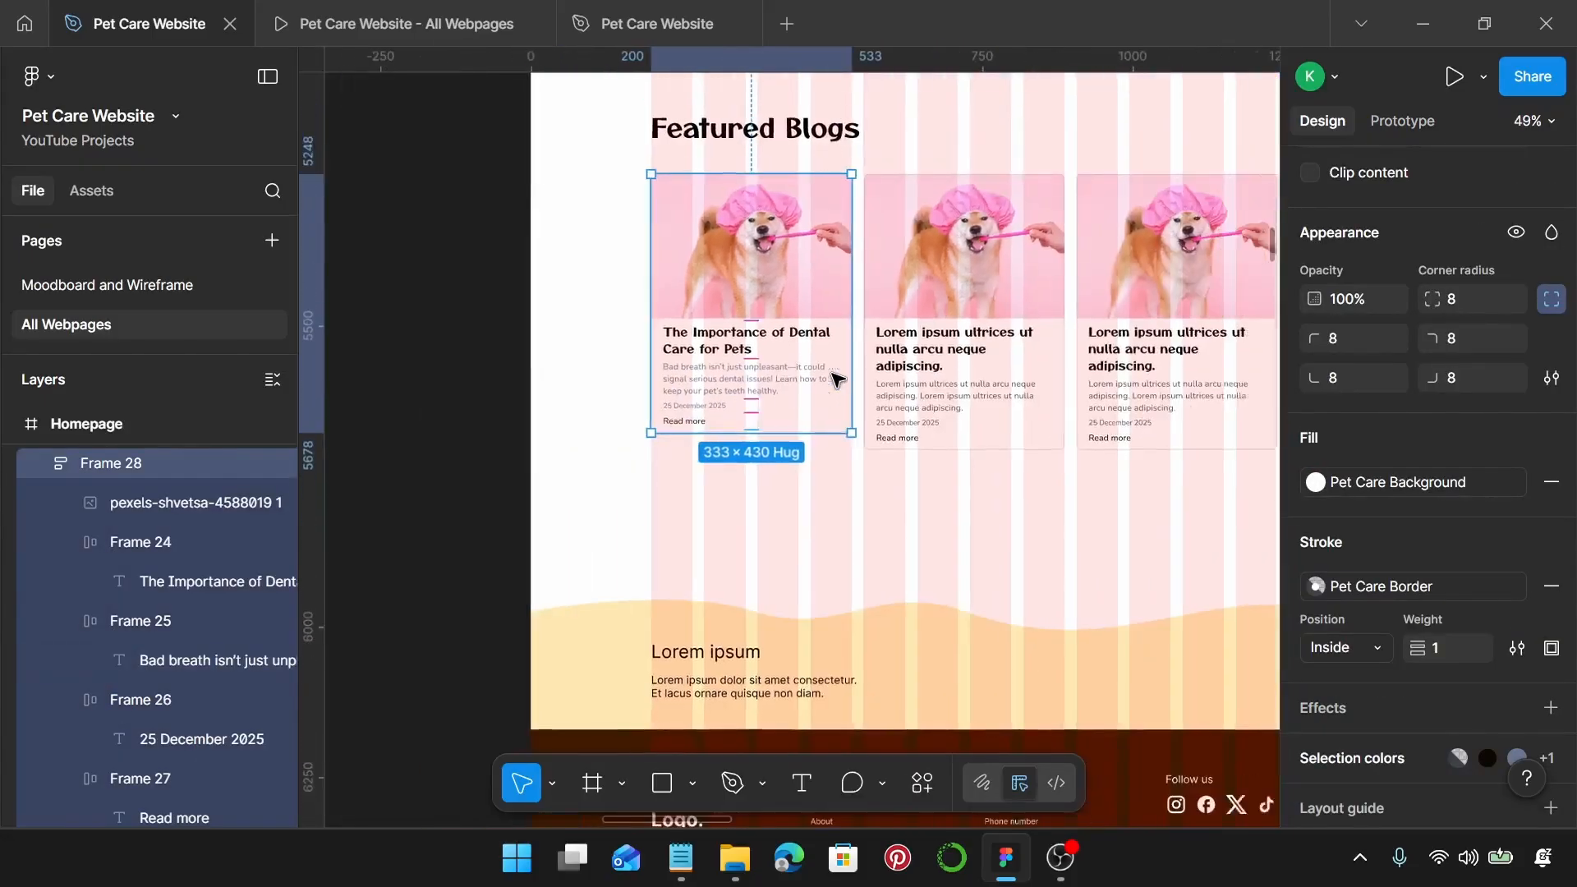
left_click(1002, 328)
left_click(1170, 329, "shift")
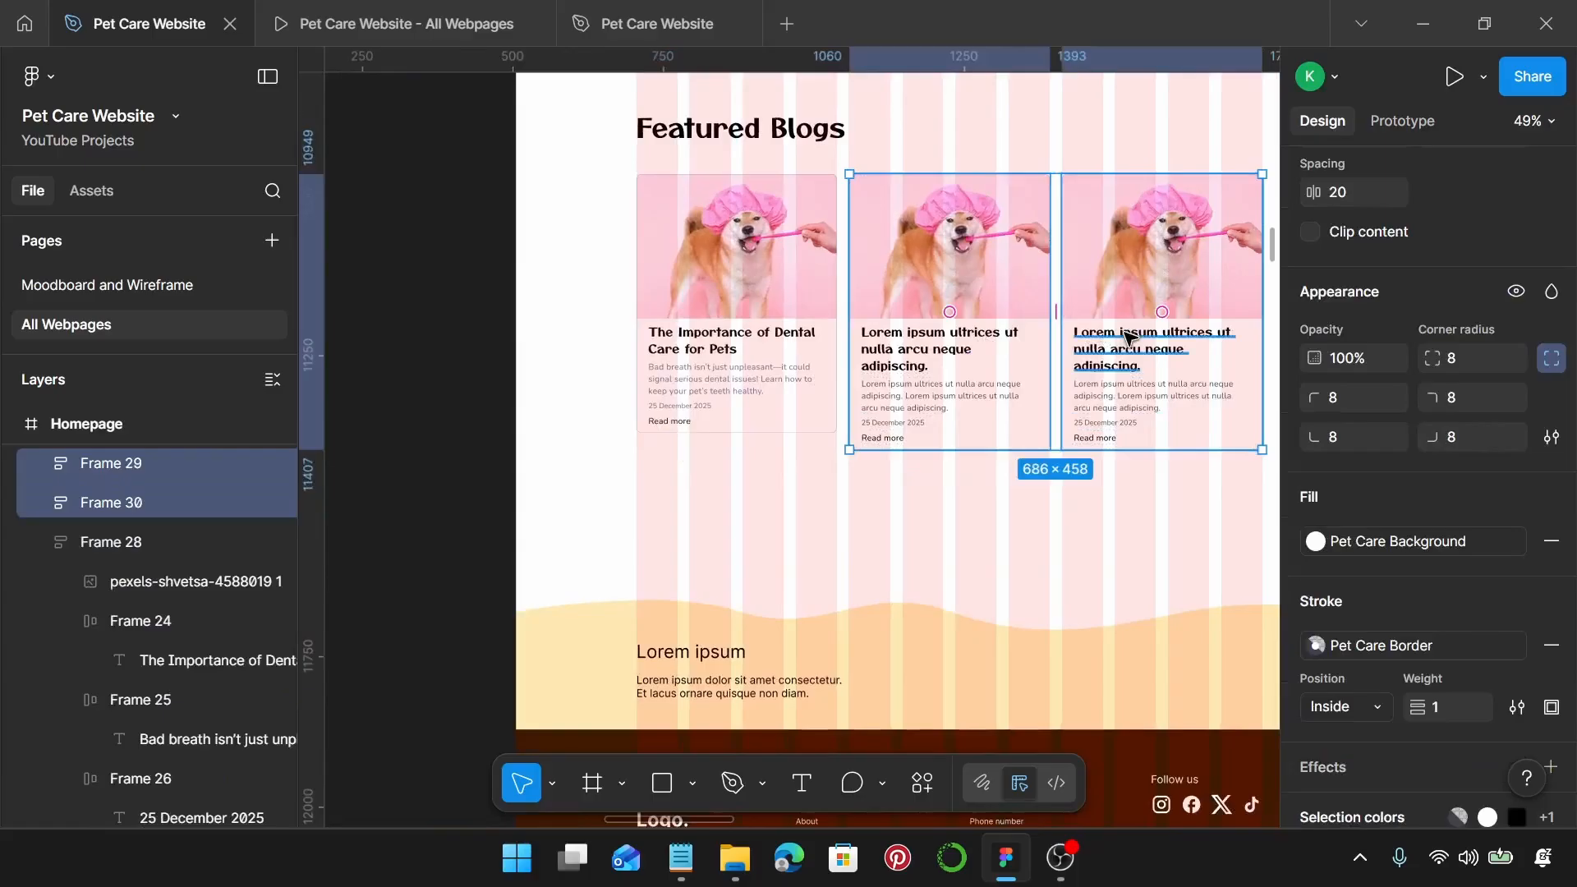
key("ctrl+shift+r")
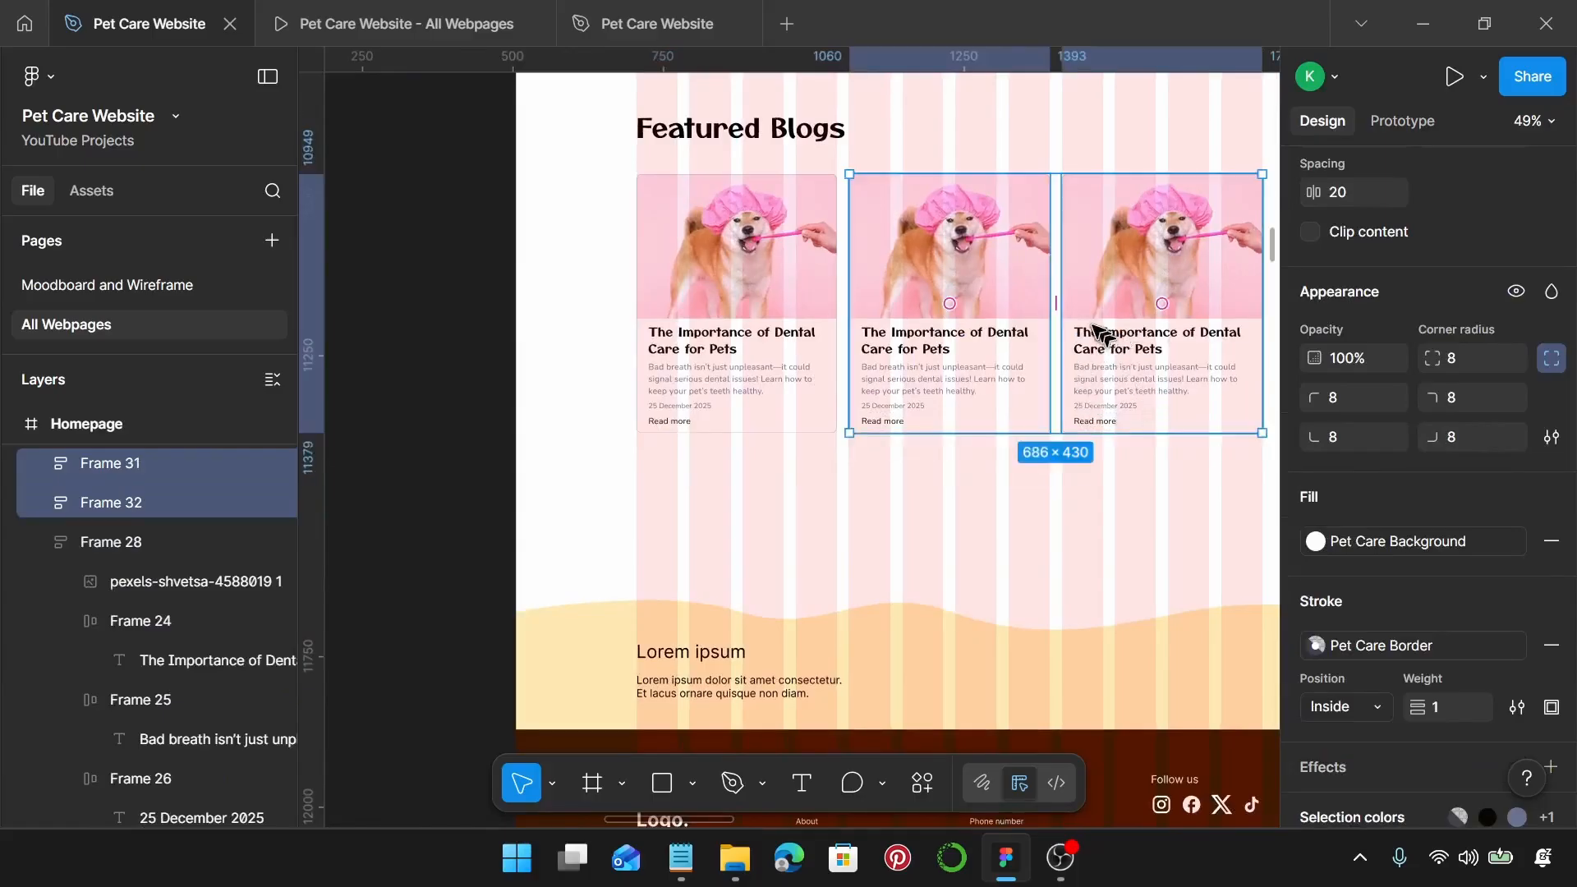
Step: Switch to the Notepad notes and copy the second blog's title, "Signs Your Pet Might Need a Vet Visit"
scroll(1092, 332, "up", 4)
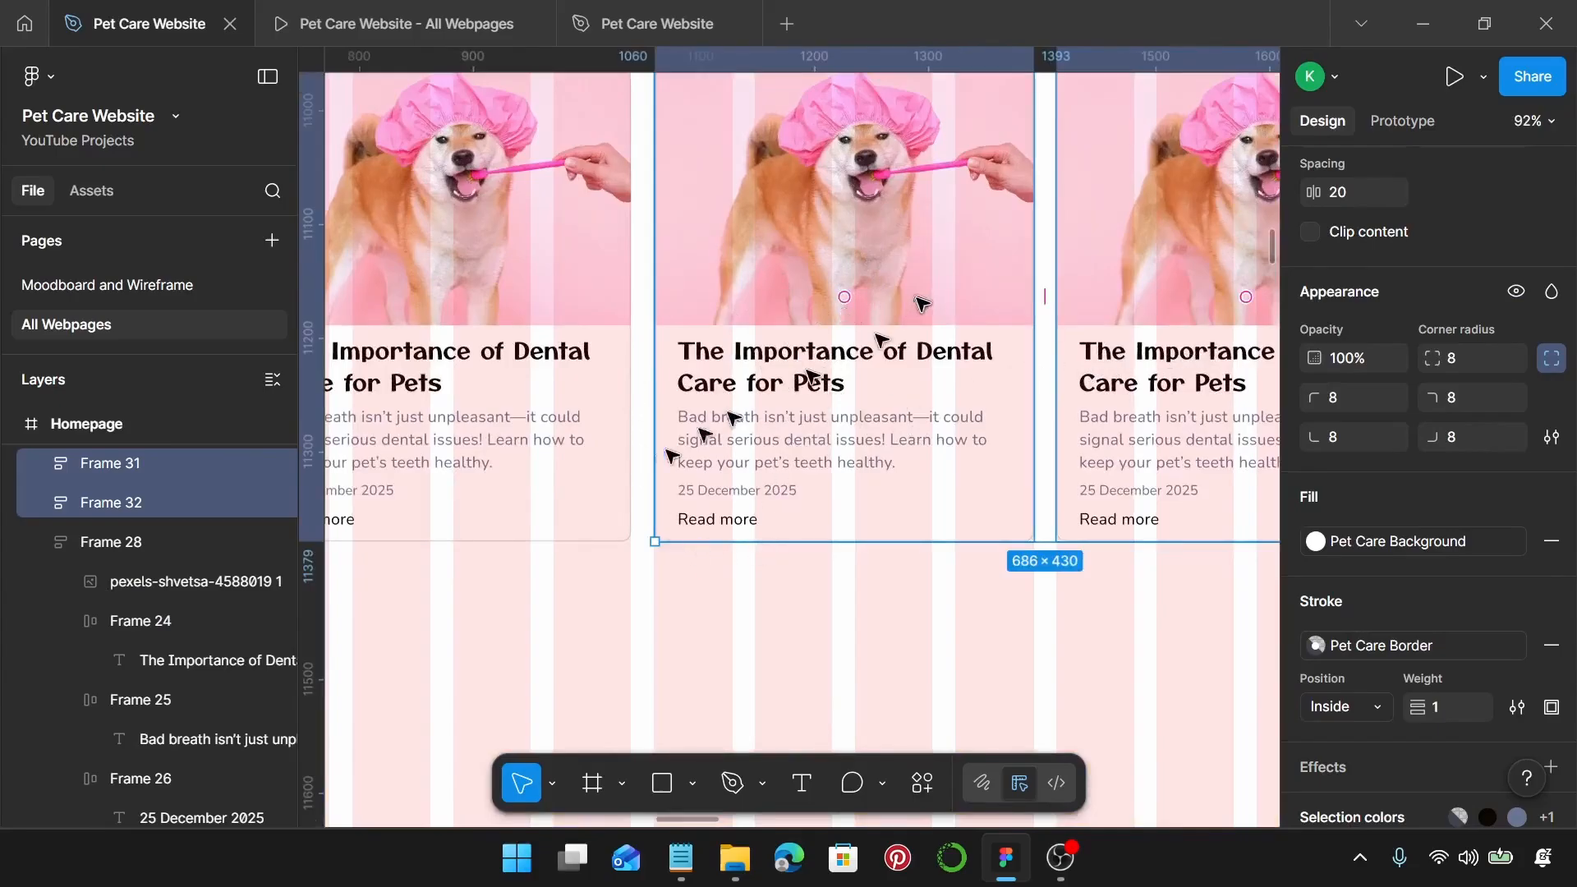
left_click(693, 875)
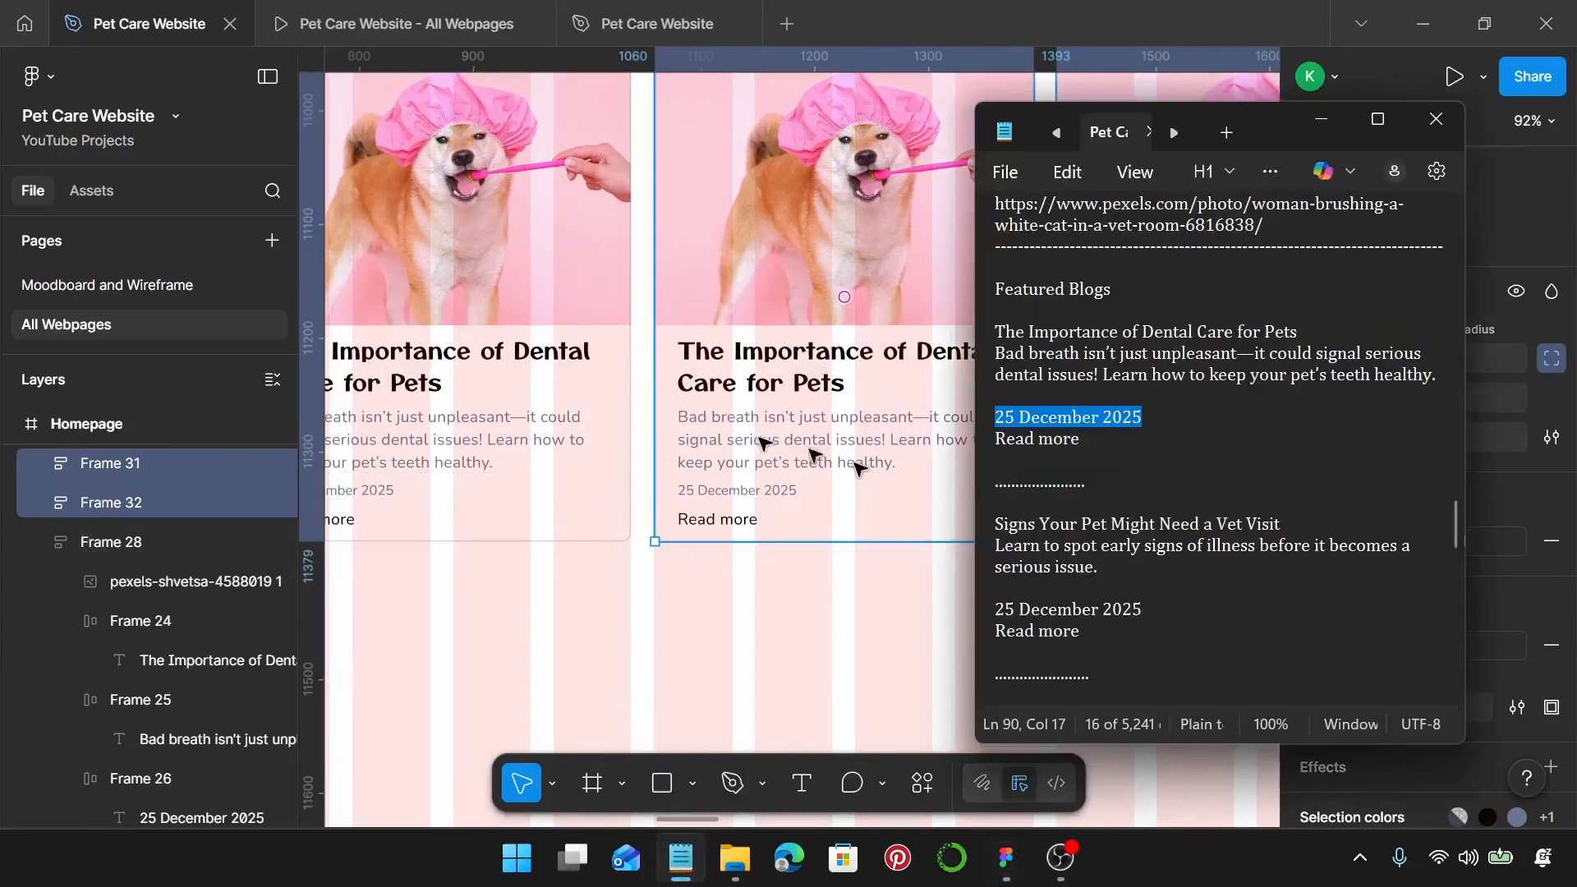
scroll(735, 425, "down", 5)
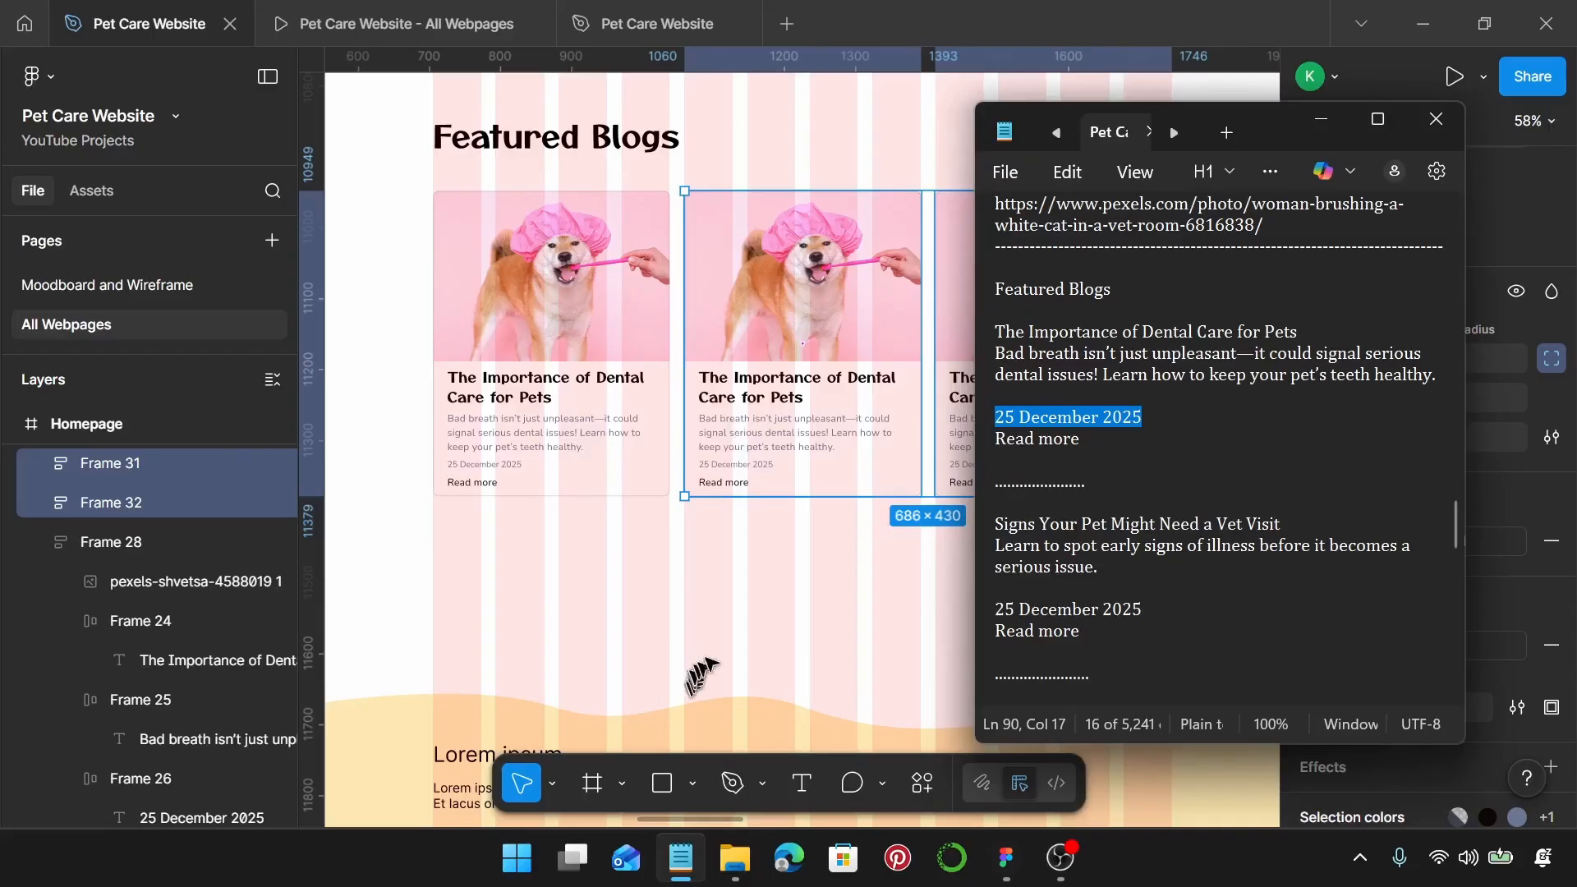
scroll(1140, 526, "down", 2)
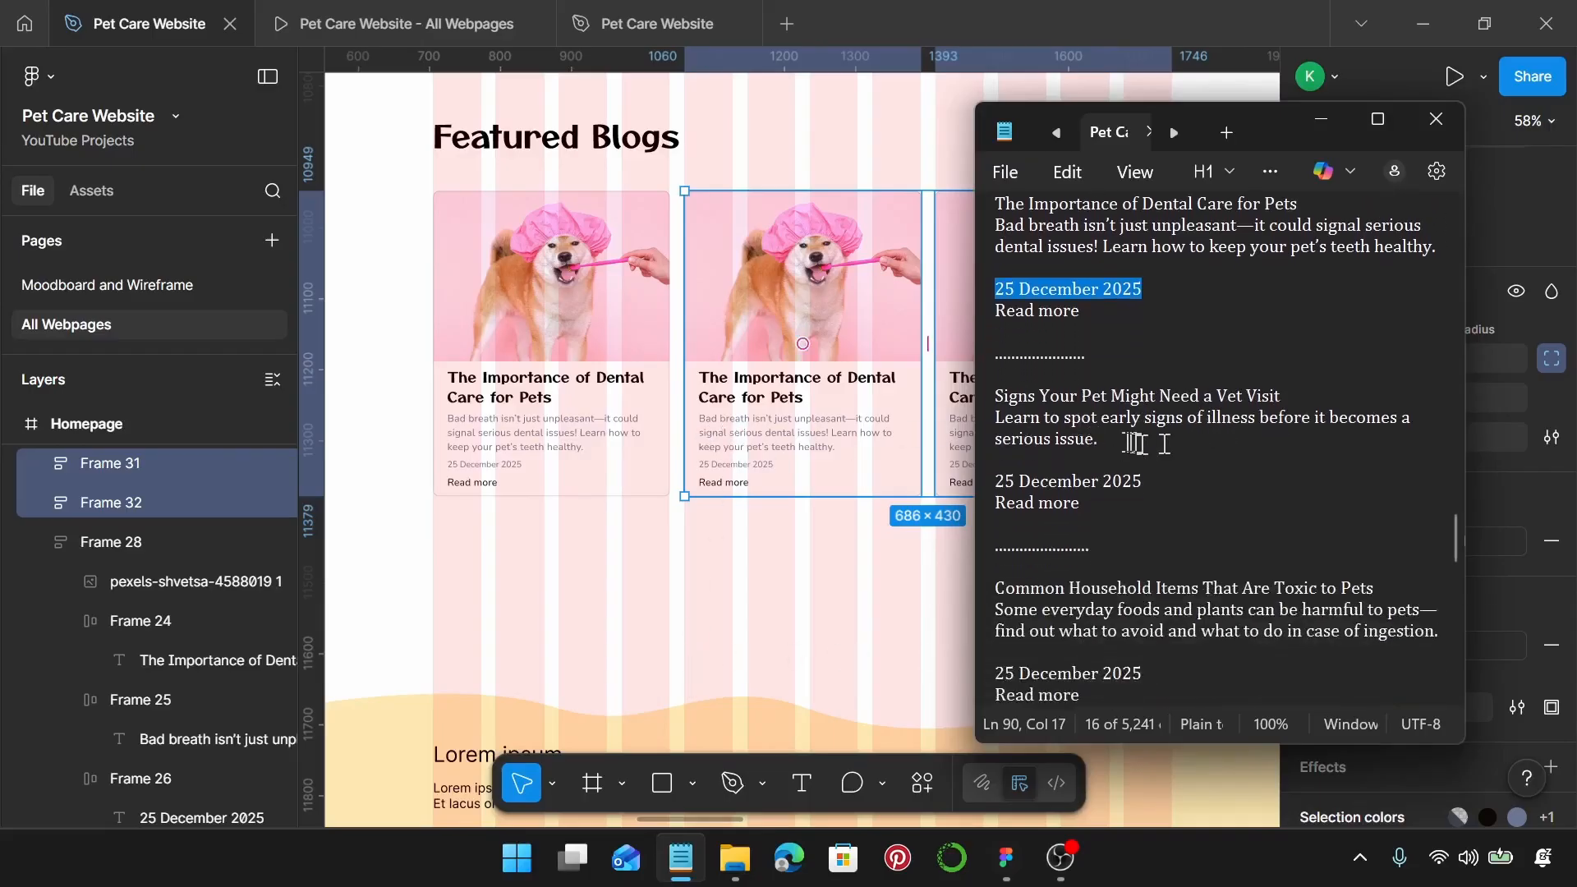
left_click_drag(1098, 439, 1004, 418)
left_click_drag(1344, 395, 984, 387)
key("ctrl+c")
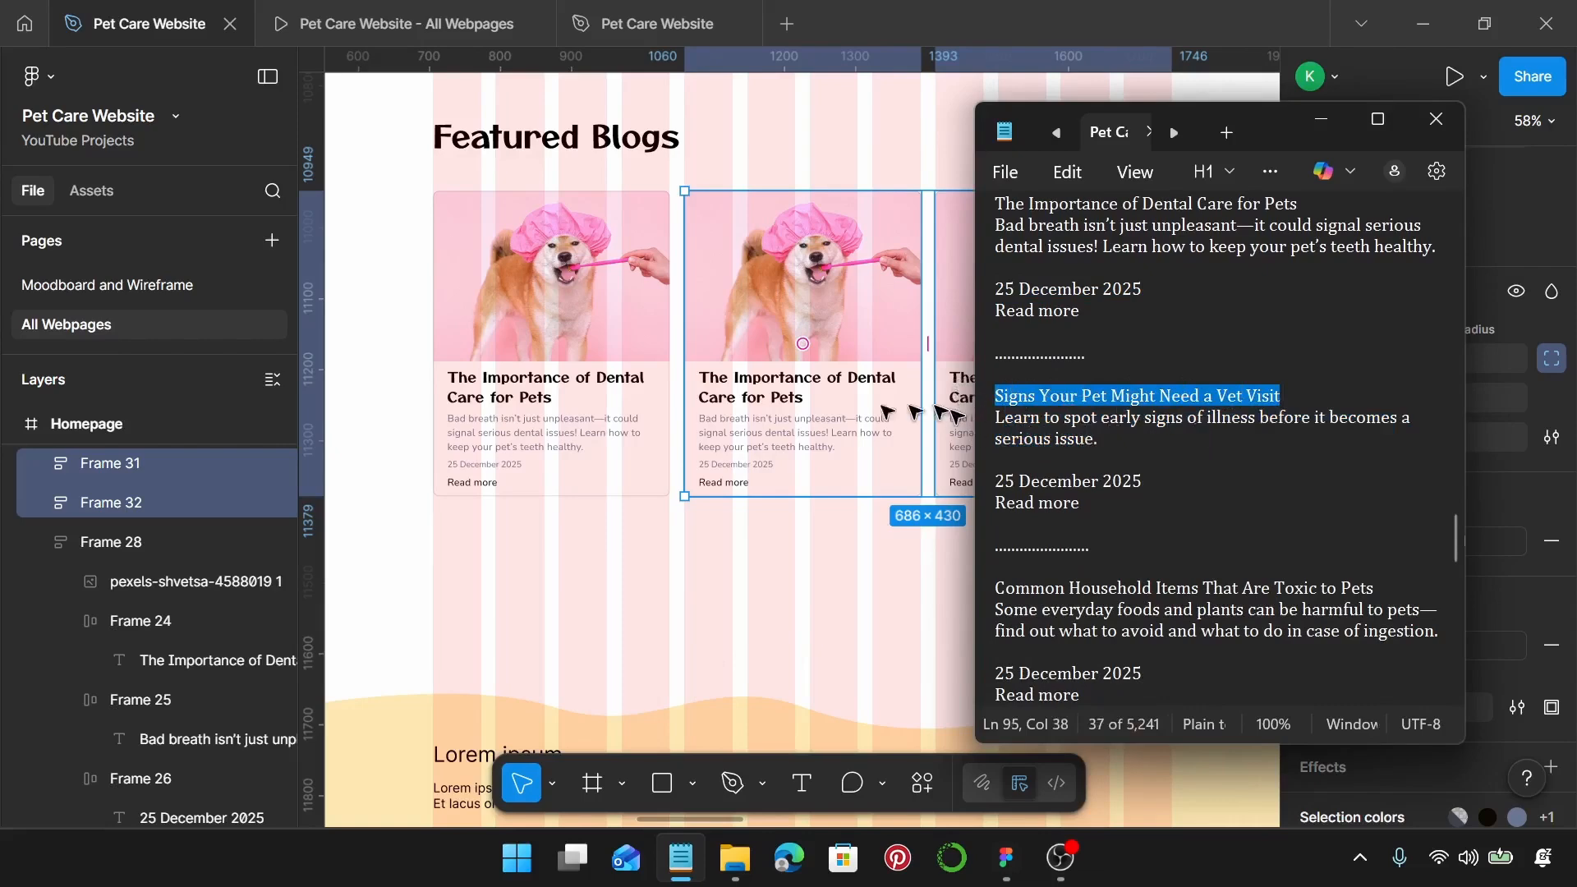
Step: Back in Figma, replace the second card's title text with the copied "Signs Your Pet Might Need a Vet Visit"
scroll(781, 415, "up", 4)
left_click(778, 407)
double_click(772, 389)
double_click(770, 389)
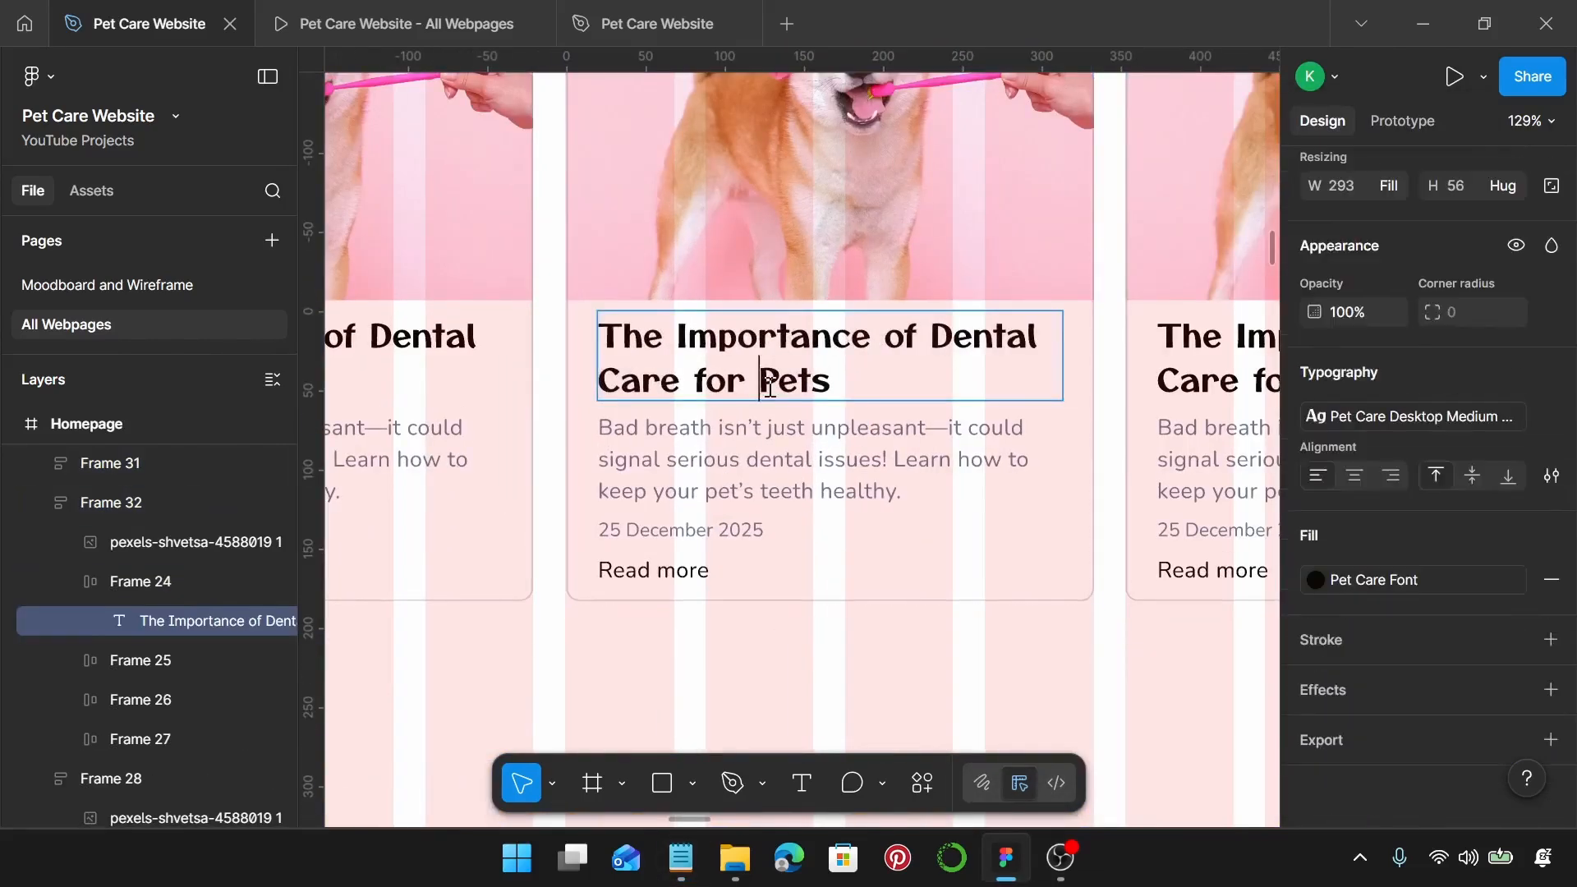
key("ctrl+a")
key("ctrl+v")
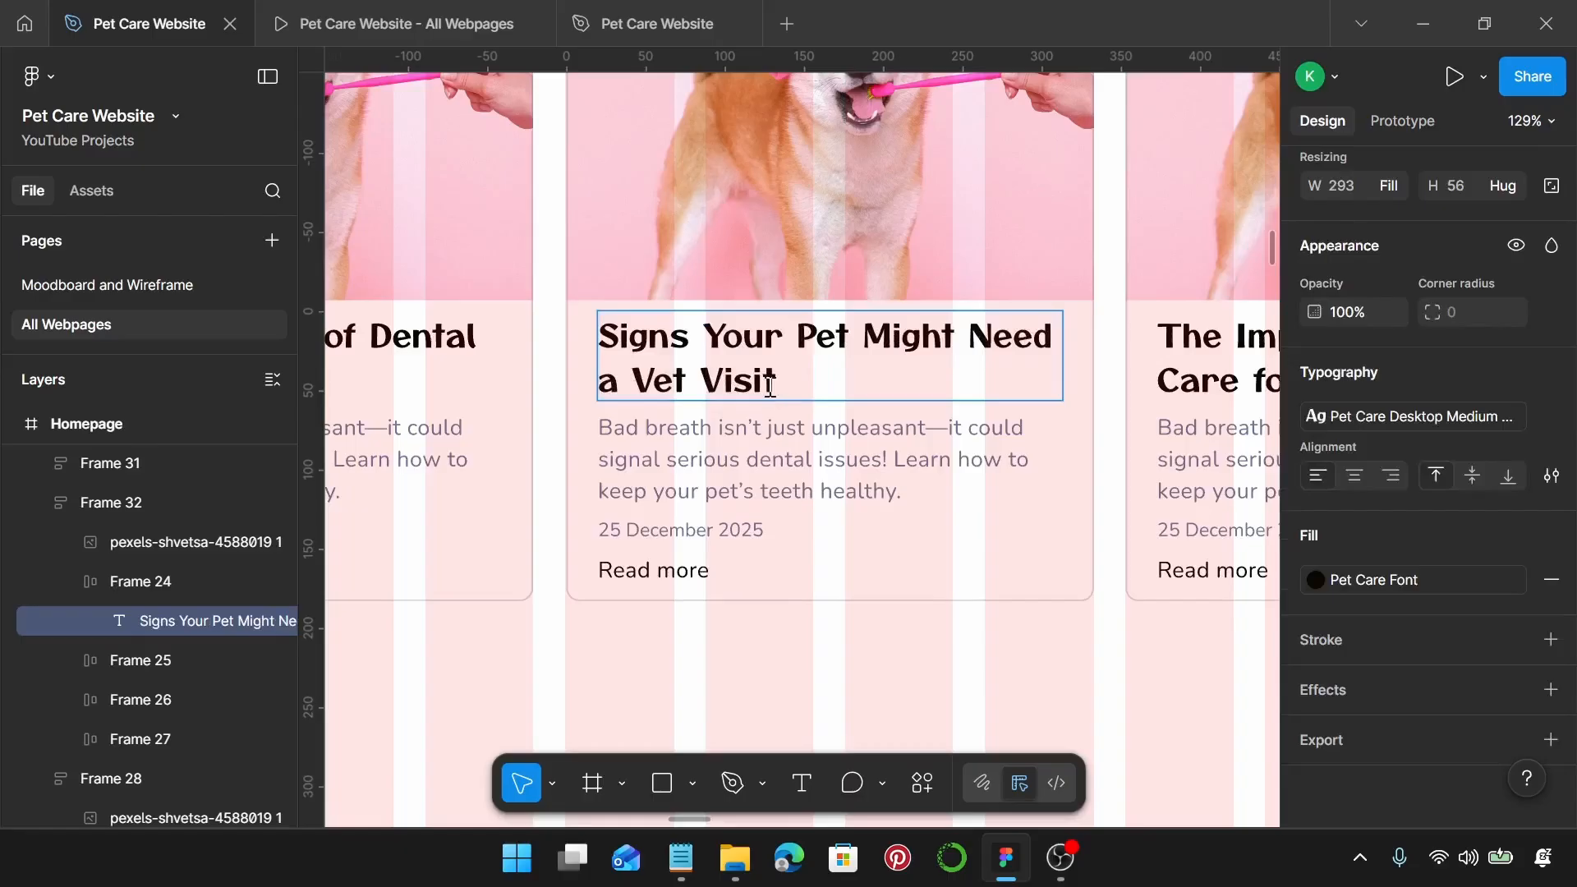
Step: Replace the second card's description with "Learn to spot early signs of illness before it becomes a serious issue." from the notes
left_click(681, 858)
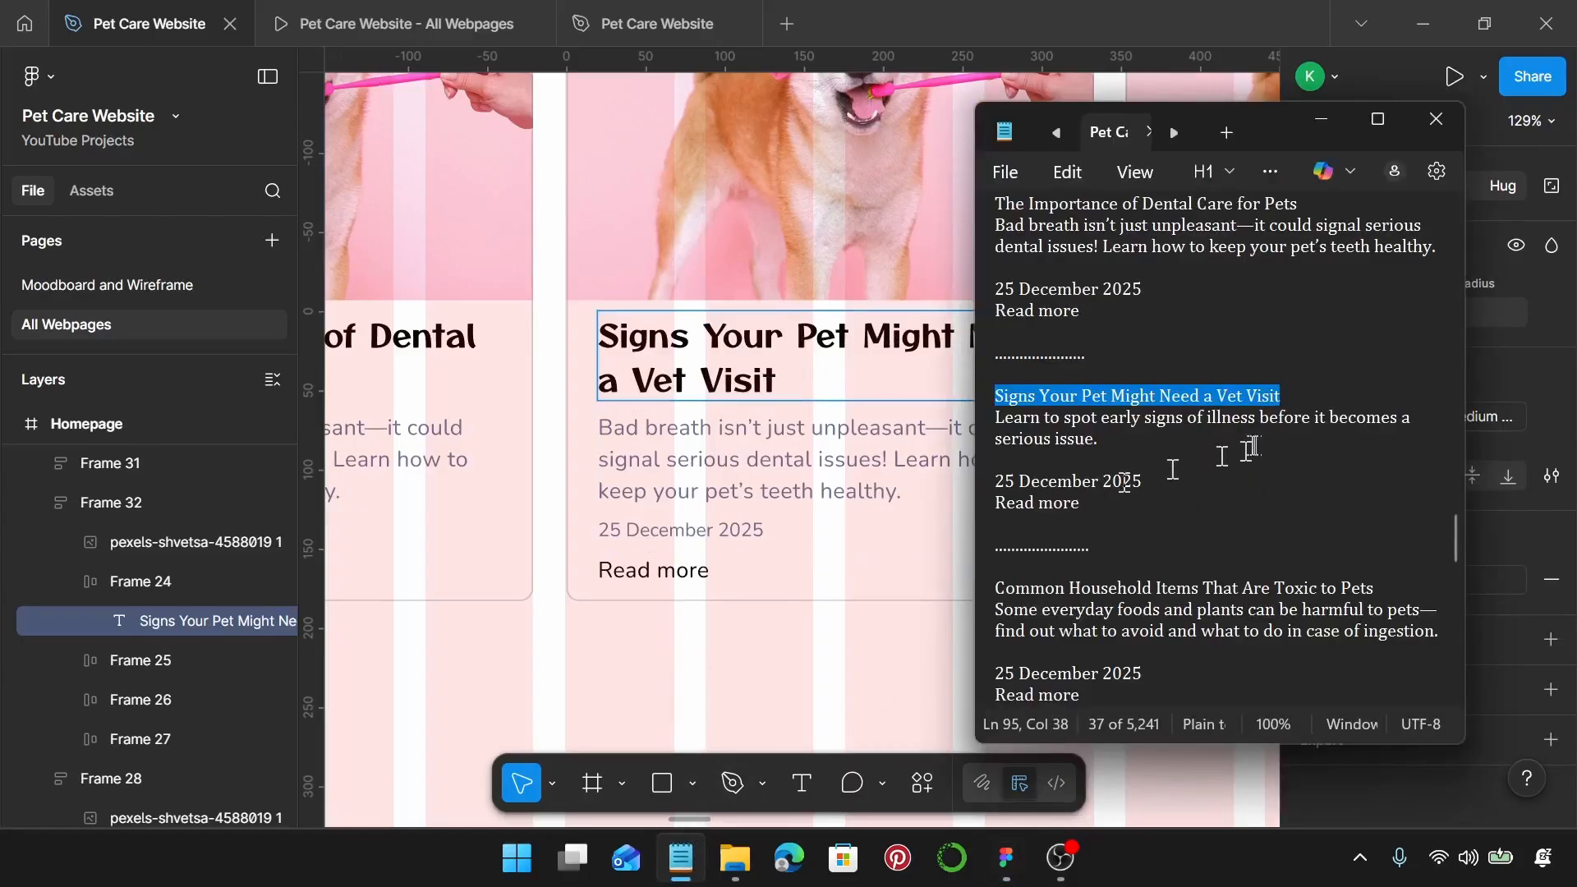
left_click_drag(1098, 440, 998, 419)
key("ctrl+c")
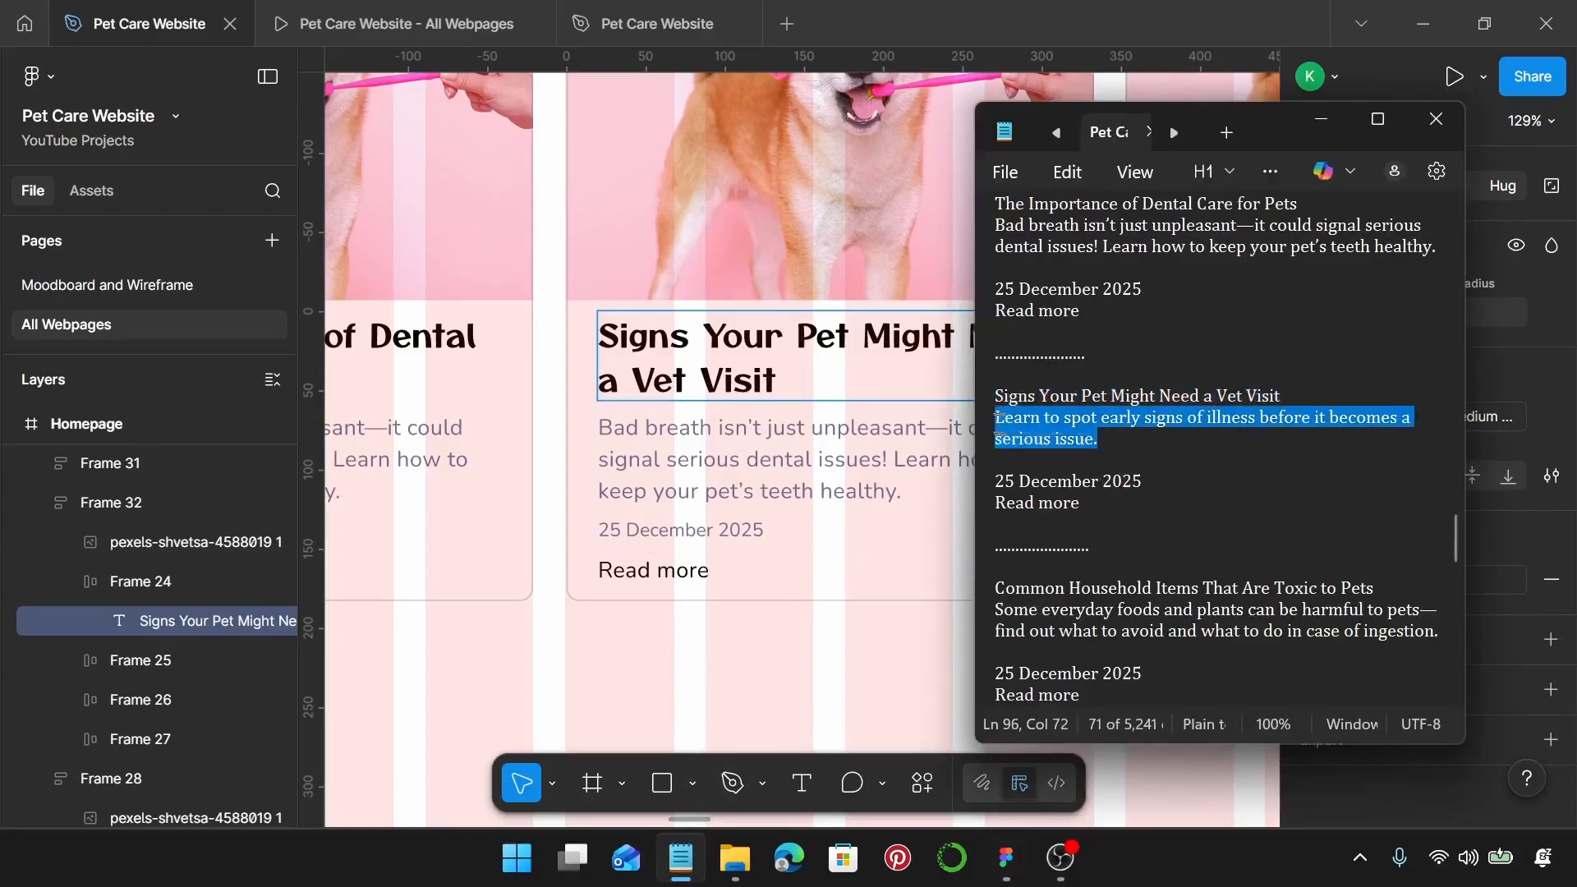
left_click(866, 493)
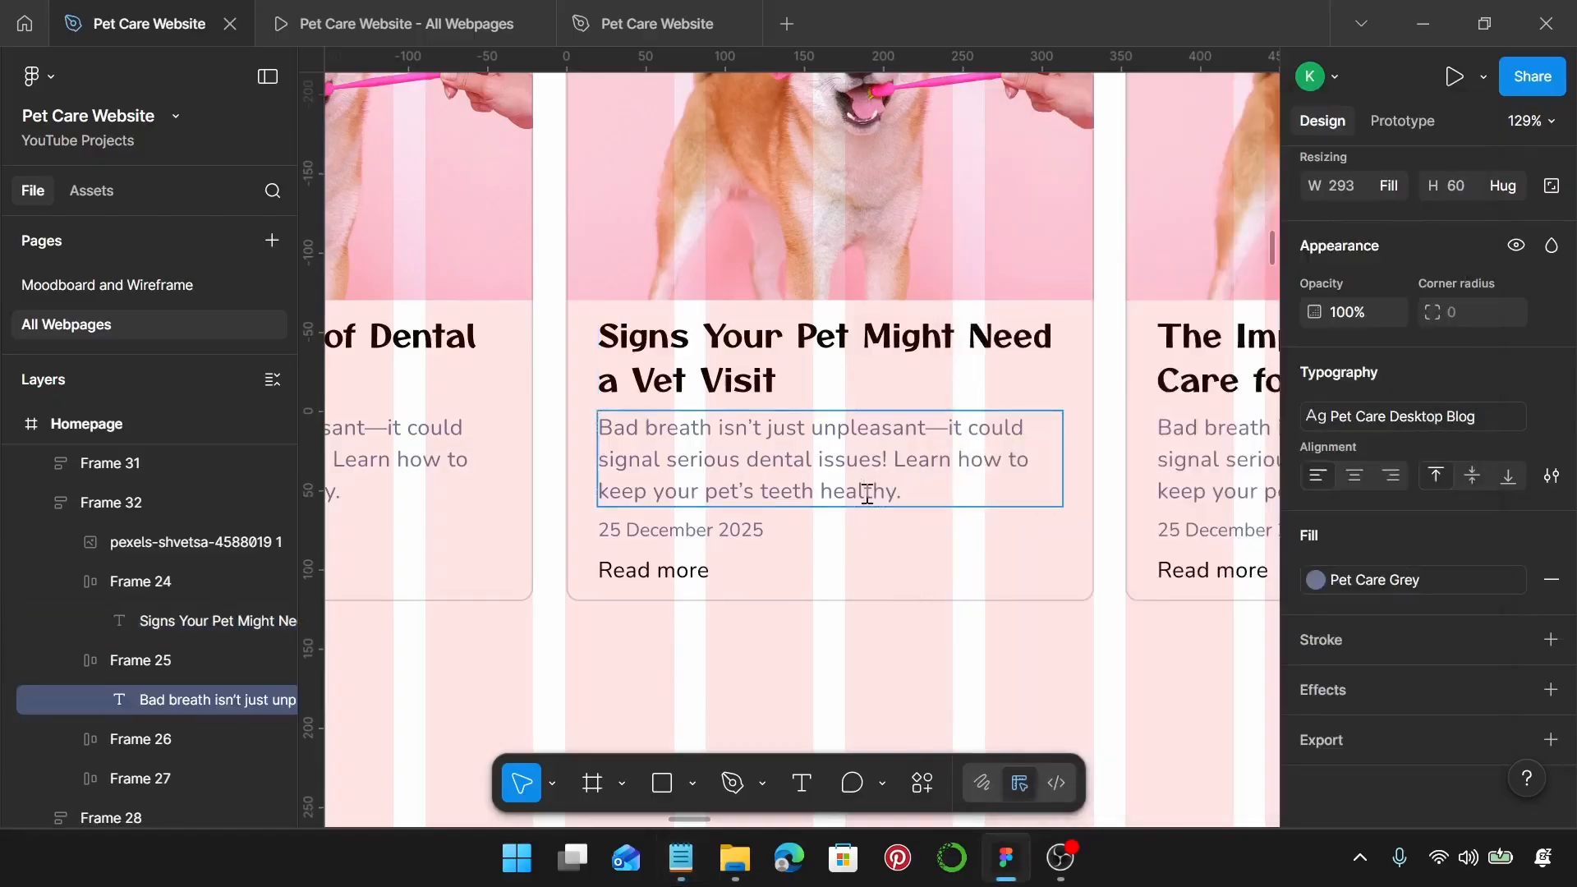
key("Return")
key("ctrl+v")
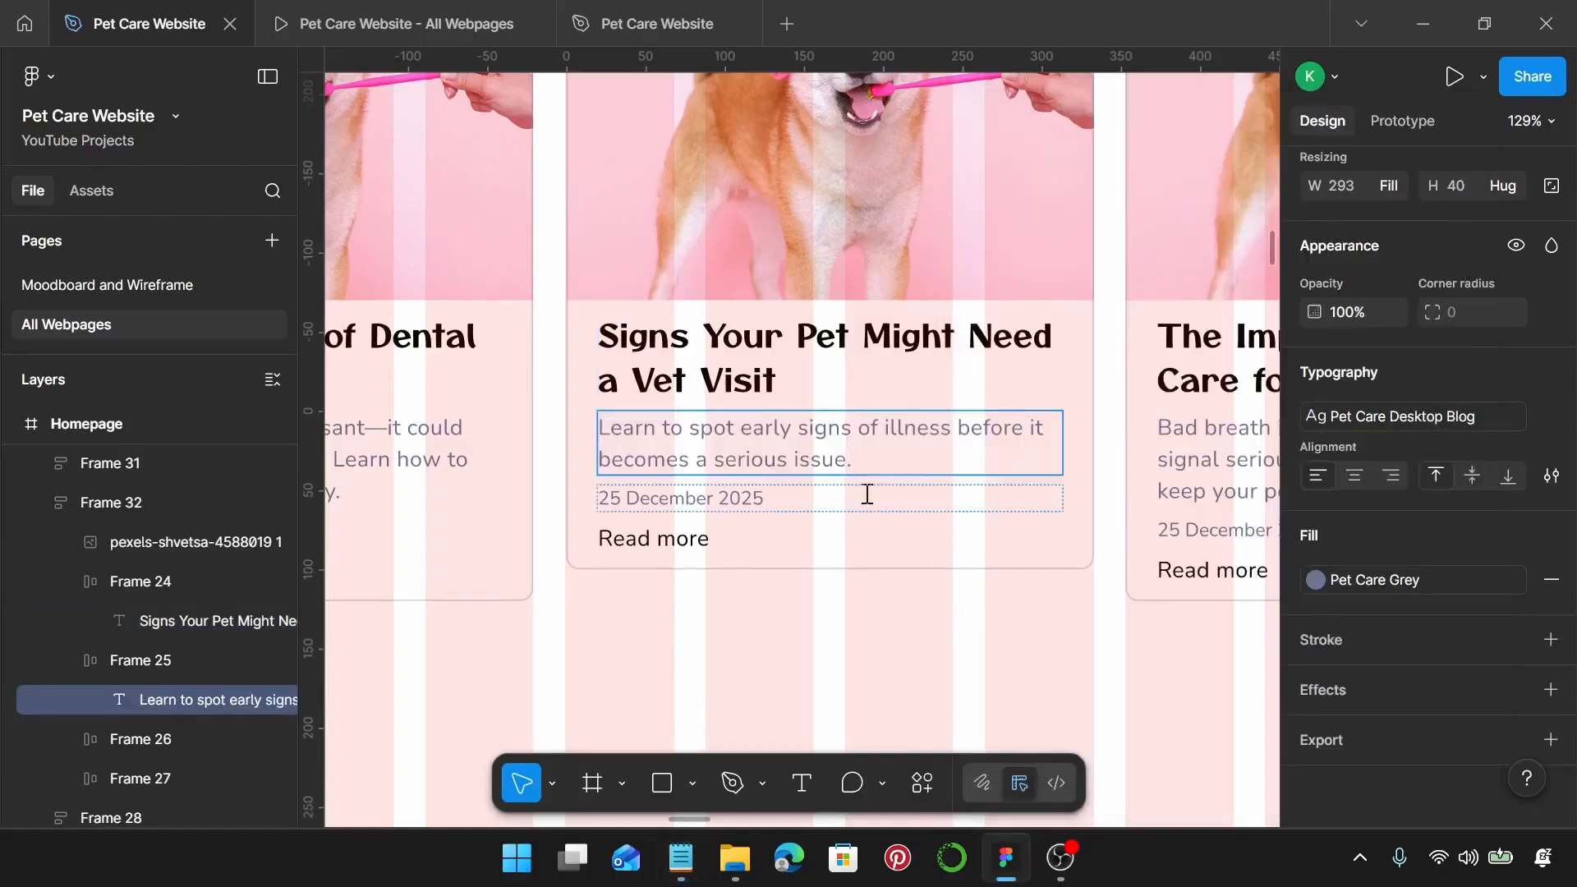
Step: Replace the third card's title with "Common Household Items That Are Toxic to Pets" copied from the notes
scroll(866, 494, "down", 3)
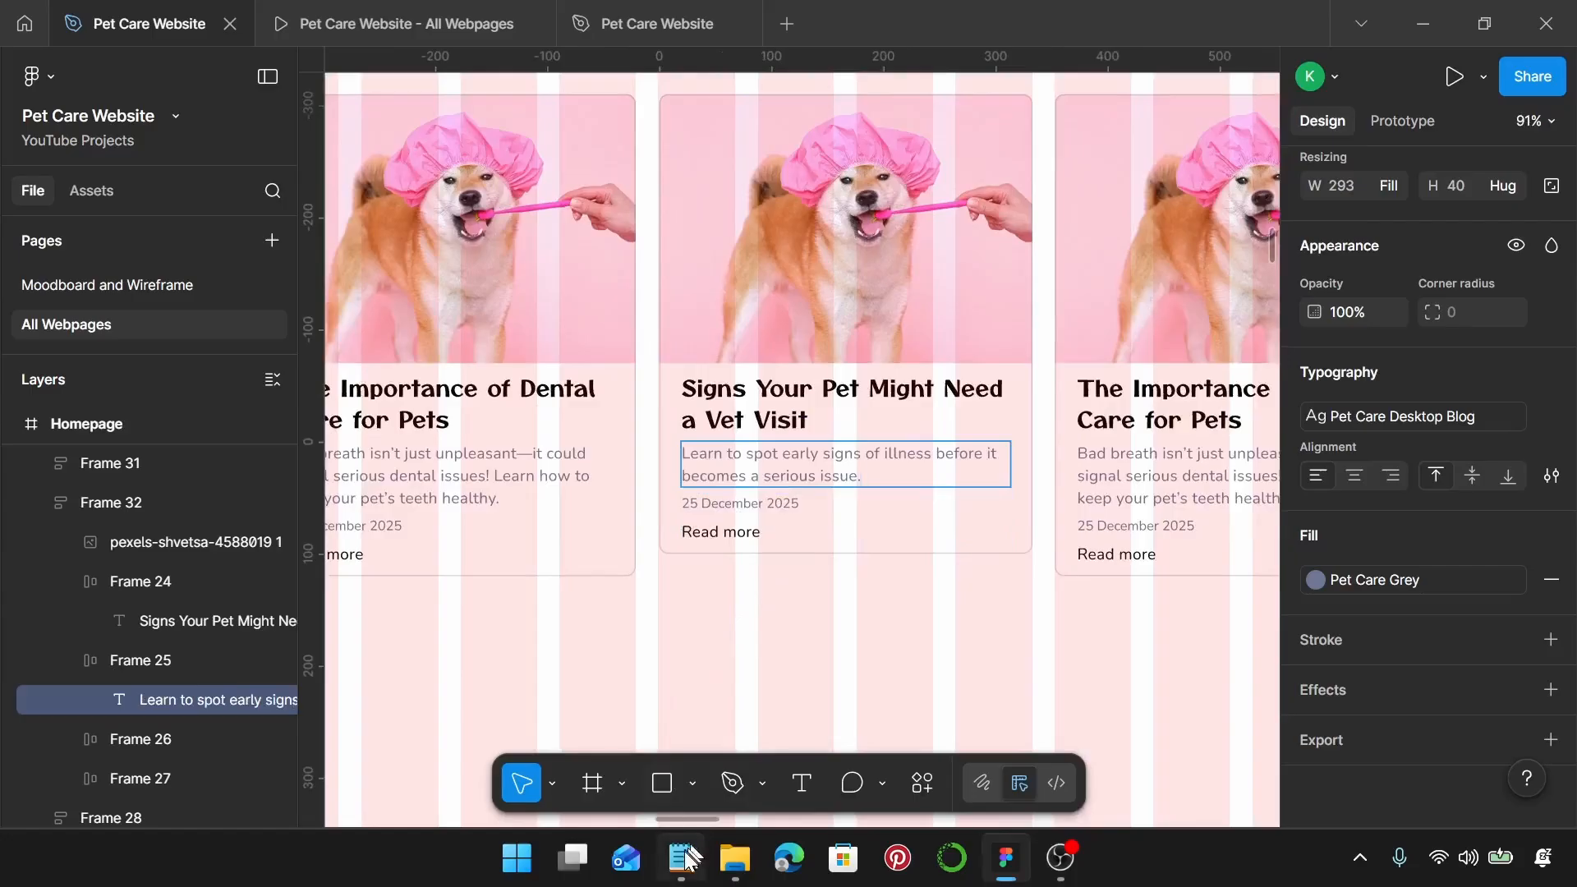
left_click(682, 857)
scroll(1145, 484, "down", 3)
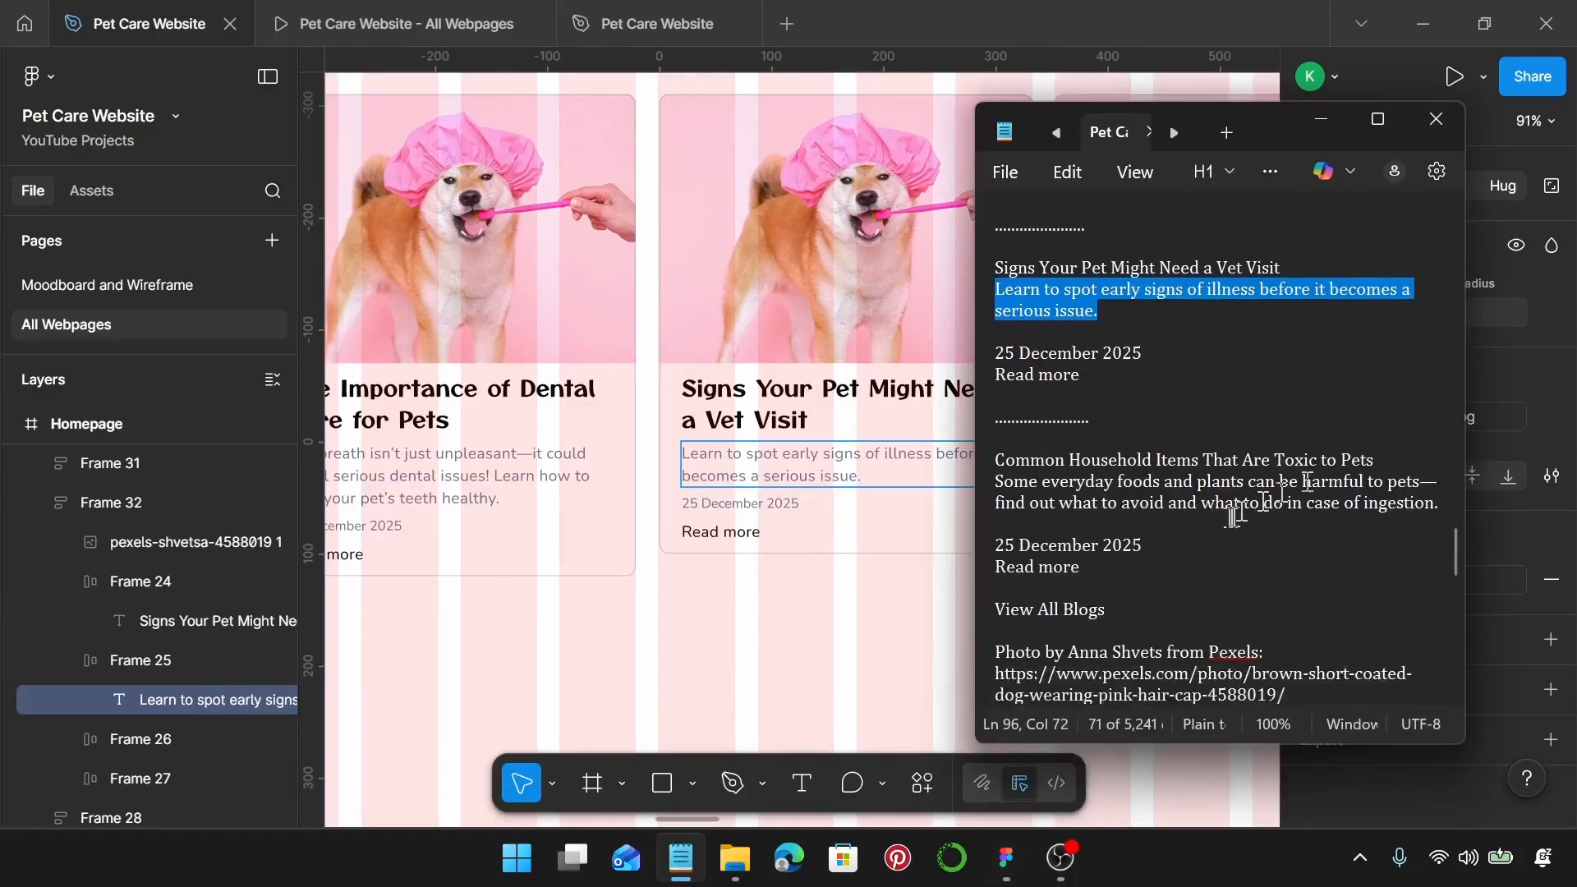
left_click_drag(1387, 458, 988, 464)
key("ctrl+c")
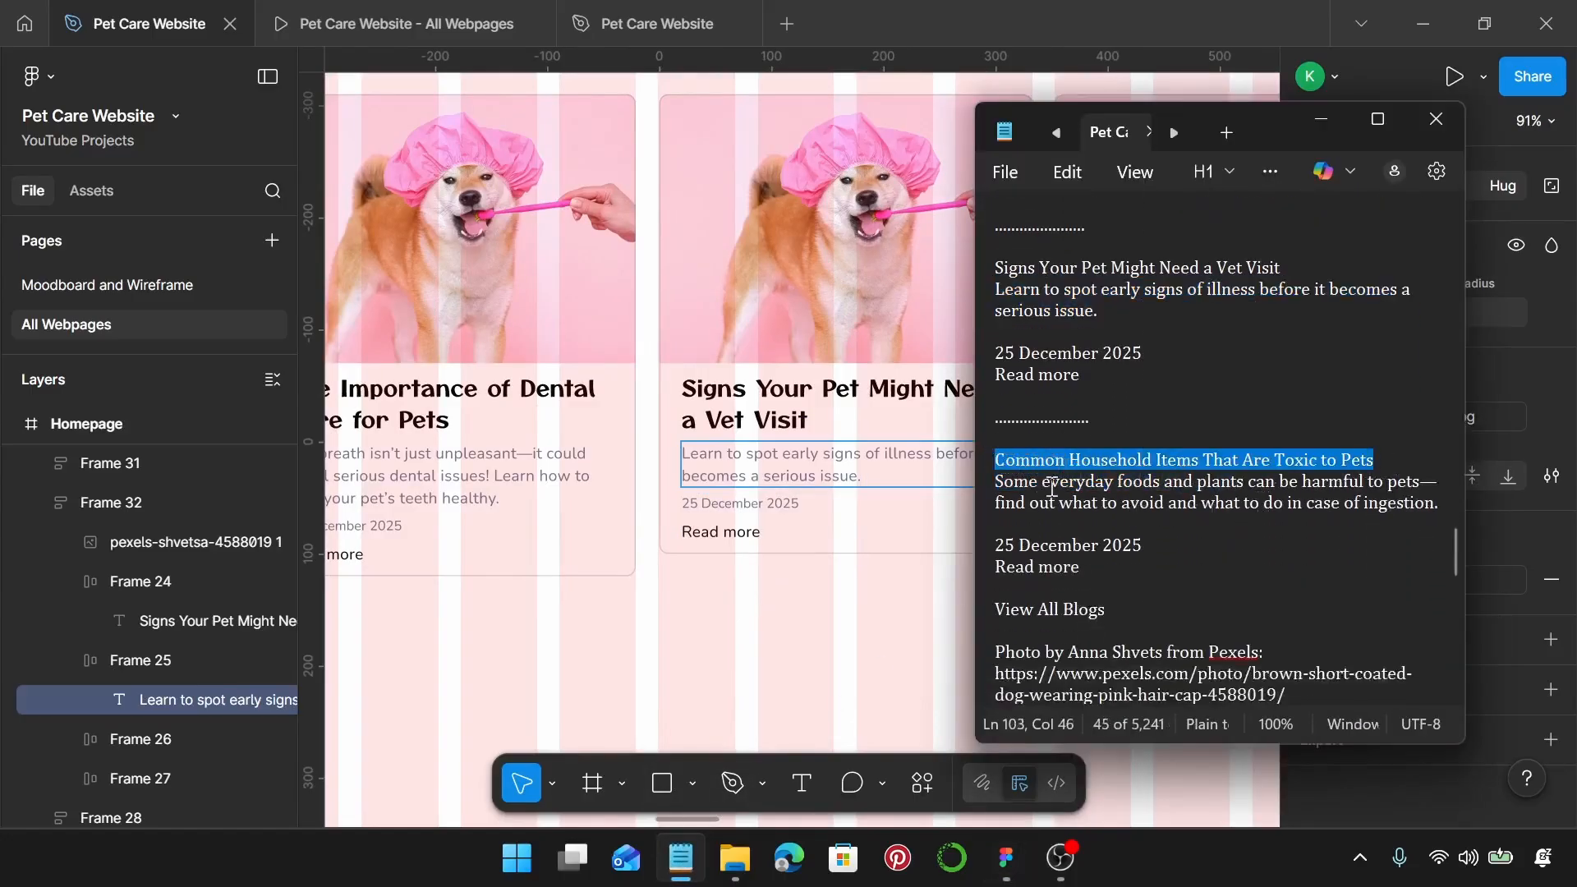
scroll(829, 468, "right", 5)
left_click(878, 423)
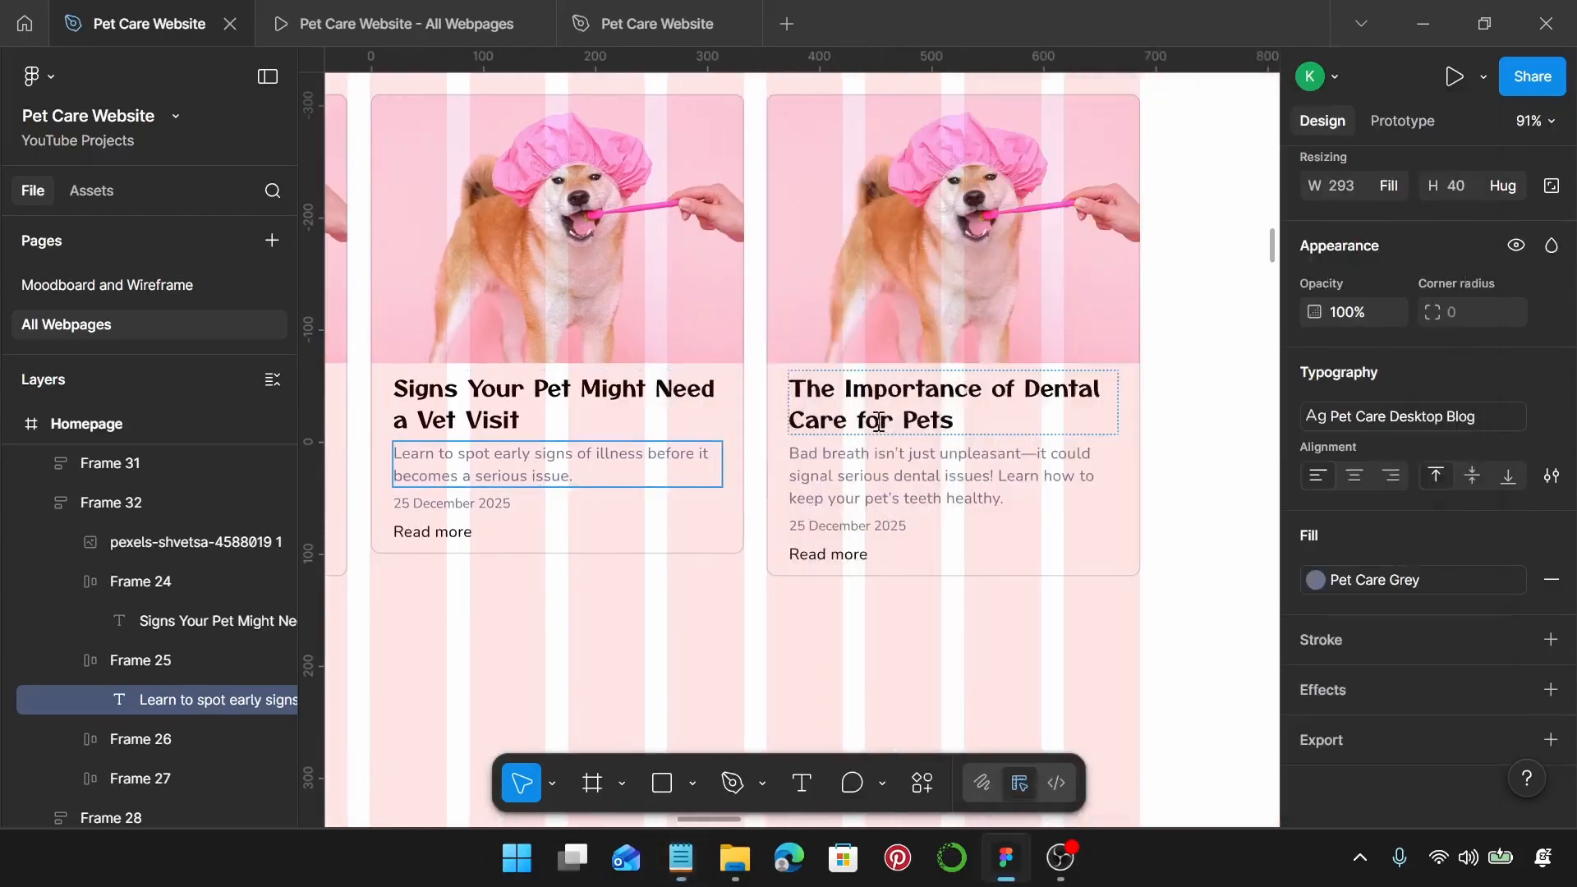
double_click(878, 423)
key("ctrl+v")
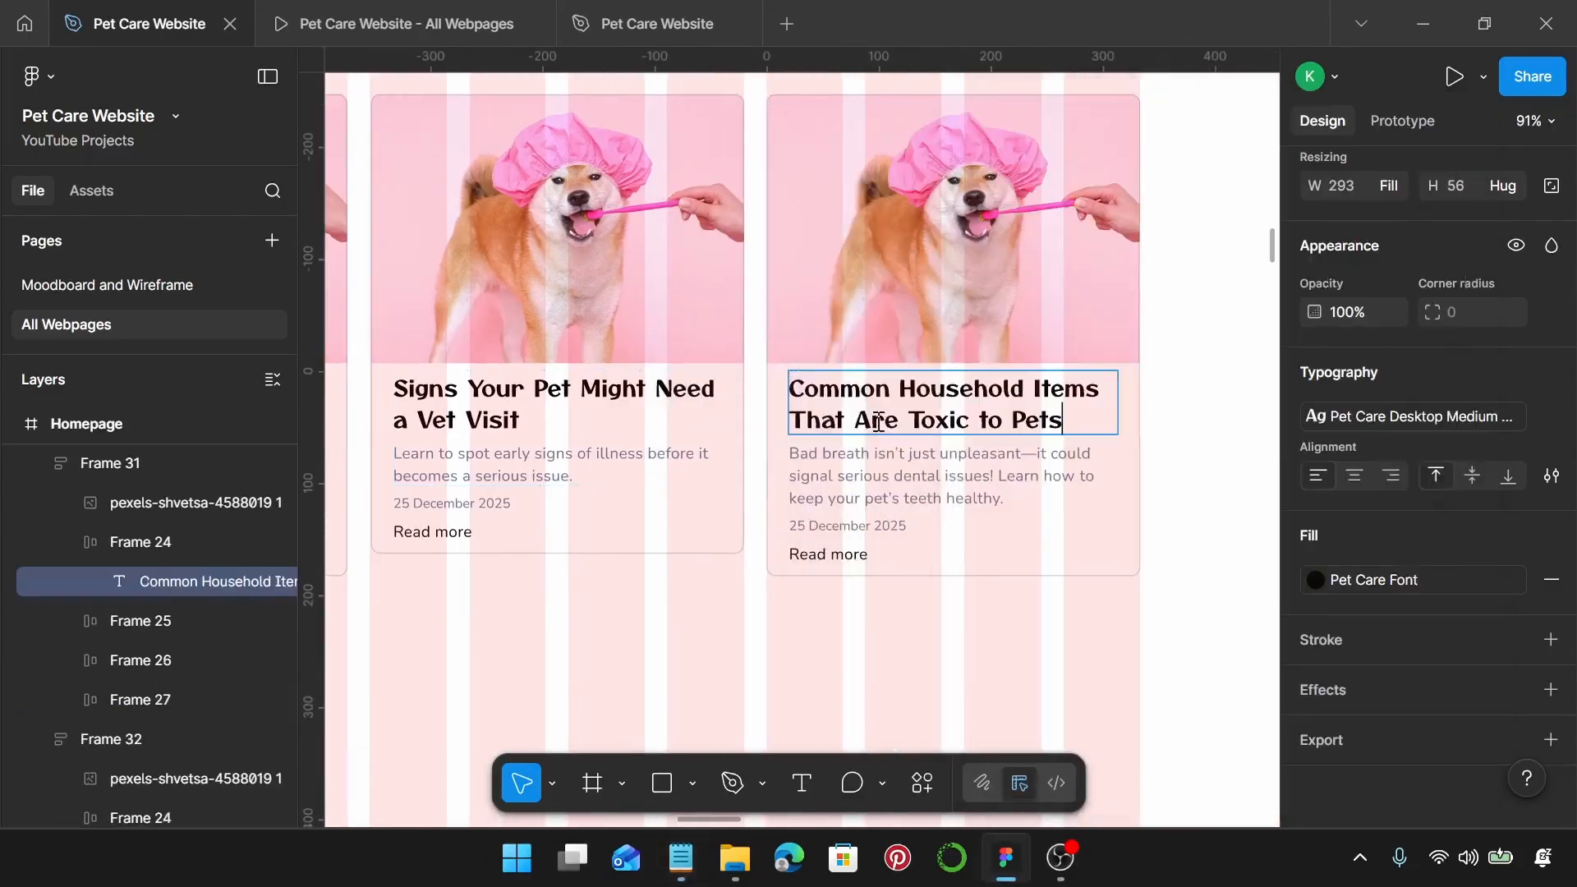
Step: Replace the third card's description with the notes' text about everyday foods and plants harmful to pets, and deselect it
left_click(681, 858)
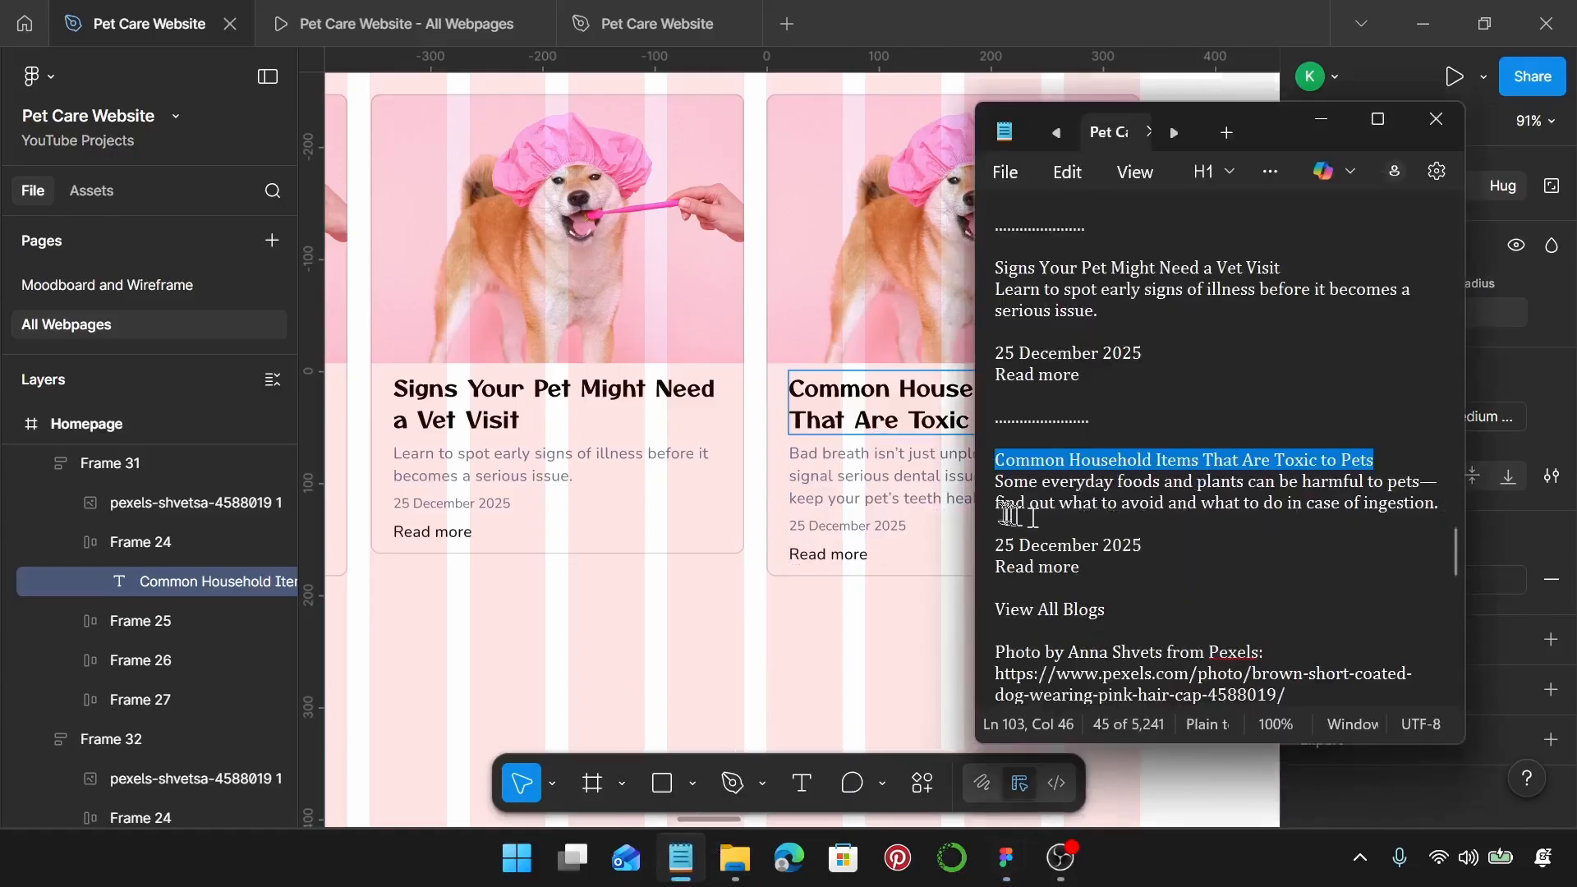
left_click_drag(1441, 503, 1002, 481)
key("ctrl+c")
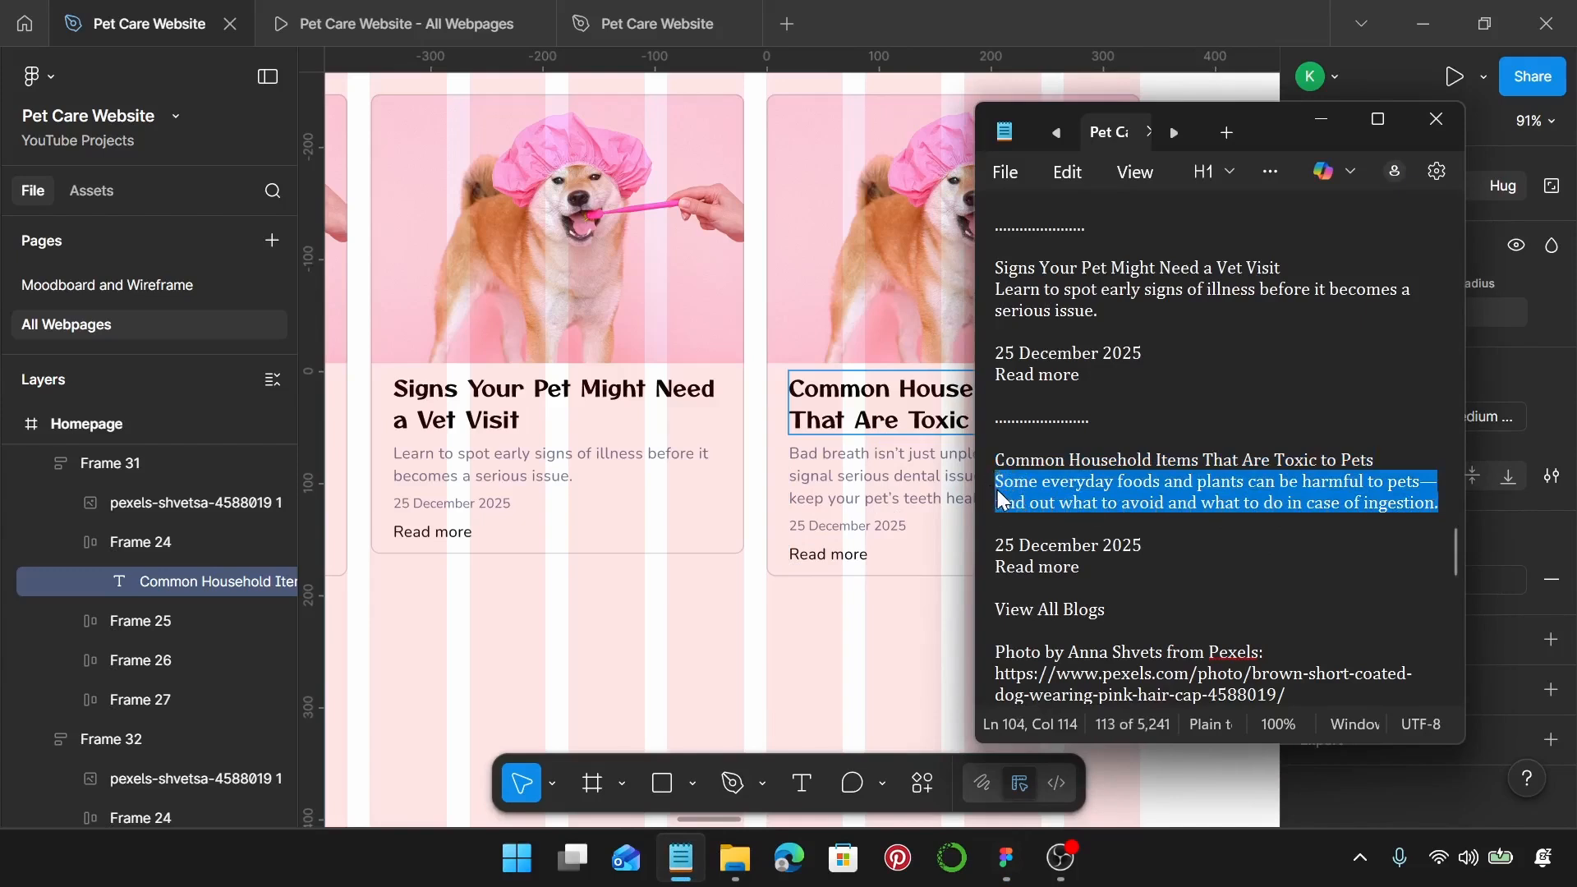
left_click(912, 497)
double_click(911, 497)
key("ctrl+a")
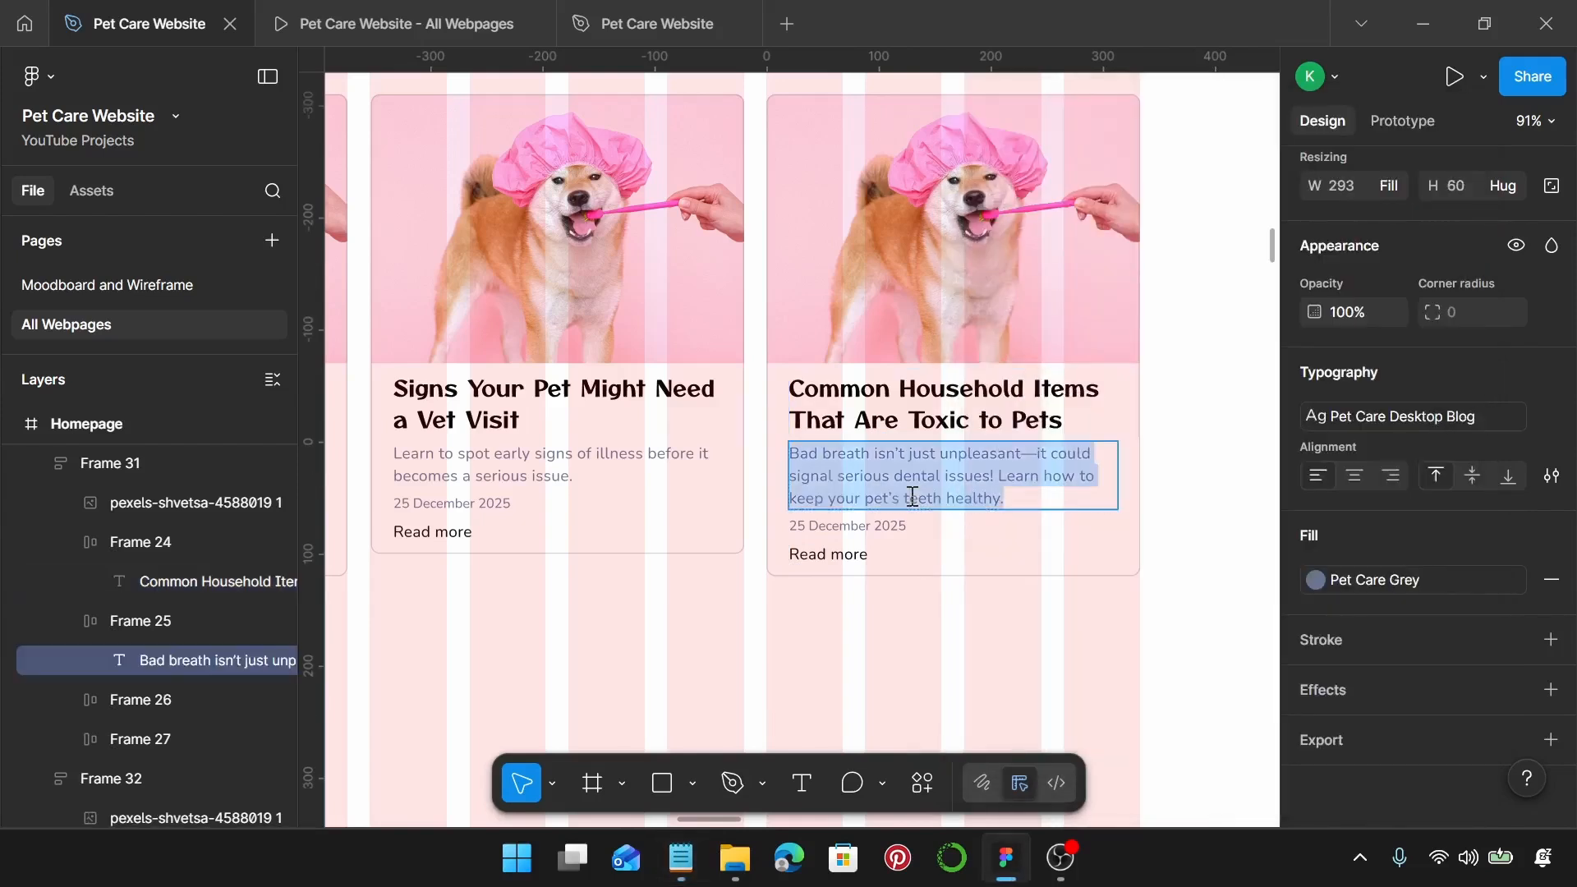
key("ctrl+v")
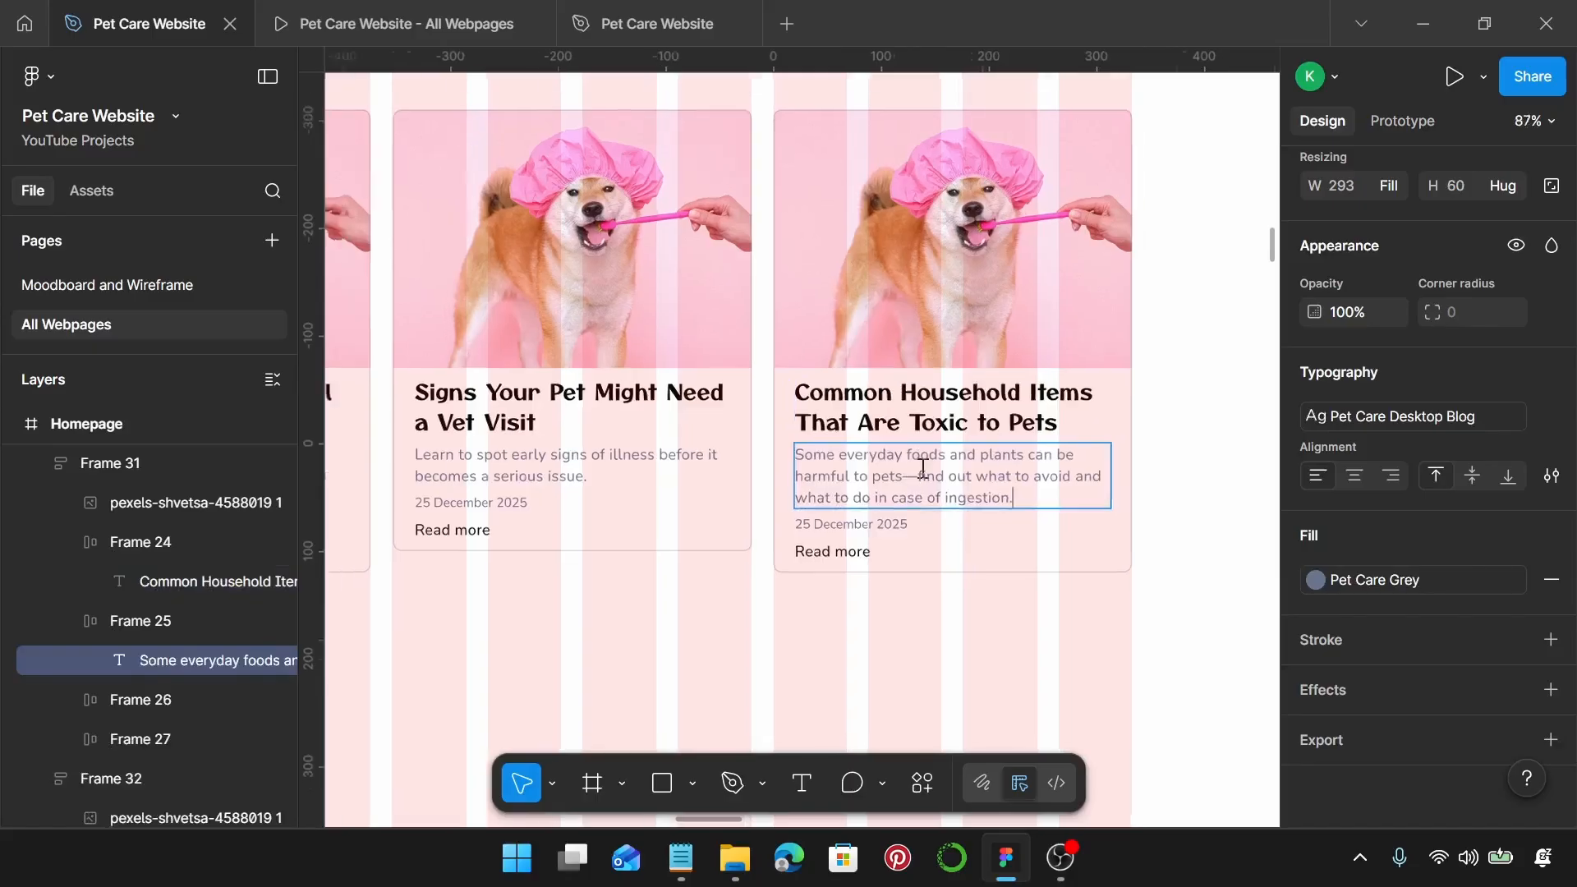
scroll(911, 497, "down", 3)
key("Escape")
left_click(895, 570)
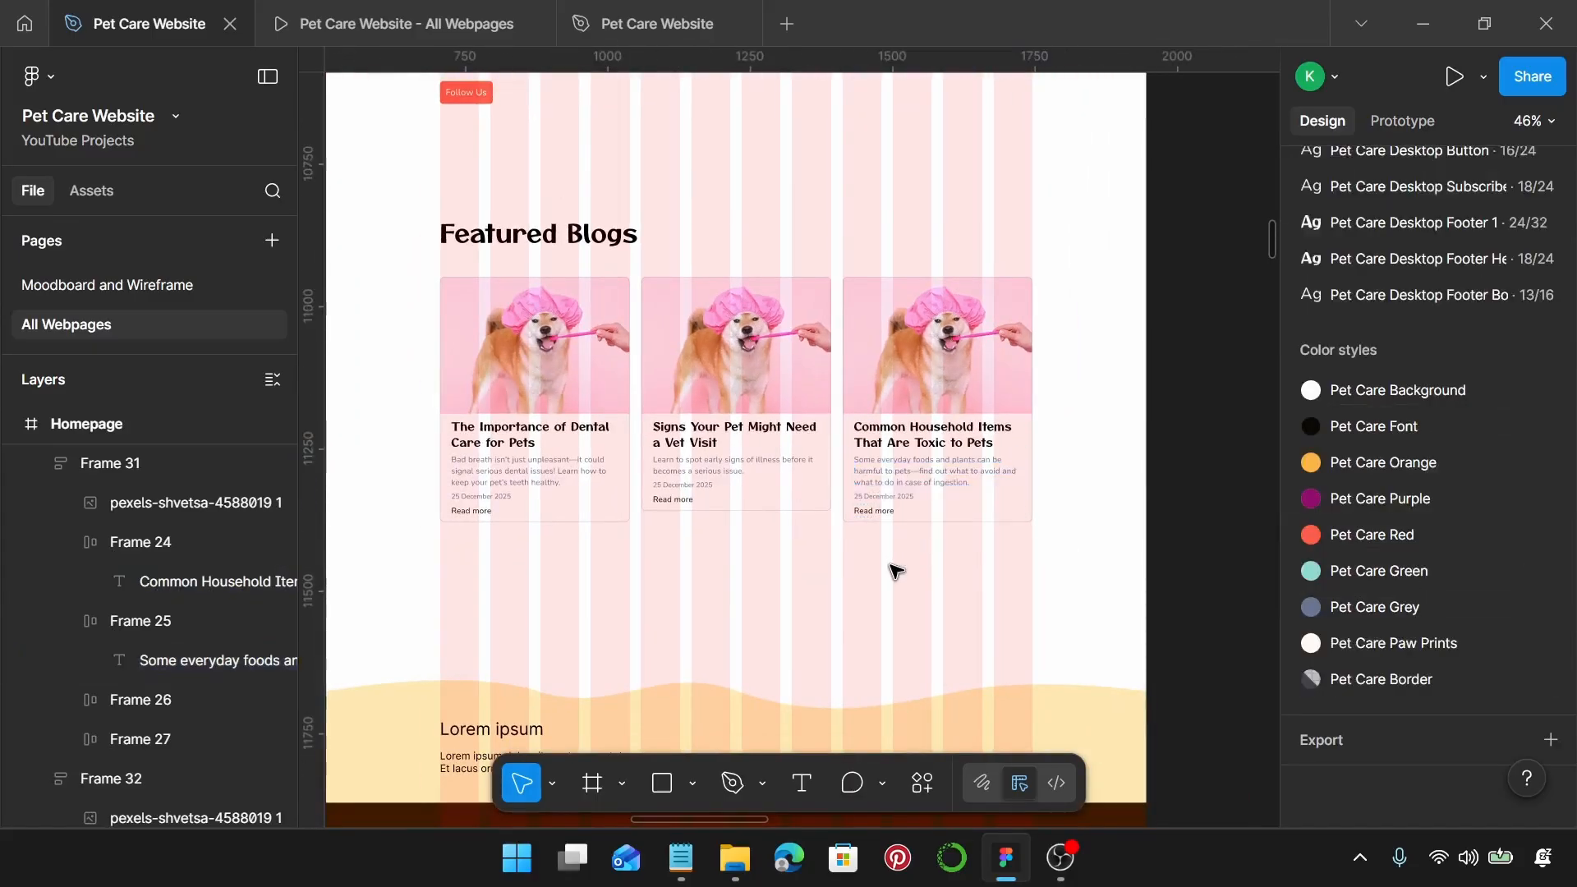
Step: Check the second card's image size, and move the two-dogs and cat-on-shelves photos up beside the homepage's lower section
scroll(763, 385, "left", 3)
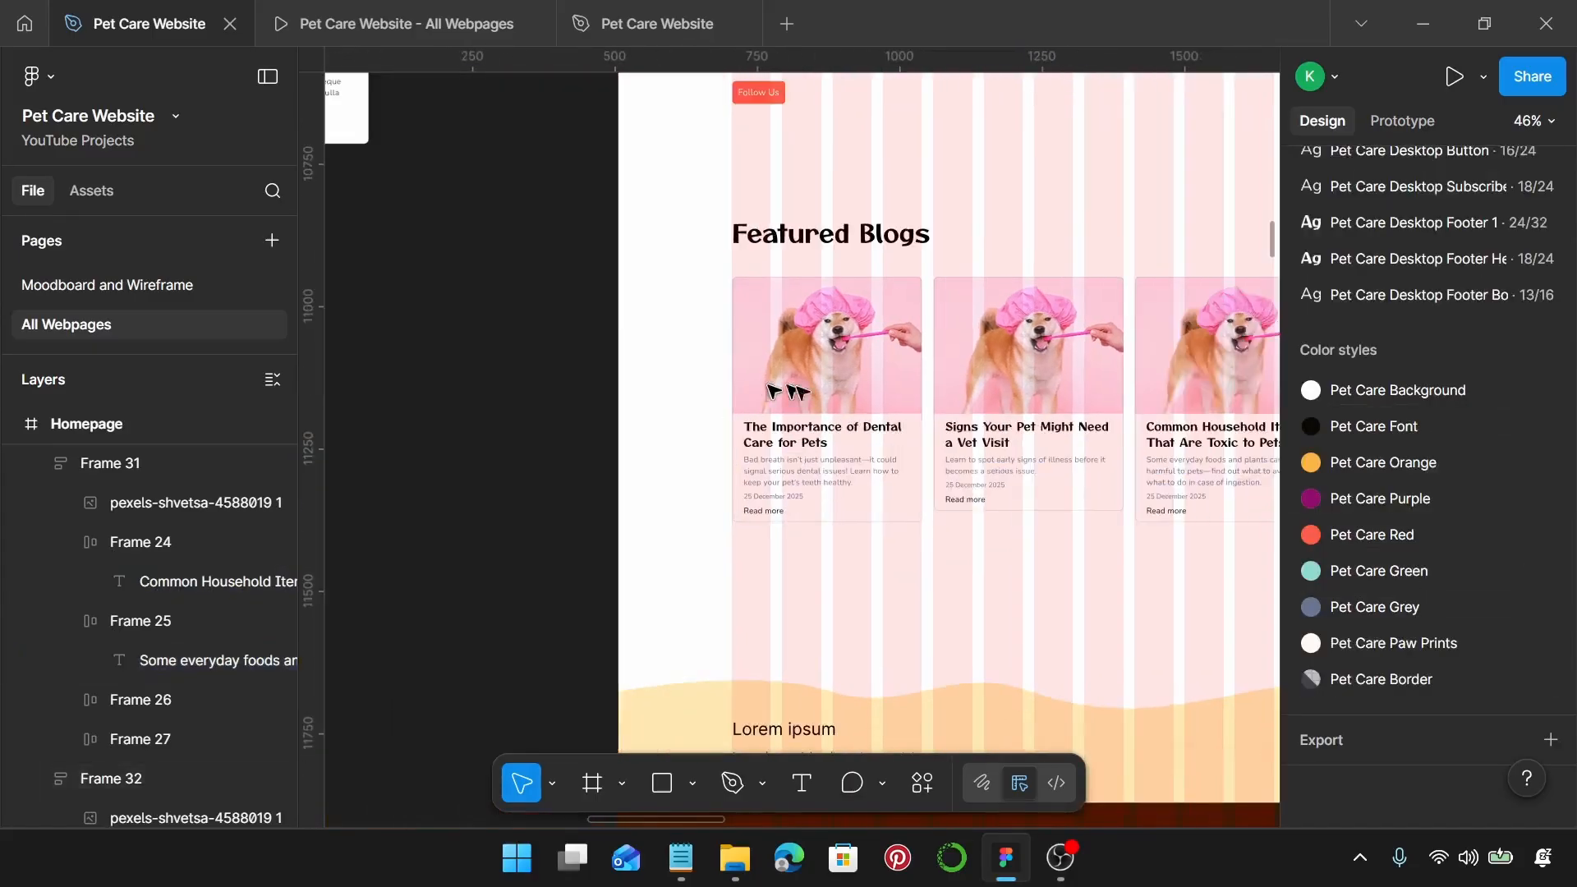
double_click(1034, 385)
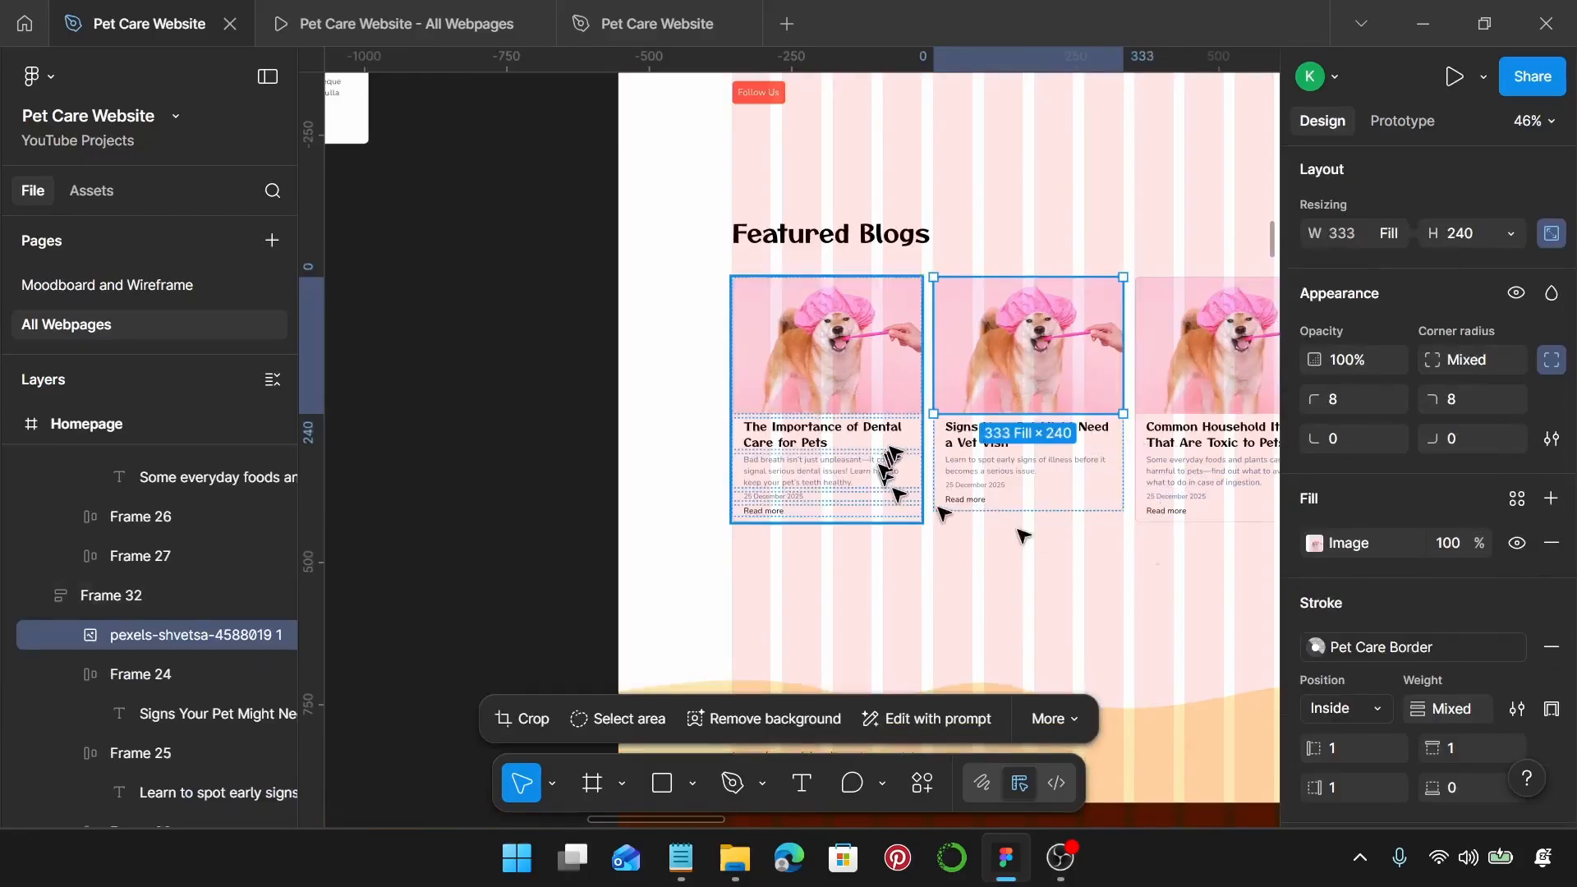
scroll(928, 447, "down", 3)
scroll(928, 450, "down", 5)
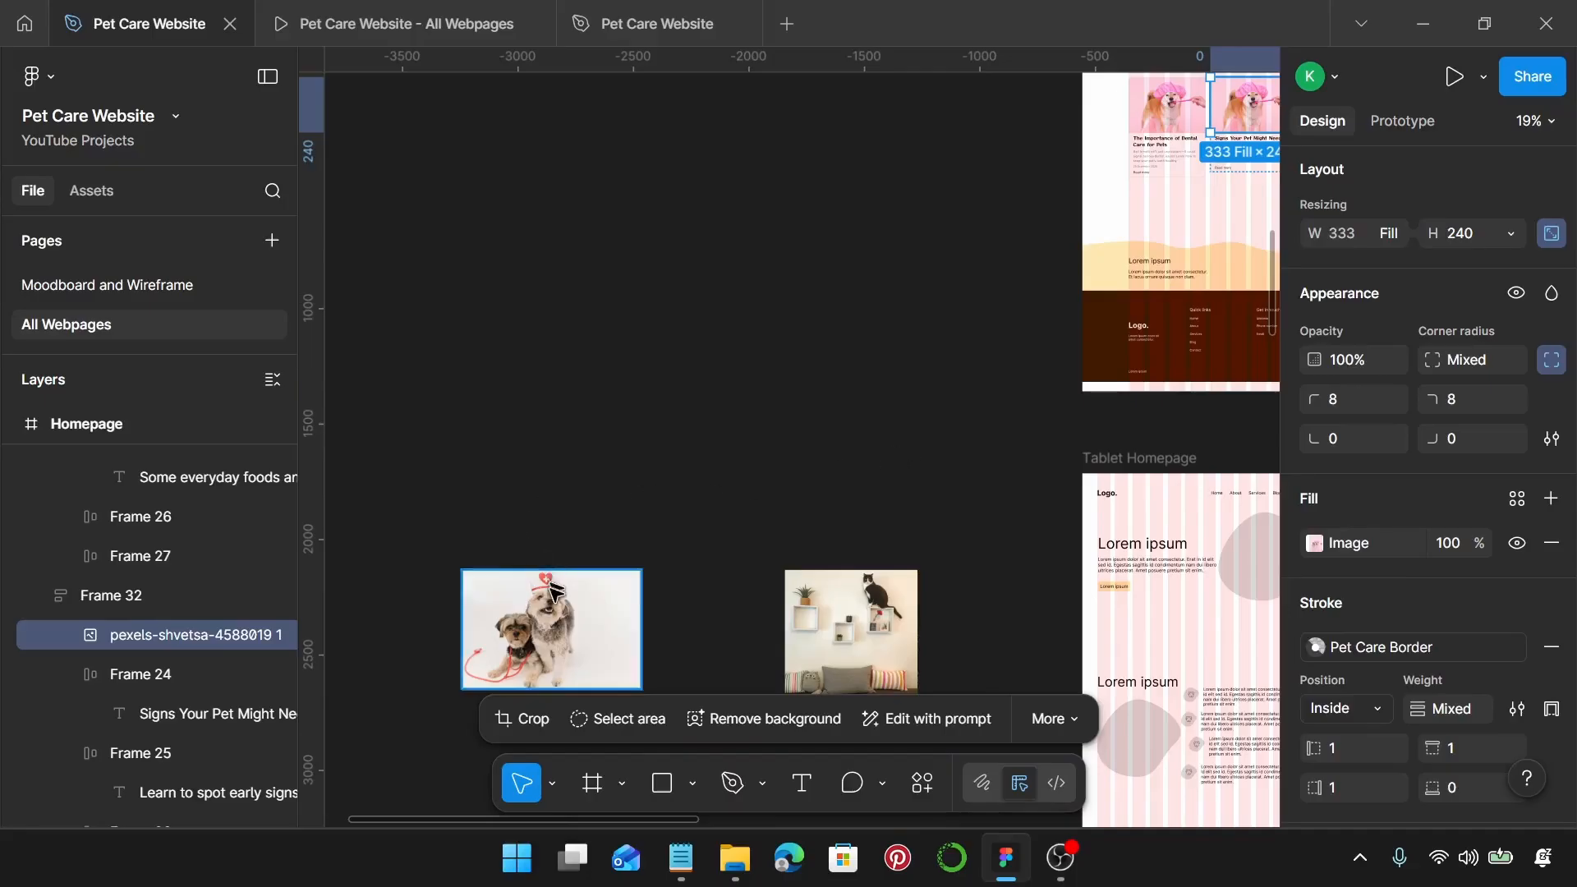
left_click(551, 629)
left_click(850, 630, "shift")
left_click_drag(851, 630, 900, 499)
left_click_drag(914, 317, 984, 240)
Step: Set the width of both photos to 333 and move the two-dogs photo closer to the cat photo
scroll(932, 267, "up", 2)
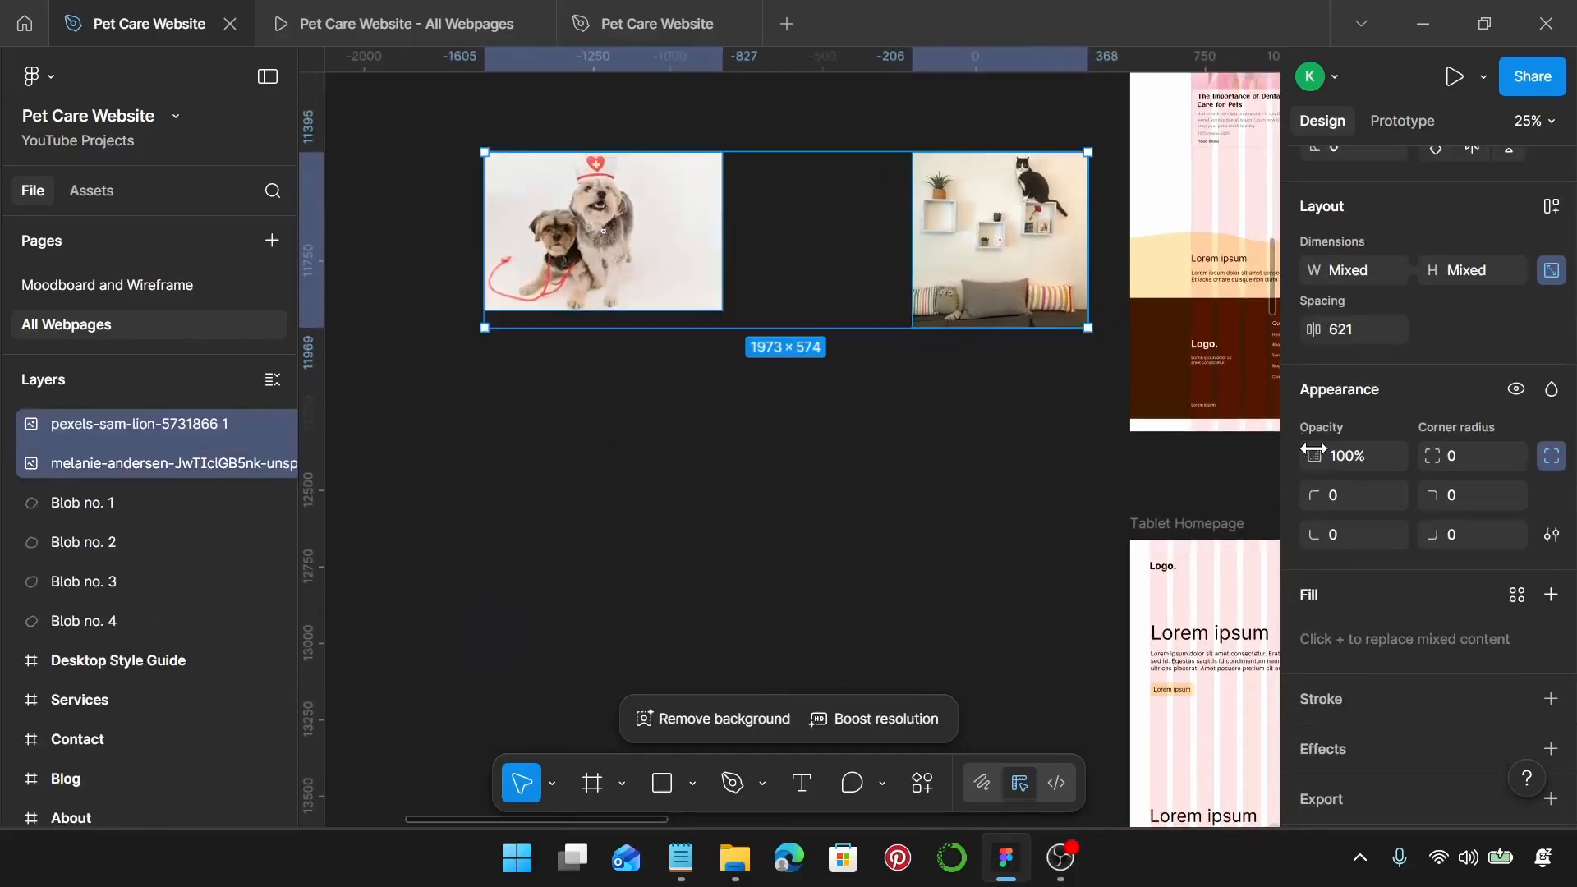
left_click(1357, 266)
type("333")
key("Return")
left_click(517, 200)
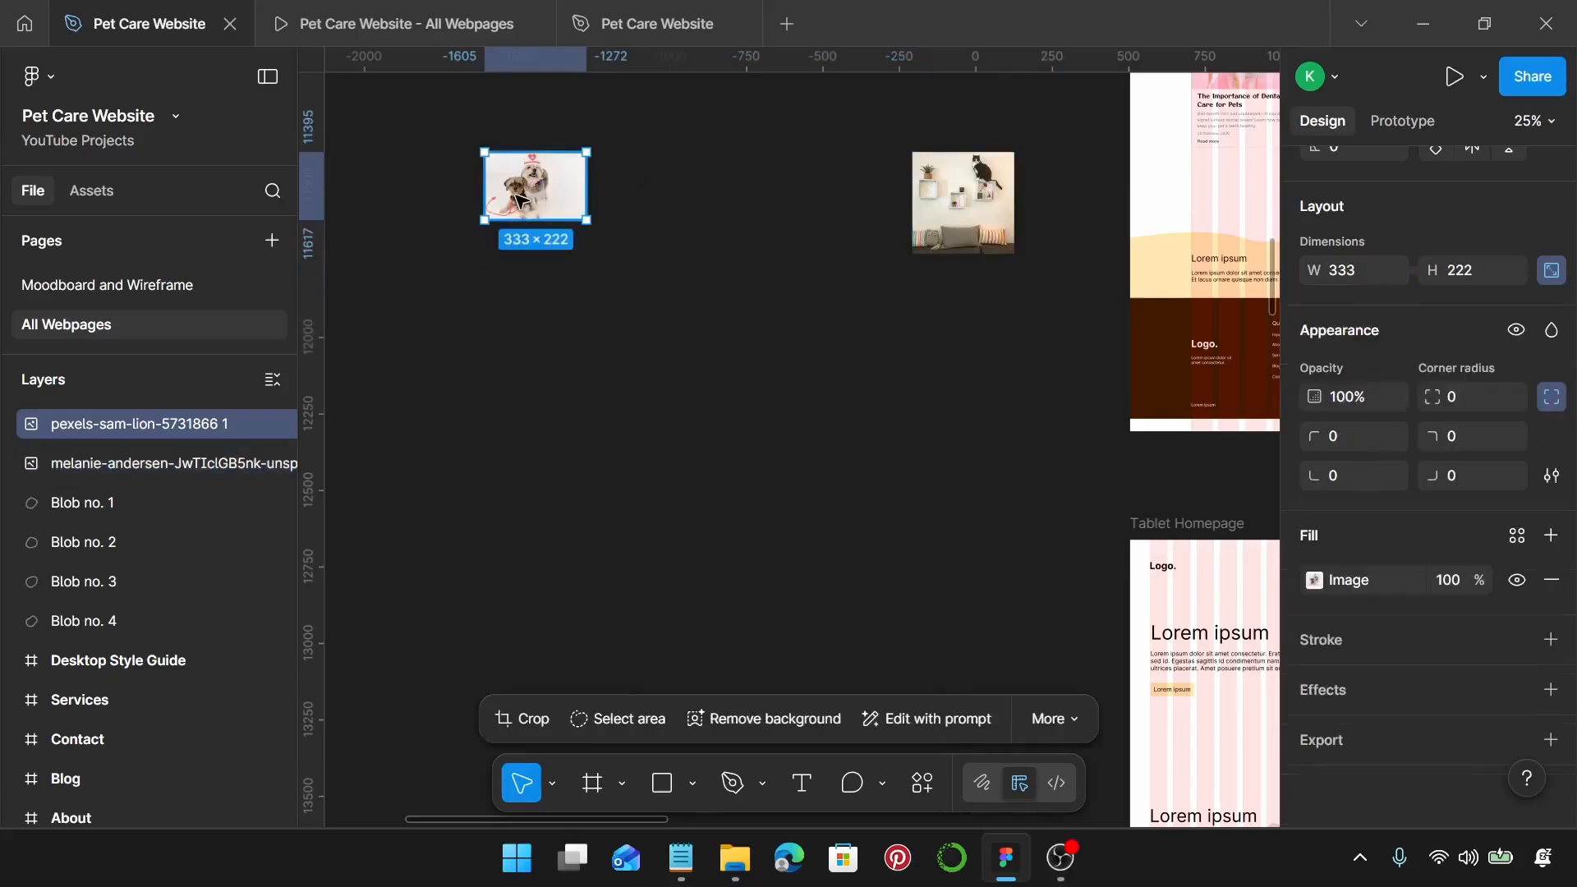
left_click_drag(518, 192, 776, 193)
Step: Extend the two-dogs photo's crop frame to 333 × 240 and enlarge the picture to fill it
scroll(775, 193, "up", 5)
scroll(784, 205, "up", 1)
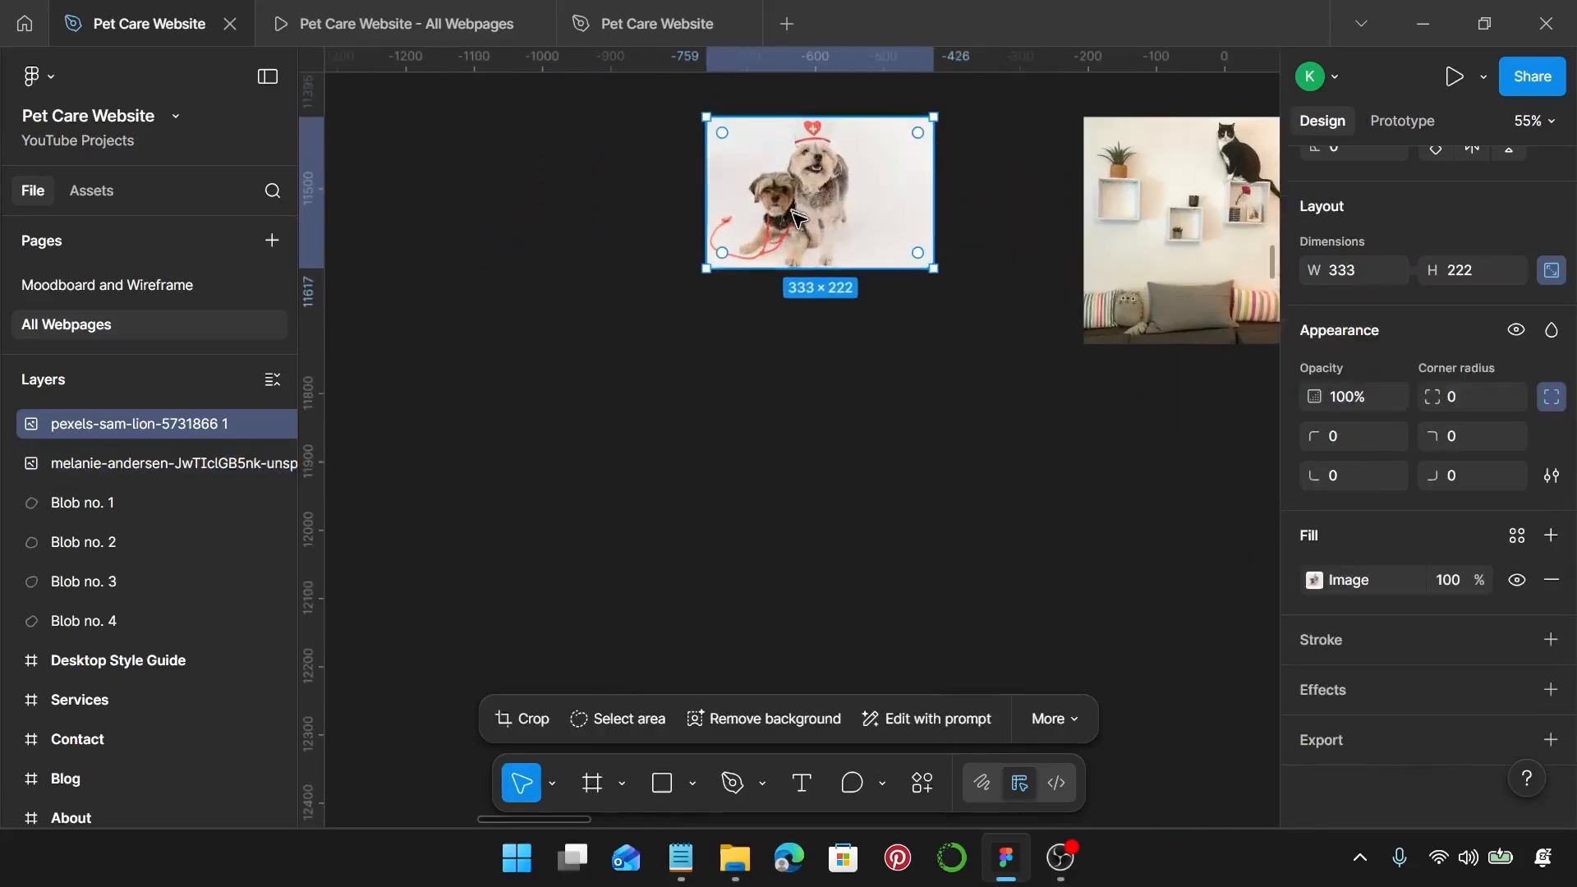
double_click(838, 263)
scroll(806, 321, "up", 10)
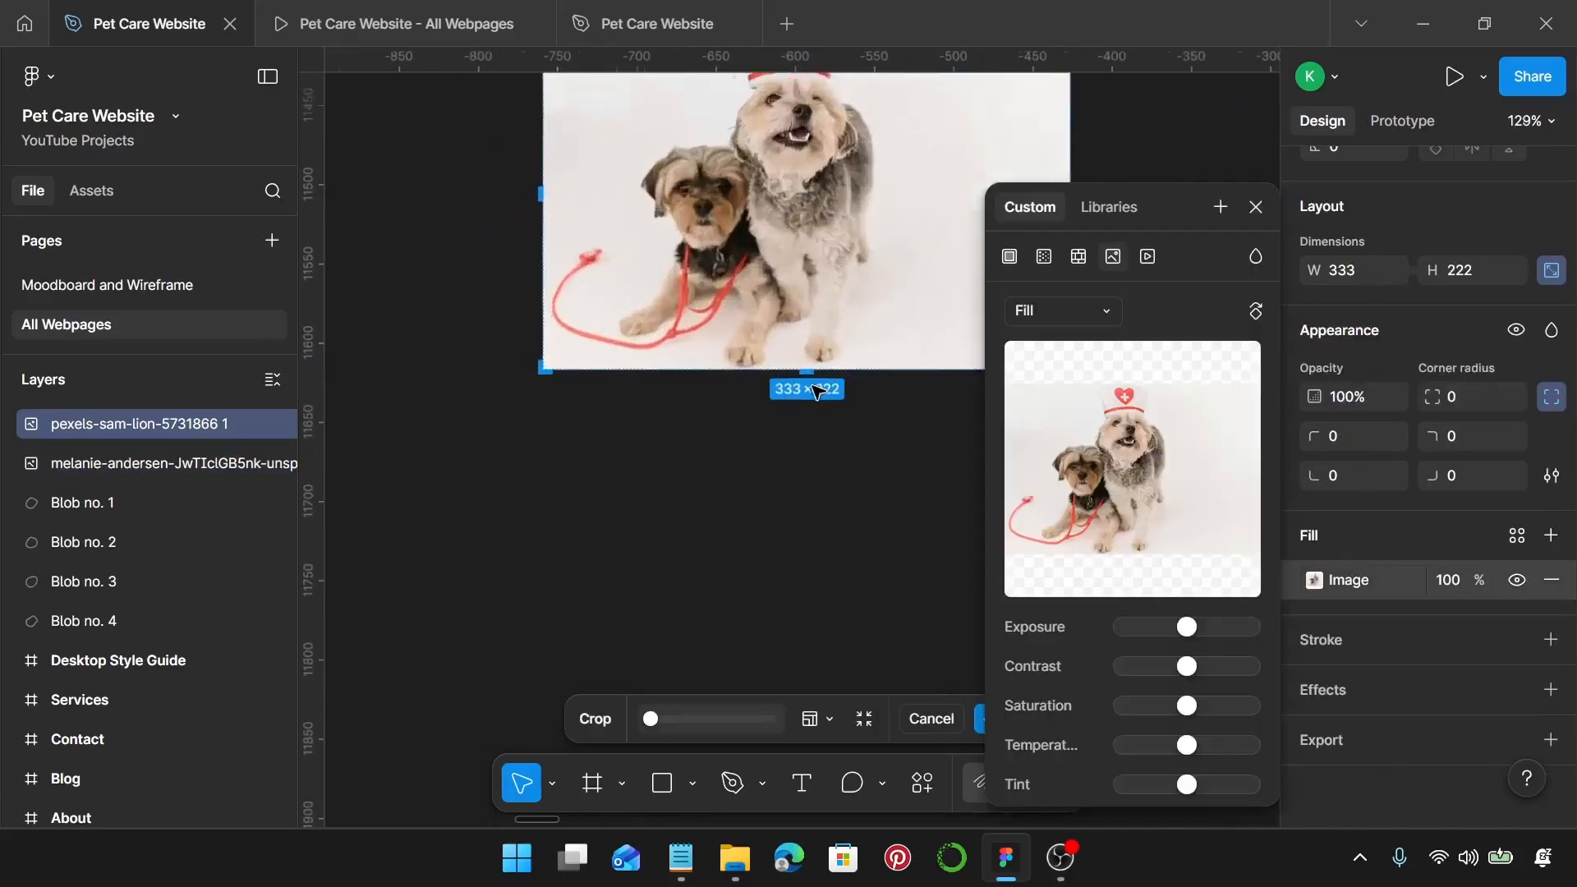
left_click_drag(802, 345, 807, 416)
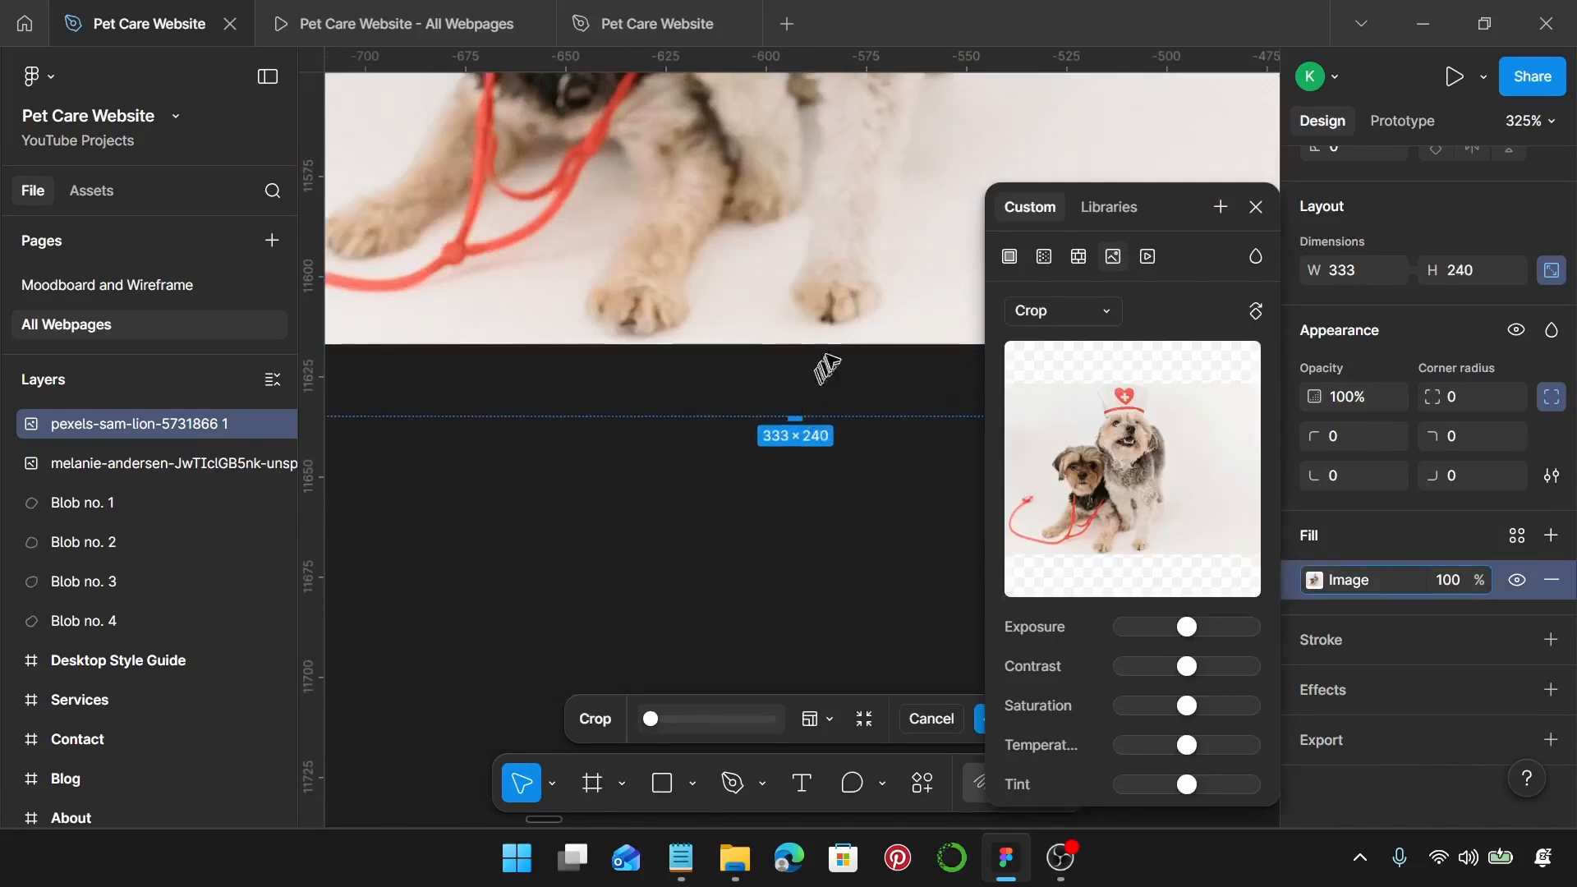
left_click_drag(834, 349, 834, 413)
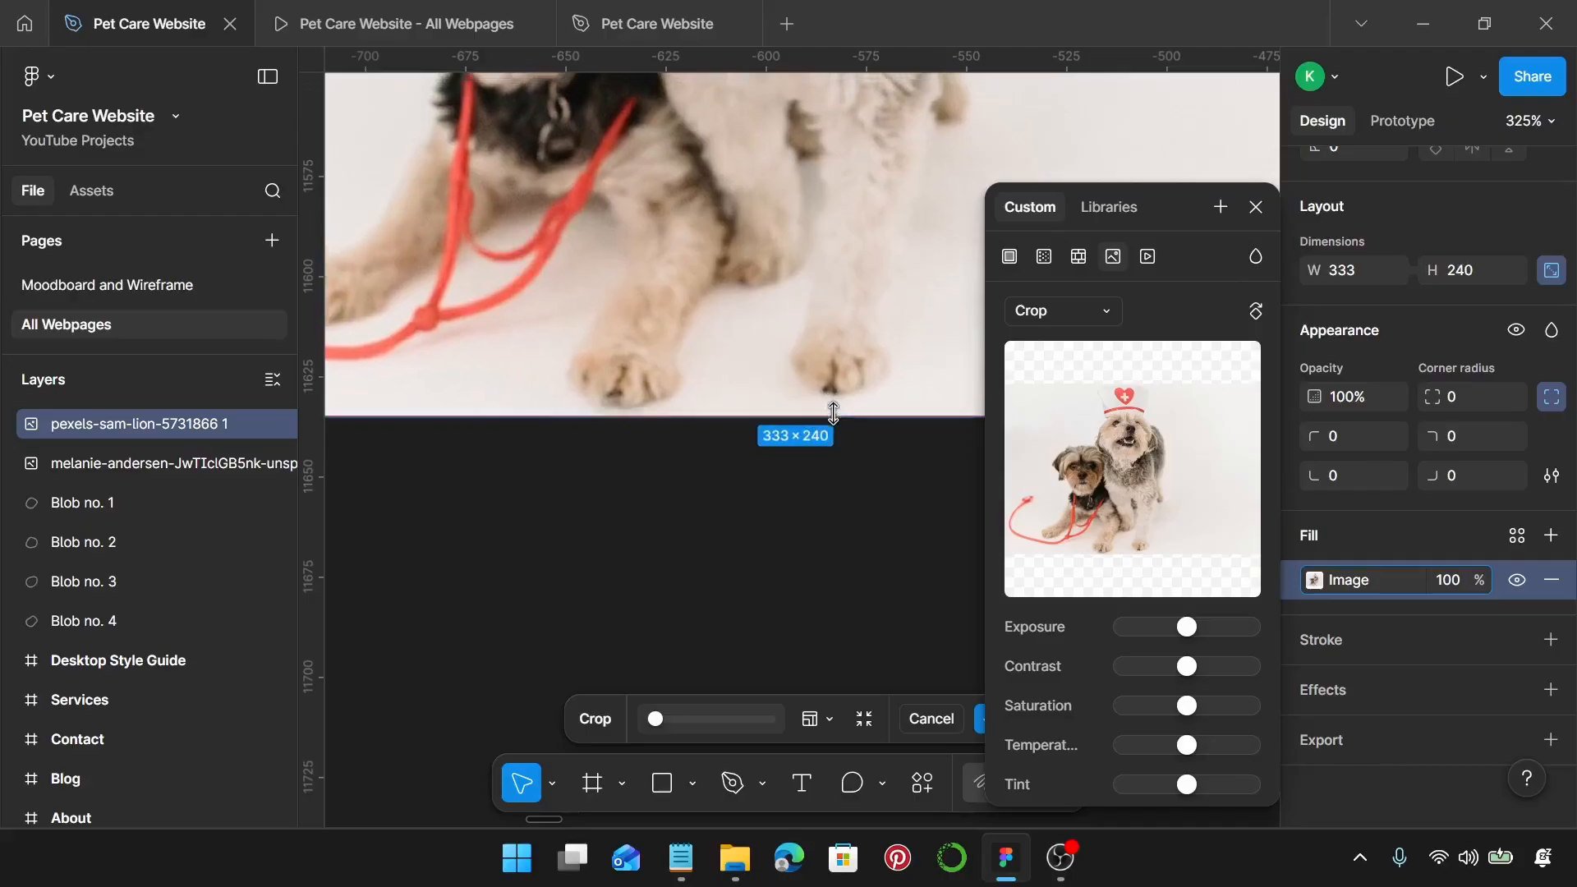
scroll(833, 413, "down", 4)
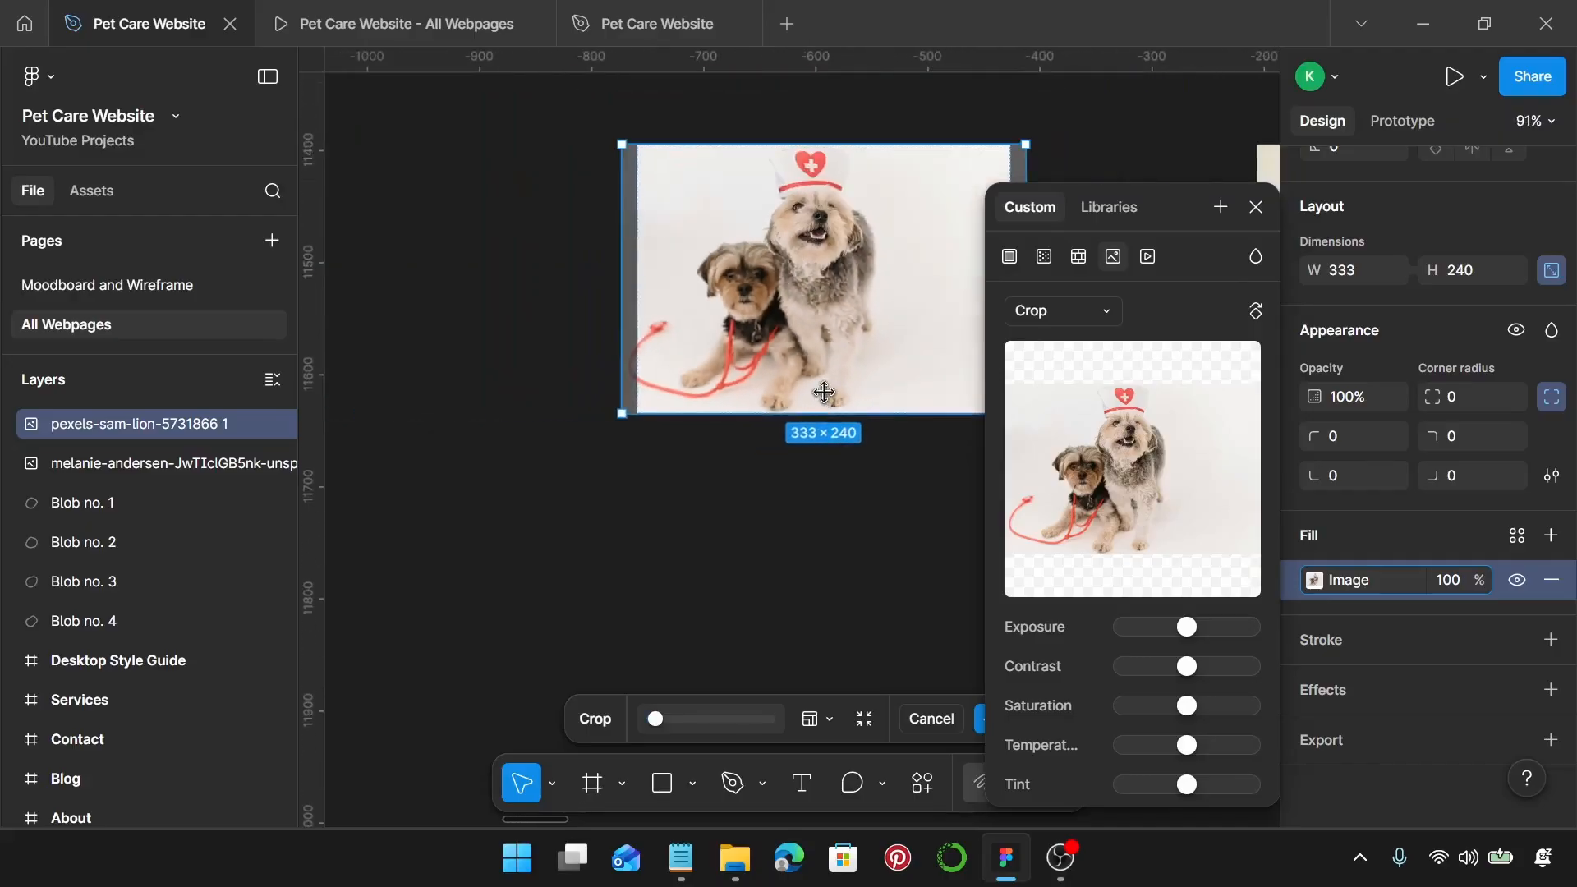
key("Return")
scroll(920, 427, "down", 2)
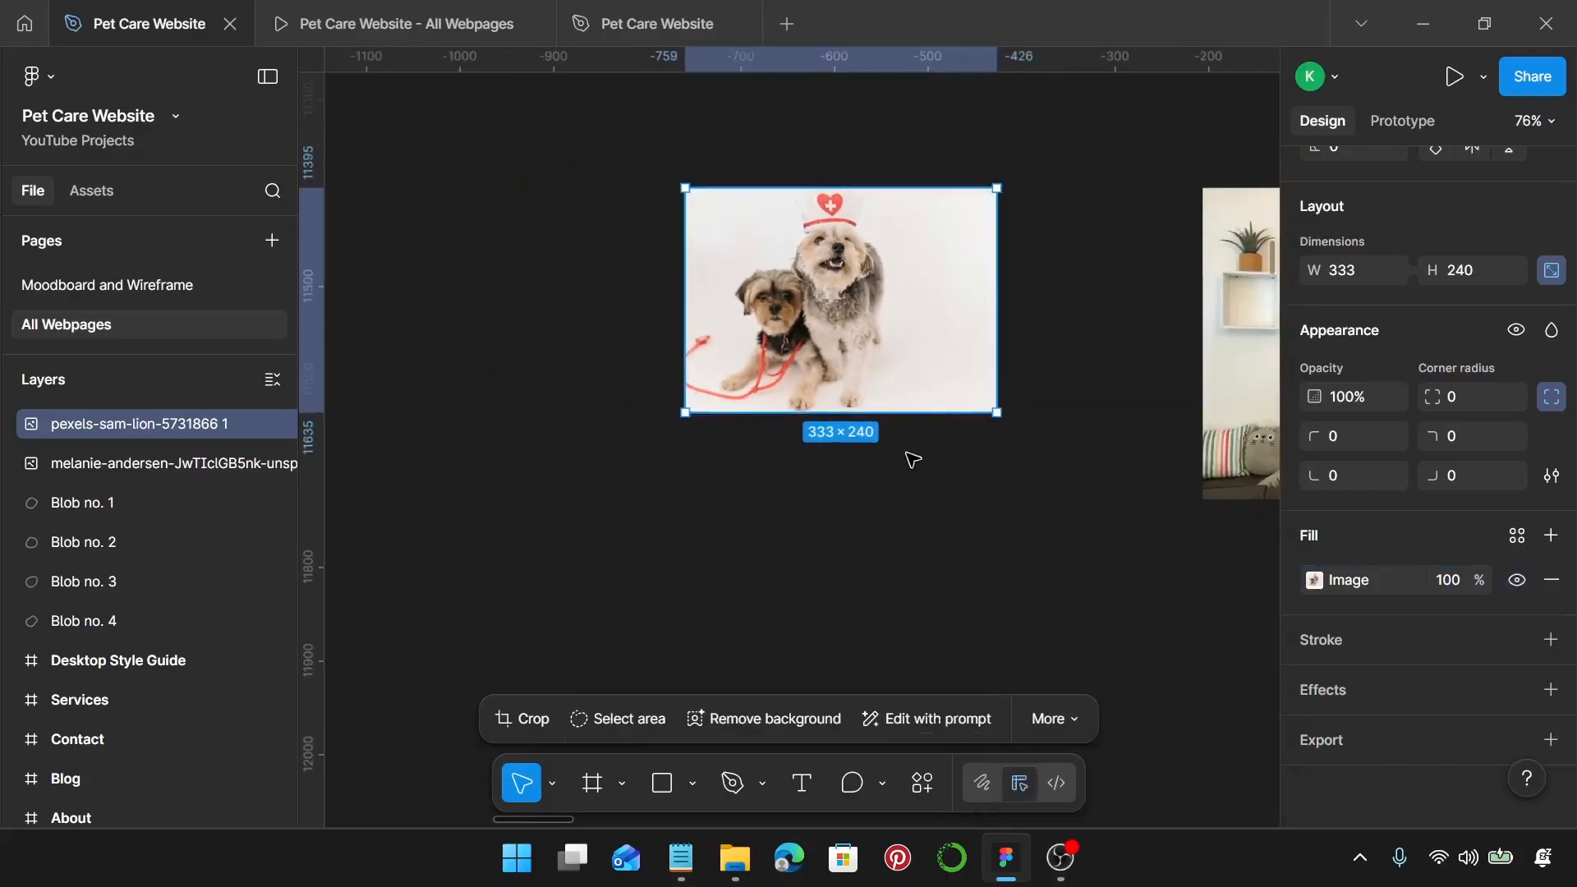
left_click(974, 518)
Step: Shift the two-dogs picture inside its crop frame until the picture's left edge meets the frame's left edge
left_click(908, 349)
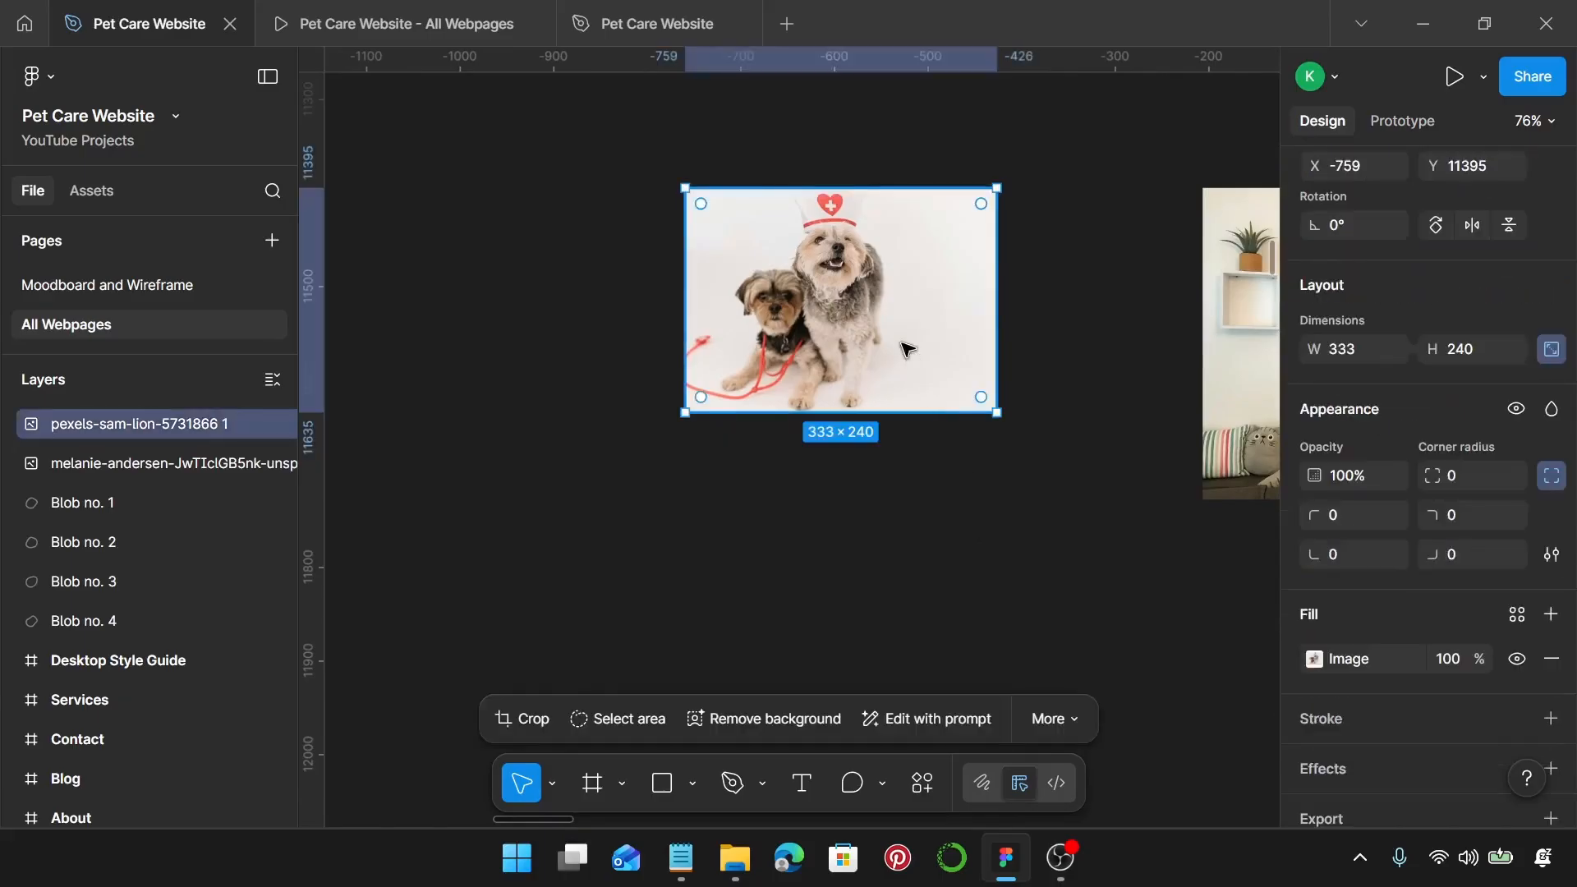
double_click(908, 348)
scroll(778, 319, "right", 2)
left_click_drag(742, 320, 752, 324)
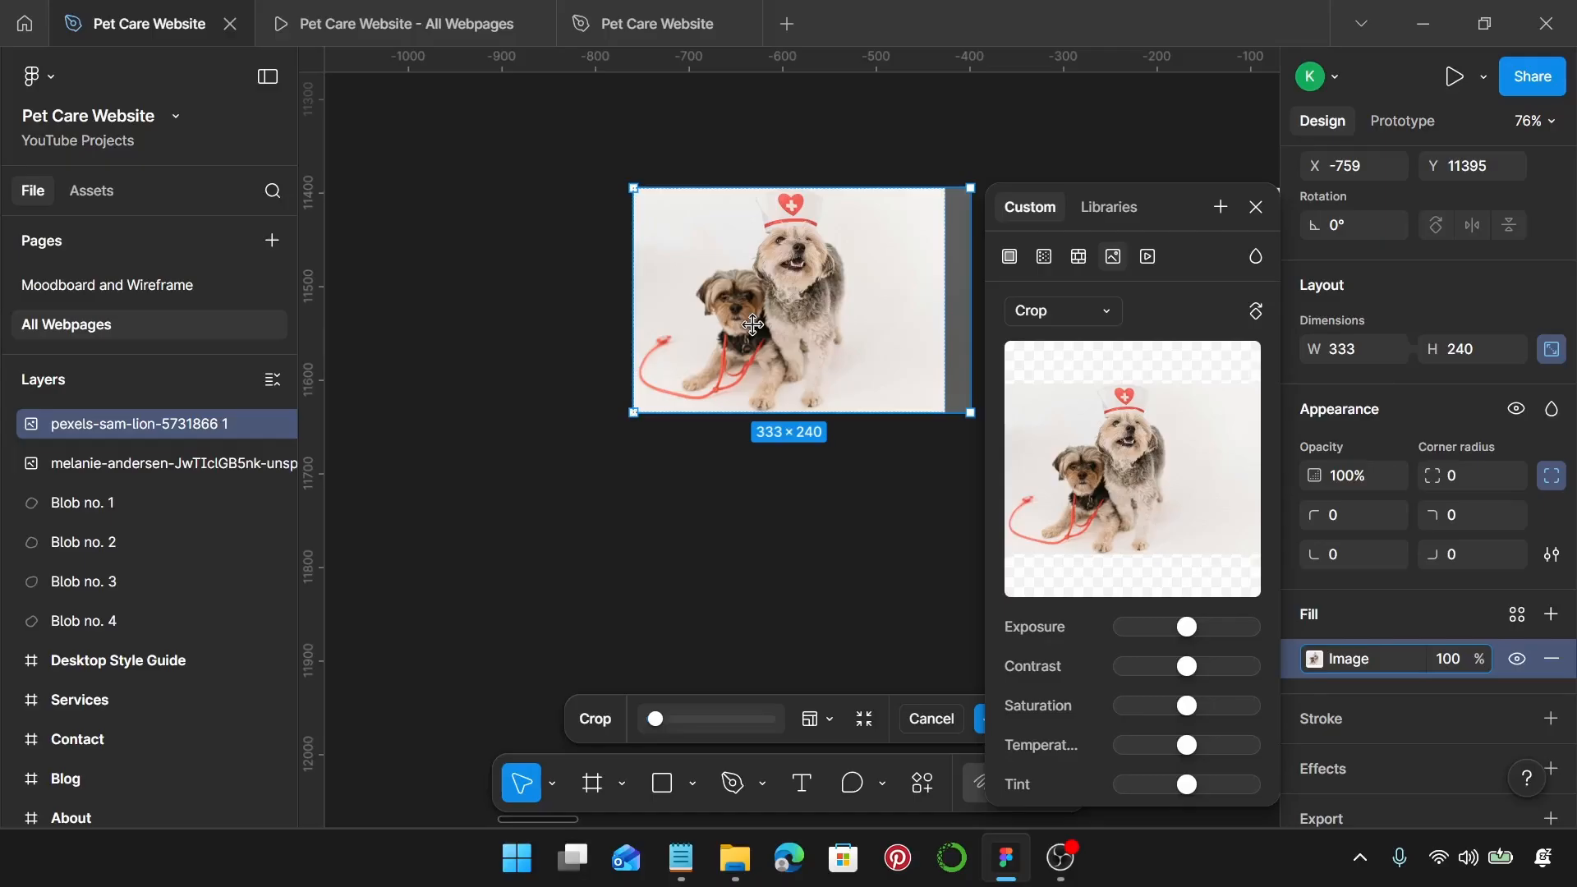
key("Escape")
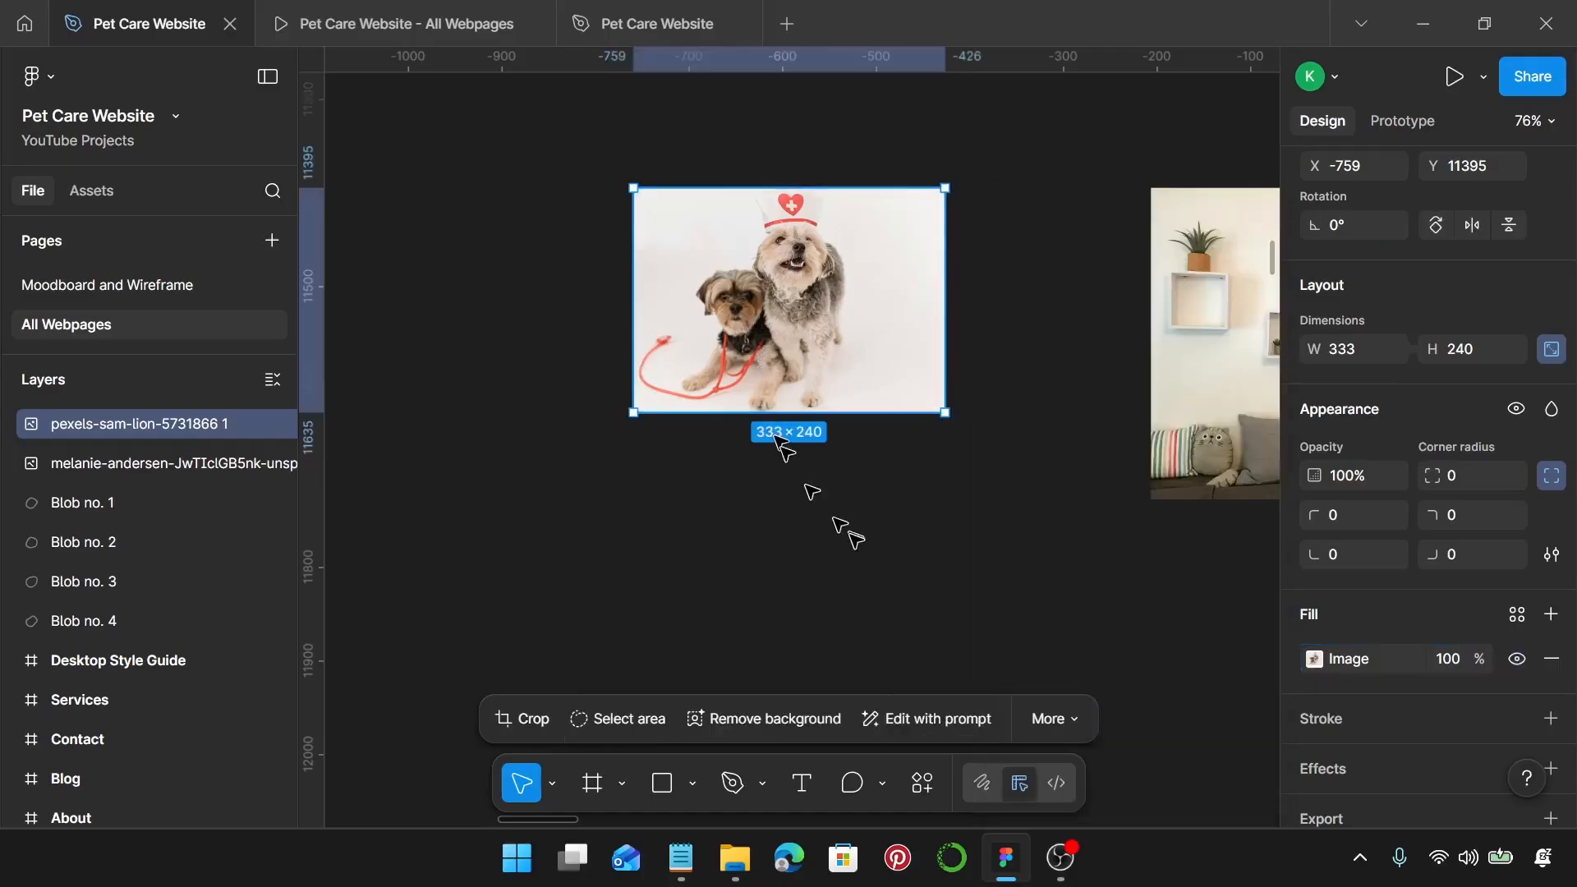
Step: Cut the two-dogs photo, paste it in place of the second blog card's image, and make its width fill the container
left_click(816, 451)
left_click(817, 330)
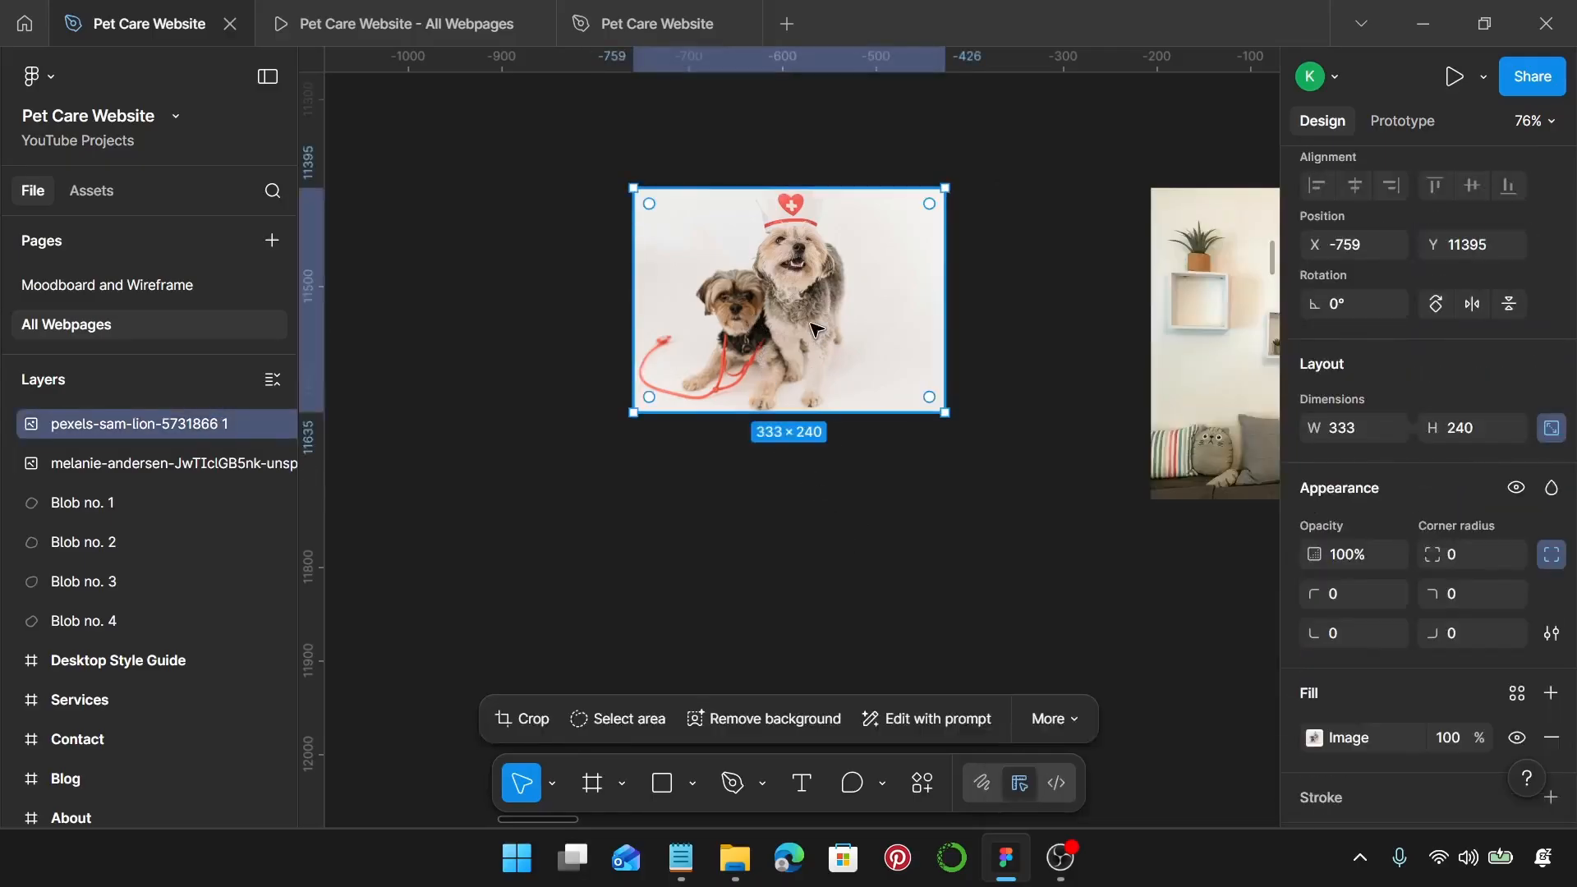
key("Delete")
scroll(816, 330, "right", 20)
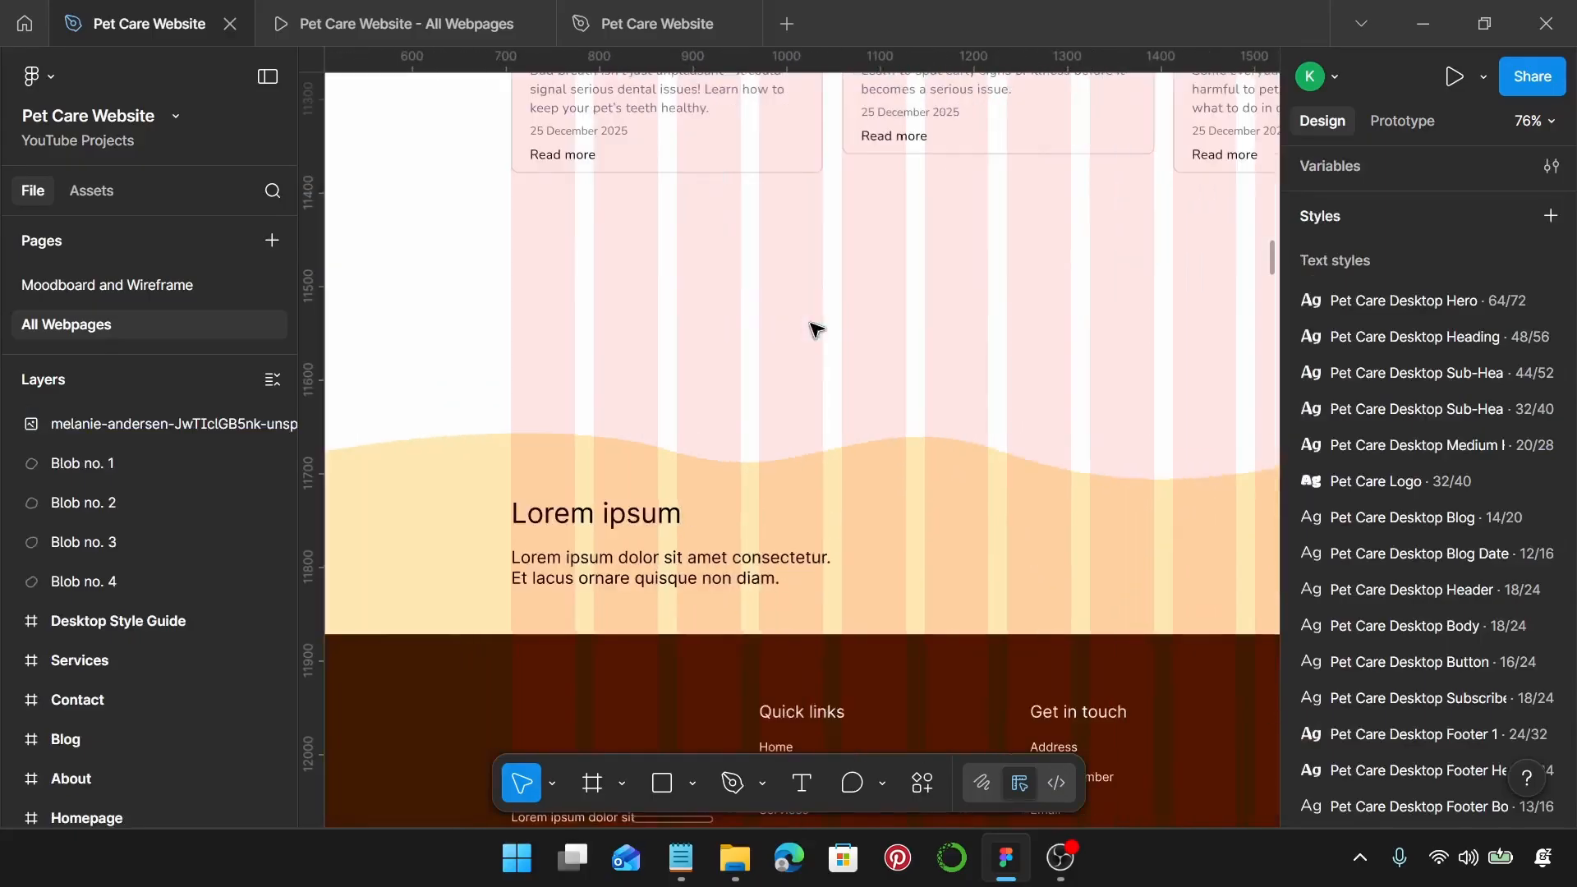
scroll(816, 330, "up", 5)
left_click(1014, 328)
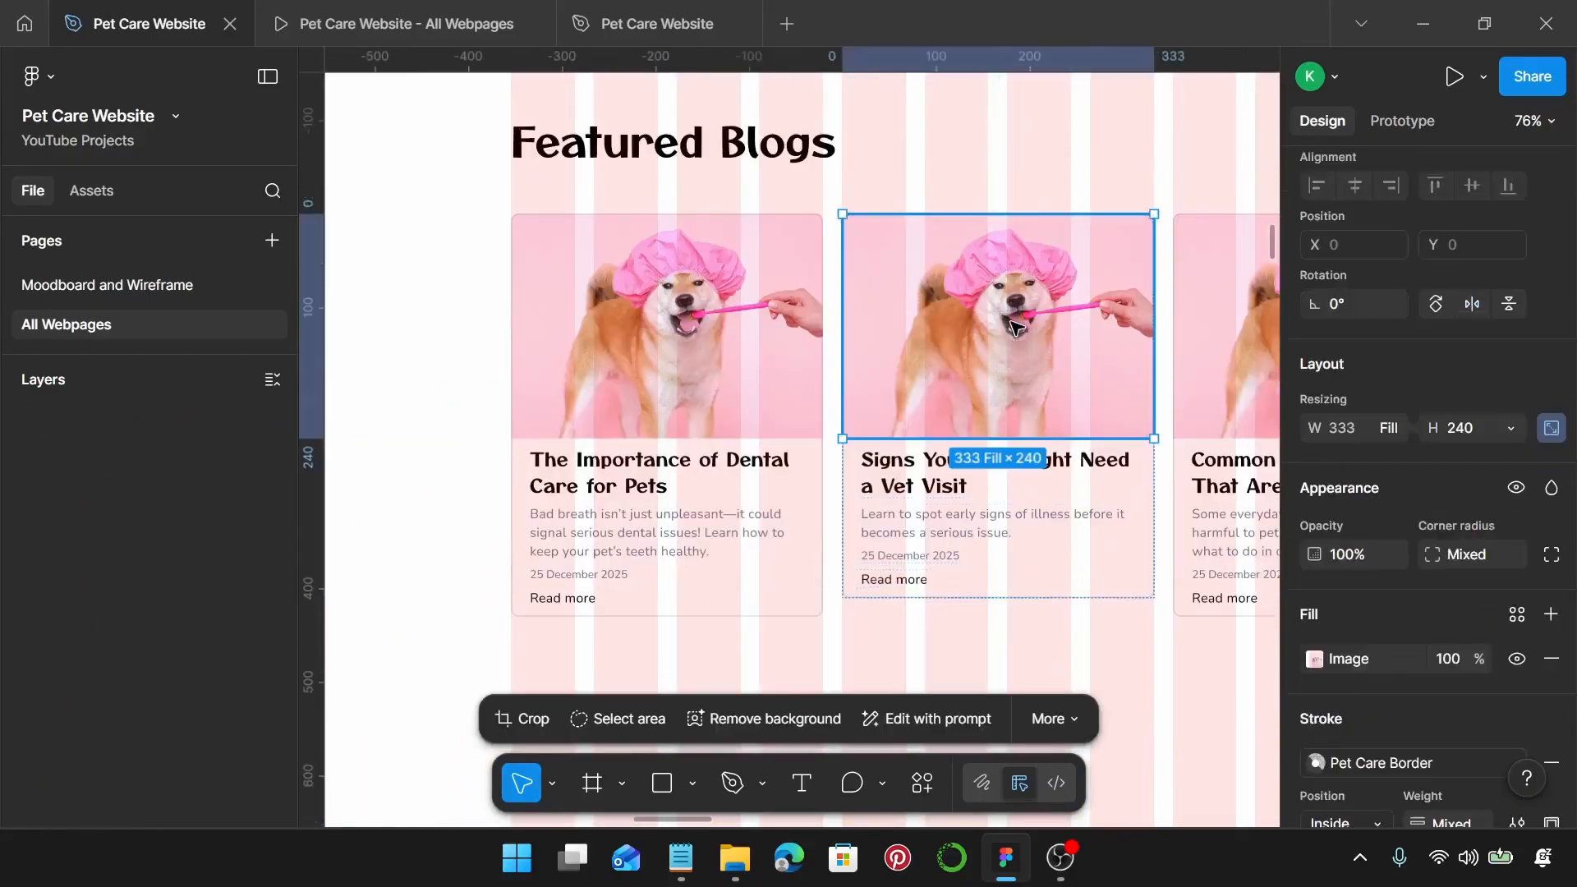
key("ctrl+v")
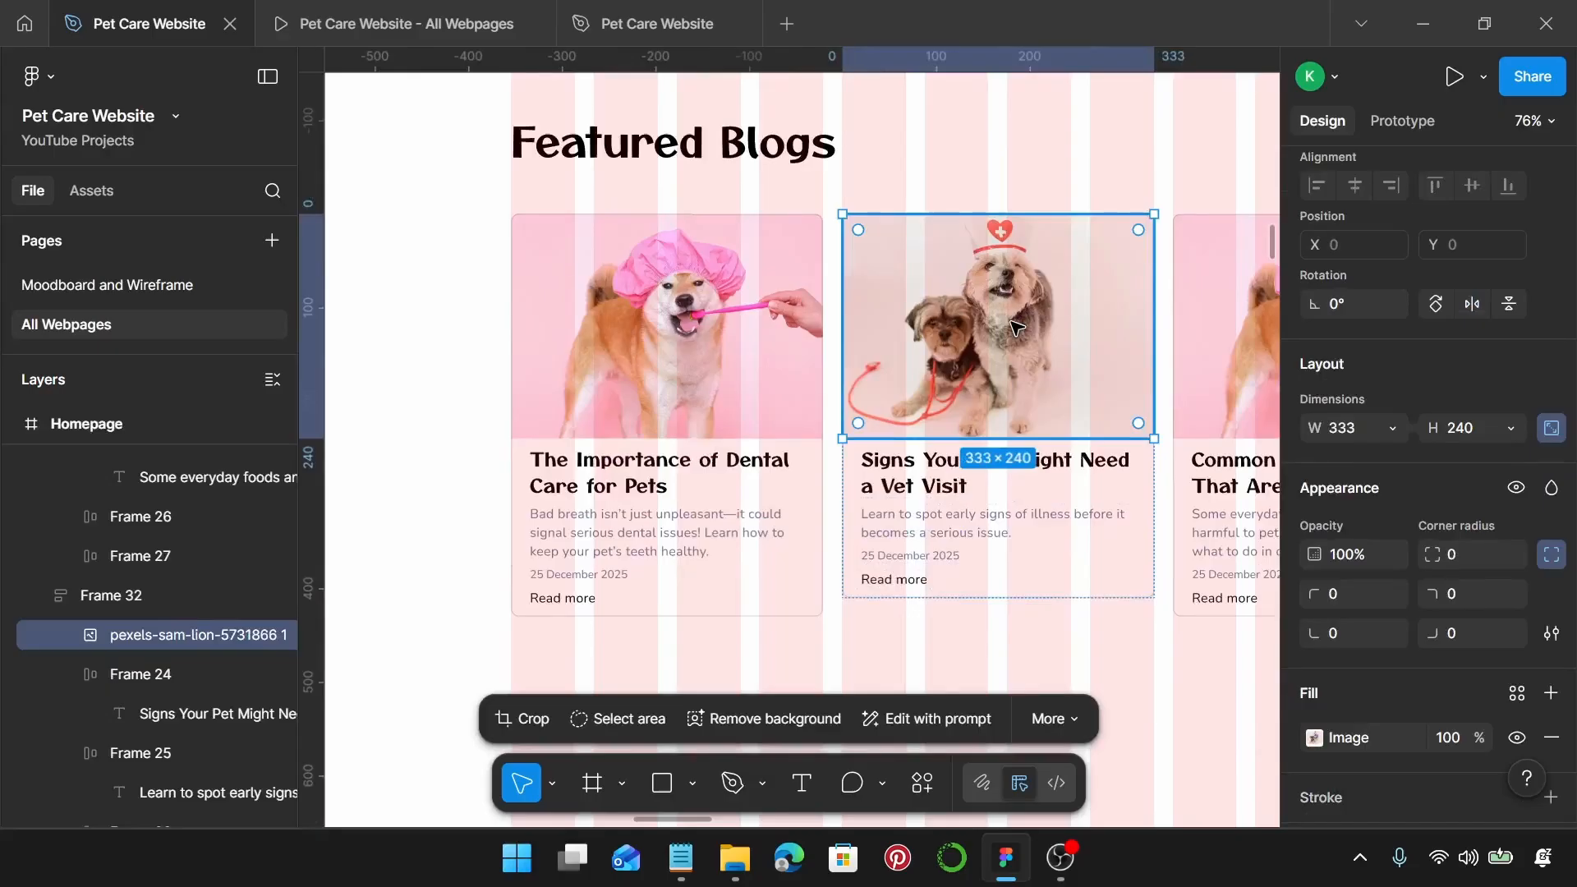
left_click(1392, 428)
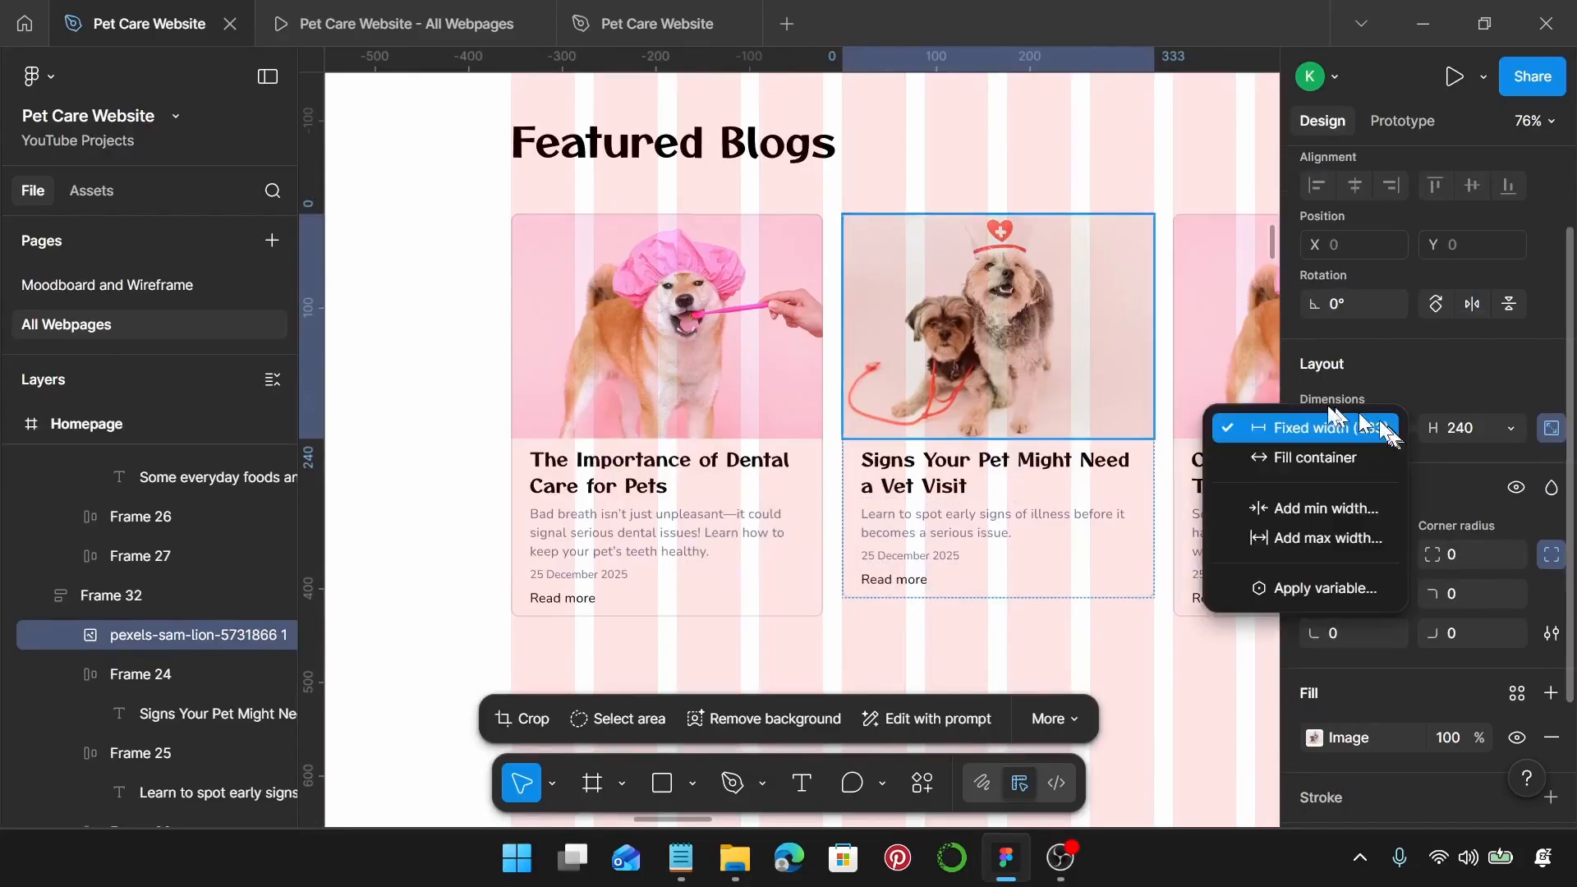
left_click(1285, 456)
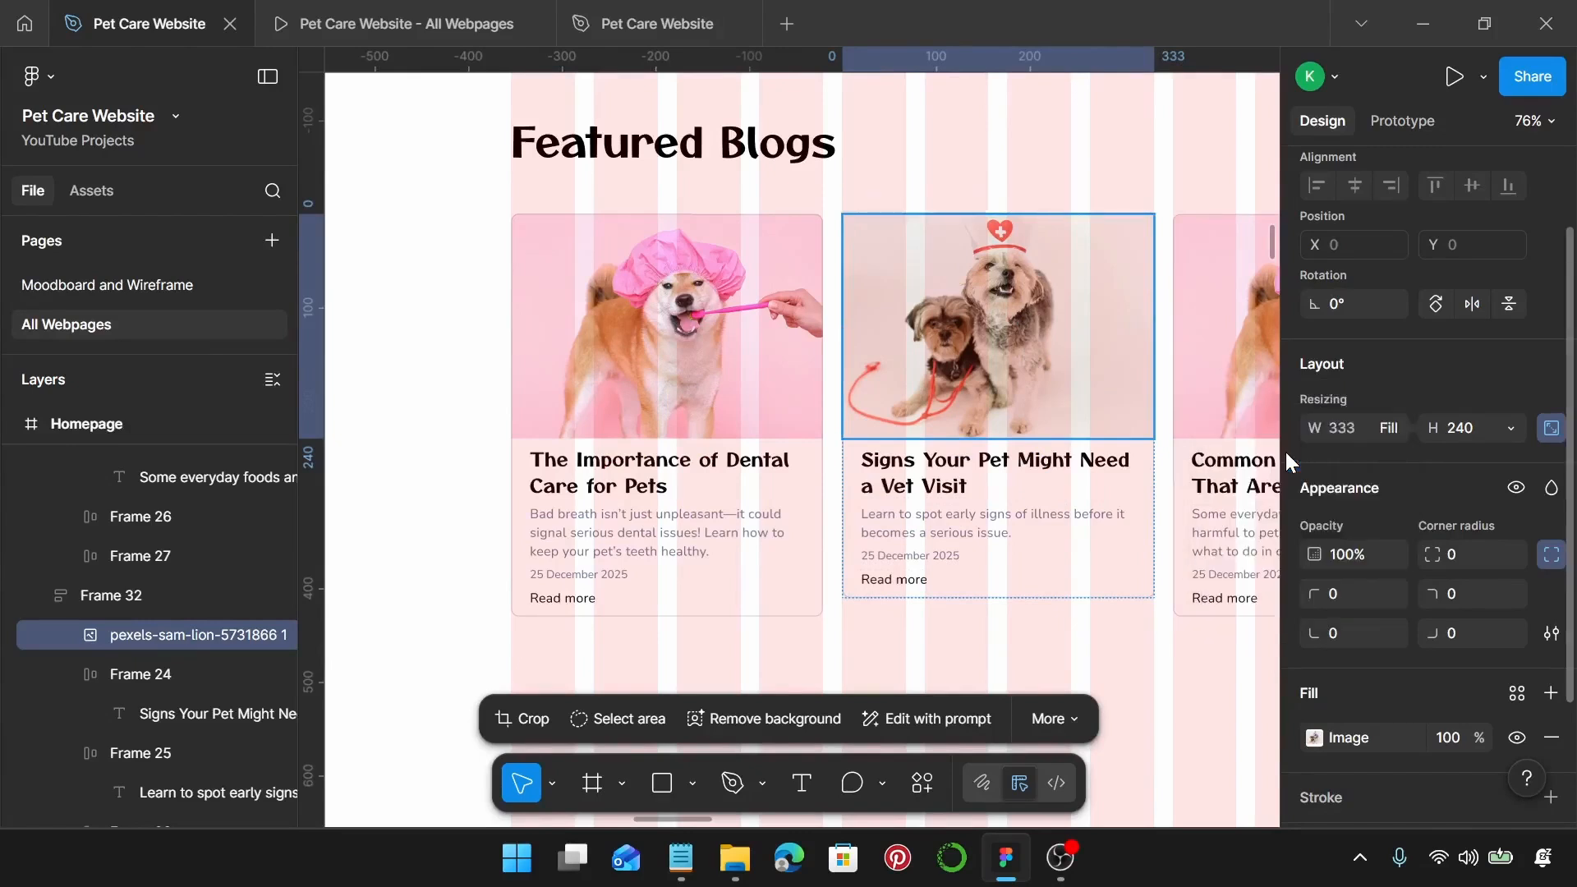
Step: Give the two-dogs image a Pet Care Border stroke with custom sides, setting the bottom side's weight to 0
scroll(1446, 580, "down", 2)
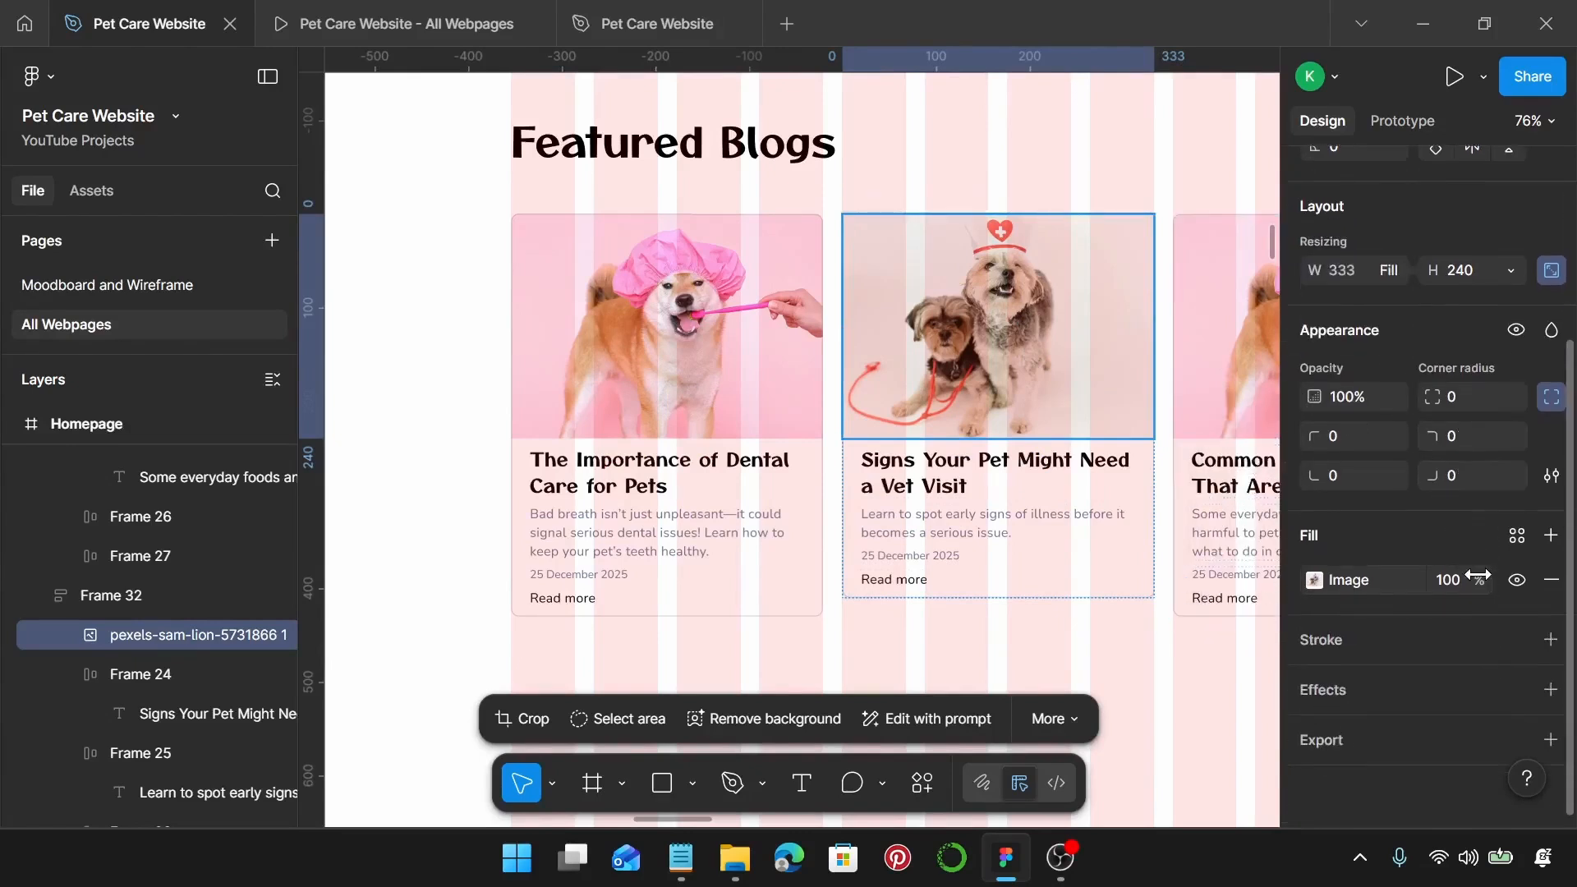
left_click(1550, 639)
left_click(1515, 647)
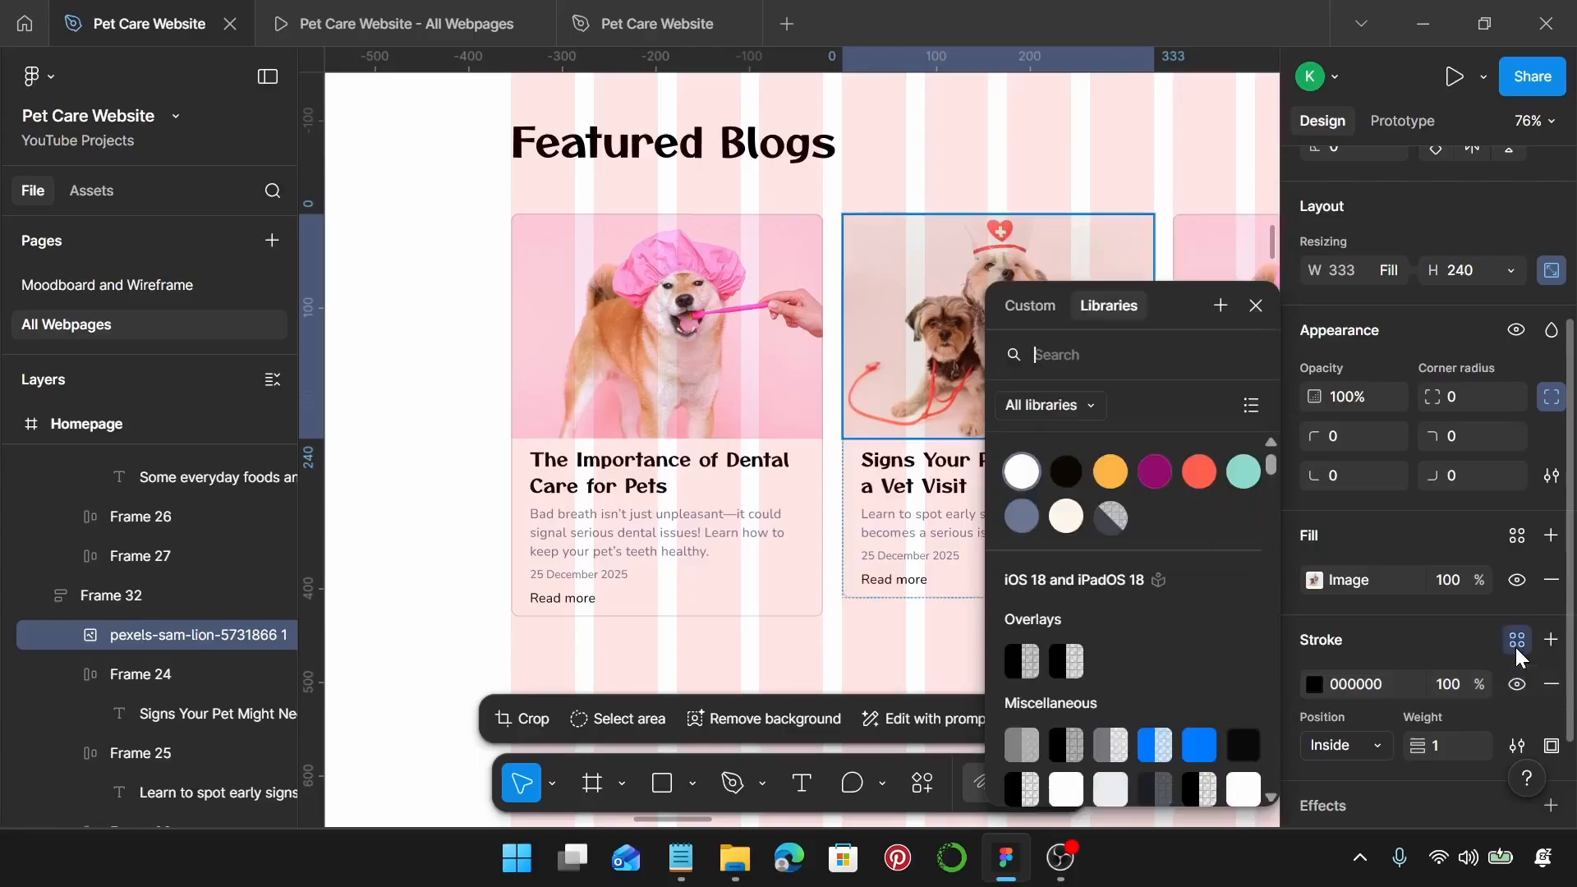
left_click(1108, 517)
scroll(1519, 691, "down", 3)
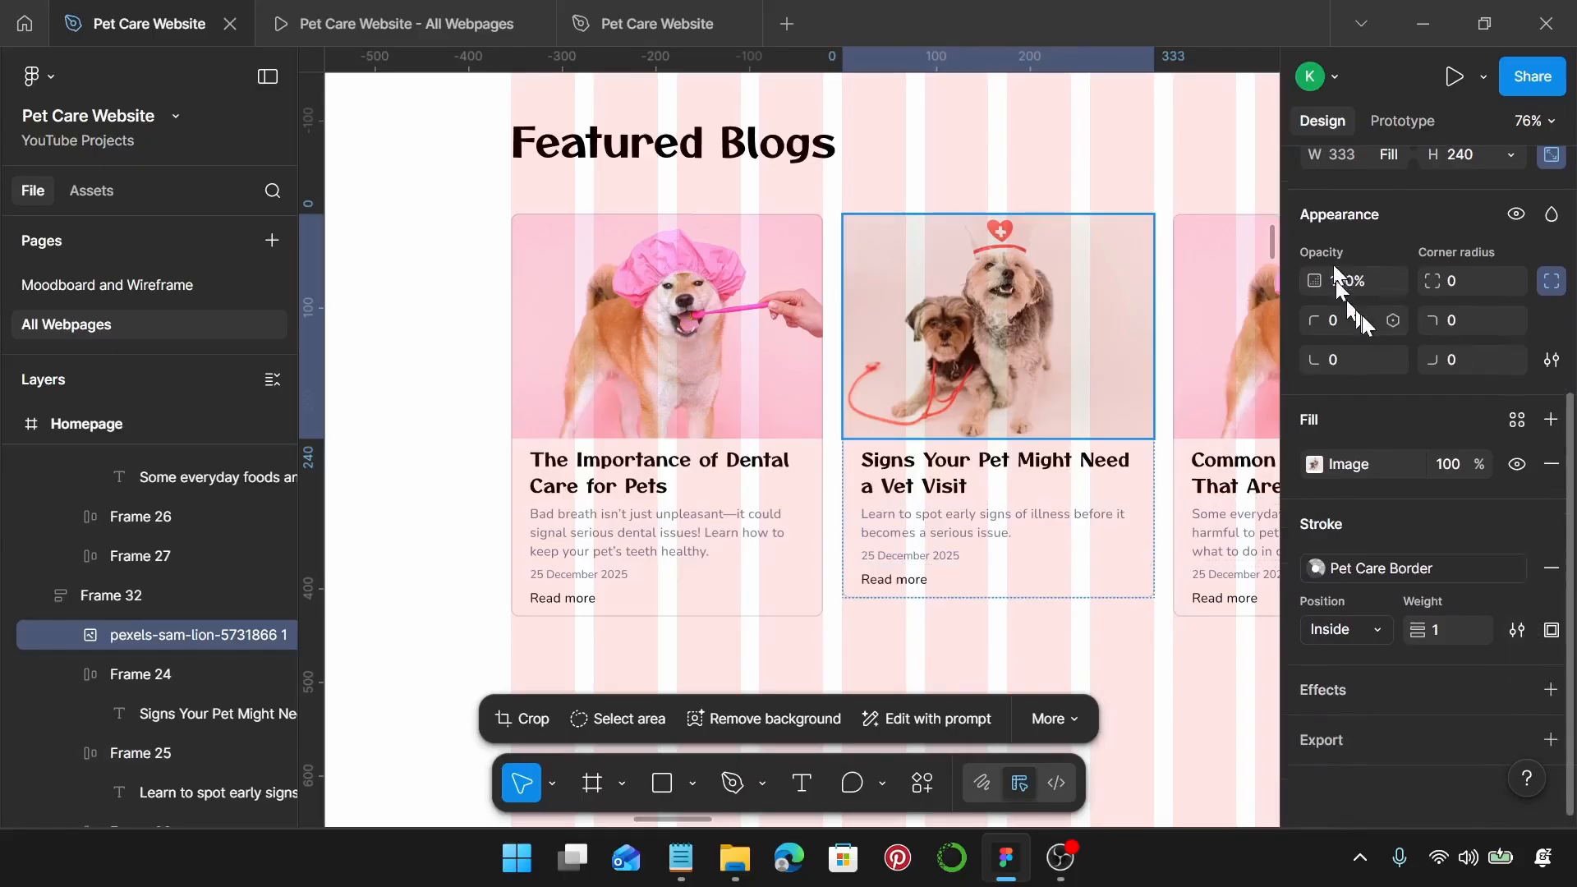
left_click(1551, 632)
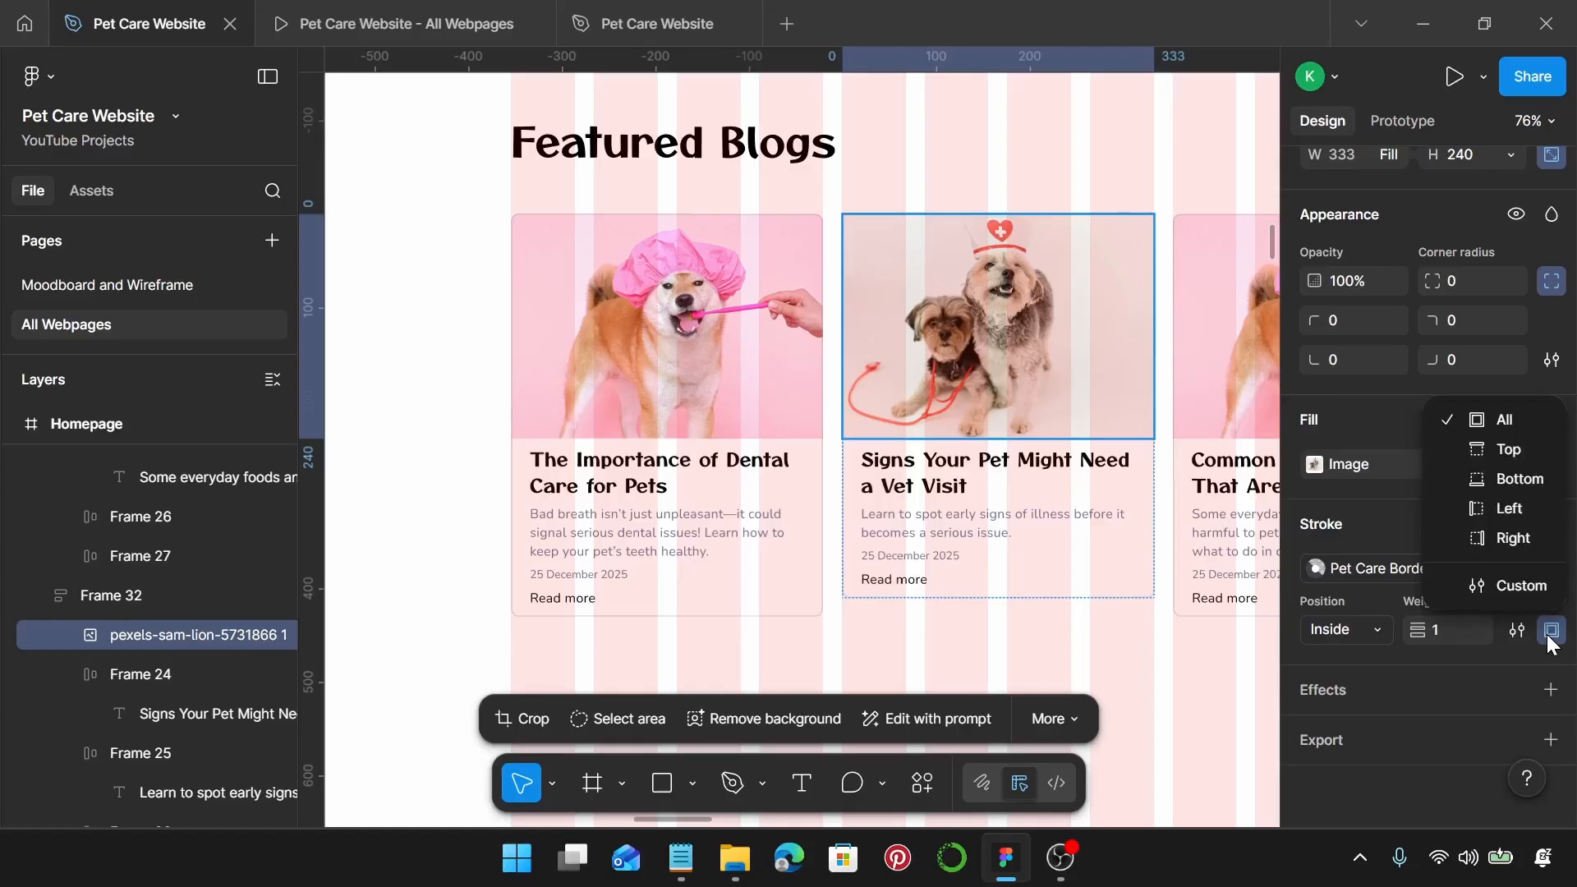
left_click(1519, 586)
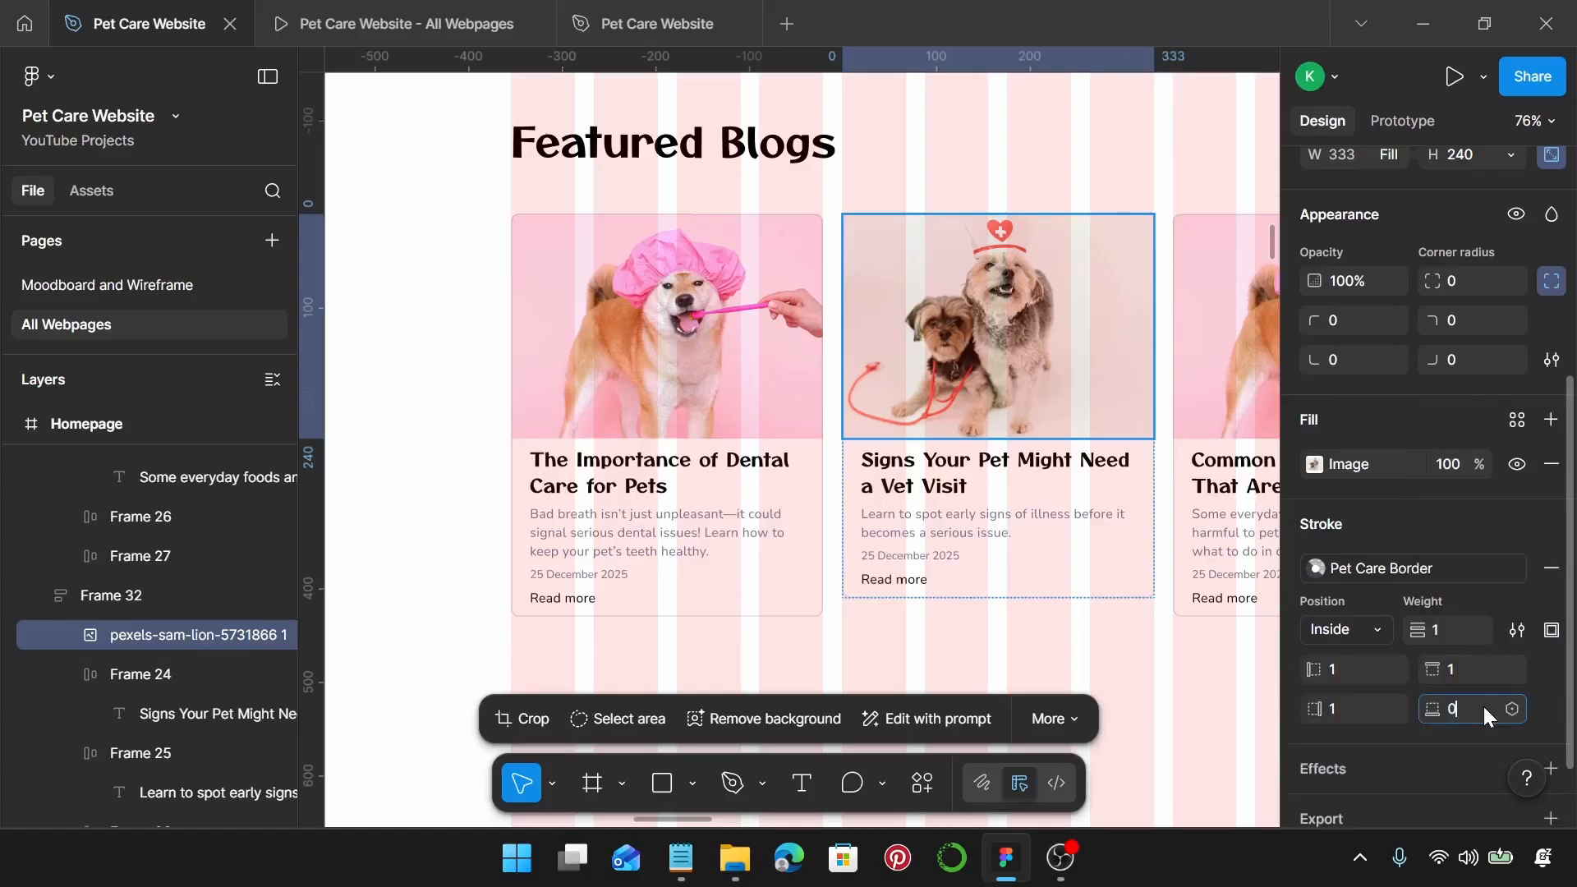
key("Return")
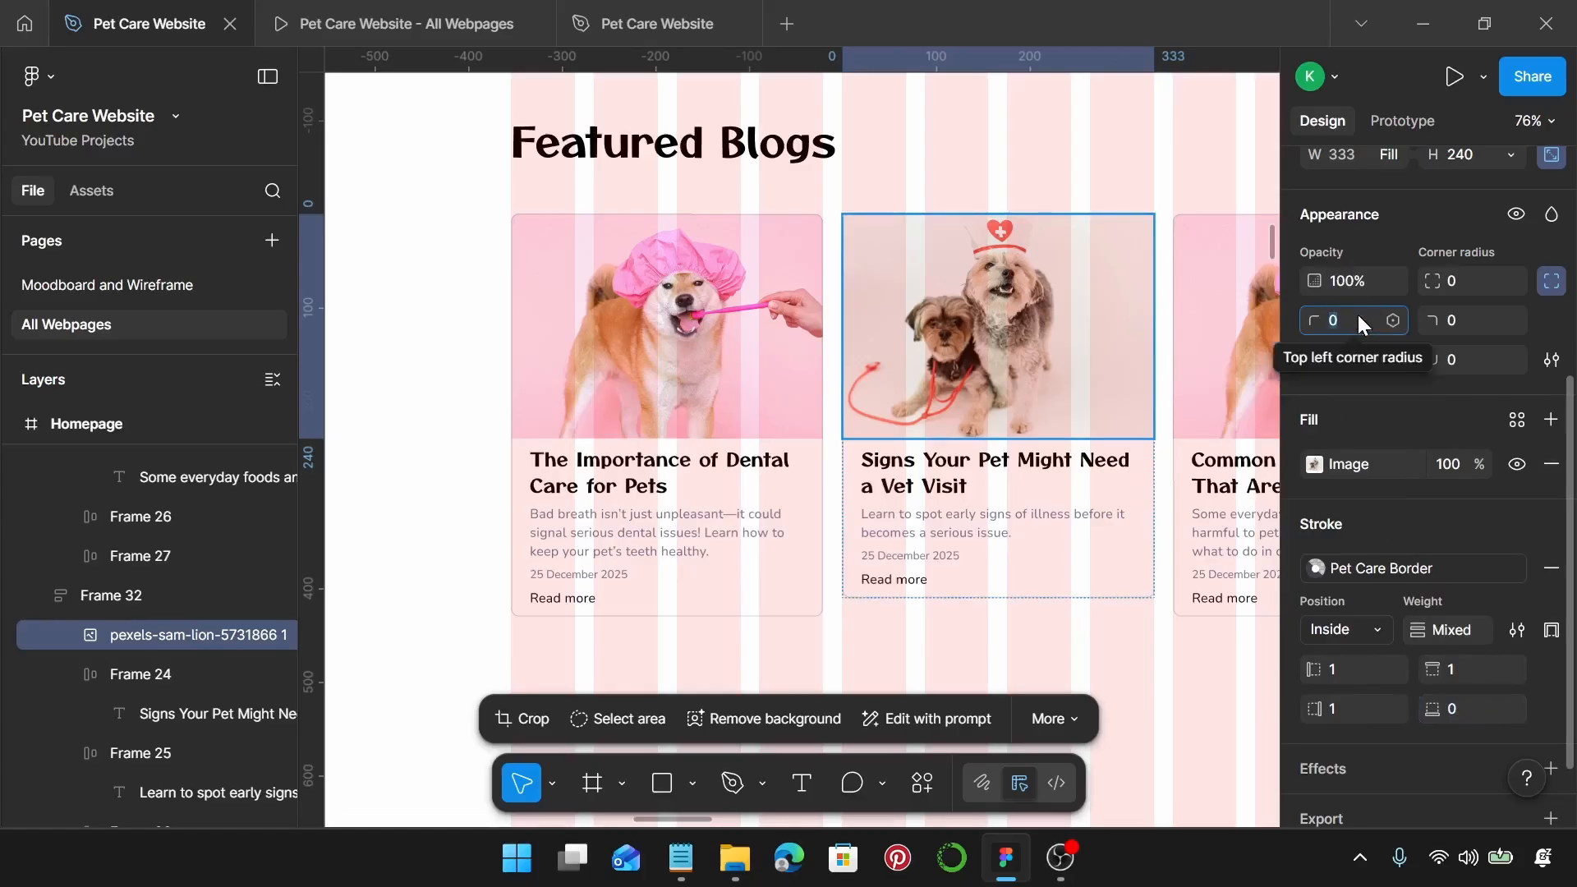
Step: Round the two-dogs image's top-left and top-right corners to a radius of 8
type("8")
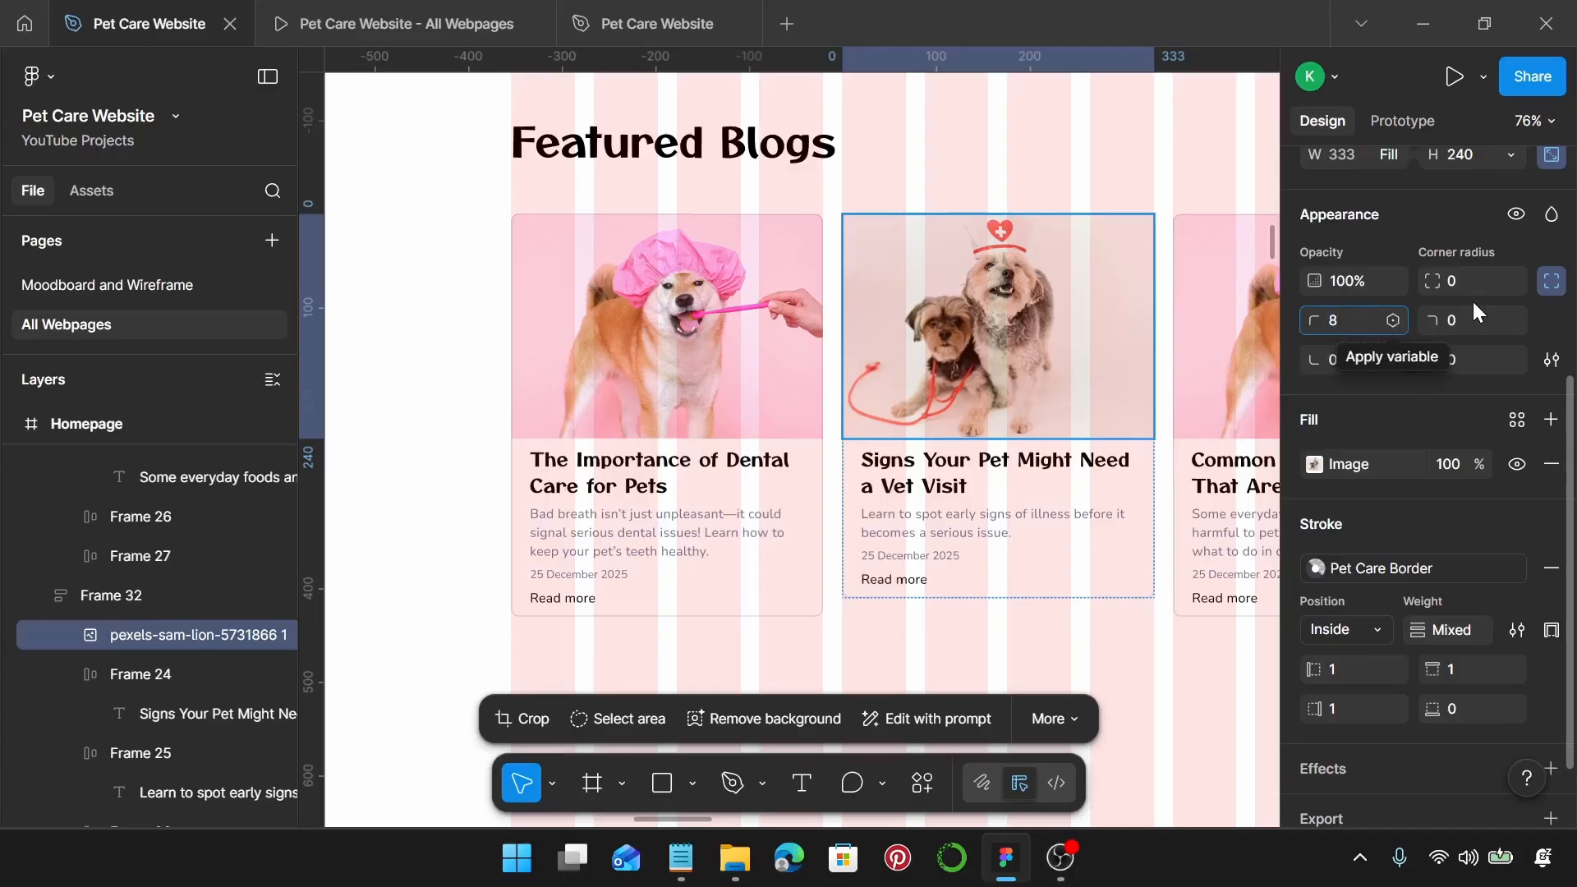
key("Return")
type("8")
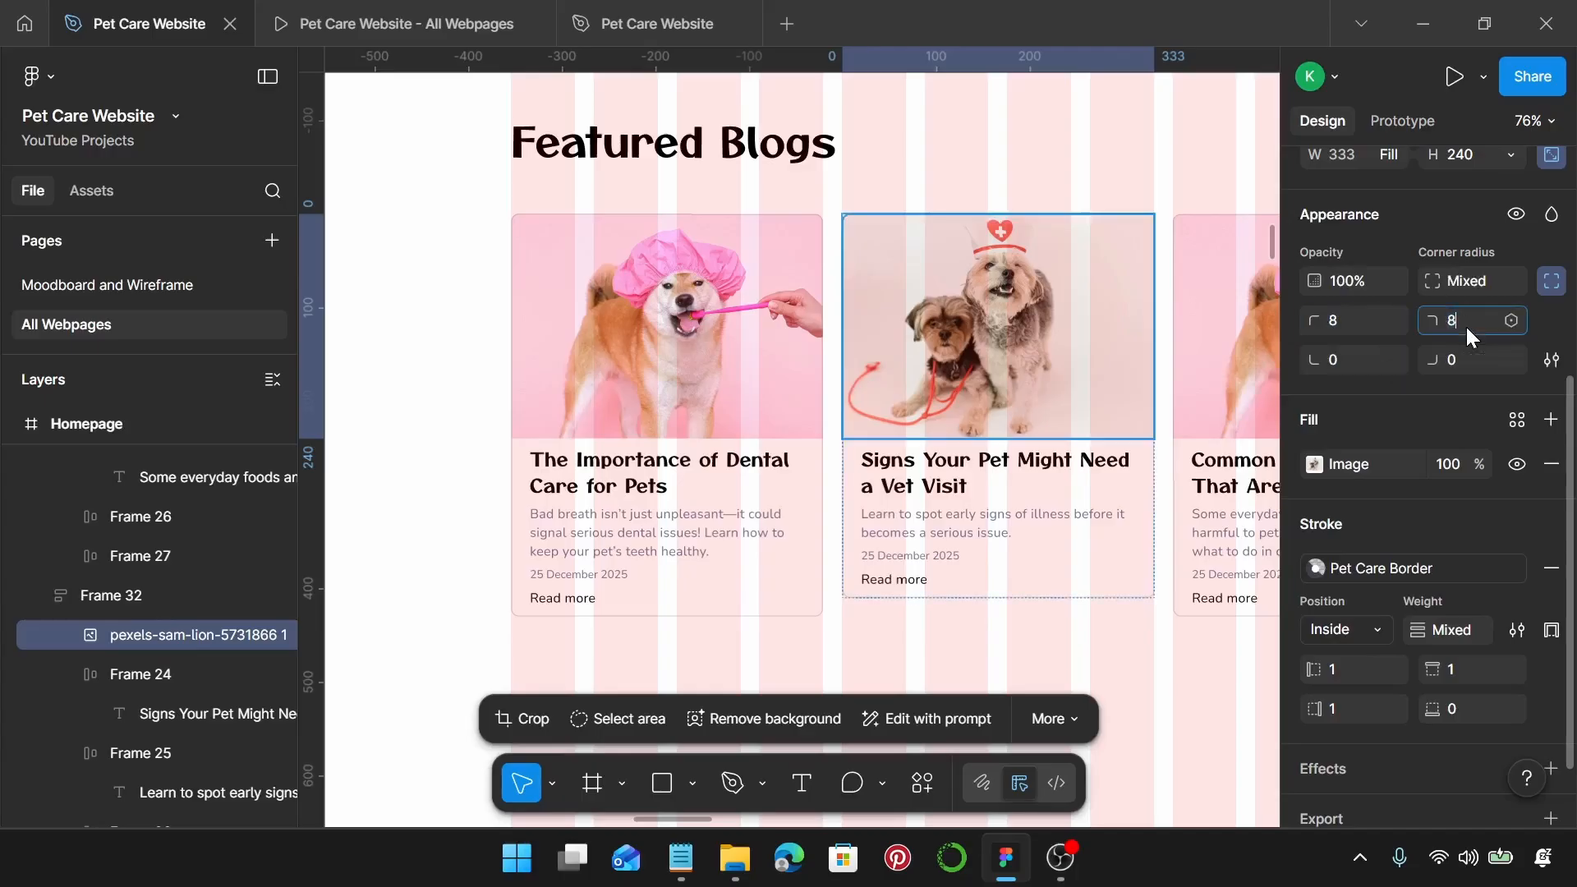
key("Return")
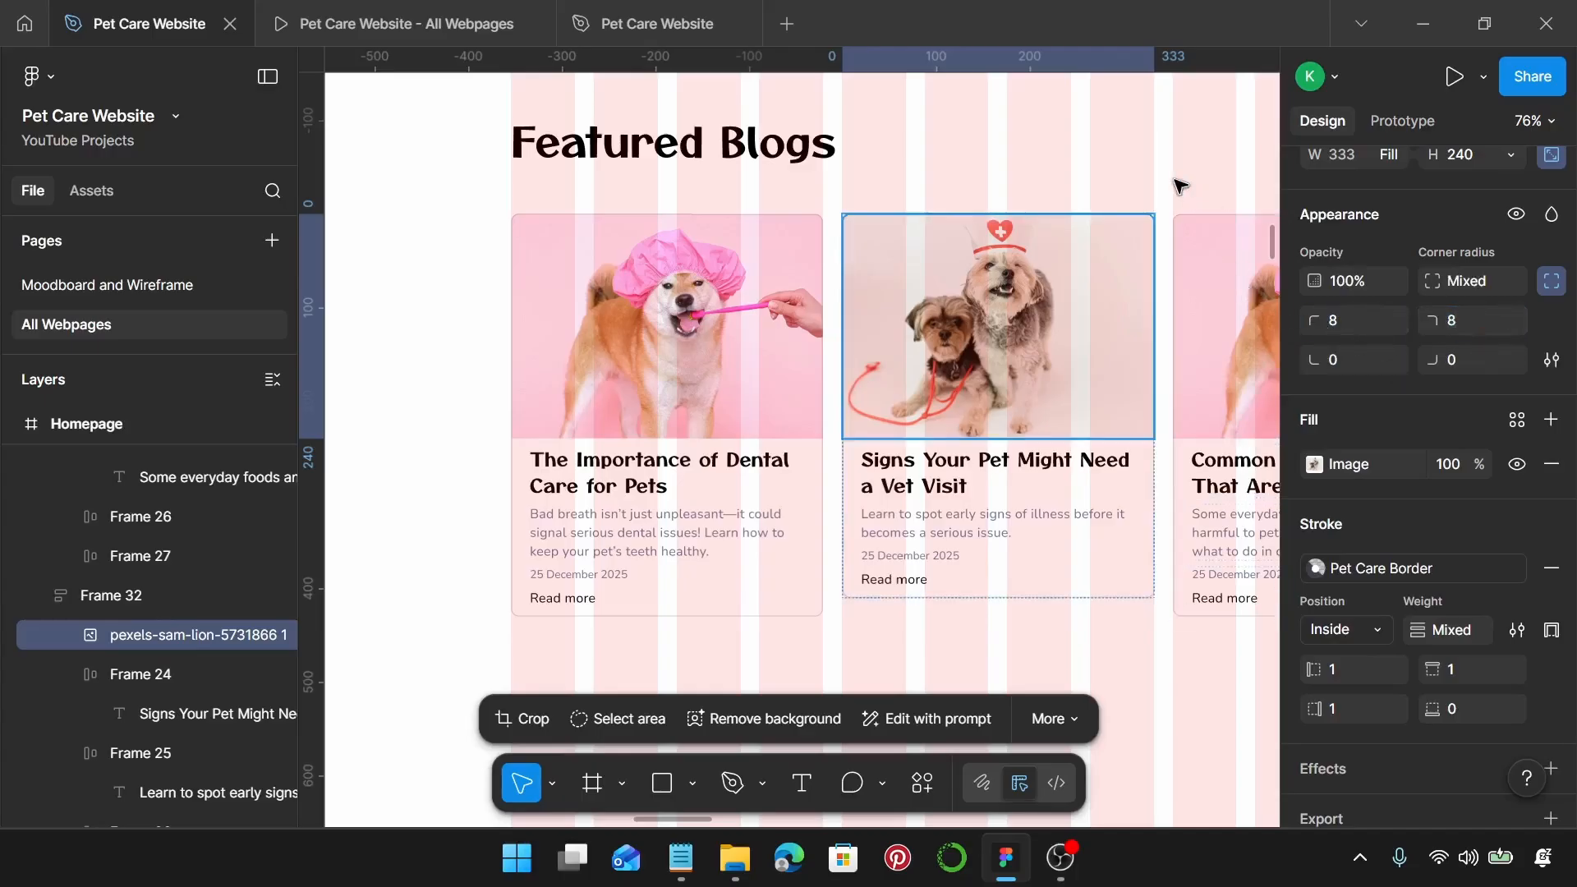
key("Escape")
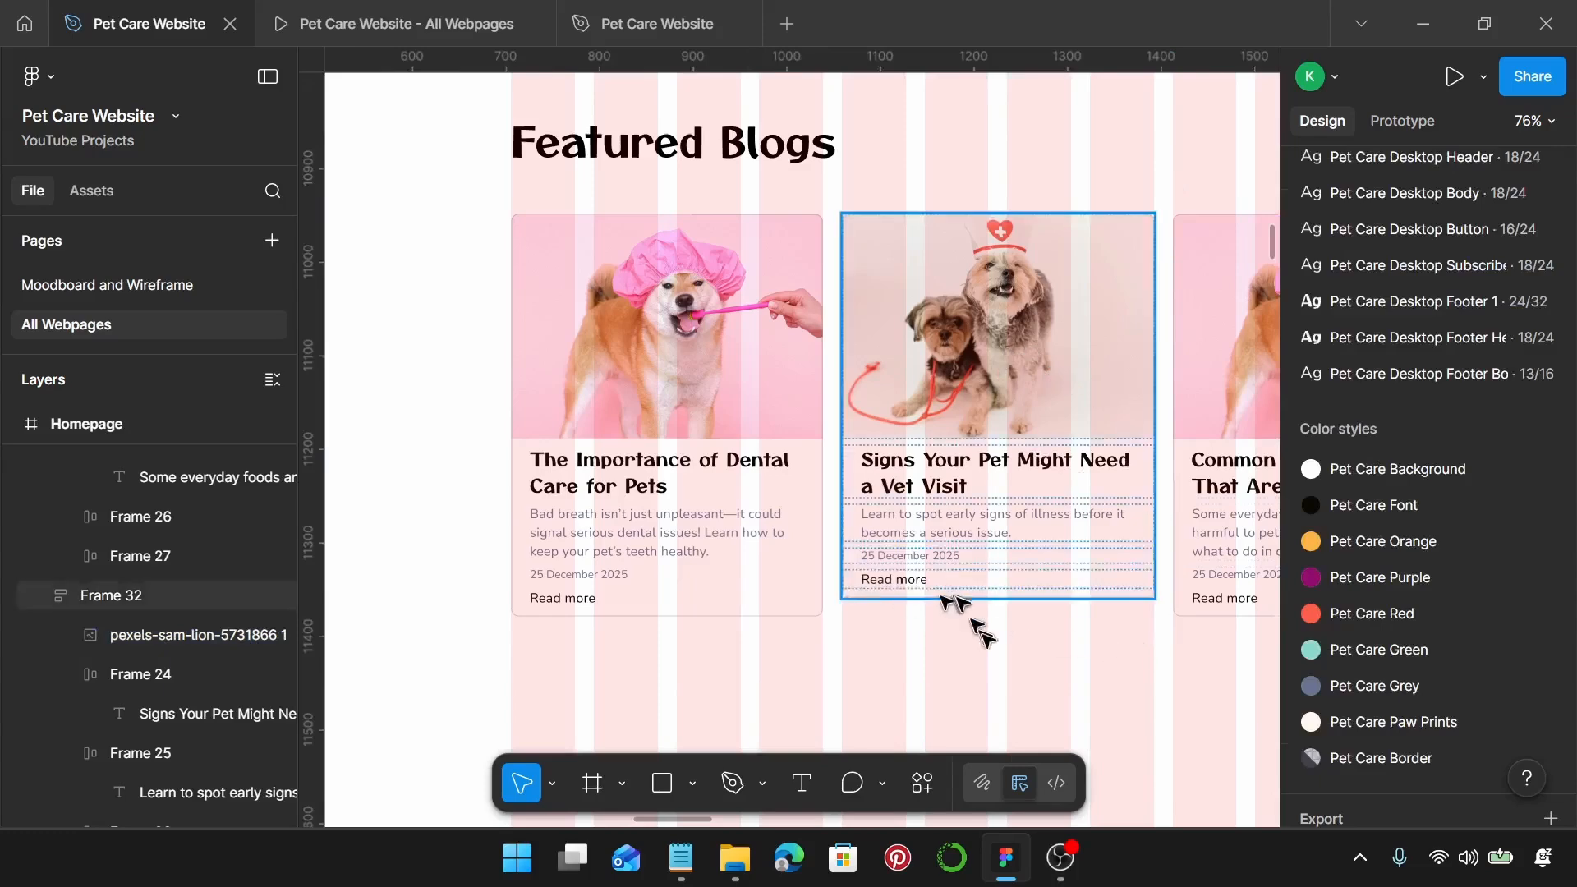
Step: Move the cat-on-shelves photo closer to the homepage frame, to about X 100, Y 11154
scroll(1047, 672, "right", 5)
scroll(1037, 662, "down", 5)
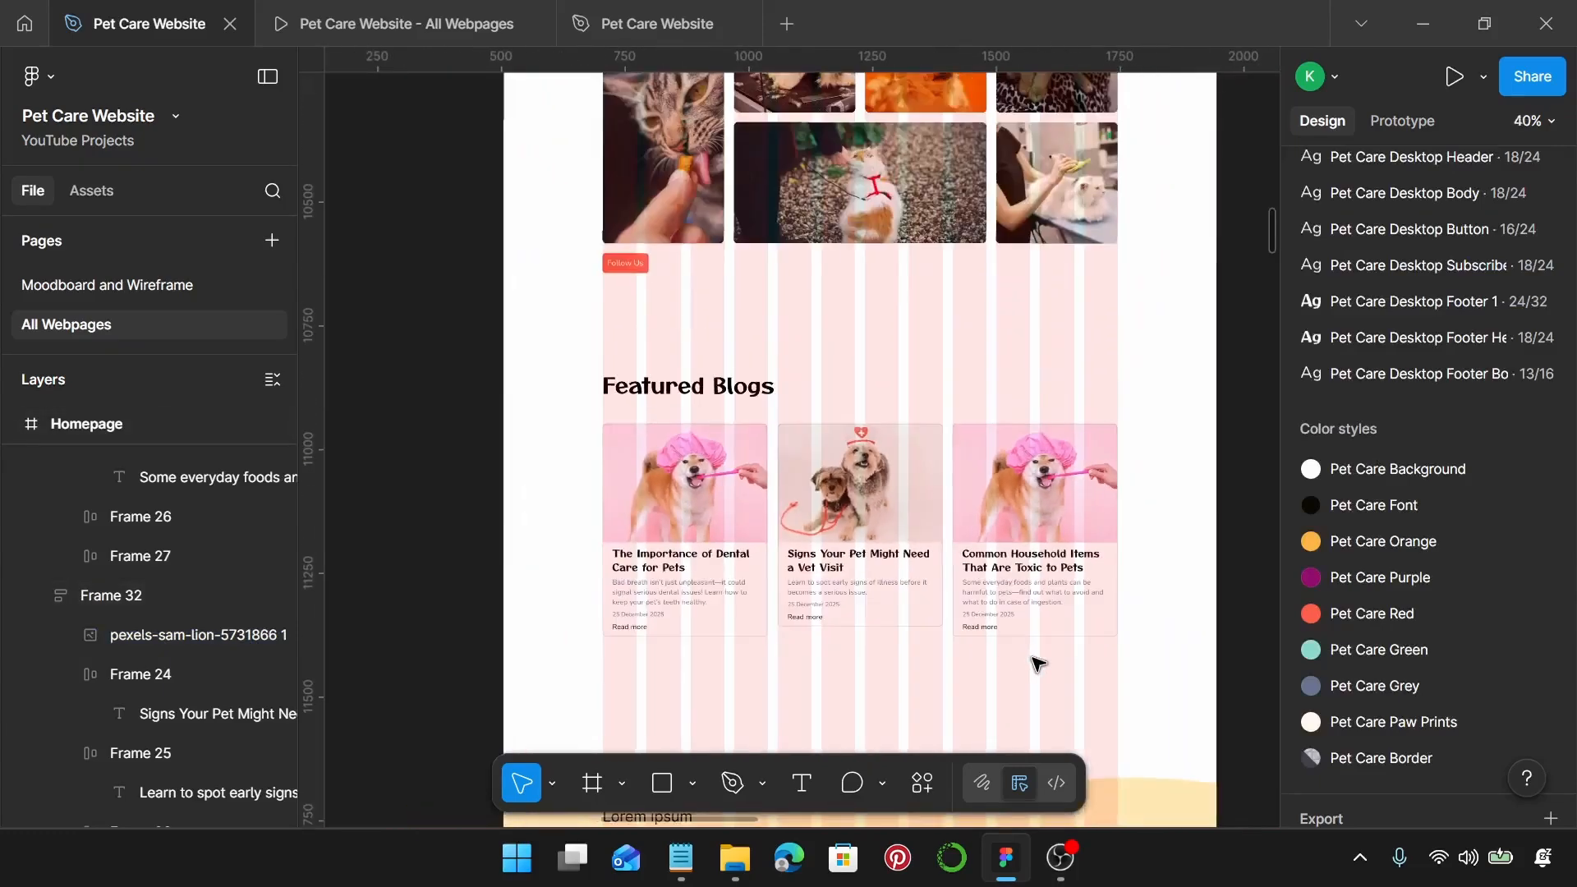
scroll(1037, 661, "left", 5)
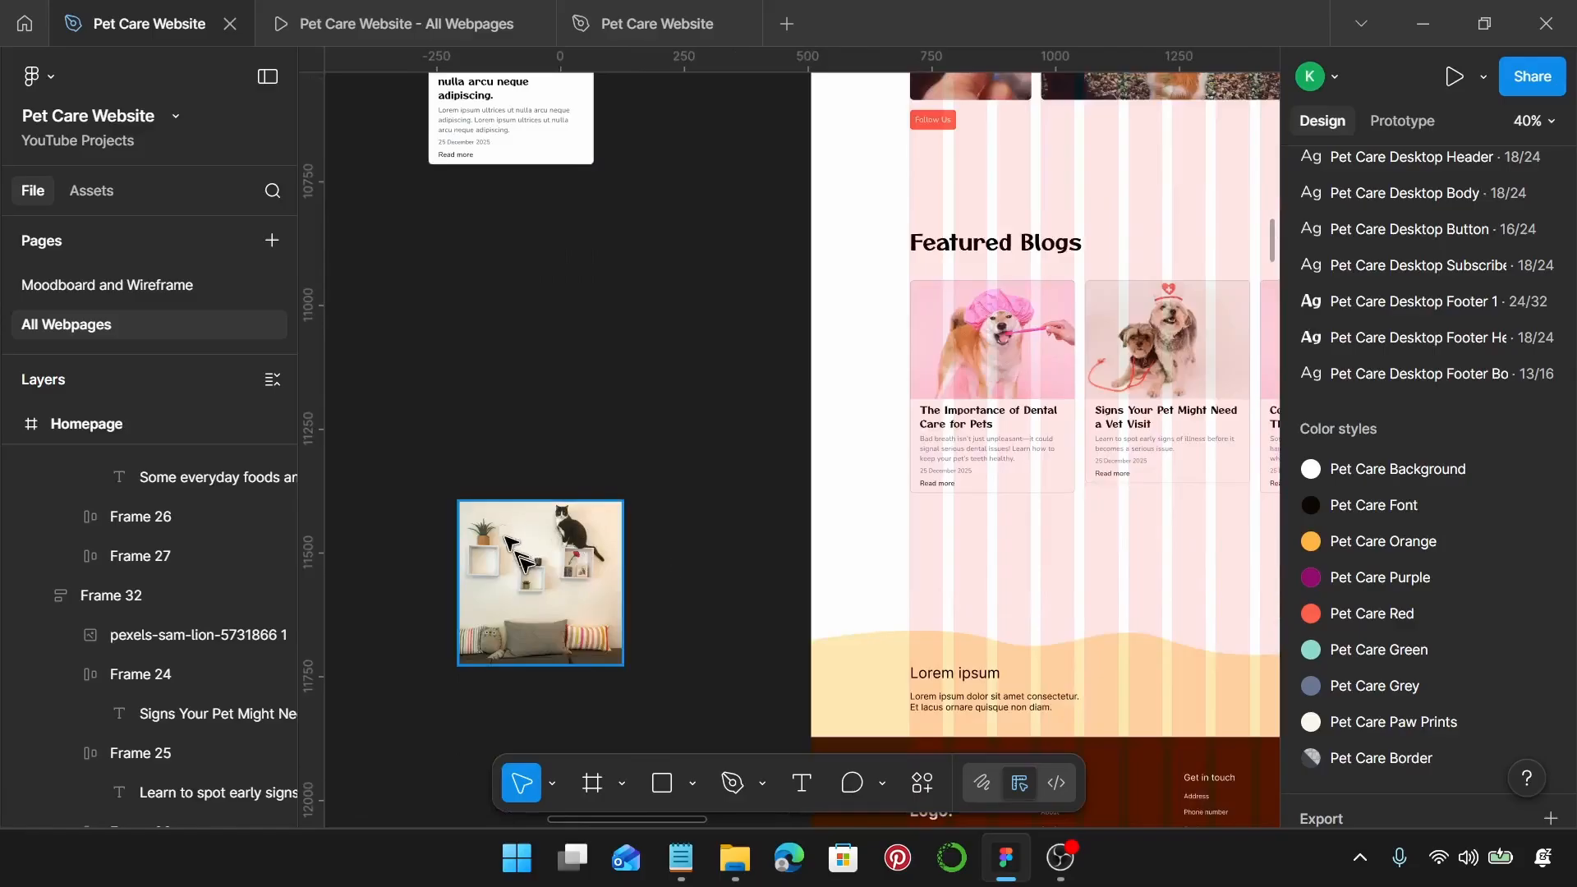
left_click(513, 576)
left_click_drag(513, 576, 663, 456)
Step: Crop the cat-on-shelves photo from its bottom edge to 333 × 240, cutting off the sofa
scroll(664, 456, "up", 3)
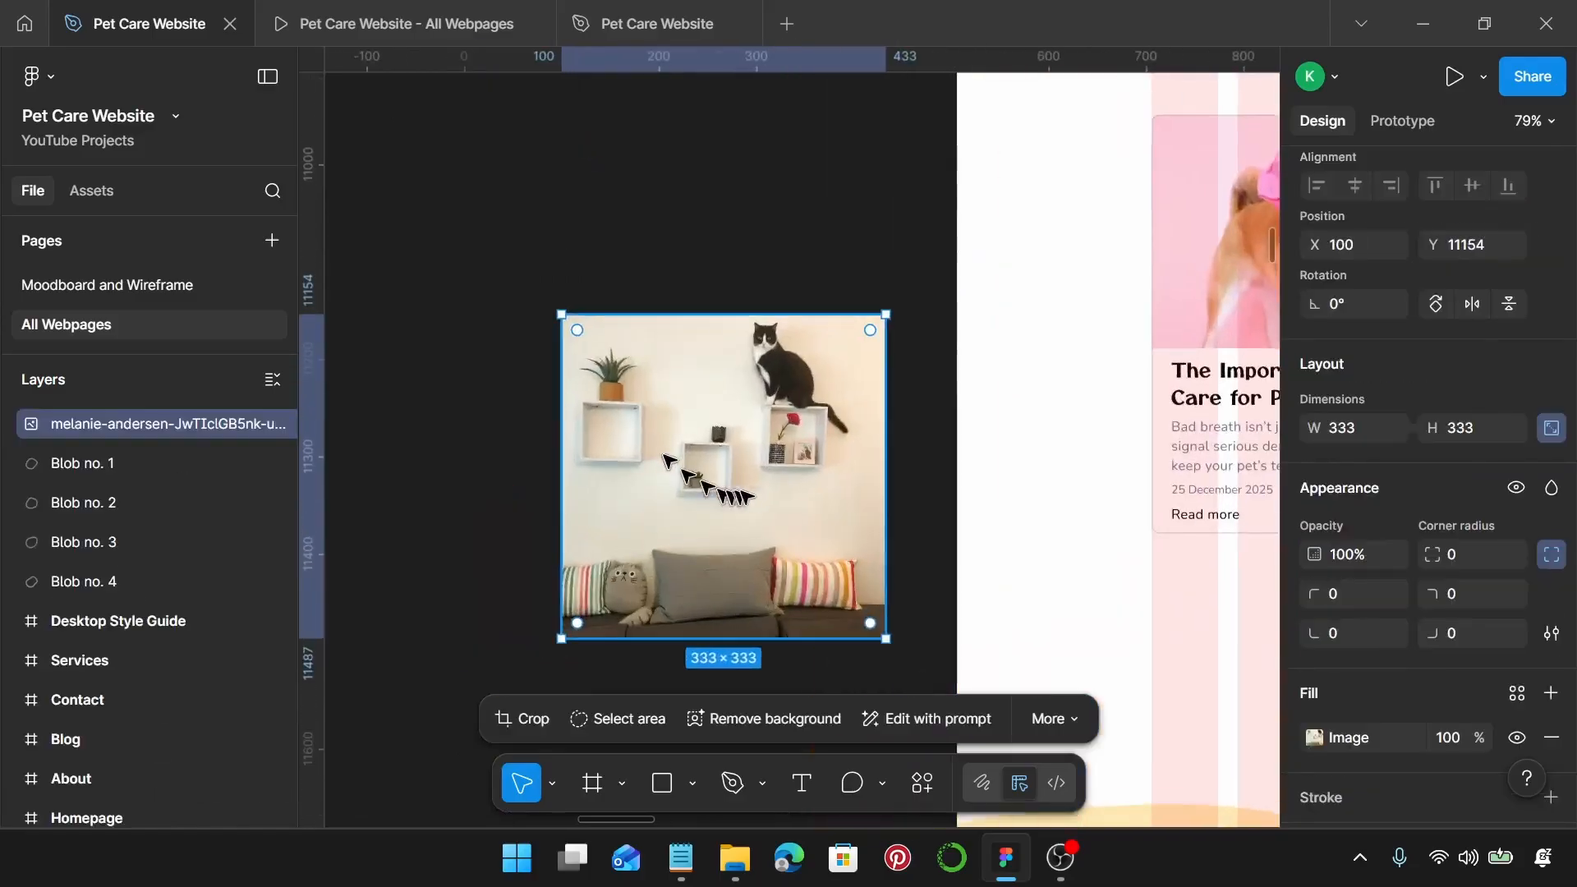
scroll(722, 464, "up", 2)
double_click(739, 468)
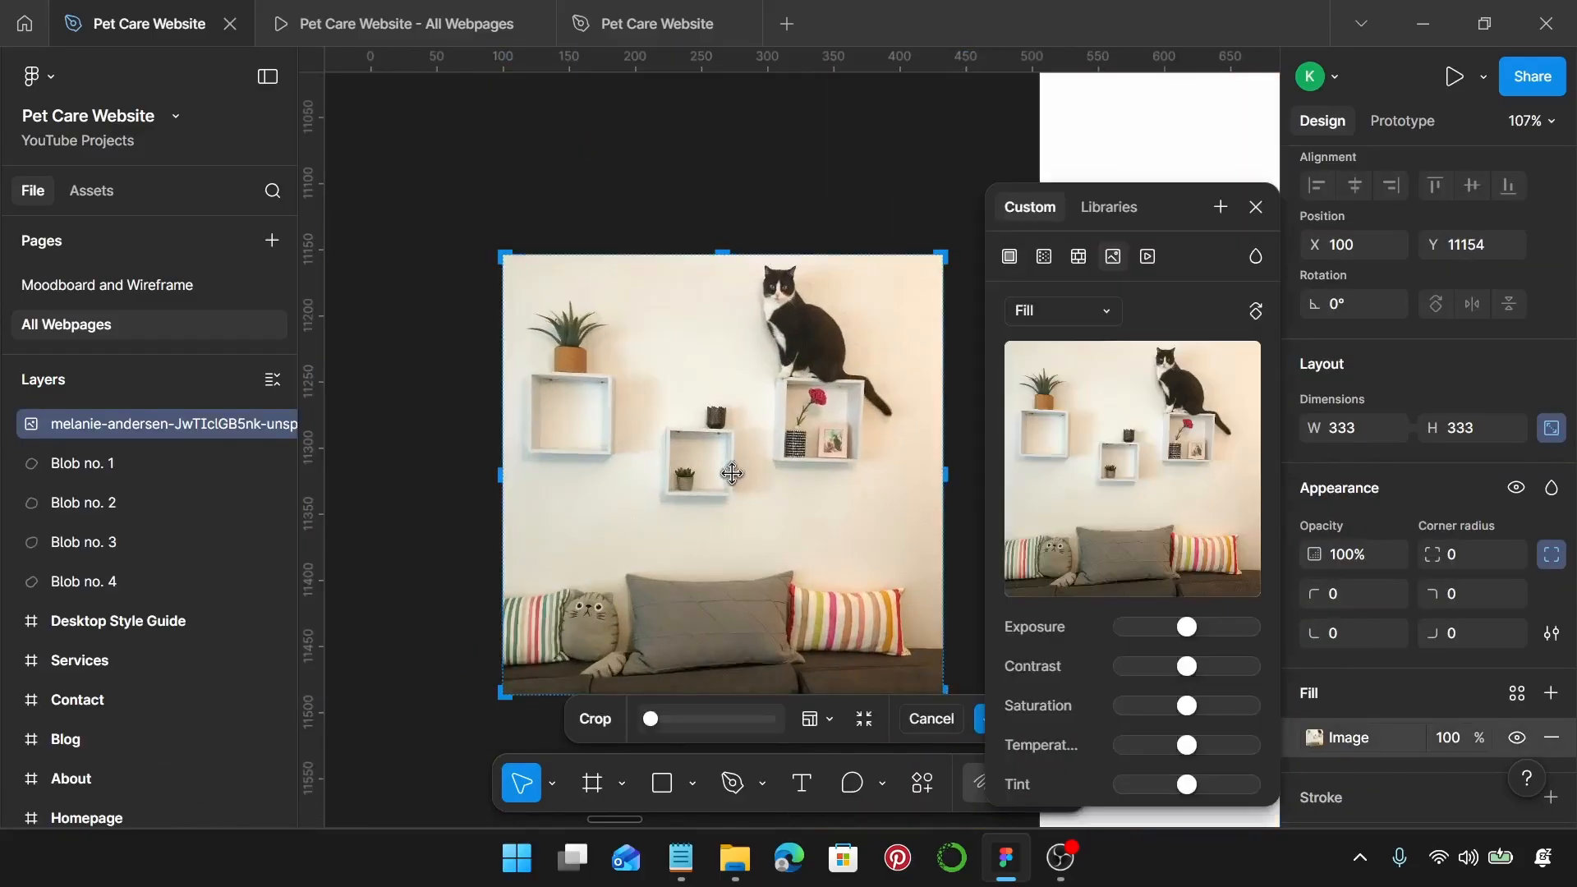
left_click_drag(717, 628, 750, 509)
scroll(721, 506, "up", 10)
scroll(751, 510, "down", 10)
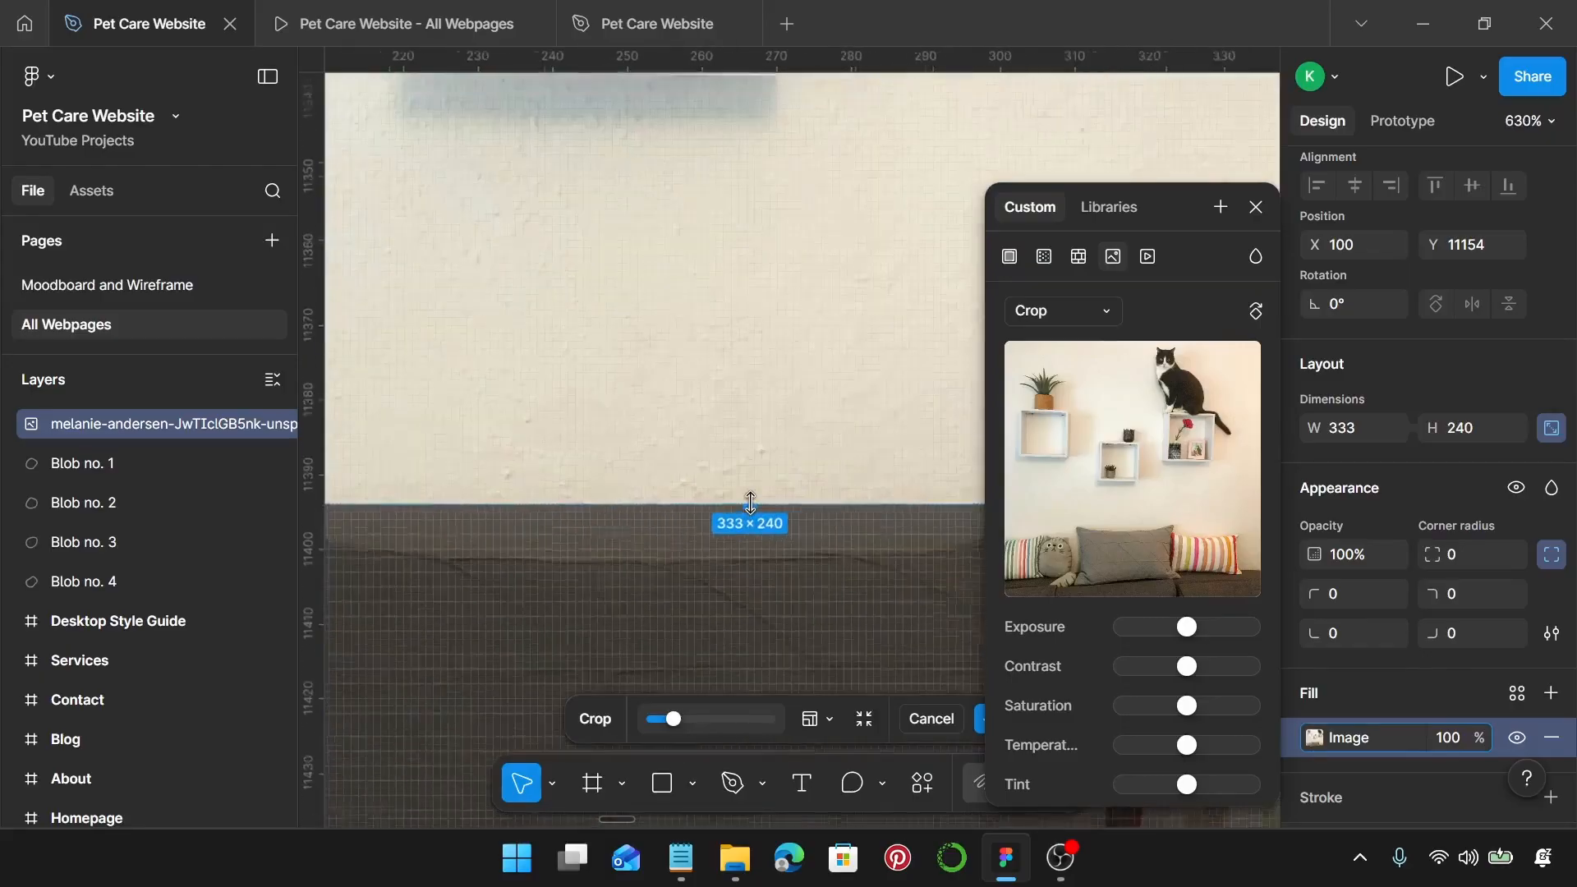
key("Return")
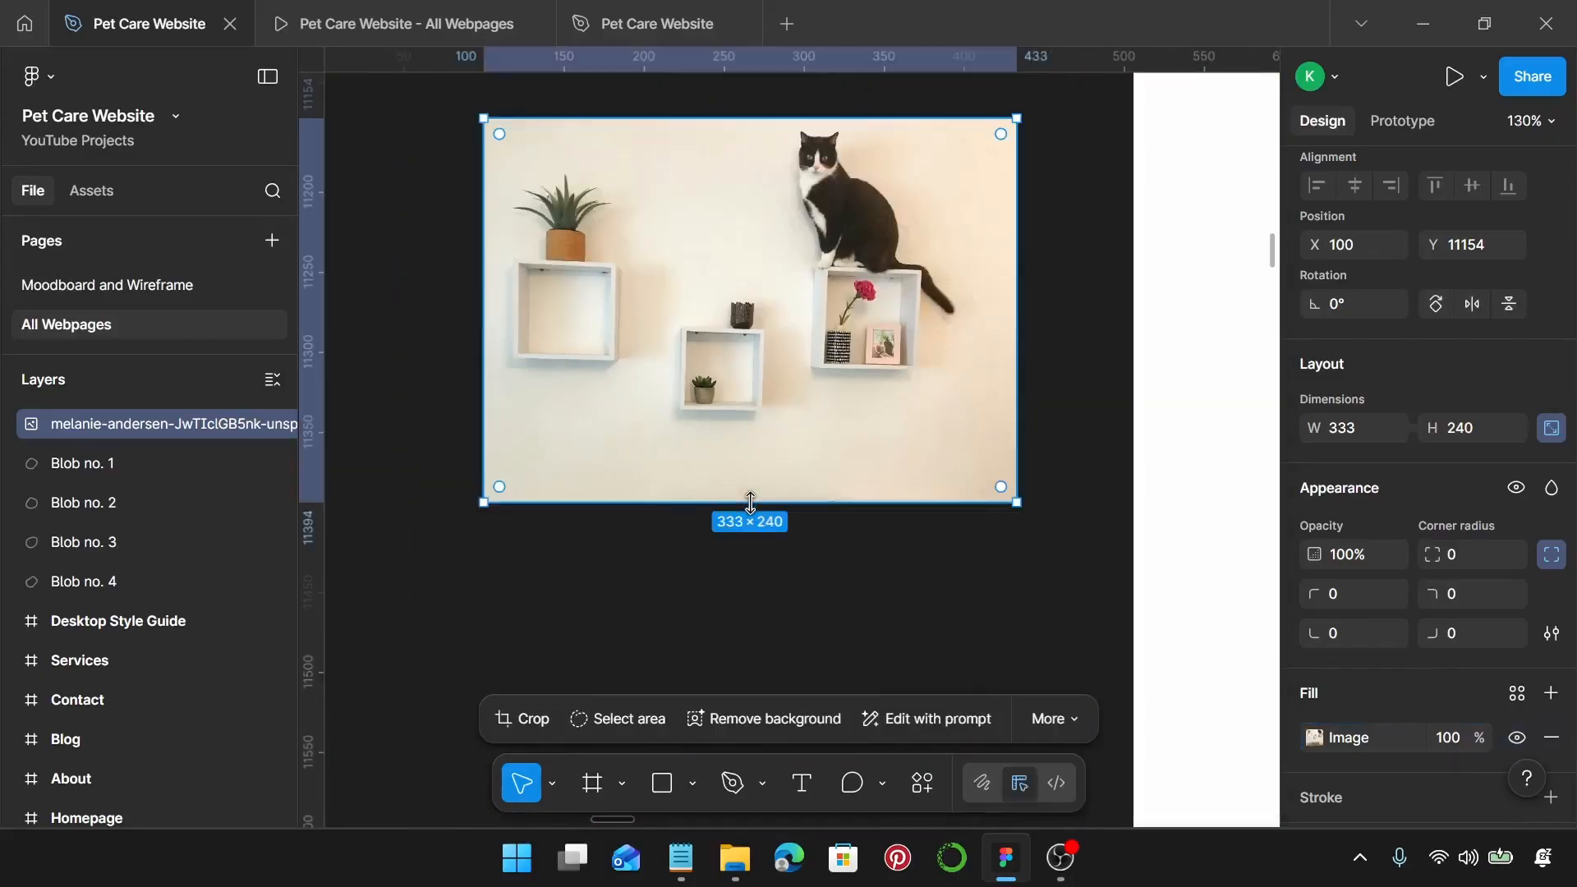
Step: Cut the cat-on-shelves photo and paste it in place of the third blog card's image
scroll(750, 502, "down", 4)
left_click(784, 585)
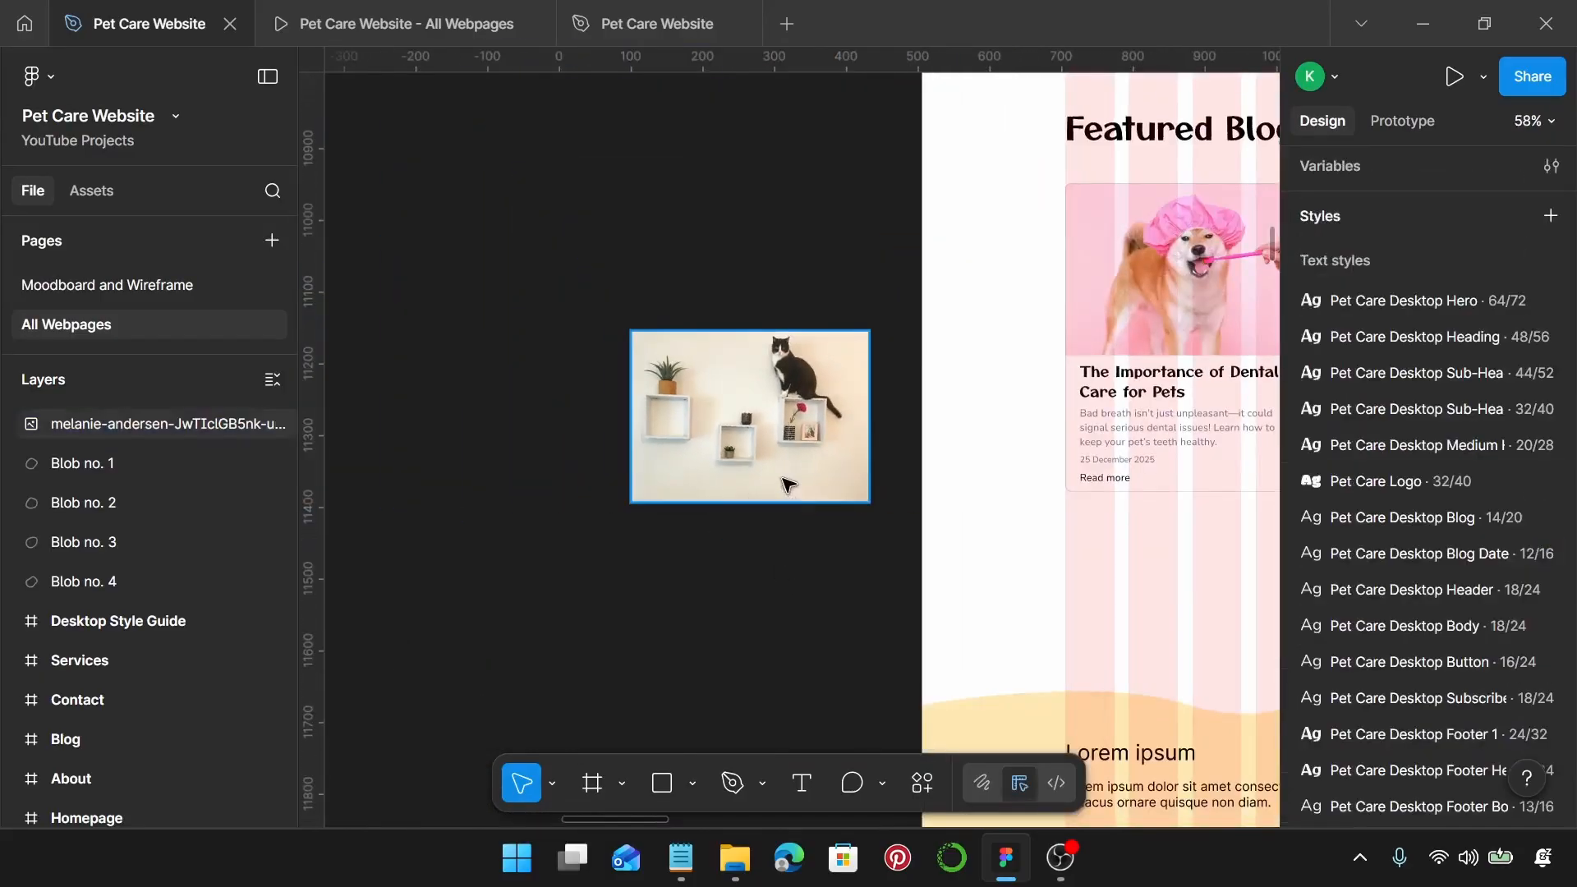
left_click(786, 484)
key("Delete")
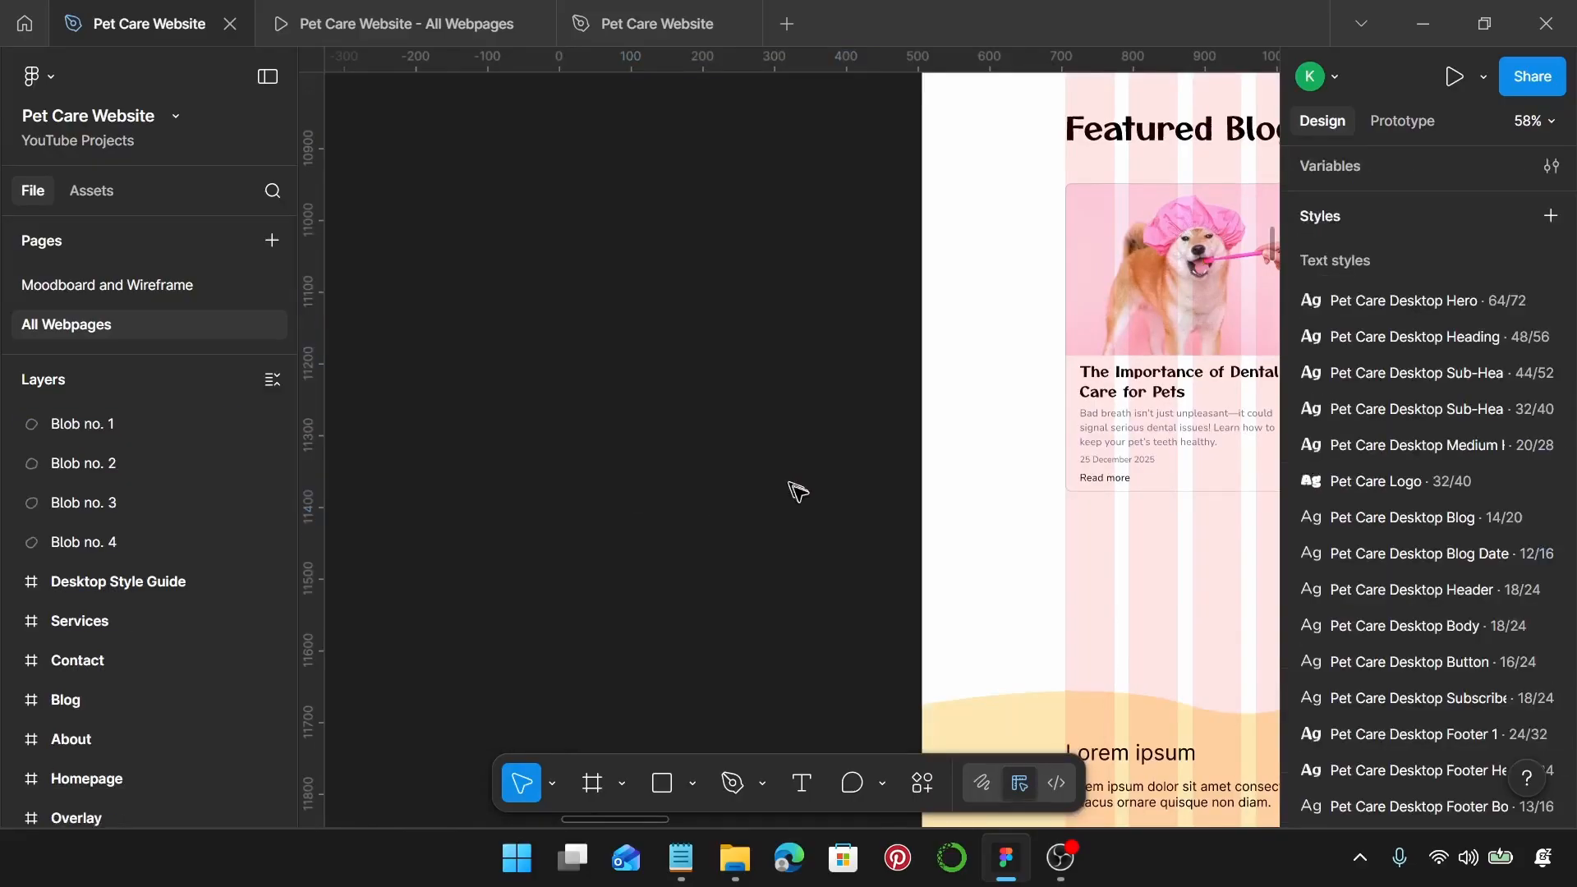
scroll(797, 491, "right", 8)
left_click(1018, 302)
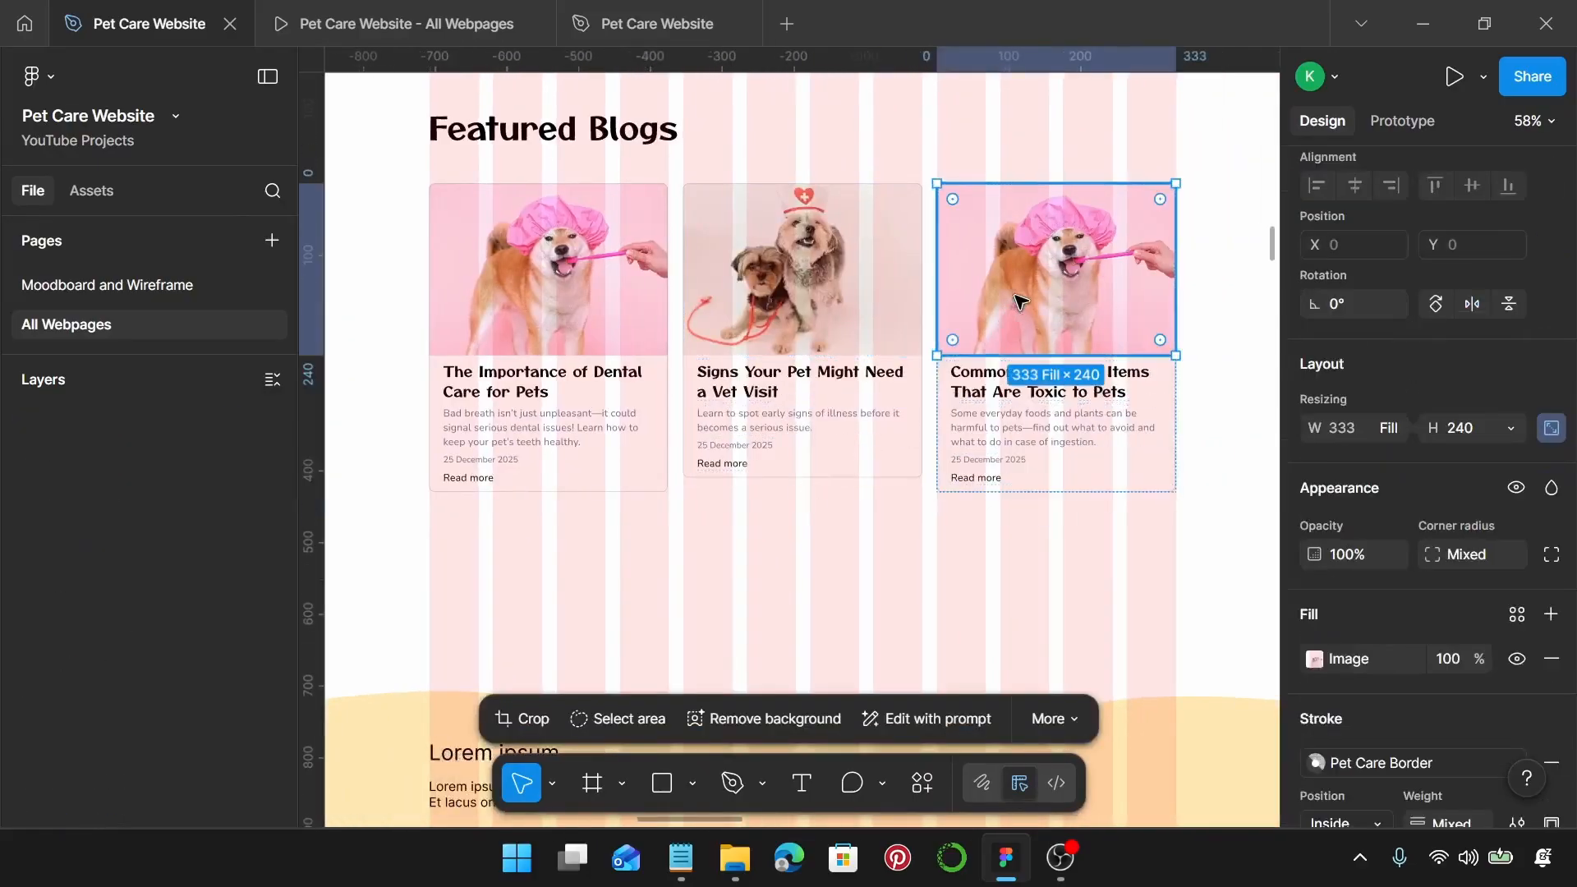
key("ctrl+shift+r")
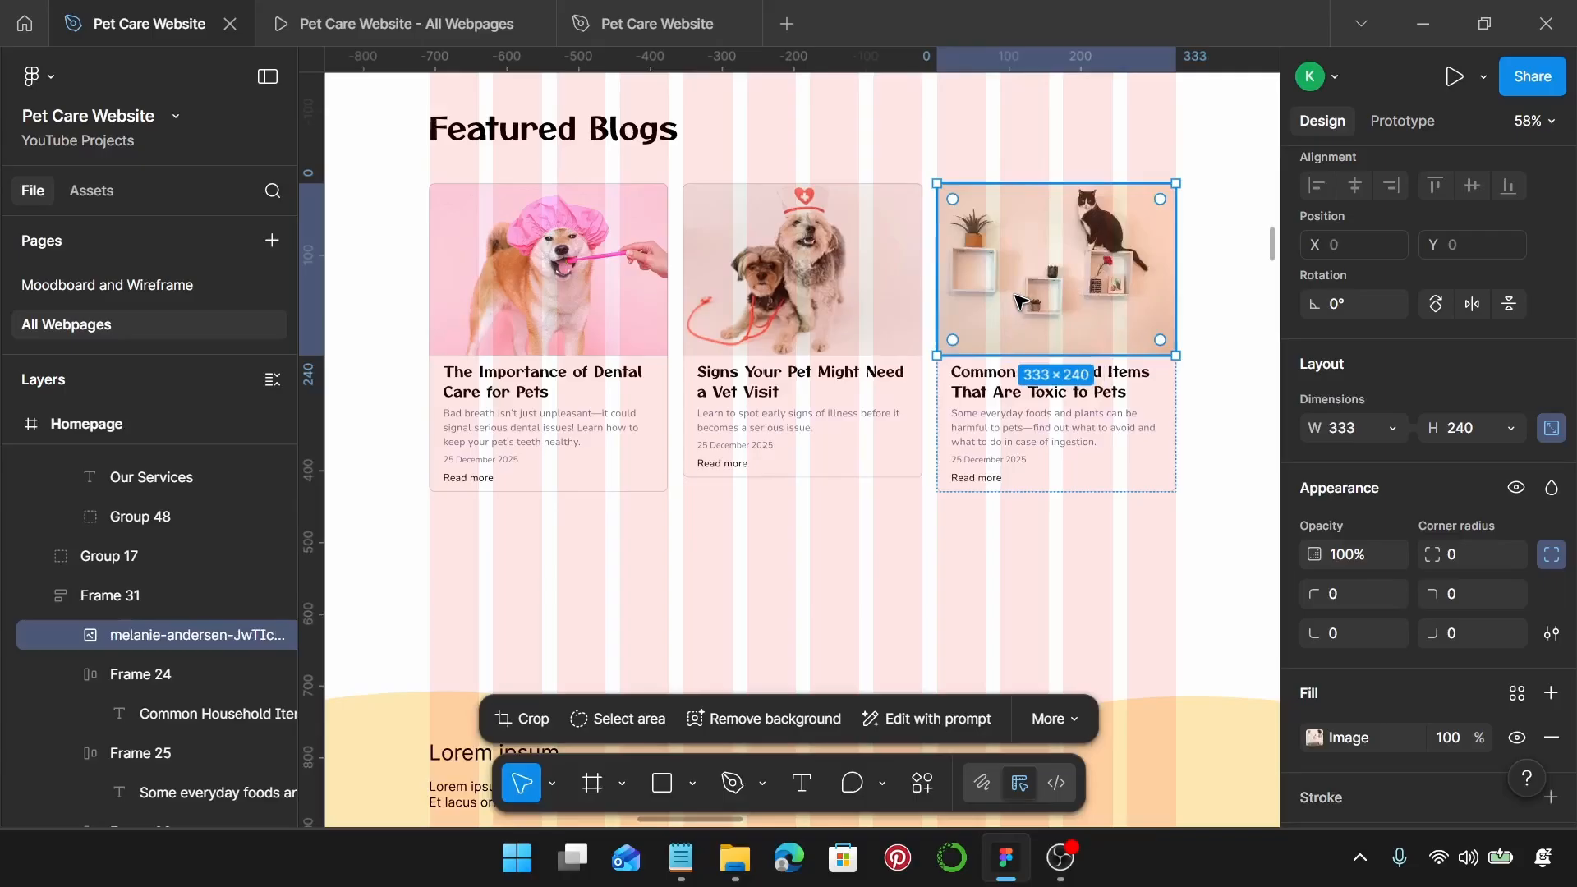
Step: Set the cat image's top-left and top-right corner radii to 8
scroll(1361, 478, "down", 2)
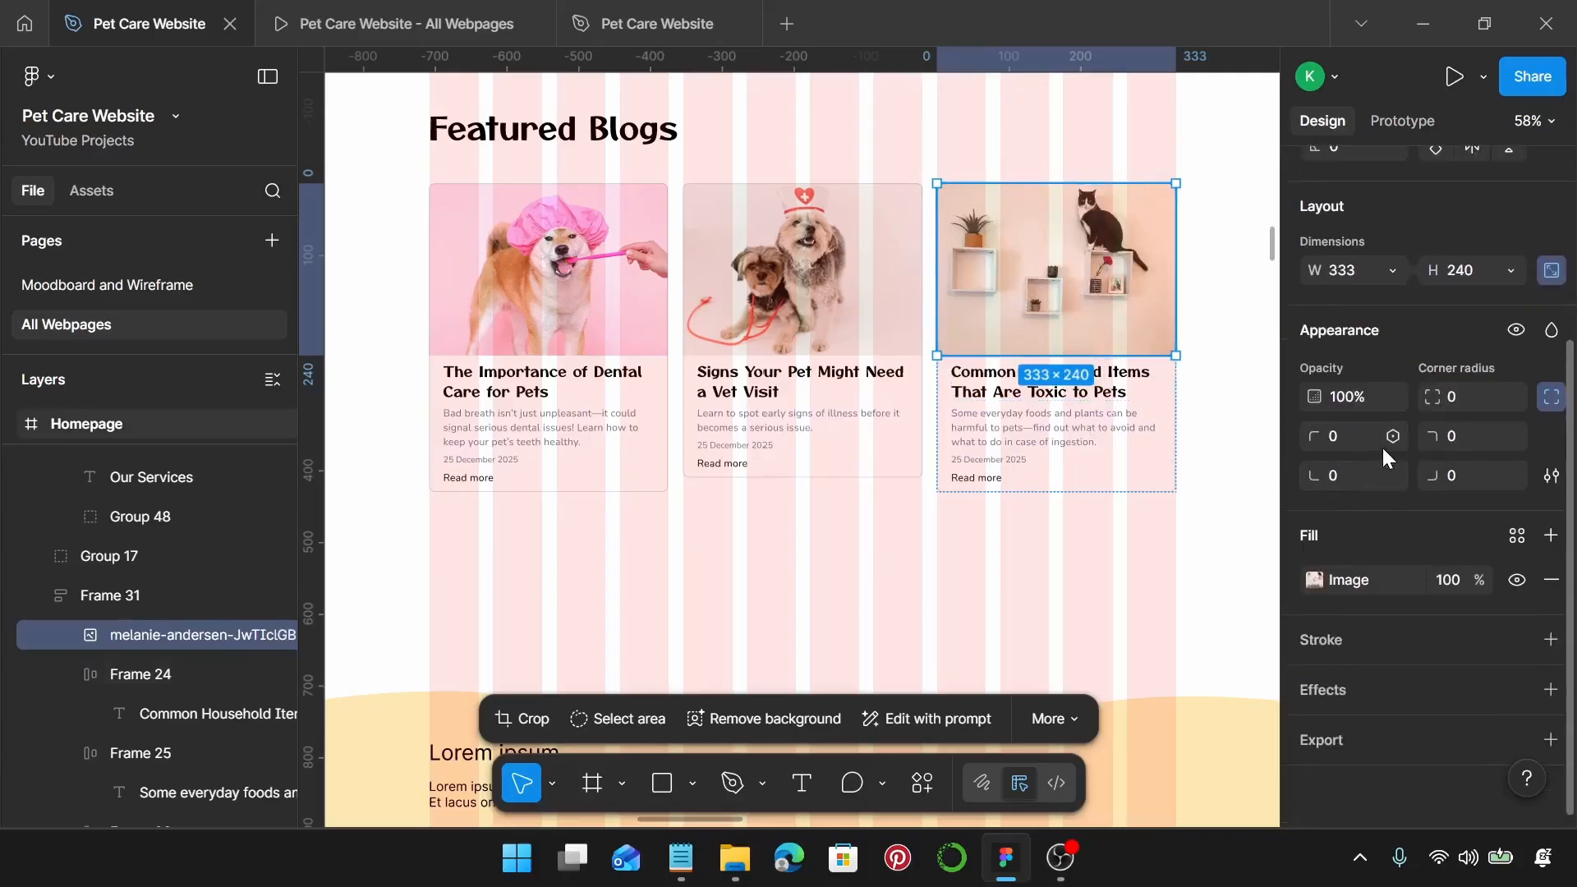
left_click(1361, 442)
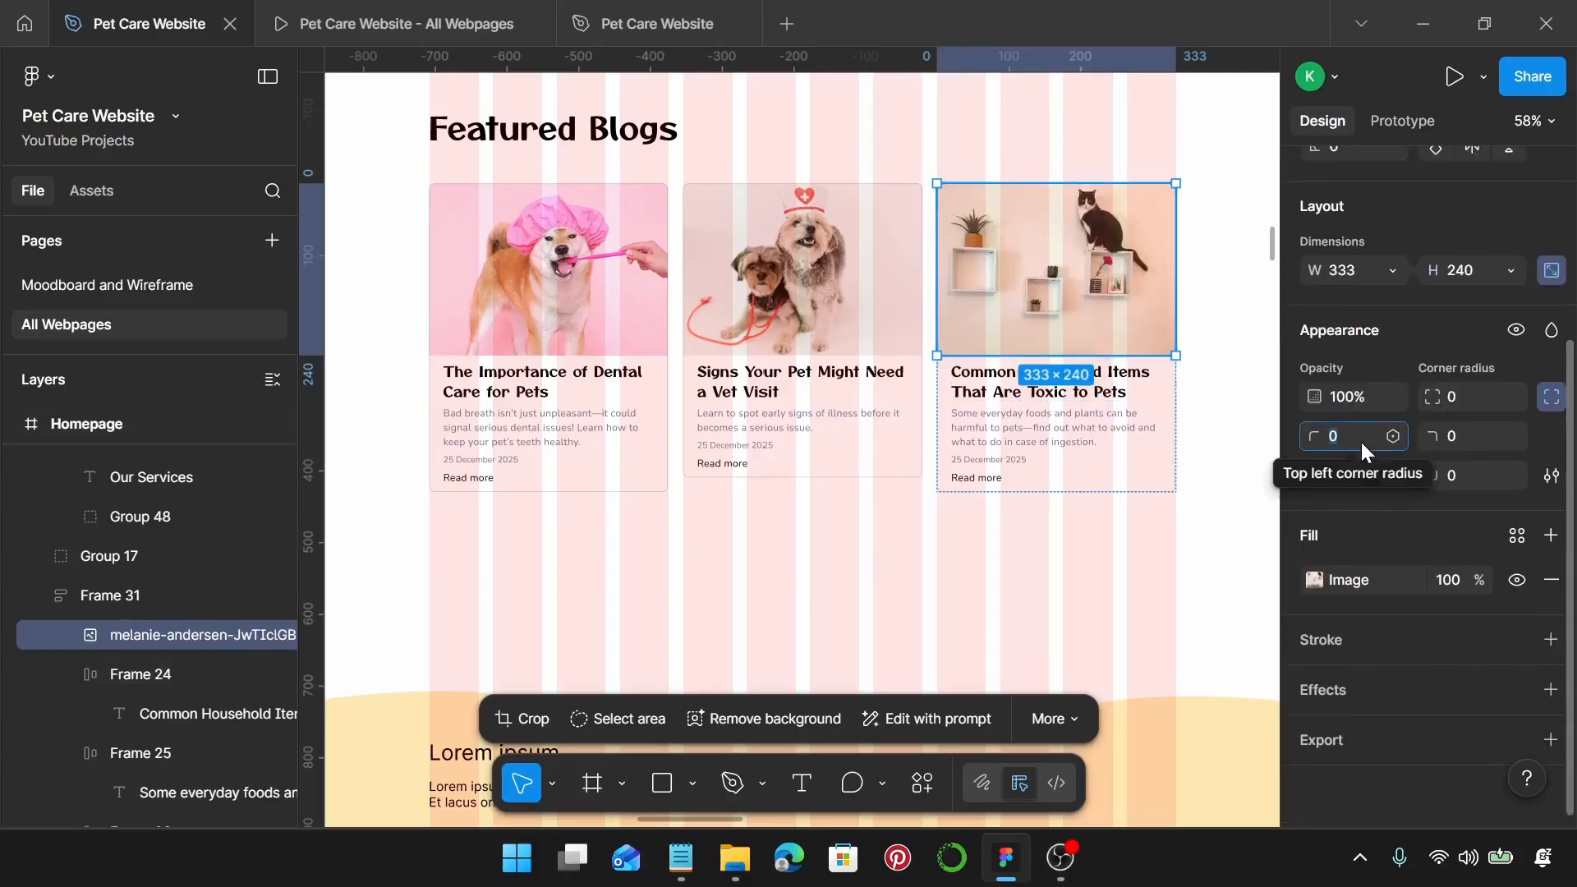
type("8")
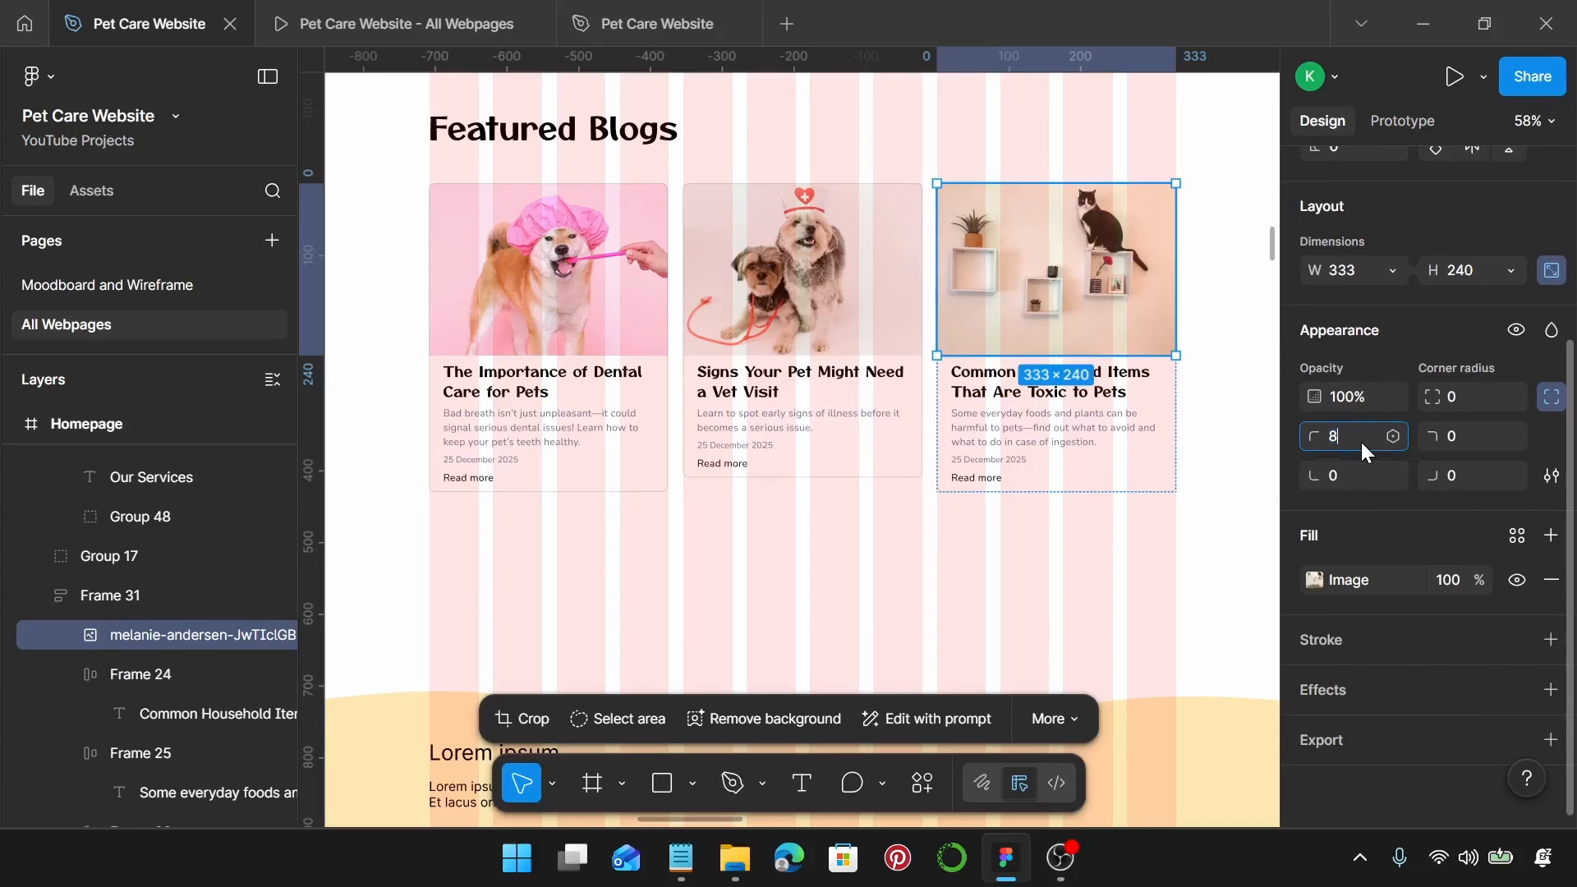
left_click(1457, 436)
type("8")
Step: Add a stroke to the third blog card's cat image using the Pet Care Border color style
left_click(1550, 640)
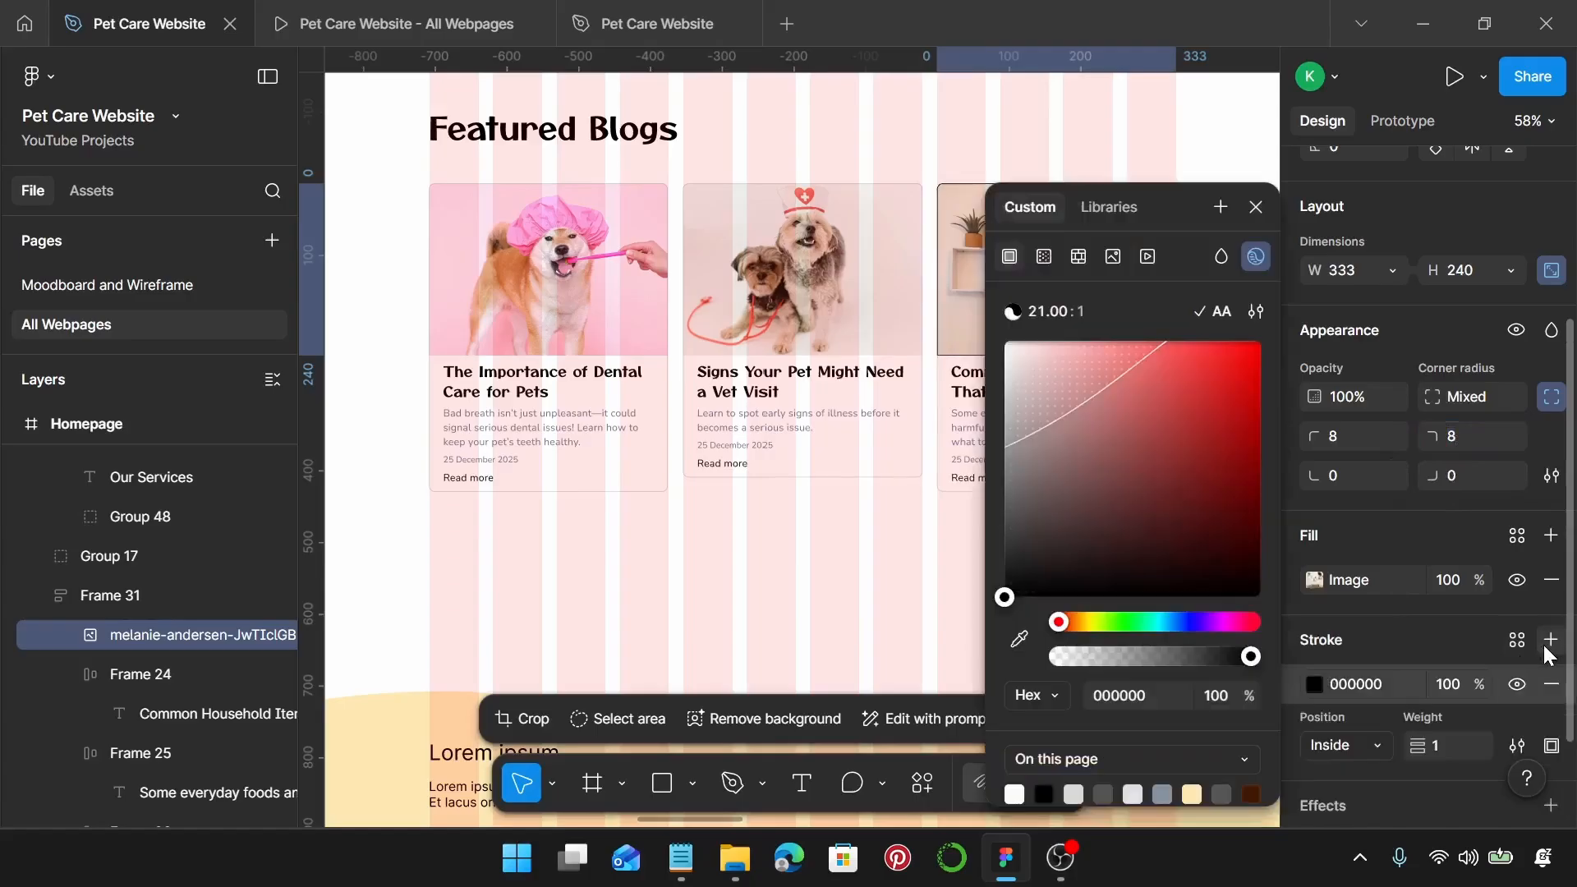
left_click(1514, 639)
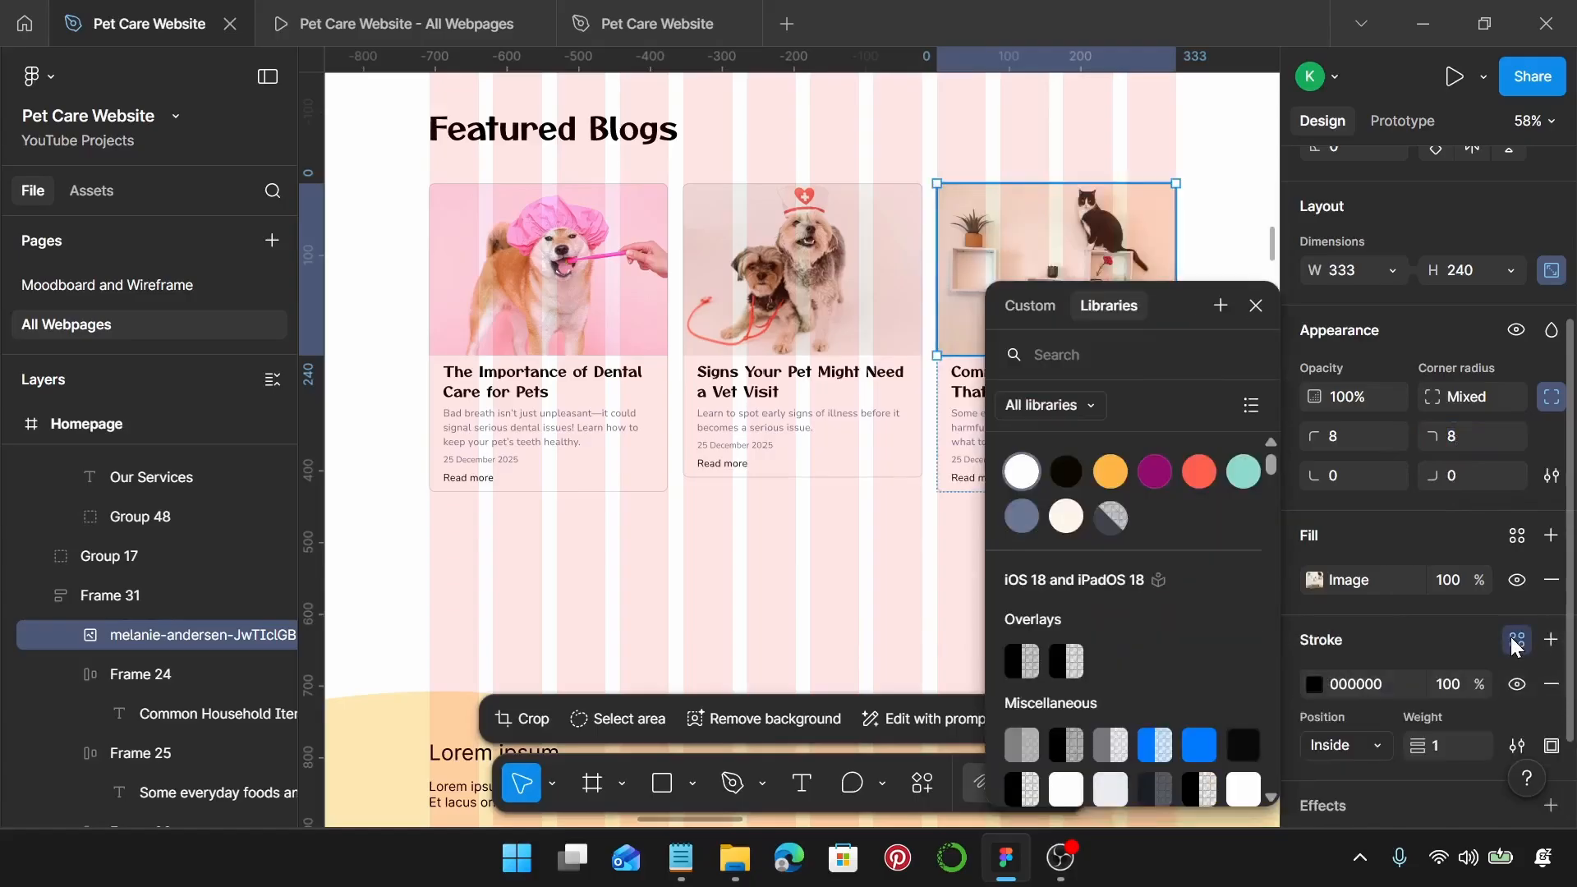
left_click(1115, 515)
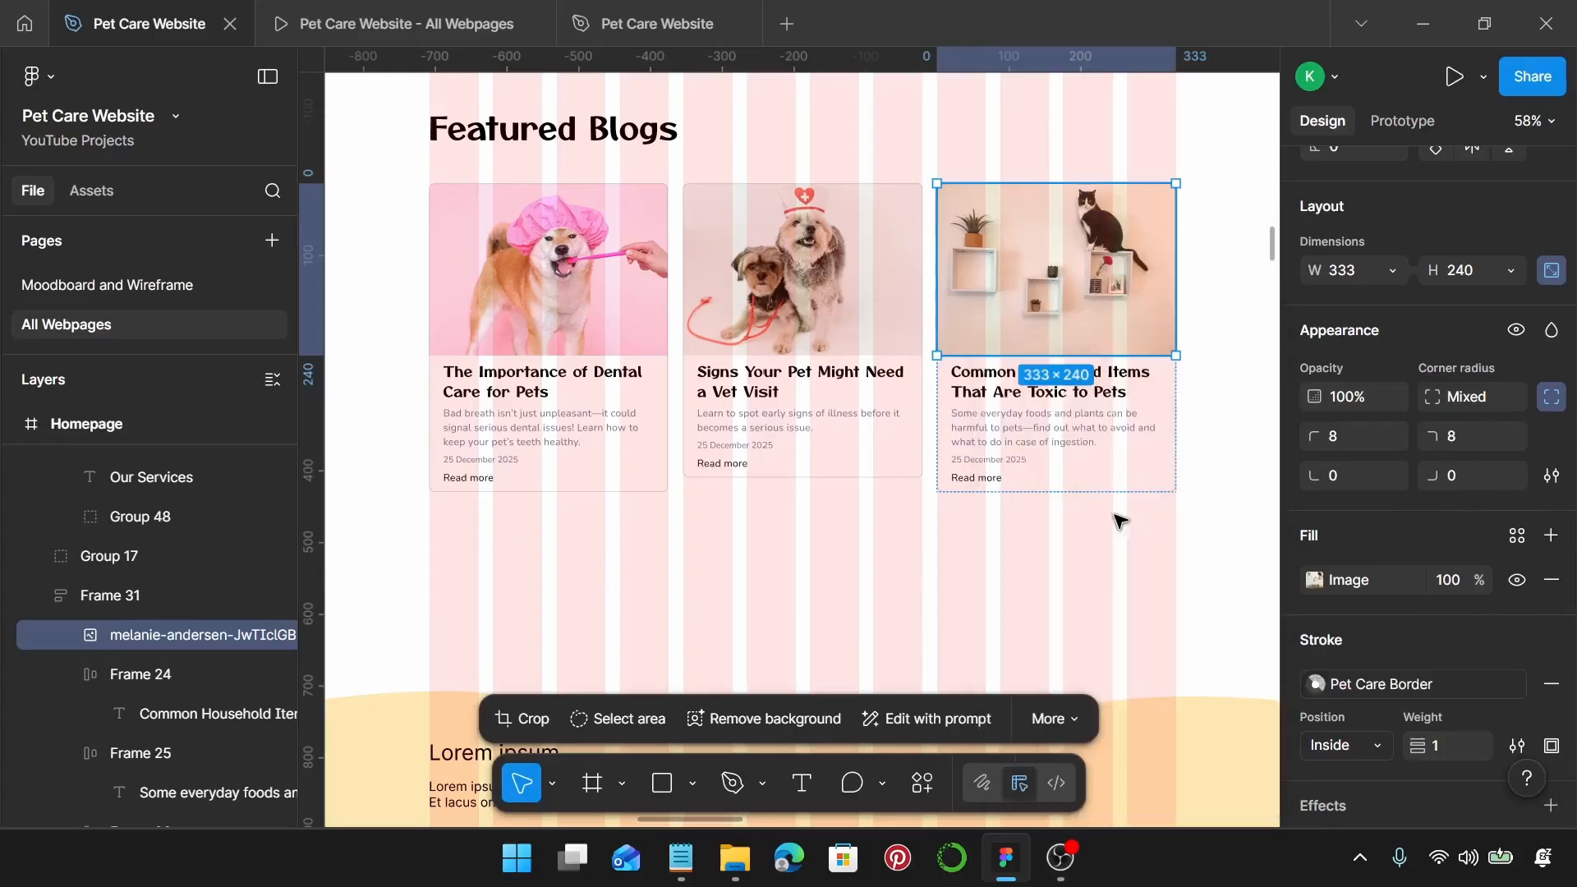
Step: Switch the cat image's stroke to custom per-side weights and set the bottom side's weight to 0
scroll(1475, 729, "down", 2)
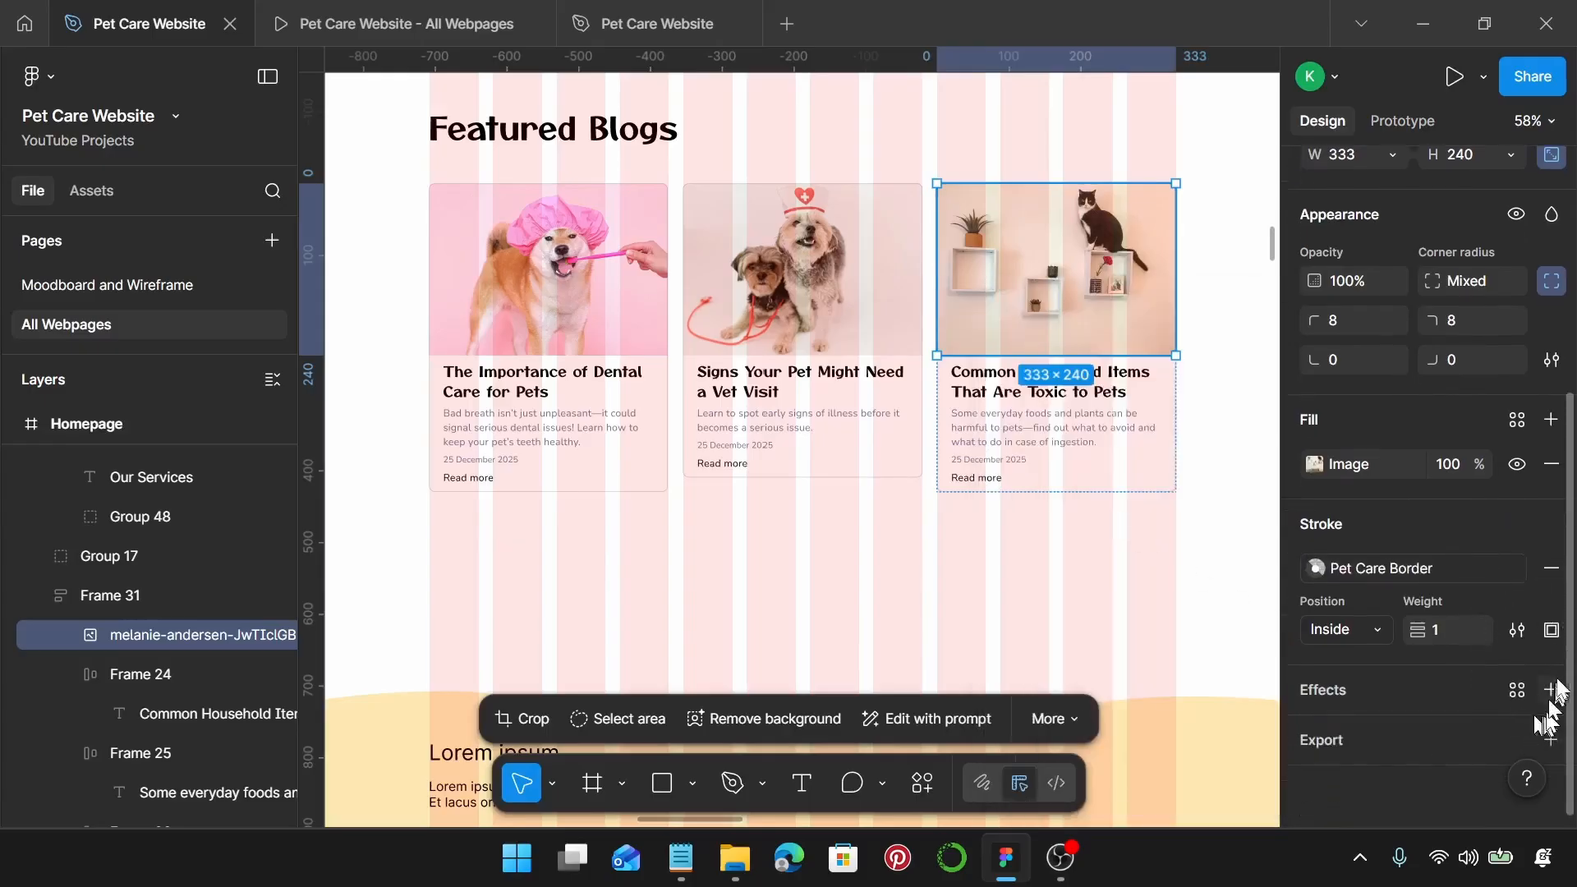
left_click(1552, 630)
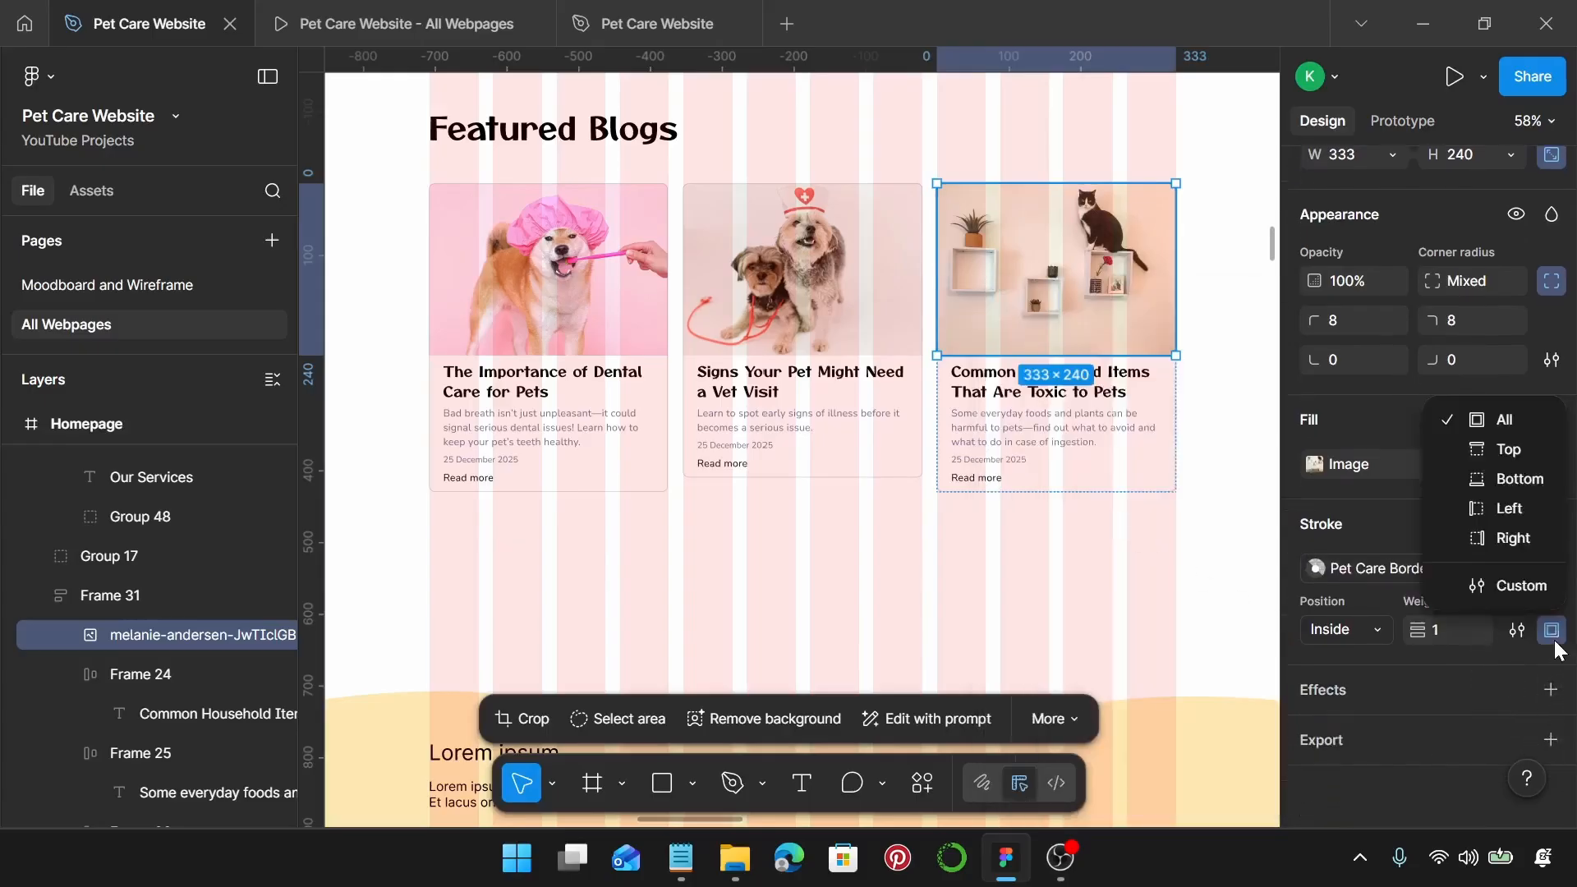
left_click(1521, 585)
left_click(1457, 710)
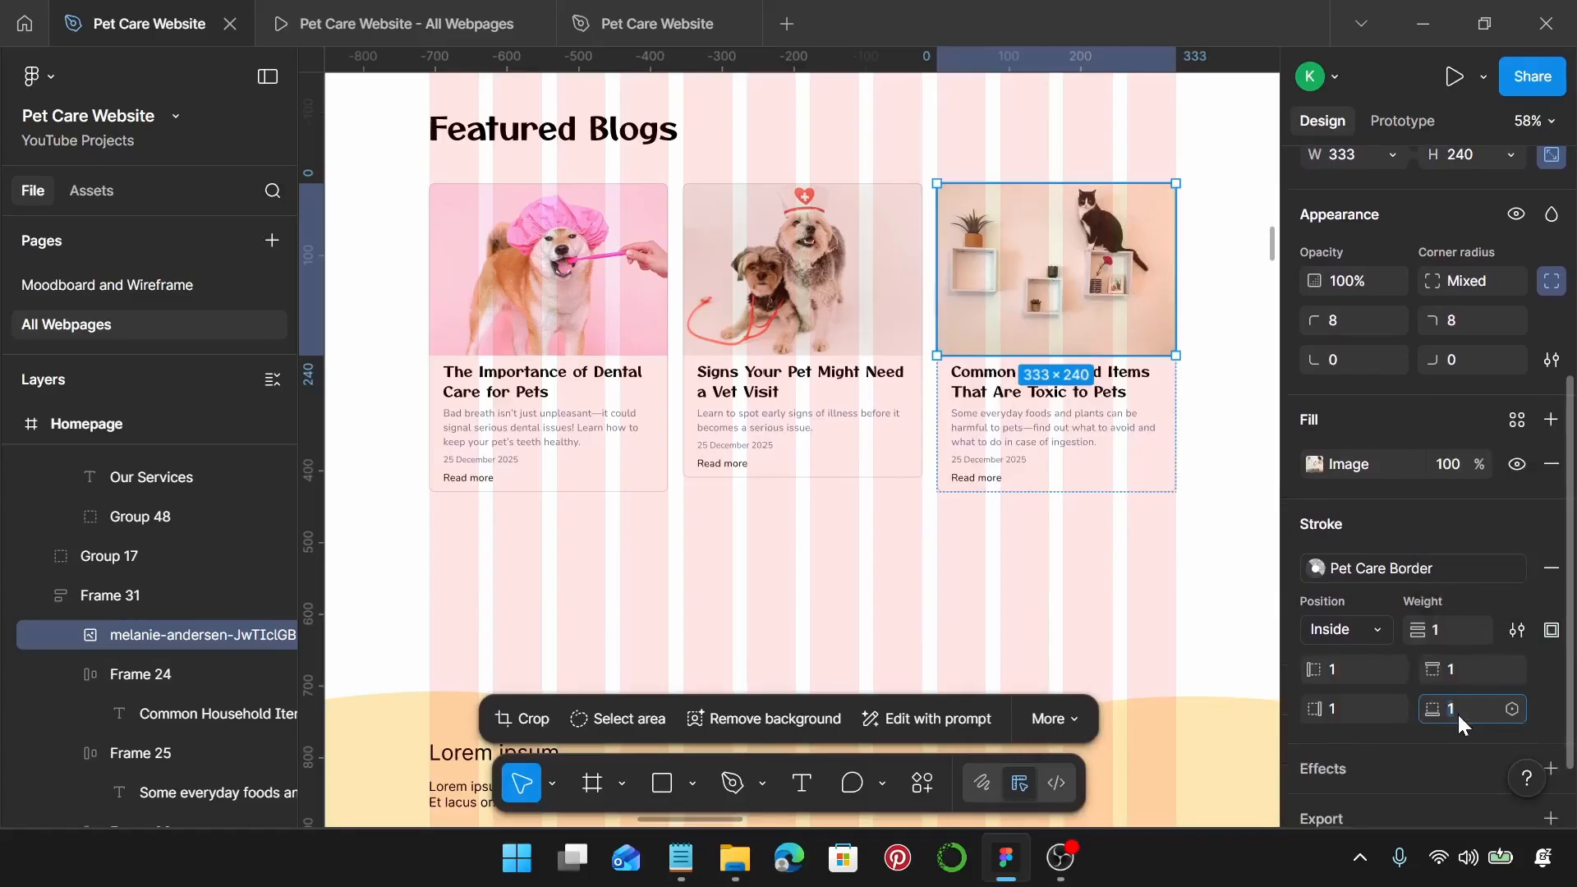
key("Return")
left_click(1216, 415)
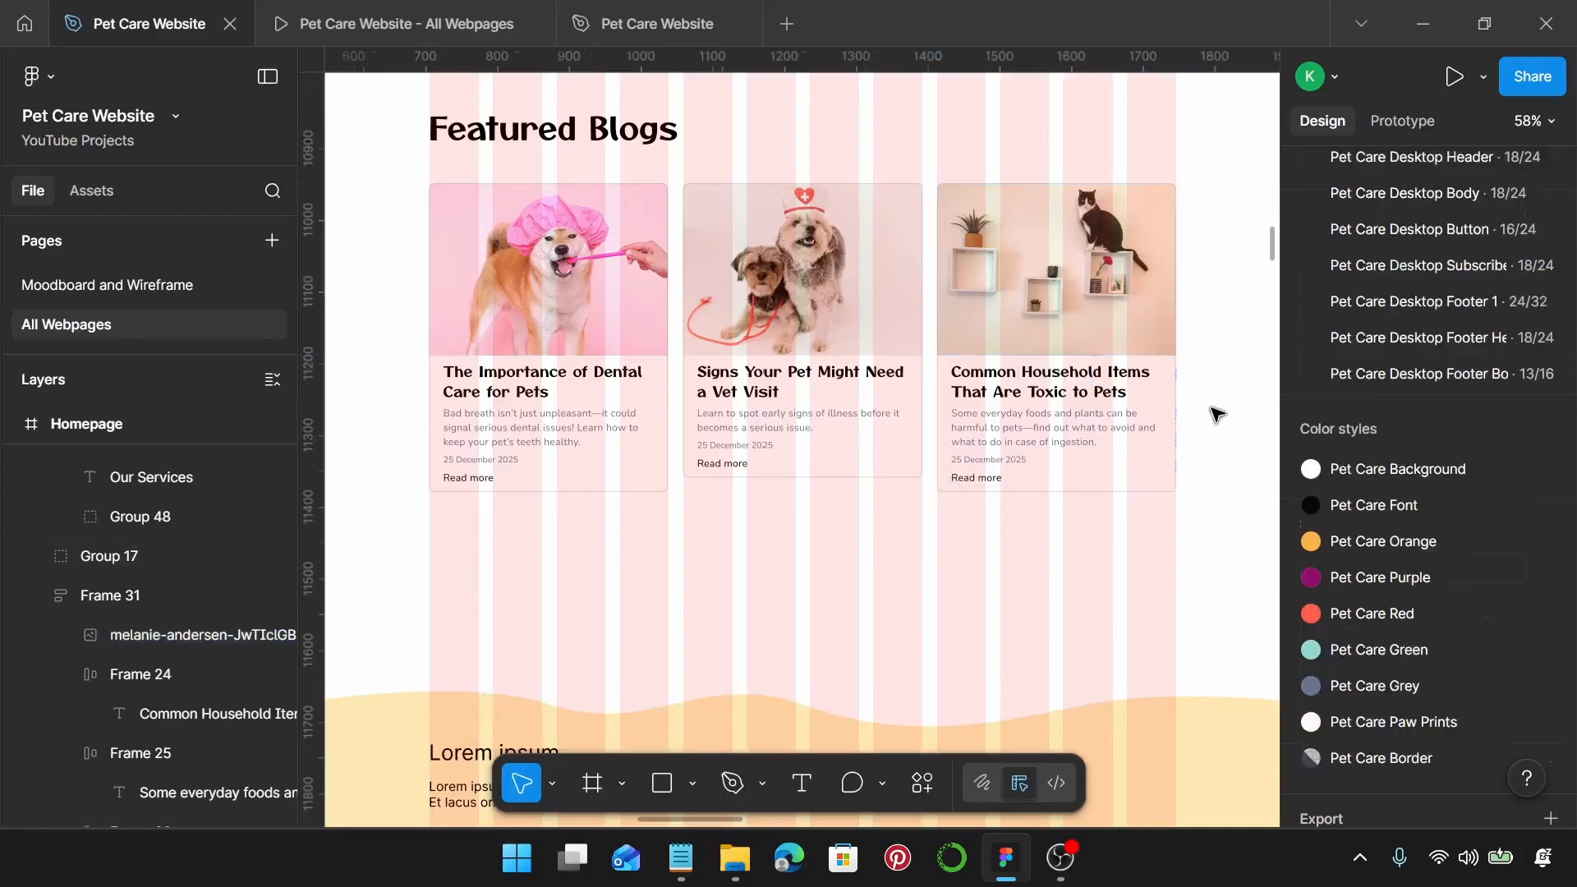
Step: Wrap the three Featured Blogs cards together in one horizontal auto layout frame
scroll(1203, 334, "up", 3)
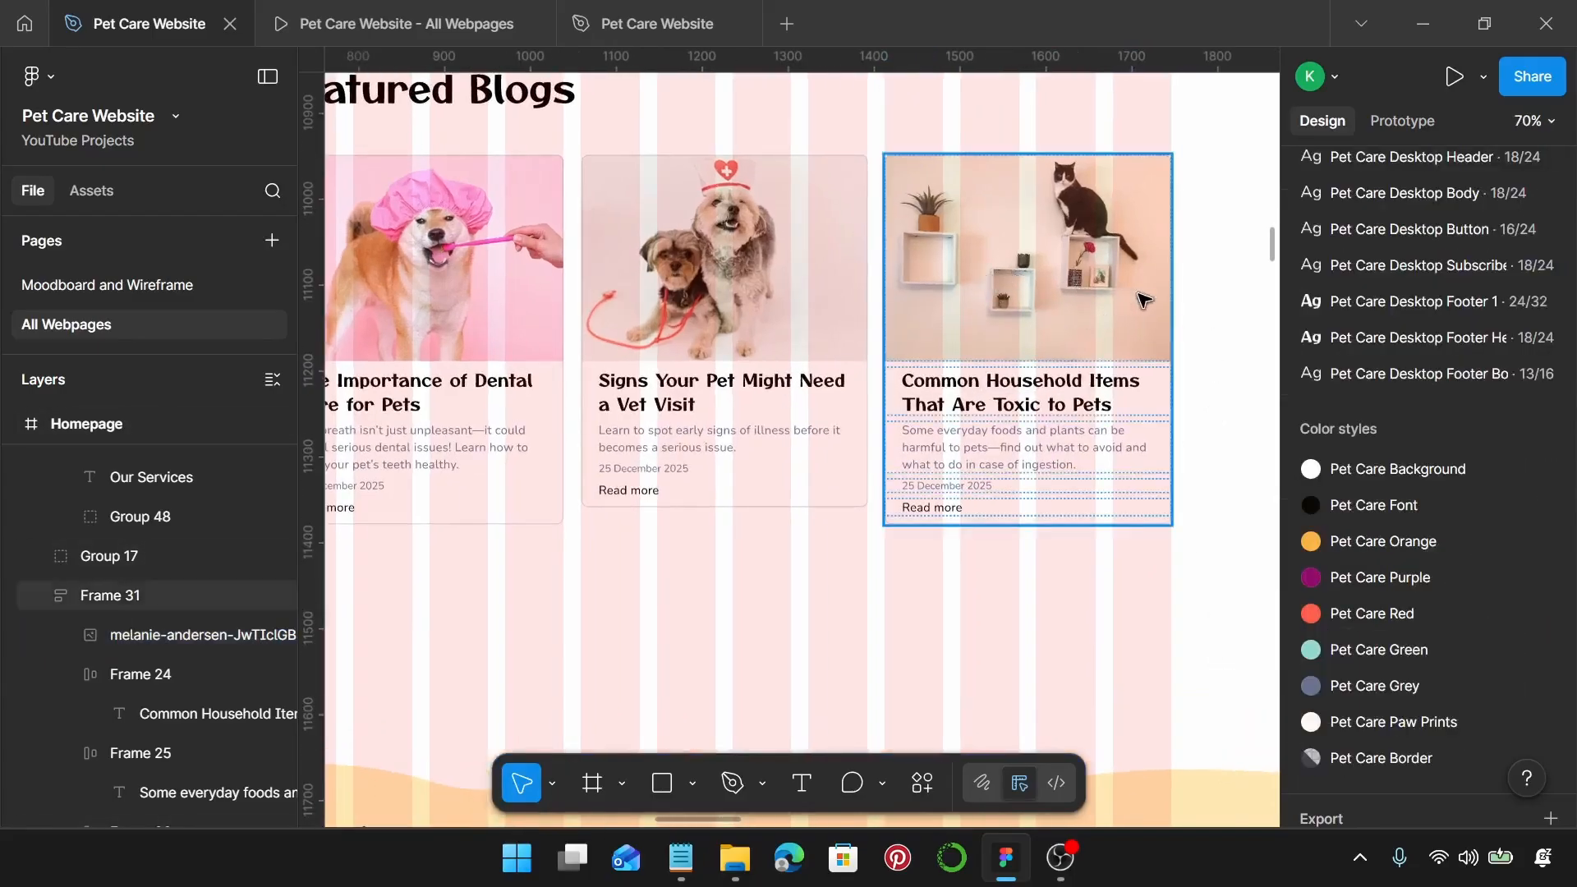
scroll(1148, 304, "down", 1)
scroll(1148, 304, "down", 4)
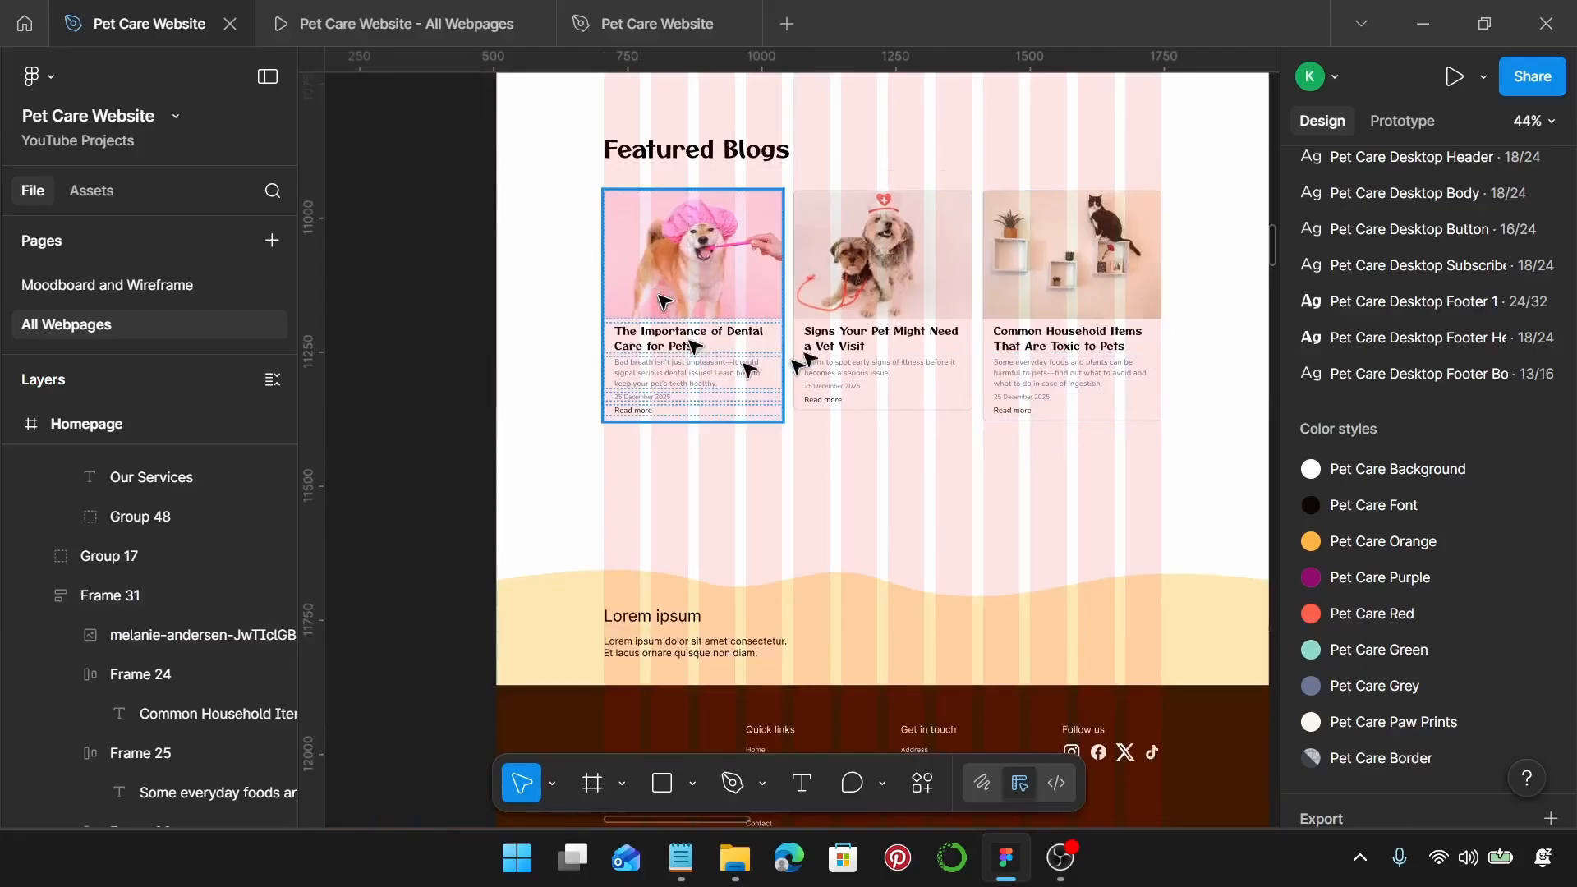
left_click(712, 271)
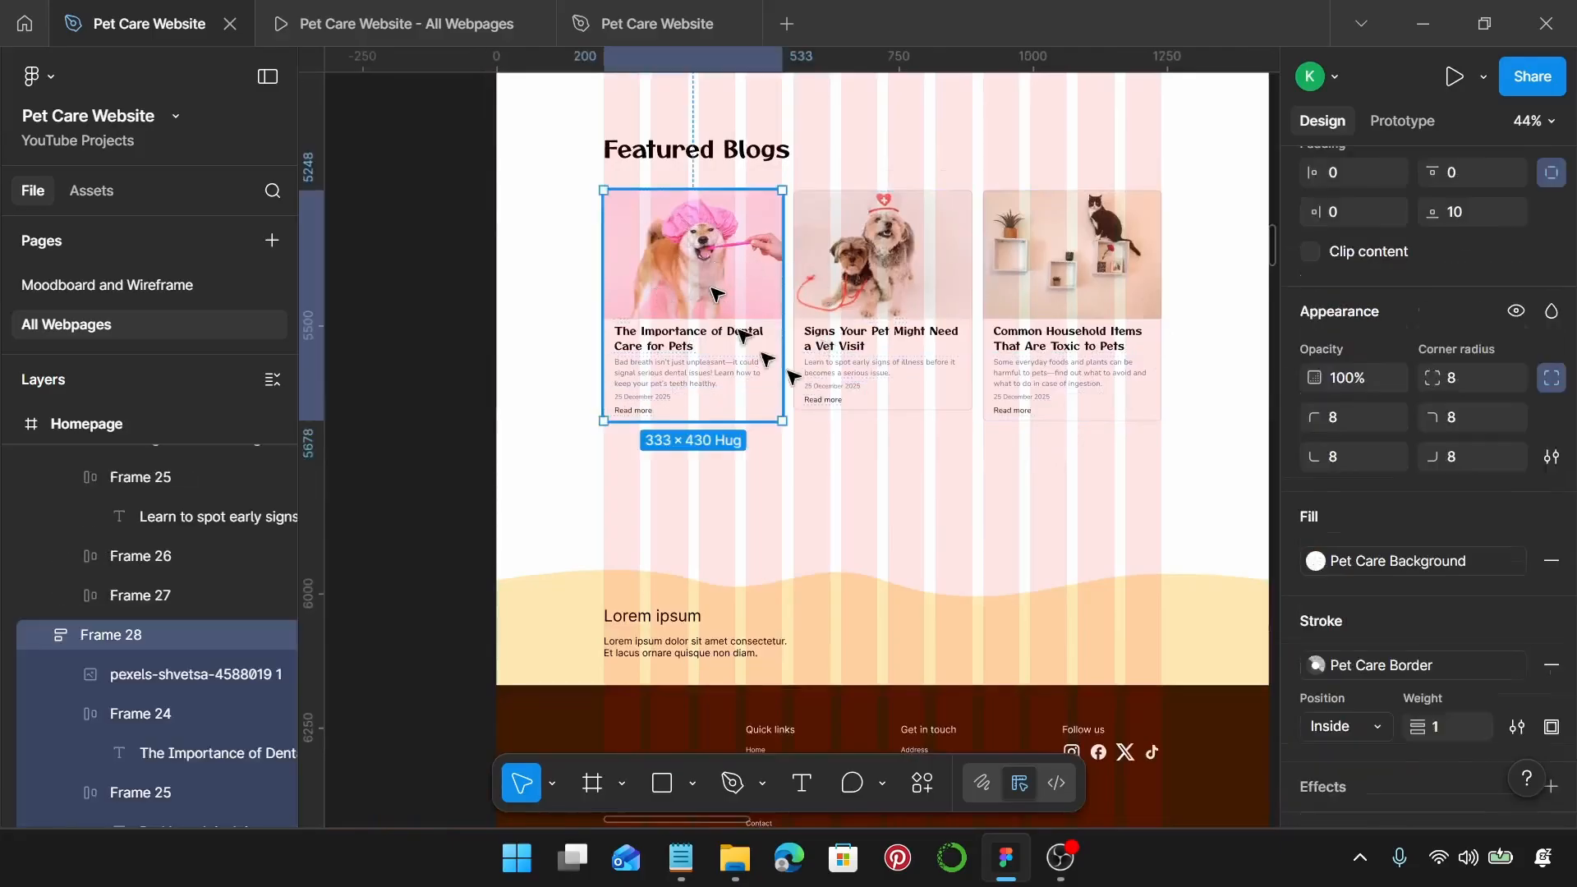
left_click(936, 320, "shift")
left_click(1071, 304, "shift")
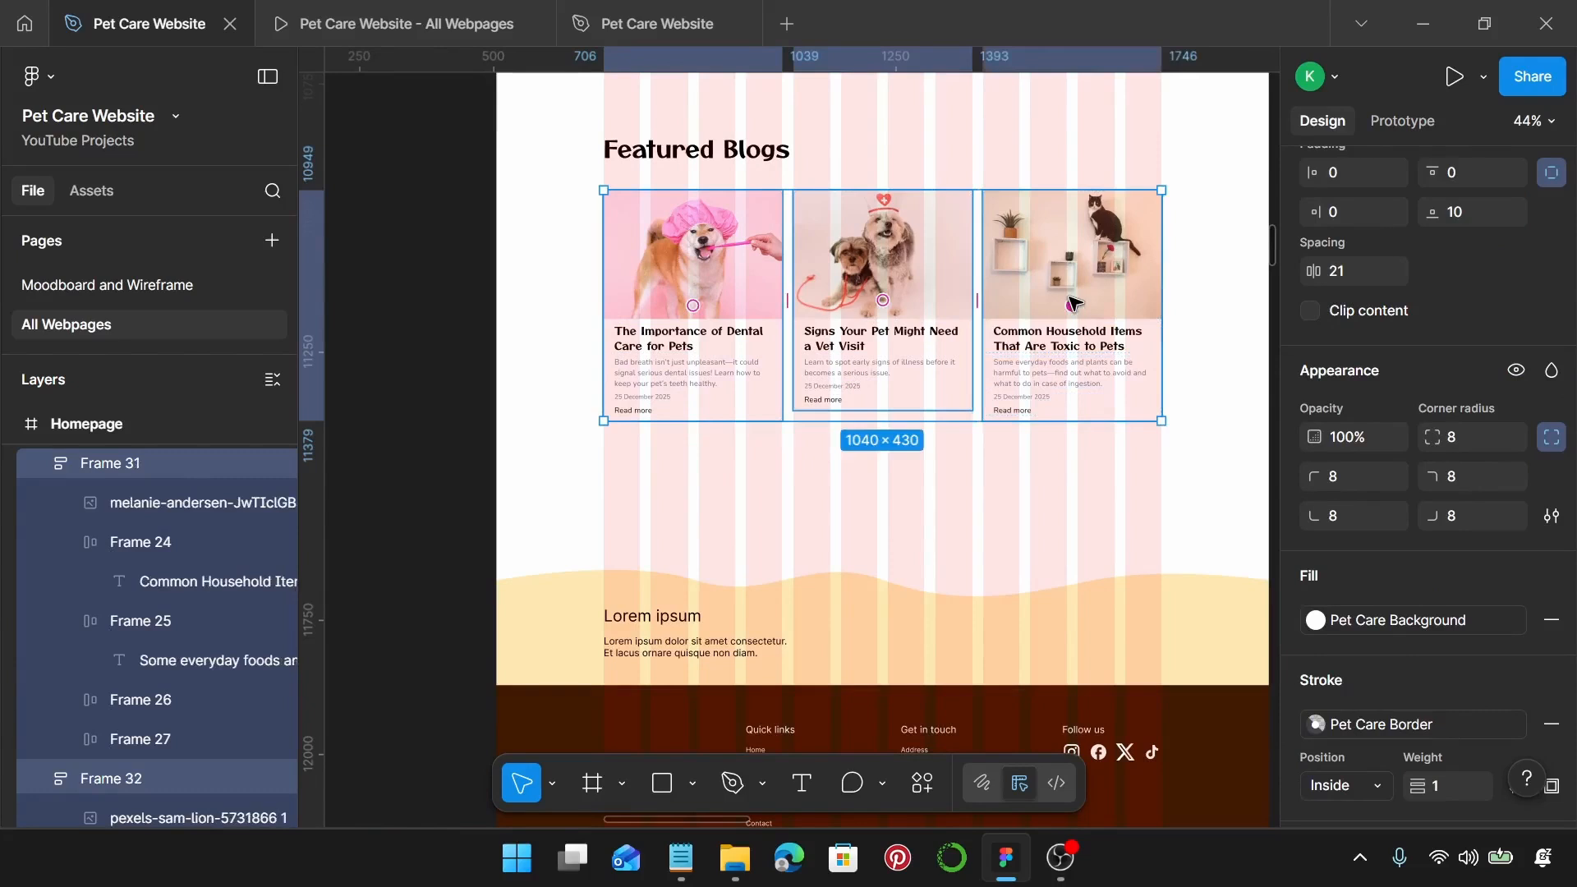
key("shift+a")
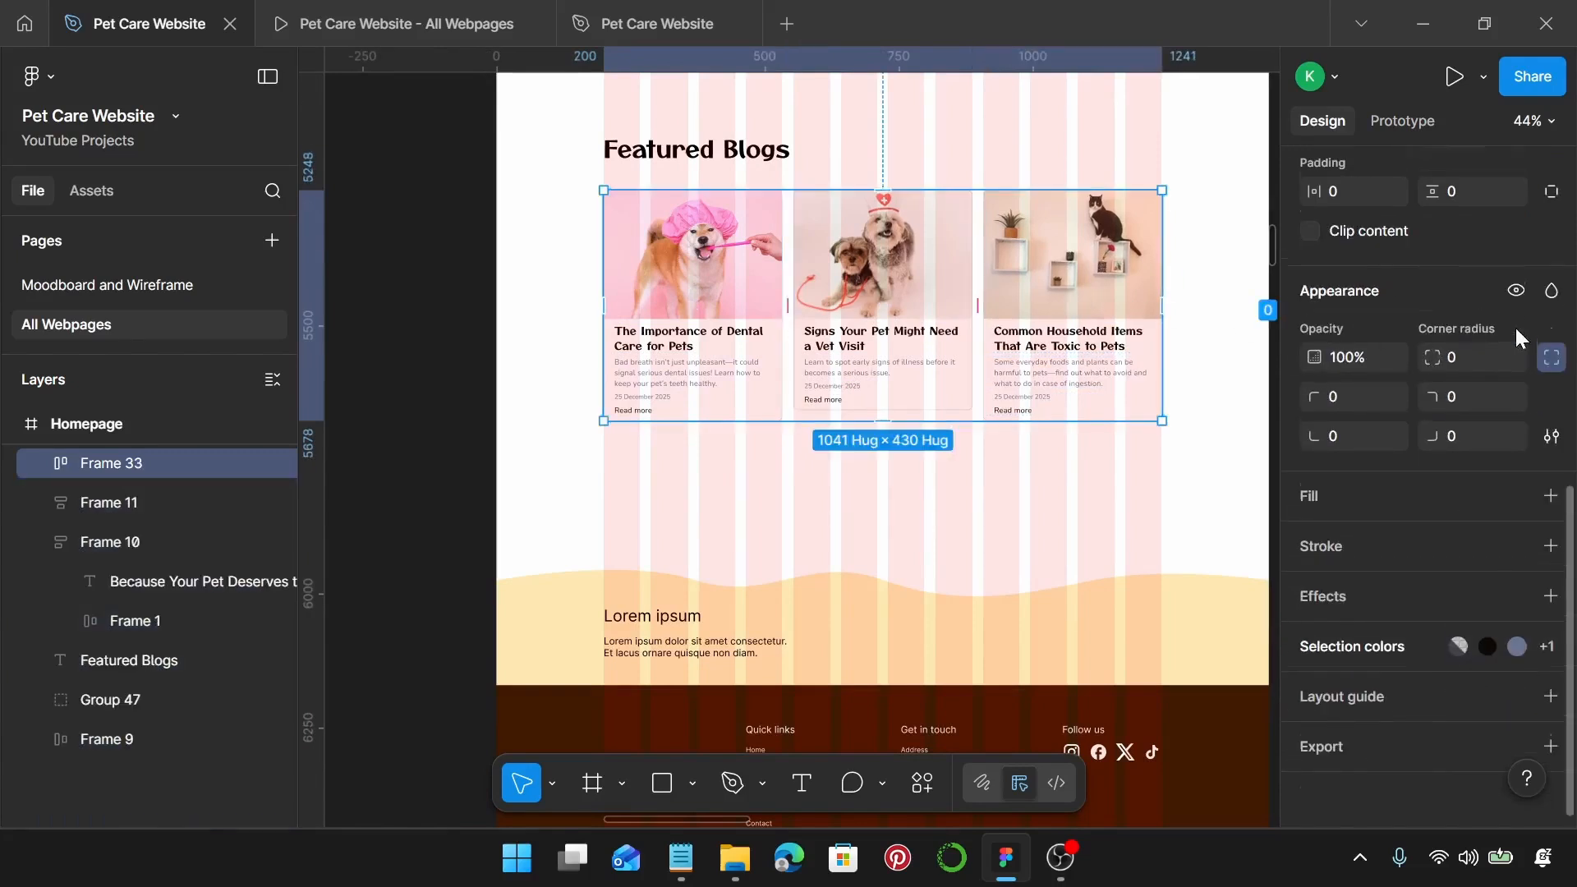
Step: Set the gap between the cards in the blog row's auto layout to 20
scroll(1514, 325, "up", 3)
scroll(1161, 194, "up", 8)
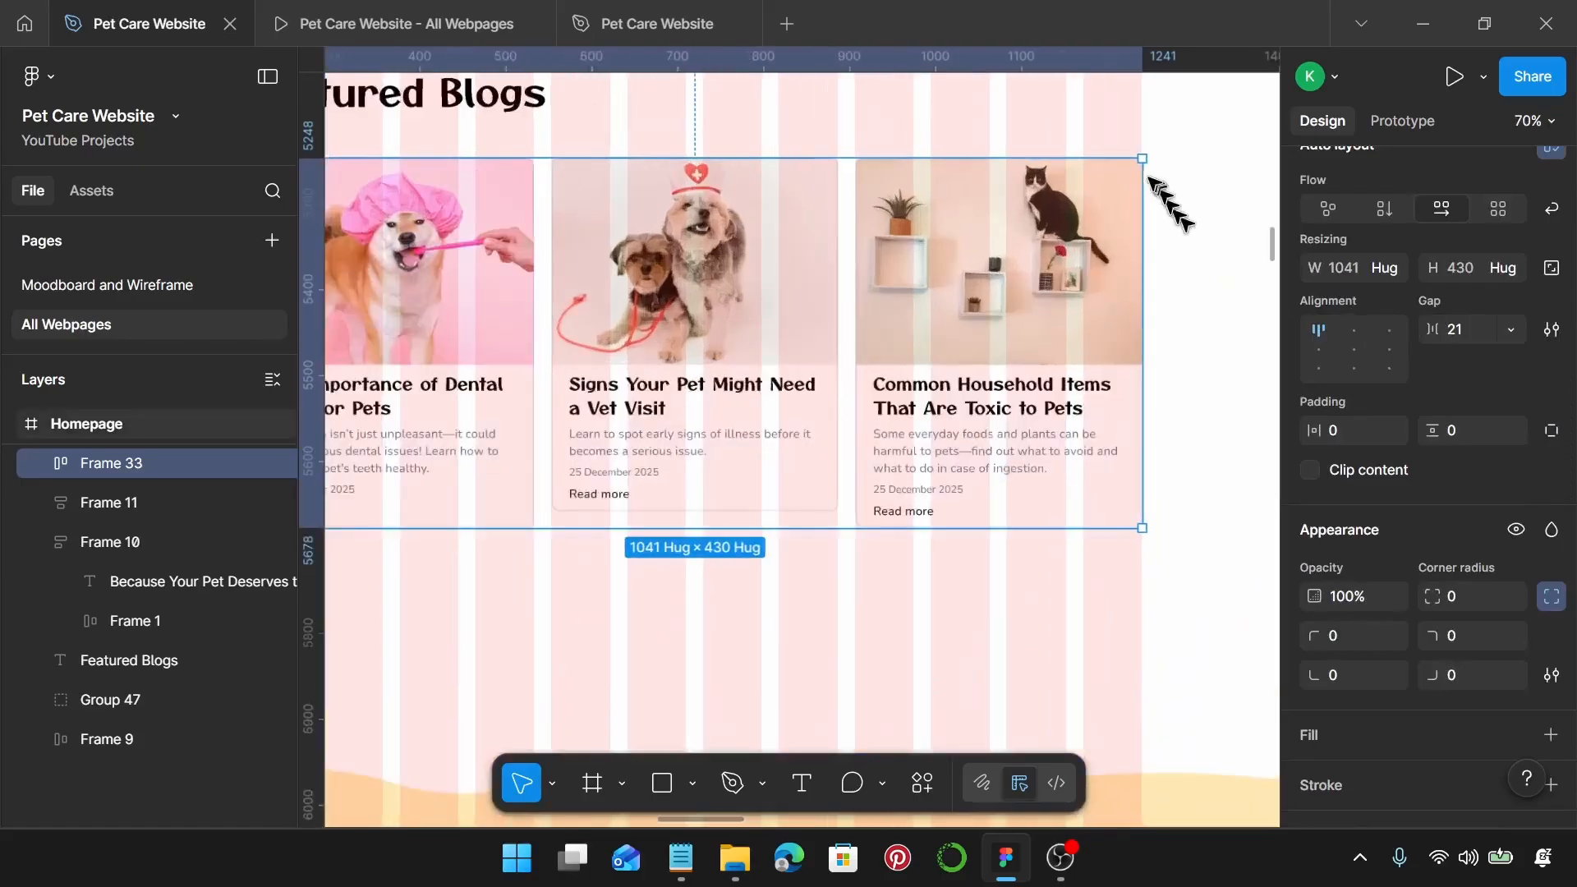
scroll(1136, 159, "down", 2)
scroll(1136, 156, "down", 3)
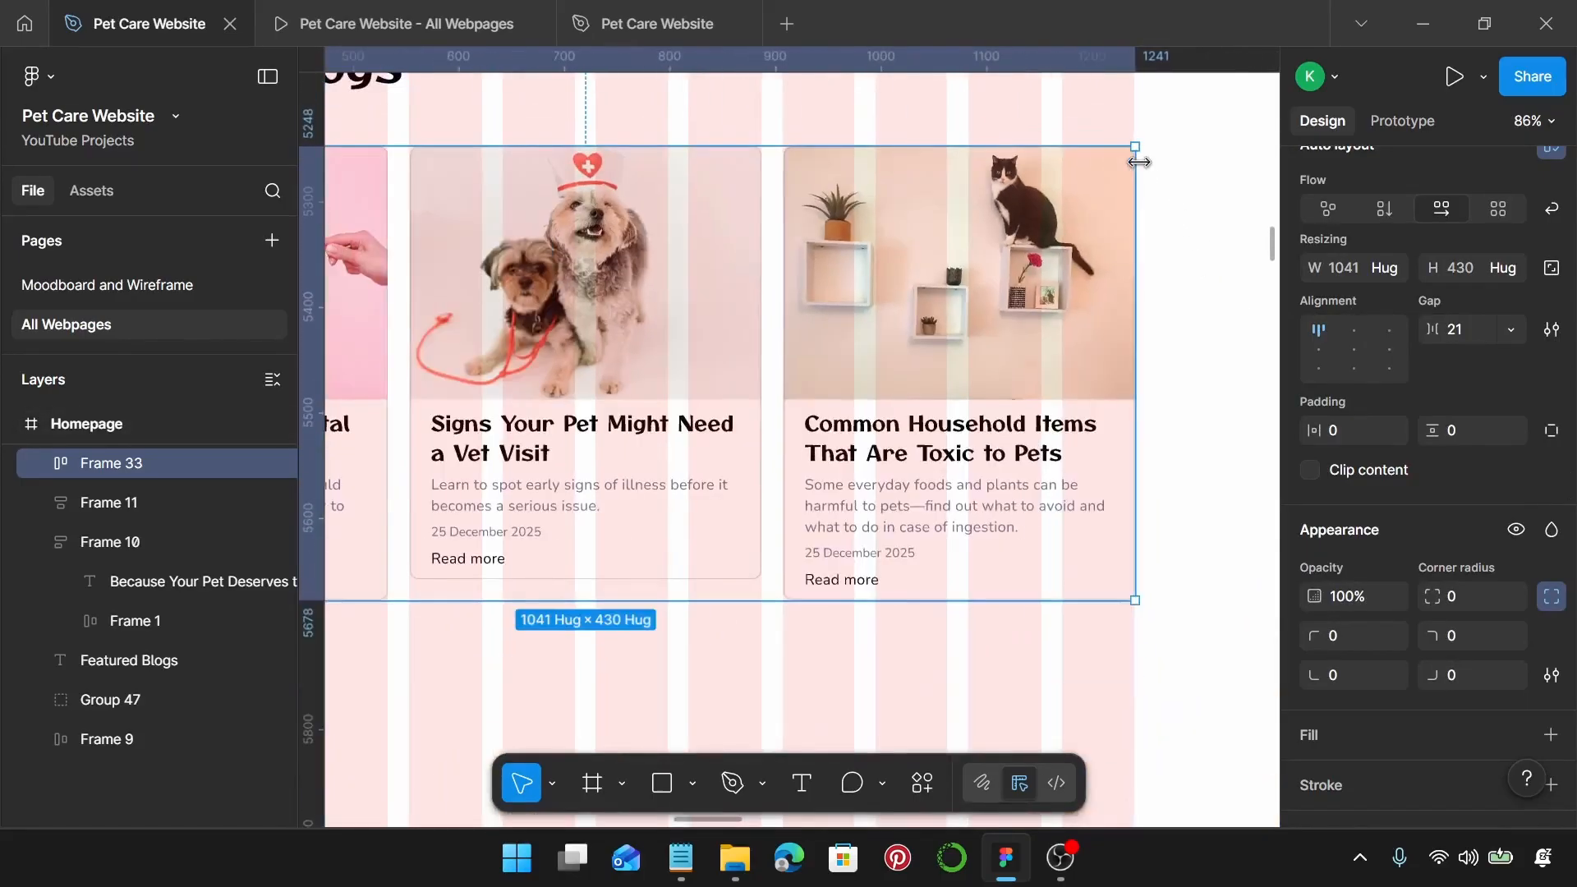
scroll(750, 149, "up", 6)
scroll(836, 156, "down", 6)
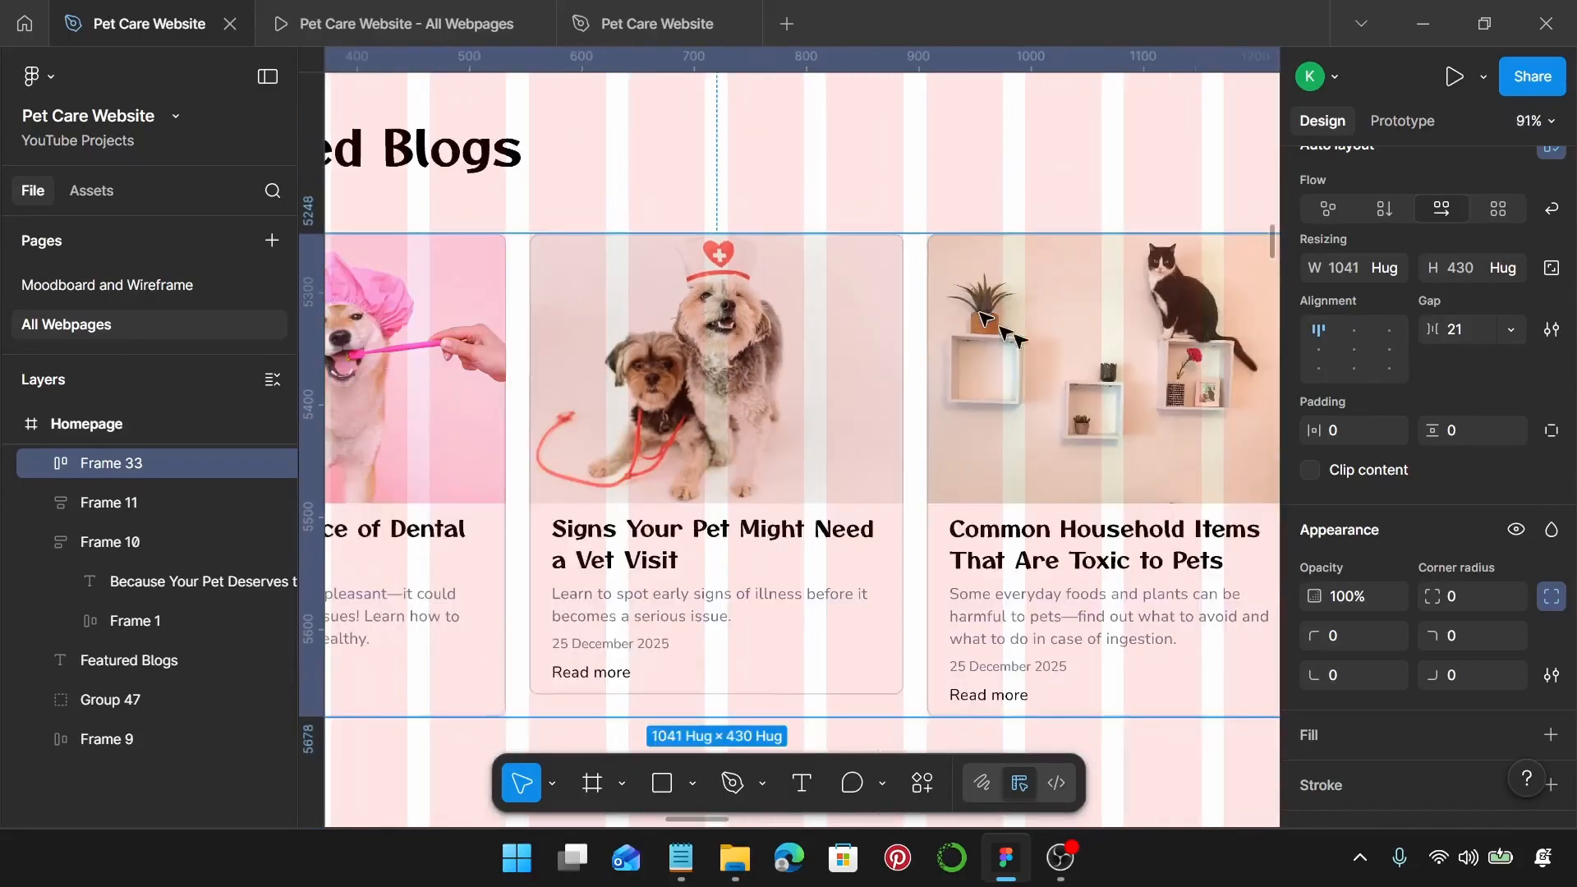
left_click(1476, 337)
type("20")
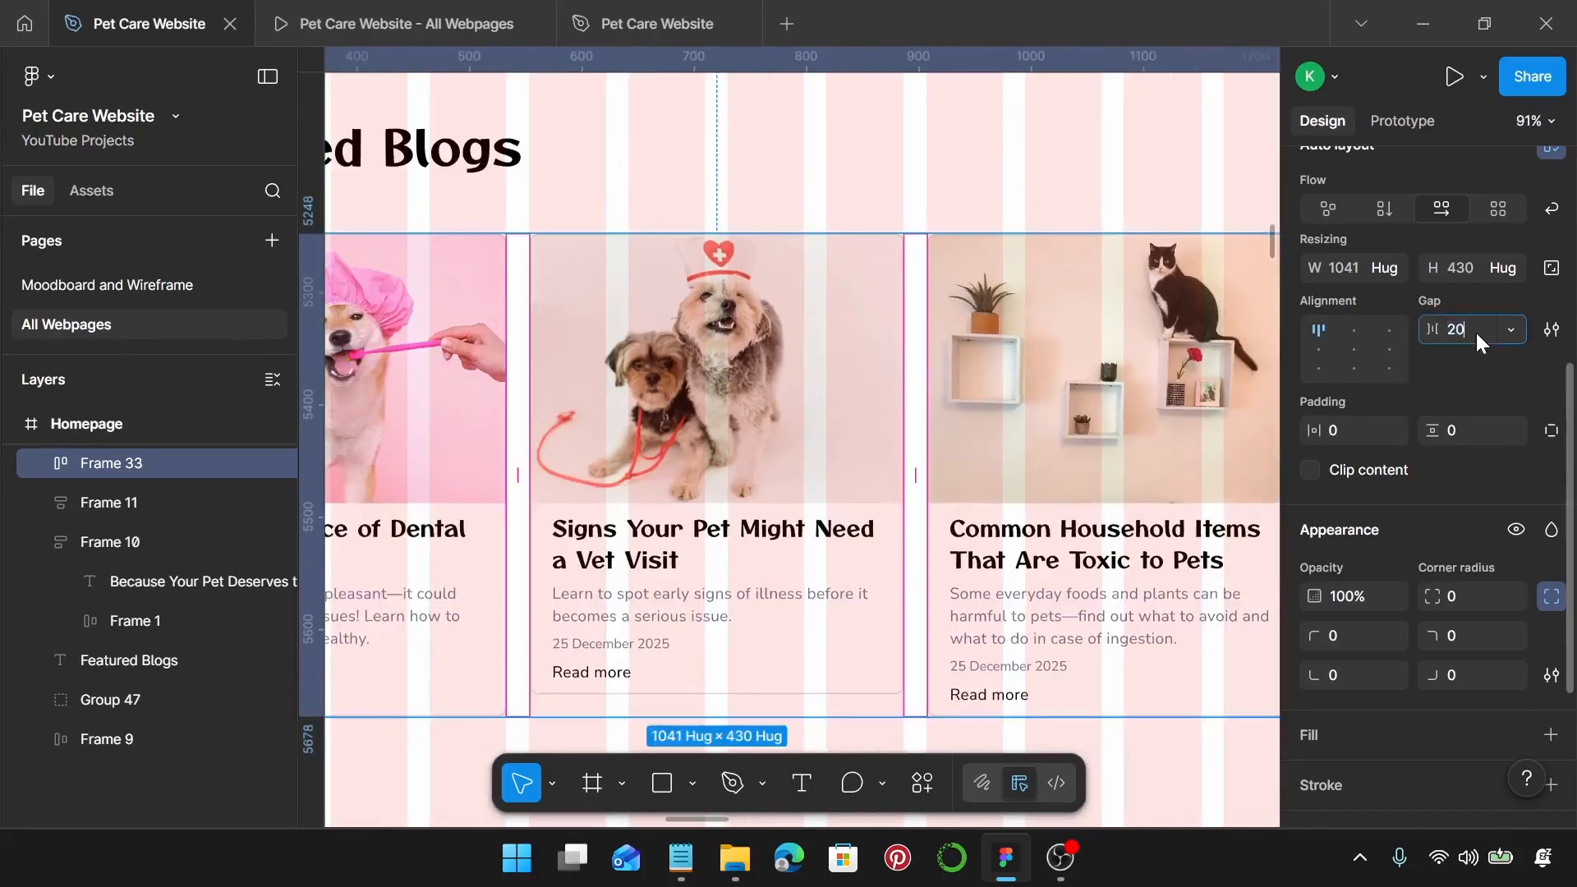
key("Return")
Step: Set the width of each of the three blog cards to Fill container within the row
scroll(1025, 470, "down", 3)
scroll(1025, 470, "down", 1)
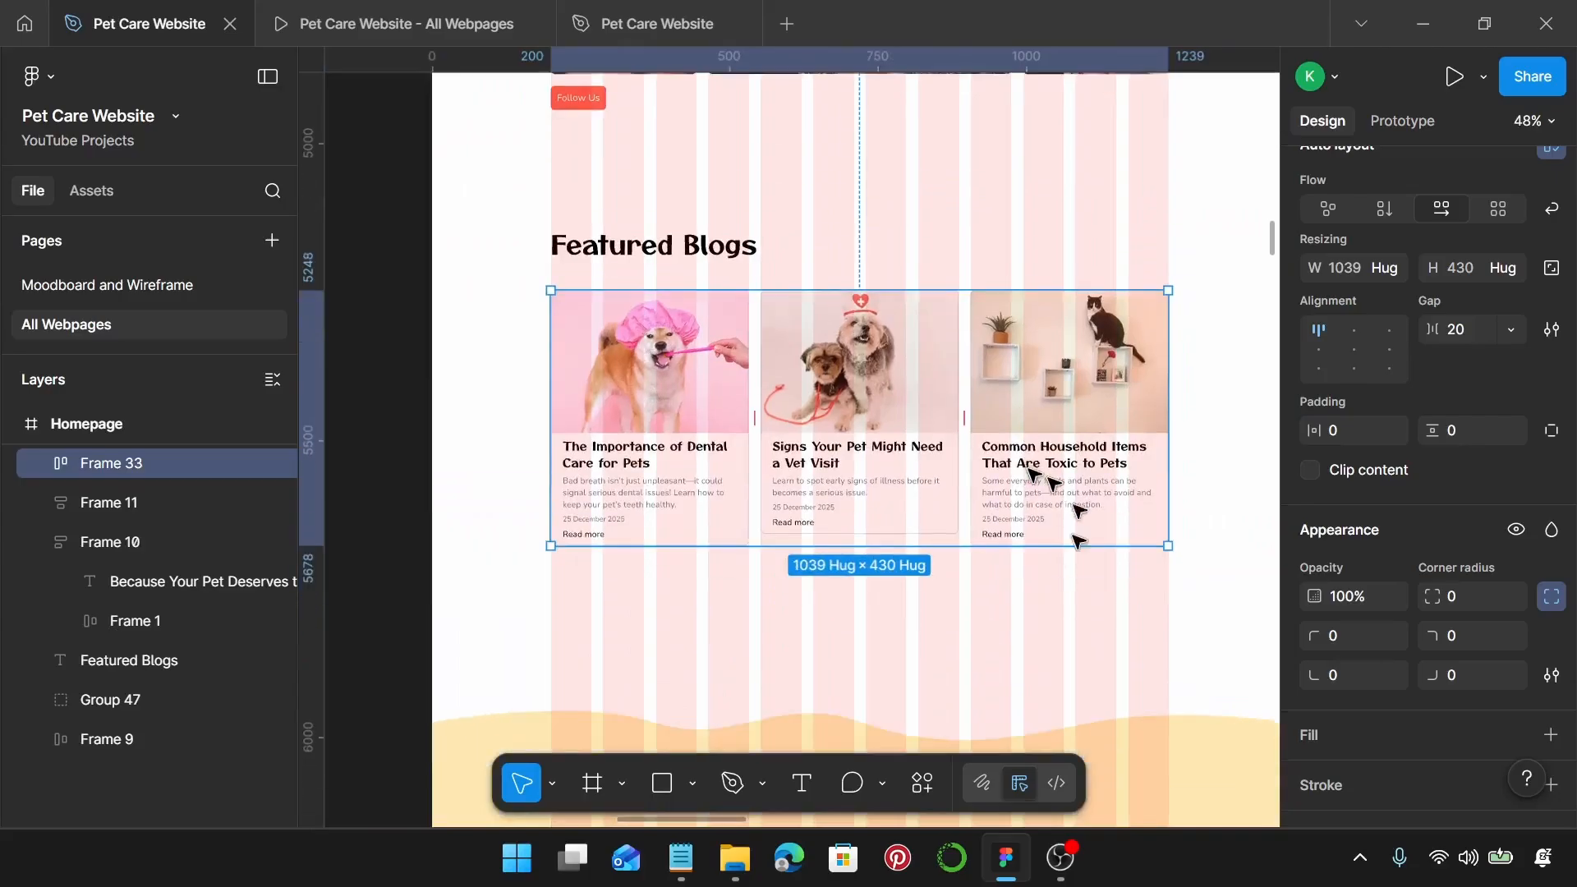
double_click(641, 437)
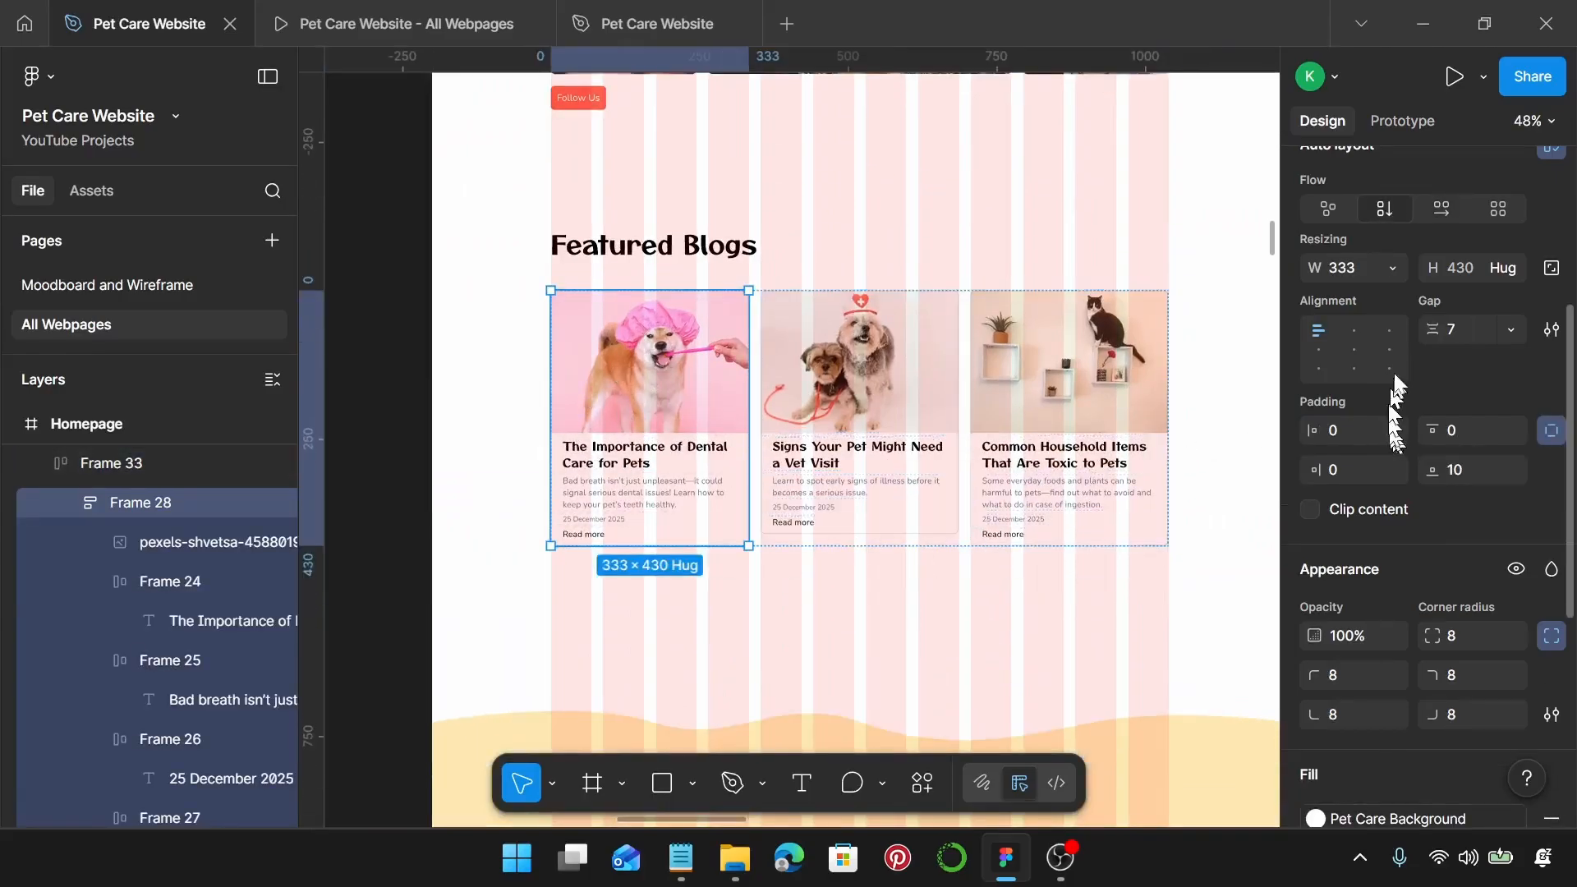
left_click(1391, 258)
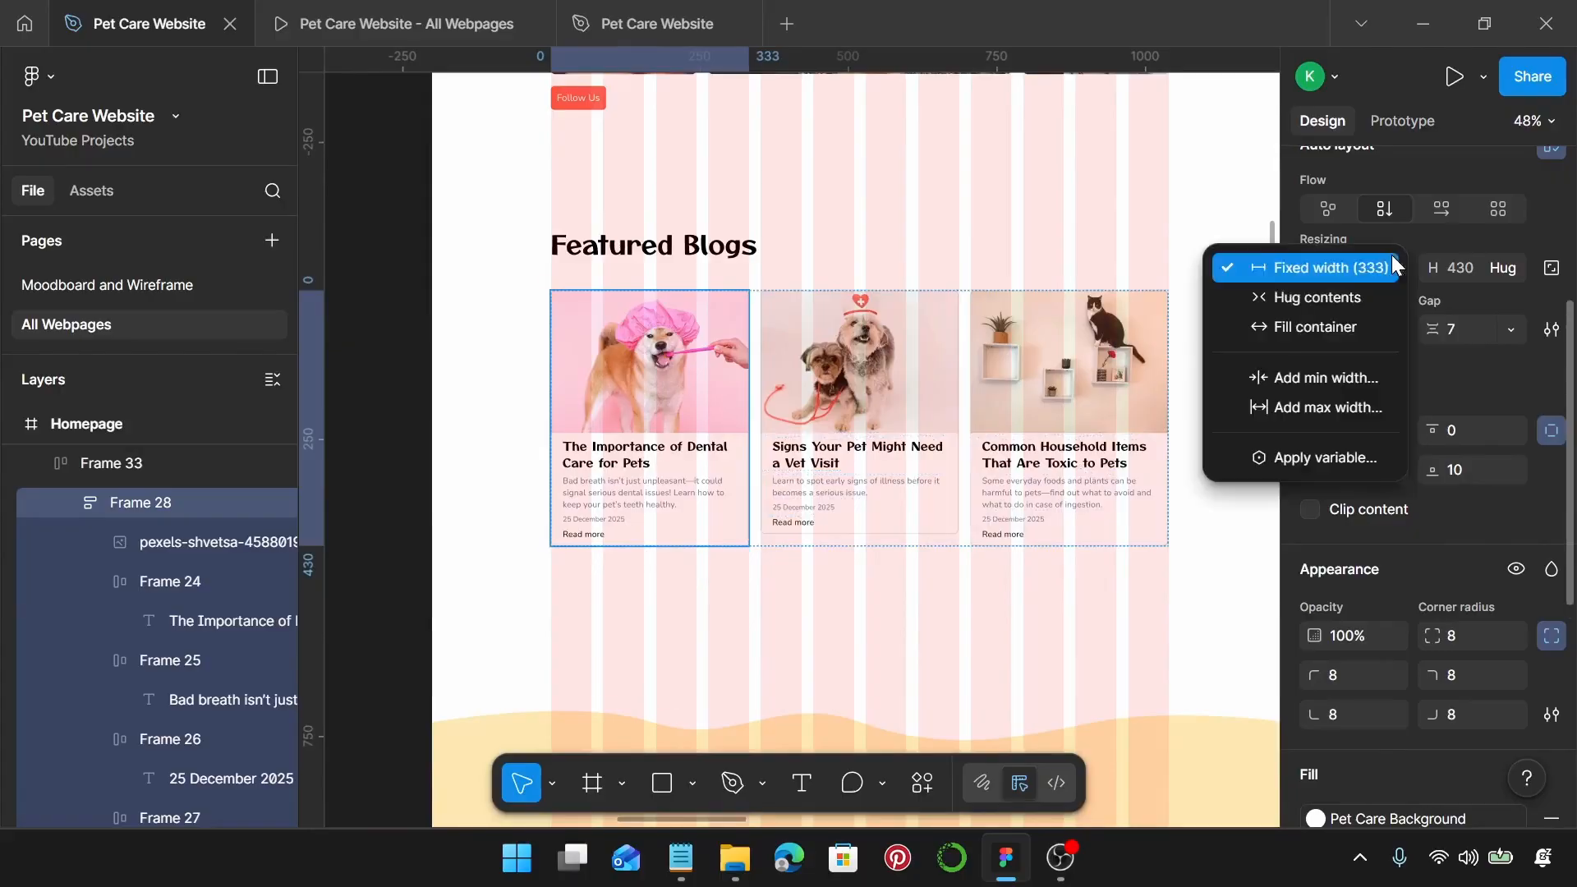
left_click(1348, 324)
left_click(855, 384)
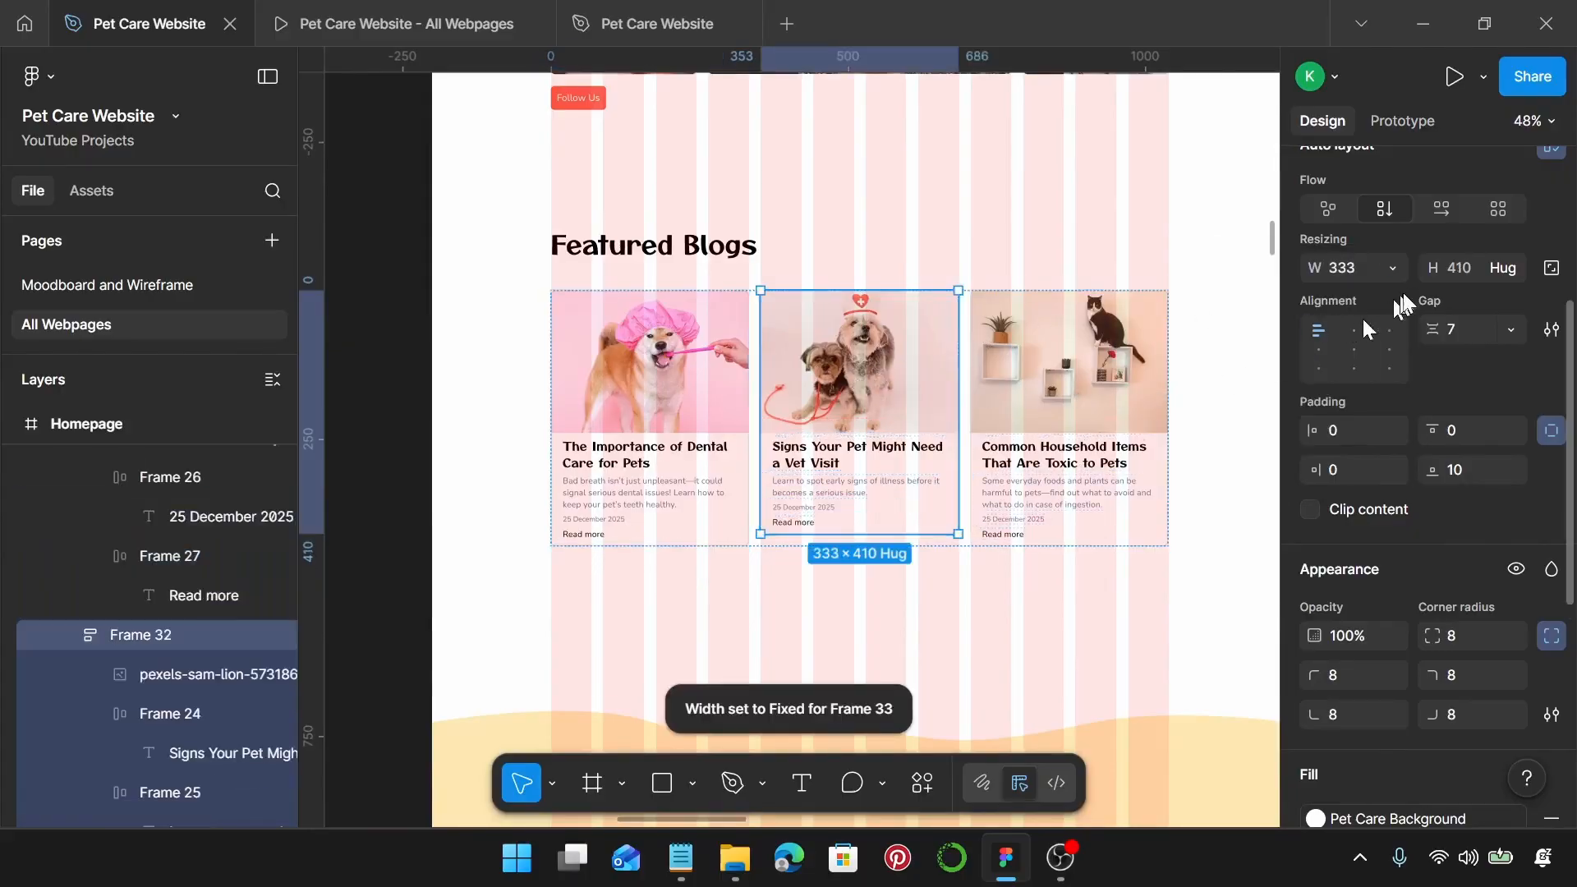
left_click(1393, 267)
left_click(1335, 322)
left_click(1142, 341)
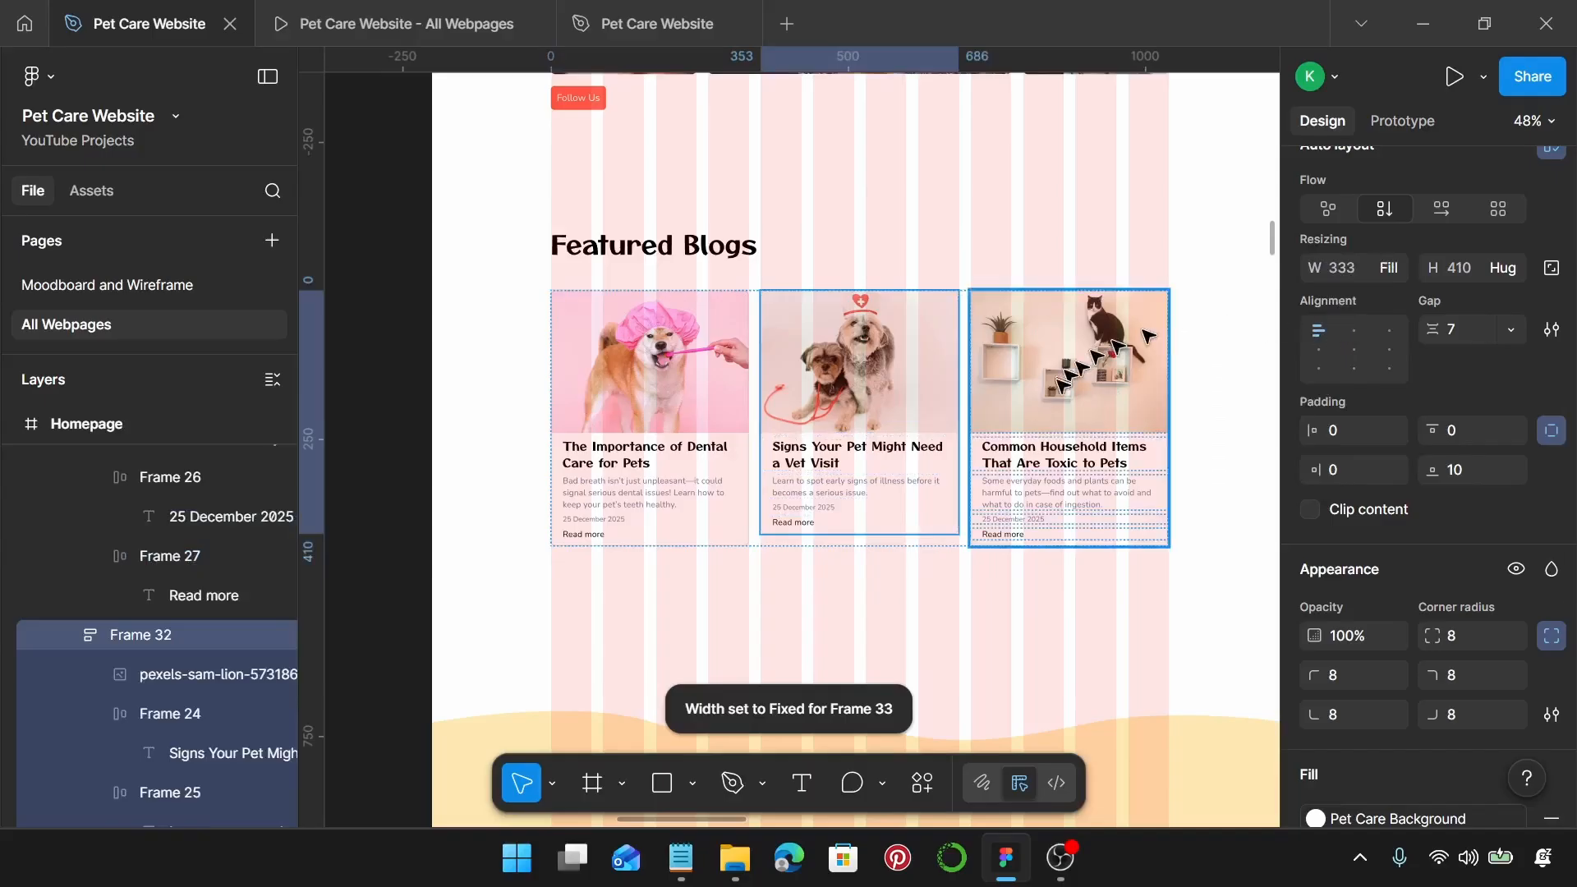
left_click(1390, 266)
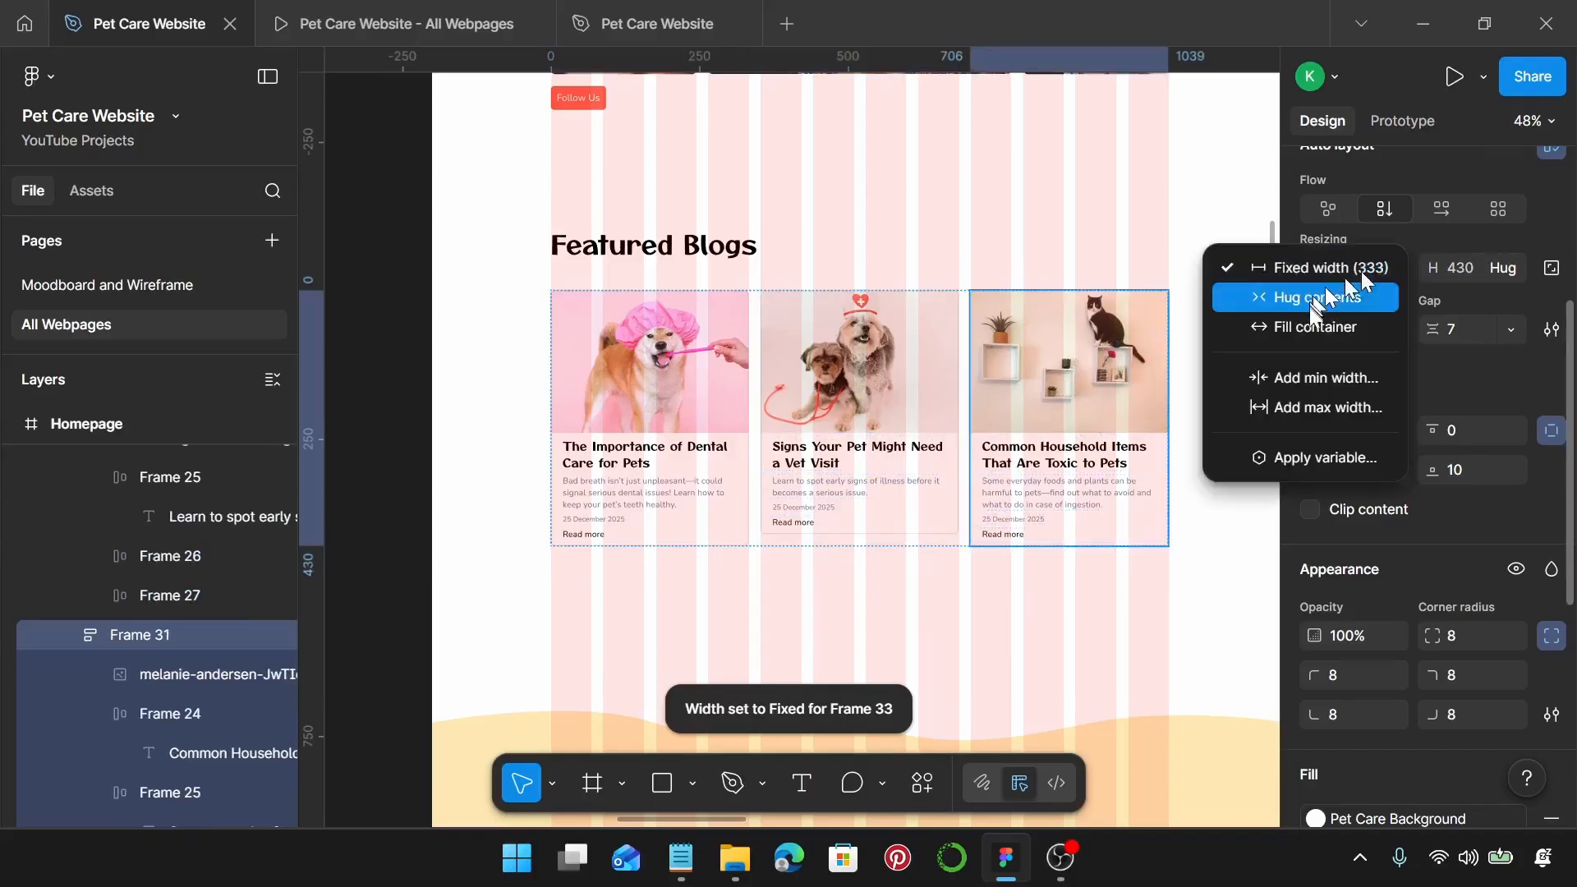
left_click(1307, 337)
Step: Test how the cards resize by narrowing the blog row to about 424 wide, and undo the change
left_click(1003, 131)
left_click(1172, 303)
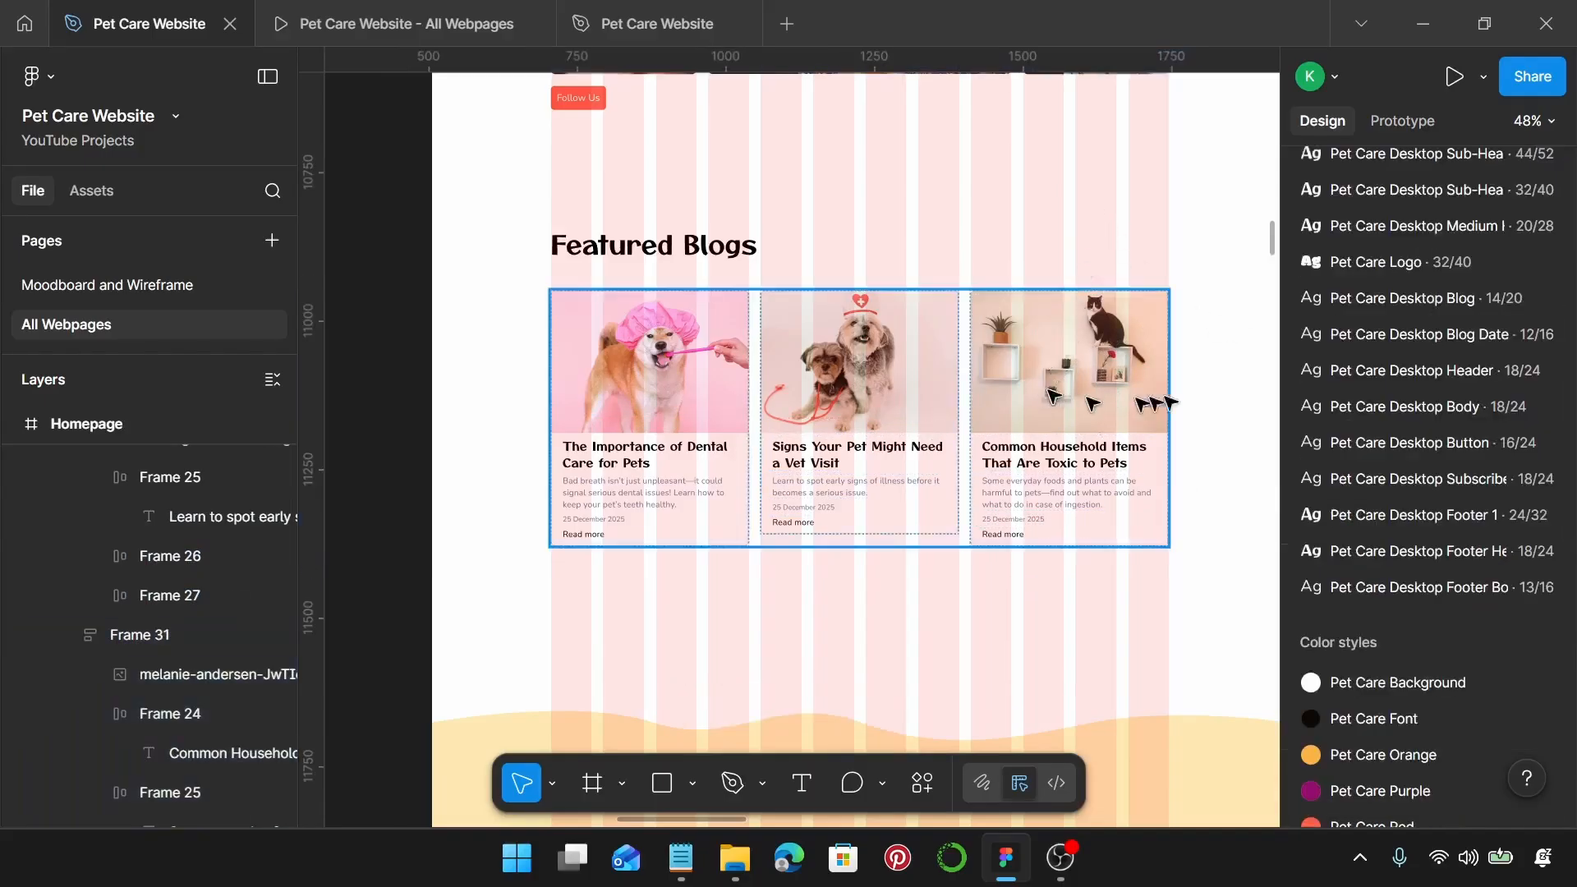
left_click_drag(1170, 397, 802, 397)
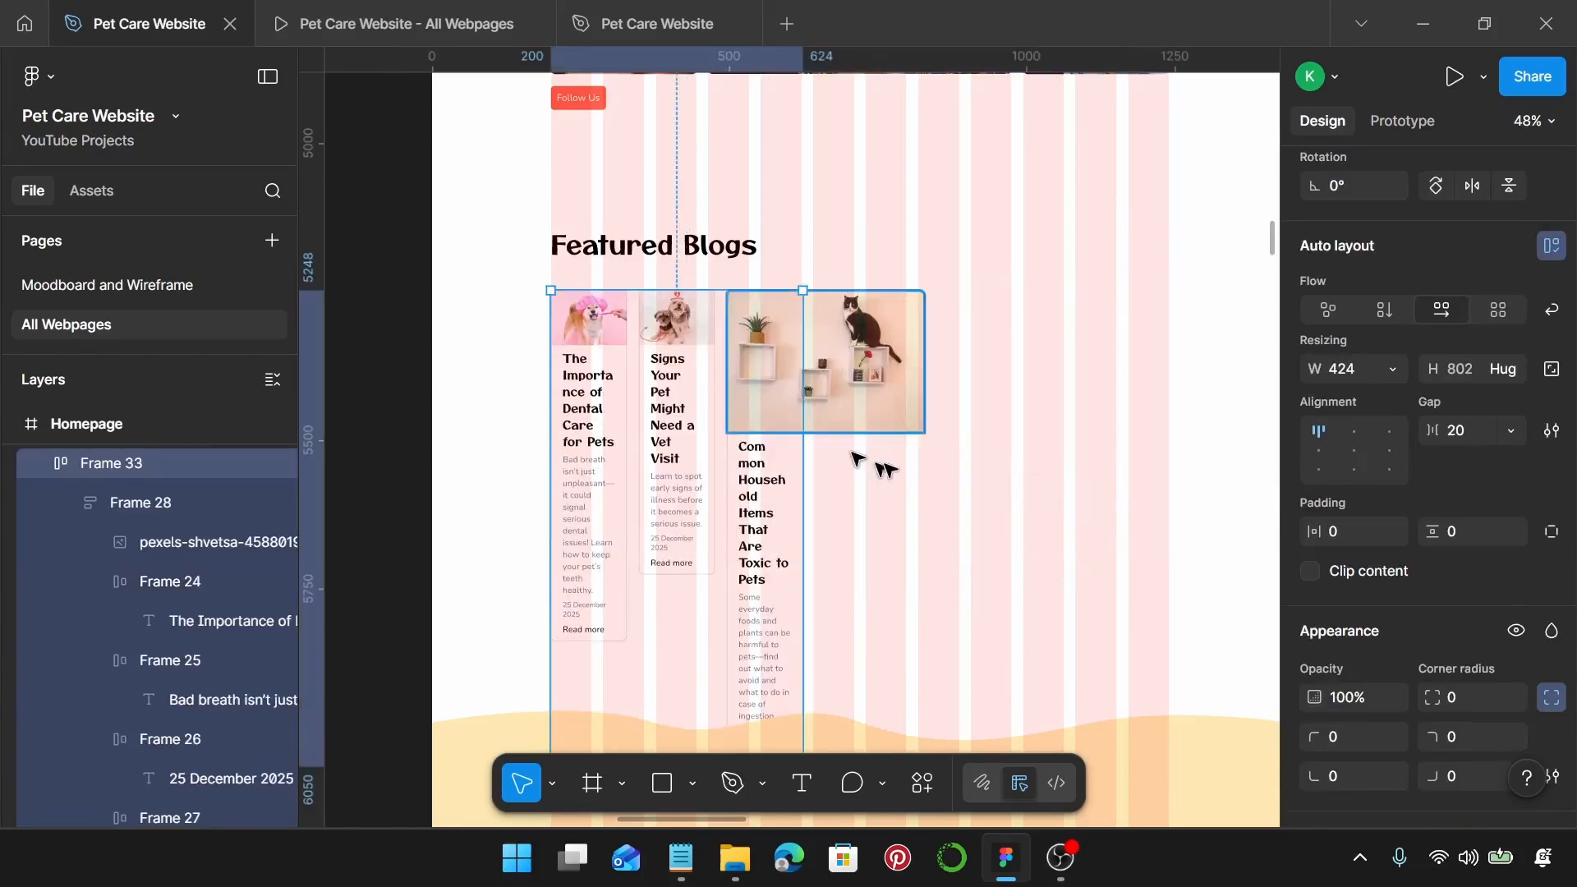
key("ctrl+z")
Step: Set the width of the cat image inside the third blog card to Fill container
left_click(1007, 358)
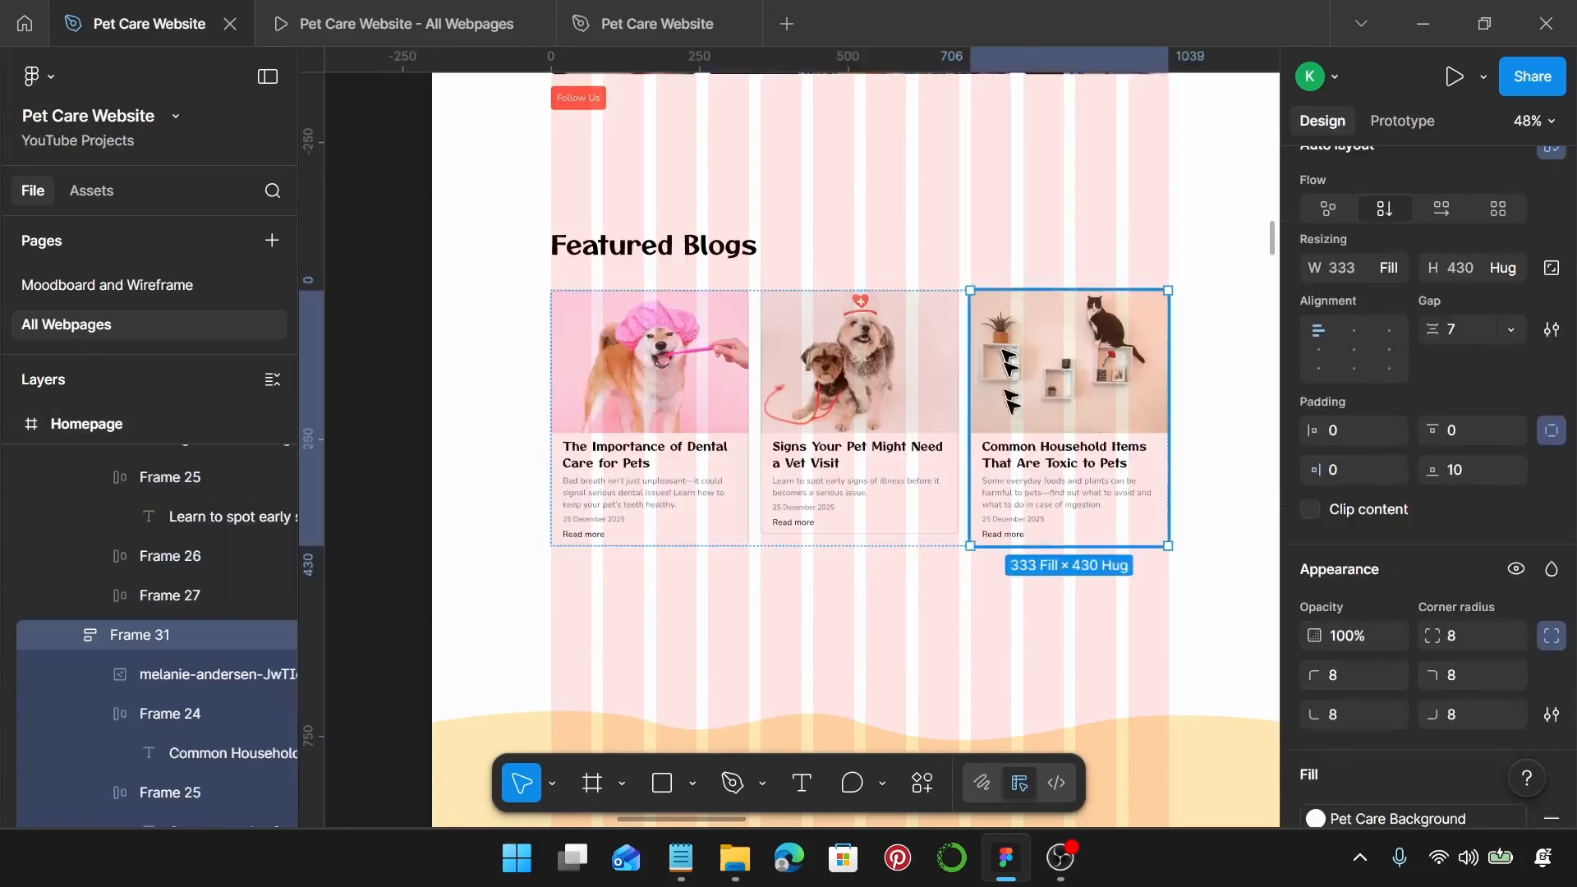
left_click(1075, 392)
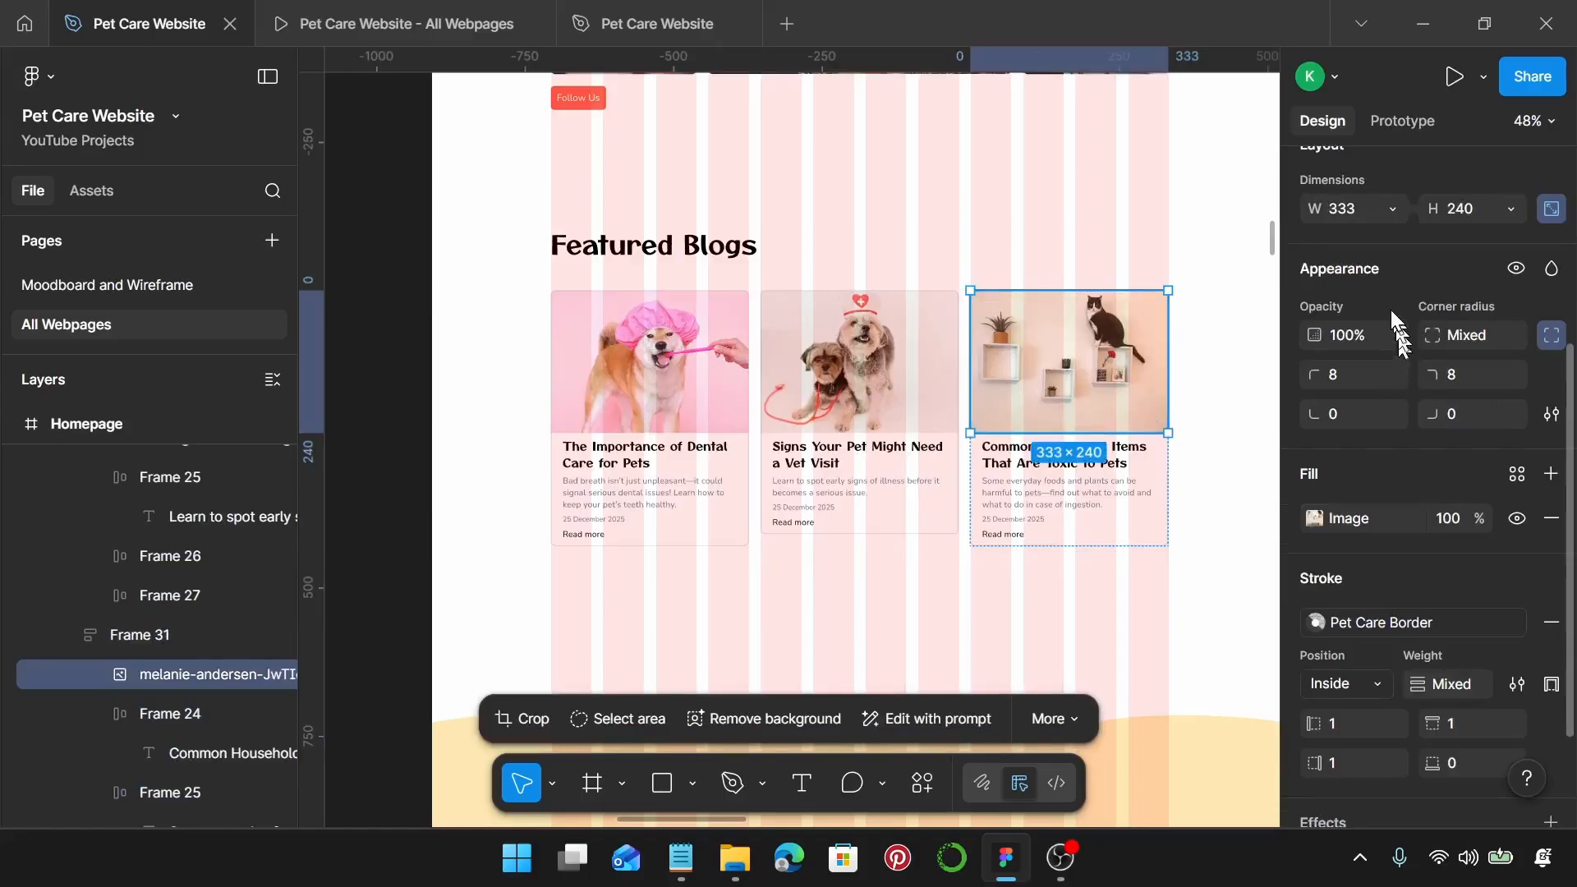
left_click(1391, 210)
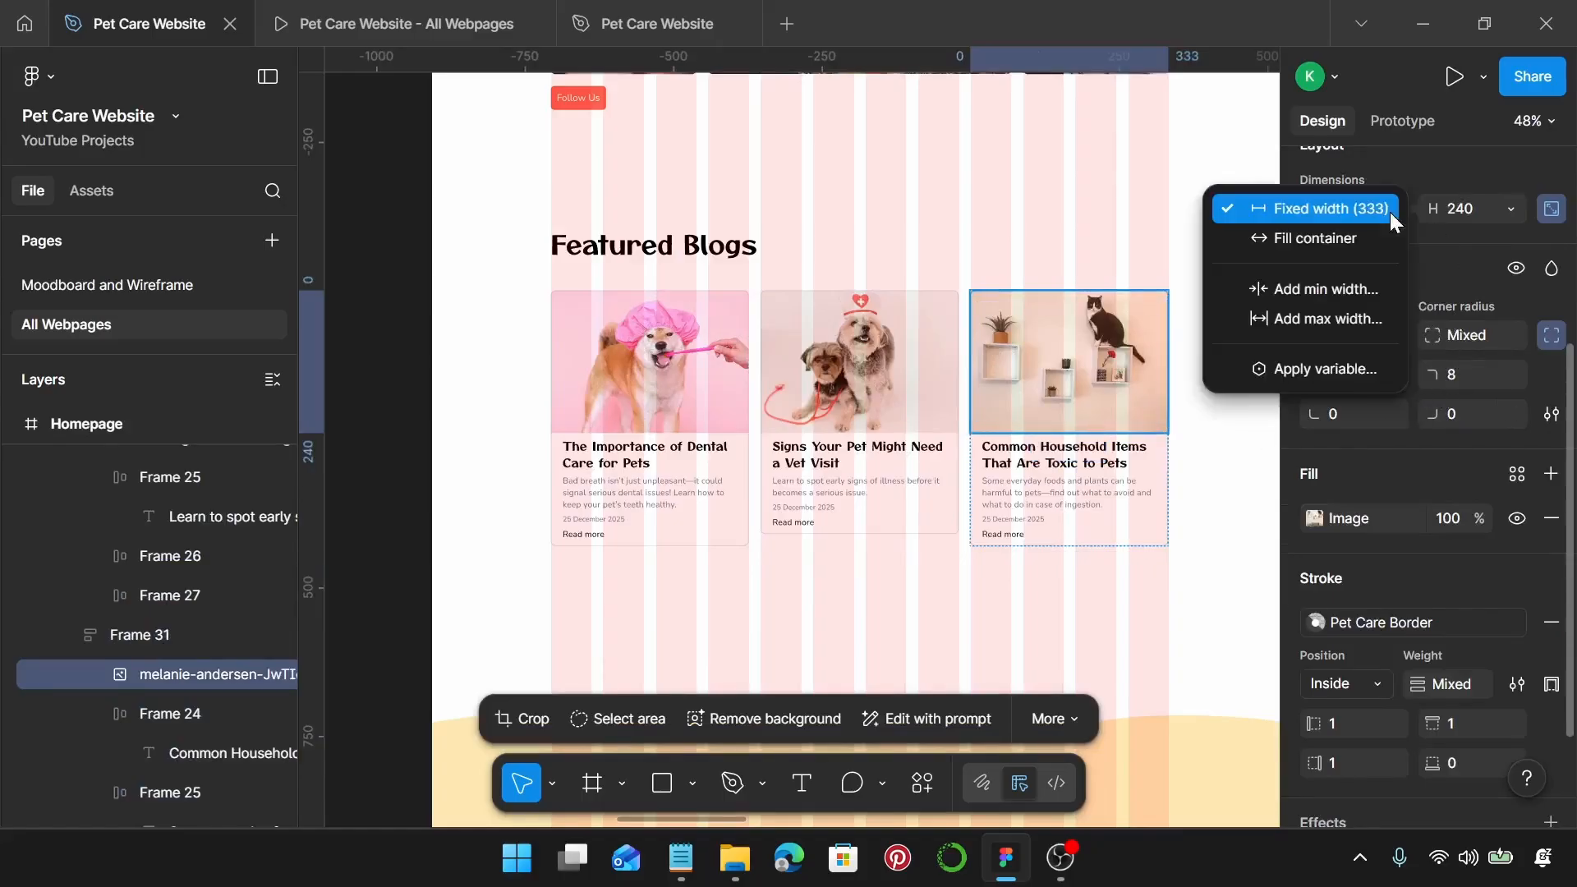
left_click(1328, 238)
left_click(1195, 239)
Step: Retest the card resizing by narrowing the blog row to about 549 wide, and undo the change
left_click(951, 386)
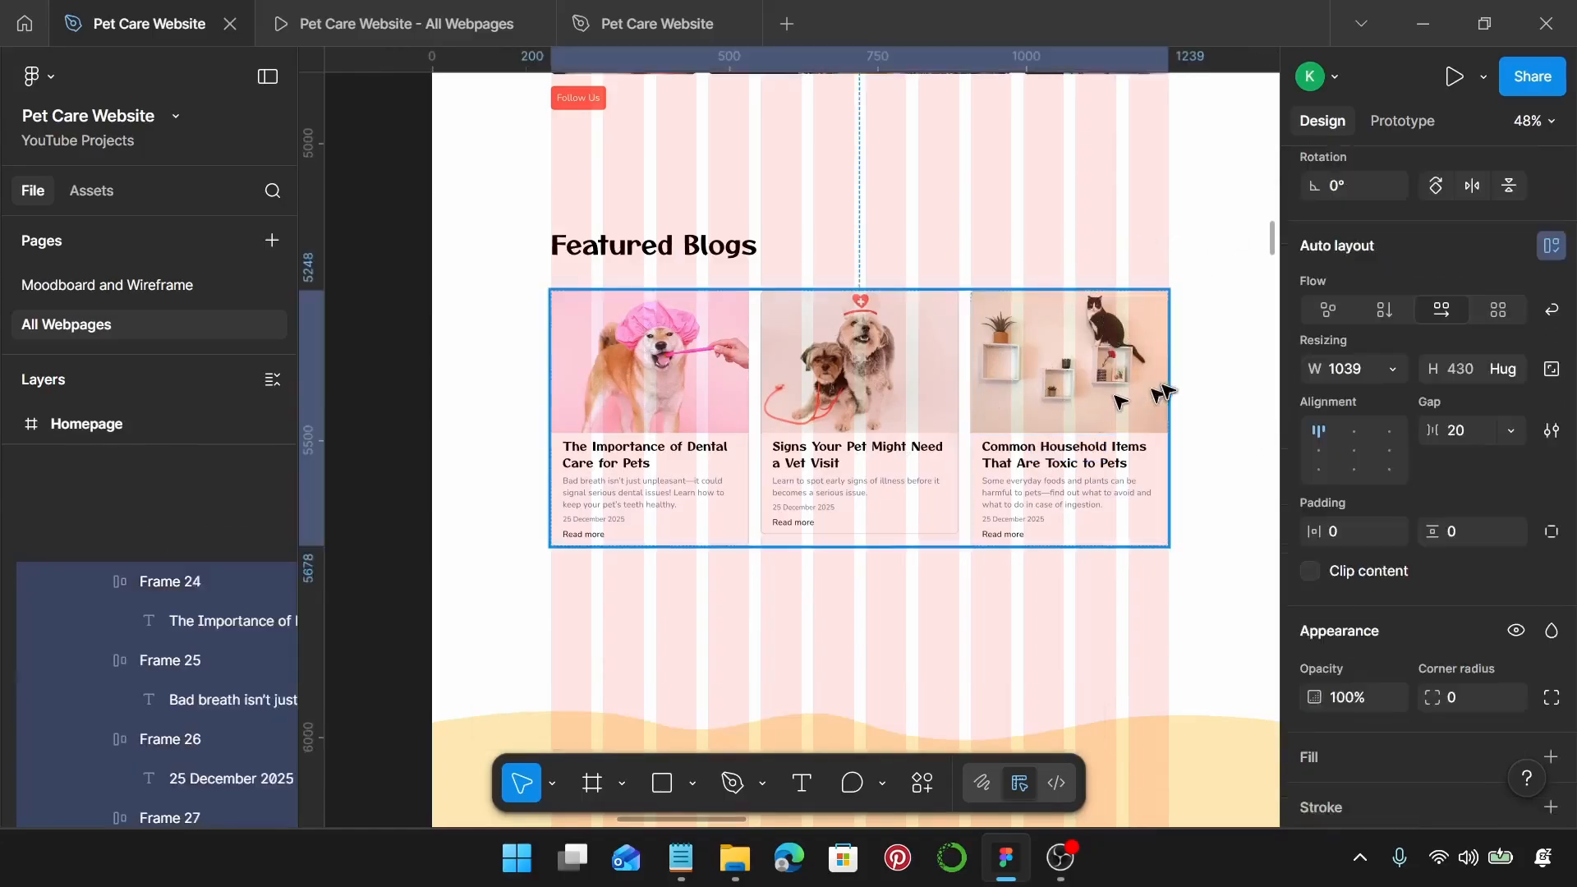
left_click_drag(1170, 375, 877, 493)
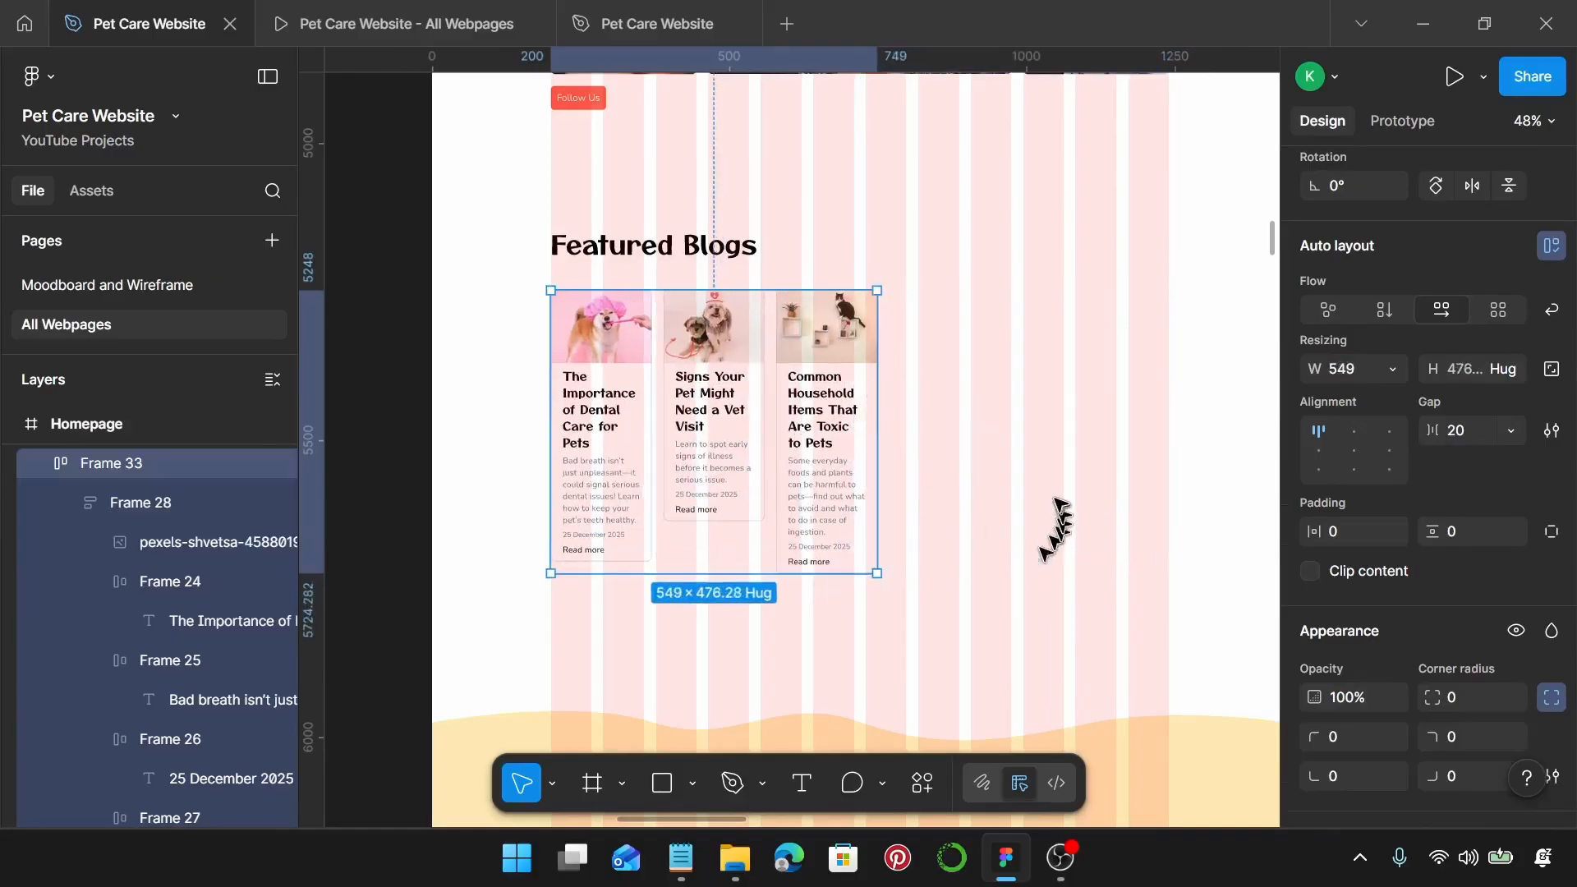
key("ctrl+z")
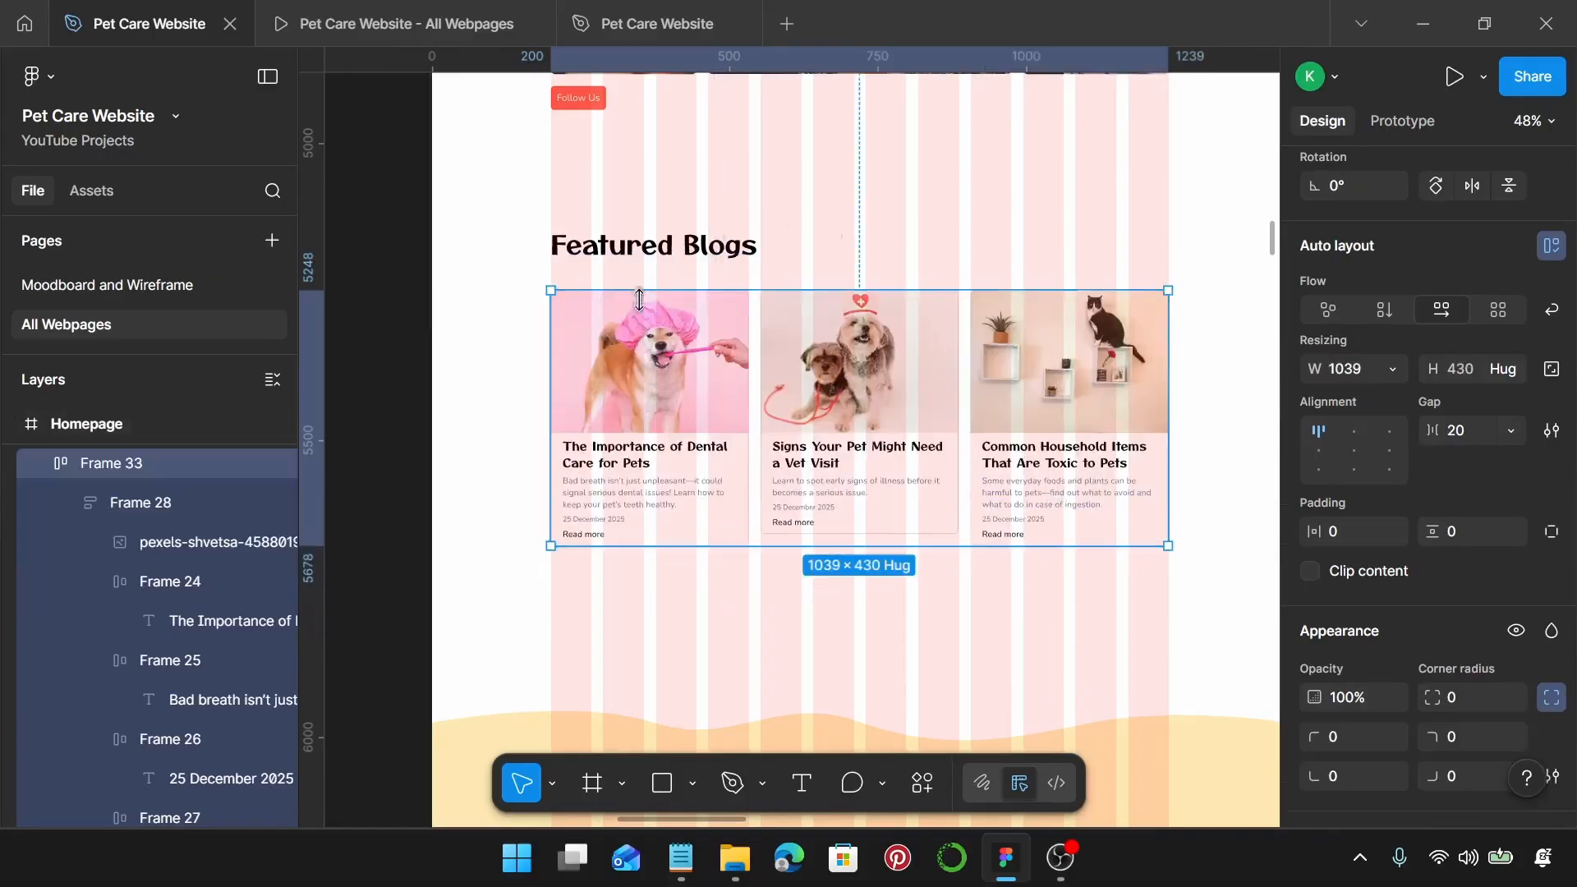
Step: Wrap the Featured Blogs heading and the card row in a vertical auto layout frame with a gap of 20
left_click(672, 239)
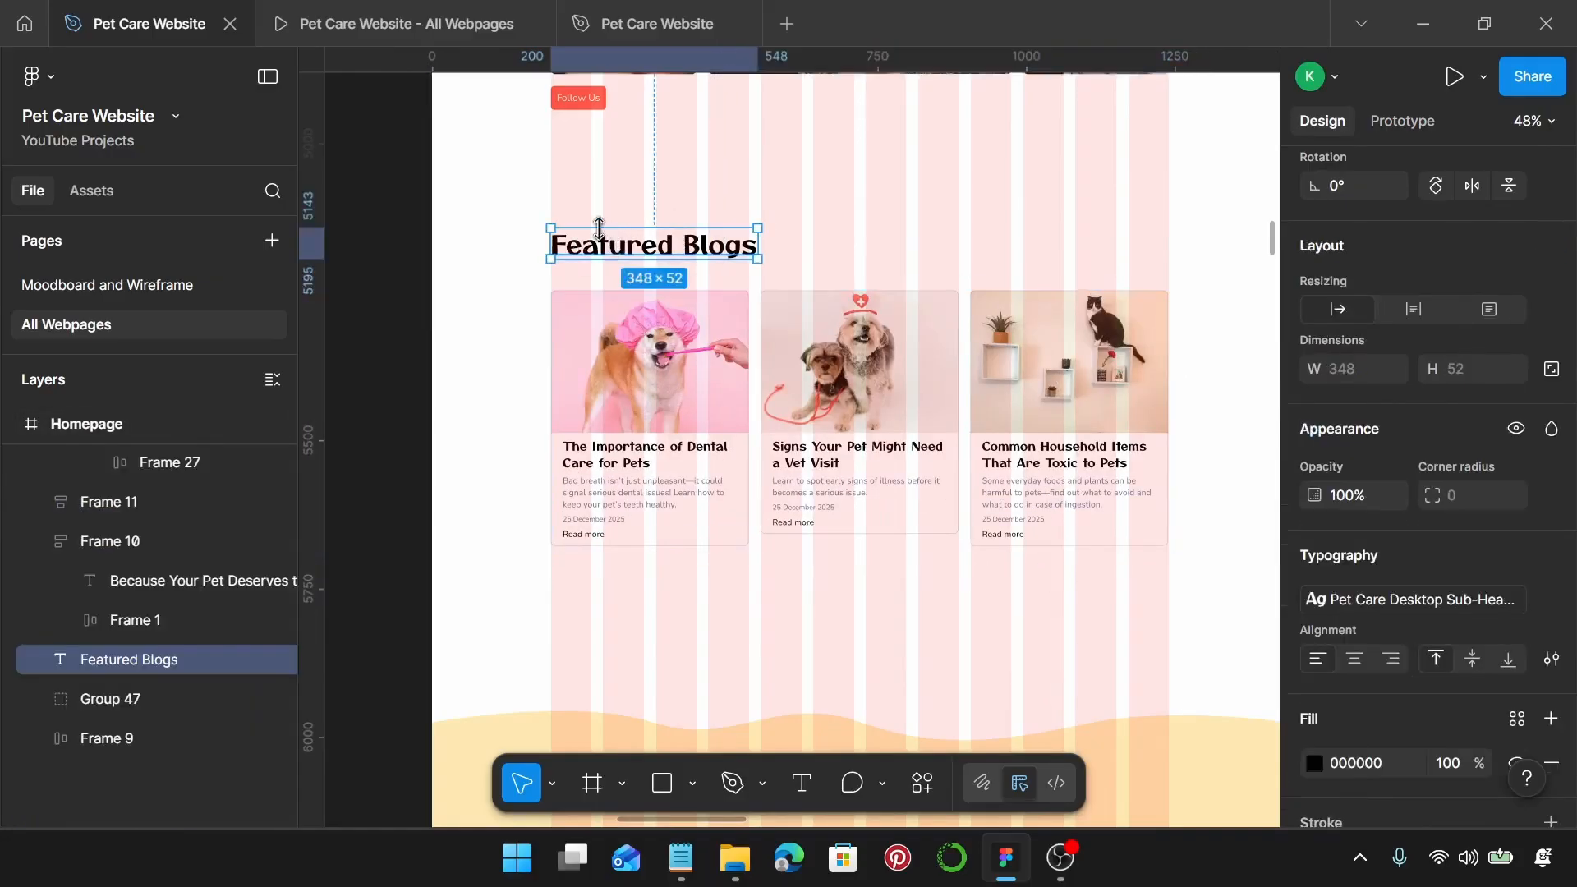
left_click(672, 339, "shift")
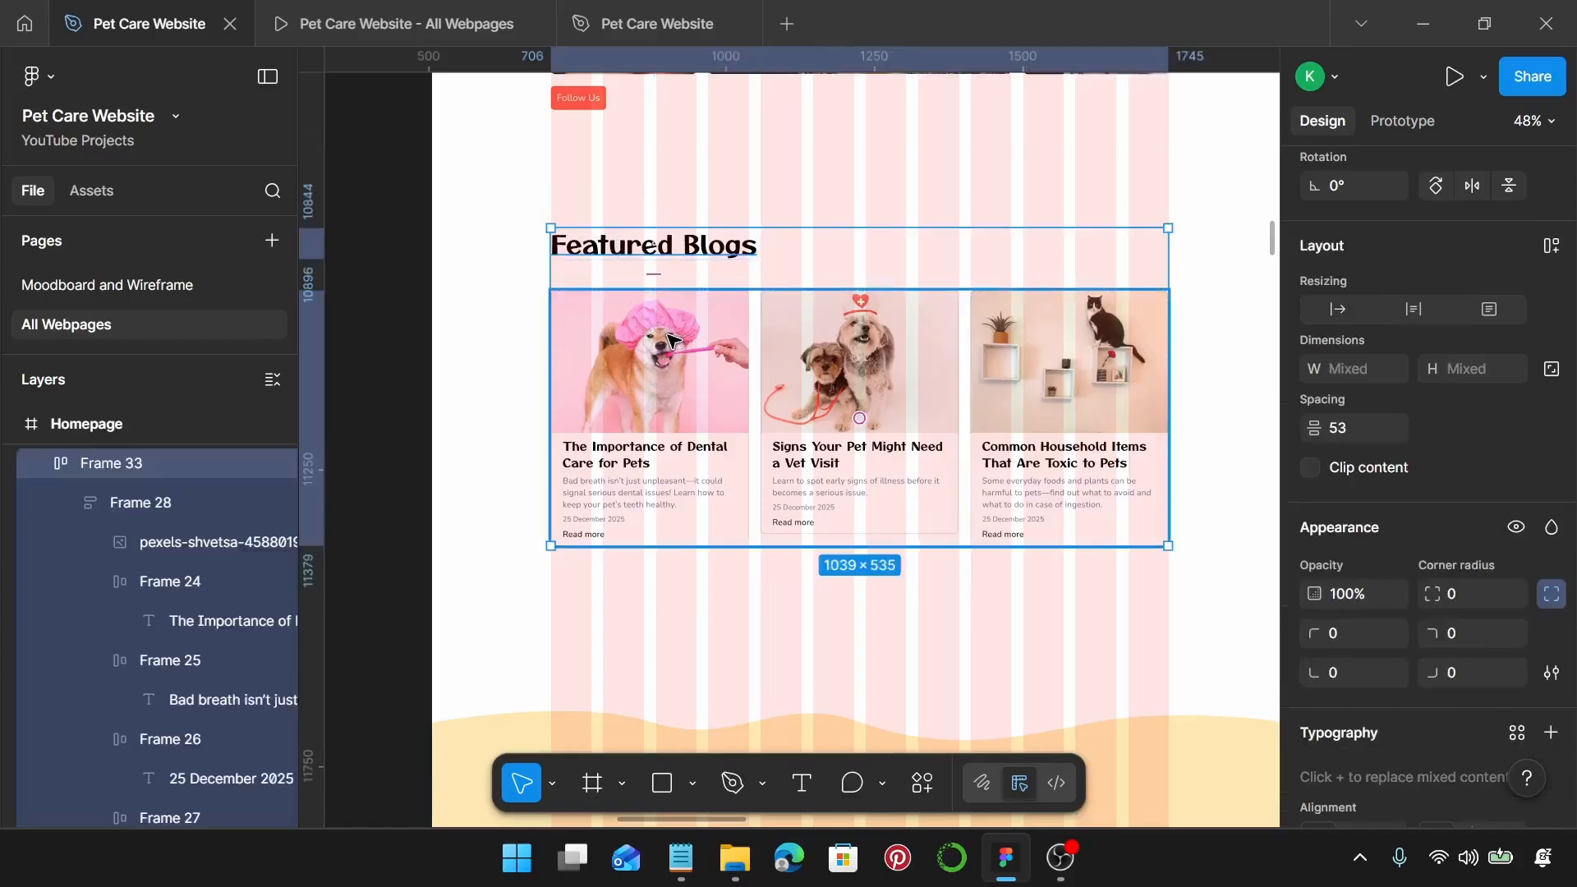
key("shift+a")
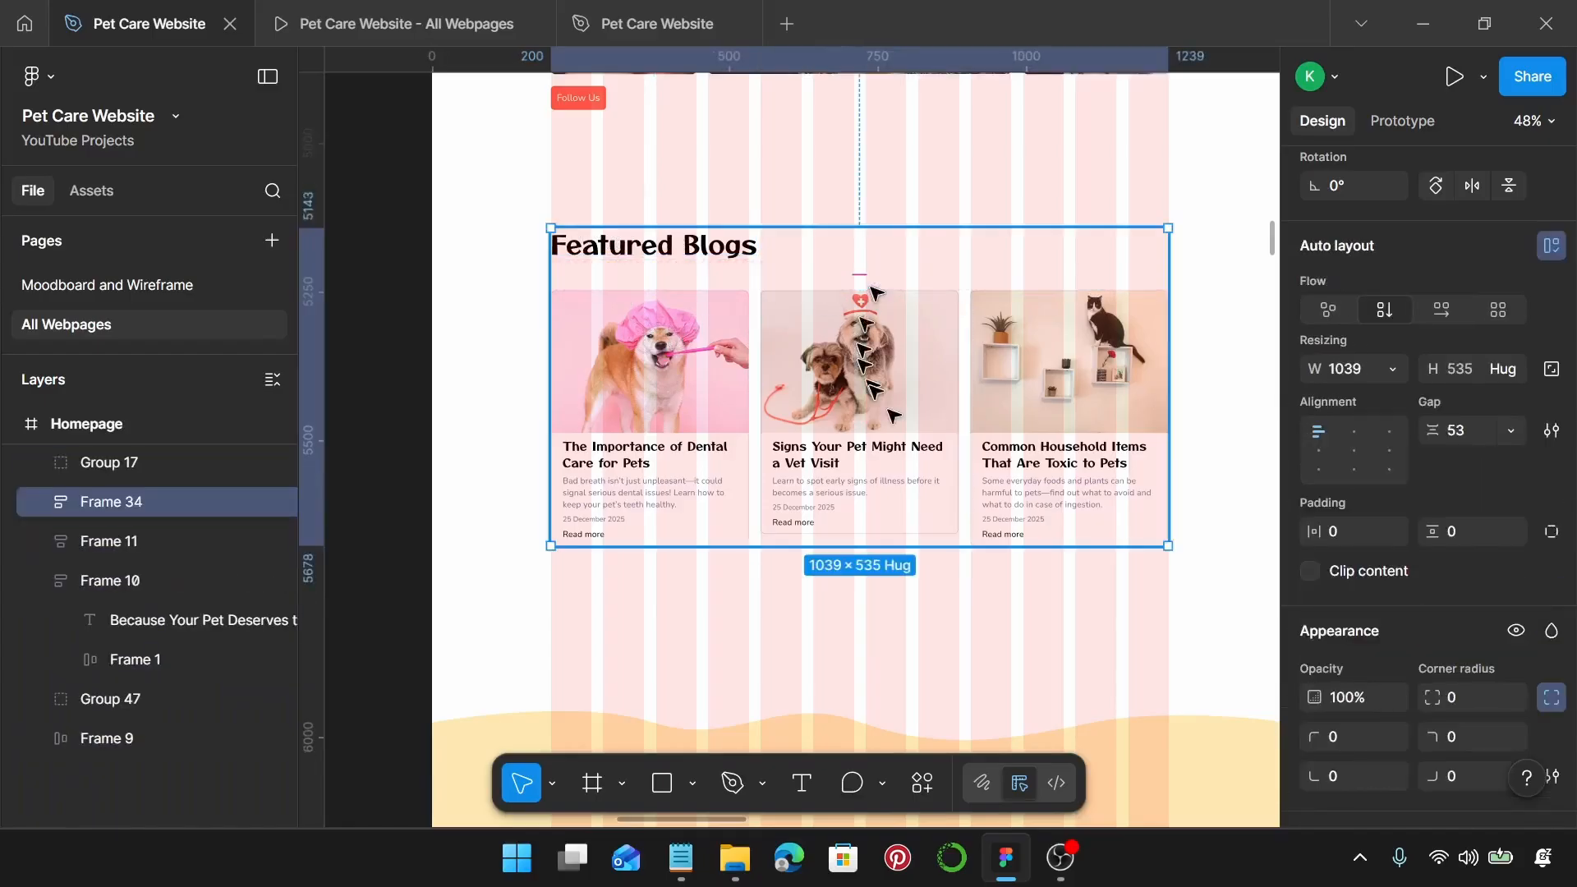
left_click(1460, 433)
type("2")
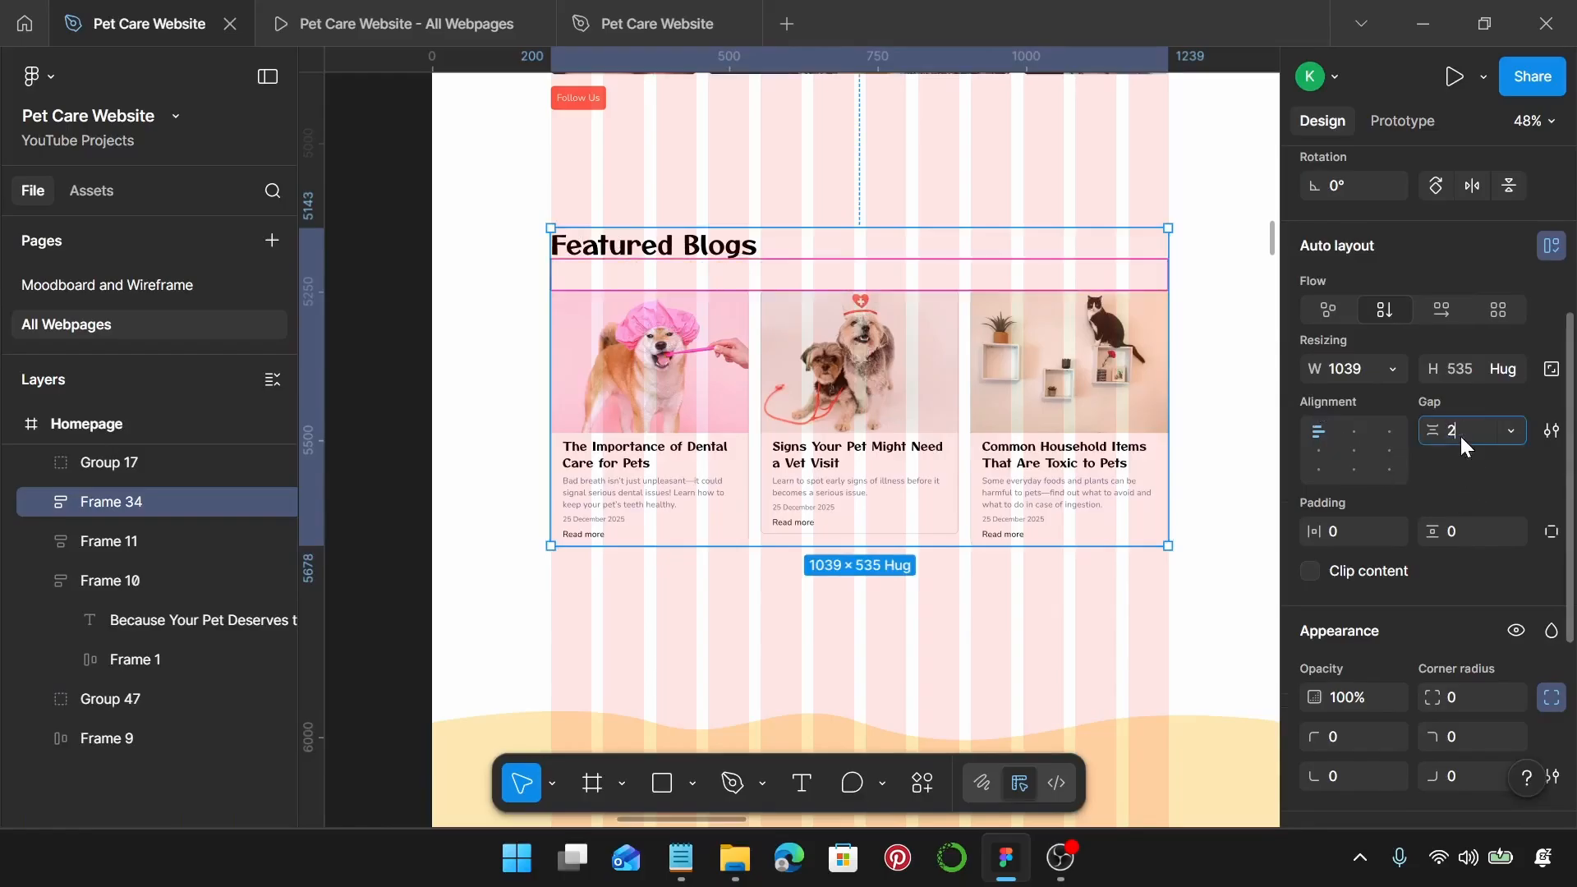
type("0")
key("Return")
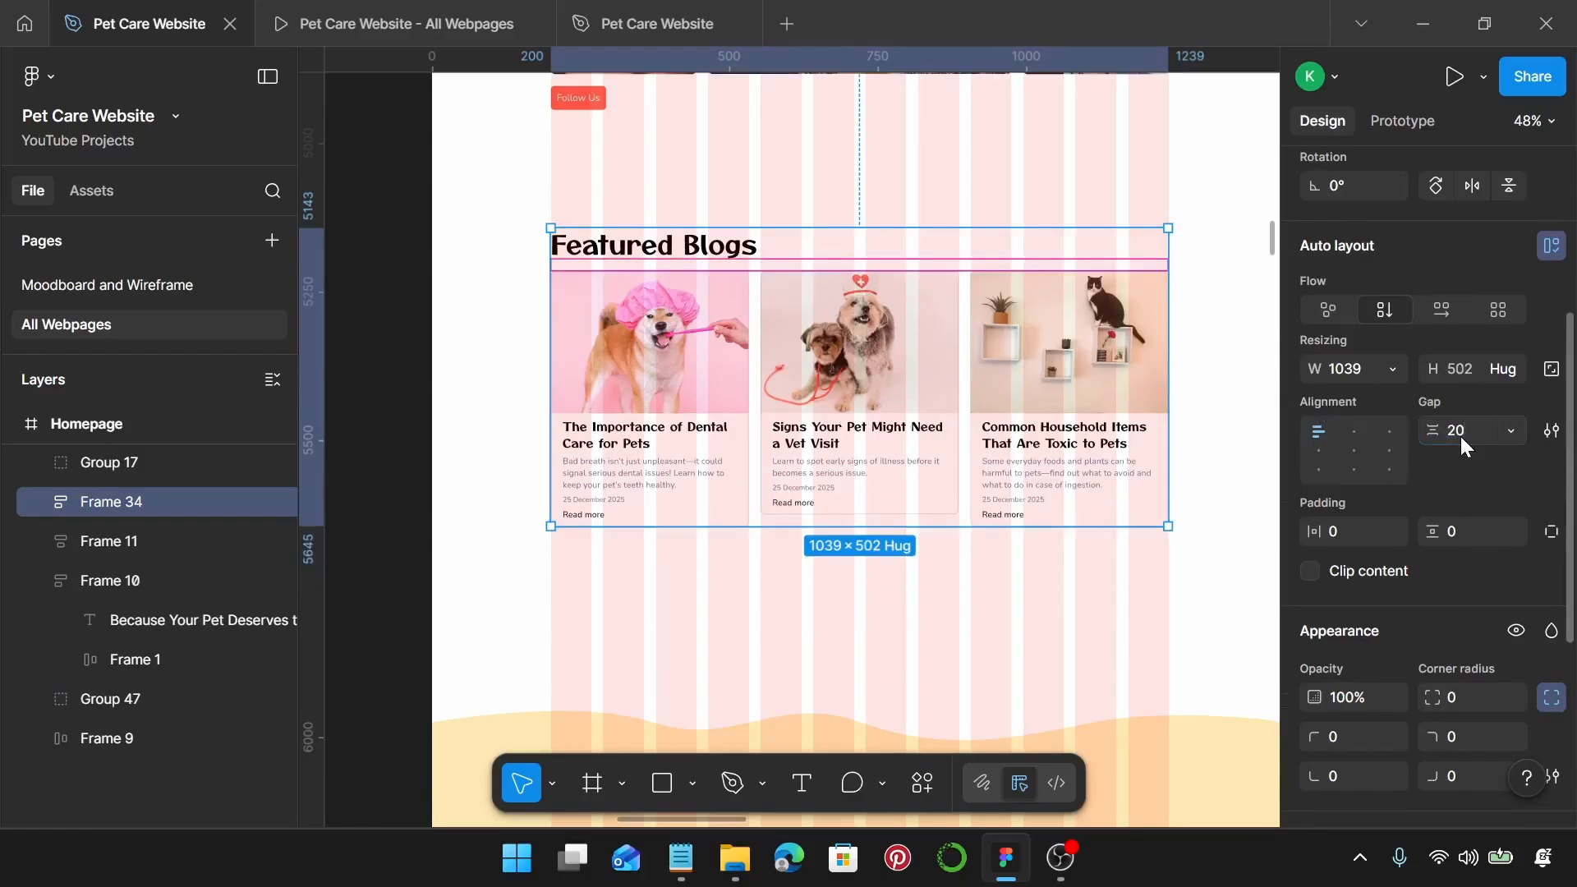
Step: Test how the whole Featured Blogs section resizes by narrowing its frame to about 333 wide, and undo the change
double_click(741, 246)
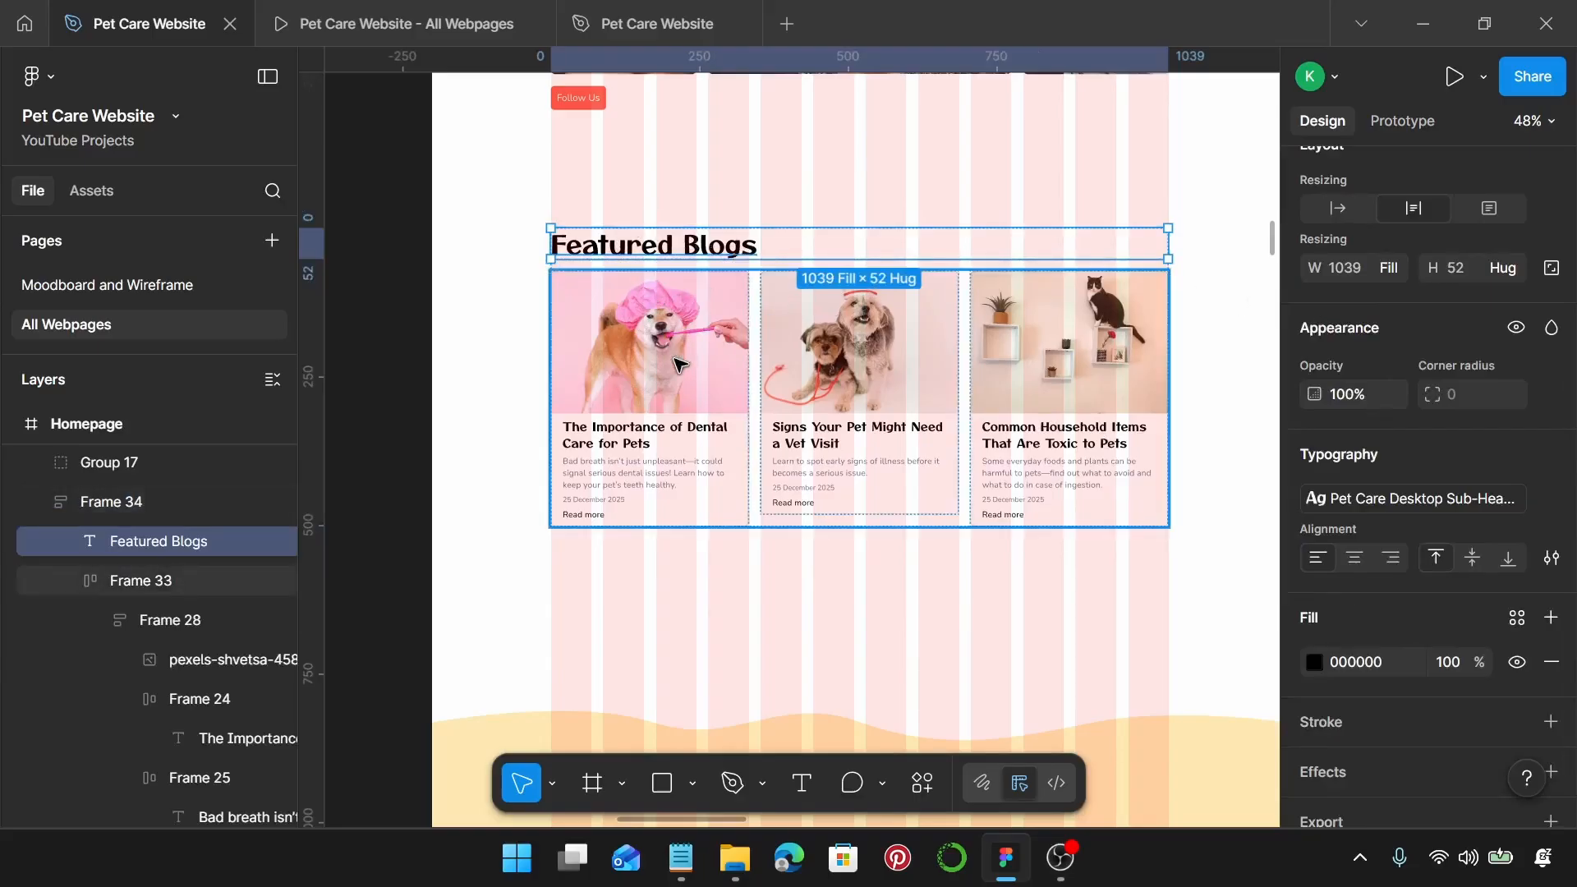
left_click(688, 402)
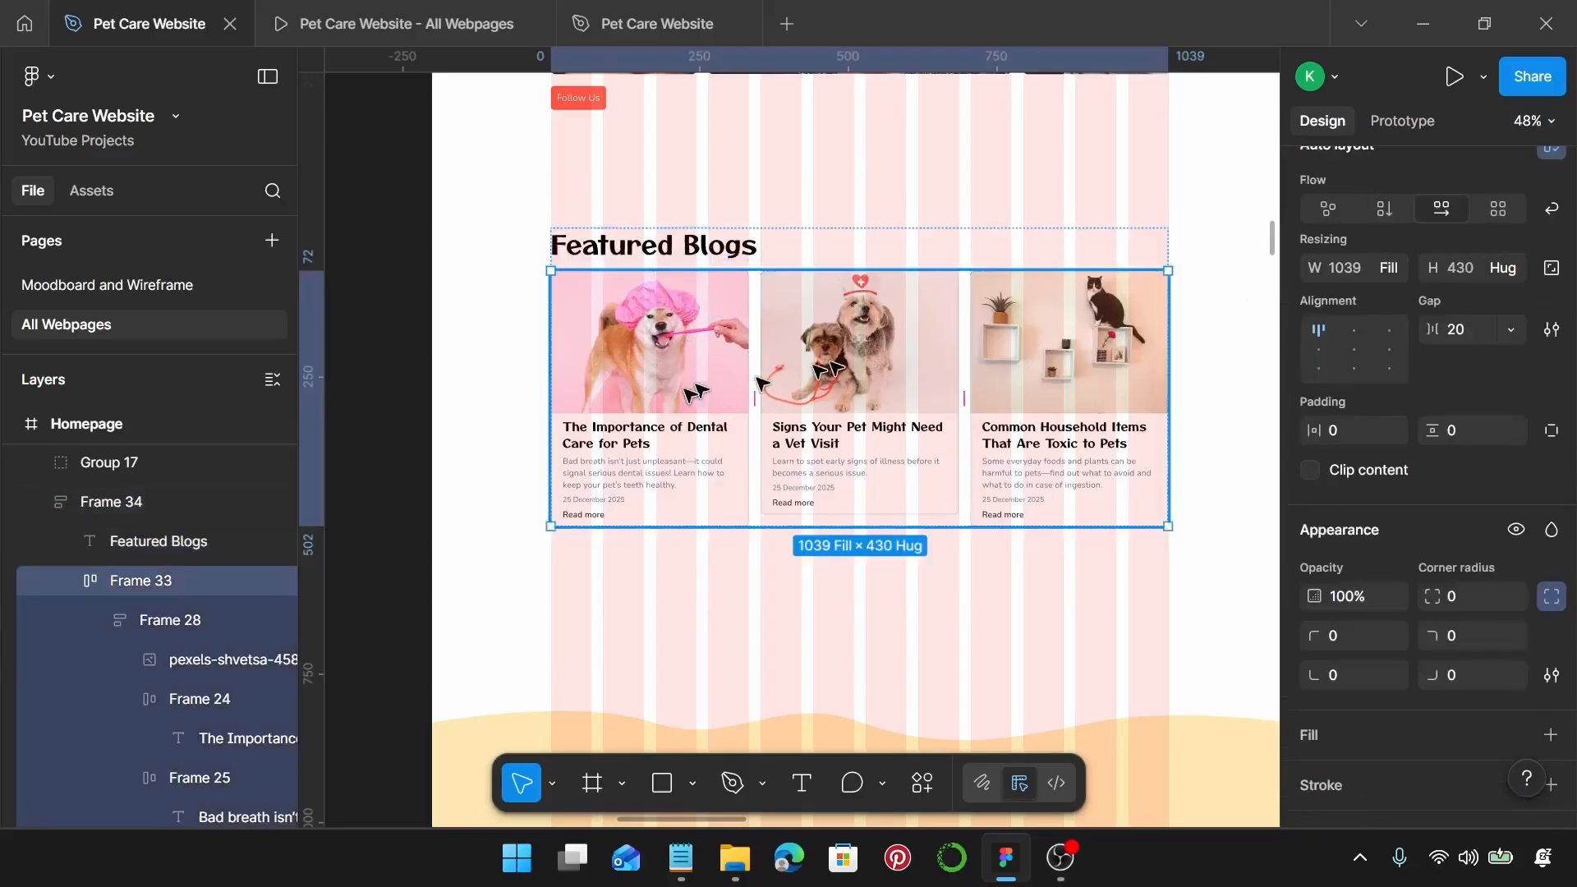
left_click(737, 201)
left_click(731, 427)
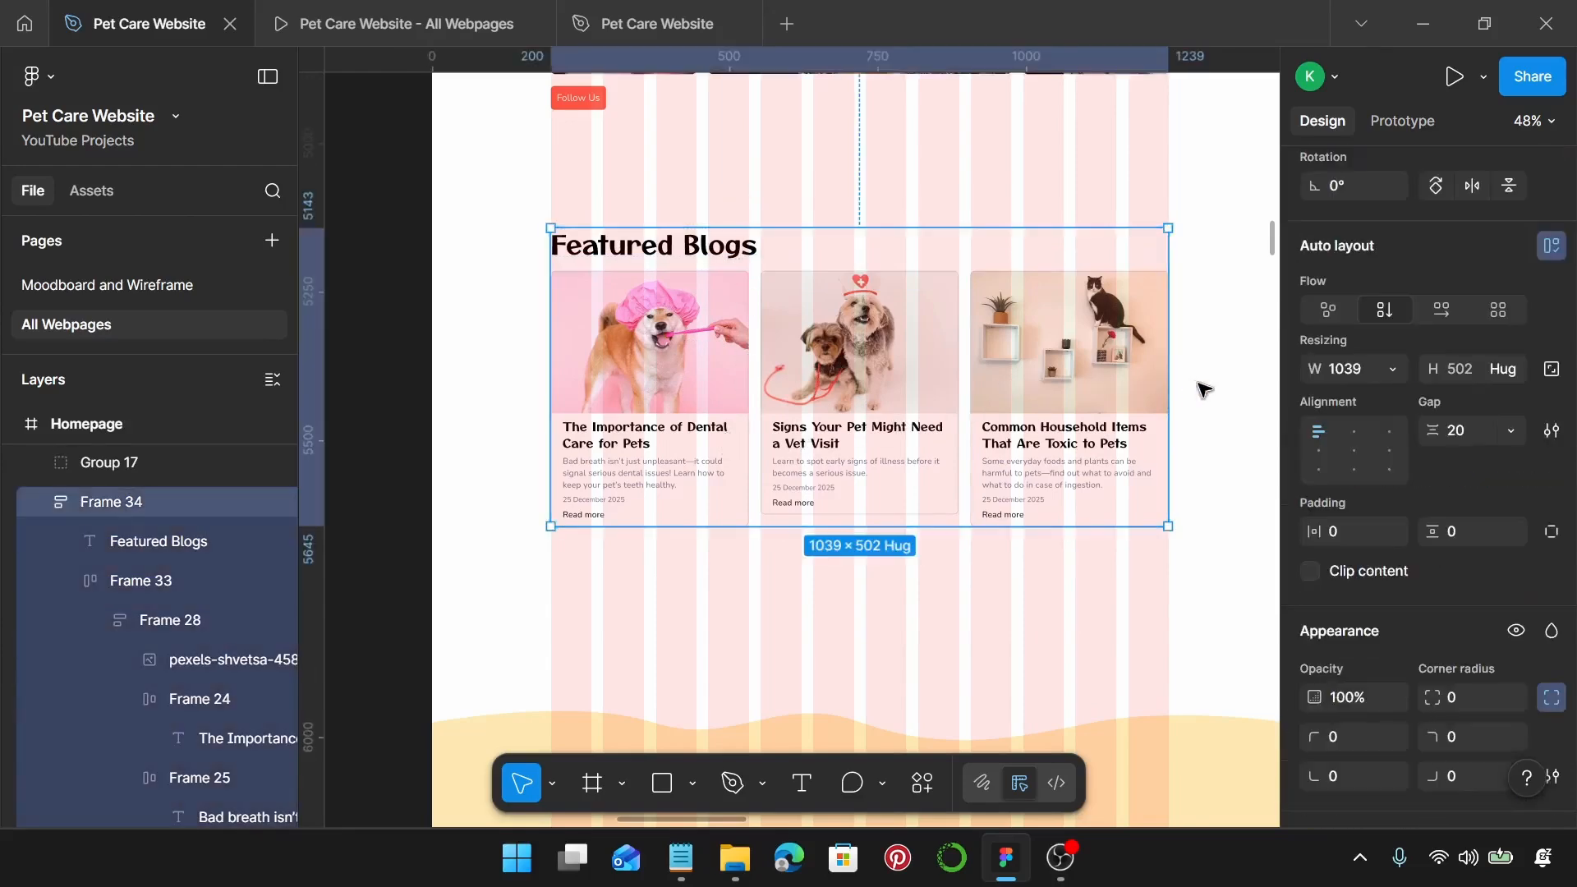
left_click_drag(1166, 375, 752, 372)
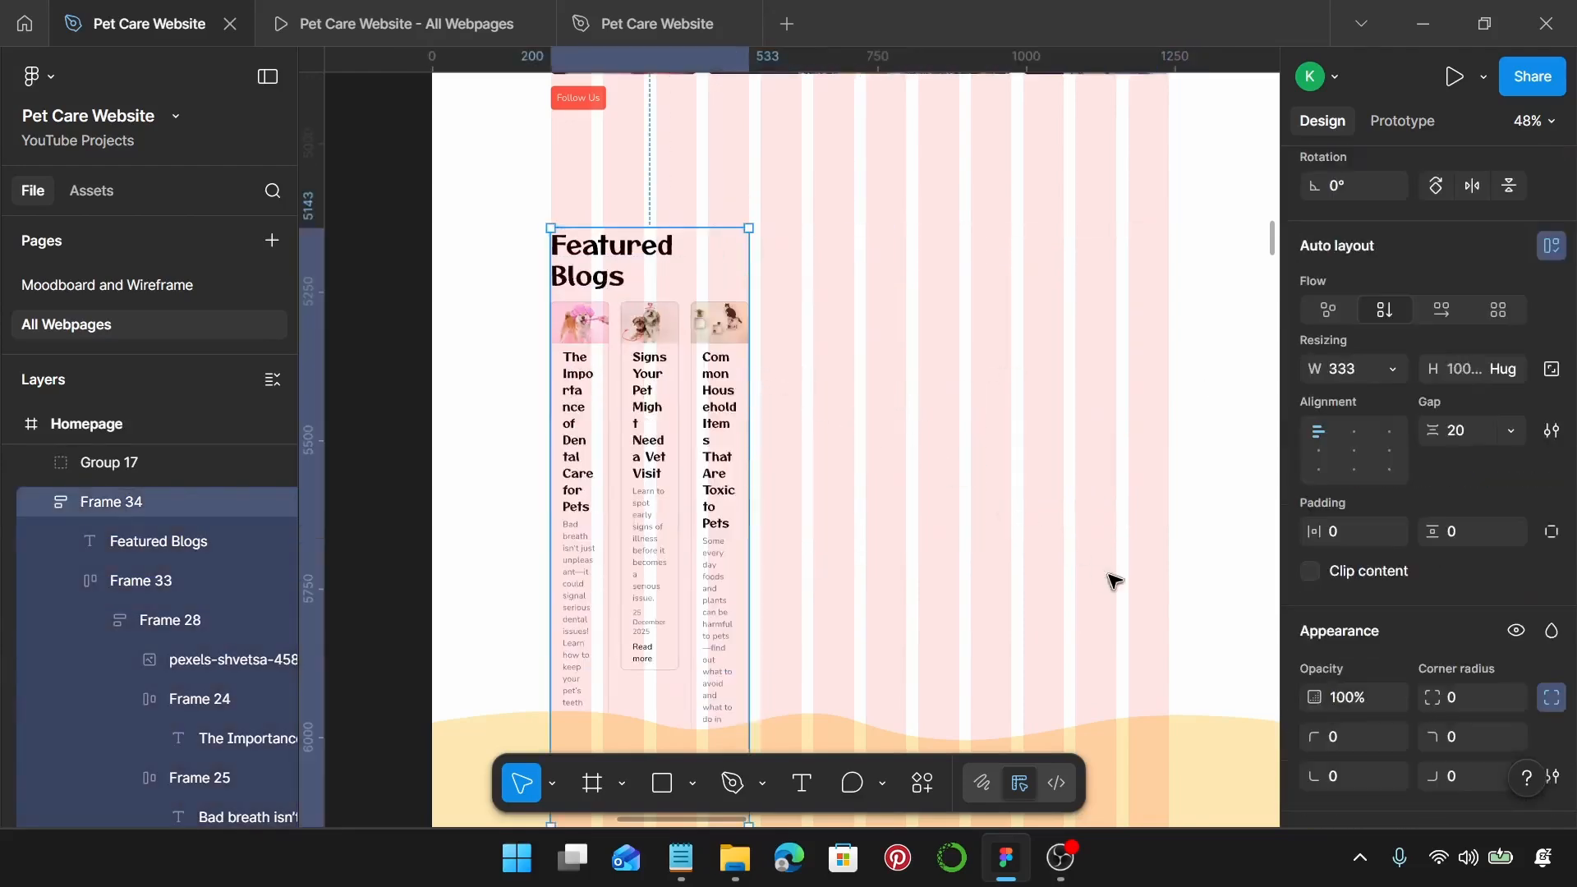
key("ctrl+z")
scroll(1105, 573, "down", 1)
left_click(967, 543)
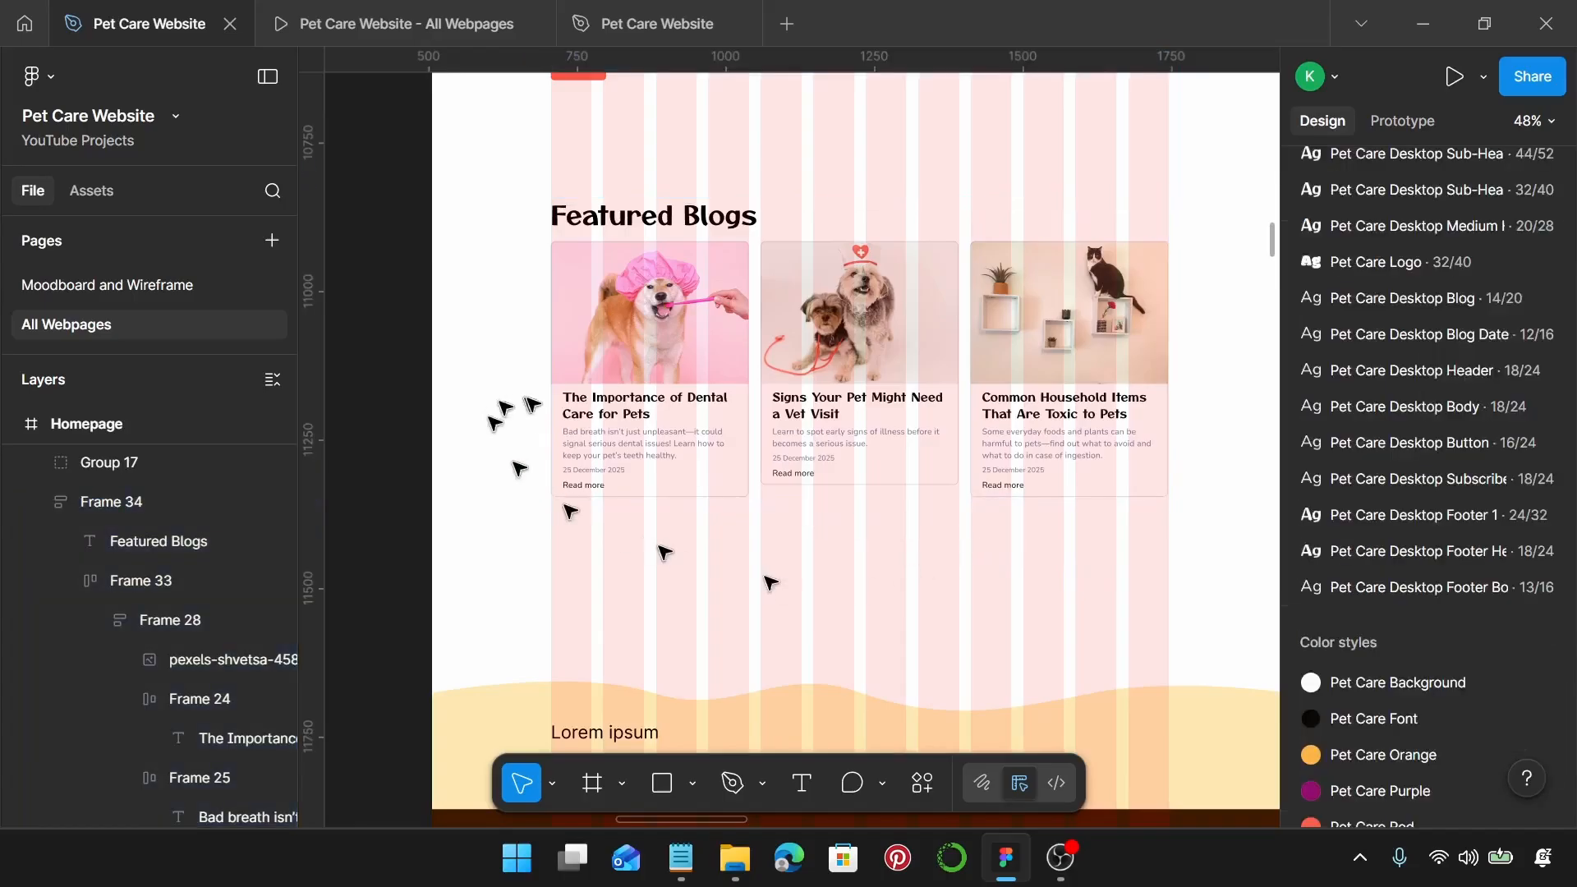
Step: Check the Featured Blogs section in the prototype preview and return to the design file
left_click(372, 6)
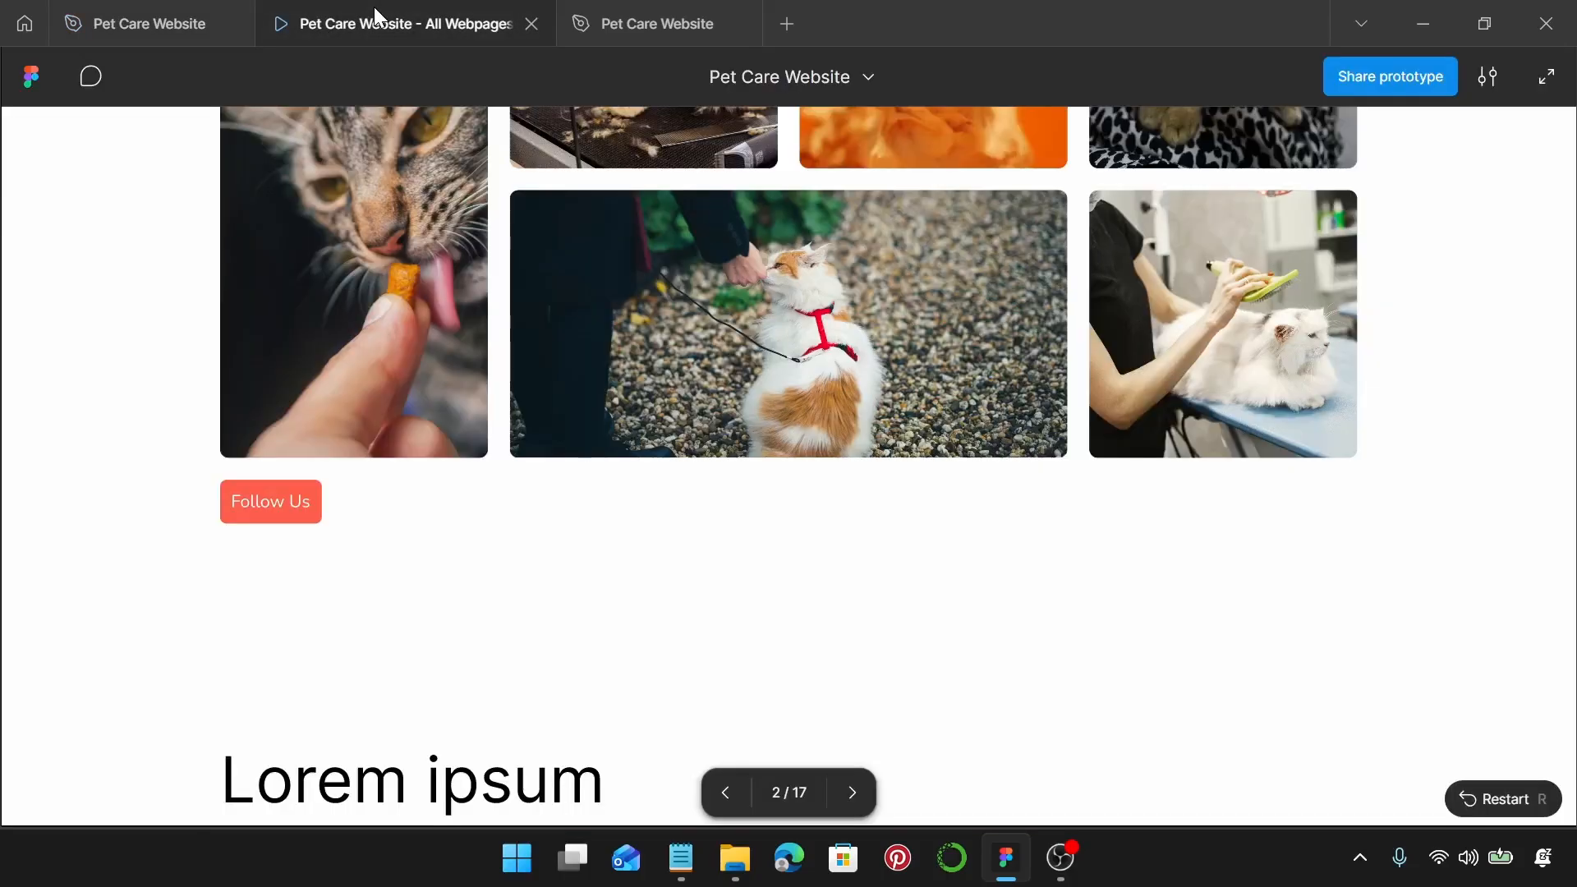
scroll(833, 391, "down", 5)
scroll(833, 391, "down", 3)
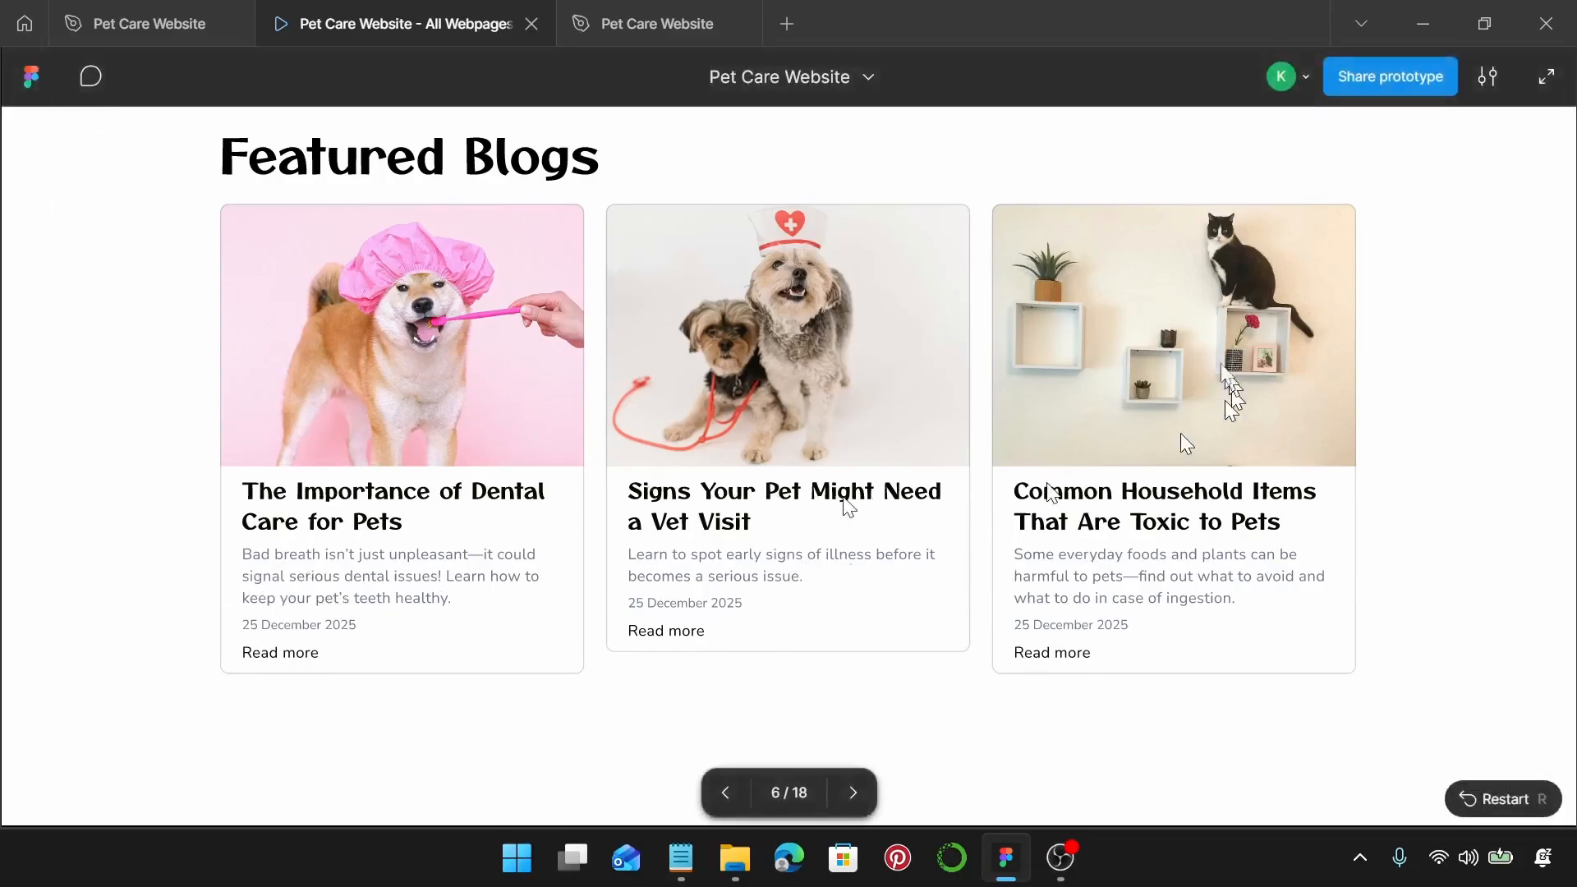
left_click(144, 25)
scroll(800, 508, "down", 1)
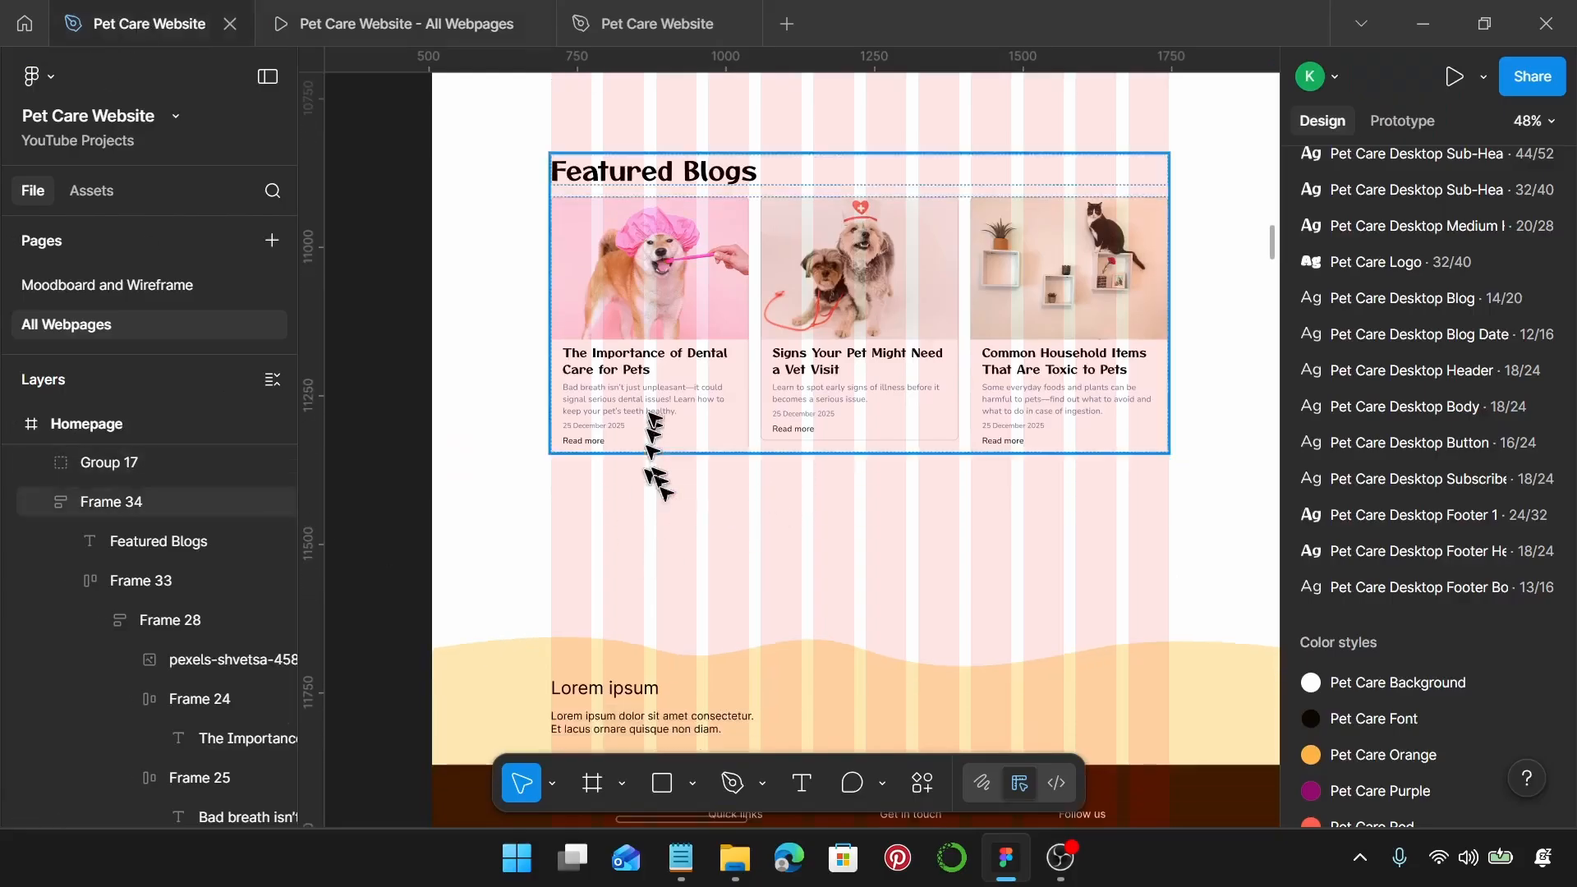
scroll(690, 514, "down", 1)
scroll(698, 501, "up", 1)
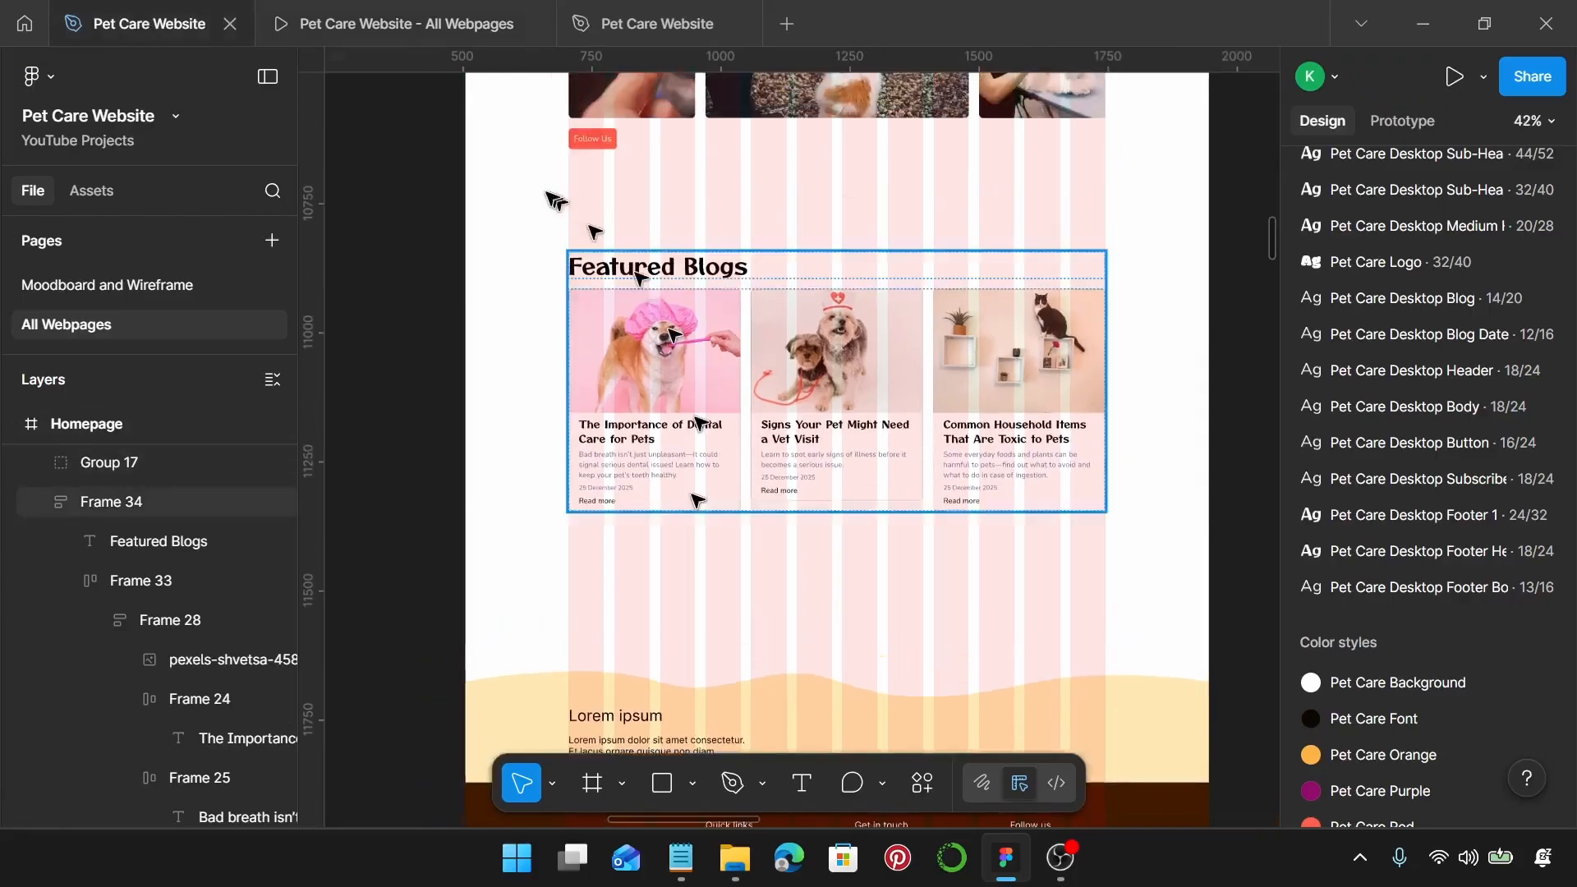
Step: Copy the red Follow Us button from the Instagram section and paste it on the homepage below the blog cards
double_click(588, 142)
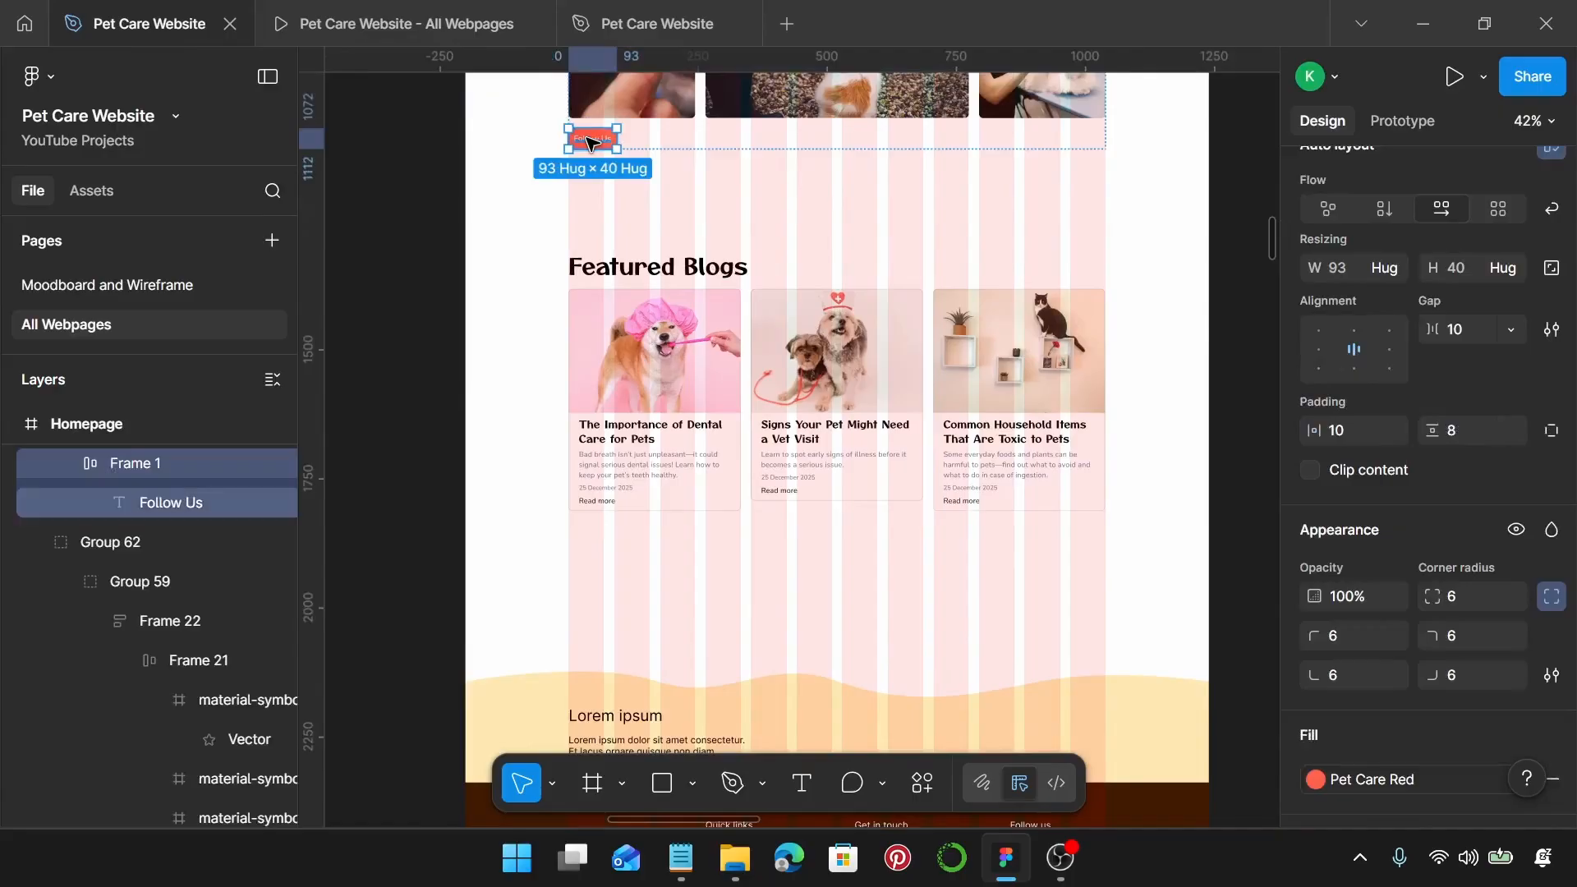
scroll(694, 550, "down", 2)
scroll(659, 443, "up", 5)
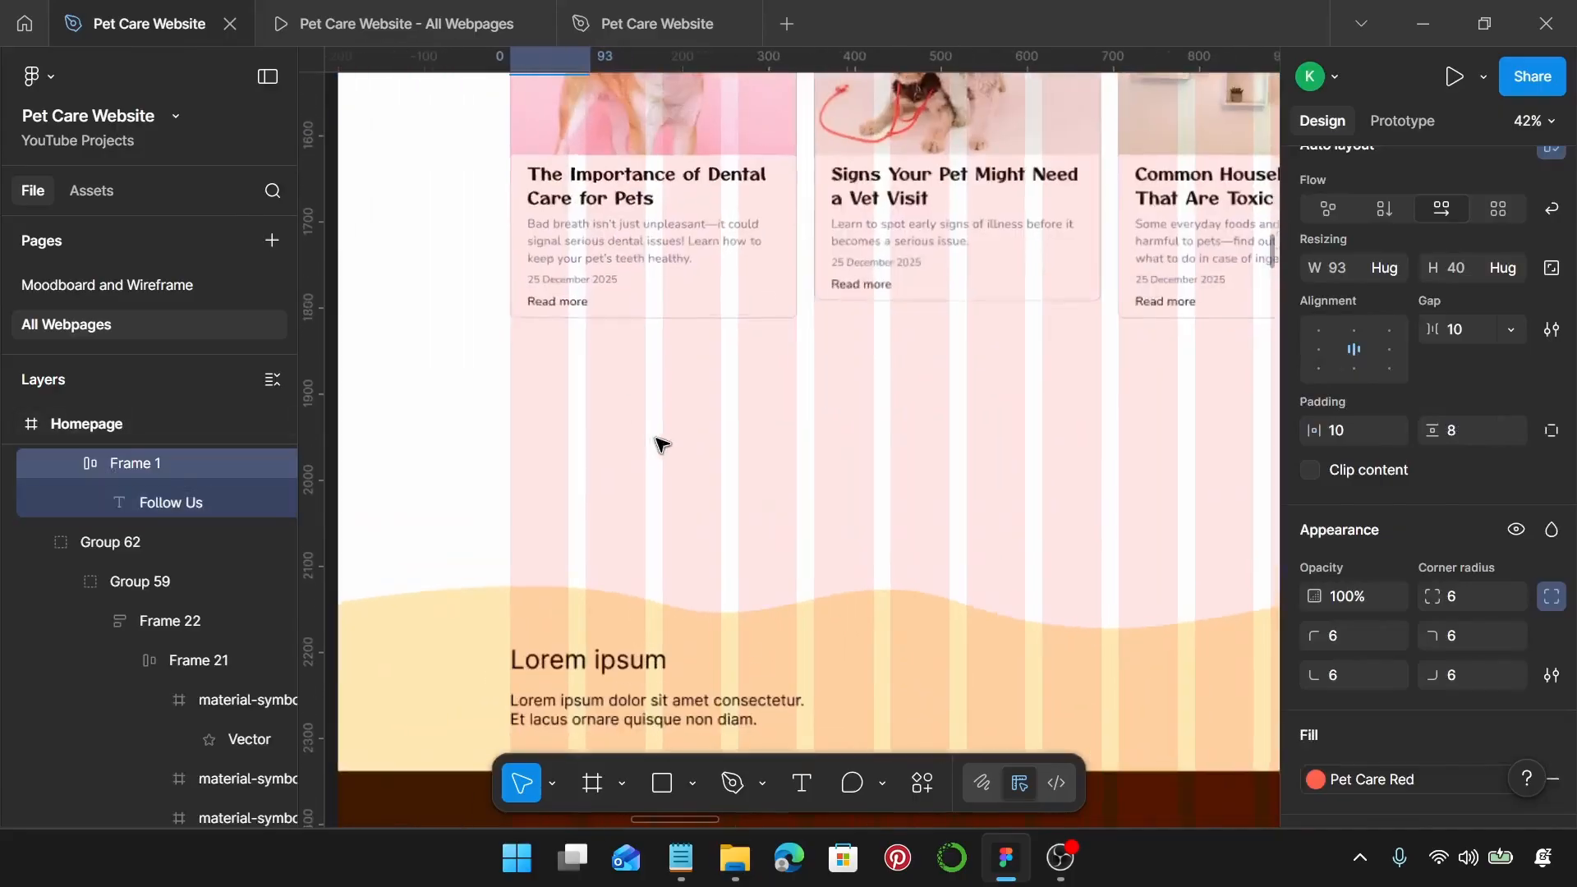
key("Escape")
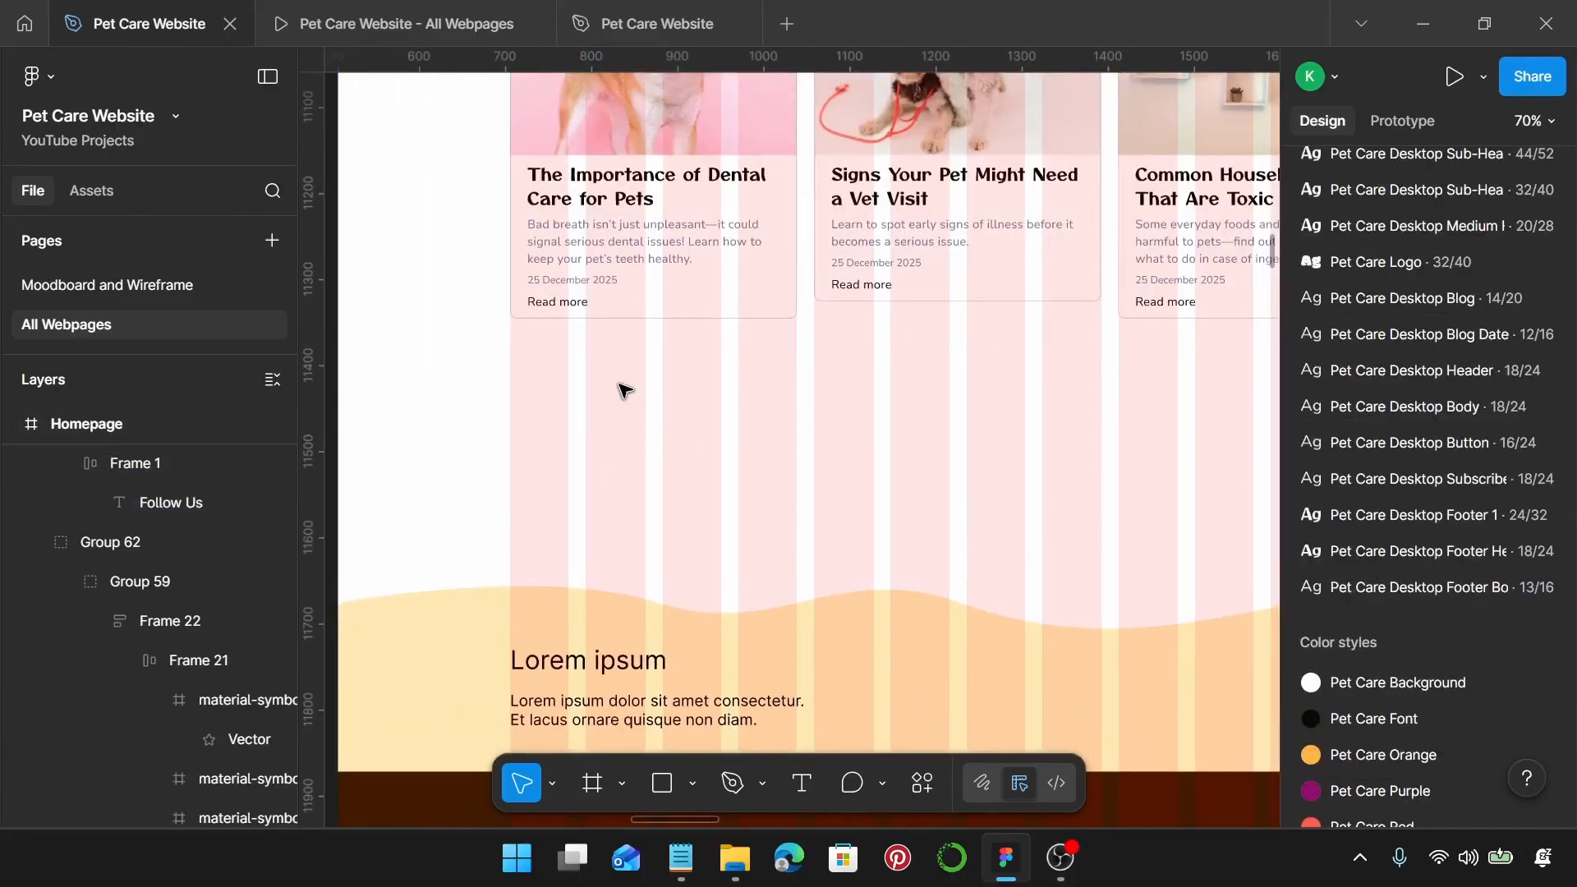
key("ctrl+v")
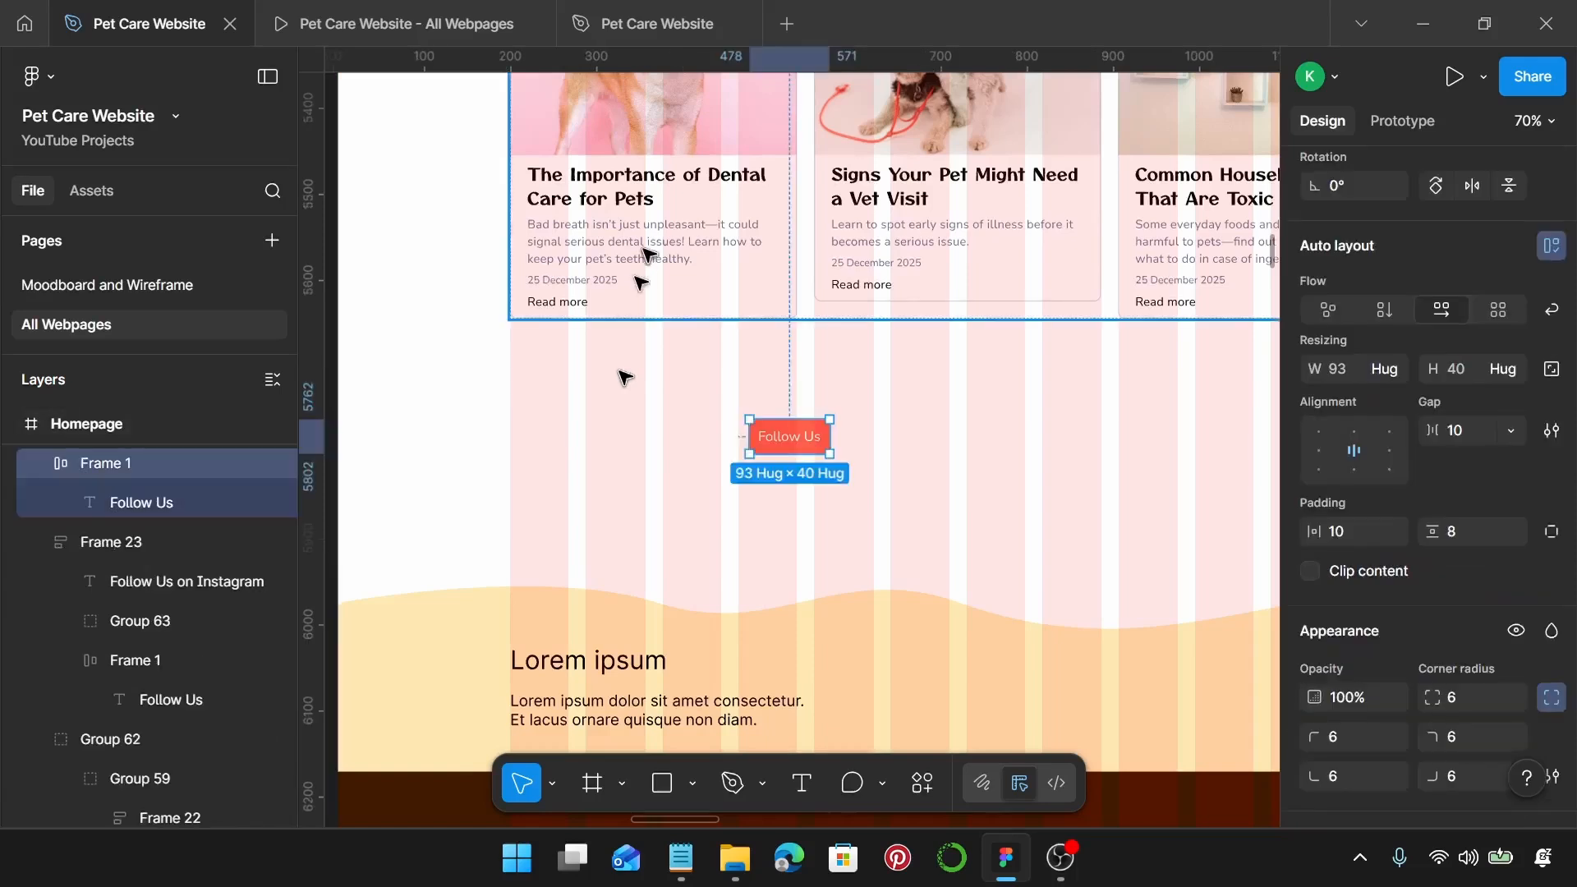
left_click_drag(782, 444, 704, 405)
Step: Move the pasted Follow Us button into the Featured Blogs auto layout frame, directly beneath the card row
scroll(704, 405, "up", 3)
scroll(699, 400, "down", 3)
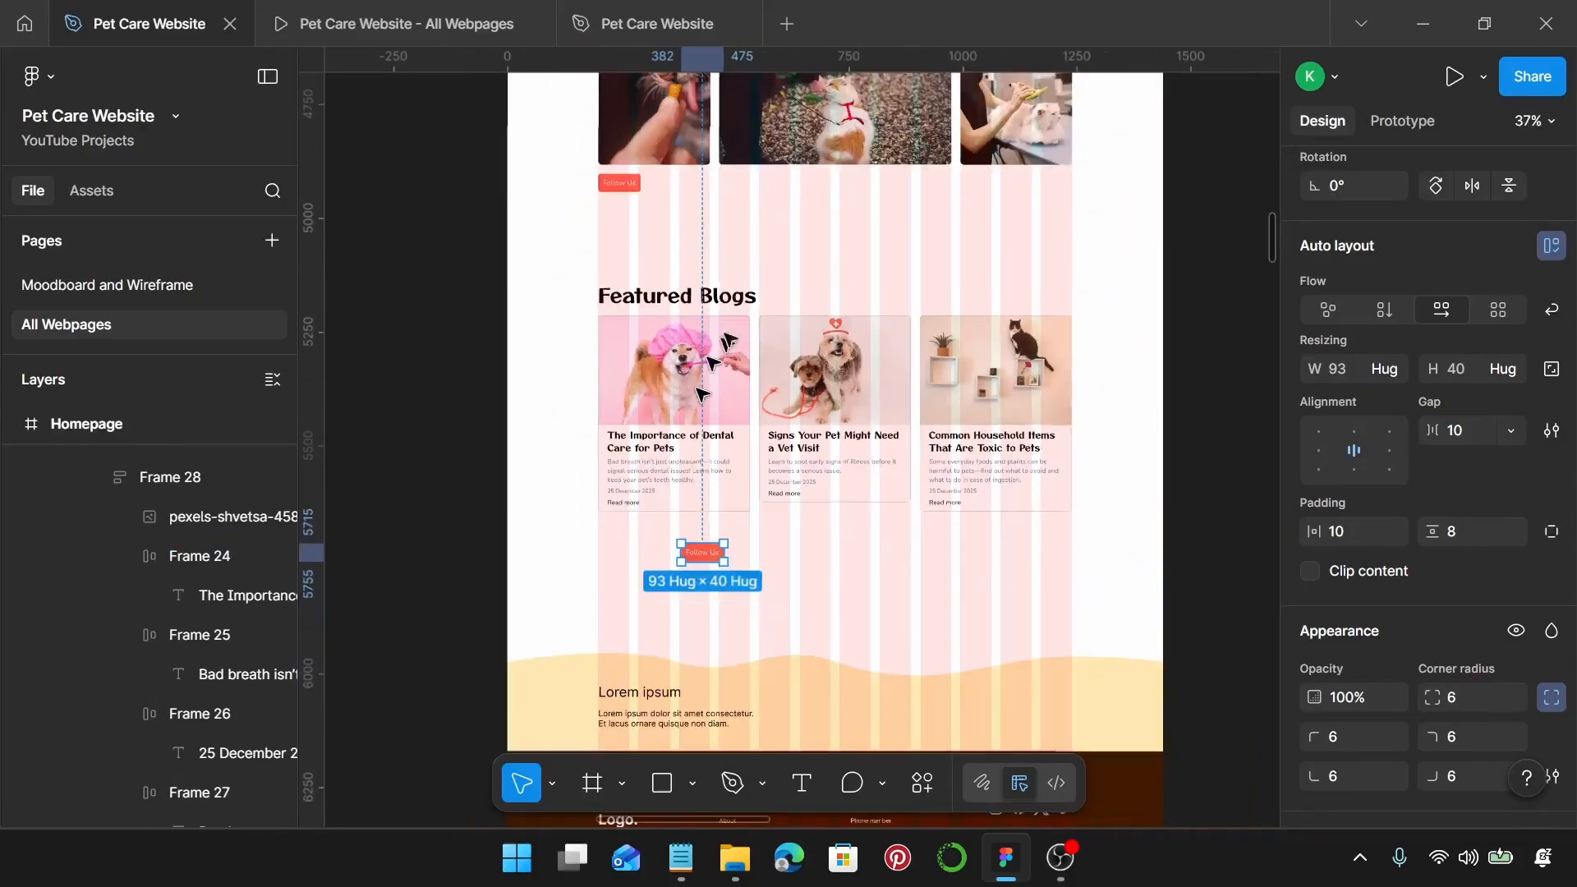
left_click(675, 510)
left_click(697, 559)
left_click_drag(675, 565, 626, 525)
scroll(644, 546, "up", 2)
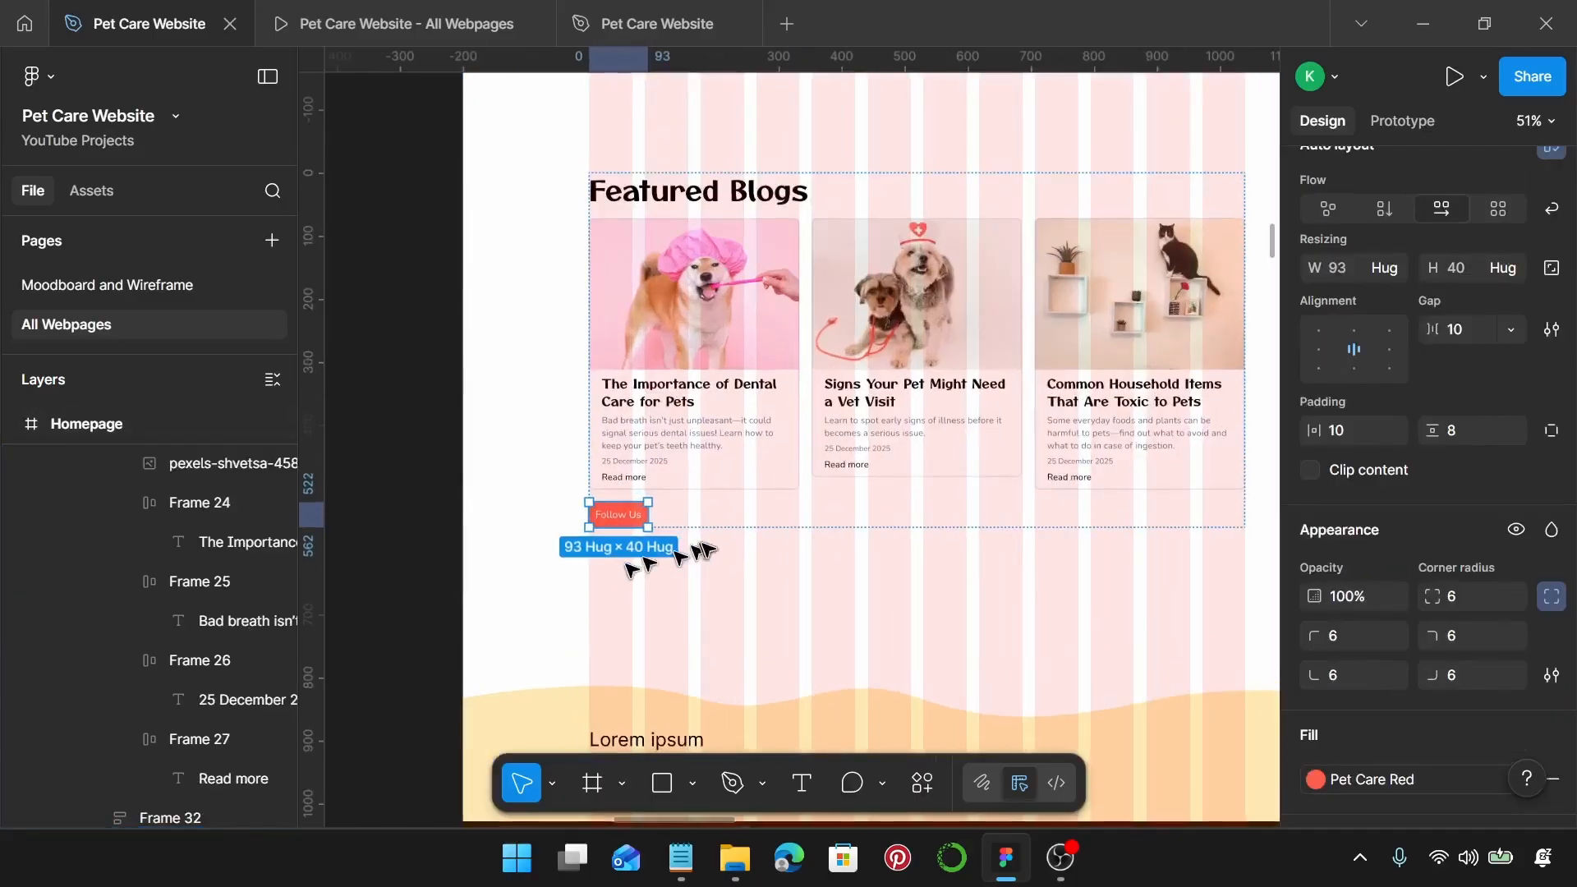
Step: Test the section's resizing with the button included by narrowing the frame to about 546 wide, and undo the change
left_click(708, 550)
left_click(915, 381)
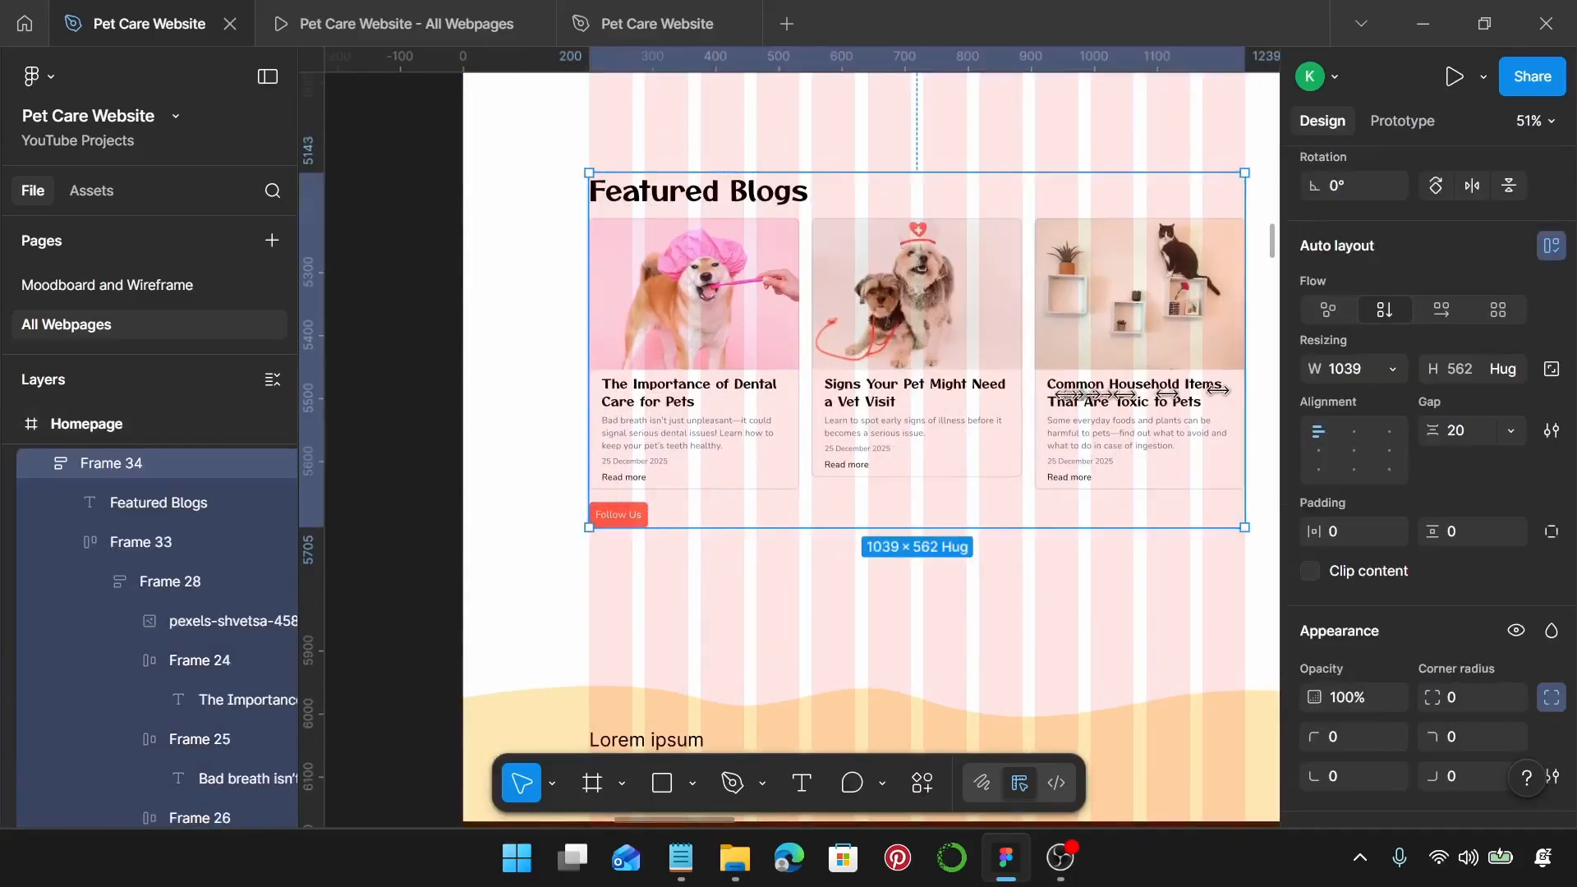
left_click_drag(1217, 390, 933, 391)
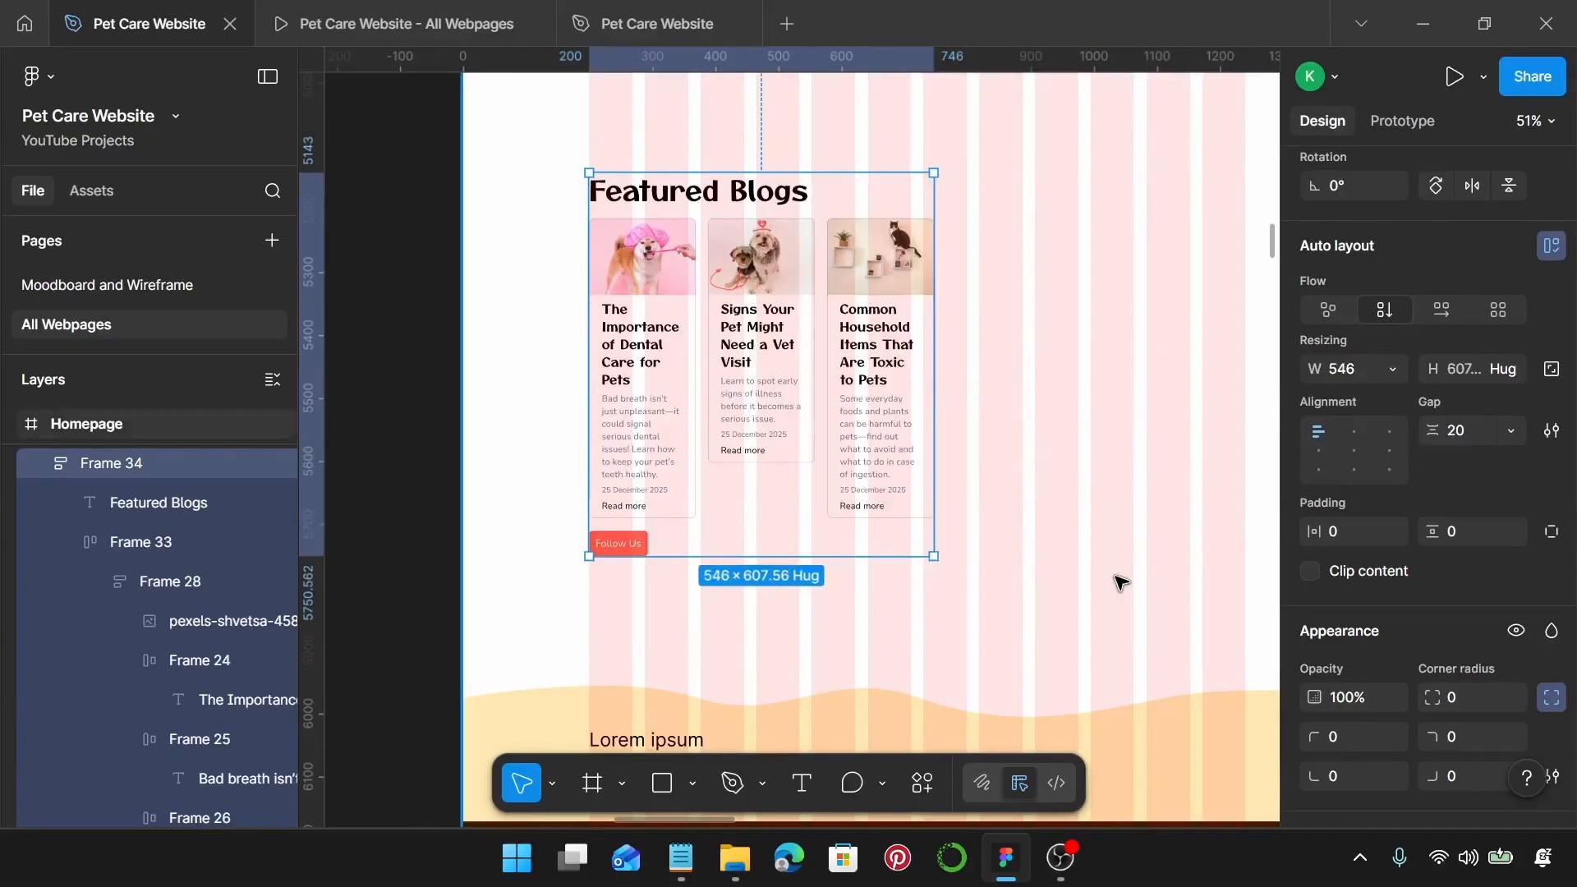
key("ctrl+z")
Step: Change the text of the button under the blog cards to "View All Blogs"
scroll(624, 509, "up", 5)
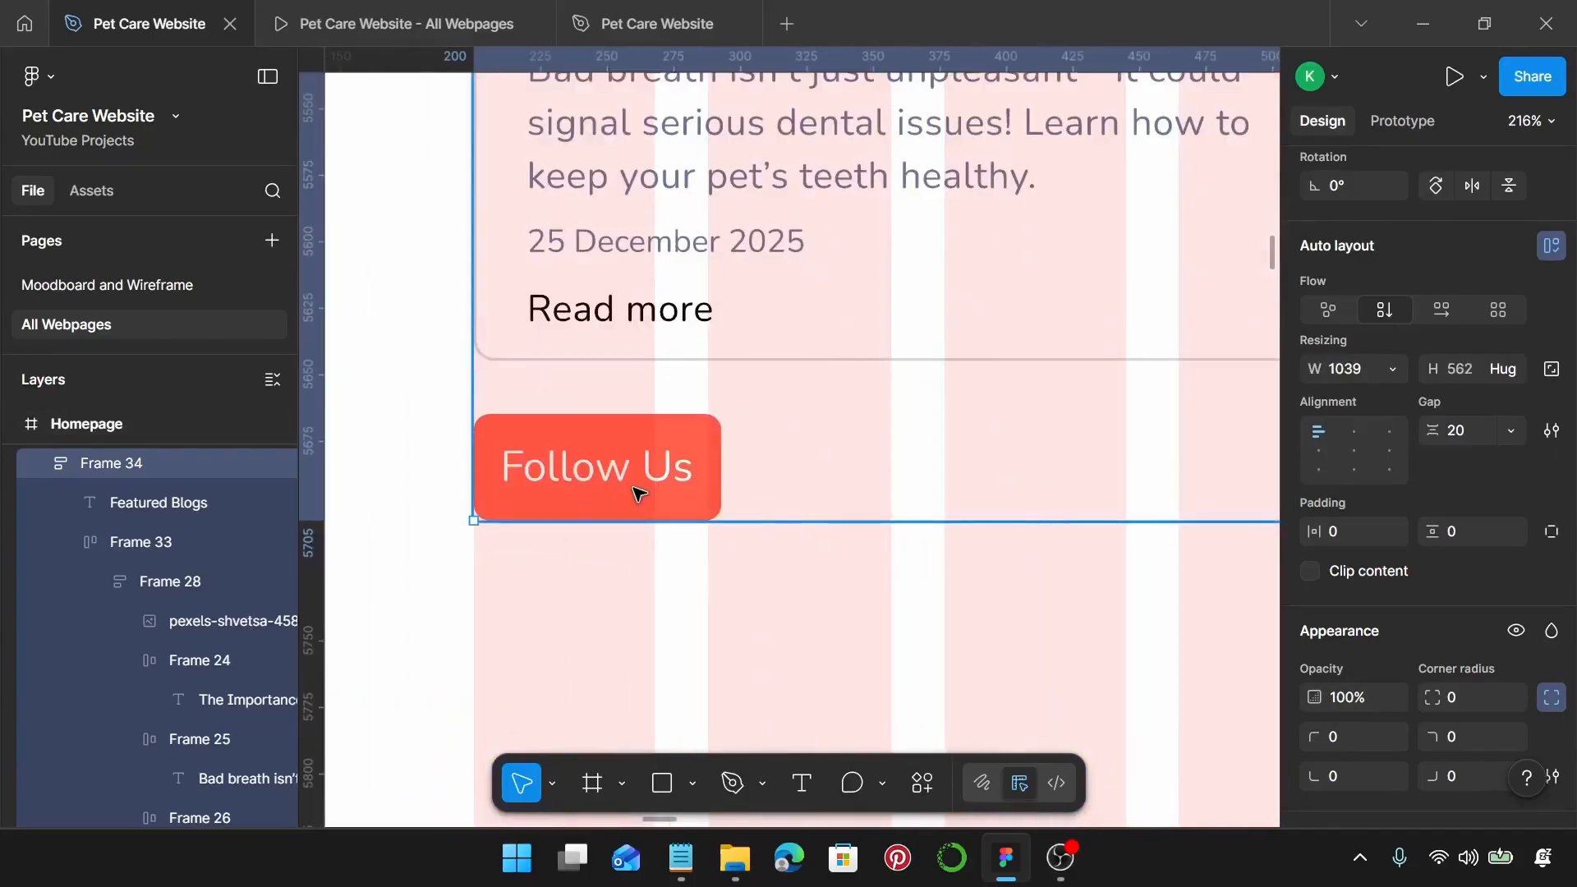
double_click(613, 466)
double_click(609, 470)
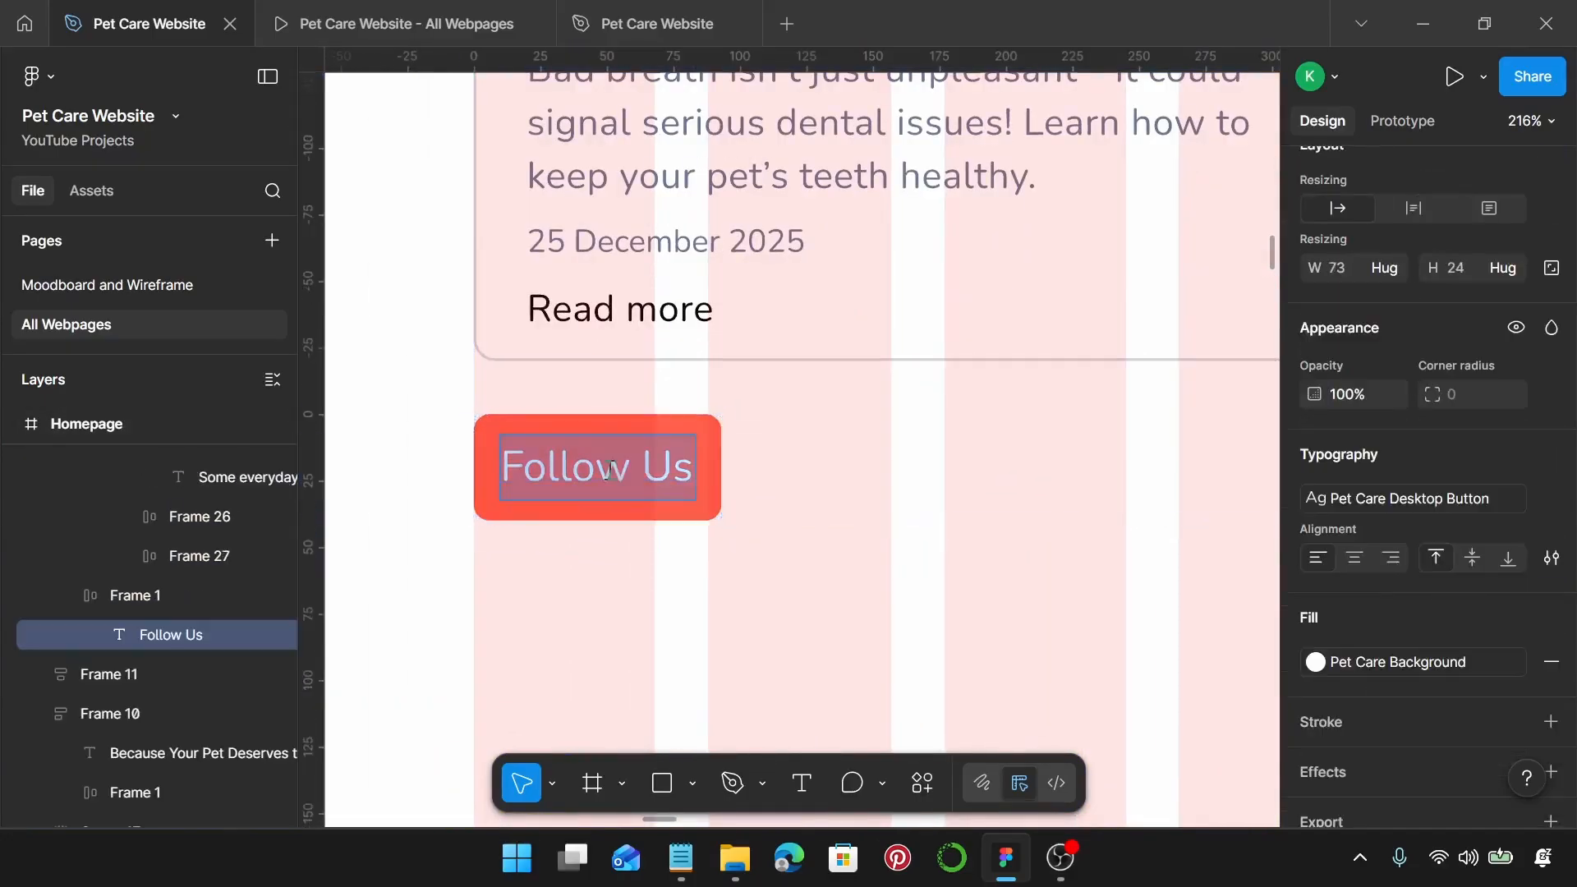
type("View")
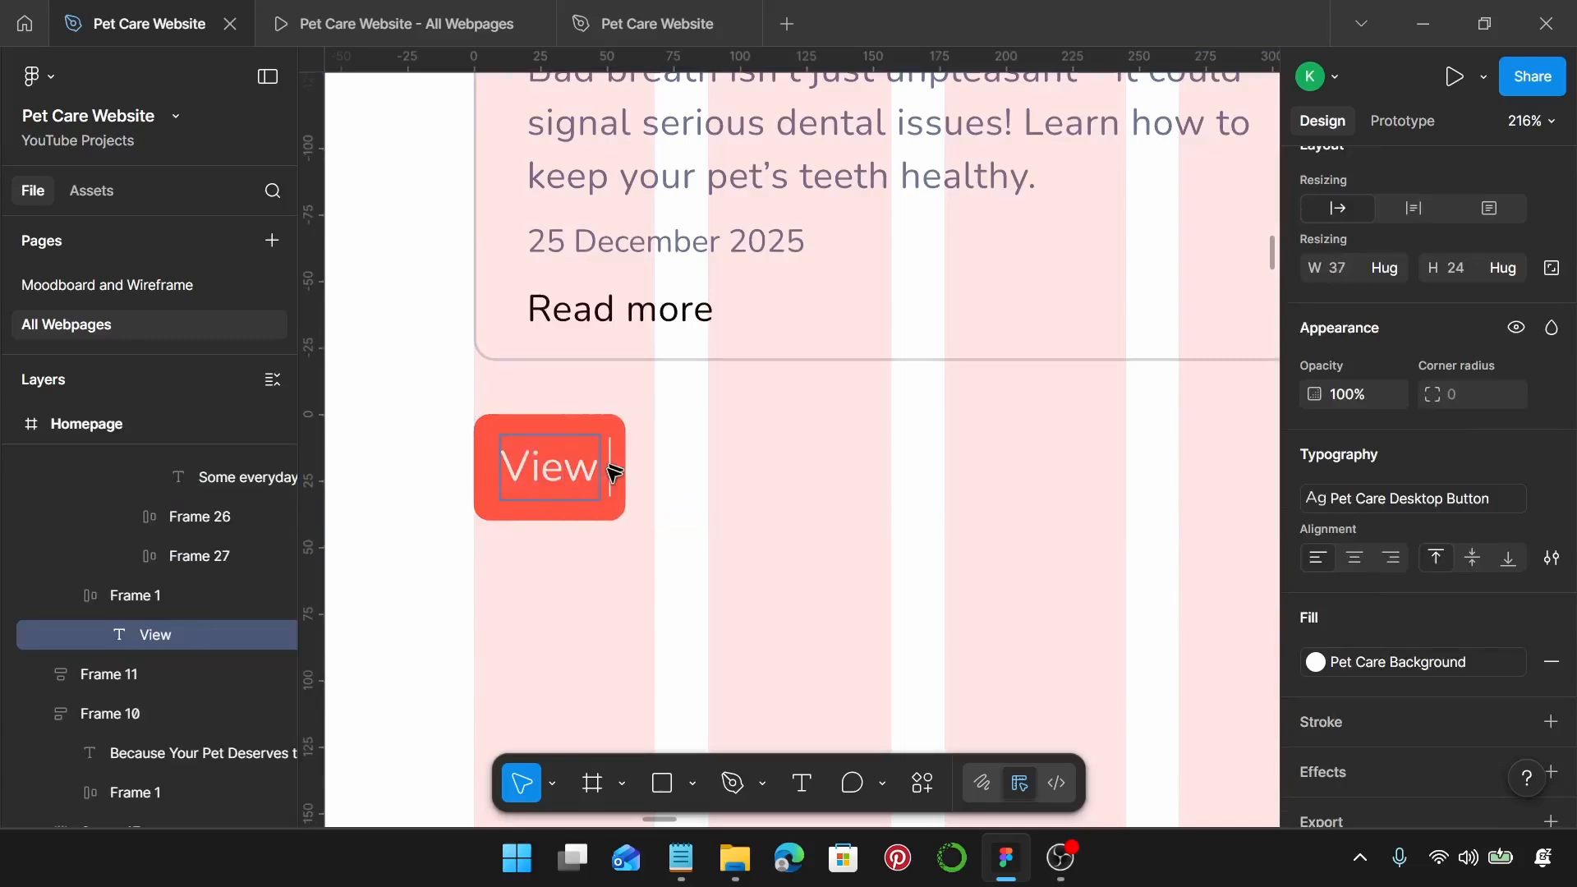
type(" All Posts")
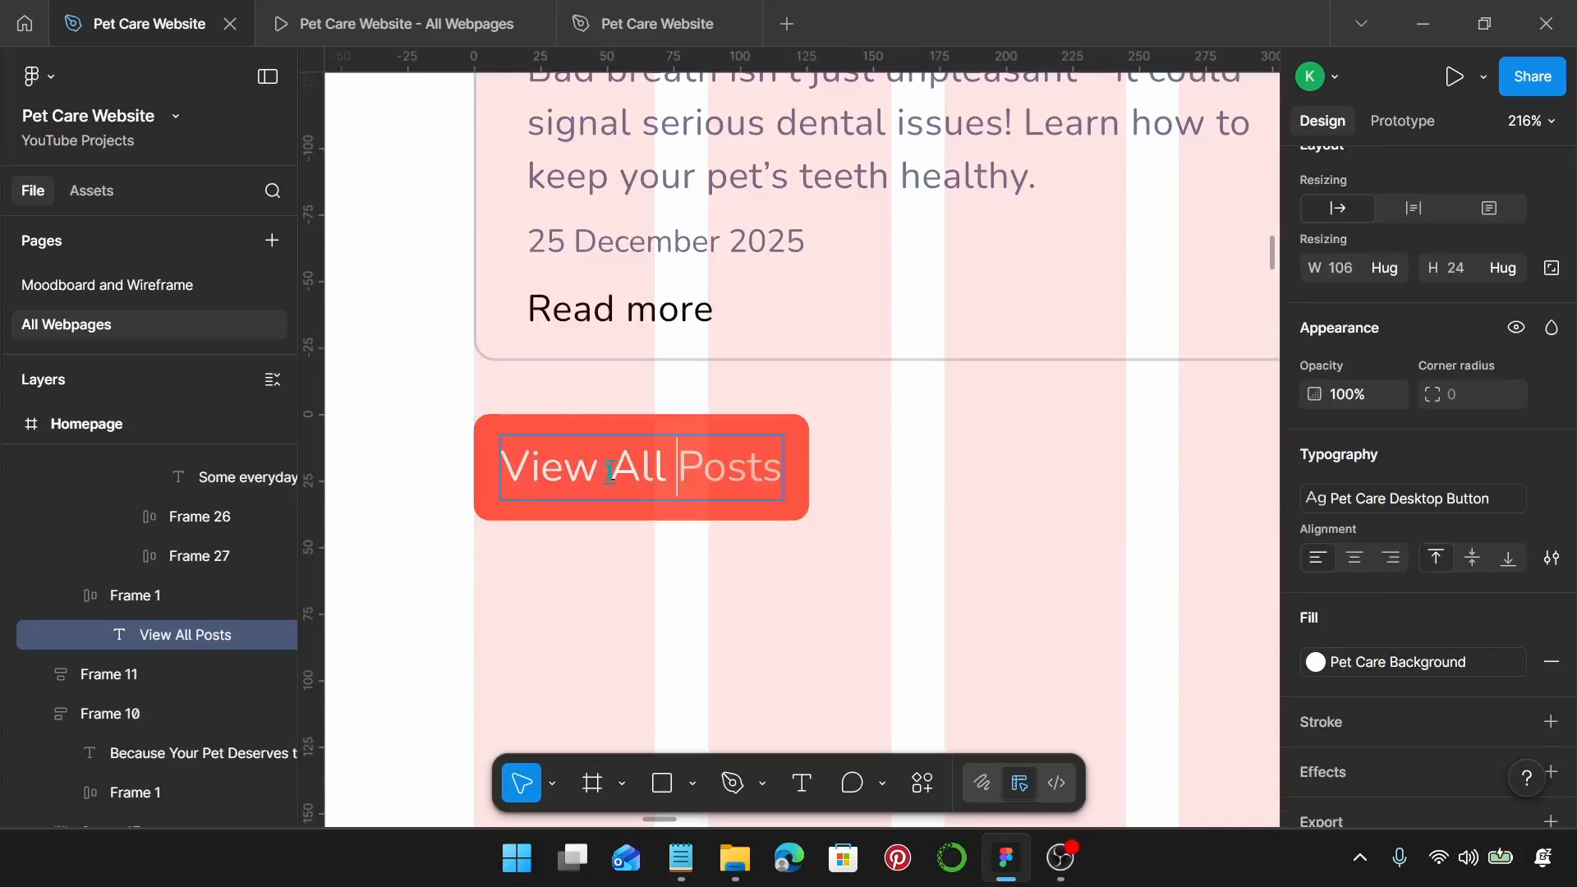
type("B")
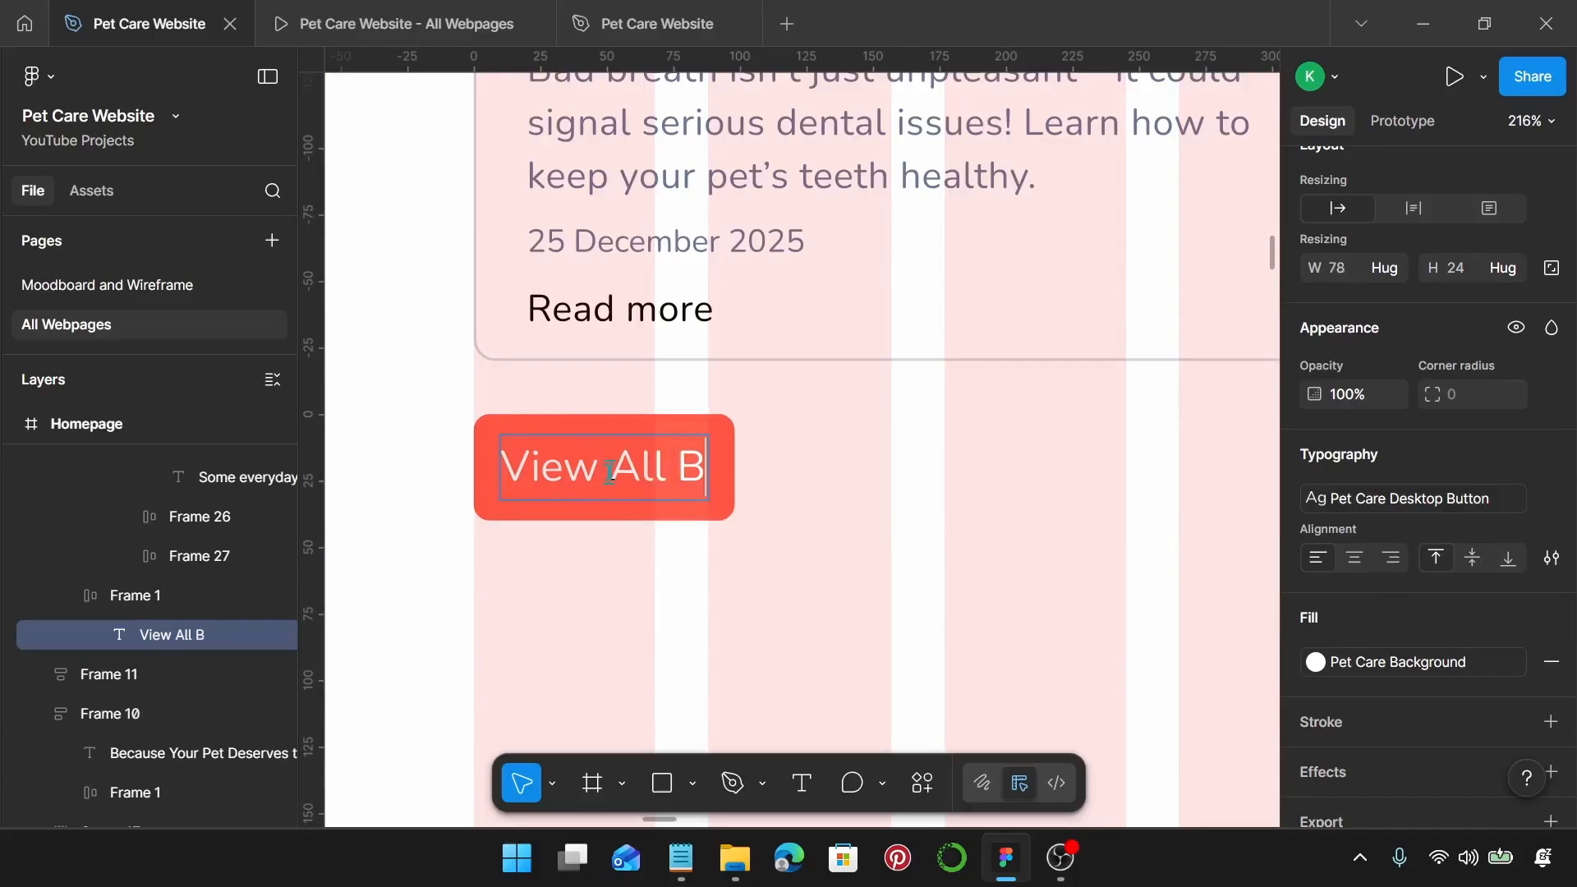
type("loga")
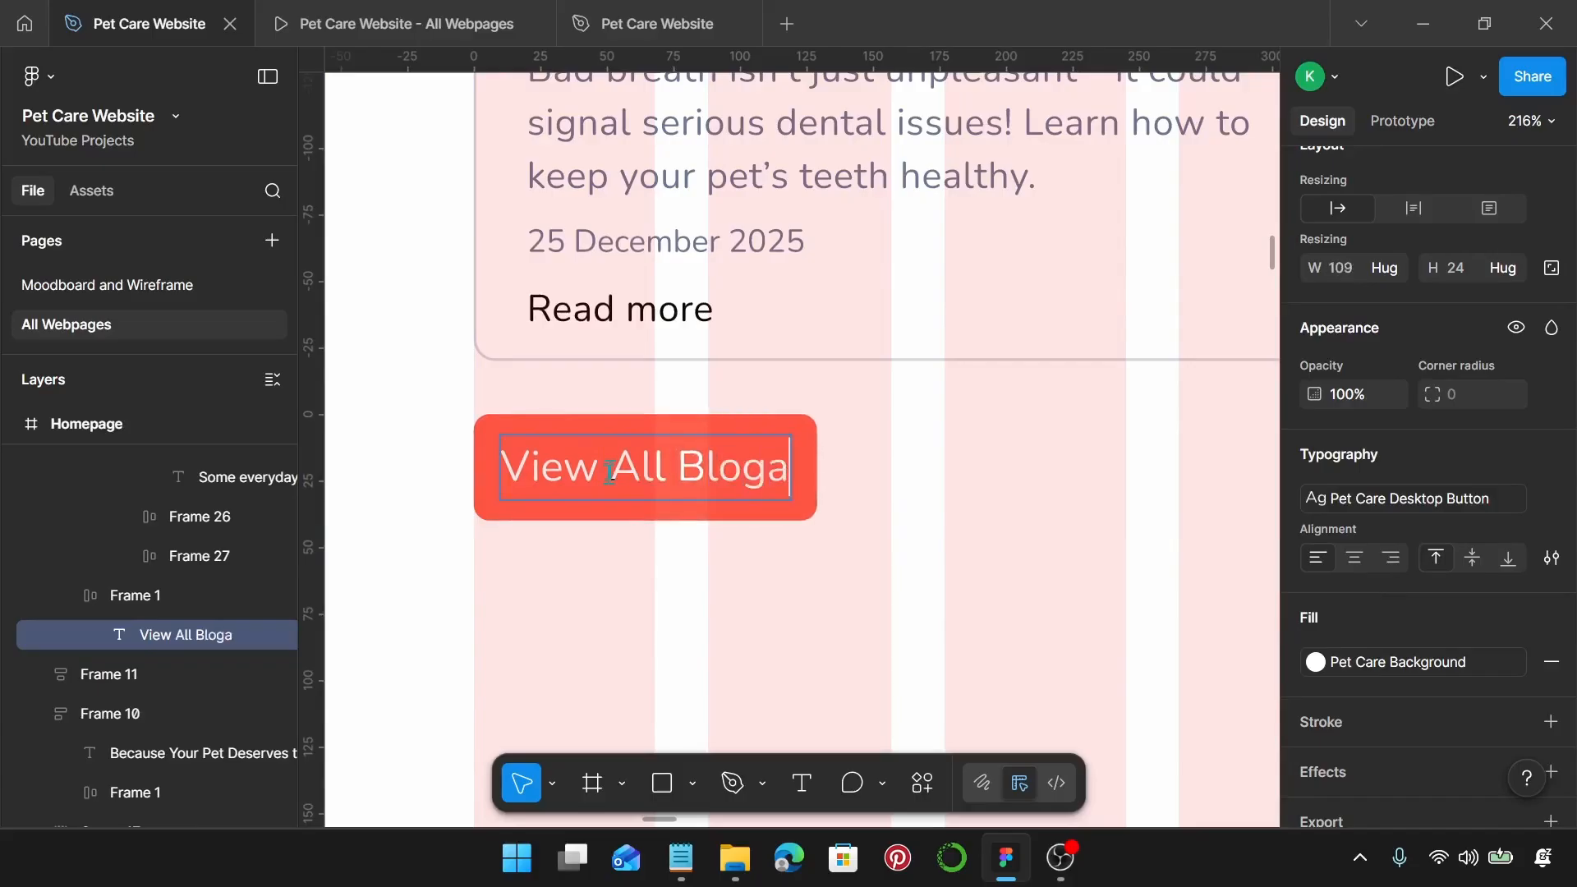
key("Escape")
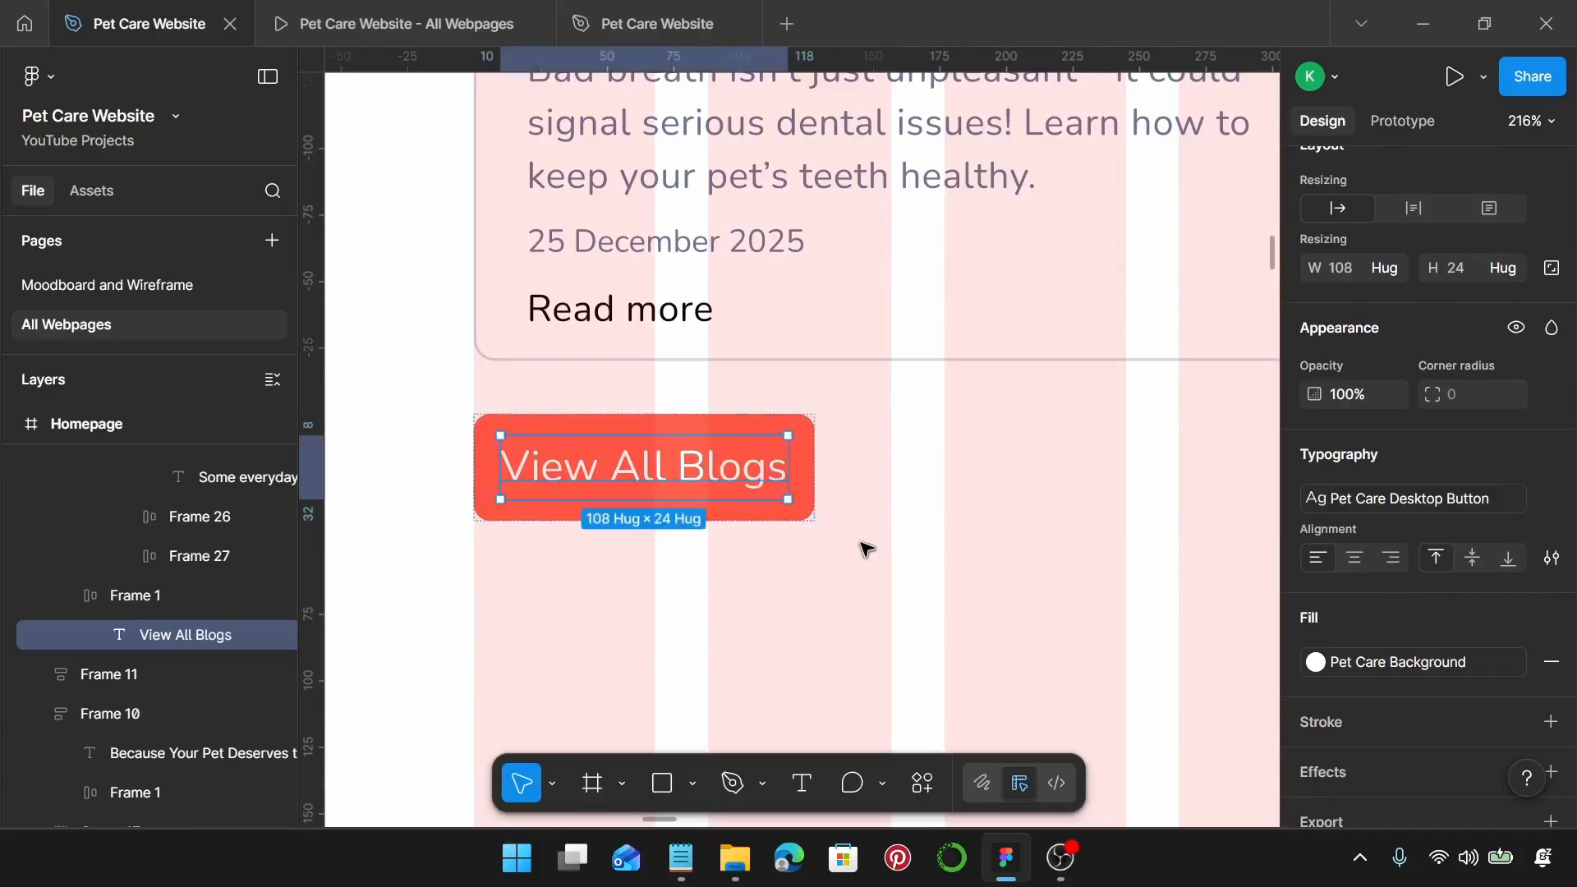
left_click(862, 546)
Step: Ungroup the homepage's bottom group containing the cream wave section and the brown footer
scroll(863, 545, "down", 4)
scroll(854, 558, "down", 3)
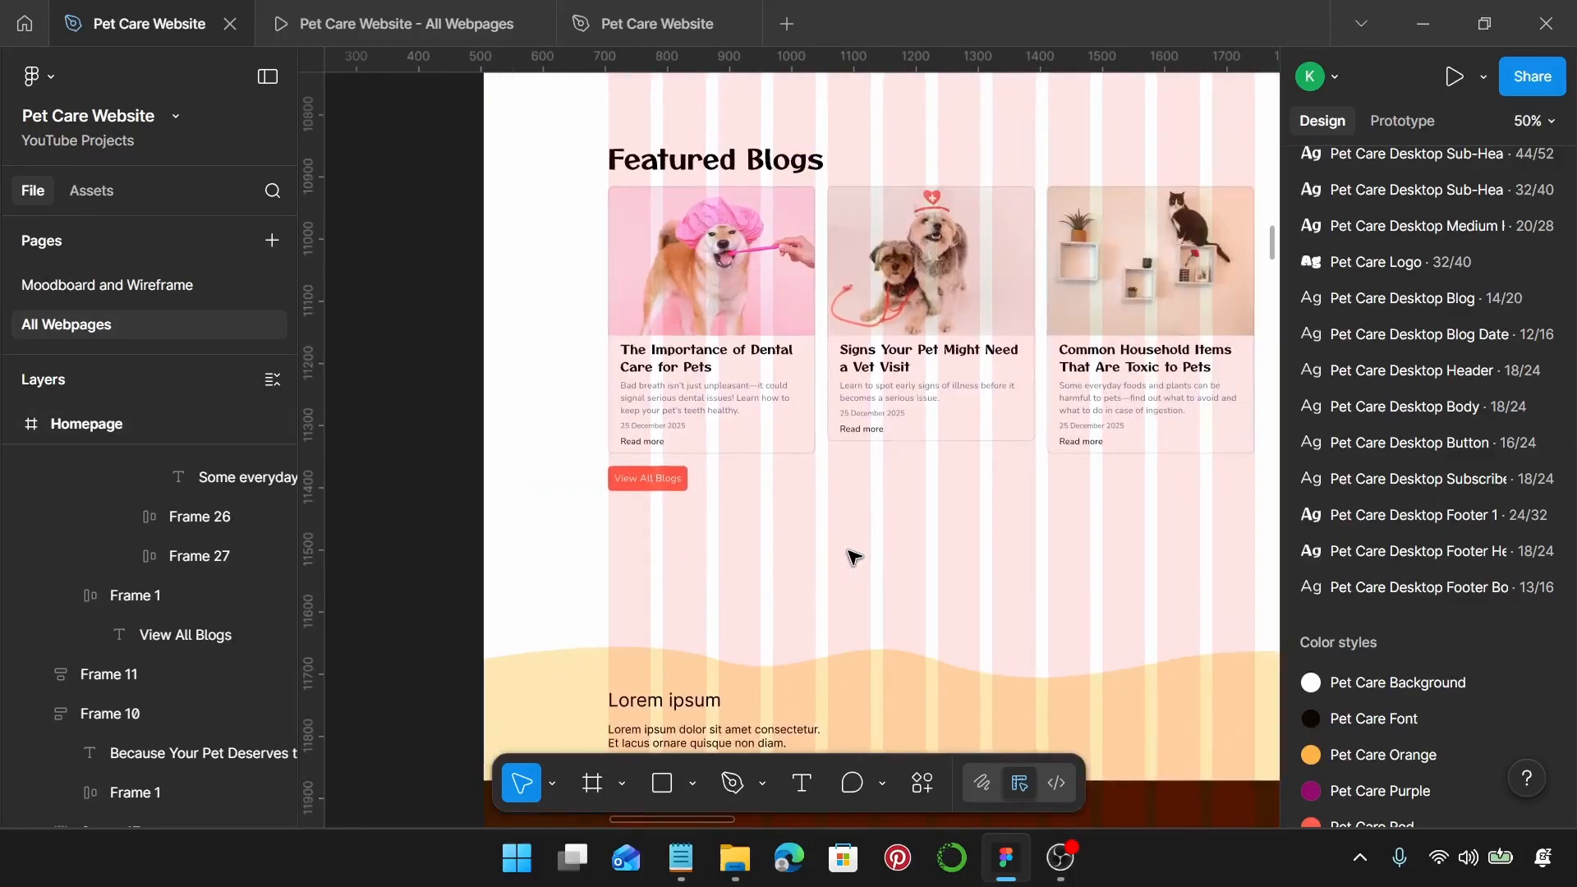
scroll(944, 460, "down", 3)
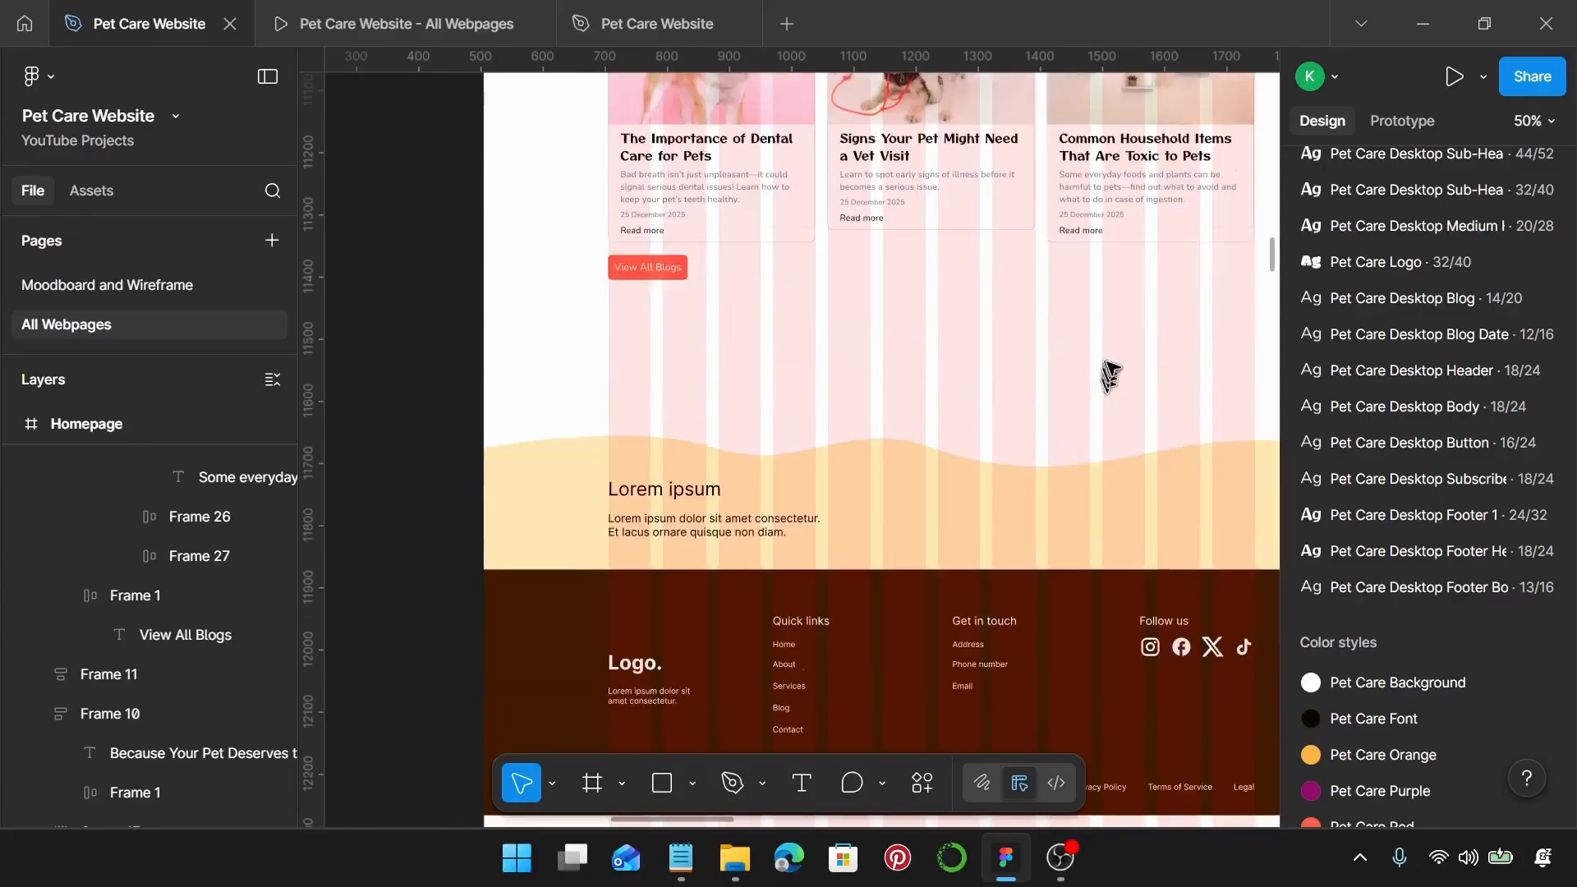
scroll(1115, 345, "down", 3)
scroll(1120, 304, "down", 2)
scroll(1120, 304, "right", 3)
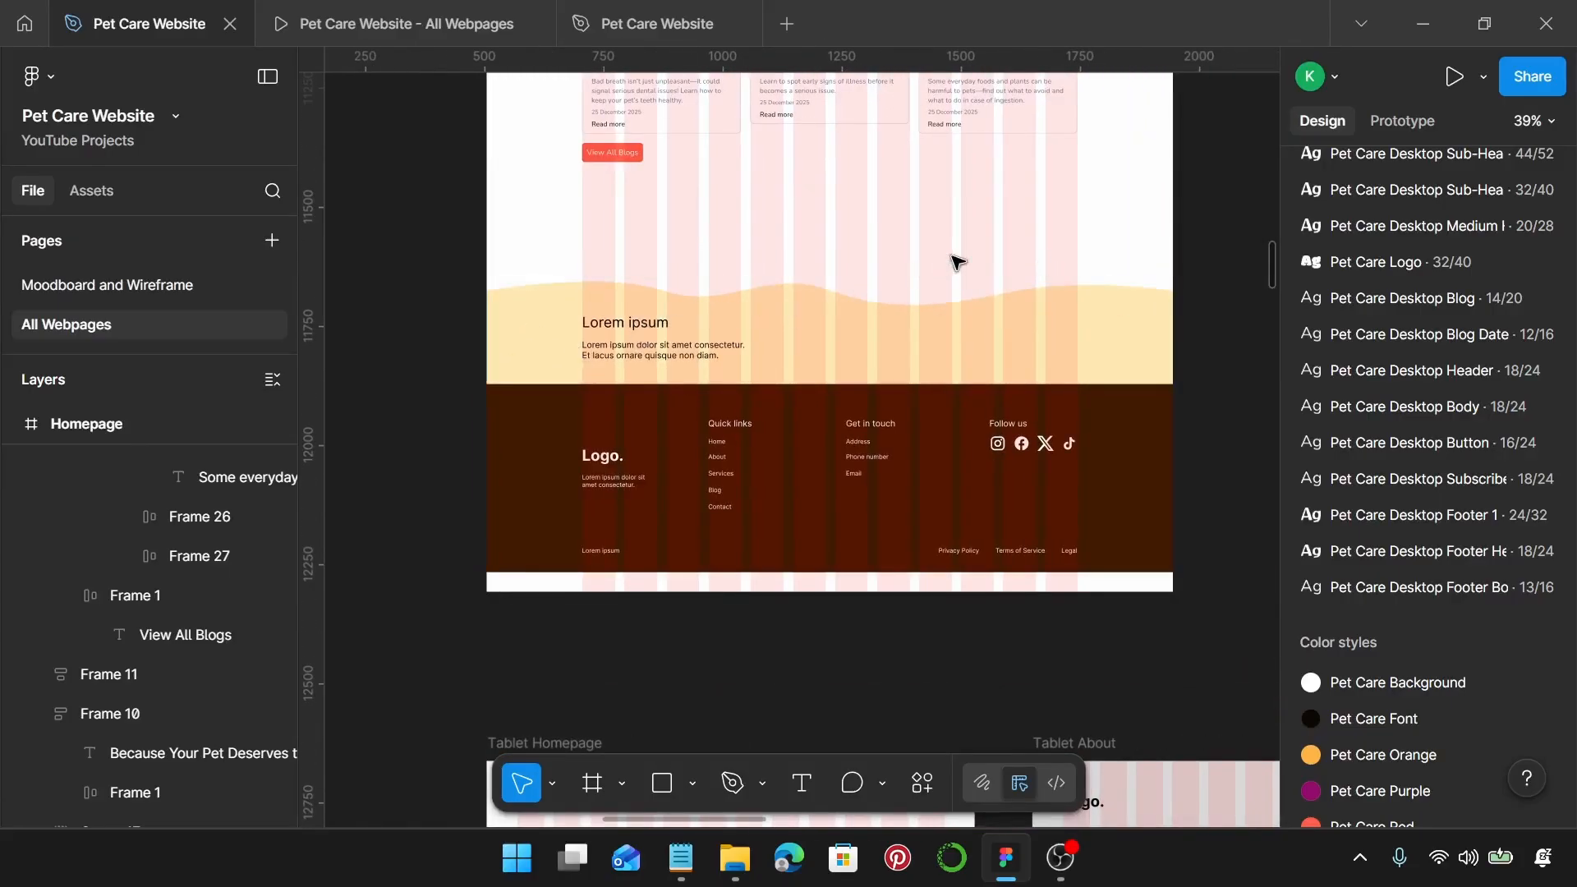
left_click(869, 405)
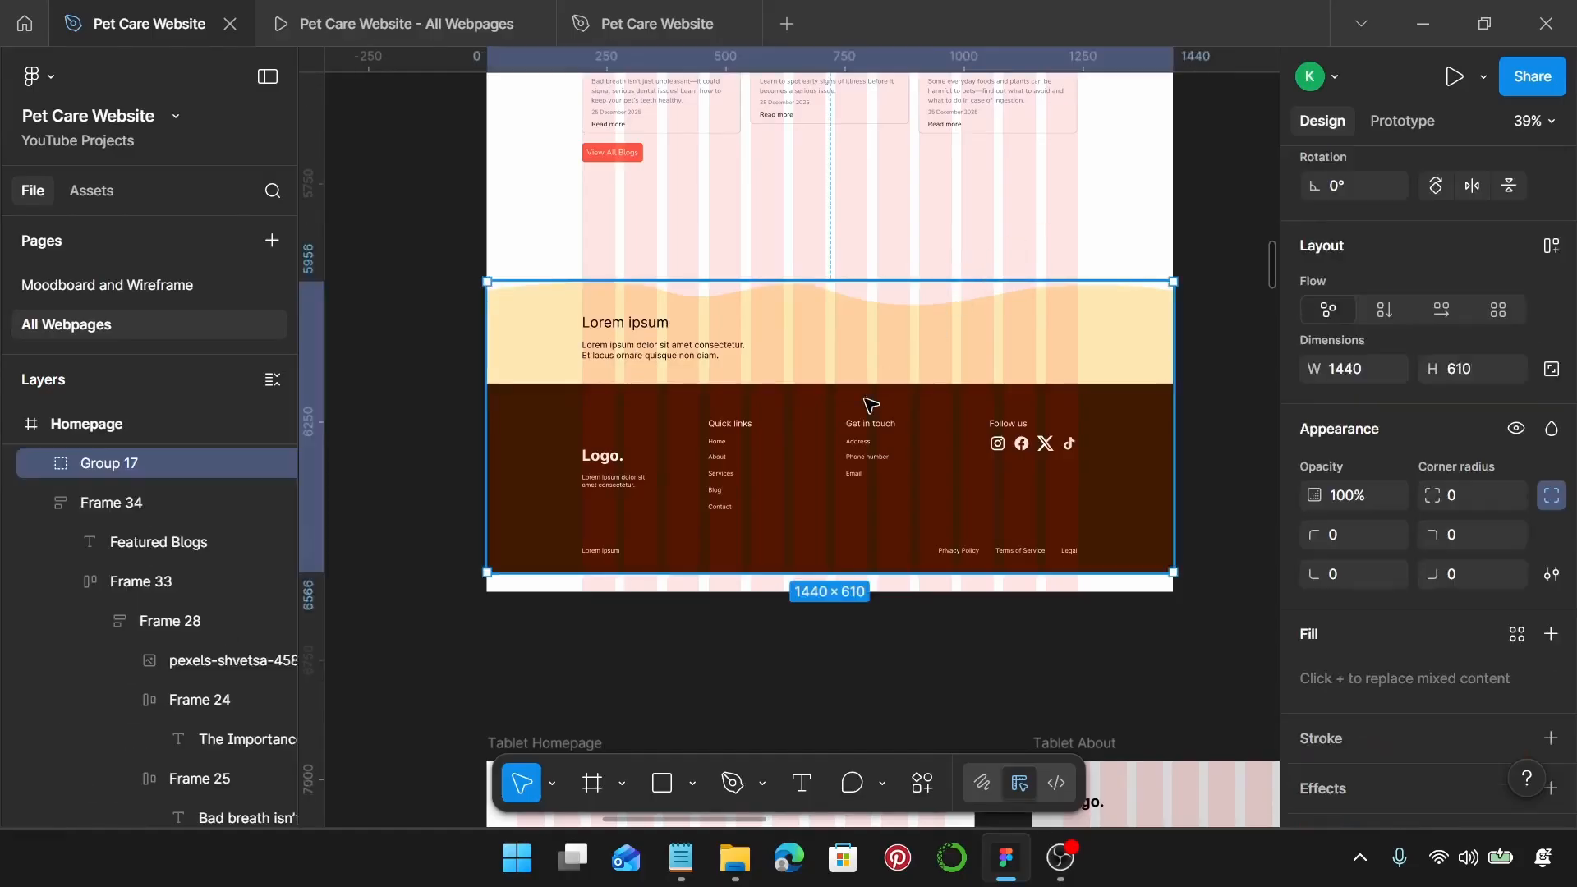
key("ctrl+shift+g")
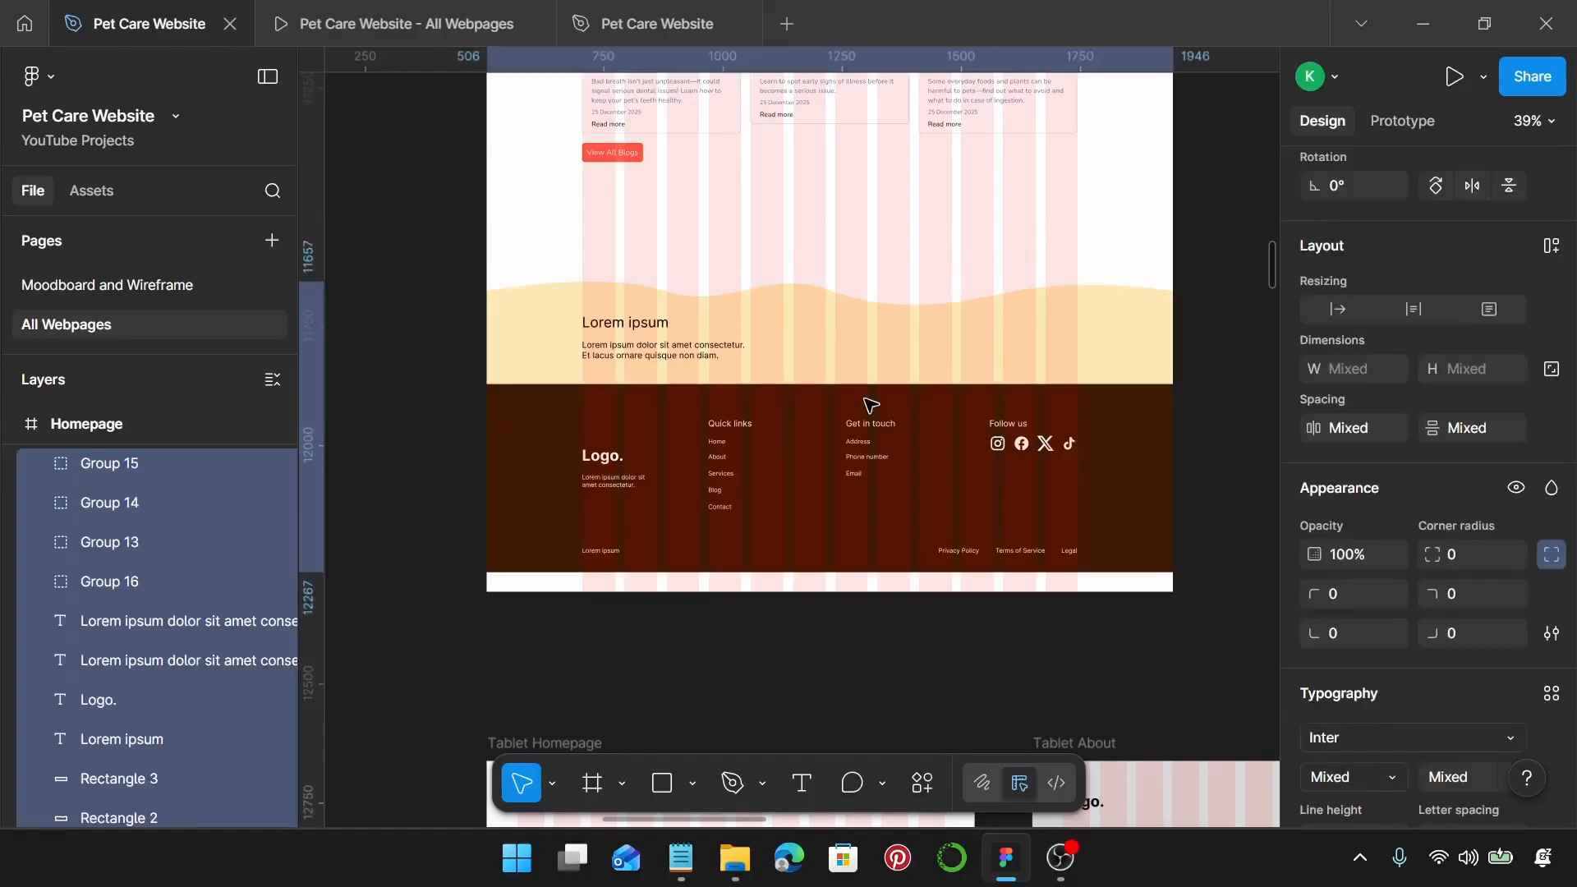
left_click(896, 353)
left_click(516, 261)
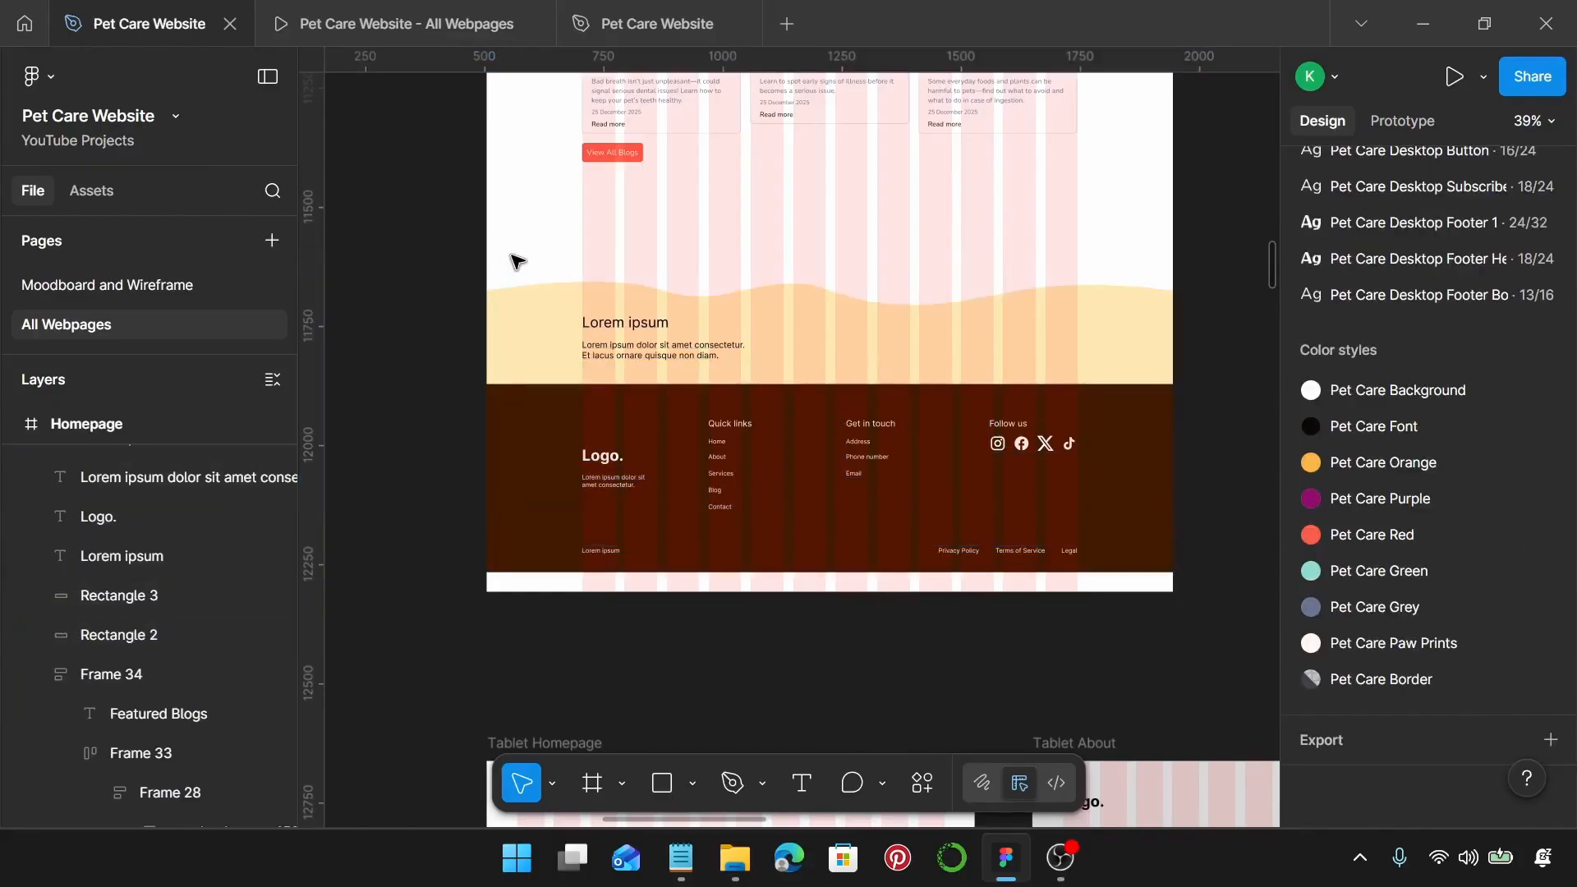
Step: Set the height of the cream wave shape behind the footer to 450
left_click(989, 351)
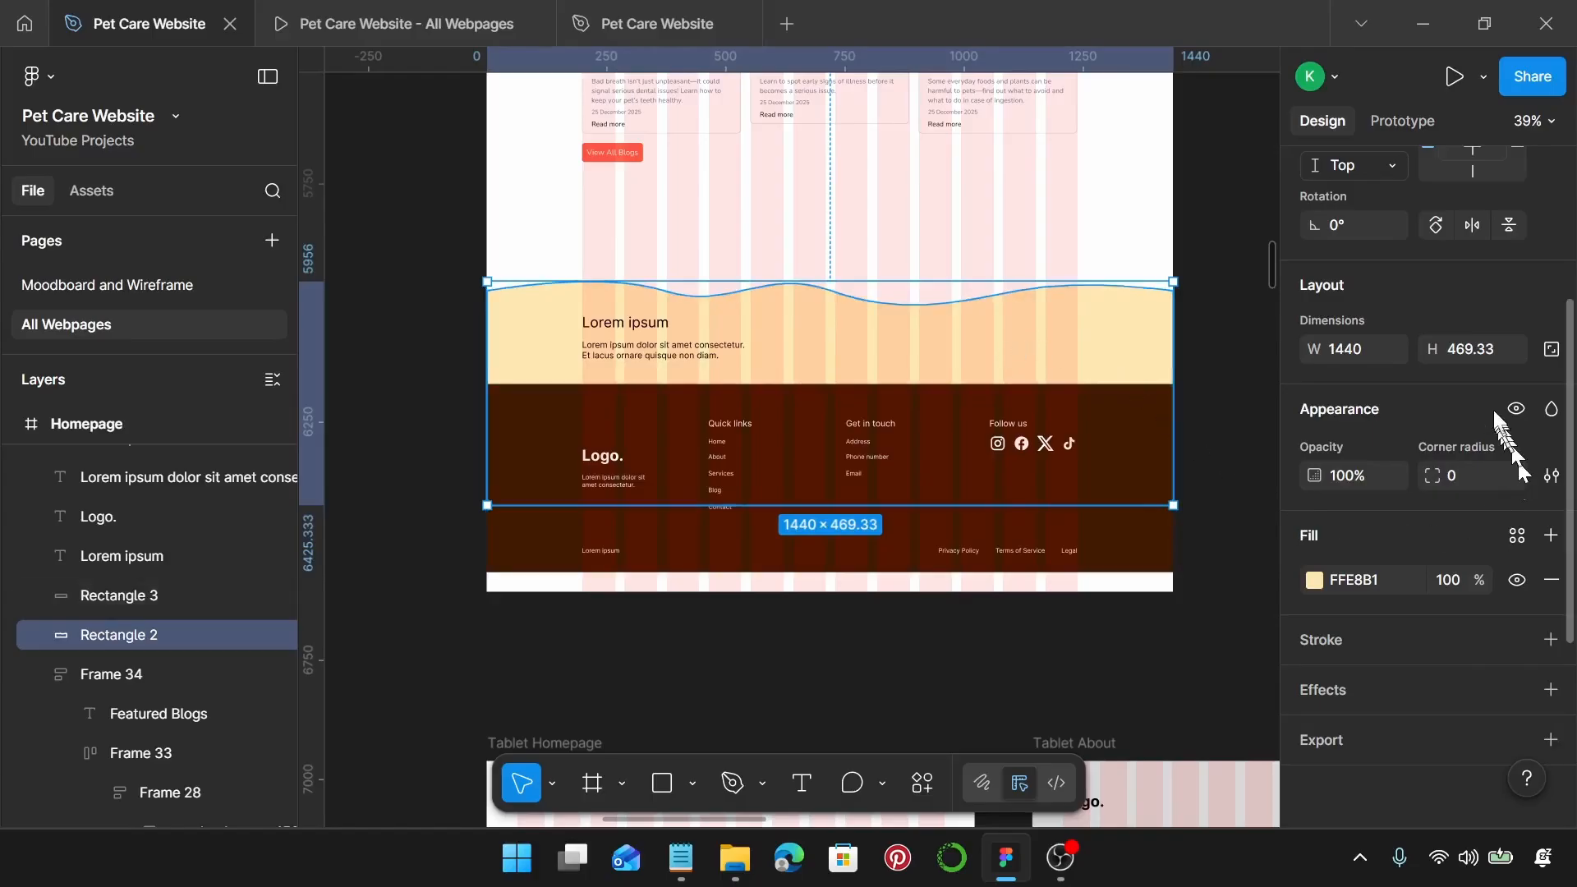
left_click(1474, 353)
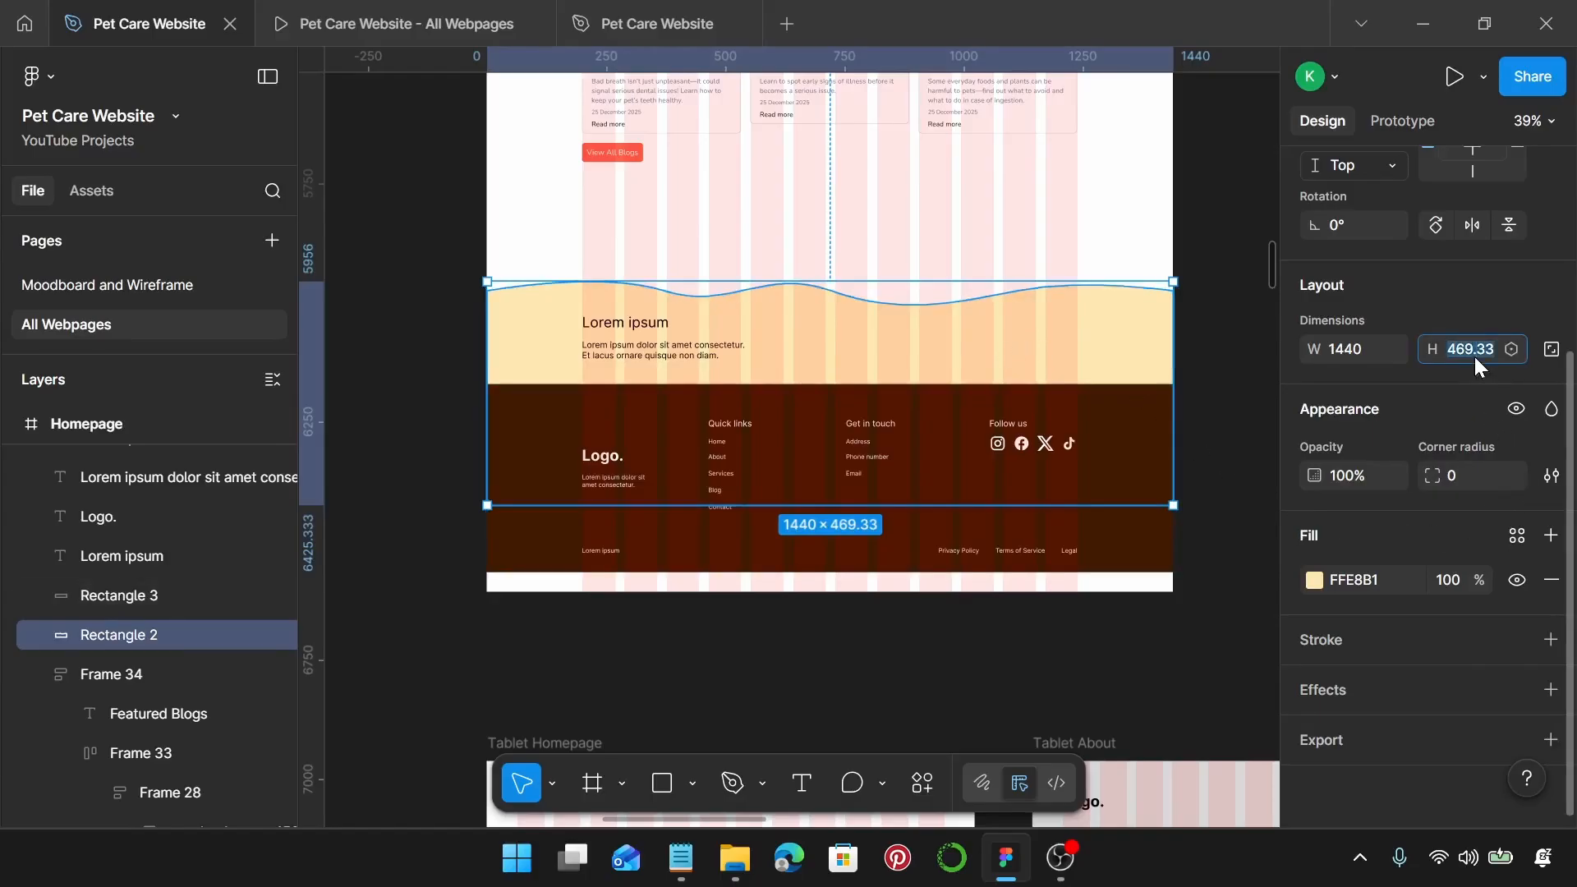
type("450")
key("Return")
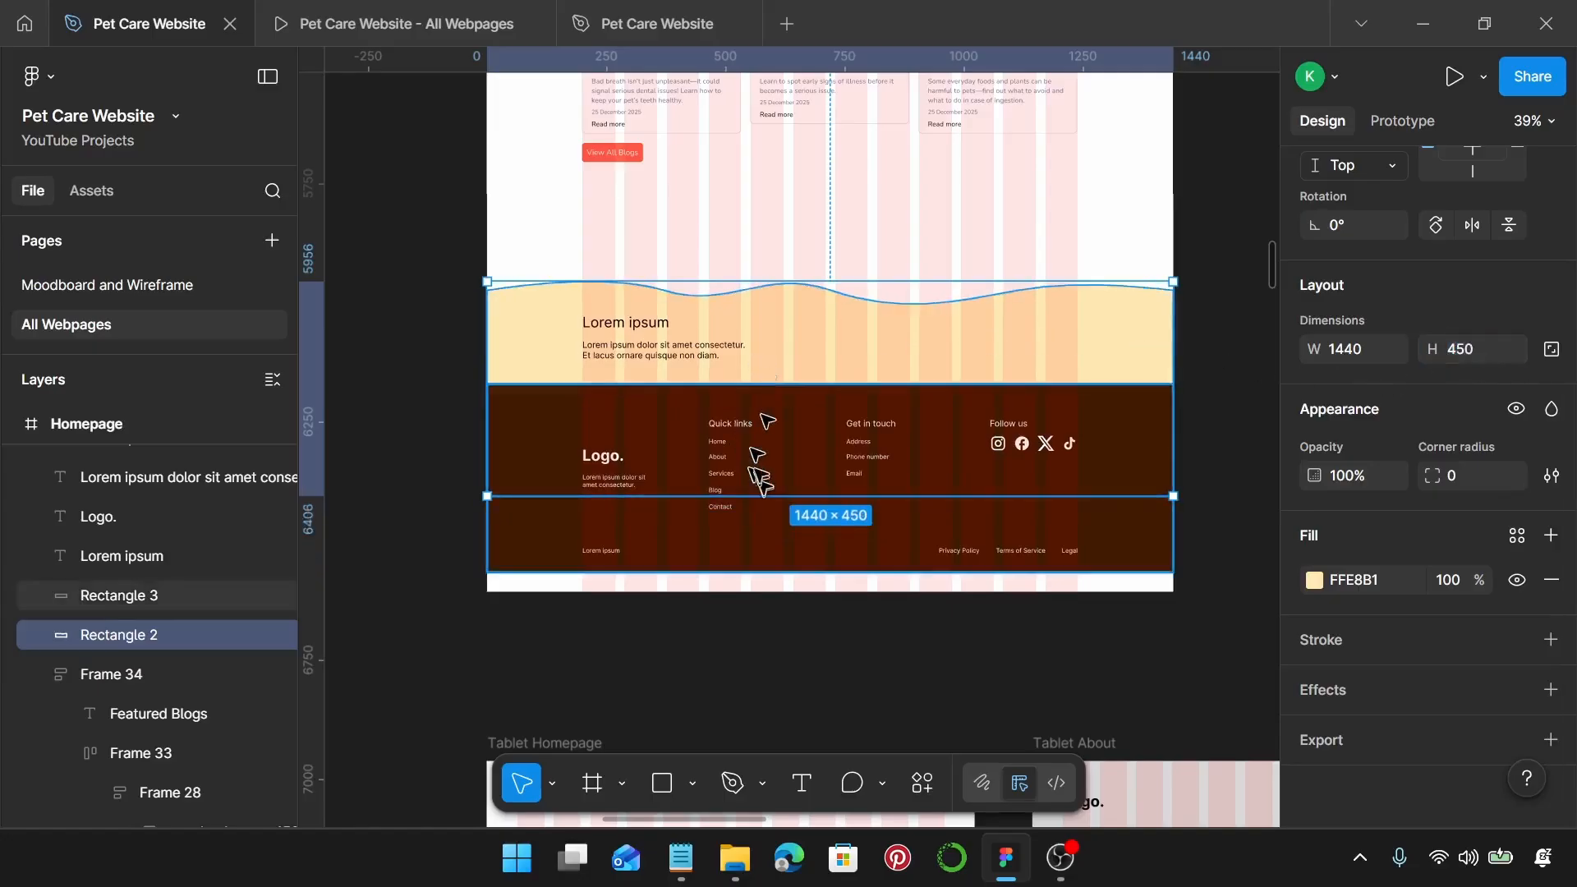
Step: Duplicate the cream section's "Lorem ipsum" heading and place the copy at about X 1064, Y 6077, above the footer's Follow us column
scroll(819, 405, "up", 3)
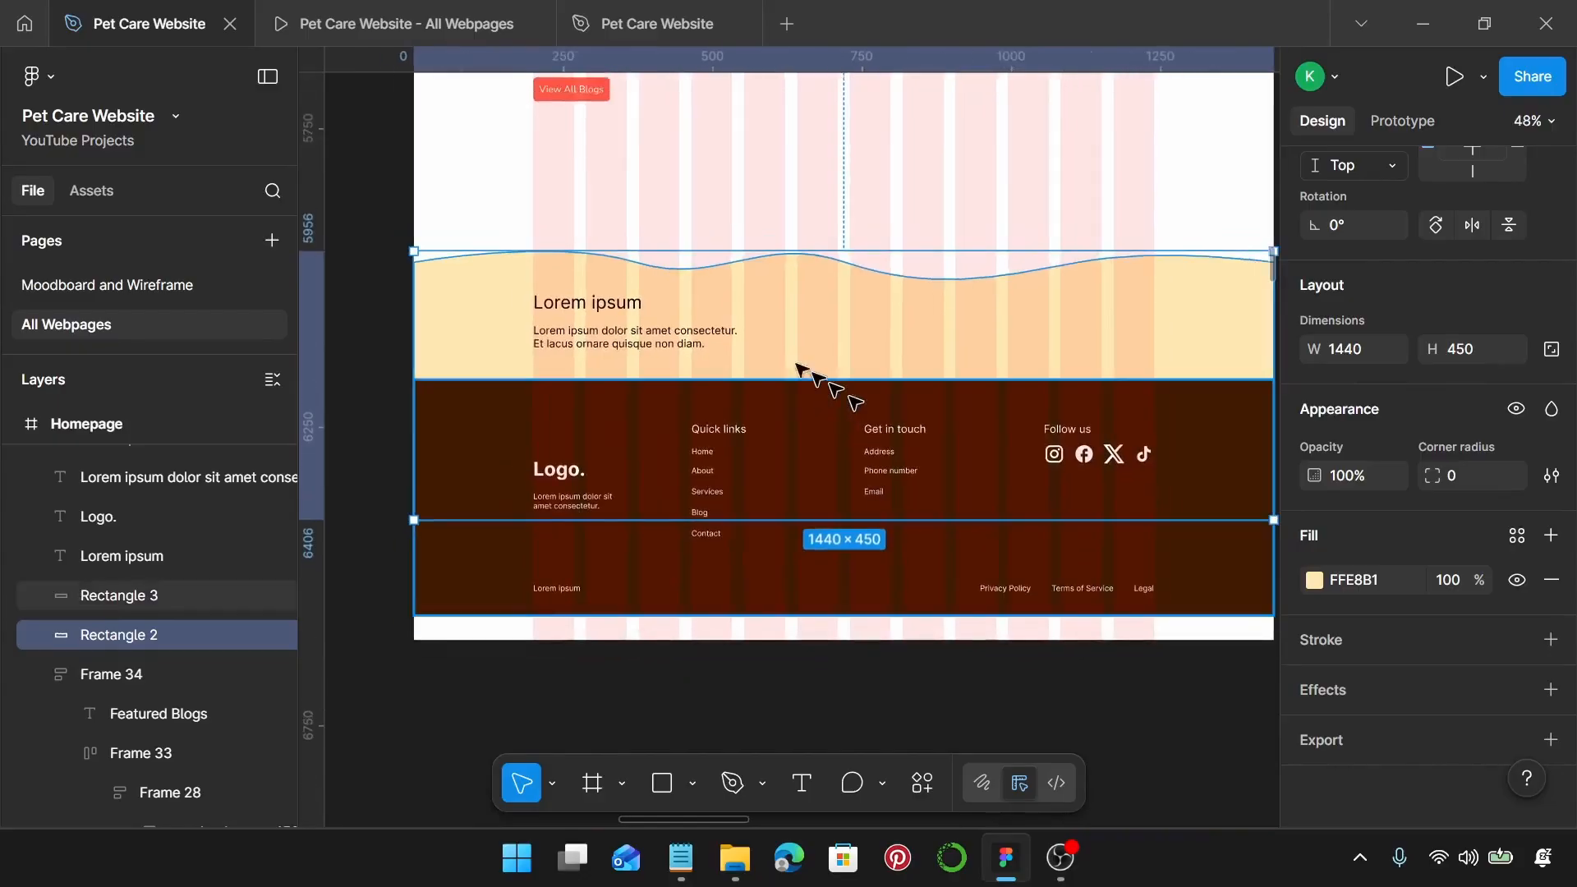
left_click(639, 349)
left_click(556, 312)
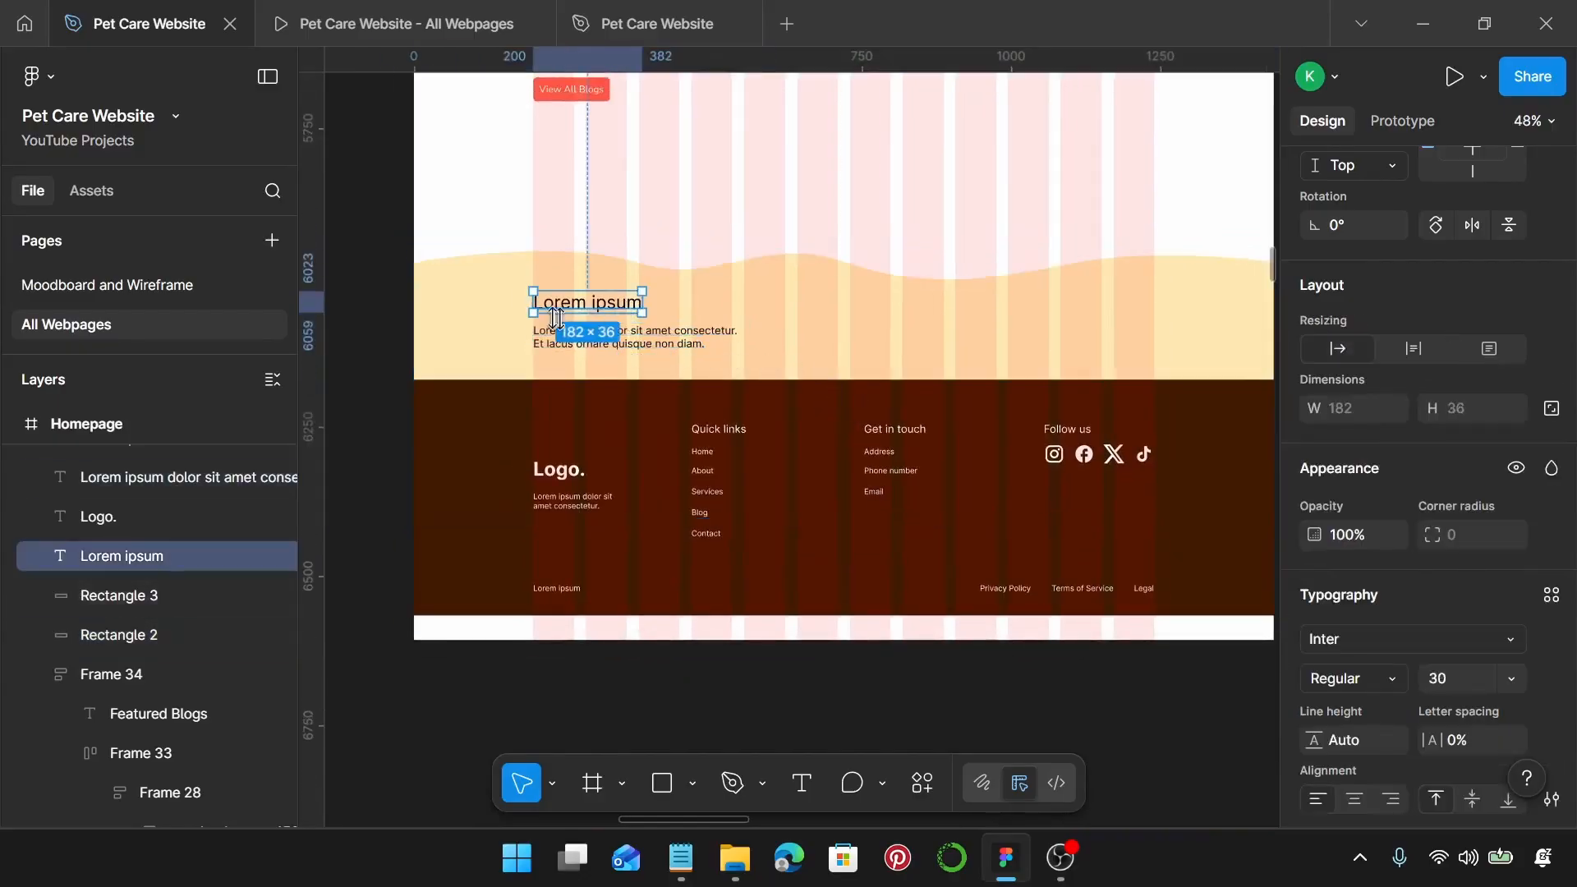
scroll(555, 310, "right", 2)
scroll(545, 309, "left", 3)
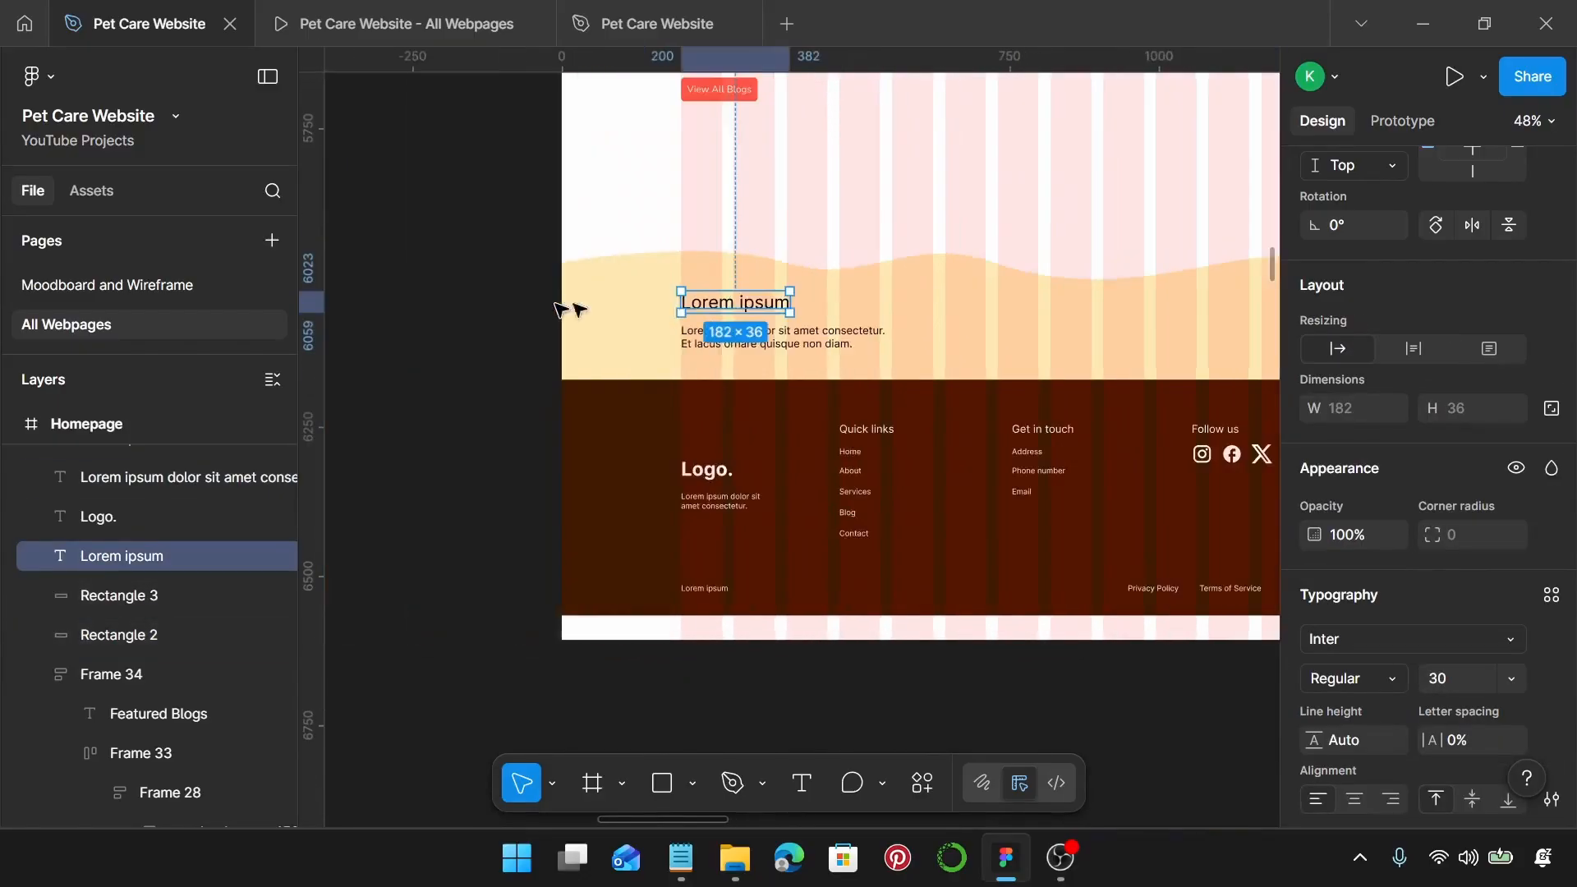
scroll(664, 305, "down", 1)
scroll(663, 306, "down", 2)
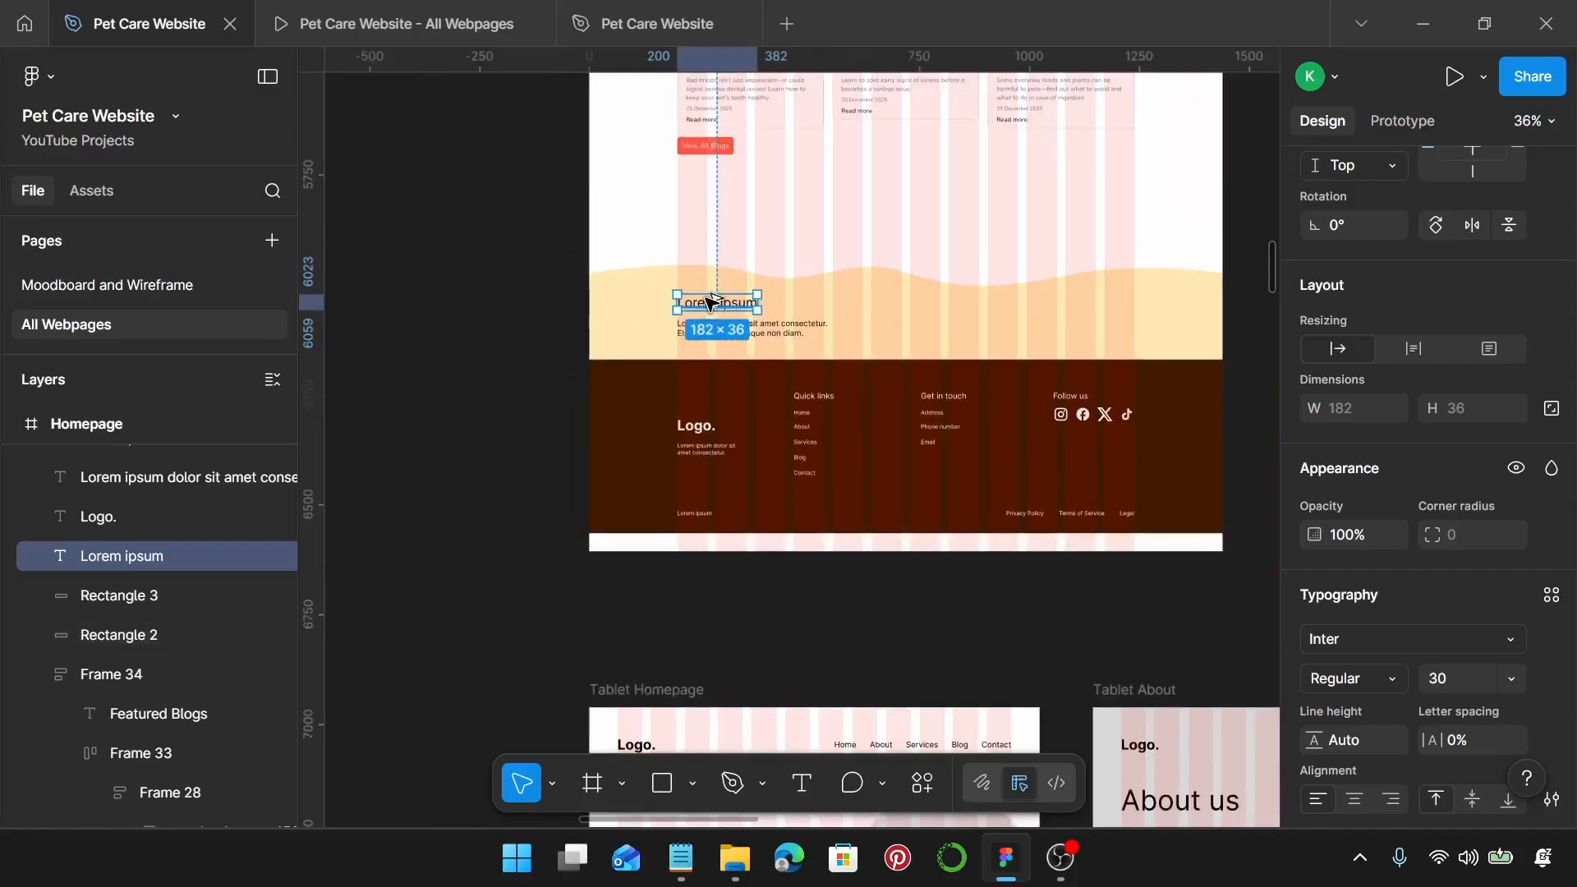
left_click_drag(711, 301, 1092, 326)
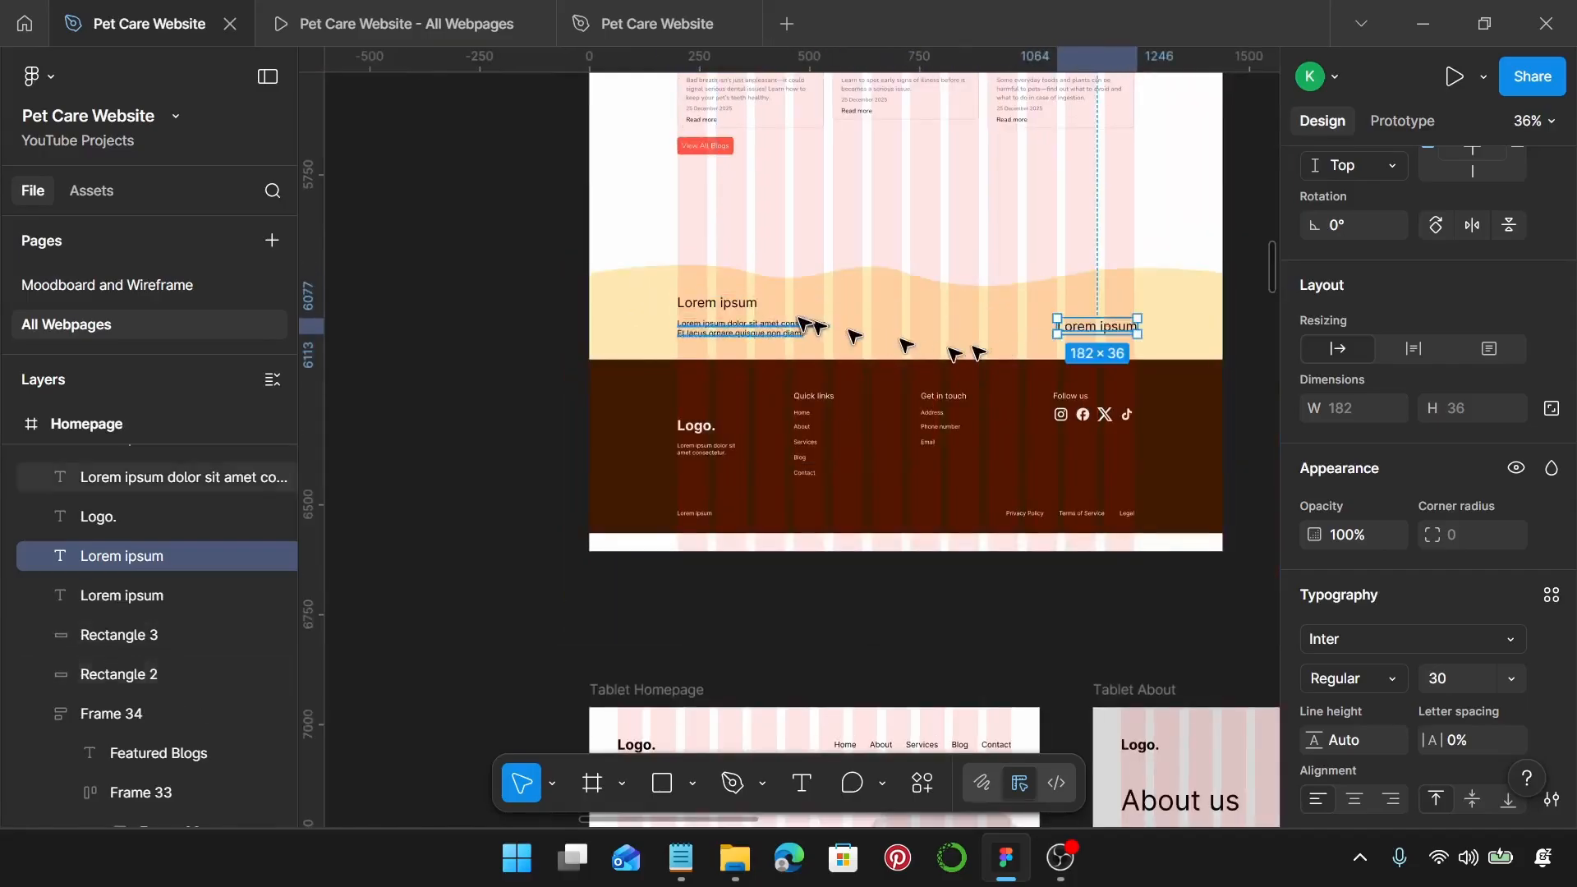
Step: Apply the Pet Care Desktop Footer 1 text style to the original "Lorem ipsum" heading above the paragraph in the cream section
scroll(757, 324, "up", 2)
left_click(730, 305)
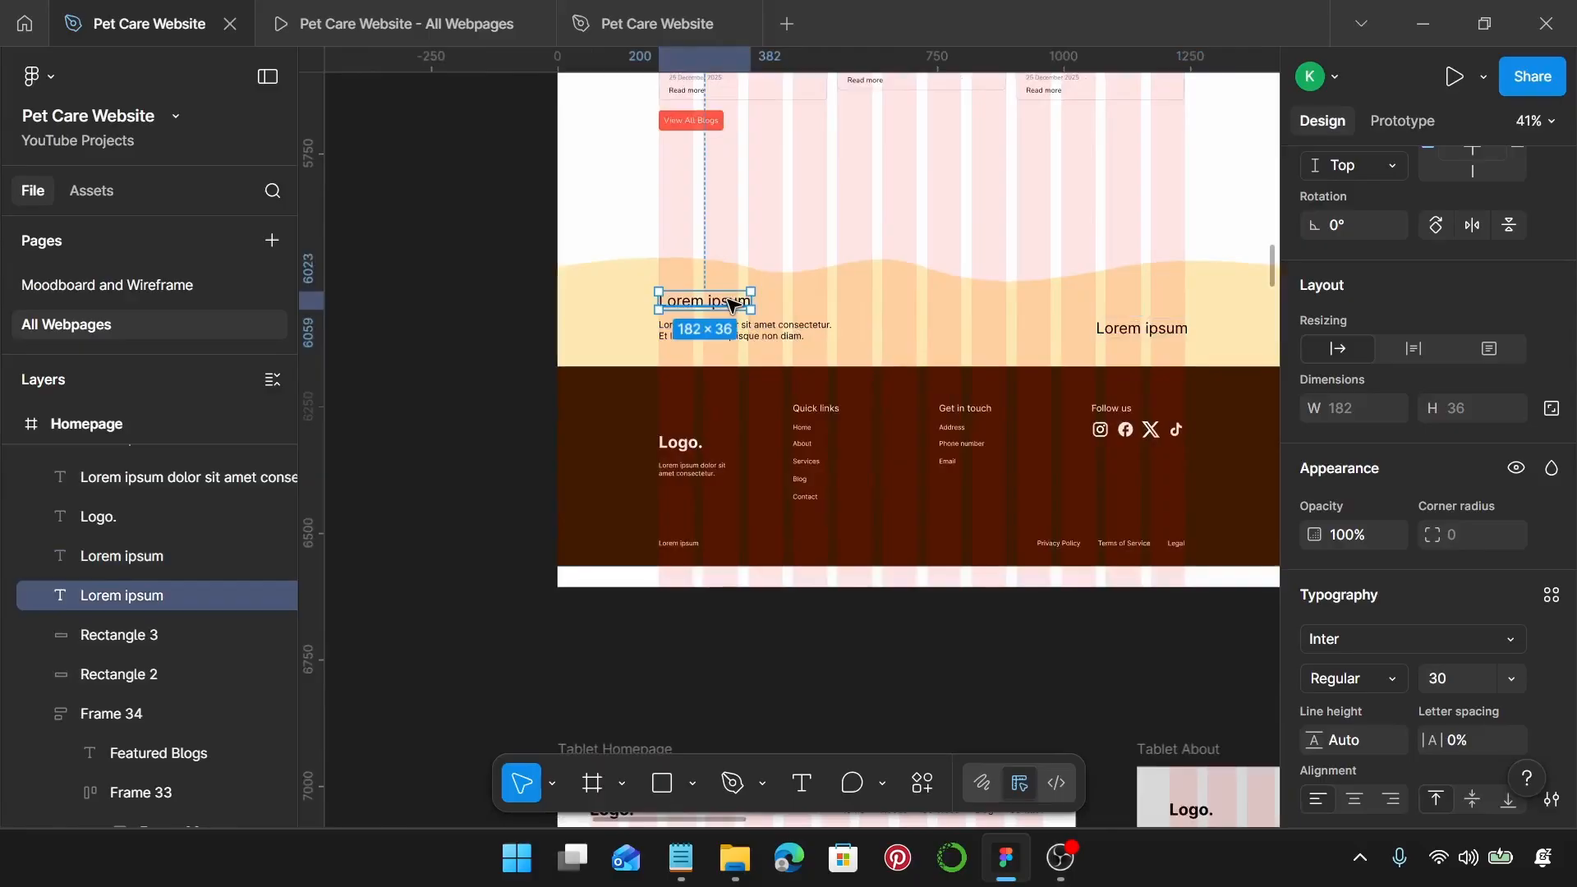
scroll(729, 305, "up", 5)
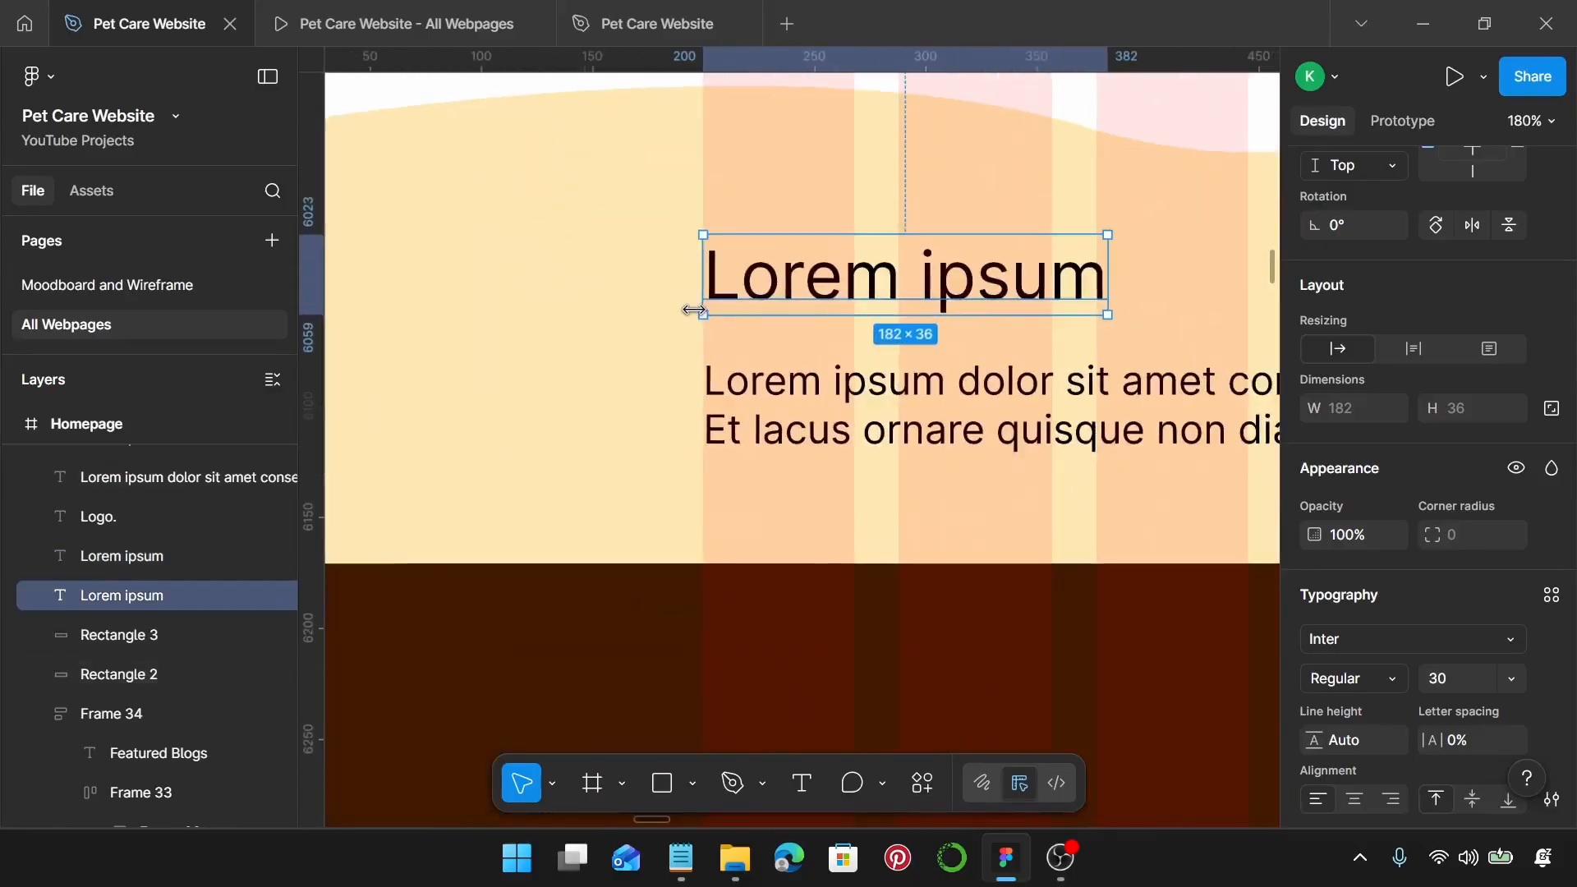
scroll(752, 308, "down", 4)
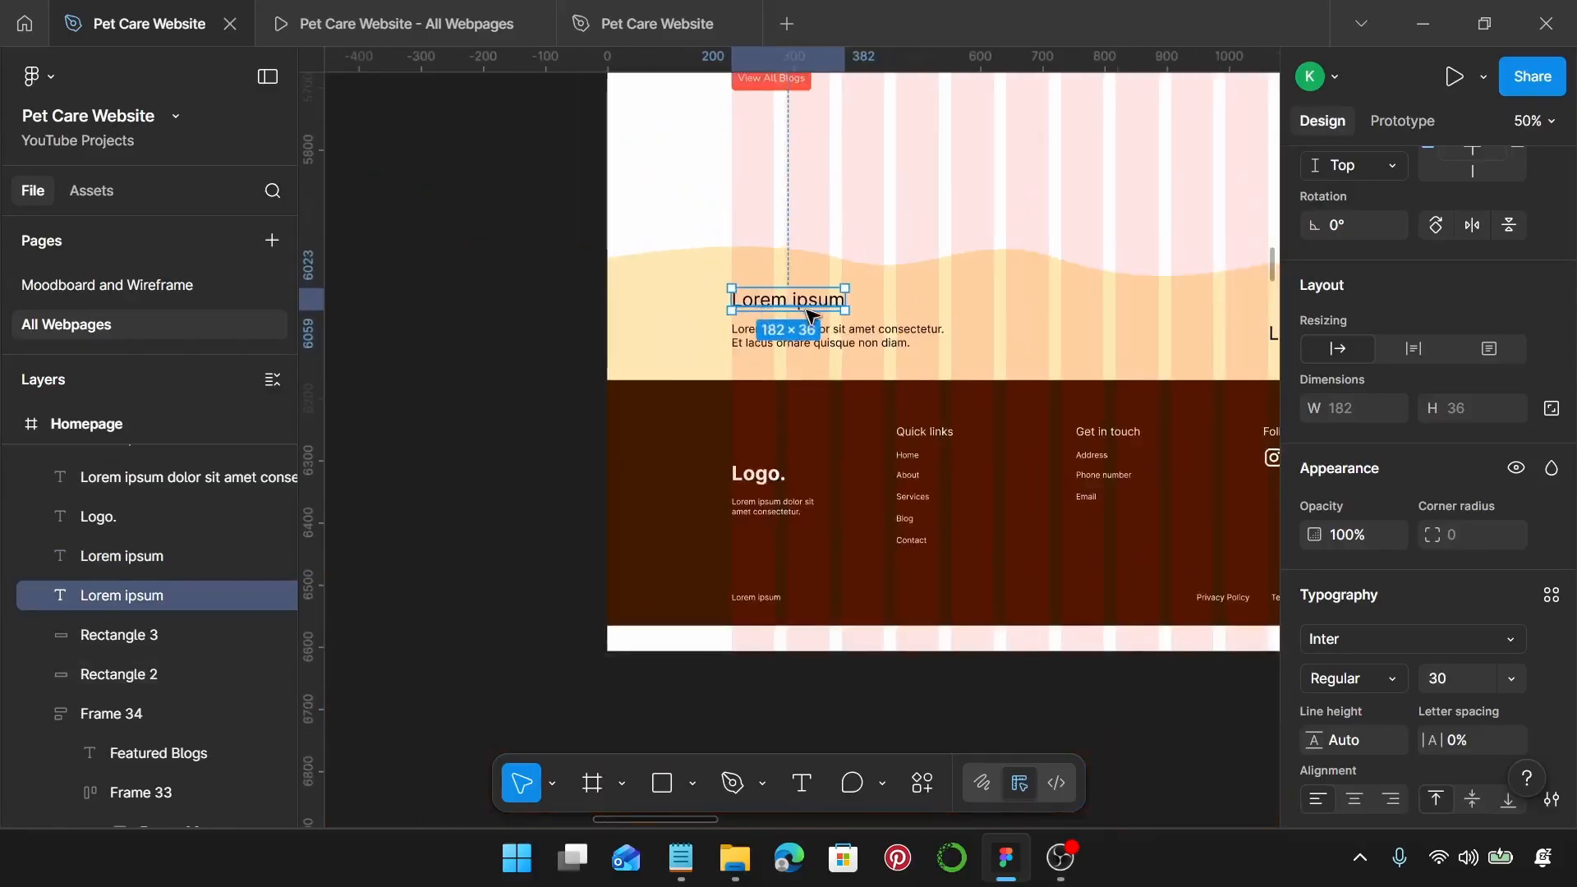
left_click(1551, 596)
scroll(1171, 543, "down", 3)
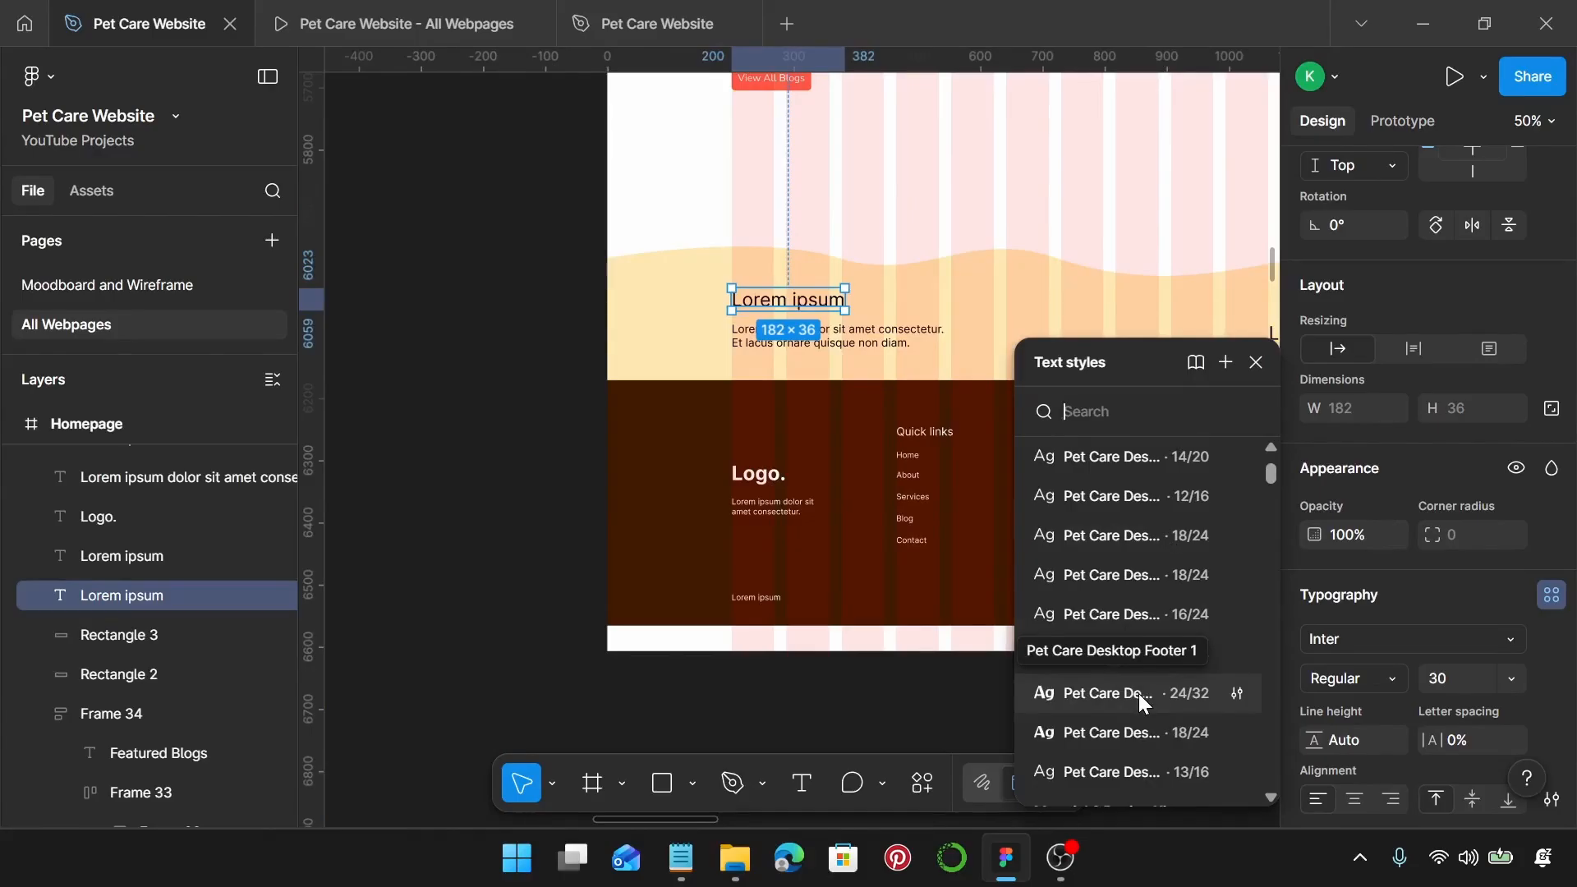
left_click(1139, 693)
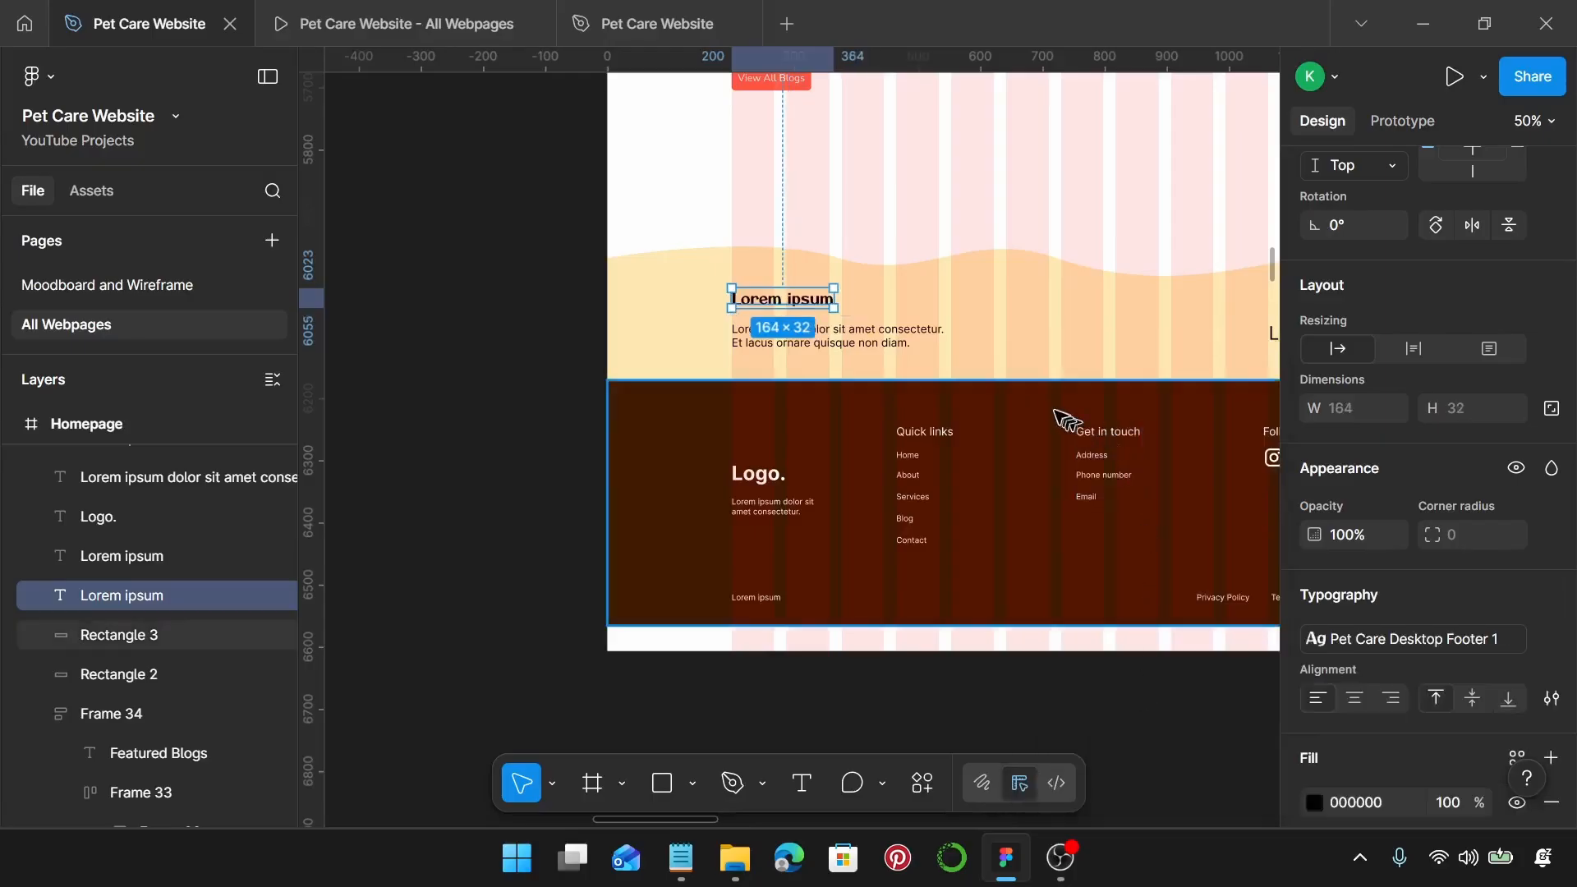
Step: Apply the Pet Care Desktop Body text style to the two-line paragraph under the cream section's heading
left_click(859, 334)
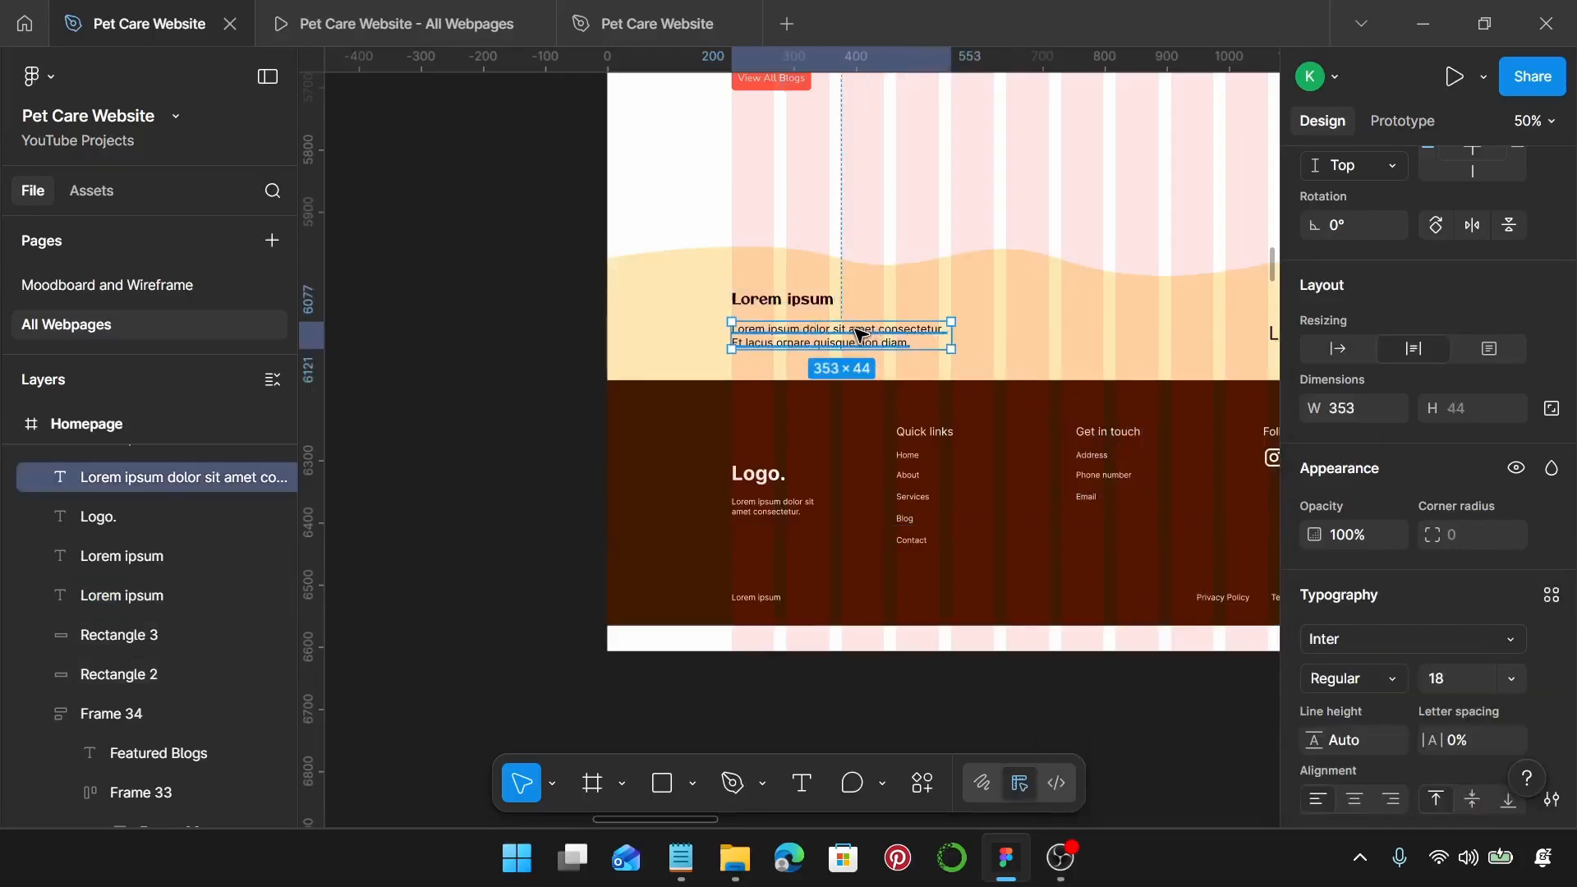
left_click(1552, 595)
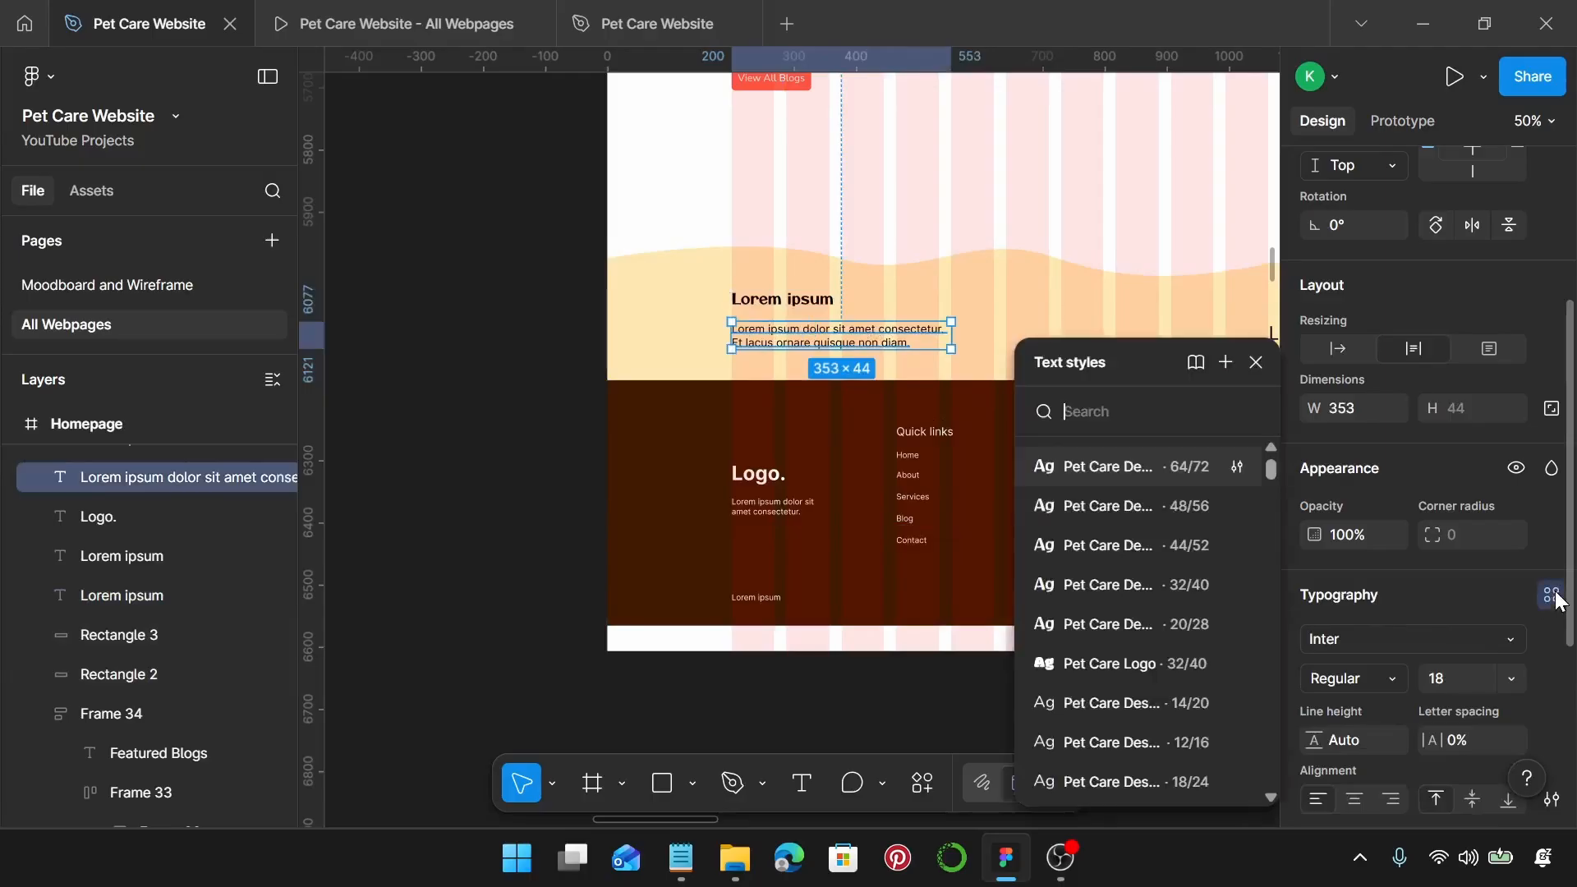
scroll(1145, 595, "down", 5)
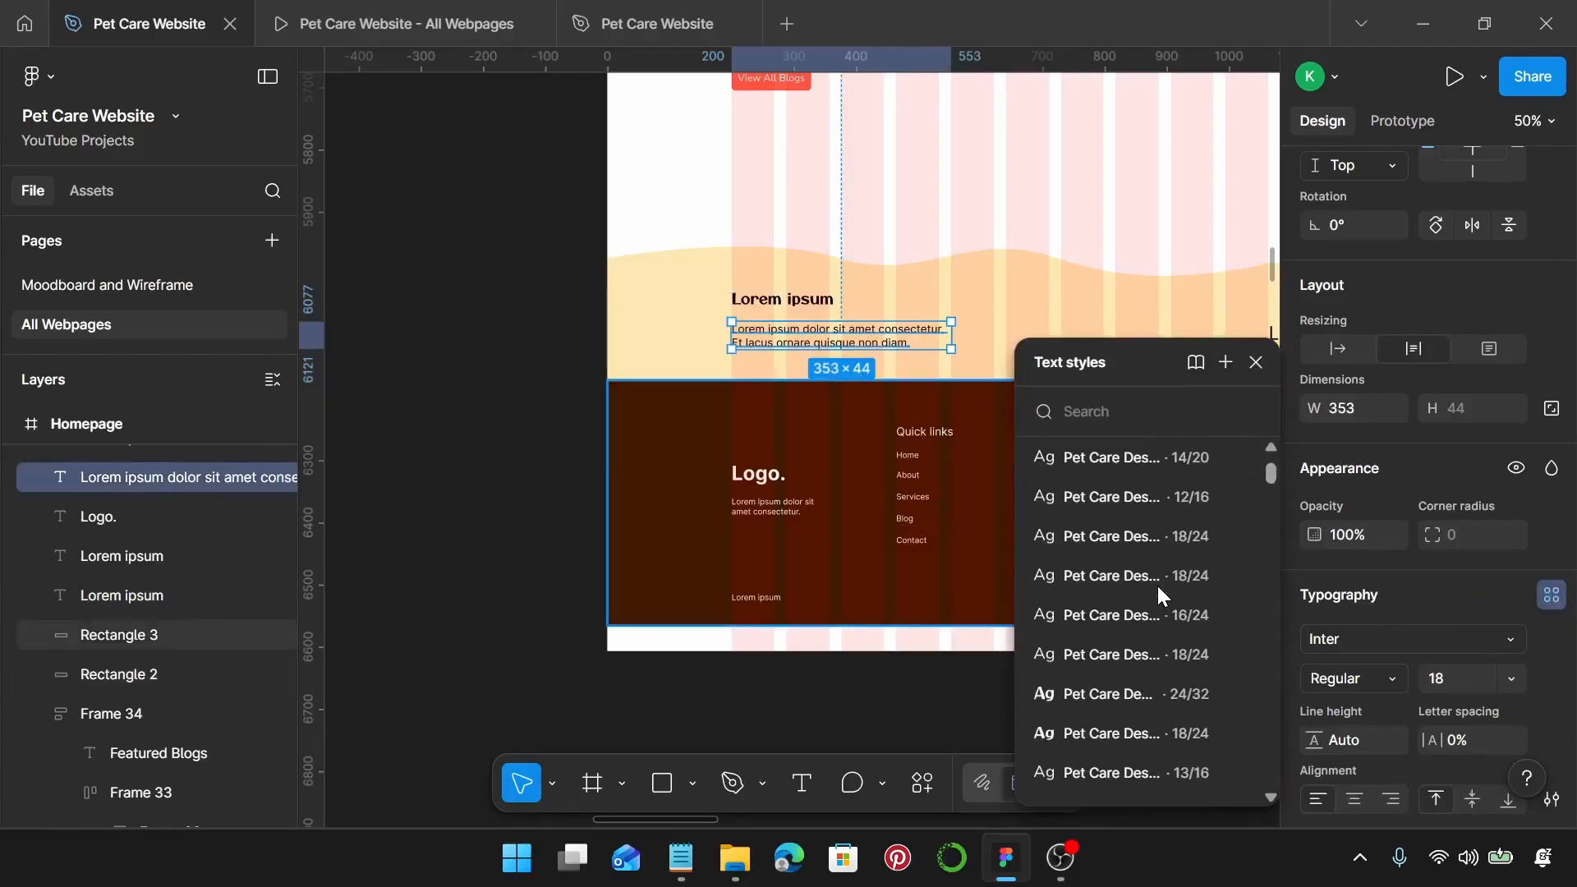
scroll(1155, 581, "up", 2)
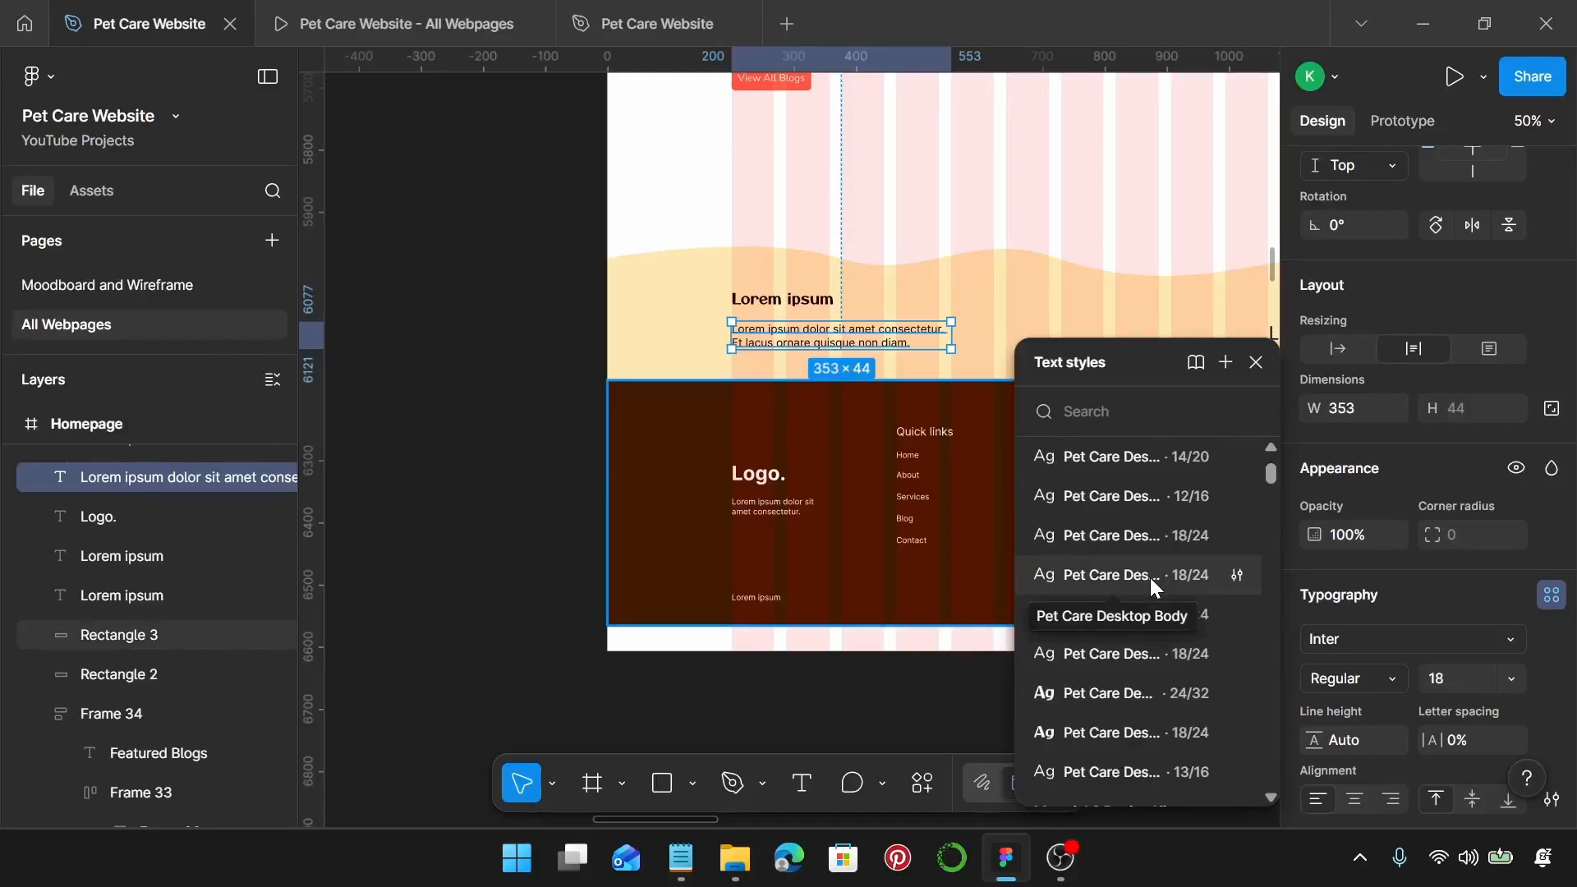
left_click(1150, 578)
scroll(917, 330, "up", 3)
scroll(801, 333, "up", 3)
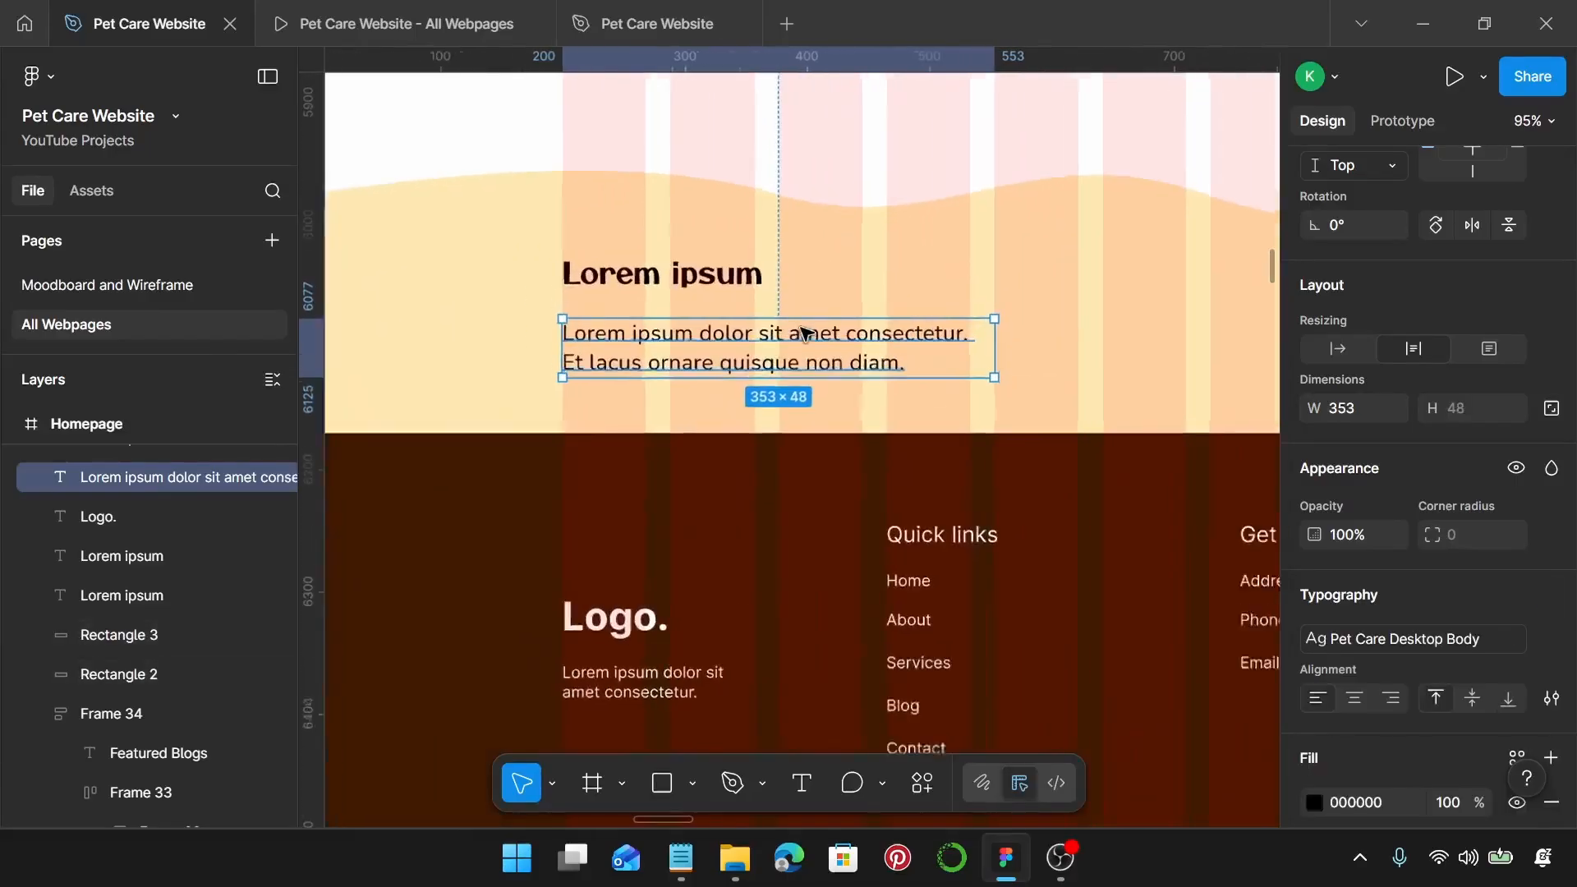
Step: Copy "Subscribe to Our Newsletter" from the Notepad content notes and replace the cream section's styled heading with it
scroll(805, 333, "down", 5)
scroll(805, 333, "right", 5)
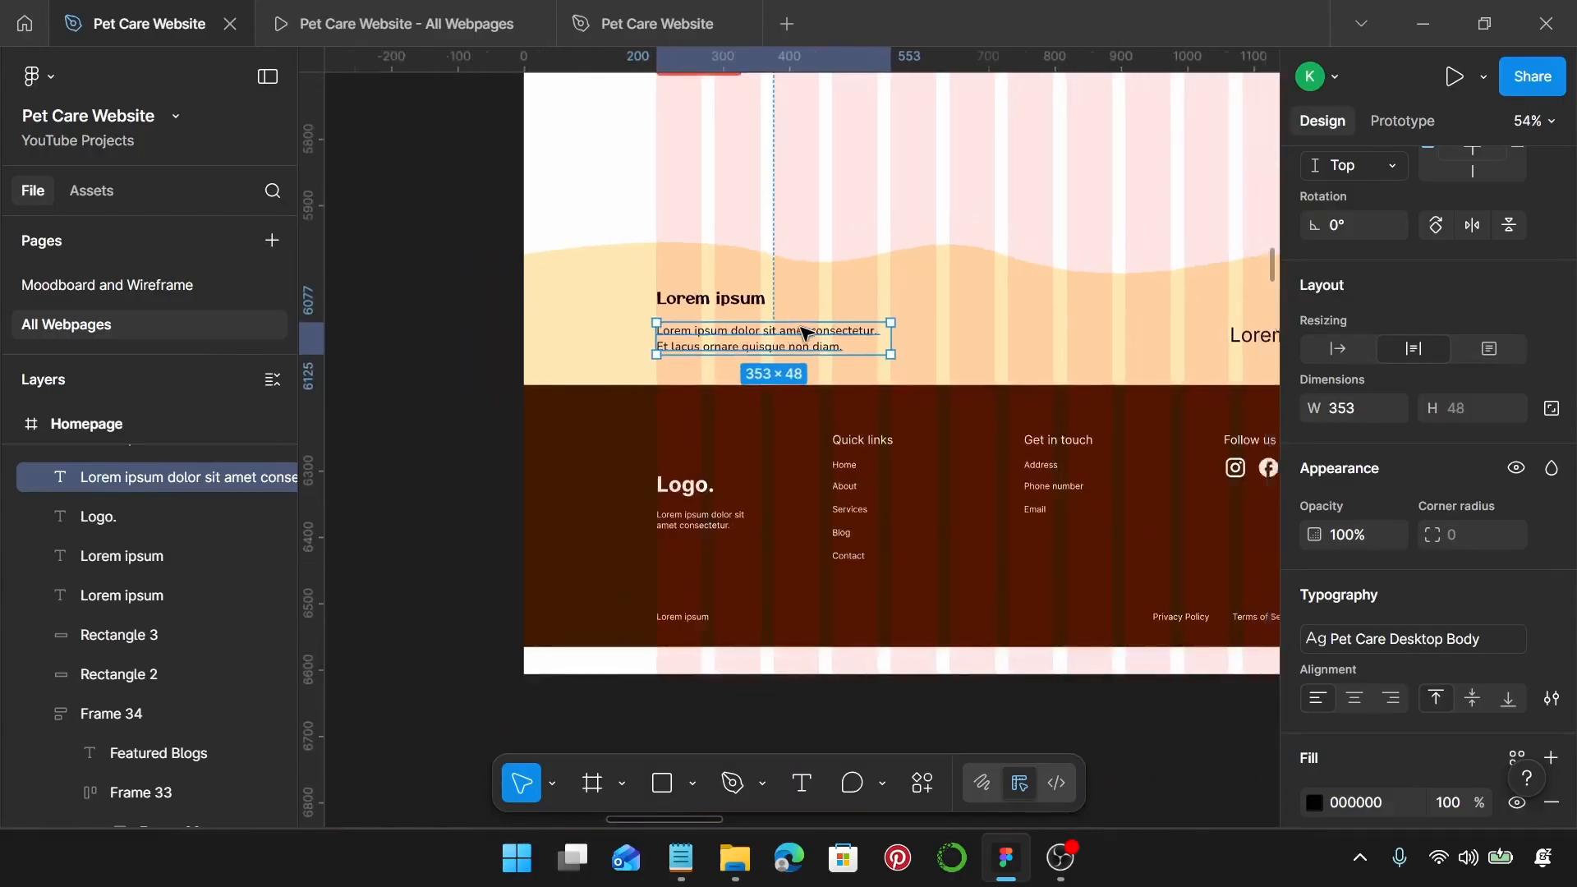
scroll(805, 333, "left", 3)
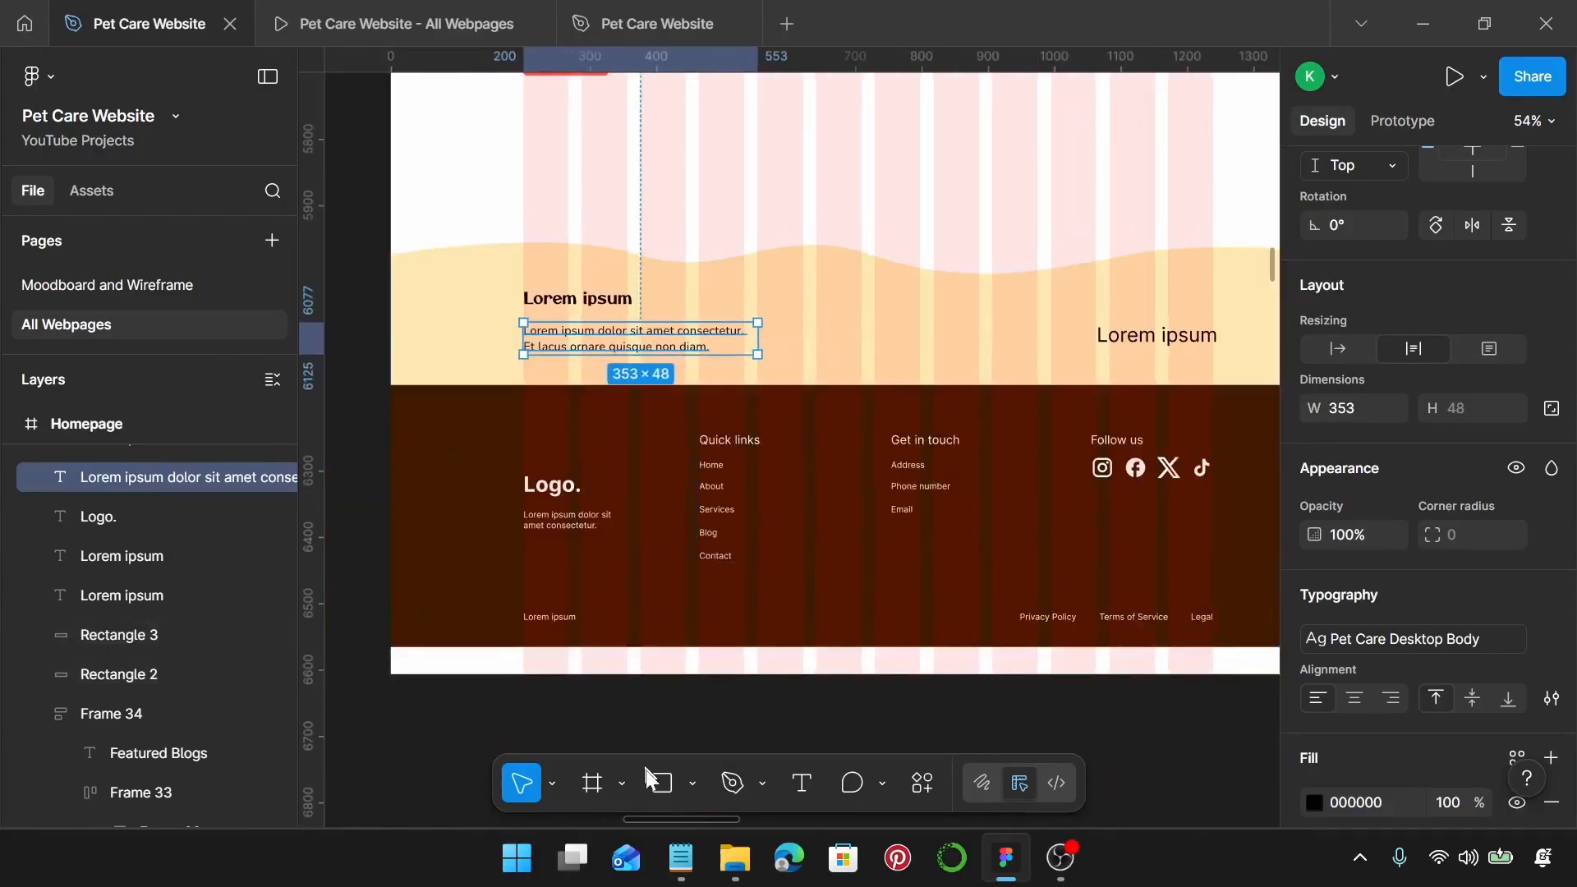
left_click(680, 858)
scroll(1275, 538, "down", 2)
scroll(1275, 538, "down", 10)
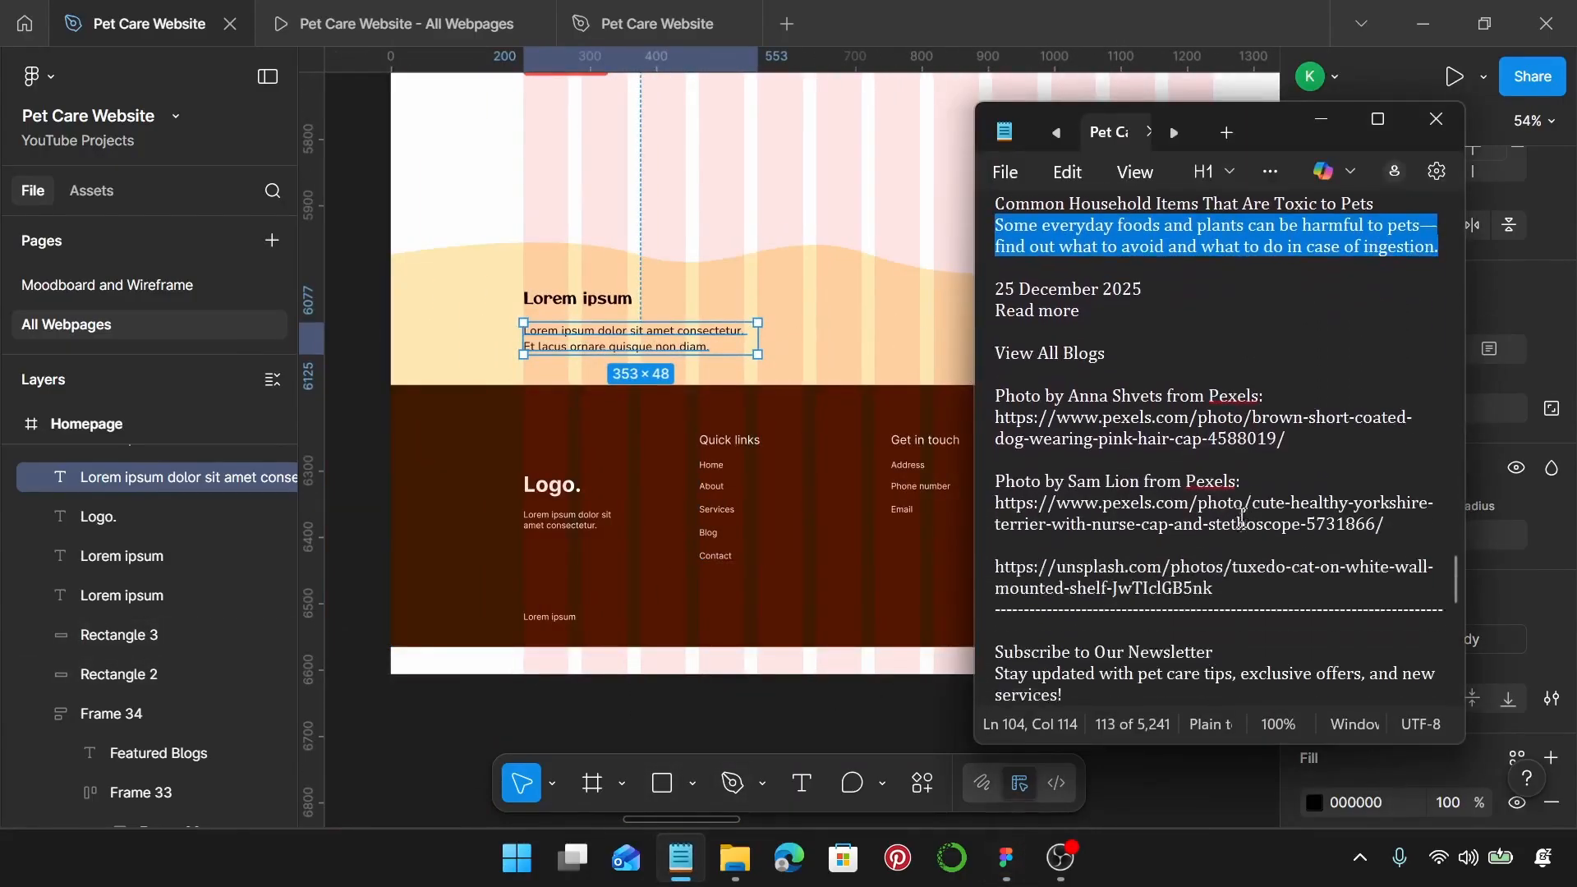
scroll(1239, 516, "up", 3)
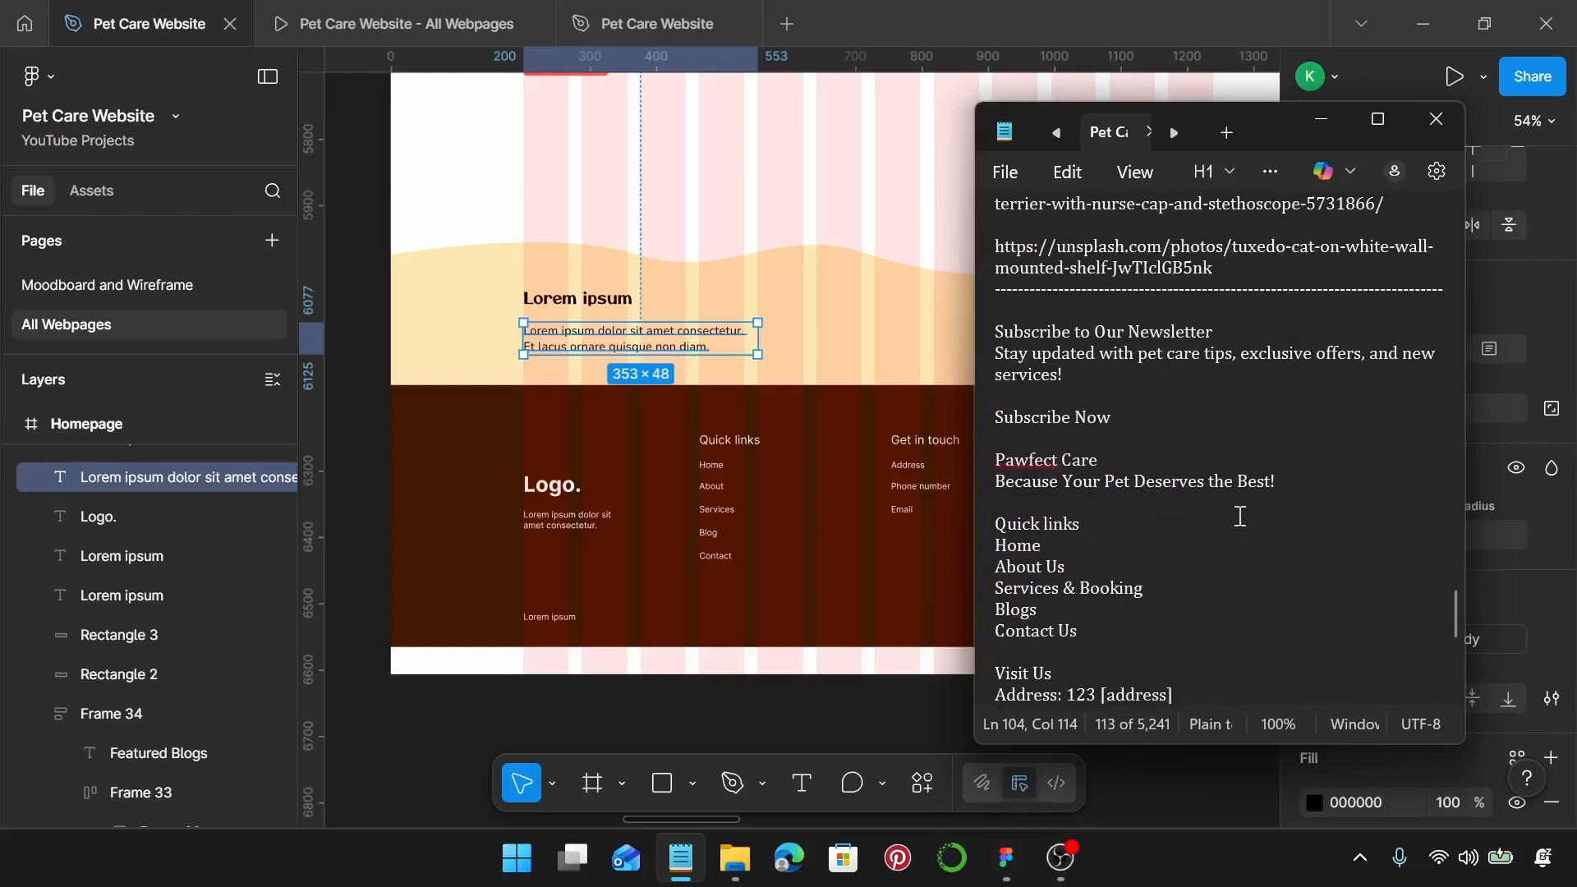
left_click(1229, 317)
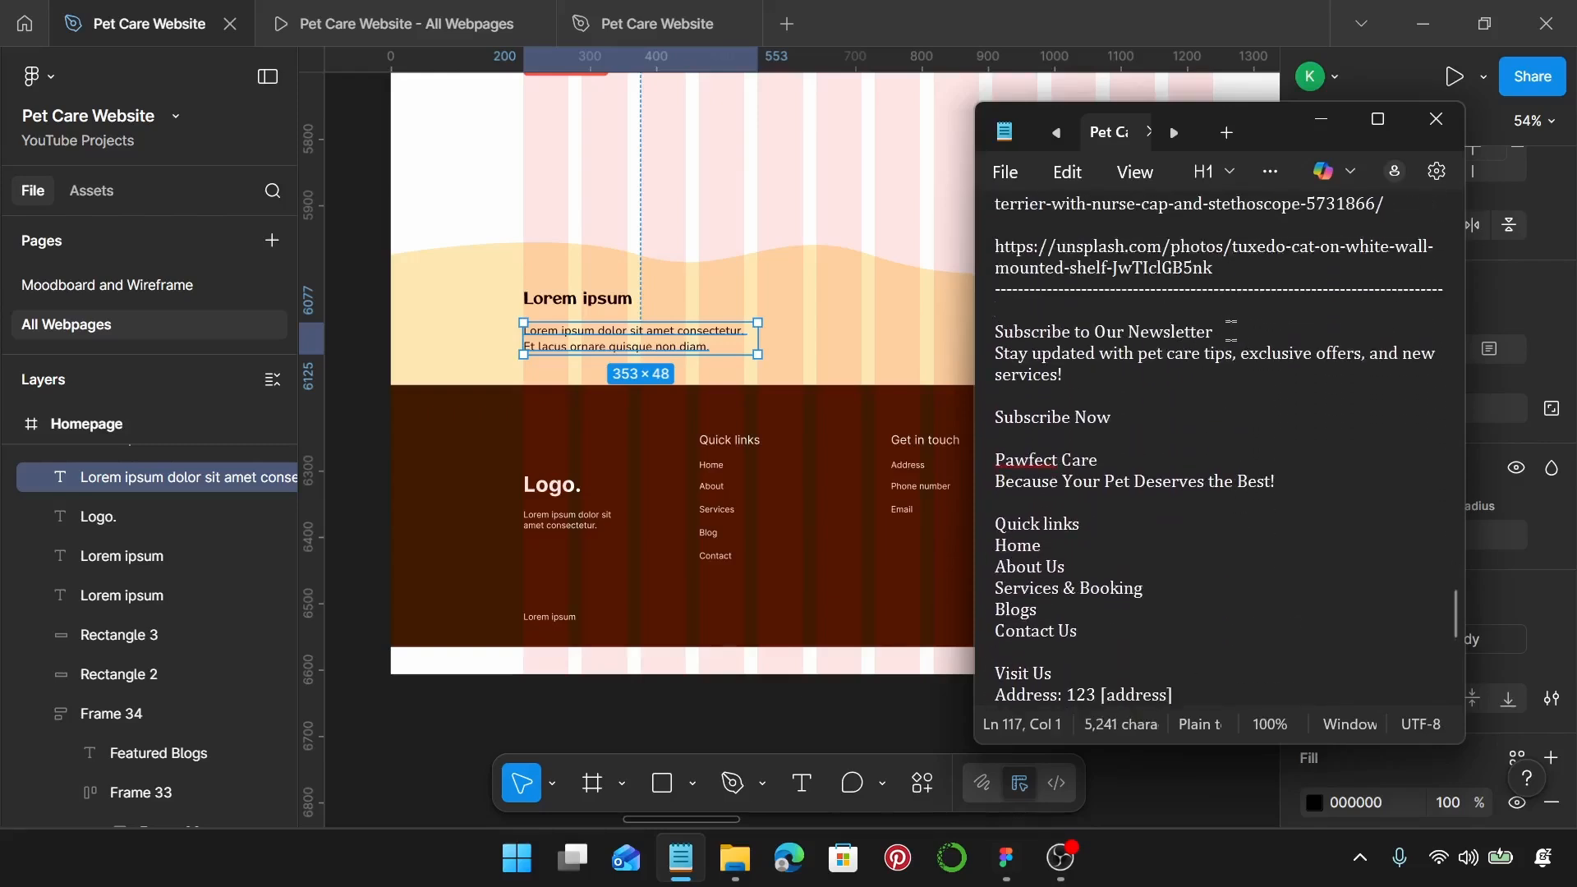
left_click_drag(1230, 329, 990, 337)
key("ctrl+c")
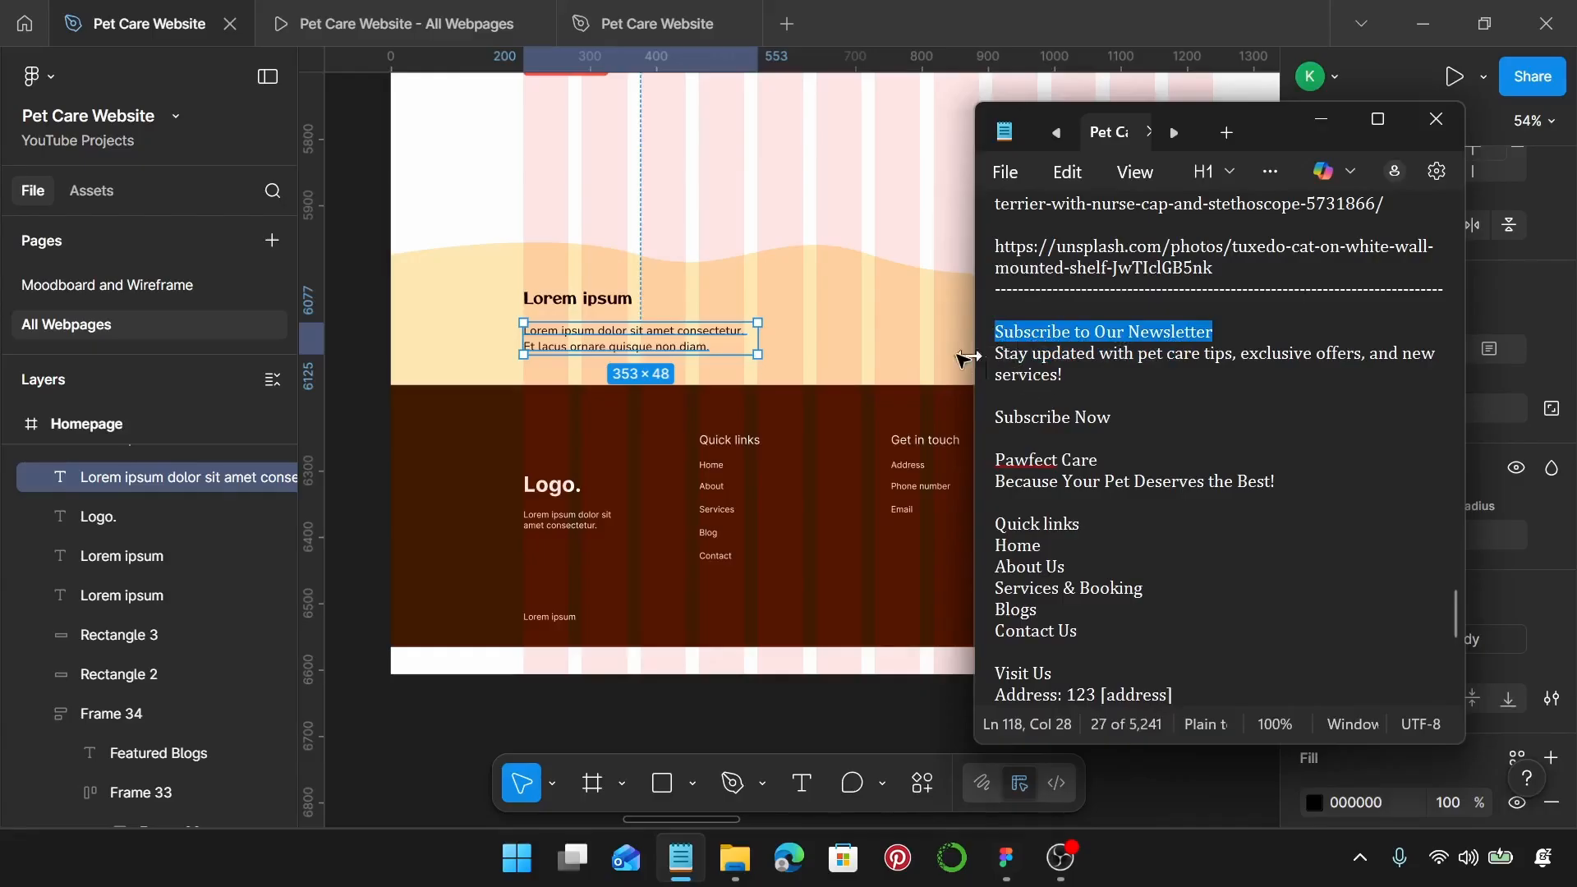
double_click(629, 302)
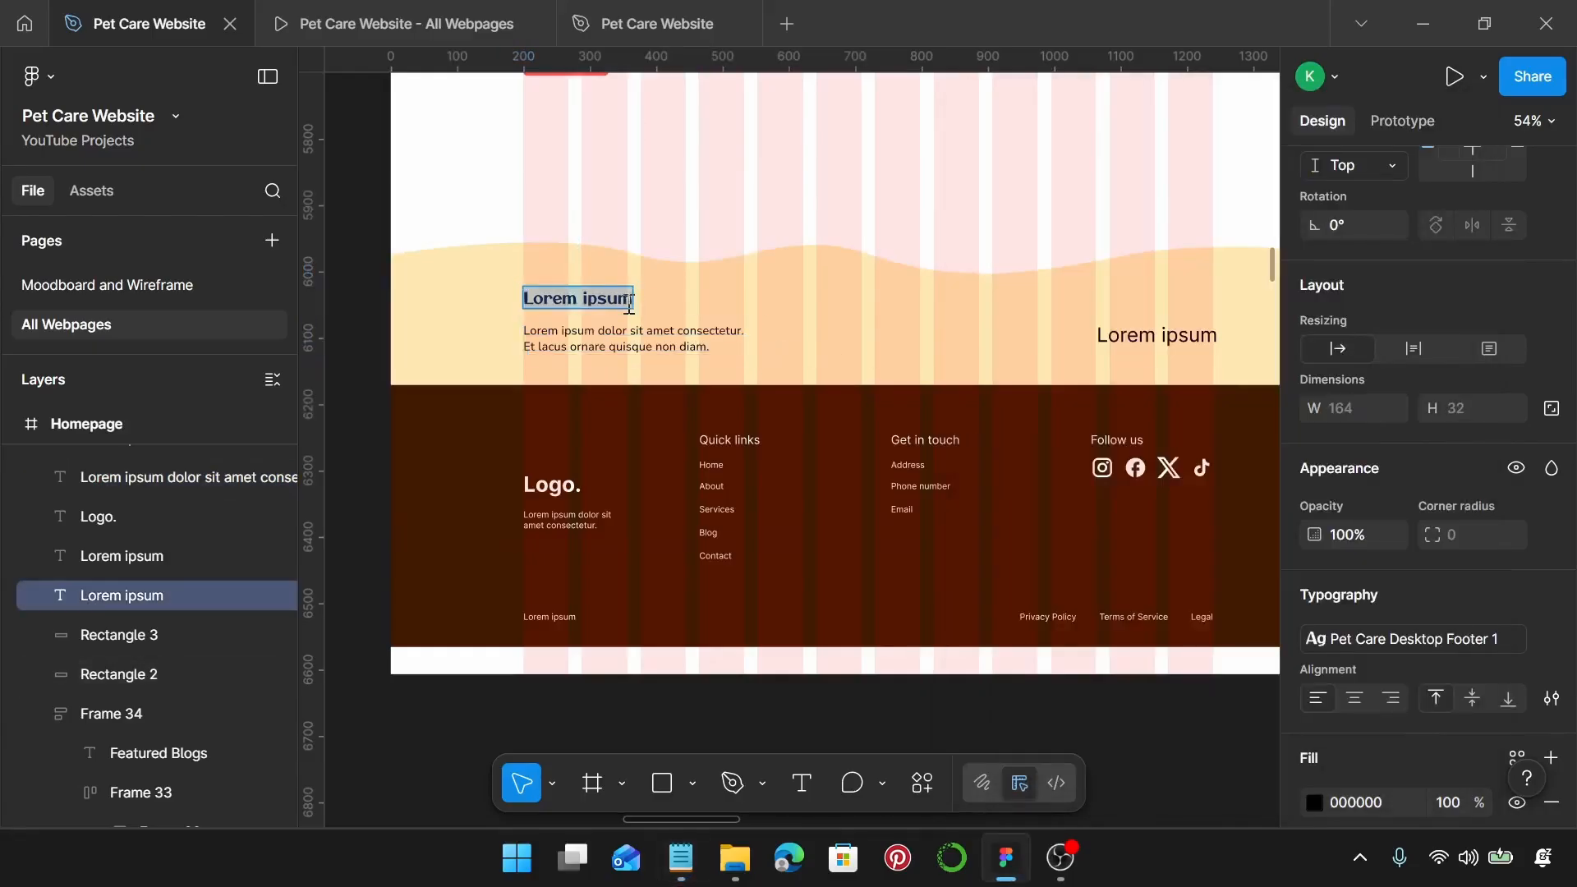
key("ctrl+v")
Step: Replace the paragraph with "Stay updated with pet care tips, exclusive offers, and new services!" from the Notepad notes and set it to auto width
left_click(681, 858)
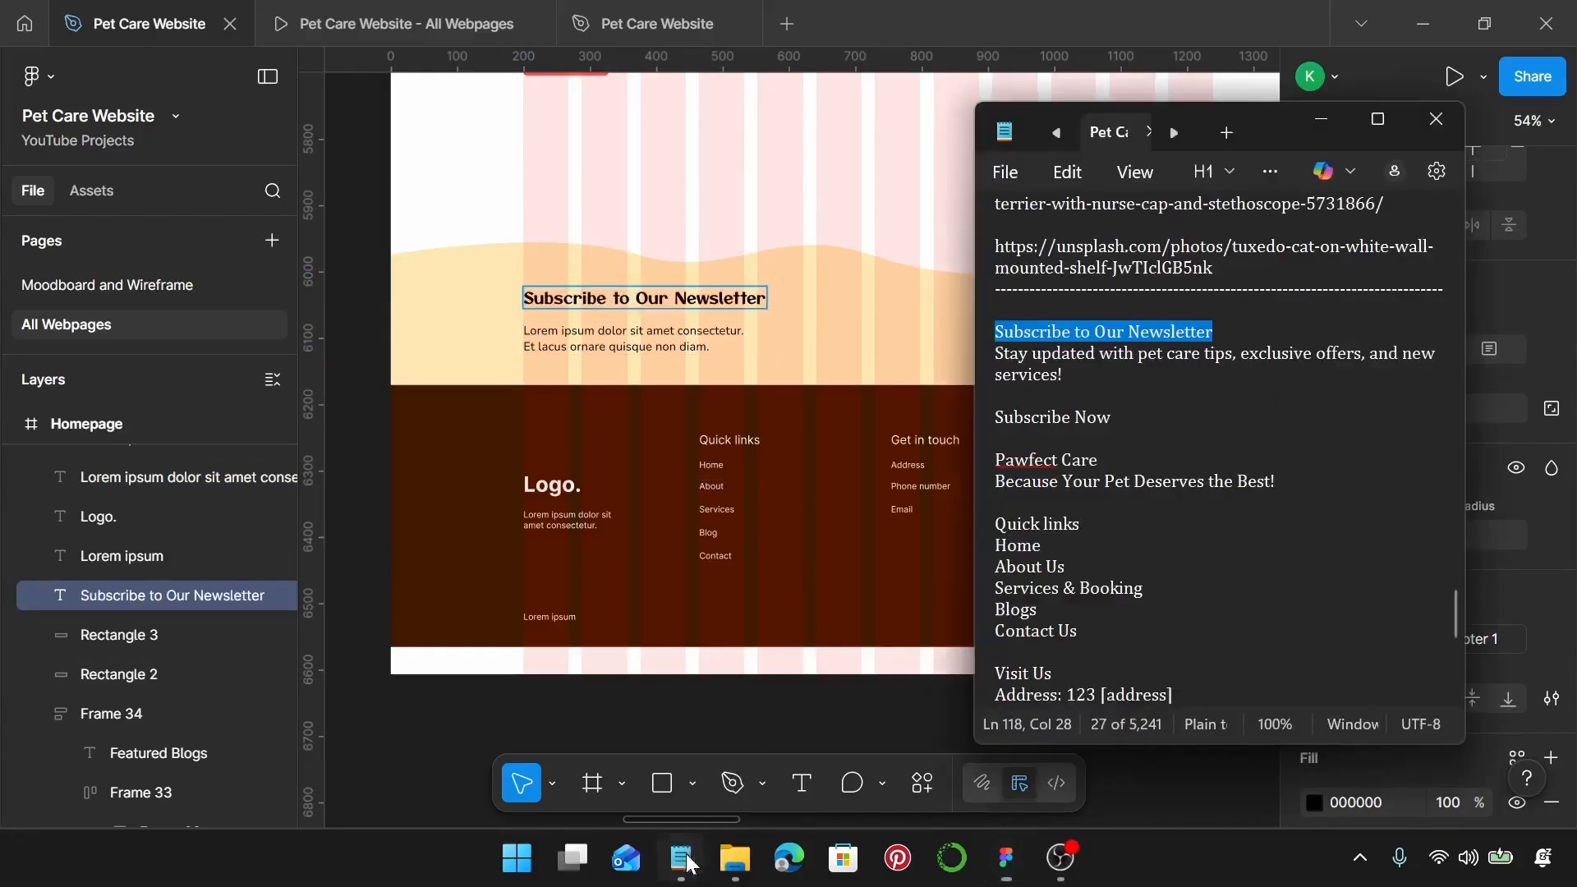
left_click(1060, 371)
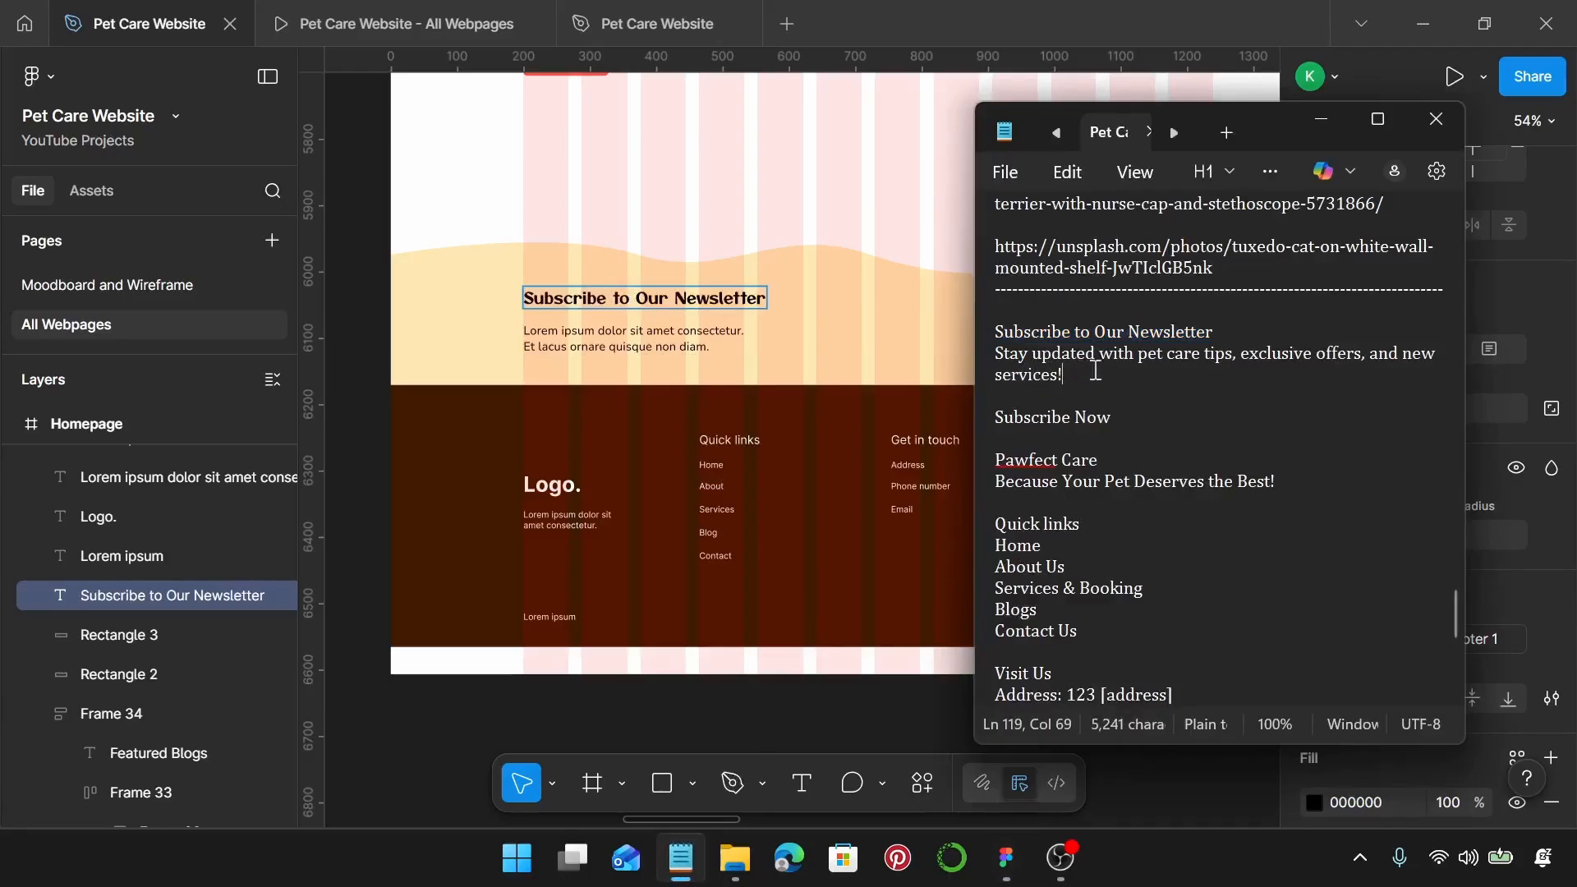
triple_click(1018, 365)
key("ctrl+c")
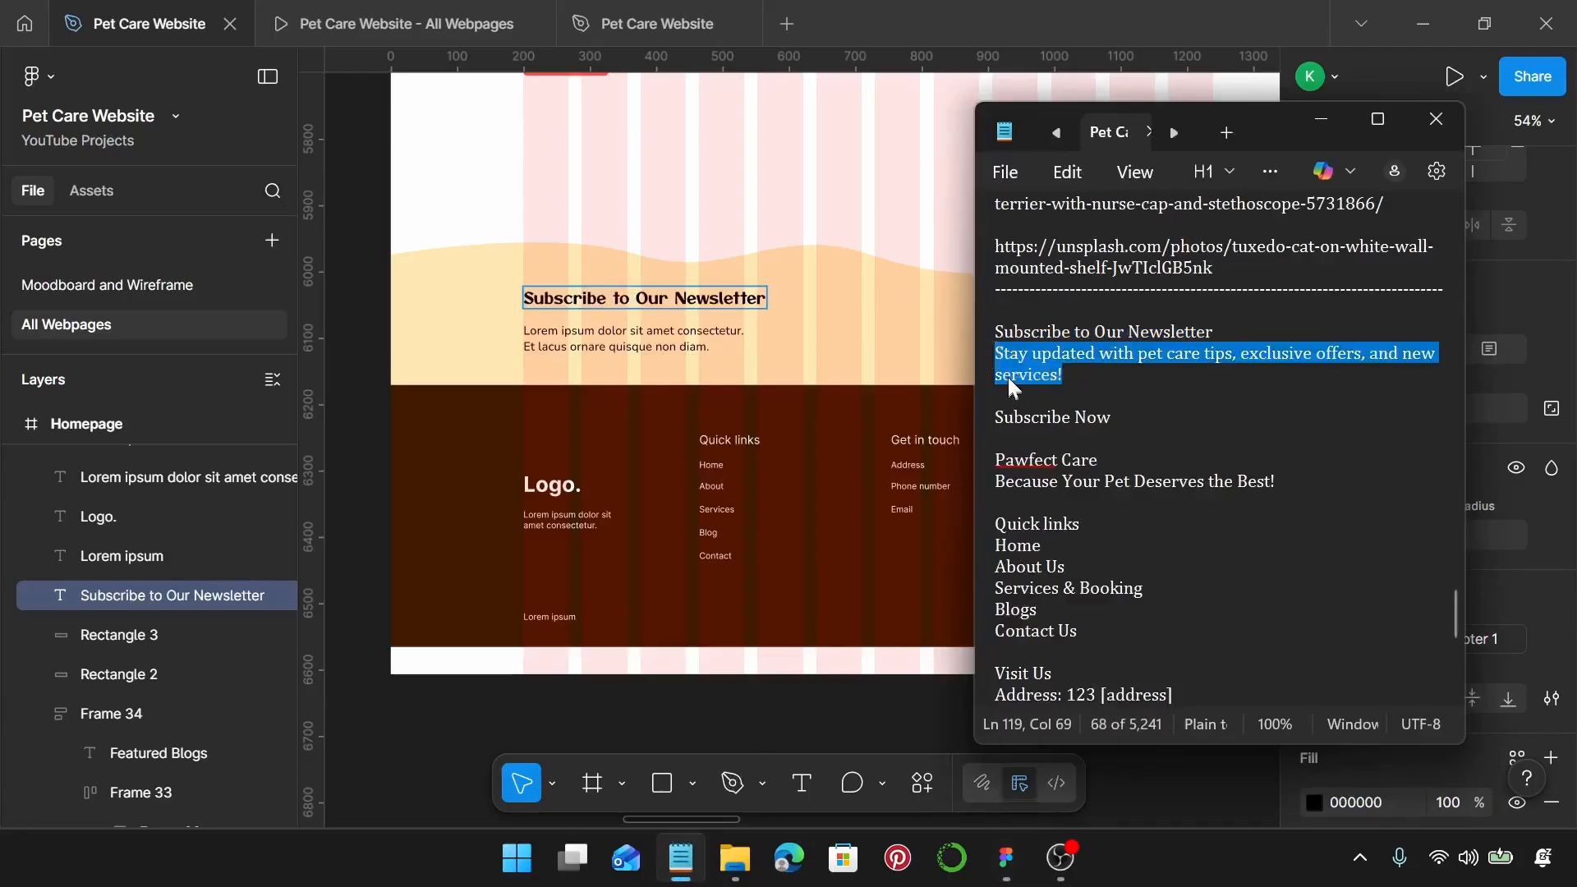
double_click(605, 336)
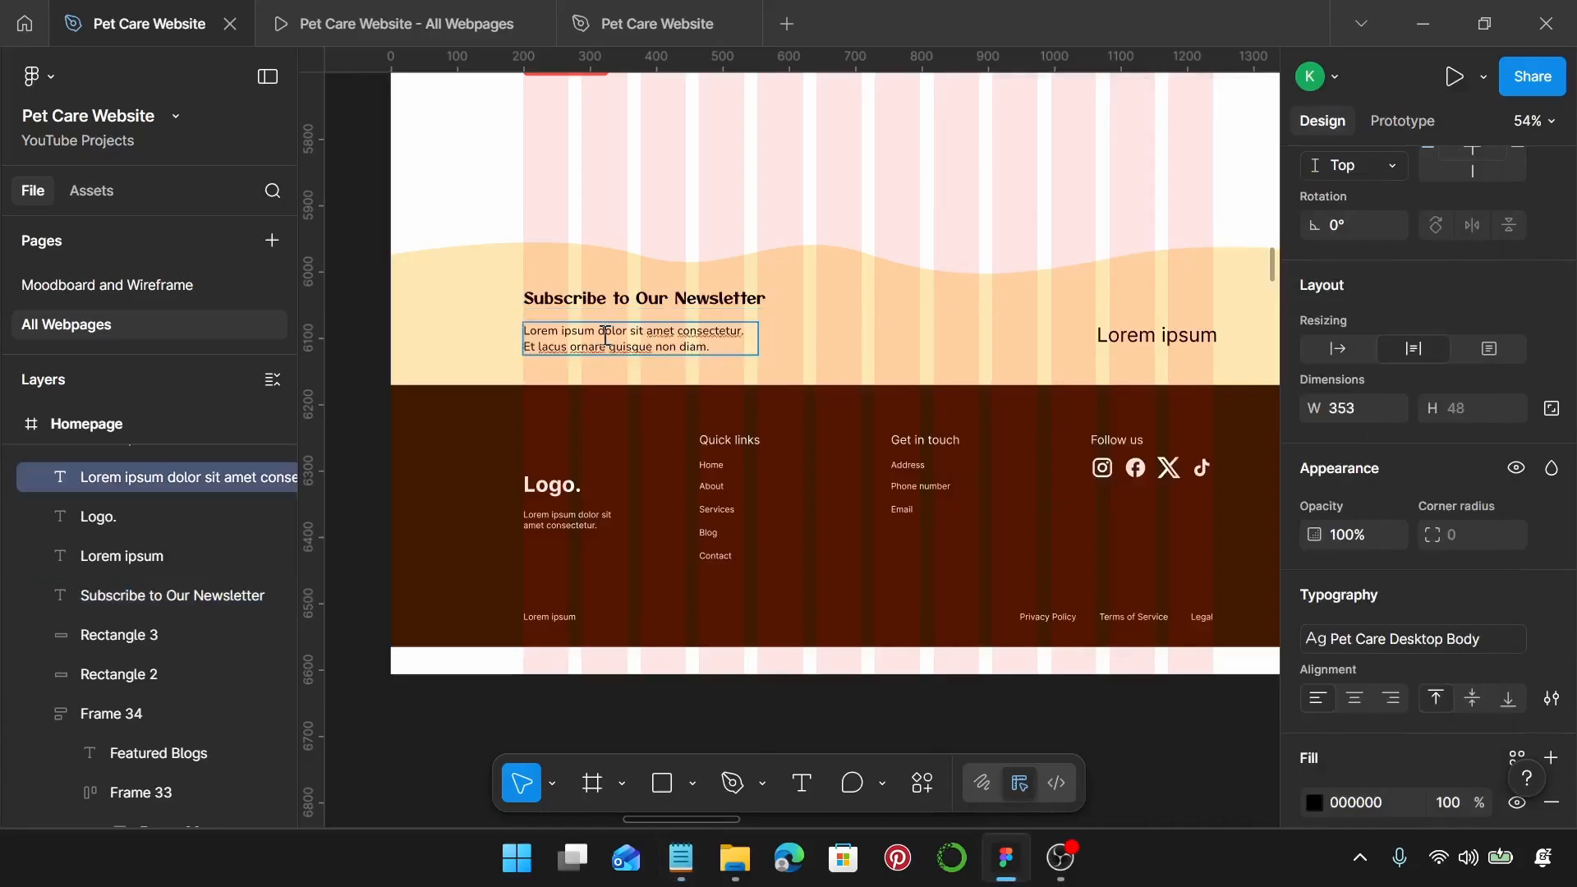
key("ctrl+a")
key("ctrl+v")
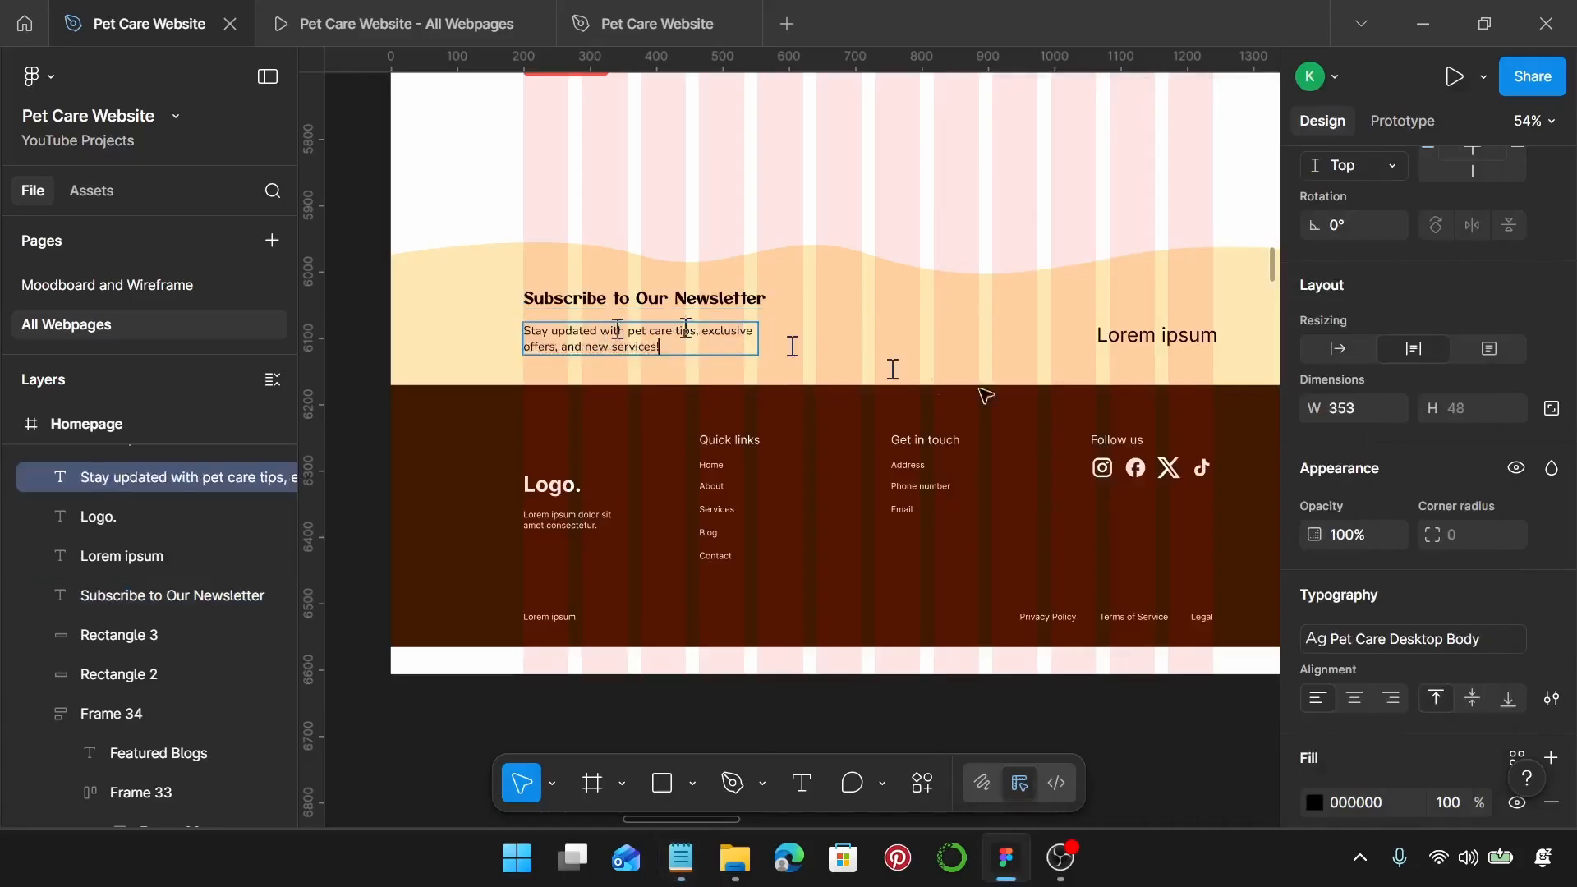
key("Escape")
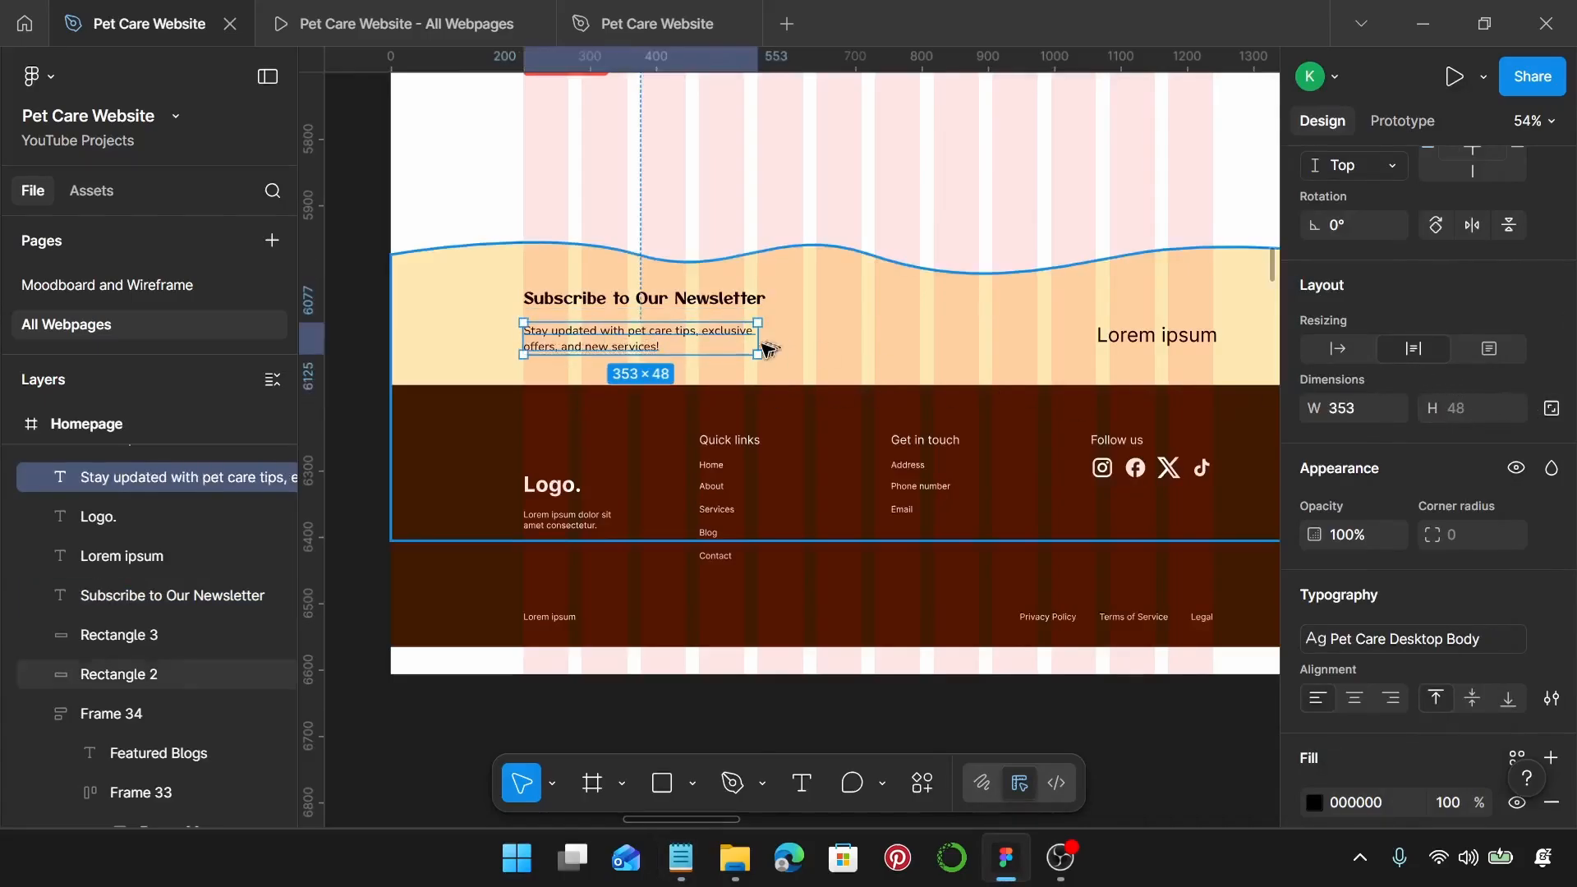
left_click(1342, 346)
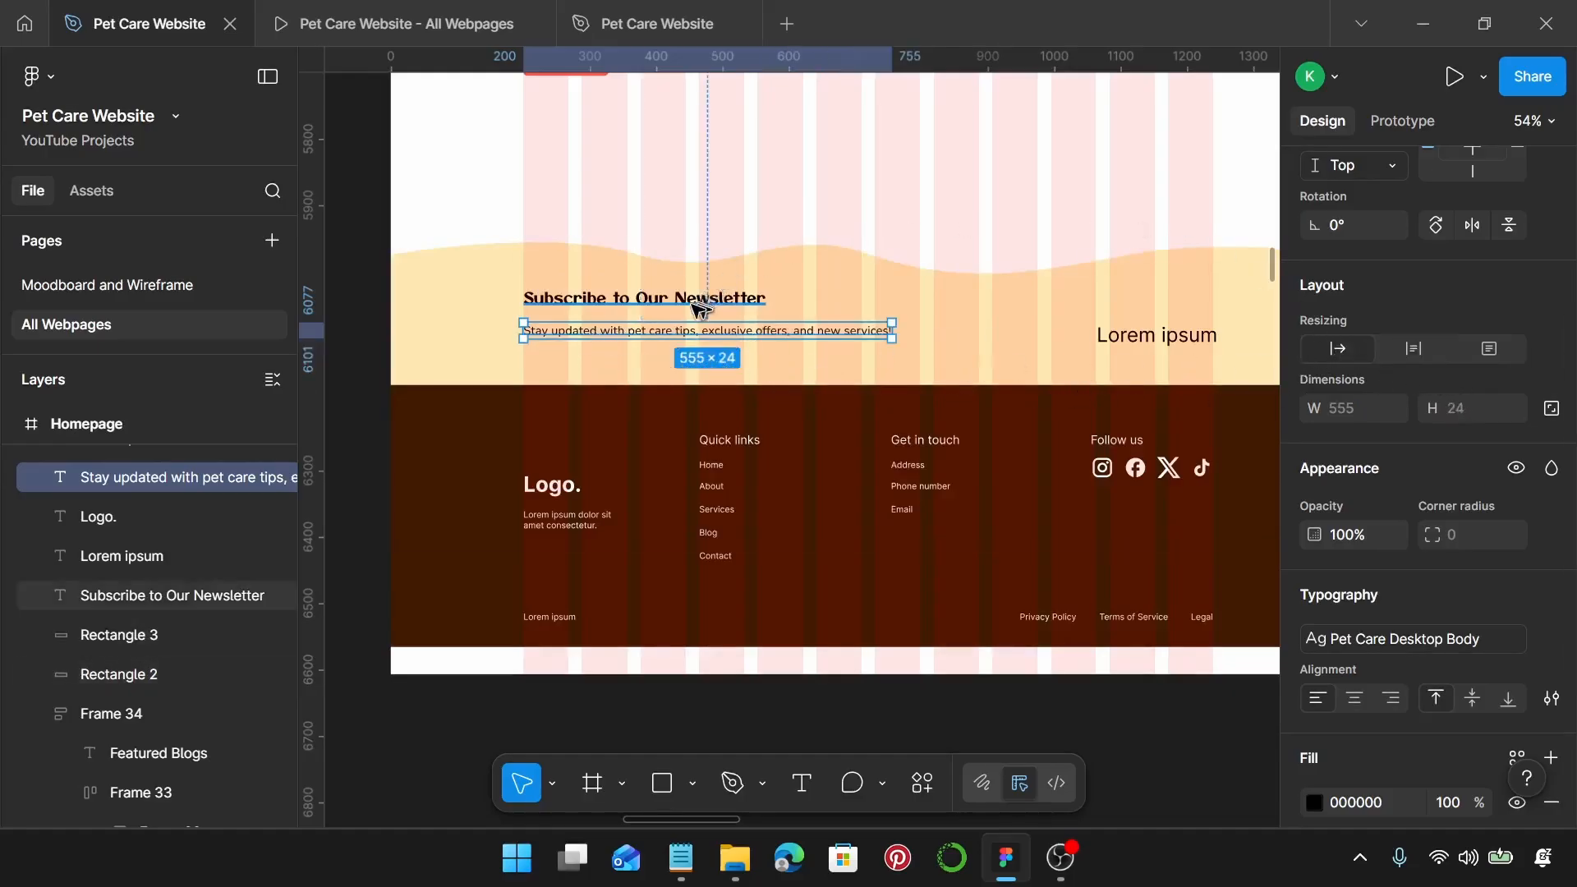
Step: Combine the newsletter heading and paragraph into a vertical auto layout with a gap of 10
left_click(579, 302, "shift")
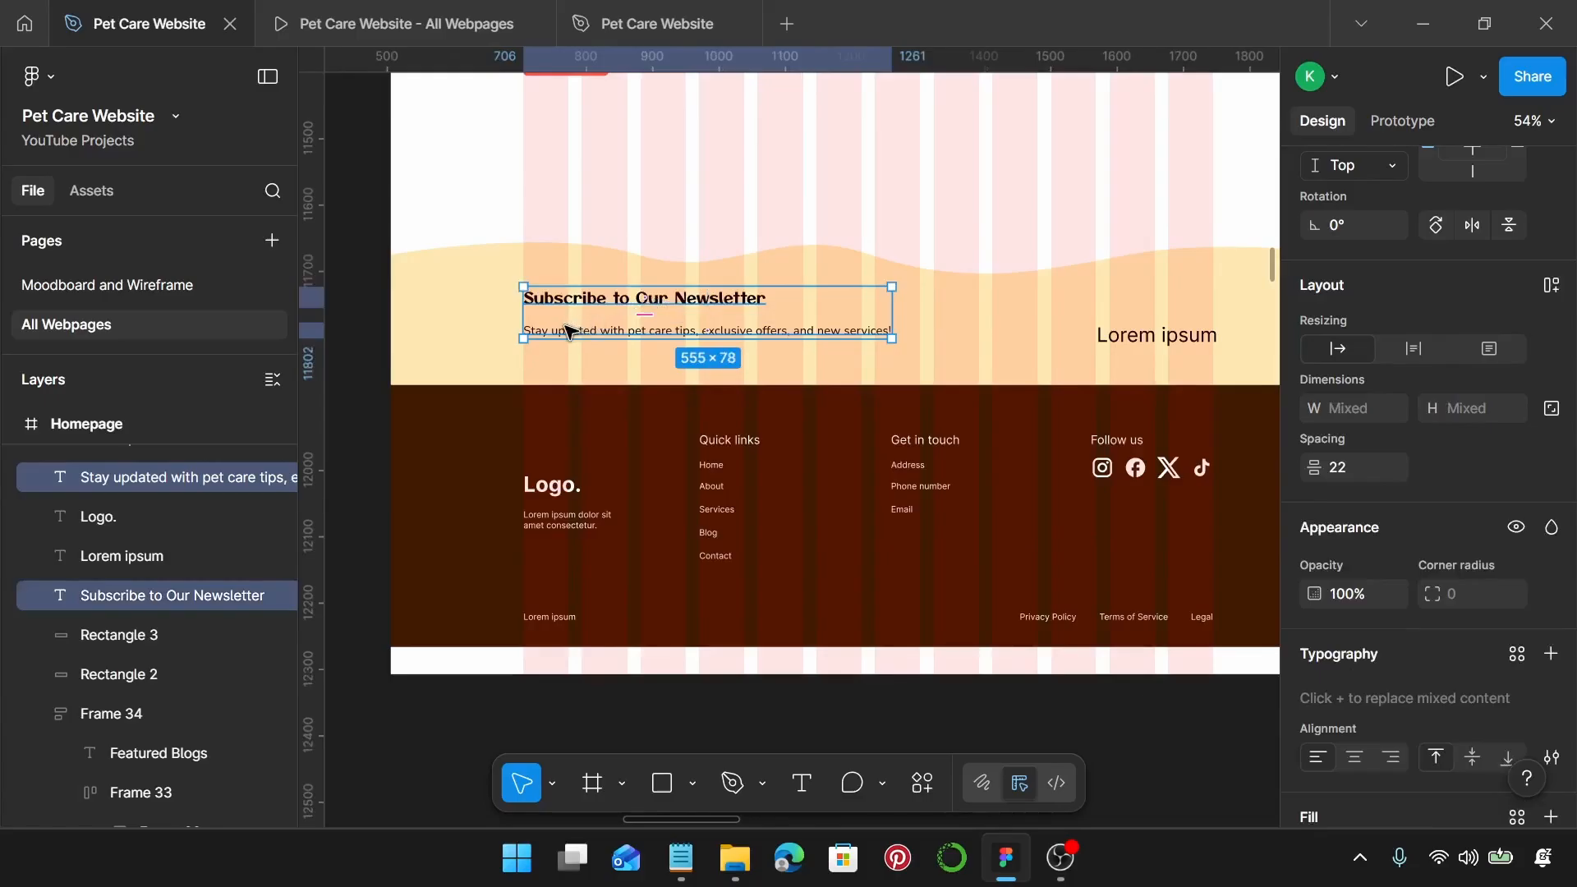
key("shift+a")
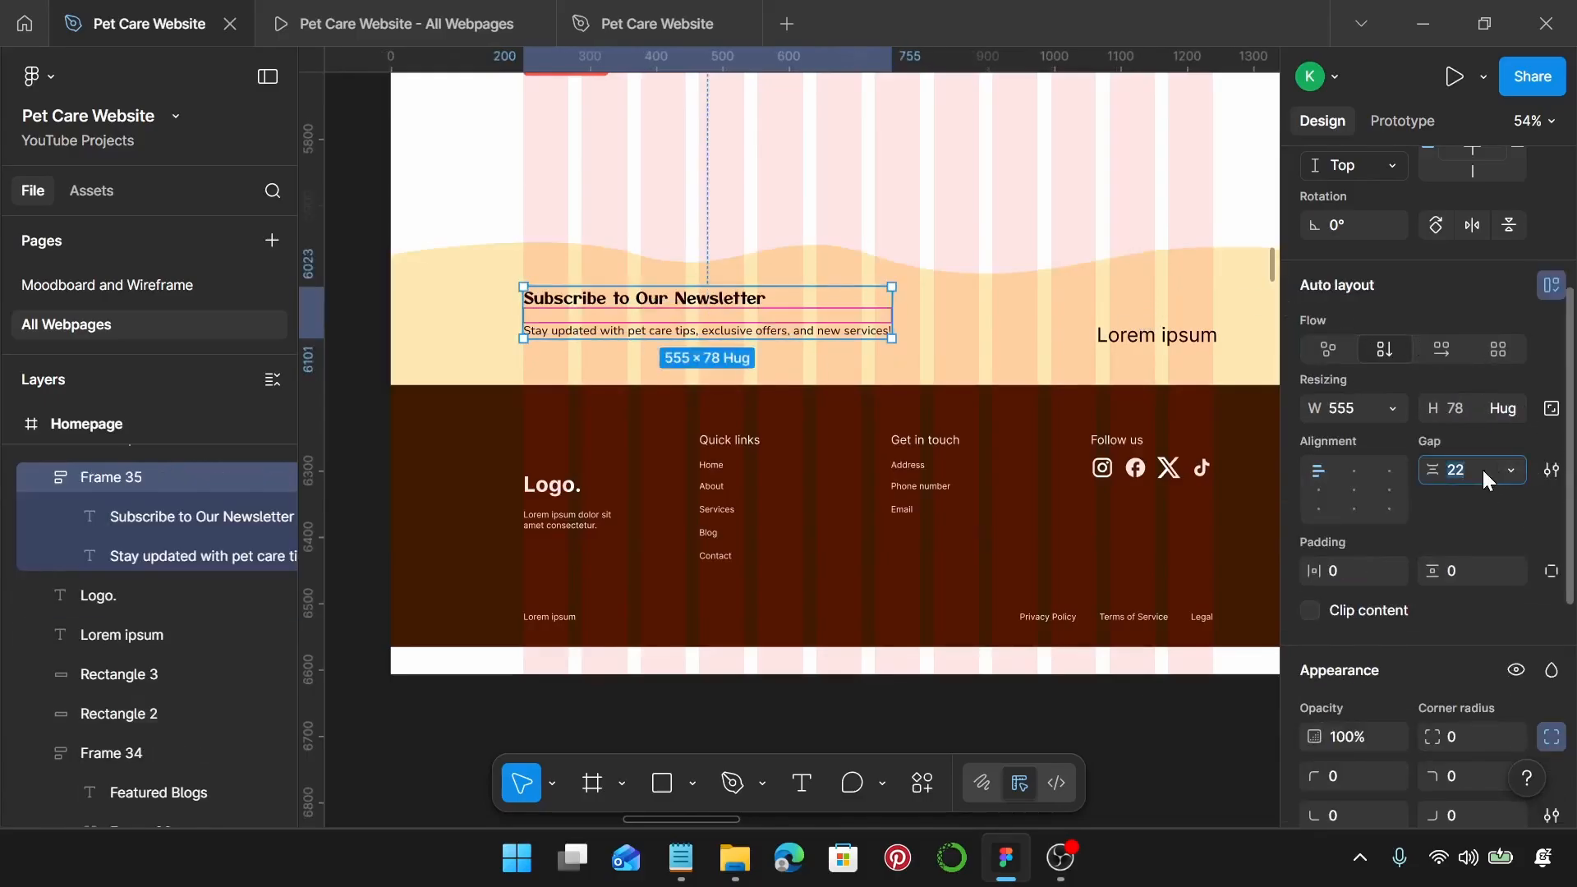
key("Return")
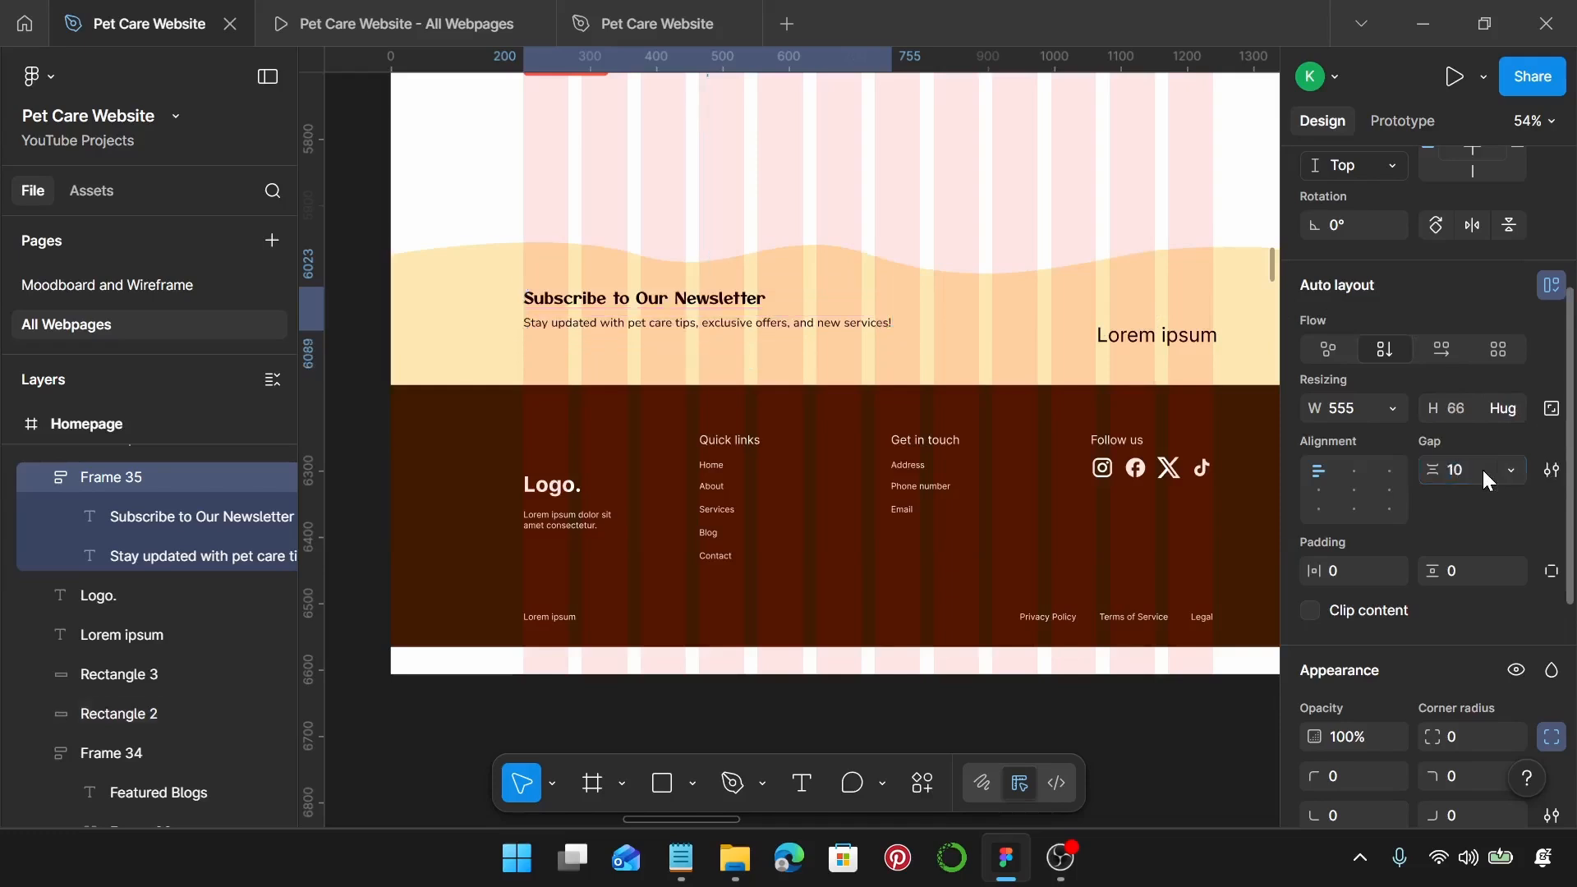
Step: Move the cream section's "Lorem ipsum" placeholder about 56 px left, to start at about X 1008
left_click(1152, 339)
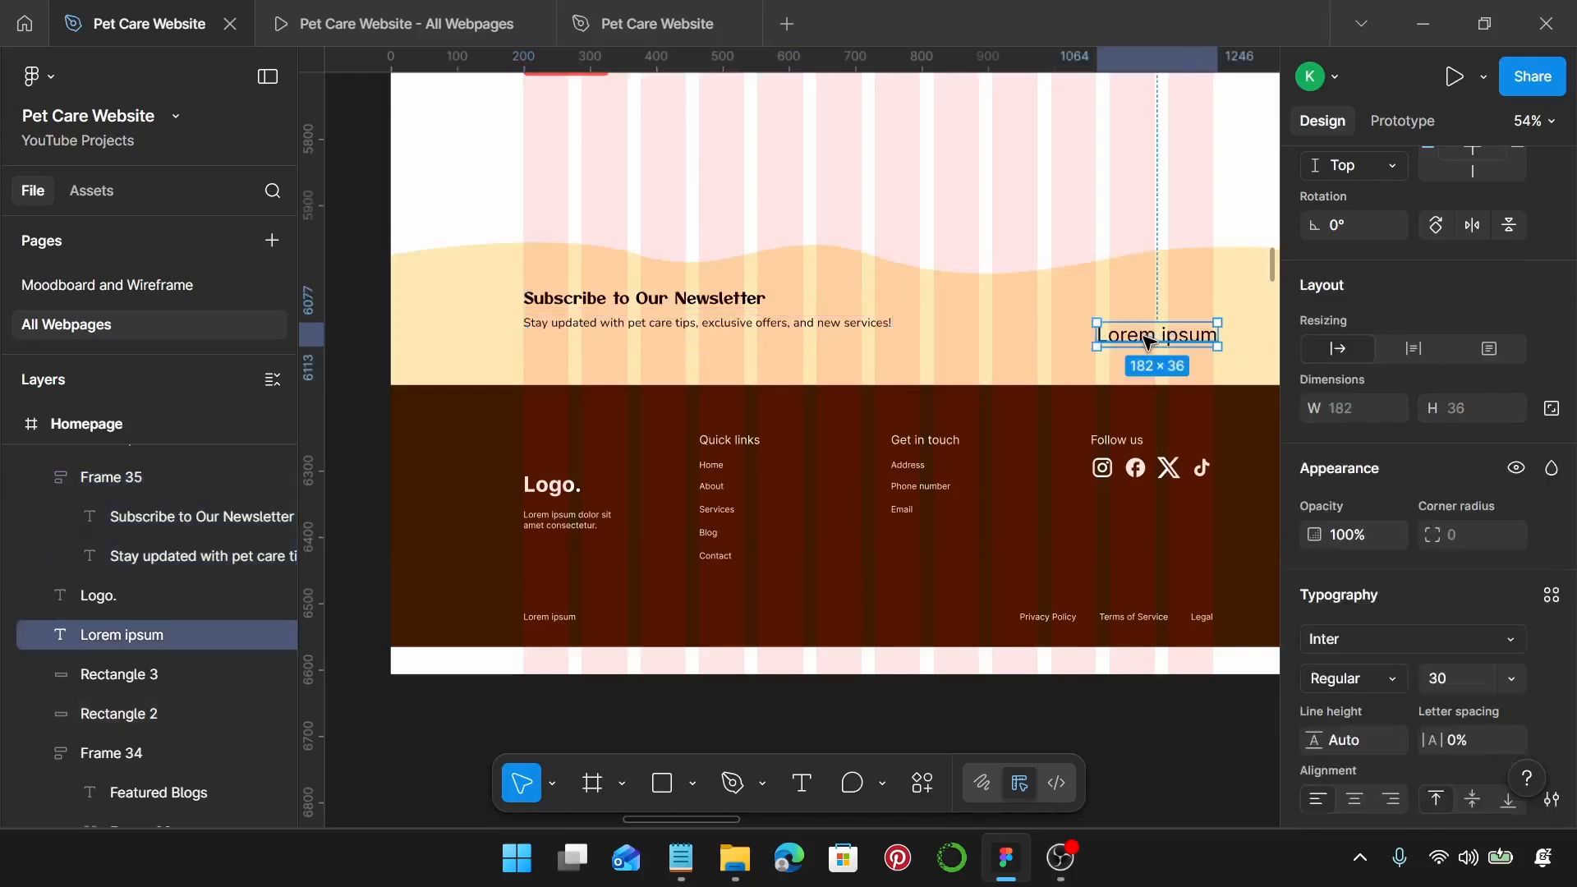
scroll(1150, 339, "up", 5)
left_click_drag(1147, 339, 1047, 339)
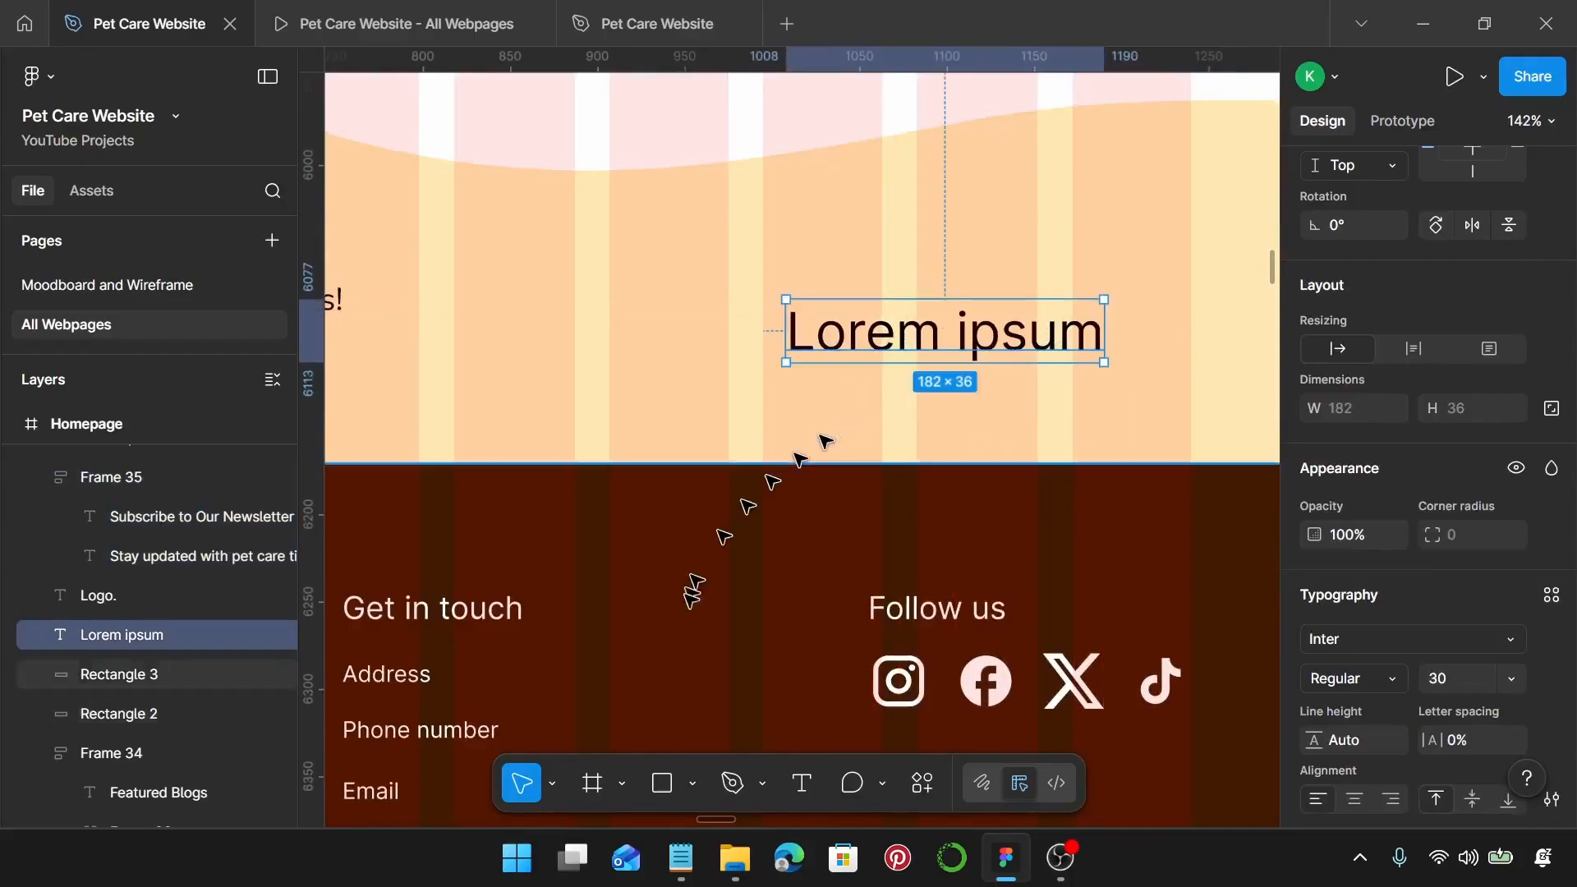
Step: Replace the cream section's "Lorem ipsum" with "Subscribe Now" copied from the Notepad notes and open the text styles for it
left_click(680, 857)
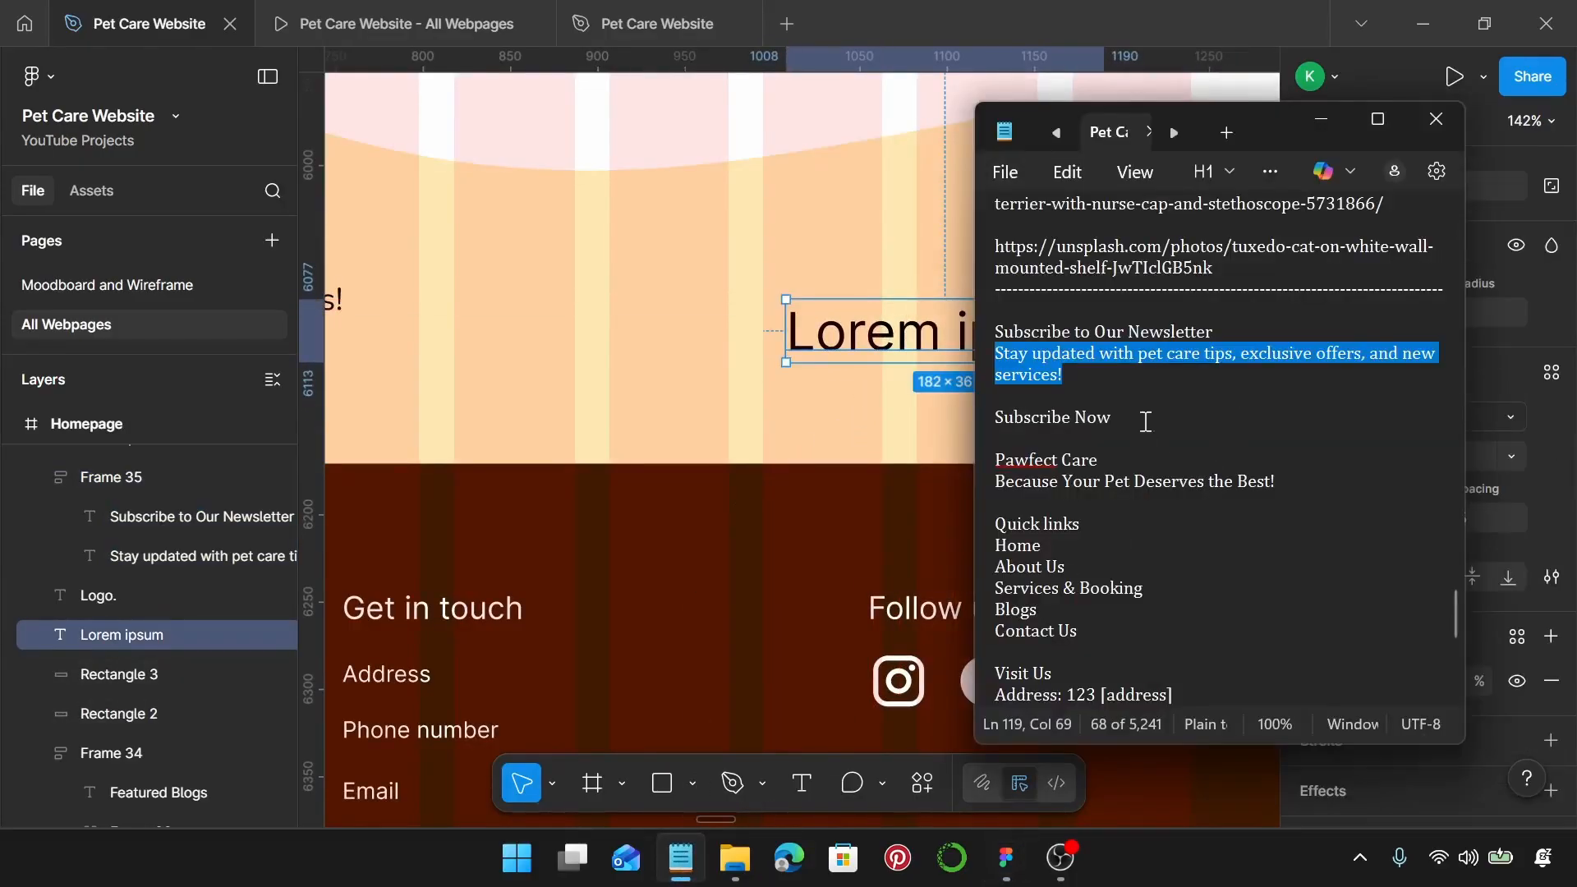
left_click_drag(1140, 419, 963, 420)
key("ctrl+c")
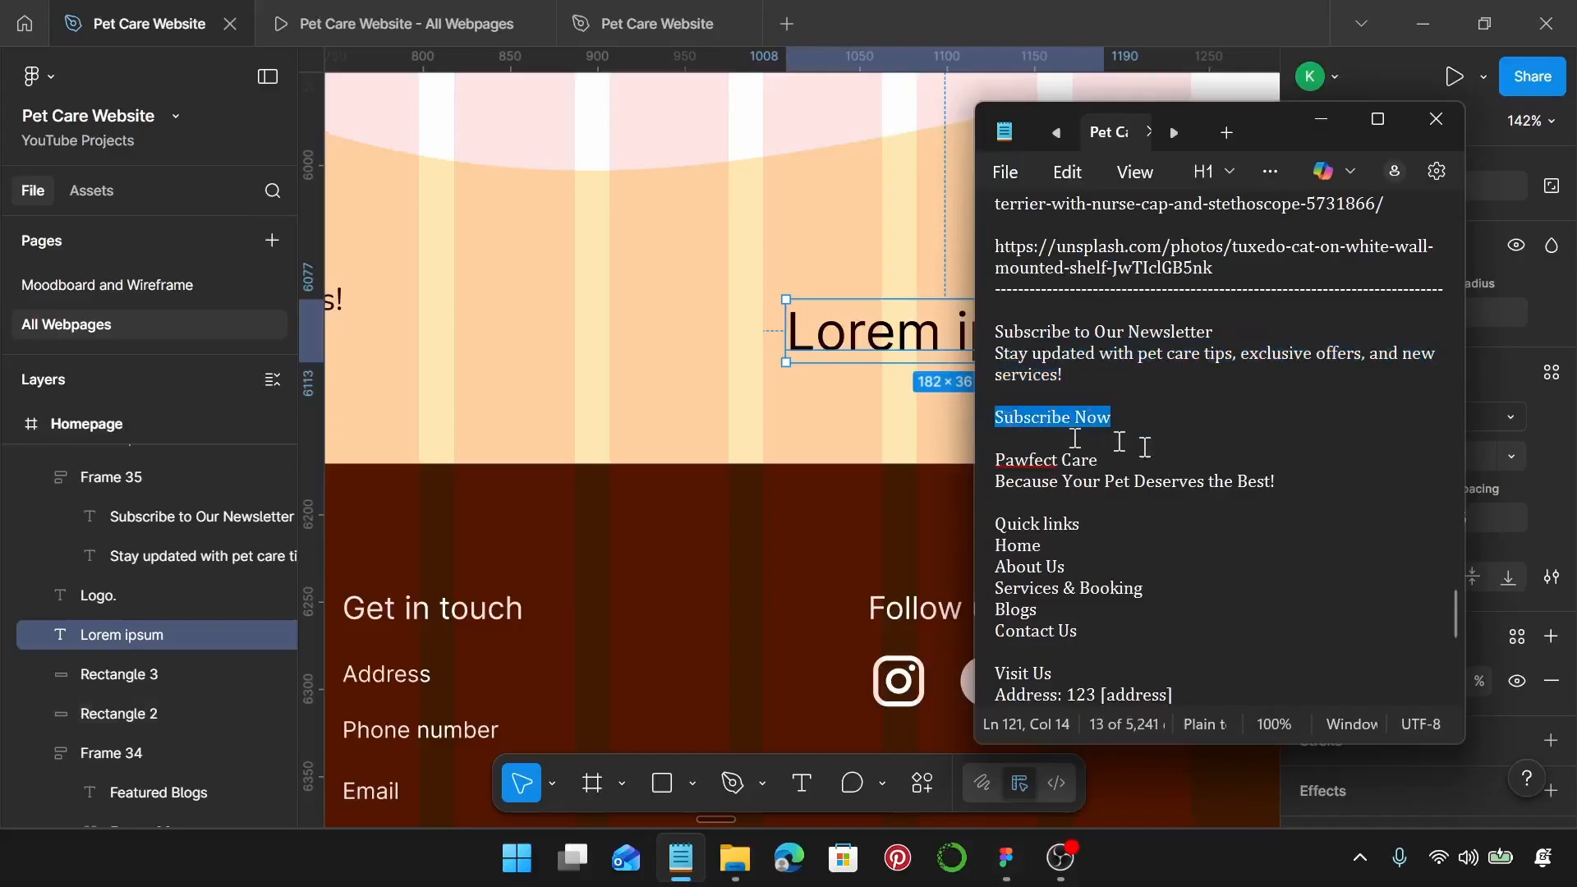
left_click(959, 380)
double_click(927, 343)
key("ctrl+v")
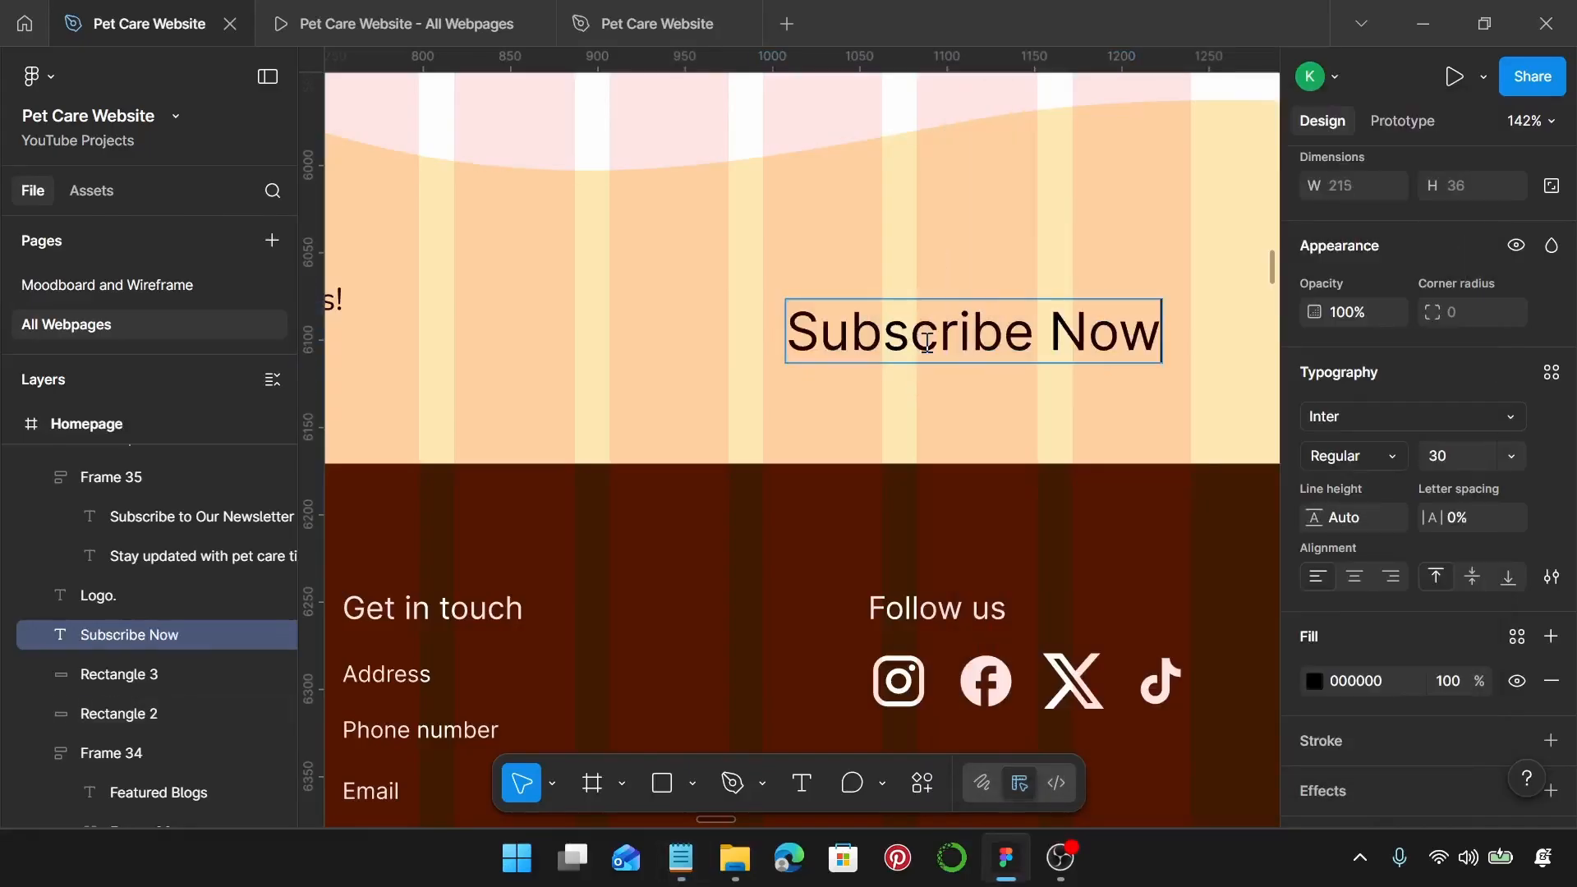
key("Escape")
scroll(1413, 575, "down", 2)
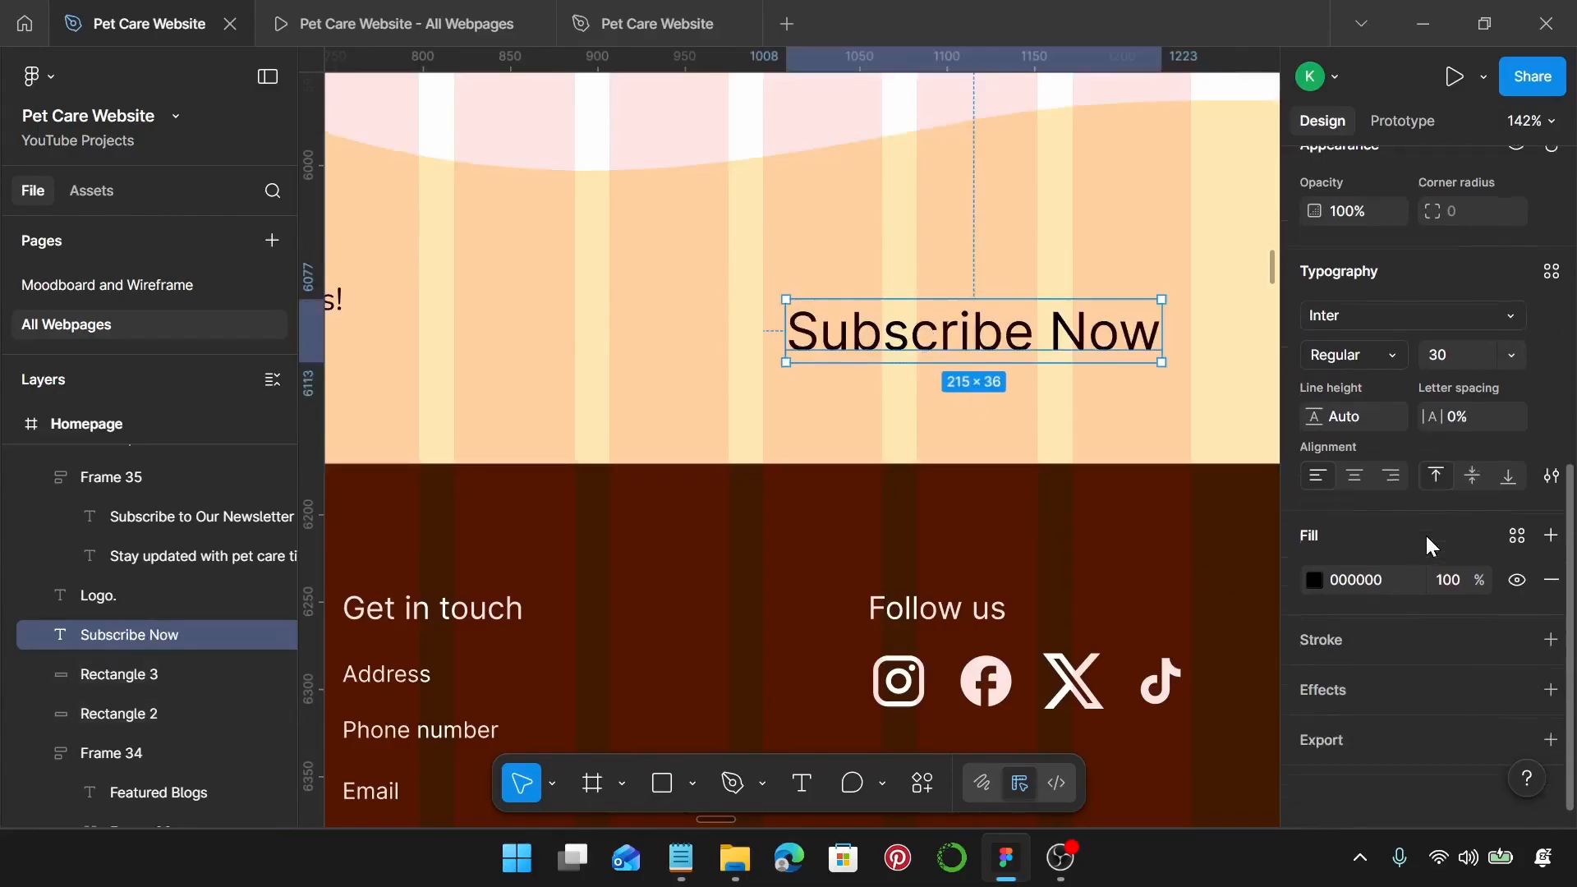
left_click(1550, 275)
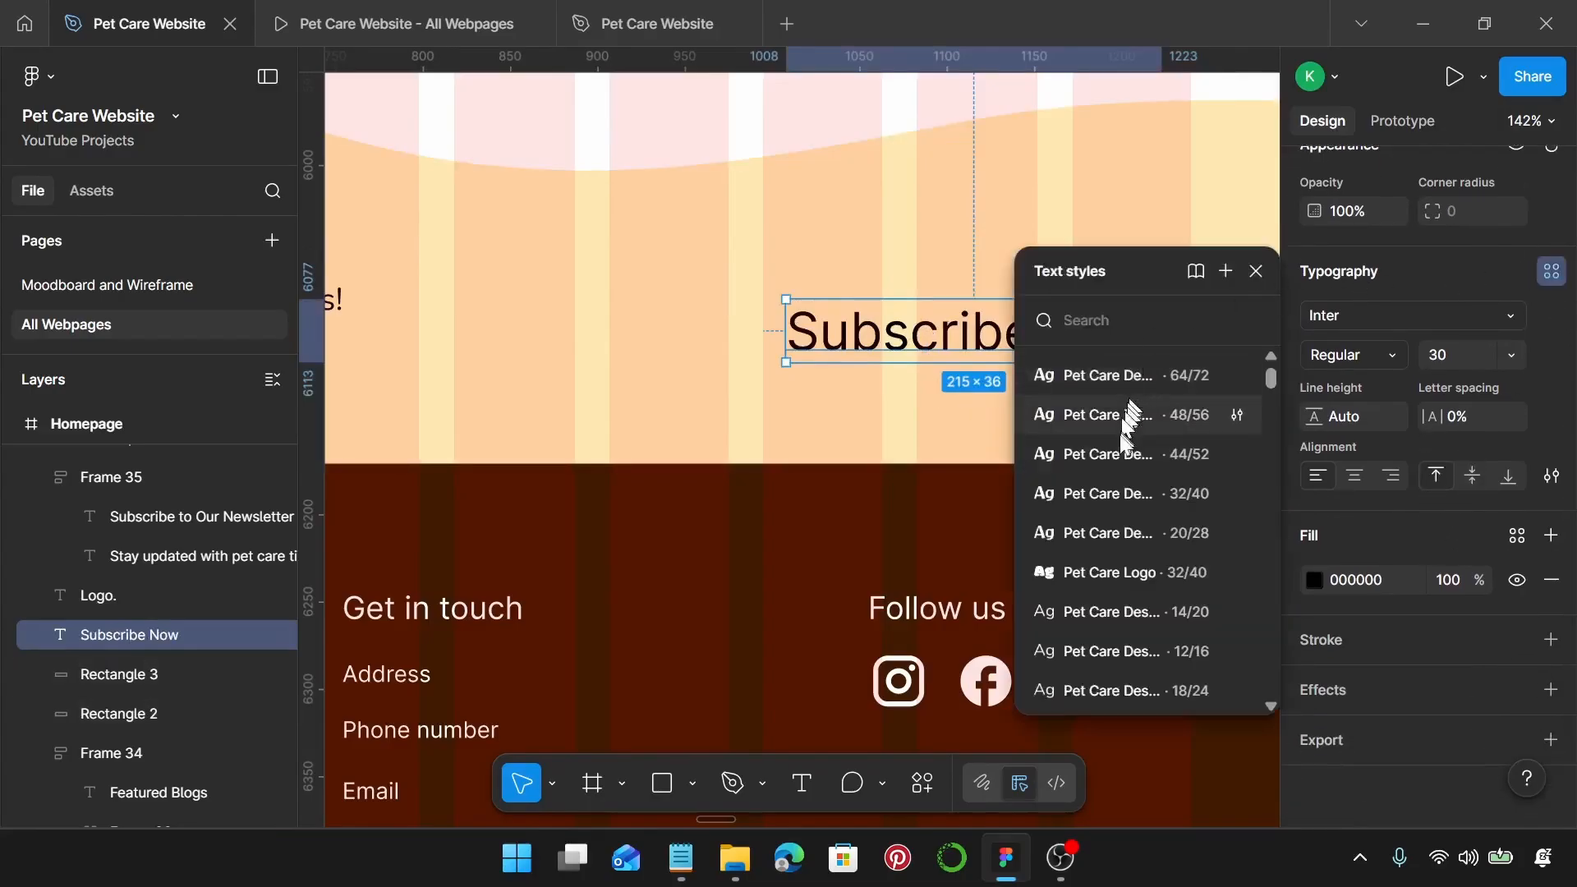
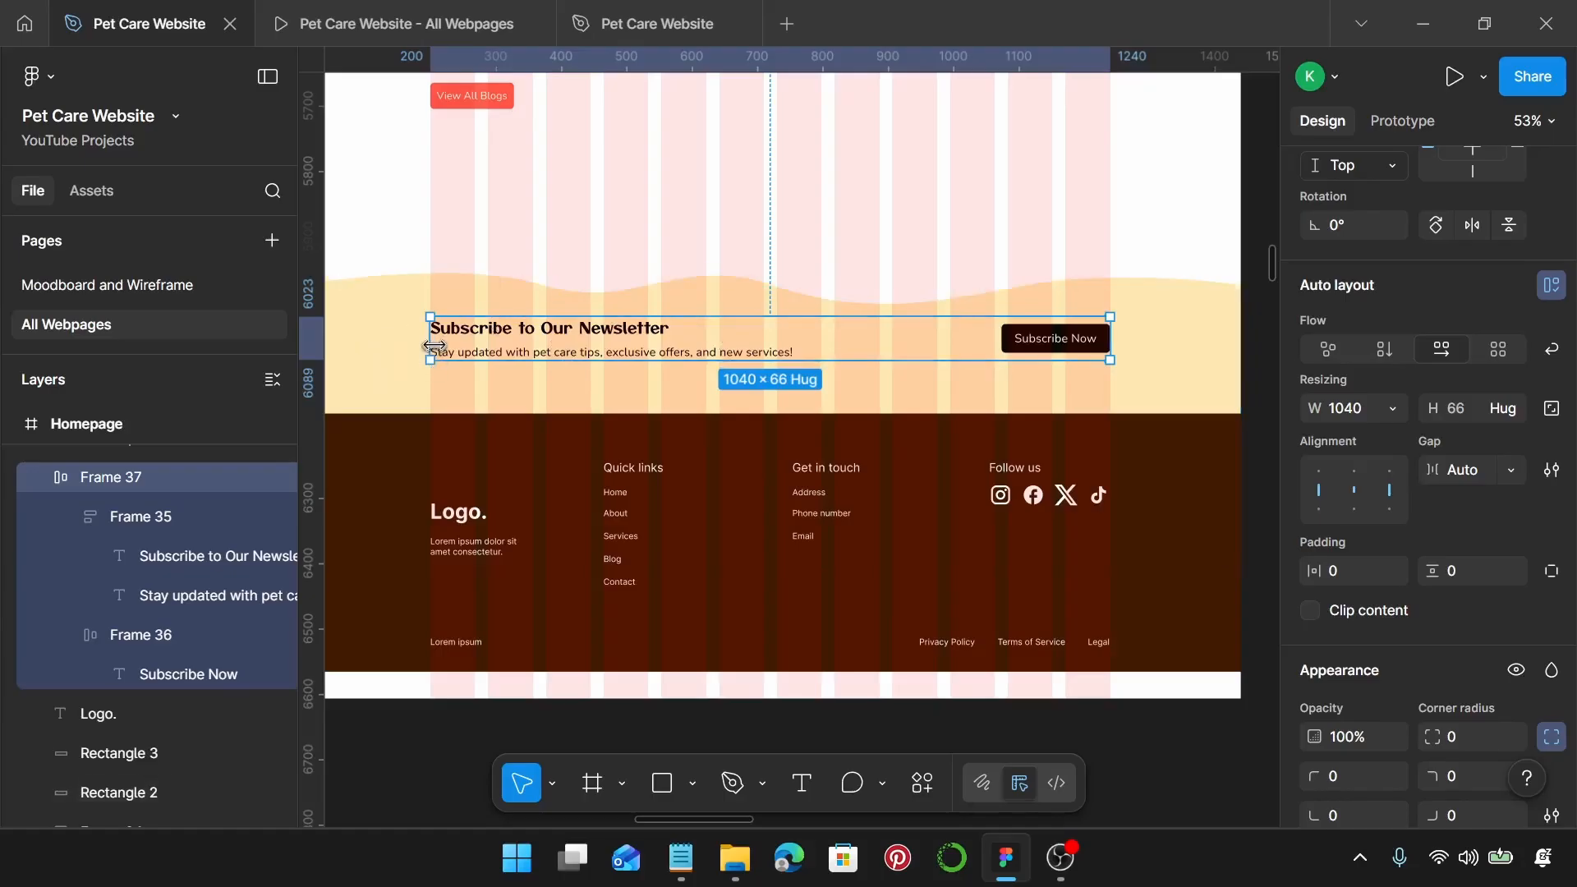
Step: Try narrowing the newsletter auto layout row from its left edge, and undo the resize
left_click_drag(430, 338, 682, 339)
key("ctrl+z")
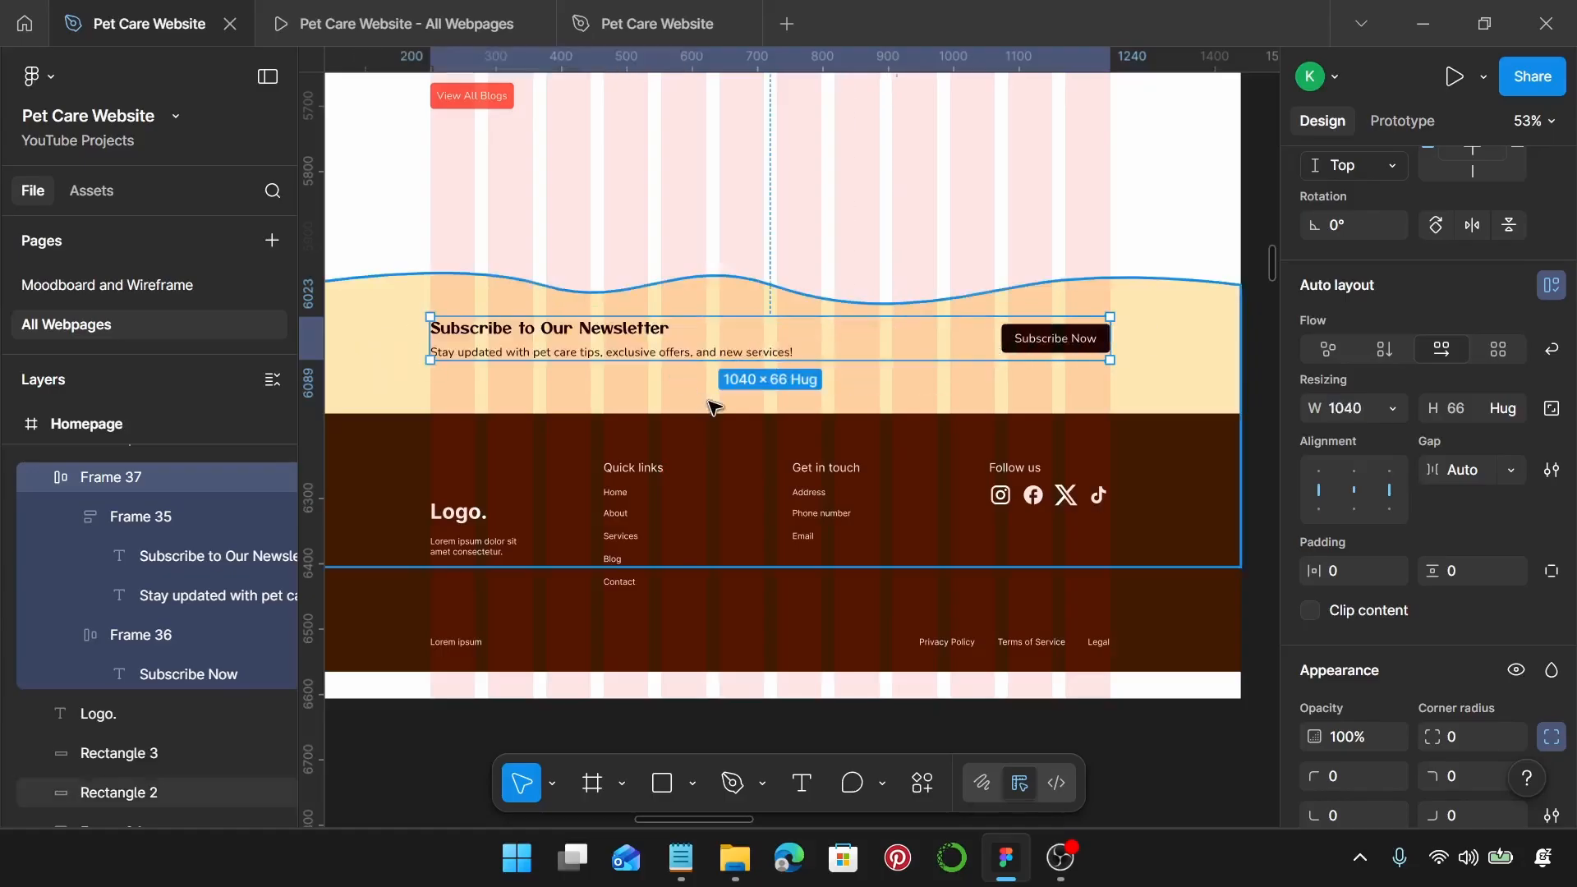
Step: Apply the Pet Care Logo text style to the footer's "Logo." text
scroll(919, 362, "left", 2)
scroll(920, 362, "down", 2)
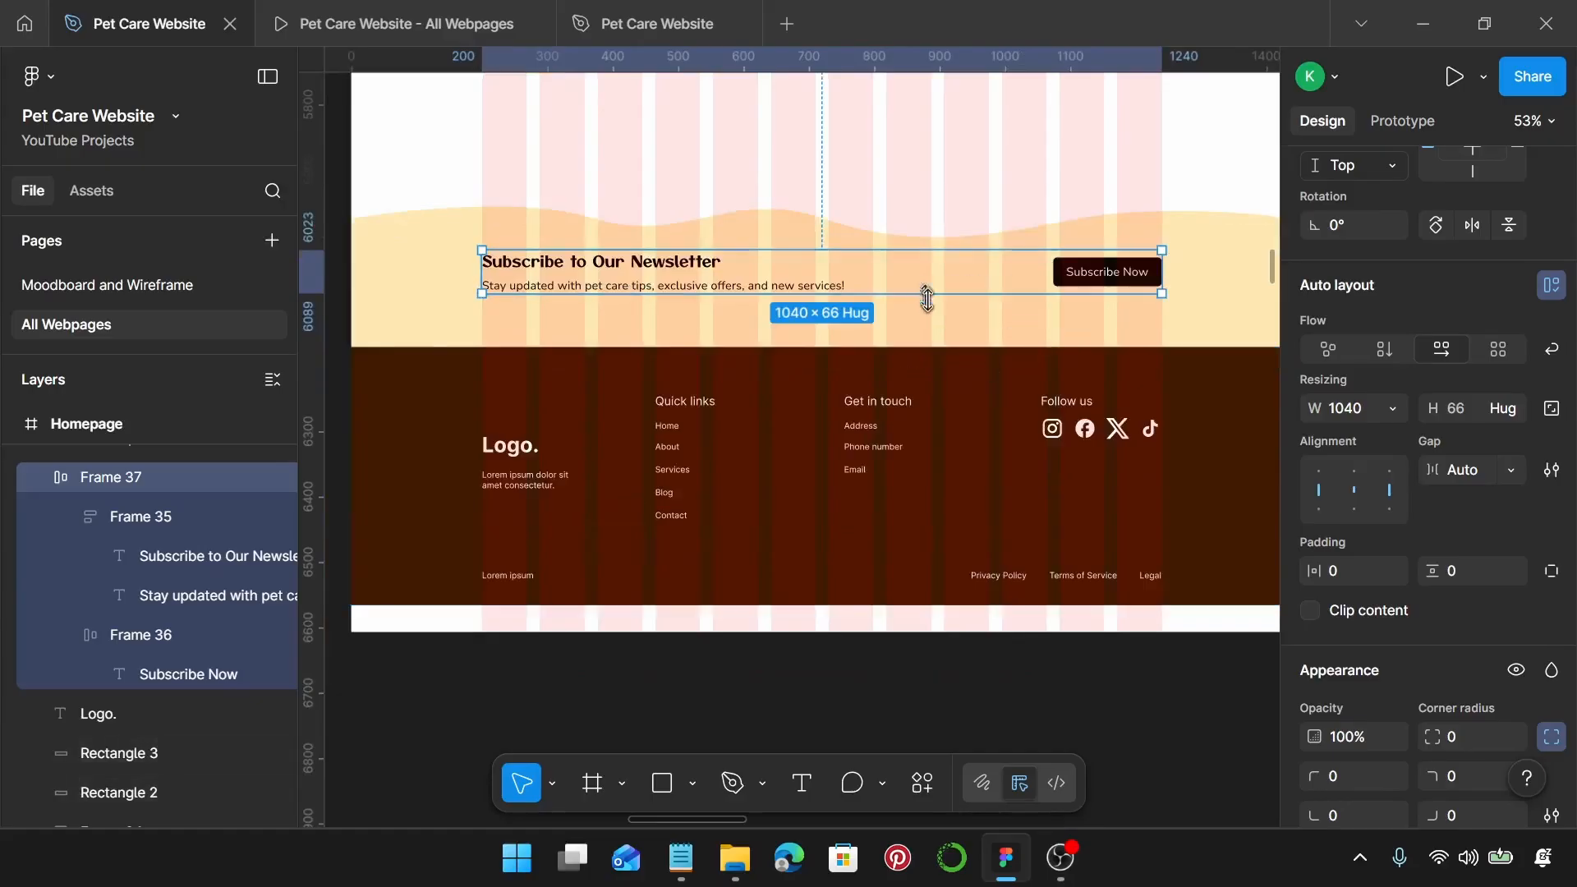
scroll(904, 345, "right", 2)
scroll(743, 404, "down", 2)
scroll(743, 404, "down", 2)
scroll(743, 404, "left", 3)
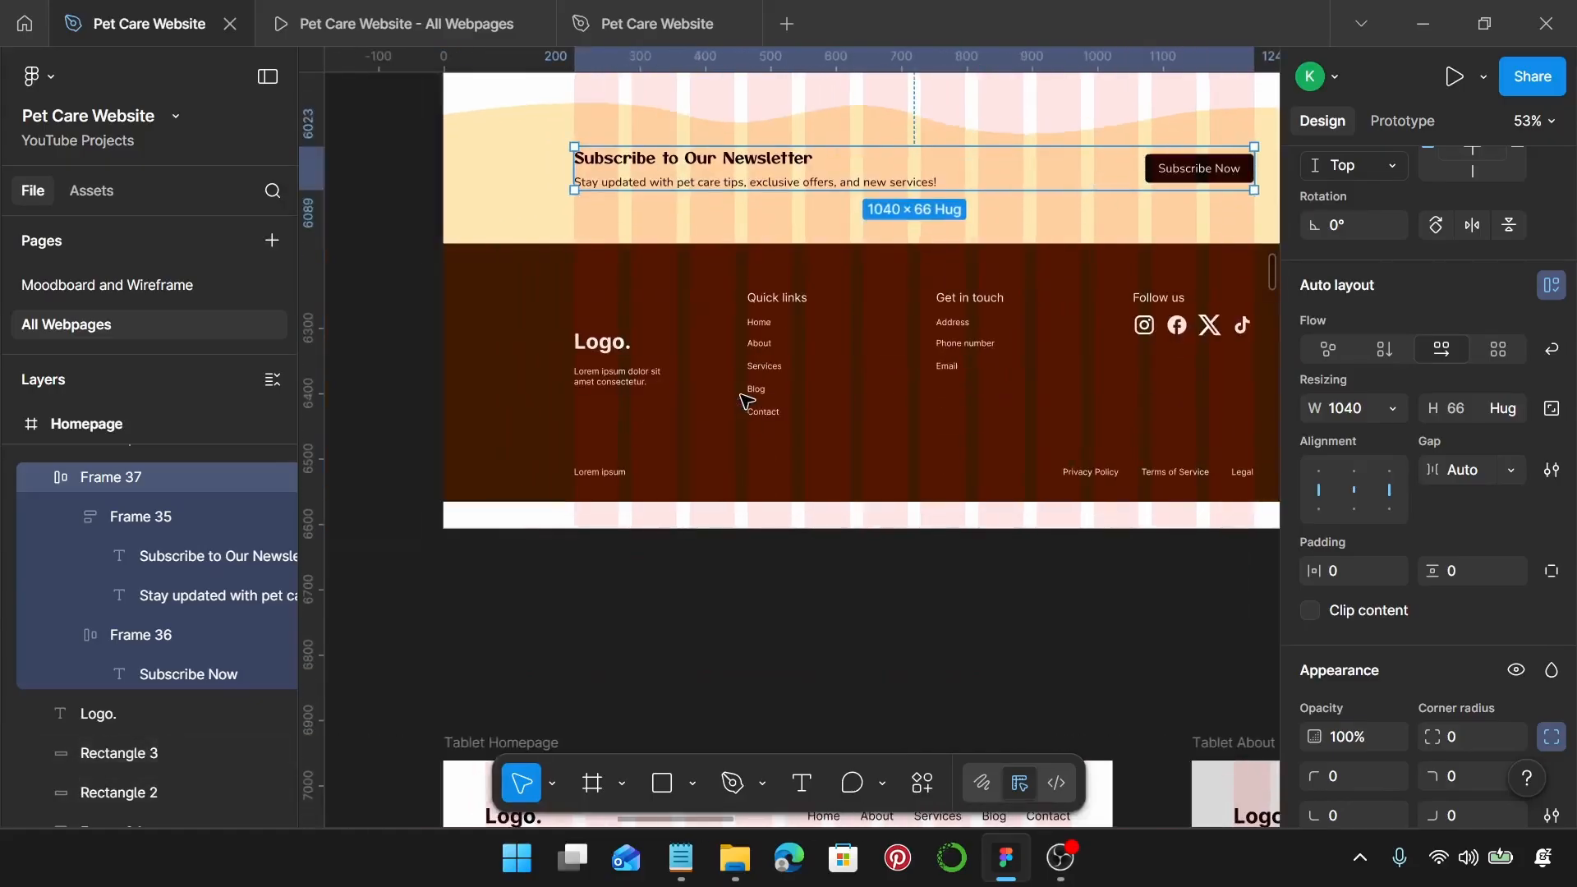
scroll(676, 406, "up", 3)
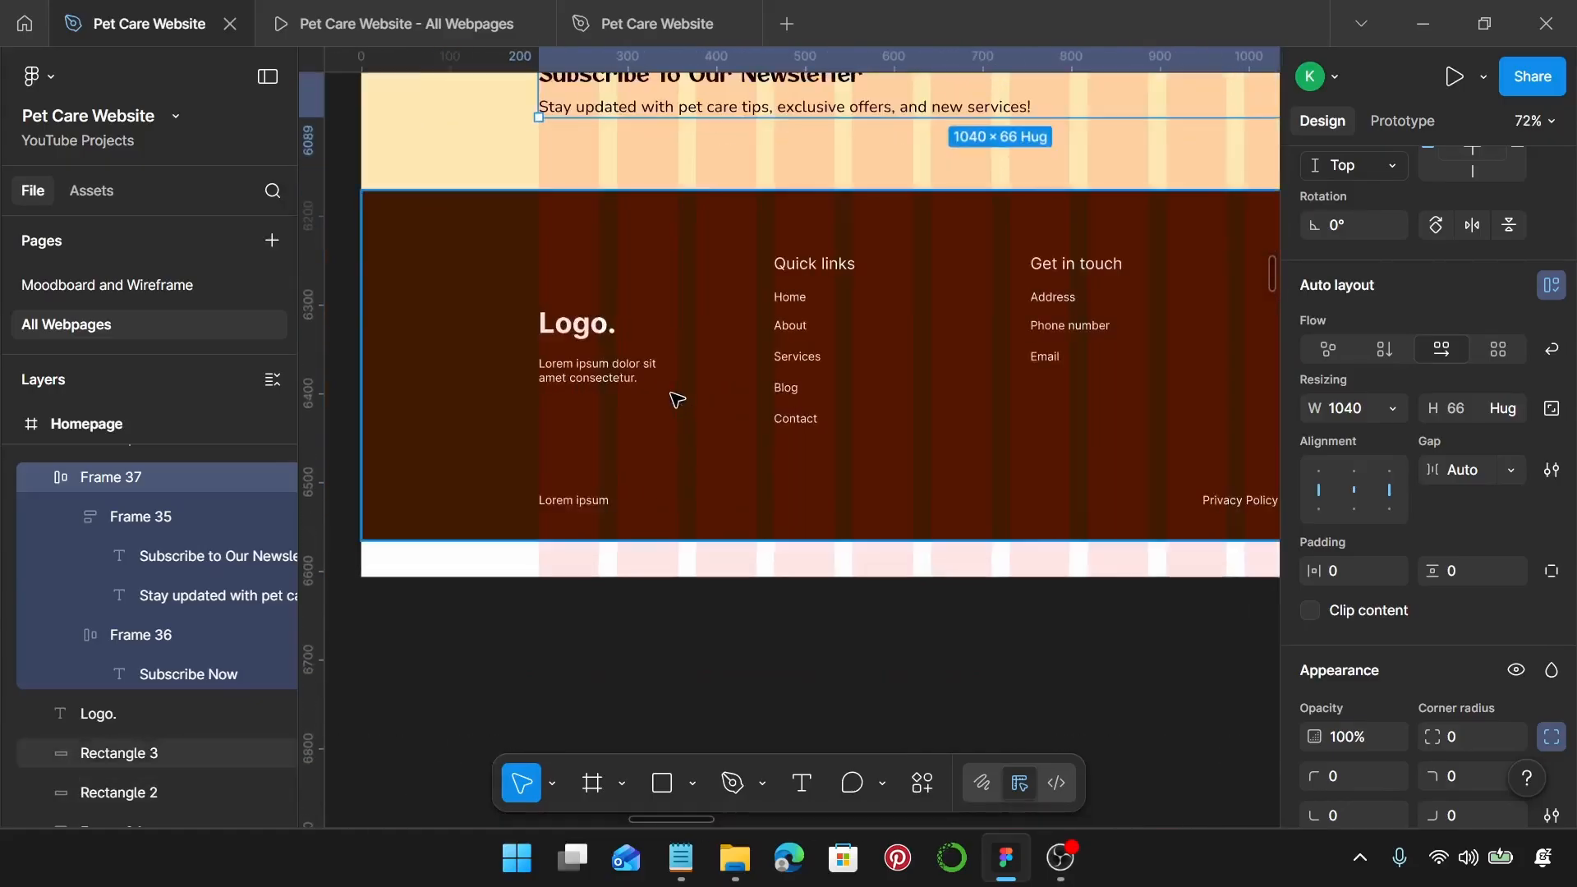
left_click(579, 326)
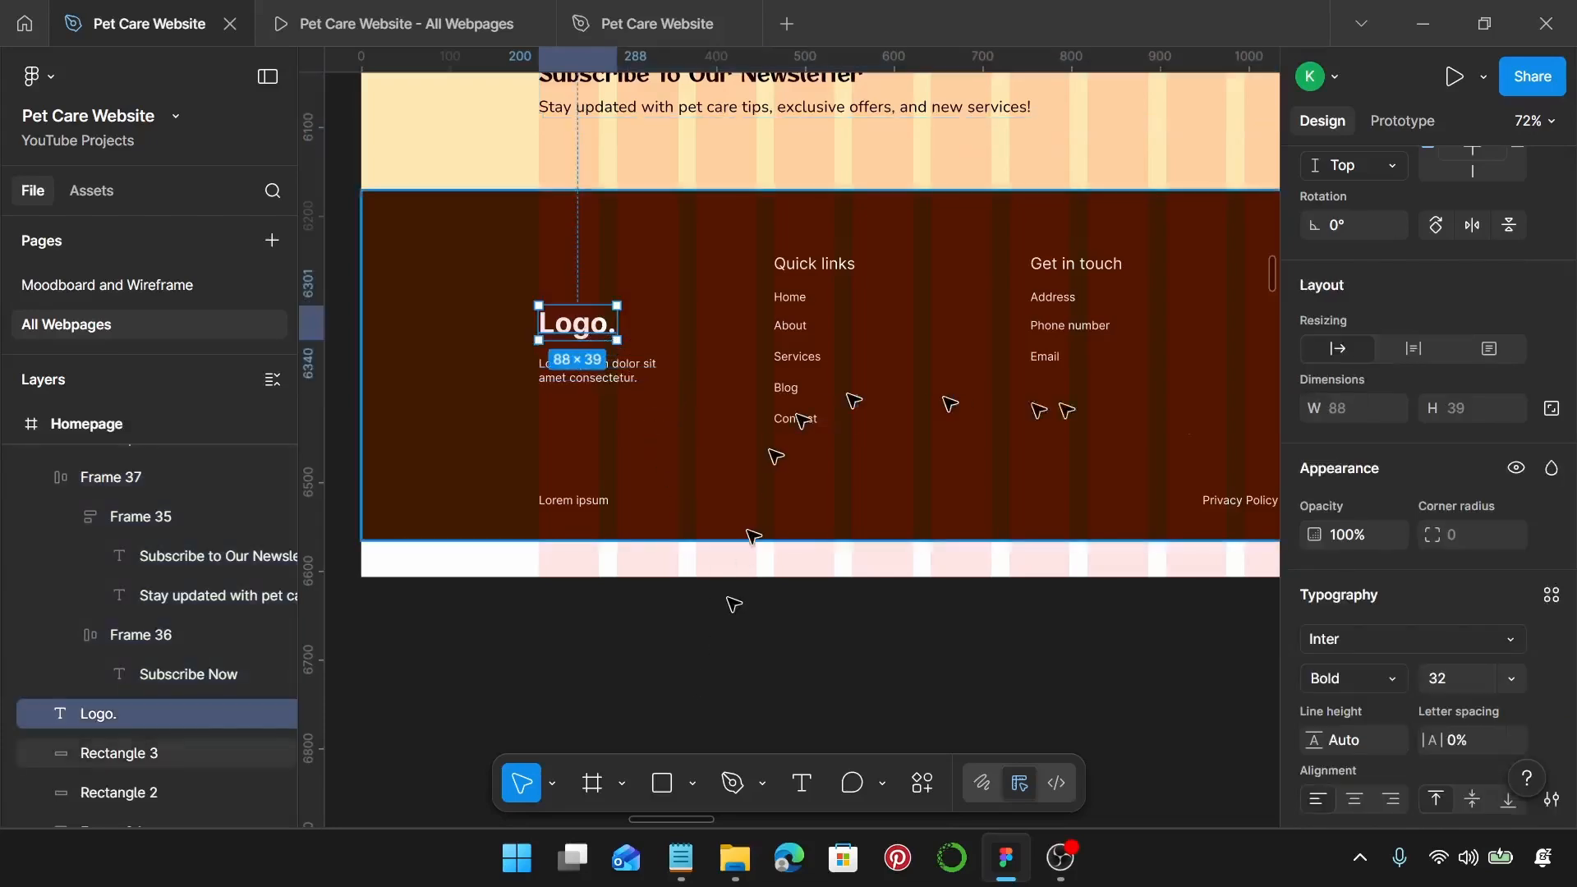
scroll(1478, 599, "down", 3)
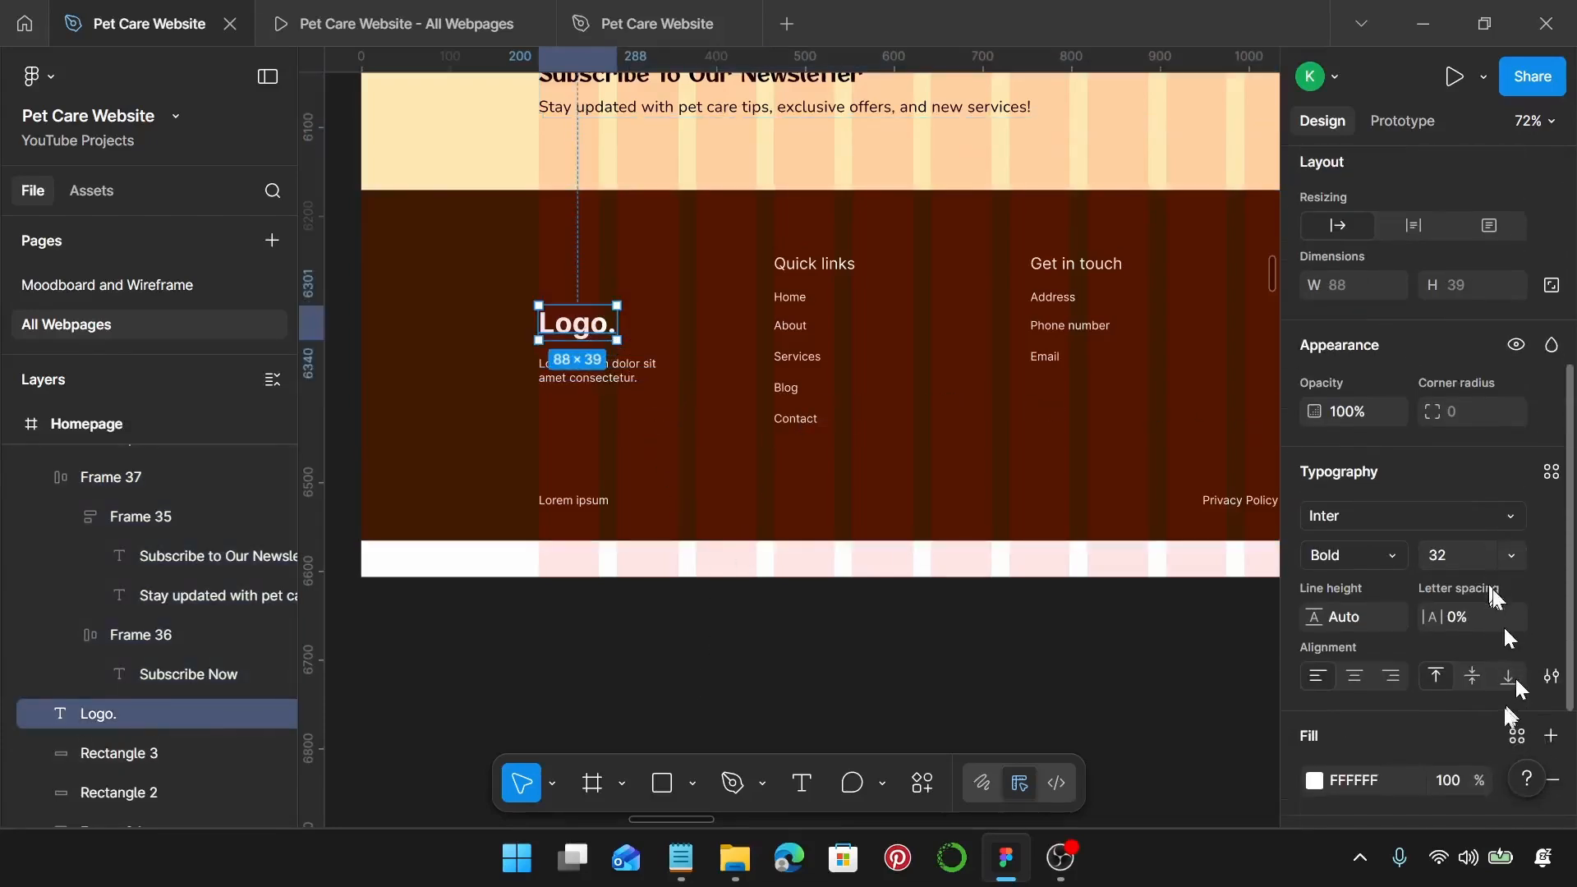
left_click(1551, 472)
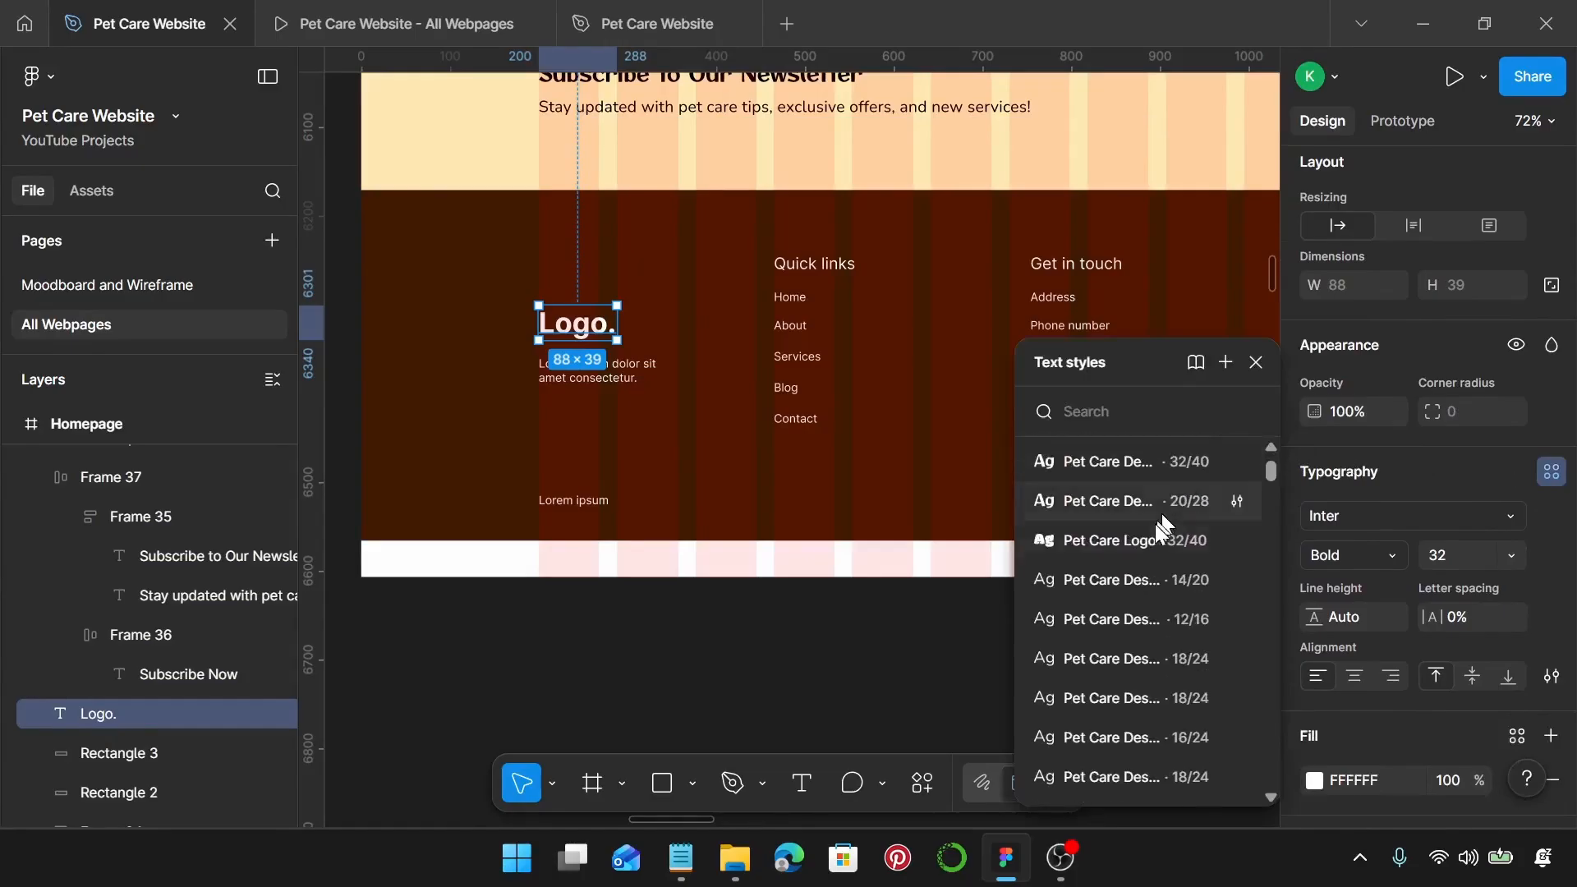
left_click(1136, 540)
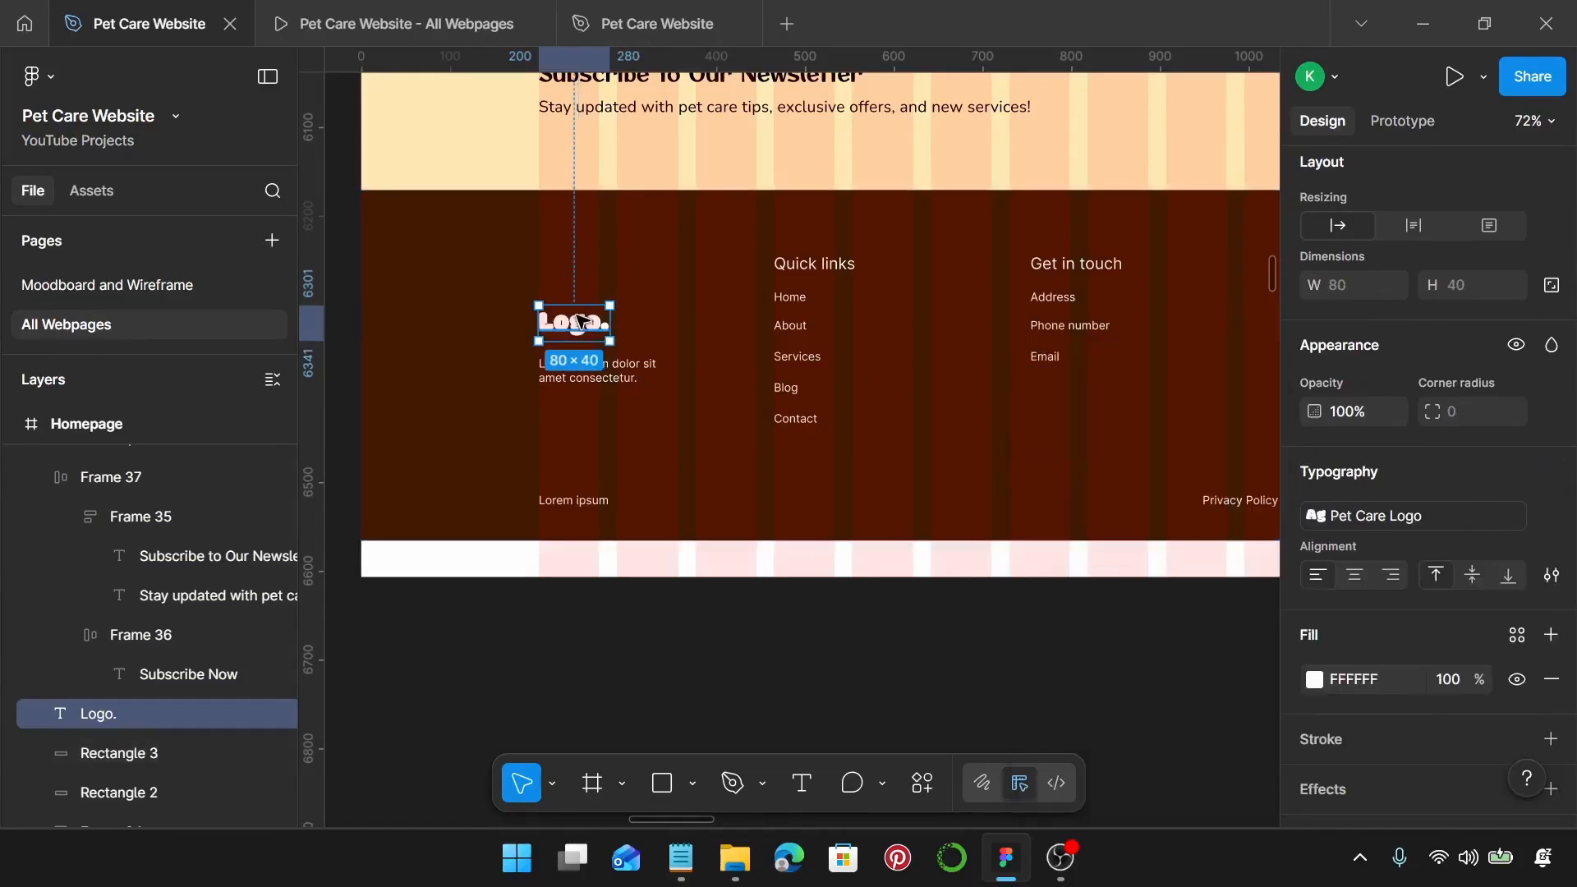
Step: Copy "Pawfect Care" from the Notepad notes and replace the footer's "Logo." text with it
scroll(578, 320, "up", 5)
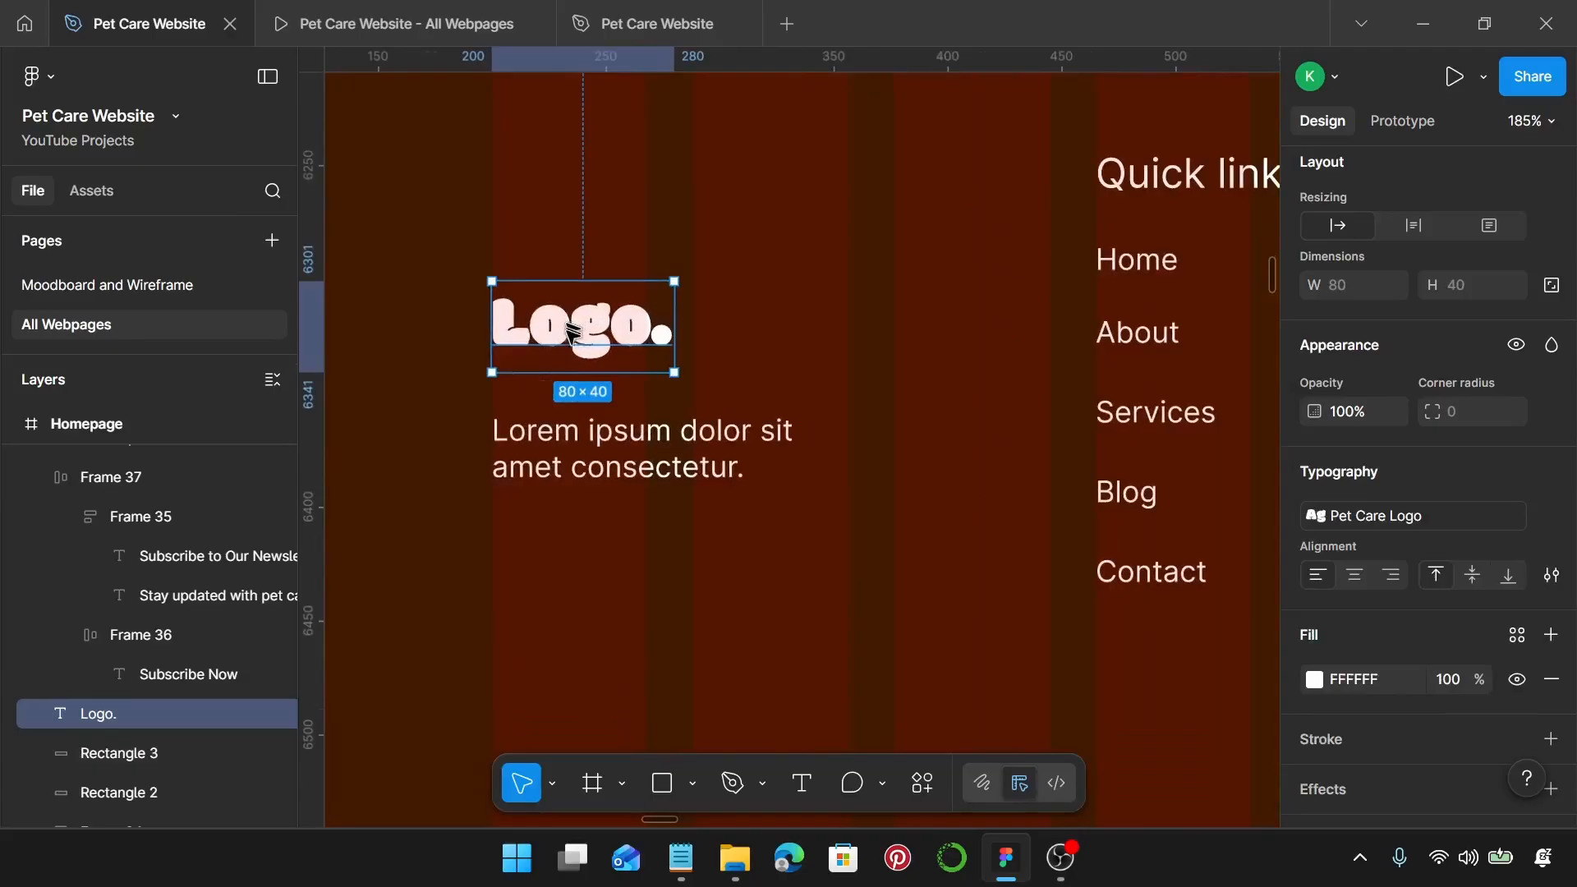
left_click(681, 858)
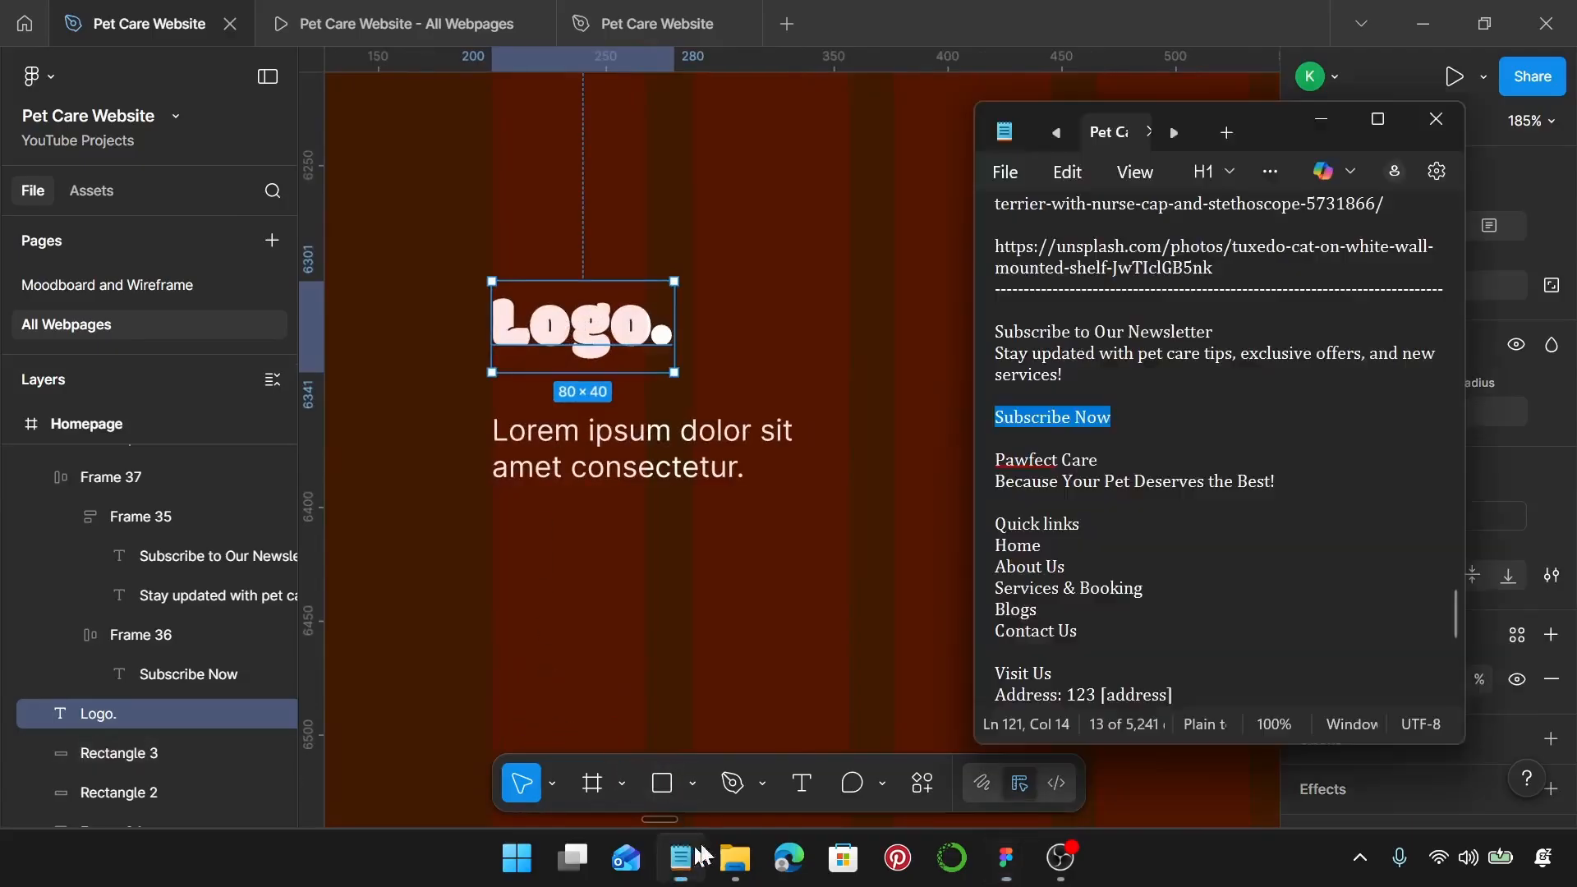
left_click(1123, 458)
left_click_drag(1123, 458, 983, 457)
key("ctrl+c")
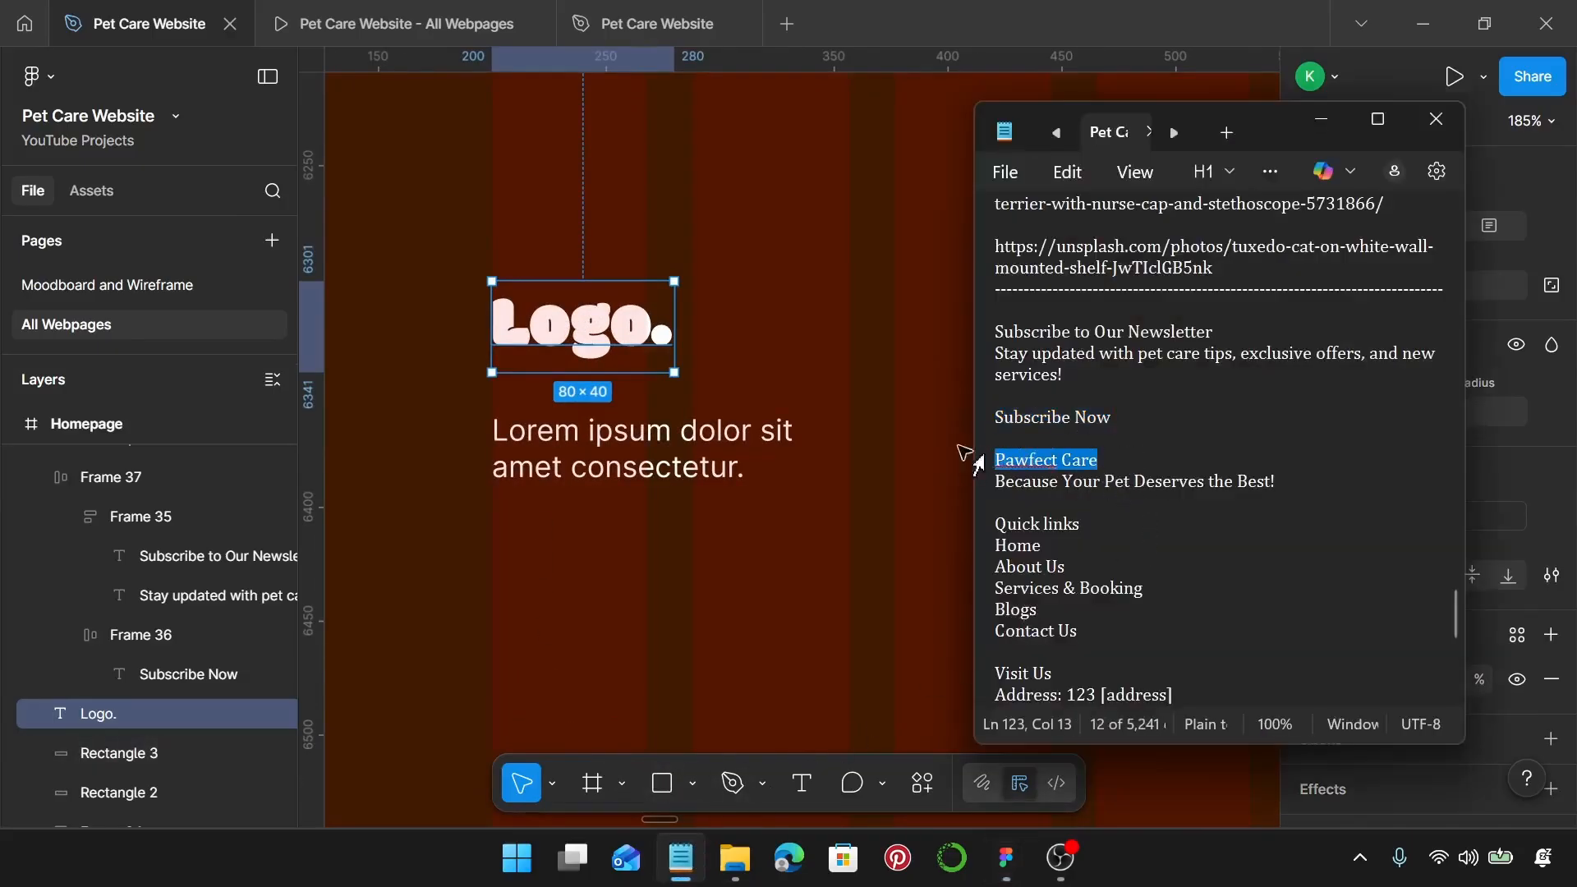
left_click(601, 364)
double_click(601, 364)
key("ctrl+v")
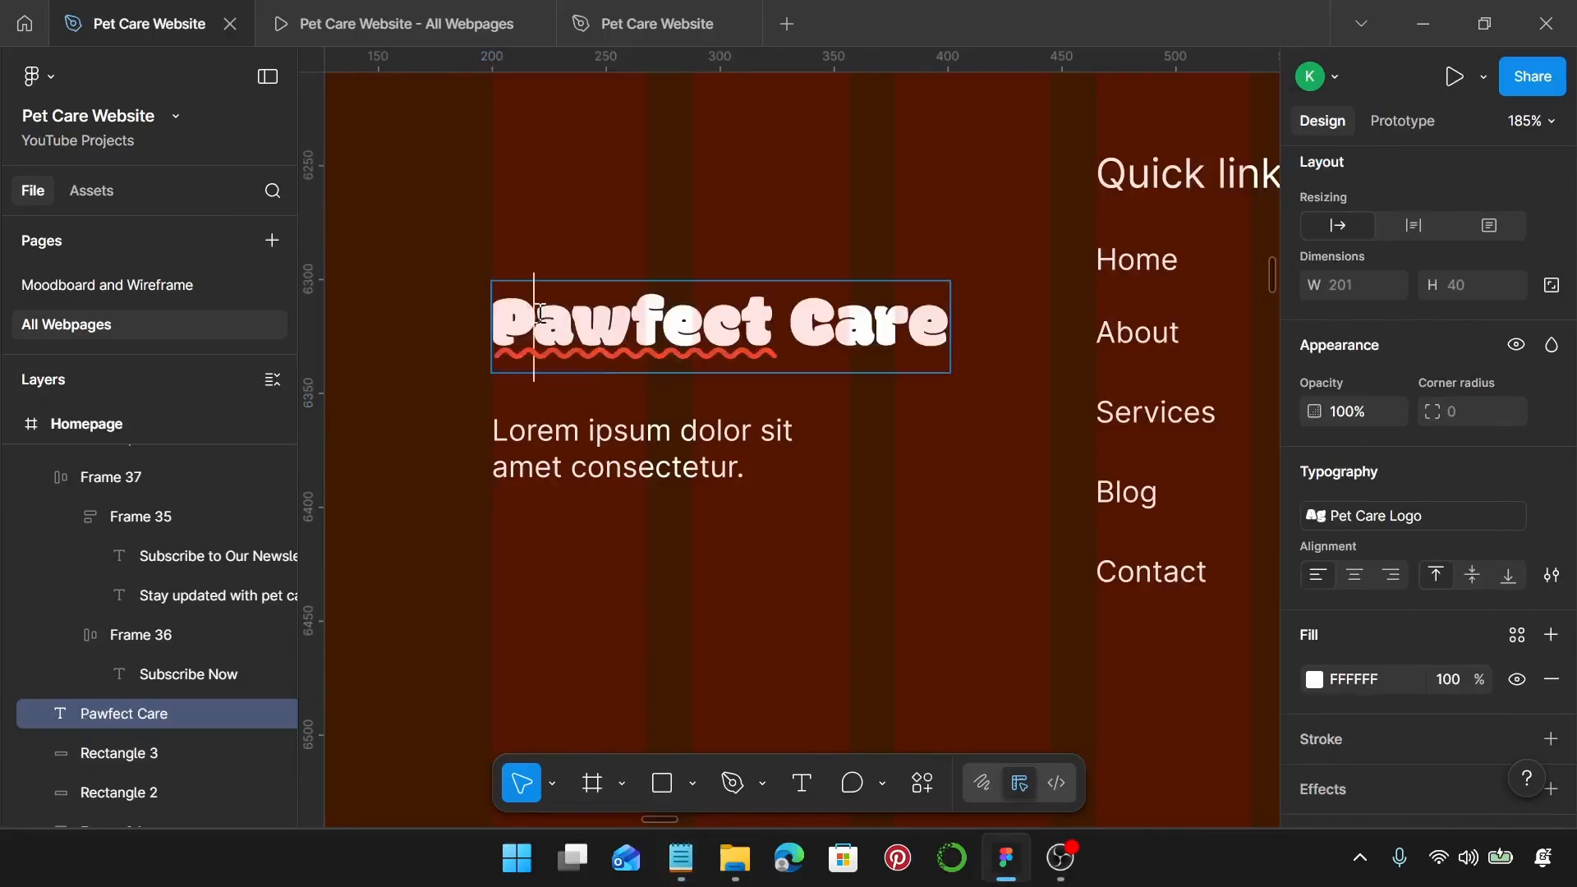
Step: Colour the footer logo's letter P with Pet Care Red and its letter C with Pet Care Orange
left_click_drag(540, 312, 510, 314)
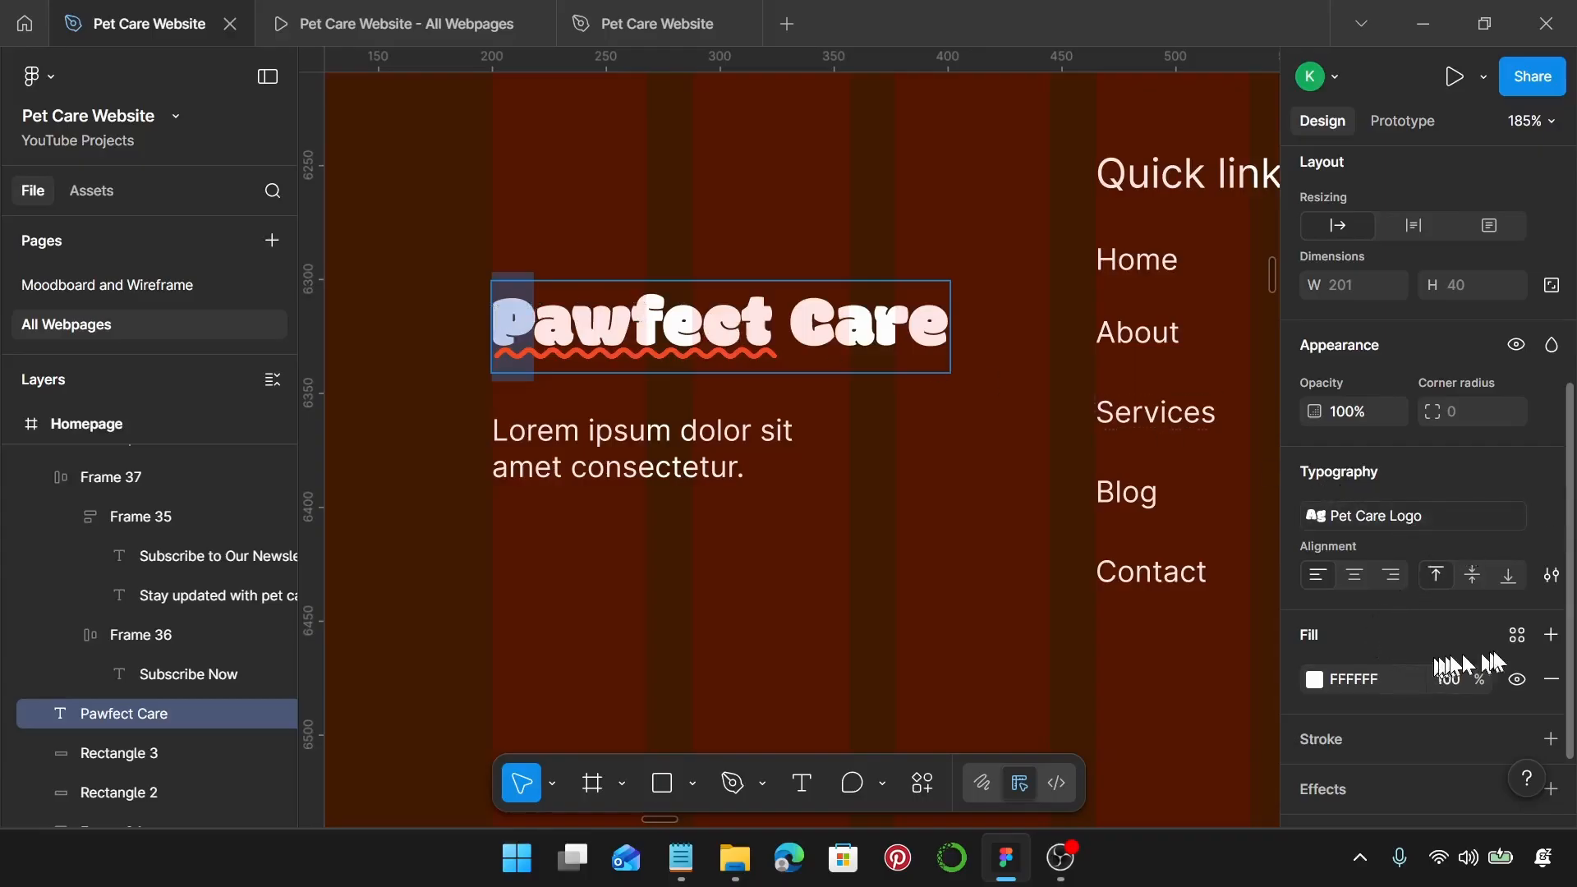
left_click(1515, 637)
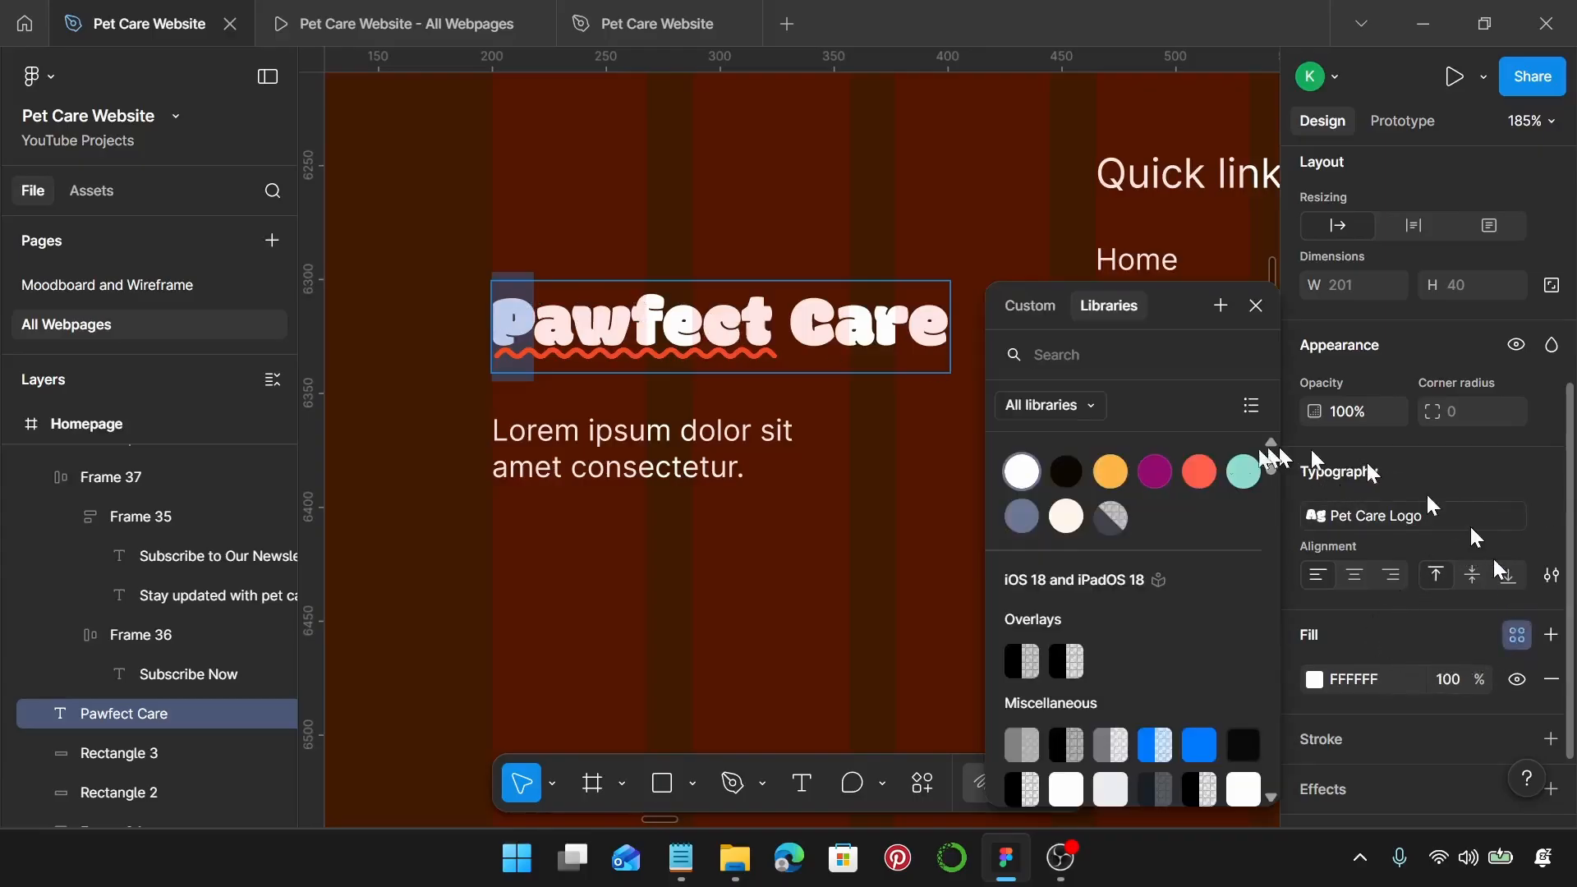
left_click(1210, 477)
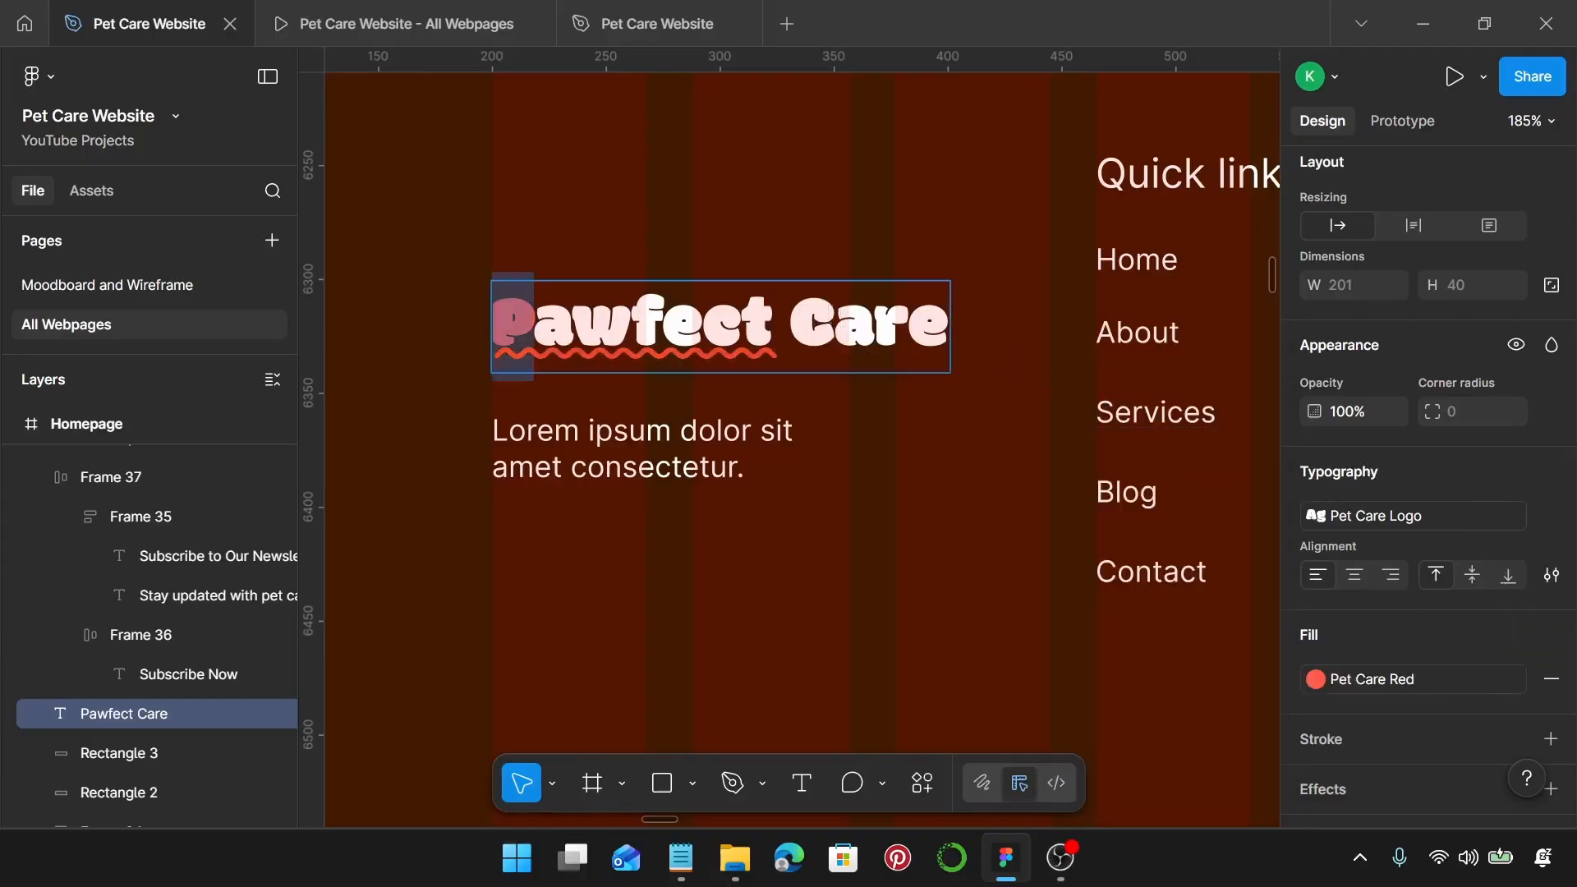
left_click(829, 318)
left_click_drag(829, 319, 791, 321)
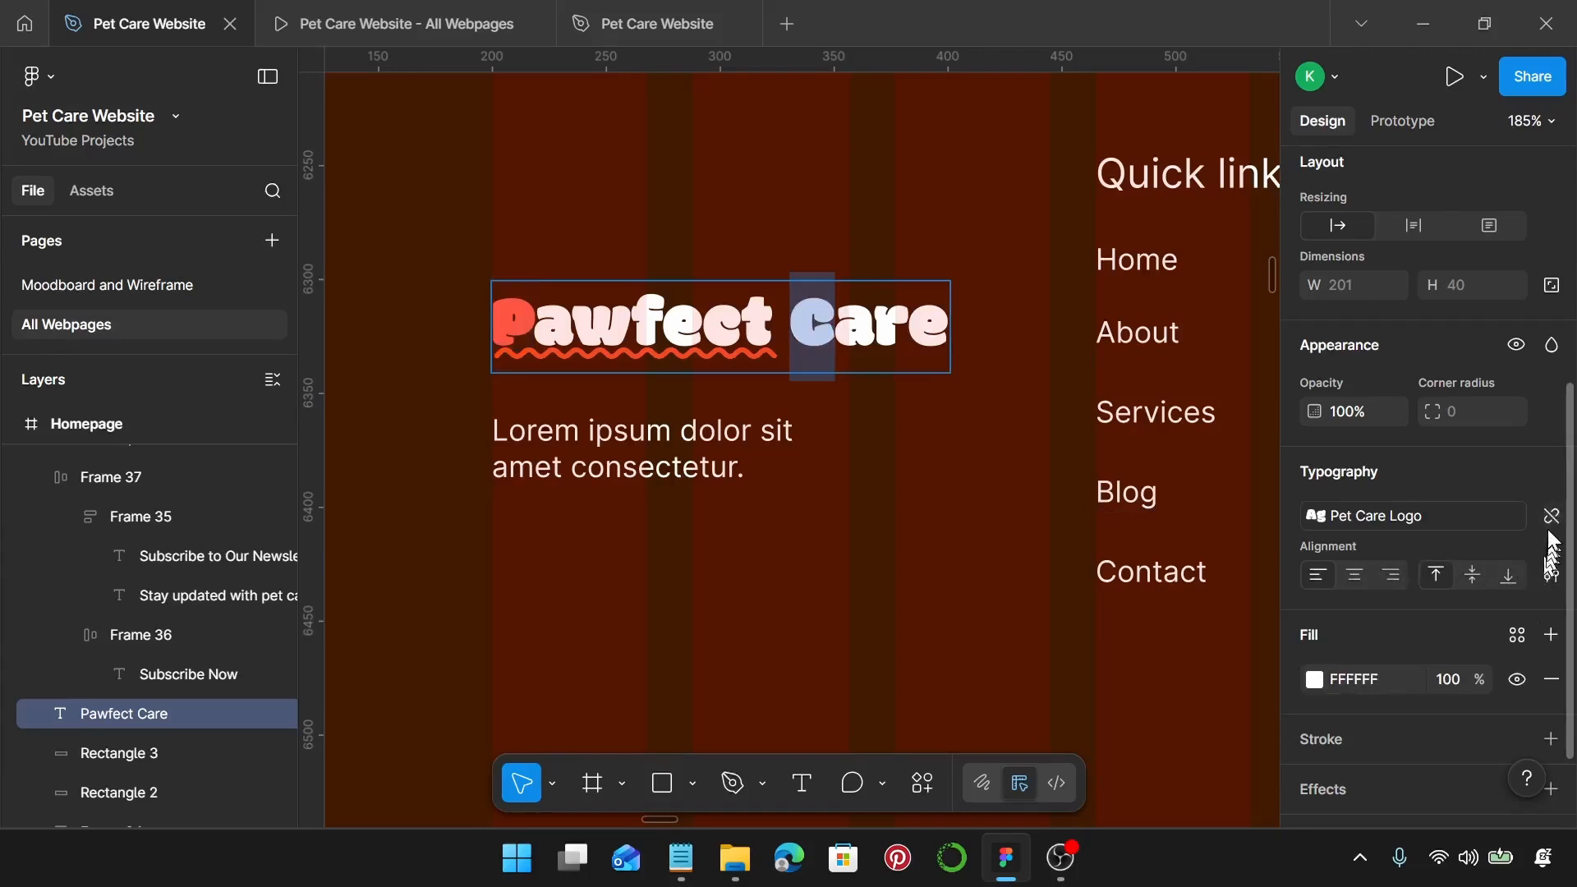
left_click(1516, 634)
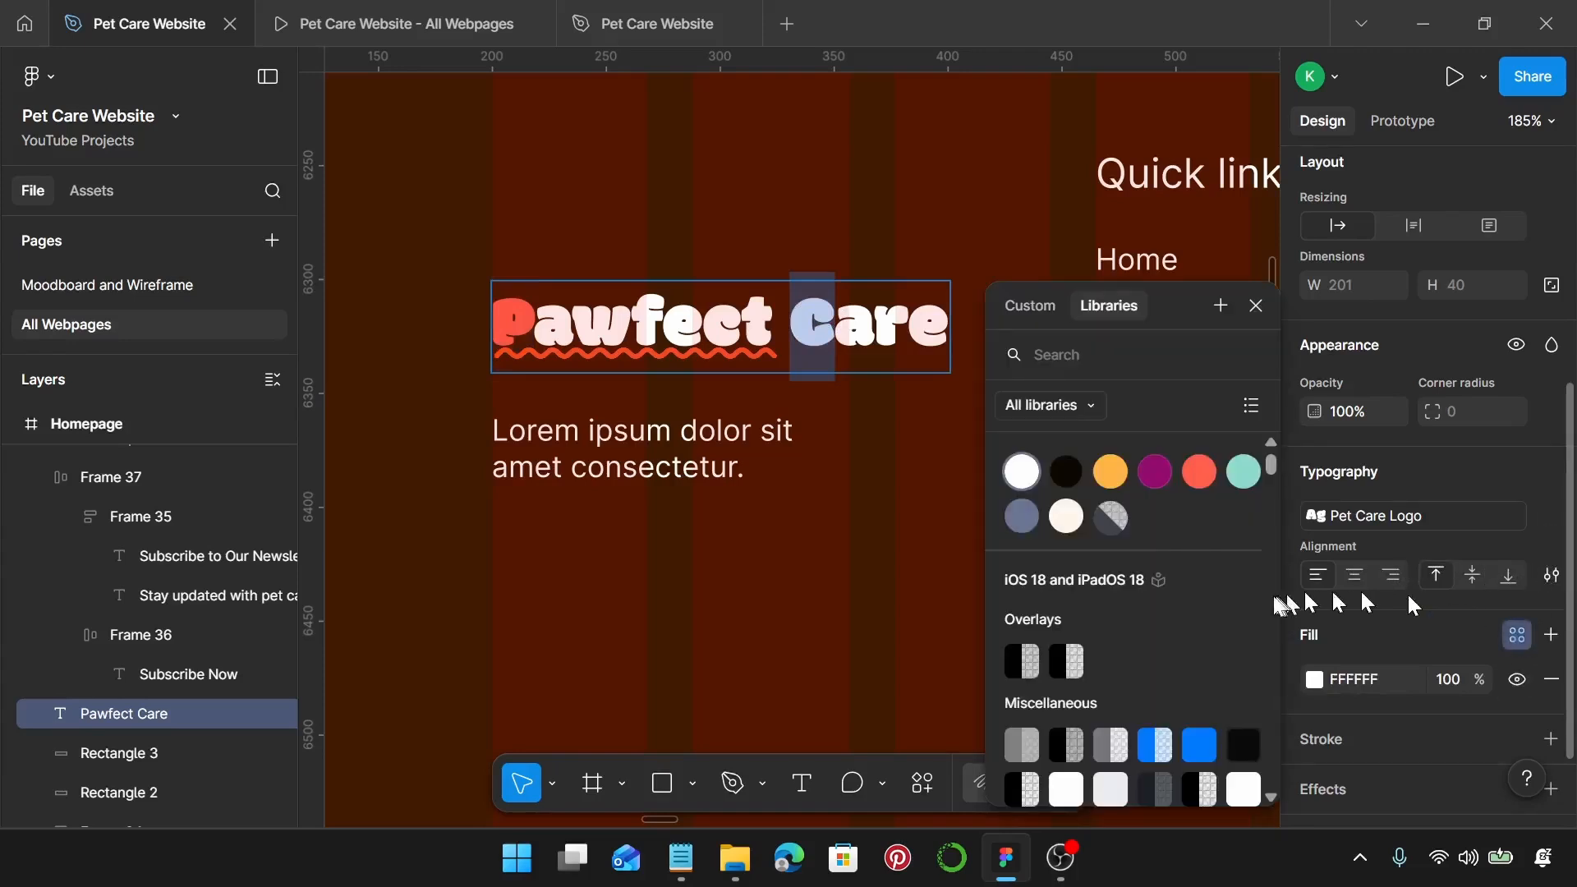
left_click(1113, 473)
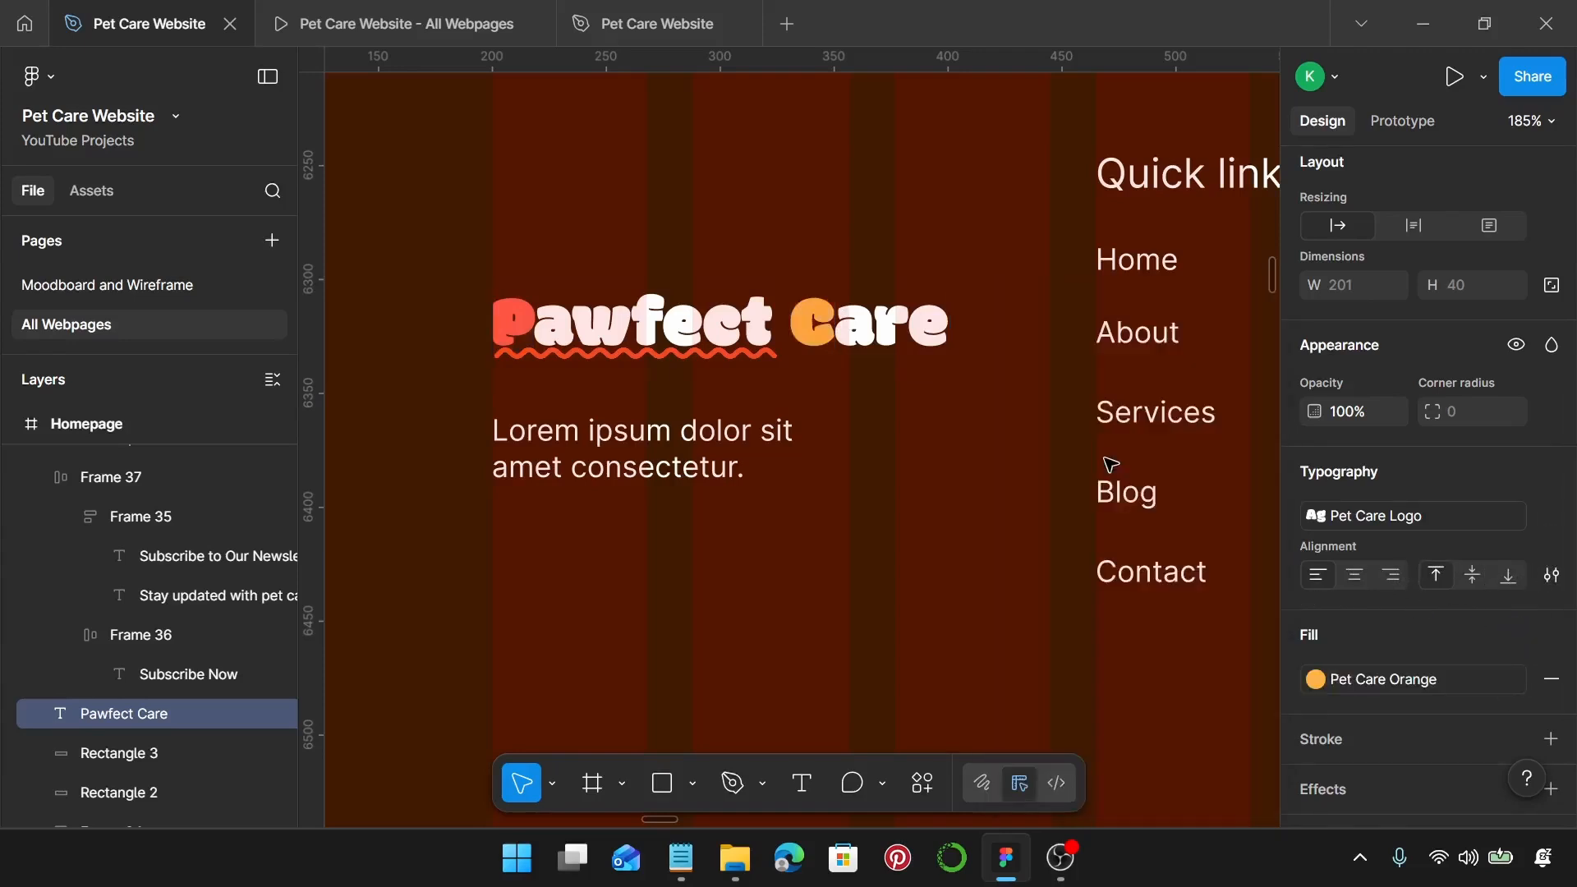
Step: Apply the Pet Care Background colour to the remaining letters "are" and "awfect" of the footer logo
left_click_drag(851, 328, 944, 329)
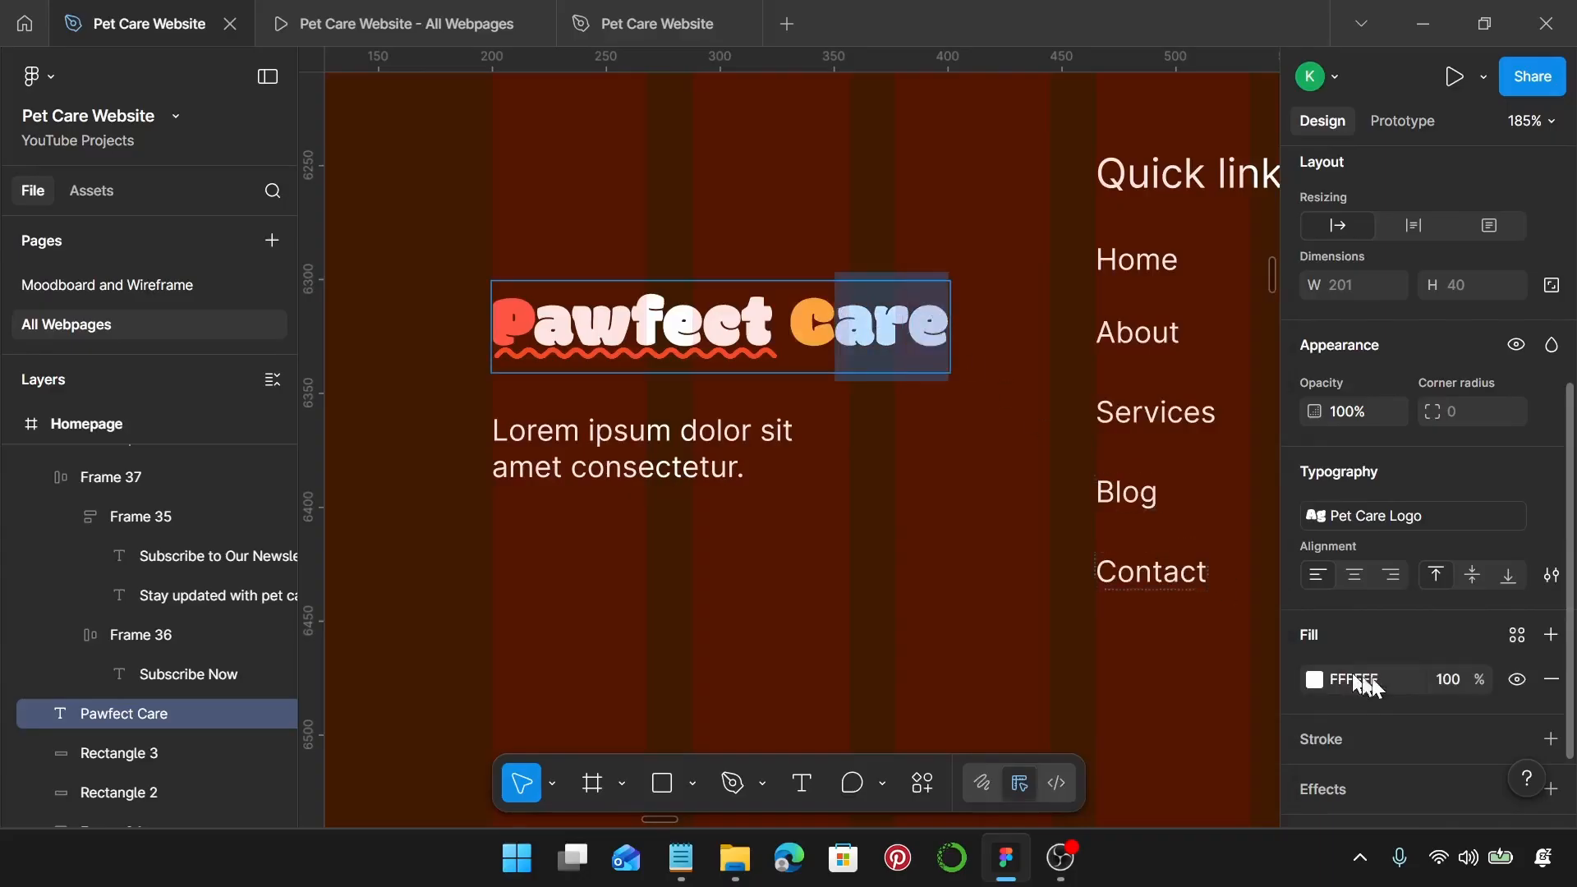
left_click(1515, 634)
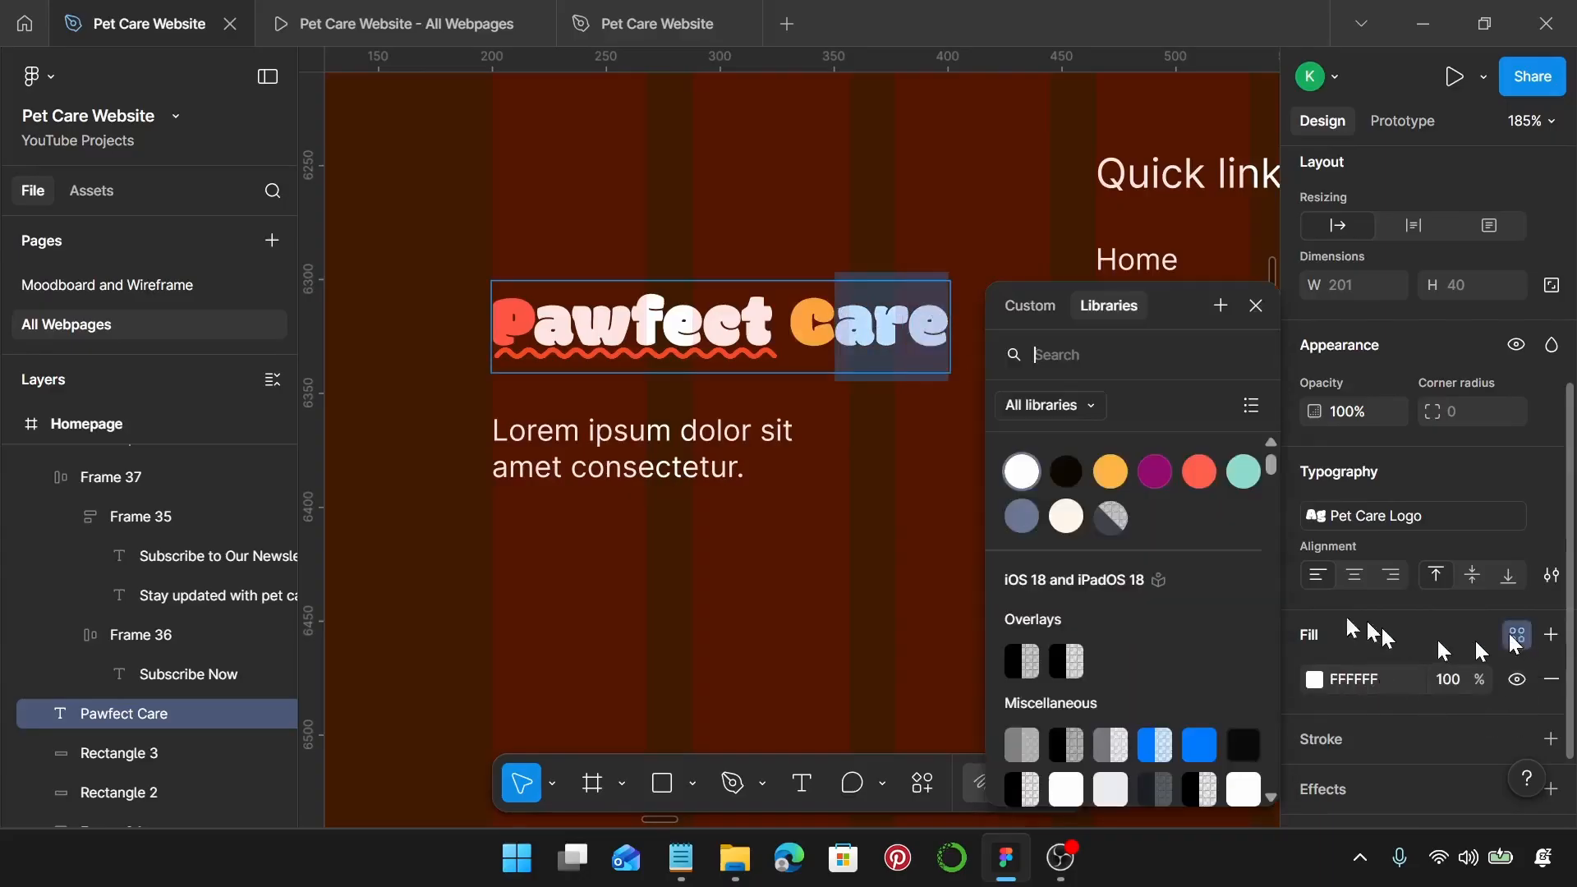
left_click(1023, 473)
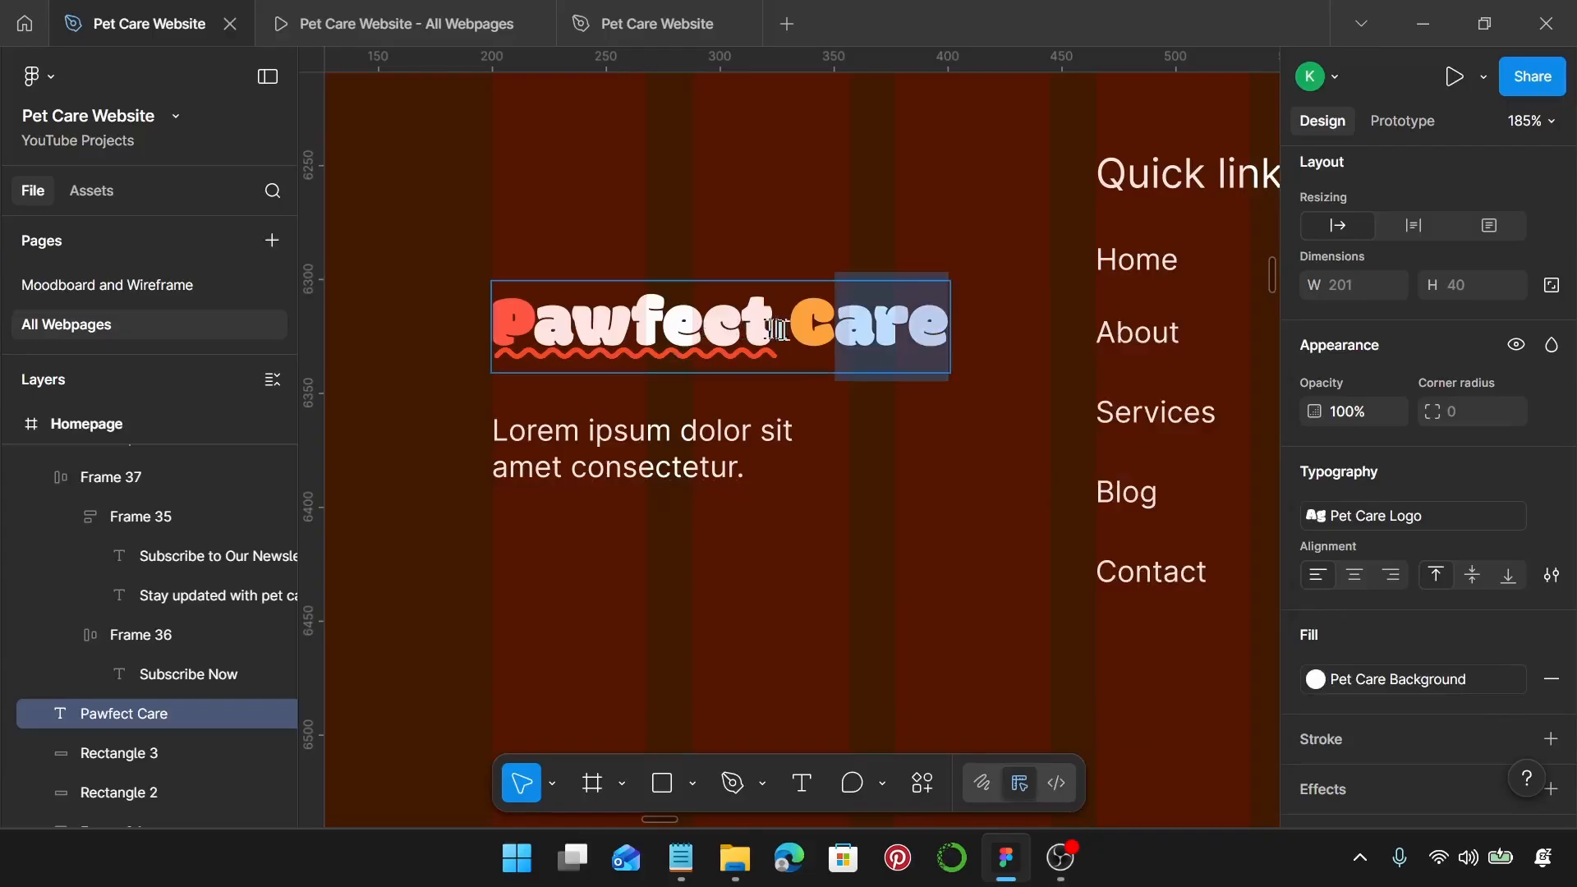
left_click_drag(777, 327, 536, 340)
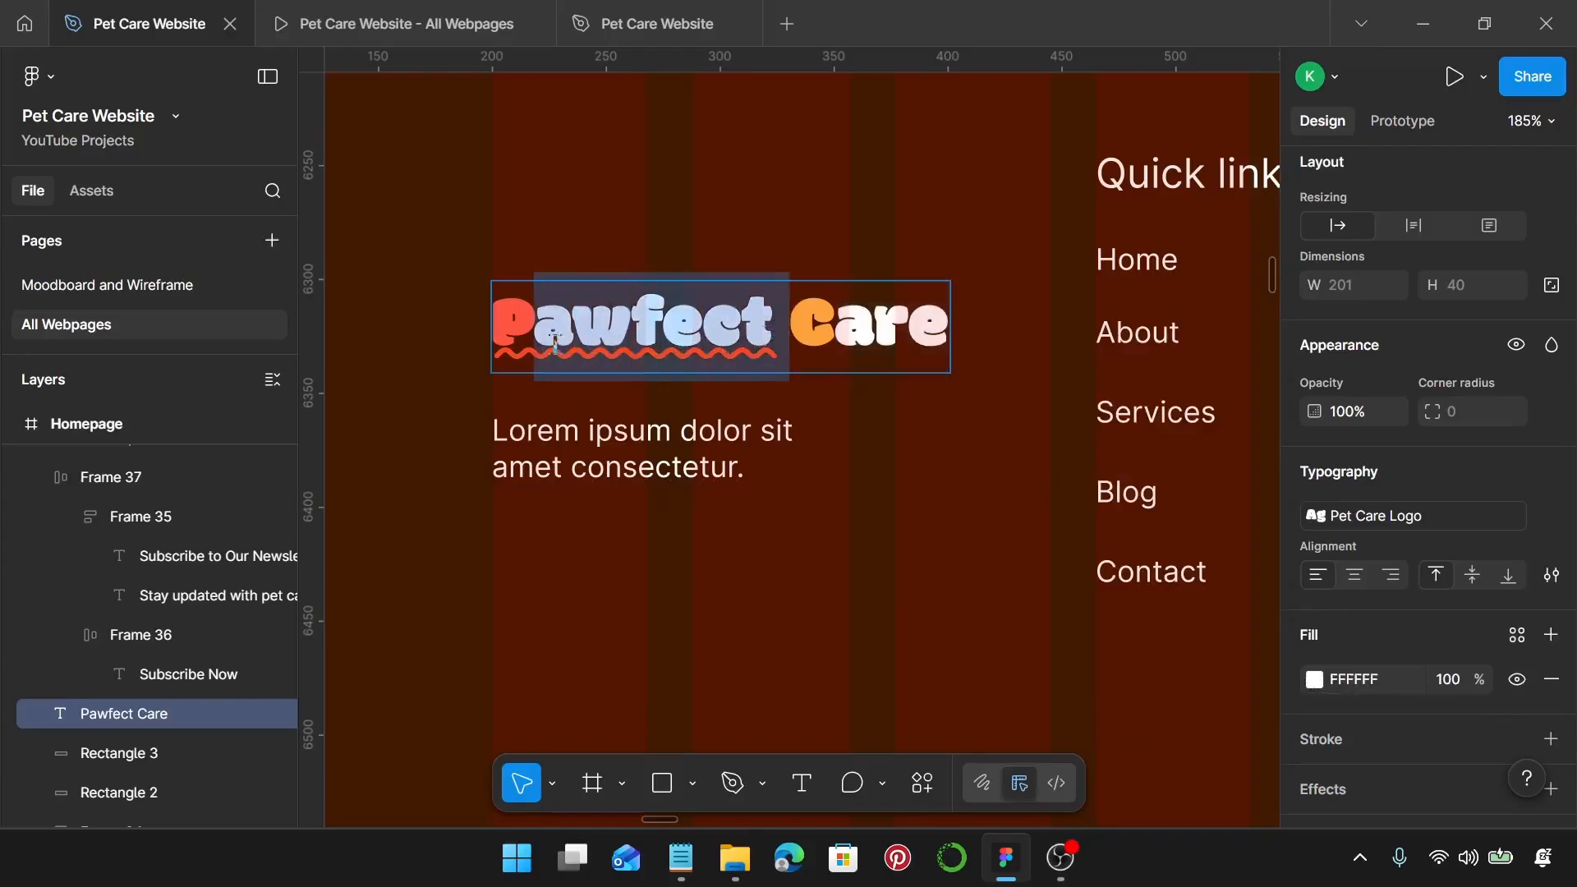
left_click(1517, 636)
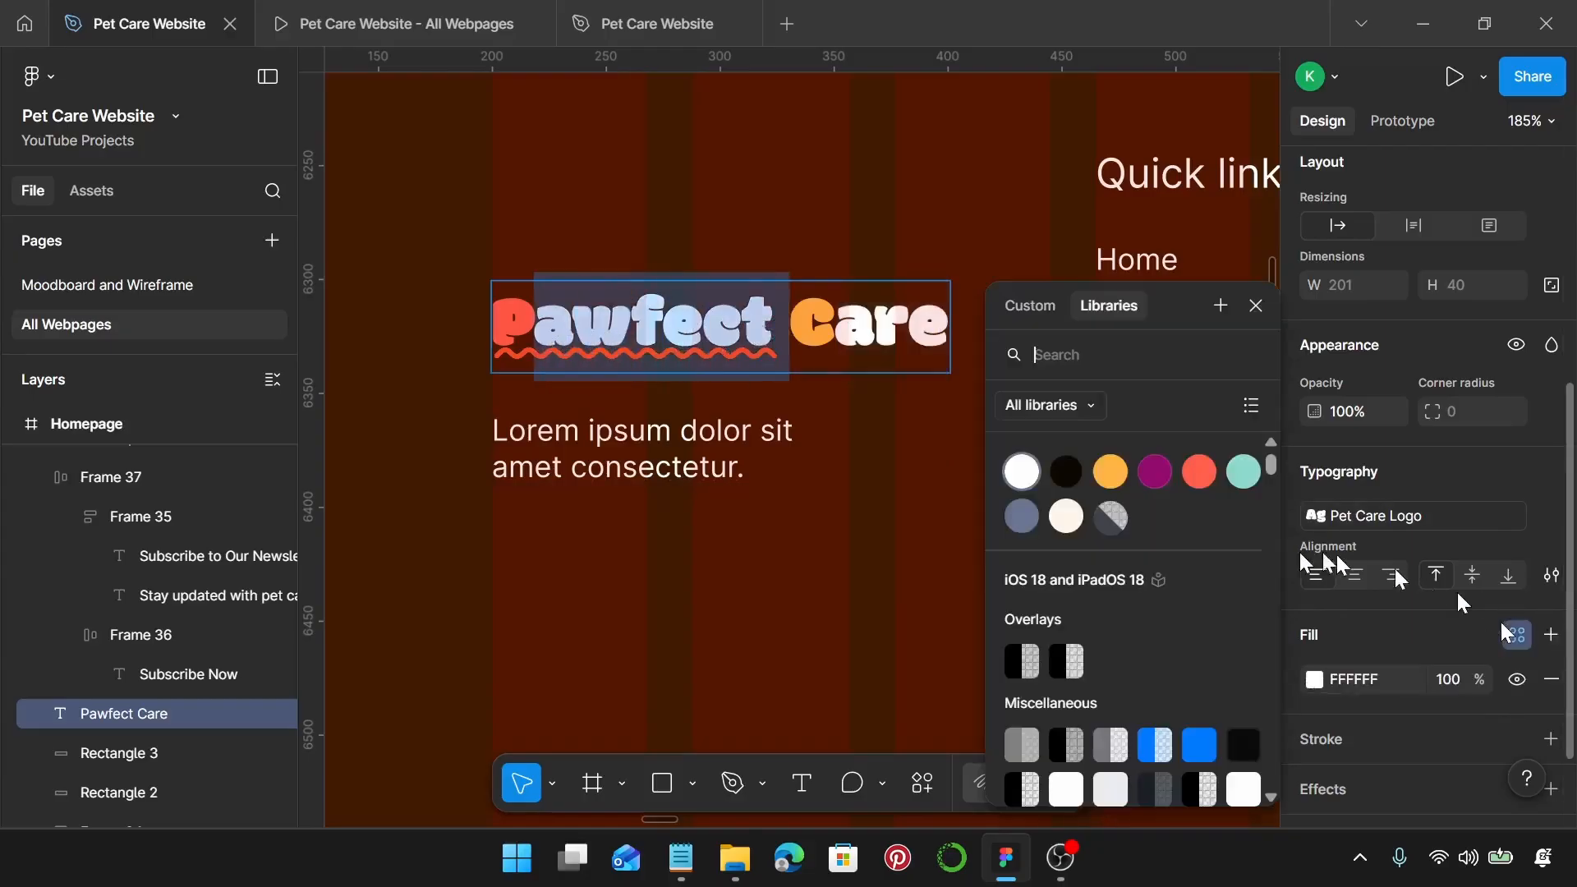
left_click(1020, 473)
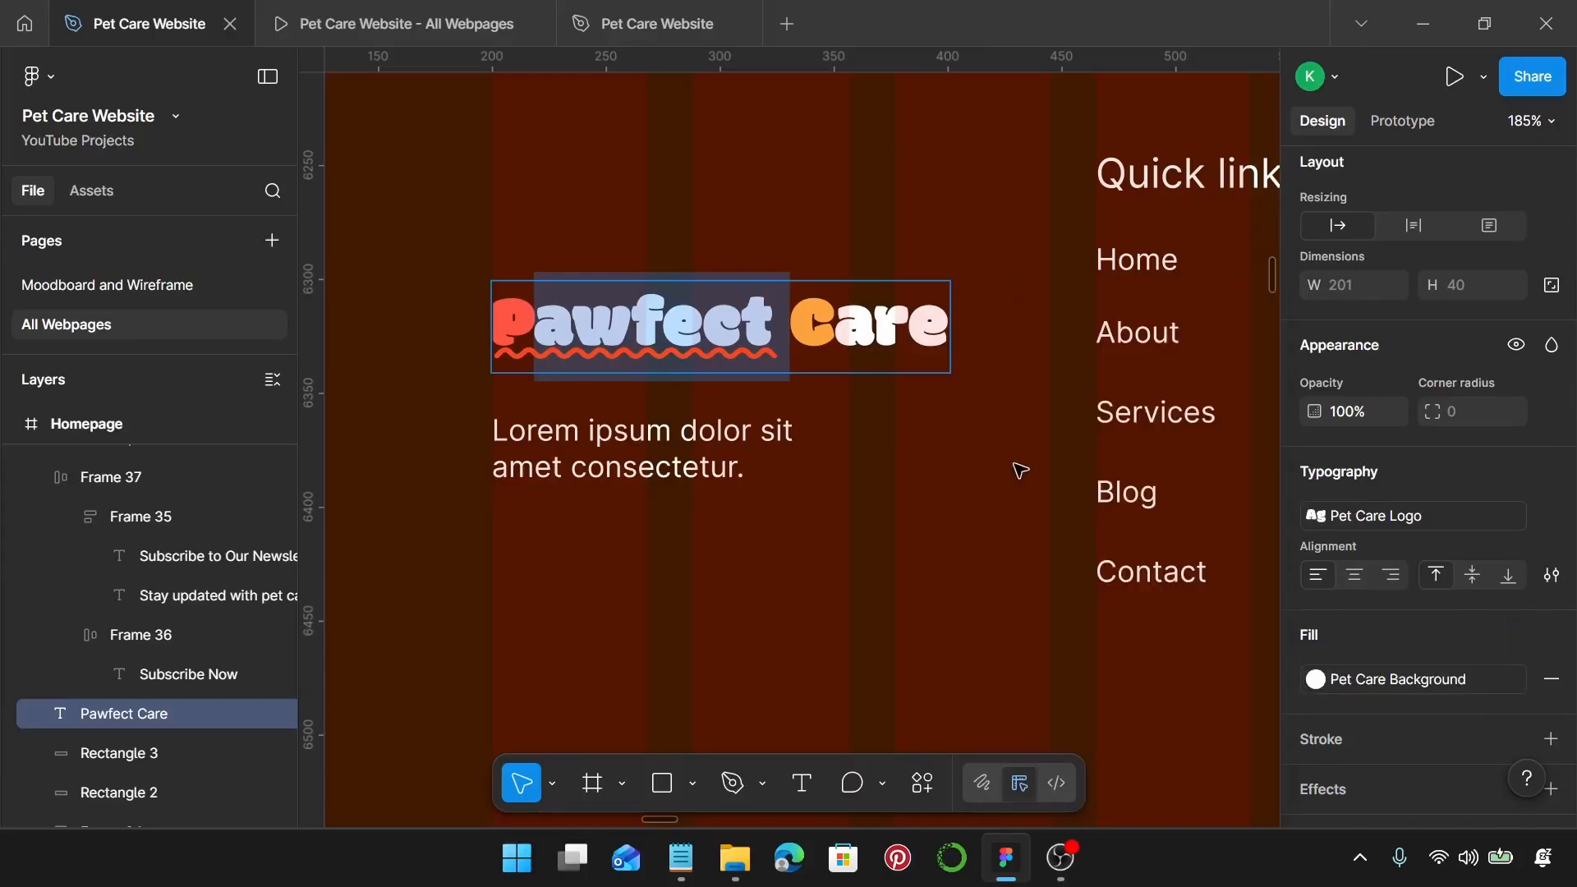
key("Escape")
Step: Apply the Pet Care Desktop Footer Body text style to the two-line placeholder under the footer logo
left_click(739, 465)
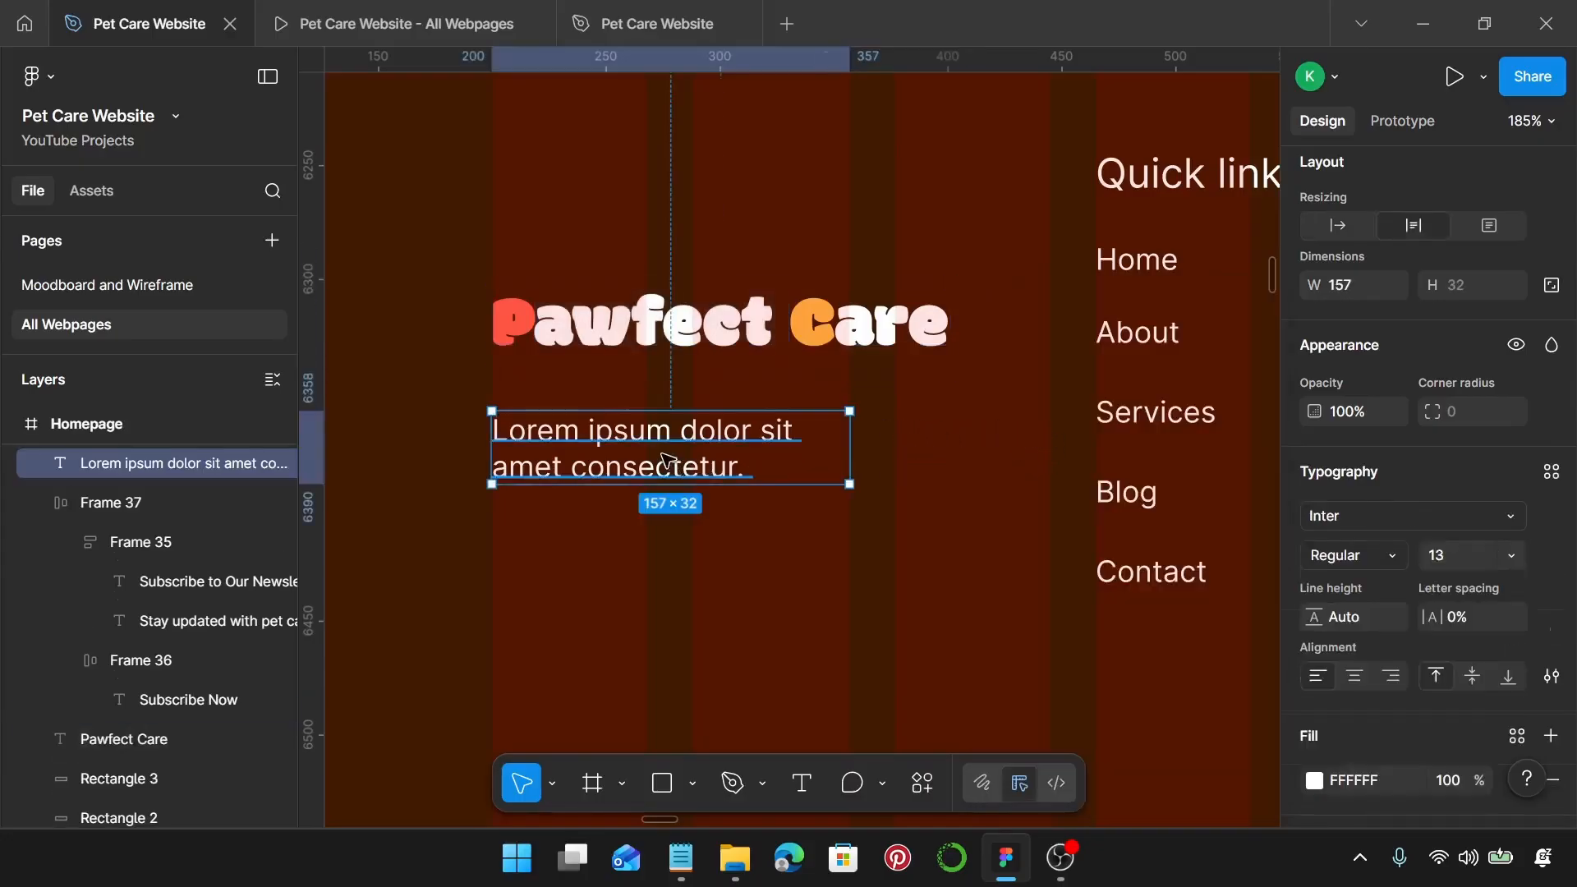
left_click(1550, 473)
scroll(1150, 526, "down", 5)
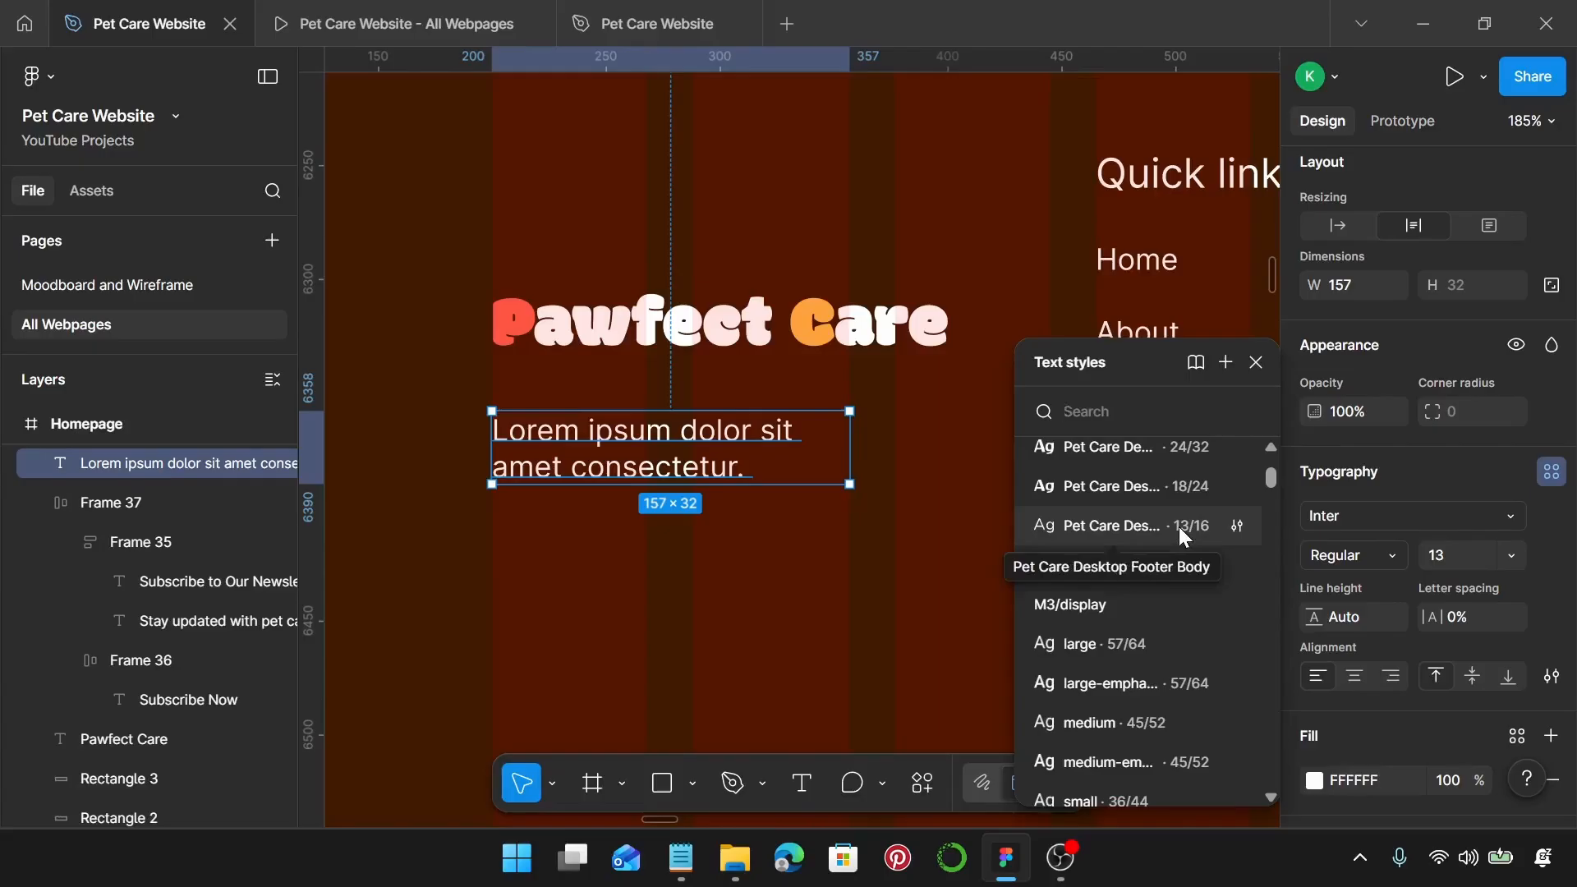
left_click(1180, 525)
Step: Copy "Because Your Pet Deserves the Best!" from the Notepad notes and replace the placeholder under the footer logo with it
left_click(681, 858)
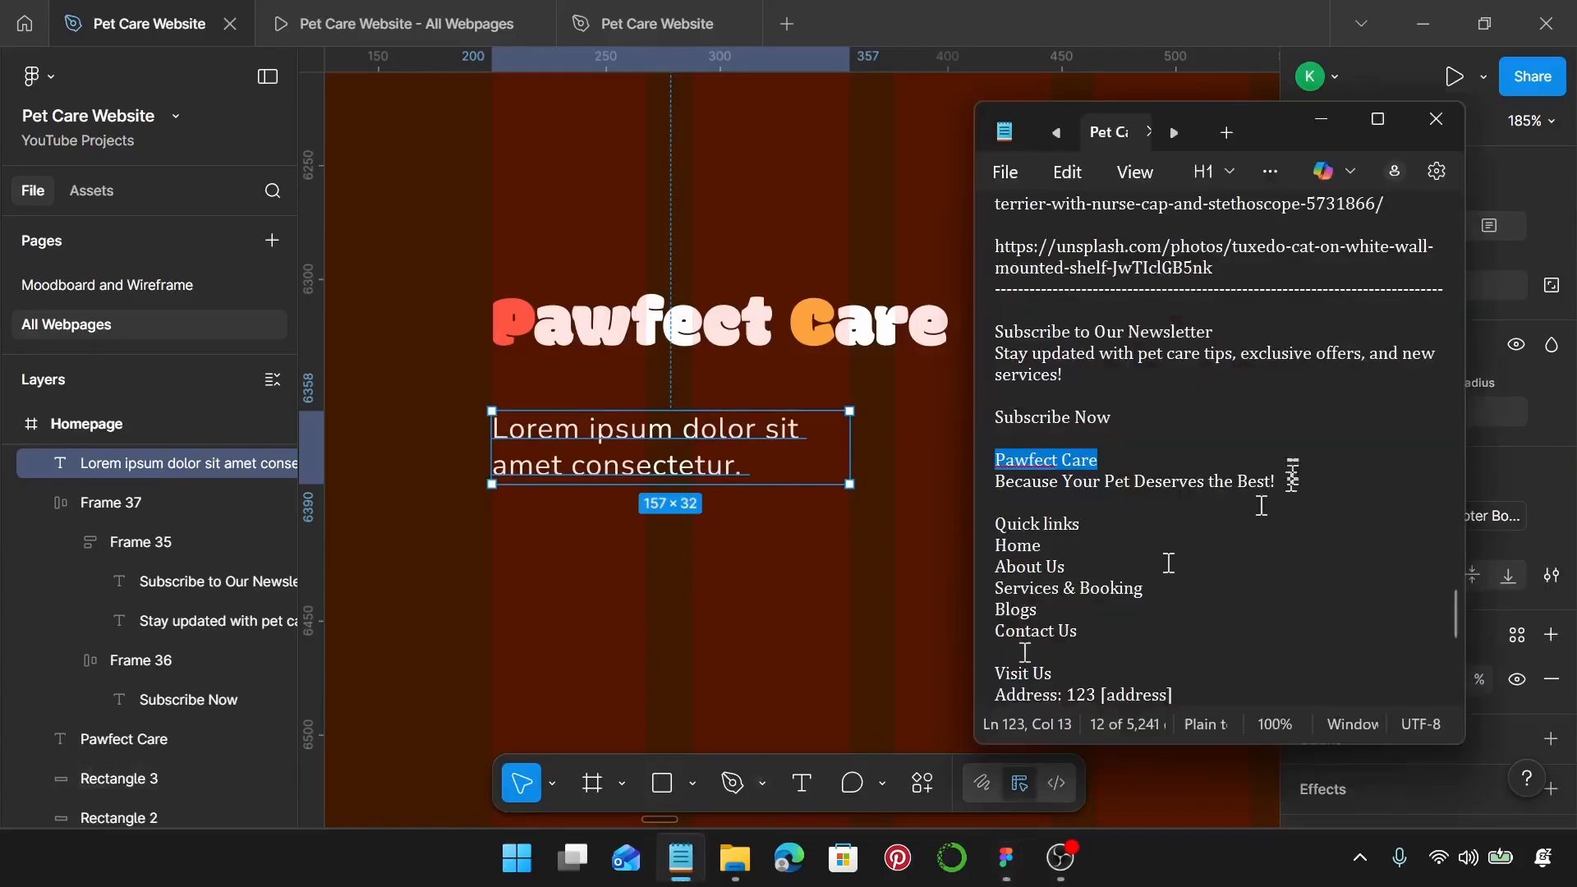
scroll(1292, 475, "down", 1)
left_click_drag(1277, 417, 997, 418)
key("ctrl+c")
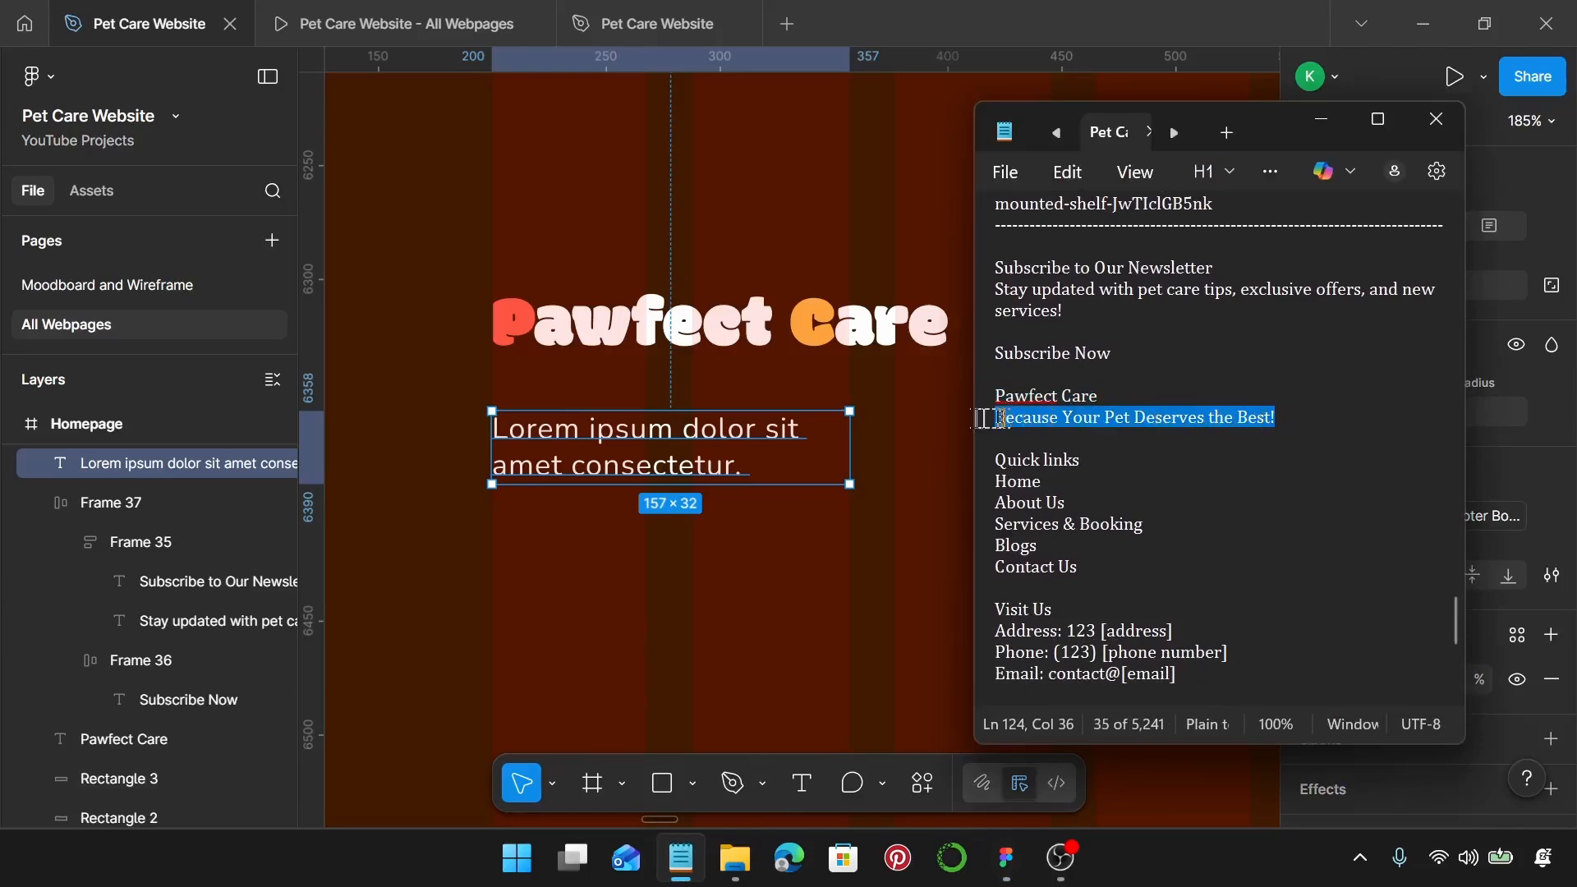
double_click(778, 443)
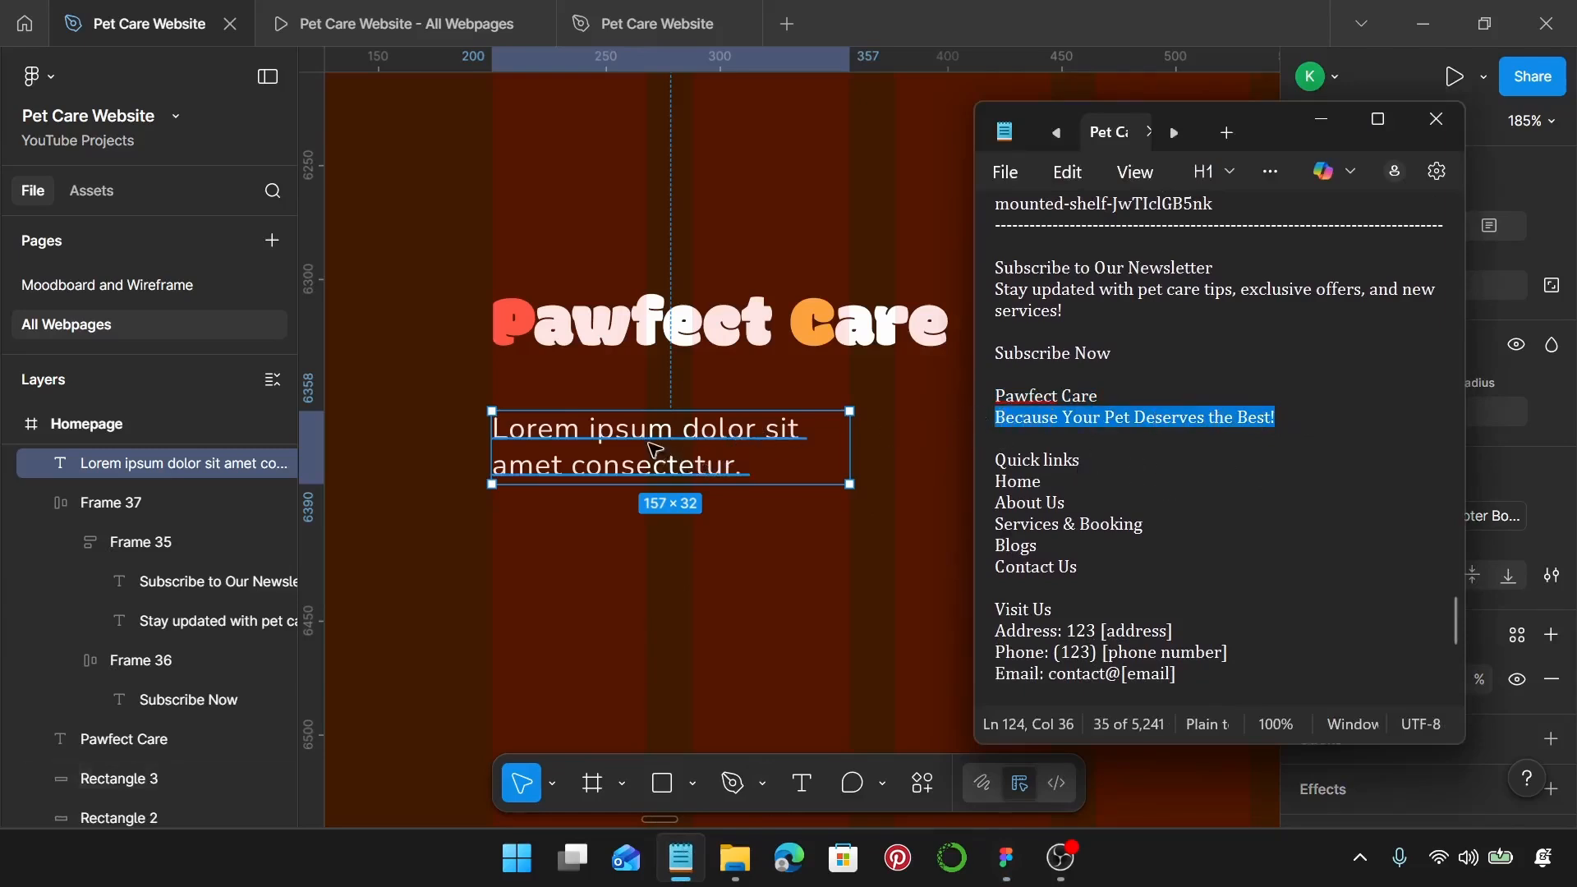
key("ctrl+v")
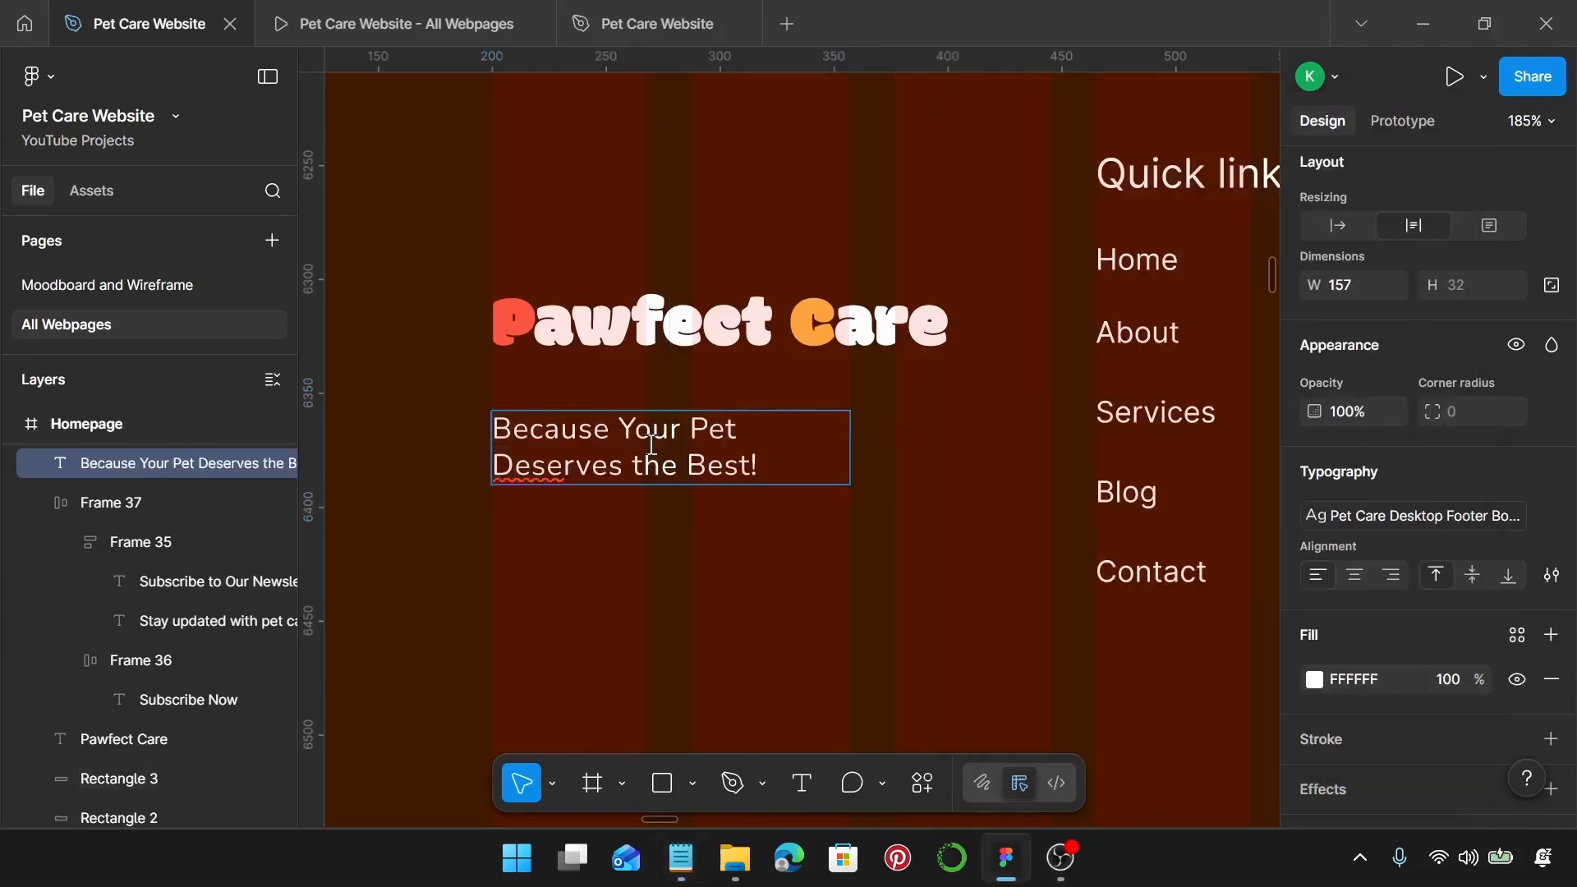
key("Escape")
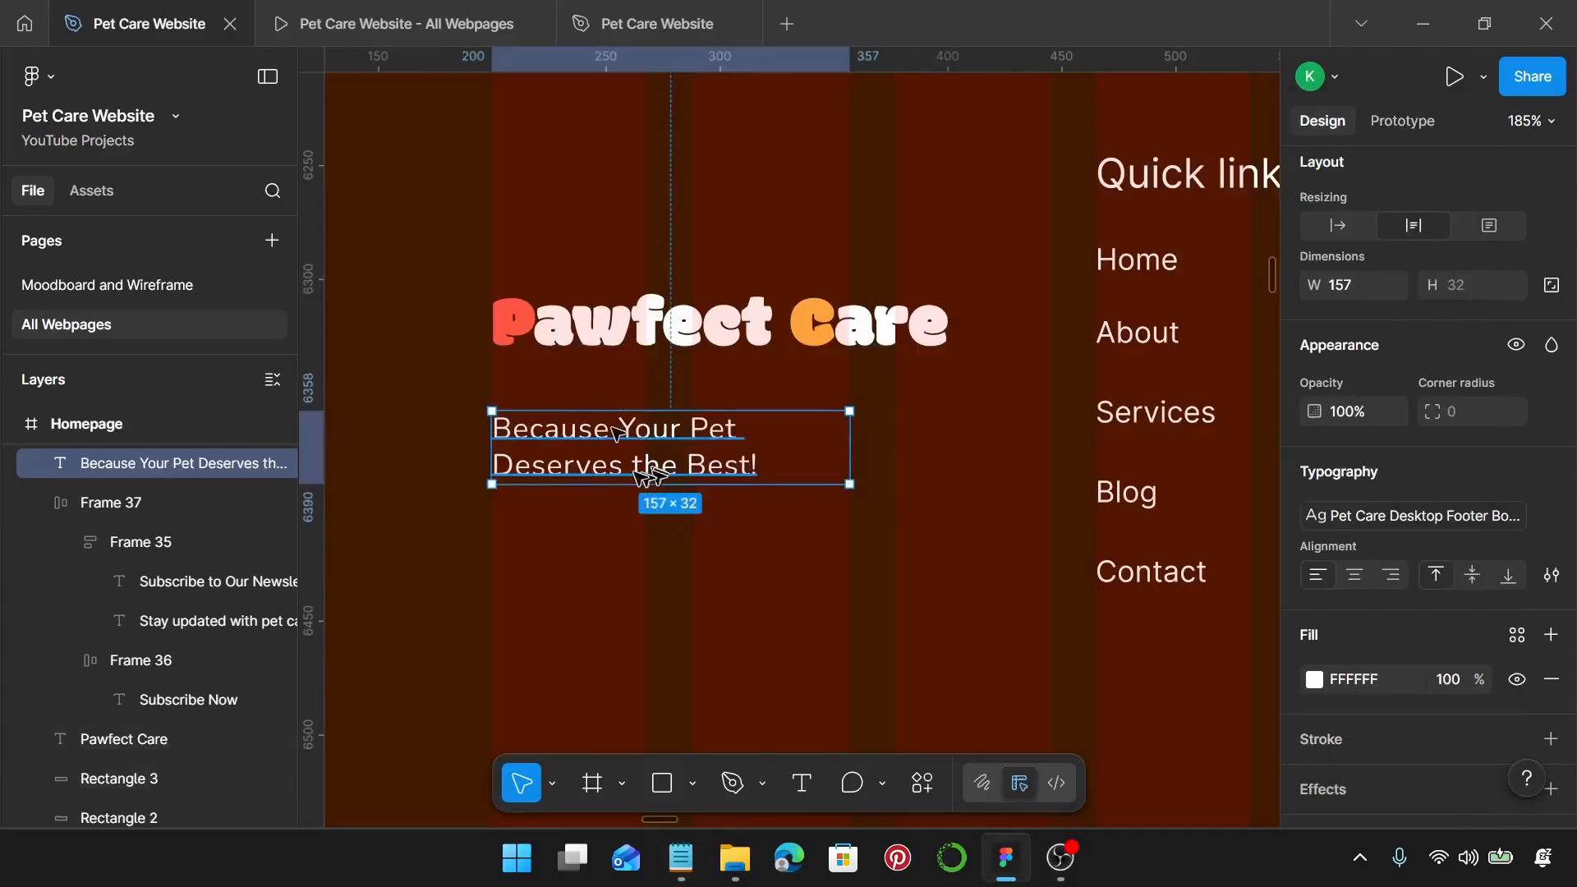
Step: Combine the footer logo and its tagline in a vertical auto layout with a gap of 10
left_click(641, 354, "shift")
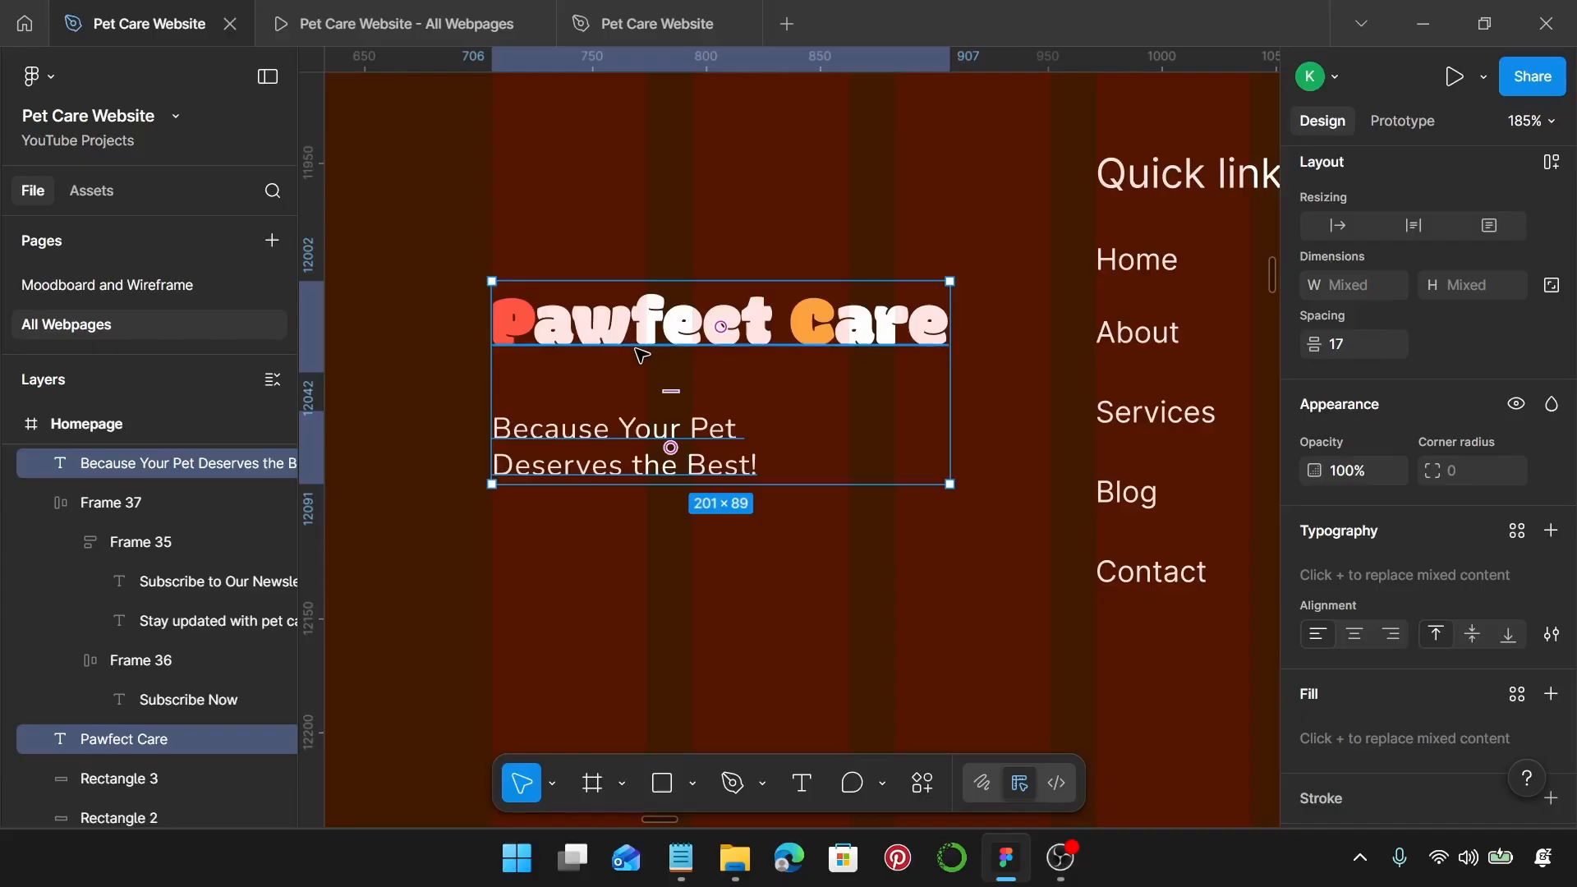
key("shift+a")
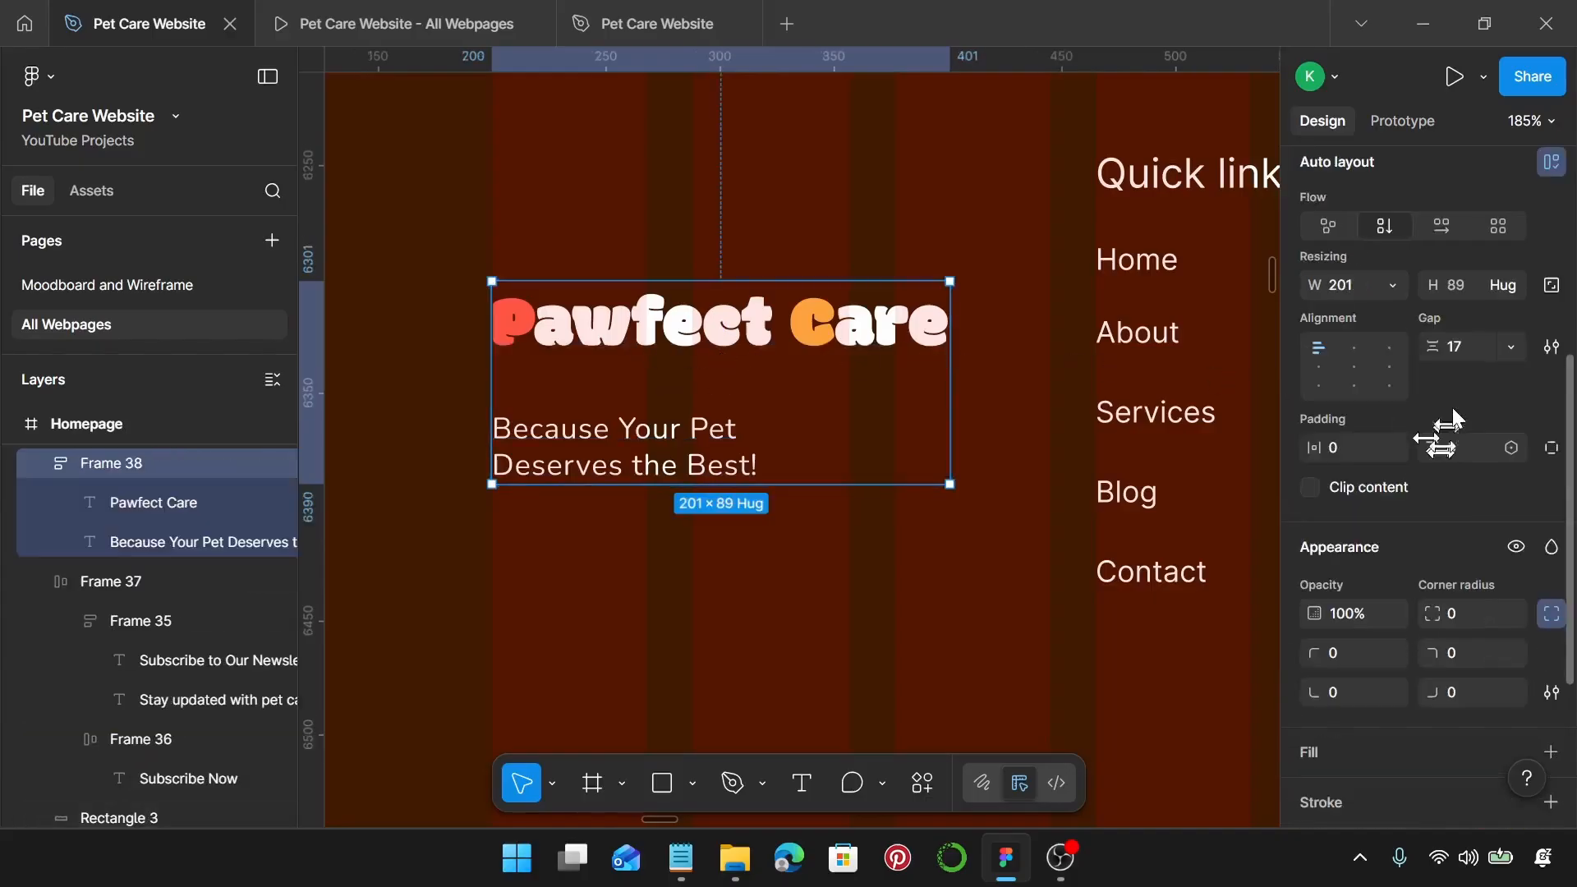
left_click(1466, 355)
type("1")
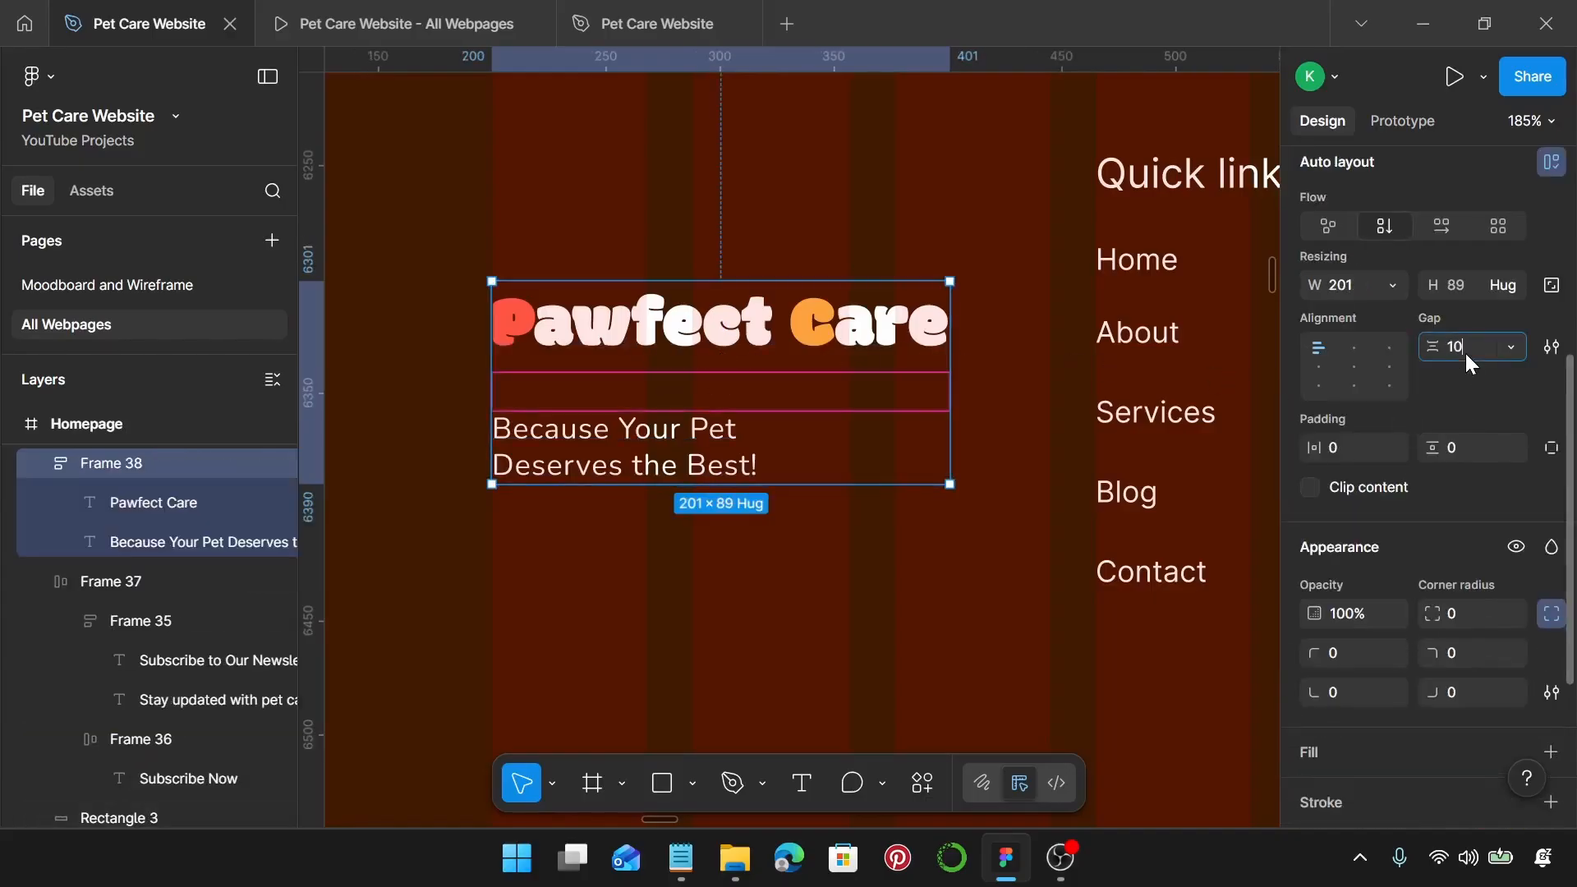
type("0")
key("Return")
Step: Ungroup the footer's quick links column and apply the Pet Care Desktop Footer Heading text style to its "Quick links" heading
scroll(1059, 415, "up", 2)
scroll(1060, 414, "down", 5)
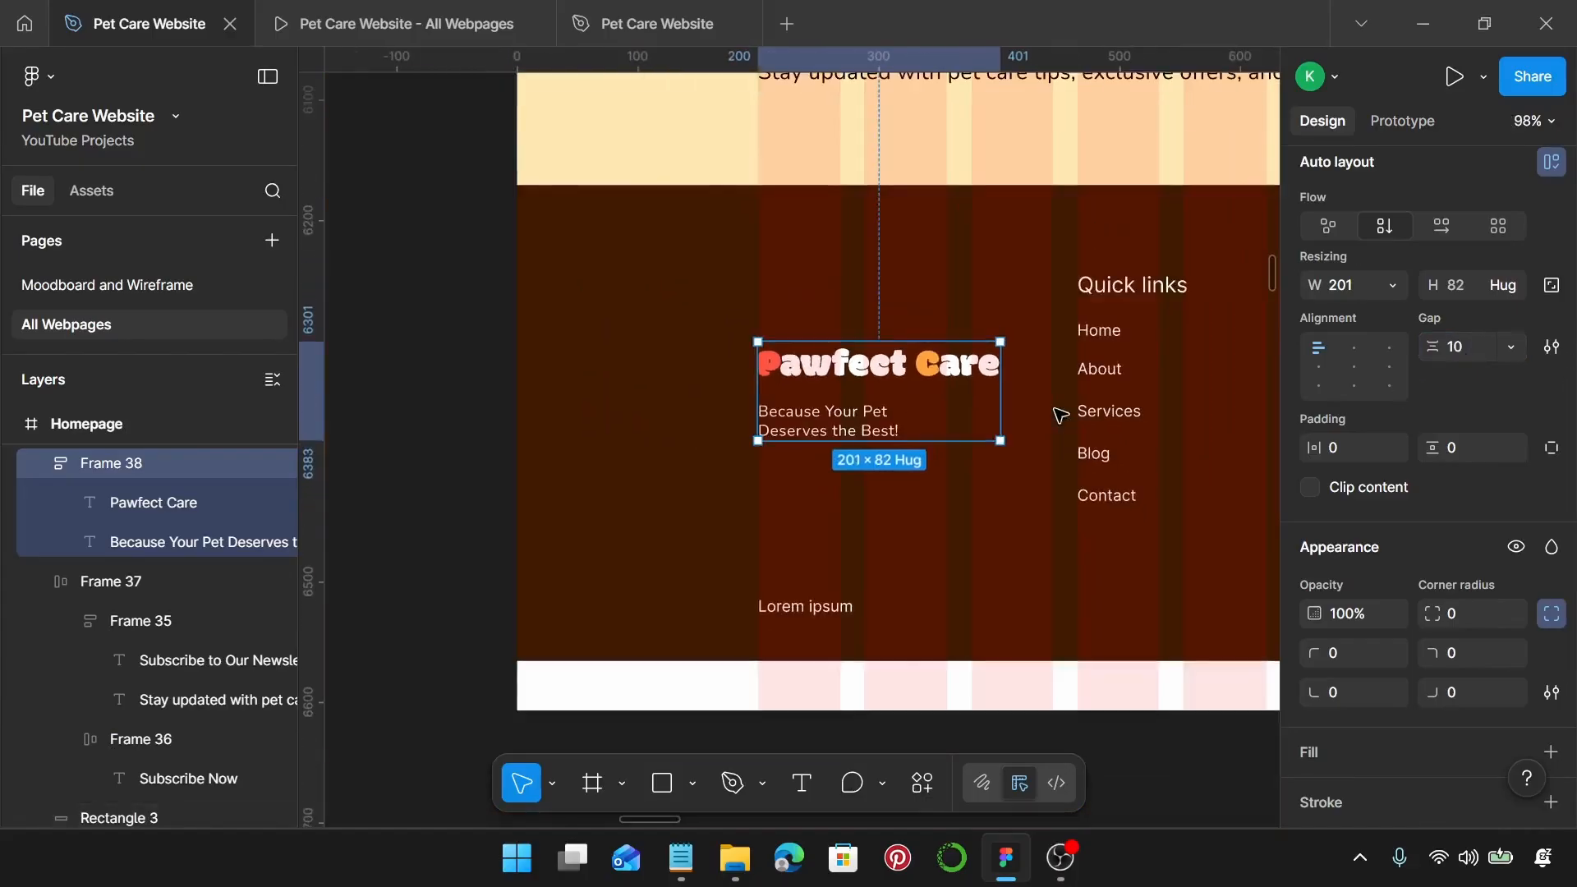
left_click(977, 367)
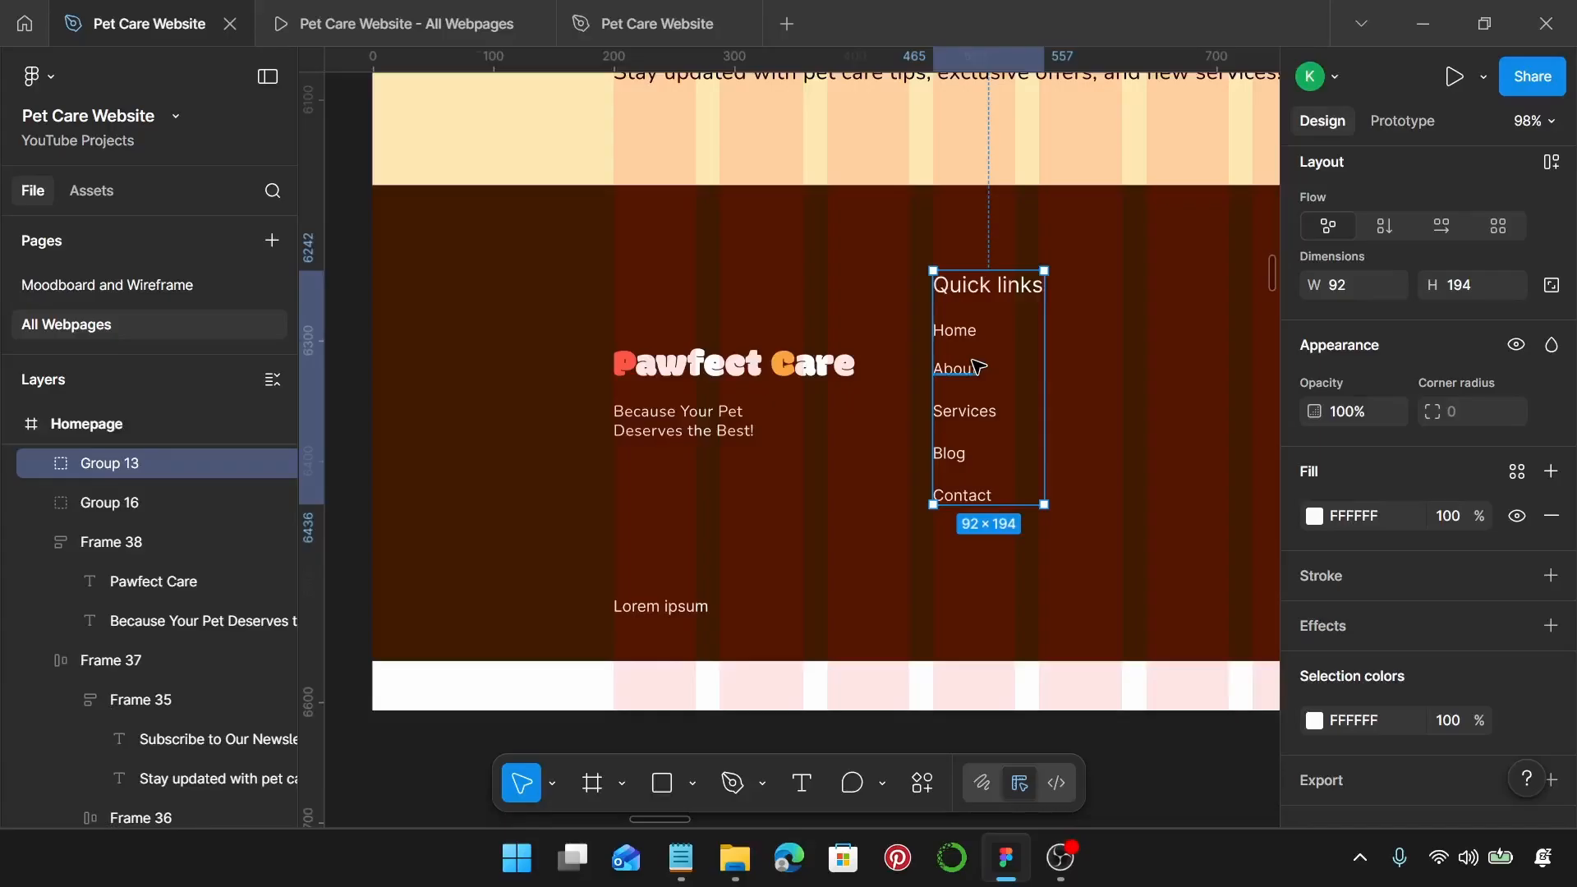
key("Return")
left_click(1018, 289)
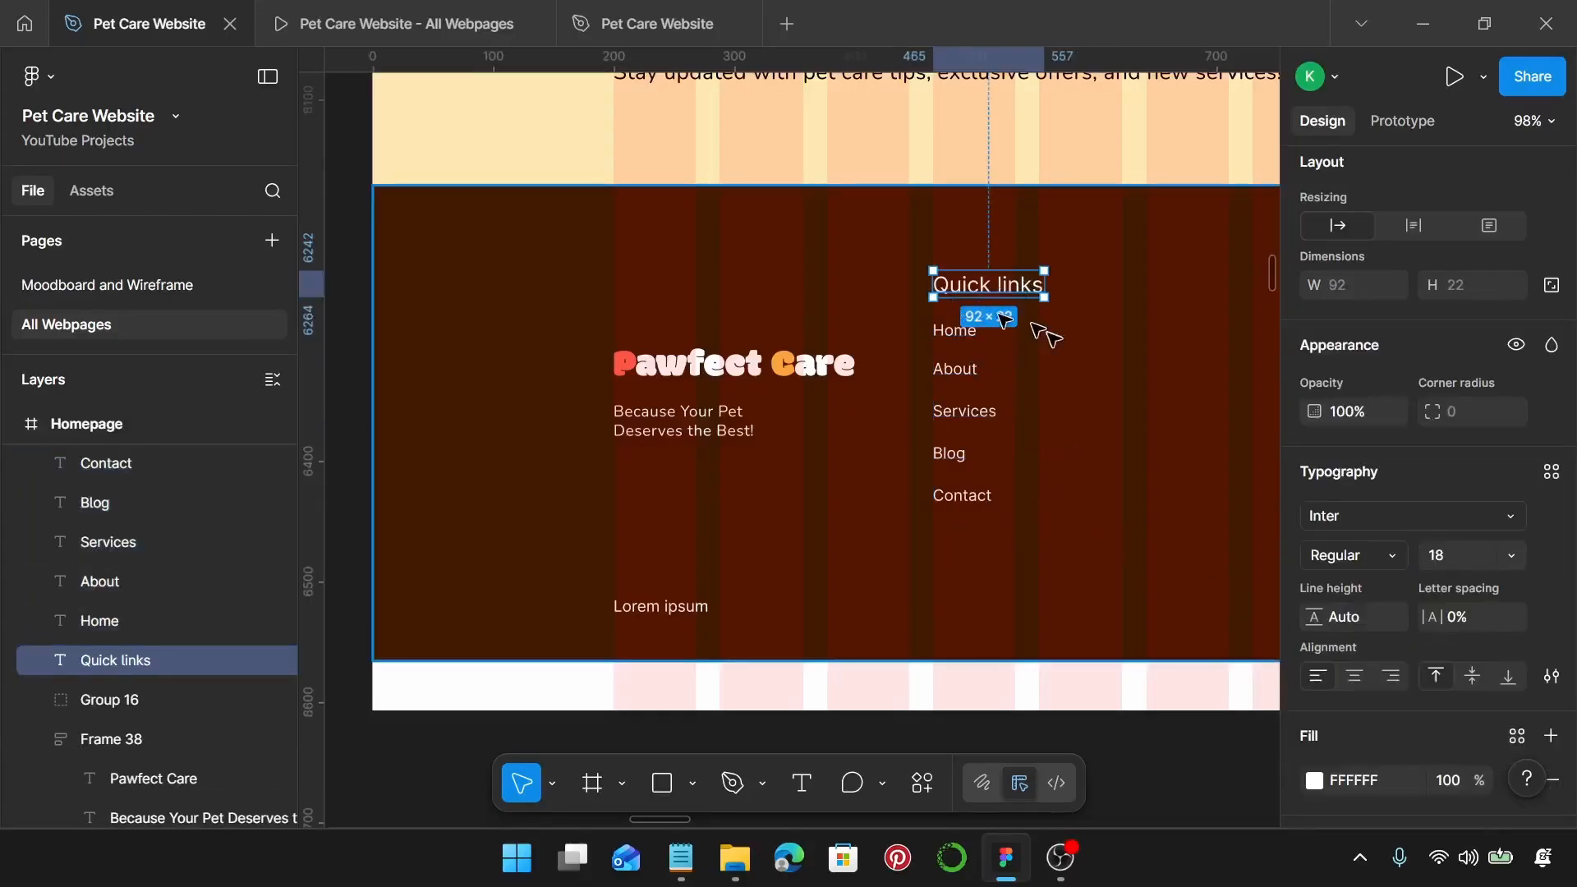
left_click(1551, 472)
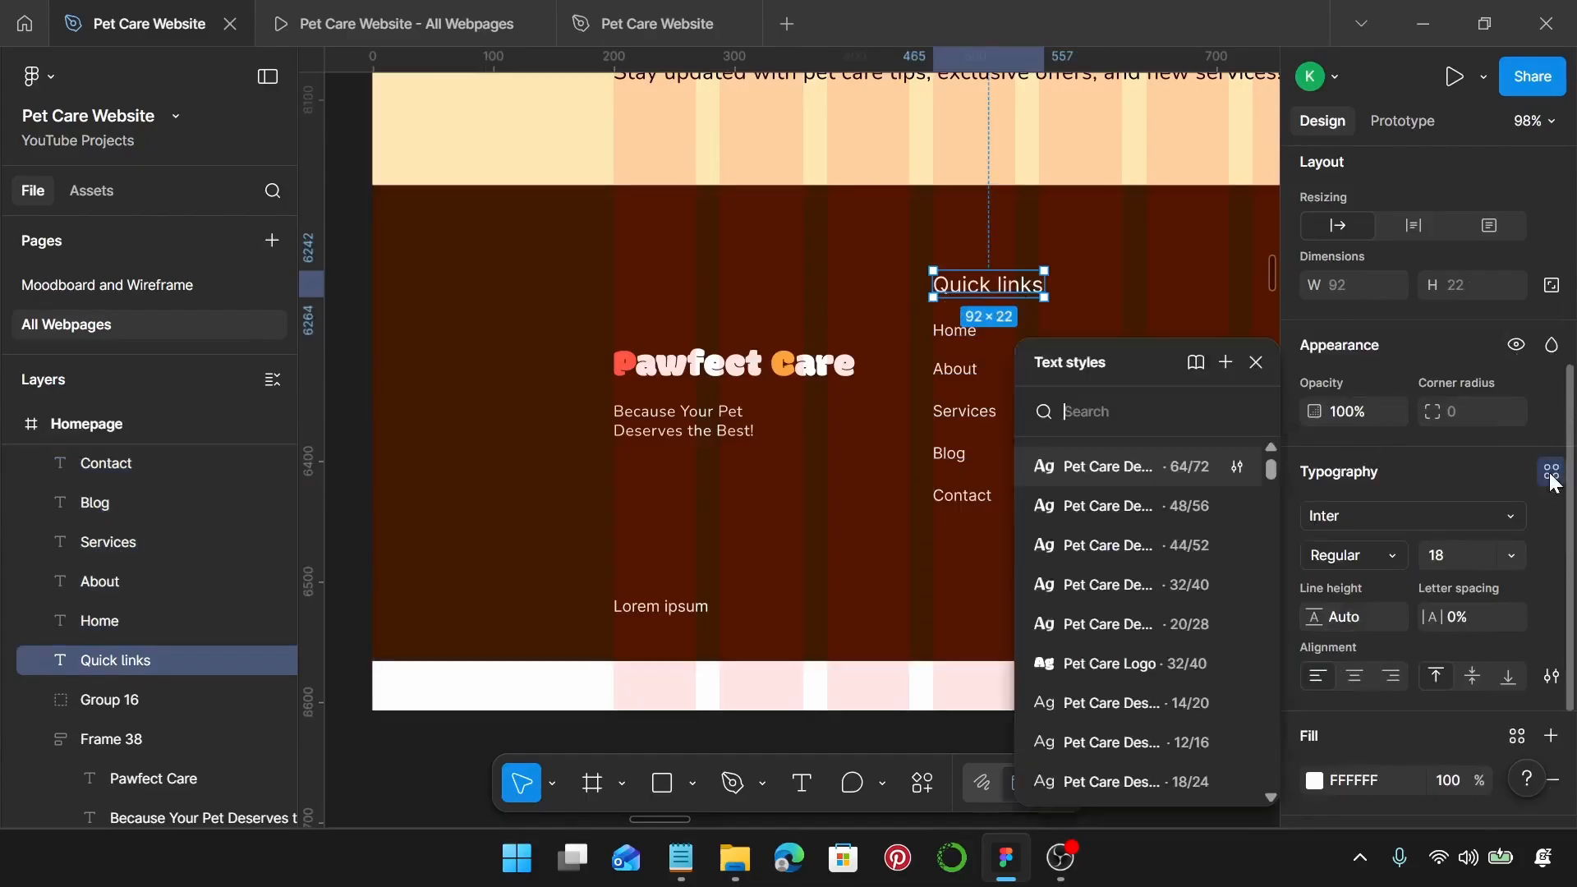
scroll(1165, 594, "down", 4)
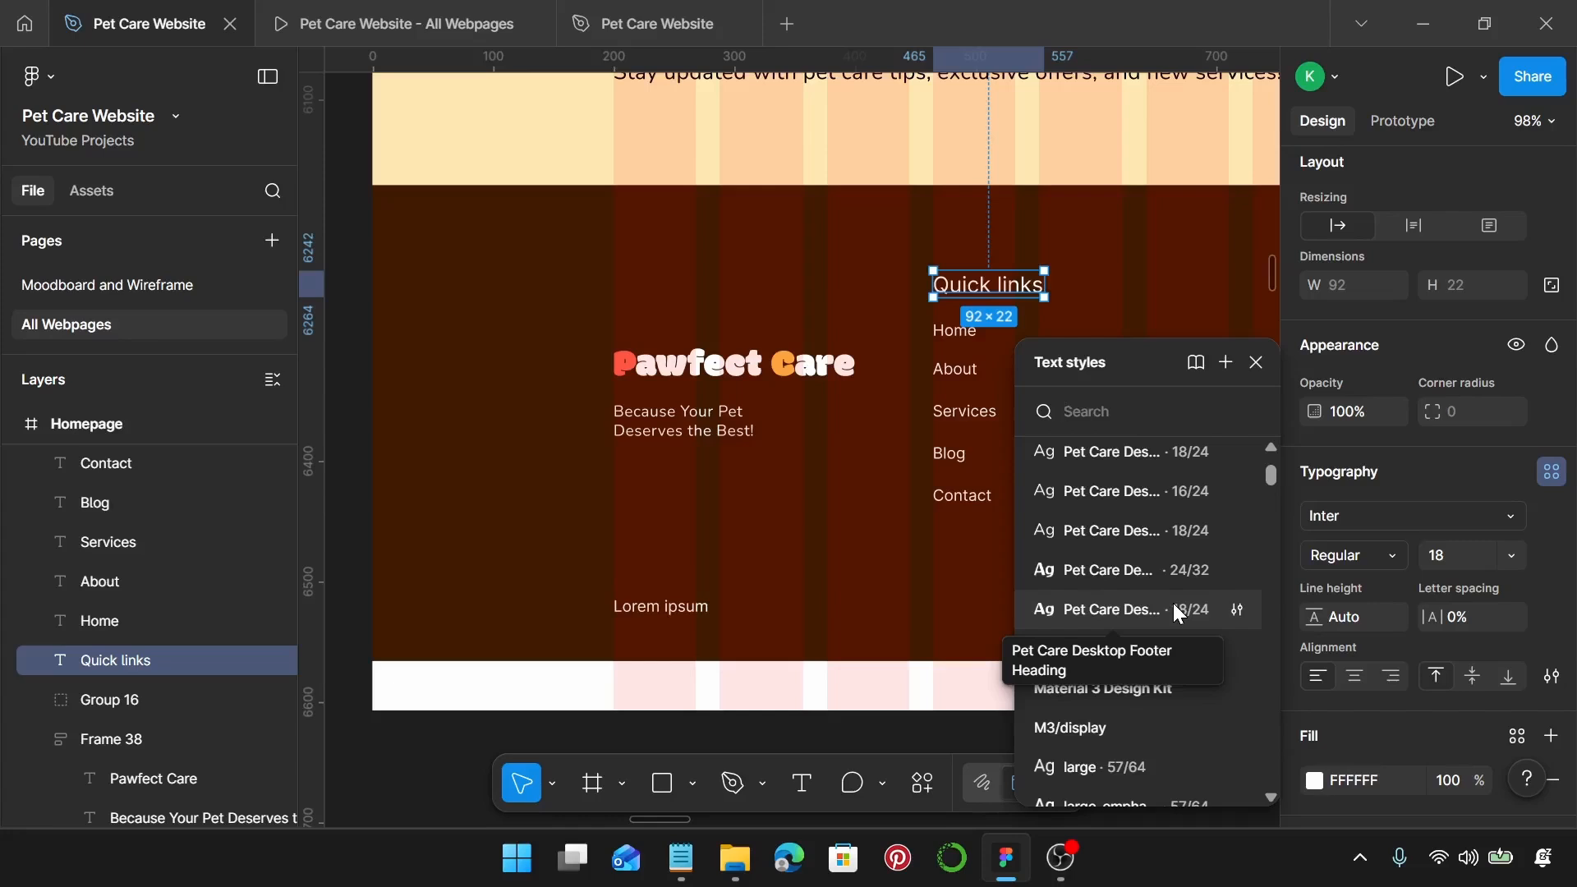
left_click(1178, 611)
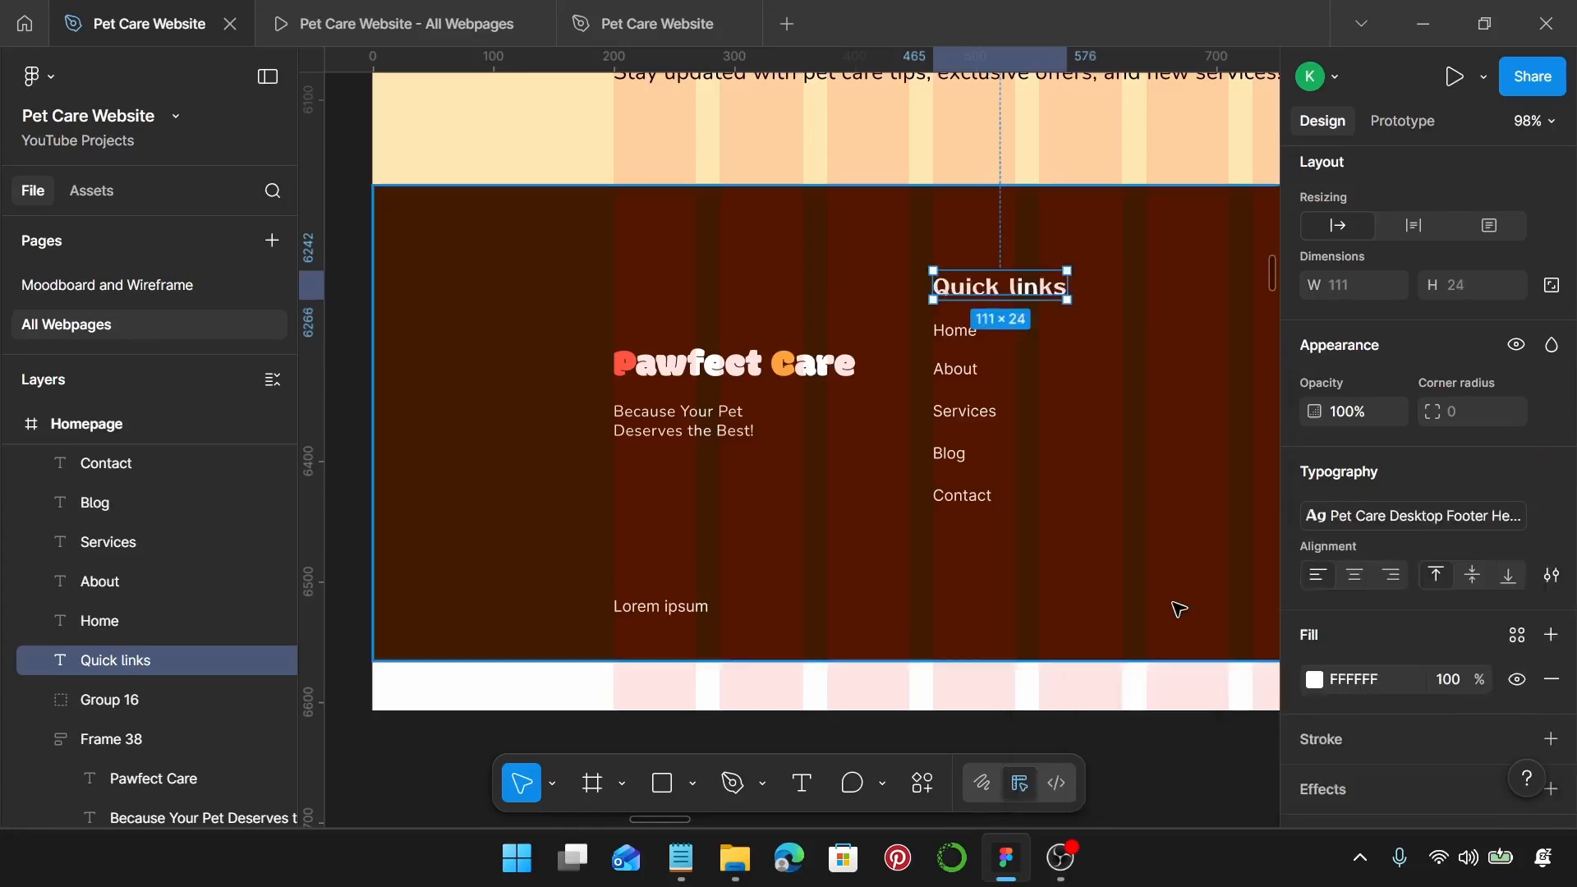
Step: Apply the Pet Care Desktop Footer Body text style to the Home, About, Services, Blog and Contact links
left_click(955, 331)
left_click(956, 371, "shift")
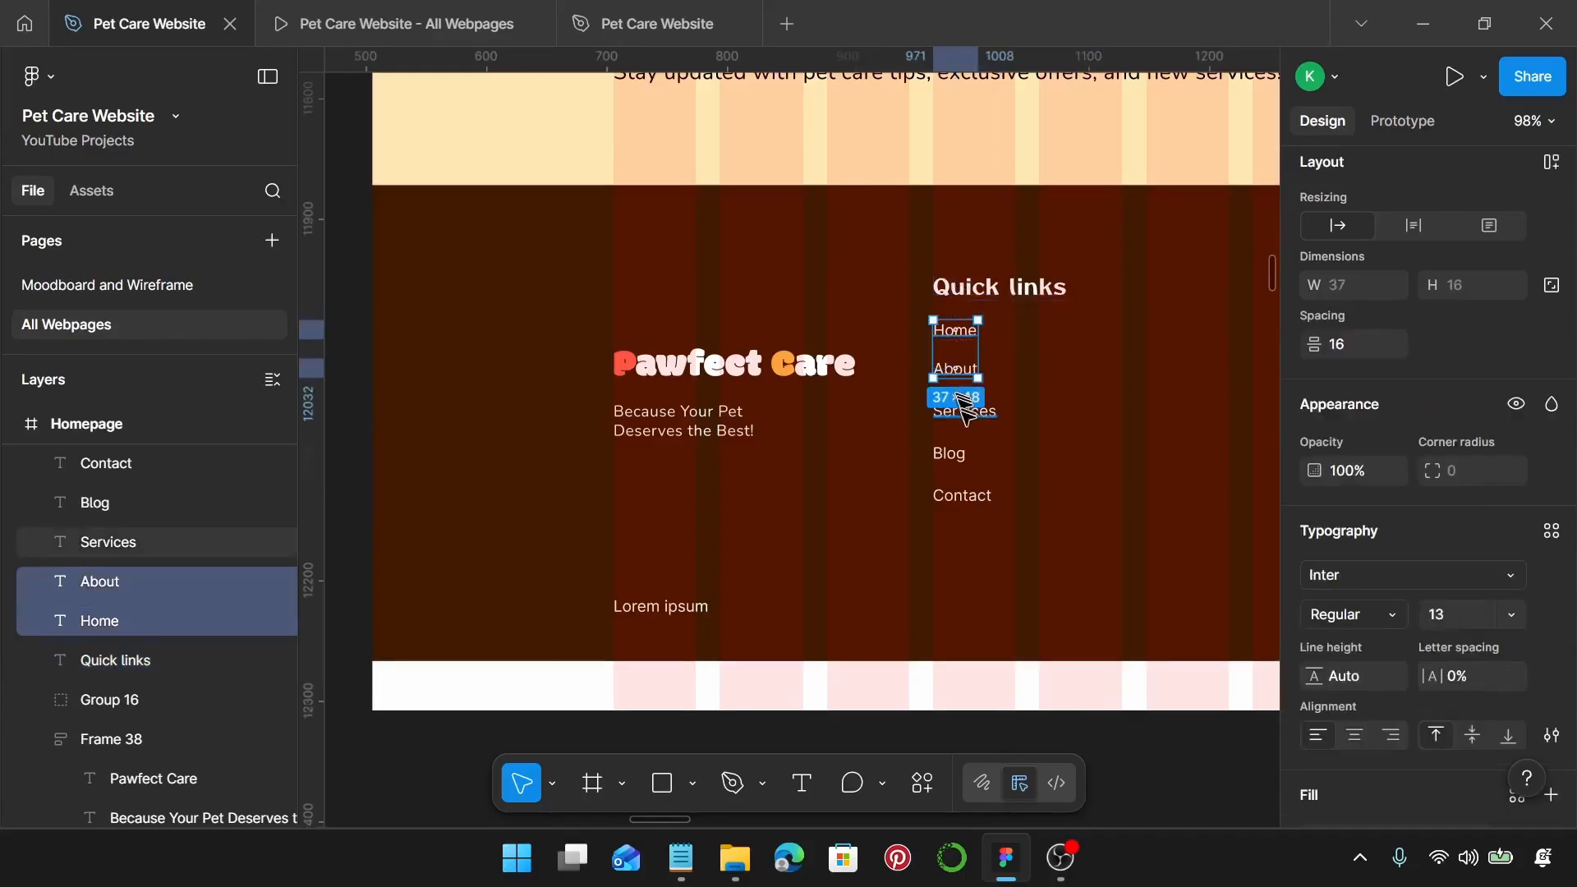
left_click(962, 411, "shift")
left_click(949, 453, "shift")
left_click(964, 496, "shift")
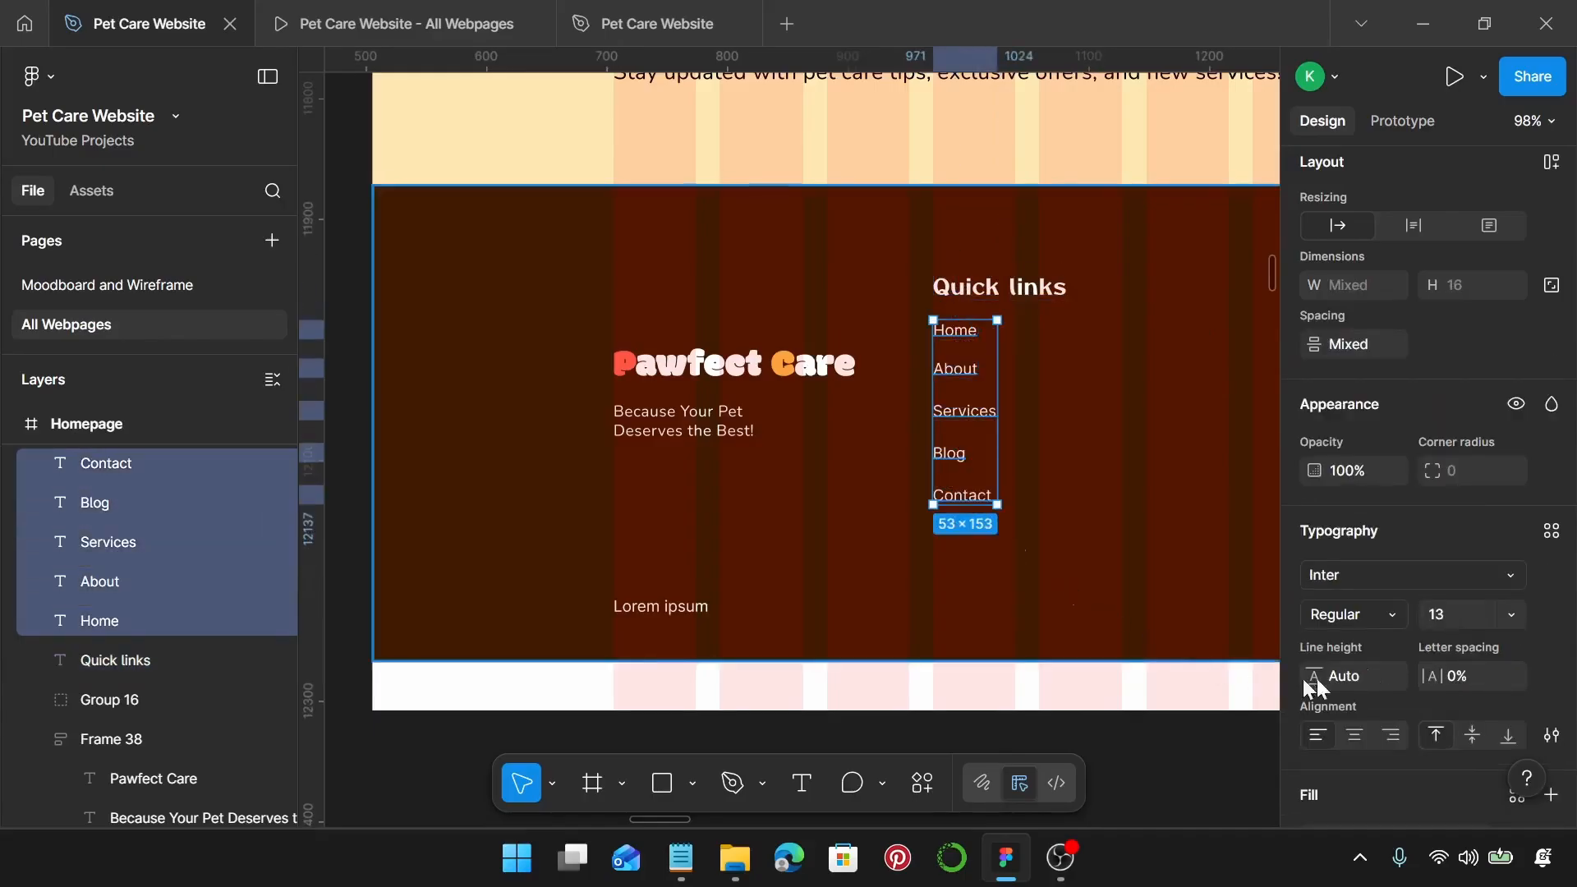
left_click(1550, 529)
scroll(1133, 551, "down", 4)
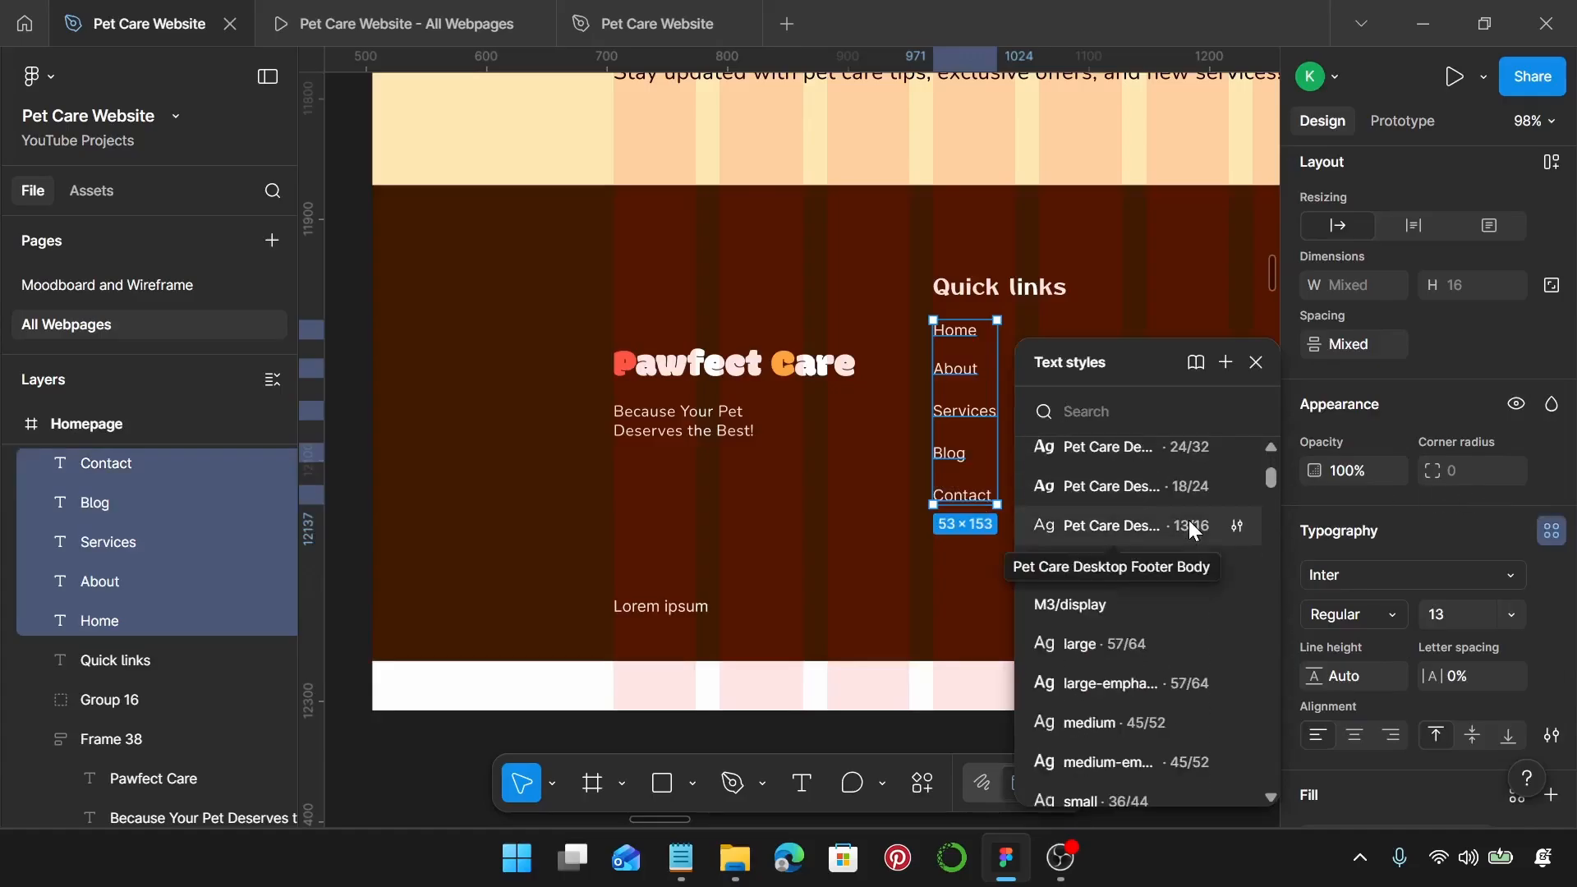
left_click(1191, 525)
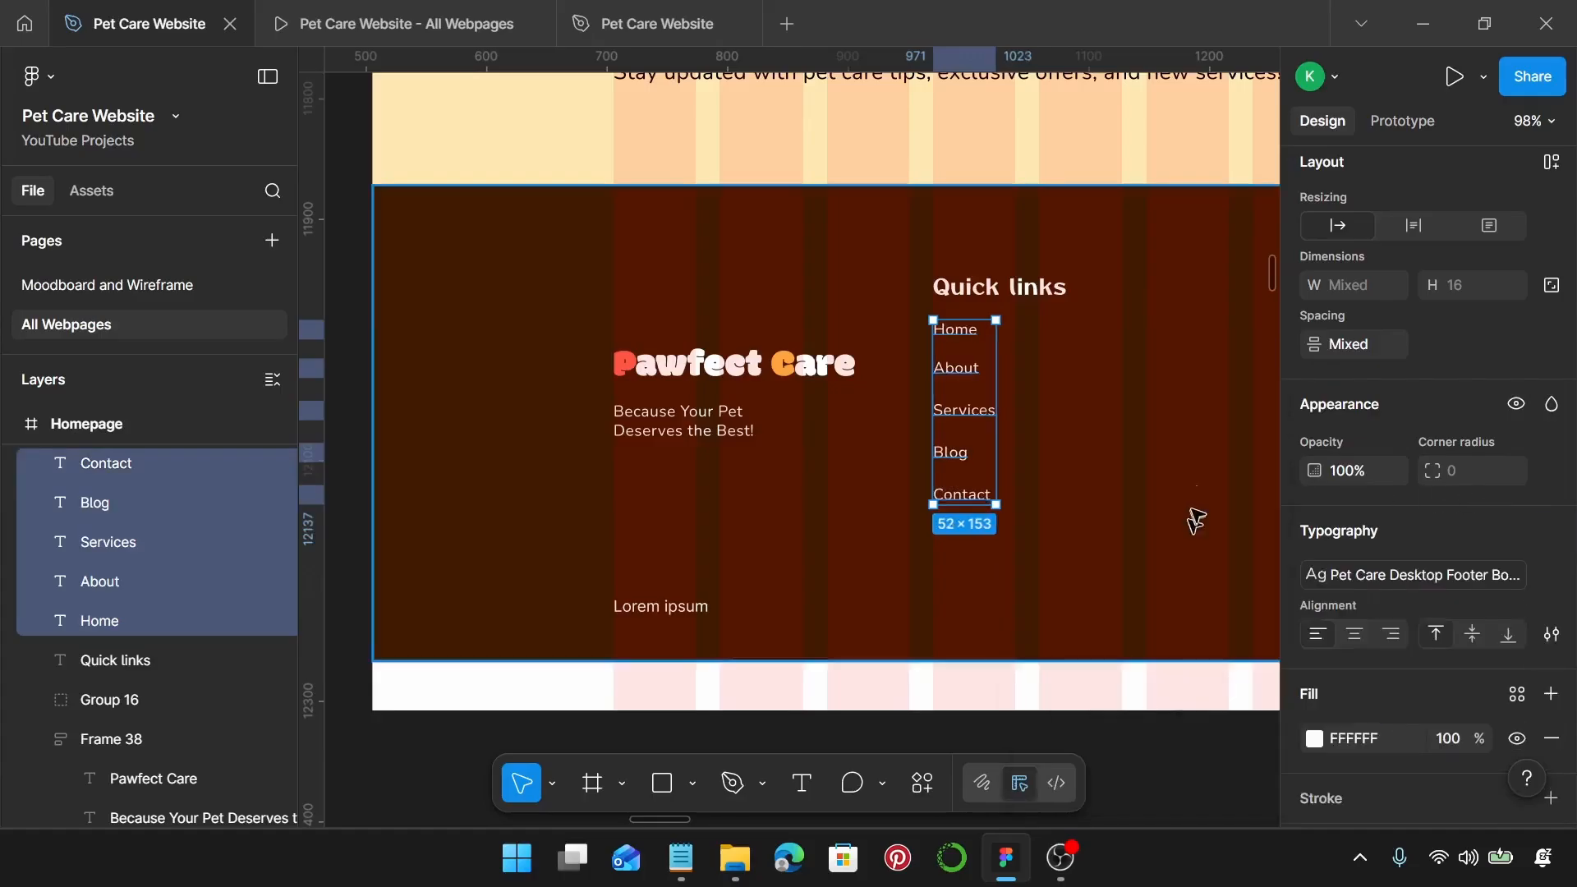
Step: Extend the footer link texts to "About Us", "Services & Booking" and "Contact Us"
left_click(974, 367)
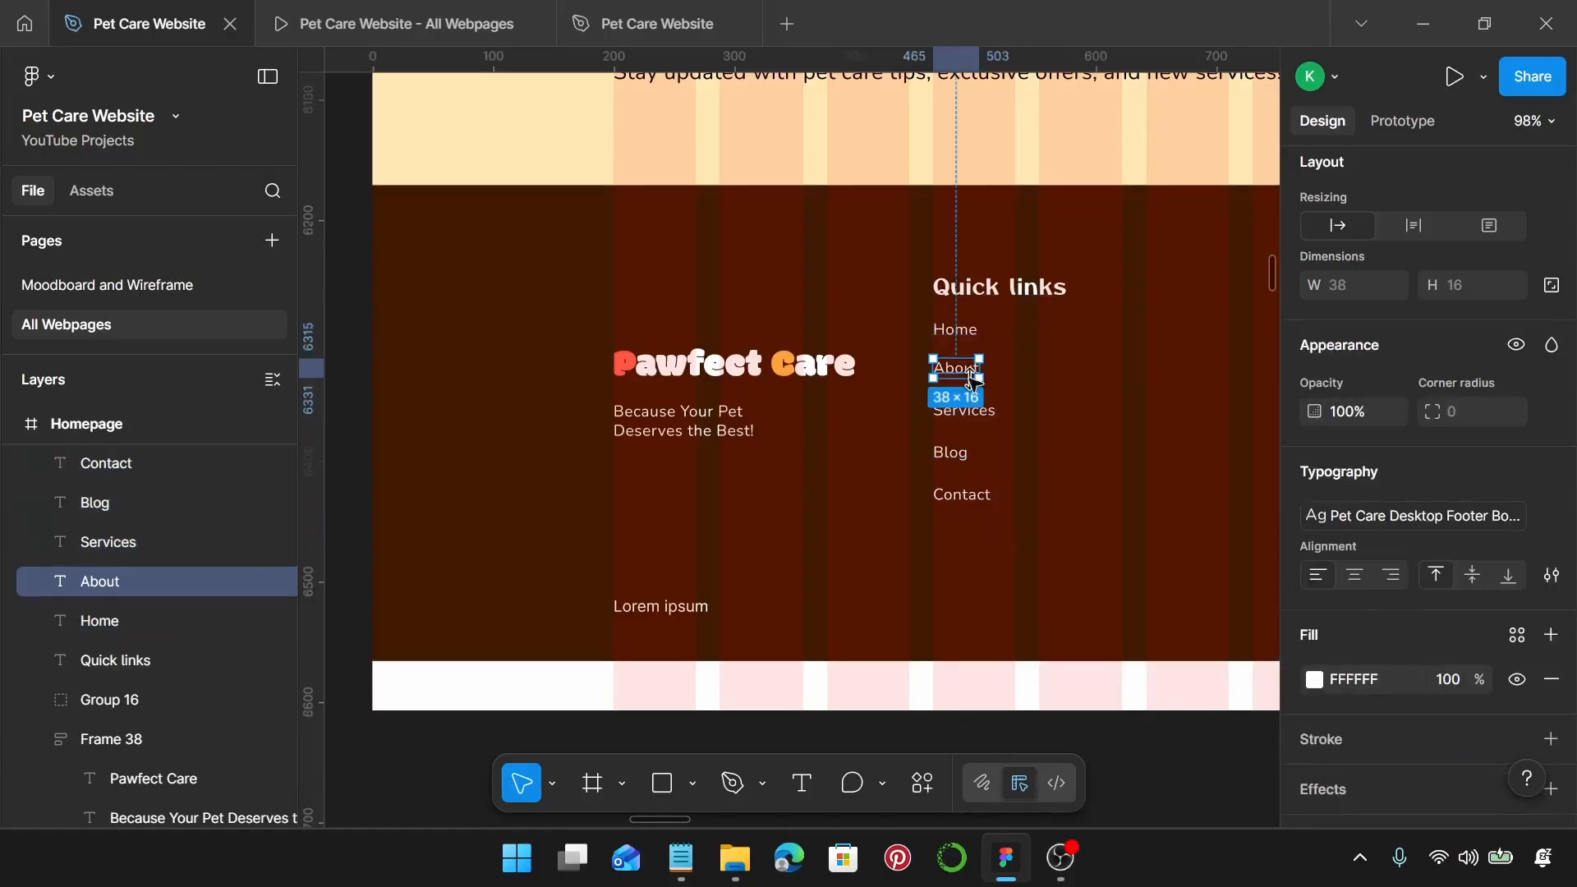
key("Right")
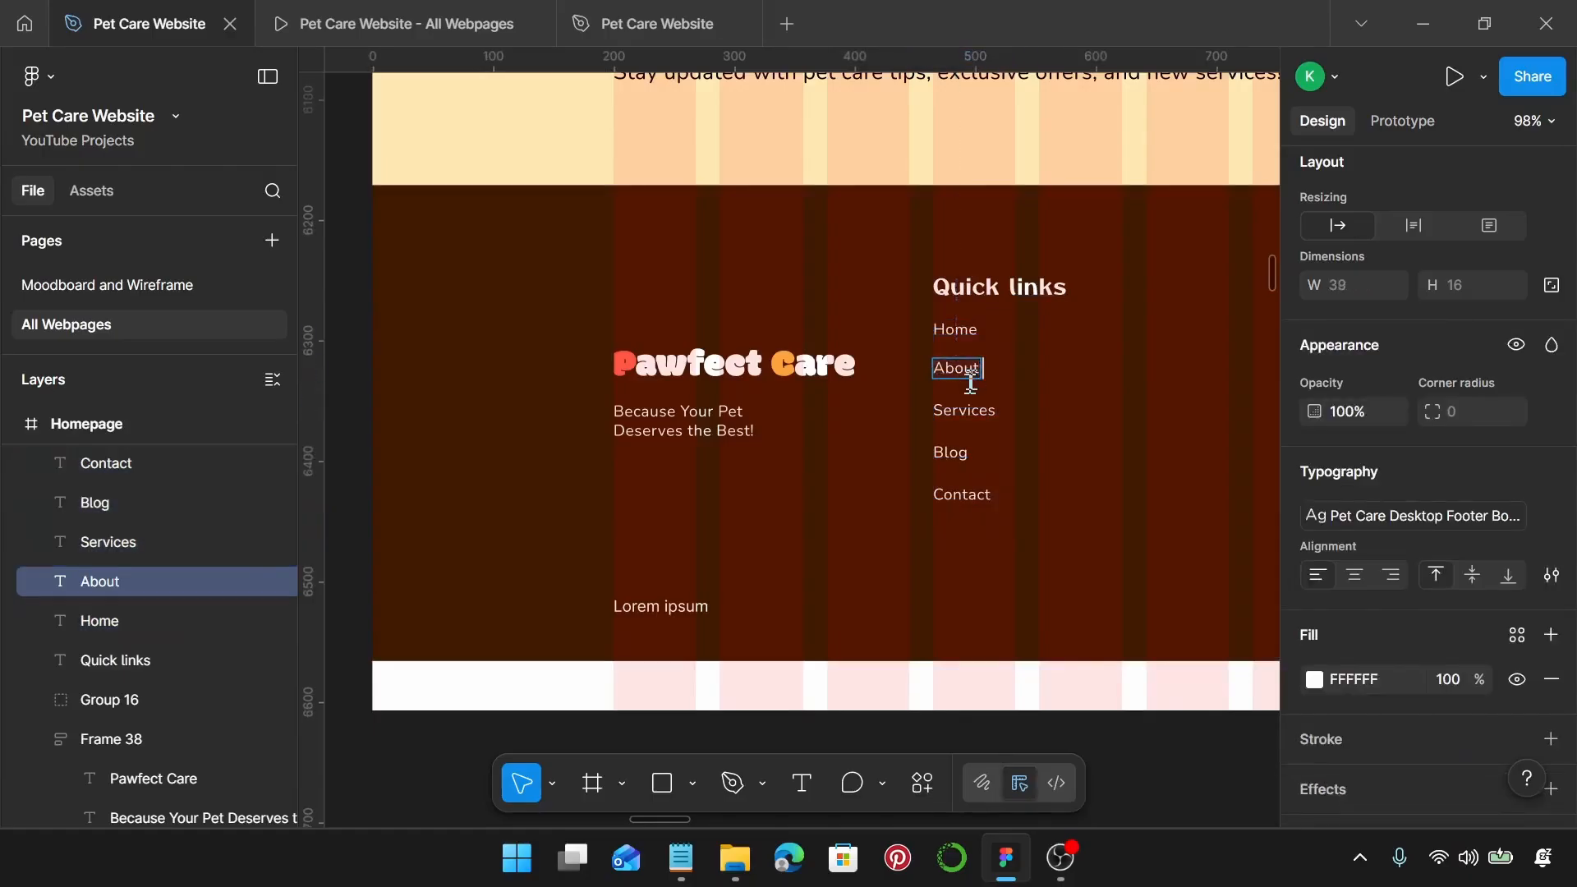
type("Us")
left_click(977, 408)
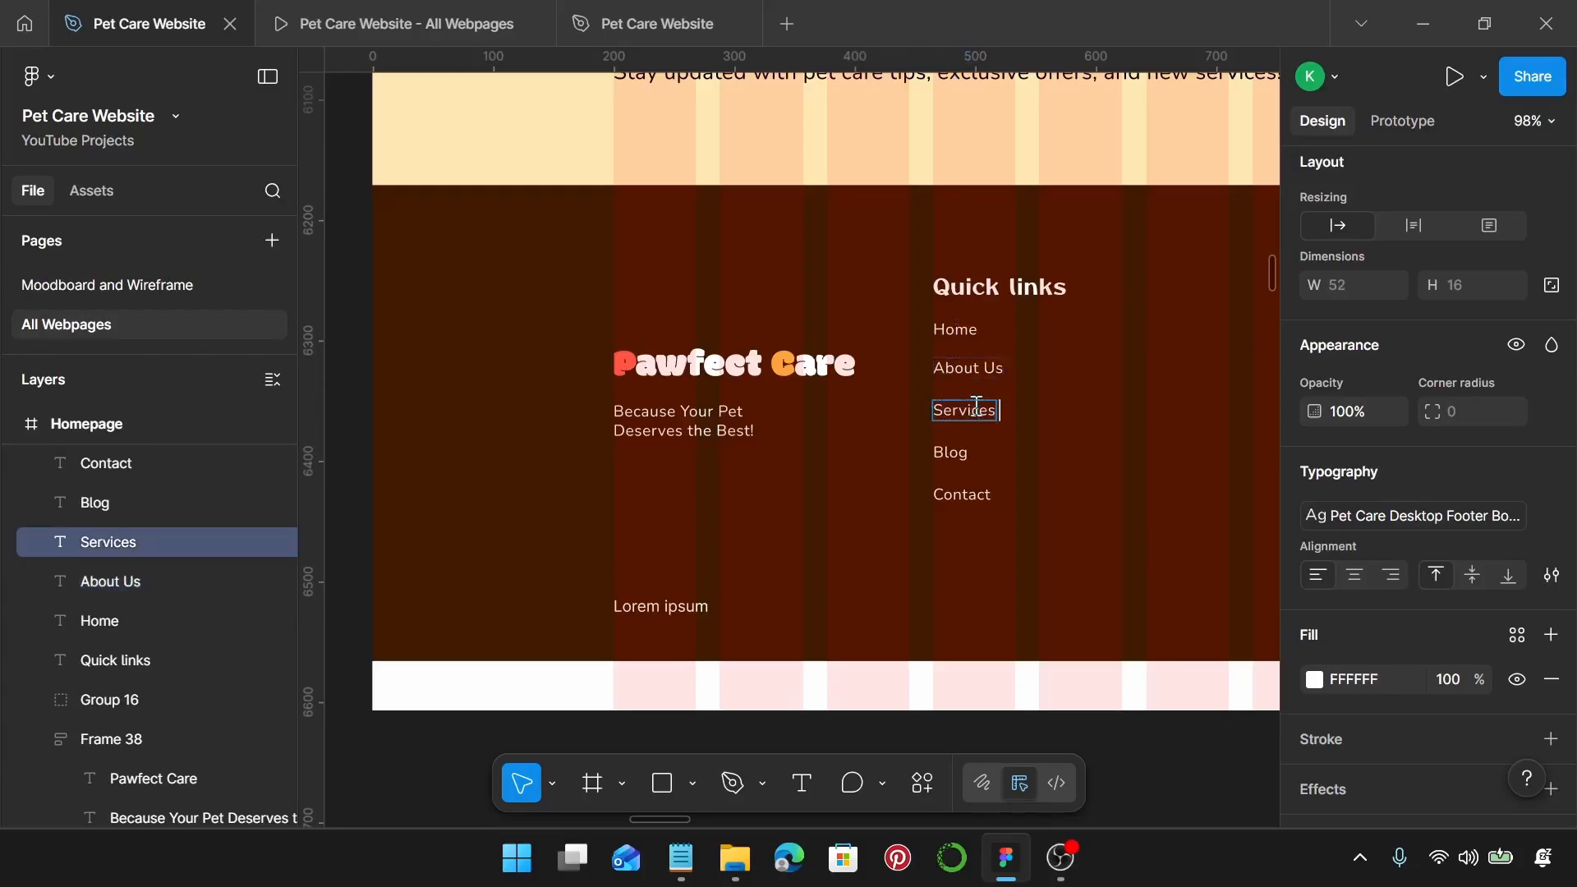
type("& Booking")
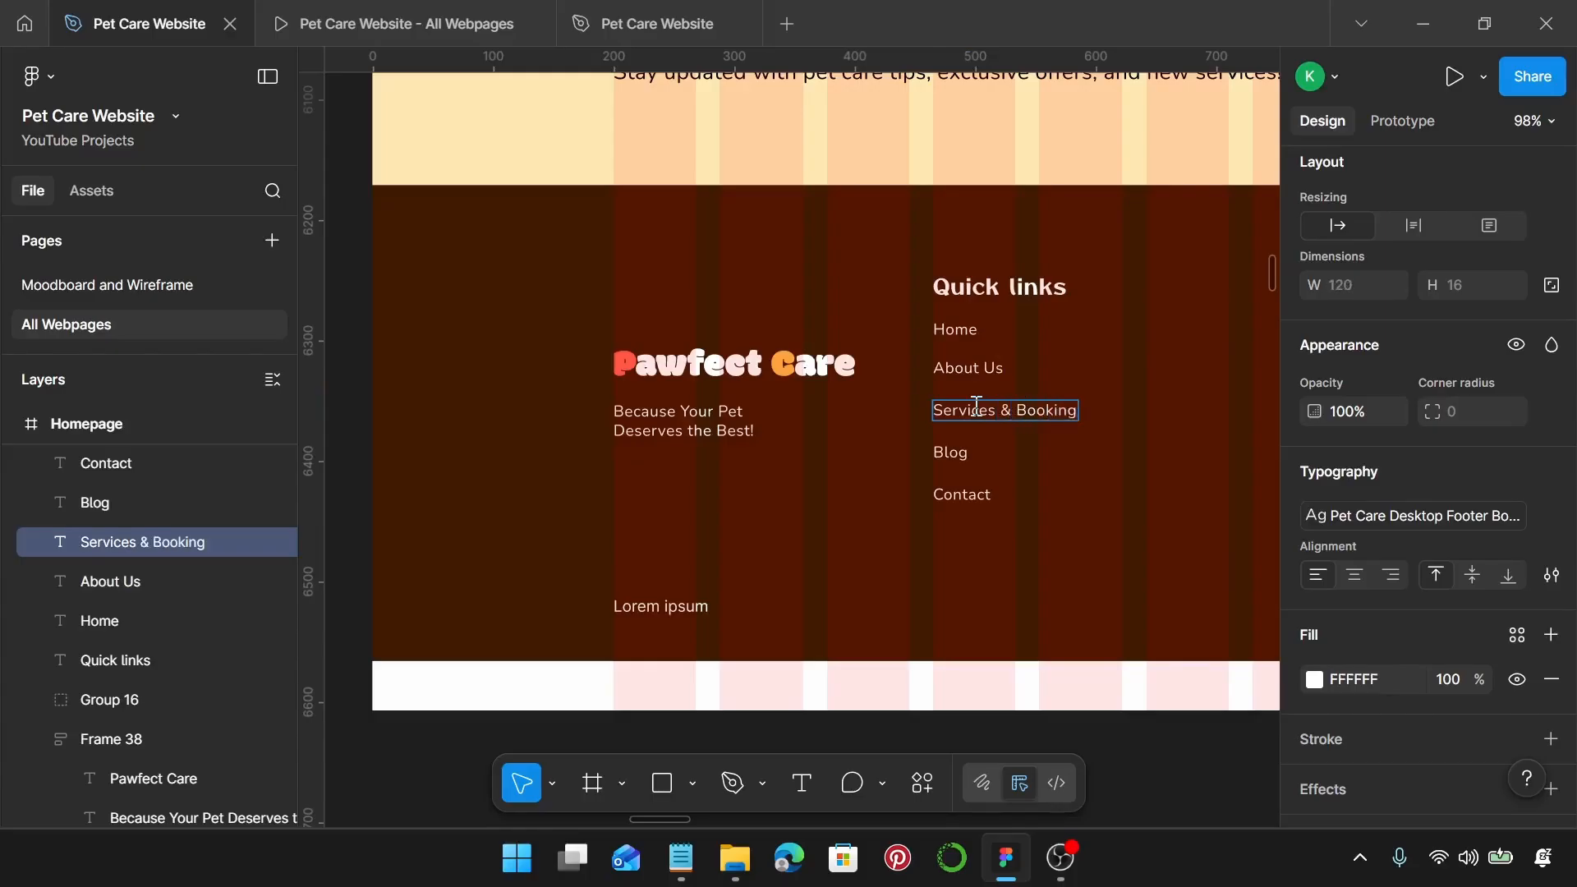
left_click(954, 457)
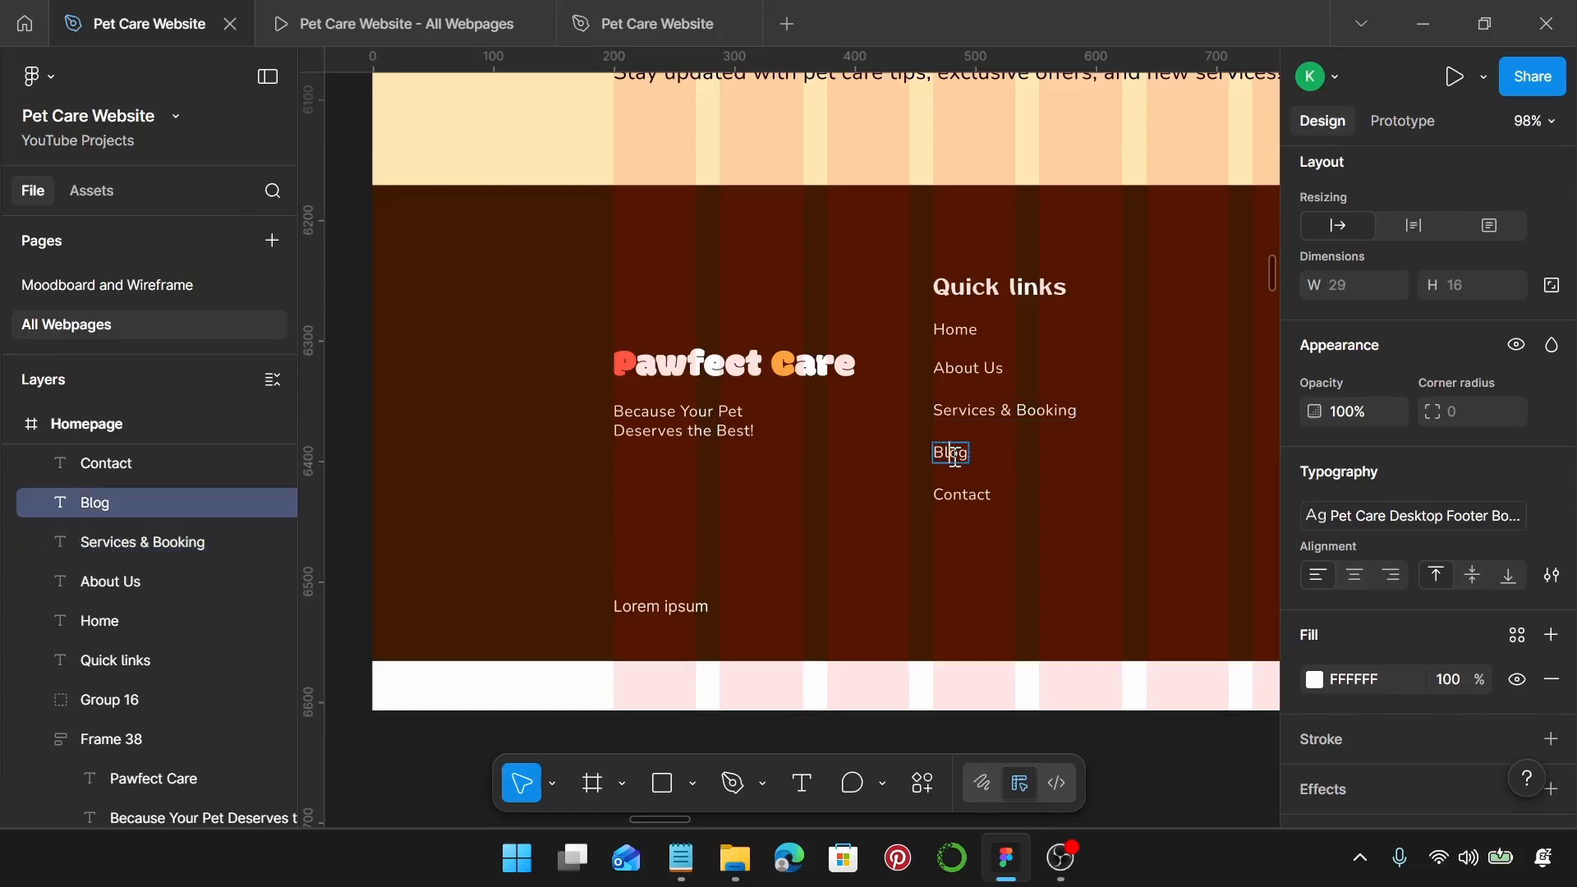
left_click(964, 497)
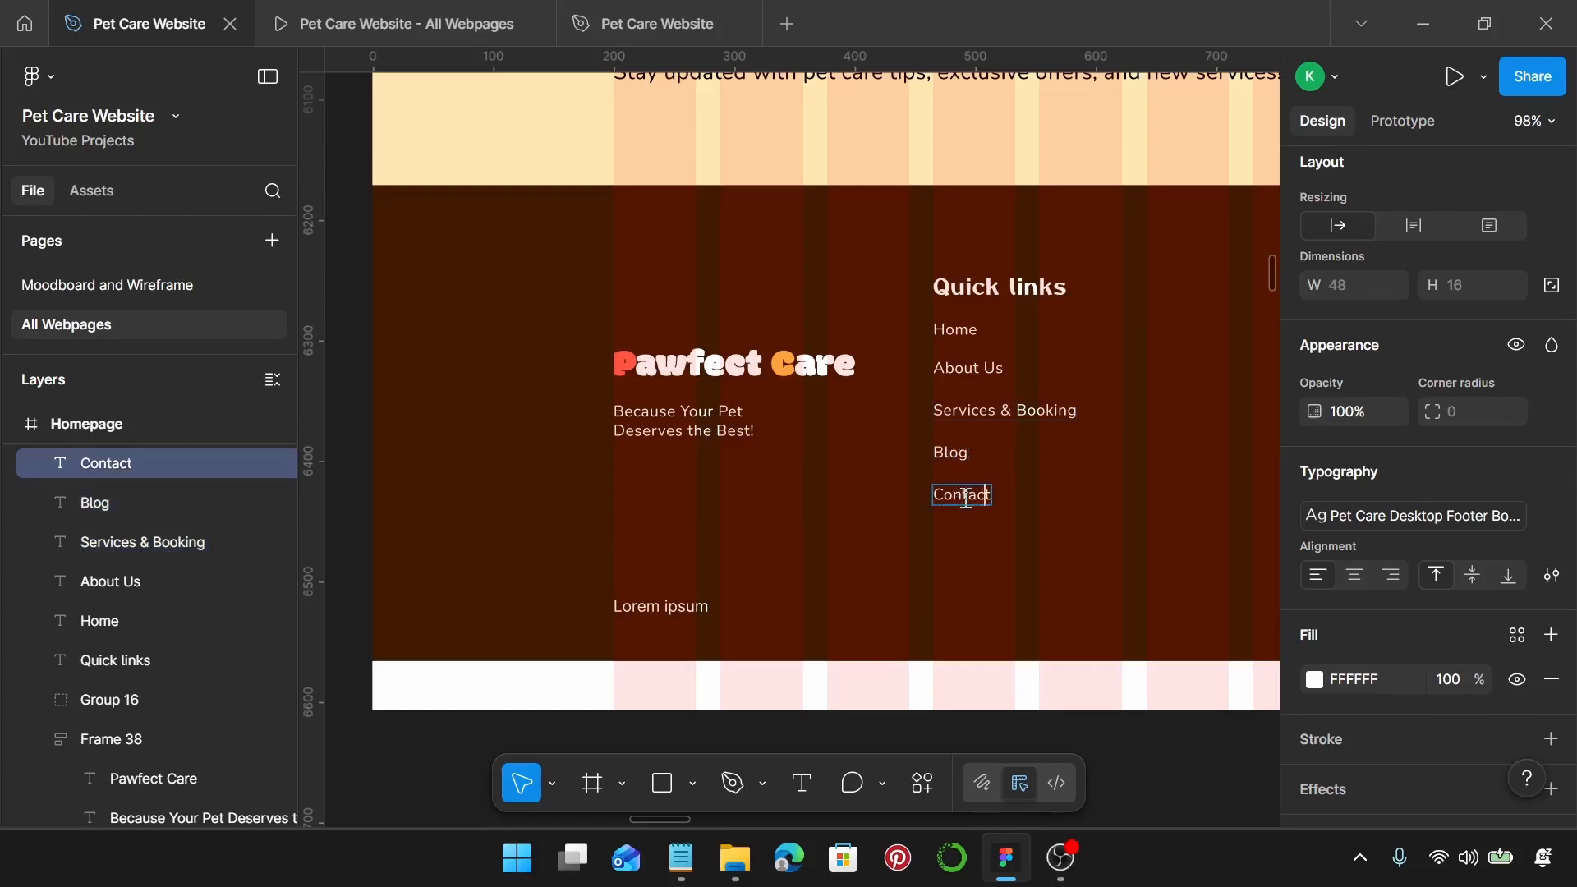
type("Us")
key("Escape")
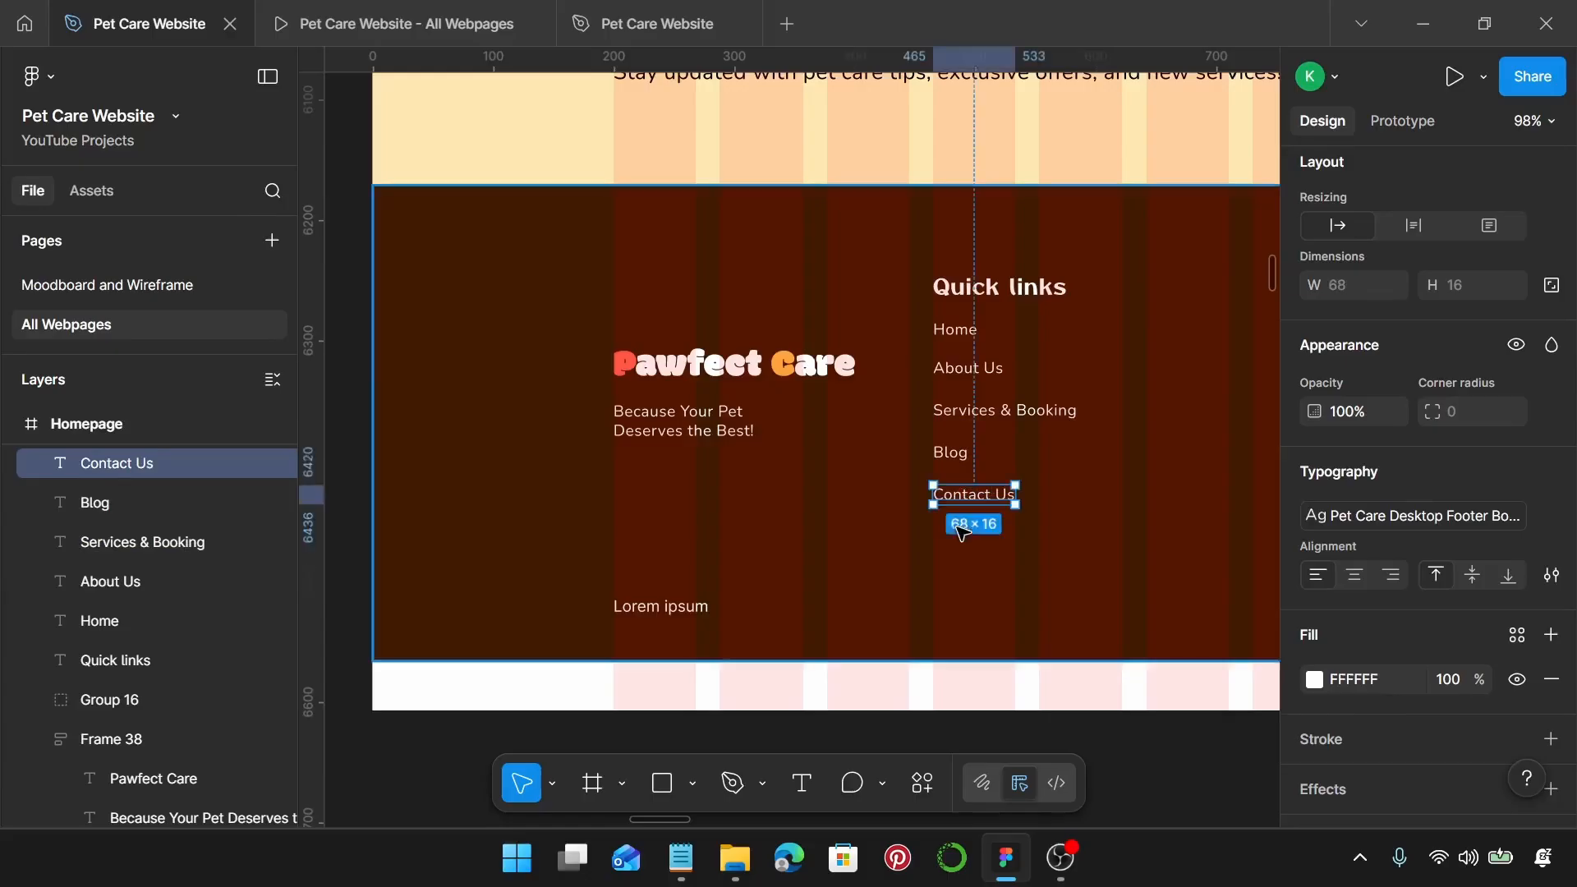
Step: Wrap each of the five footer links, from Home to Contact Us, in its own auto layout frame
left_click(969, 333)
scroll(973, 335, "right", 1)
scroll(964, 332, "right", 1)
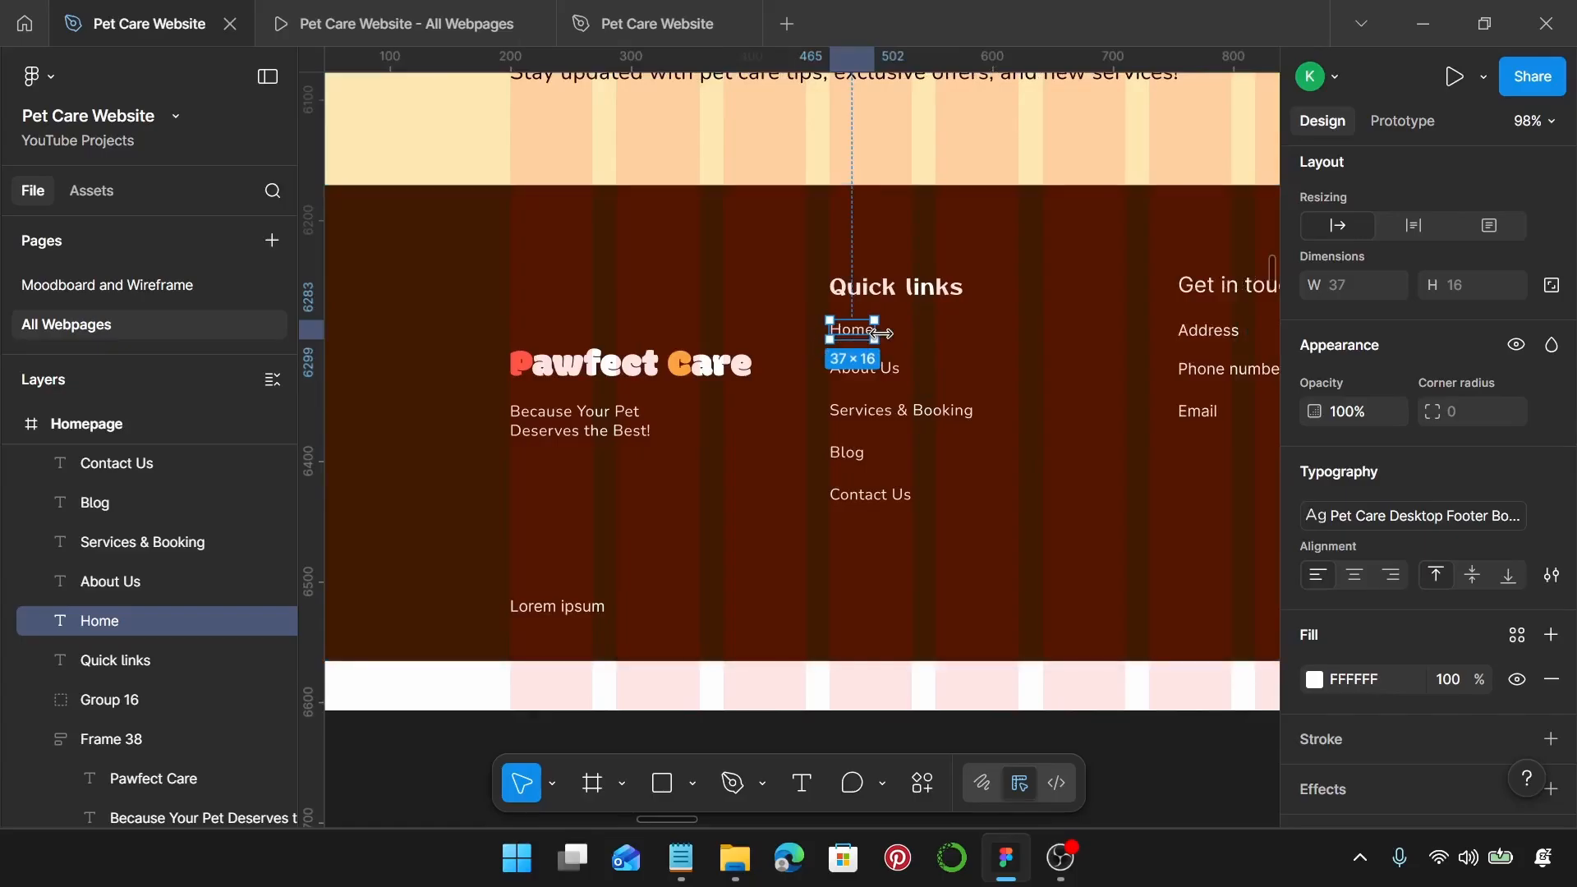
key("shift+a")
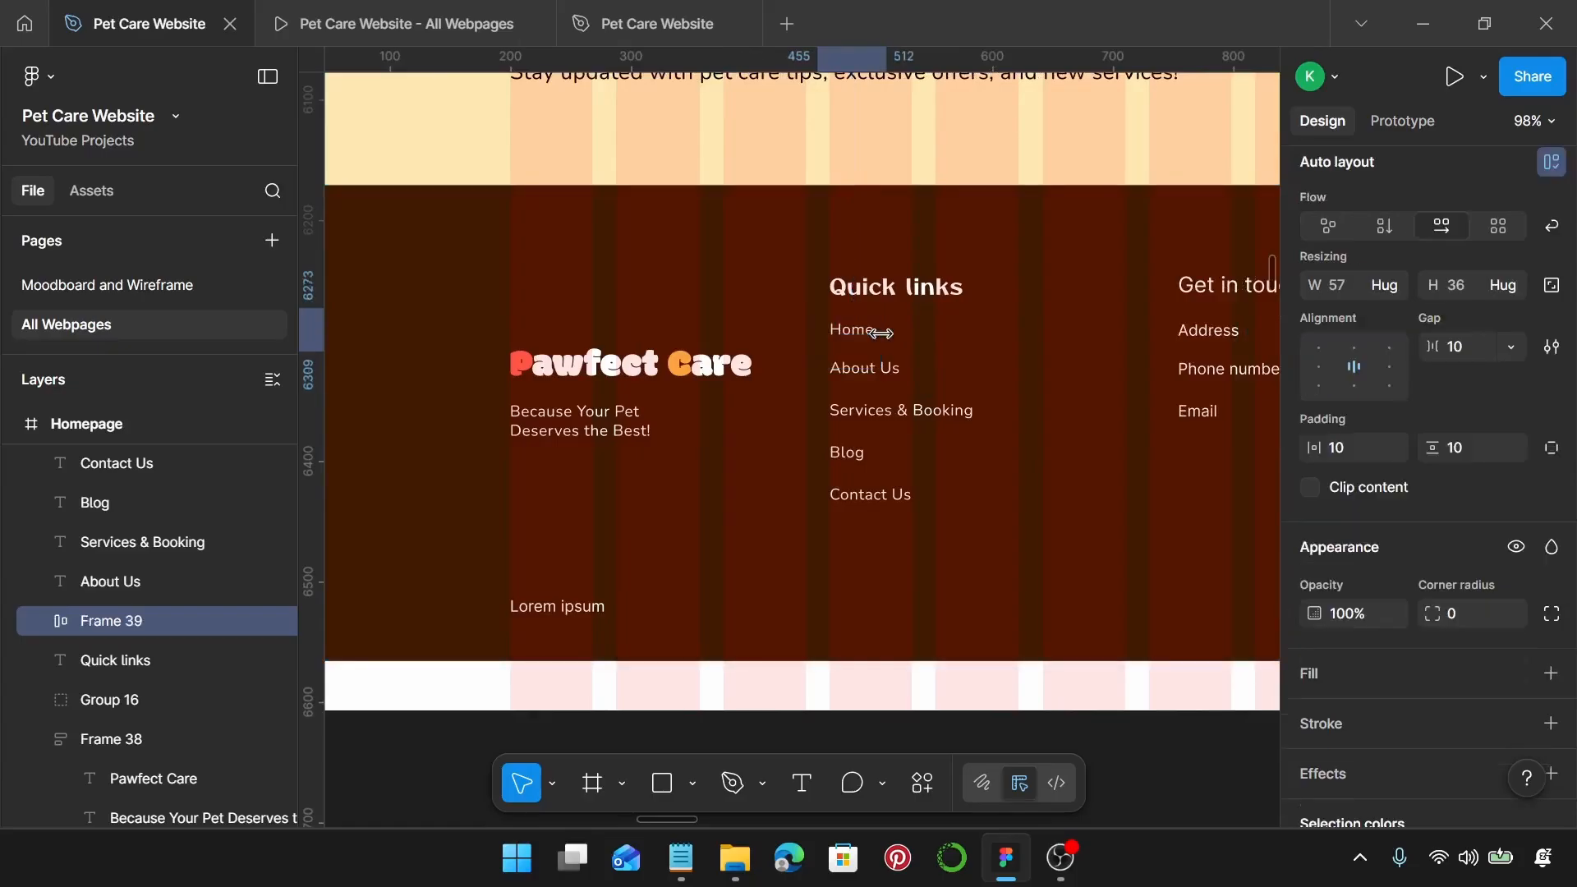
left_click(871, 374)
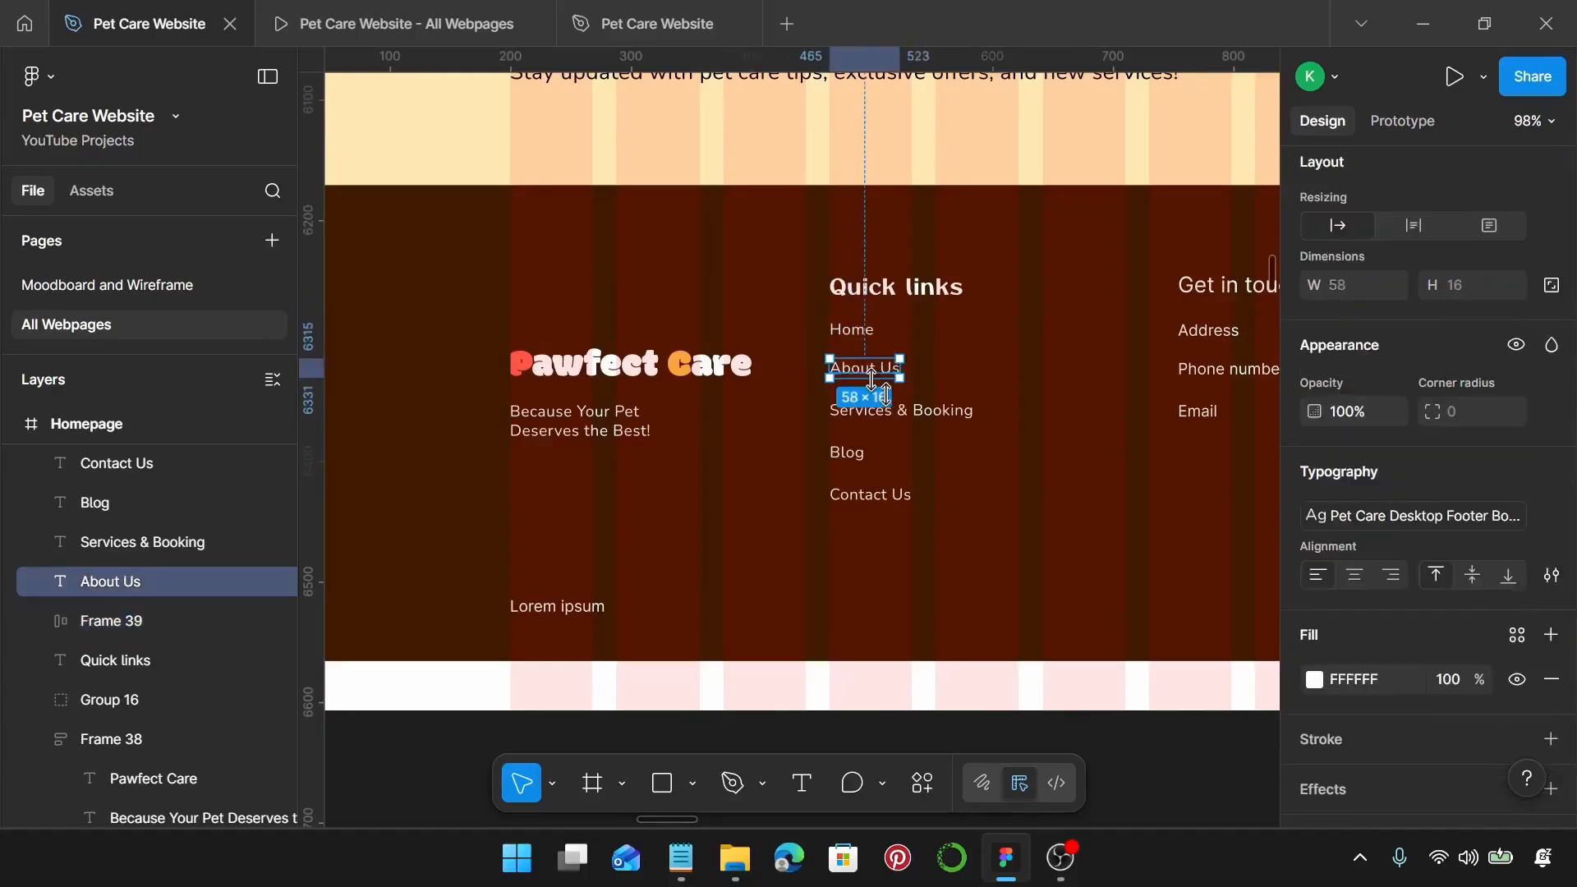
key("shift+a")
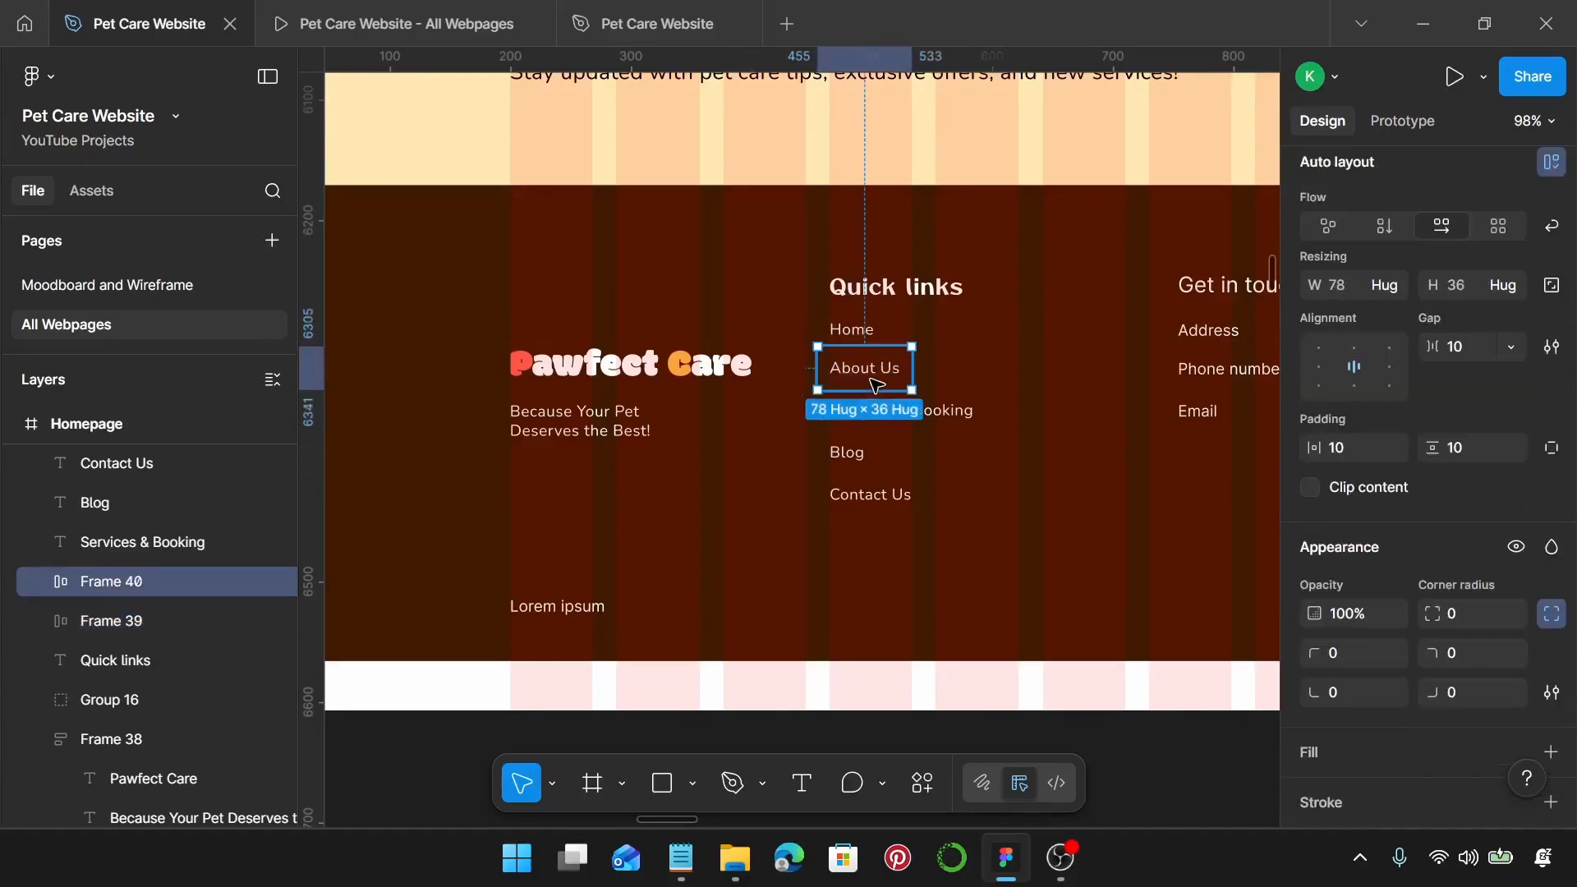
left_click(943, 412)
key("shift+a")
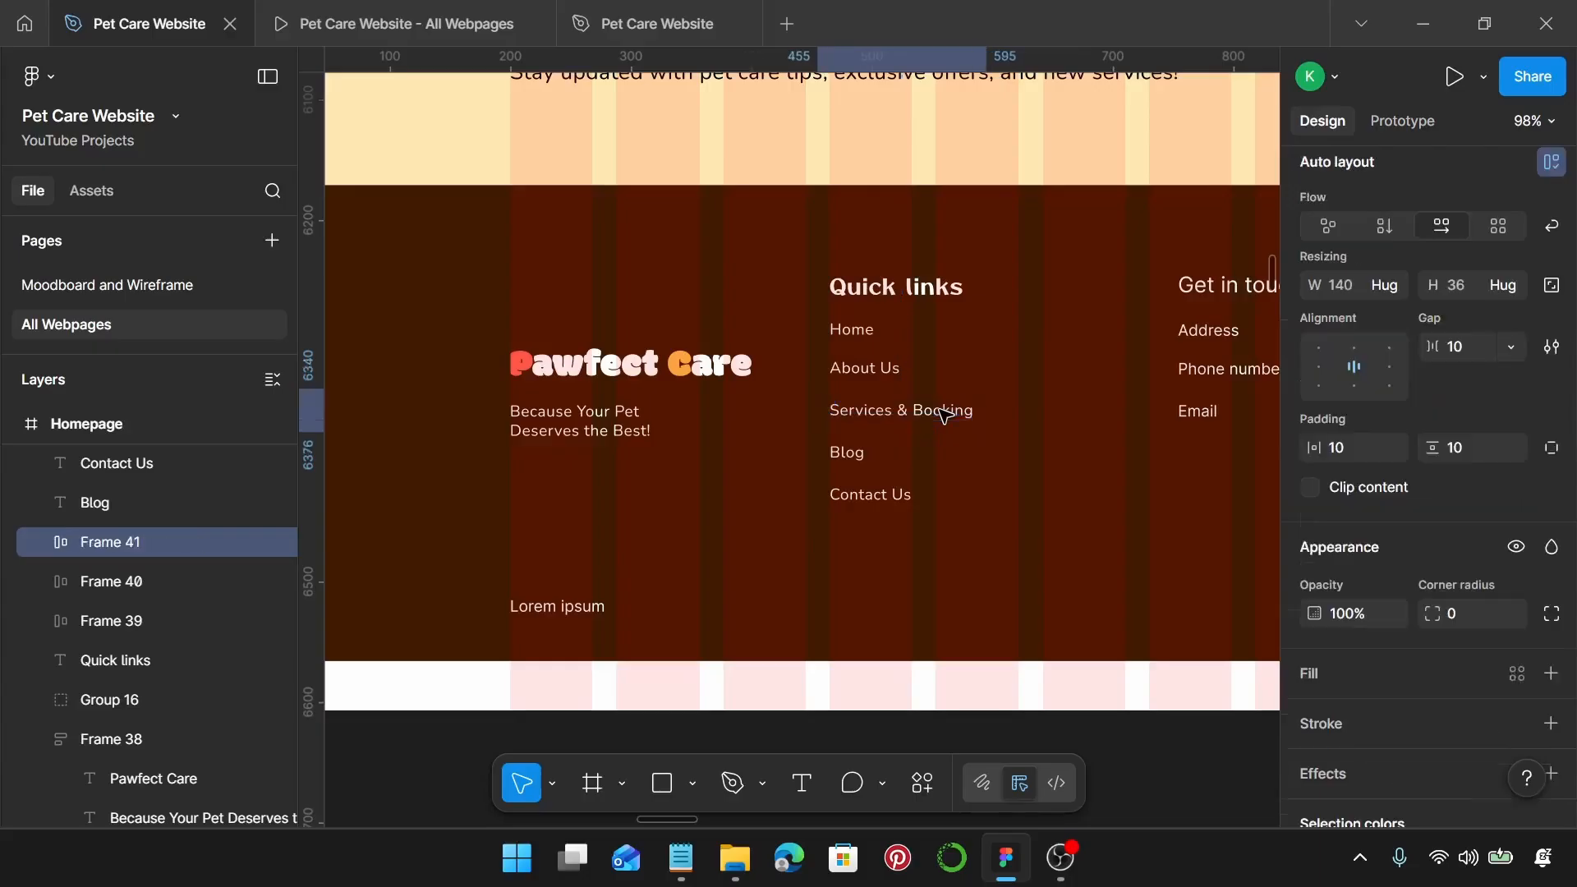
left_click(849, 465)
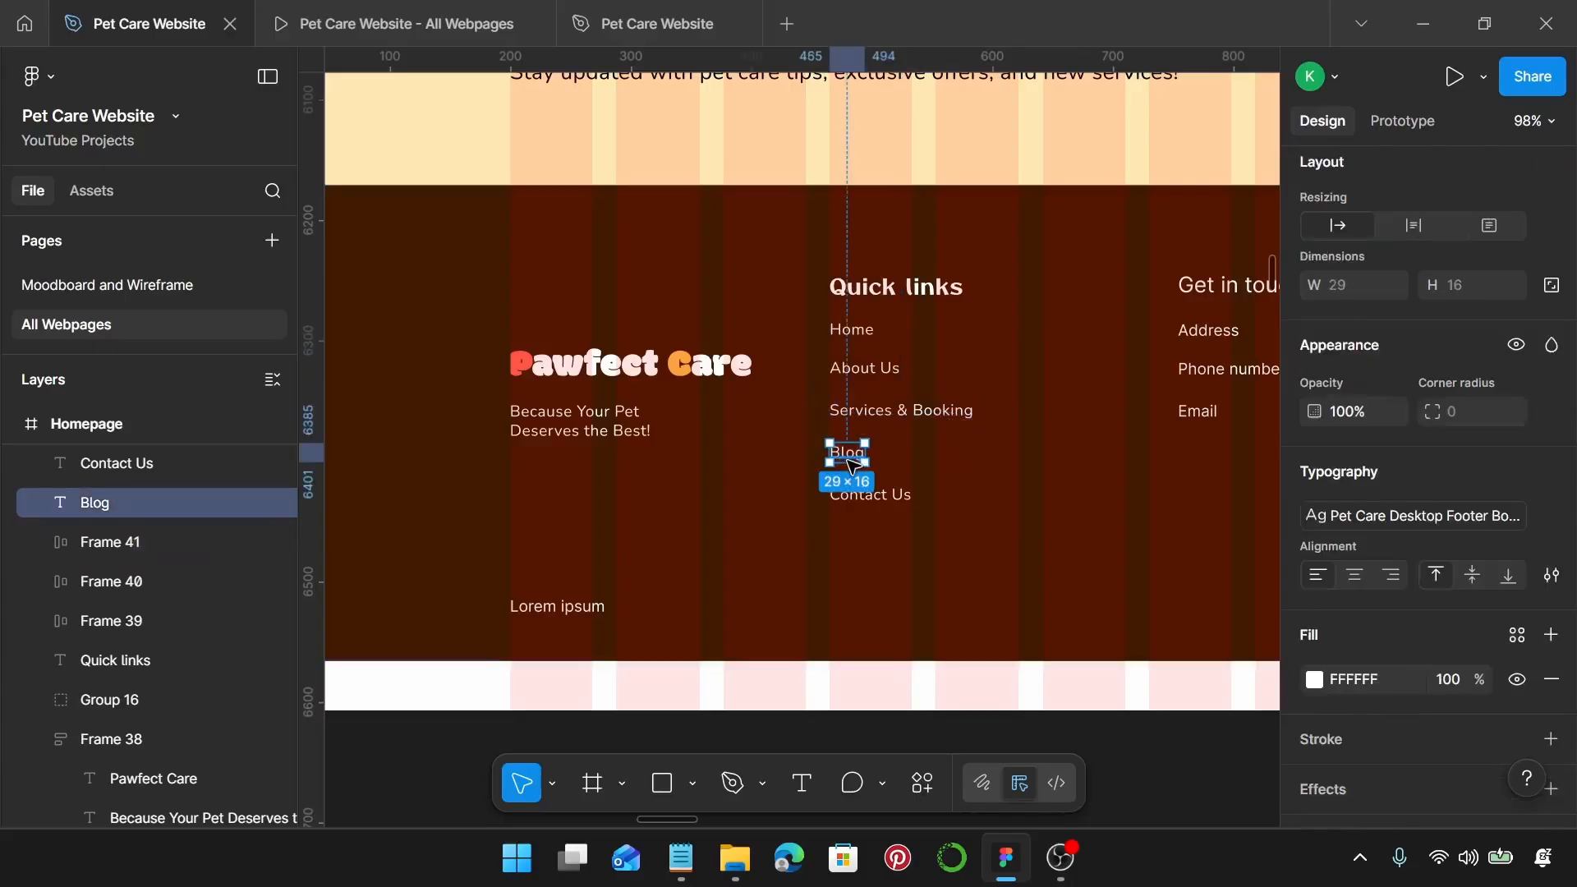
key("shift+a")
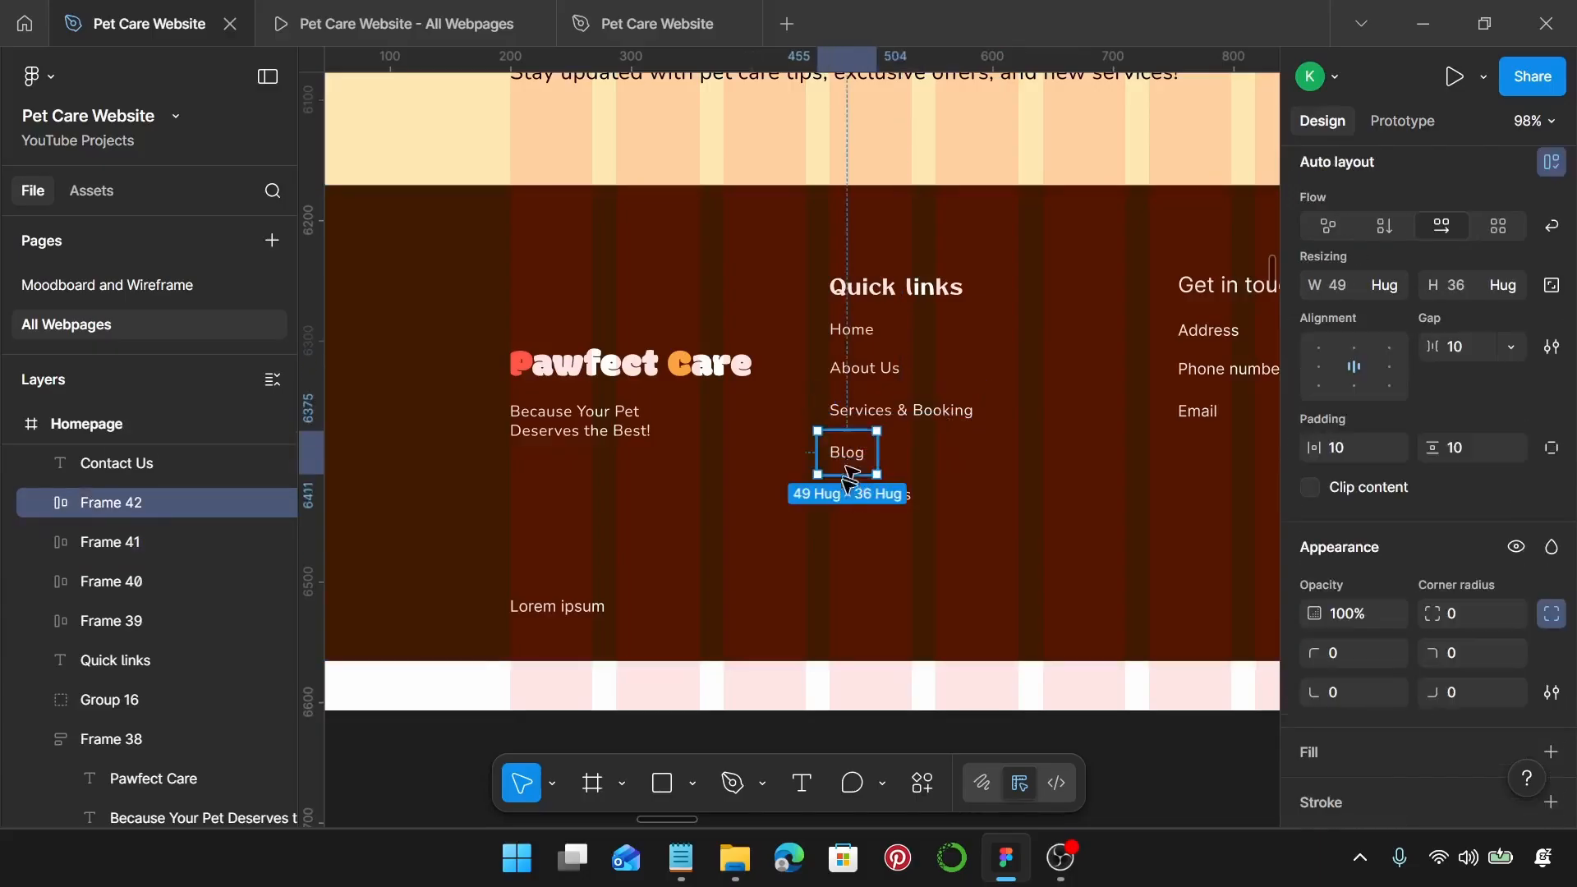
left_click(860, 501)
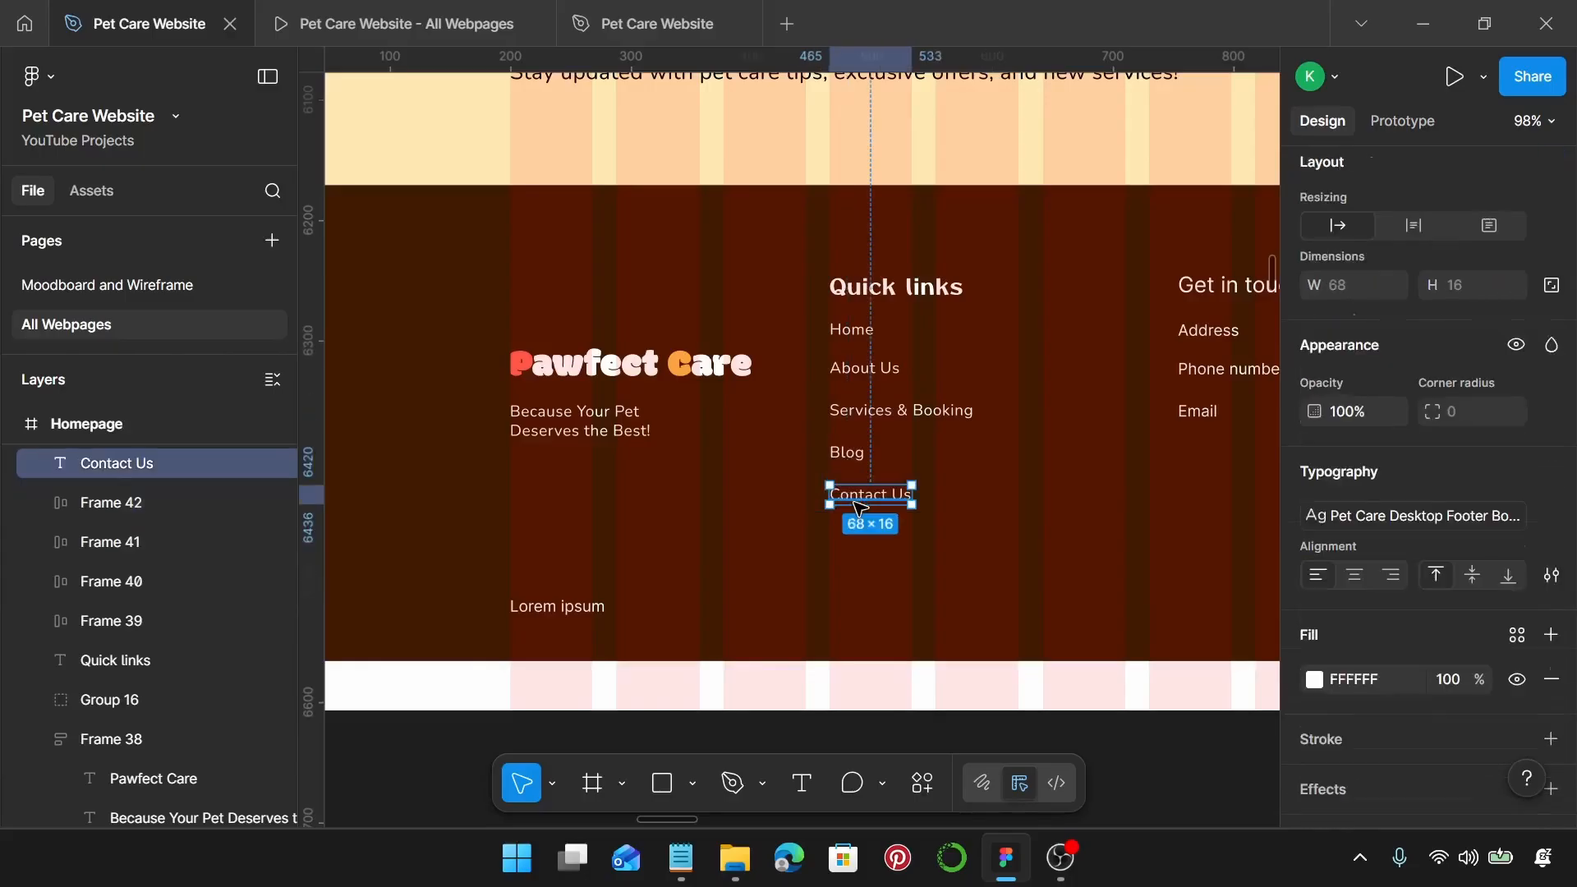
key("shift+a")
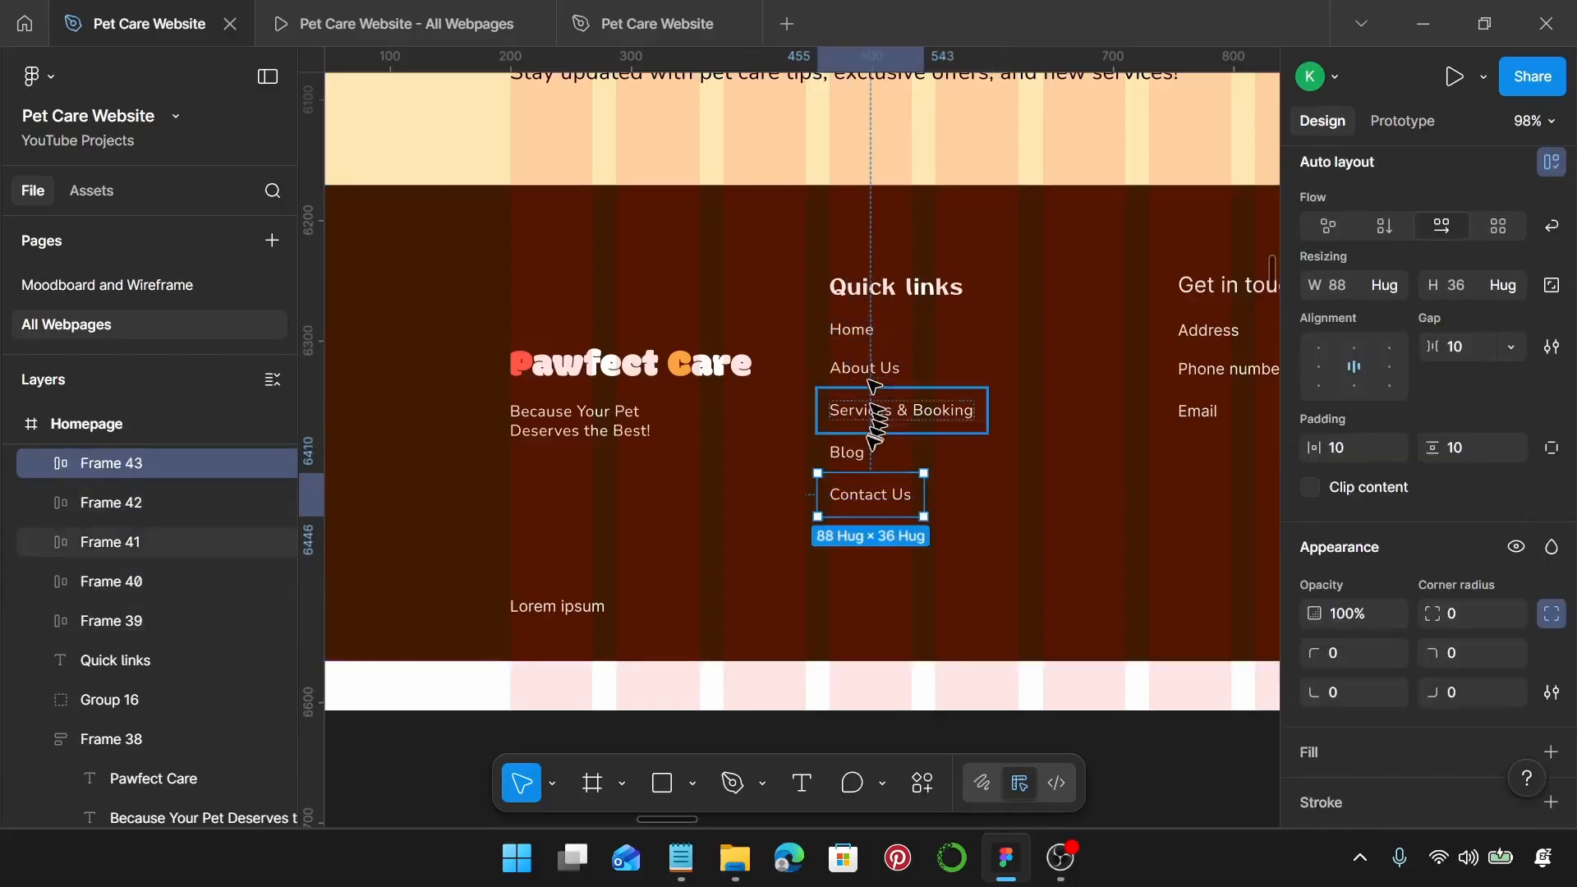
Step: Set the horizontal and vertical padding of all five footer link frames, from Home to Contact Us, to 0
left_click(846, 451, "shift")
left_click(872, 411, "shift")
left_click(873, 363, "shift")
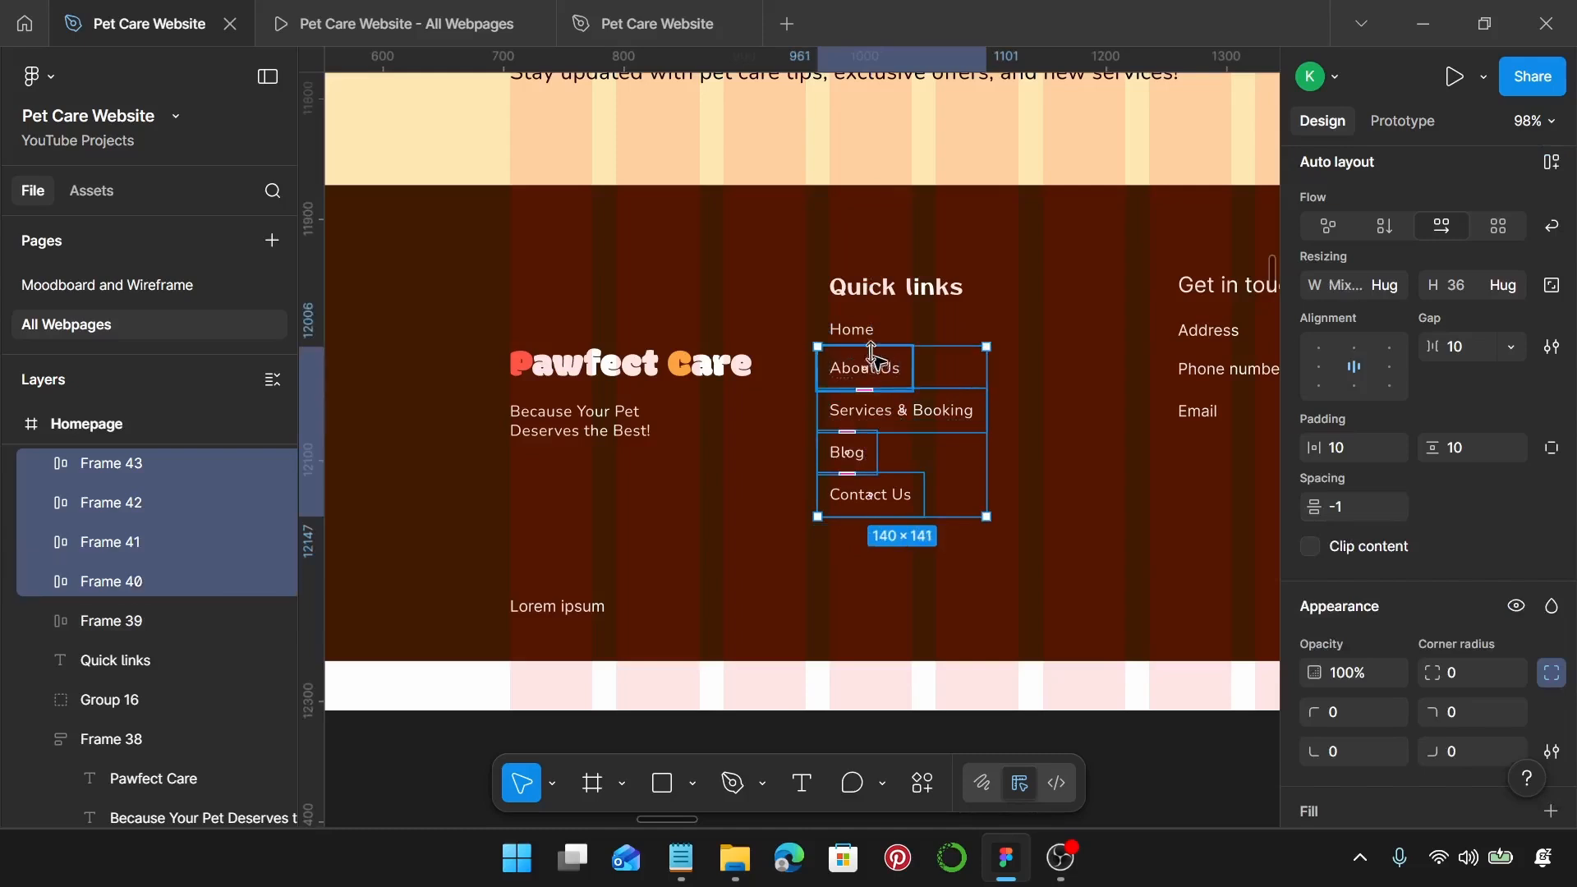
left_click(854, 330, "shift")
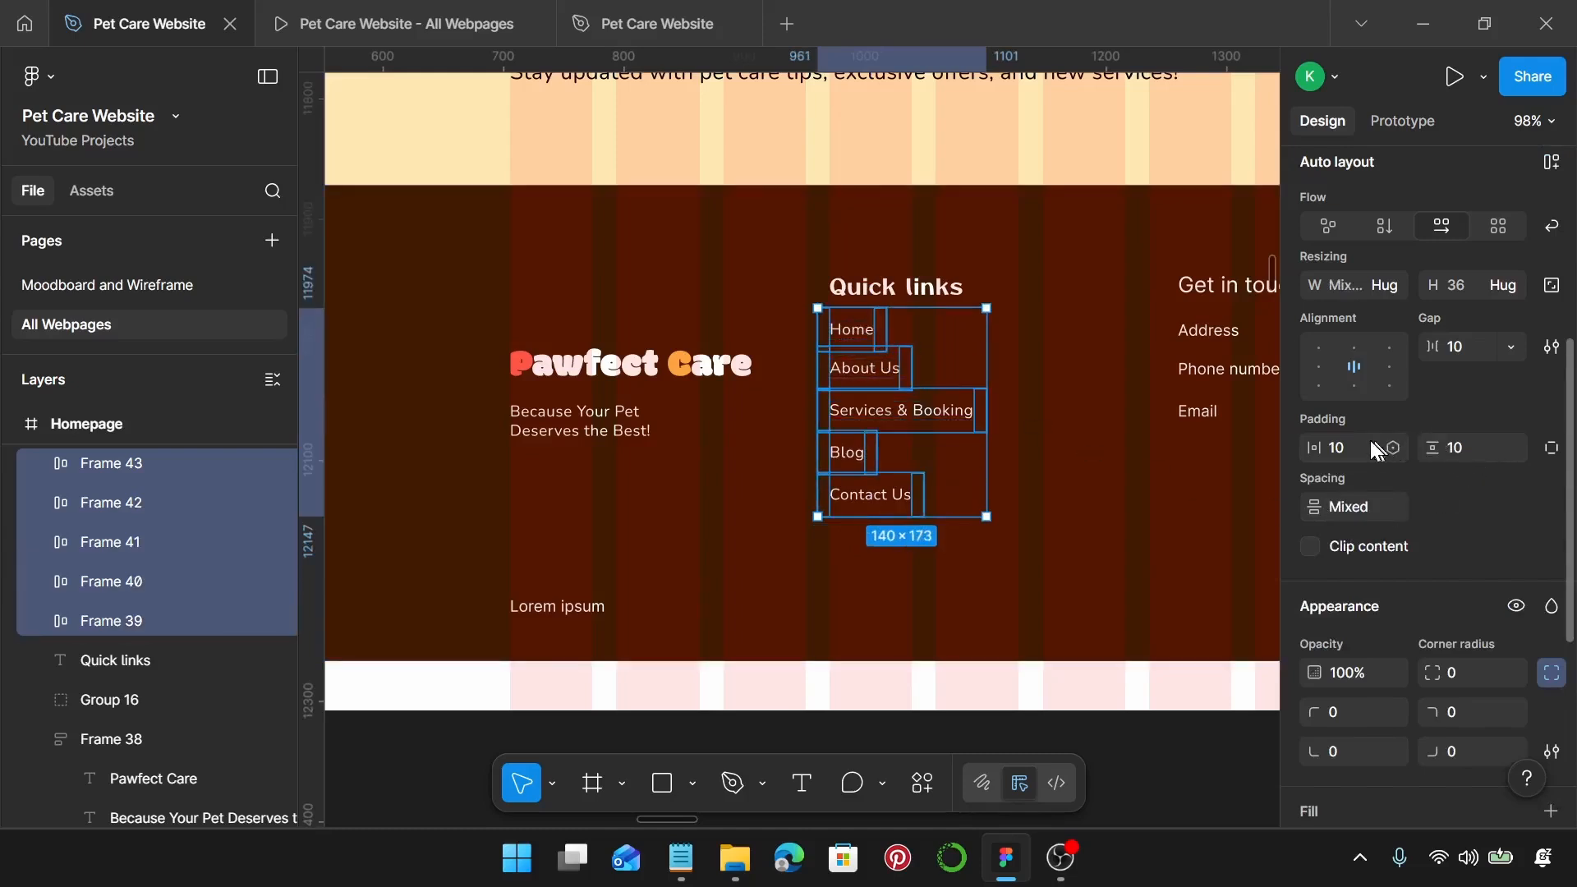
type("0")
key("Return")
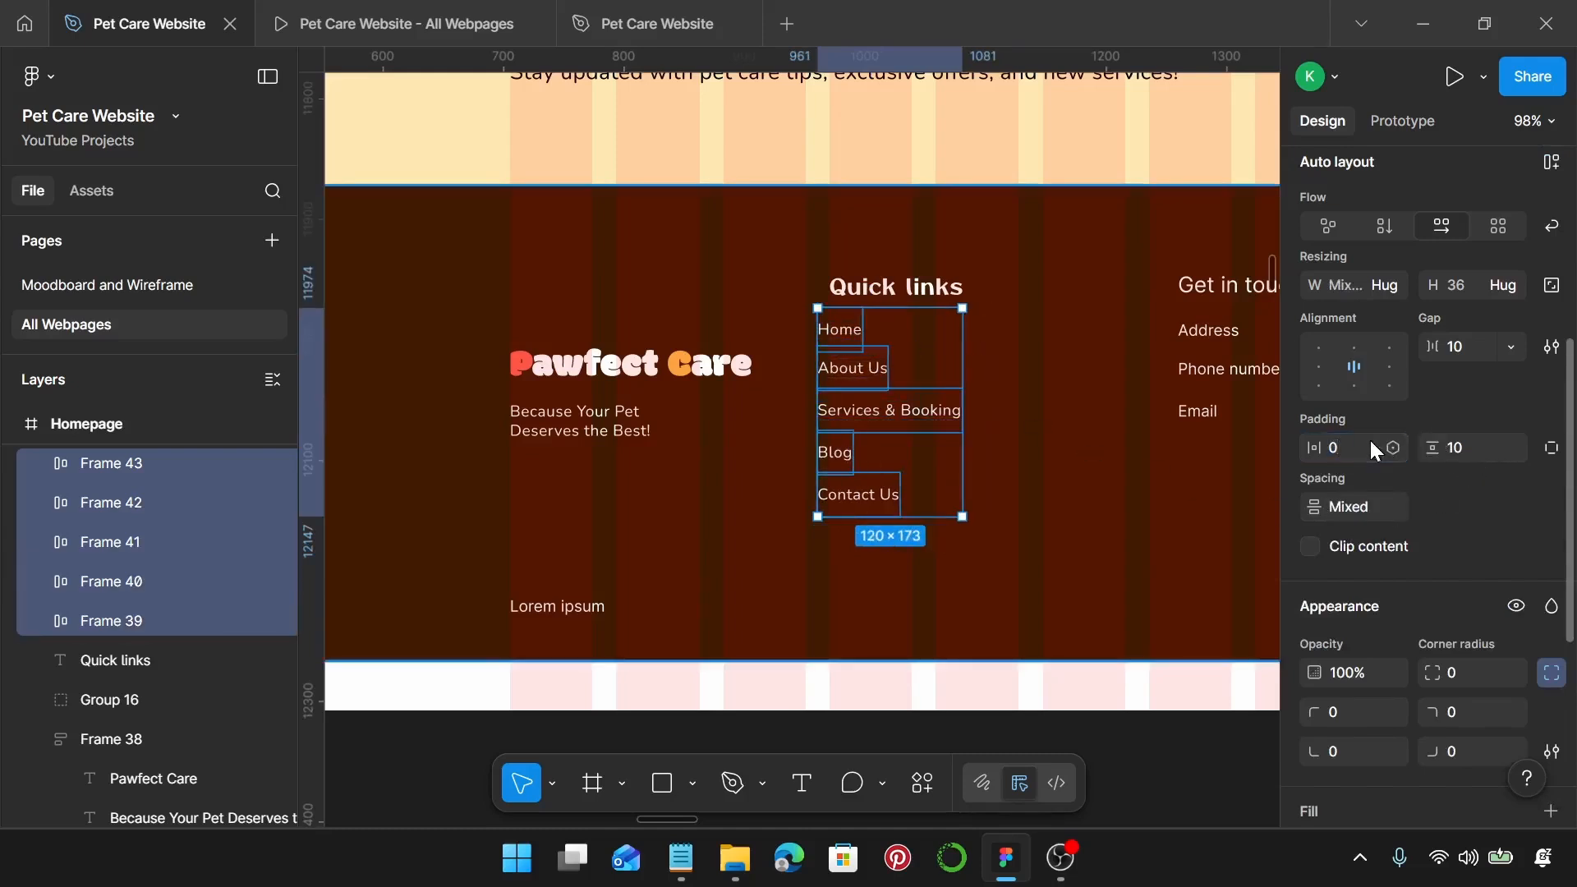
left_click(1475, 450)
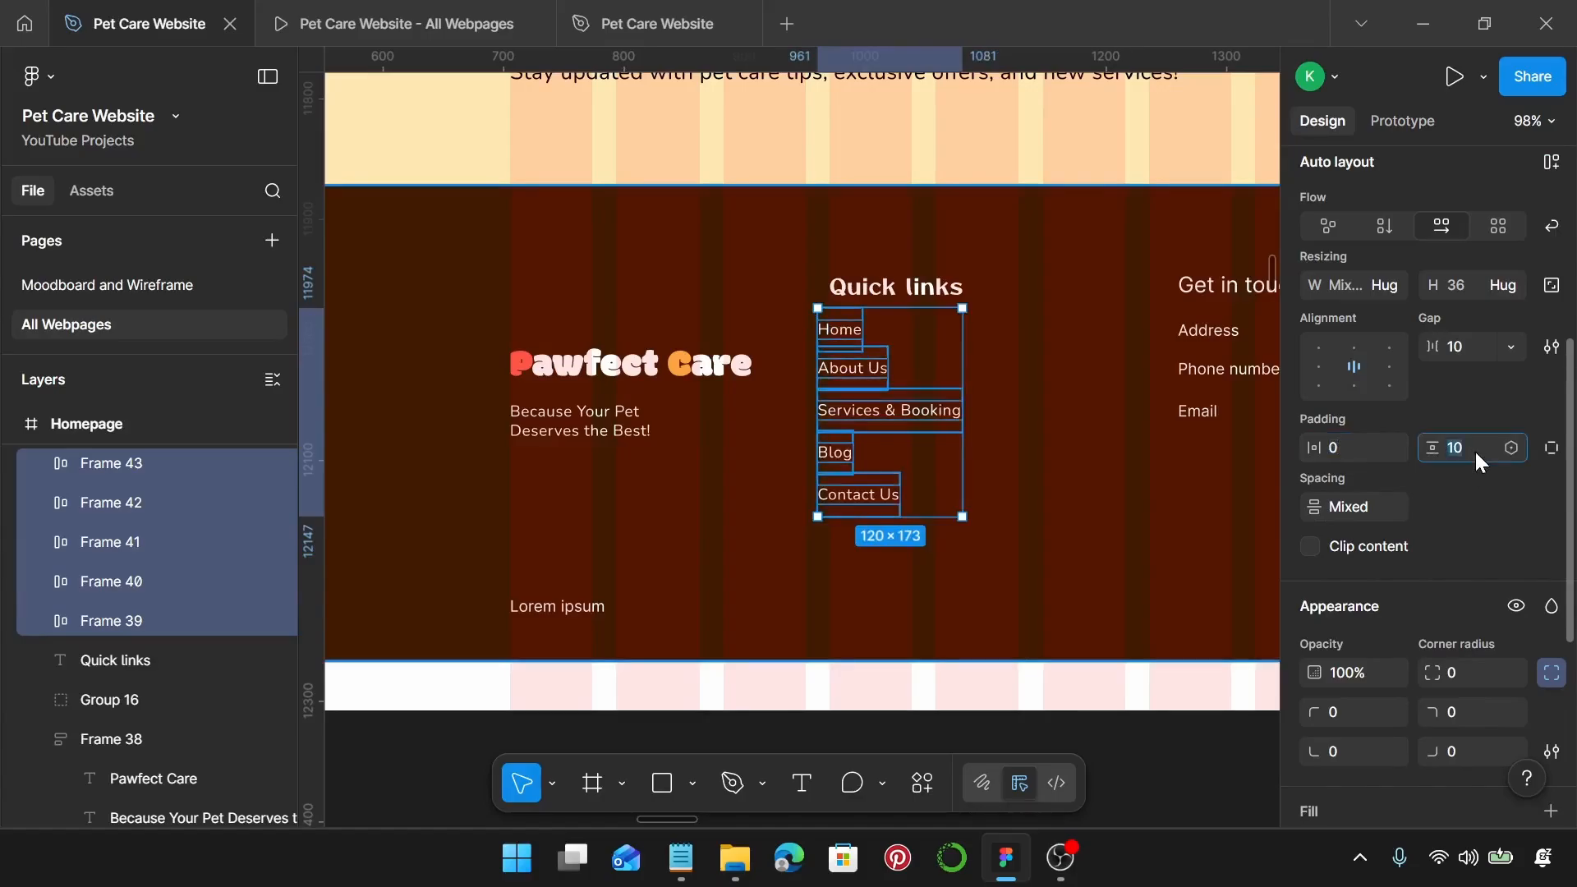
type("0")
key("Return")
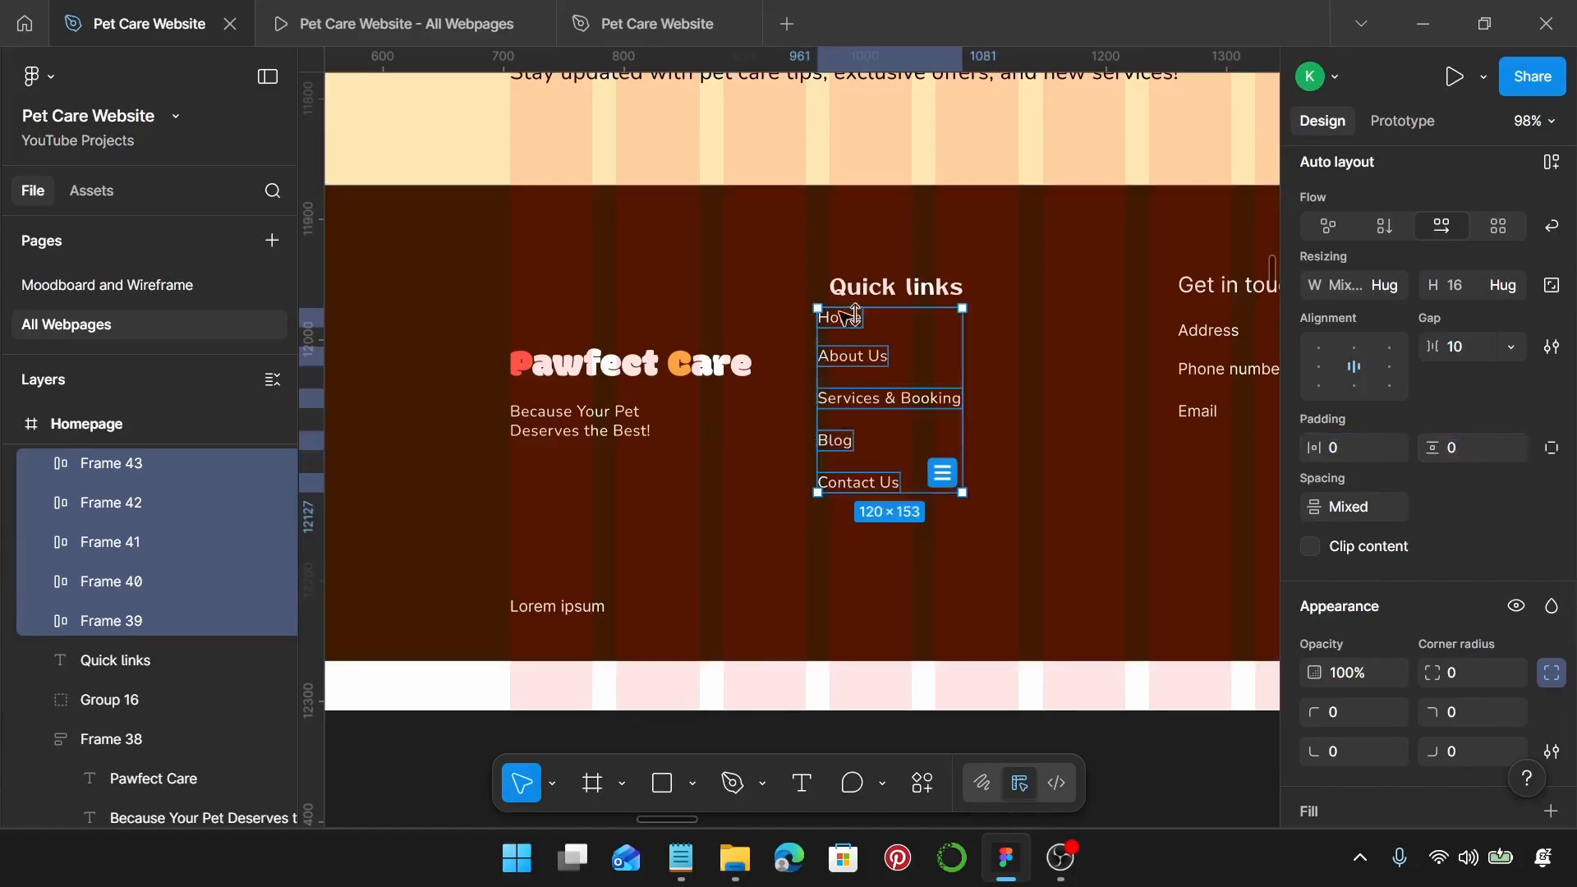
Step: Wrap the five footer link frames in one vertical auto layout frame with a gap of 15
key("shift+a")
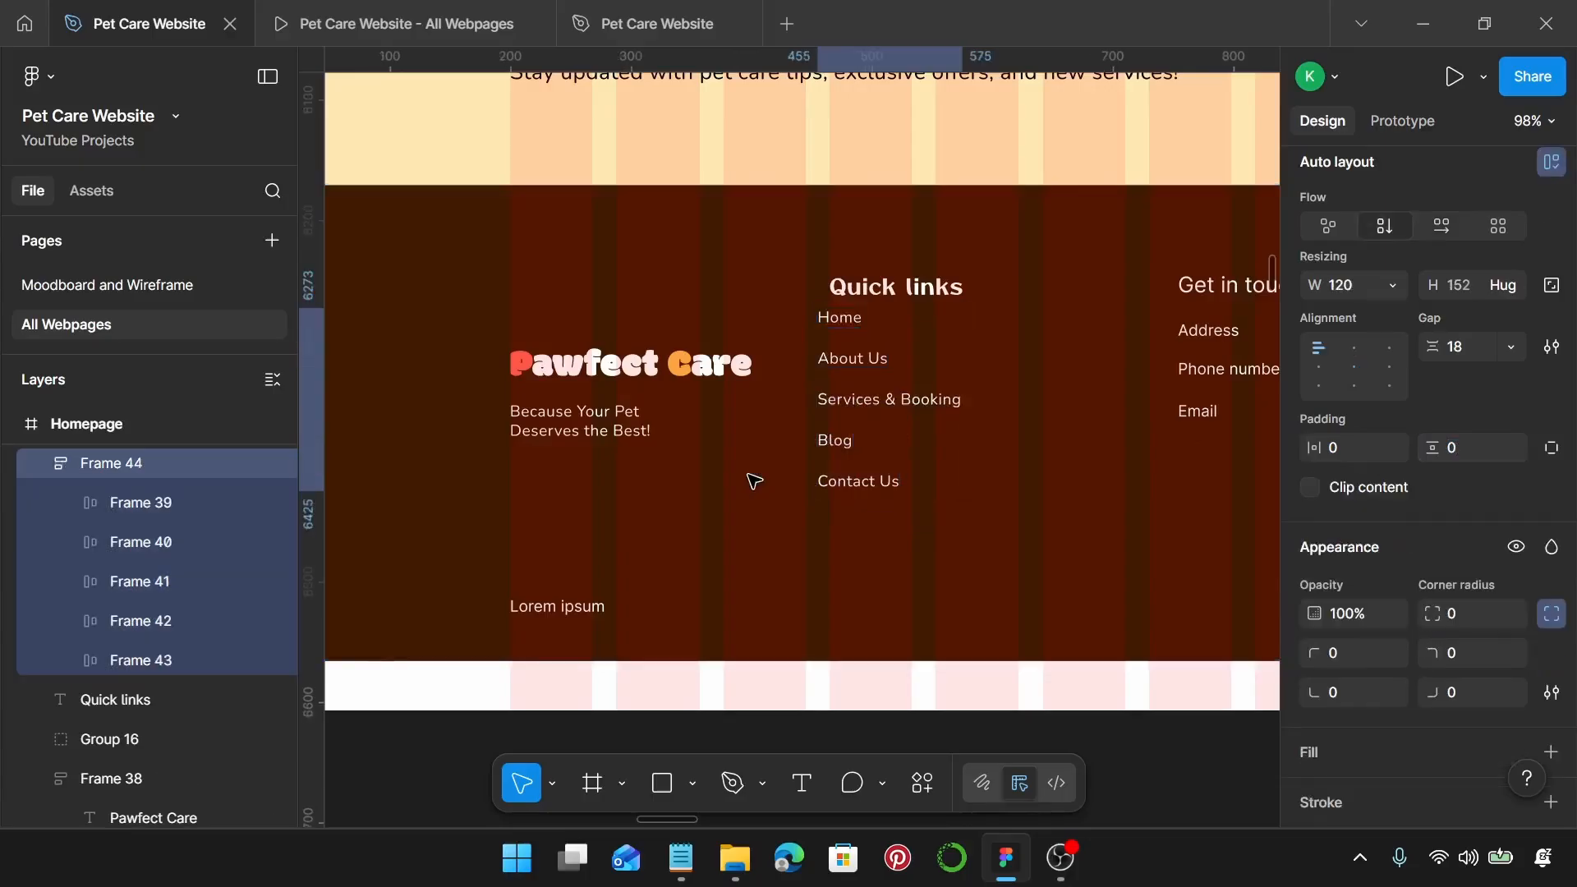
left_click(1472, 352)
type("15")
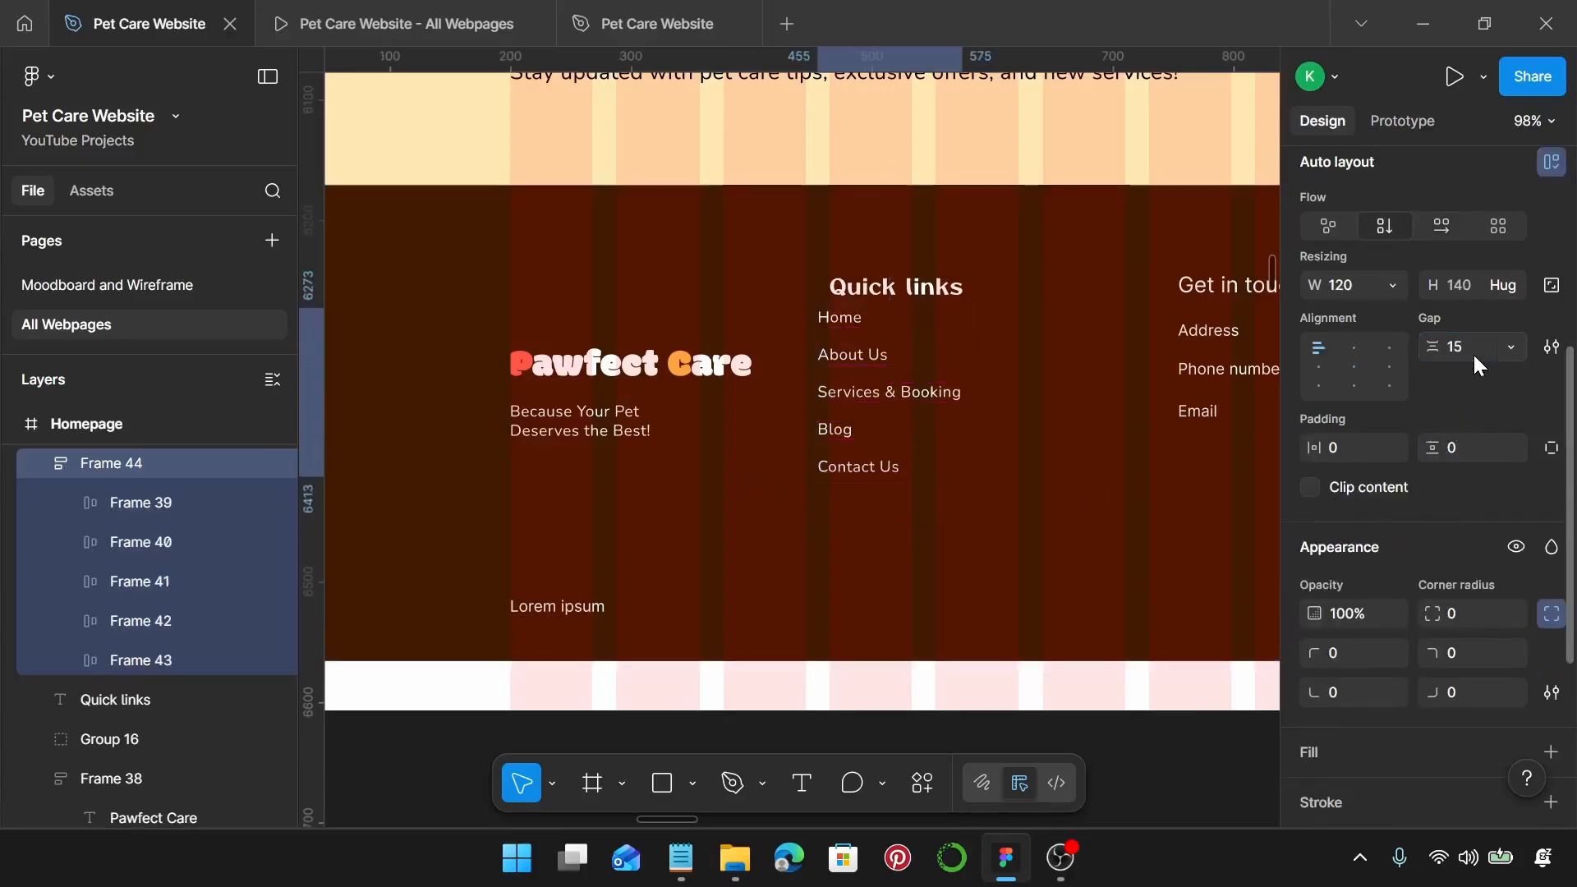
key("Return")
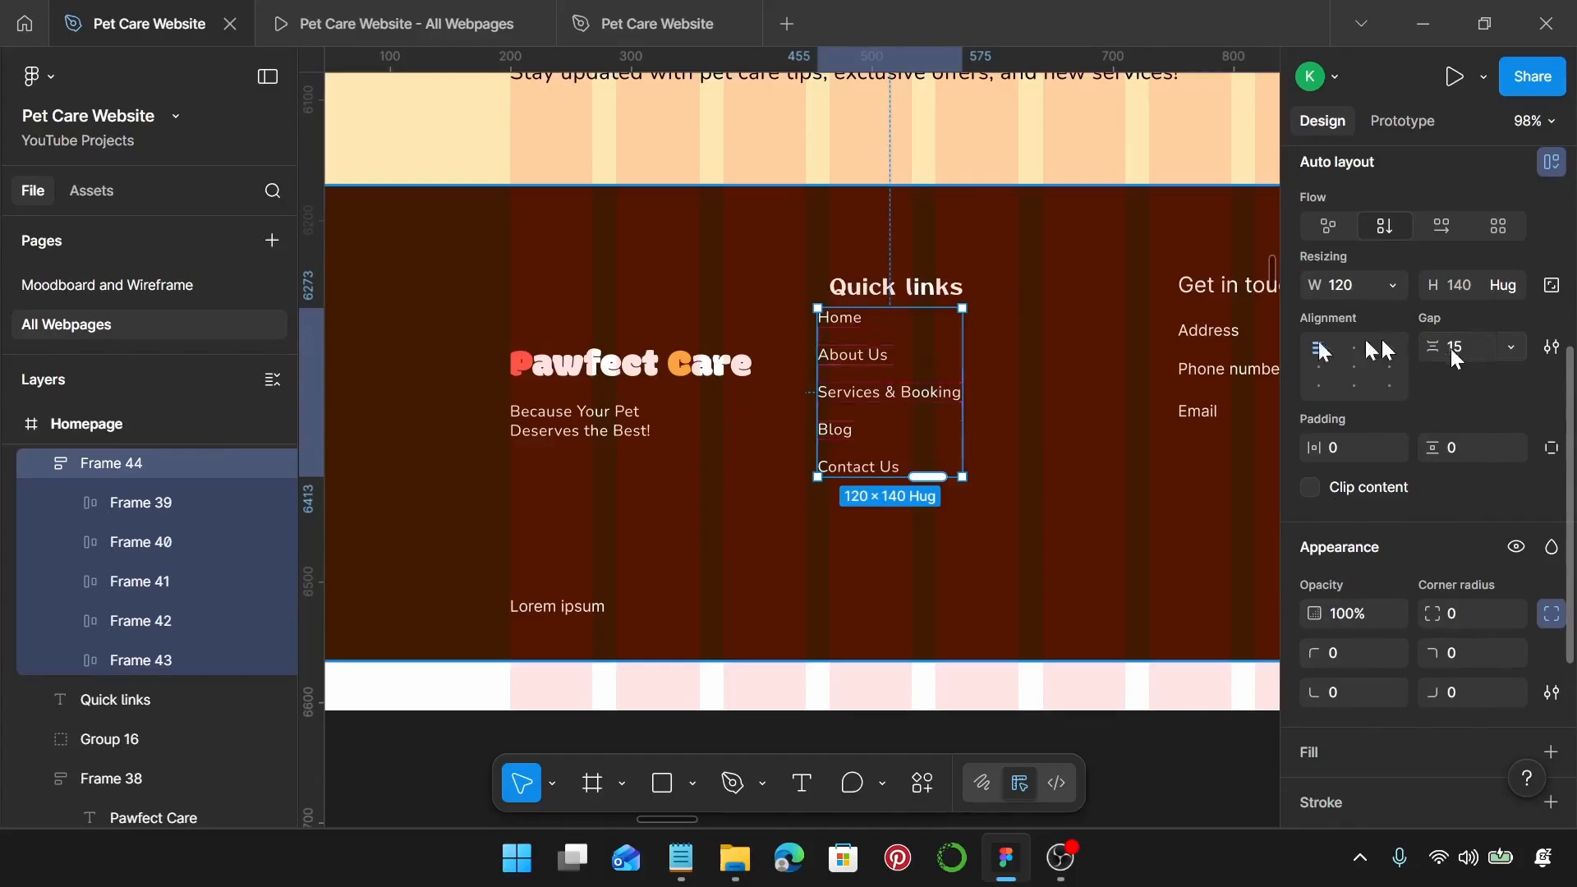
Step: Align the "Quick links" heading with the links' left edge and combine both in a vertical auto layout frame with a gap of 20
left_click(853, 288)
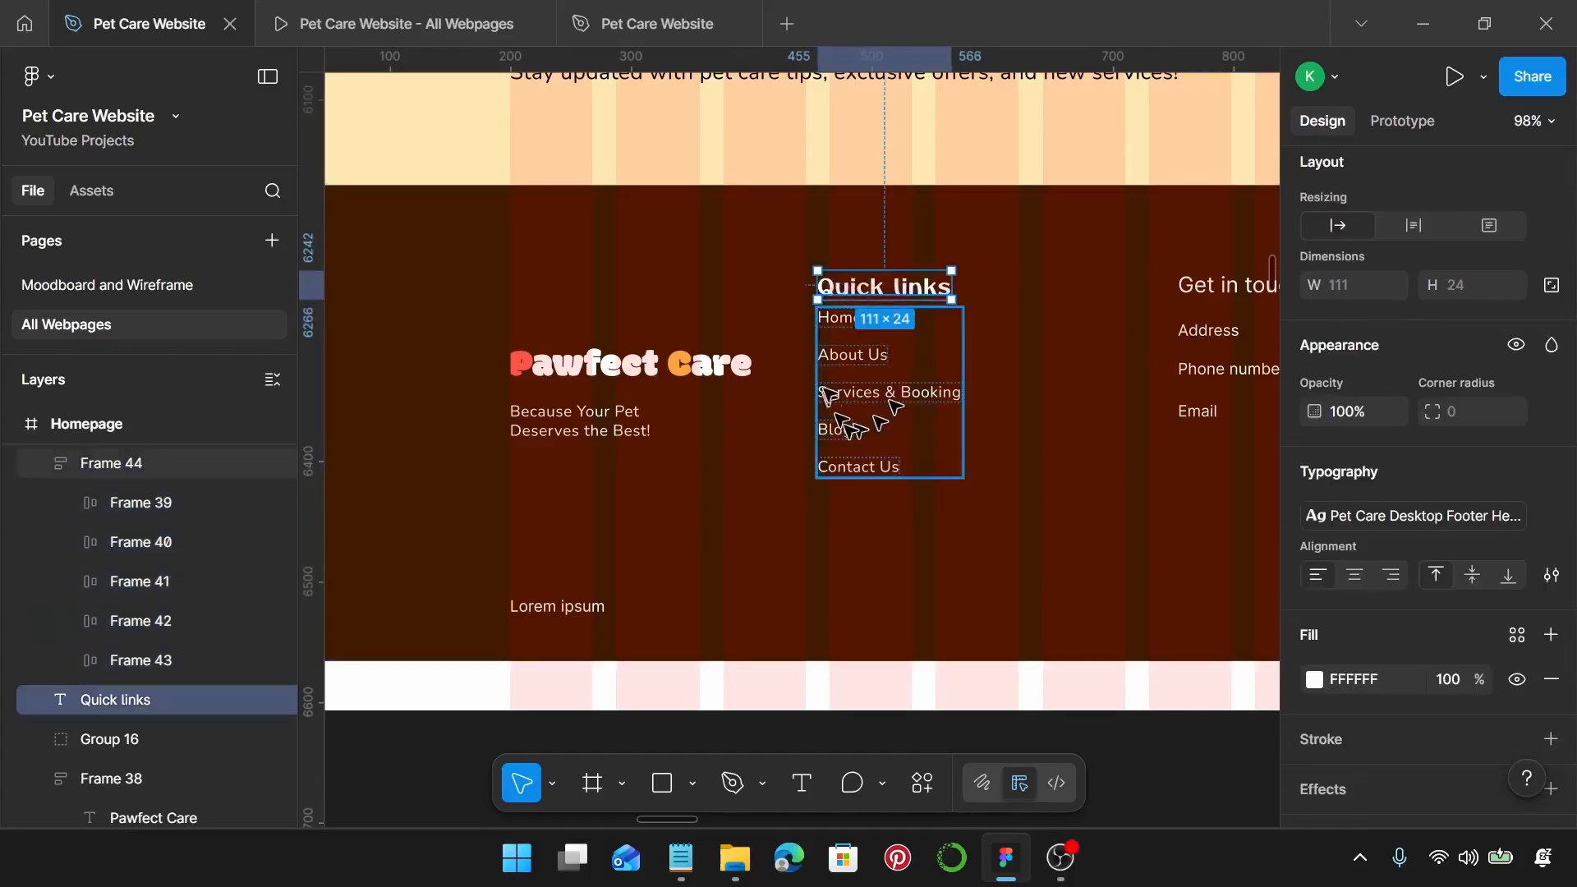
left_click(852, 370, "shift")
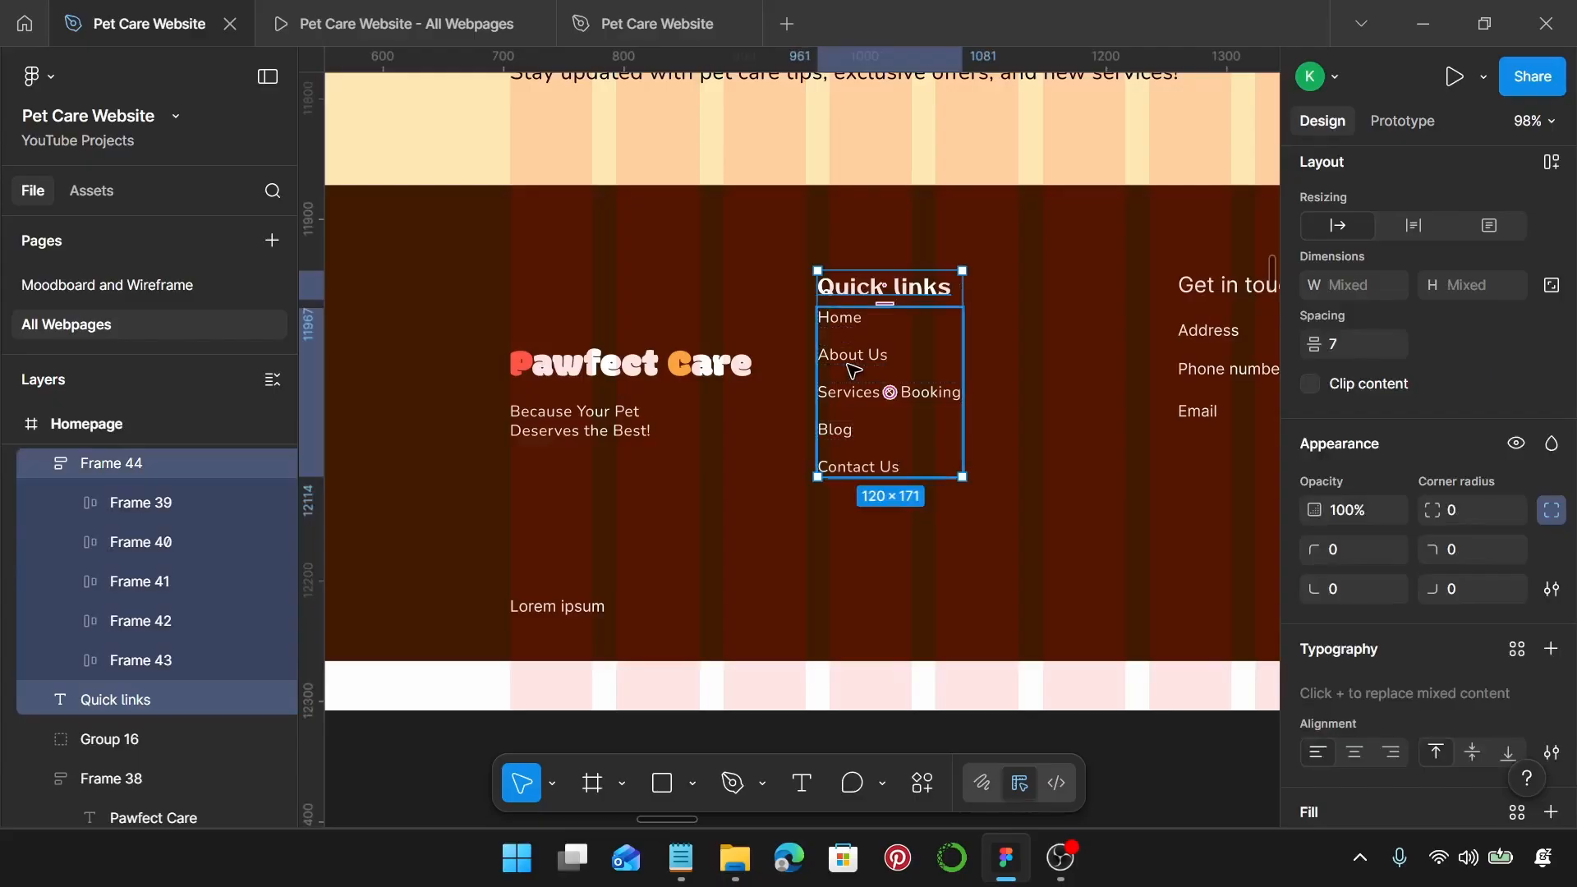
key("shift+a")
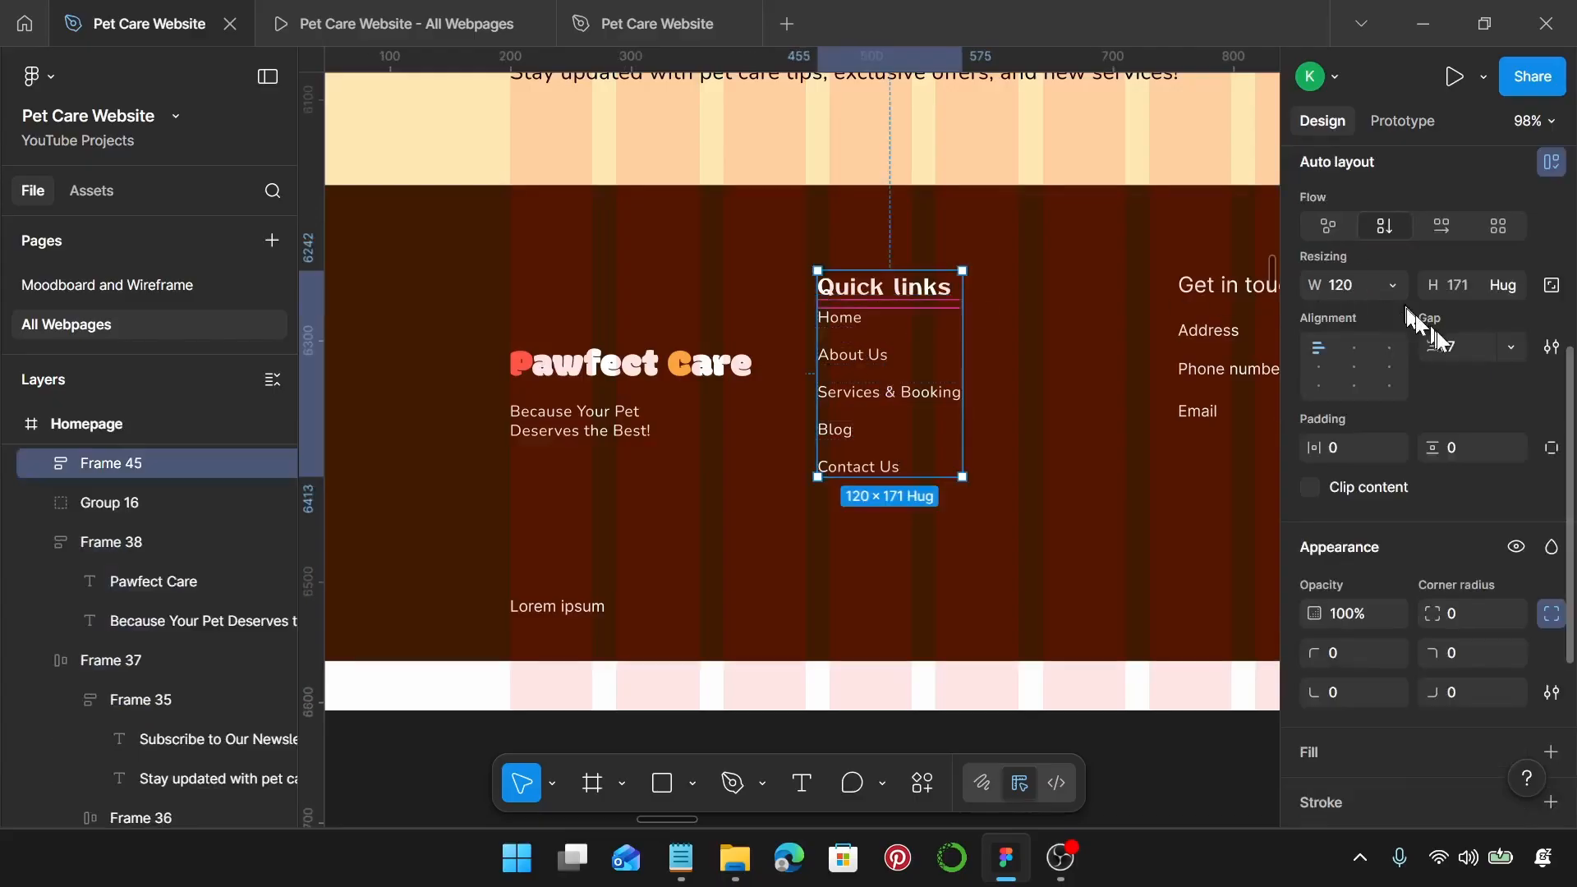
left_click(1463, 346)
key("Return")
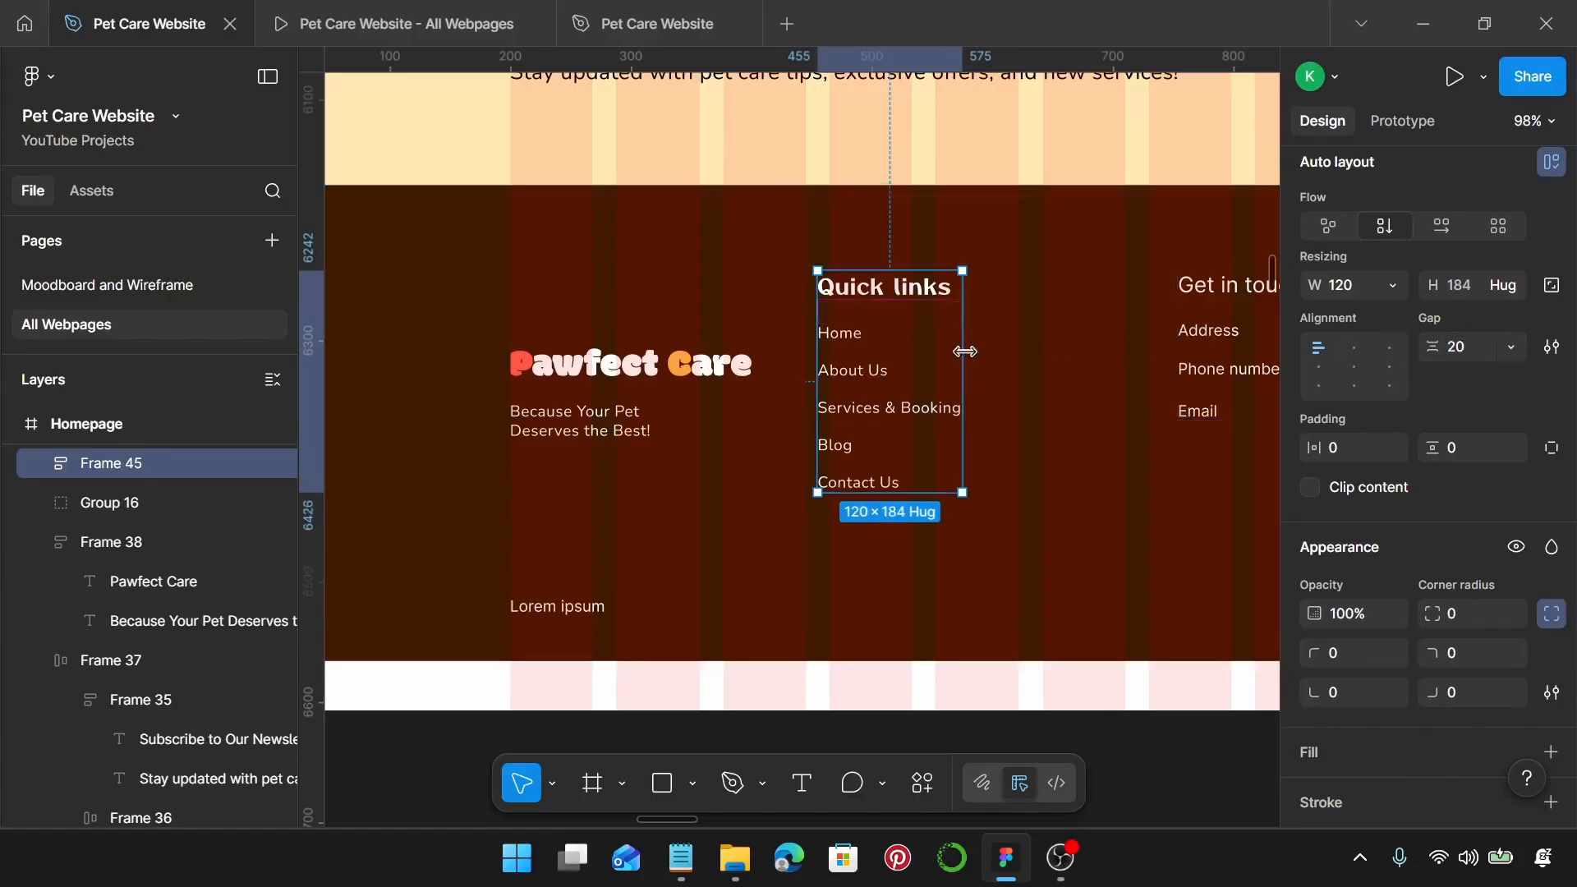
Step: Delete the footer's old "Get in touch" column with its address, phone number and email texts
scroll(965, 355, "down", 2)
scroll(970, 360, "right", 3)
scroll(965, 356, "up", 2)
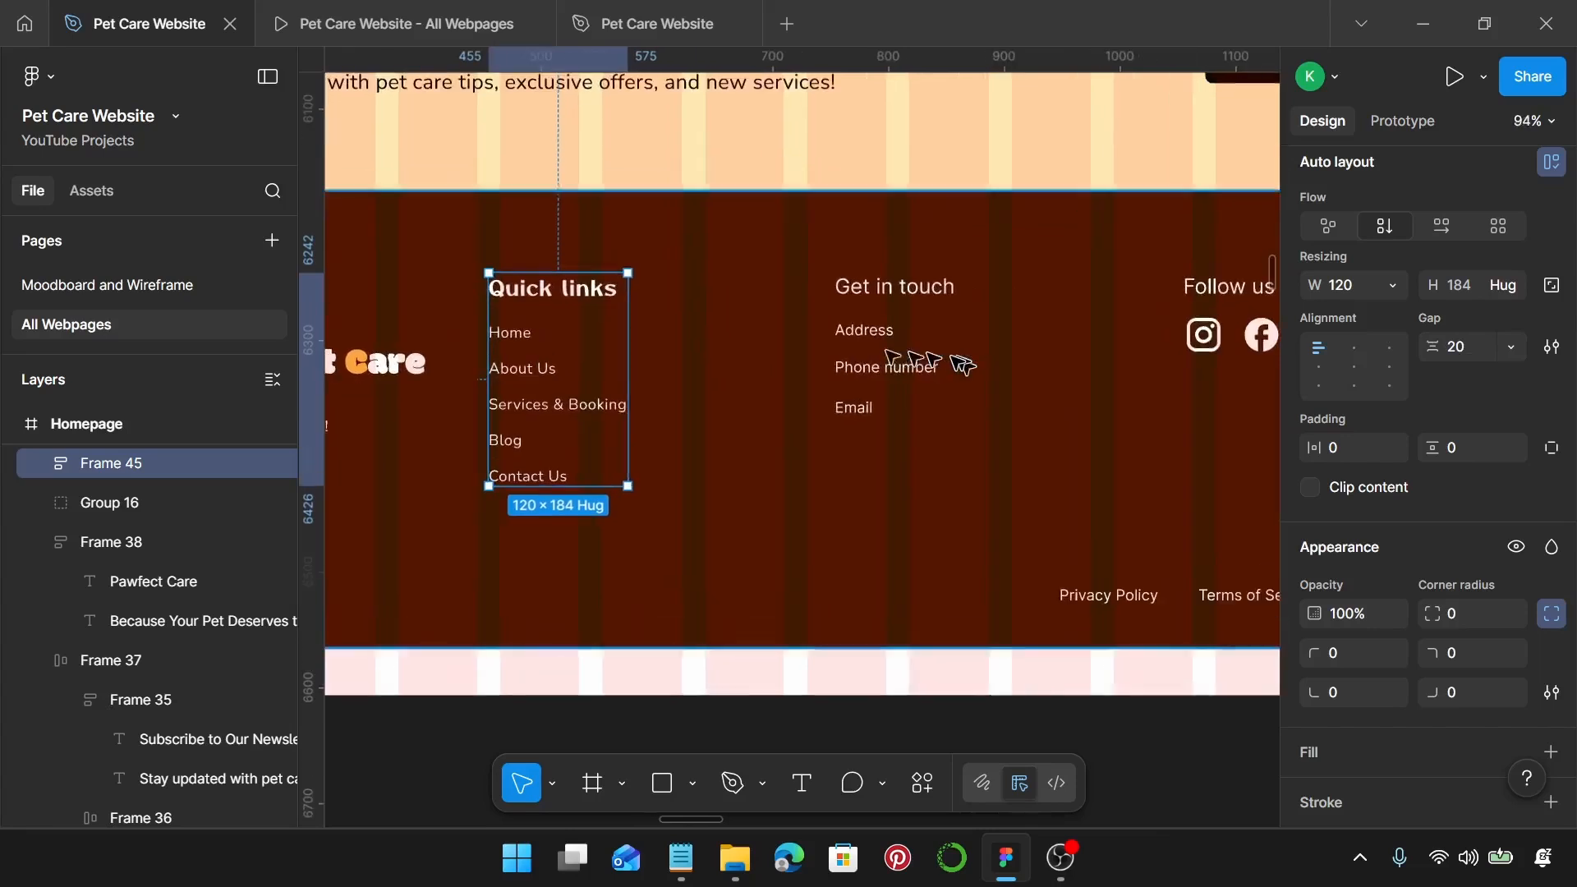
left_click(904, 303)
left_click_drag(904, 303, 832, 298)
key("Delete")
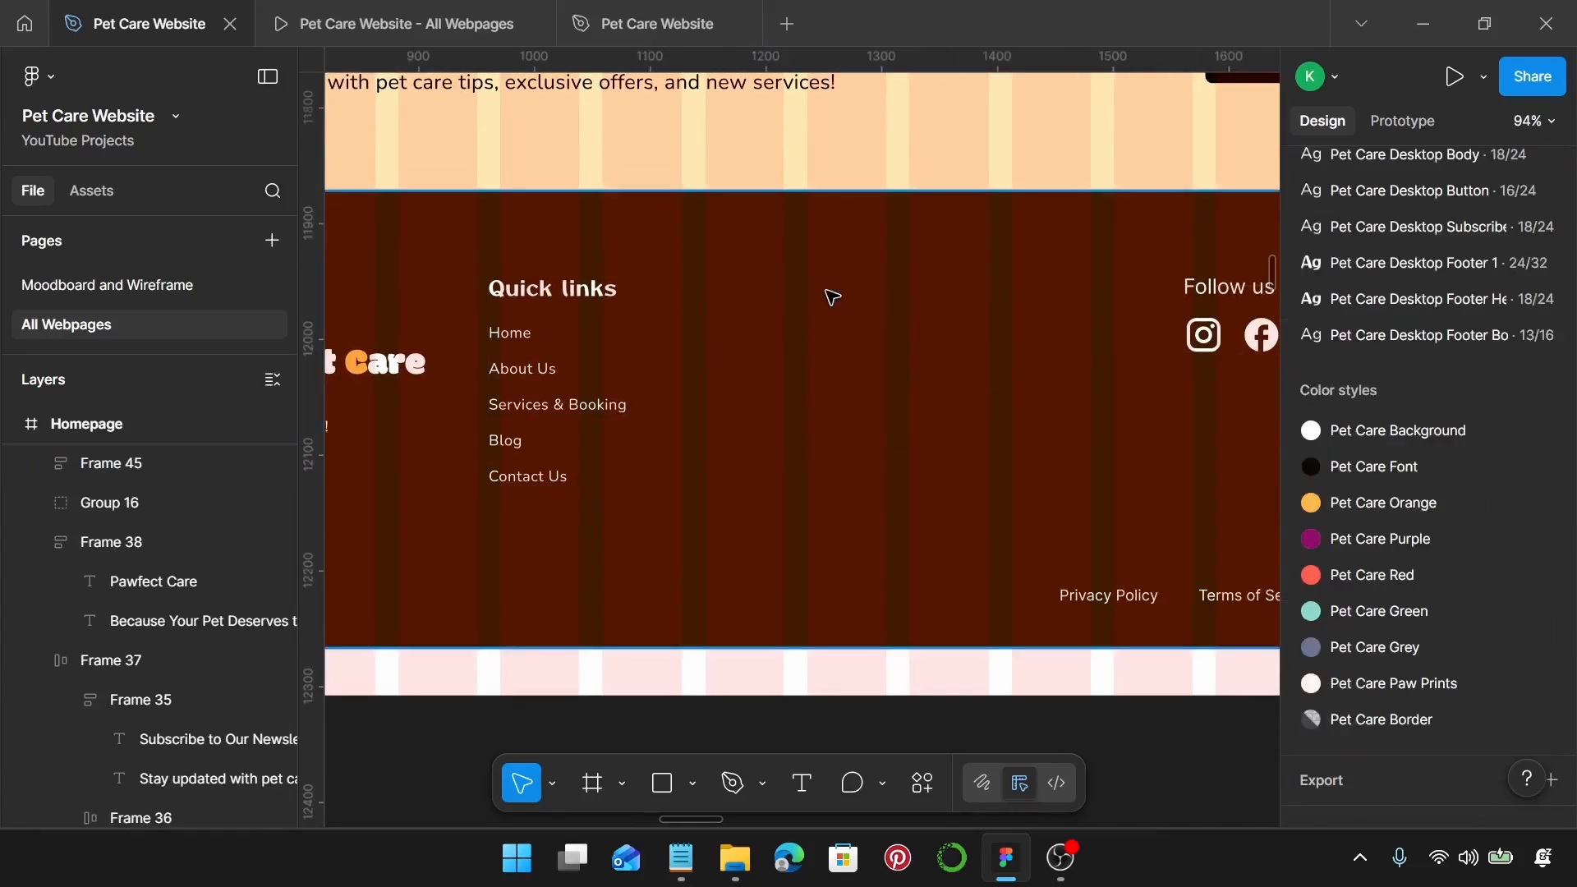
Step: Duplicate the quick links column and place the copy beside it at the same height, 85 px away
left_click(525, 285)
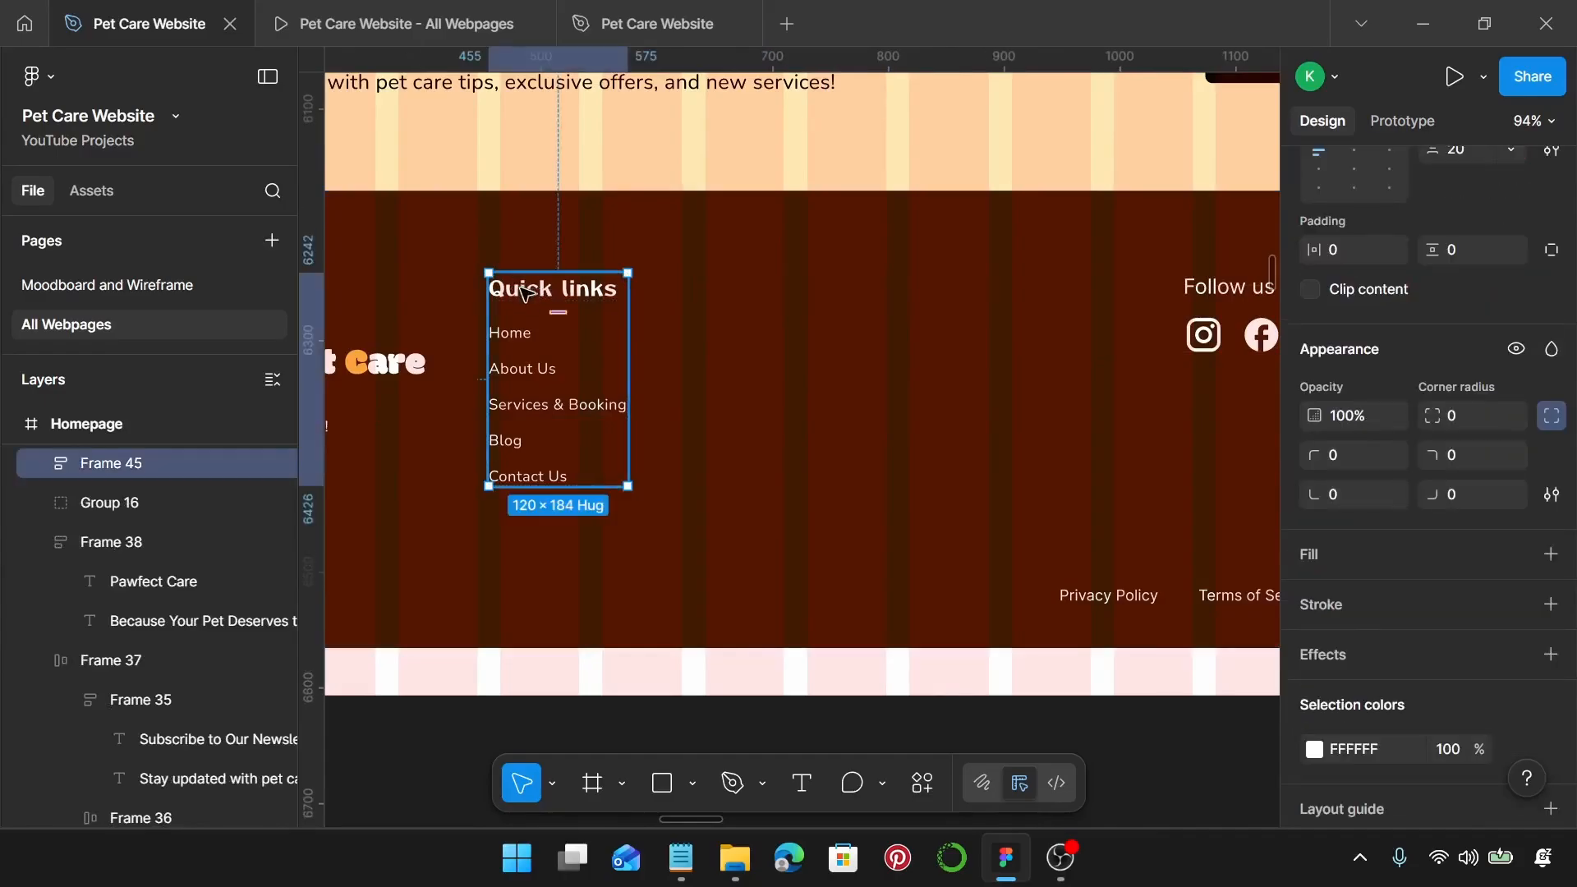
left_click_drag(526, 292, 755, 293, "alt")
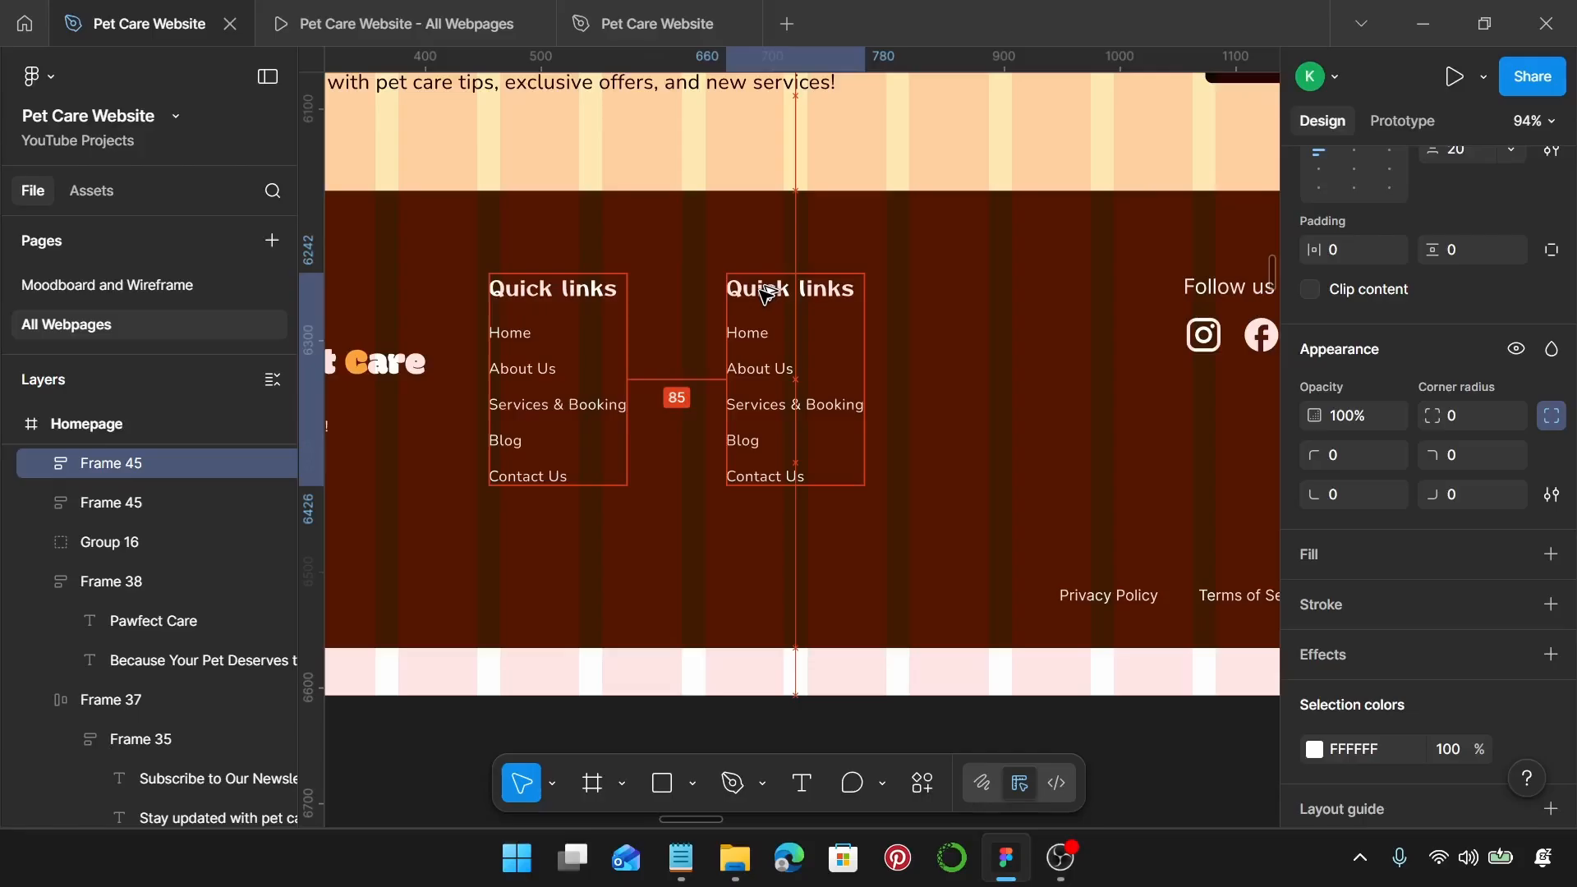
left_click_drag(764, 292, 760, 299)
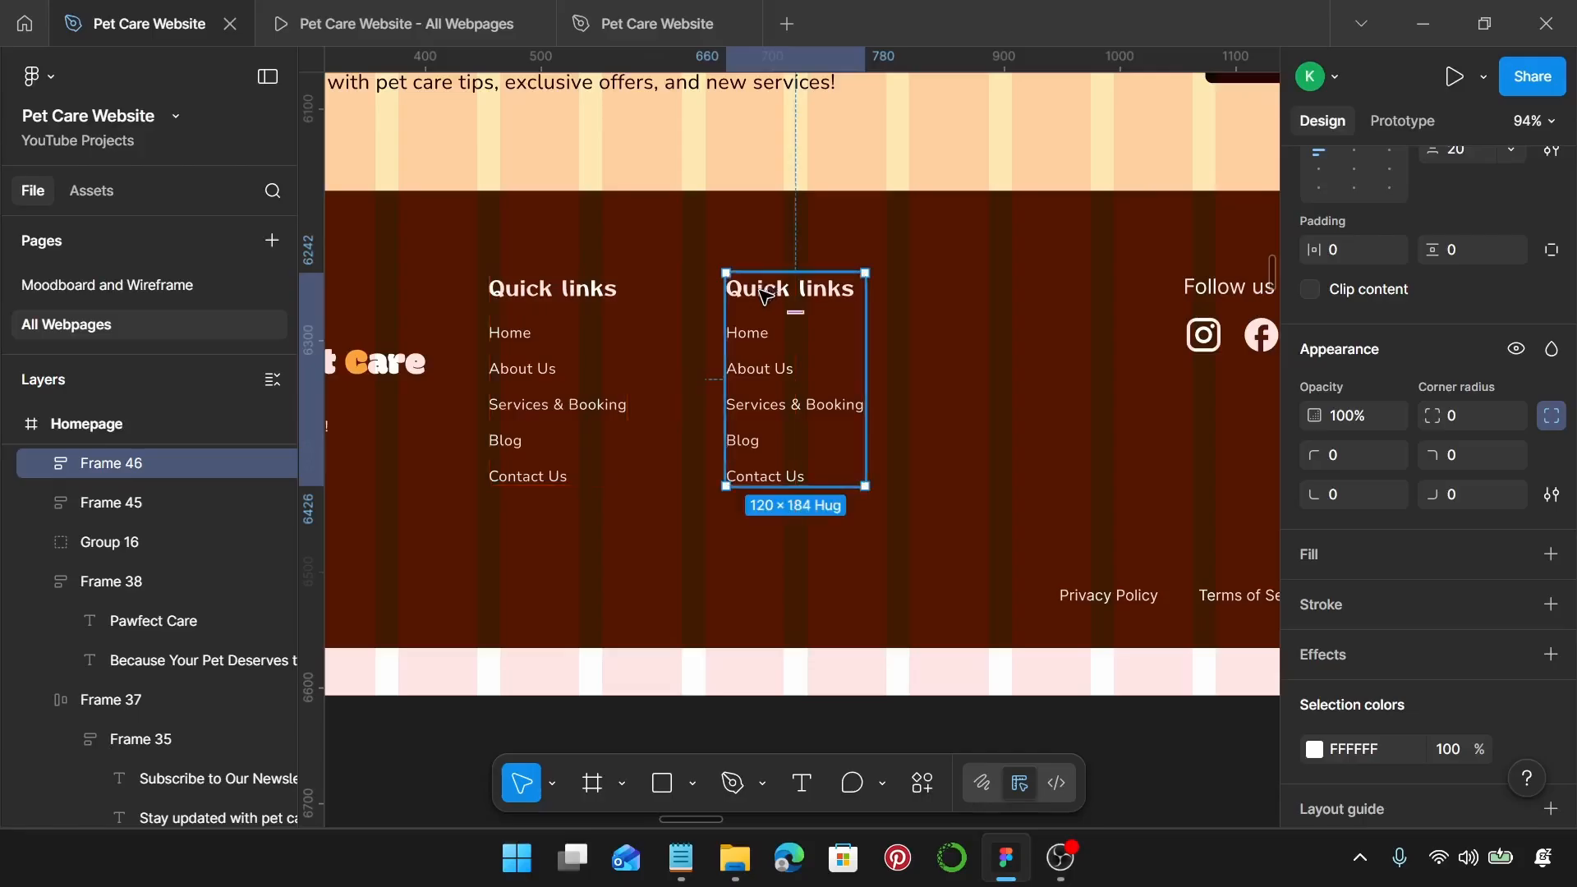
Step: Replace the duplicated column's heading with "Visit Us" from the Notepad notes
left_click(681, 854)
scroll(1112, 436, "down", 1)
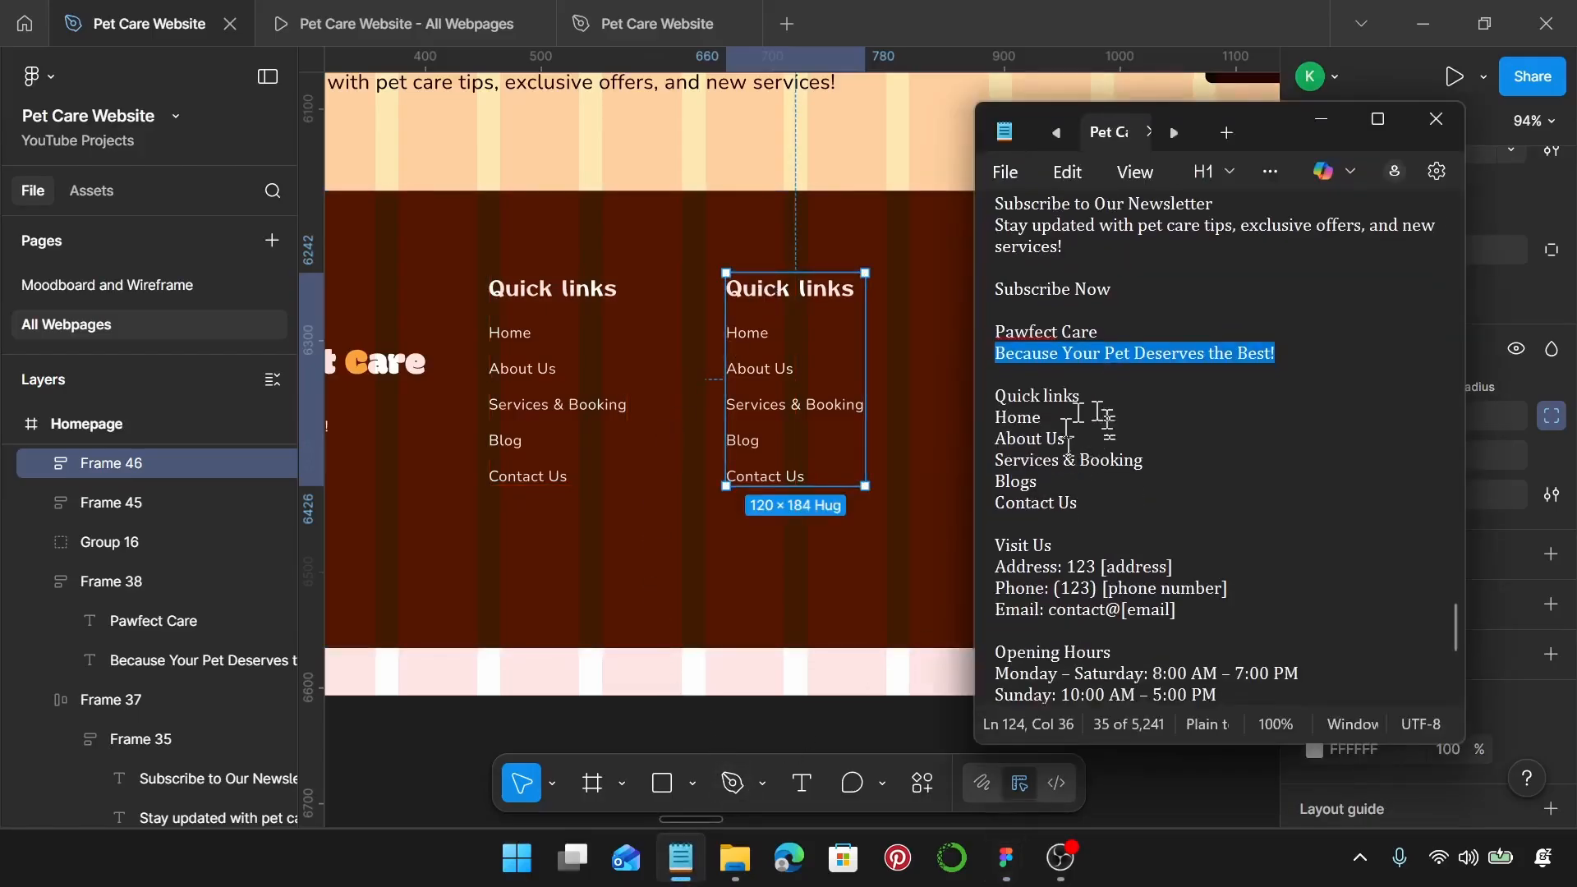
scroll(1067, 438, "down", 2)
double_click(1040, 418)
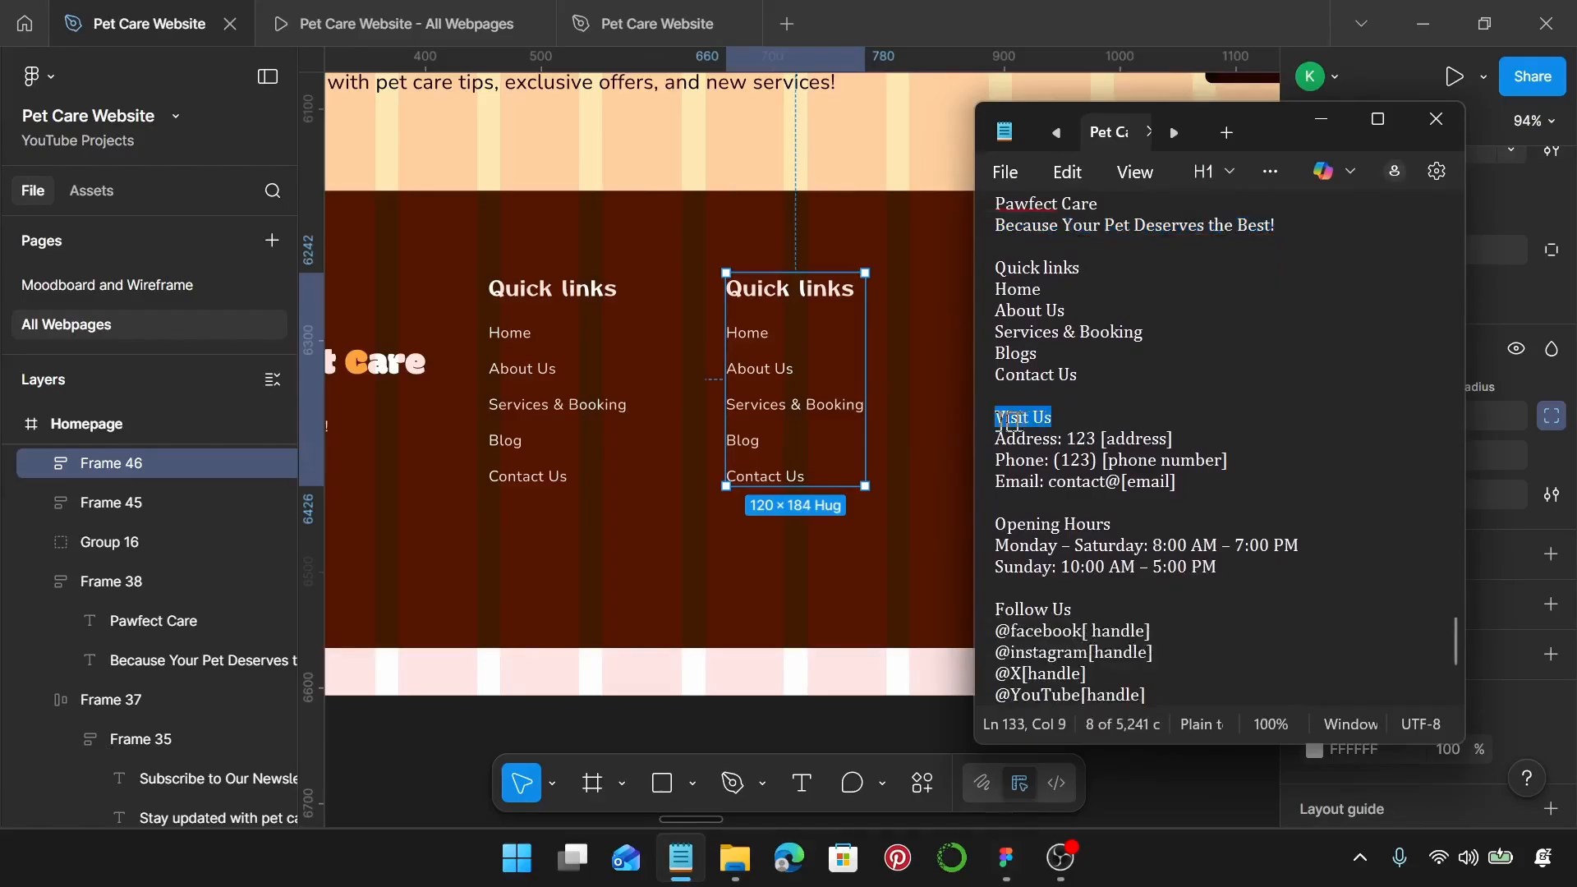
left_click(829, 300)
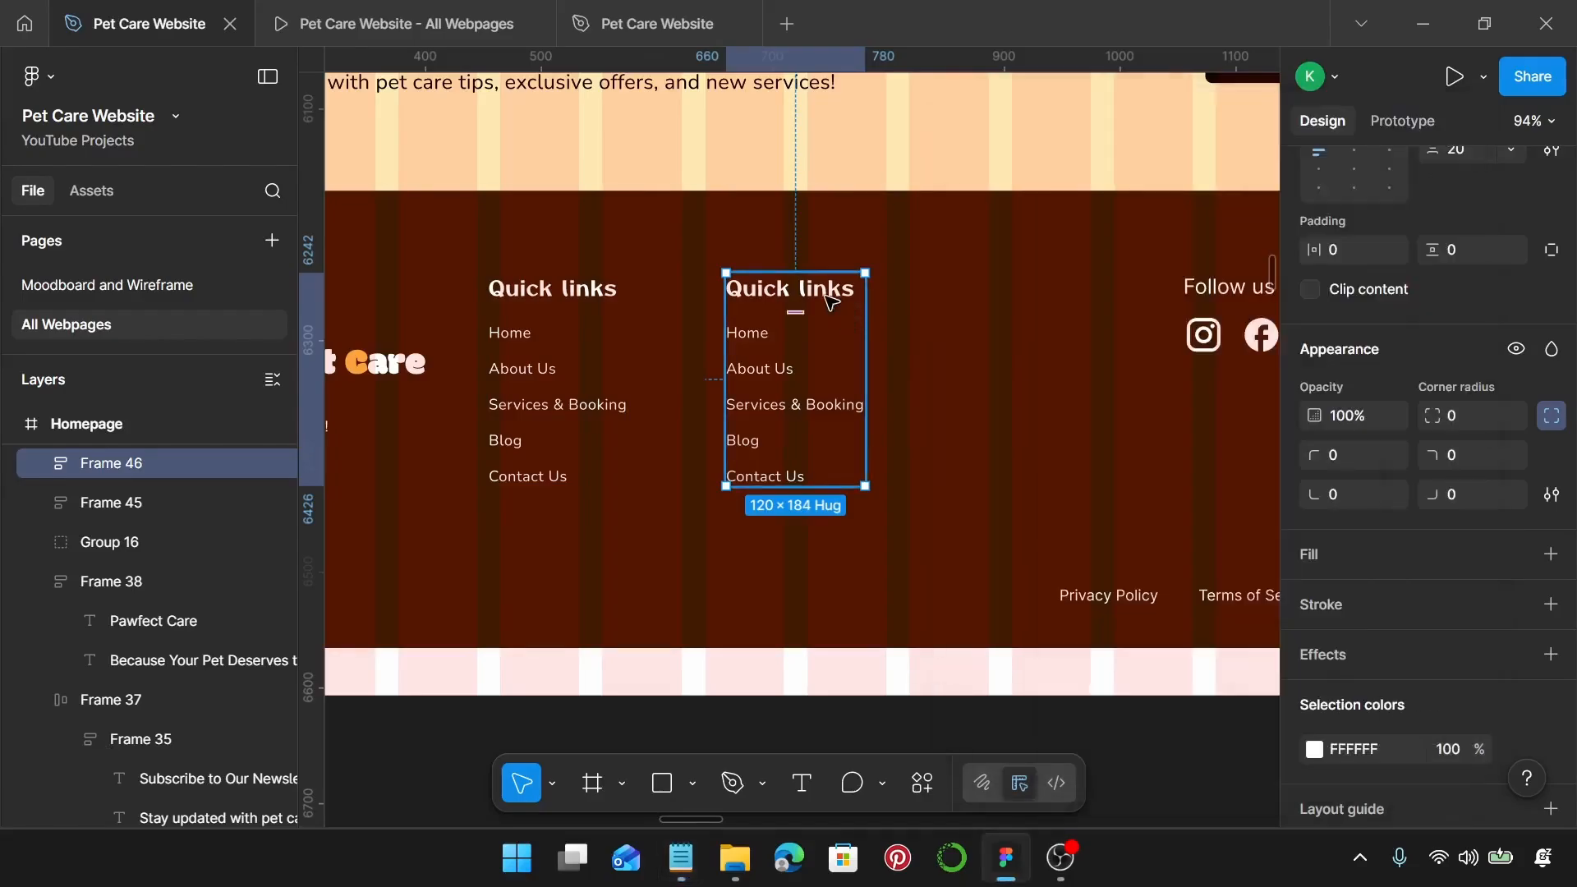
double_click(828, 296)
double_click(827, 297)
type("Visit Us")
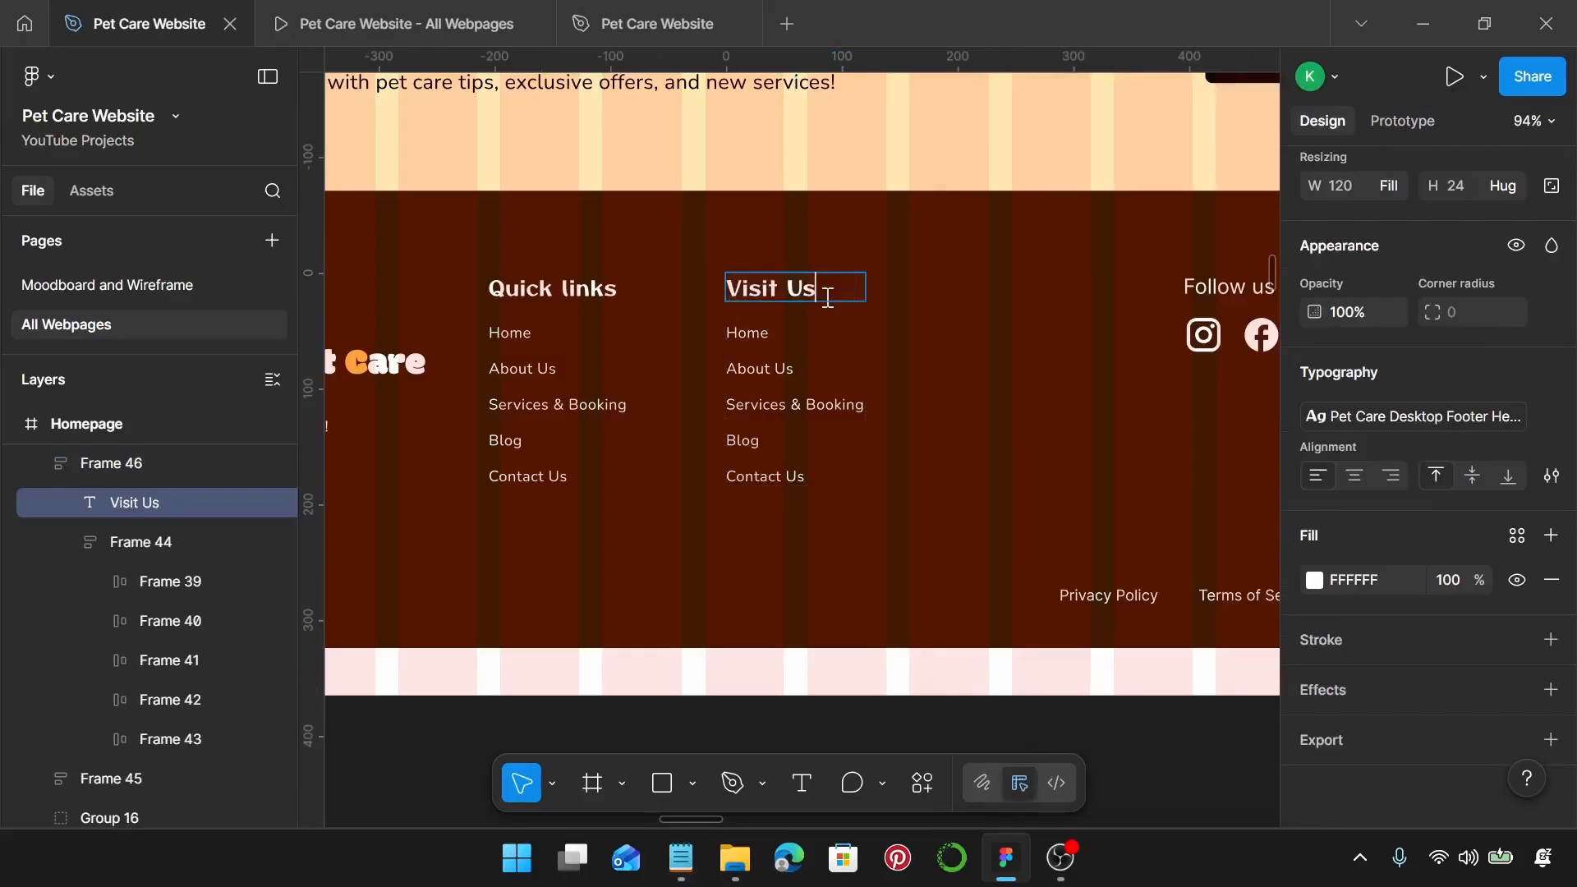
Step: Replace the "Home" text in the Visit Us column with the placeholder address line copied from the Notepad notes
left_click(680, 857)
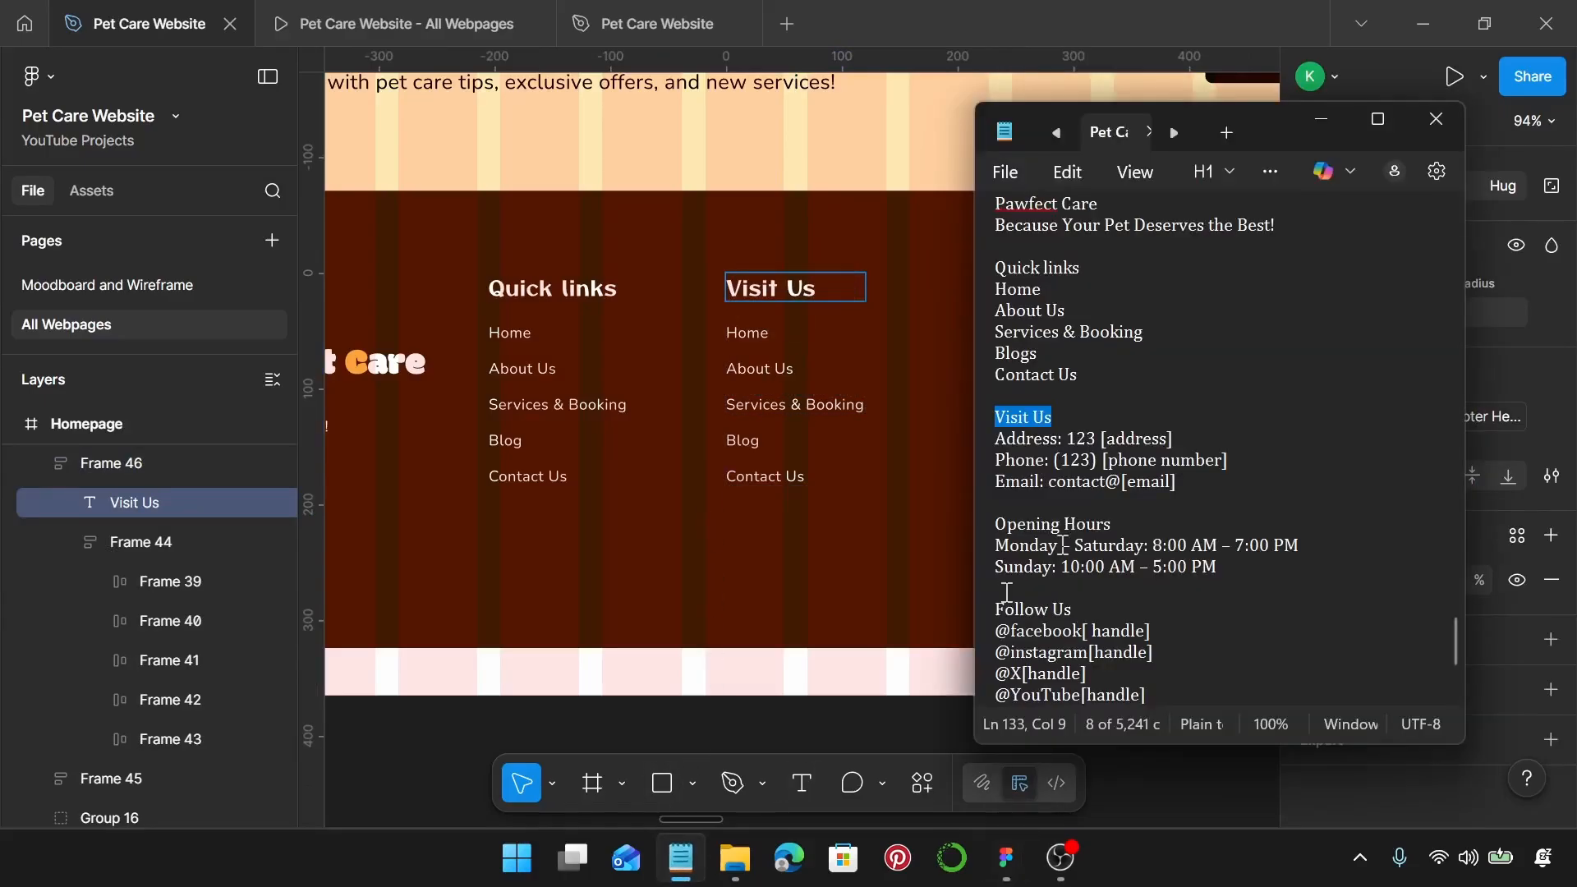
left_click_drag(1182, 438, 981, 454)
key("ctrl+c")
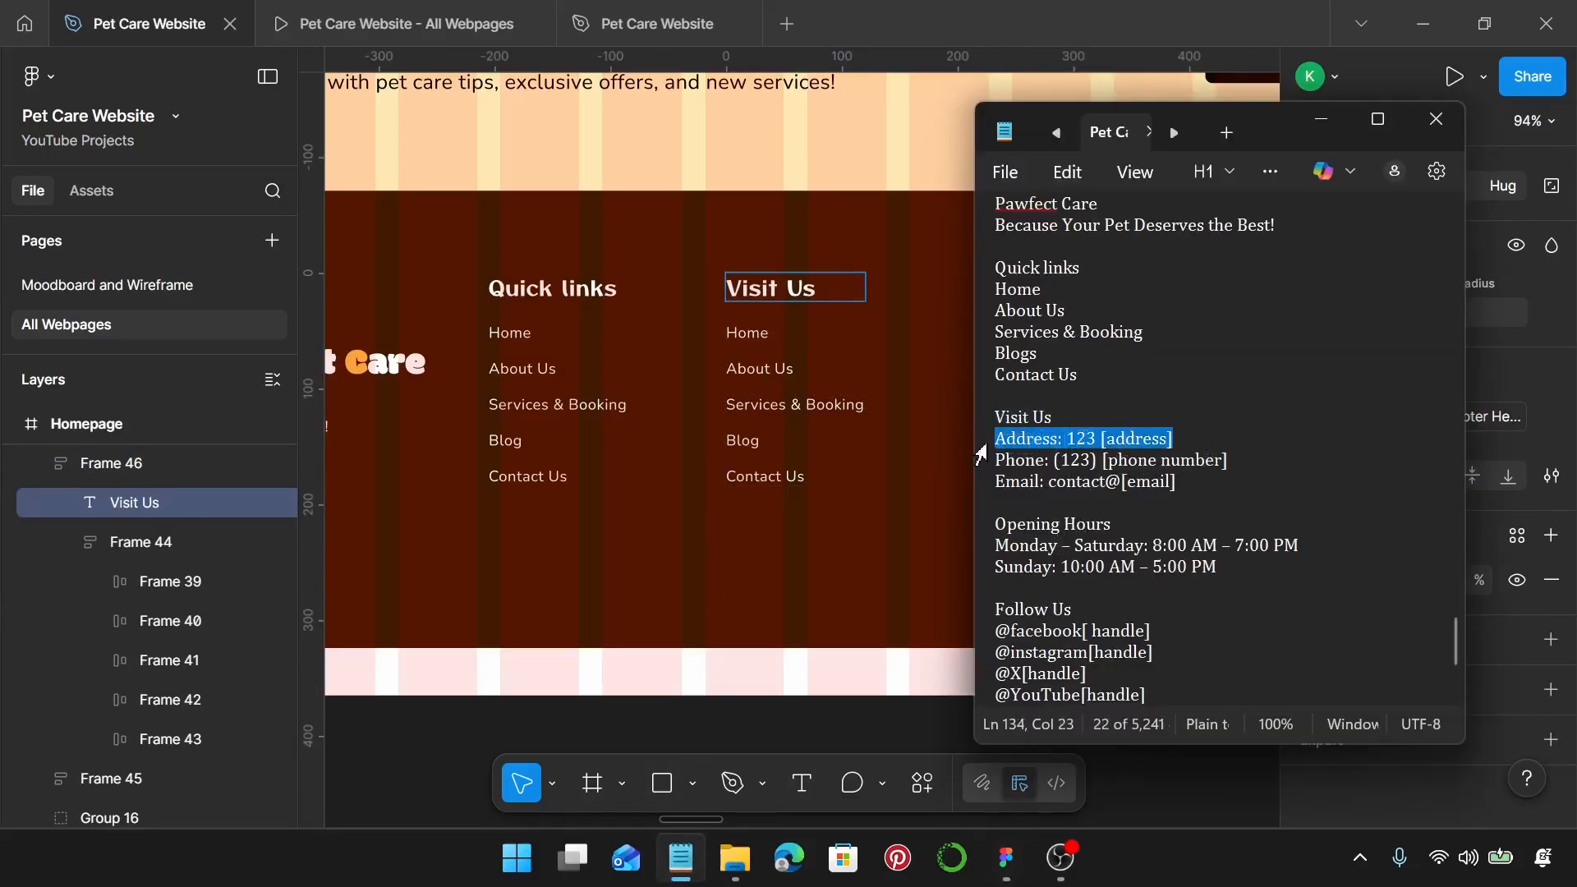
left_click(753, 335)
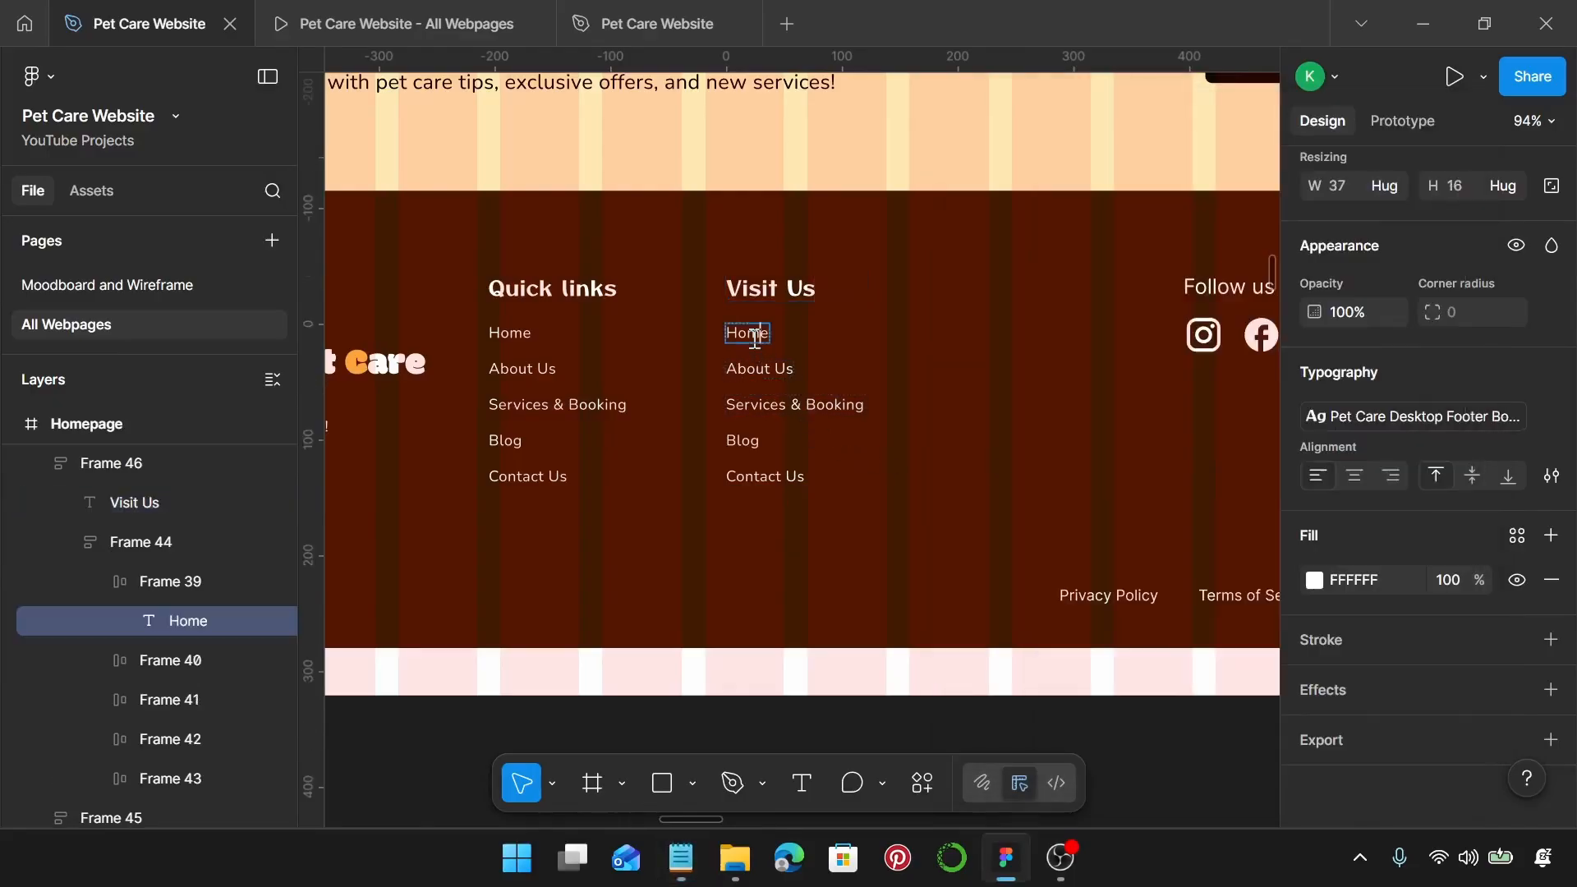
key("ctrl+v")
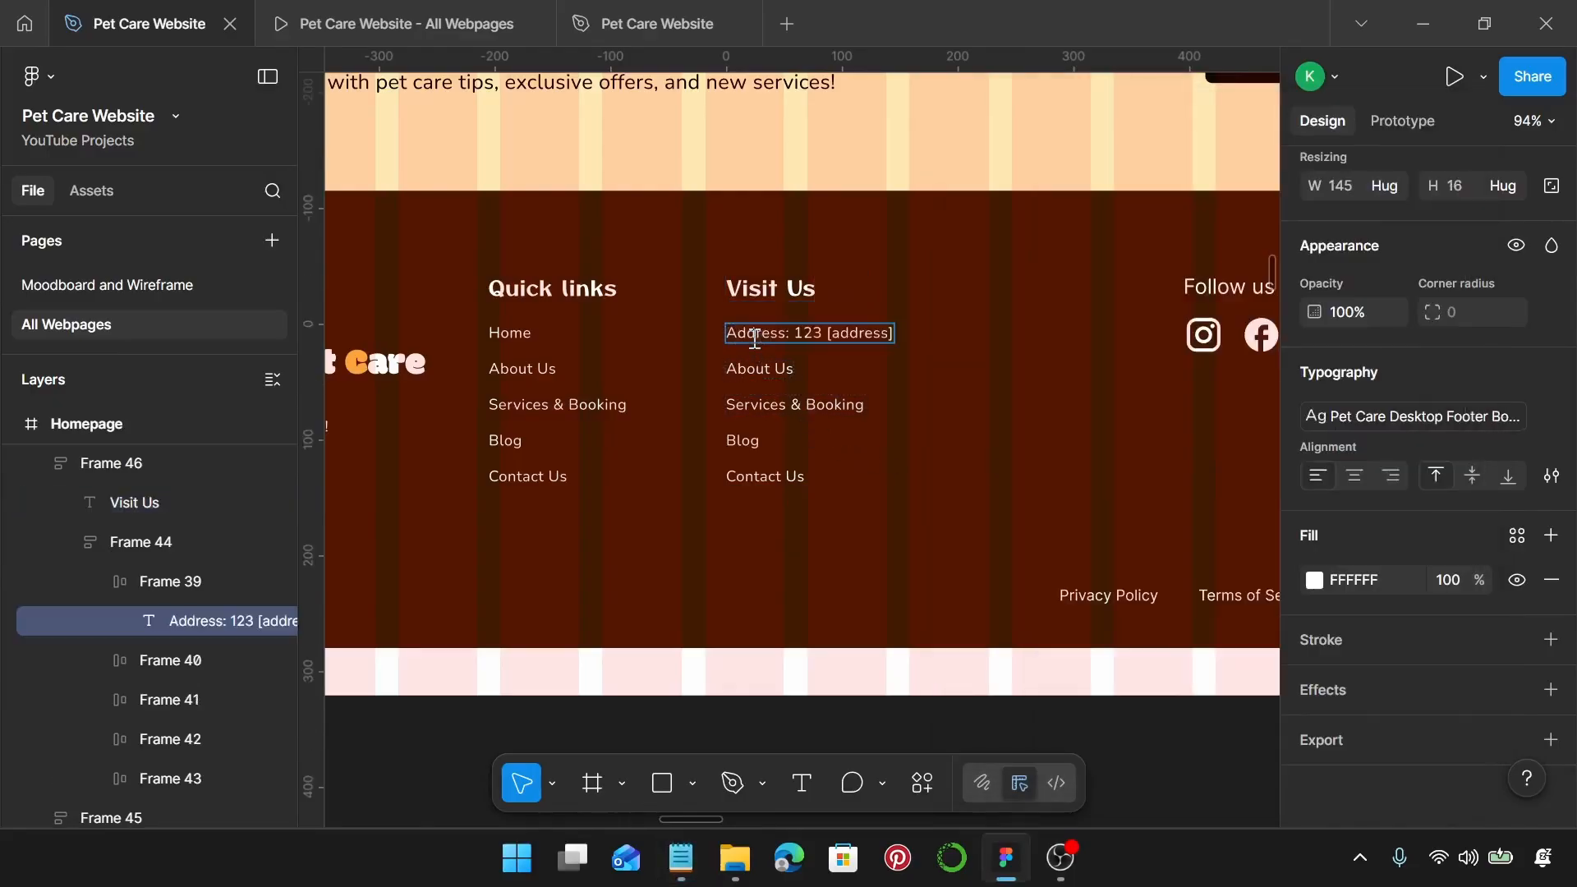
Step: Set the Visit Us column frame's width to Hug contents
left_click(917, 439)
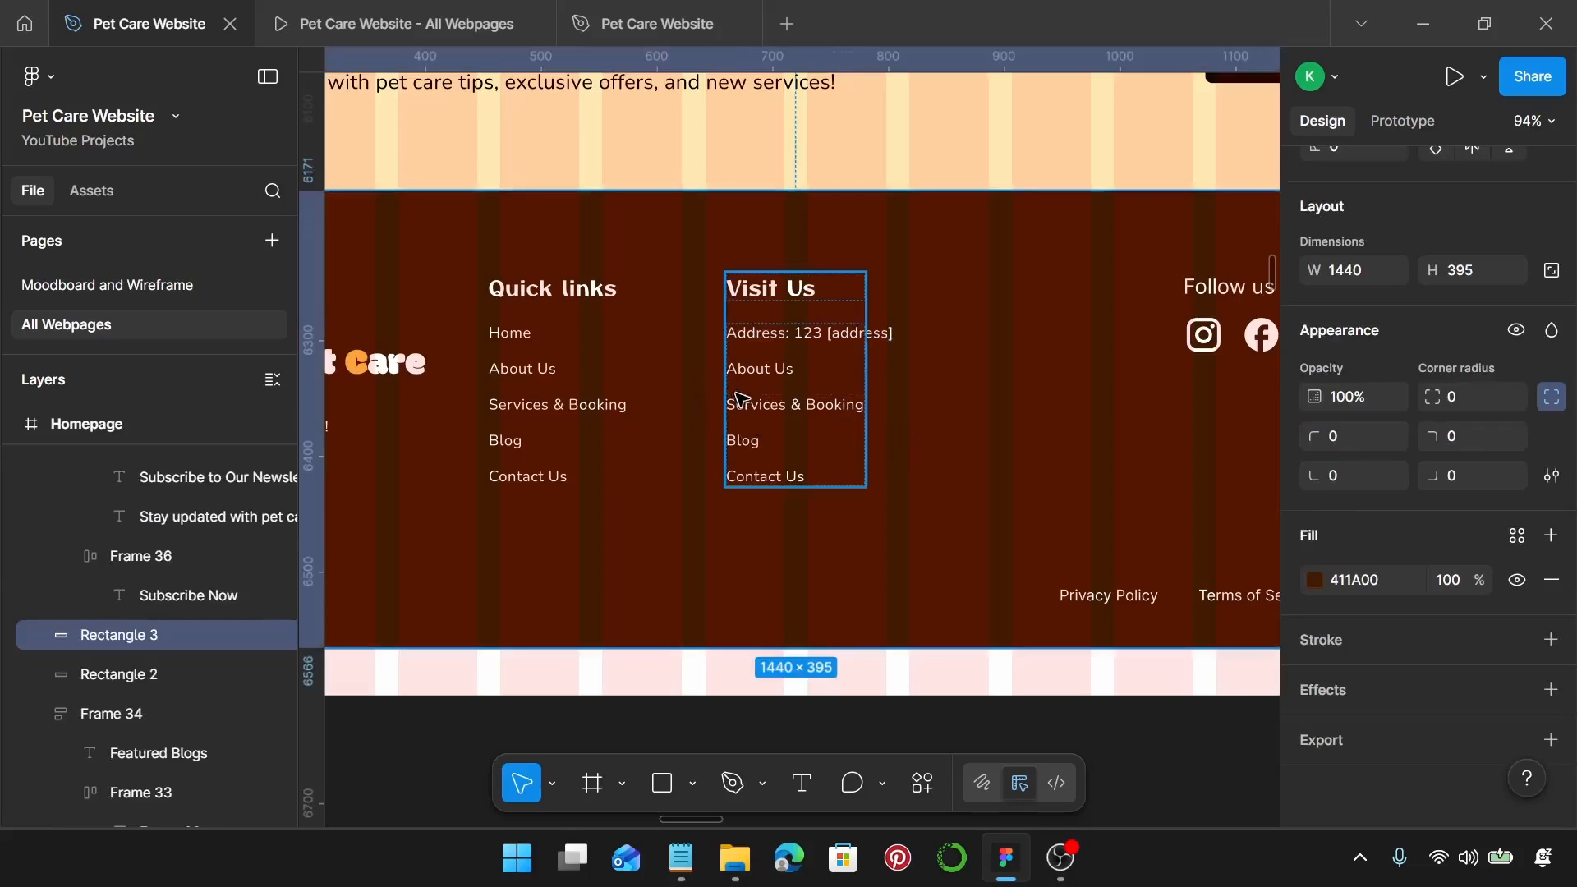
left_click(764, 349)
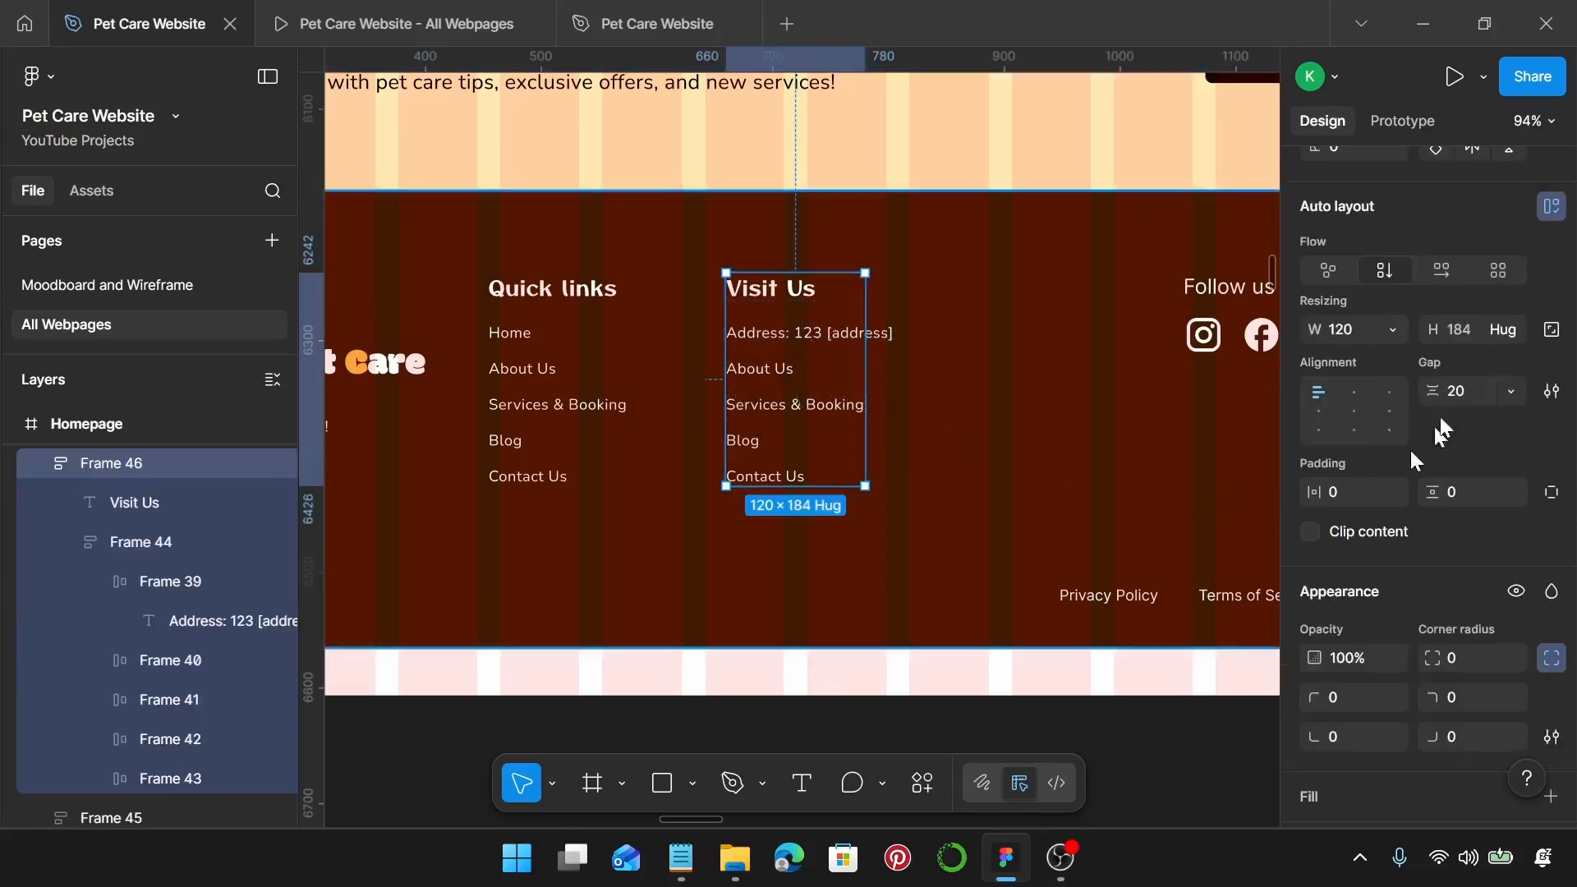
left_click(1396, 327)
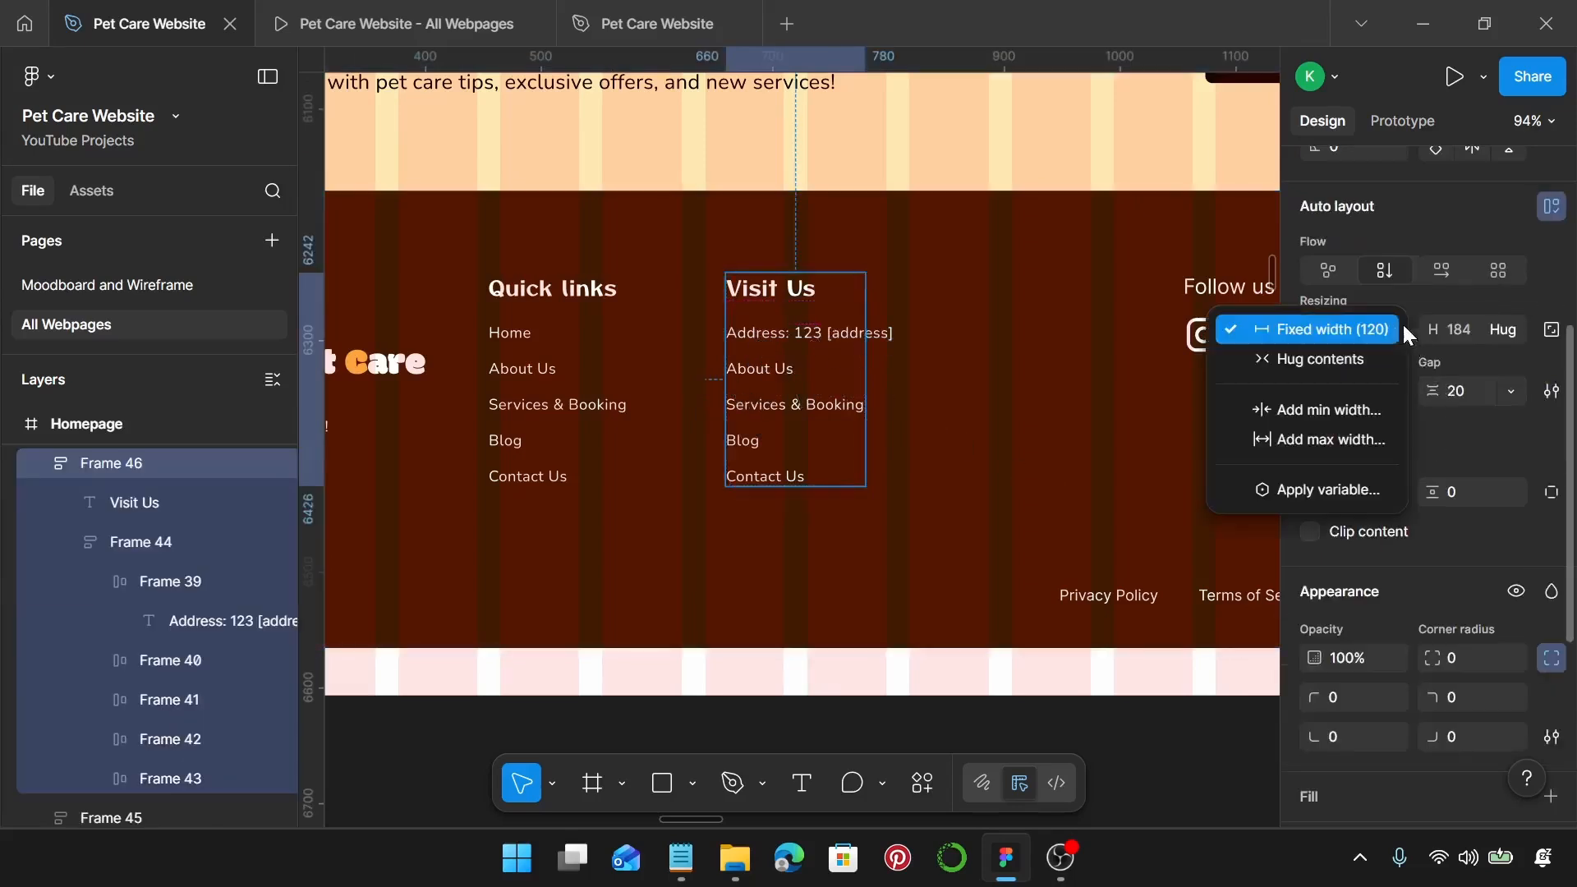
left_click(1342, 358)
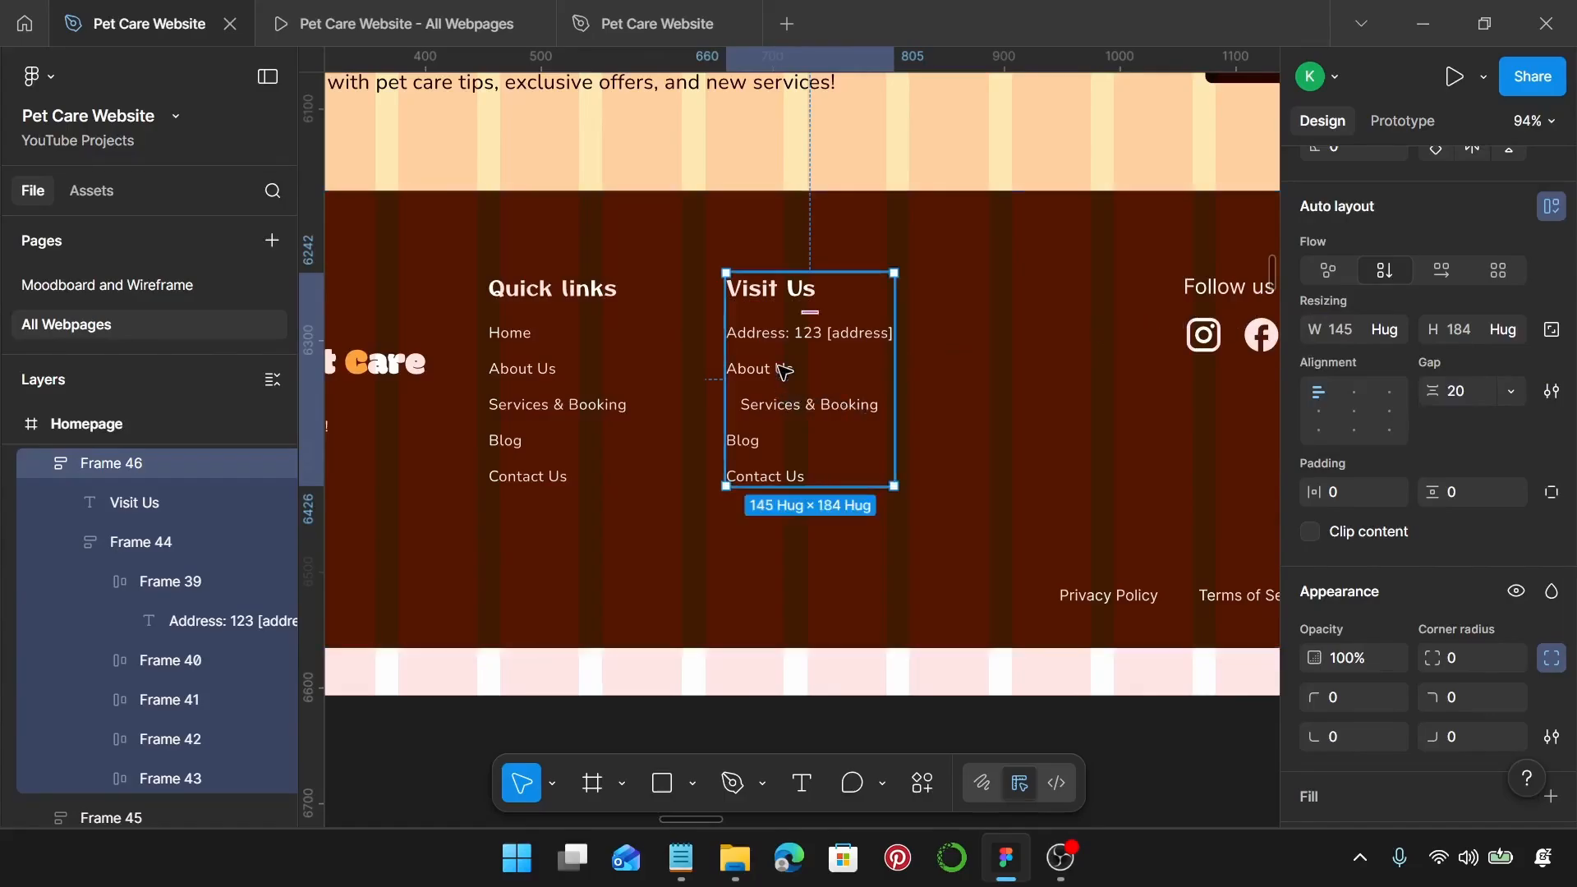
Step: Left-align the content of the "Services & Booking" frame in the Visit Us column
left_click(768, 408)
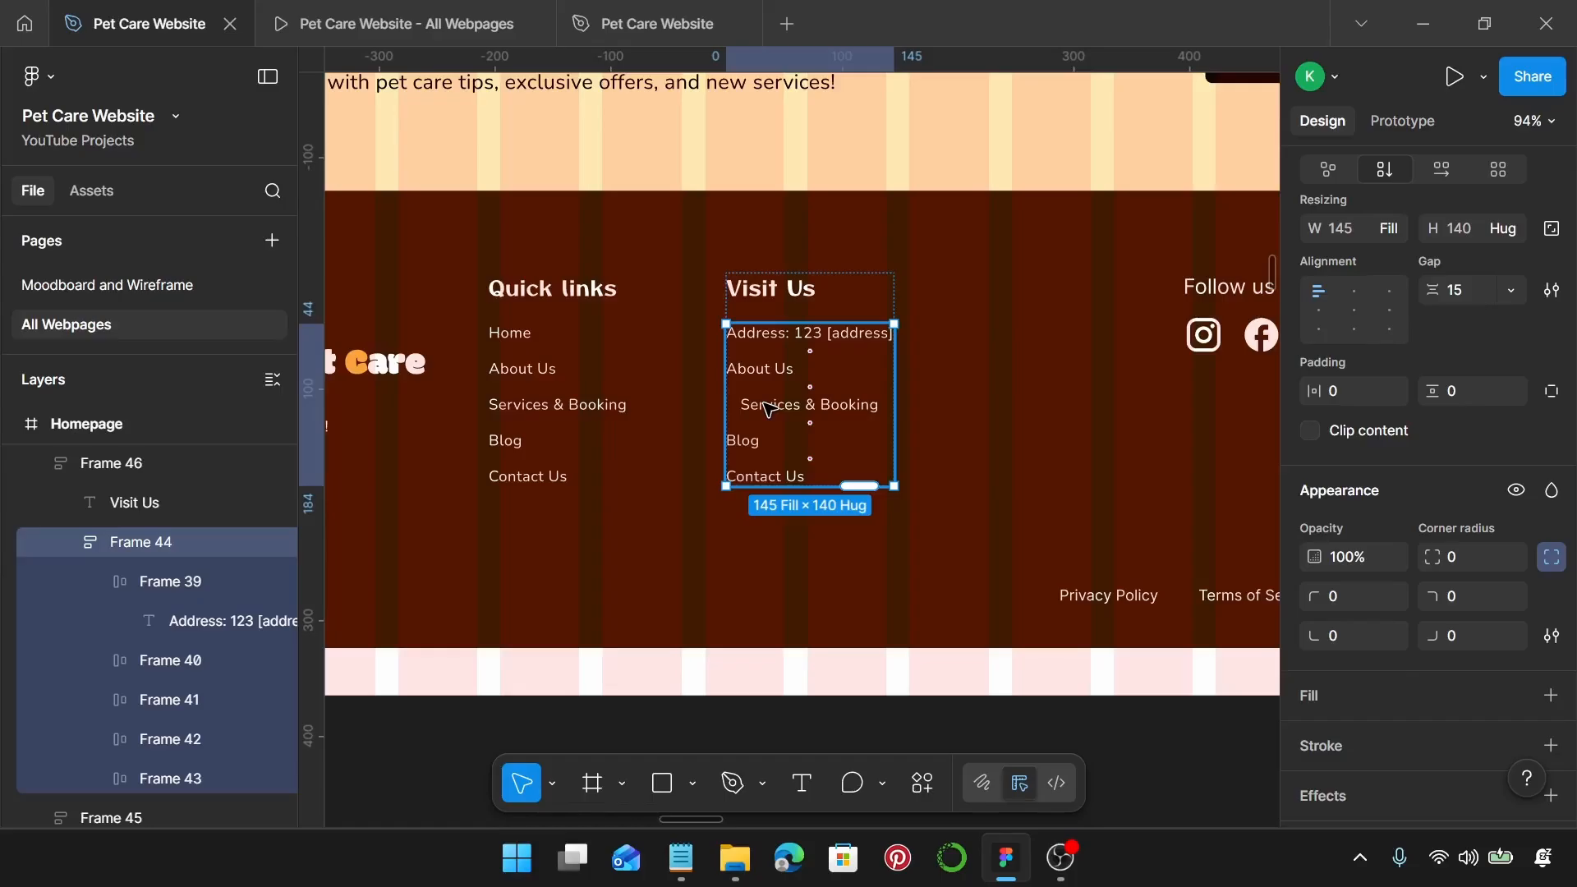
left_click(769, 408)
left_click(1320, 312)
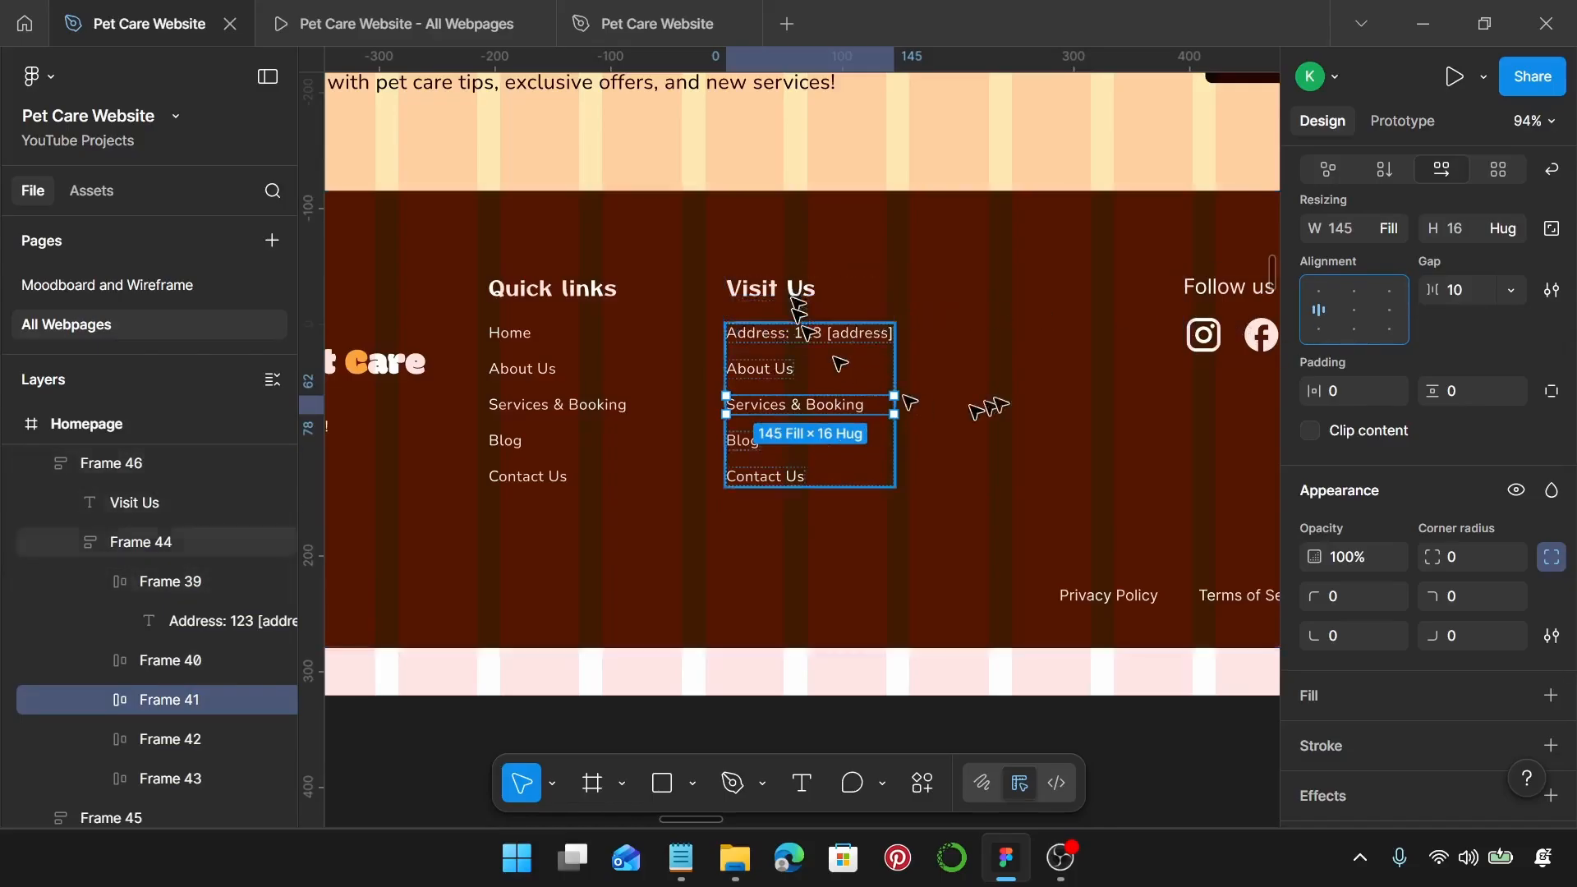
left_click(998, 364)
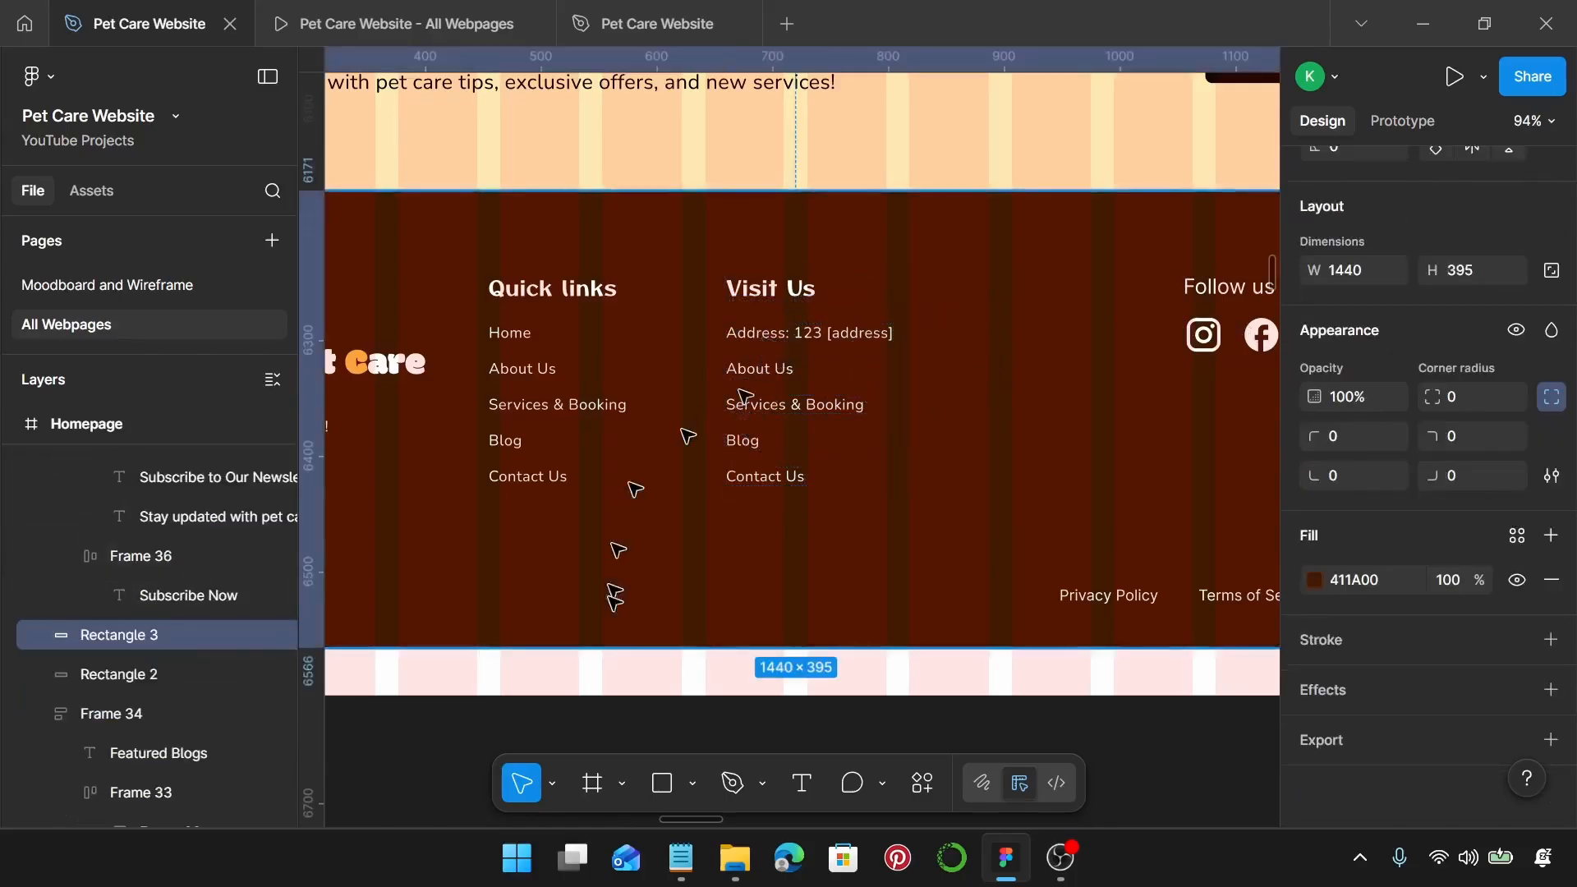
Step: Replace the "About Us" text in the Visit Us column with the placeholder phone line copied from the Notepad notes
left_click(679, 857)
triple_click(1271, 462)
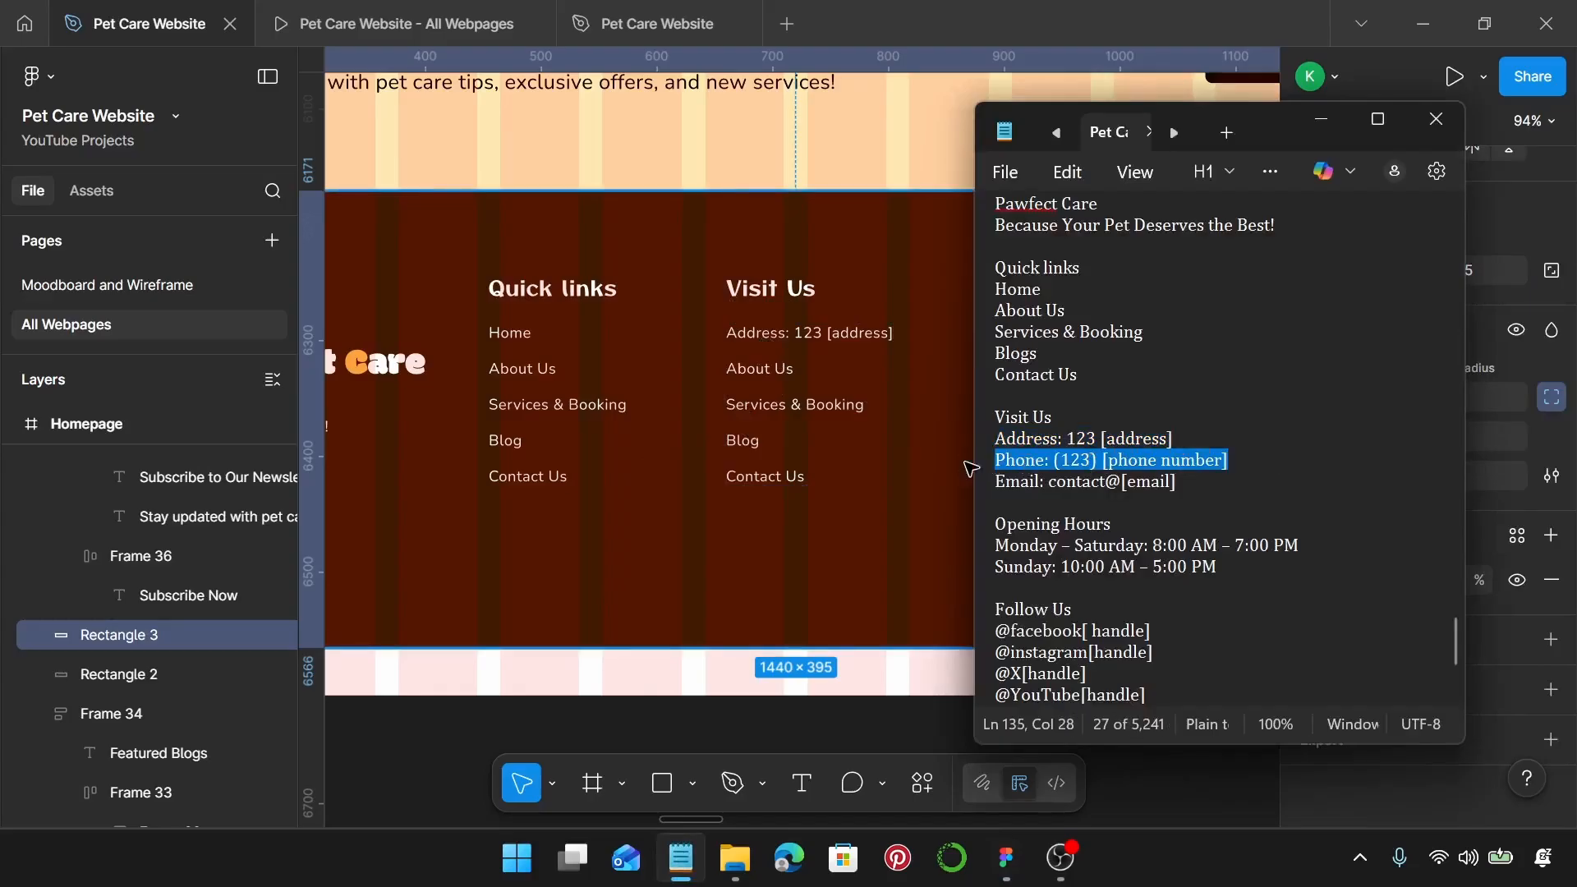
left_click(781, 395)
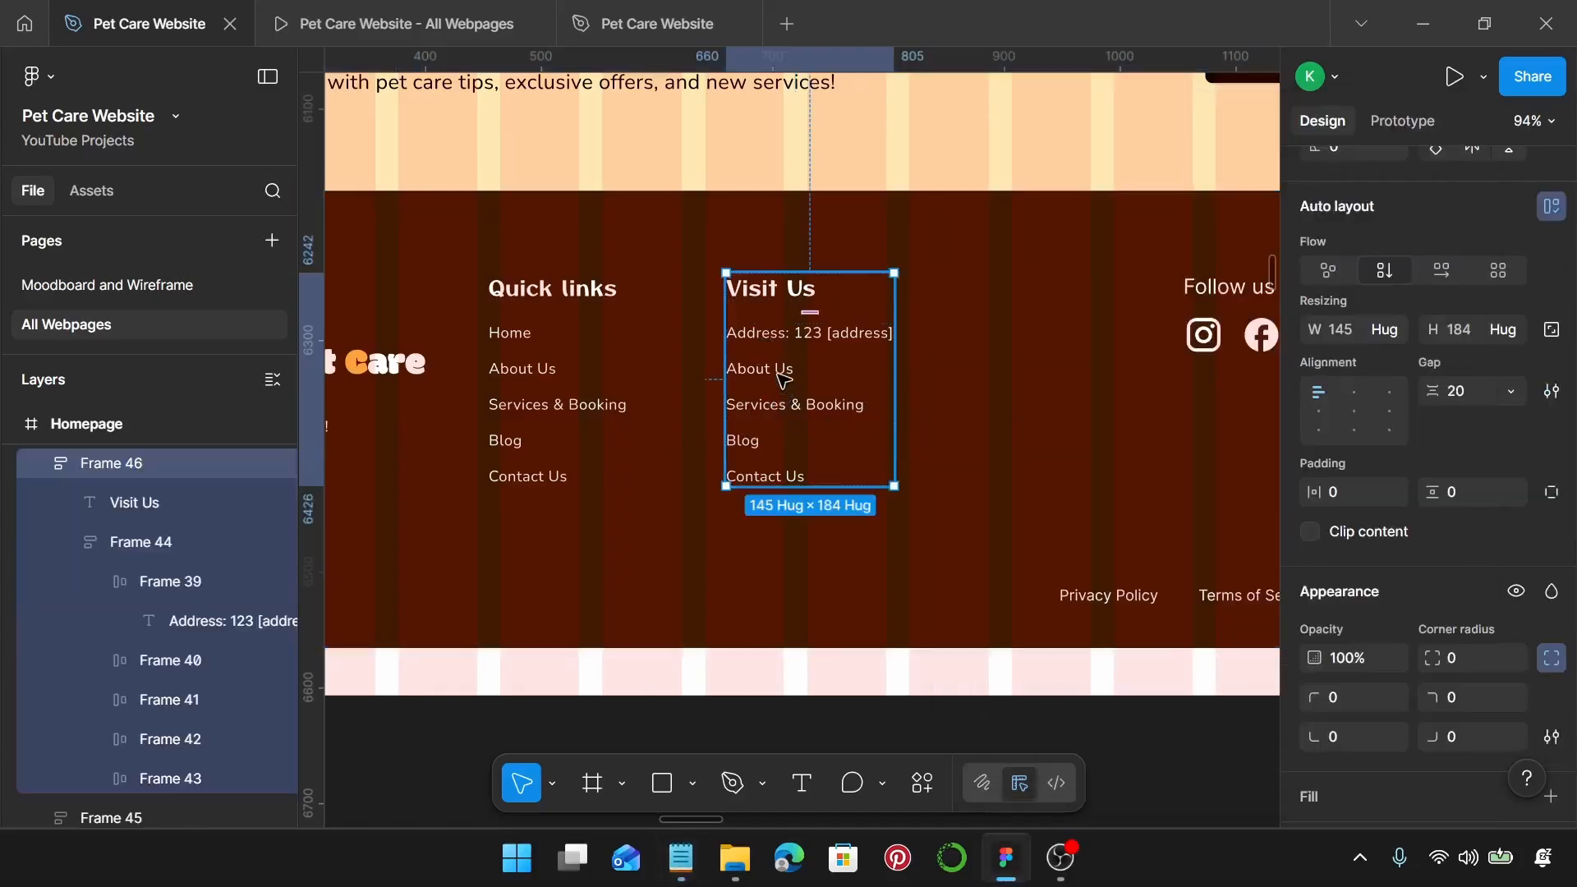
double_click(781, 376)
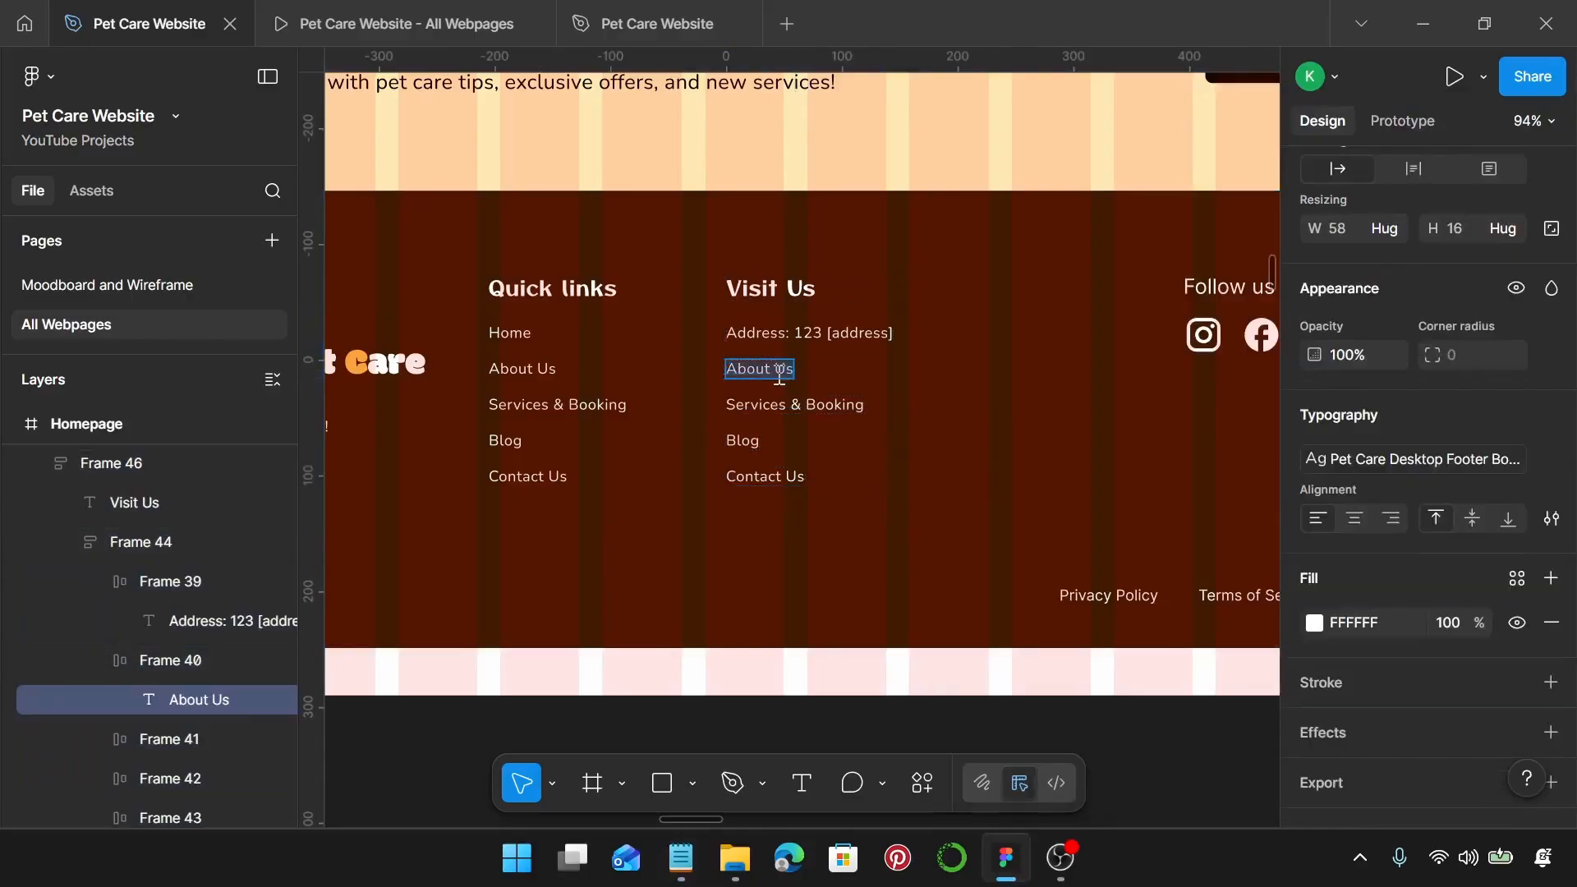
type("Phone: (123) [phone number]")
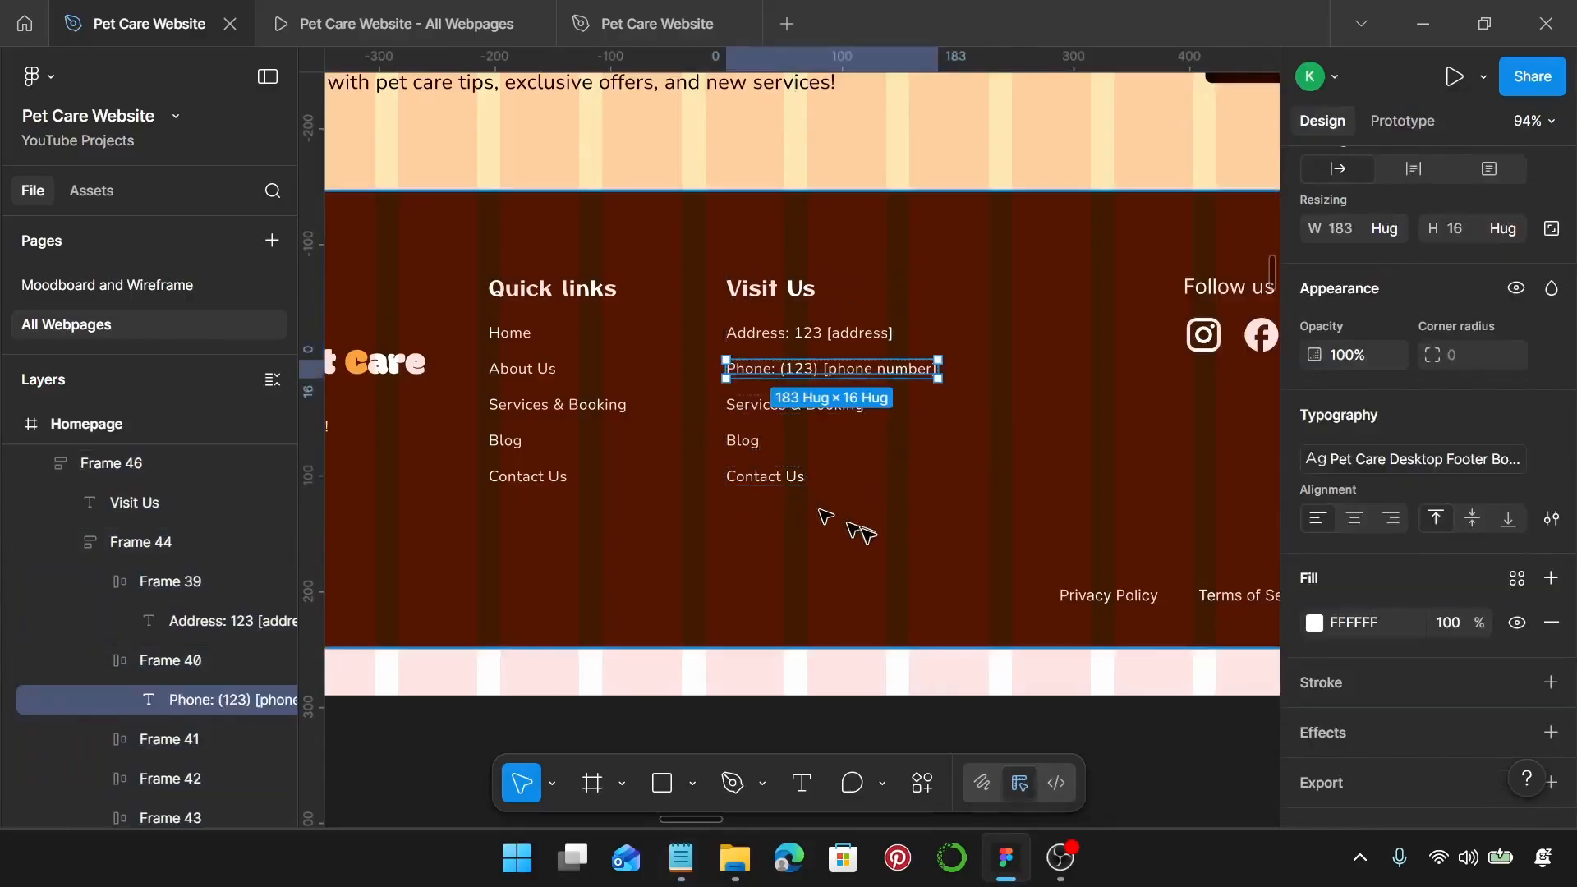
left_click(830, 504)
Step: Replace the "Services & Booking" text in the Visit Us column with the placeholder email line copied from the Notepad notes
left_click(673, 862)
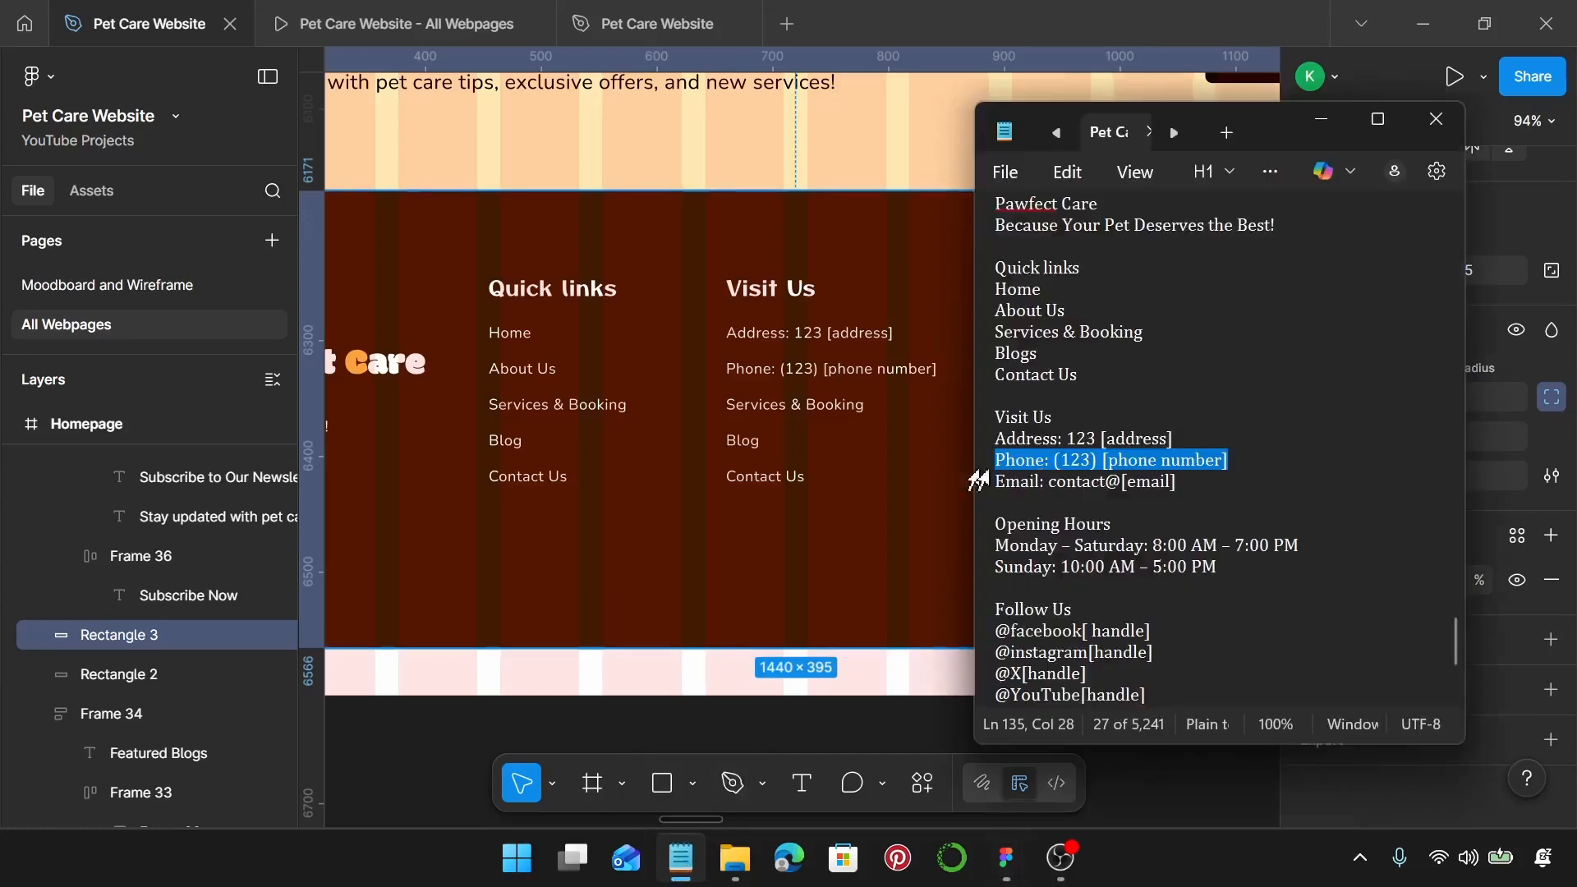
left_click_drag(1182, 480, 996, 480)
key("ctrl+c")
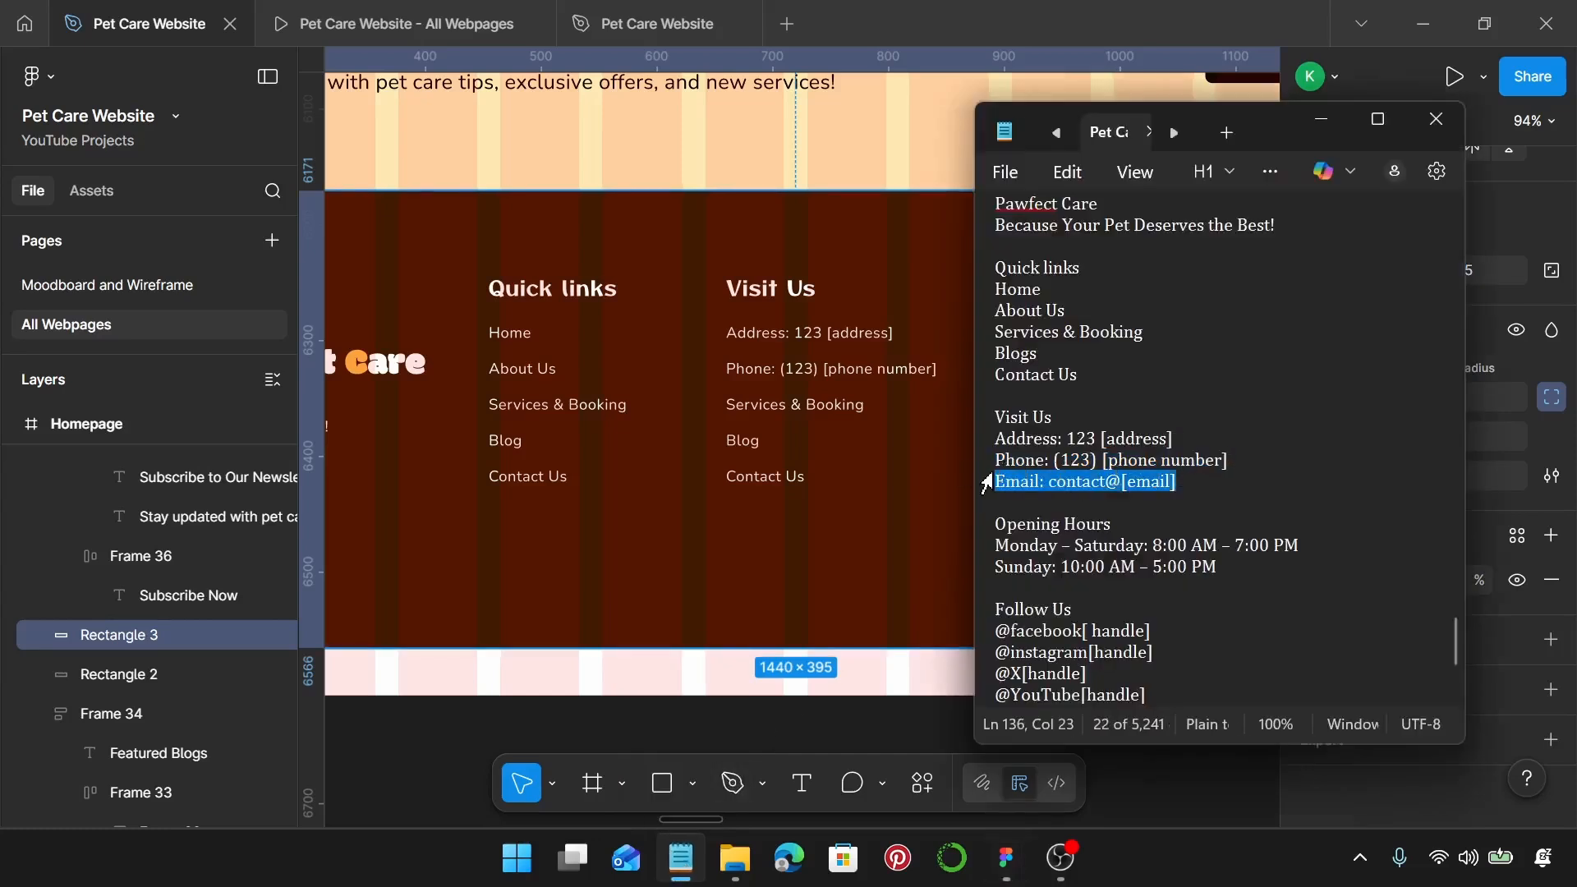
left_click(829, 408)
double_click(829, 409)
double_click(830, 411)
double_click(830, 410)
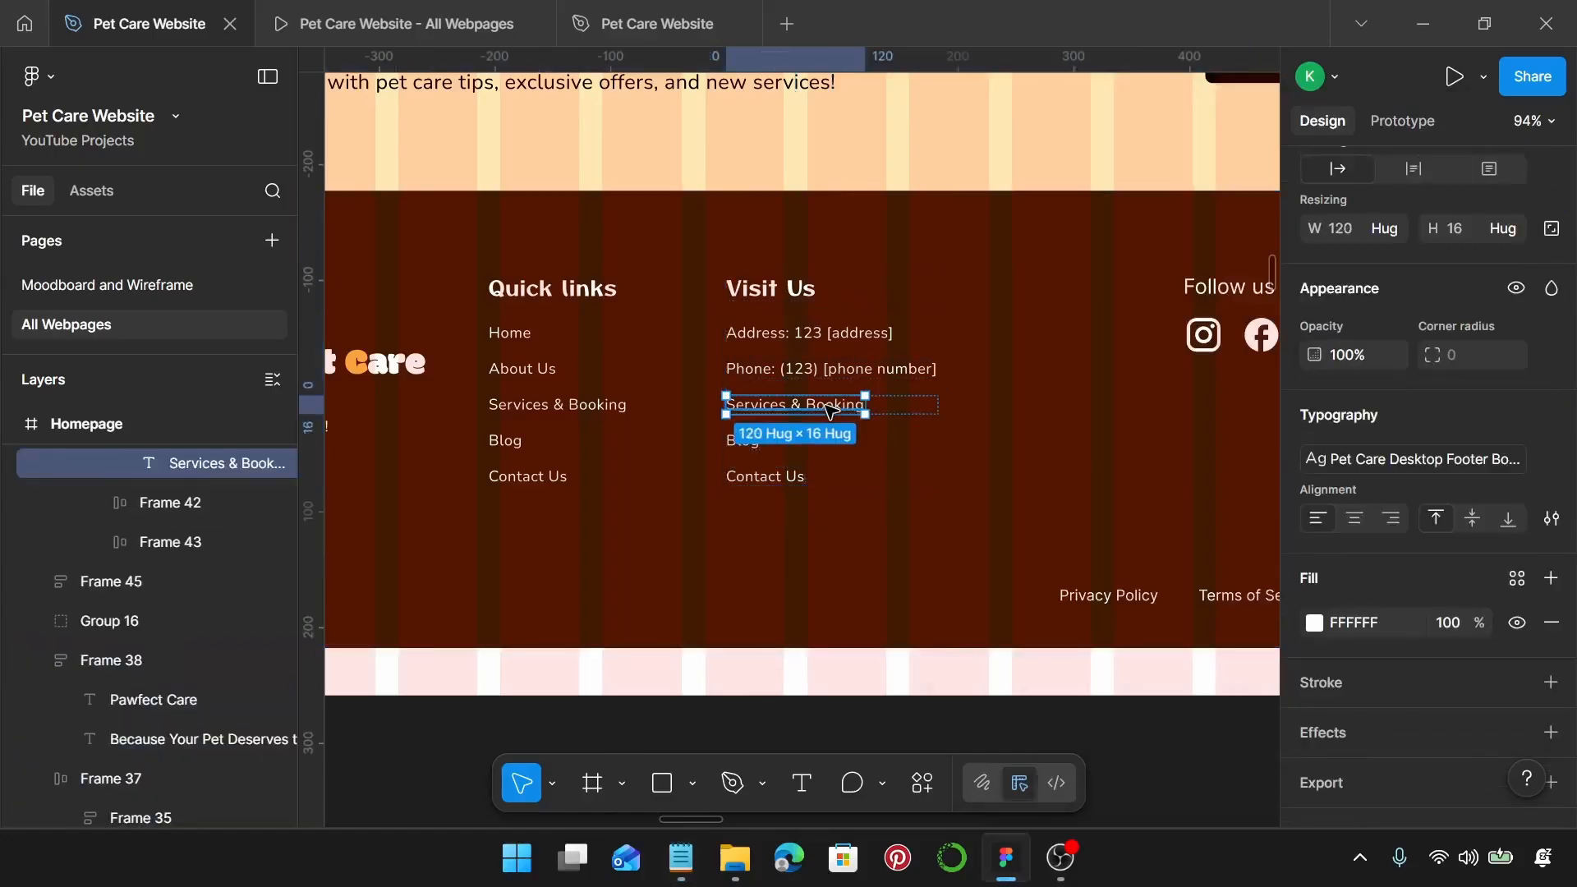
key("ctrl+v")
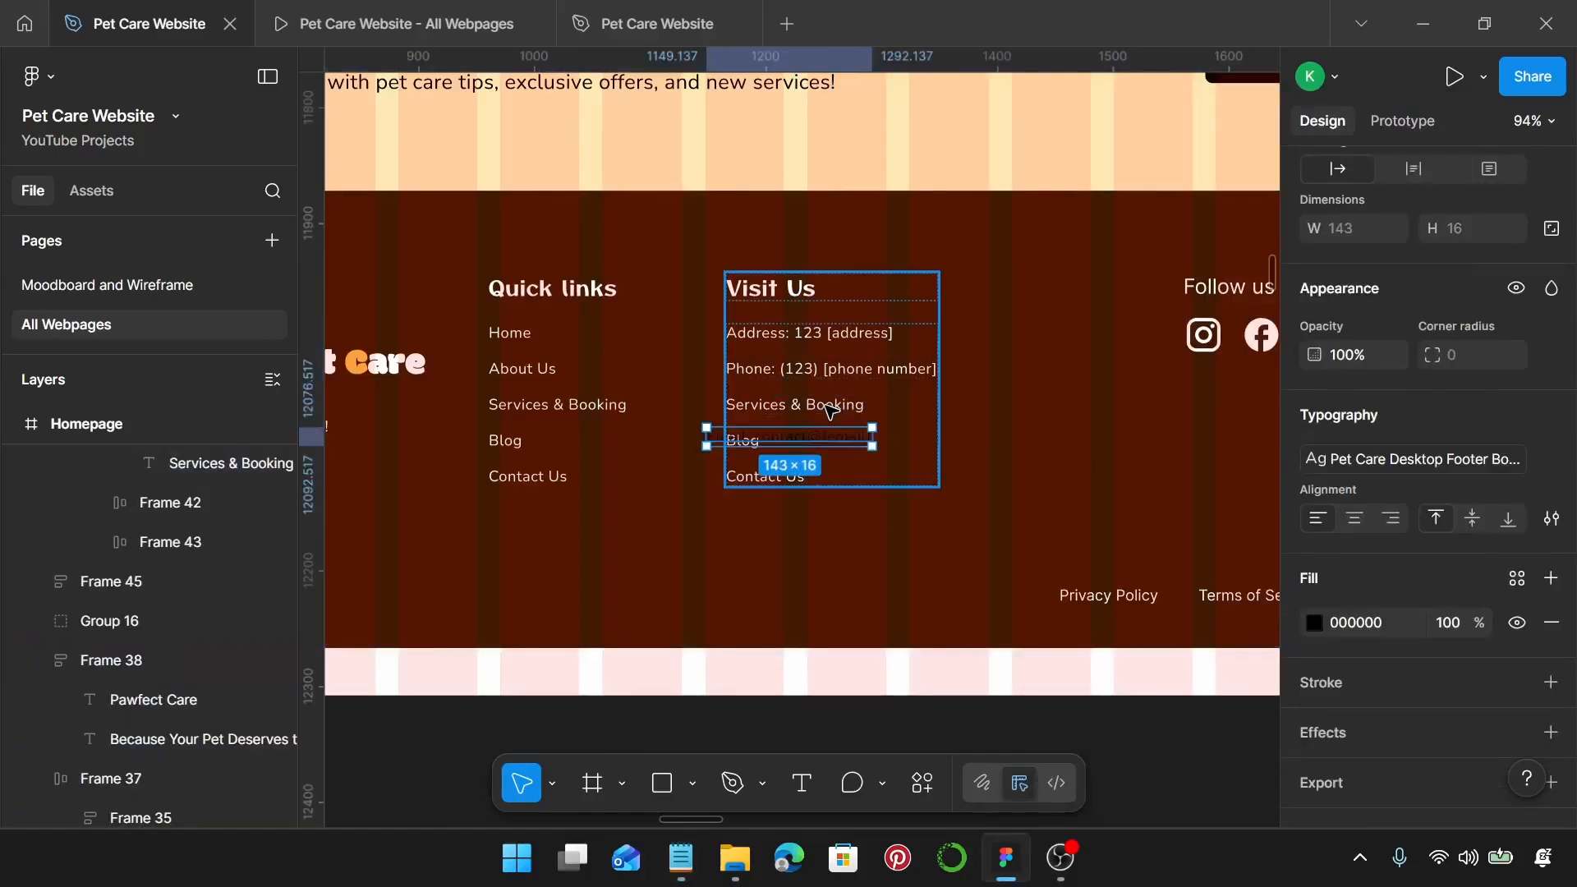
key("ctrl+z")
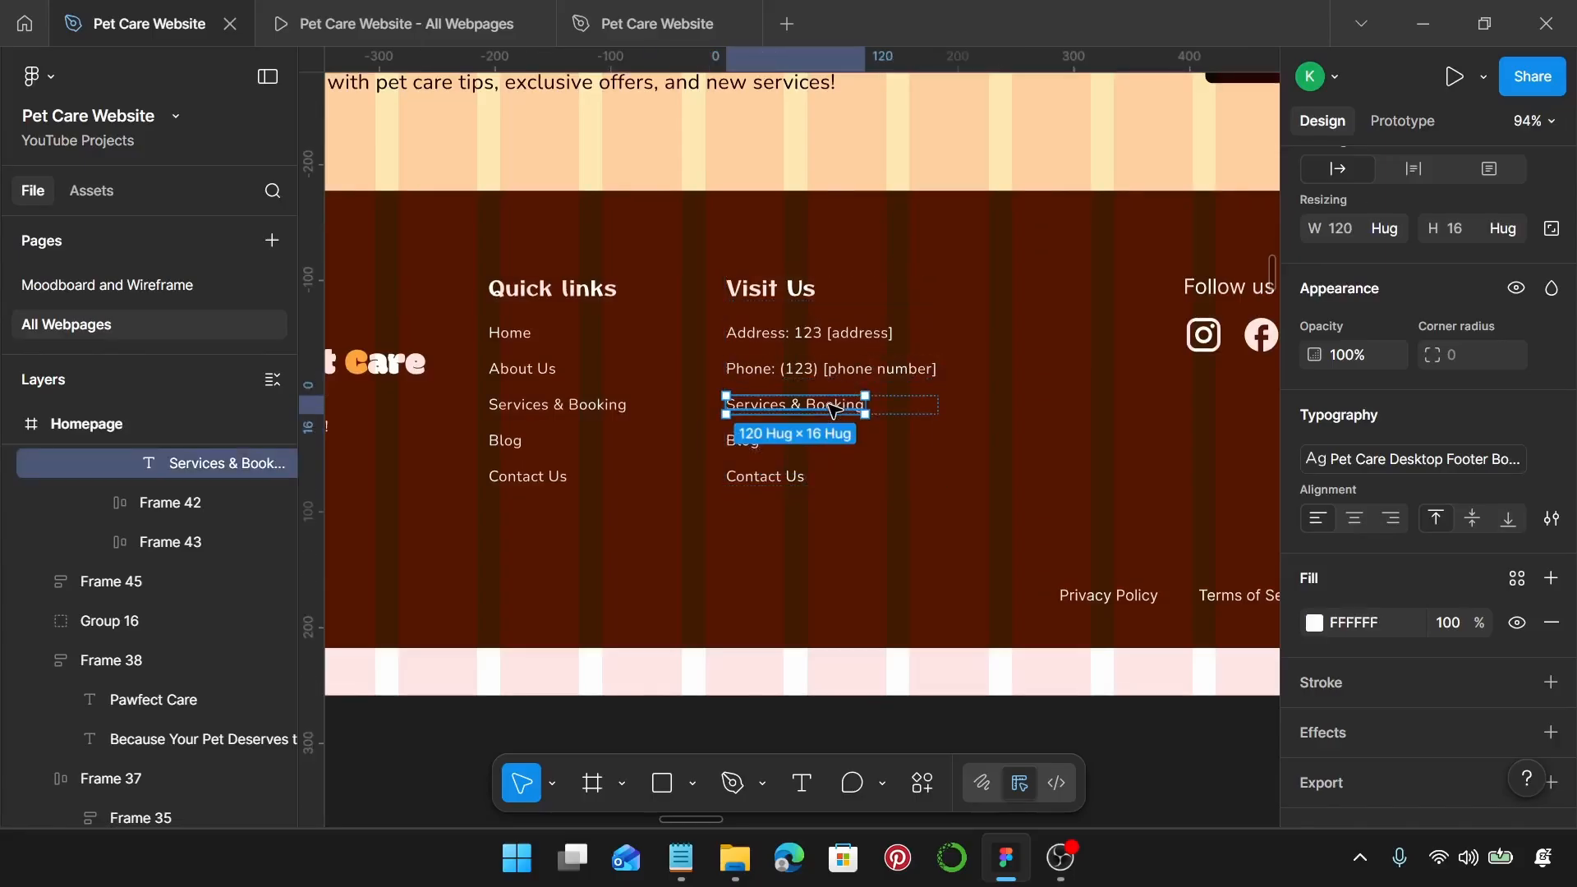
double_click(833, 408)
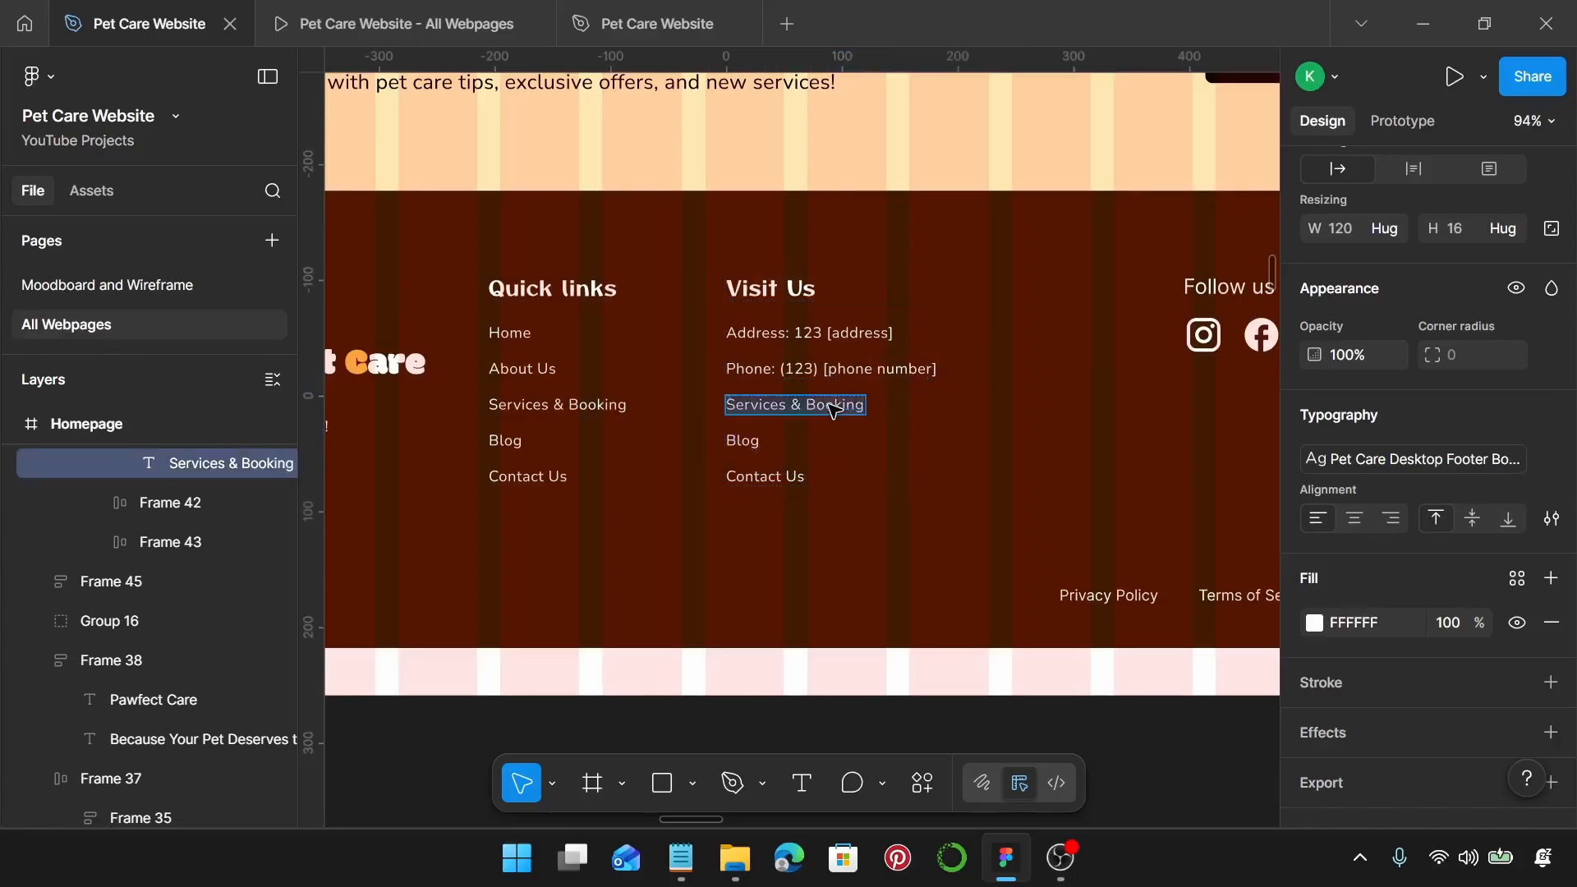
key("ctrl+v")
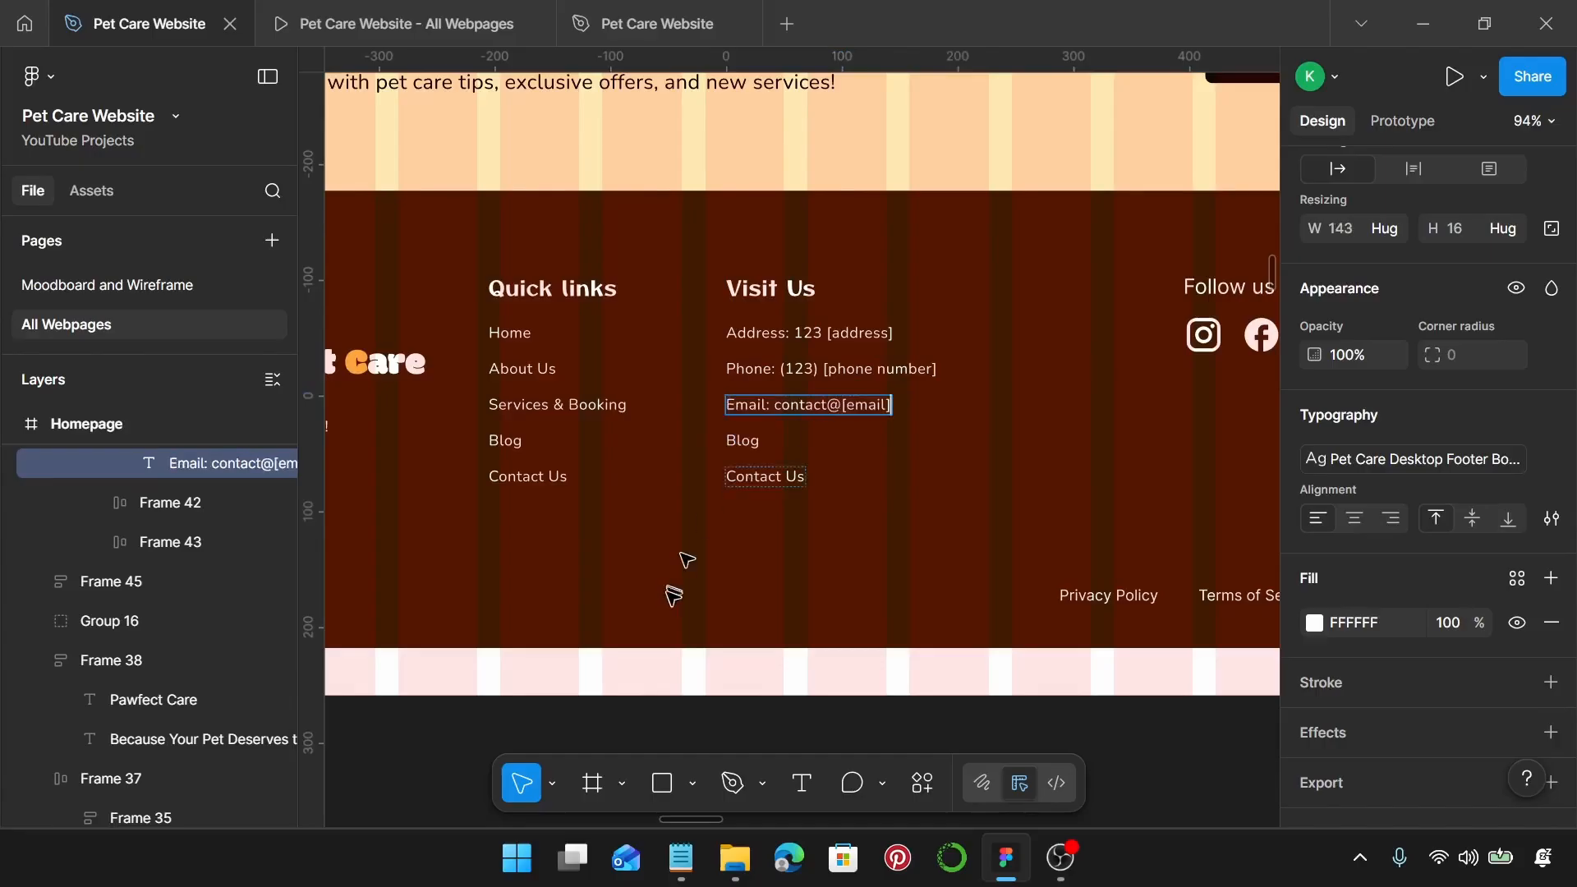
key("Escape")
left_click(722, 528)
Step: Delete the leftover "Blog" and "Contact Us" items from the Visit Us column
left_click(753, 442)
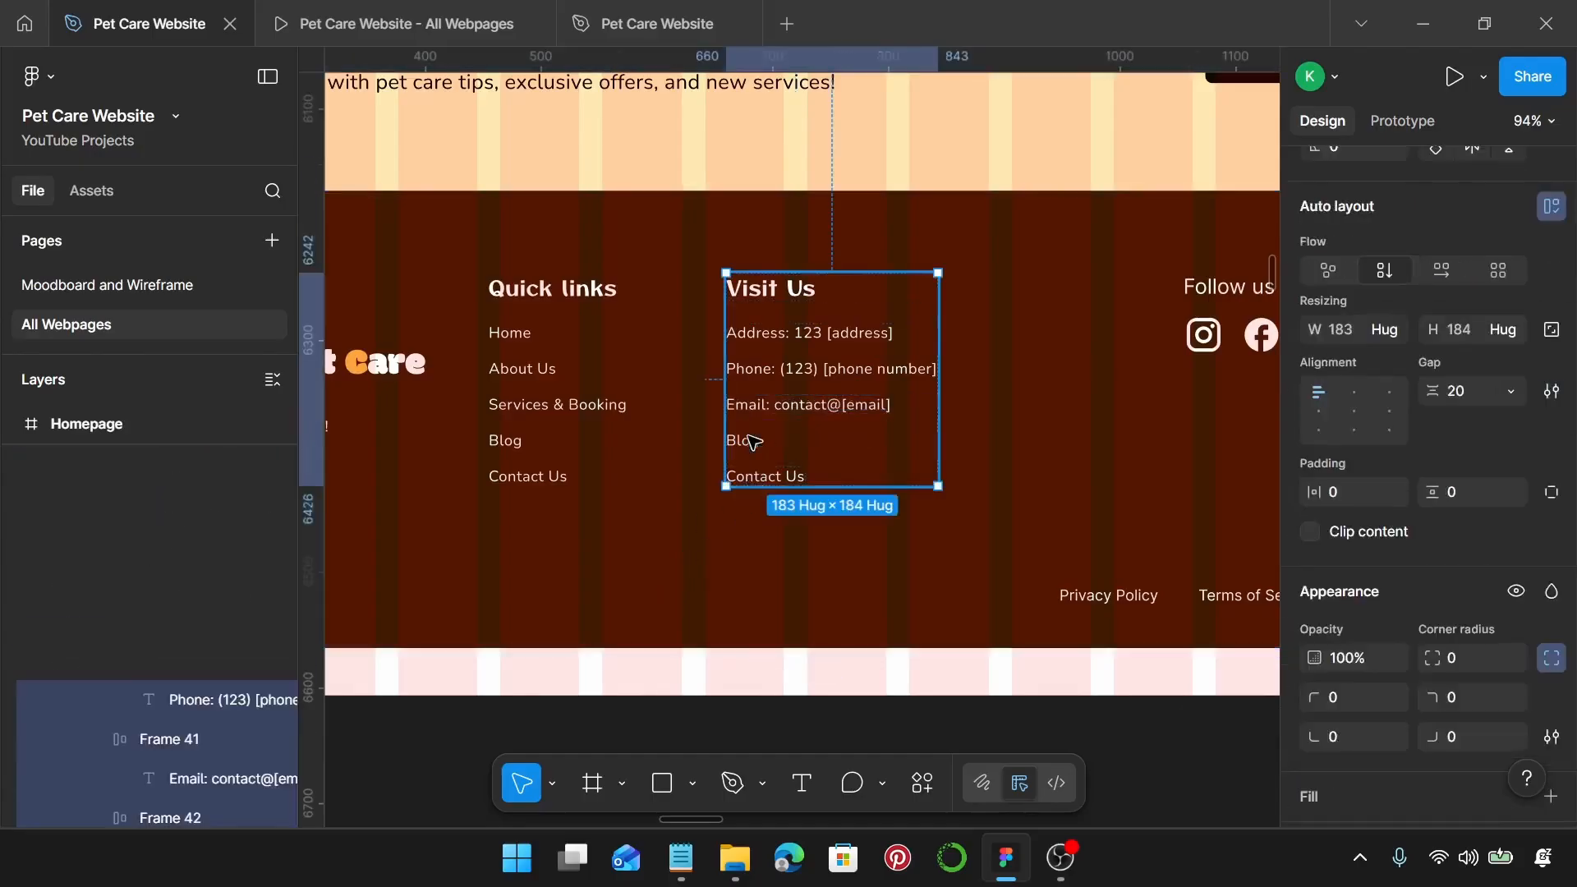
left_click(749, 443)
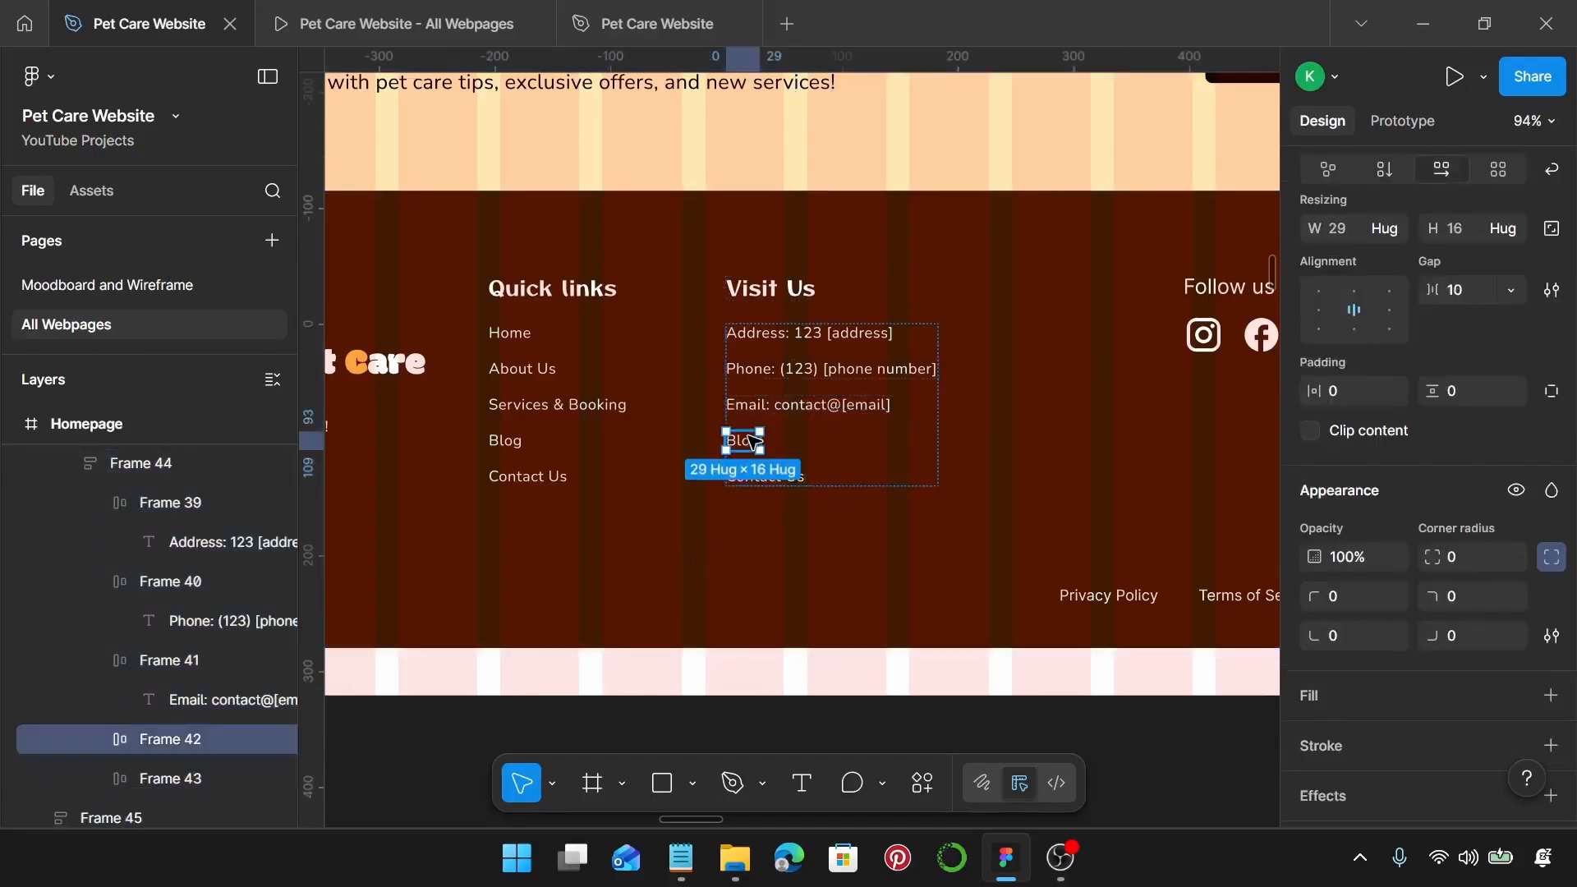
left_click(807, 469, "shift")
key("Delete")
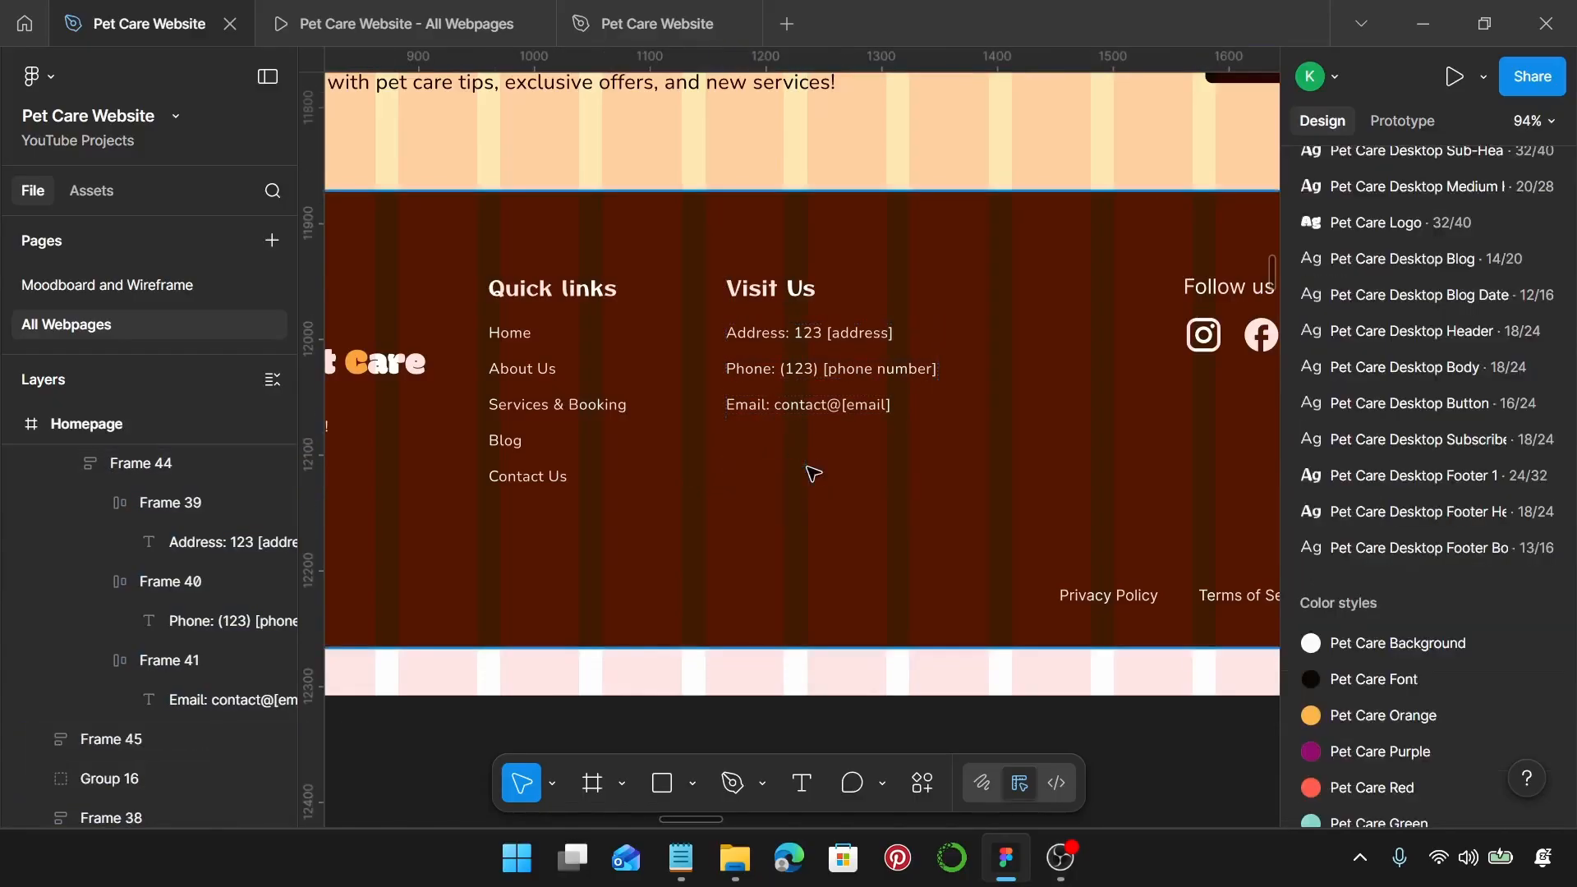
left_click(805, 505)
Step: Move the Visit Us column closer to Quick links and place a duplicate of it just before the Follow us block
left_click(817, 355)
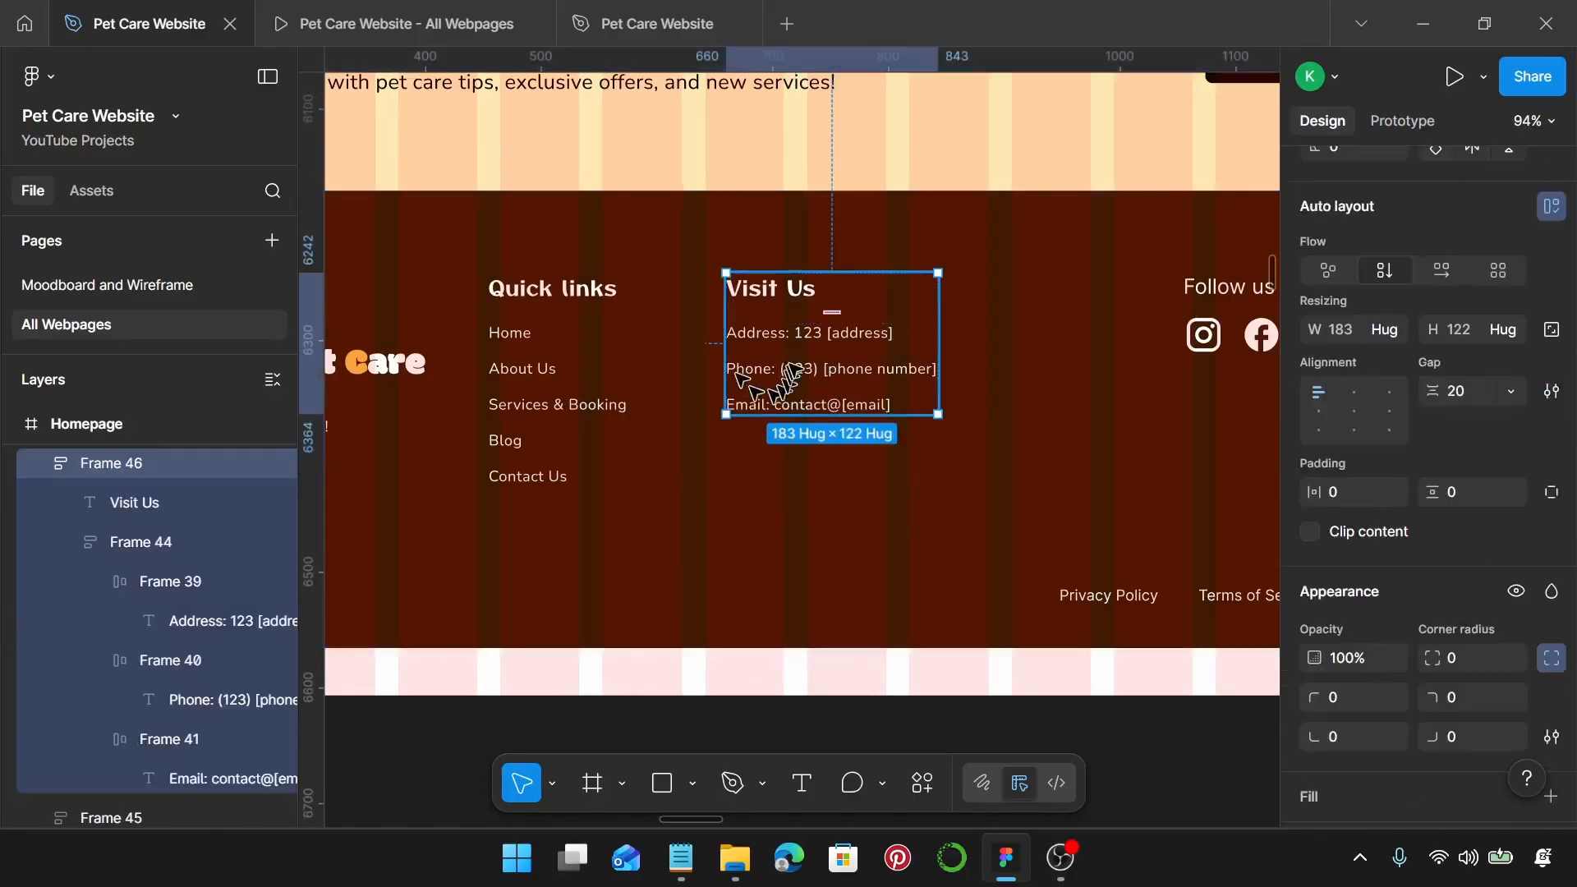
left_click_drag(826, 374, 825, 376)
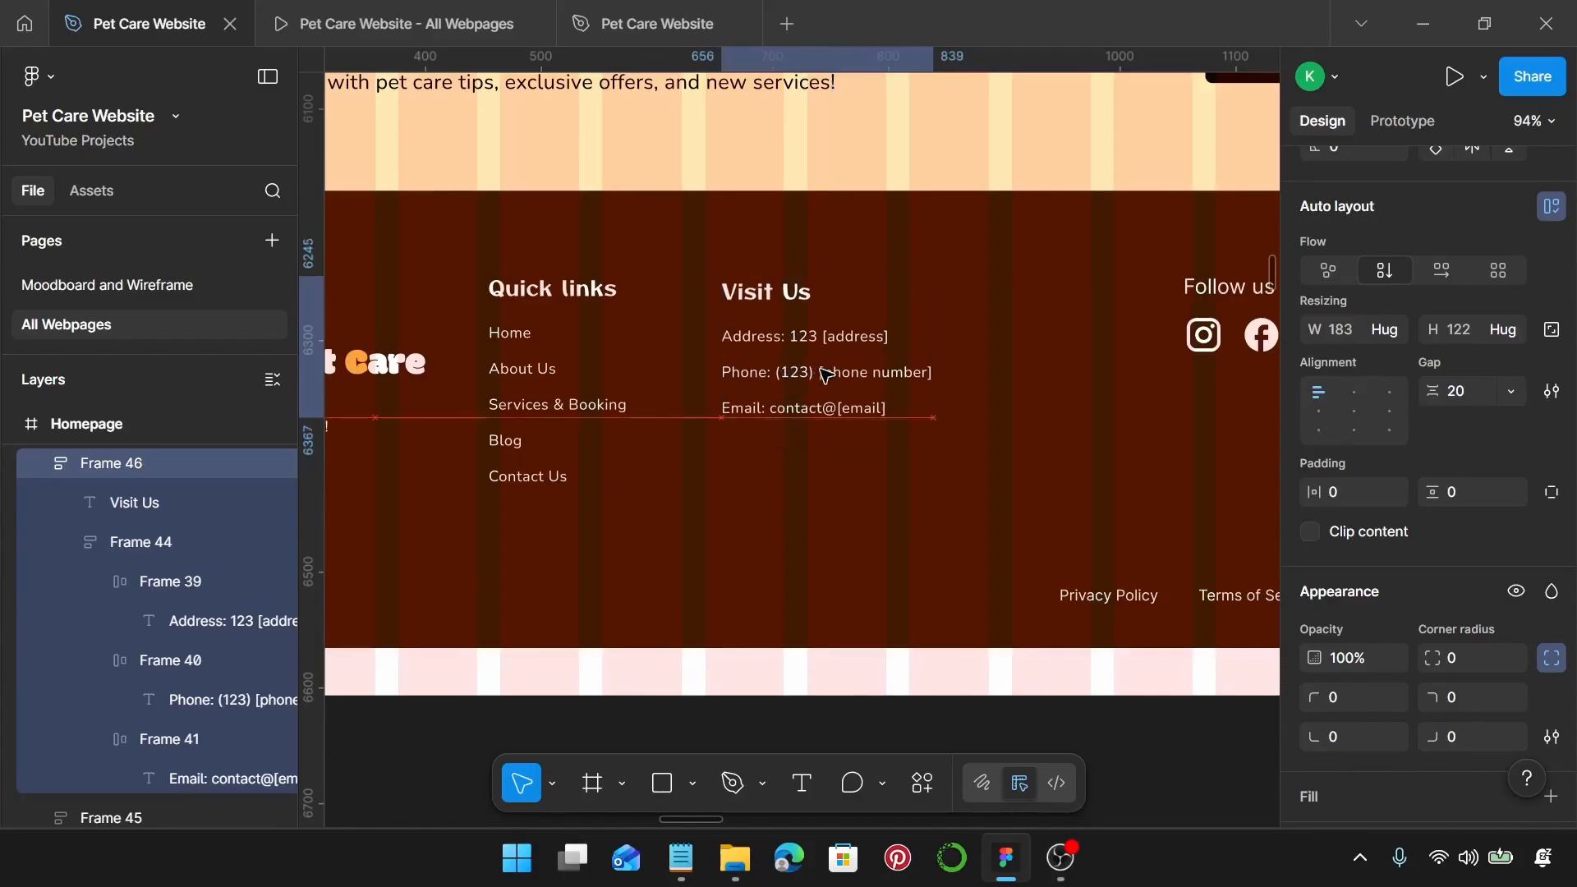
scroll(835, 379, "right", 1)
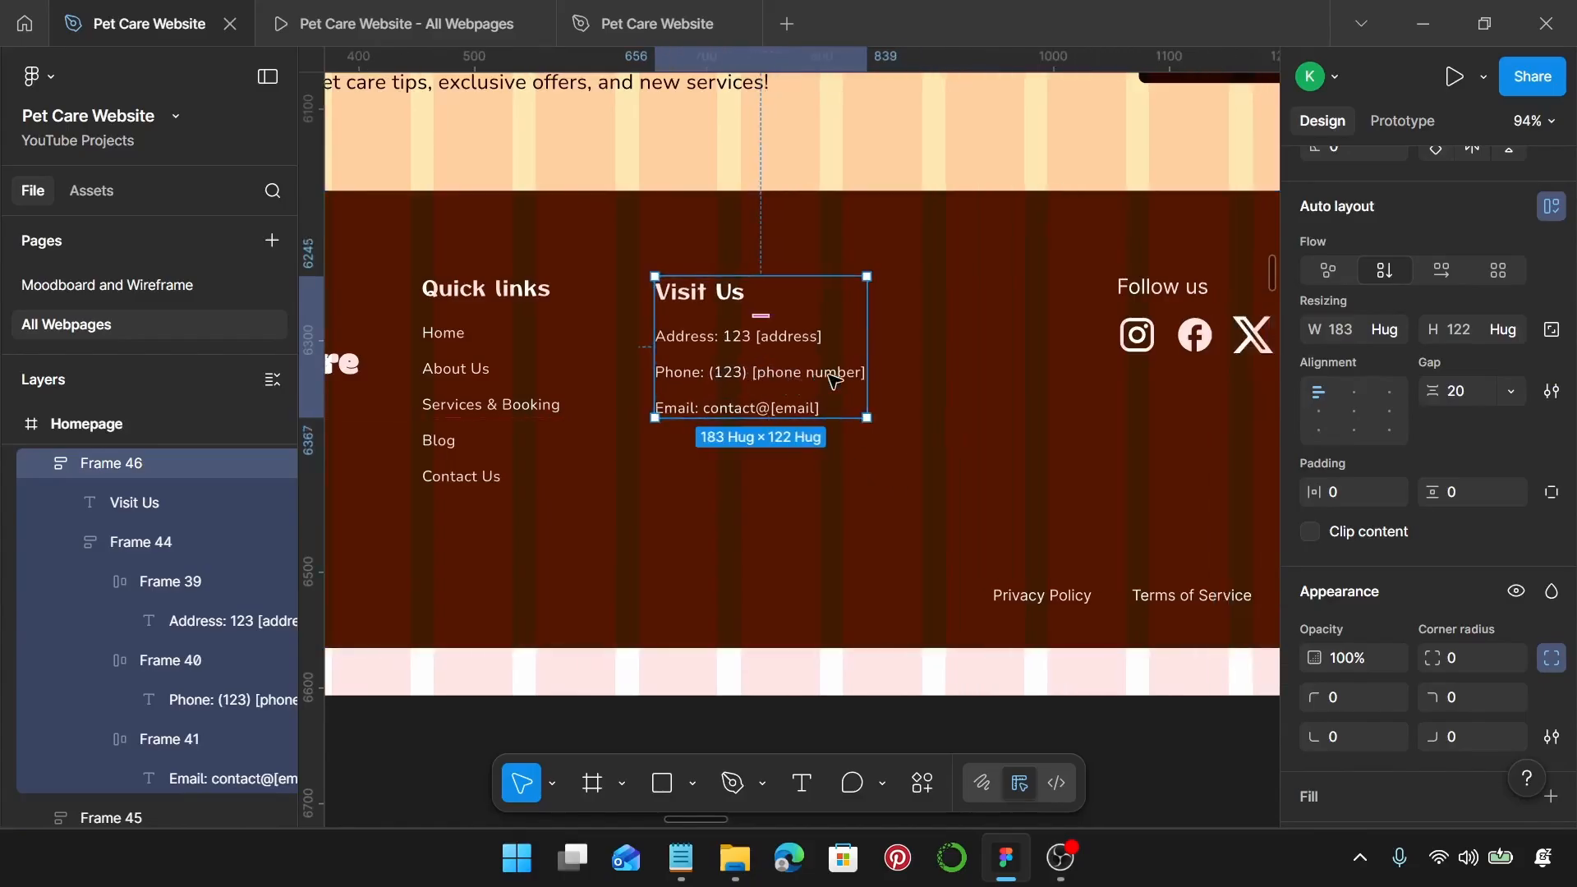
scroll(876, 385, "down", 1)
scroll(877, 384, "down", 2)
scroll(887, 394, "right", 2)
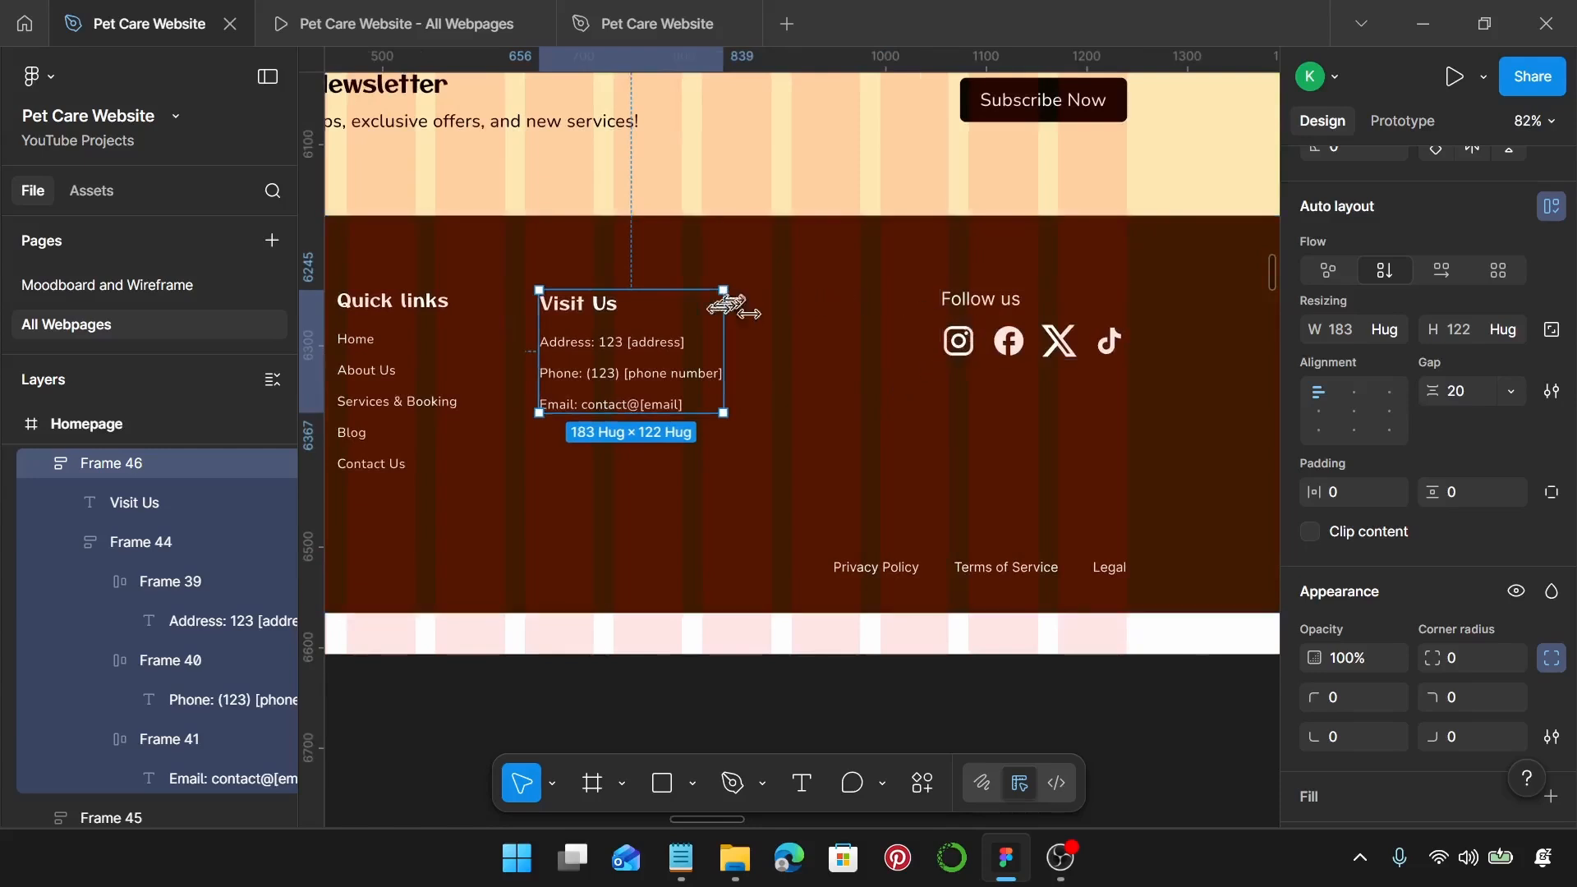
left_click_drag(622, 349, 790, 371)
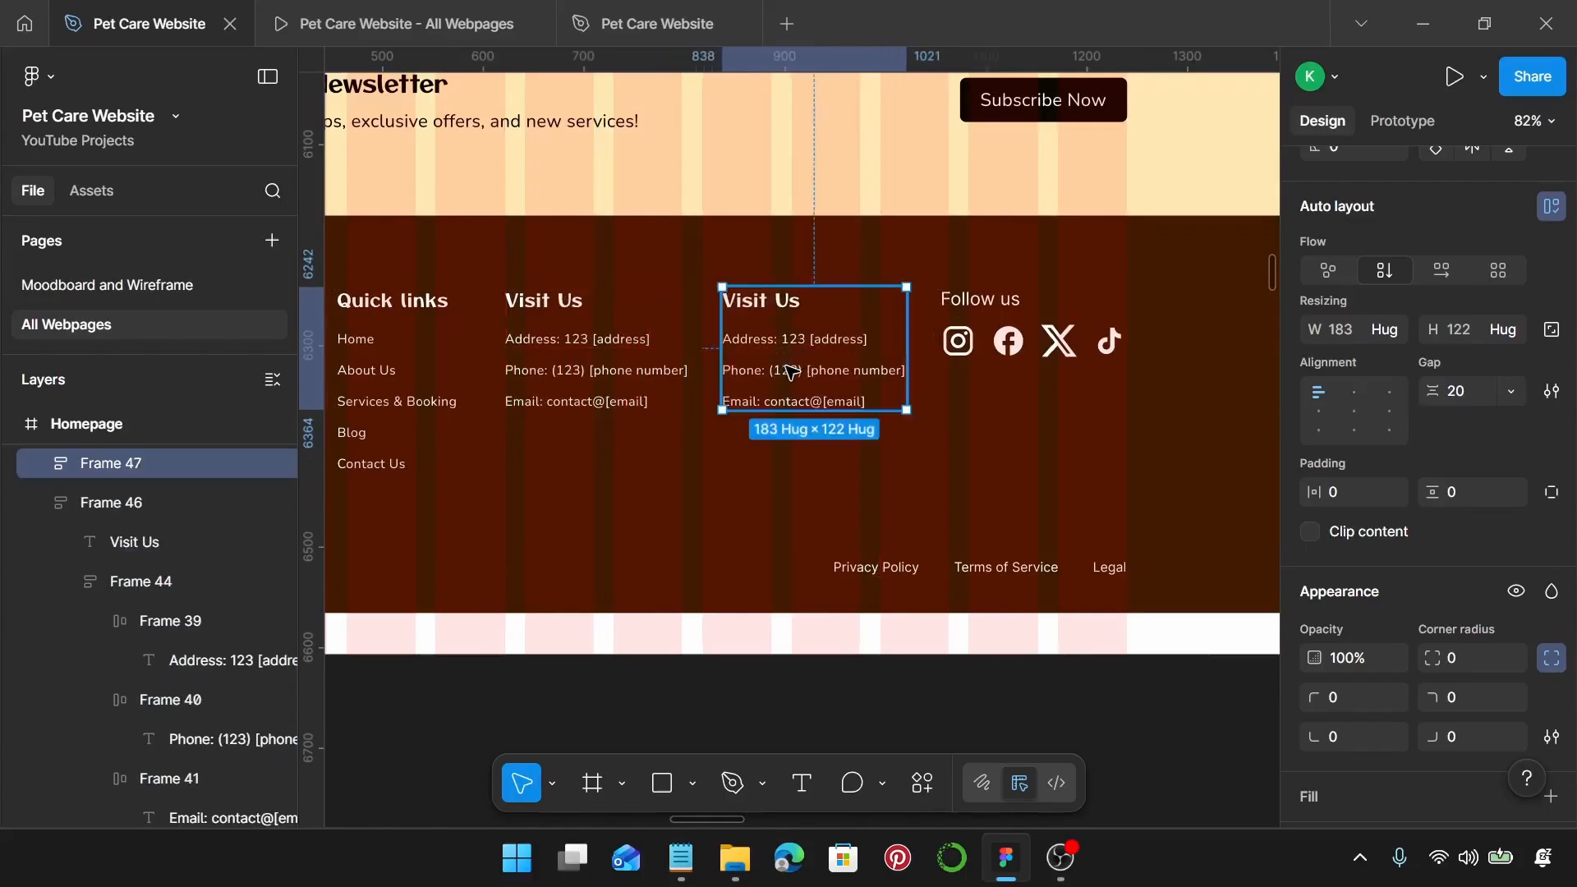
Step: Replace the duplicated Visit Us column's heading with "Opening Hours" copied from the Notepad notes
scroll(790, 371, "up", 3)
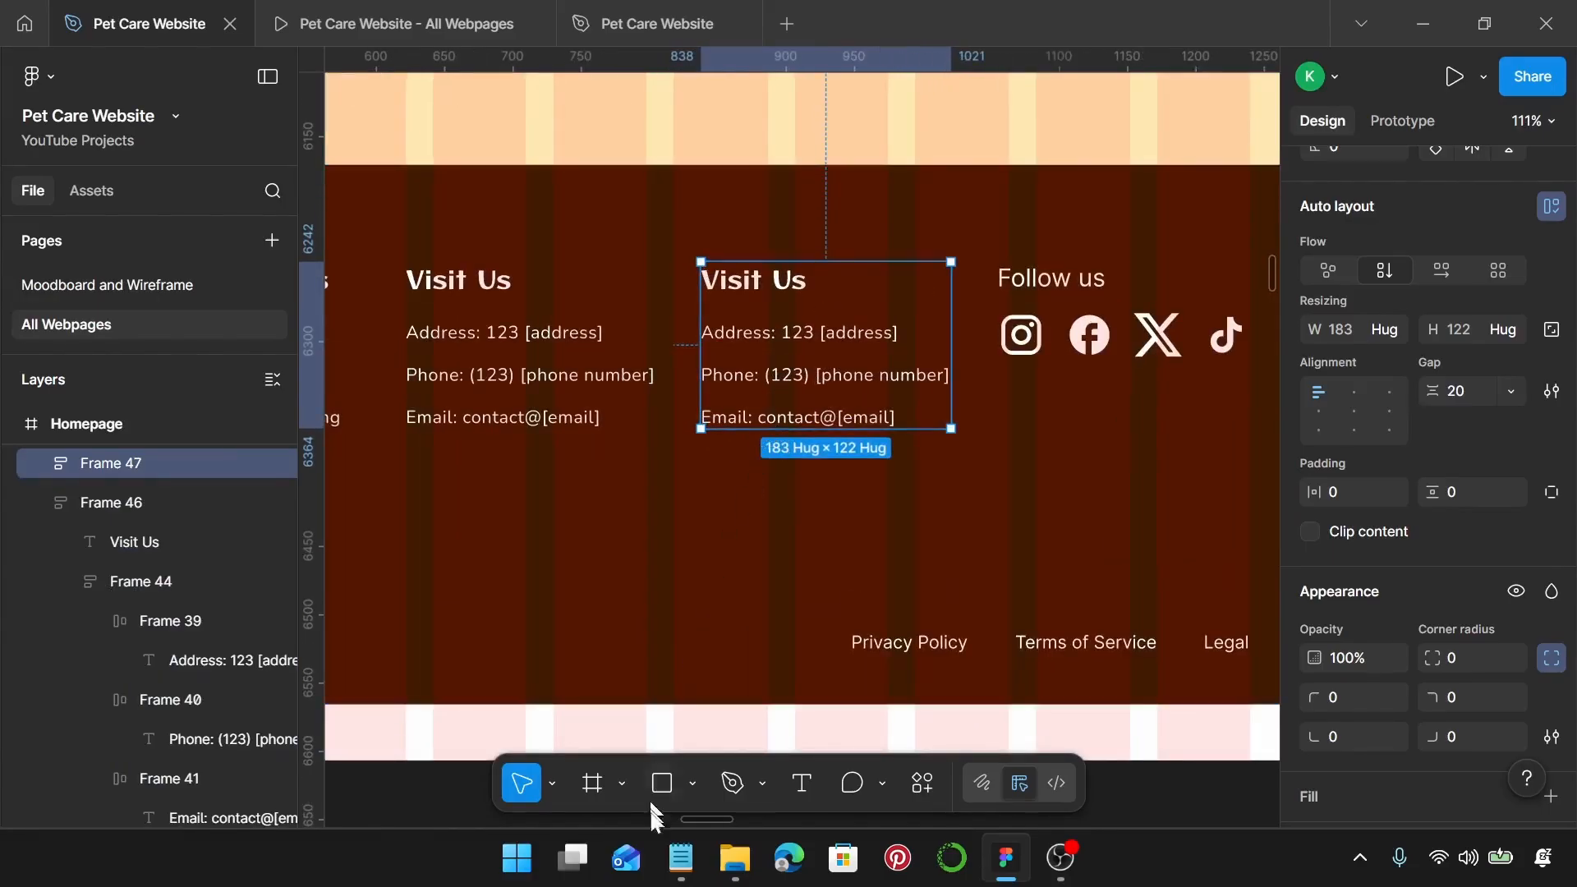
left_click(681, 857)
scroll(1147, 493, "down", 2)
scroll(1147, 480, "down", 1)
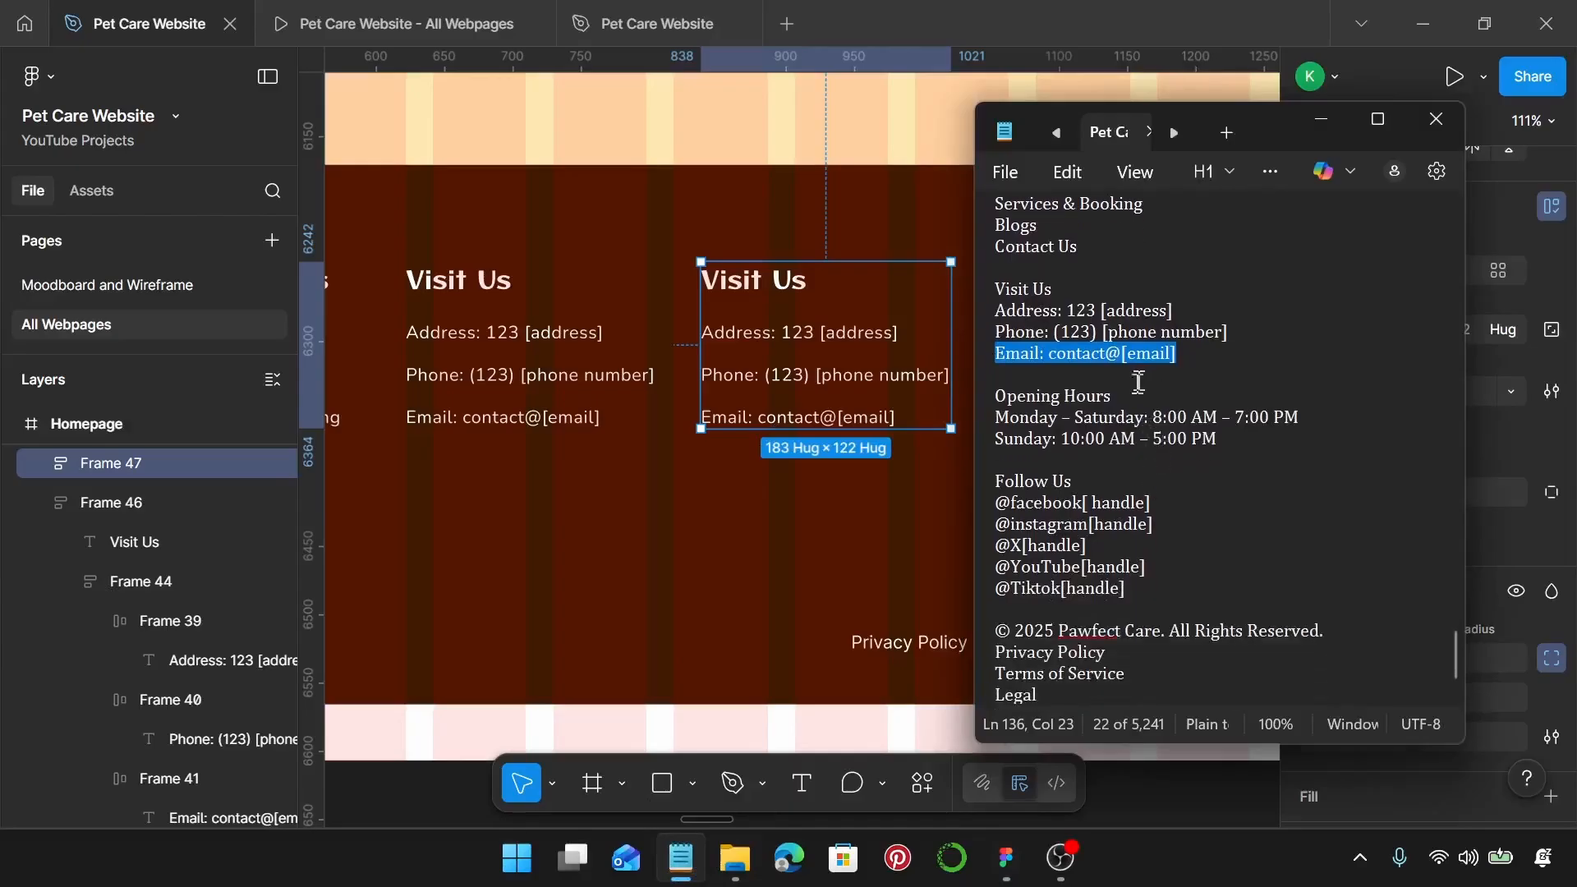
left_click_drag(1113, 397, 977, 413)
key("ctrl+c")
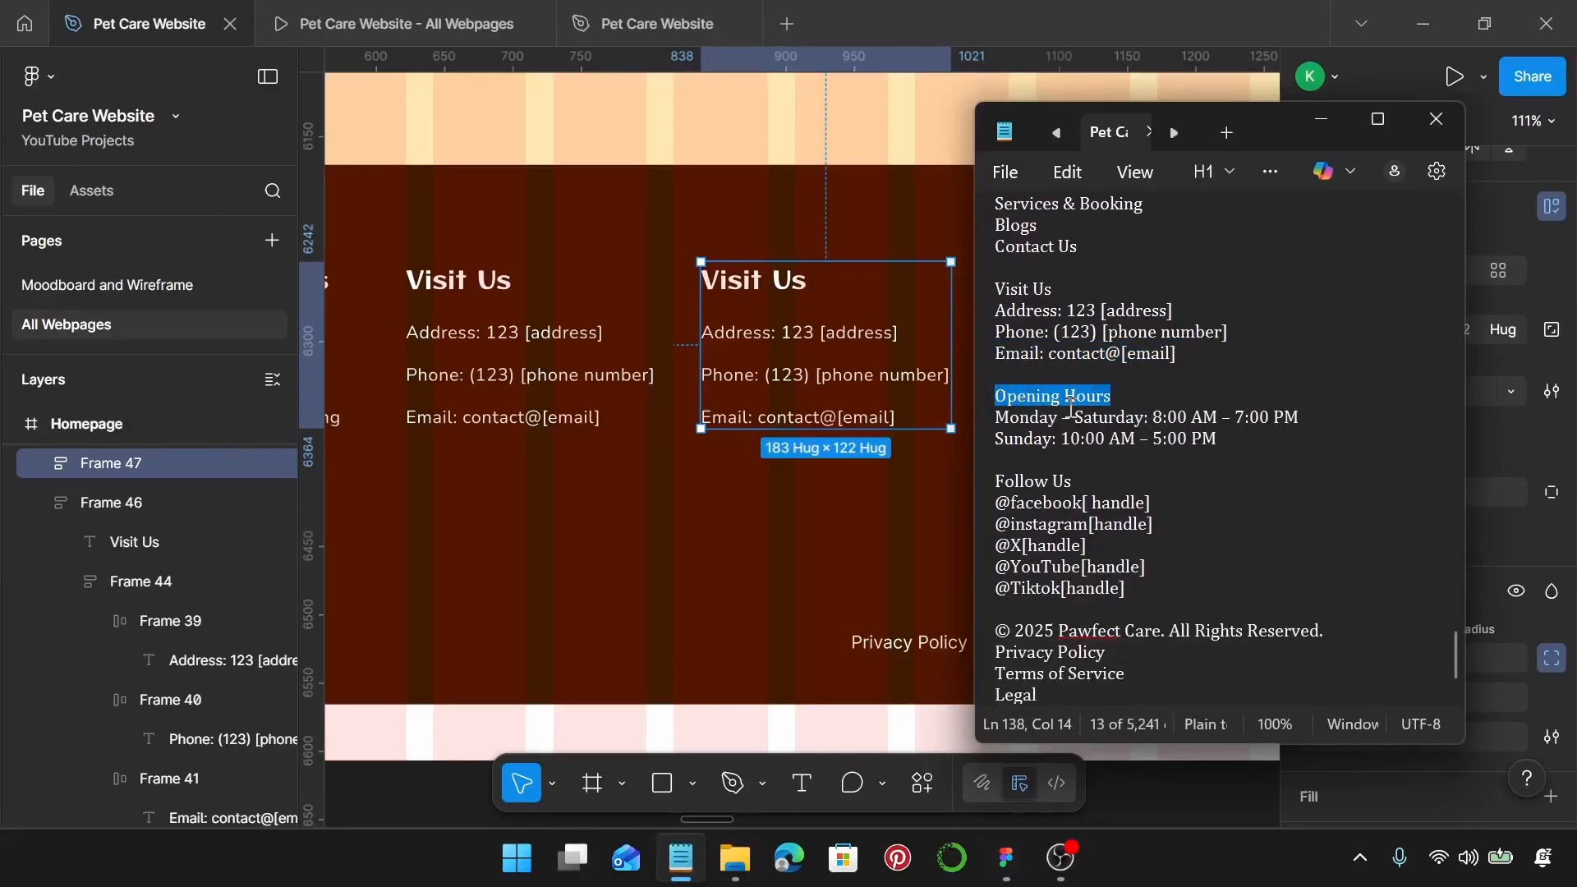
left_click(820, 303)
left_click(767, 287)
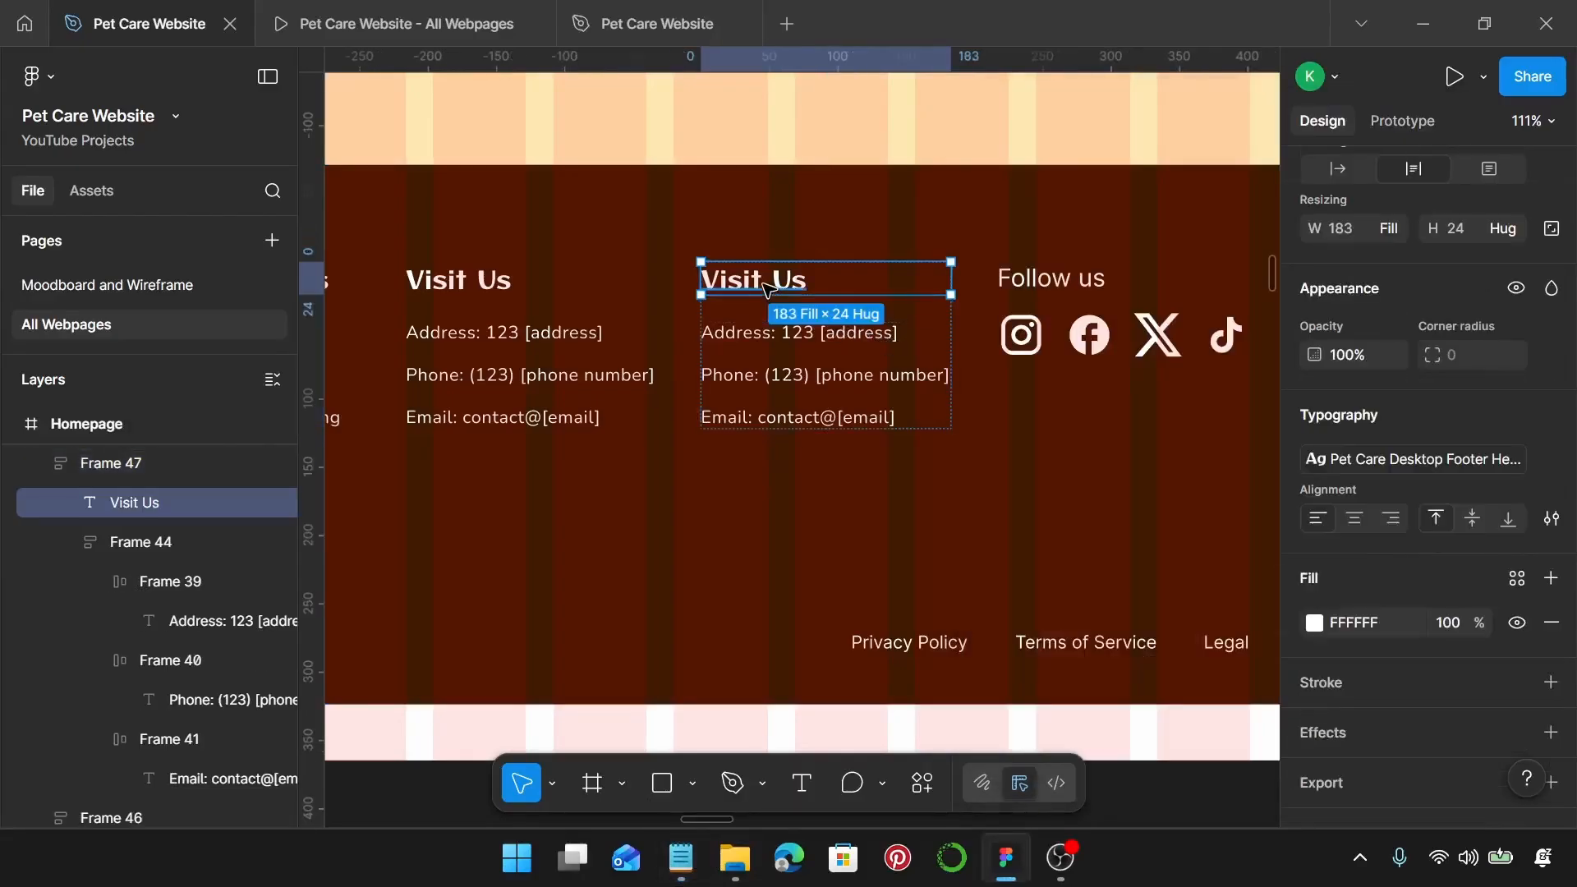
double_click(766, 287)
key("ctrl+v")
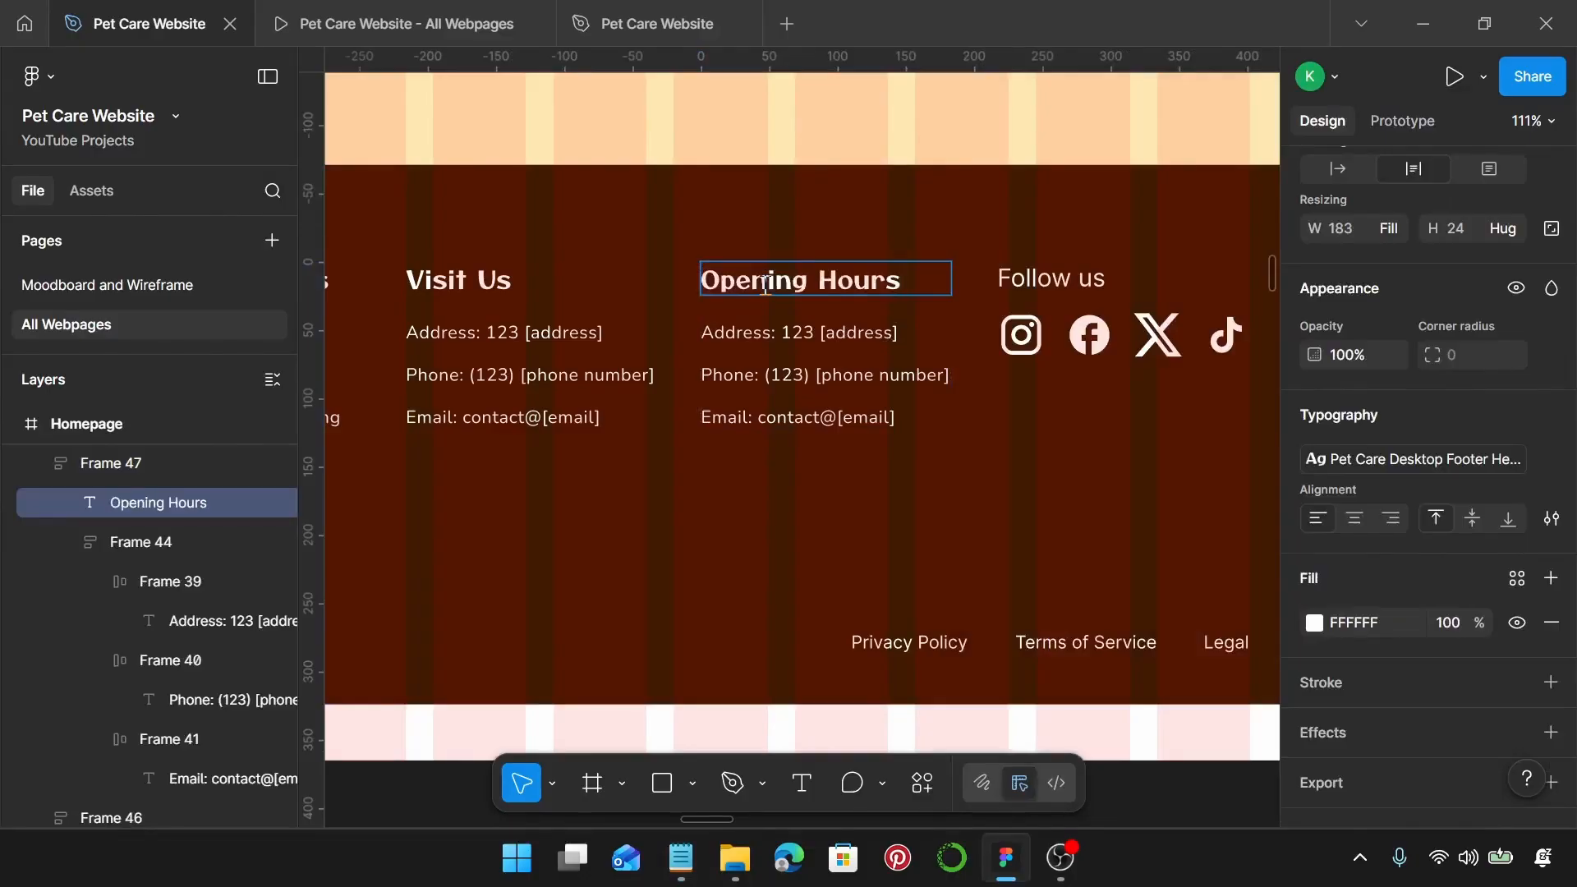
Step: Replace the address line in the Opening Hours column with "Monday – Saturday: 8:00 AM – 7:00 PM" from the Notepad notes
left_click(680, 858)
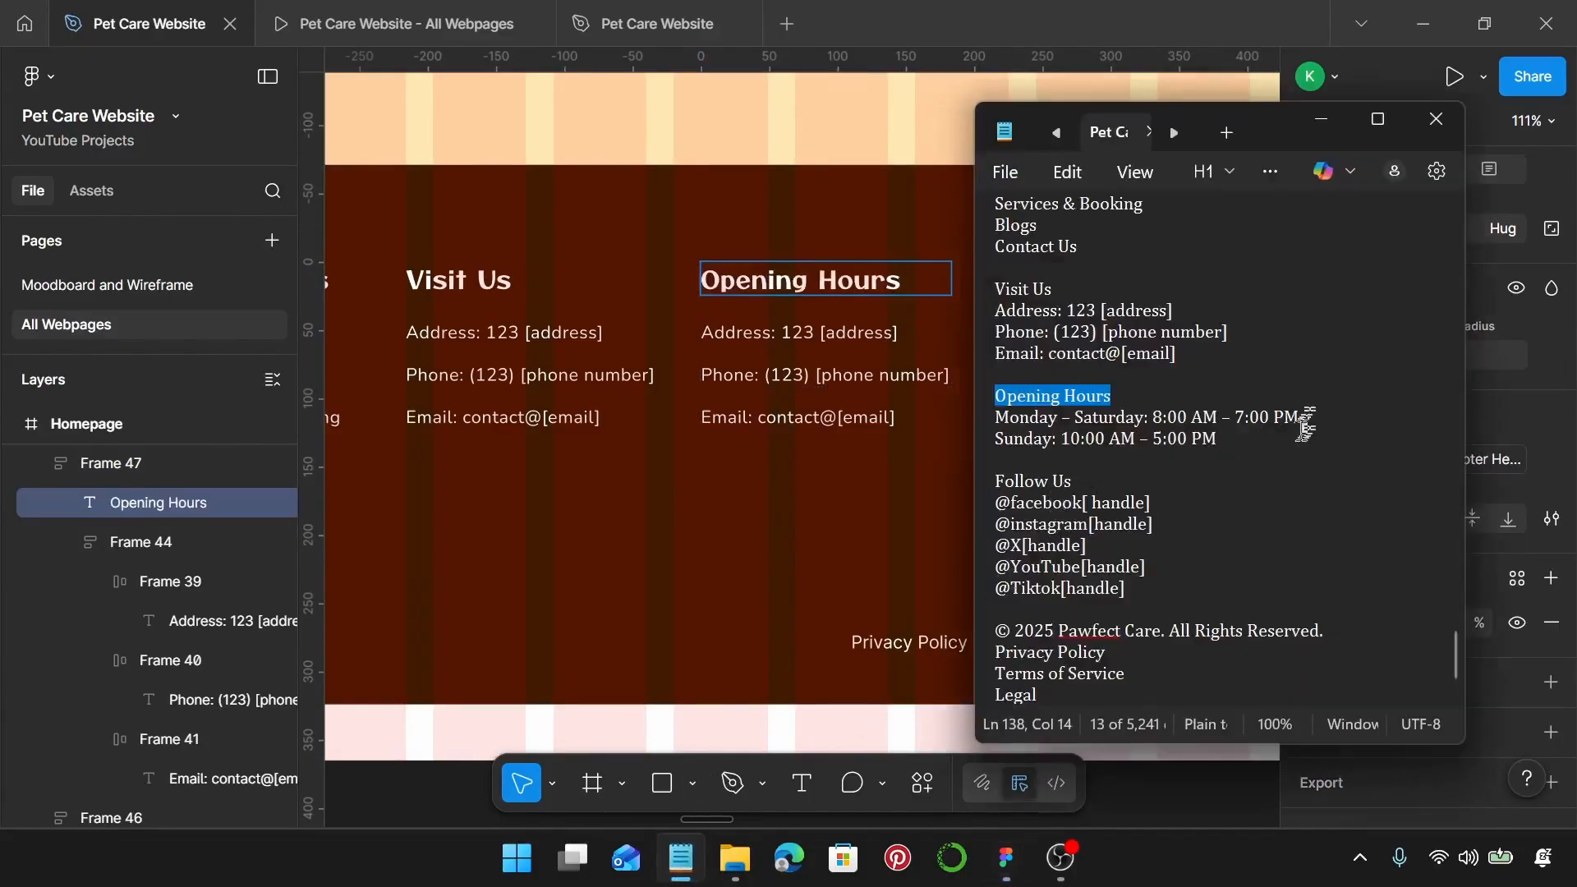
left_click_drag(1304, 423, 973, 423)
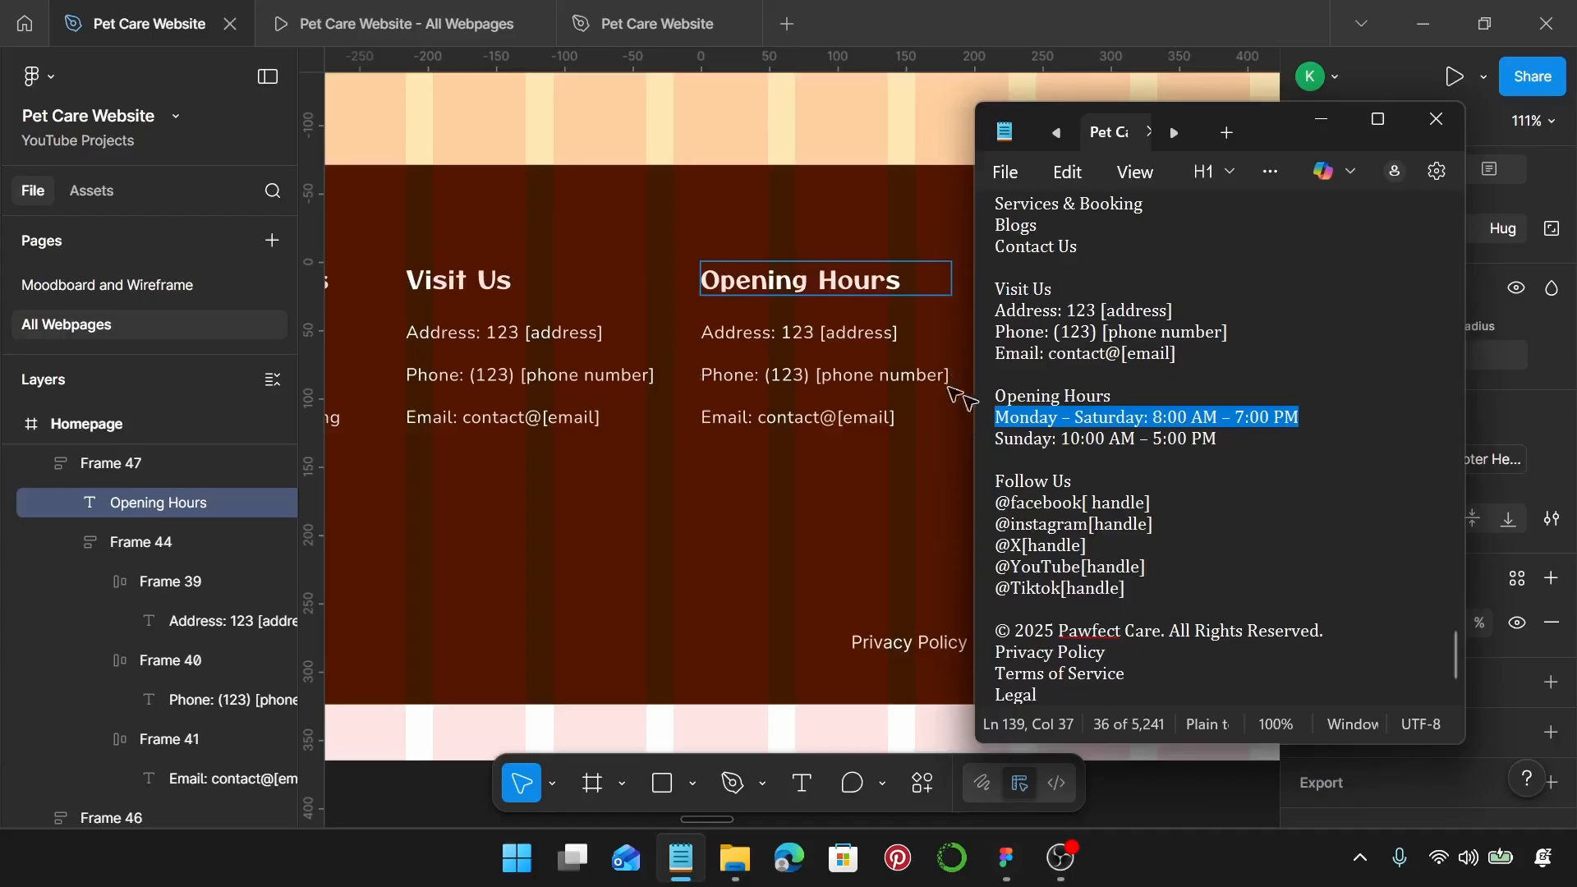
left_click(857, 341)
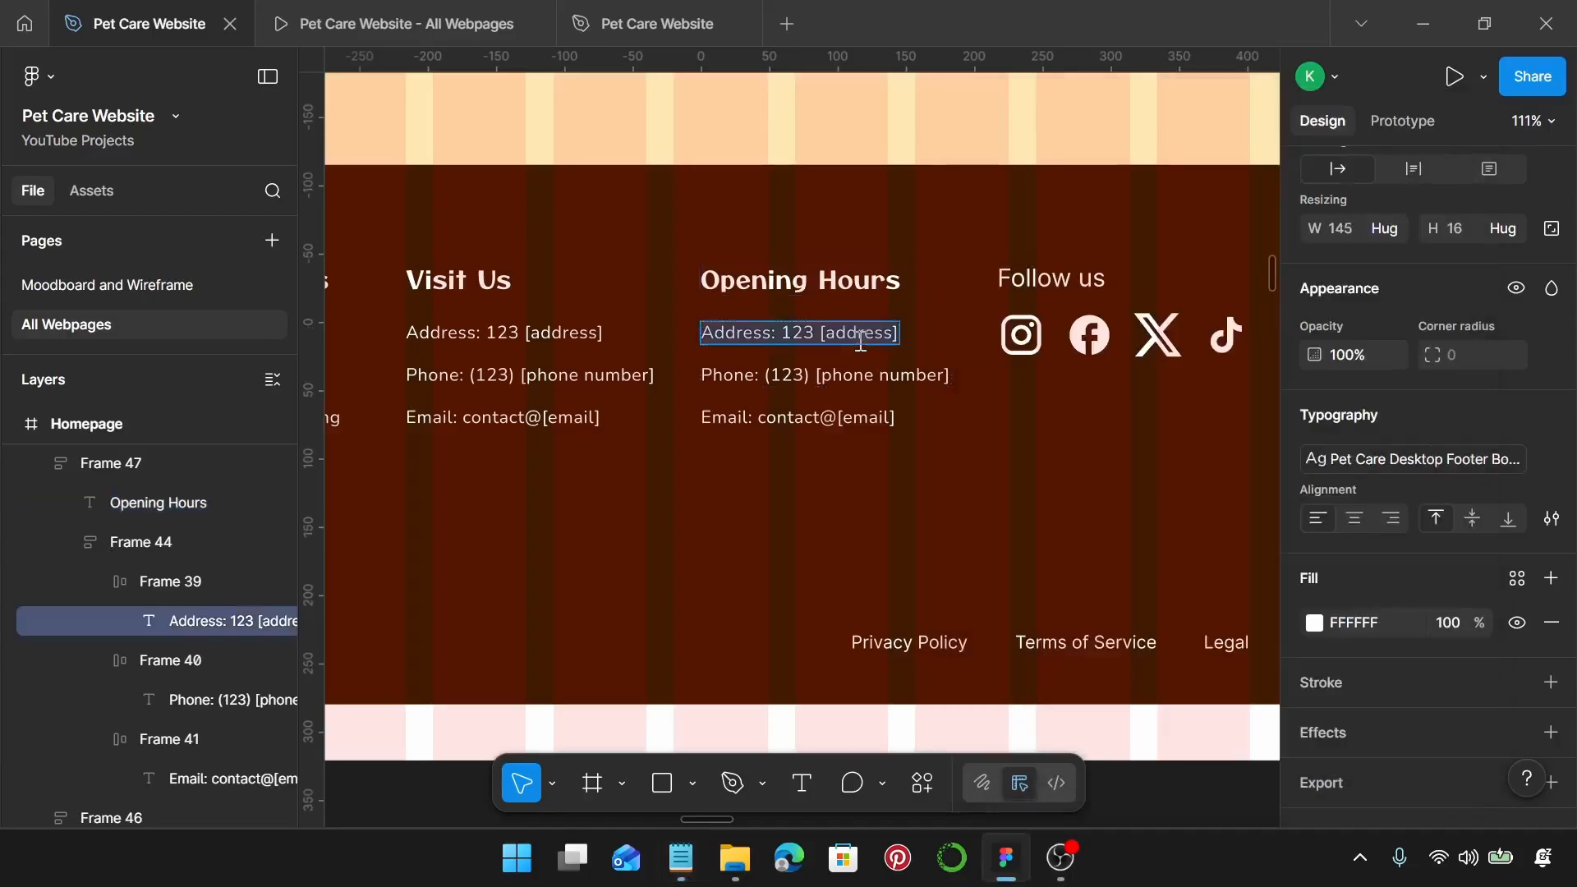
type("Monday – Saturday: 8:00 AM – 7:00 PM")
Step: Replace the phone line in the Opening Hours column with "Sunday: 10:00 AM – 5:00 PM" from the Notepad notes
left_click(681, 857)
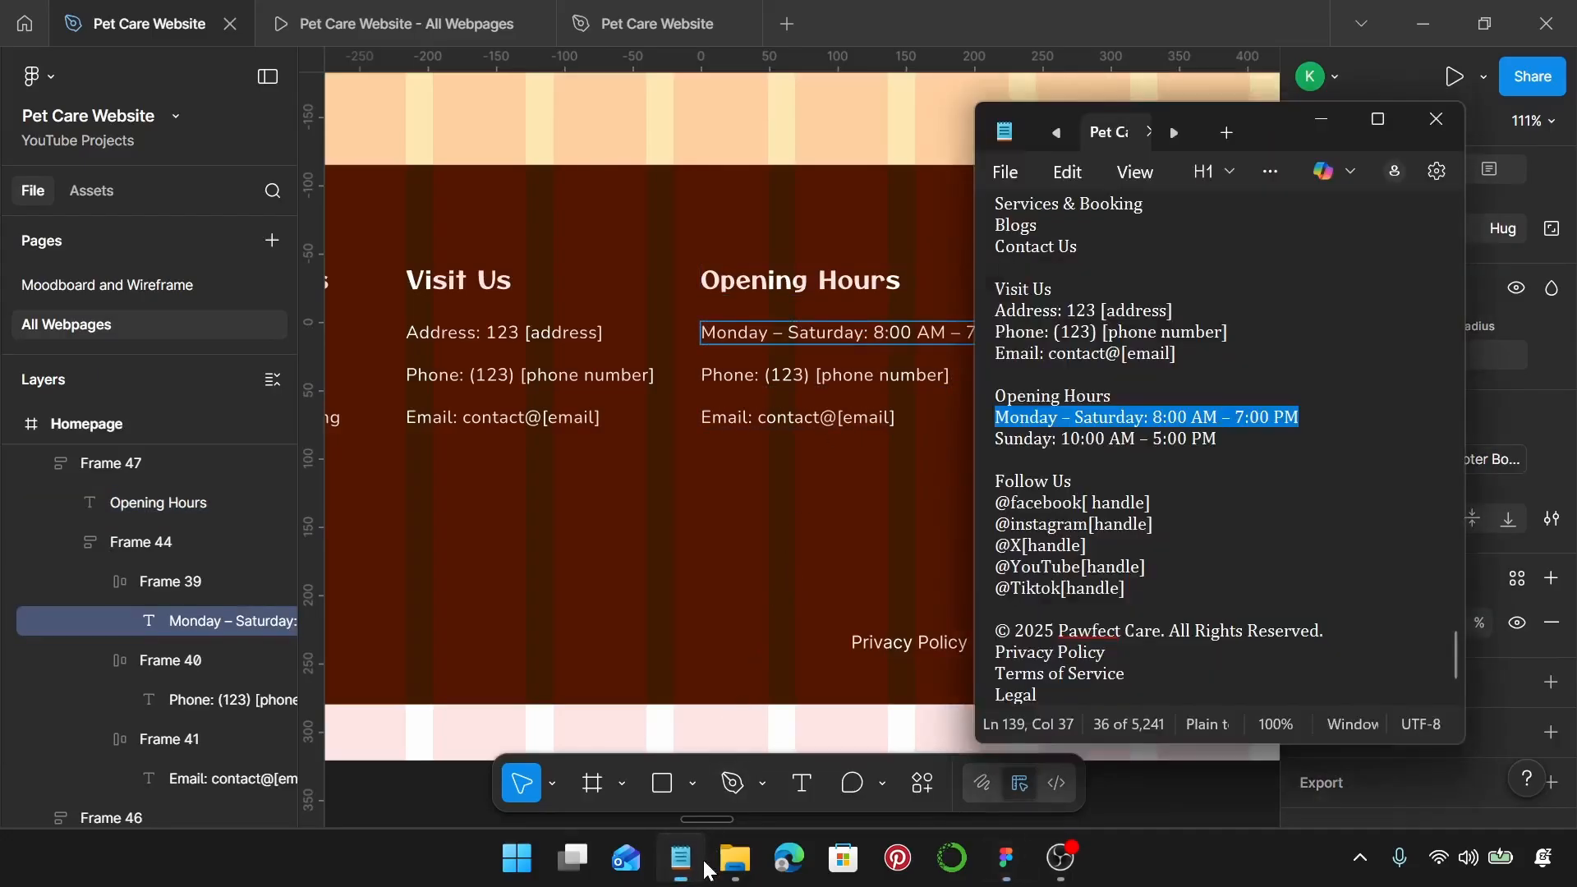
left_click_drag(1281, 439, 988, 435)
key("ctrl+c")
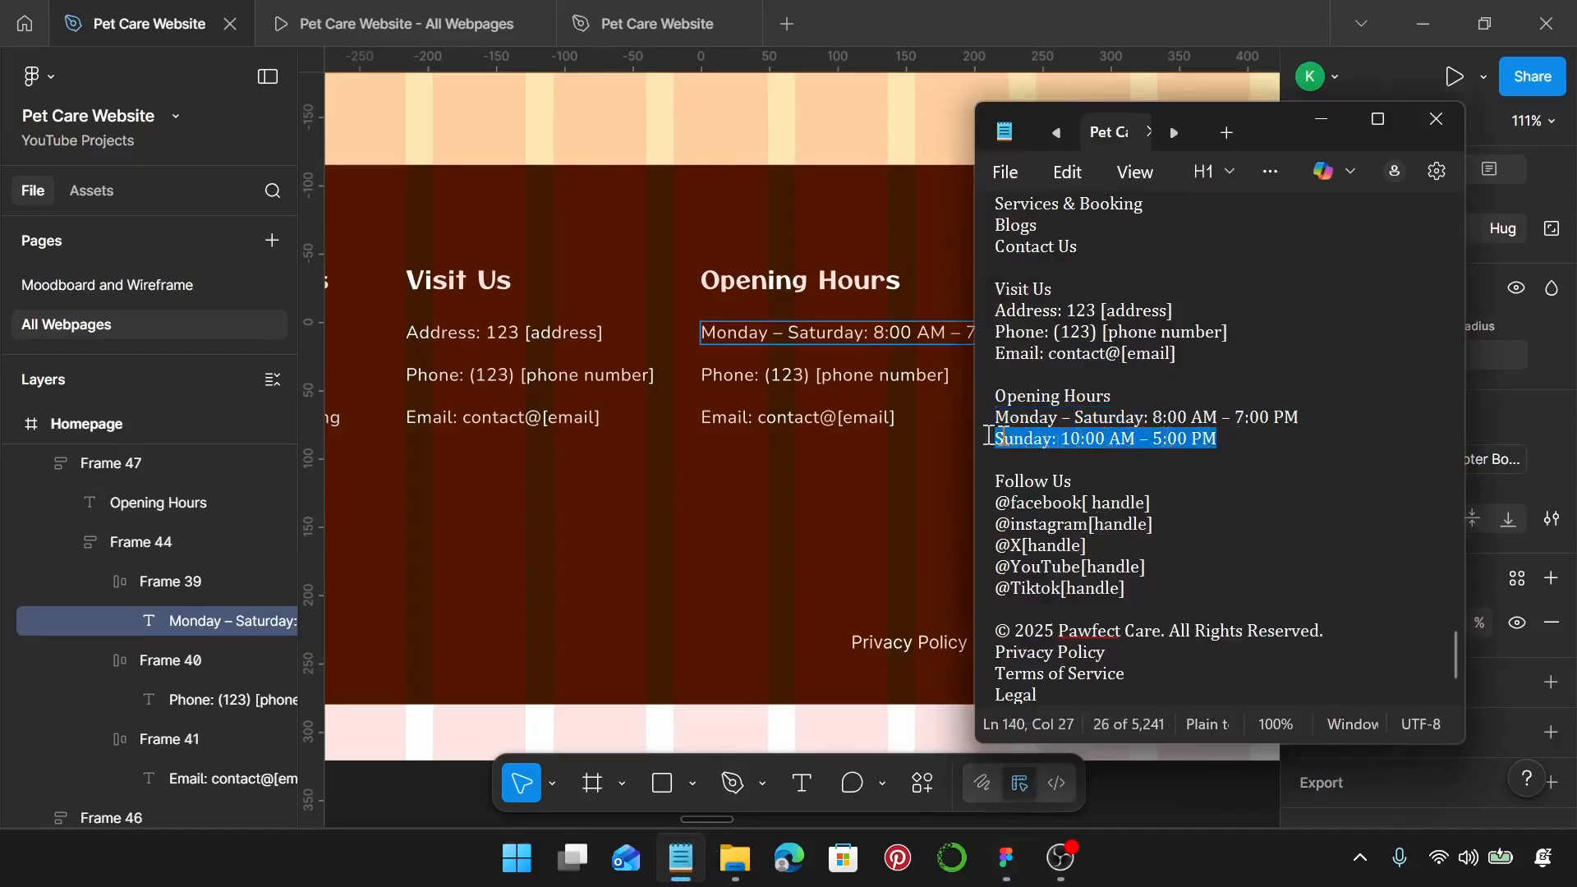
left_click(840, 369)
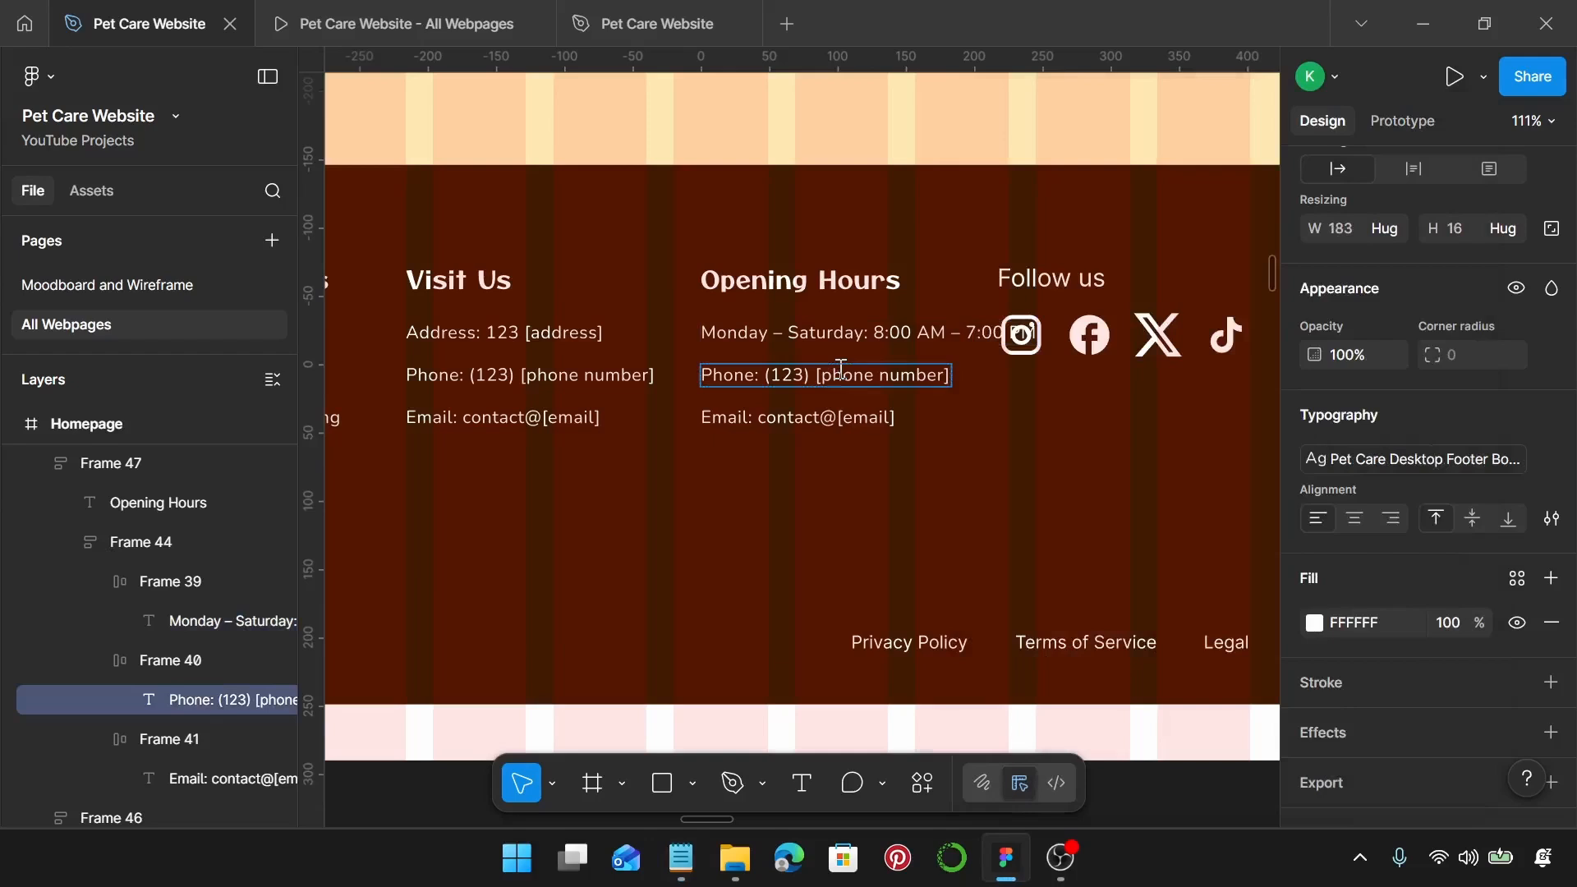
triple_click(840, 369)
key("ctrl+v")
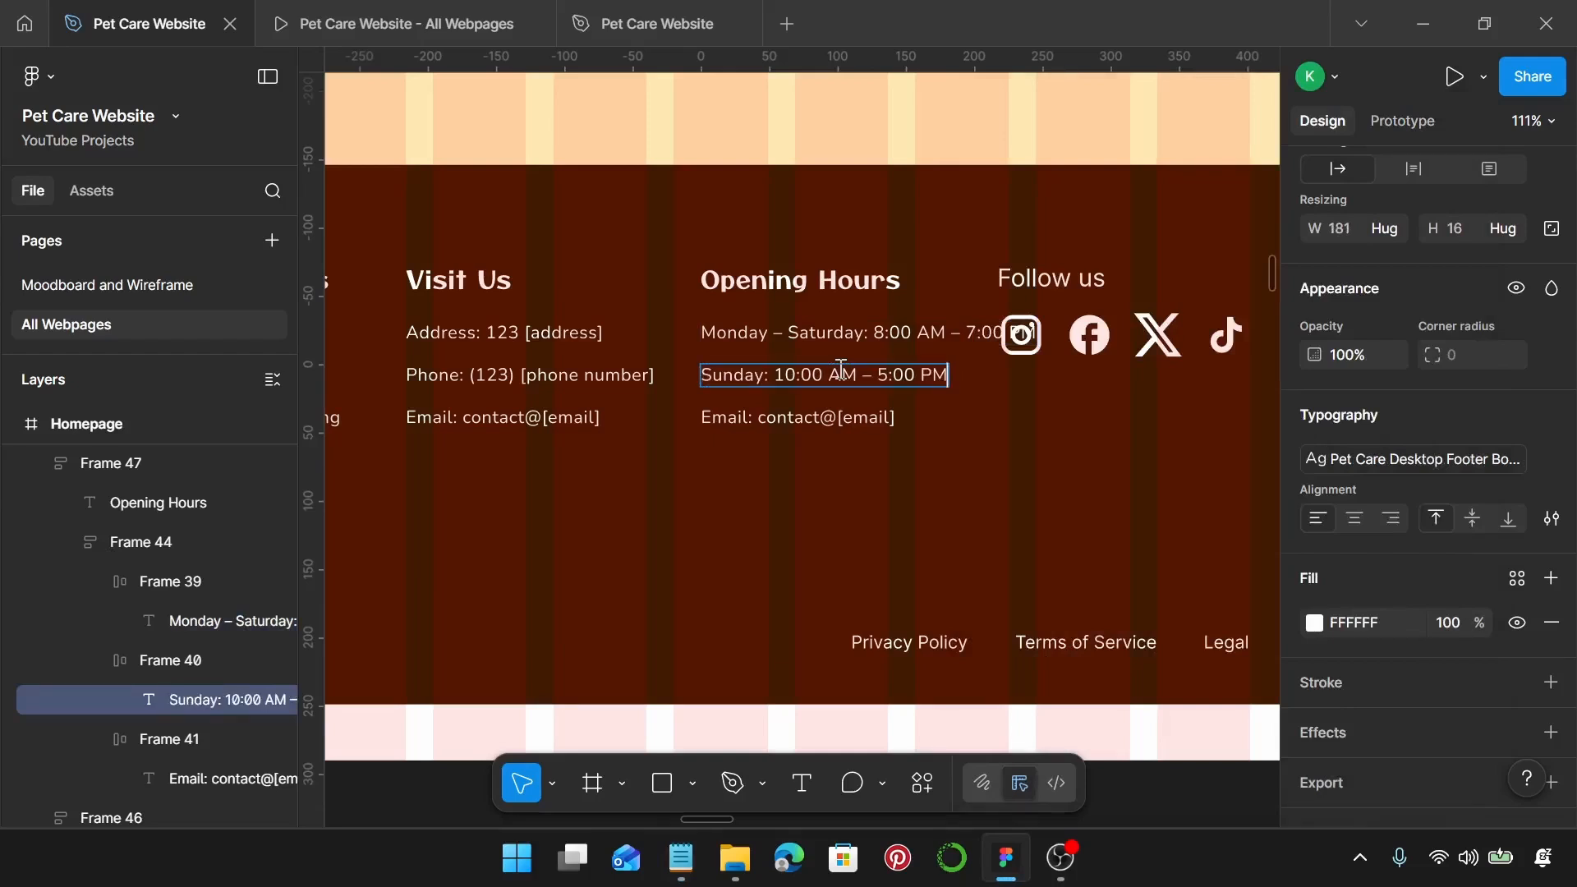
key("Escape")
Step: Delete the leftover email line from the Opening Hours column
left_click(781, 443)
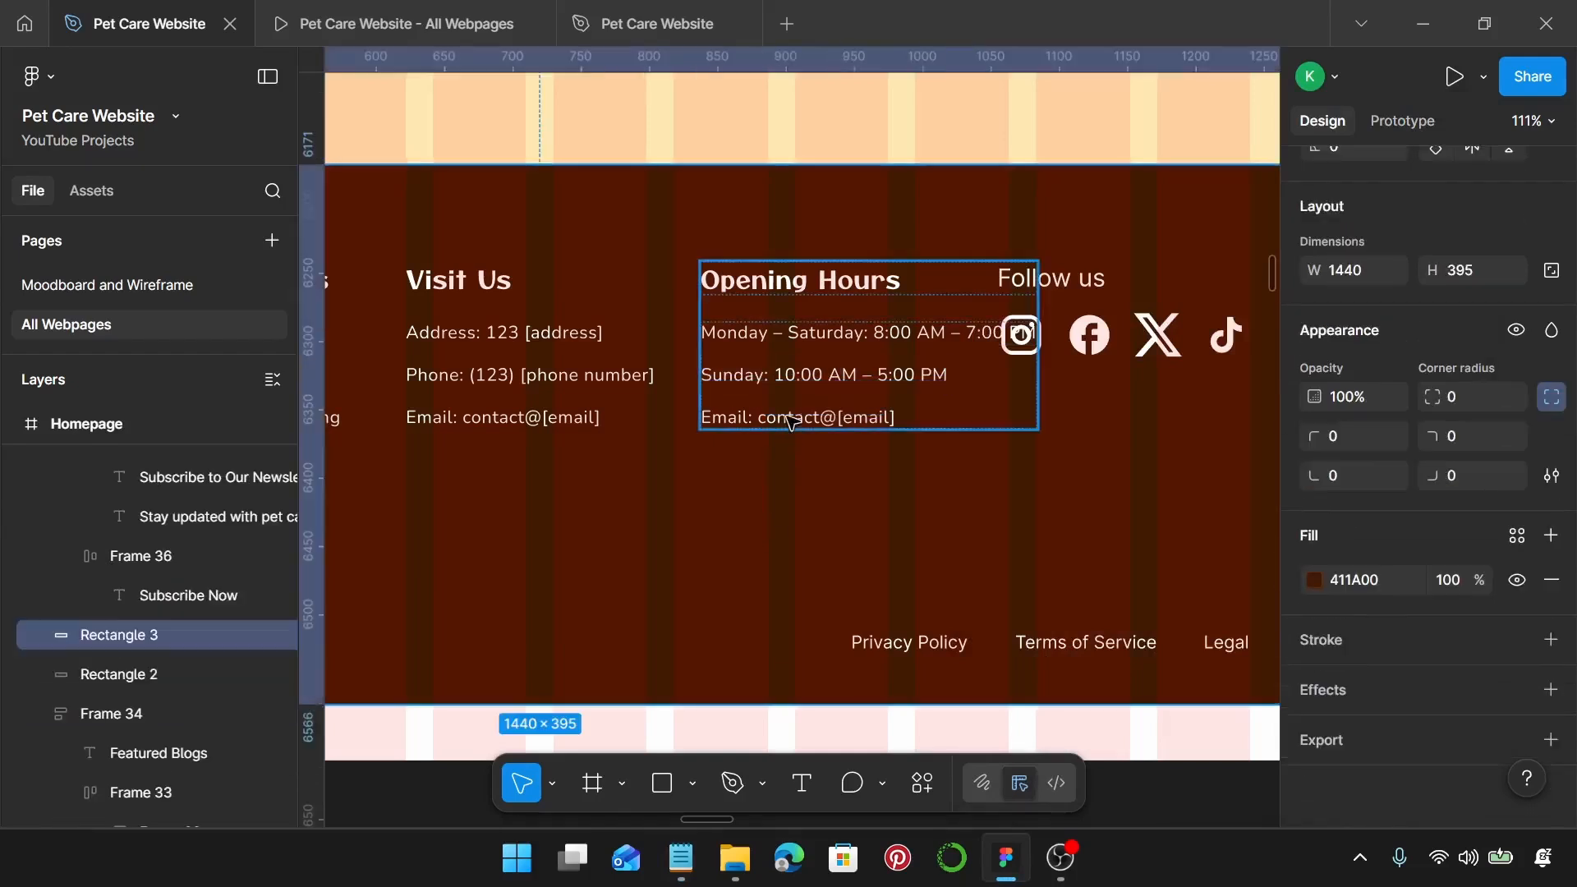
left_click(790, 423)
left_click(791, 422)
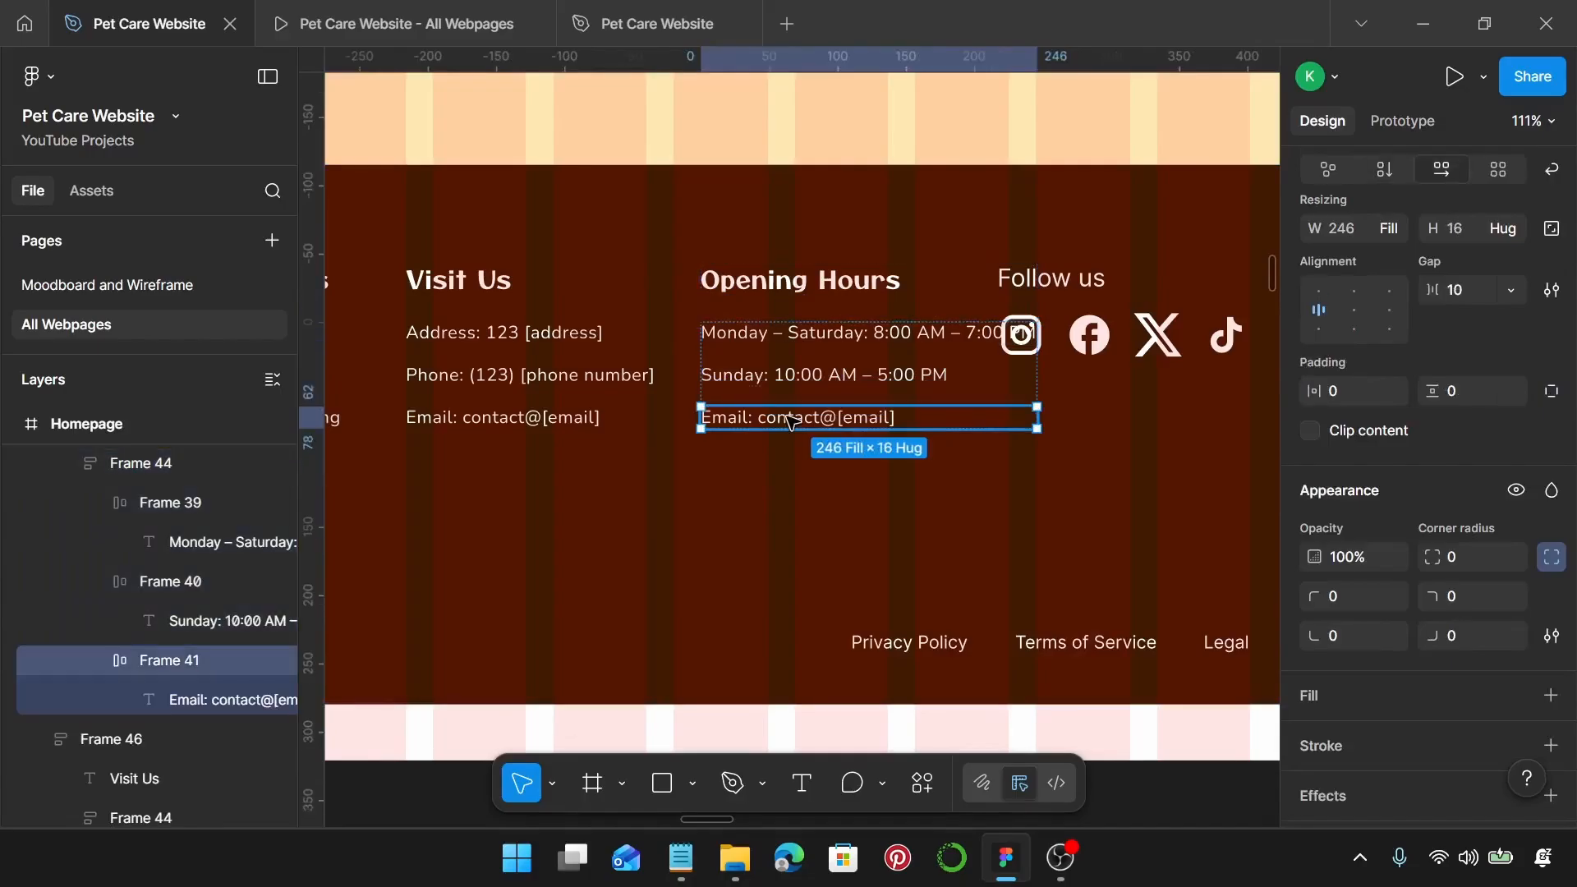
key("Escape")
Step: Shift the Quick links, Visit Us and Opening Hours columns together toward the logo, clearing the overlap with the Follow us icons
scroll(791, 421, "down", 5)
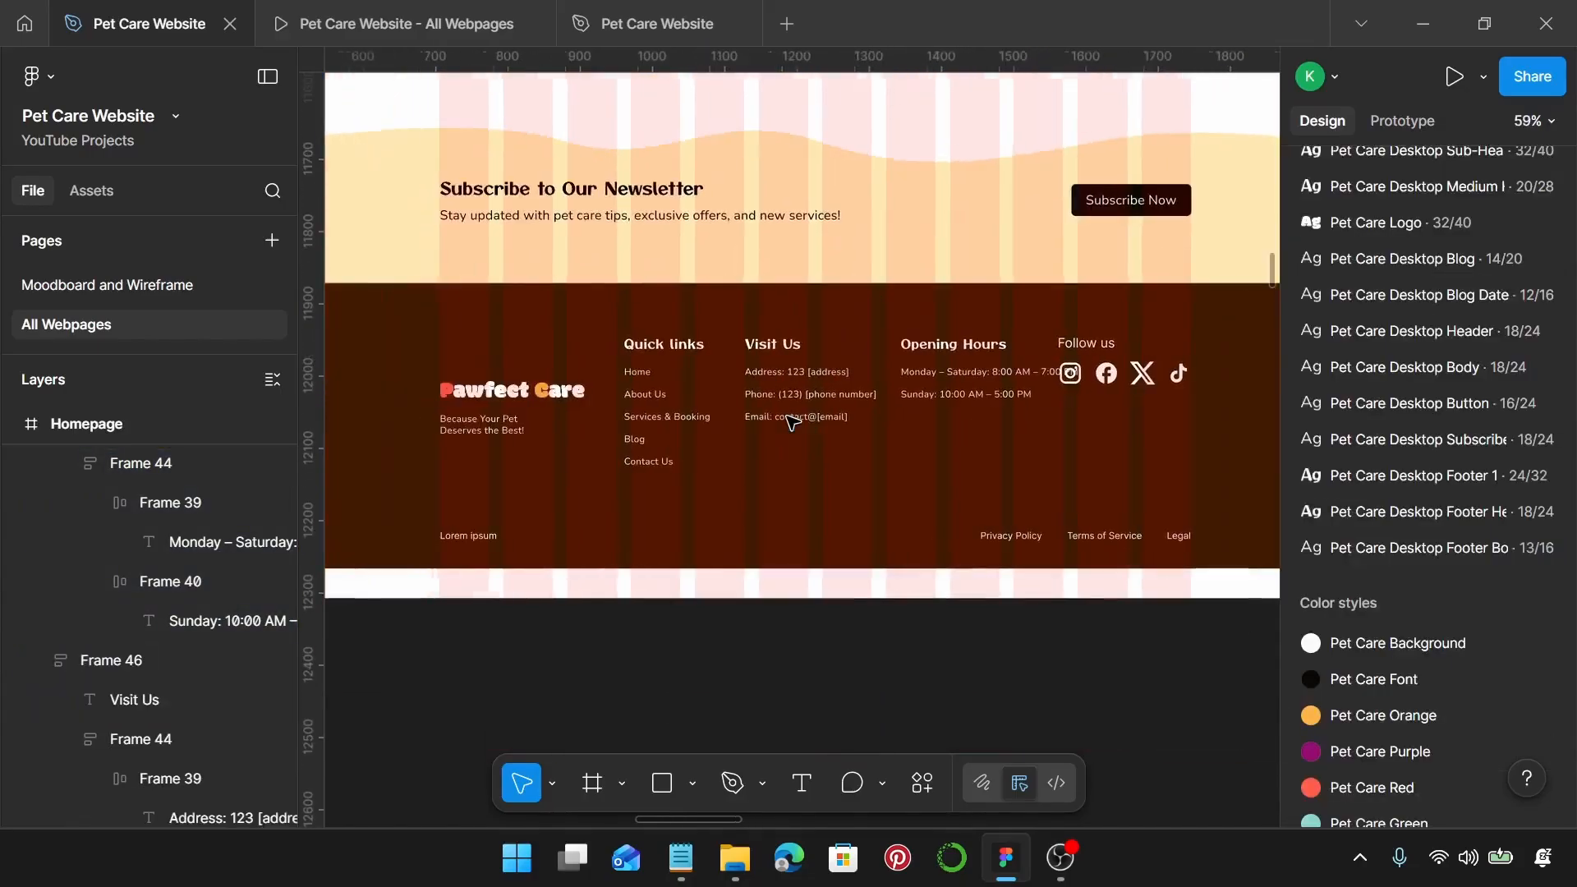
left_click(656, 398)
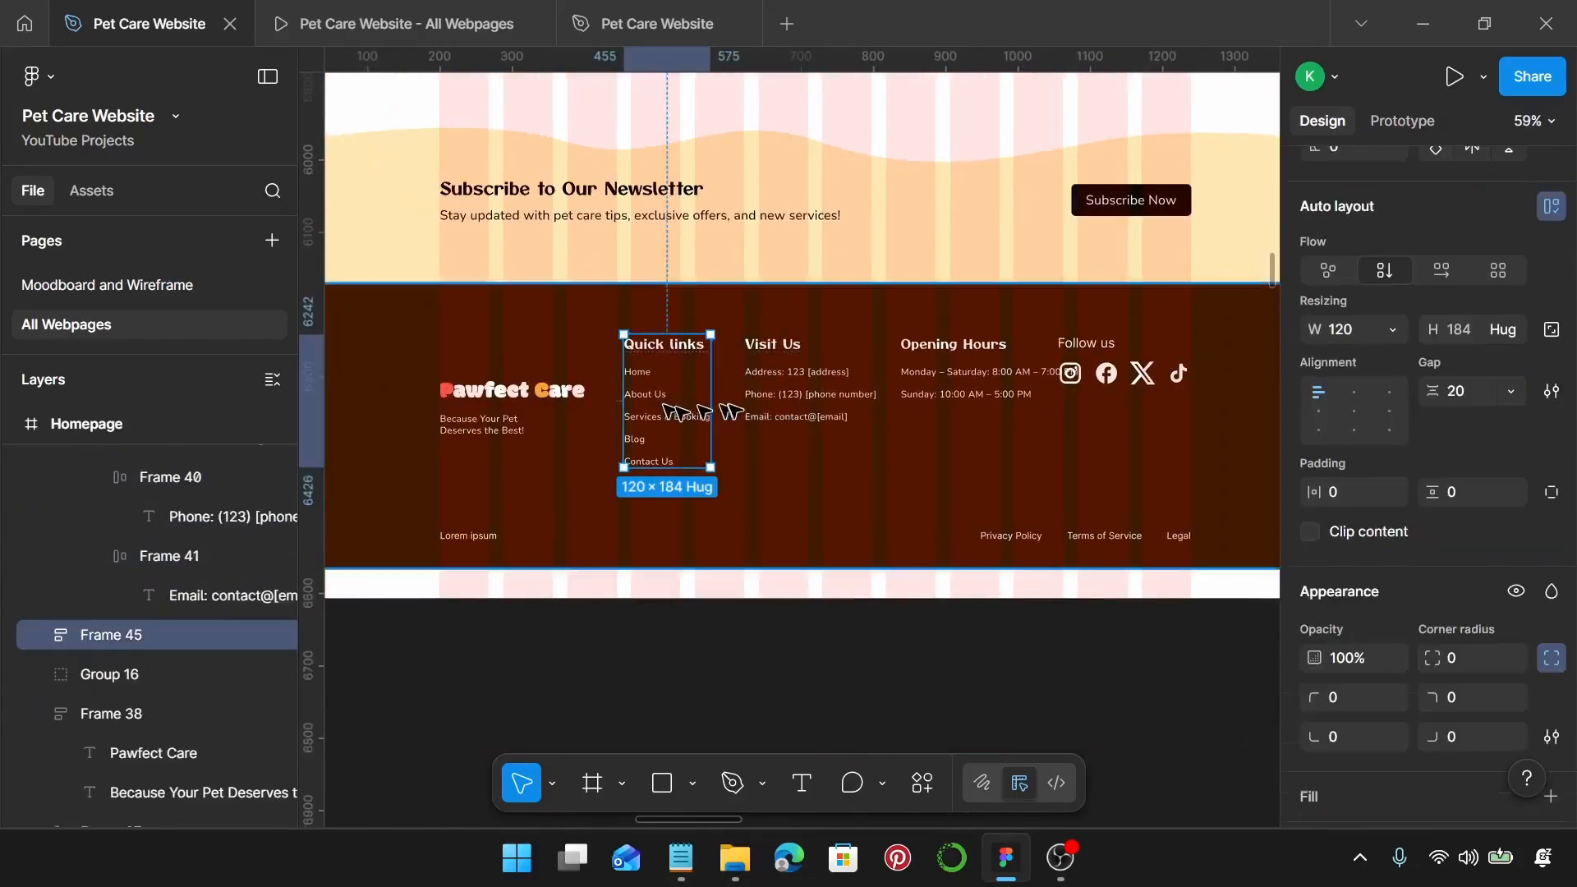
left_click(766, 402, "shift")
left_click(982, 382, "shift")
left_click_drag(972, 384, 930, 390)
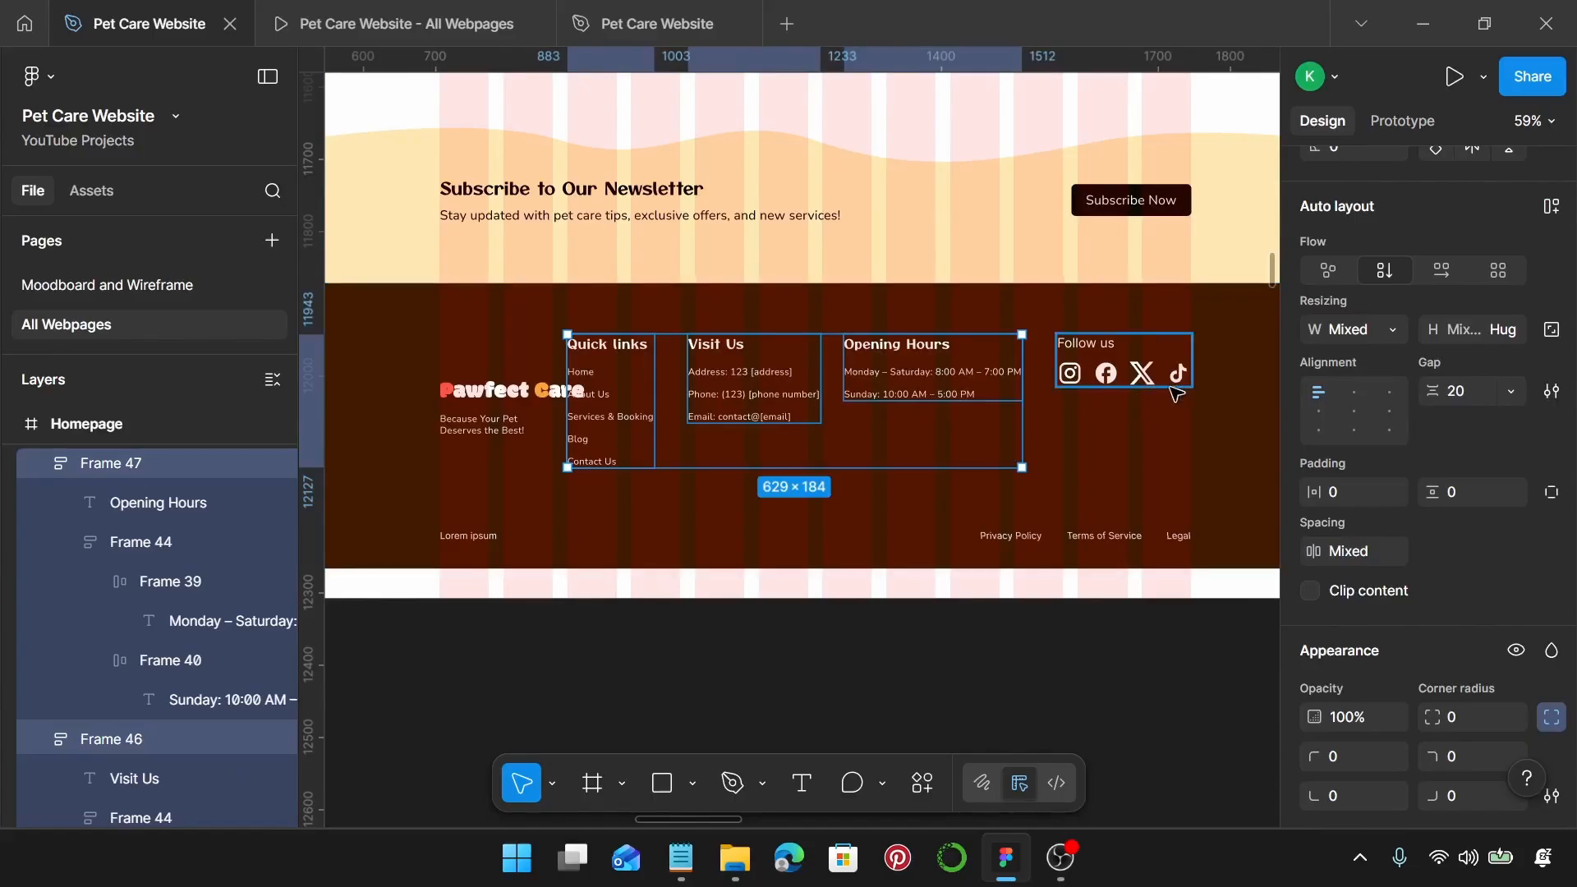
Step: Ungroup the Follow us heading and its four social media icons
scroll(1166, 392, "up", 5)
left_click(1043, 373)
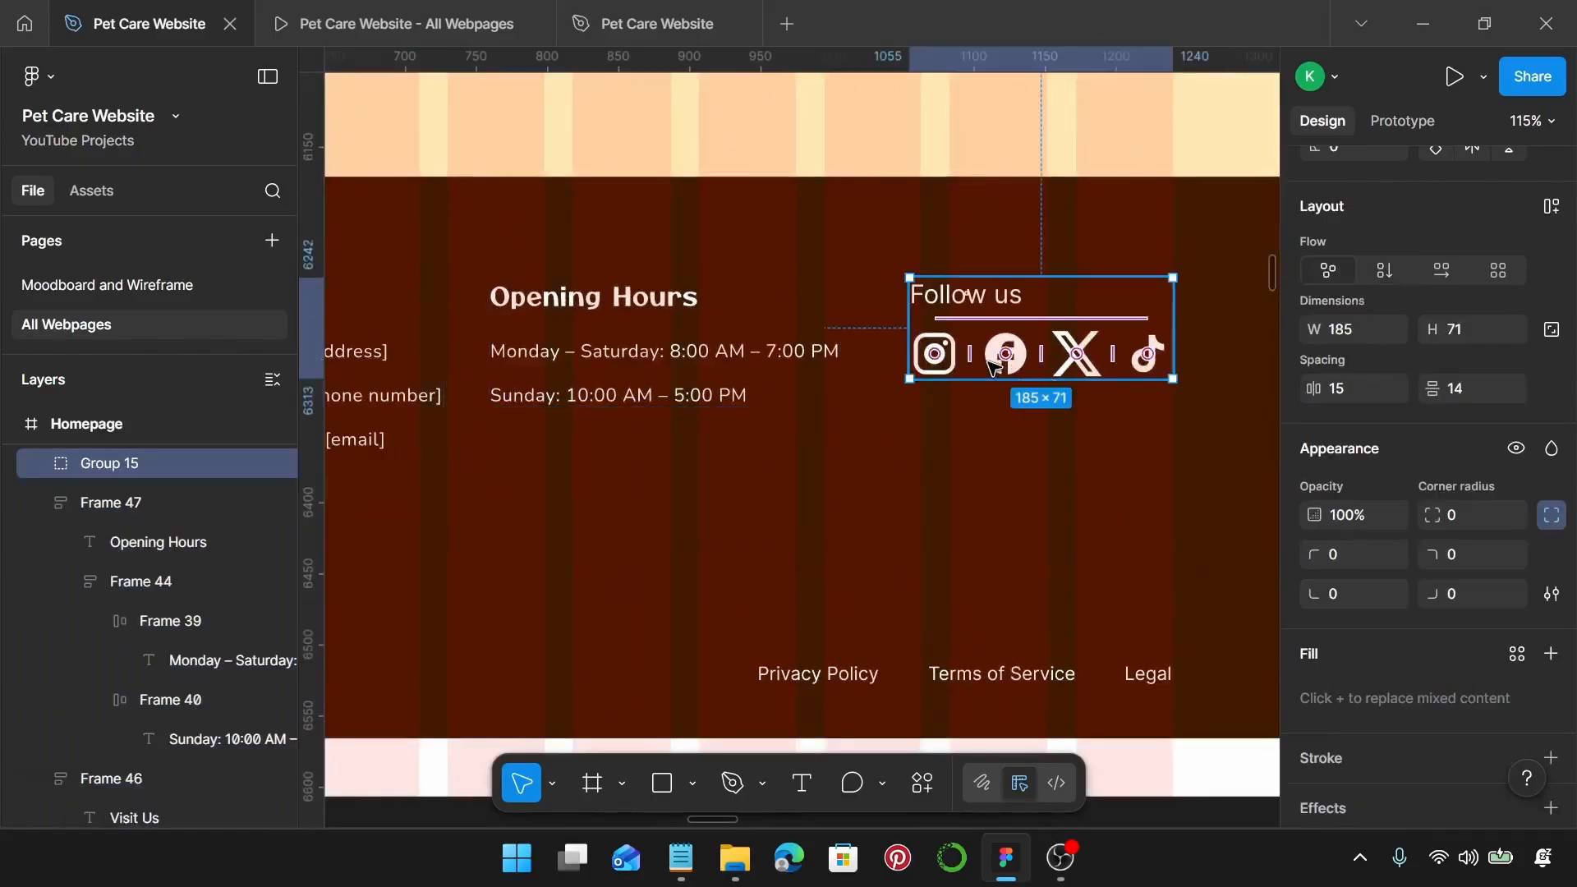
key("ctrl+shift+g")
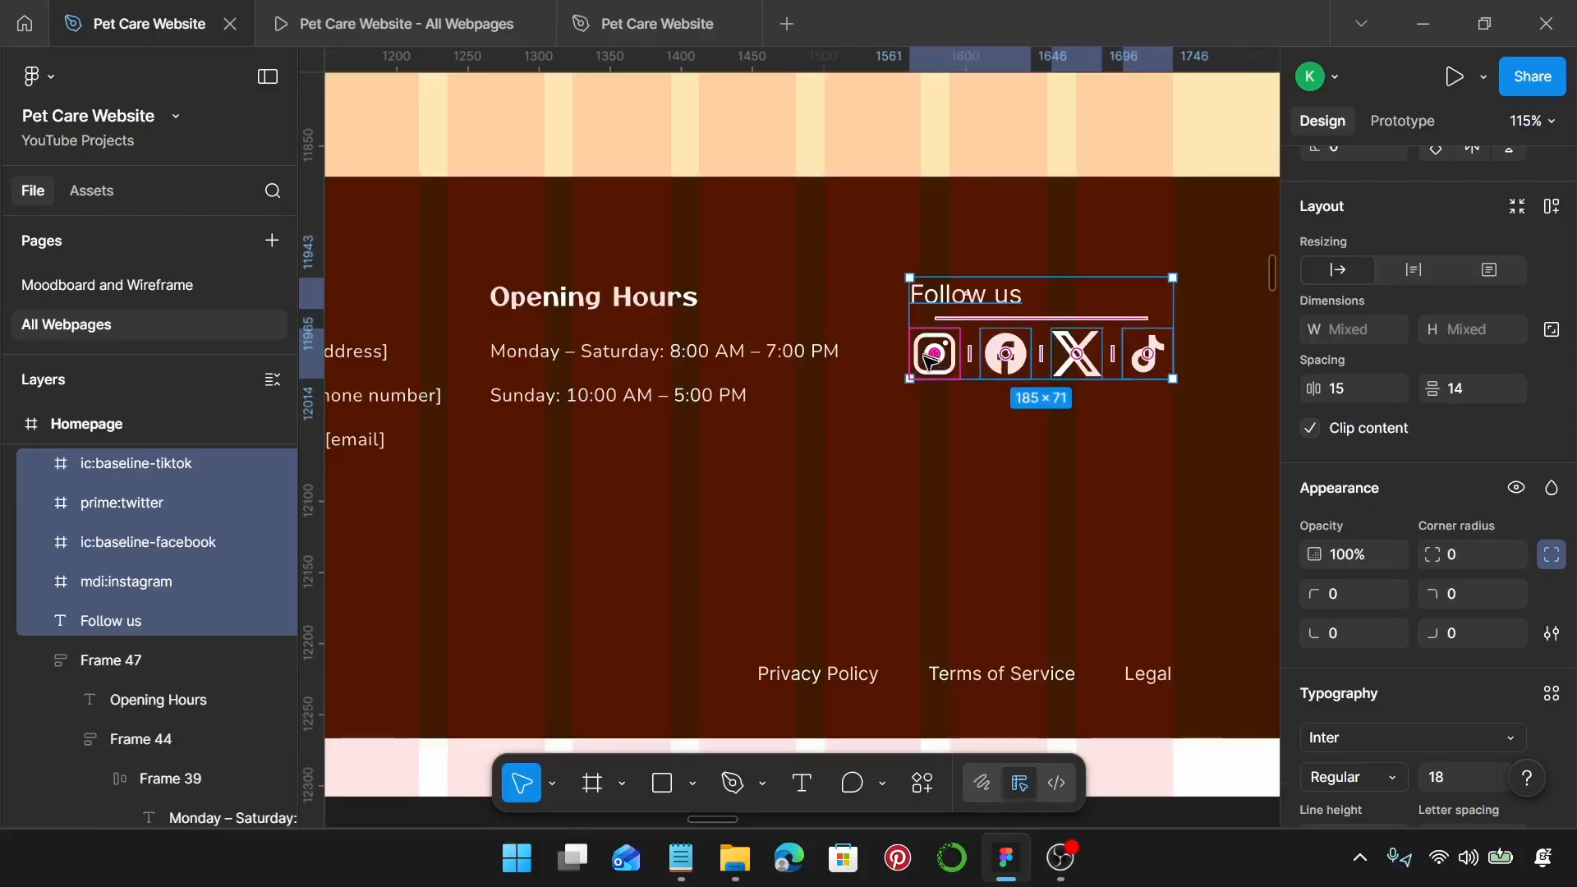
key("Escape")
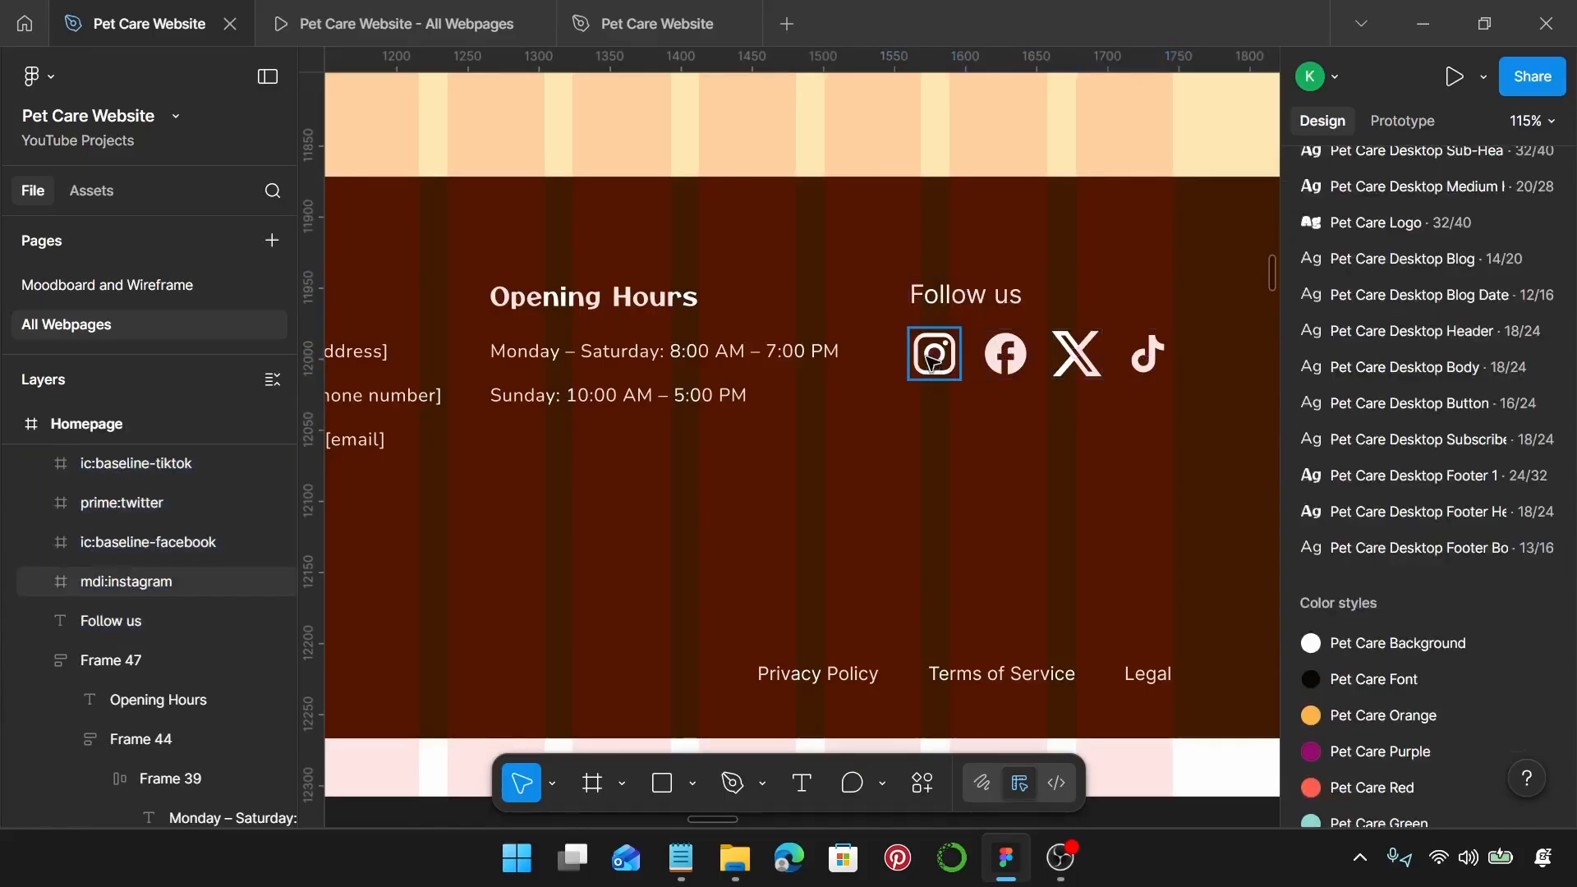
left_click(932, 355)
left_click(932, 355)
left_click_drag(932, 409, 933, 417)
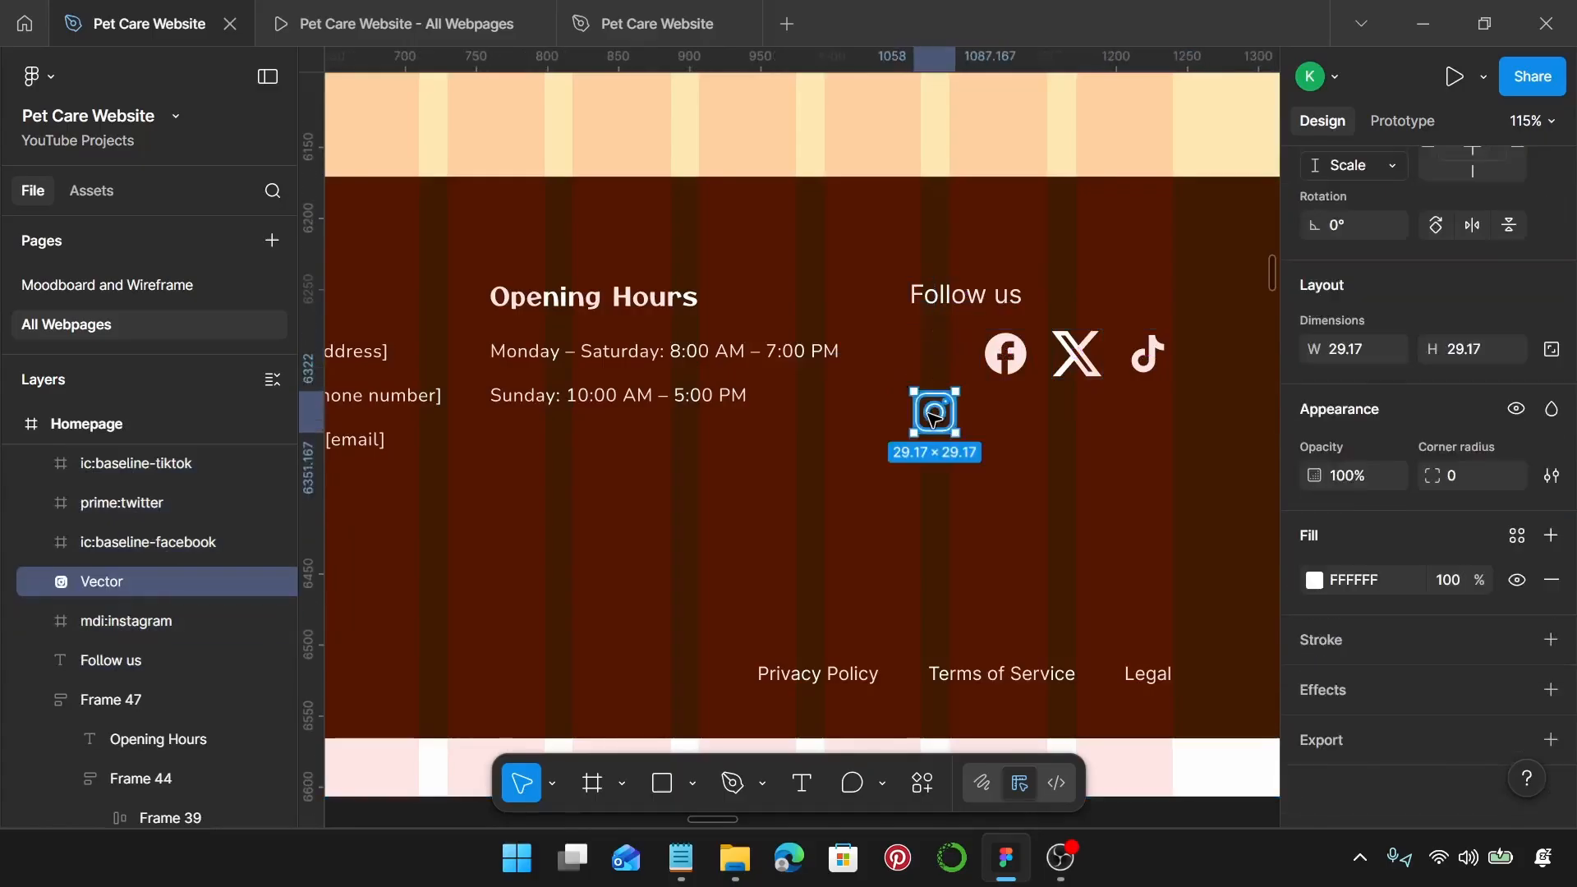
key("ctrl+z")
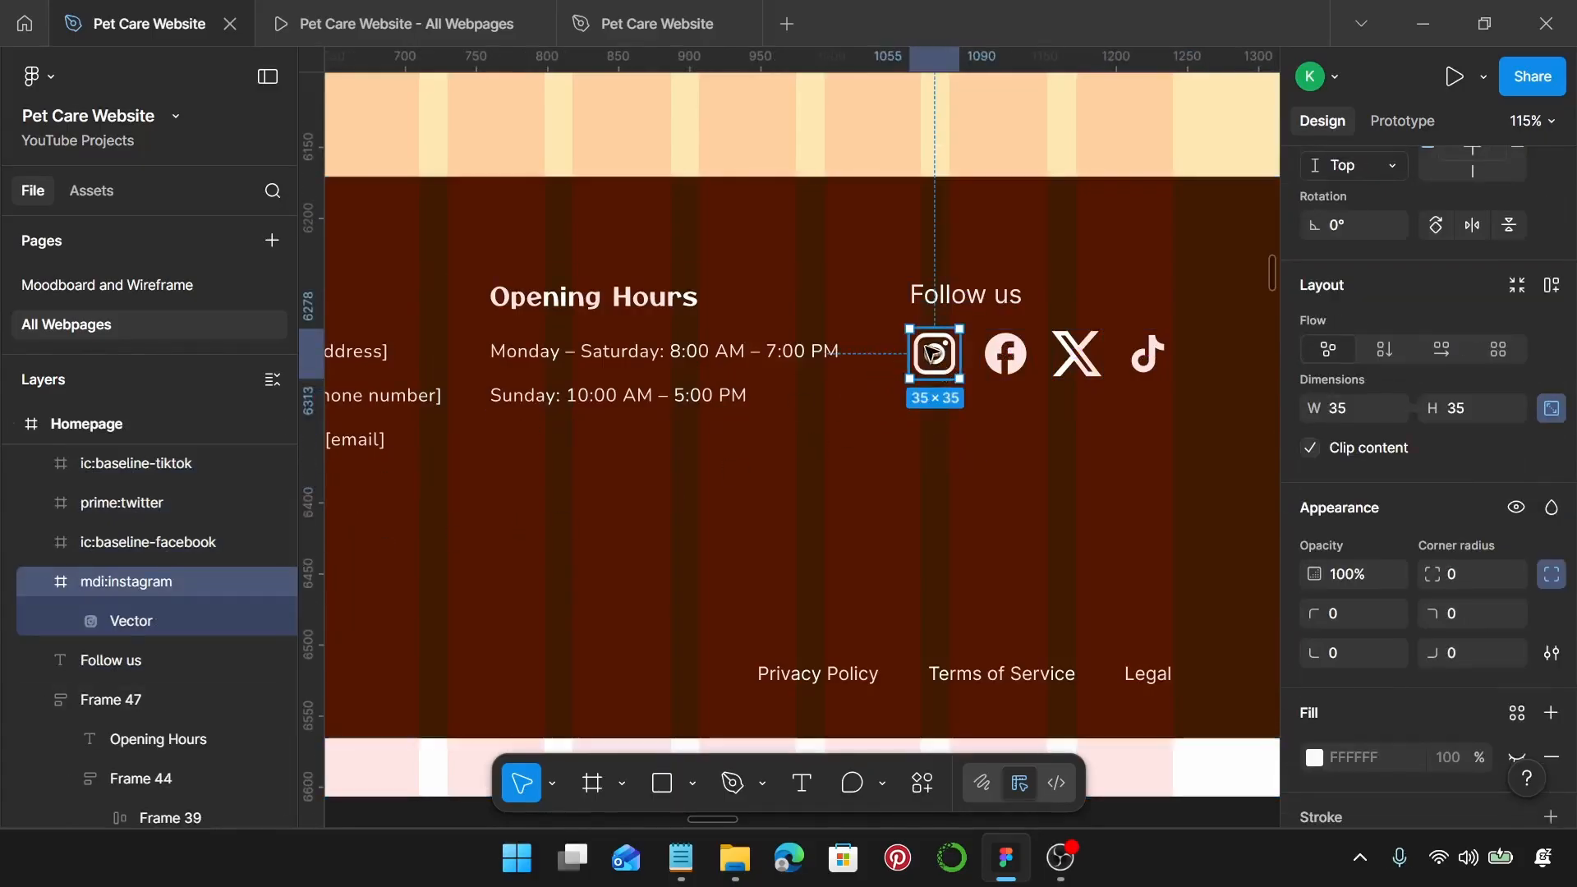
Step: Rearrange the Facebook, Instagram, X and TikTok icons into a rough vertical stack below the Follow us heading, leaving a gap above TikTok
left_click_drag(934, 355, 944, 421)
left_click_drag(1003, 355, 942, 363)
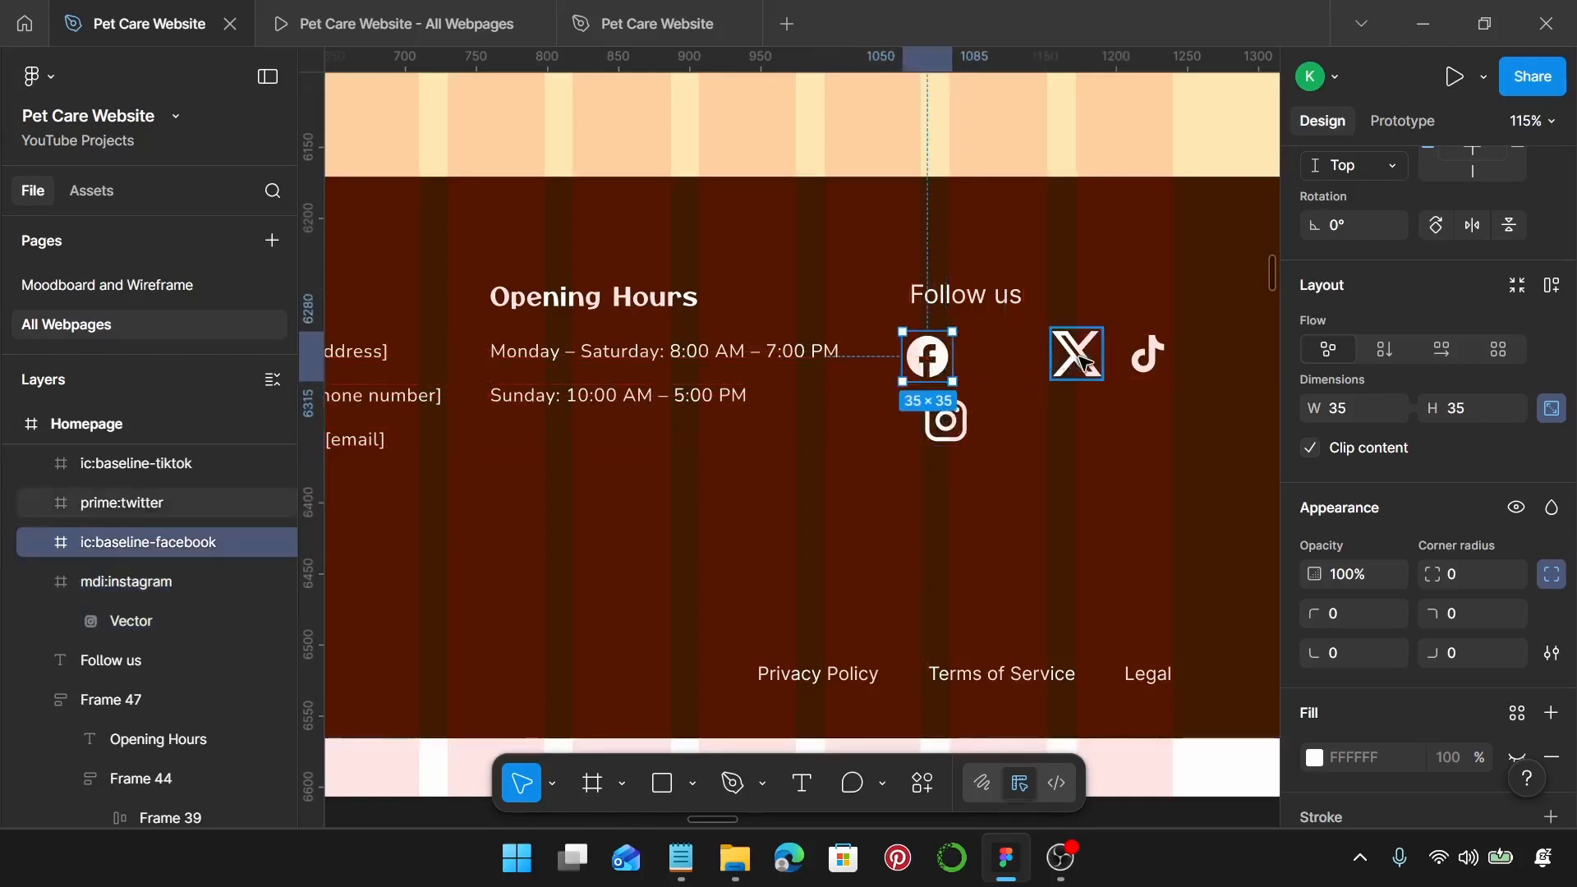
left_click(1077, 353)
left_click_drag(1077, 353, 952, 472)
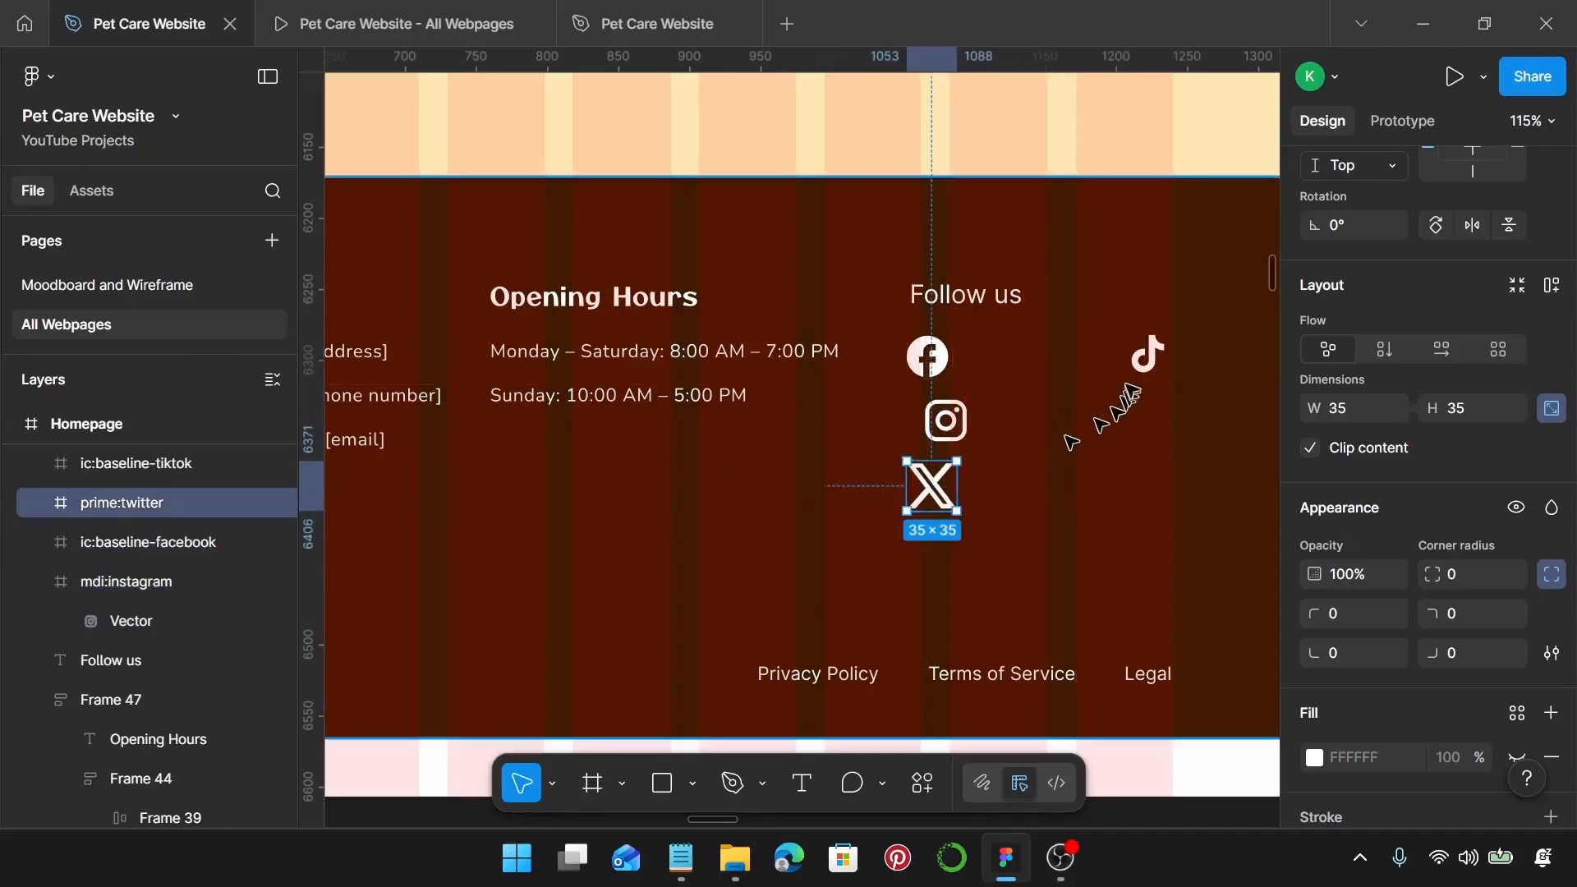
left_click_drag(1148, 364, 925, 598)
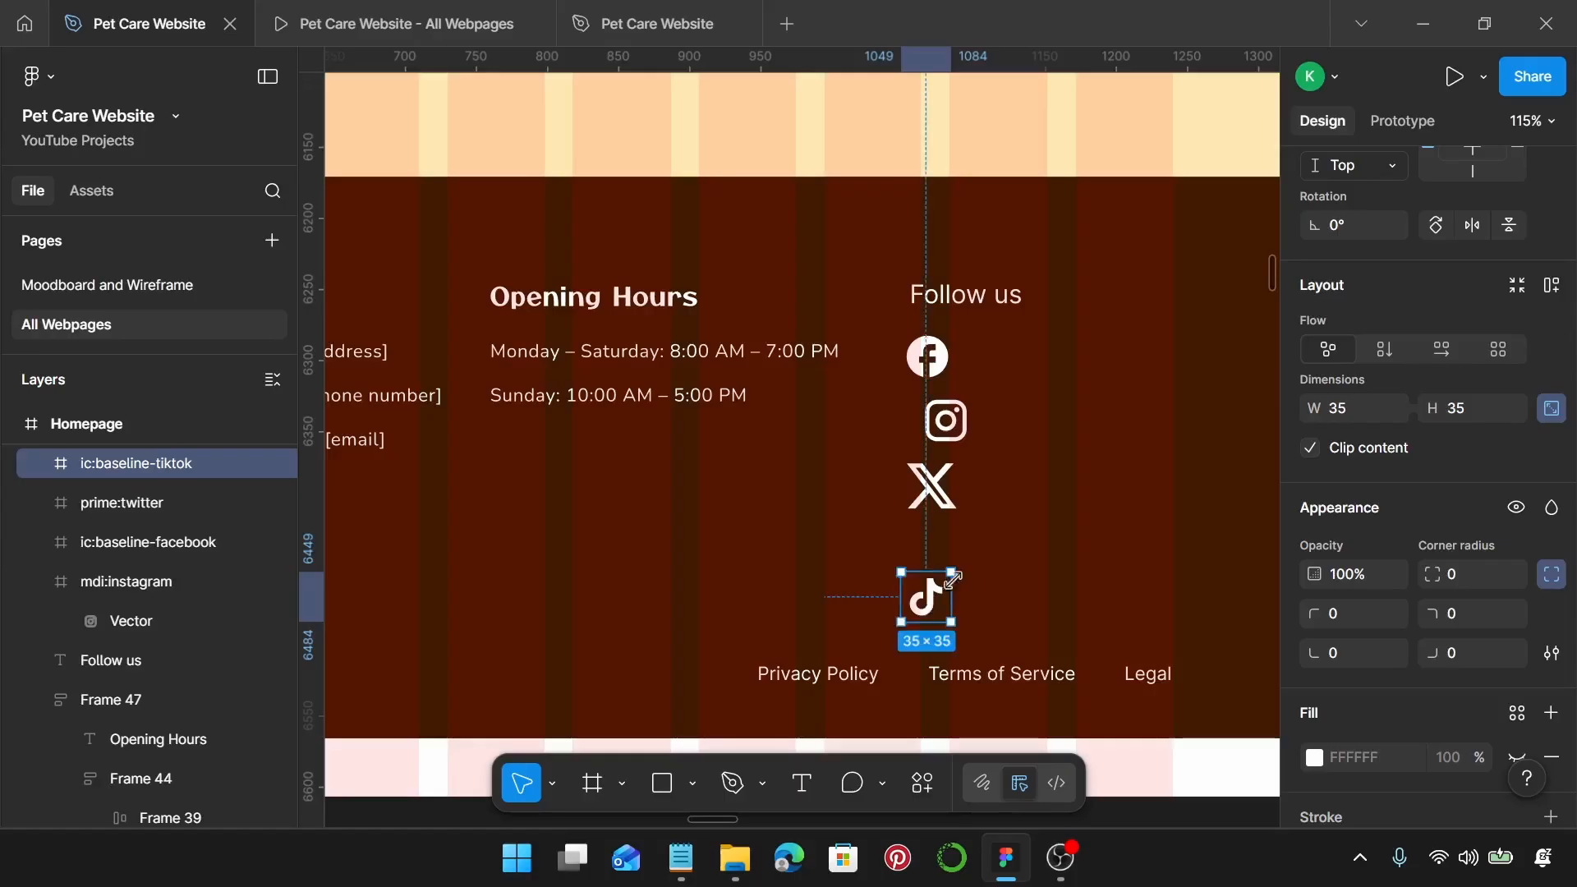
Step: Open the Iconify plugin and search it for "youtube" icons
right_click(1071, 521)
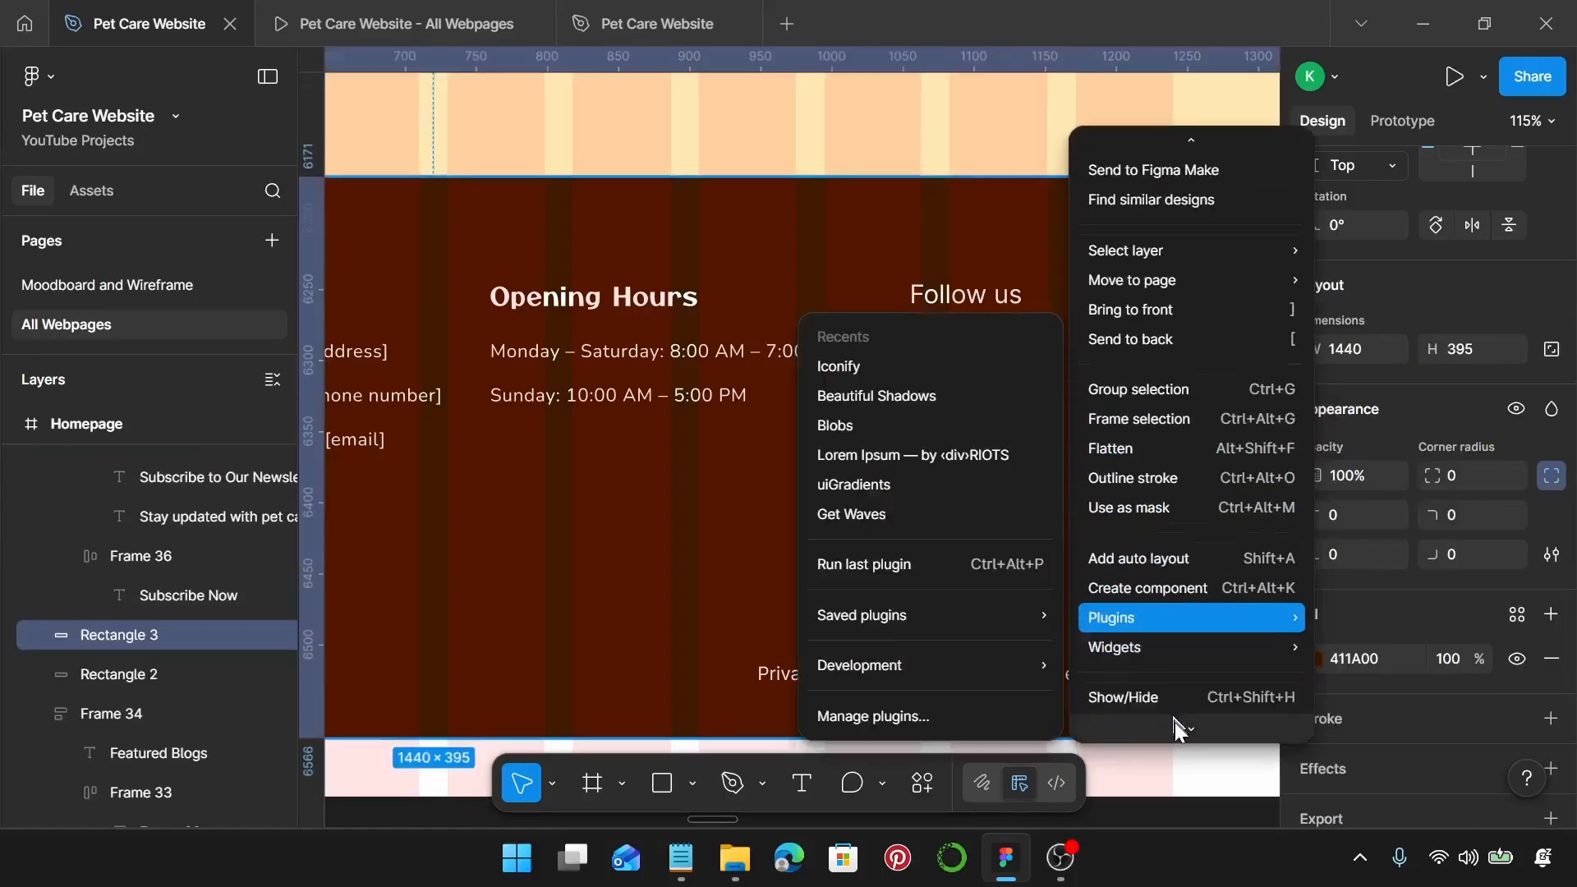
mouse_move(1219, 585)
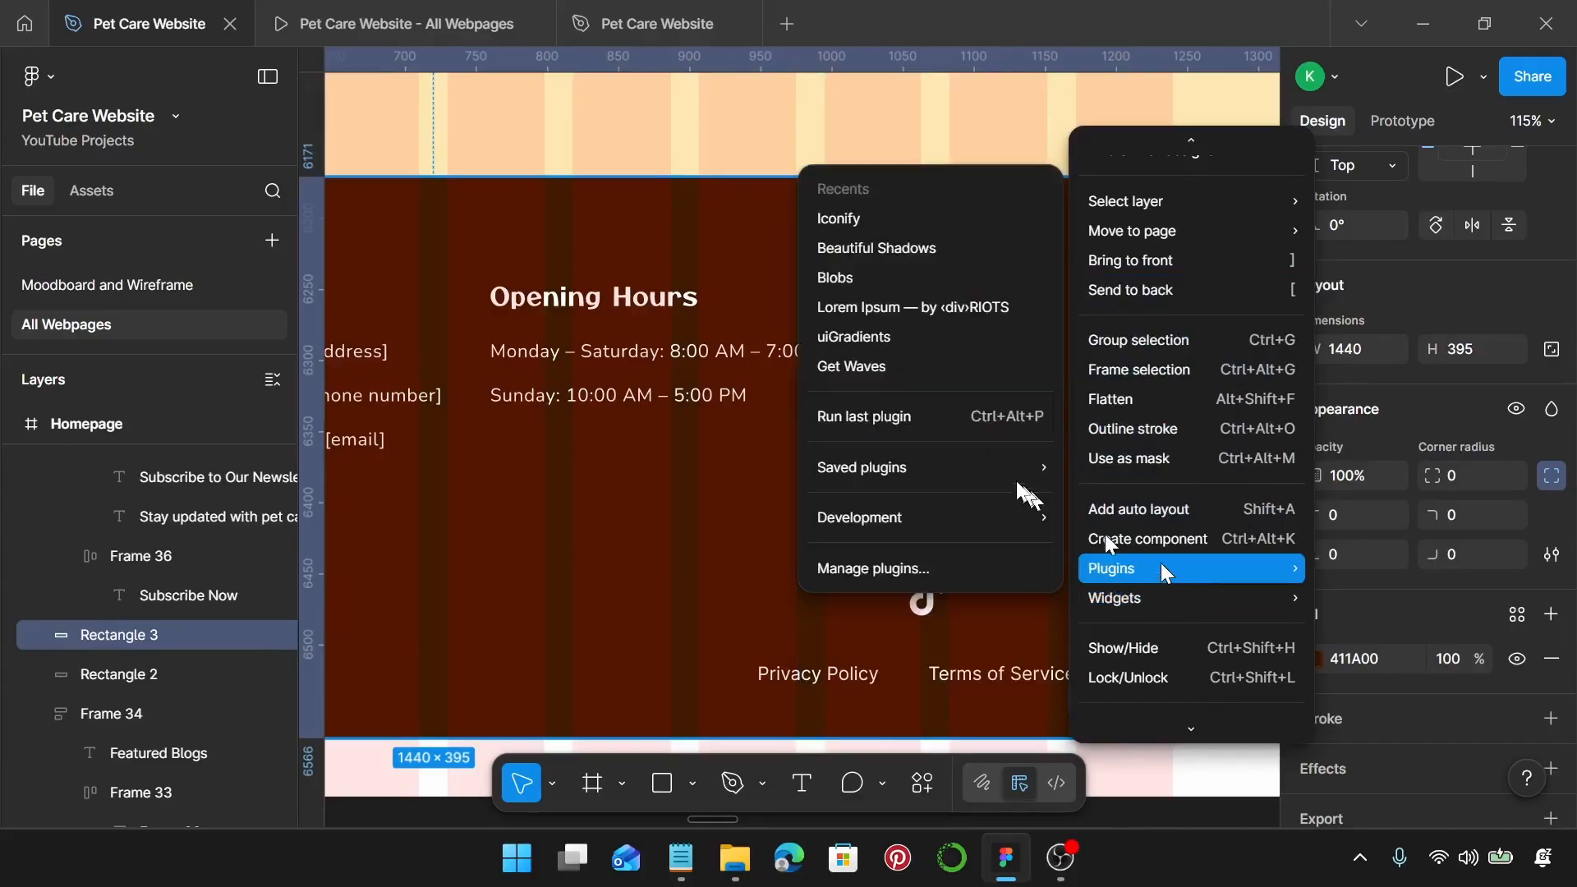
left_click(937, 221)
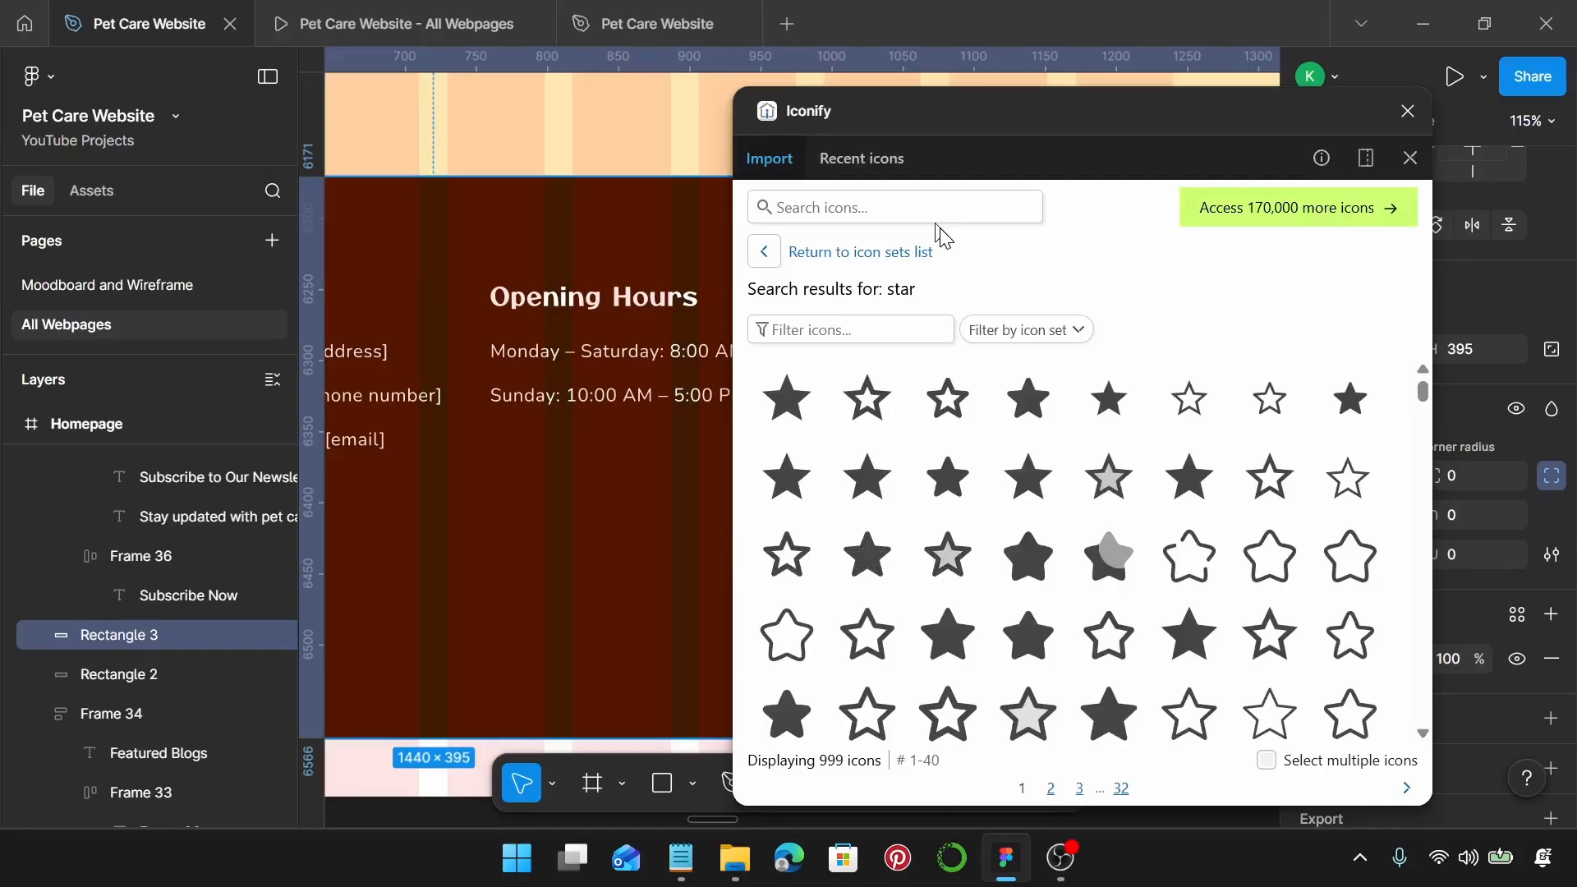
left_click(936, 222)
type("youtube")
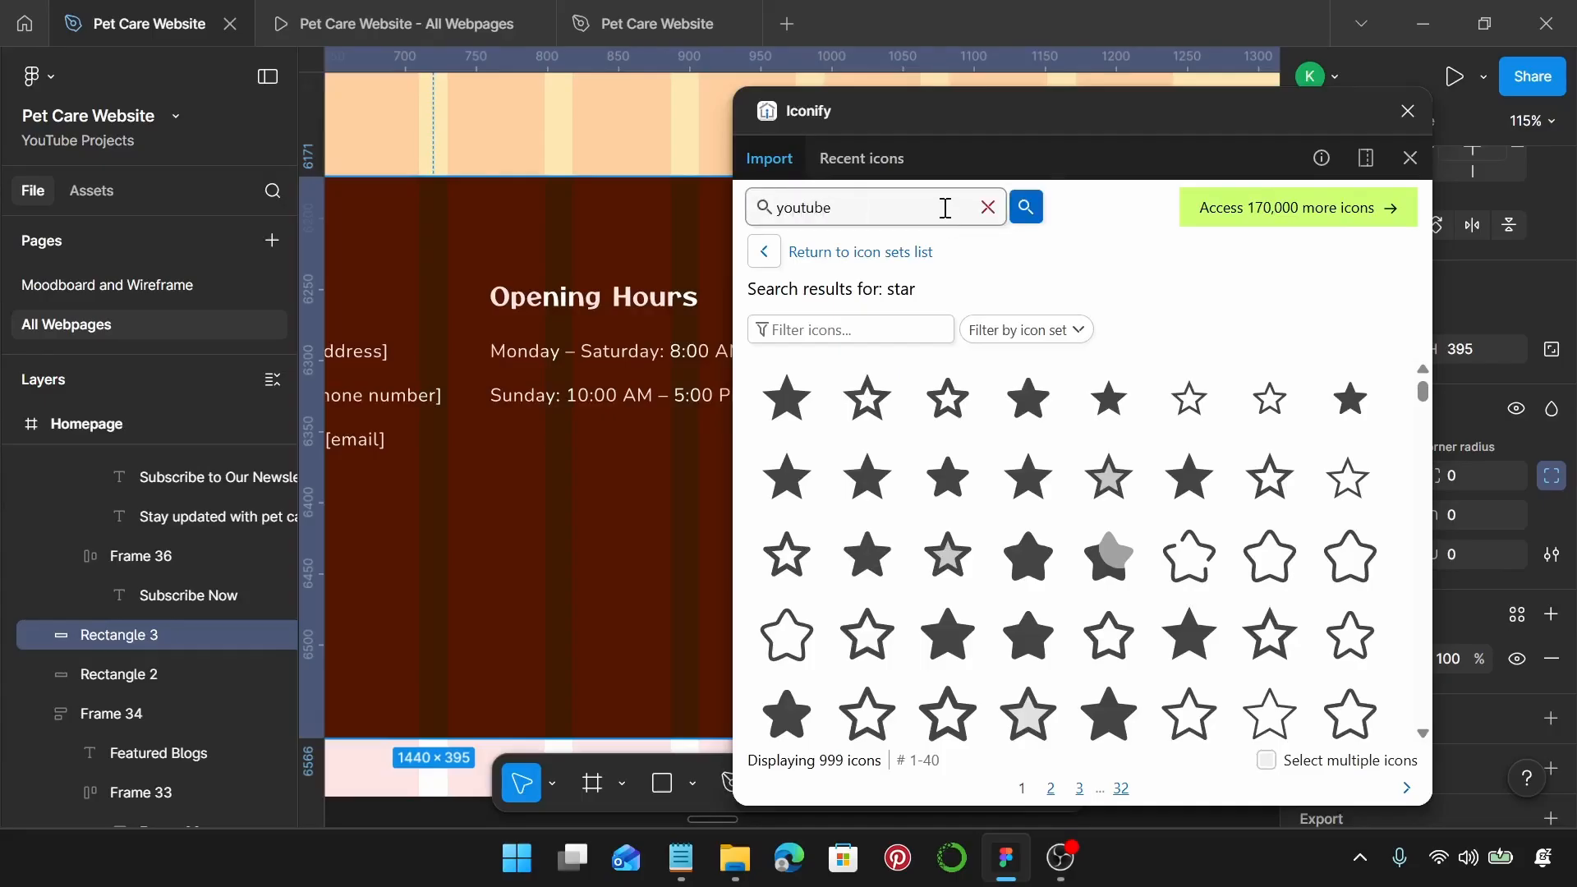
key("Return")
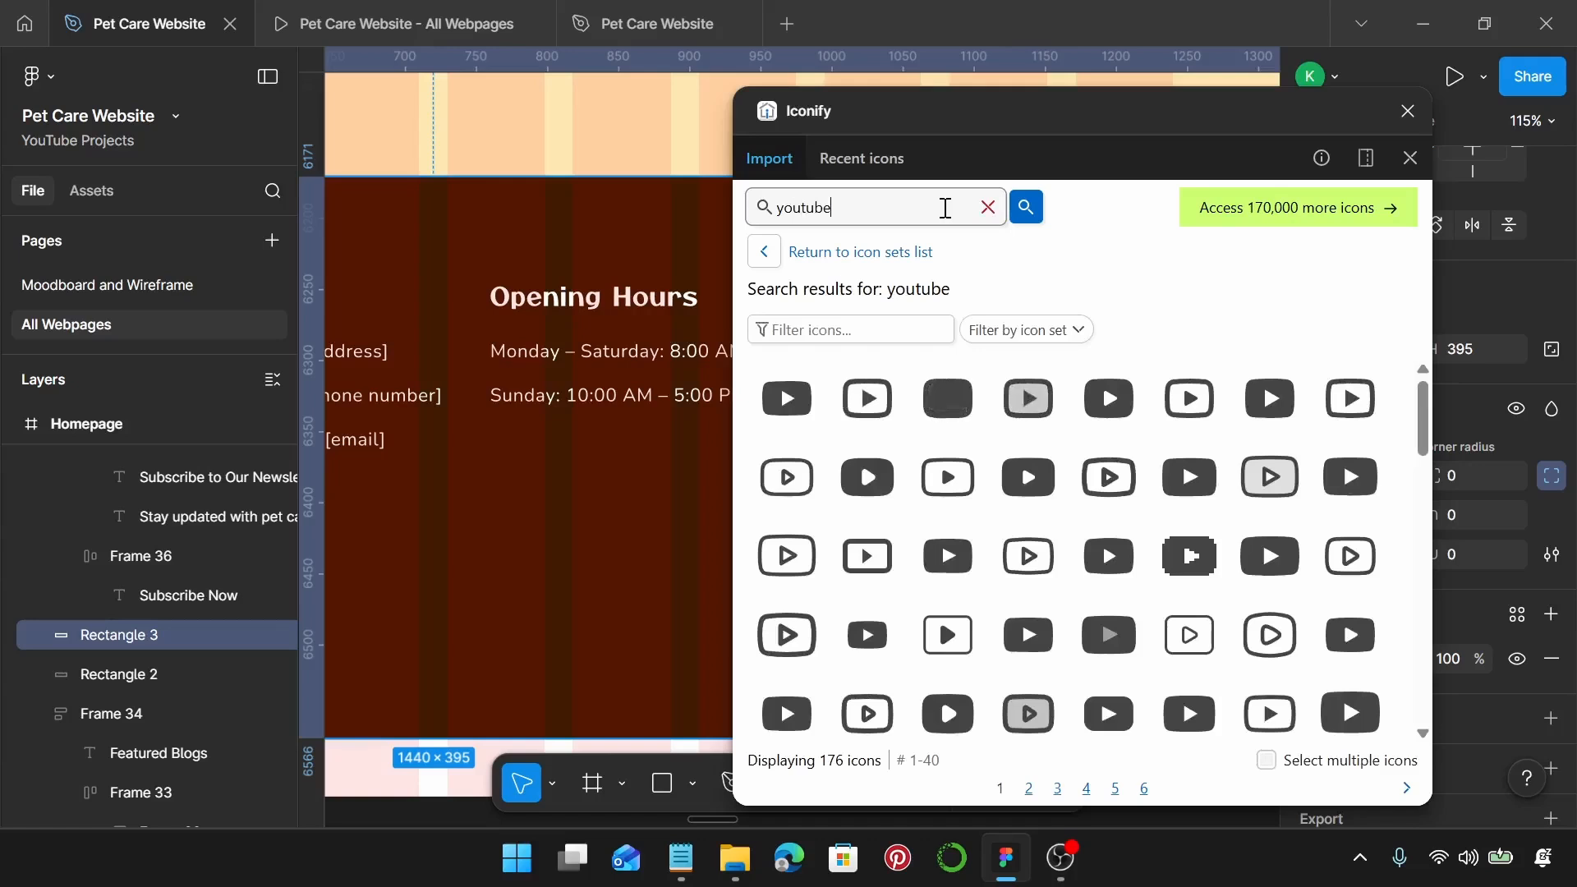
Step: Insert the solid mdi:youtube icon, close Iconify, and place the icon between the X and TikTok icons
left_click(787, 401)
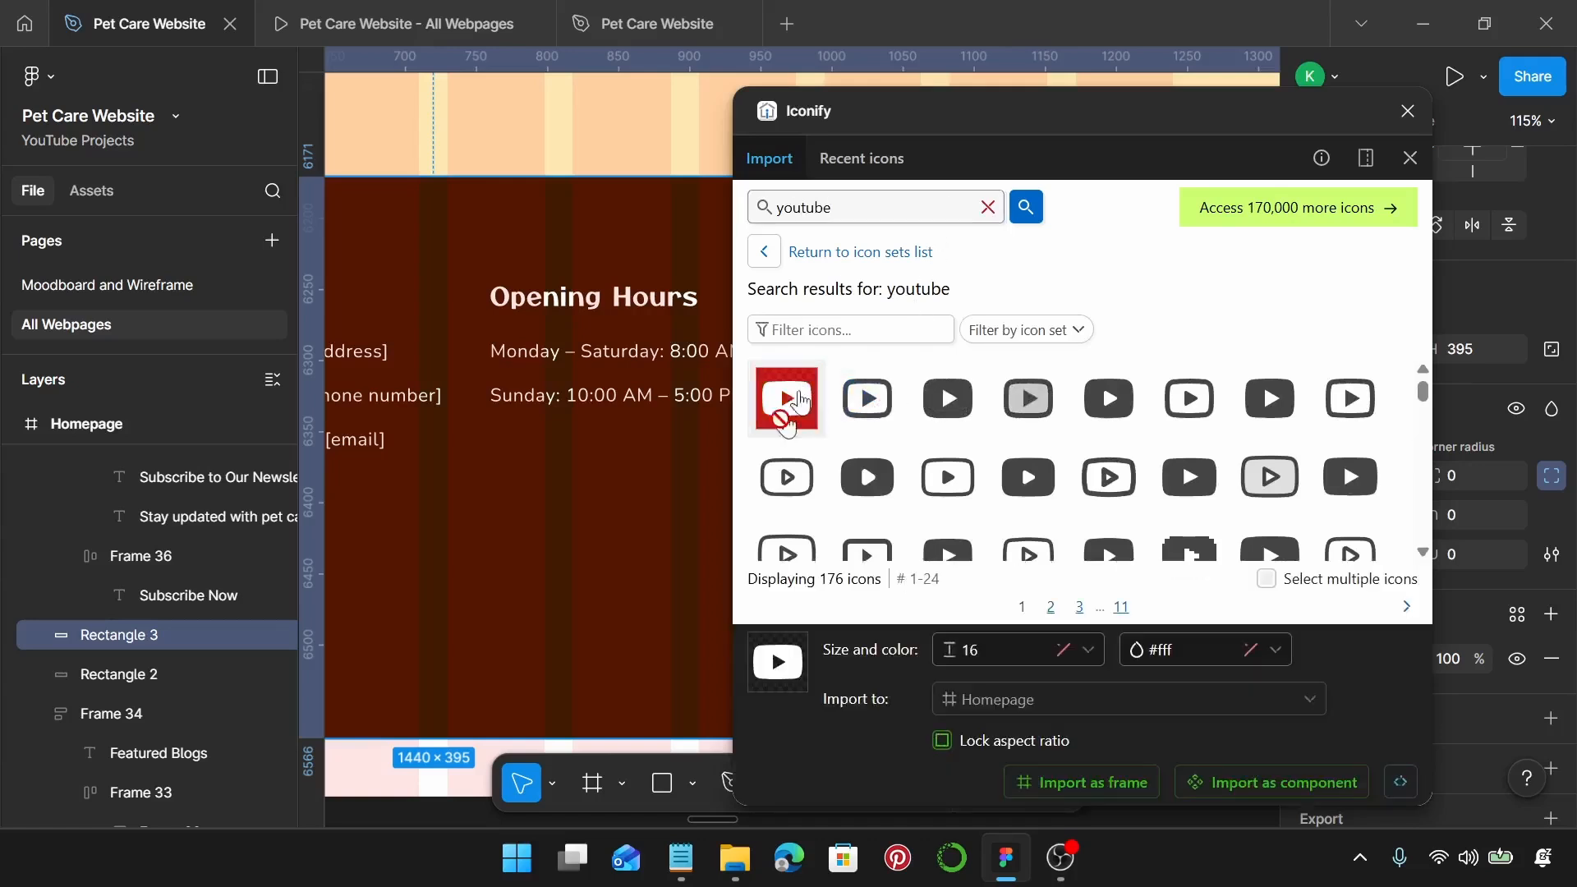
left_click_drag(689, 541, 689, 541)
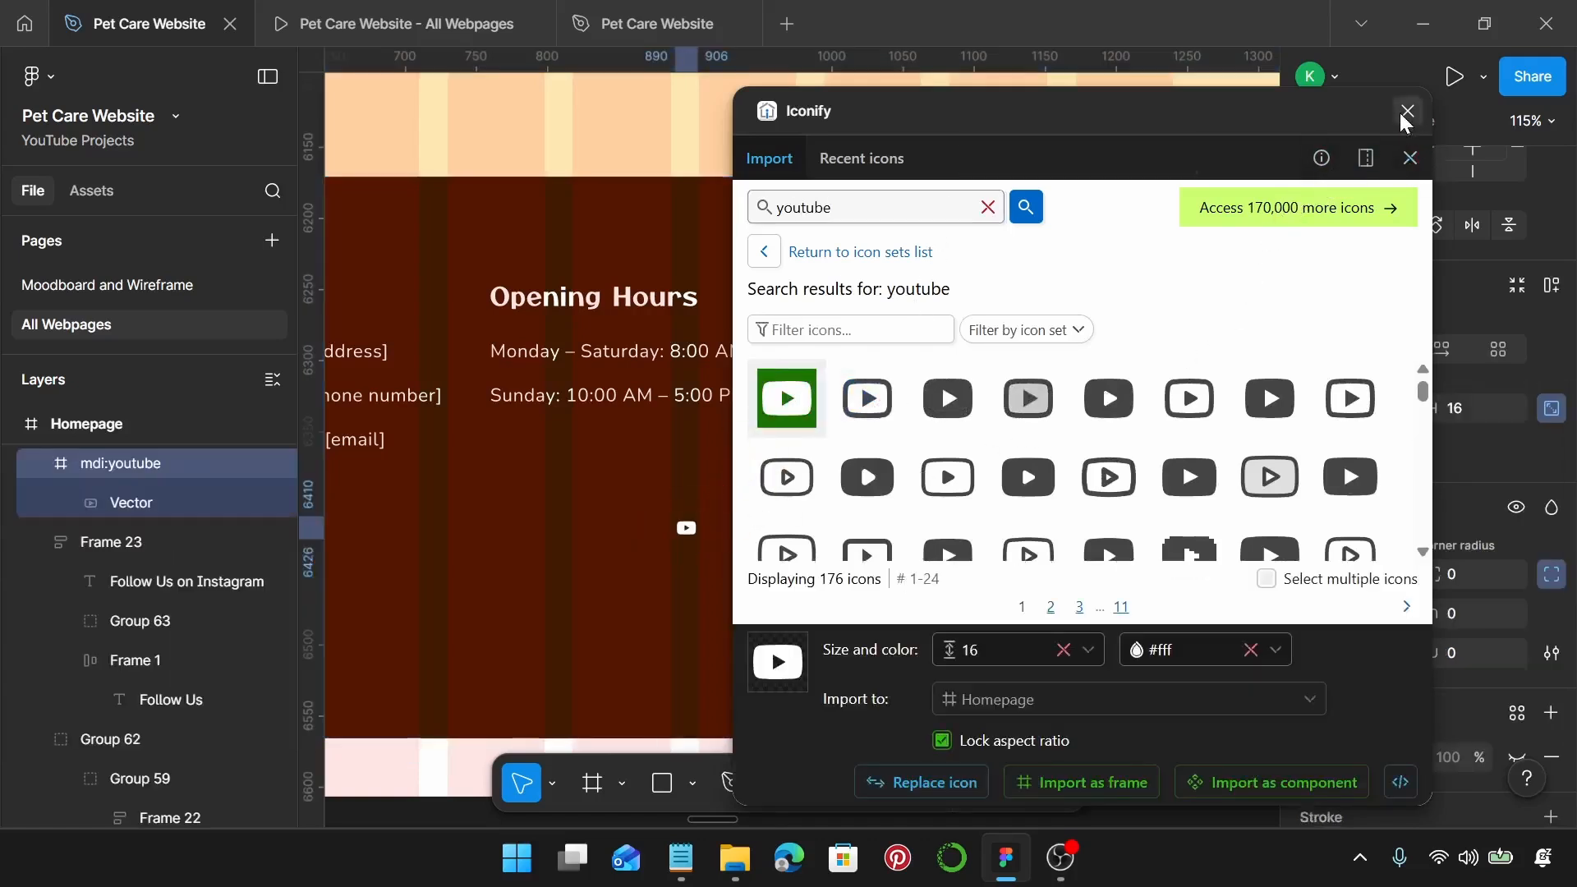
left_click(1410, 157)
scroll(790, 529, "up", 2)
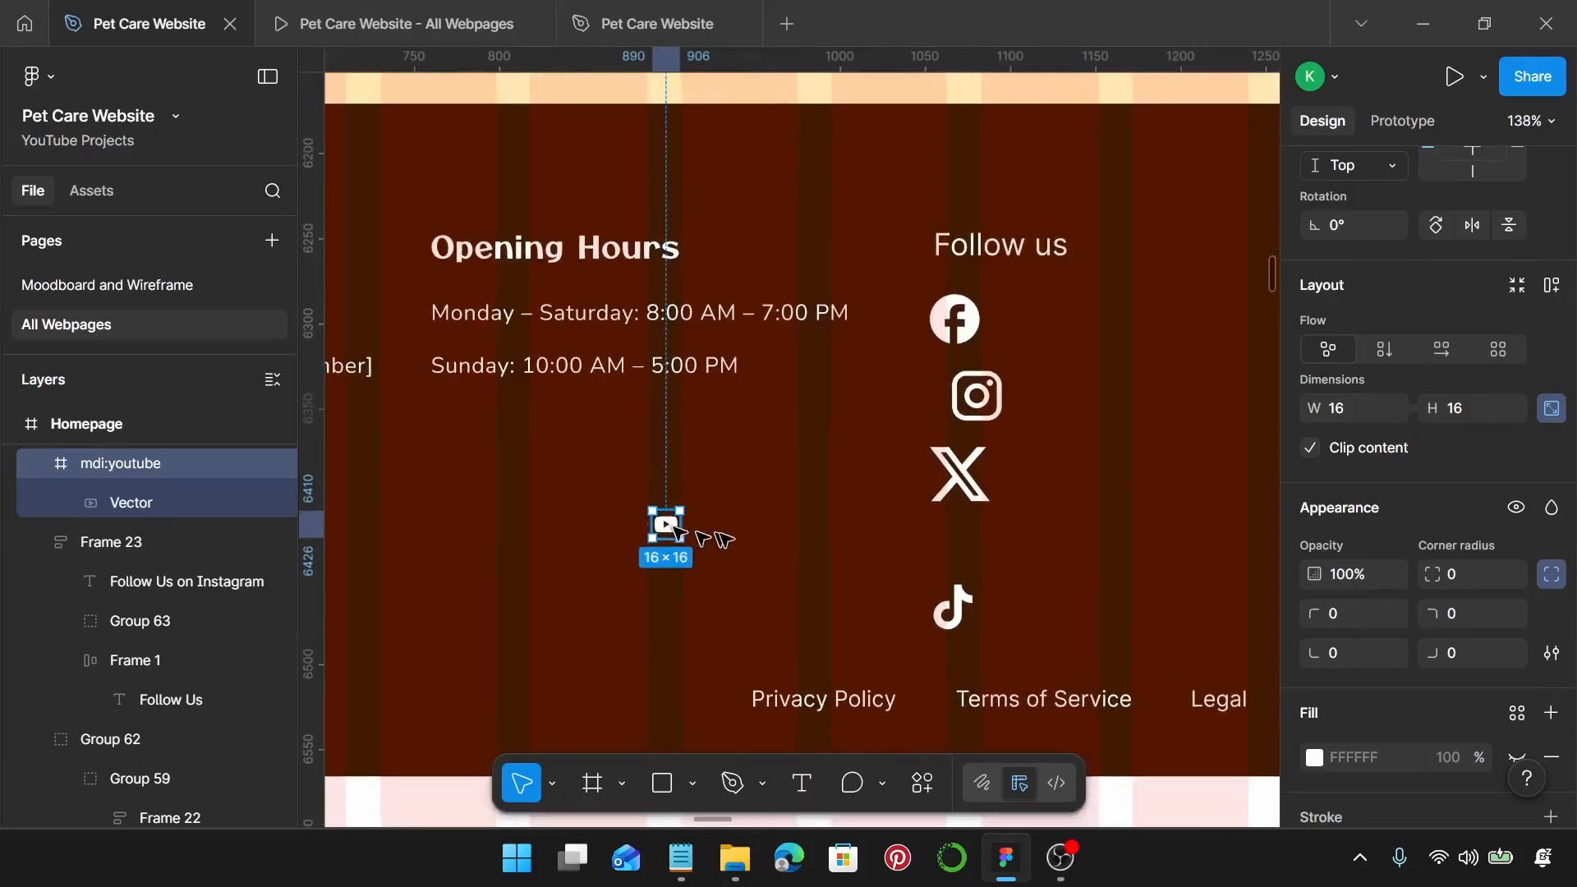
left_click_drag(683, 535, 955, 549)
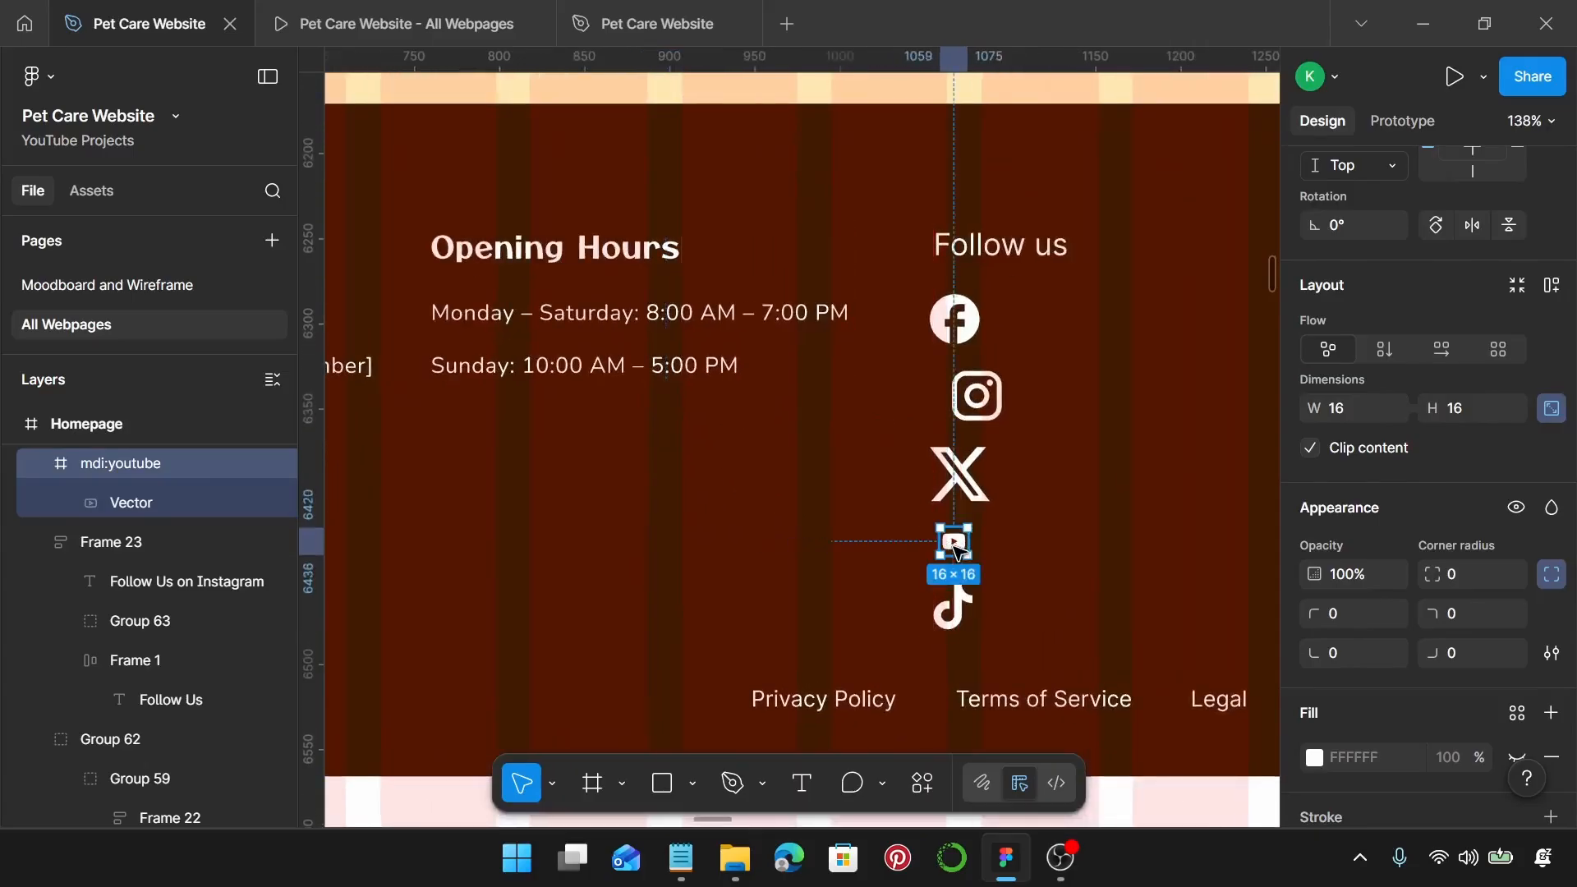
Step: Resize the Facebook, Instagram, X, YouTube and TikTok icons together to a width of 24
left_click(953, 318)
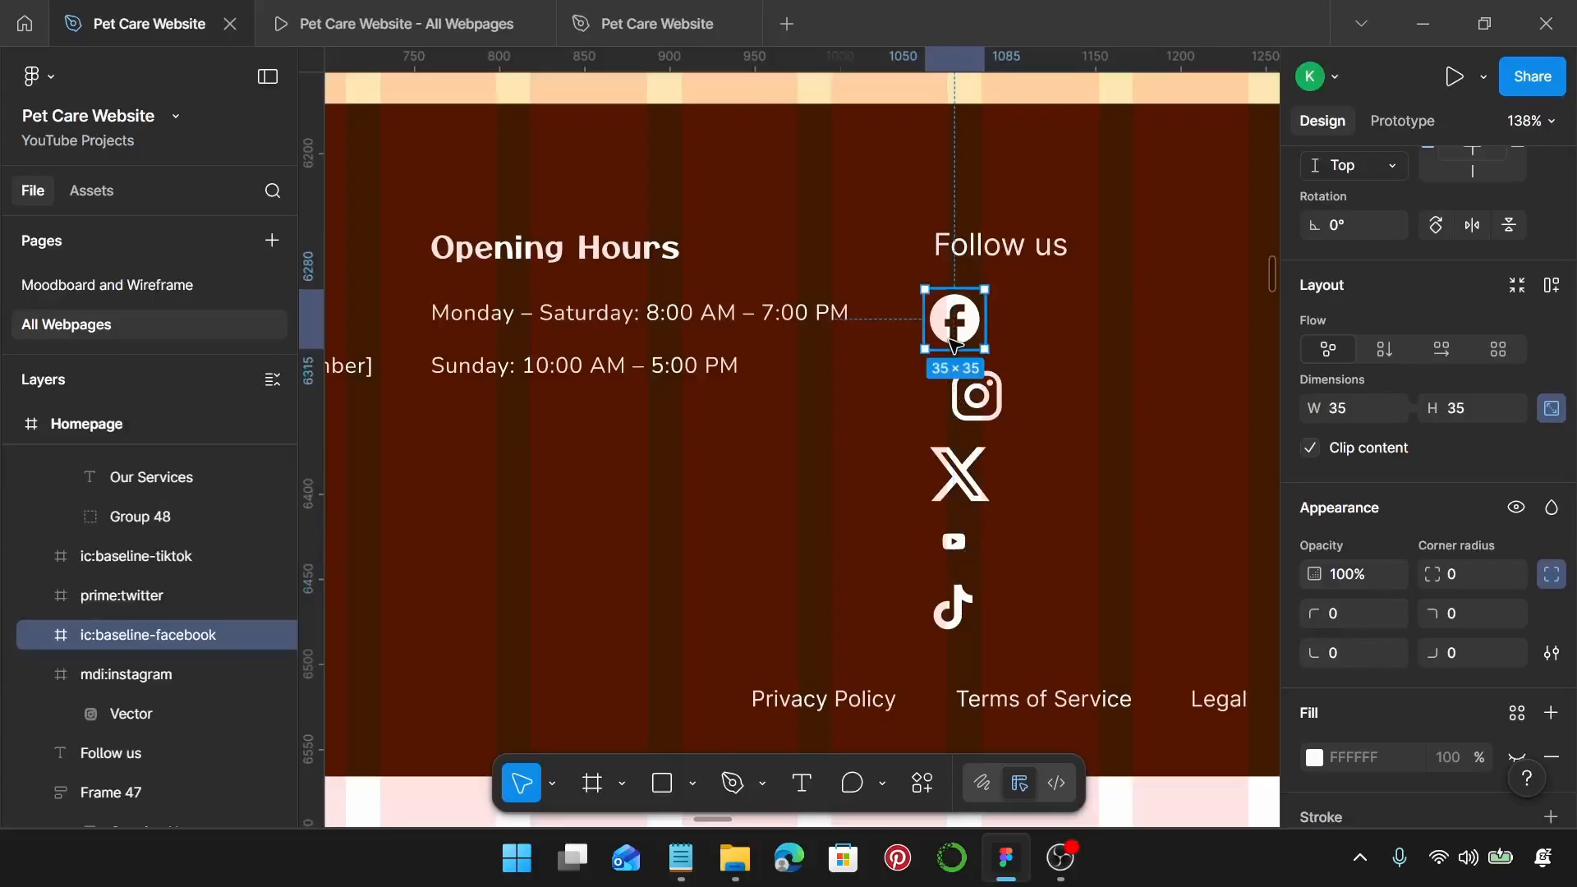
left_click(975, 397, "shift")
left_click(959, 474, "shift")
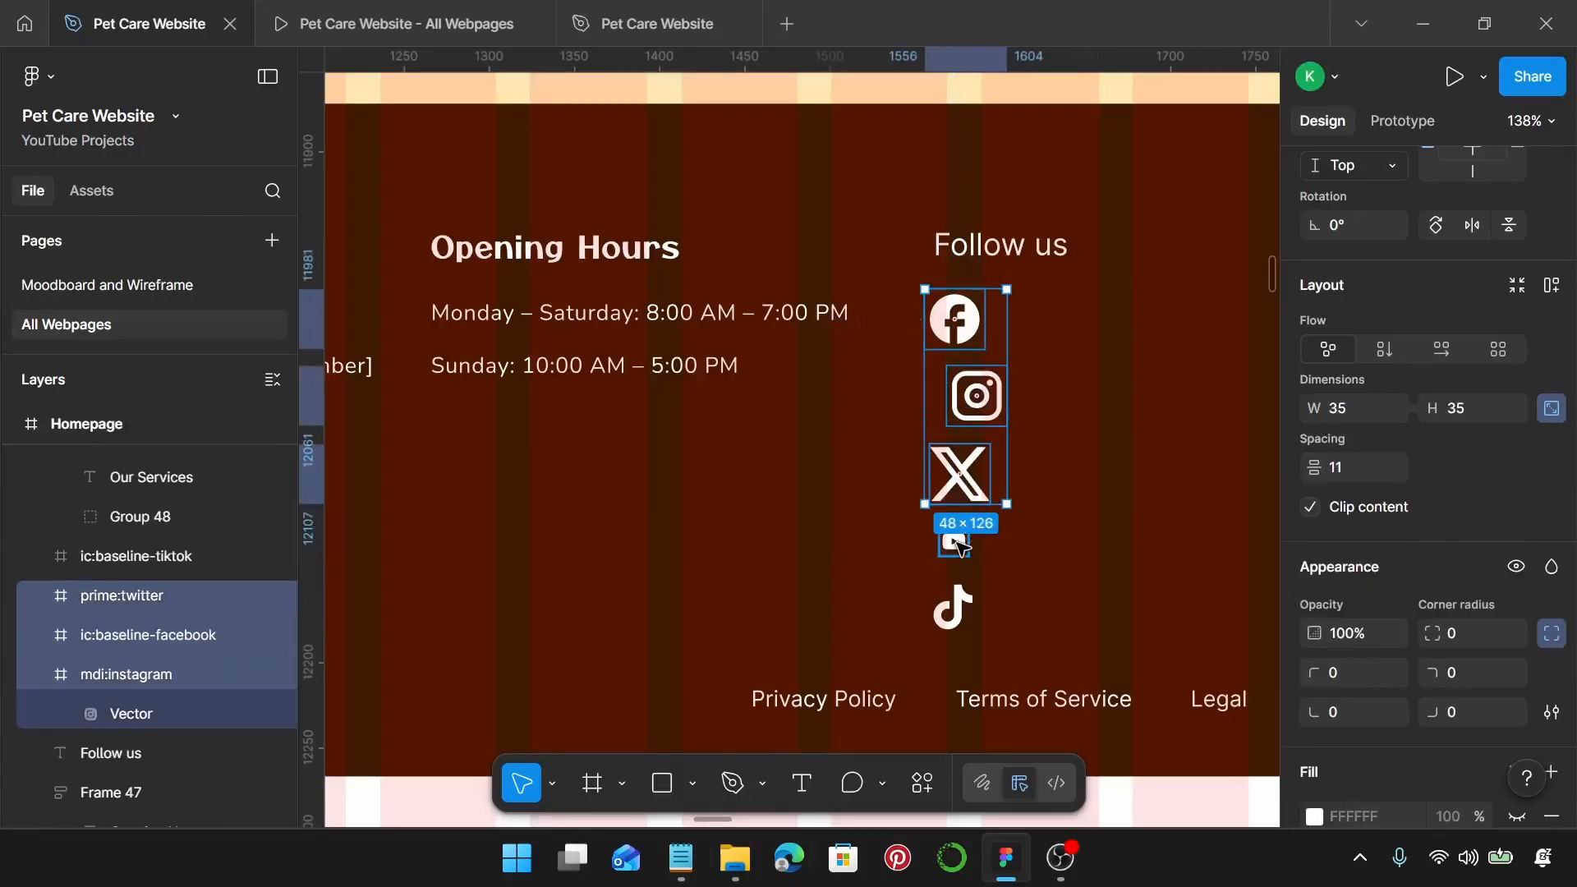
left_click(953, 541, "shift")
left_click(962, 606, "shift")
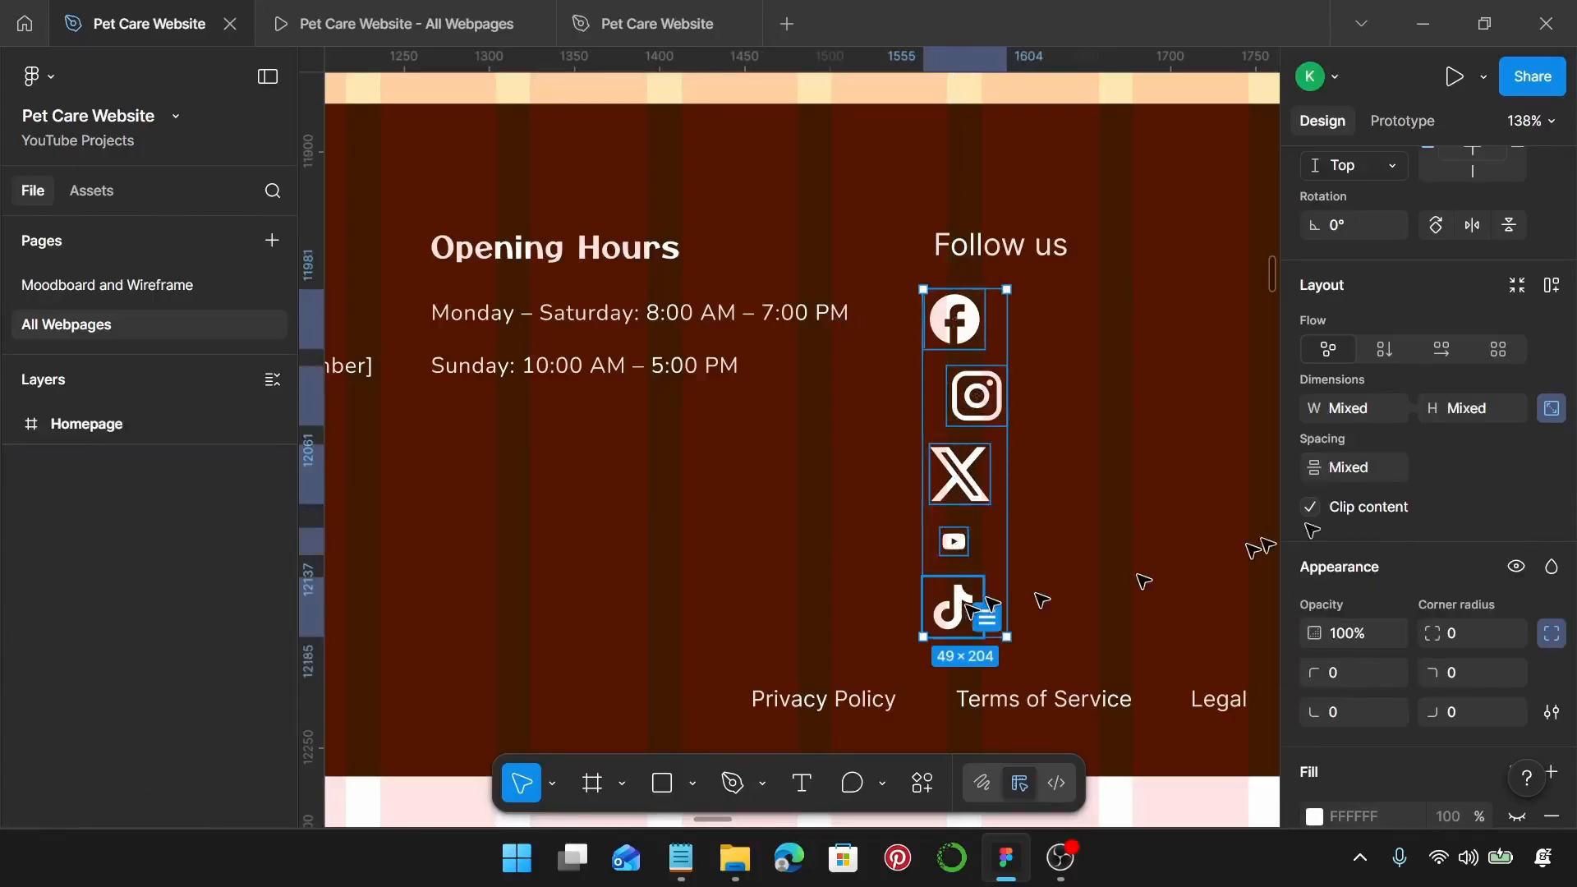
left_click(1353, 411)
type("24")
key("Return")
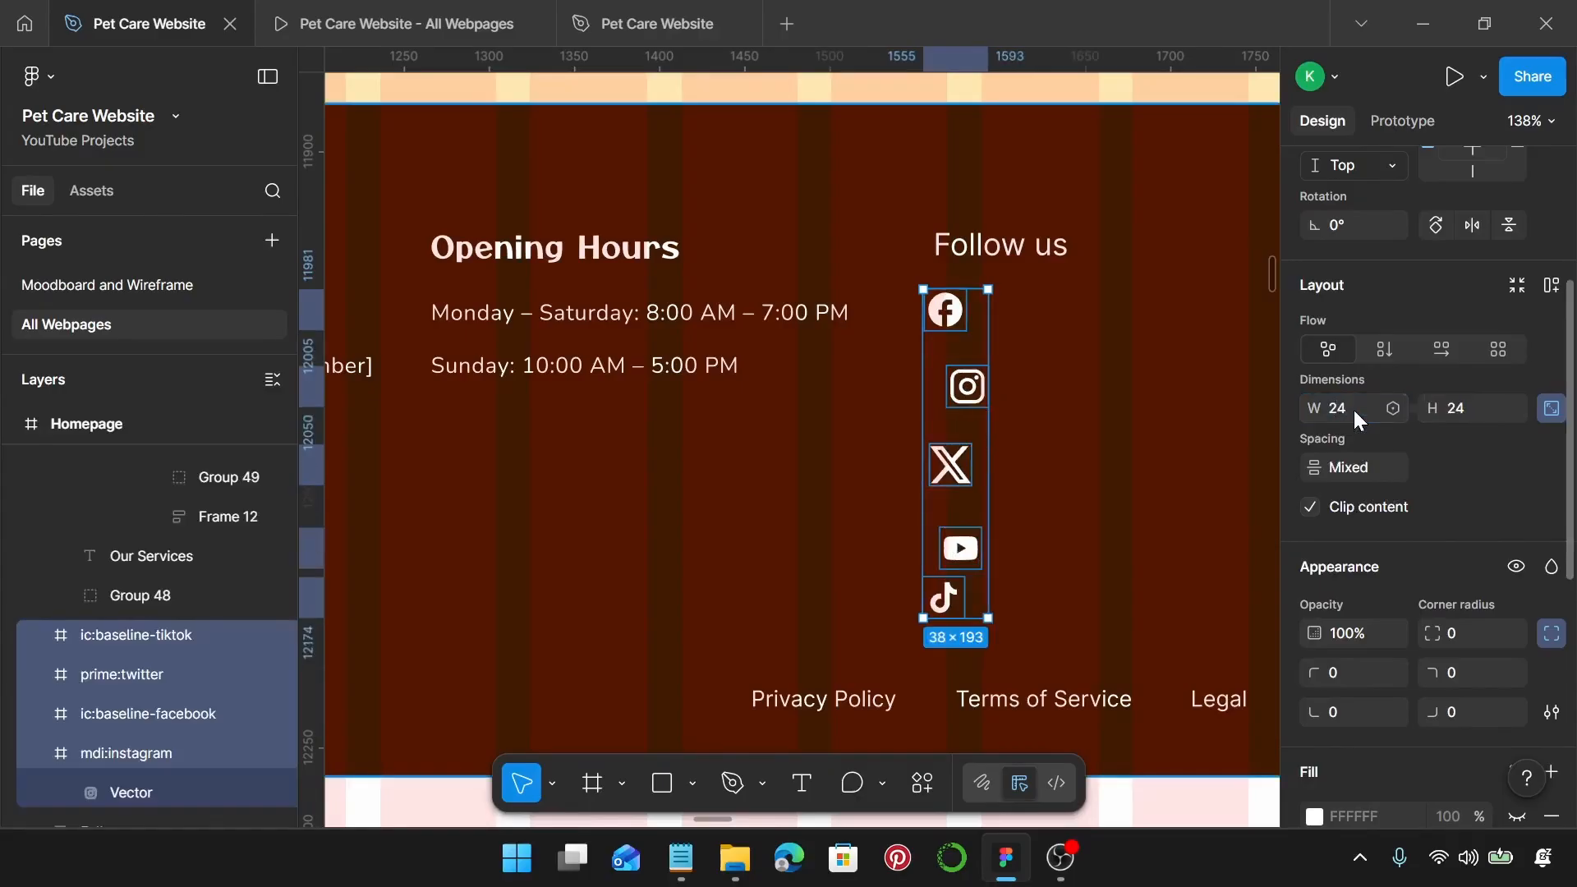
left_click(1077, 395)
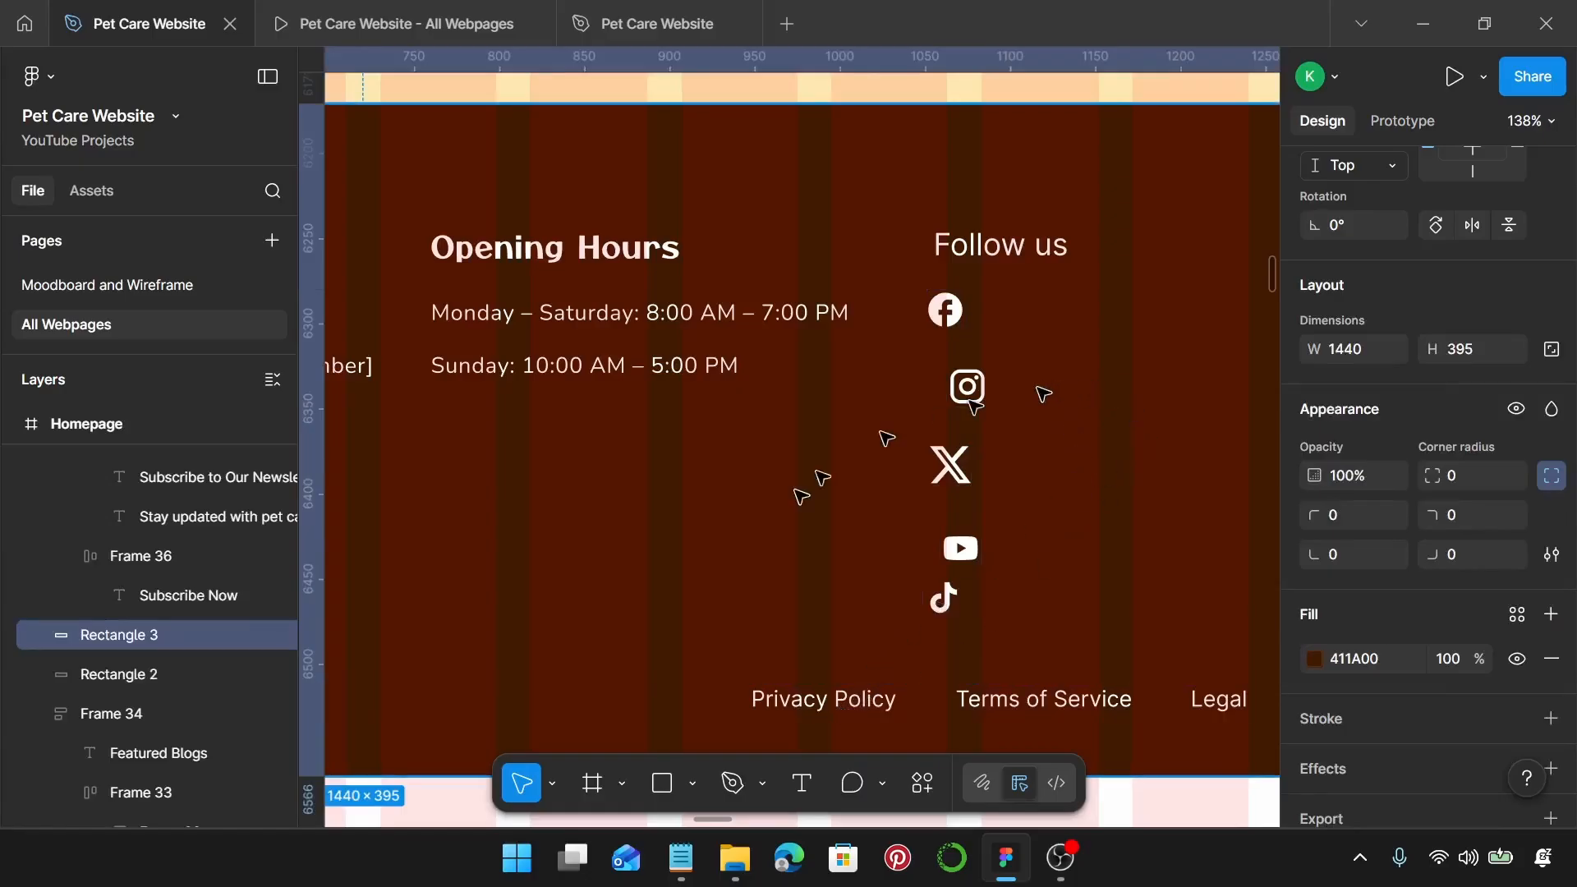
left_click(681, 858)
scroll(1077, 440, "down", 1)
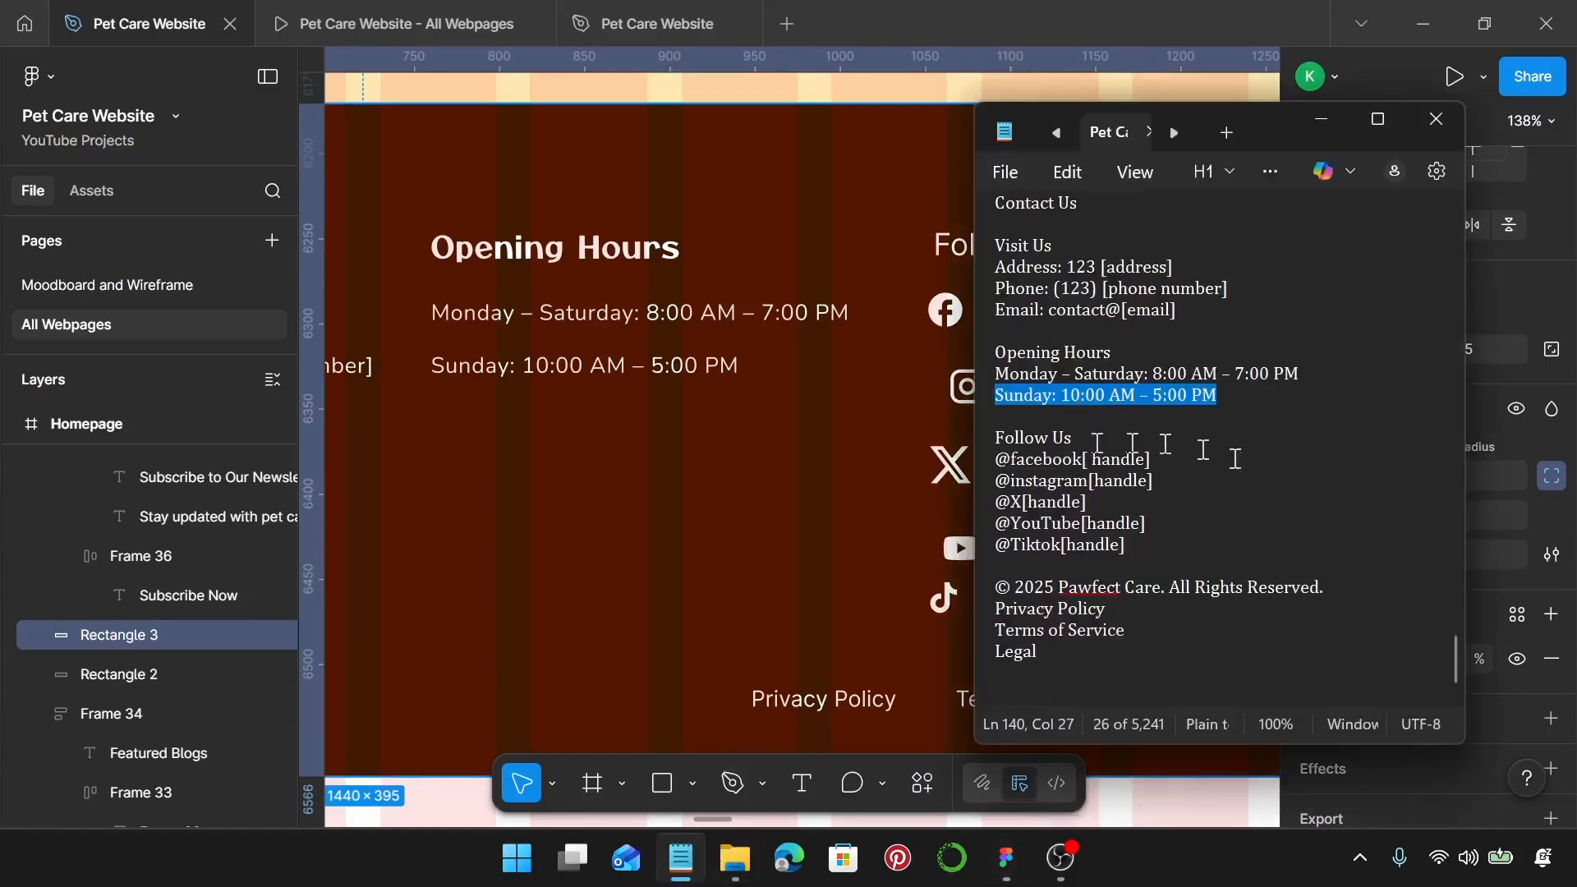
left_click_drag(1153, 458, 994, 459)
key("ctrl+c")
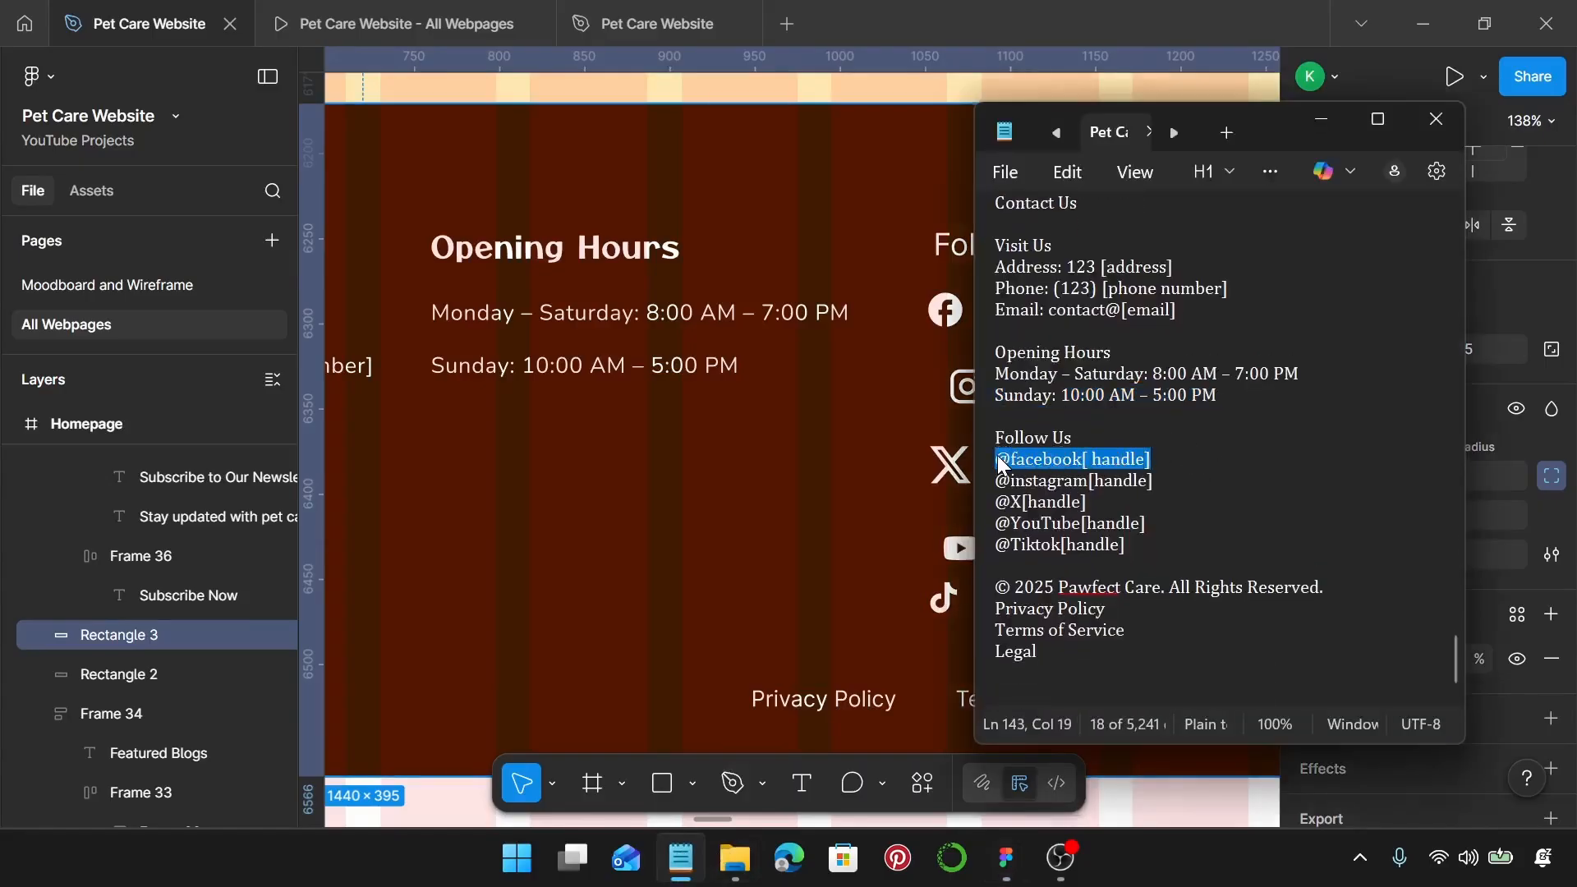
left_click(1322, 123)
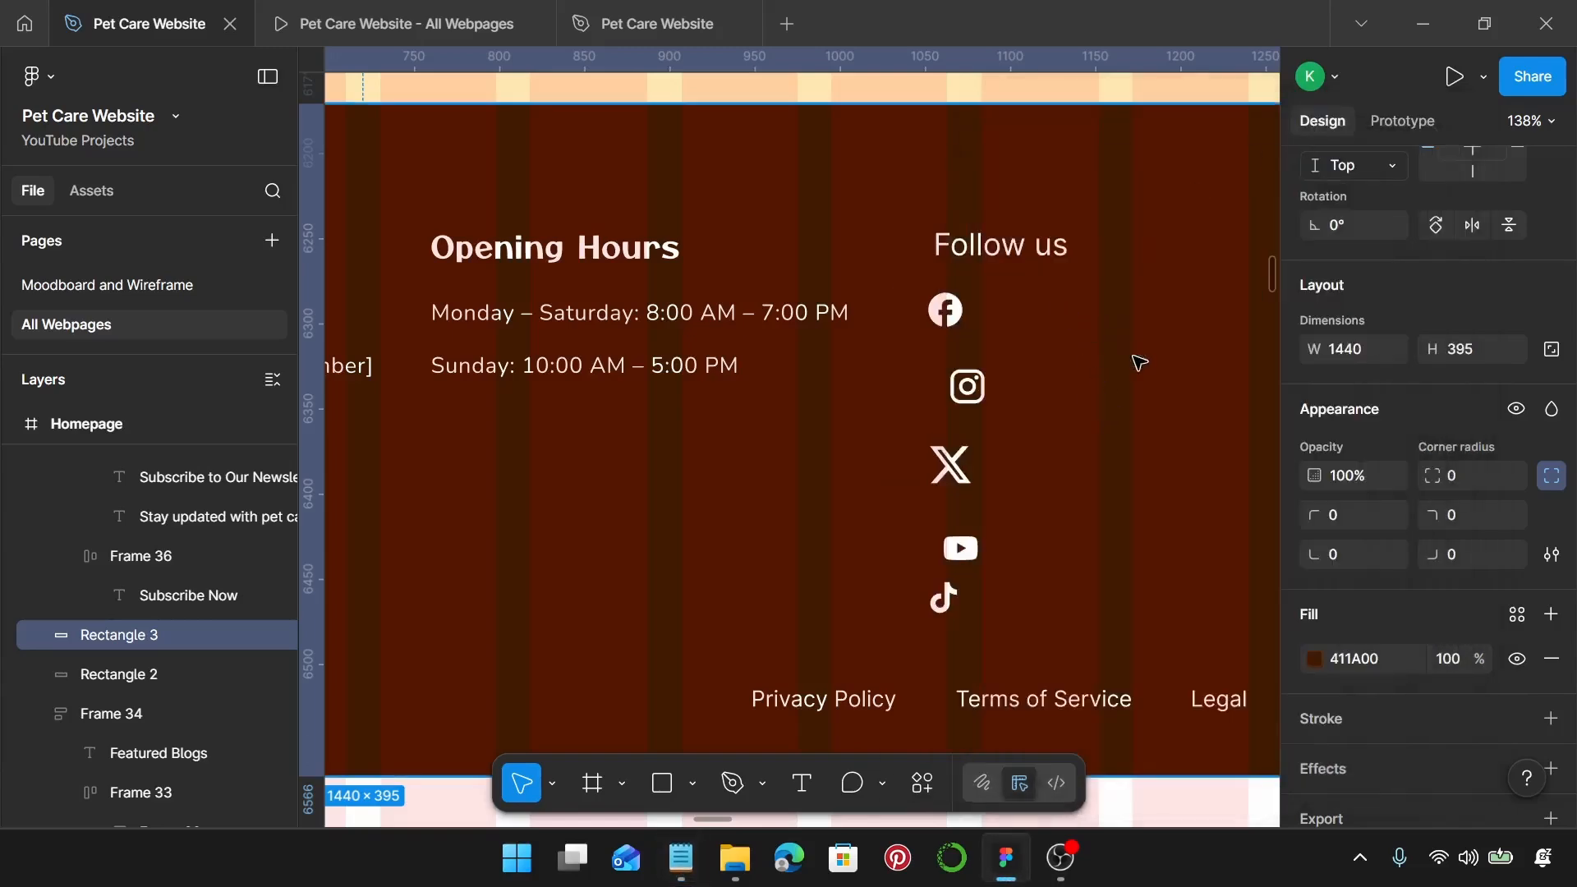
key("t")
left_click(1049, 311)
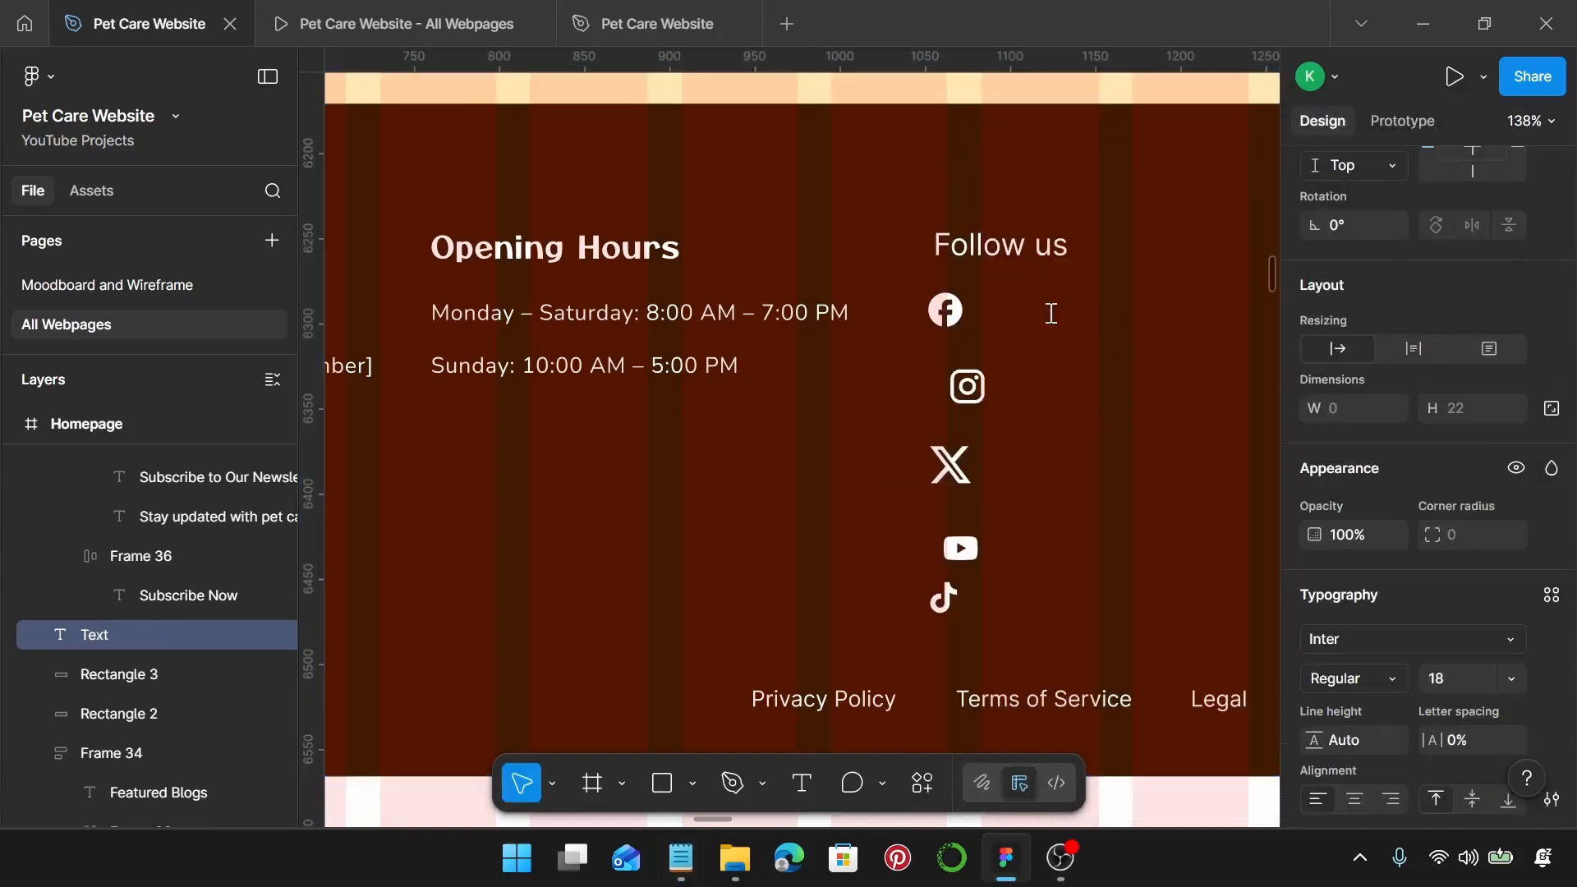
key("ctrl+v")
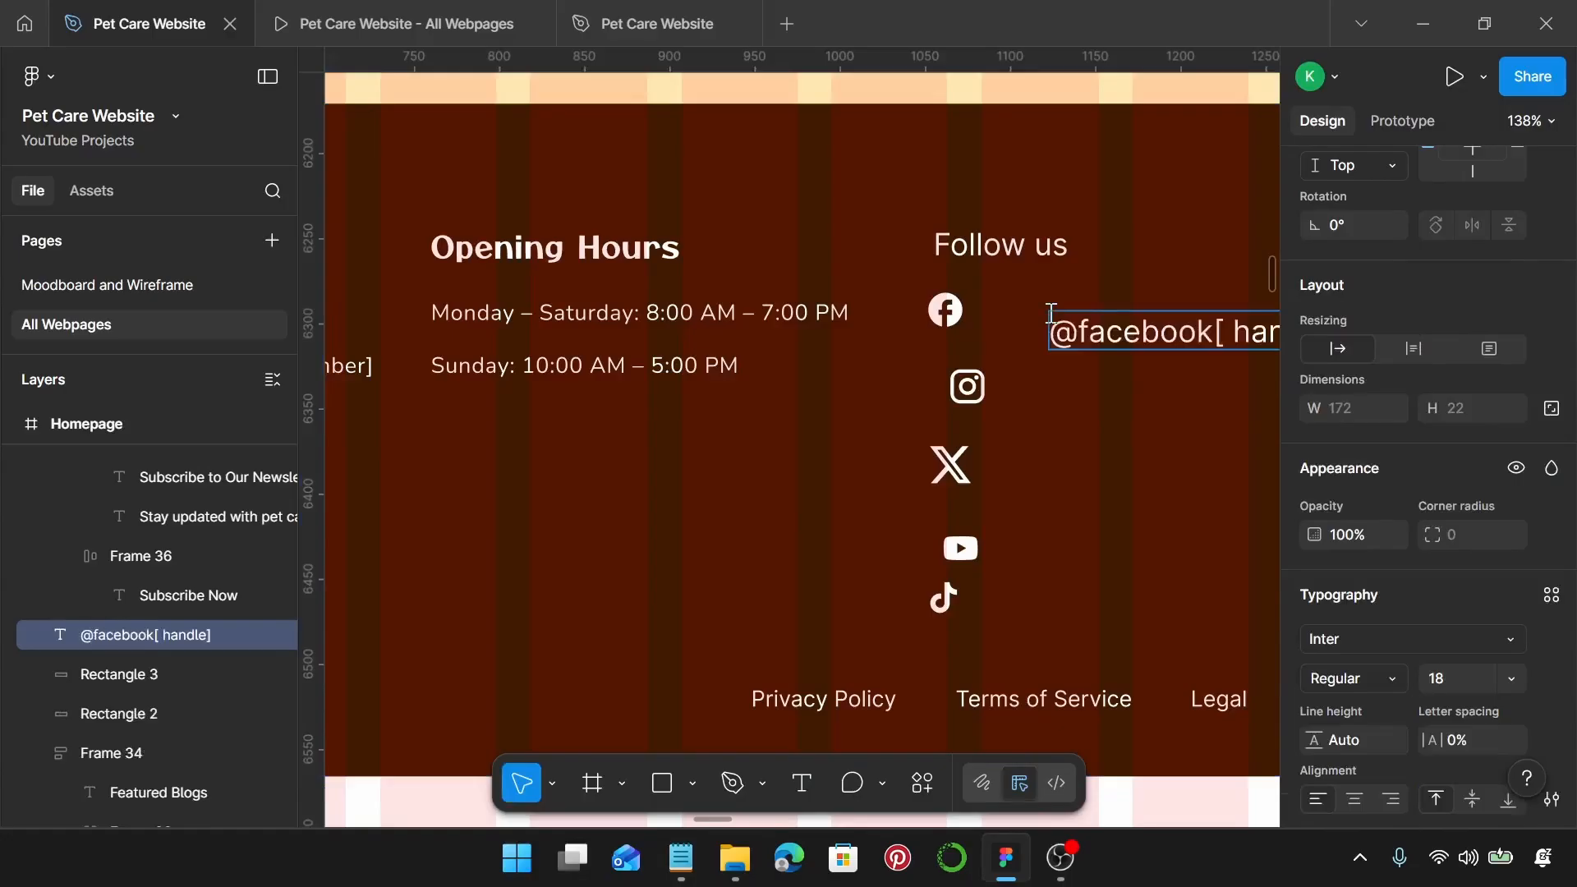
left_click_drag(1096, 334, 1036, 318)
Step: Apply the Pet Care Desktop Footer Body text style to the Facebook handle and duplicate it beside the other four icons
scroll(1429, 501, "down", 3)
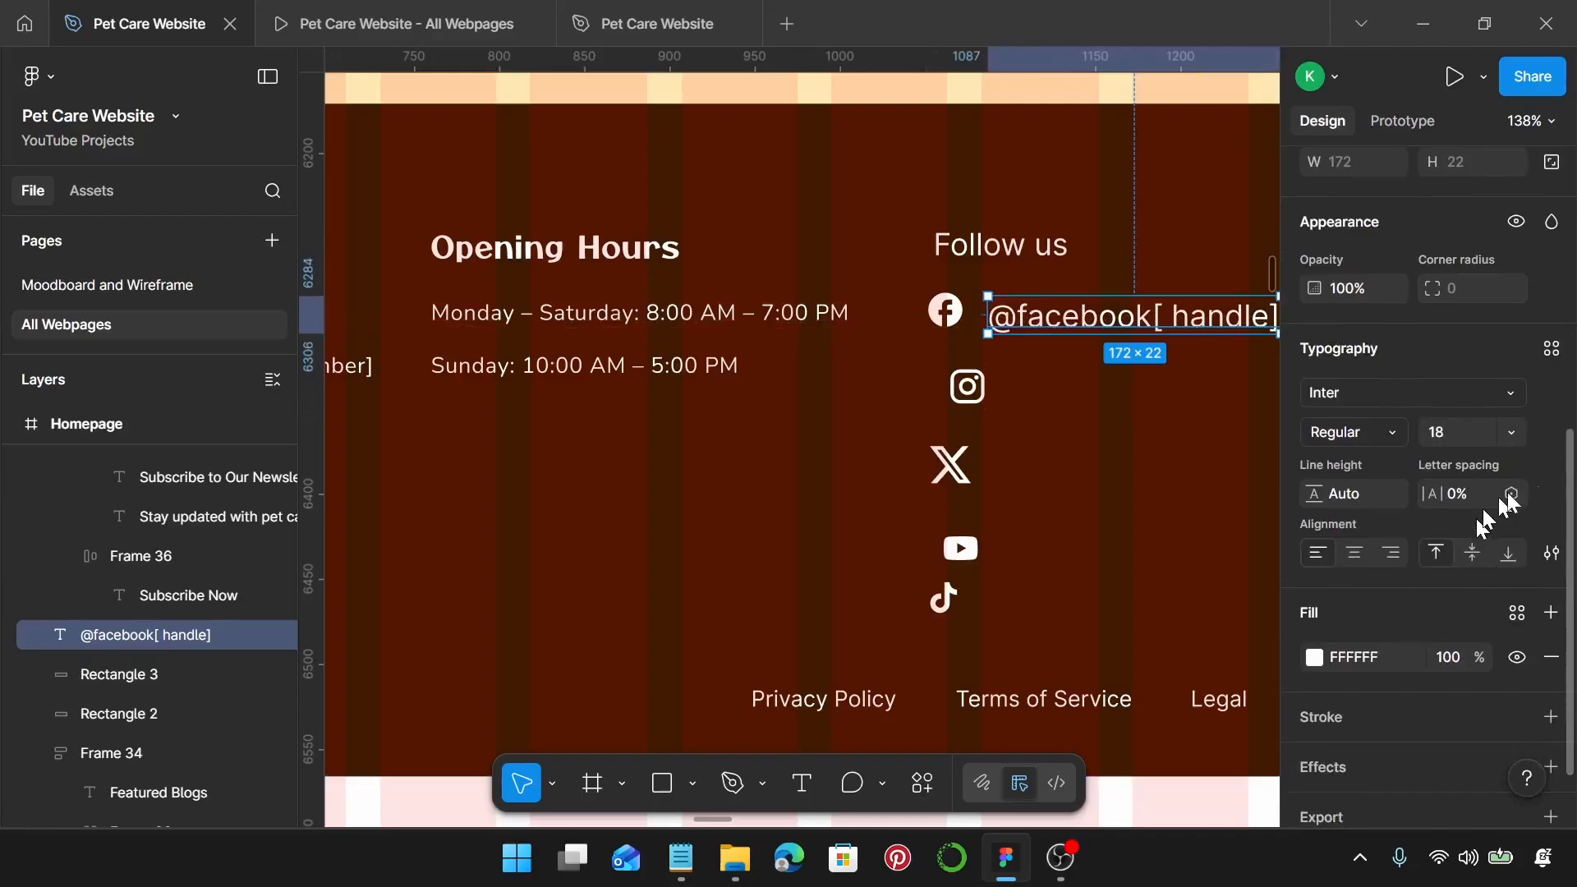
left_click(1551, 348)
scroll(1187, 589, "down", 4)
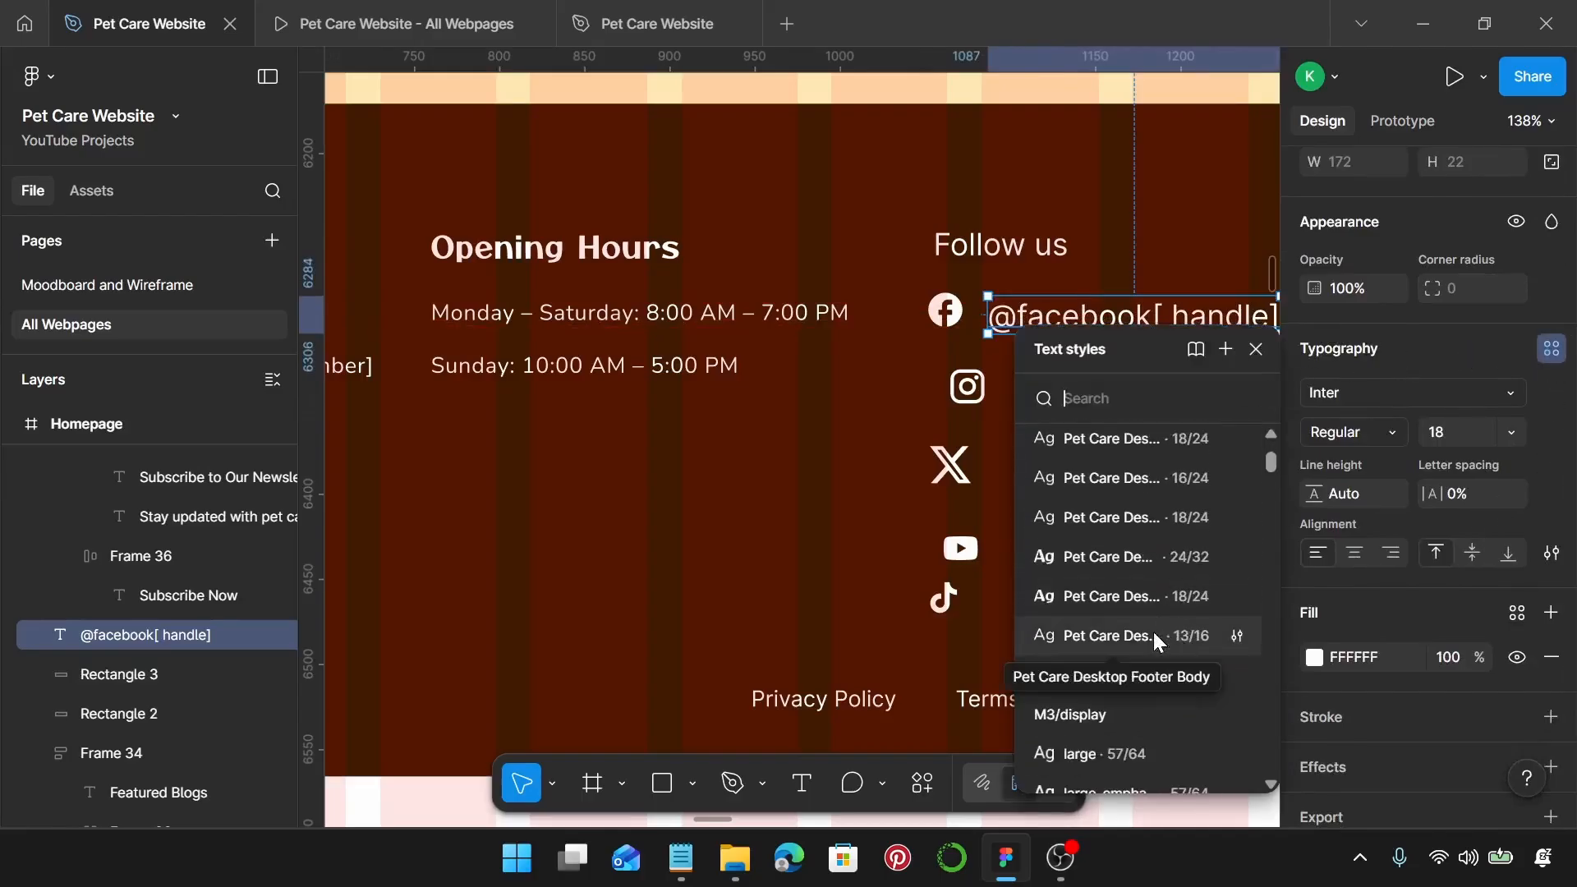
left_click(1151, 628)
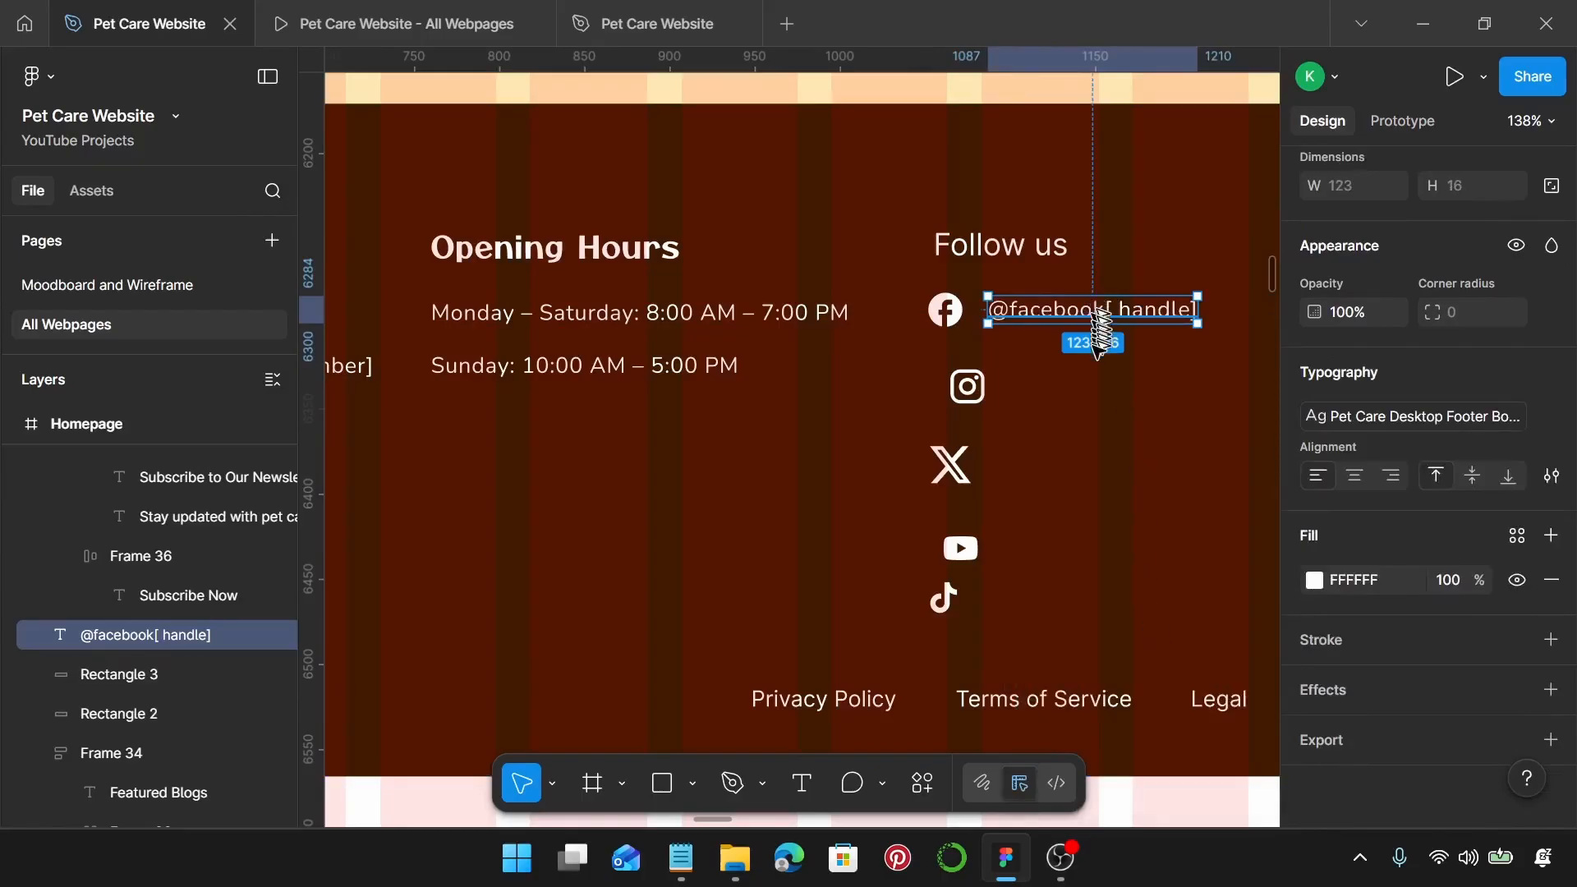
left_click_drag(1096, 317, 1119, 613)
left_click(682, 854)
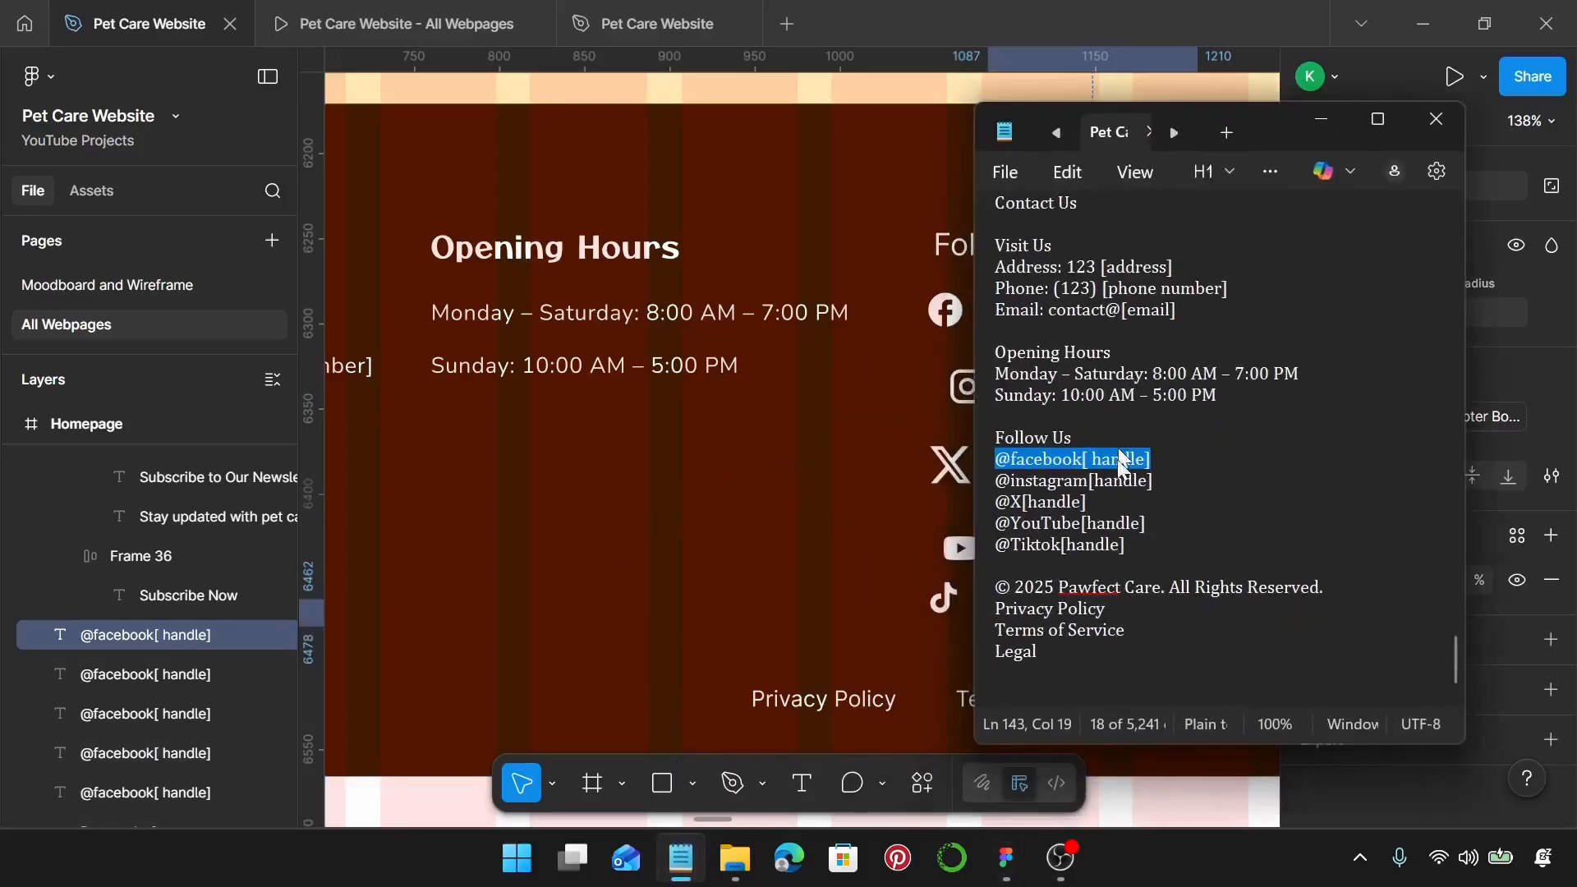
left_click_drag(1155, 478, 1006, 482)
key("ctrl+c")
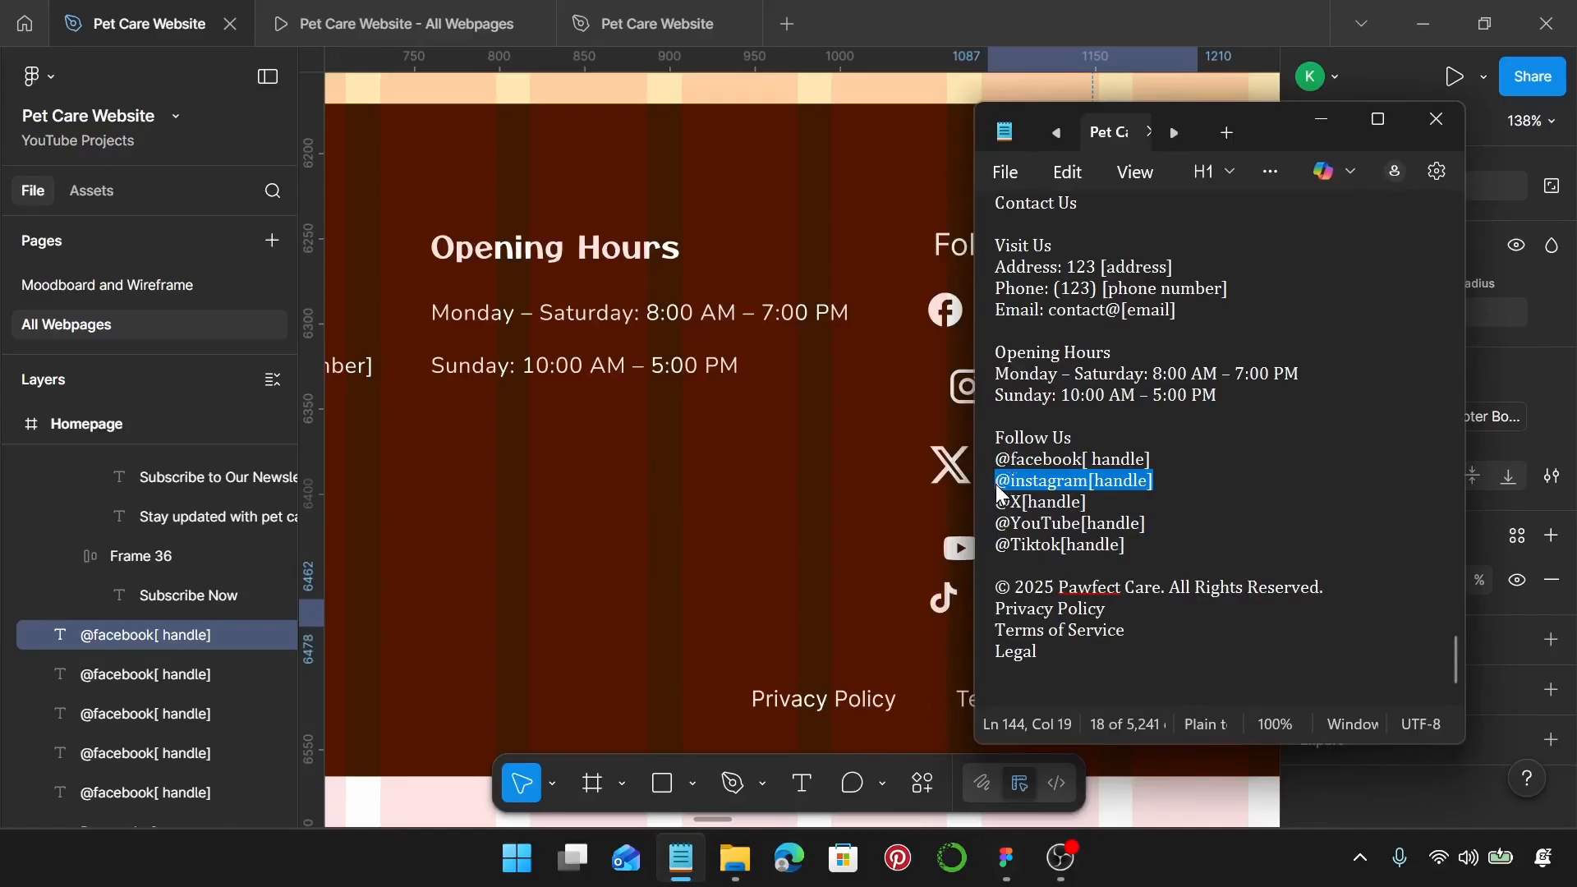
left_click(1320, 120)
left_click(1056, 397)
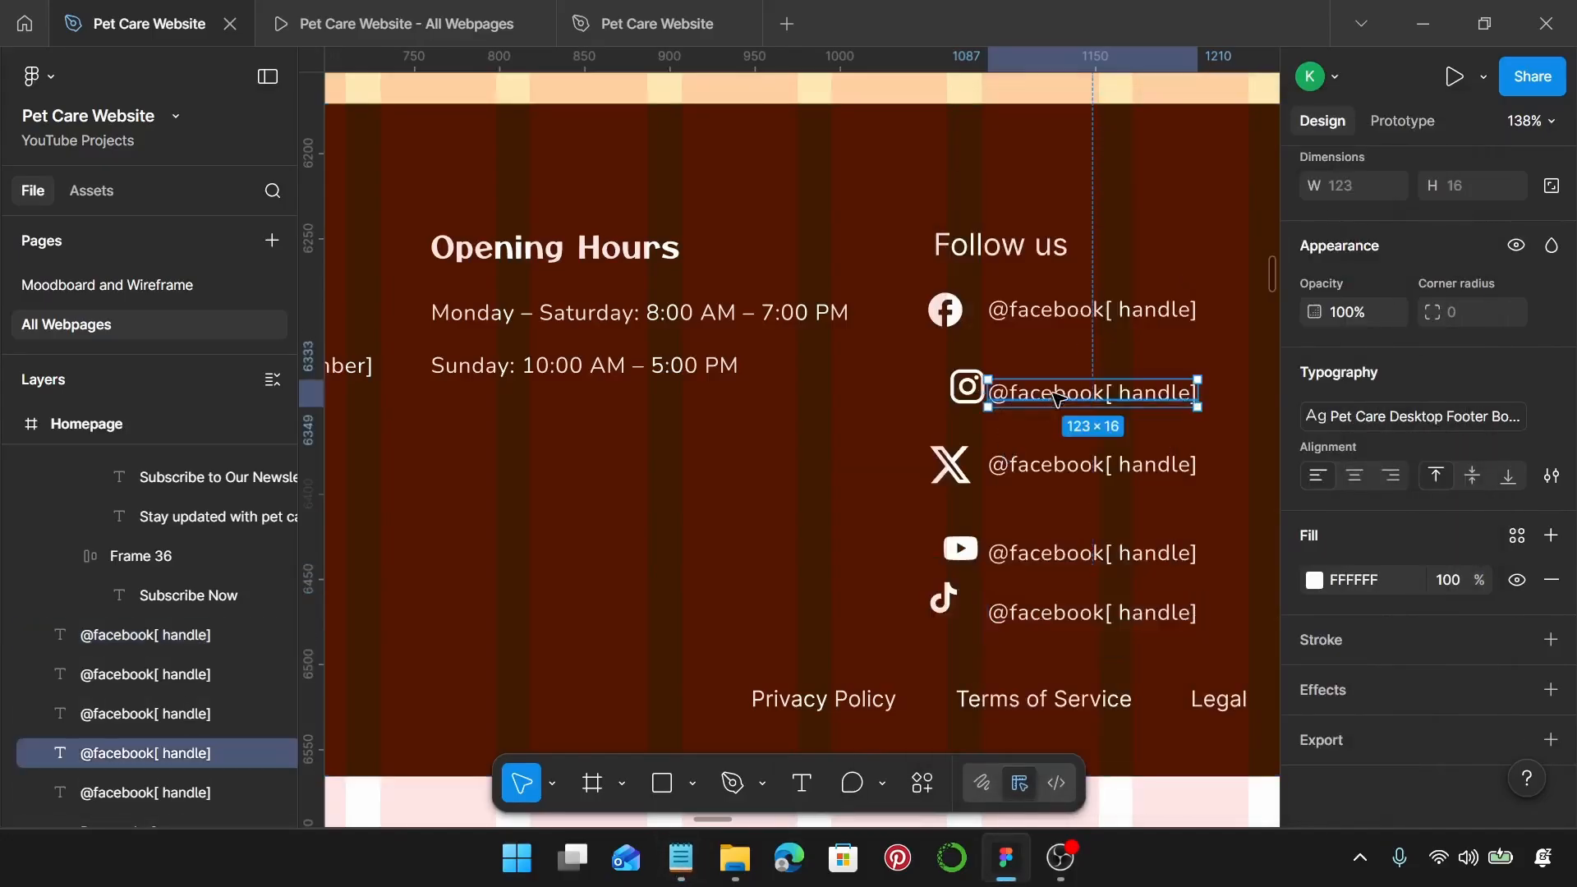
double_click(1057, 396)
key("ctrl+v")
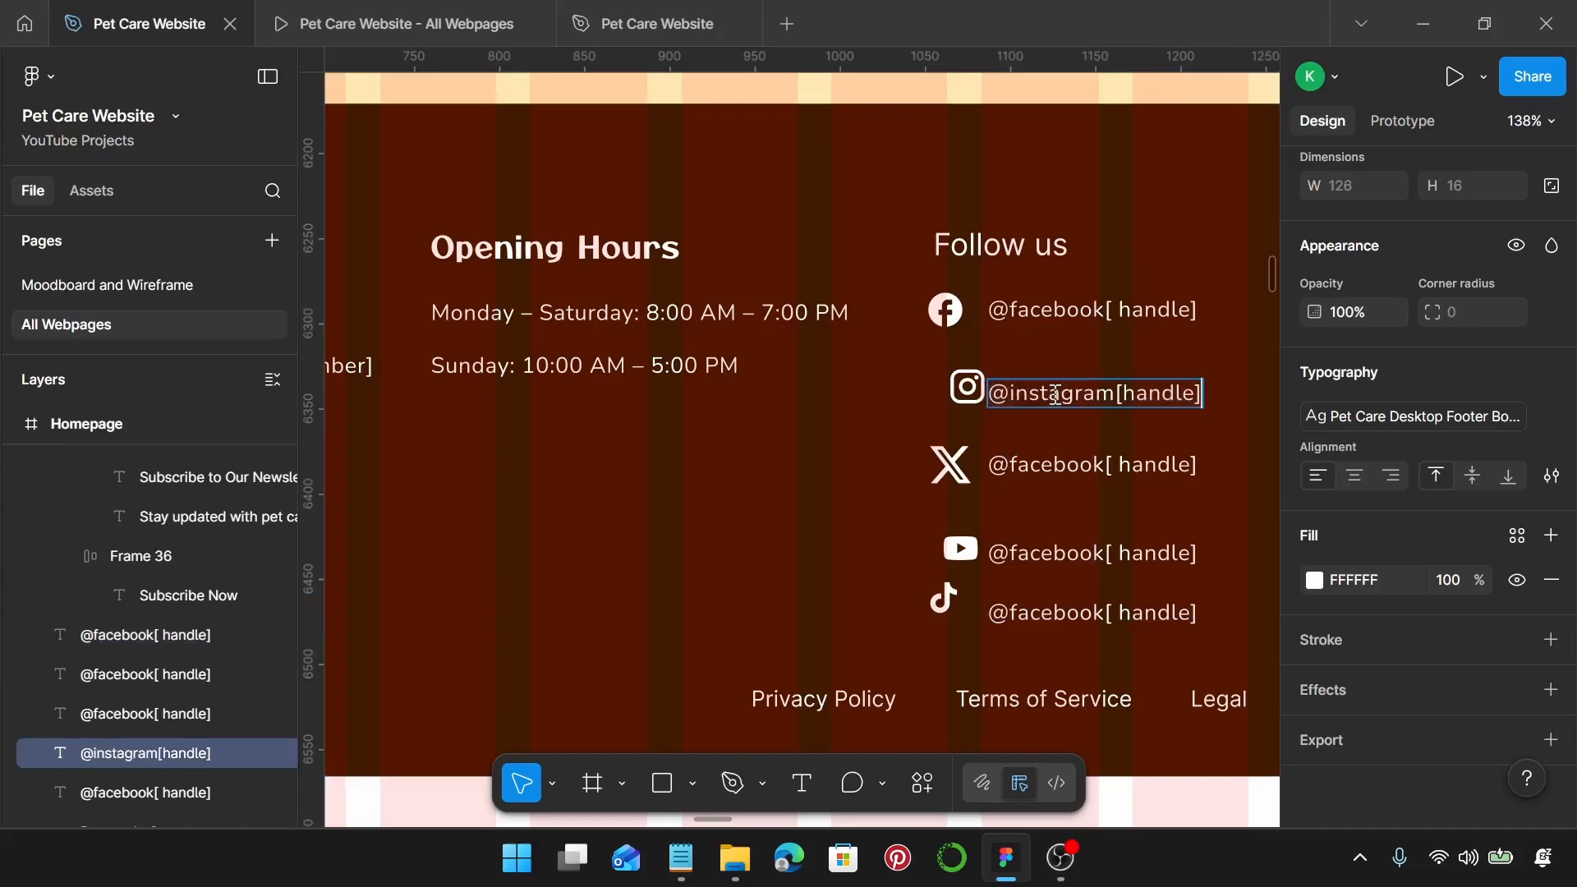
Step: Replace the label beside the X icon with "@X[handle]" copied from the Notepad notes
left_click(681, 858)
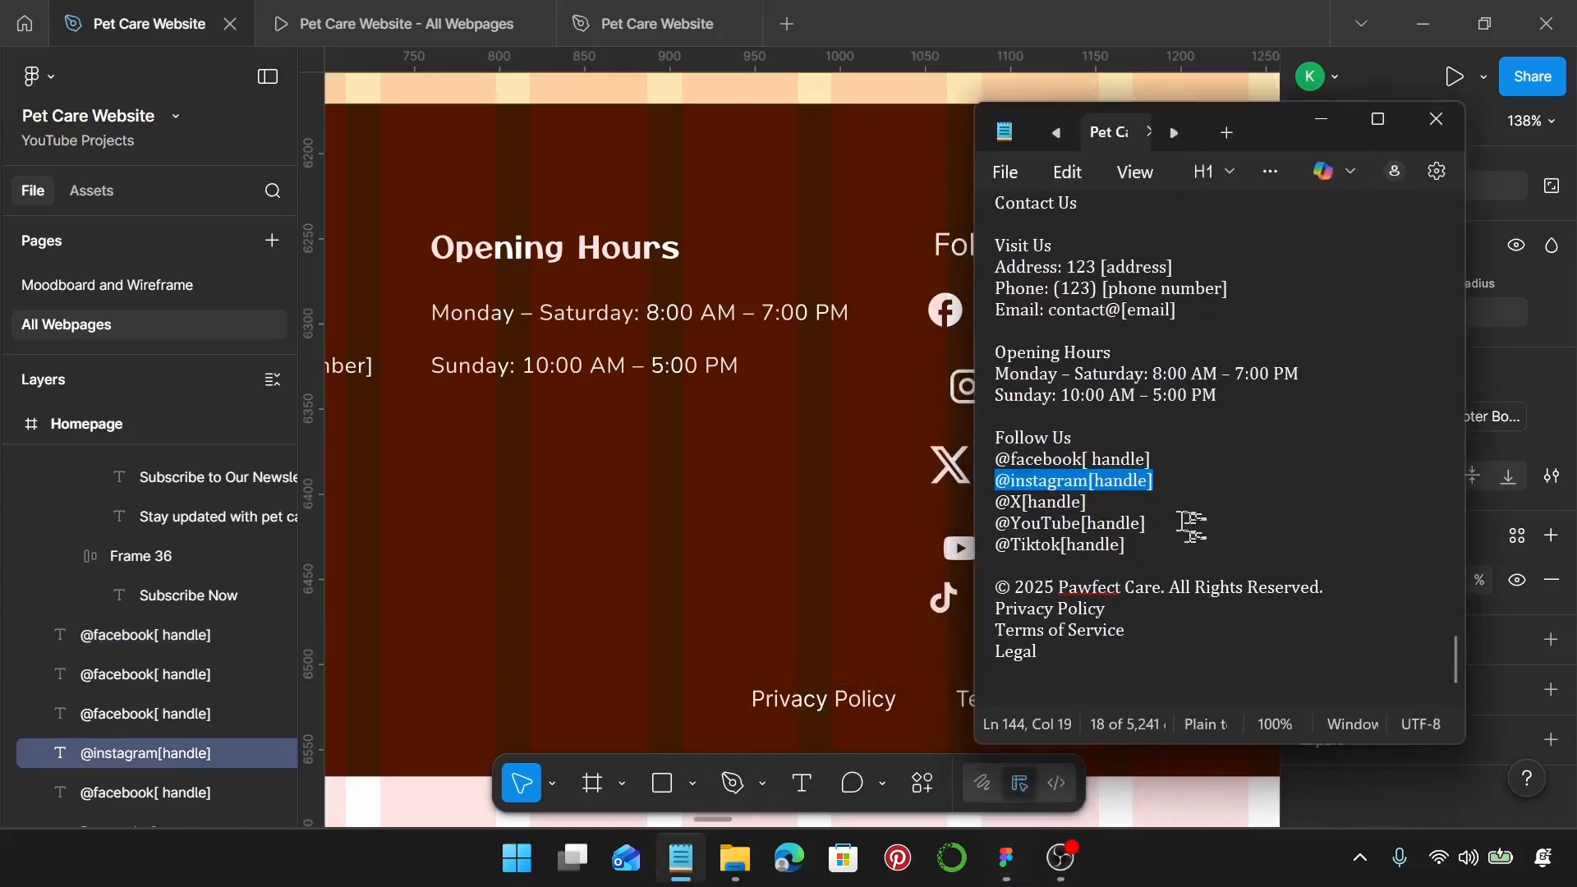
left_click_drag(1116, 506, 986, 517)
key("ctrl+c")
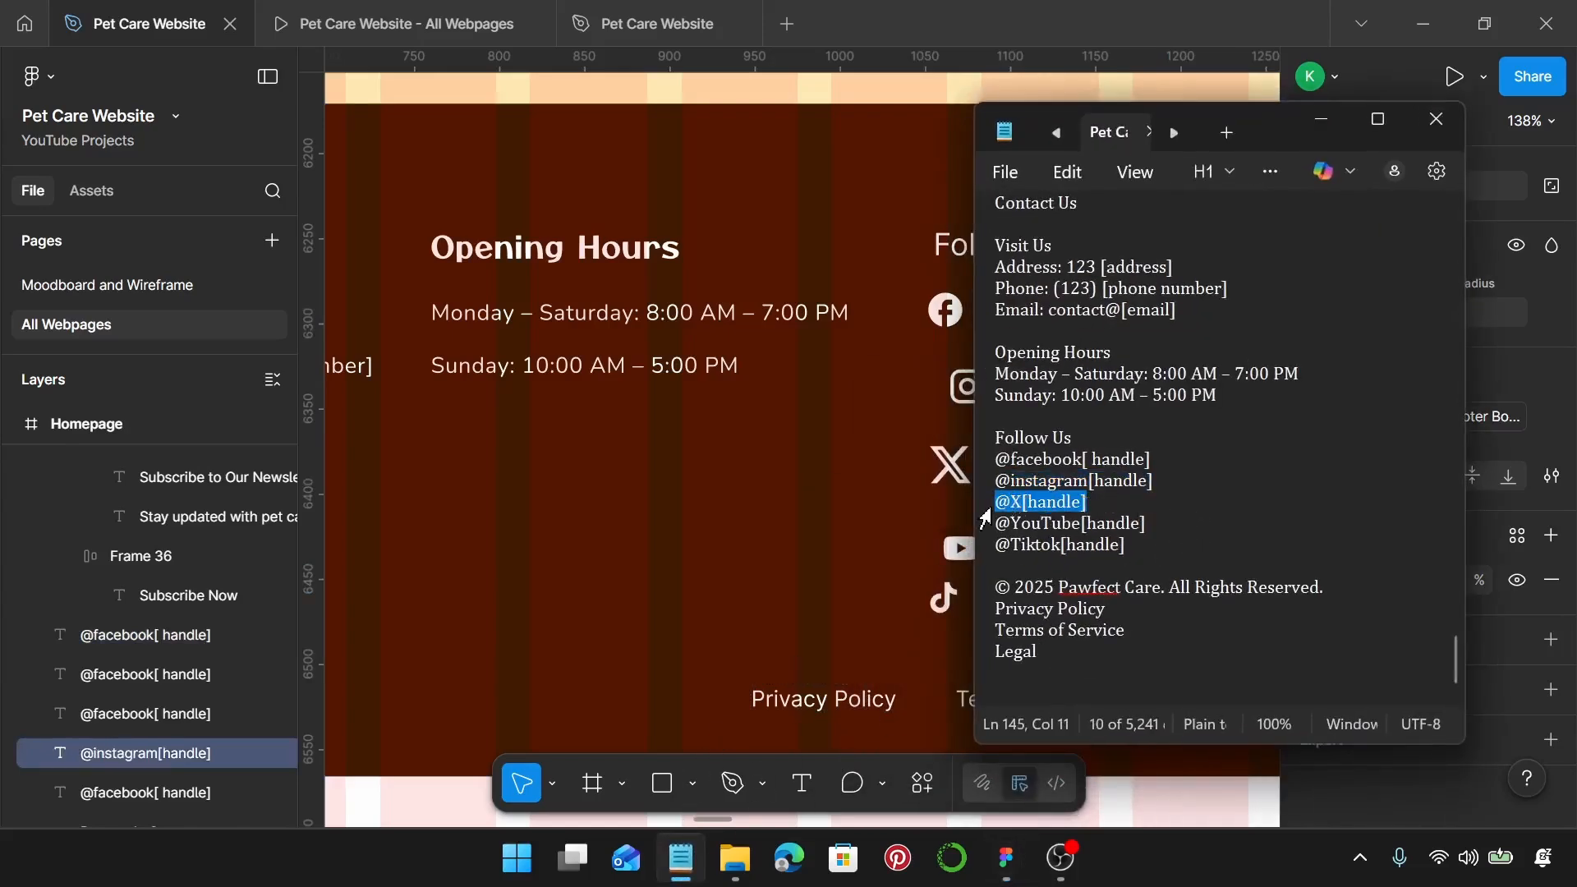
left_click(1339, 130)
left_click(1059, 472)
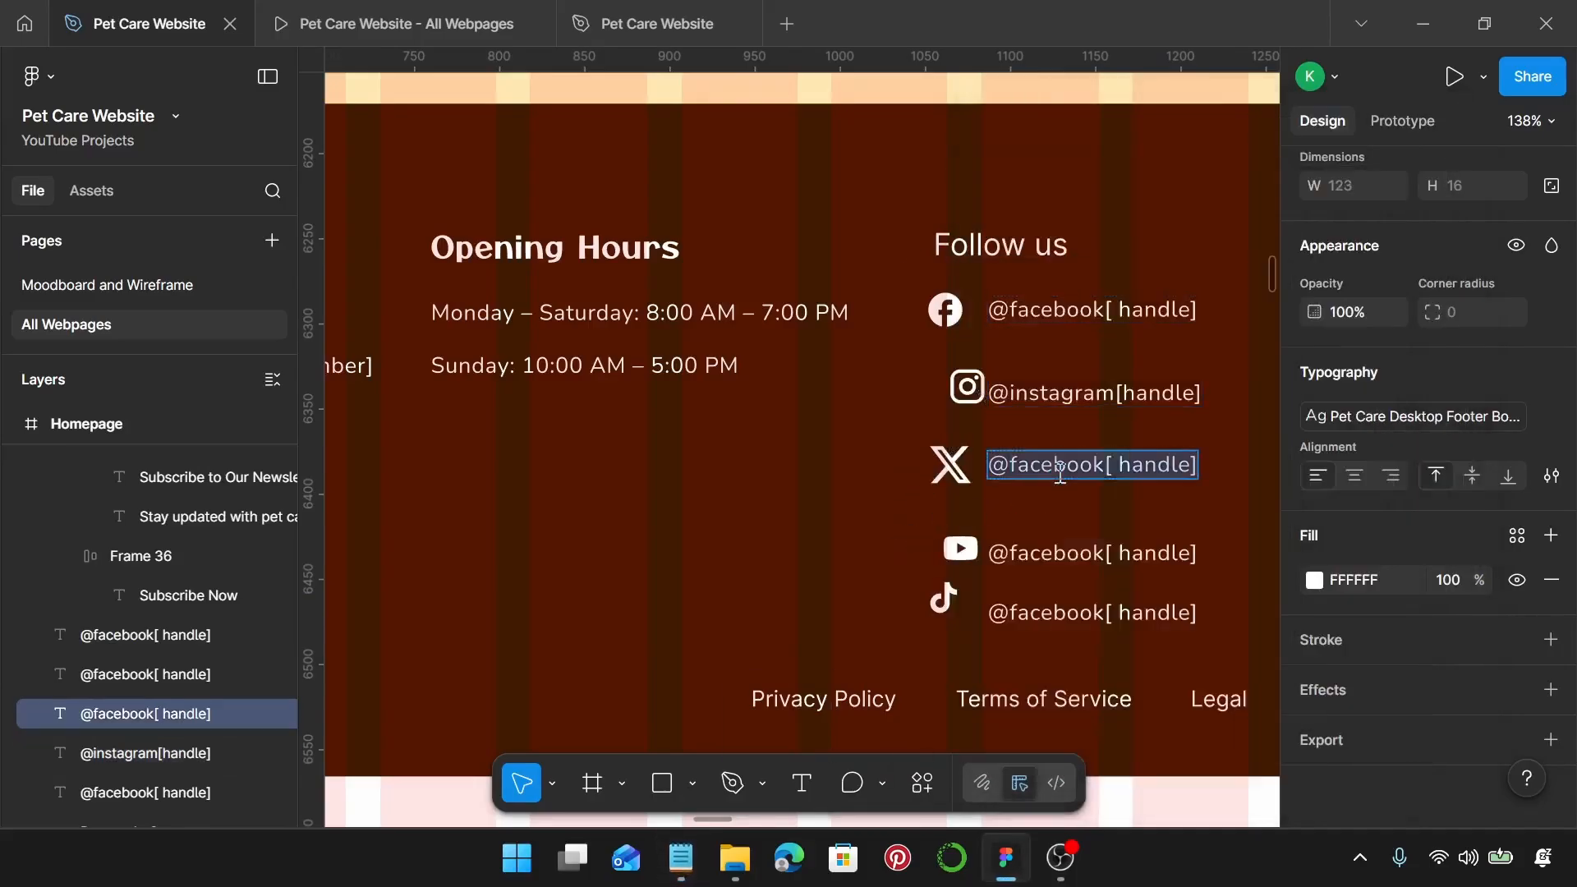
key("ctrl+v")
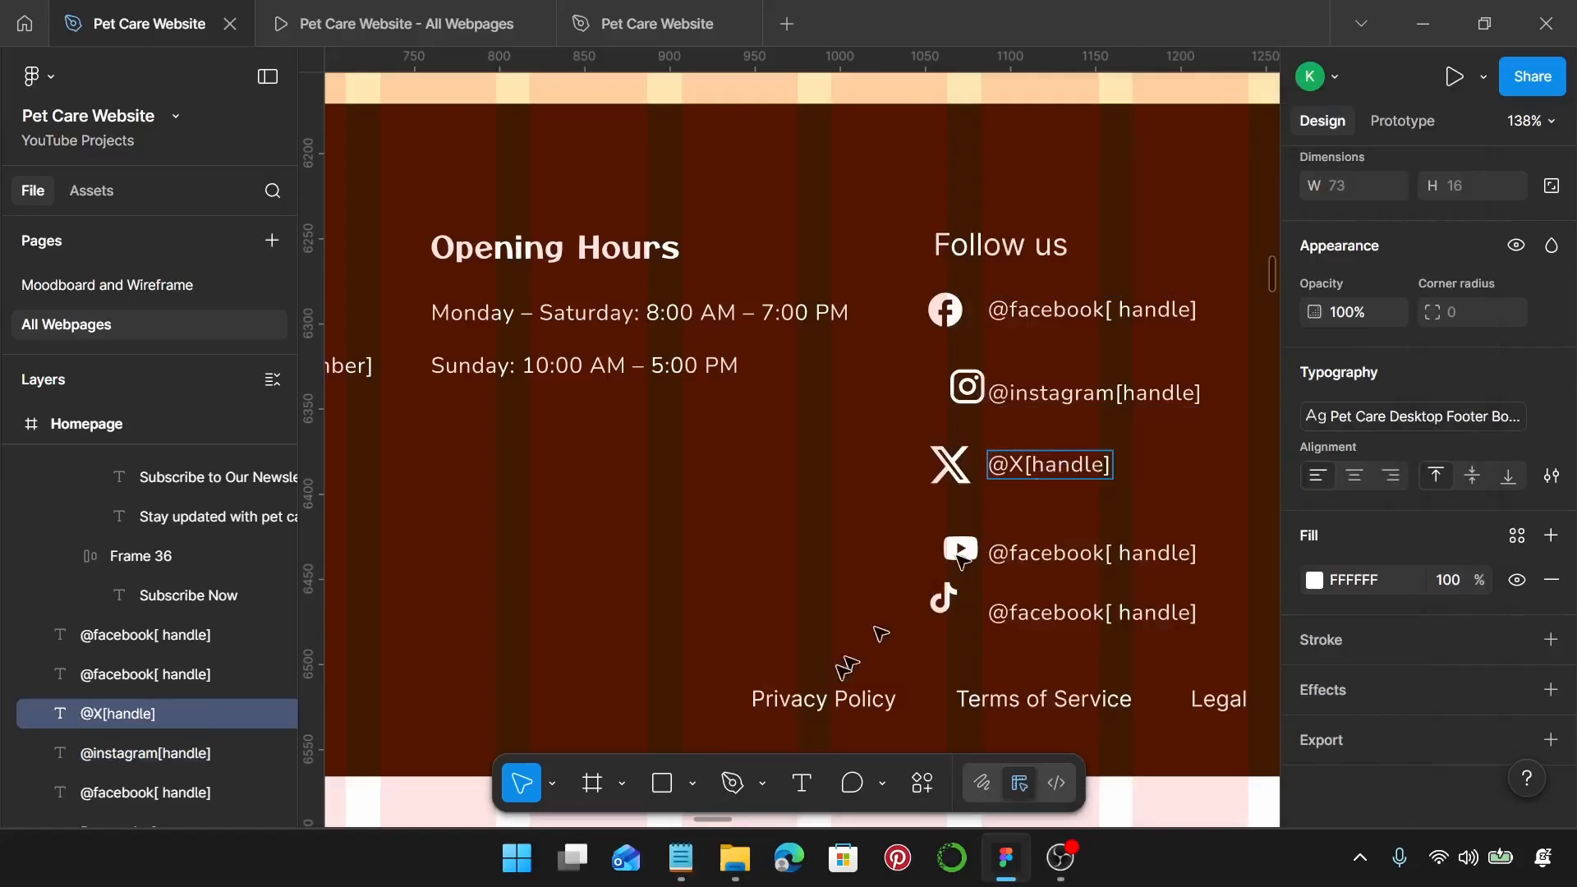
left_click(680, 858)
left_click_drag(1150, 522, 975, 533)
key("ctrl+c")
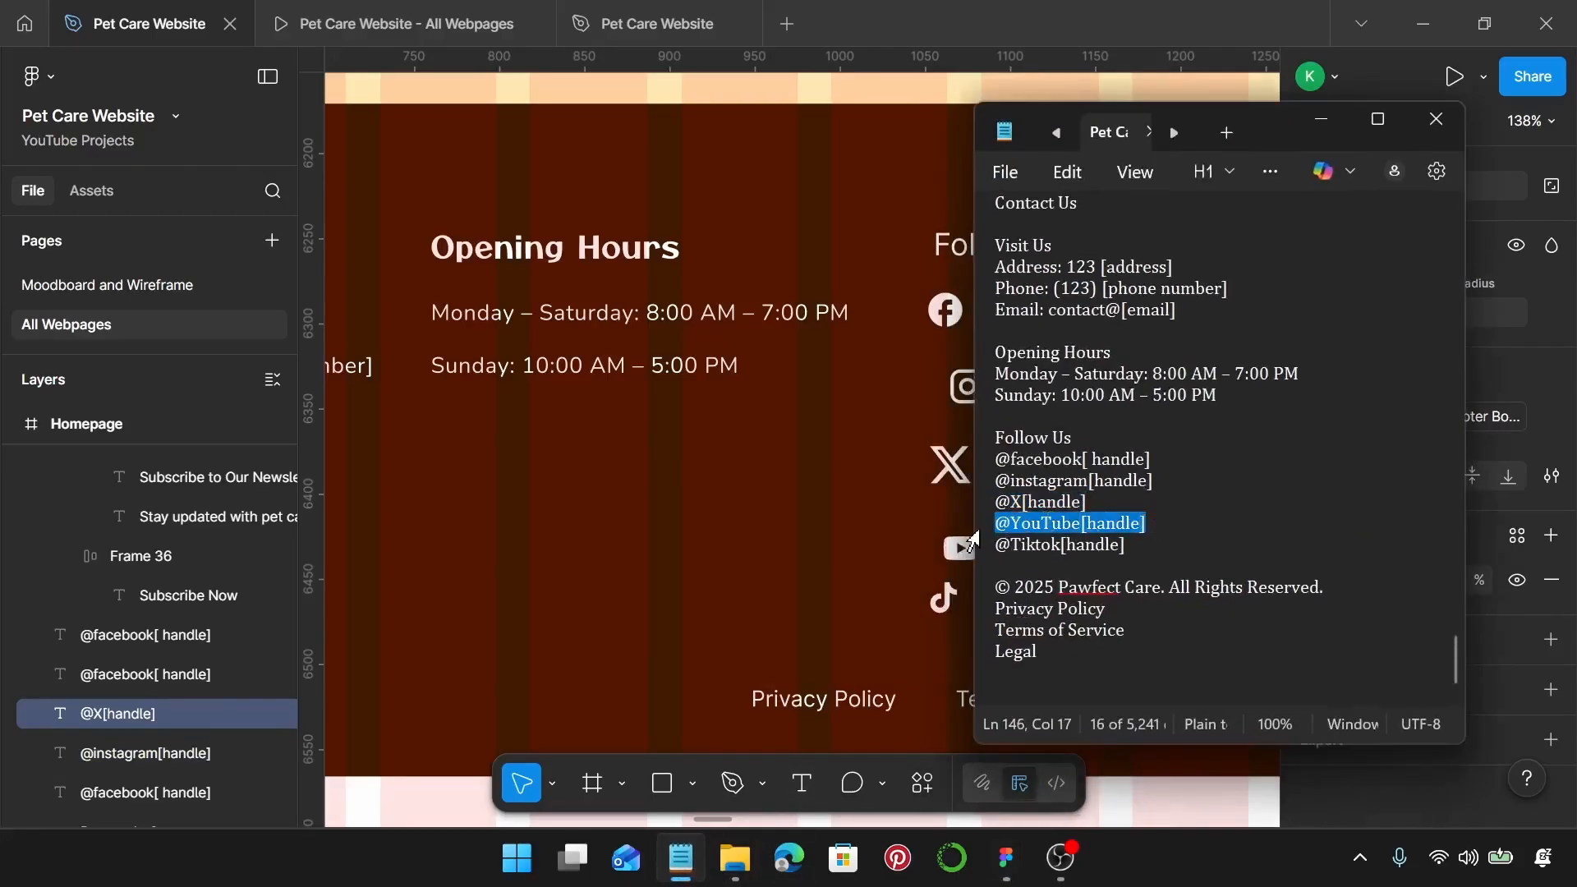
left_click(1321, 121)
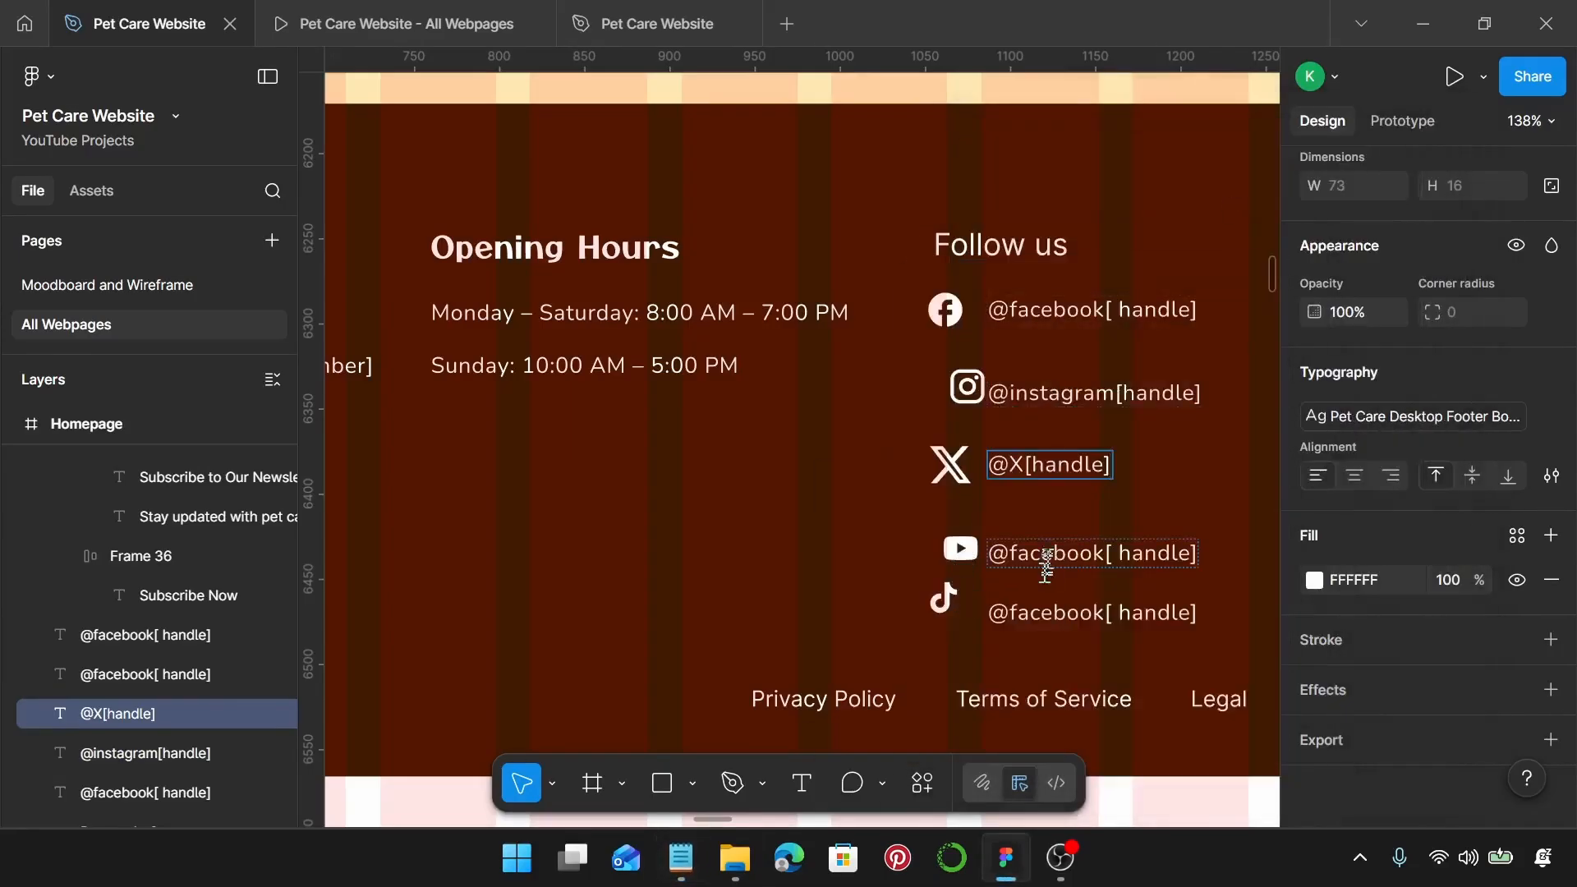
left_click(1048, 554)
key("Return")
key("ctrl+v")
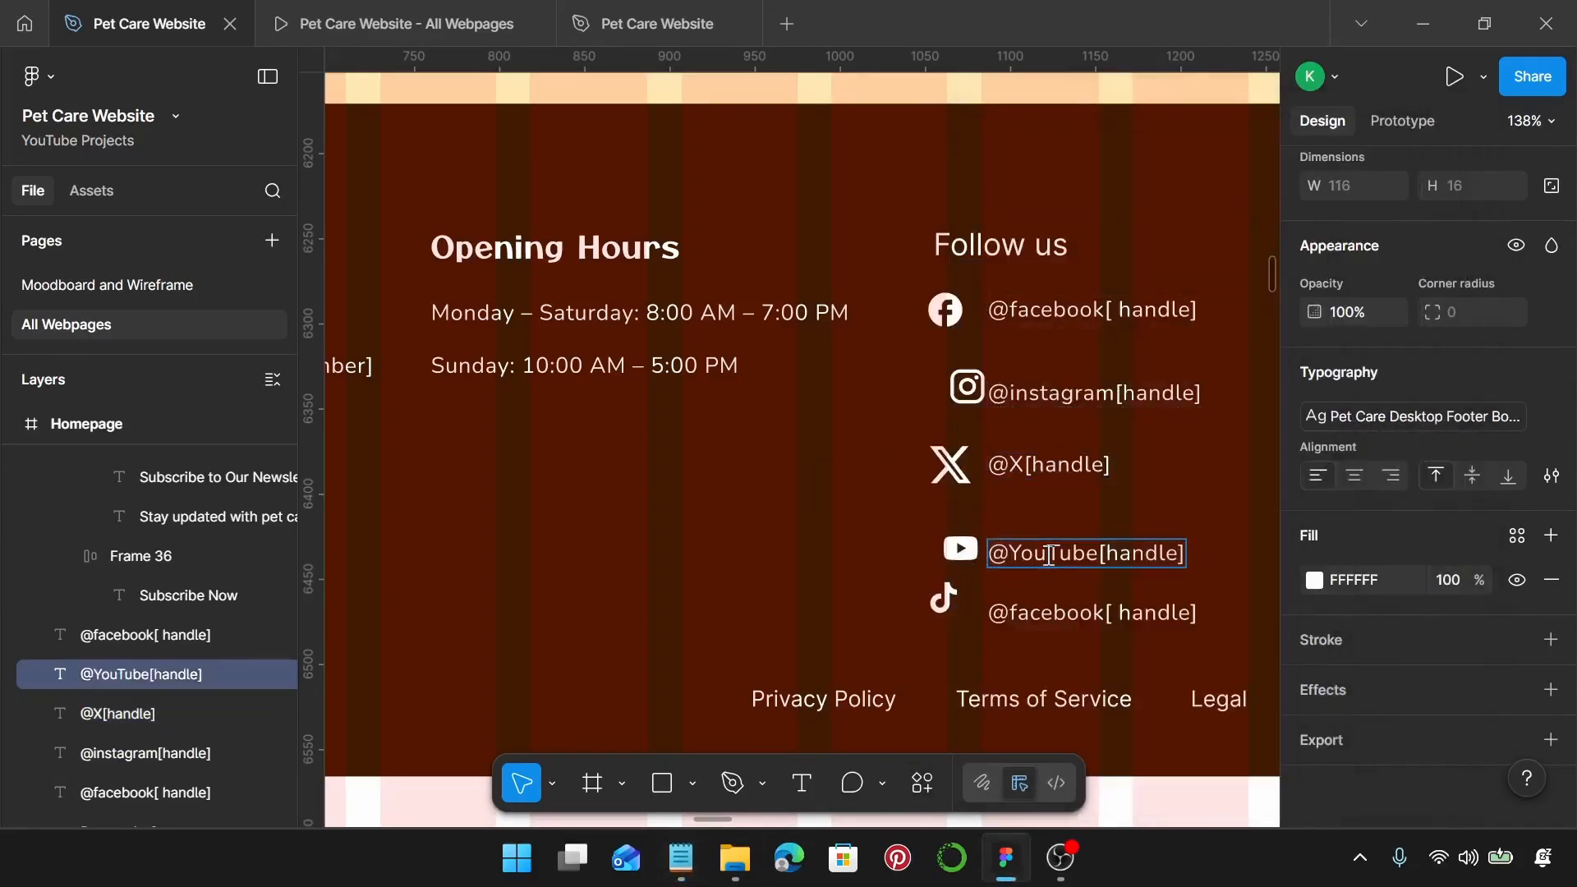
left_click(681, 858)
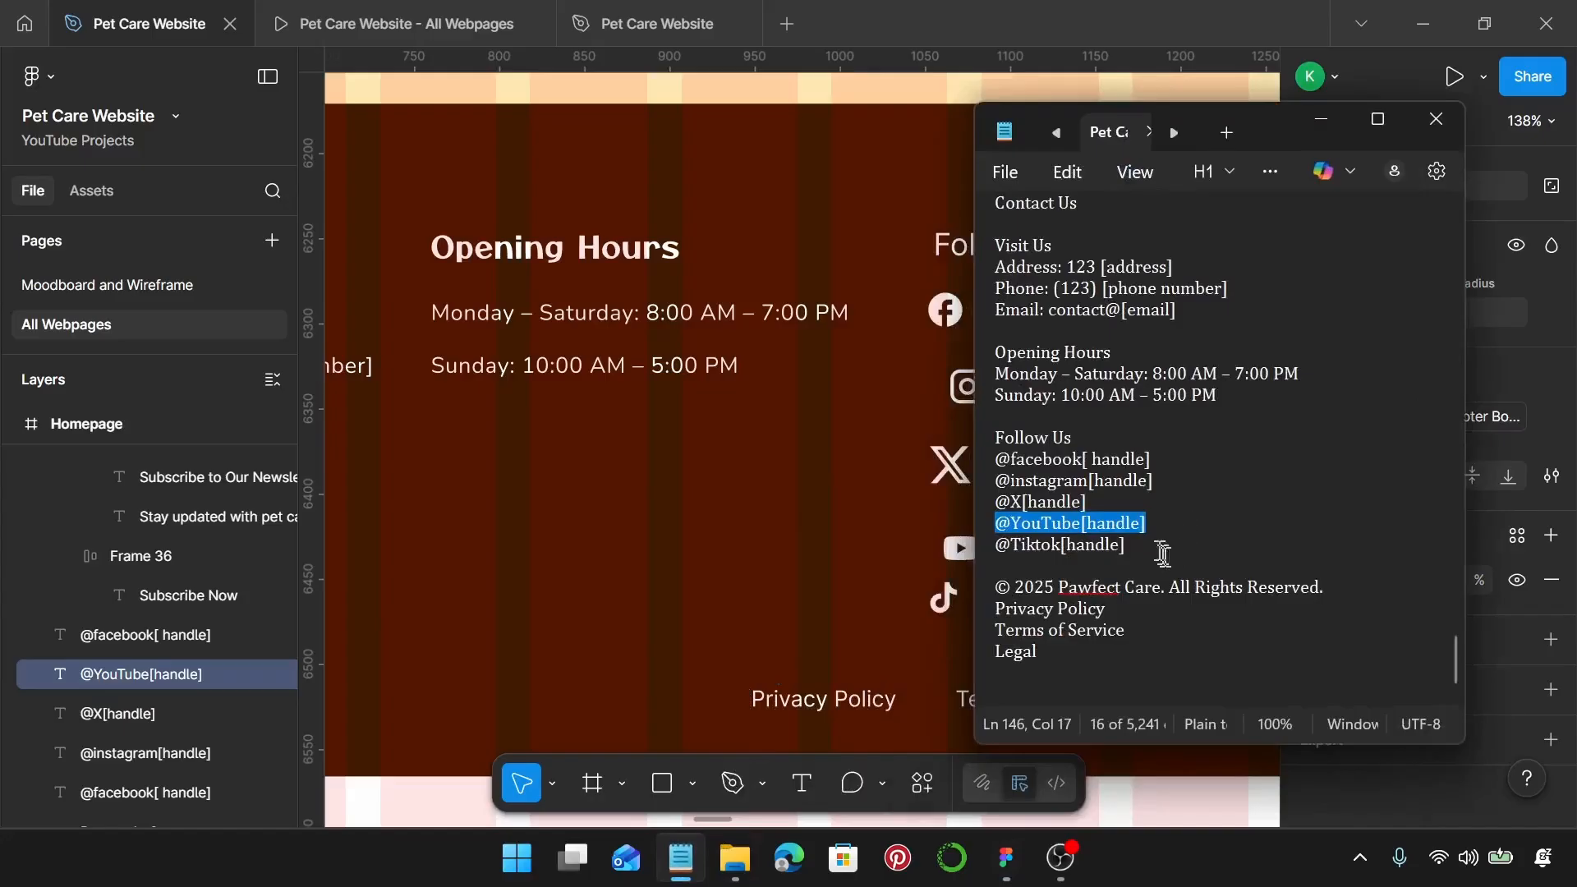
left_click_drag(1161, 546, 1012, 546)
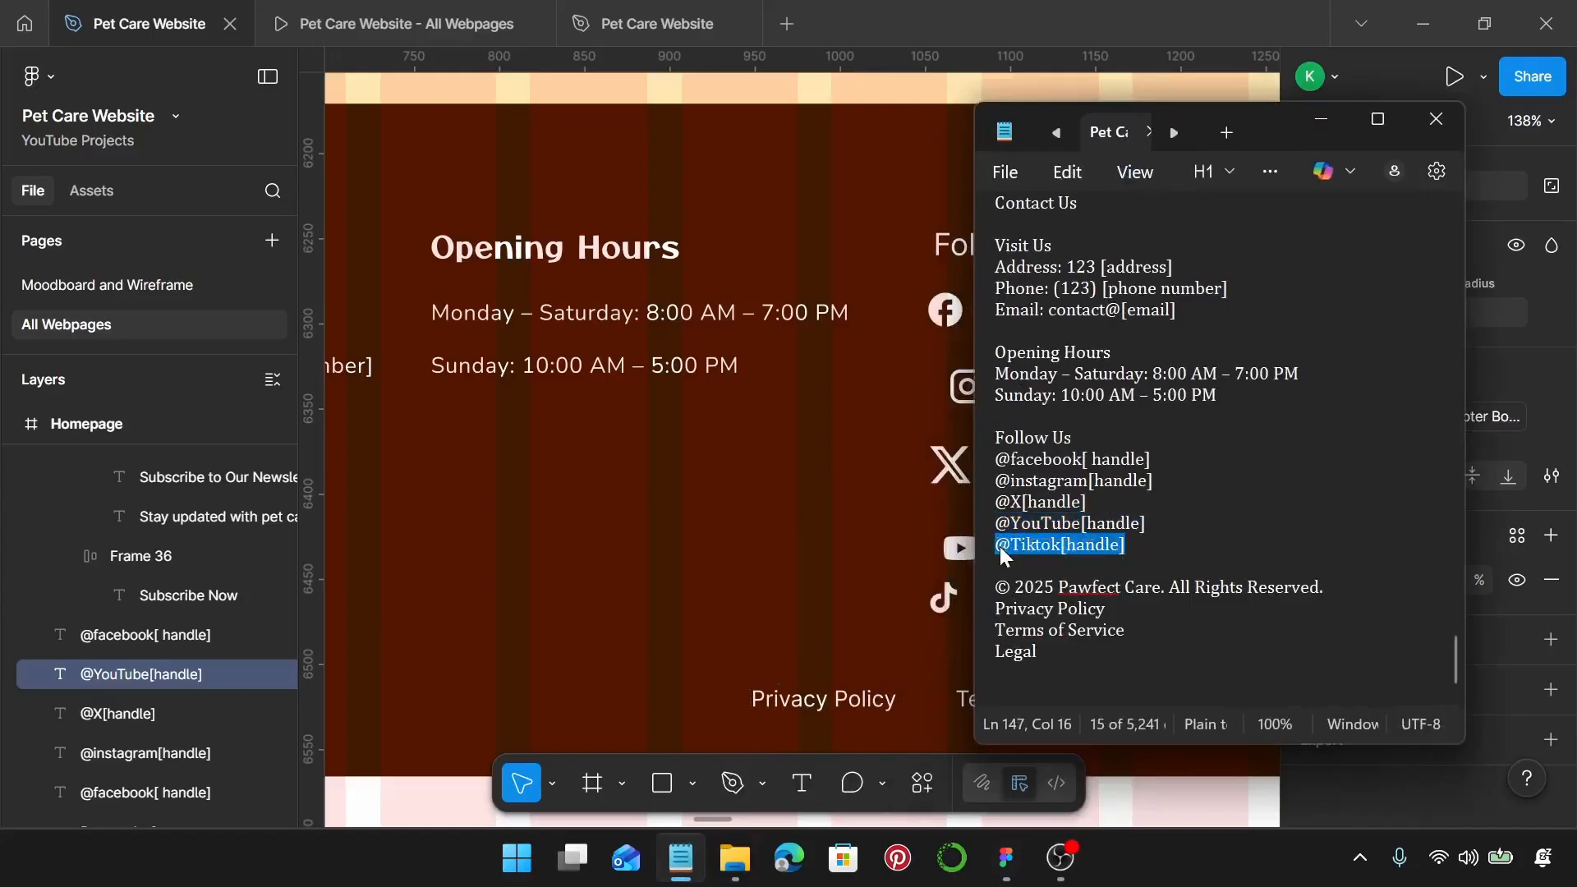
left_click(1323, 120)
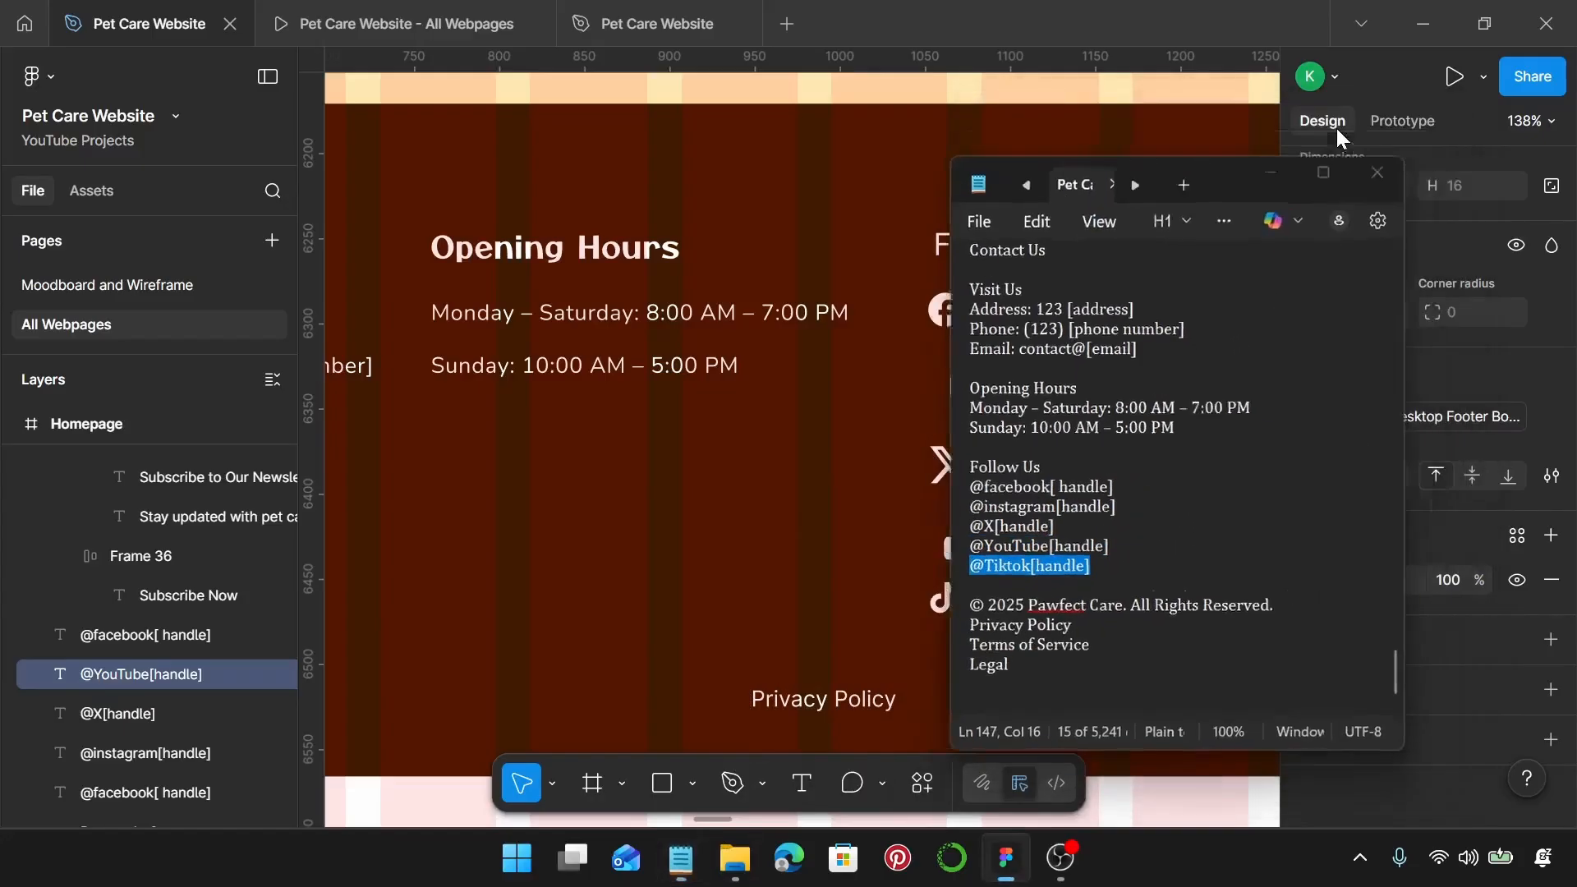
left_click(1072, 616)
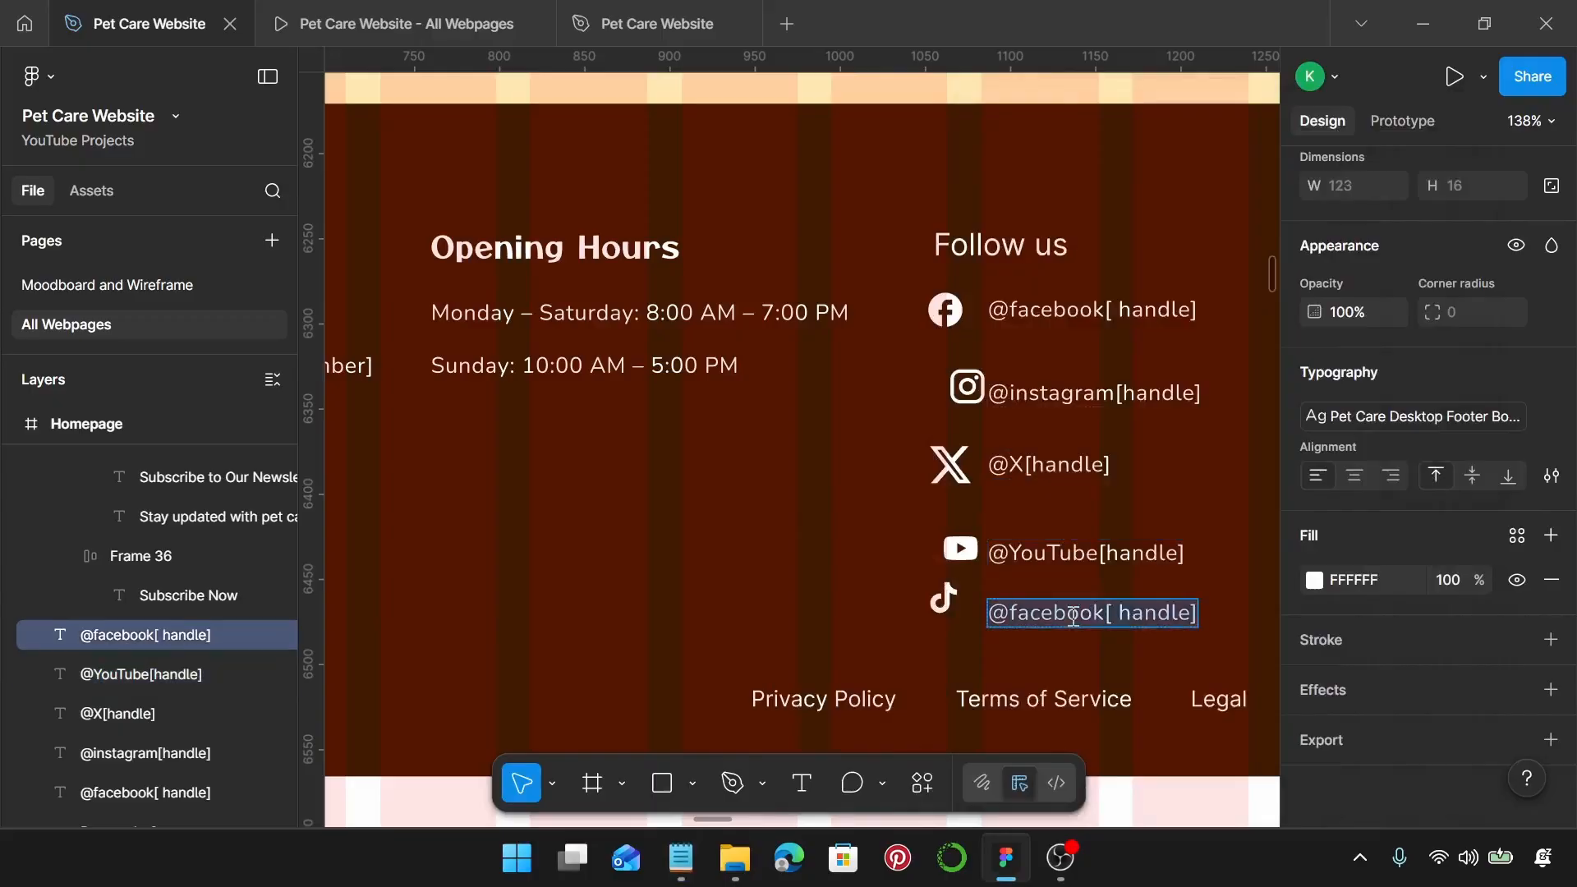
type("@Tiktok[handle]")
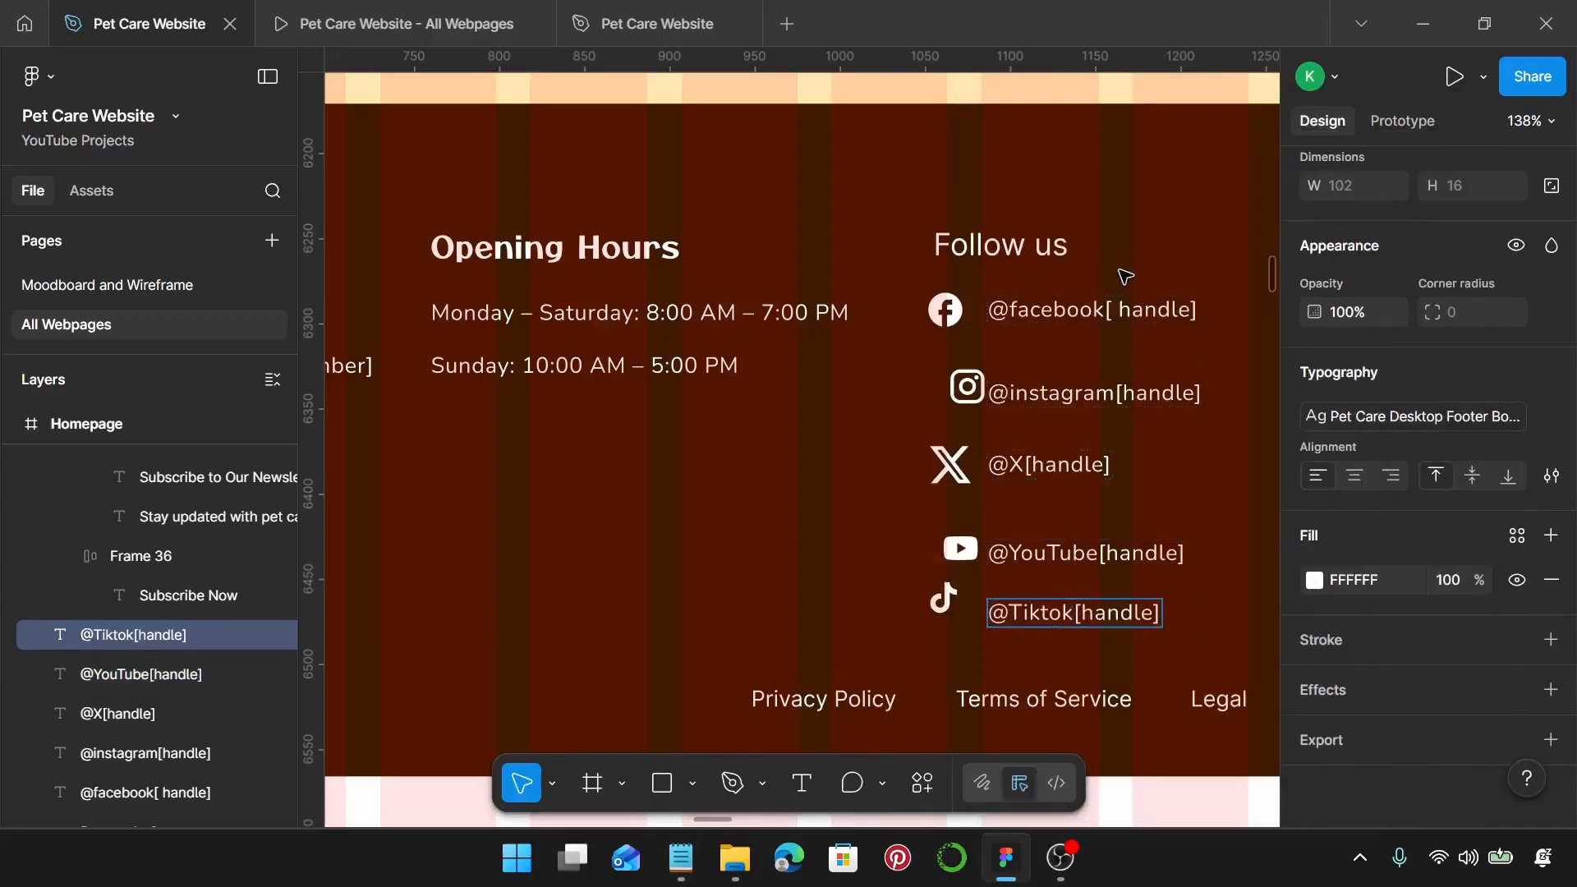
Step: Combine the Facebook icon and its handle in an auto layout frame with a gap of 10
left_click(1018, 315)
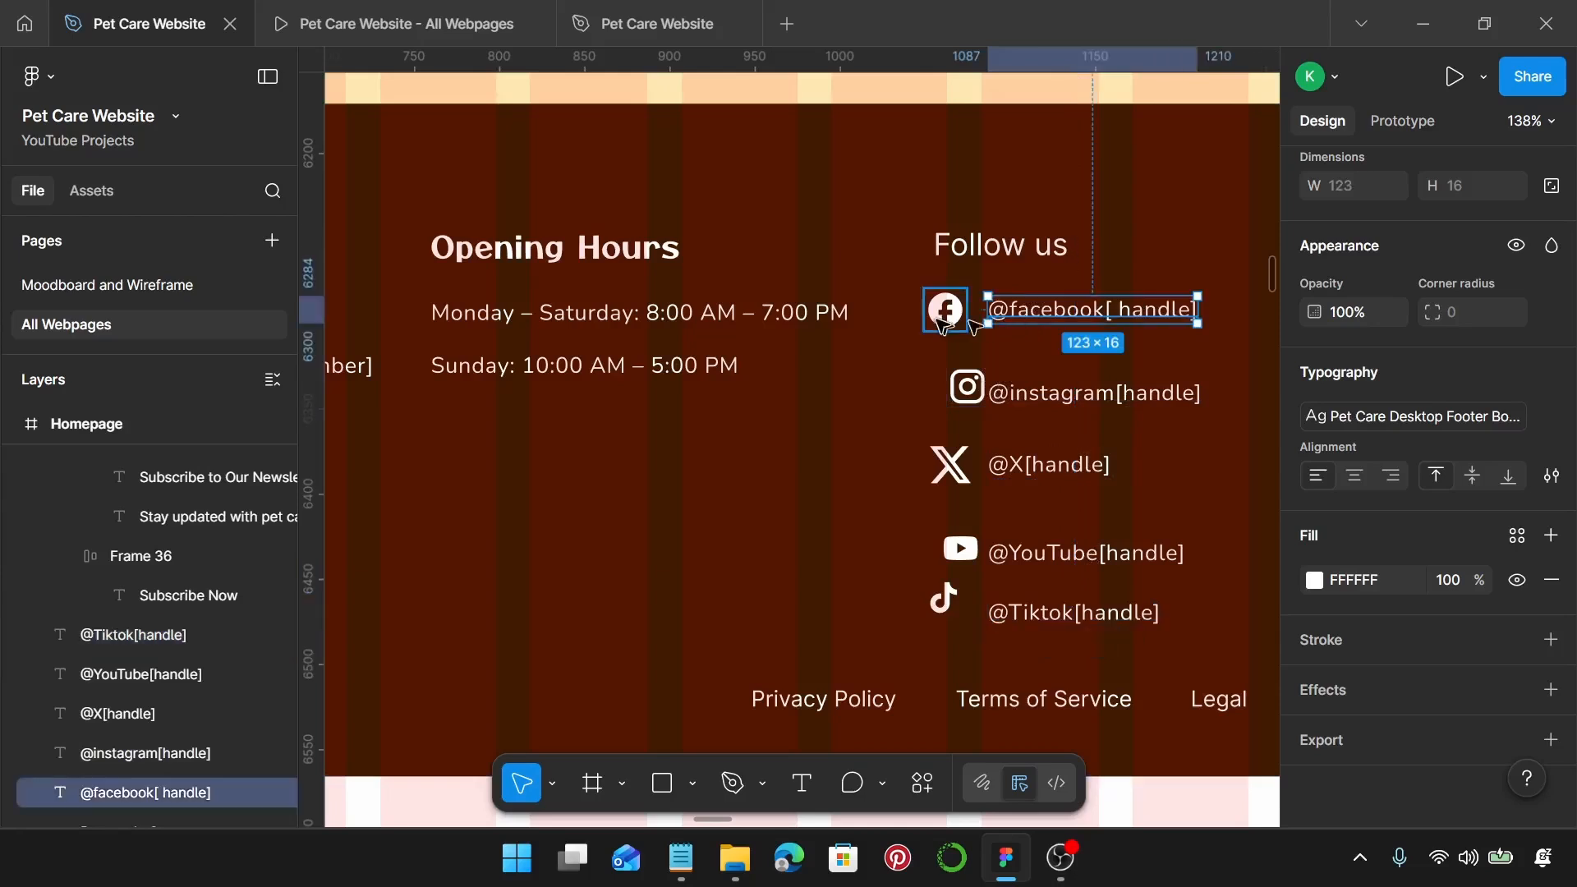
left_click(940, 320, "shift")
key("shift+a")
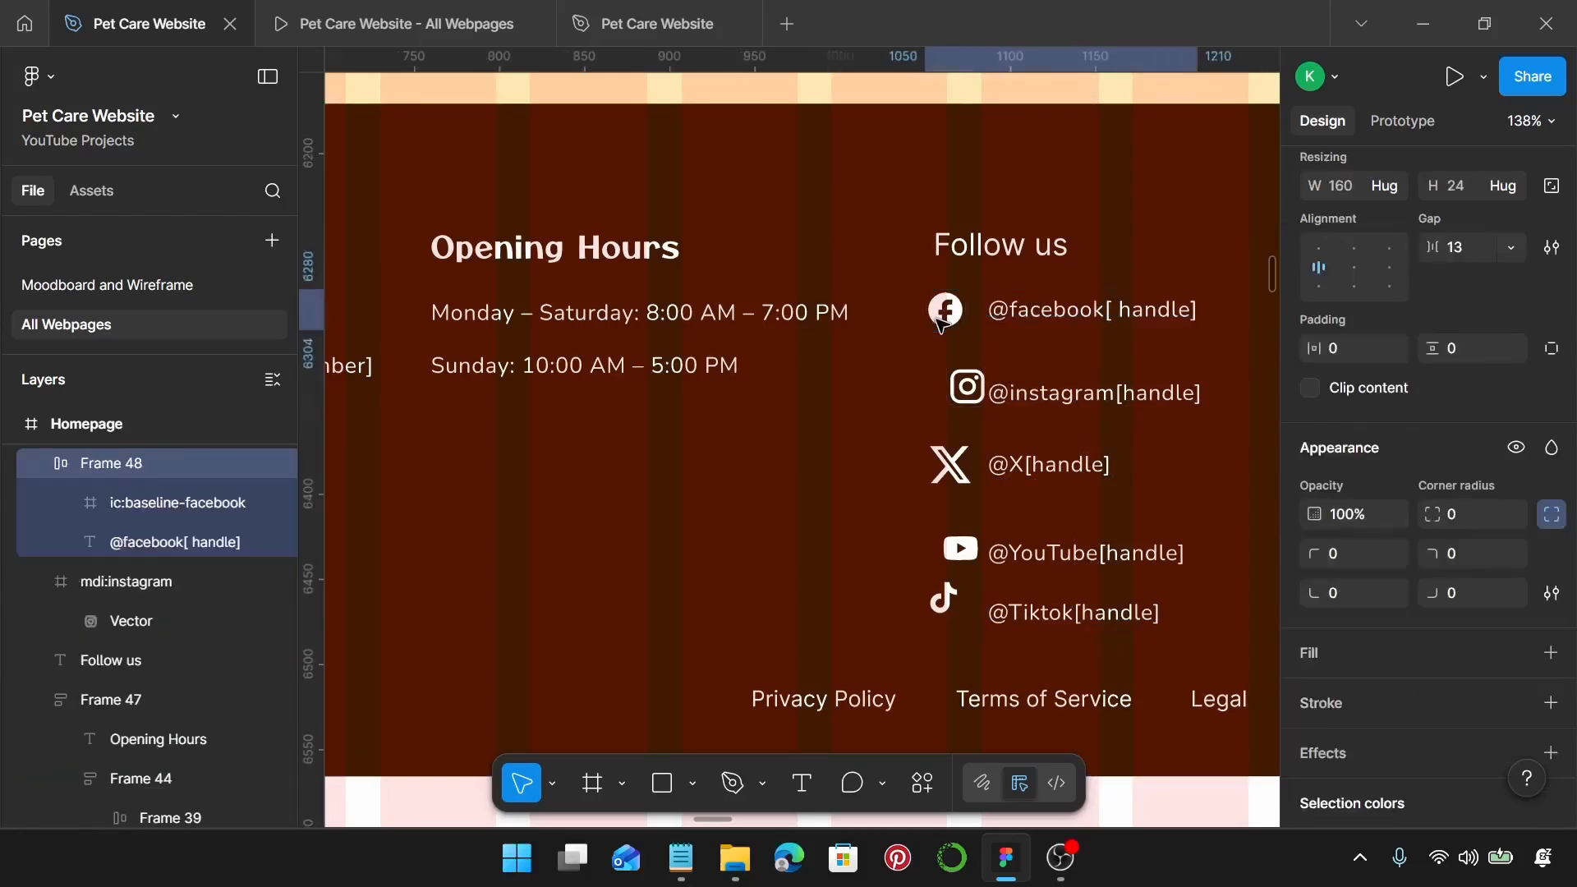
left_click(1473, 244)
type("10")
key("Return")
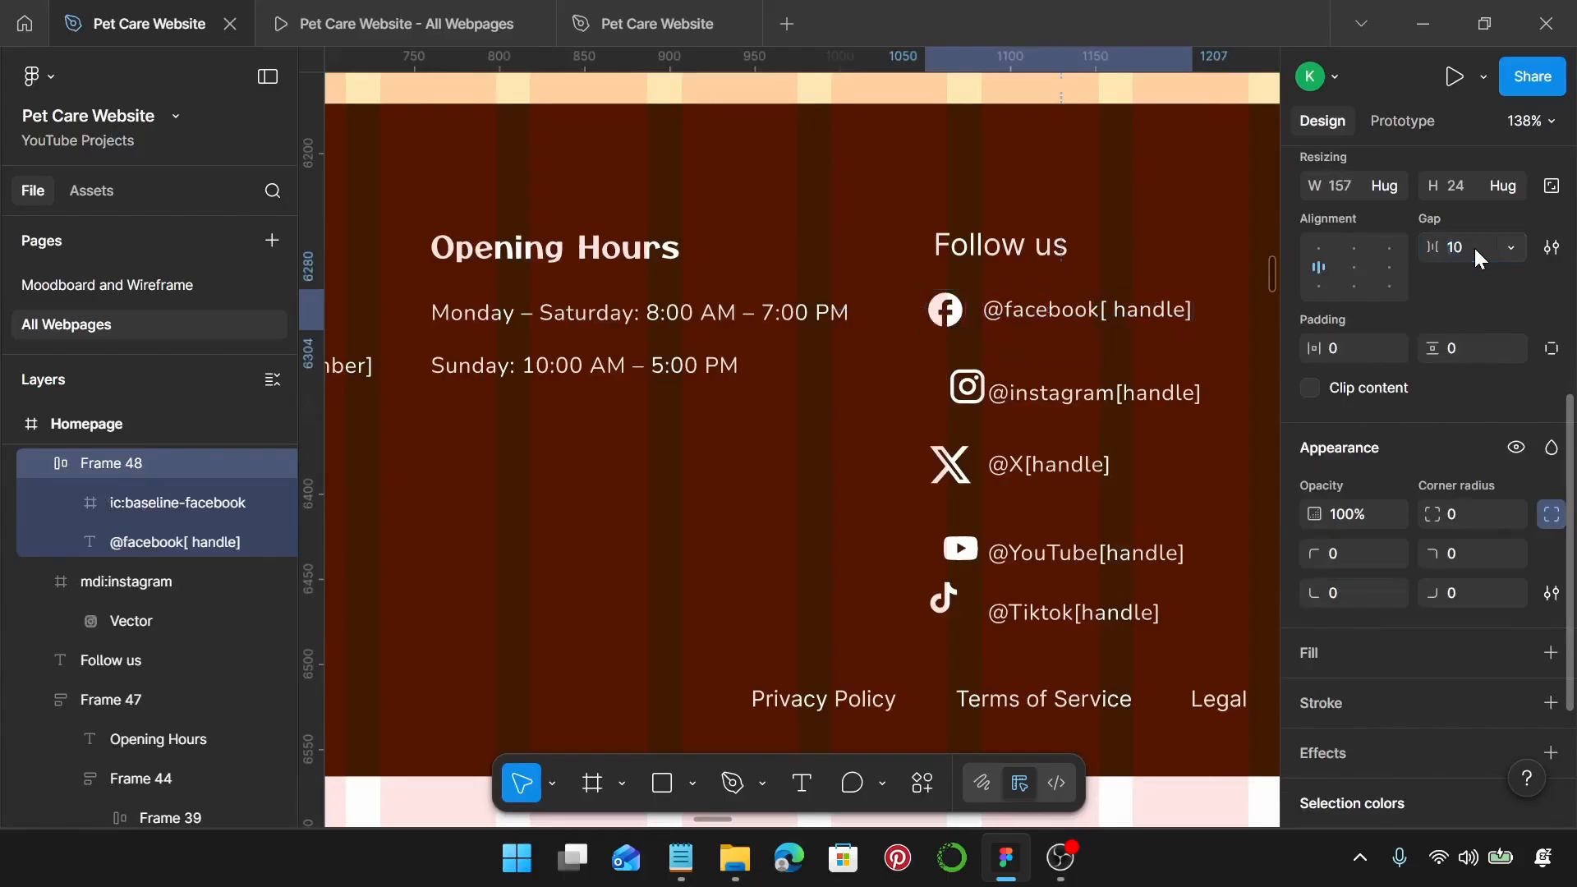
Step: Combine the Instagram icon and its handle in an auto layout frame, aligned left and vertically centred, with a gap of 10
left_click(968, 386)
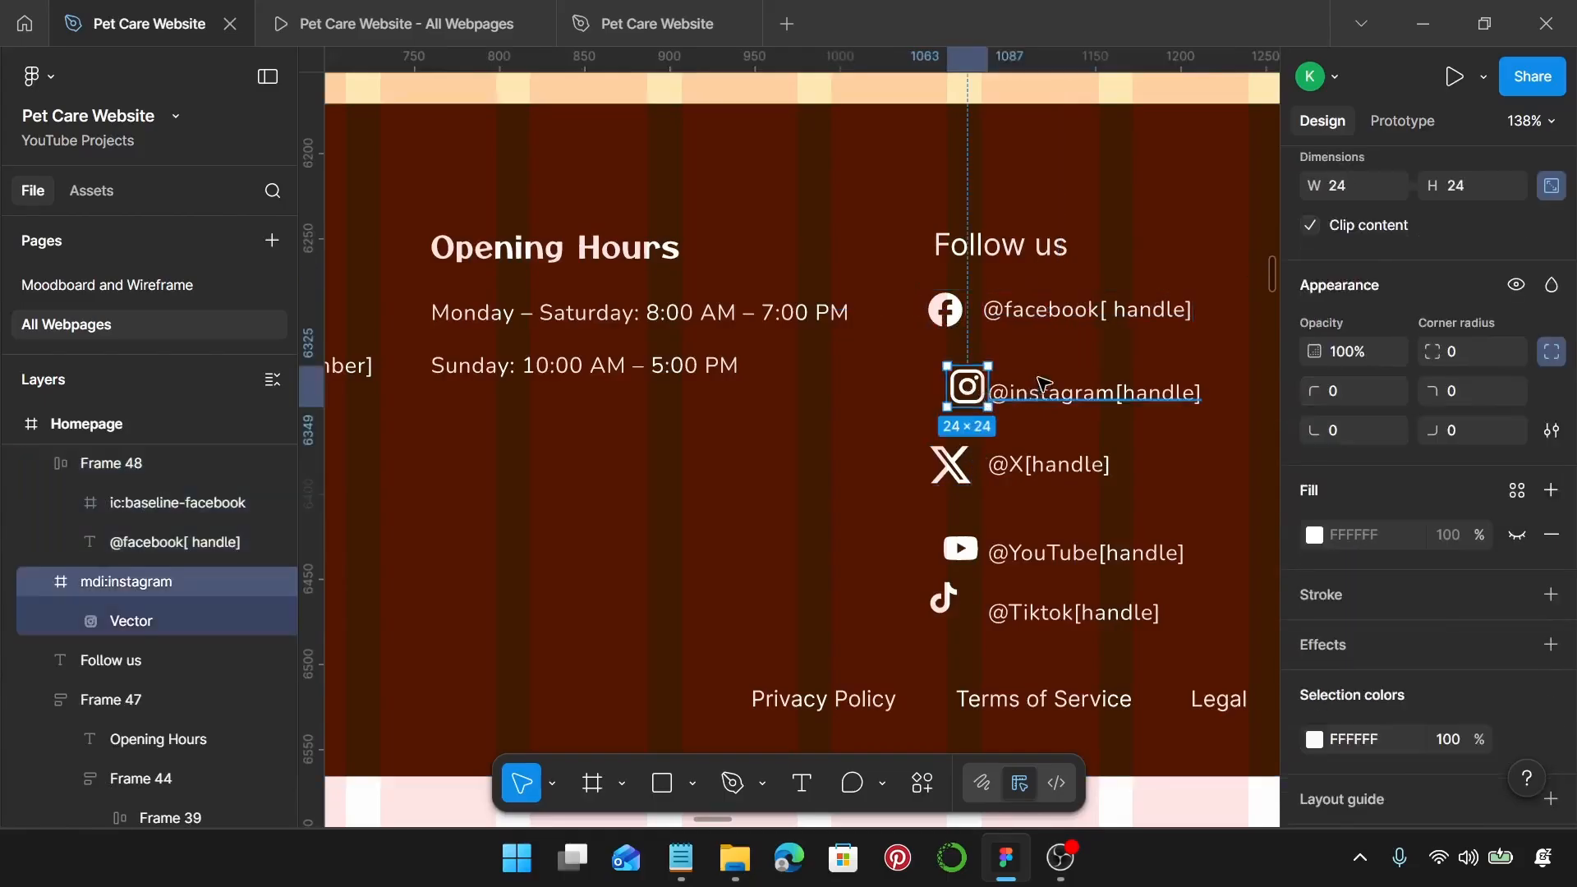
left_click(1043, 384, "shift")
key("shift+a")
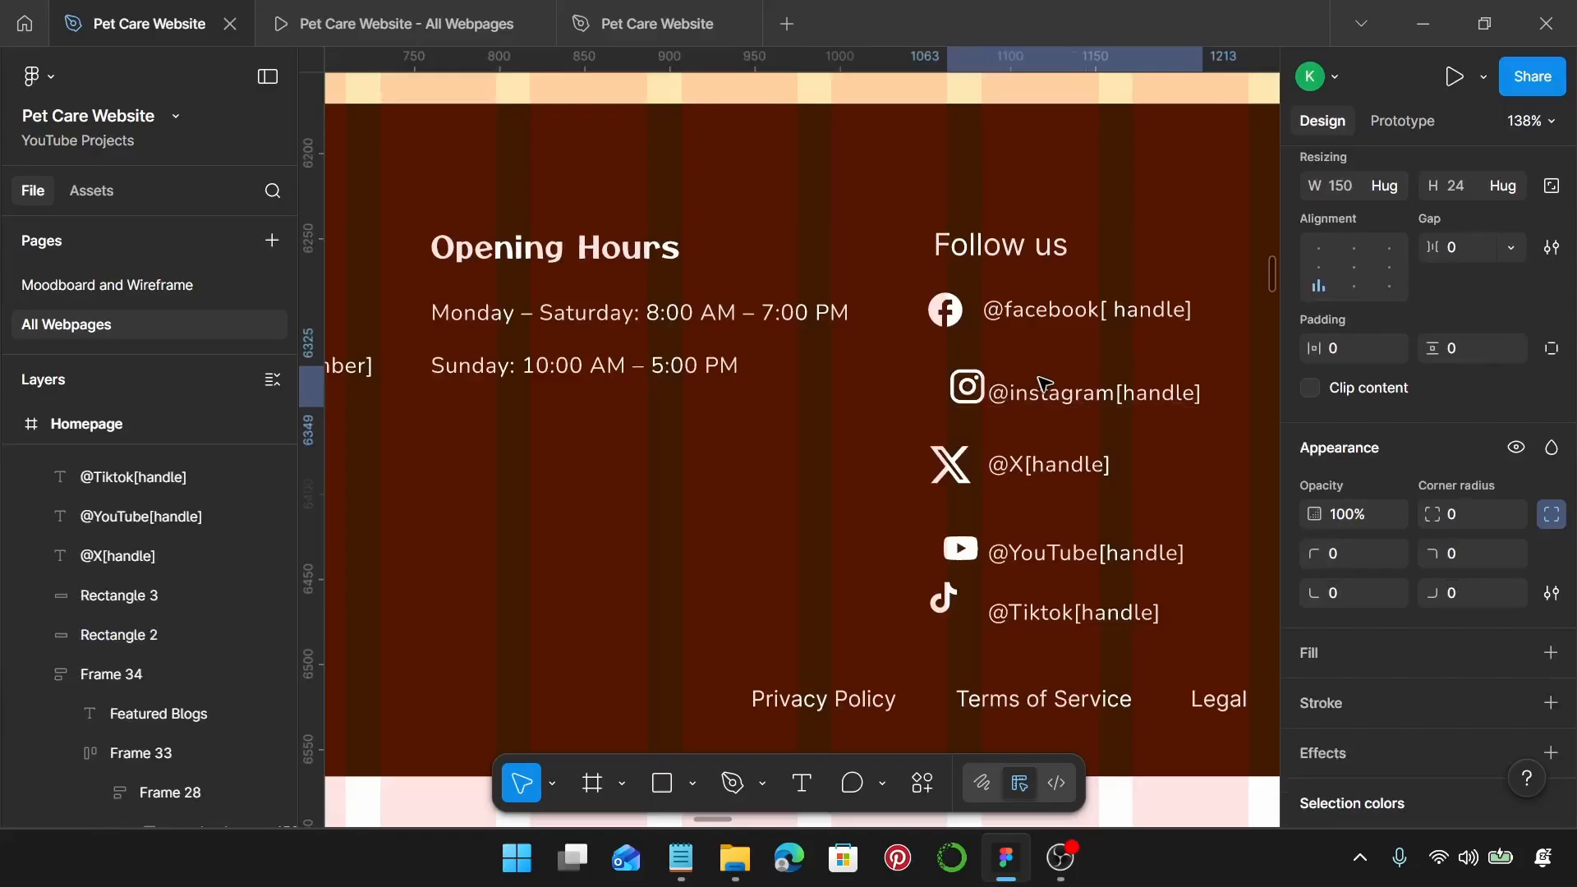
left_click(1317, 269)
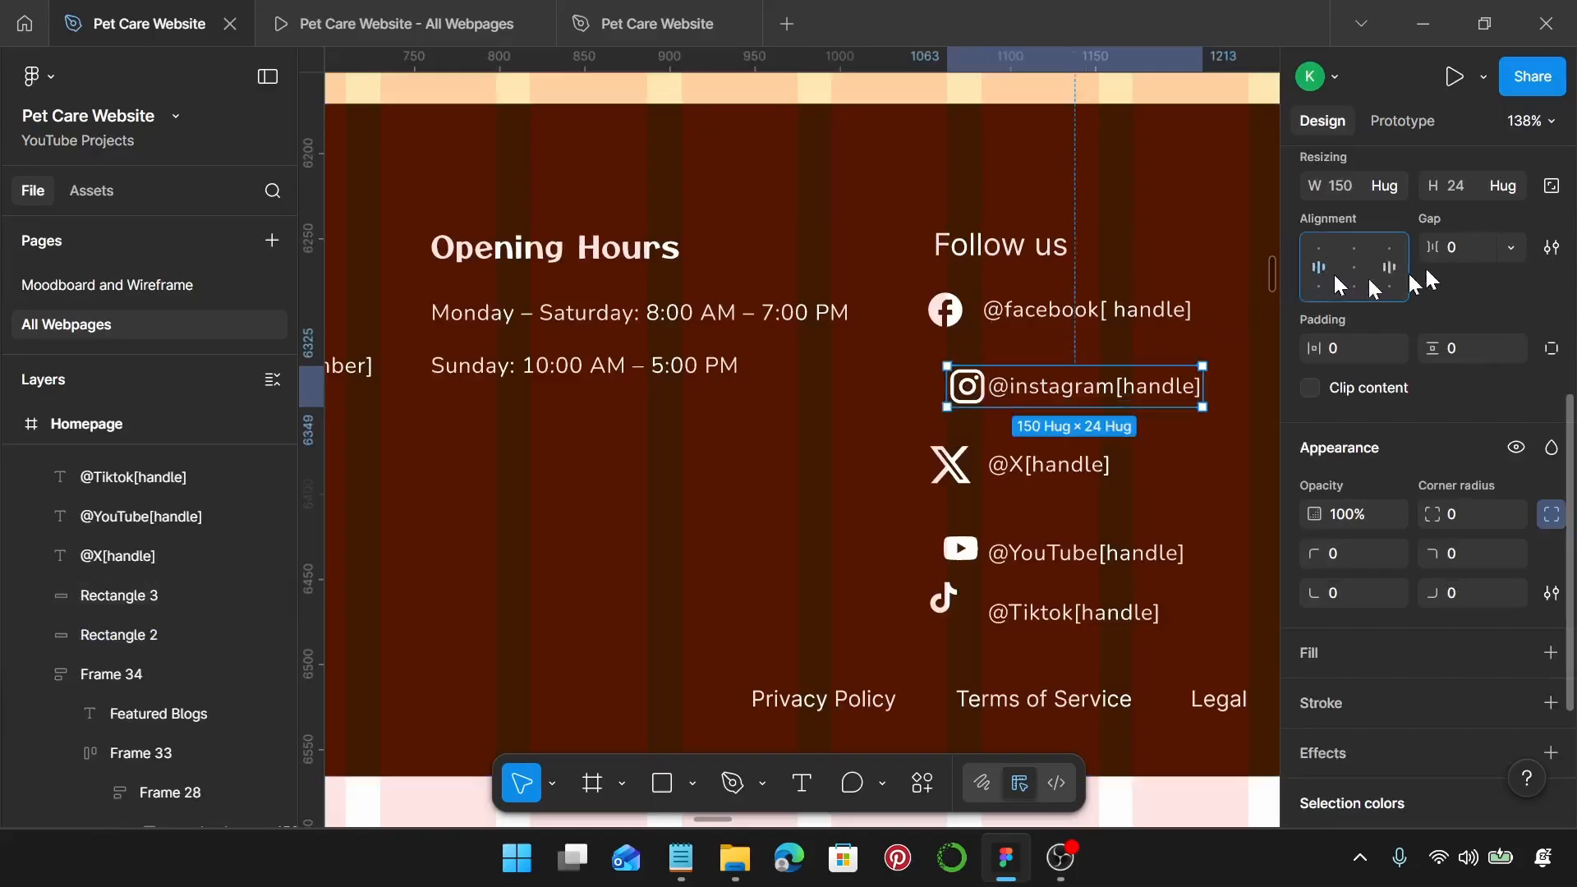
left_click(1460, 243)
type("10")
key("Return")
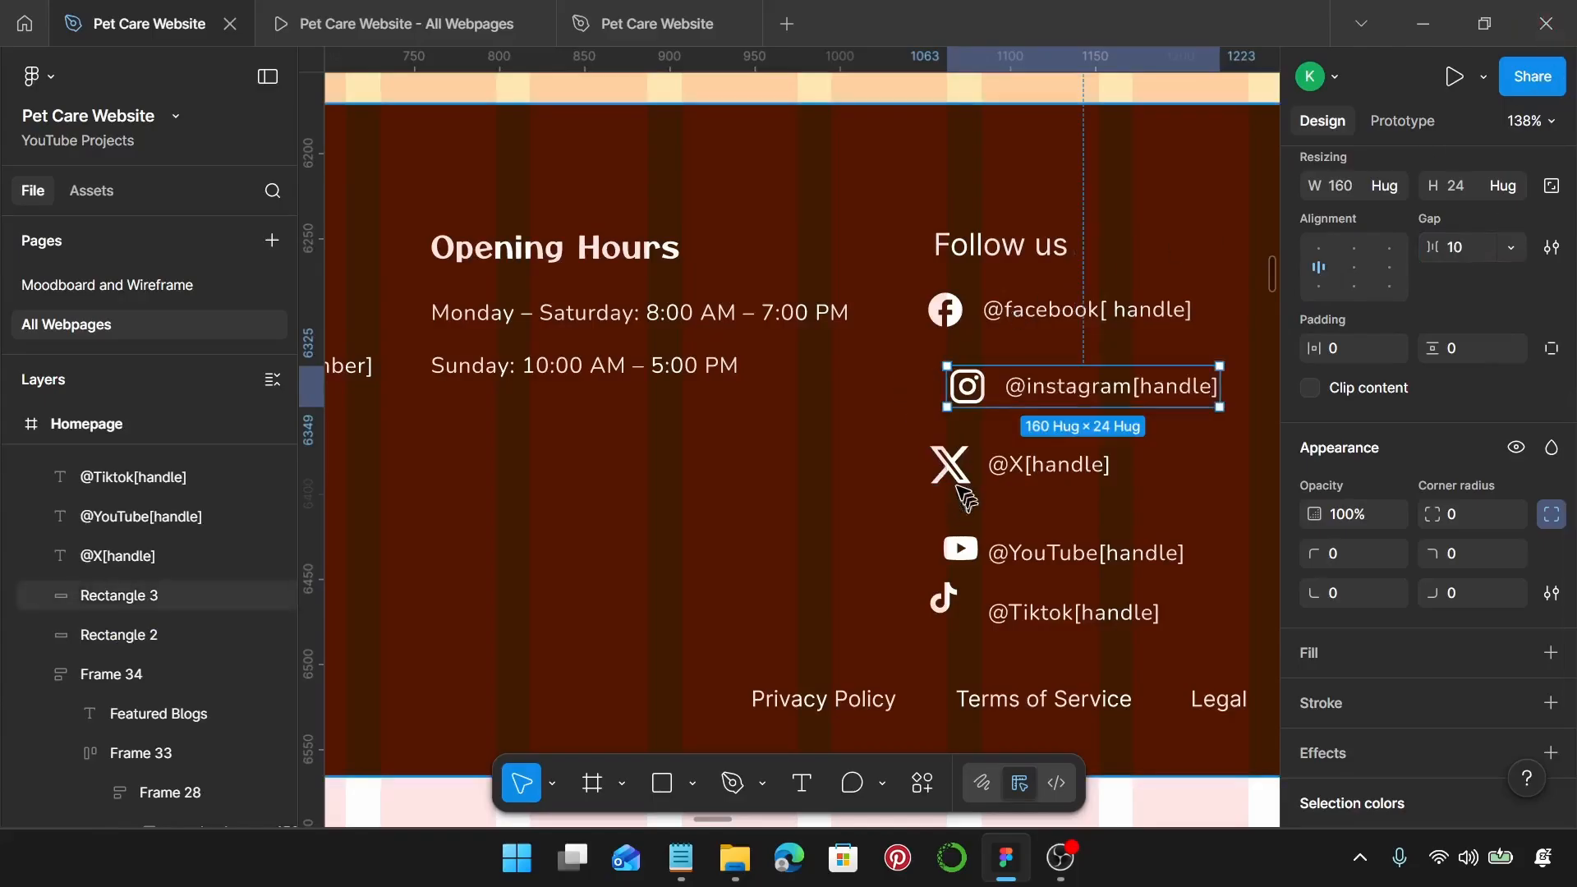
Step: Combine the X icon and its handle in an auto layout frame
left_click(952, 473)
left_click(1029, 475, "shift")
key("shift+a")
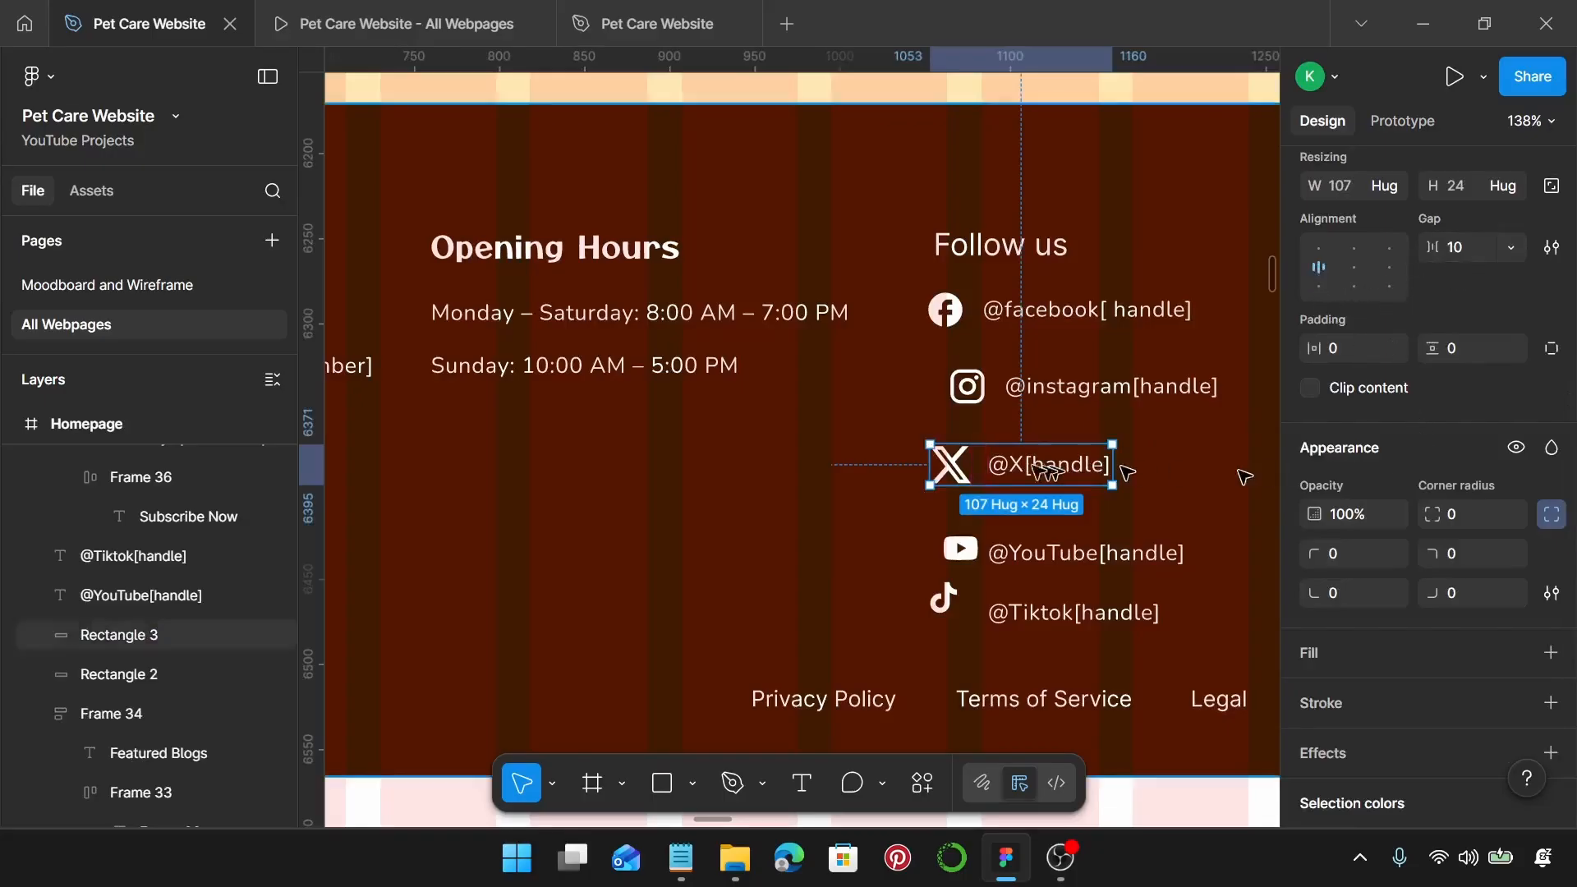
Step: Combine the YouTube icon and its handle in a vertically centred auto layout frame with a gap of 10
left_click(959, 548)
left_click(1016, 550, "shift")
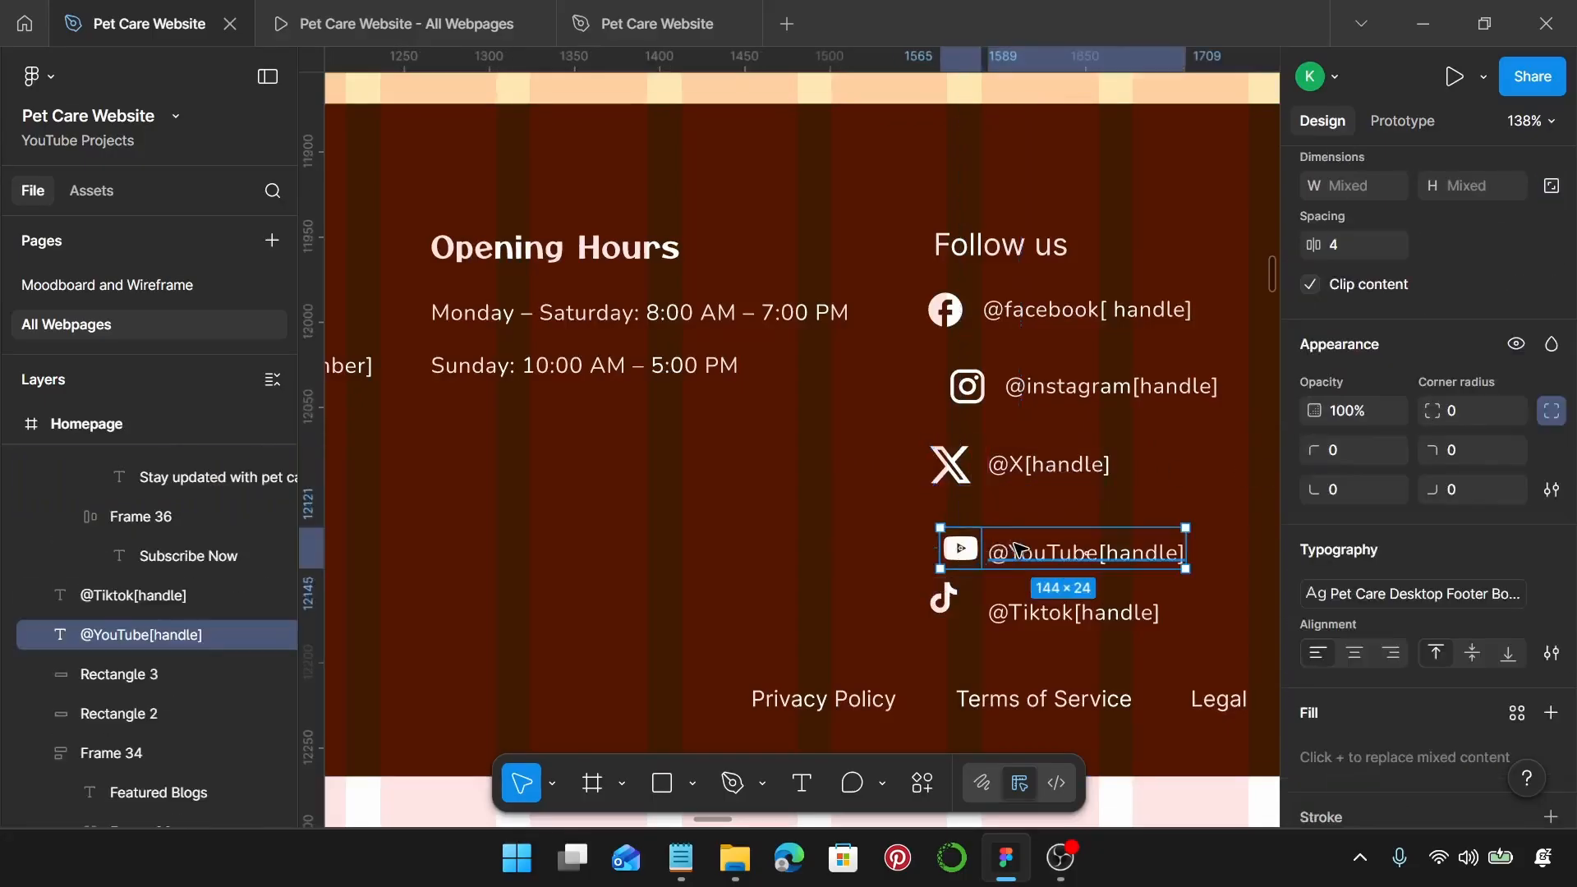
key("shift+a")
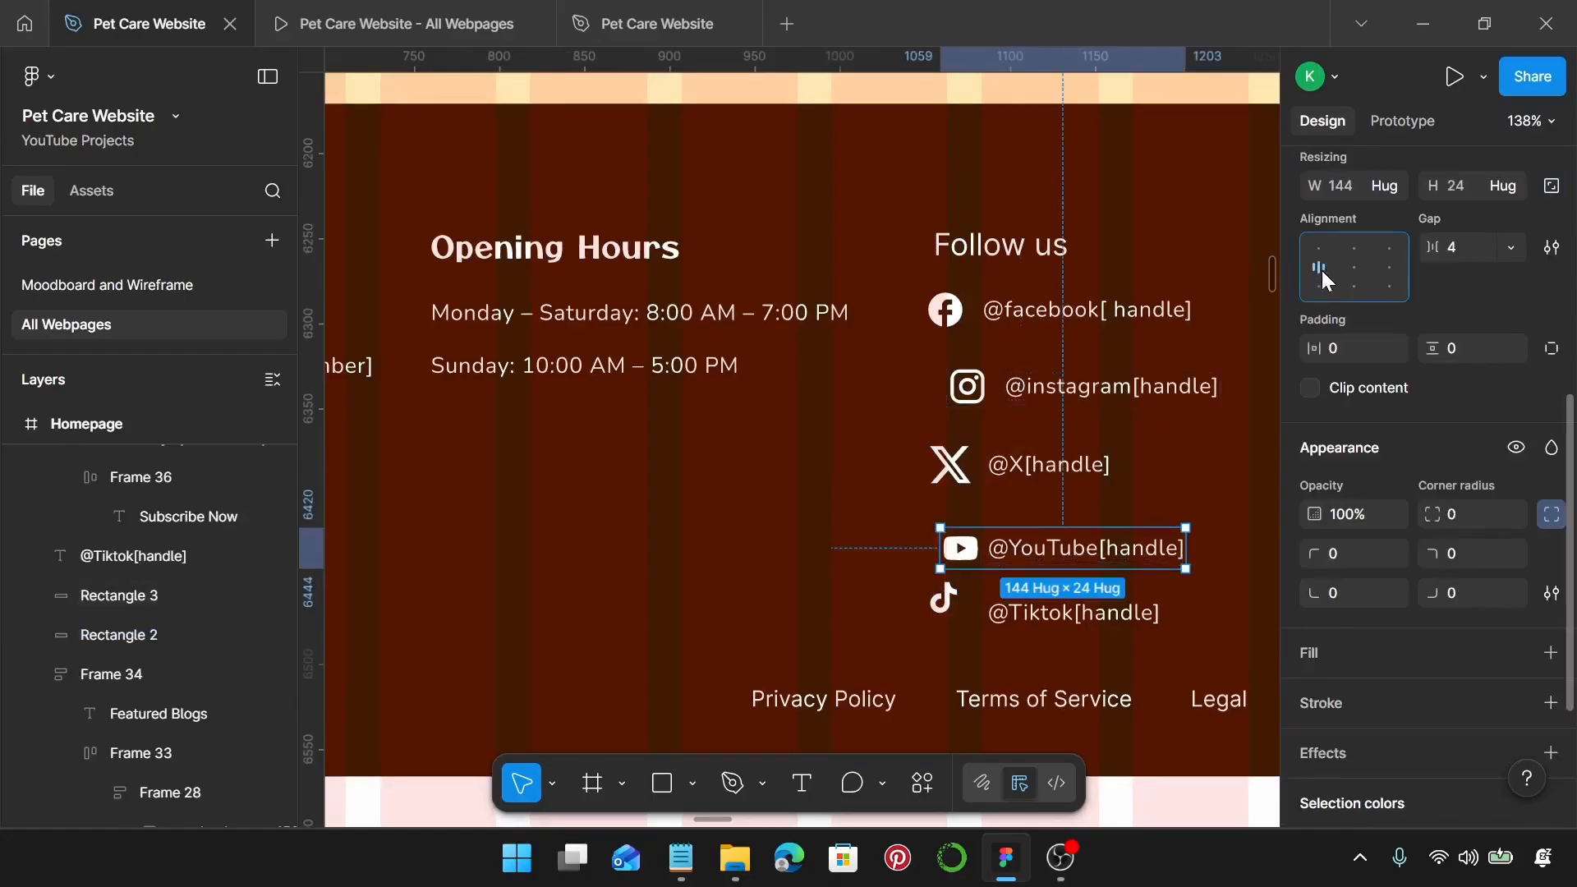
left_click(1470, 247)
key("Return")
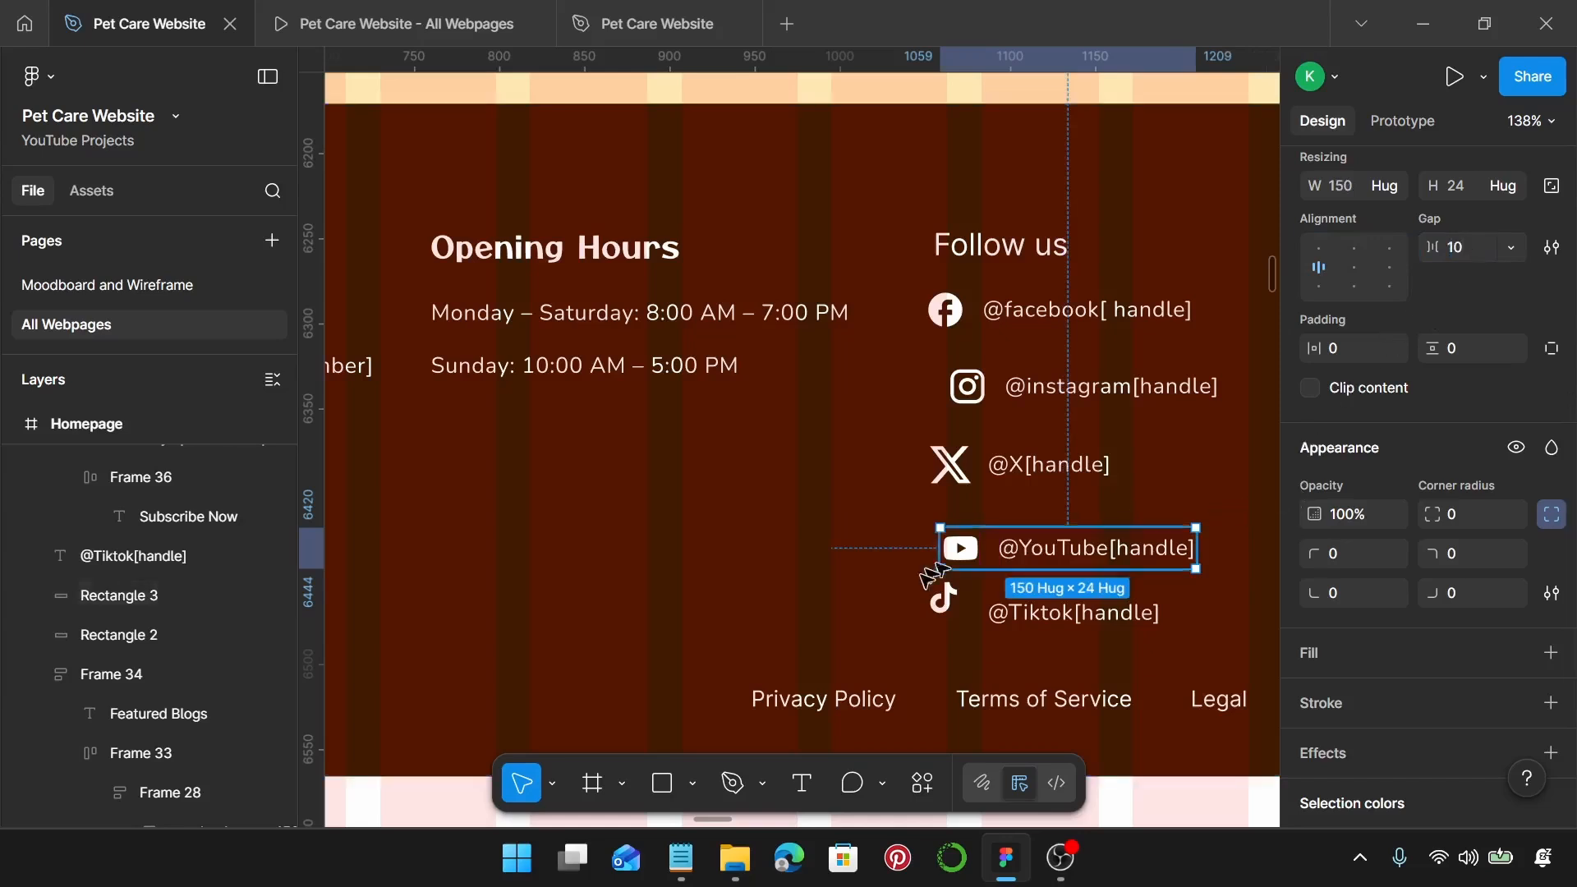
Step: Select the TikTok icon together with its handle for combining in an auto layout frame
left_click(943, 604)
left_click(1028, 617, "shift")
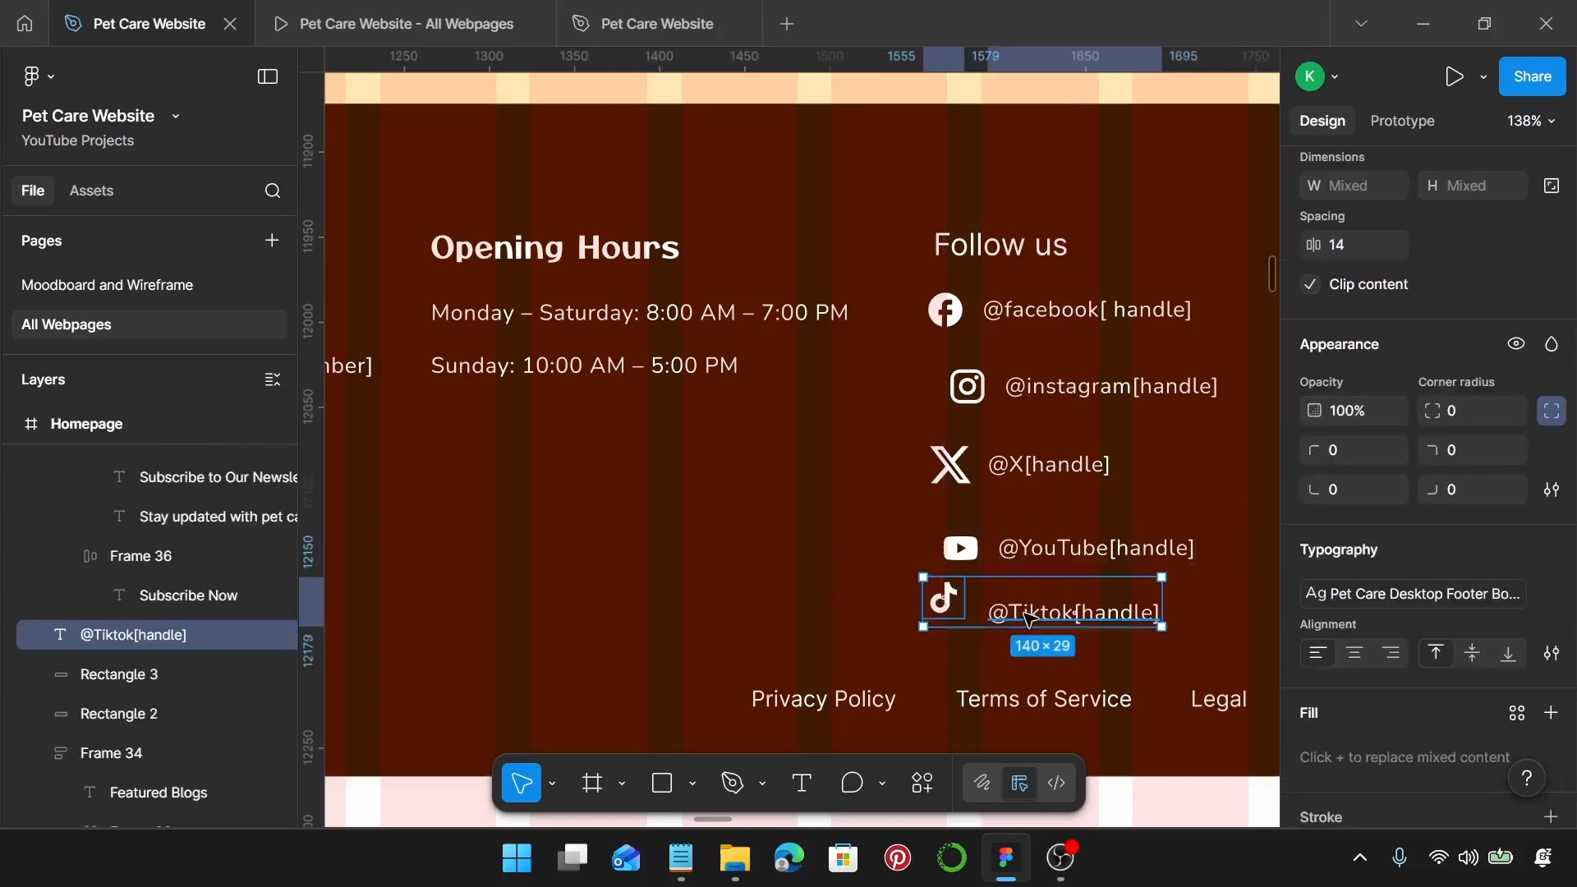
Step: Wrap the TikTok icon and its handle in an auto layout with a gap of 10
key("shift+a")
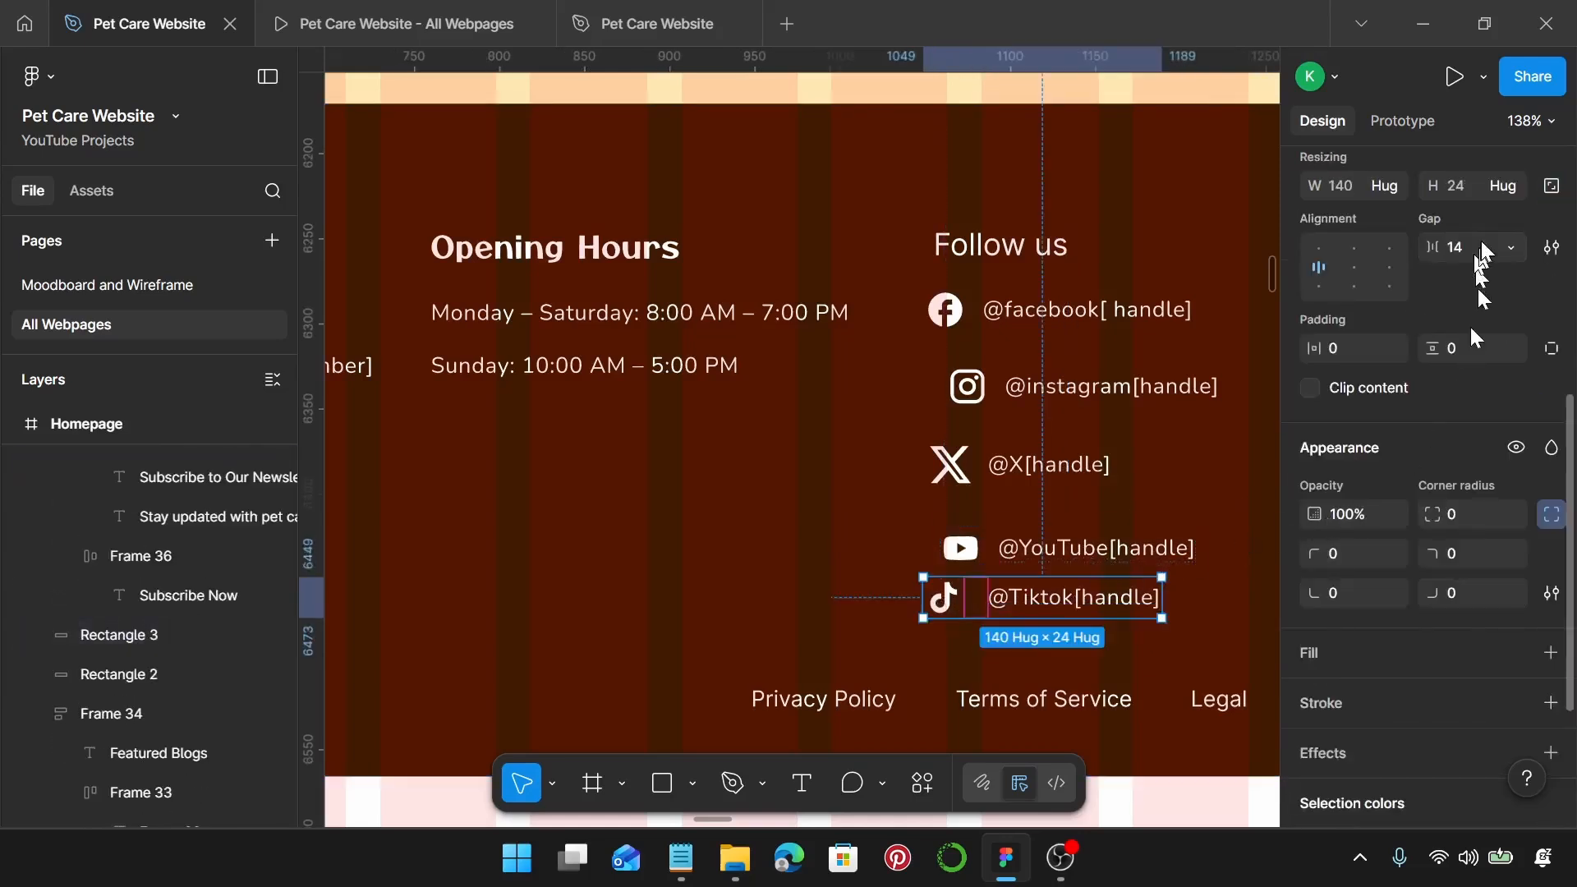
type("10")
key("Return")
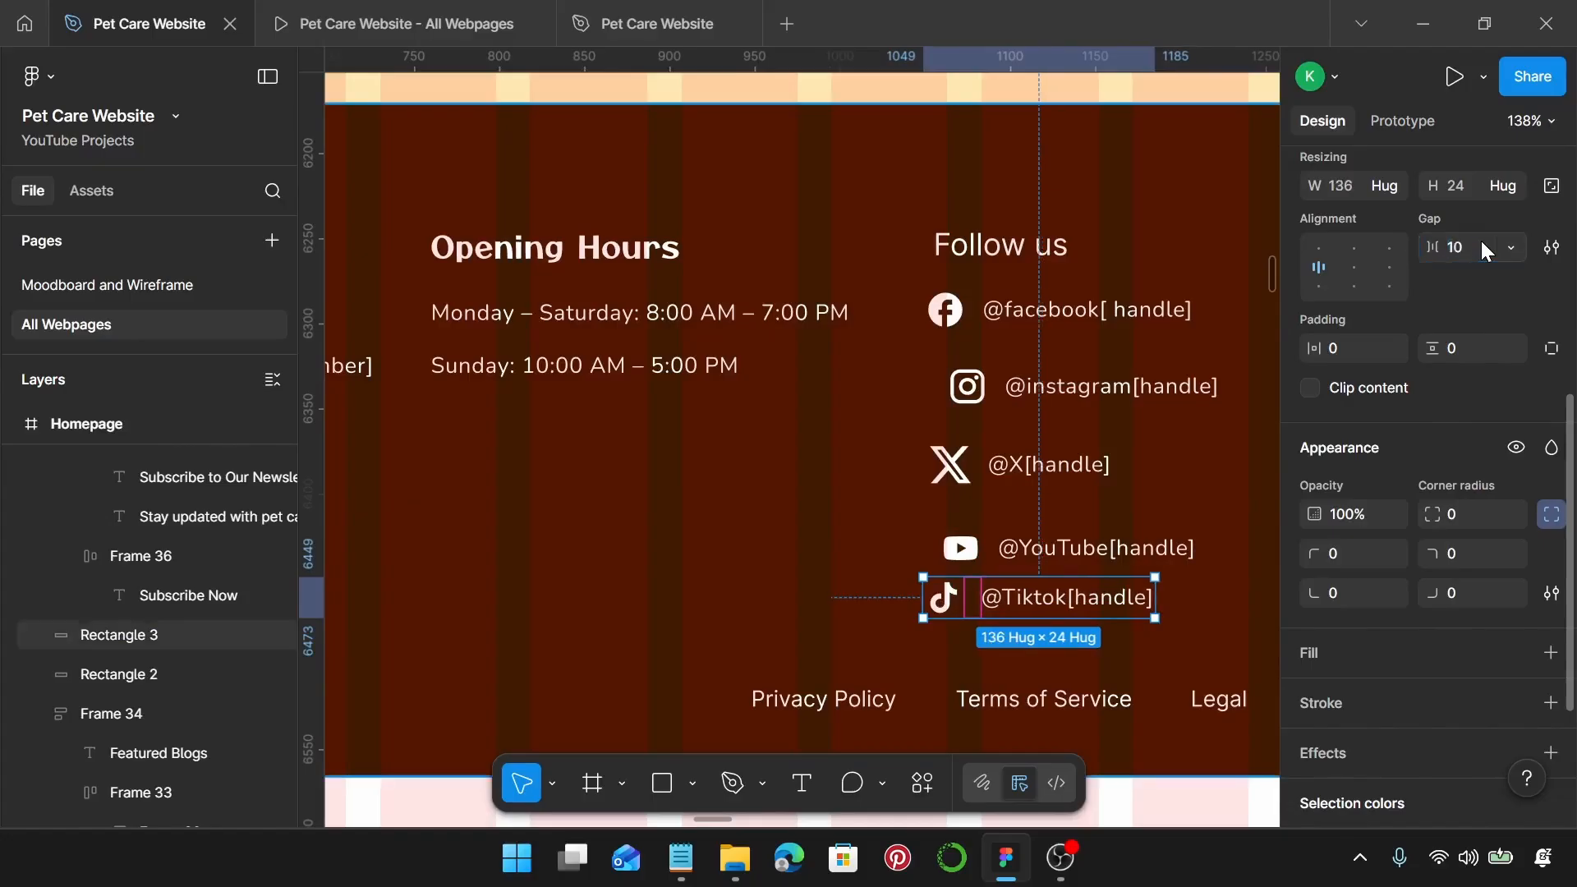
Step: Combine the Facebook, Instagram, X, YouTube and TikTok rows into one vertical auto layout
left_click(1042, 318)
left_click(1032, 384, "shift")
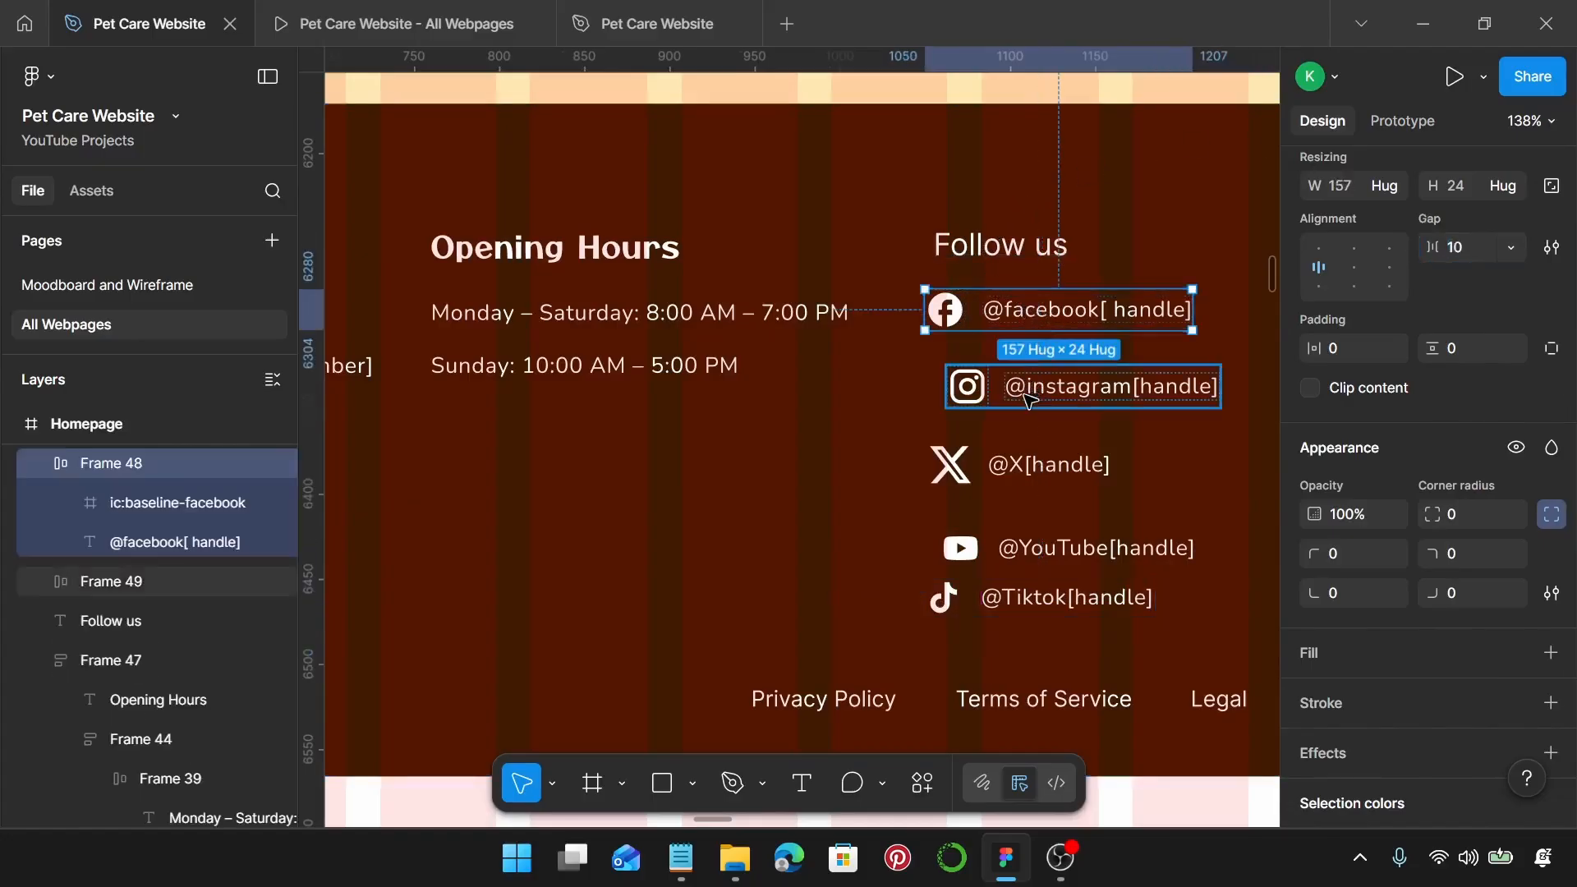
left_click(1018, 467, "shift")
left_click(994, 563, "shift")
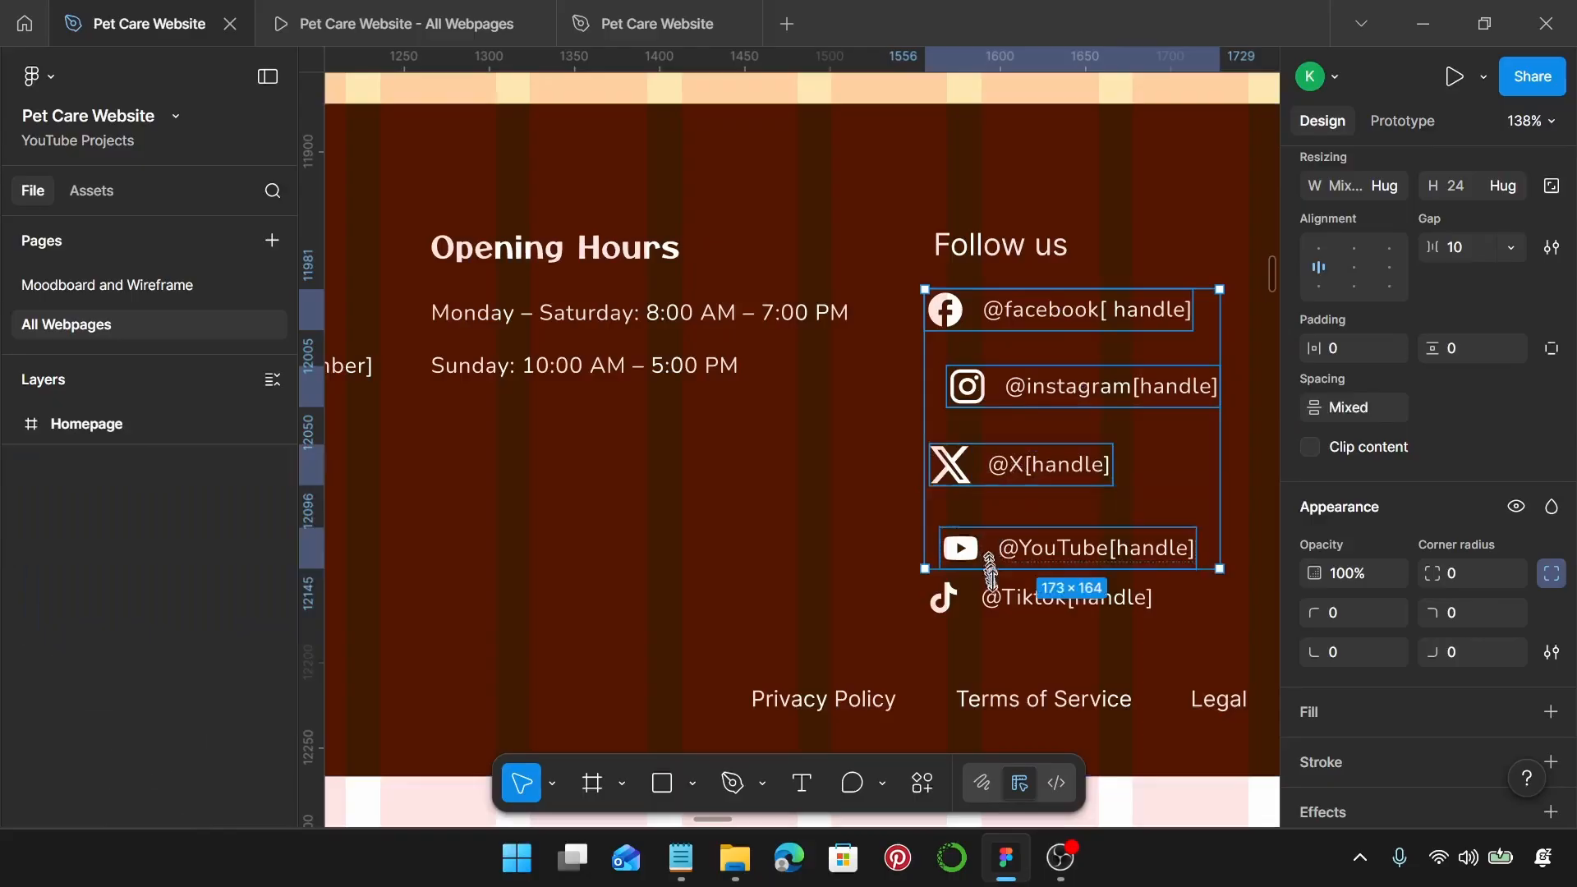
left_click(1000, 597, "shift")
key("shift+a")
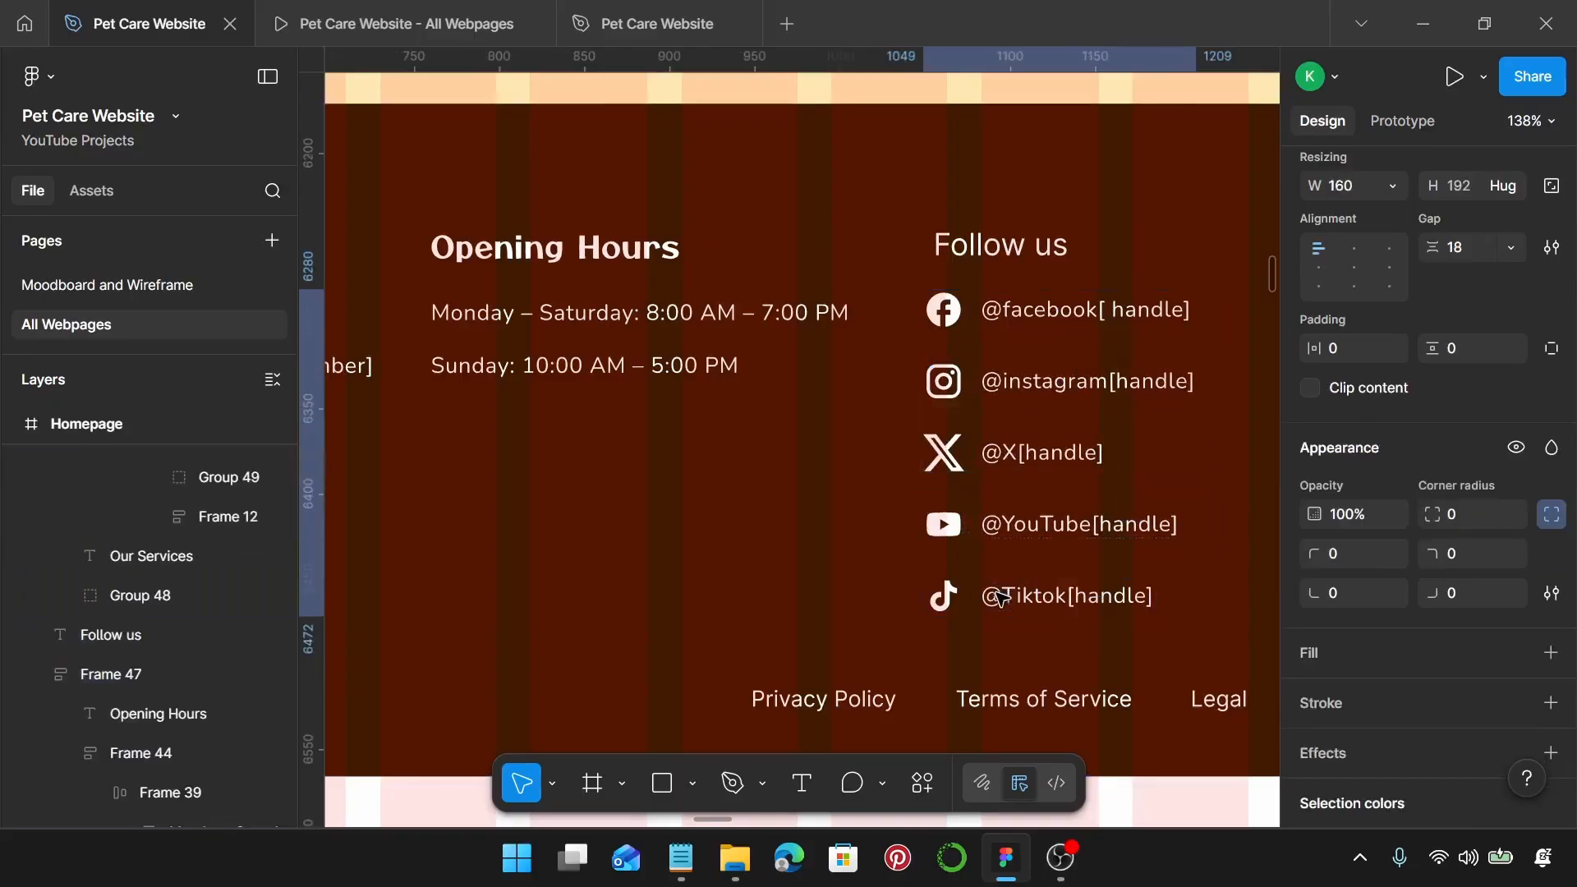
Step: Align the social rows left and vertically centered, and set the gap between them to 15
left_click(1319, 267)
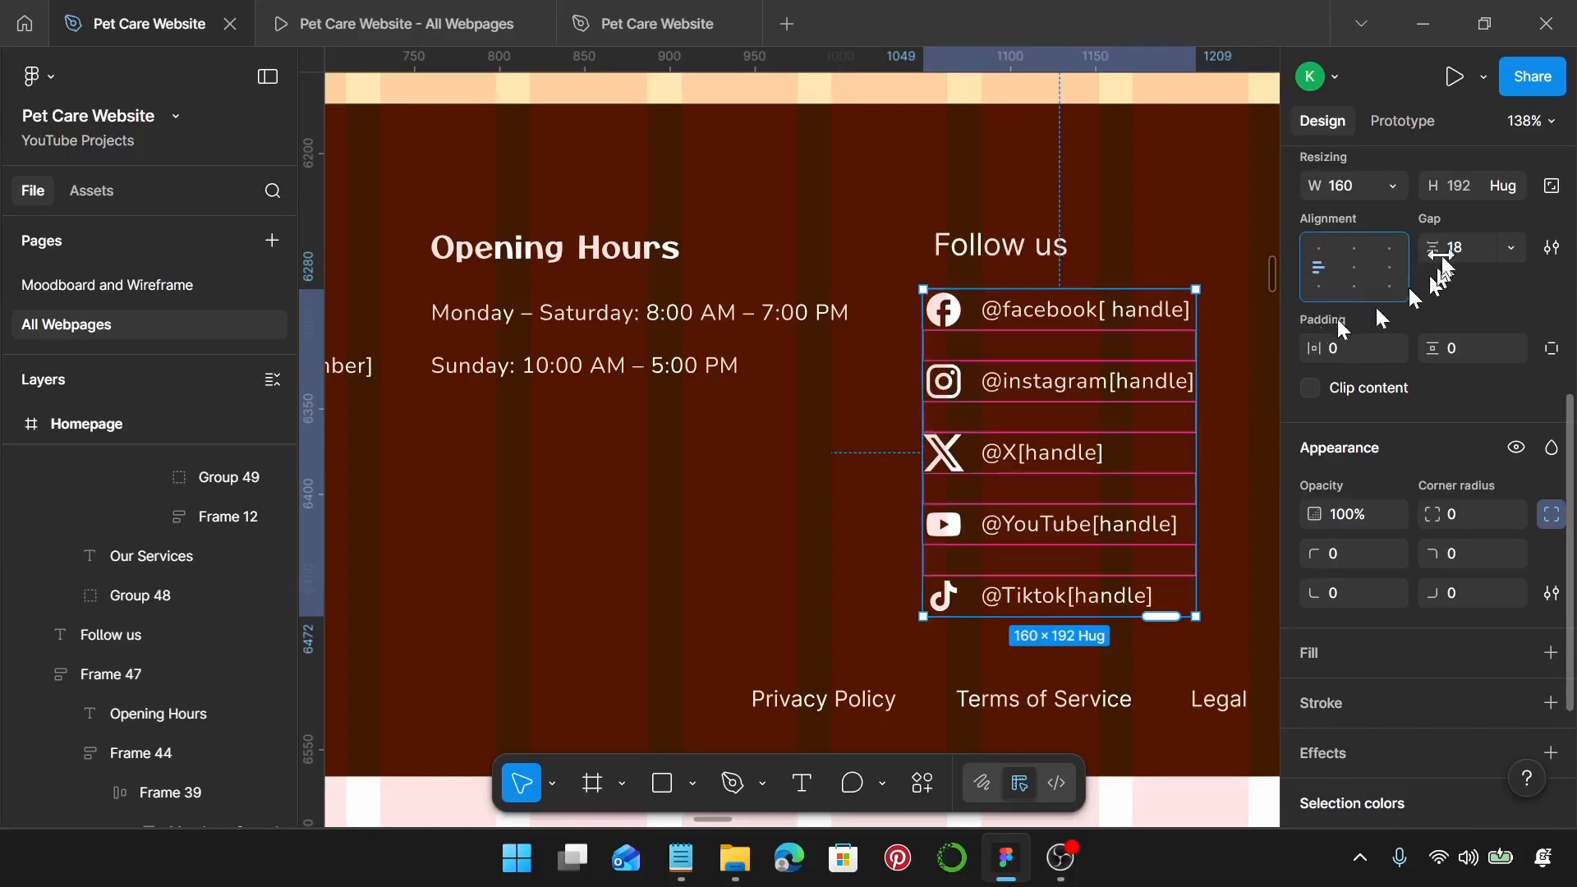
left_click(1465, 245)
type("1")
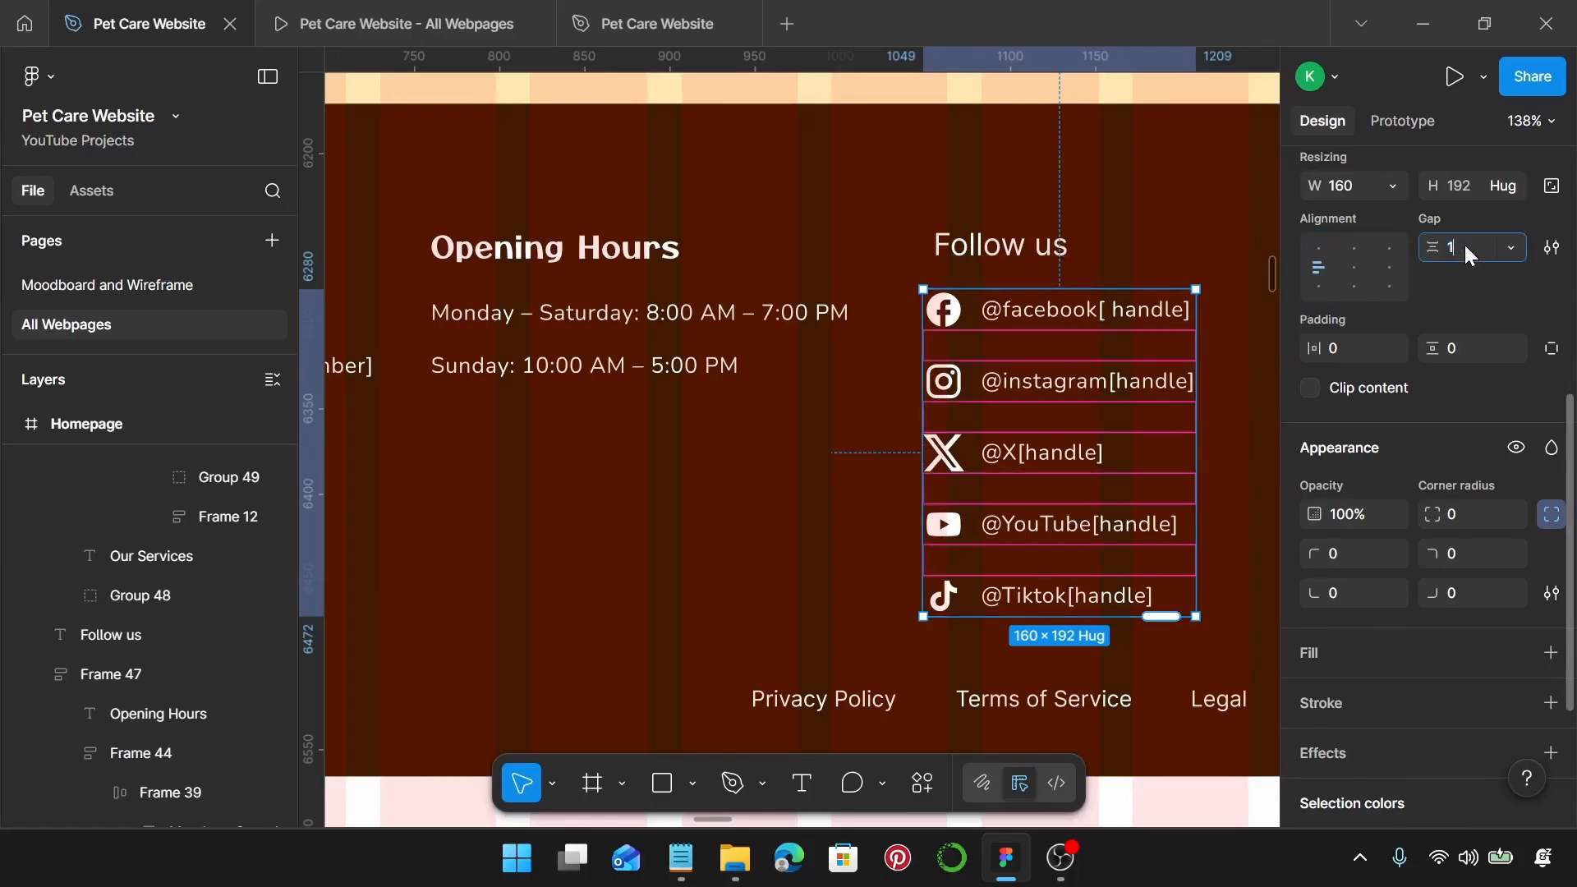
type("5")
key("Return")
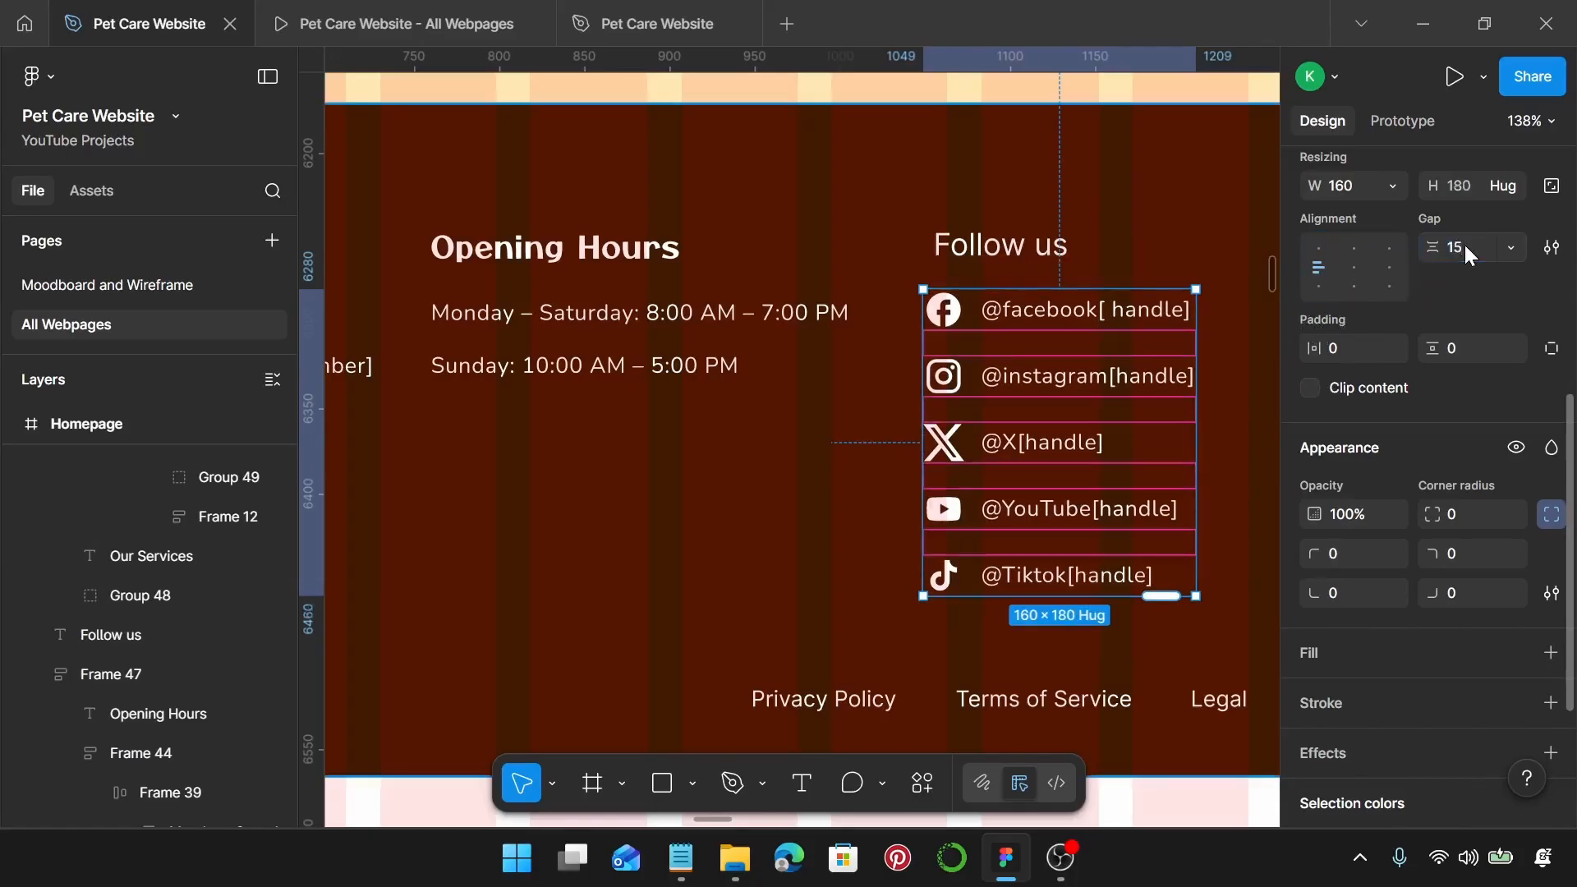
Step: Apply the Pet Care Desktop Footer Heading text style to the "Follow us" title
left_click(1059, 247)
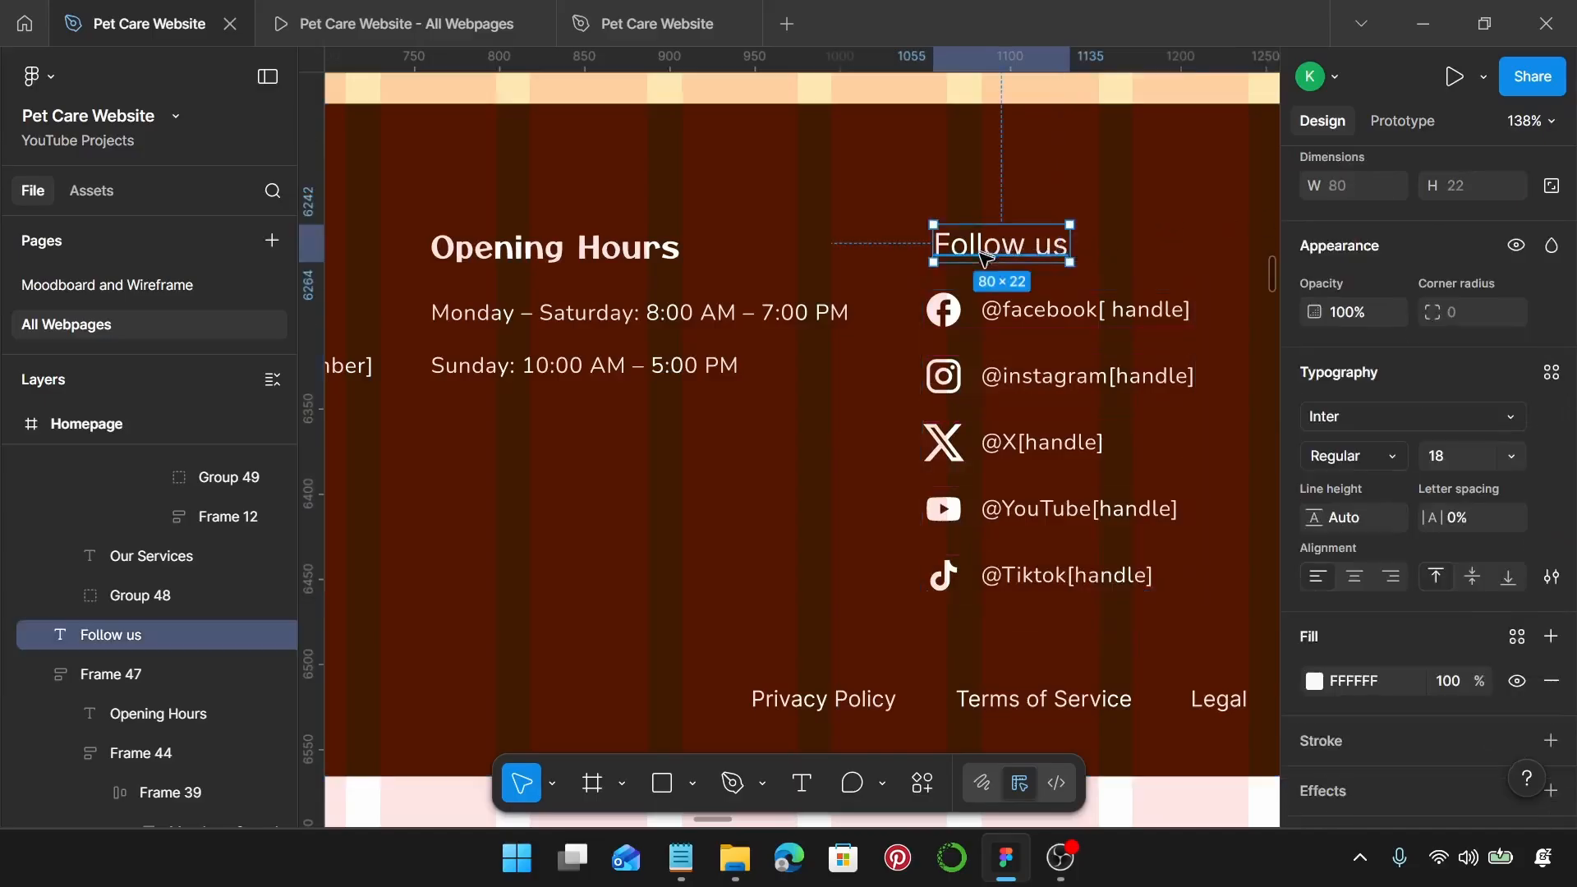
left_click(1550, 372)
scroll(1138, 544, "down", 2)
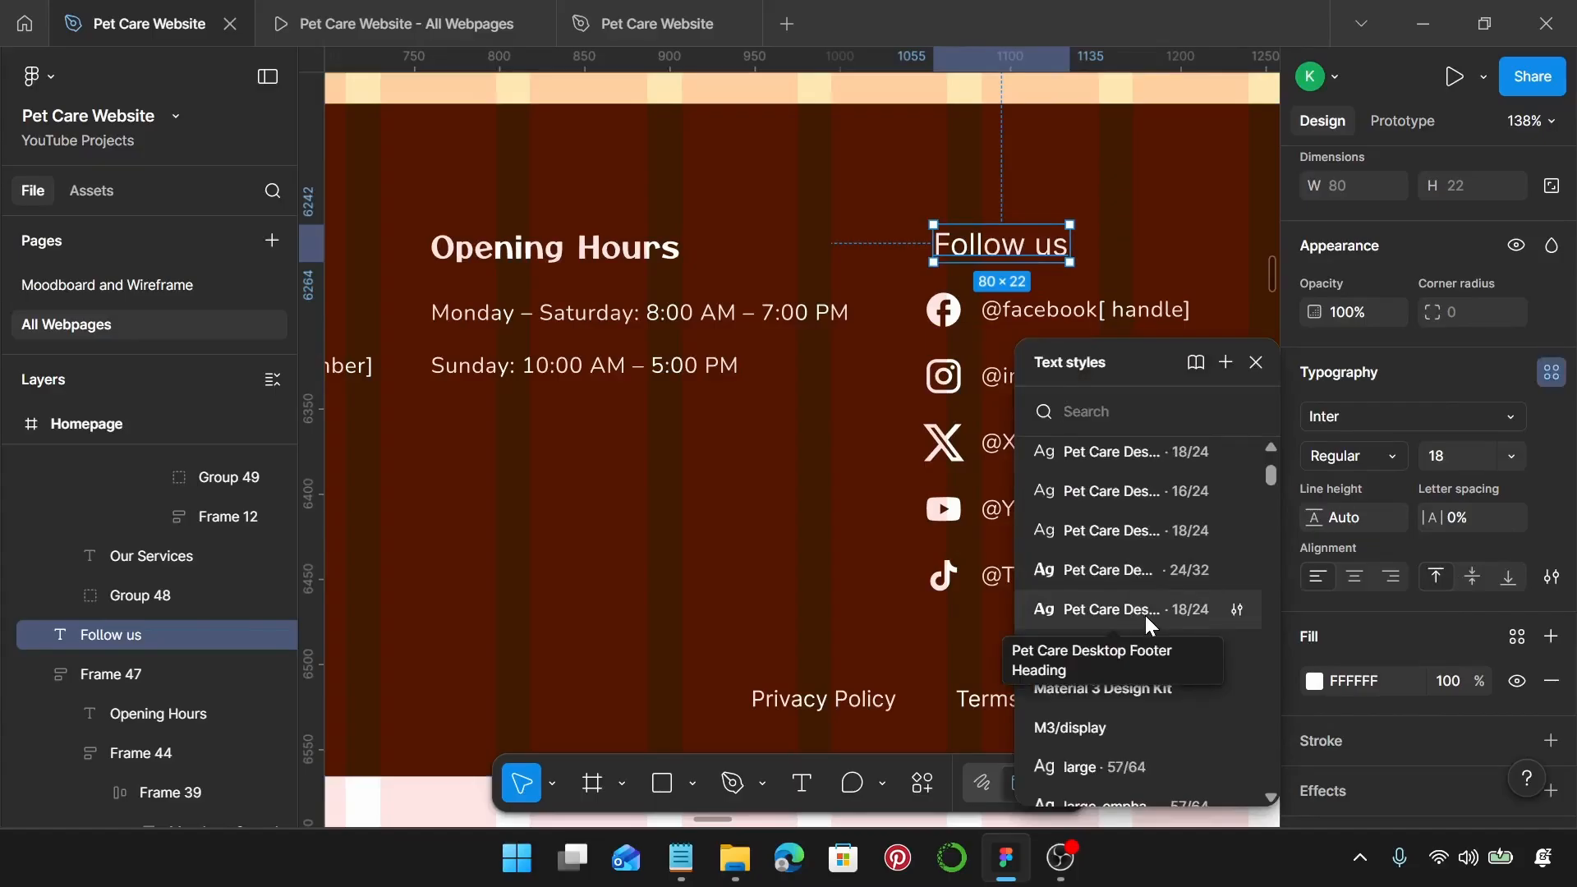
left_click(1145, 609)
Step: Wrap the "Follow us" heading and the social list in an auto layout with a gap of 20
left_click(976, 315)
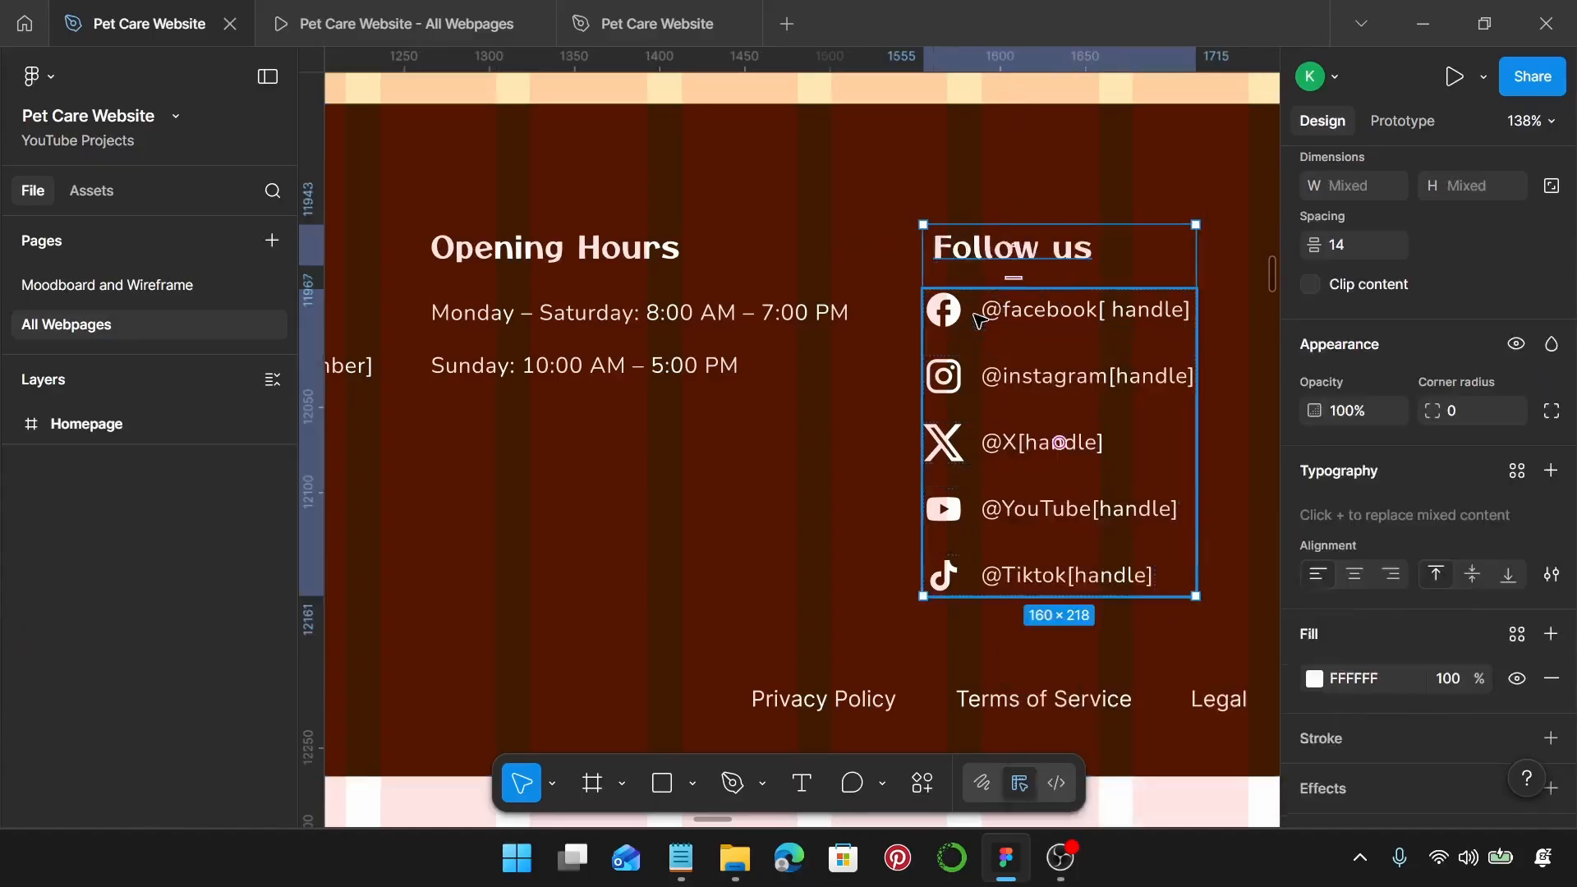
key("shift+a")
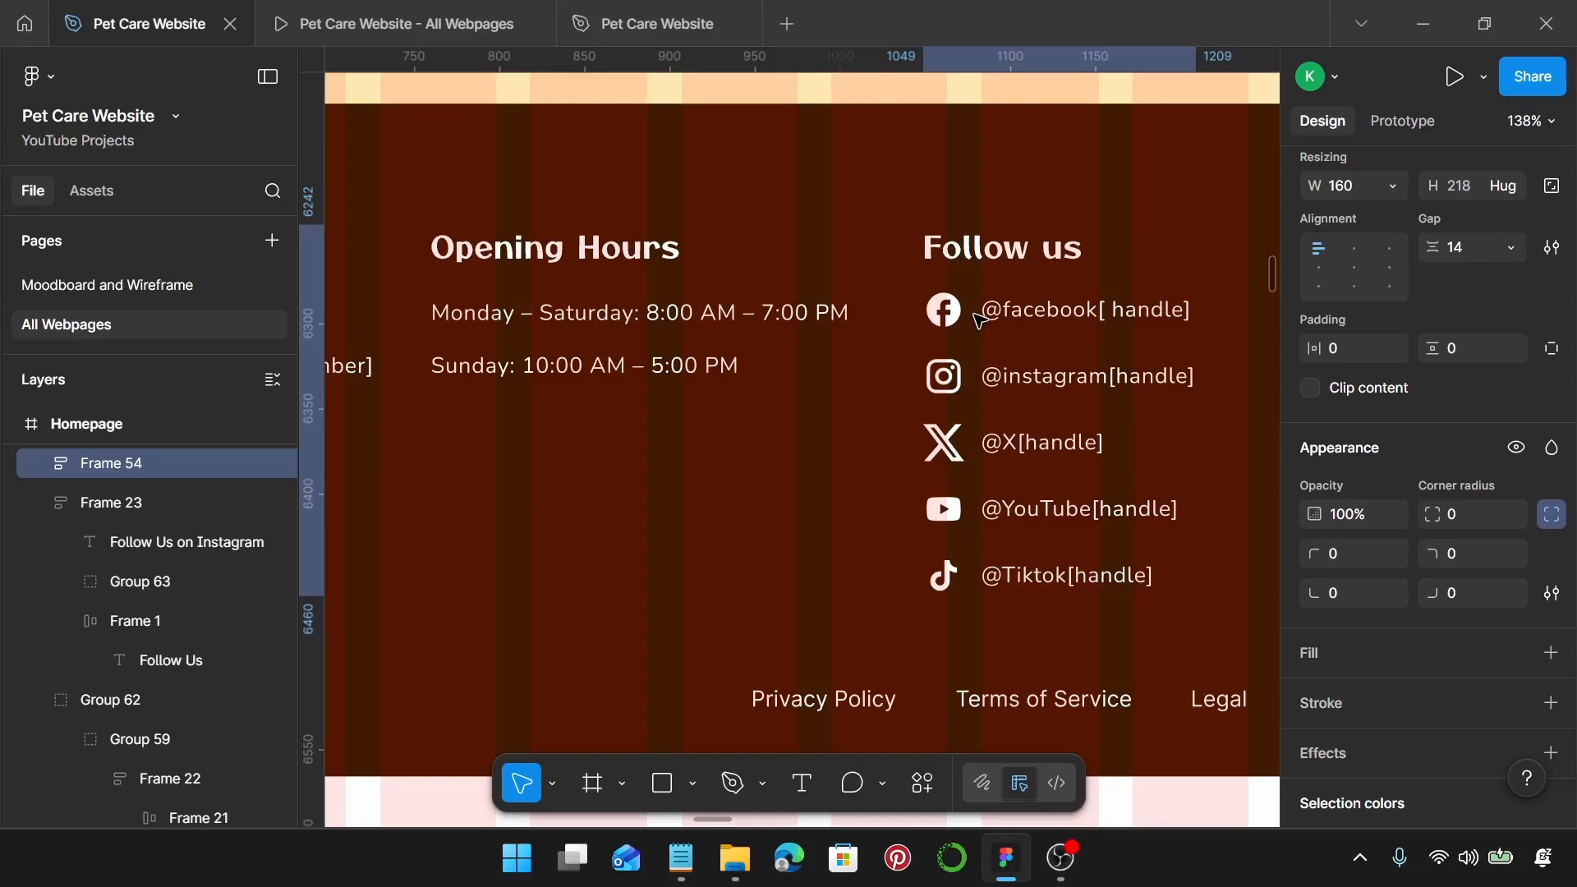
left_click(1461, 255)
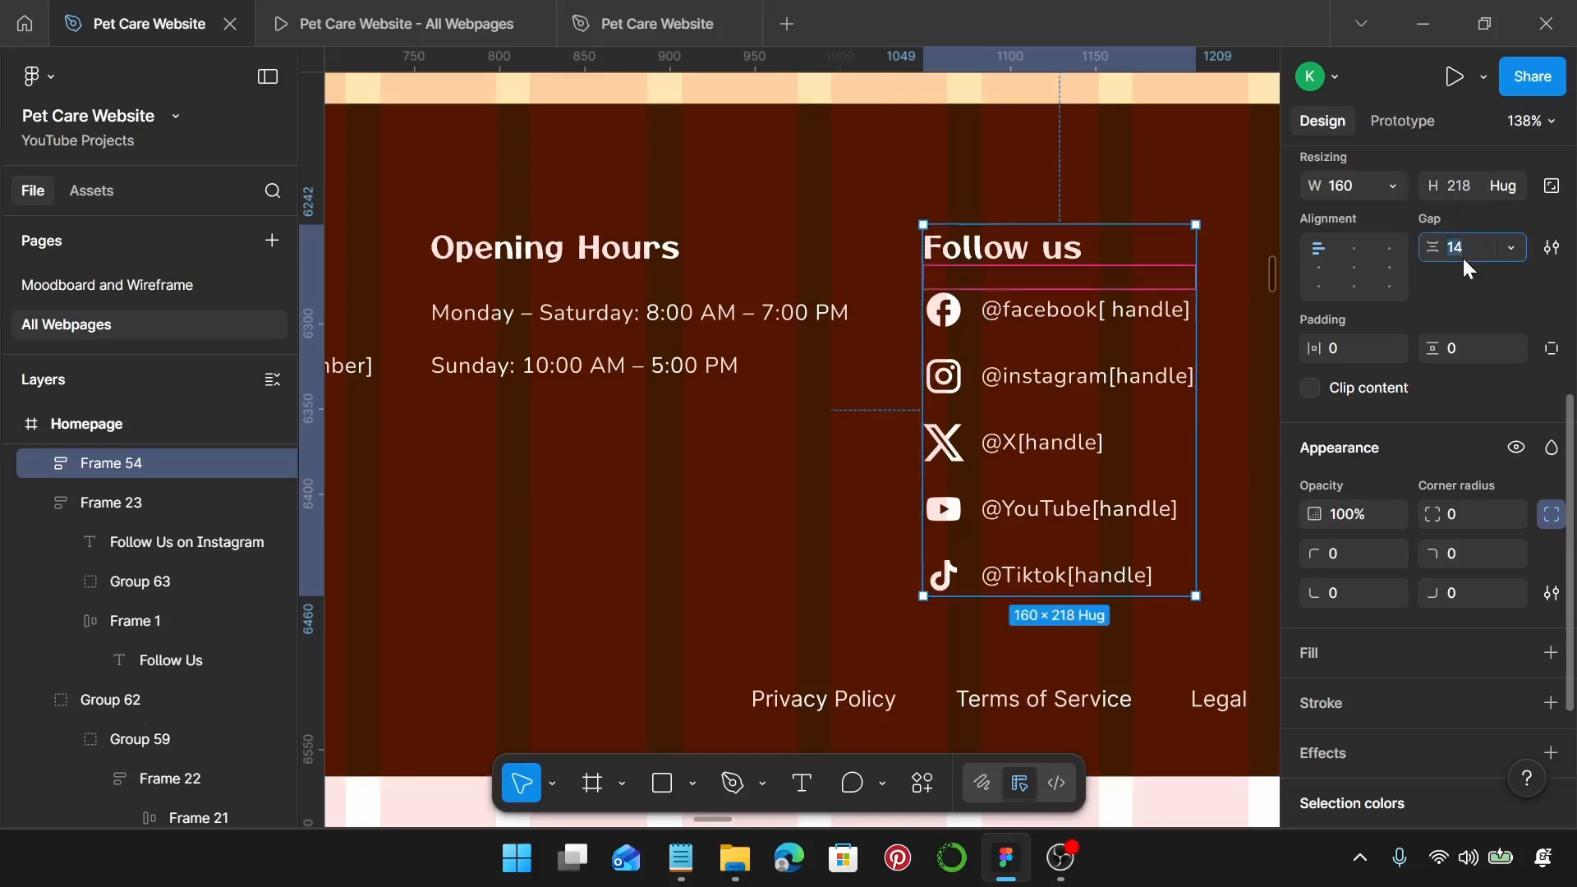
type("20")
key("Return")
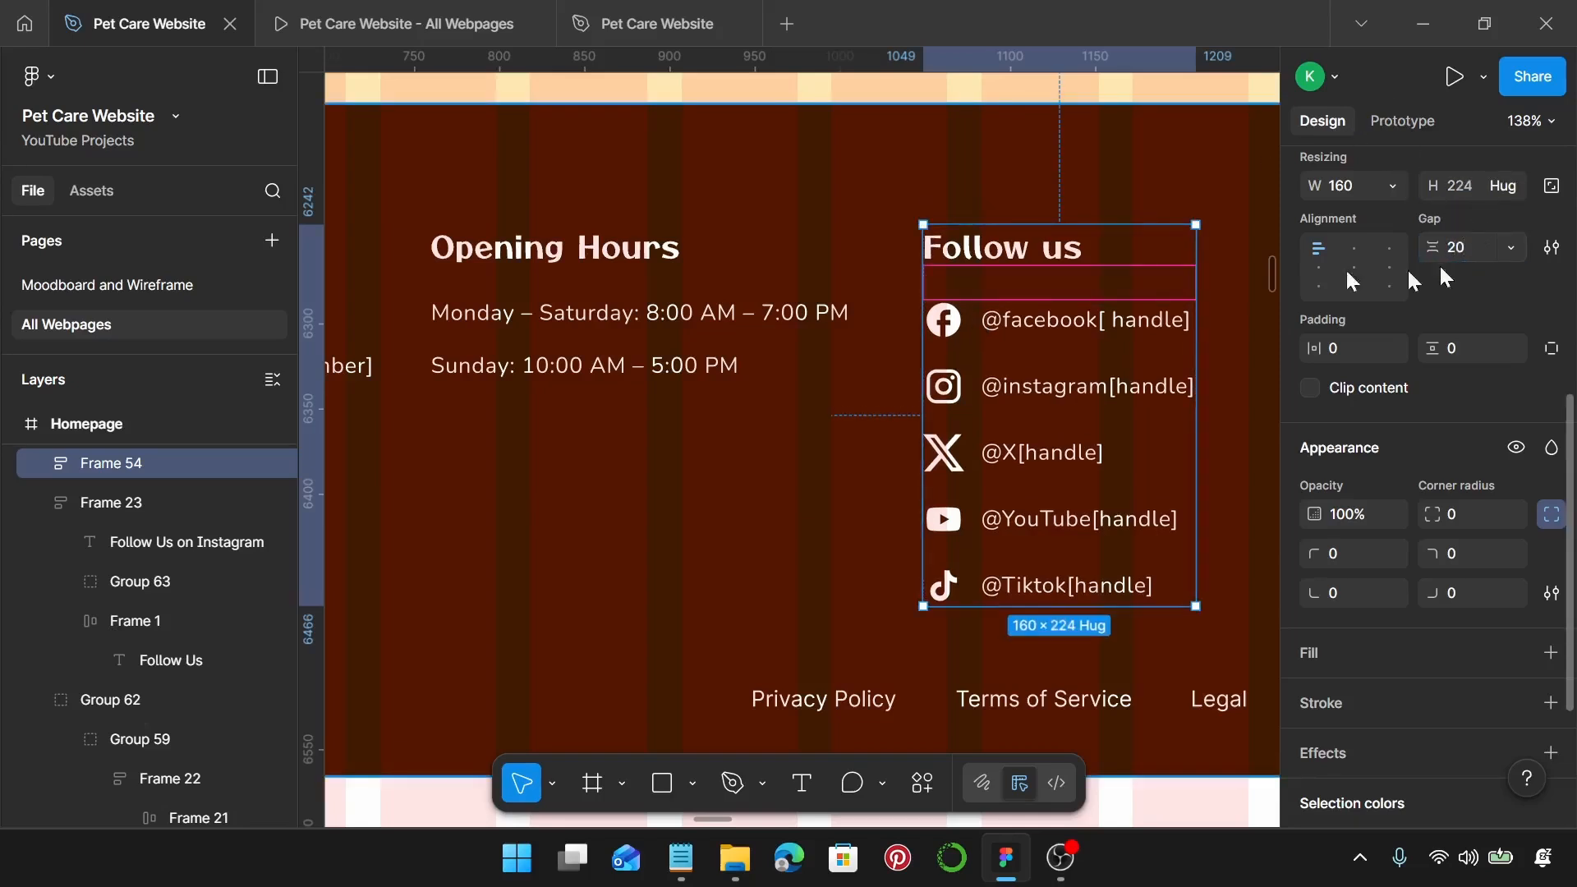
Step: Move the "Follow us" column slightly up and right, lining its left edge up with the Terms of Service link
scroll(897, 400, "down", 2)
scroll(897, 400, "down", 10)
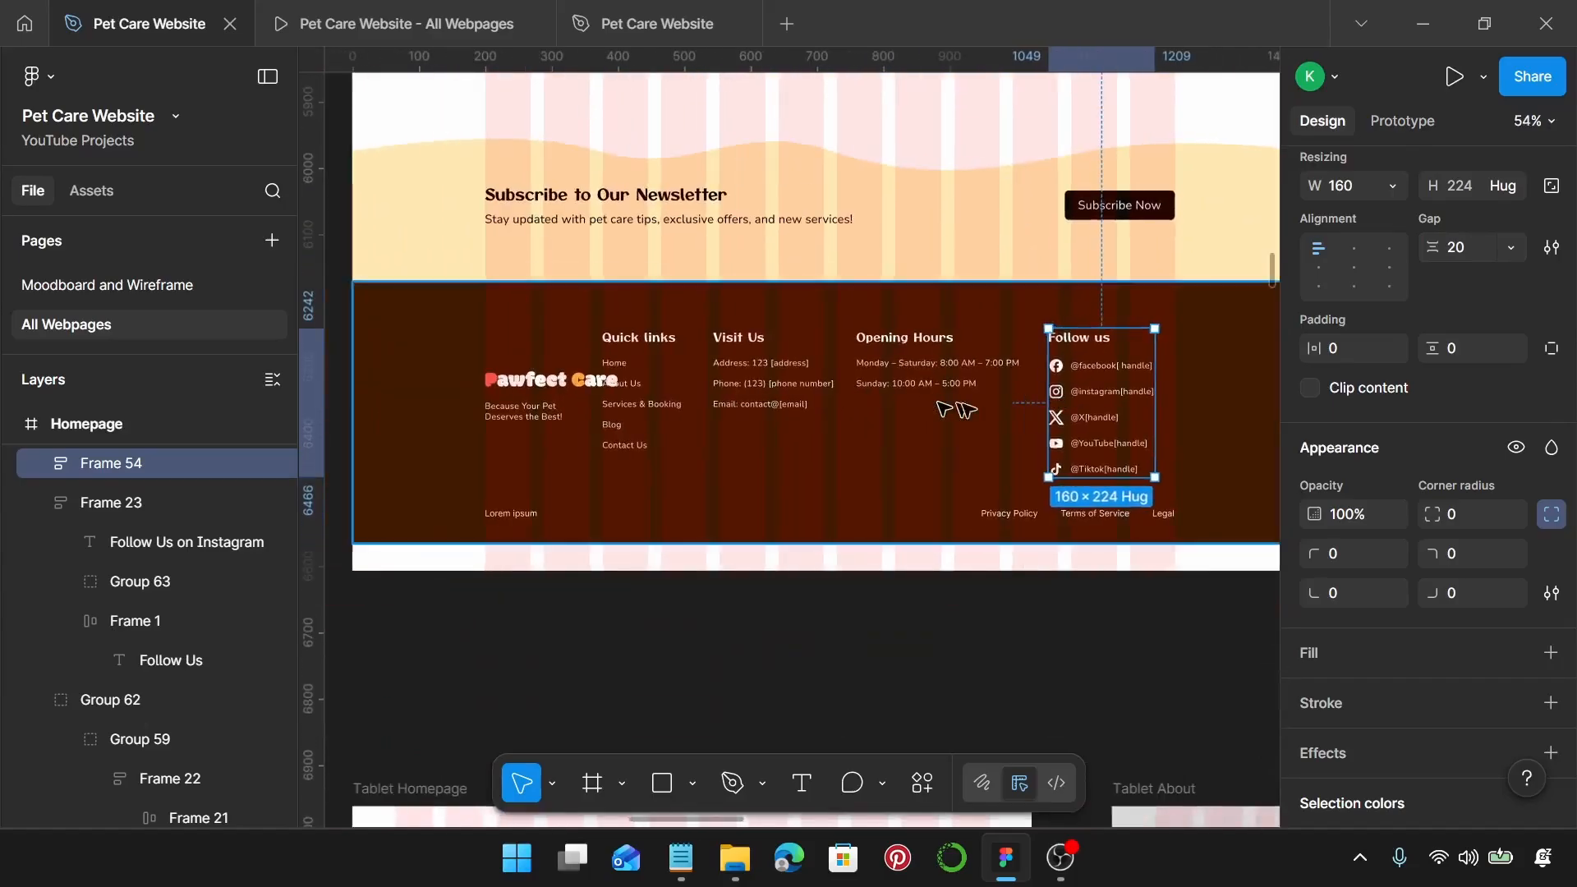
left_click_drag(1080, 402, 1093, 386)
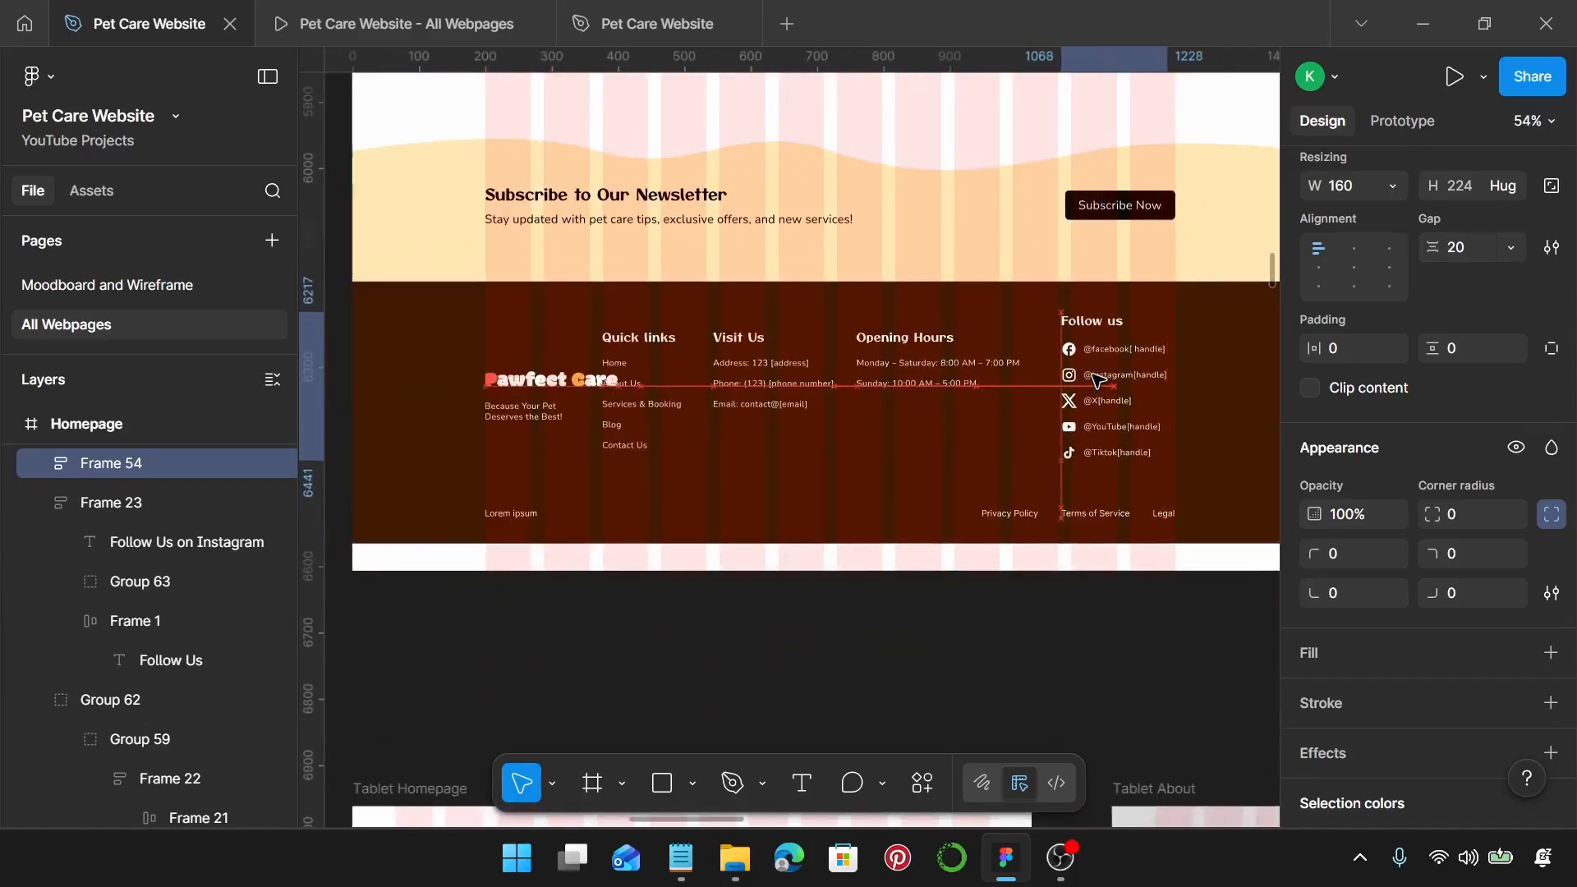
Step: Apply the 13/16 Pet Care Desktop footer text style to all four texts in the footer's bottom row
scroll(526, 542, "up", 3)
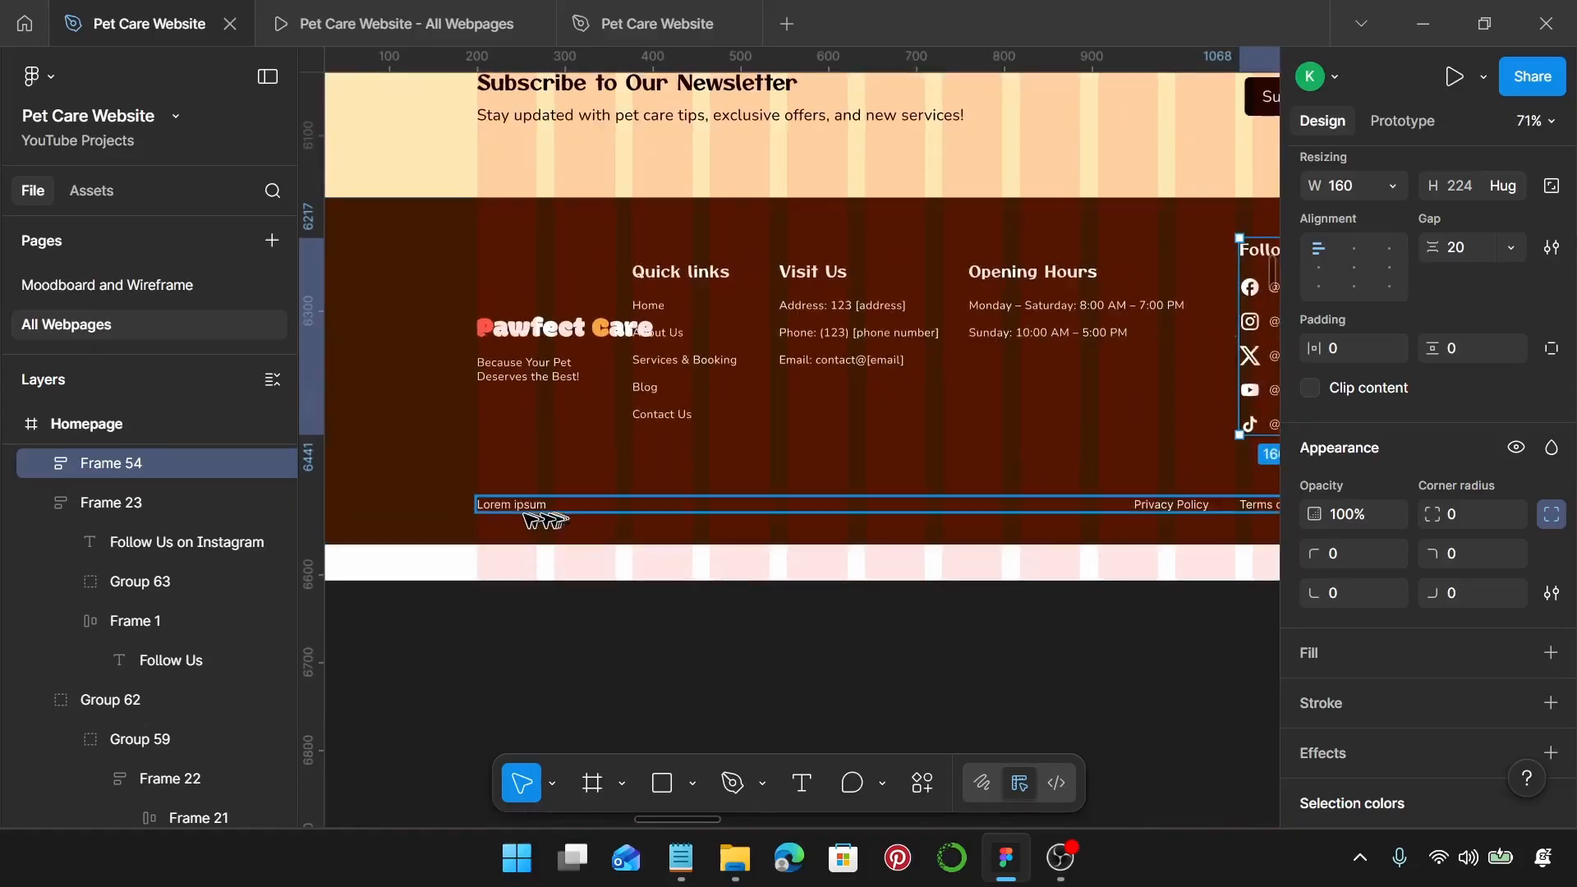
left_click(522, 508)
key("Return")
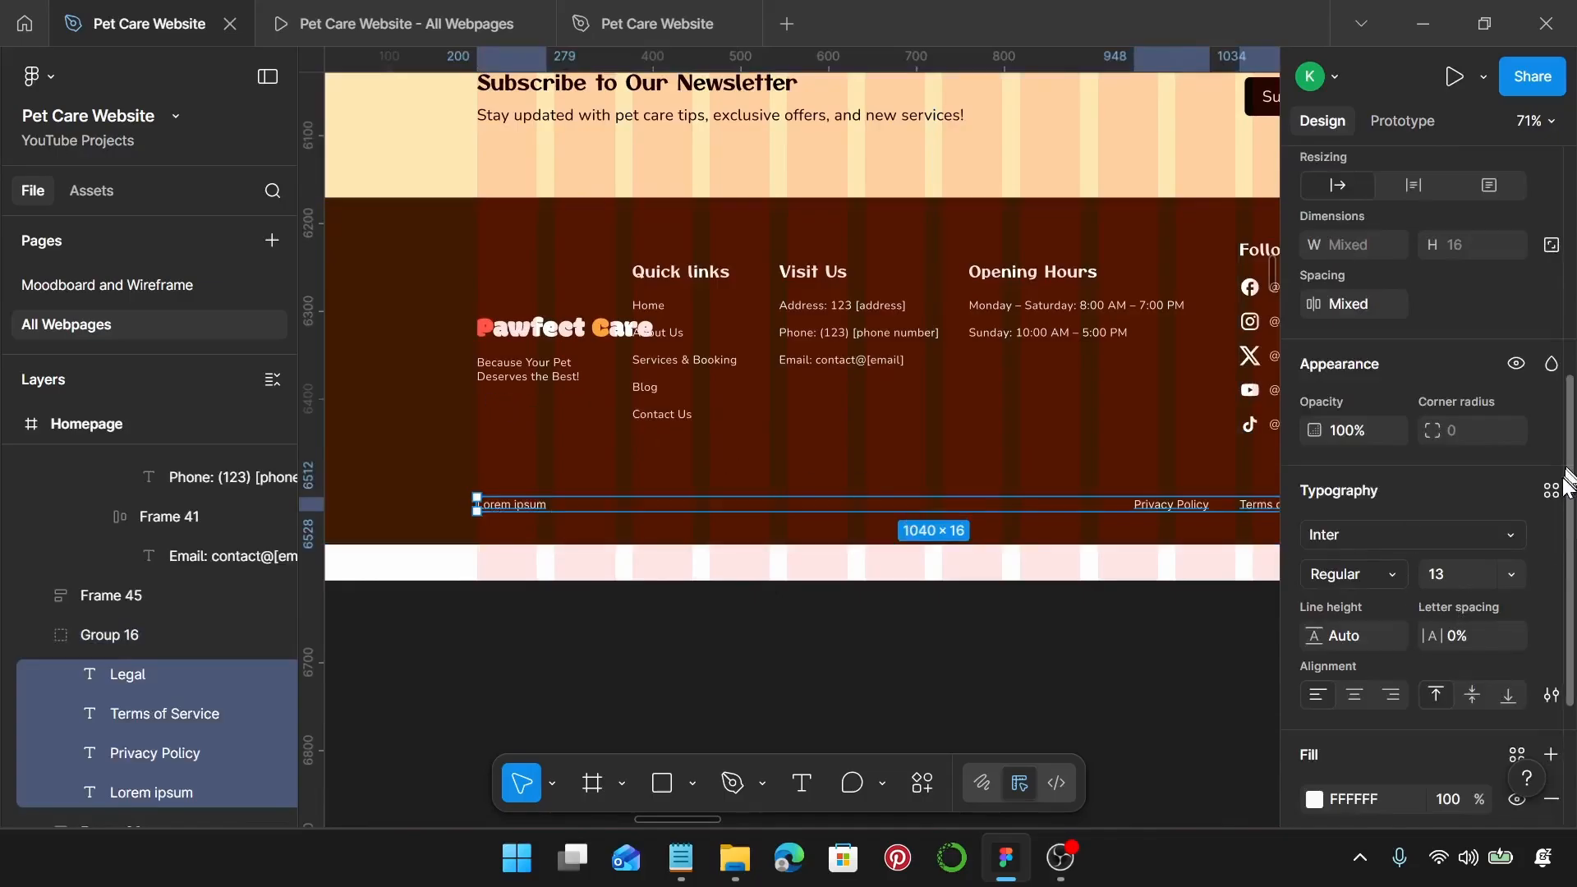
left_click(1551, 491)
scroll(1180, 608, "down", 5)
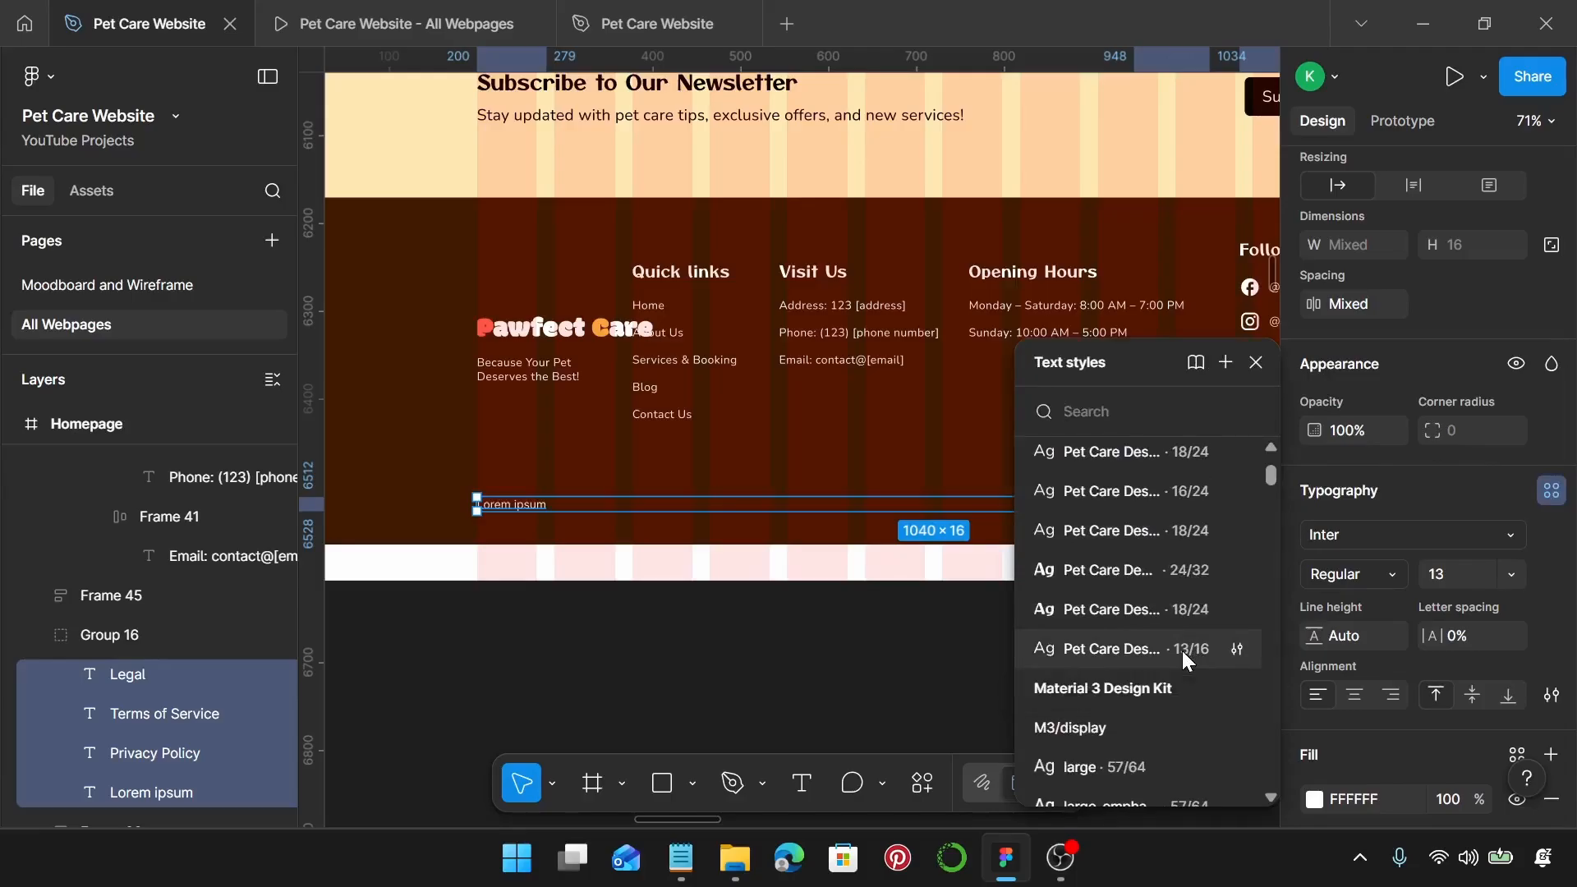
left_click(1180, 650)
Step: Replace the footer's "Lorem ipsum" with "© 2025 Pawfect Care. All Rights Reserved." copied from the Notepad copy document
left_click(679, 858)
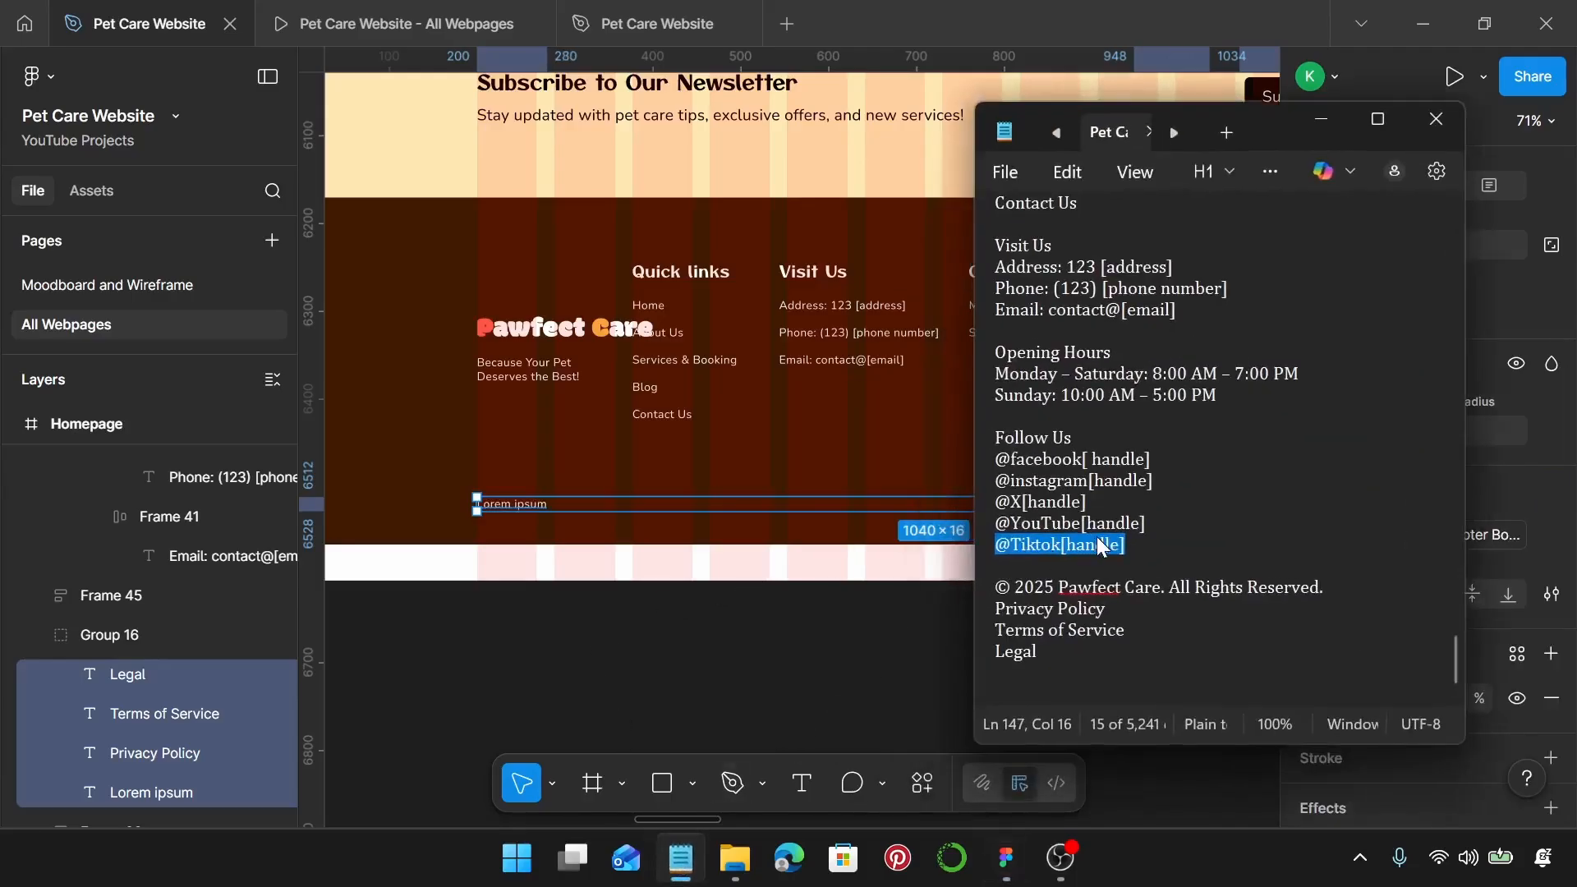
left_click_drag(1325, 588, 997, 588)
key("ctrl+c")
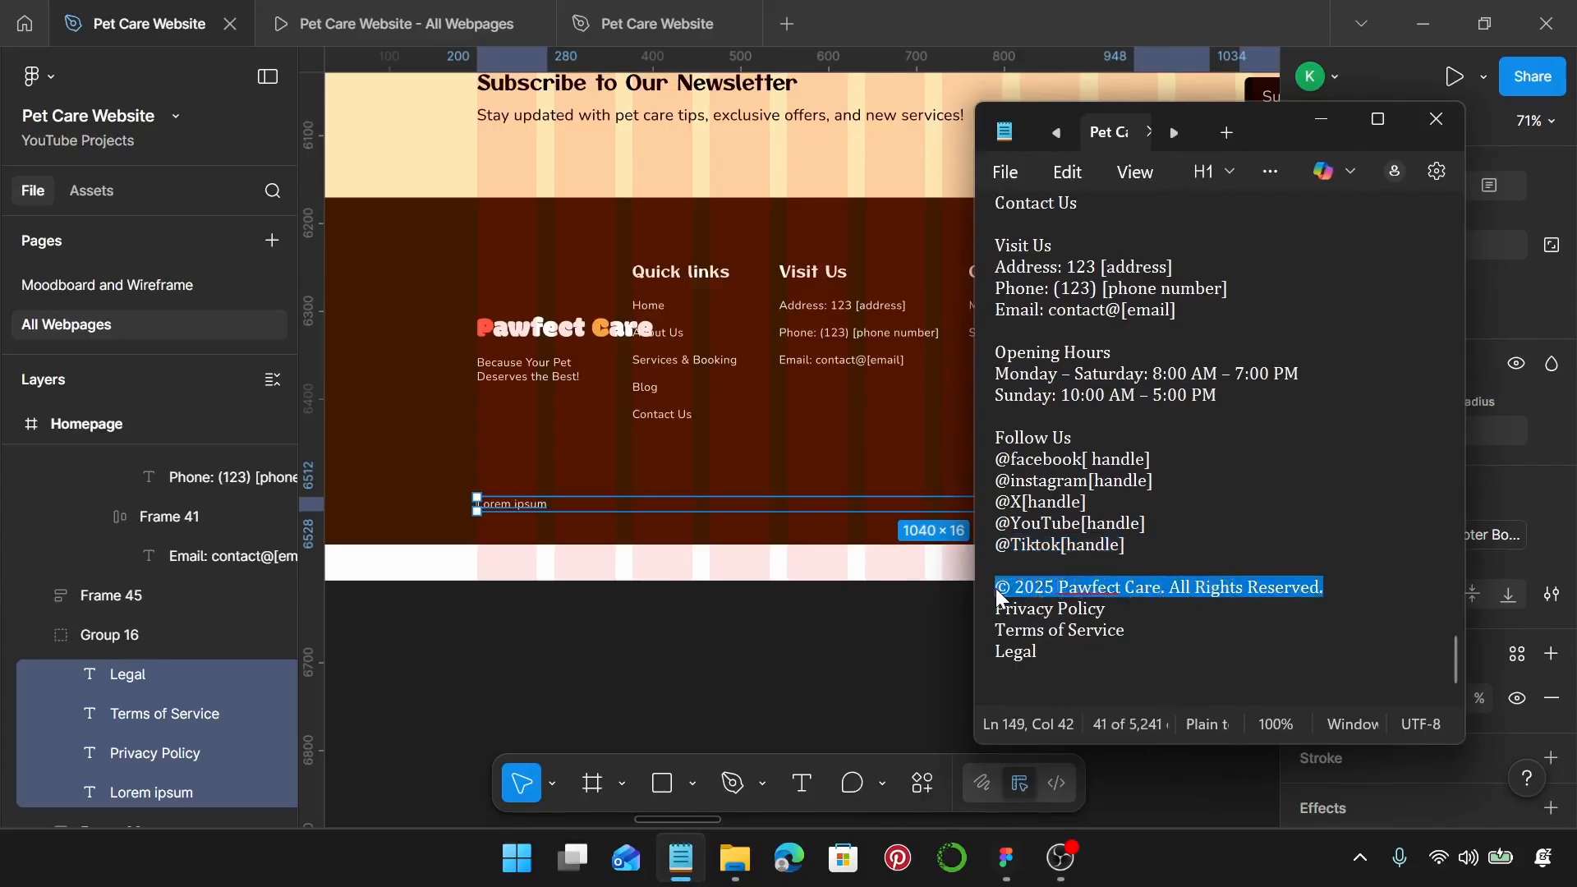
left_click(526, 504)
double_click(520, 504)
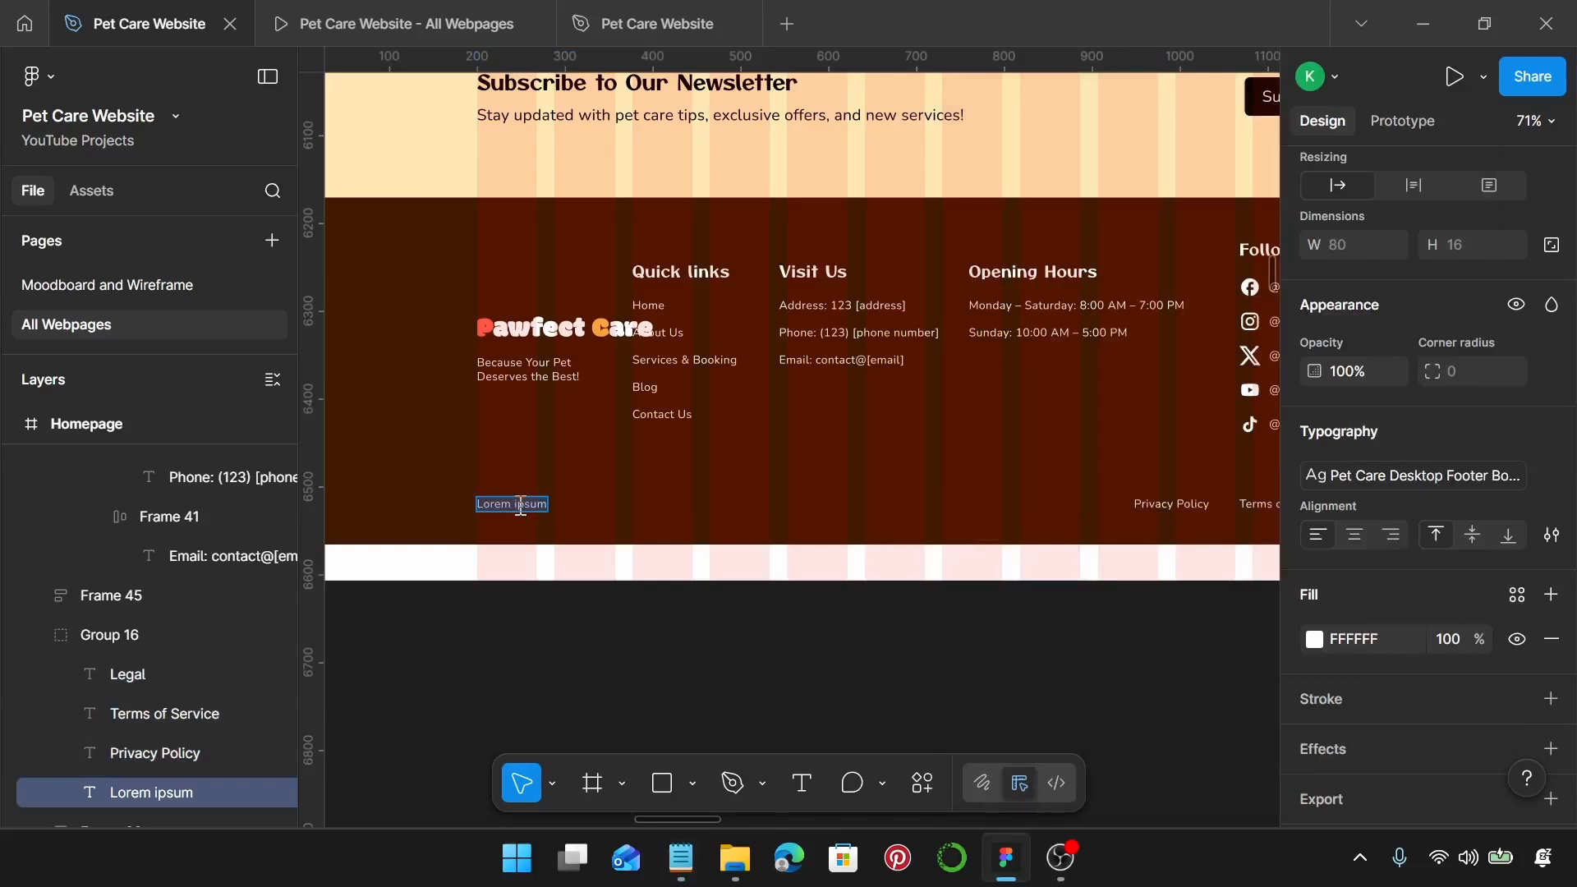
key("ctrl+v")
key("Escape")
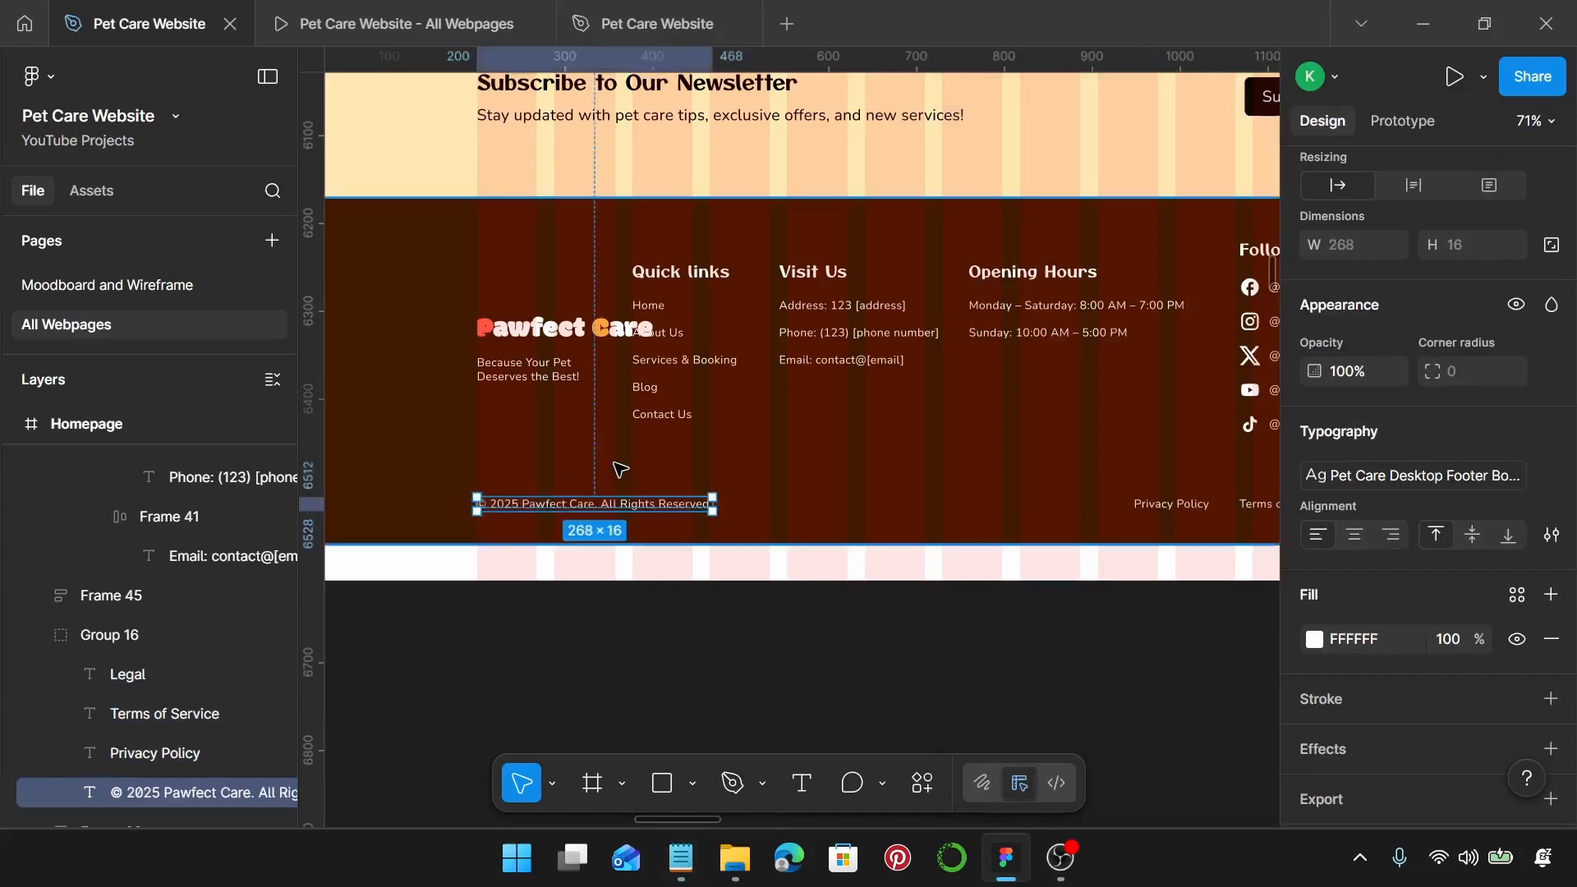
Step: Compare the footer's Privacy Policy, Terms of Service and Legal links with the copy document in Notepad
scroll(620, 470, "right", 5)
left_click(681, 858)
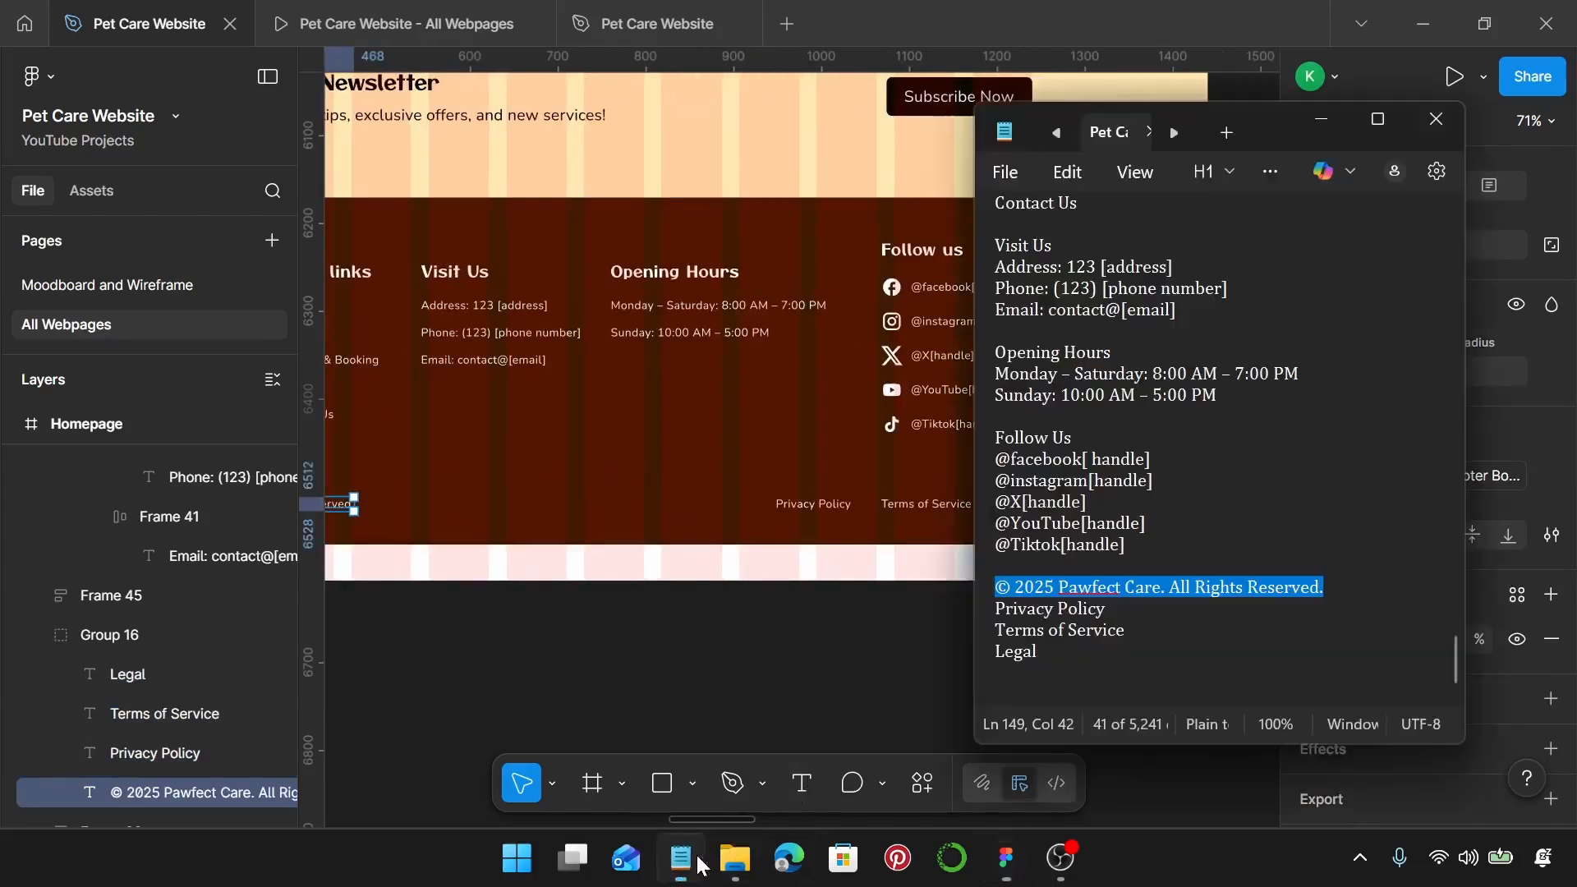
triple_click(1124, 607)
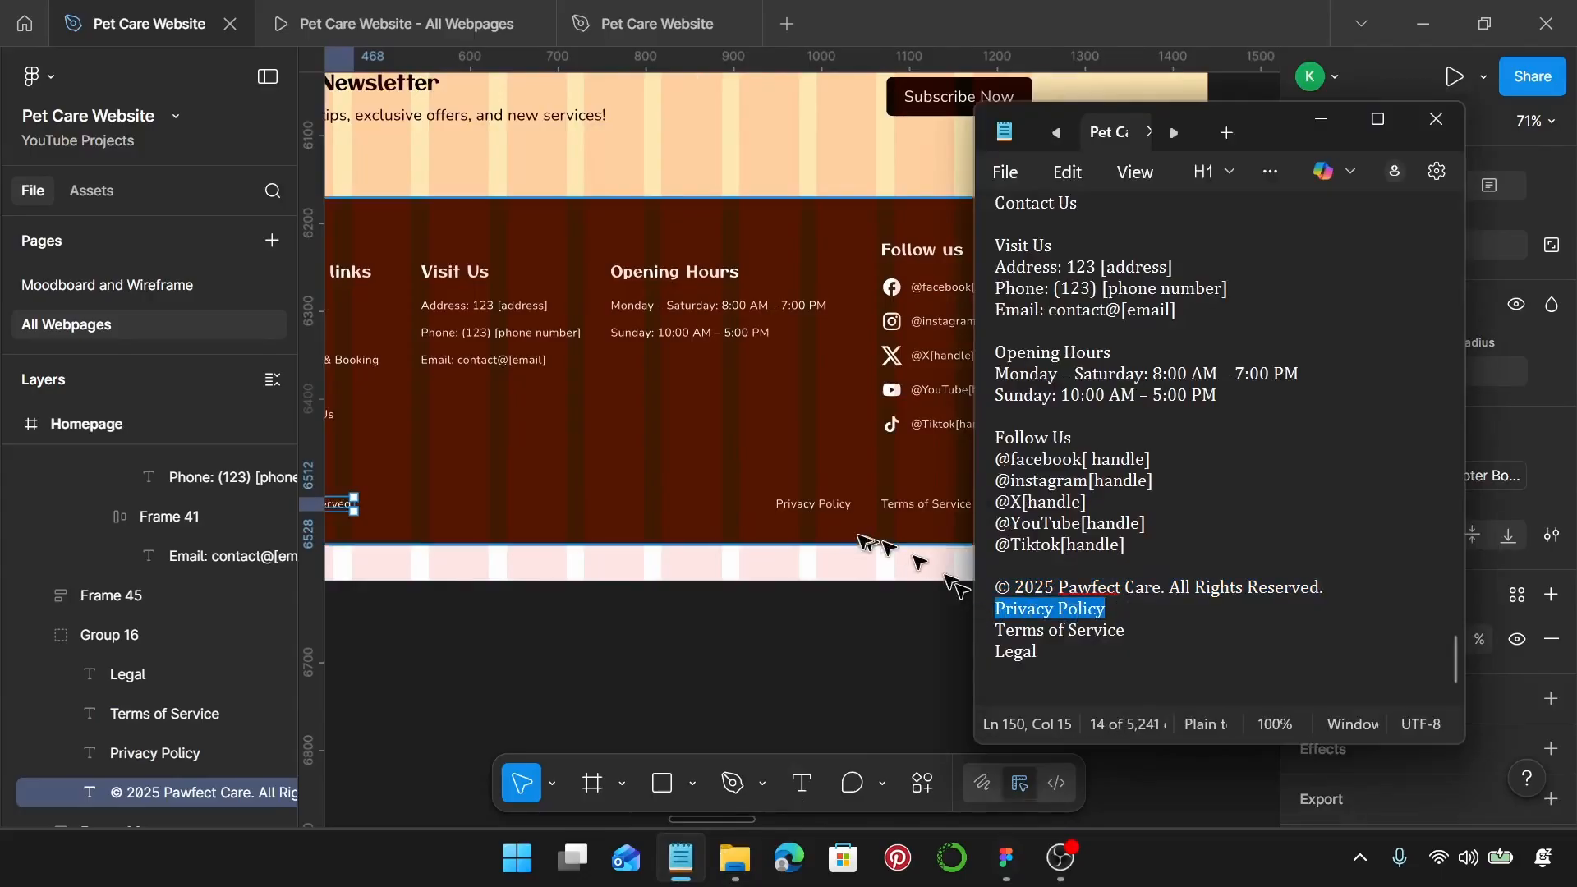
scroll(865, 532, "right", 2)
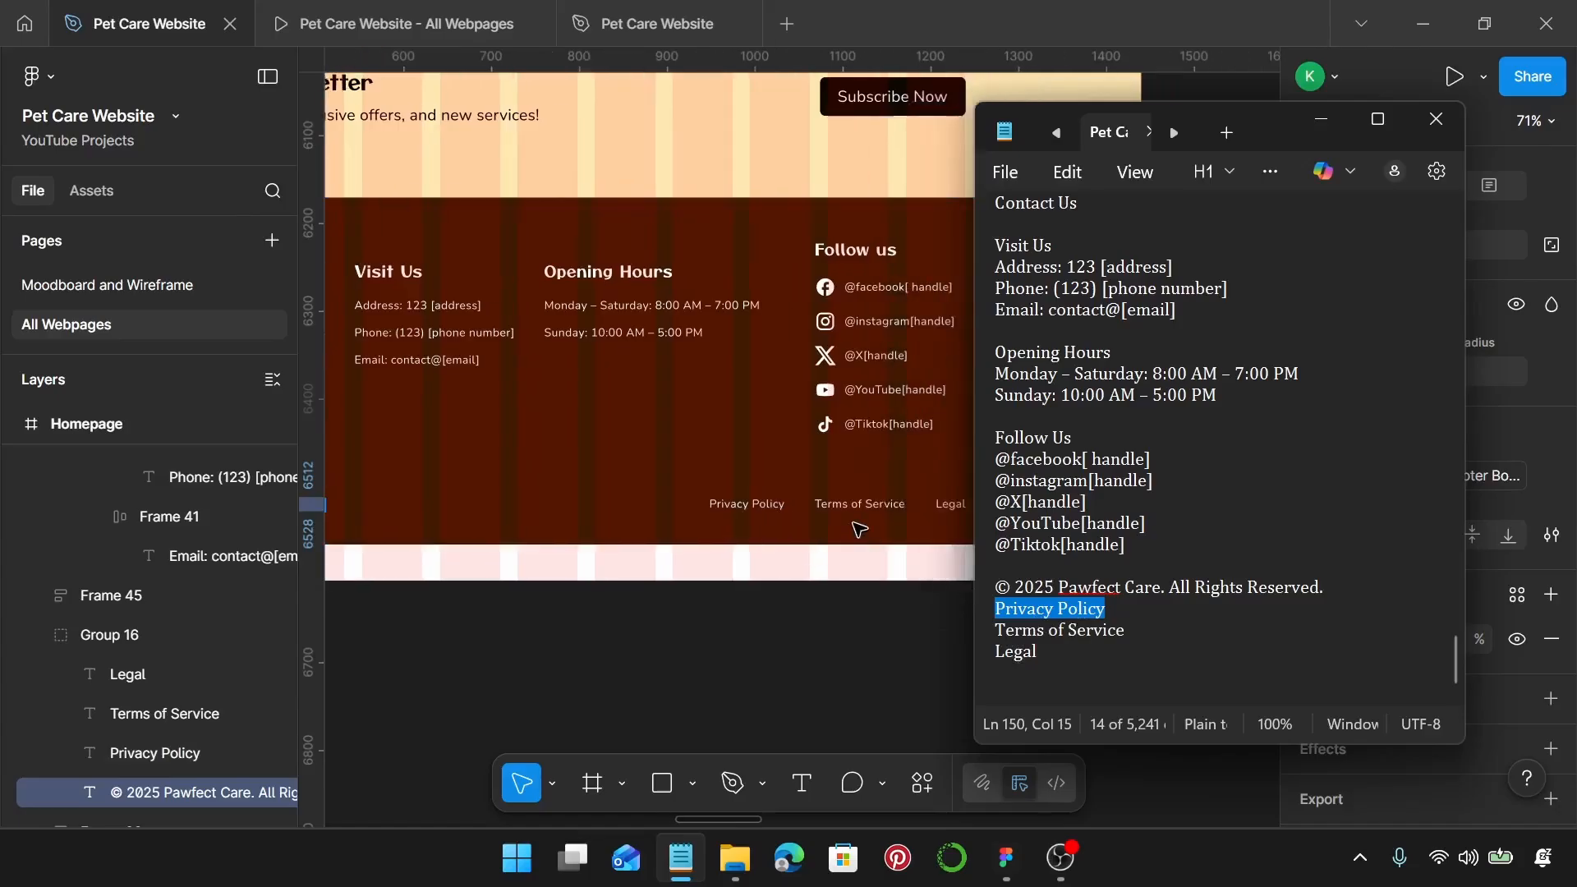
scroll(865, 534, "right", 2)
scroll(865, 532, "right", 1)
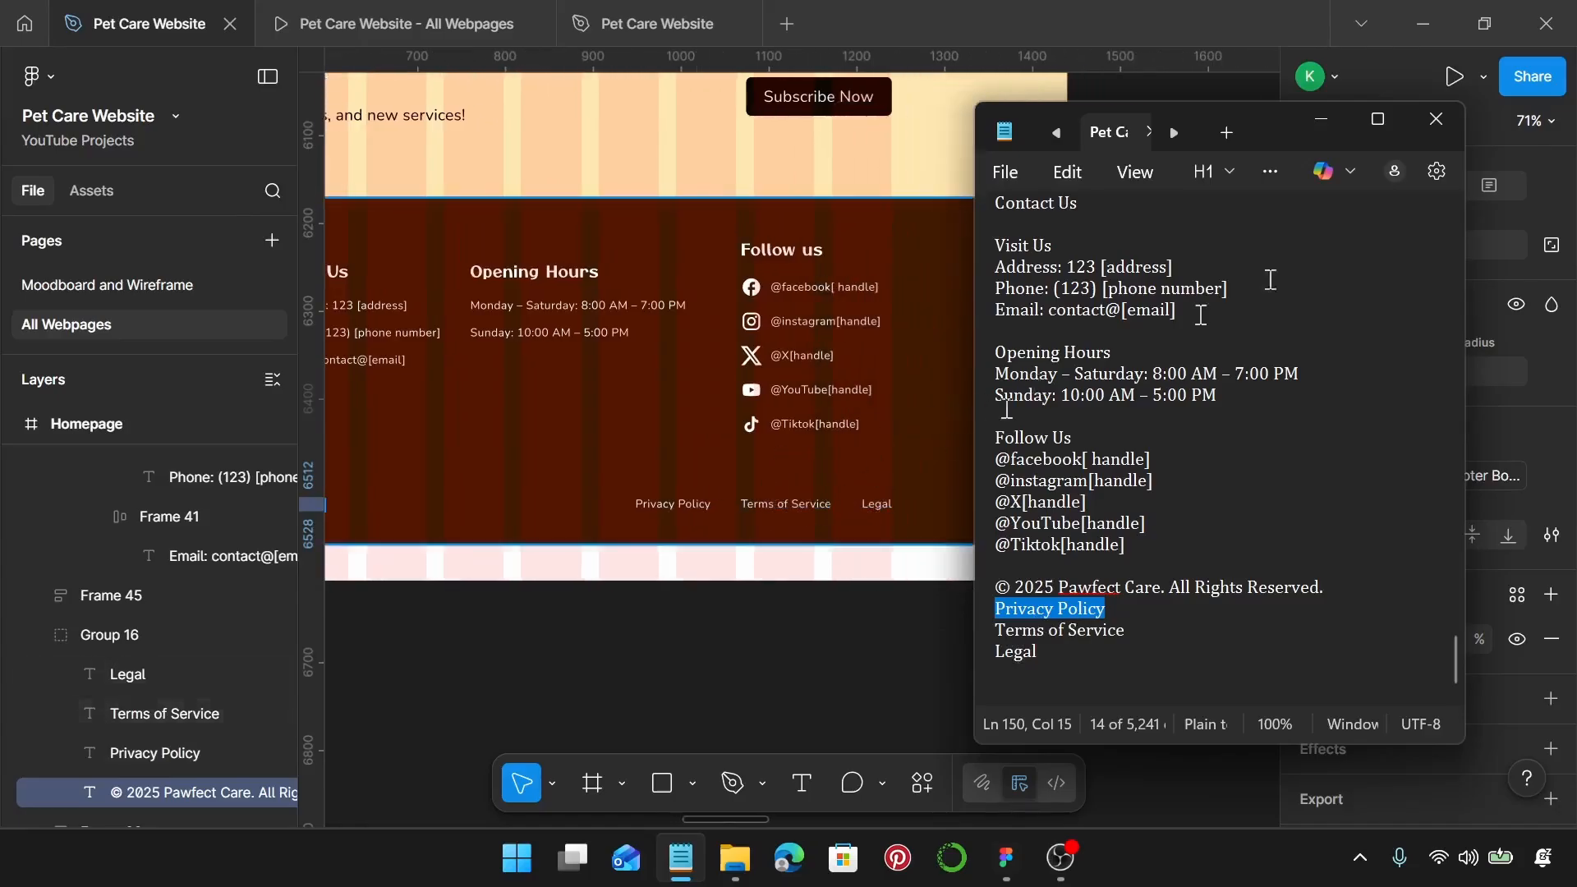
left_click(1320, 118)
Step: Wrap Privacy Policy, Terms of Service and Legal in a horizontal auto layout with a gap of 30
scroll(775, 522, "up", 3)
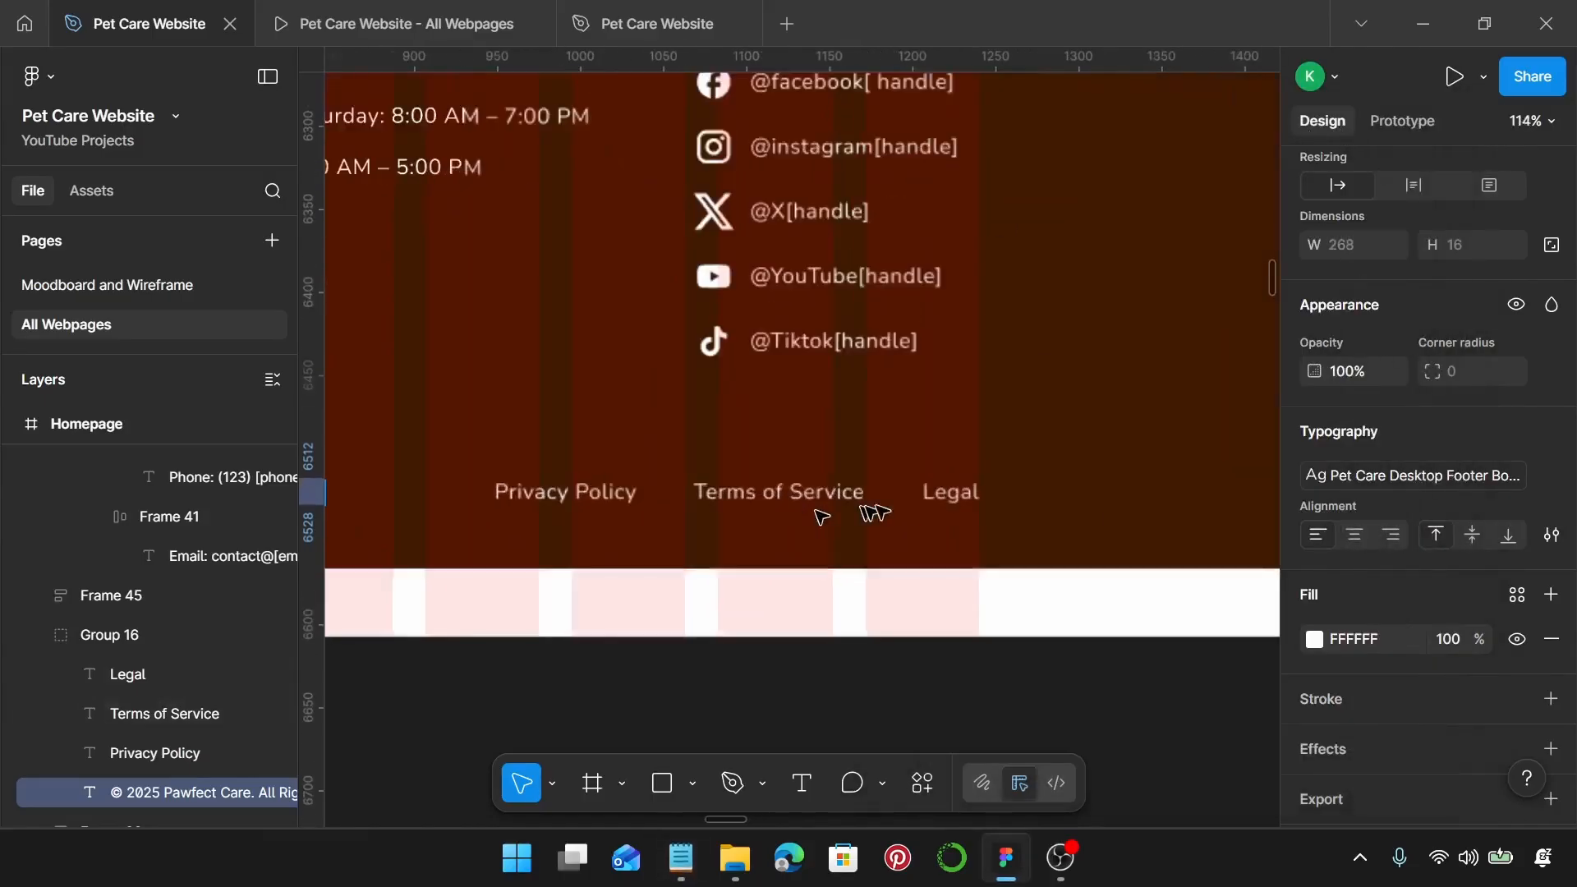
left_click(948, 492)
left_click(824, 497)
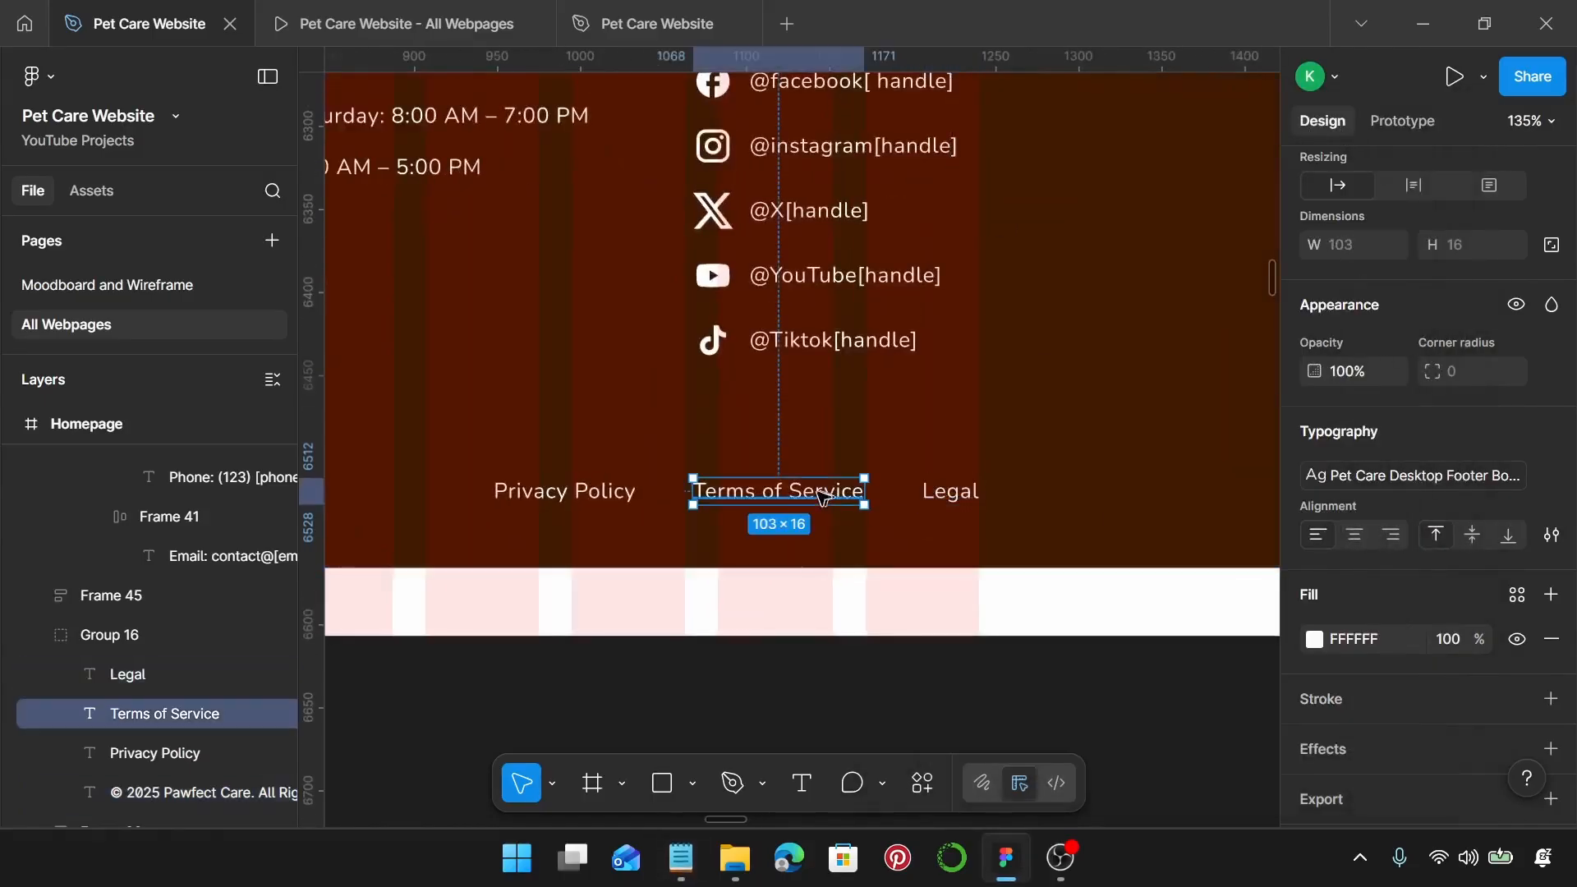
left_click(617, 503)
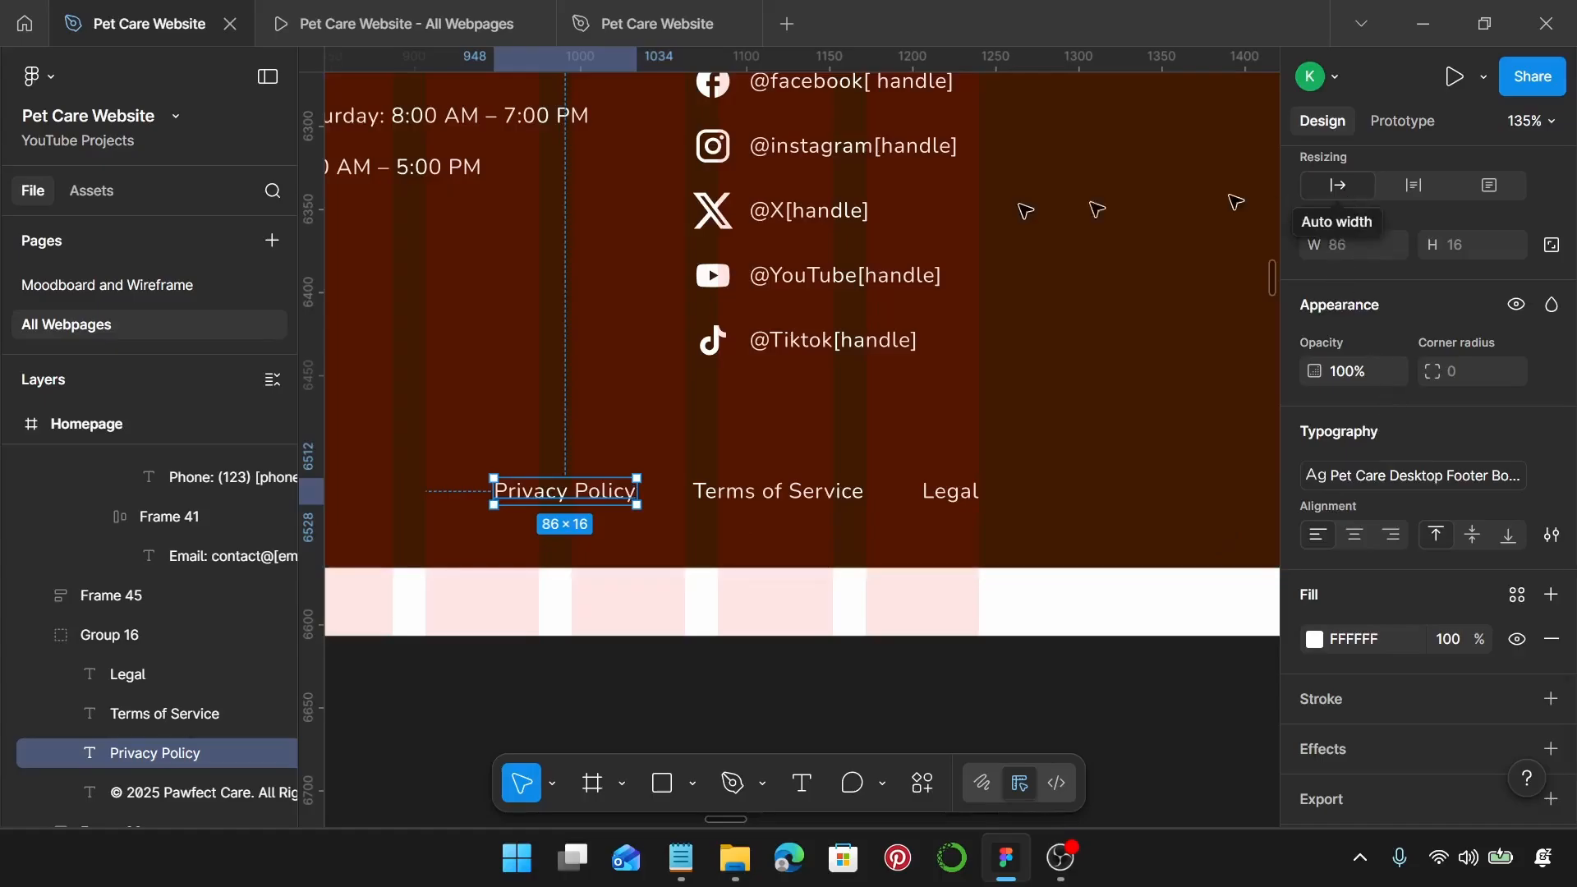
left_click(727, 500, "shift")
left_click(946, 497, "shift")
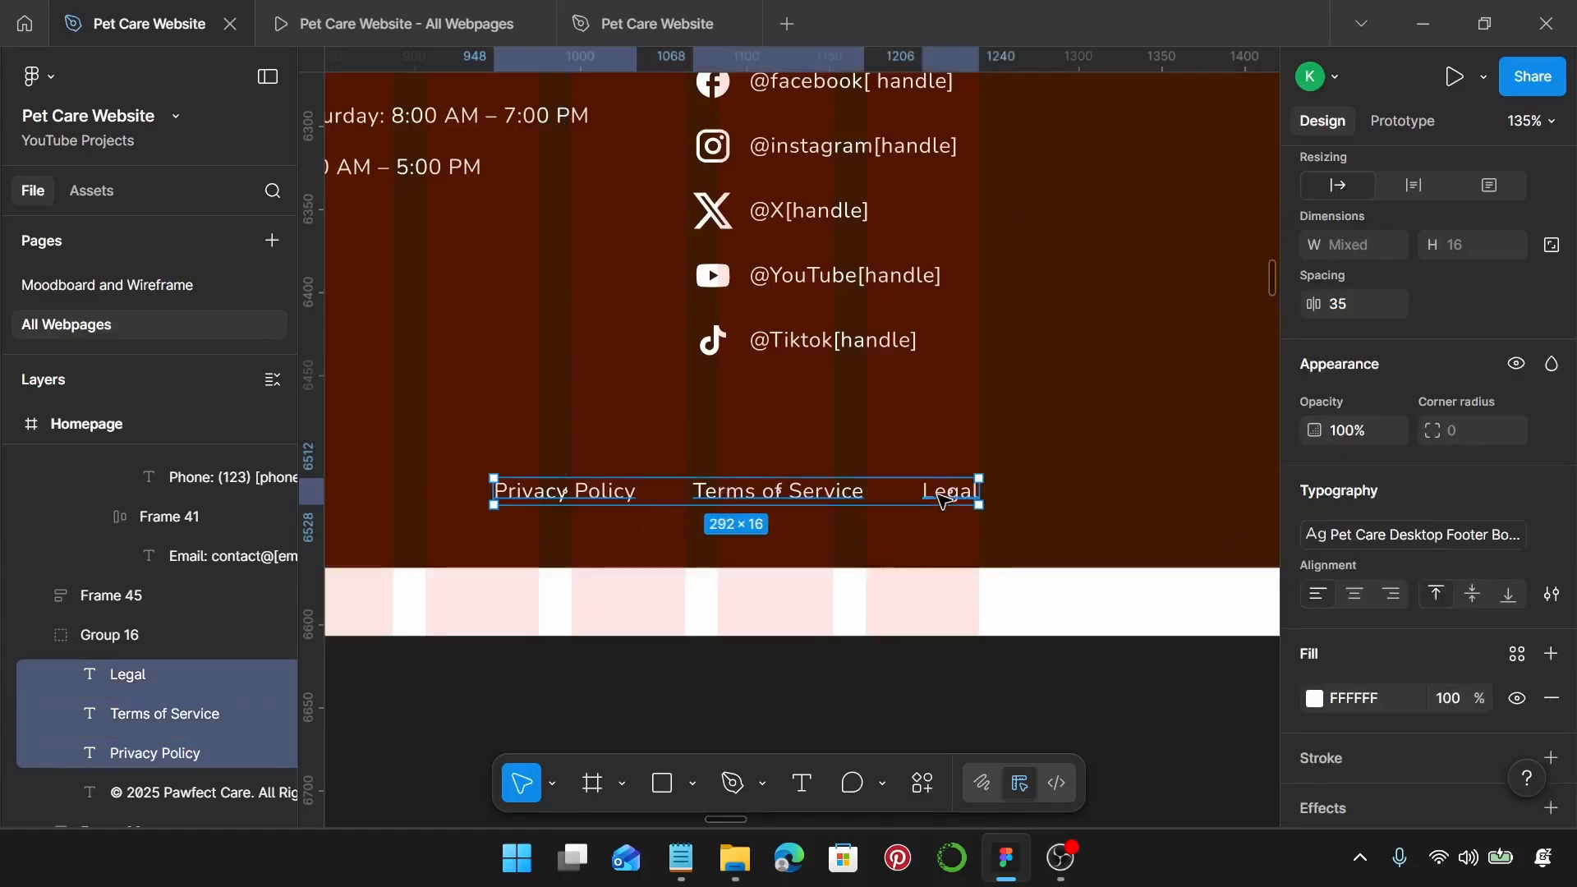
key("shift+a")
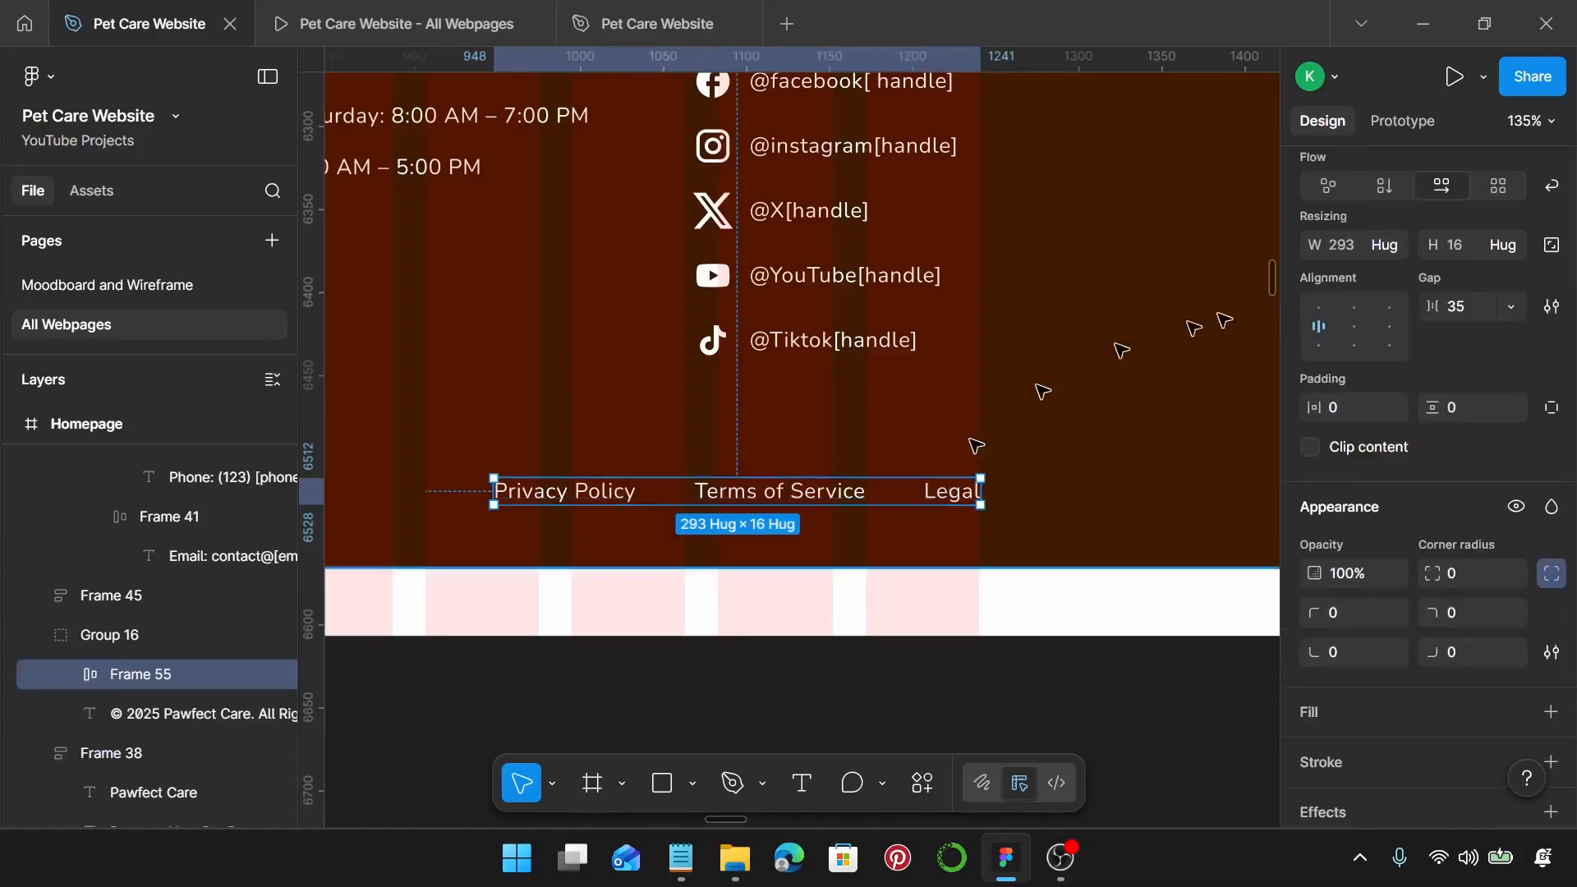
left_click(1470, 305)
type("30")
key("Return")
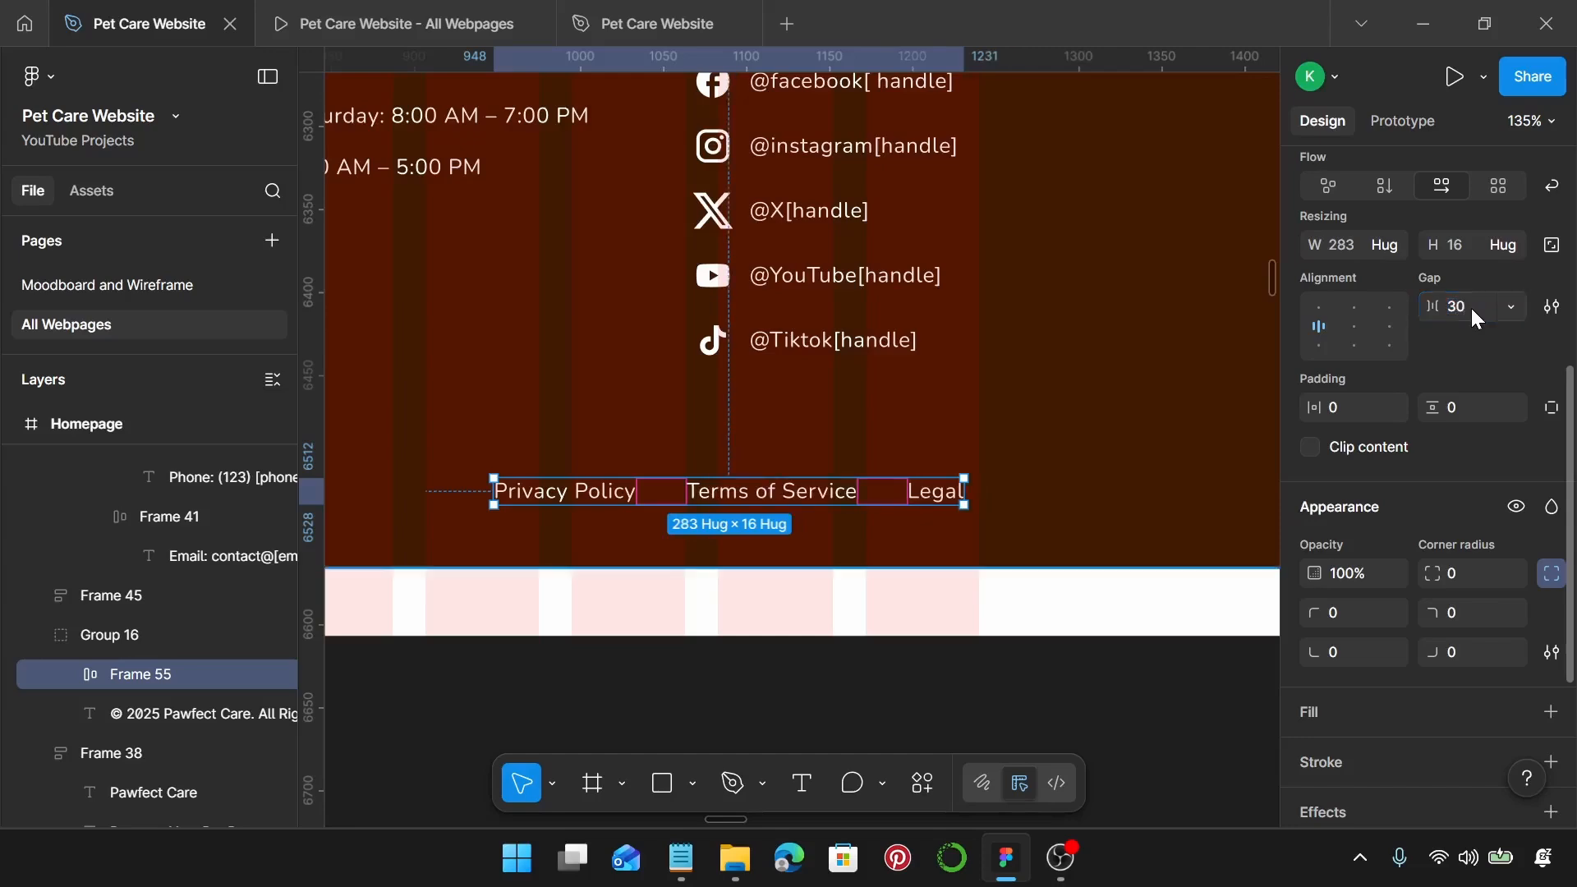
Step: Wrap the copyright text and the legal links frame in a 1040-wide horizontal auto layout with an Auto gap
scroll(891, 543, "down", 5)
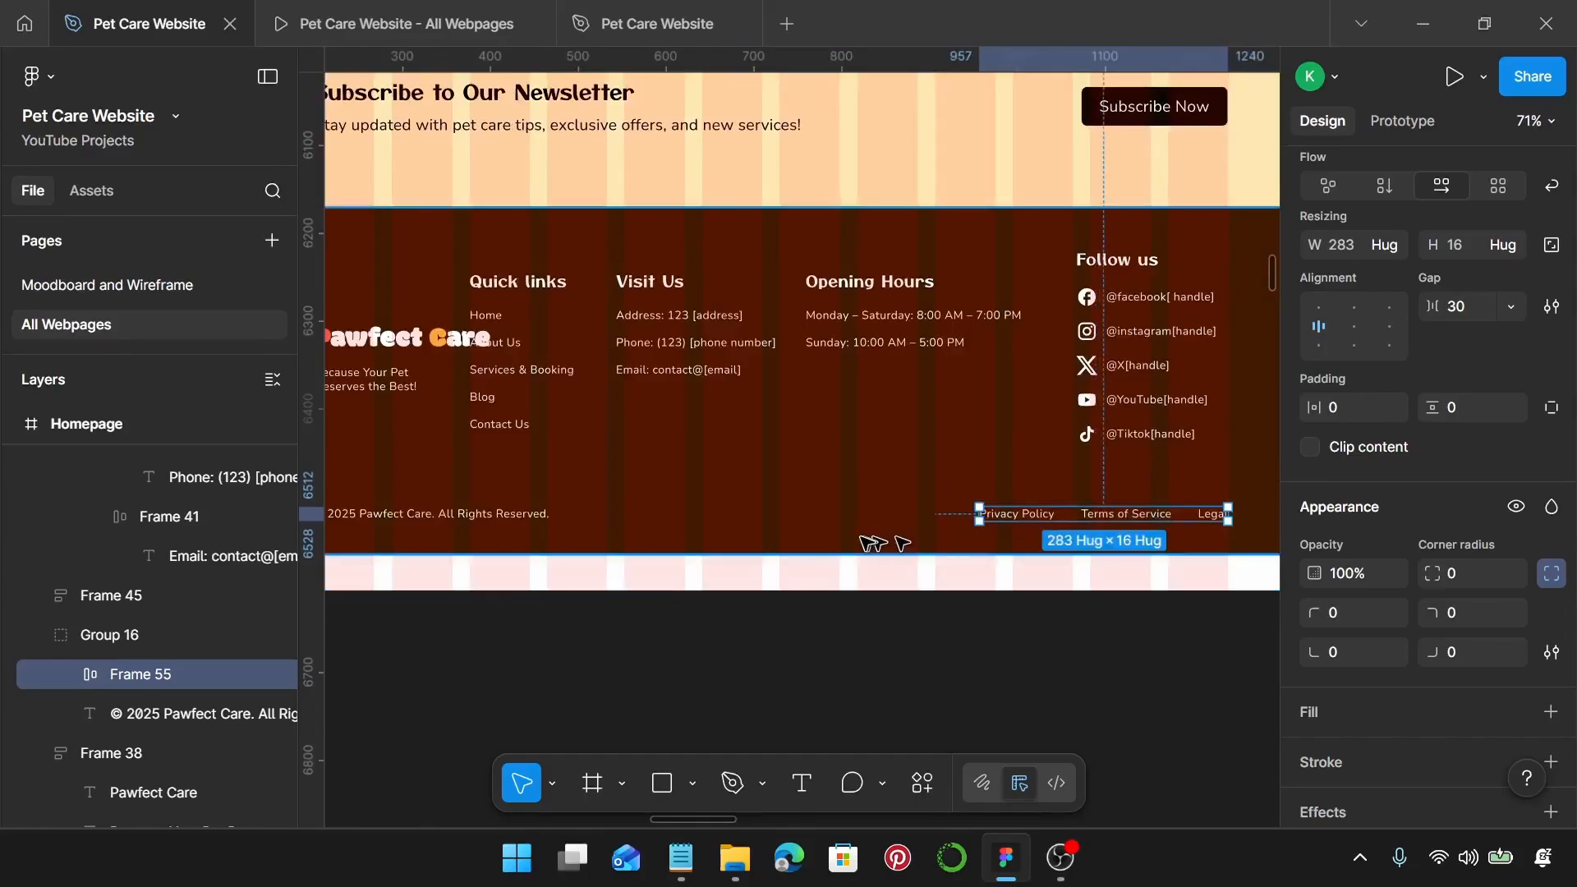
scroll(822, 538, "left", 4)
left_click(611, 516, "shift")
scroll(603, 513, "up", 8)
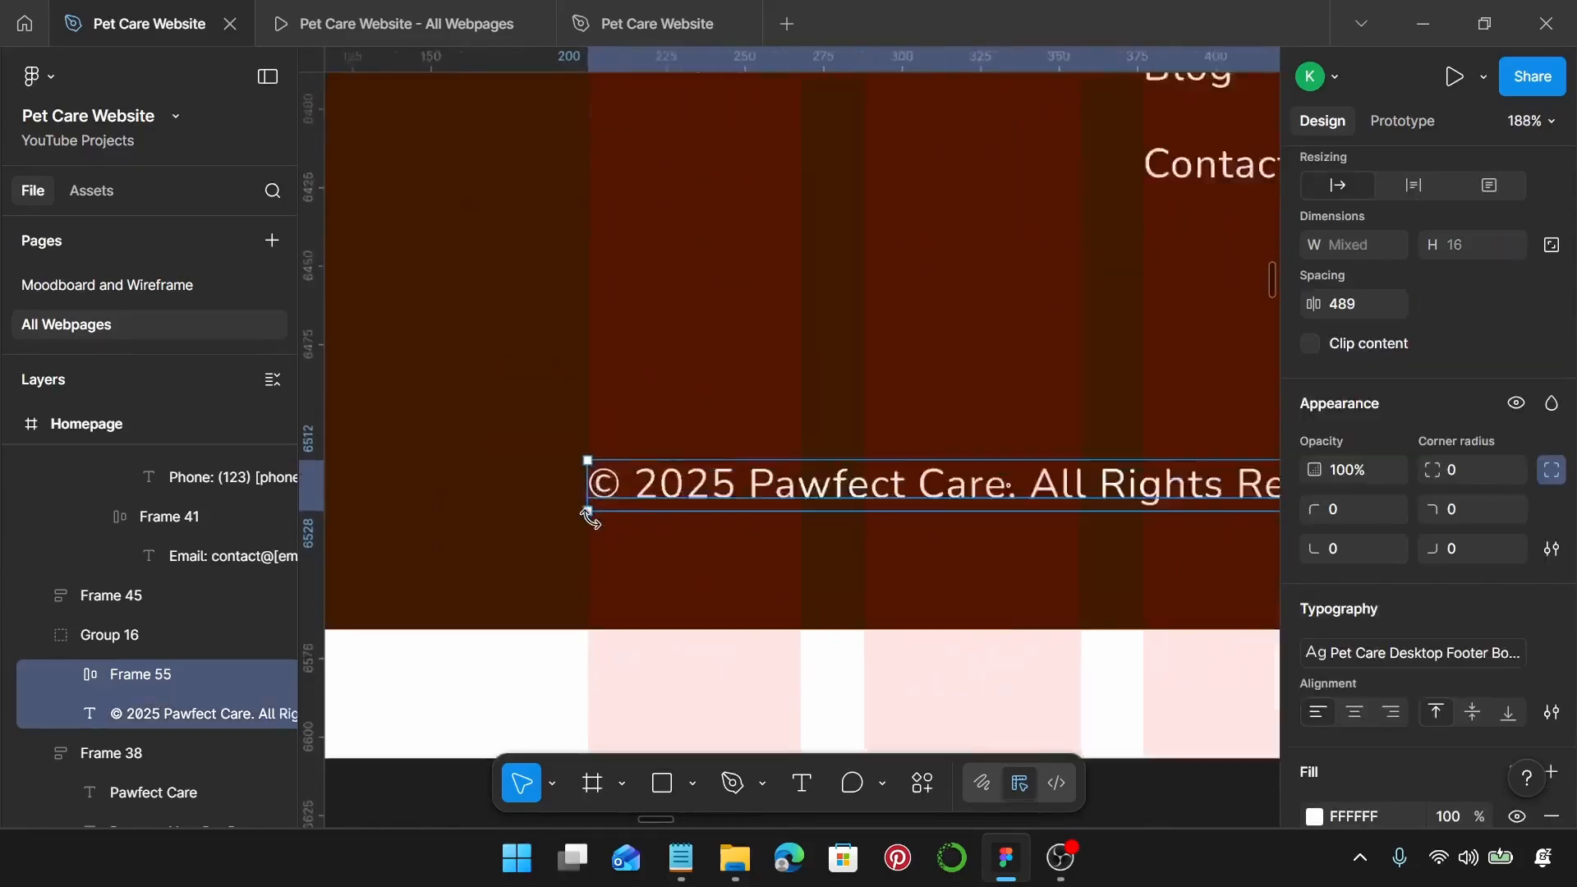
scroll(603, 513, "down", 6)
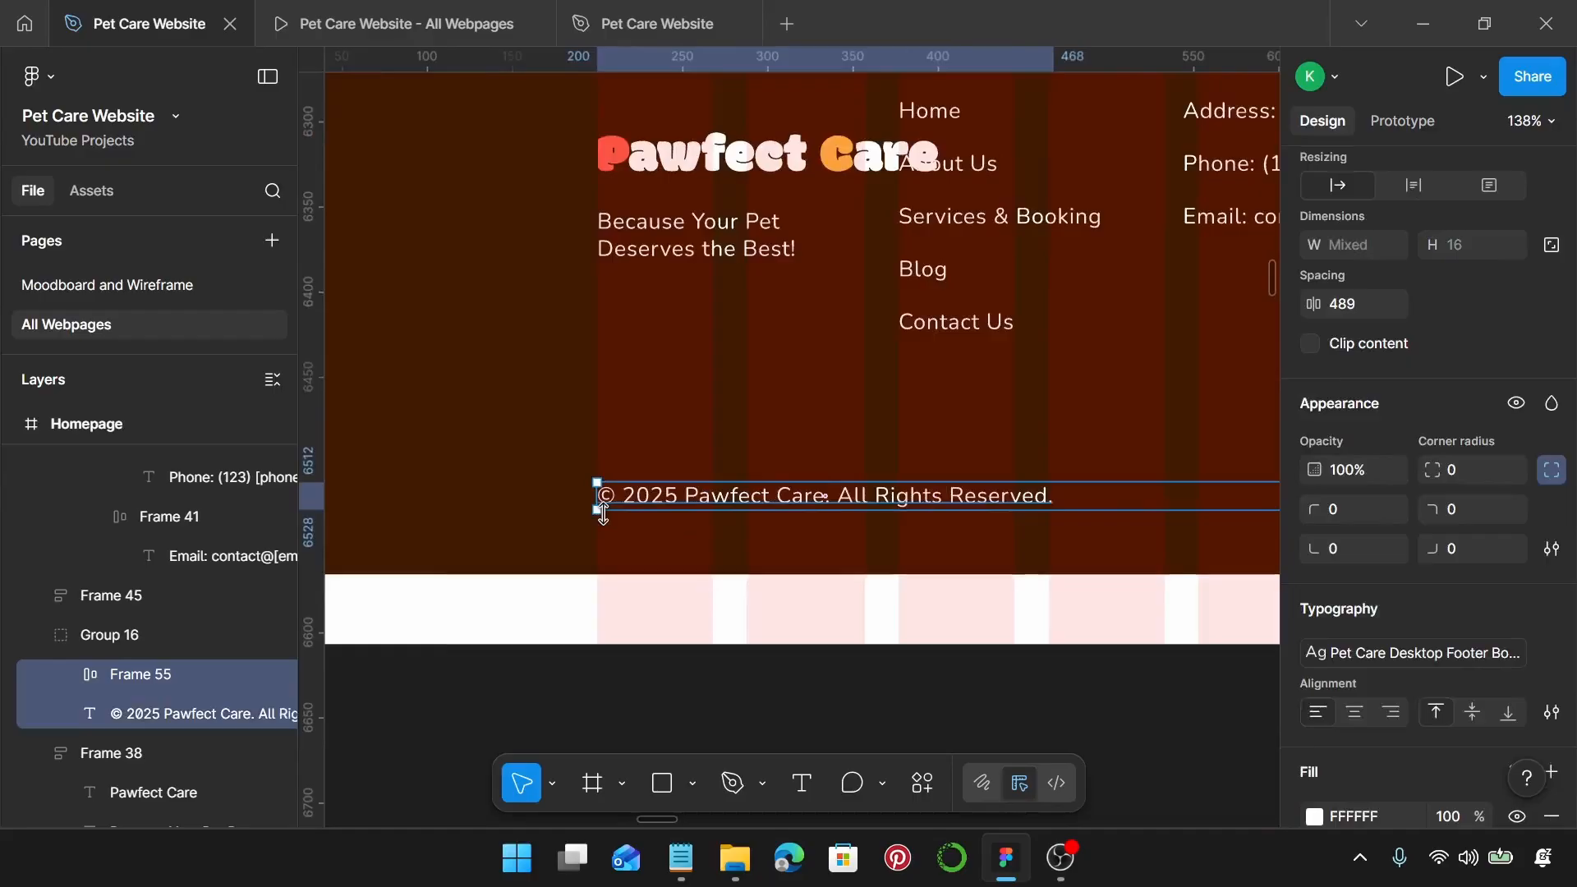
key("shift+a")
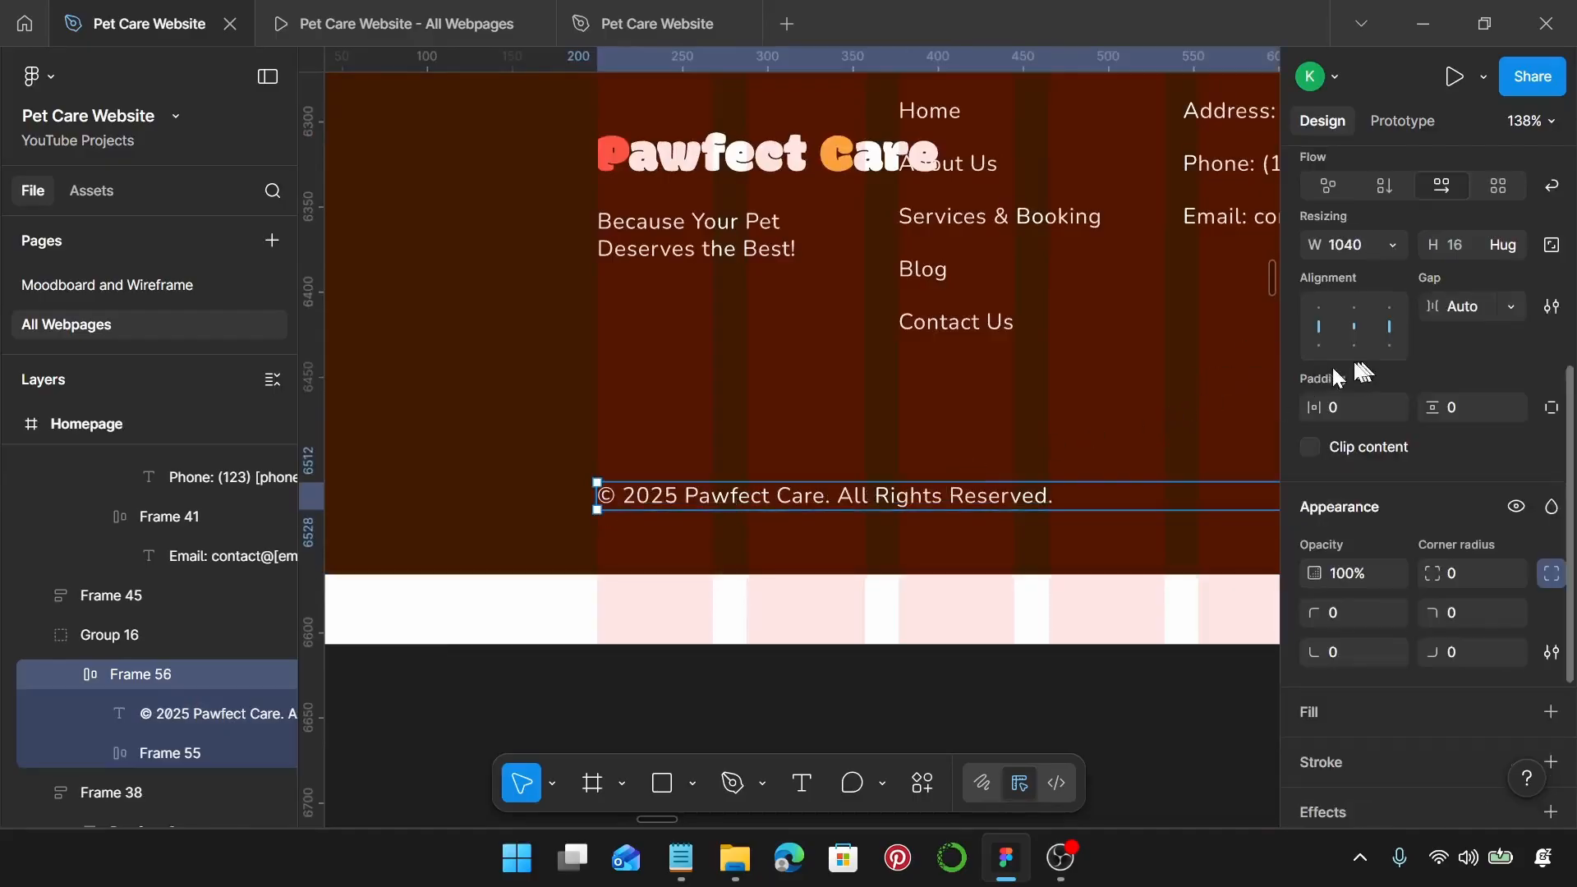
Step: Examine the full desktop footer and the newsletter section above it for overall height and spacing
scroll(1100, 439, "down", 2)
scroll(1107, 444, "right", 2)
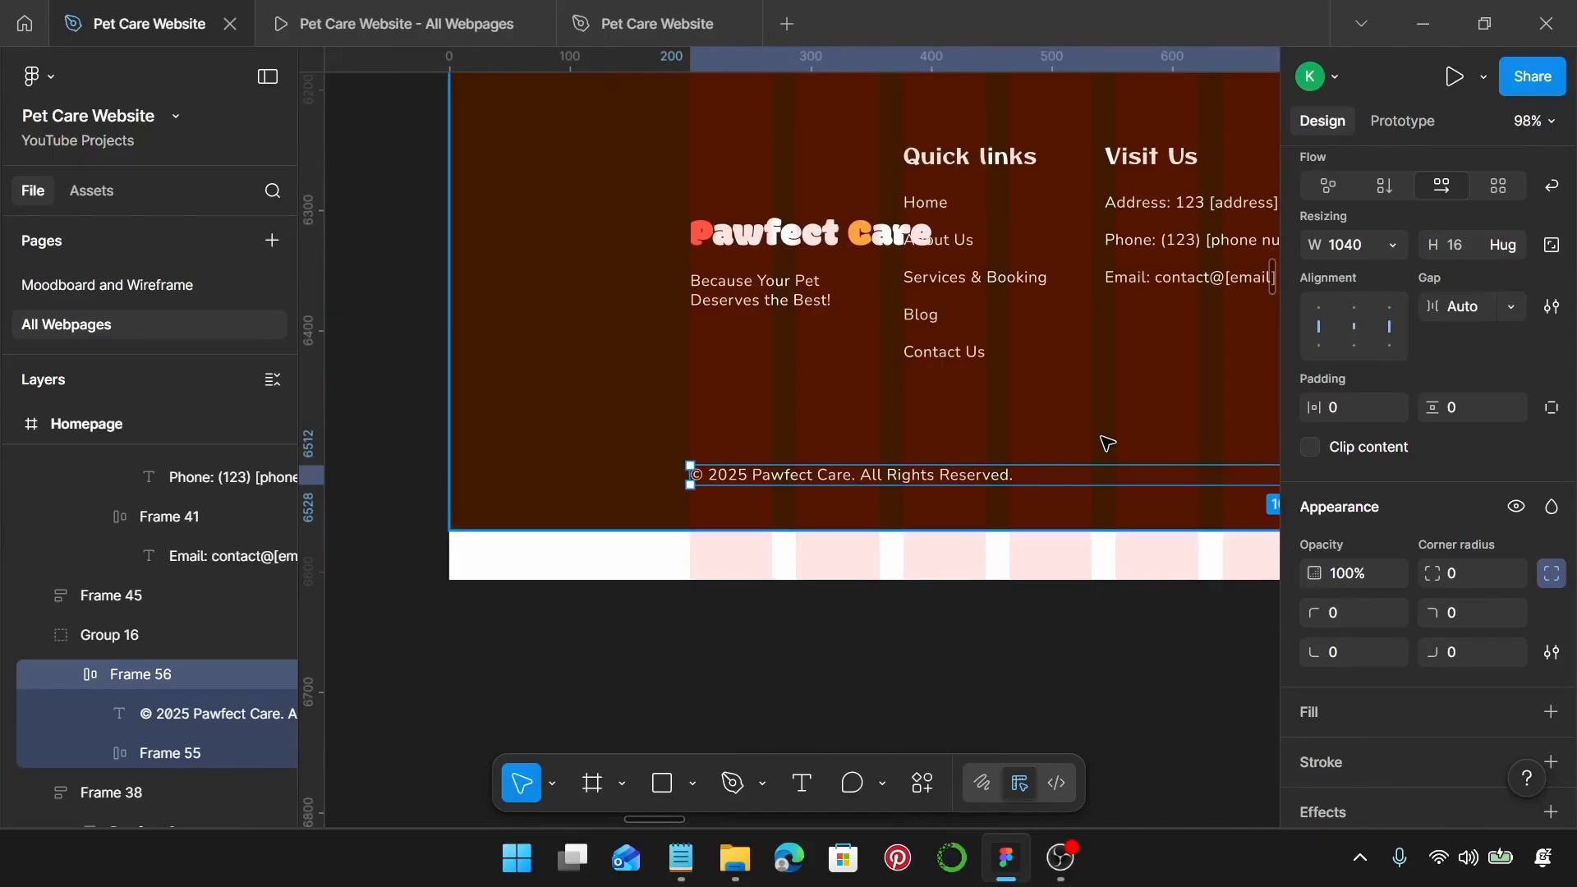
scroll(1107, 444, "right", 1)
scroll(1106, 444, "down", 3)
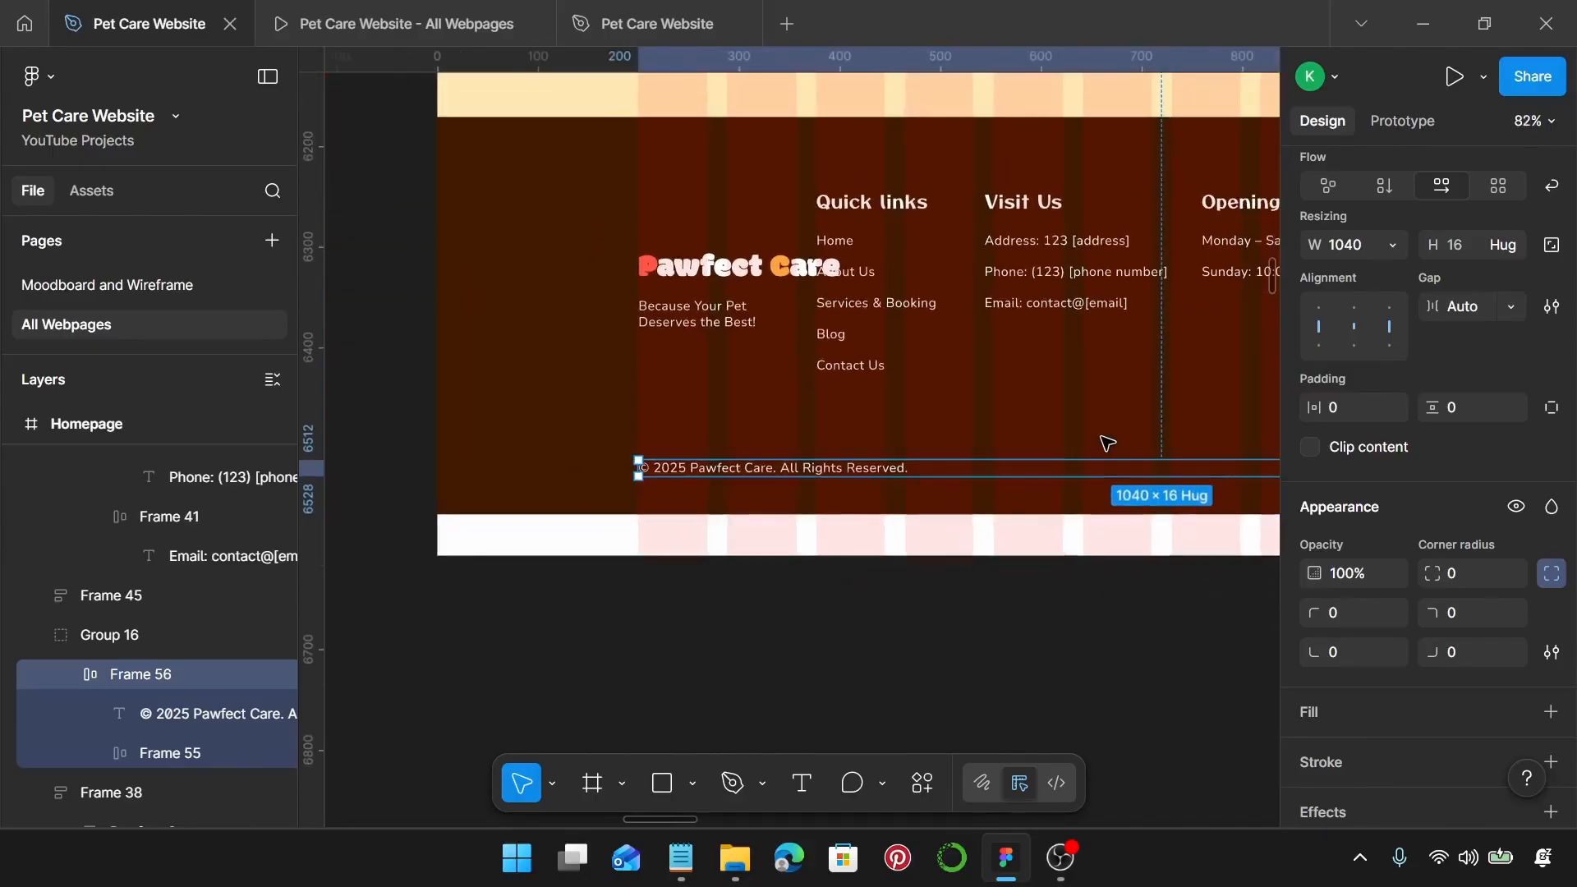
scroll(1107, 445, "down", 2)
scroll(1108, 443, "down", 5)
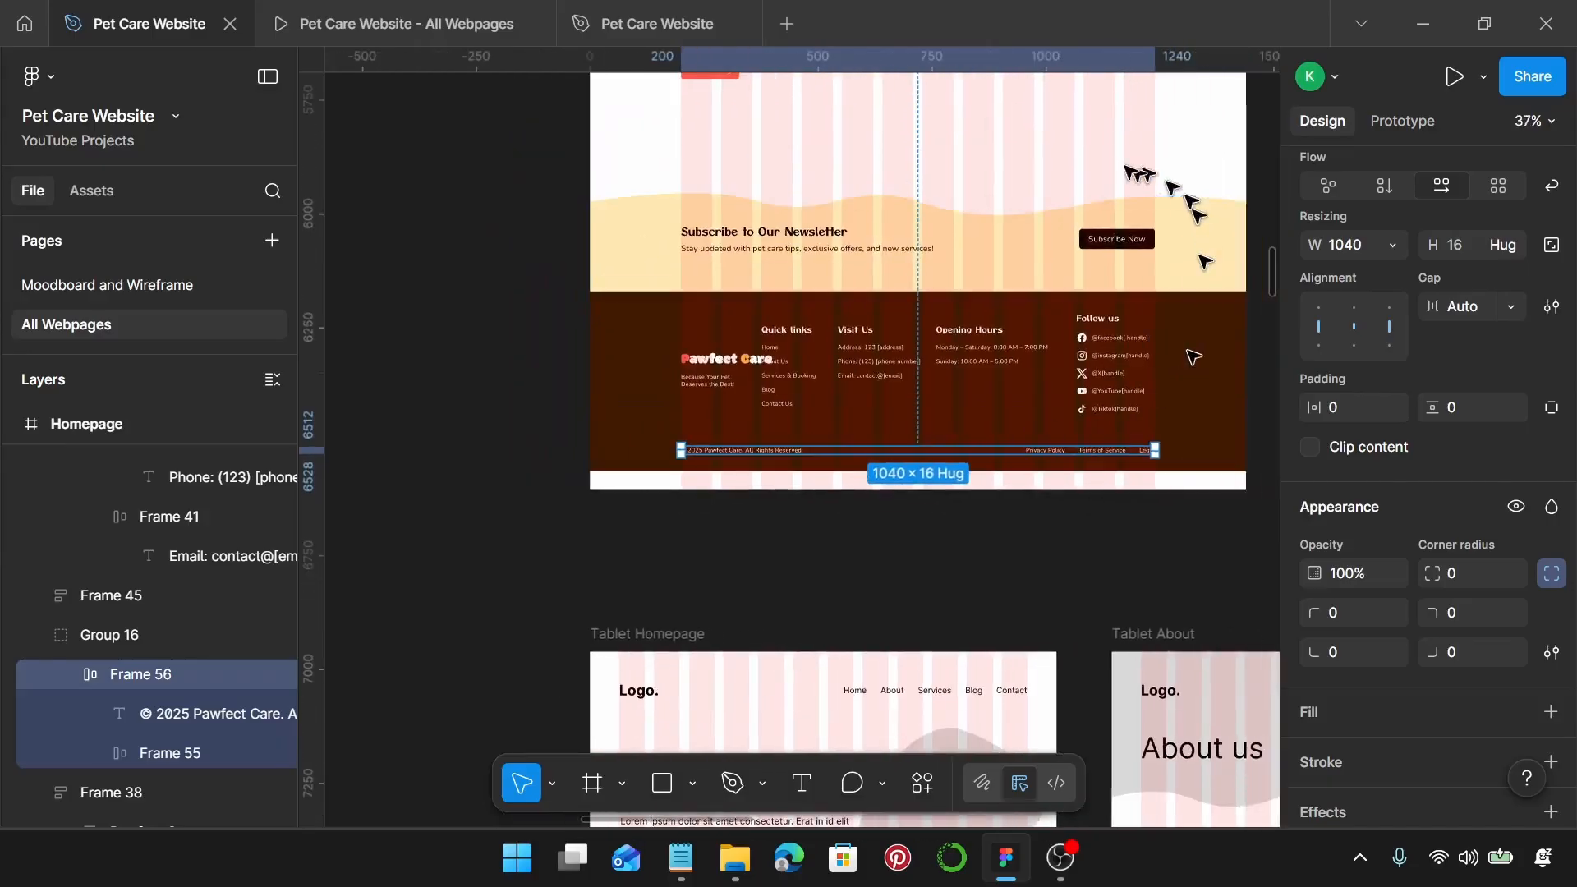
left_click(1072, 171)
scroll(1071, 170, "right", 1)
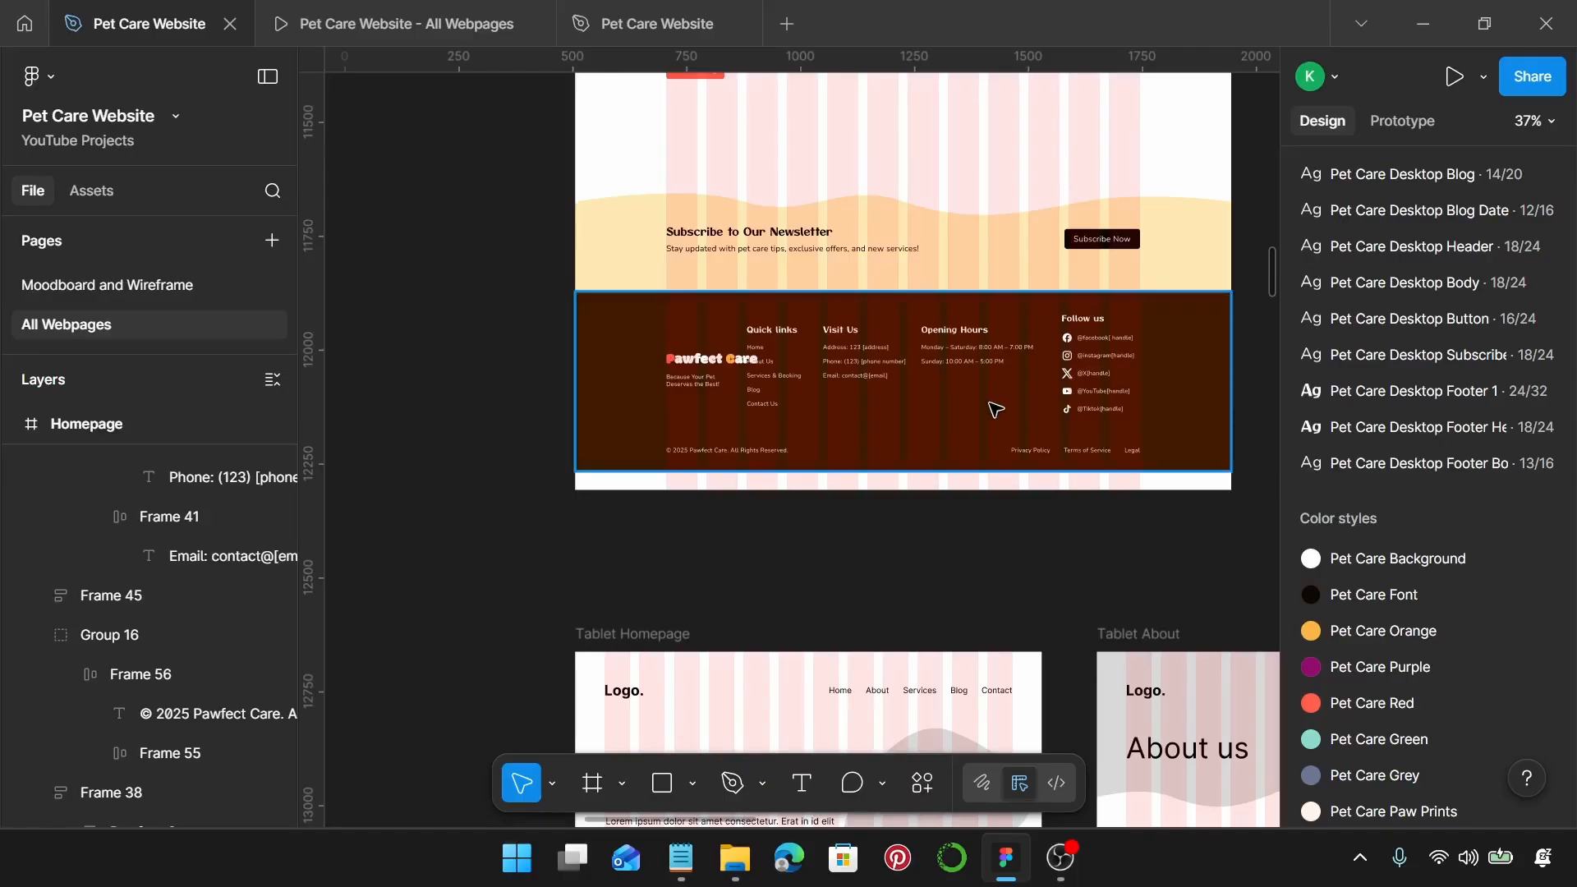
scroll(974, 397, "down", 2)
scroll(973, 404, "up", 3)
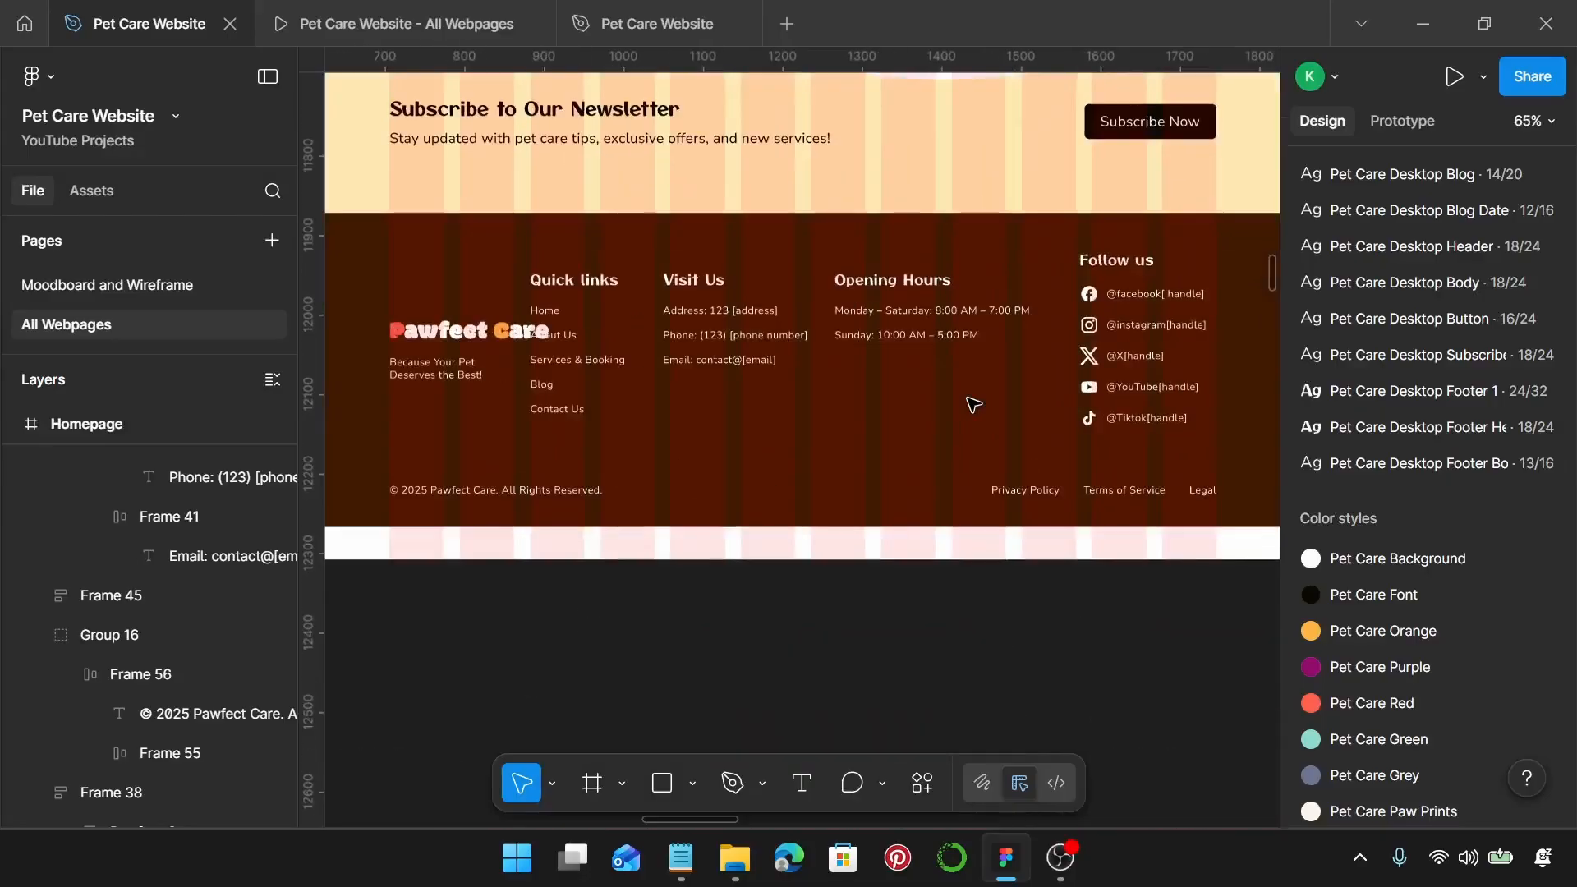
scroll(1080, 452, "up", 2)
scroll(1080, 452, "down", 2)
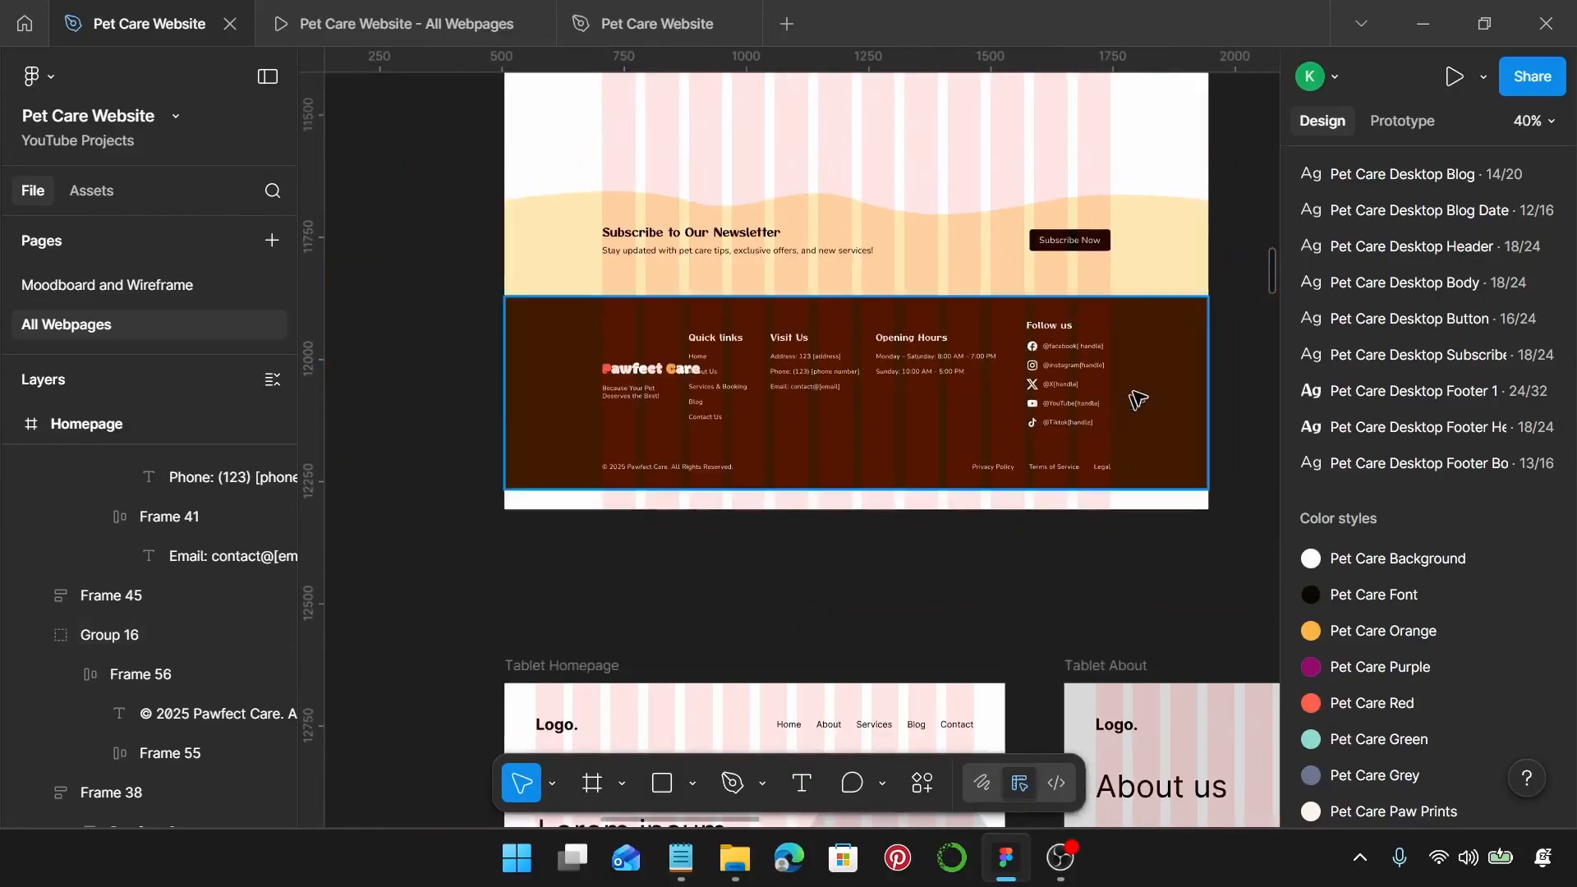
Step: Set the height of the footer's brown background rectangle to 320
left_click(1148, 385)
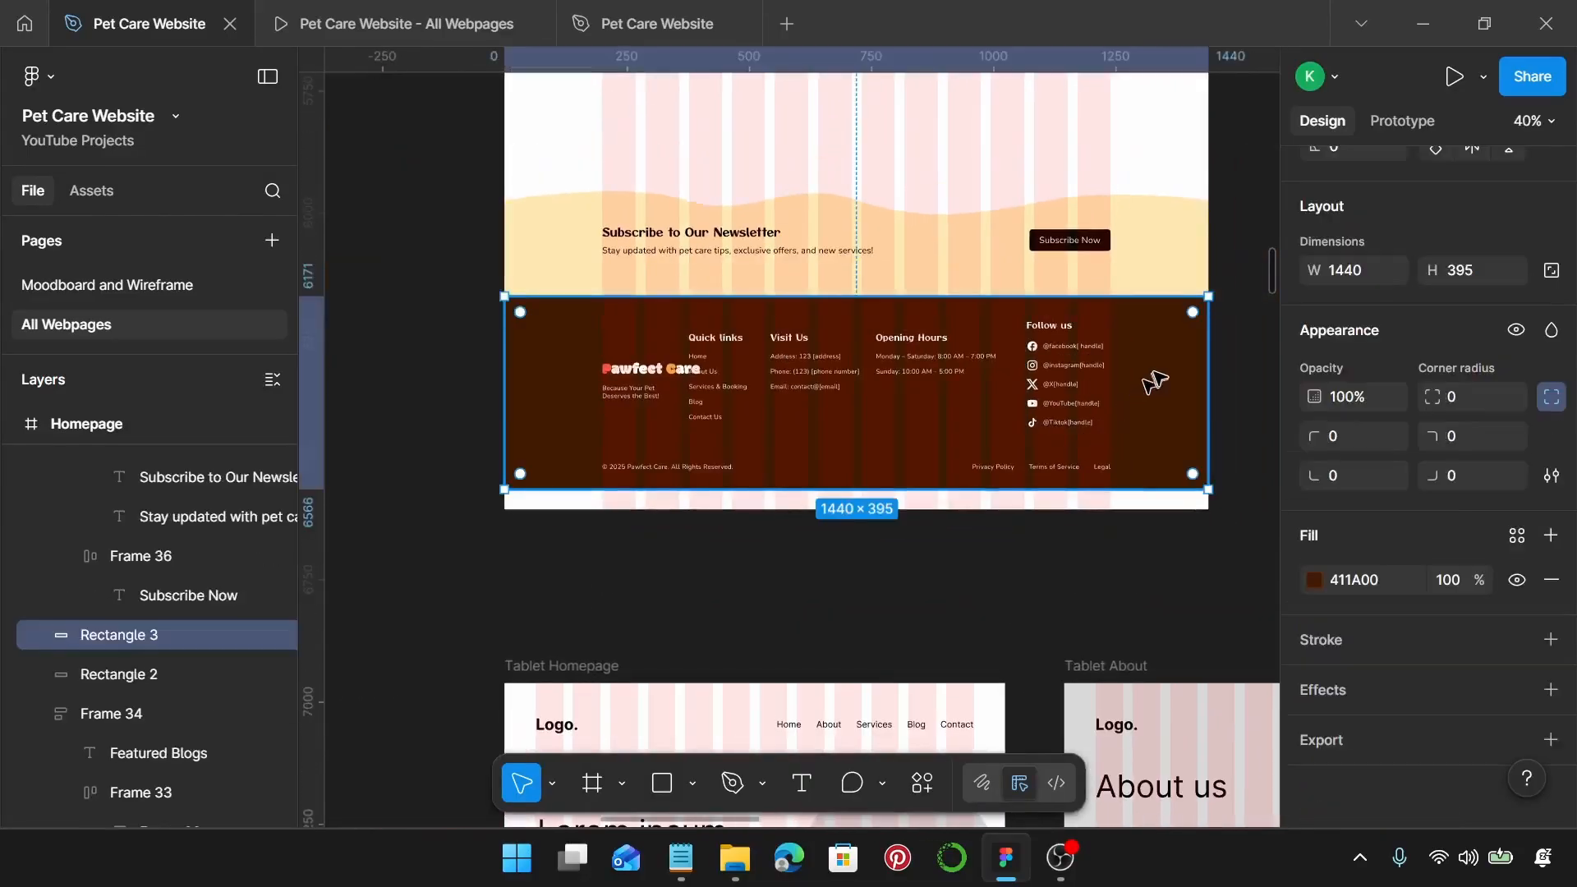
left_click(1467, 276)
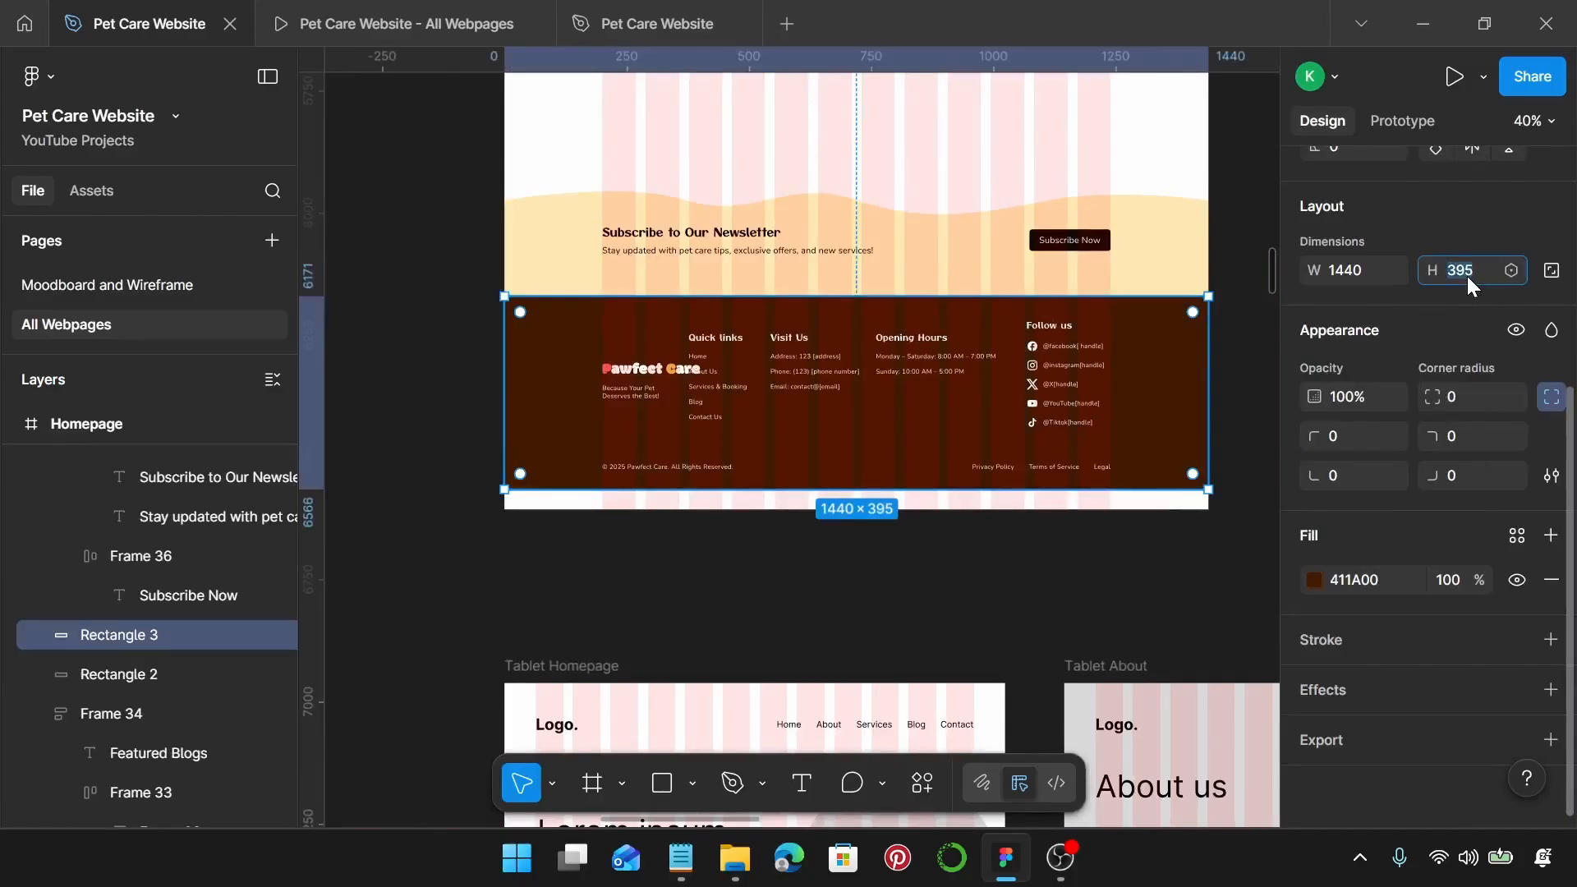
type("320")
key("Return")
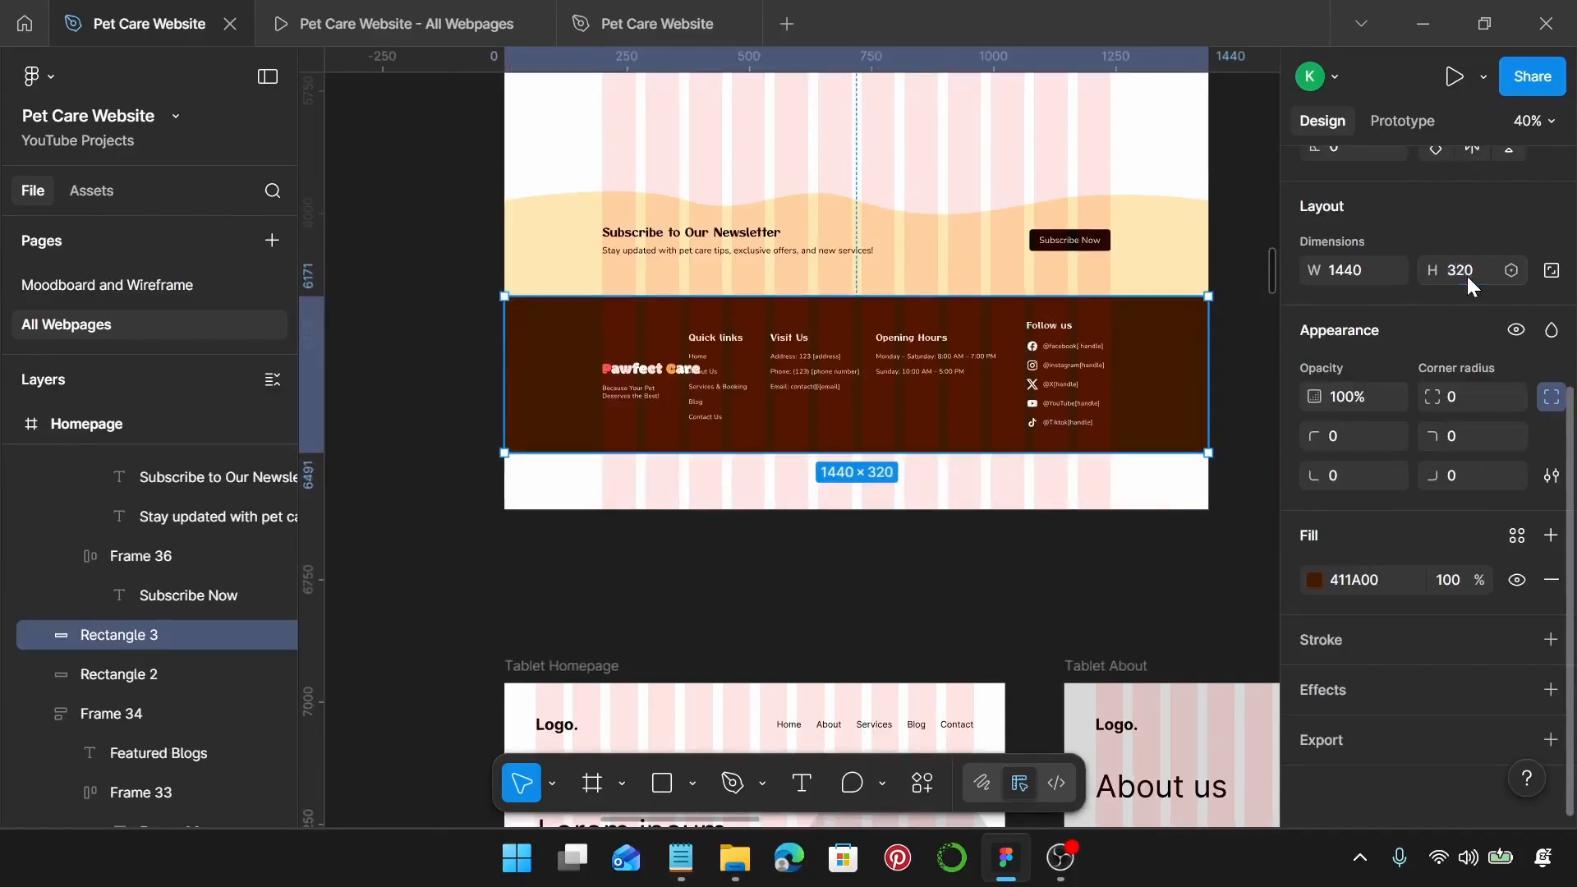
Step: Move the copyright and legal links row up about 55 px, inside the brown footer rectangle
scroll(816, 482, "up", 3)
left_click(819, 469)
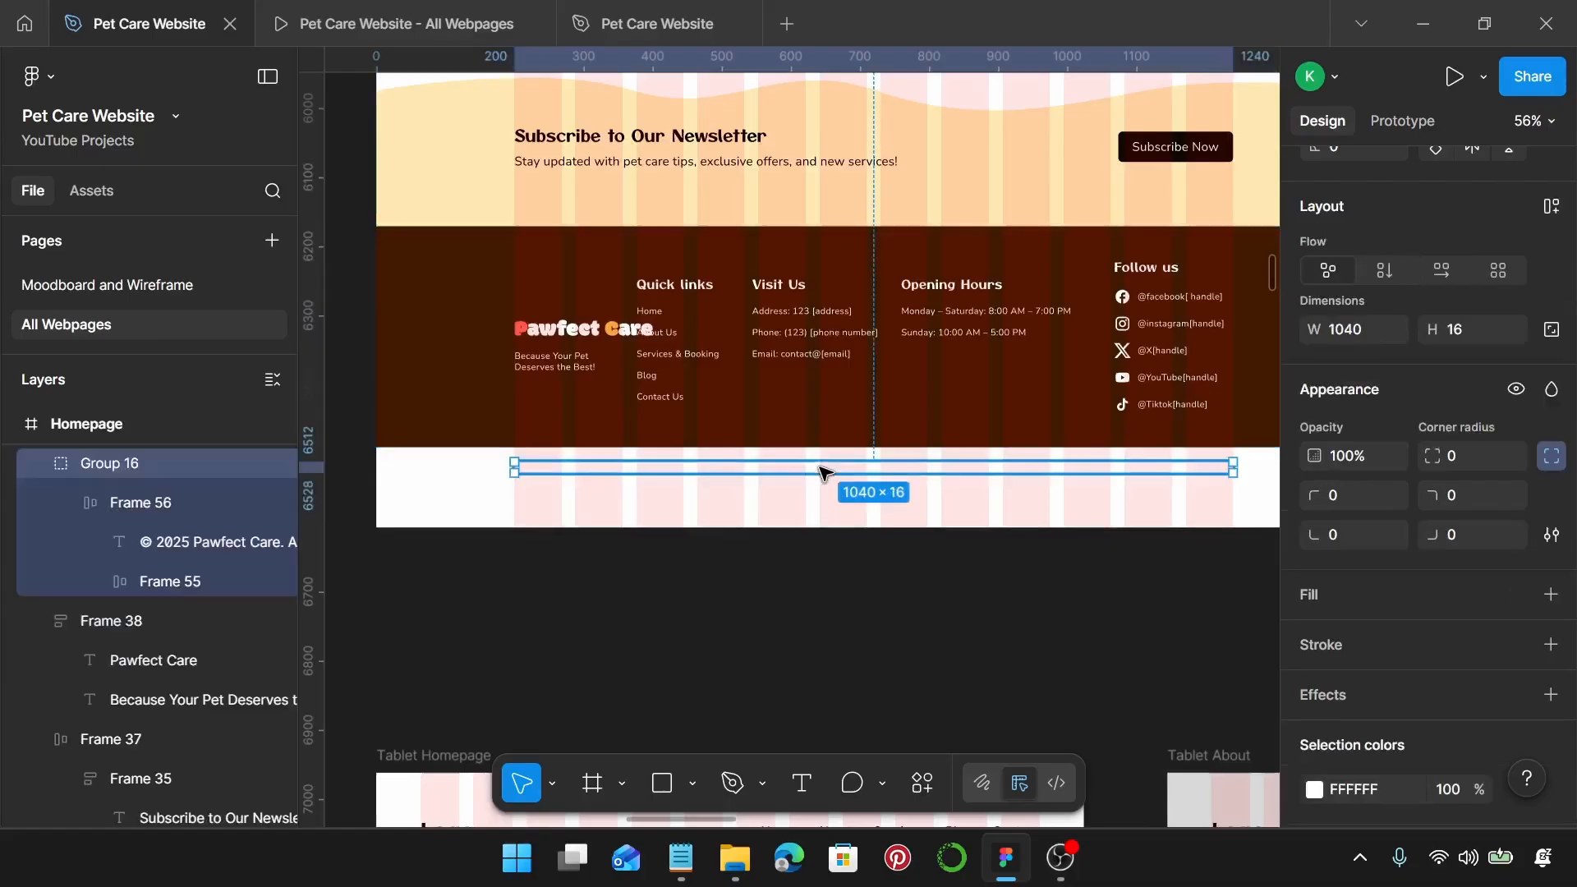
left_click_drag(818, 470, 835, 425)
scroll(832, 410, "down", 1)
scroll(821, 411, "up", 3)
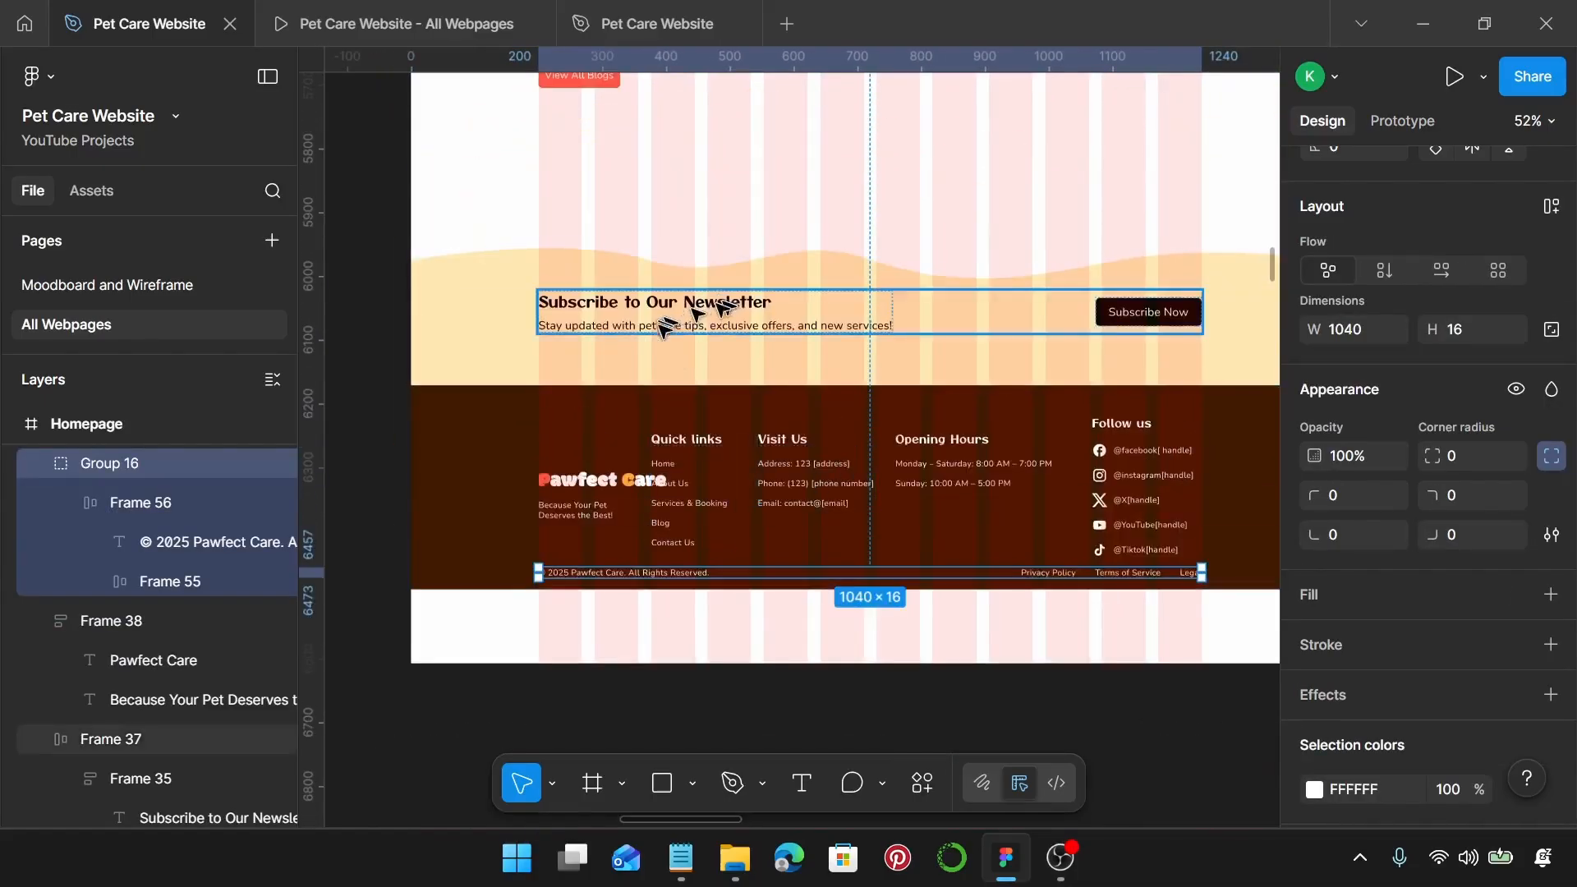
Step: Move the cream wave background of the newsletter section down about 48 px
left_click(589, 396)
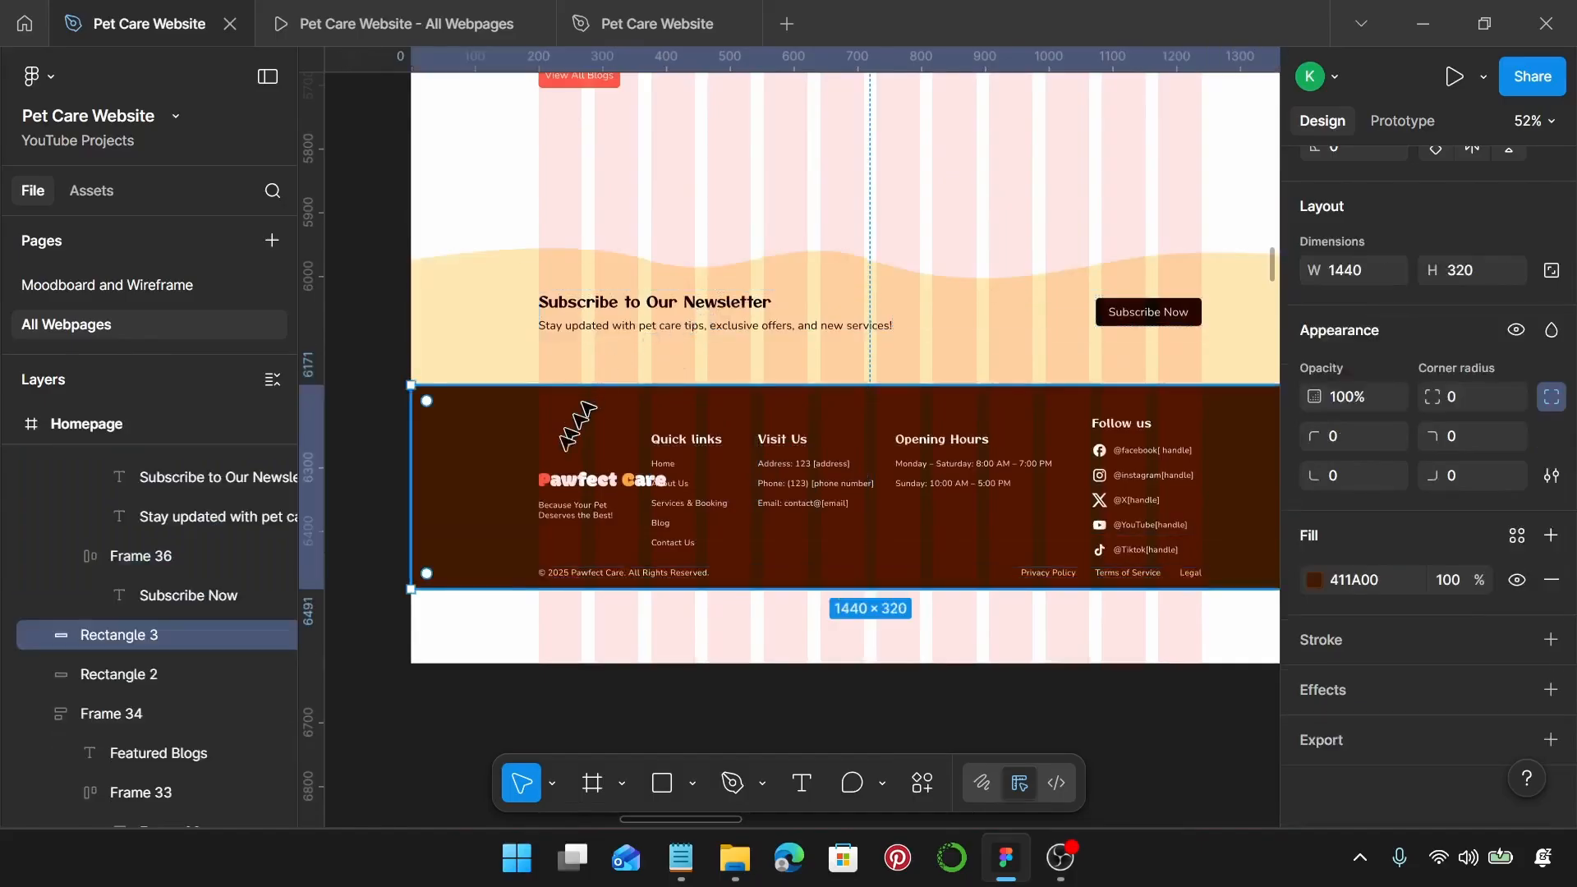
left_click(882, 343)
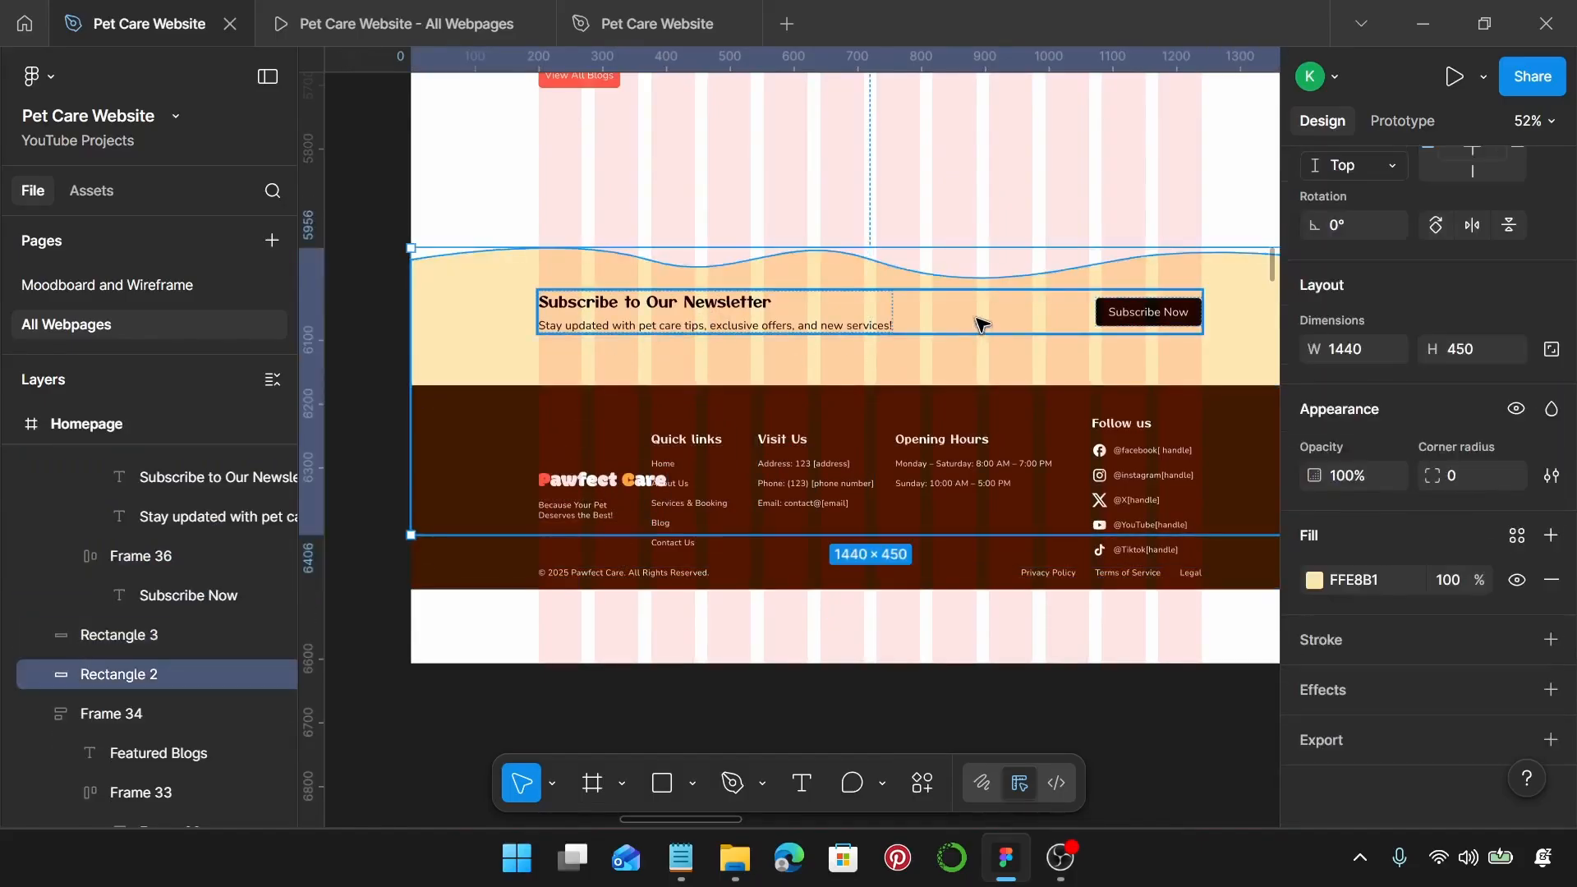
scroll(1093, 324, "right", 1)
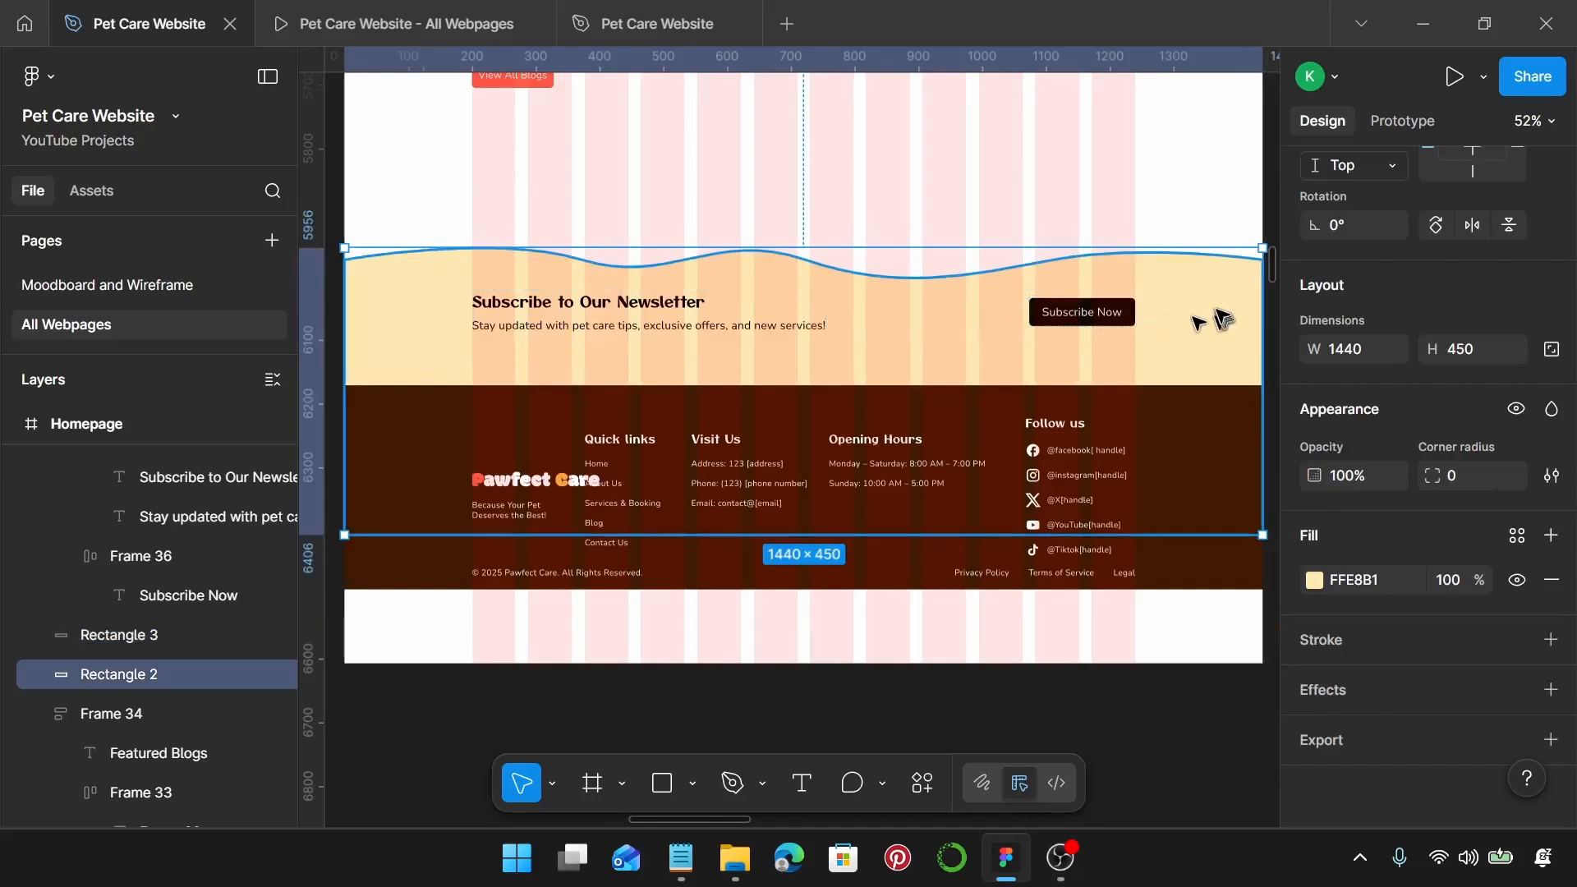
left_click_drag(1221, 310, 1222, 337)
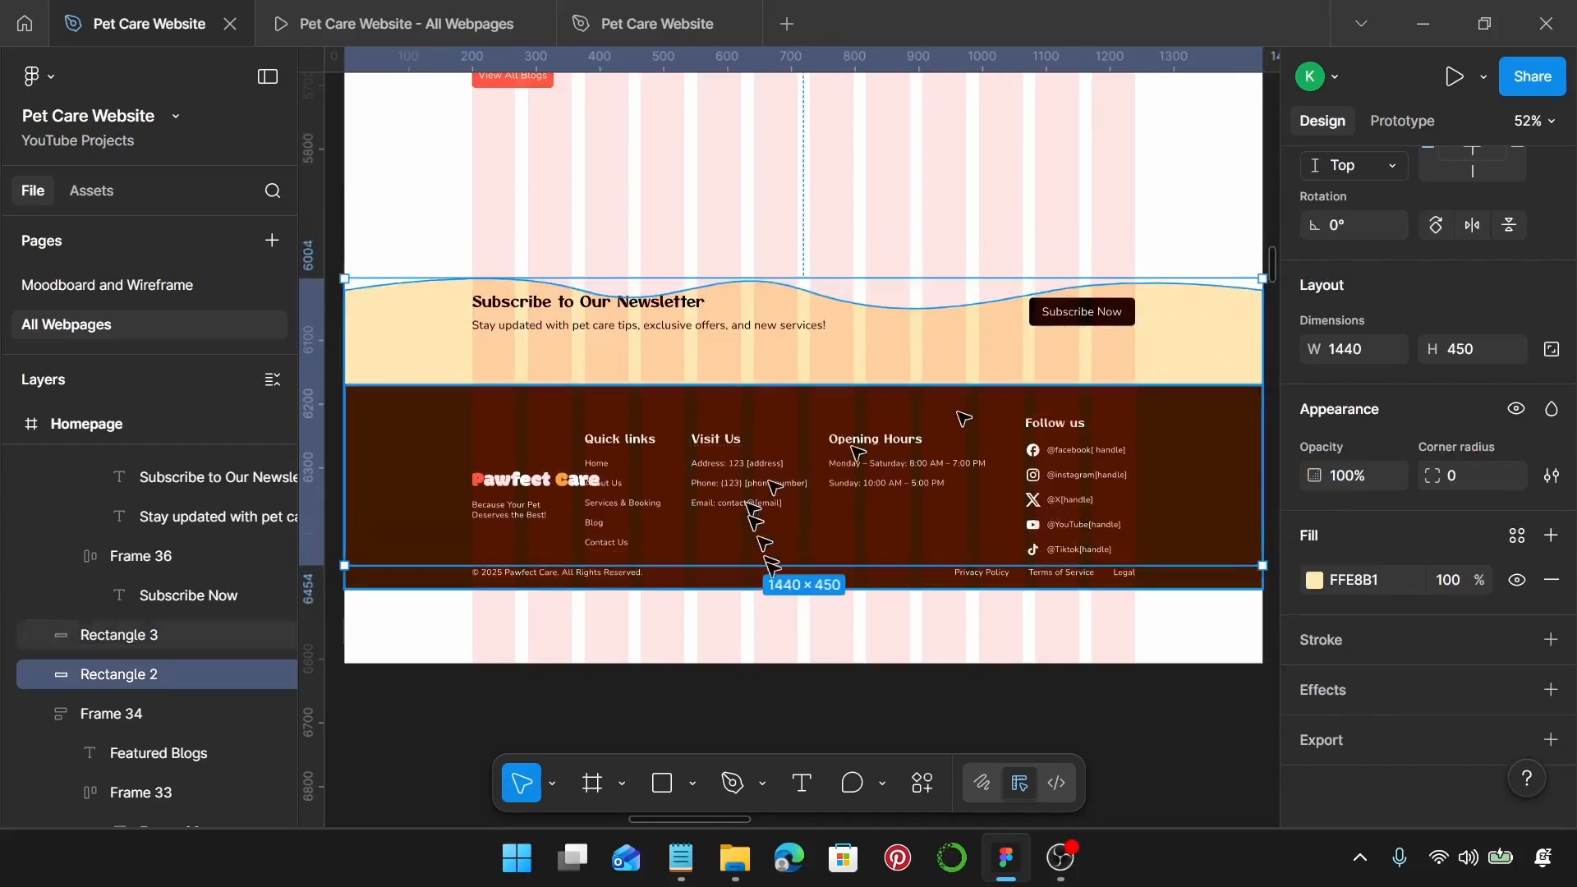
Step: Nudge the cream wave background vertically until its top edge is 175 px above the brown footer rectangle
key("alt")
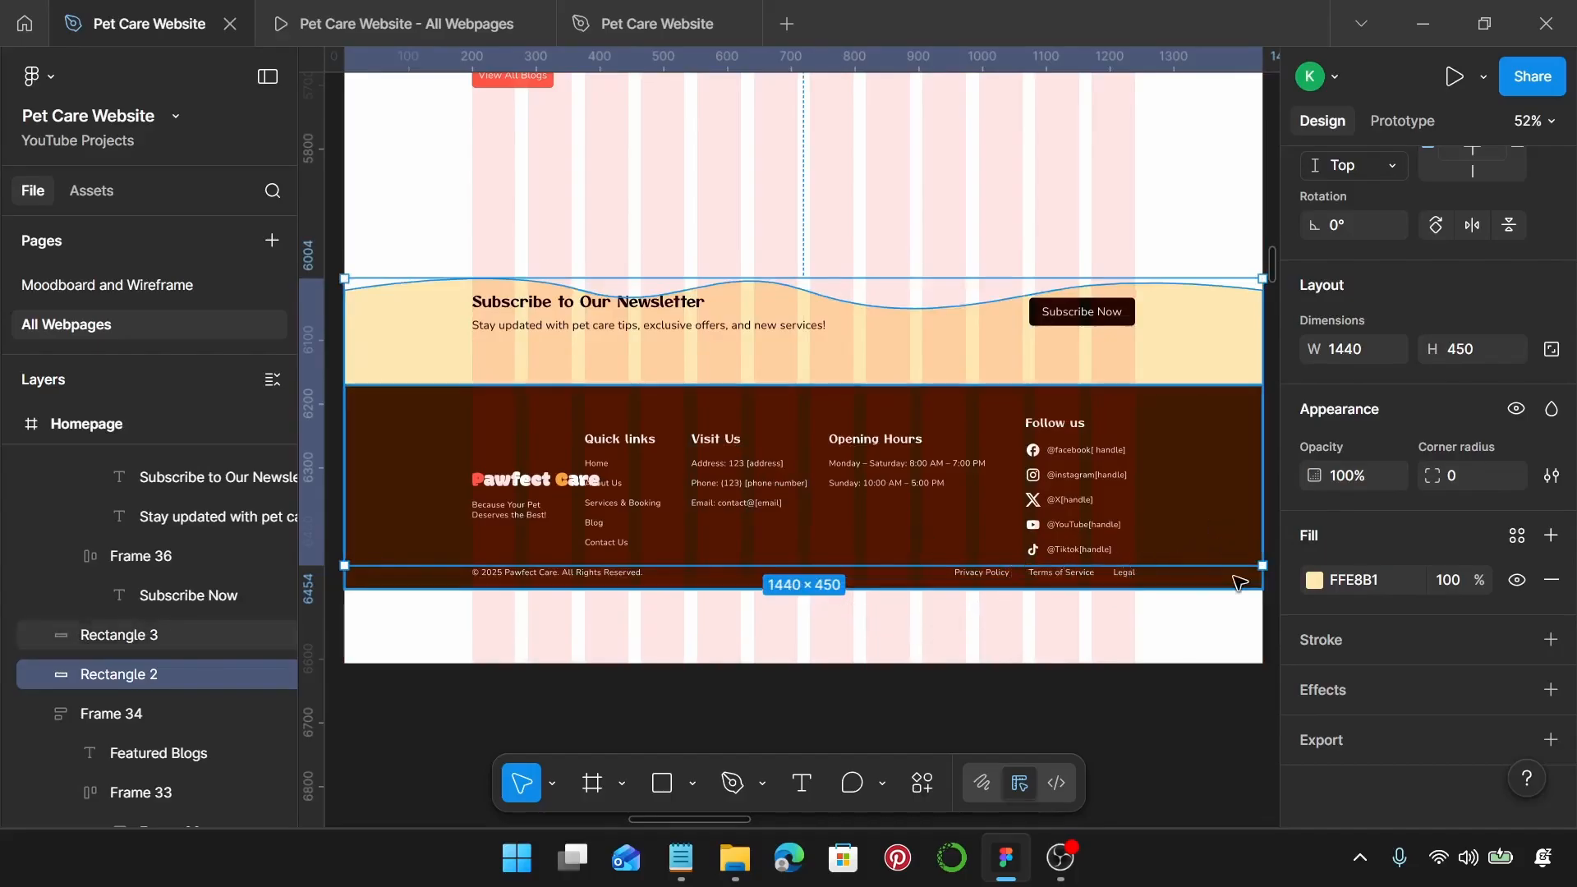
key("alt")
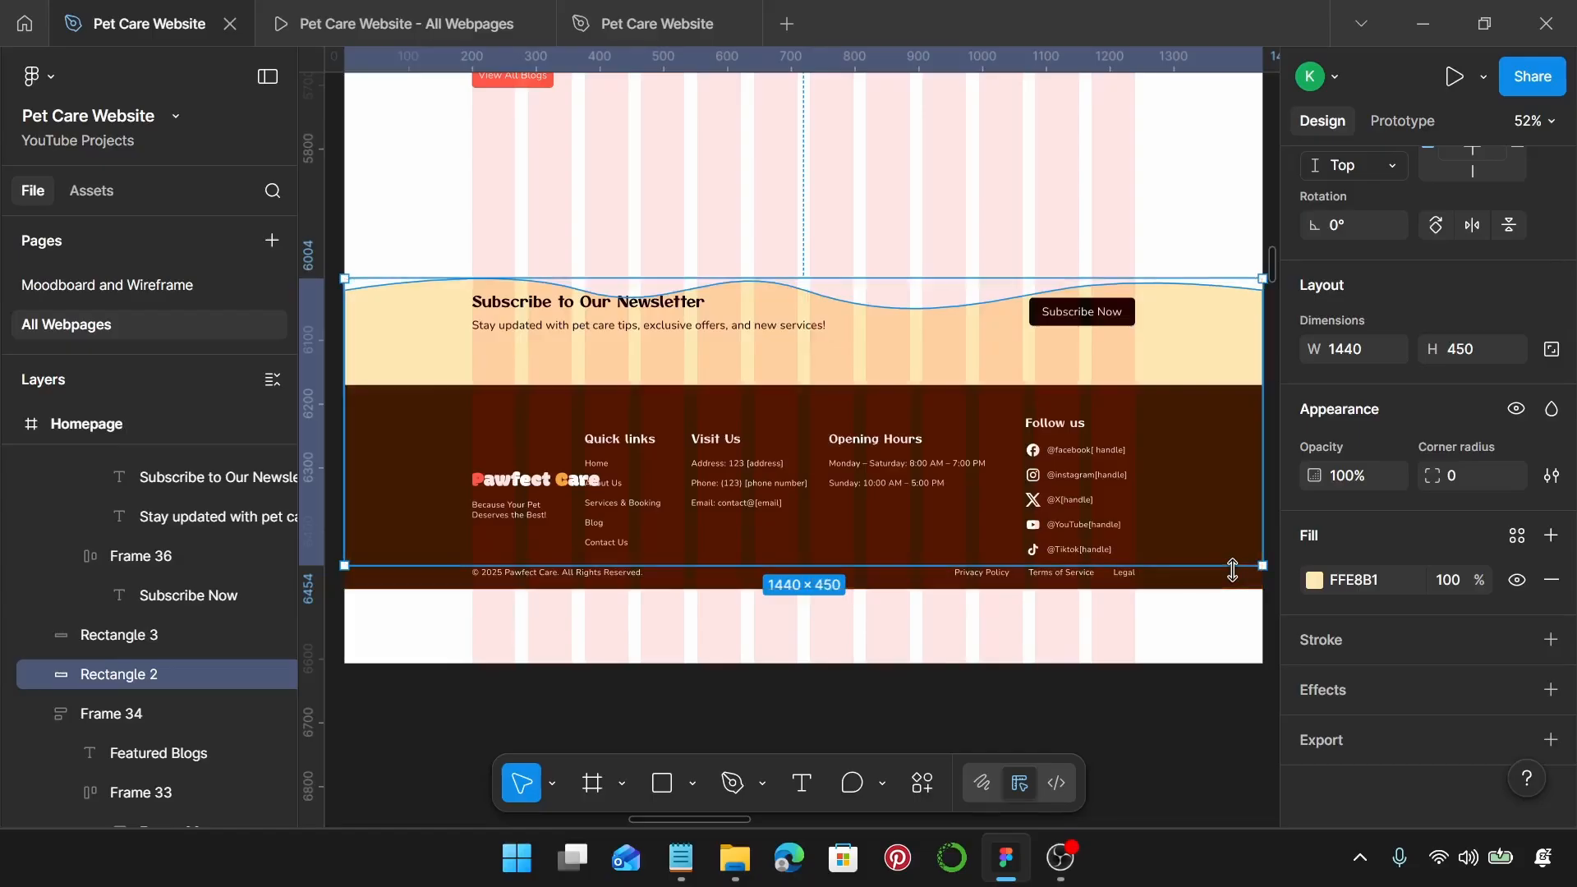
key("Up")
key("Up")
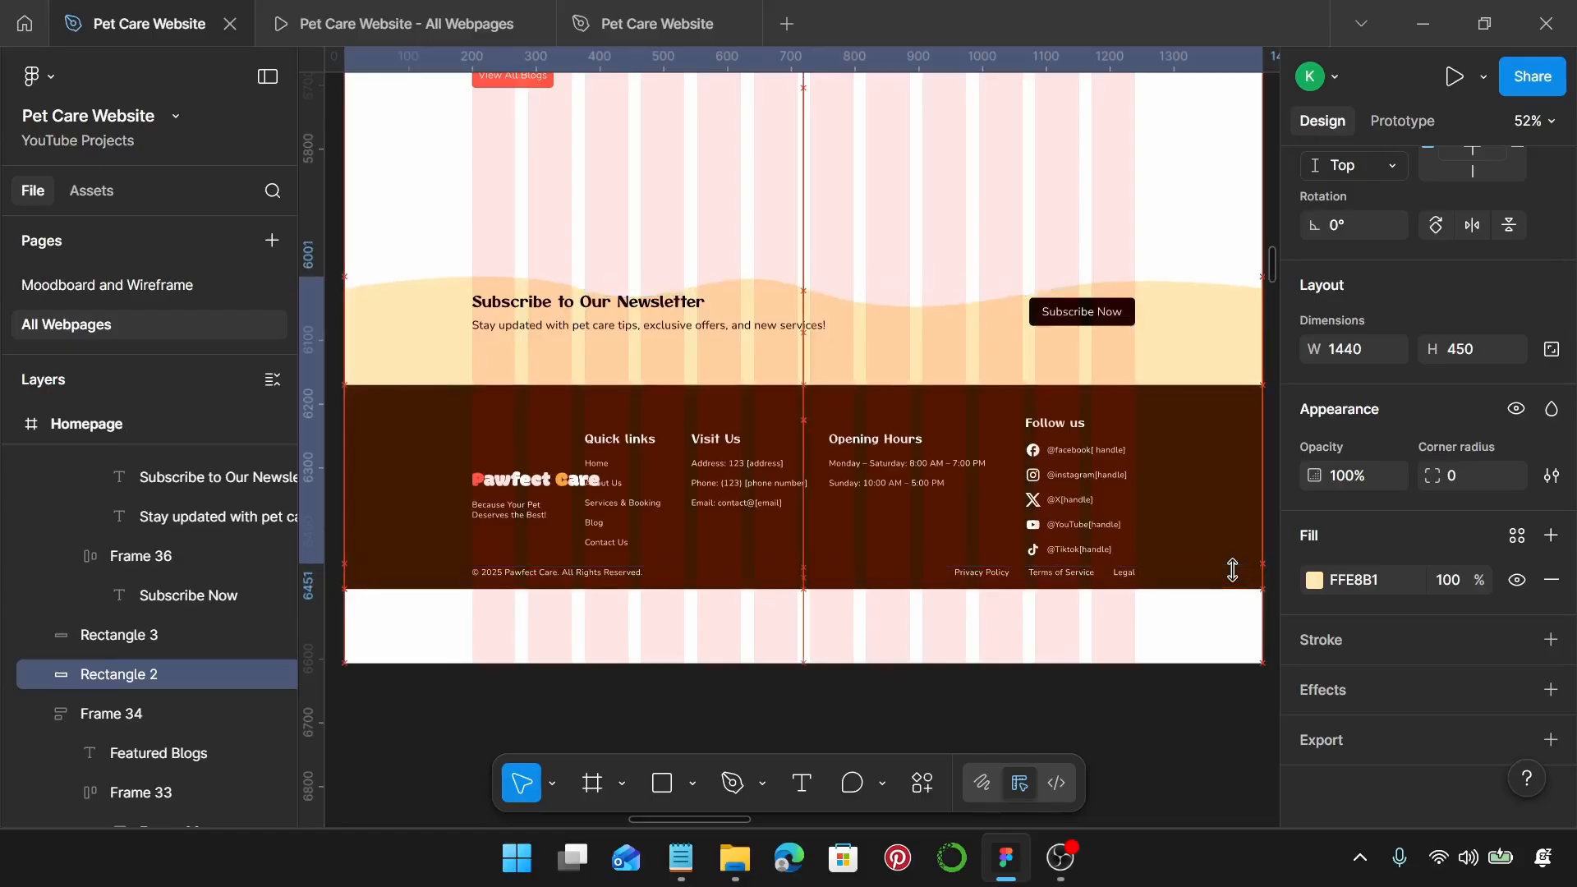
key("shift+Up")
key("Up")
key("Up")
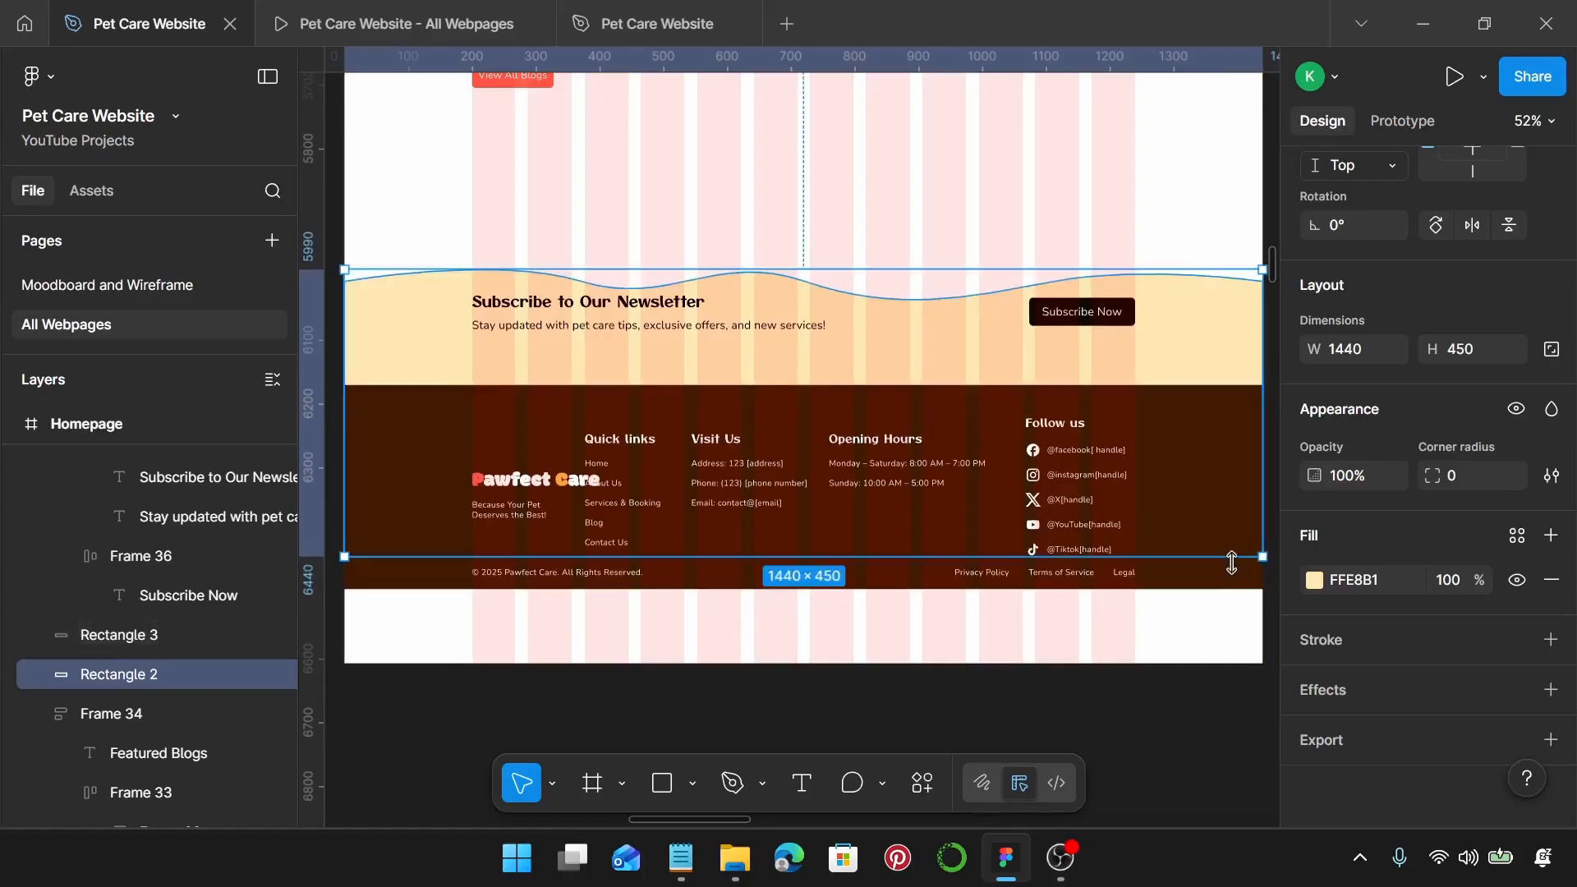
key("Down")
key("Down")
key("Down")
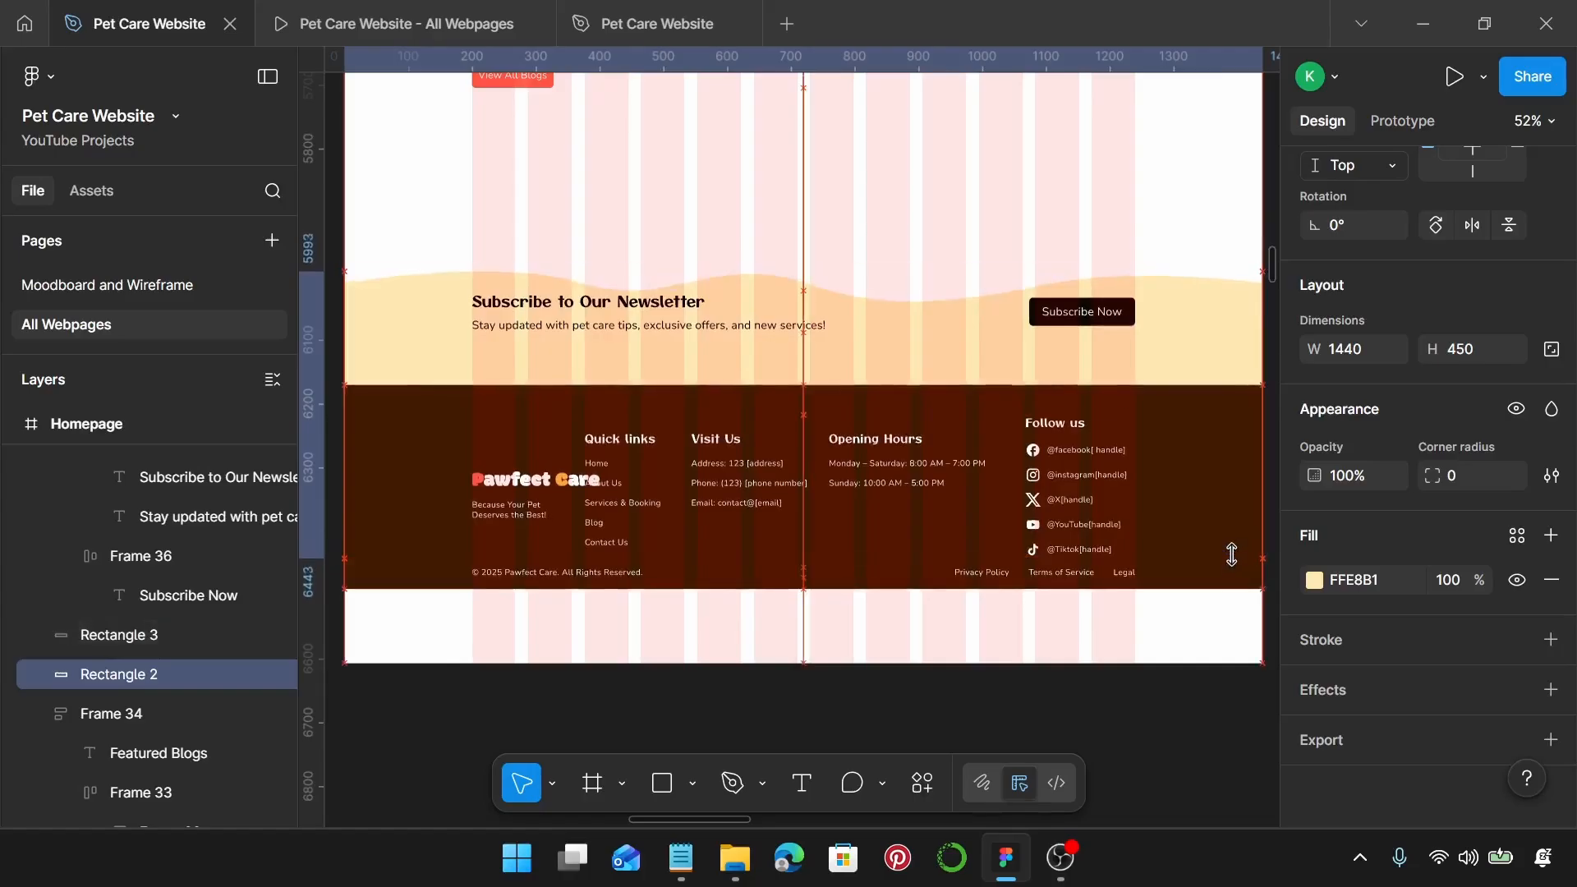
key("Down")
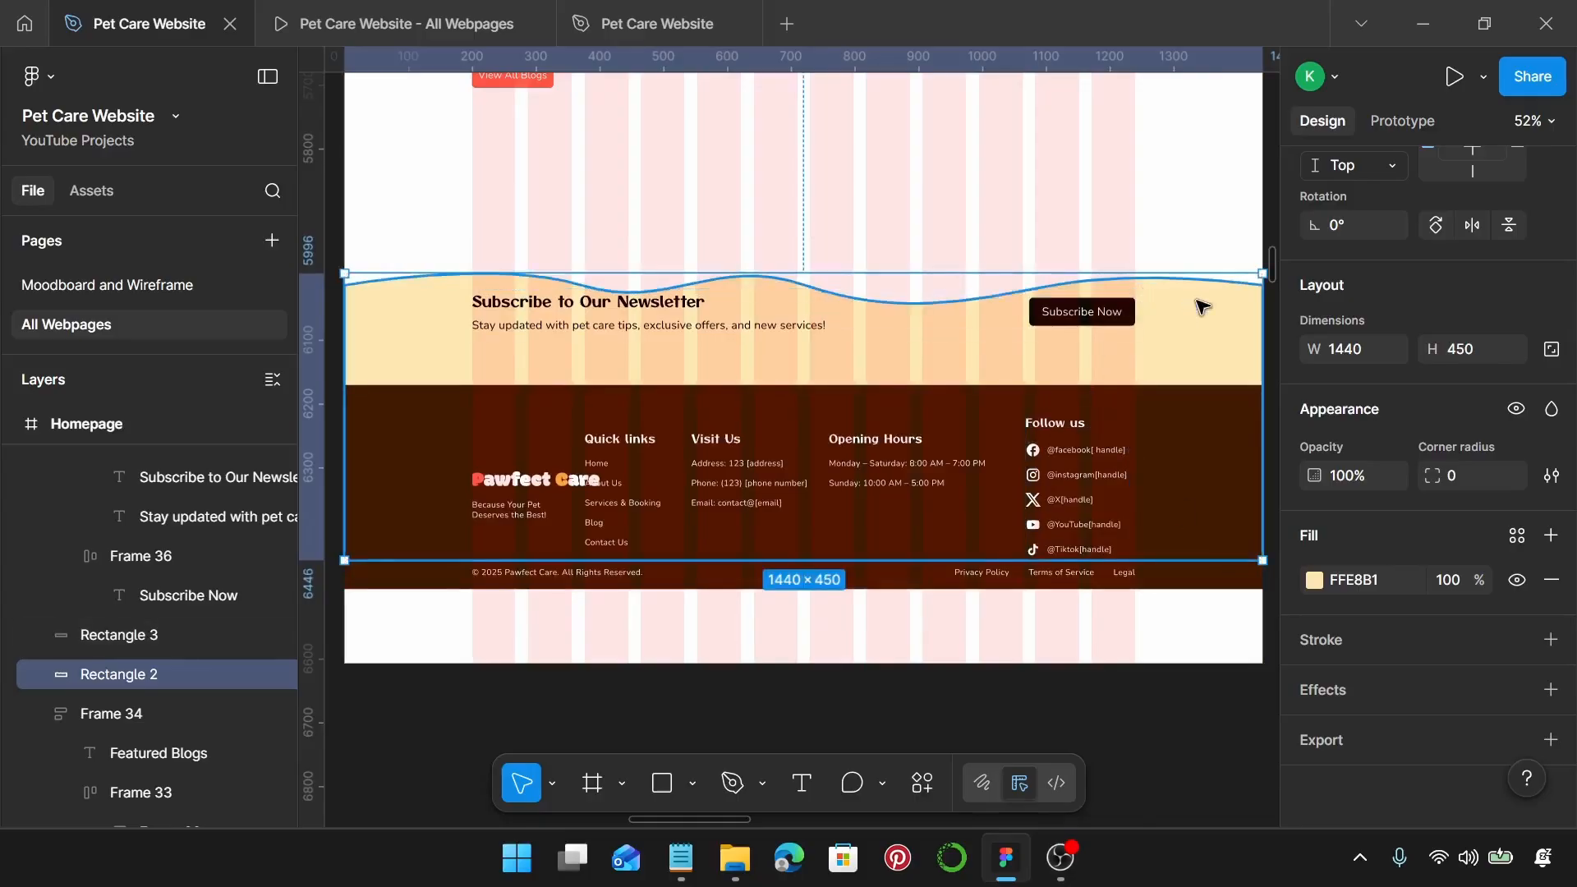
left_click(1219, 584)
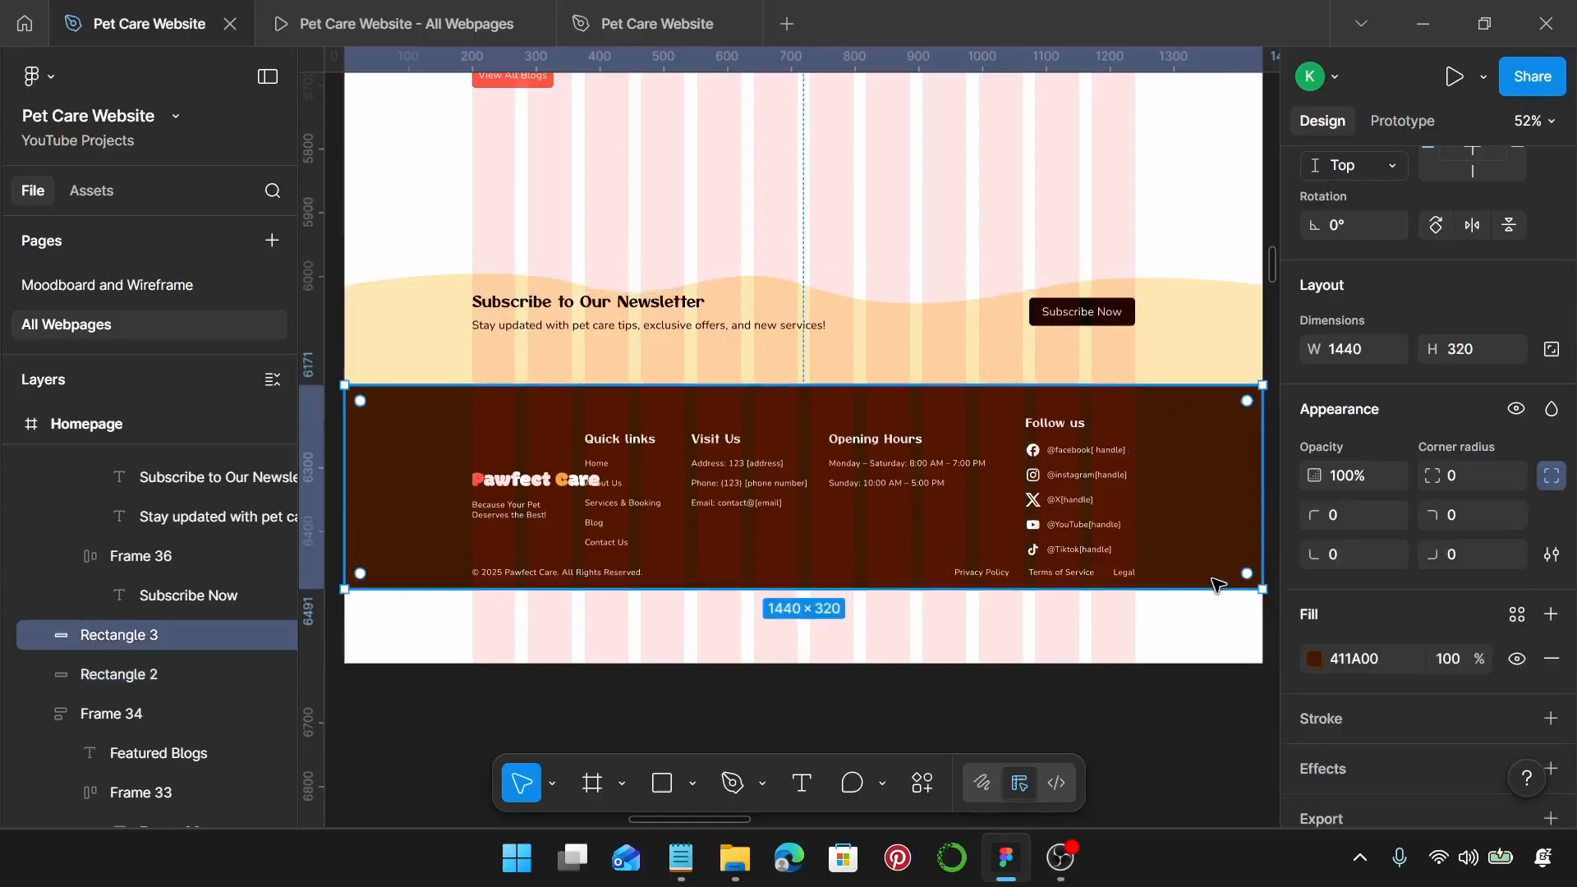
left_click(1213, 353)
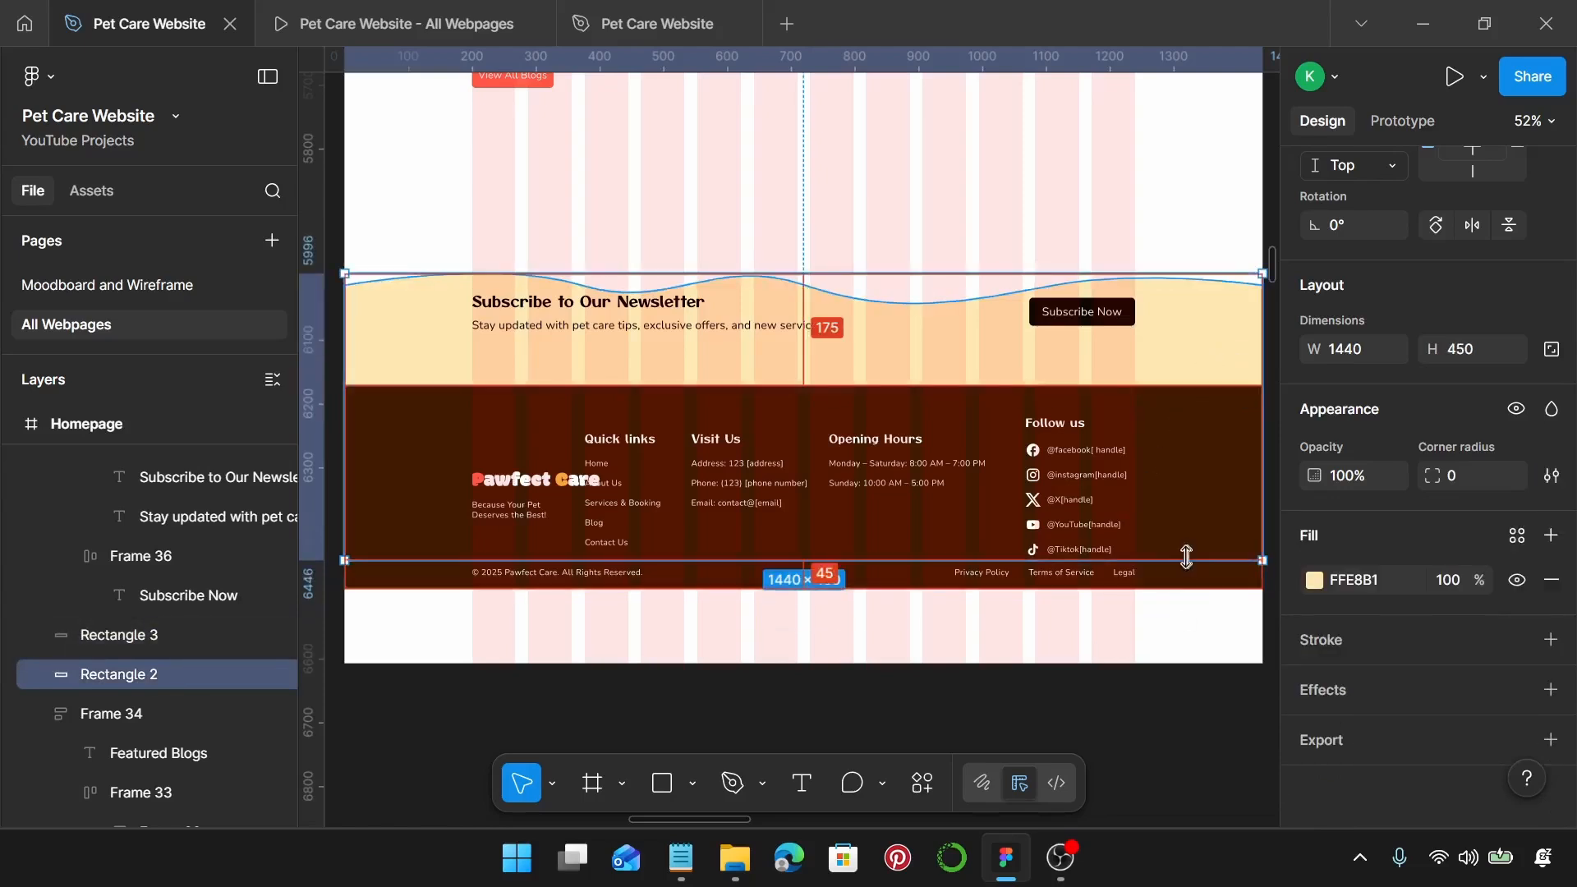
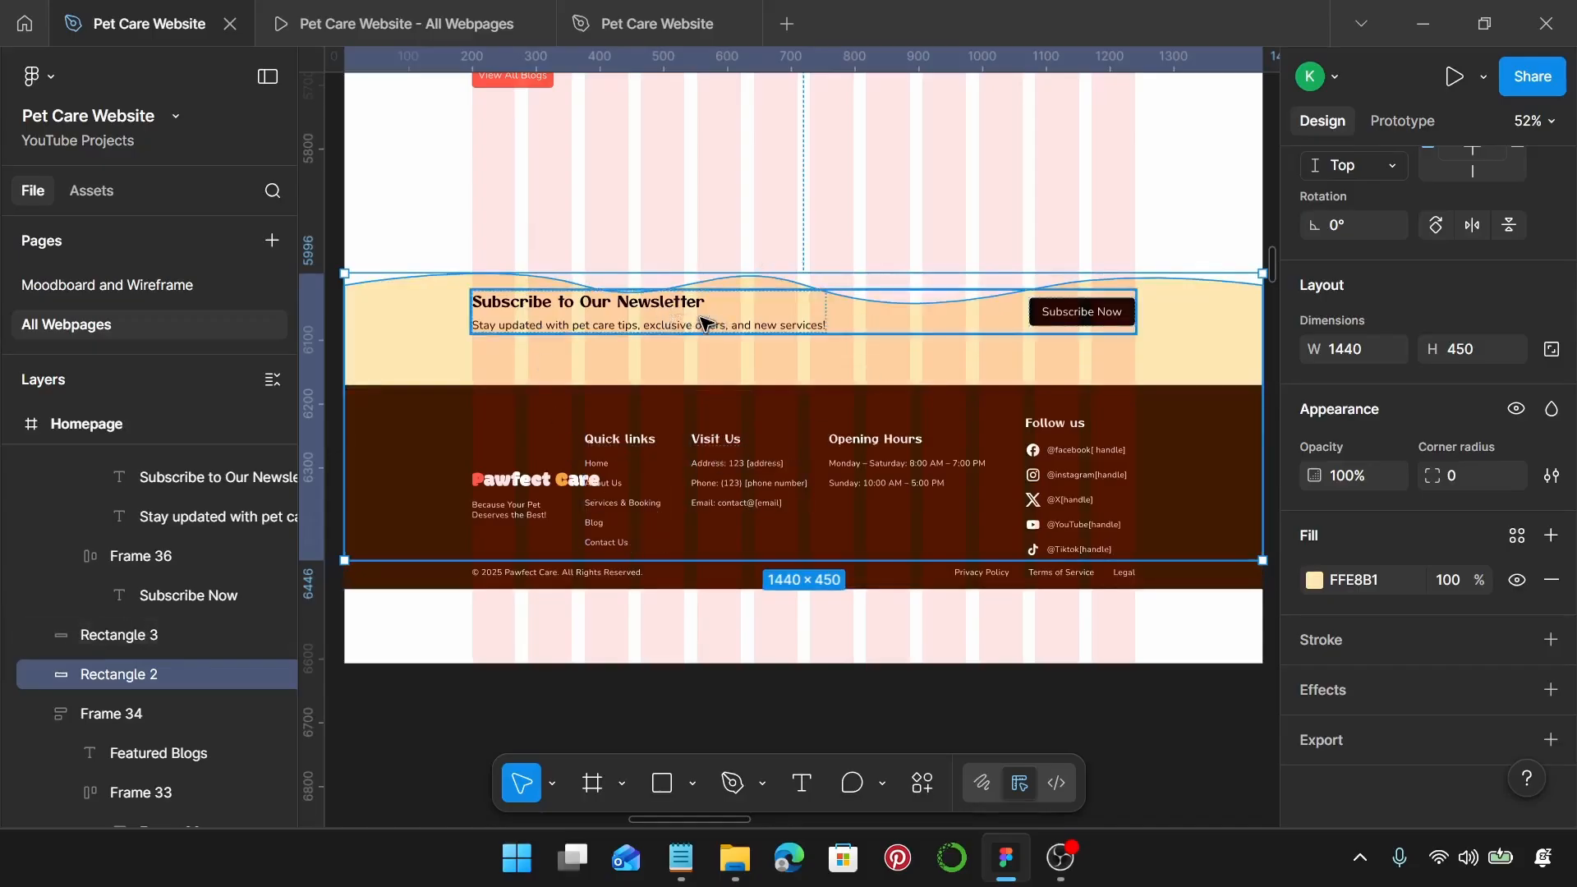
Step: Move the newsletter text and Subscribe Now row down to 30 px above the brown footer rectangle
left_click(566, 324)
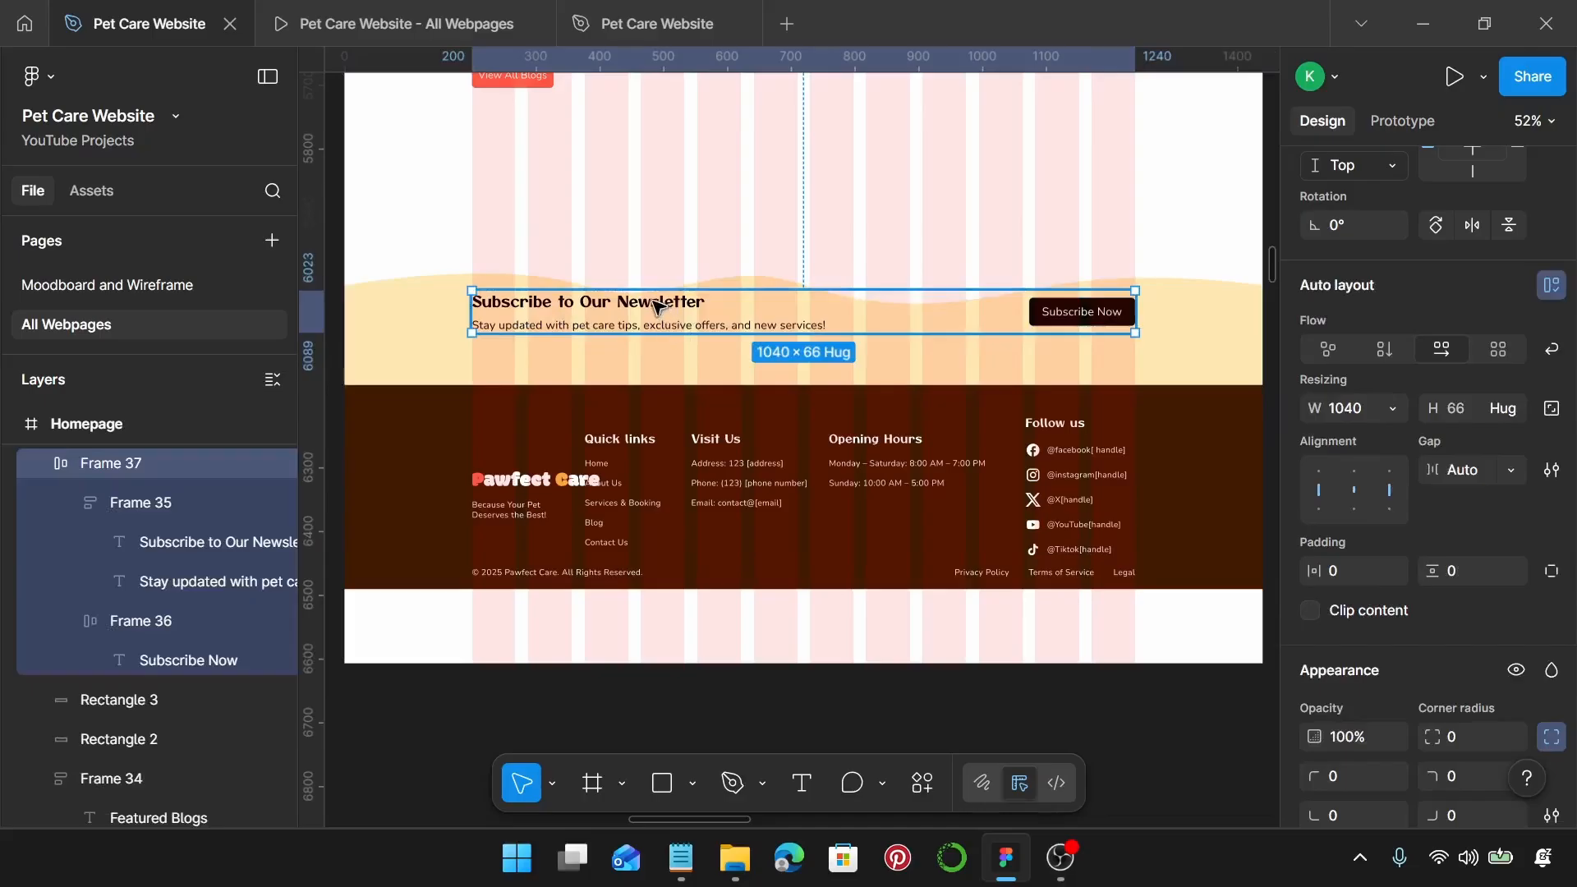
left_click_drag(660, 304, 657, 328)
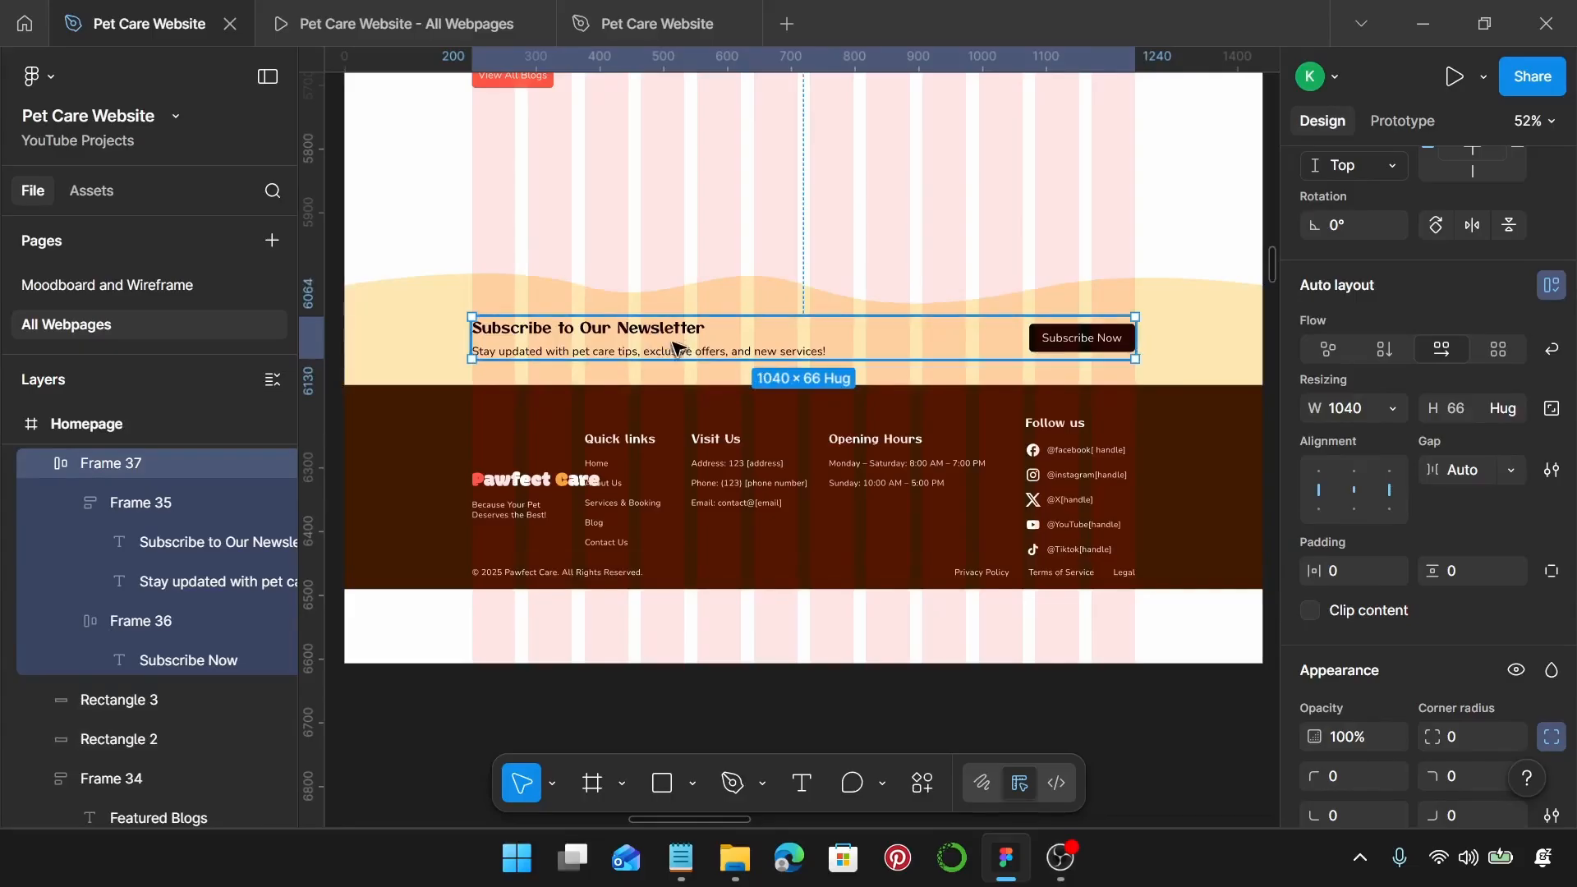
left_click_drag(671, 336, 671, 343)
left_click(694, 417, "shift")
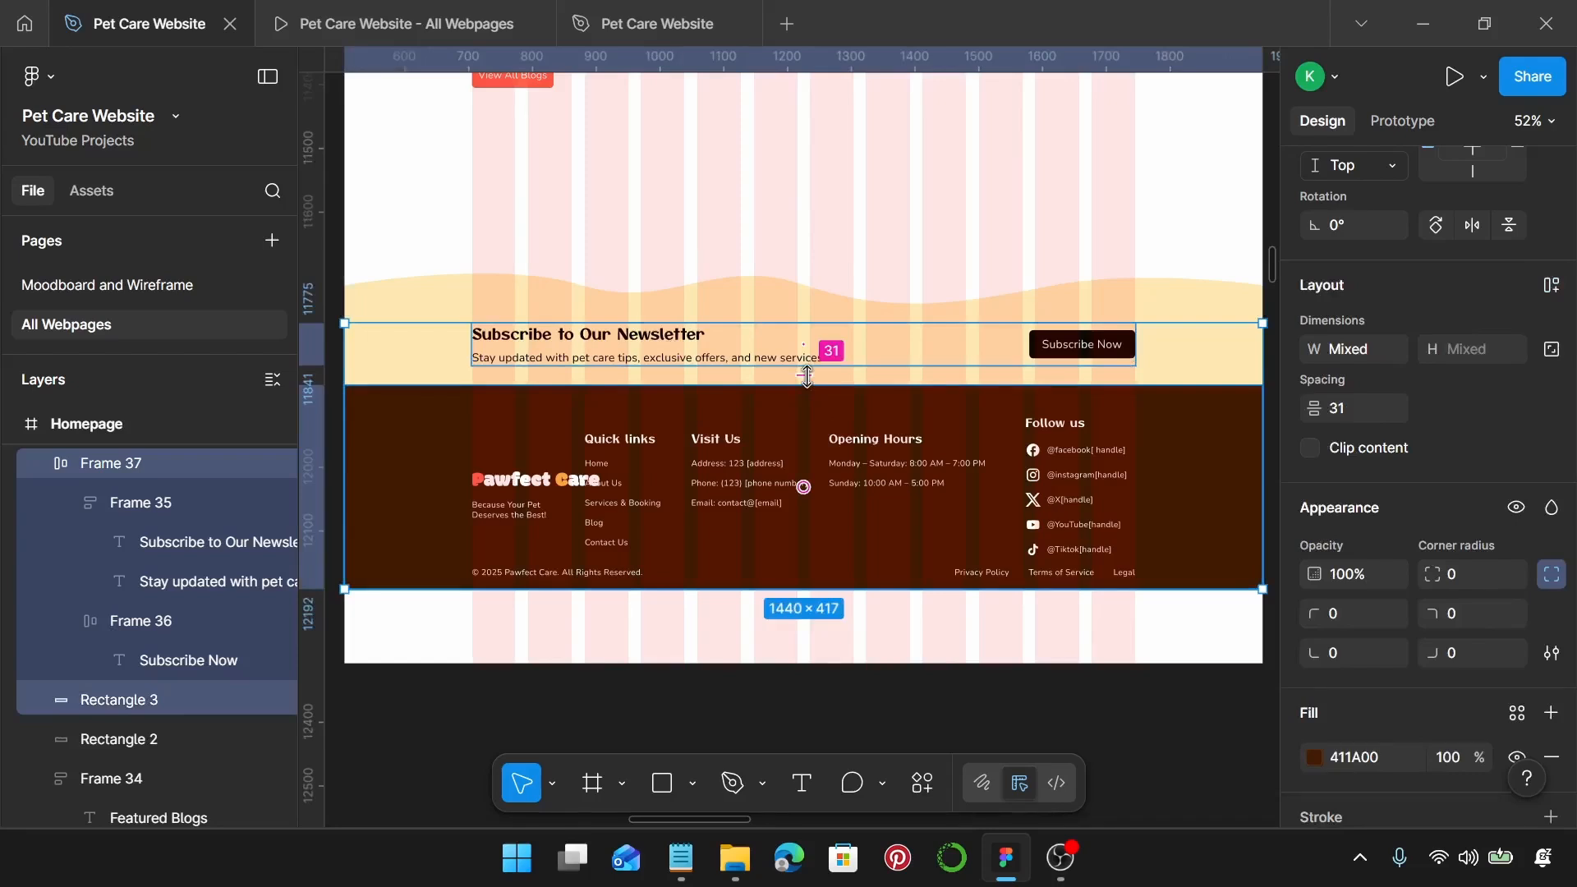
left_click(638, 351)
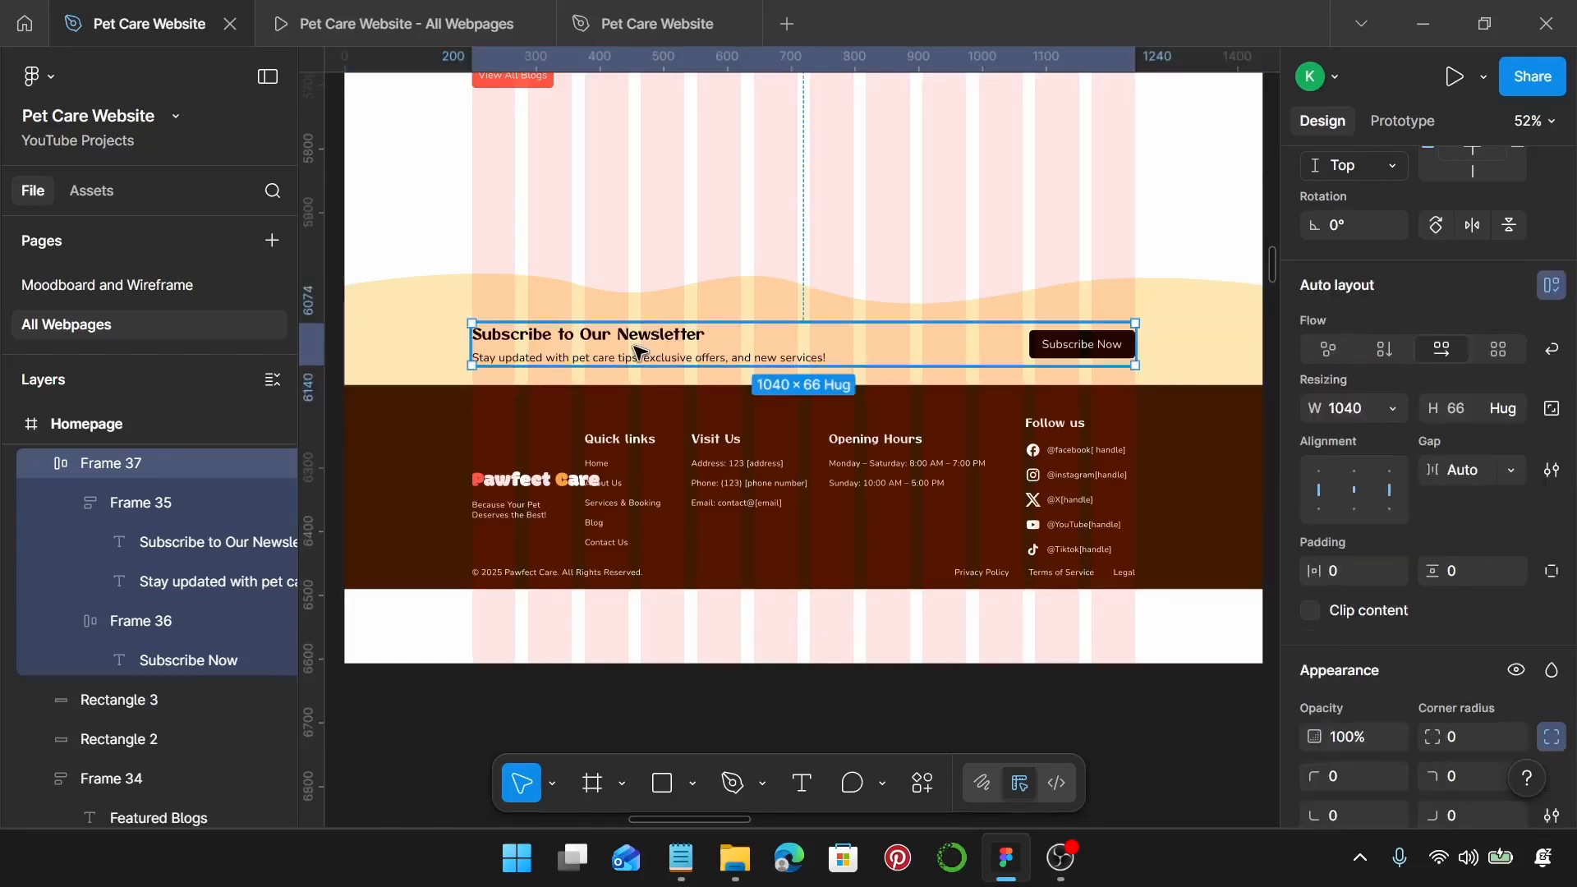
left_click(493, 411)
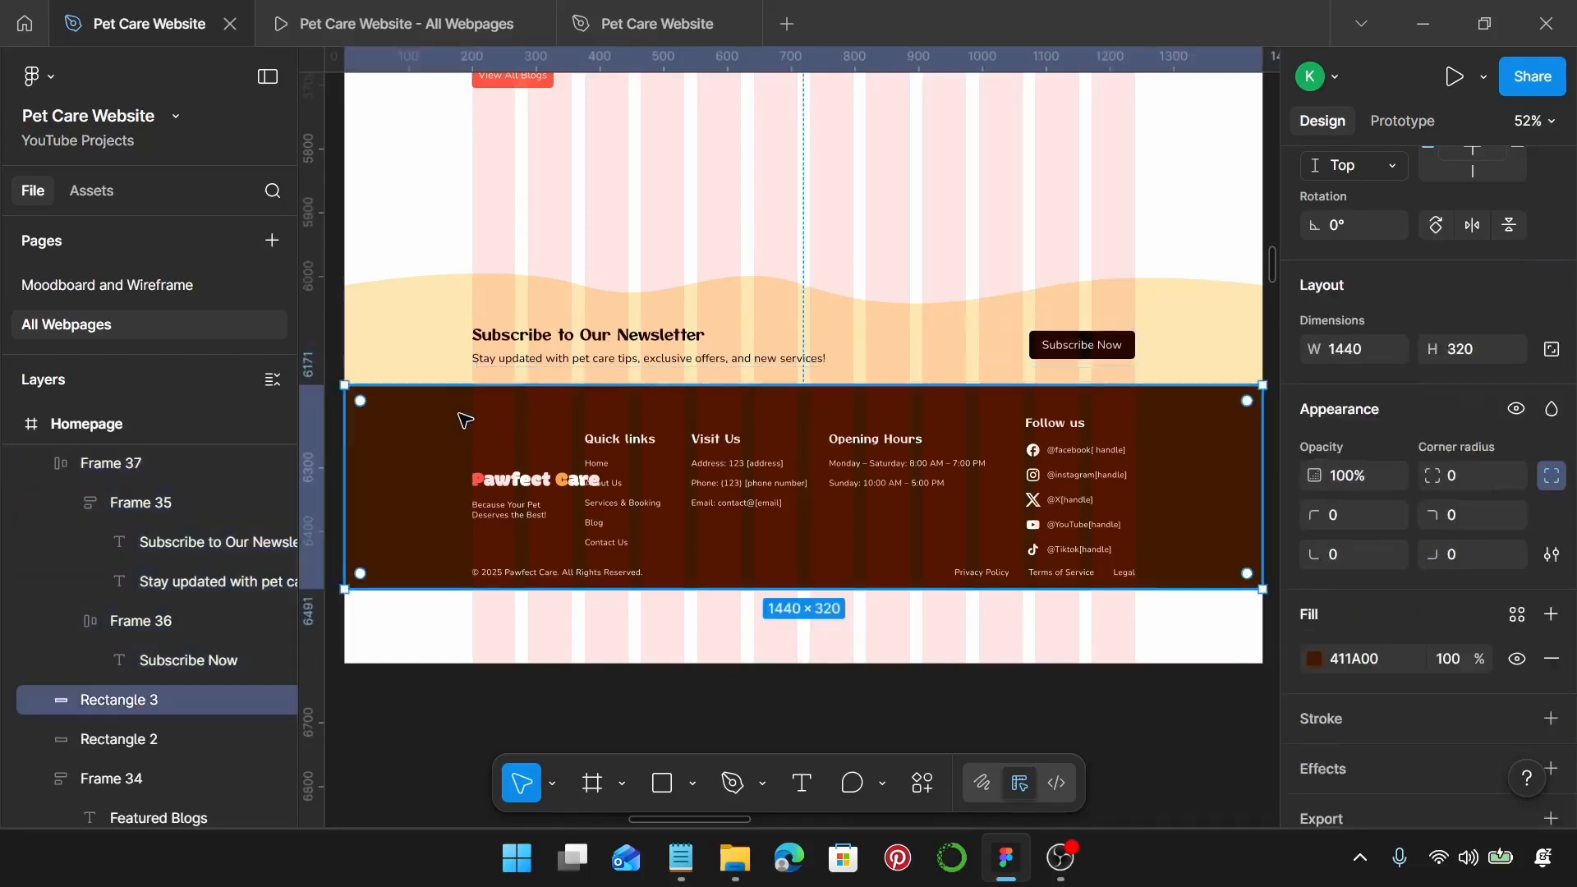
left_click(638, 347, "shift")
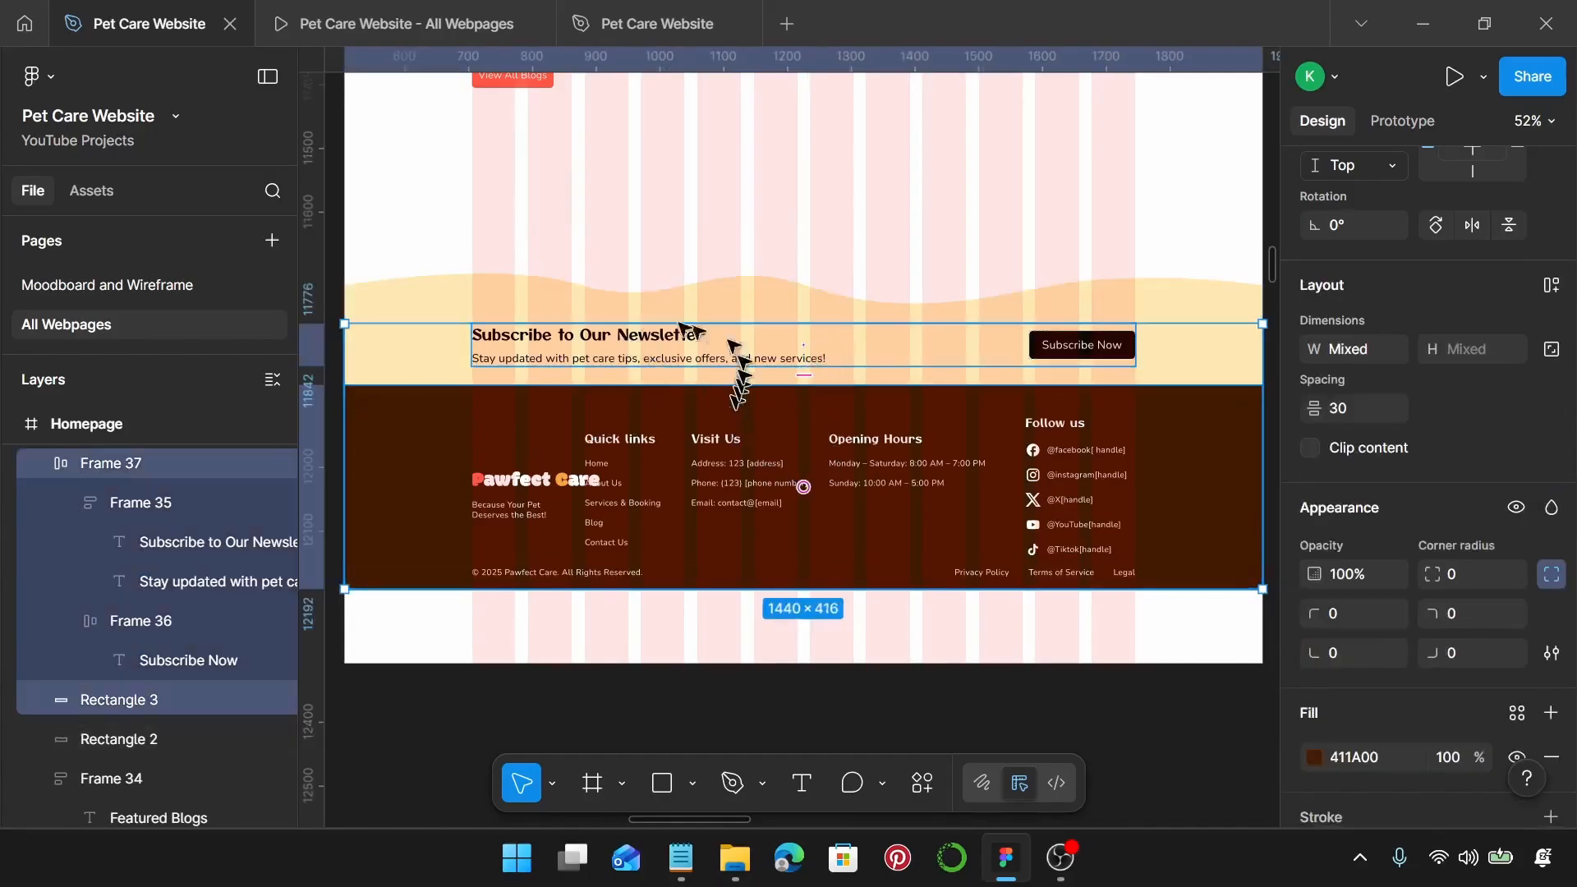
scroll(624, 491, "up", 2)
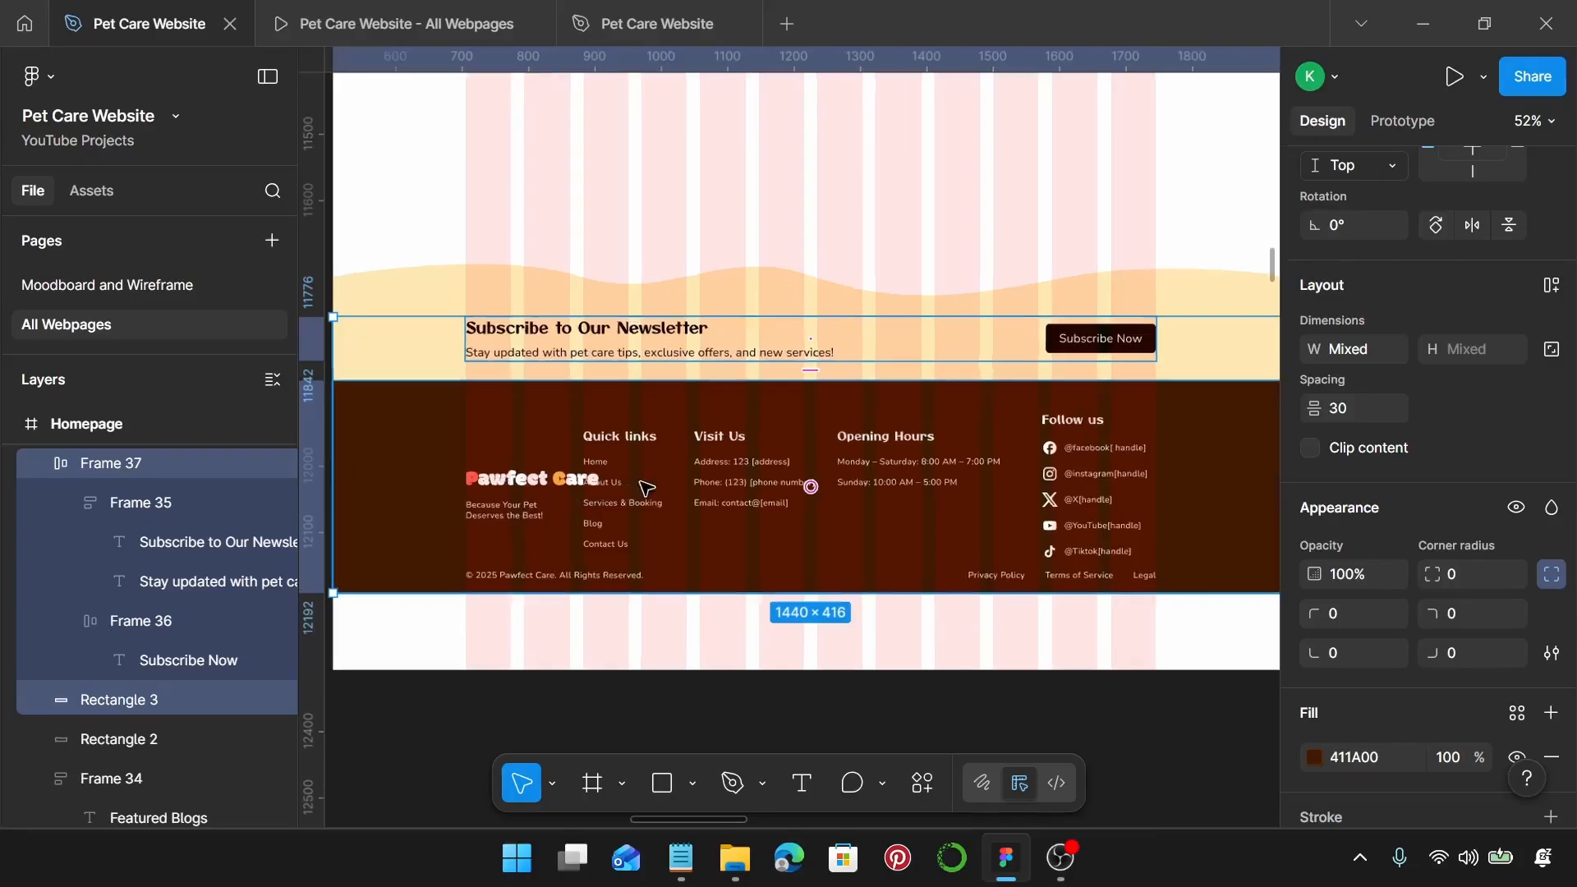
Step: Move the Quick links column clear of the logo text and up to 30 px below the brown footer rectangle's top edge
left_click(497, 483)
scroll(602, 445, "up", 1)
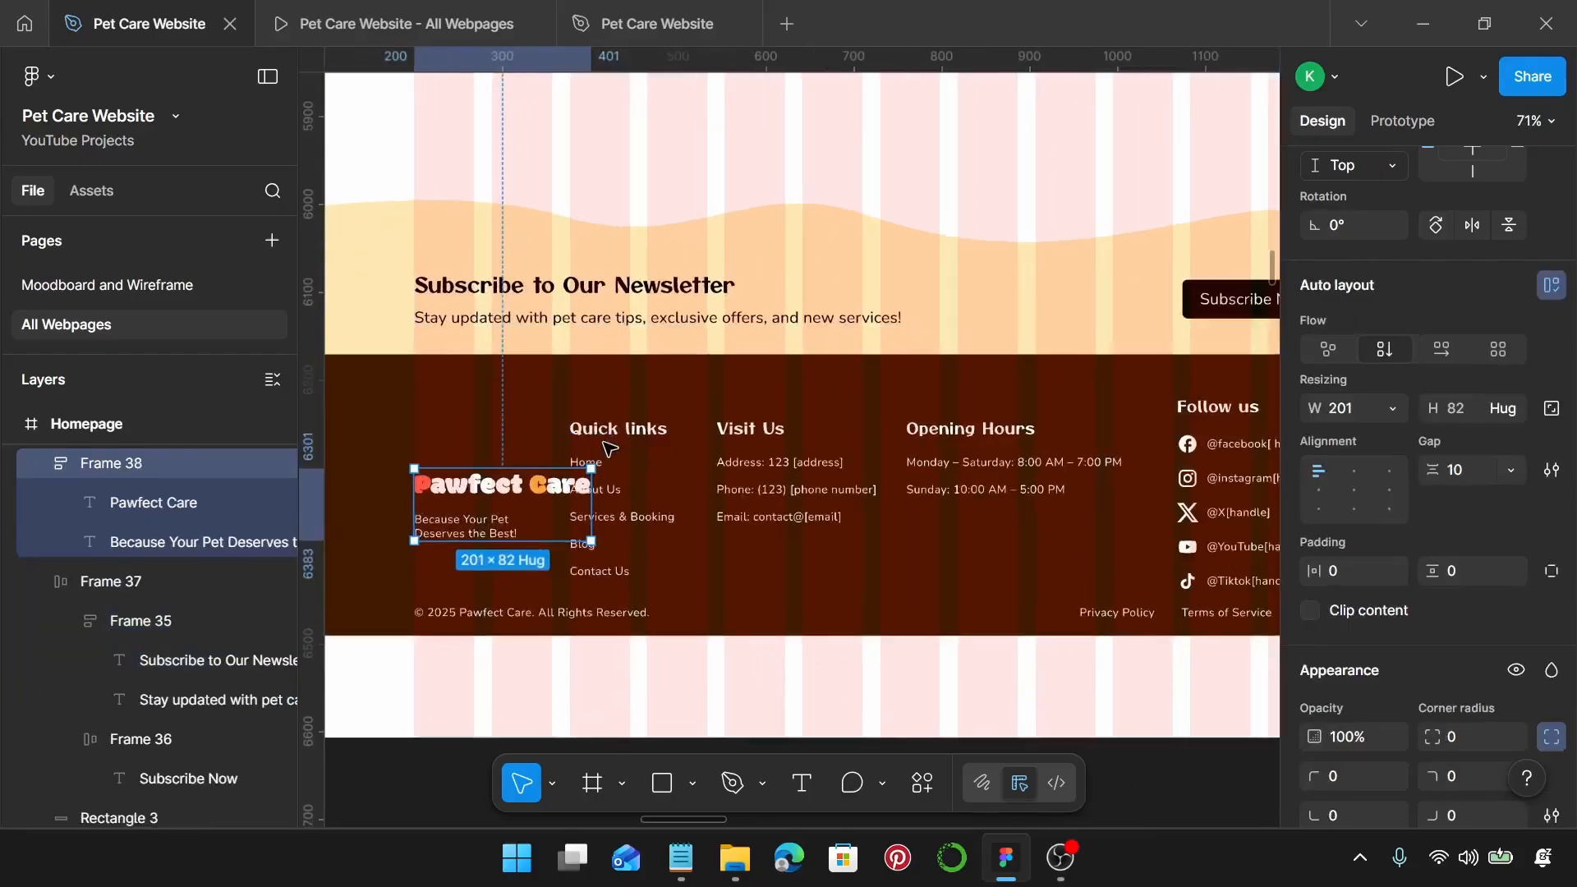
left_click(600, 424)
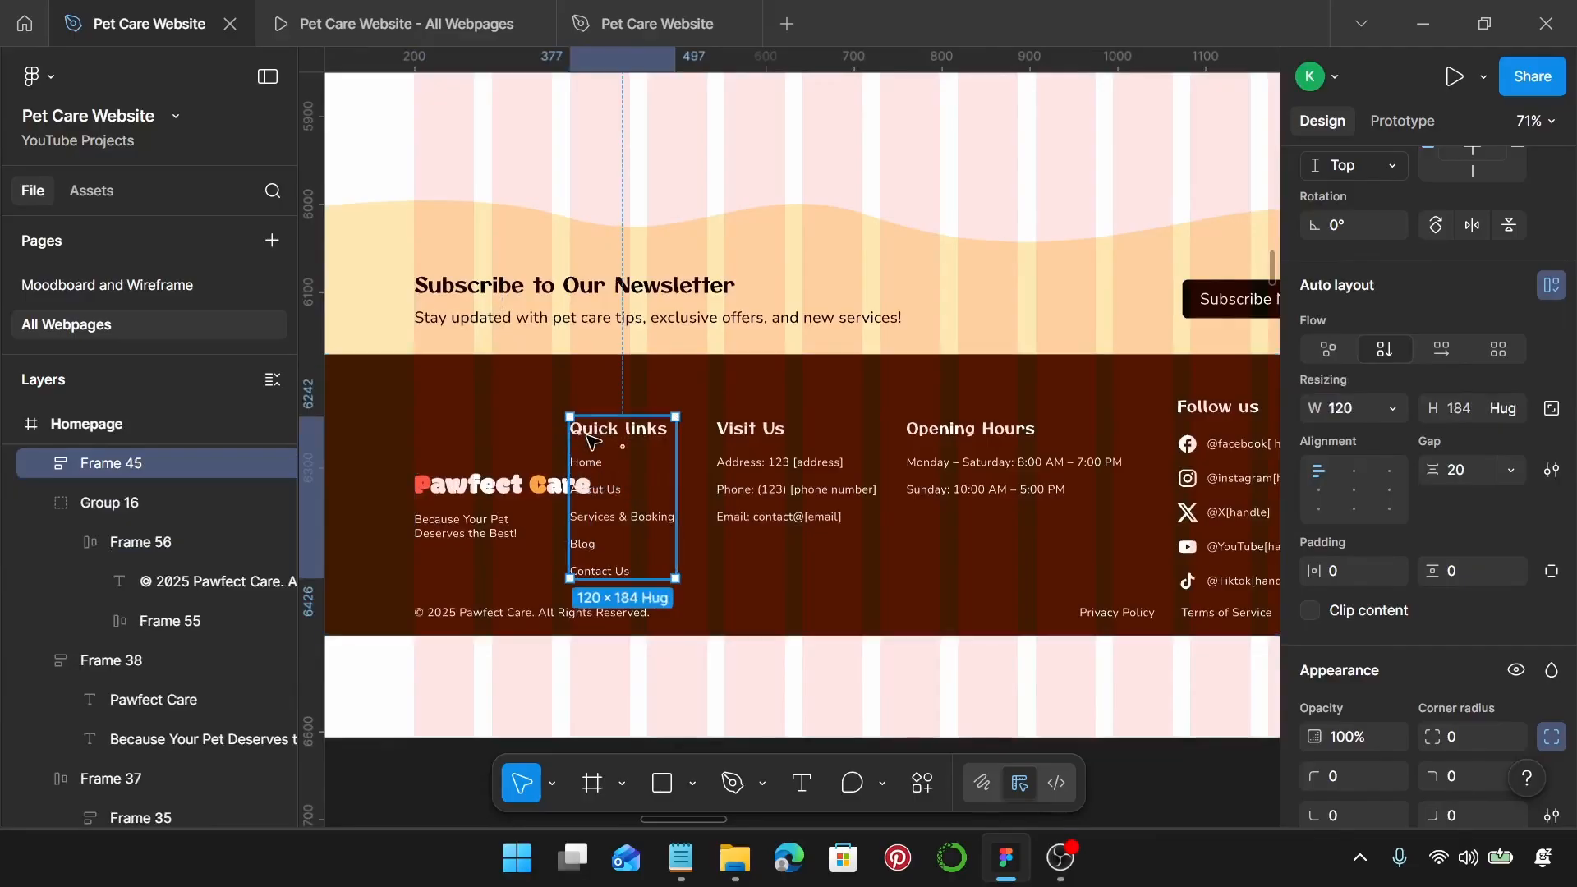
left_click_drag(590, 441, 623, 417)
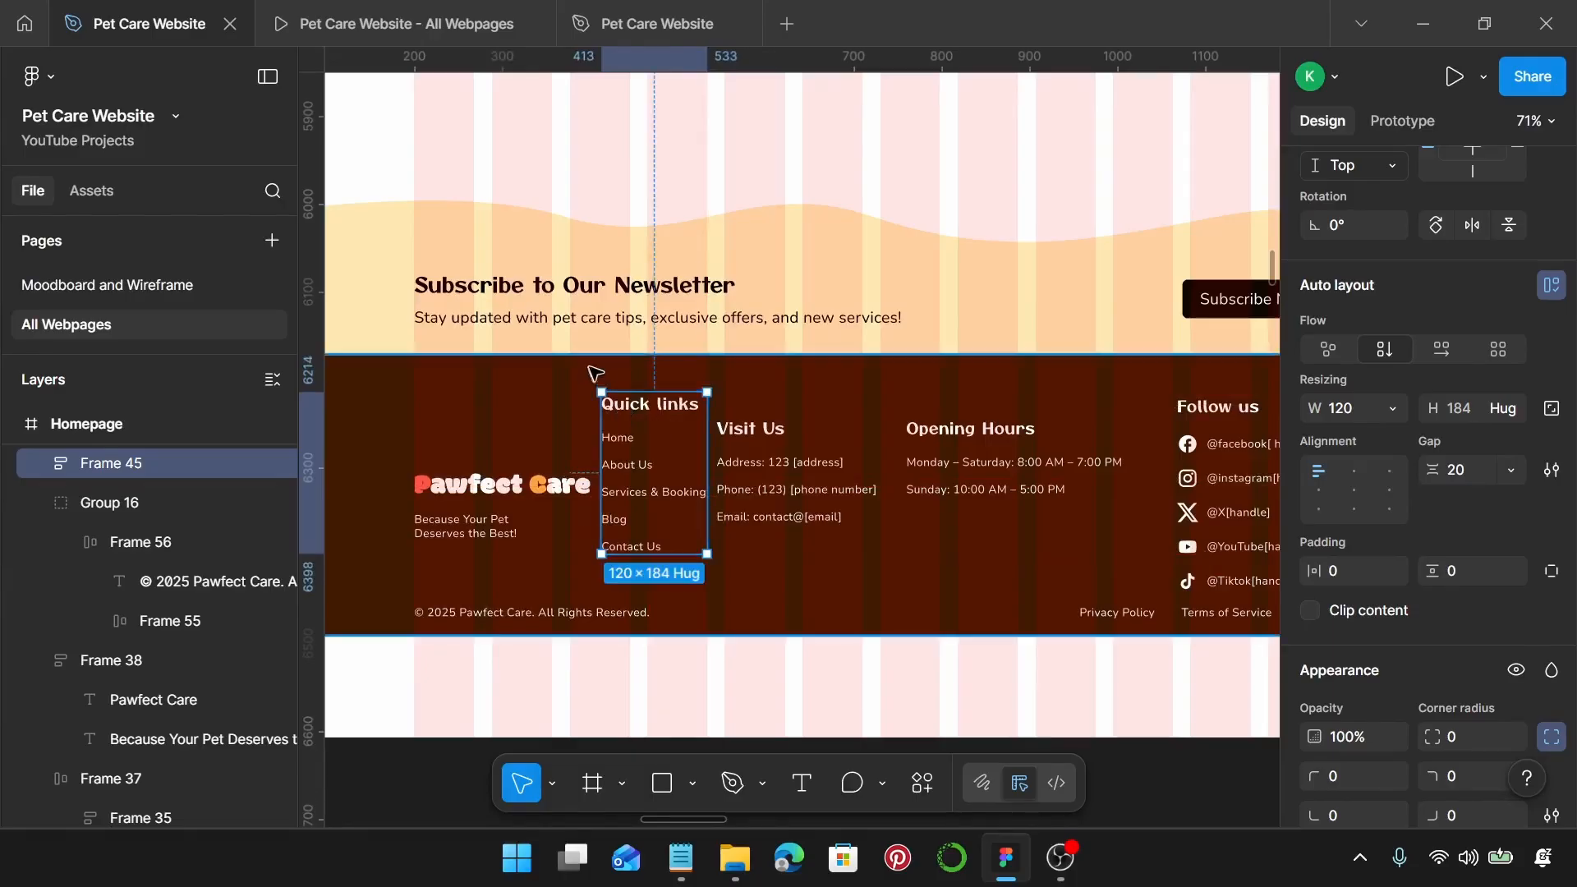
left_click(625, 365)
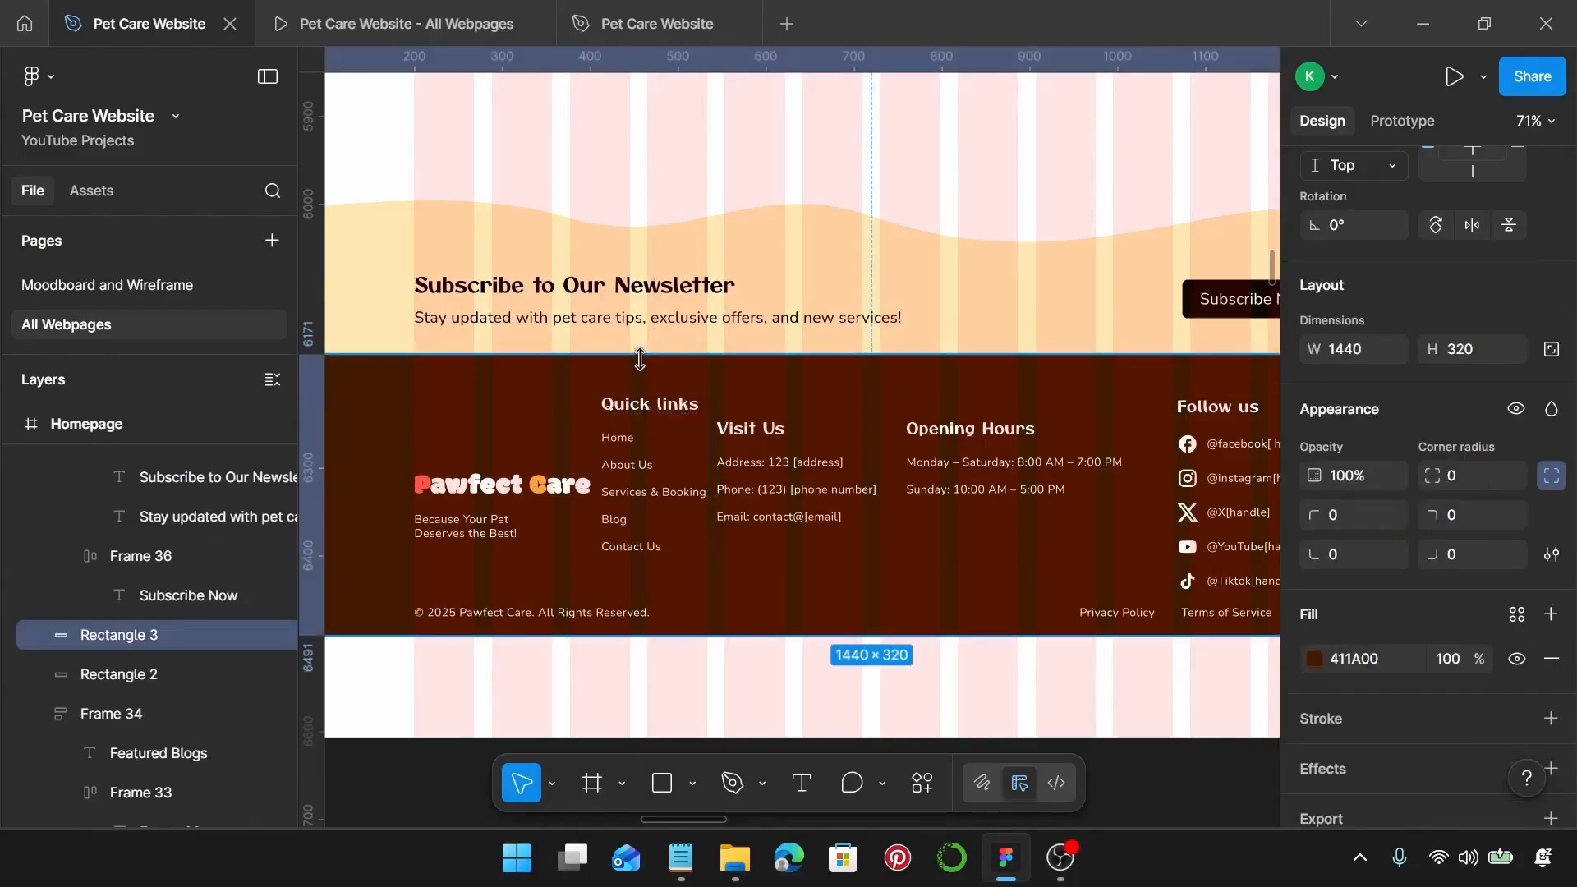
left_click(641, 407)
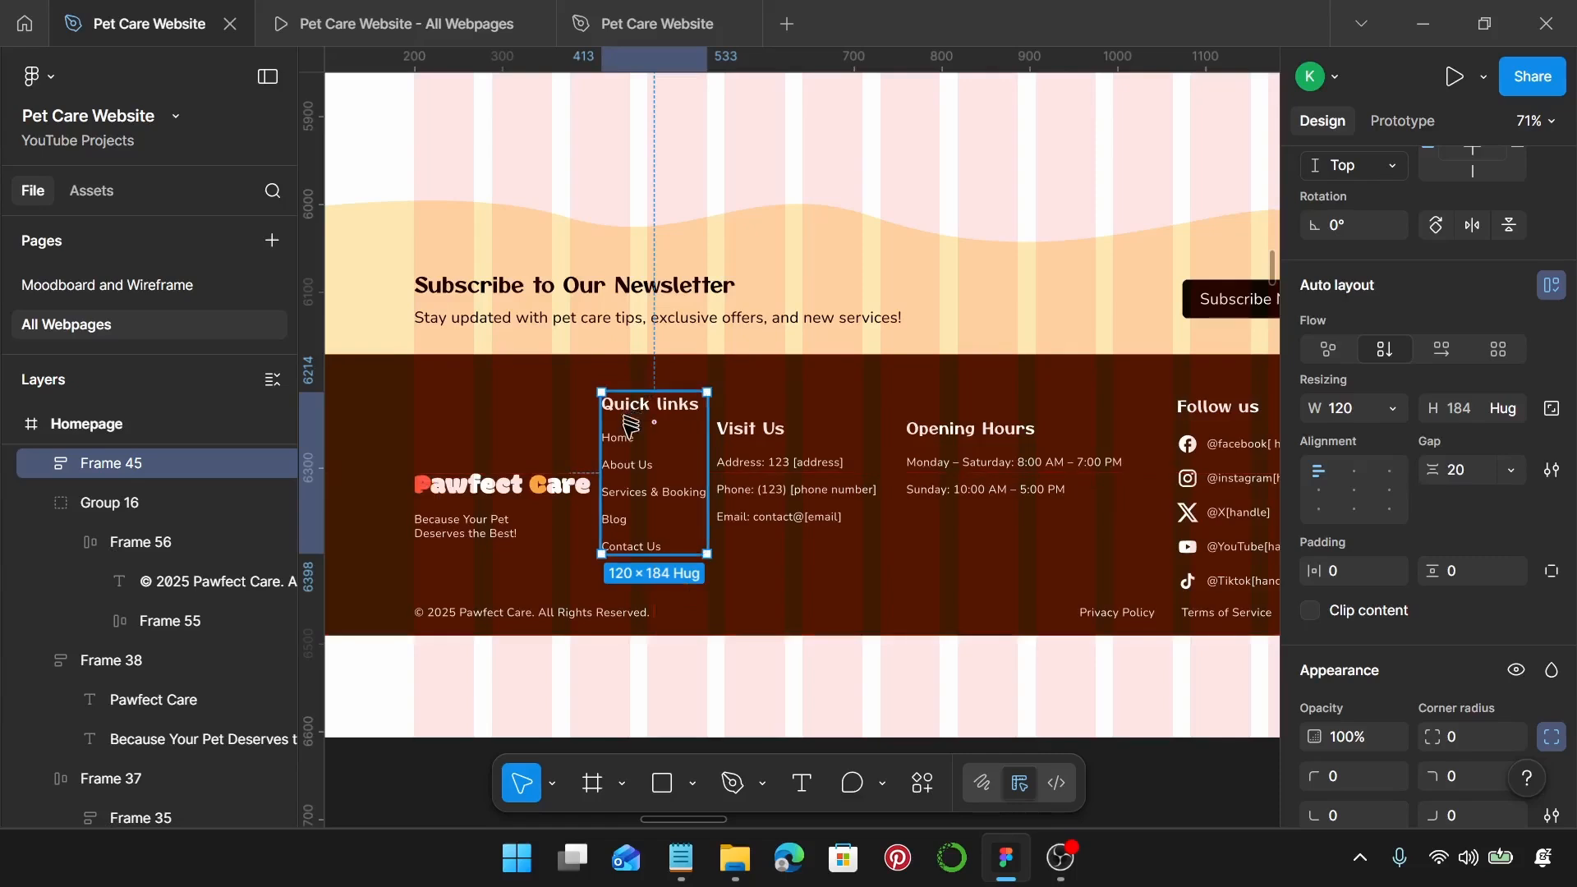
left_click_drag(630, 429, 630, 428)
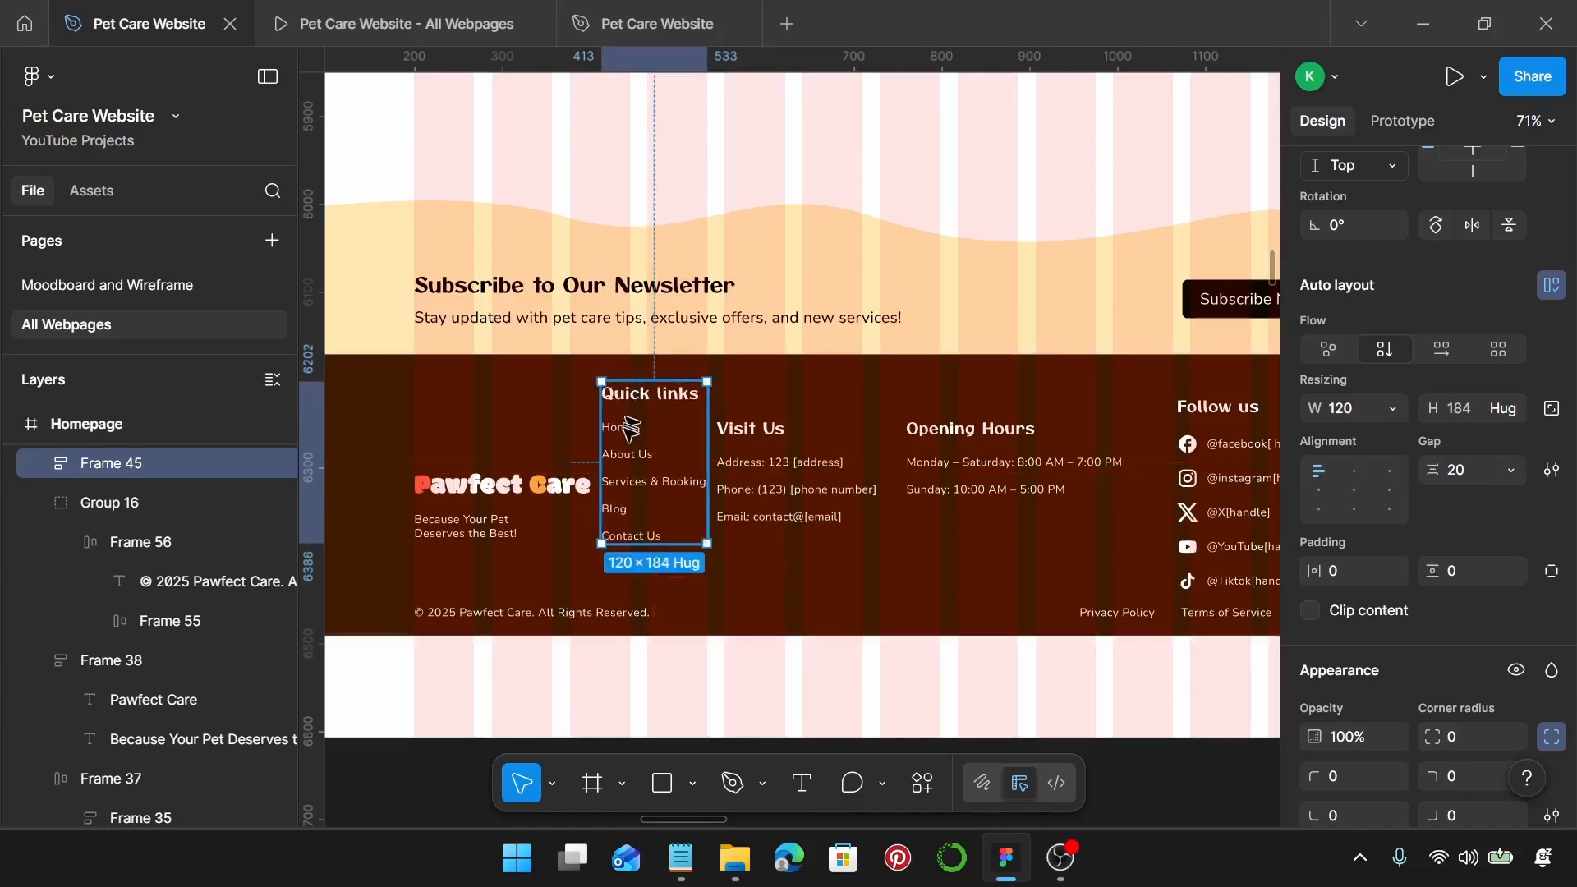
key("Up")
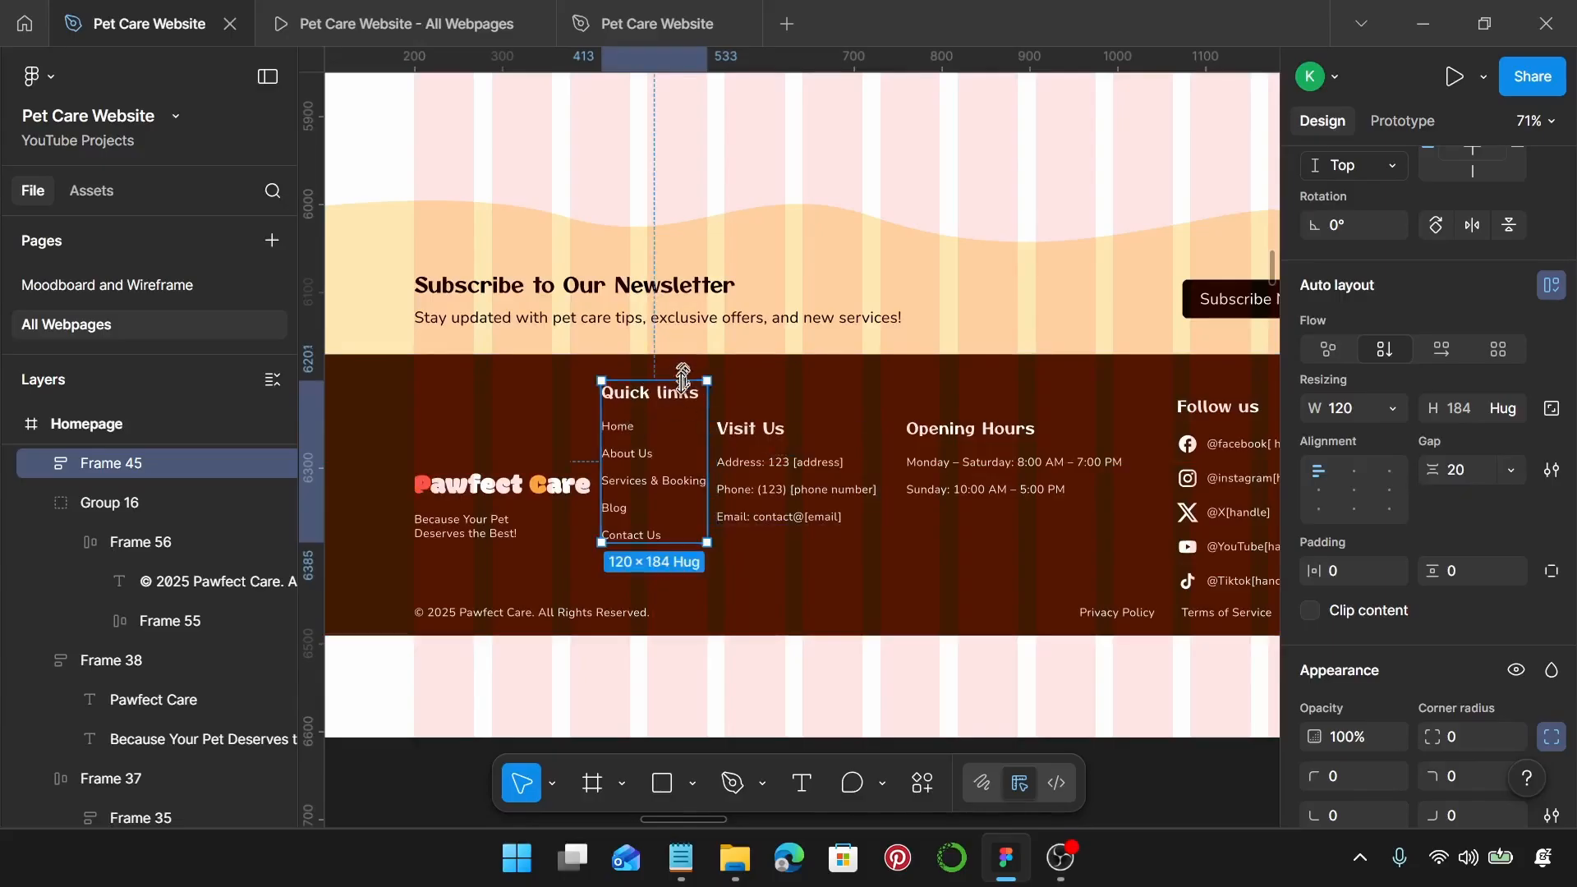
key("alt")
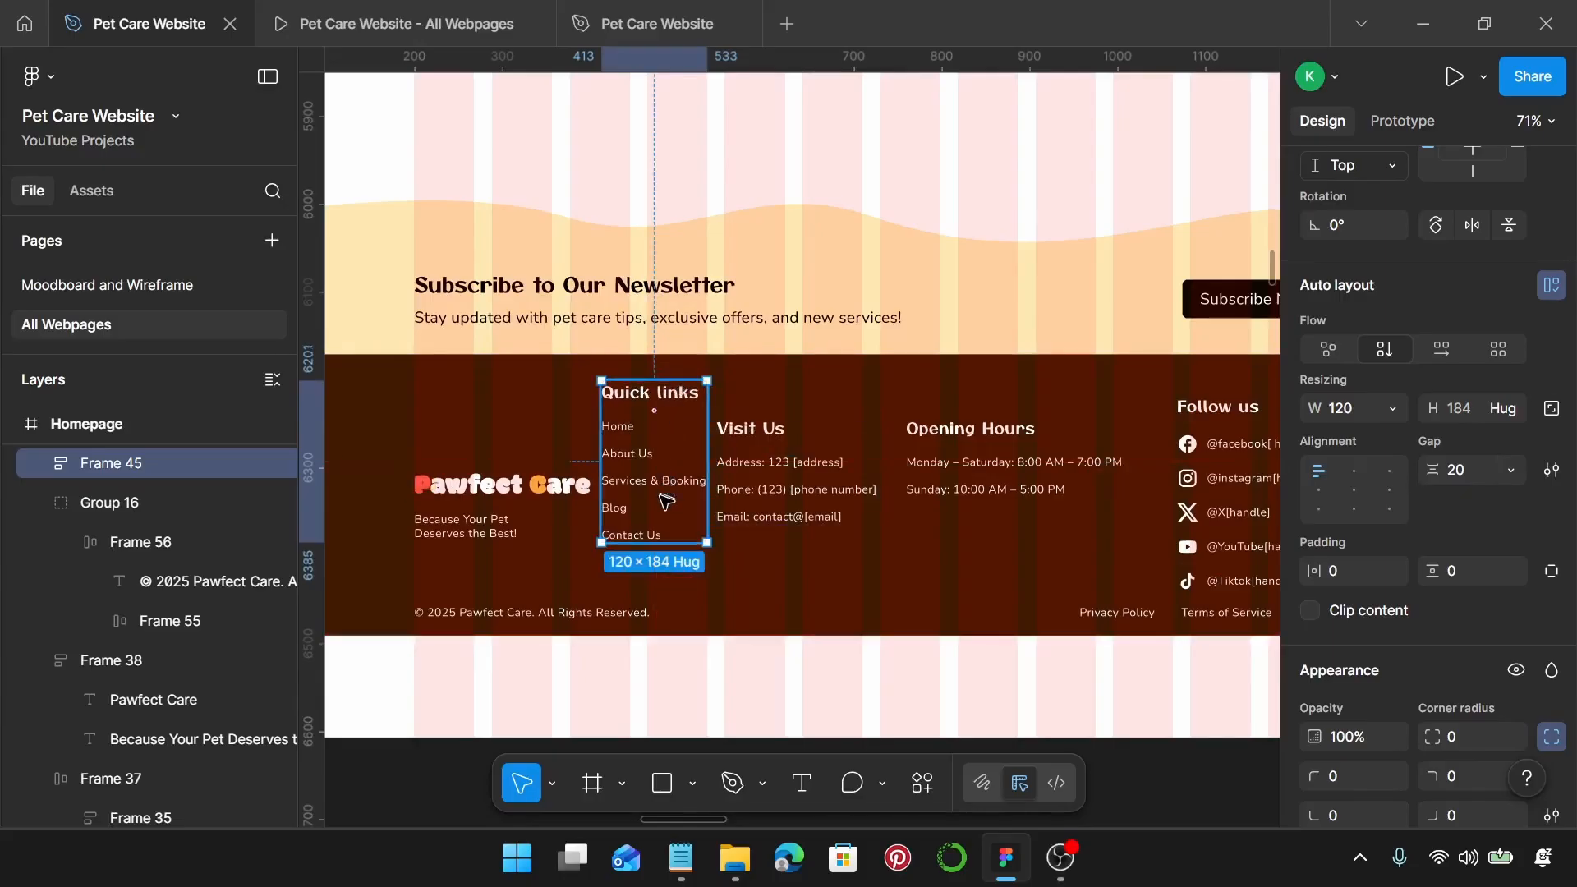
Step: Move the Visit Us column up, level with the top of the Quick links column
scroll(665, 501, "up", 2)
scroll(665, 501, "down", 2)
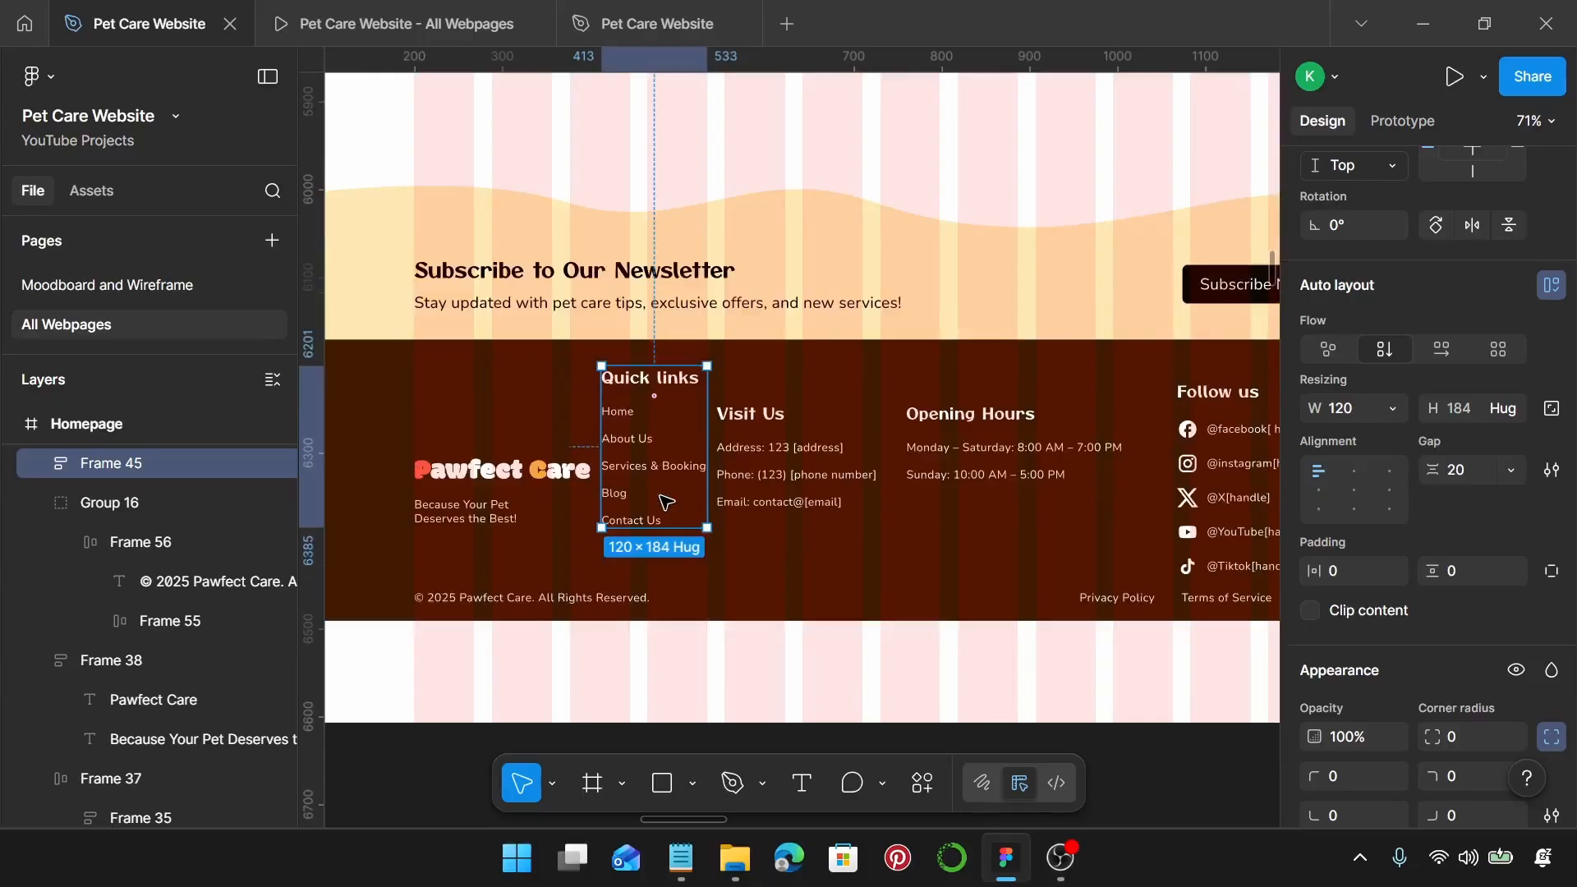
scroll(665, 501, "right", 4)
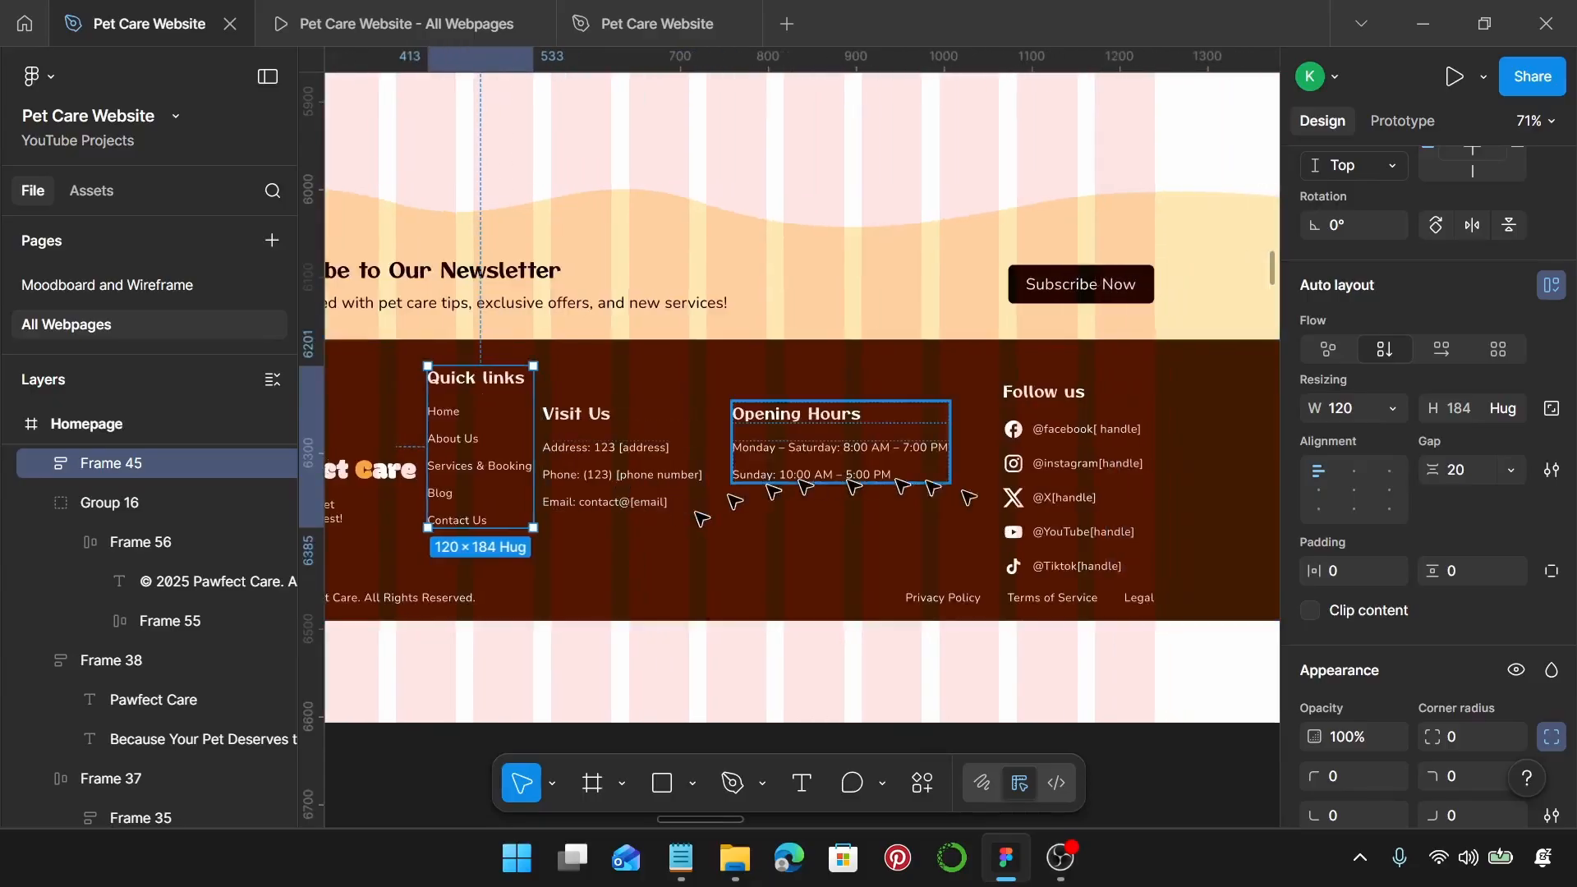
left_click(1060, 522)
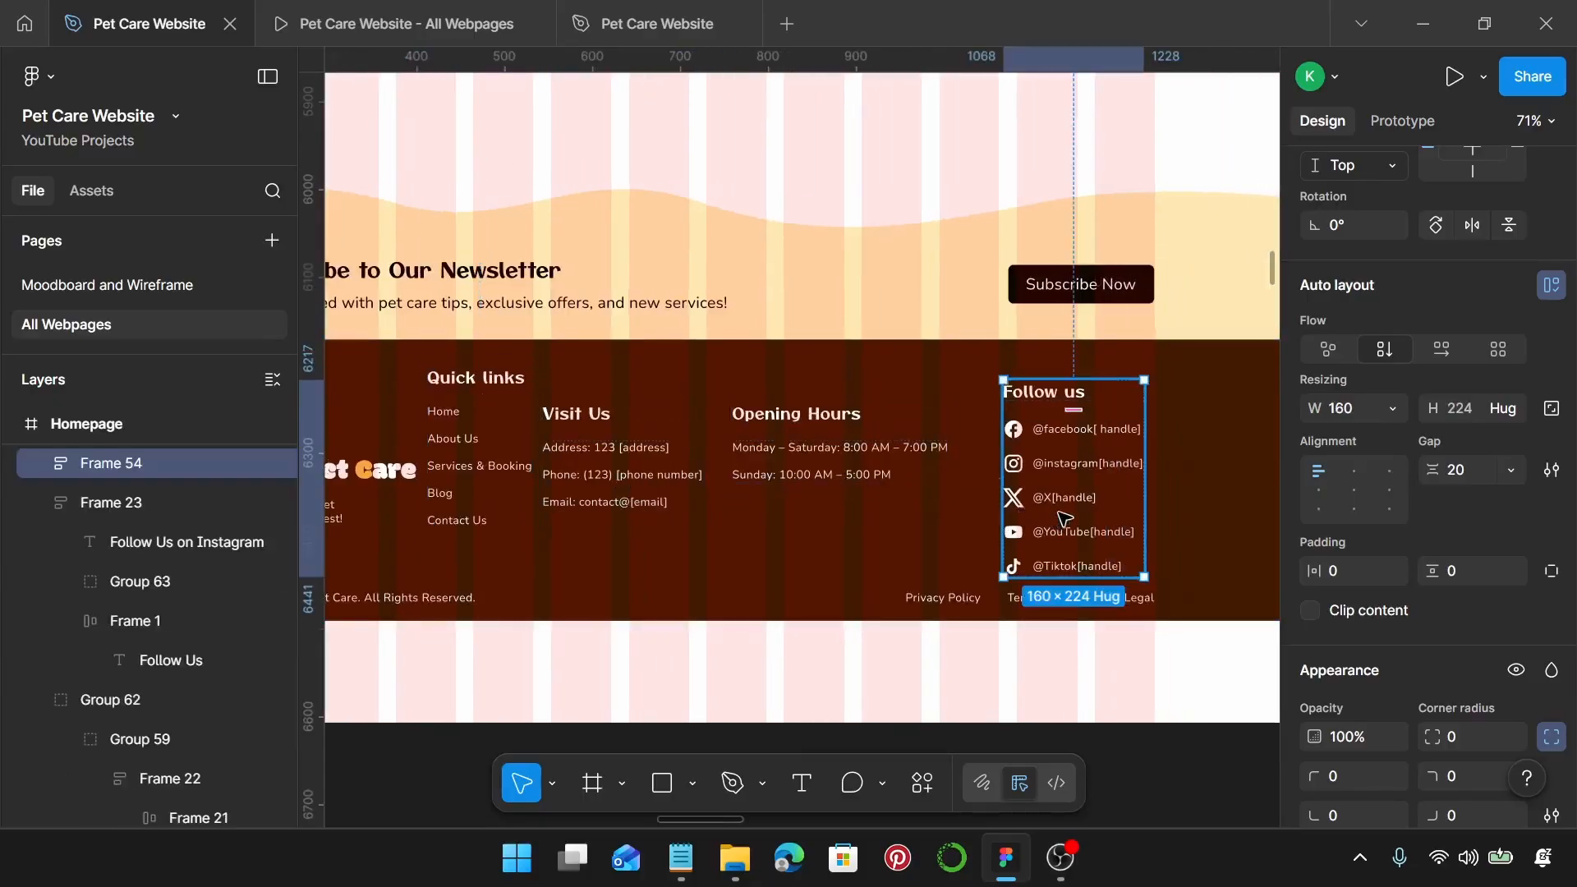
key("Escape")
left_click(624, 464)
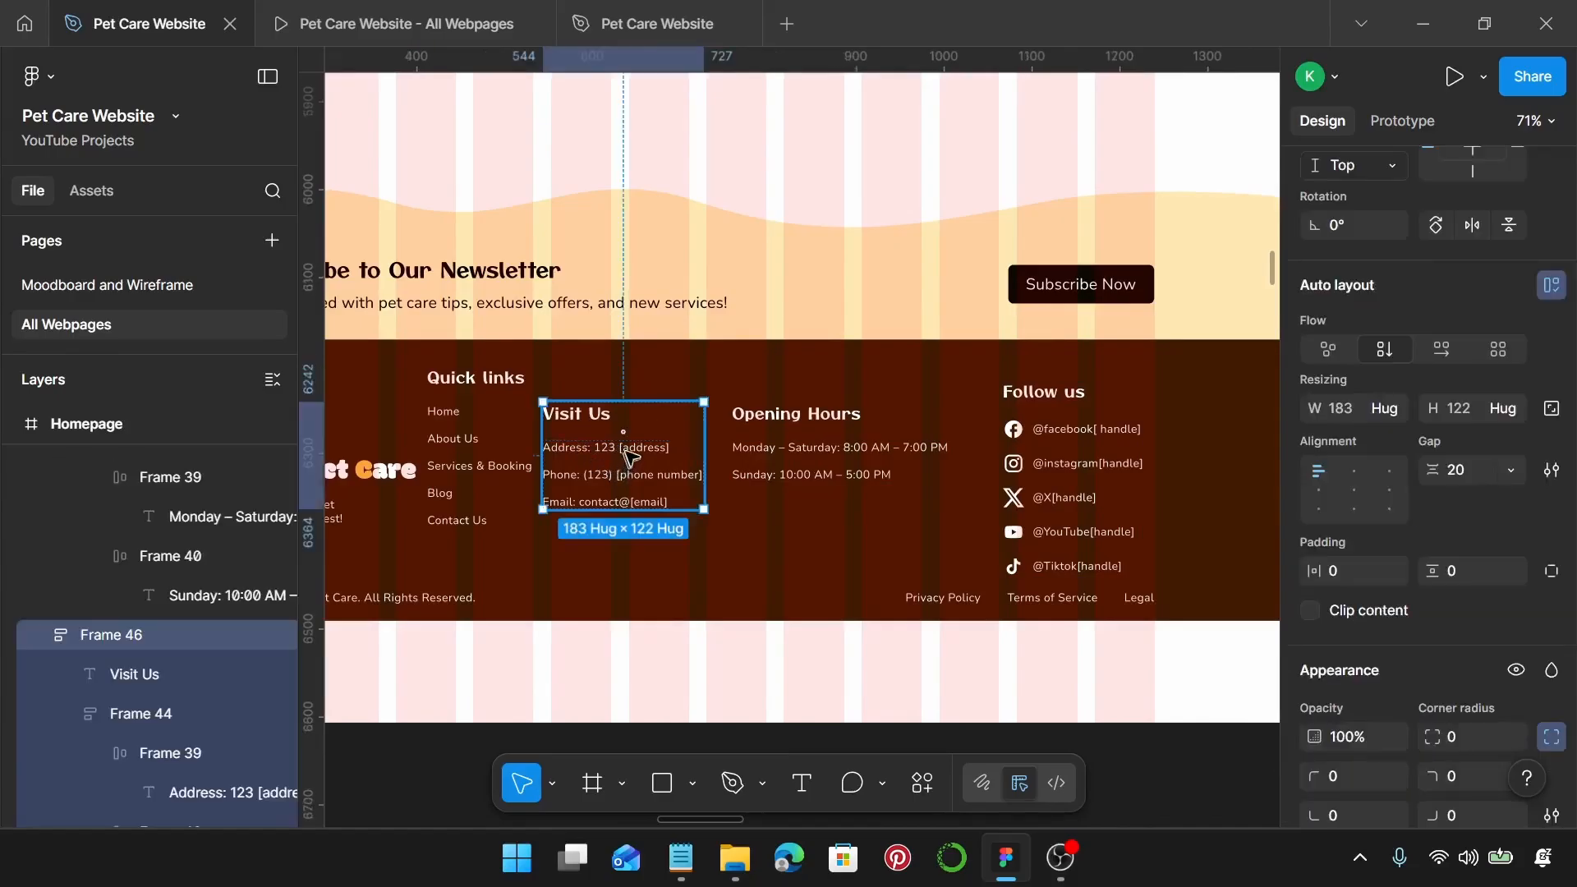
left_click_drag(631, 458, 635, 420)
Step: Align the tops of the Quick links, Visit Us, Opening Hours and Follow us columns
left_click(475, 440, "shift")
left_click(851, 444, "shift")
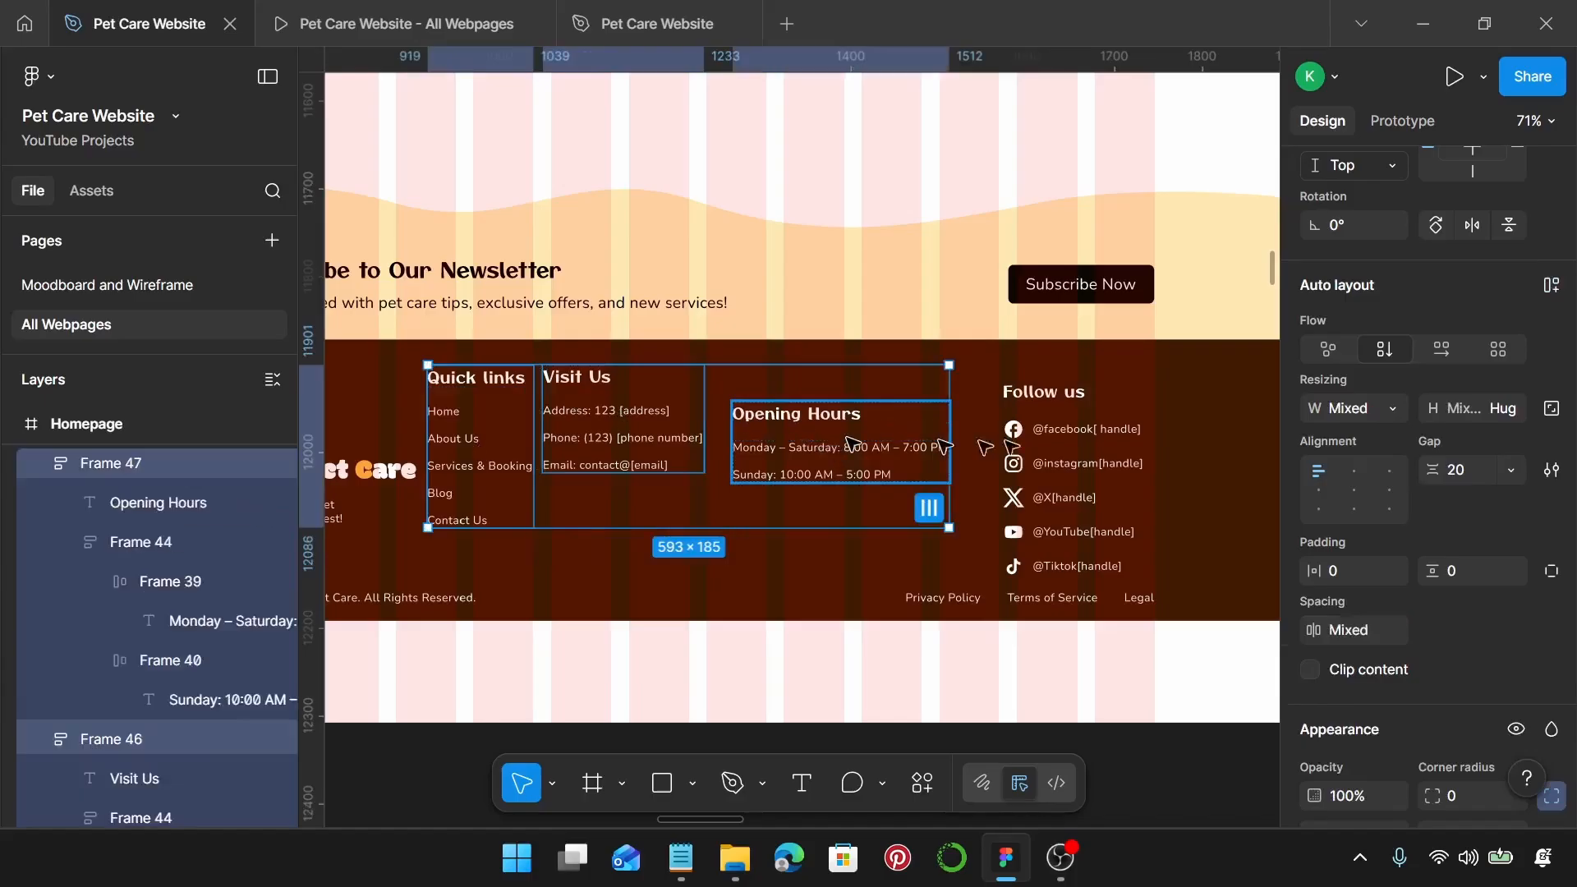
left_click(1012, 446, "shift")
scroll(1457, 341, "up", 4)
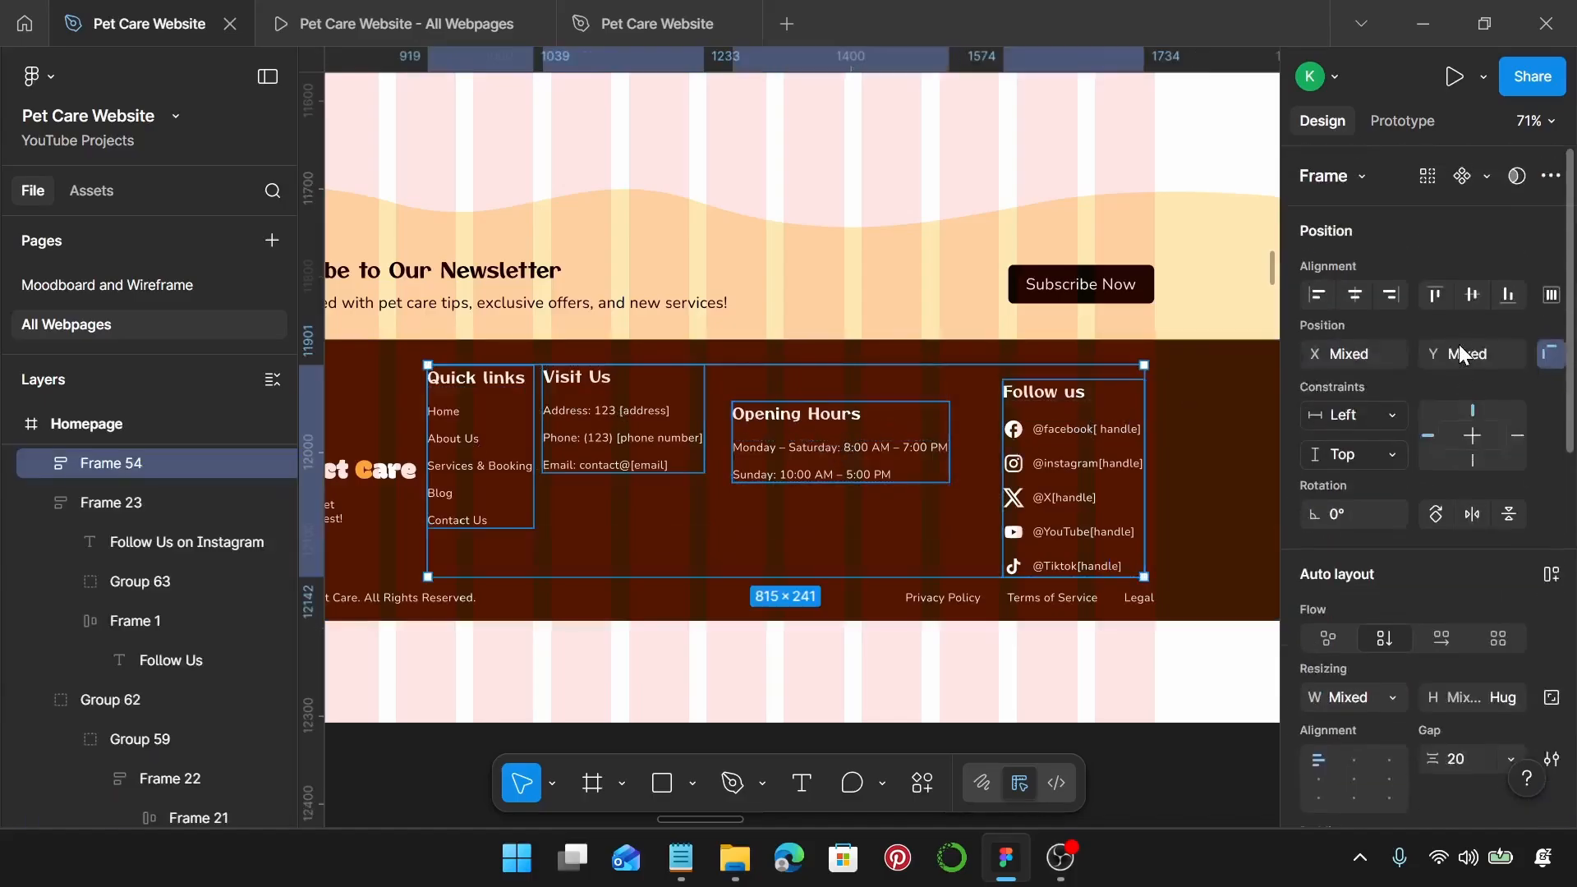
left_click(1427, 298)
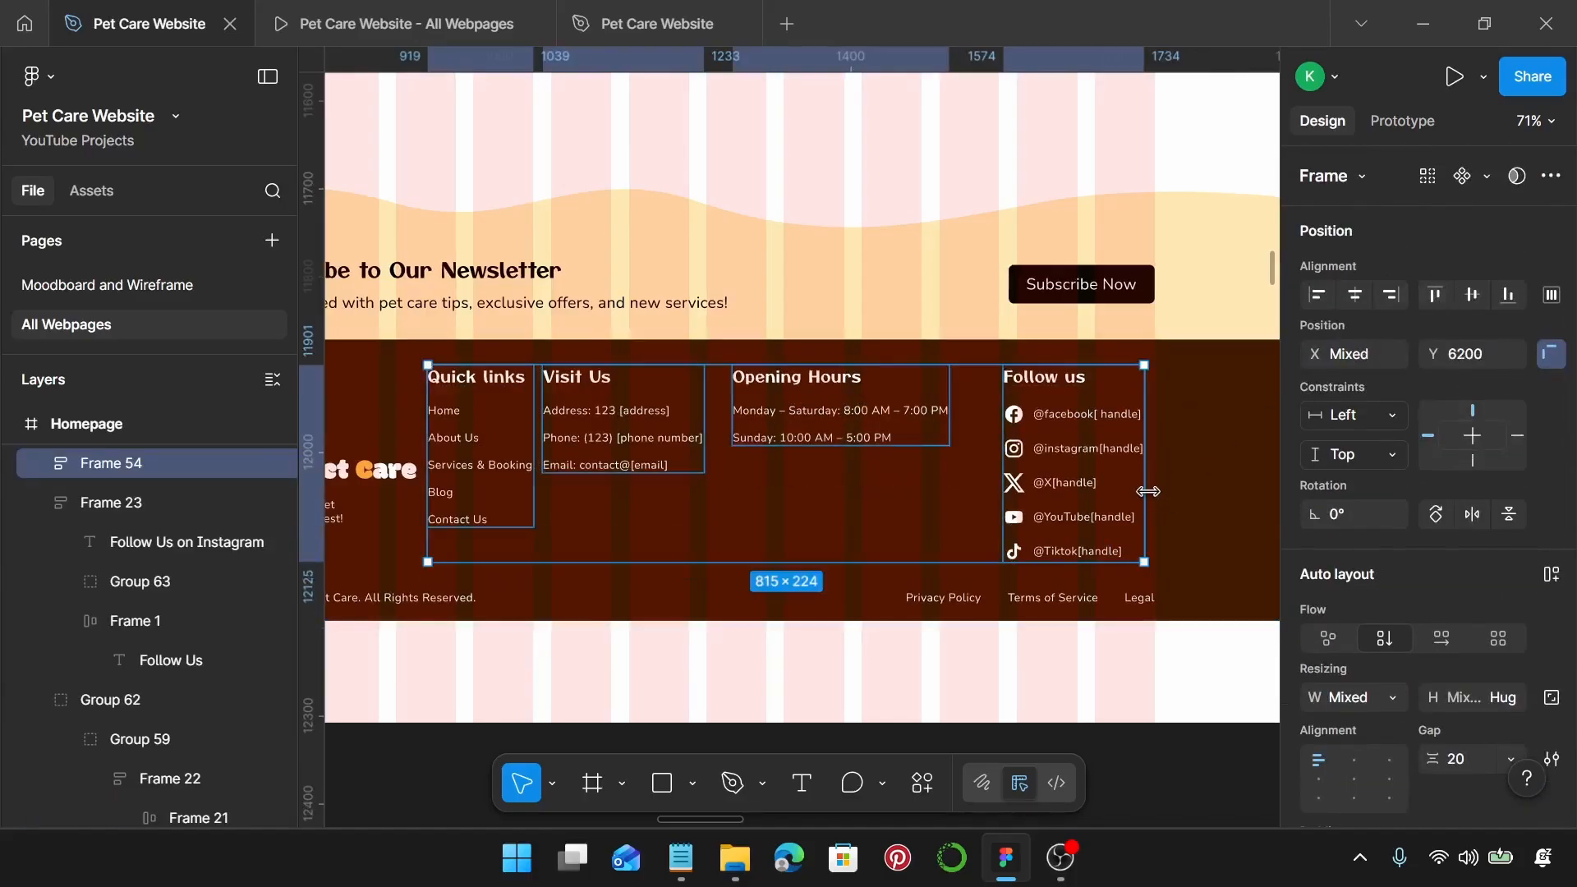
Step: Move the Follow us column right to X 1080, so its right edge meets the end of the layout grid
scroll(1147, 491, "left", 1)
left_click(1066, 423)
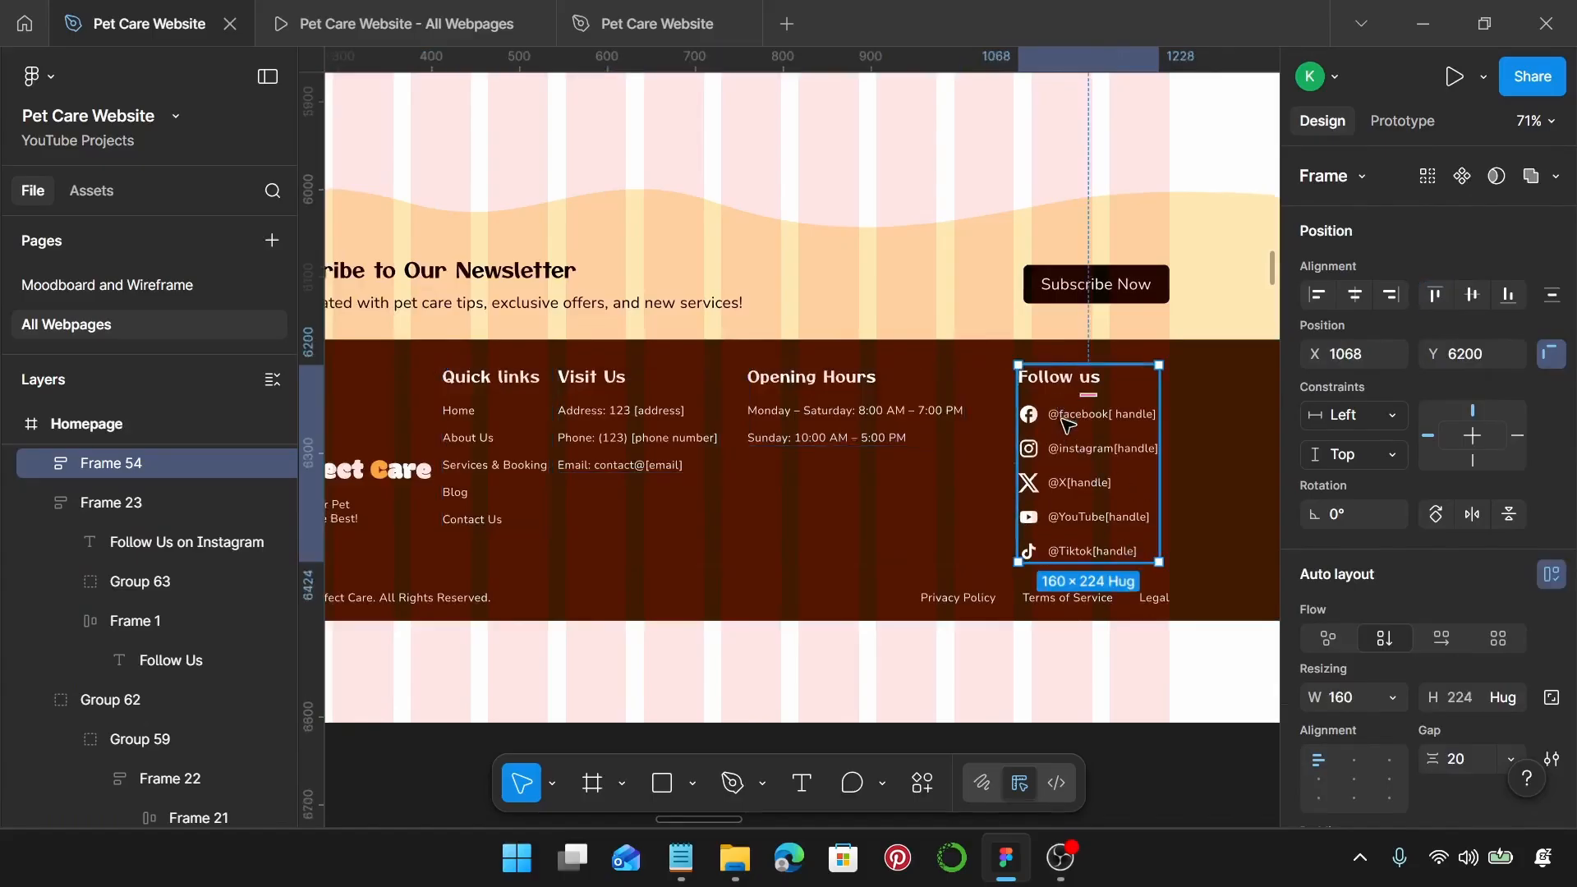
left_click_drag(1070, 425, 1082, 442)
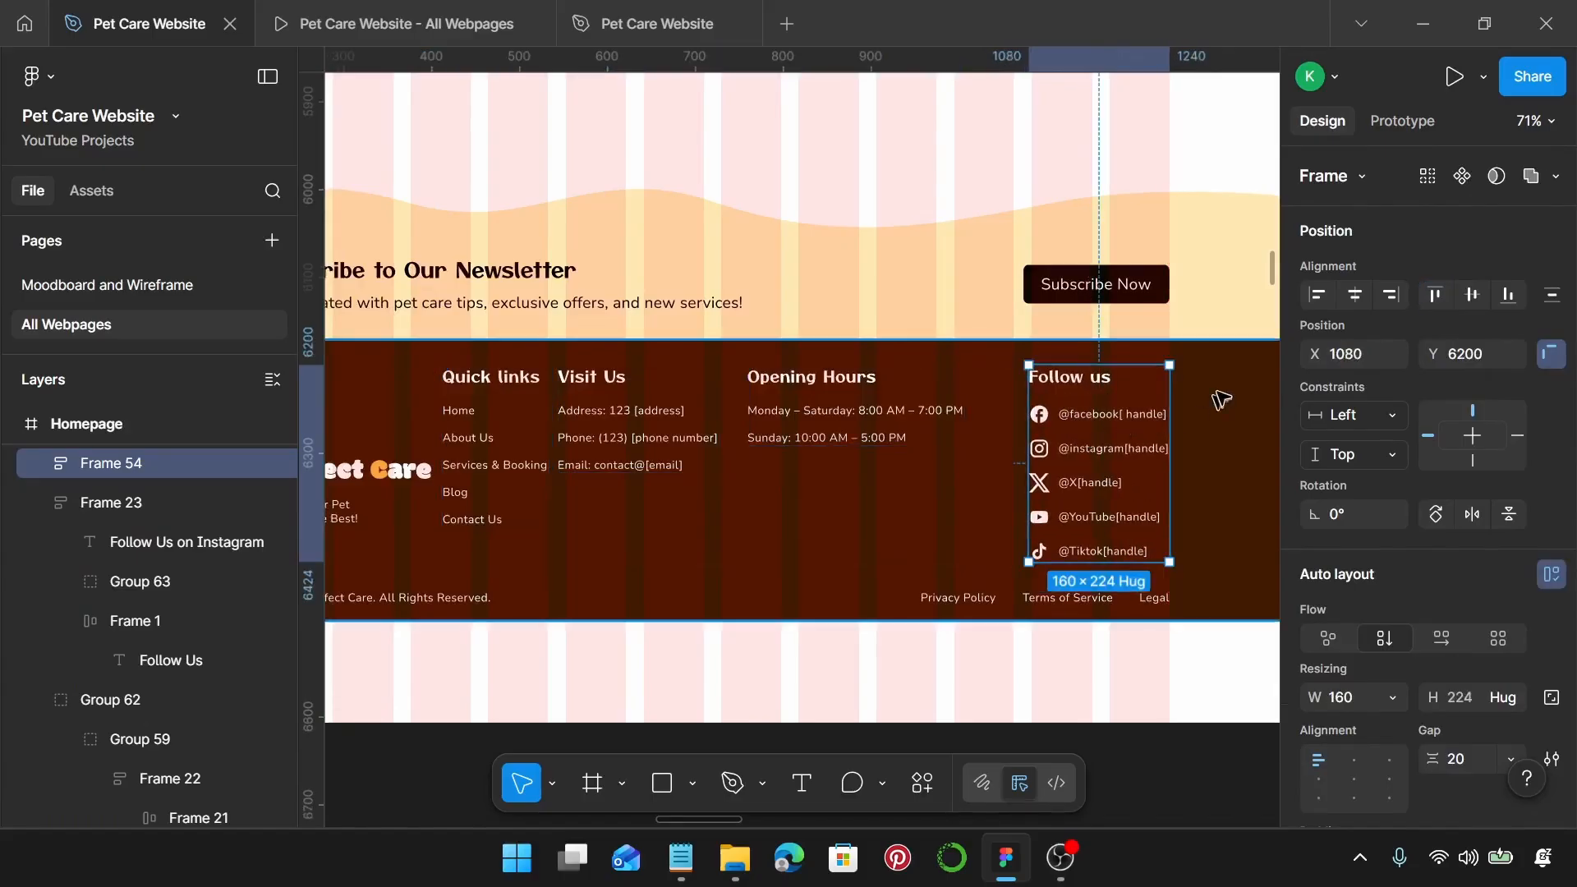
Step: Move the Pawfect Care logo and tagline block up and centre it vertically with the Quick links column
scroll(649, 460, "left", 5)
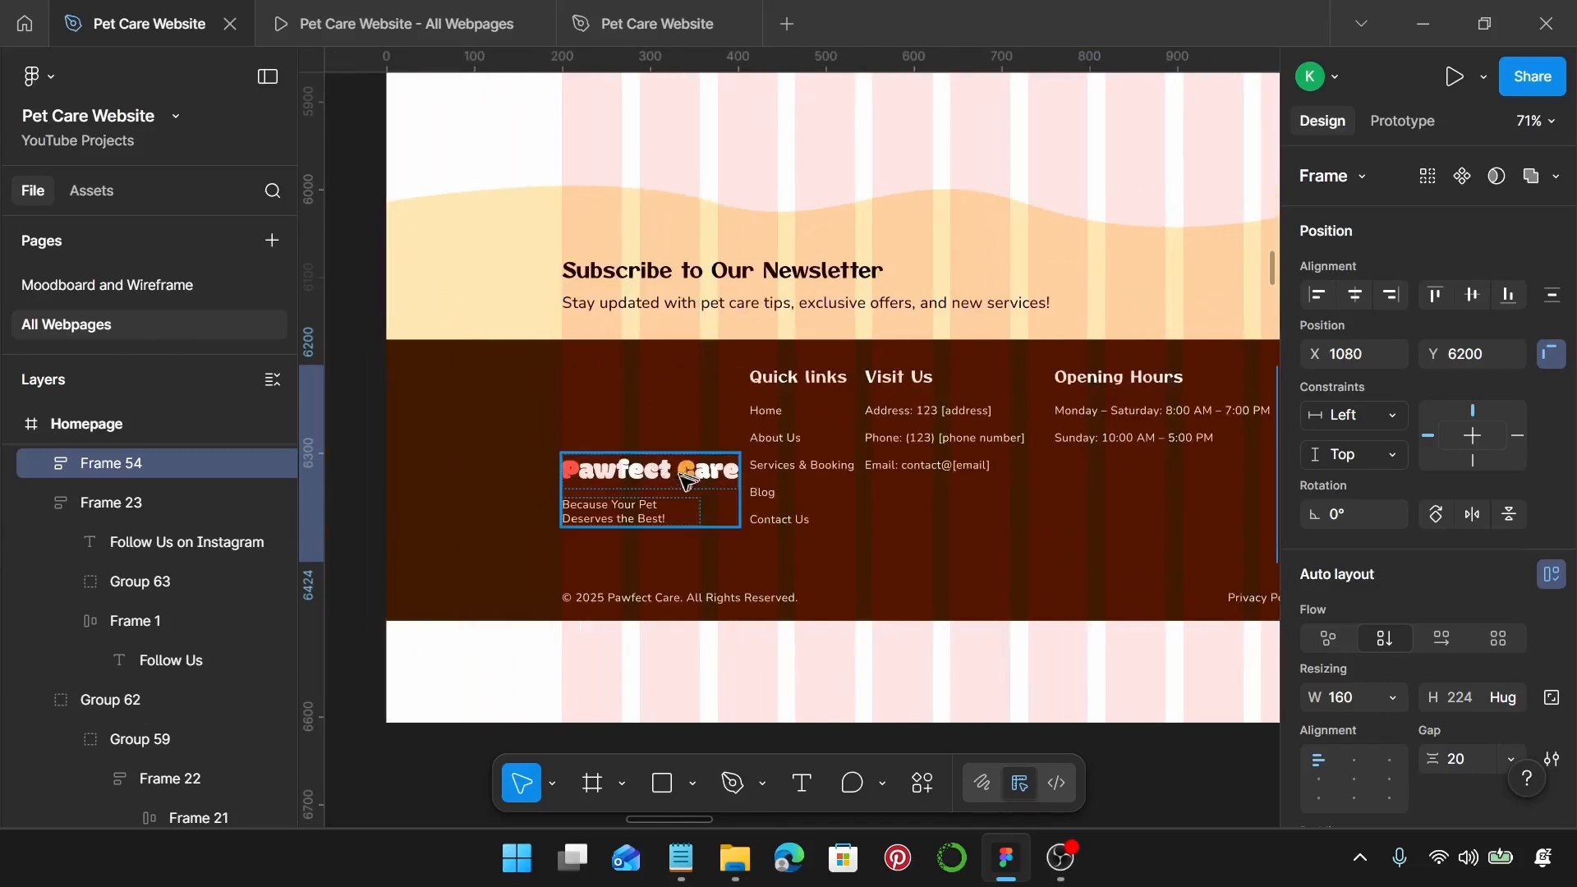
left_click(656, 482)
left_click_drag(653, 476, 681, 437)
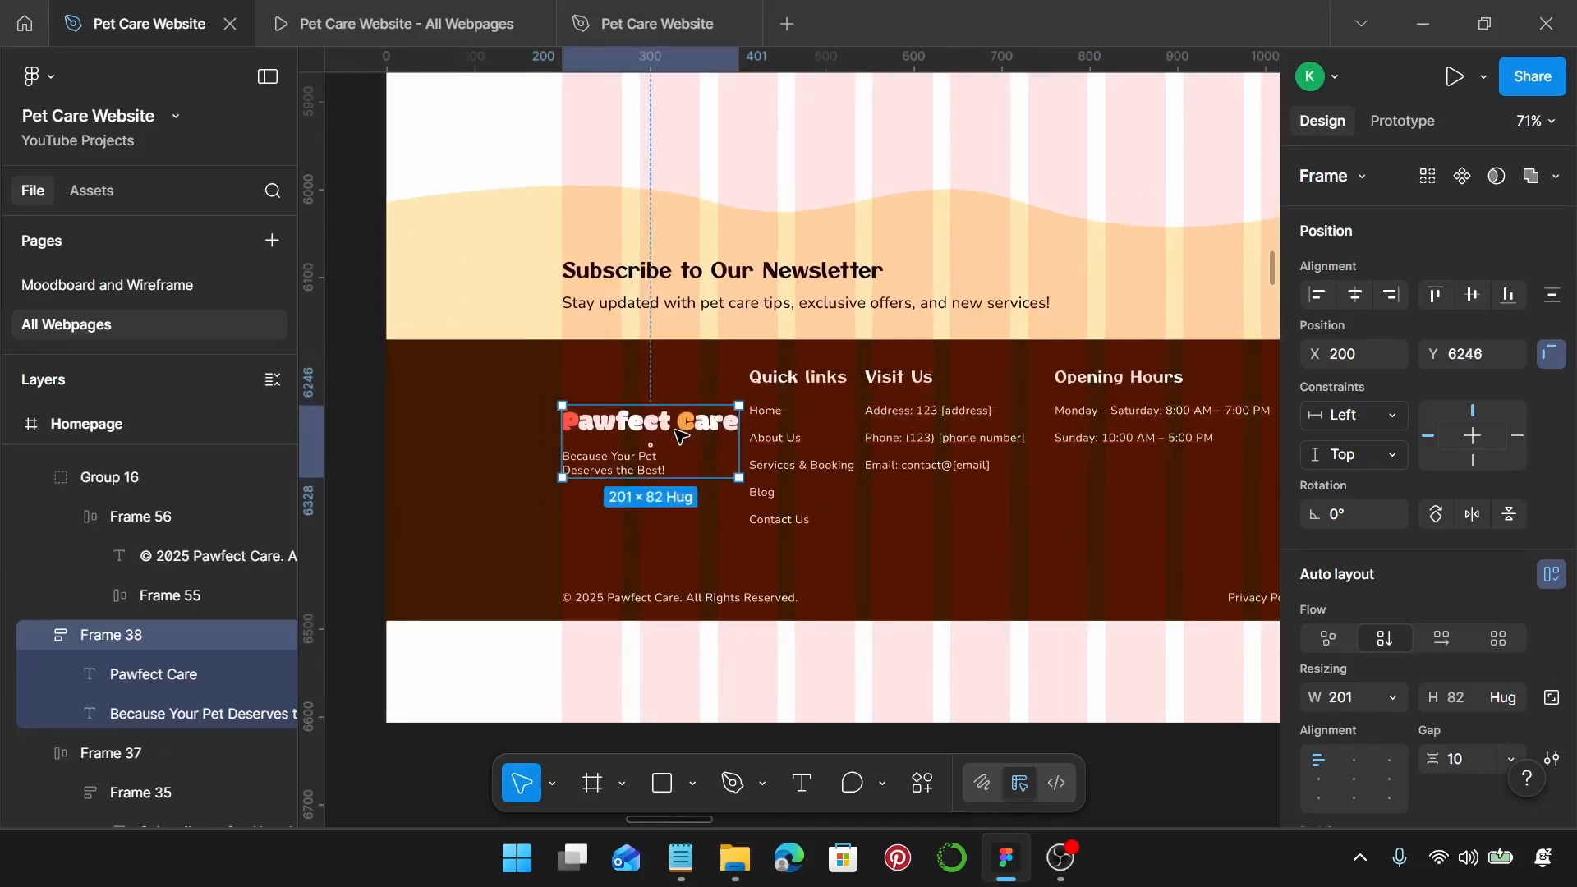
left_click(772, 450)
left_click(661, 458, "shift")
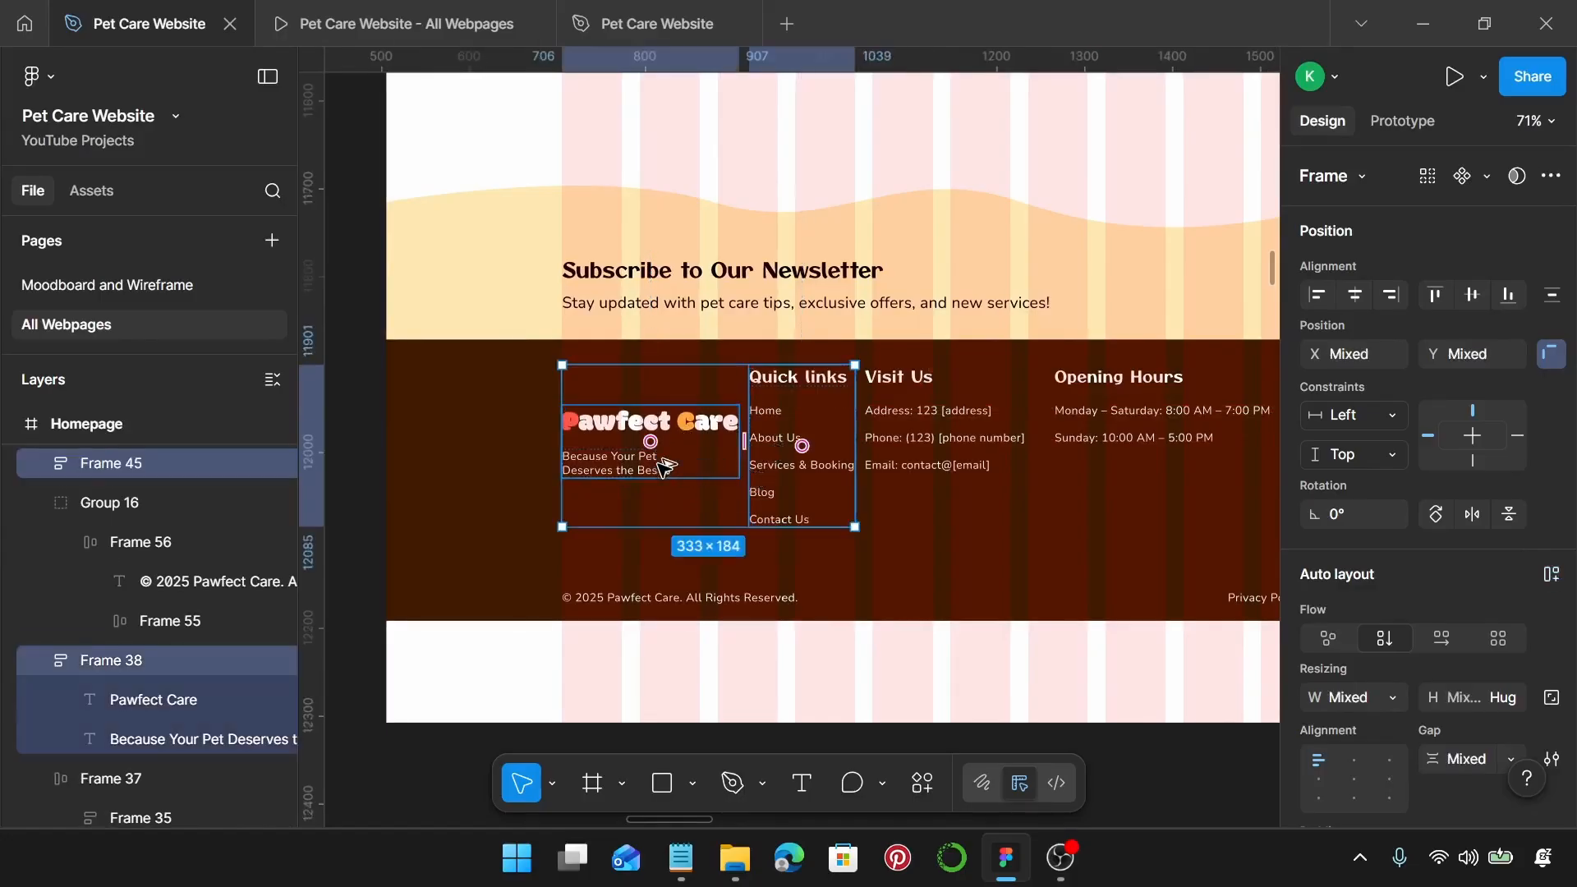
key("alt+v")
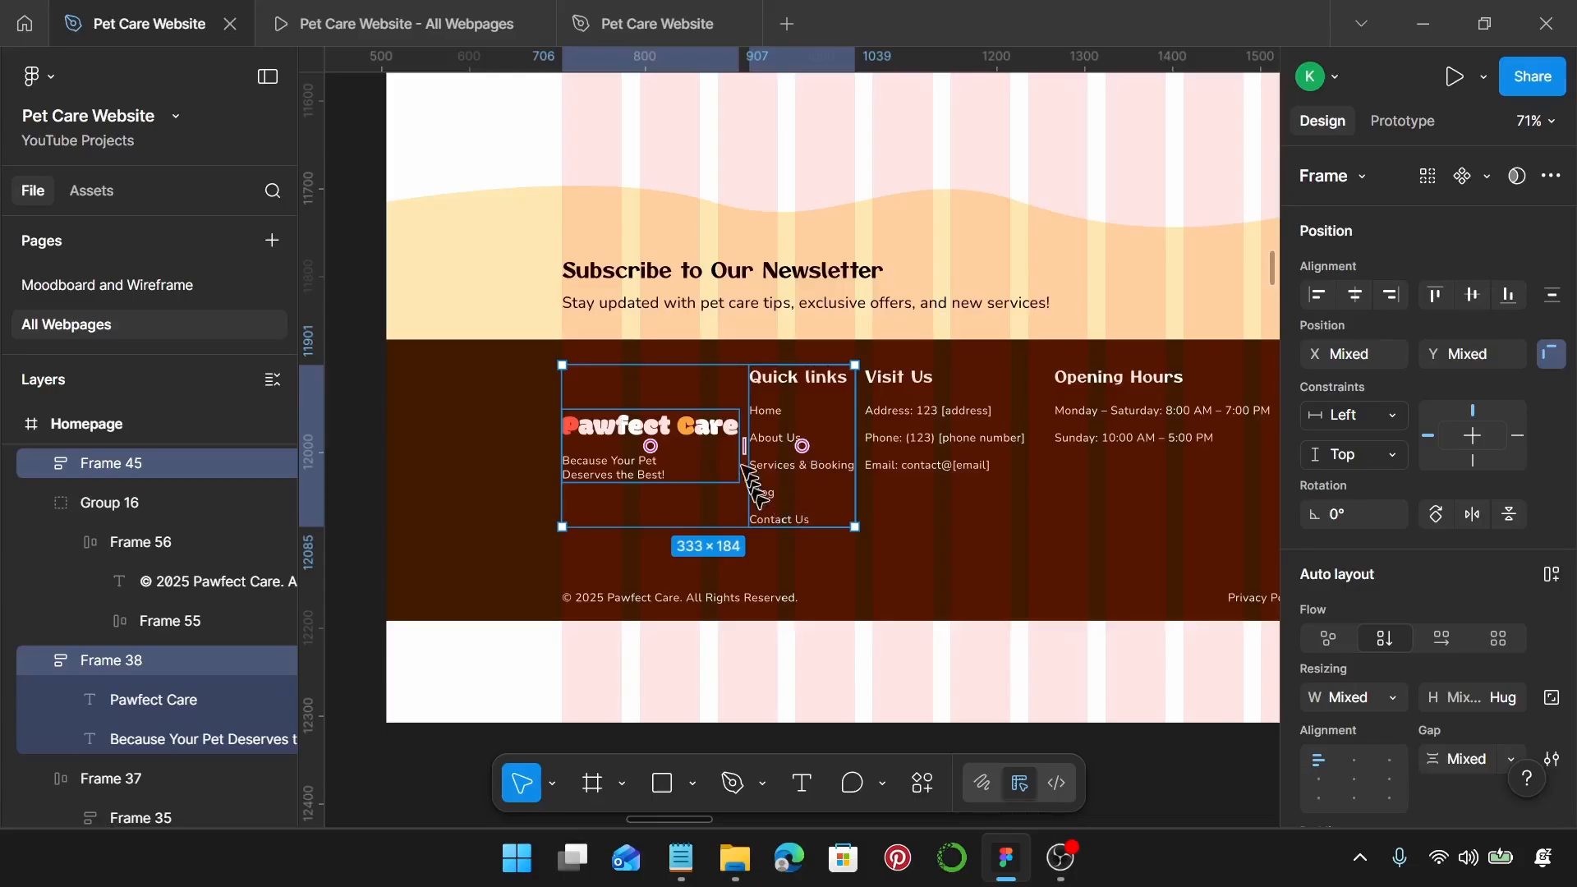
Step: Distribute the horizontal spacing evenly between the logo block and the four footer columns
scroll(805, 446, "right", 1)
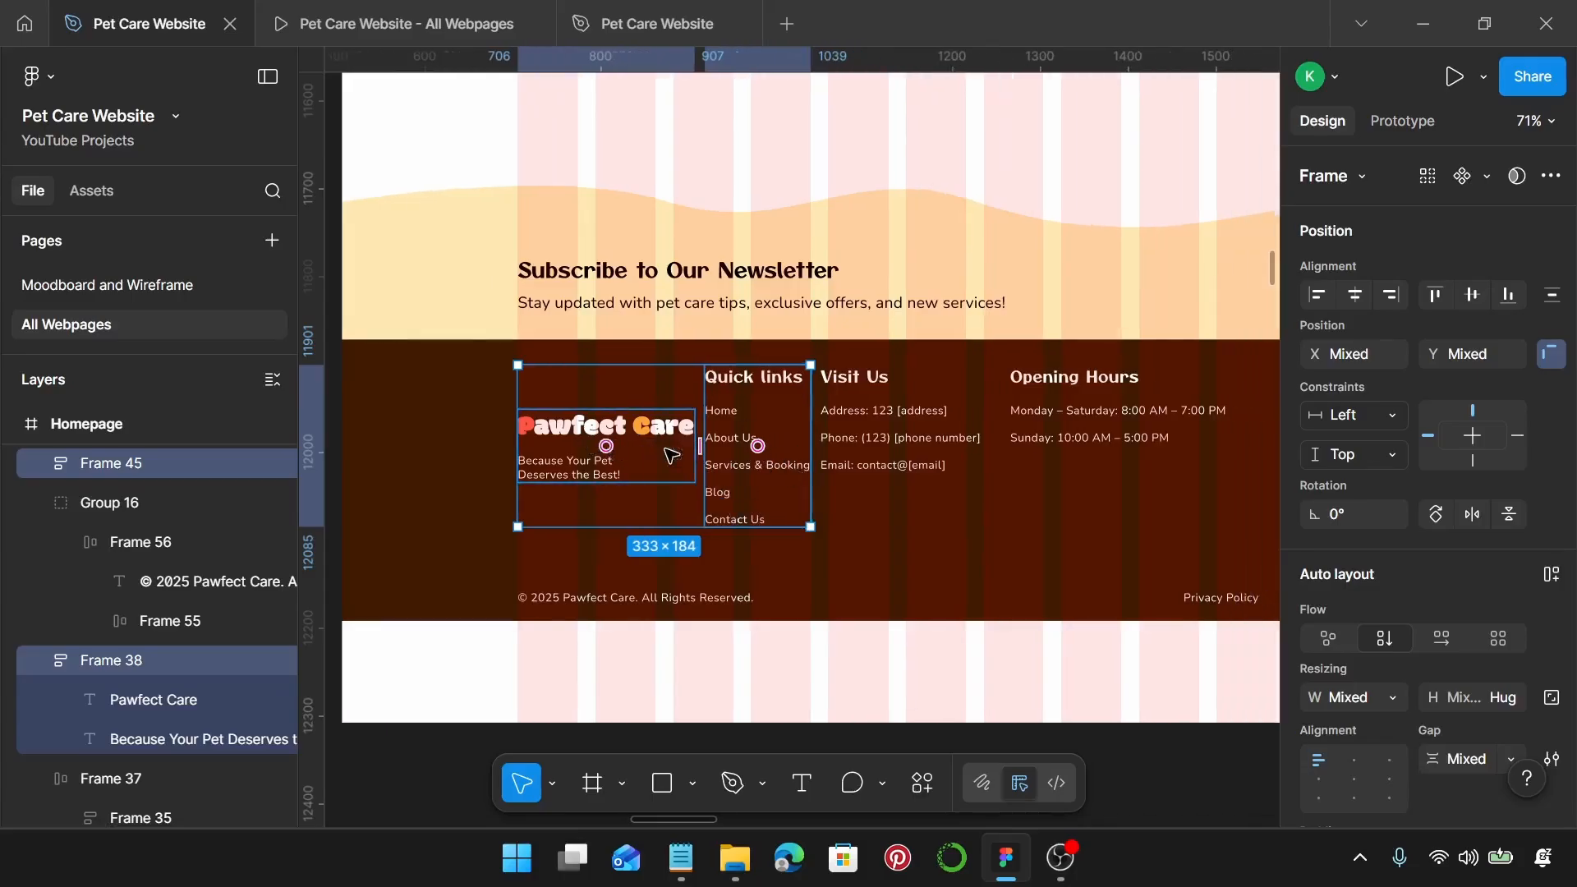
scroll(698, 444, "right", 2)
left_click(862, 462, "shift")
left_click(1090, 467, "shift")
scroll(1091, 456, "right", 10)
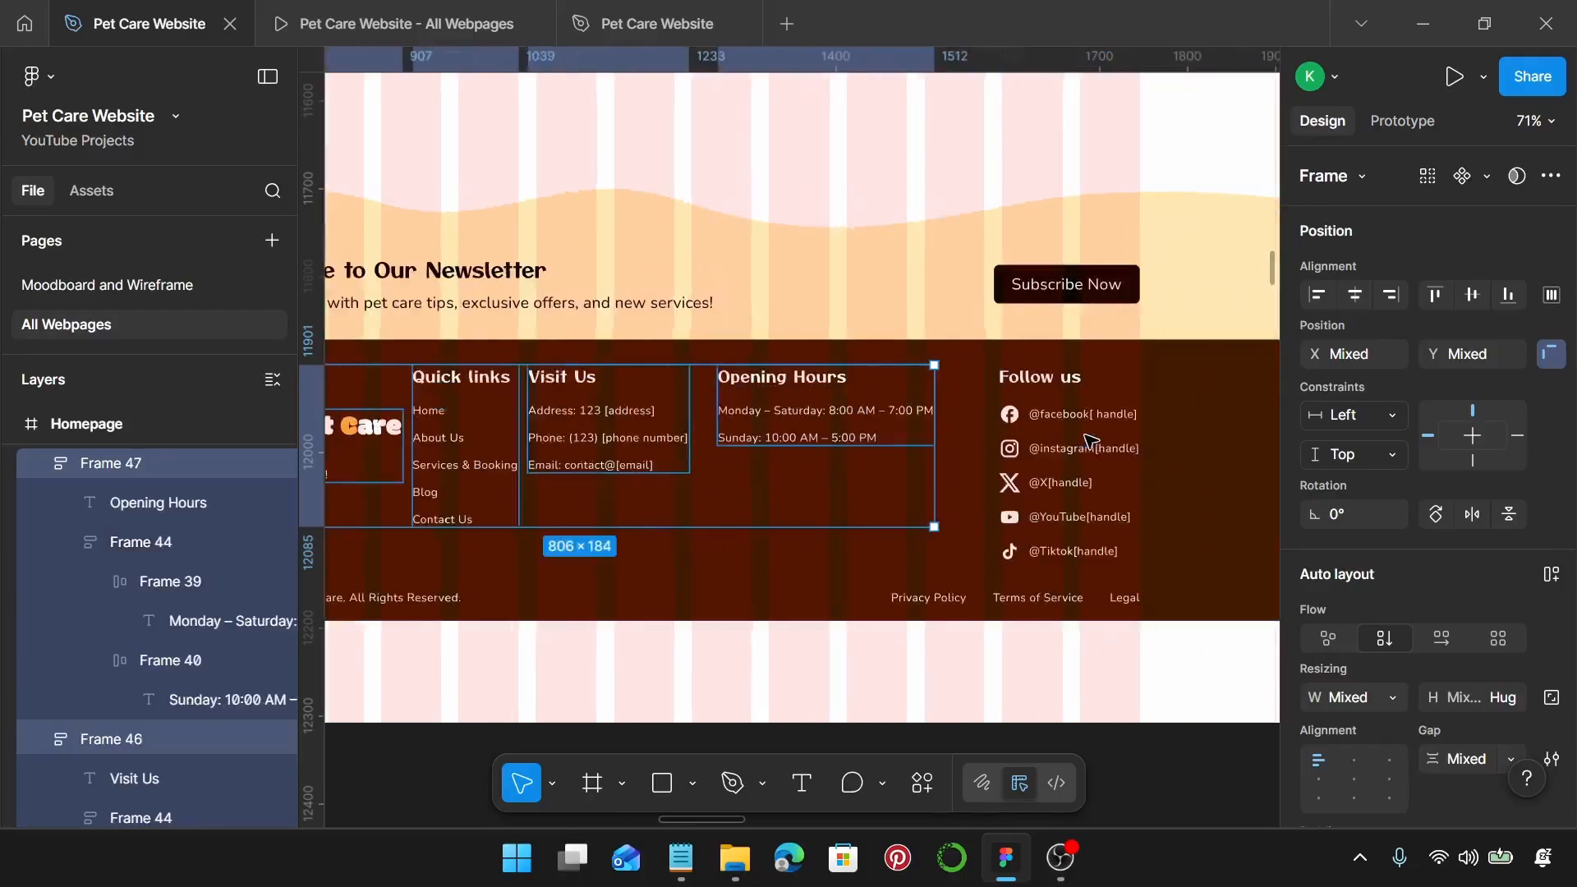
left_click(1084, 443, "shift")
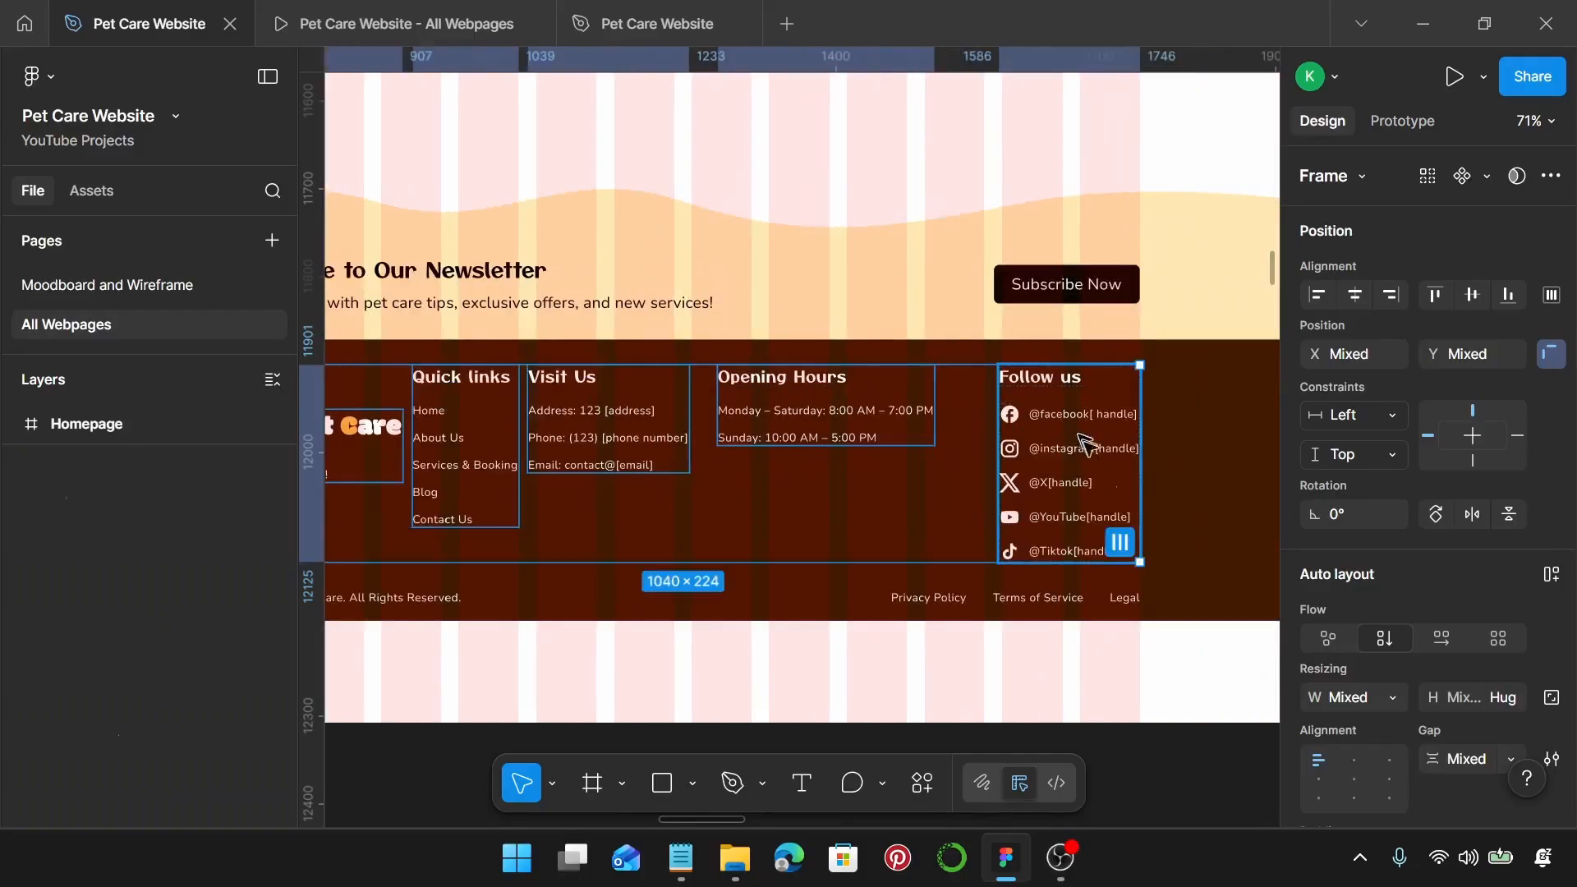
left_click(1550, 297)
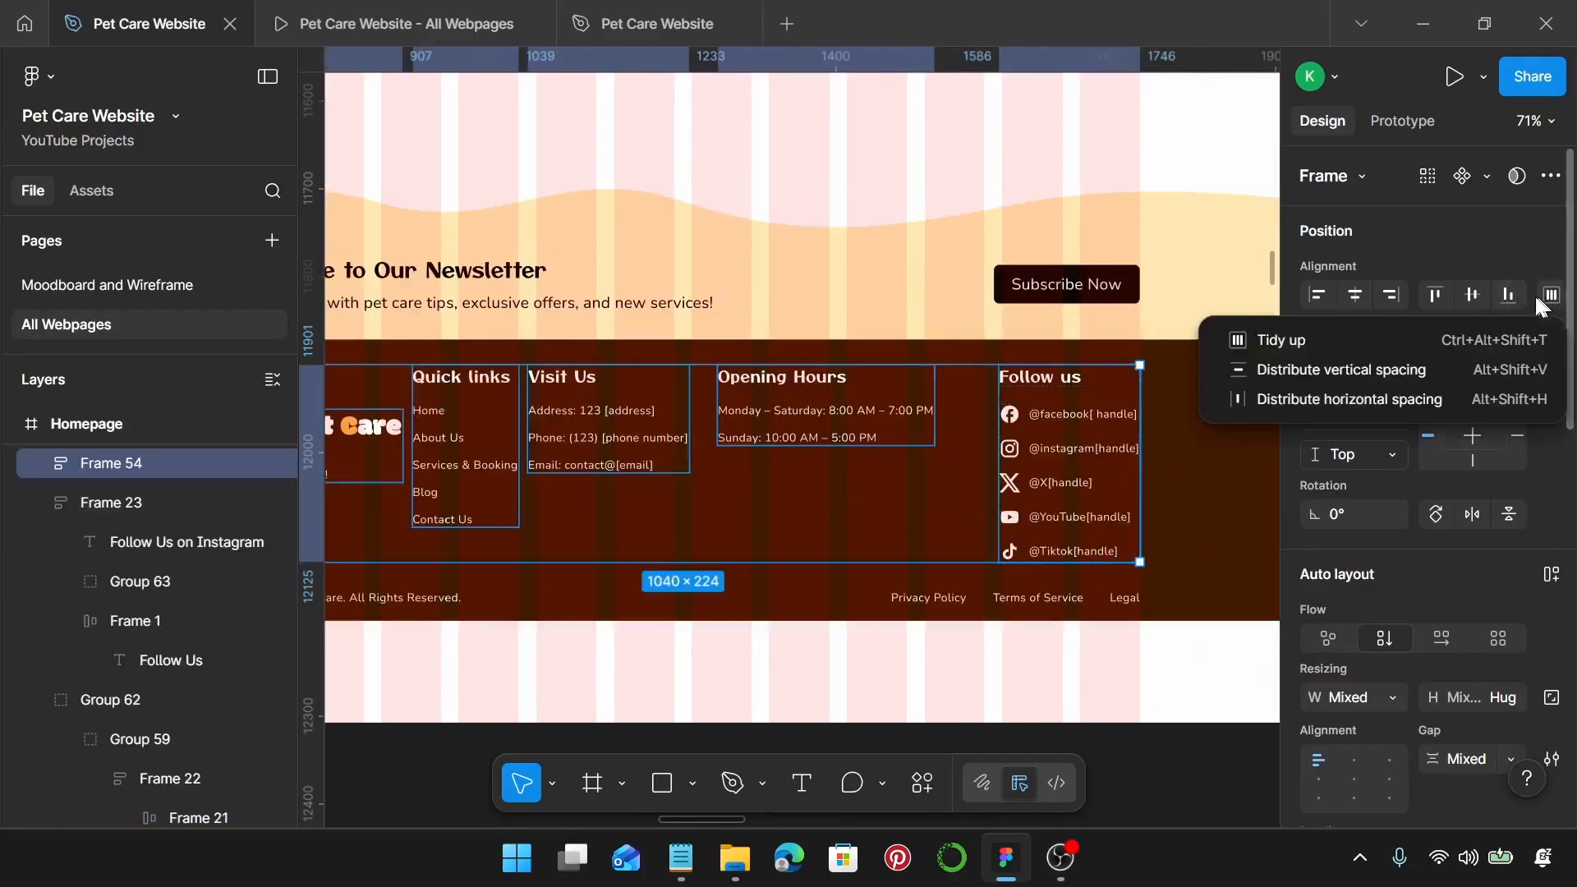
left_click(1397, 399)
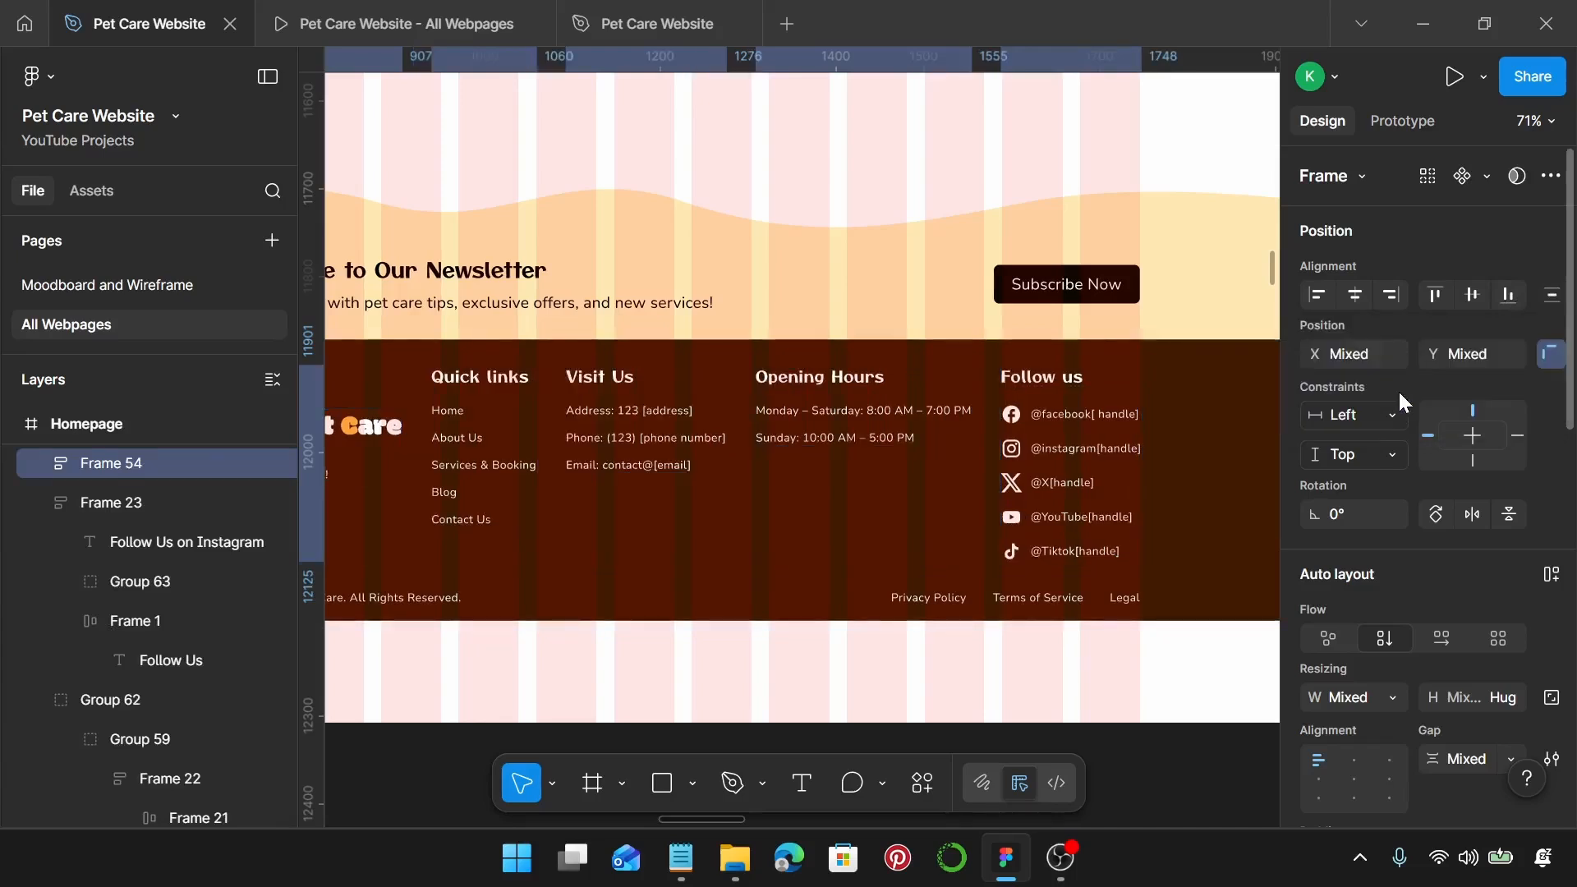
Step: Move the copyright and legal links row down to Y 6460, 15 px above the brown footer rectangle's bottom edge
scroll(1067, 575, "down", 1)
scroll(1067, 574, "down", 1)
scroll(1072, 558, "left", 2)
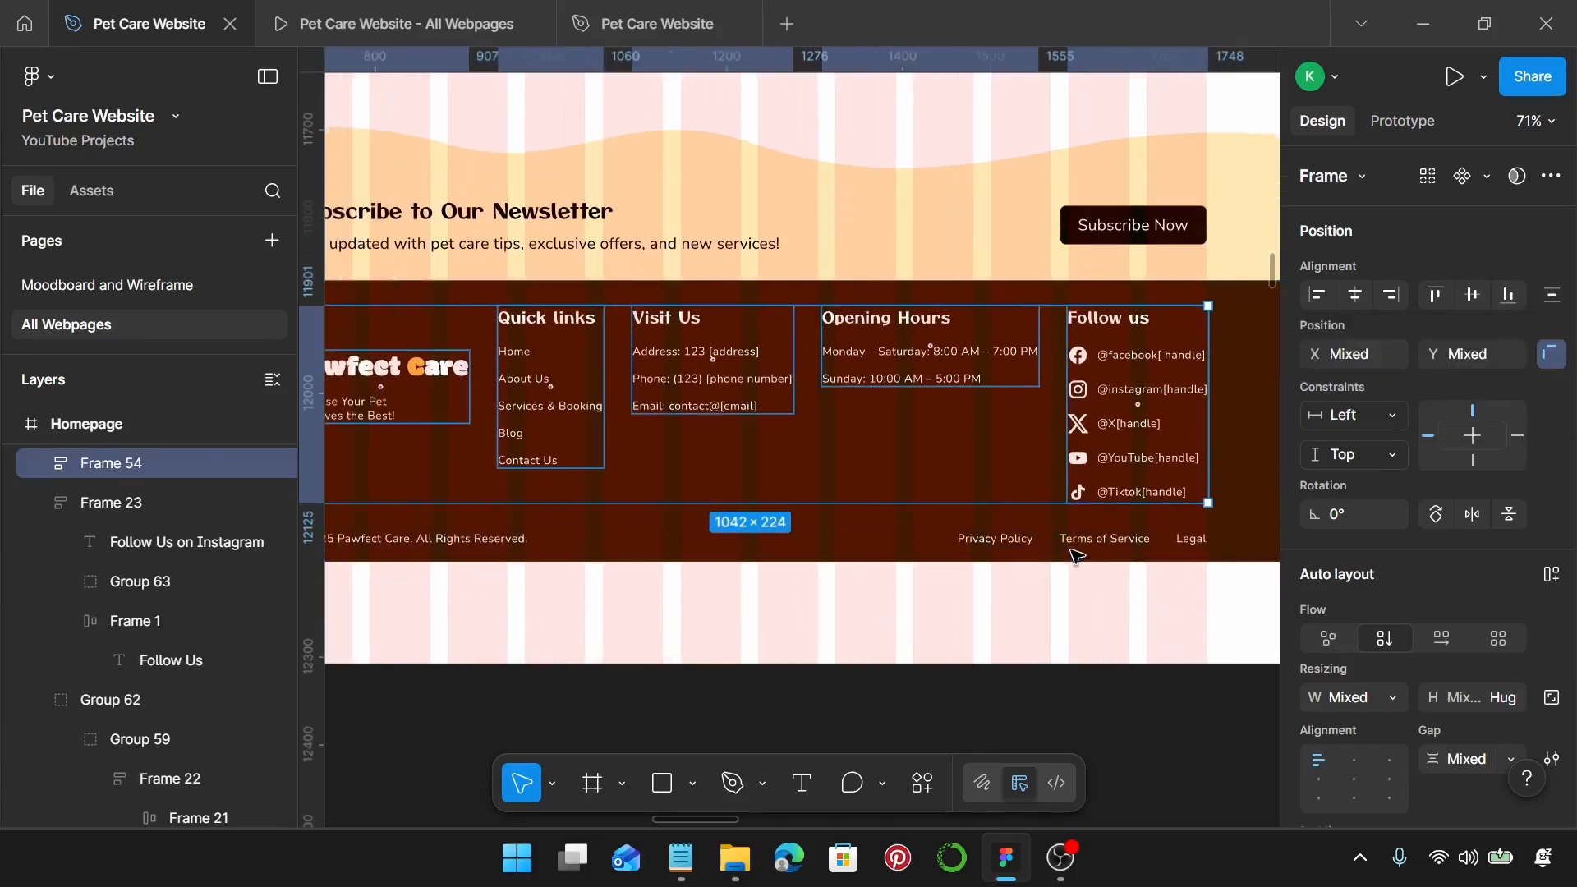
scroll(1071, 563, "down", 3)
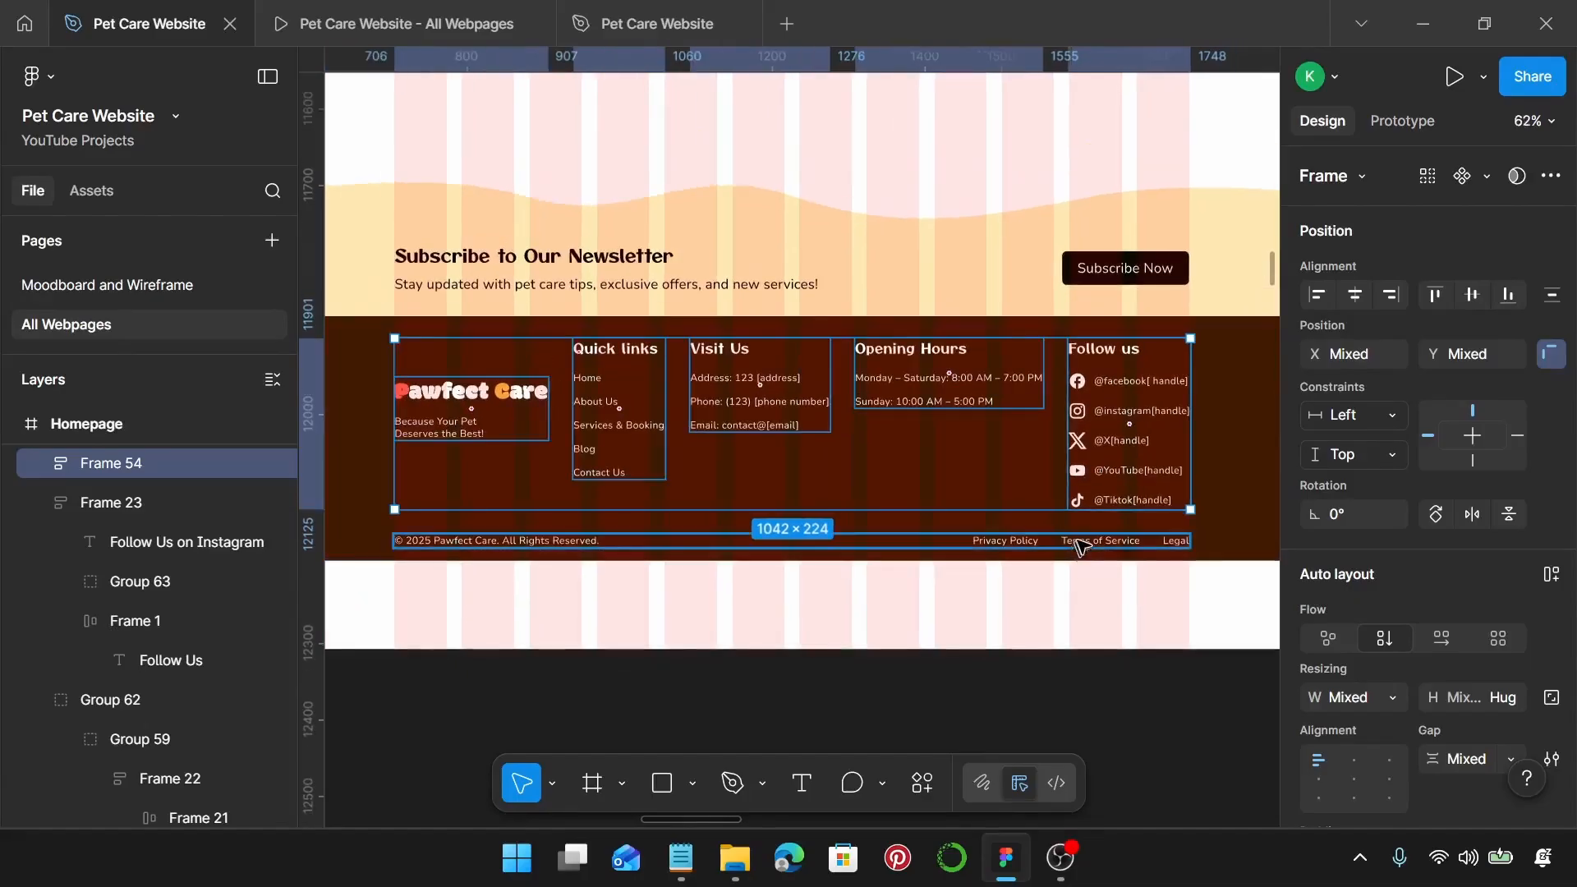
left_click(1071, 546)
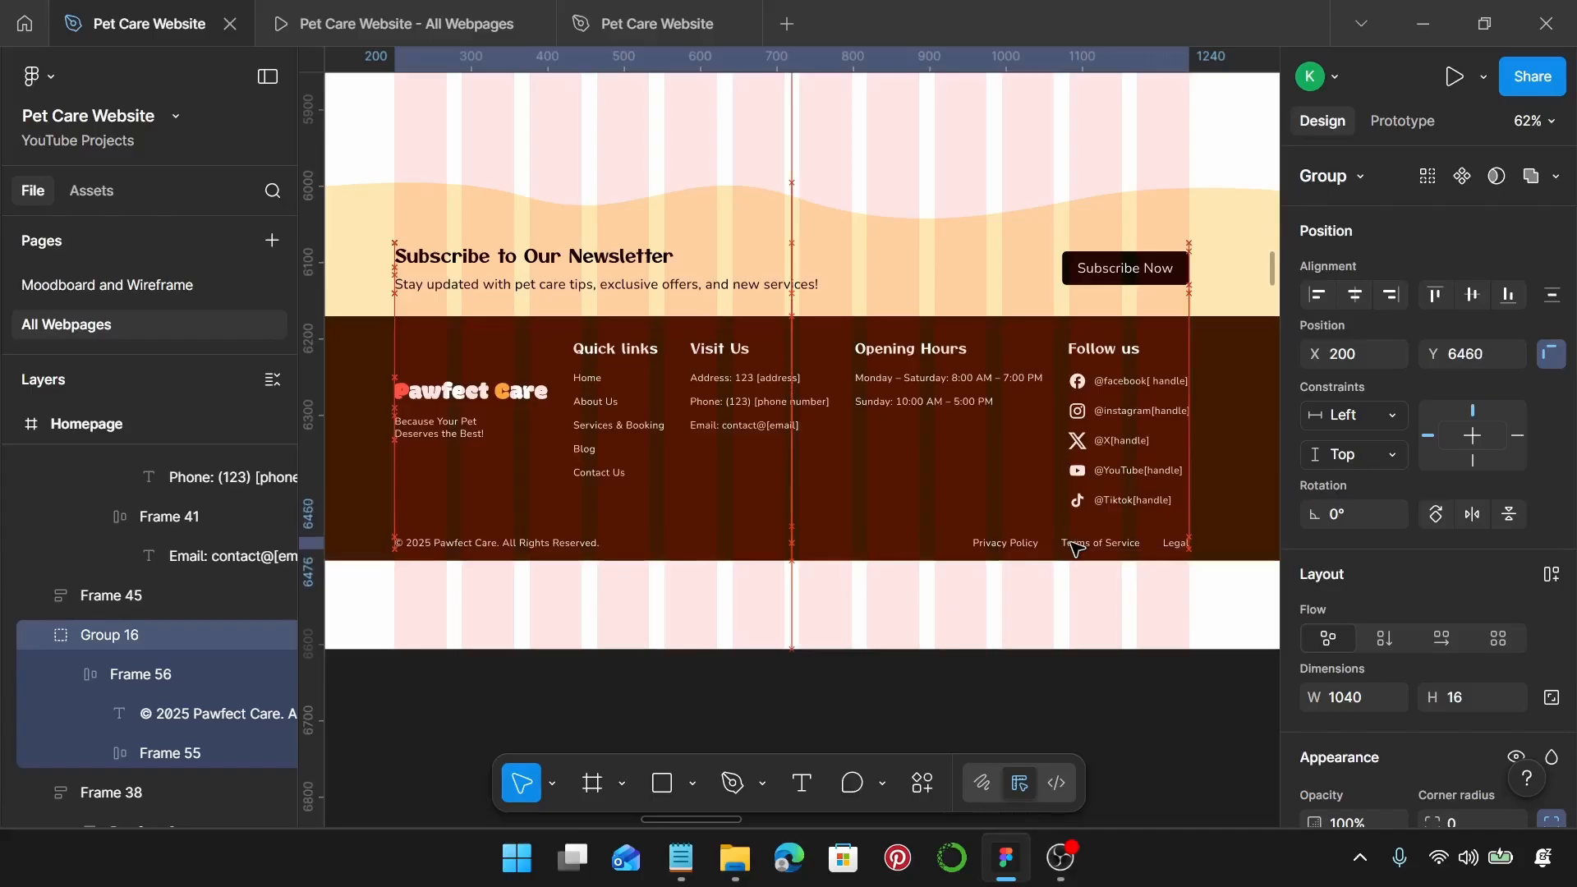
left_click_drag(1074, 549, 1073, 546)
Step: Check the gap between the Follow us column and the copyright row, and set the brown footer rectangle's height to 340 px
scroll(1081, 552, "down", 2)
left_click(1236, 493)
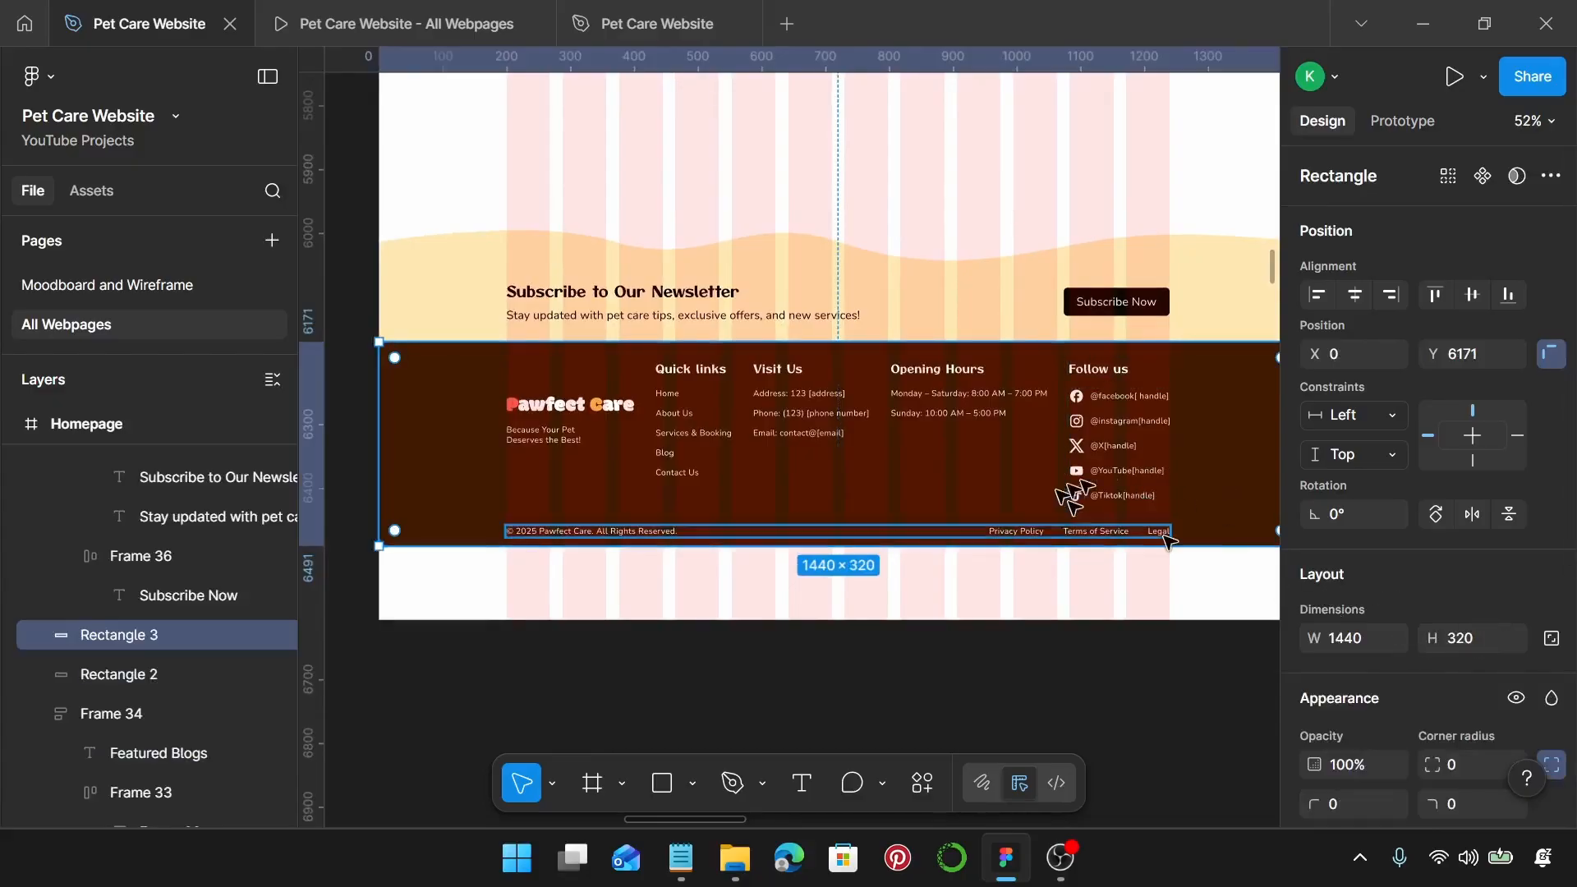
left_click(1108, 484)
left_click(1114, 529, "shift")
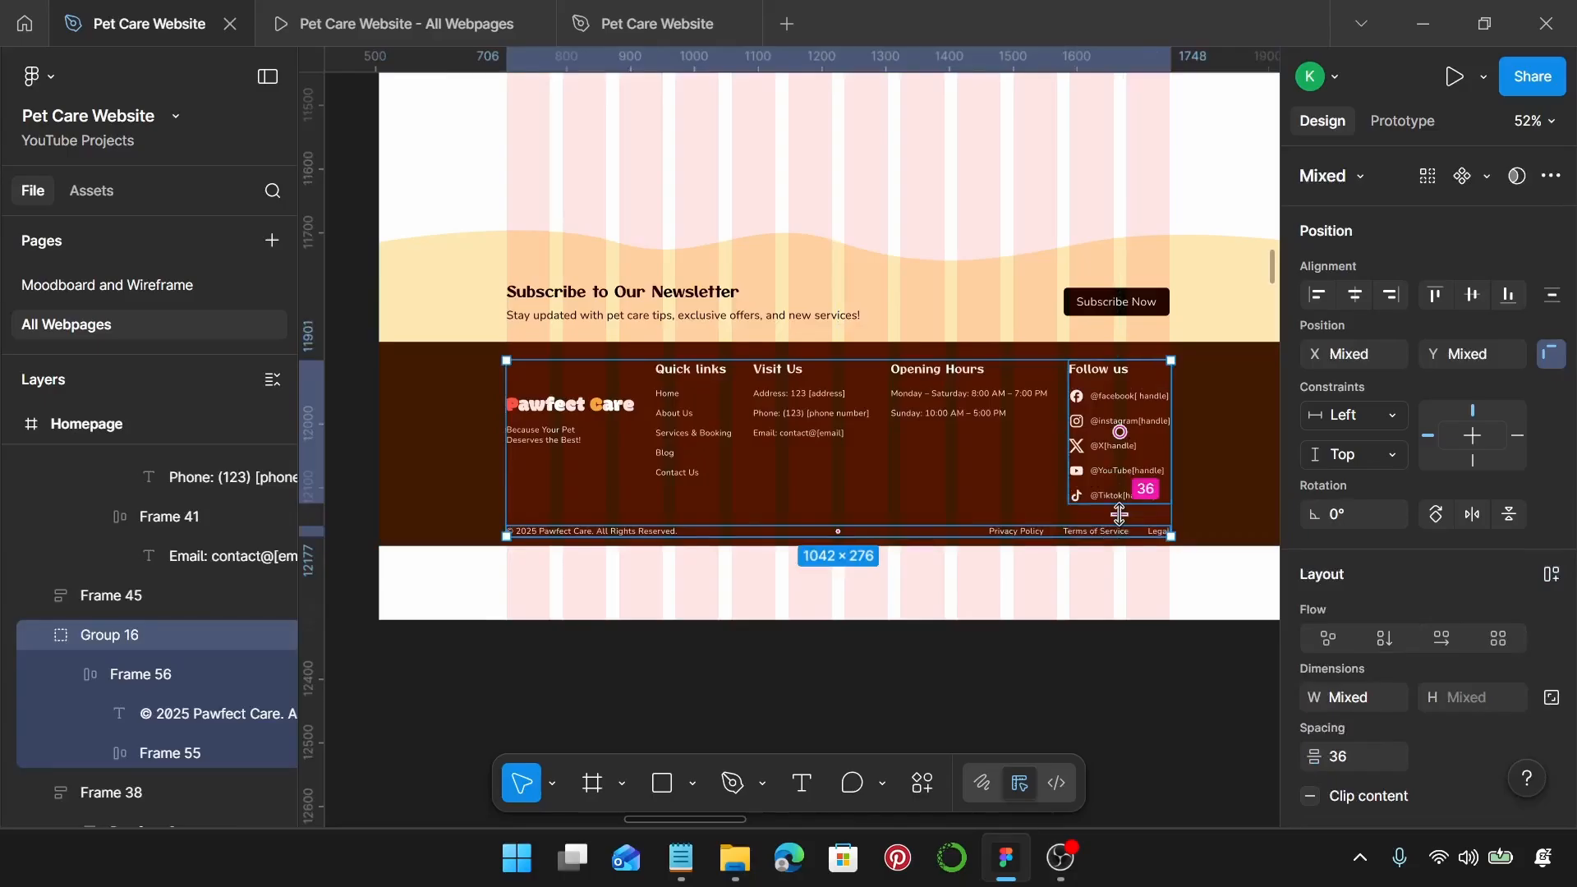
left_click(1199, 513)
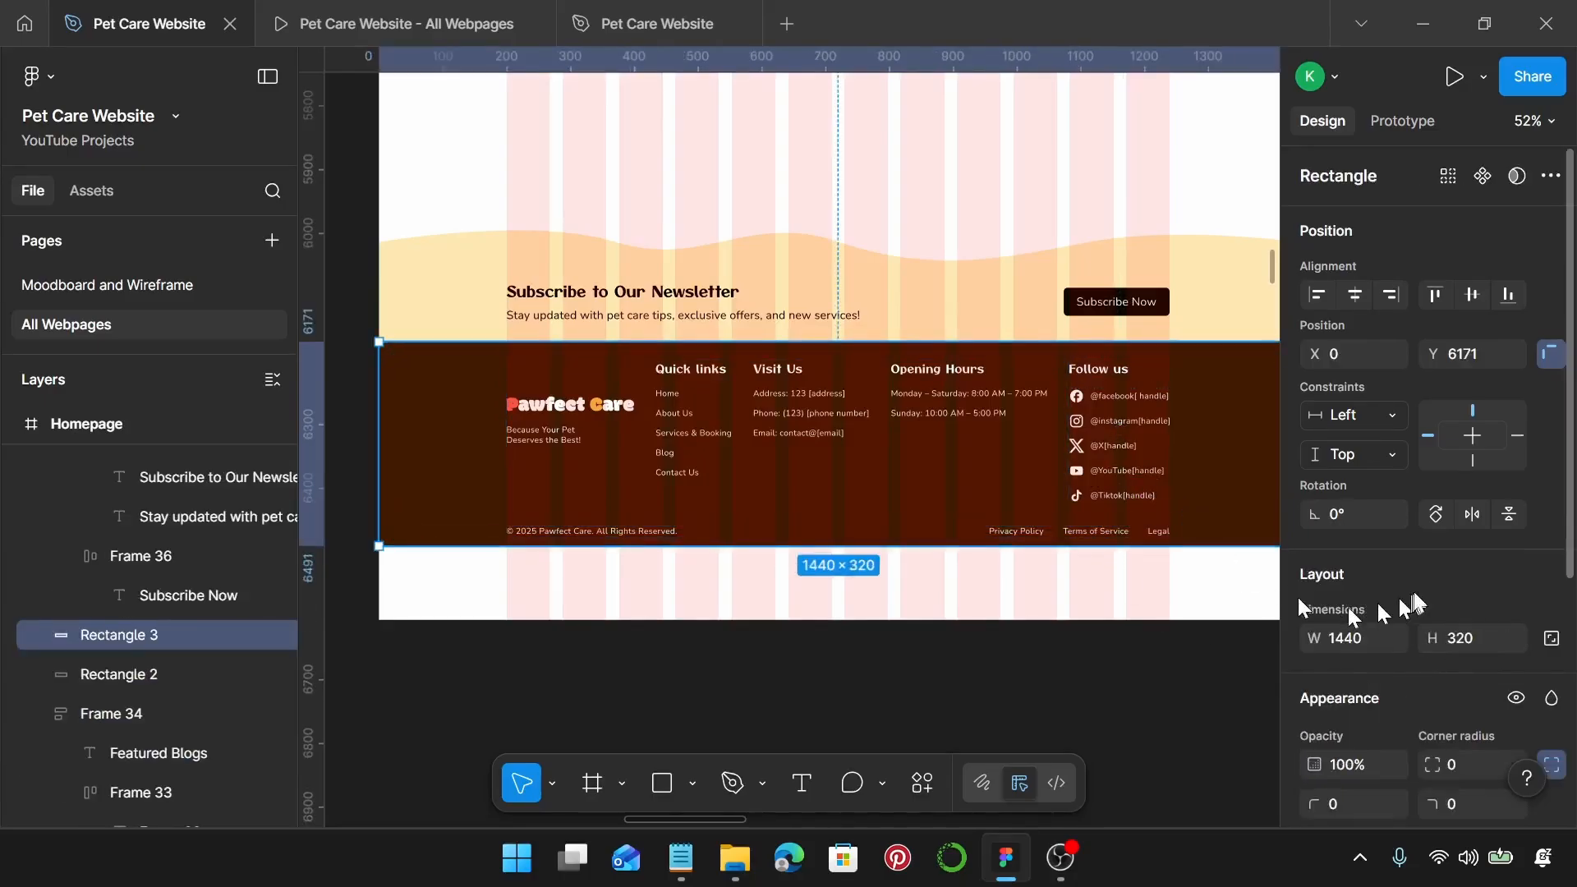
left_click(1477, 644)
type("34")
key("Return")
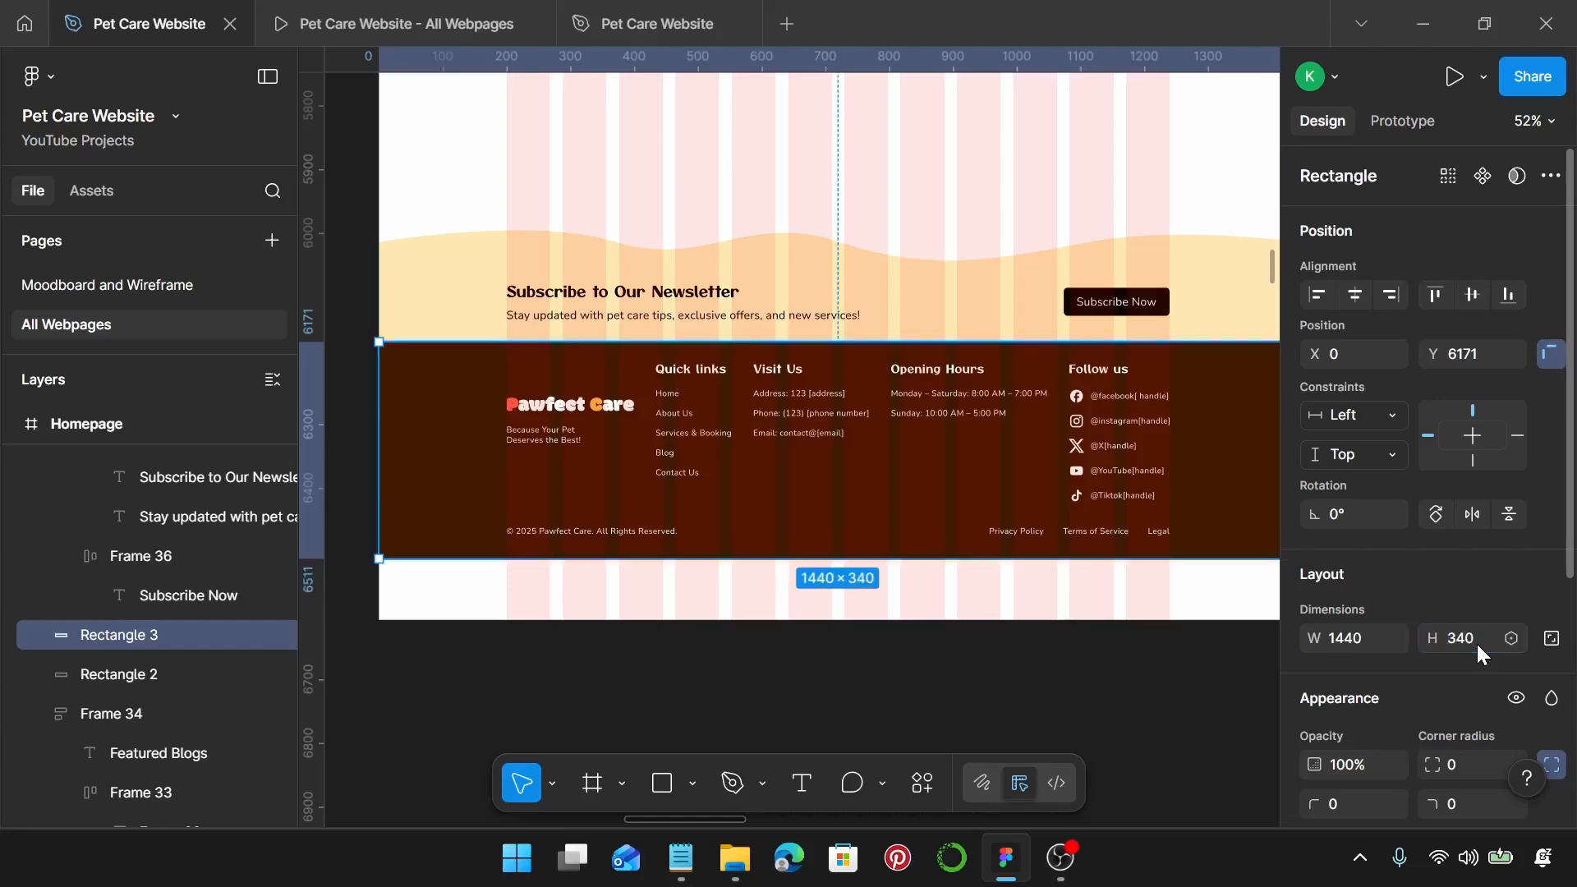
Step: Move the wavy cream newsletter background down to Y 6016, so it rises 155 px above the brown footer rectangle
left_click(1164, 252)
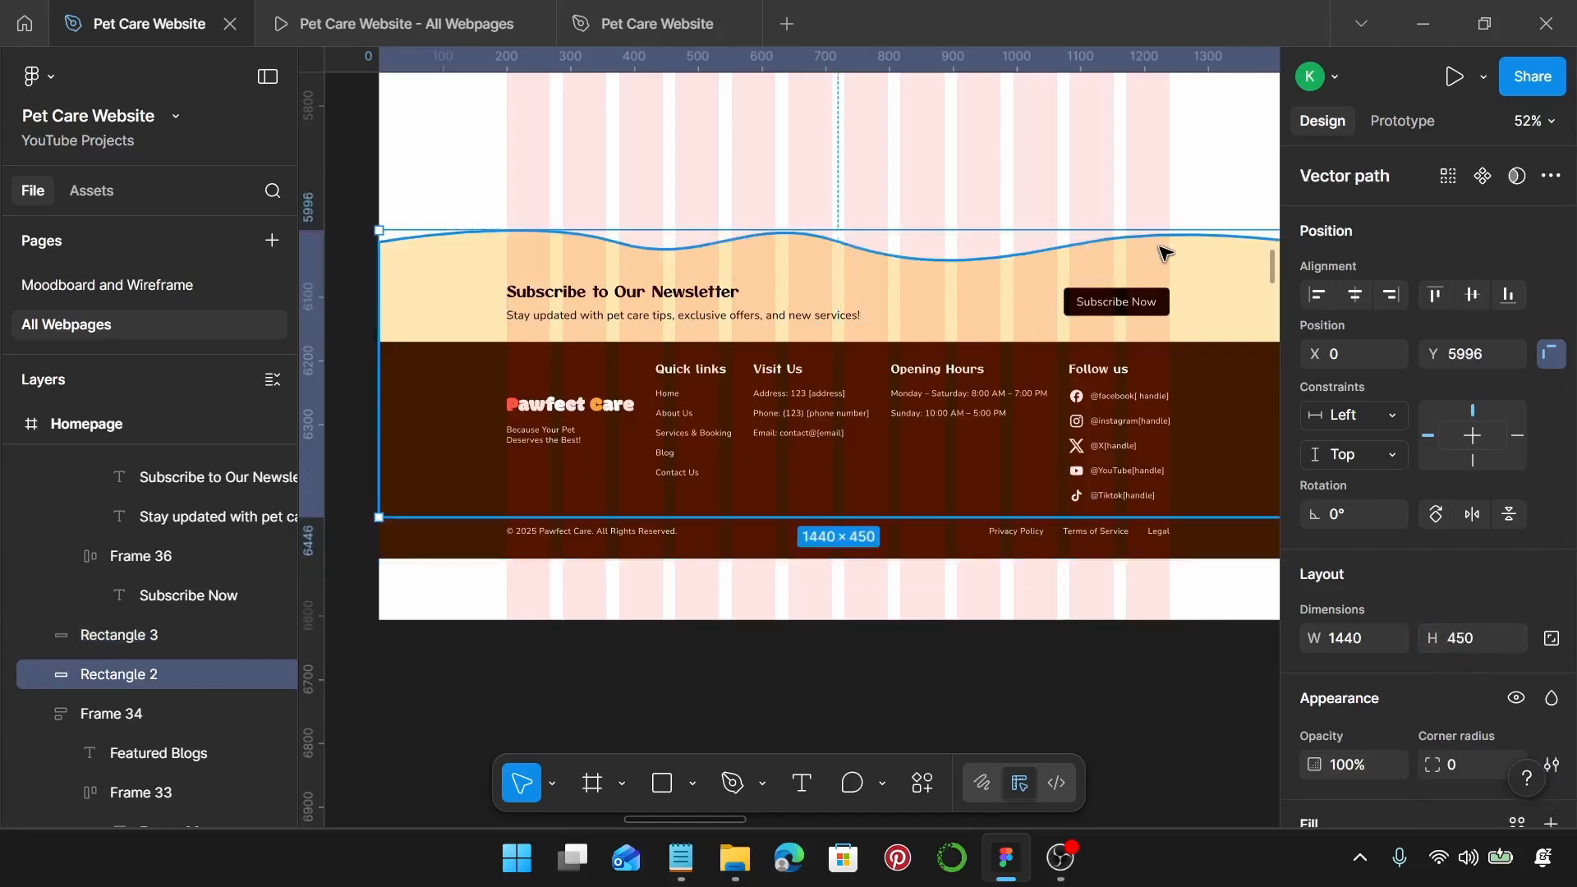
key("alt")
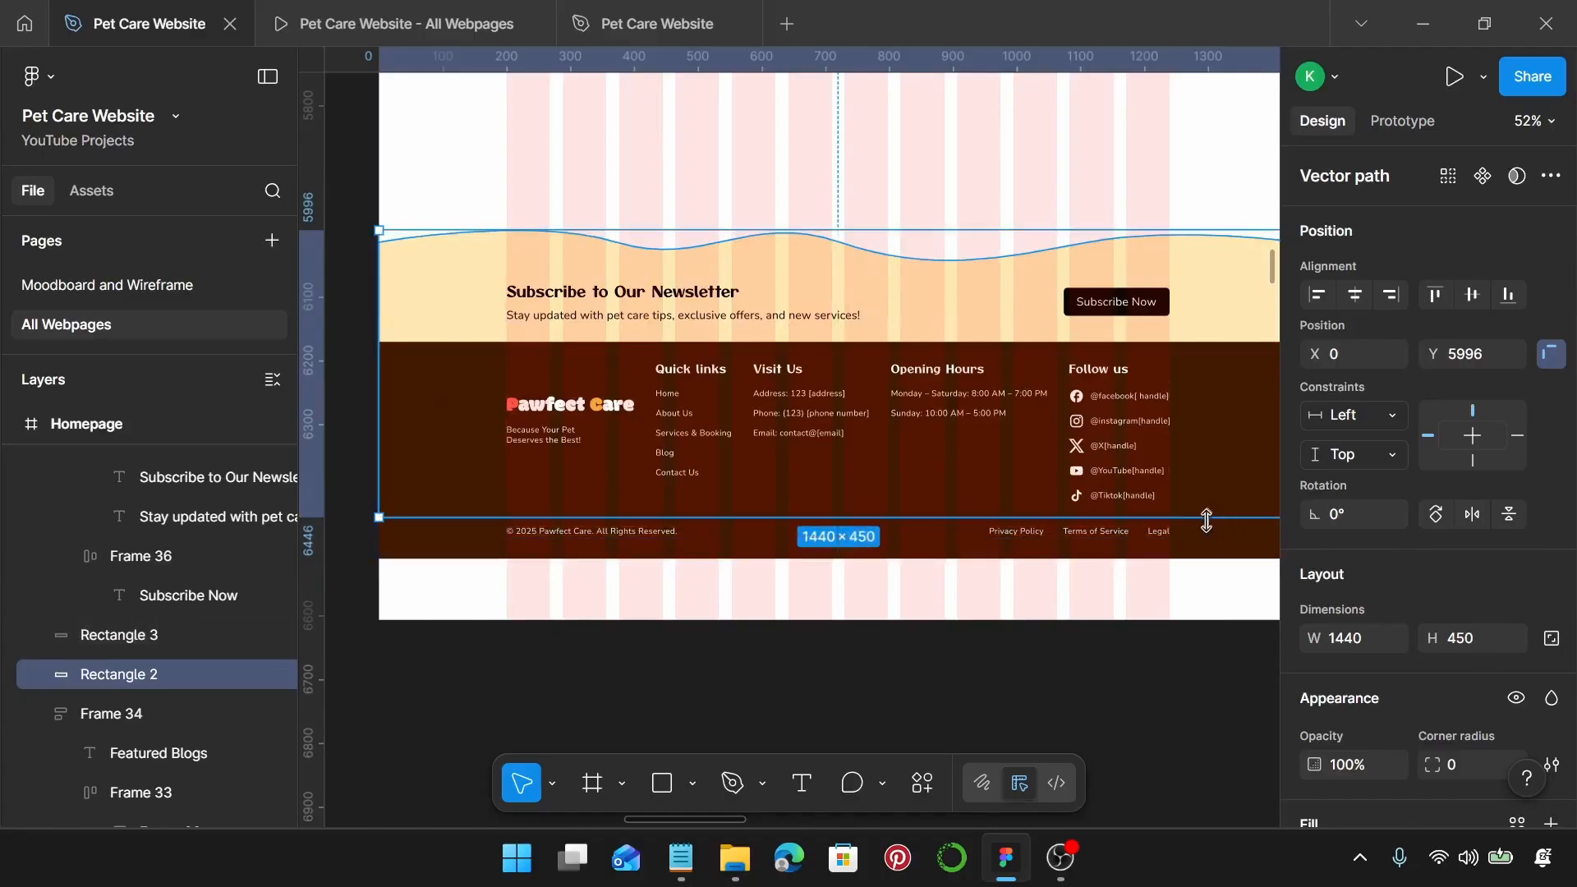
left_click_drag(1207, 517, 1205, 520)
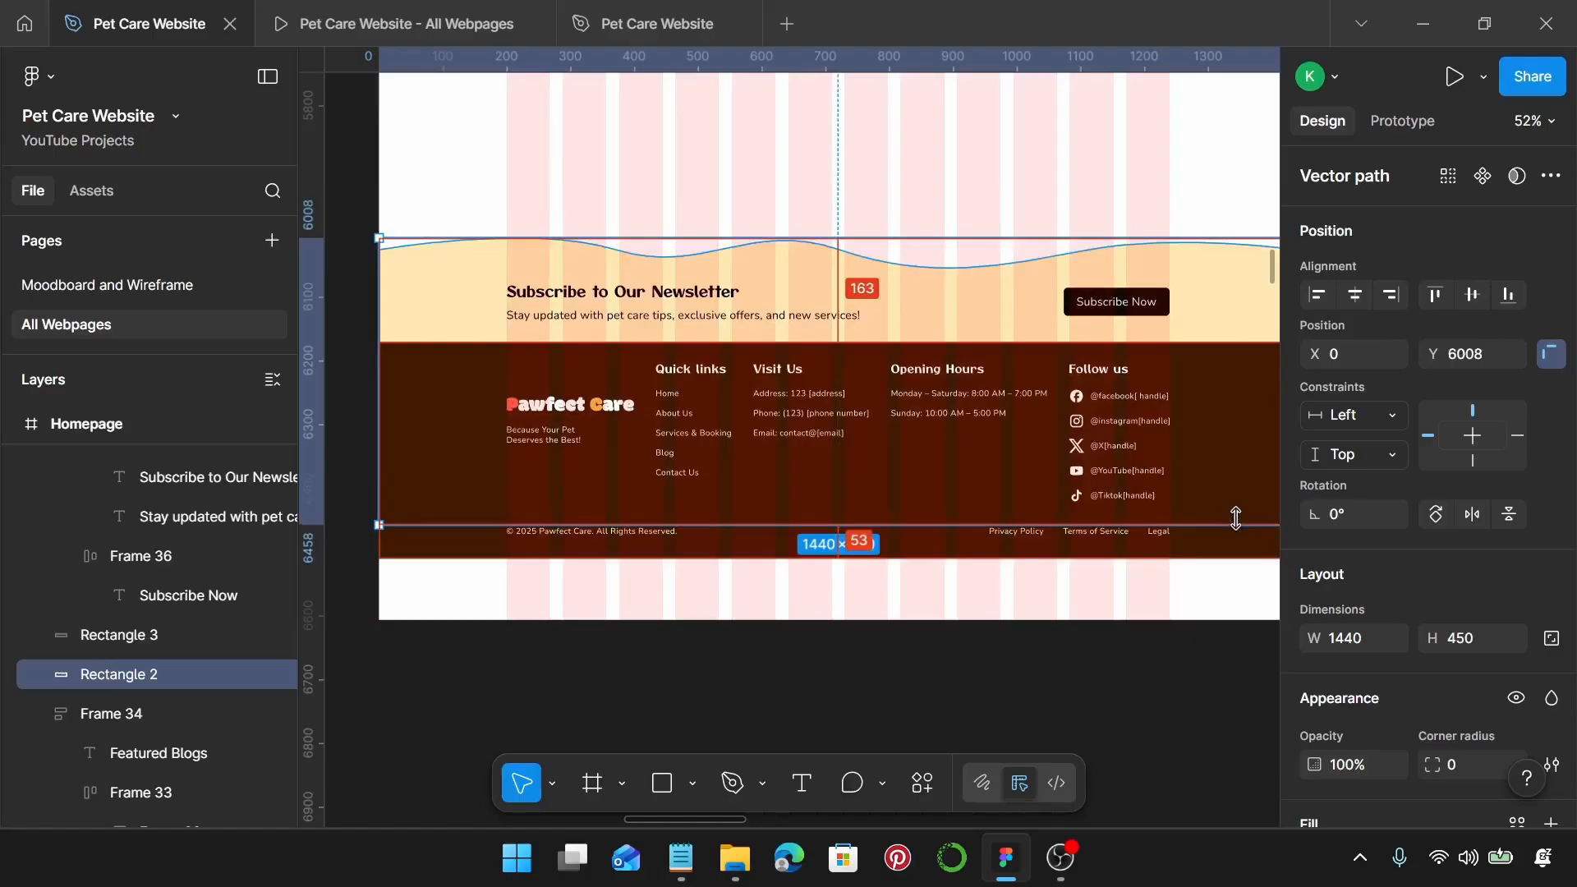
key("Down")
key("Down")
key("Down")
key("Down")
key("Down")
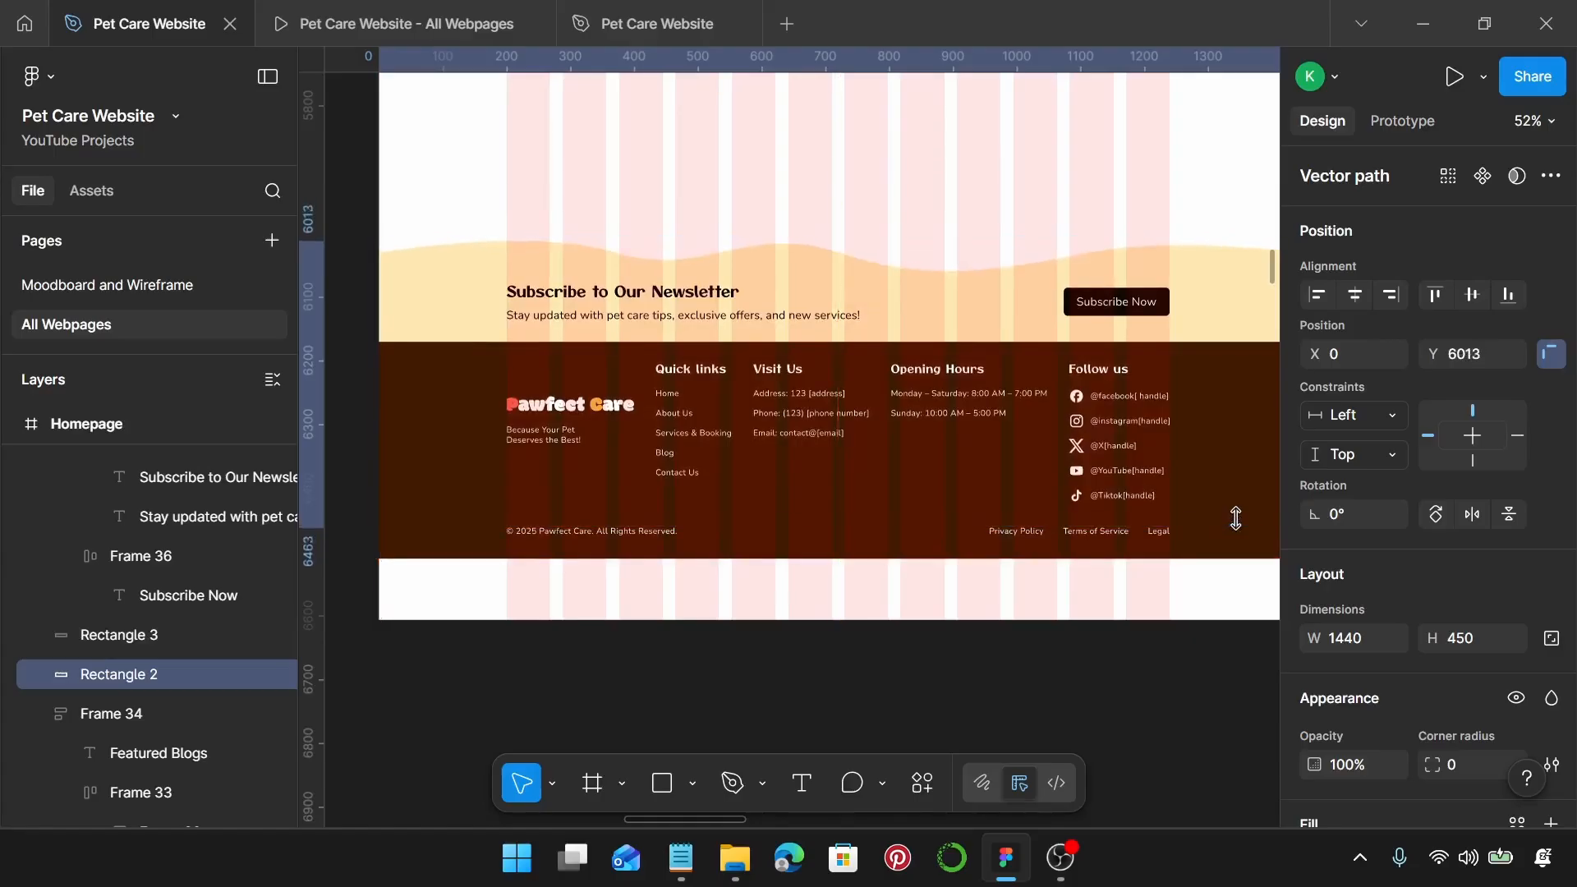
key("alt")
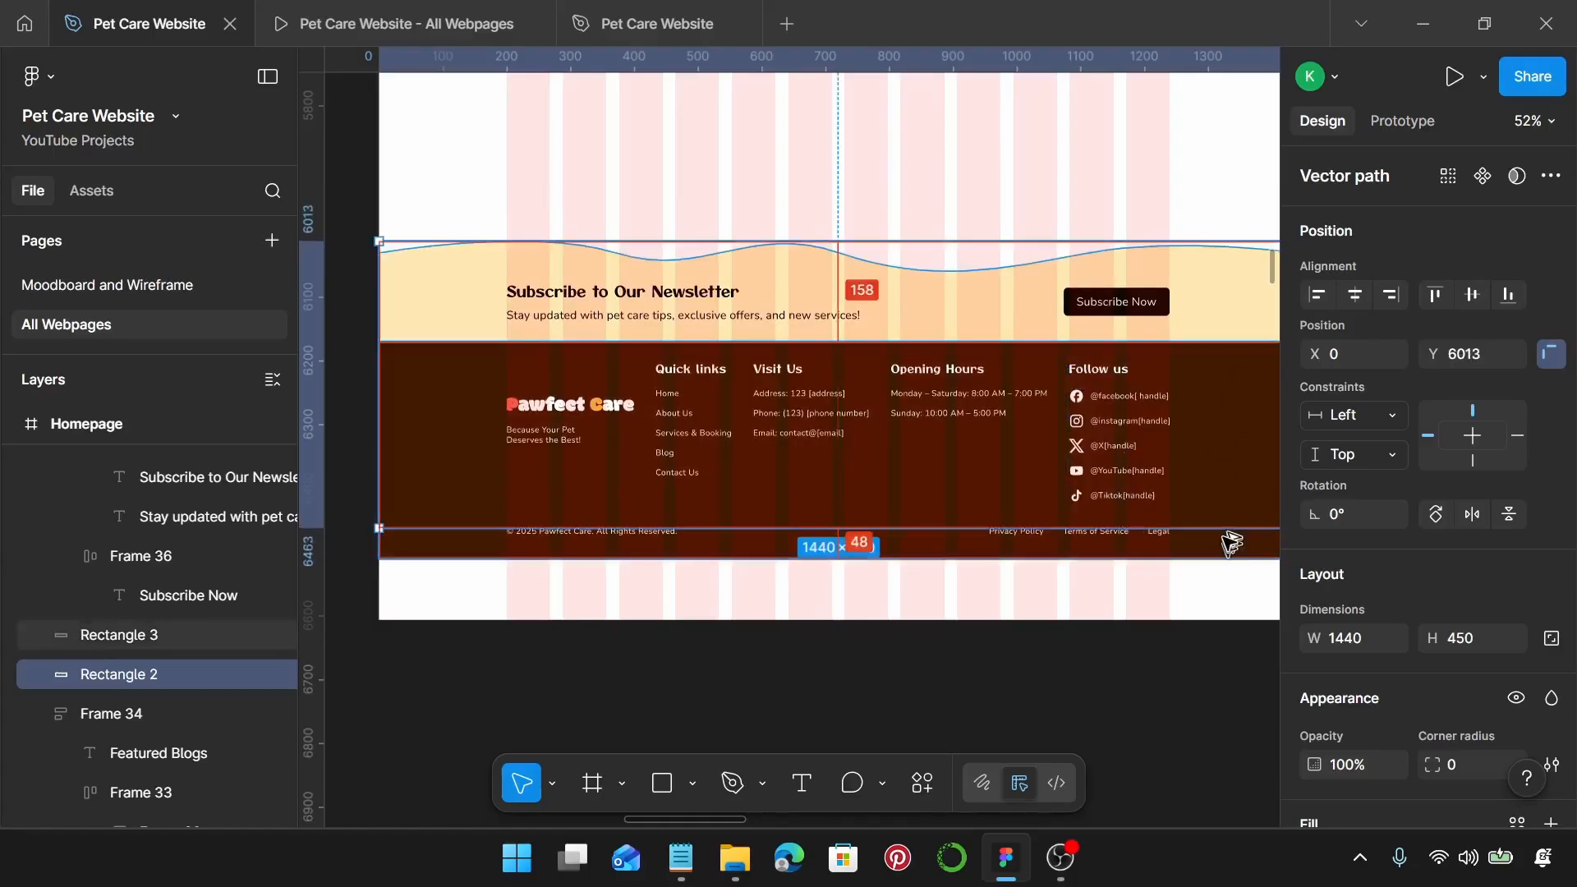
key("Down")
key("Down")
key("Down")
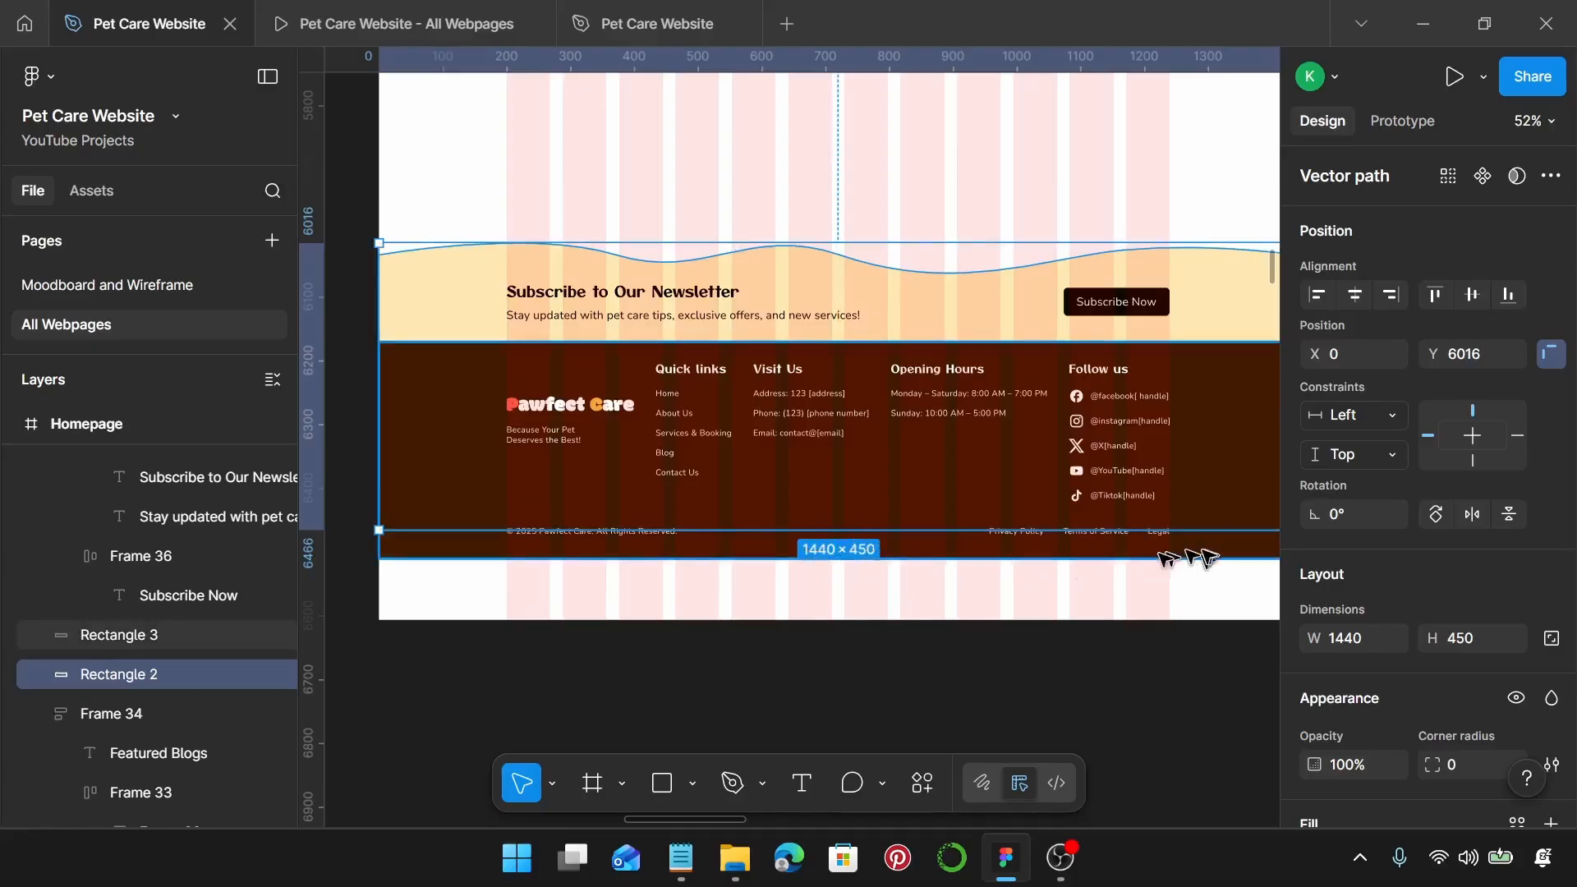
Step: Move the copyright and legal links row down to Y 6480, 15 px above the brown footer rectangle's bottom edge
scroll(1166, 557, "up", 2, "ctrl")
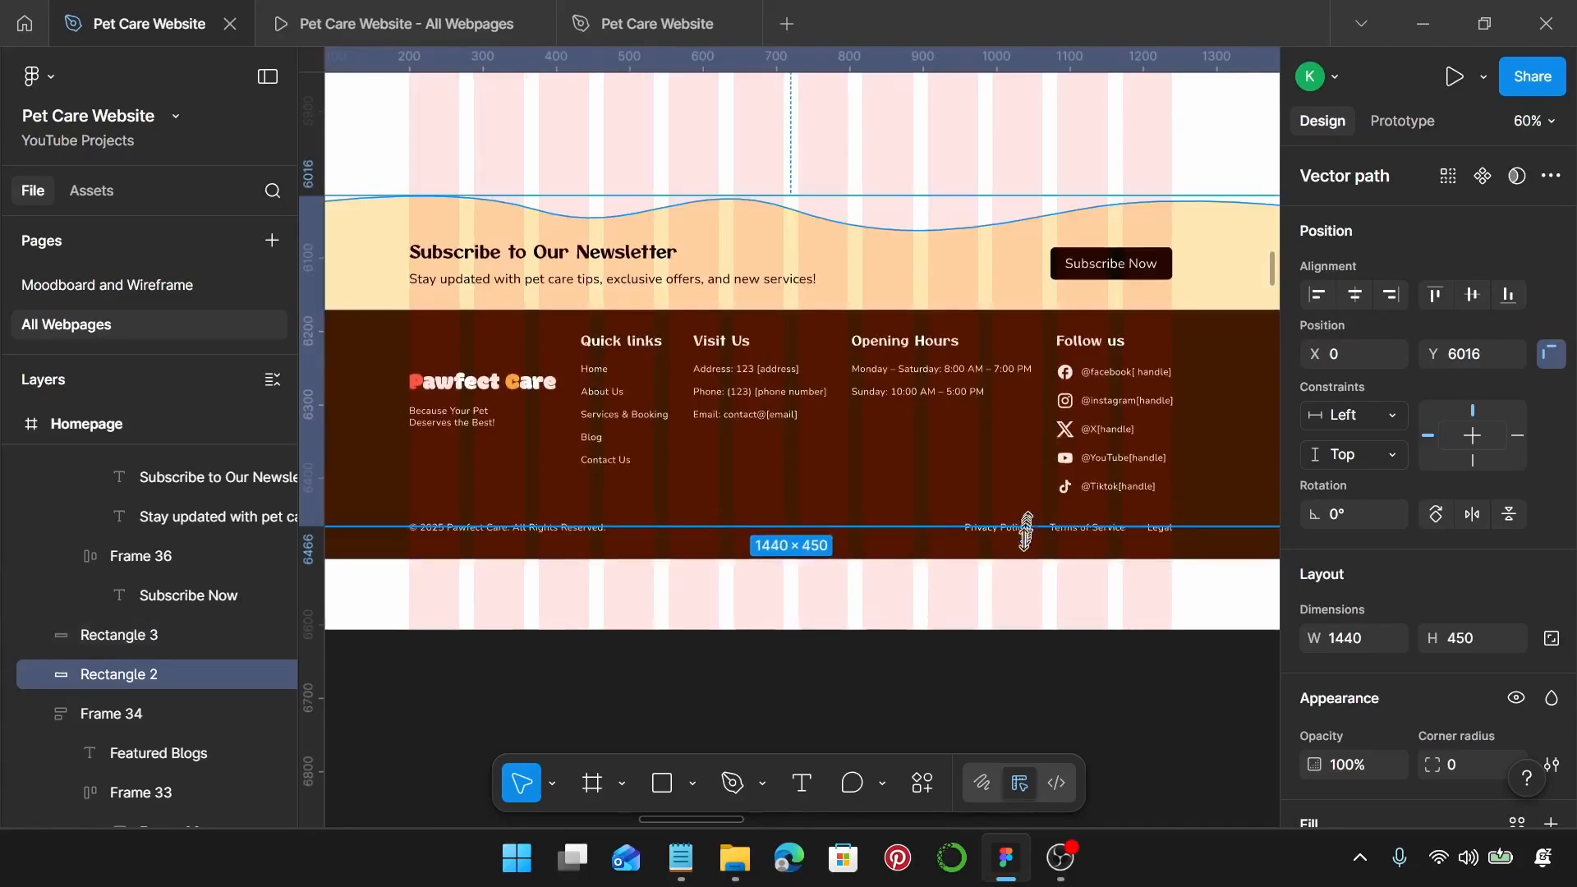
scroll(1021, 549, "up", 5, "ctrl")
left_click(992, 614)
left_click(1027, 519)
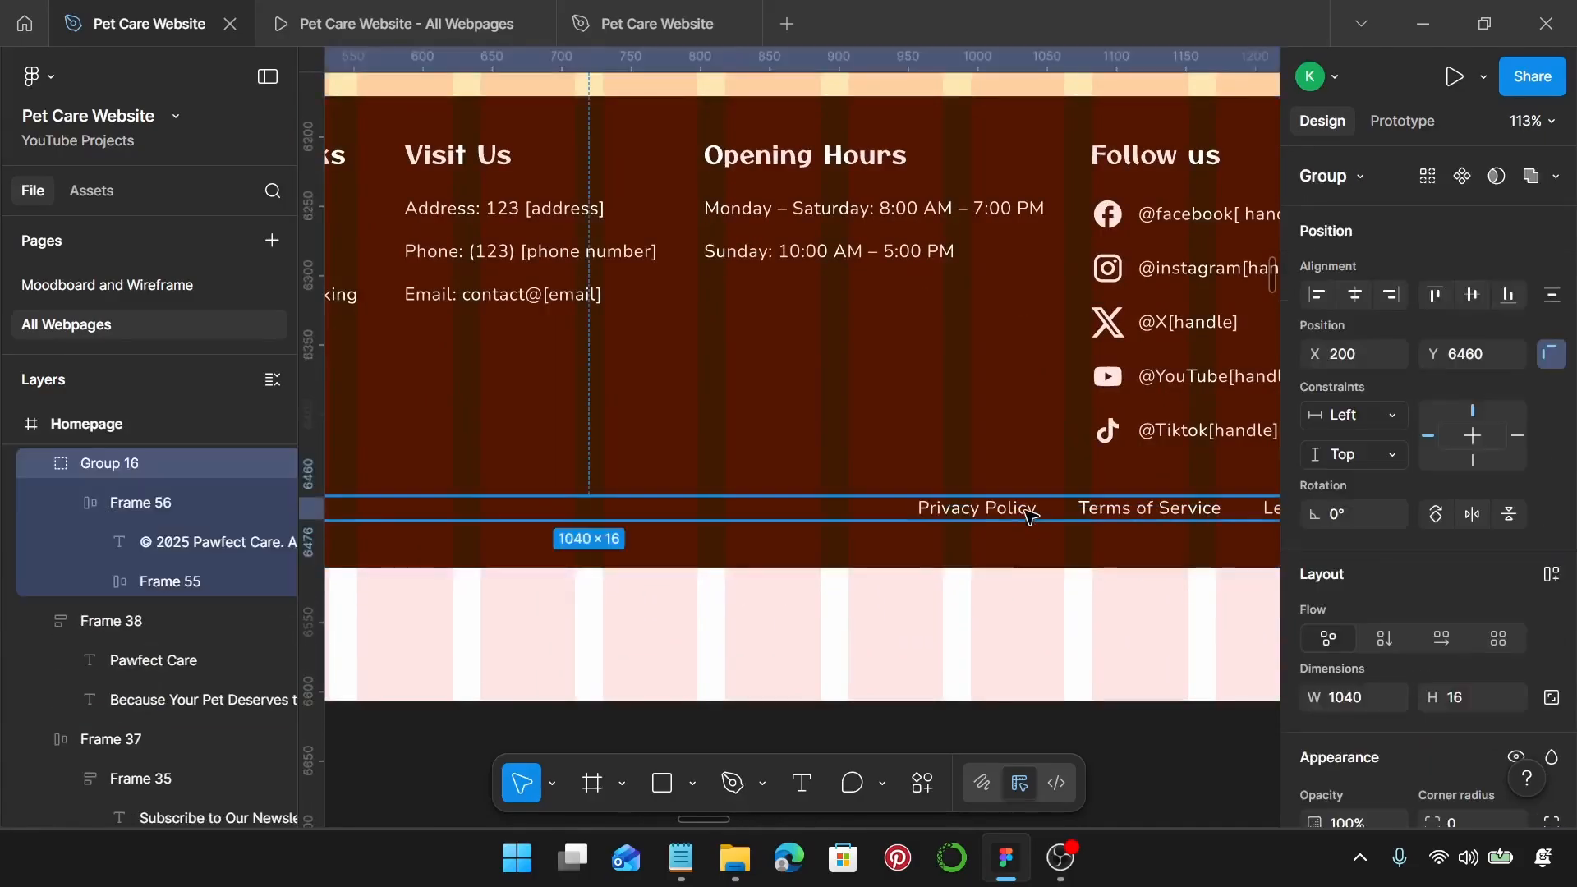
scroll(1027, 517, "down", 5, "ctrl")
left_click_drag(1027, 515, 1080, 529)
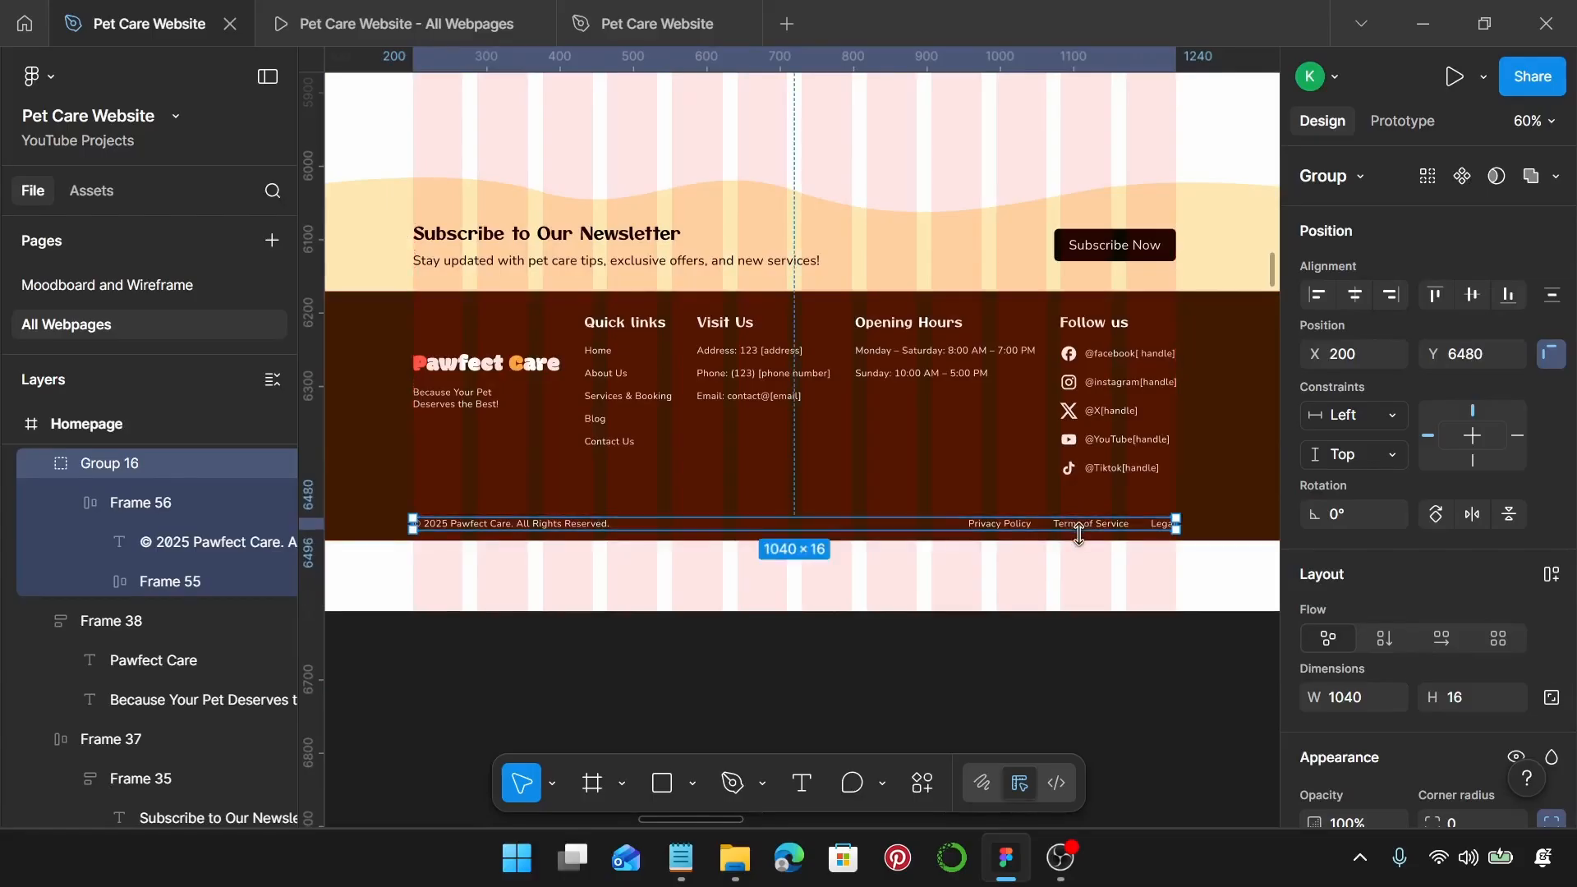
key("alt")
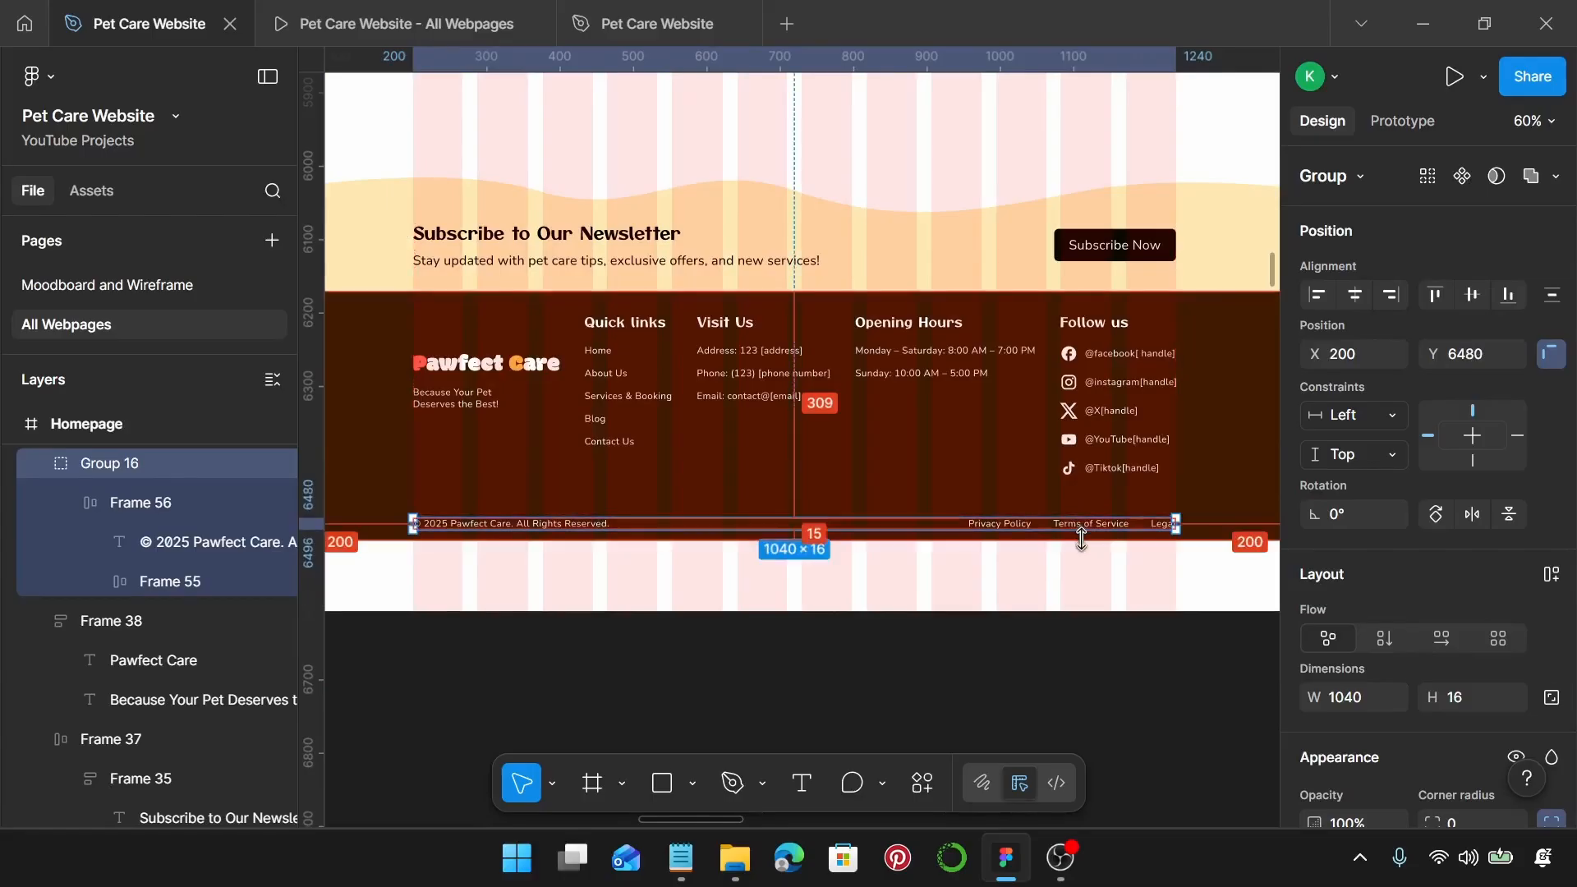
Step: Check the wavy background's offsets from the brown footer rectangle and the spacing between the newsletter row and that rectangle
scroll(922, 377, "down", 3)
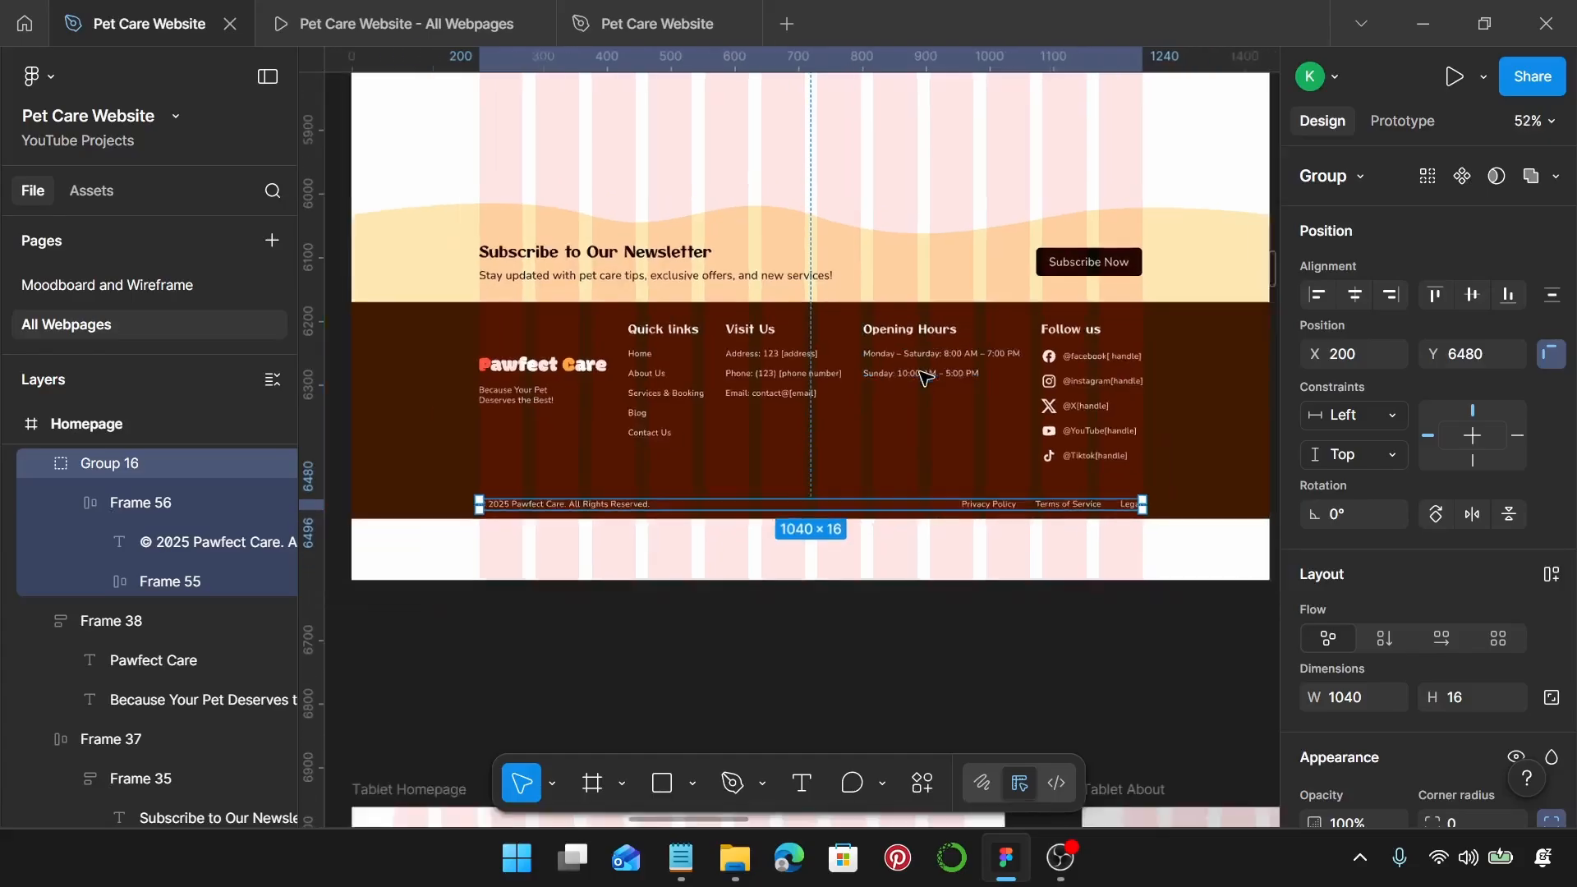
left_click(1184, 286)
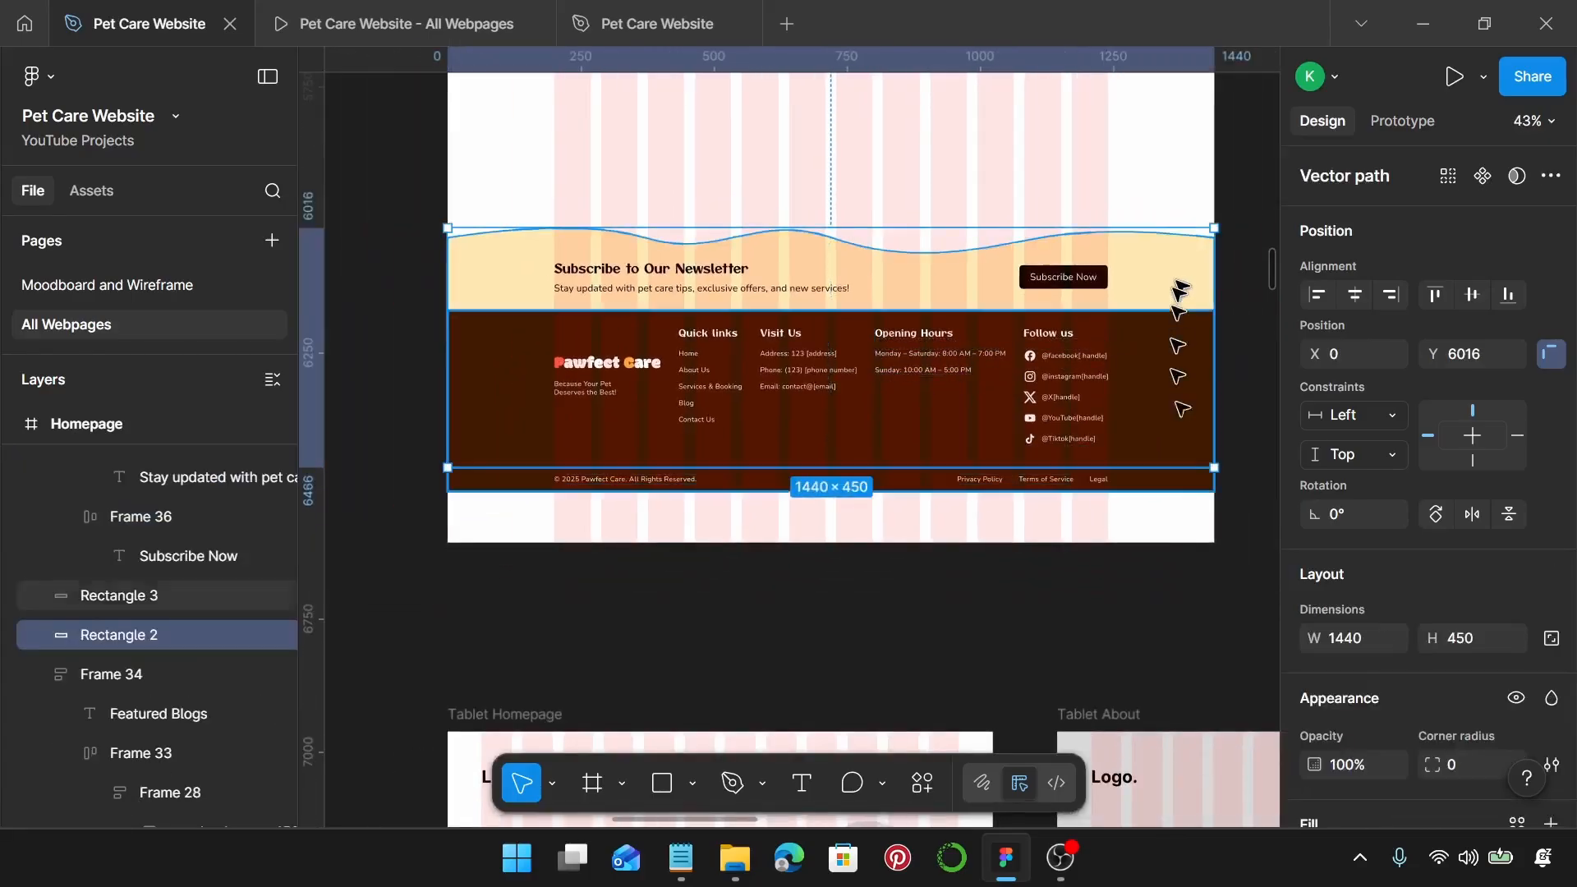
scroll(1414, 491, "down", 3)
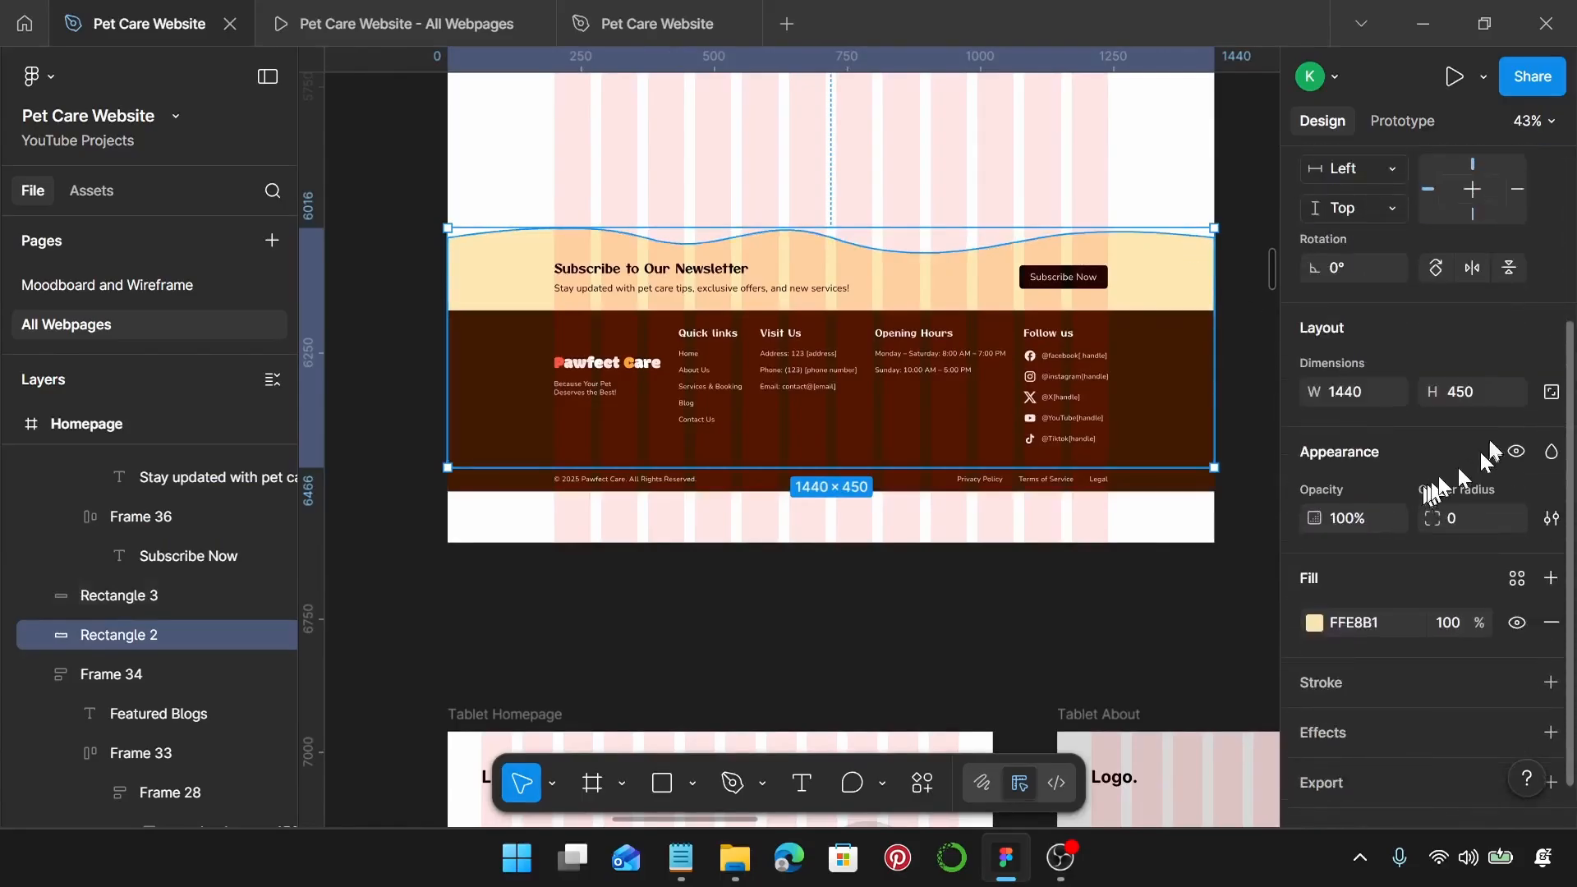
left_click(1186, 487)
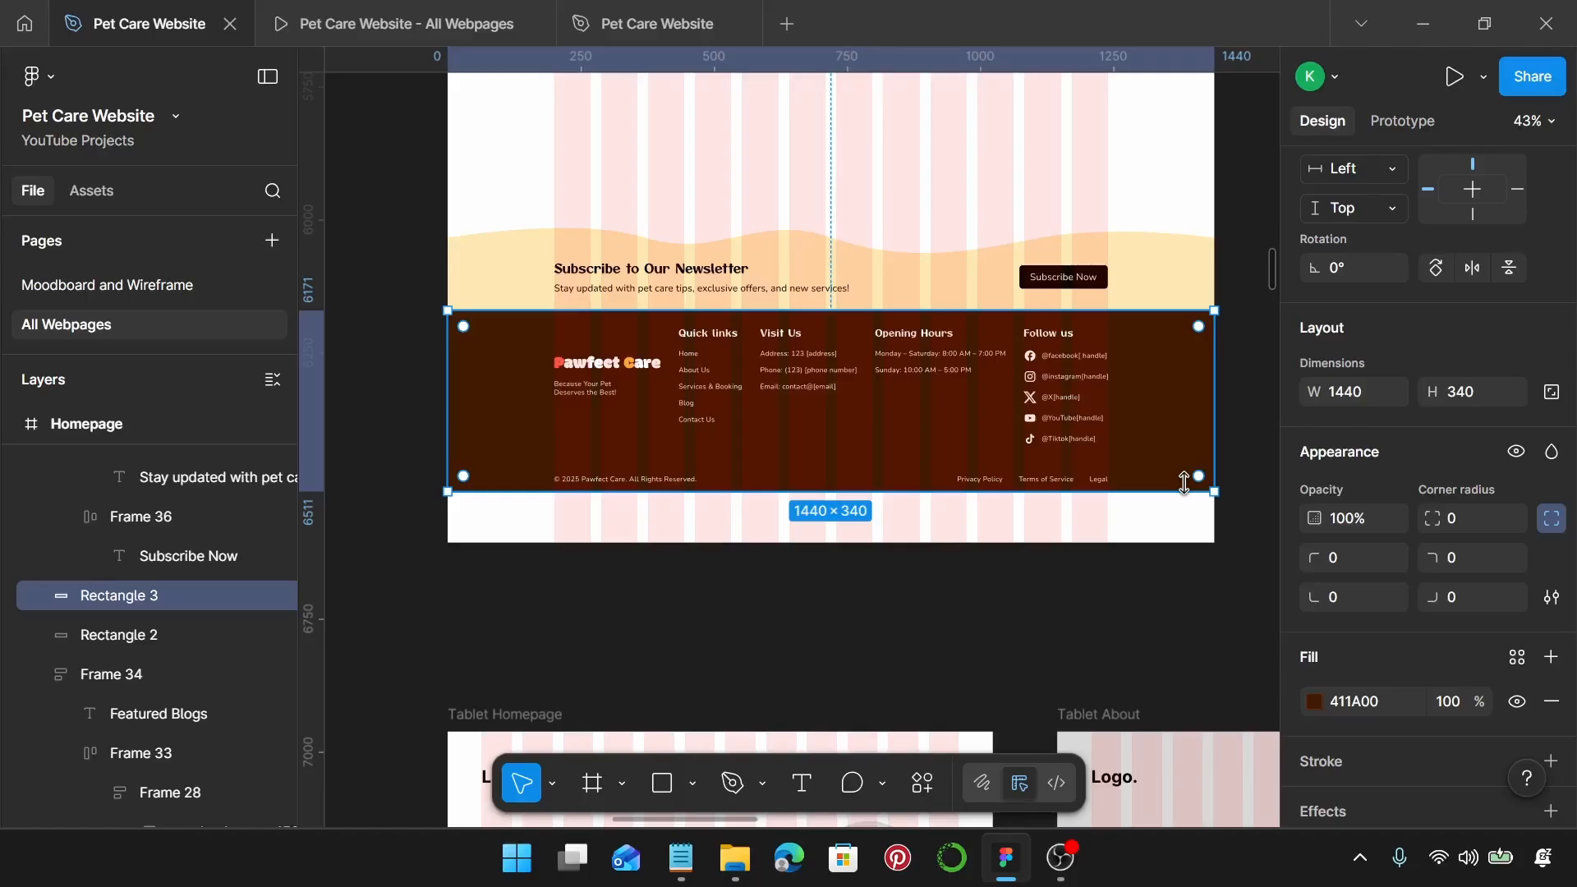
left_click(1141, 288)
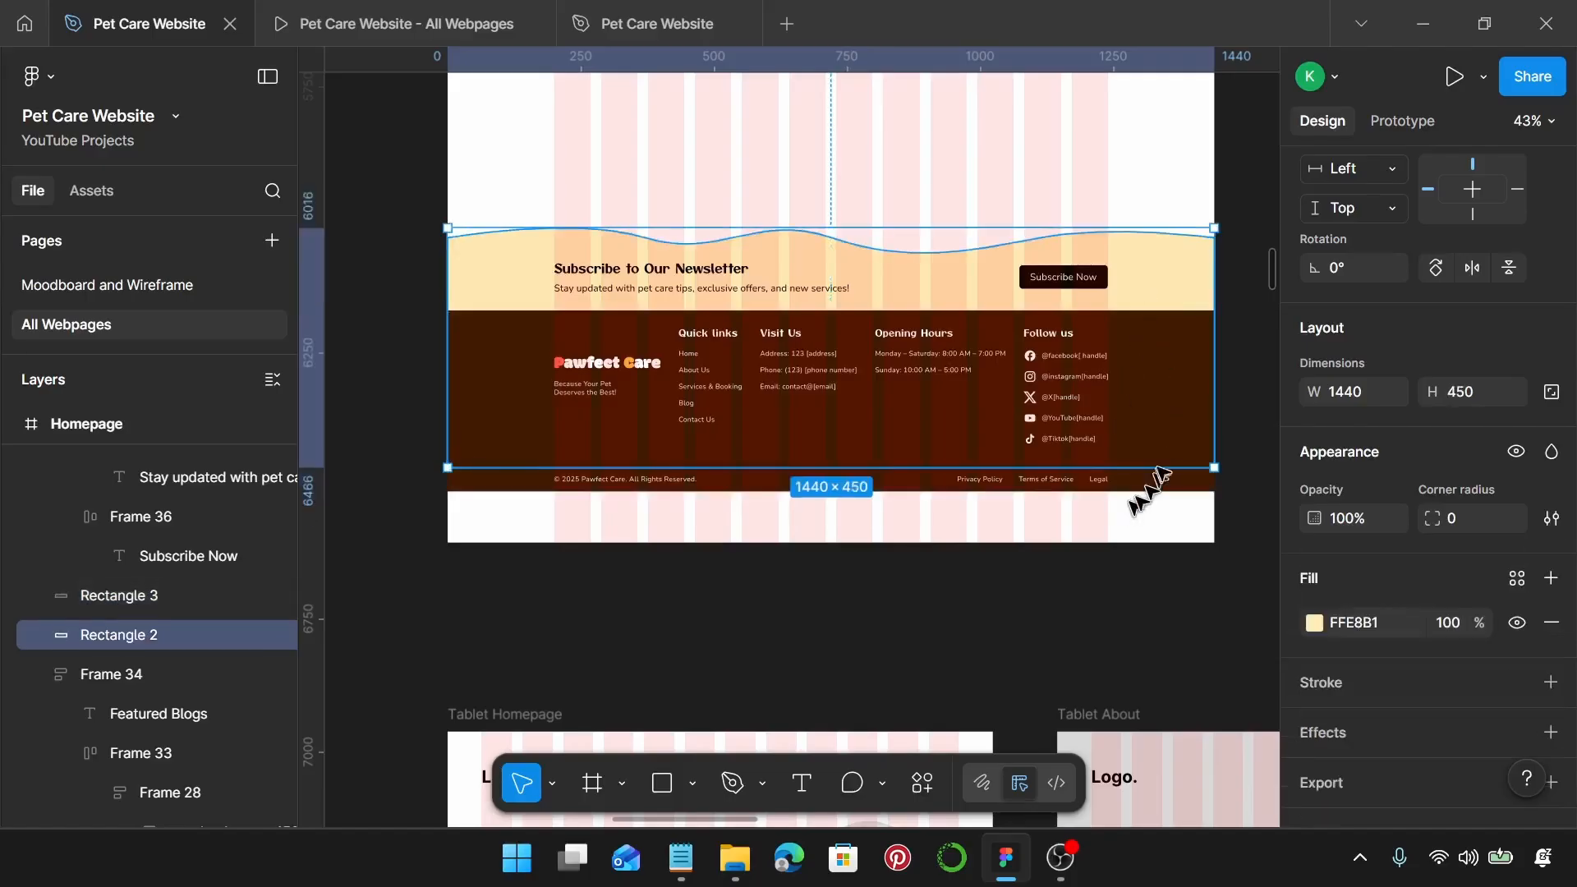
key("alt")
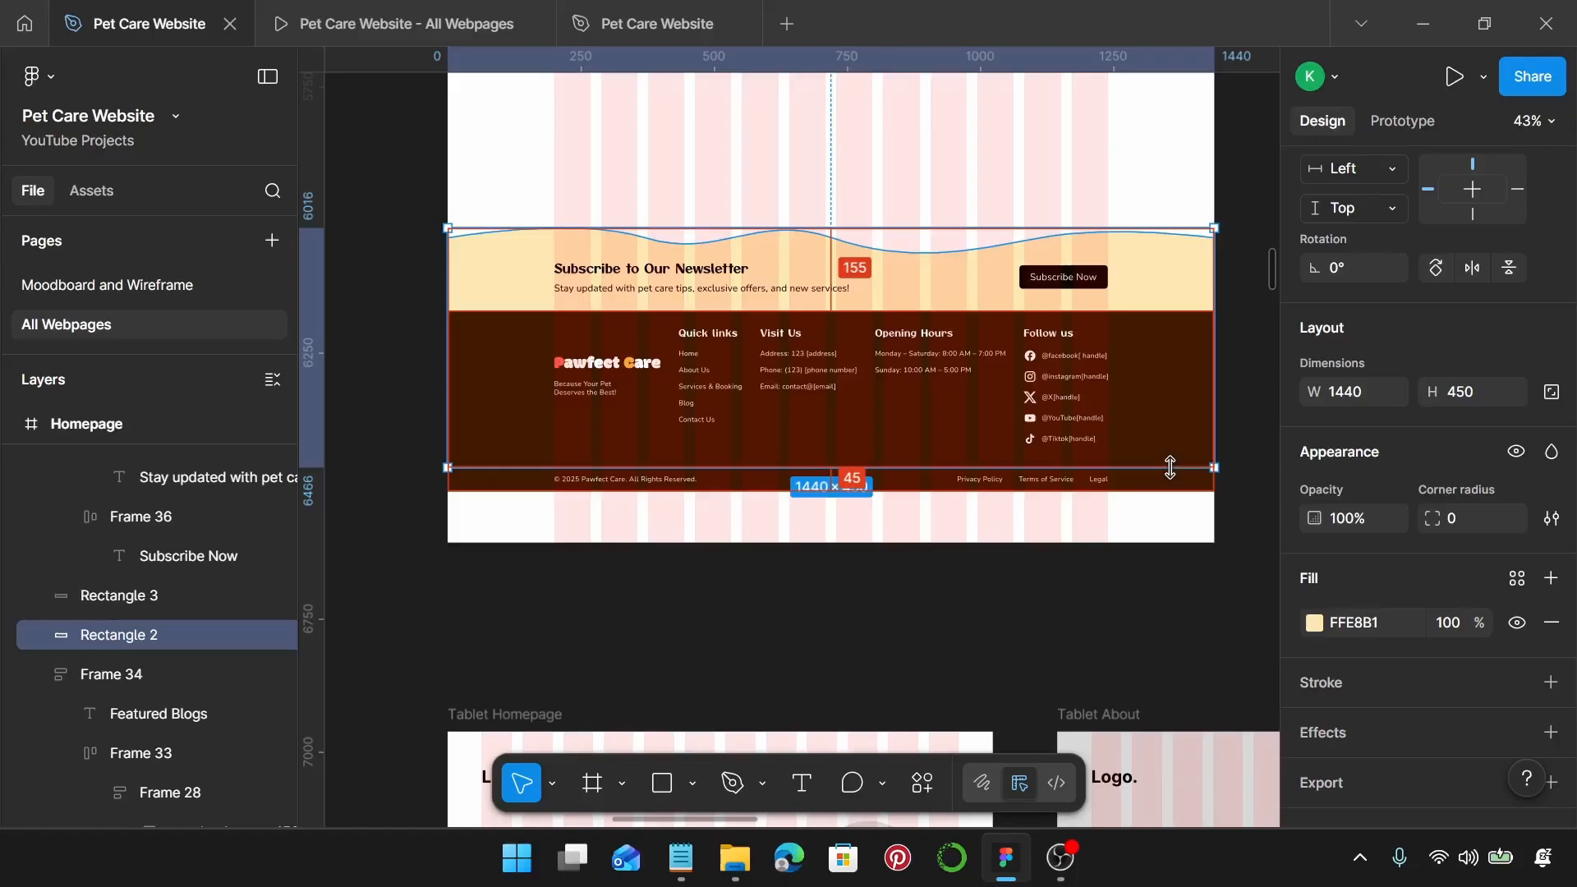
left_click(581, 277)
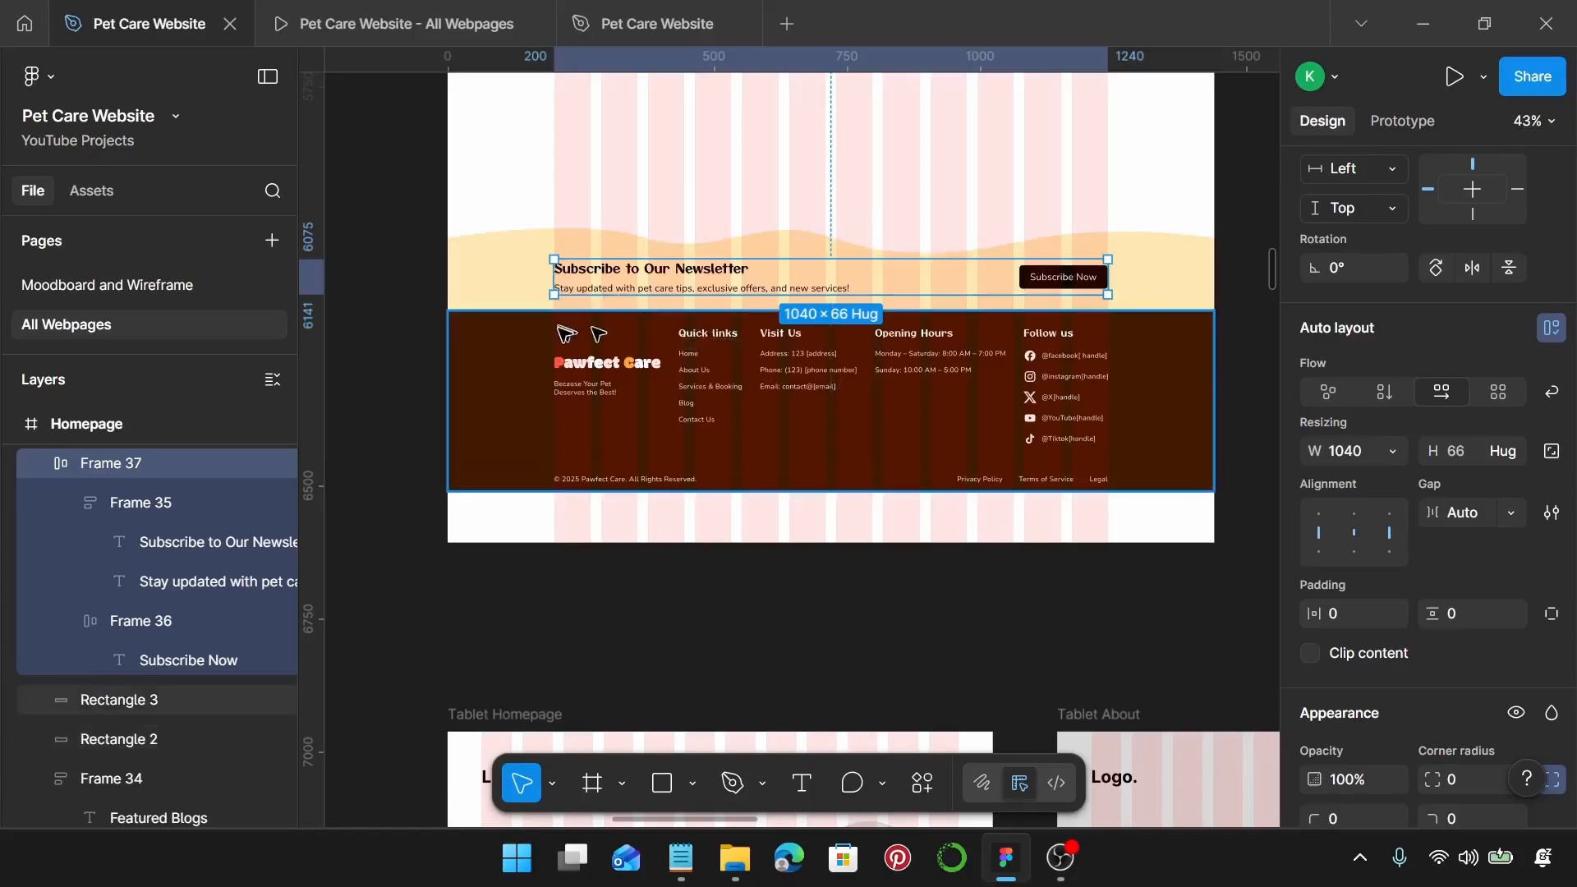
left_click(564, 334)
left_click(661, 285, "shift")
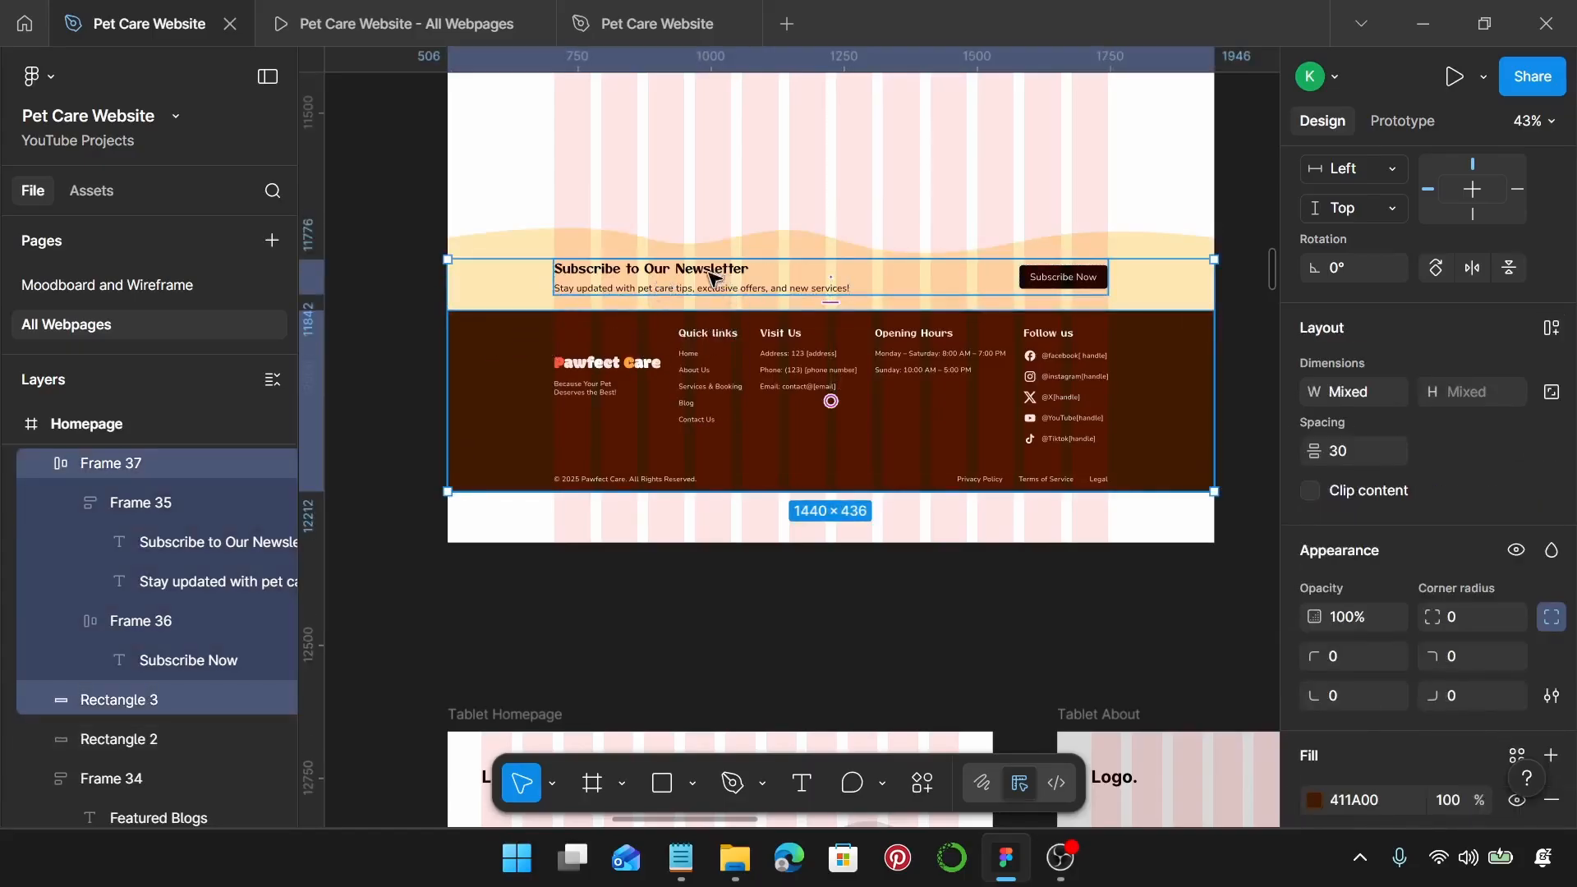
Step: Nudge the Pawfect Care logo block and the four footer columns down together by 1 px
left_click(696, 353)
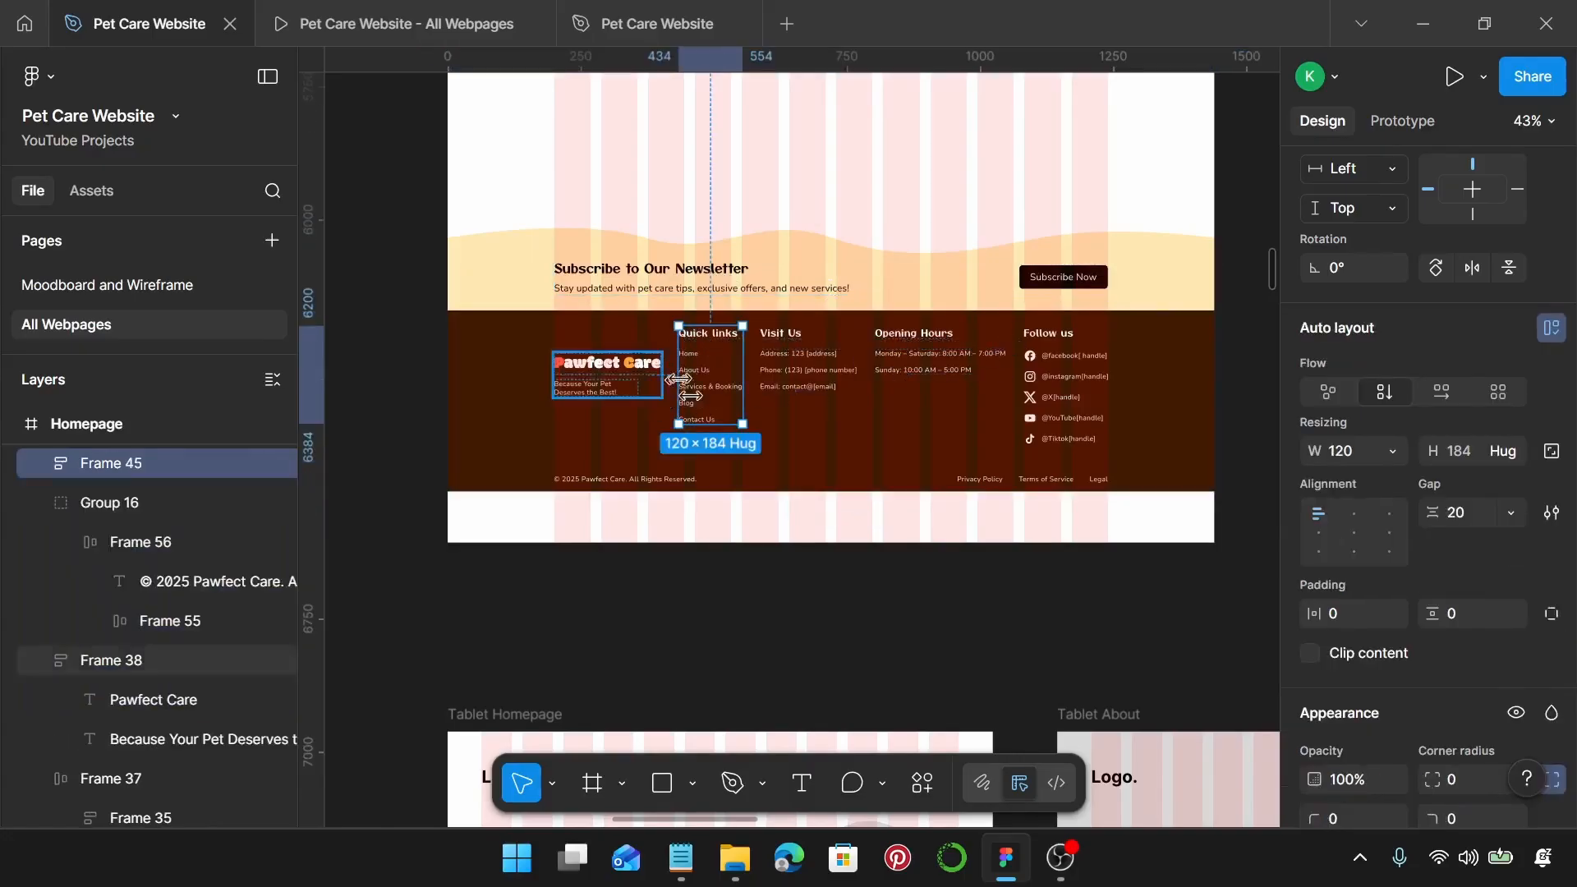
key("alt")
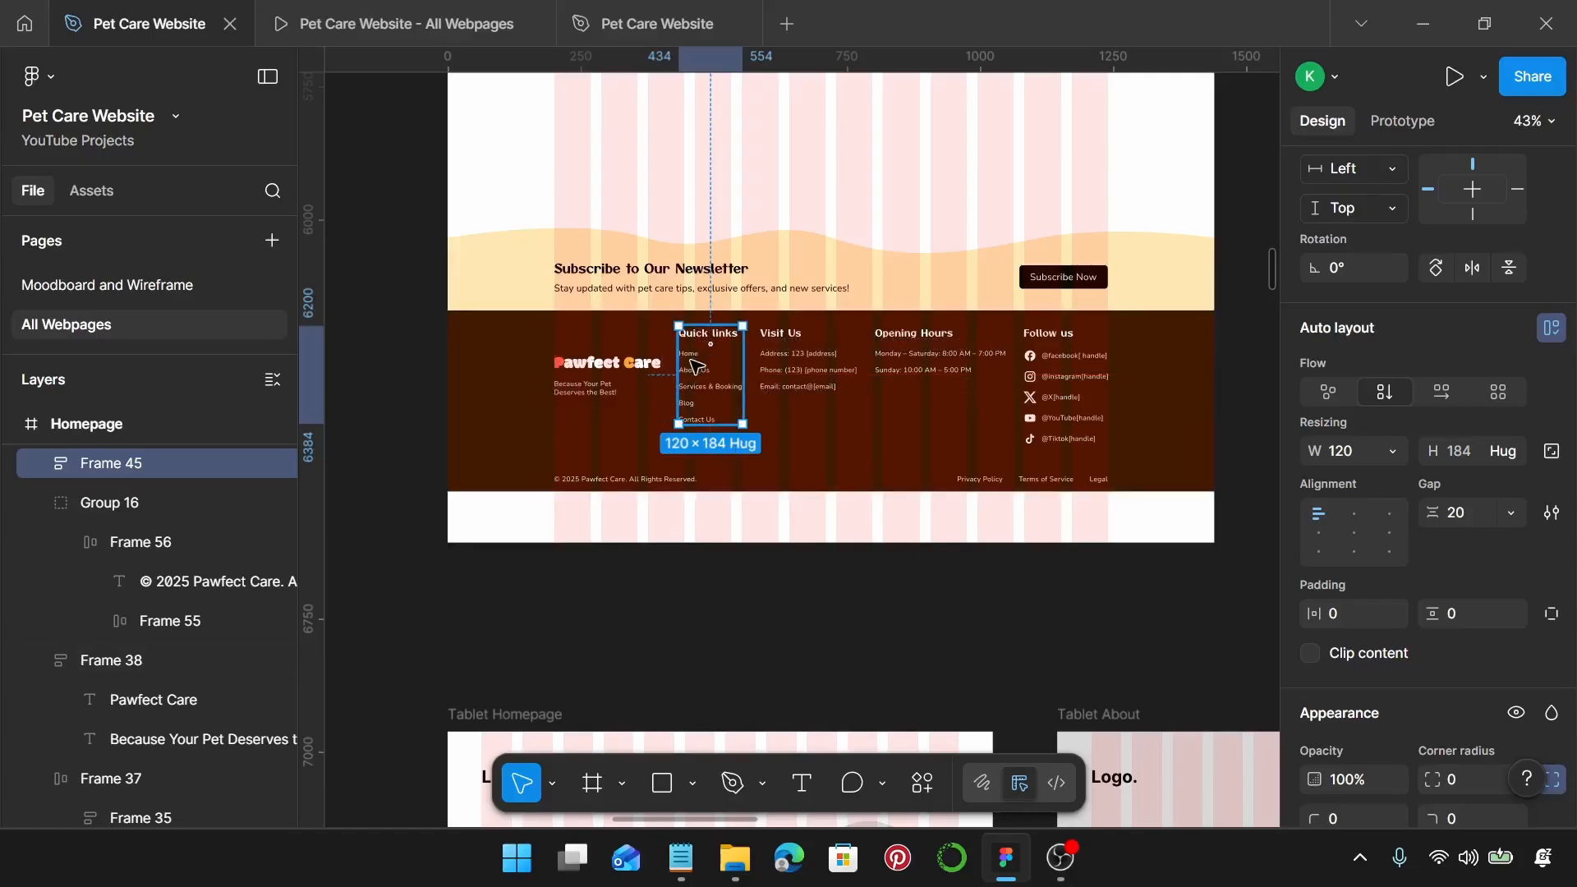
left_click(805, 361, "shift")
left_click(936, 355, "shift")
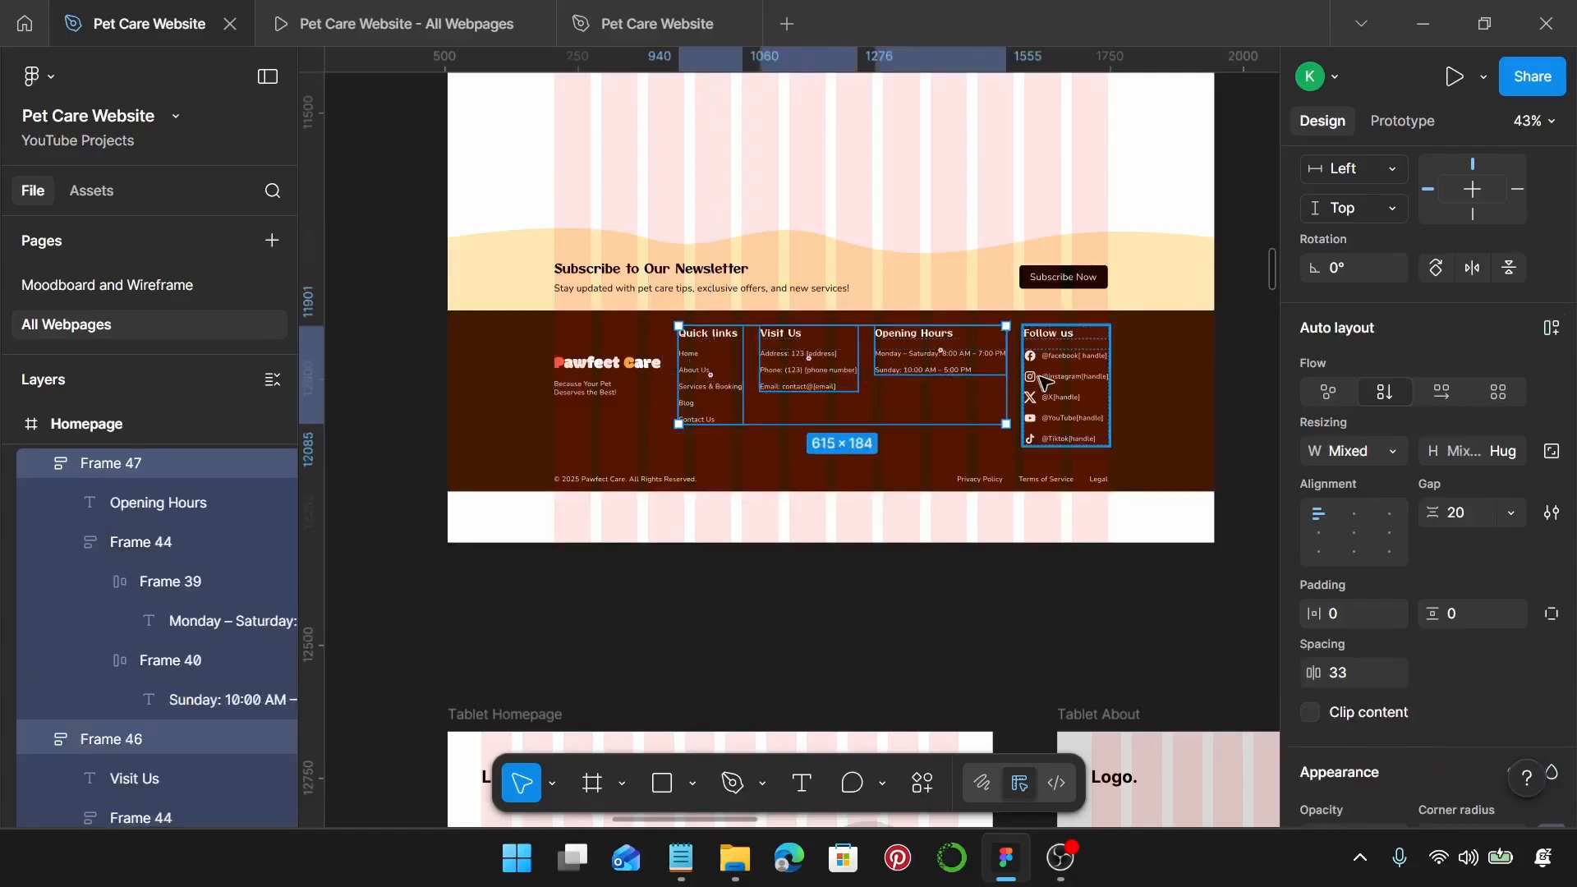
left_click(1044, 383, "shift")
left_click(581, 397, "shift")
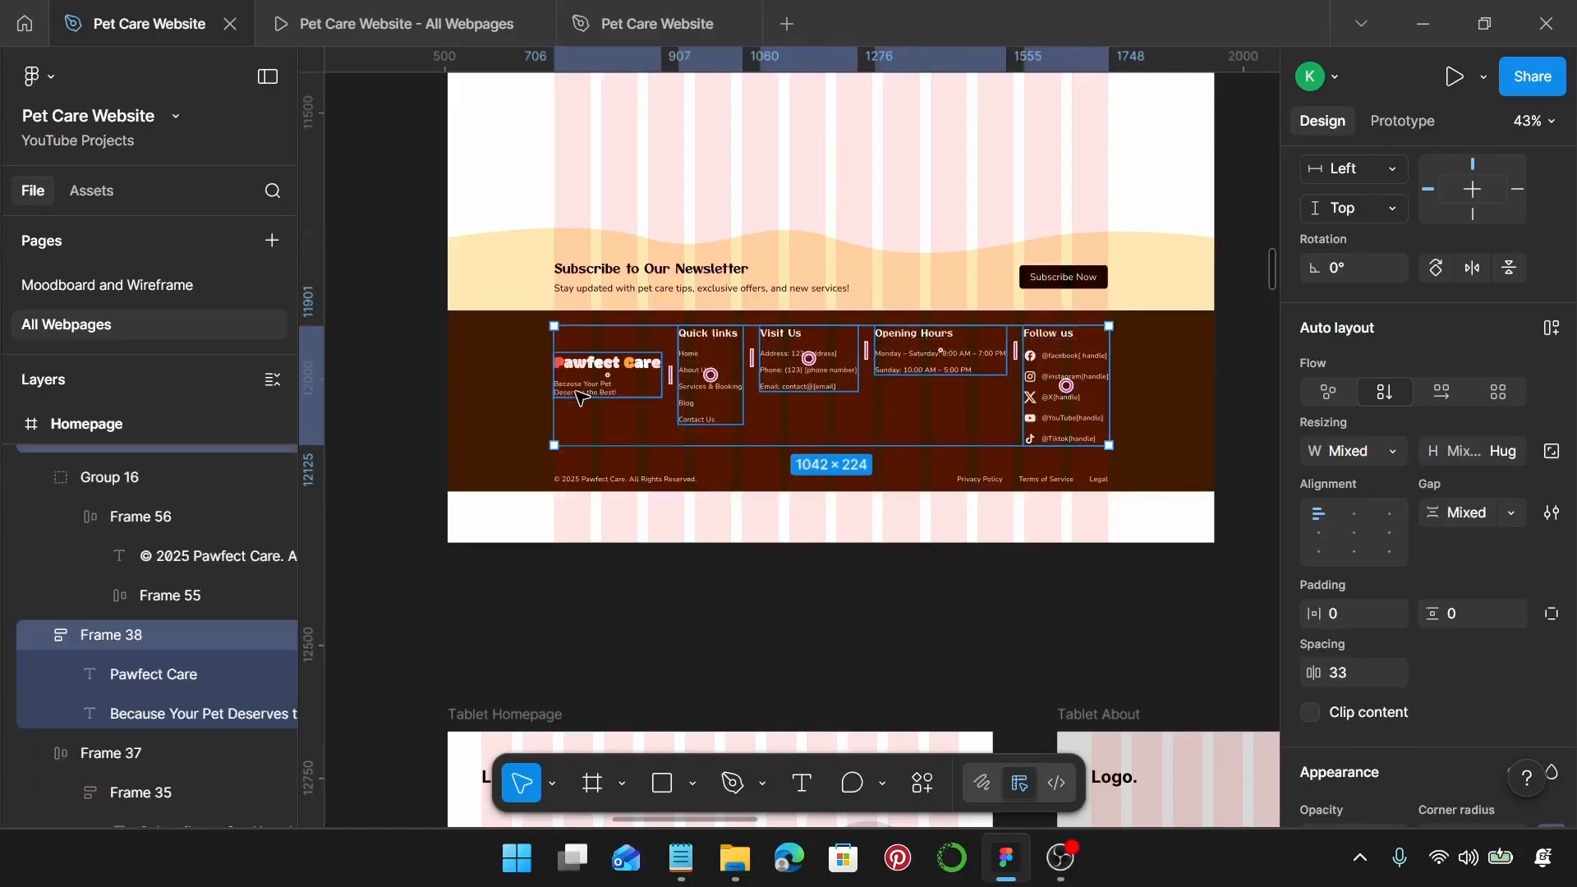
key("Down")
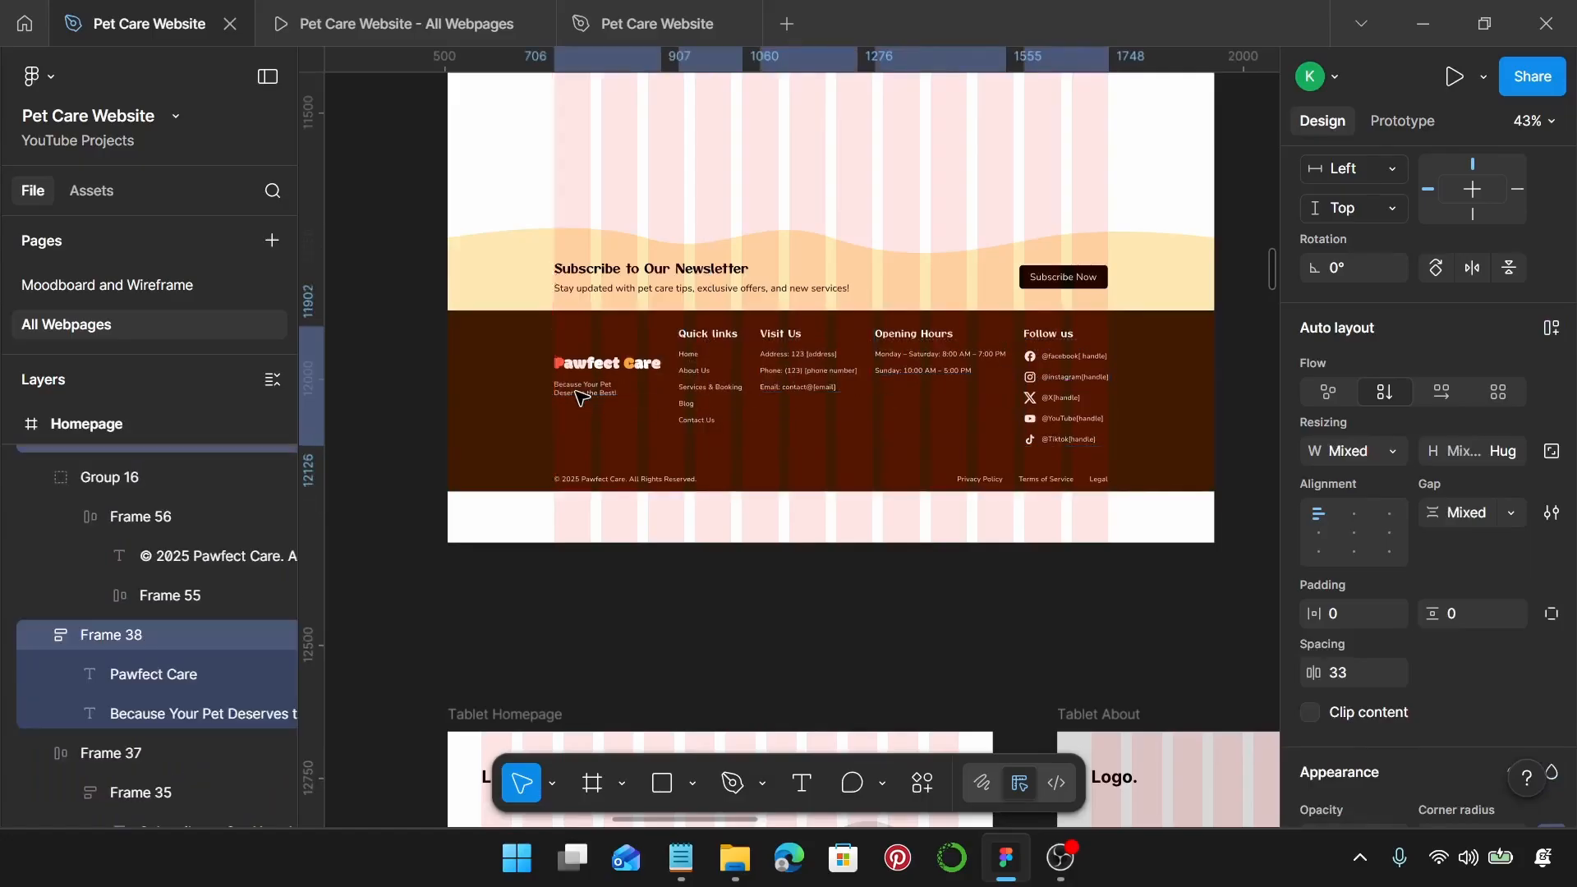
left_click(698, 345)
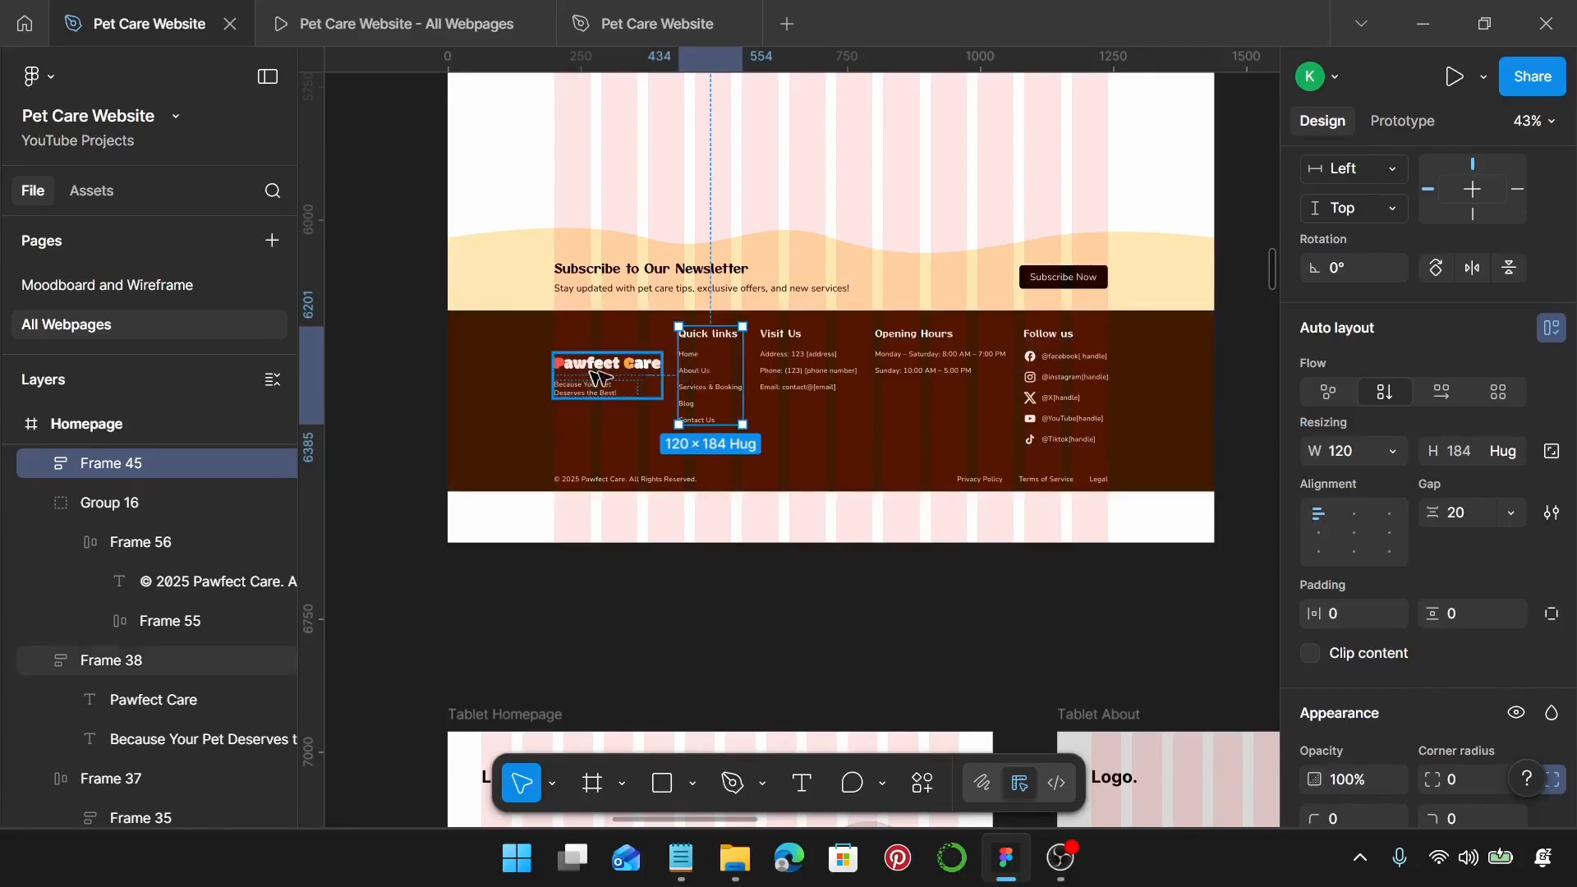
left_click(1056, 483)
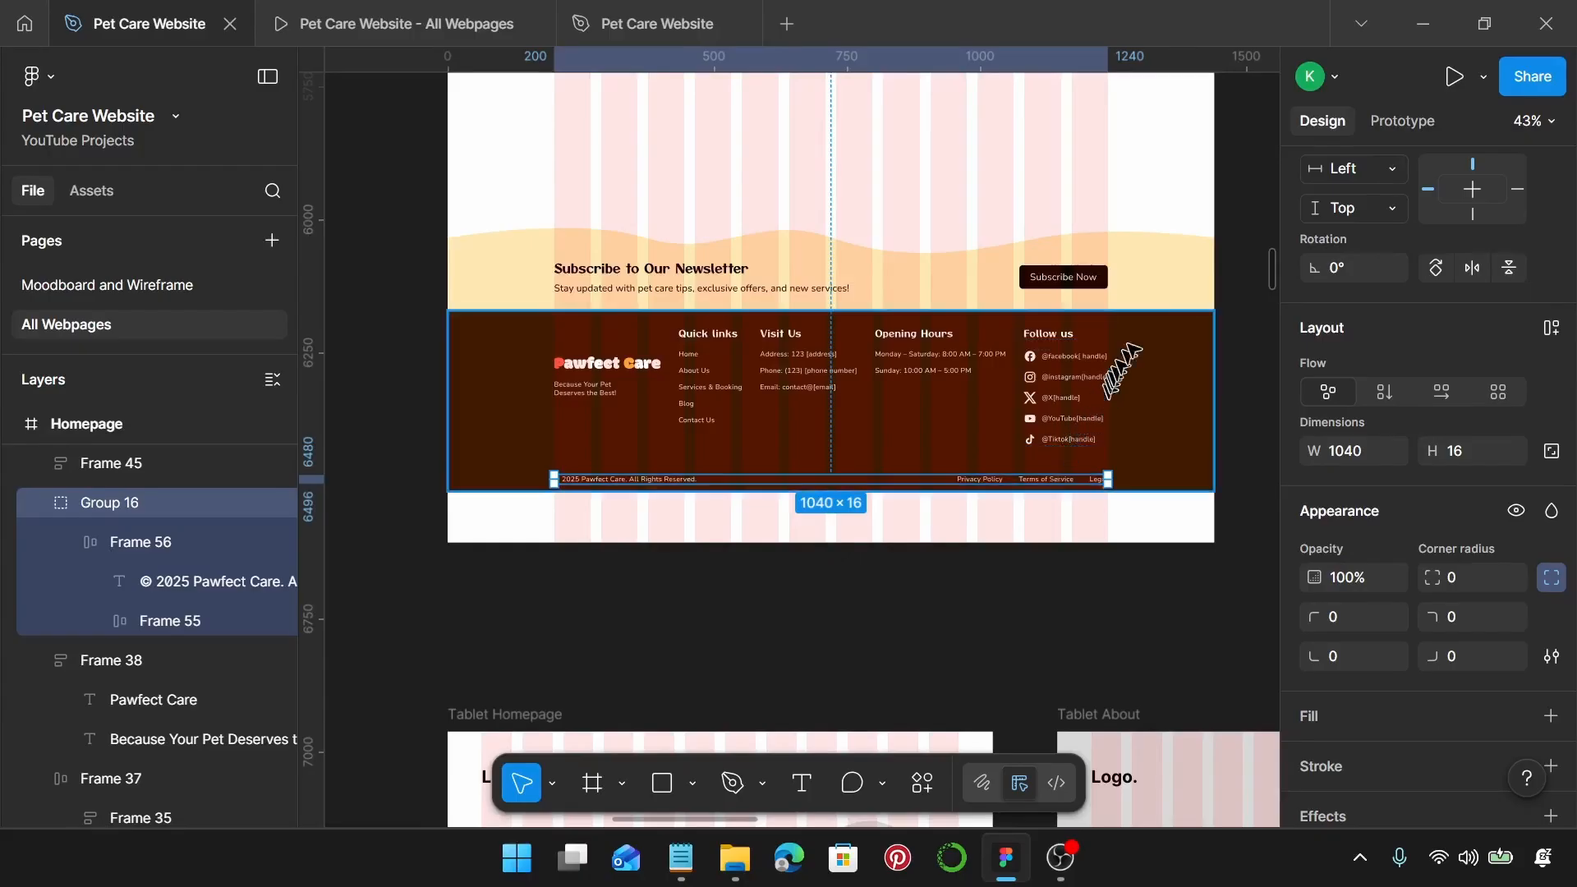
Step: Apply the Pet Care Orange color style to the wavy newsletter background's fill
left_click(1166, 288)
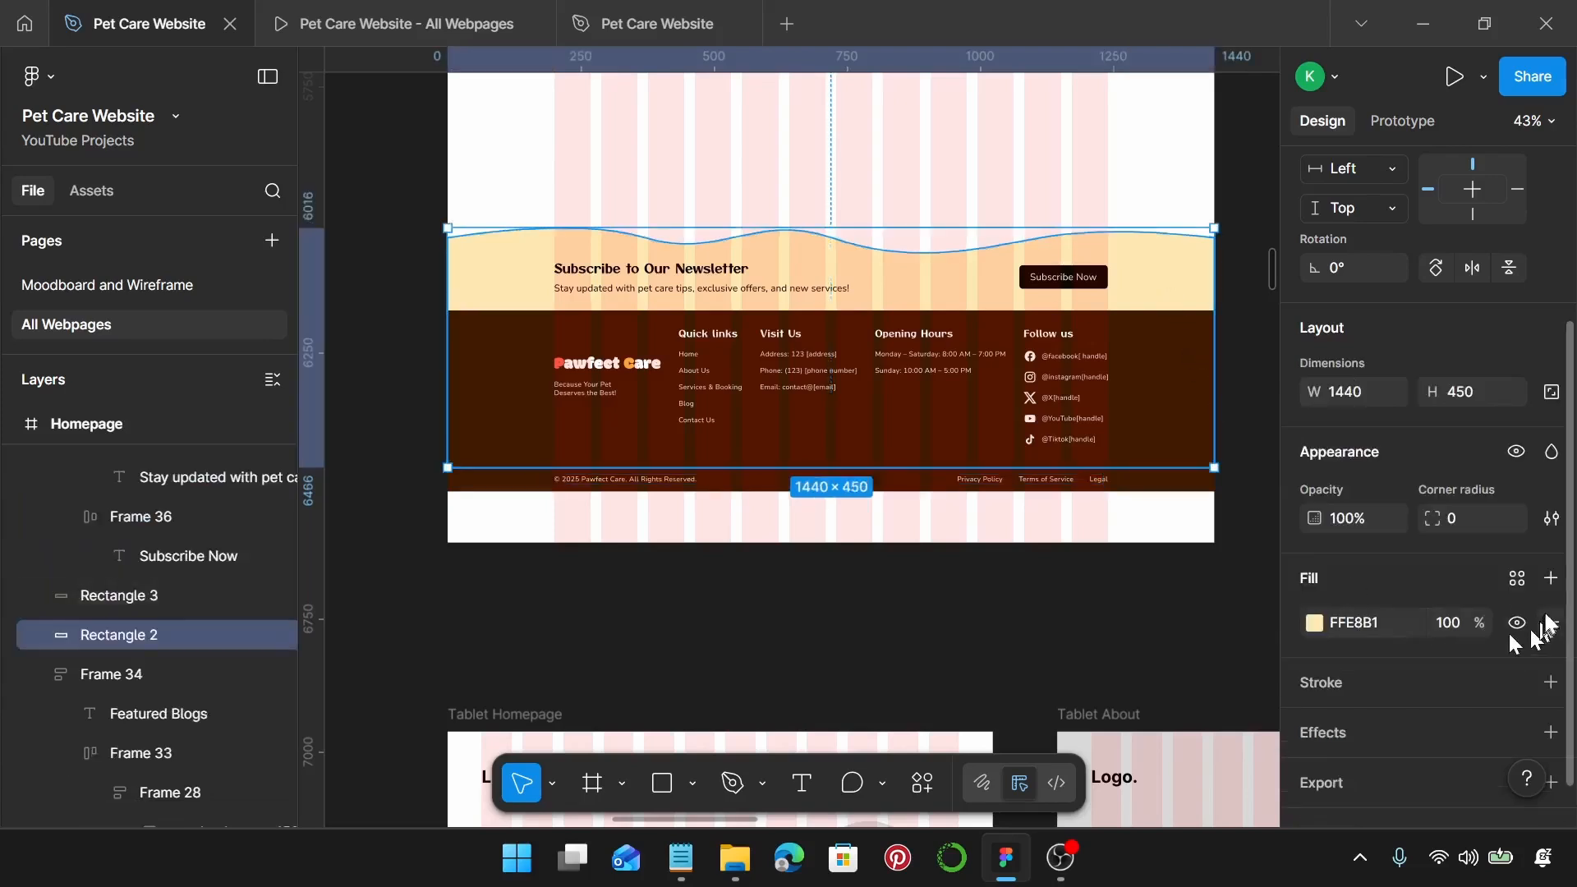
left_click(1517, 578)
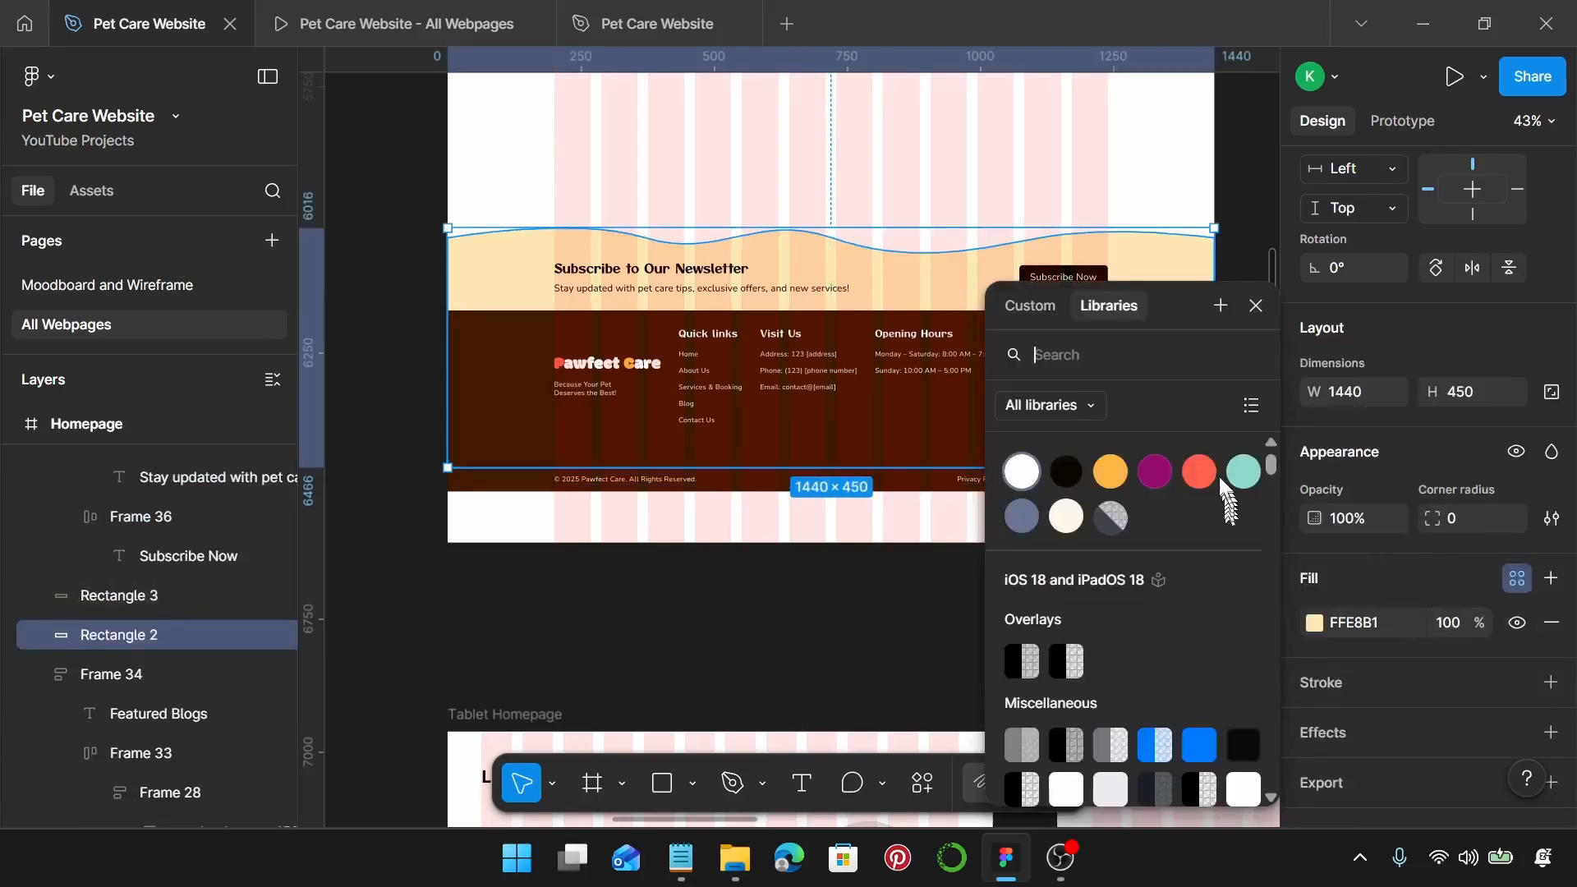
left_click(1117, 475)
Step: Replace the unstyled black in the Subscribe to Our Newsletter row with the Pet Care Font color style
left_click(761, 286)
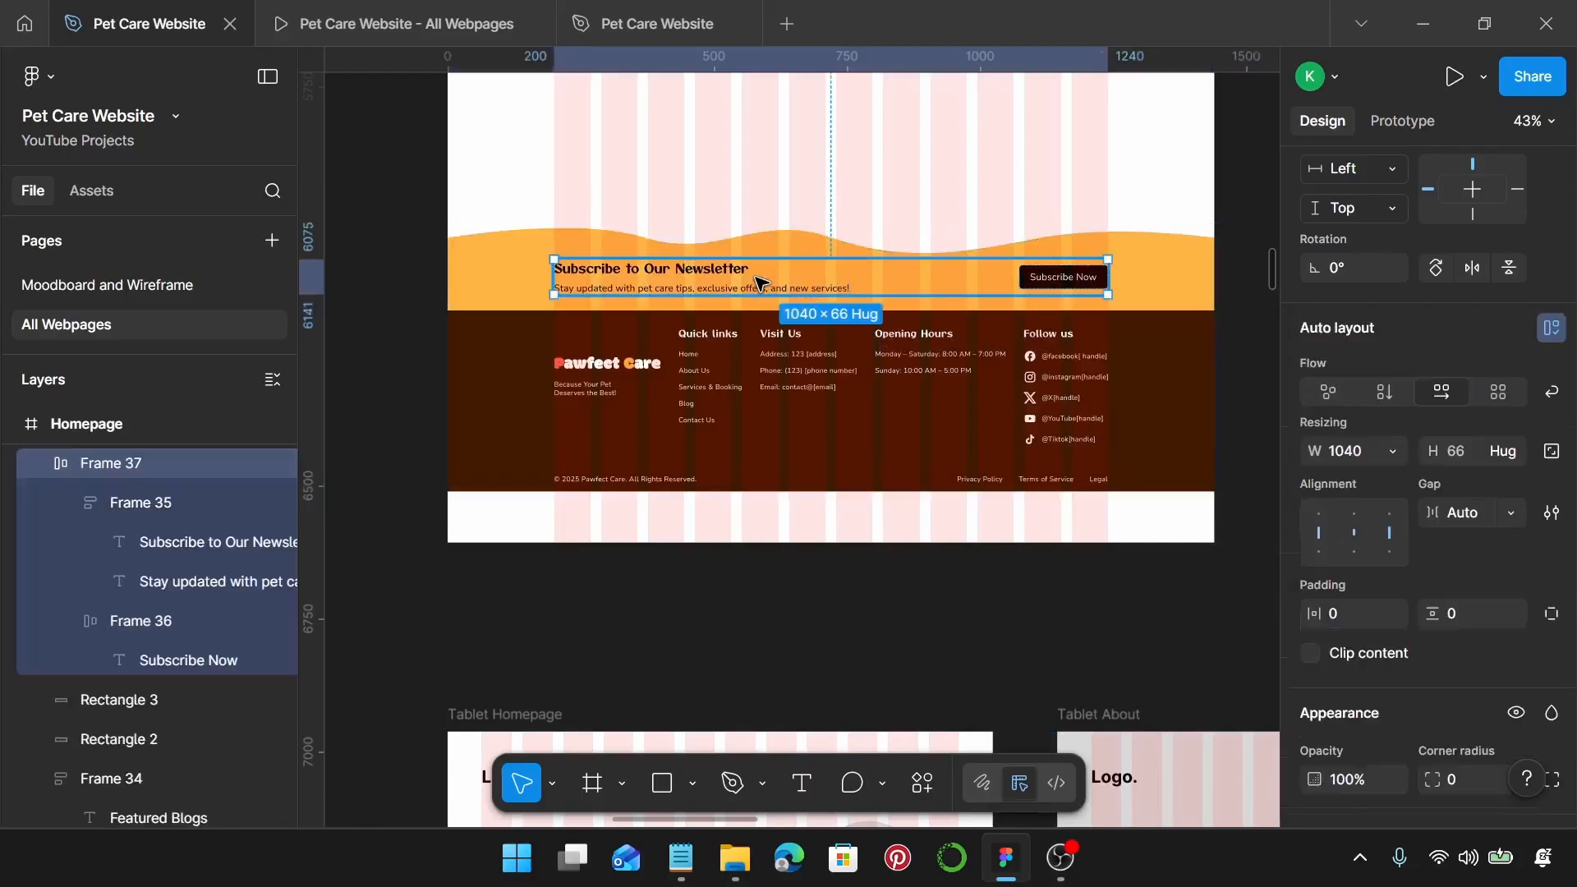
scroll(1446, 623, "down", 6)
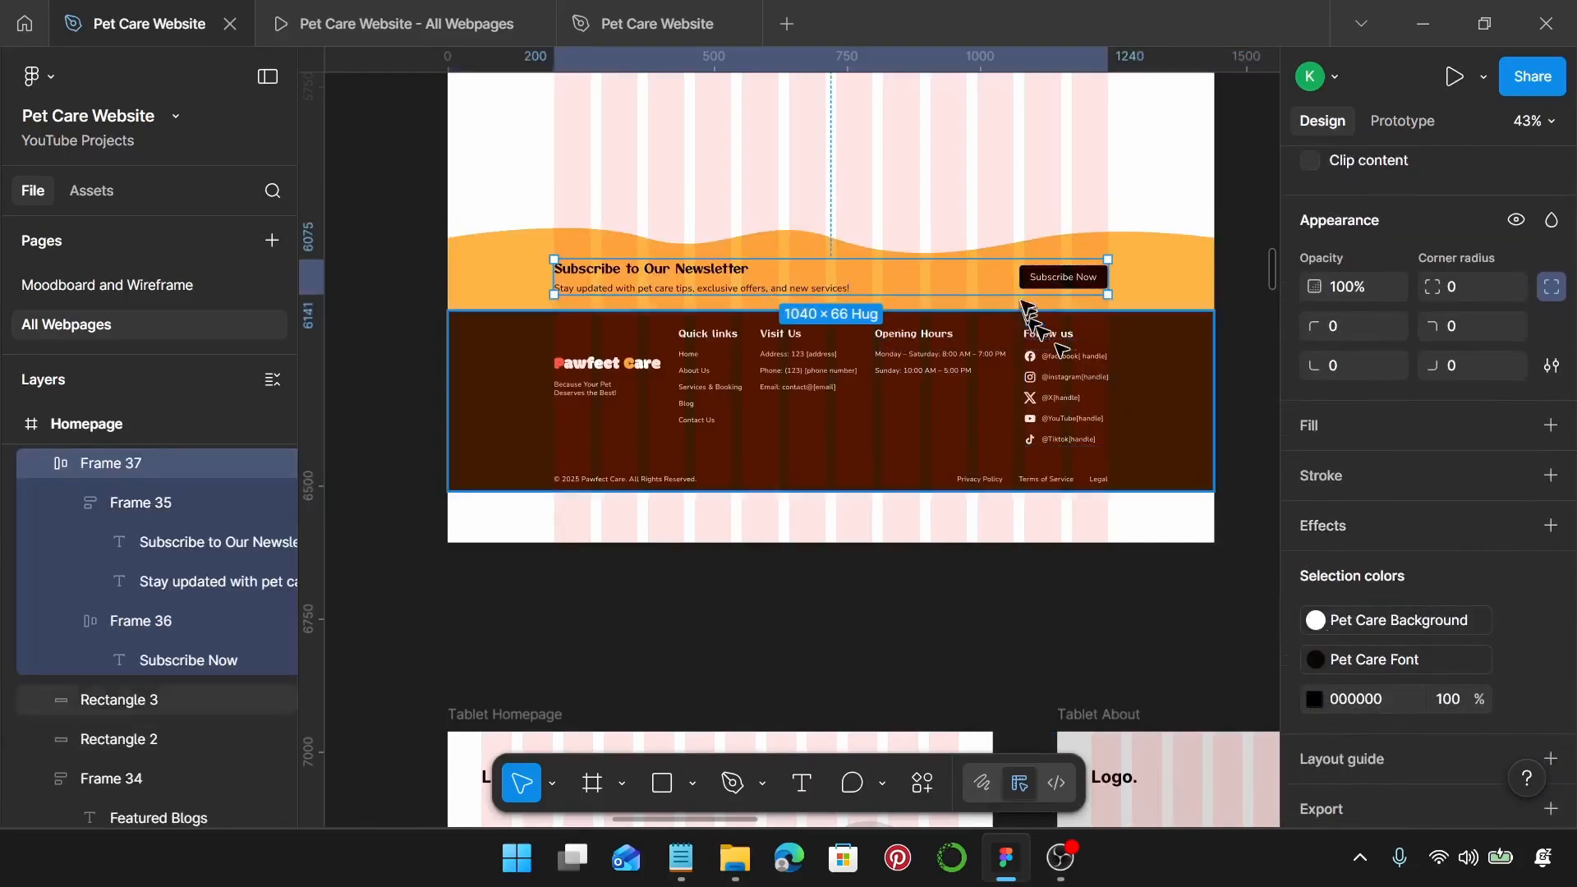
left_click(1516, 700)
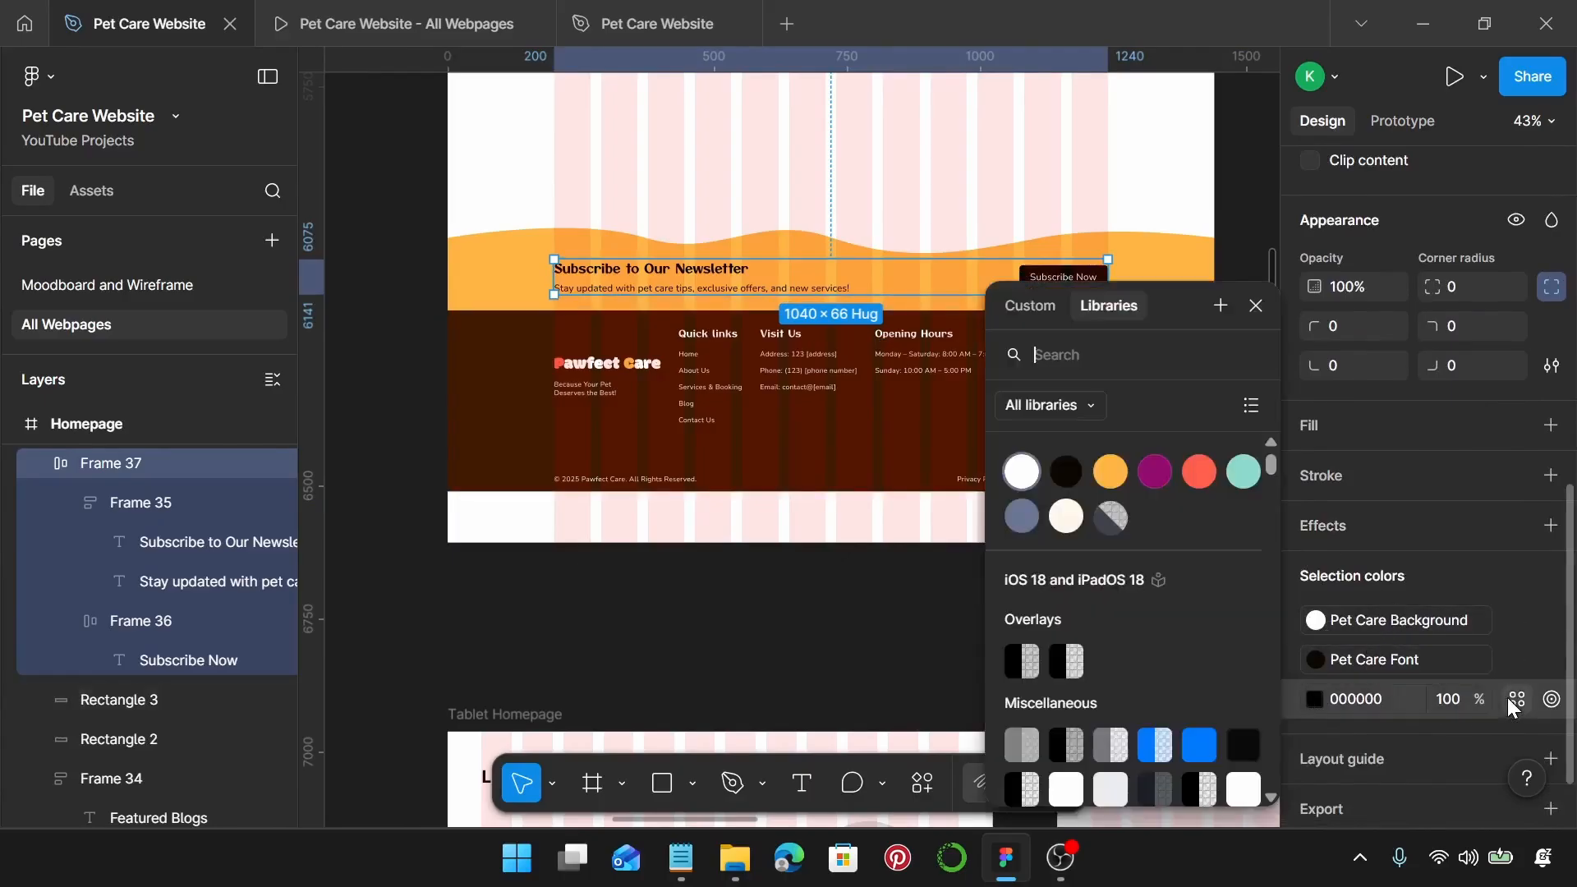
left_click(1065, 470)
Step: Change the brown footer rectangle's fill to the Pet Care Font color style
left_click(505, 389)
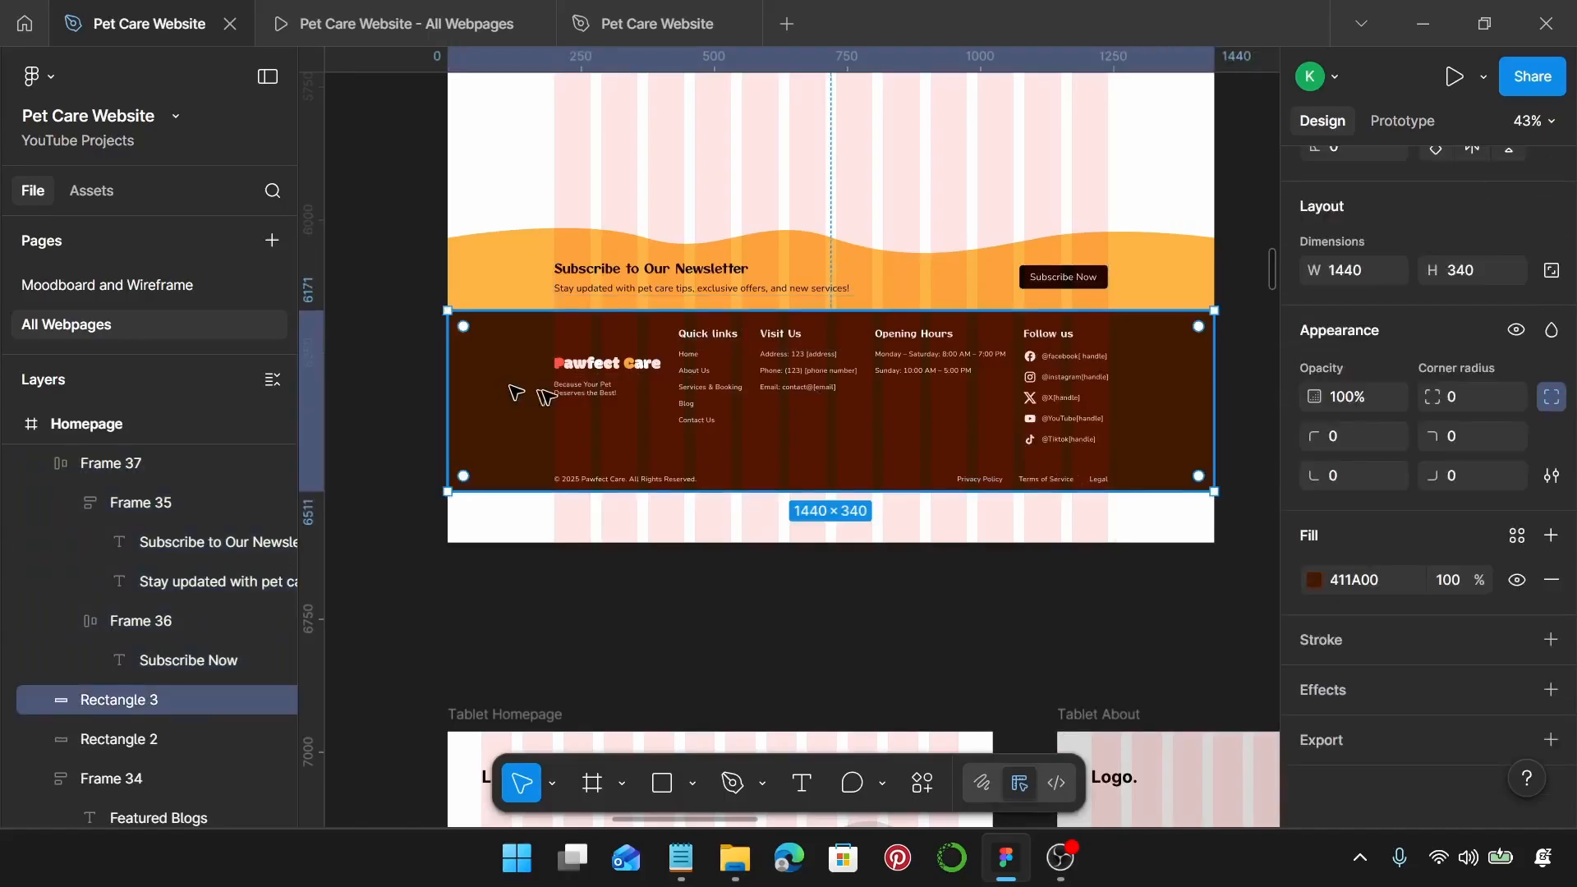
left_click(1515, 538)
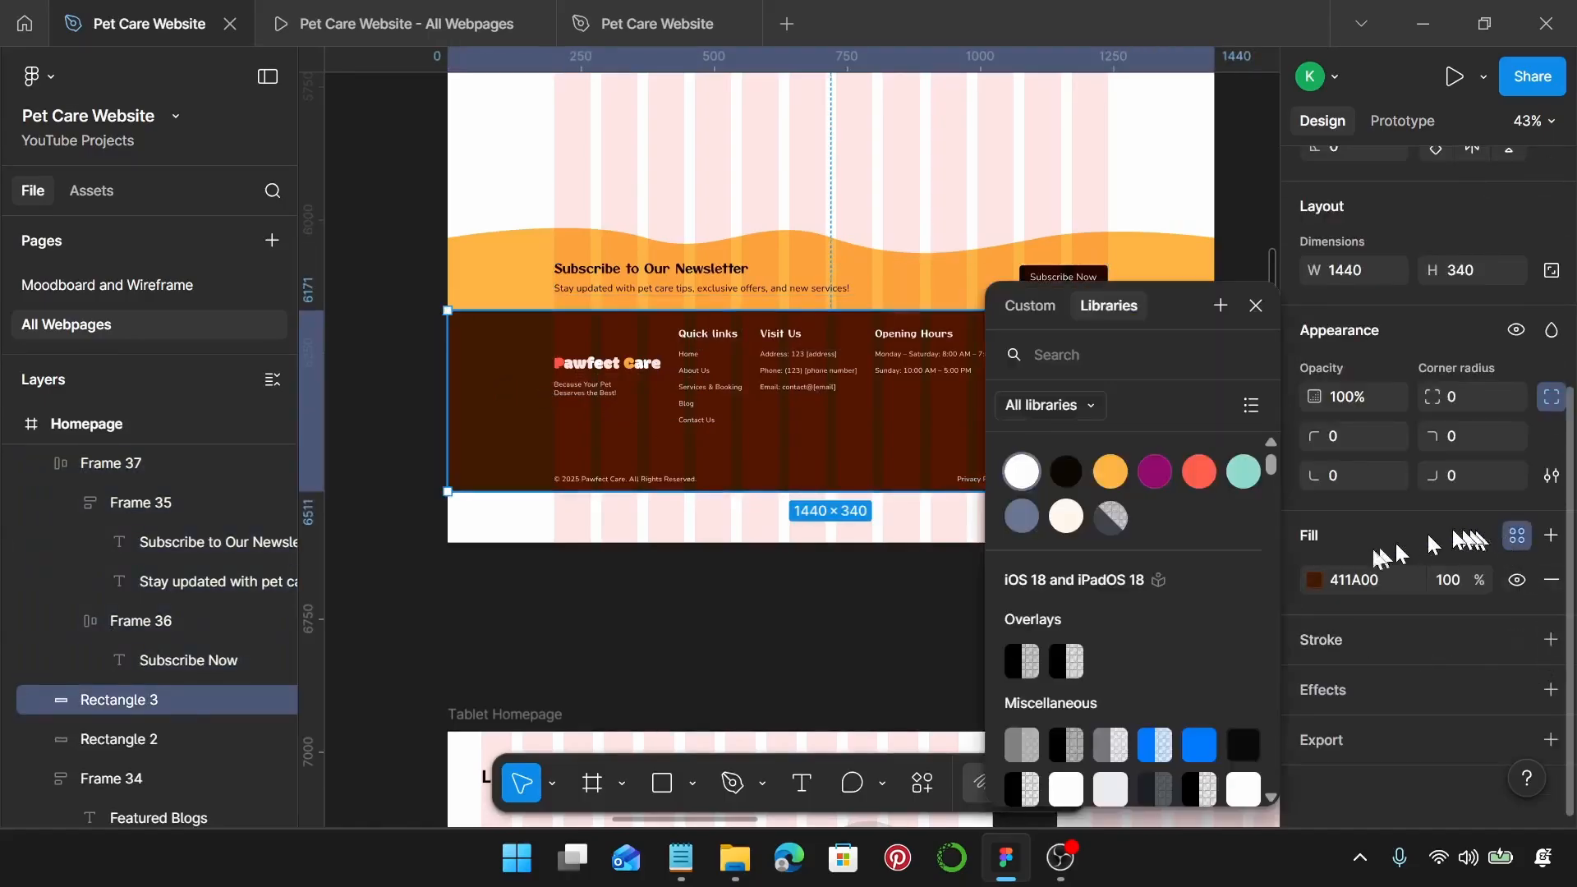
left_click(1066, 472)
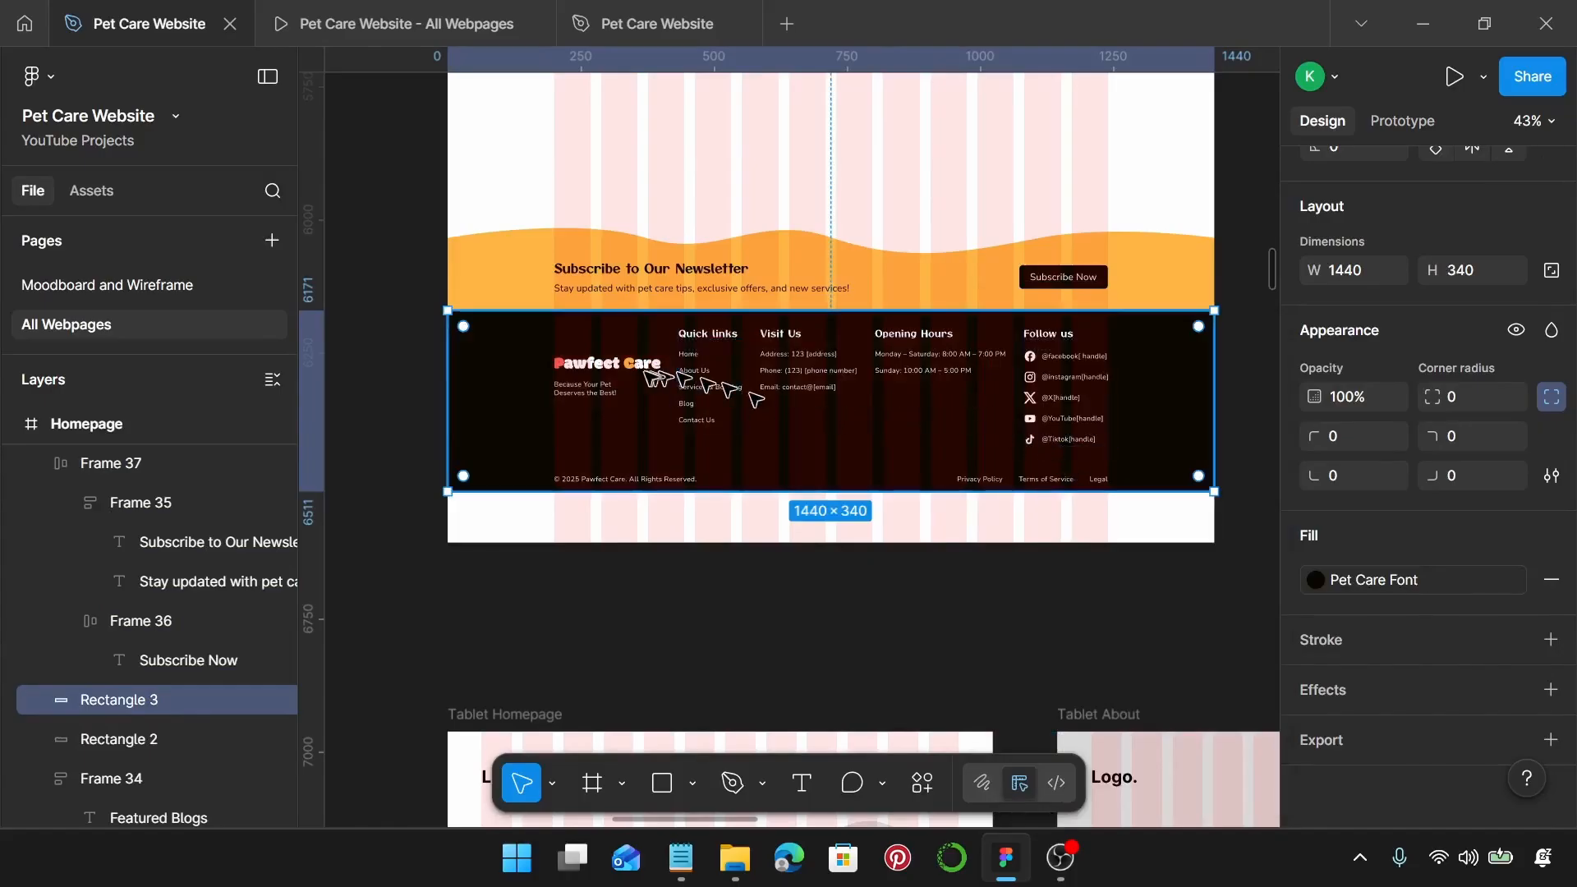
Step: Replace the unstyled white in the footer's Pawfect Care logo block with the Pet Care Background color style
left_click(597, 371)
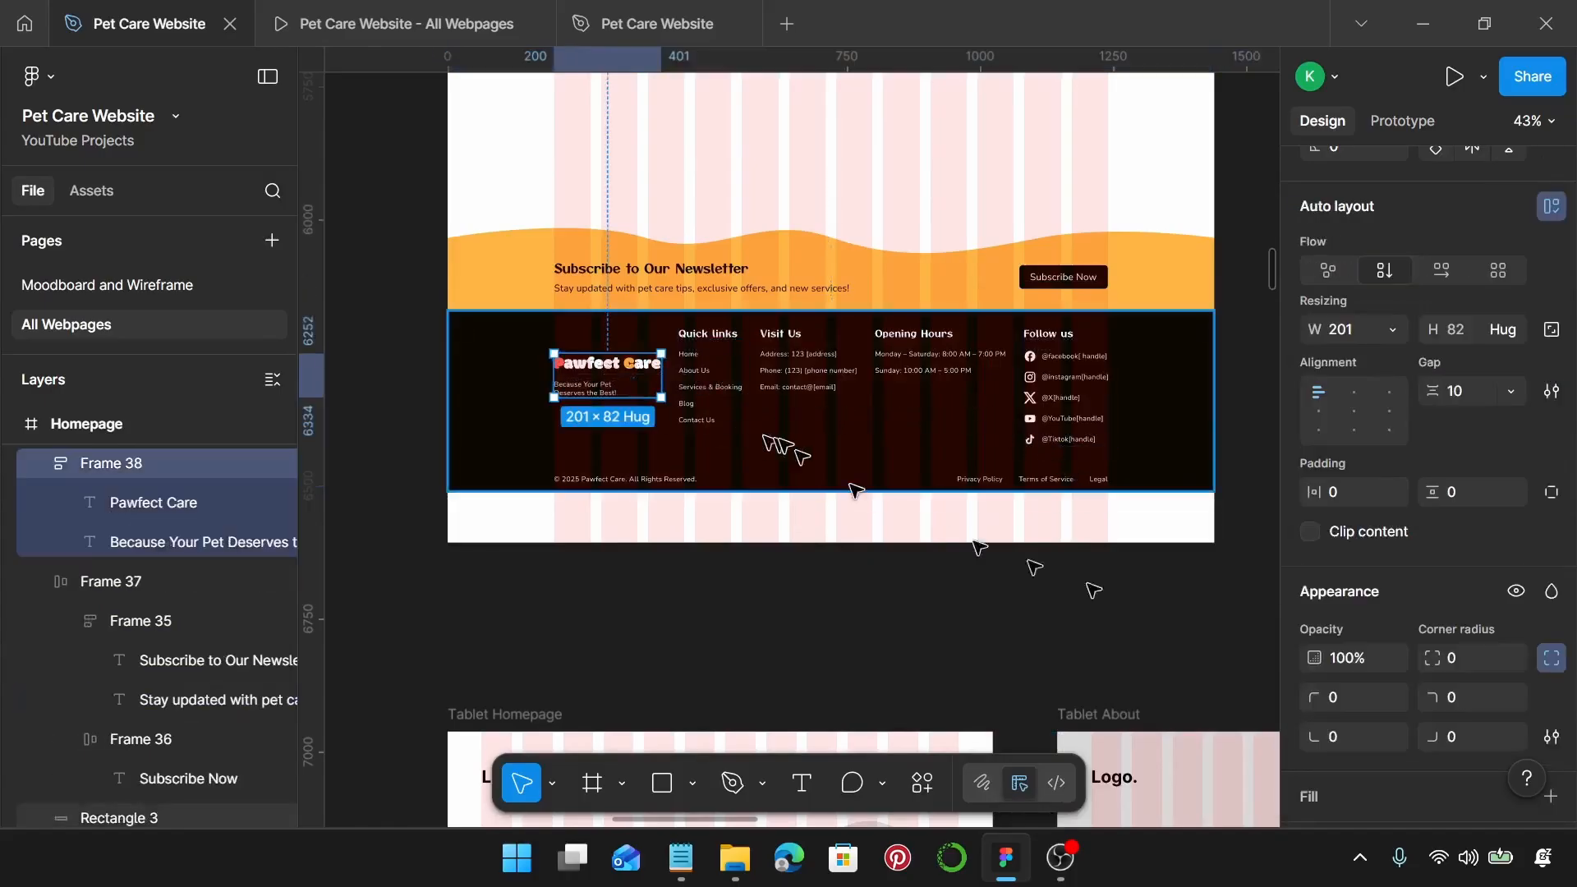
scroll(1510, 604, "down", 4)
left_click(1346, 642)
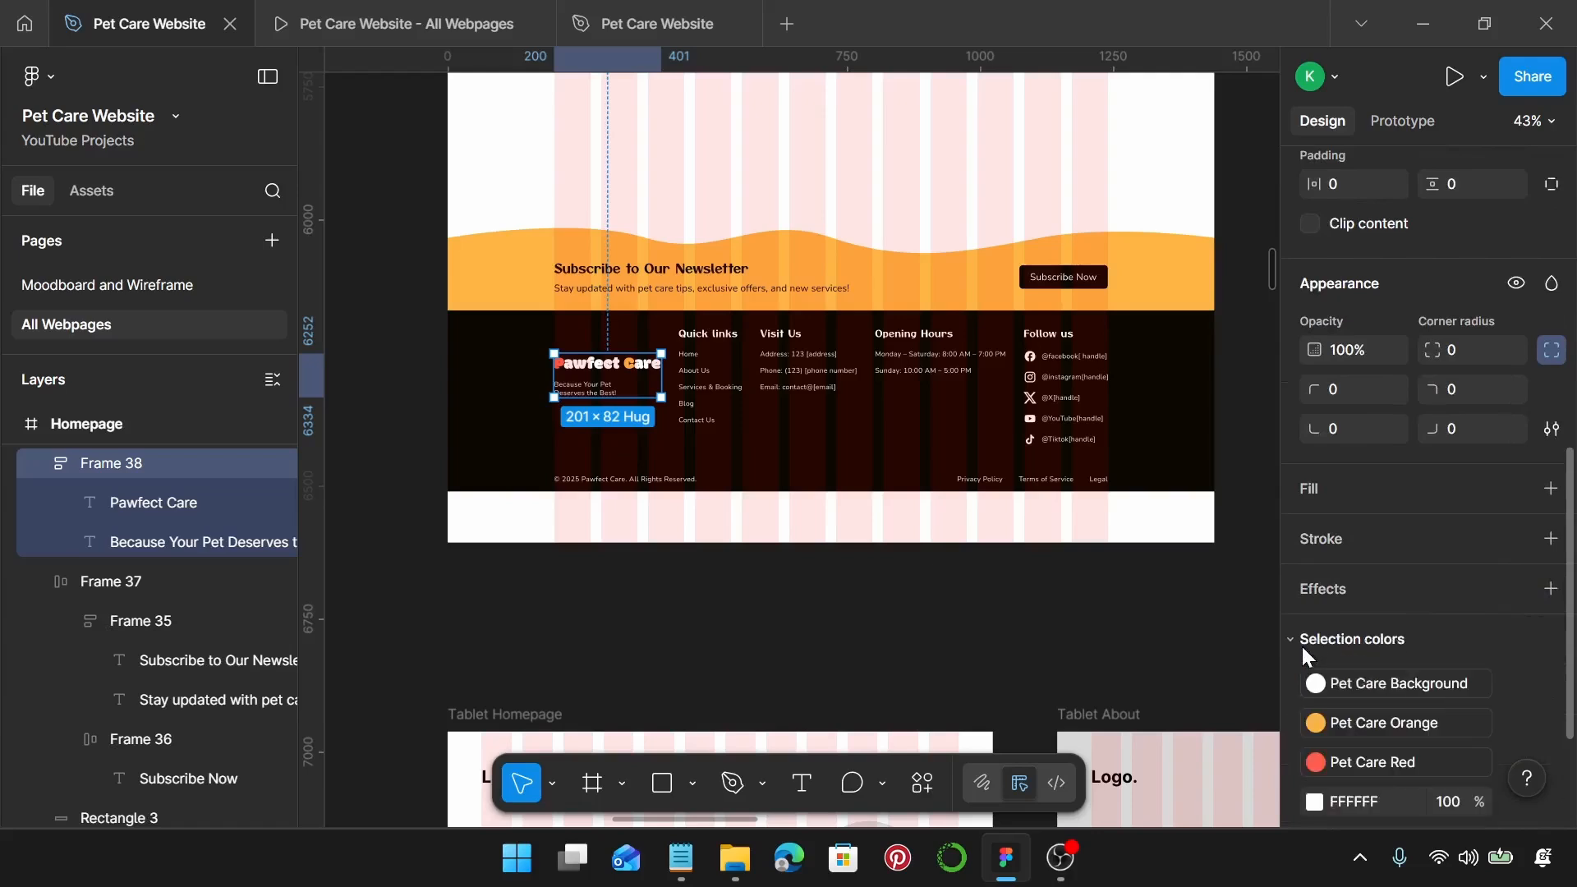
scroll(1325, 647, "down", 3)
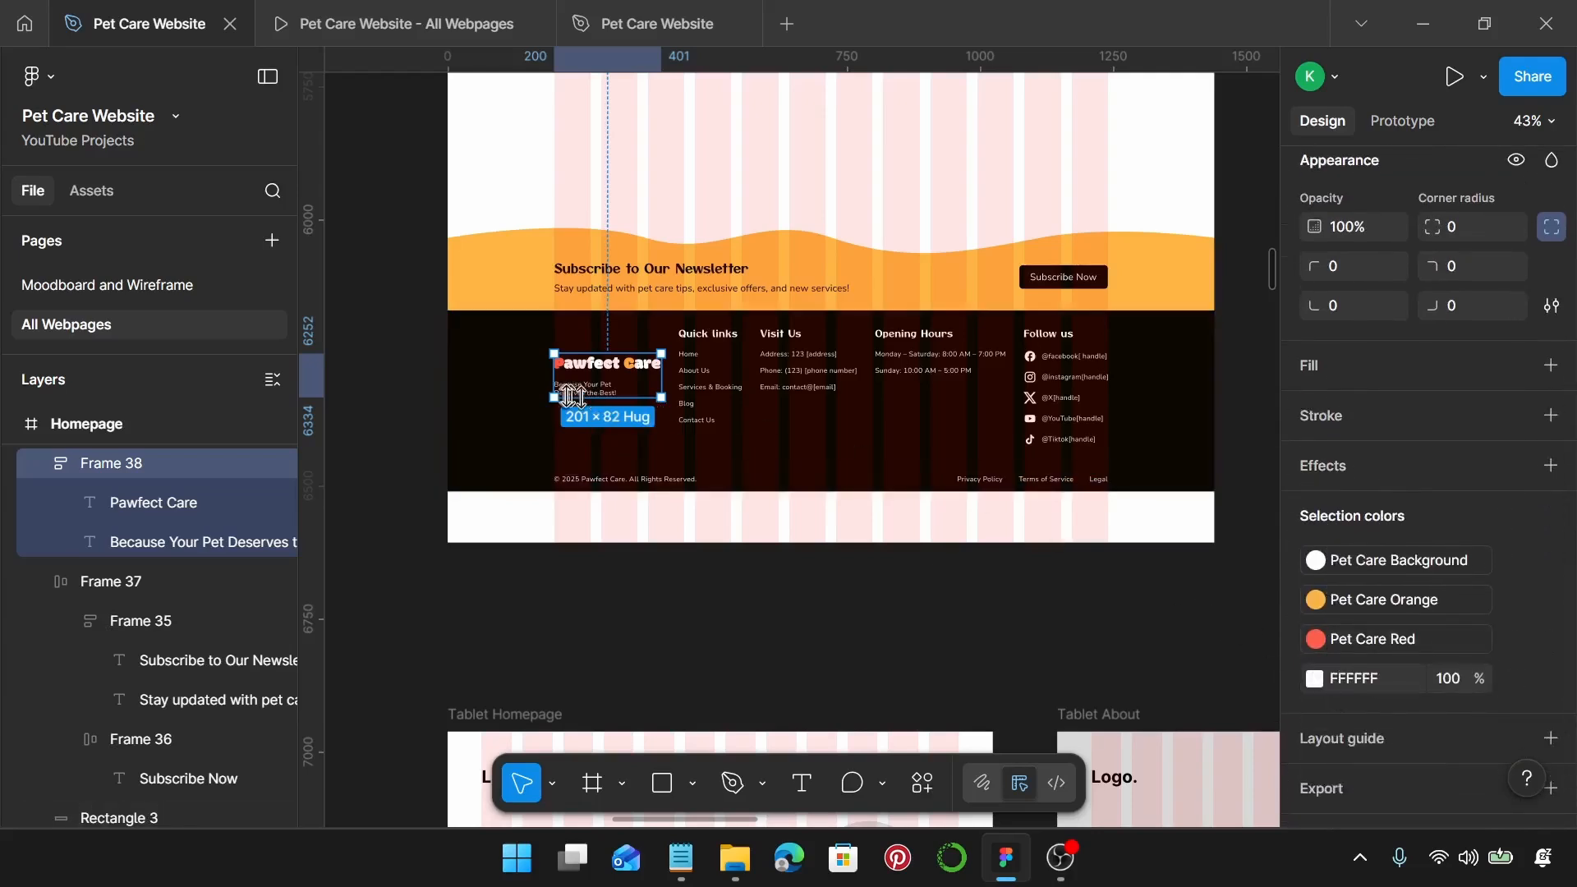
left_click(1317, 675)
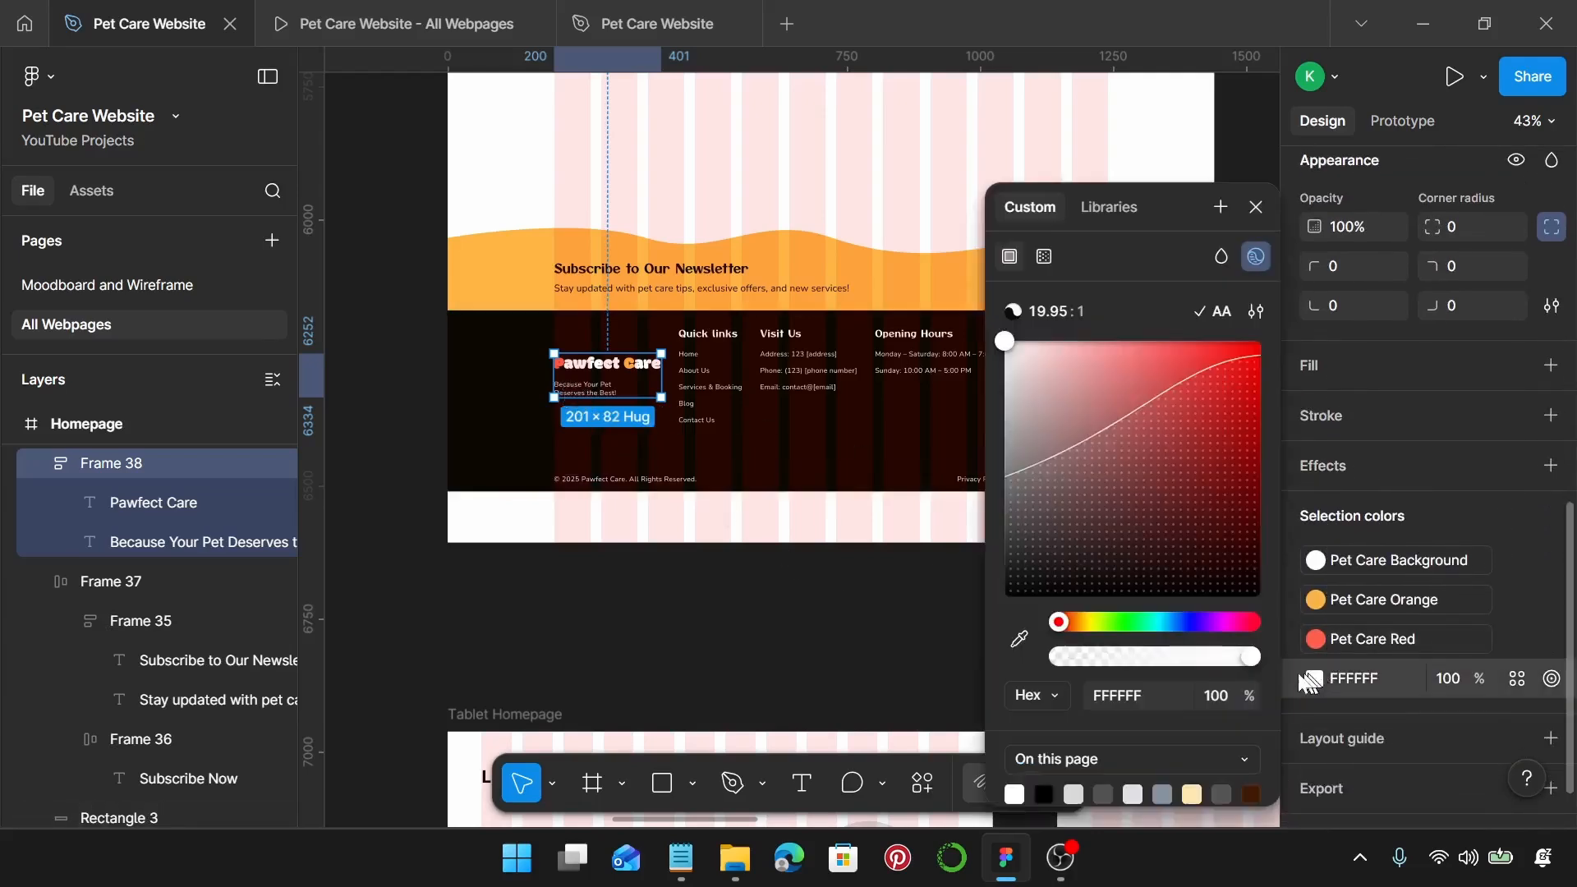
left_click(1528, 679)
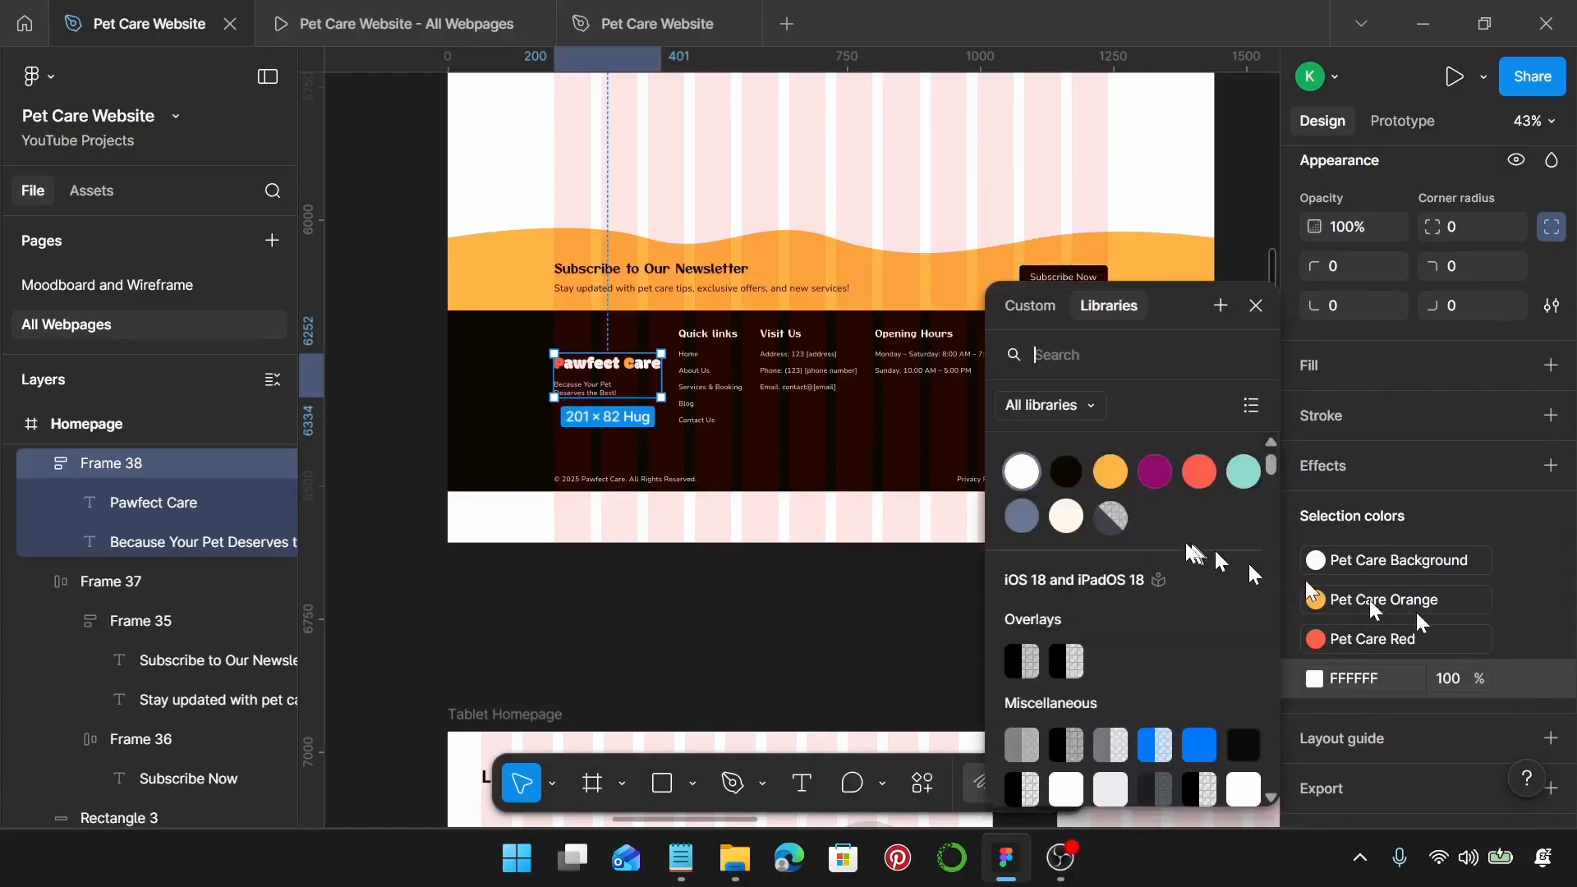
left_click(1022, 474)
Step: Apply the Pet Care Background color style to the white in the four footer columns and the copyright row
left_click(723, 380)
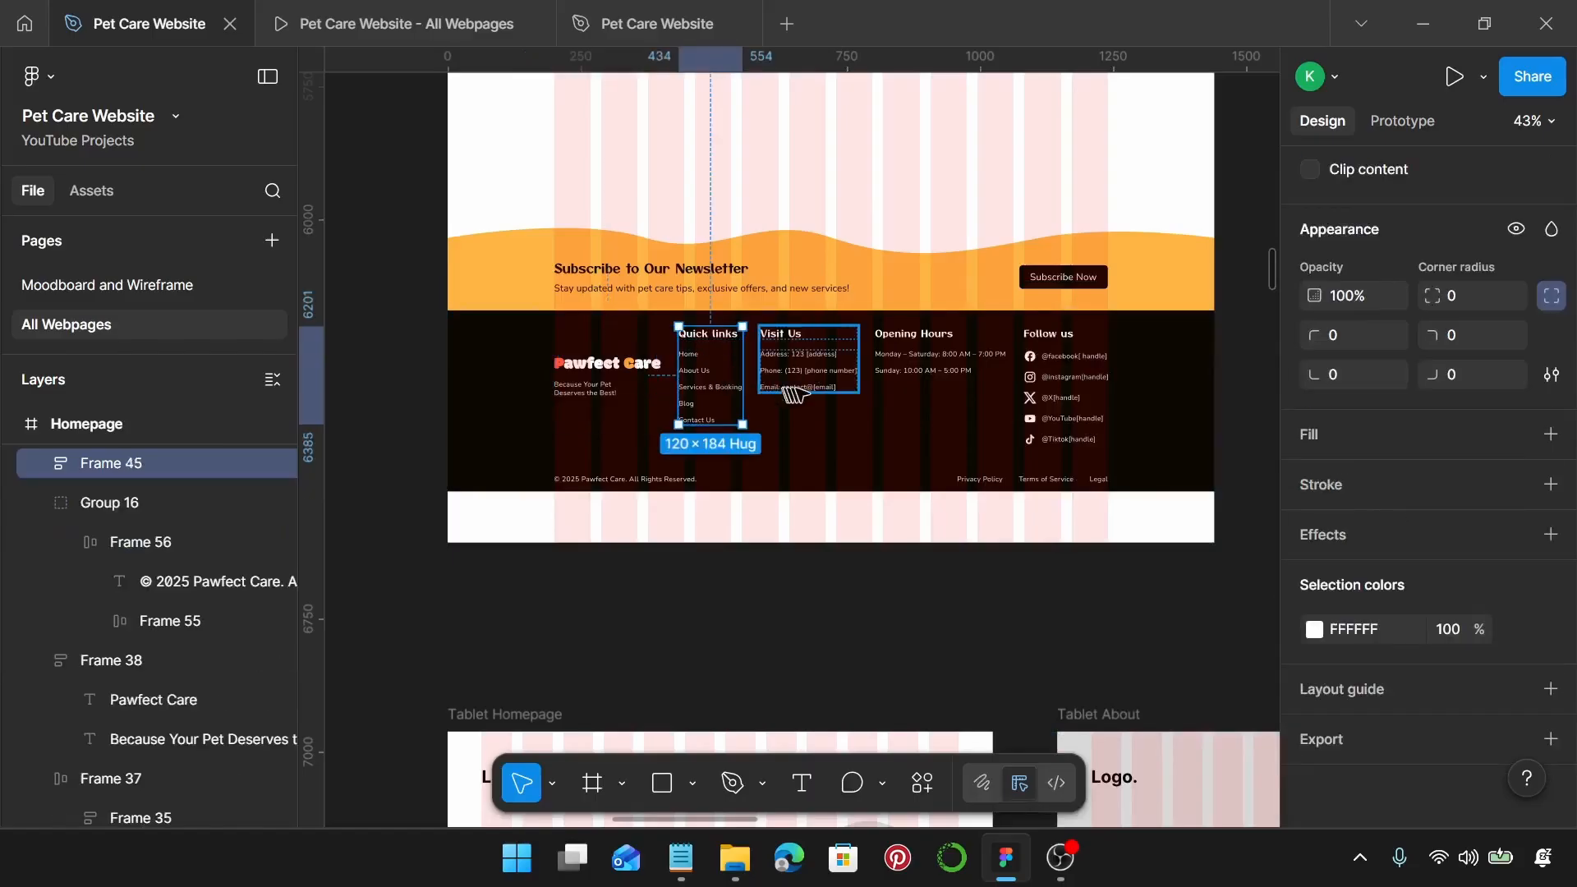
left_click(793, 392, "shift")
left_click(895, 374, "shift")
left_click(1059, 379, "shift")
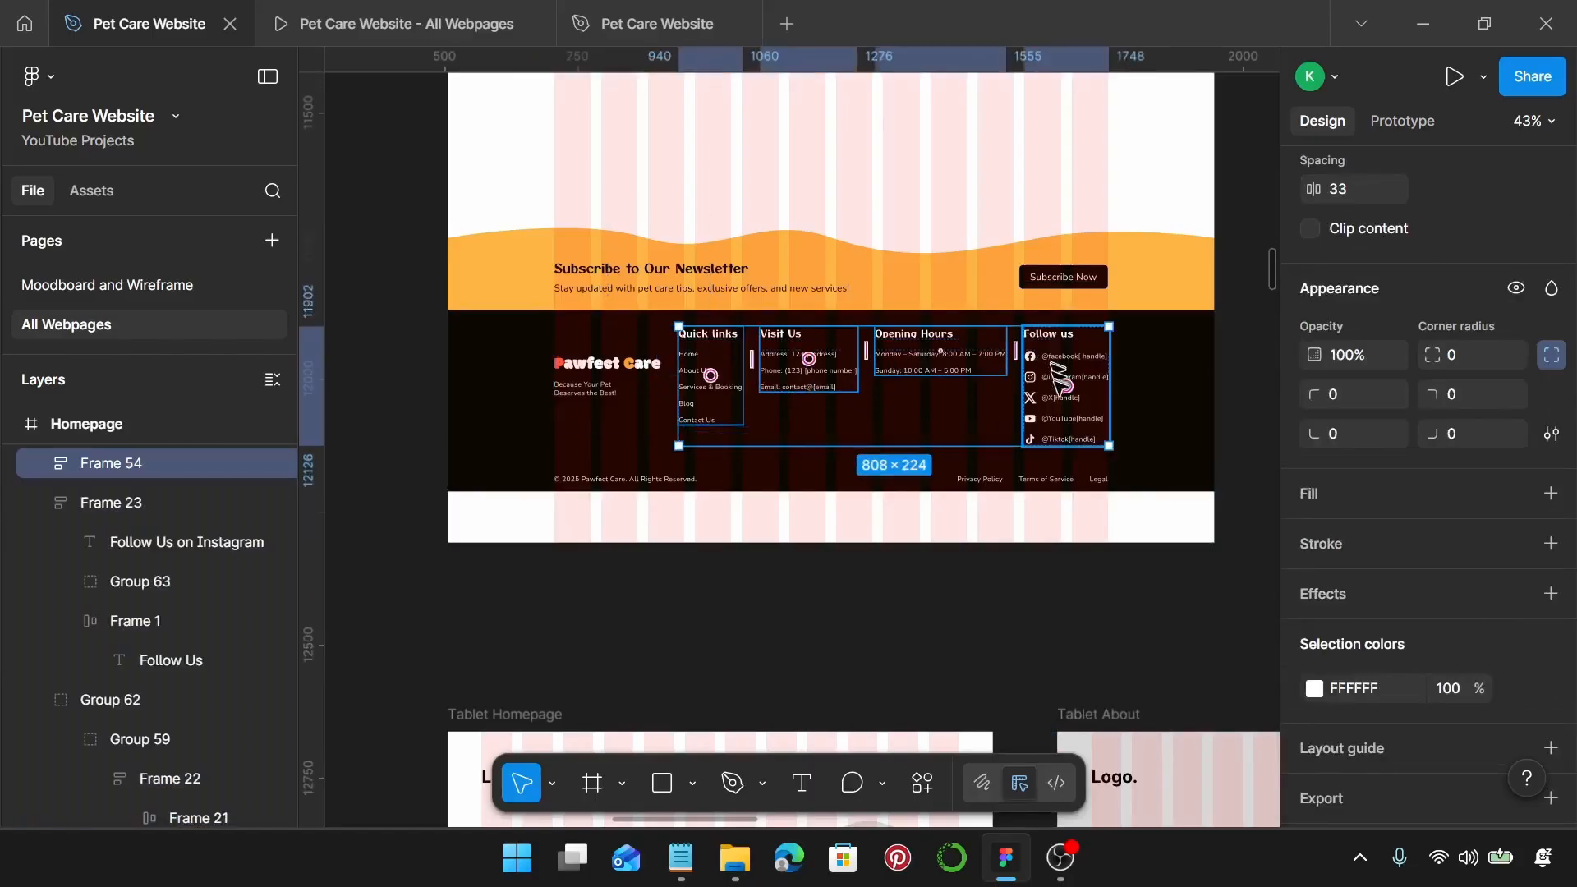
left_click(1067, 476, "shift")
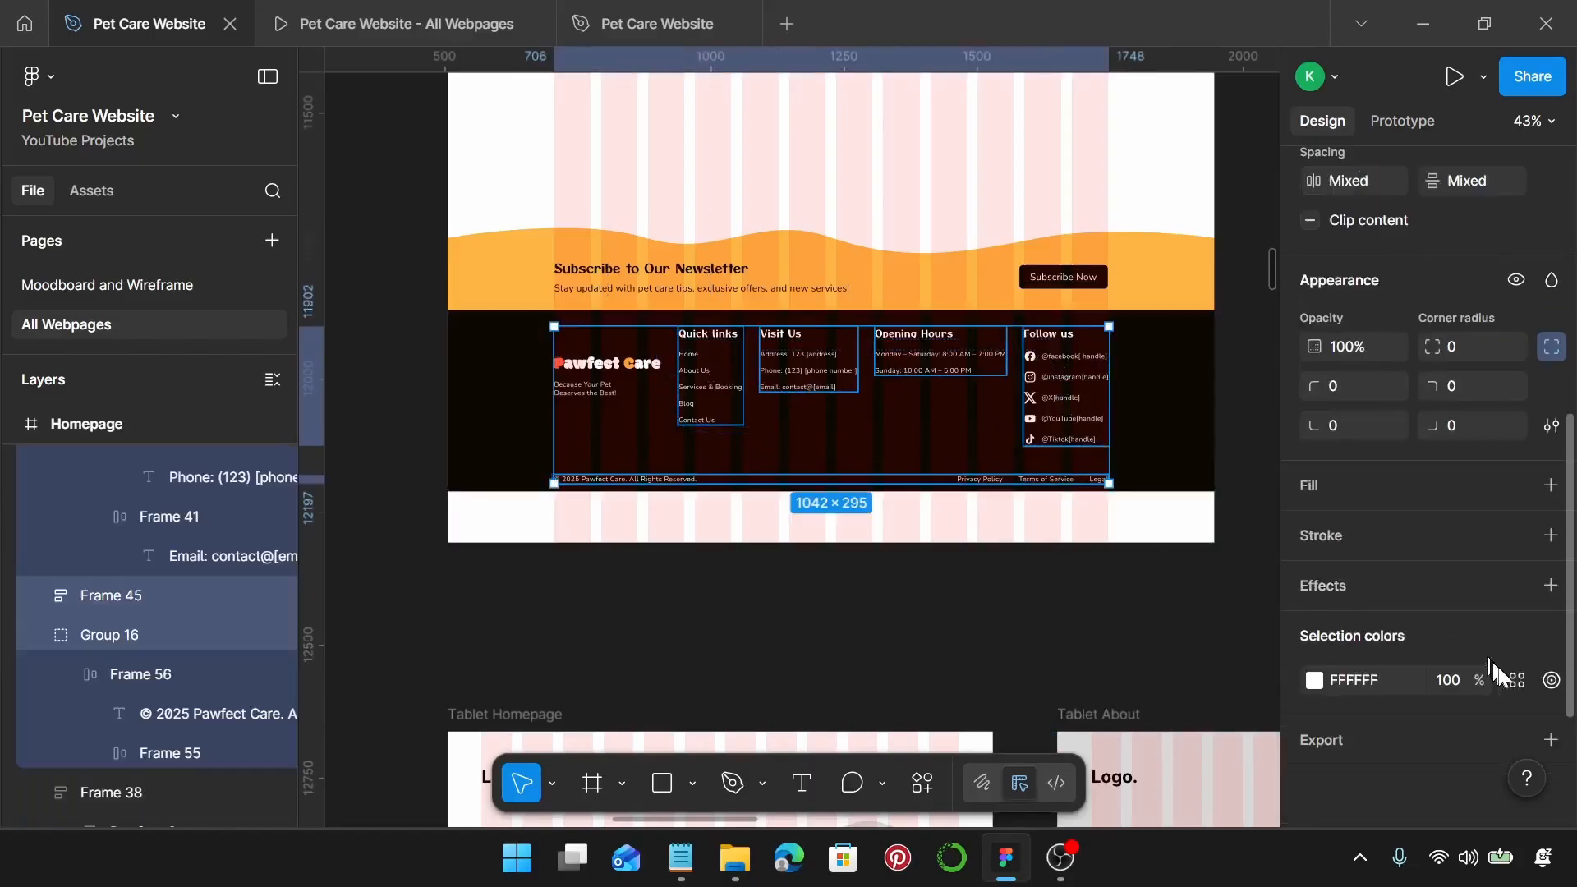
left_click(1515, 678)
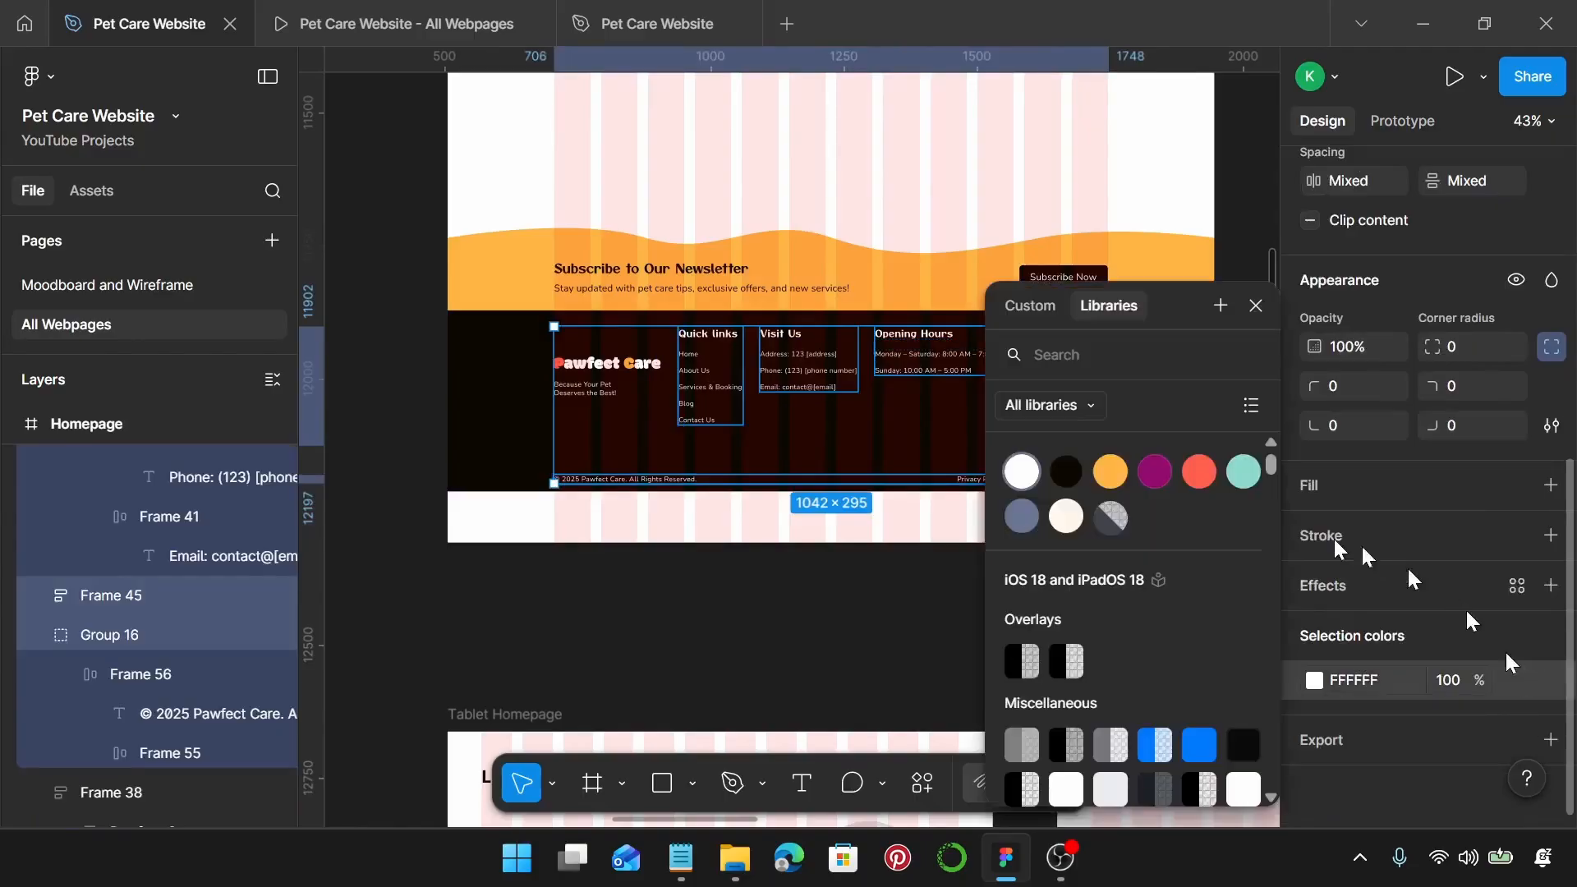
left_click(1023, 472)
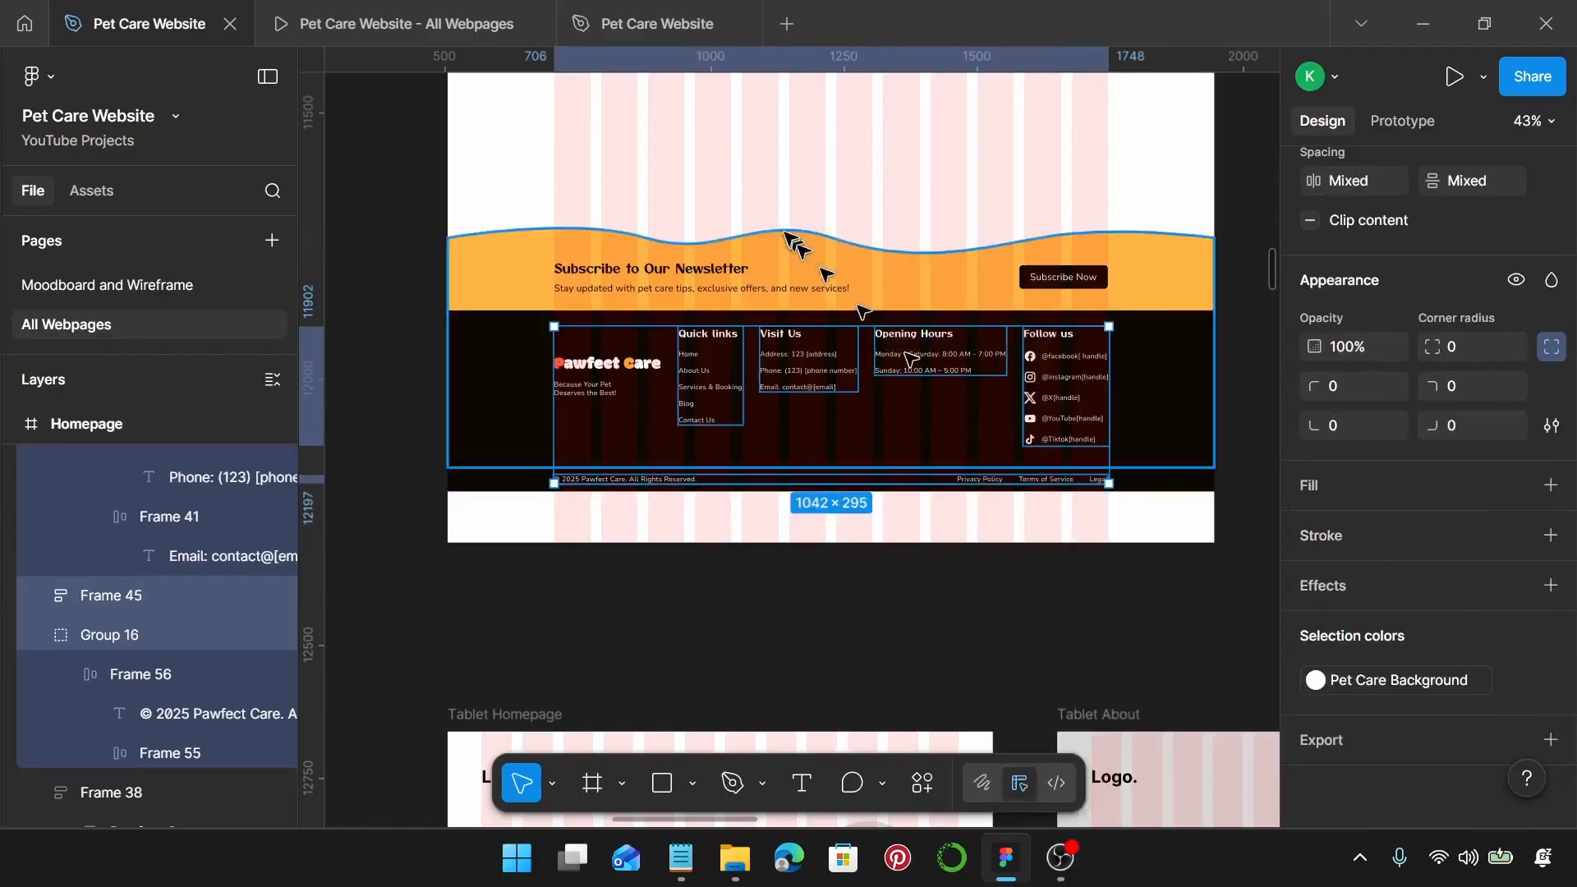
Step: Group all the newsletter and footer elements on the Homepage together and list the group's selection colors
left_click(612, 185)
left_click_drag(432, 141, 1211, 530)
key("ctrl+alt+g")
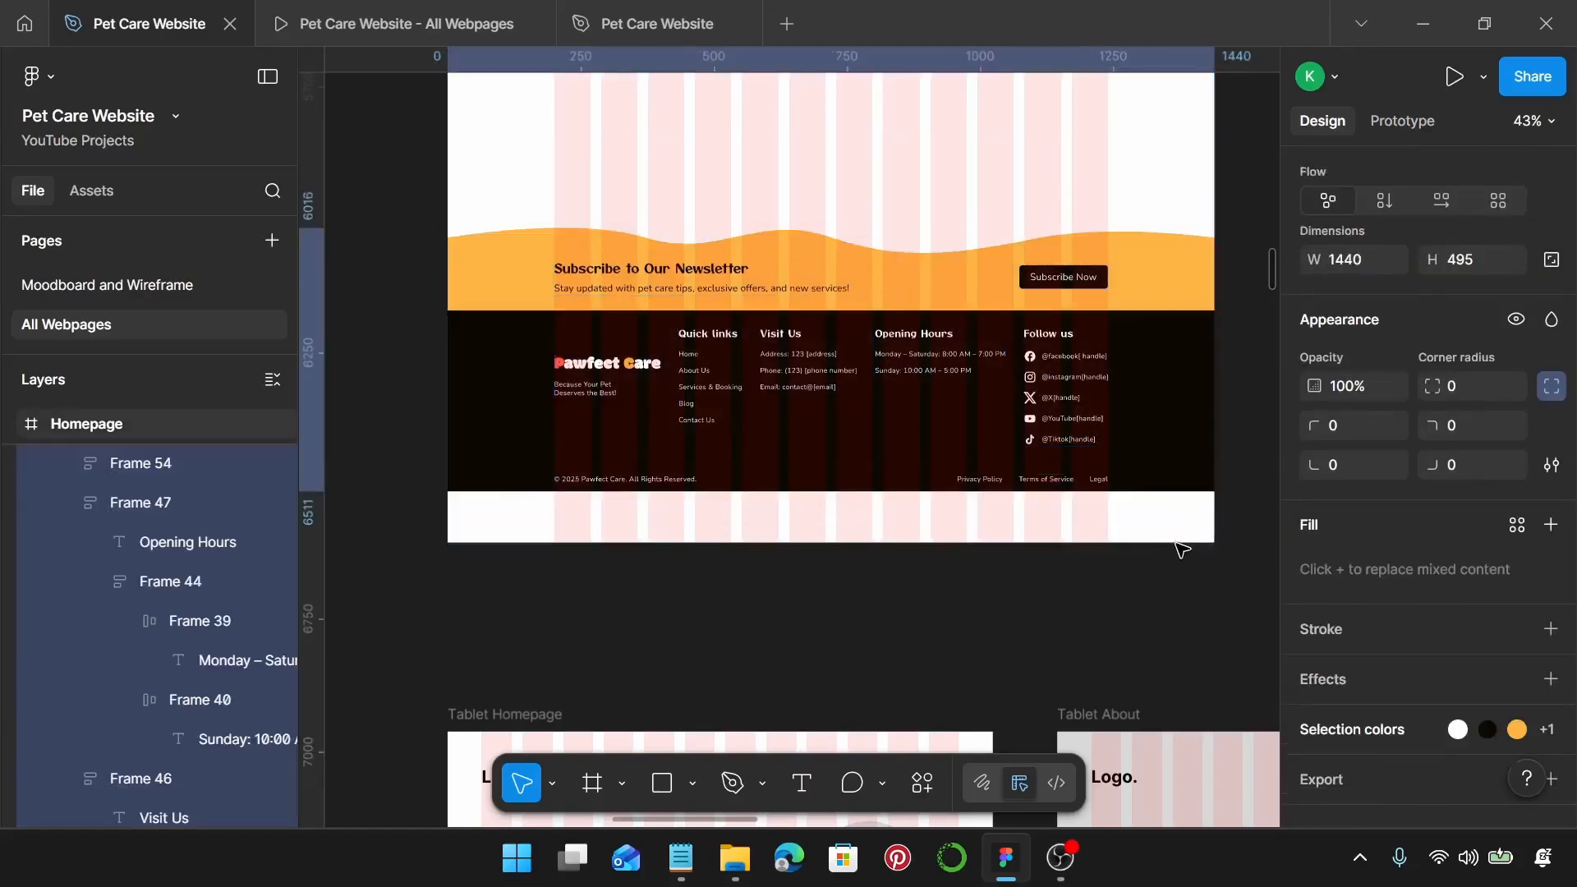
scroll(1440, 558, "down", 1)
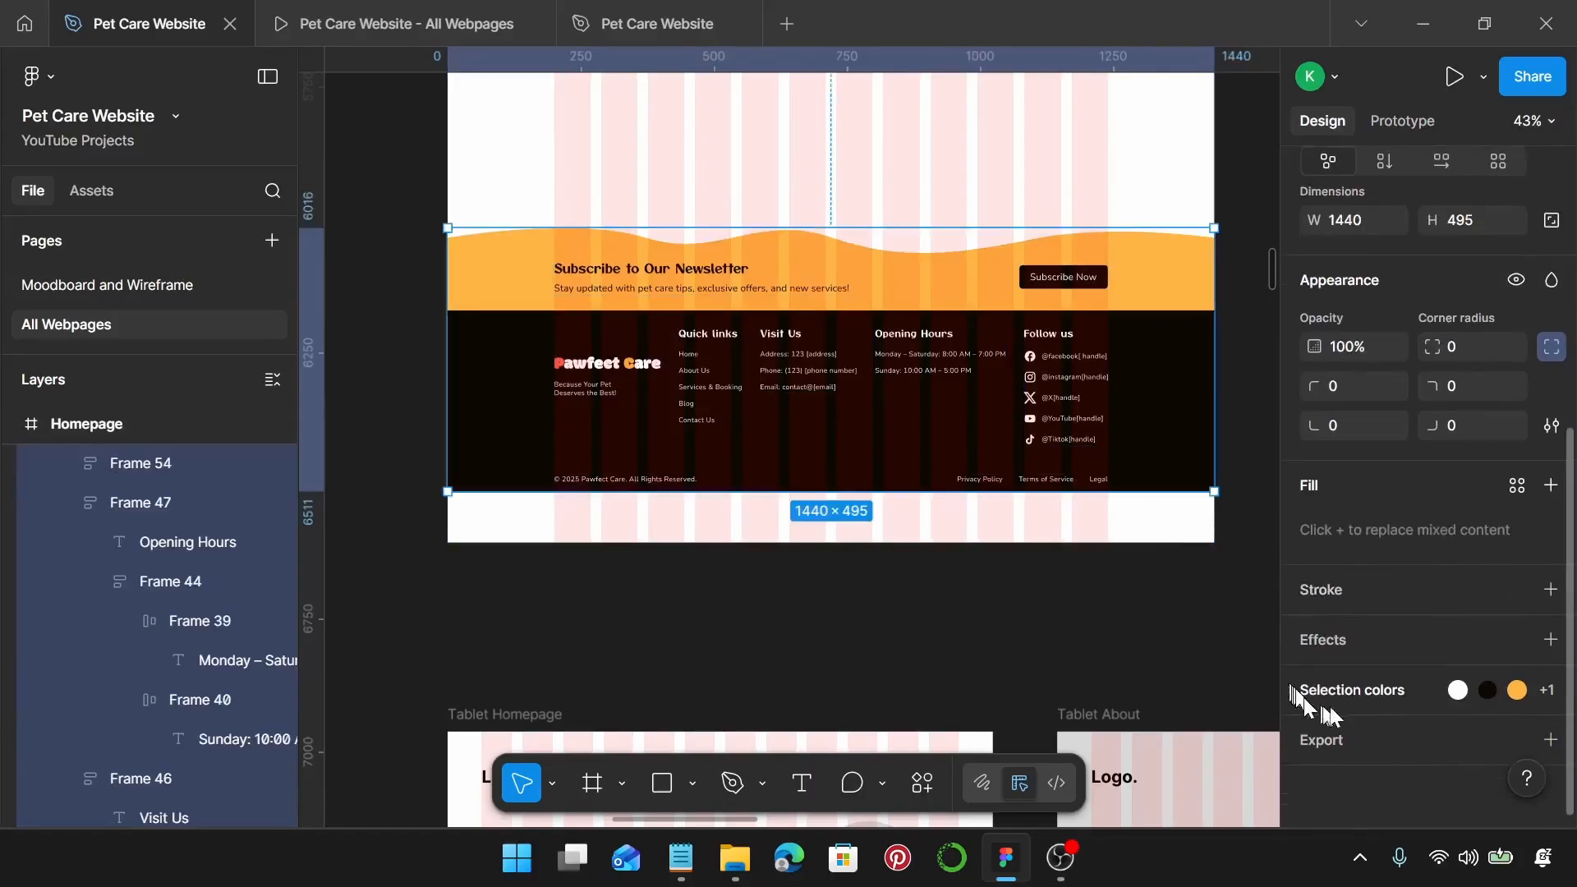
left_click(1391, 690)
scroll(1390, 689, "down", 3)
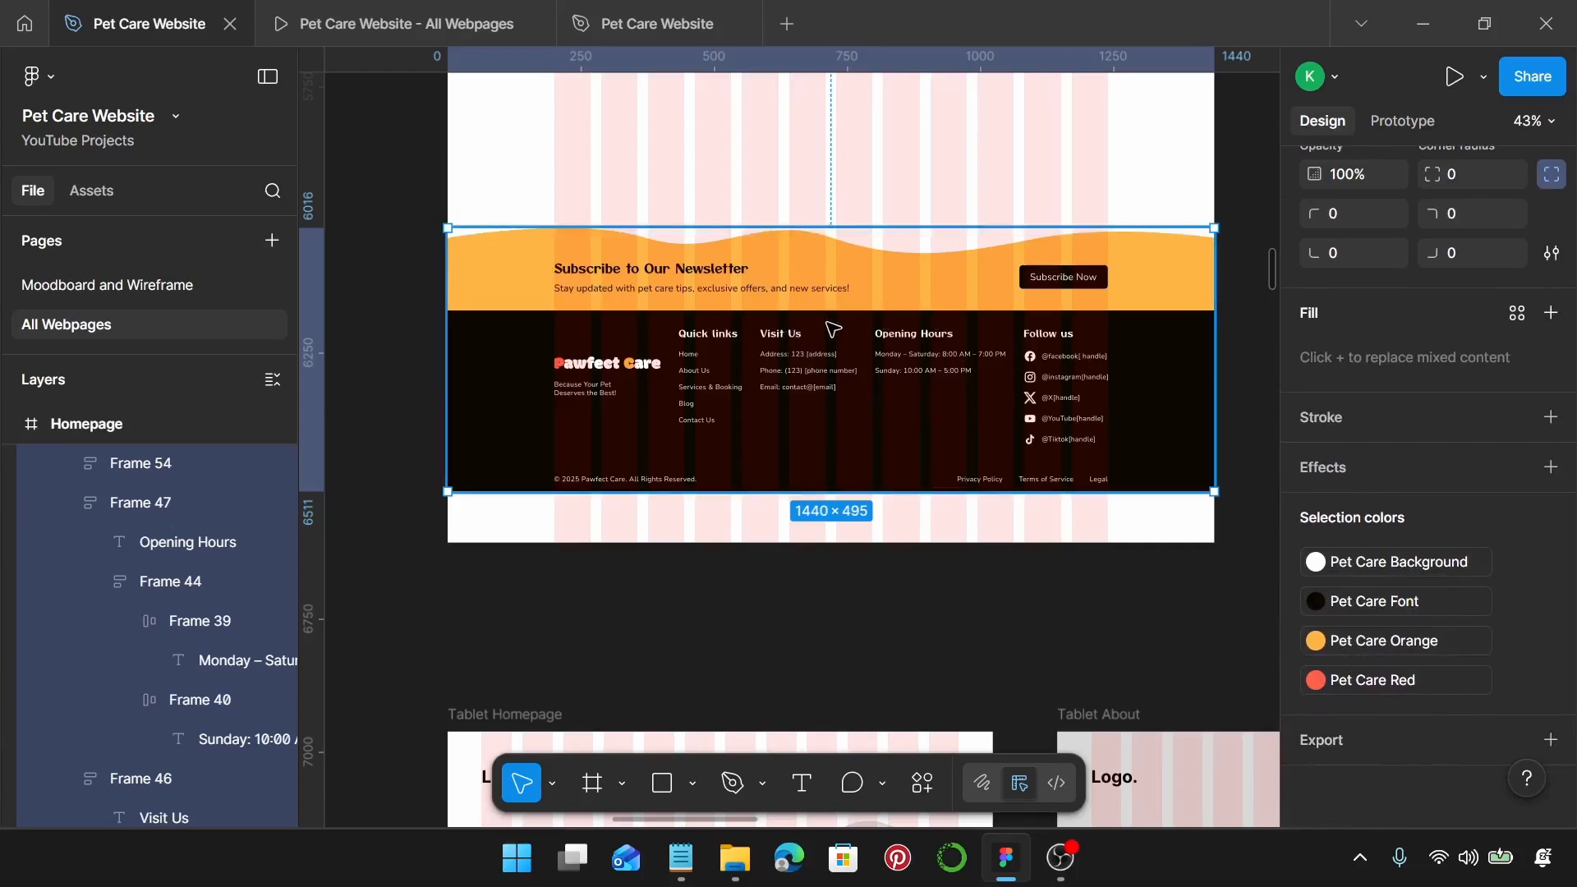
Step: Move the Homepage header row with the Pawfect Care logo and navigation links up to Y 70
scroll(845, 314, "down", 5, "ctrl")
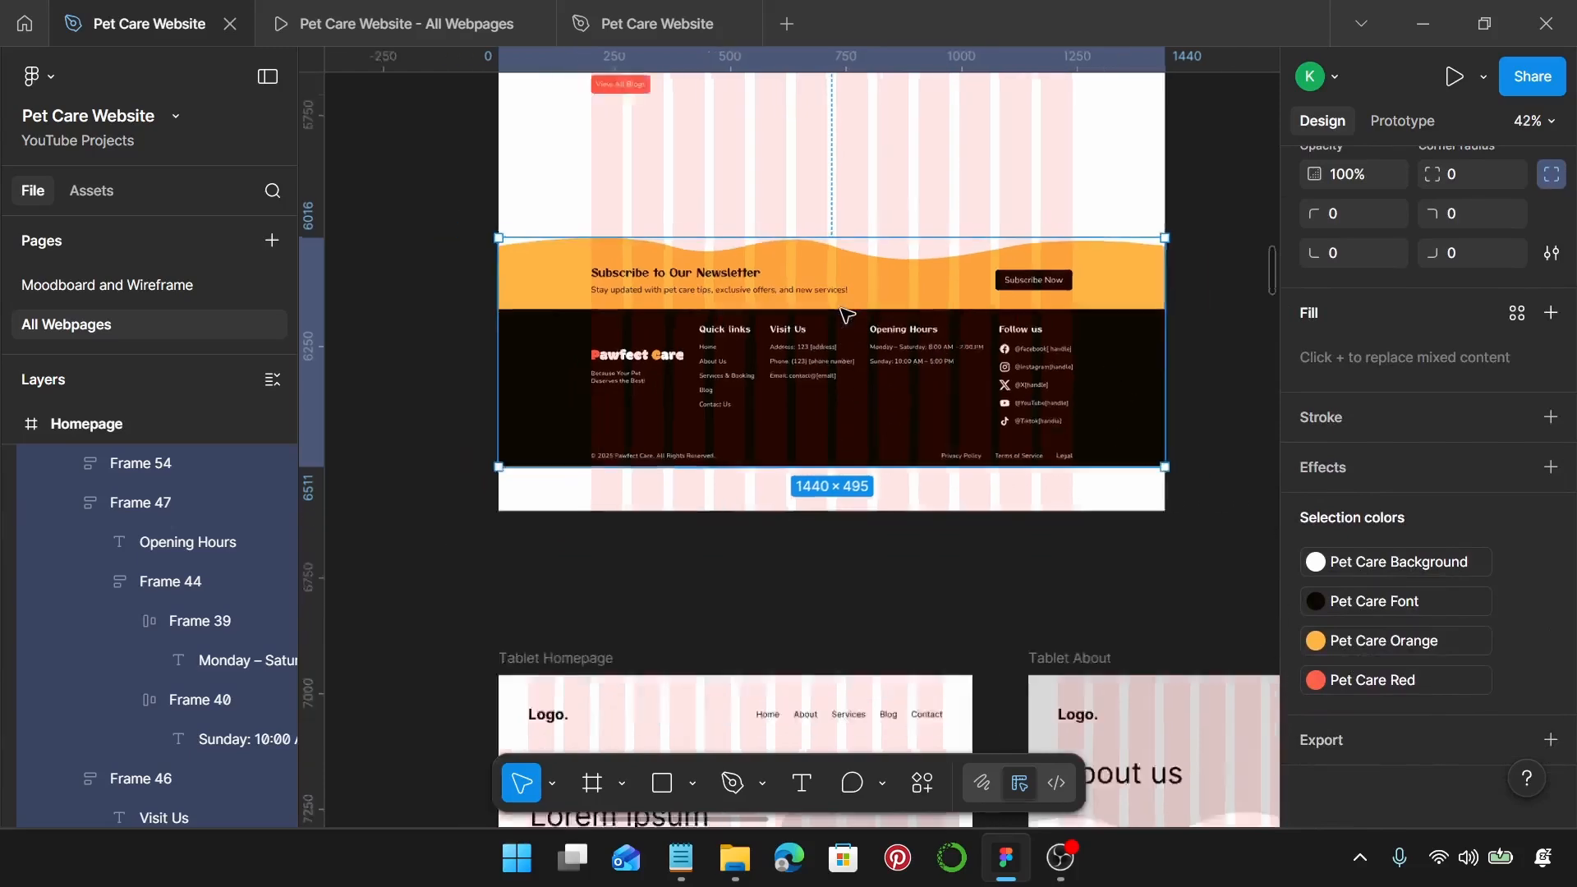
scroll(930, 299, "up", 2)
scroll(931, 298, "up", 2)
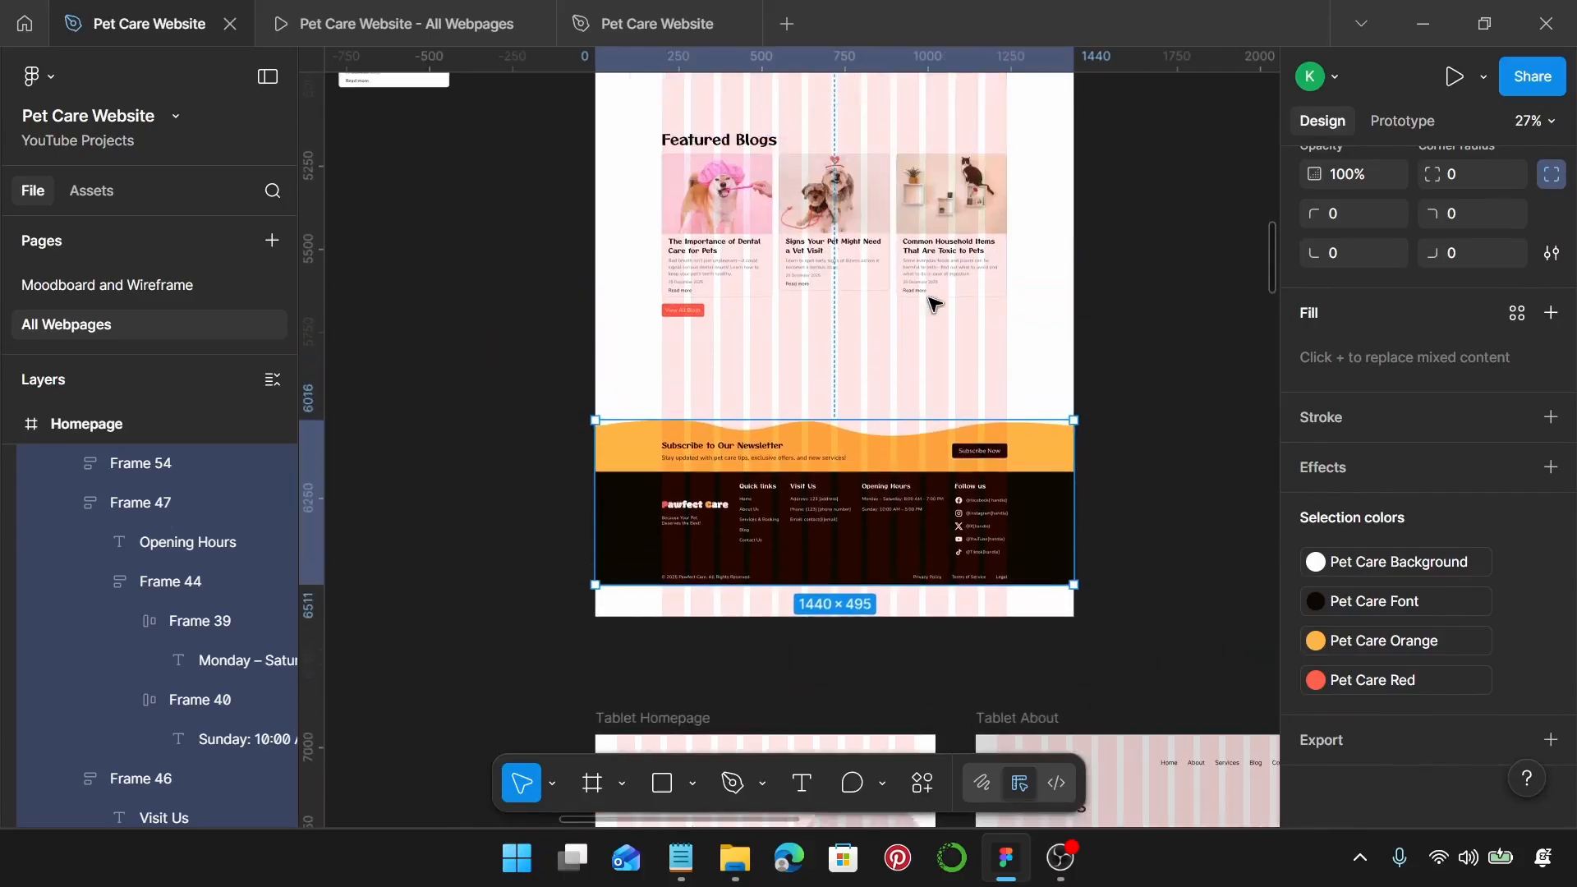
scroll(933, 303, "up", 15)
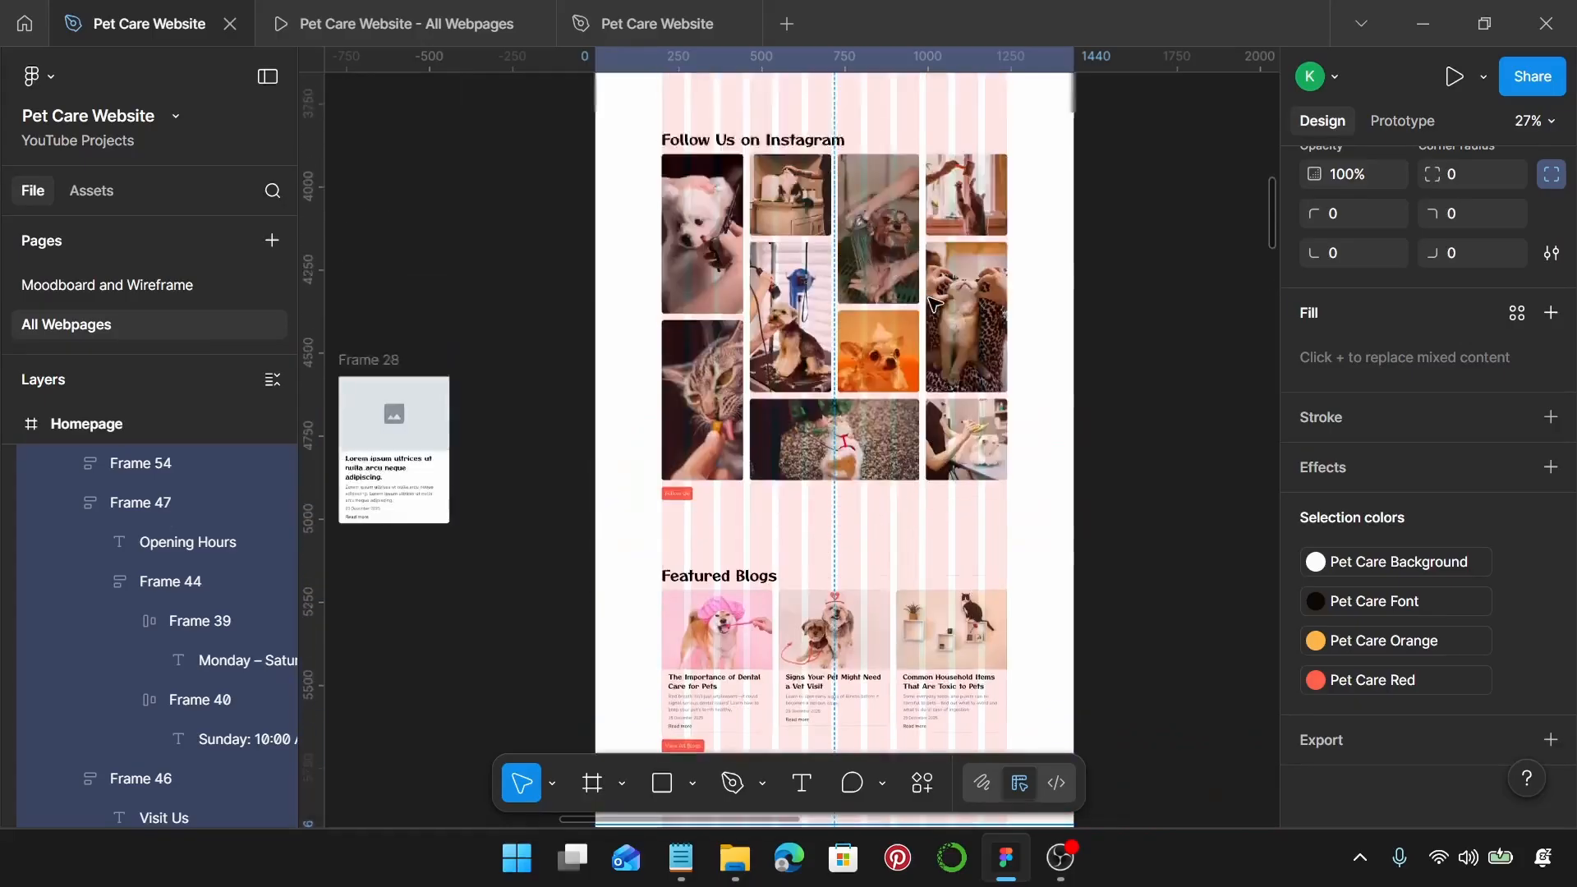
scroll(940, 312, "up", 15)
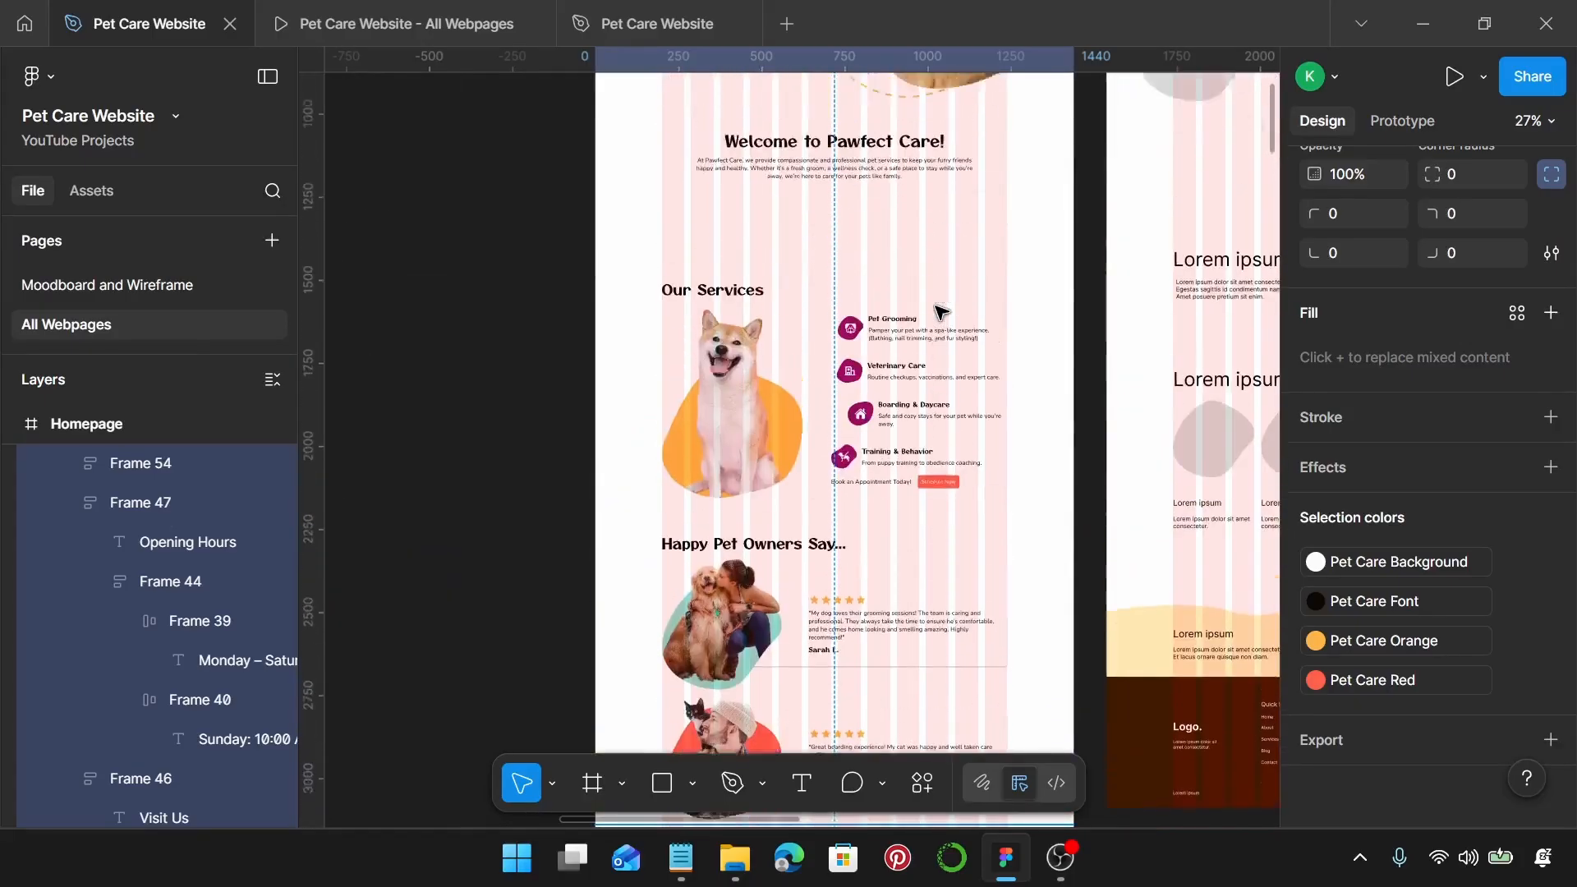
scroll(941, 312, "up", 2)
scroll(978, 339, "up", 4)
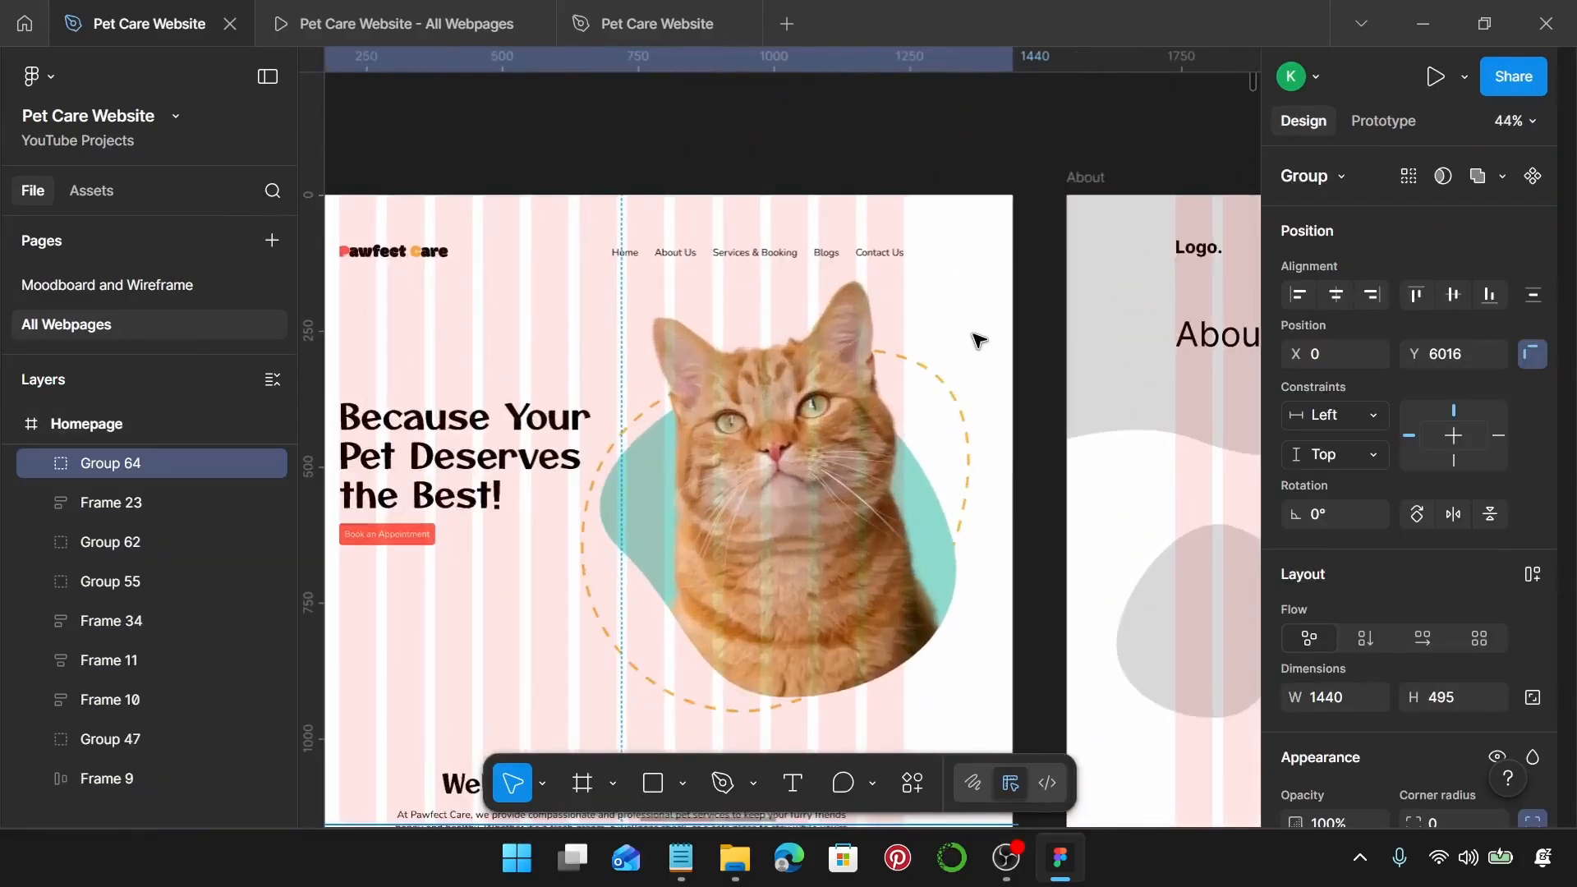
scroll(978, 340, "left", 3)
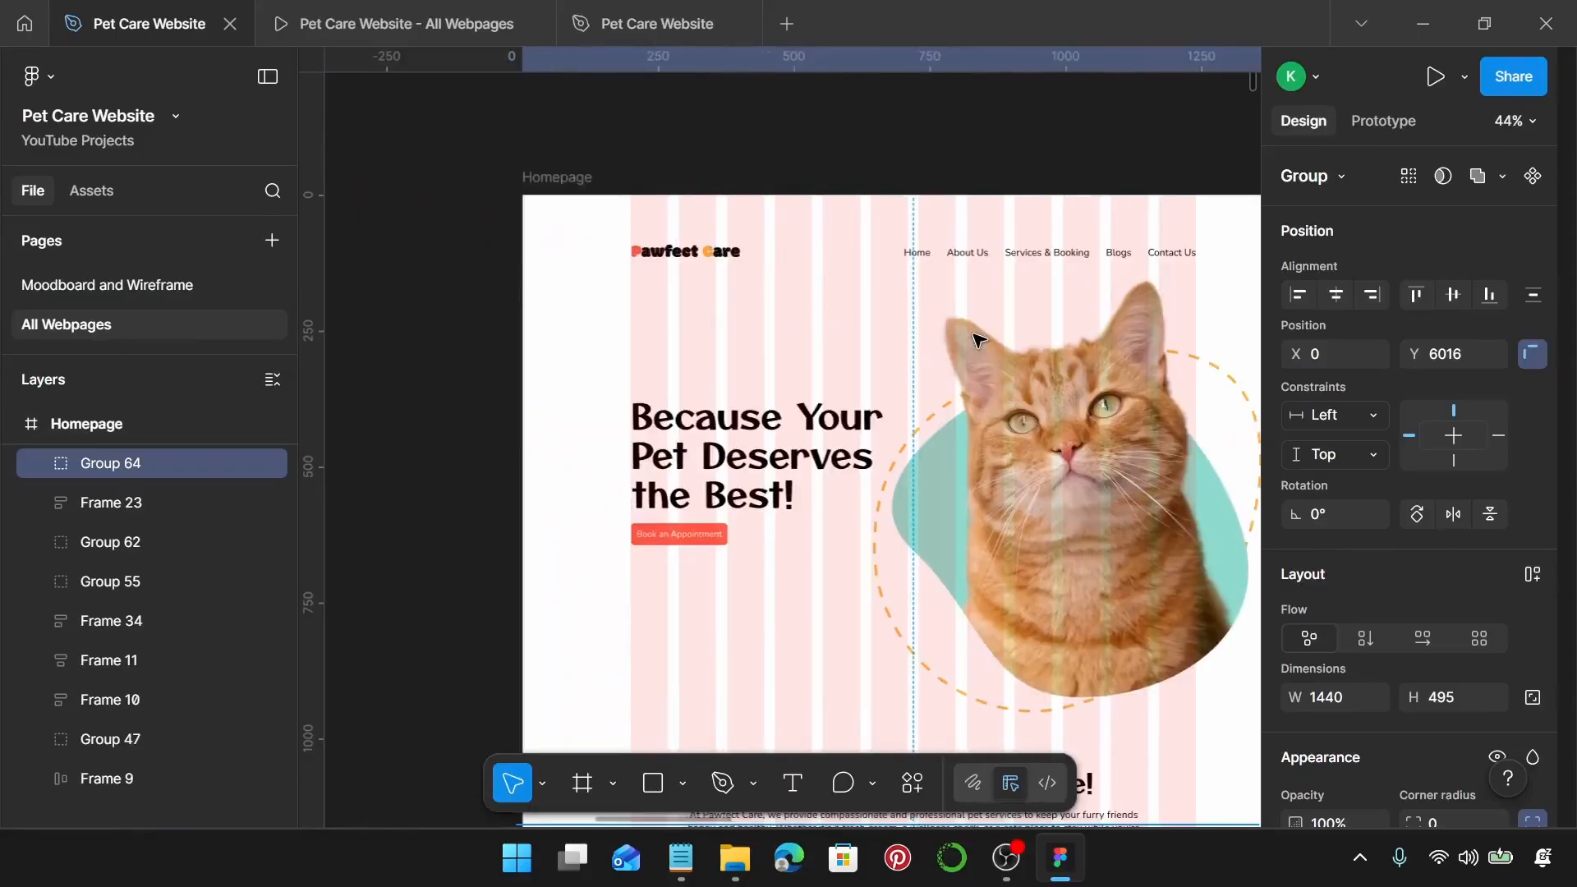
left_click(824, 246)
scroll(838, 240, "right", 2)
key("alt")
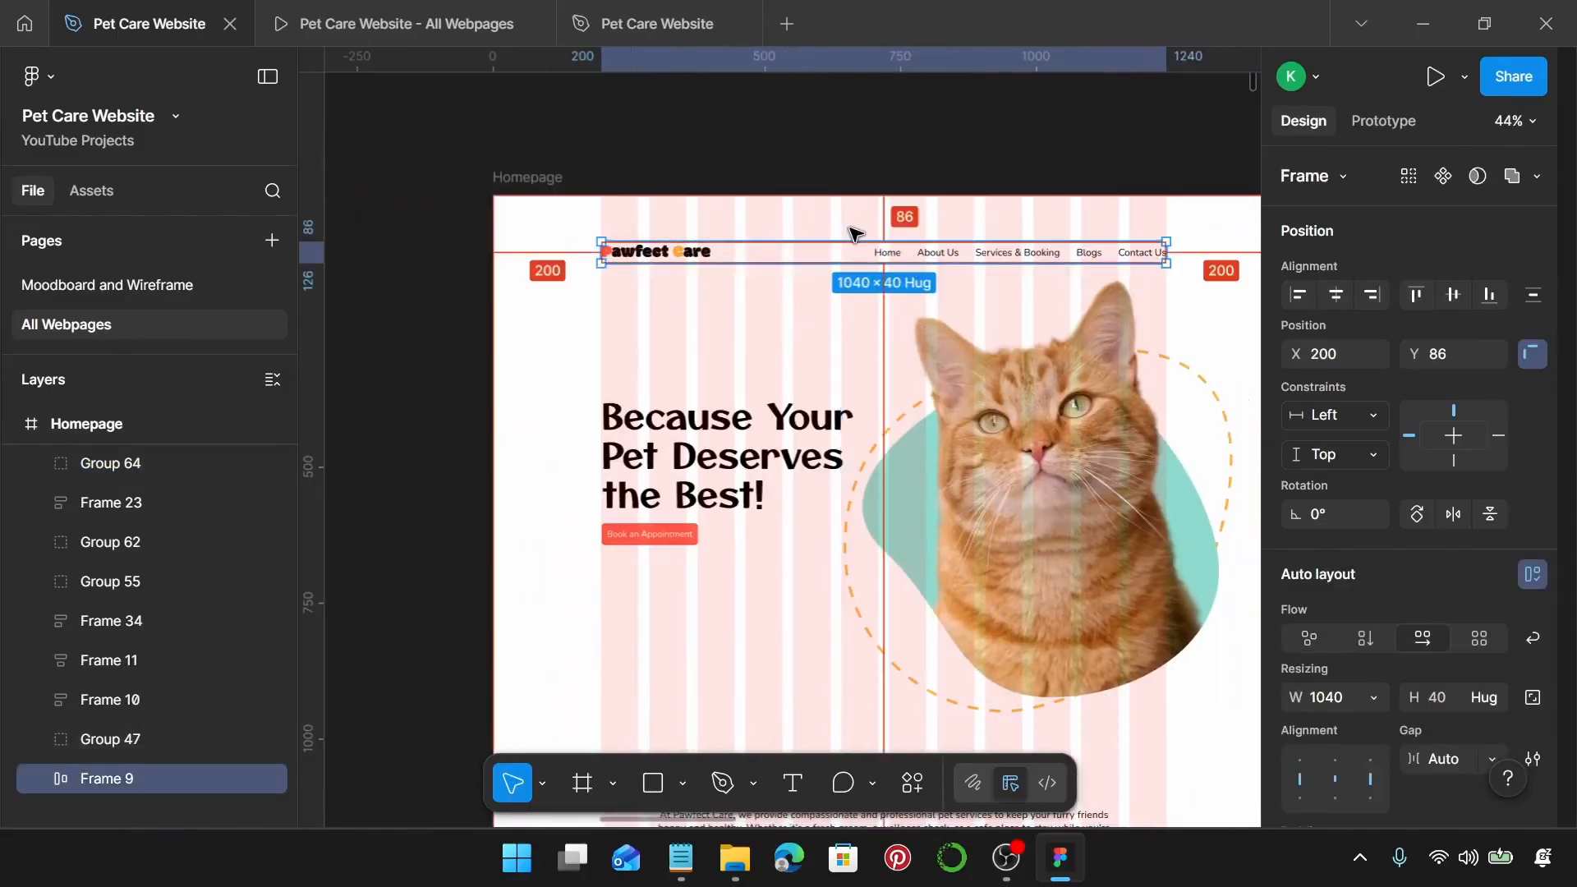
key("Up")
key("Up")
key("Up")
key("Up")
key("Up")
key("Up")
key("Up")
key("Up")
key("Up")
key("Up")
key("Up")
key("Up")
key("Up")
key("Up")
key("Up")
key("Up")
key("Up")
key("Up")
key("Up")
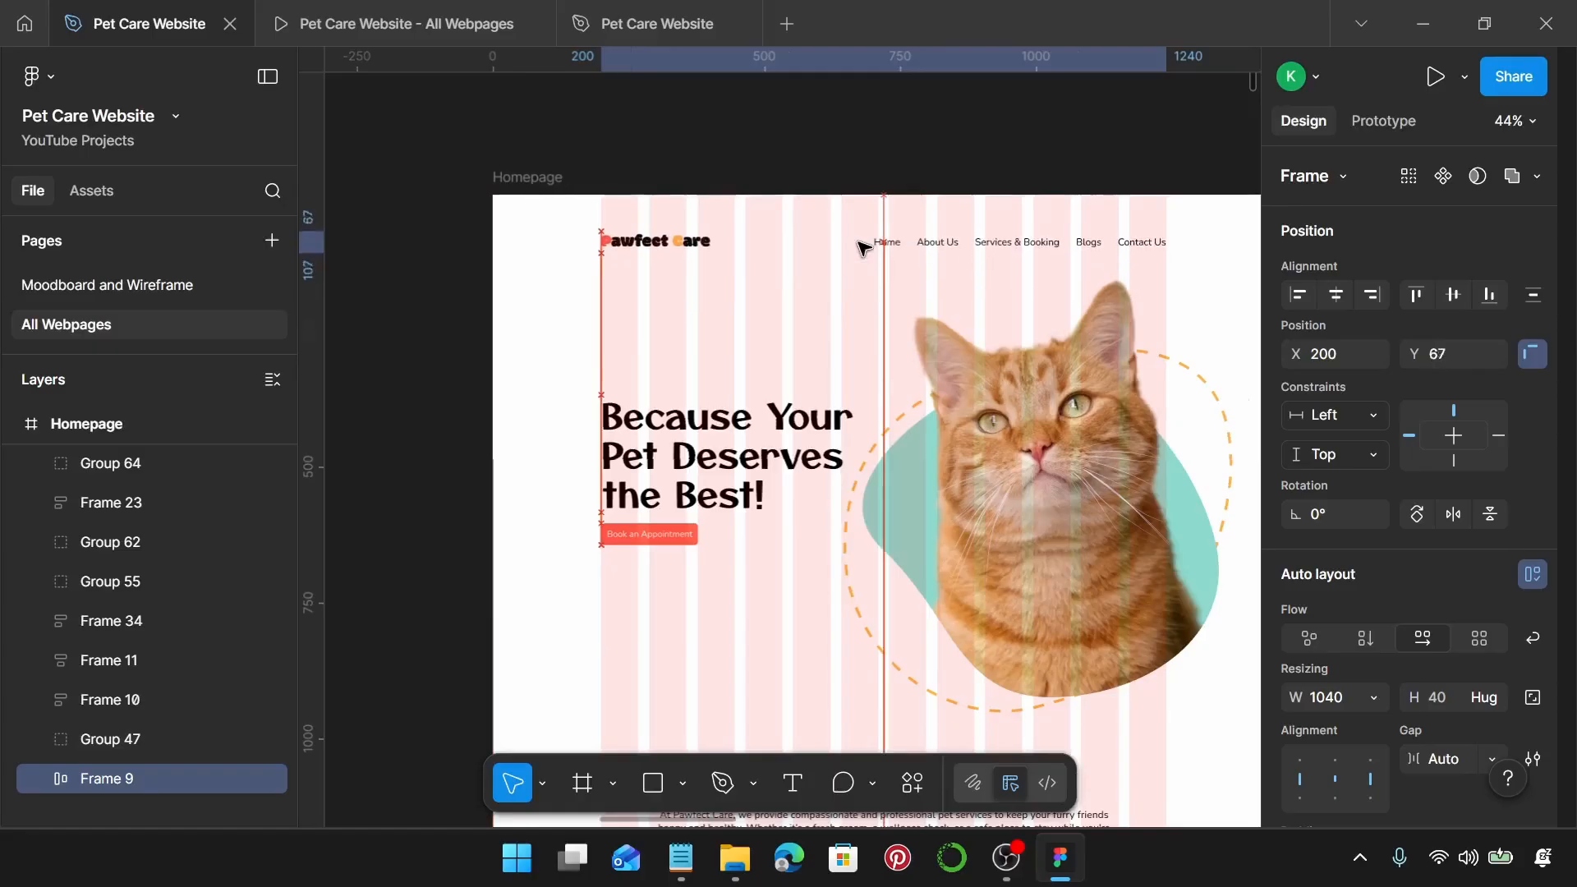
key("alt")
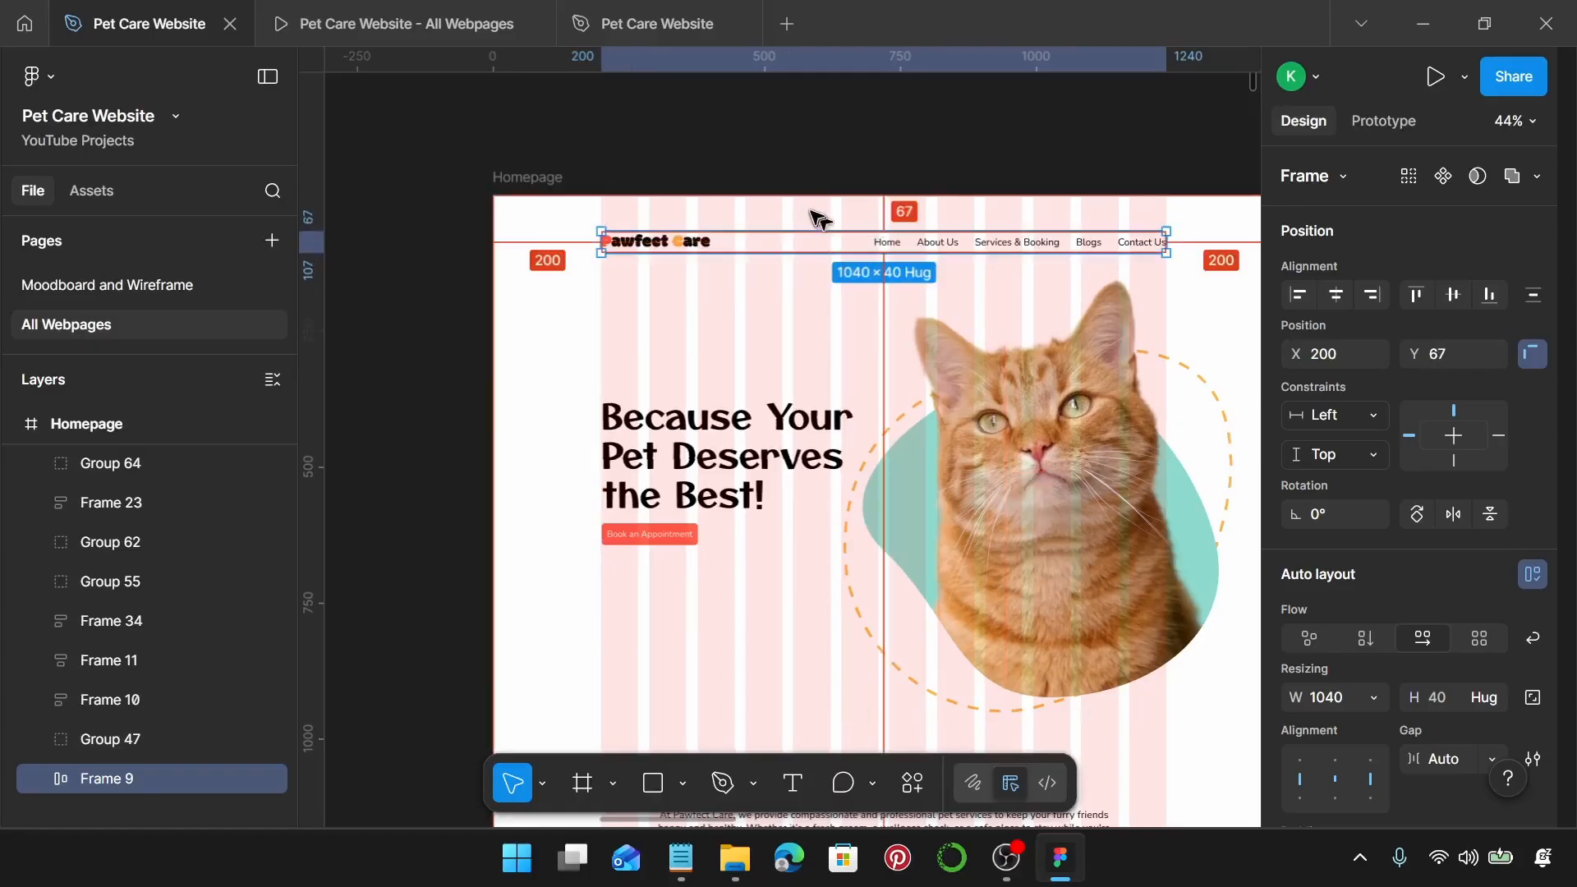
key("Down")
key("Down")
key("Down")
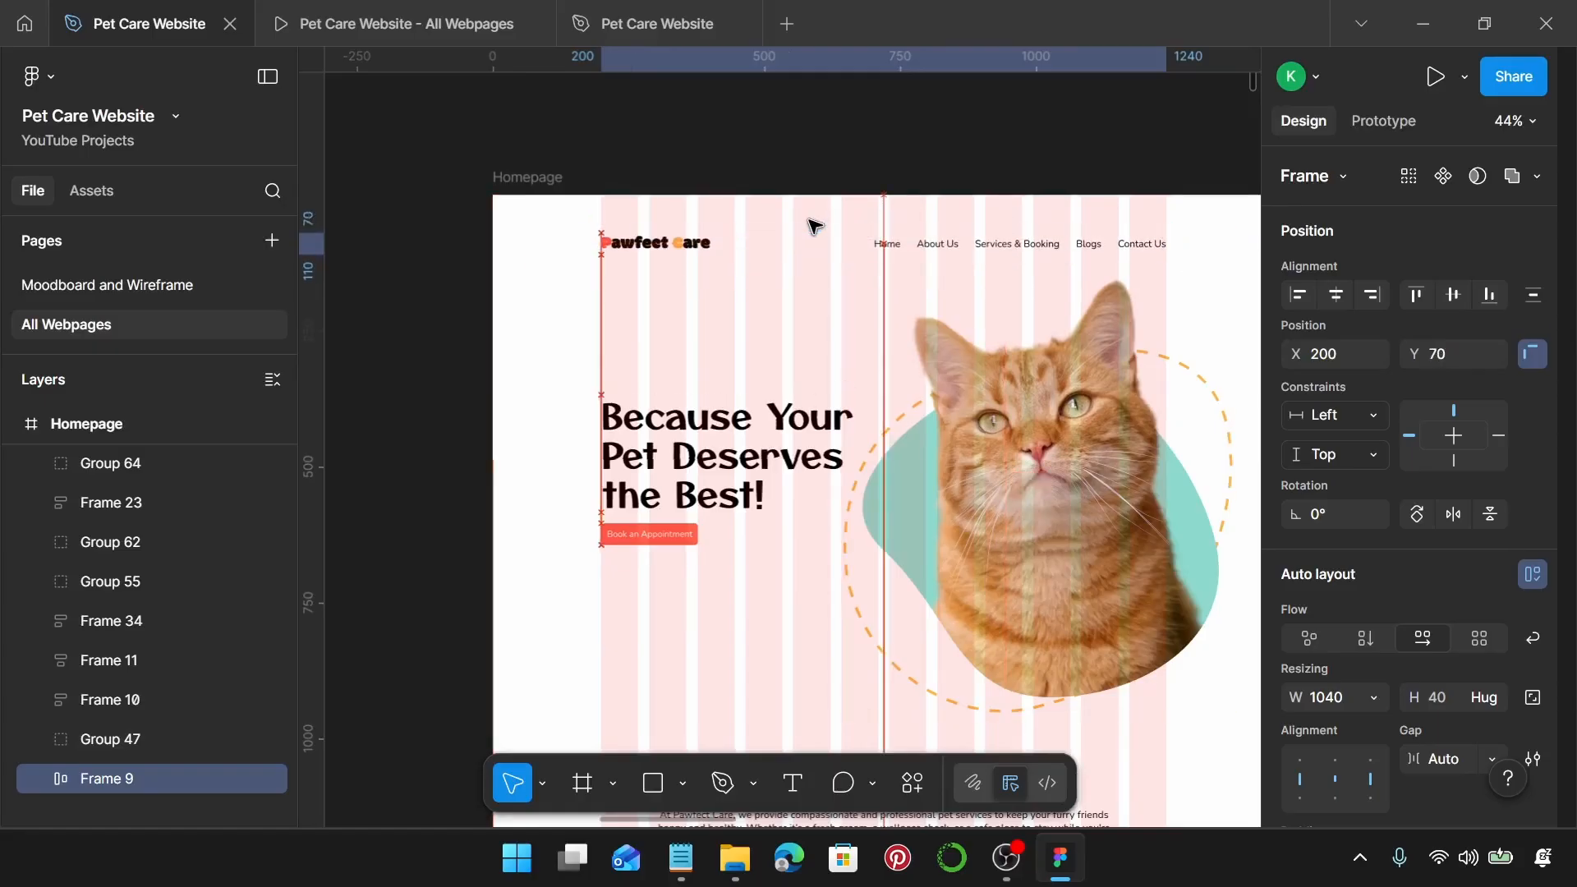
Step: Shift the hero cat illustration group left to X 634
scroll(807, 233, "down", 3)
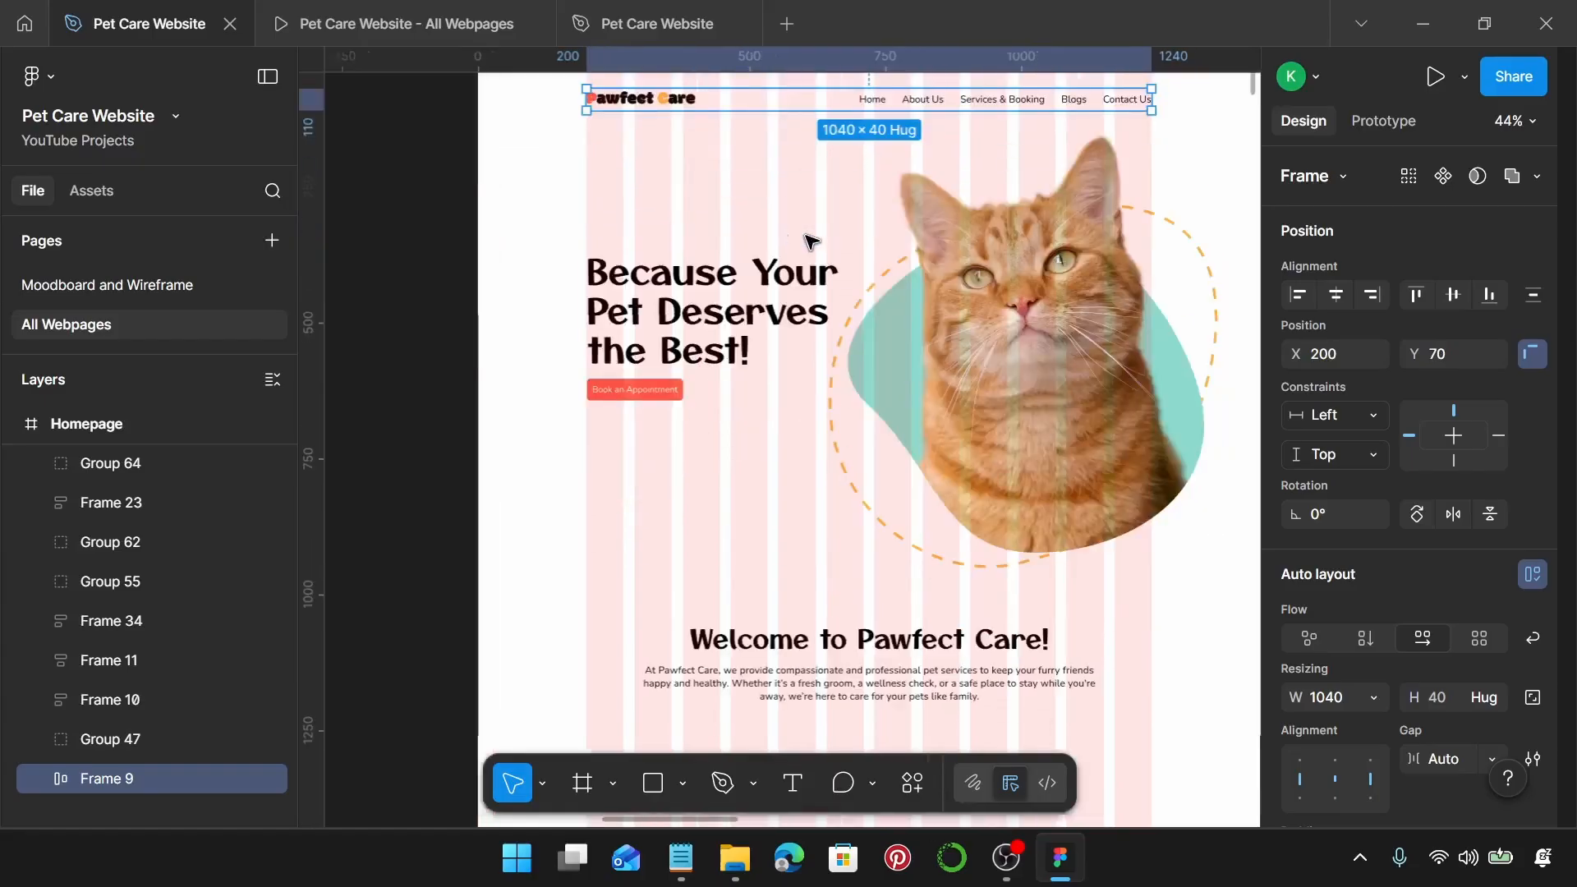
scroll(919, 362, "right", 1)
left_click(1025, 381)
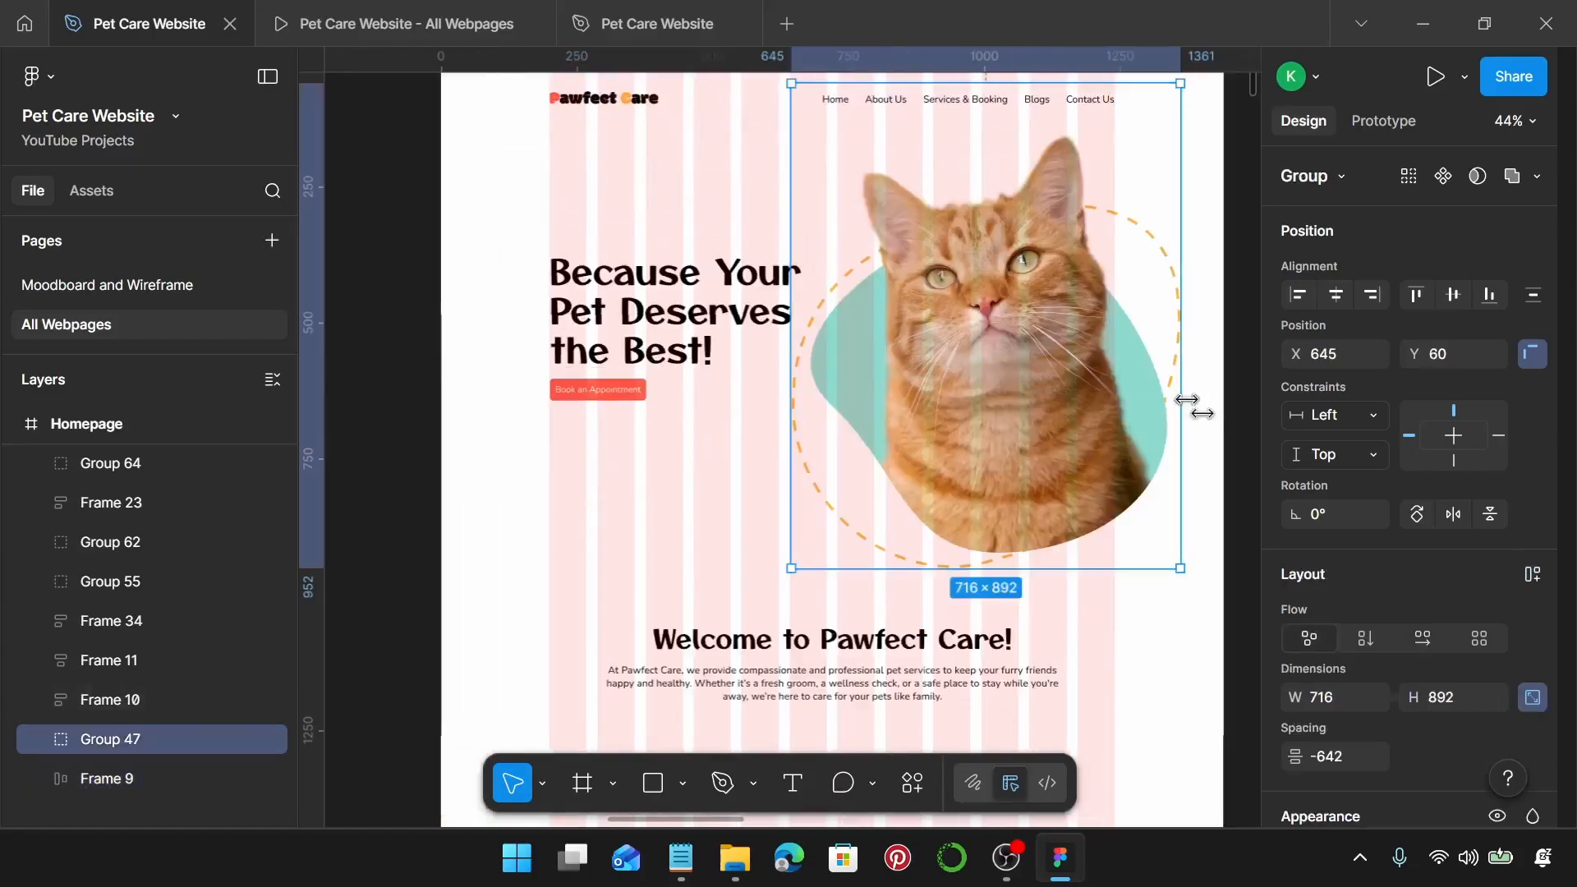
key("Left")
key("Left")
key("Left")
key("Left")
key("Left")
key("Left")
key("Left")
key("Left")
key("Left")
key("Left")
key("Left")
key("Left")
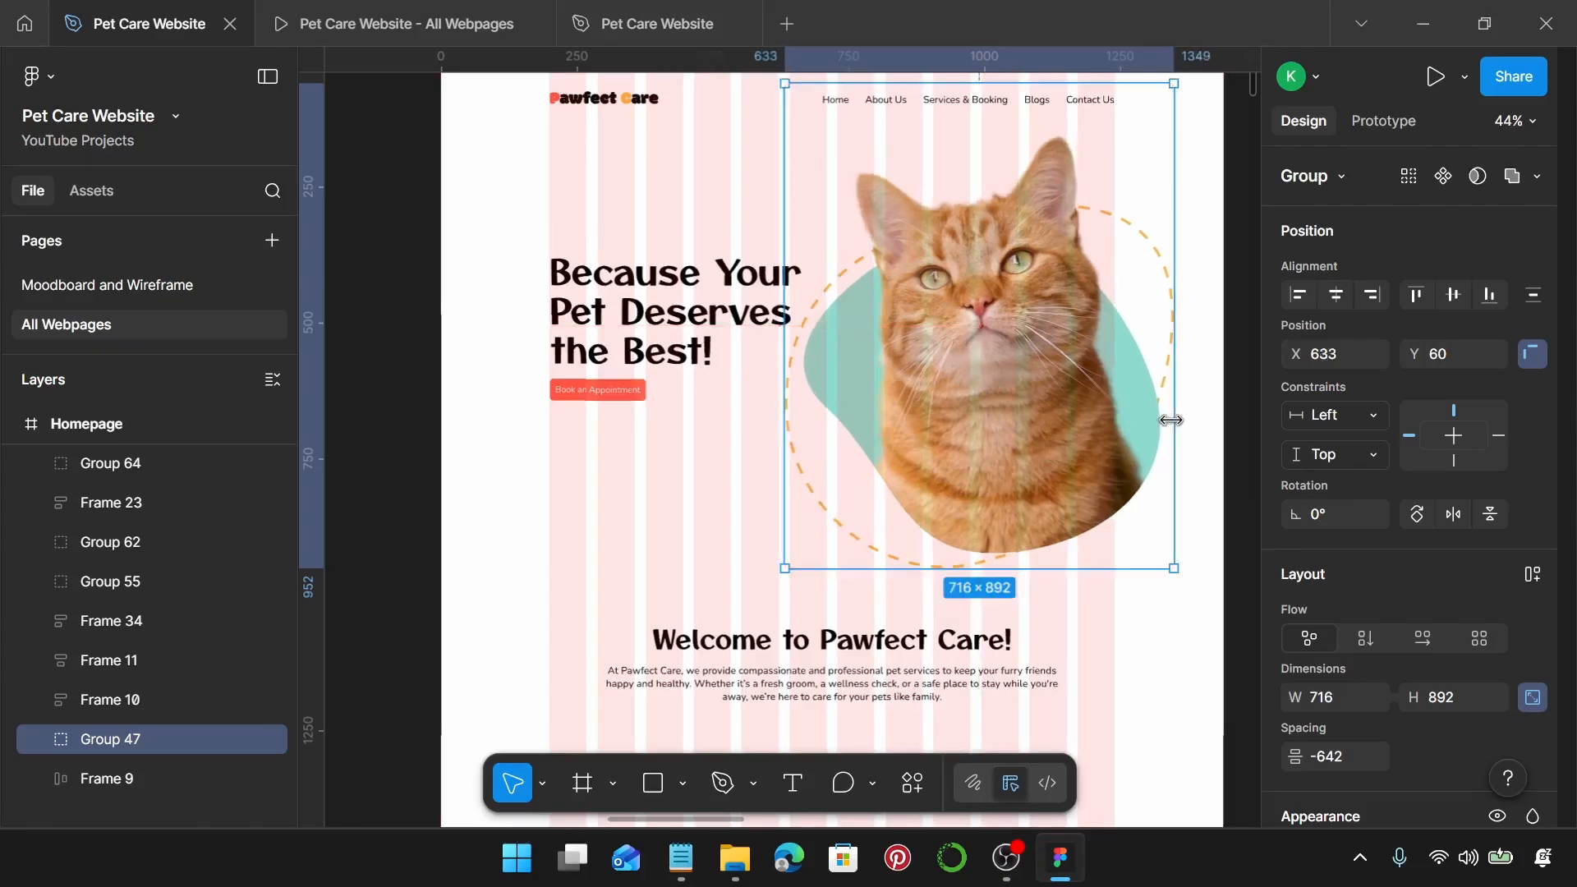
key("Right")
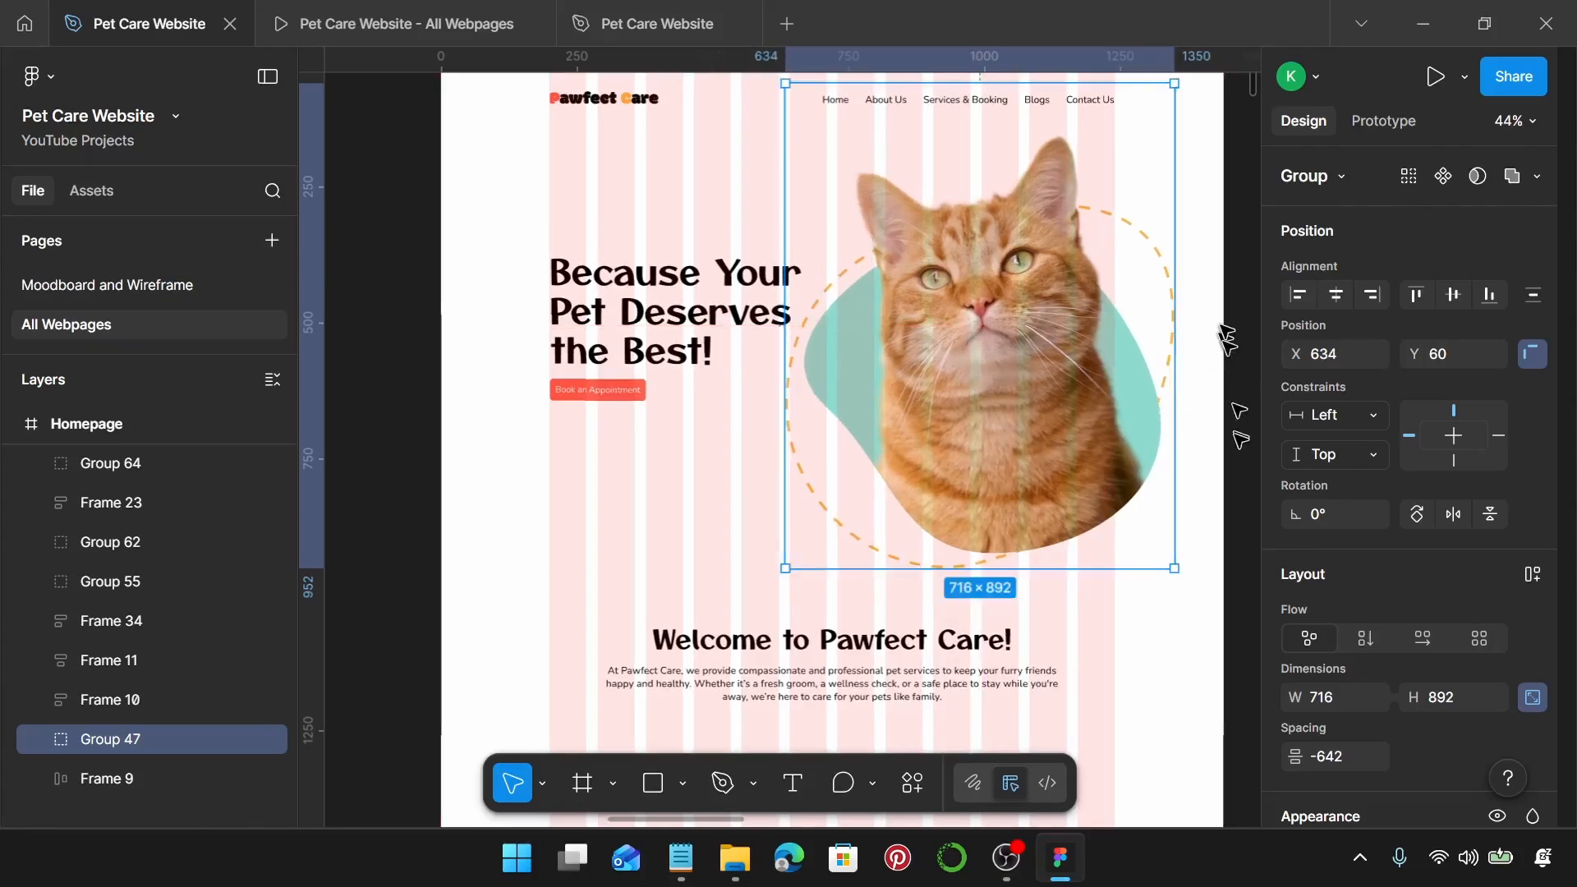
Step: Raise the hero cat illustration group to Y 25, closer to the navigation links
key("alt")
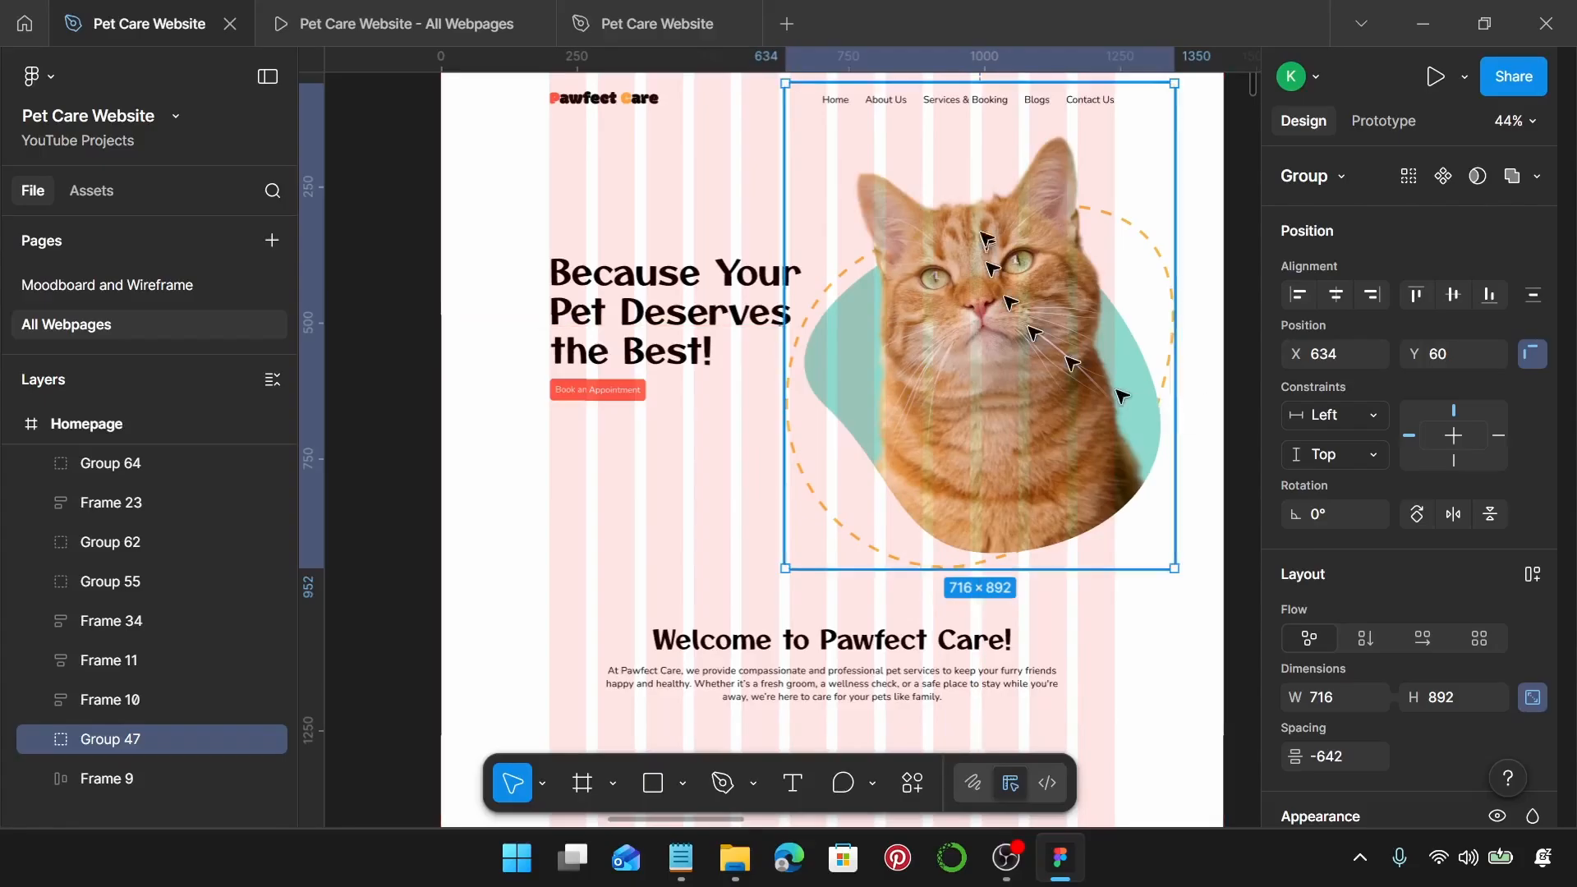
scroll(1026, 222, "up", 1)
key("Up")
key("Up")
key("Up")
key("Up")
key("Up")
key("Up")
key("Up")
key("Up")
key("Up")
key("Up")
key("Up")
key("Up")
key("Up")
key("Up")
key("Up")
key("Up")
key("Up")
key("Up")
key("Up")
key("Up")
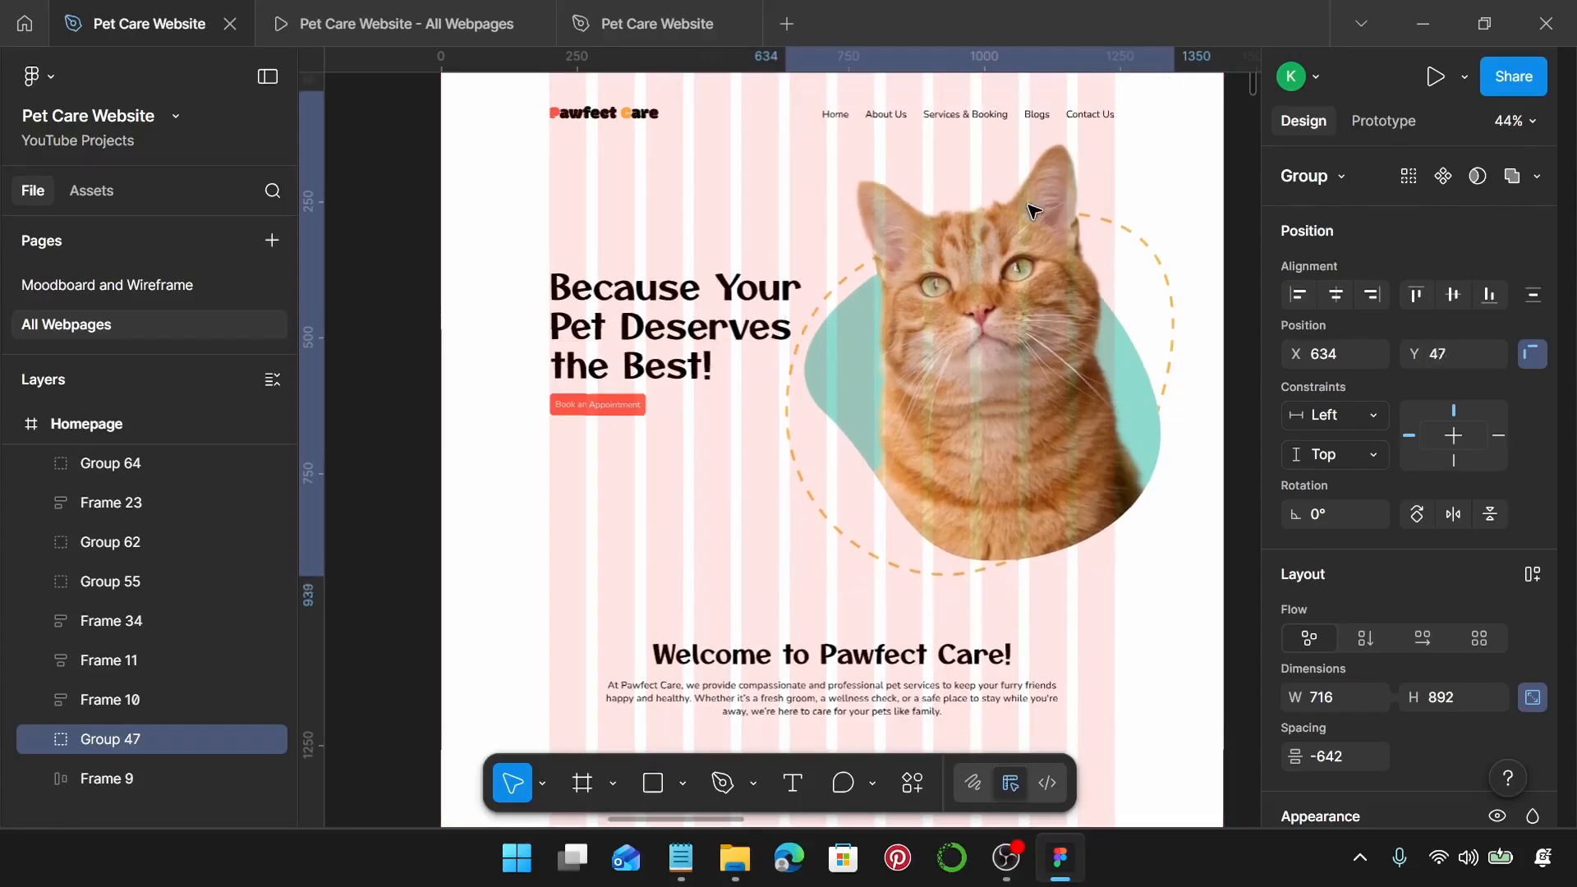
key("Up")
key("Up")
key("Up")
key("Up")
key("Up")
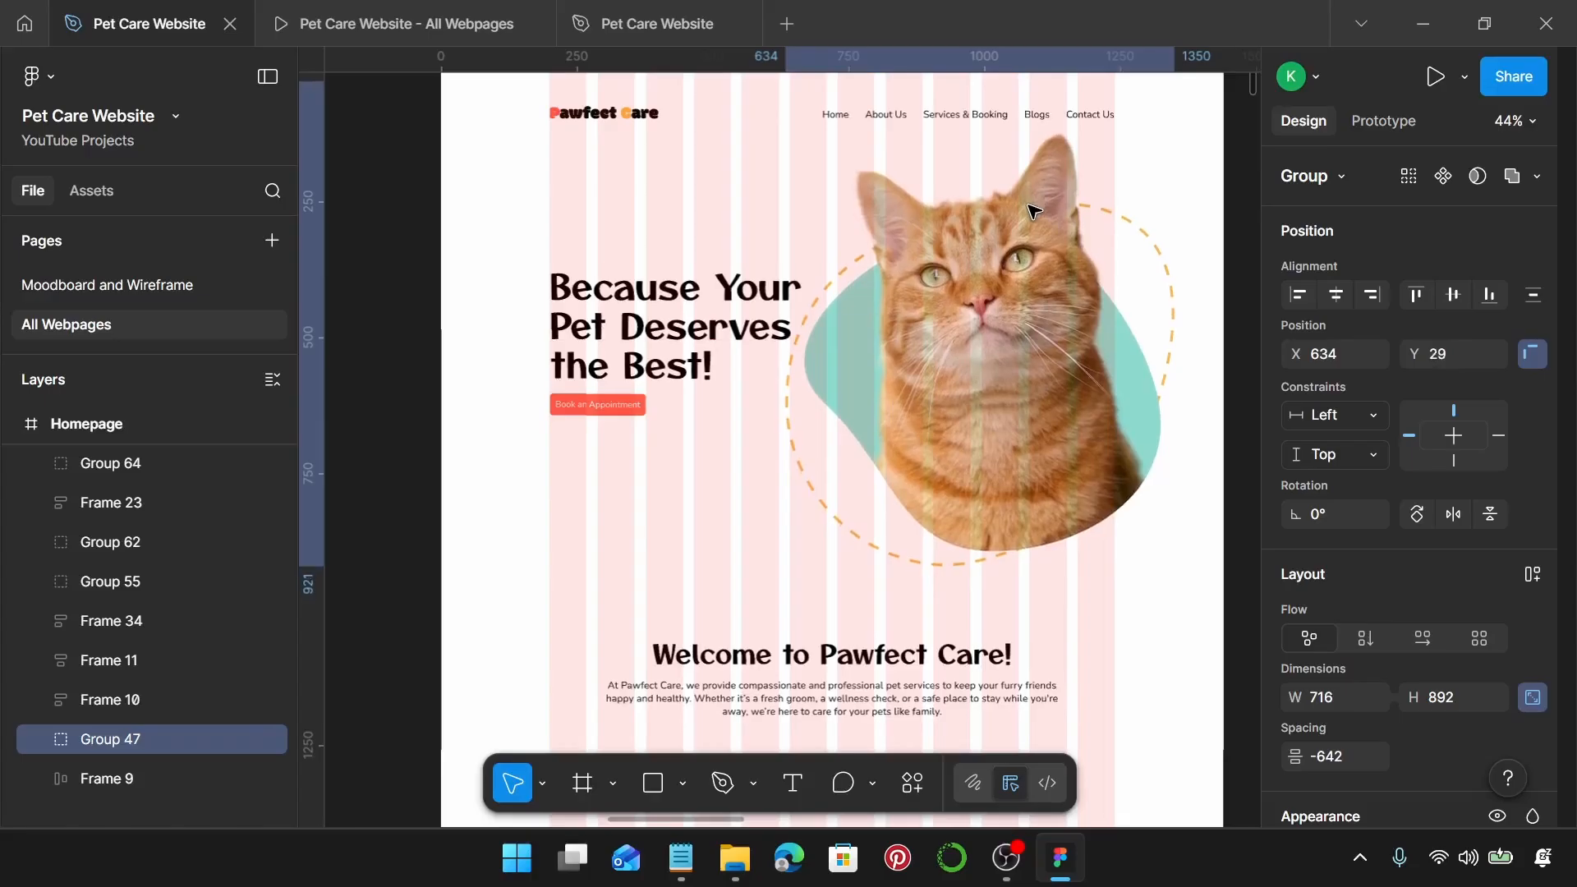
key("Up")
key("Up")
key("Up")
key("Up")
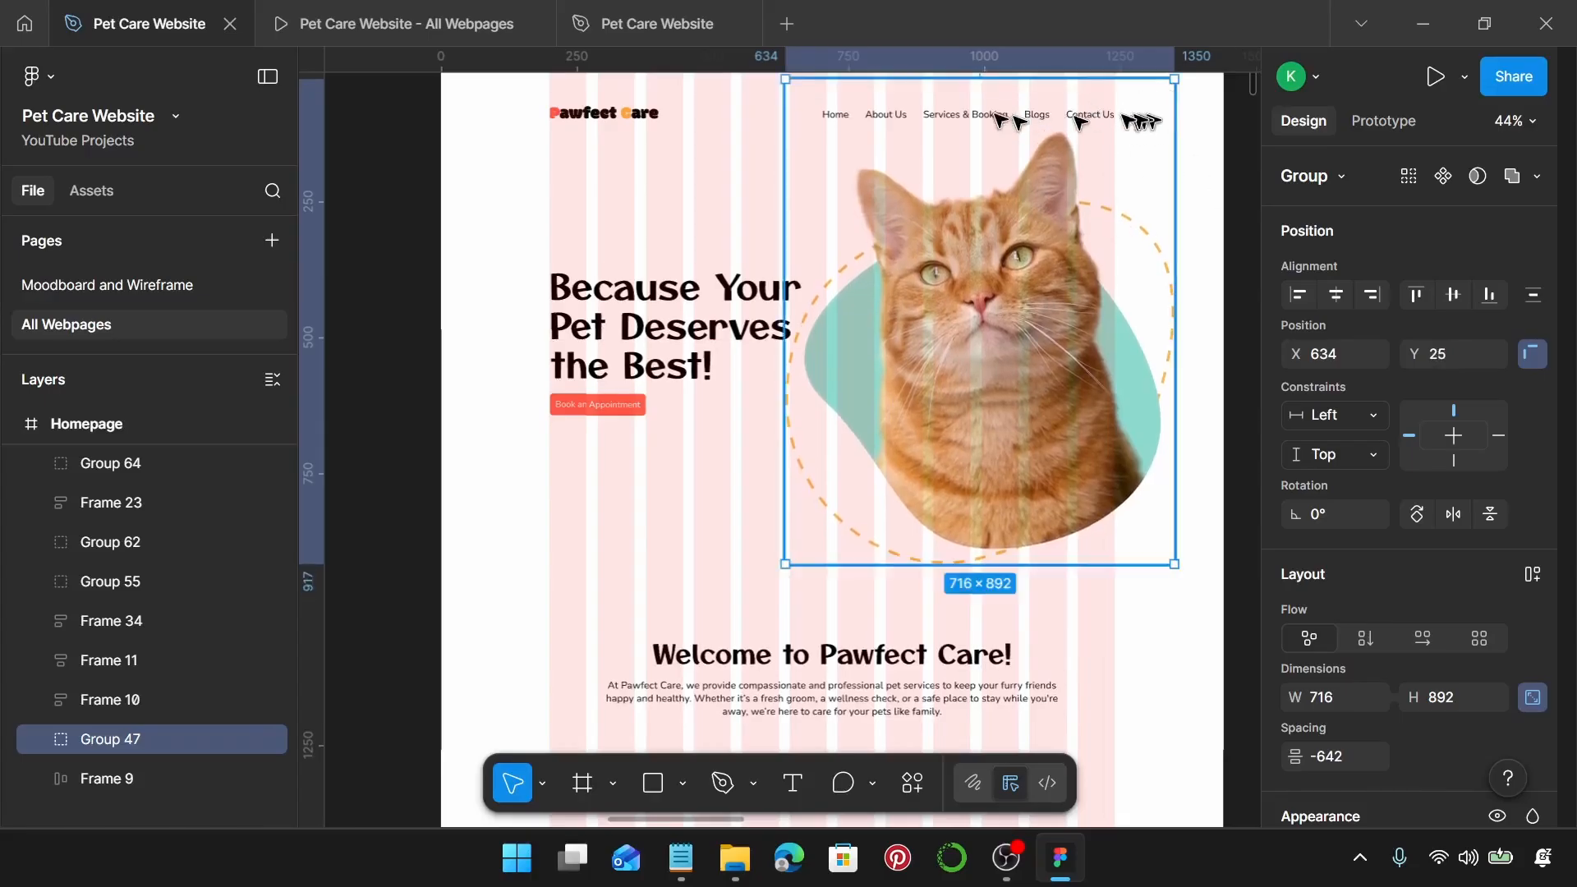
Step: Check the cat illustration's position against the header row and the Homepage frame's edges
left_click(659, 111)
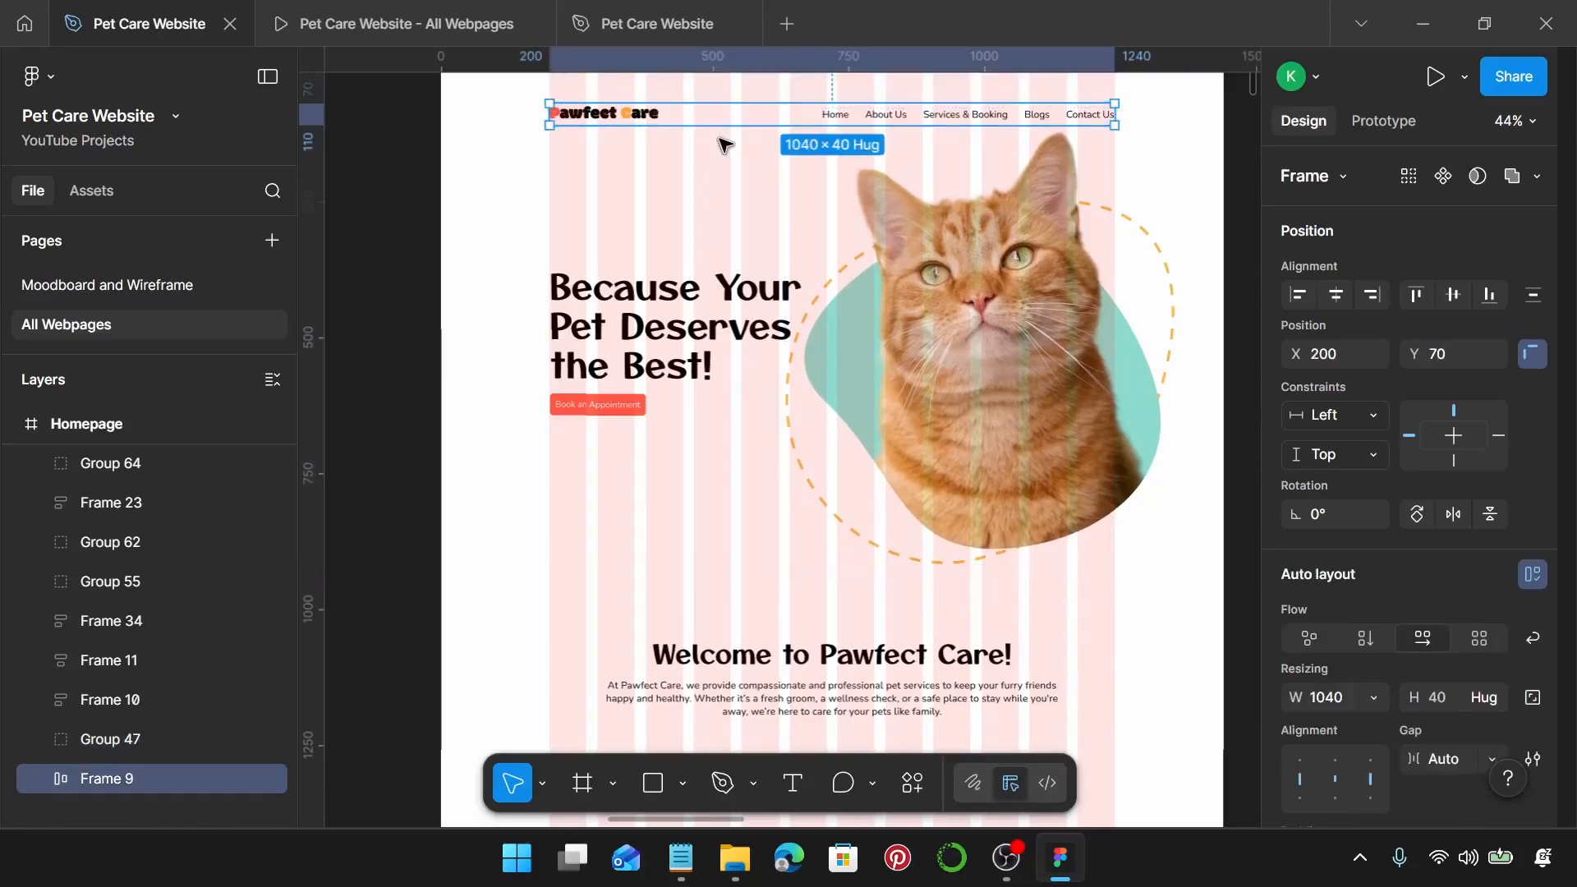
left_click(959, 259)
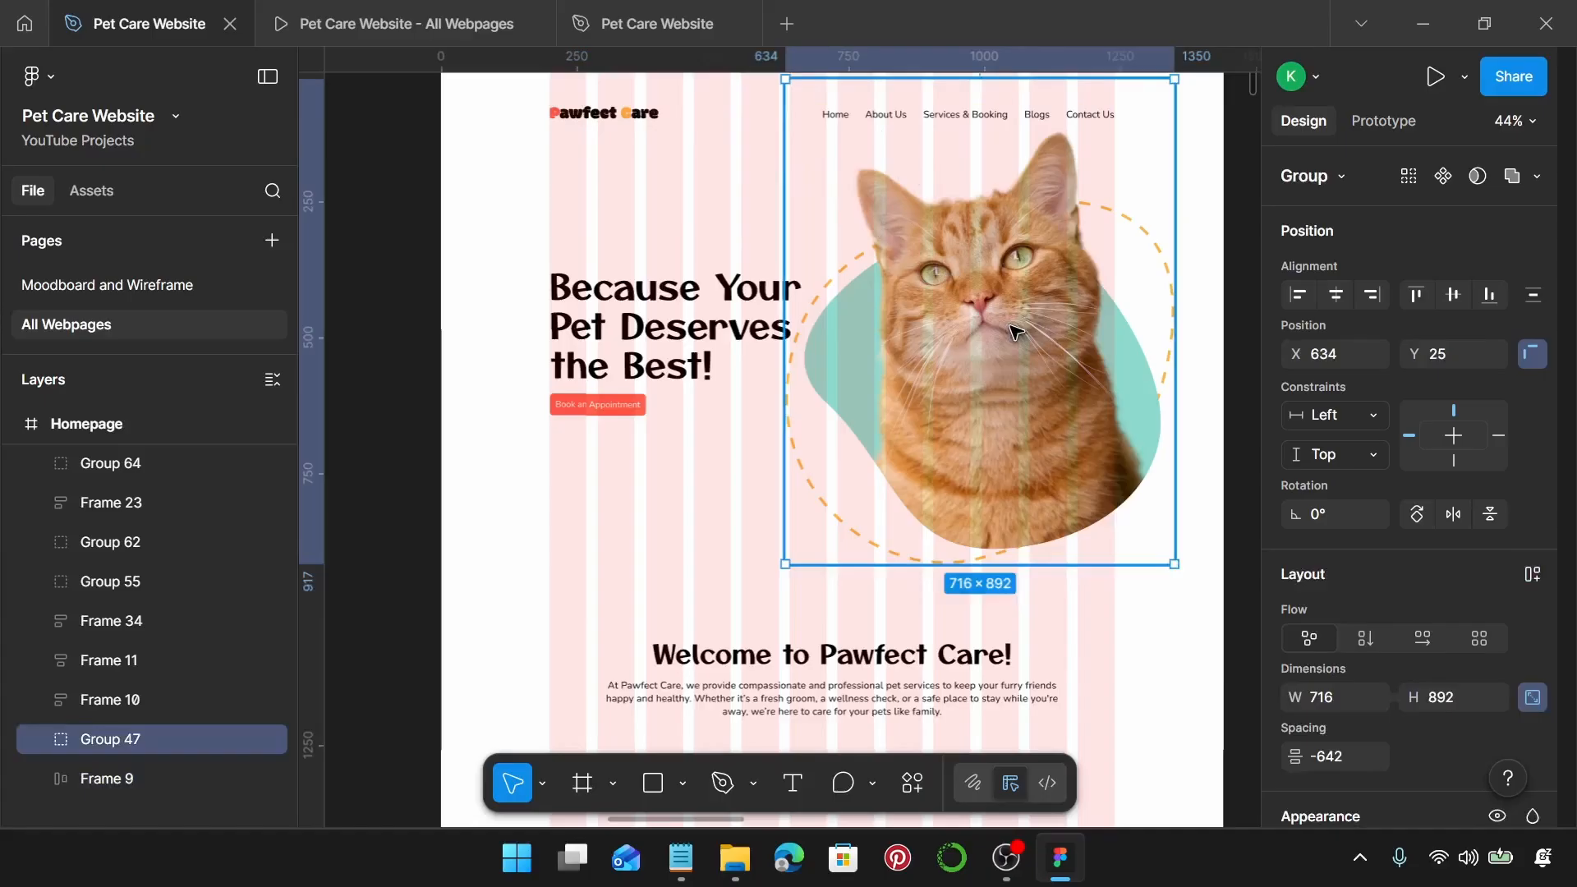
key("alt")
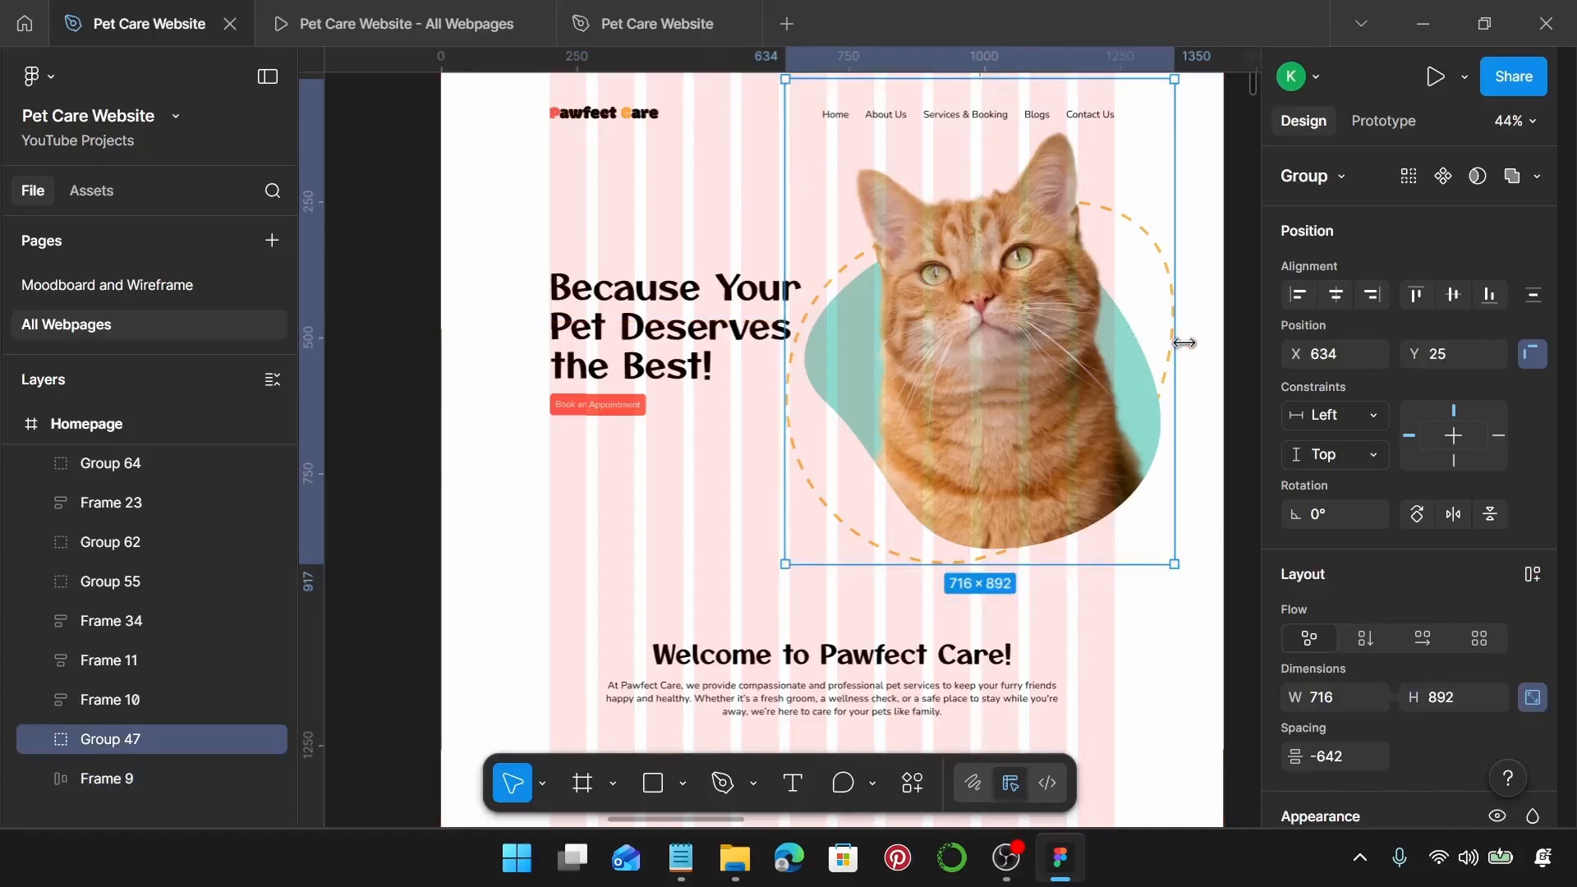
scroll(1183, 341, "up", 2)
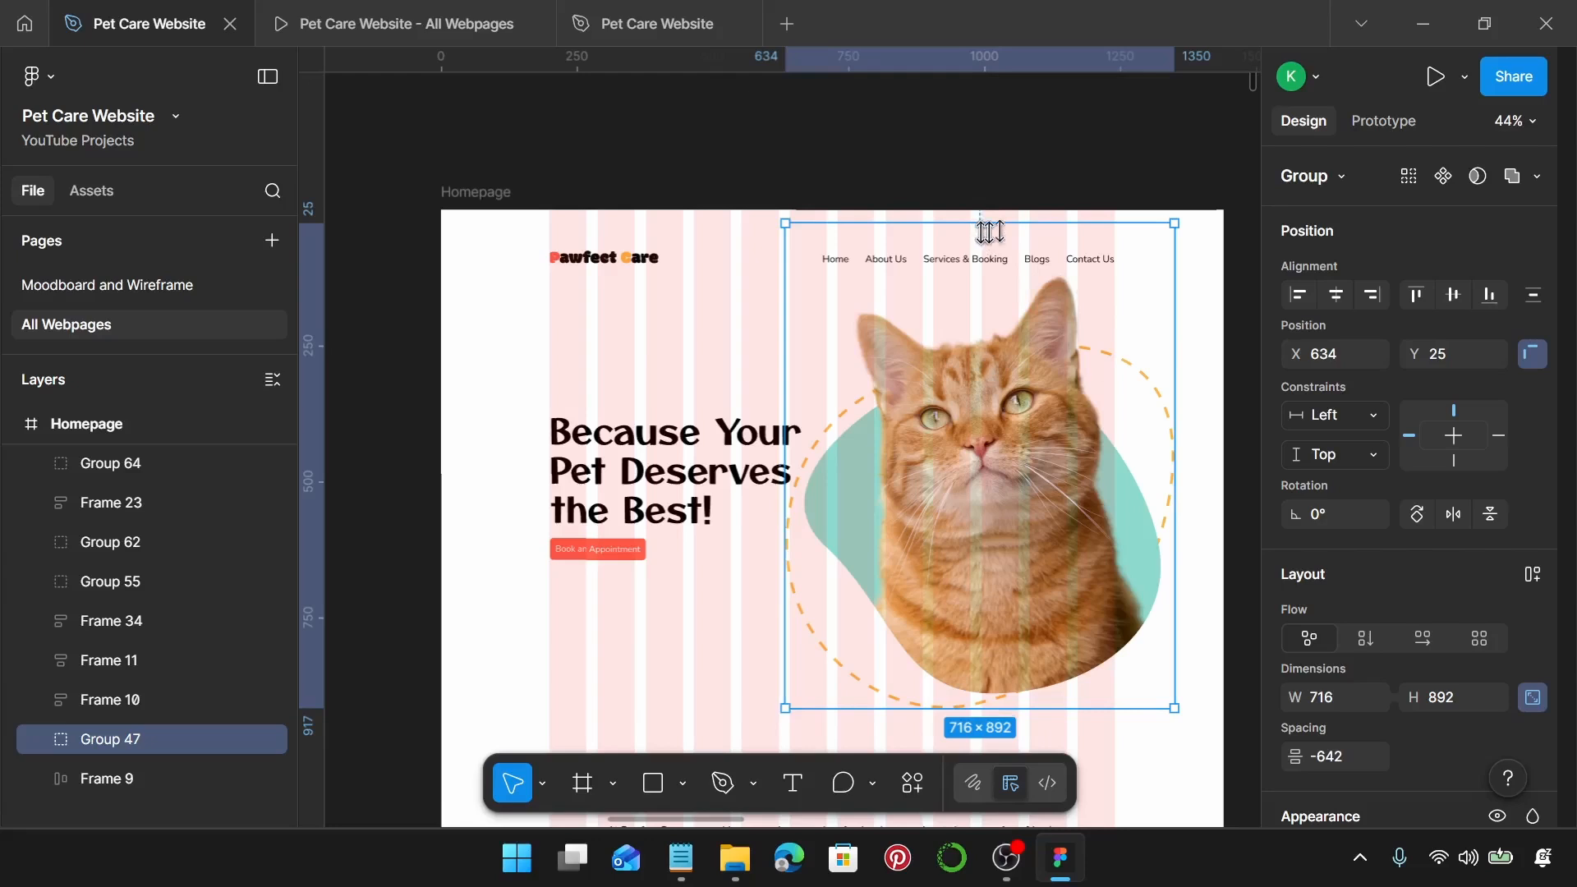
Step: Set the vertical spacing between the Pawfect Care header row and the hero heading with its booking button to 245
key("alt")
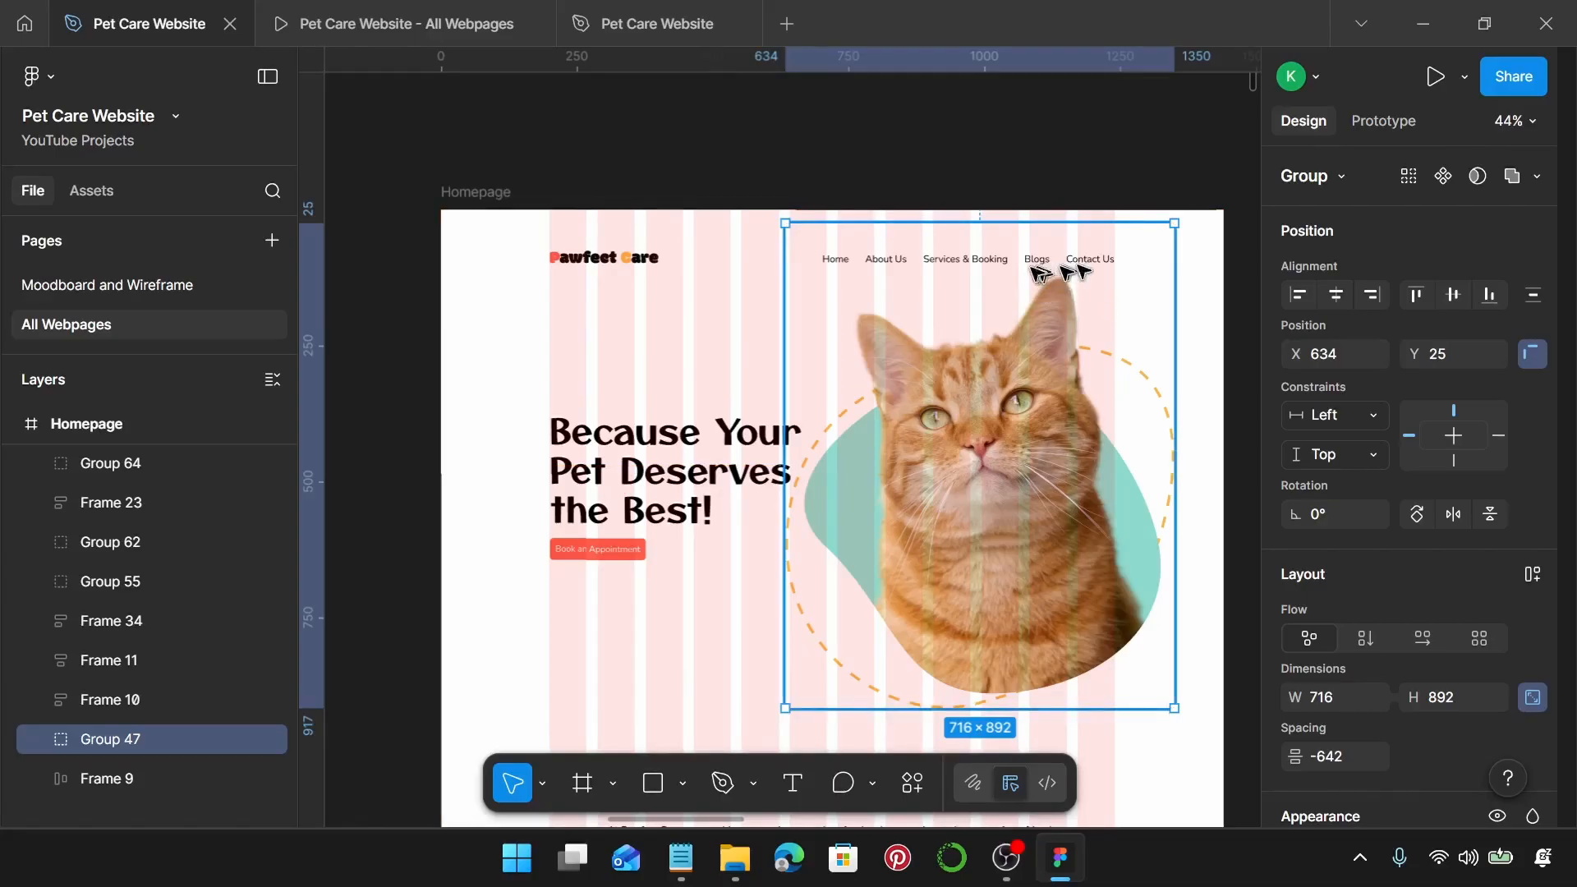
scroll(845, 394, "down", 1)
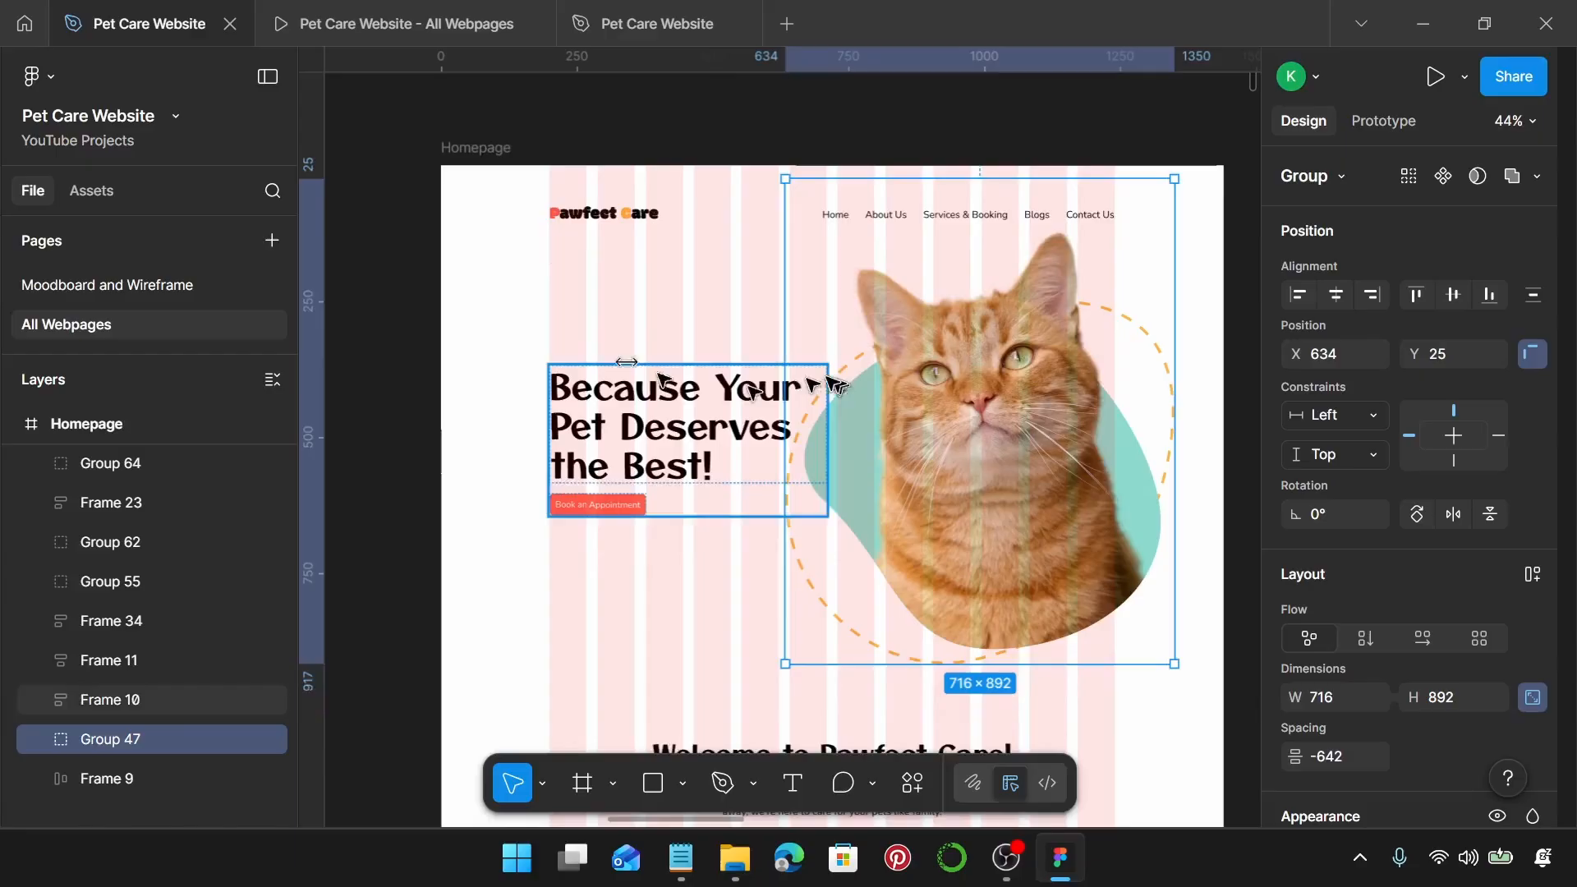
left_click(611, 209)
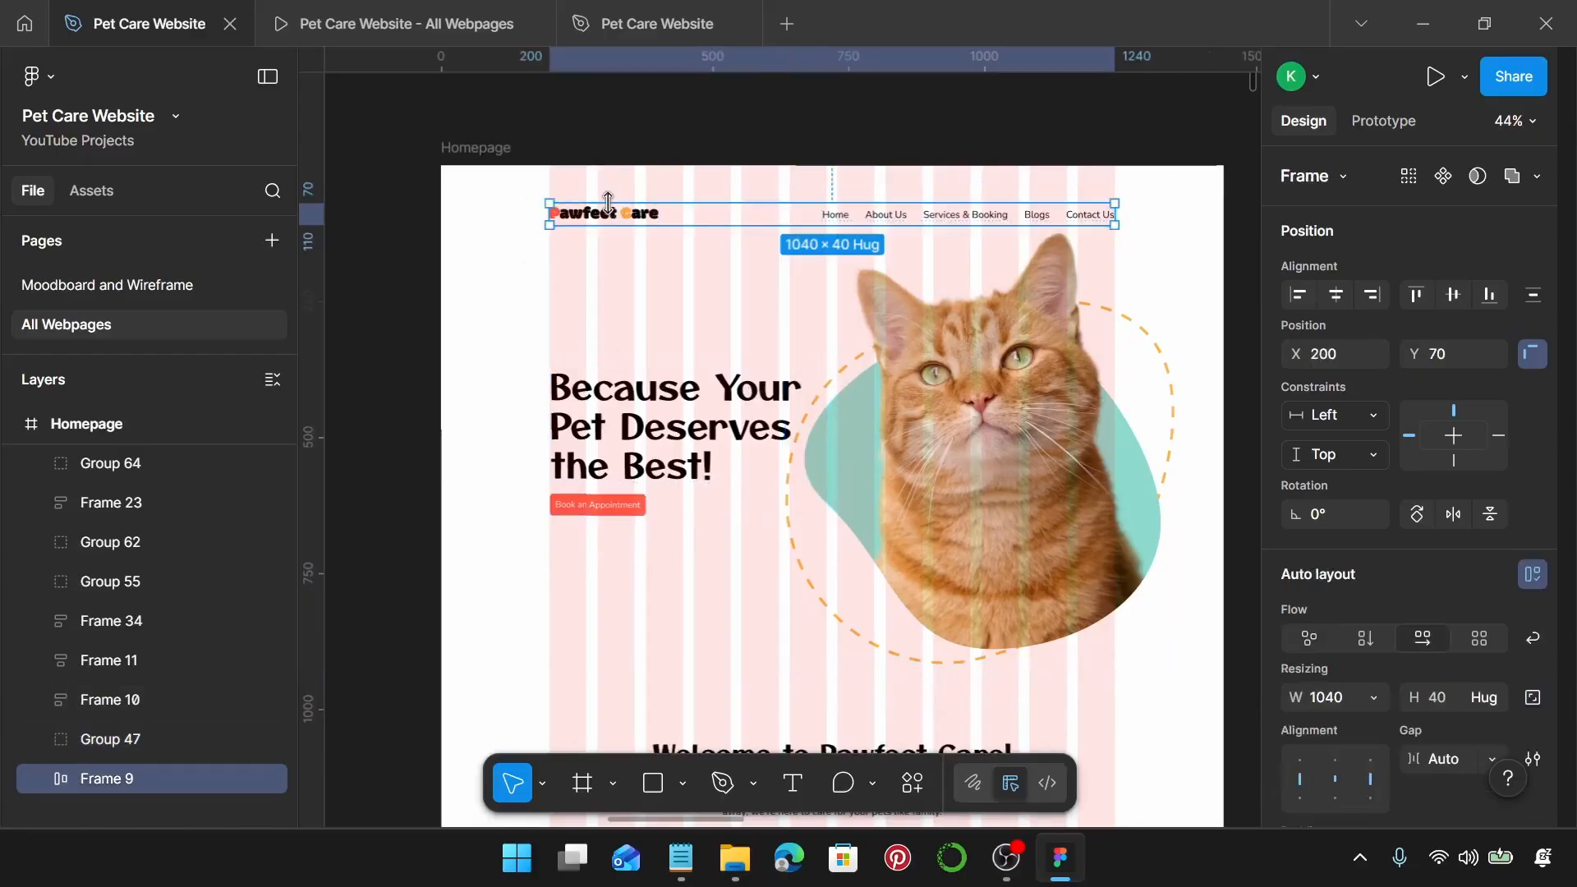
left_click(642, 449, "shift")
scroll(1427, 575, "down", 3)
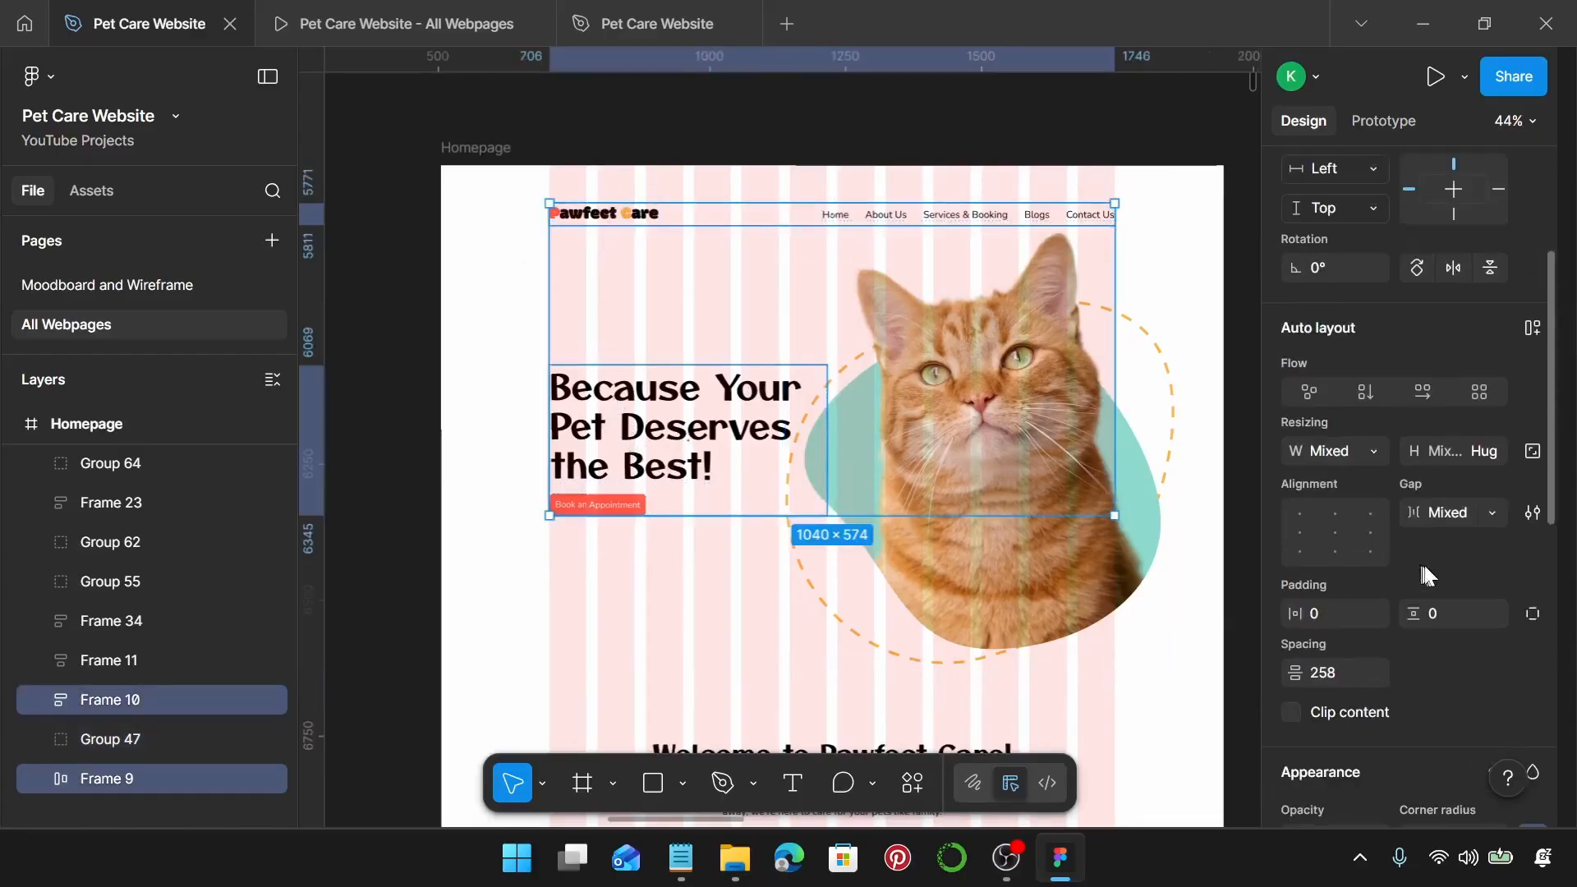
scroll(1442, 646, "down", 2)
left_click(1355, 564)
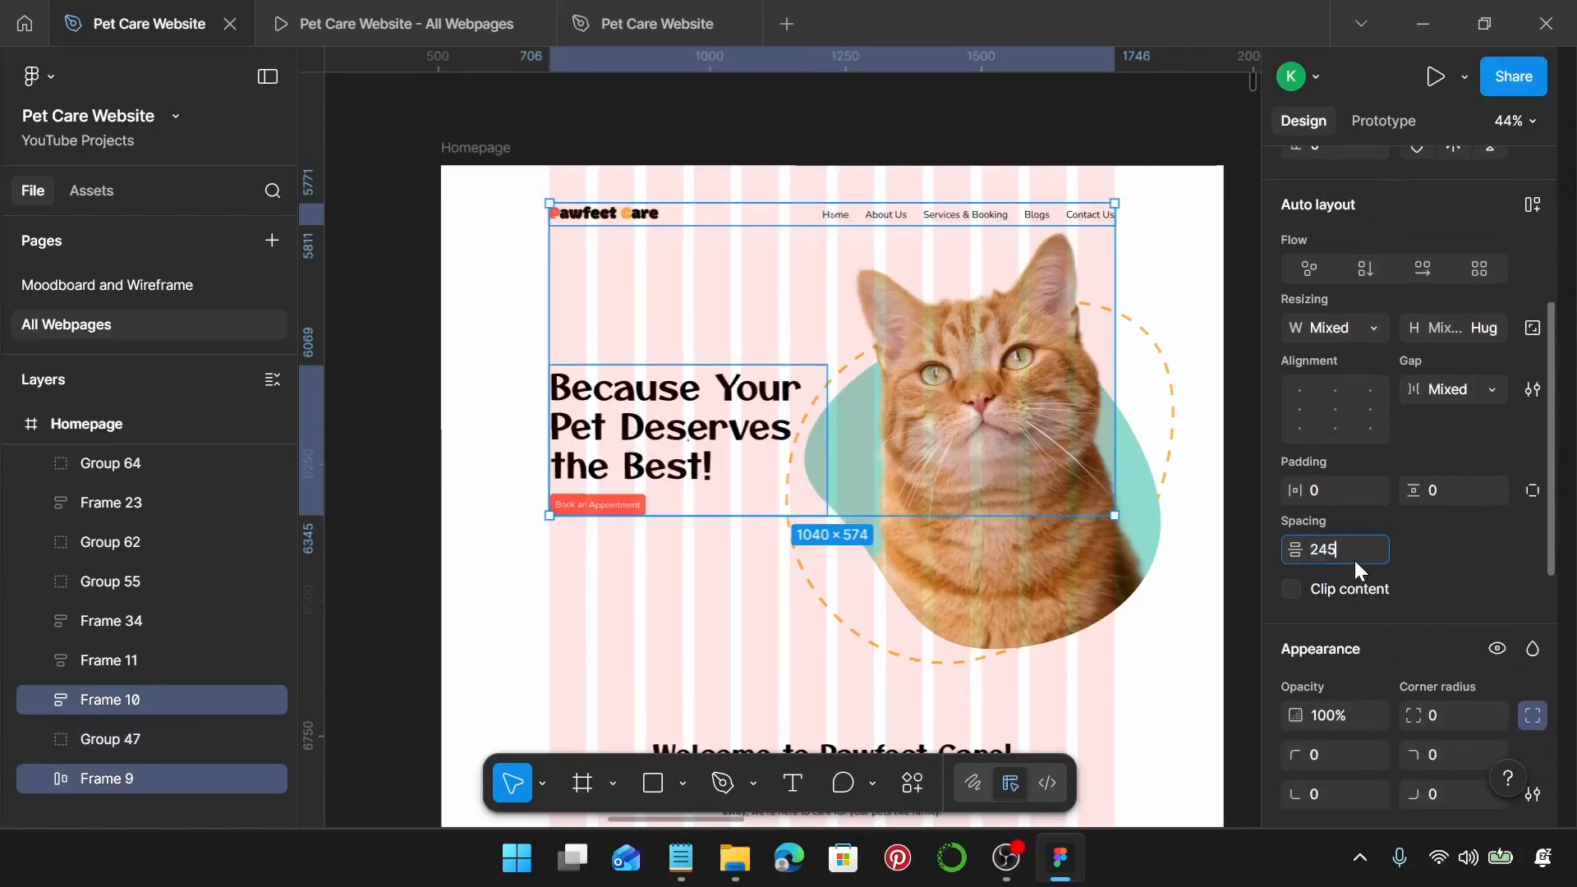
key("Return")
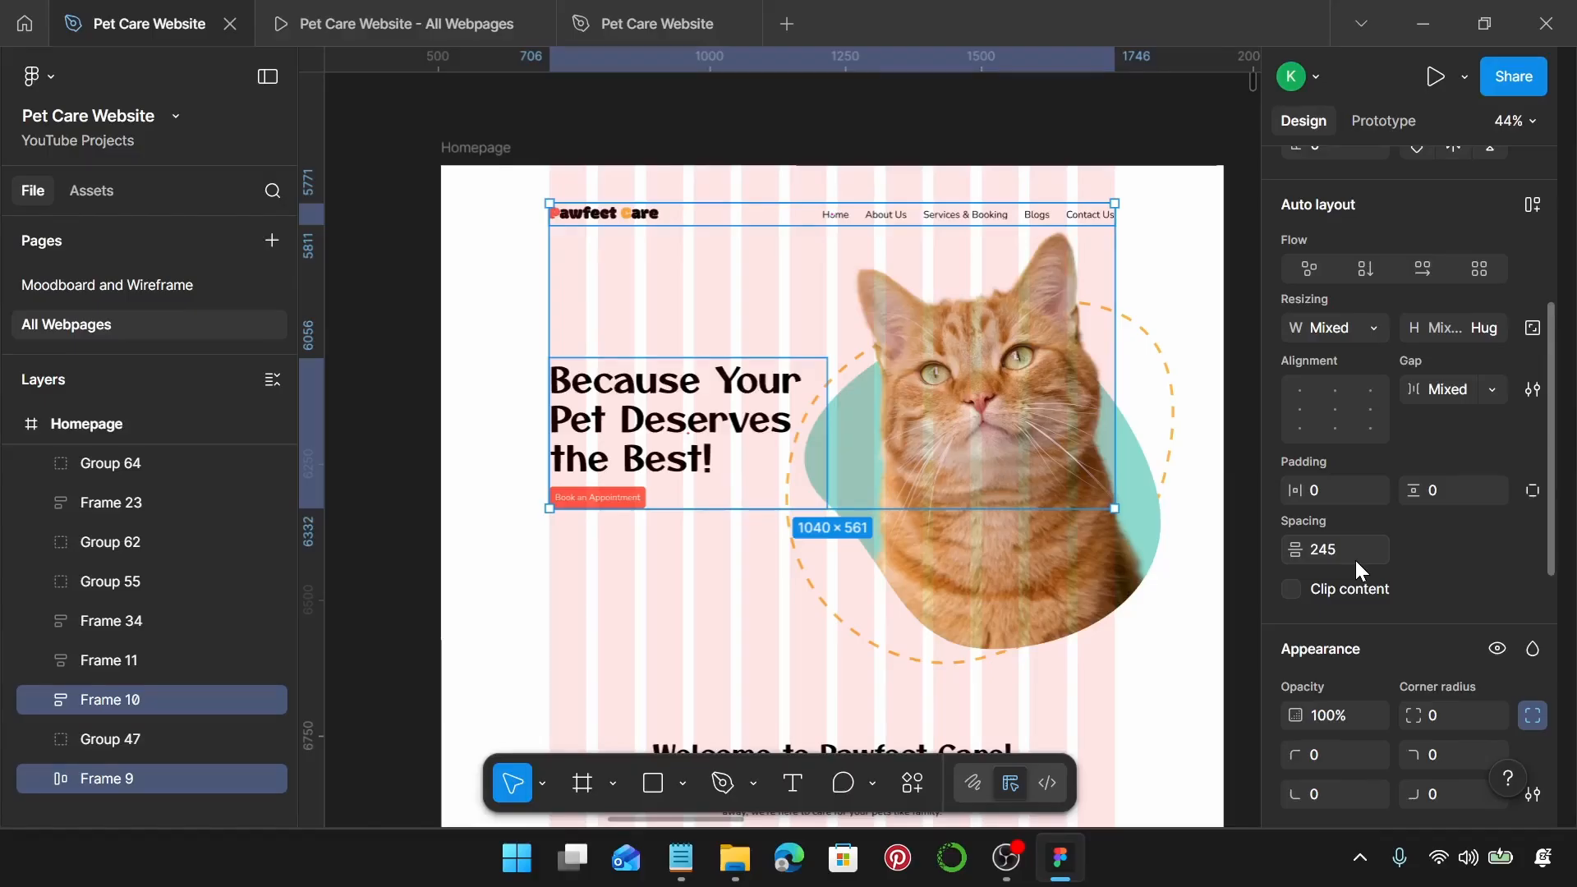
Step: Set the vertical spacing between the hero cat illustration group and the Welcome to Pawfect Care text block to 130
scroll(1355, 563, "down", 3)
scroll(1182, 552, "down", 2)
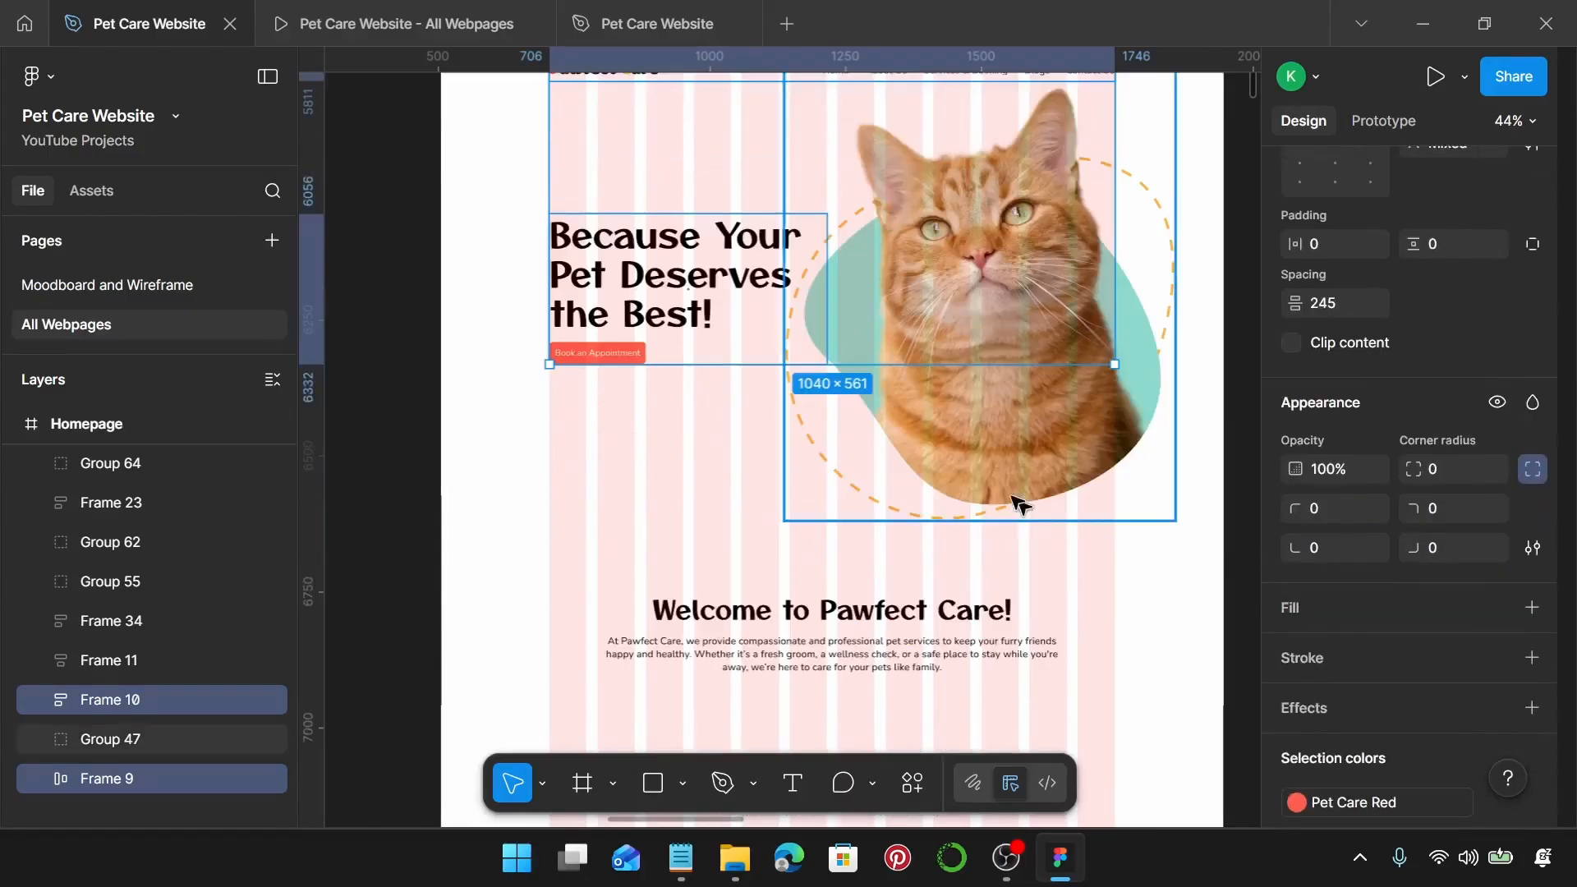
left_click(993, 490)
scroll(994, 489, "down", 2)
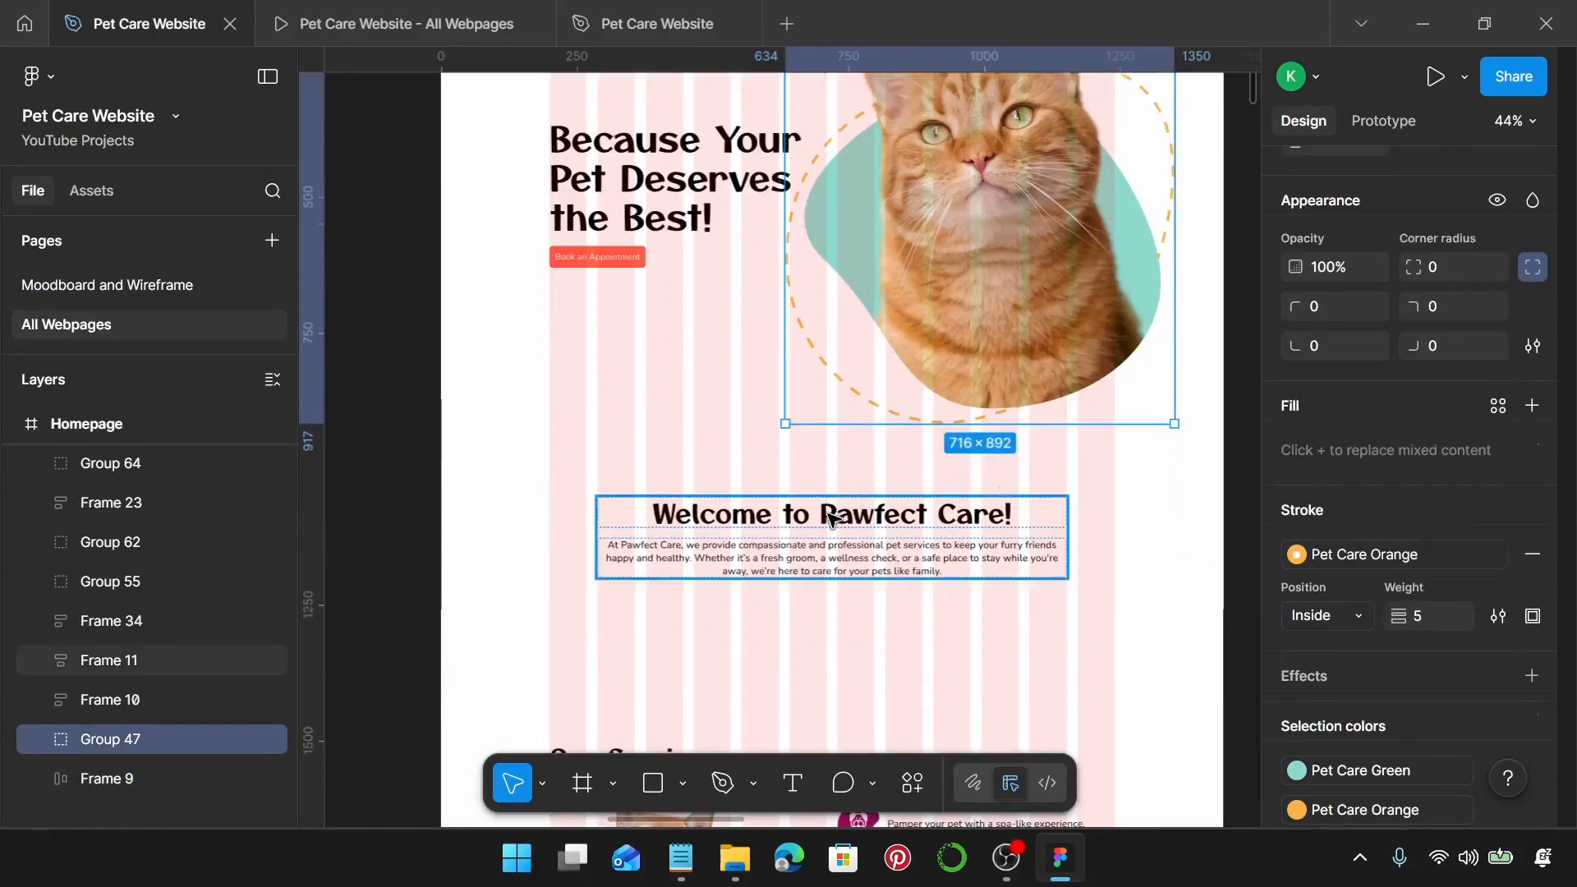
left_click(831, 517, "shift")
scroll(1437, 569, "down", 3)
scroll(1367, 589, "up", 6)
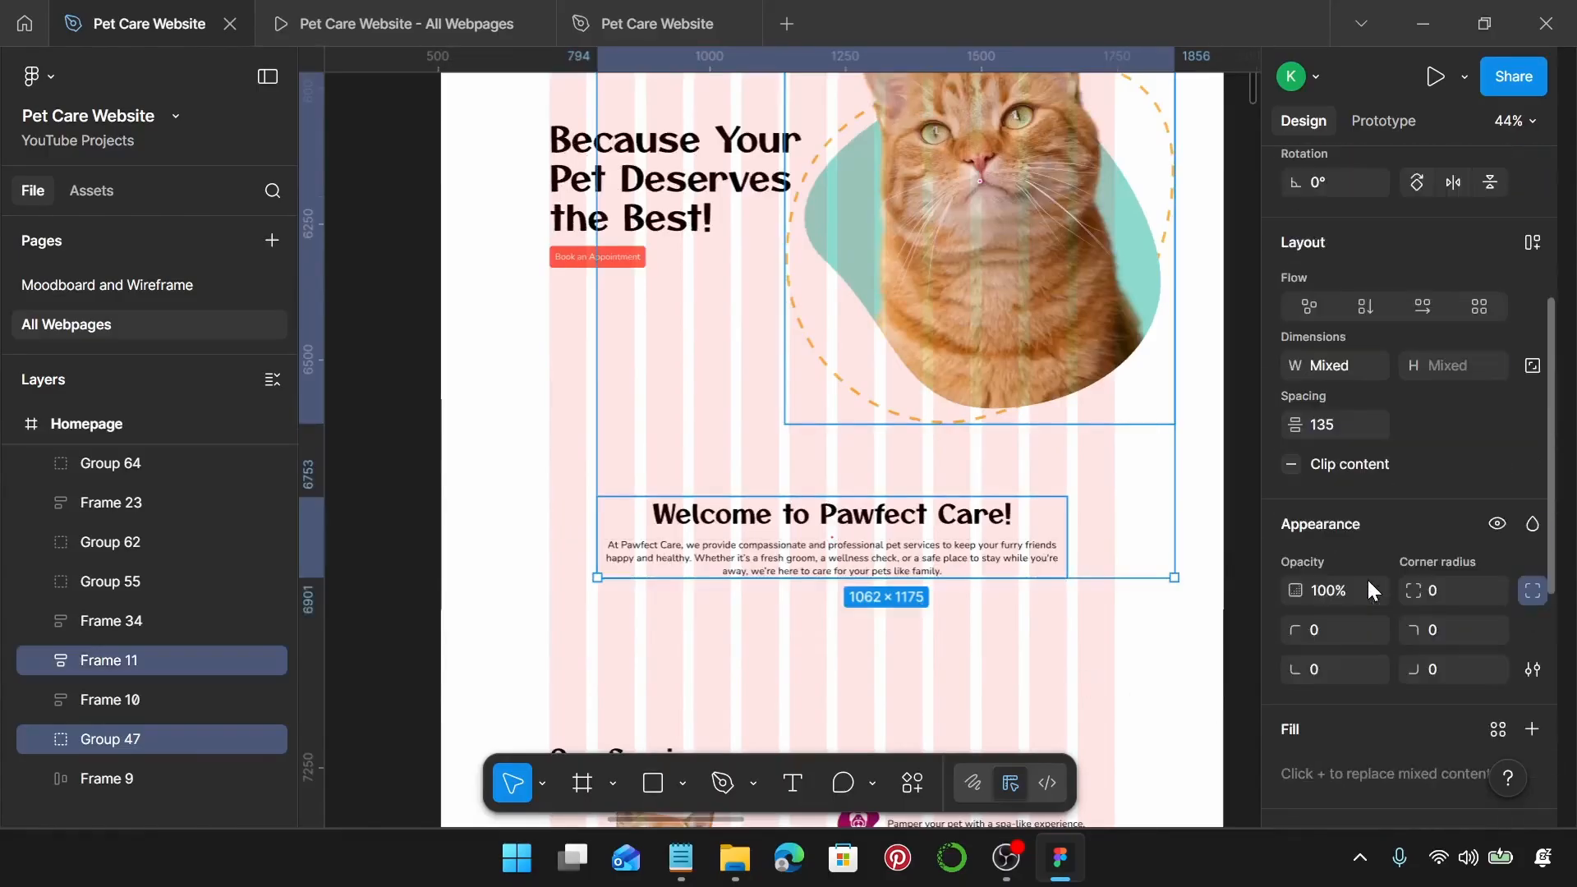
left_click(1367, 425)
type("1")
key("Return")
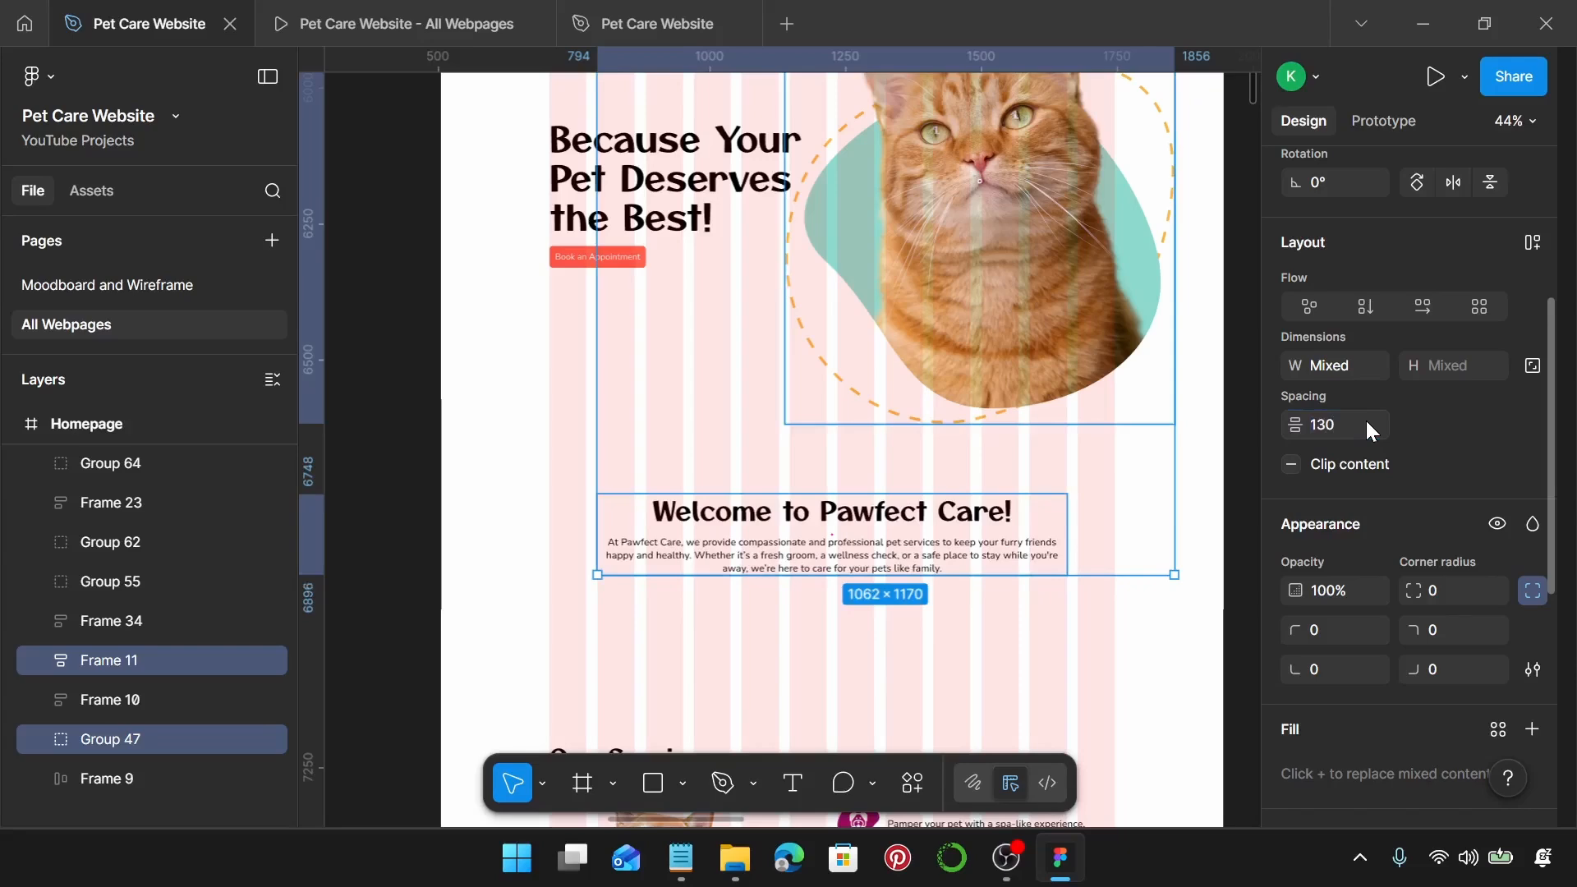
Step: Set the vertical spacing between the Welcome to Pawfect Care text block and the Our Services section to 155
scroll(924, 427, "down", 4)
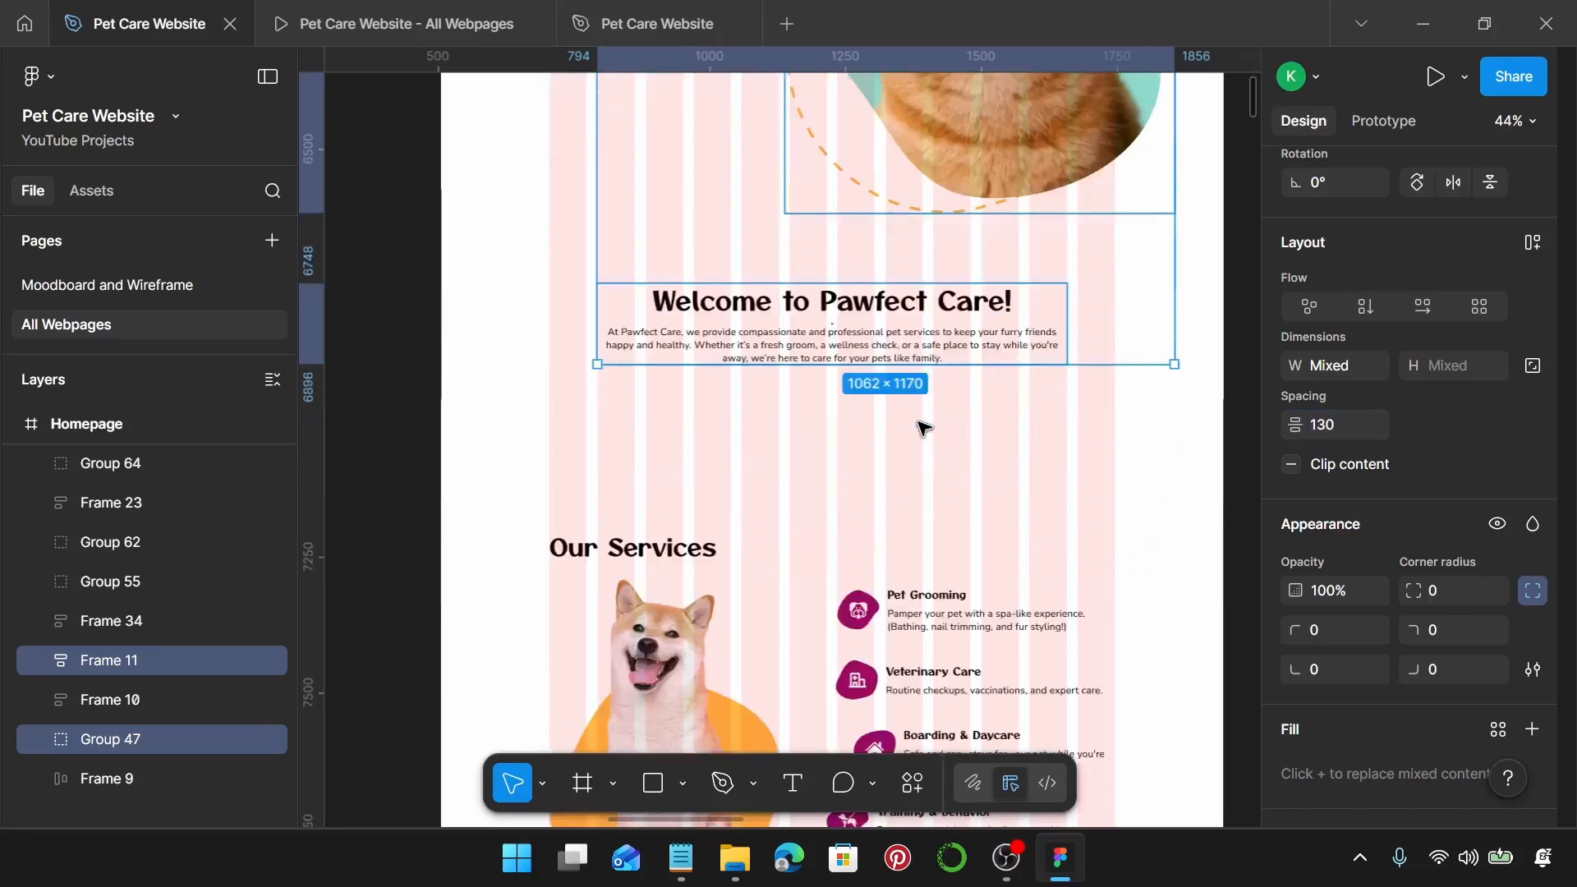
left_click(936, 337)
left_click(677, 653, "shift")
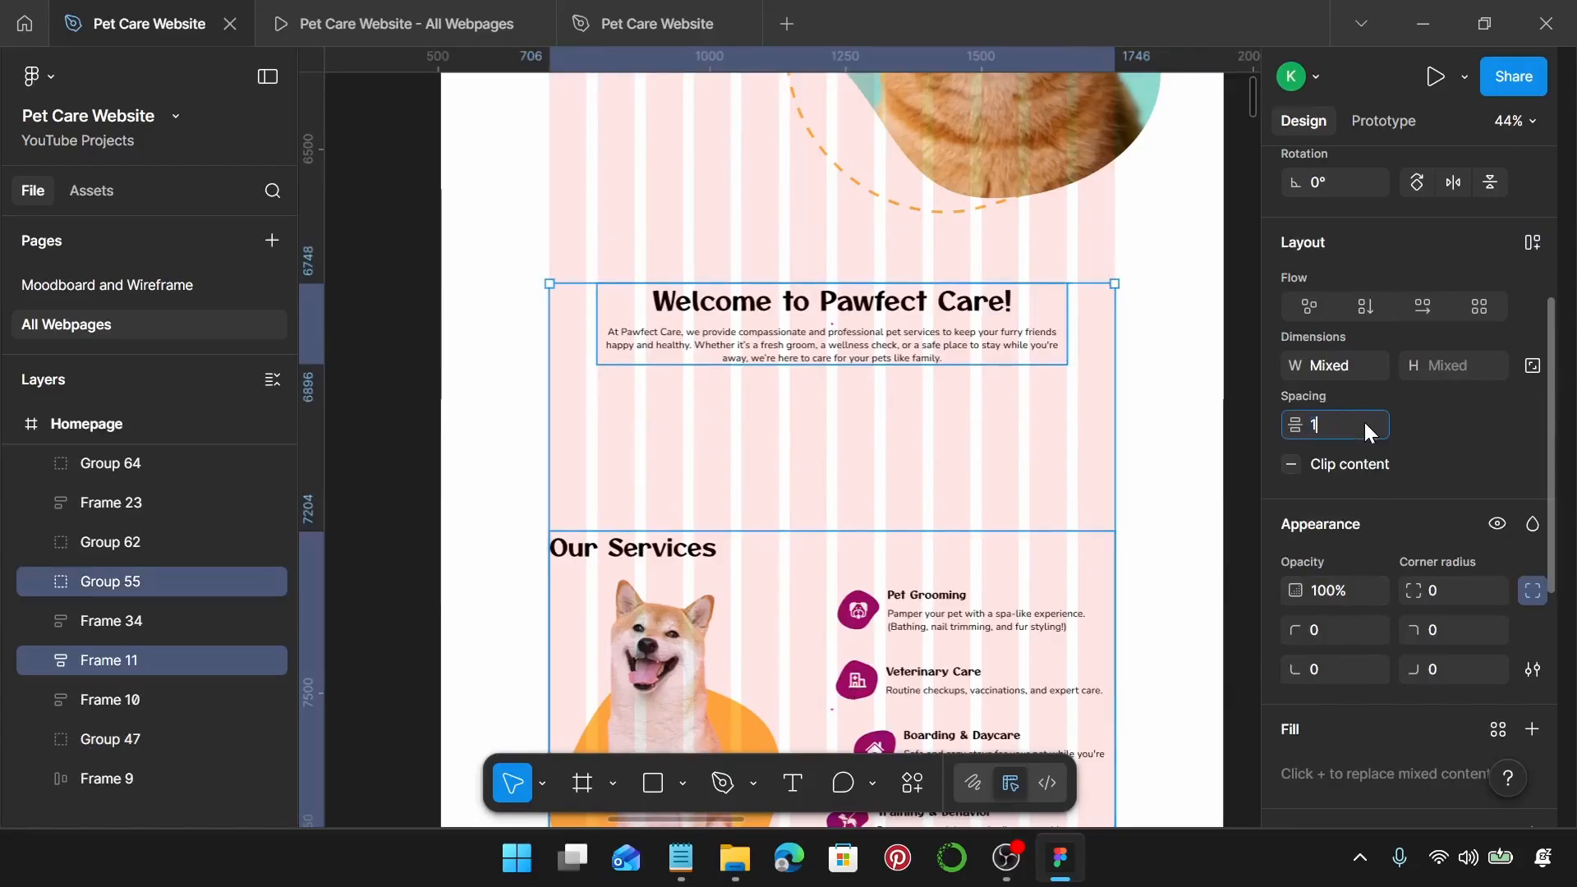
key("Return")
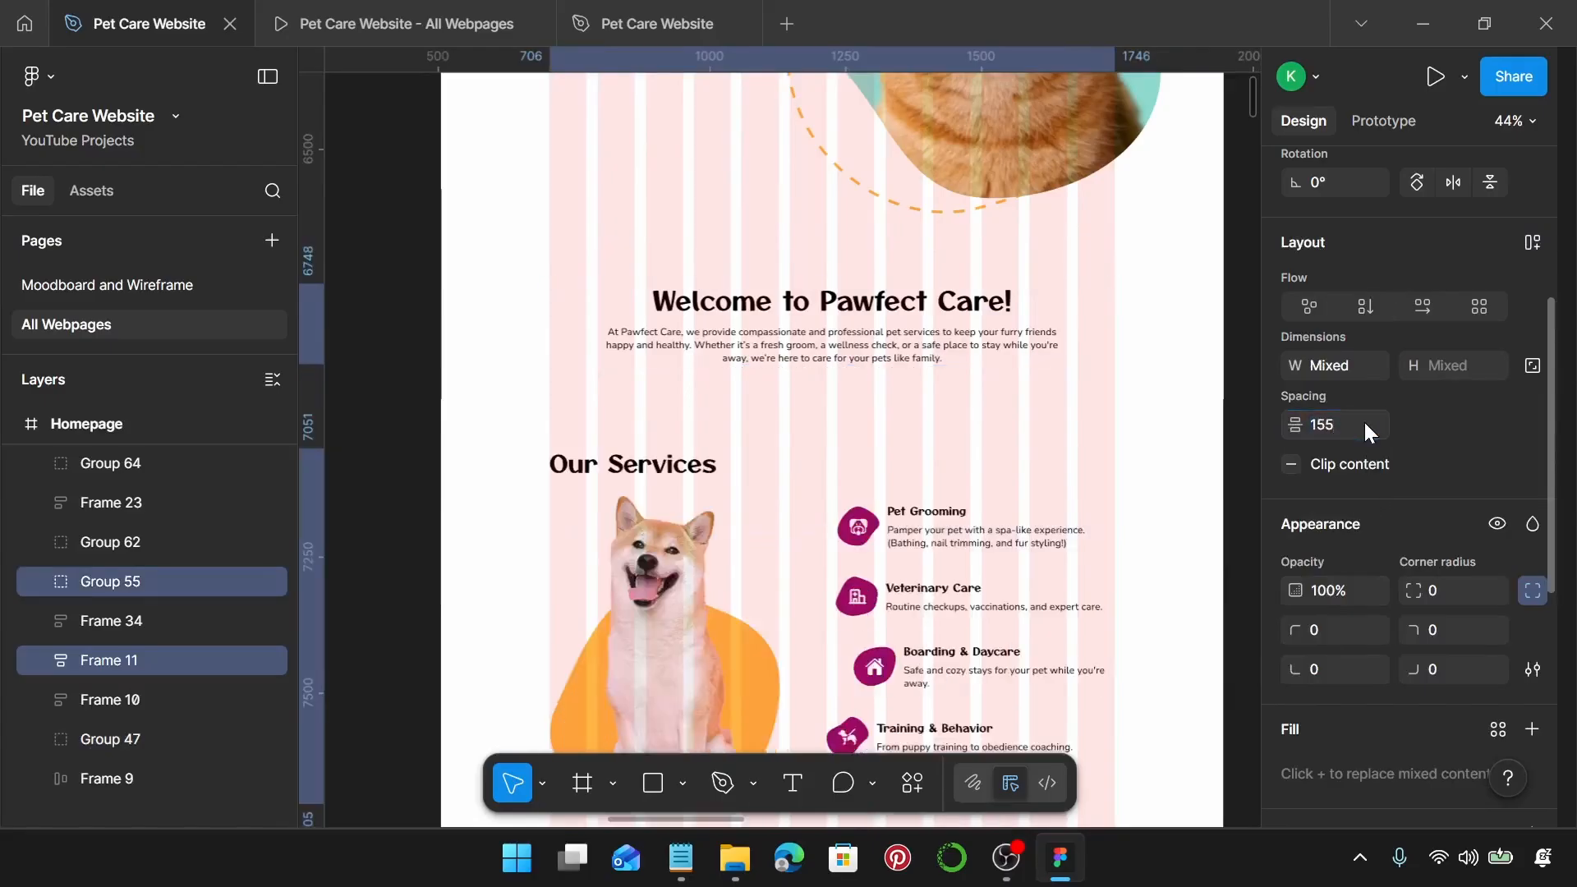
Step: Set equal vertical spacing of 155 between the Our Services, Happy Pet Owners Say, Follow Us on Instagram and Featured Blogs sections
scroll(1110, 450, "down", 3)
scroll(1110, 450, "down", 2)
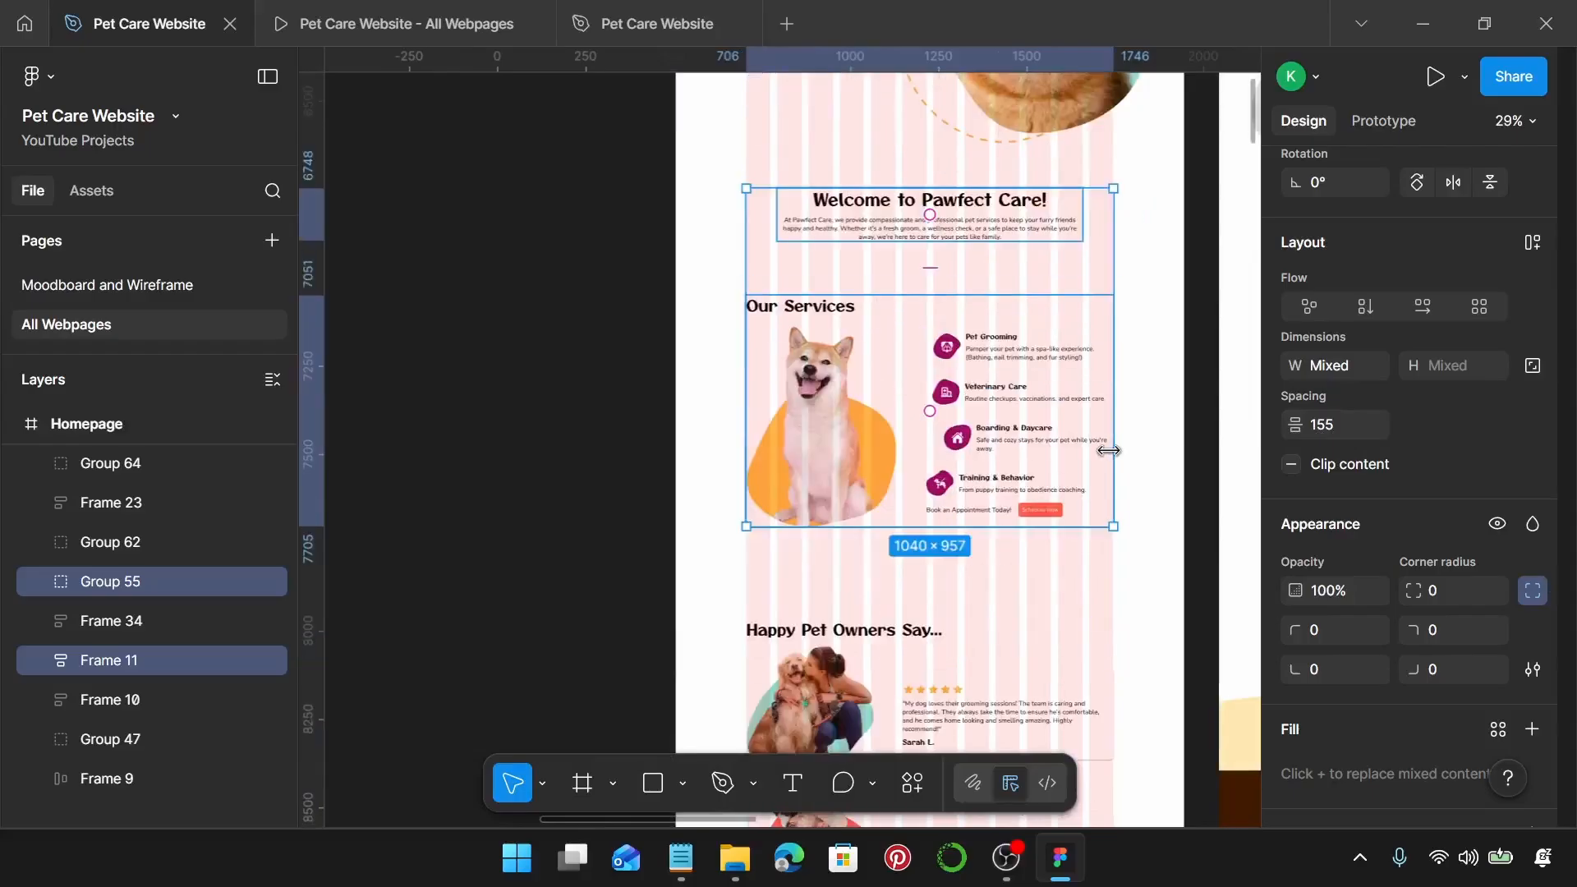
left_click(1042, 333)
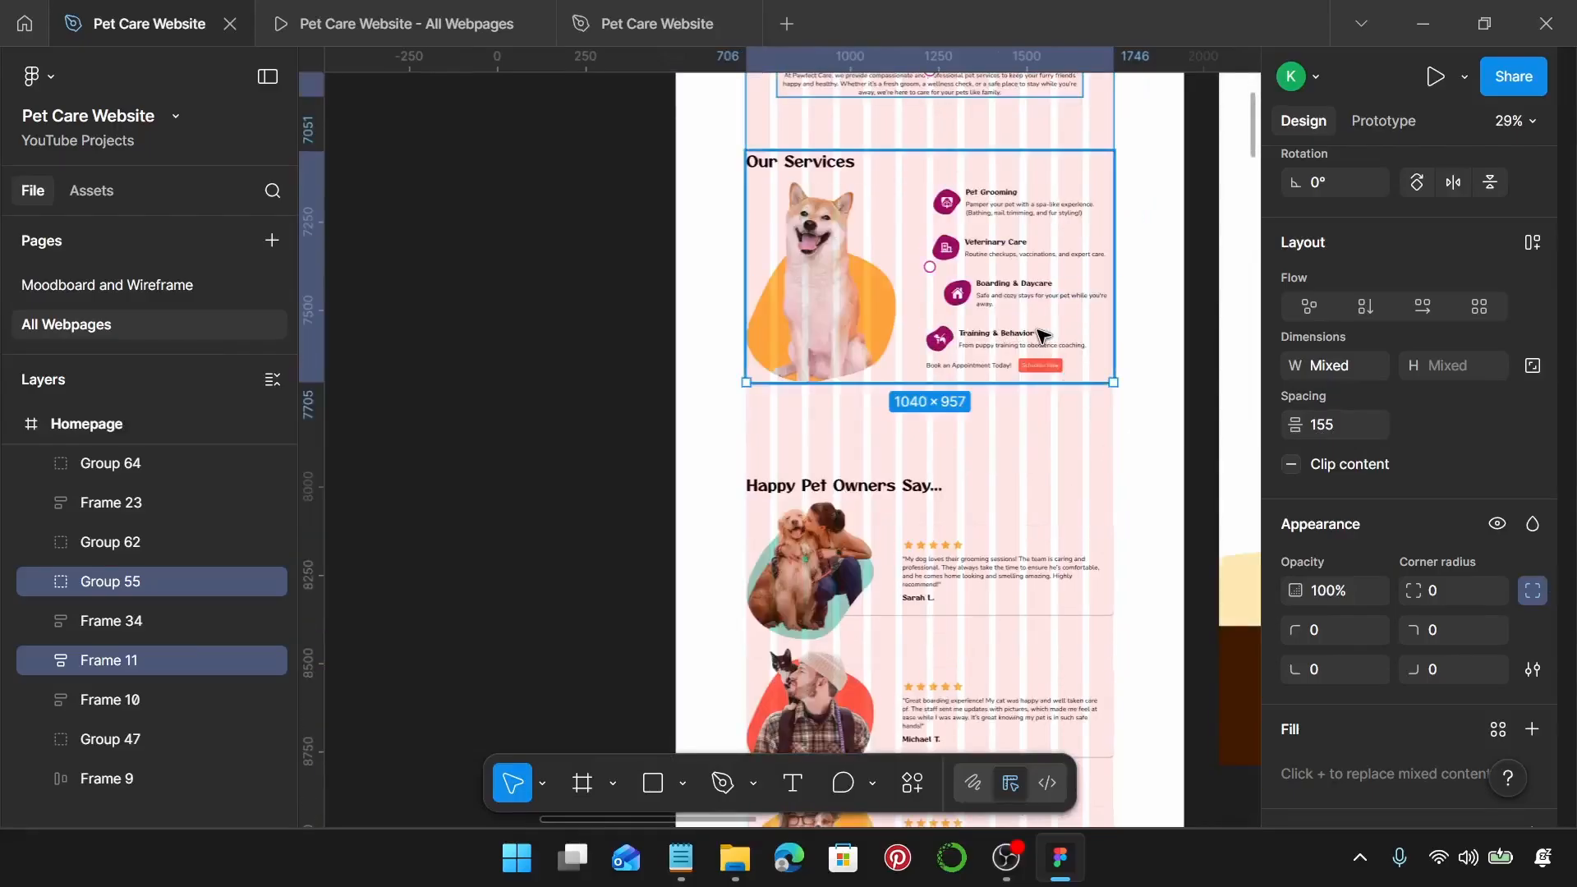
left_click(969, 565, "shift")
scroll(966, 550, "down", 4)
left_click(968, 526, "shift")
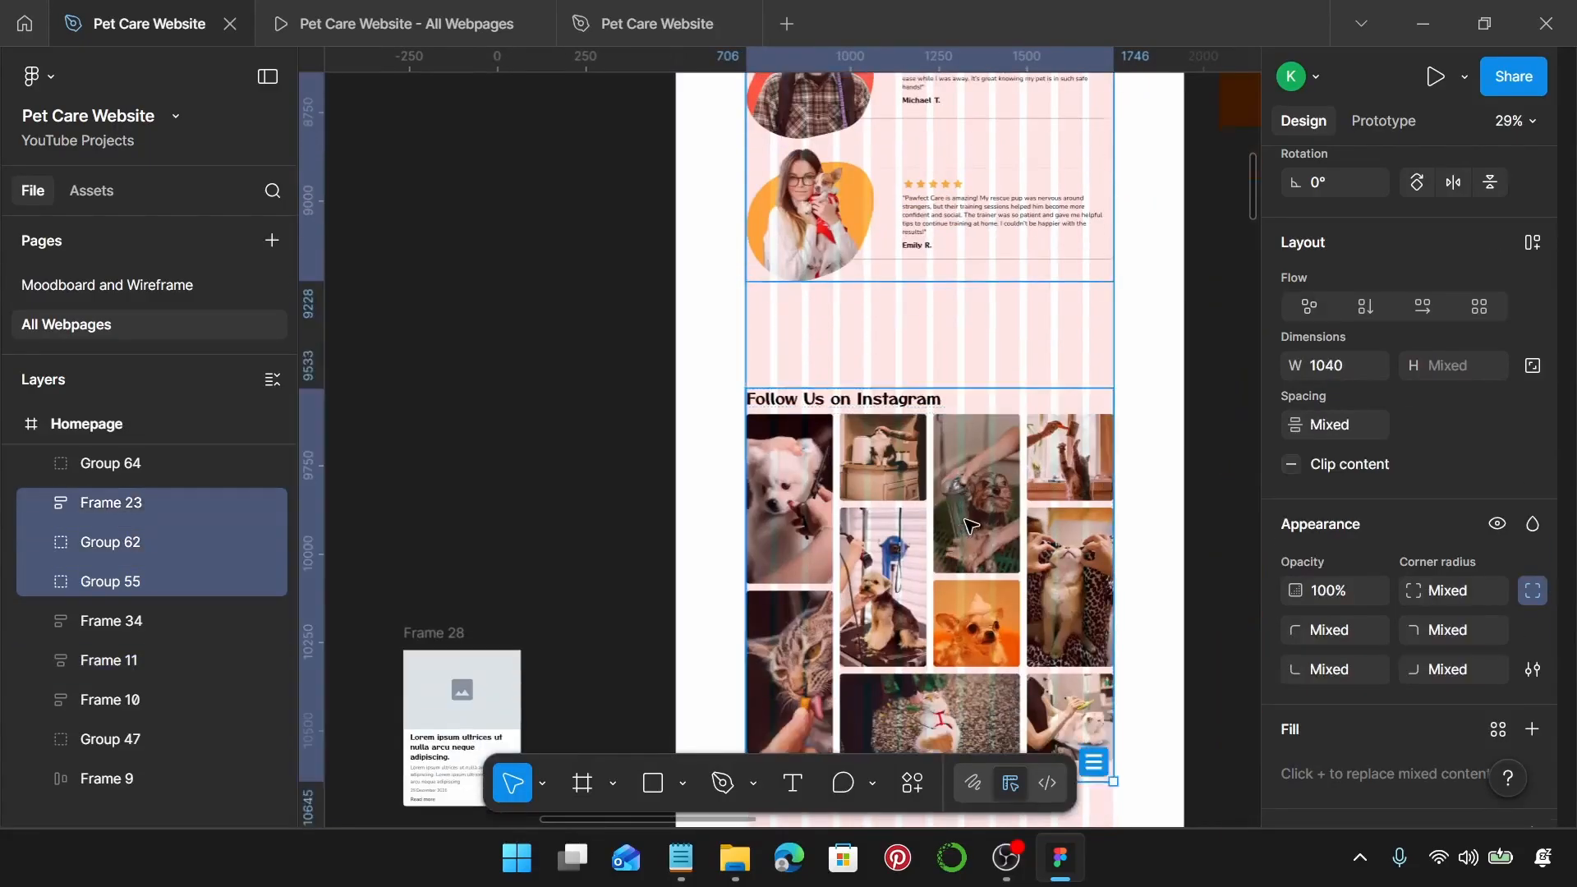
scroll(969, 526, "down", 5)
left_click(920, 502, "shift")
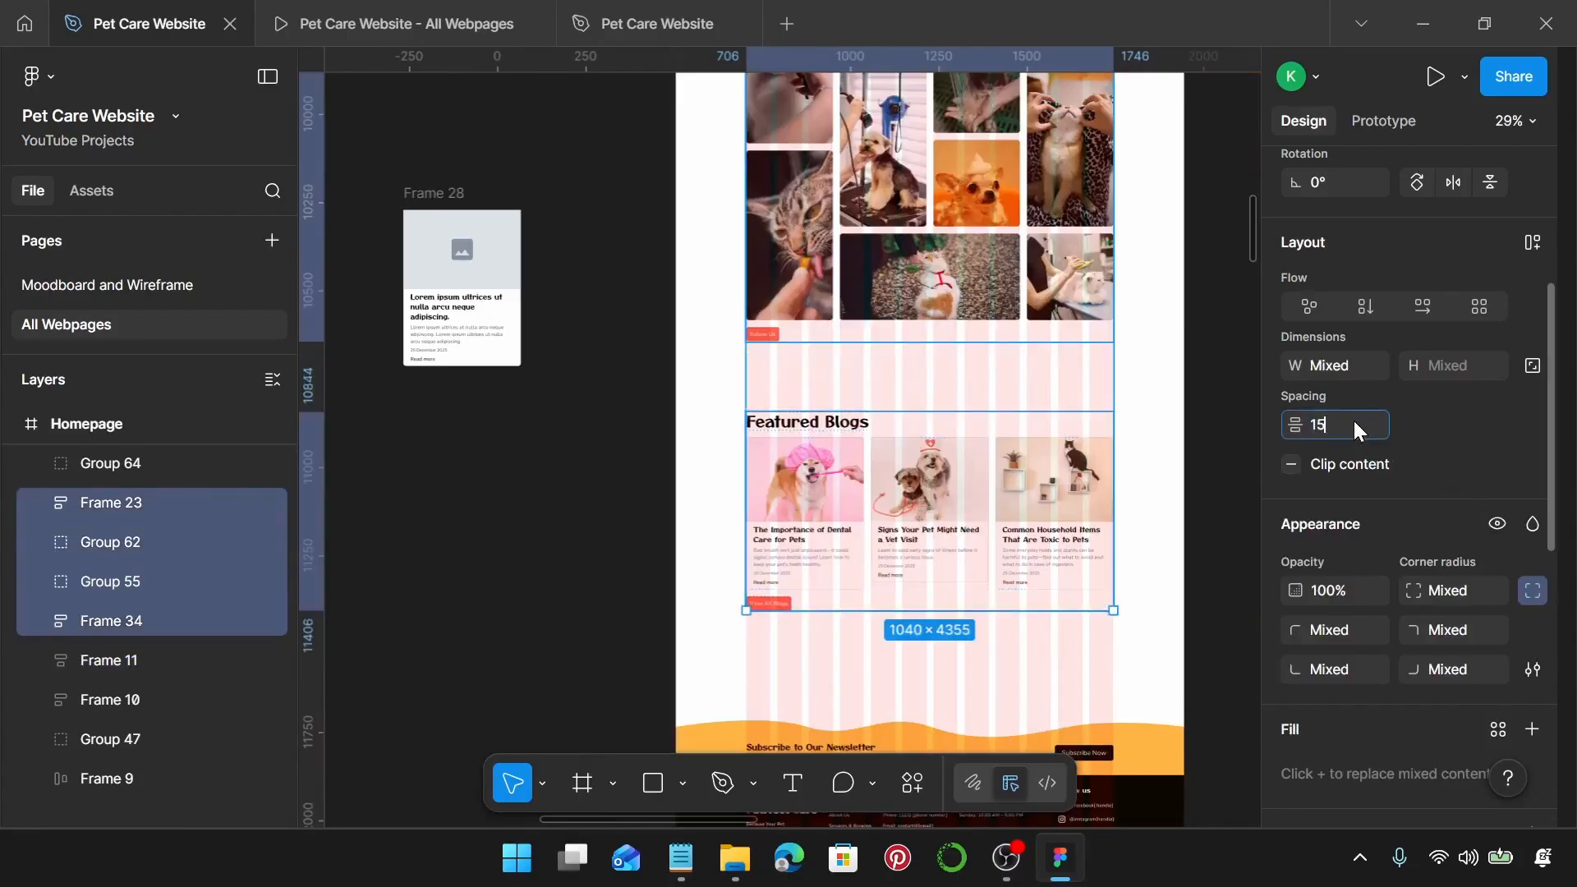
key("Return")
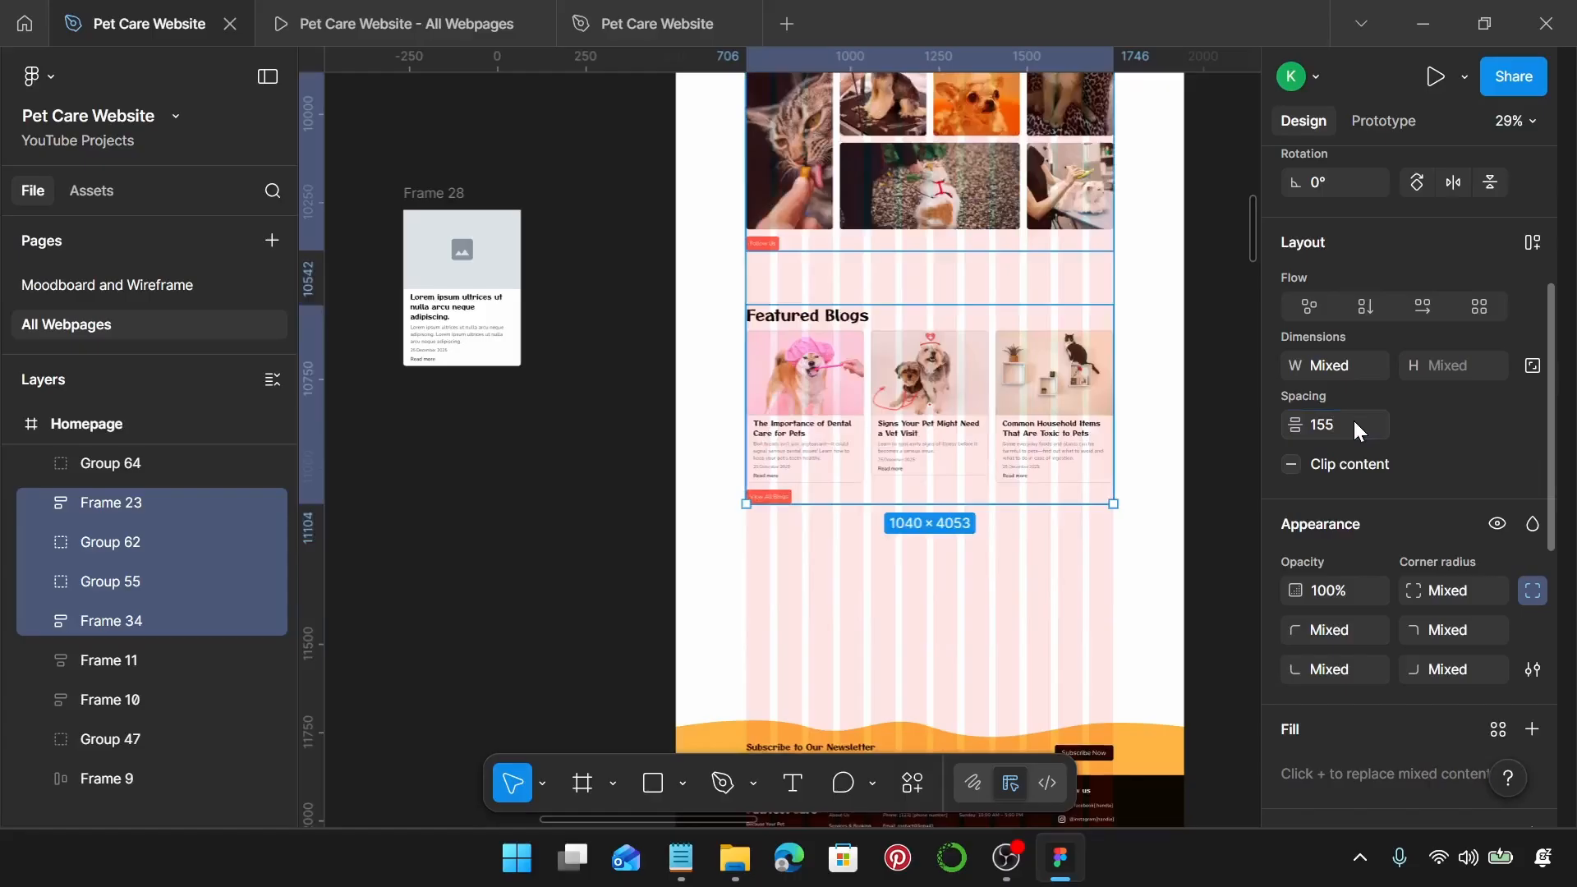
Step: Set the vertical spacing between the Featured Blogs section and the newsletter and footer group to 100
scroll(1026, 468, "down", 3)
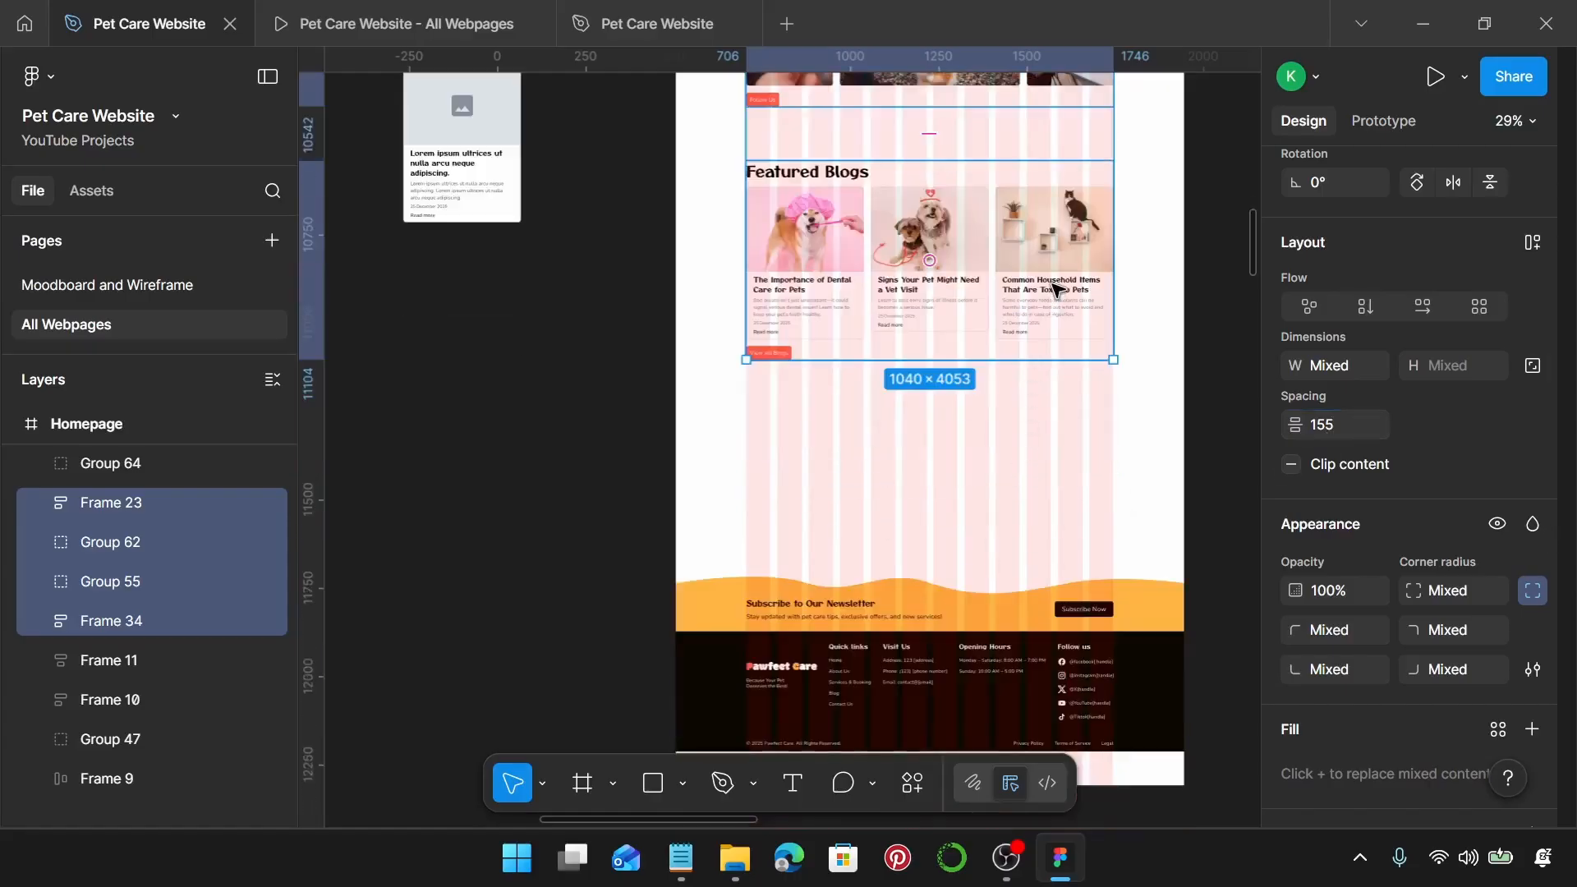
left_click(1057, 289)
left_click(940, 688, "shift")
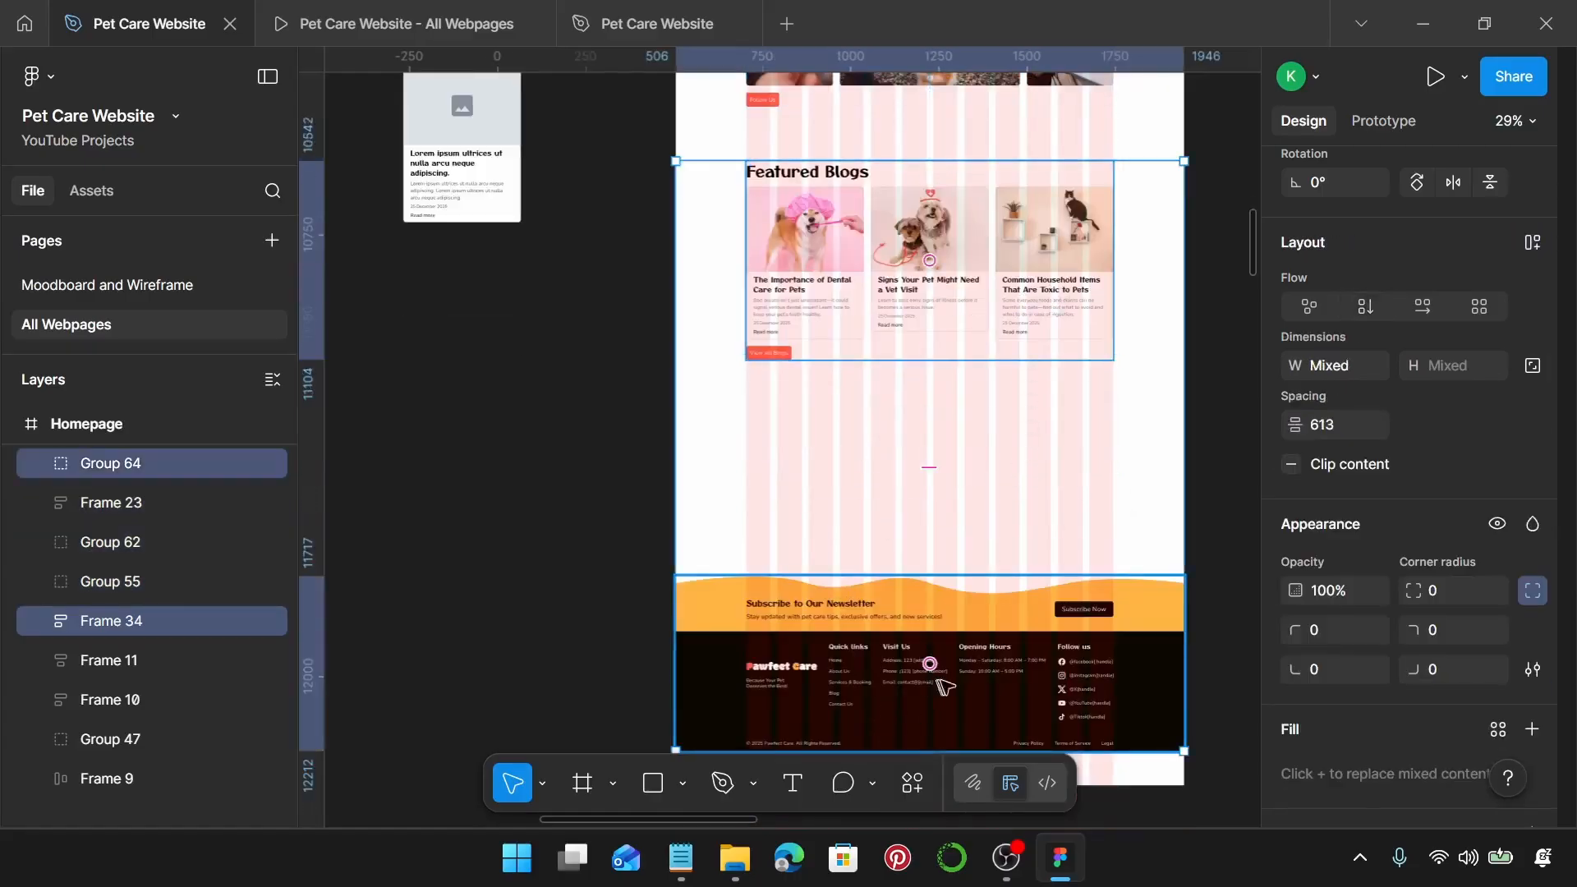
type("100")
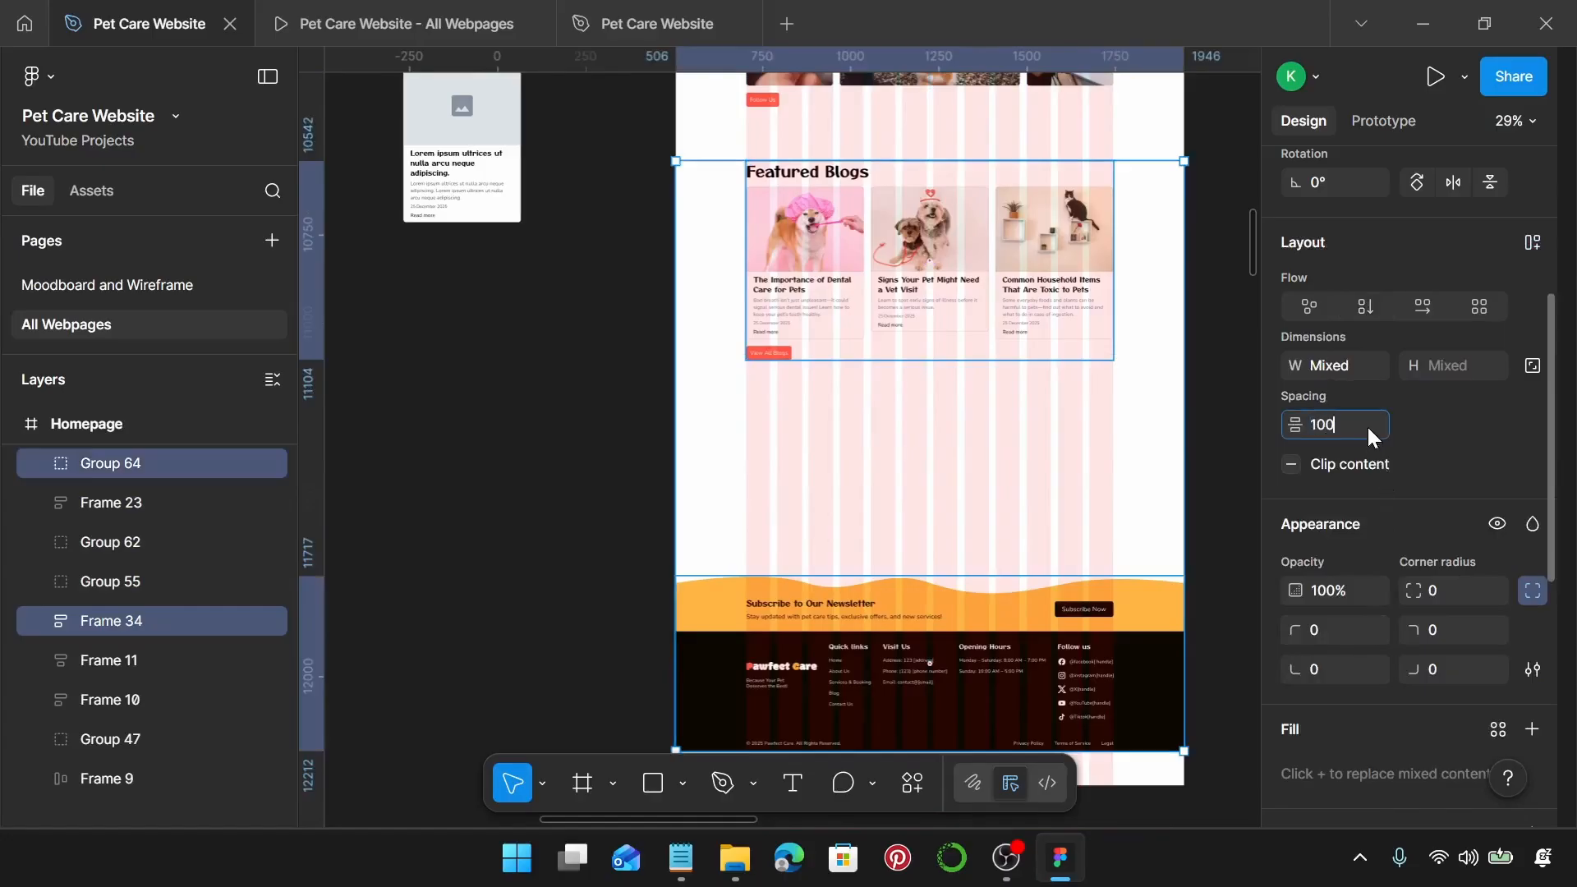
key("Return")
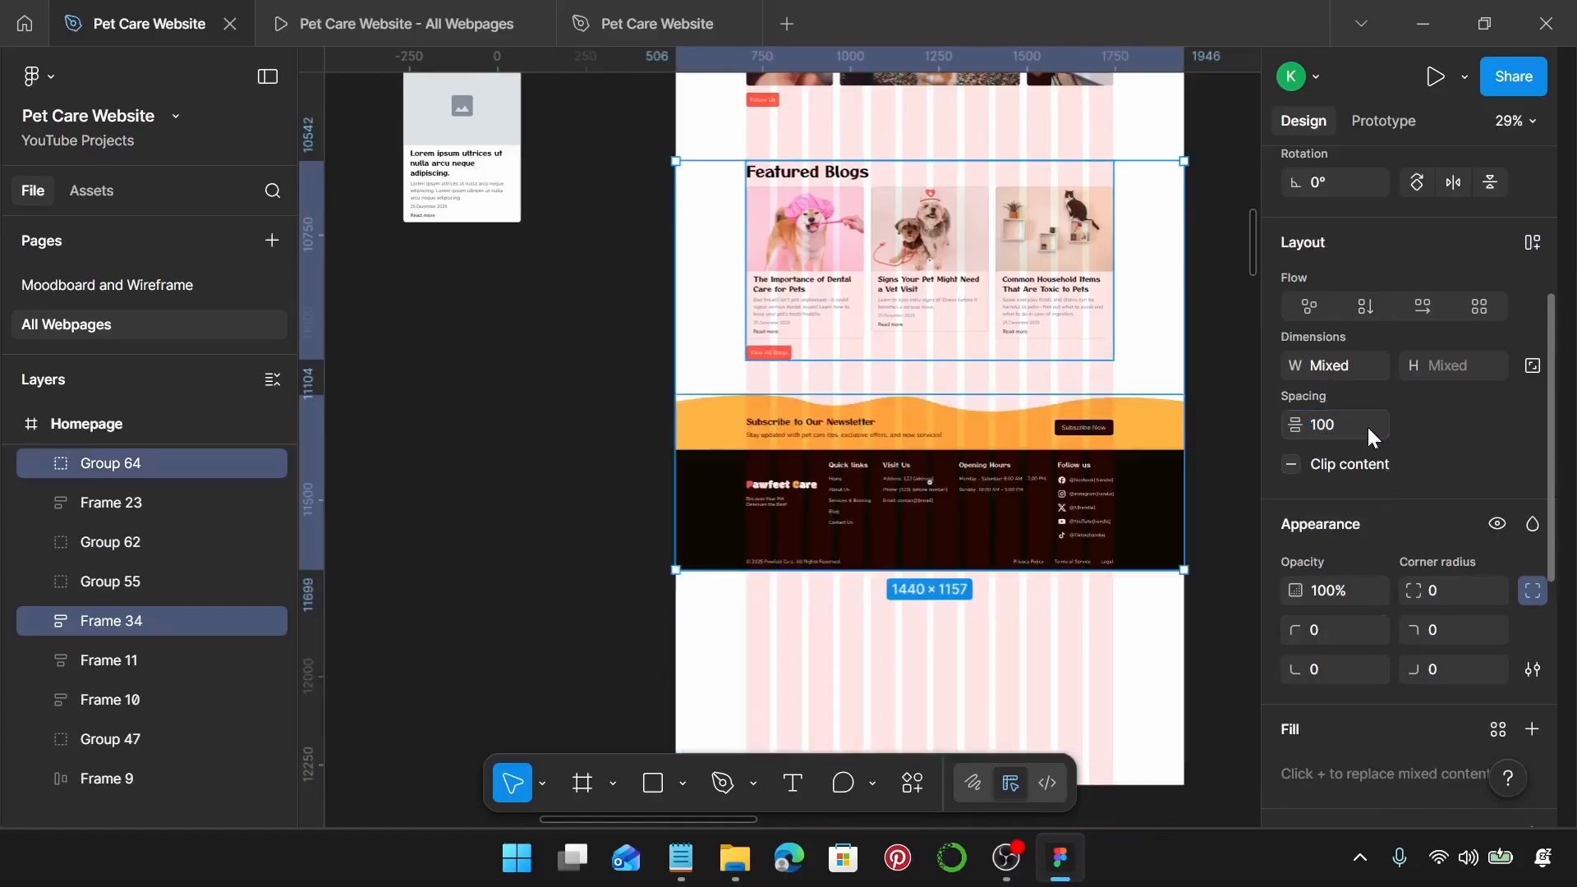
Step: Shorten the Homepage frame to a height of 5998 so it ends exactly at the footer's lower edge
right_click(1094, 696)
left_click(996, 669)
scroll(1121, 612, "down", 1)
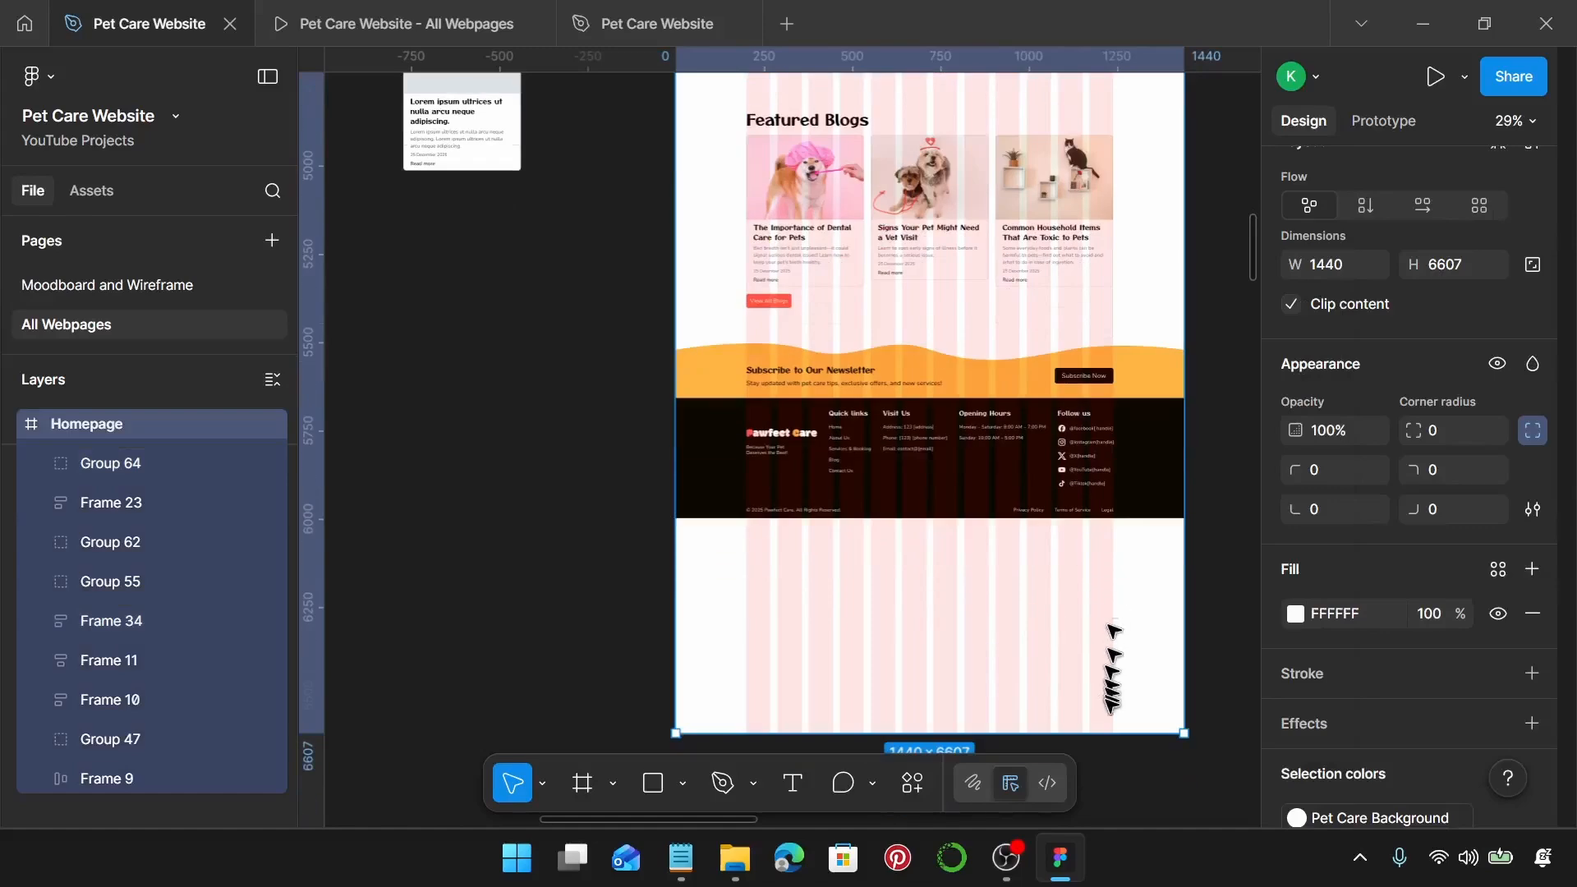
left_click_drag(1093, 733, 1096, 174)
scroll(1089, 527, "up", 5)
scroll(1088, 528, "up", 10)
scroll(1096, 307, "up", 6)
scroll(1096, 175, "down", 15)
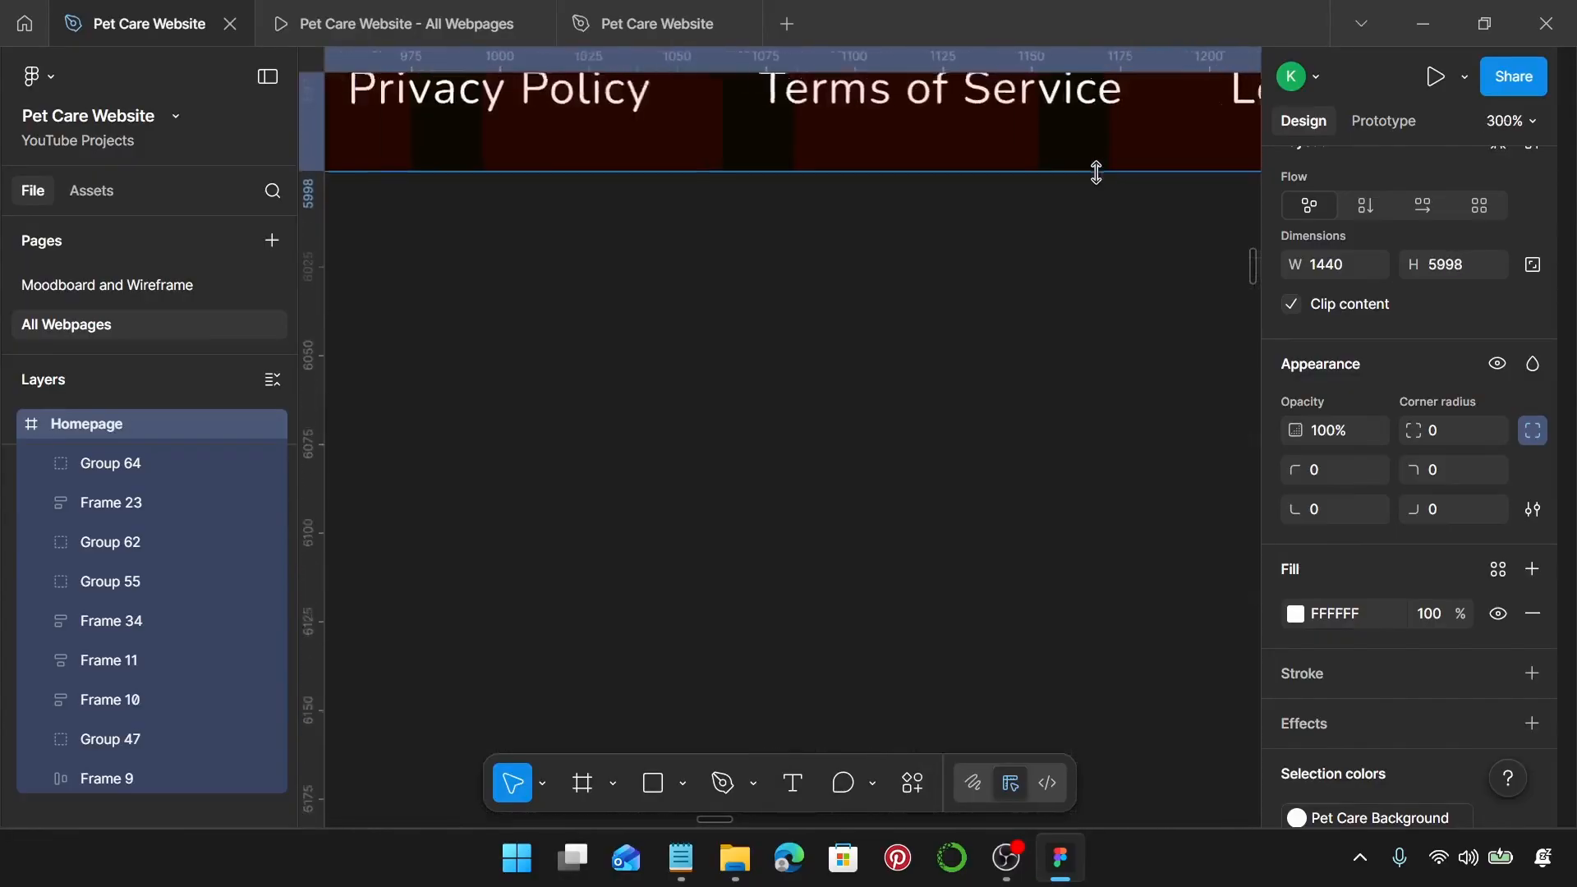
Step: Replace the 000000 color in the Pawfect Care header row with the Pet Care Font color style
scroll(1096, 174, "down", 8)
scroll(1096, 175, "up", 5)
scroll(1100, 185, "up", 3)
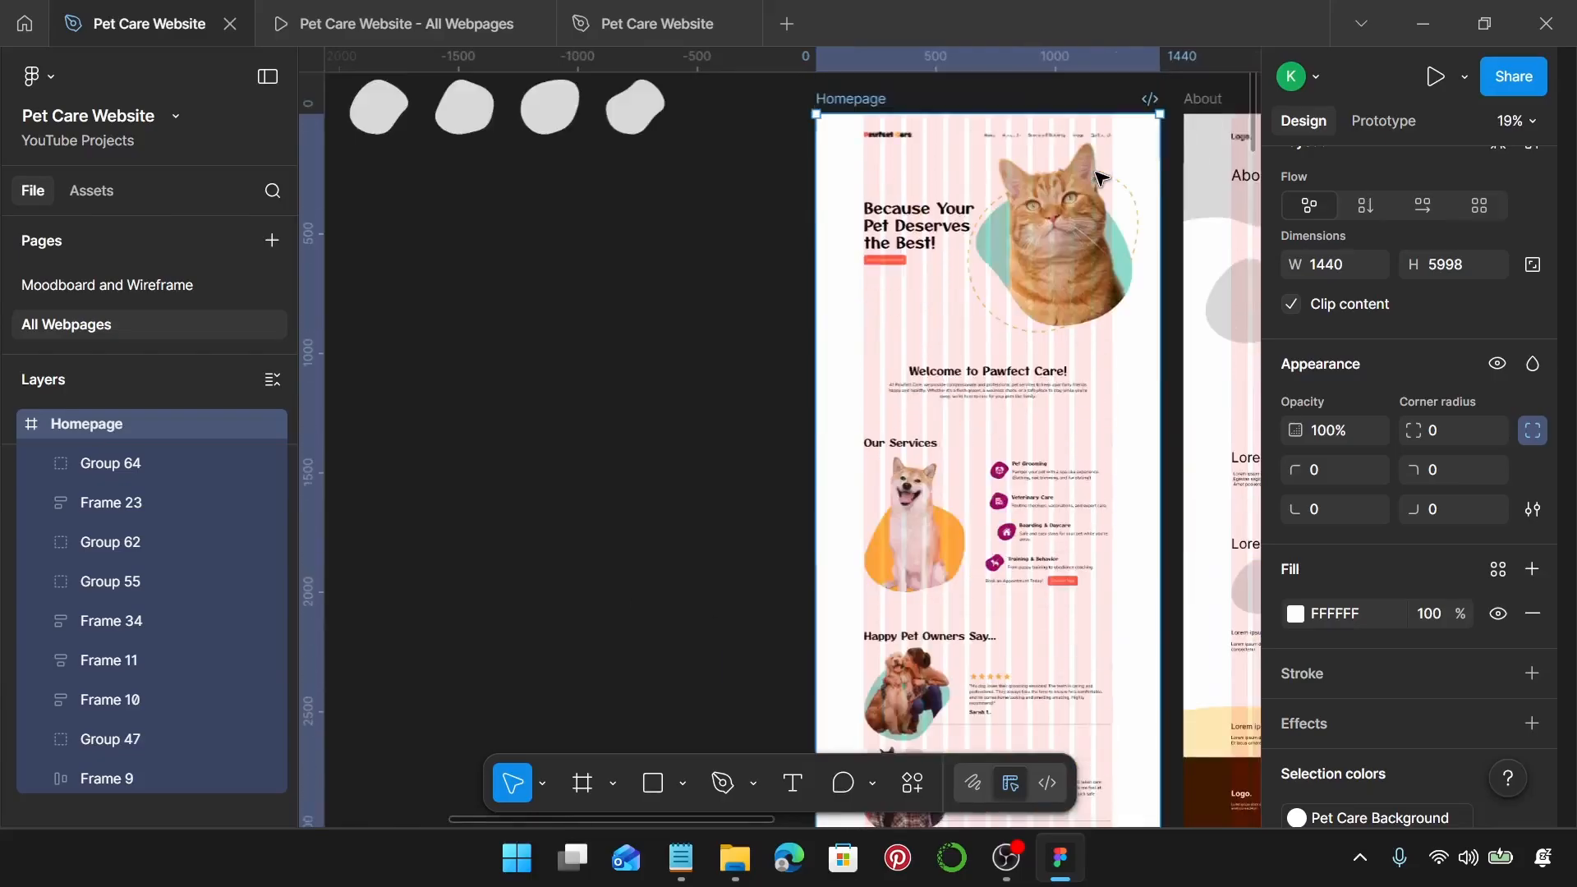
scroll(1147, 257, "up", 4)
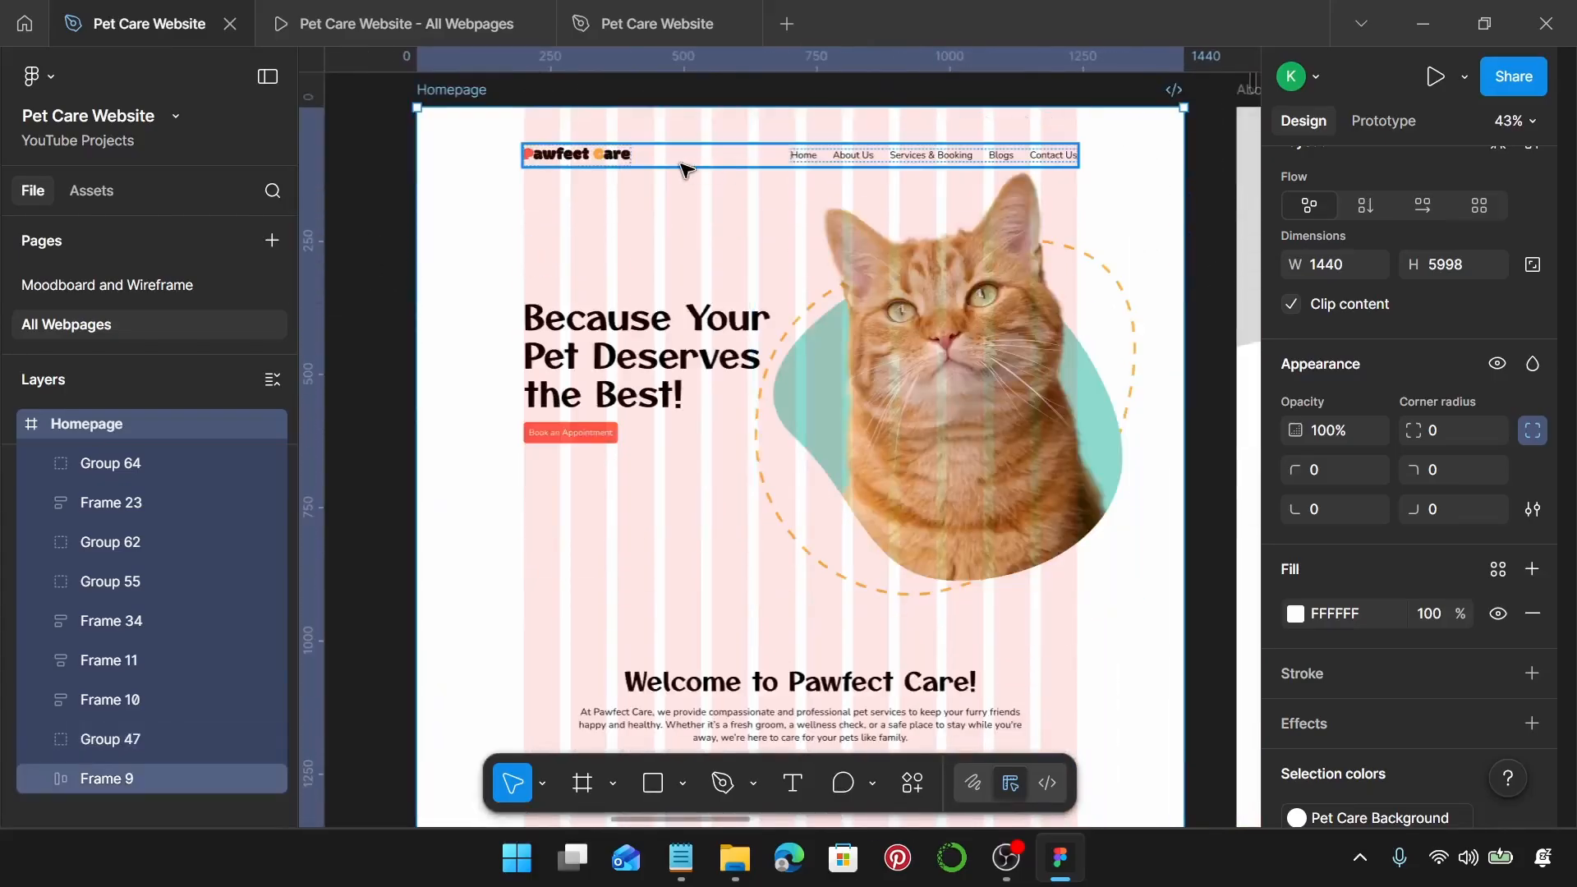
left_click(686, 170)
scroll(1503, 566, "down", 6)
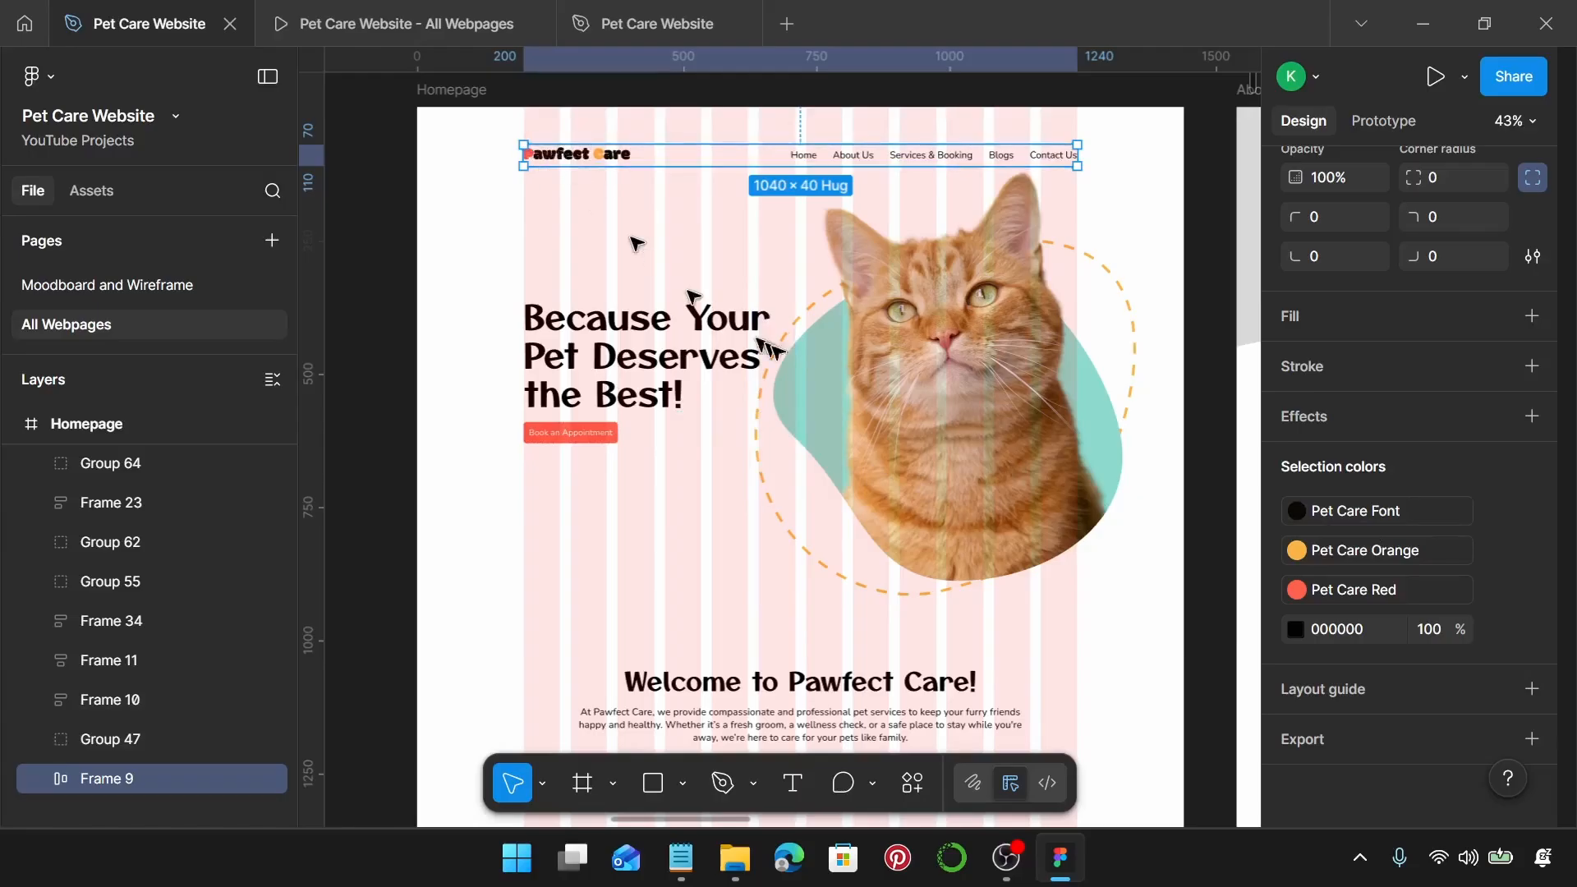
left_click(1498, 629)
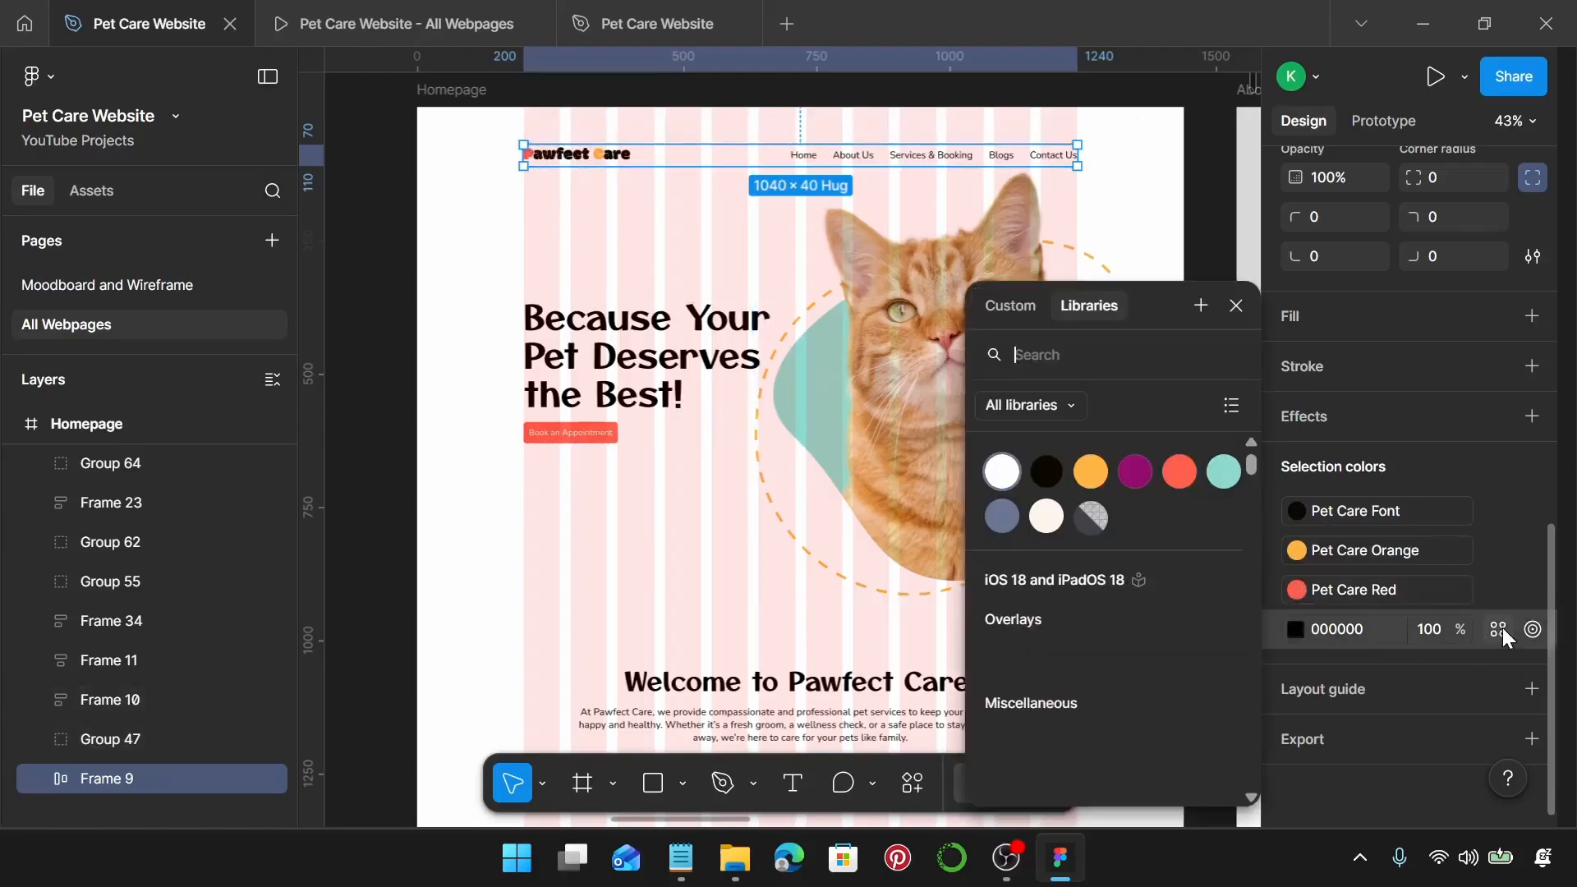
left_click(1045, 485)
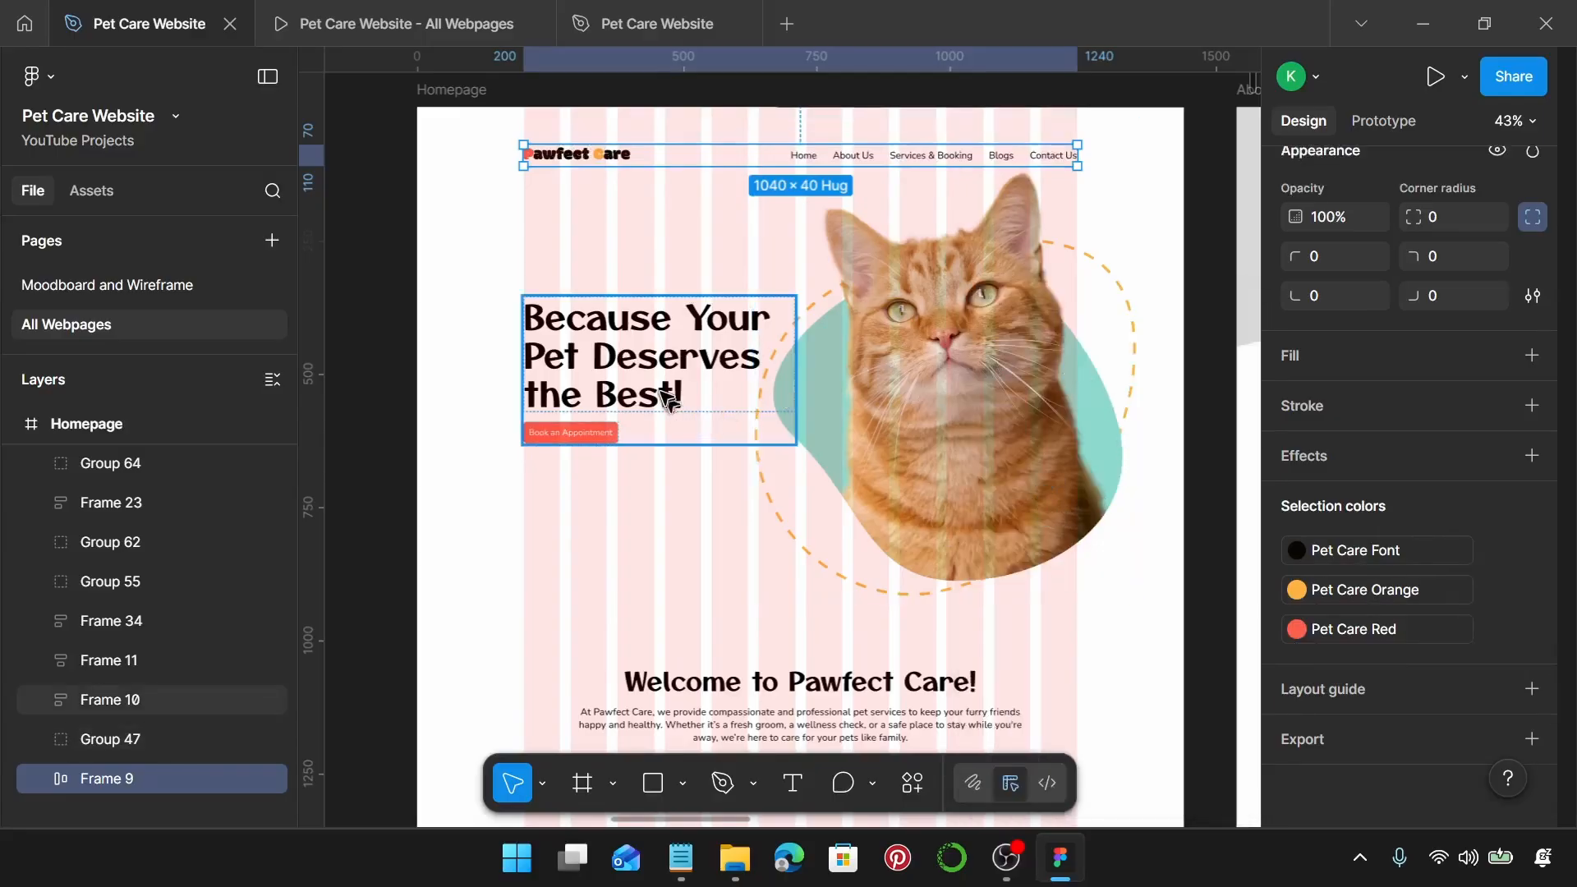
Step: Replace the 000000 color in the hero heading frame with the Pet Care Font color style
left_click(723, 415)
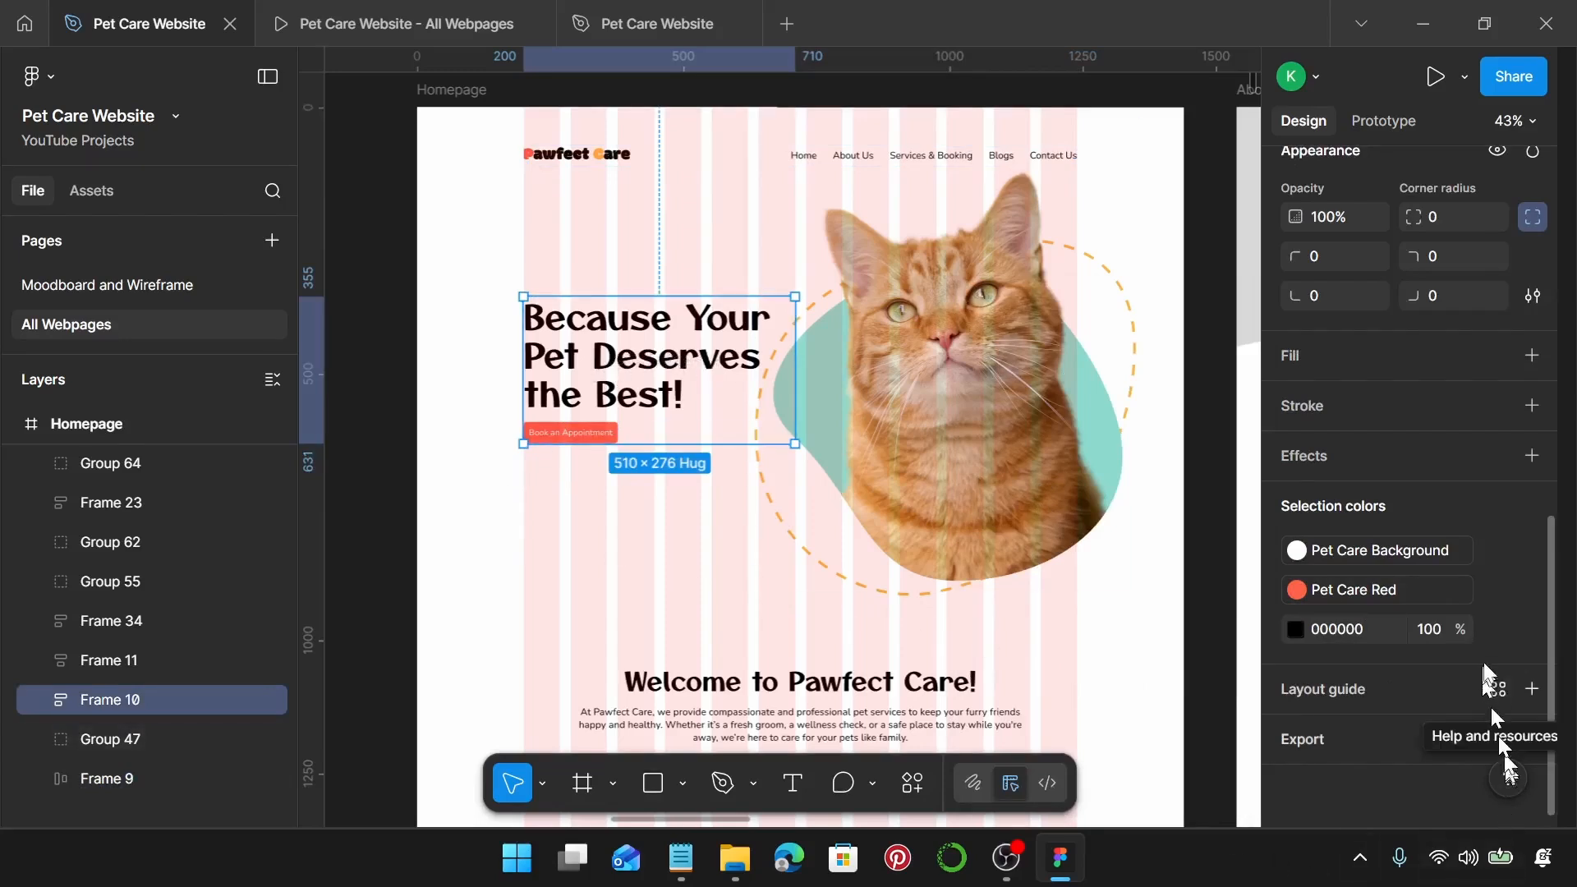
left_click(1505, 627)
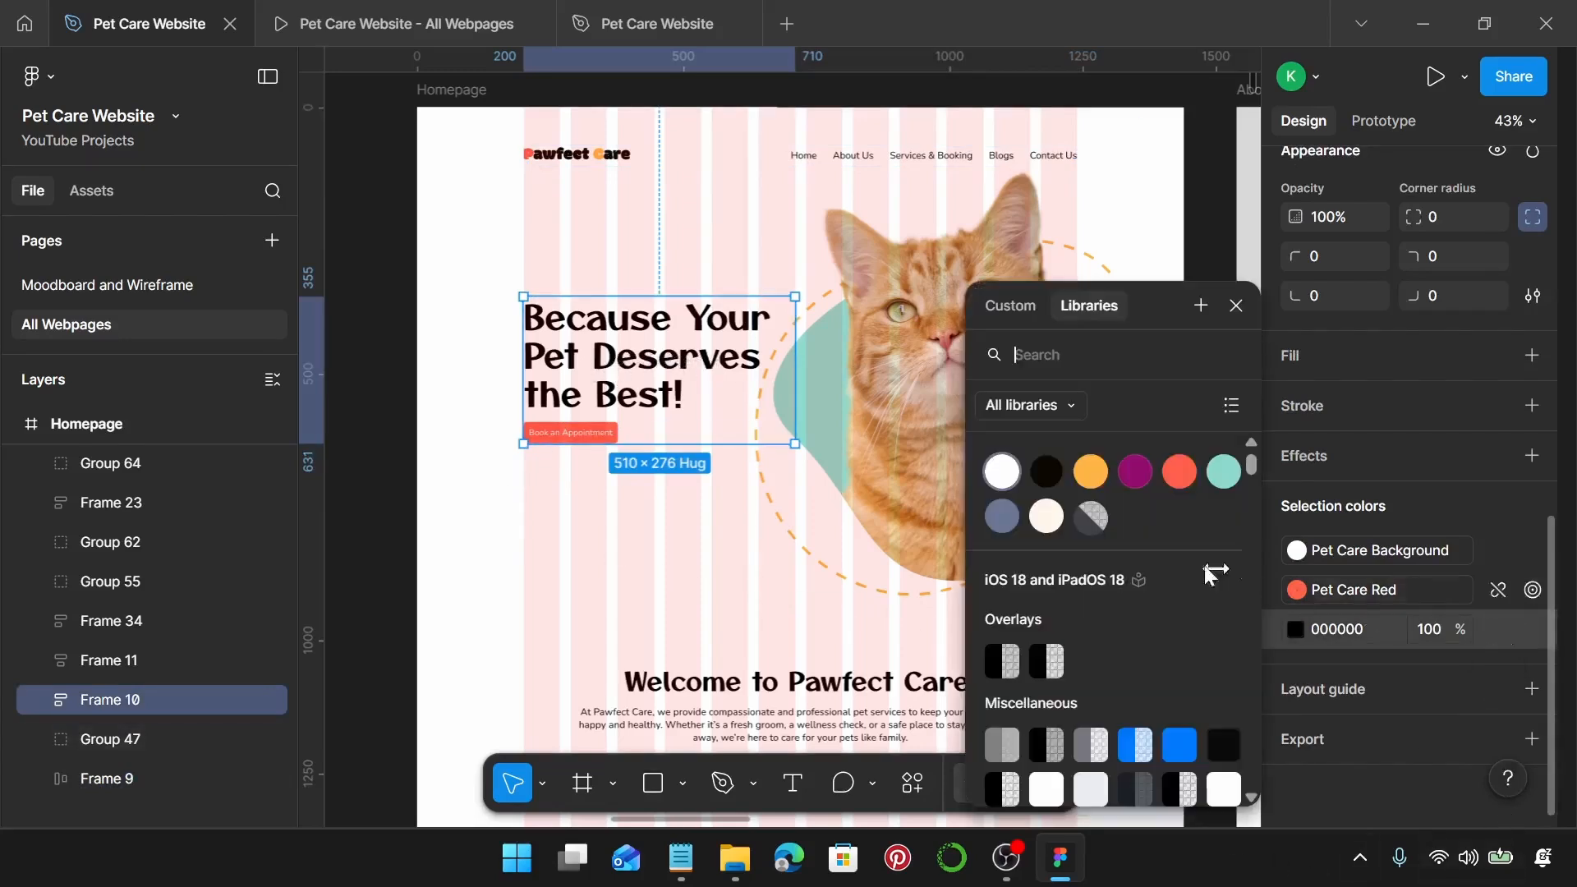
left_click(1051, 479)
Step: Check the hero cat group's colors and replace the 000000 color in the Welcome to Pawfect Care frame with the Pet Care Font style
left_click(973, 446)
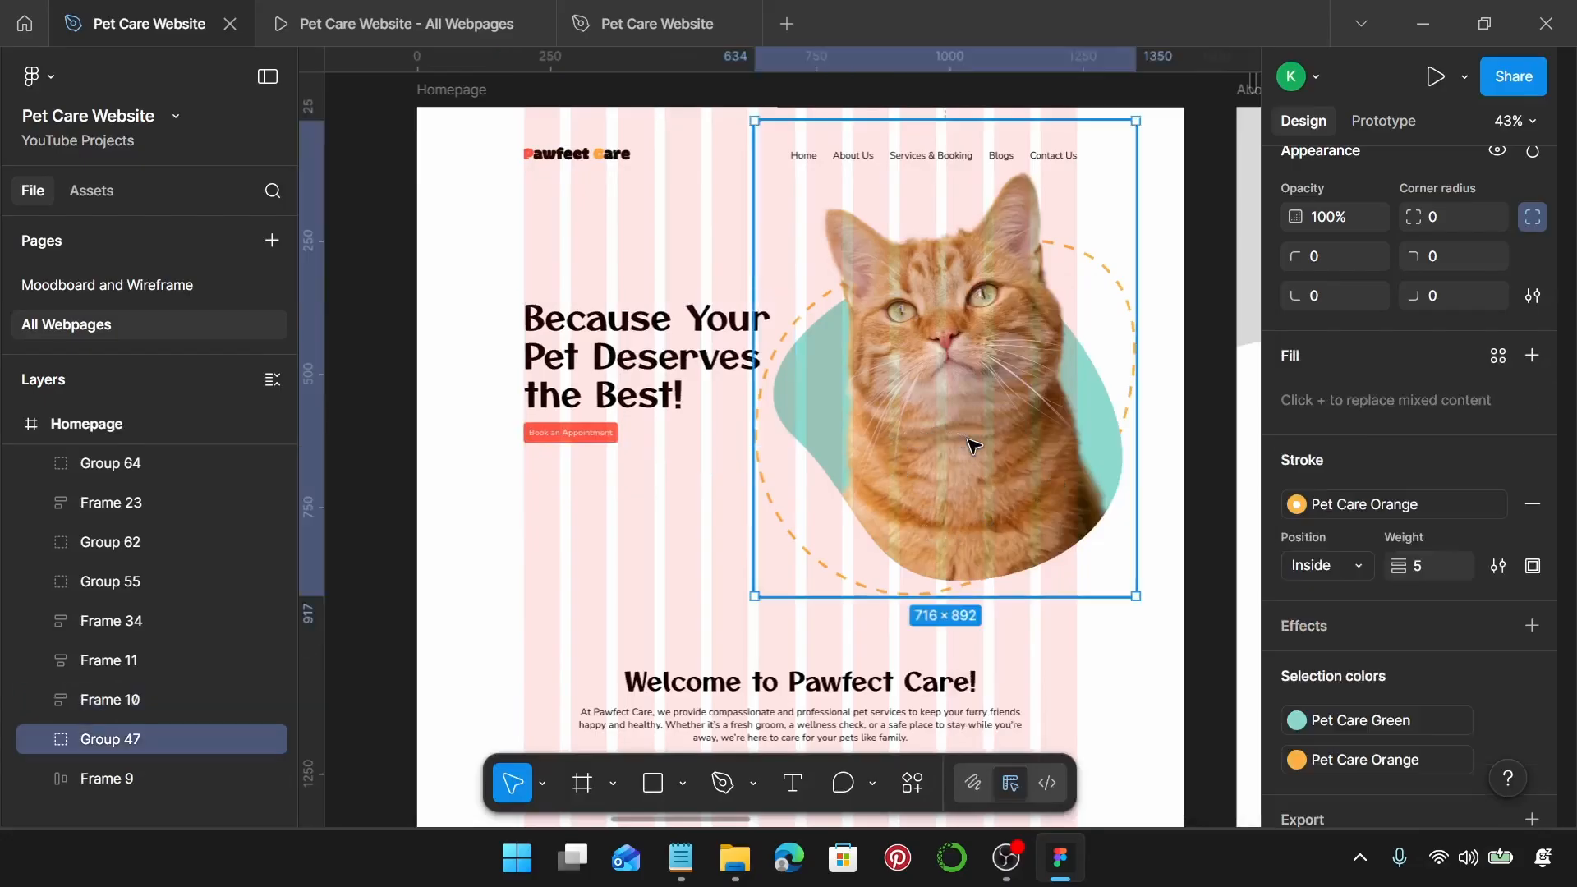
scroll(1376, 566, "down", 2)
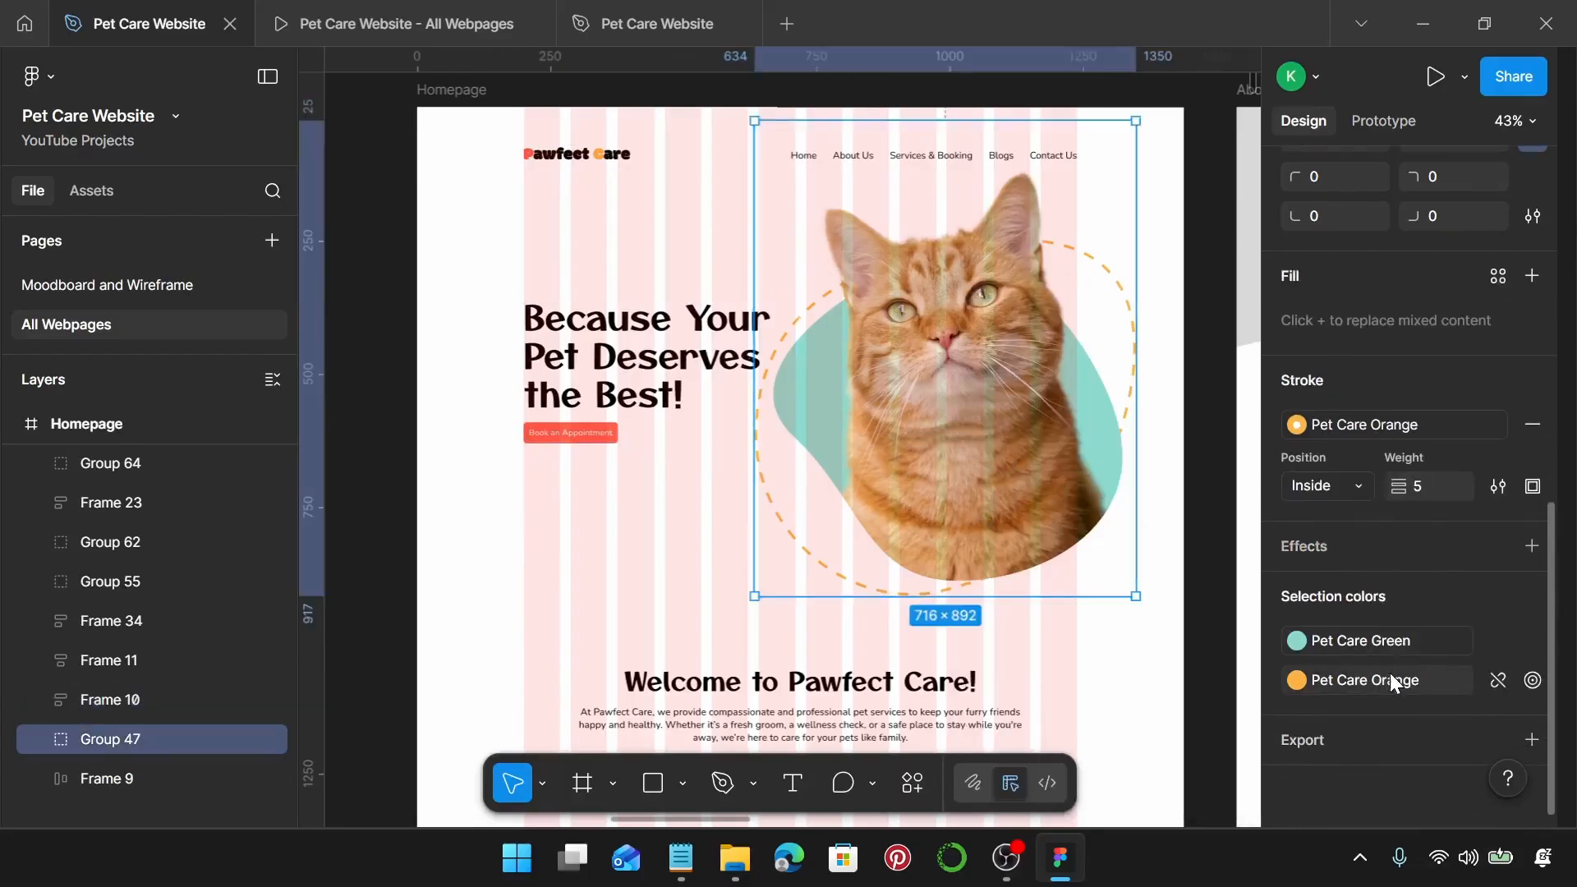
scroll(1109, 485, "down", 5)
left_click(785, 402)
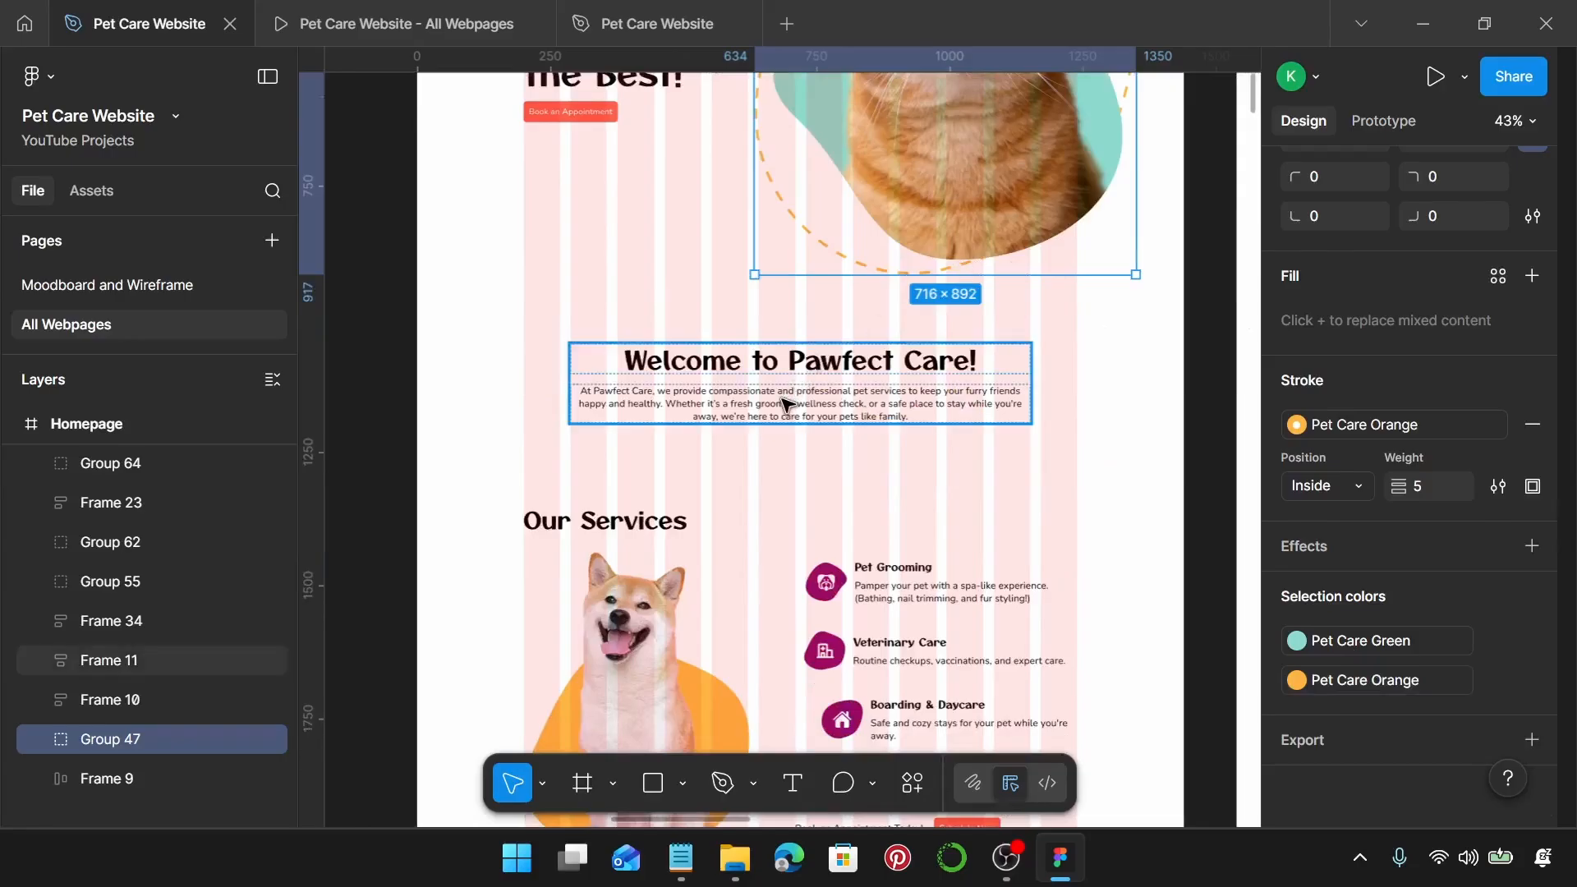
left_click(1498, 630)
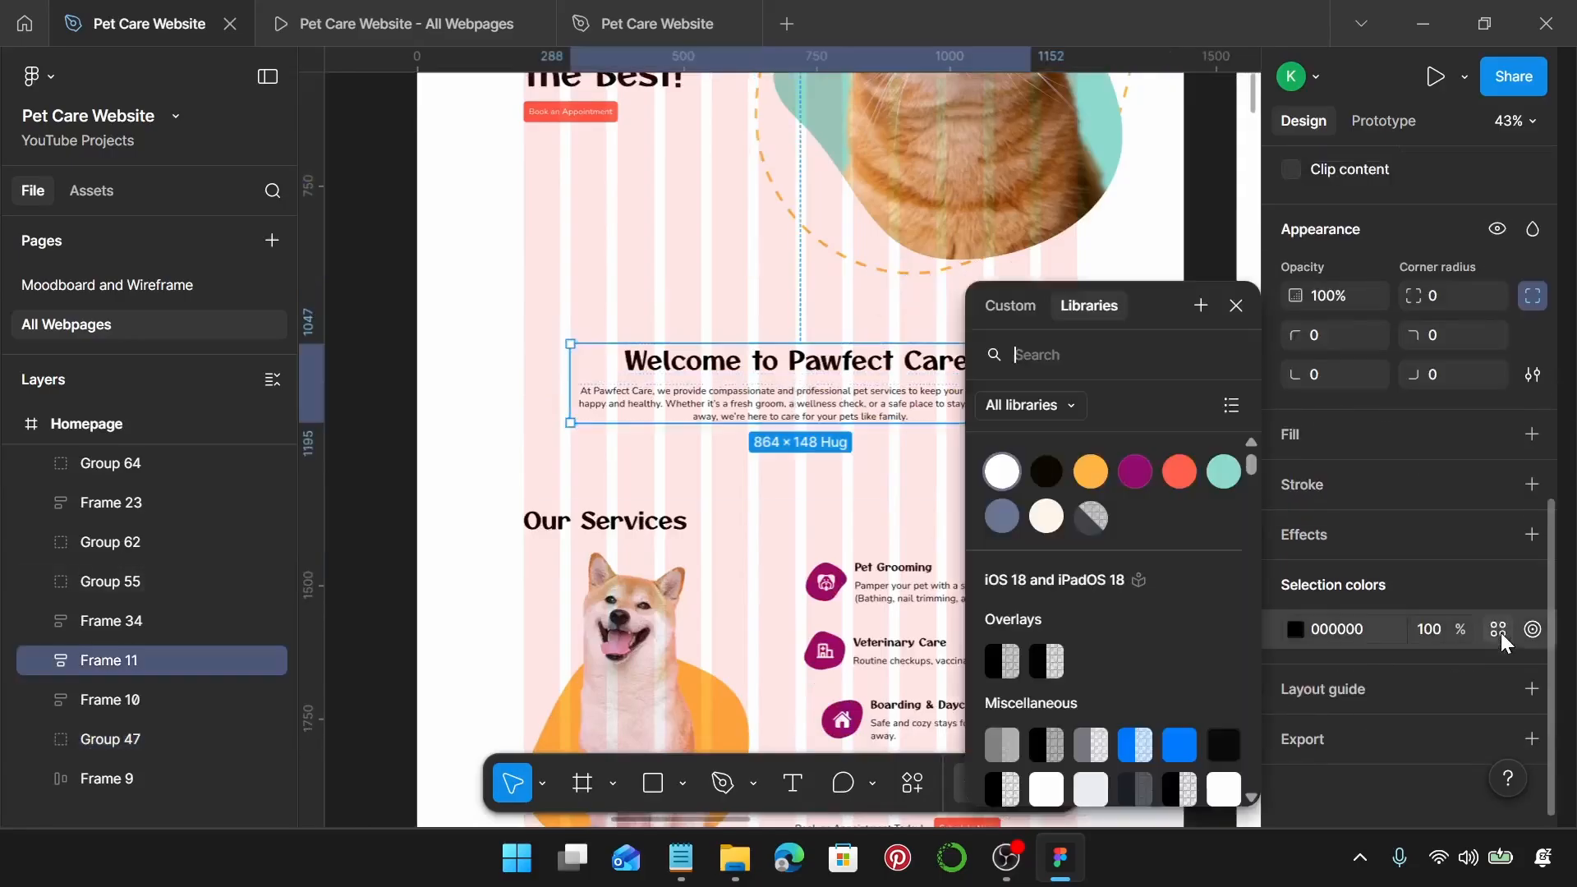
left_click(1038, 472)
Step: In the Our Services group, replace the 000000 color with the Pet Care Font style and FFFFFF with the Pet Care Background style
scroll(1038, 476, "down", 5)
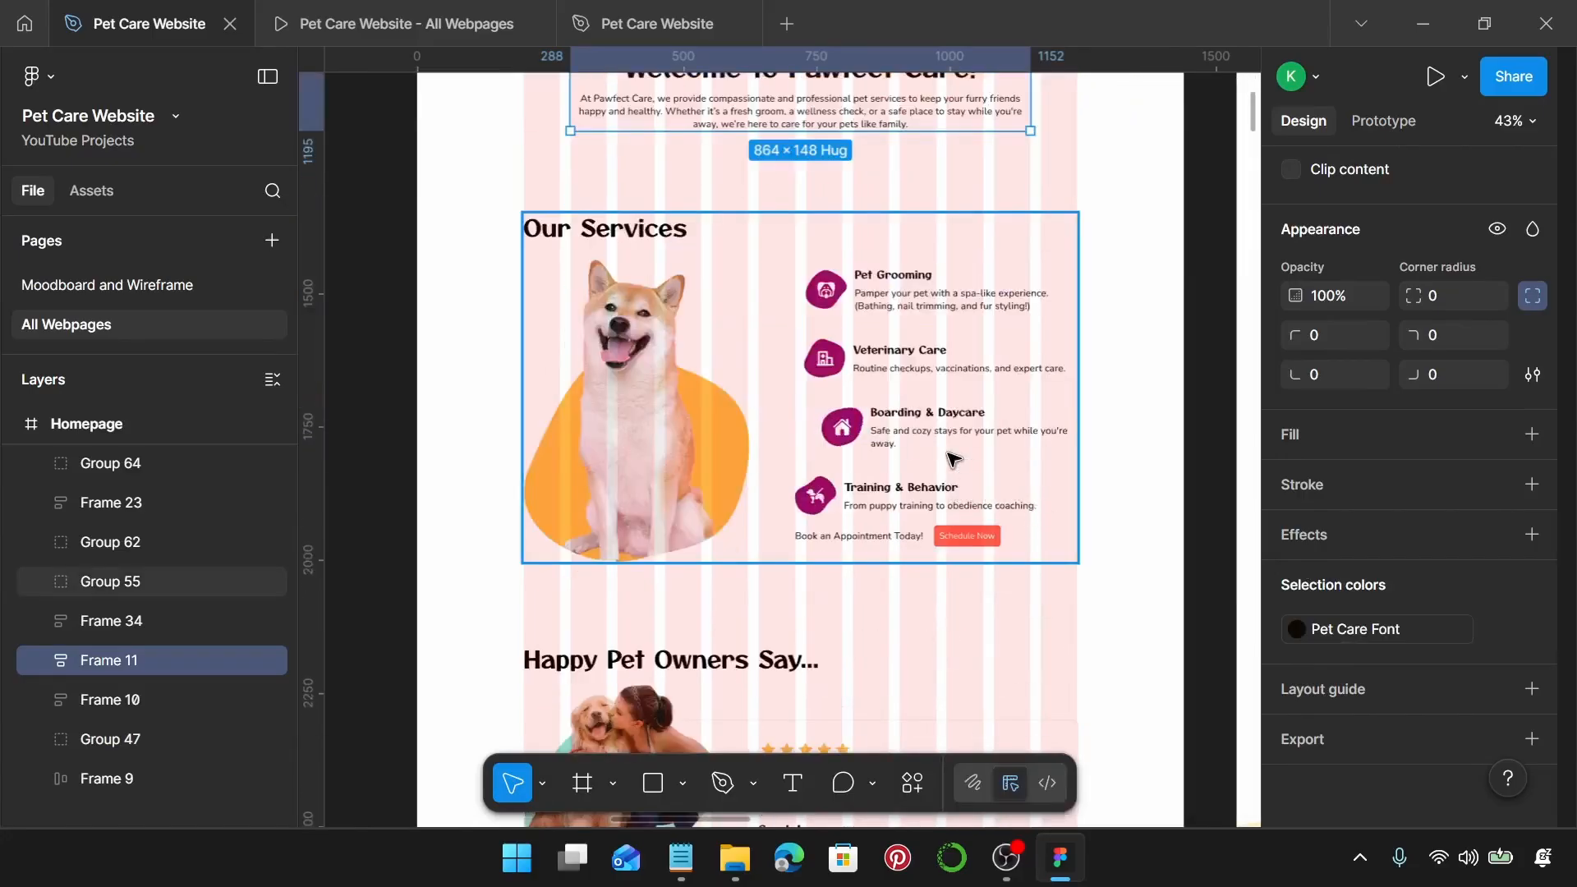
left_click(1006, 503)
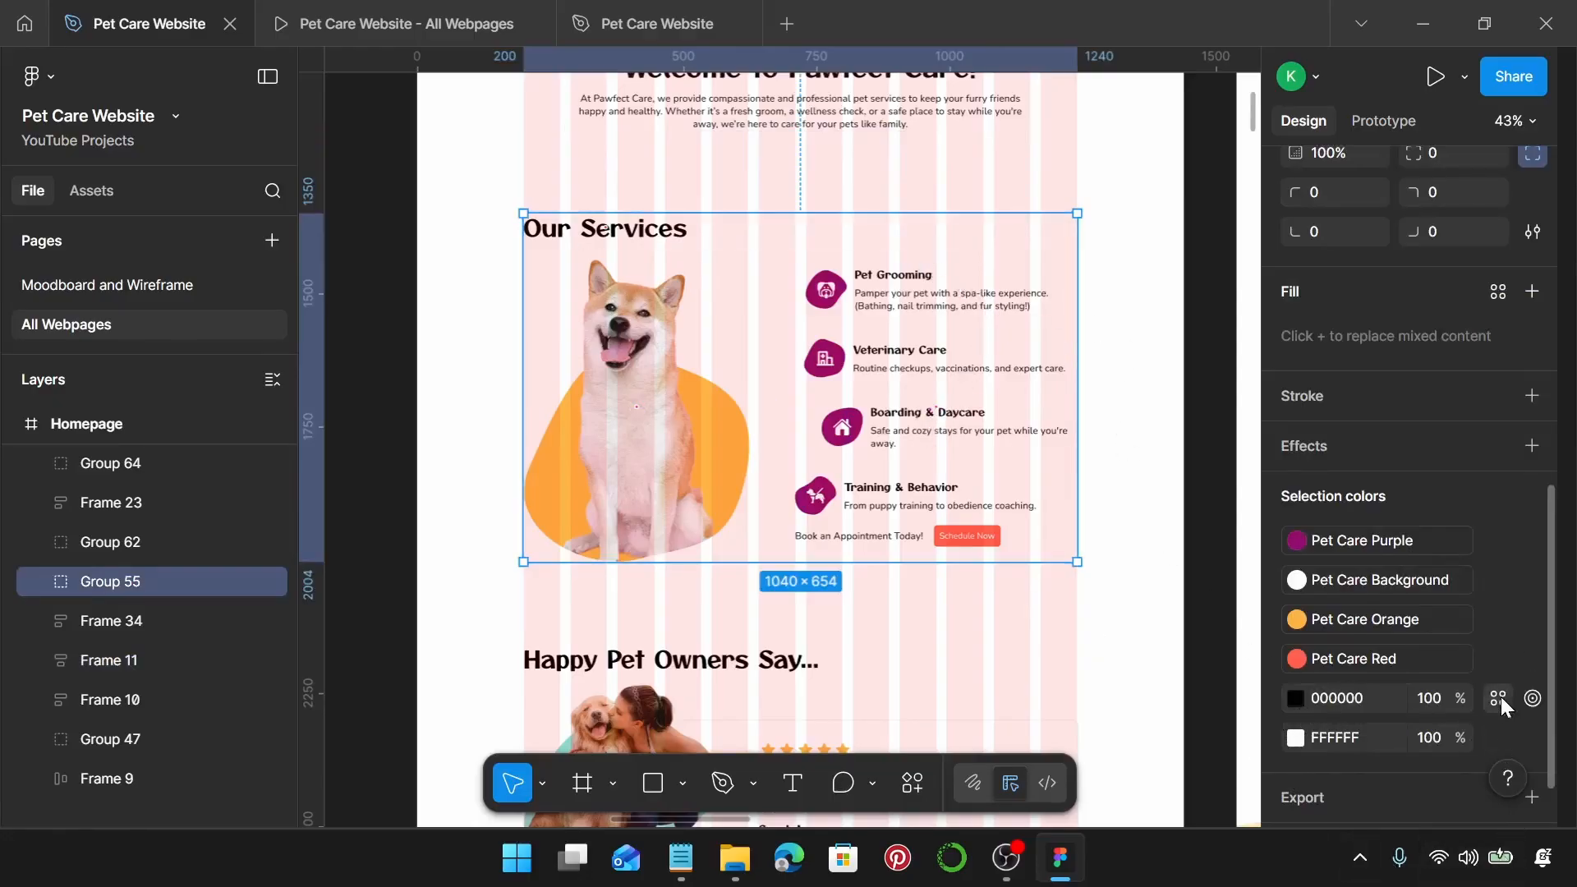
left_click(1495, 698)
left_click(1038, 478)
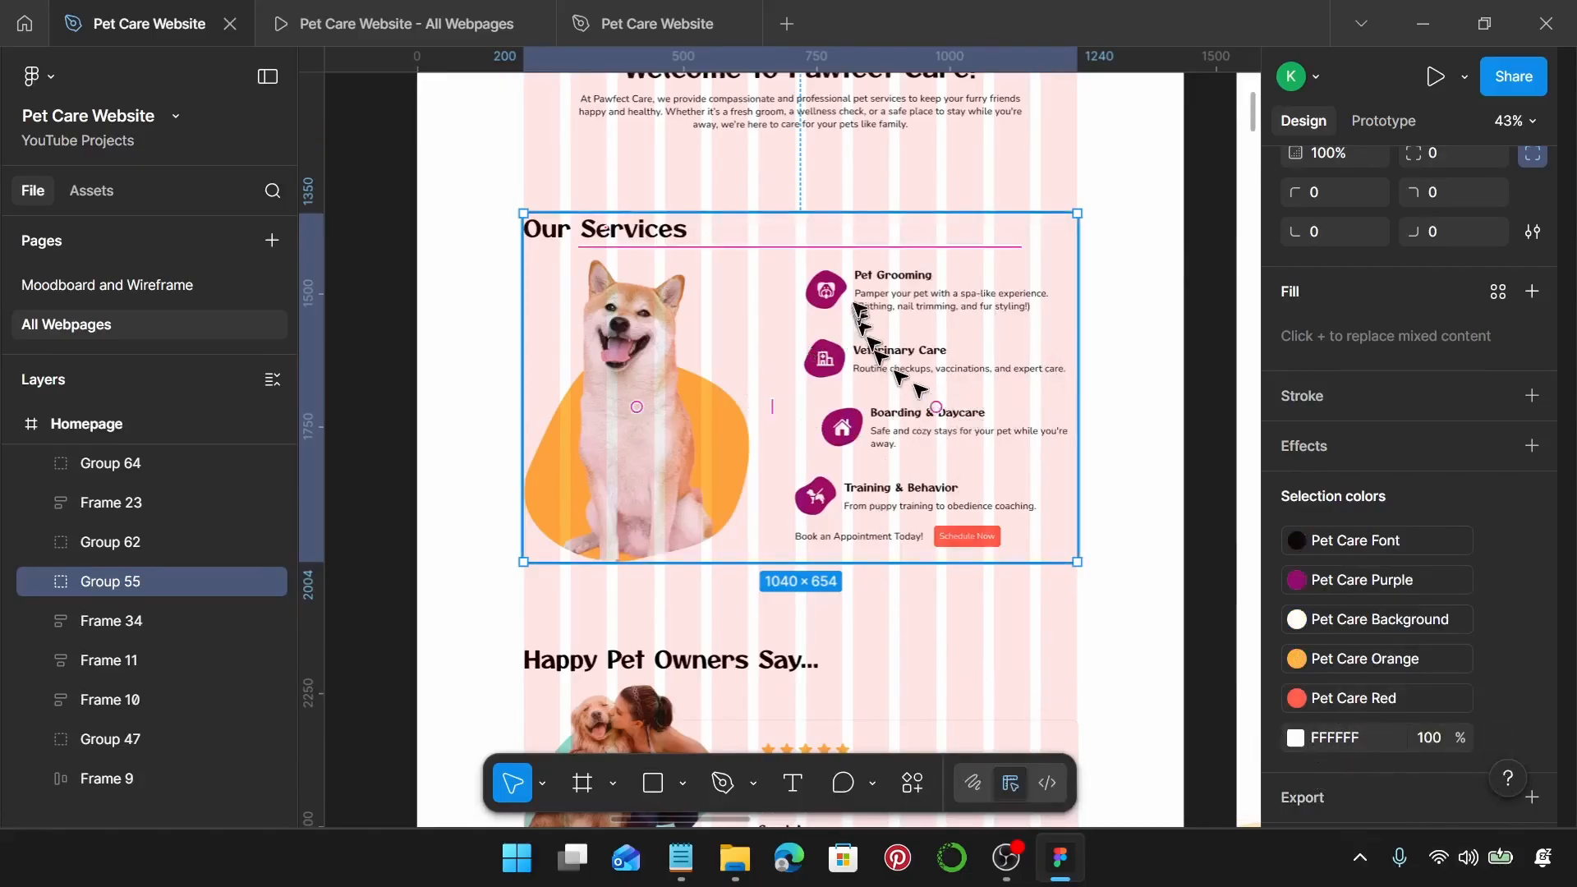
scroll(1396, 702, "down", 1)
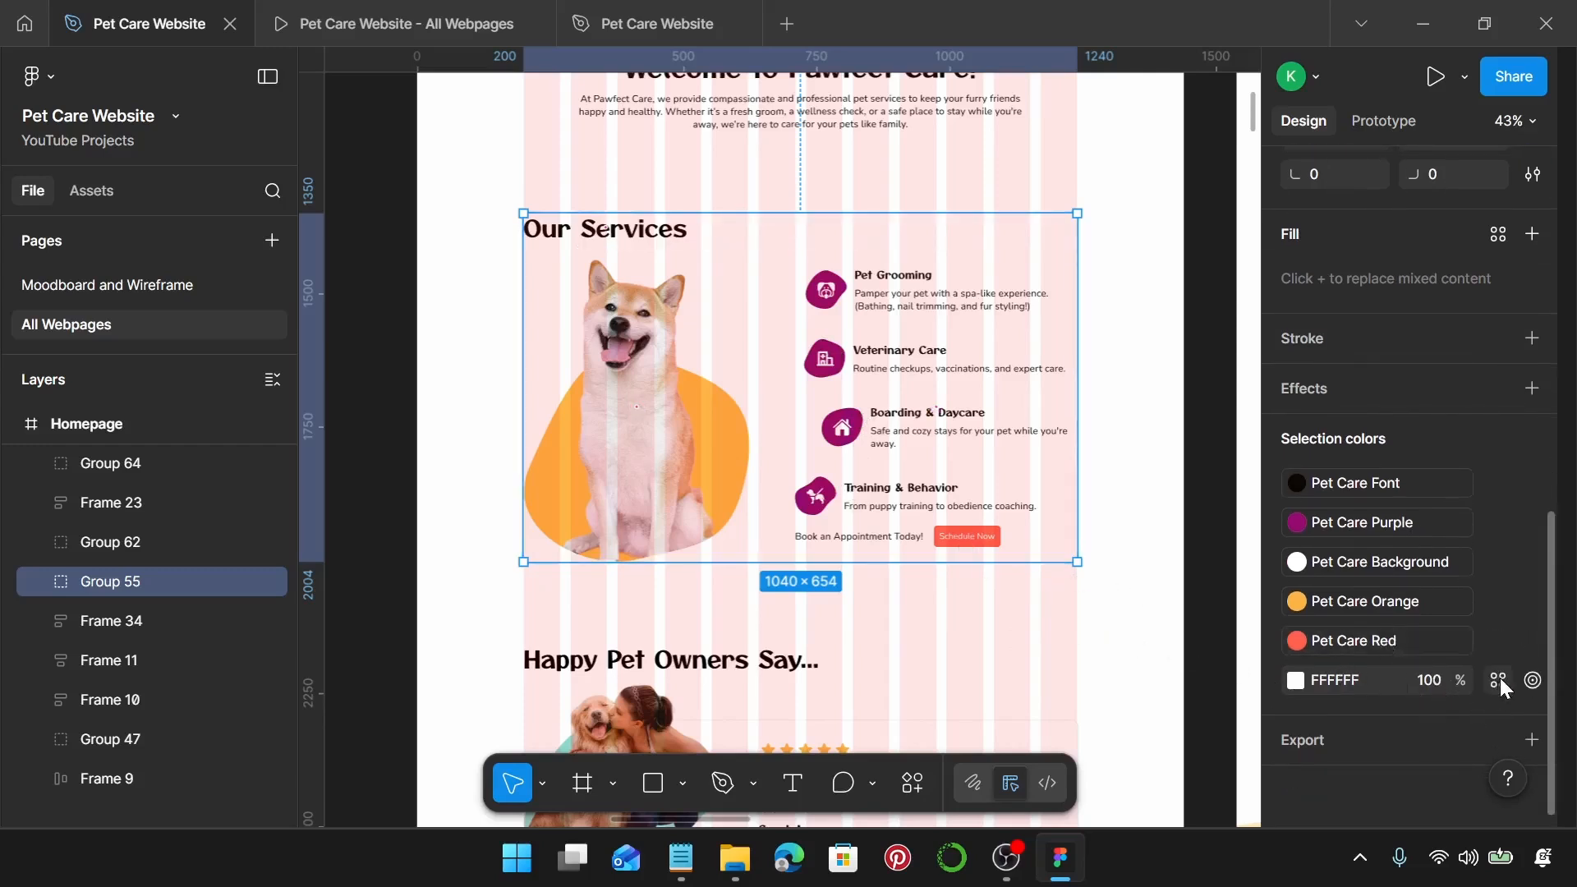
left_click(1498, 681)
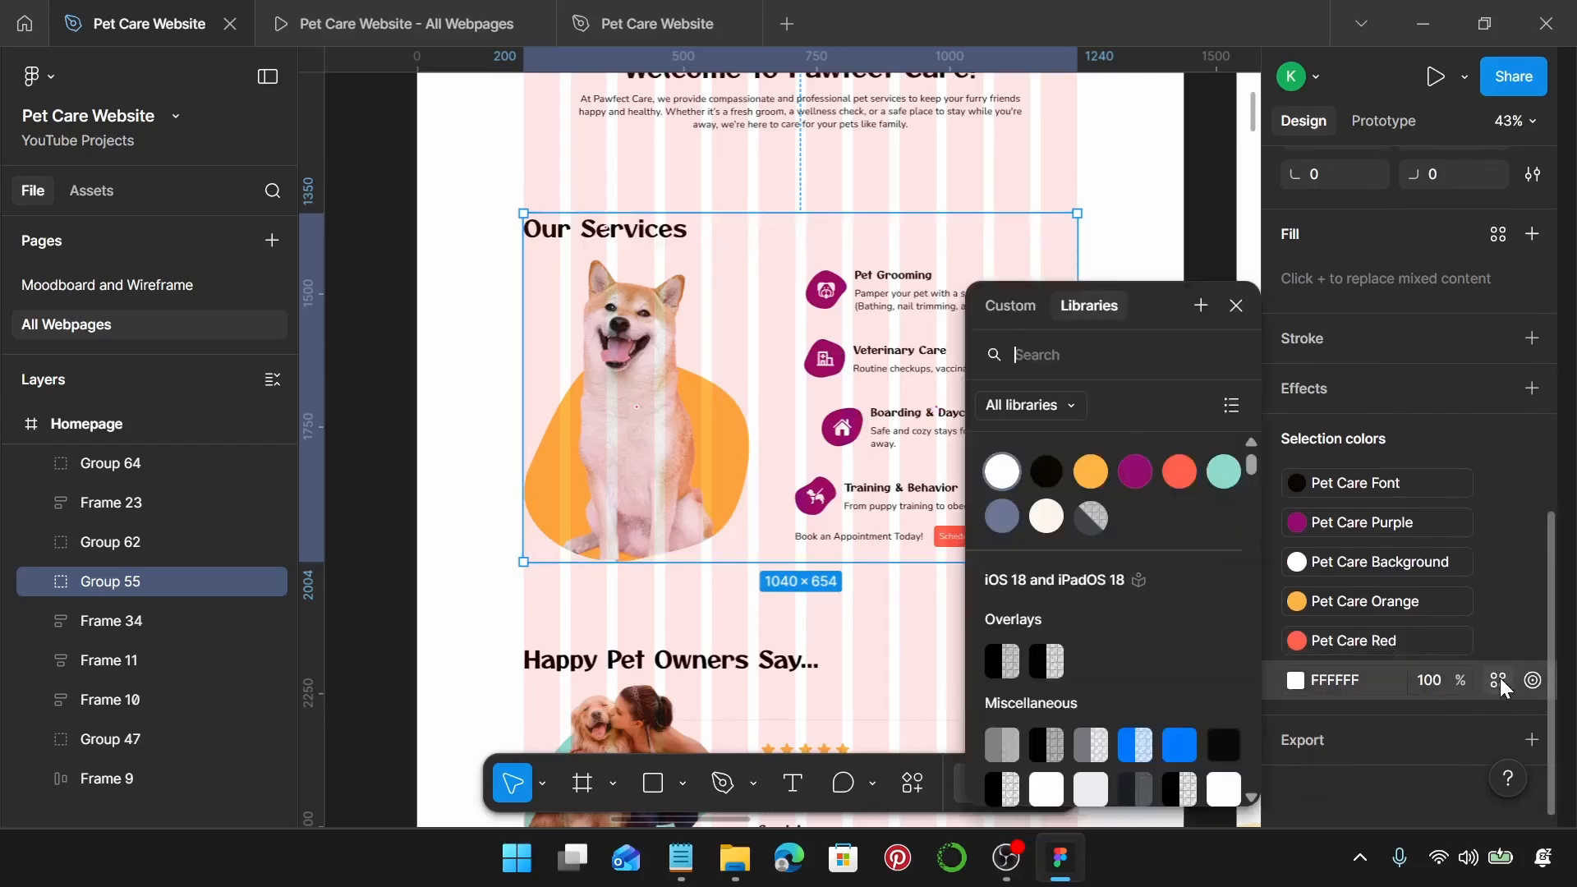
left_click(998, 473)
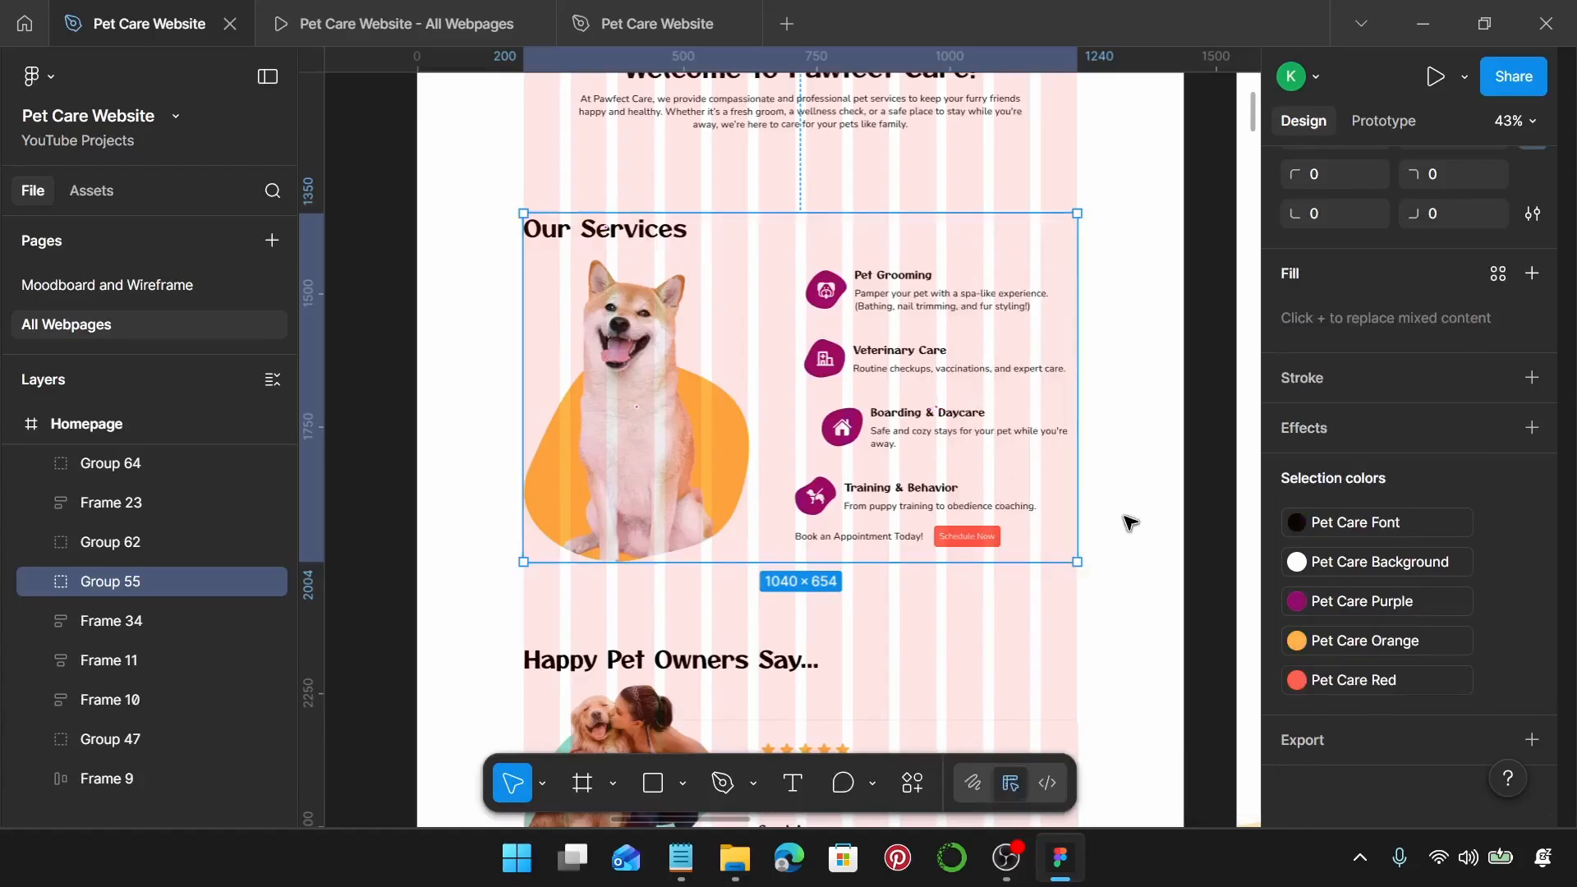
Step: Replace the 000000 color in the first testimonial's review text frame with the Pet Care Font color style
scroll(1130, 523, "down", 3)
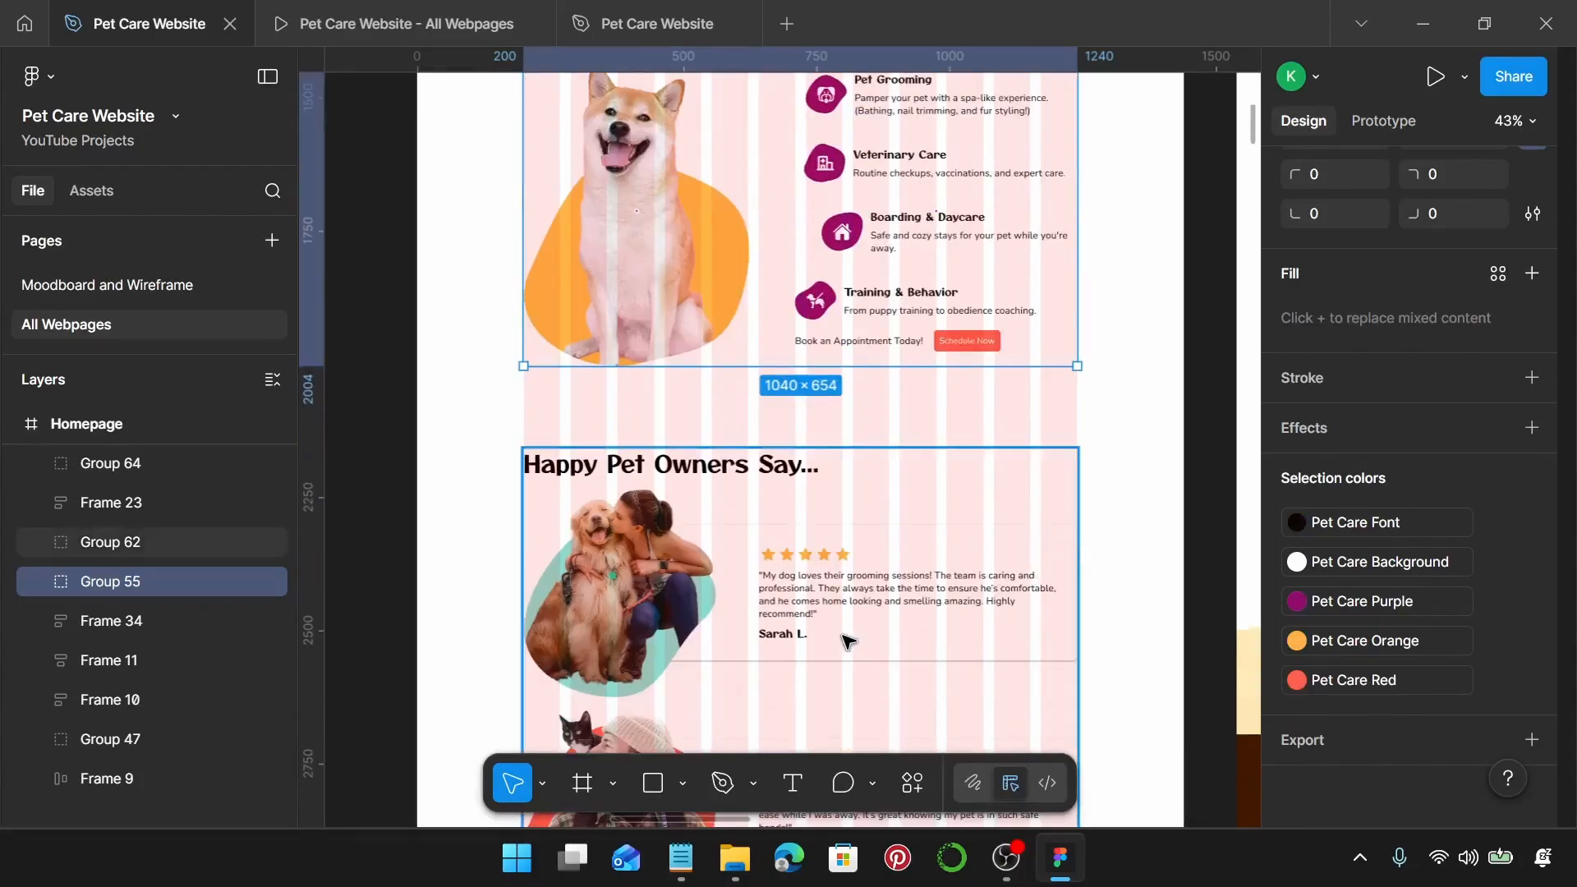
left_click(941, 614)
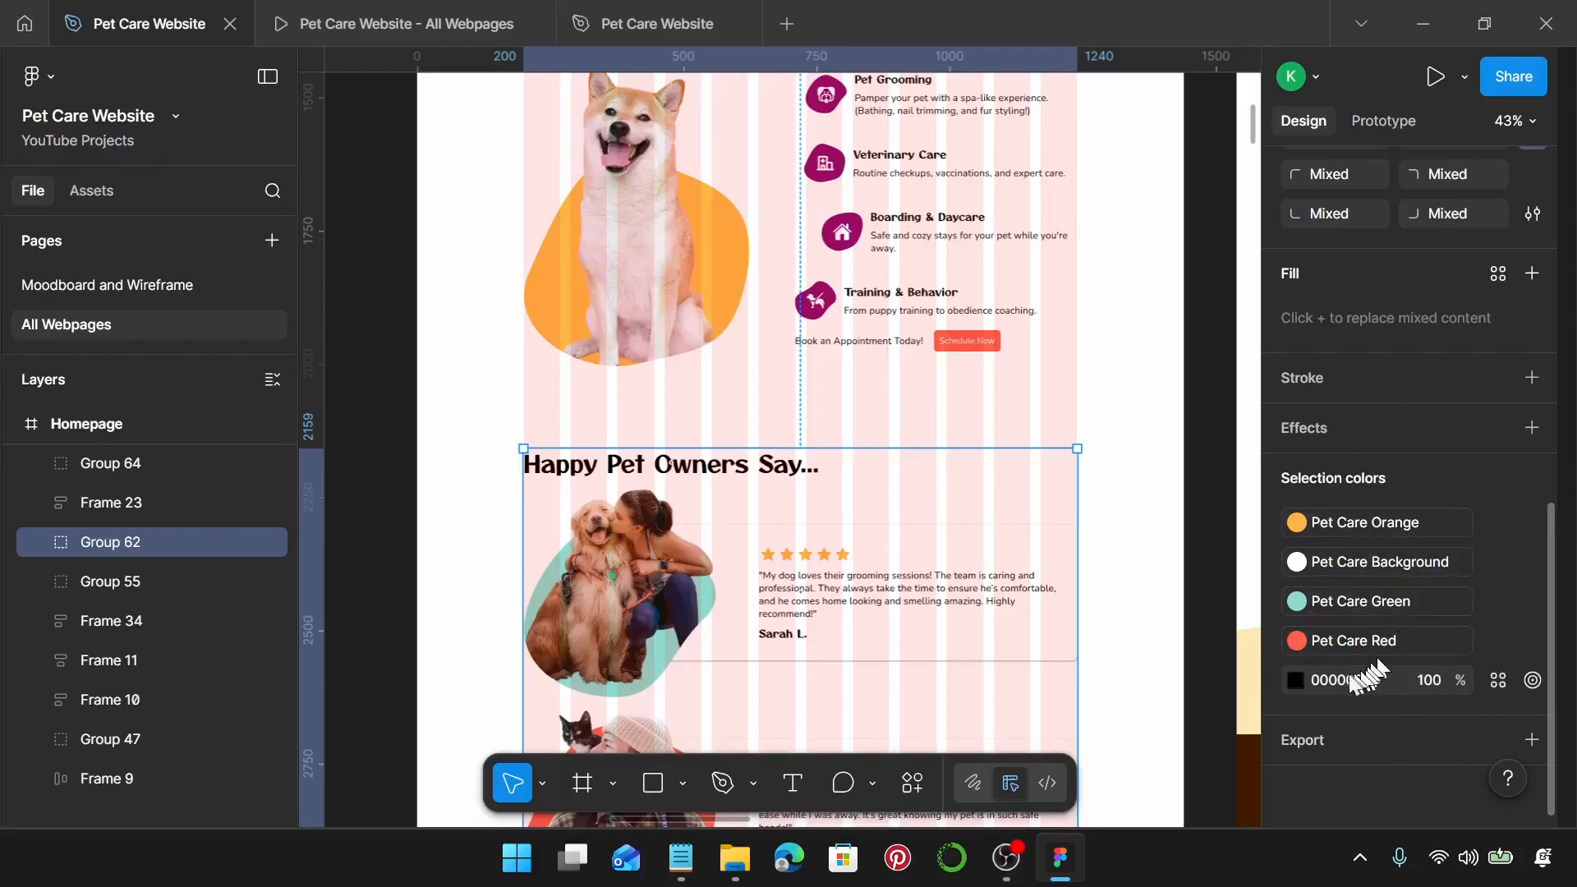
scroll(903, 649, "down", 2)
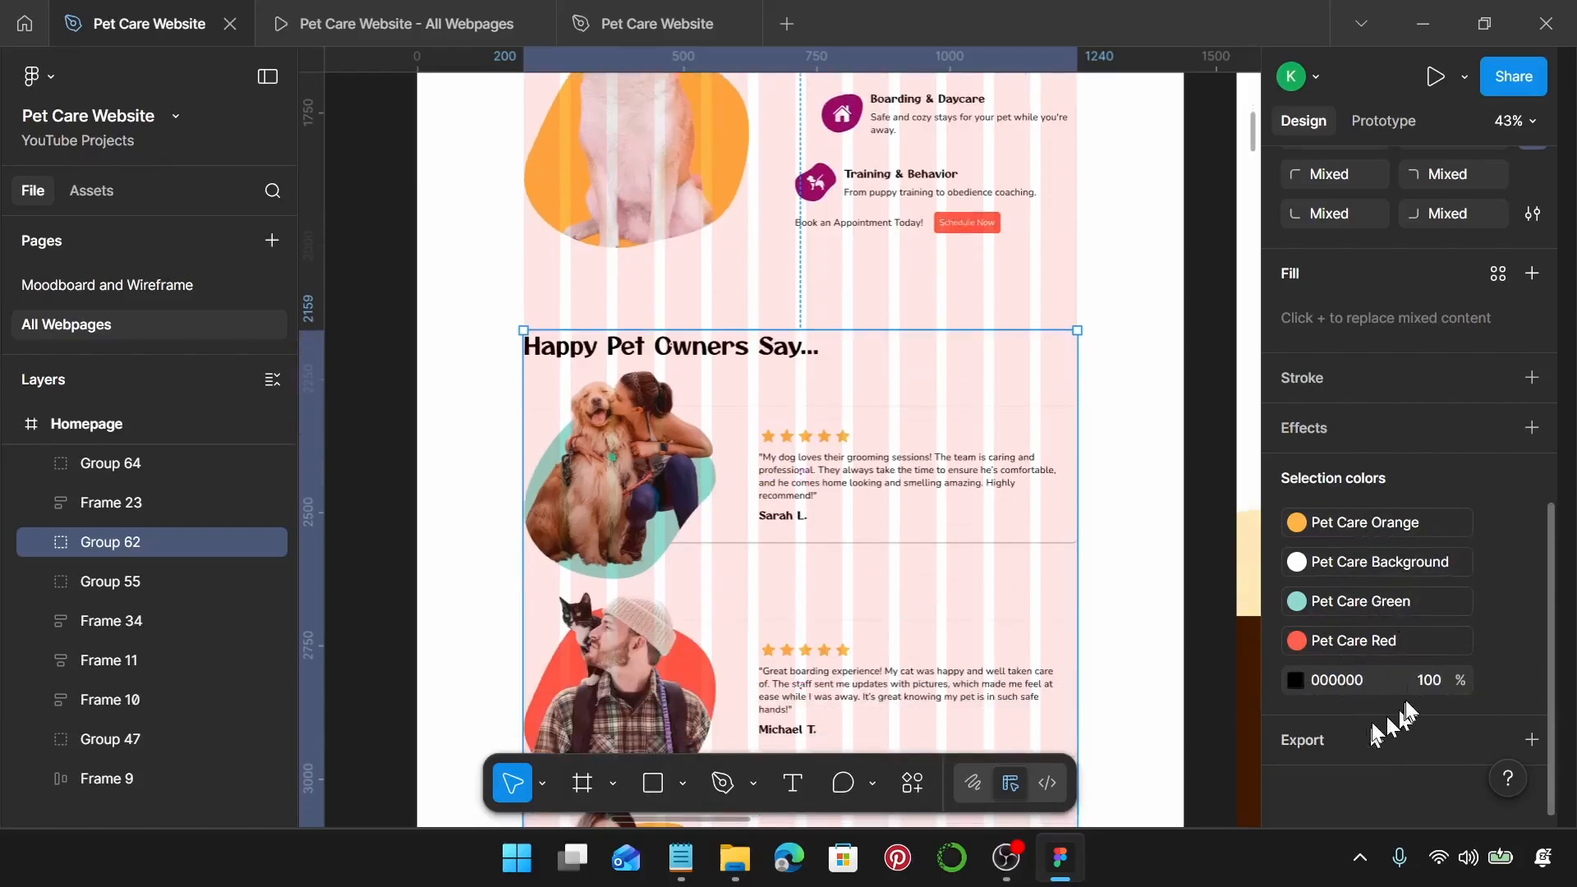
double_click(944, 486)
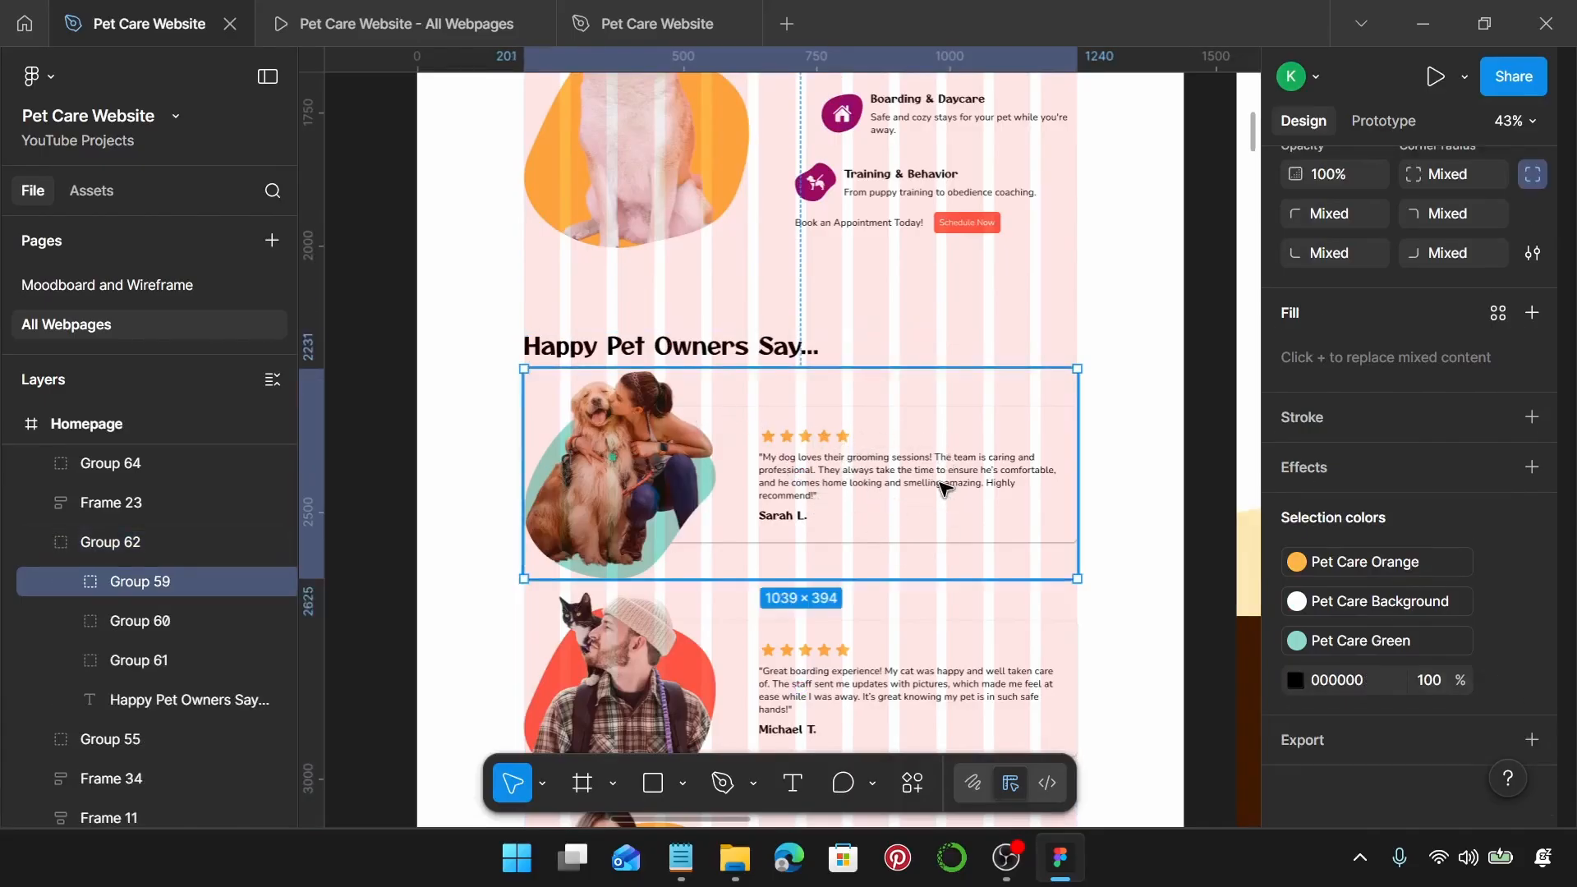
double_click(943, 487)
left_click(727, 526)
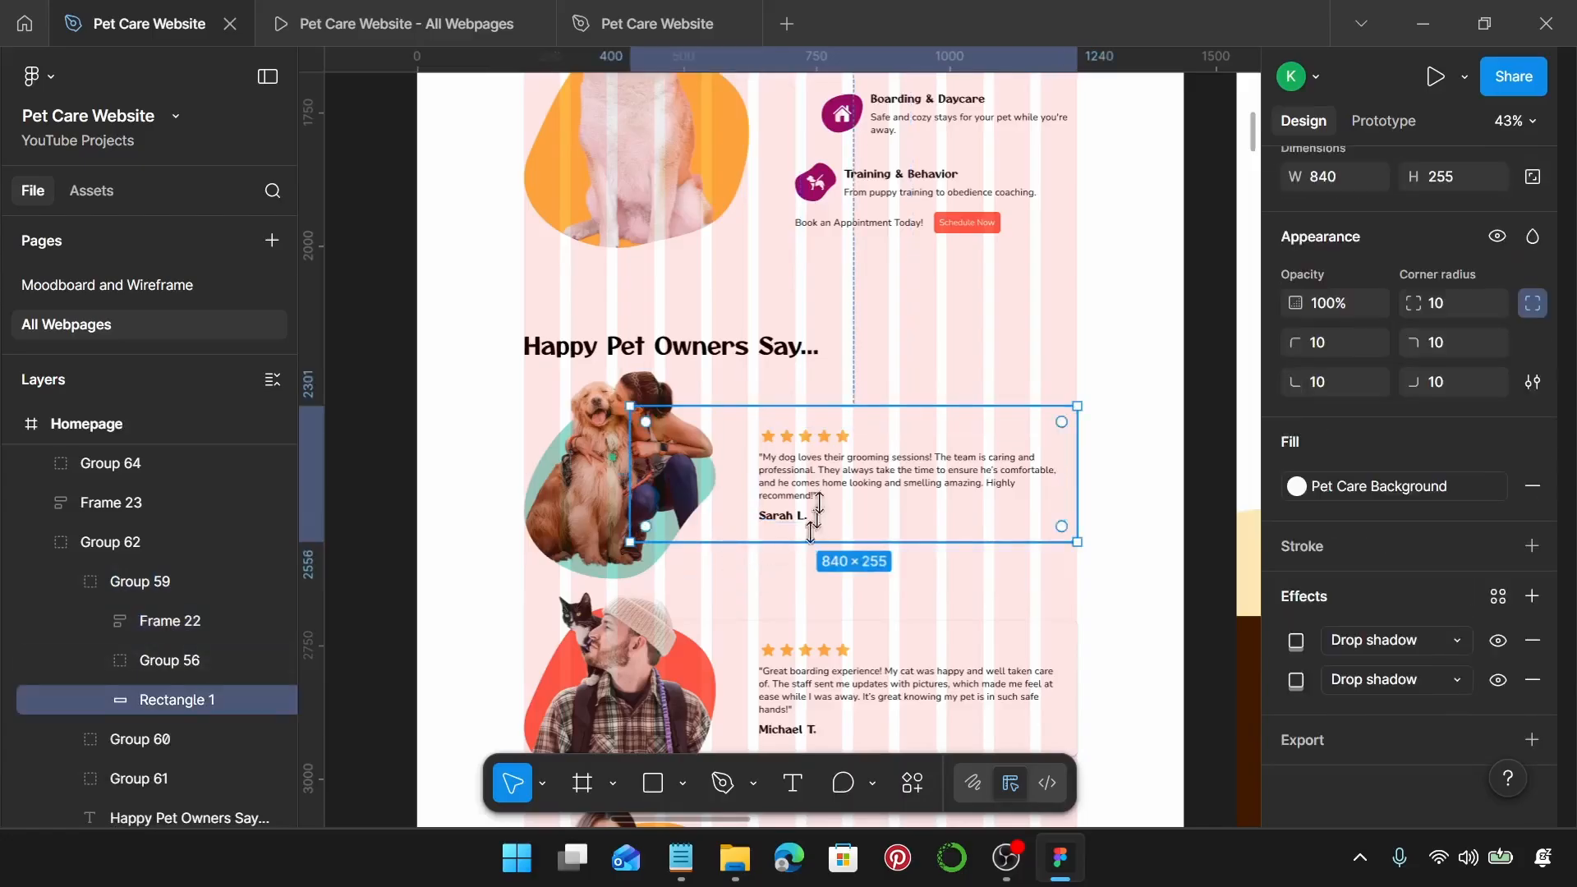
left_click(821, 468)
scroll(1450, 551, "down", 5)
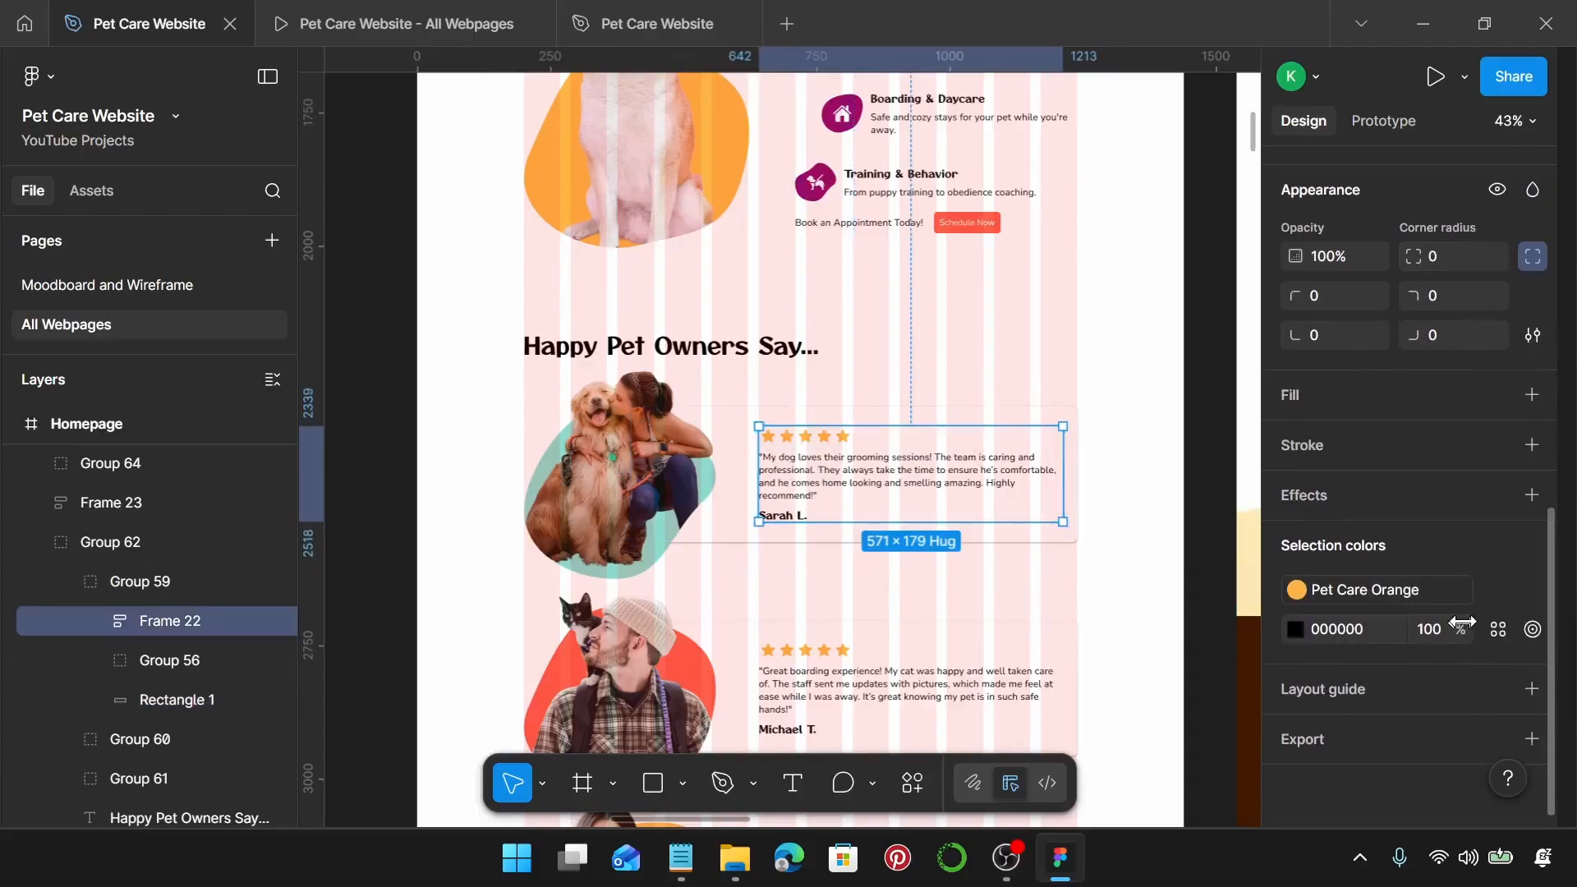
left_click(1498, 630)
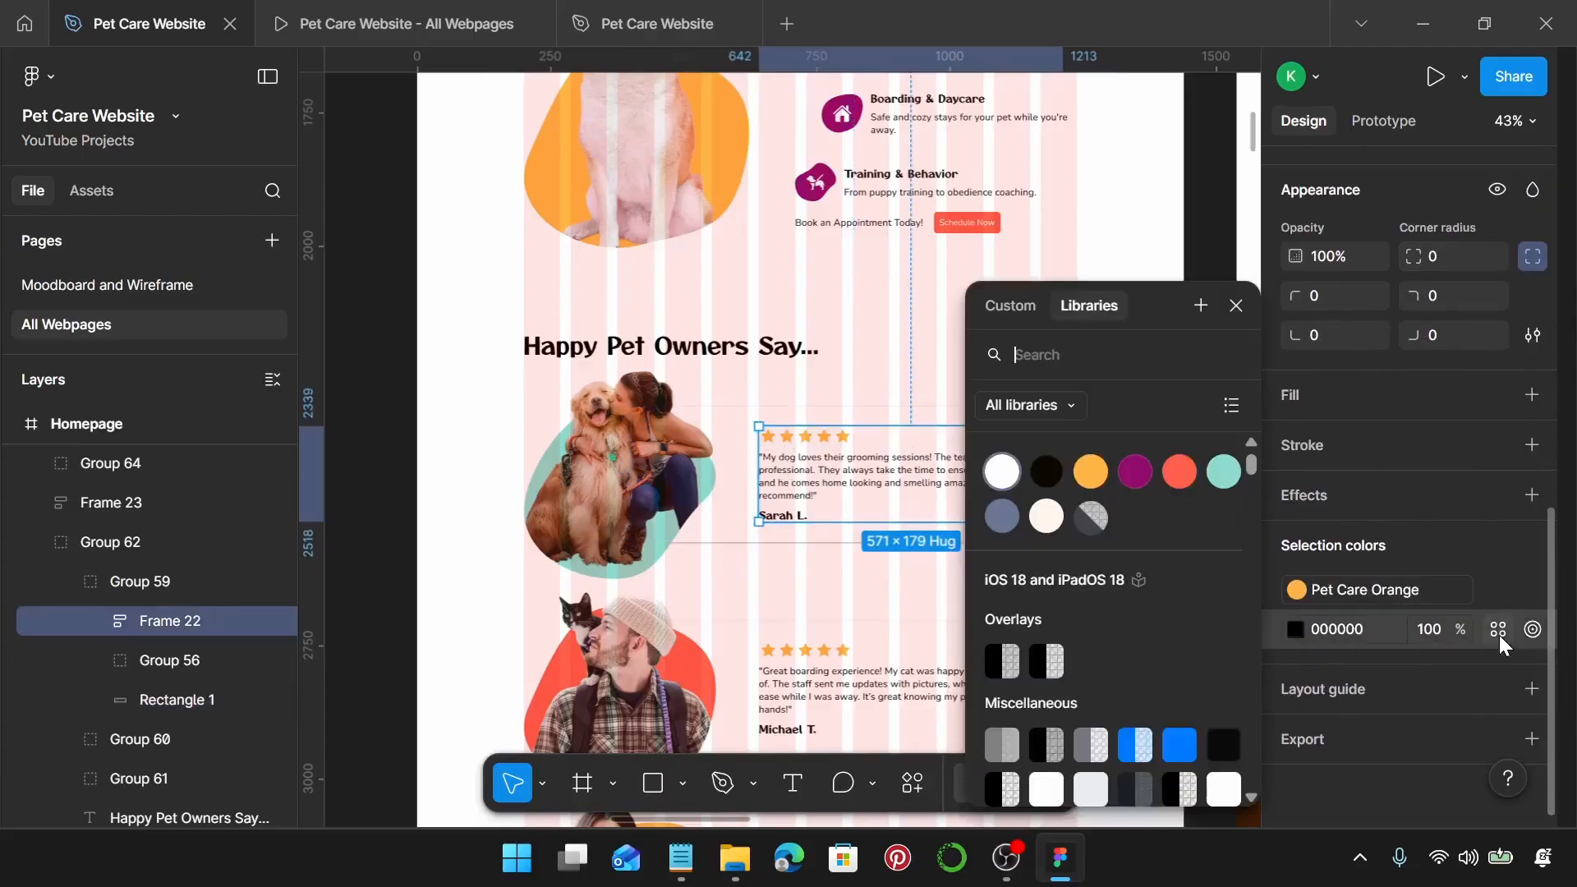
left_click(1037, 477)
Step: Apply the Pet Care Font color style in place of 000000 in the second and third testimonials' review text frames
scroll(878, 542, "down", 5)
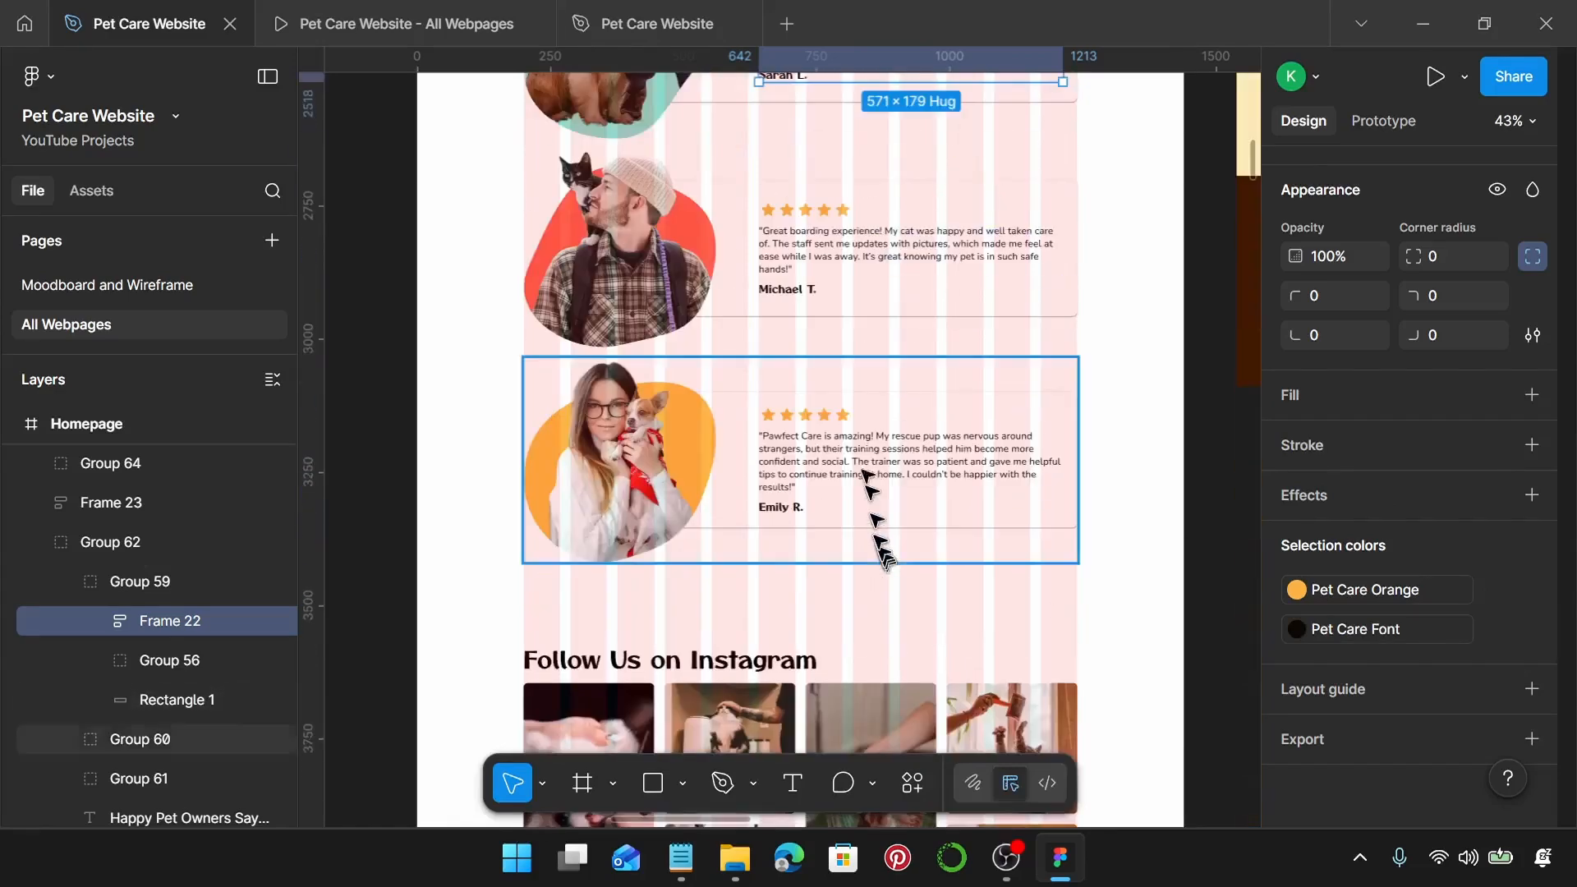
left_click(885, 255)
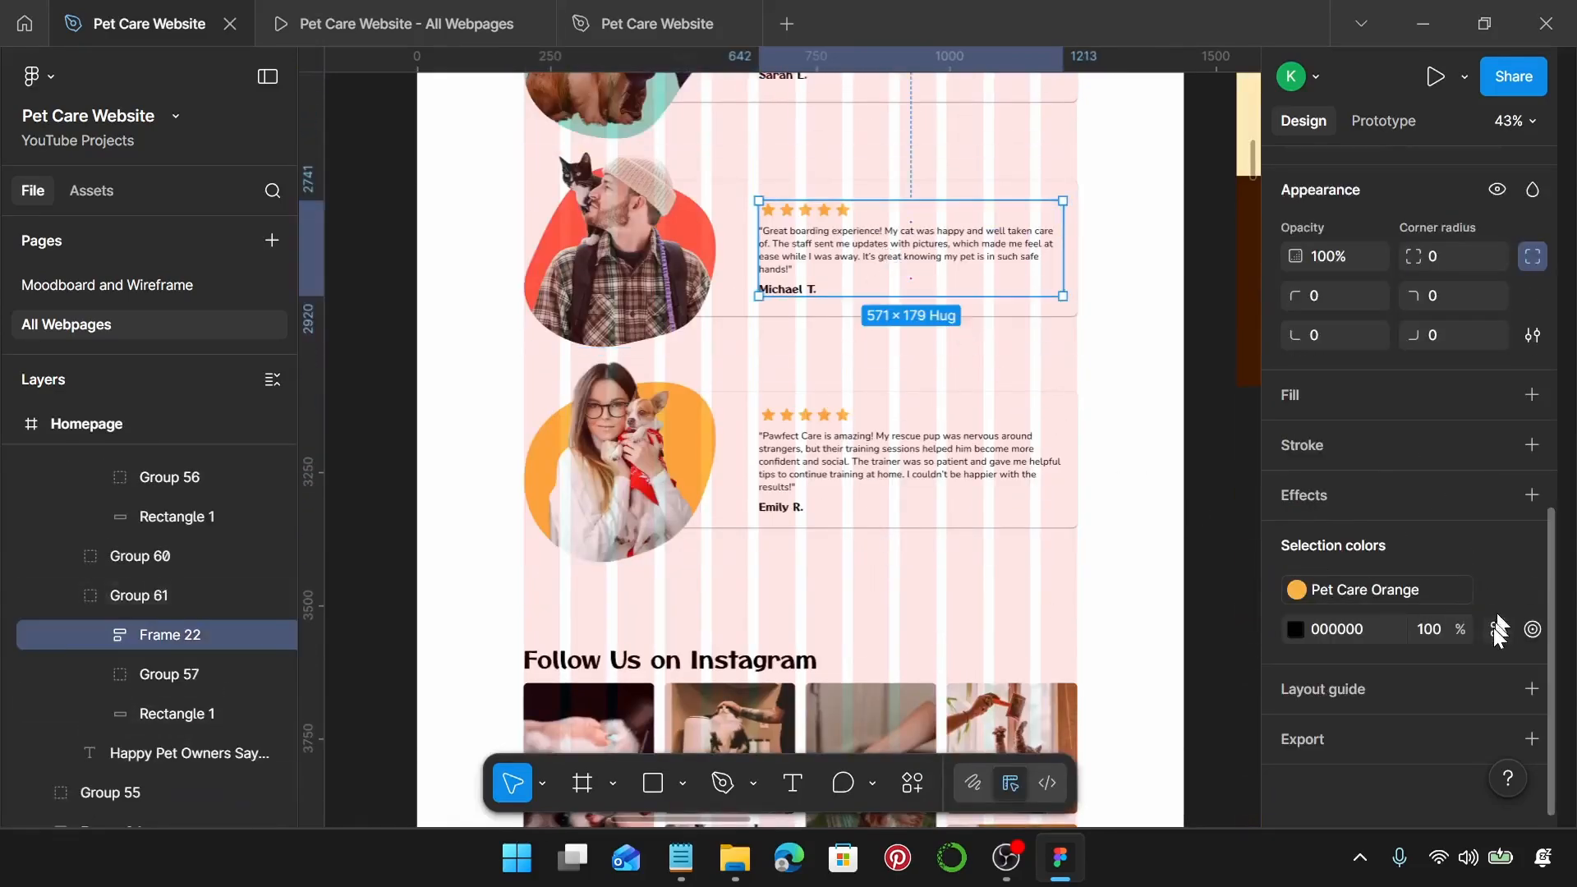
left_click(1496, 631)
left_click(1052, 466)
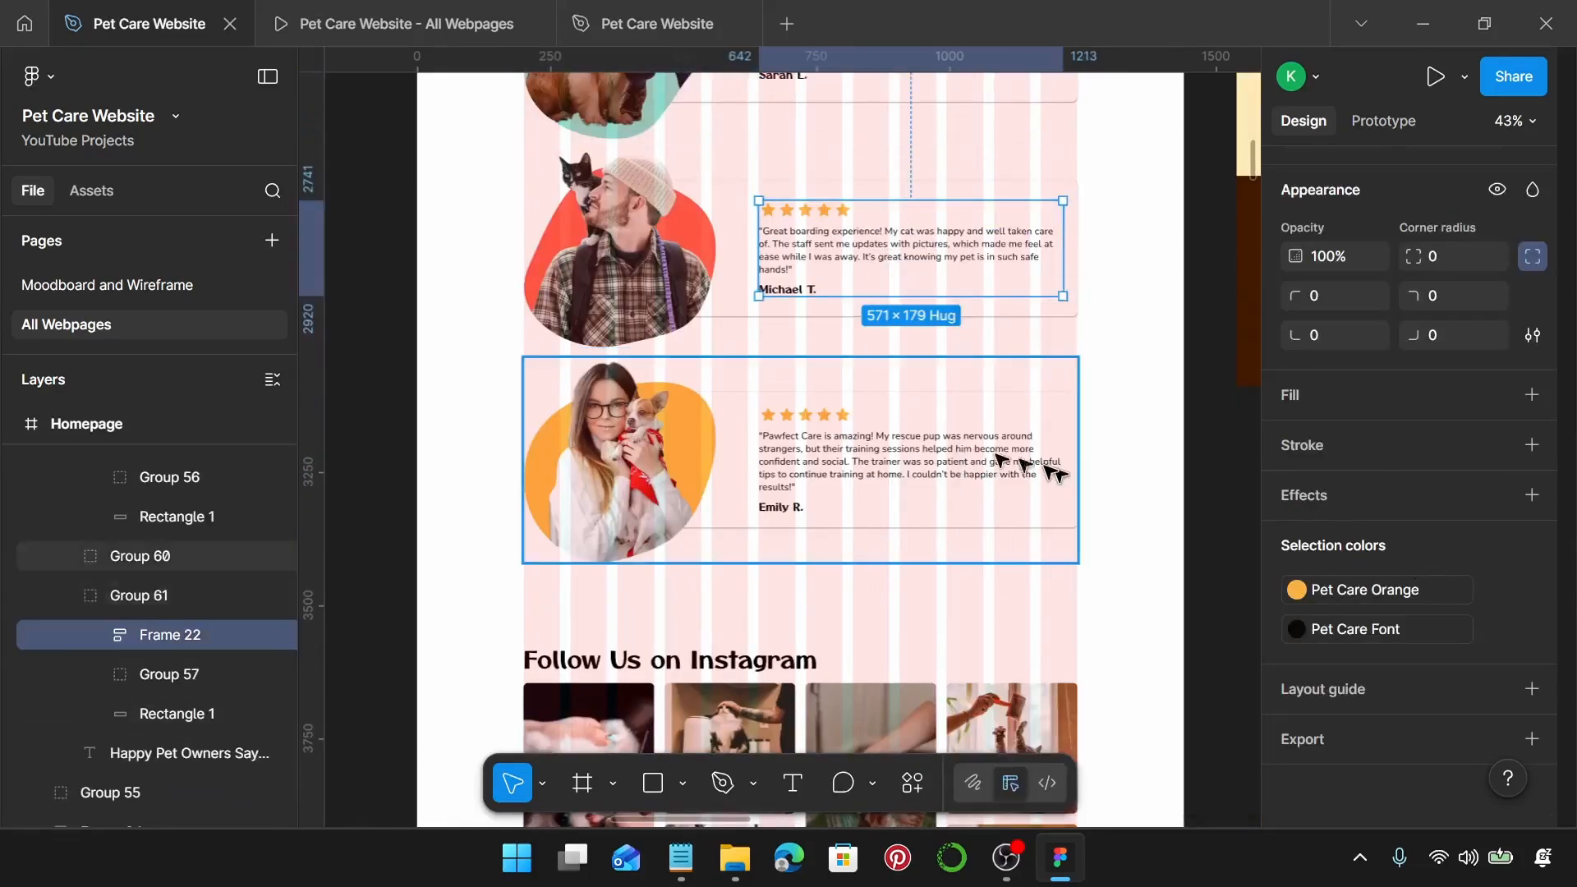
left_click(881, 472)
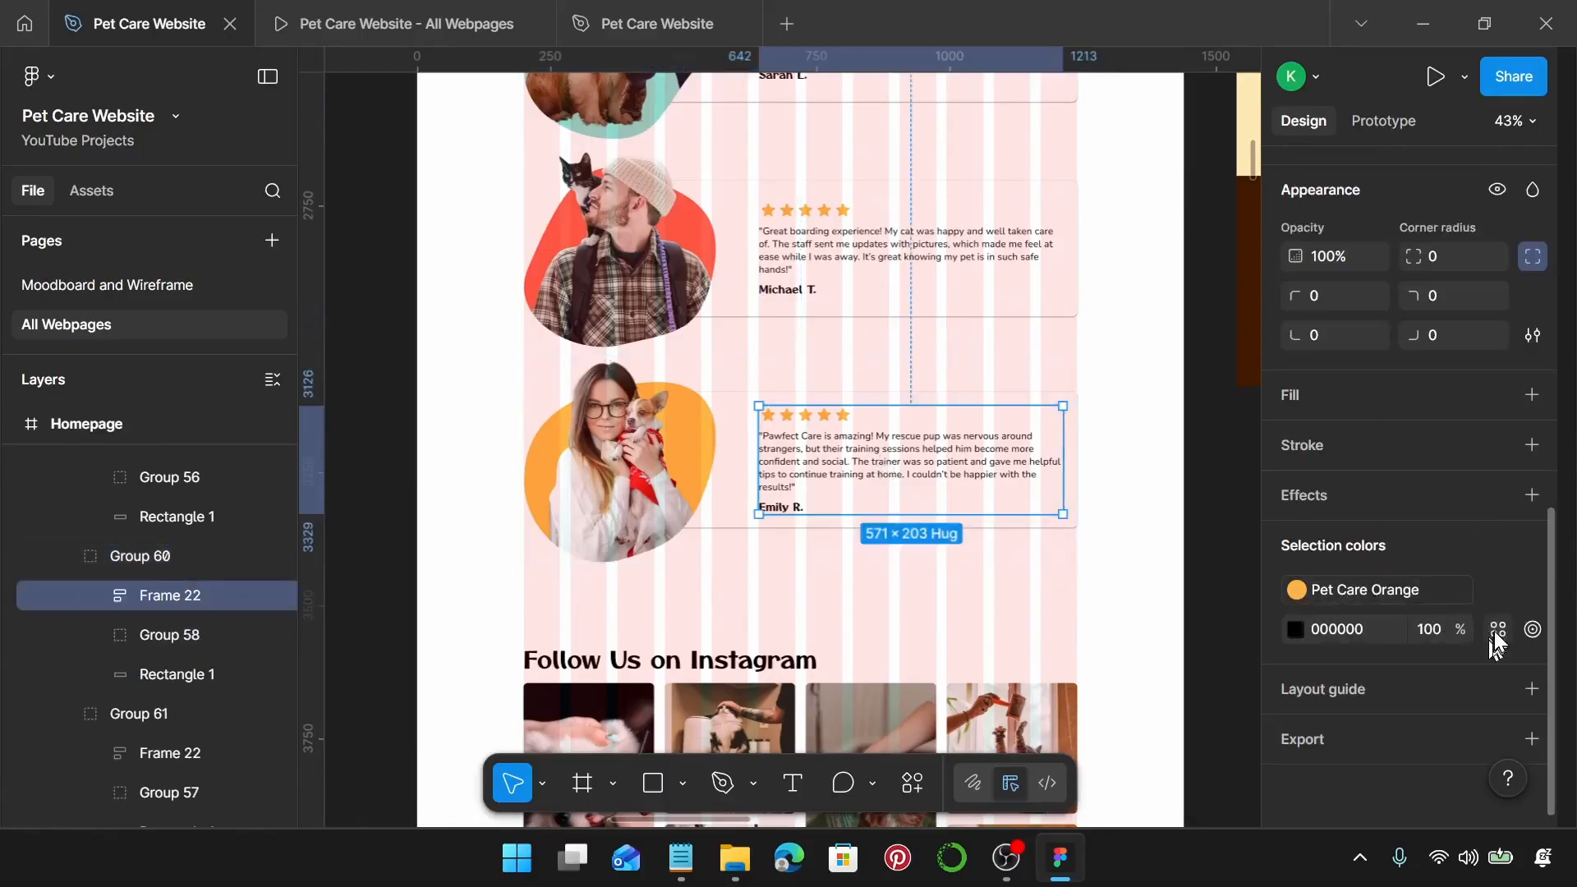
left_click(1496, 630)
left_click(1053, 476)
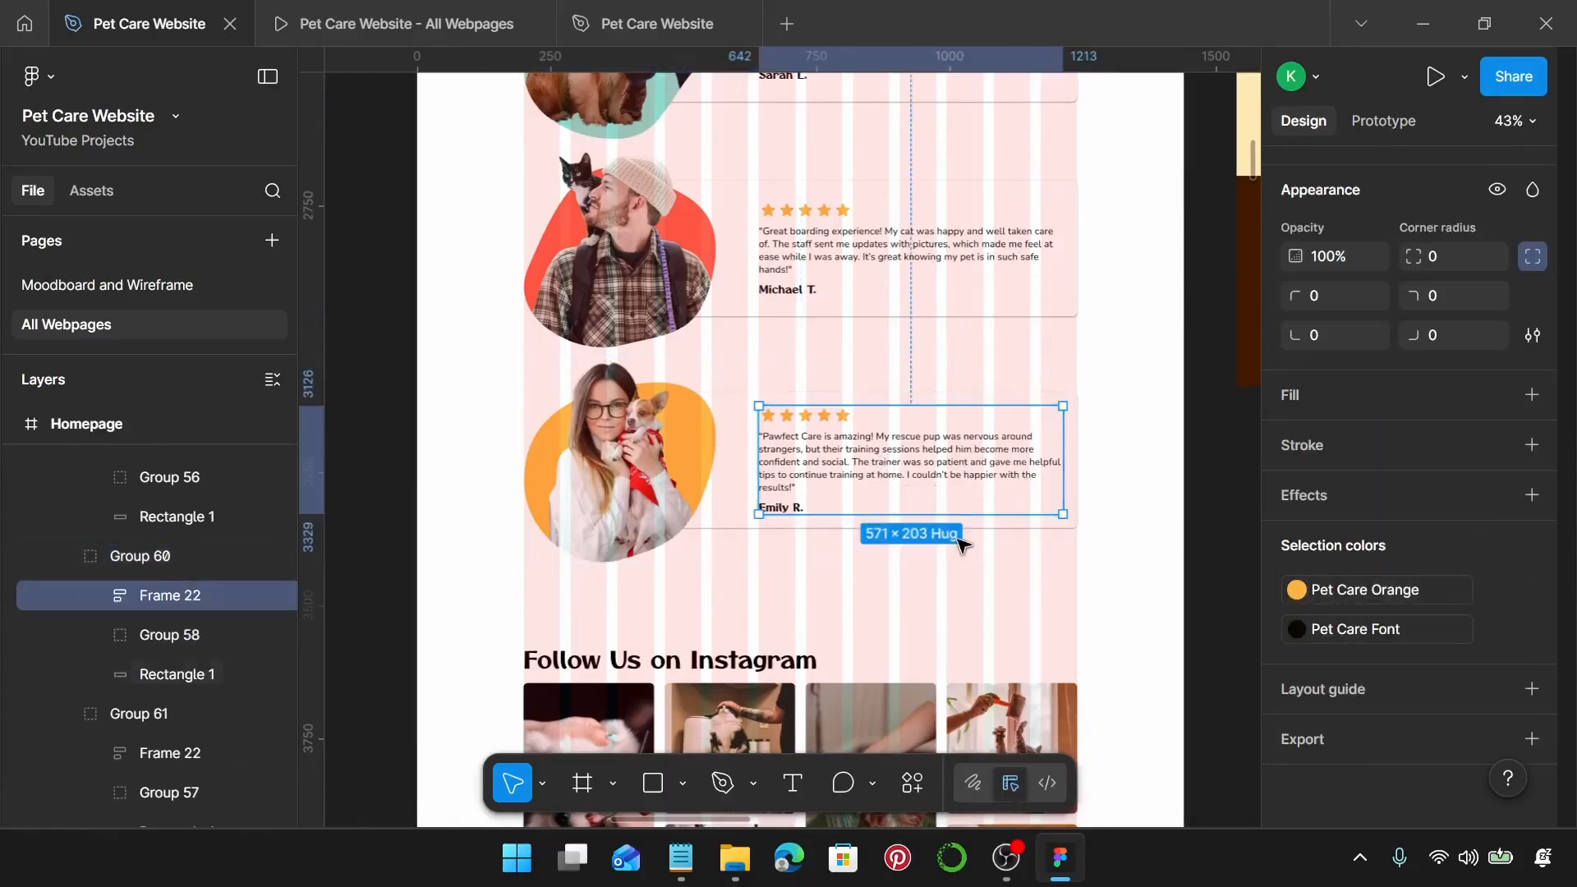
Step: Set the Happy Pet Owners Say heading's fill to the Pet Care Font style and check the testimonials group for leftover unstyled colors
left_click(764, 621)
left_click(816, 479)
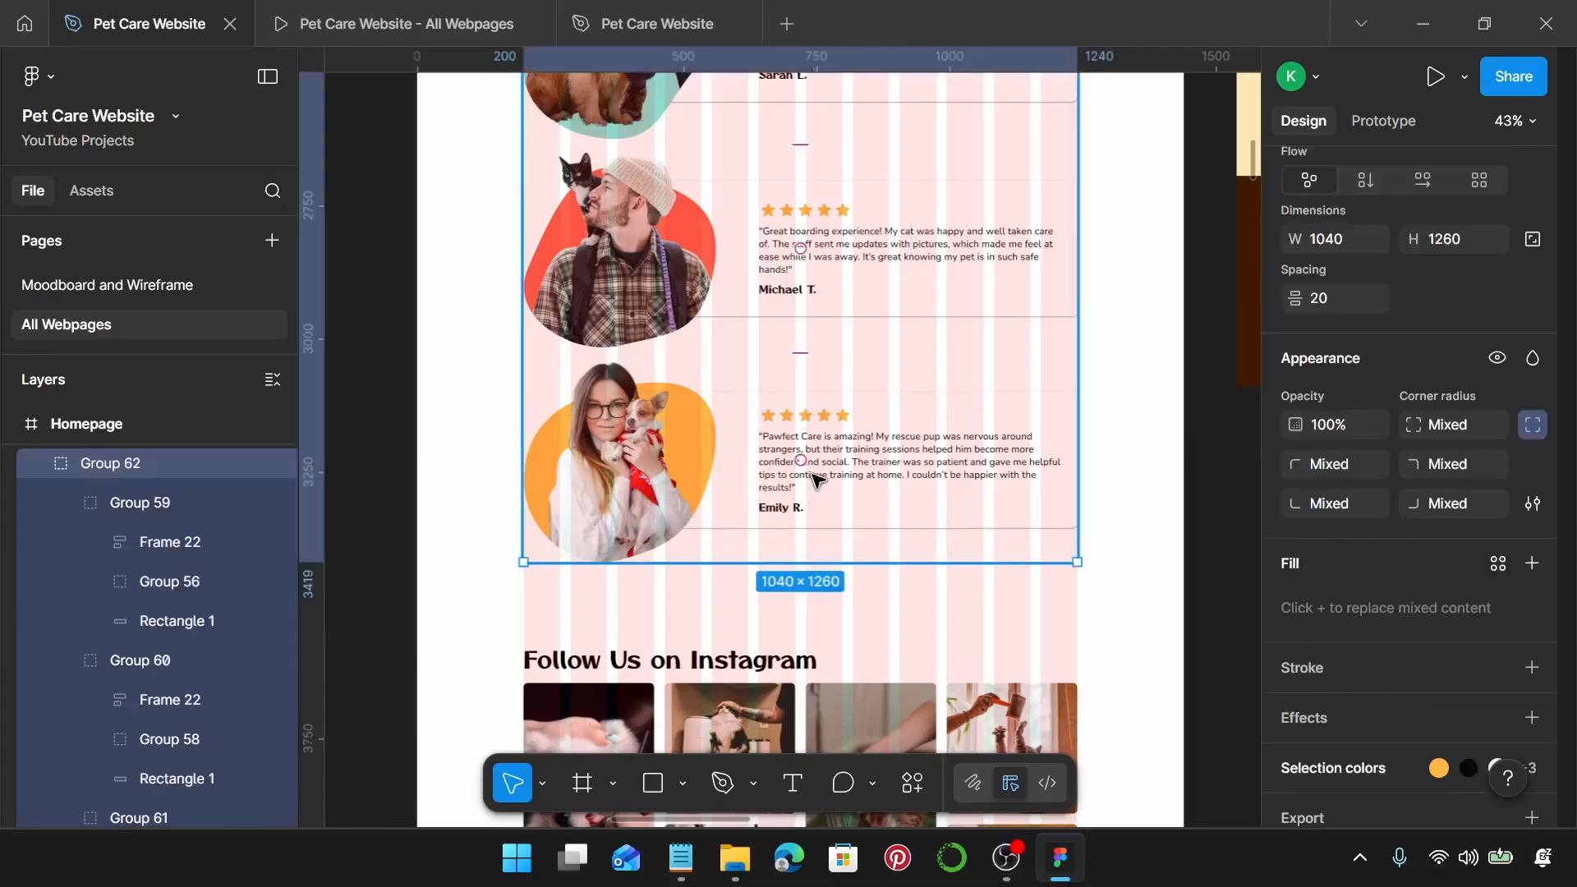
scroll(1496, 651, "down", 2)
left_click(1287, 696)
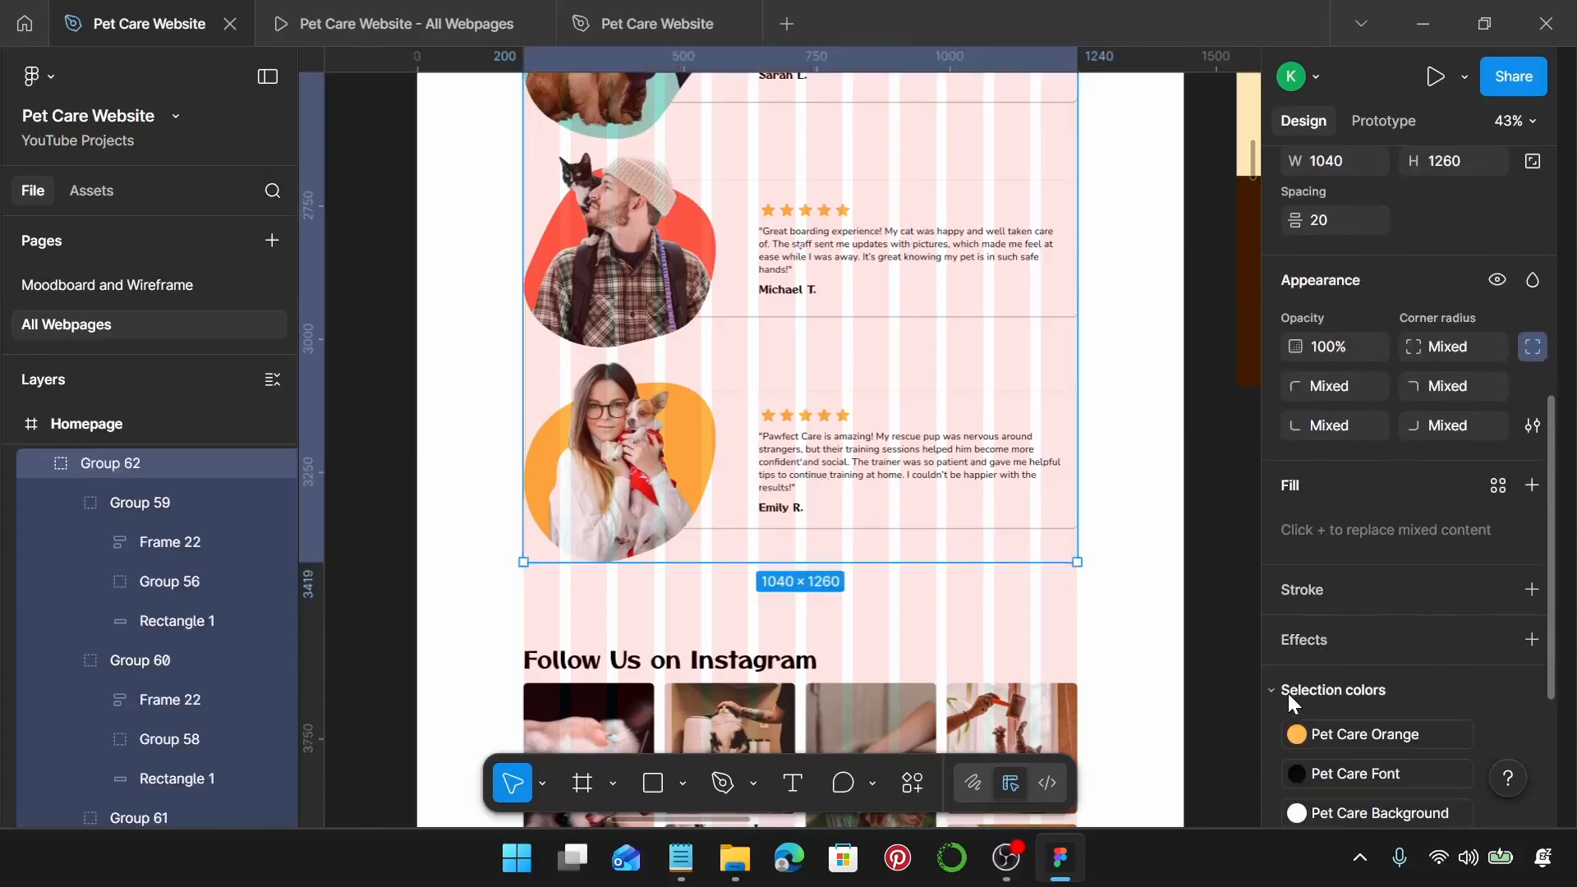
scroll(1314, 649, "down", 3)
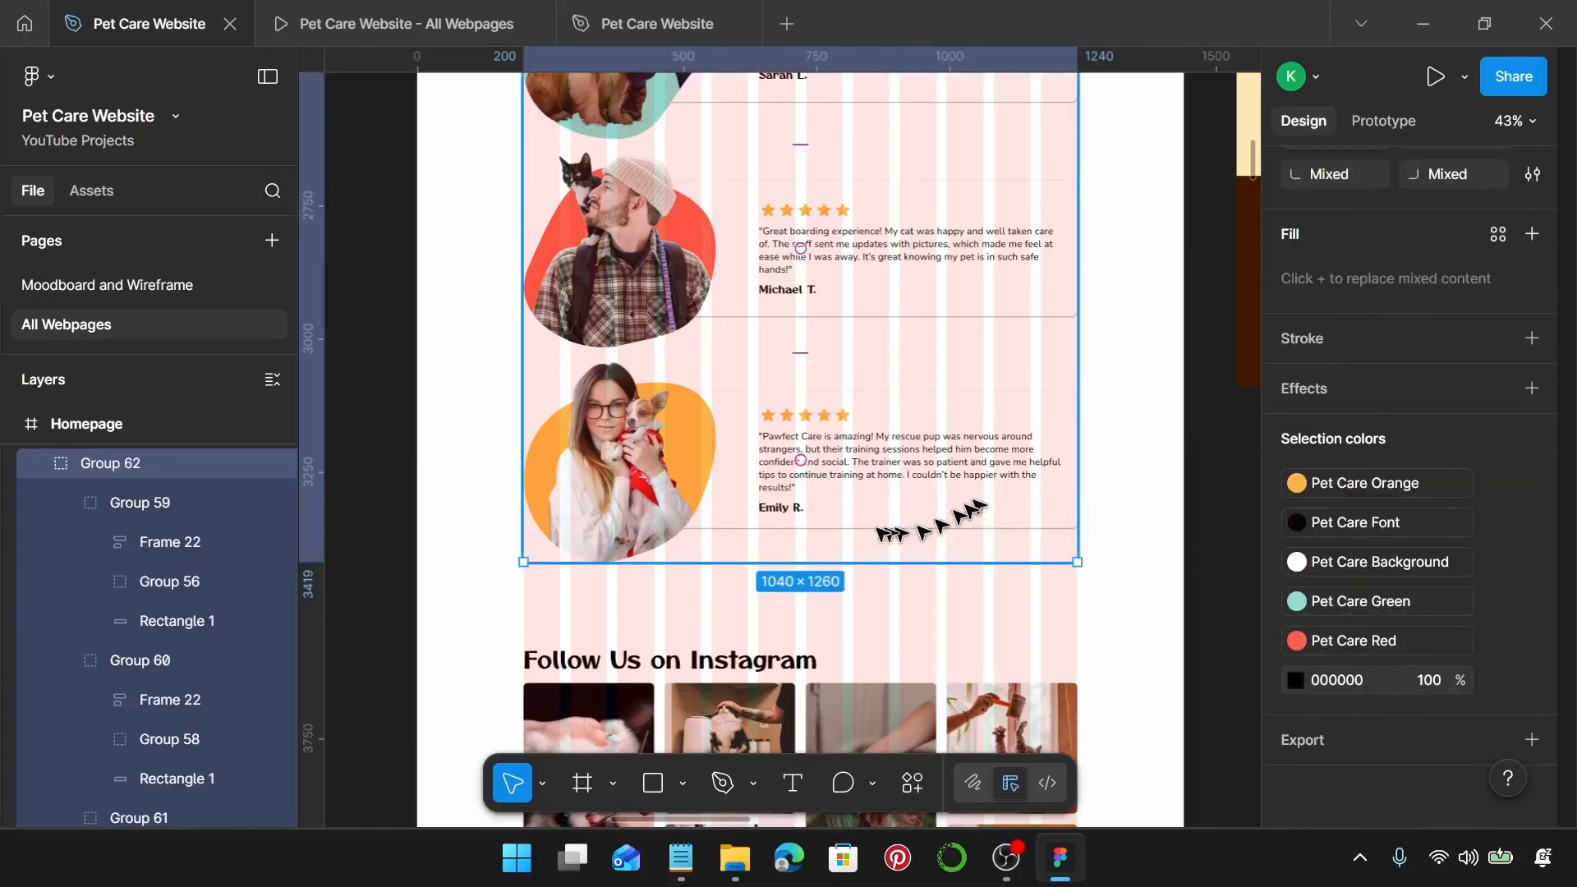
scroll(879, 525, "up", 4)
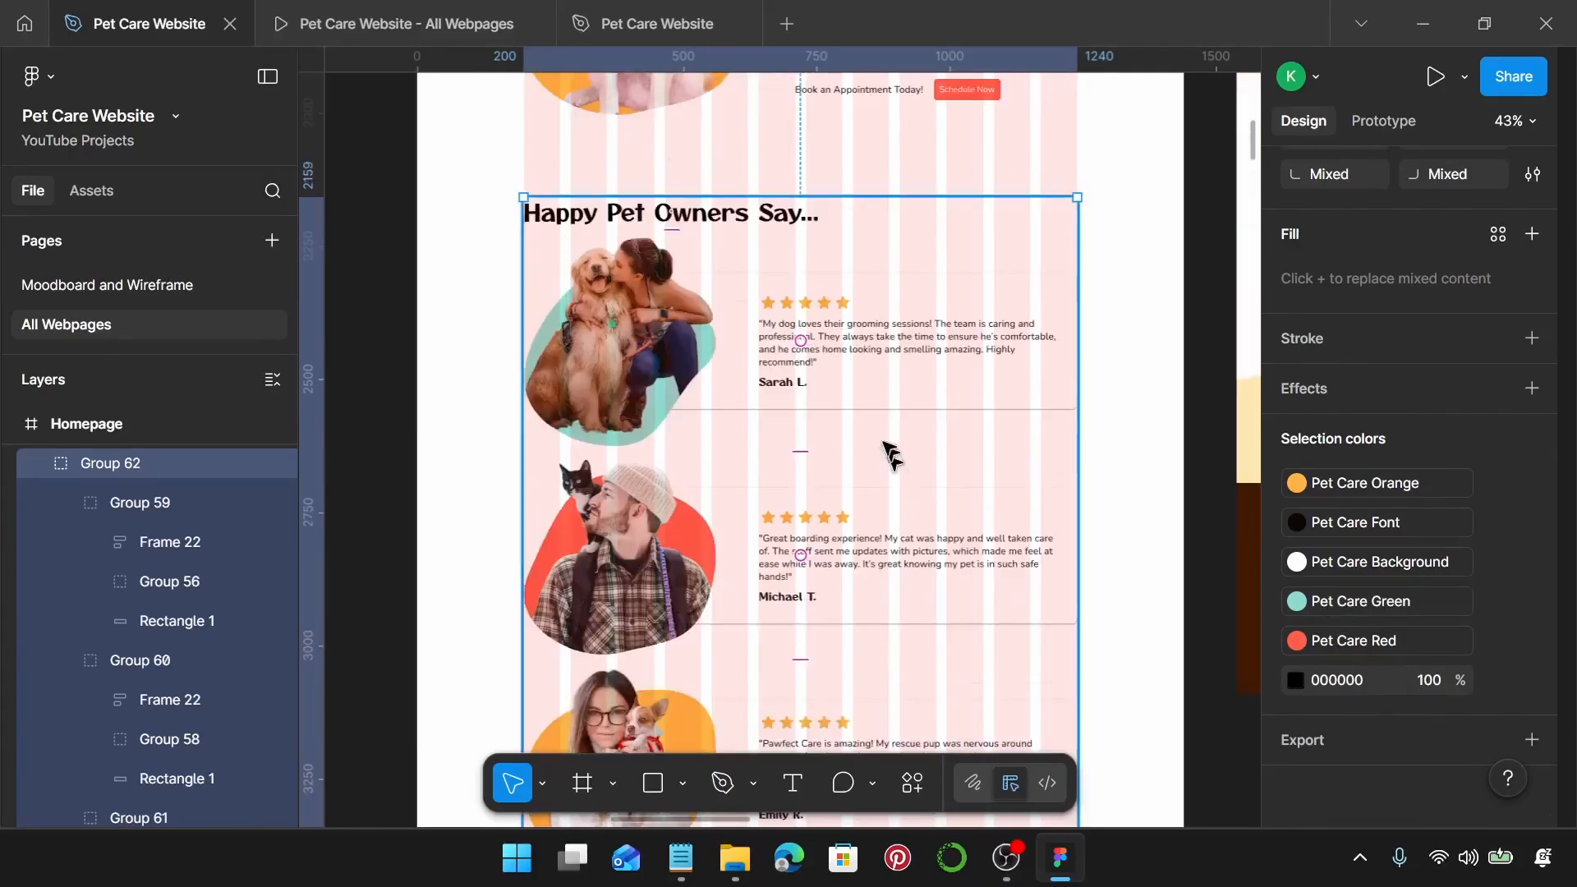
double_click(764, 218)
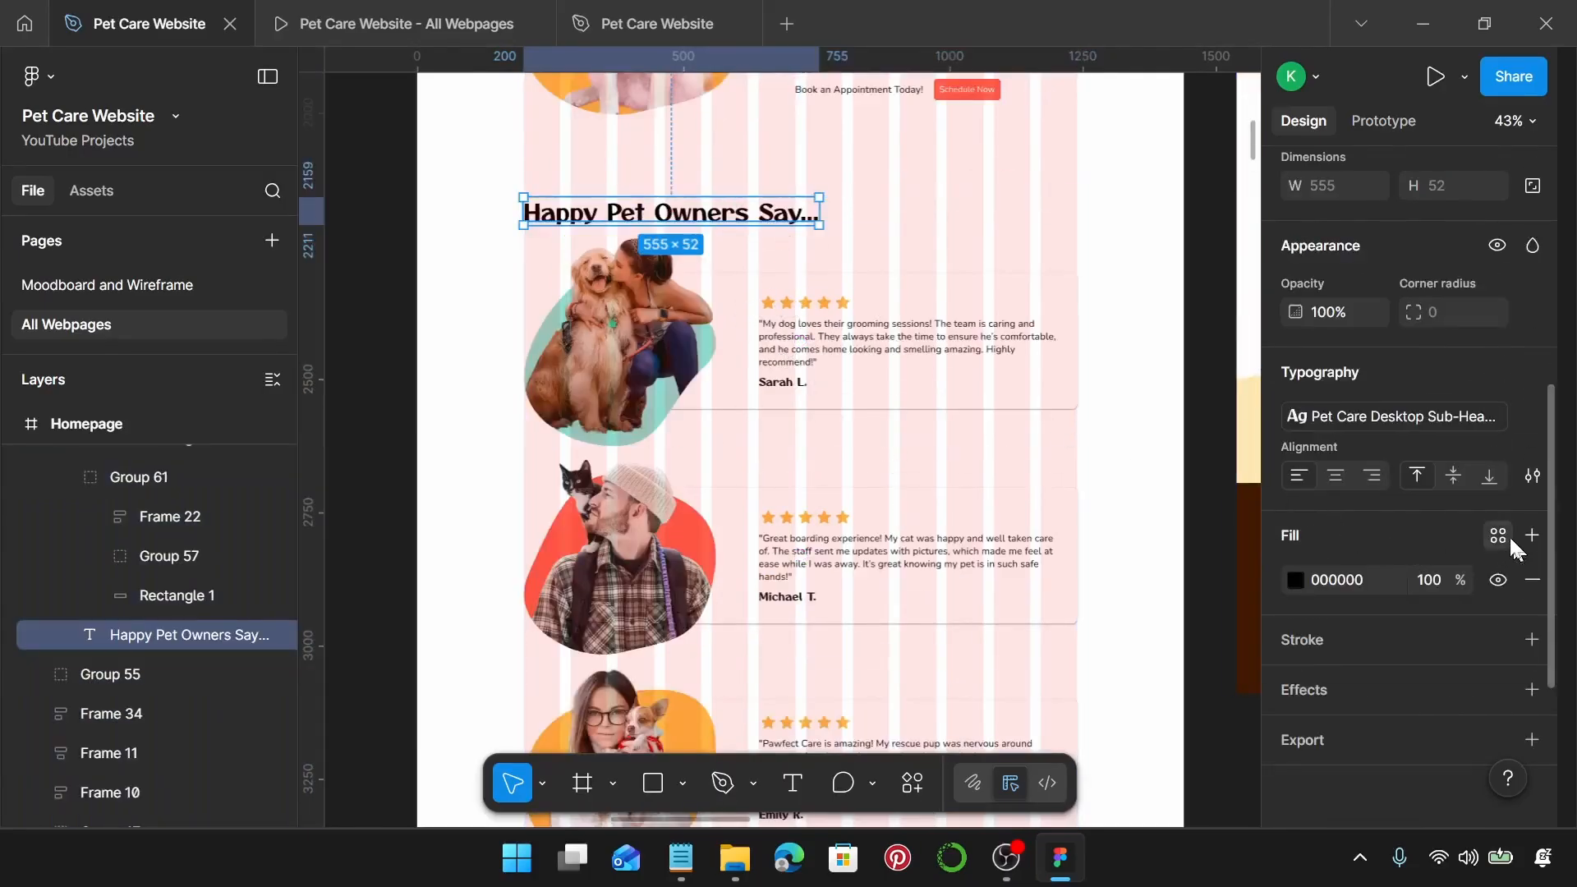
left_click(1506, 537)
left_click(1035, 468)
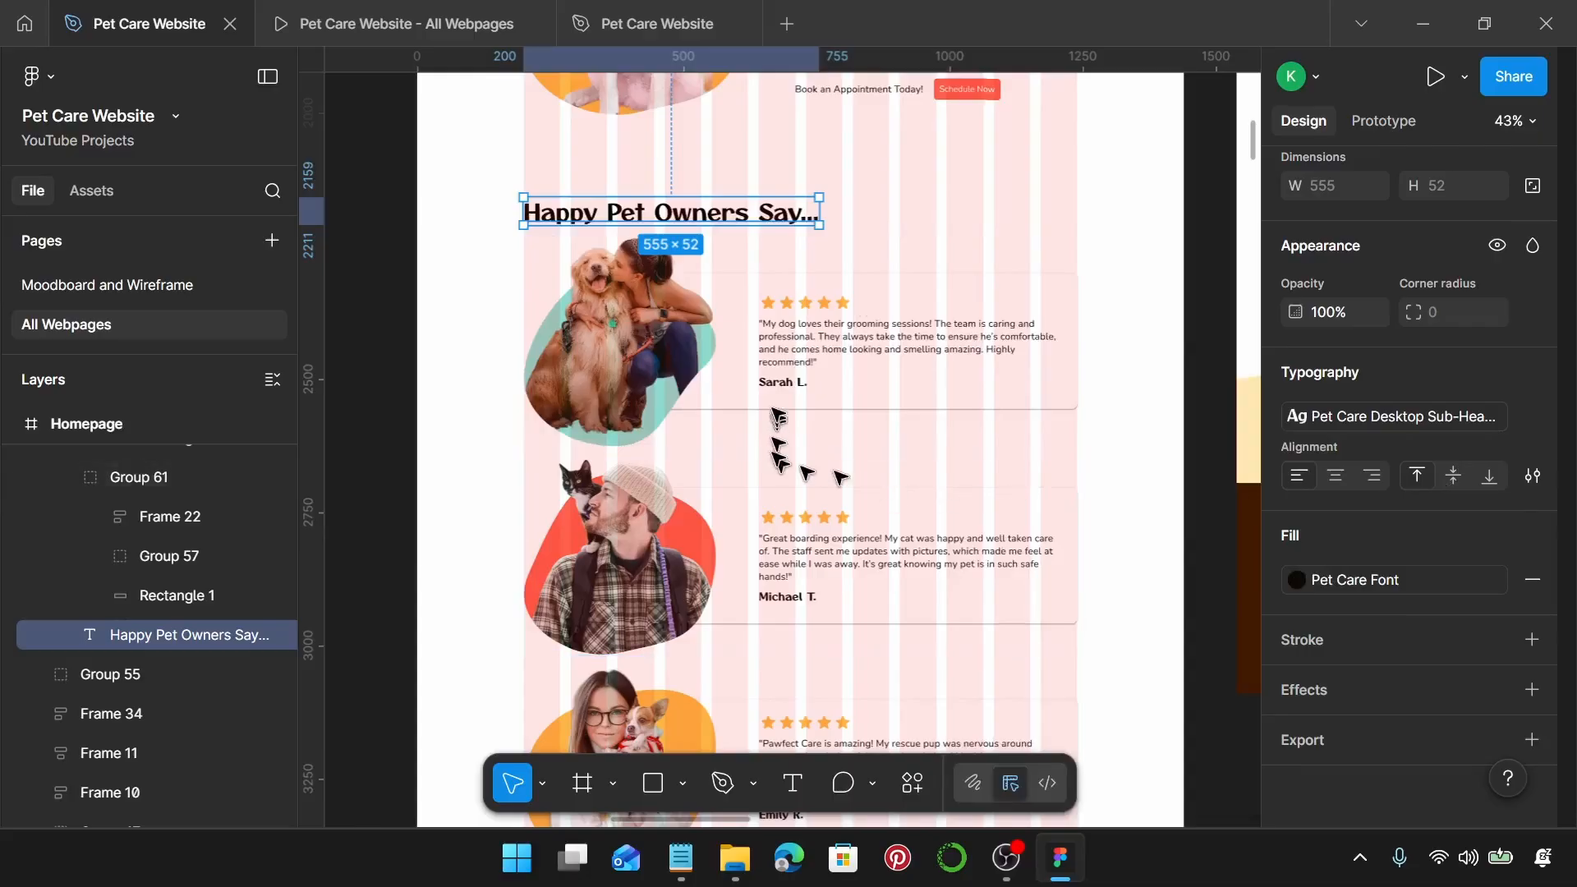
left_click(721, 380)
left_click(712, 378)
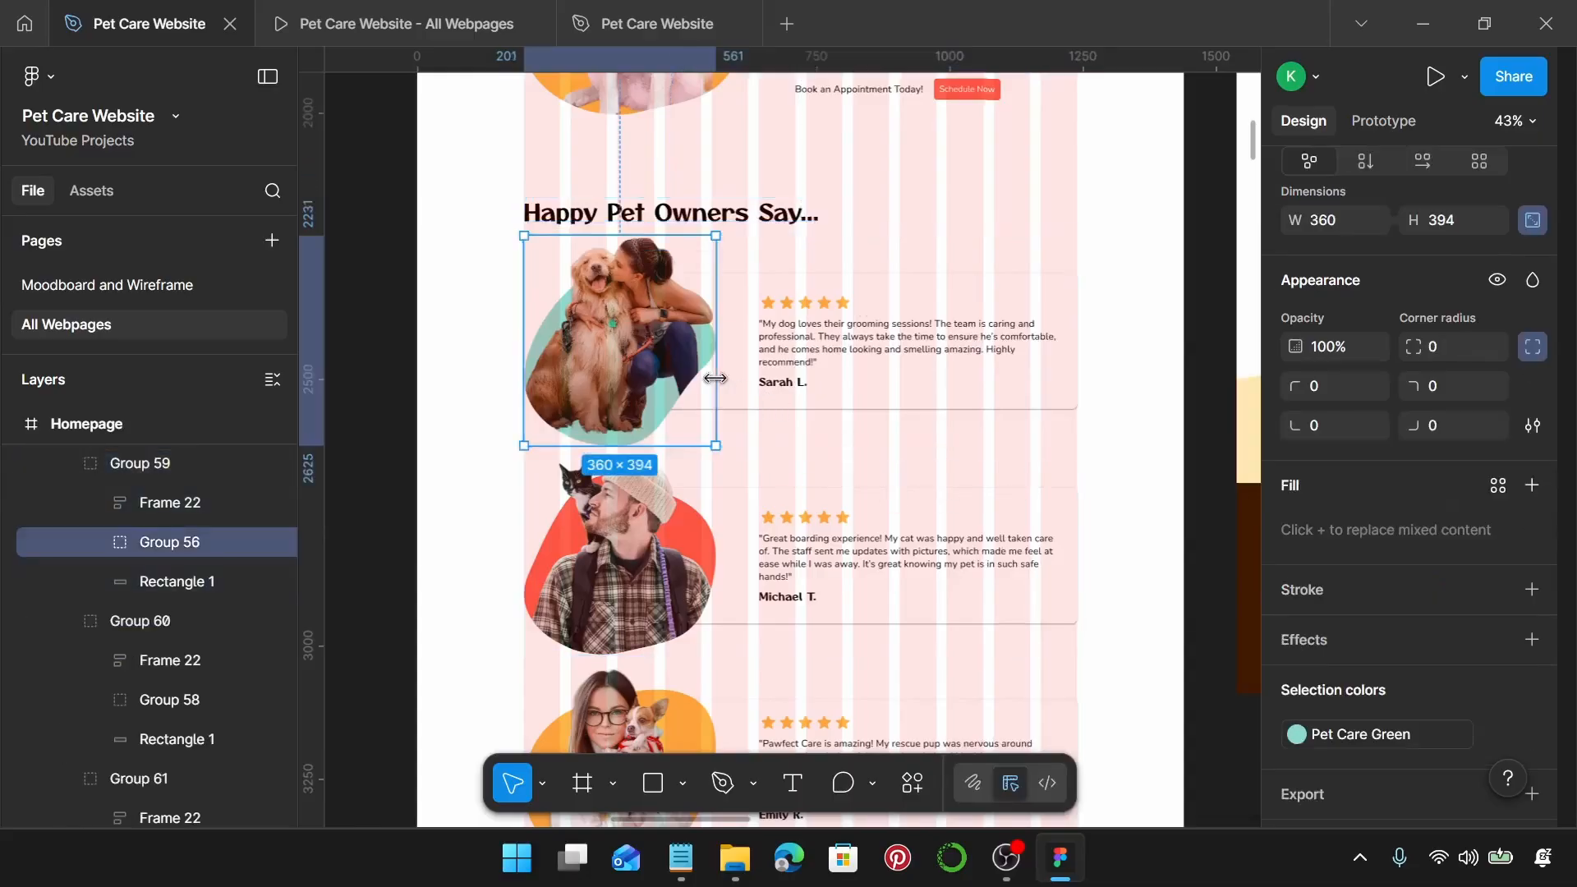
left_click(972, 221)
left_click(767, 361)
Step: Replace the 000000 color in the Follow Us on Instagram frame with the Pet Care Font color style
scroll(1363, 574, "down", 5)
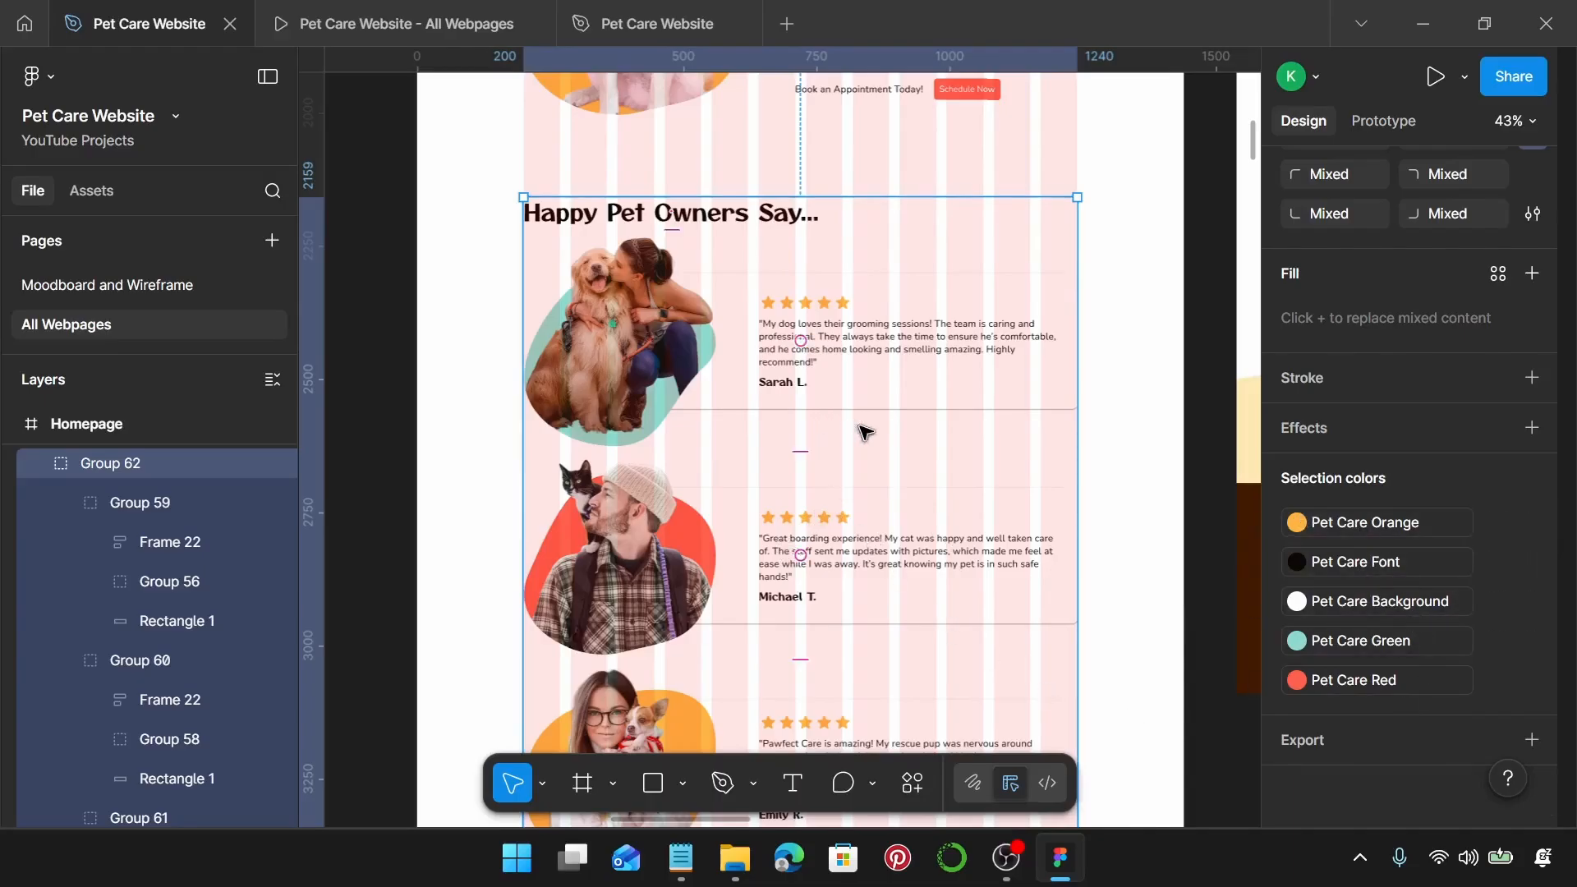
scroll(860, 426, "down", 9)
left_click(747, 492)
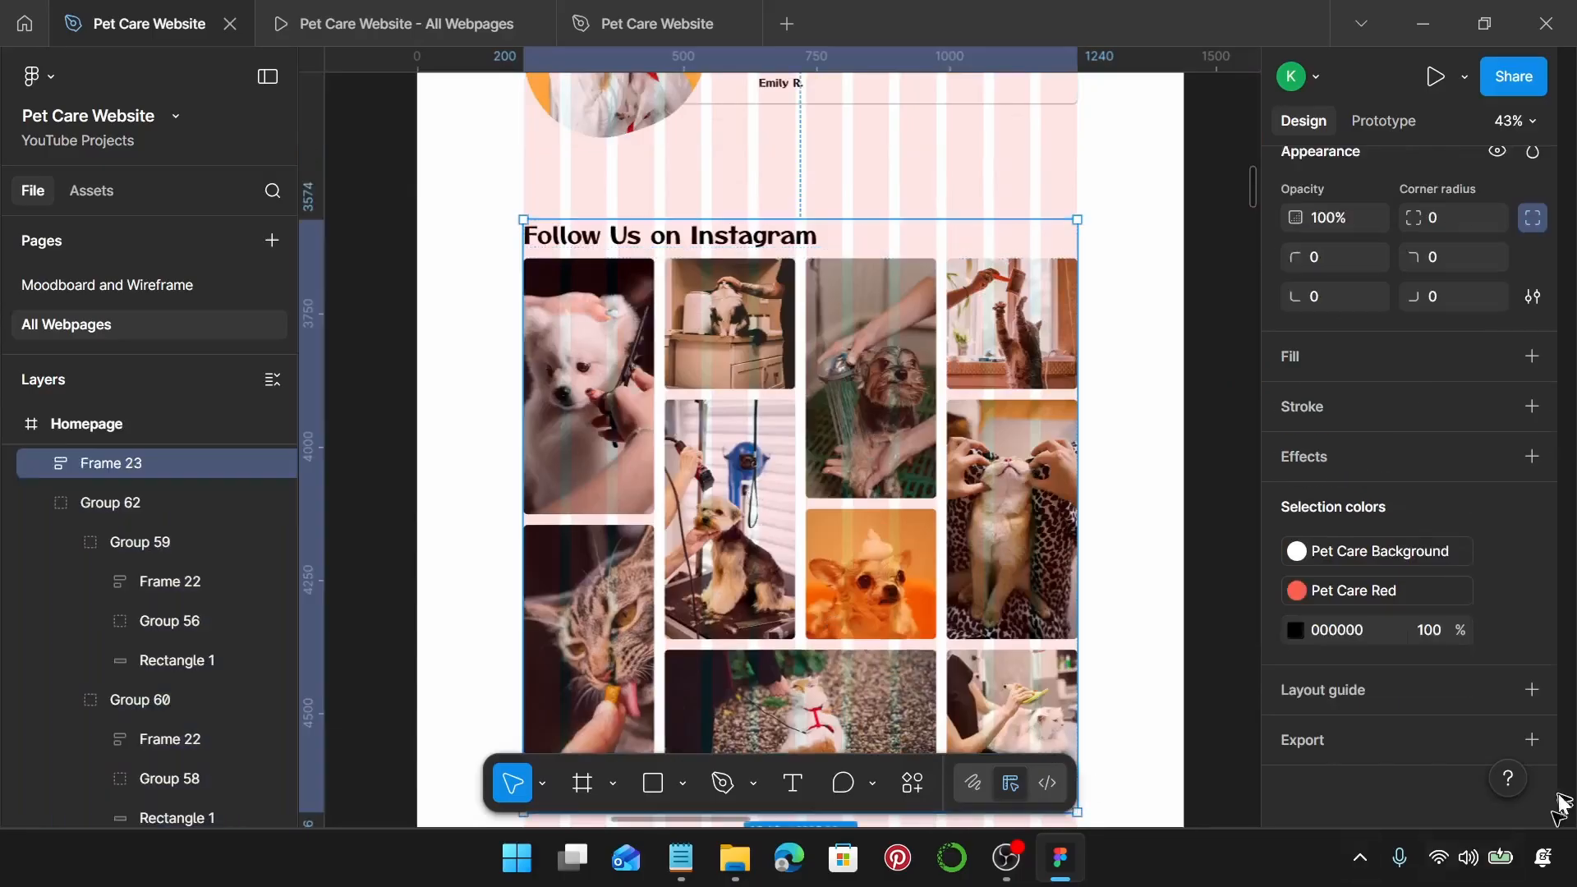
left_click(1498, 635)
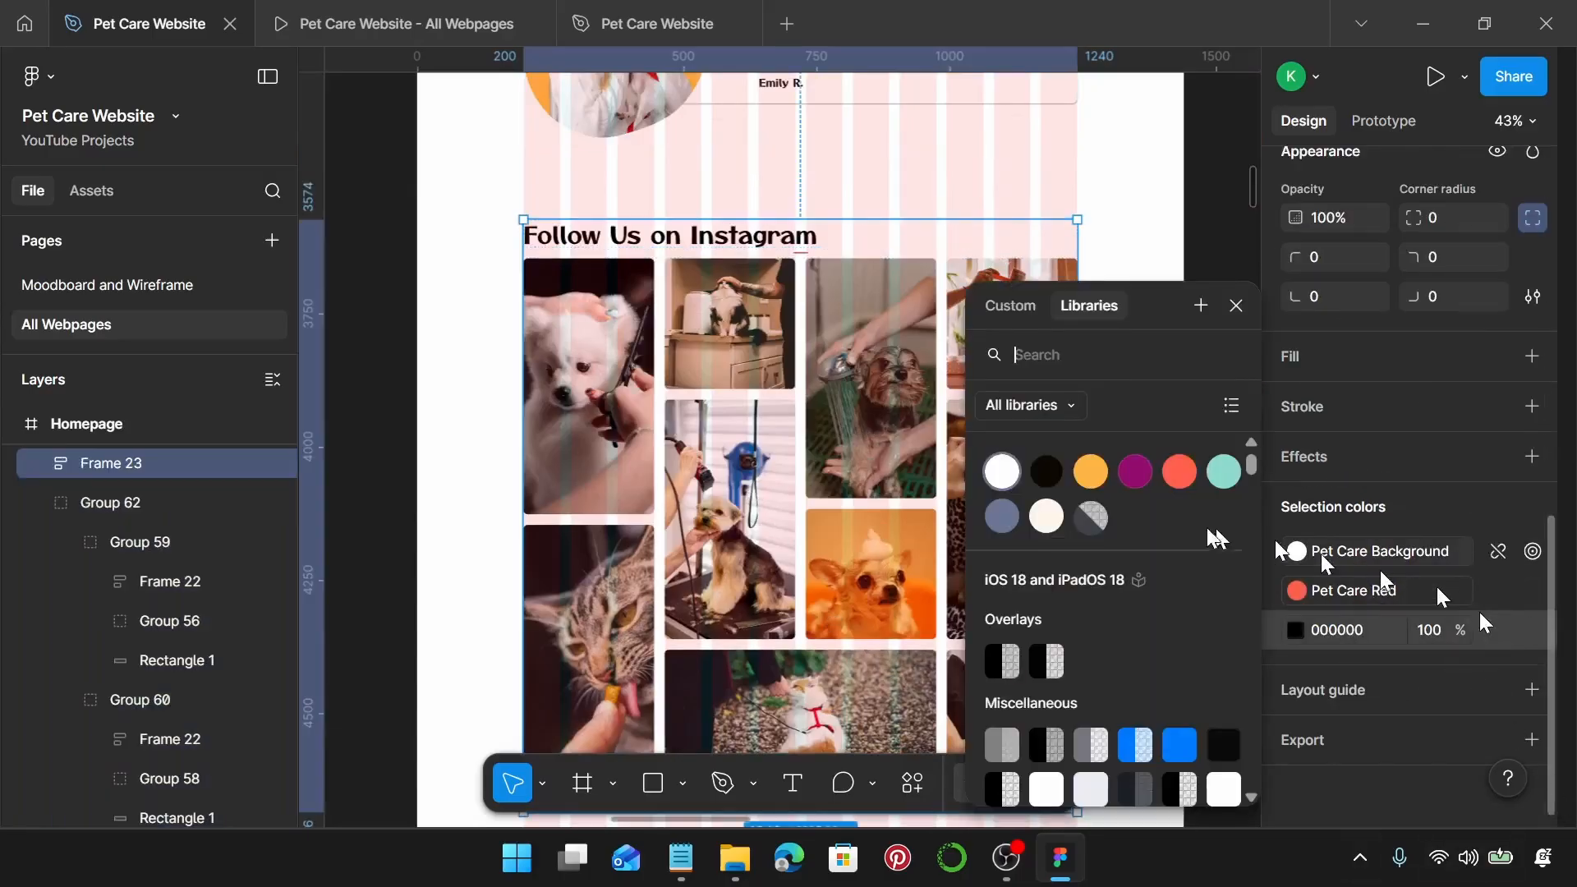
left_click(1031, 464)
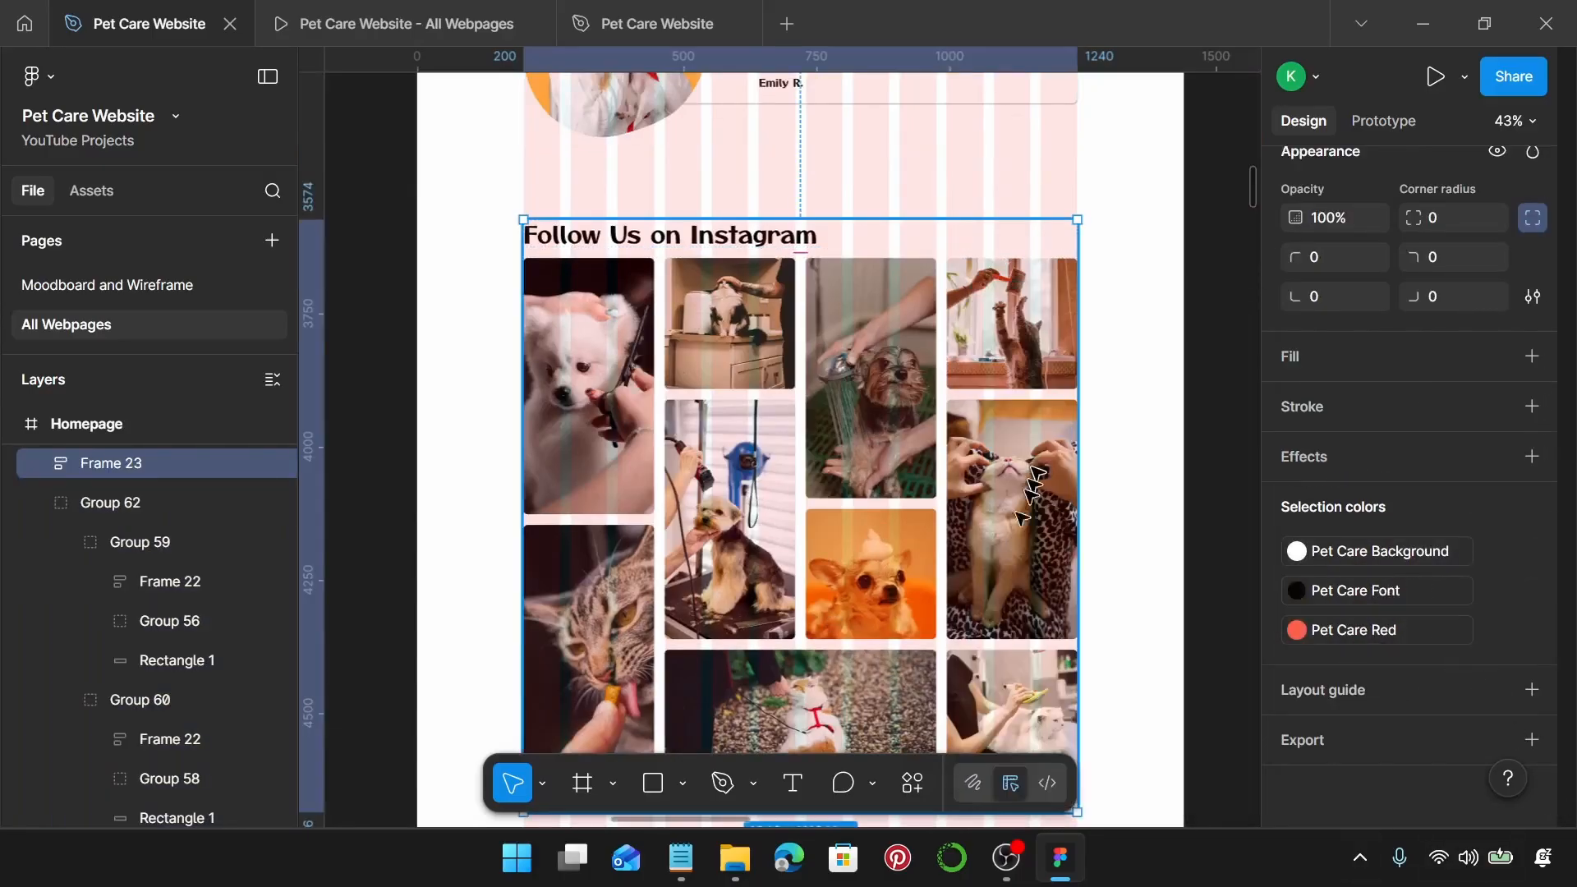
Step: Set the Featured Blogs heading's fill to the Pet Care Font color style
scroll(826, 538, "down", 5)
scroll(830, 539, "down", 3)
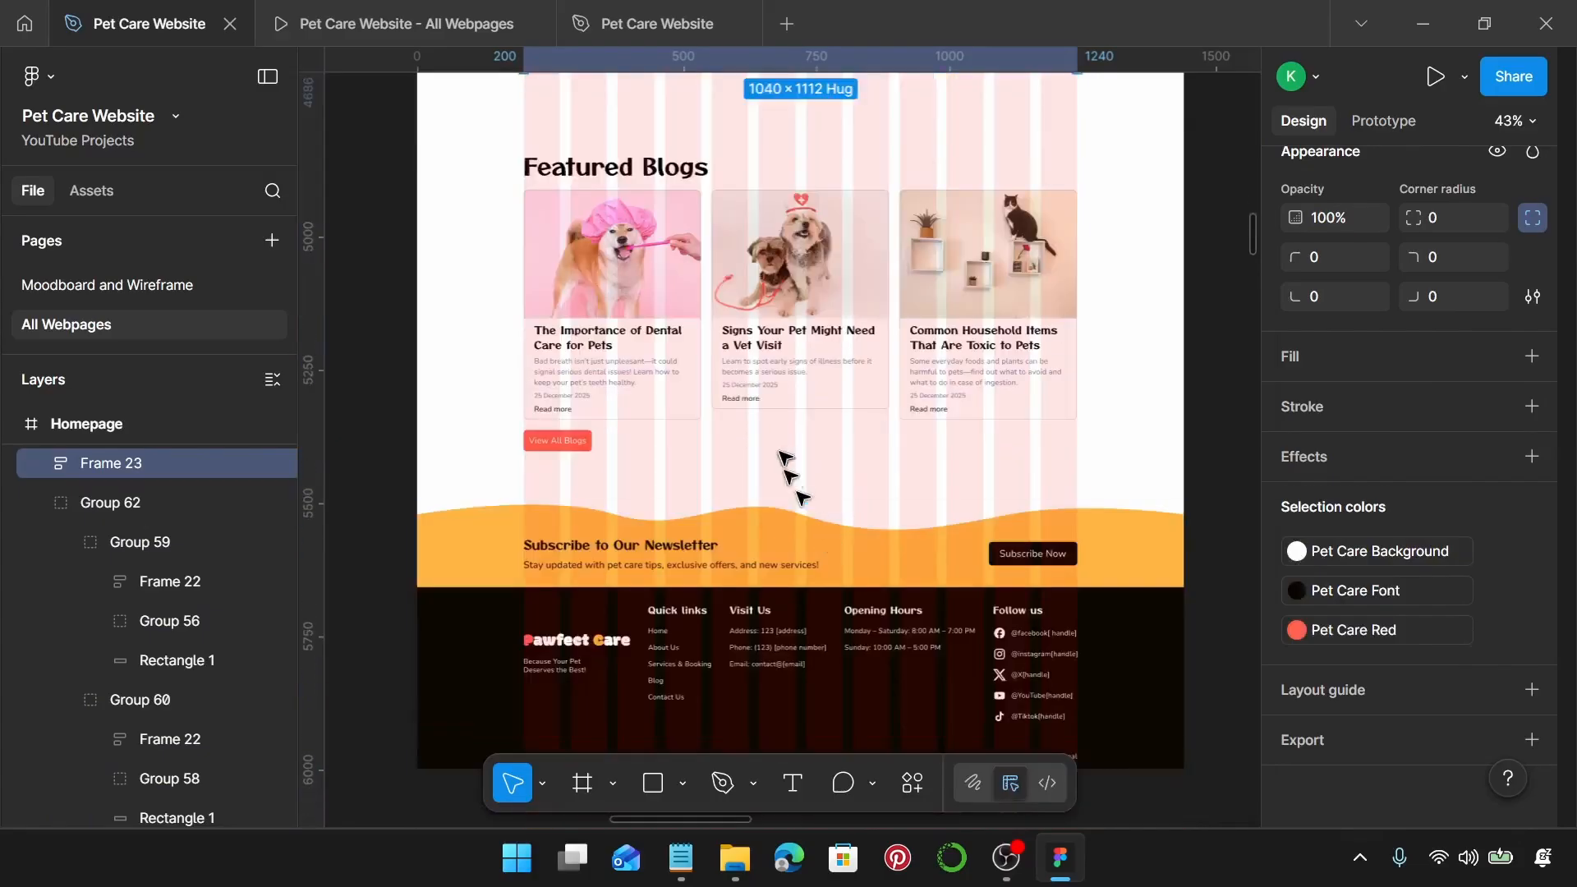
left_click(636, 170)
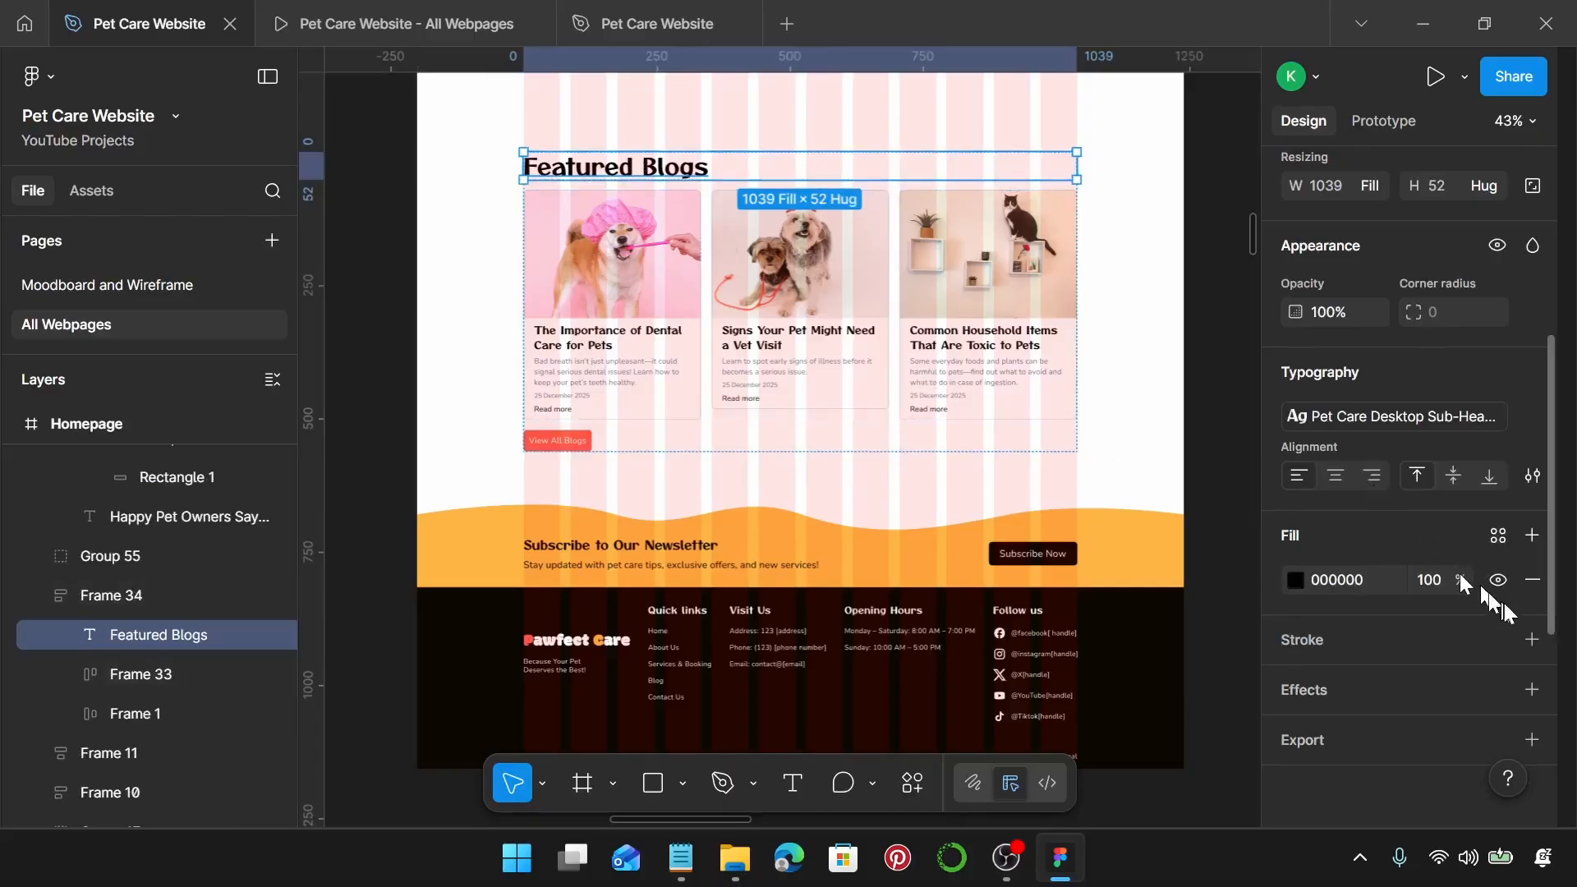
left_click(1498, 535)
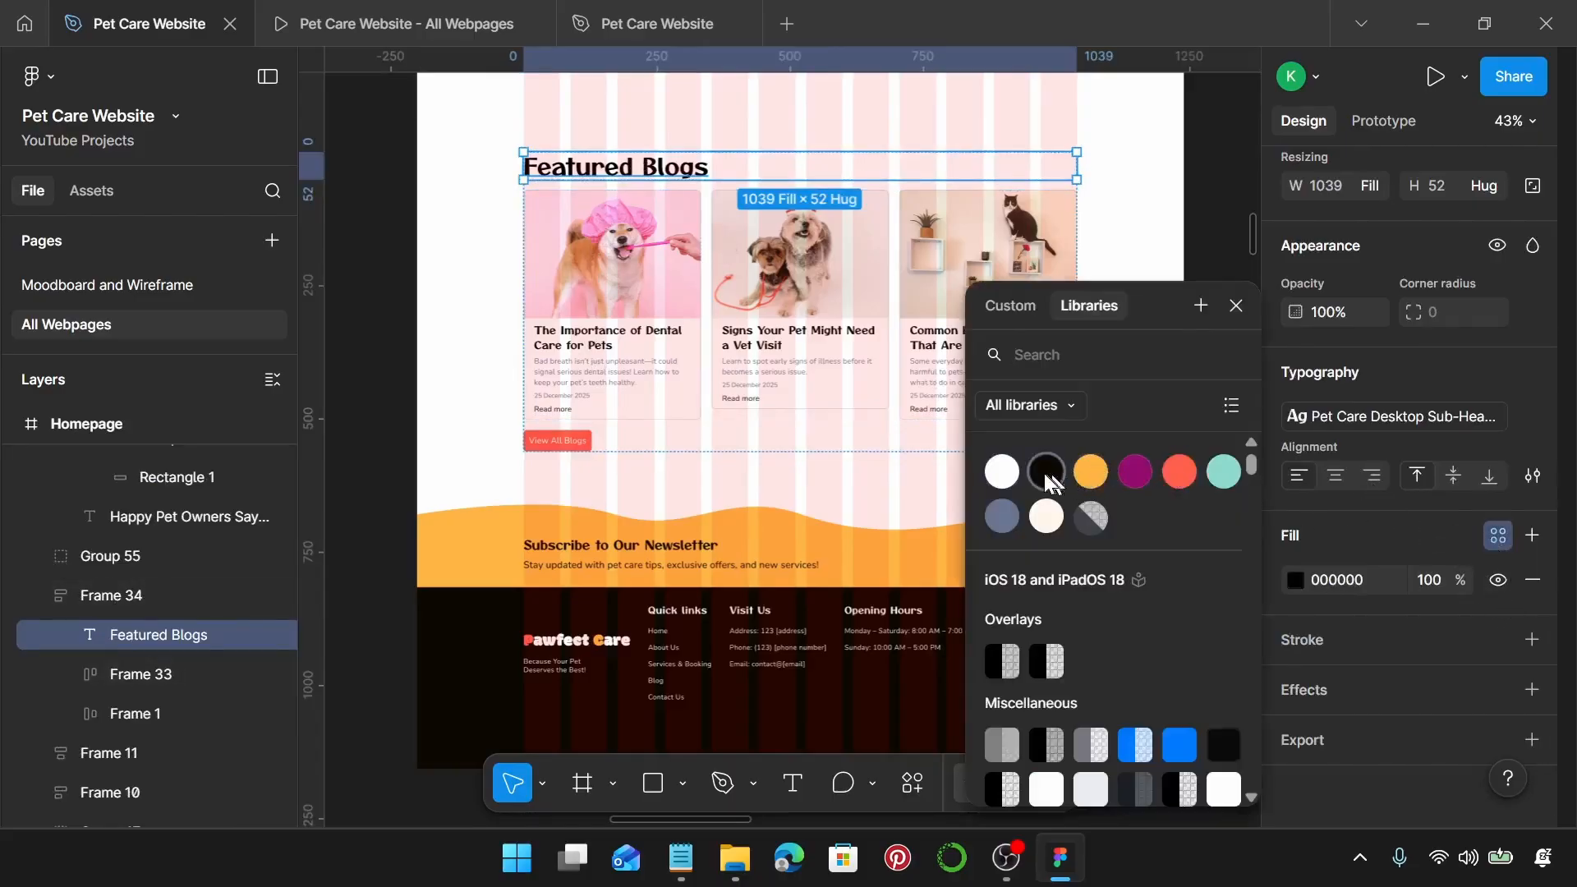
left_click(1045, 472)
Step: Check the blog cards, the View All Blogs button and the newsletter and footer group for leftover unstyled colors
left_click(680, 355)
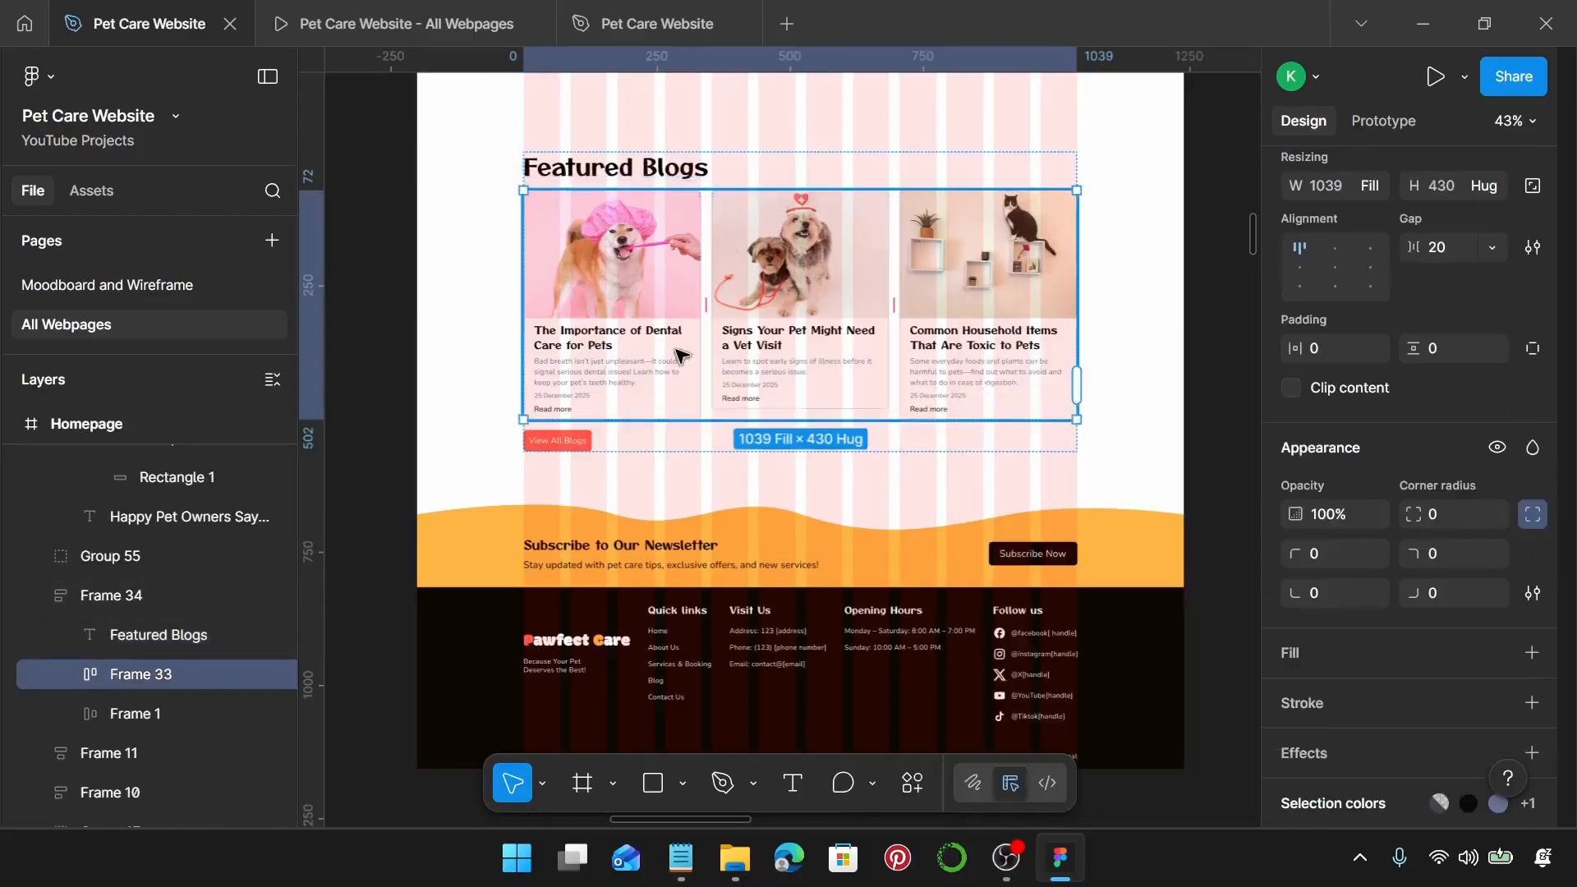
scroll(1372, 545, "down", 3)
left_click(1329, 637)
scroll(1330, 609, "down", 3)
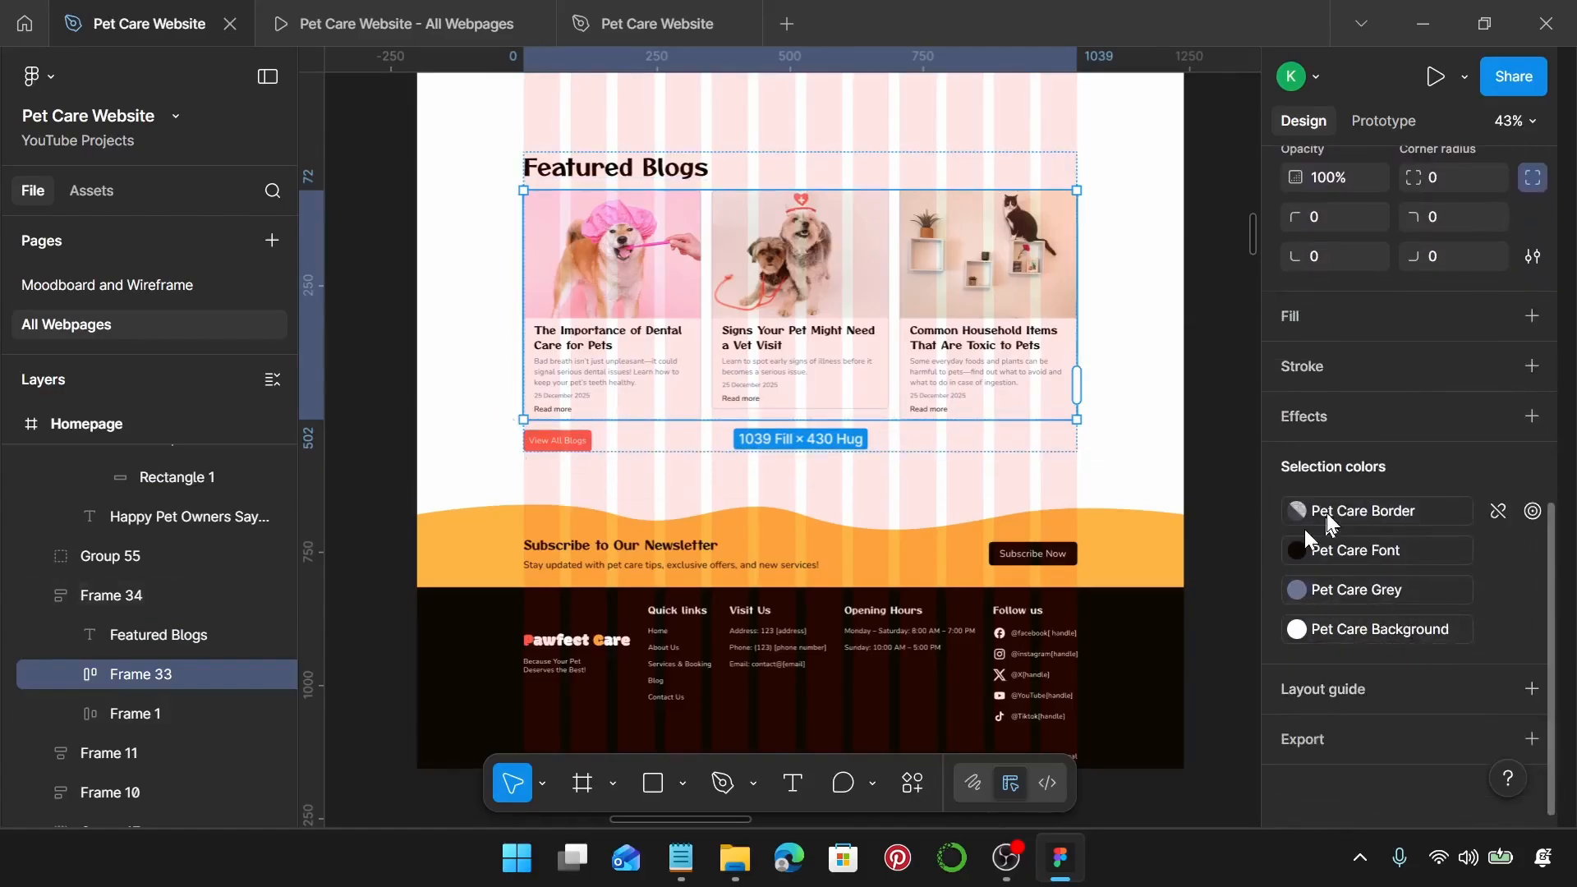
left_click(581, 441)
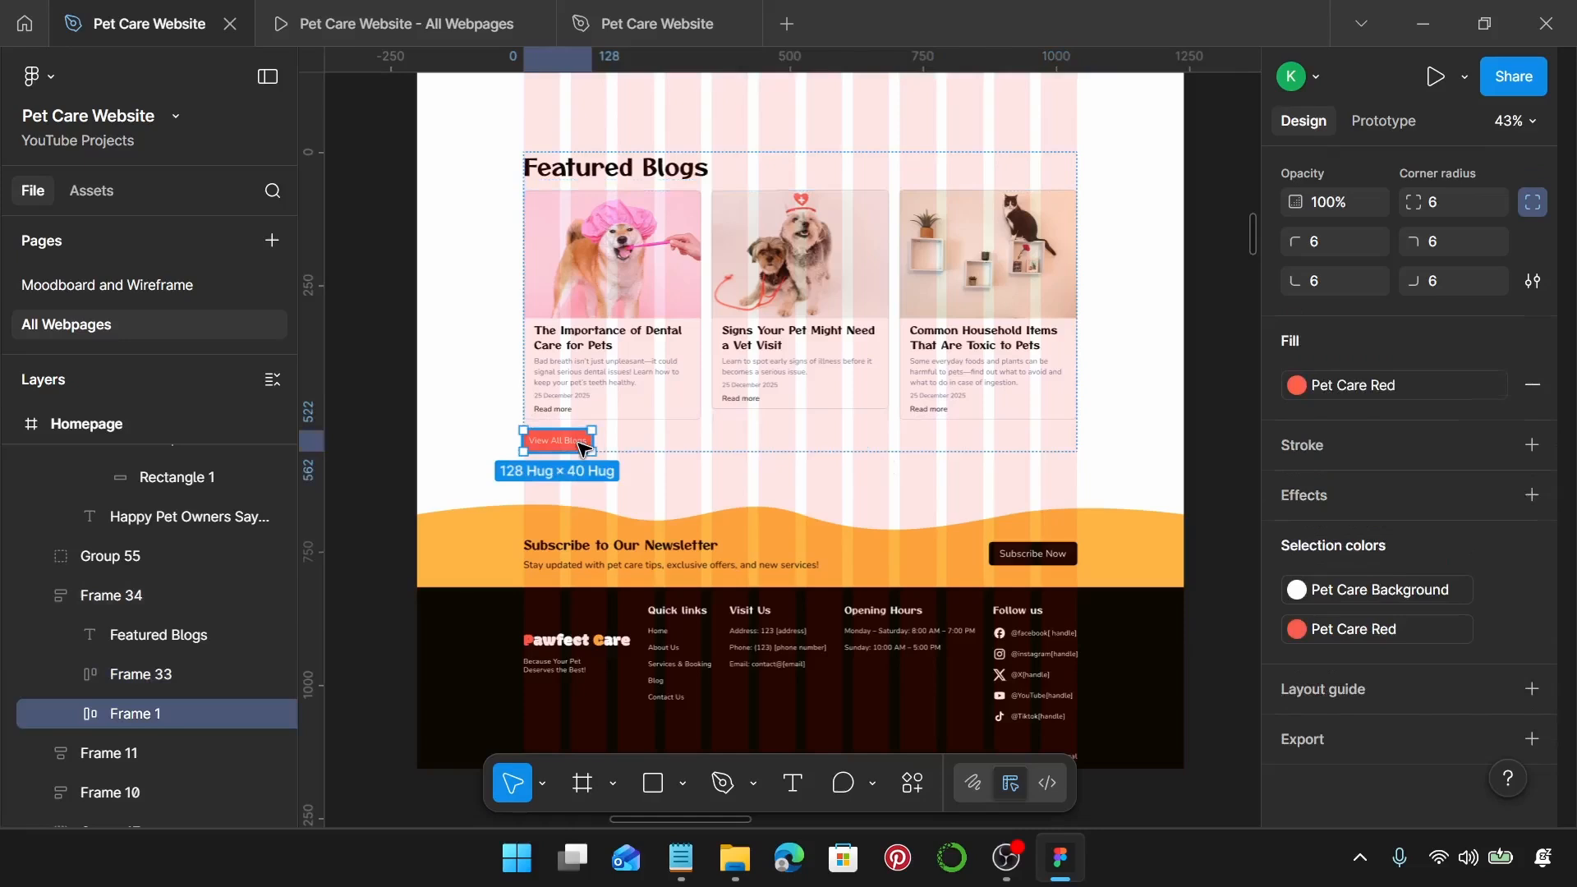
left_click(835, 544)
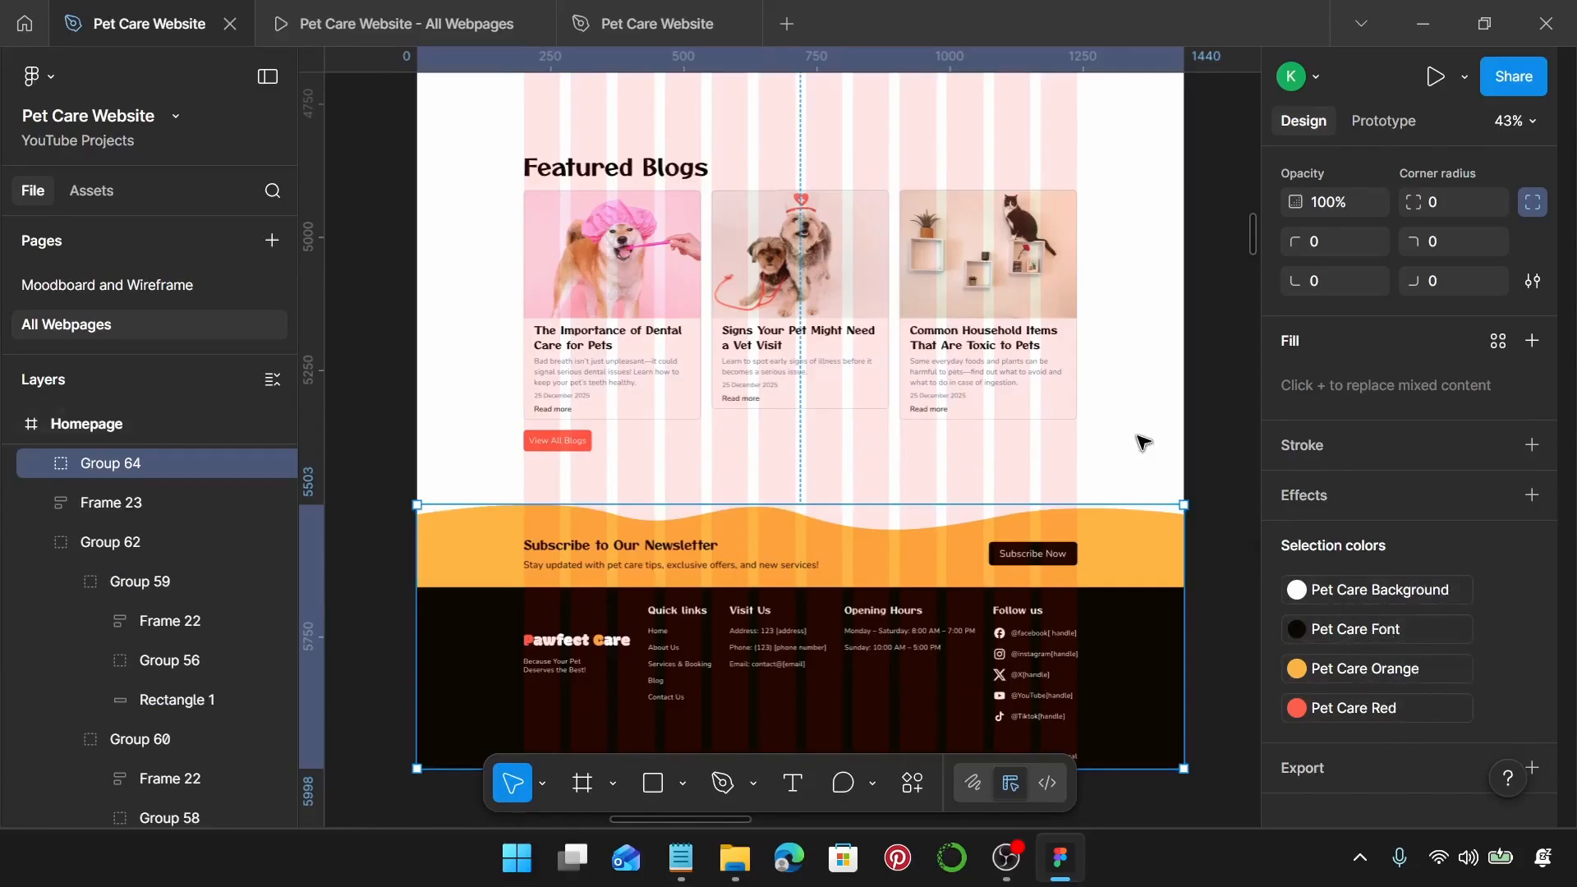
scroll(1143, 443, "down", 2)
Step: Apply the Pet Care Background color style to the Homepage frame's fill
scroll(1137, 440, "up", 15)
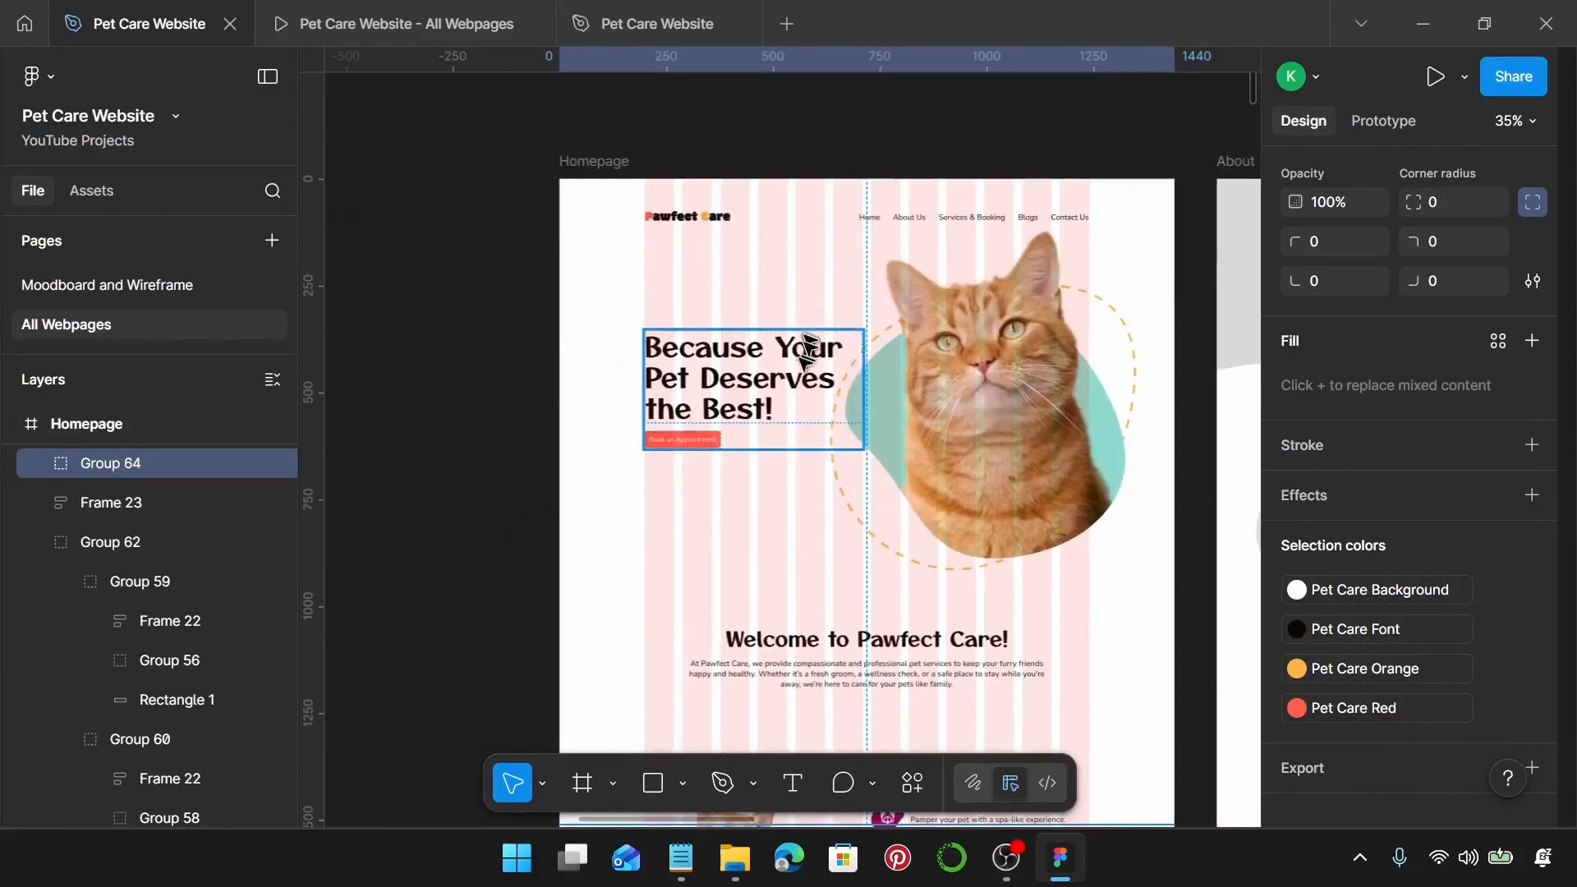
left_click(607, 165)
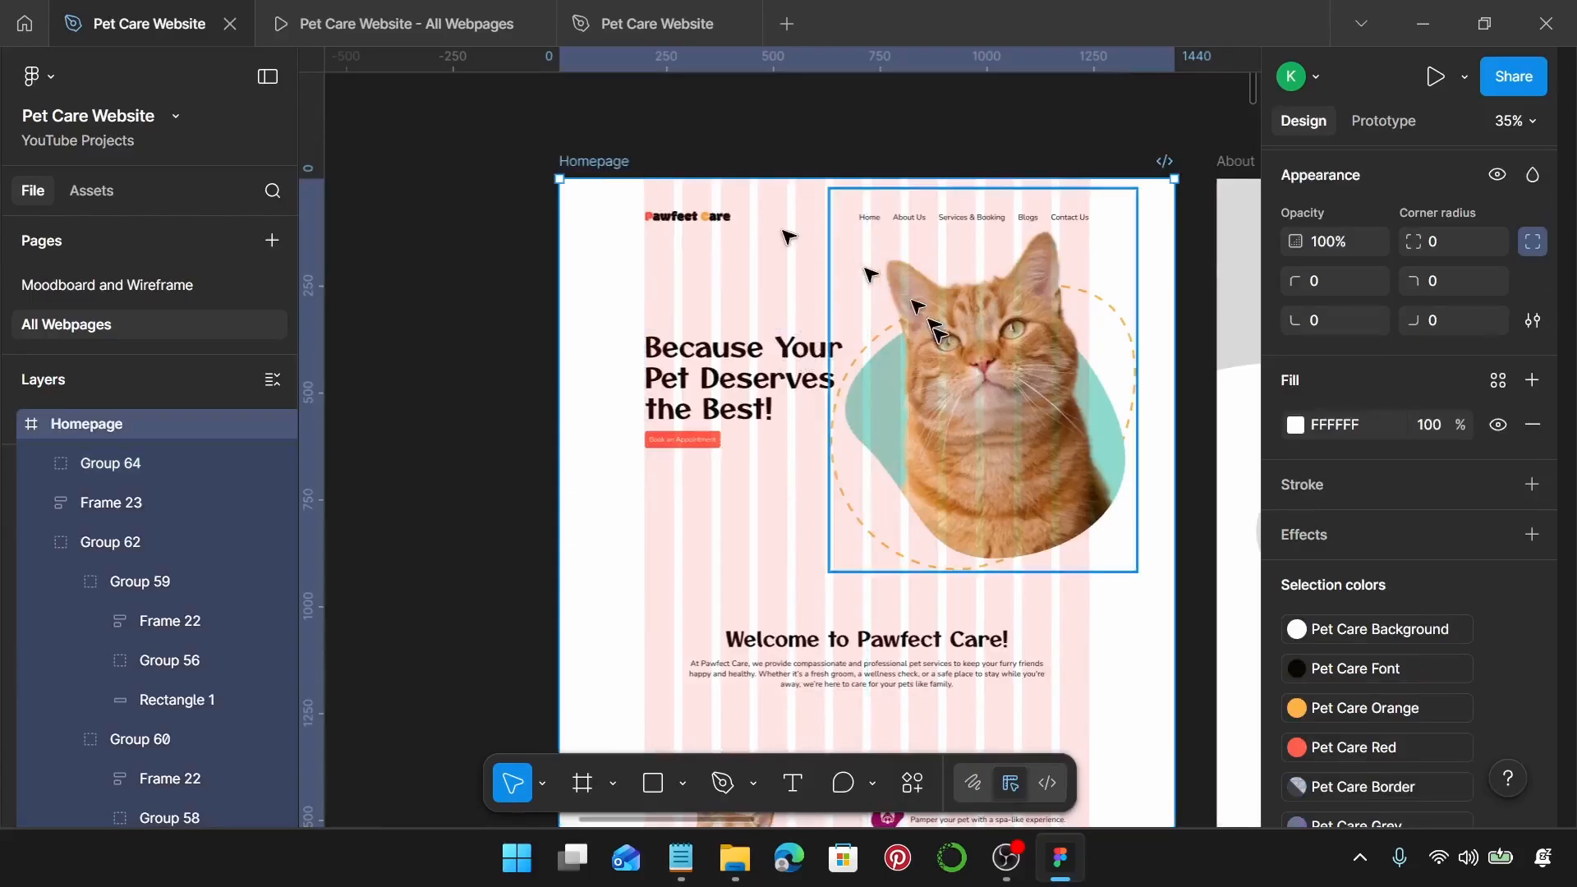
left_click(1496, 380)
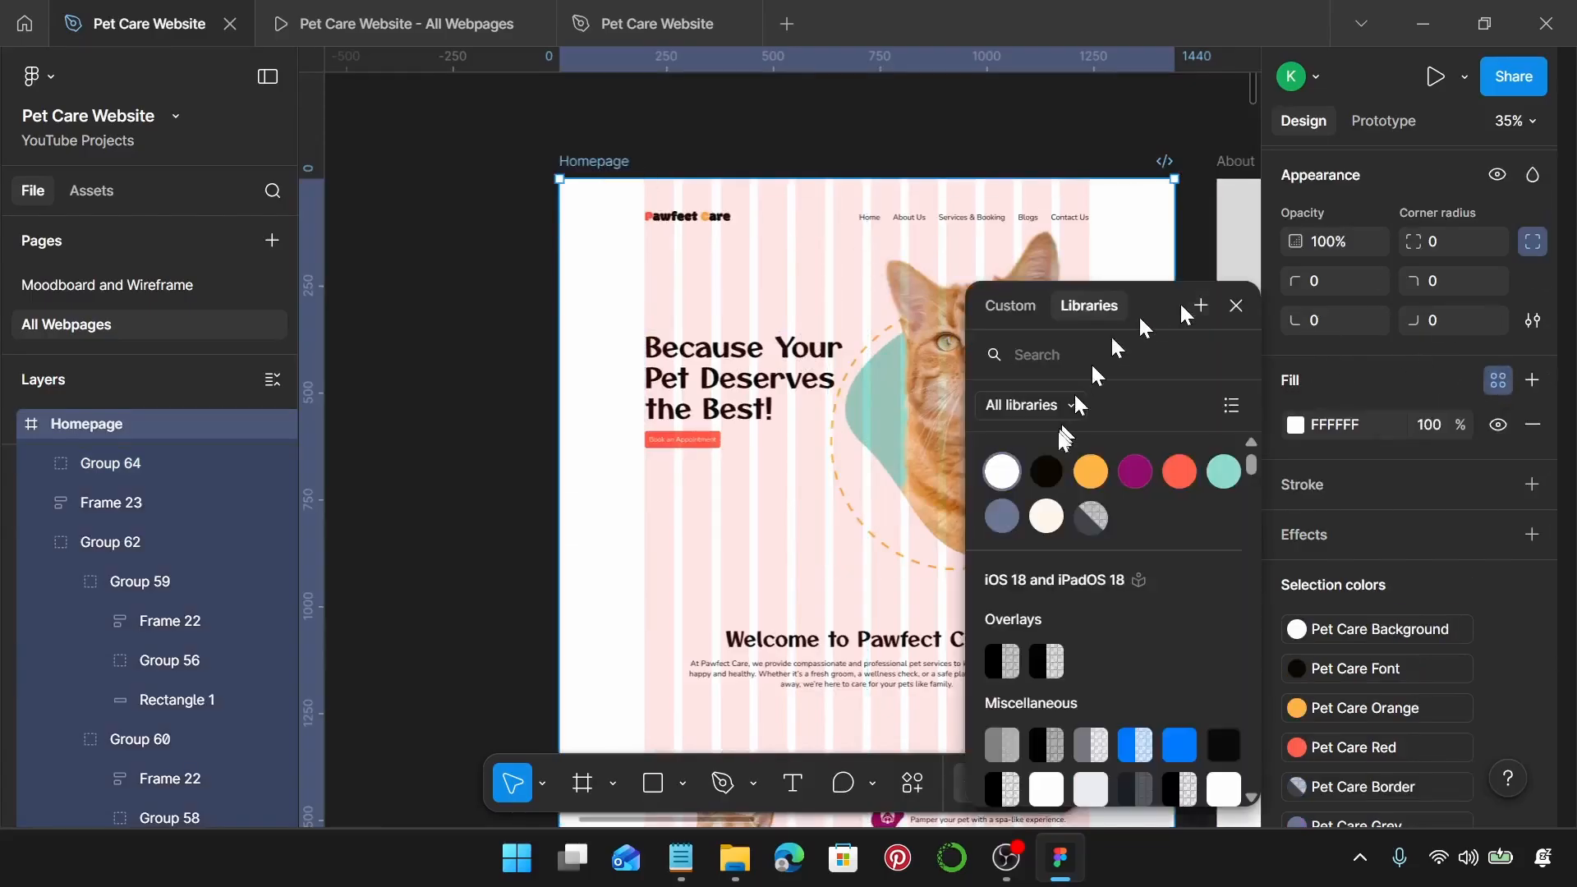
left_click(1001, 474)
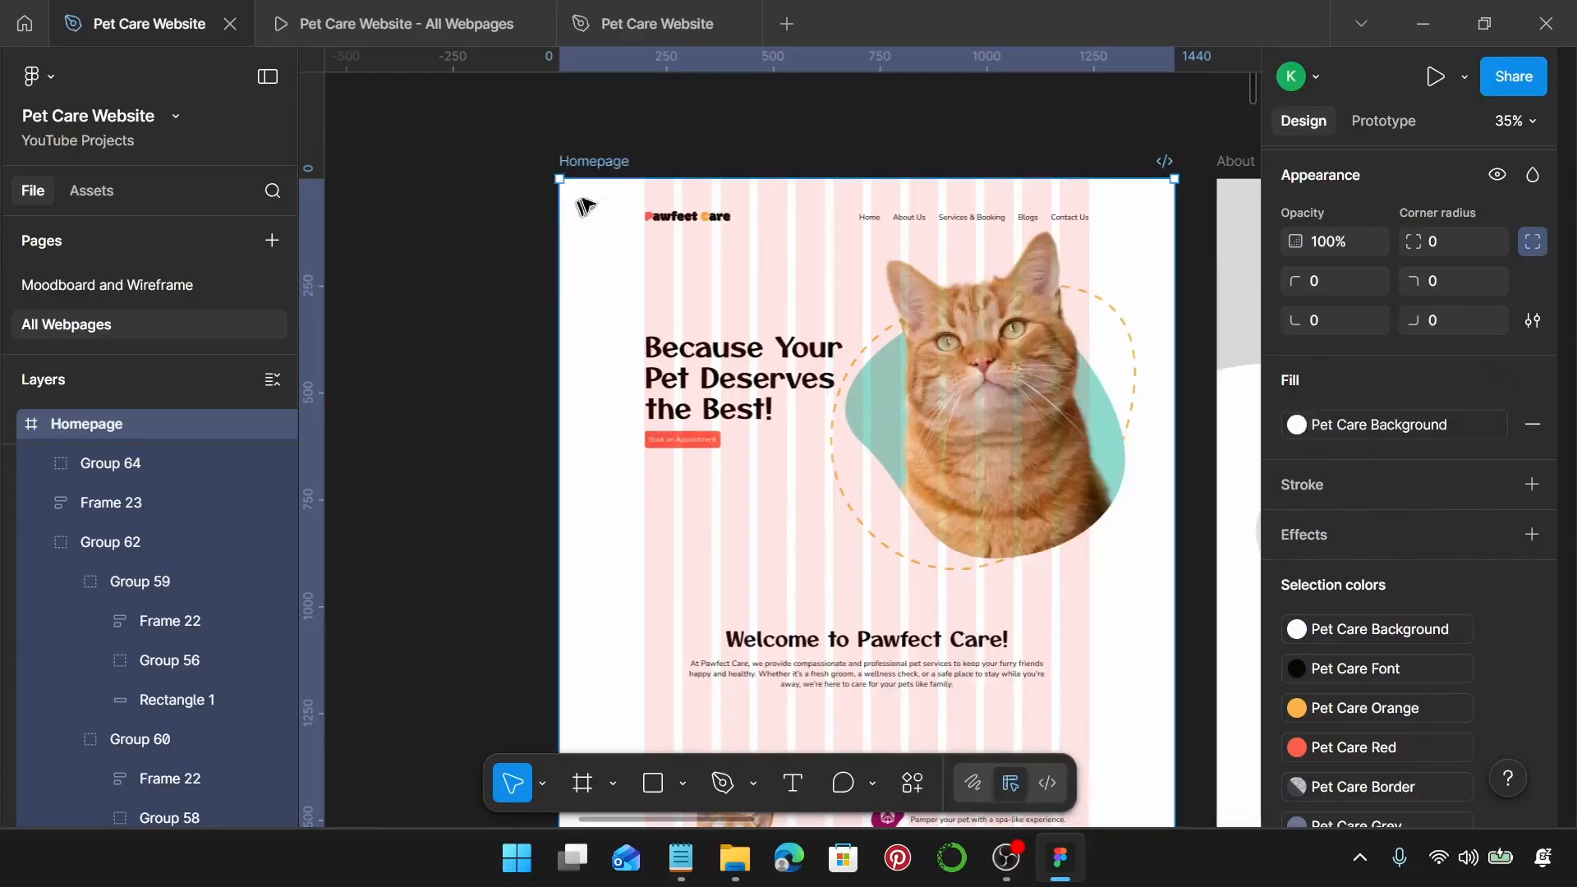
Step: Draw a diagonal line about 2179 px long on the empty canvas beside the paw print trails and set its rotation to 37°
scroll(868, 361, "down", 1)
scroll(869, 361, "down", 4)
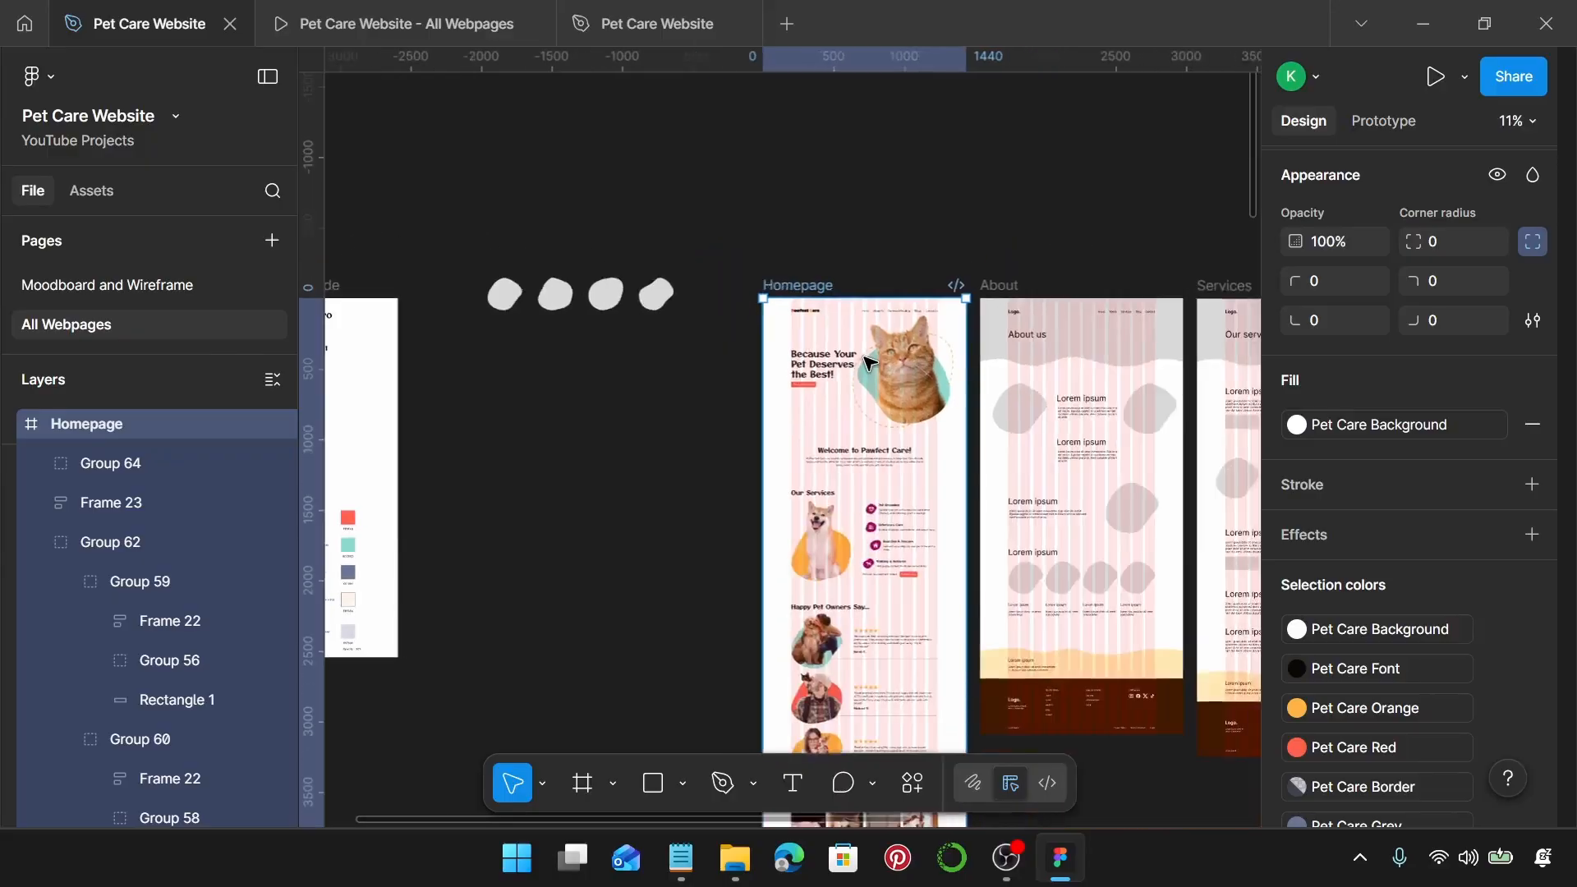
scroll(943, 343, "up", 2)
scroll(895, 283, "right", 2)
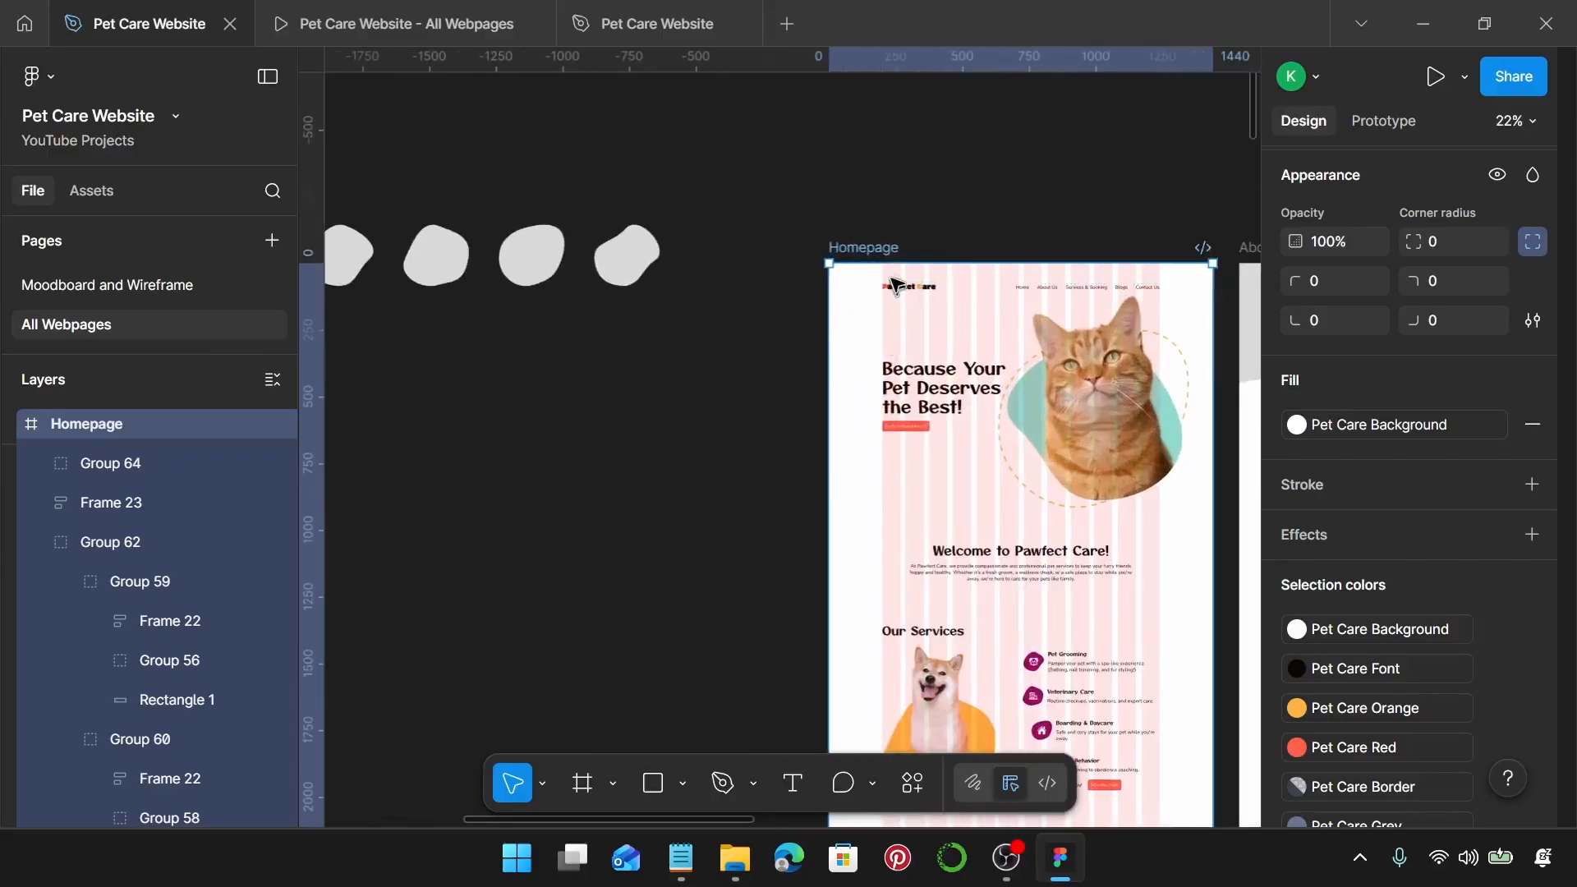
scroll(894, 280, "left", 2)
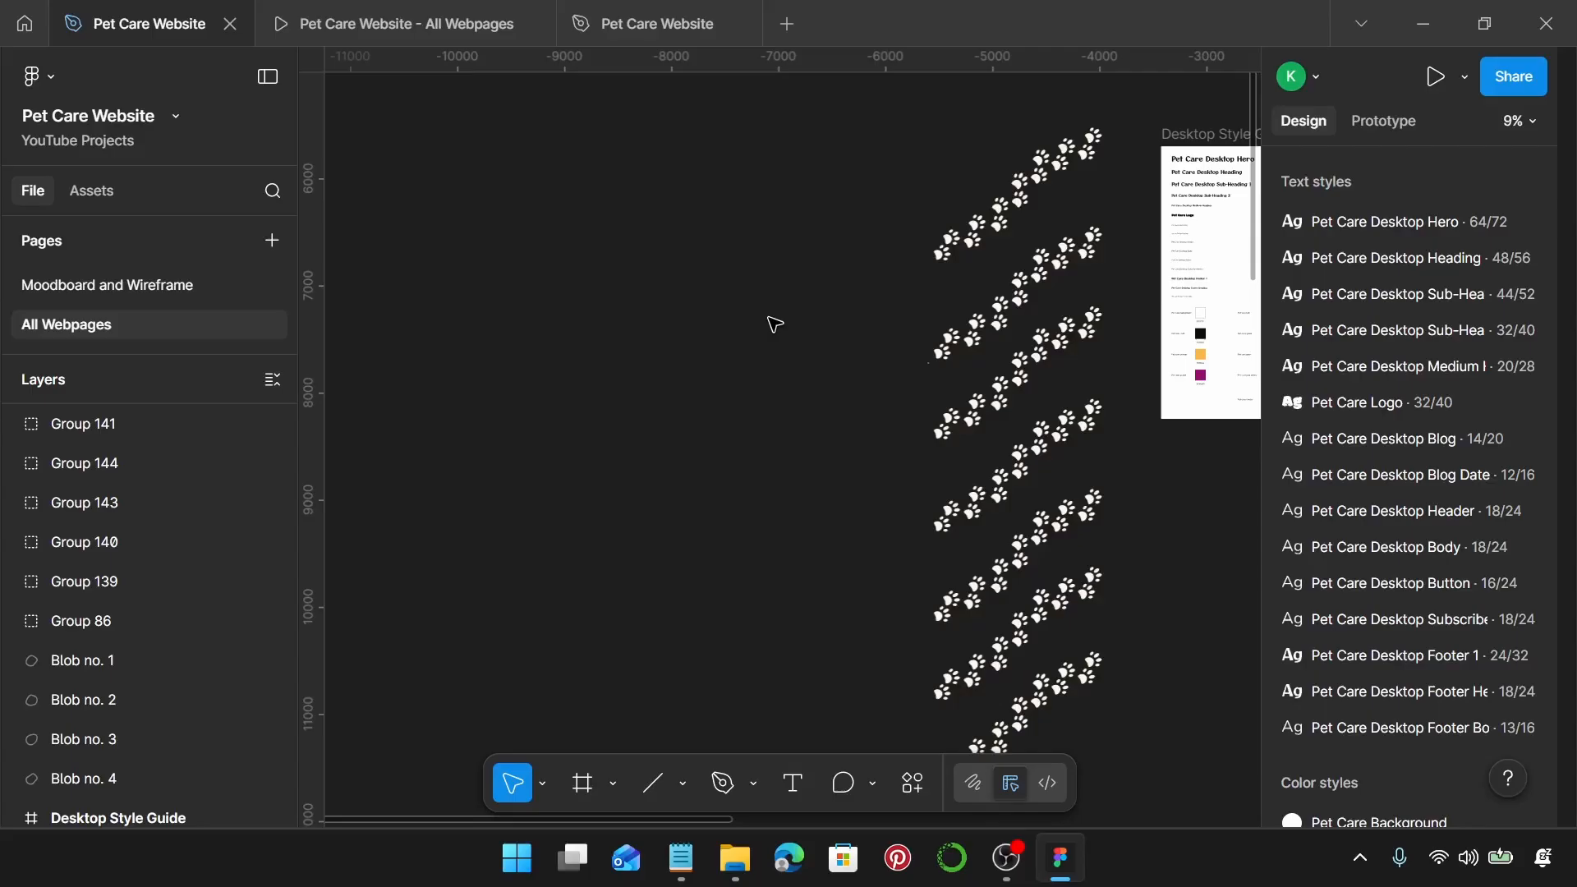
key("l")
left_click_drag(608, 388, 806, 264)
scroll(1342, 283, "up", 2)
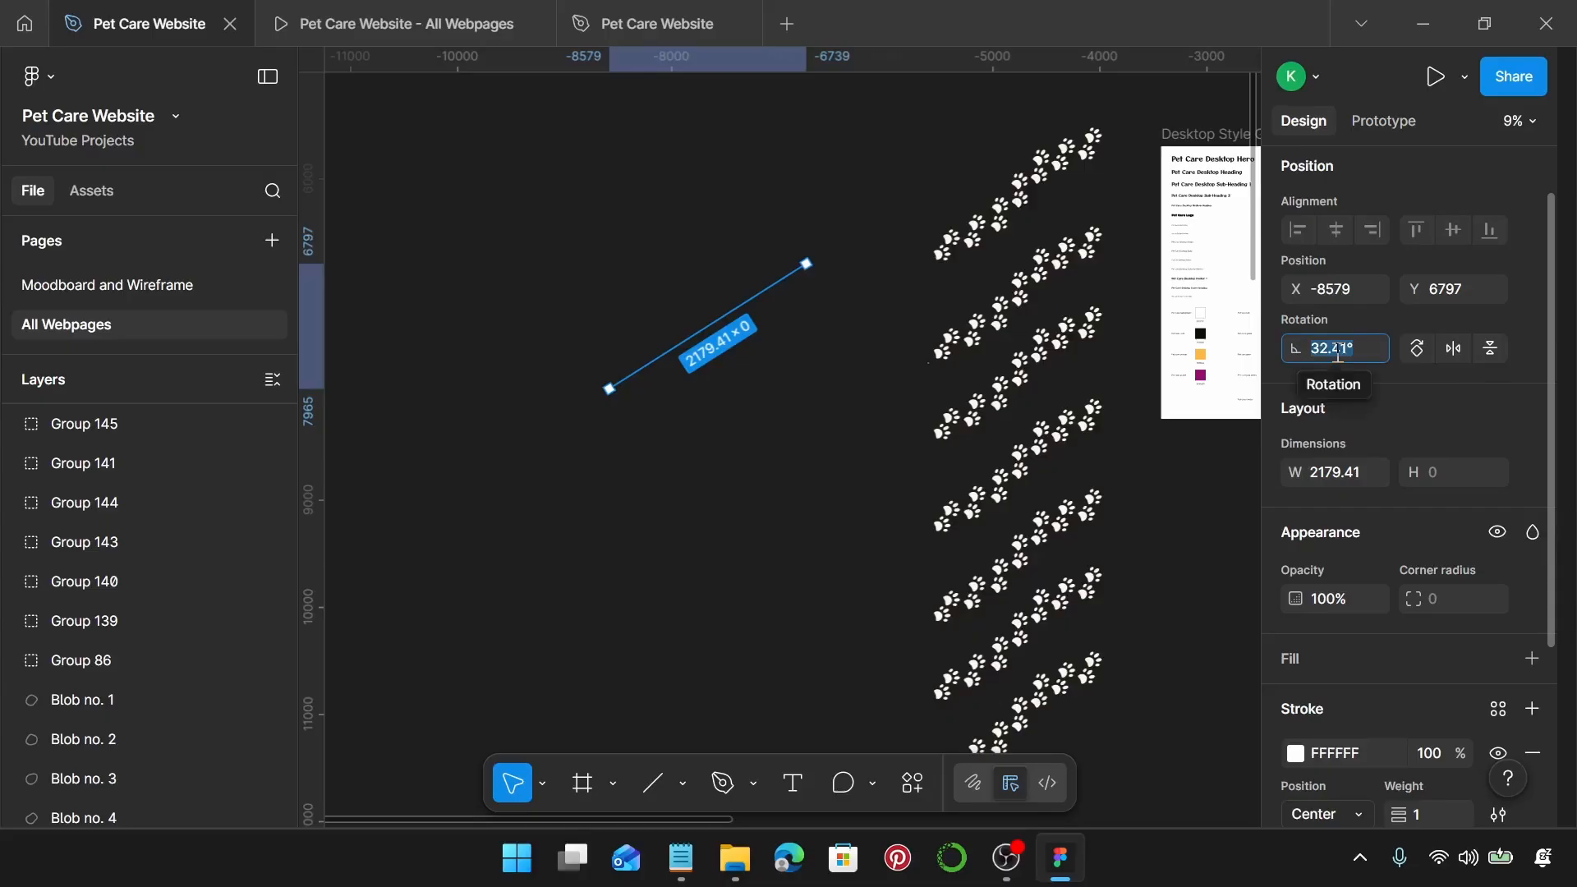
type("37")
key("Return")
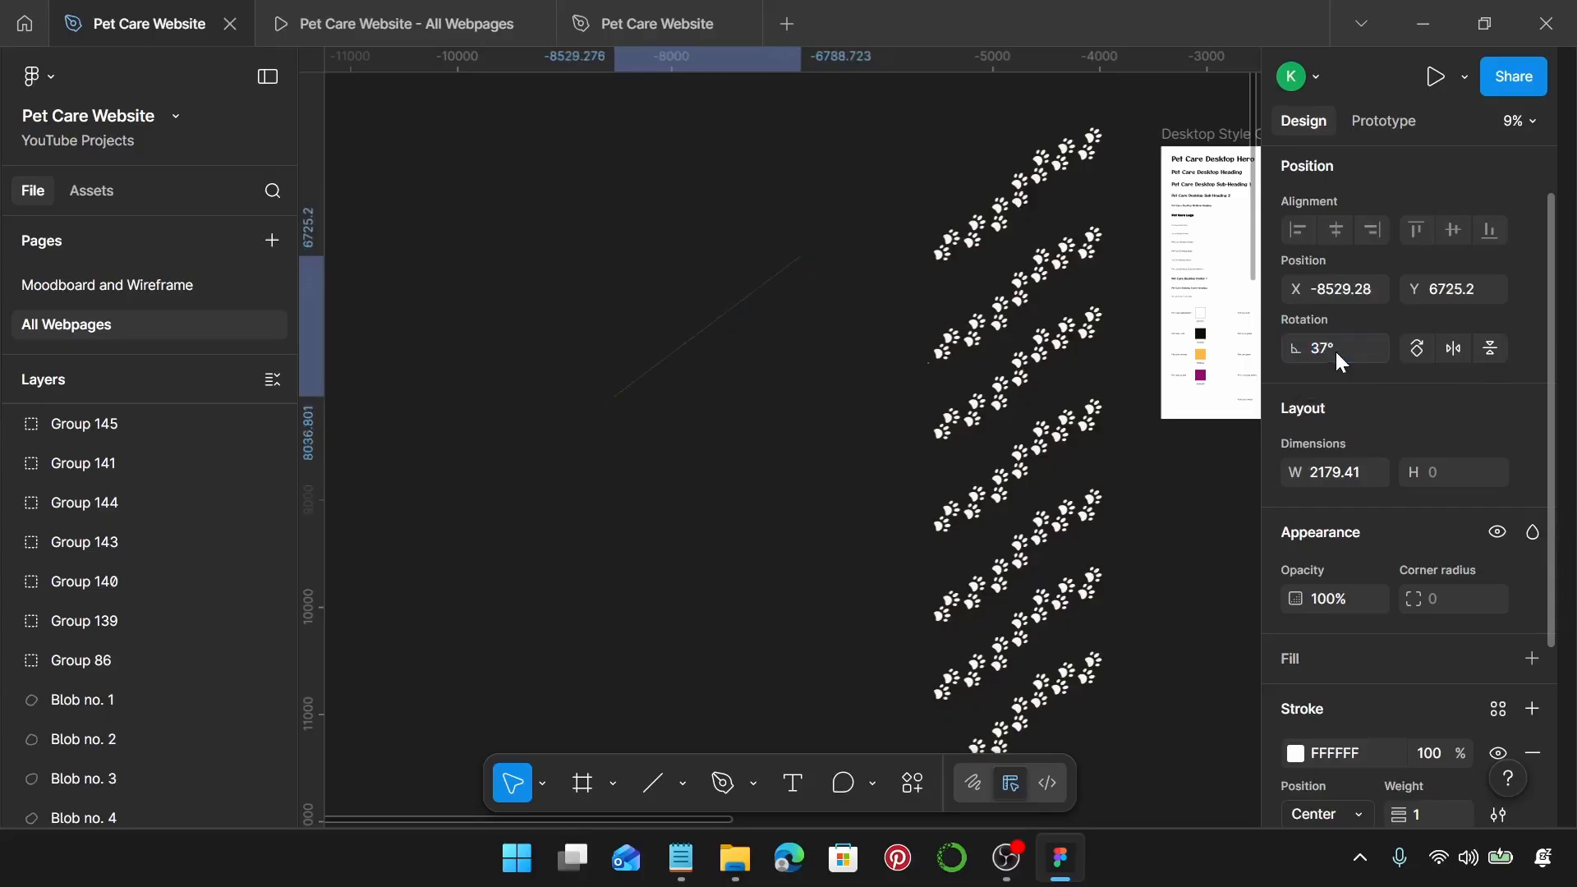
Step: Set the line's stroke weight to 10 and move the line up and closer to the paw print trails
scroll(1452, 563, "down", 3)
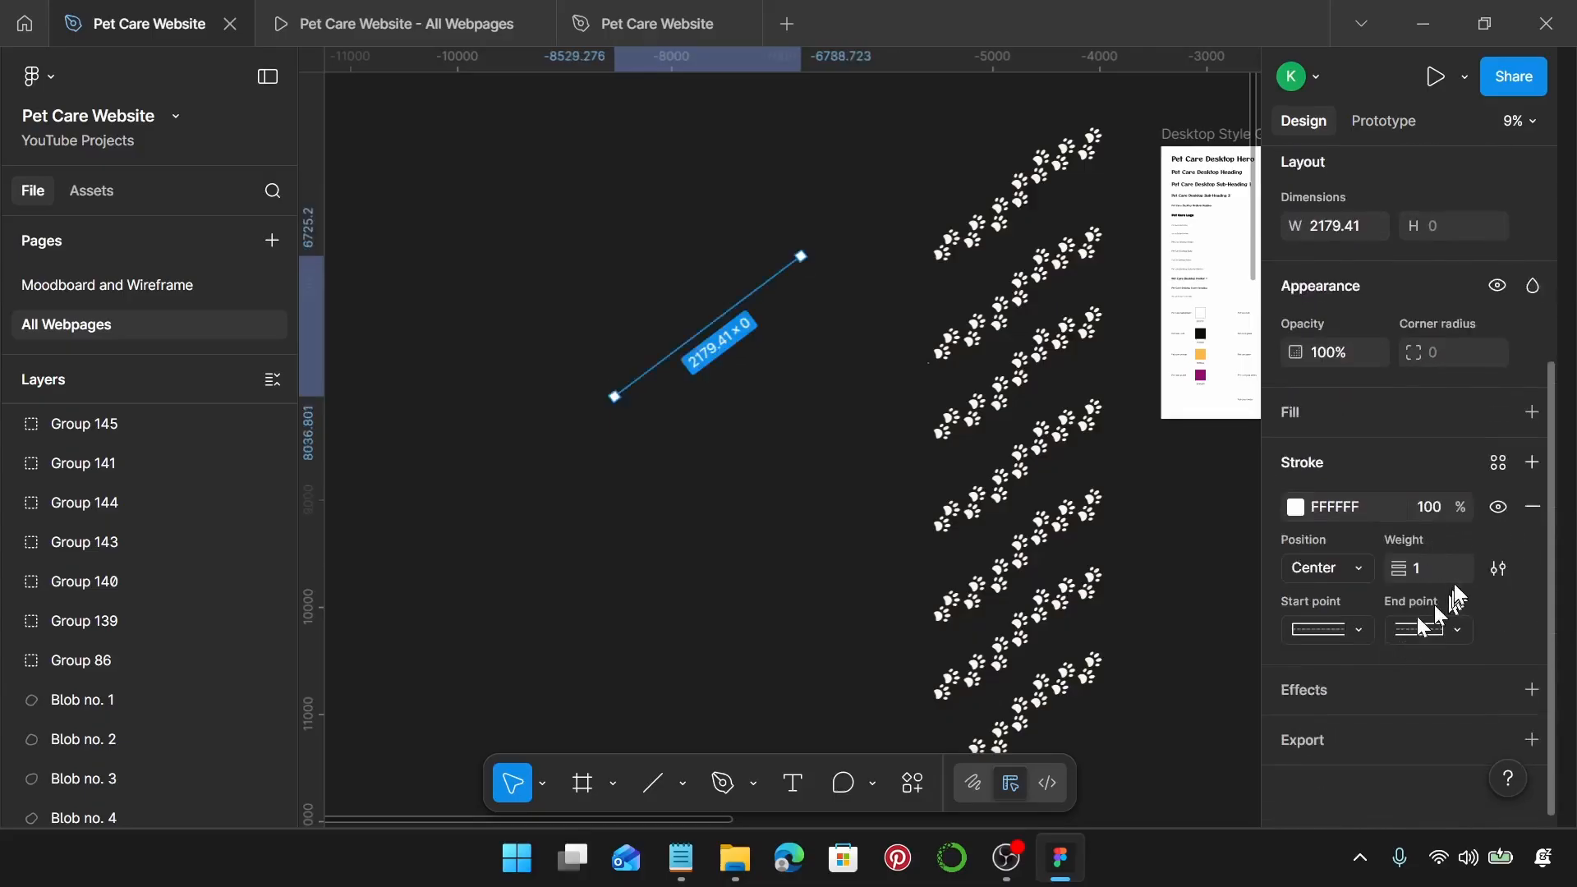
key("Return")
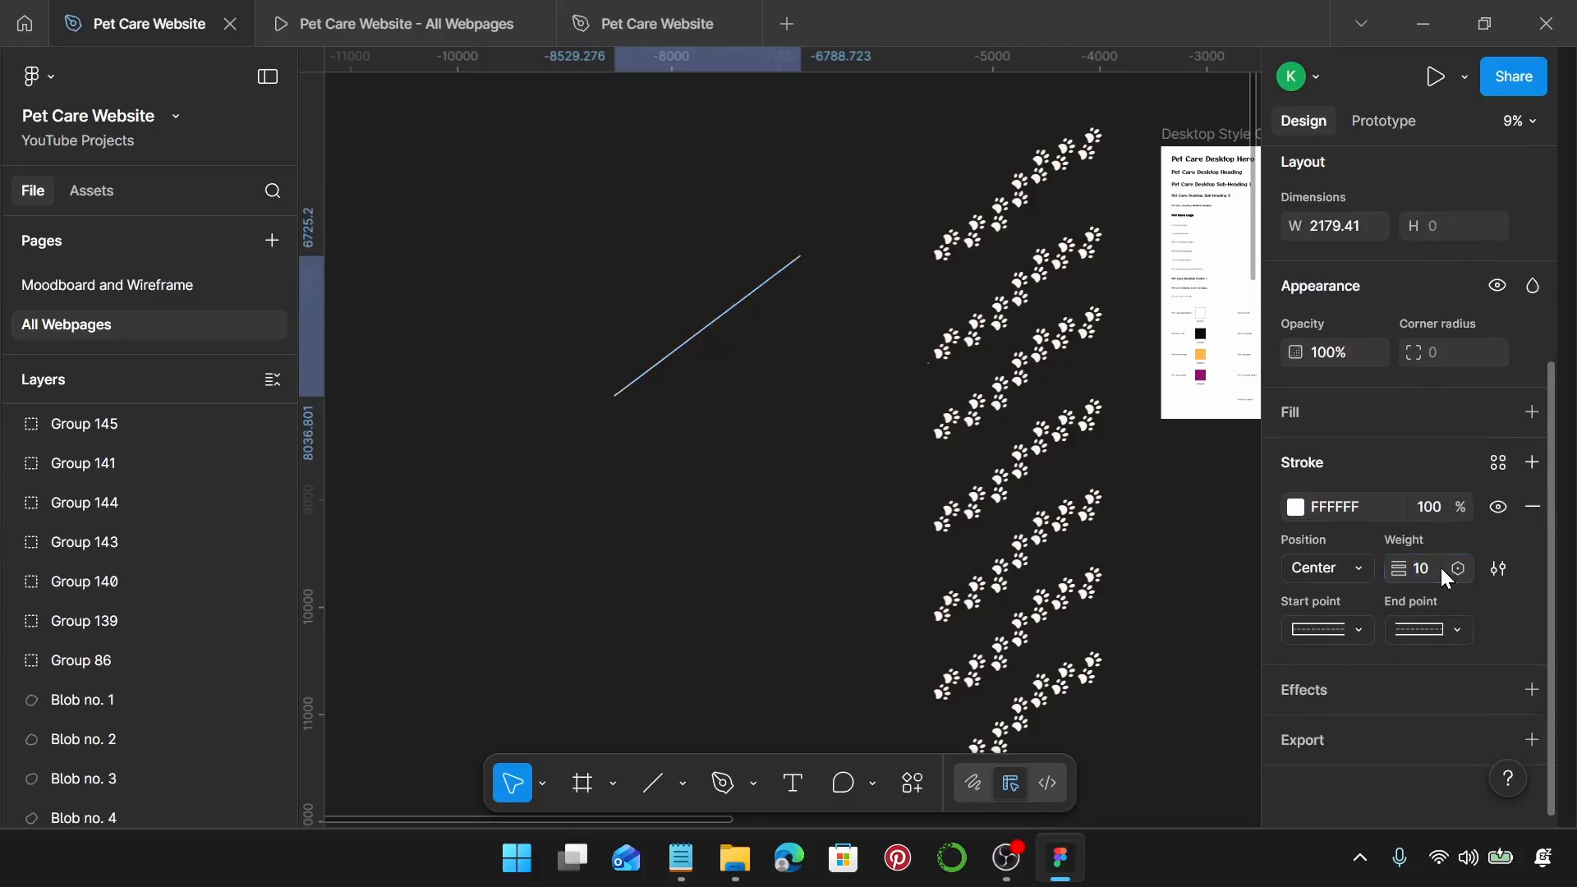
scroll(775, 350, "up", 2)
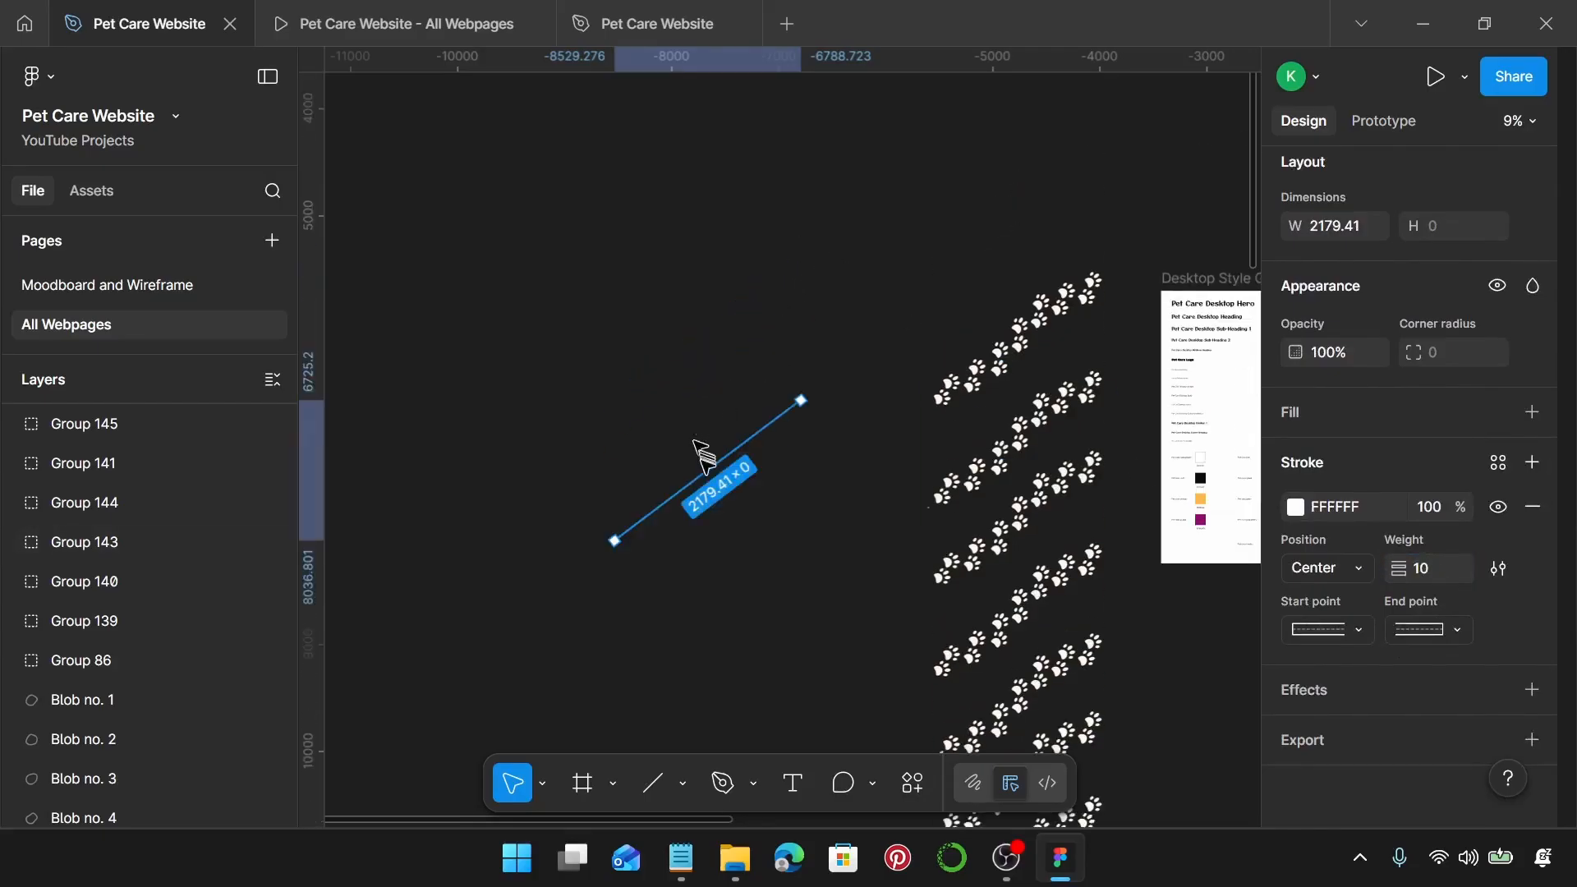
left_click_drag(711, 470, 756, 402)
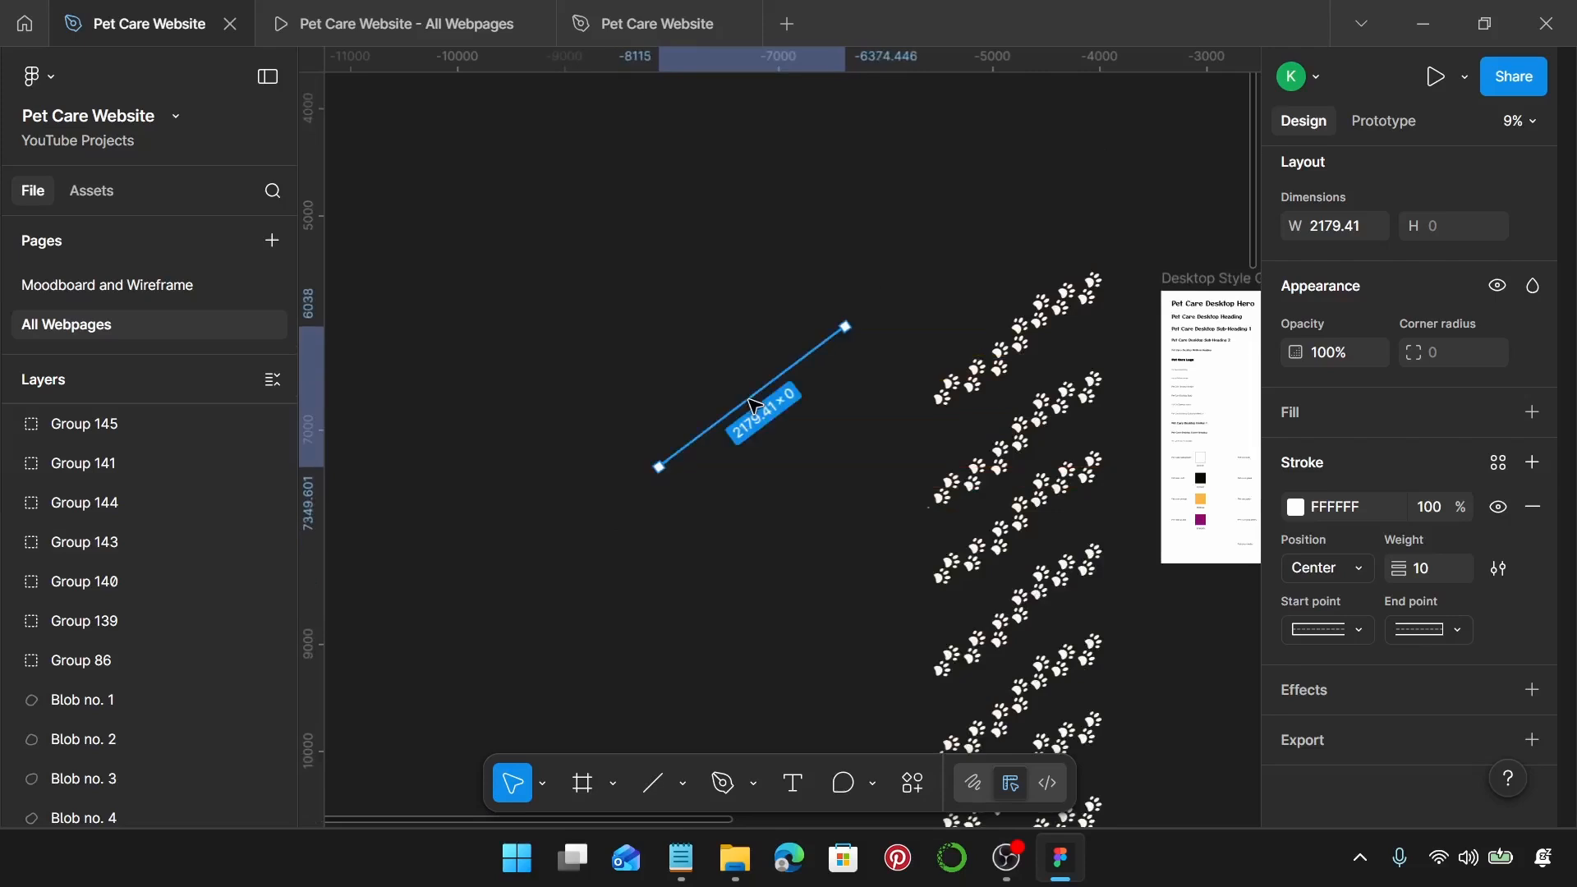
Step: Search the Iconify plugin for "paw", import the twemoji:paw-prints icon onto the canvas near the line, and close the plugin
right_click(742, 552)
mouse_move(903, 690)
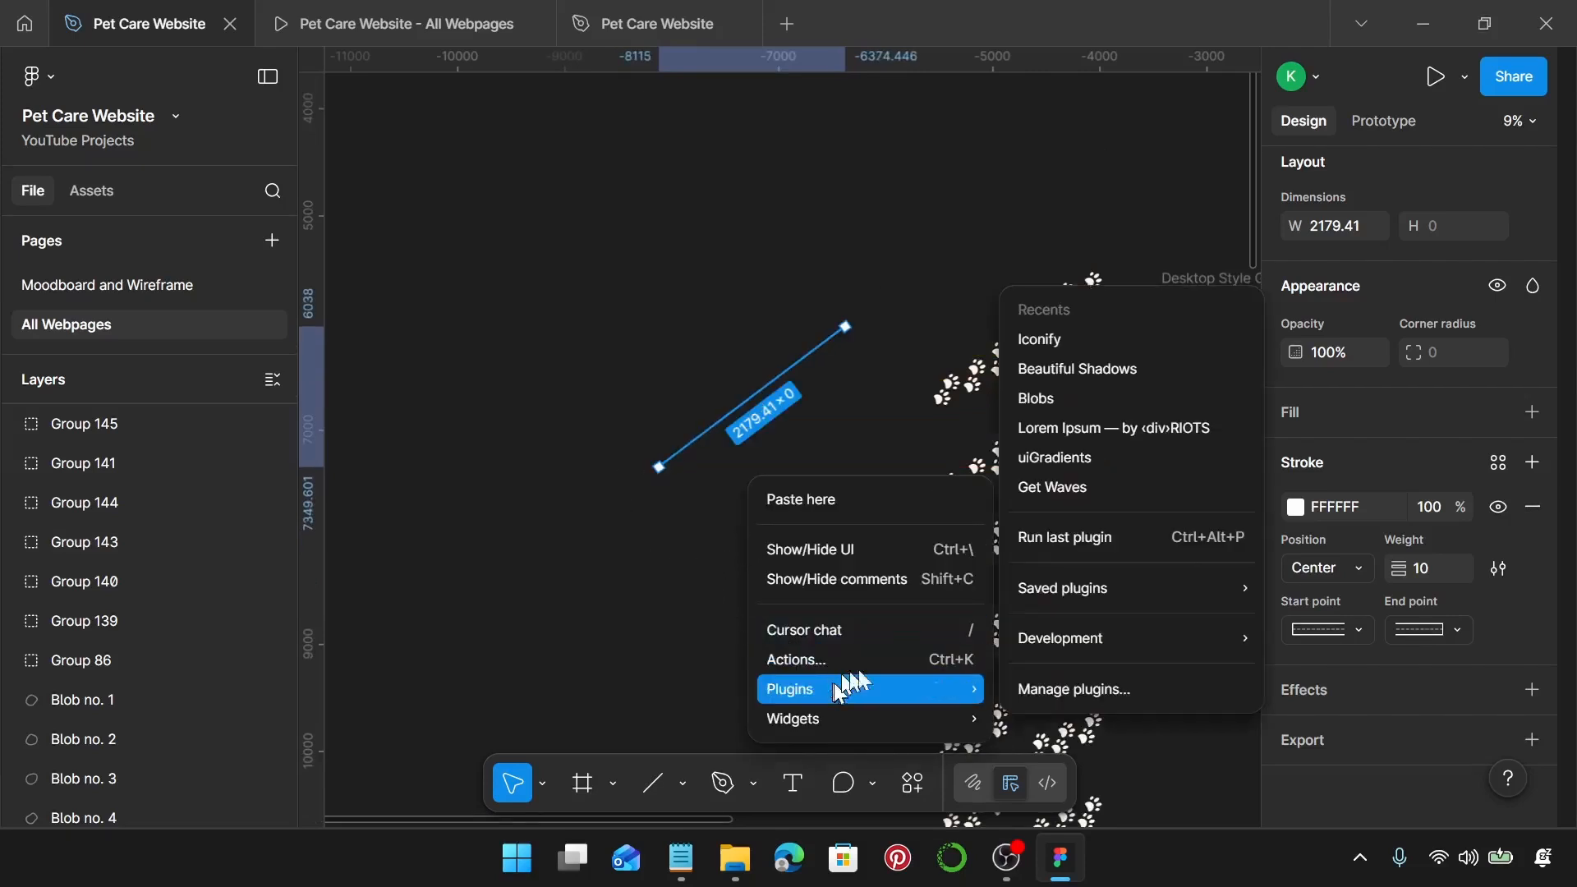
left_click(1067, 337)
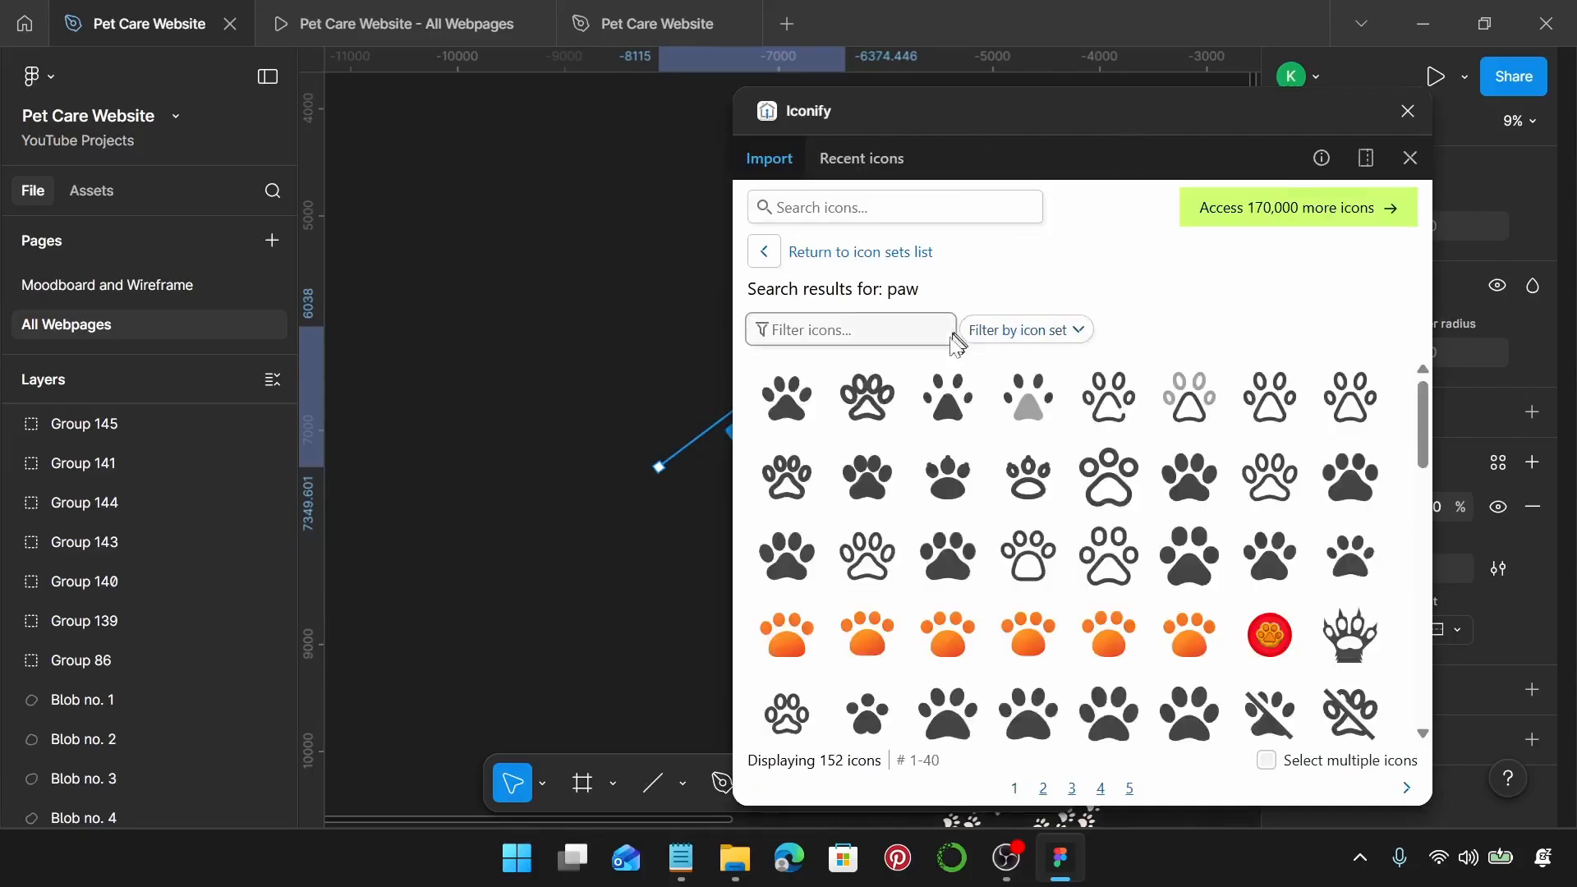
left_click(949, 220)
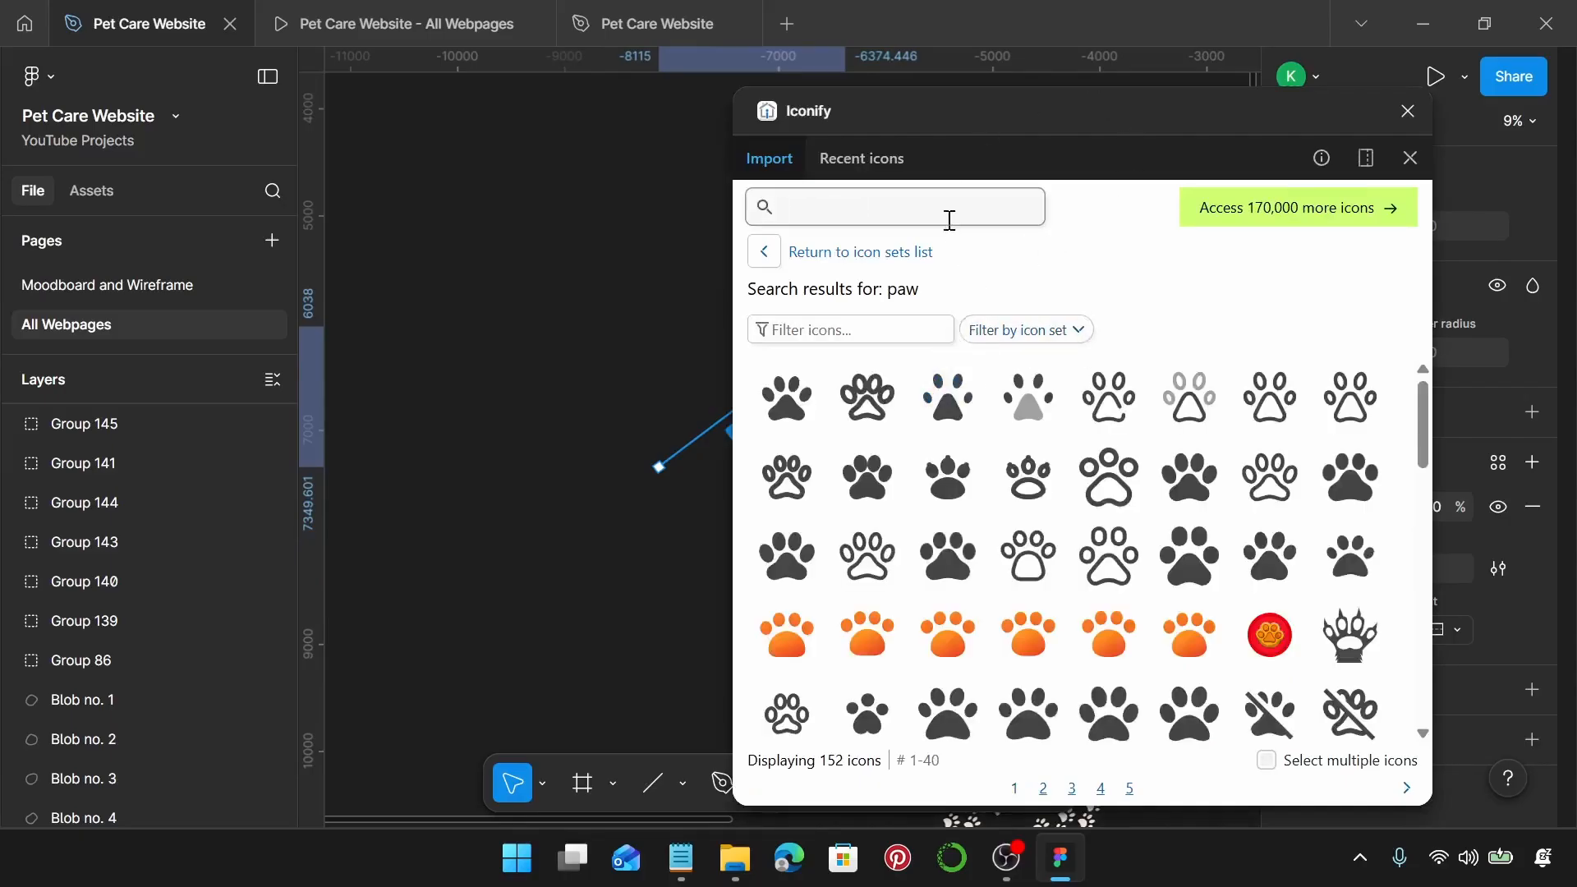
type("paw")
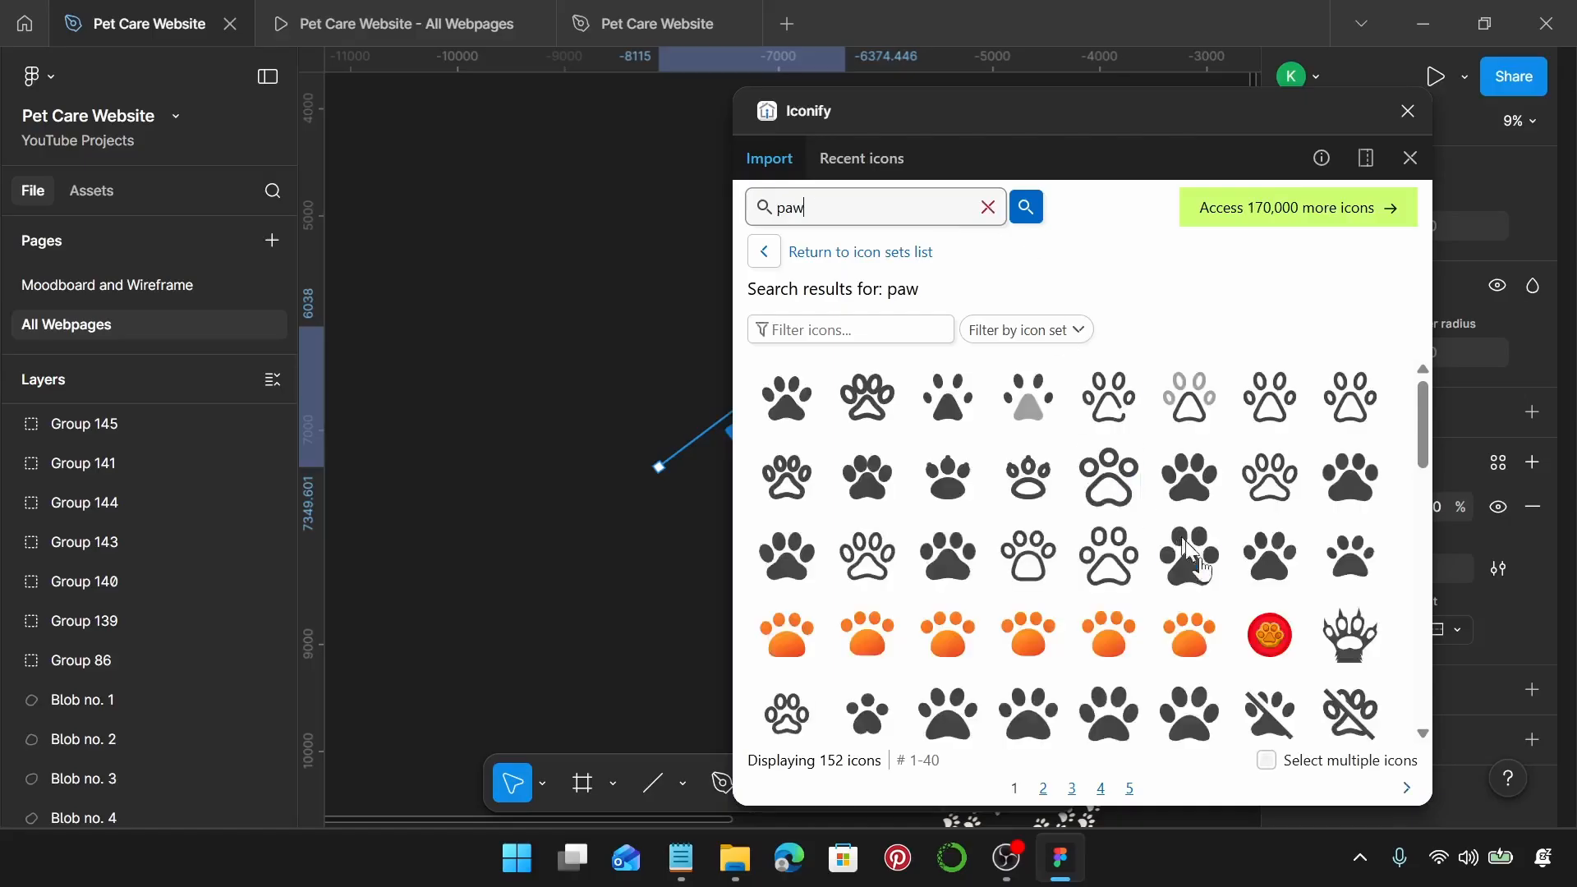
scroll(1189, 549, "down", 7)
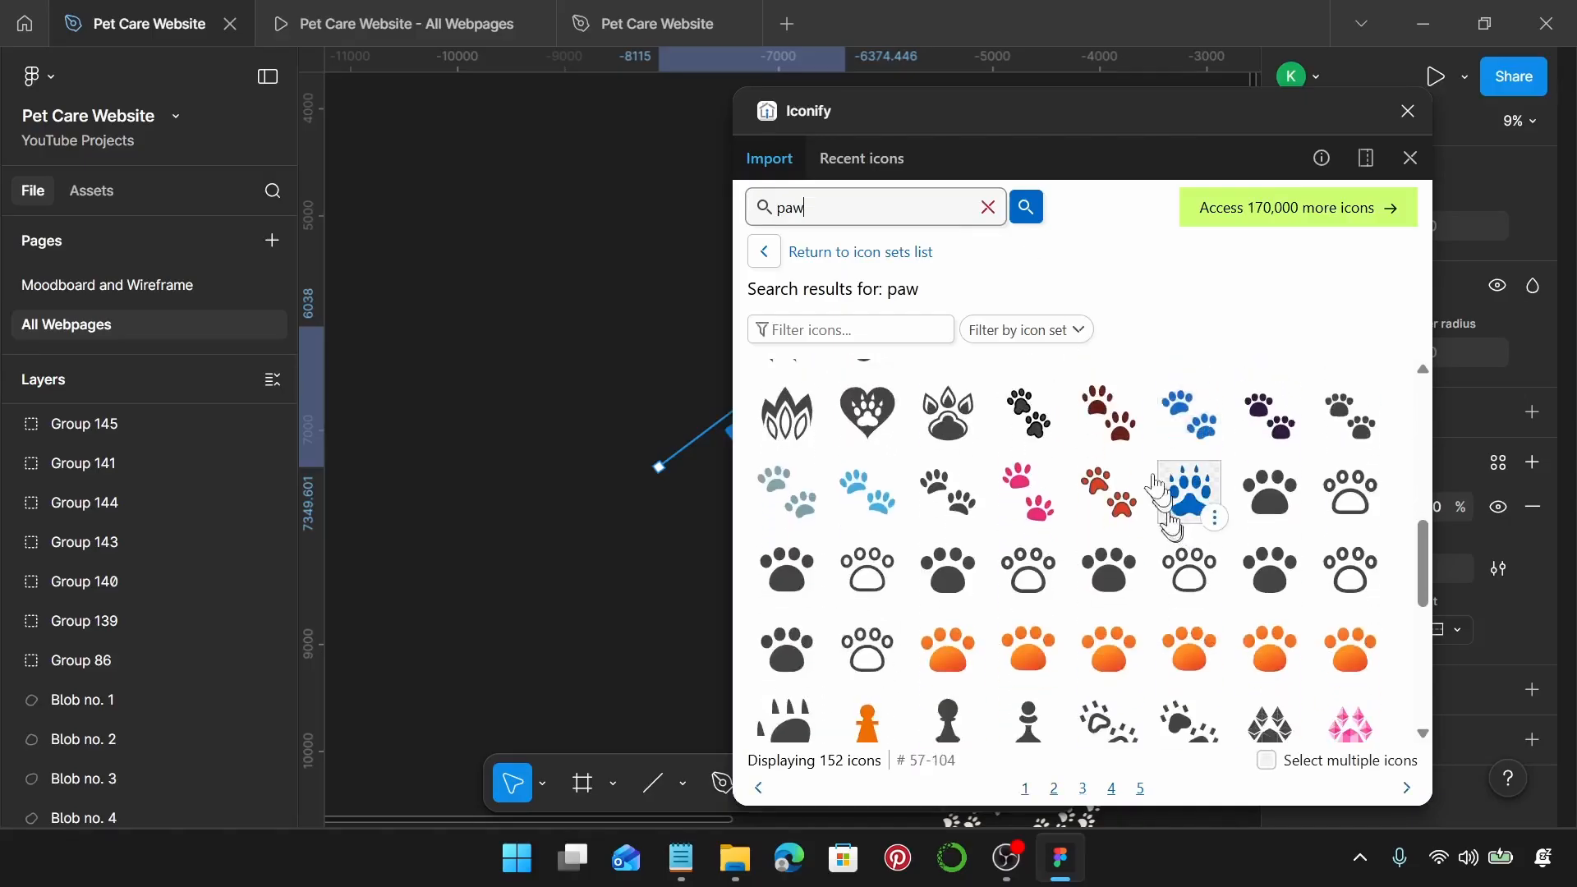
left_click(1106, 419)
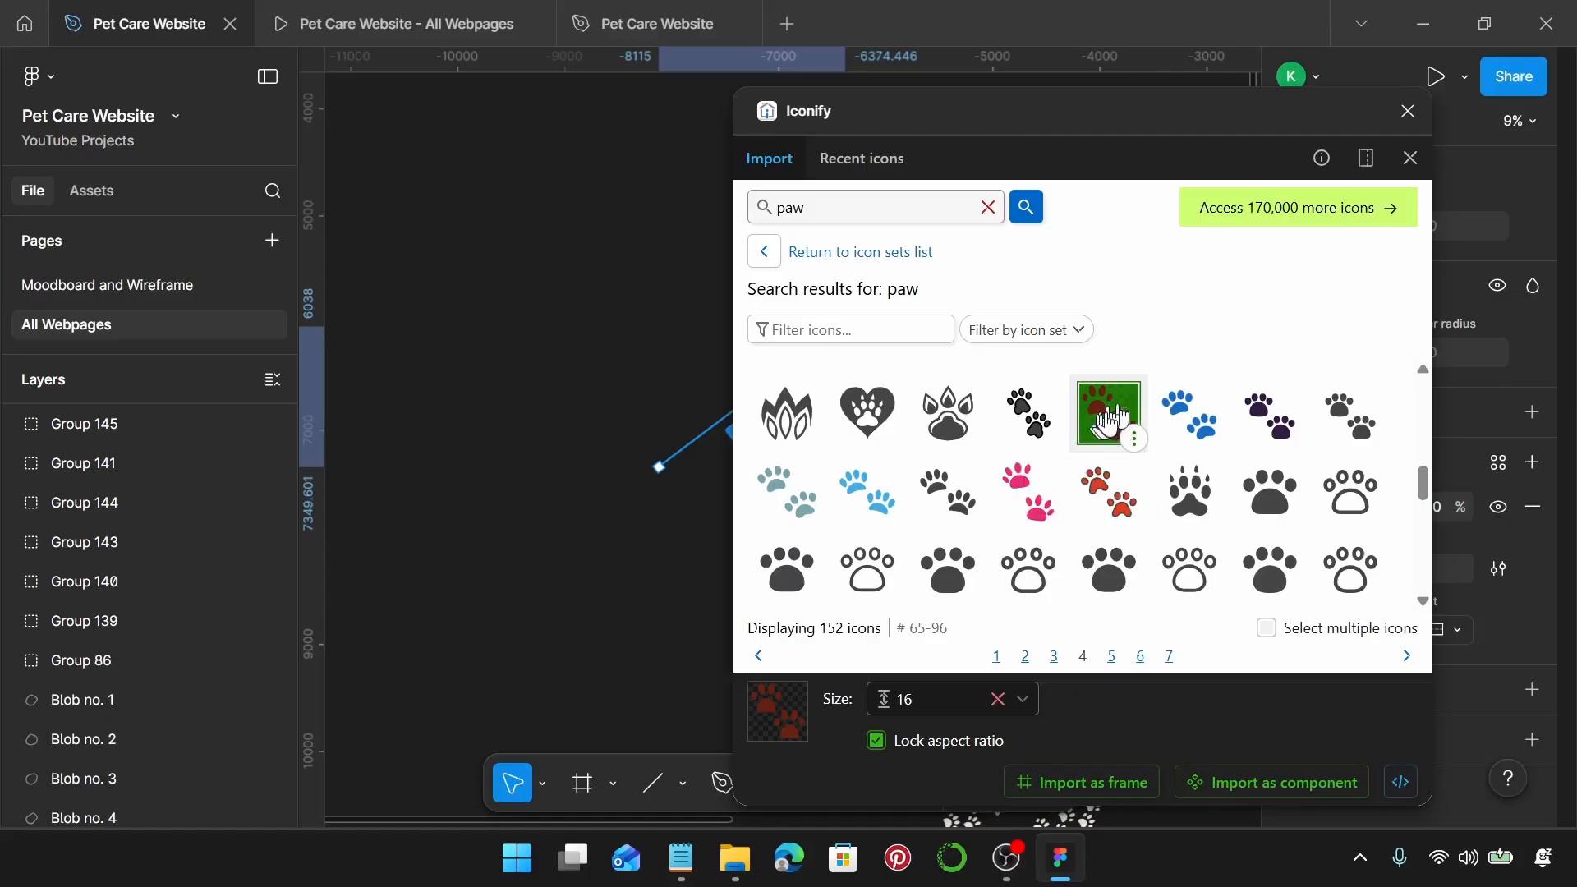
left_click_drag(1106, 423, 622, 338)
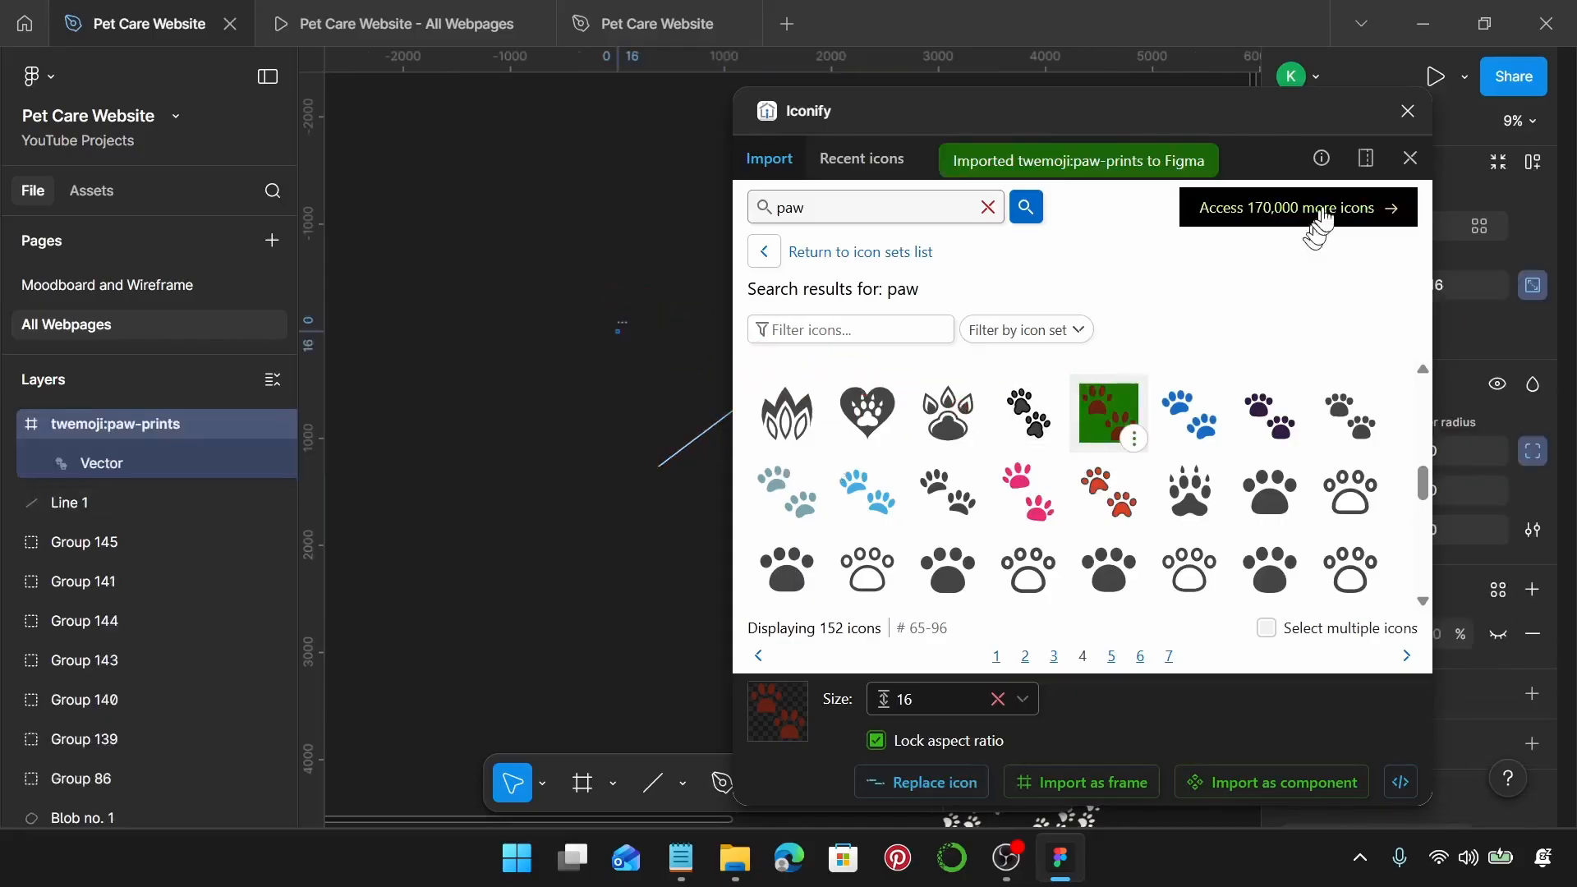
left_click(1409, 112)
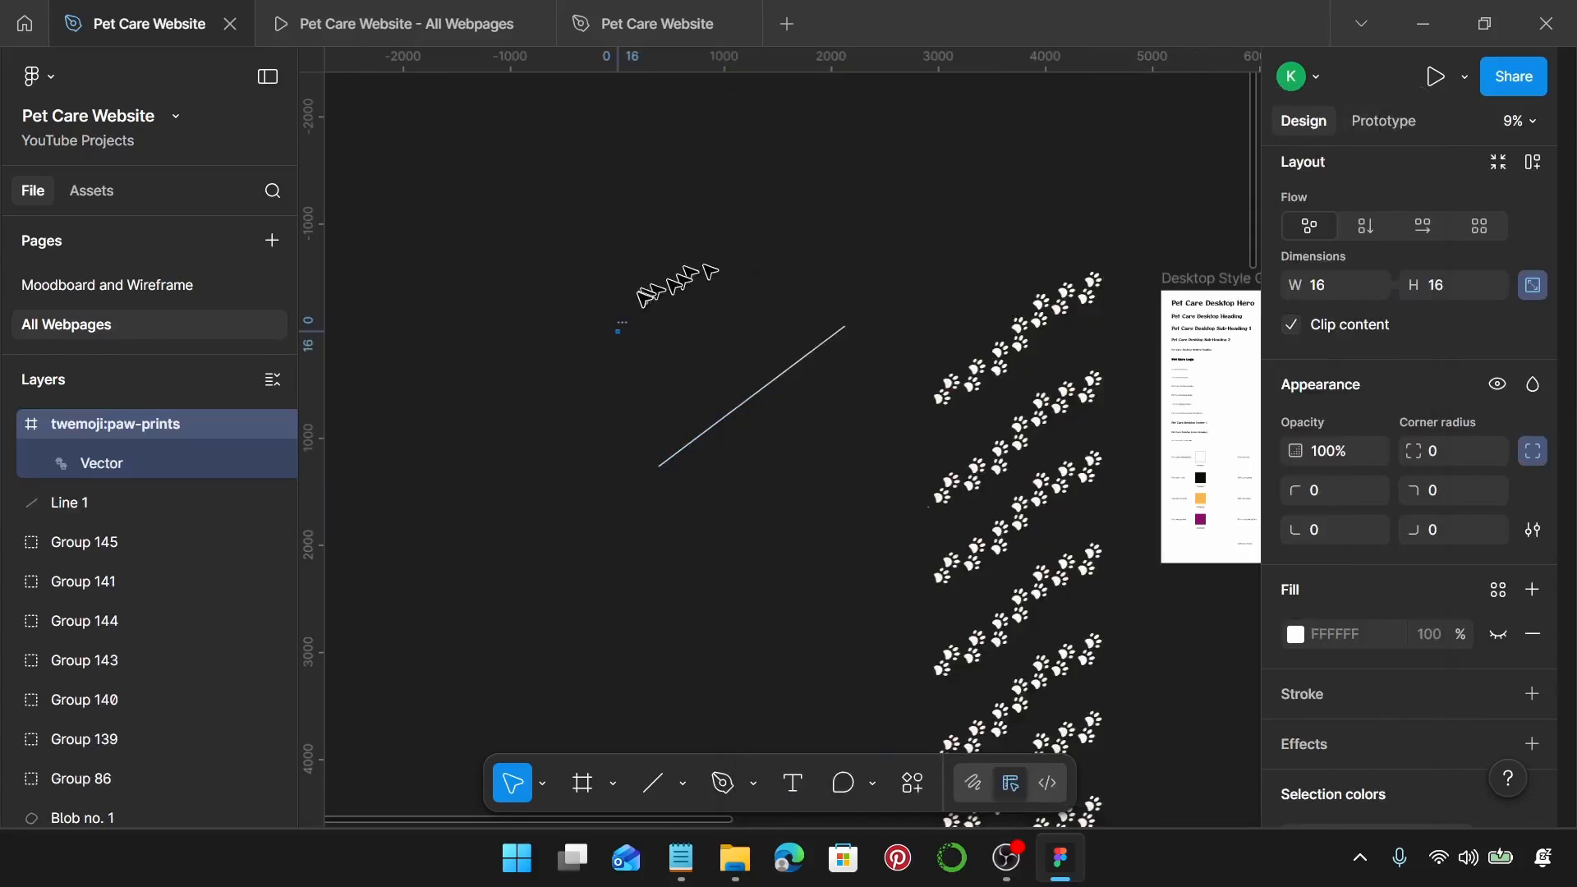
Step: Resize the imported paw-prints icon to 288 × 288
scroll(615, 310, "up", 5)
scroll(562, 337, "up", 4)
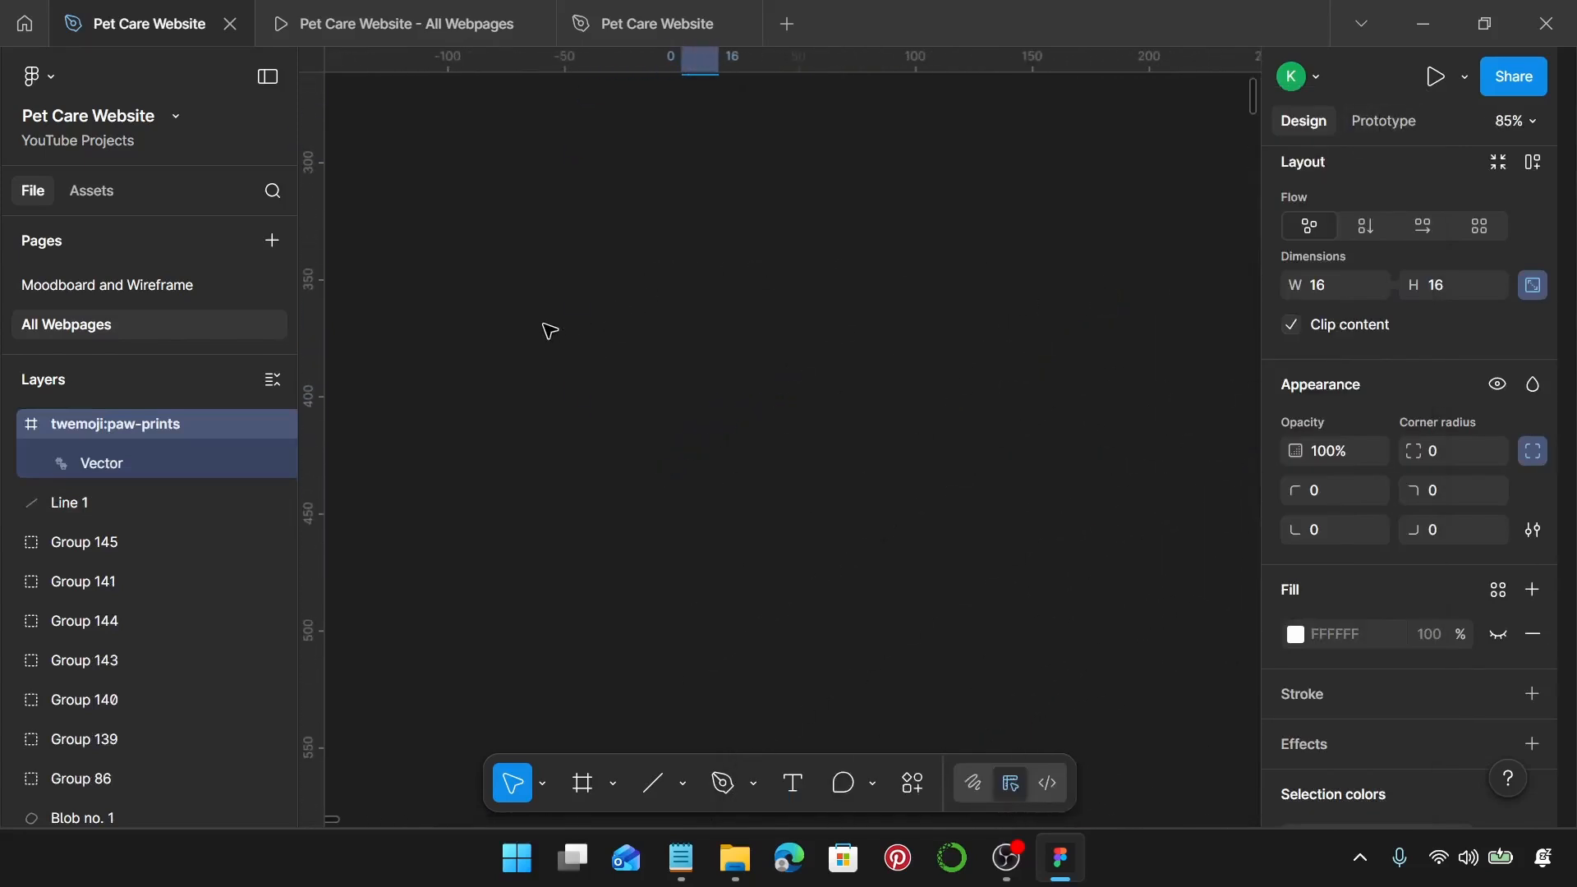
scroll(556, 324, "down", 6)
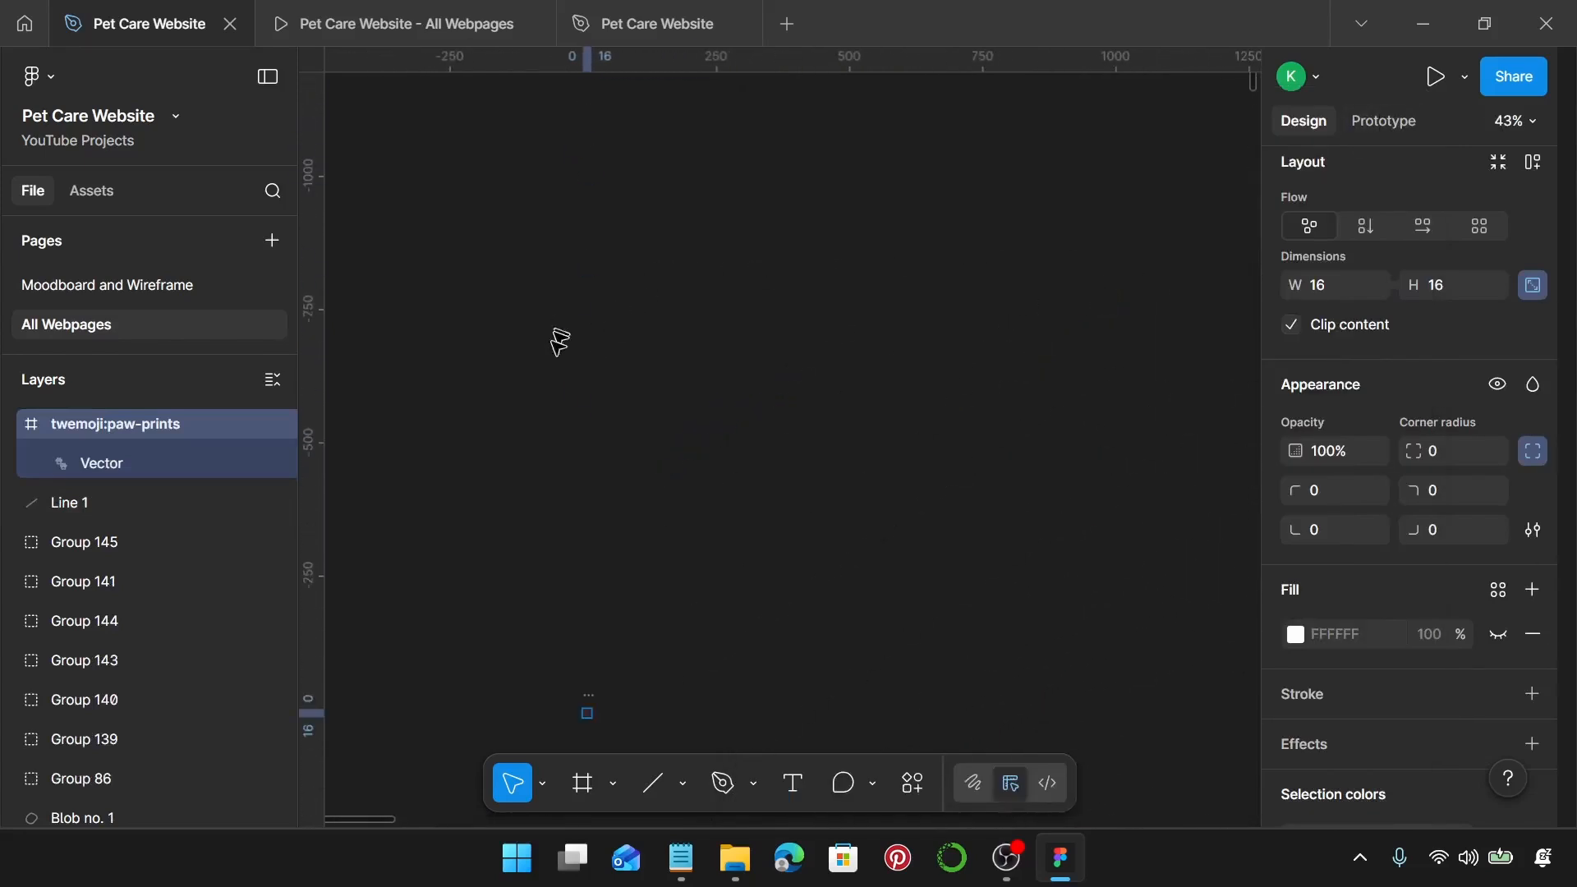
scroll(503, 530, "down", 5)
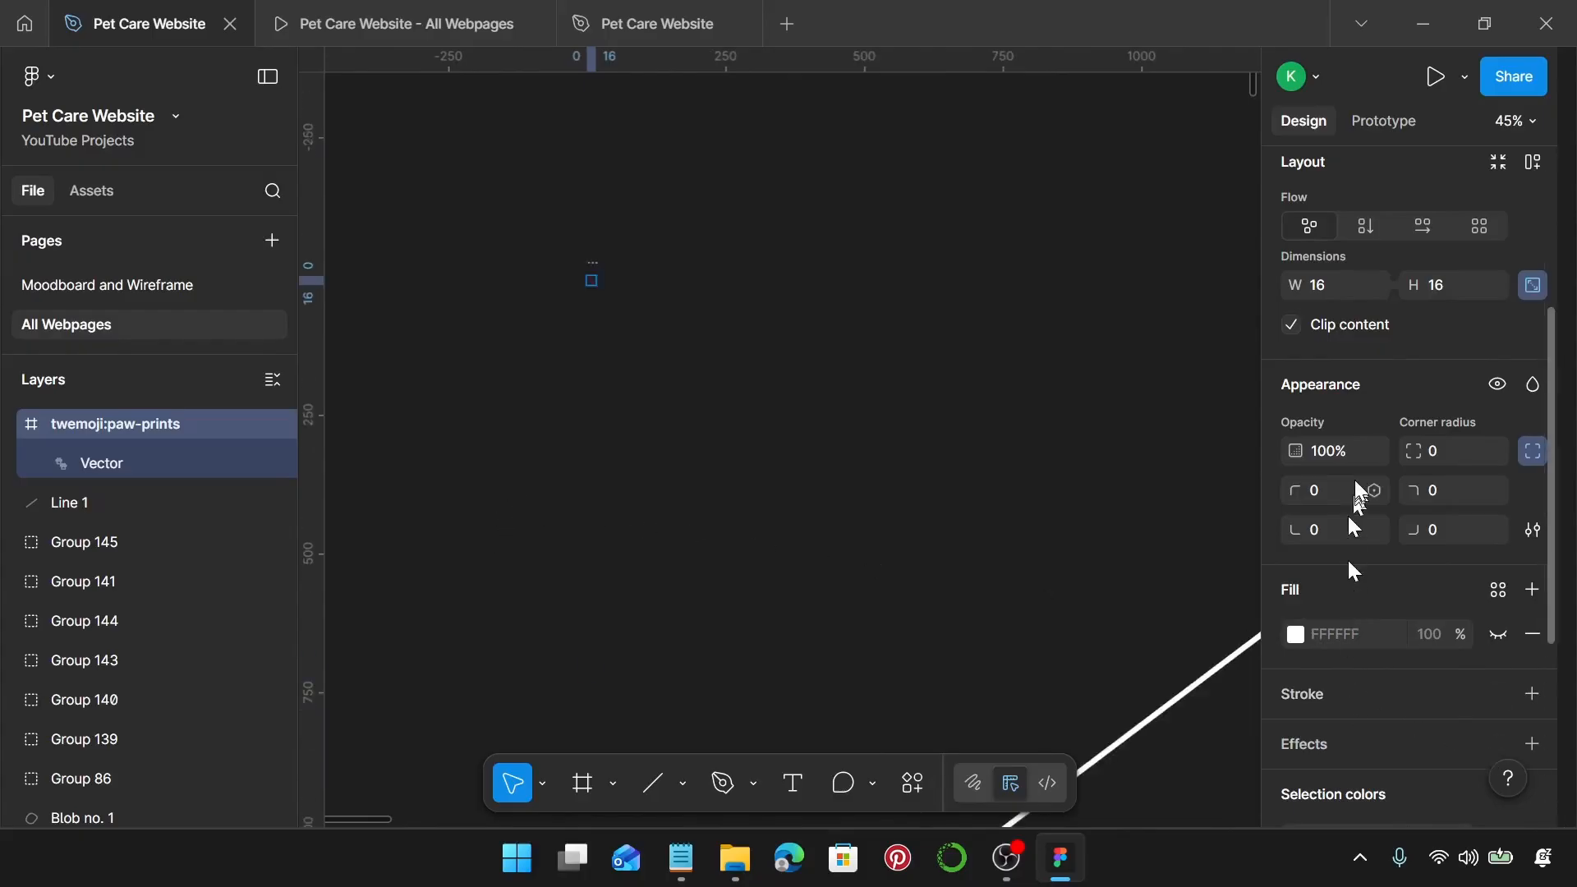
scroll(1351, 509, "up", 2)
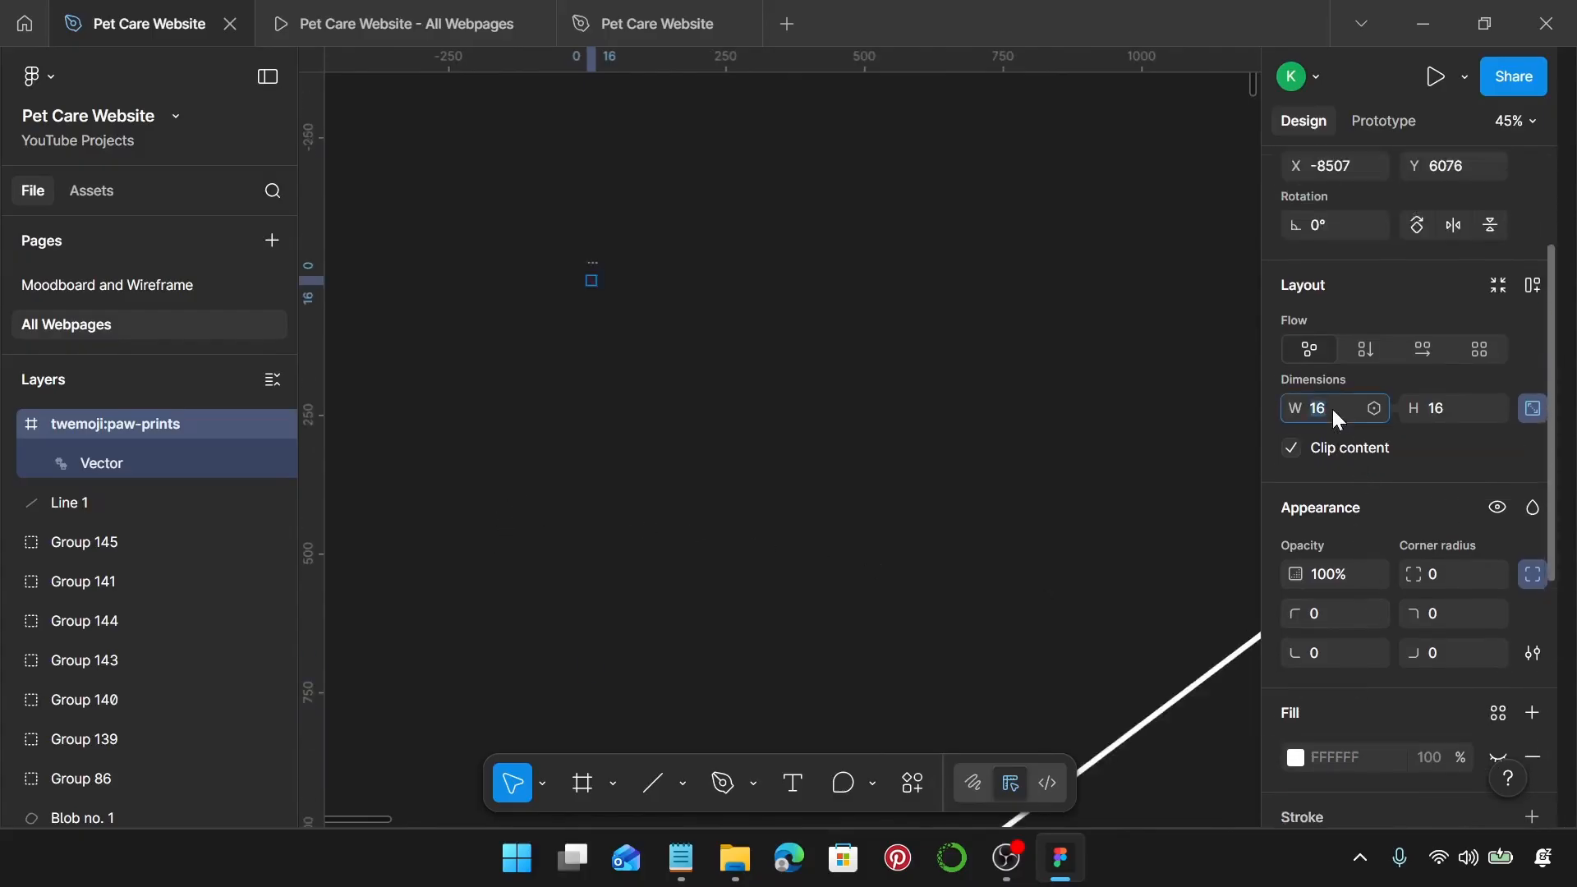
key("Return")
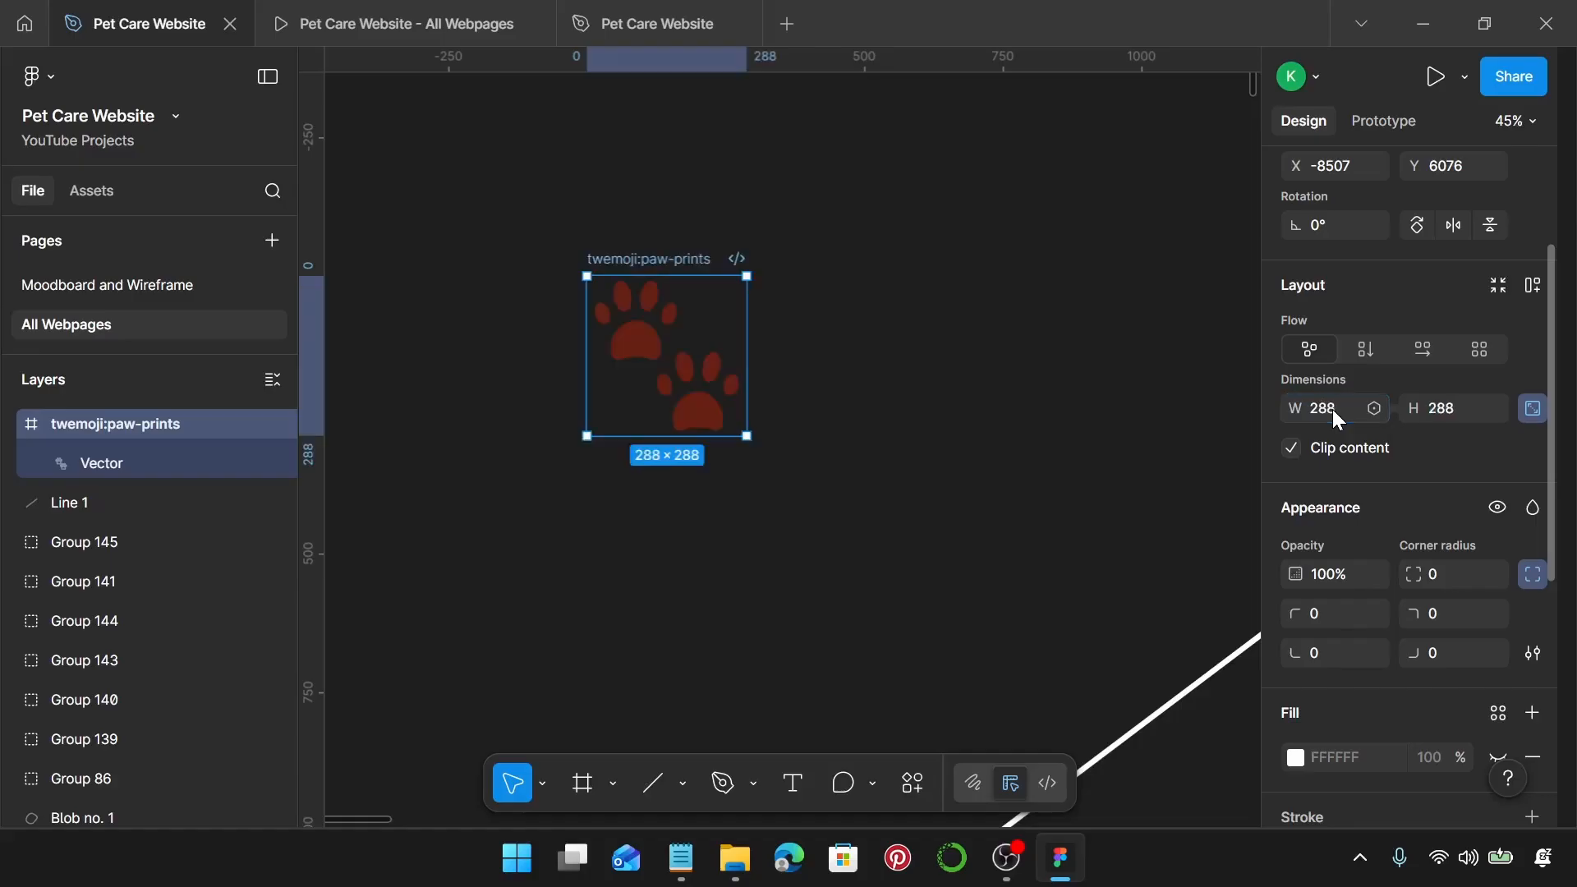
Step: Recolor the paw-prints icon with the Pet Care Paw Prints color style
scroll(1387, 451, "down", 5)
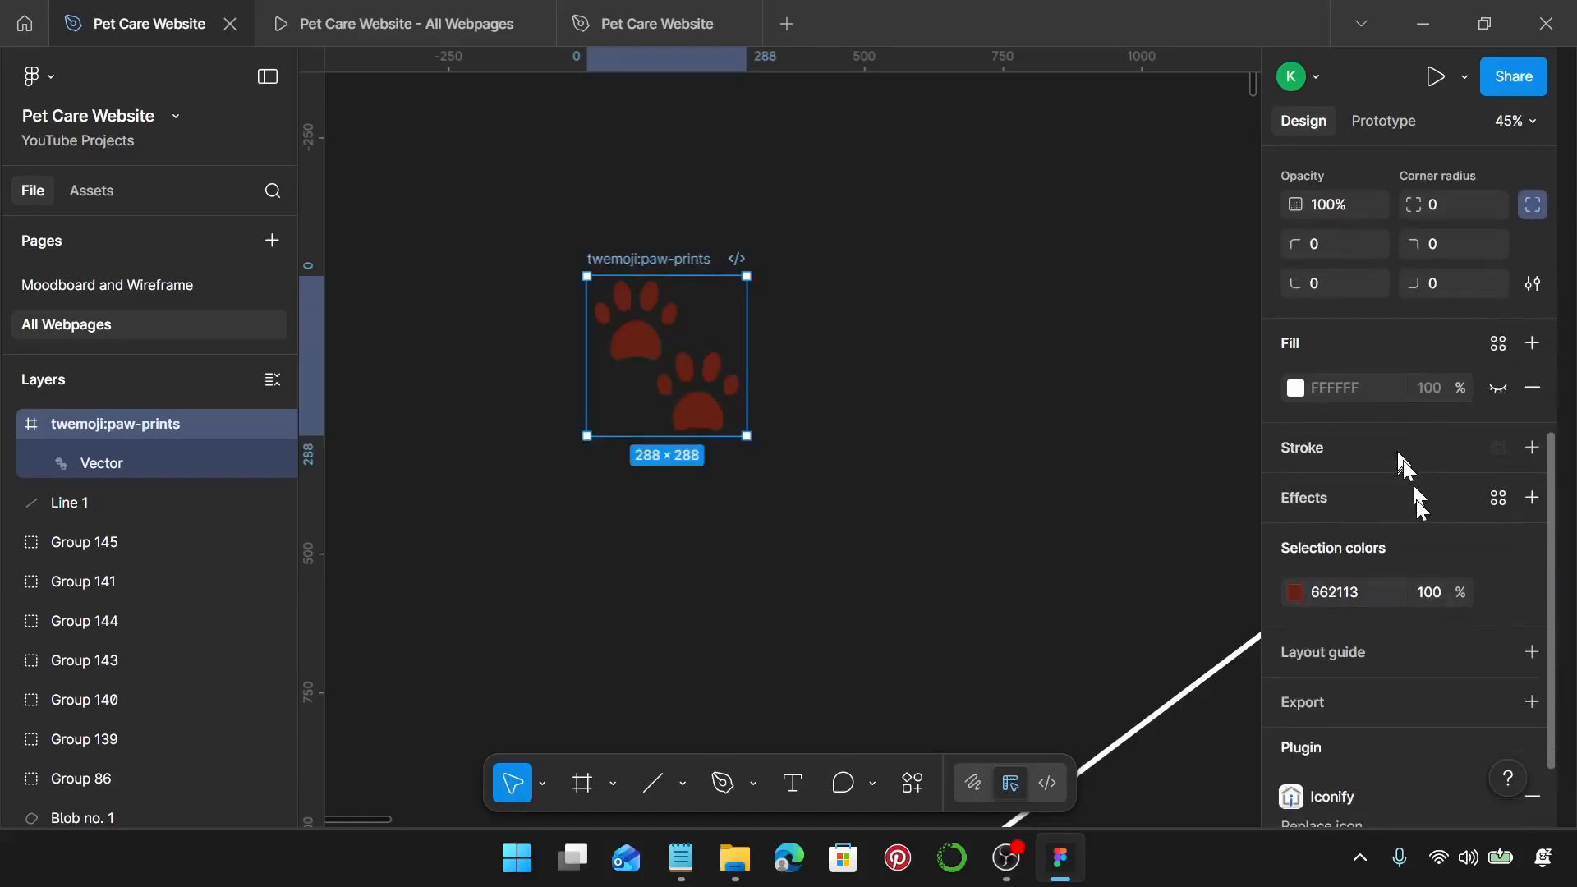
left_click(1500, 500)
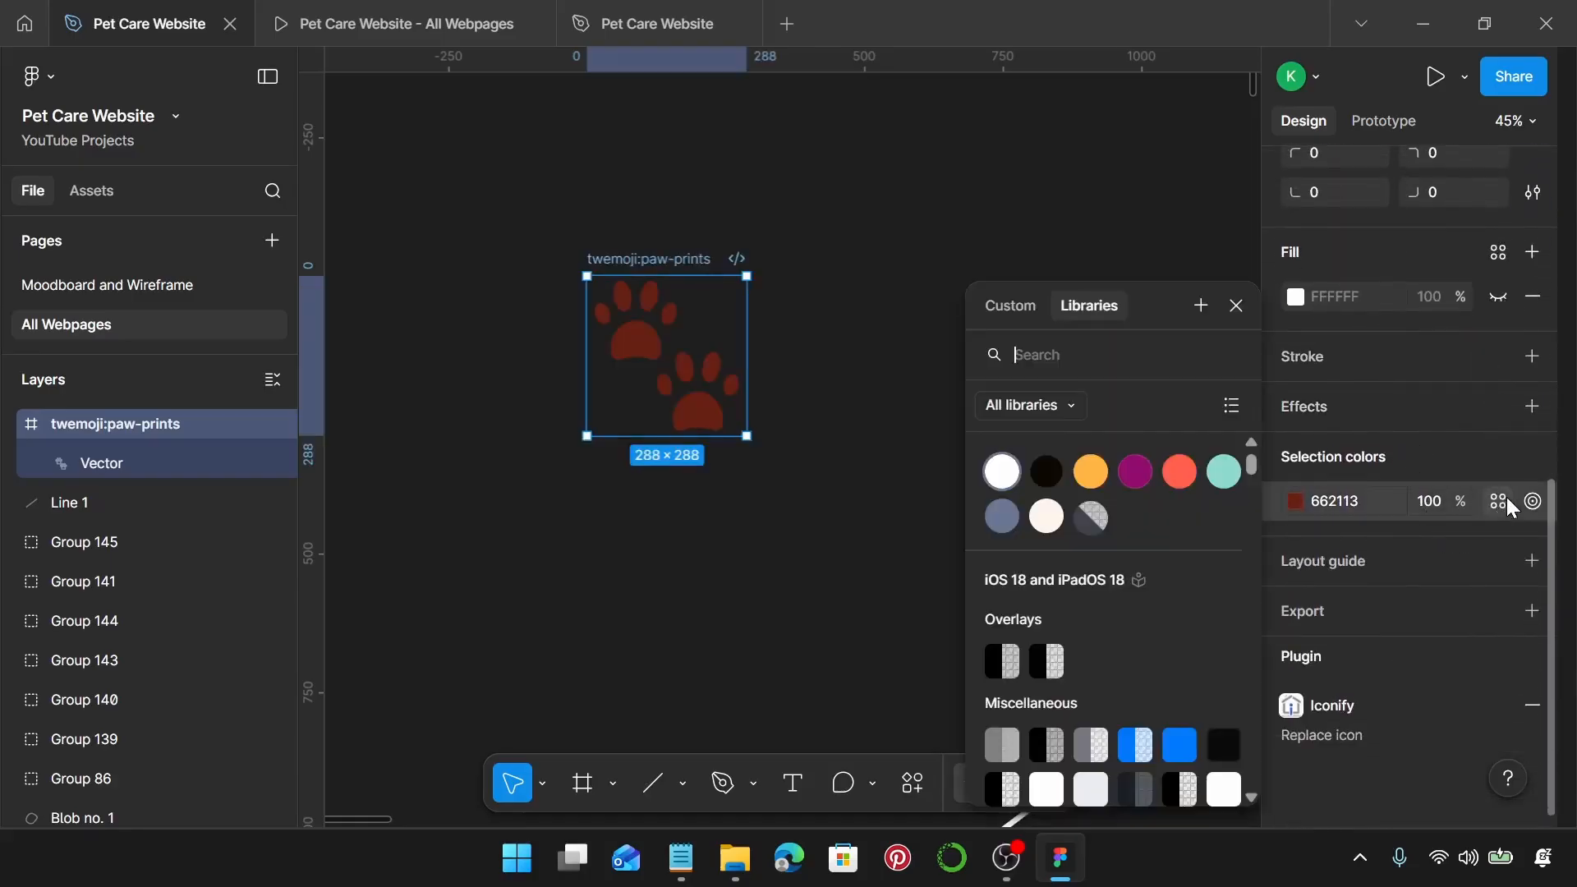
left_click(1047, 526)
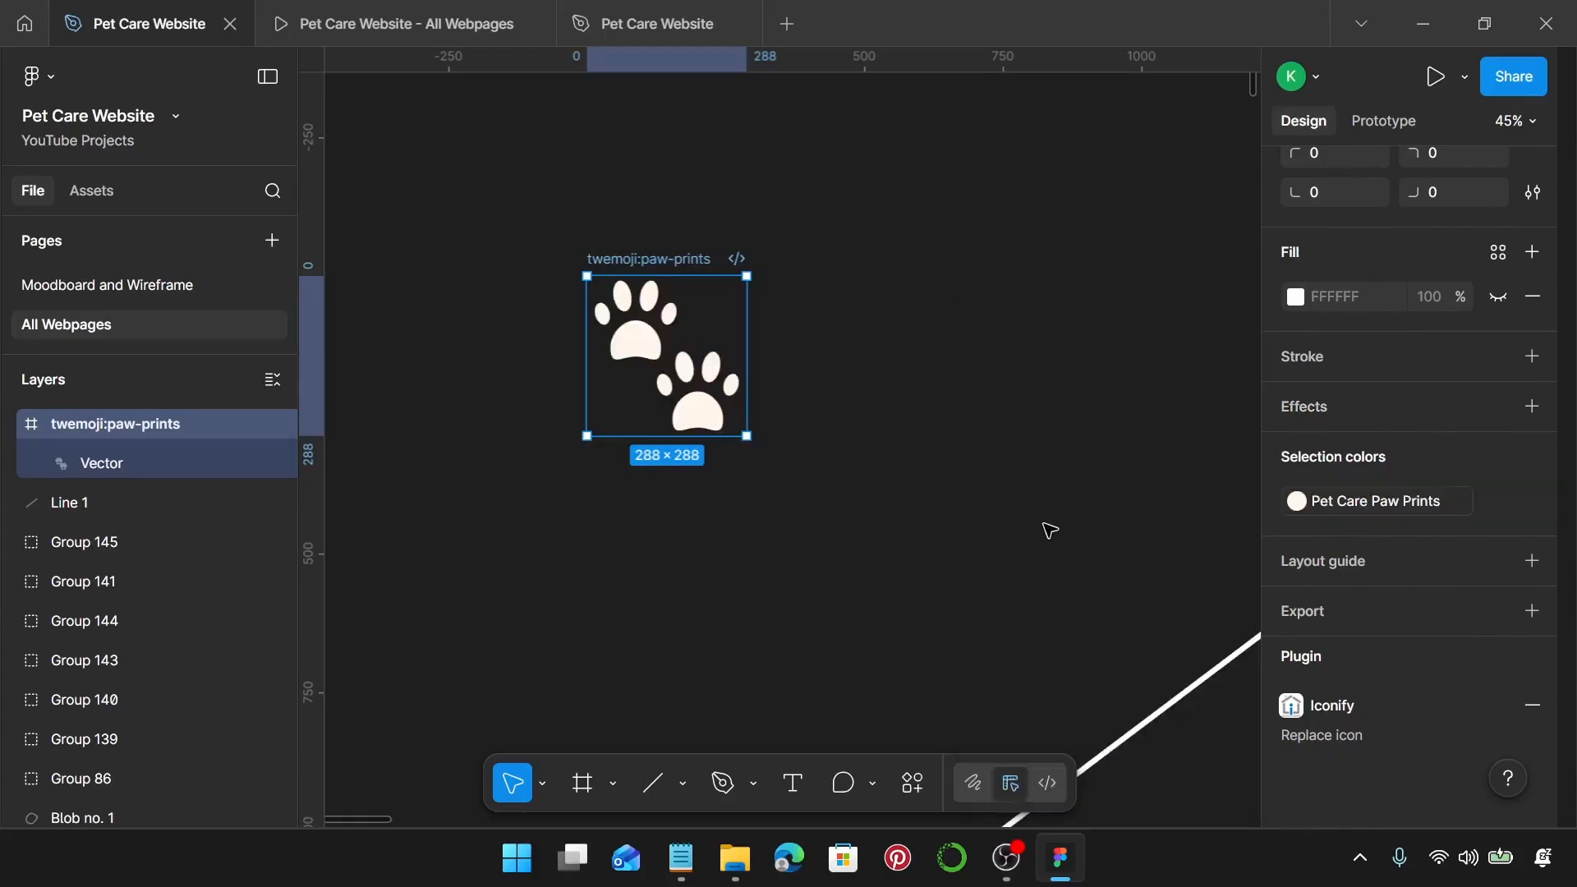
Step: Examine the size, position and rotation of each paw-prints icon along the uppermost existing paw print trail
scroll(916, 406, "down", 6)
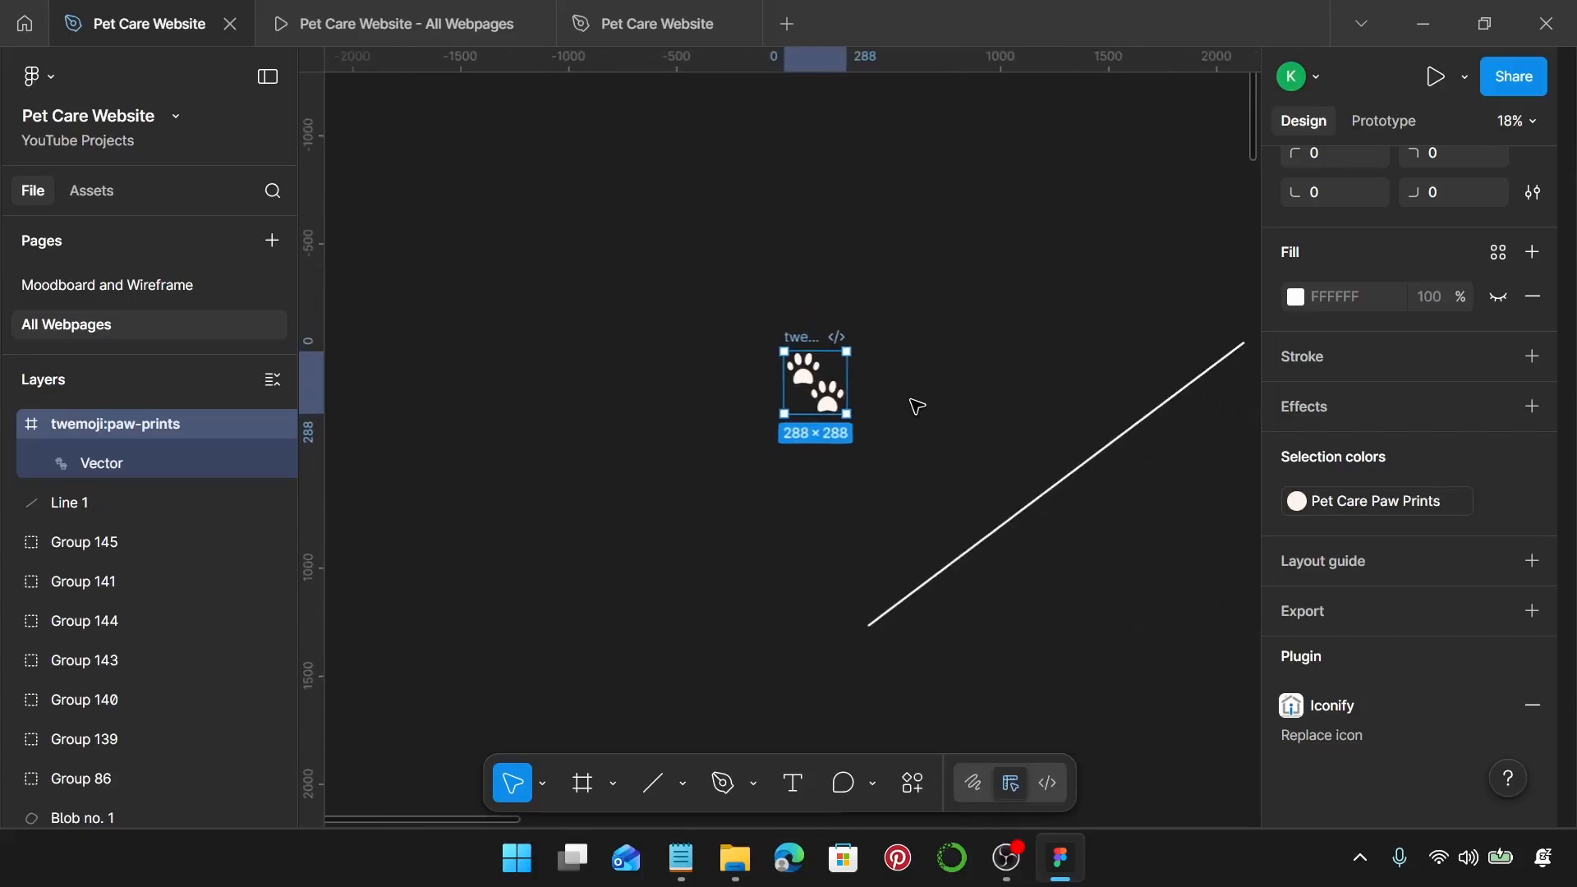
scroll(917, 406, "right", 3)
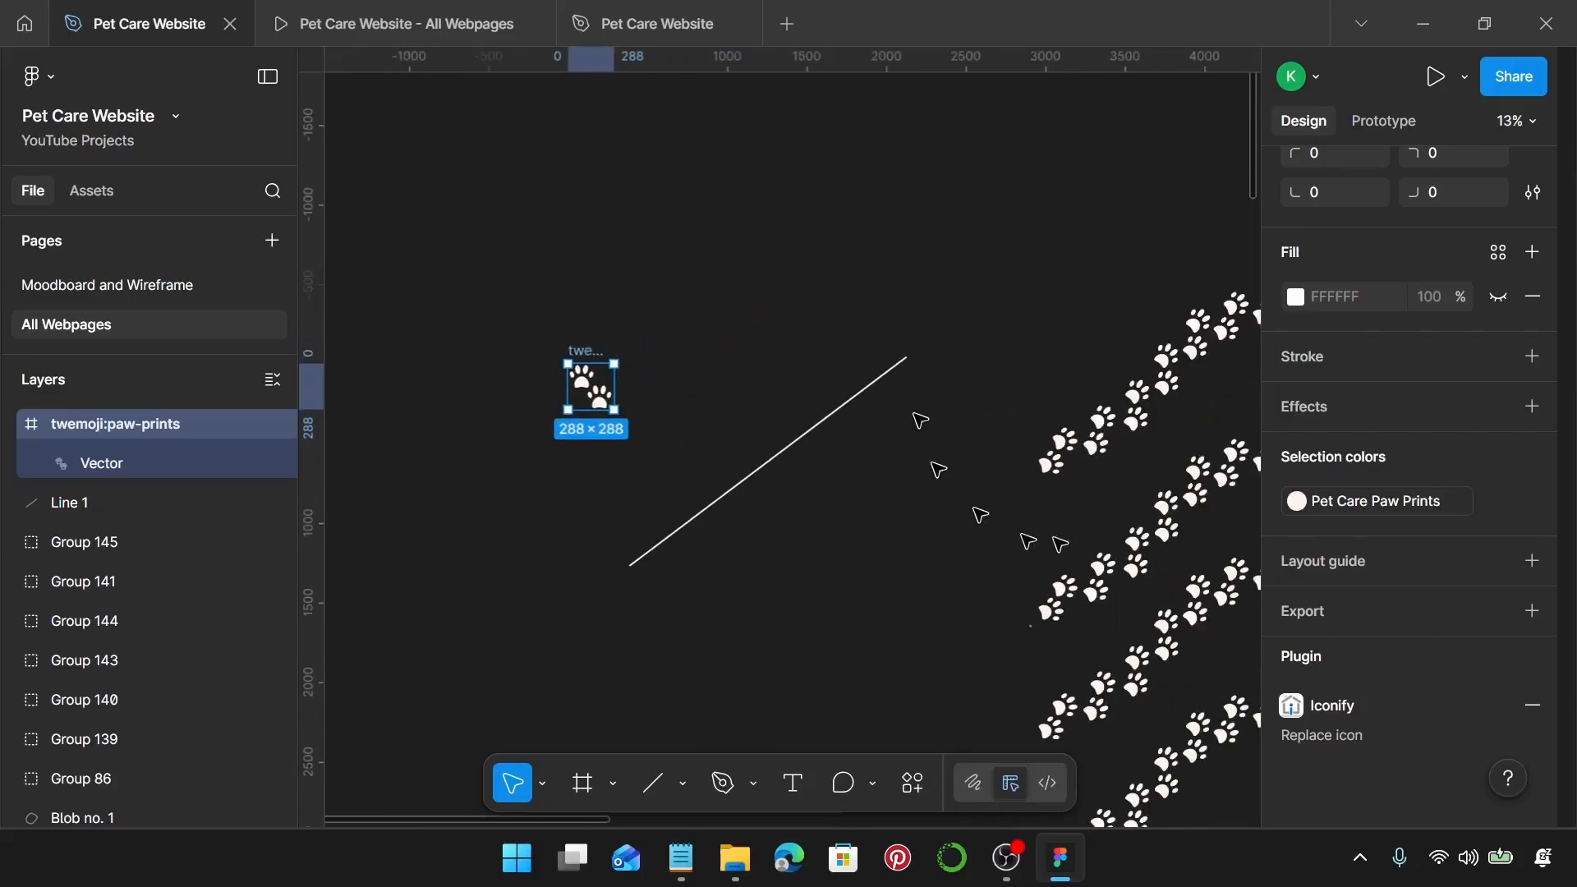
left_click(1068, 462)
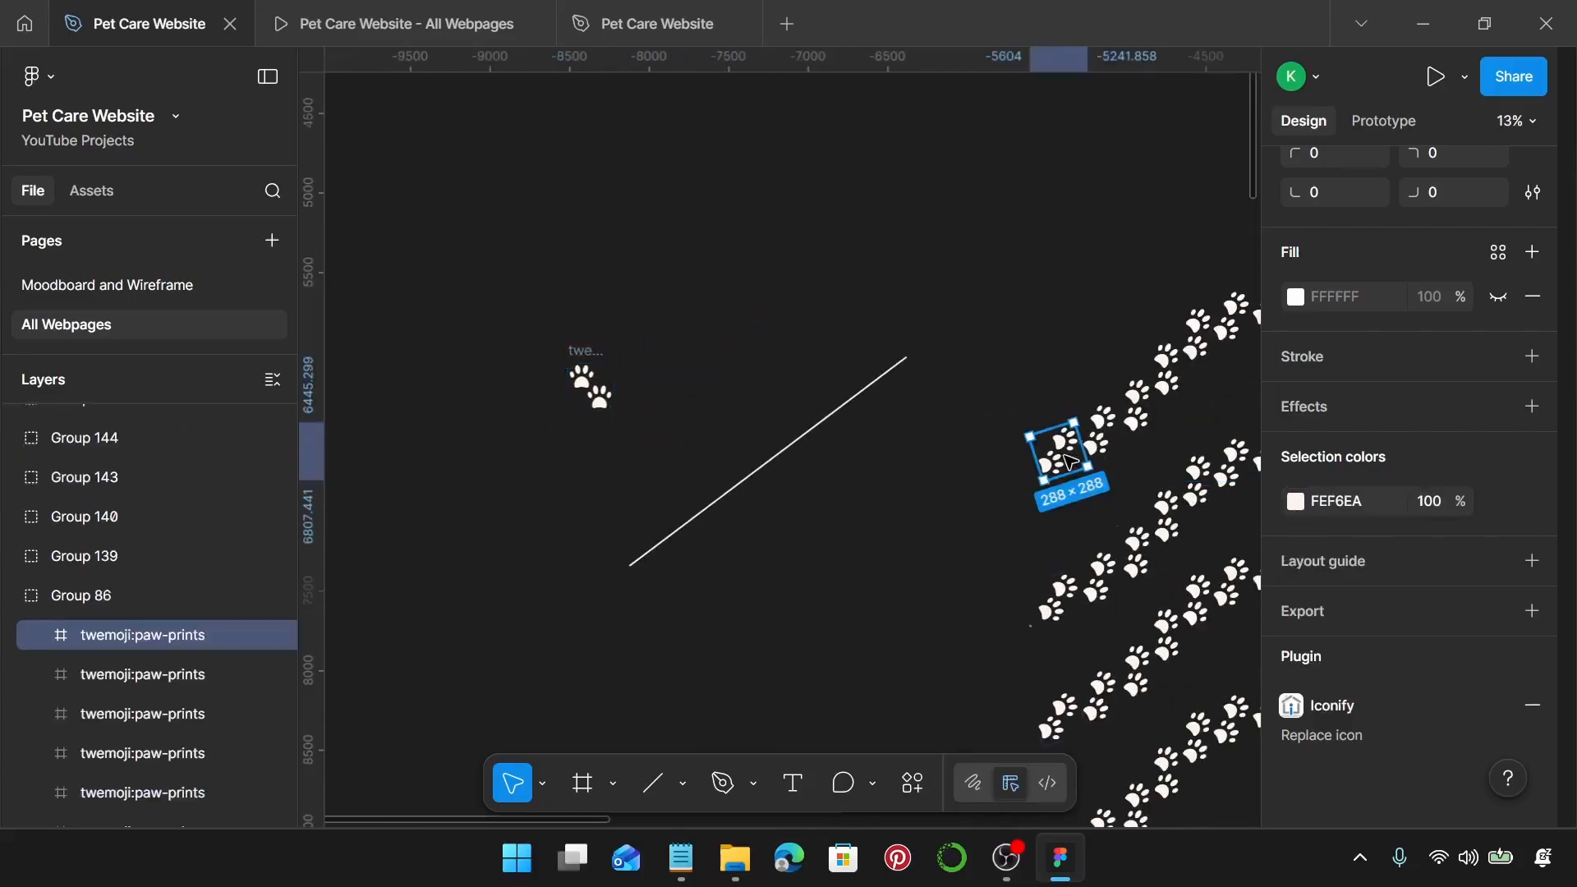
scroll(1072, 464, "right", 3)
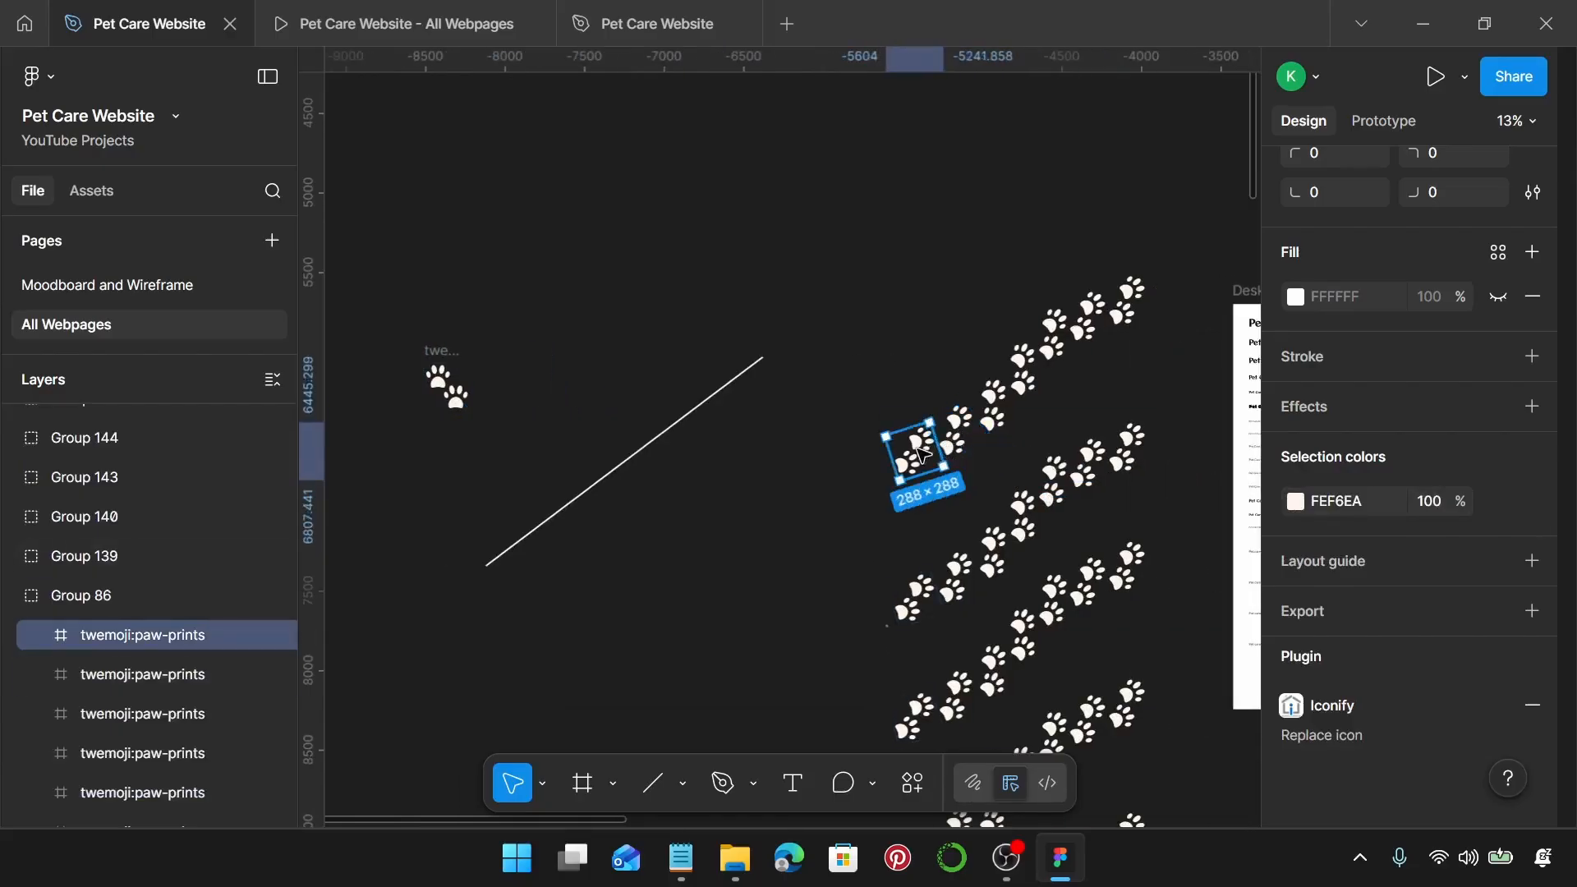
scroll(1337, 416, "up", 6)
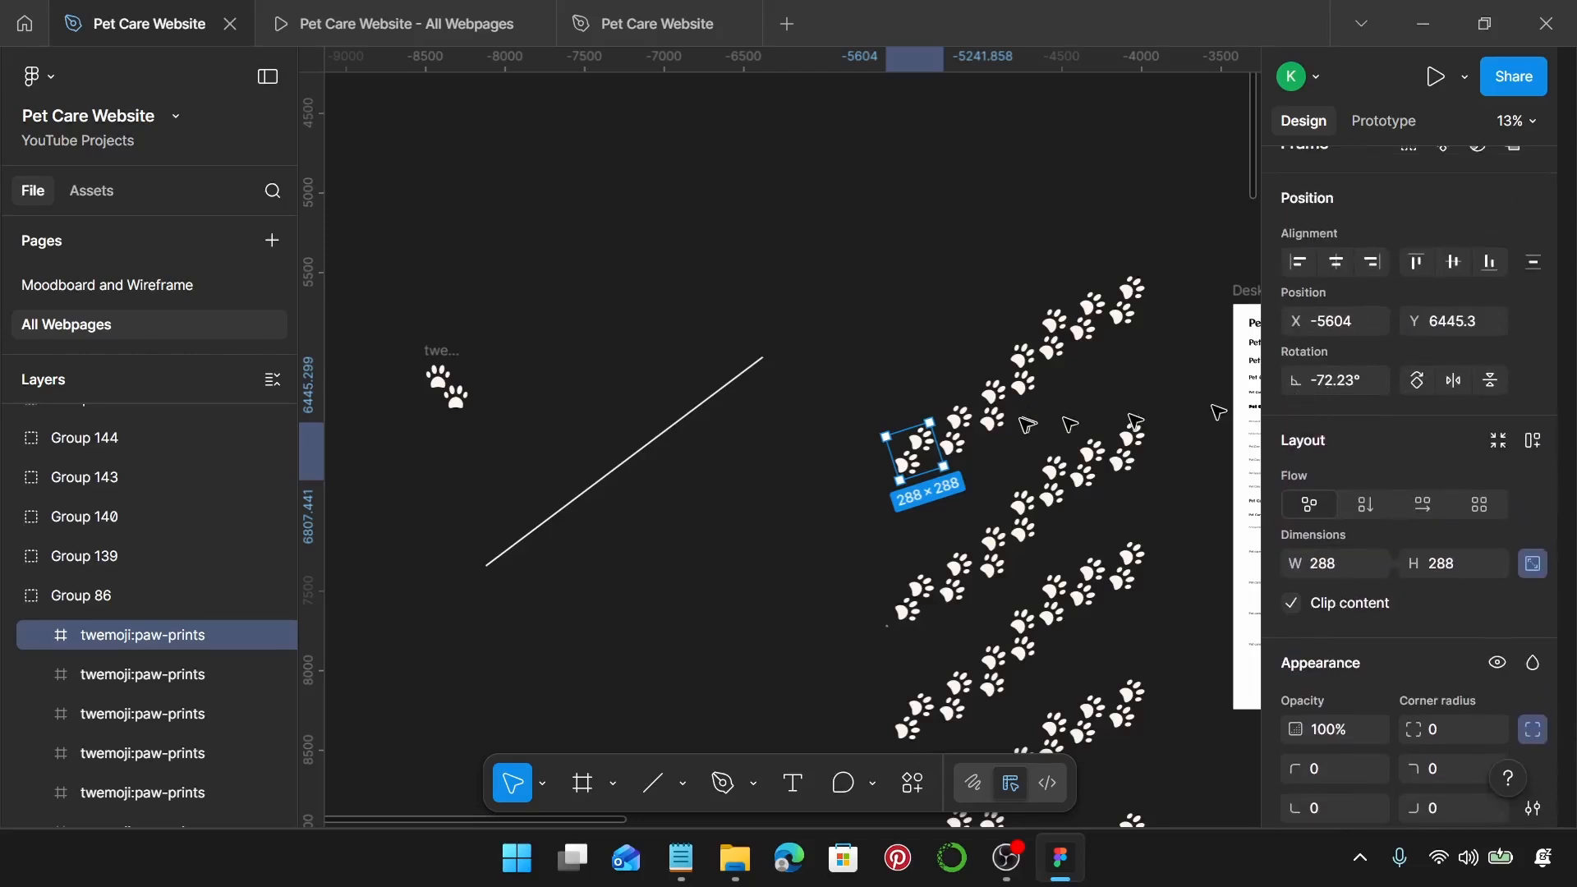
left_click(958, 436)
left_click(1024, 364)
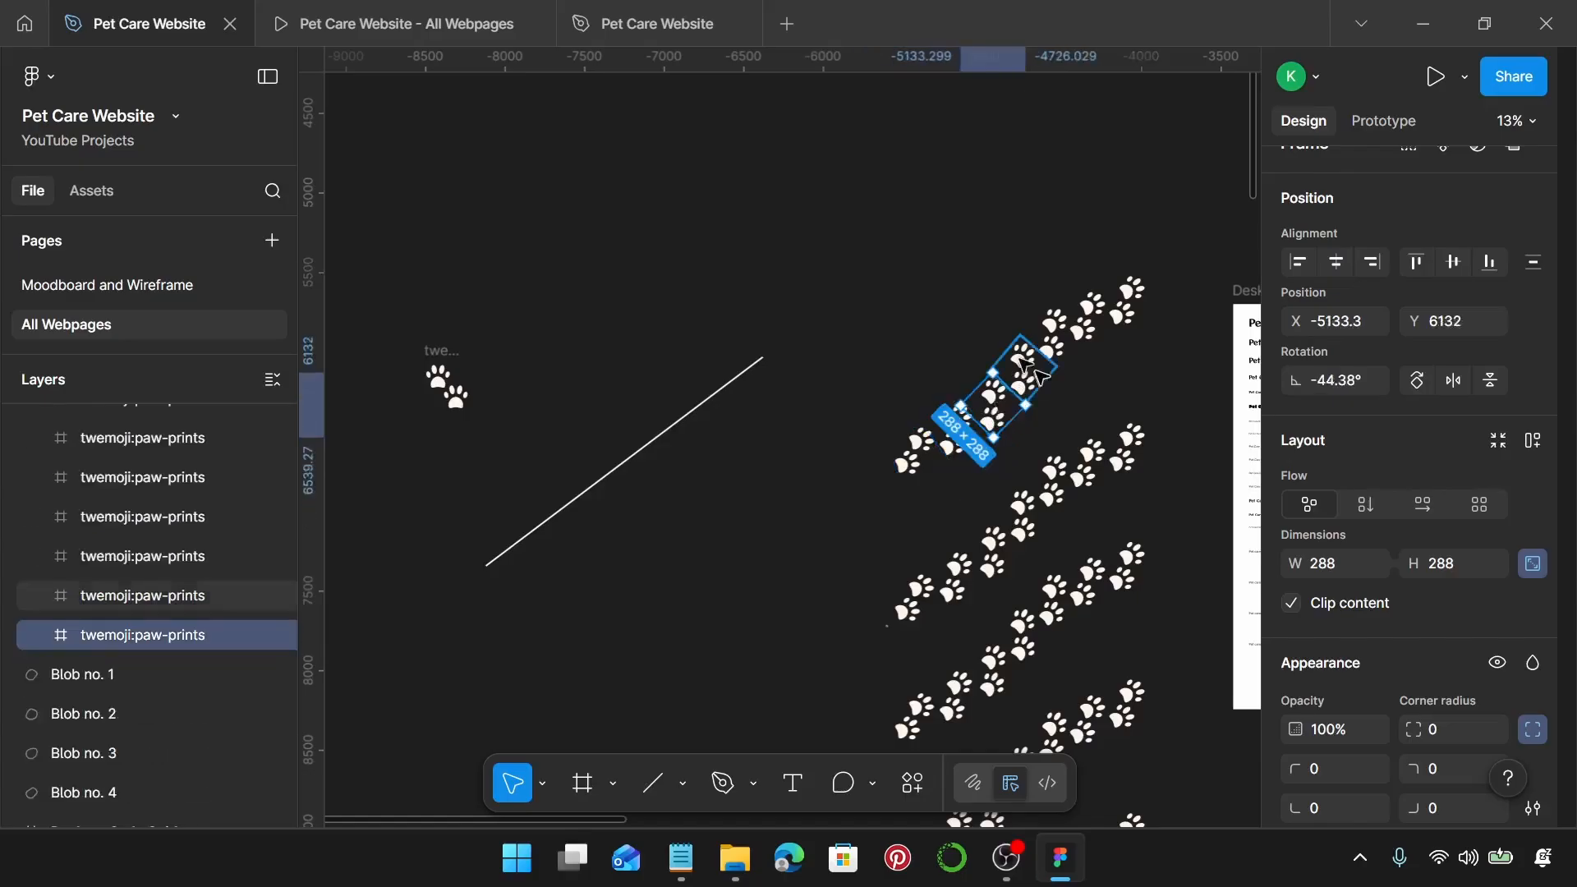
left_click(1041, 362)
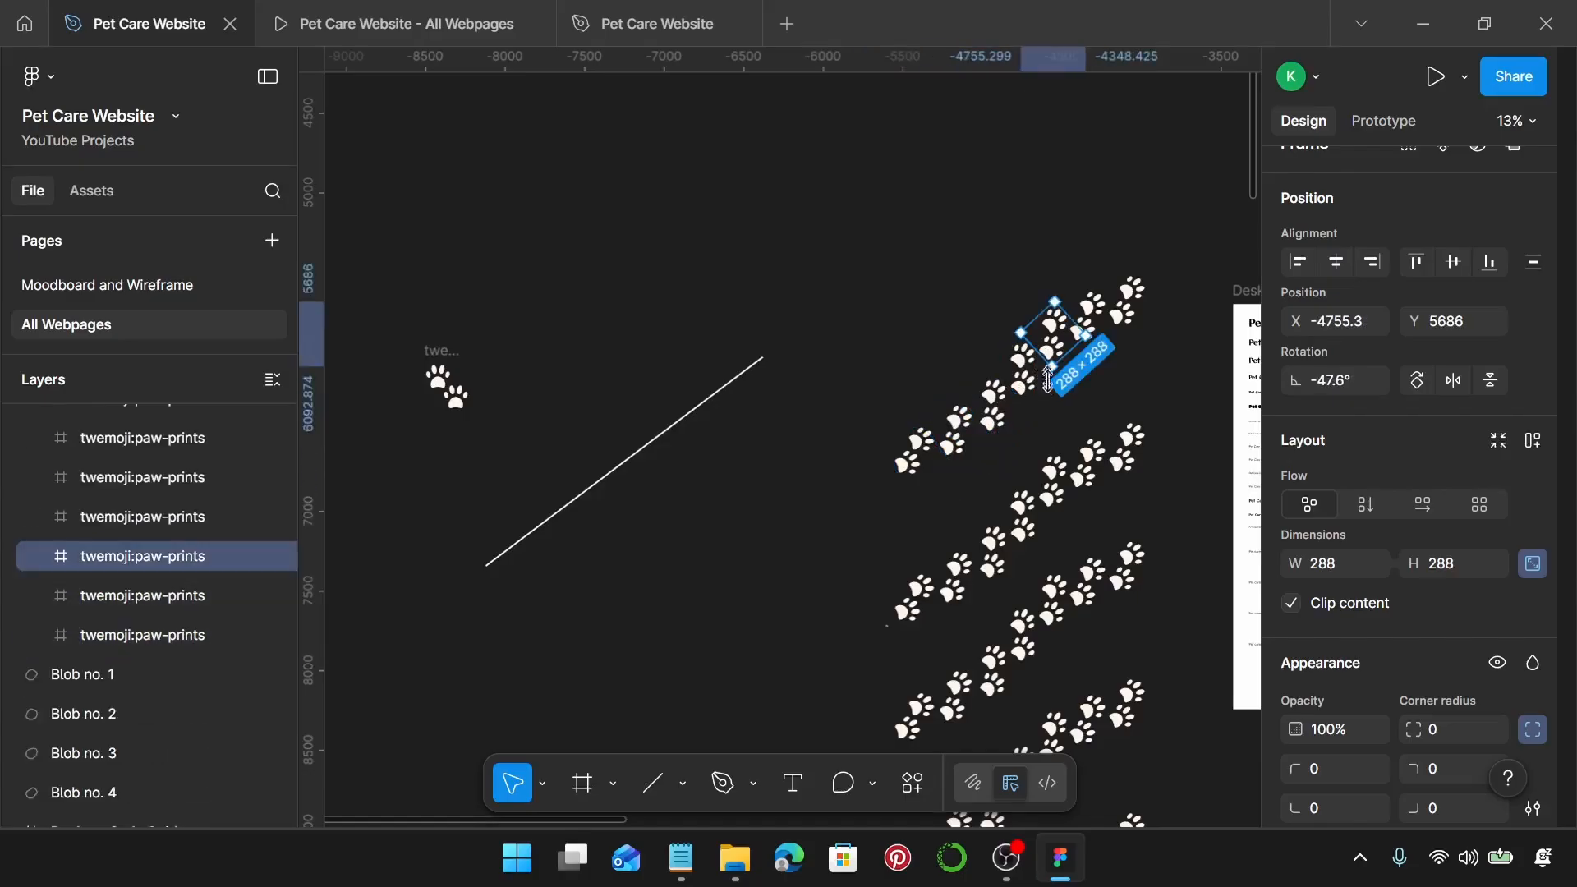
left_click(1022, 365)
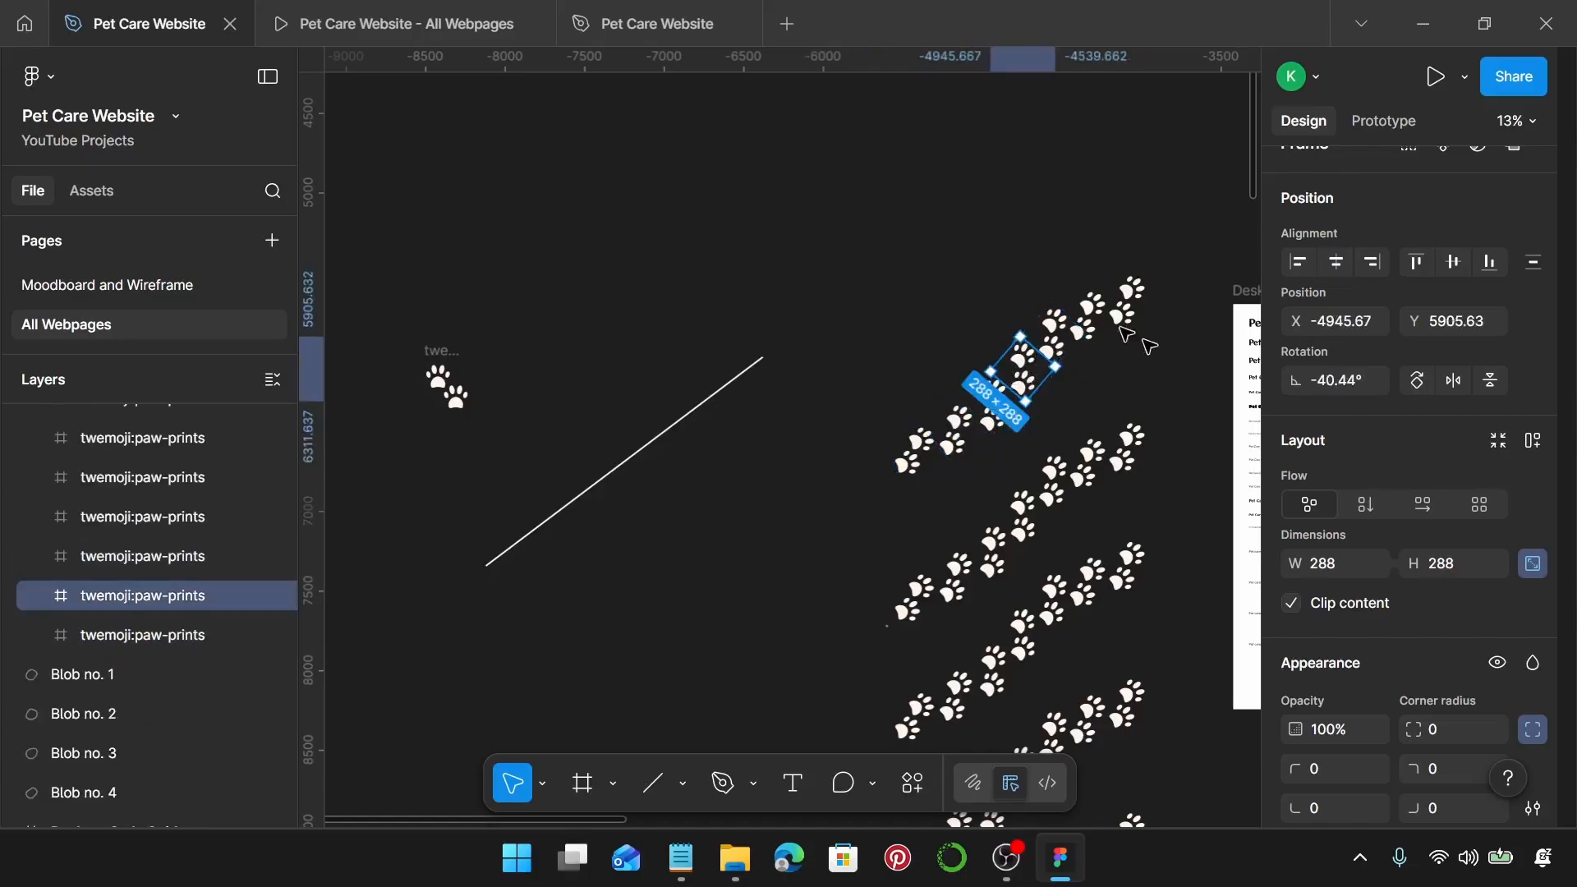
left_click(969, 439)
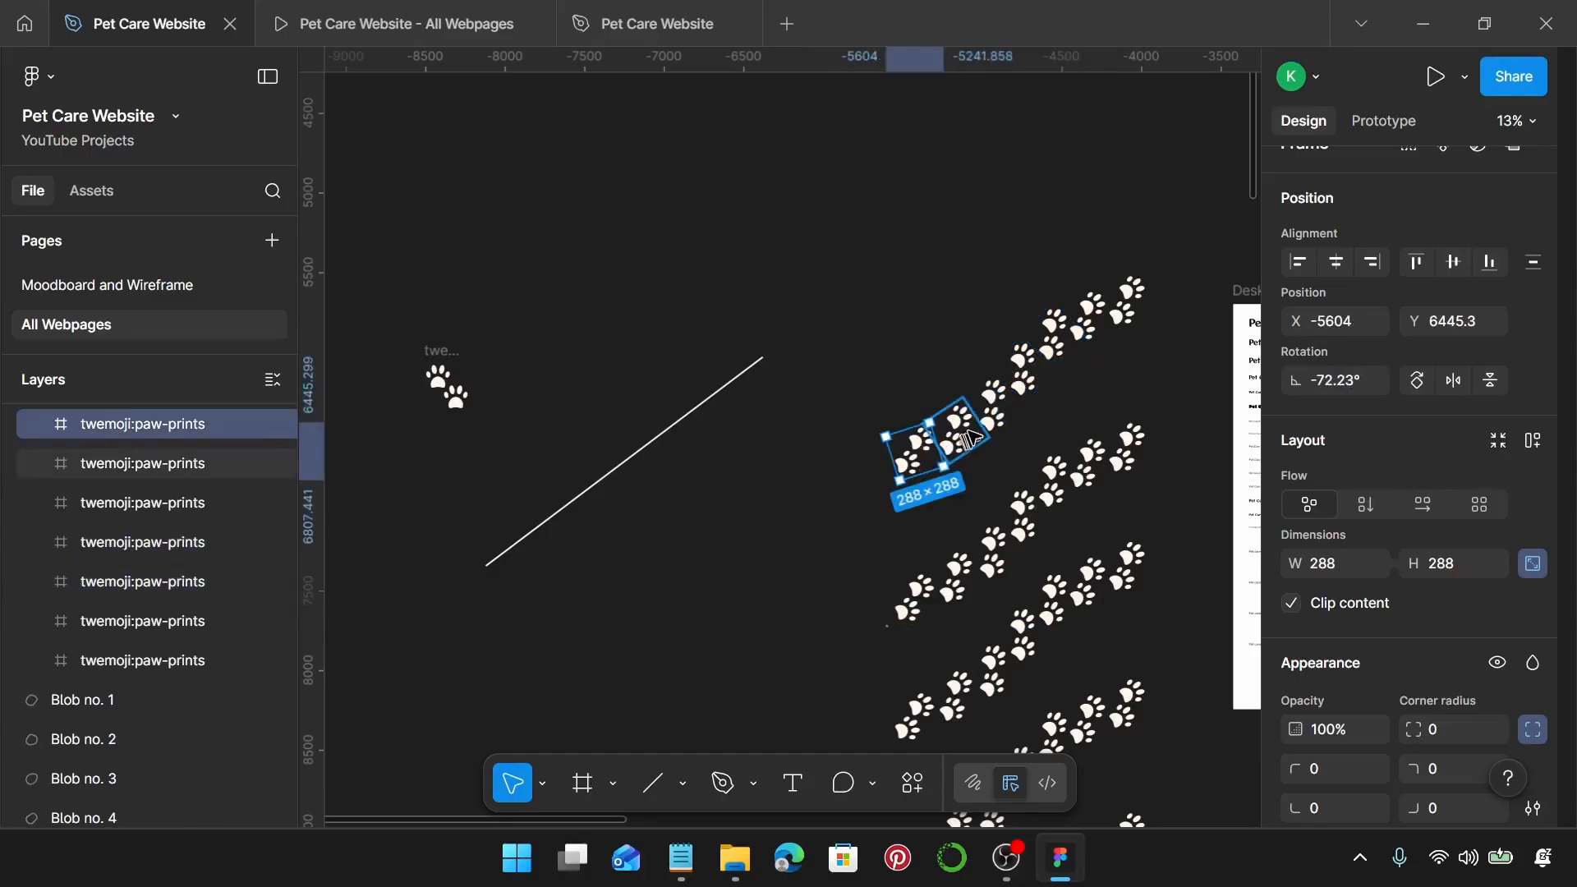
left_click(973, 419)
left_click(1017, 390)
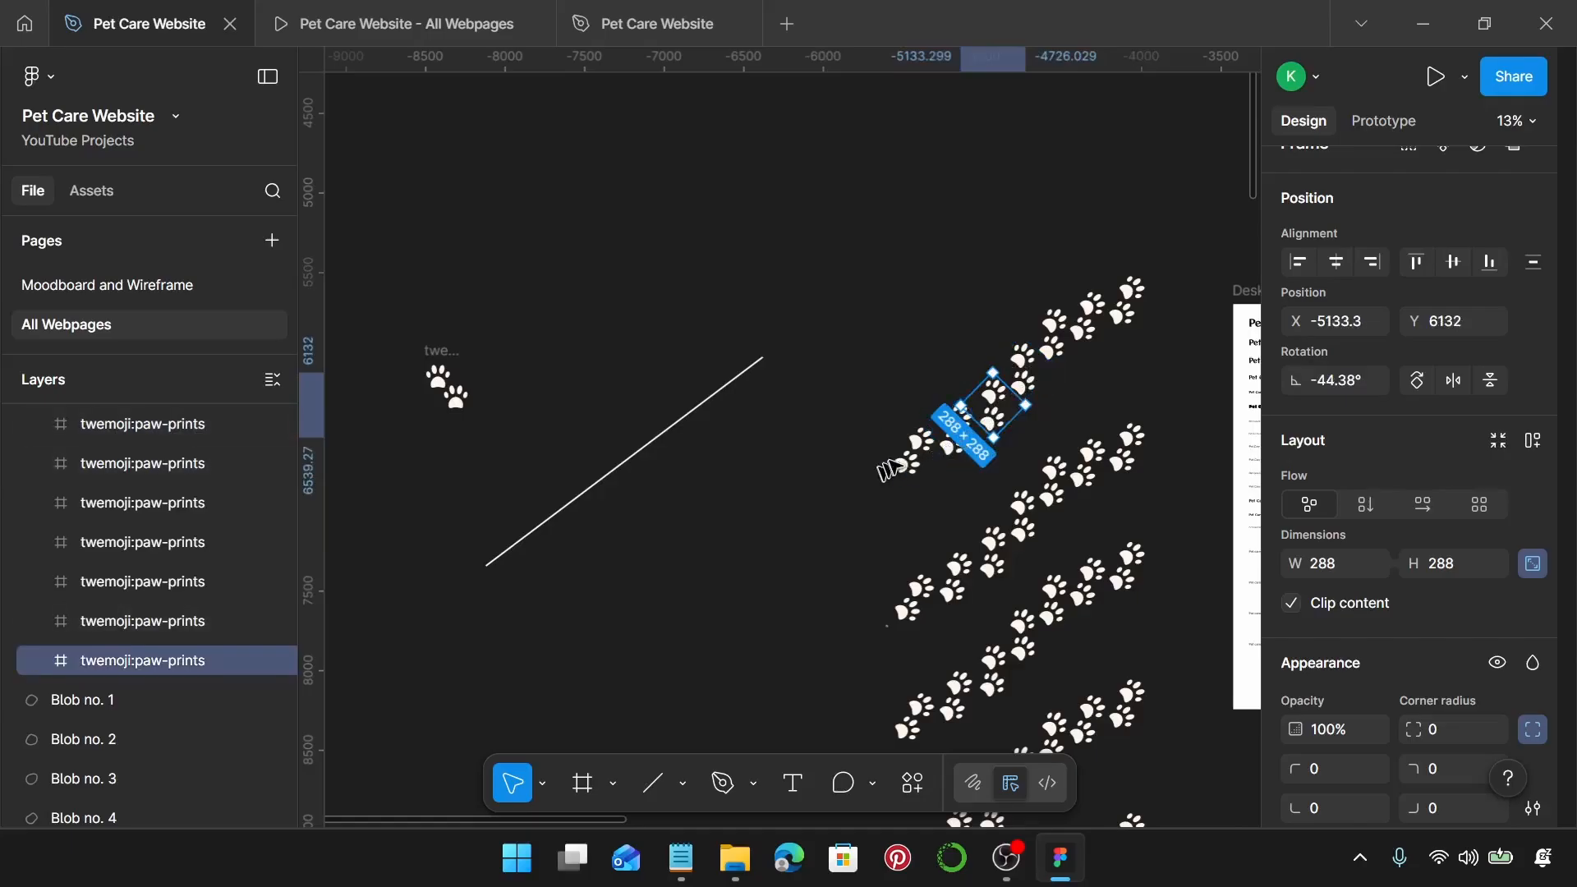
left_click(963, 444)
left_click(976, 440)
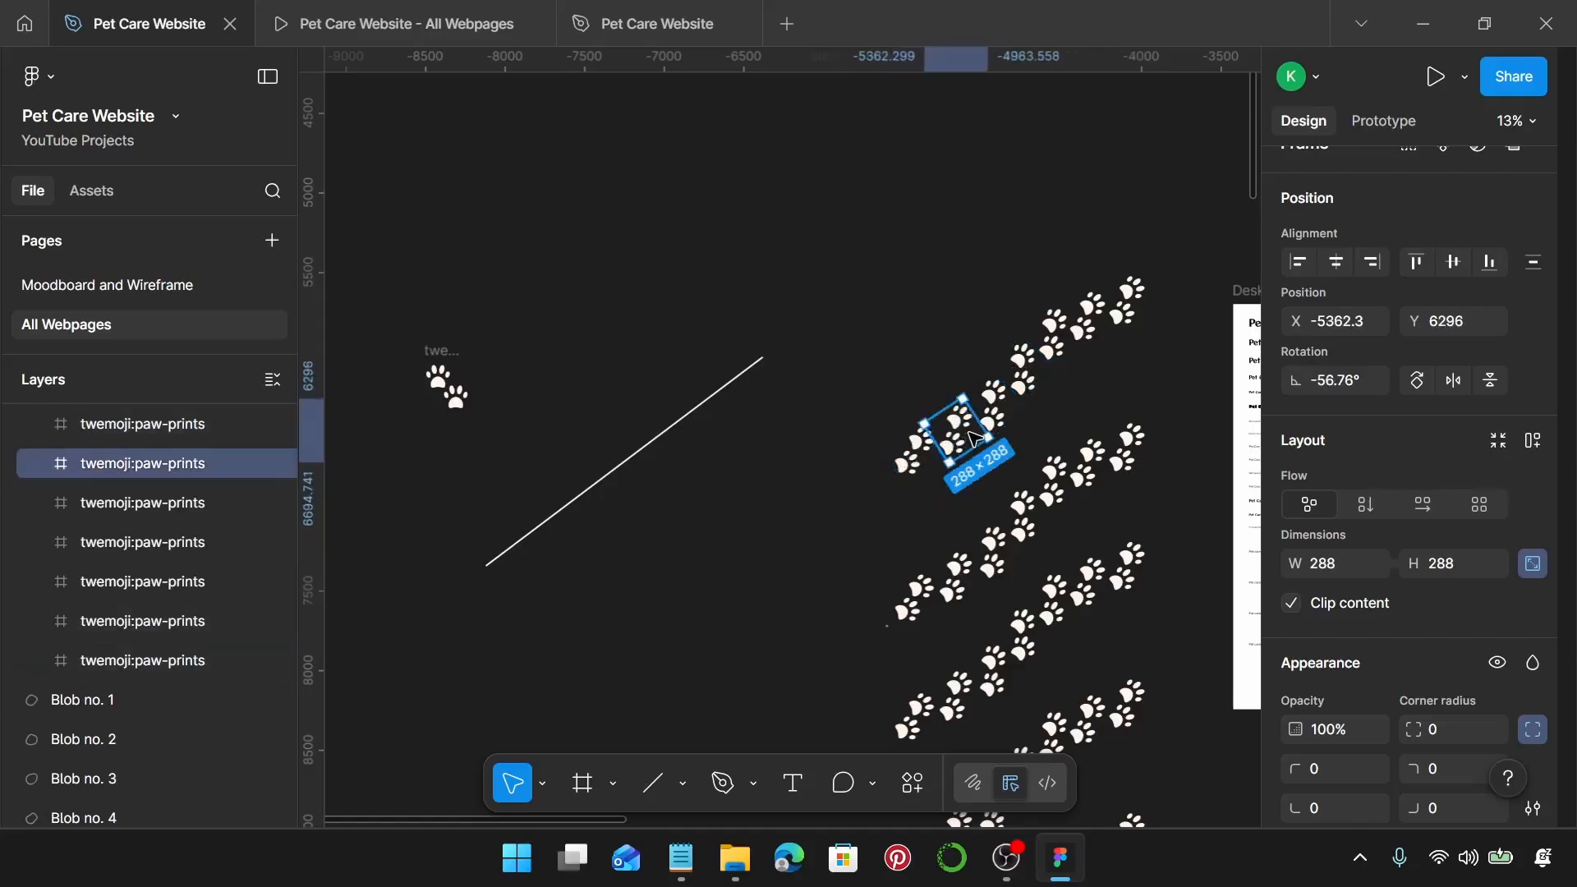
left_click(1018, 403)
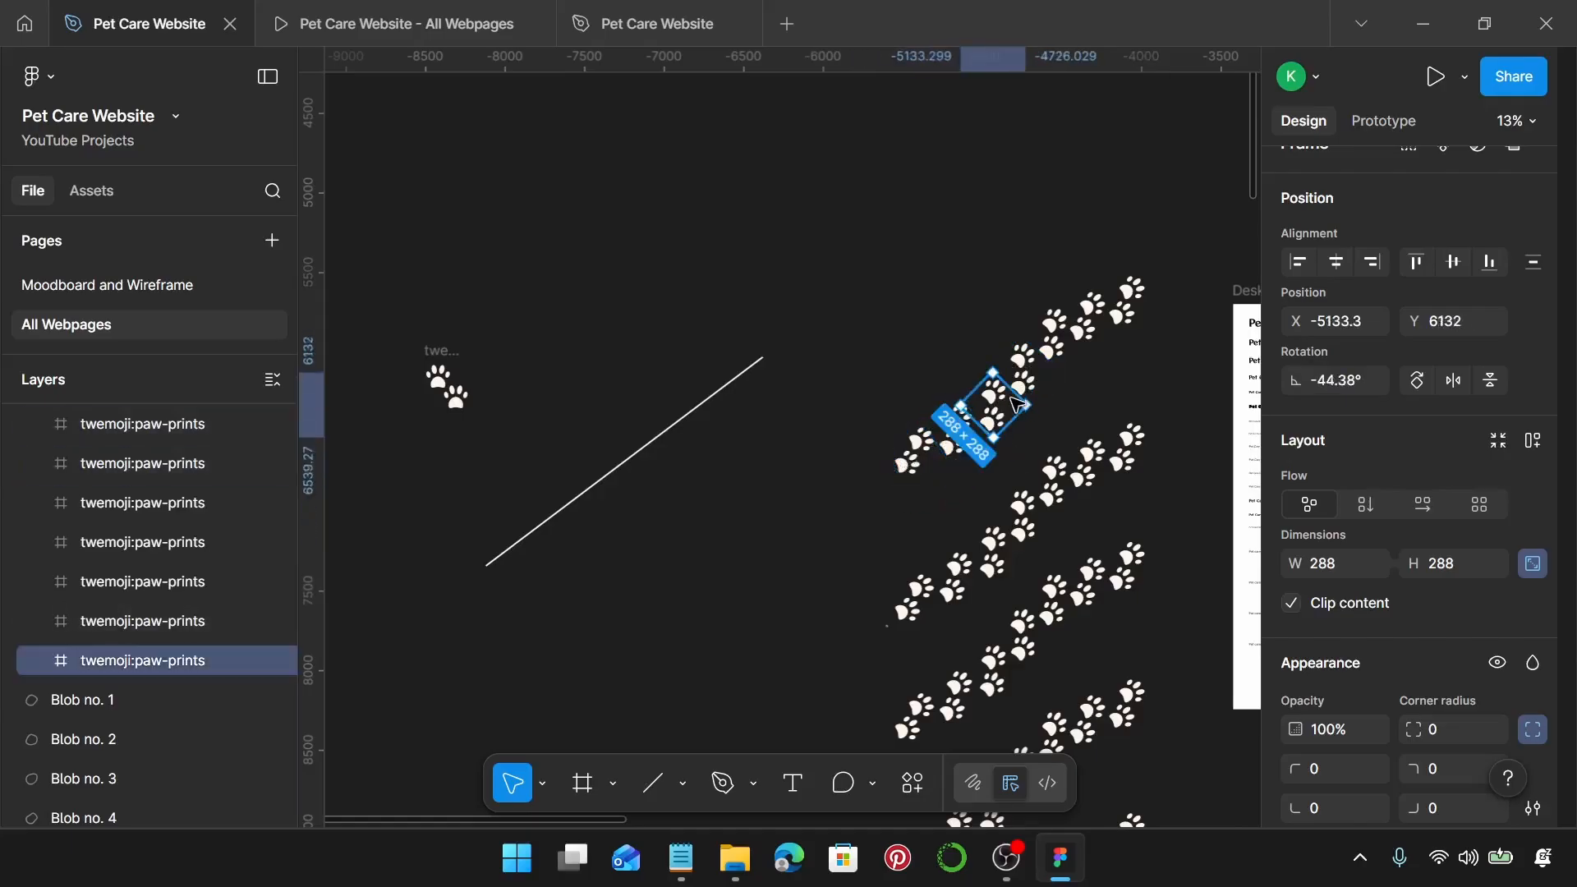
left_click(1053, 379)
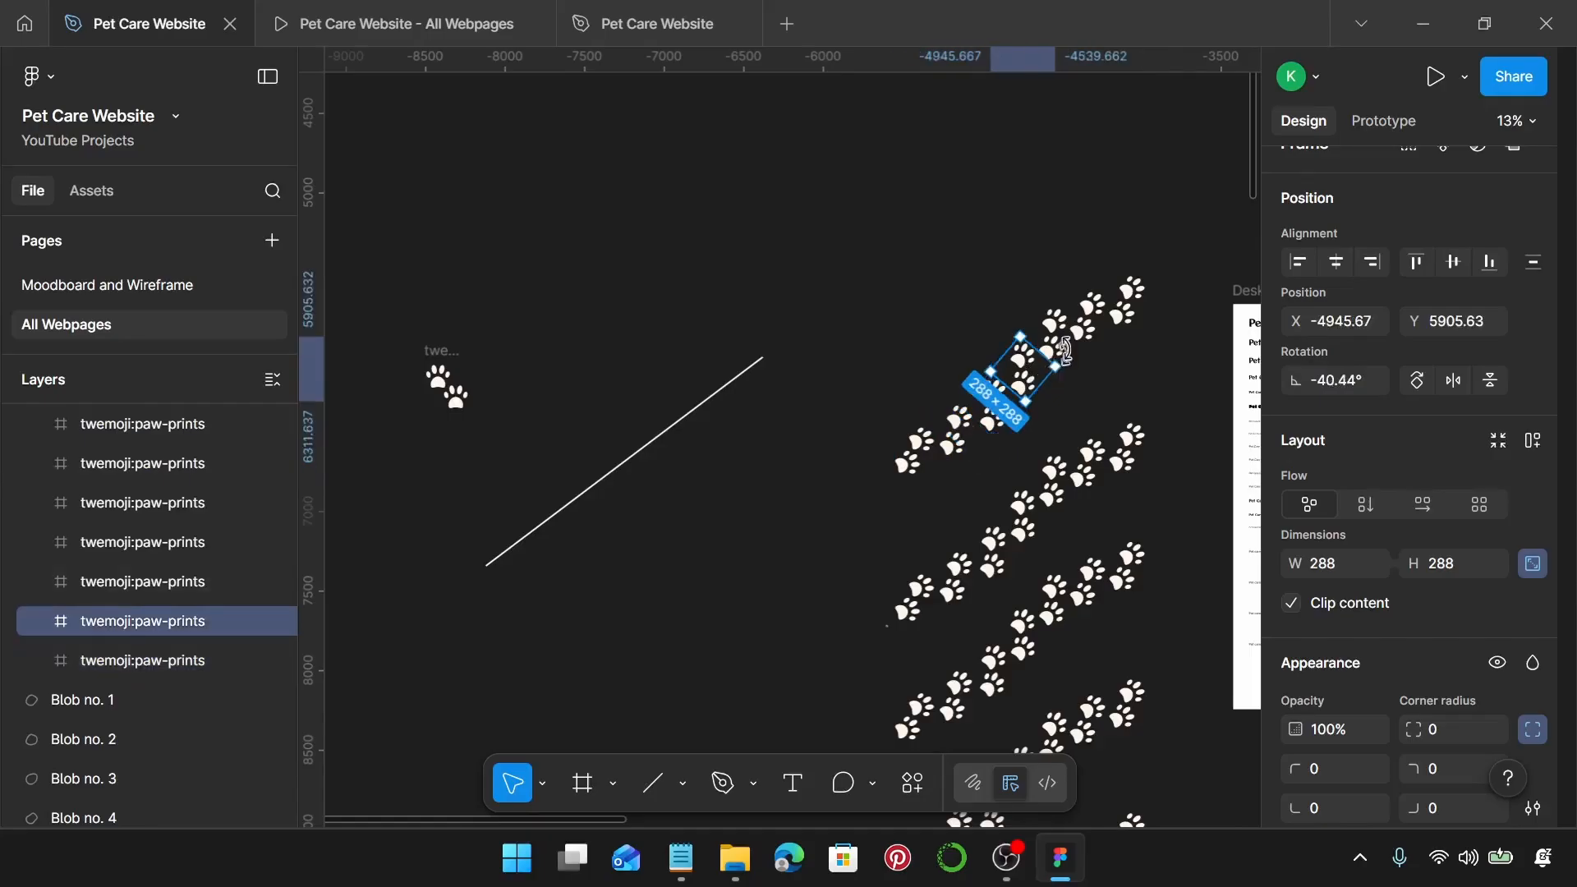
left_click(1067, 343)
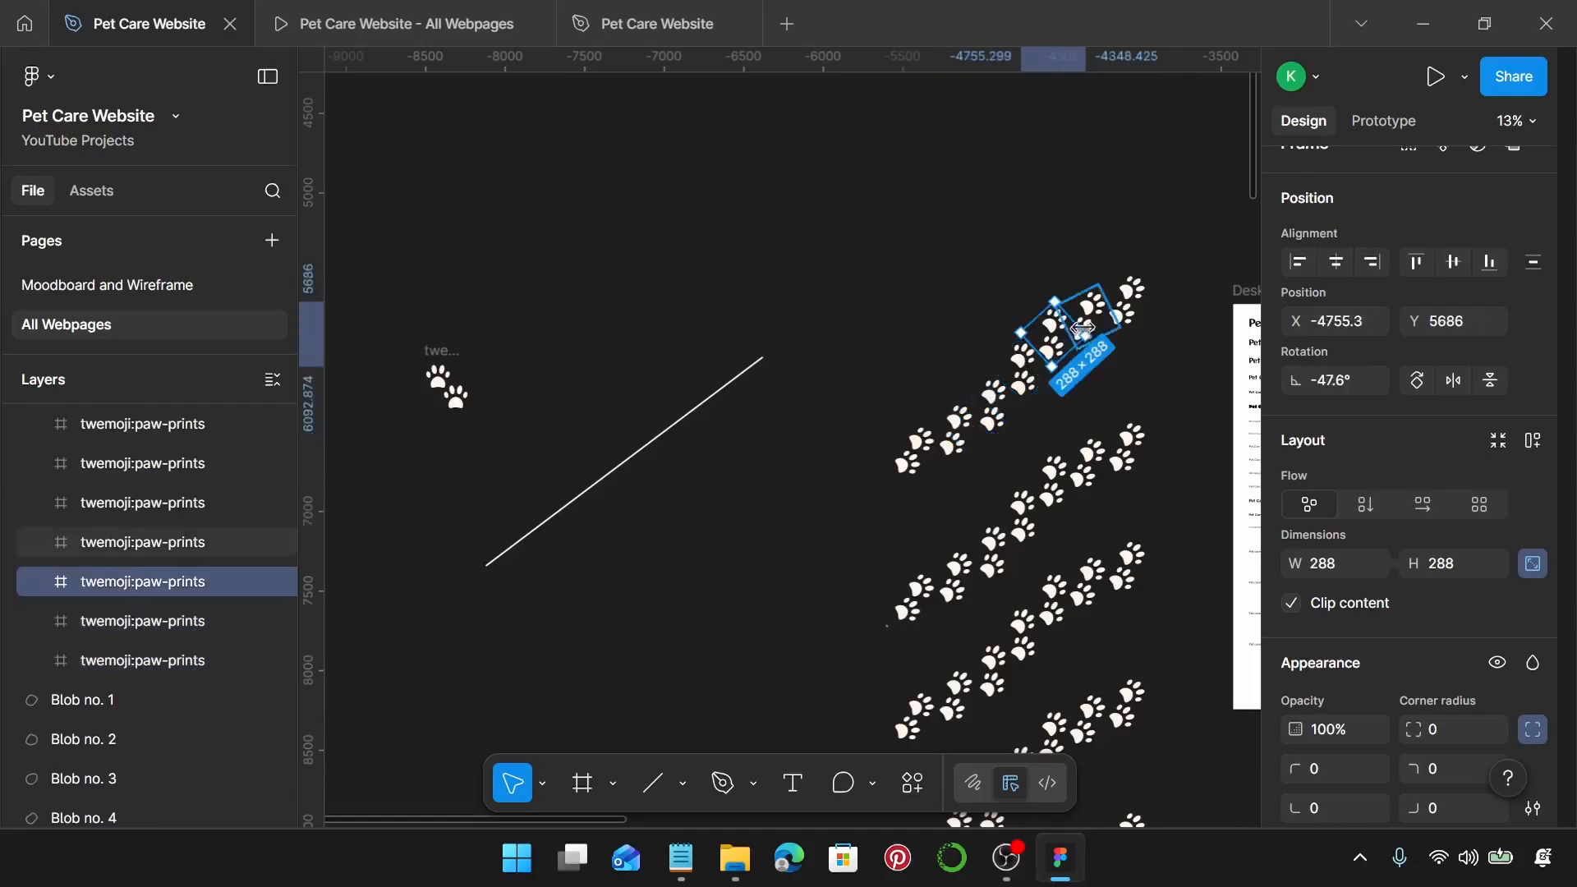
left_click(1096, 314)
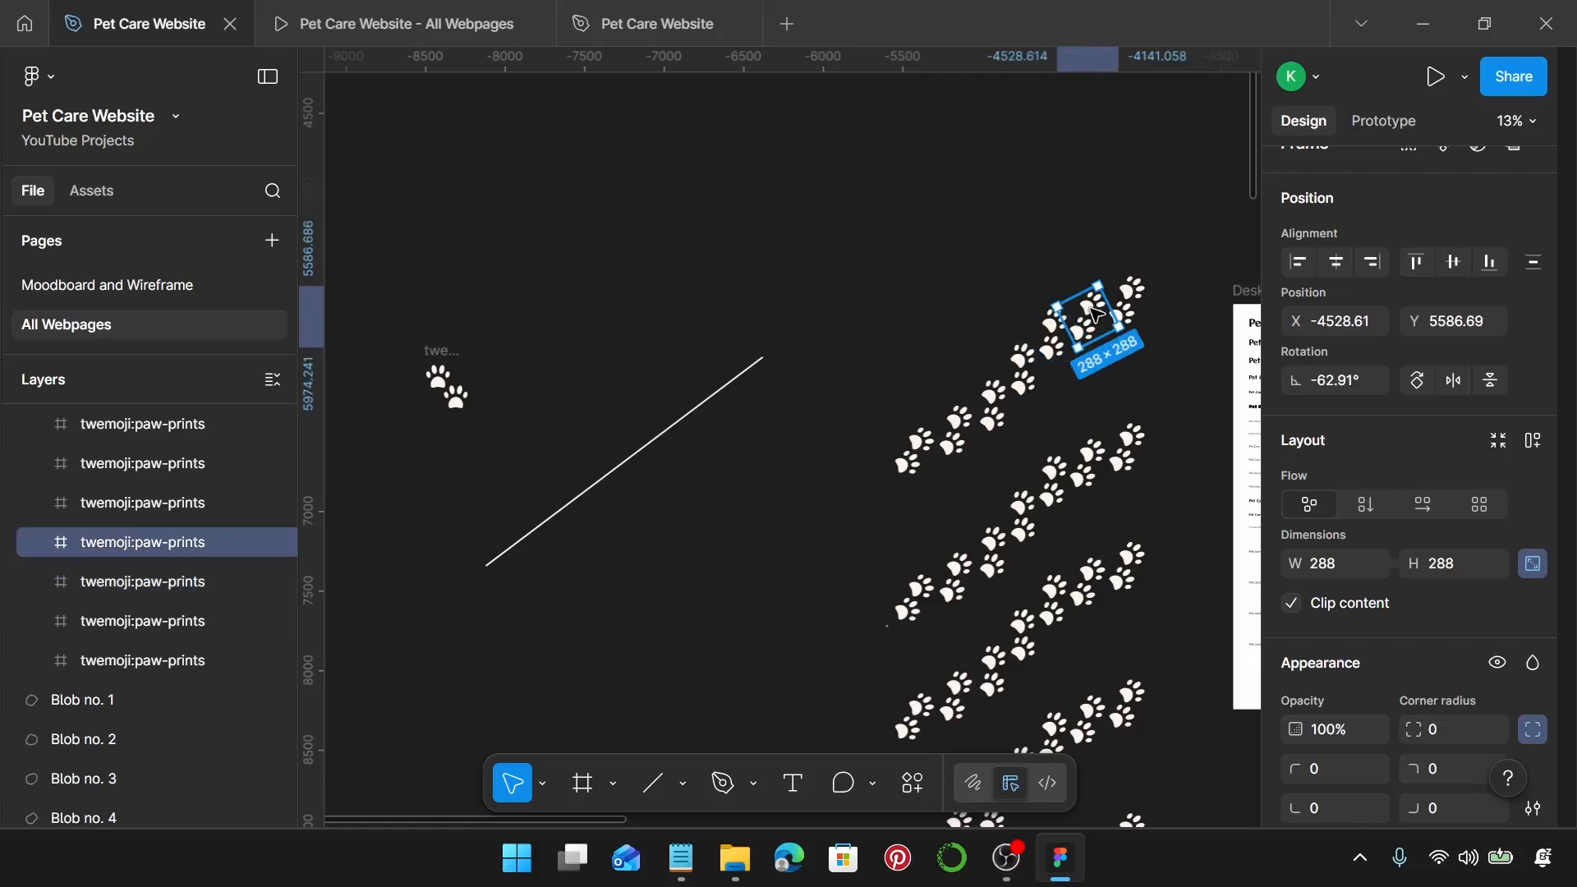
left_click(1131, 301)
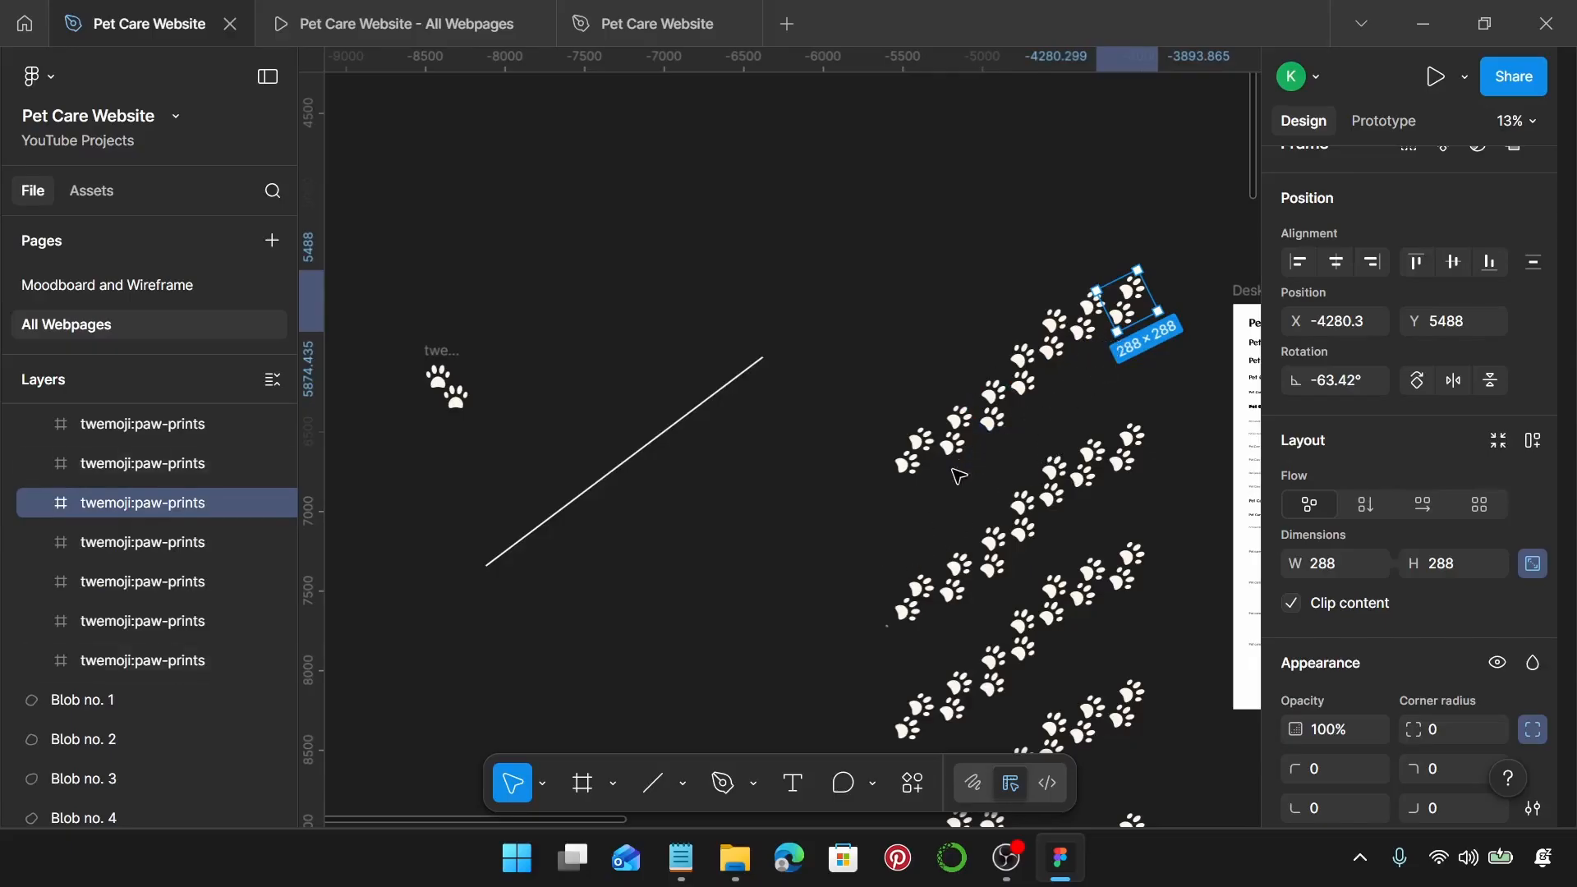
Step: Rotate the paw-prints icon to -41.23° at the guide line's lower end and duplicate it along the line for seven icons in total
left_click(447, 379)
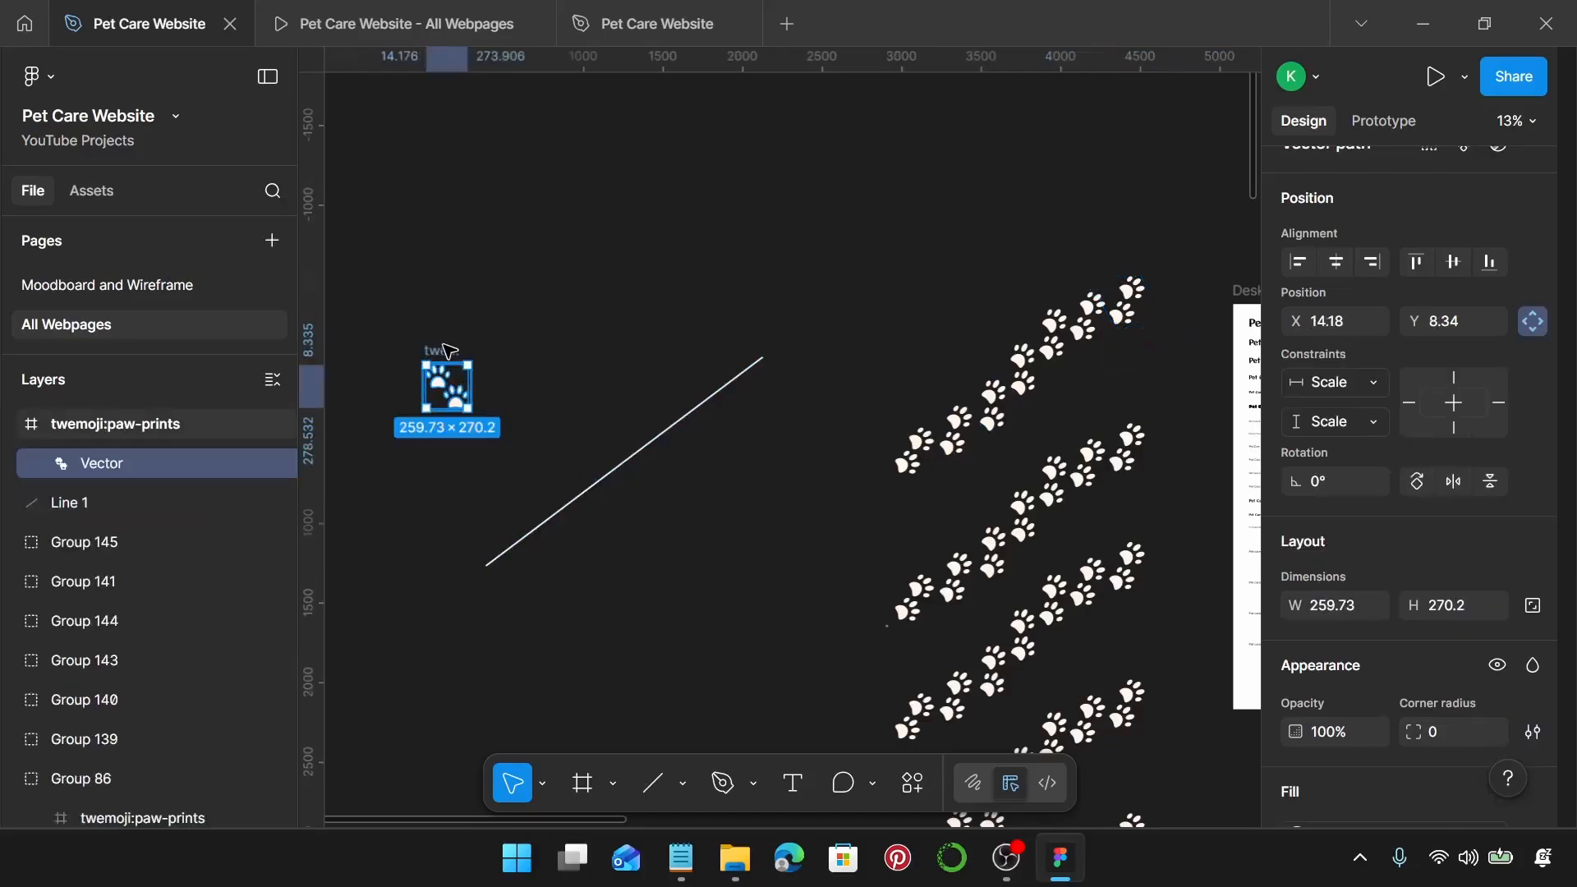
left_click(447, 351)
left_click_drag(447, 350, 548, 567)
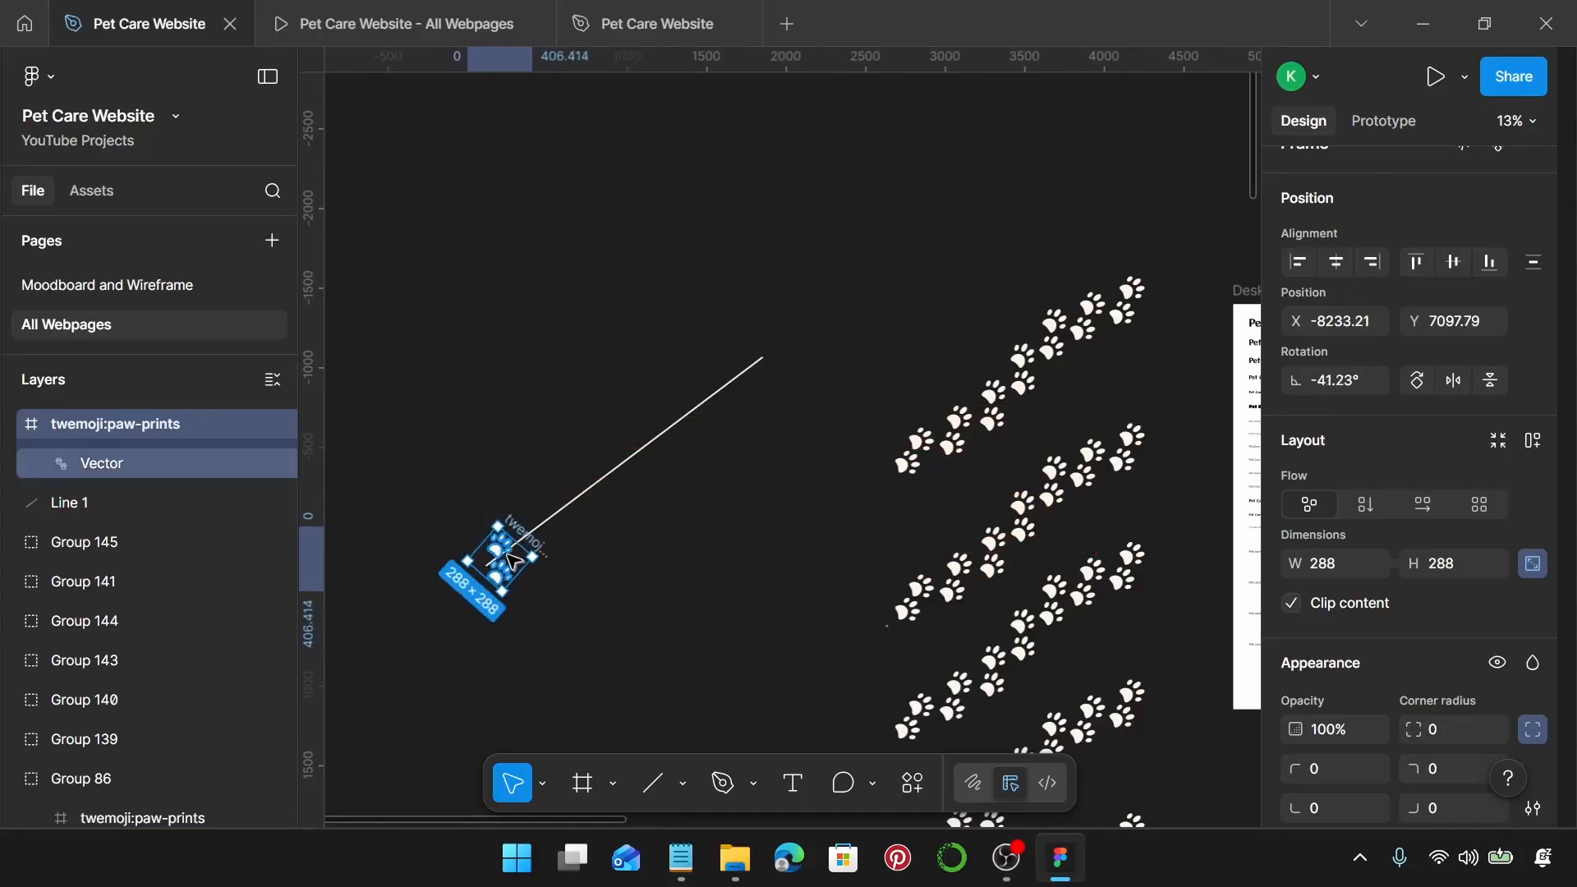
double_click(509, 556)
left_click(520, 530)
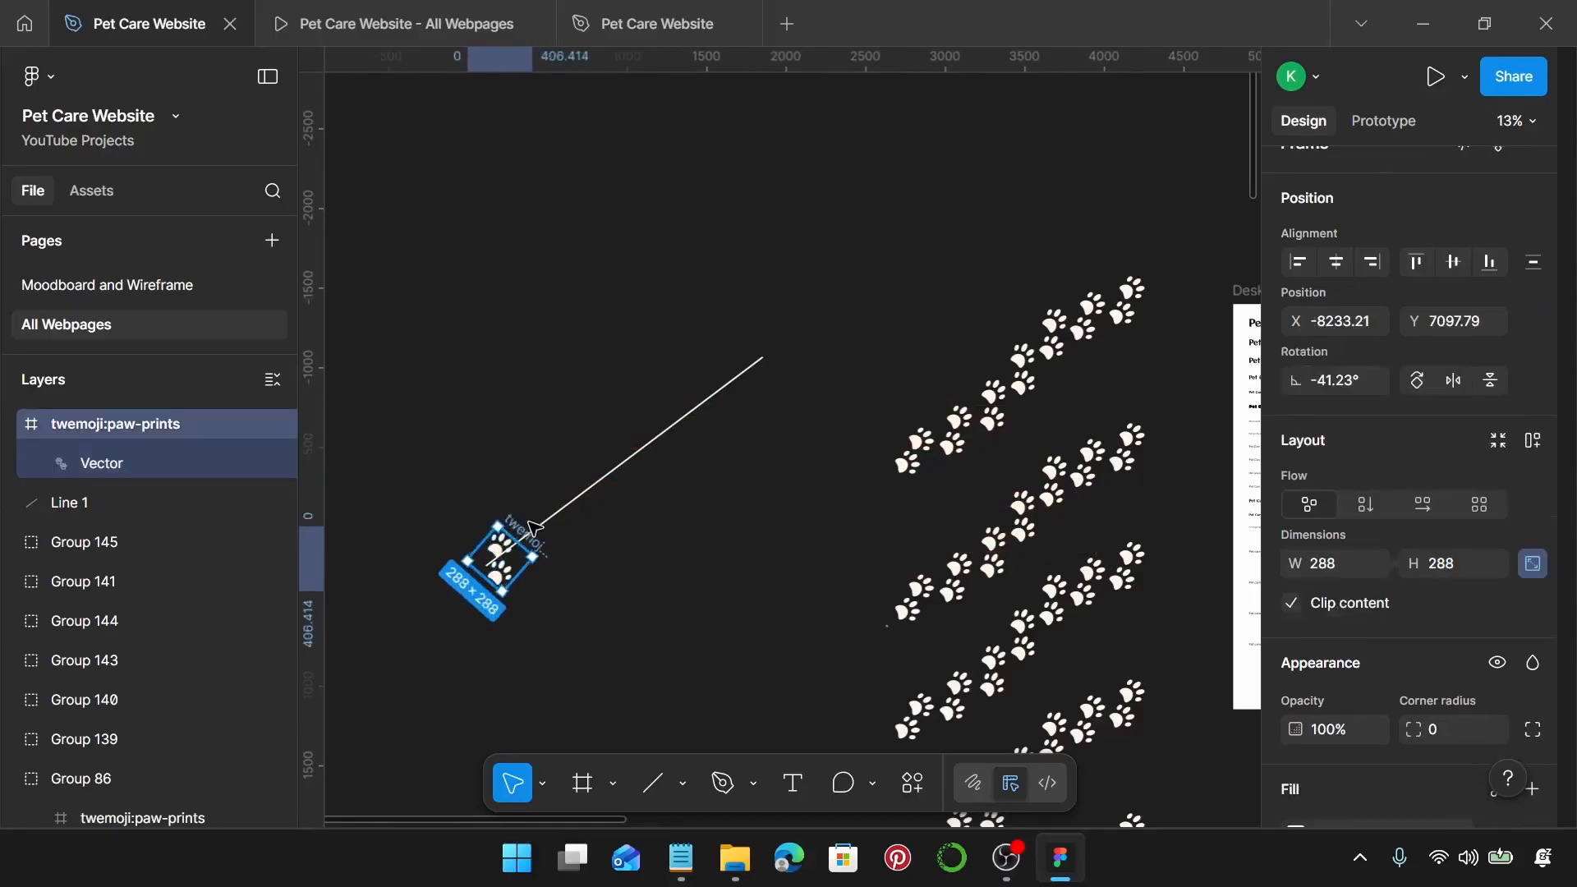
left_click_drag(526, 530, 530, 532)
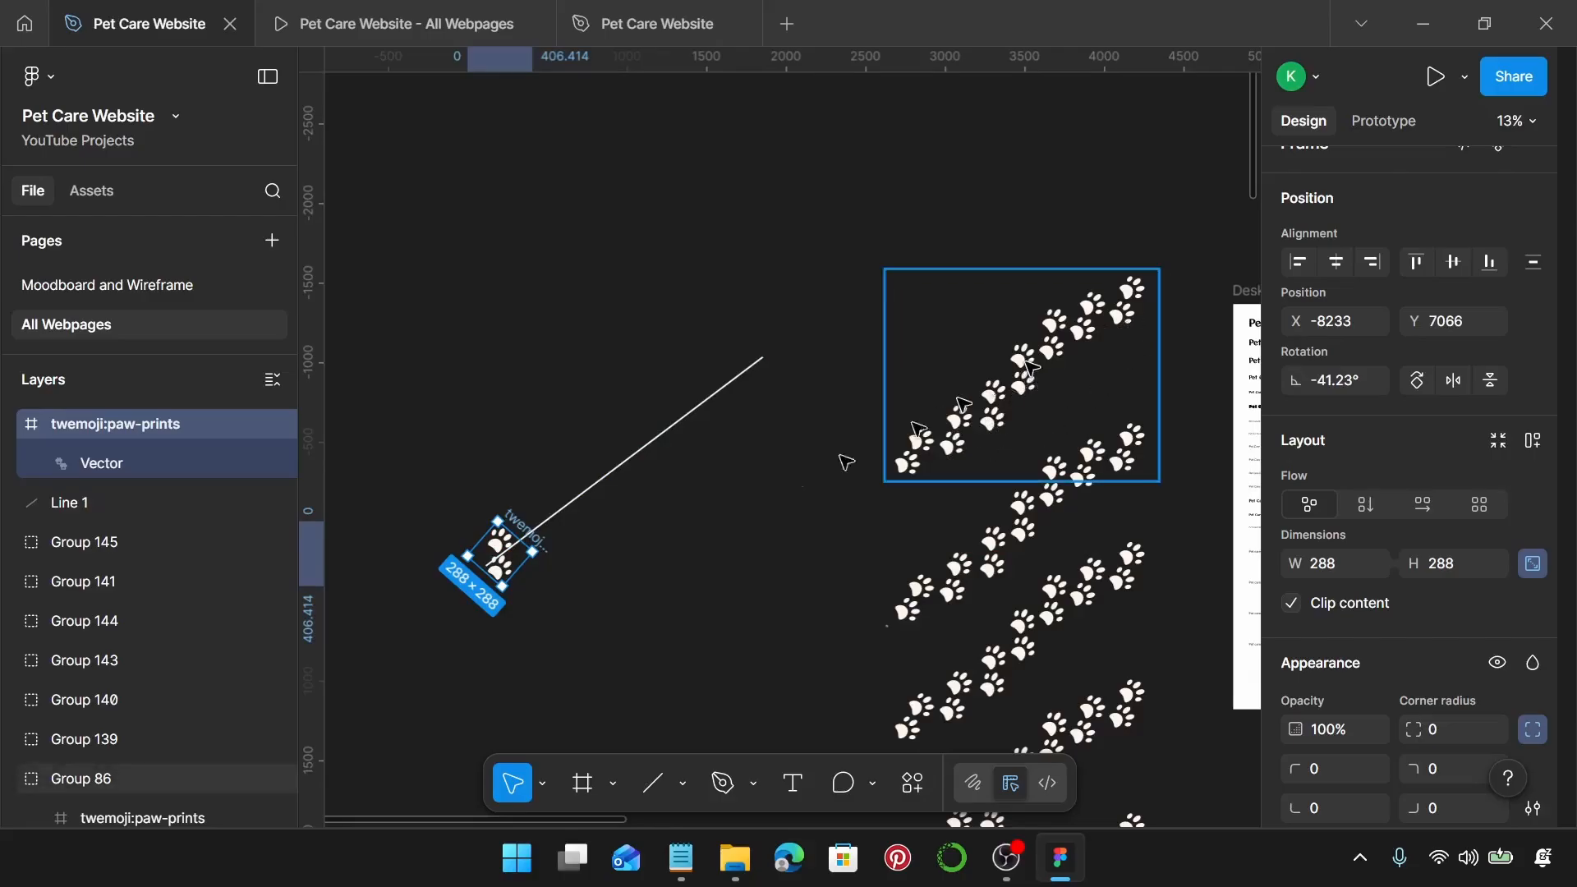
left_click_drag(532, 536, 781, 341)
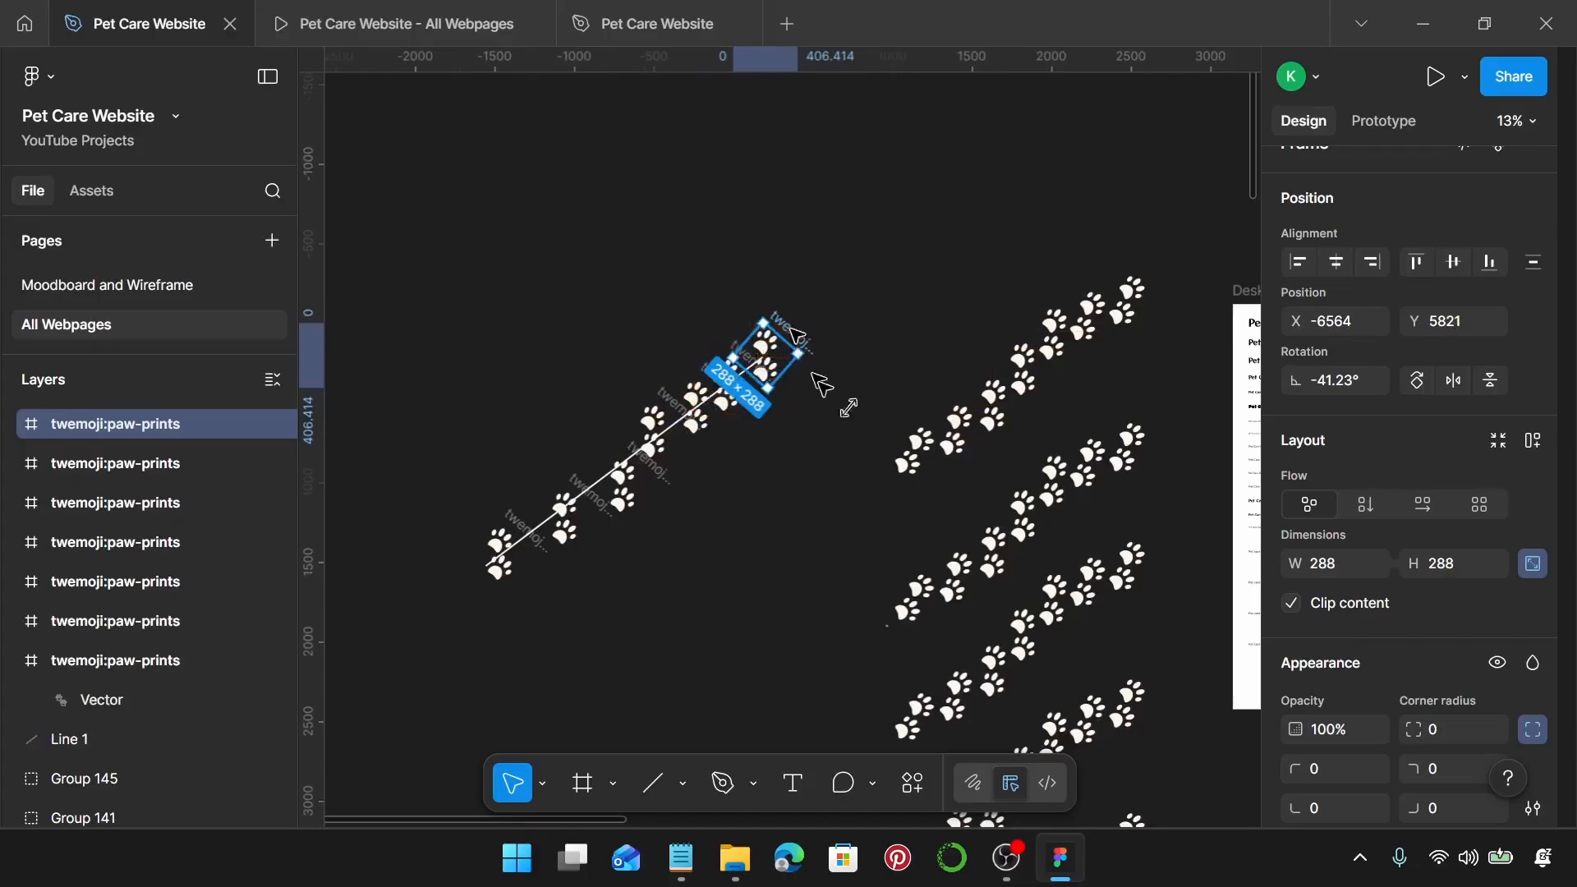
Step: Set the guide line's length to 1710 to match the width of the uppermost paw print trail group
left_click(1020, 405)
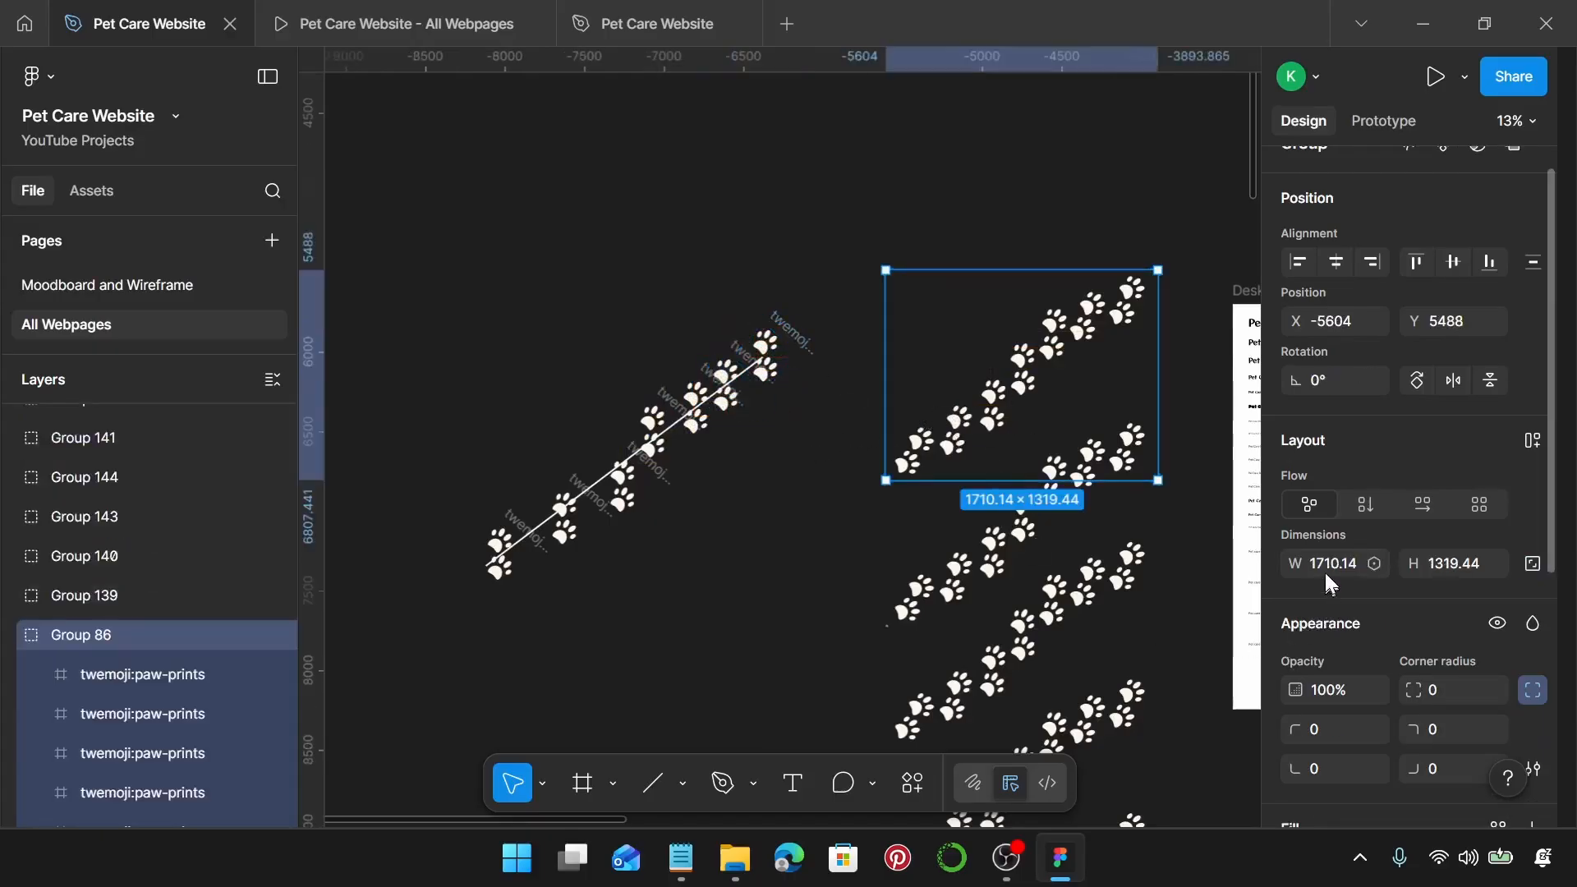
left_click(546, 530)
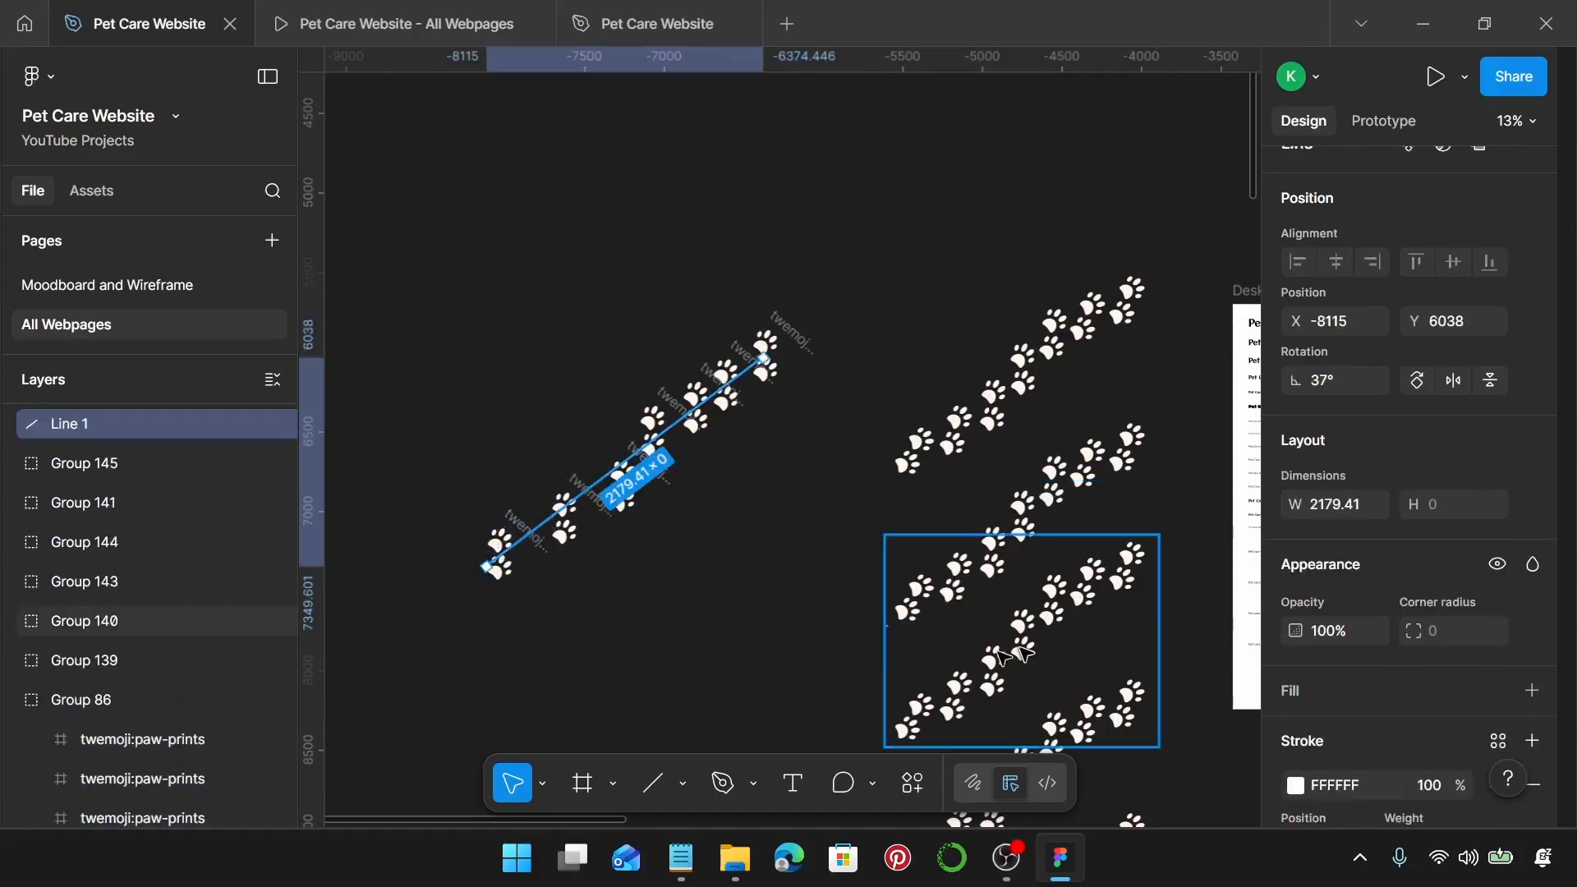
left_click(1348, 500)
type("1710")
key("Return")
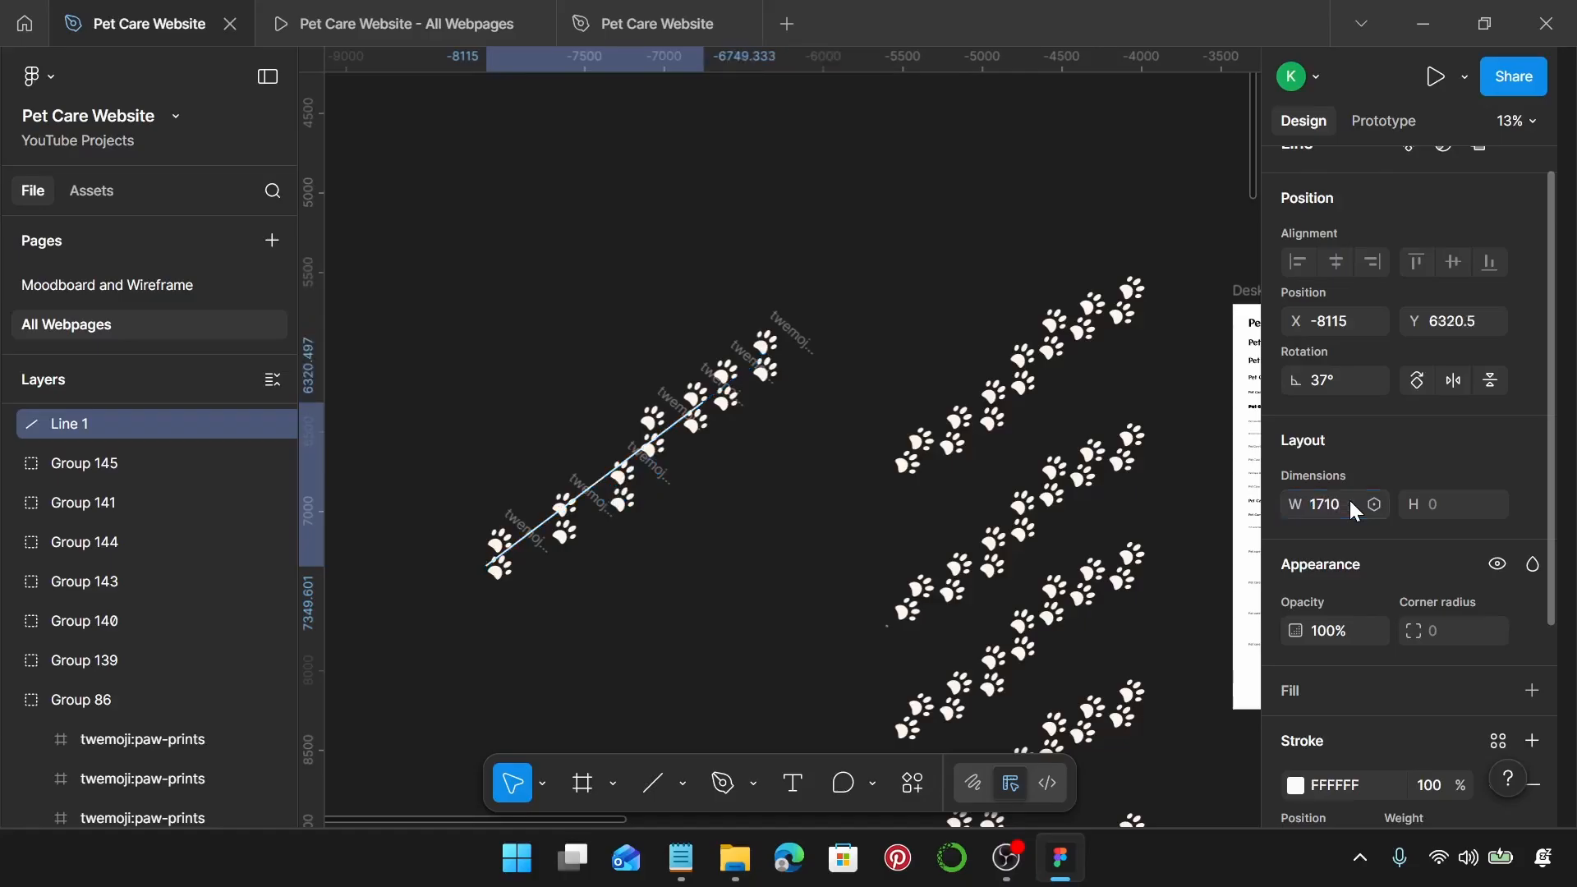
Step: Tighten the lowest two icons on the guide line, moving the second closer to the first and rotating the second to -45.24°
scroll(657, 601, "down", 1)
scroll(624, 542, "down", 3)
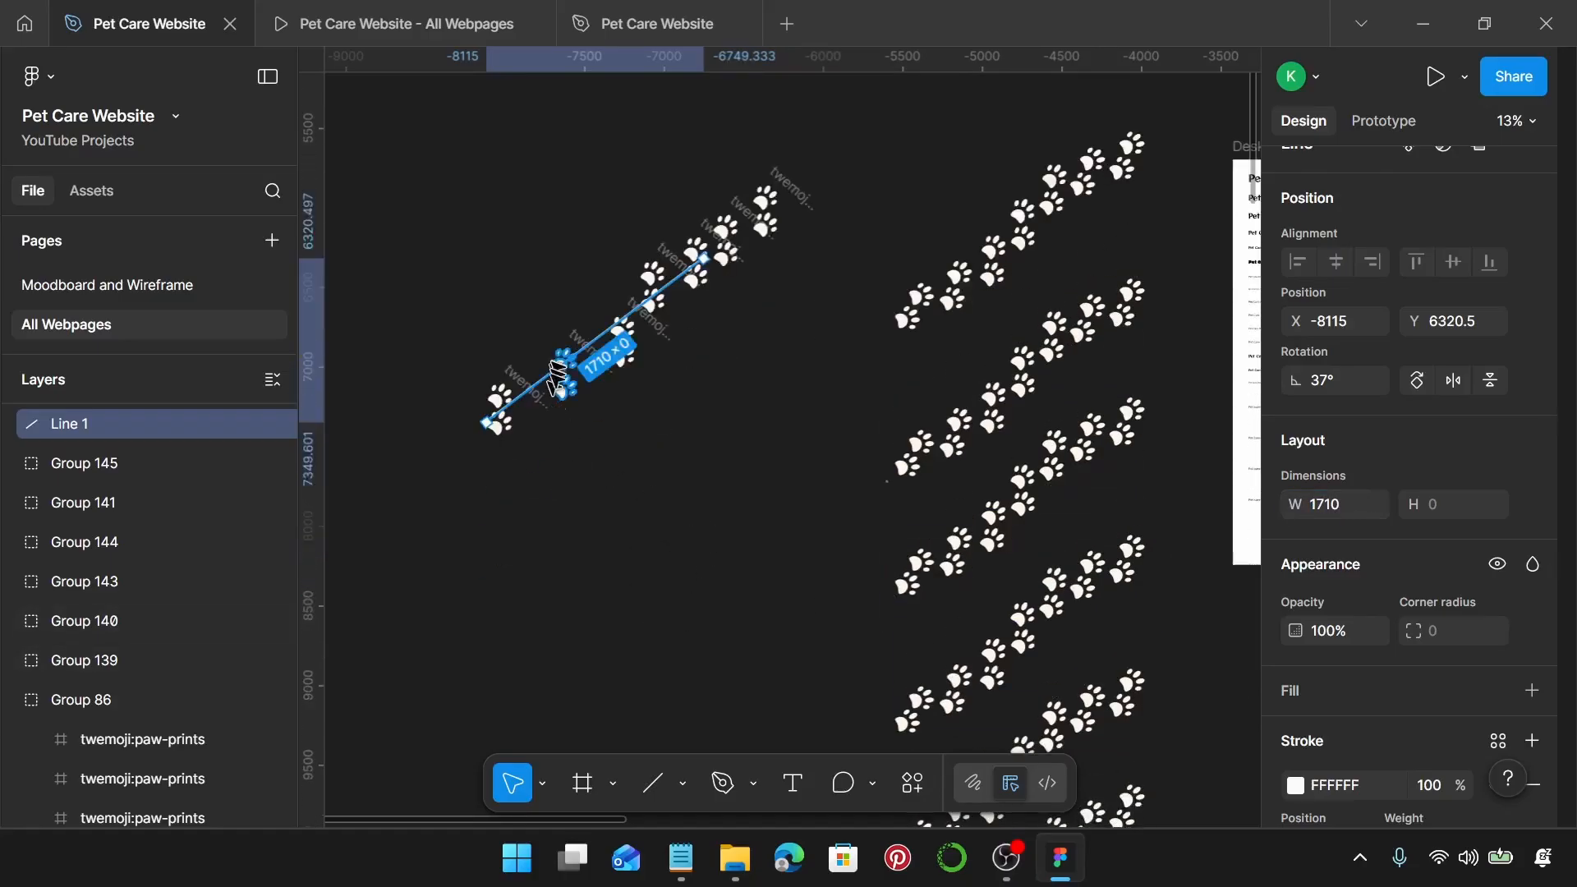
scroll(542, 384, "up", 1)
left_click(501, 392)
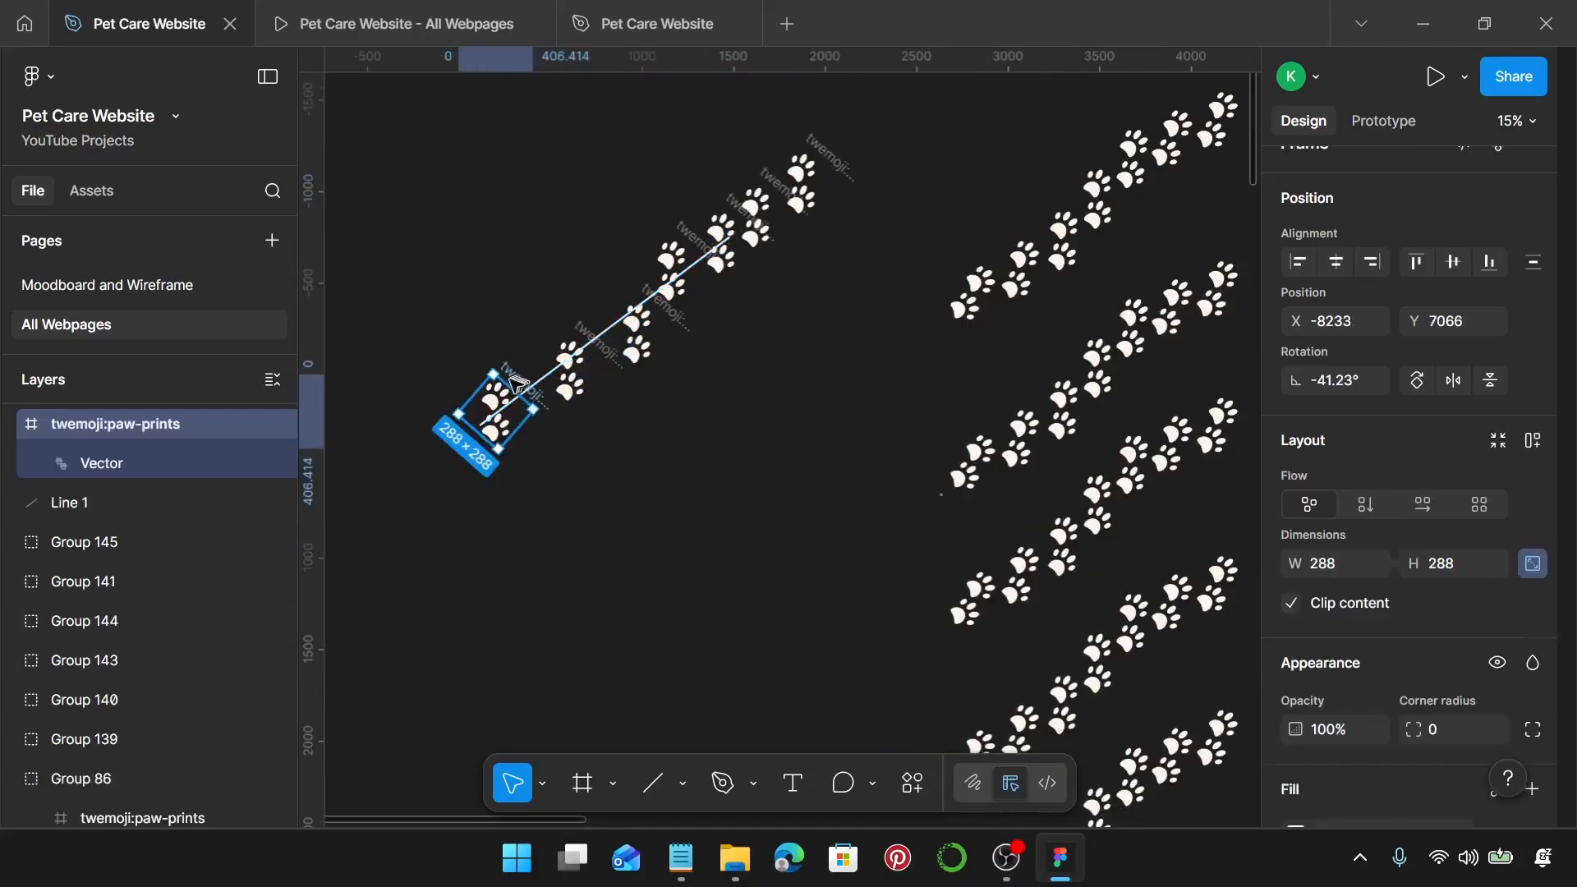
key("ctrl+d")
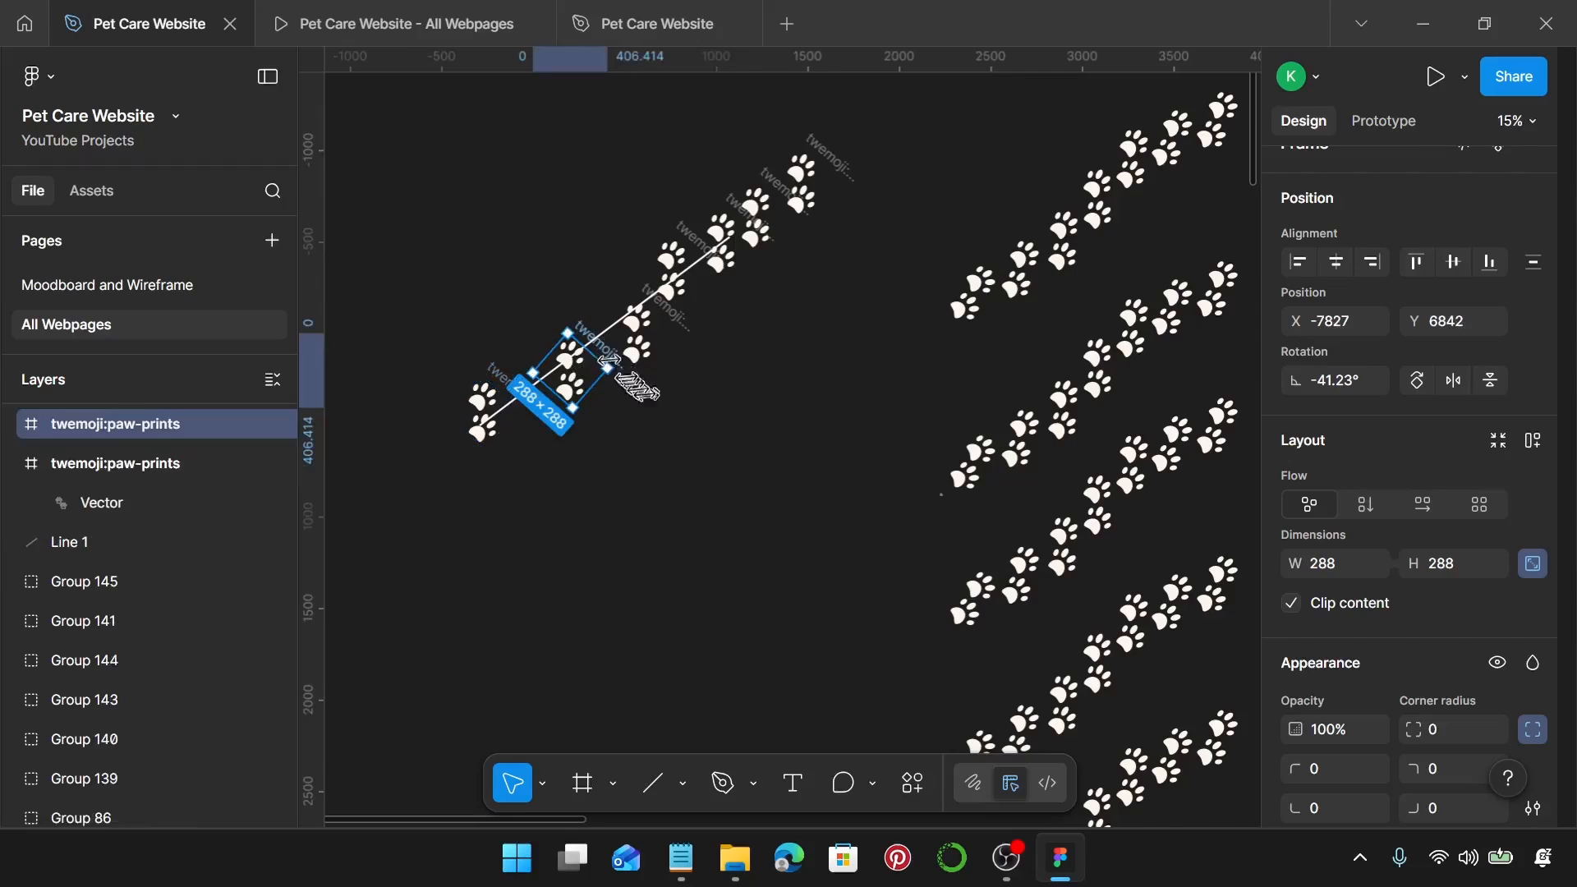
left_click_drag(604, 345, 578, 337)
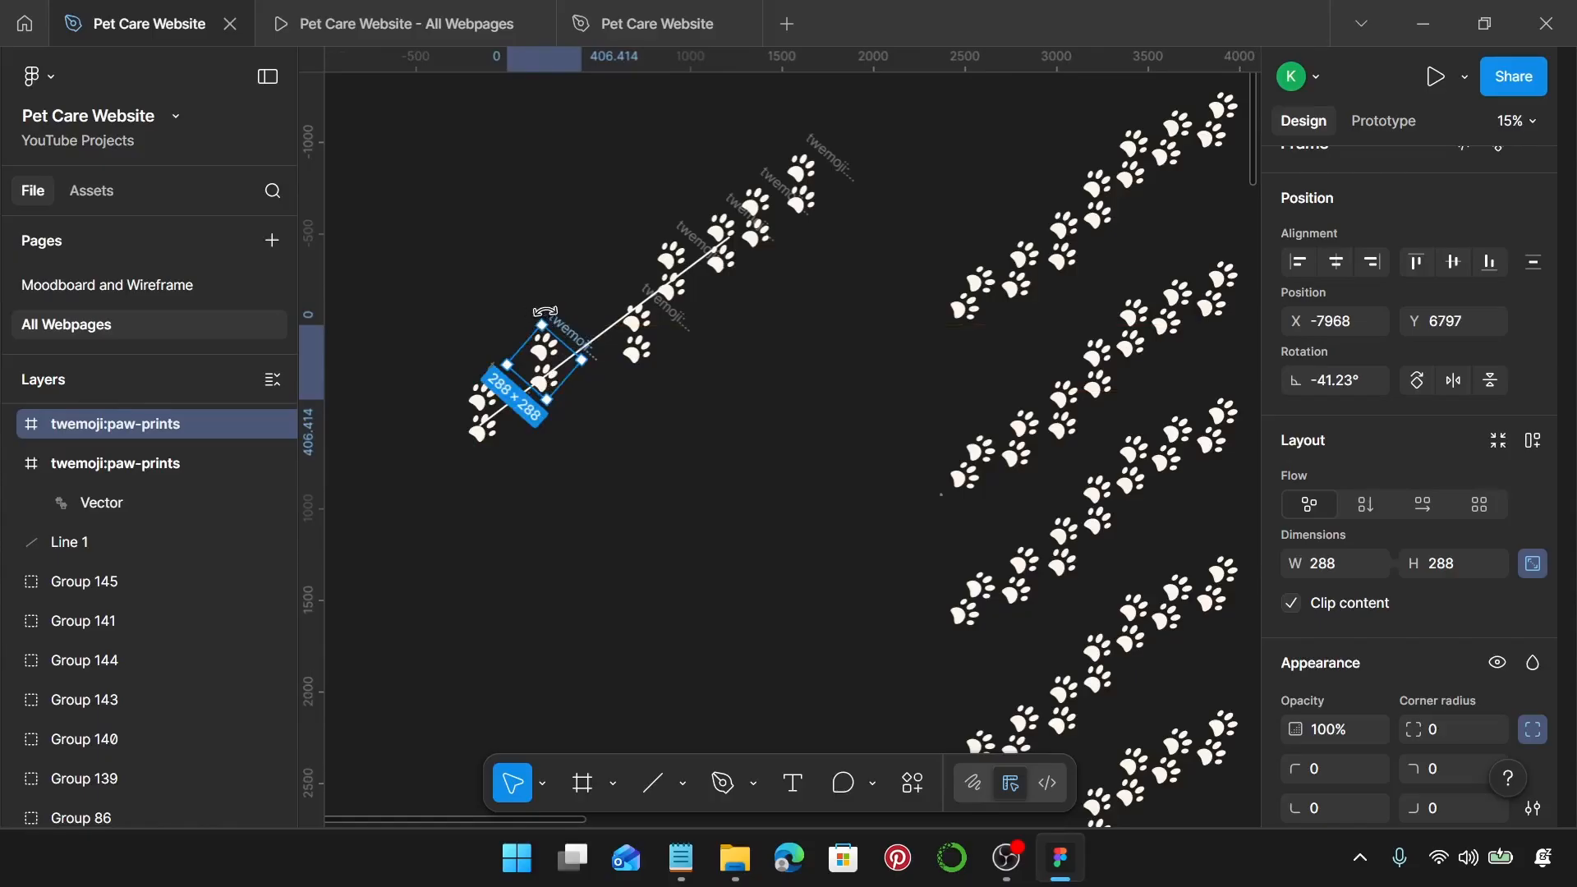
left_click_drag(548, 313, 552, 313)
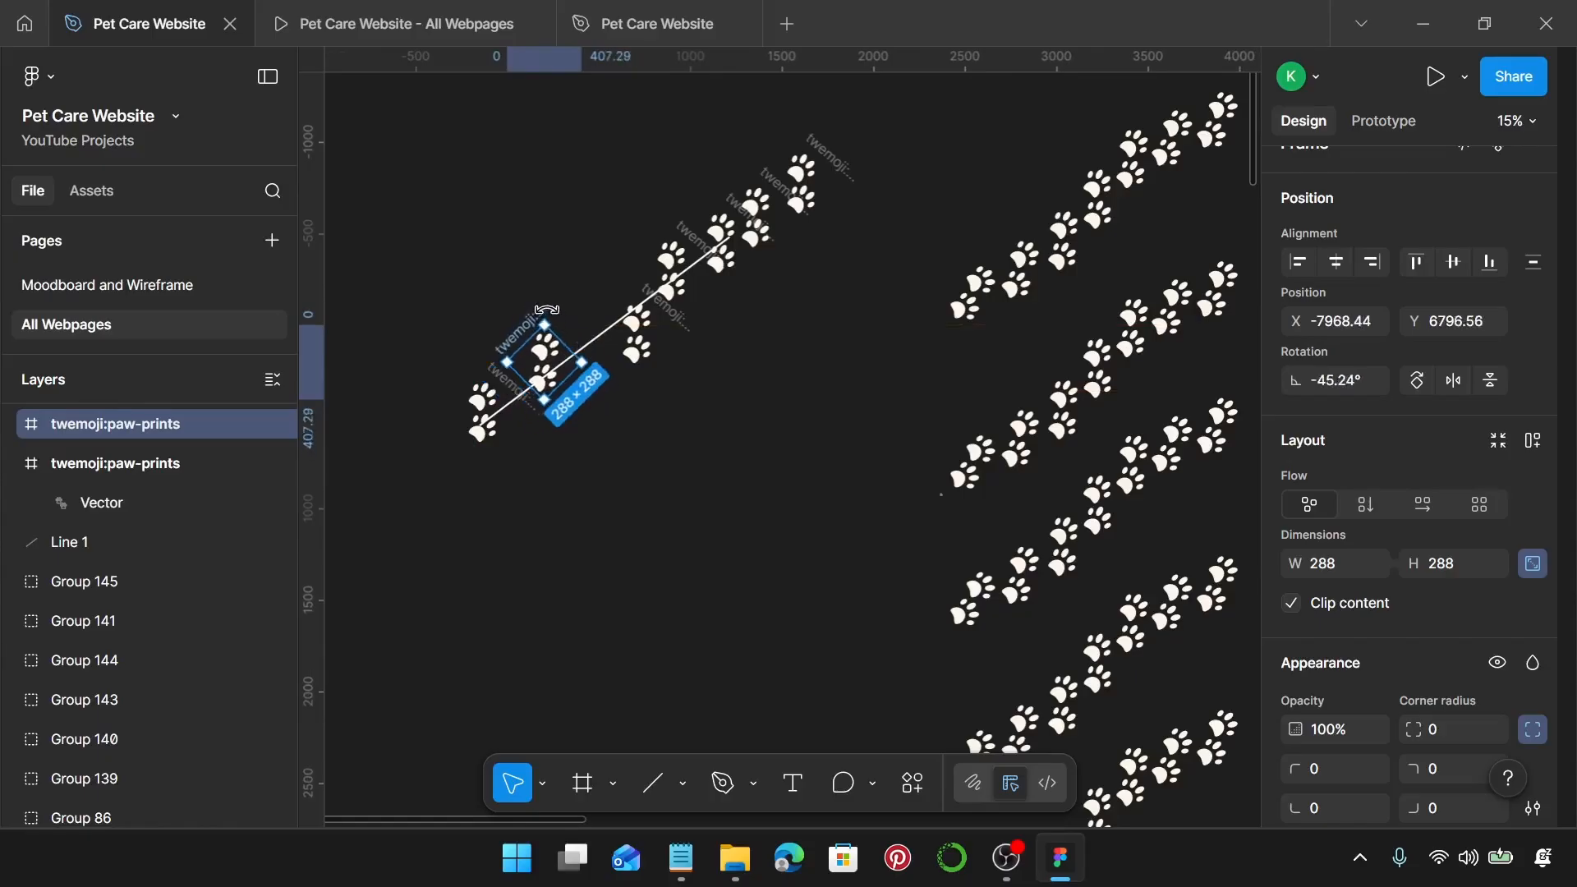
Step: Move the third paw-prints icon closer to the second along the guide line and rotate it to -49.47°
left_click(645, 322)
left_click(667, 299)
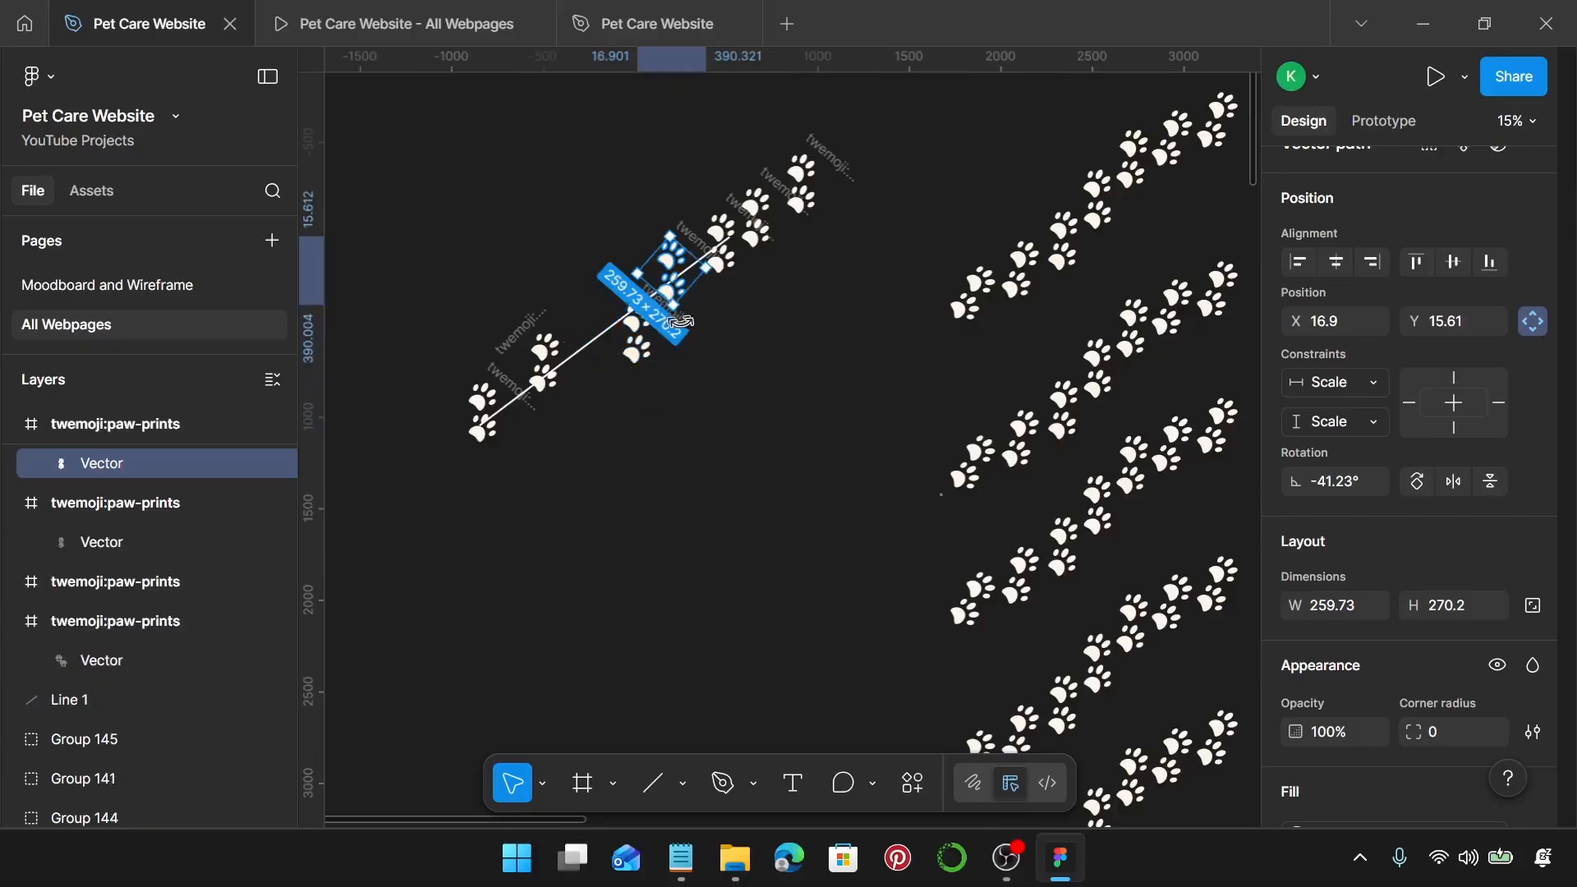
left_click(702, 331)
left_click(678, 322)
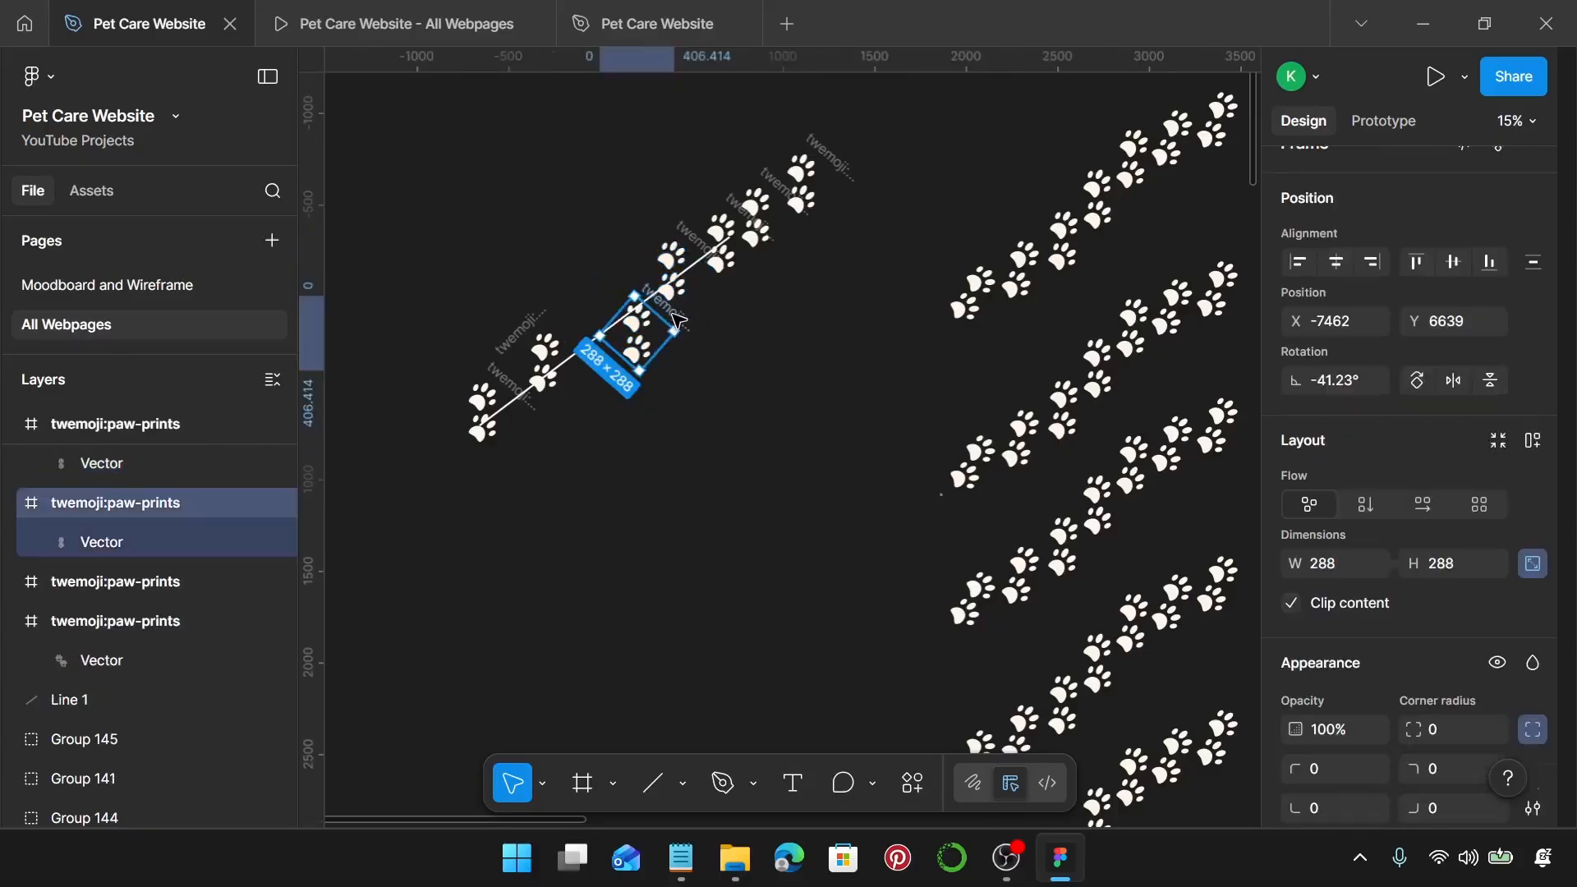
left_click_drag(679, 320, 640, 326)
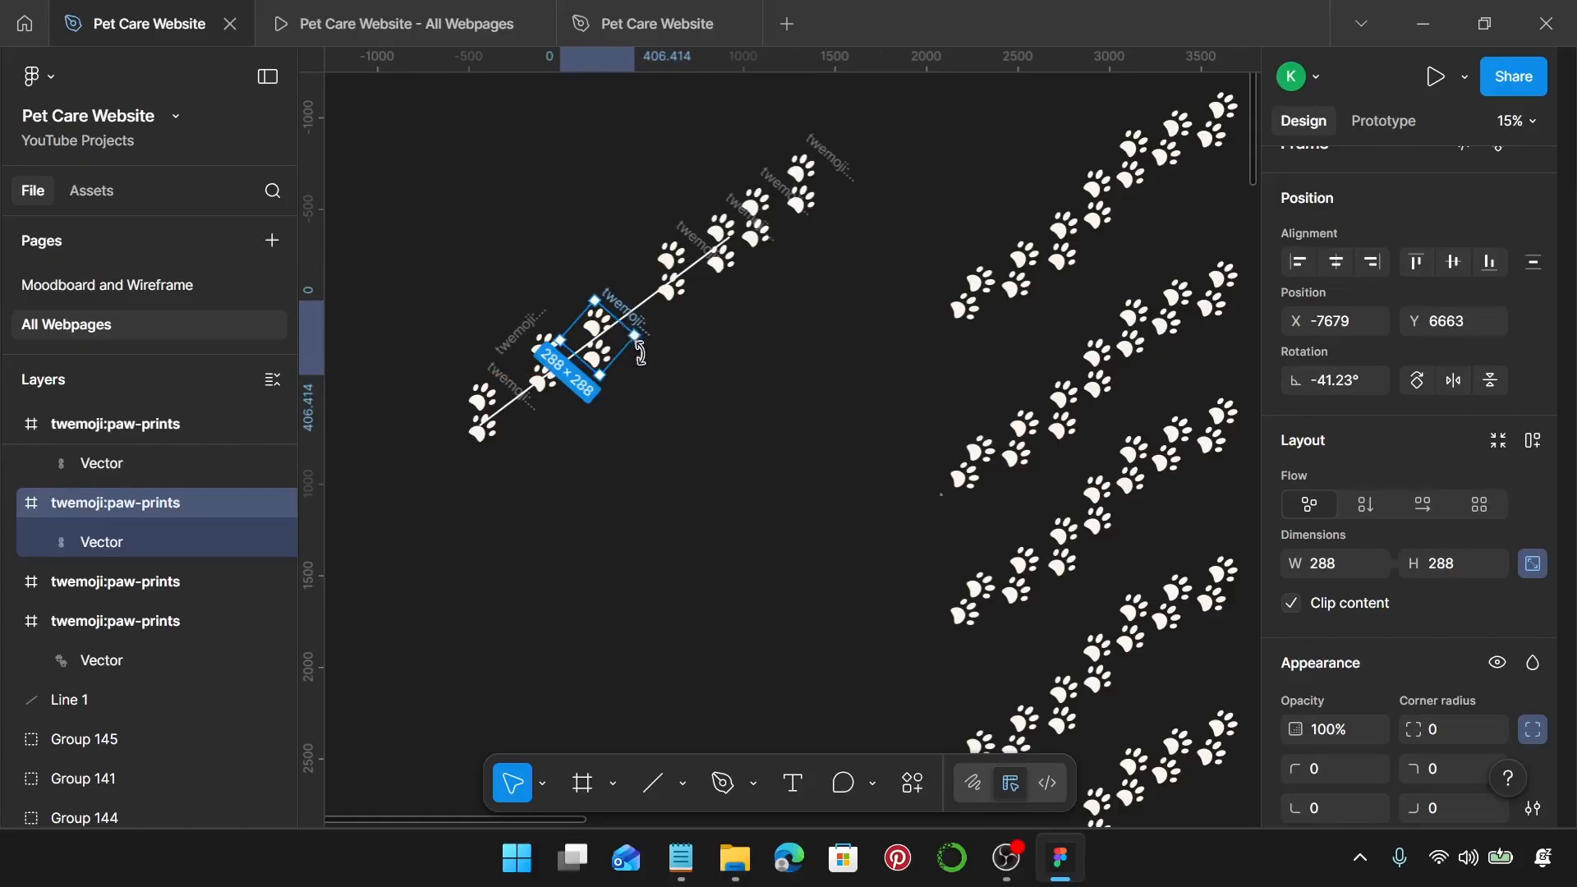
left_click_drag(640, 354, 641, 355)
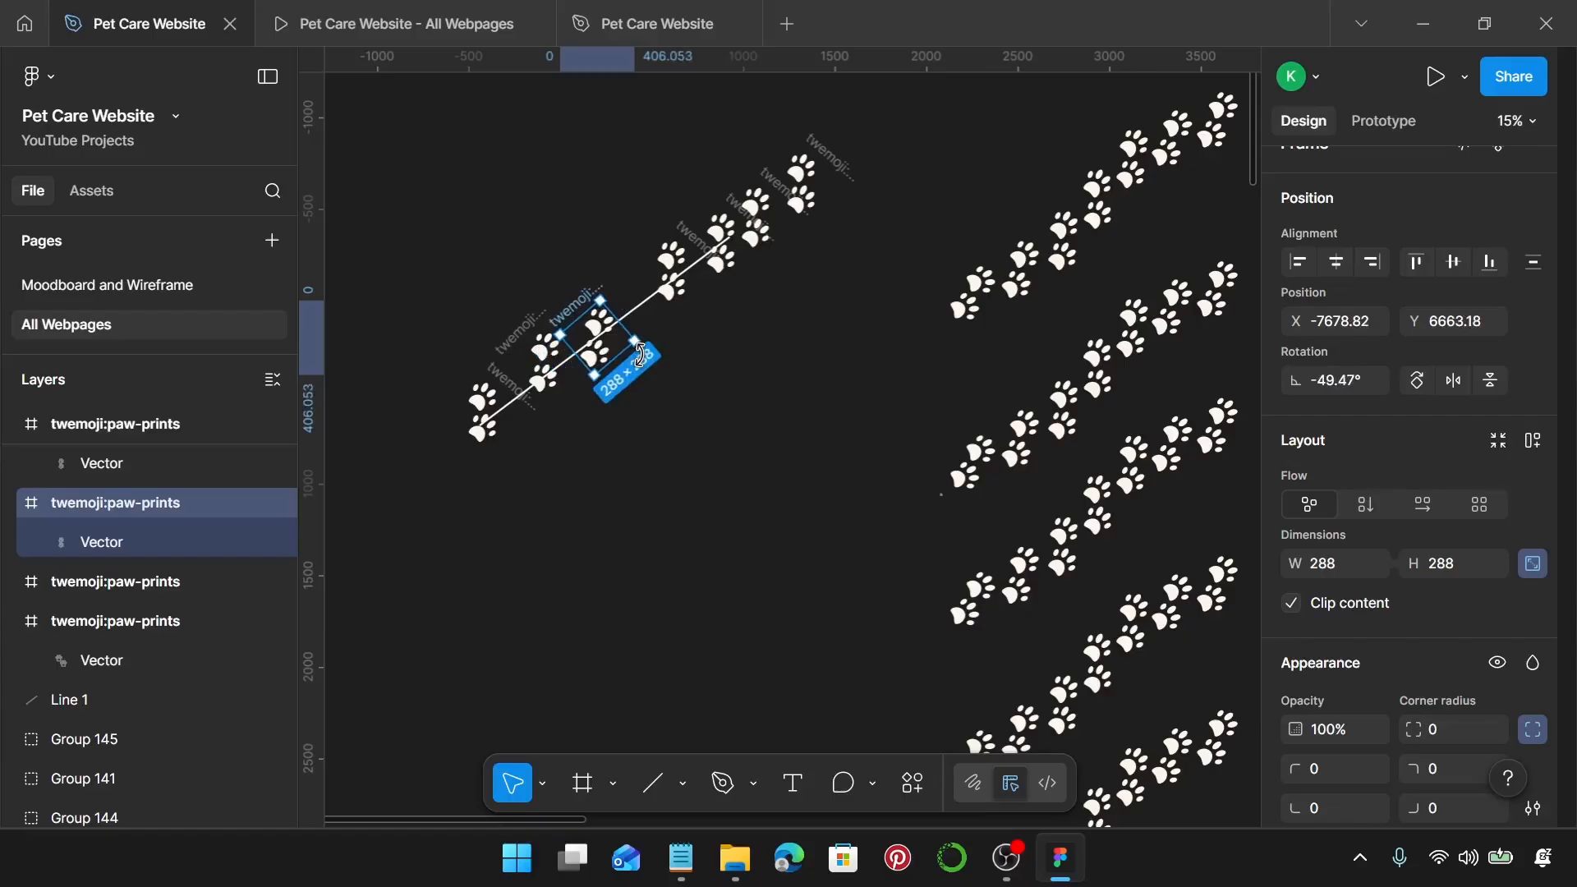
Step: Move the fourth and fifth paw-prints icons down along the guide line to close the gaps in the trail
left_click(696, 240)
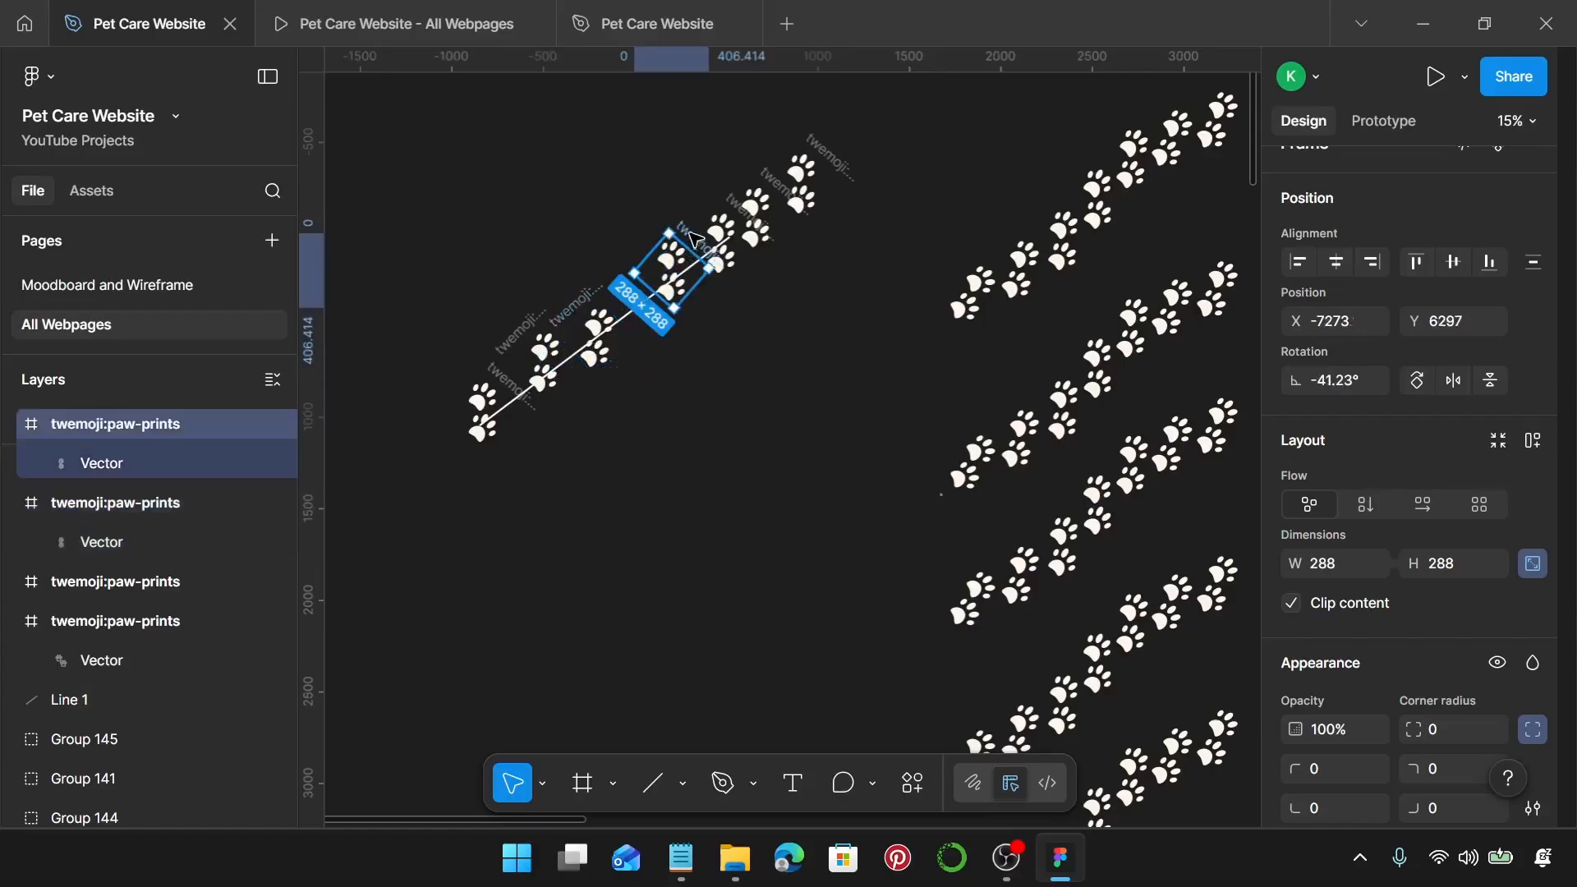
left_click_drag(697, 240, 669, 260)
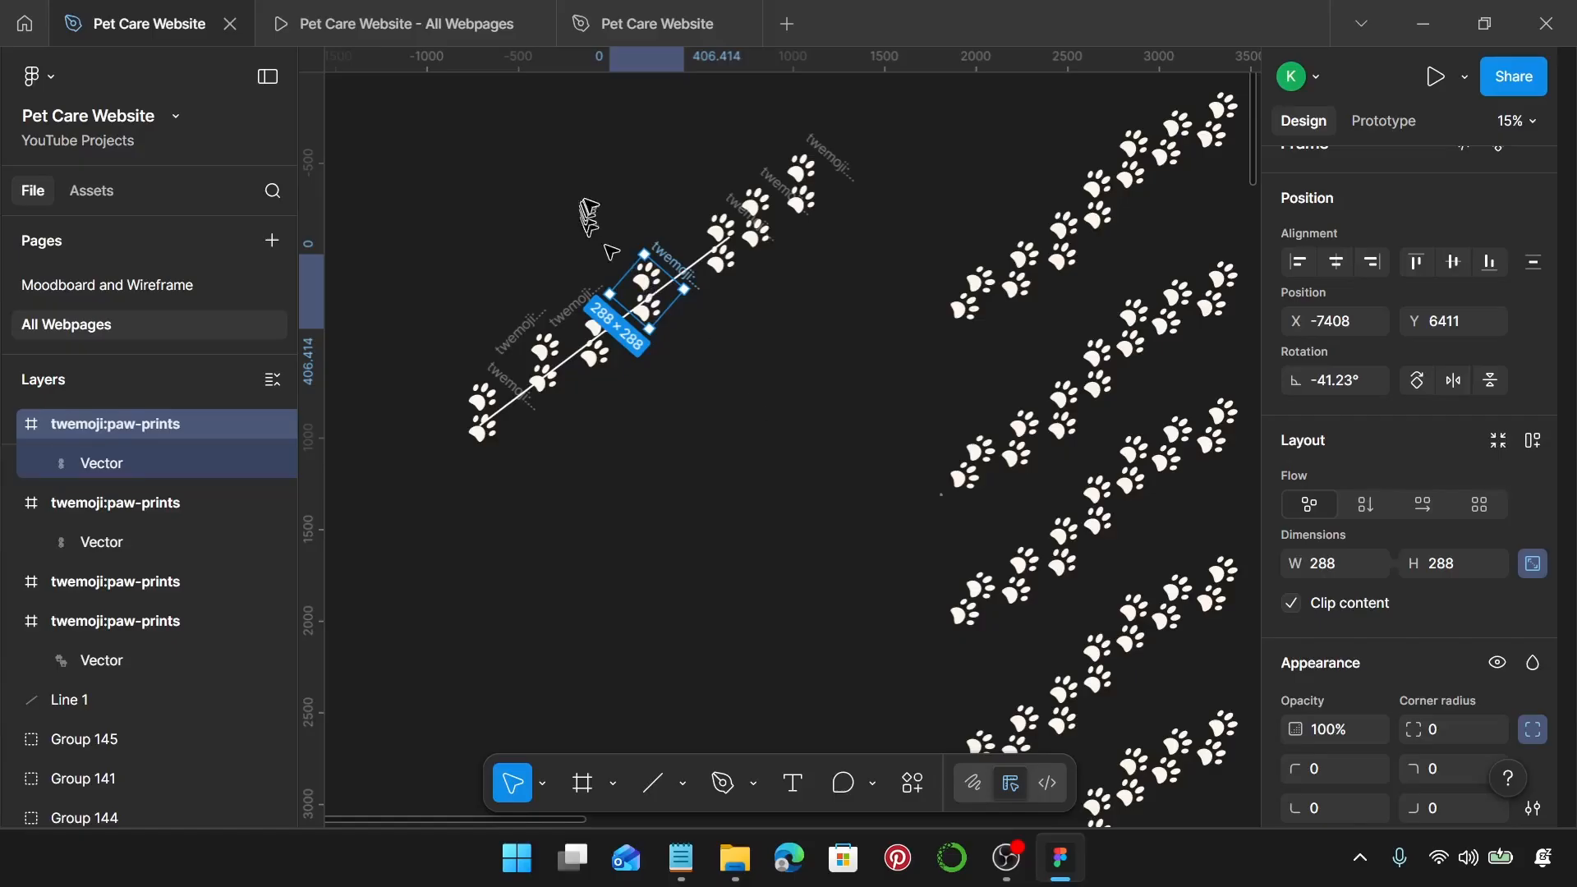
left_click_drag(664, 255, 723, 239)
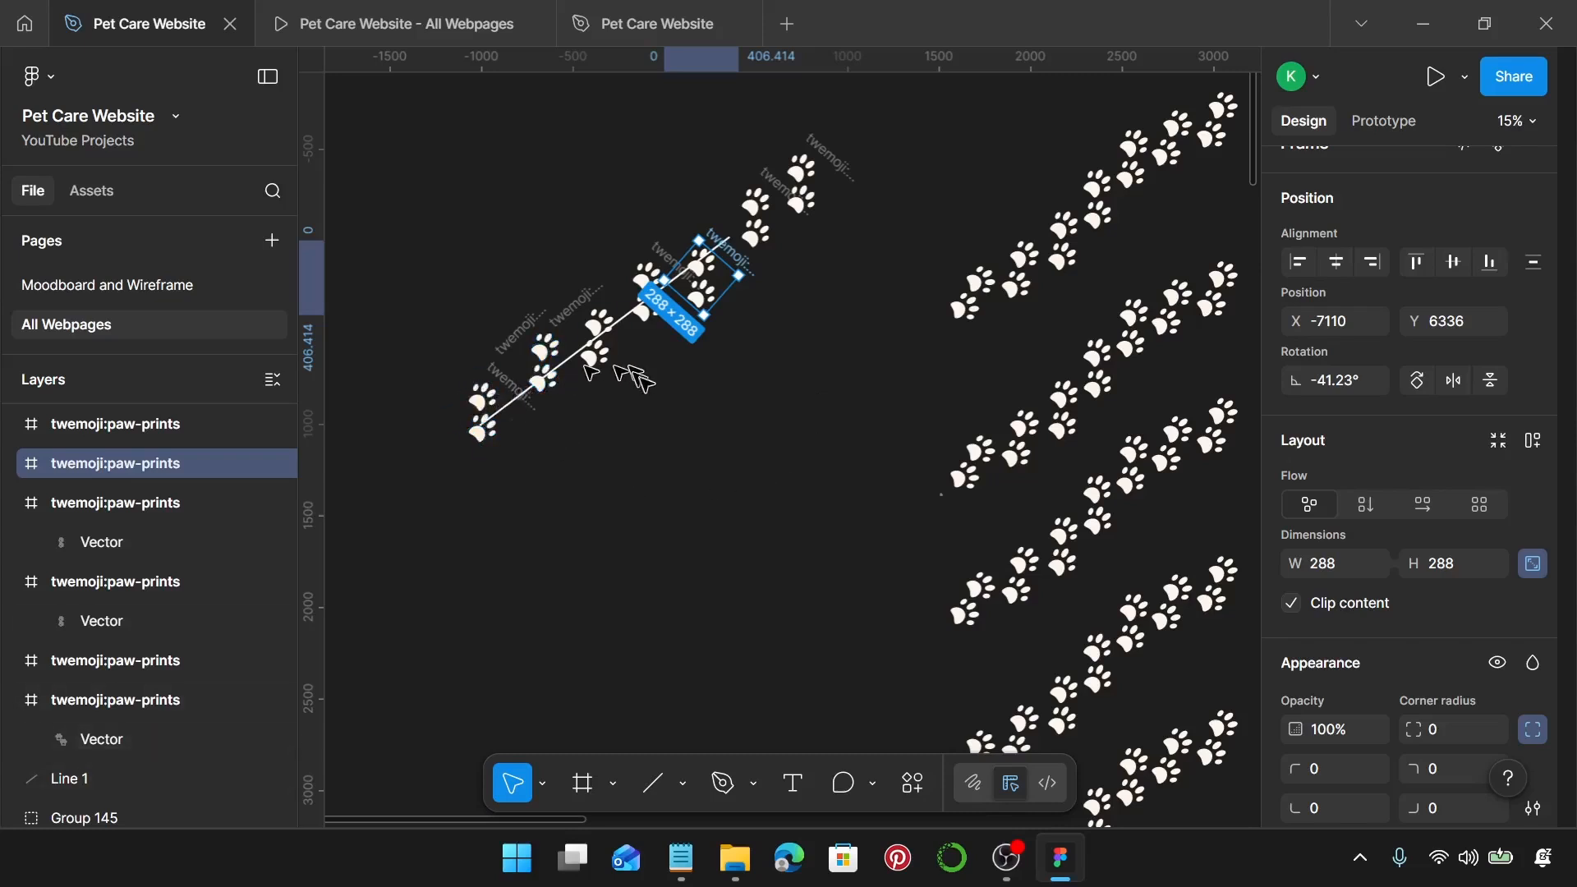
Step: Delete the guide line and group the seven paw-prints icons of the new trail
left_click(1073, 269)
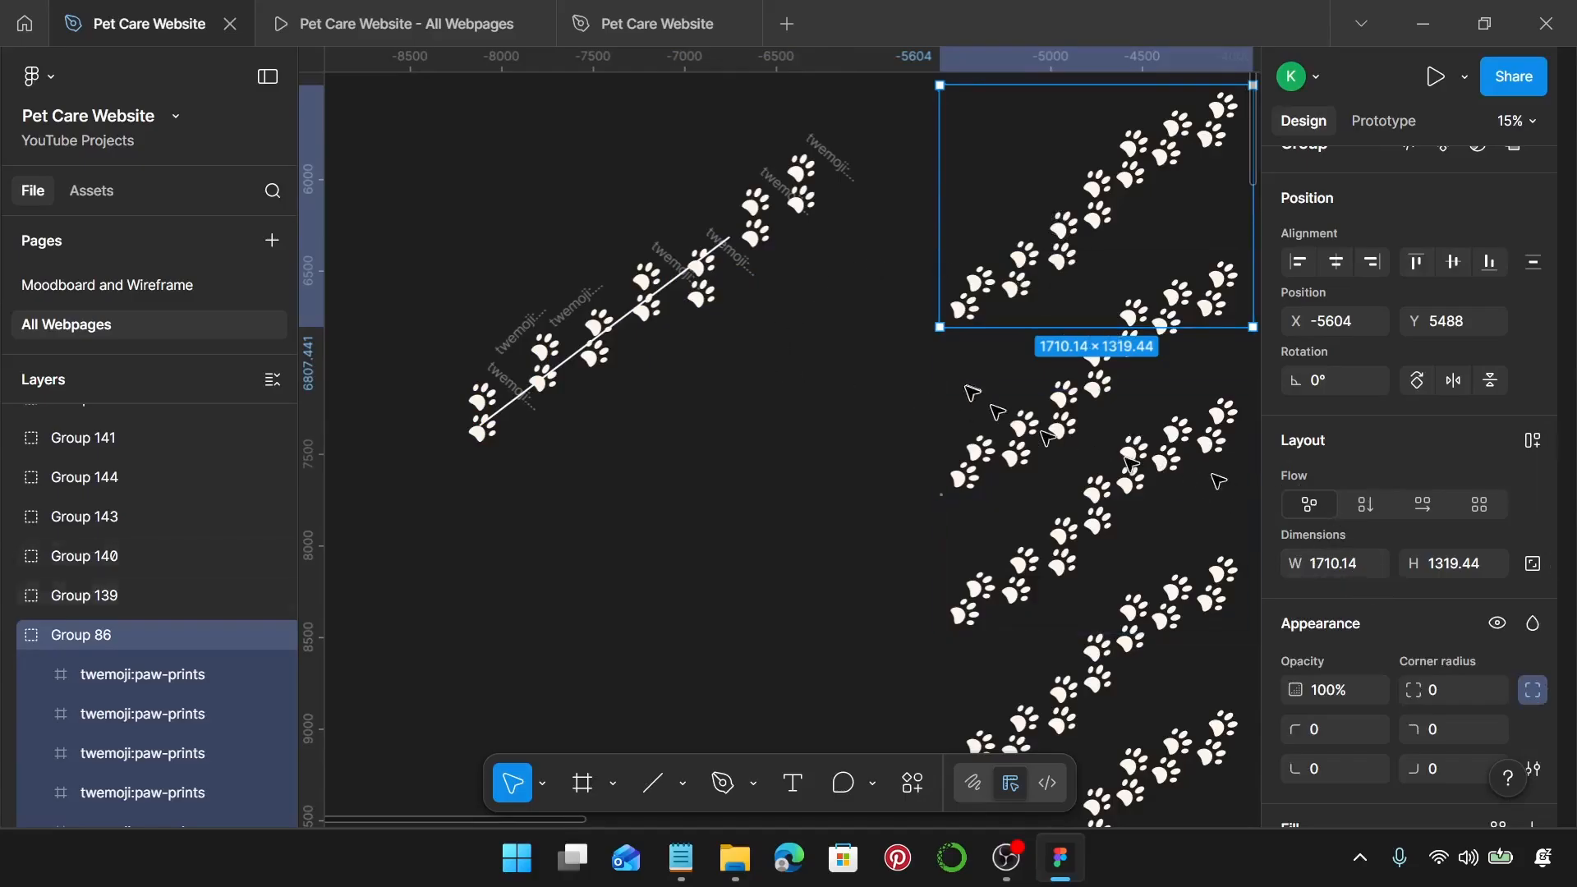
scroll(726, 316, "up", 2)
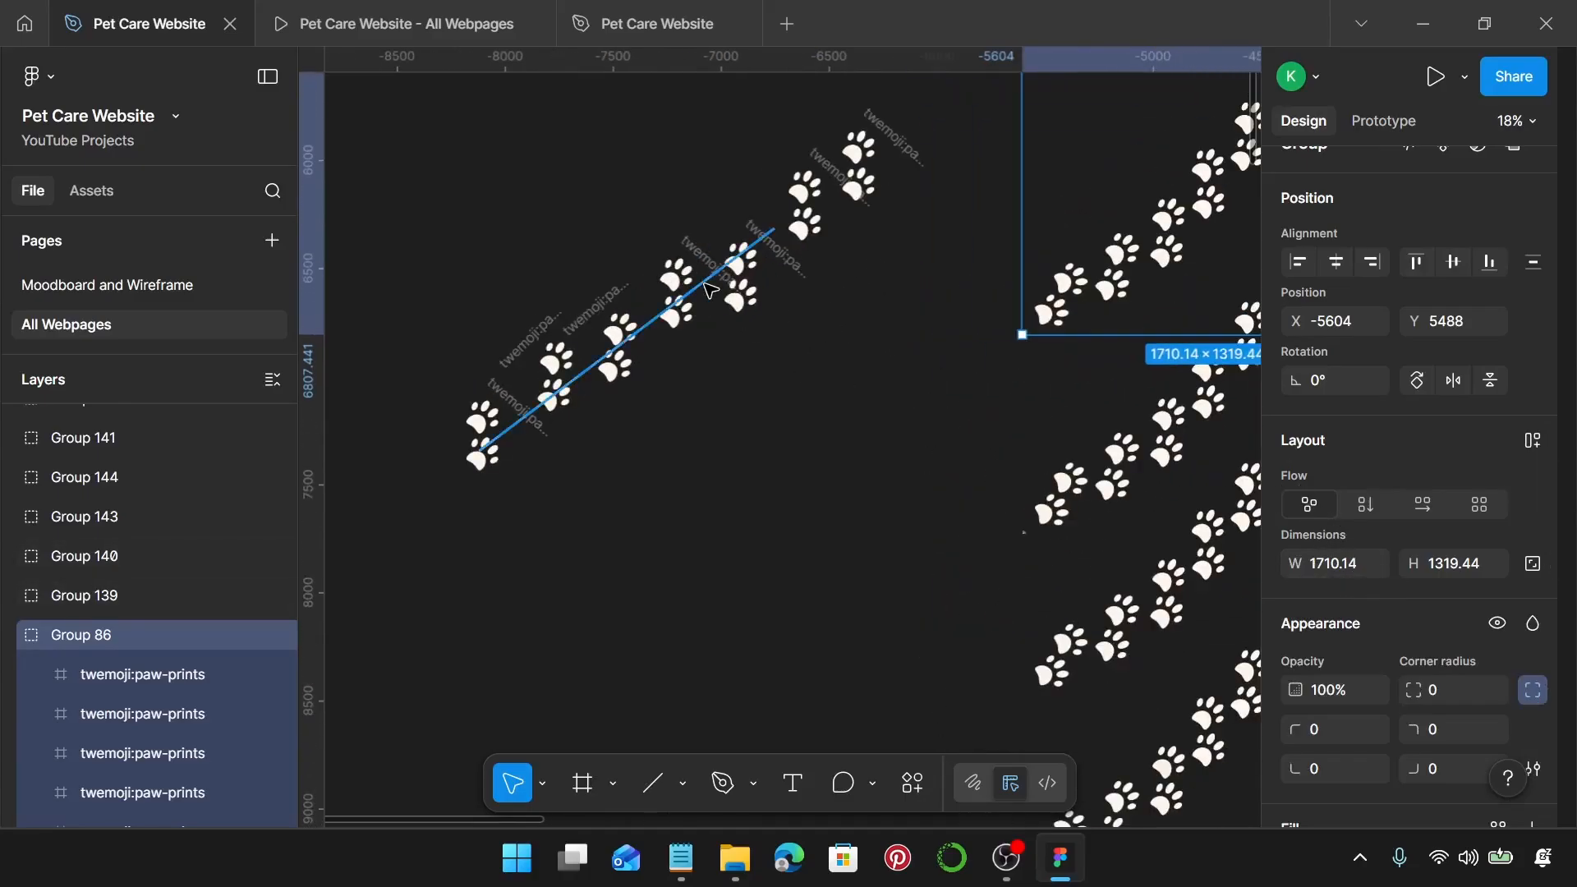
left_click(711, 290)
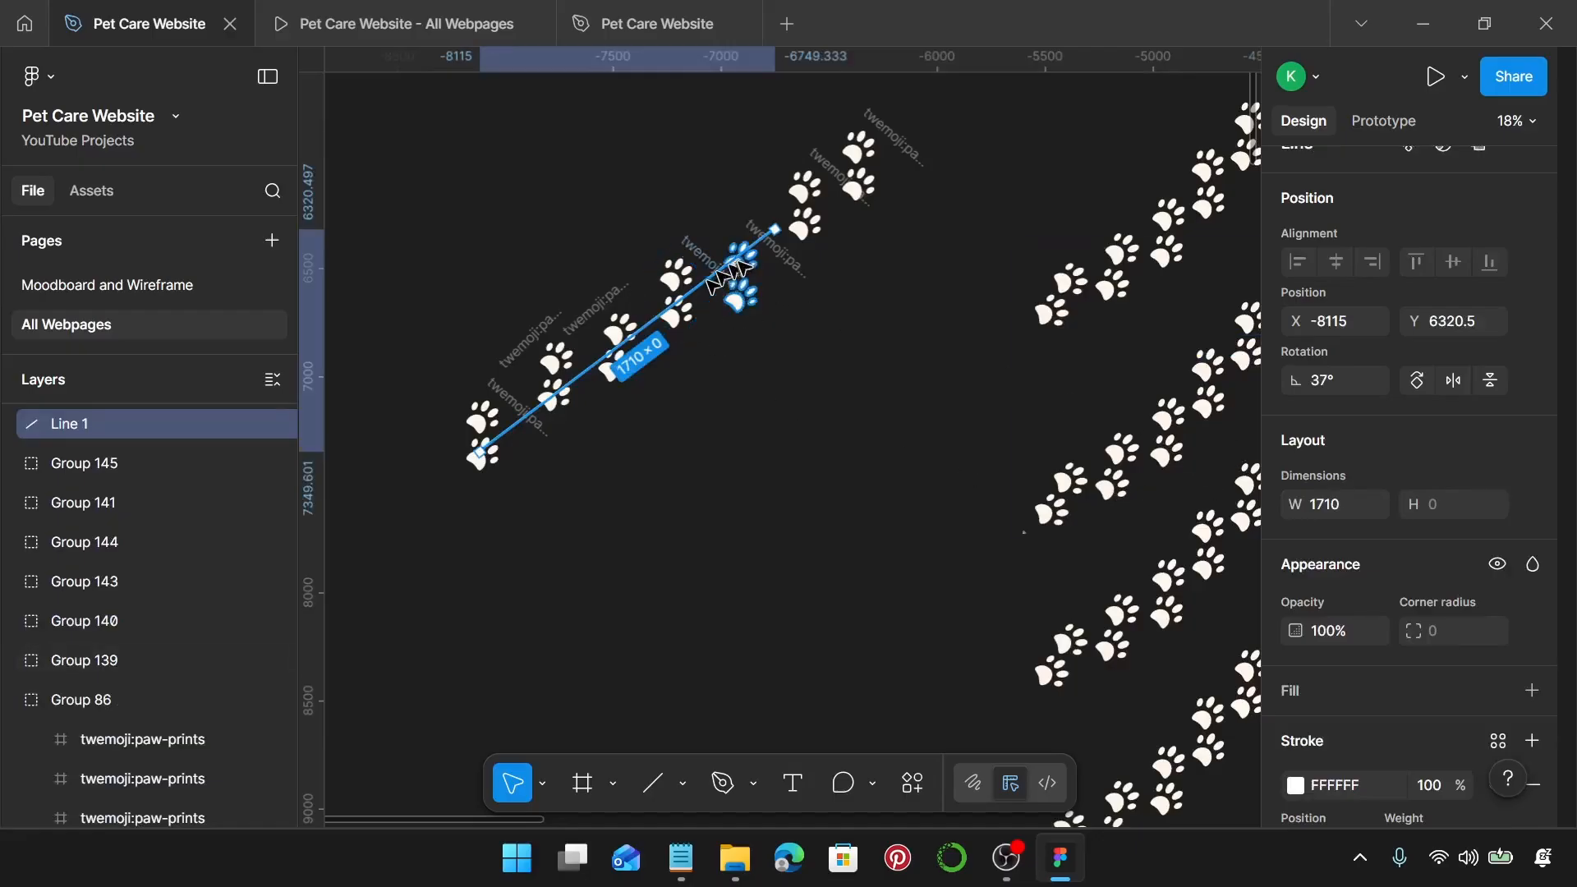
key("Delete")
scroll(743, 266, "down", 5)
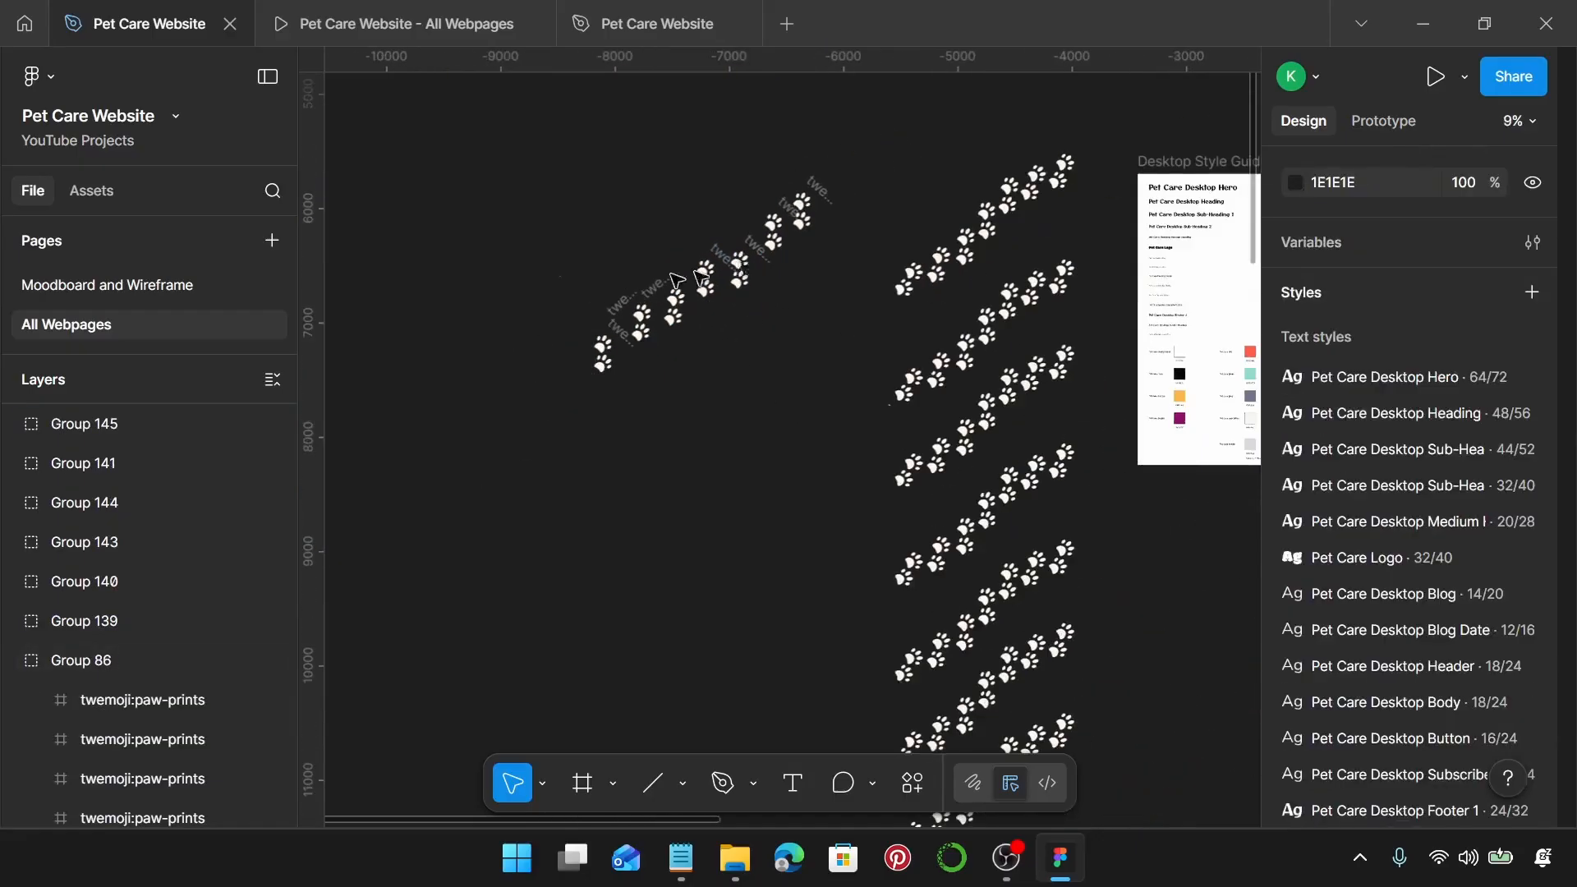
left_click_drag(456, 156, 836, 409)
key("ctrl+g")
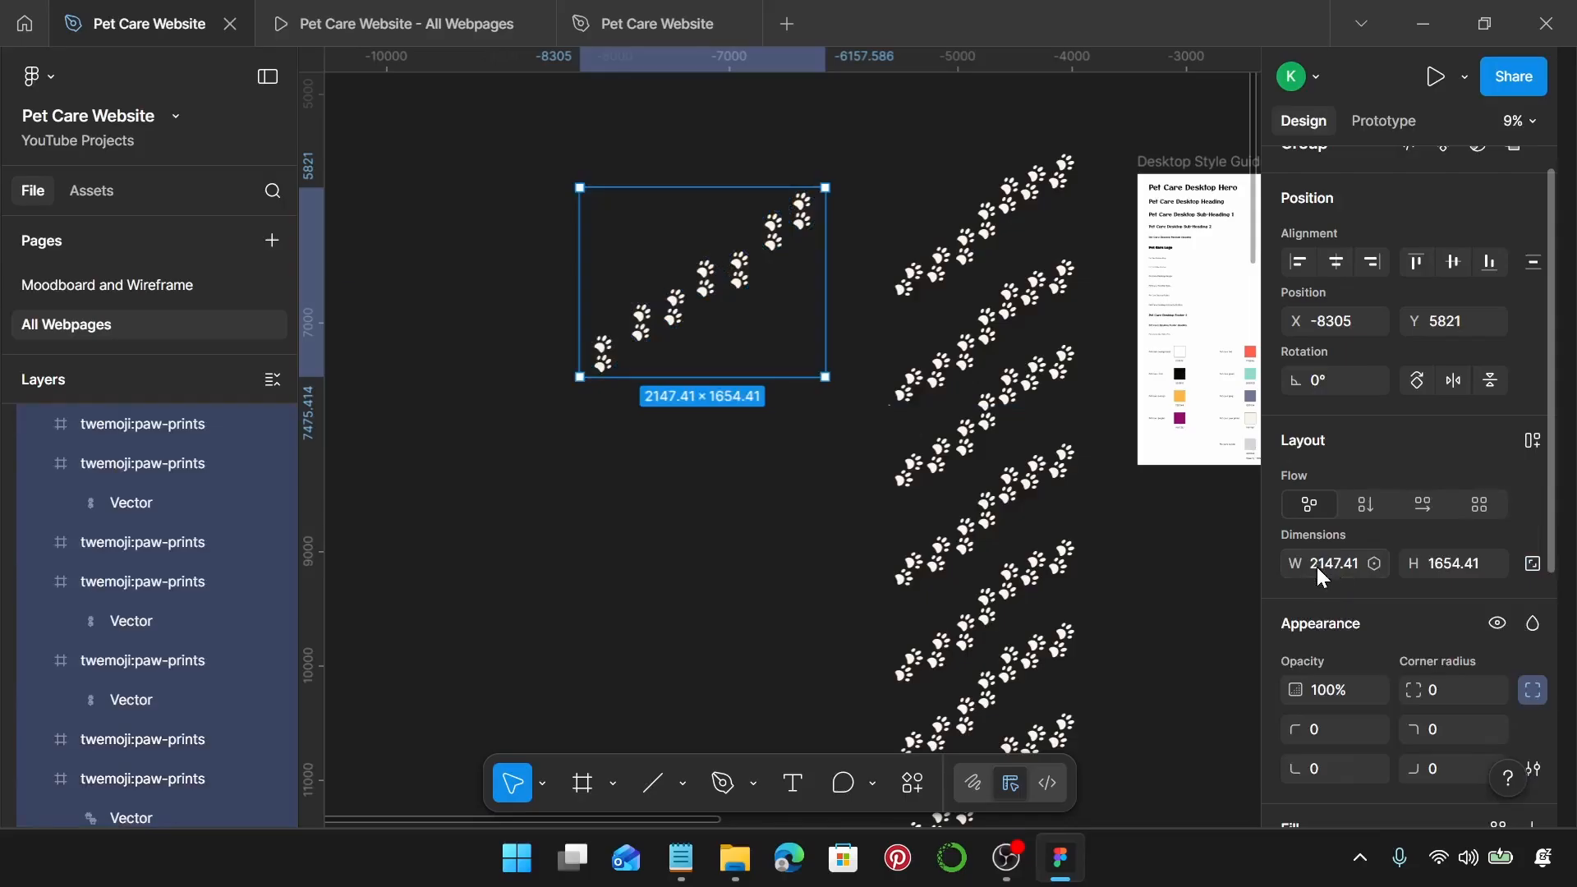
Step: Reposition the icons inside the new group, bringing the two uppermost and the lowest inward and tightening the middle ones
left_click(944, 222)
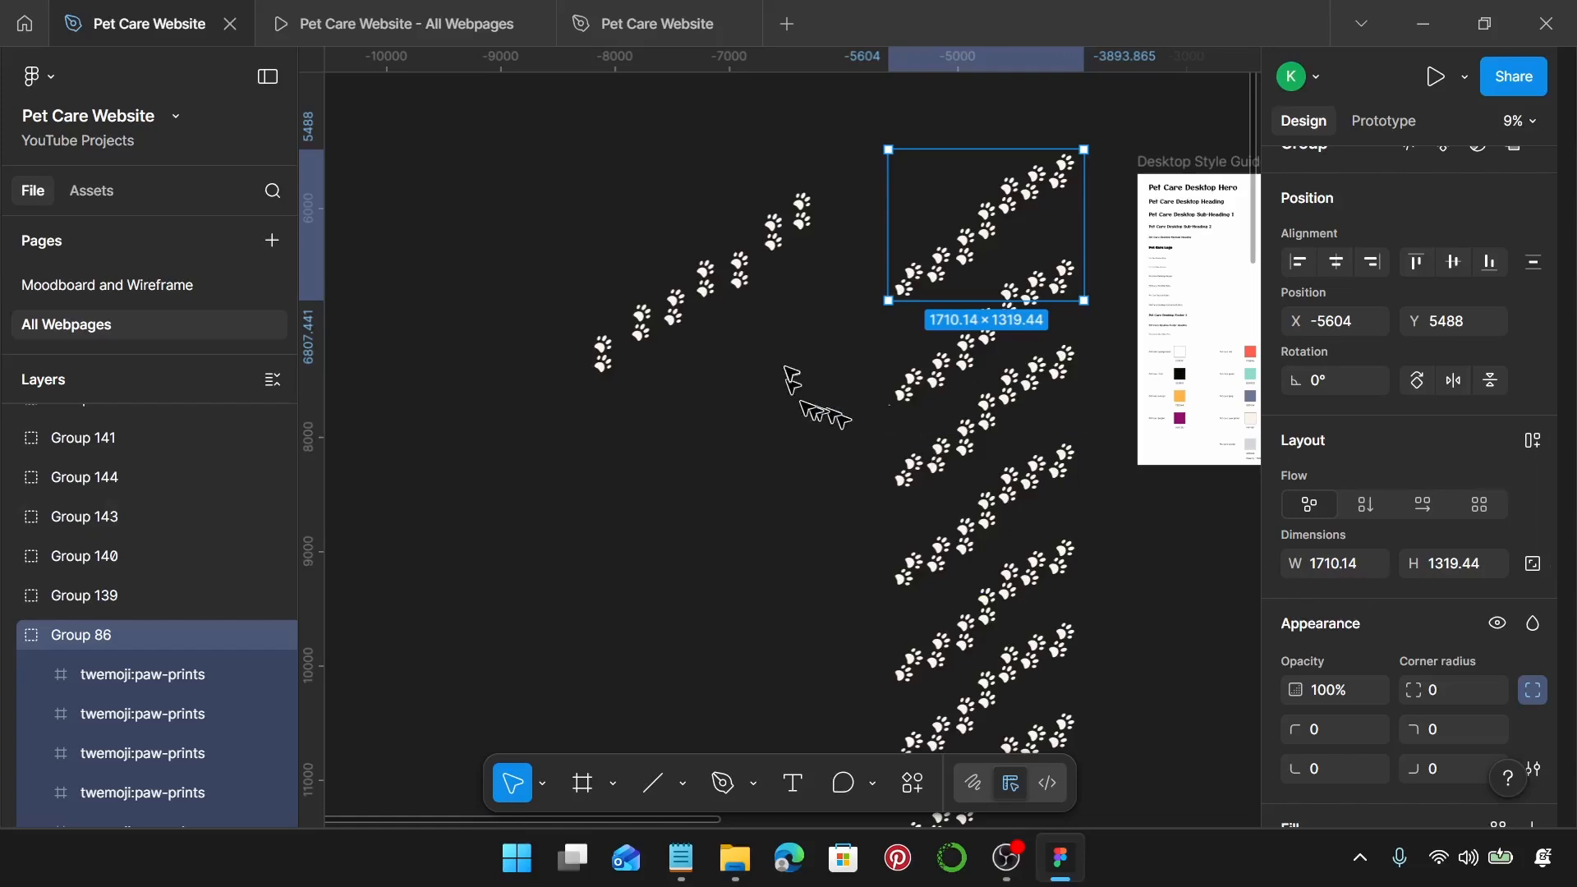
scroll(788, 345, "up", 5)
double_click(767, 253)
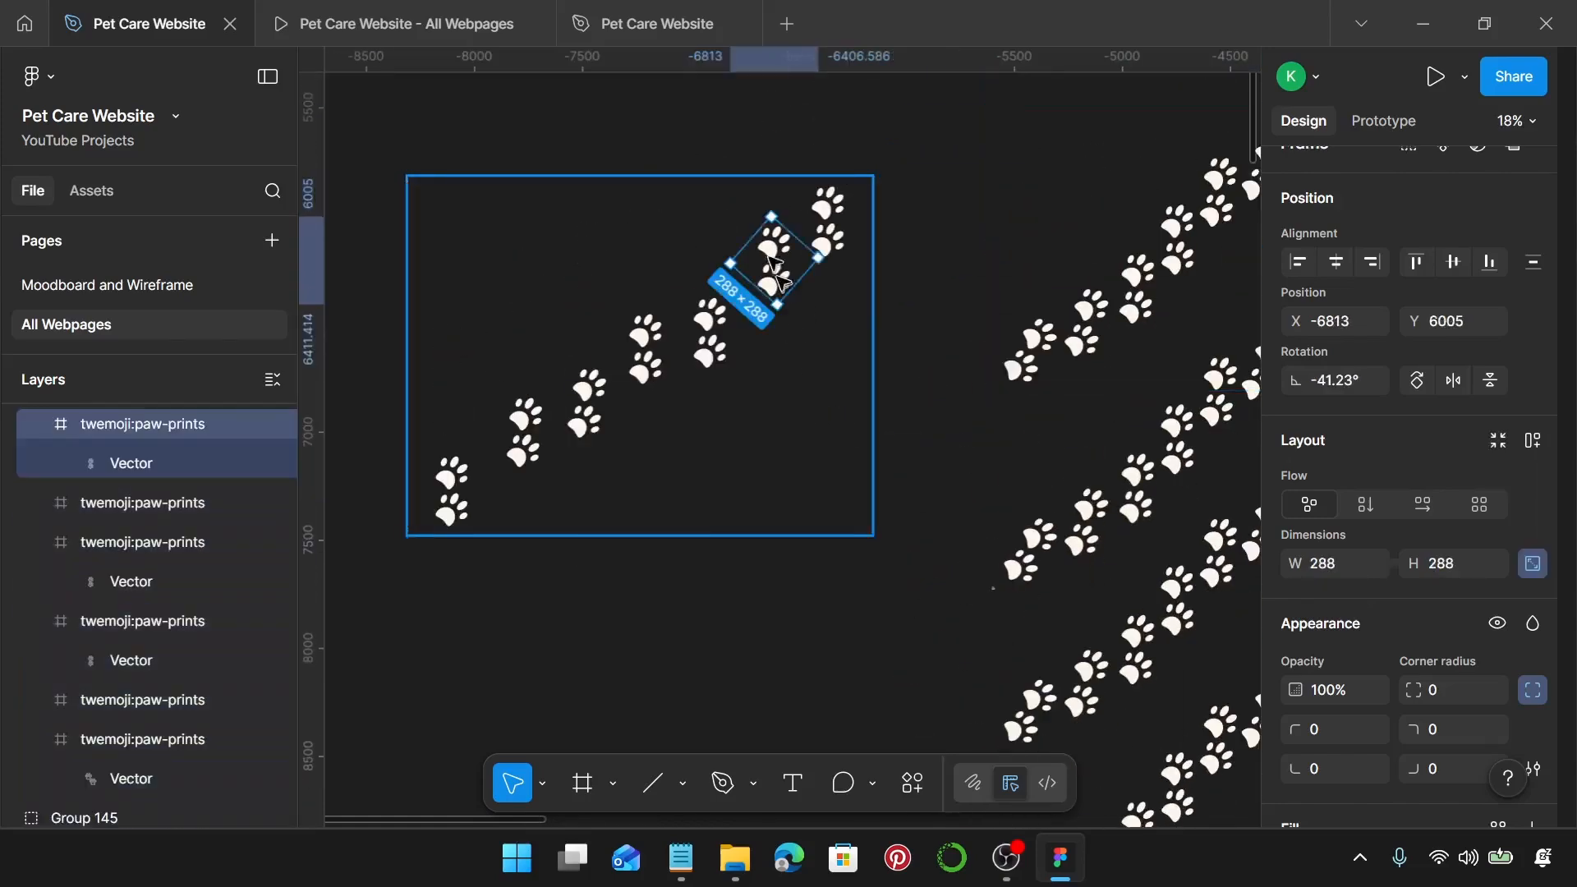
left_click_drag(768, 253, 821, 232)
scroll(525, 353, "up", 1)
left_click(450, 492)
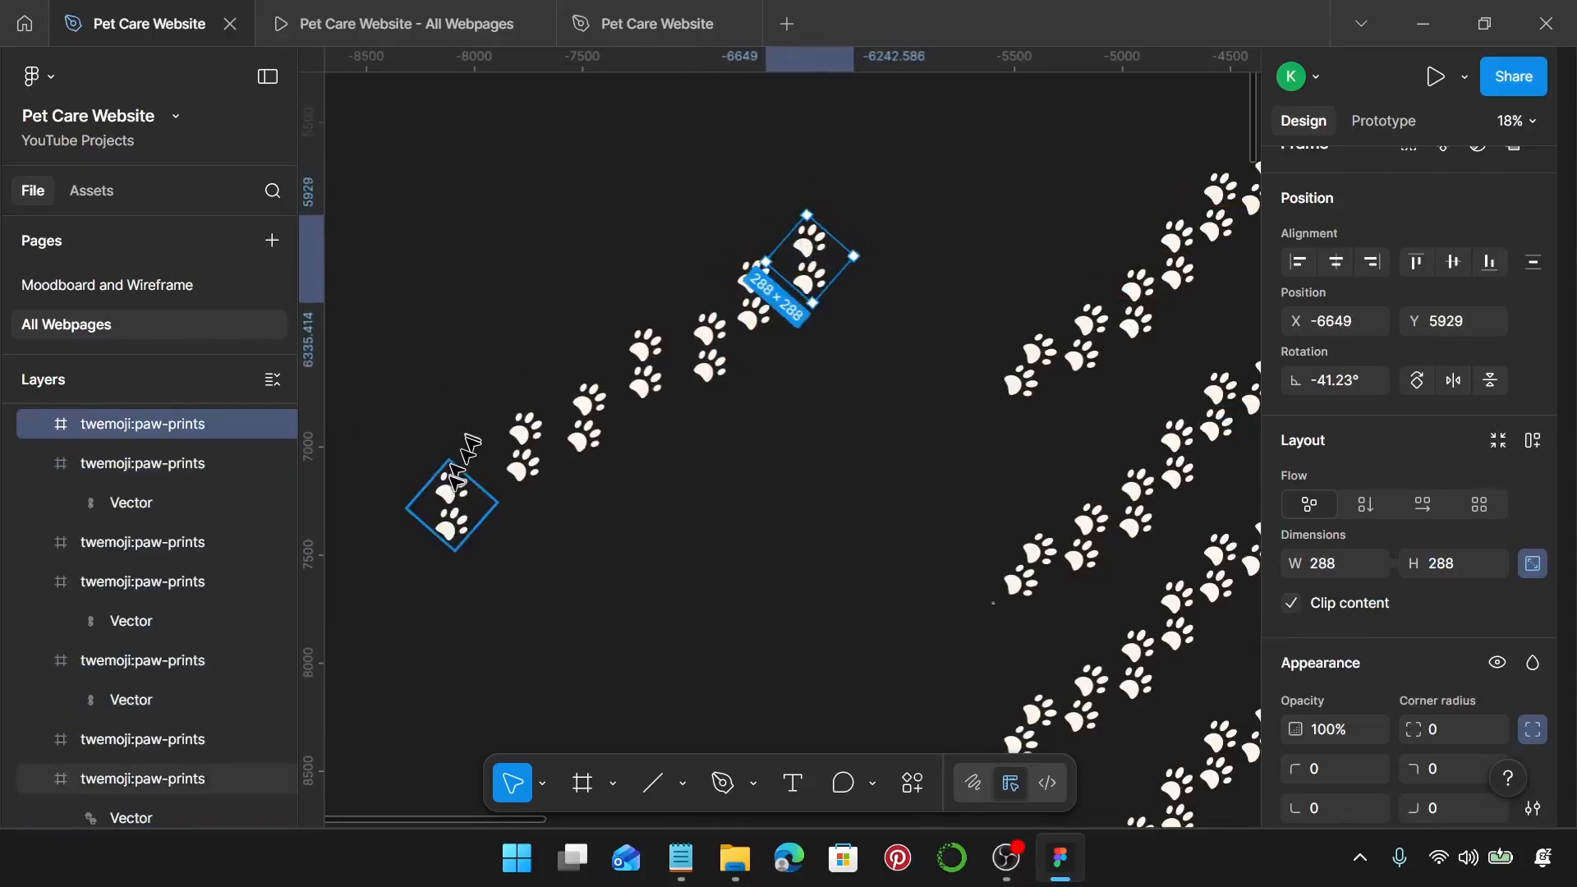
left_click_drag(449, 510, 606, 409)
left_click(645, 375)
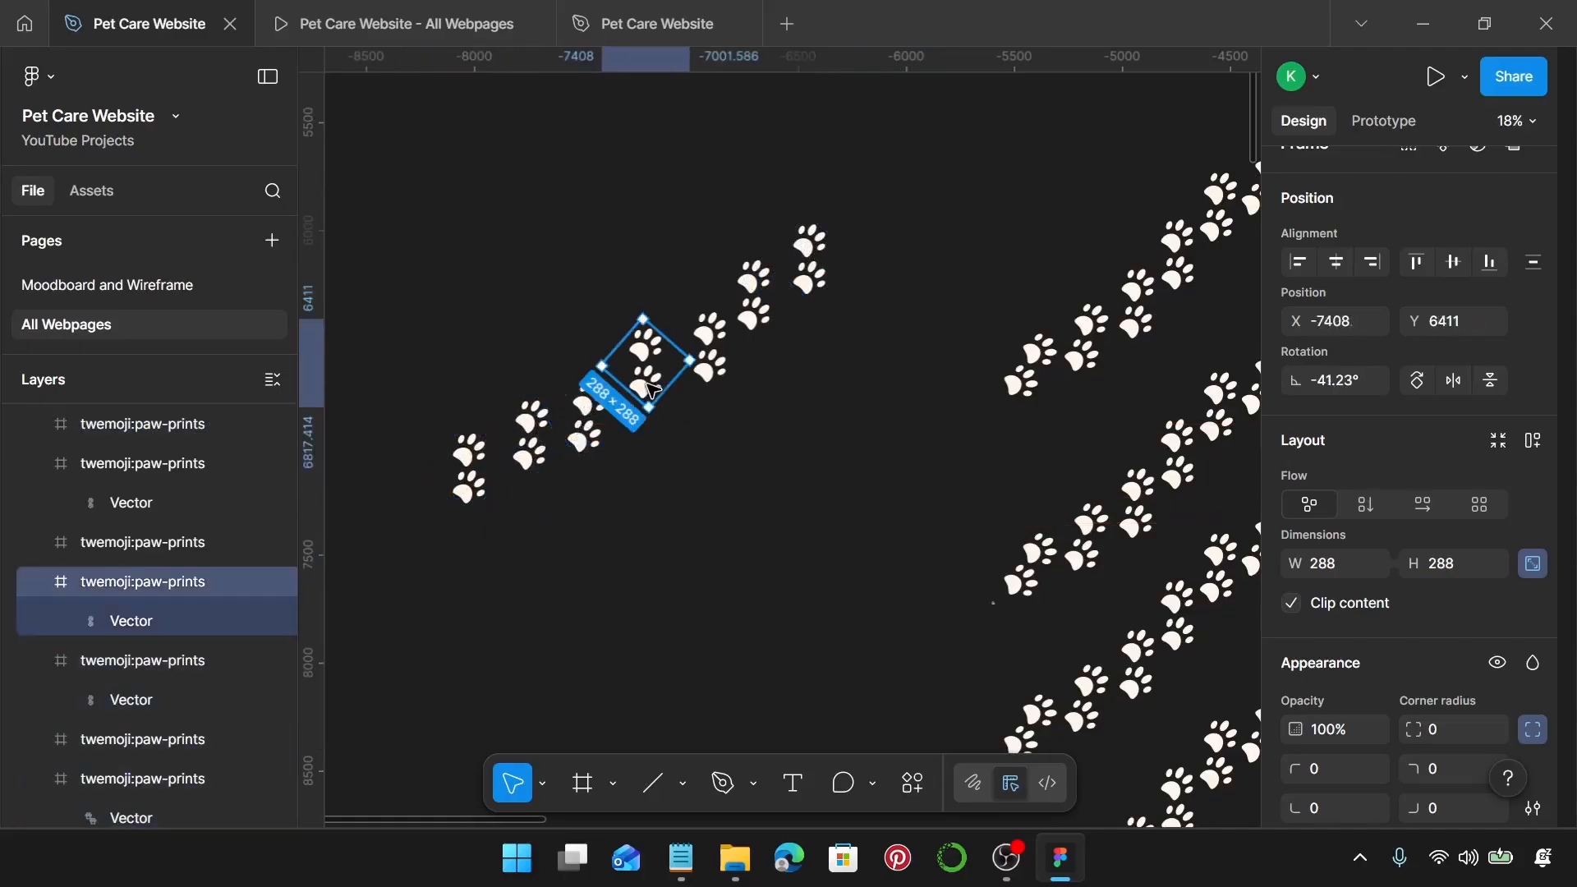
left_click_drag(648, 357, 746, 290)
left_click(708, 348)
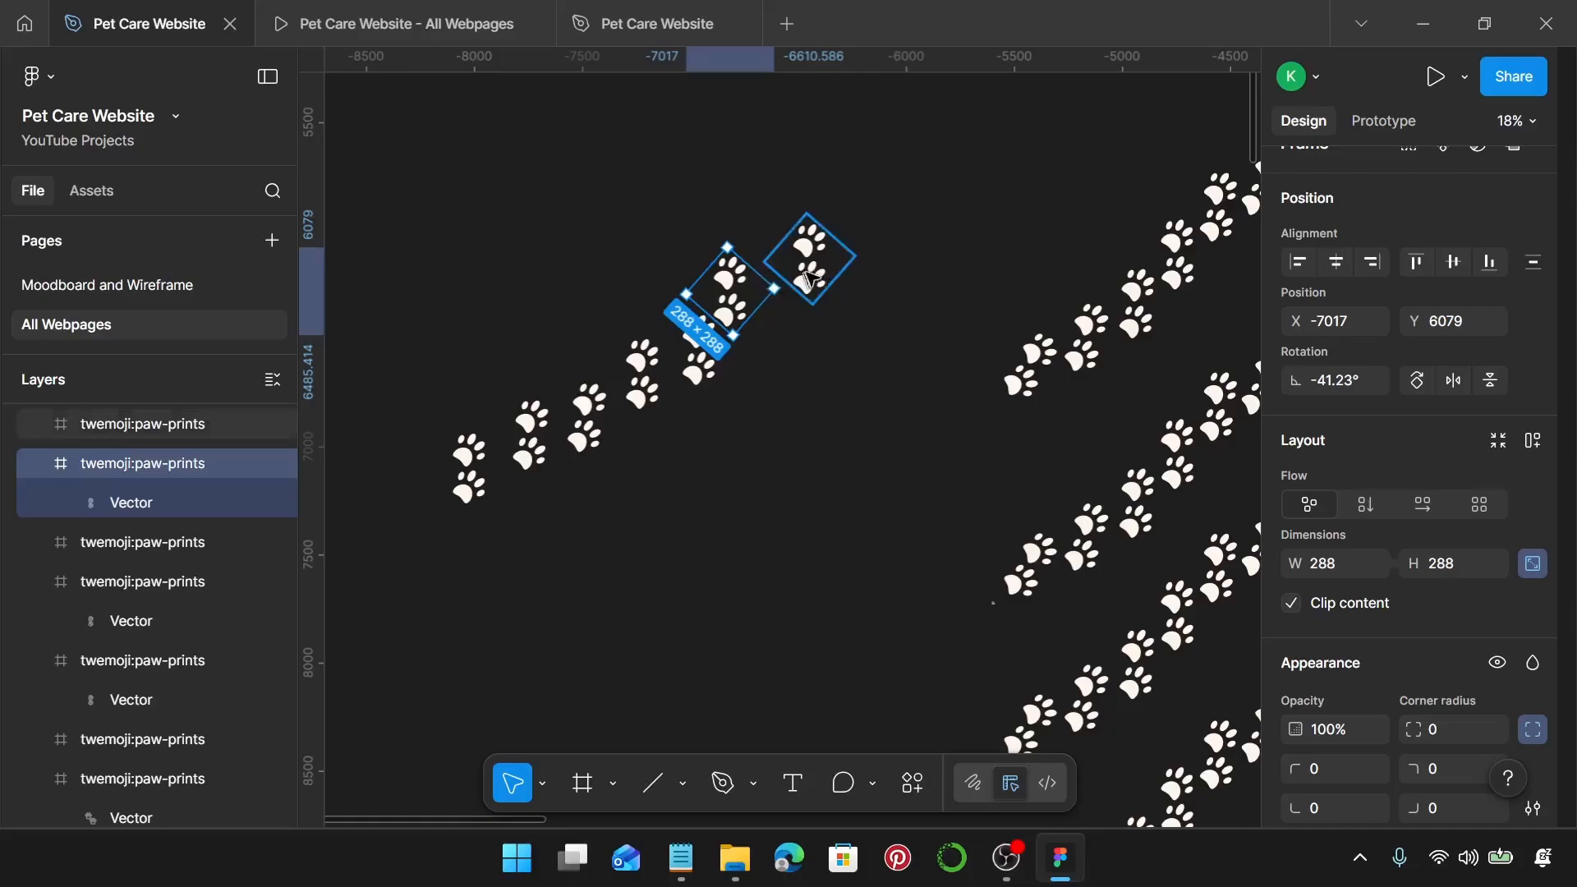
Step: Rotate the uppermost icon to -58.09° and the sixth icon to -53.42°, placing the sixth between its neighbours
left_click(834, 262)
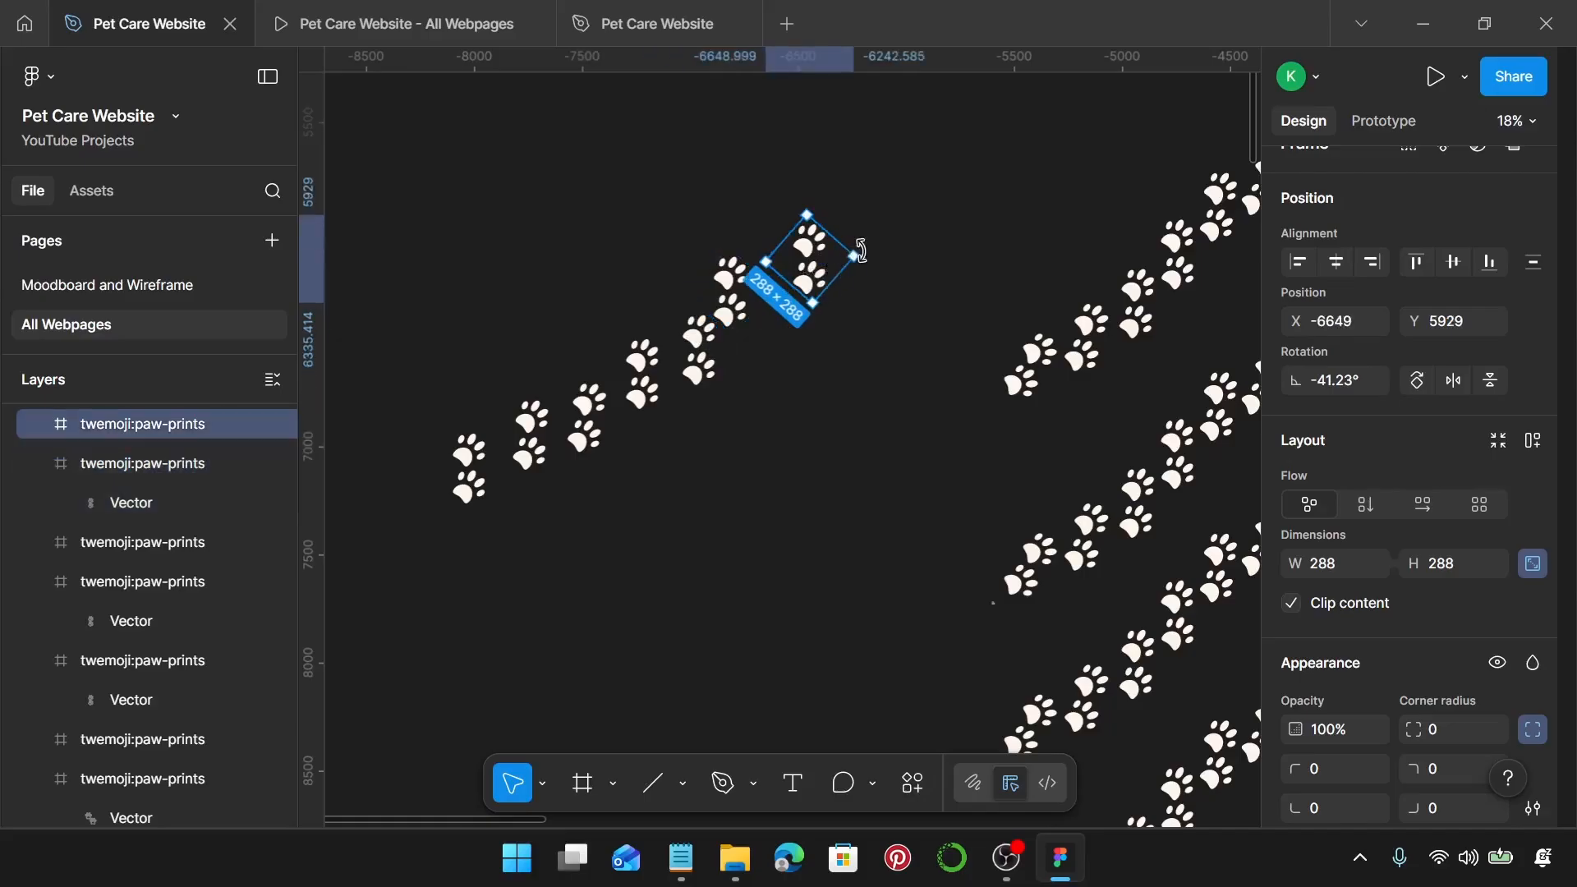
left_click_drag(862, 251, 867, 266)
scroll(869, 278, "right", 1)
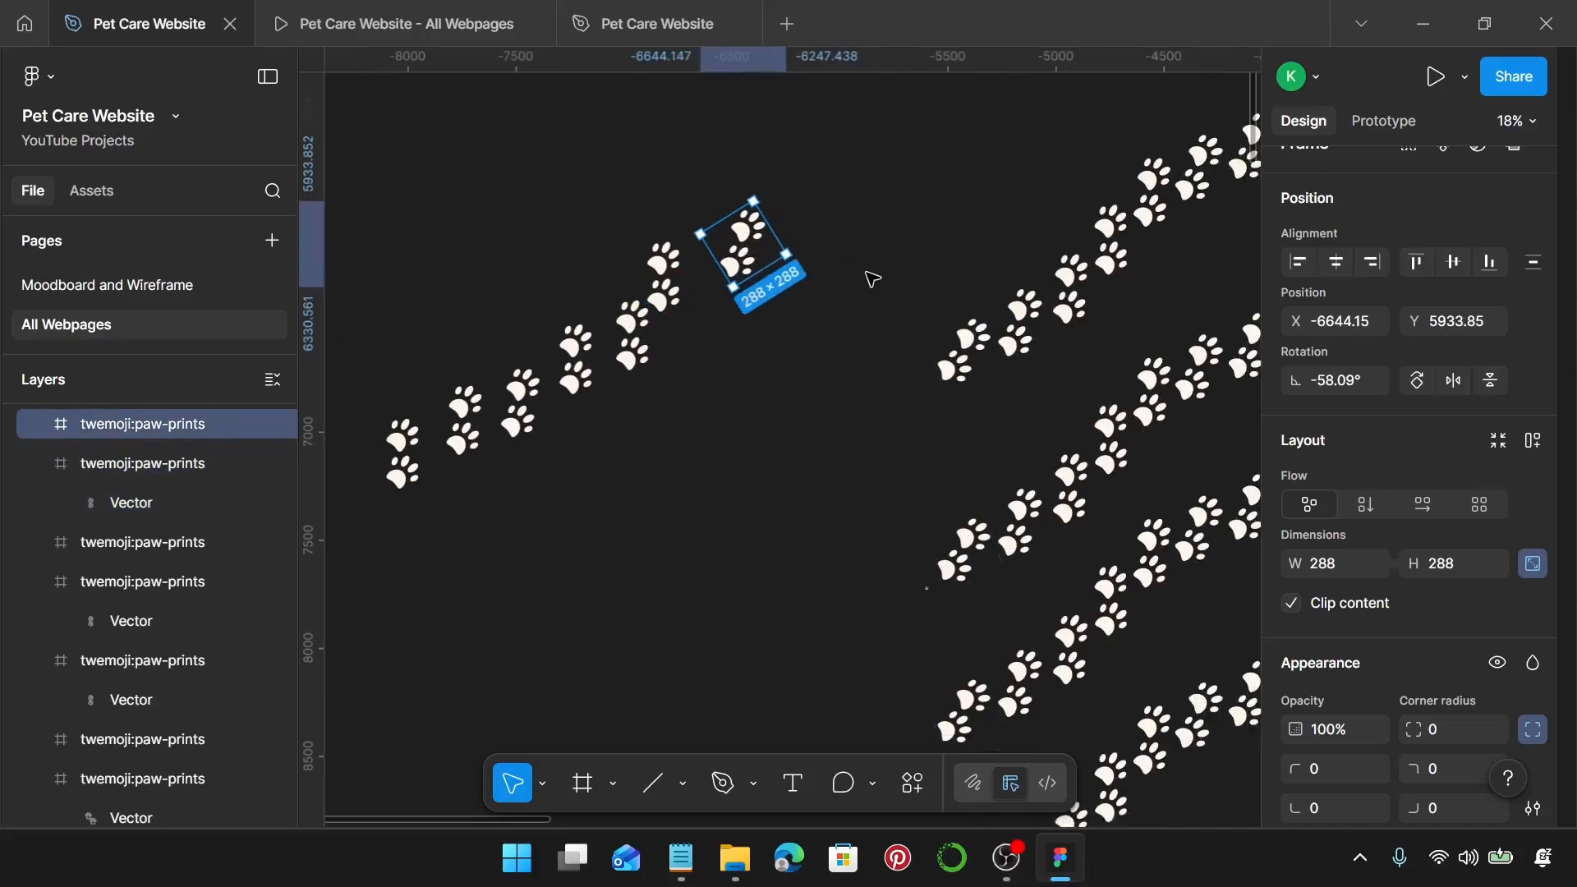
scroll(869, 278, "down", 2)
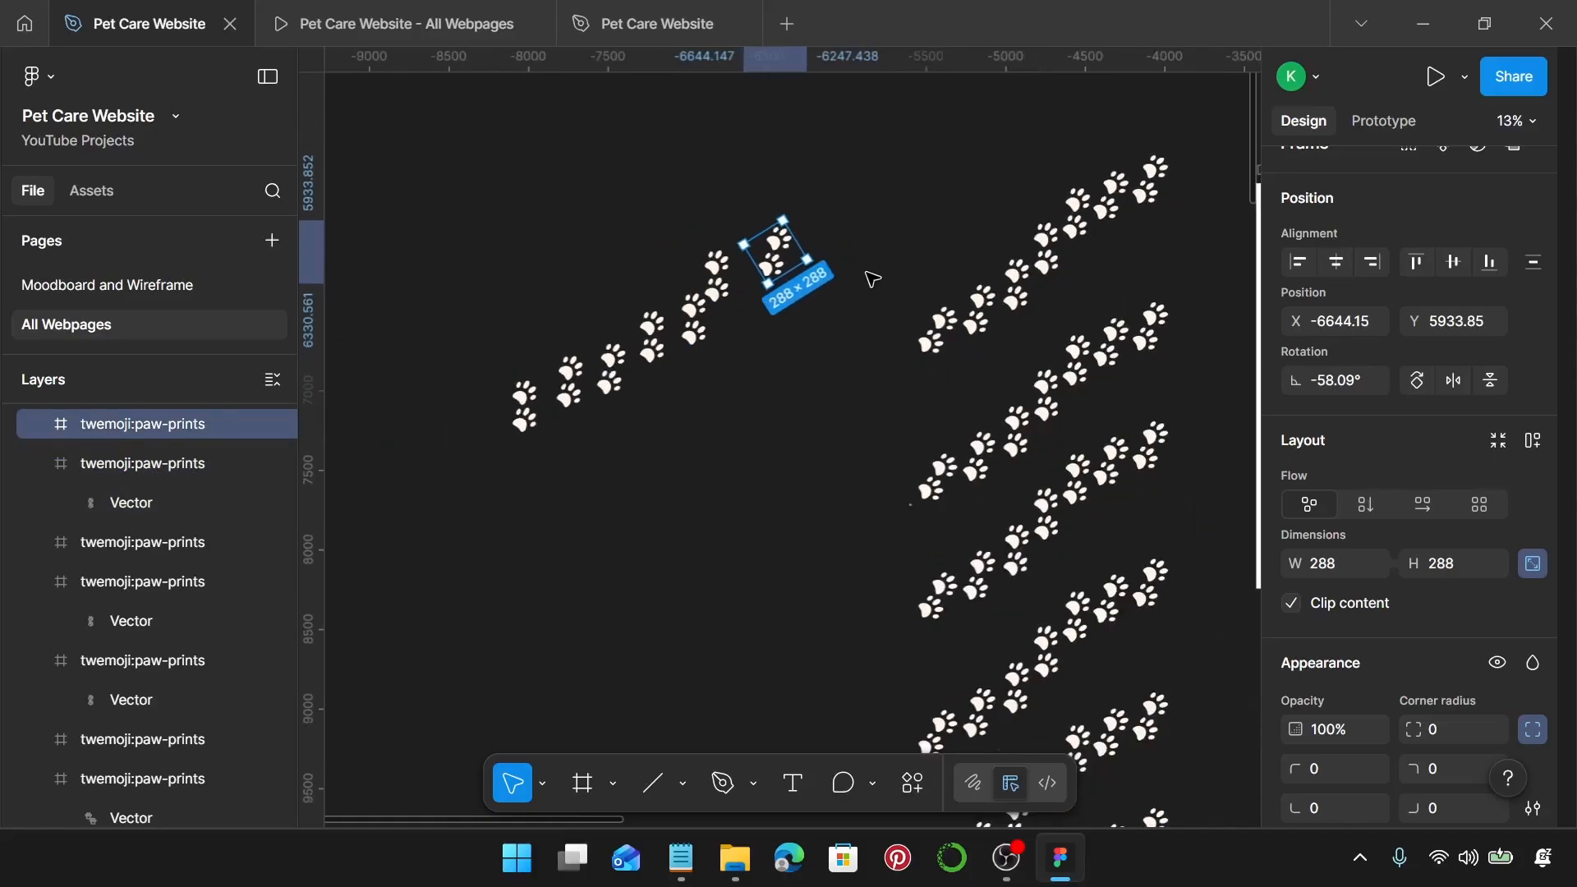
left_click(737, 282)
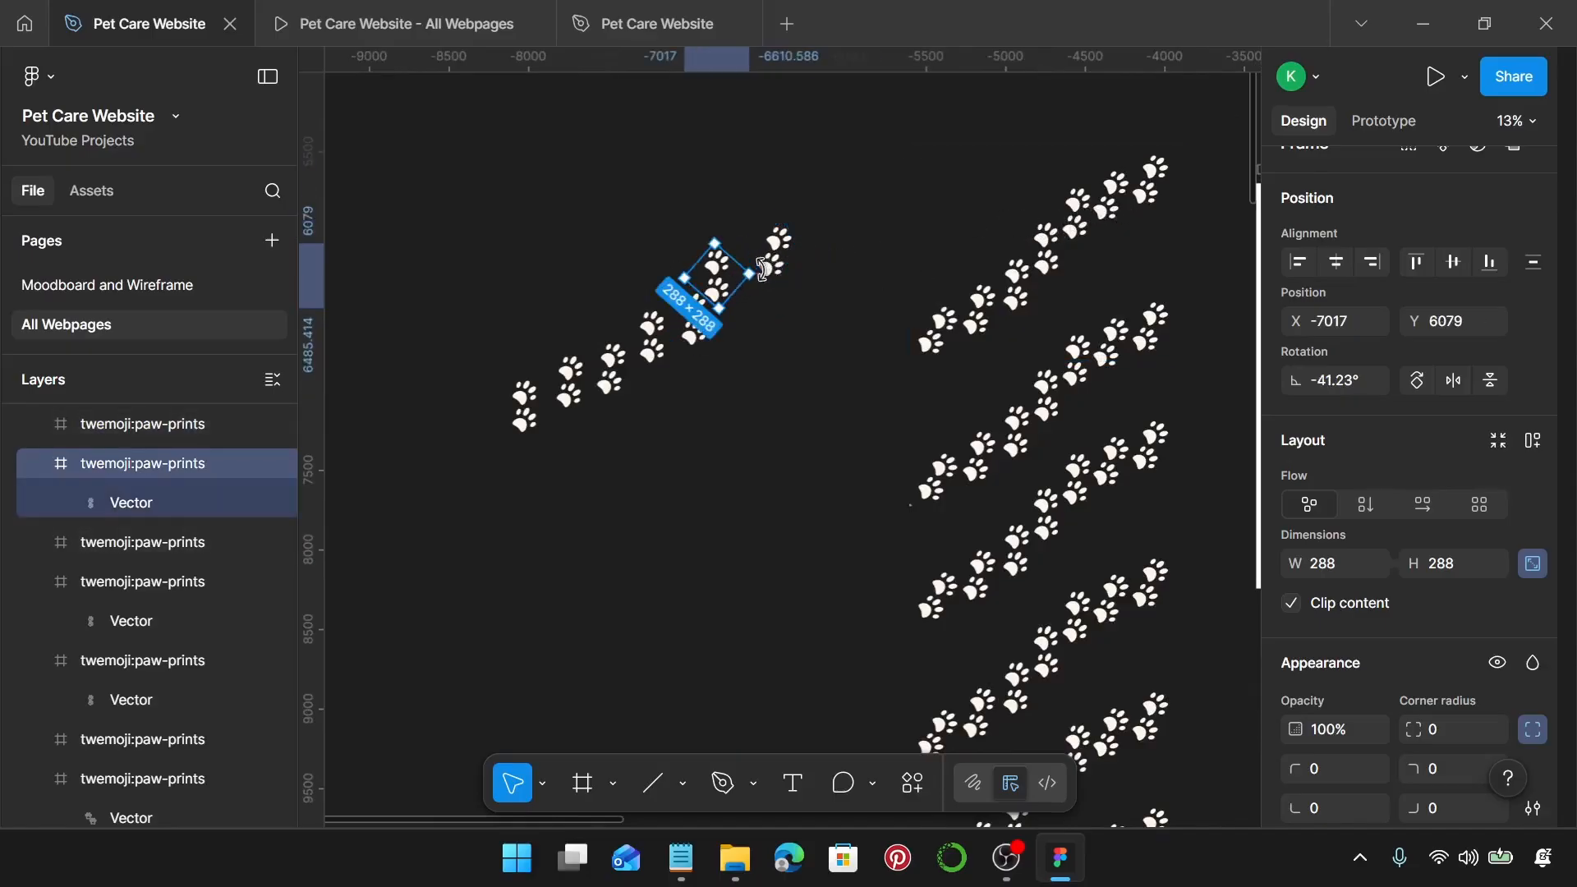
left_click_drag(760, 278, 743, 290)
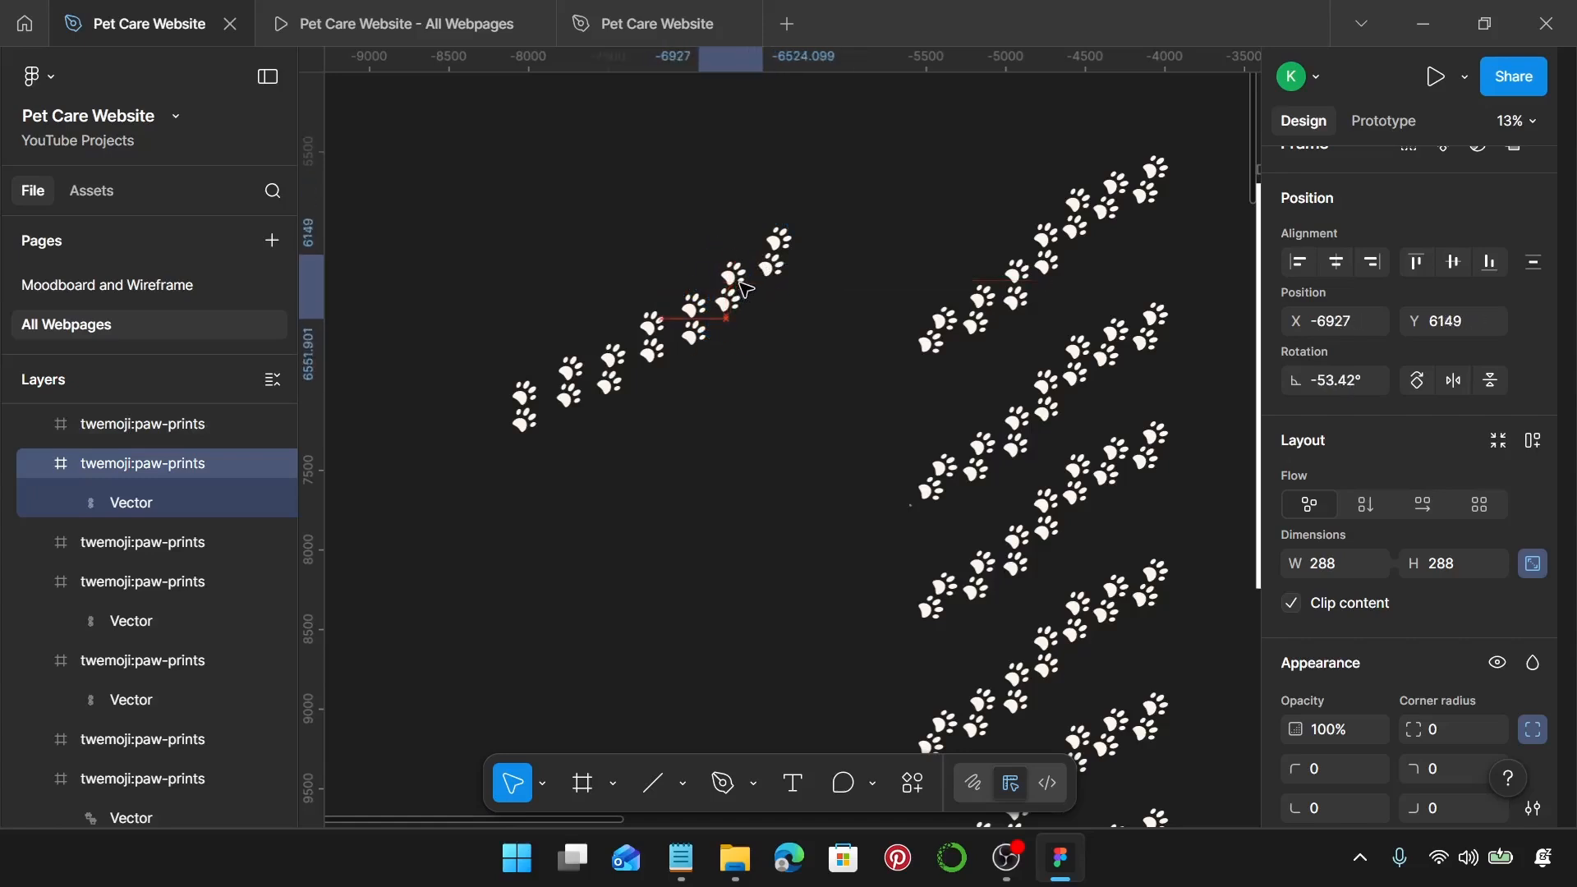
Step: Move the second-lowest icon slightly up in the trail and check the whole group's dimensions
left_click(580, 386)
left_click_drag(580, 386, 592, 374)
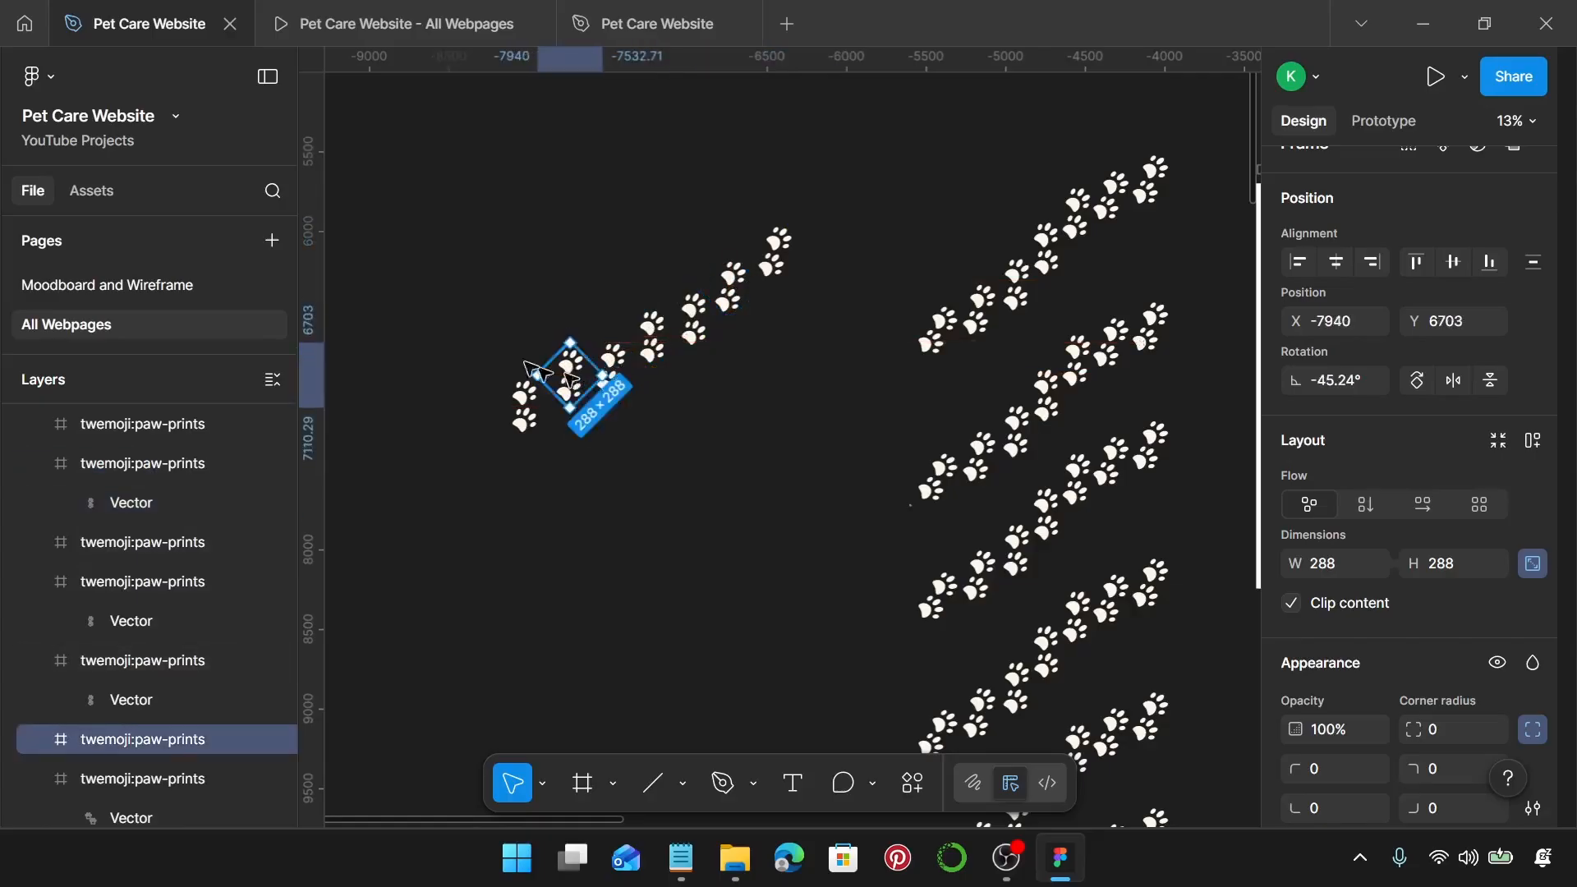
left_click(442, 249)
left_click(579, 379)
scroll(1471, 520, "down", 2)
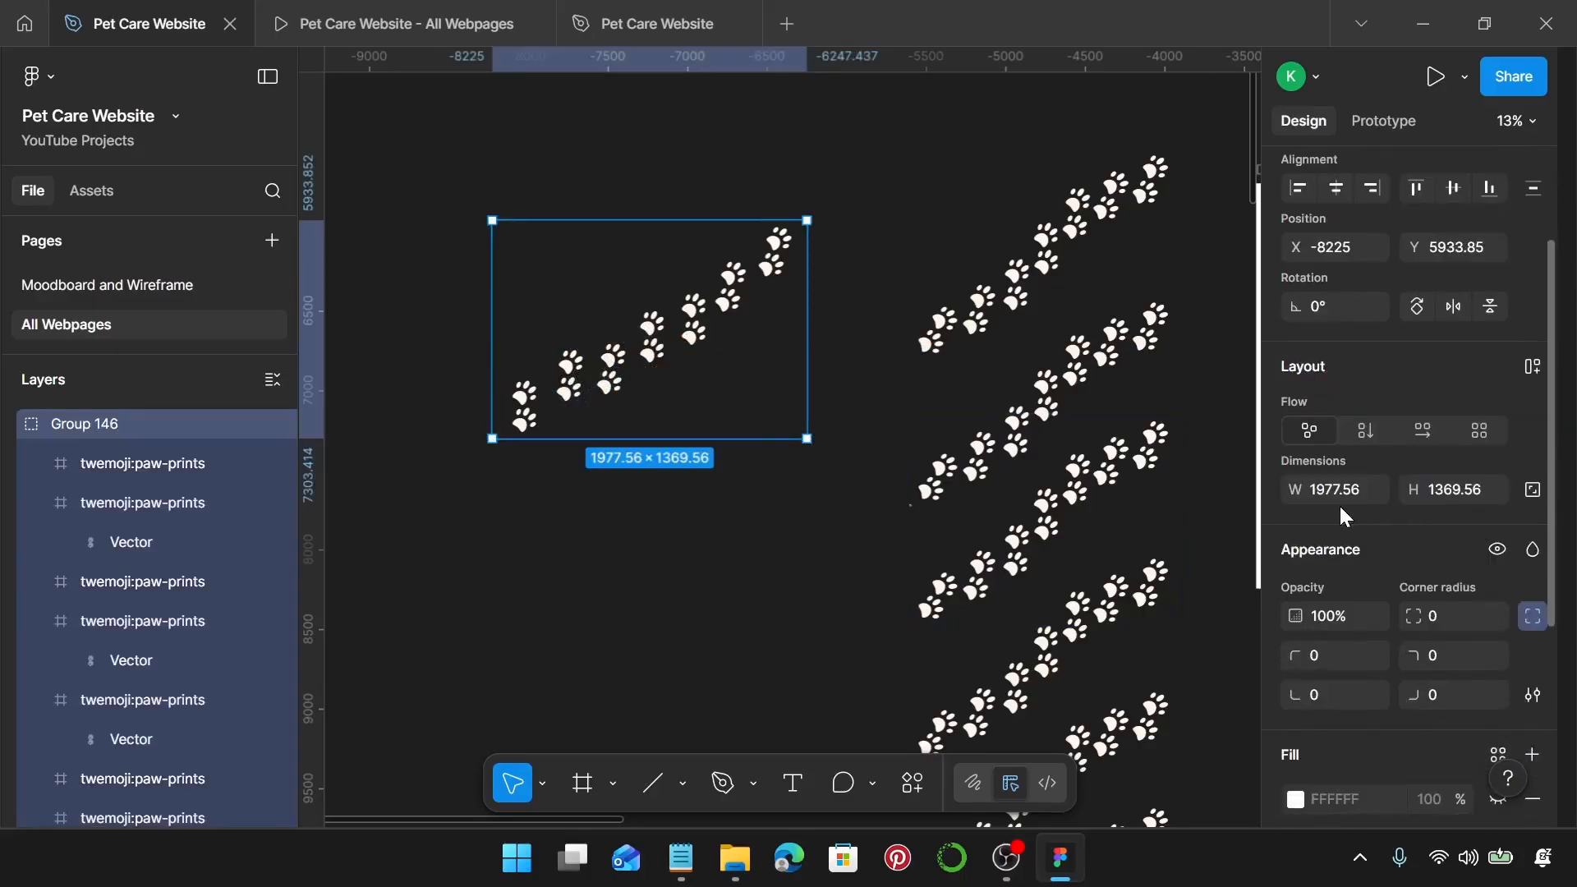
scroll(575, 398, "up", 1)
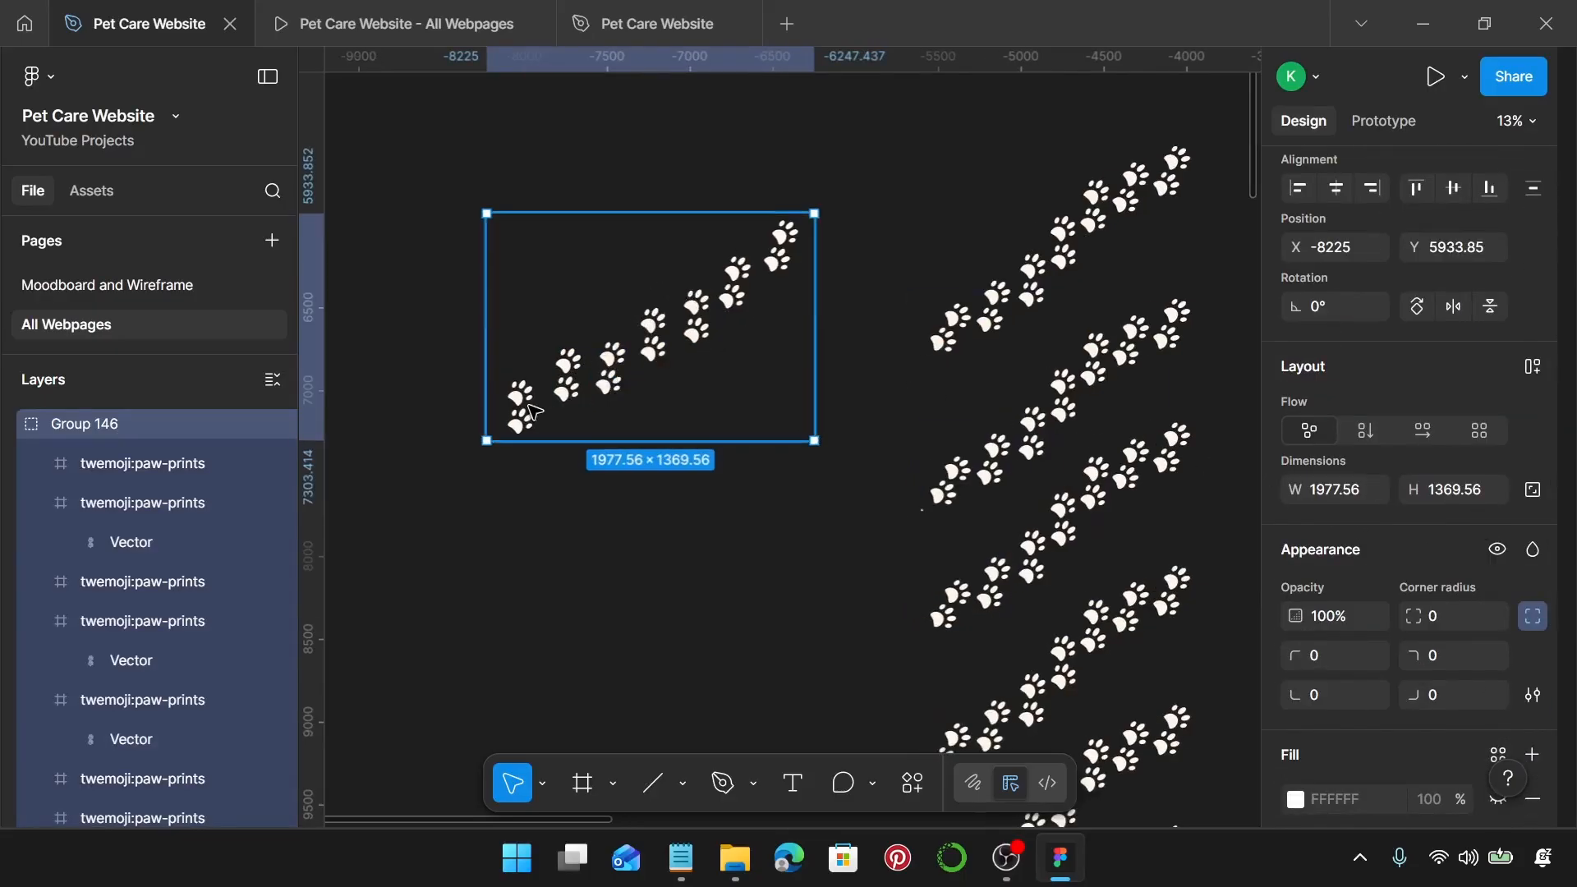
Step: Nudge the lowest icon of the trail up and closer to the second icon
double_click(534, 410)
scroll(534, 411, "up", 1)
key("Up")
key("Up")
key("Up")
key("Up")
key("Up")
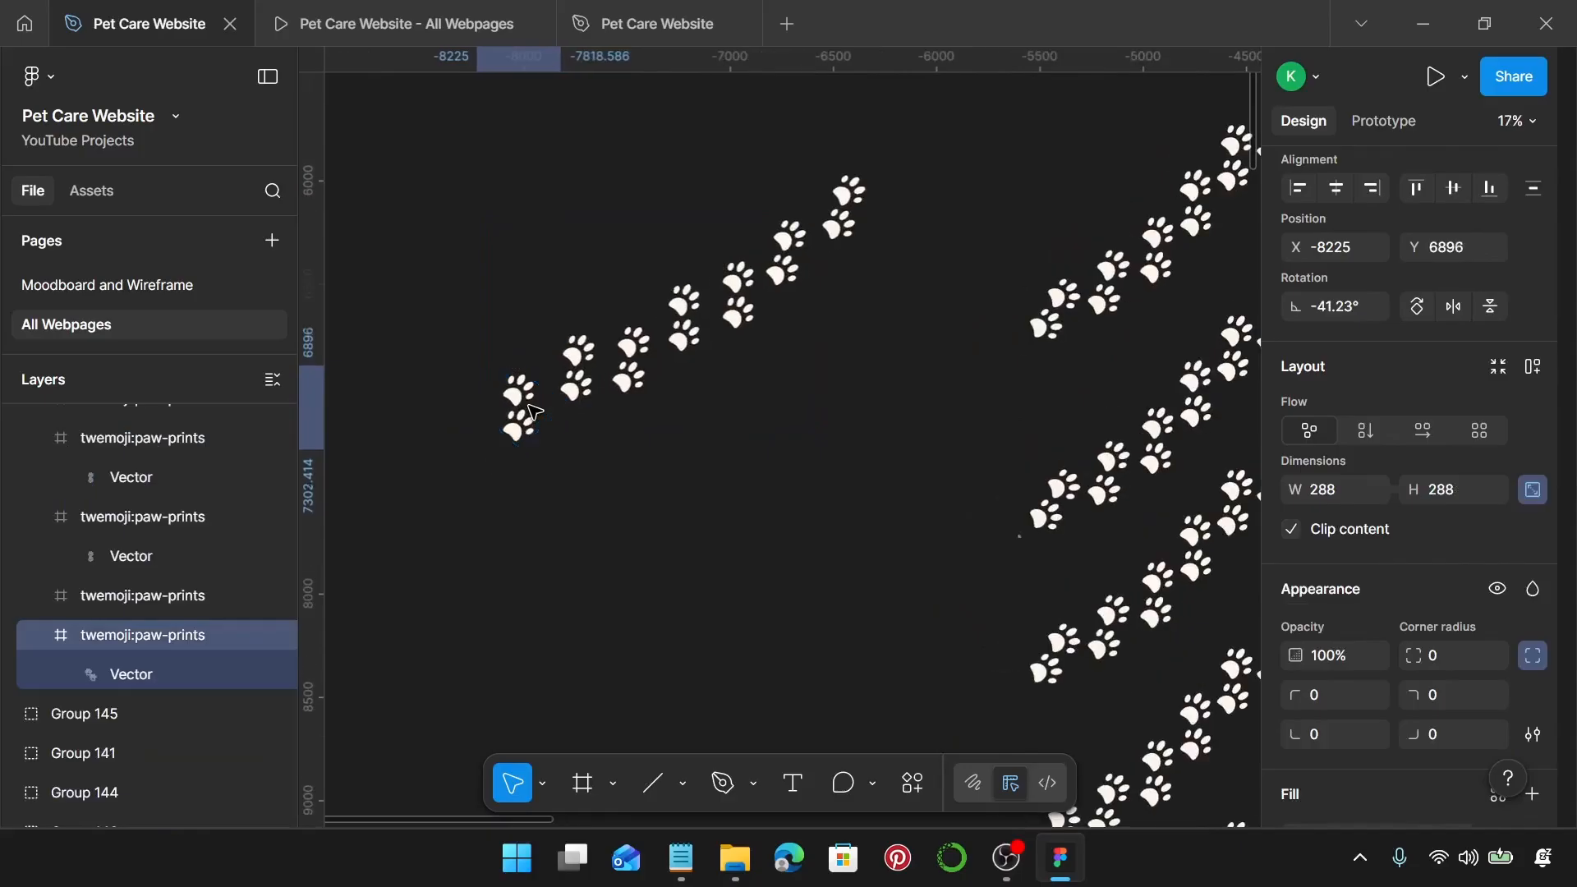
left_click_drag(529, 405, 537, 403)
Step: Shift the third through seventh icons closer together, bringing the uppermost icon down next to the sixth
left_click(632, 353)
left_click_drag(636, 349, 772, 249)
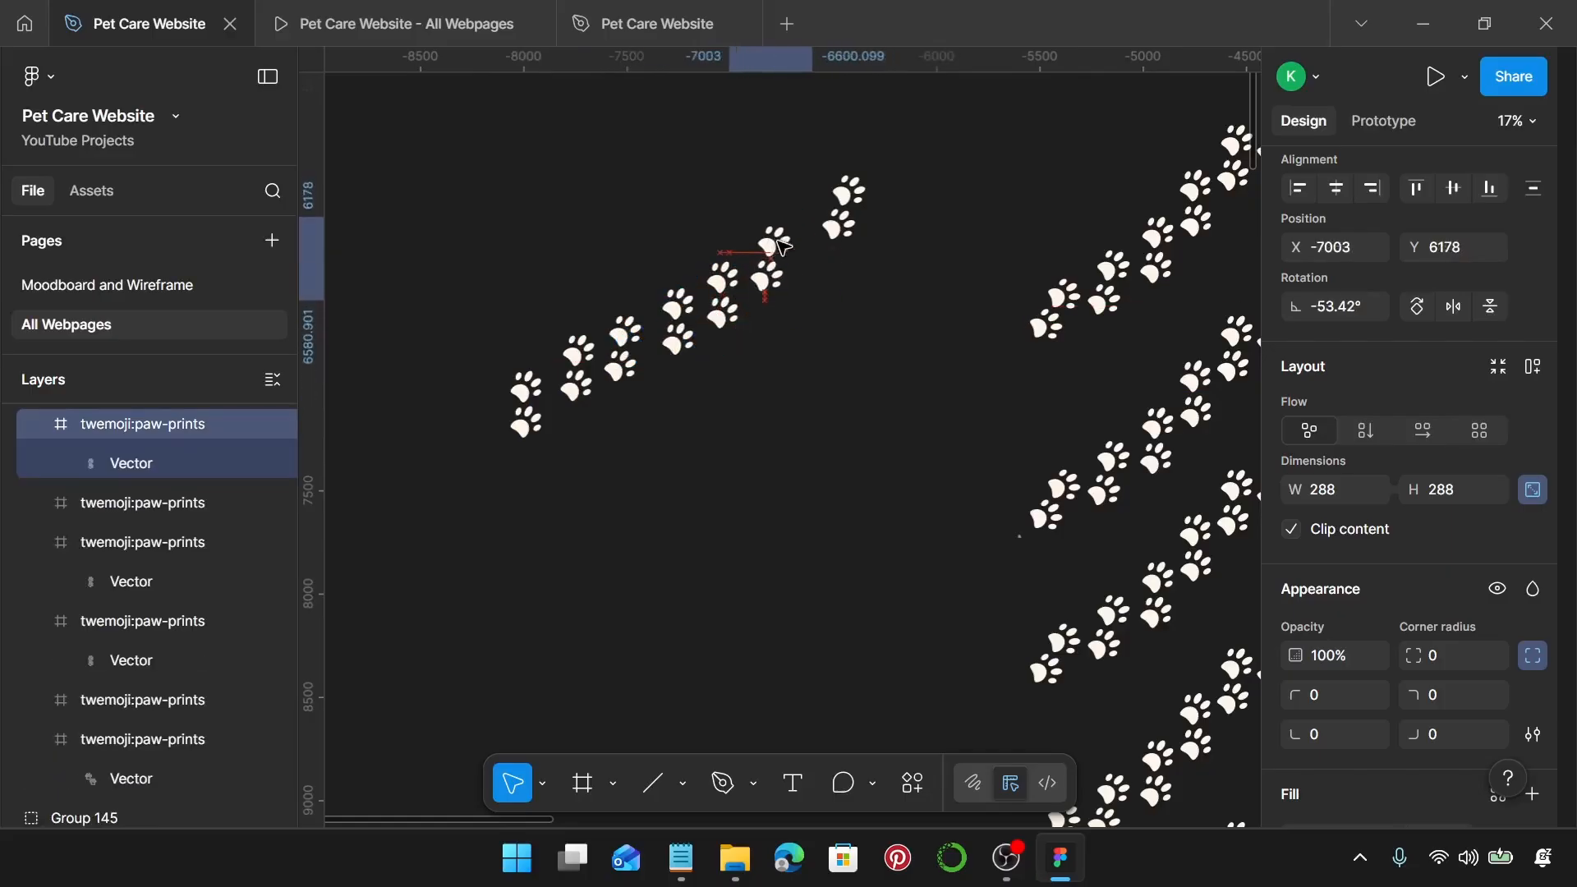
left_click(850, 216)
left_click_drag(850, 216, 833, 247)
Step: Compare the new trail group's dimensions with those of the uppermost existing paw print trail group
left_click(774, 387)
left_click(678, 359)
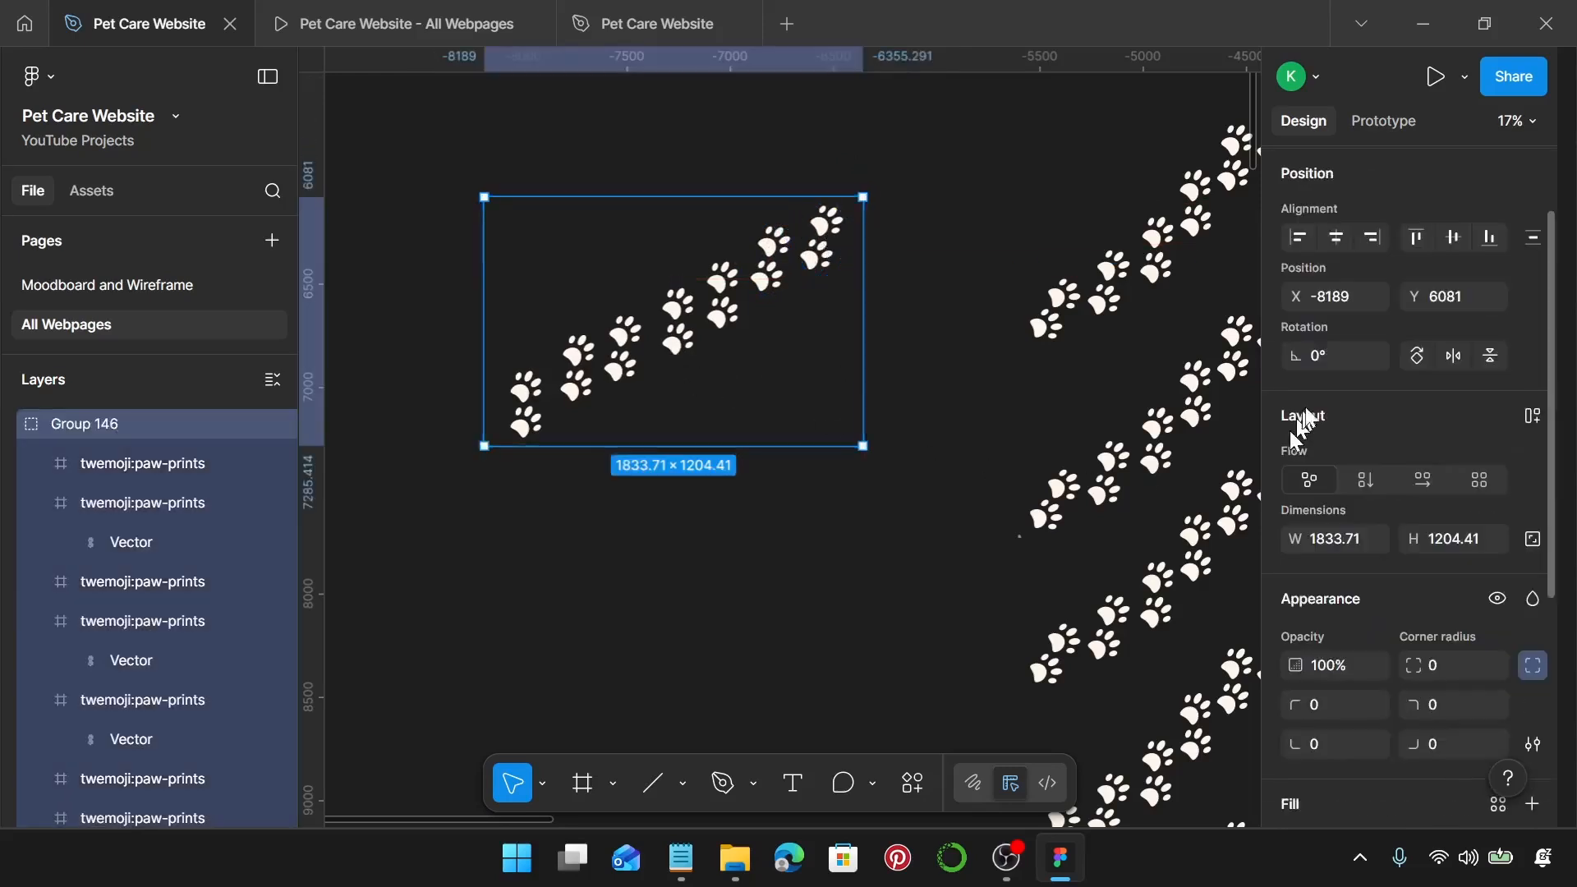
scroll(1397, 401, "down", 2)
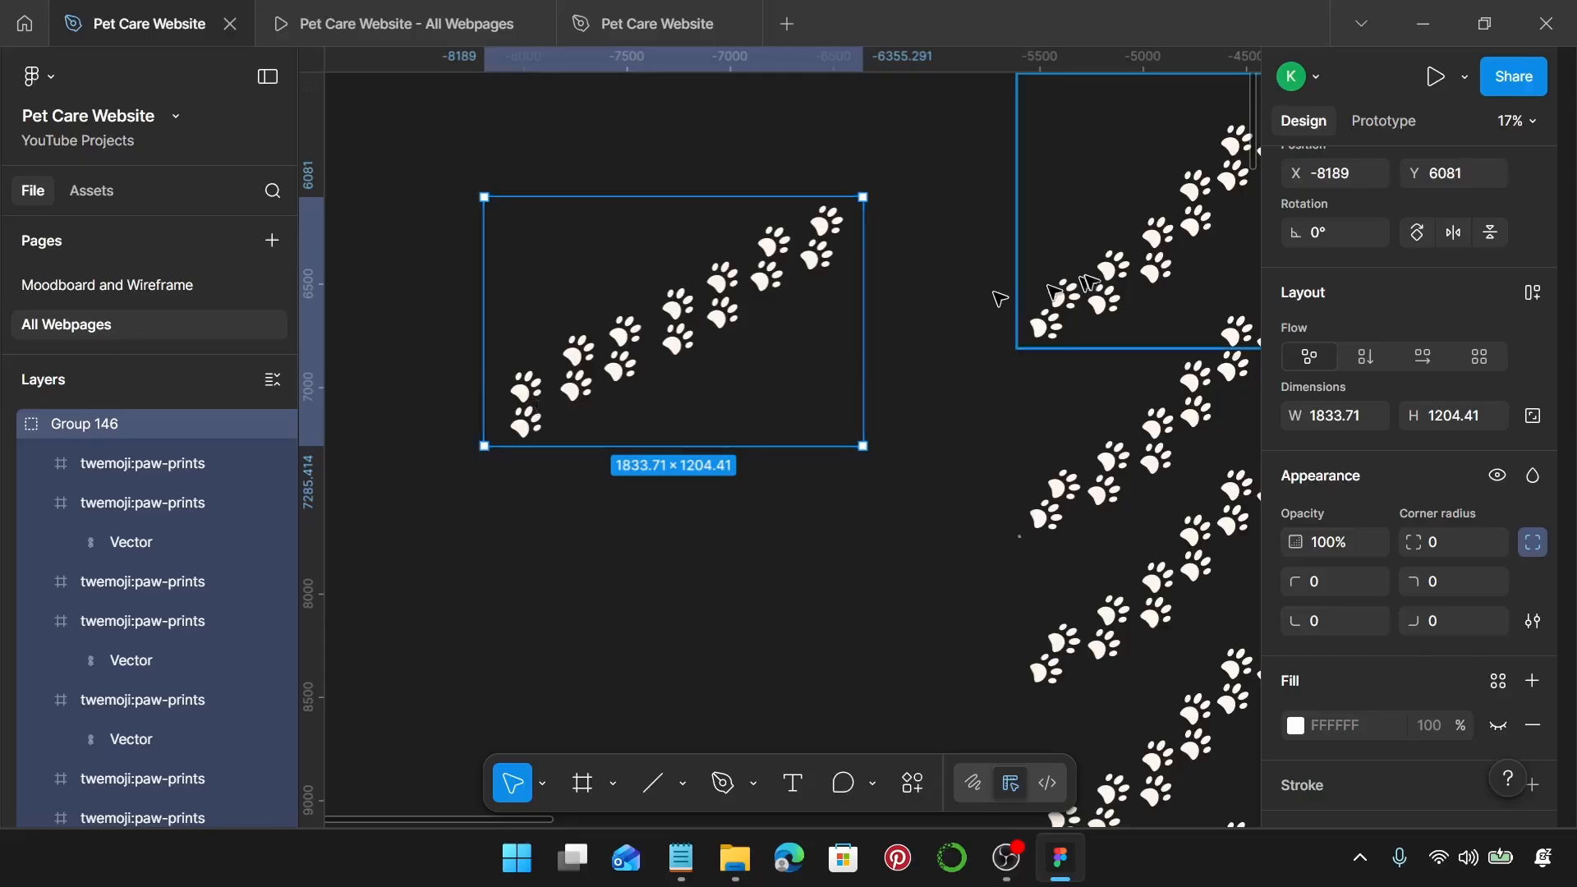
left_click(1144, 267)
scroll(1144, 264, "right", 4)
scroll(1116, 246, "up", 1)
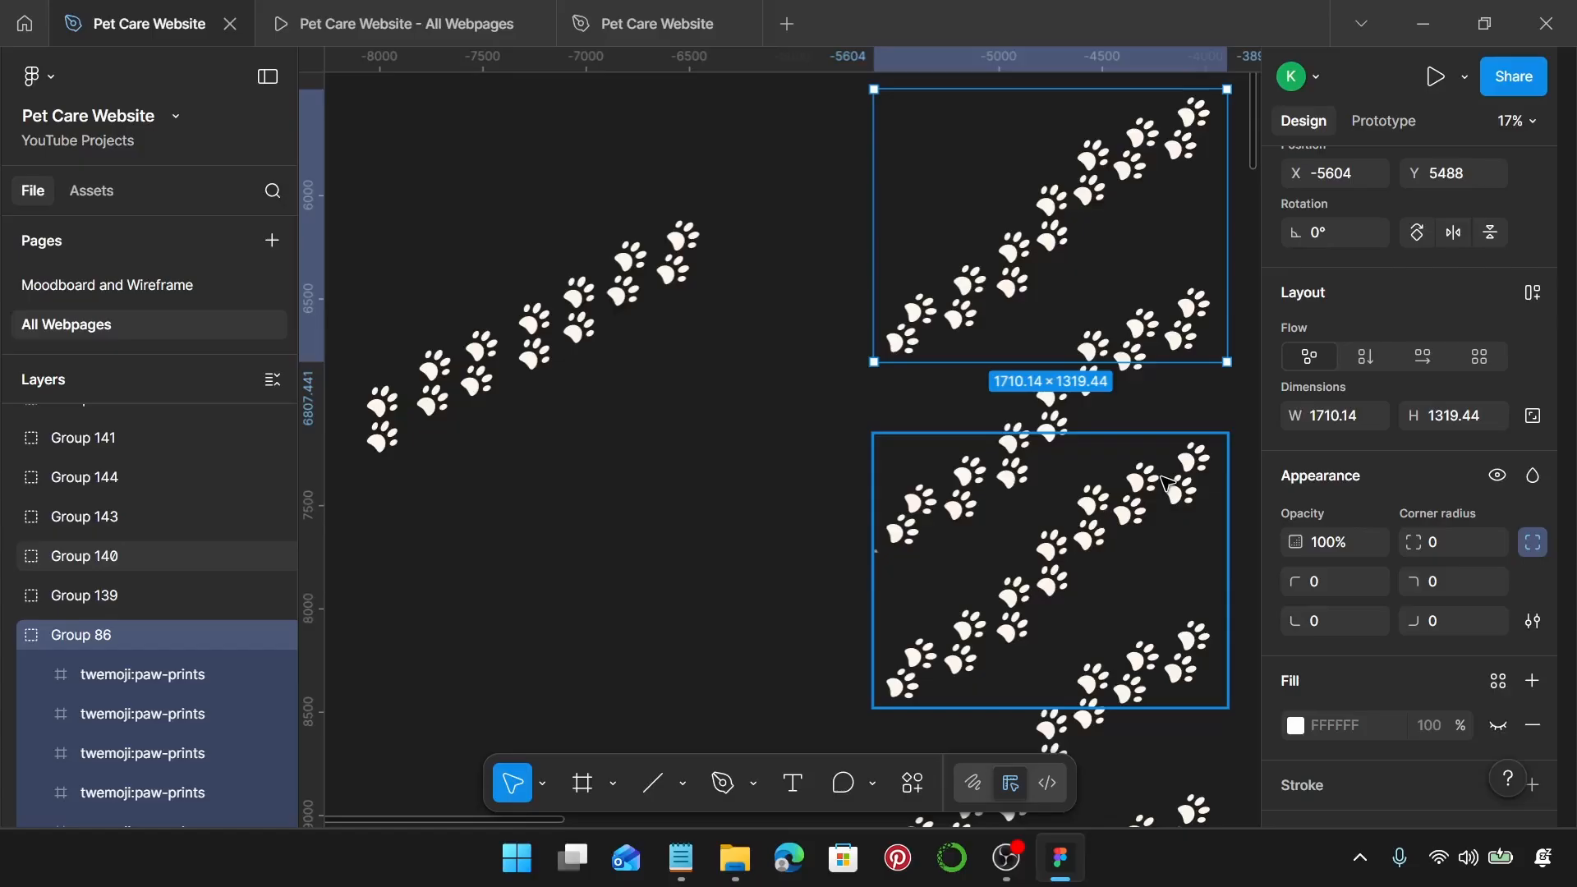
Step: Move the new trail group up to about X -8112, Y 5625, beside the uppermost existing trail
scroll(862, 399, "down", 3)
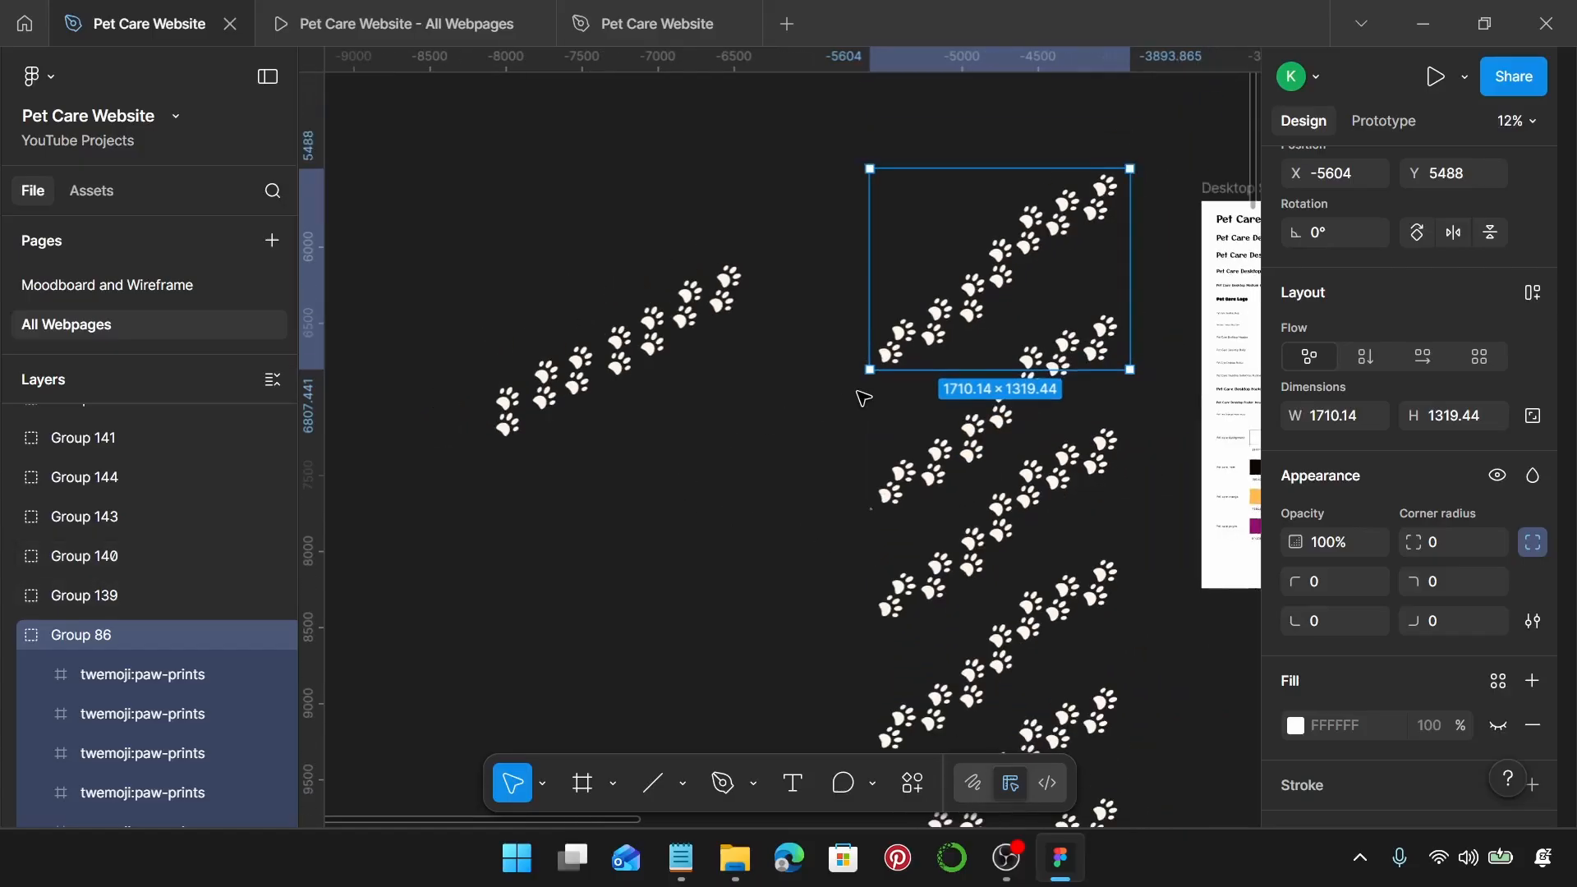
left_click(690, 374)
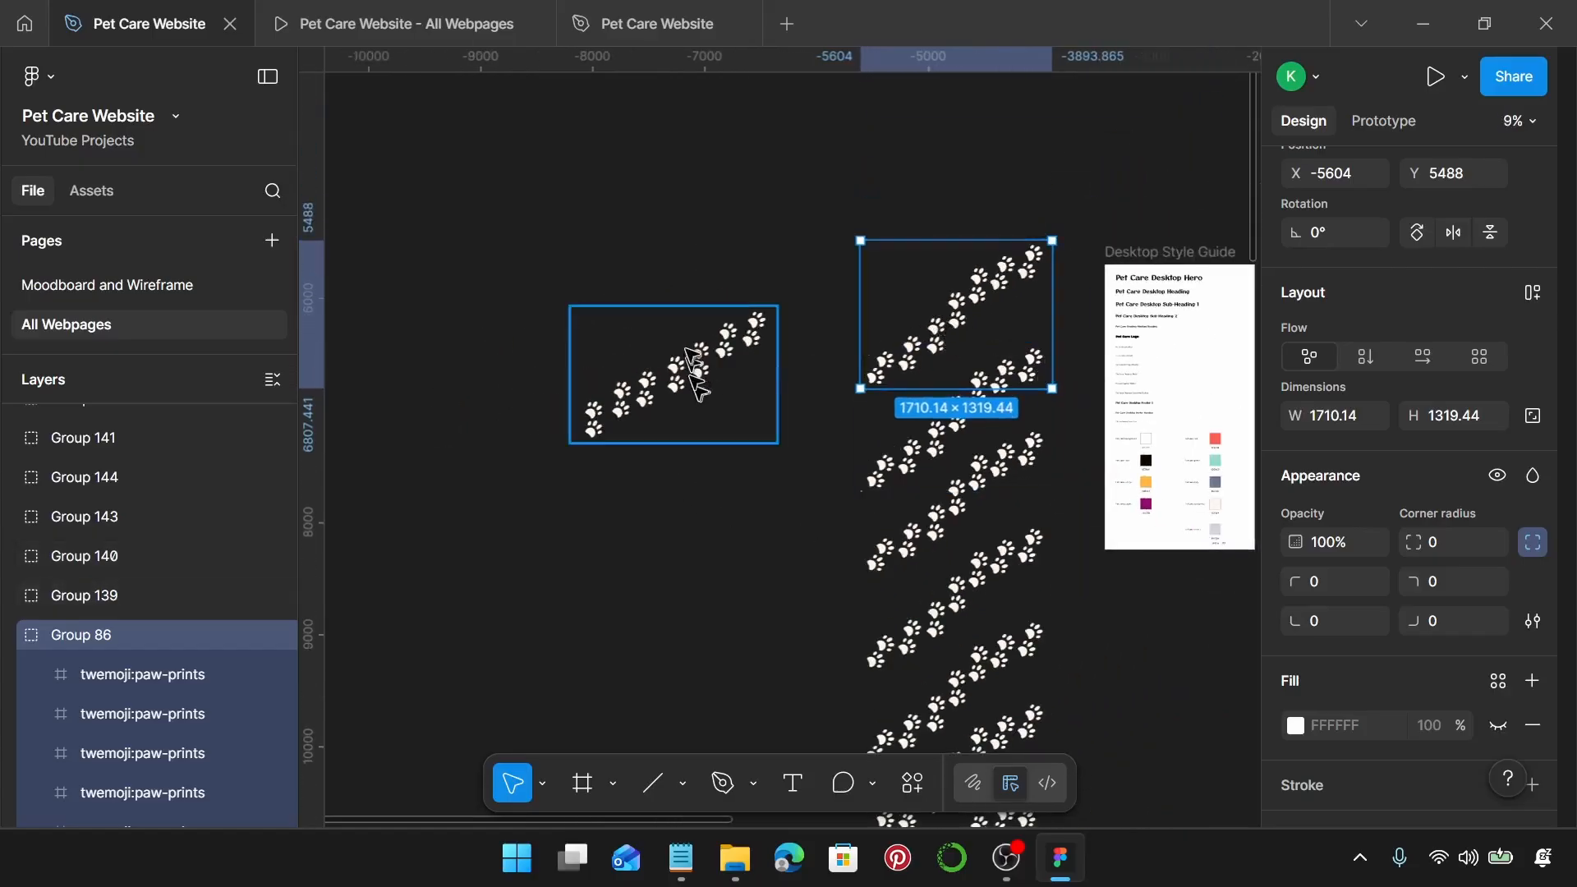
left_click_drag(686, 367, 693, 320)
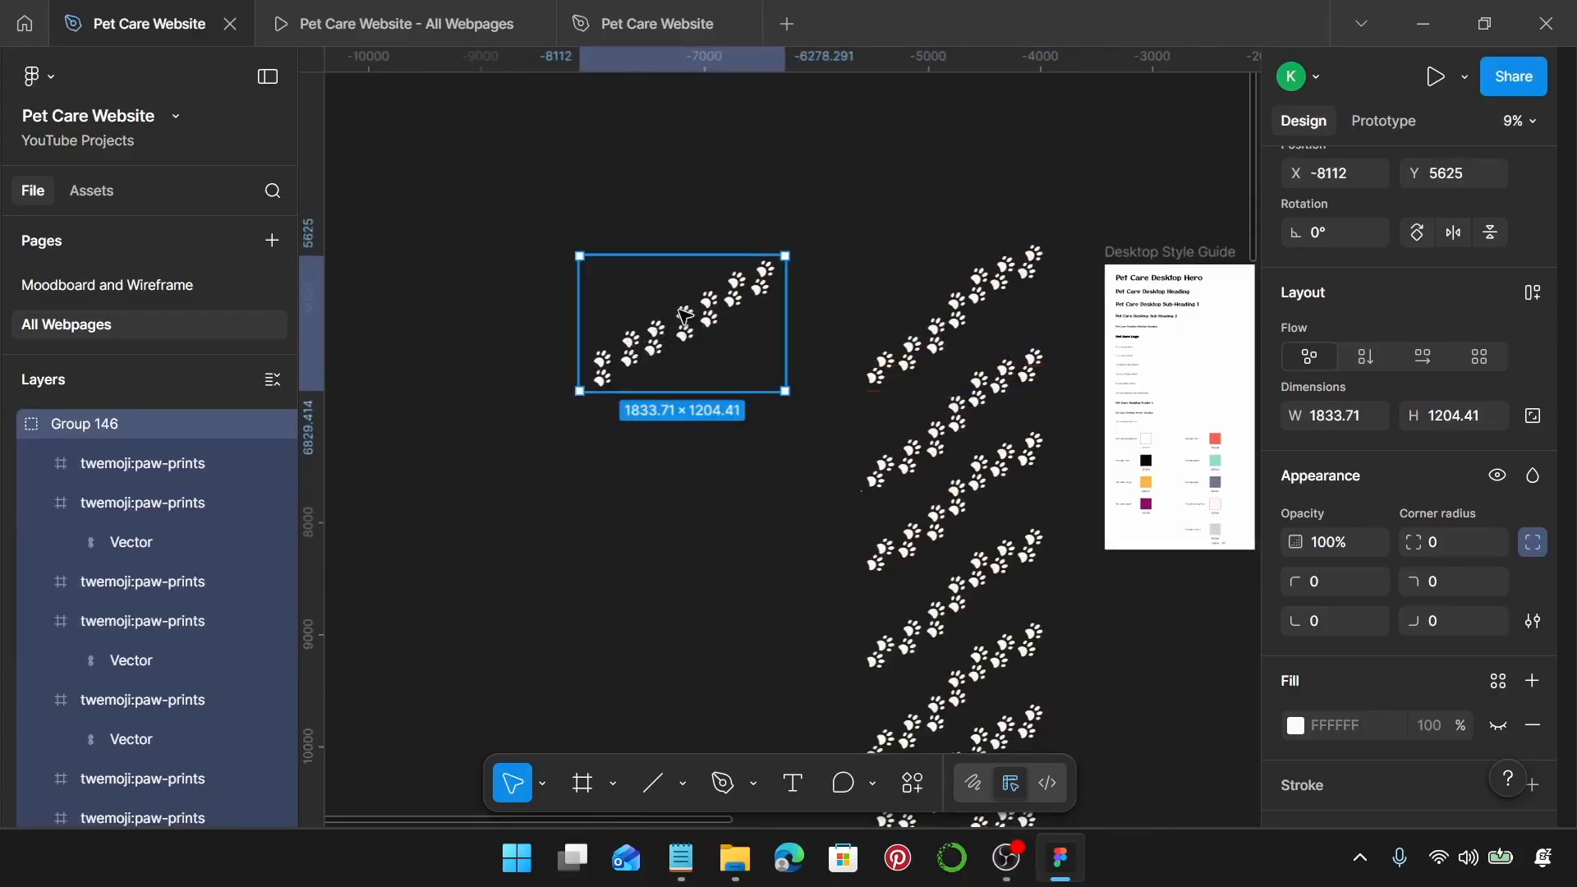
Step: Shift the new trail's paw icons closer together, placing the uppermost icon at X -6719, Y 5686
scroll(675, 348, "up", 3)
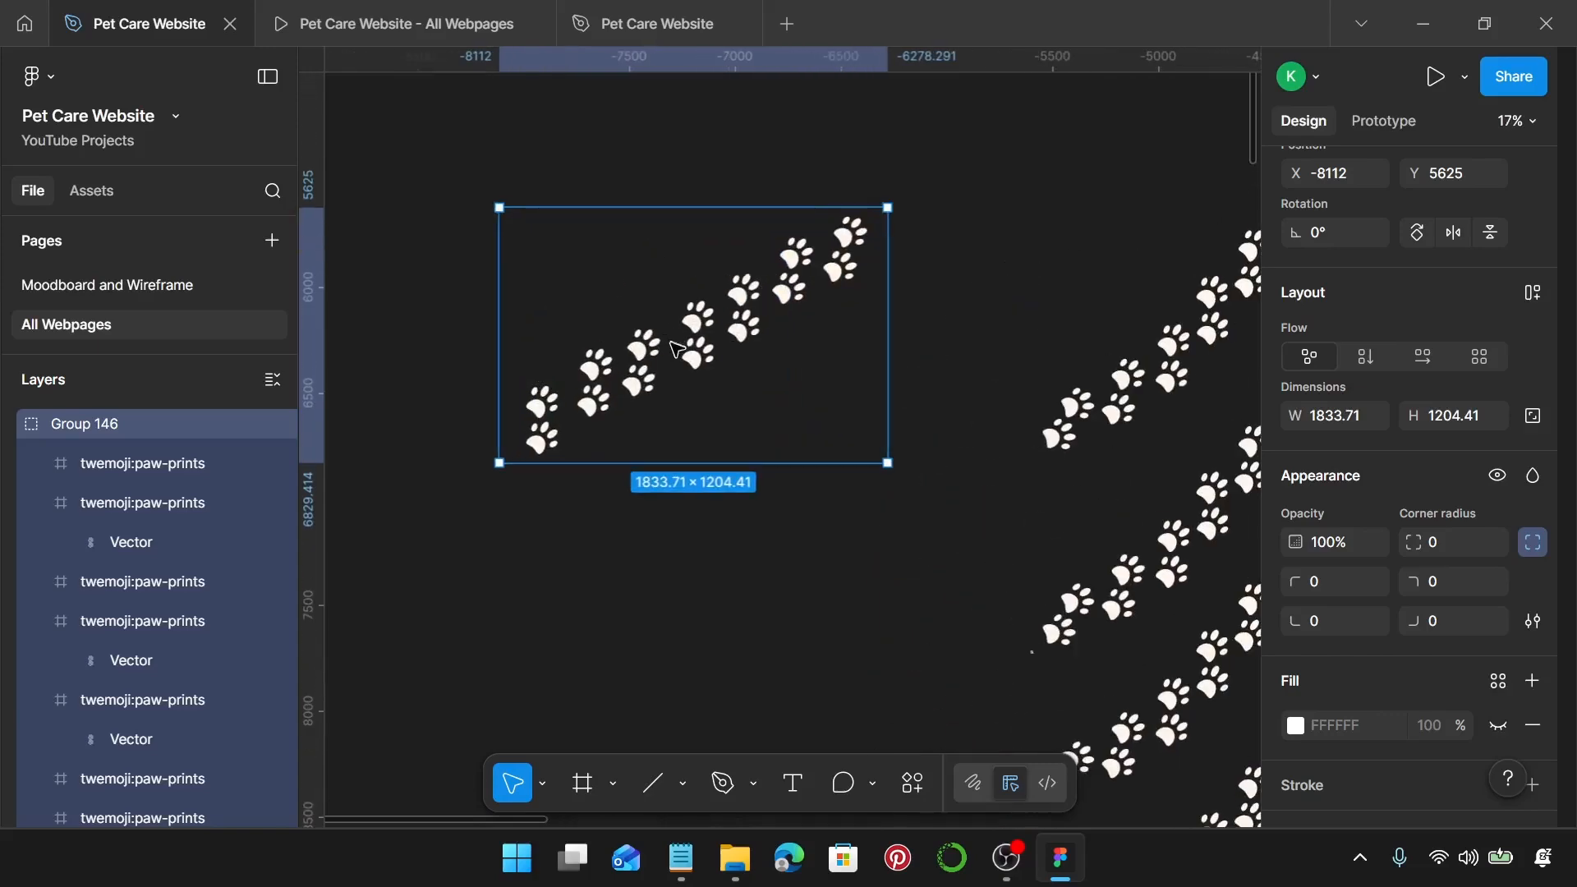
double_click(645, 374)
left_click(598, 391, "shift")
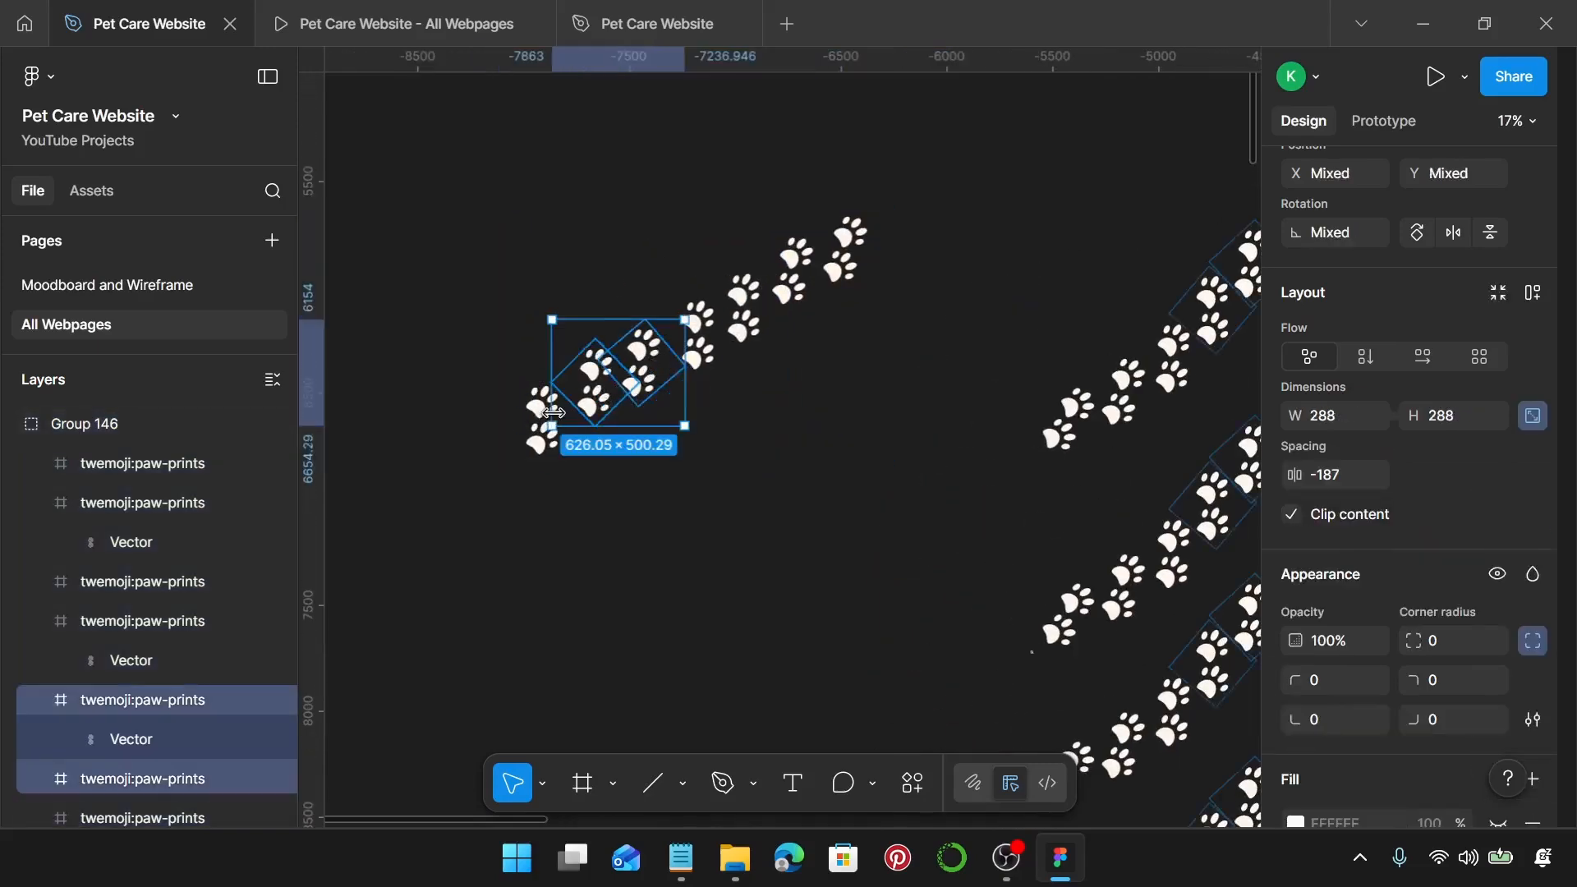
left_click(534, 423, "shift")
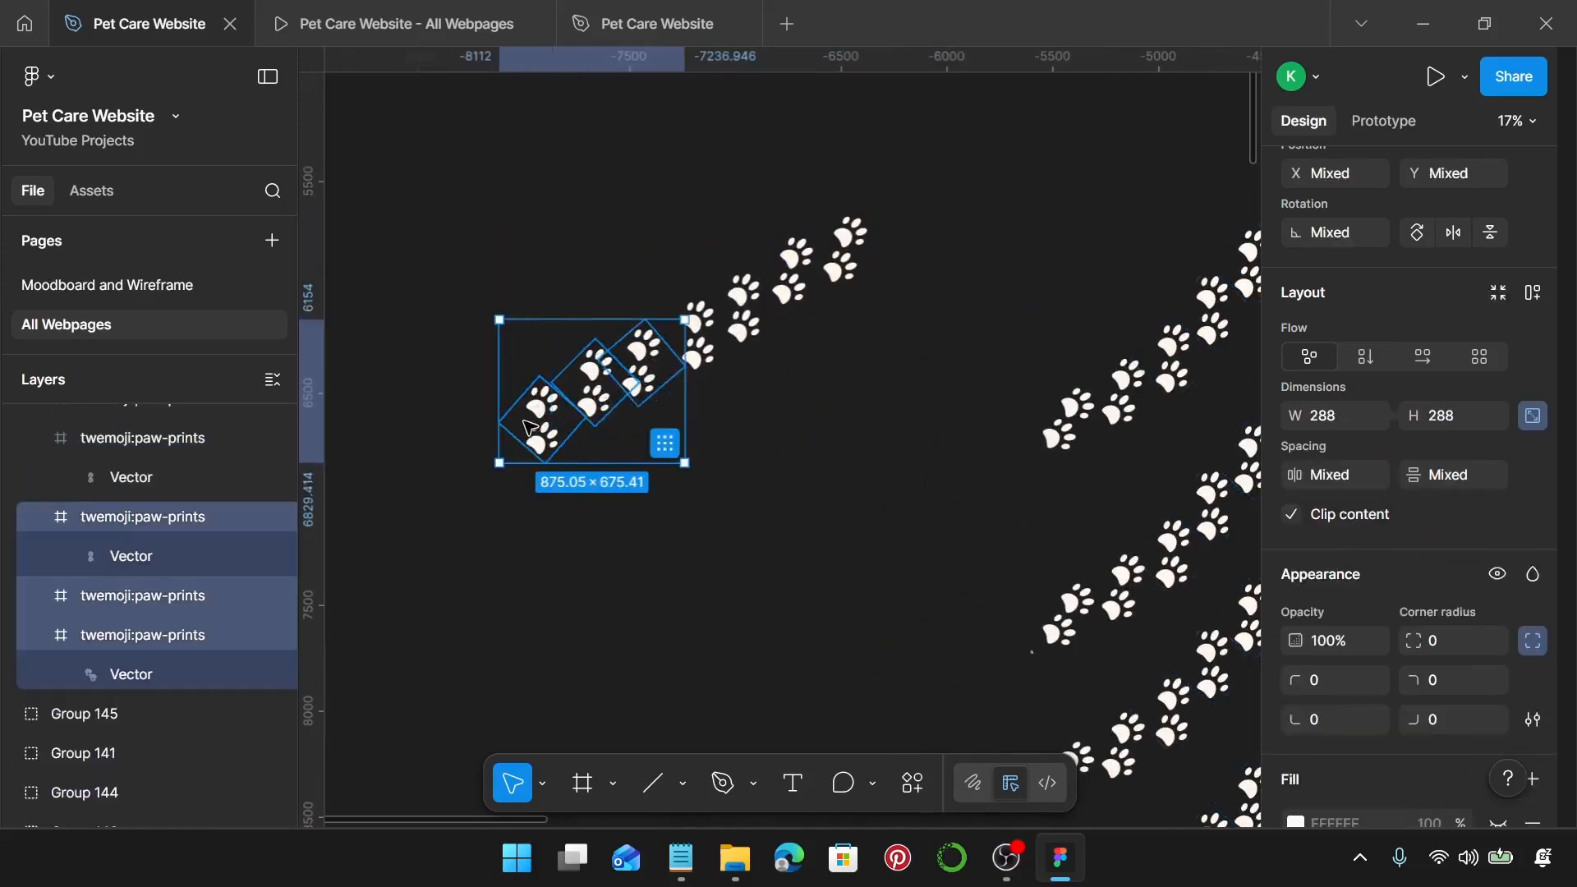
left_click_drag(588, 404, 604, 397)
left_click(745, 328)
left_click_drag(762, 318, 846, 253)
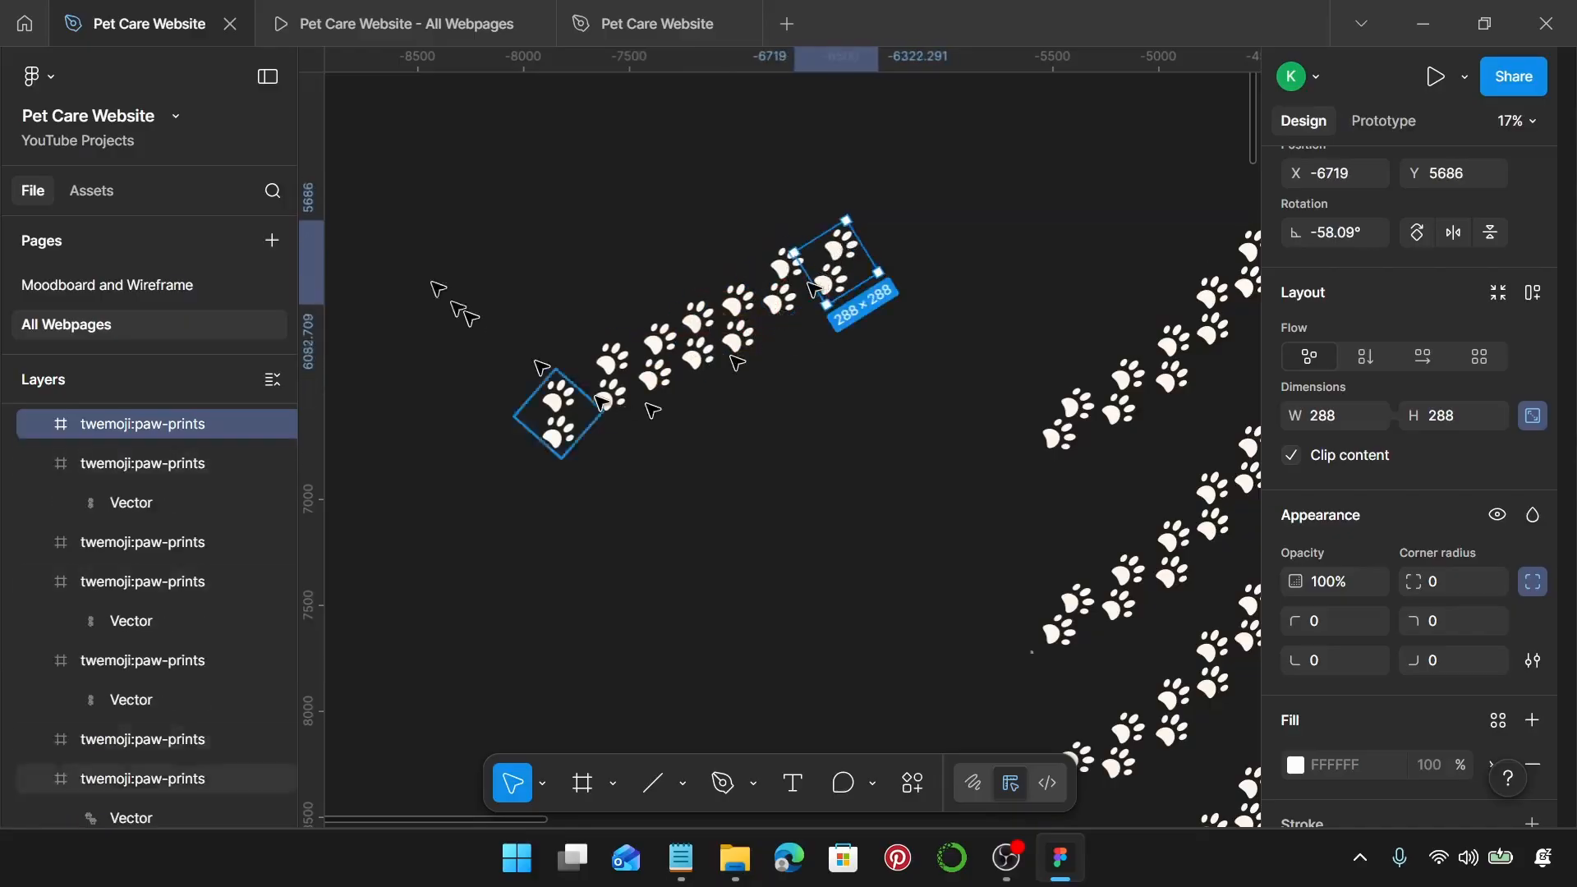
Step: Compare the tightened trail group's width and height with those of the uppermost existing trail
left_click(440, 291)
left_click(697, 355)
scroll(1420, 435, "down", 3)
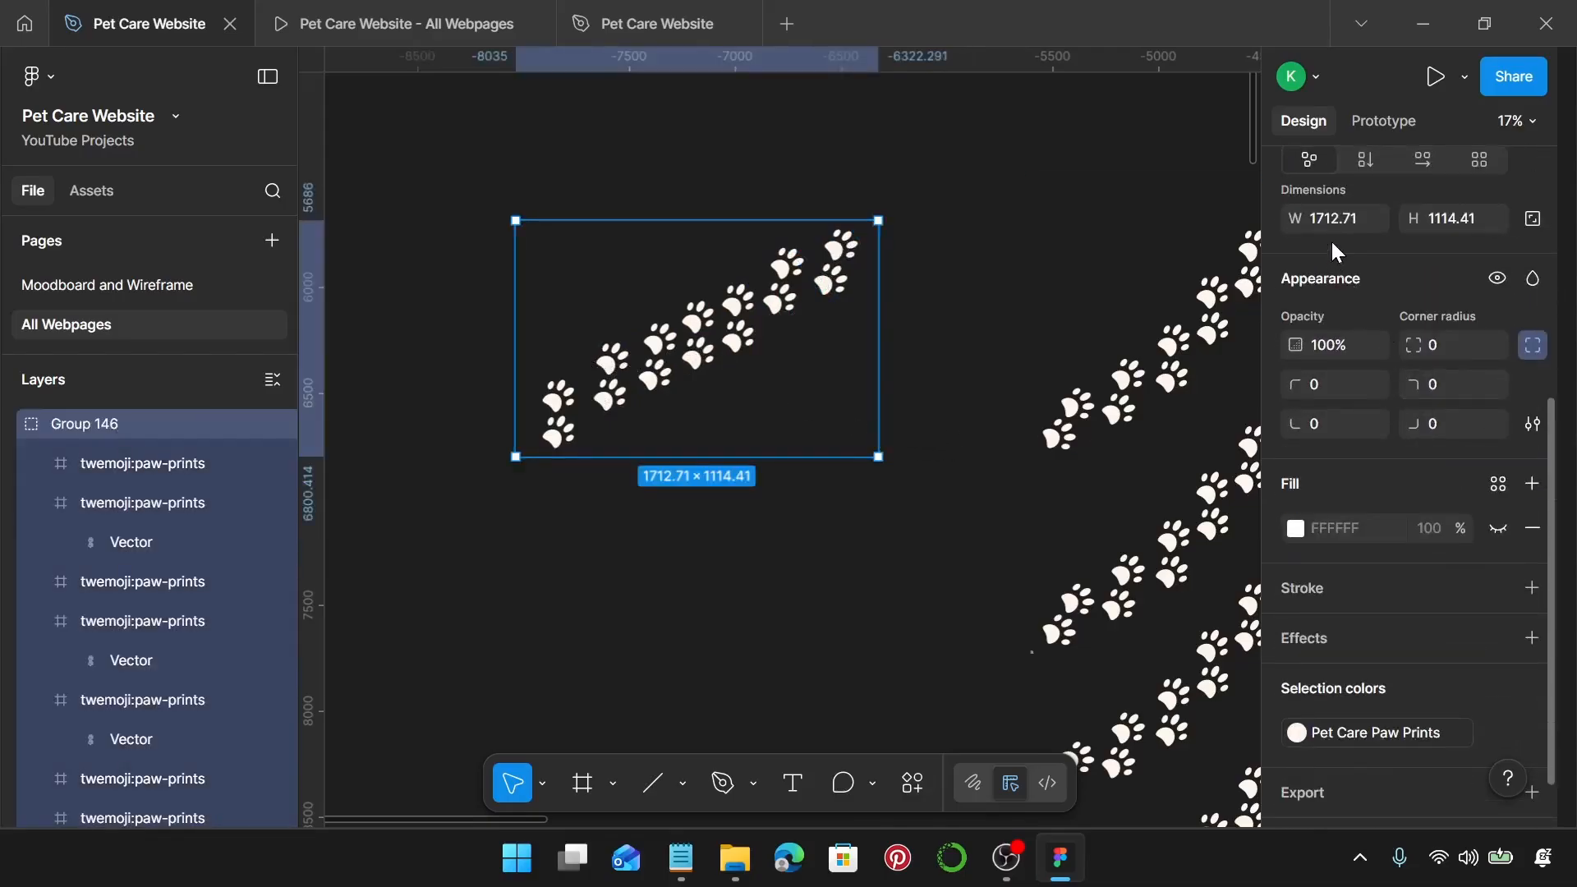
left_click(1115, 368)
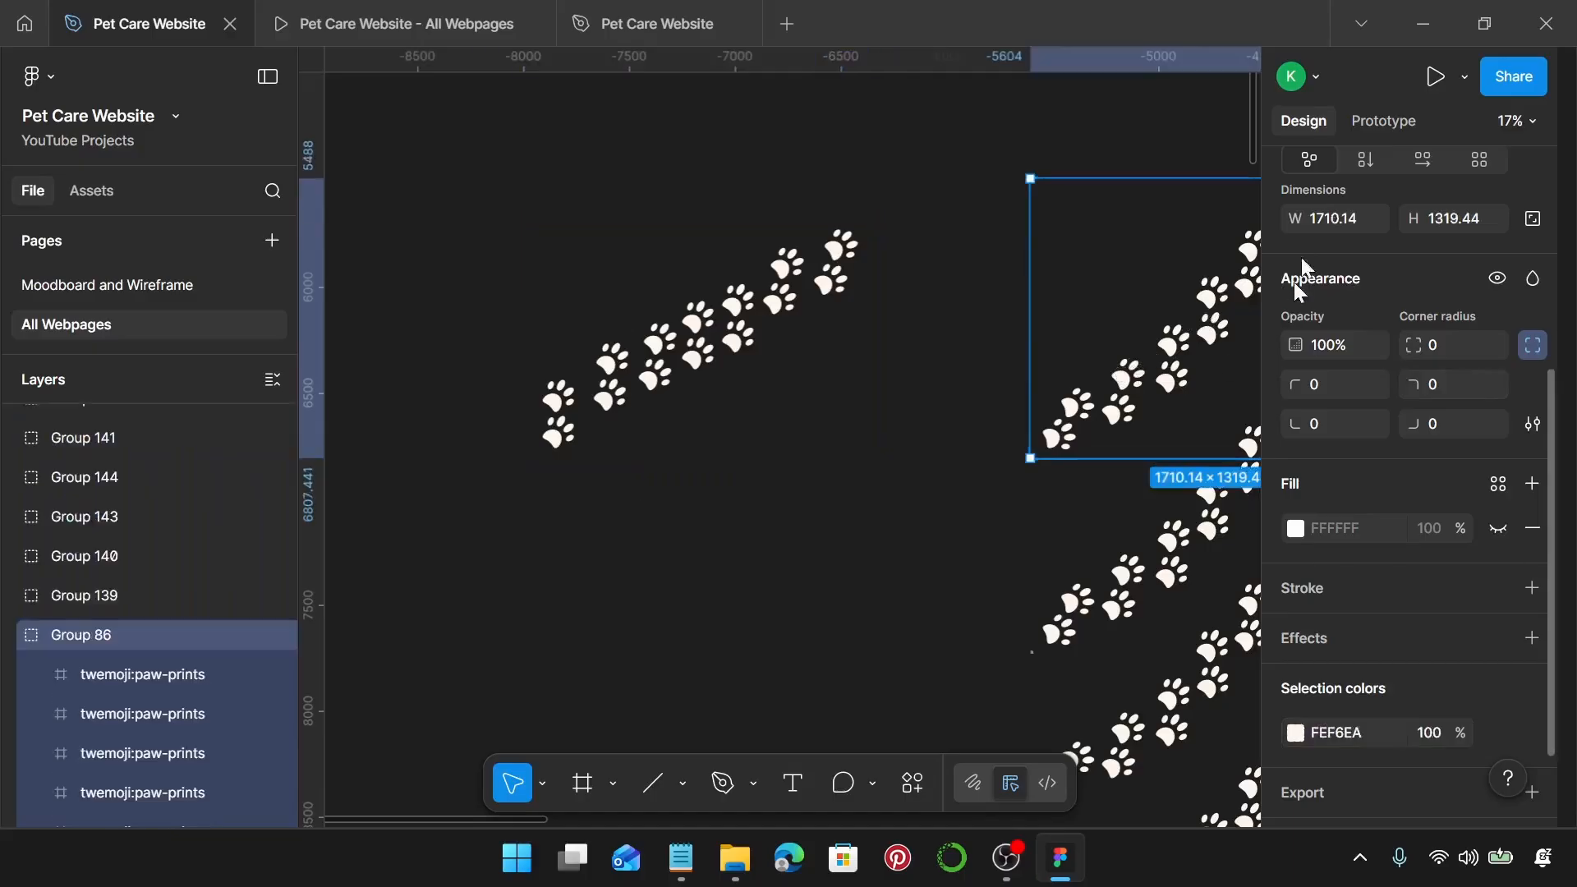
left_click(838, 363)
scroll(839, 370, "down", 3)
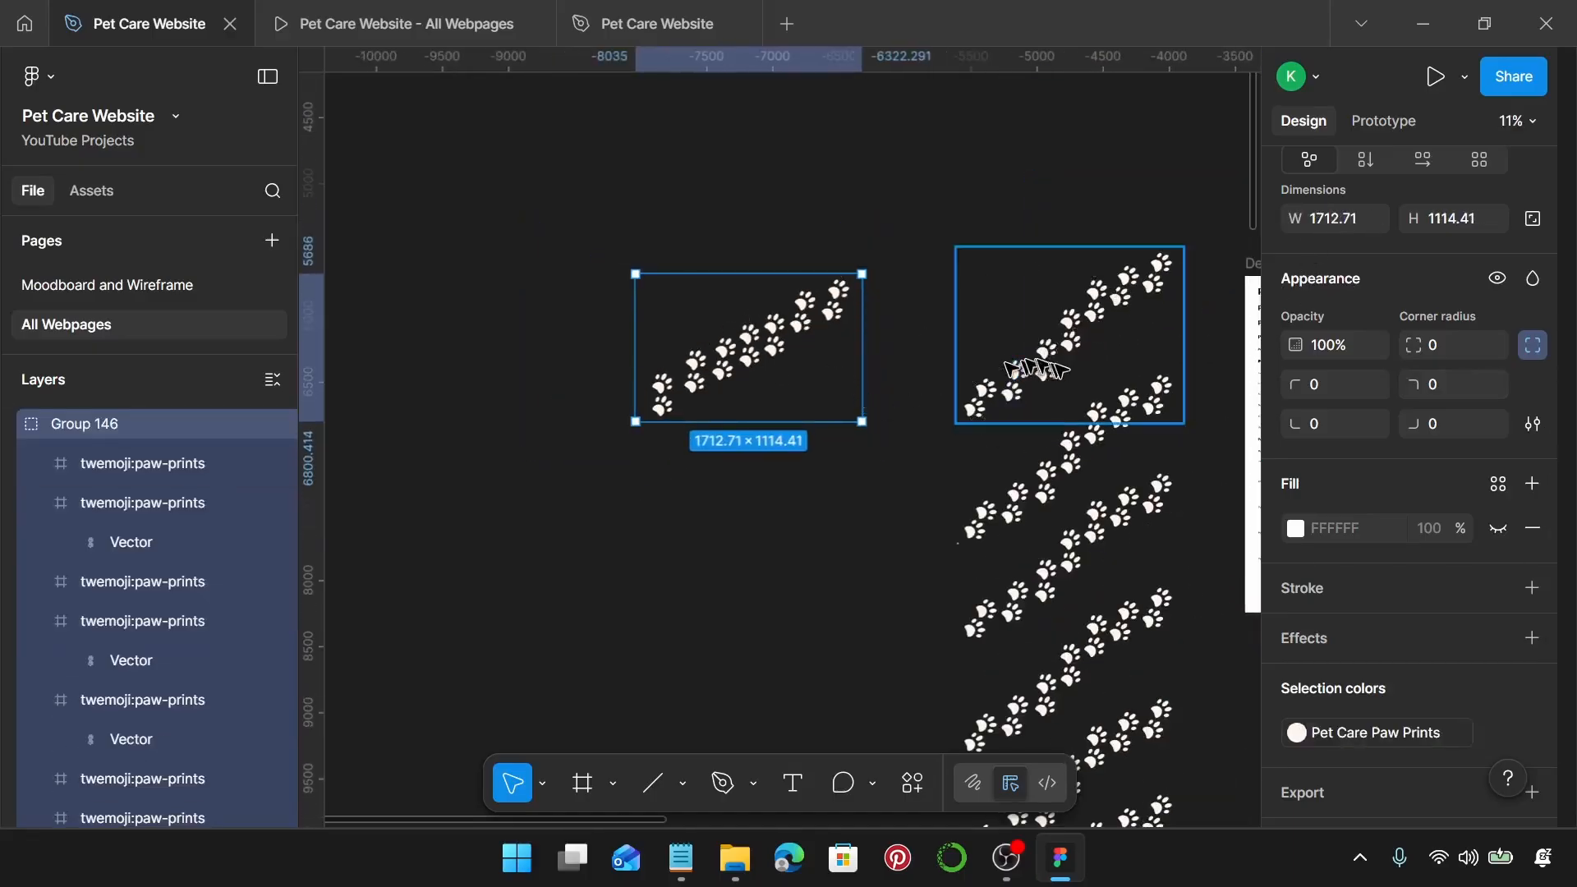
scroll(657, 388, "up", 3)
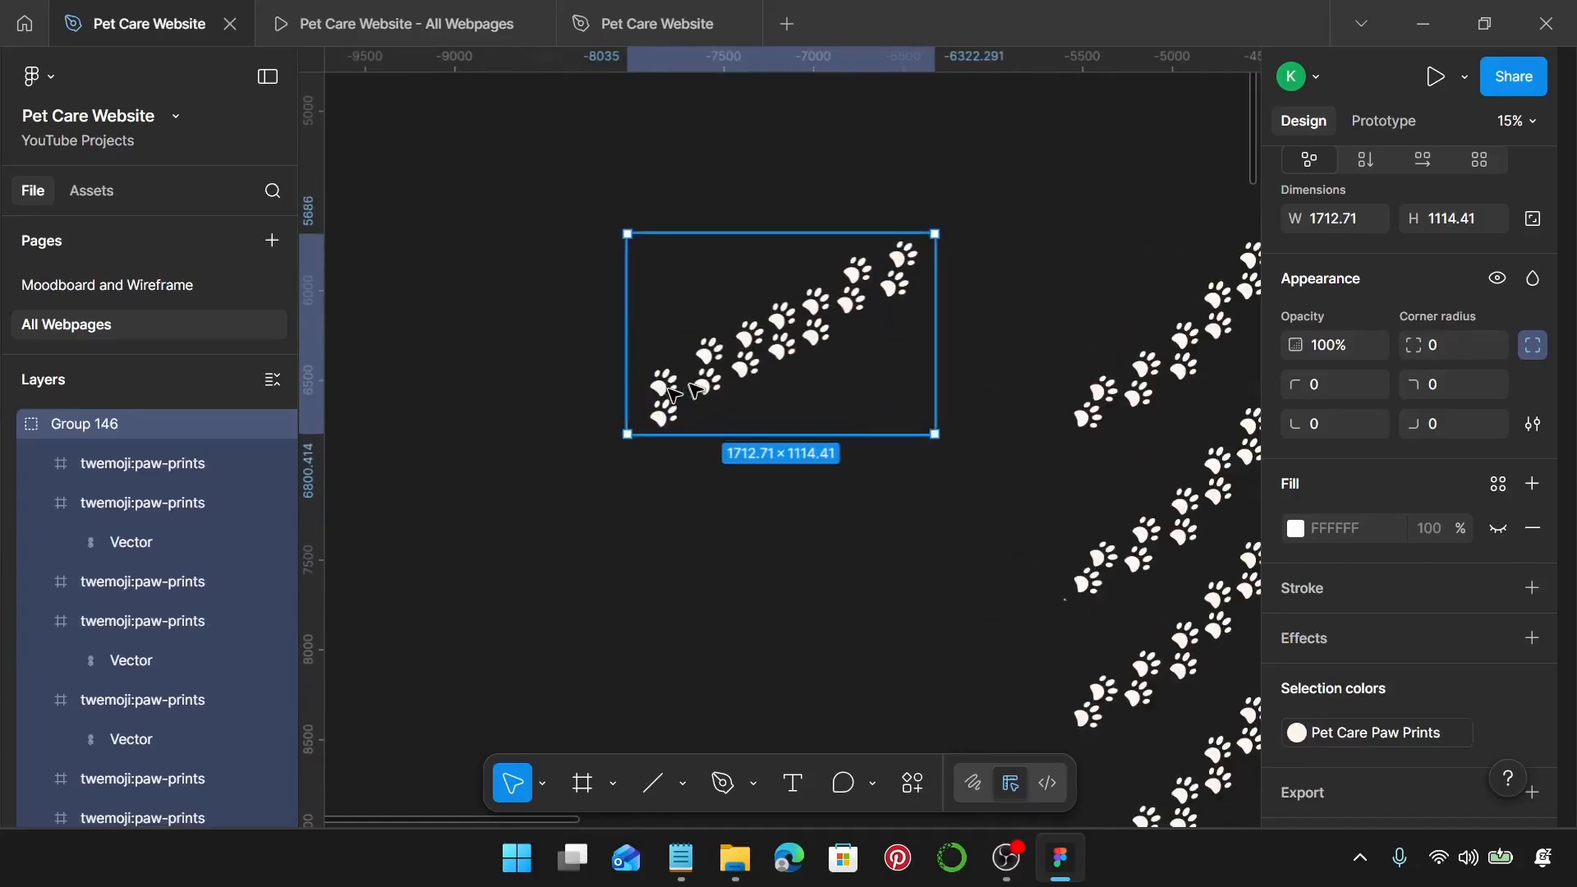
Step: Stagger the middle of the new trail by lowering the third icon slightly and raising the fourth
double_click(743, 362)
left_click_drag(749, 364, 782, 330)
left_click(831, 471)
scroll(831, 472, "down", 2)
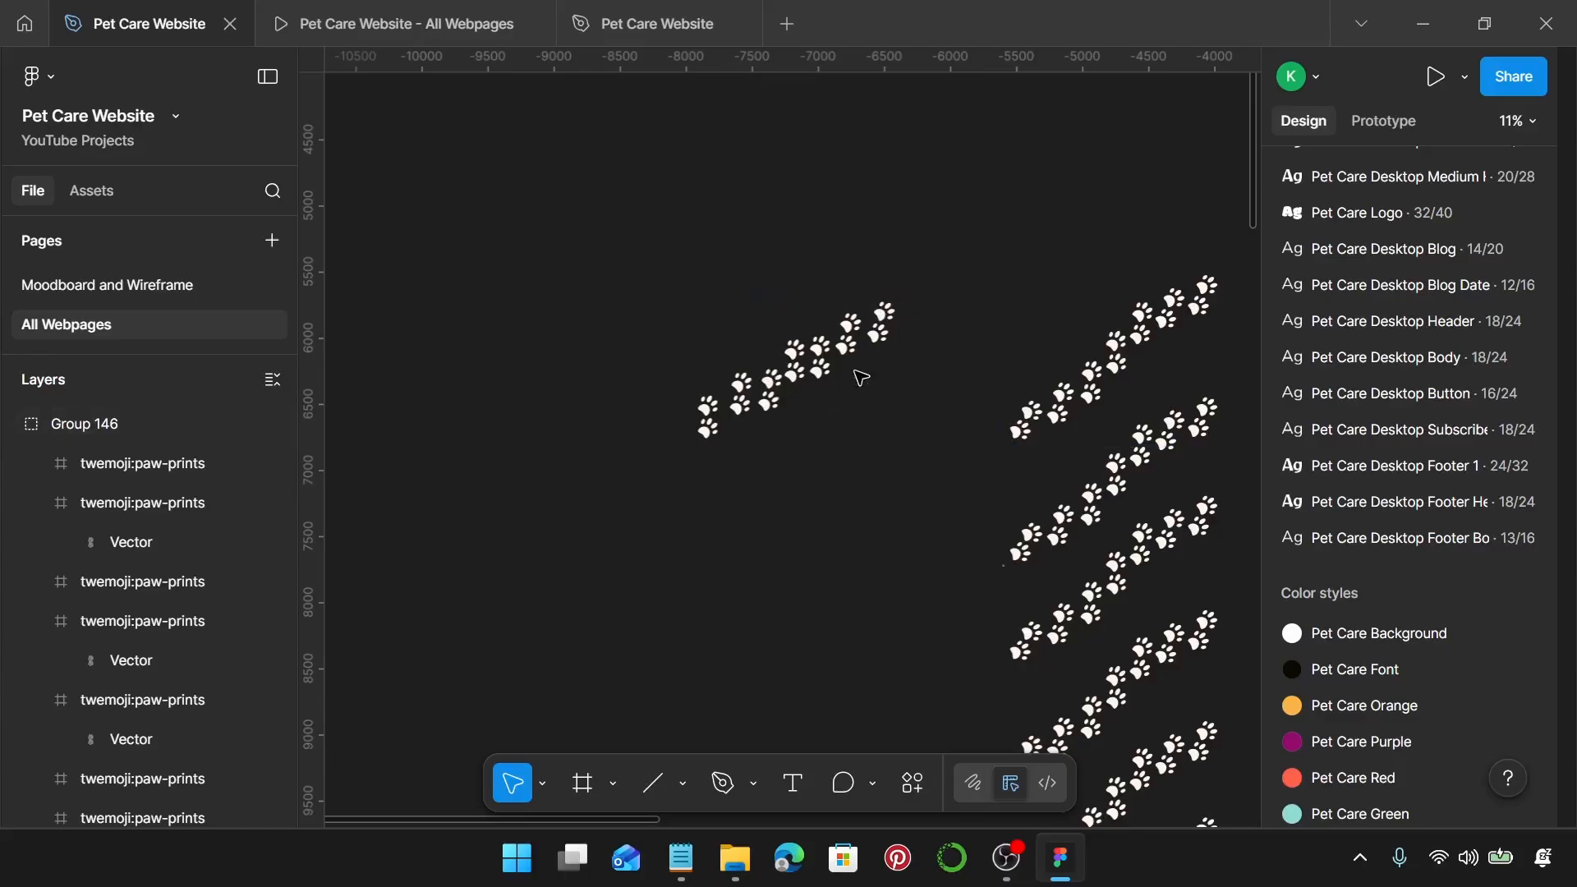
Step: Check the staggered trail against the first and third existing trails in the column for size and vertical spacing
left_click(778, 380)
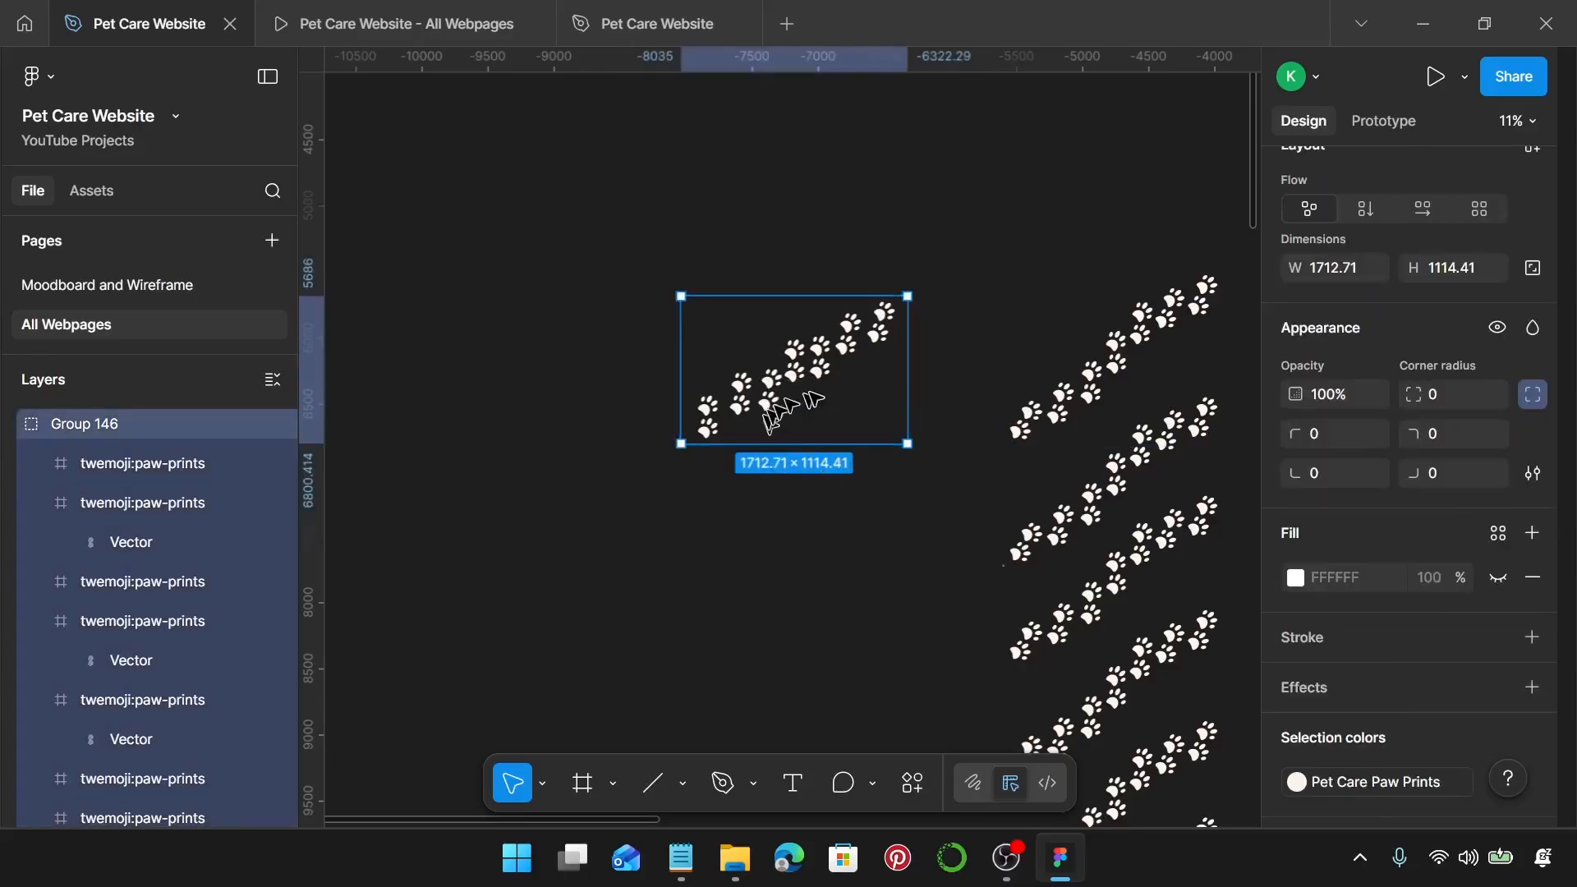
scroll(815, 399, "up", 3)
scroll(815, 399, "down", 3)
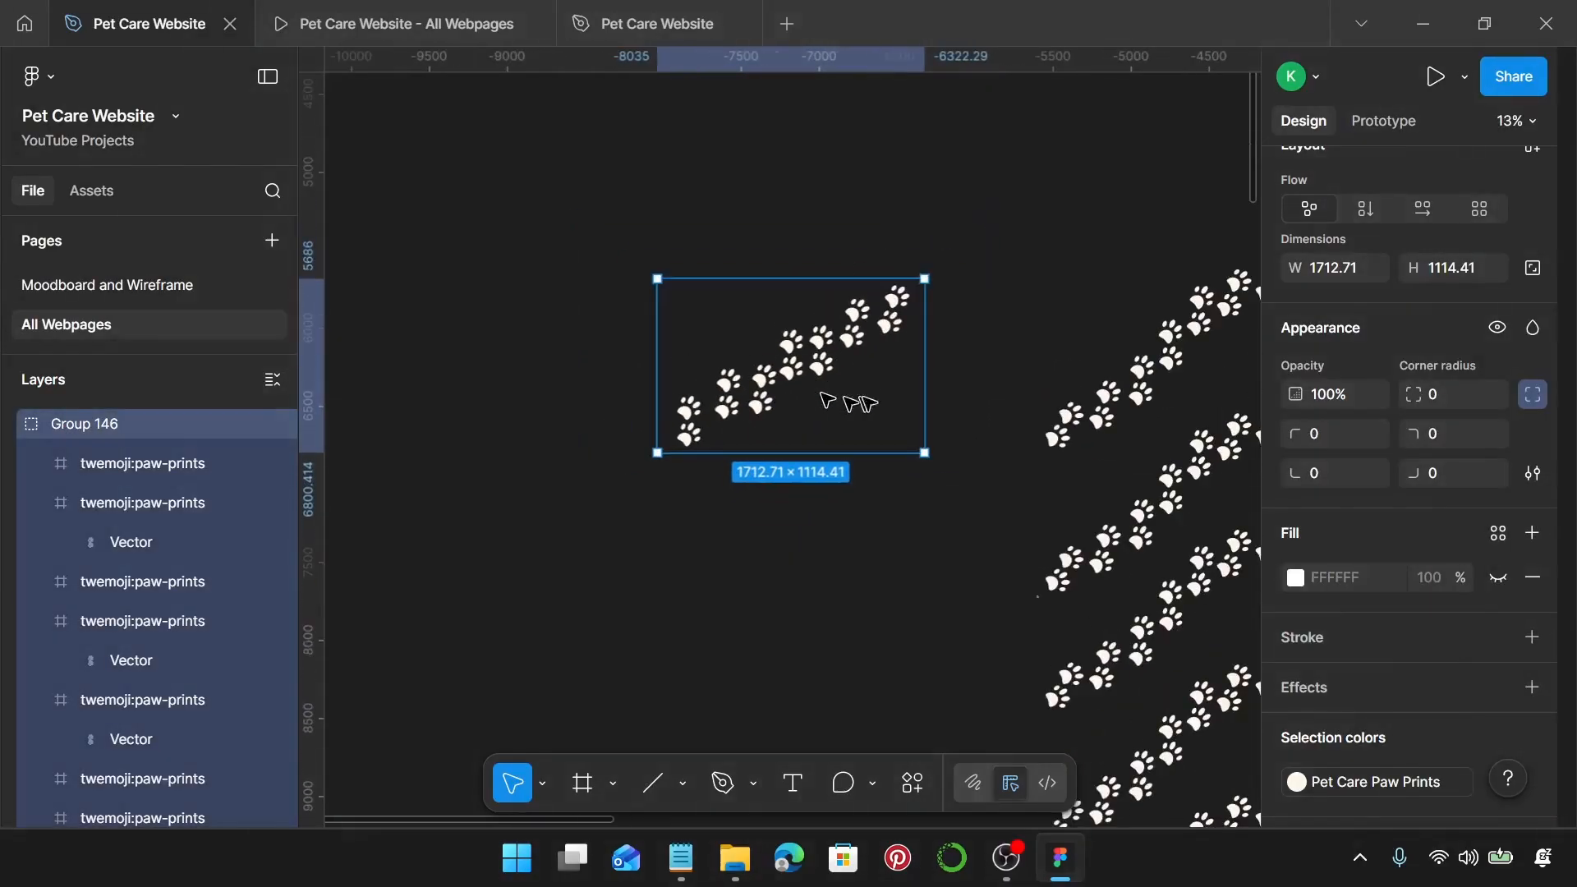
scroll(861, 393, "down", 3)
left_click(1018, 465)
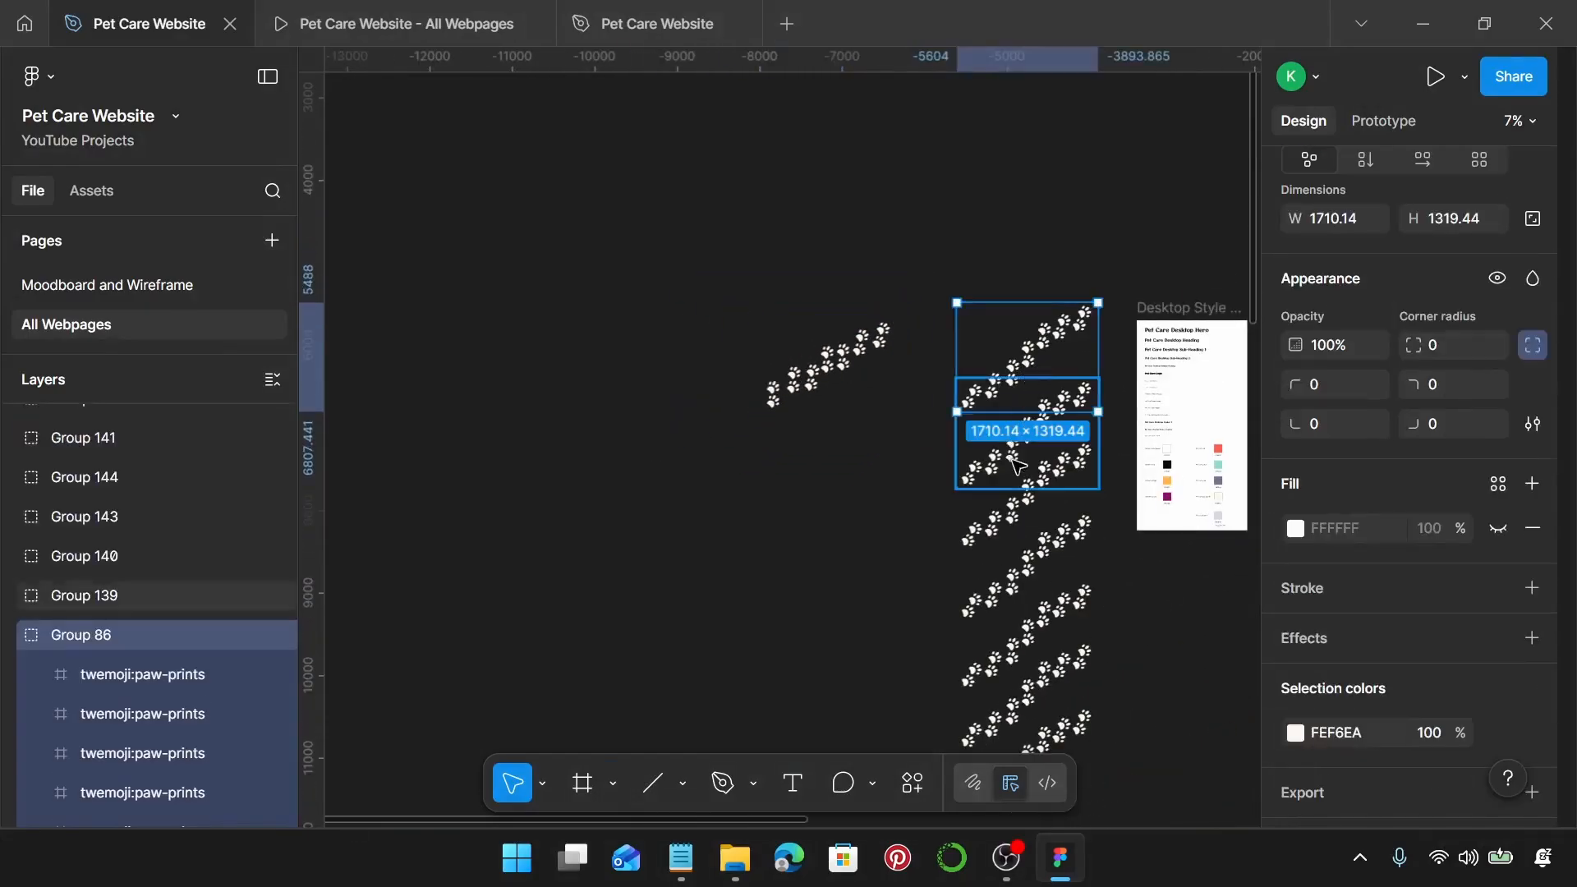
left_click(1028, 509)
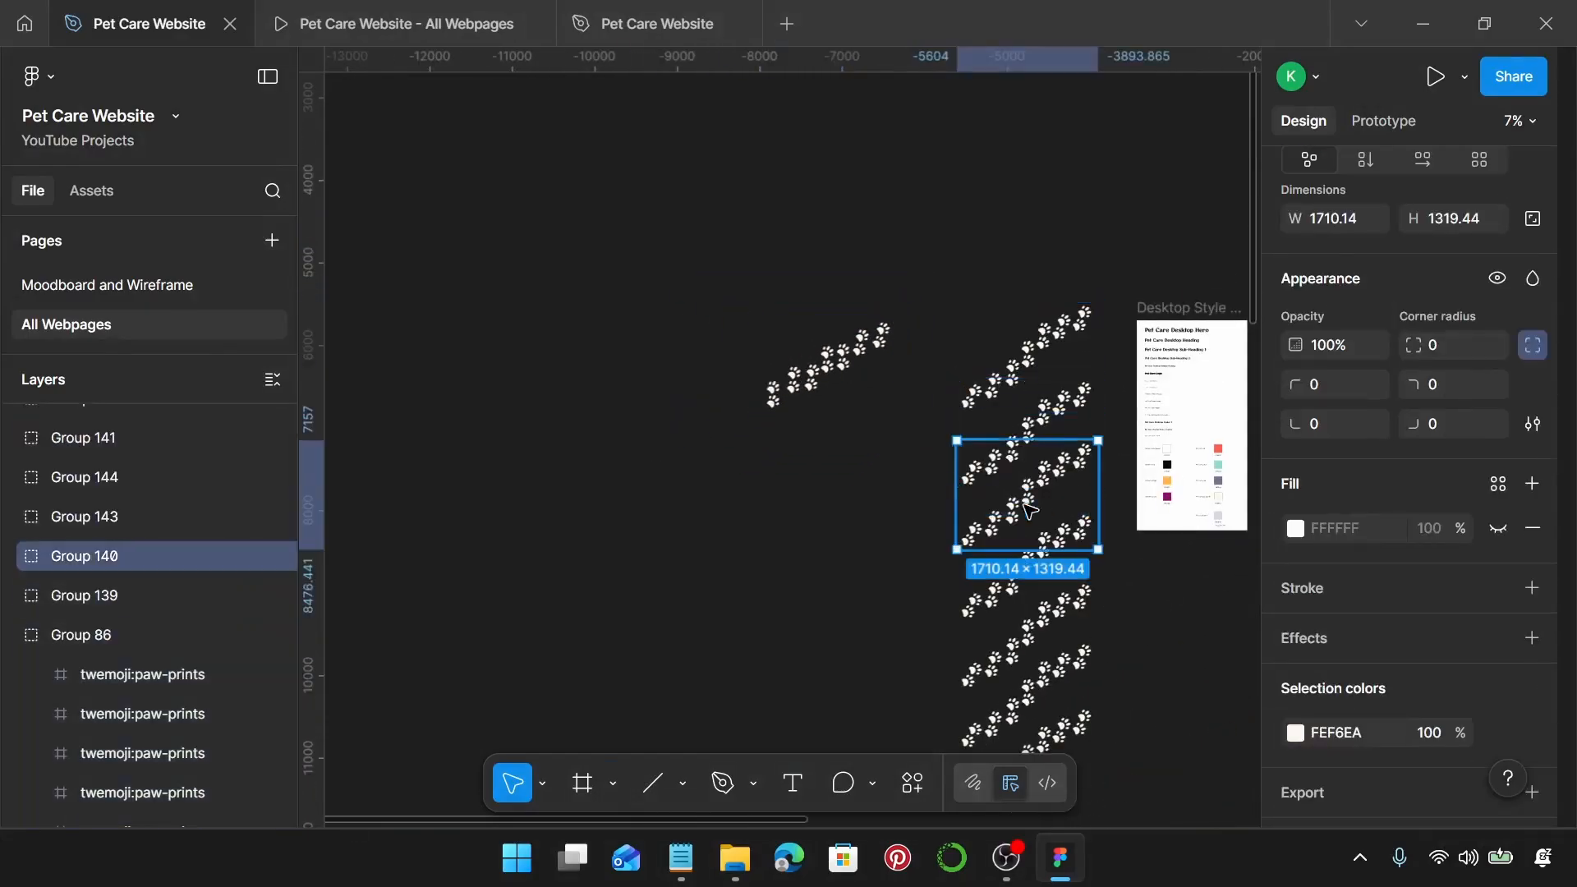
scroll(1022, 513, "down", 2)
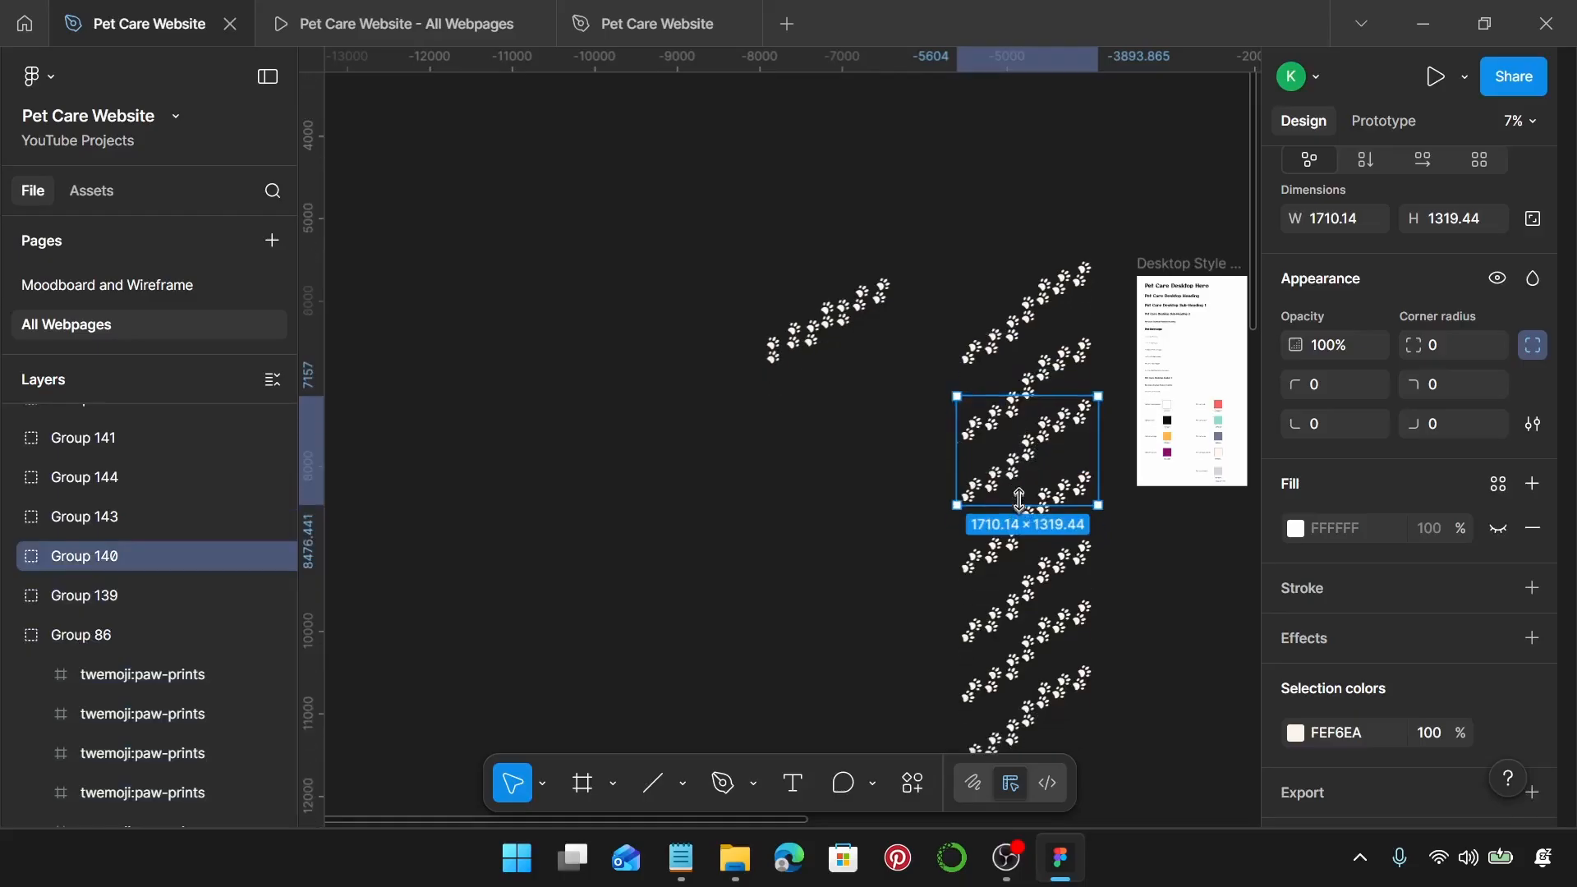
Step: Duplicate the new trail group three times downward into a stack of four, with the lowest copy at Y 8170
left_click(835, 331)
left_click_drag(837, 320, 876, 539, "alt")
scroll(884, 514, "down", 3)
scroll(1010, 468, "down", 4, "ctrl")
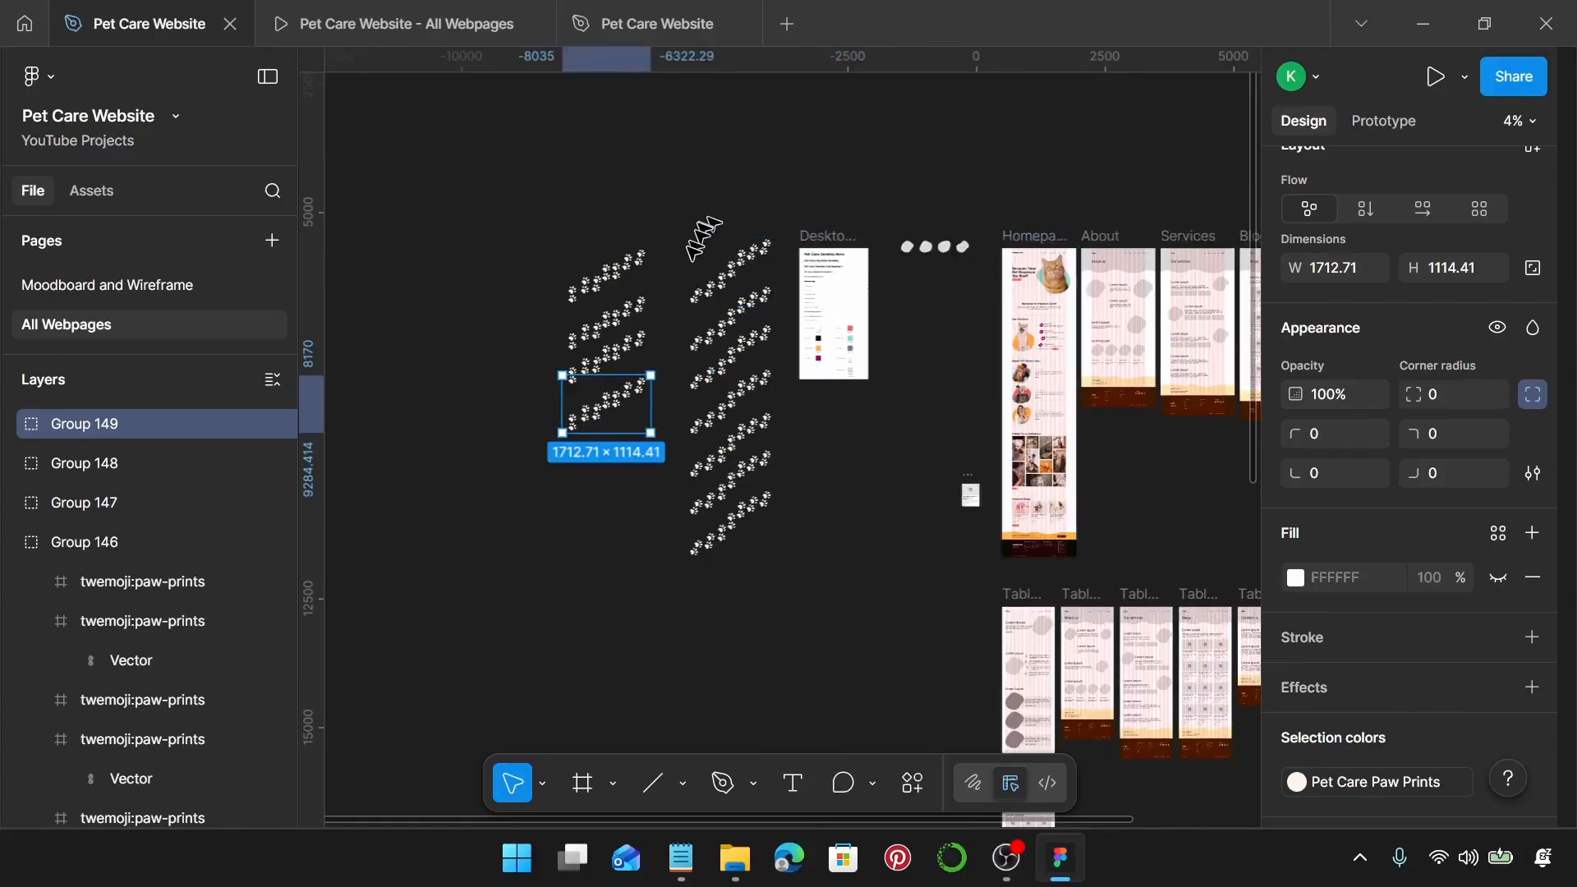
Step: Examine the overall size of the existing seven-trail column against the new stack and the desktop page frames
left_click_drag(687, 173, 786, 587)
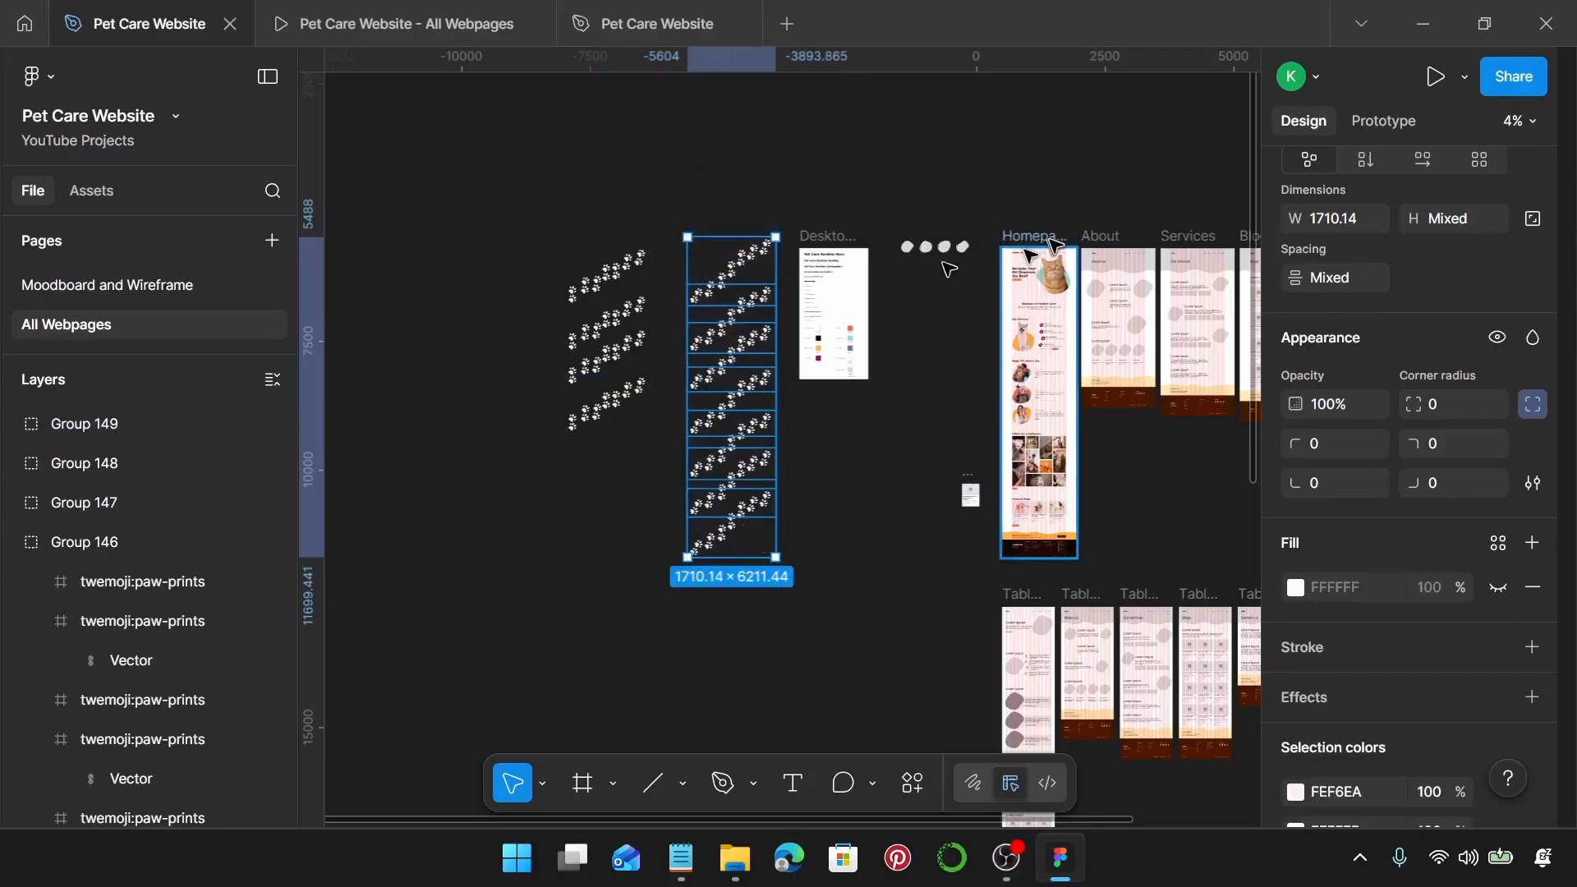
scroll(908, 345, "up", 2)
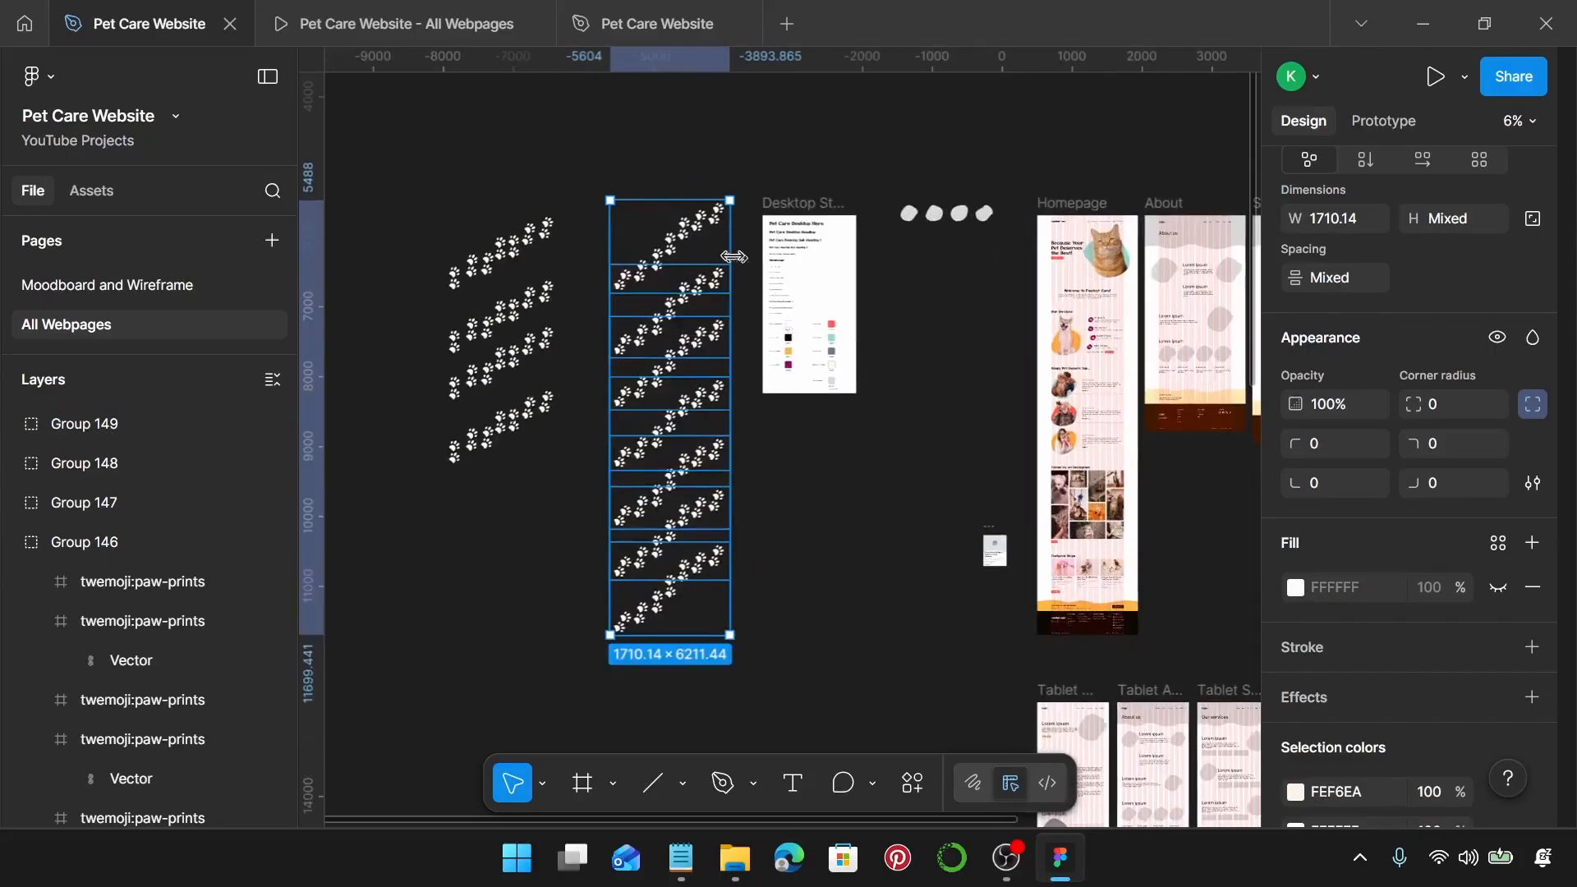
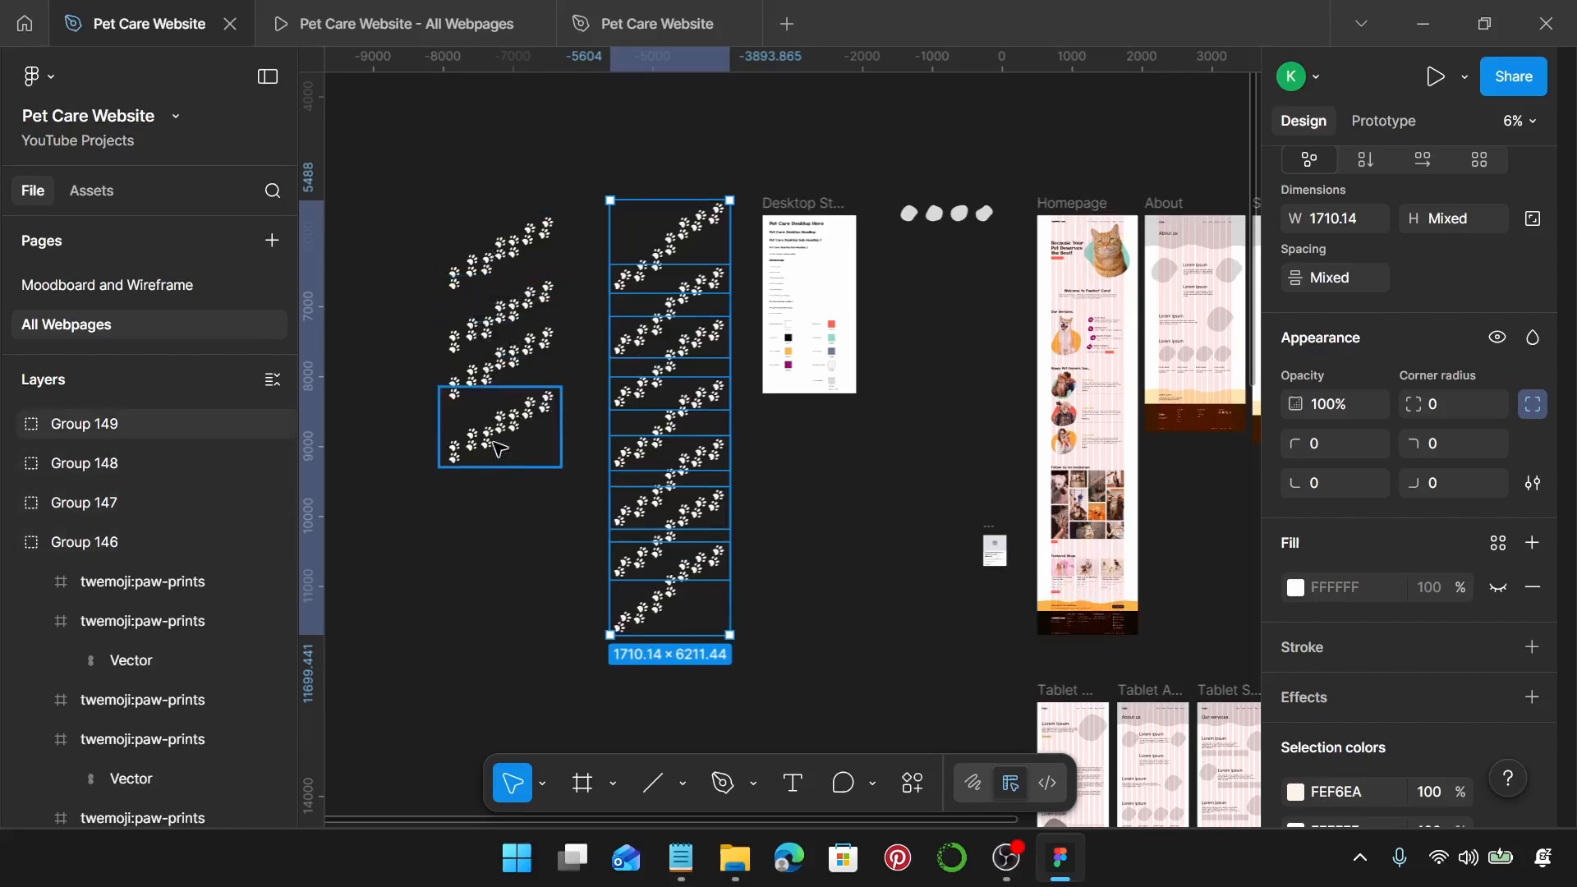
left_click(522, 419)
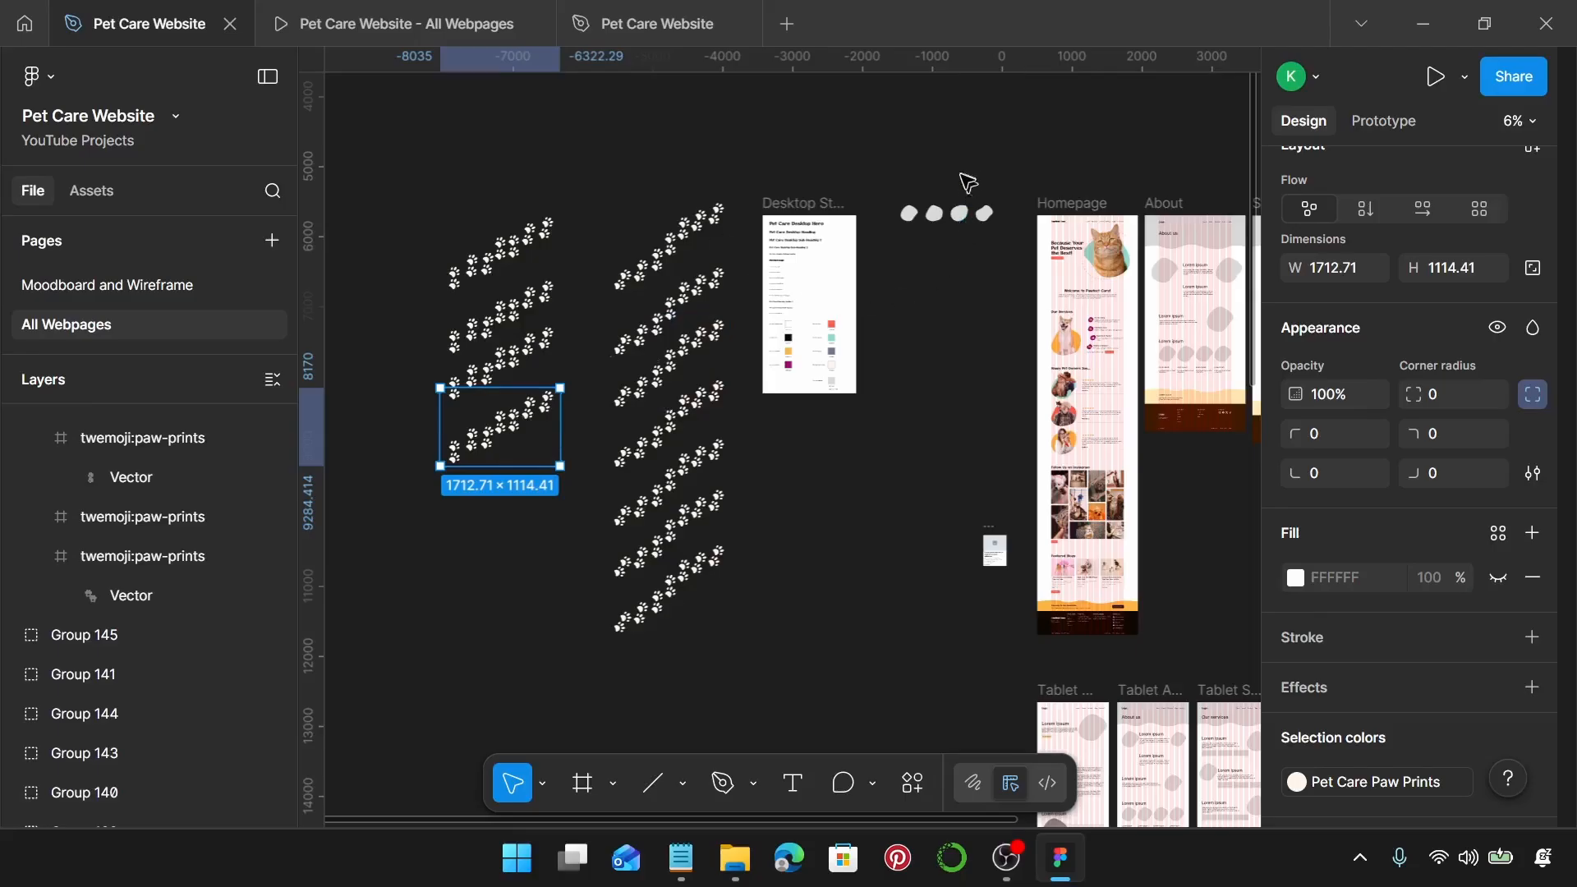
scroll(901, 339, "right", 5)
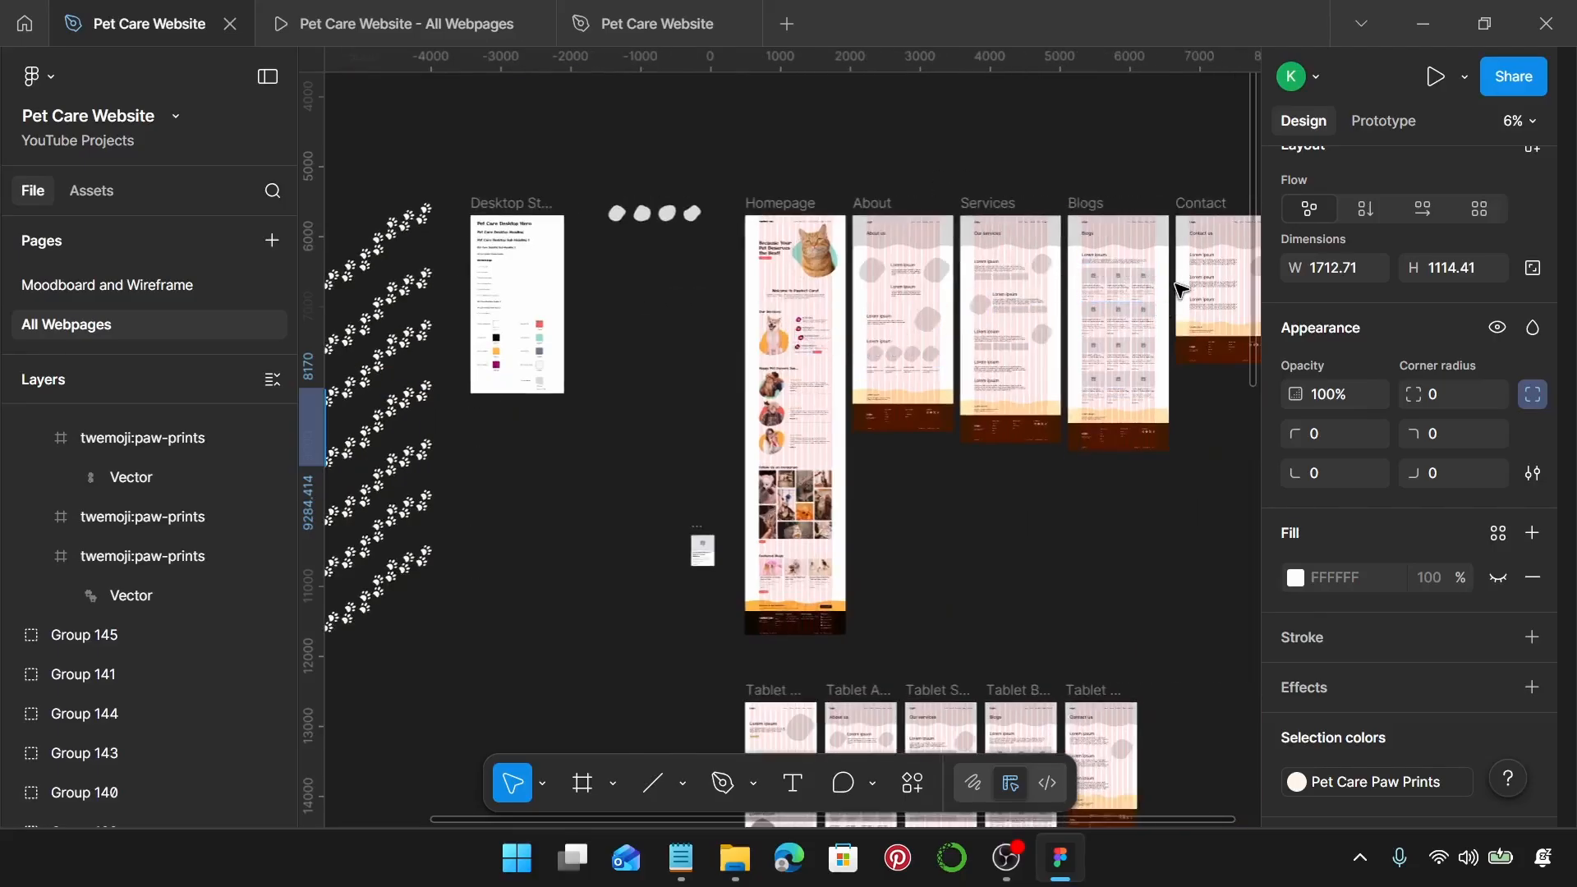
scroll(747, 371, "left", 5)
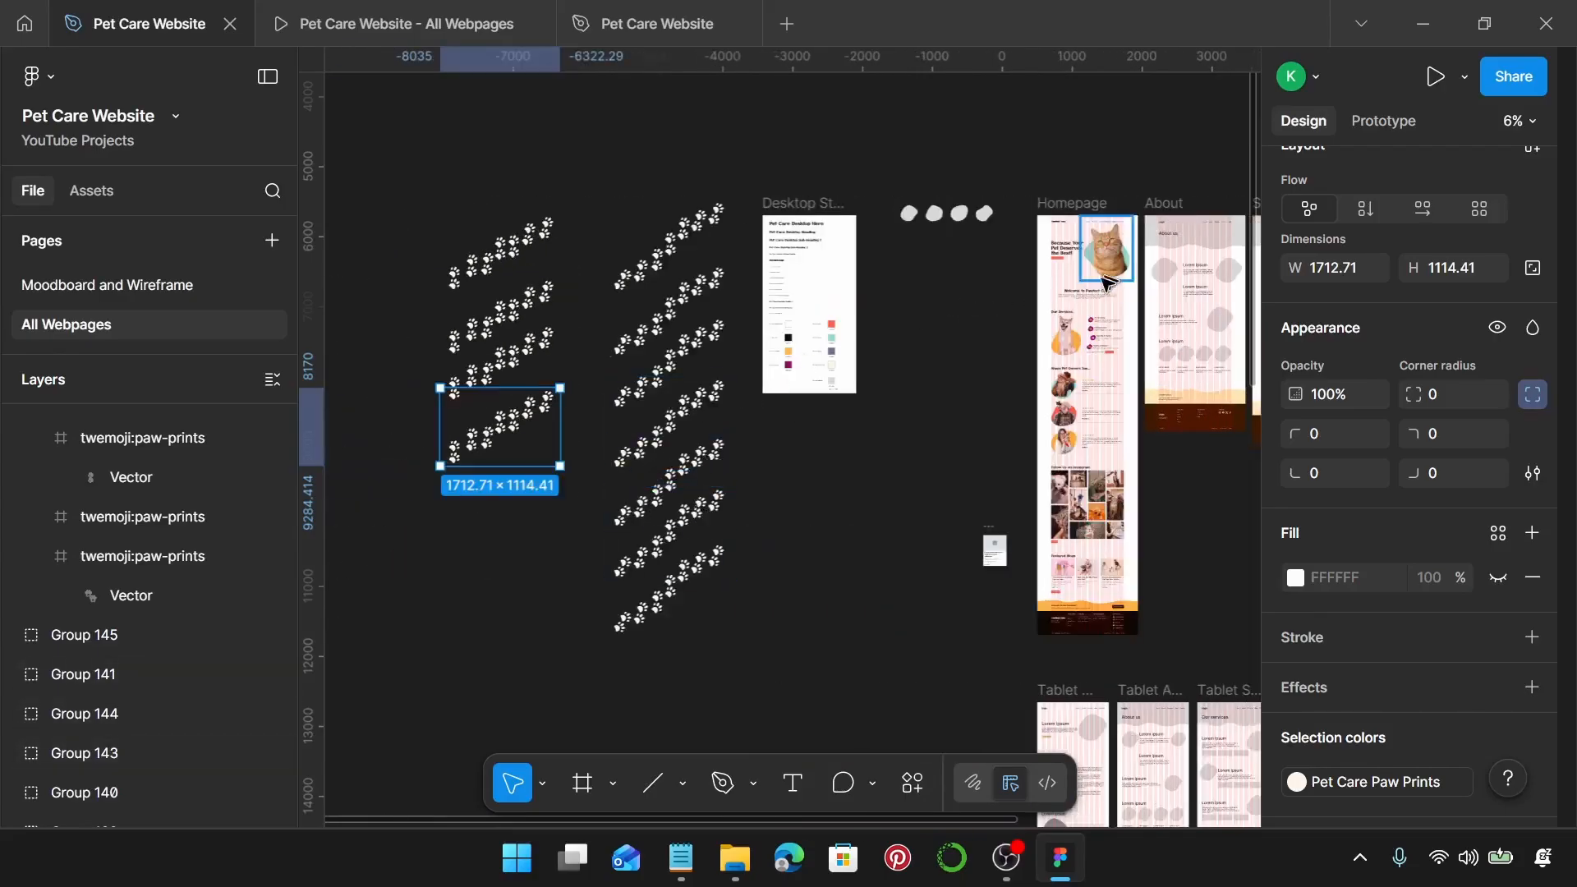
scroll(1105, 281, "right", 2)
scroll(936, 378, "right", 5)
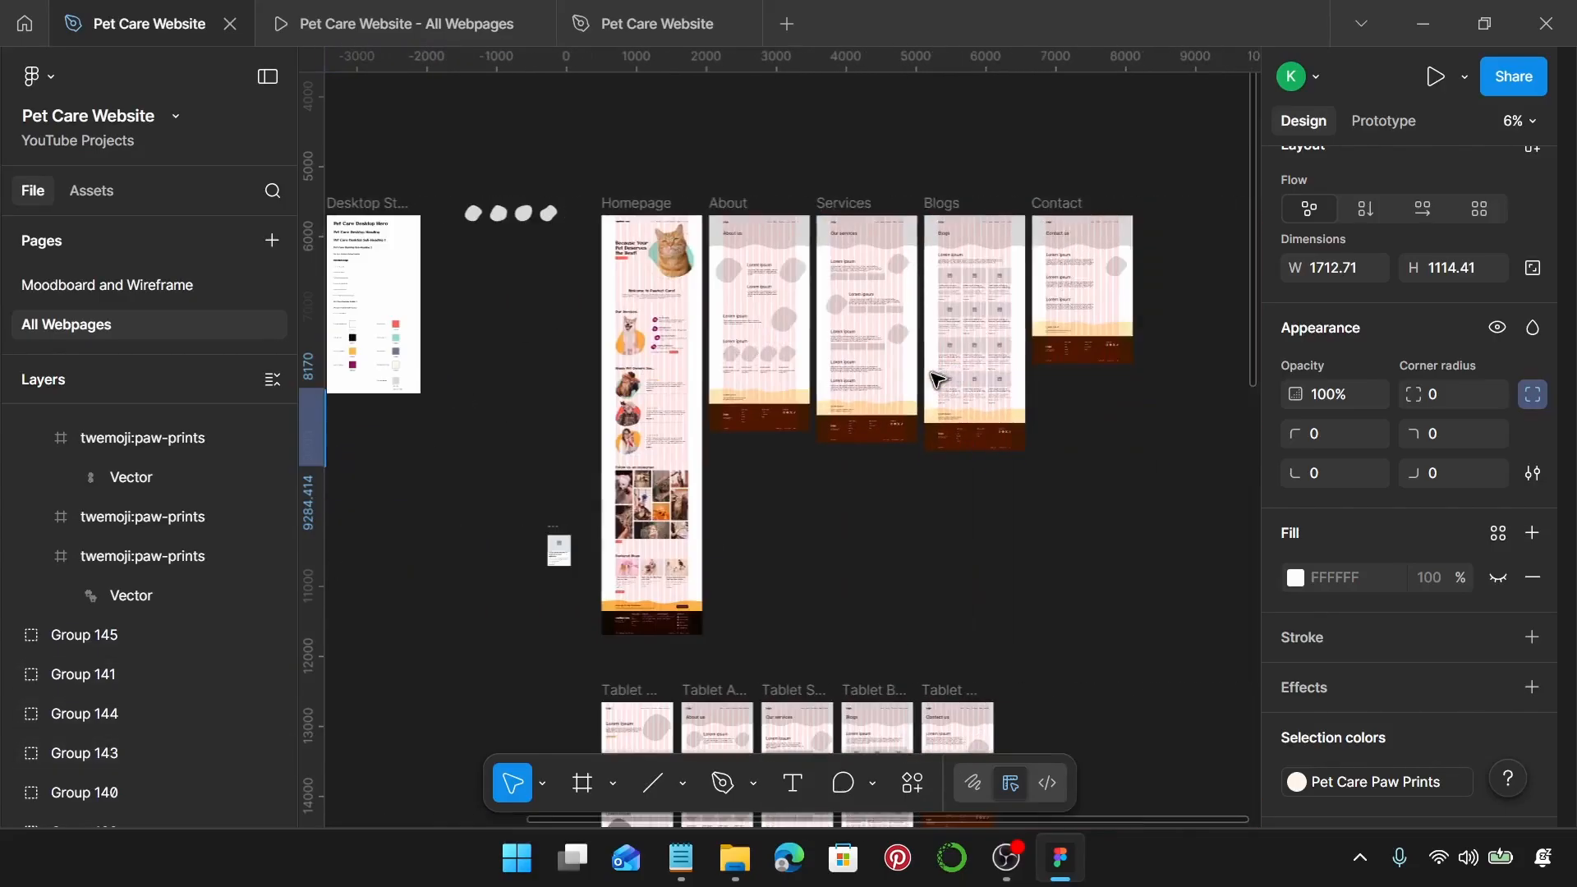
Step: Delete the four newly made paw-print trails beside the existing column
scroll(1089, 294, "left", 7)
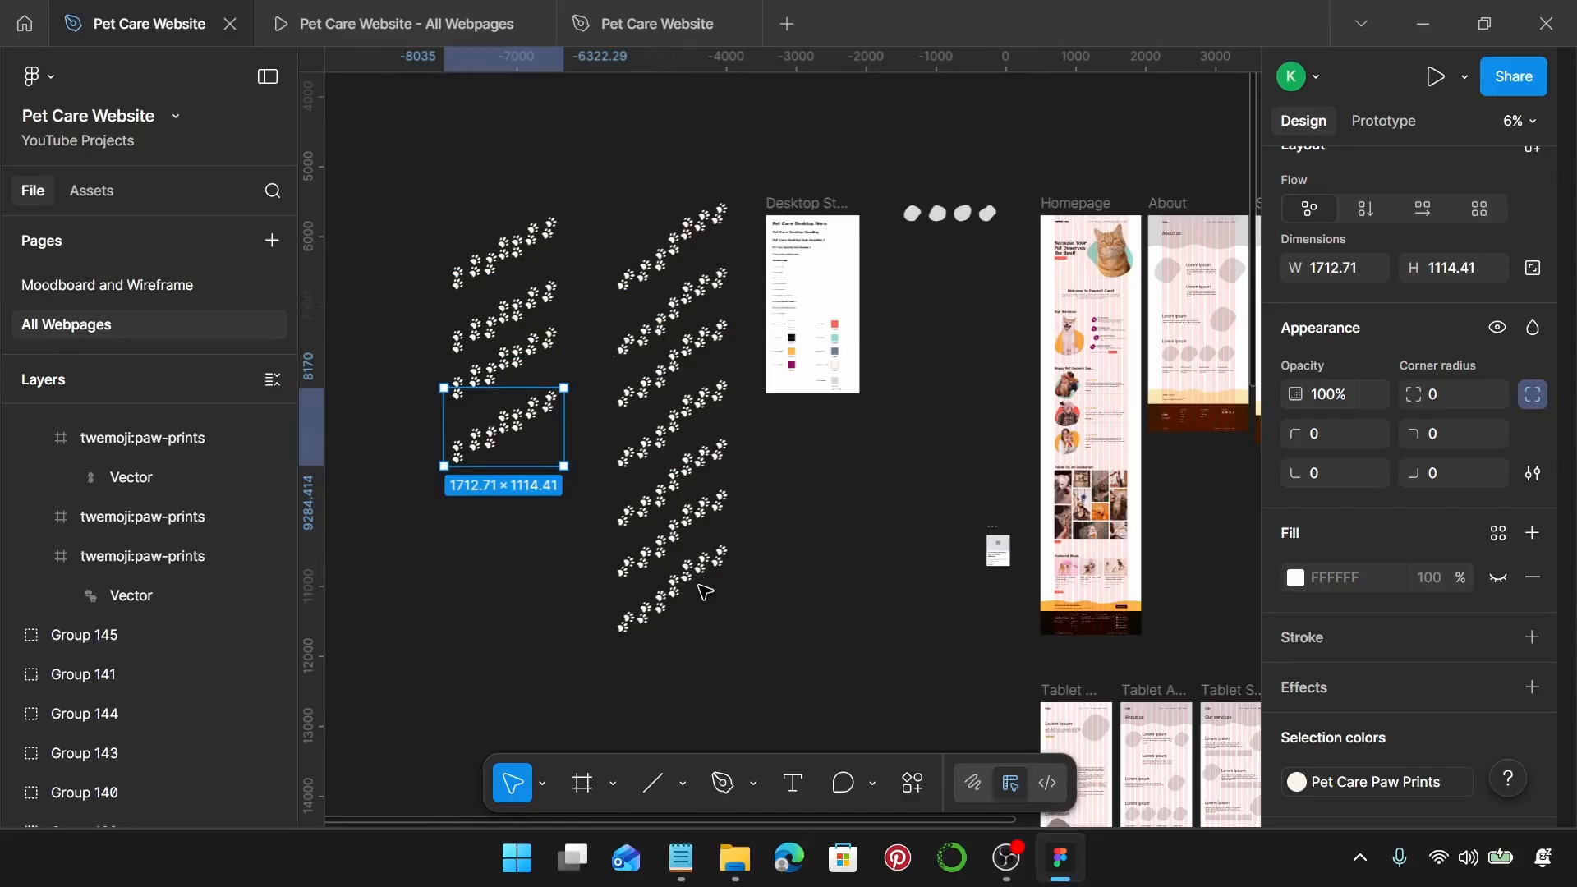
left_click_drag(397, 187, 585, 503)
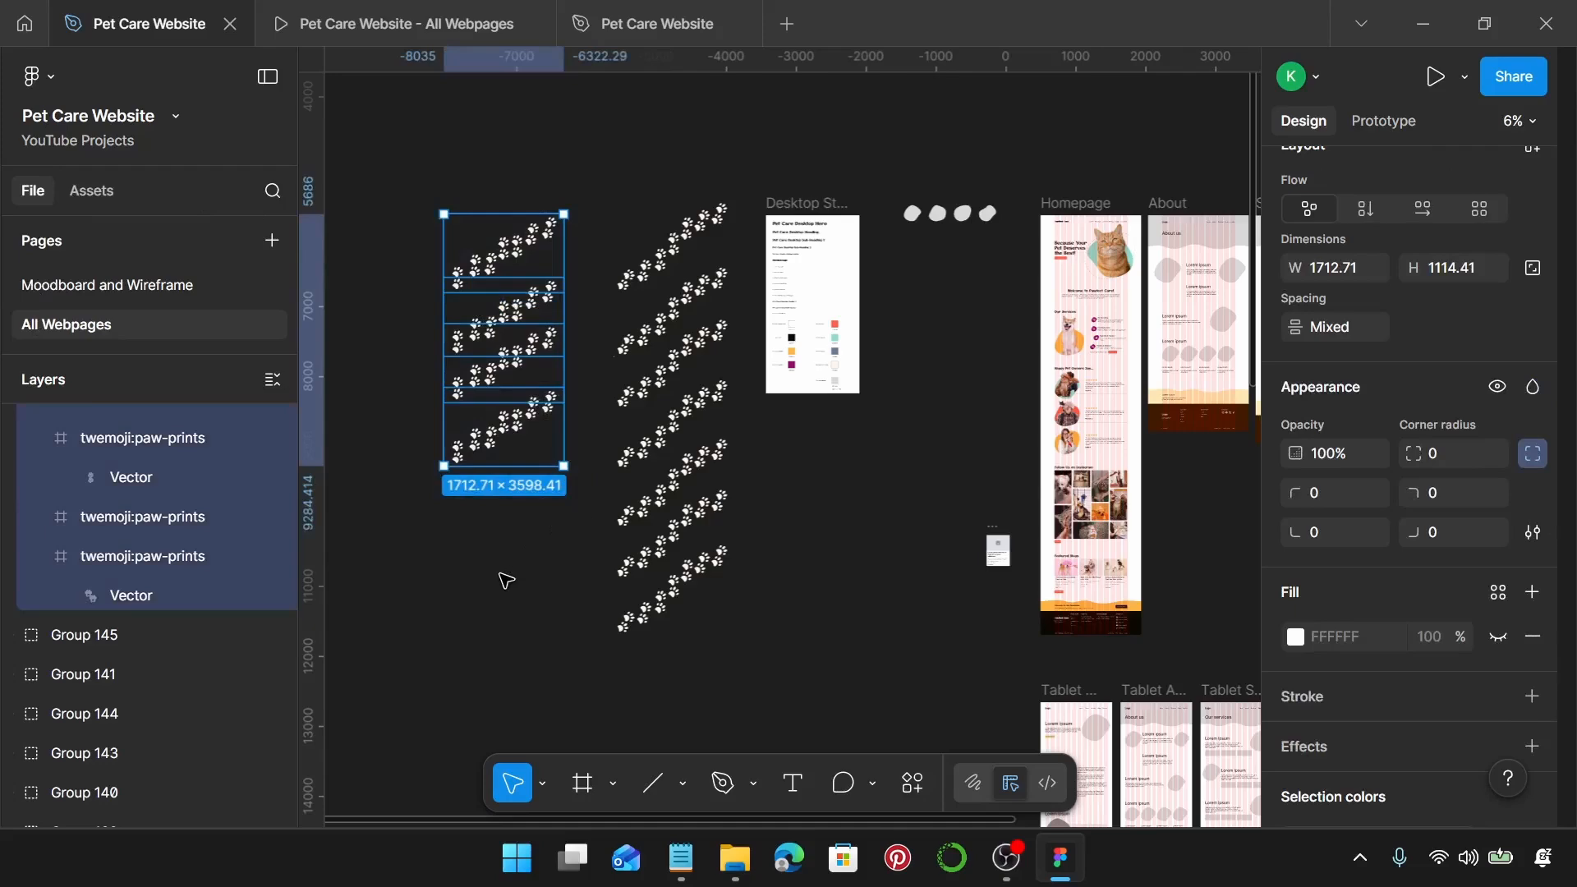
key("Delete")
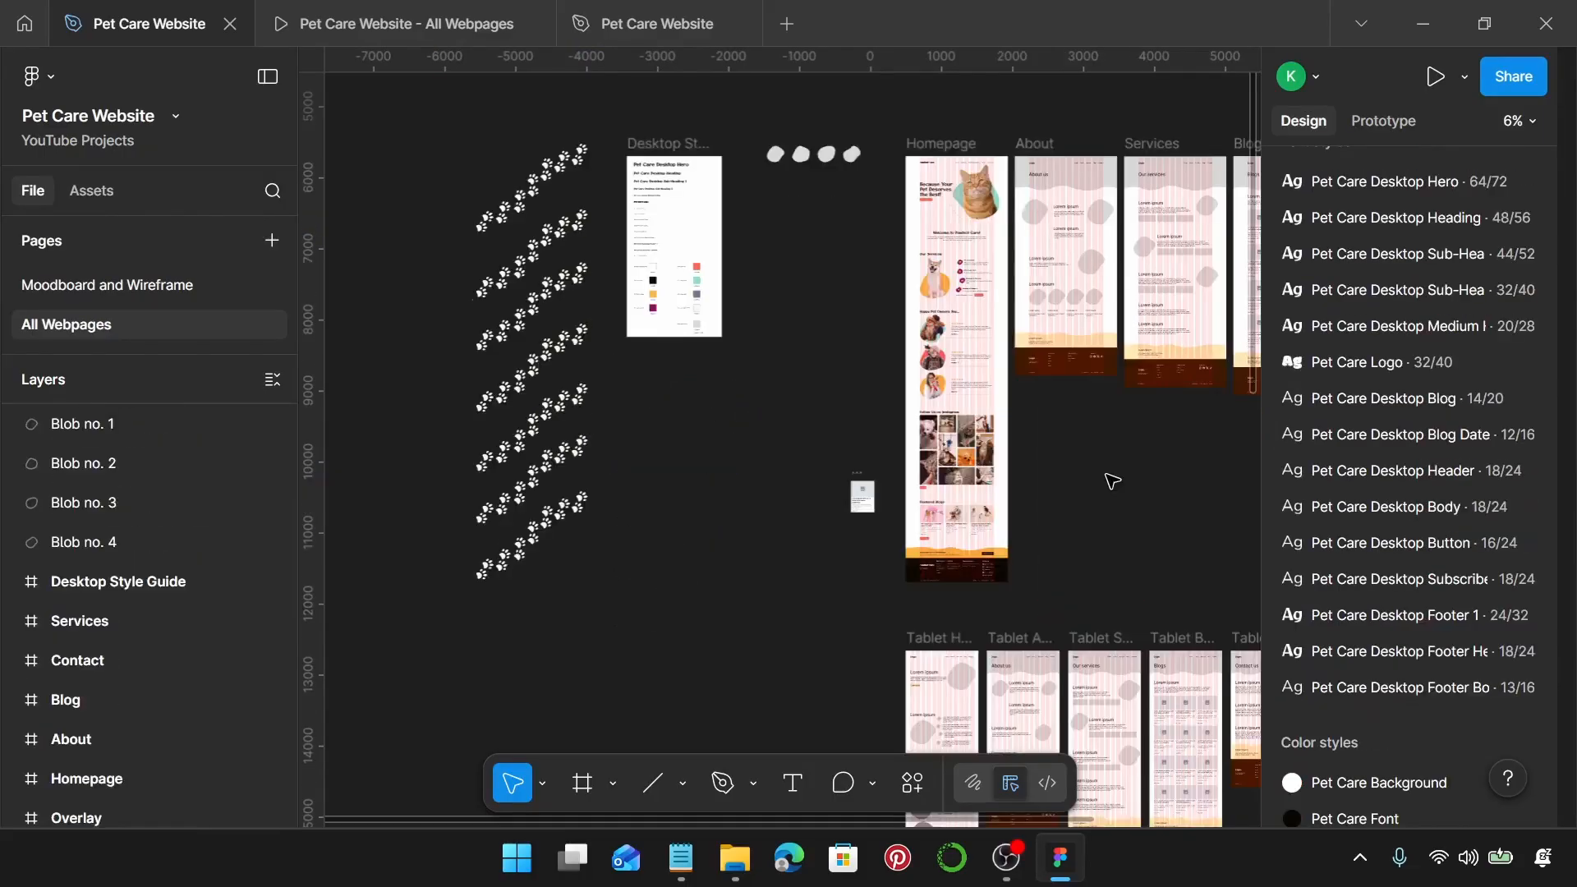
Step: Move the four grey blob shapes to just above the Homepage frame
left_click_drag(719, 120, 867, 249)
left_click_drag(782, 200, 933, 125)
scroll(865, 538, "up", 2)
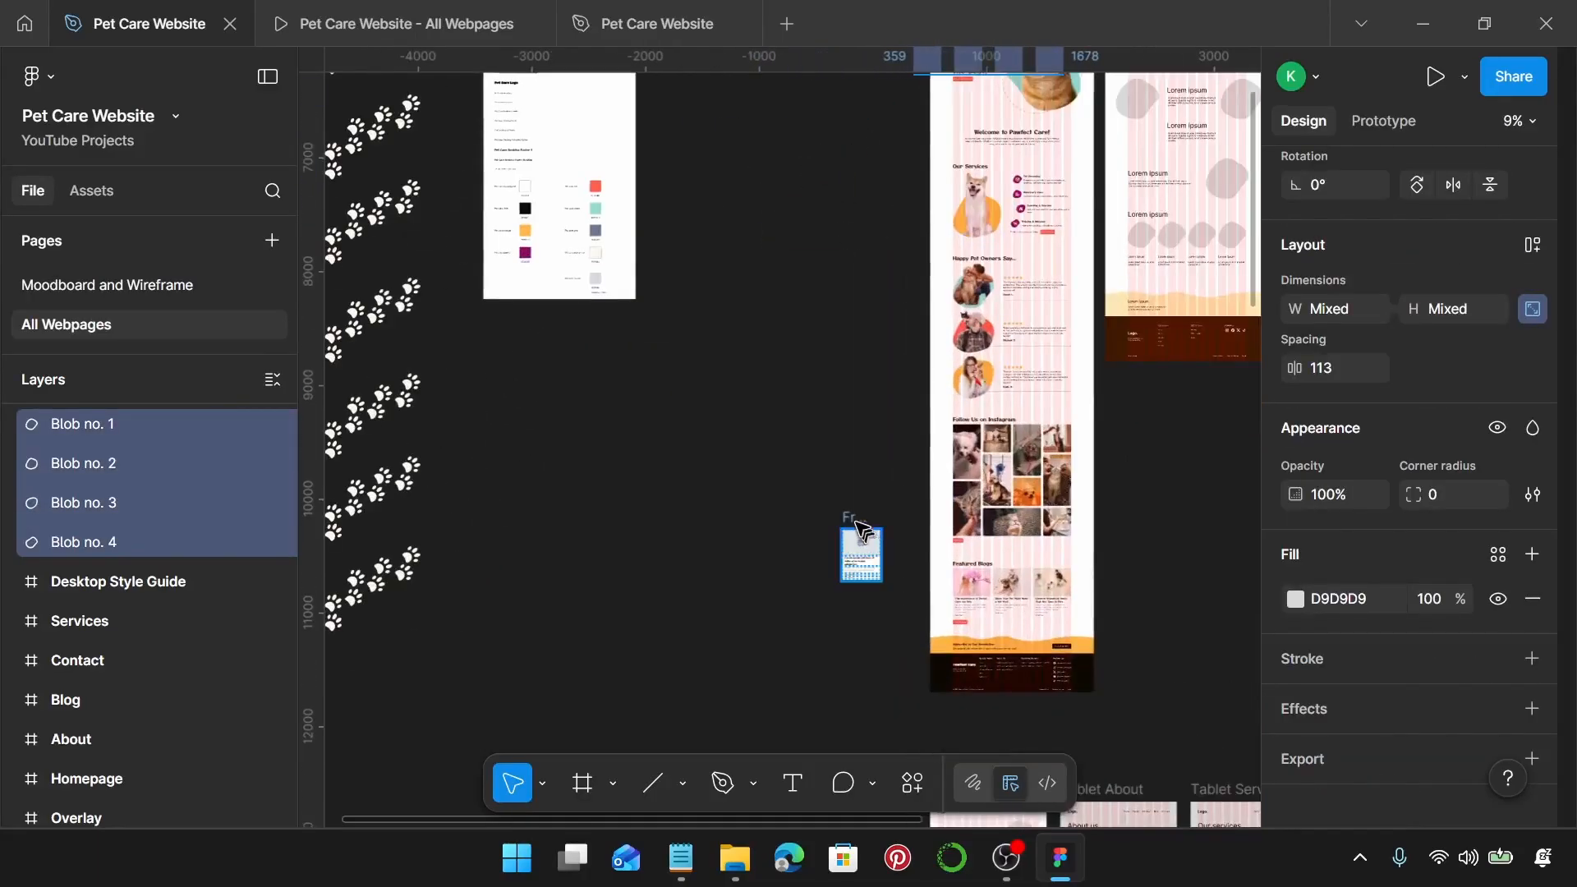
Step: Move the small card Frame 28 up above the gap between the Desktop Style Guide and the Homepage
left_click_drag(851, 518, 811, 291)
scroll(810, 291, "up", 2)
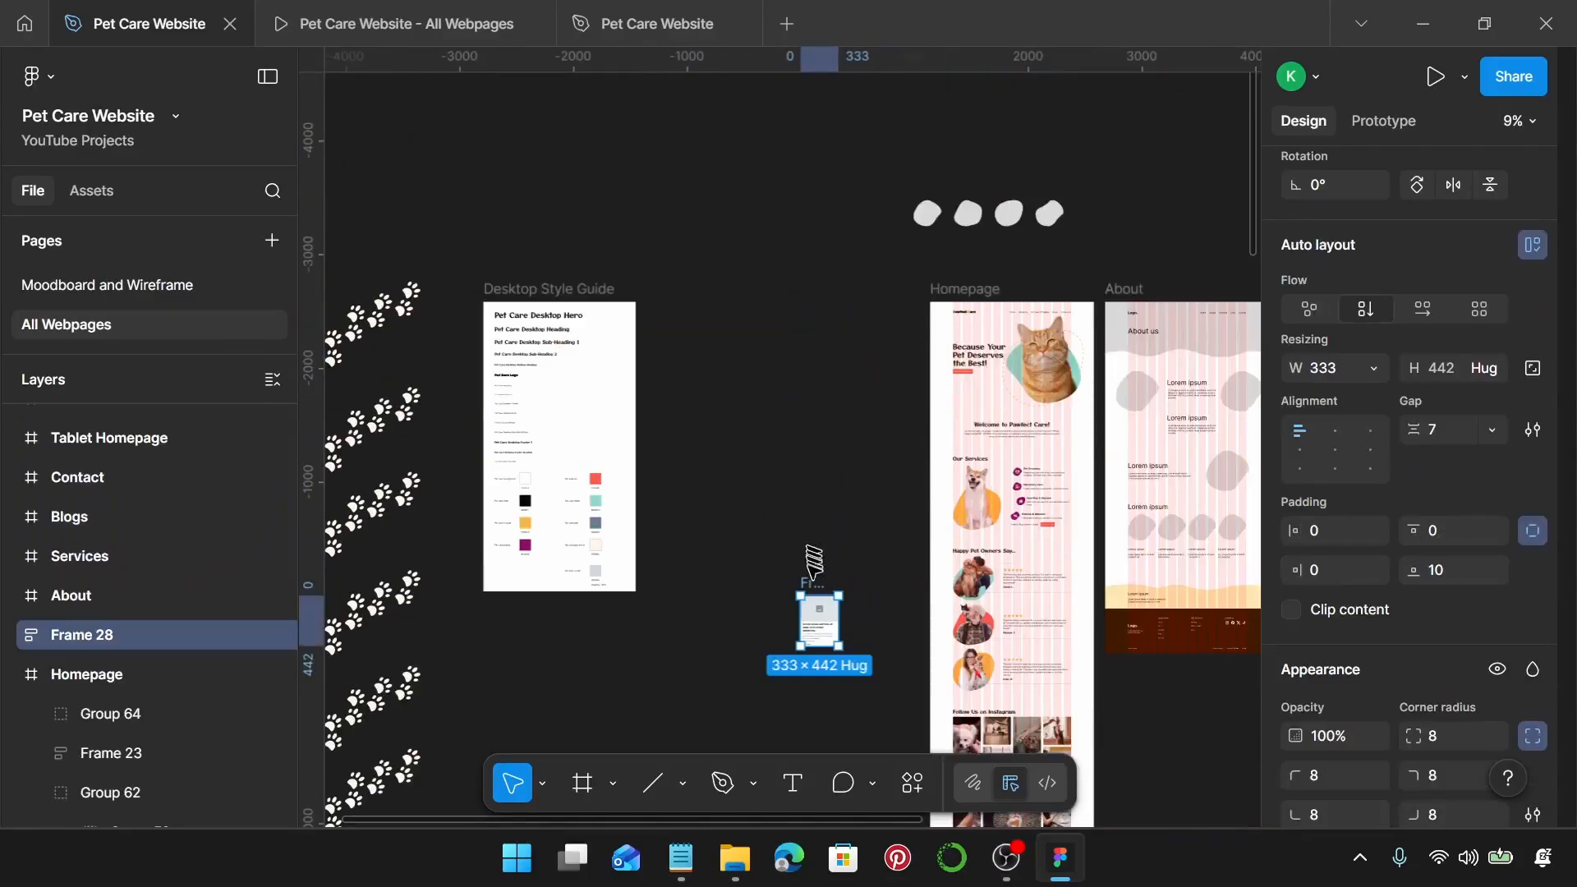
left_click_drag(808, 566, 747, 148)
scroll(772, 226, "down", 4)
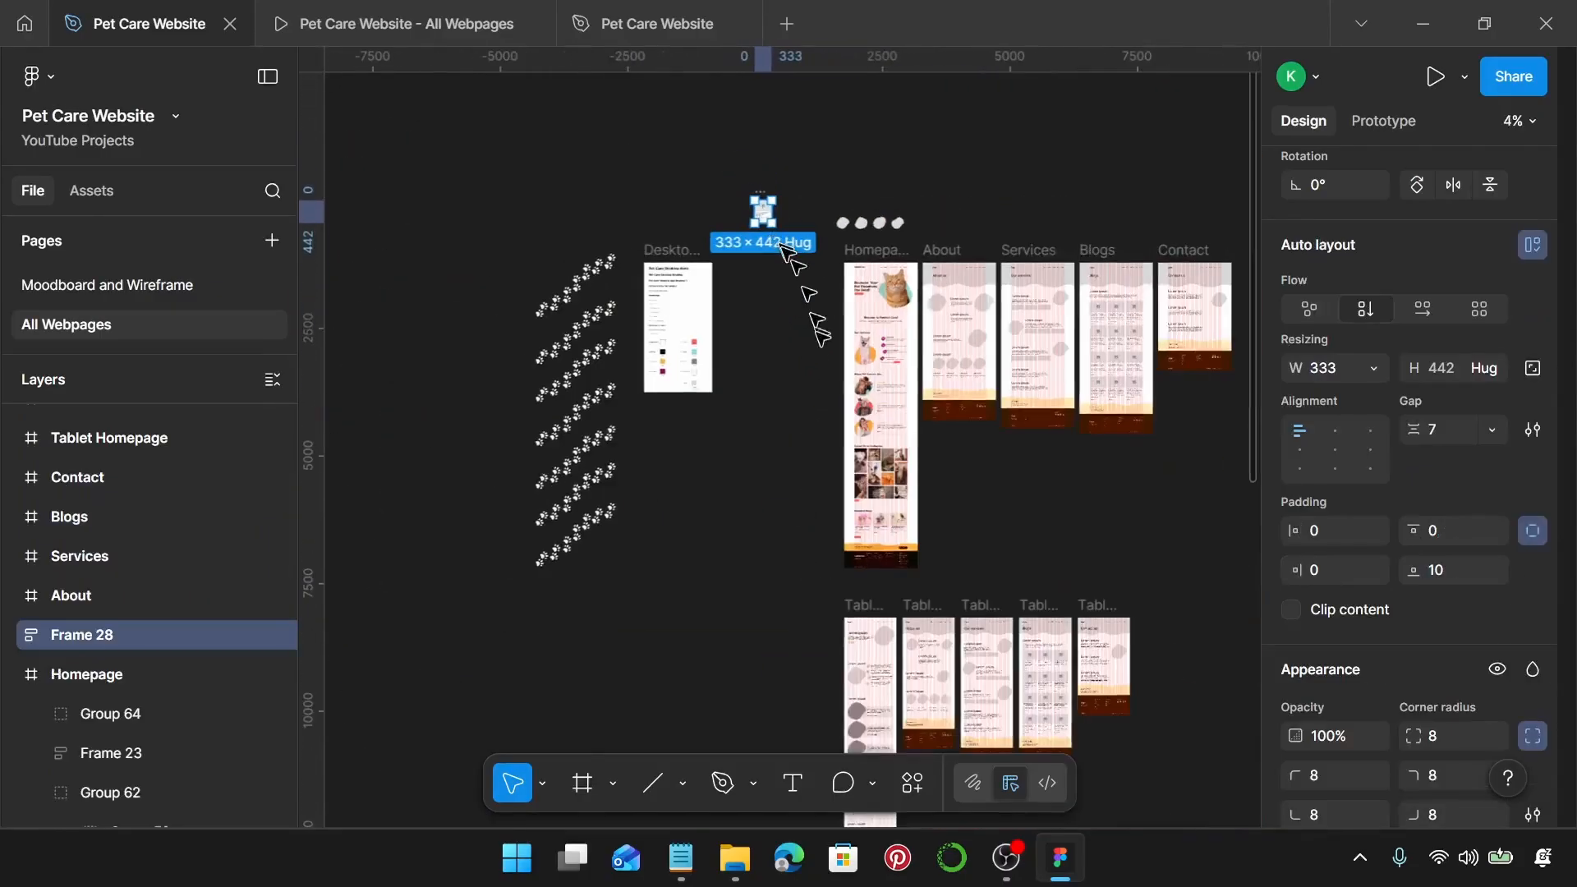
Step: Duplicate the column of seven paw-print trails to X -1351, between the style guide and the Homepage, and group the copies
left_click_drag(427, 234, 586, 571)
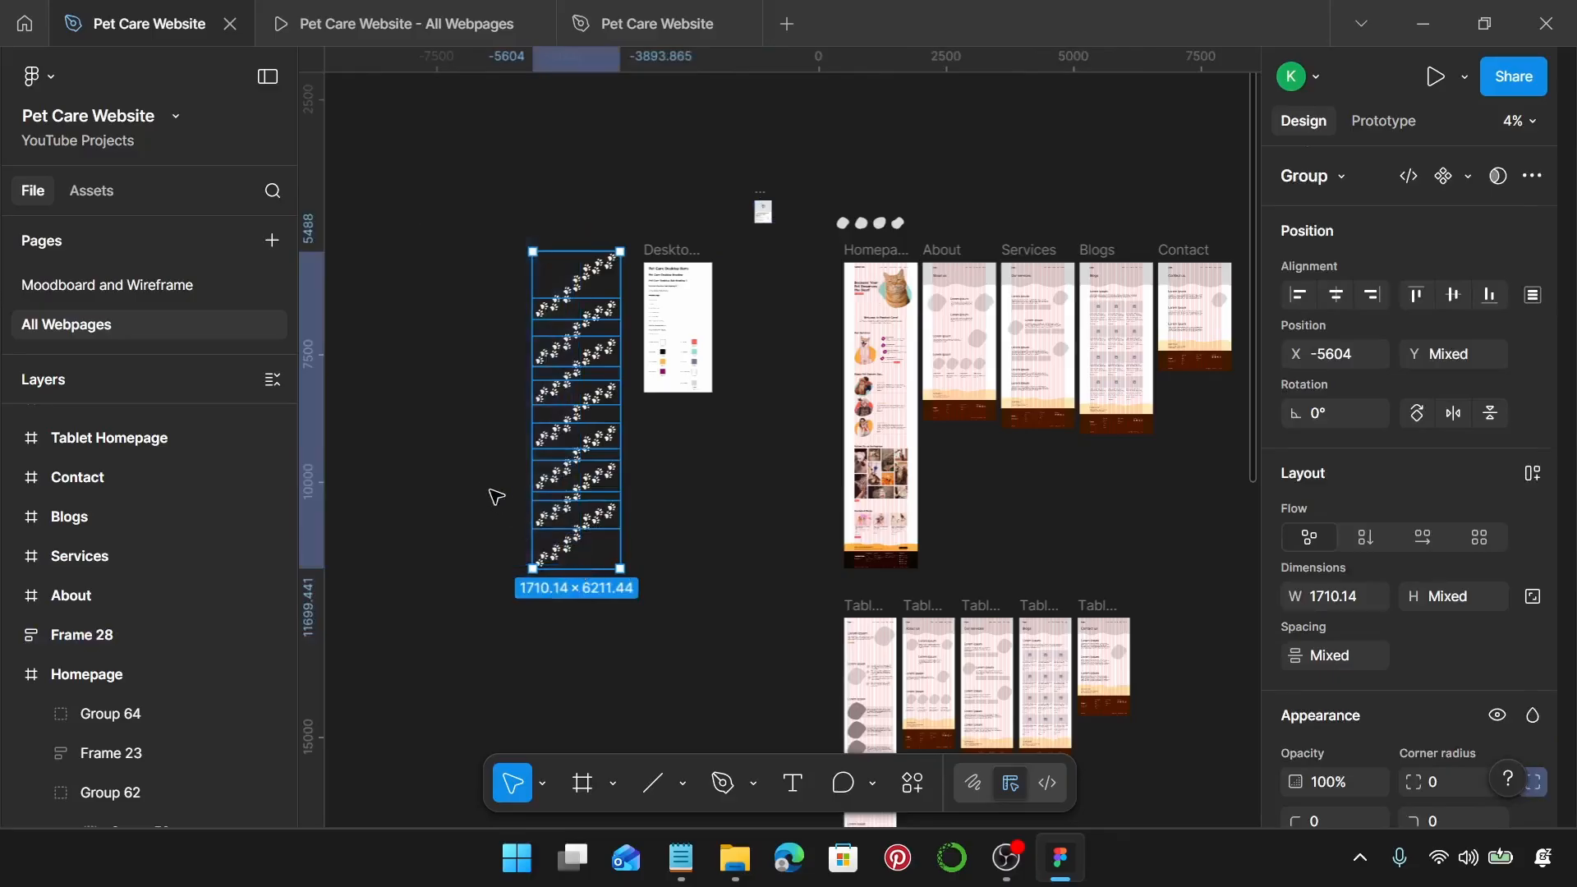
left_click(496, 496)
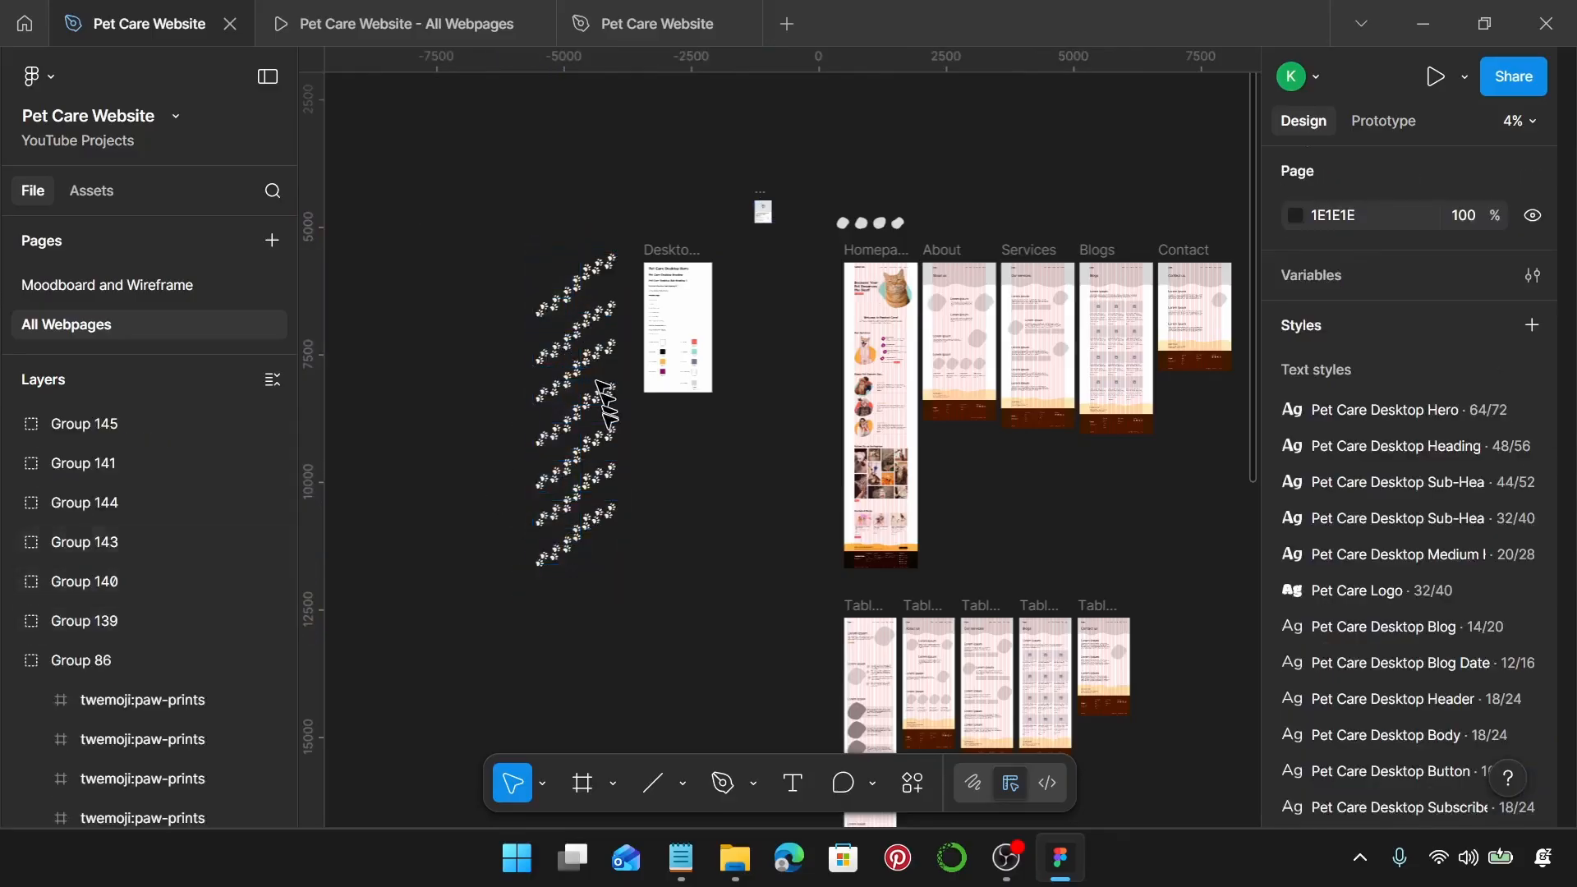
left_click_drag(429, 235, 591, 517)
left_click_drag(561, 390, 777, 420, "alt")
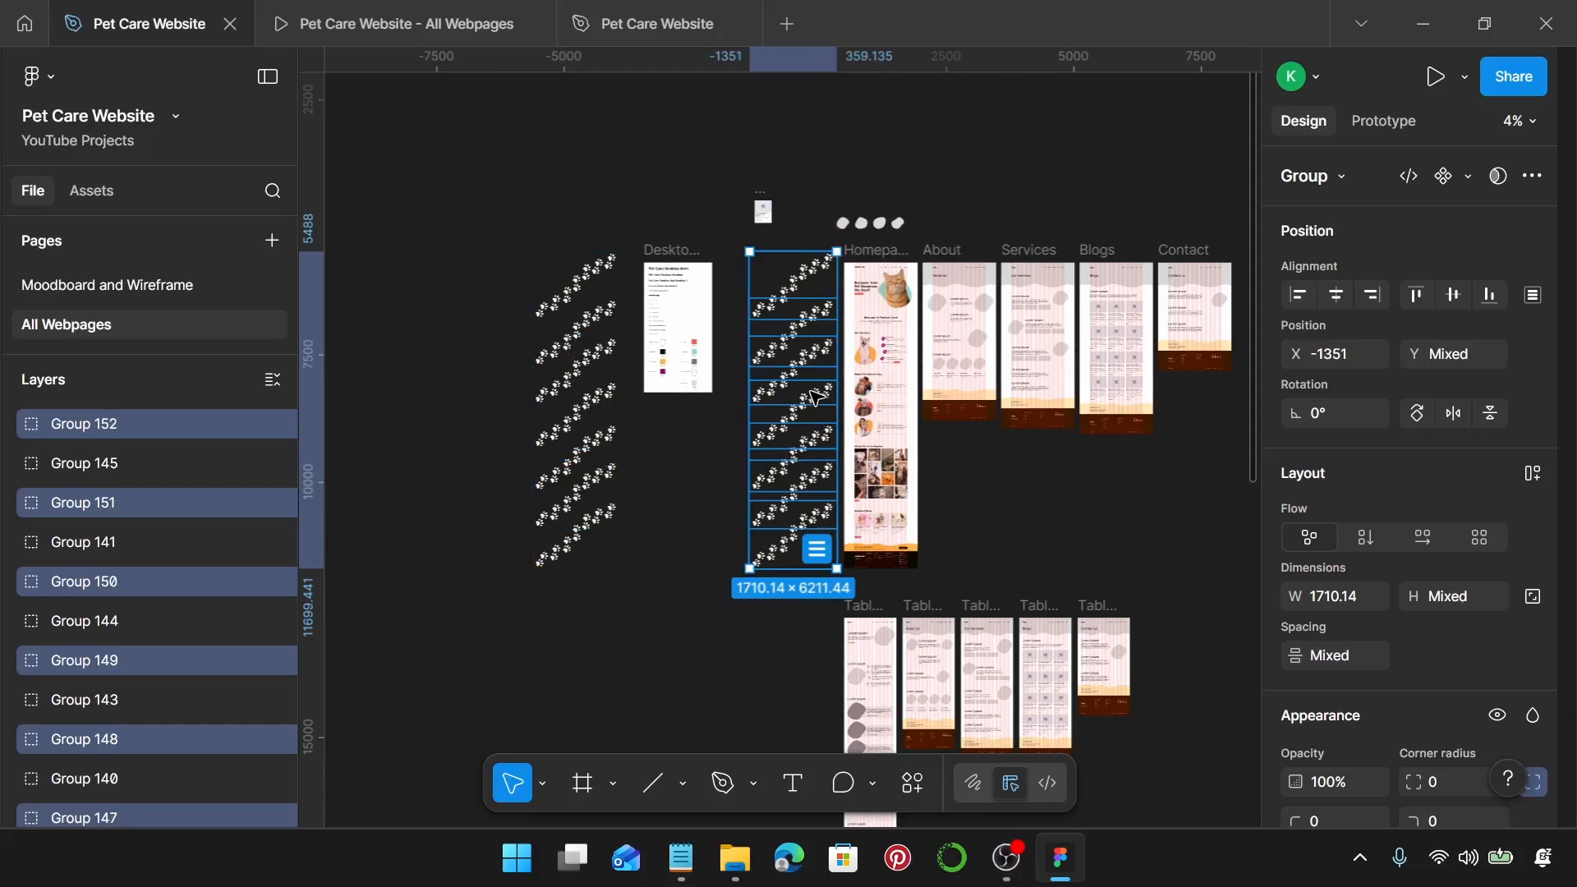
key("ctrl+g")
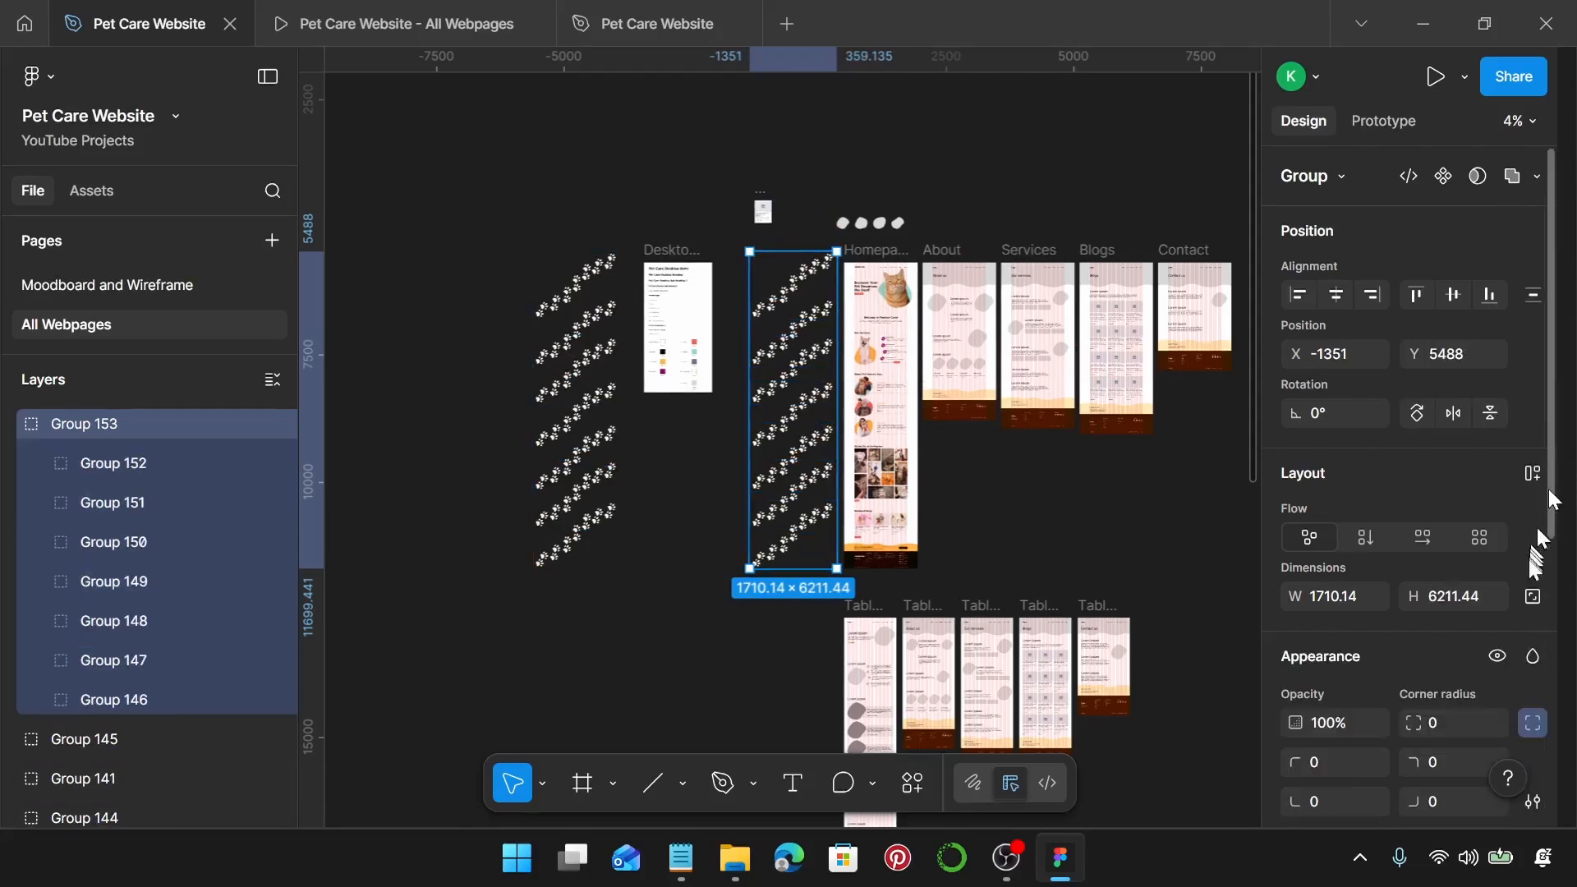
Step: Lock the copied trail group's aspect ratio and place it inside the Homepage frame at about X -103, Y -394
left_click(1531, 596)
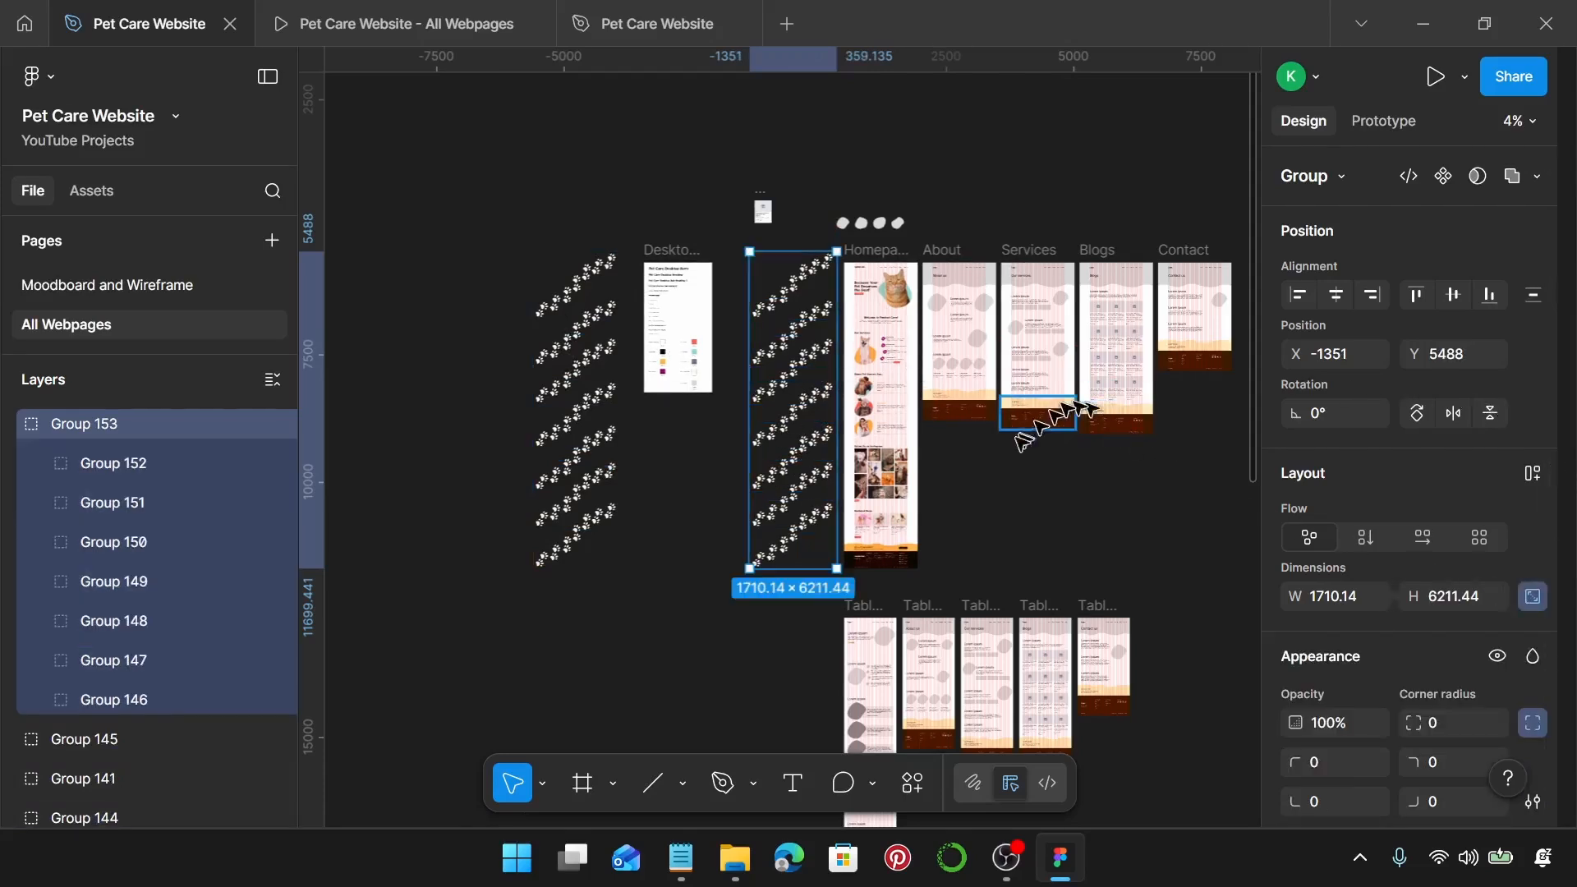
scroll(997, 445, "up", 1, "ctrl")
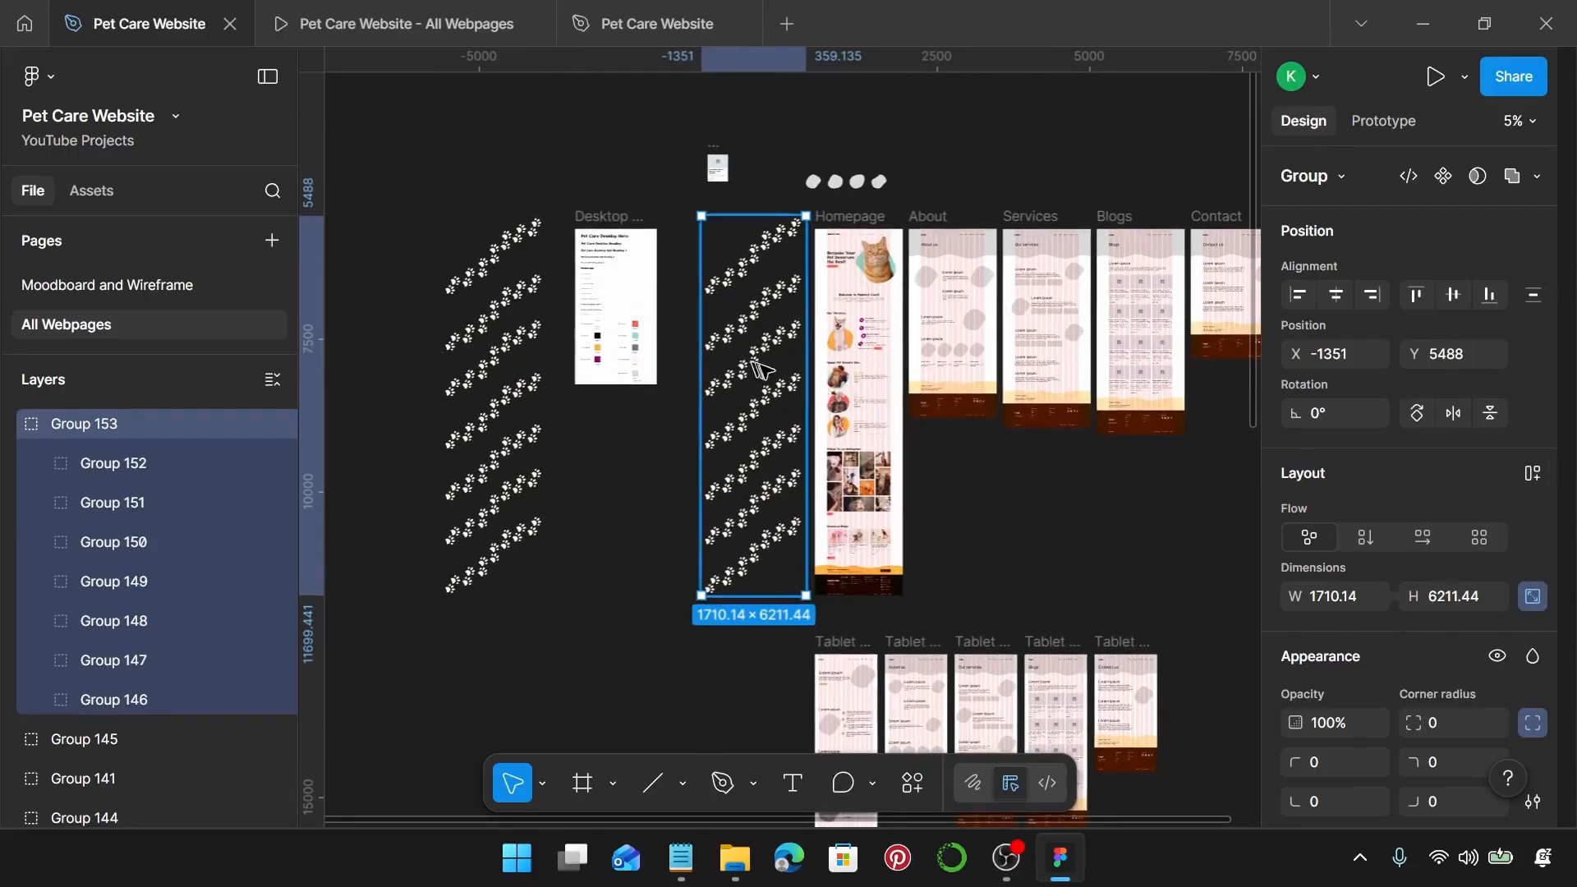
left_click_drag(762, 369, 860, 357)
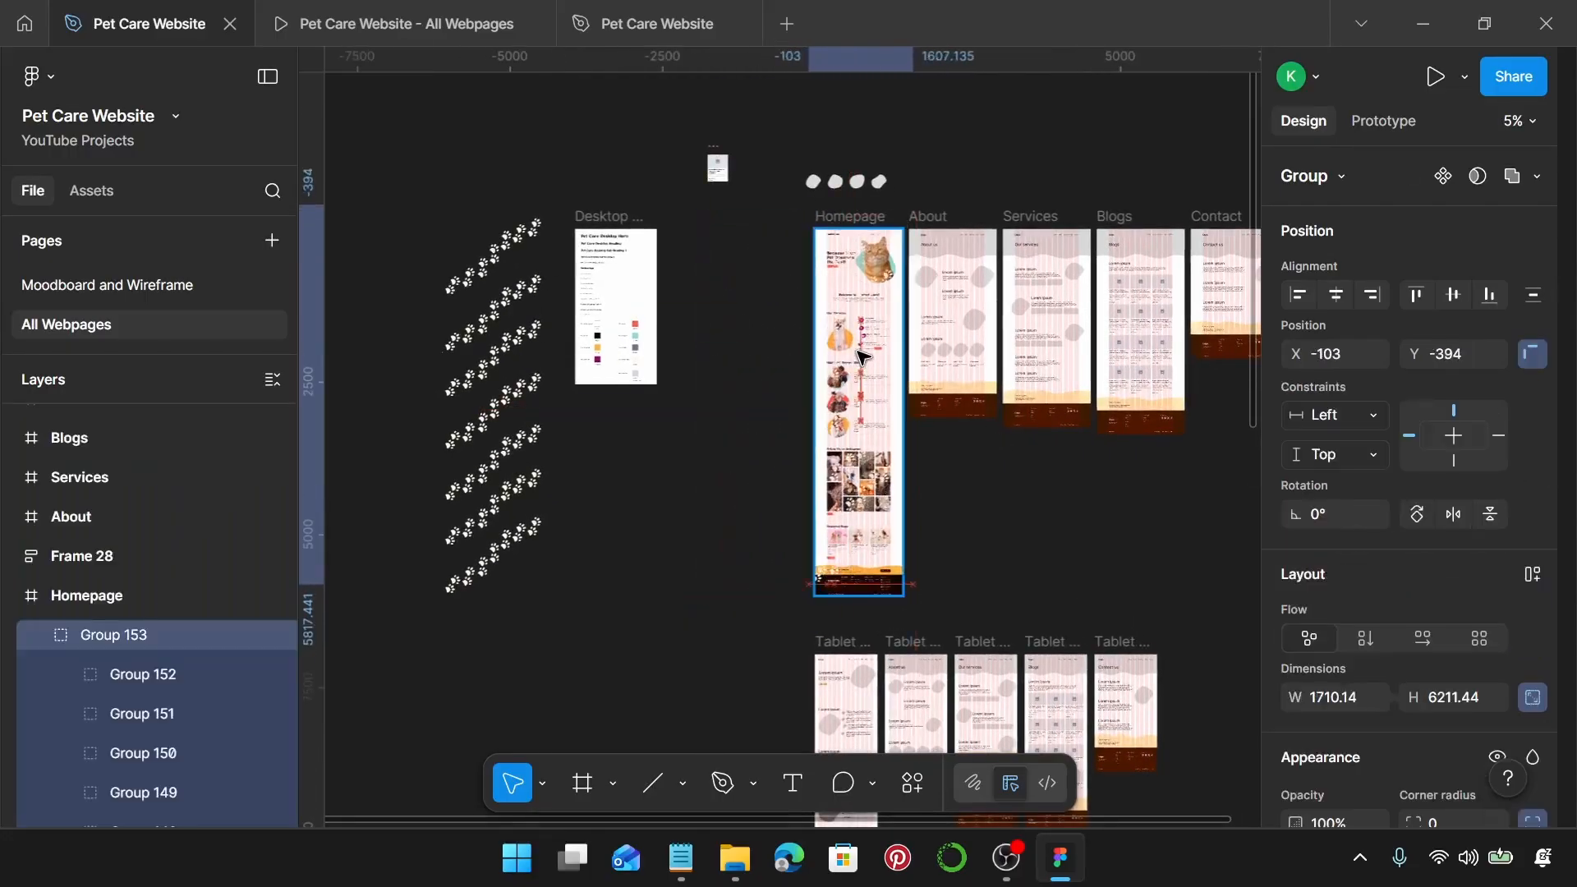
Step: Reposition the paw-print trail group on the Homepage to about X -125, Y -140
scroll(860, 357, "up", 2, "ctrl")
scroll(861, 357, "up", 3, "ctrl")
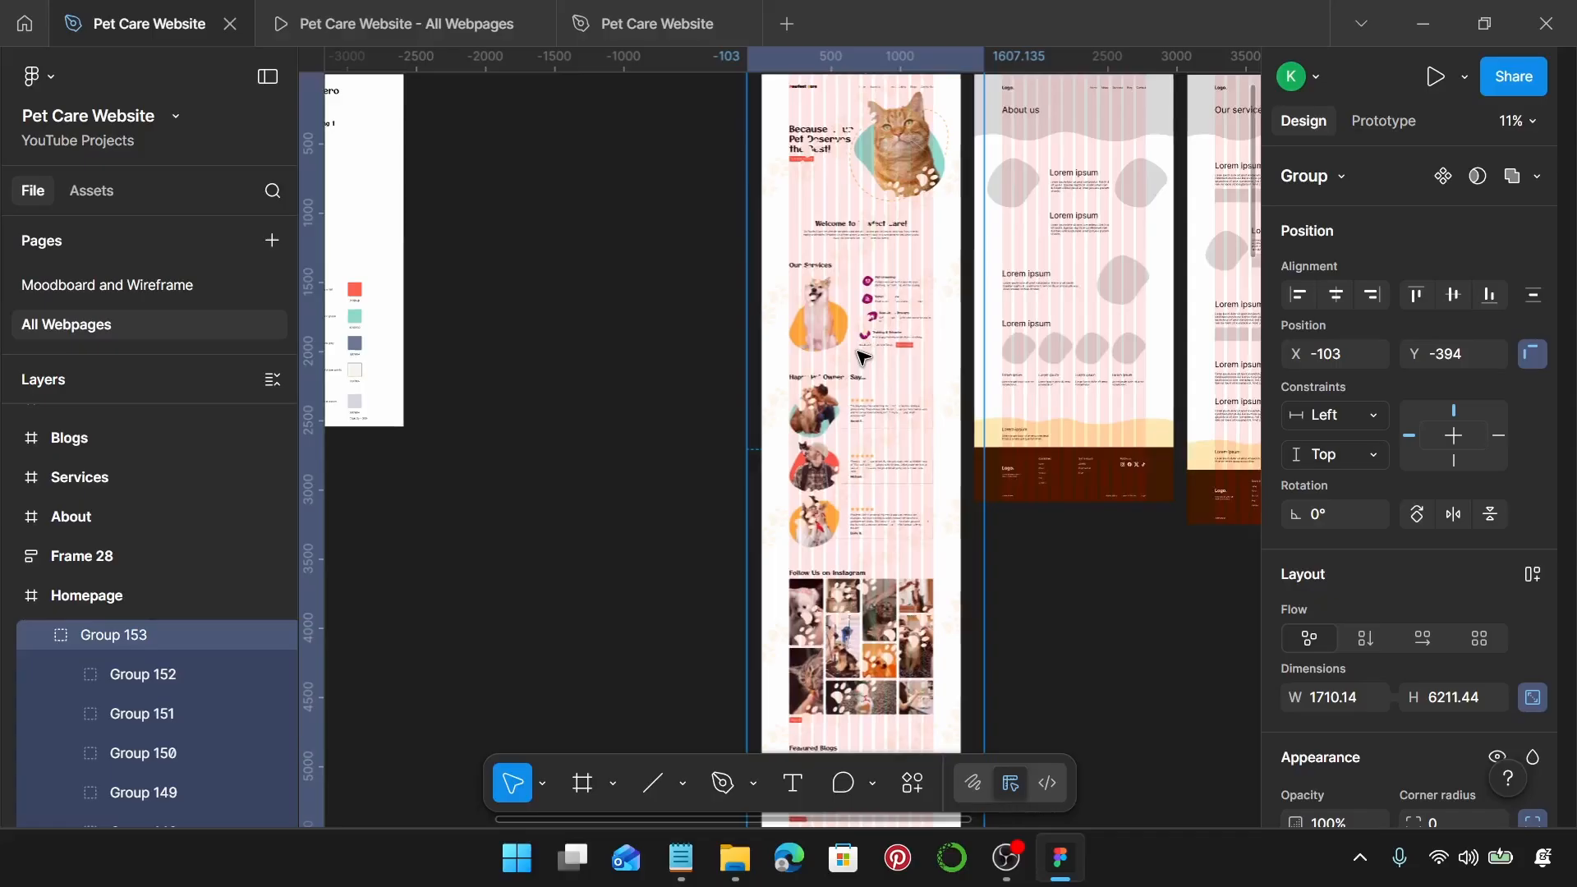
scroll(861, 357, "up", 2)
scroll(861, 357, "right", 1)
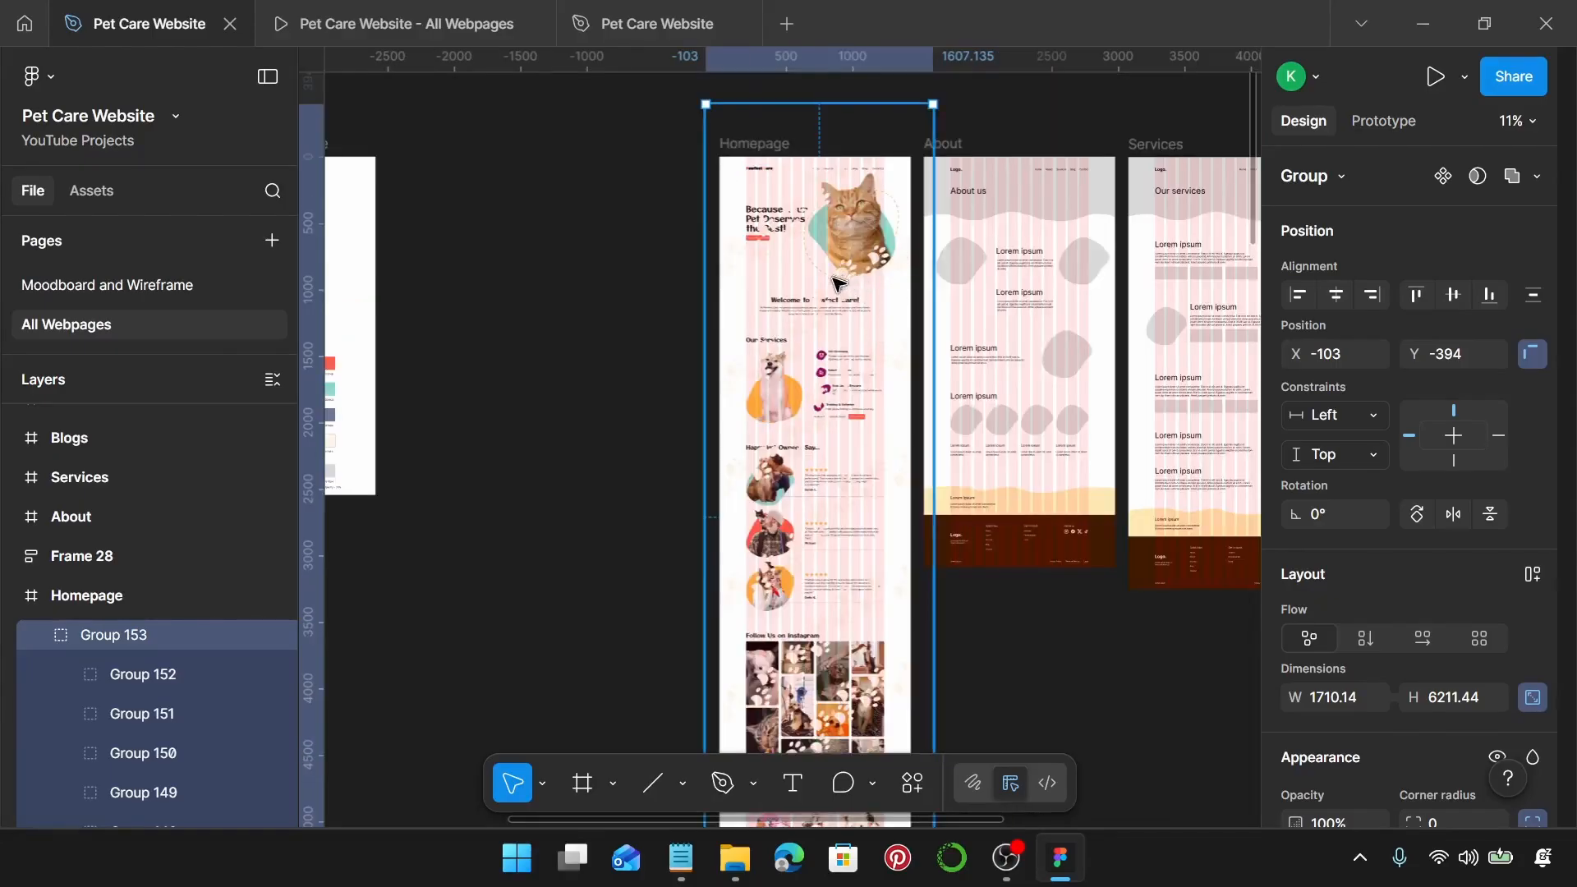
left_click_drag(836, 283, 846, 310)
scroll(908, 353, "up", 3, "ctrl")
scroll(909, 362, "up", 1)
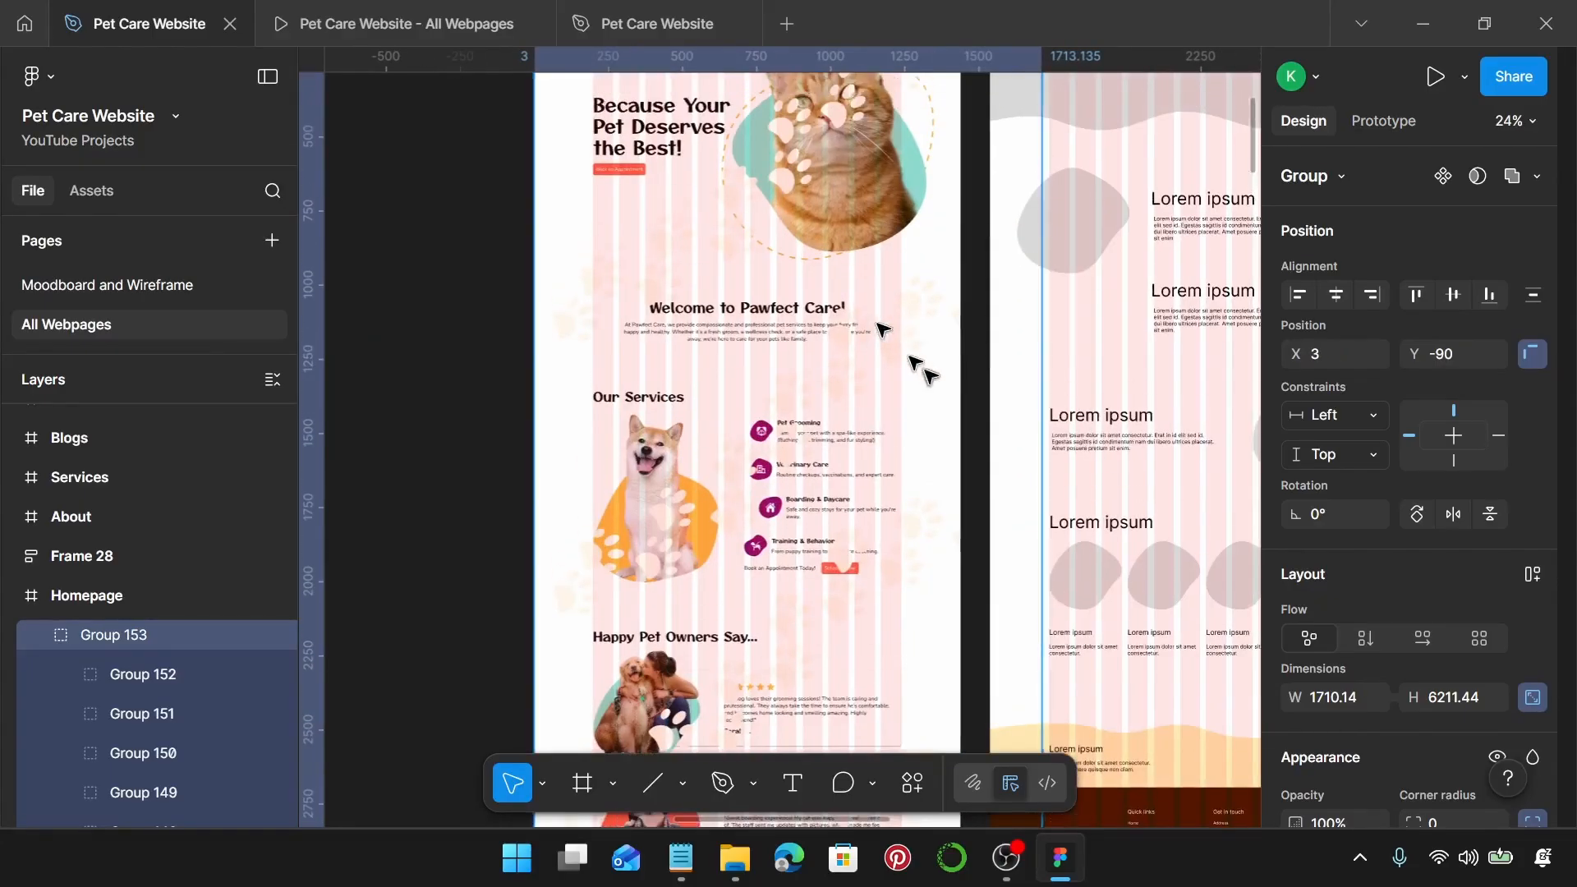
left_click_drag(942, 327, 899, 329)
scroll(904, 337, "up", 2)
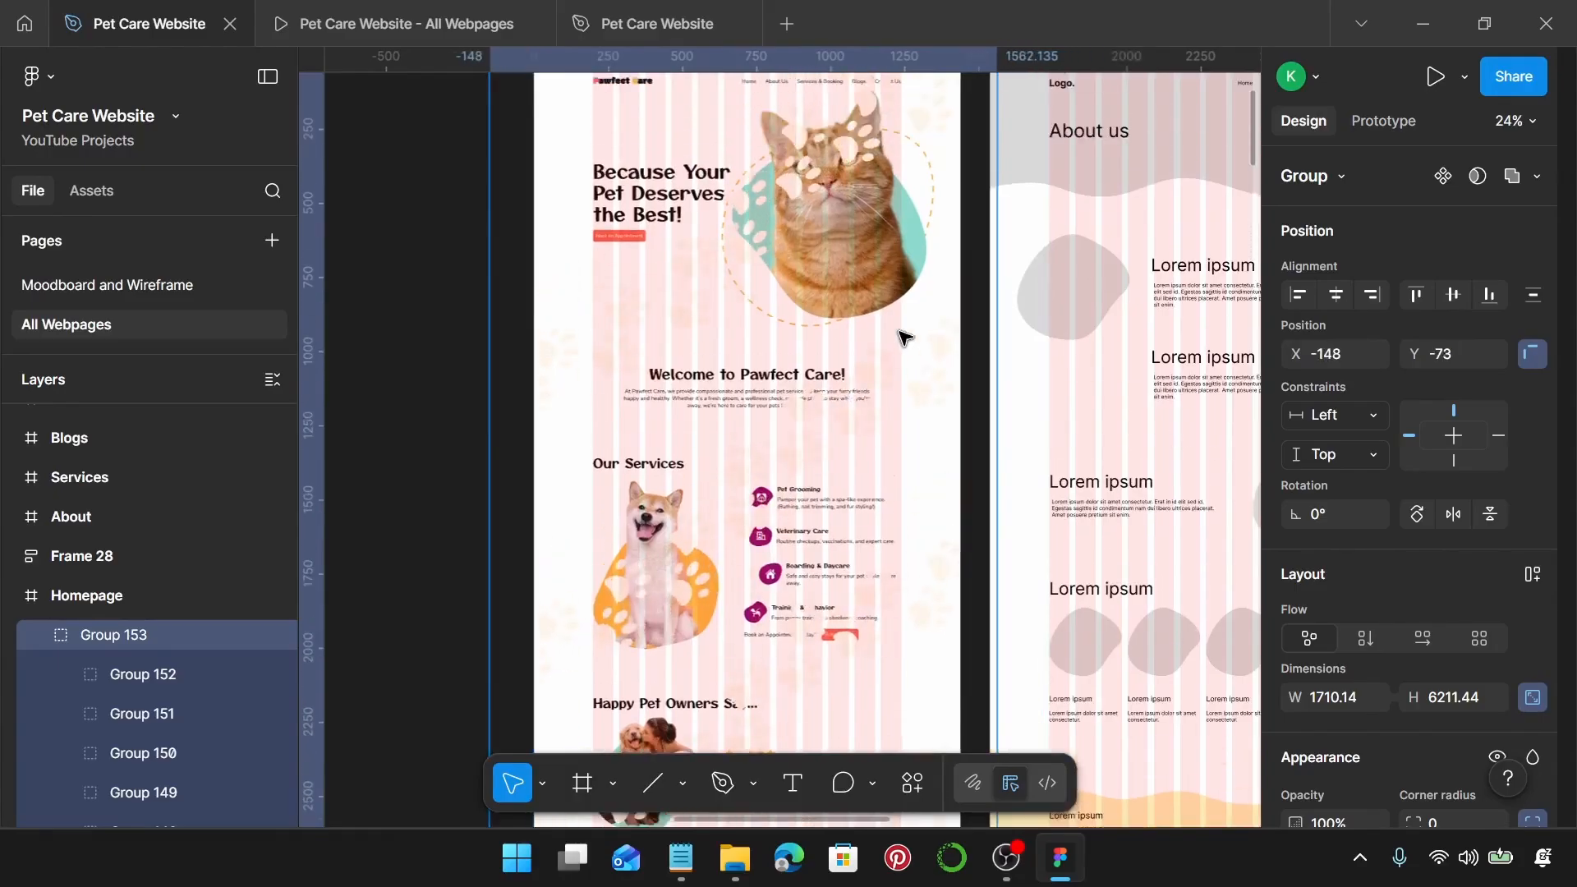
scroll(904, 337, "up", 2)
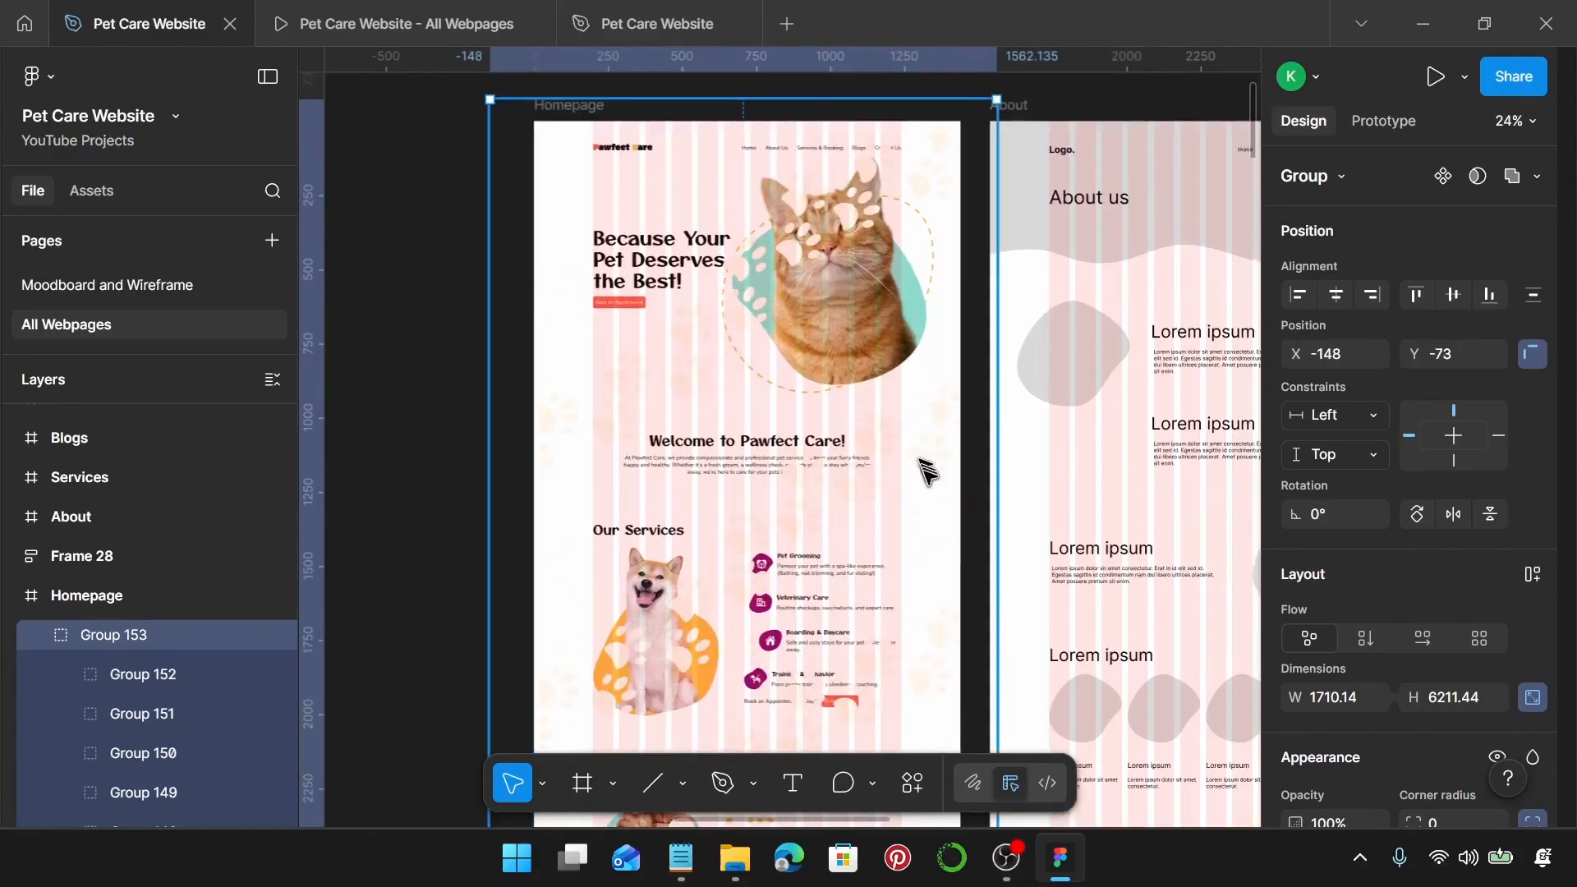
mouse_move(930, 473)
left_mouse_down()
mouse_move(919, 444)
mouse_move(933, 443)
left_mouse_up()
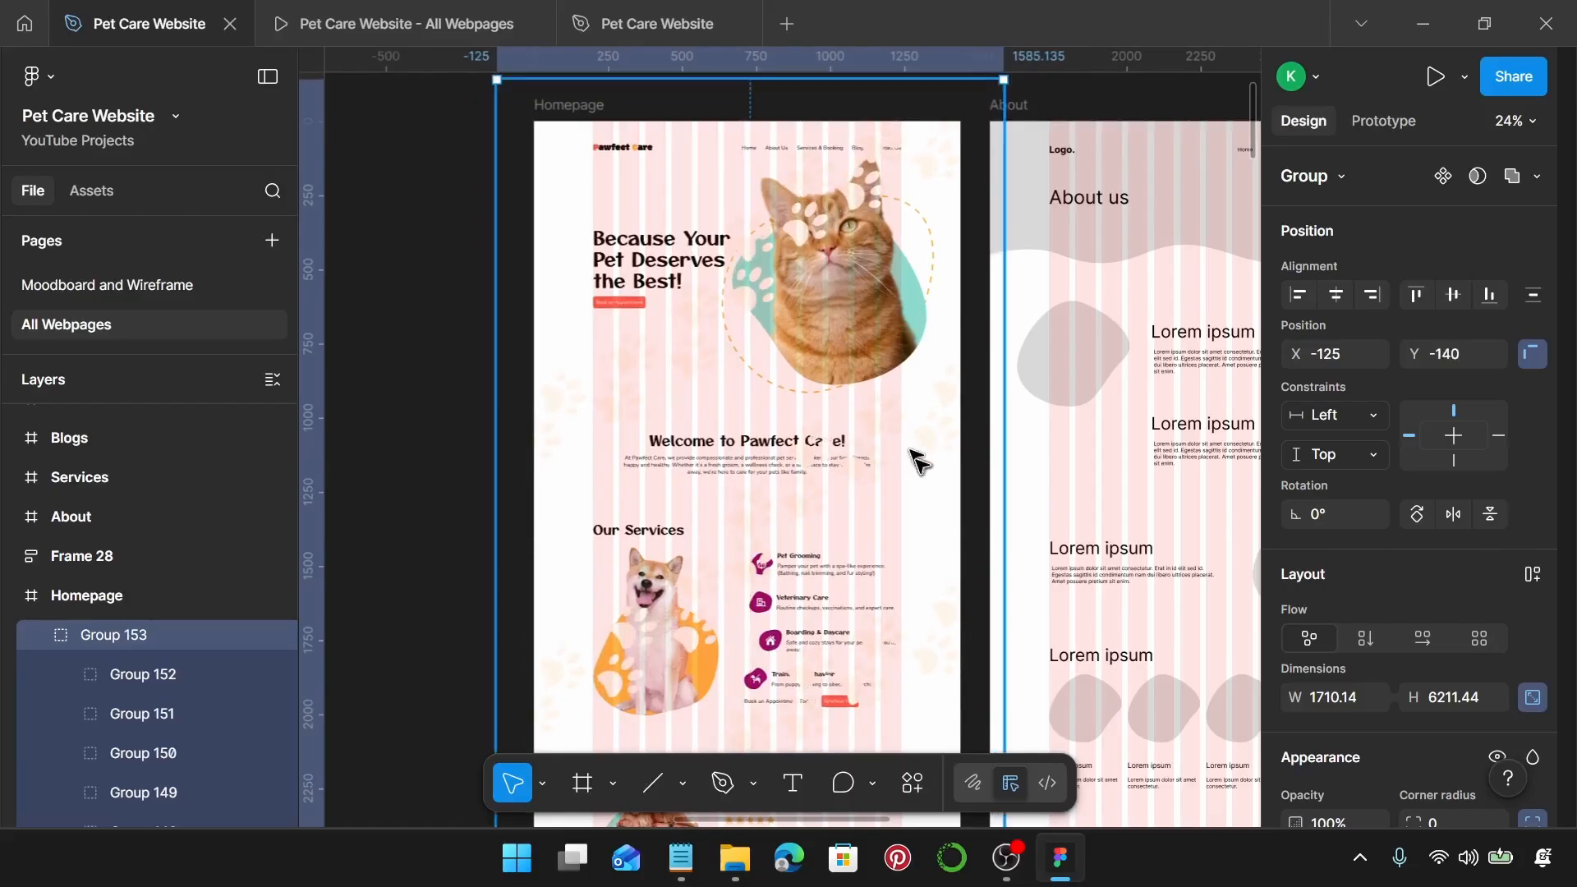
Step: Shift the paw-print group to about X -123, Y -115, send it behind all Homepage content, and collapse its layer
scroll(910, 457, "down", 12)
scroll(916, 461, "down", 5)
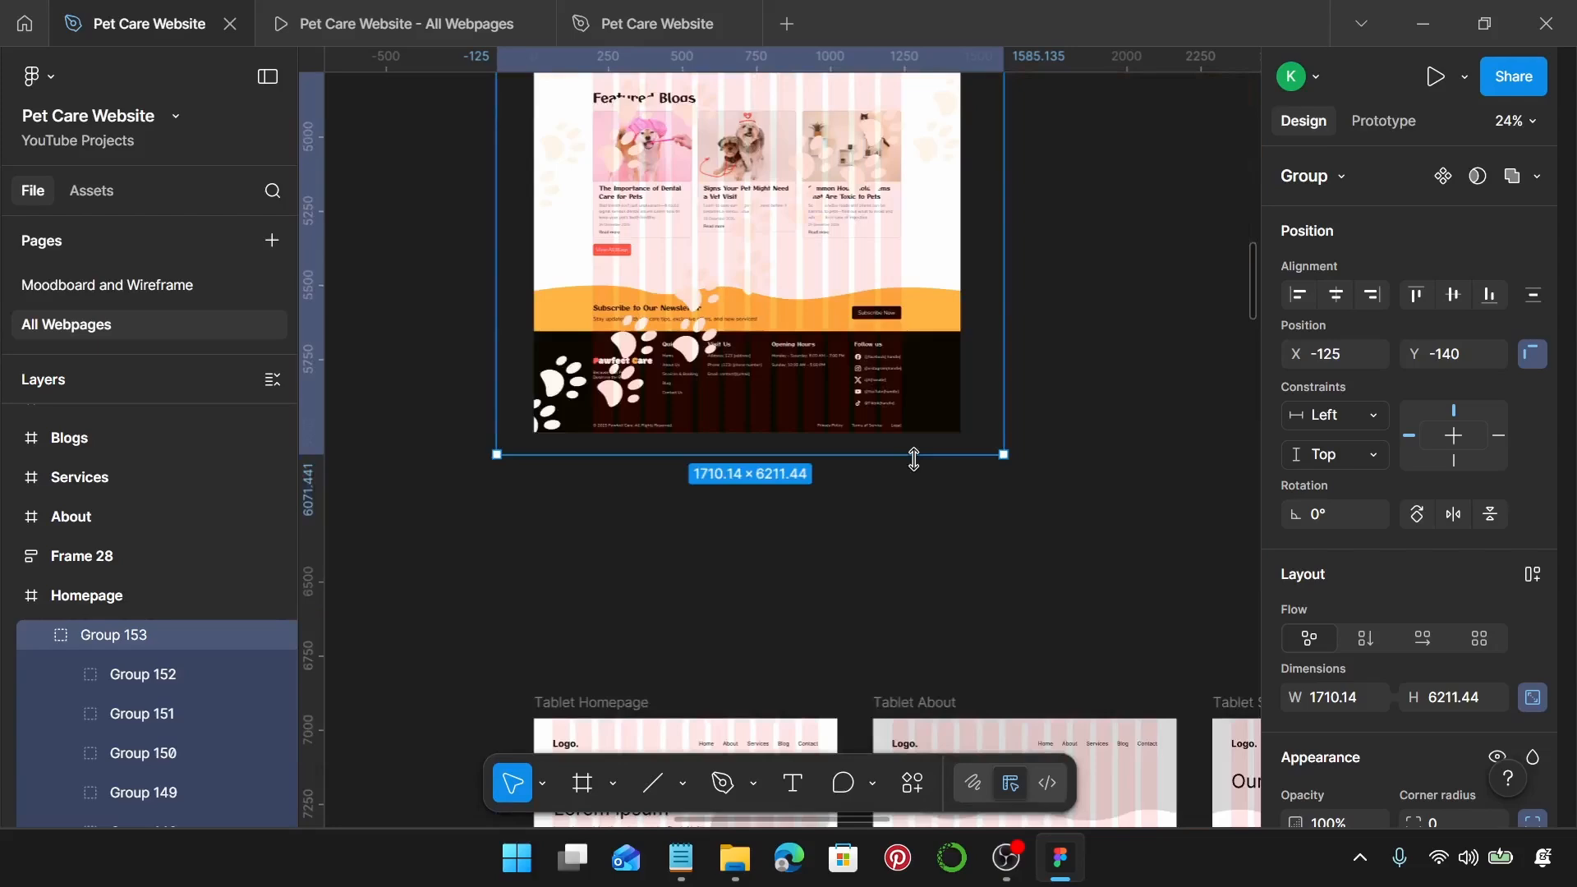
scroll(913, 459, "up", 20)
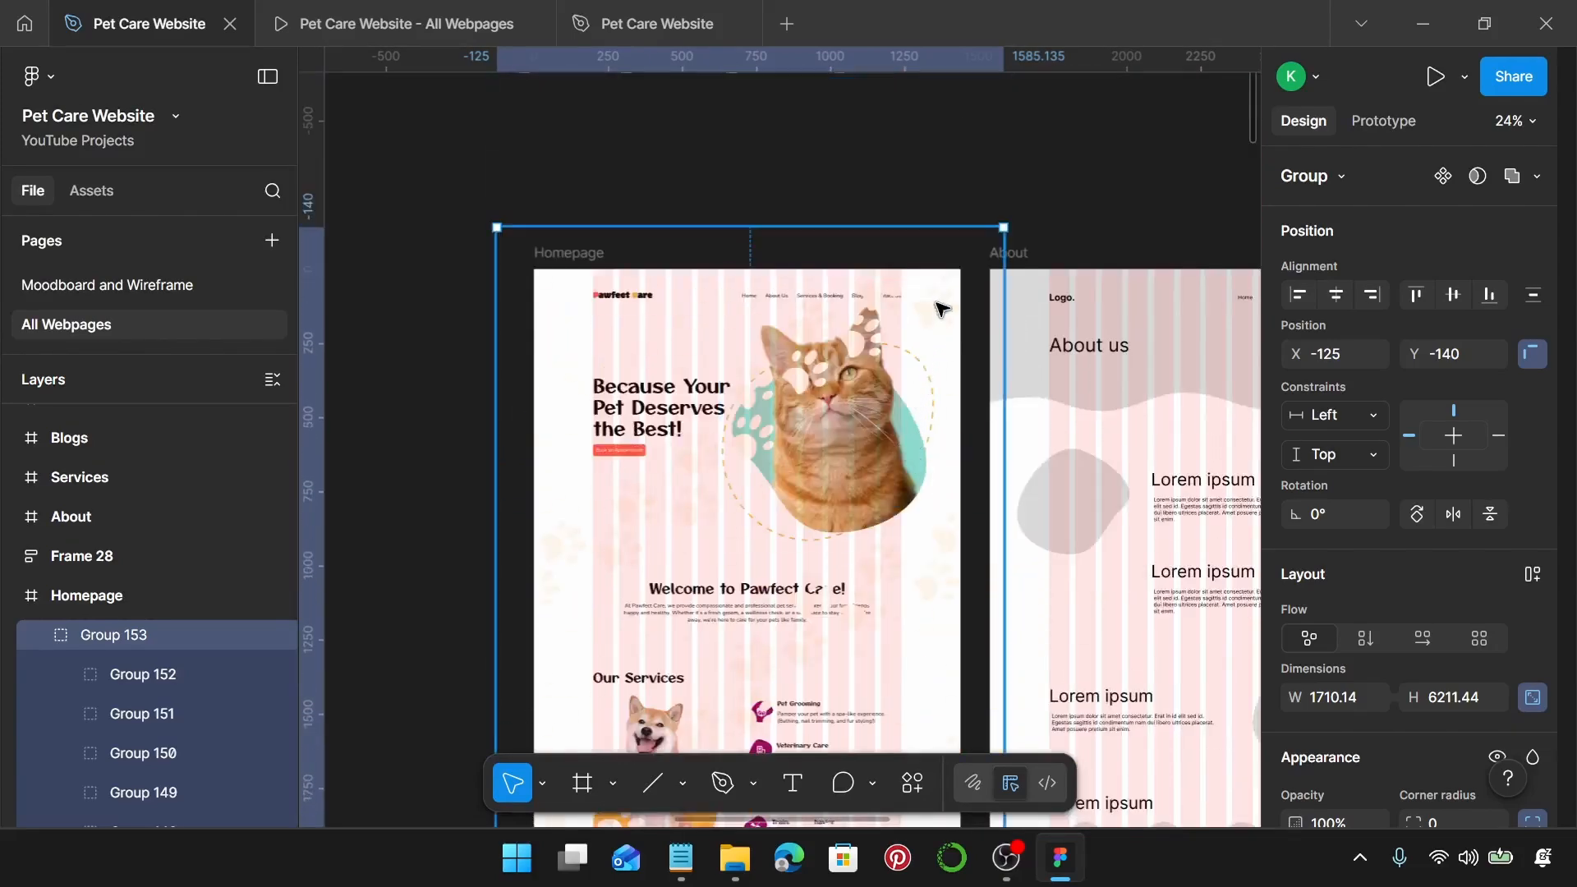
left_click_drag(943, 314, 943, 317)
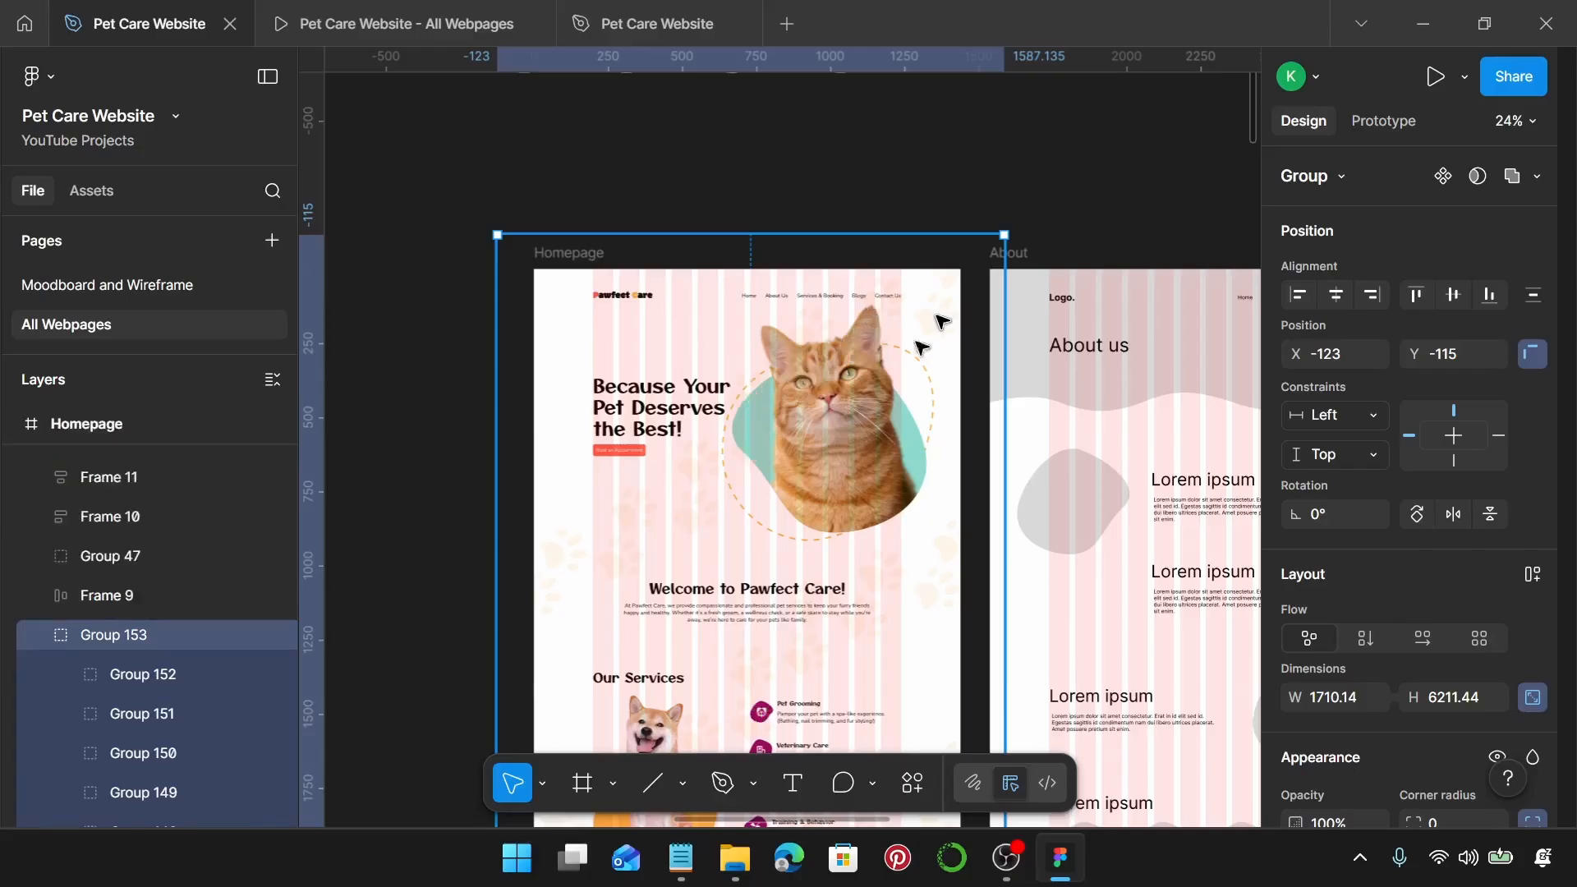
left_click(41, 635)
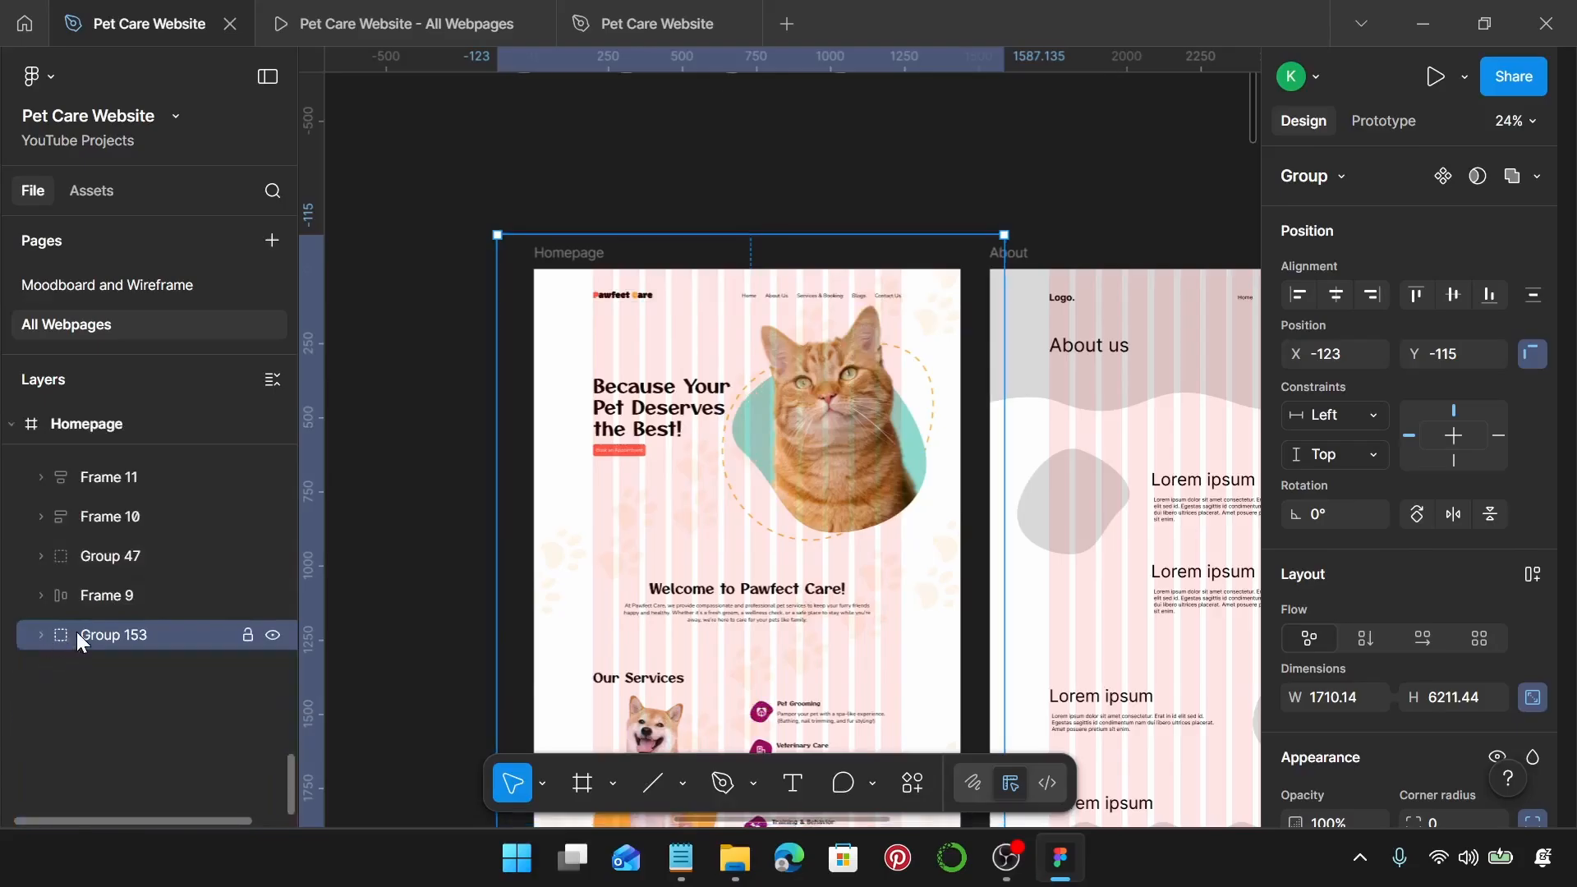
right_click(77, 632)
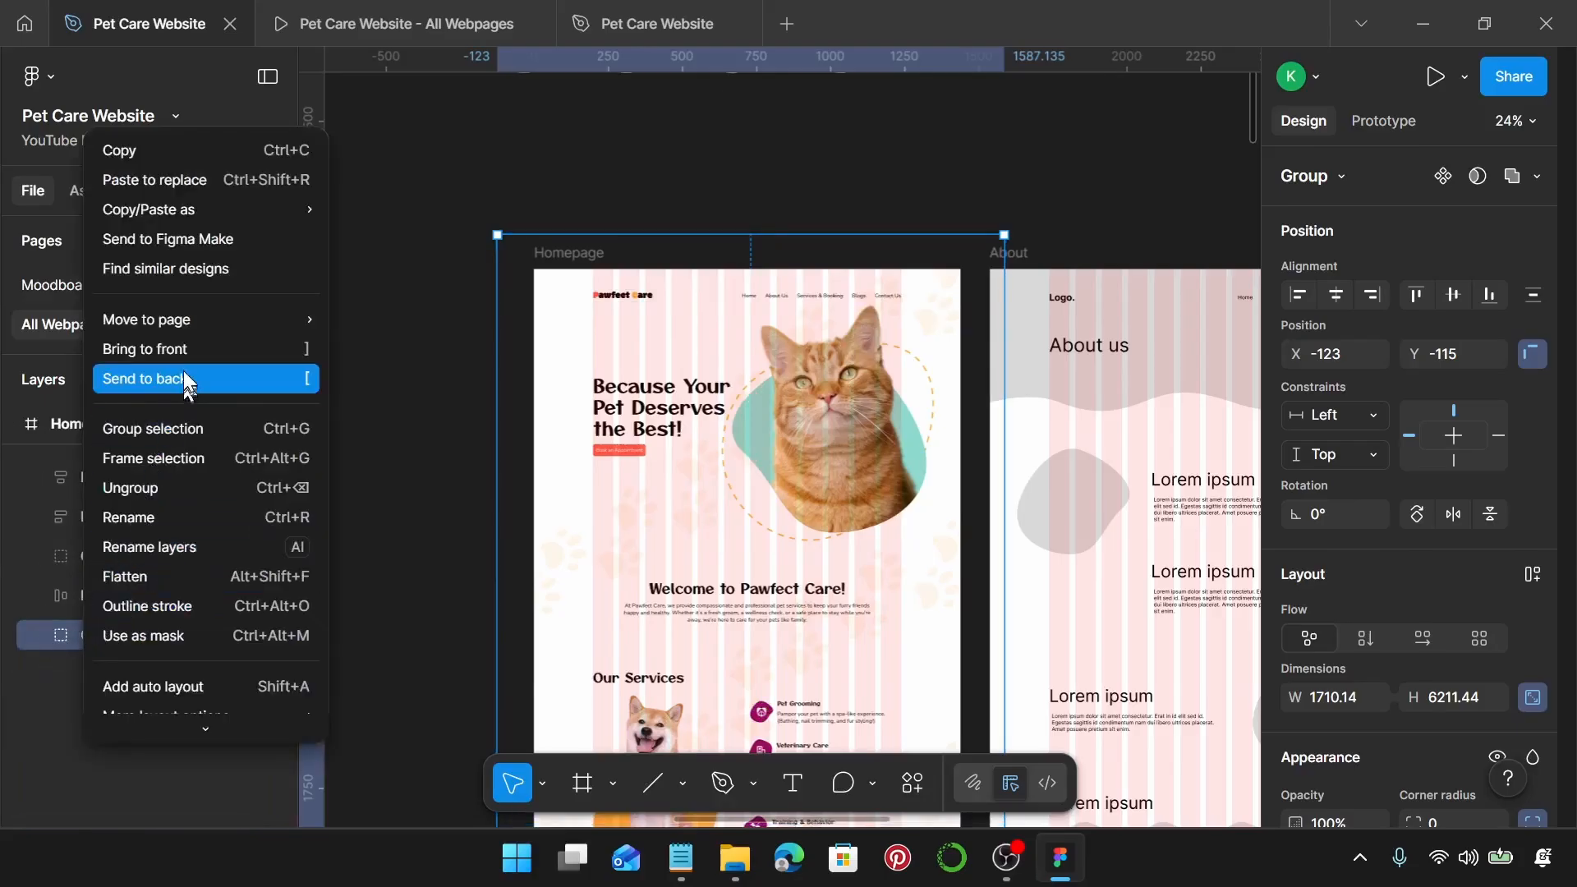
left_click(883, 170)
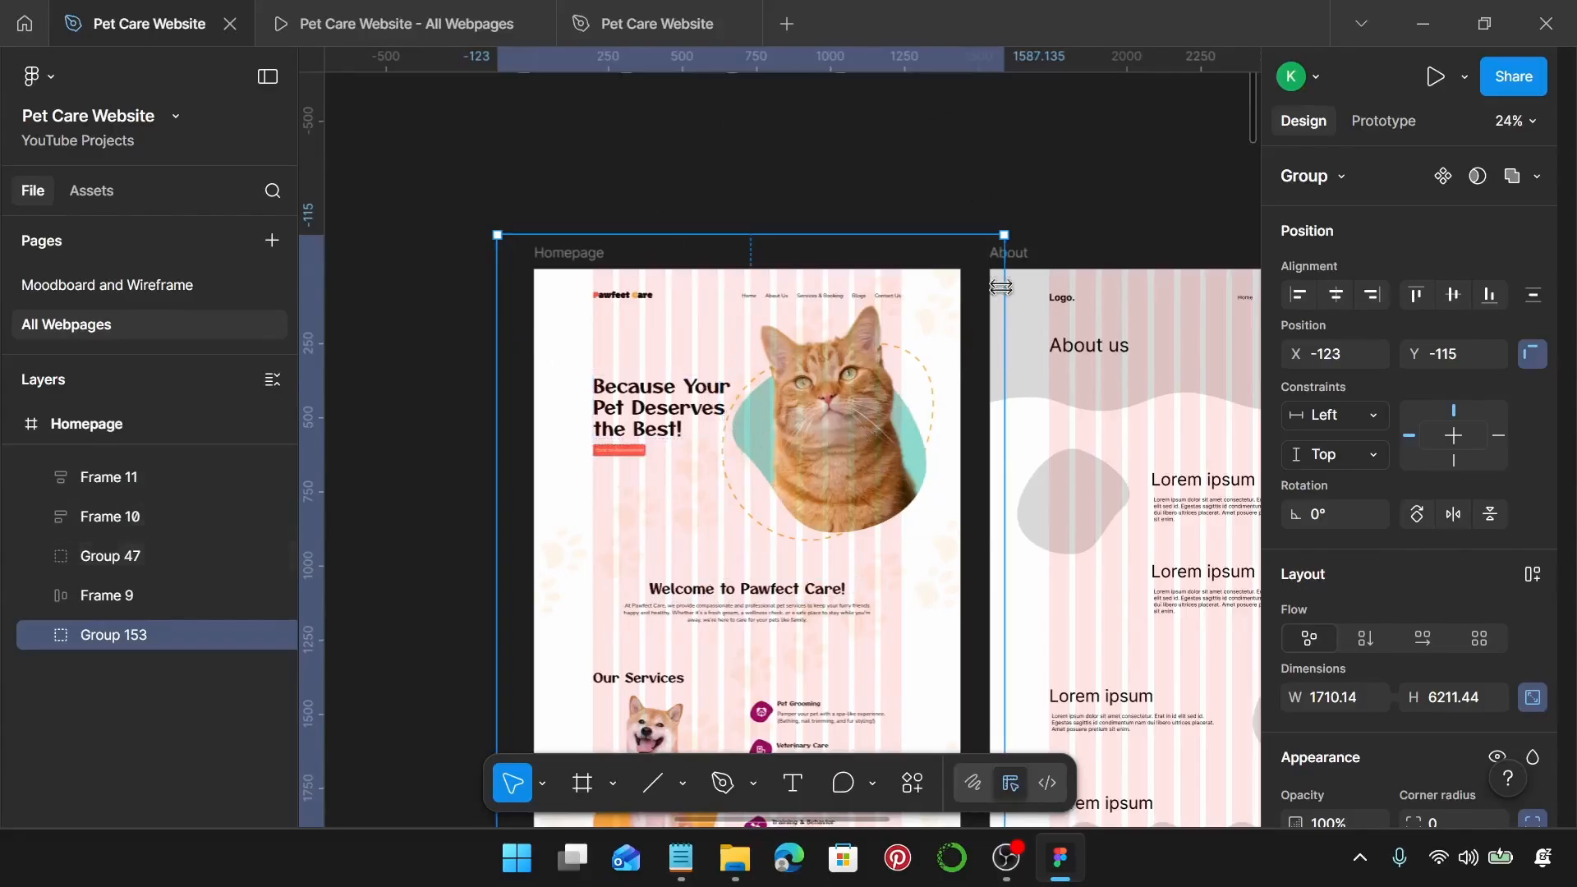
Step: Check the paw-print background along the whole Homepage in the prototype preview, from hero to footer, and return to the design file with nothing selected
left_click(442, 23)
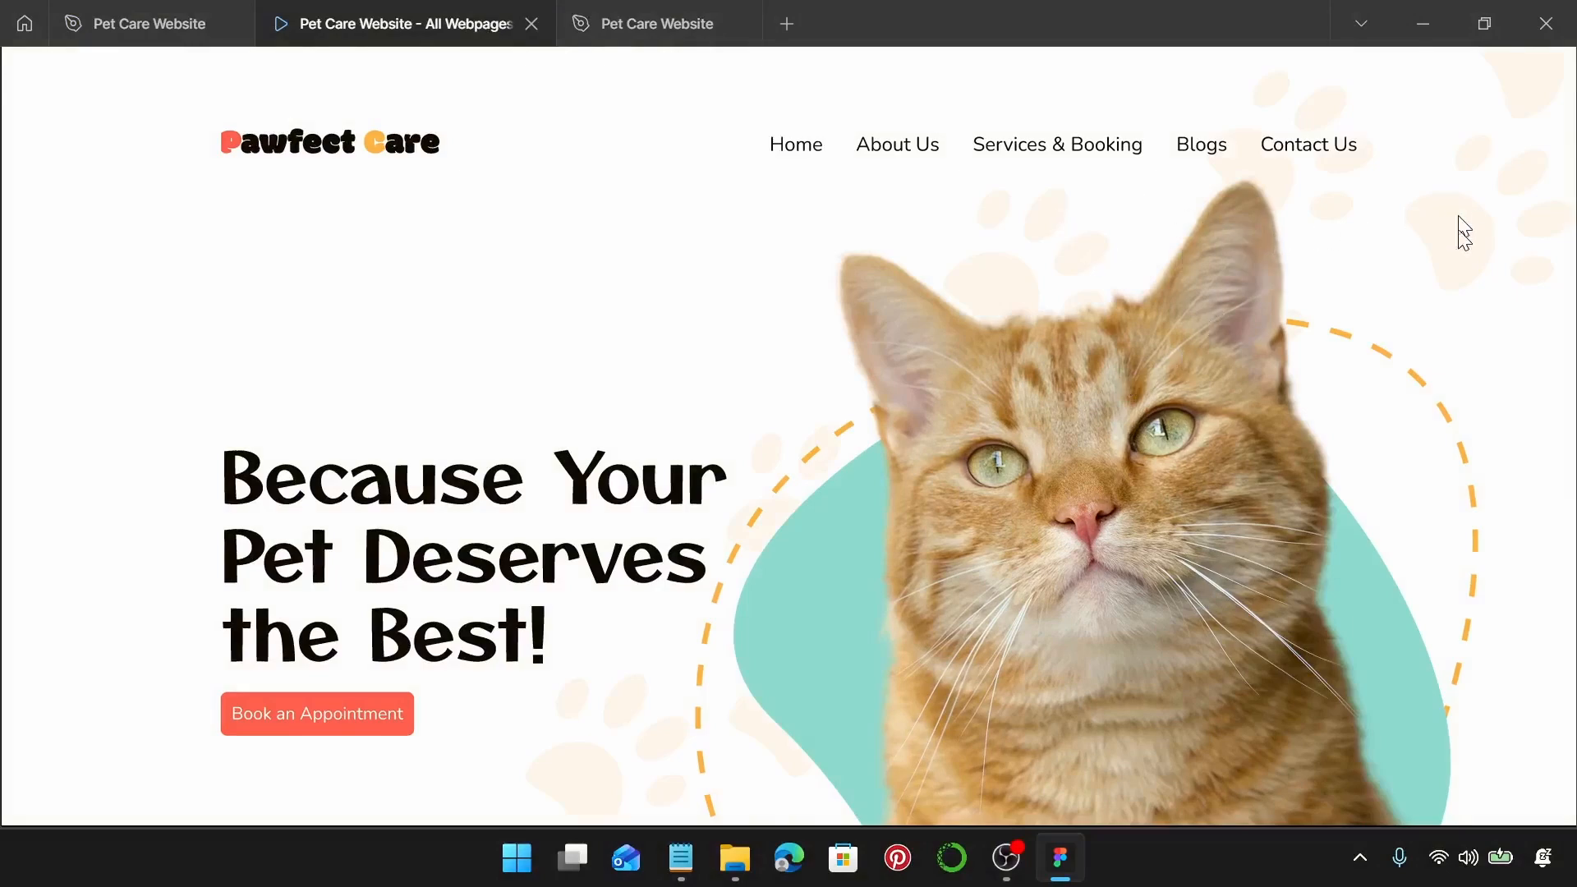
scroll(1318, 371, "down", 10)
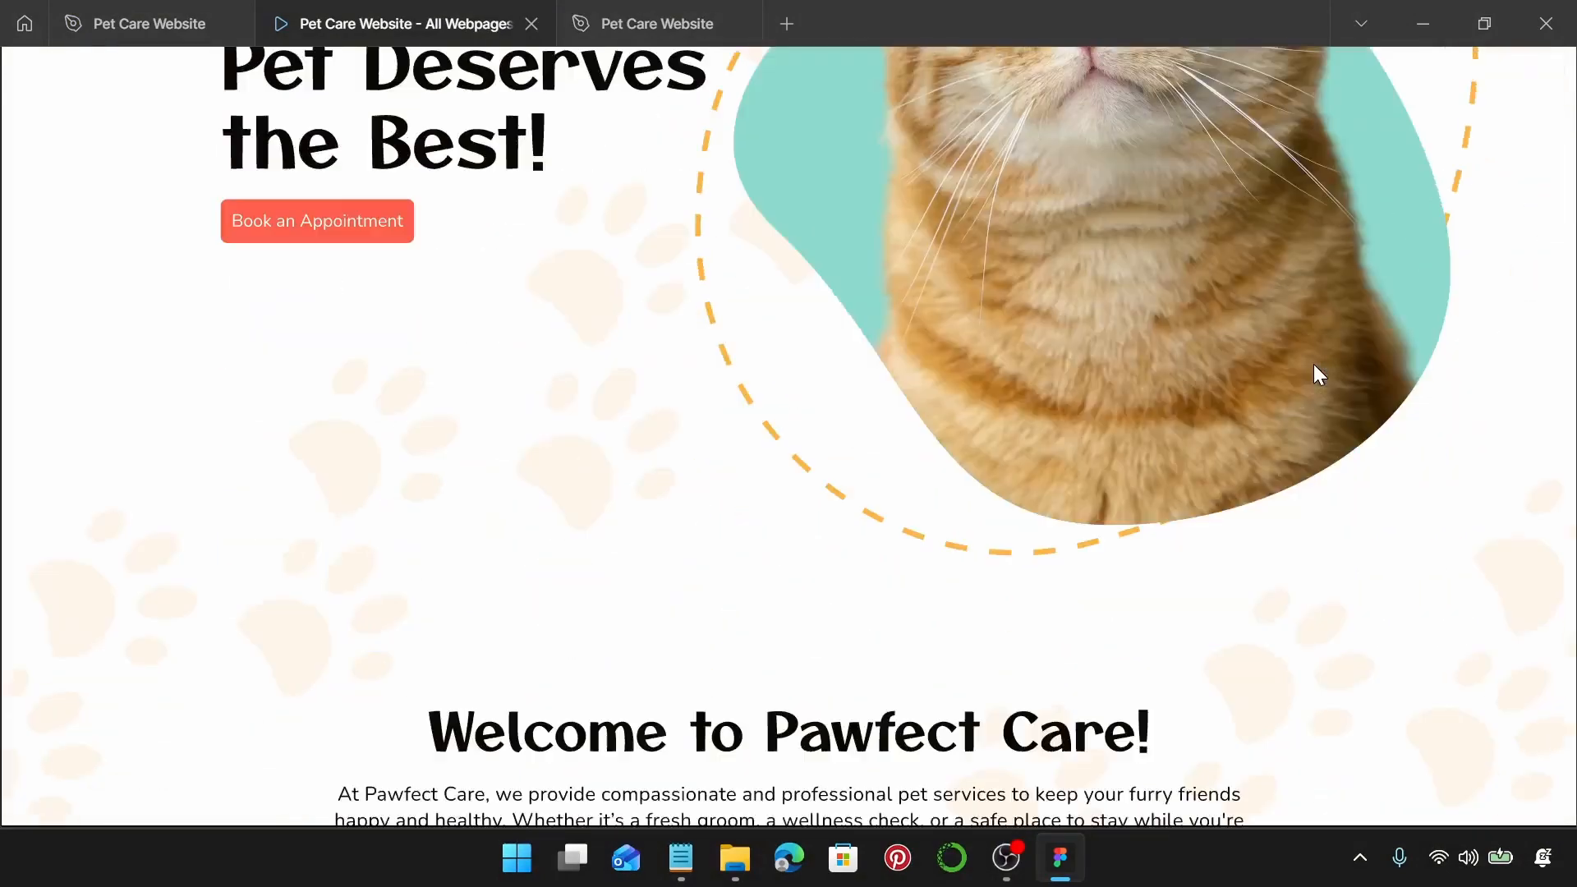
scroll(1318, 373, "down", 6)
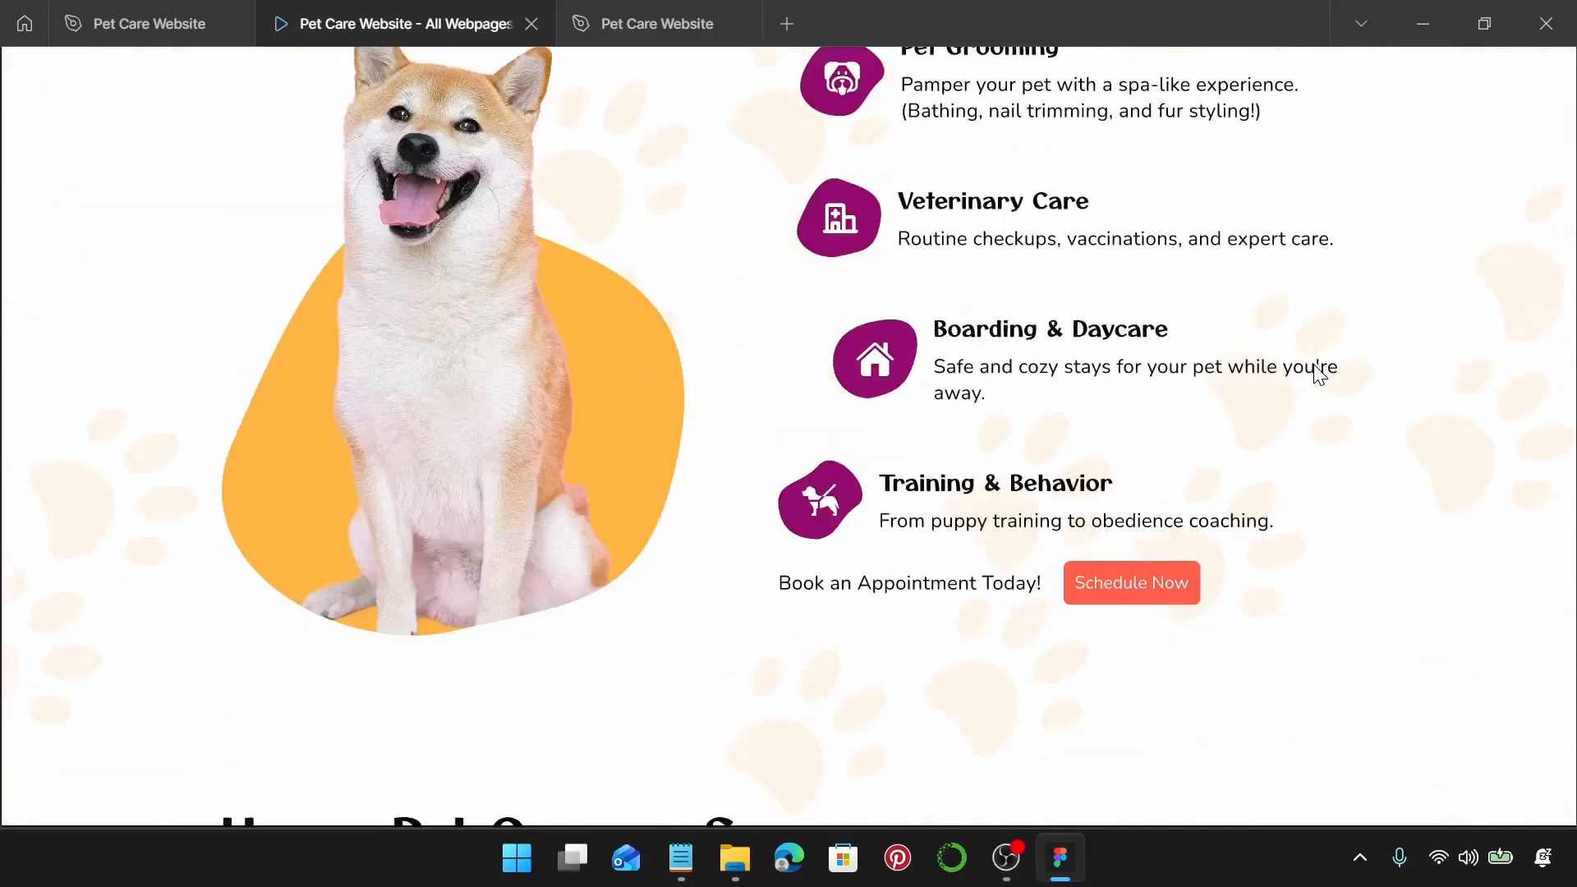
scroll(1318, 373, "down", 11)
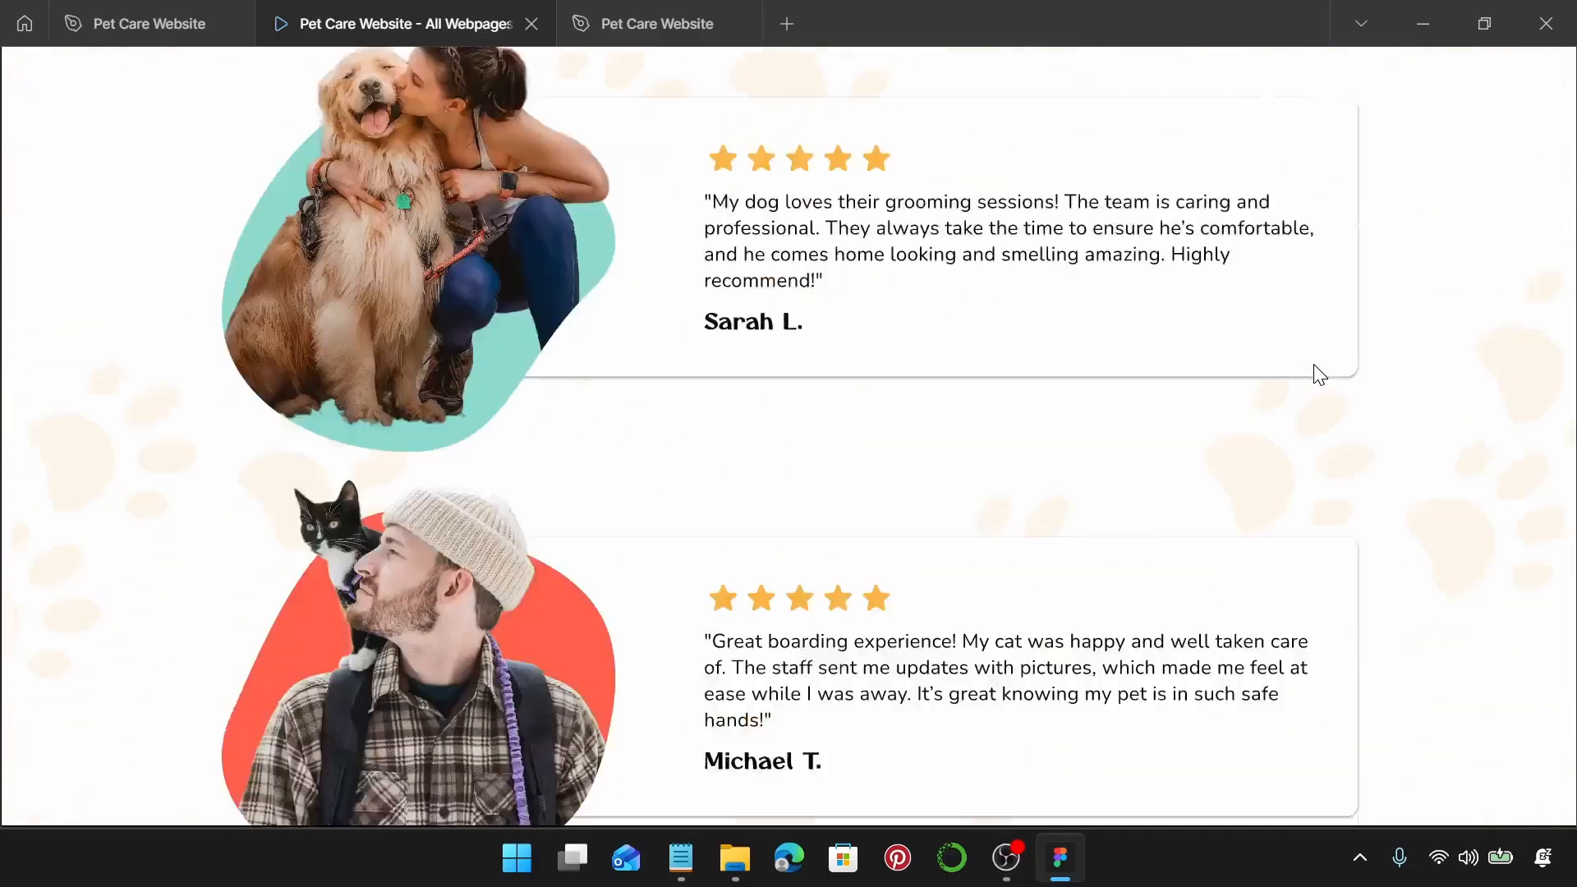
scroll(1318, 374, "down", 15)
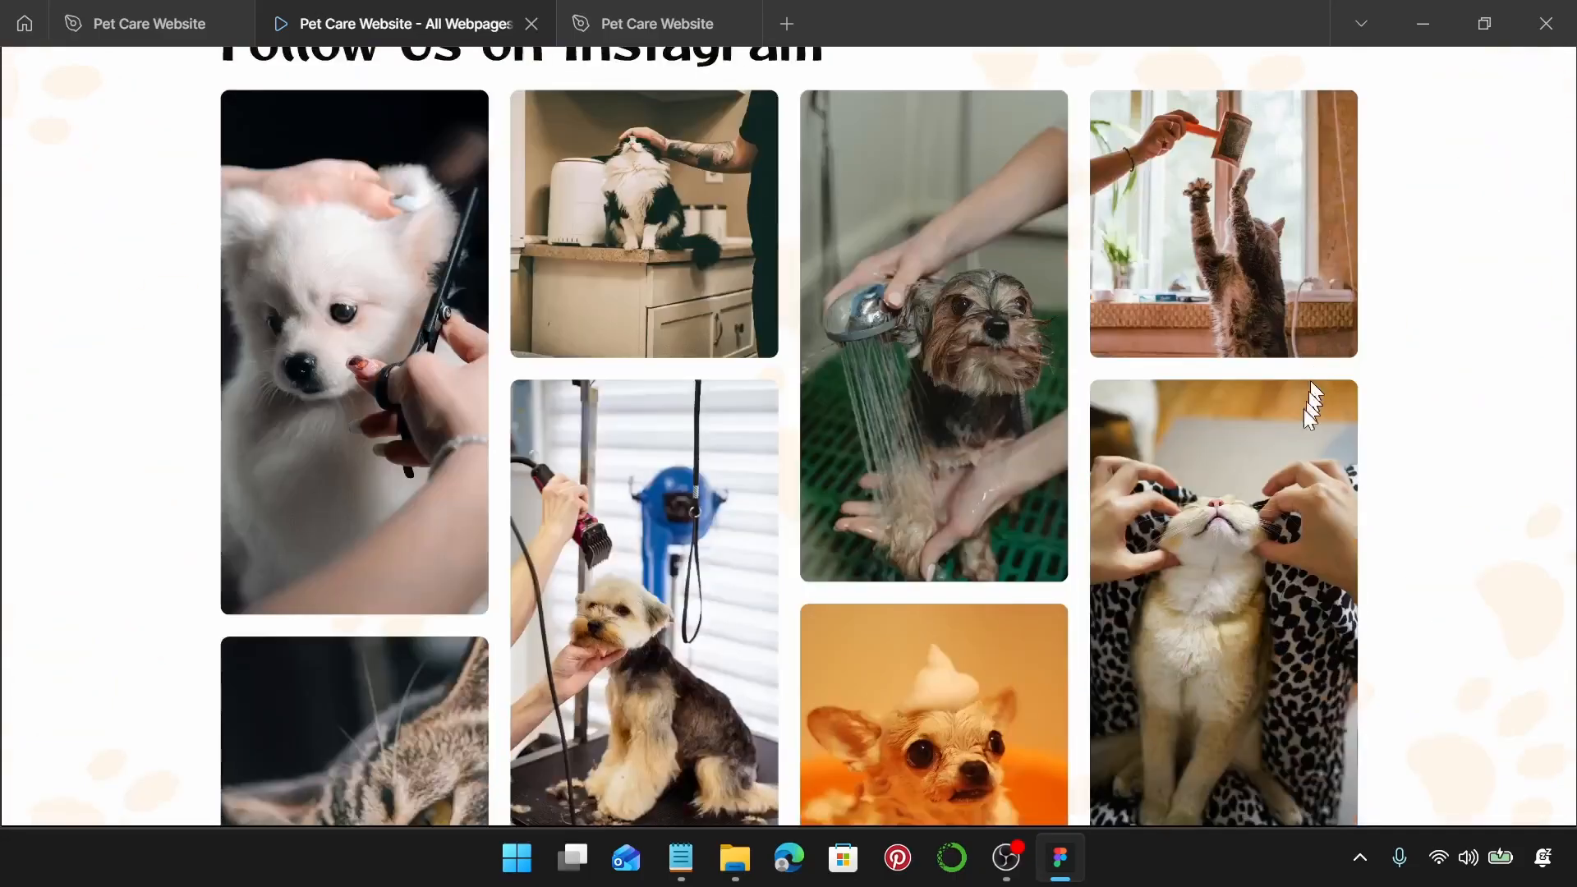
scroll(1294, 431, "down", 5)
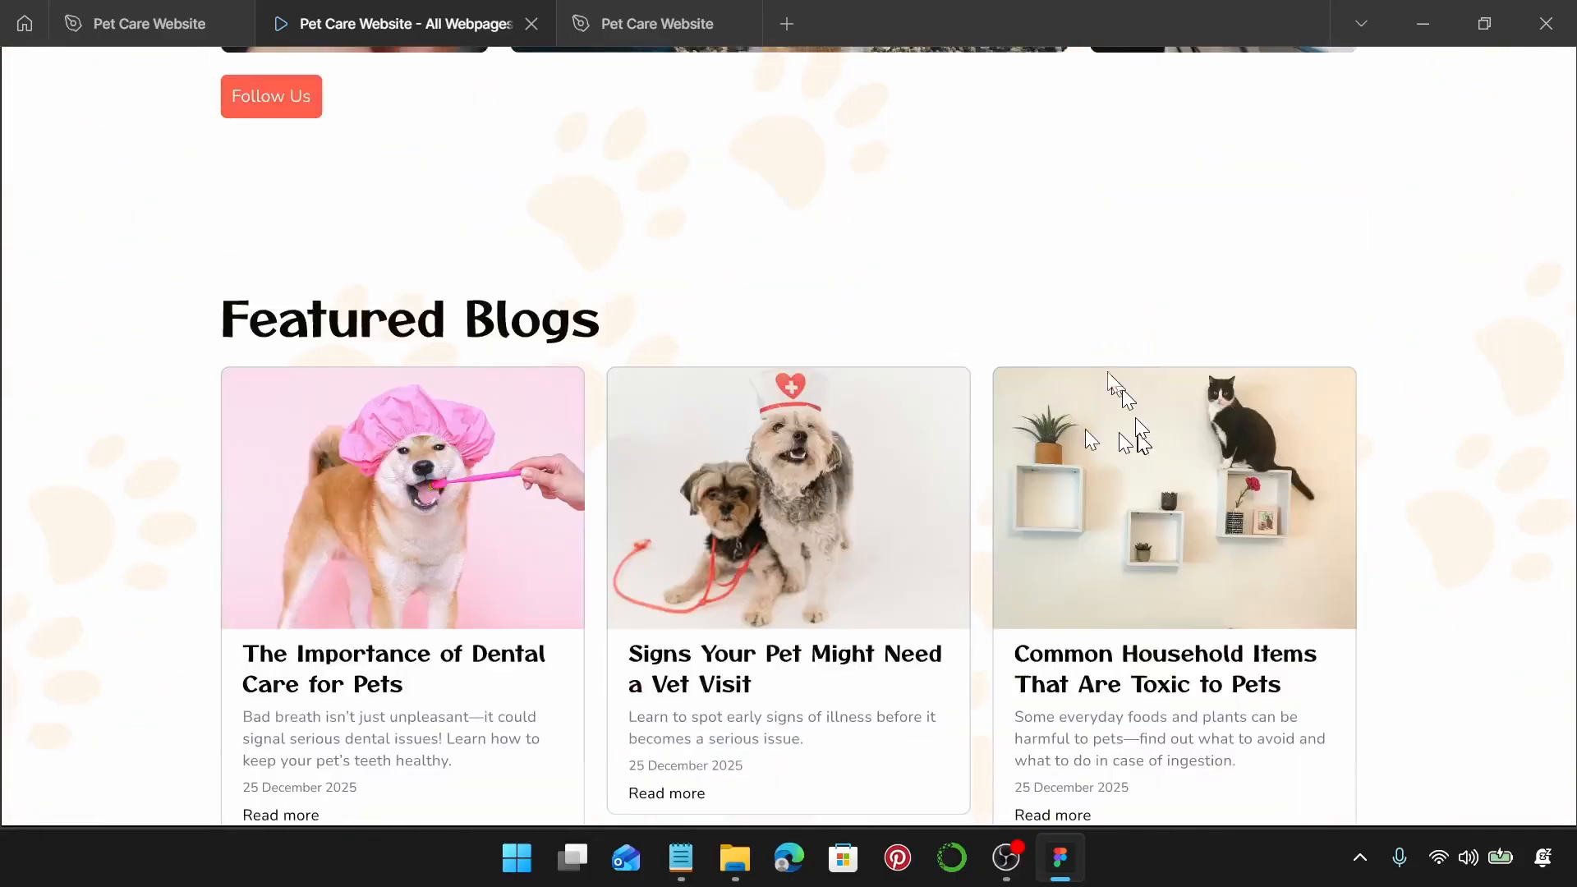
scroll(649, 382, "down", 7)
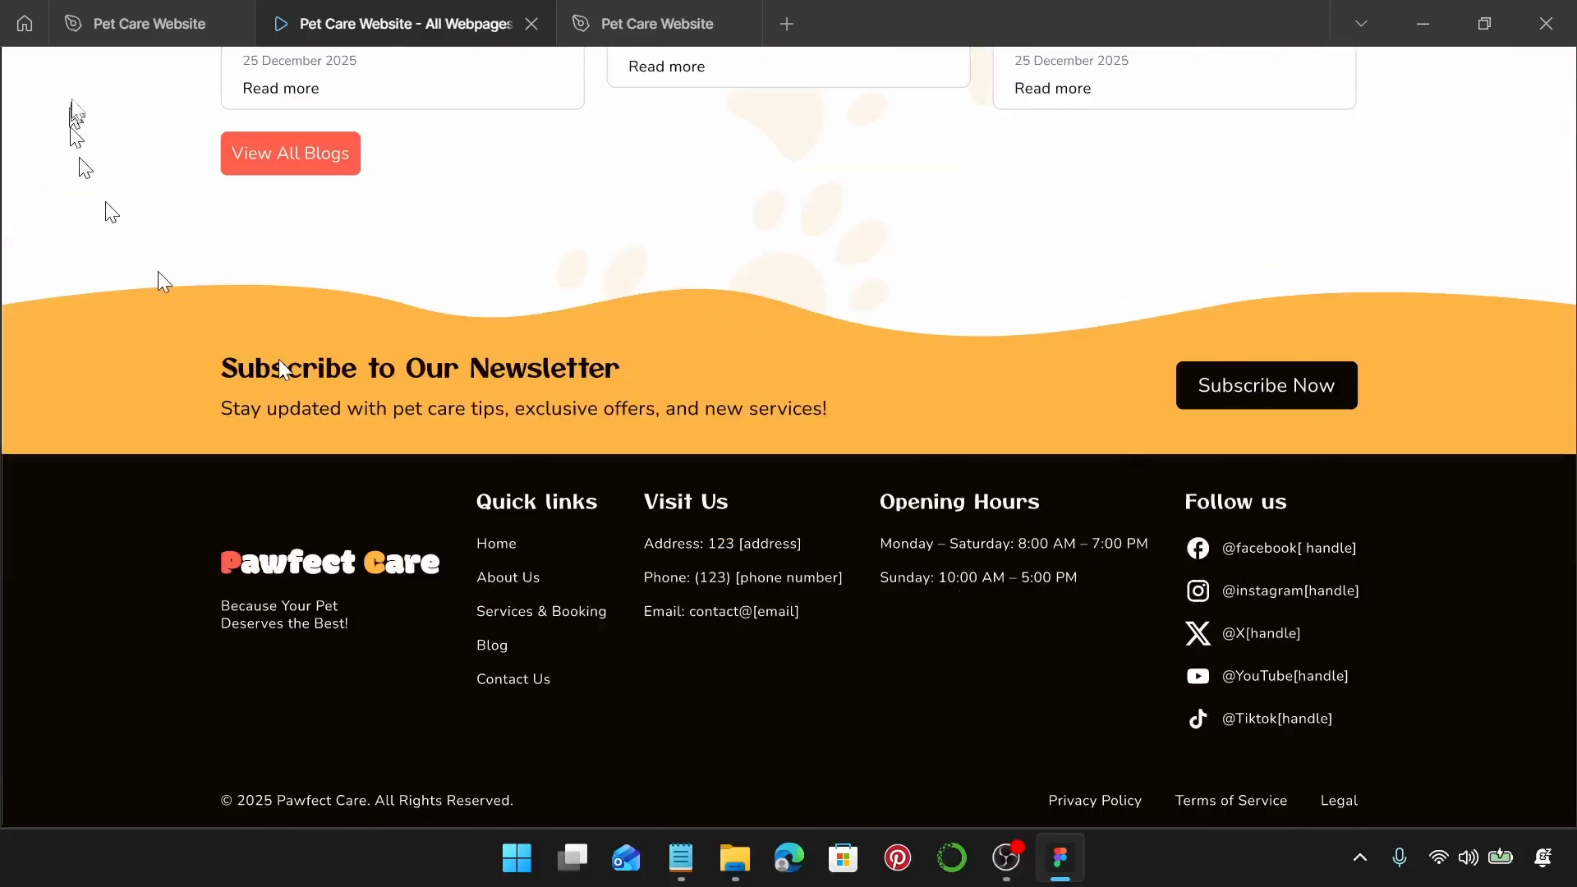
left_click(83, 10)
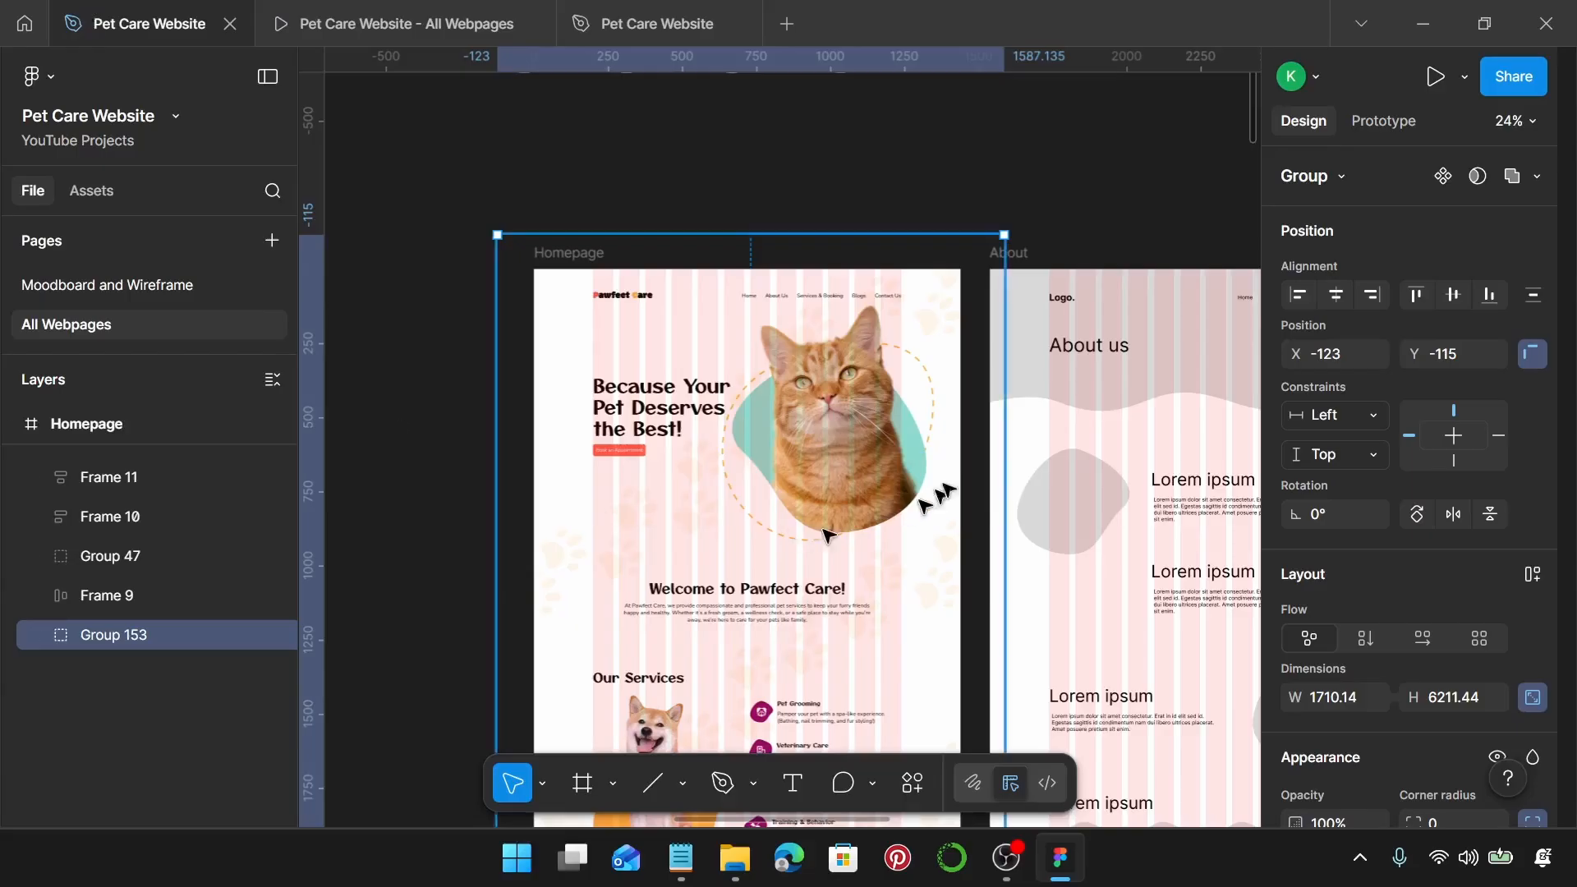
left_click(1086, 217)
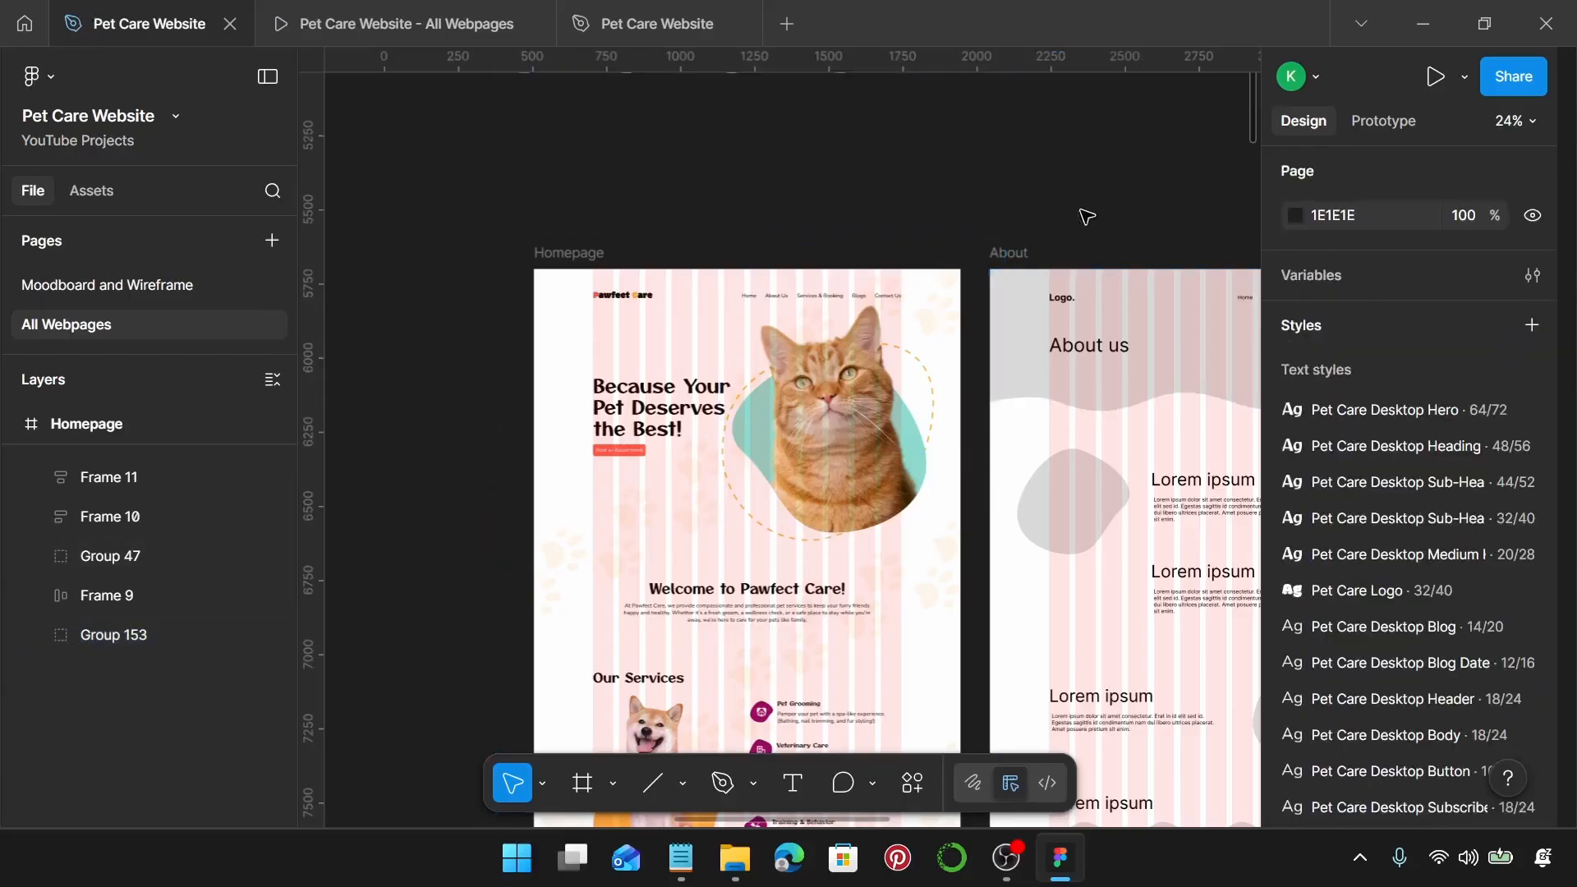